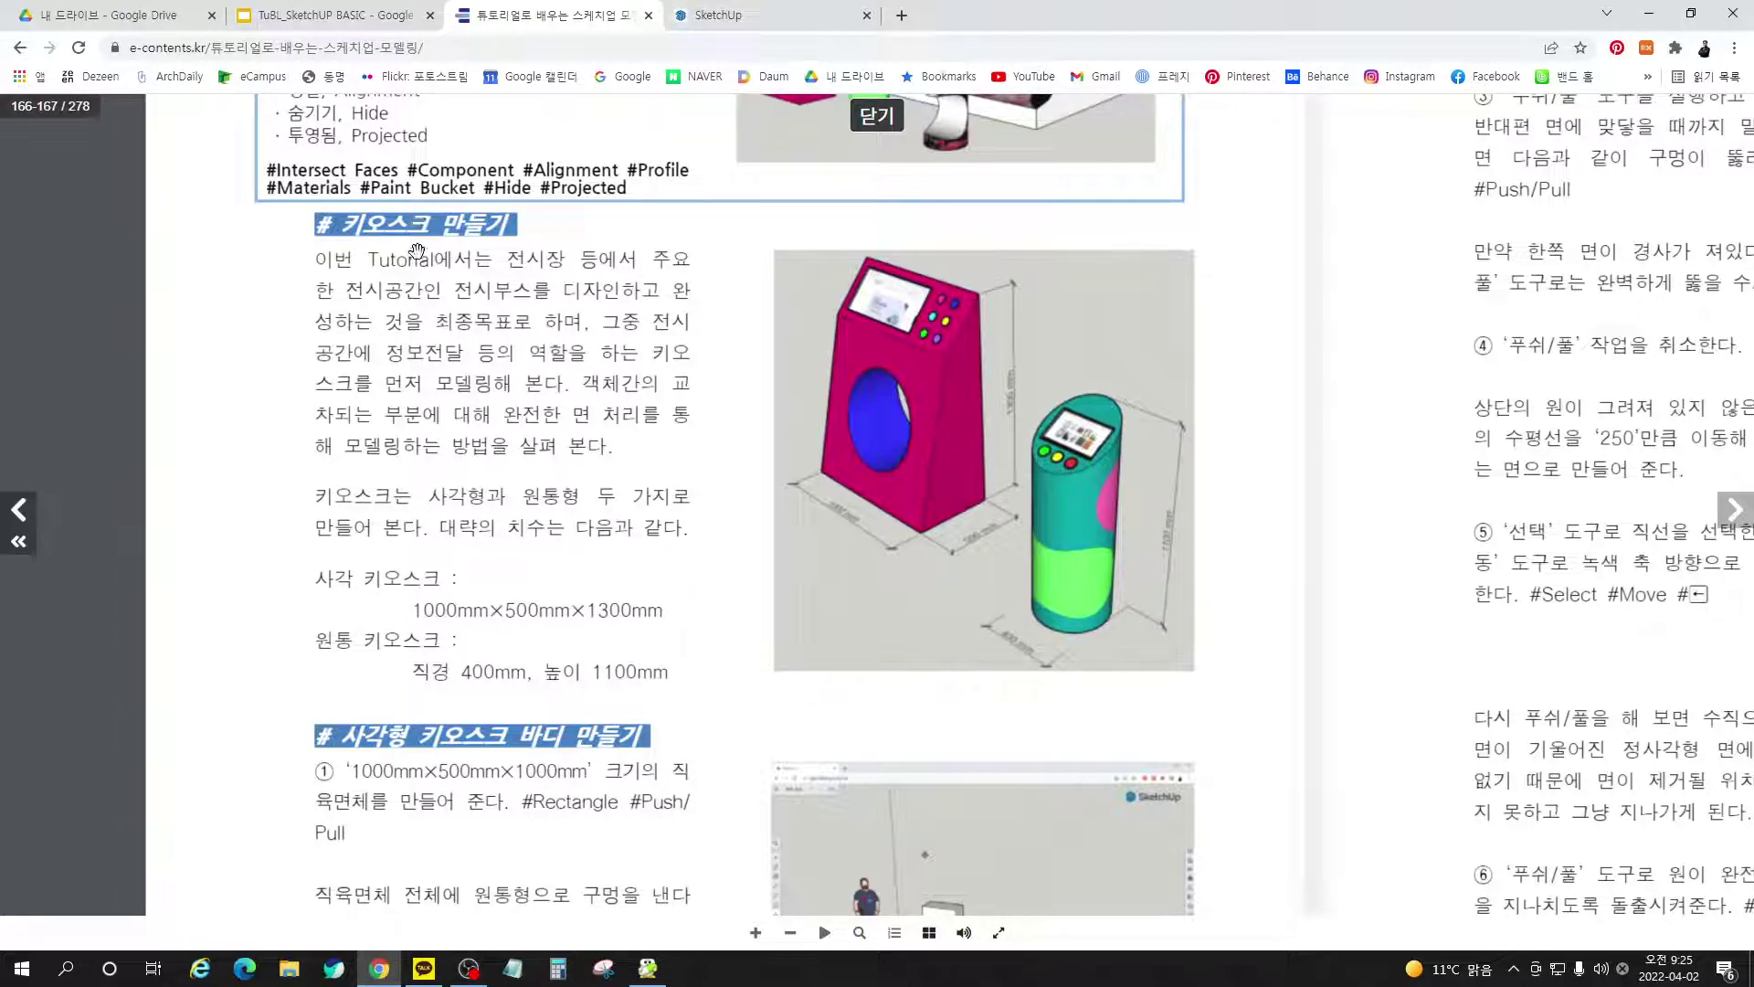
Read the tutorial's box instruction, switch to SketchUp and draw a 1000 × 500 mm rectangle on the ground near the origin
scroll(492, 522, "down", 2)
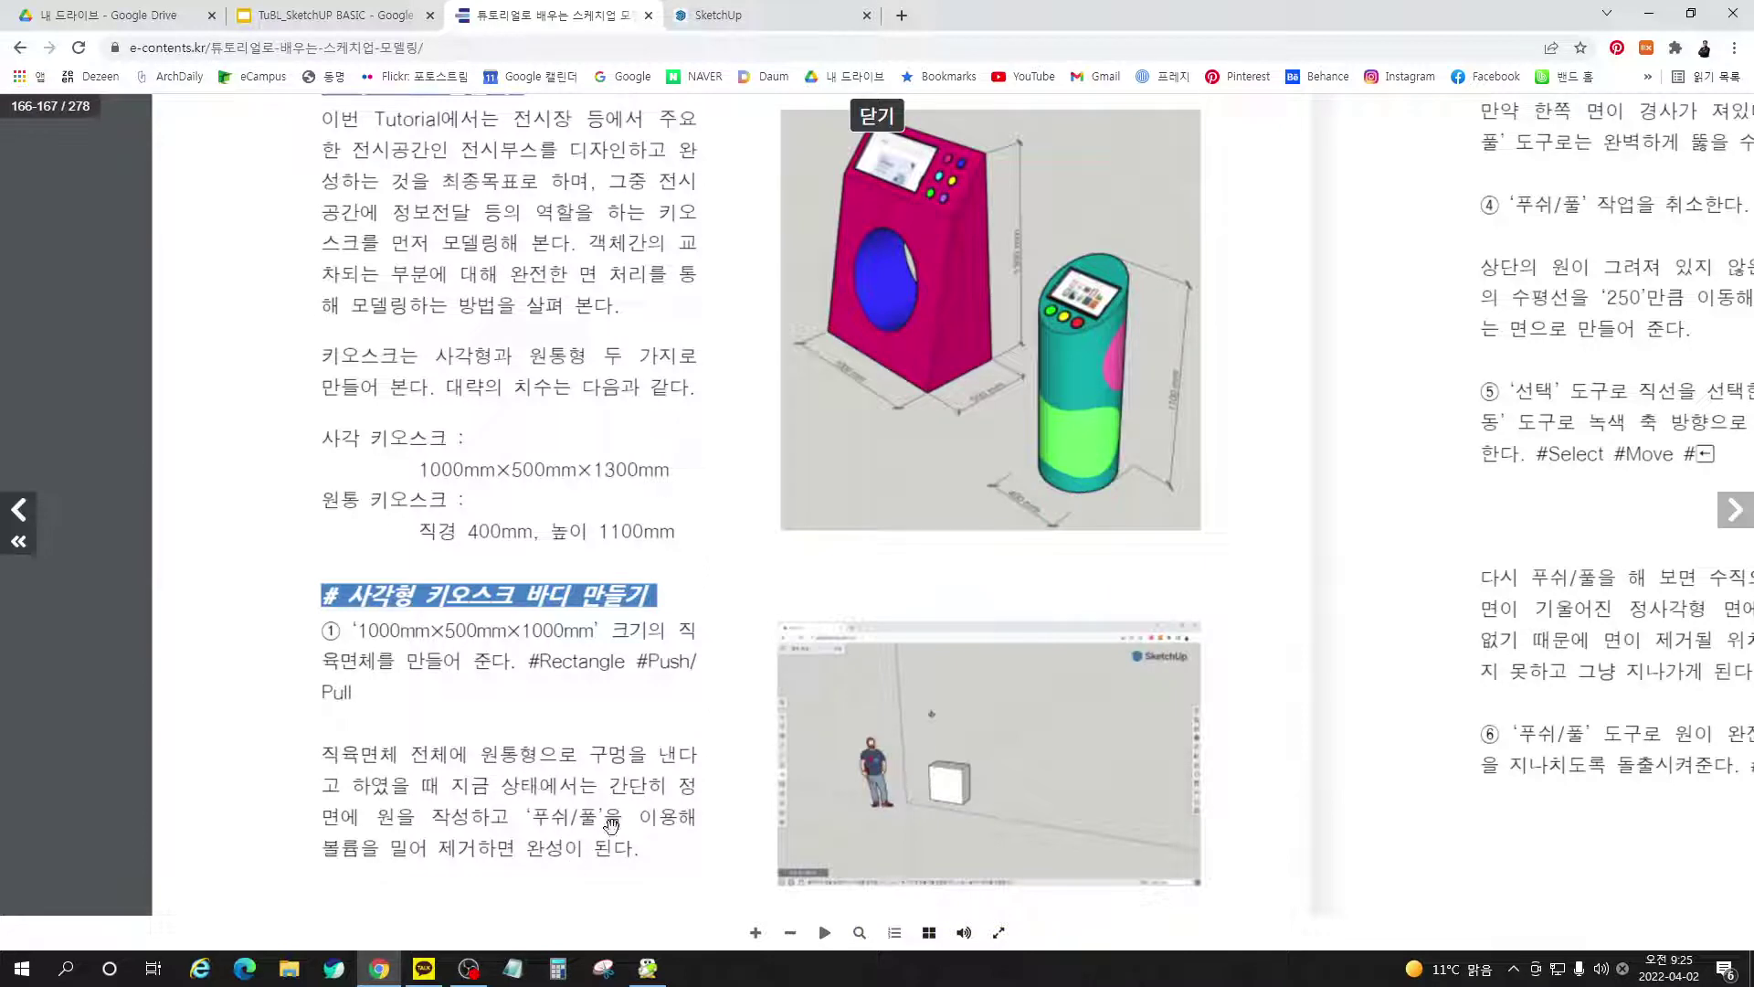
left_click(765, 33)
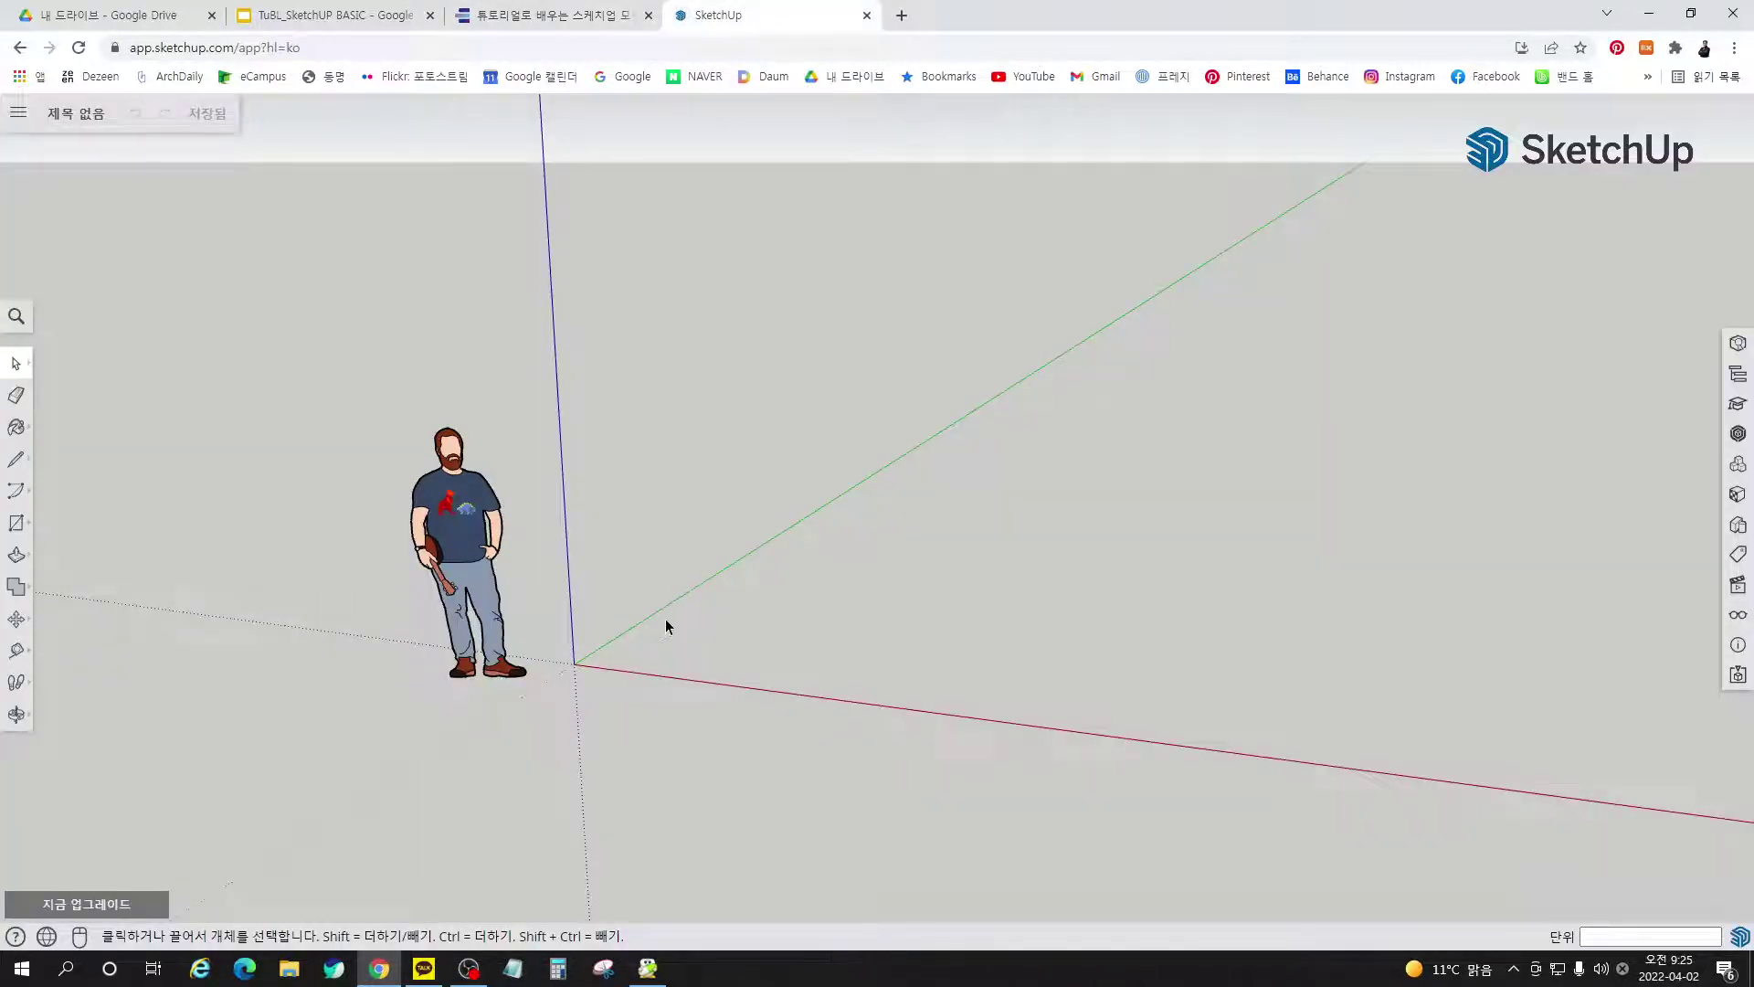
key("r")
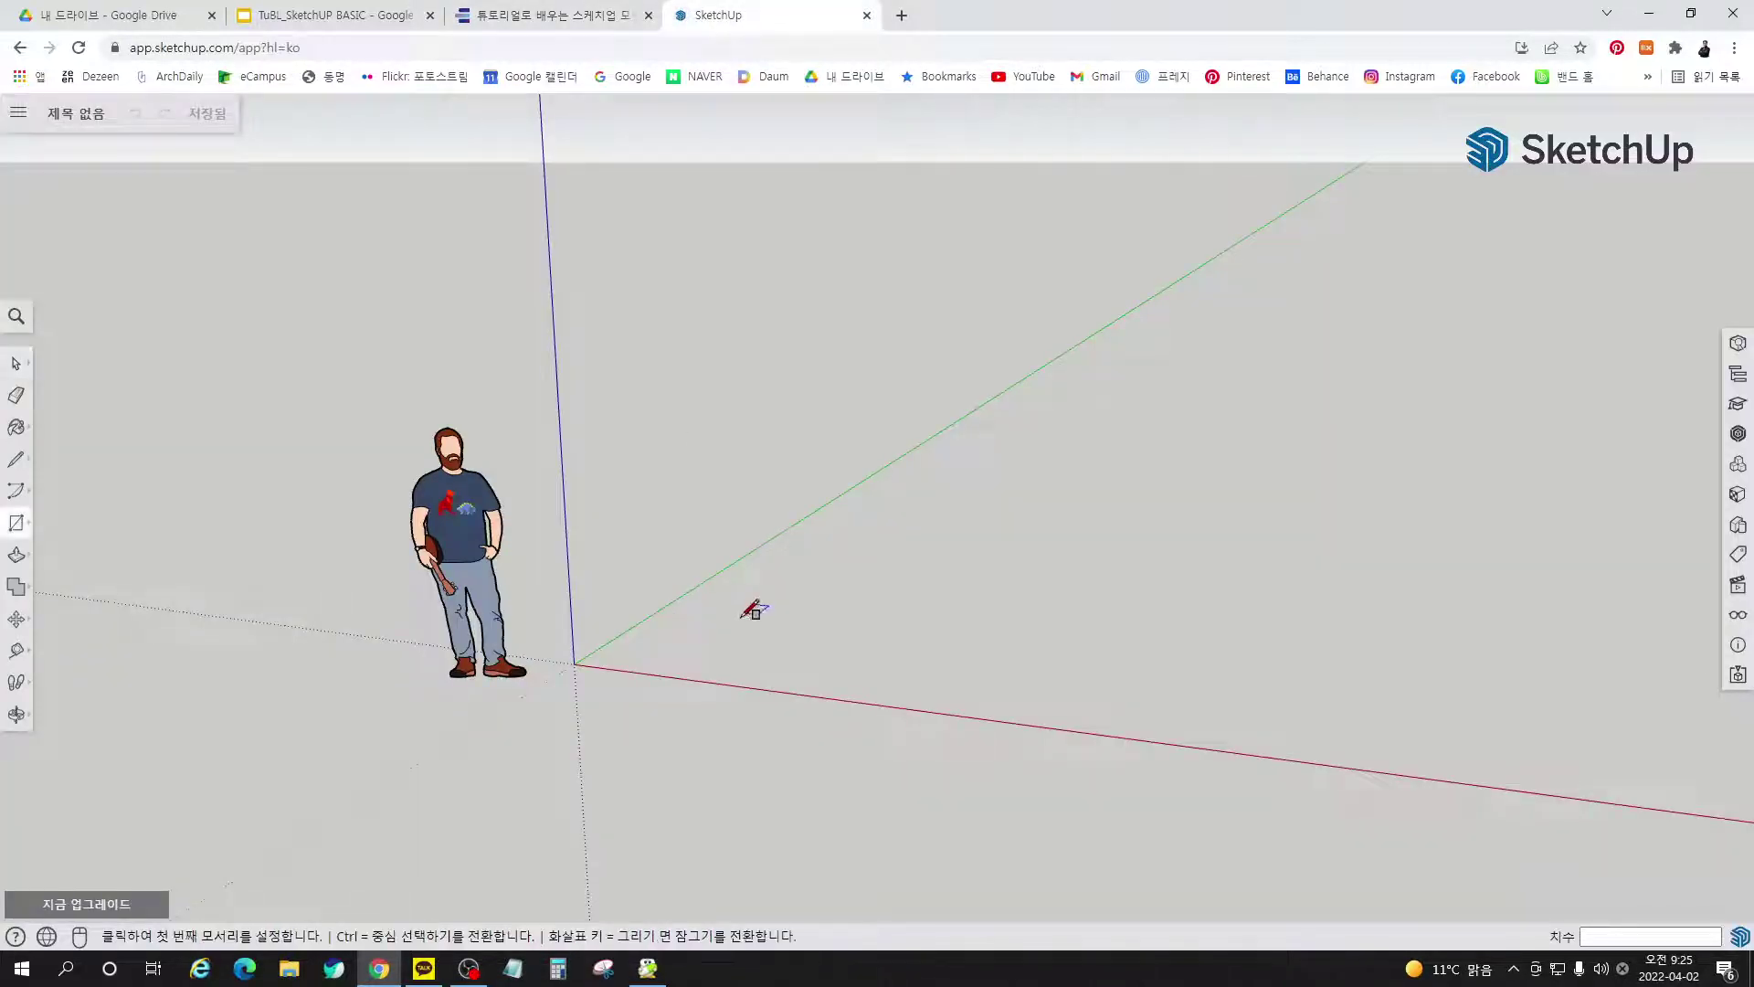
left_click(664, 648)
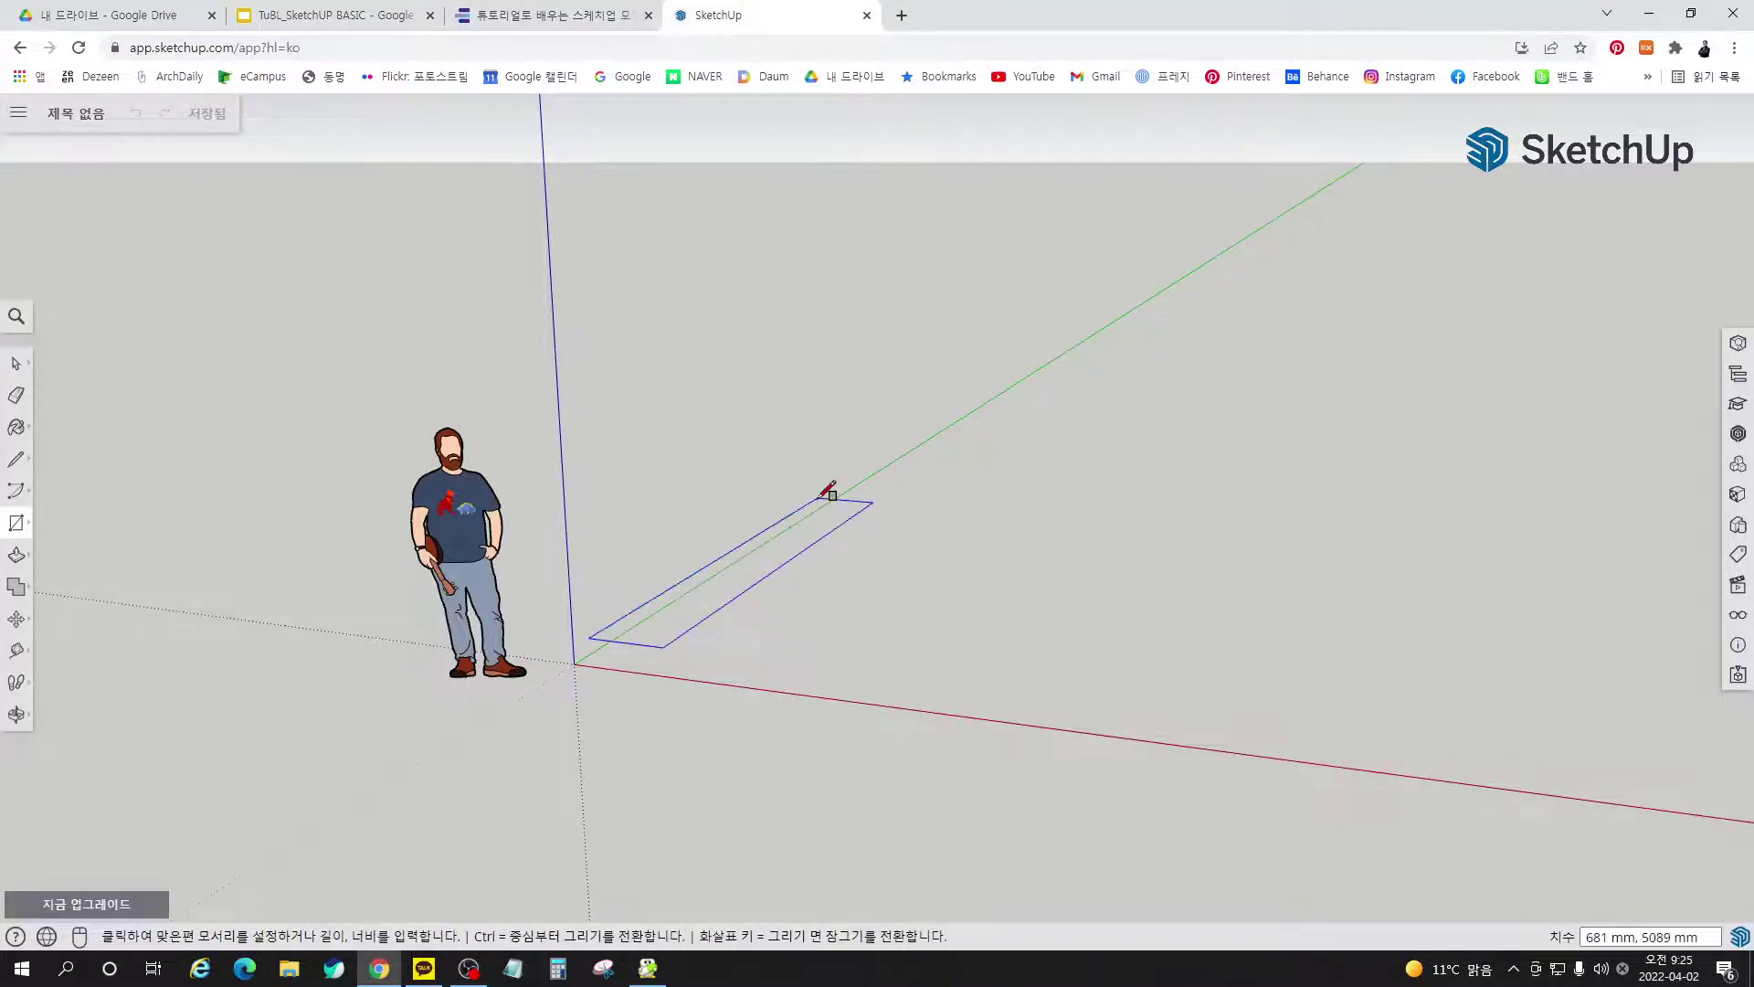
type("1000,500")
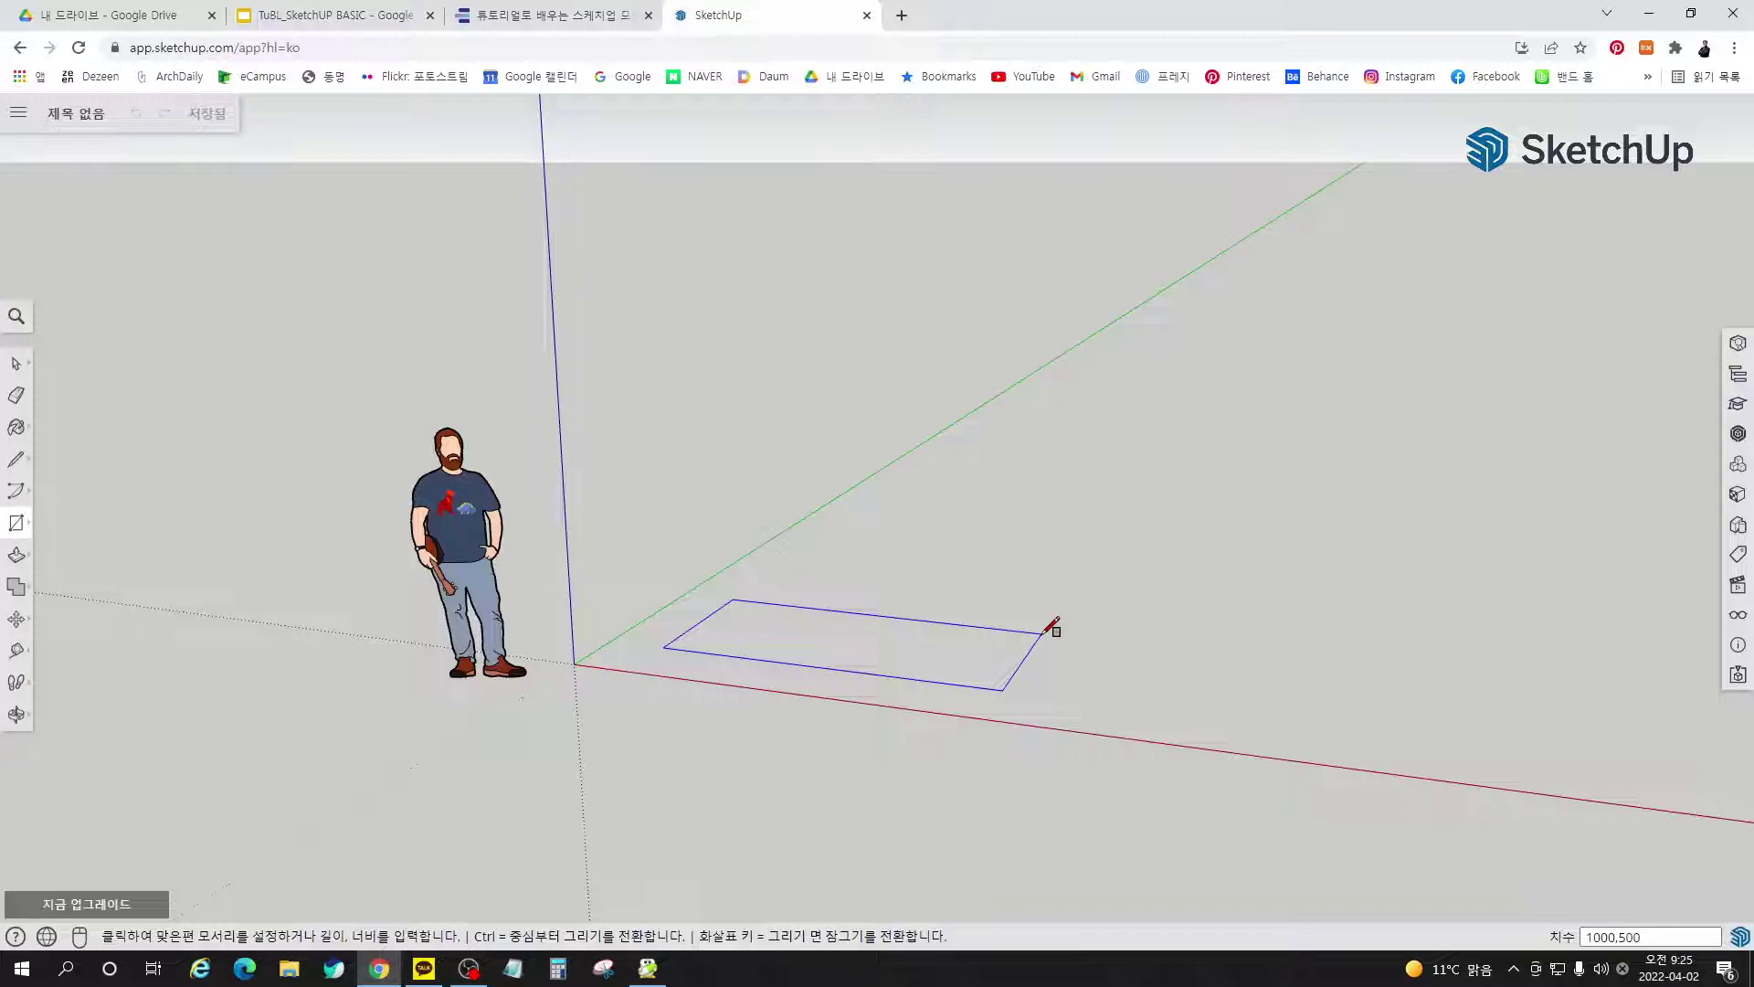
key("Return")
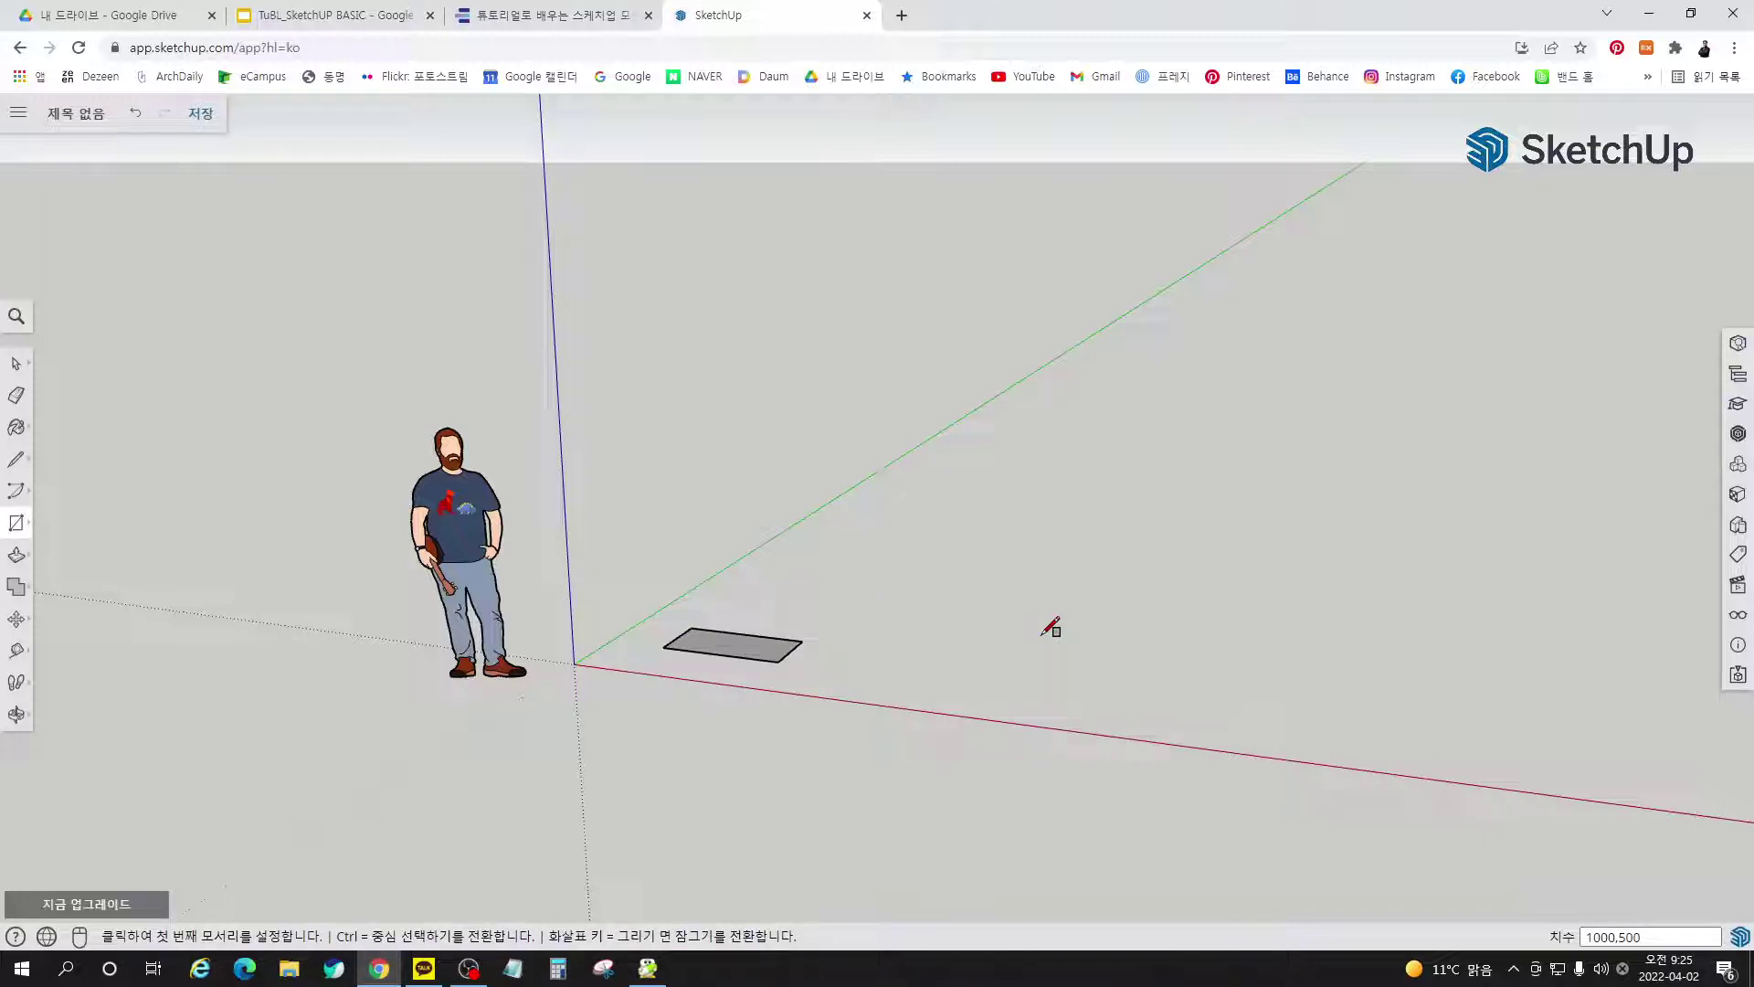
Push/Pull the rectangle up 1000 mm into a solid box
key("p")
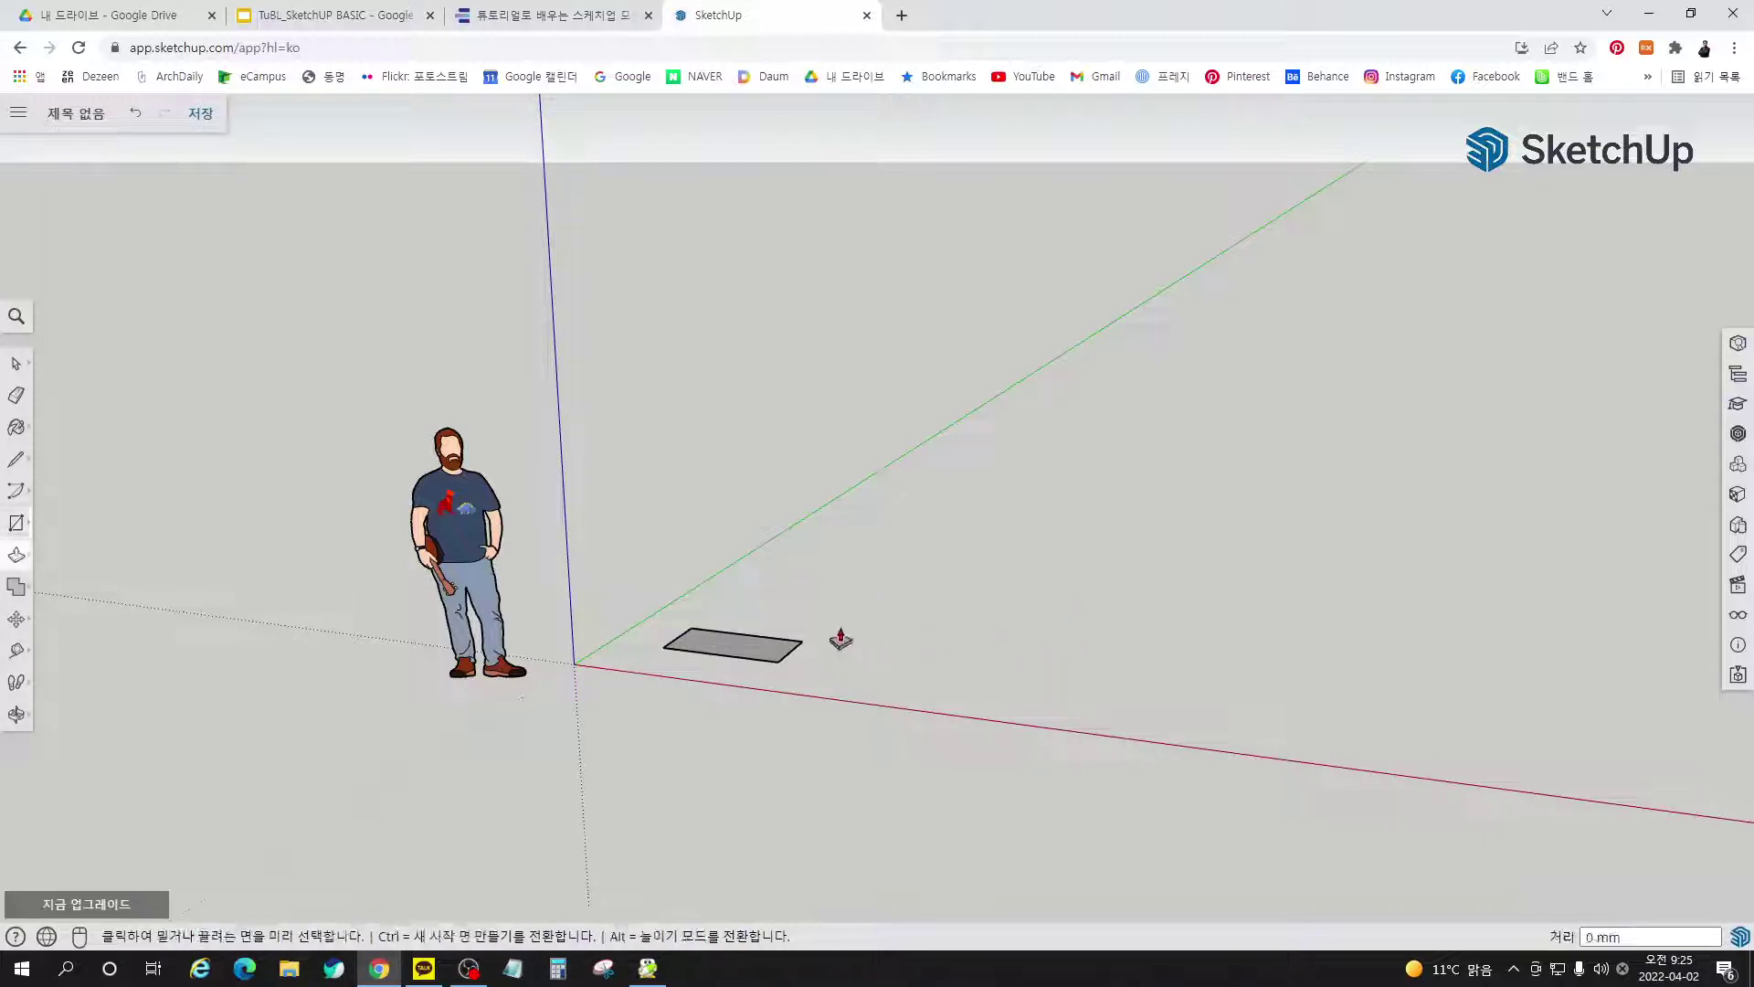
left_click(762, 647)
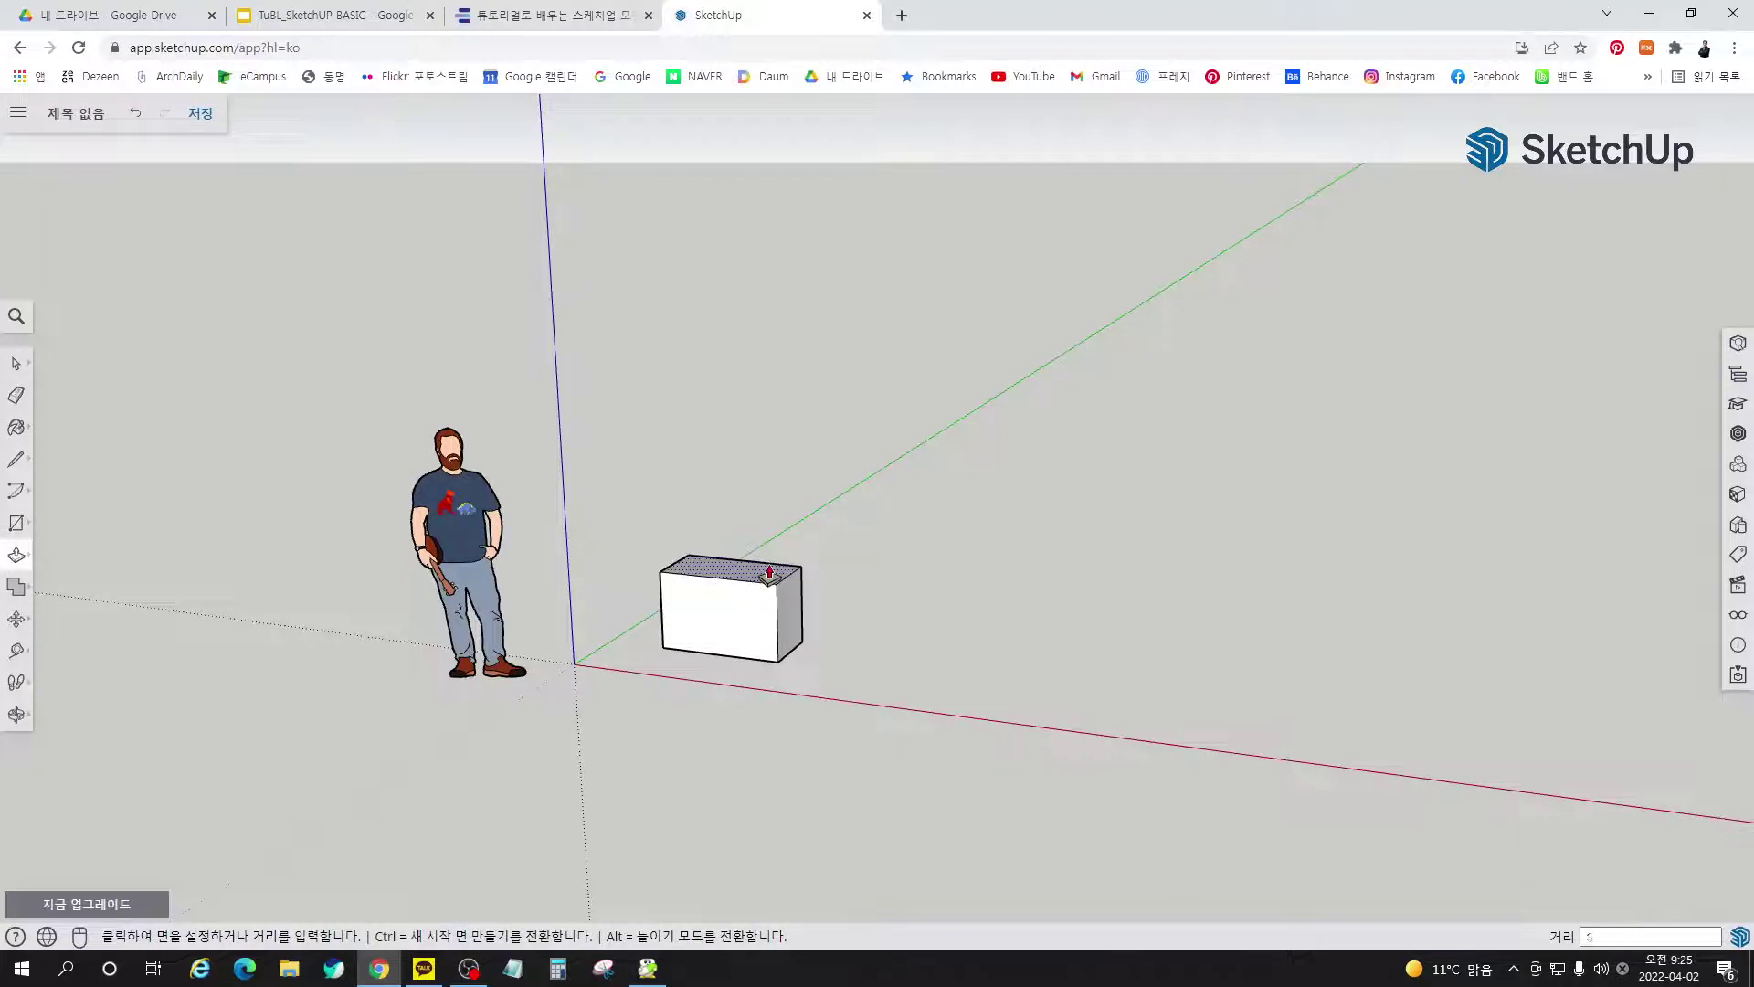
key("Return")
key("space")
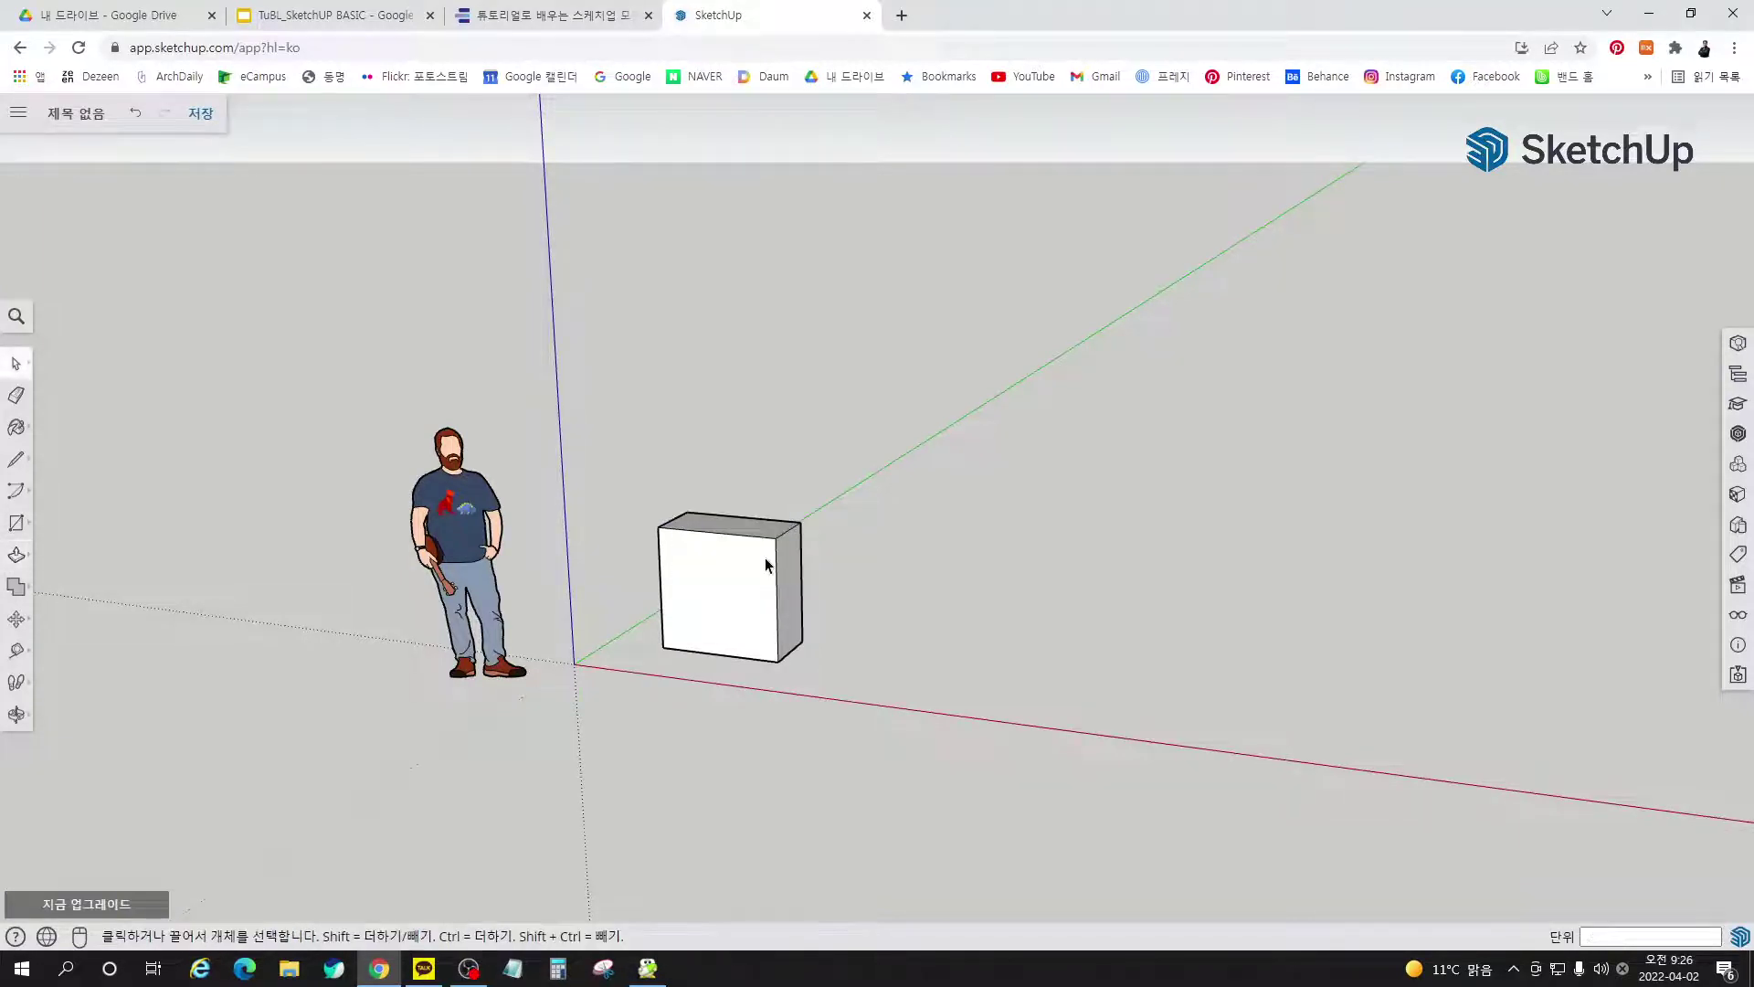
mouse_move(765, 557)
middle_mouse_down()
mouse_move(729, 639)
mouse_move(739, 589)
mouse_move(714, 547)
mouse_move(384, 502)
mouse_move(748, 533)
mouse_move(766, 567)
middle_mouse_up()
scroll(792, 569, "up", 5)
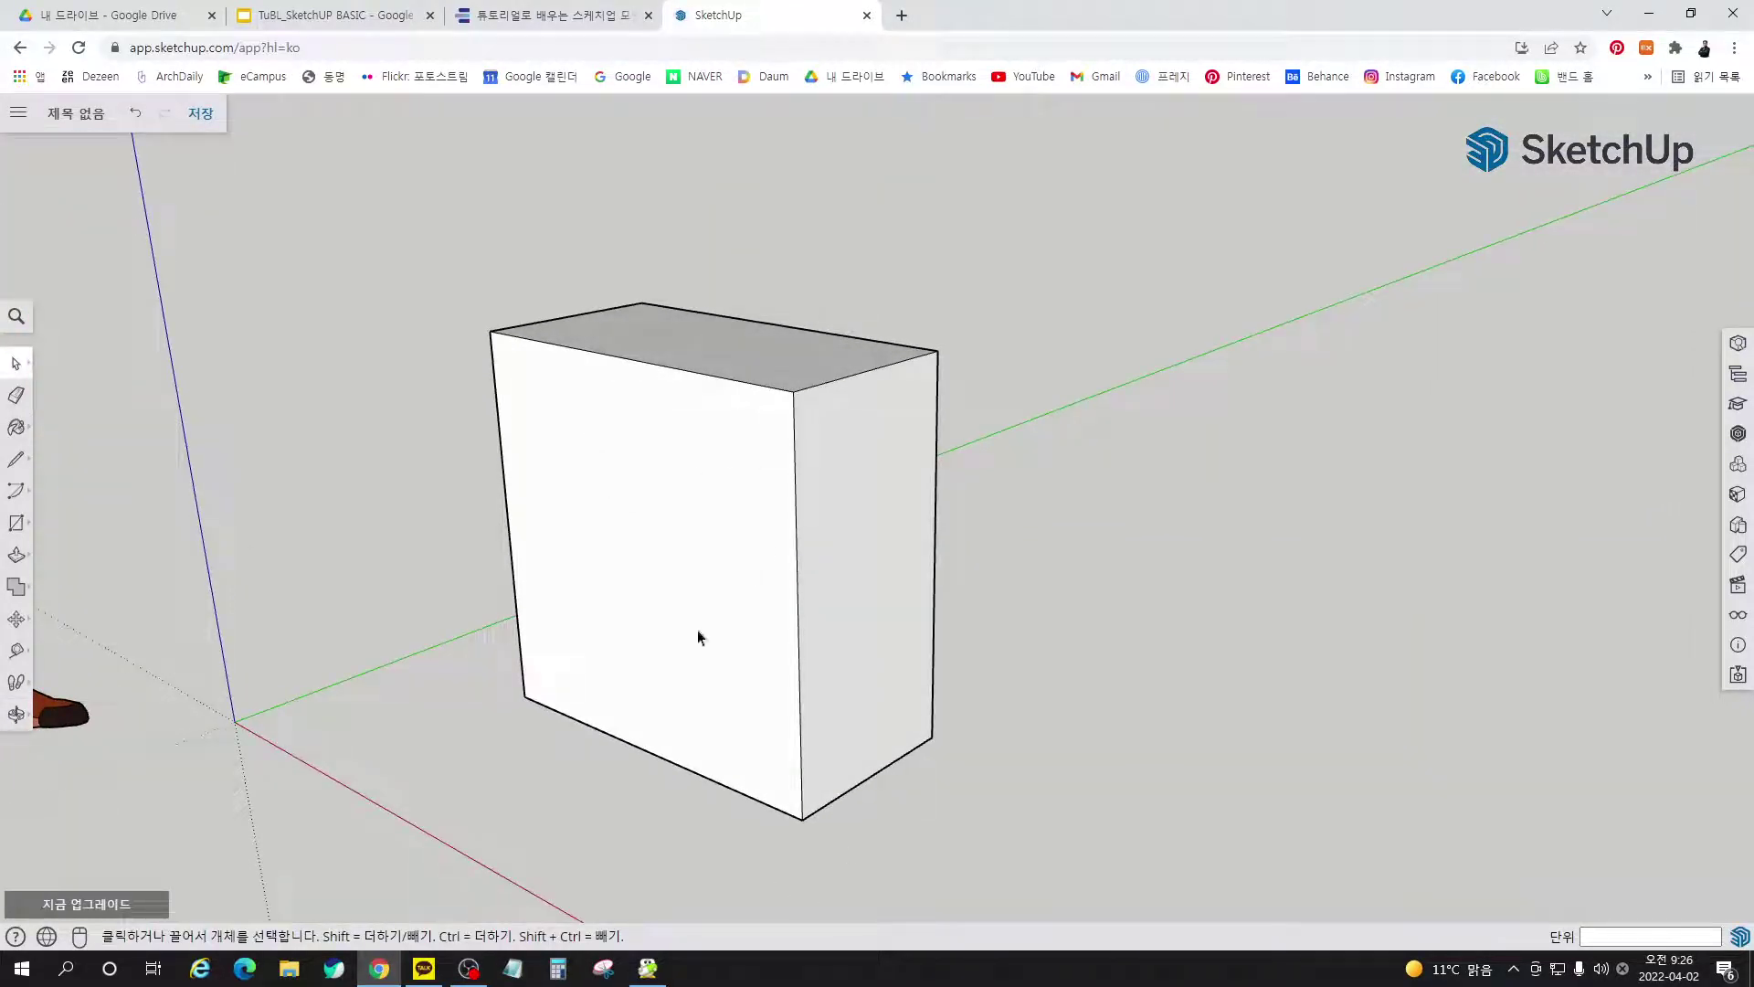
Check the tutorial's circle instruction, and in SketchUp draw a circle of radius 300 mm centred on the box's rear face
left_click(550, 19)
left_click(891, 649)
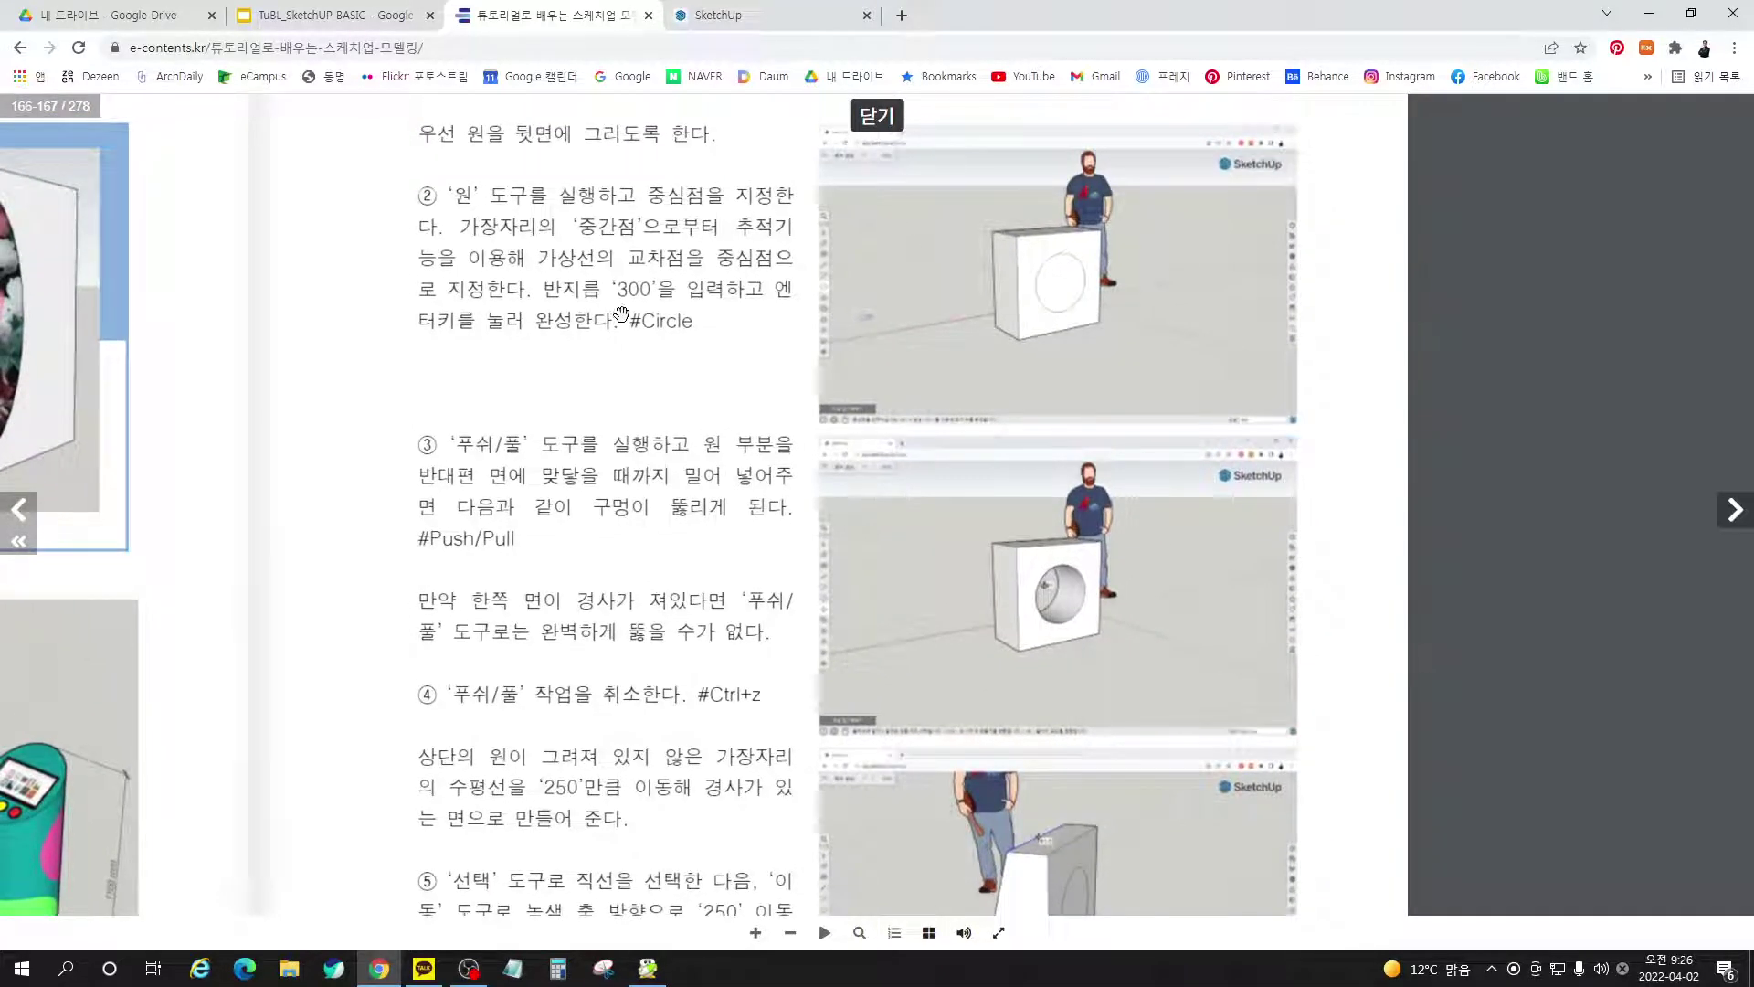
left_click(394, 20)
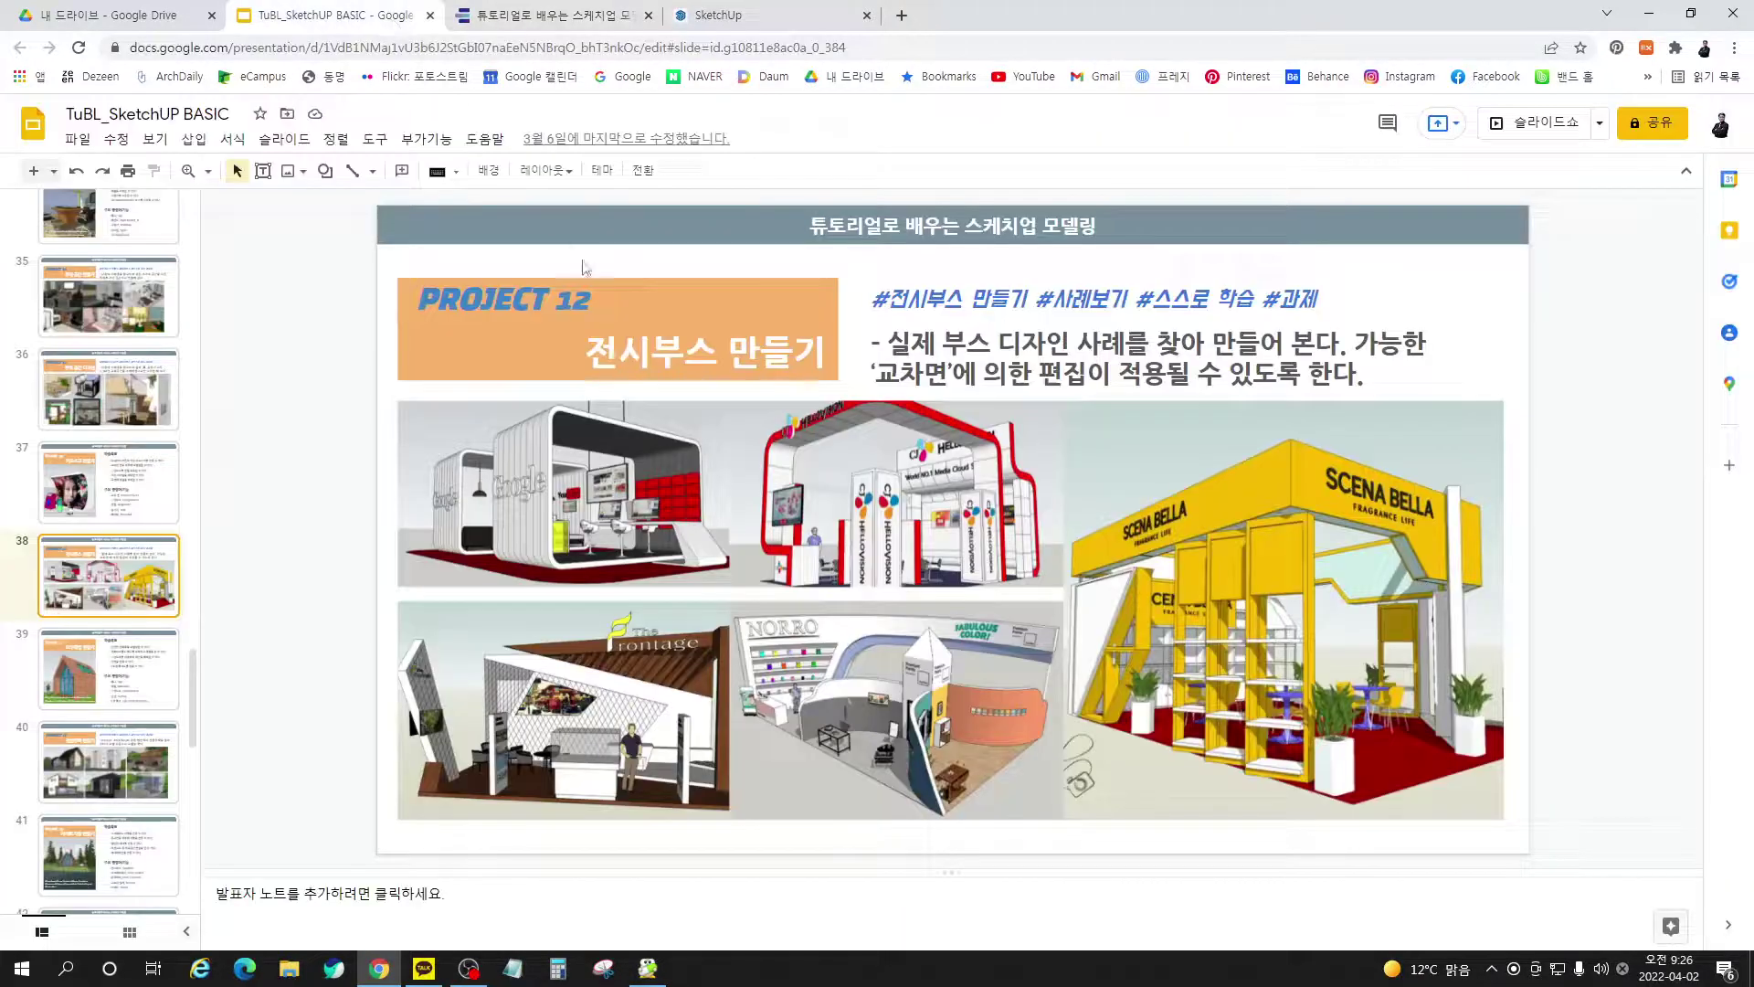
left_click(720, 15)
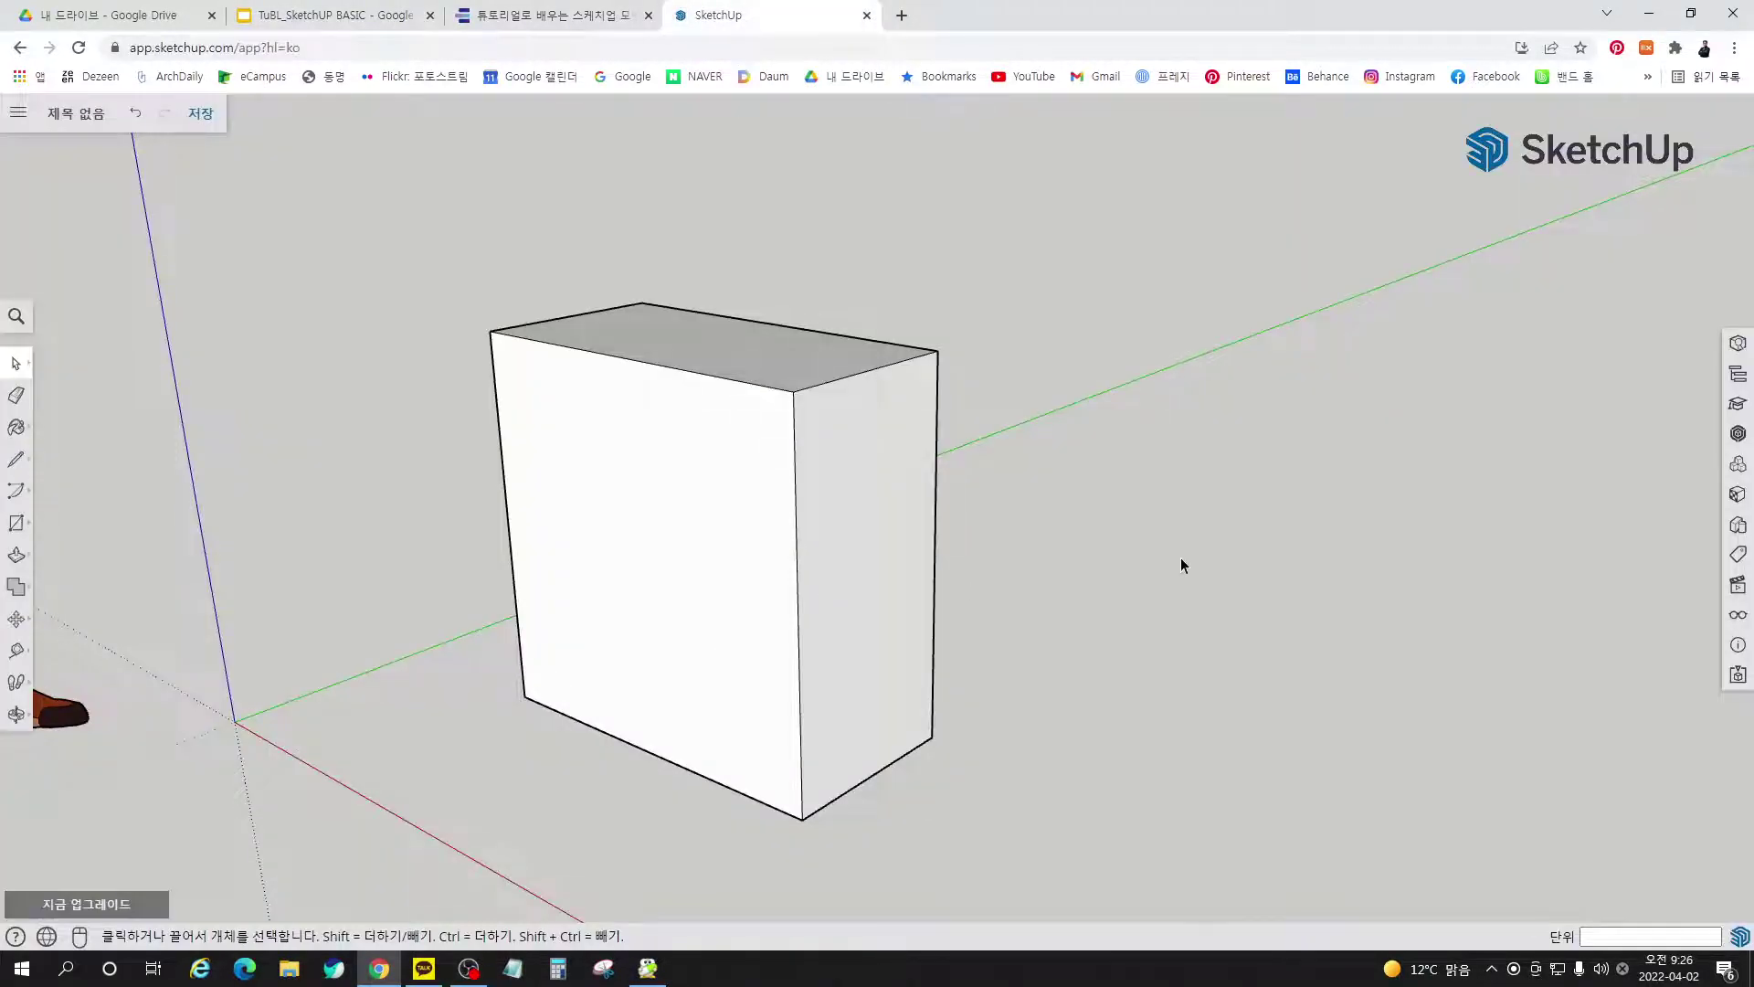
scroll(952, 579, "down", 3)
middle_click_drag(951, 579, 951, 615)
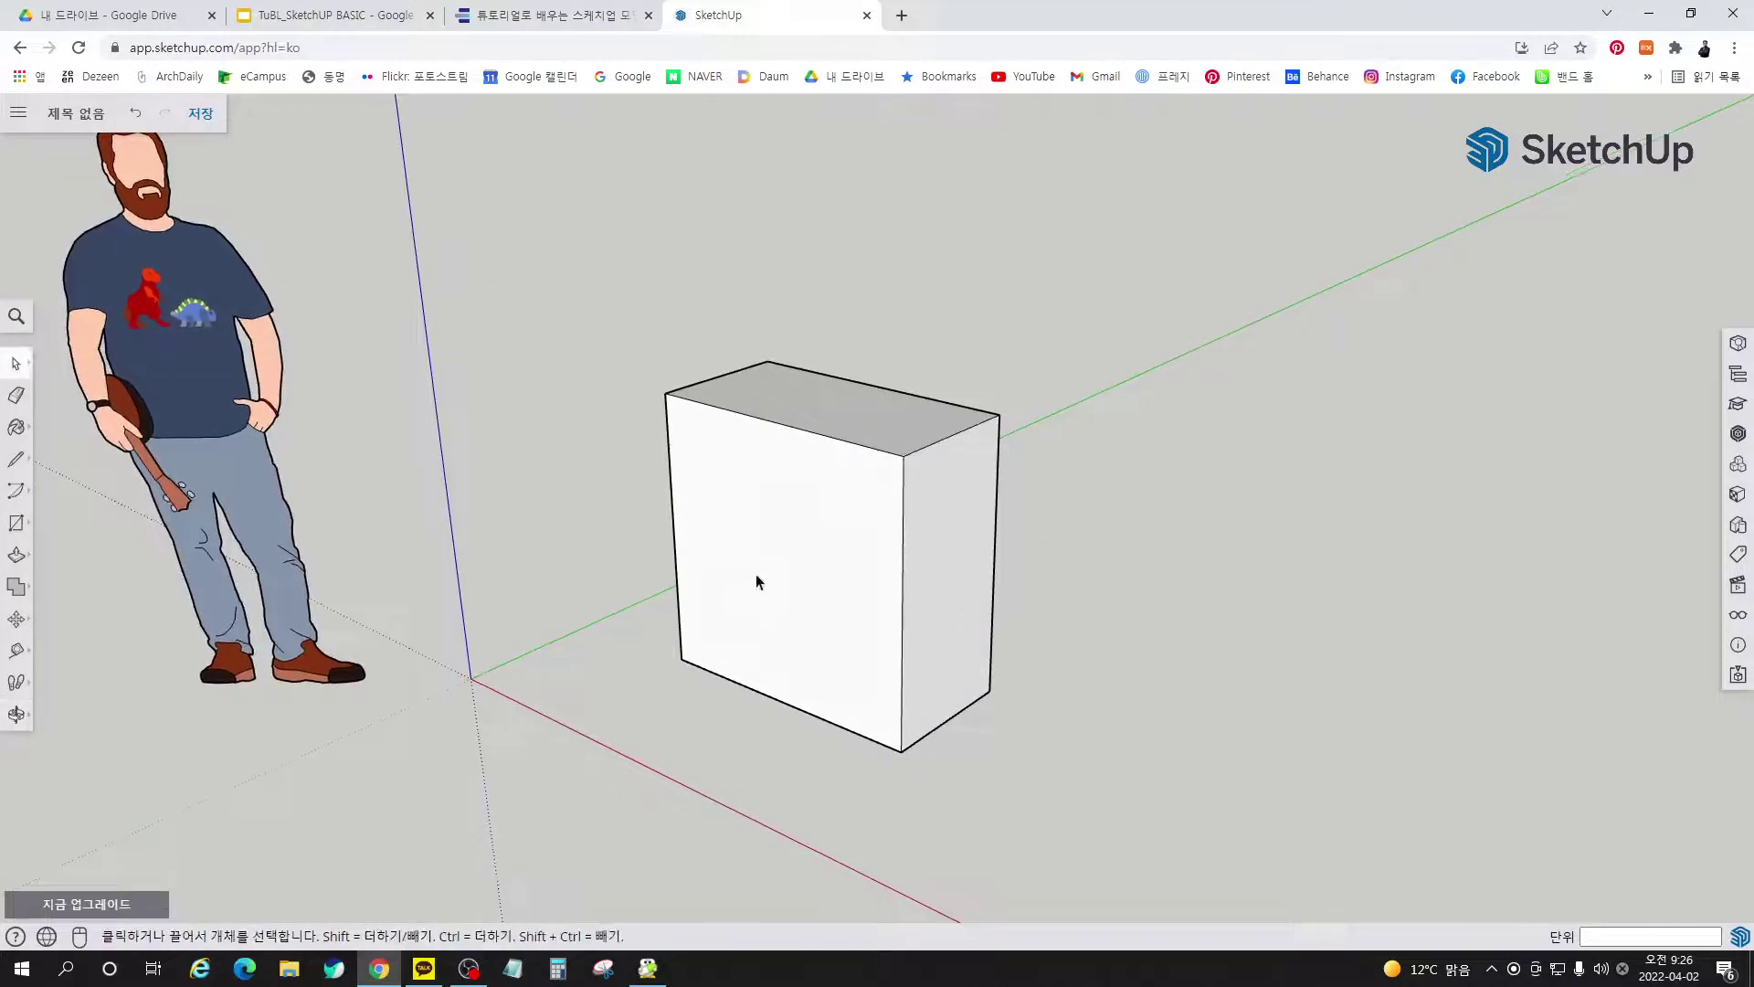
middle_click_drag(757, 582, 715, 620)
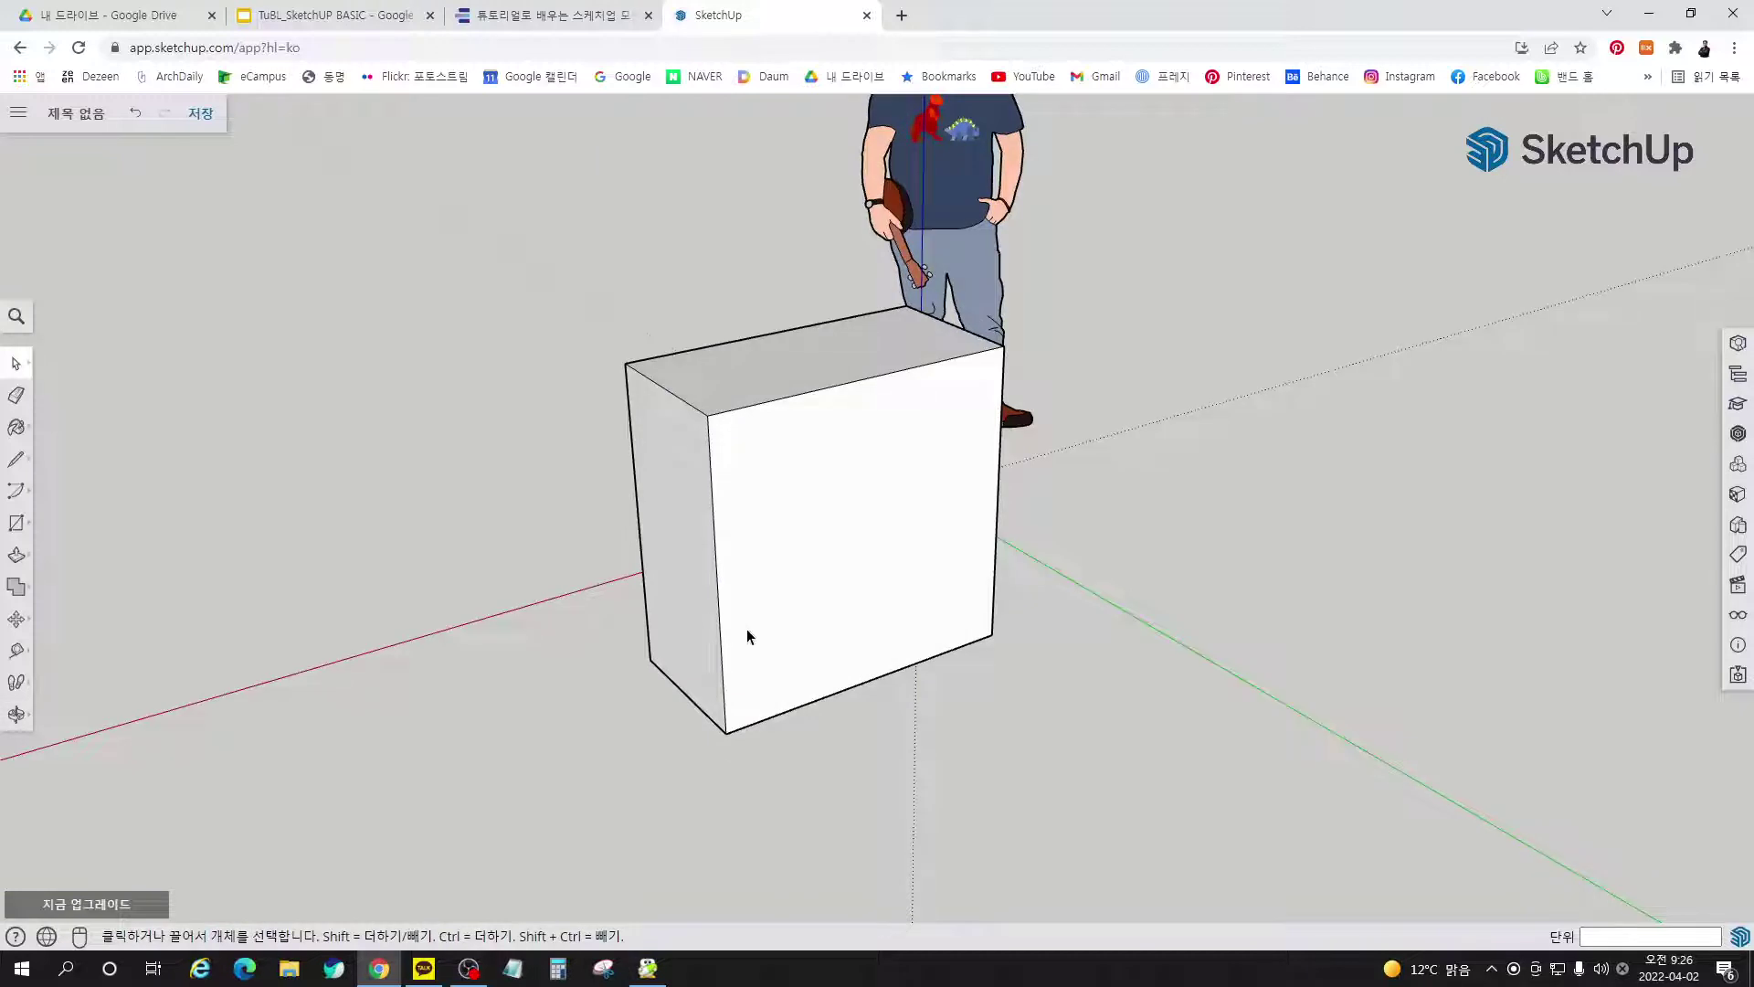
key("c")
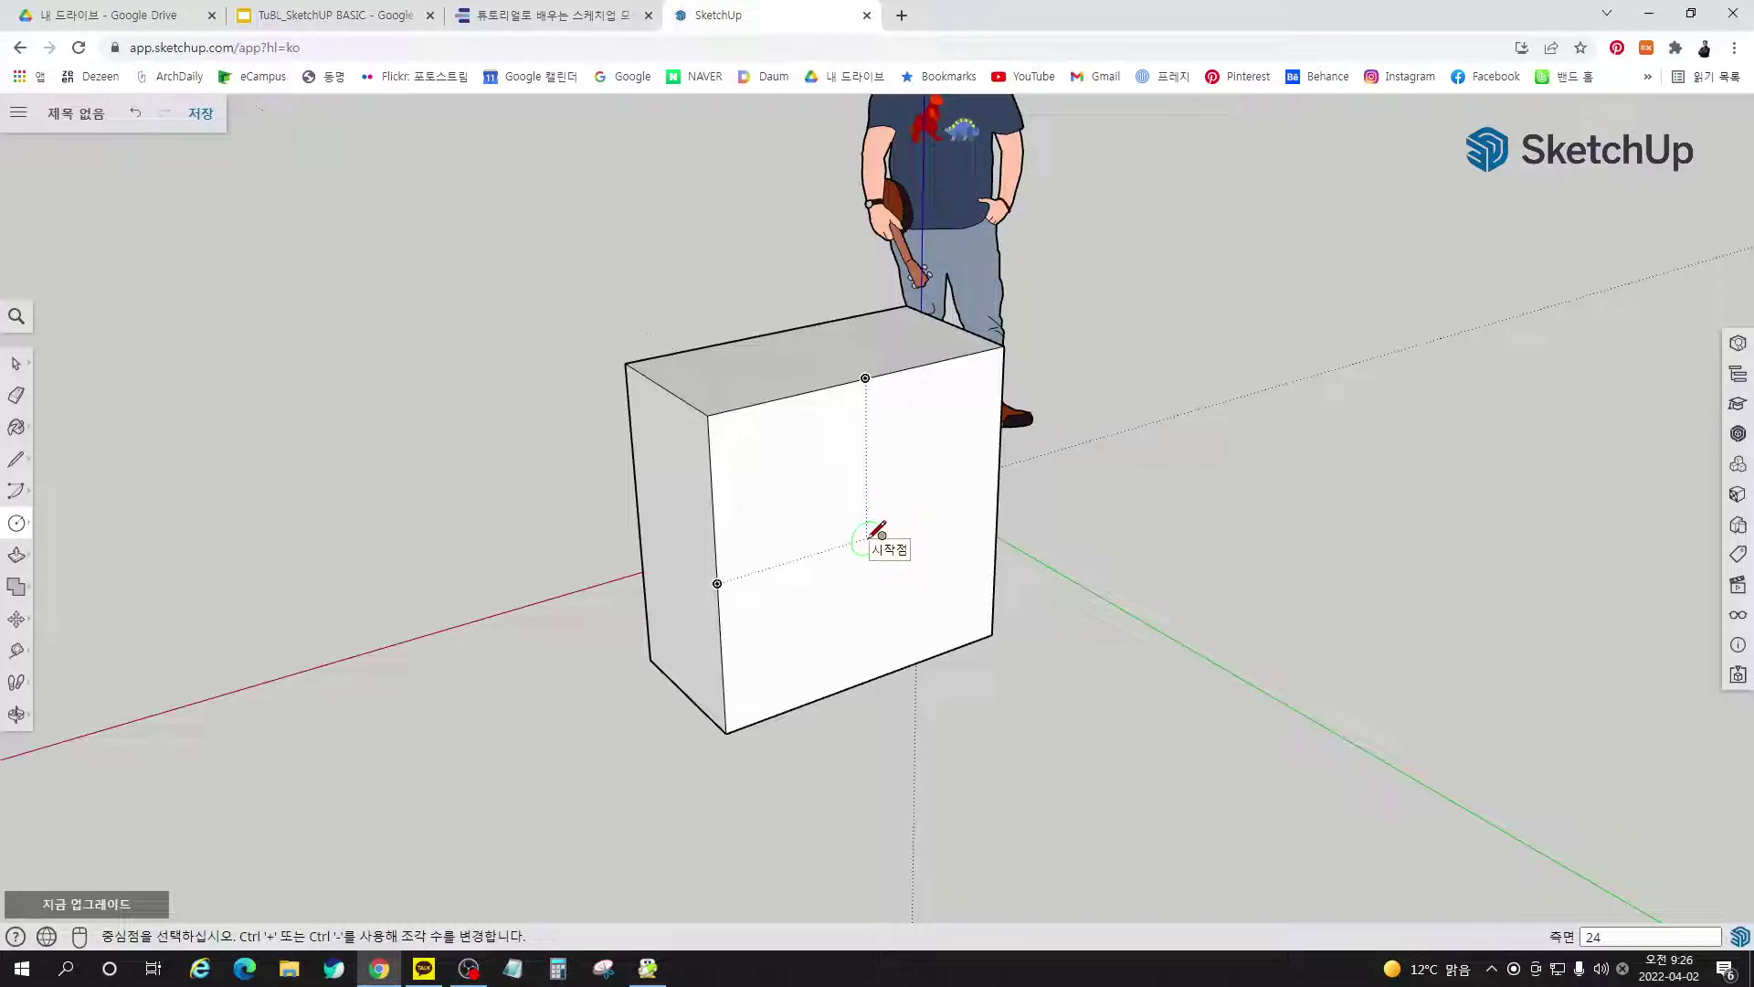
left_click(867, 539)
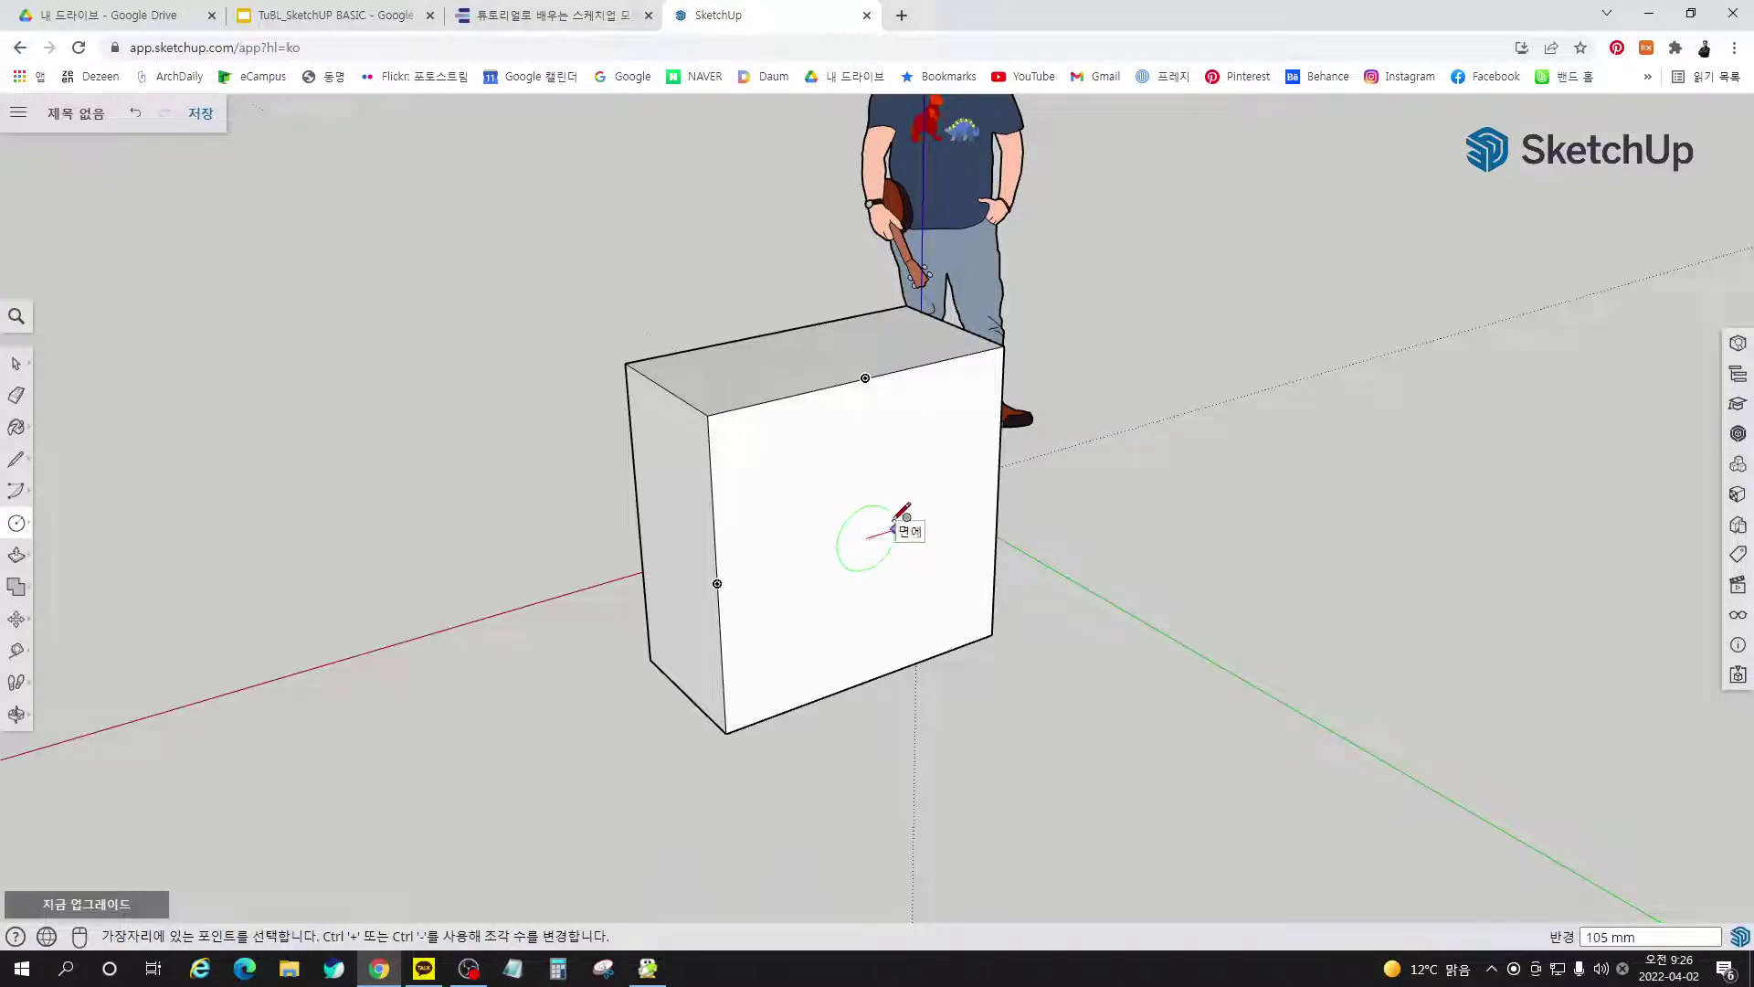
type("300")
key("Return")
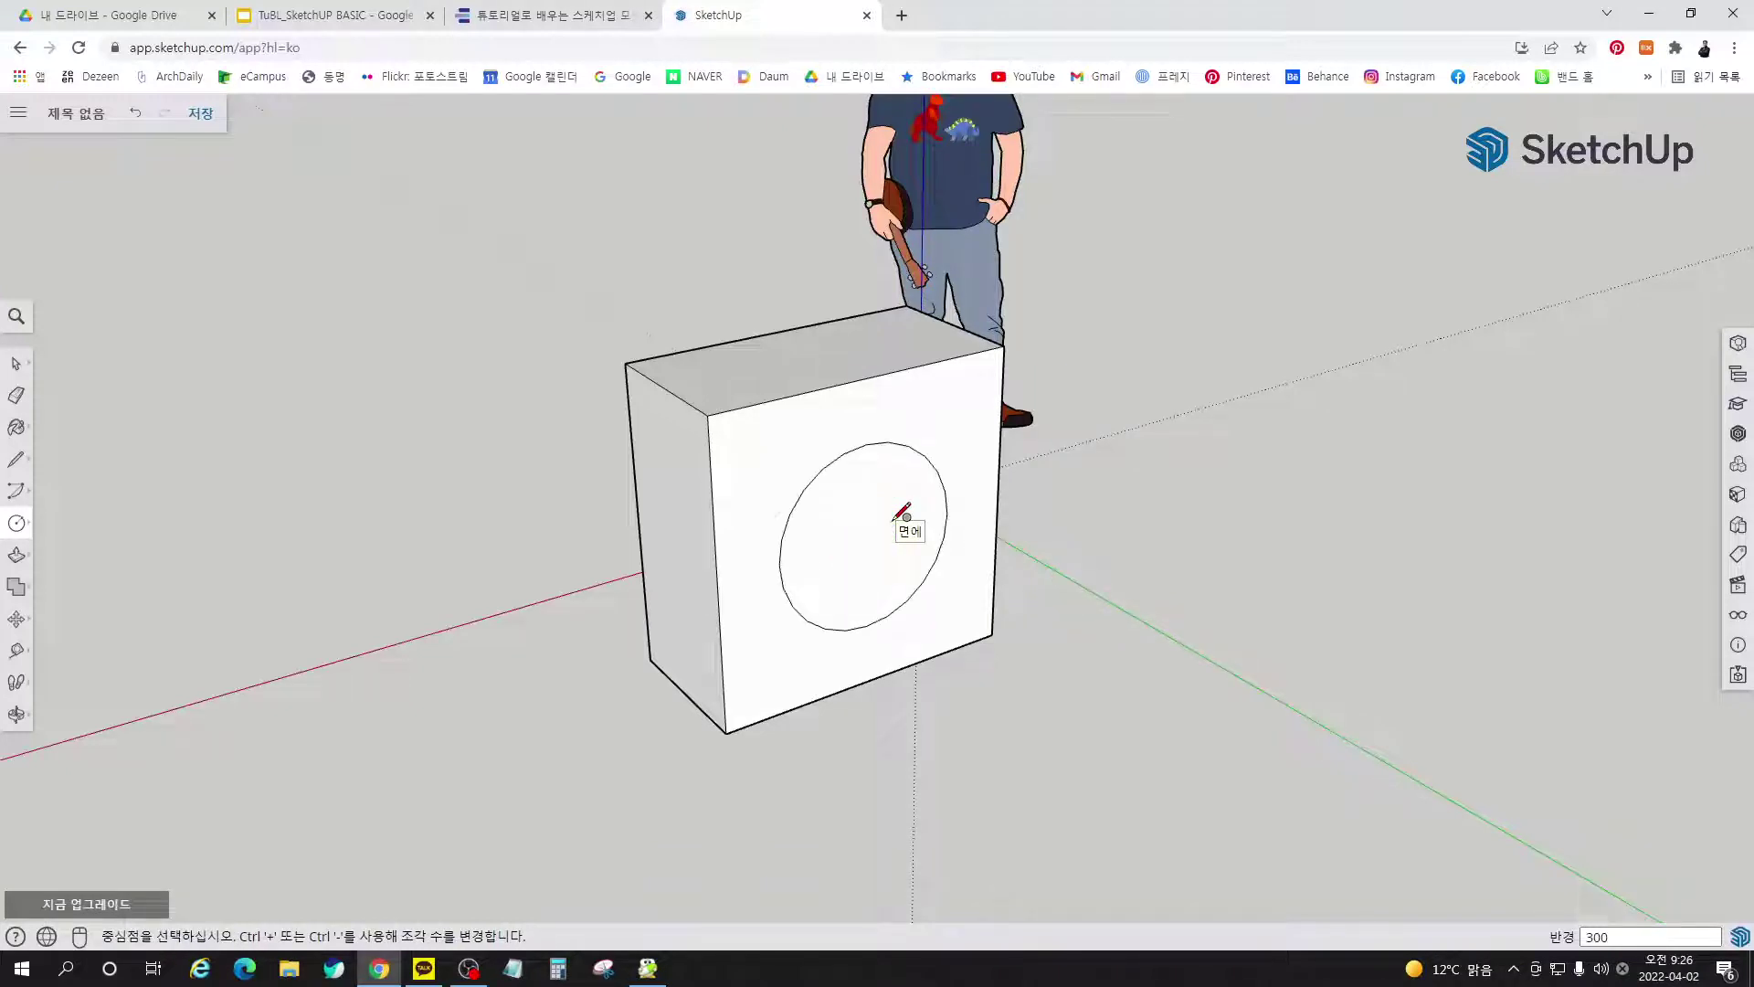
key("space")
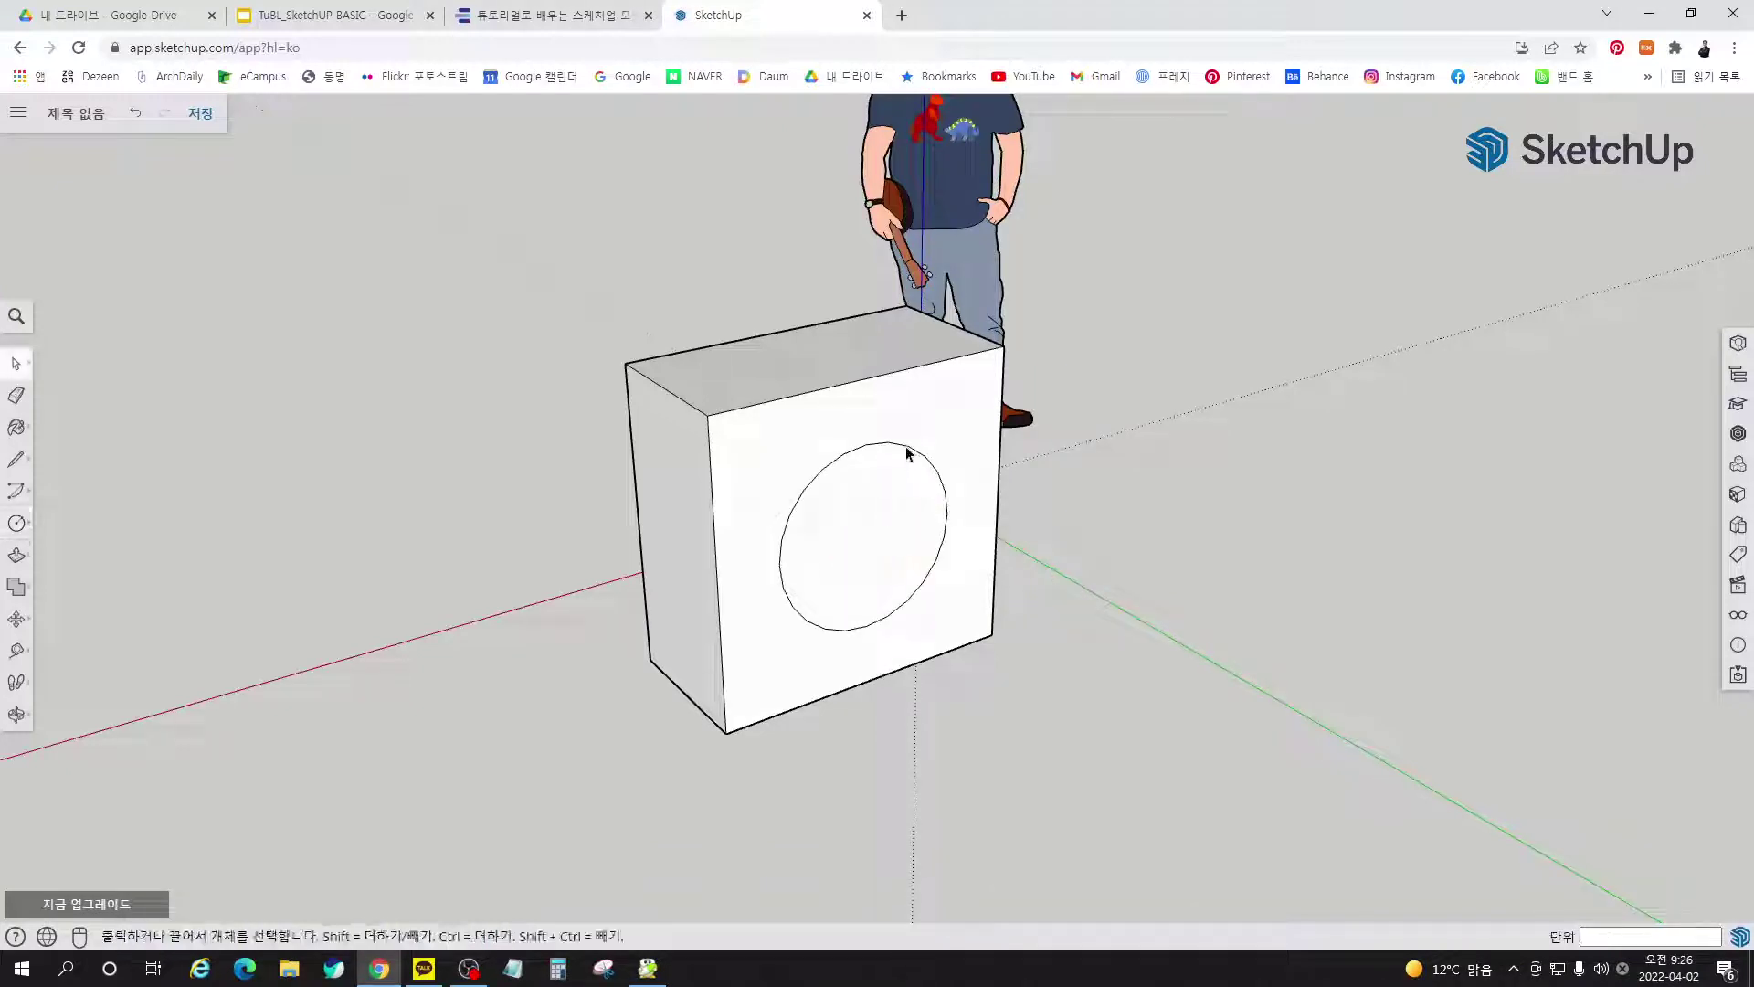
Set the circle's segment count to 36 in its entity information and close that information
left_click(907, 451)
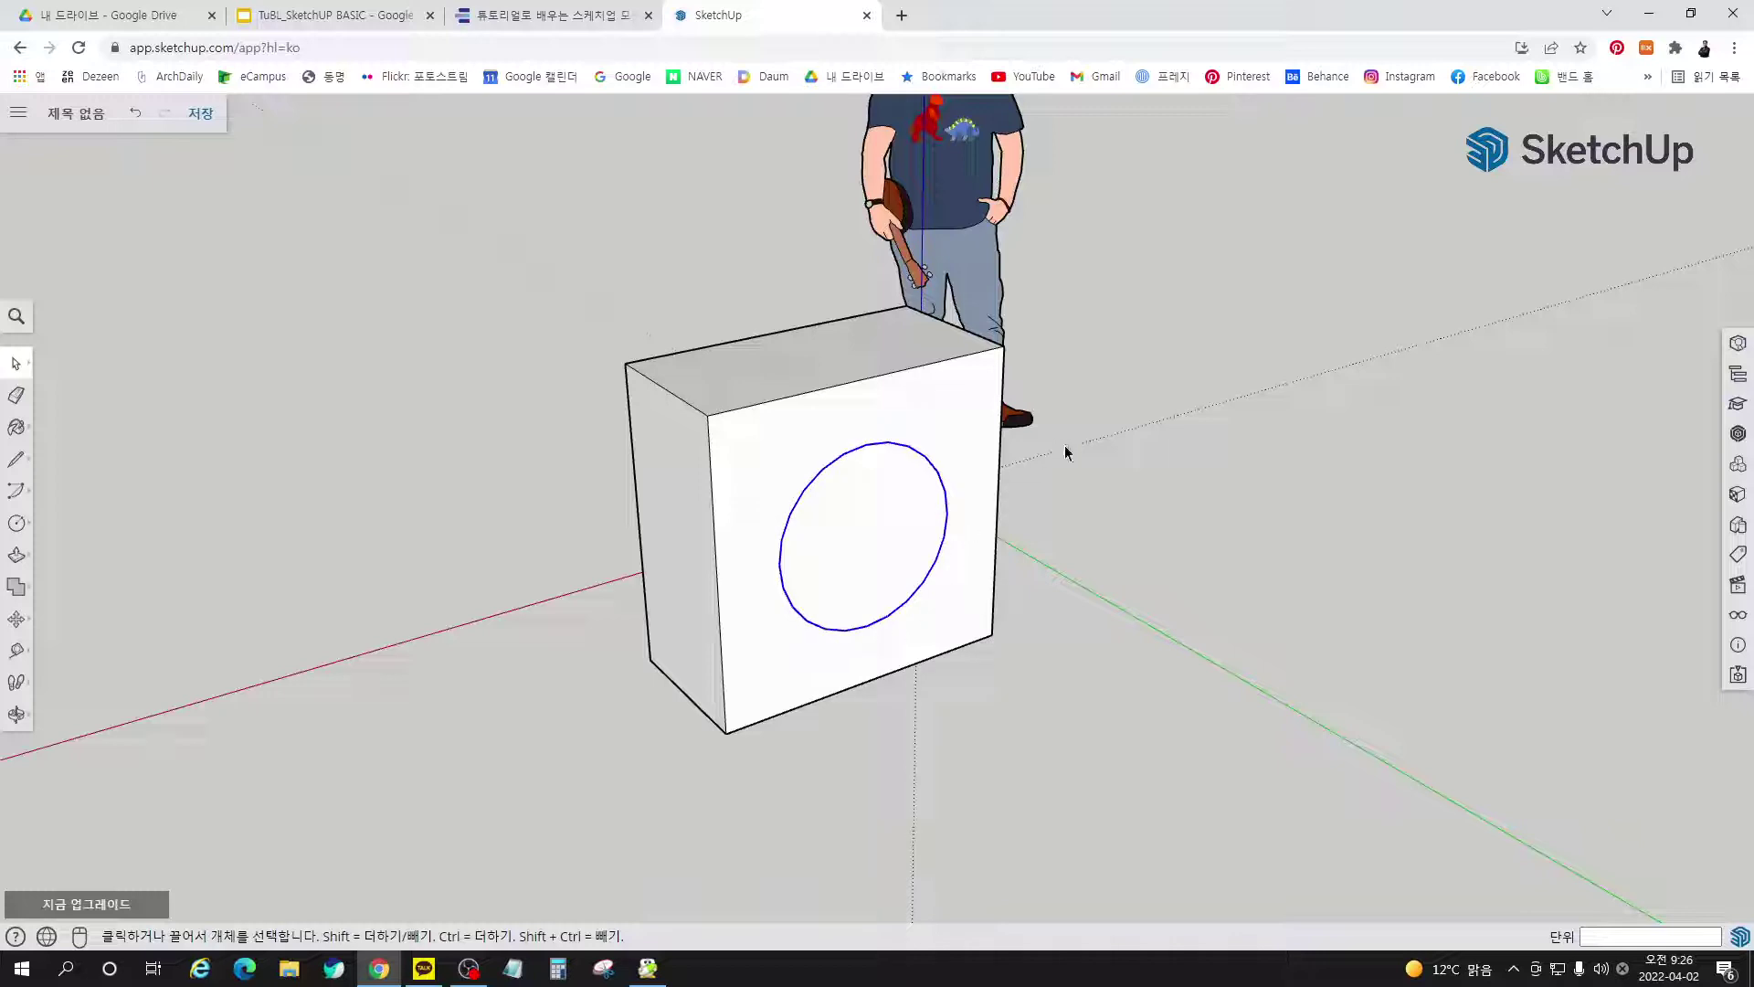
left_click(1735, 344)
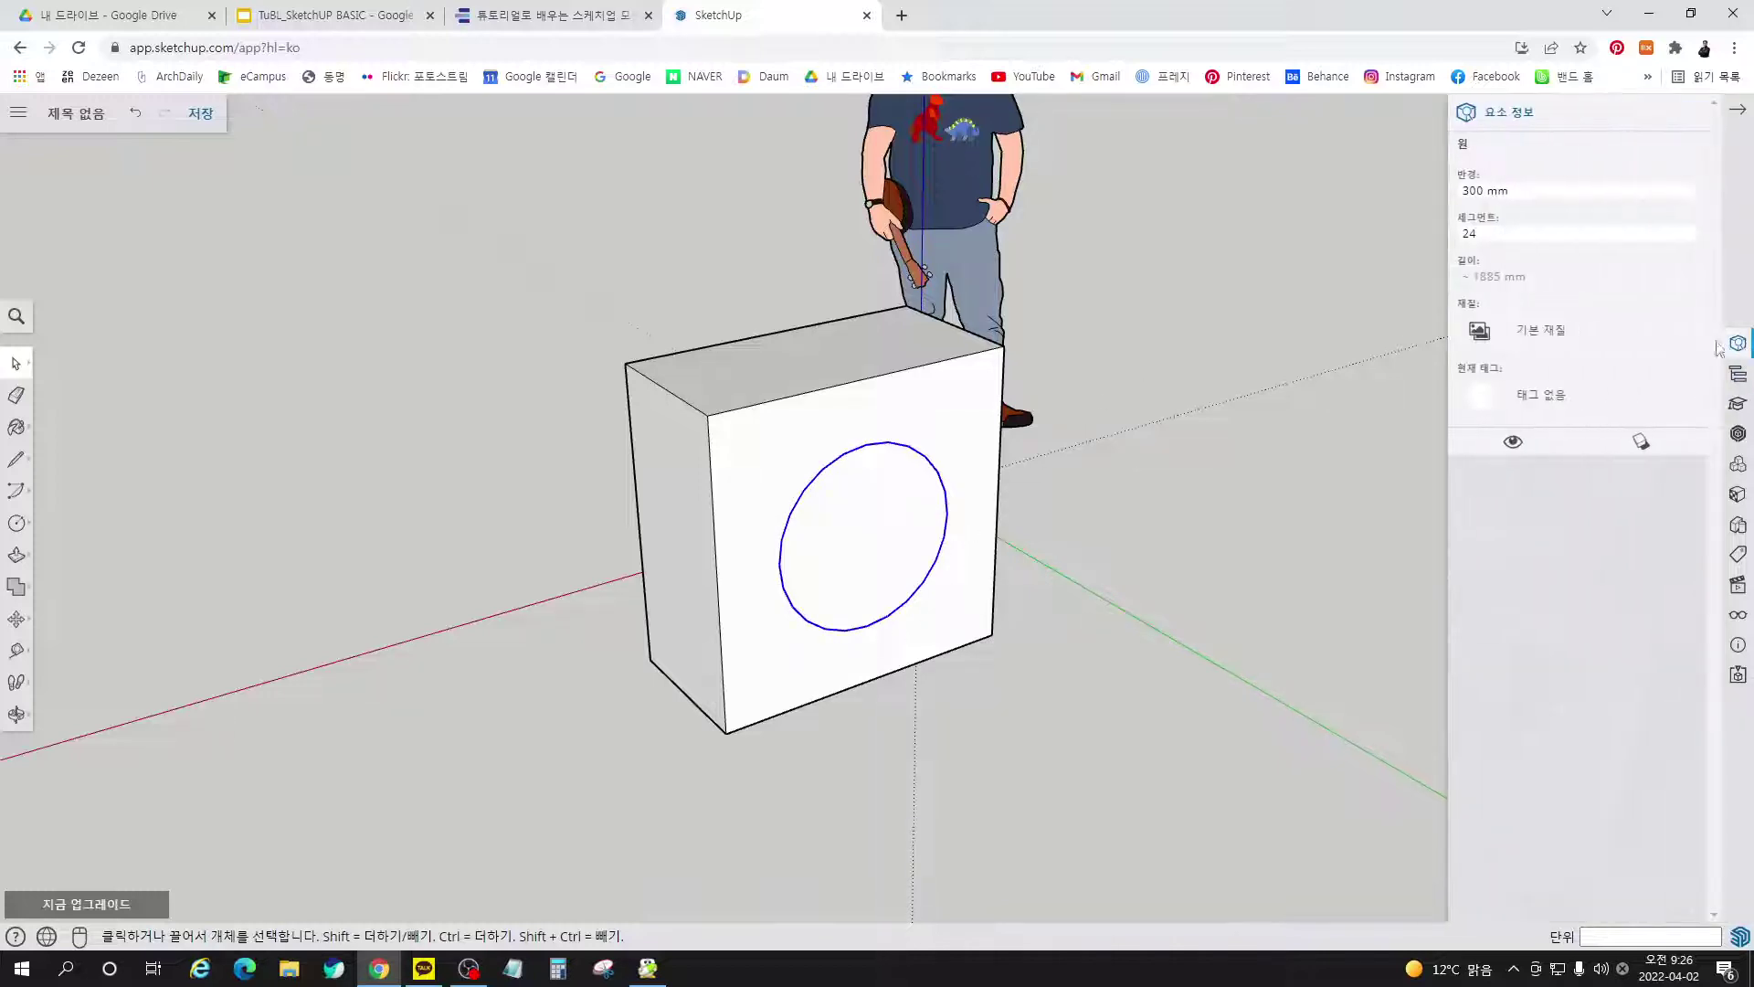
left_click(1500, 234)
type("36")
key("Return")
left_click(1054, 599)
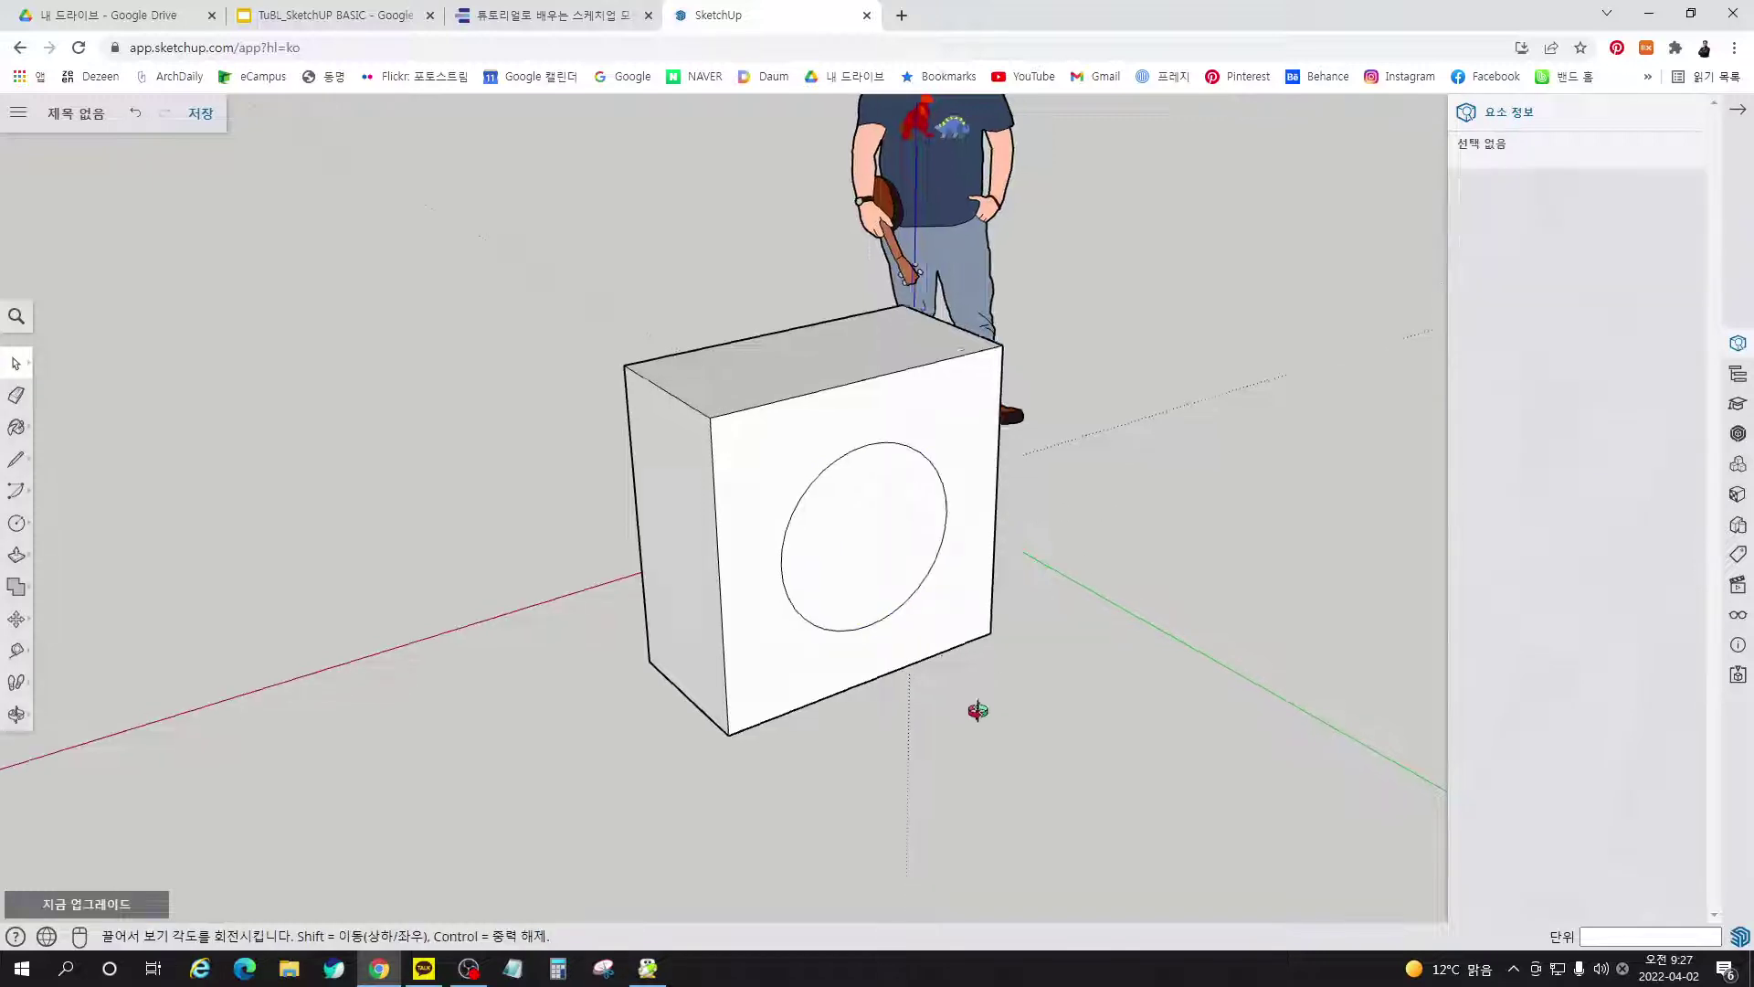
middle_click_drag(979, 709, 1083, 680)
left_click(1737, 109)
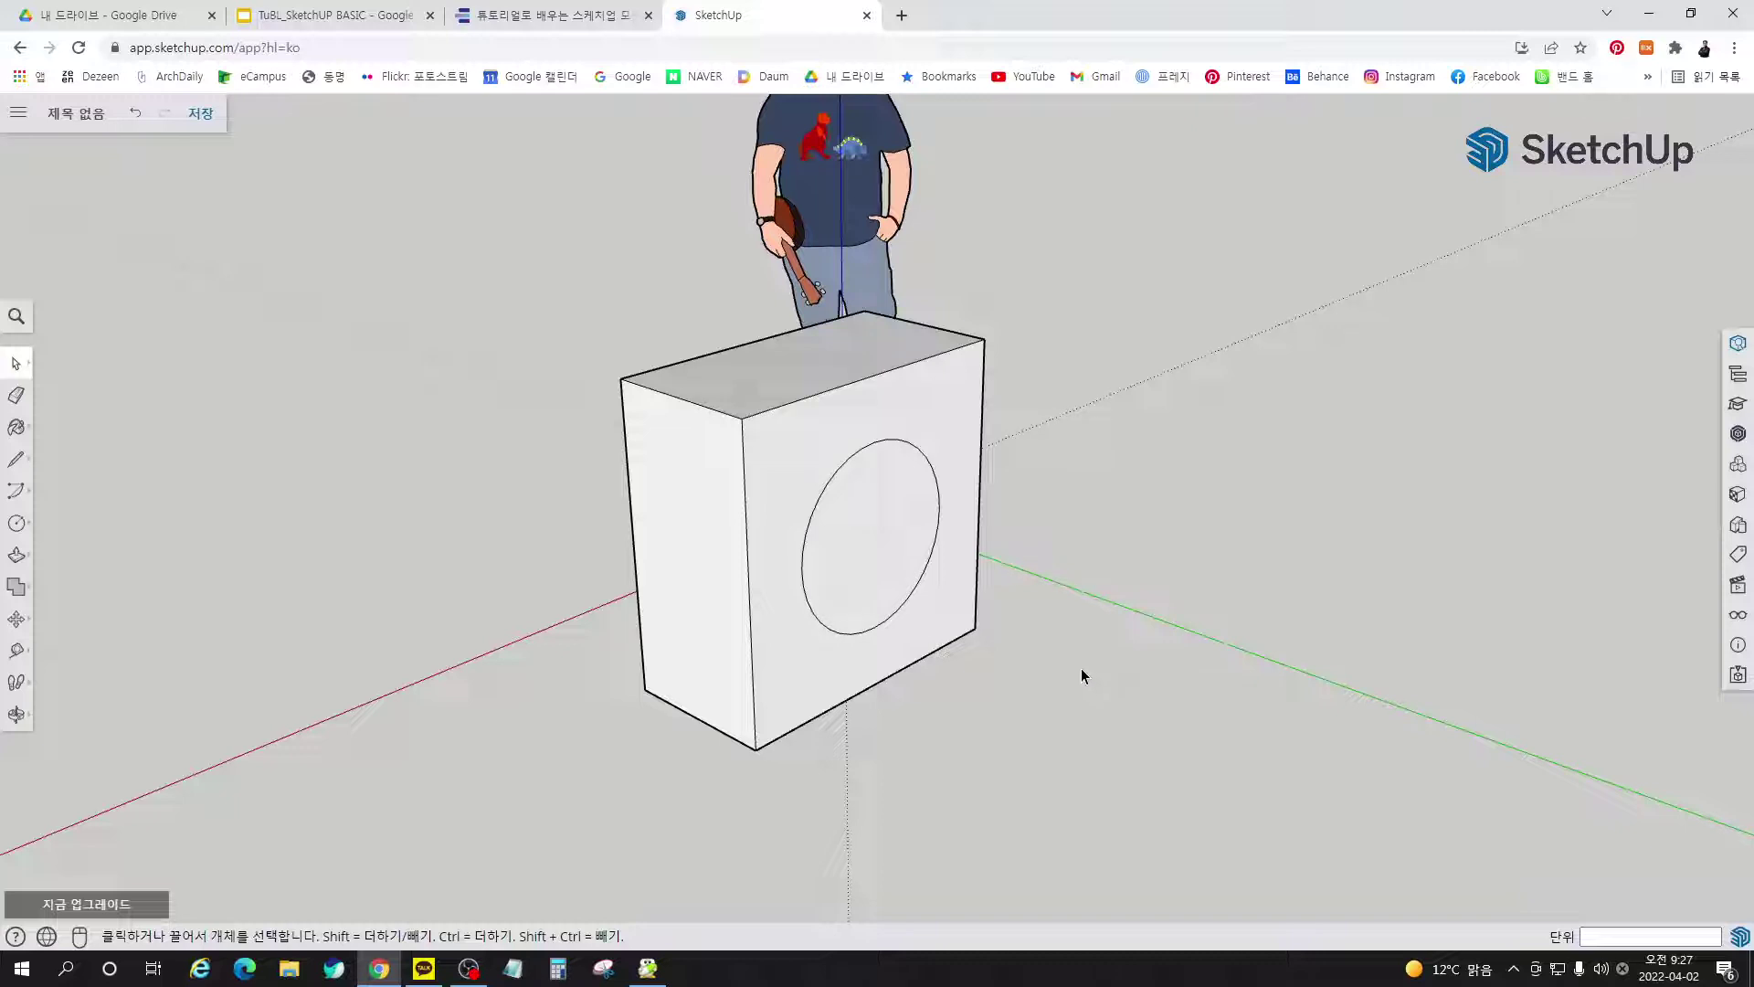
Push the circular face 500 mm through the box to the opposite side, and undo the cut
key("p")
left_click(900, 576)
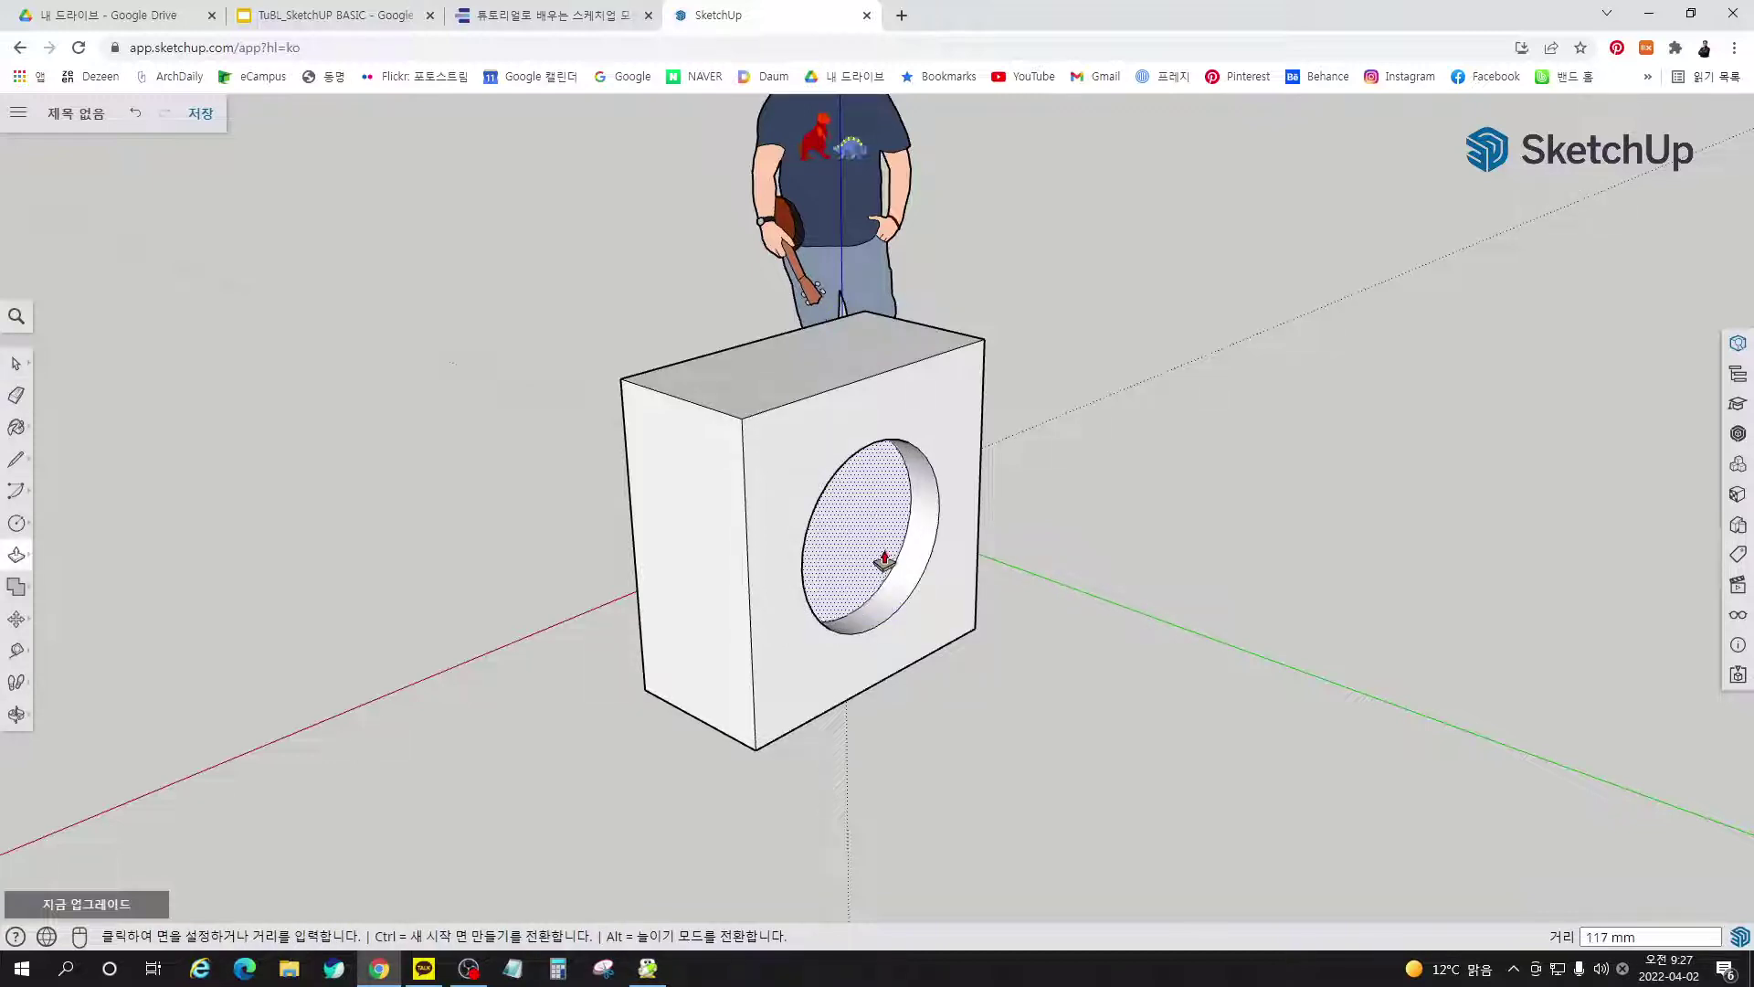
middle_click_drag(834, 517, 1088, 713)
left_click(836, 500)
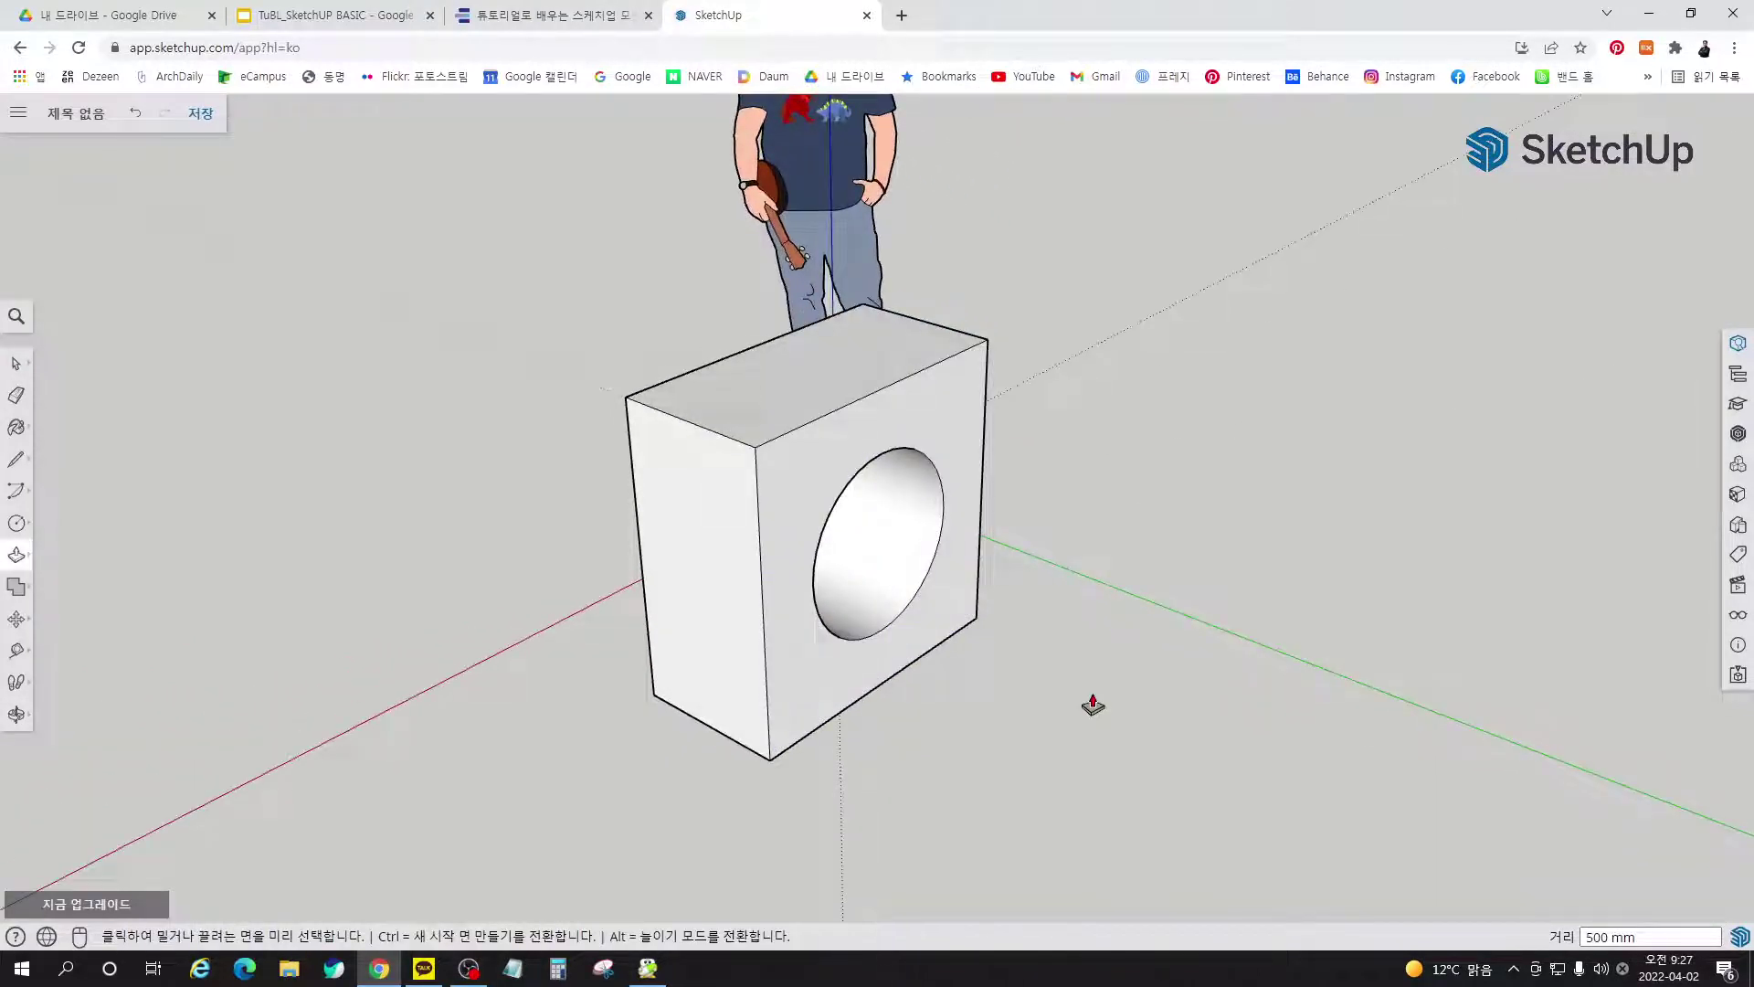
key("ctrl+z")
key("space")
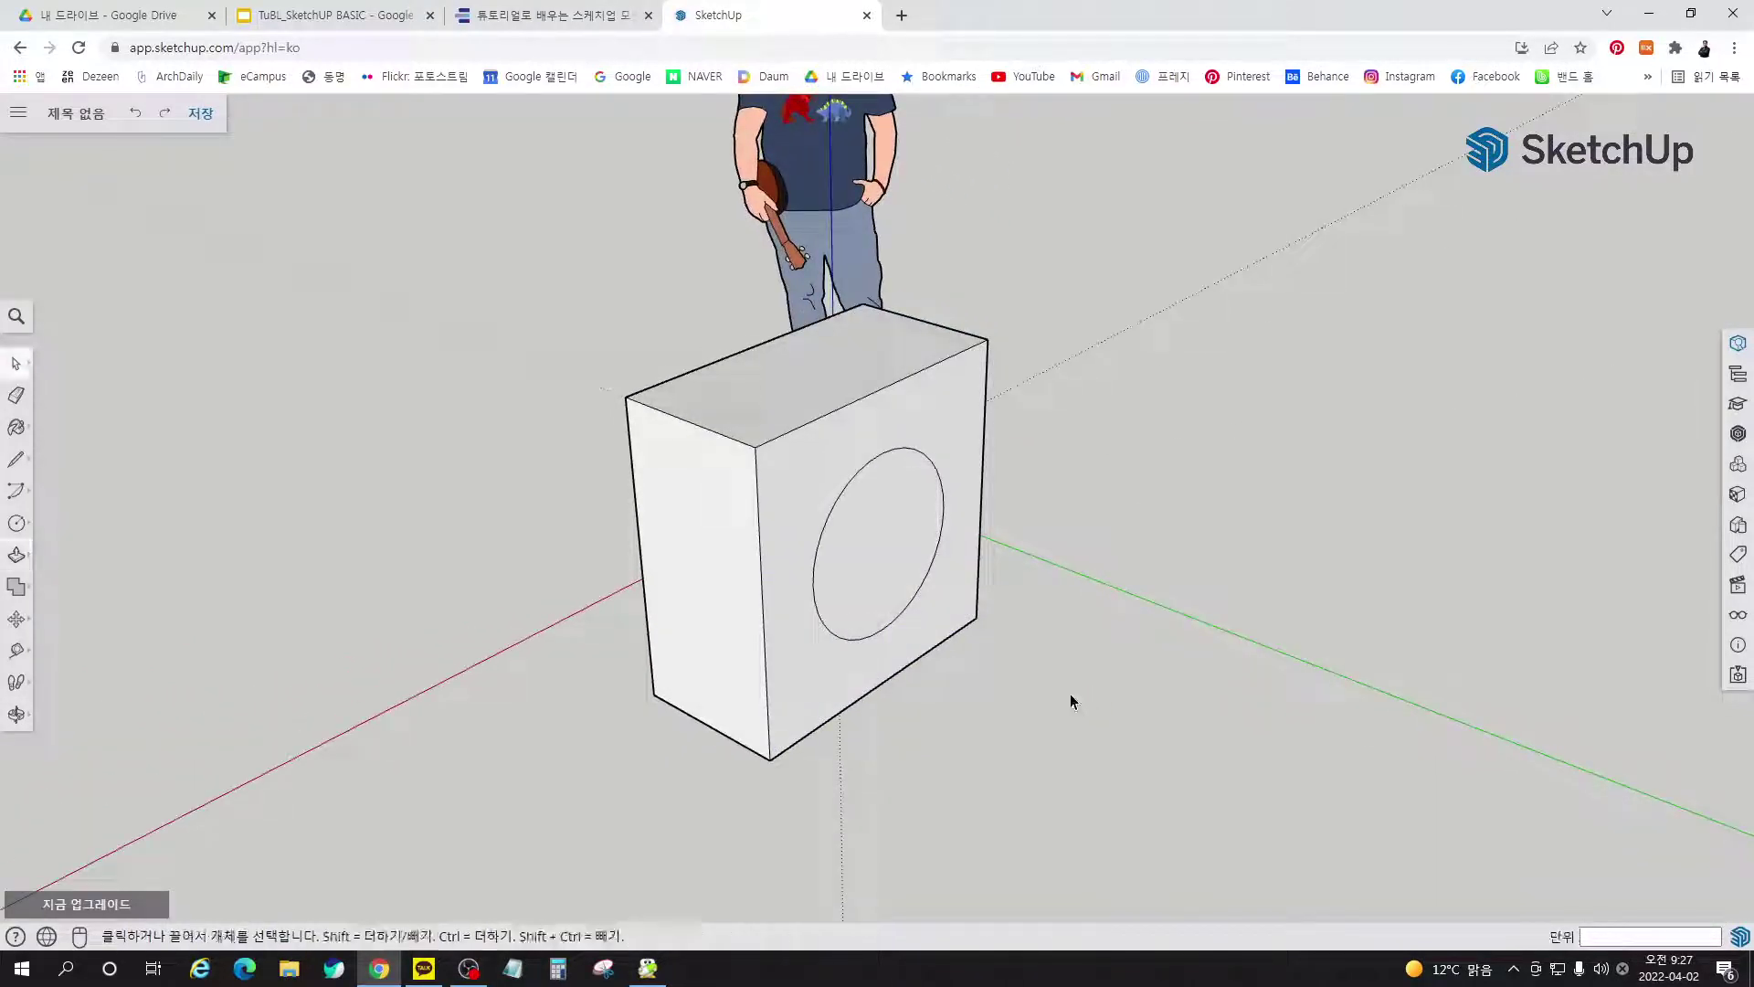
Check the tutorial's sloped-face instruction, and in SketchUp move the top edge on the side without the circle 250 mm inward along the green axis
middle_click_drag(671, 640, 1417, 656)
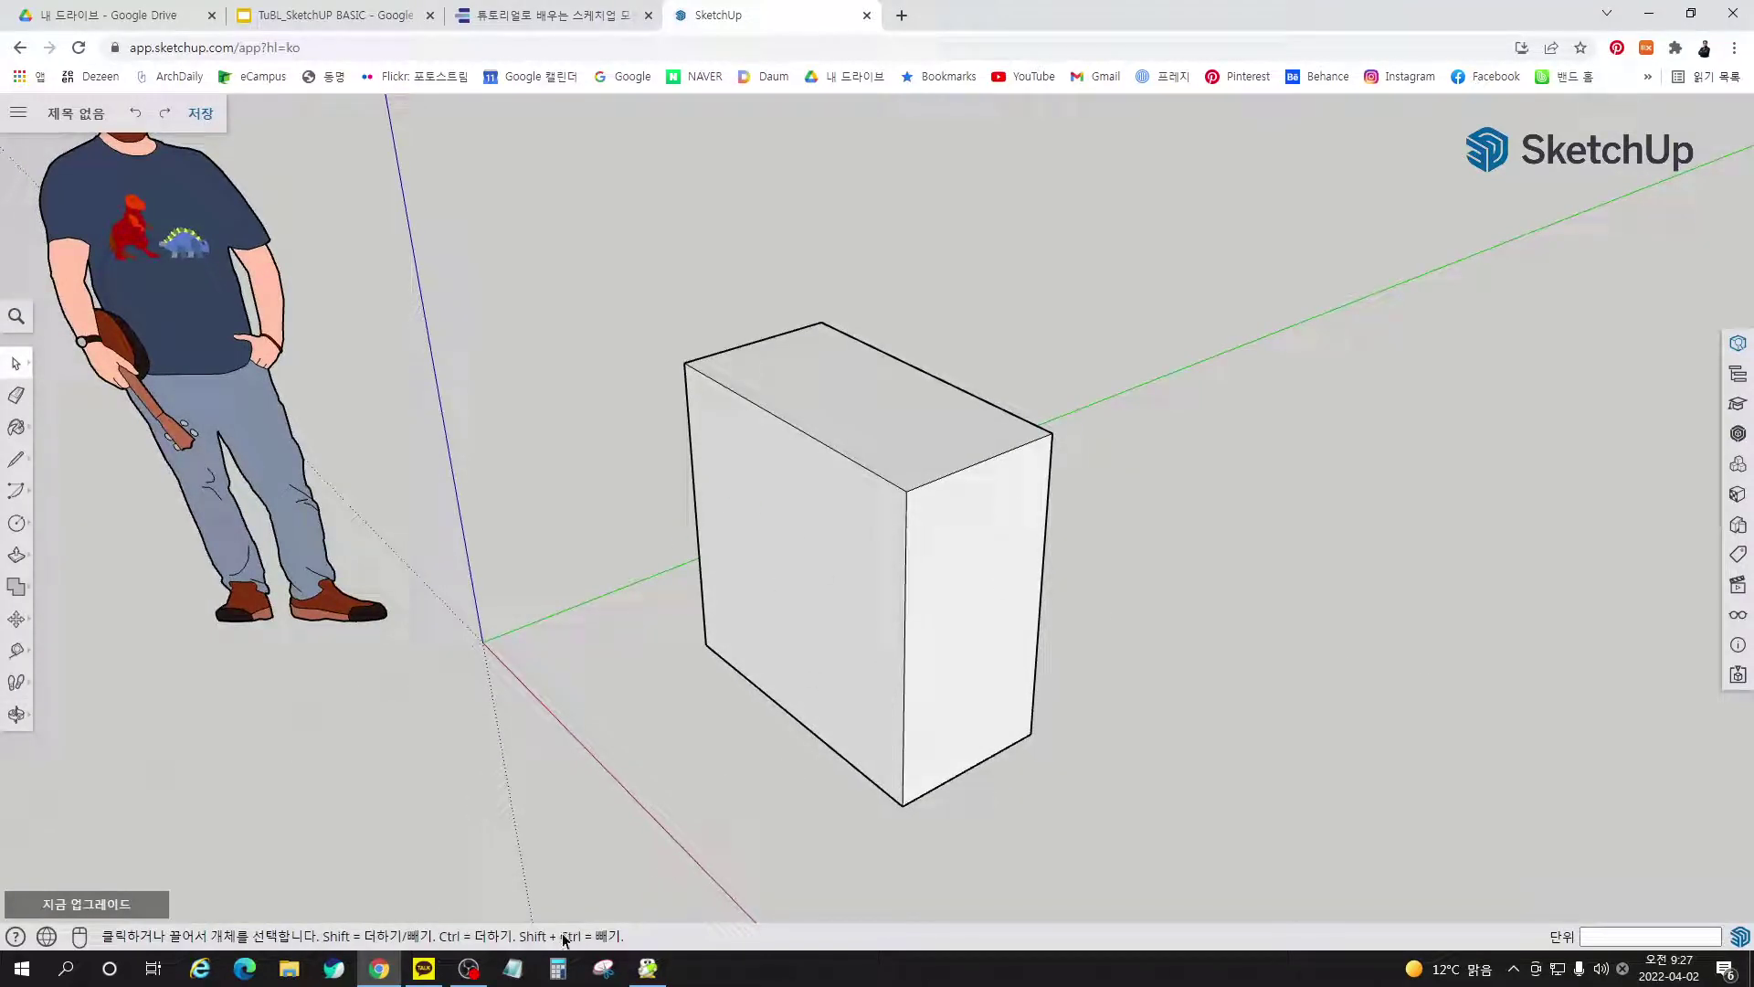
left_click(571, 15)
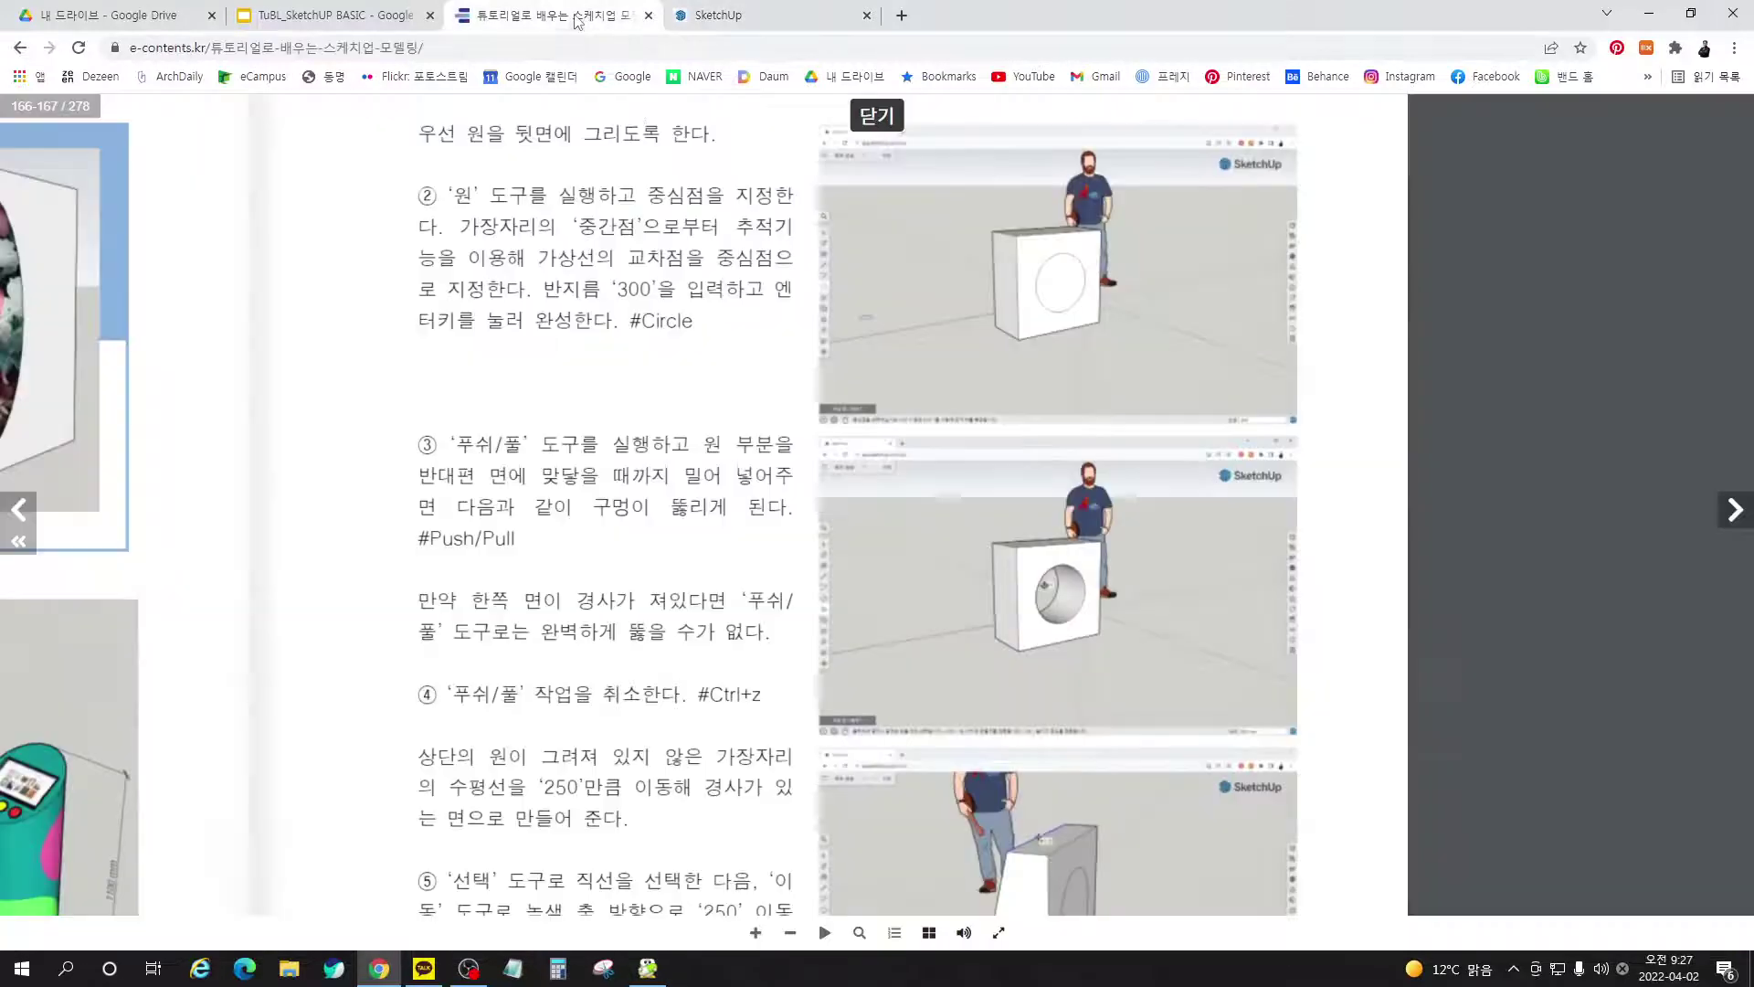
left_click(948, 696)
left_click(1348, 592)
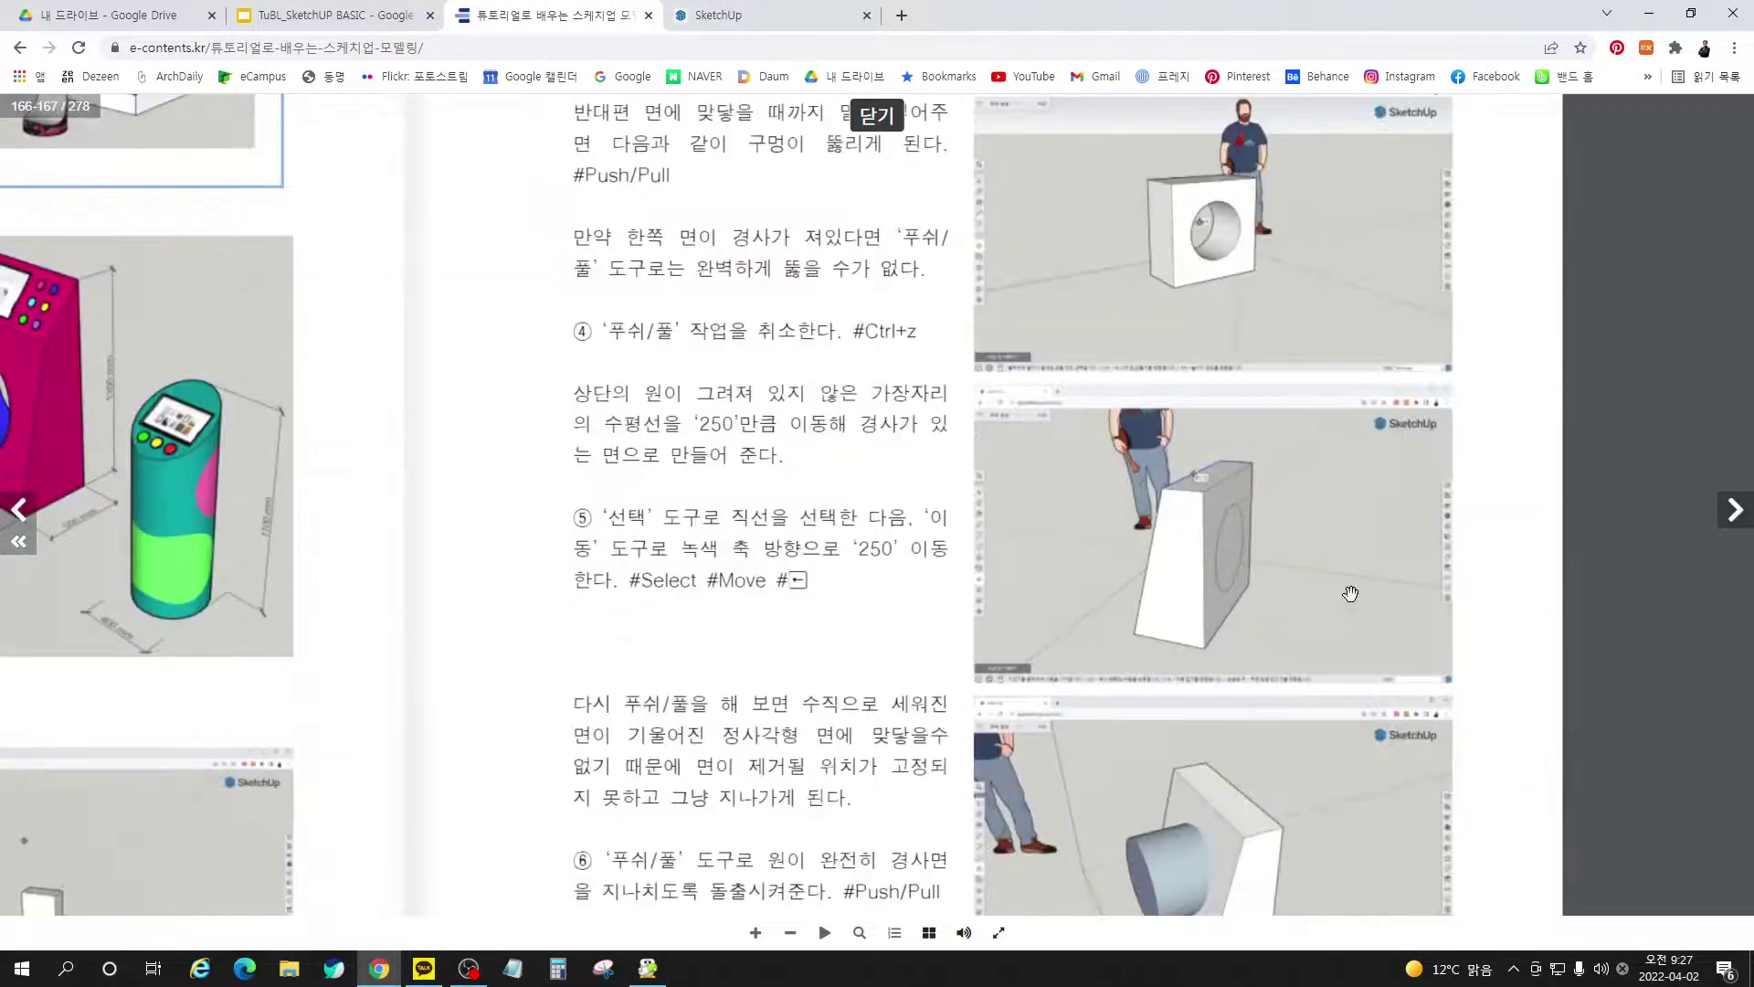
left_click(946, 607)
left_click(861, 538)
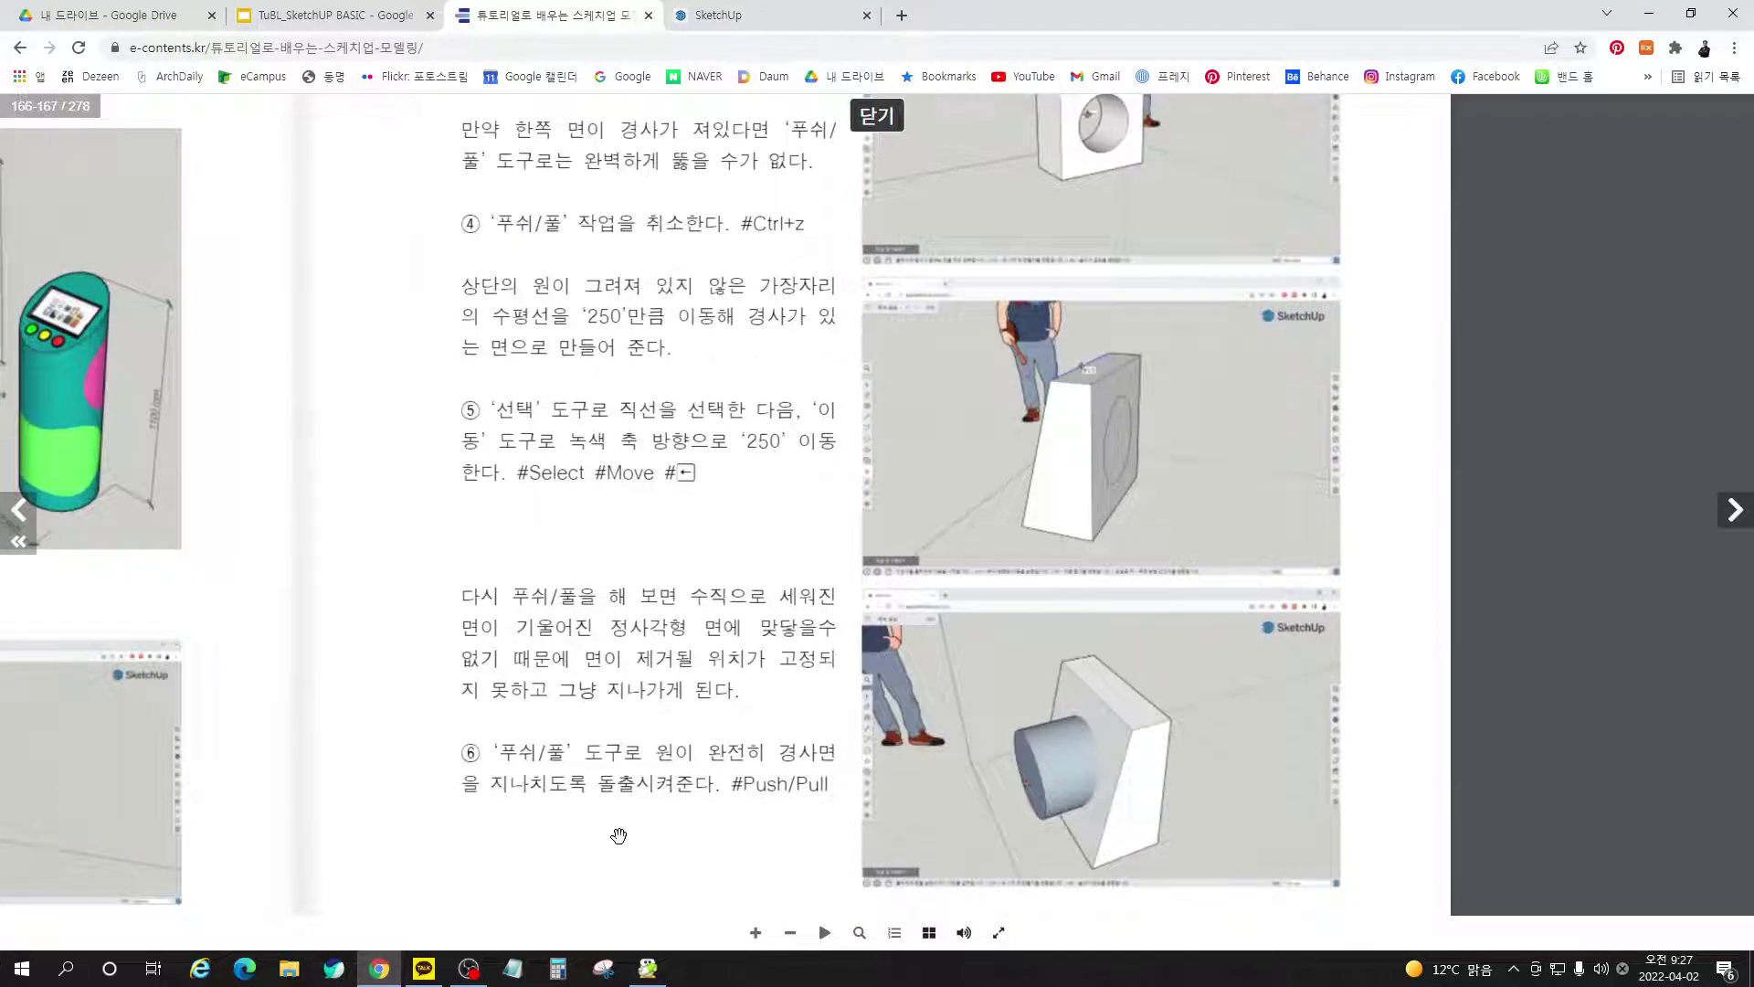
left_click(743, 26)
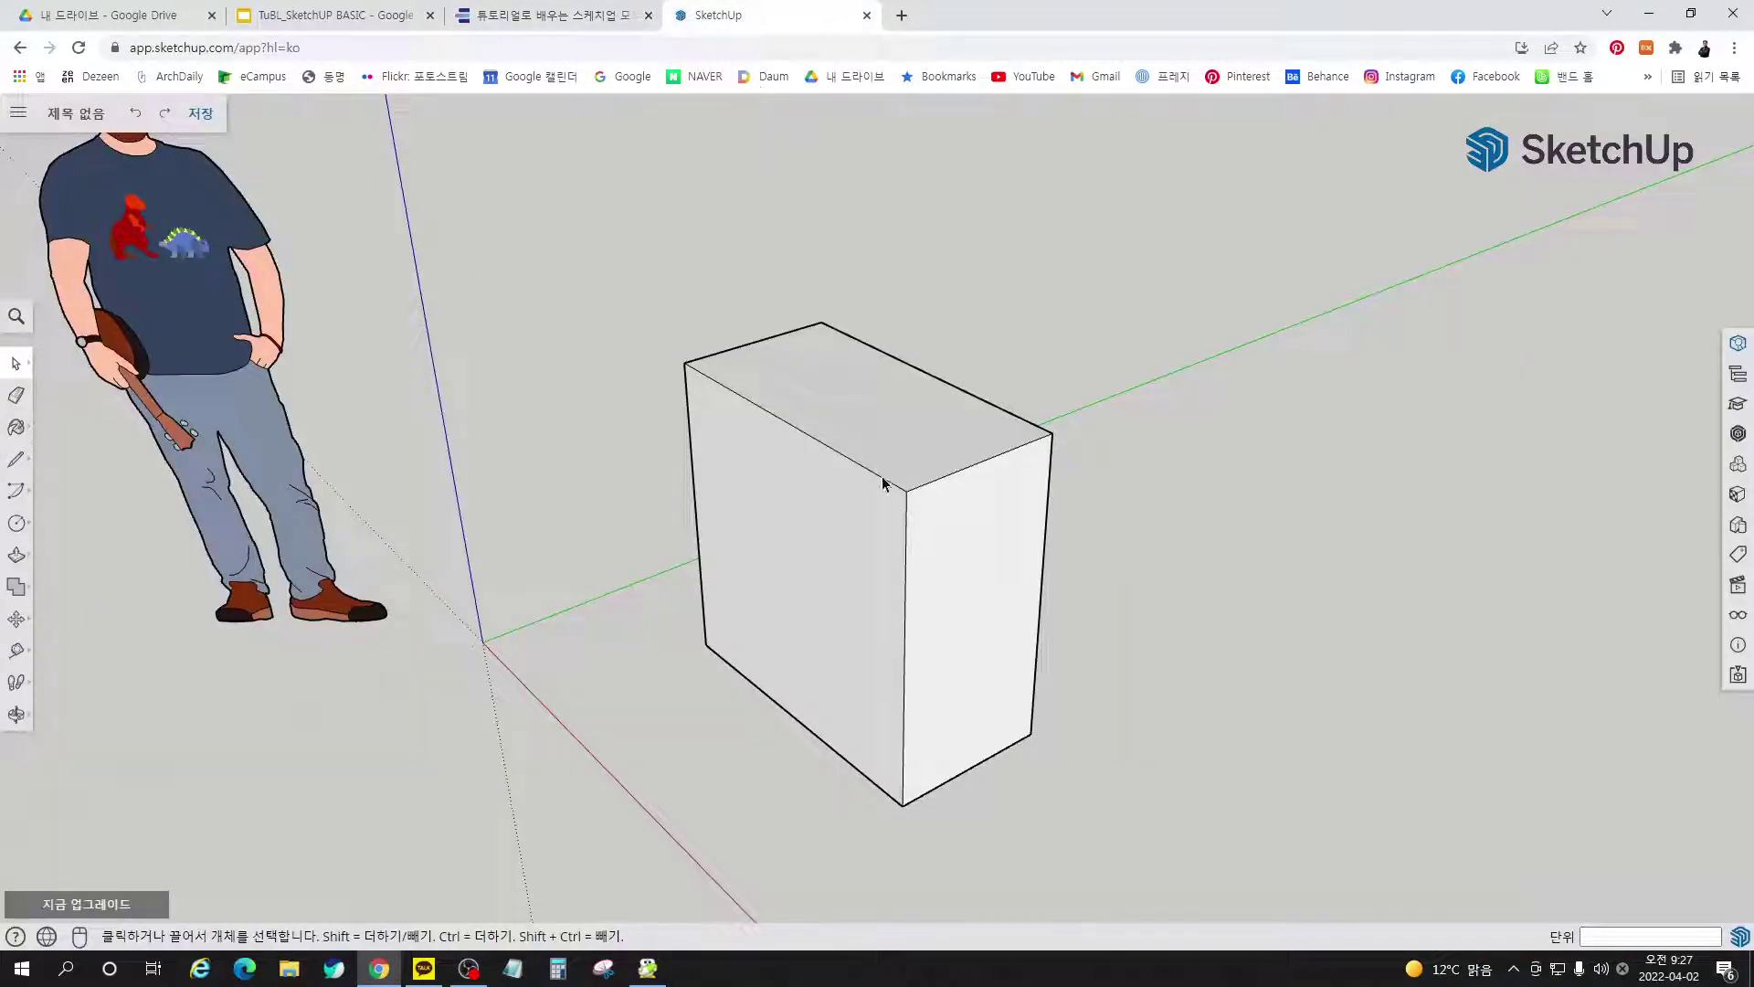
left_click(883, 484)
key("m")
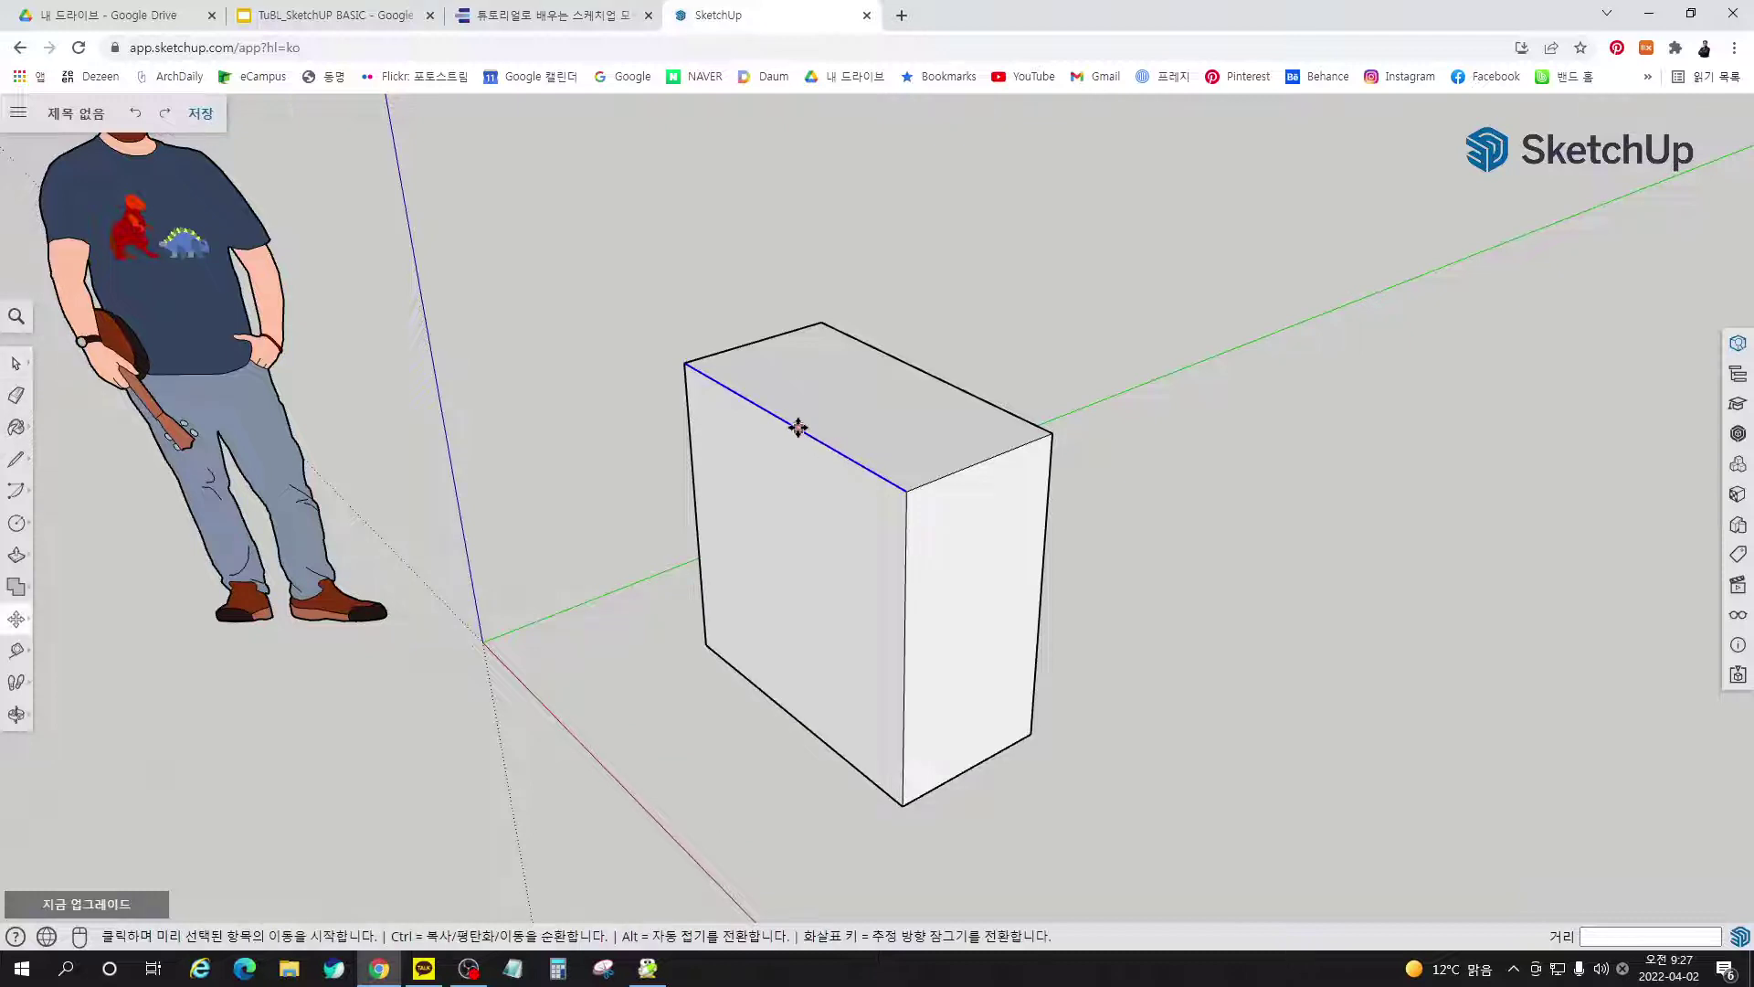
left_click(787, 417)
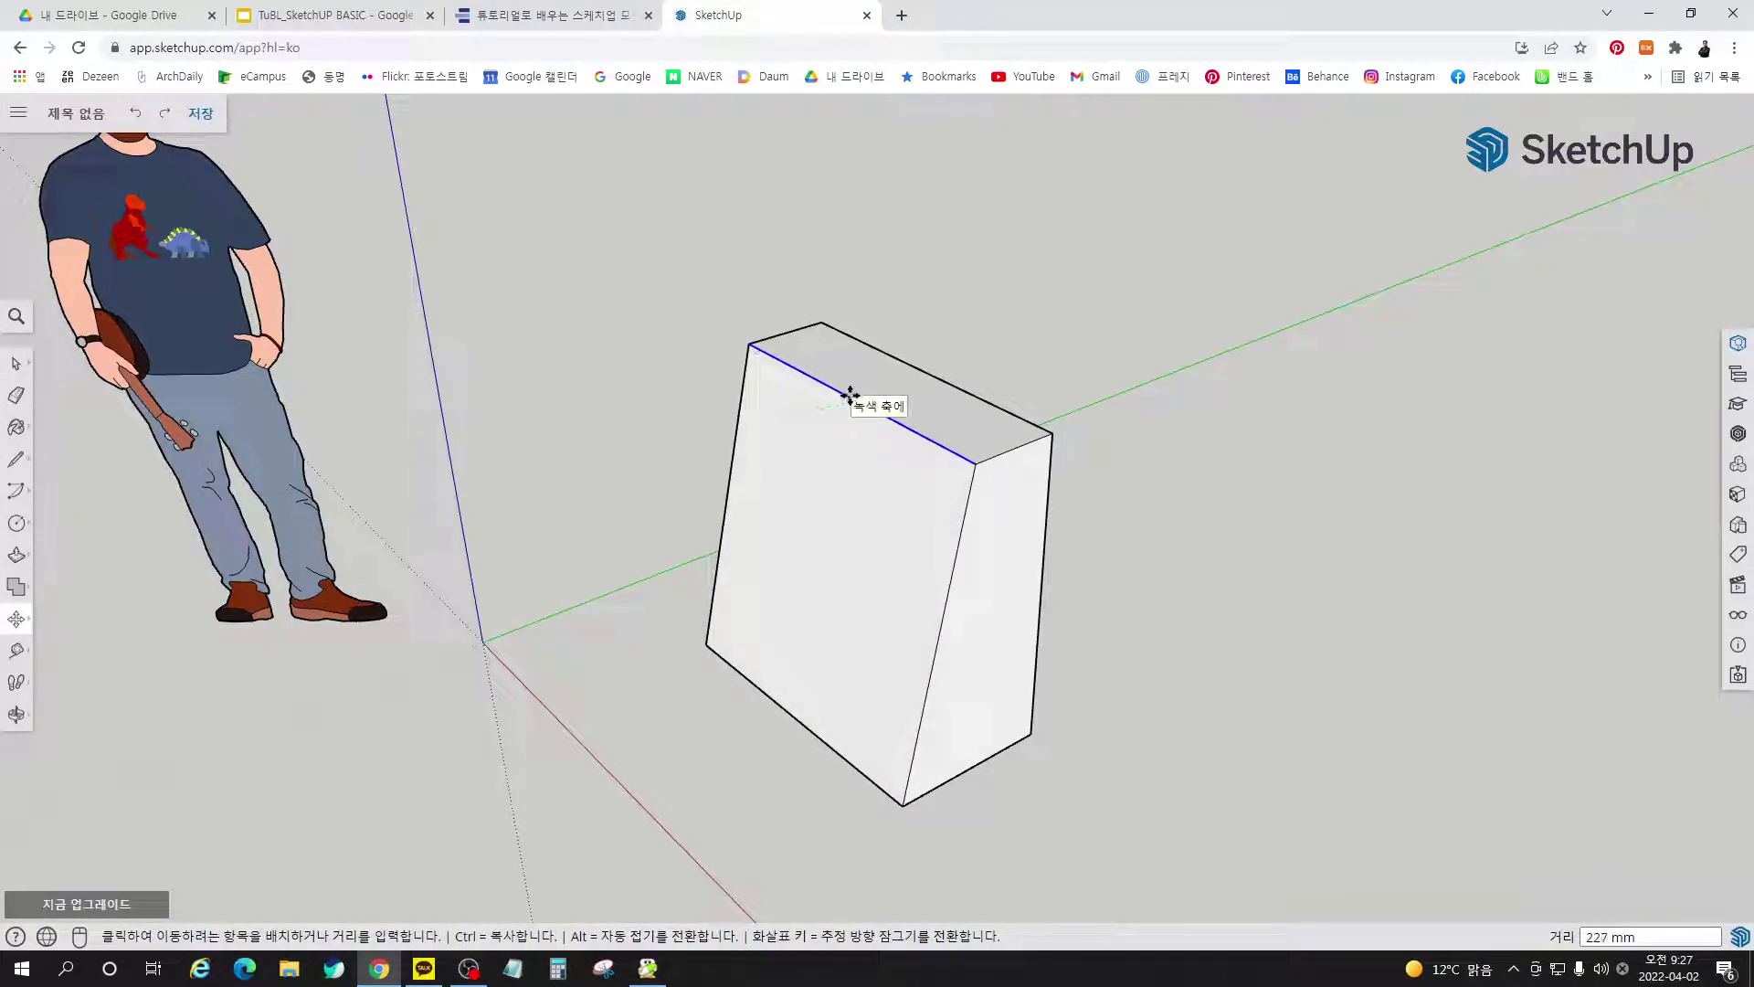
type("250")
key("Return")
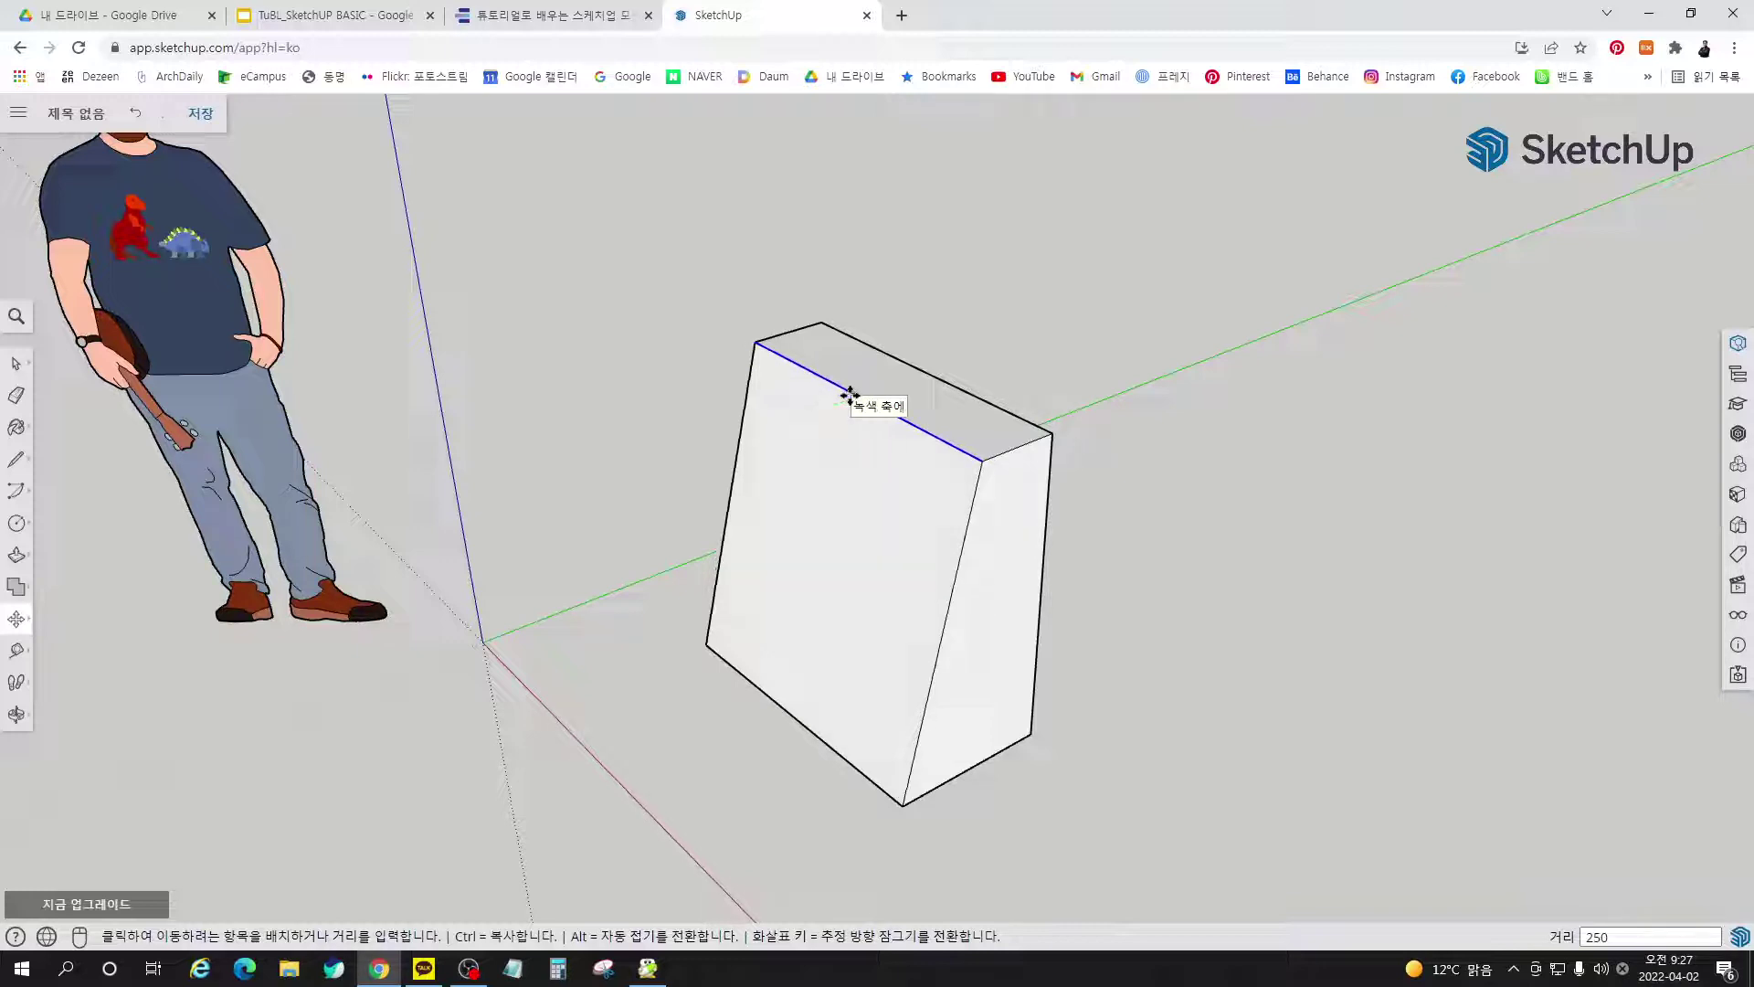
key("o")
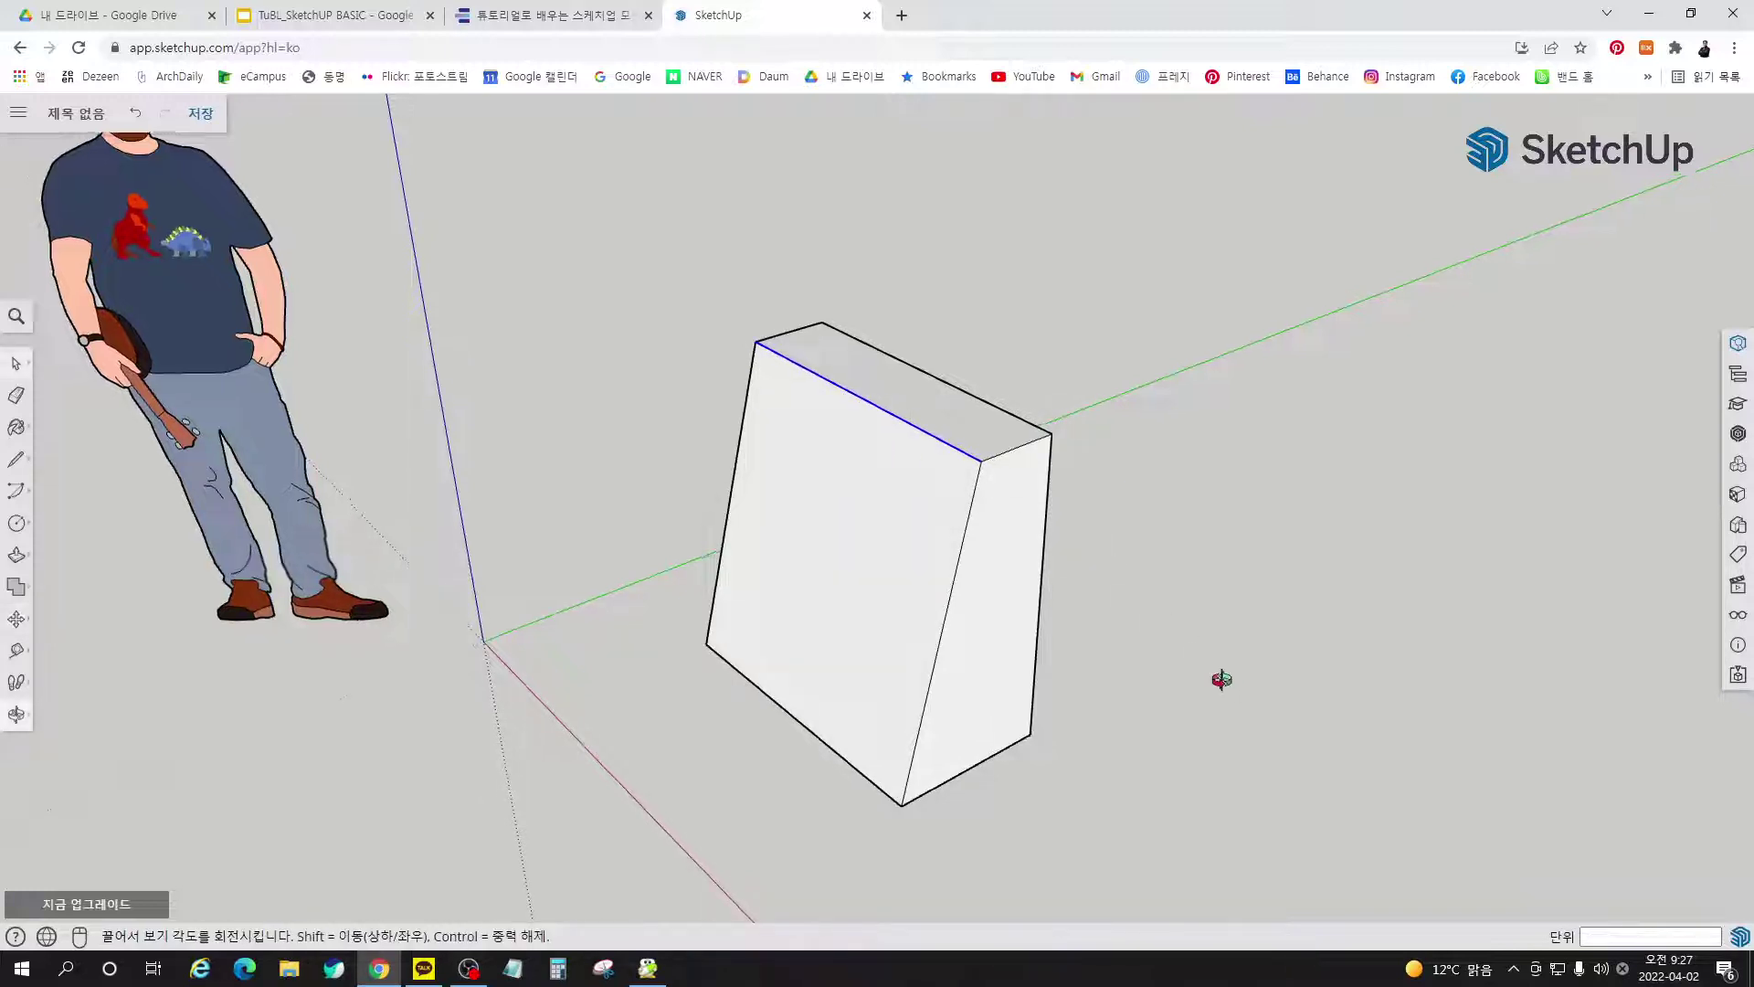
Push the circular face about 553 mm through the body so it protrudes past the sloped face
left_click_drag(1218, 682, 469, 622)
key("space")
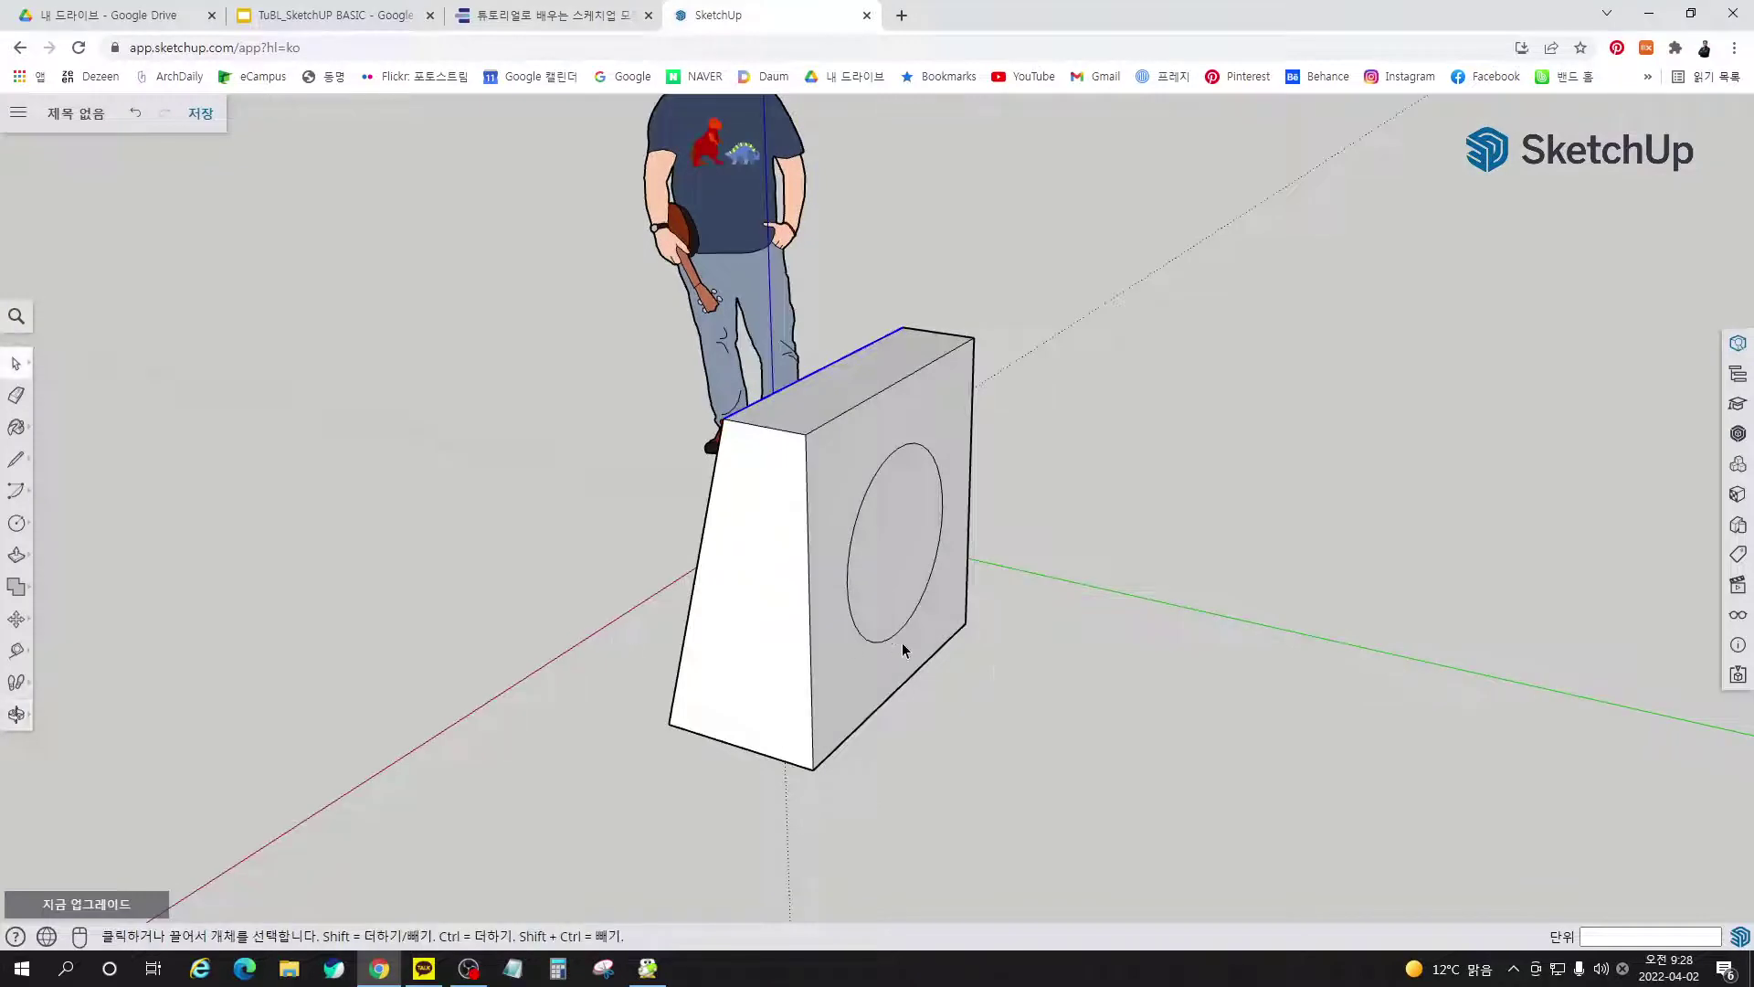
key("p")
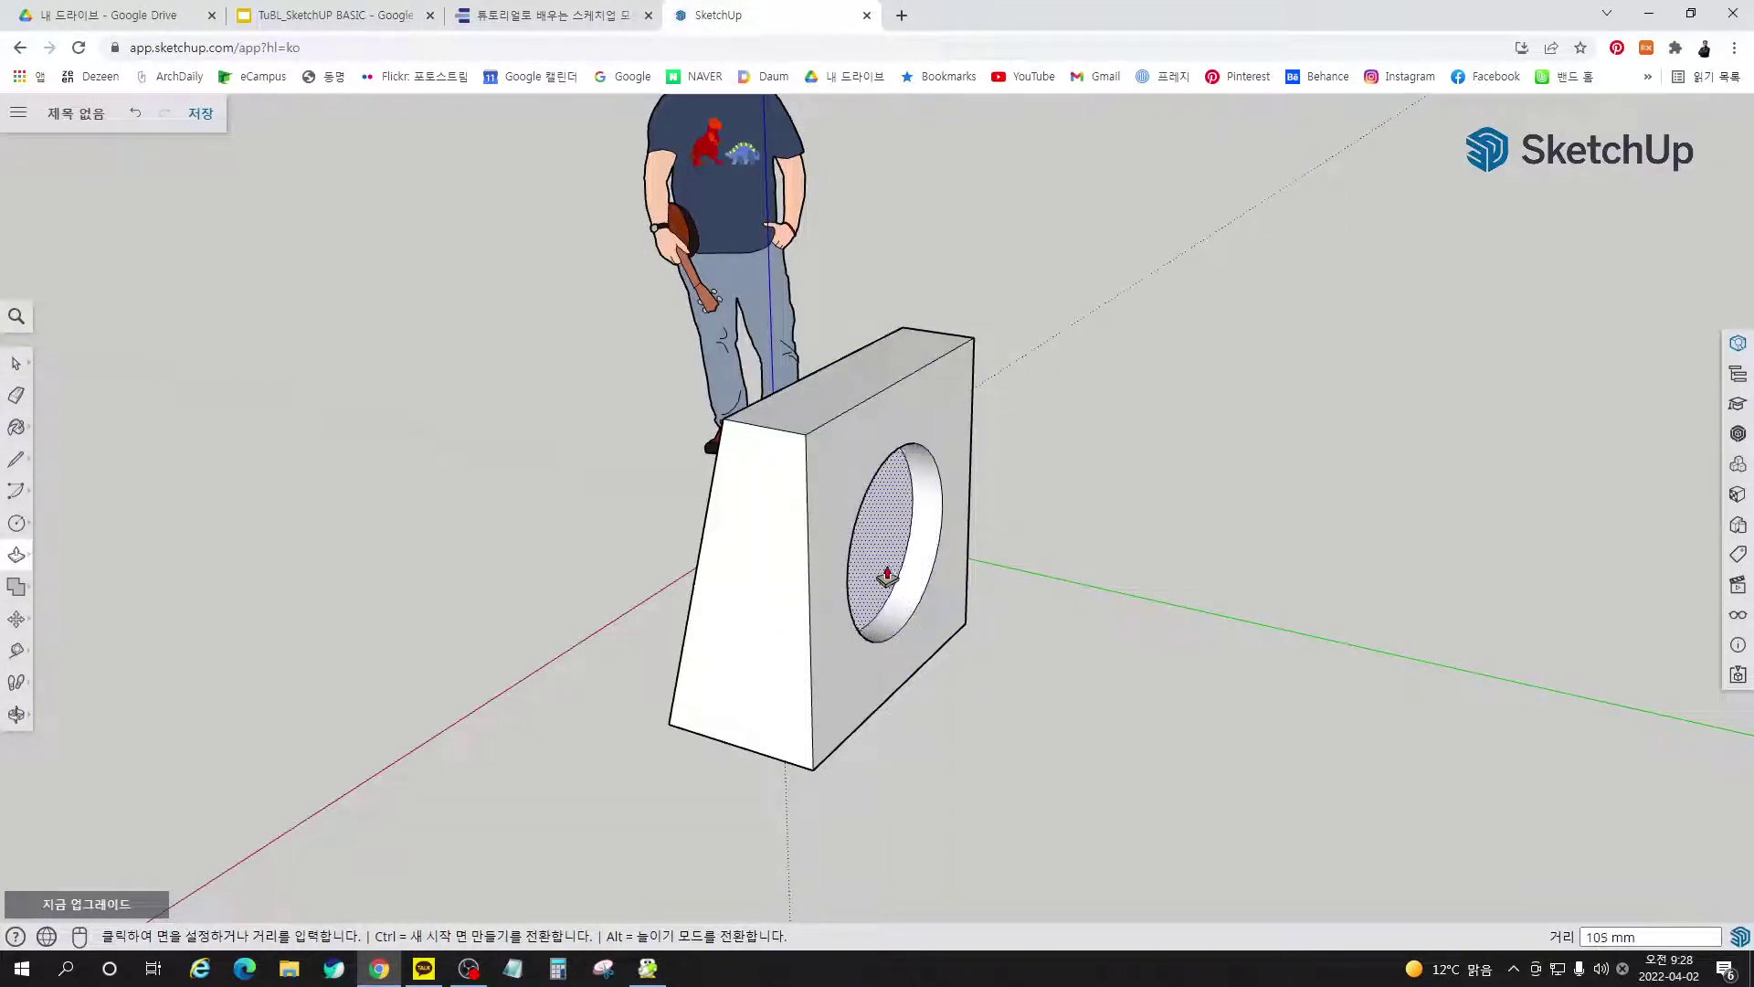
middle_click_drag(884, 577, 519, 545)
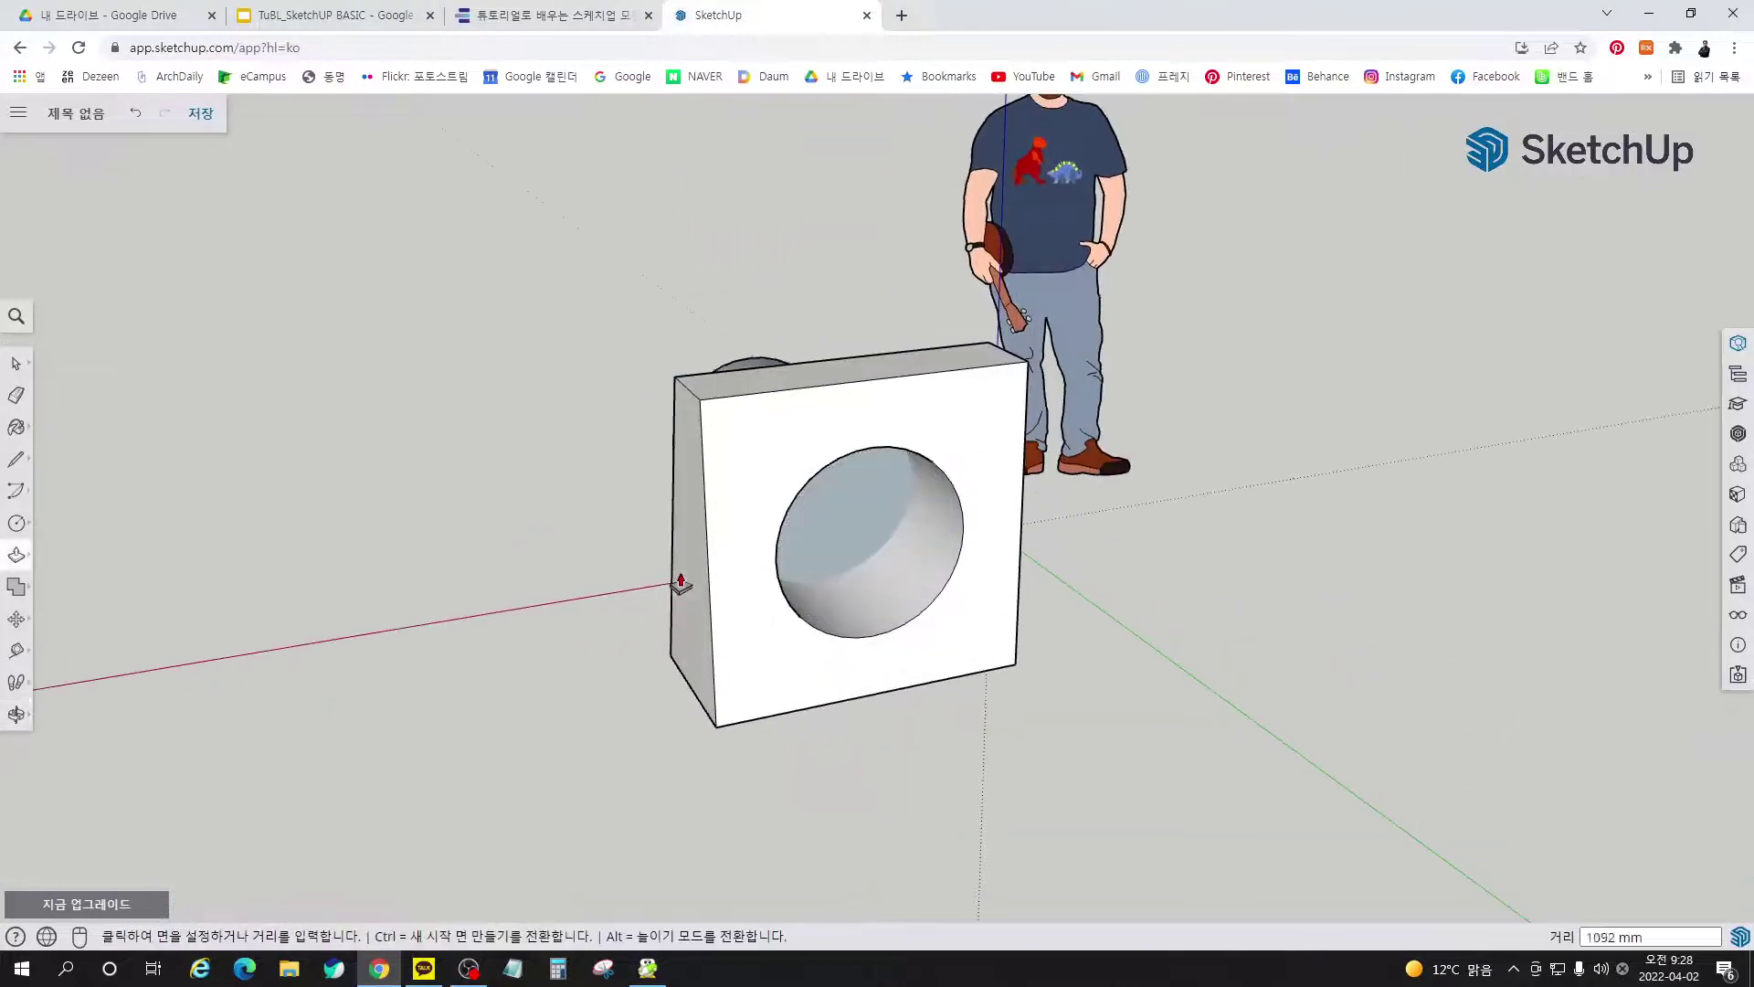
scroll(889, 607, "up", 5)
middle_click_drag(877, 539, 914, 474)
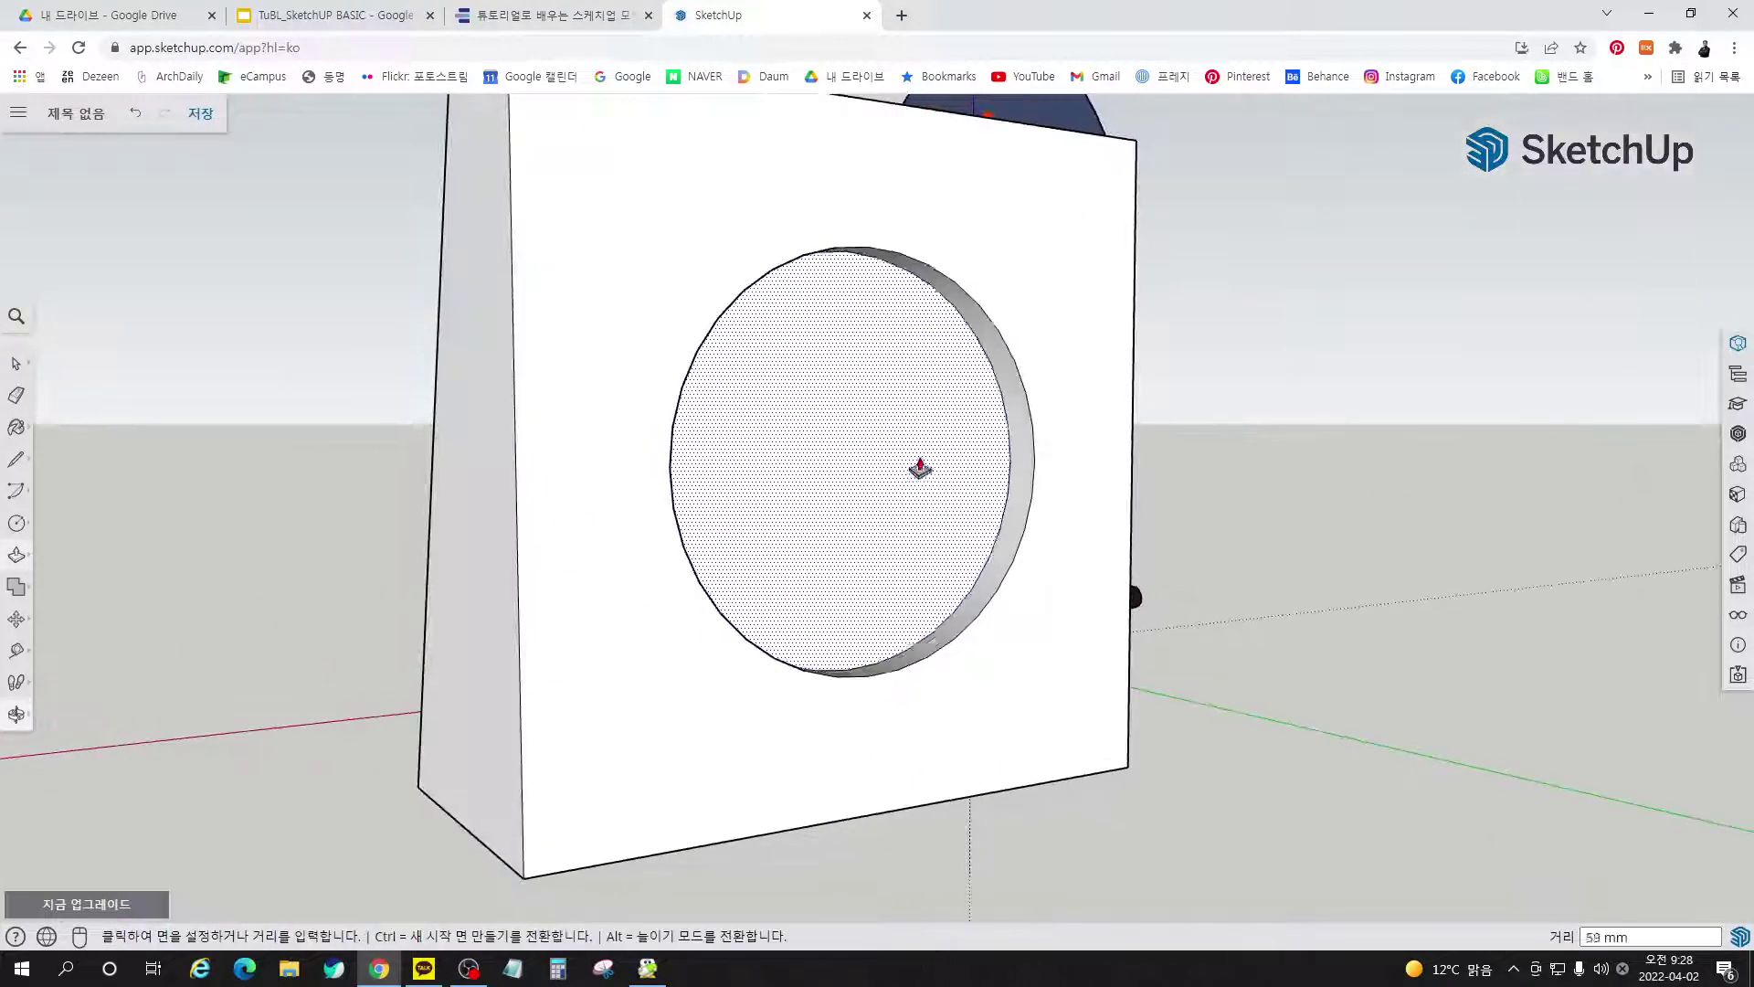
left_click(914, 474)
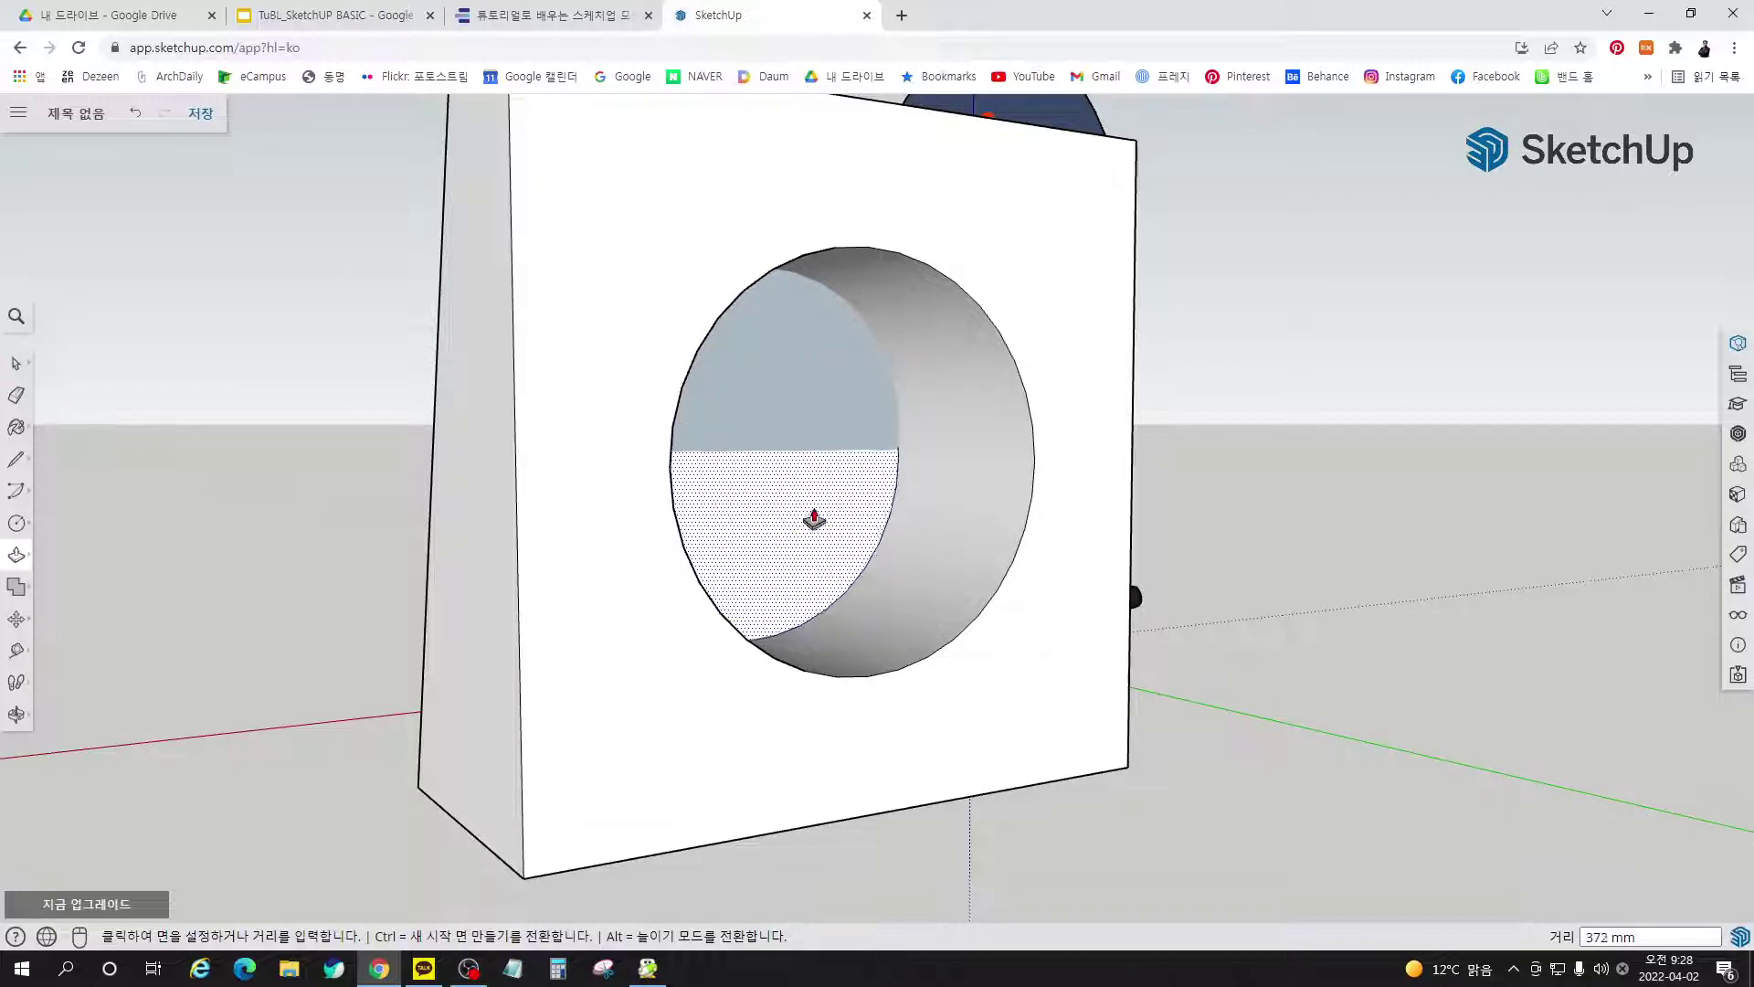
middle_click_drag(783, 509, 842, 522)
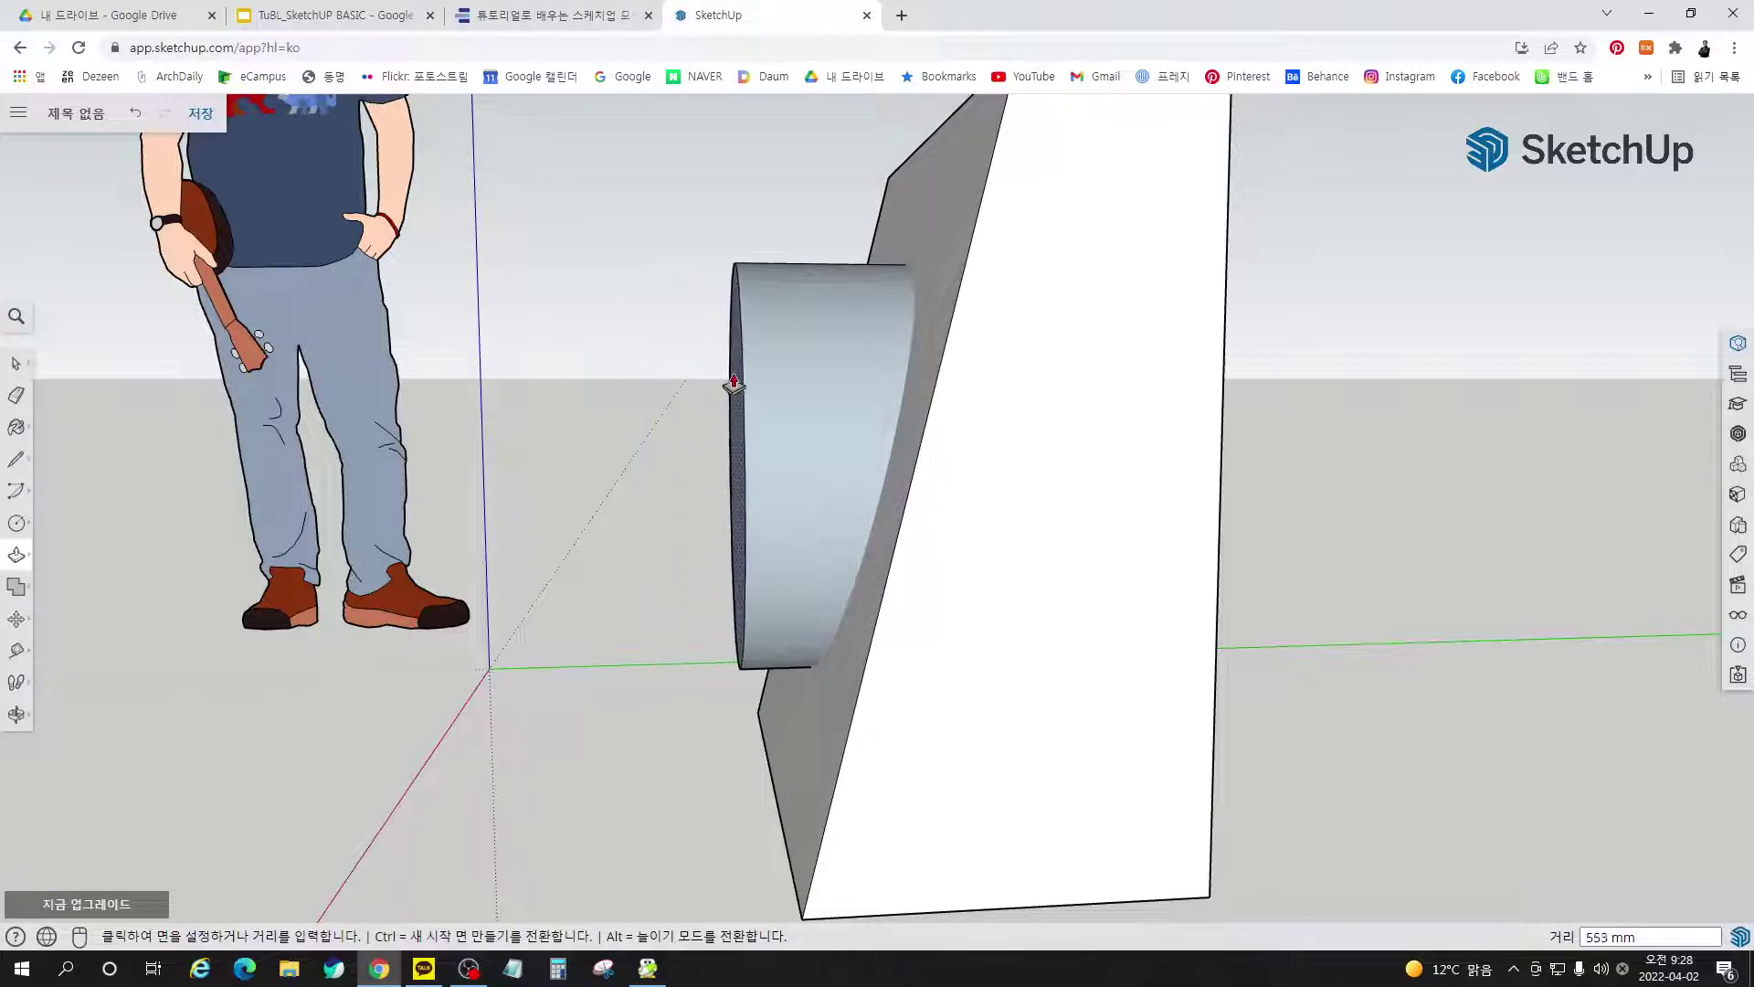
left_click(735, 386)
key("space")
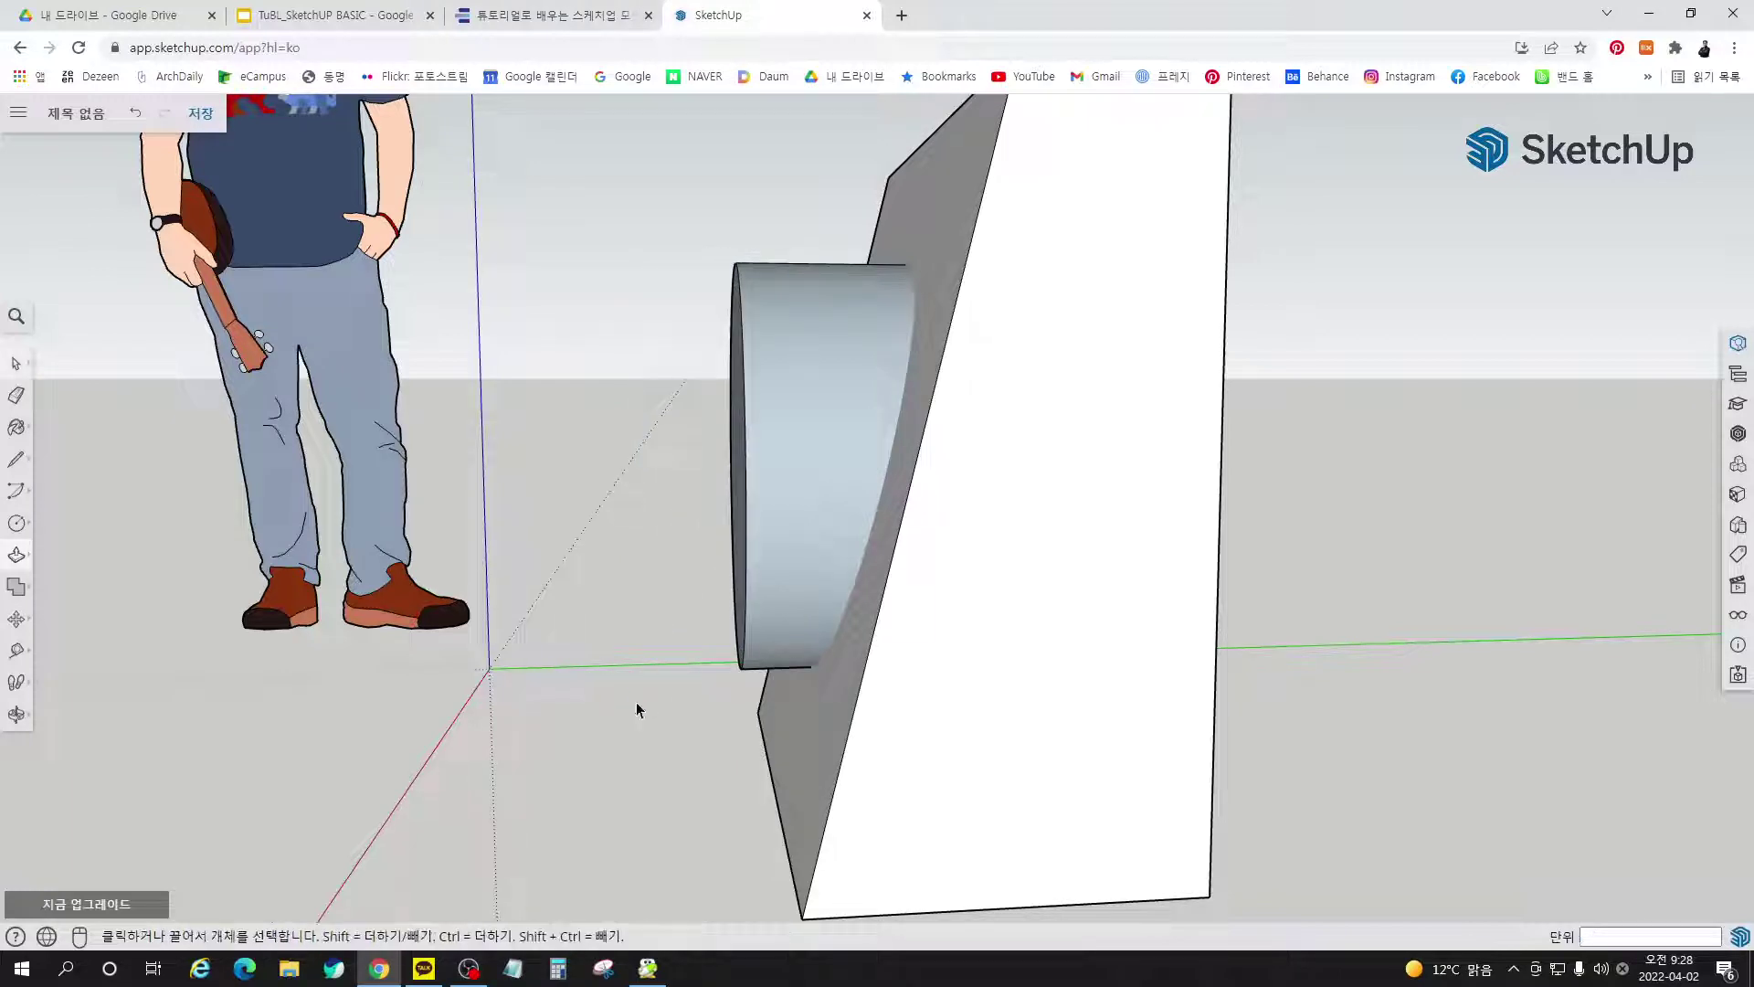
Delete the sloped face and the protruding cylinder's end face, look through the opening, and undo both deletions
middle_click_drag(1329, 746, 987, 539)
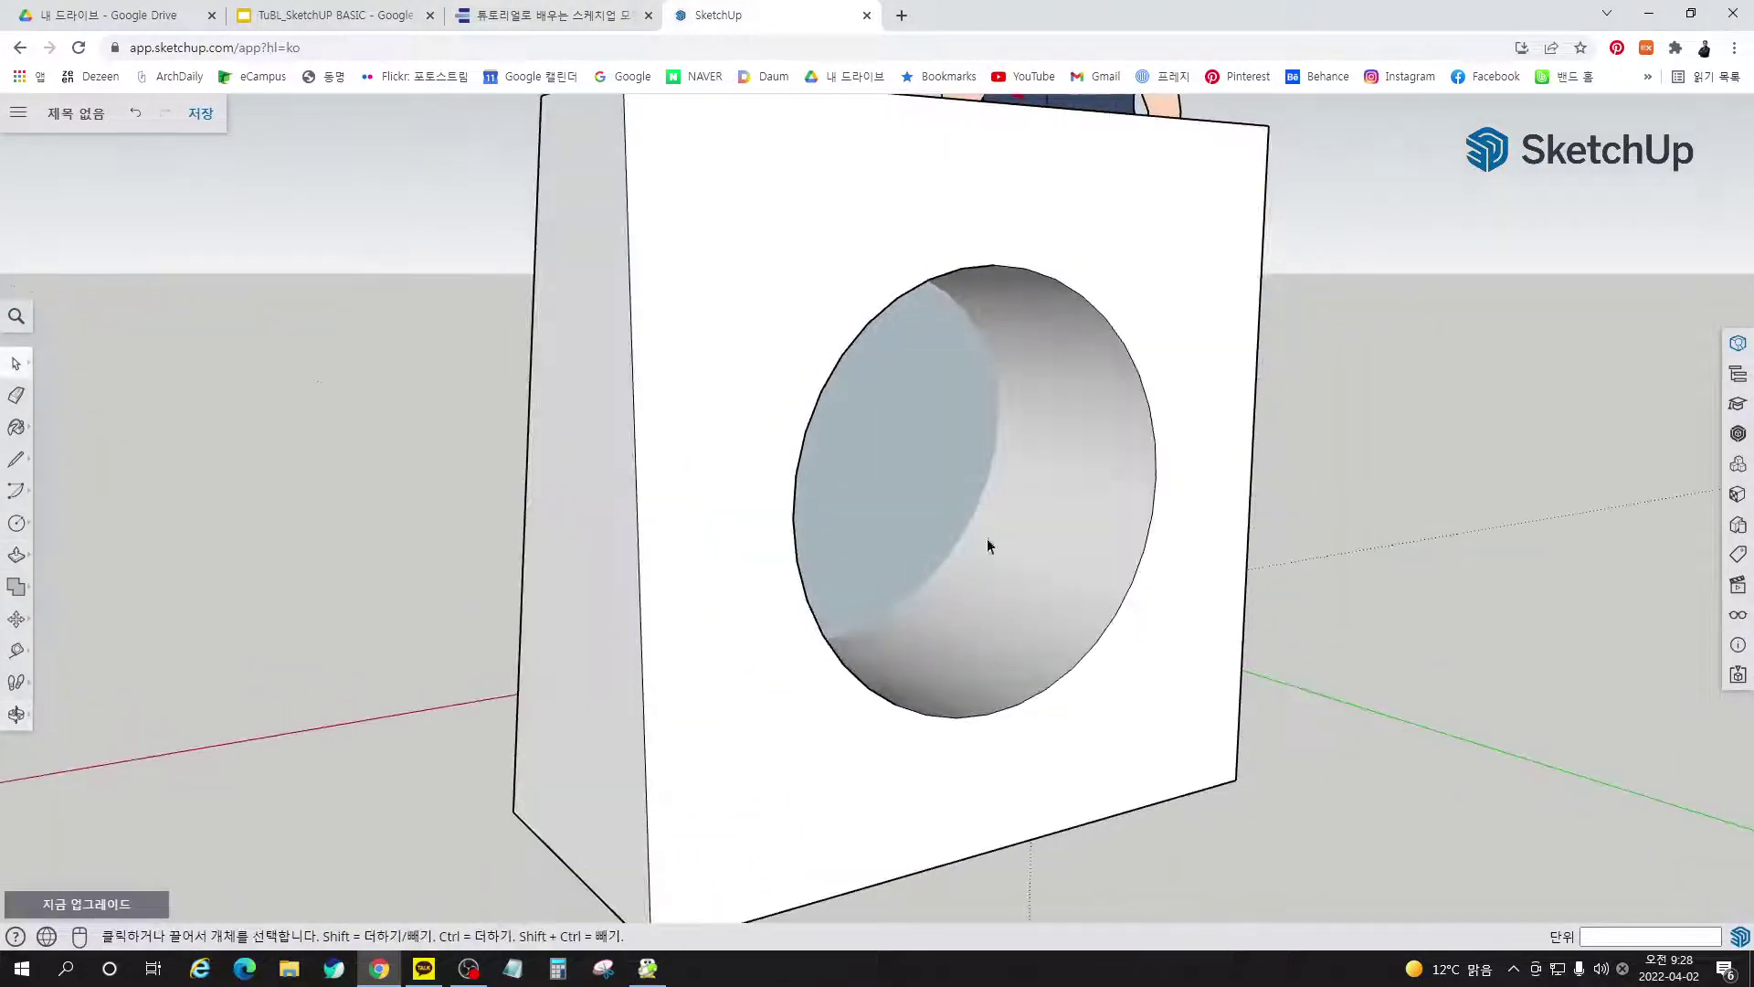
left_click(890, 404)
middle_click_drag(1029, 616, 886, 588)
key("Escape")
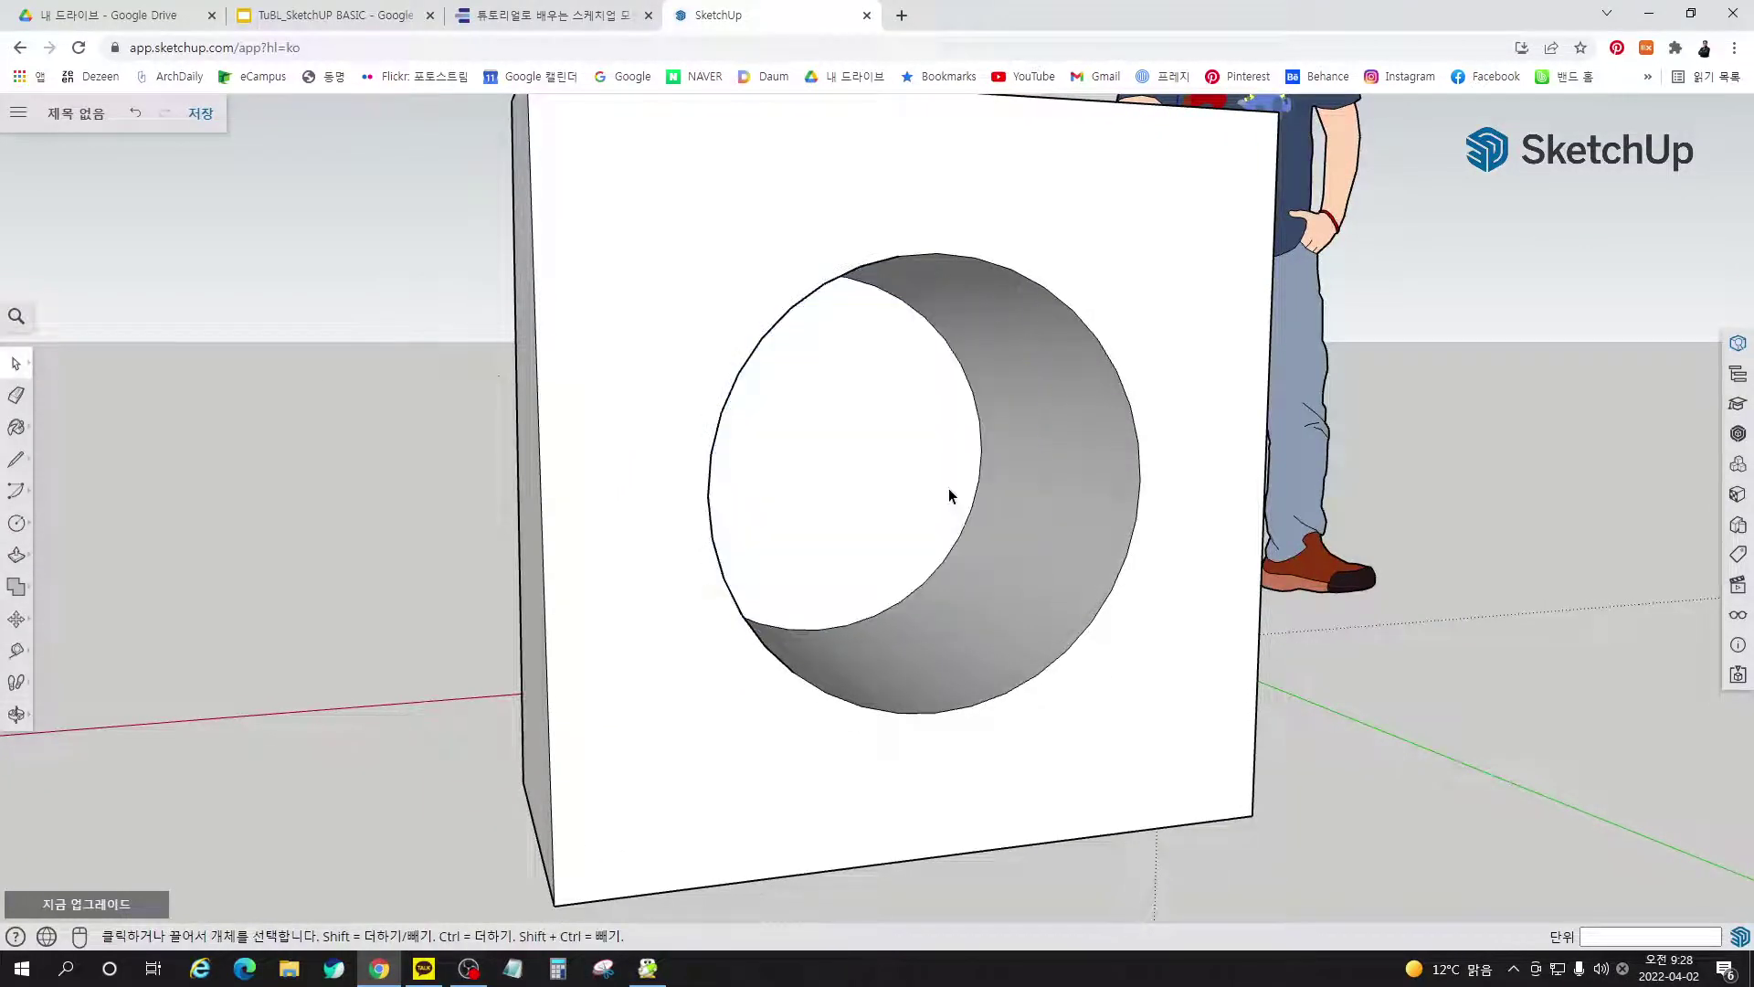
middle_click_drag(862, 706, 876, 513)
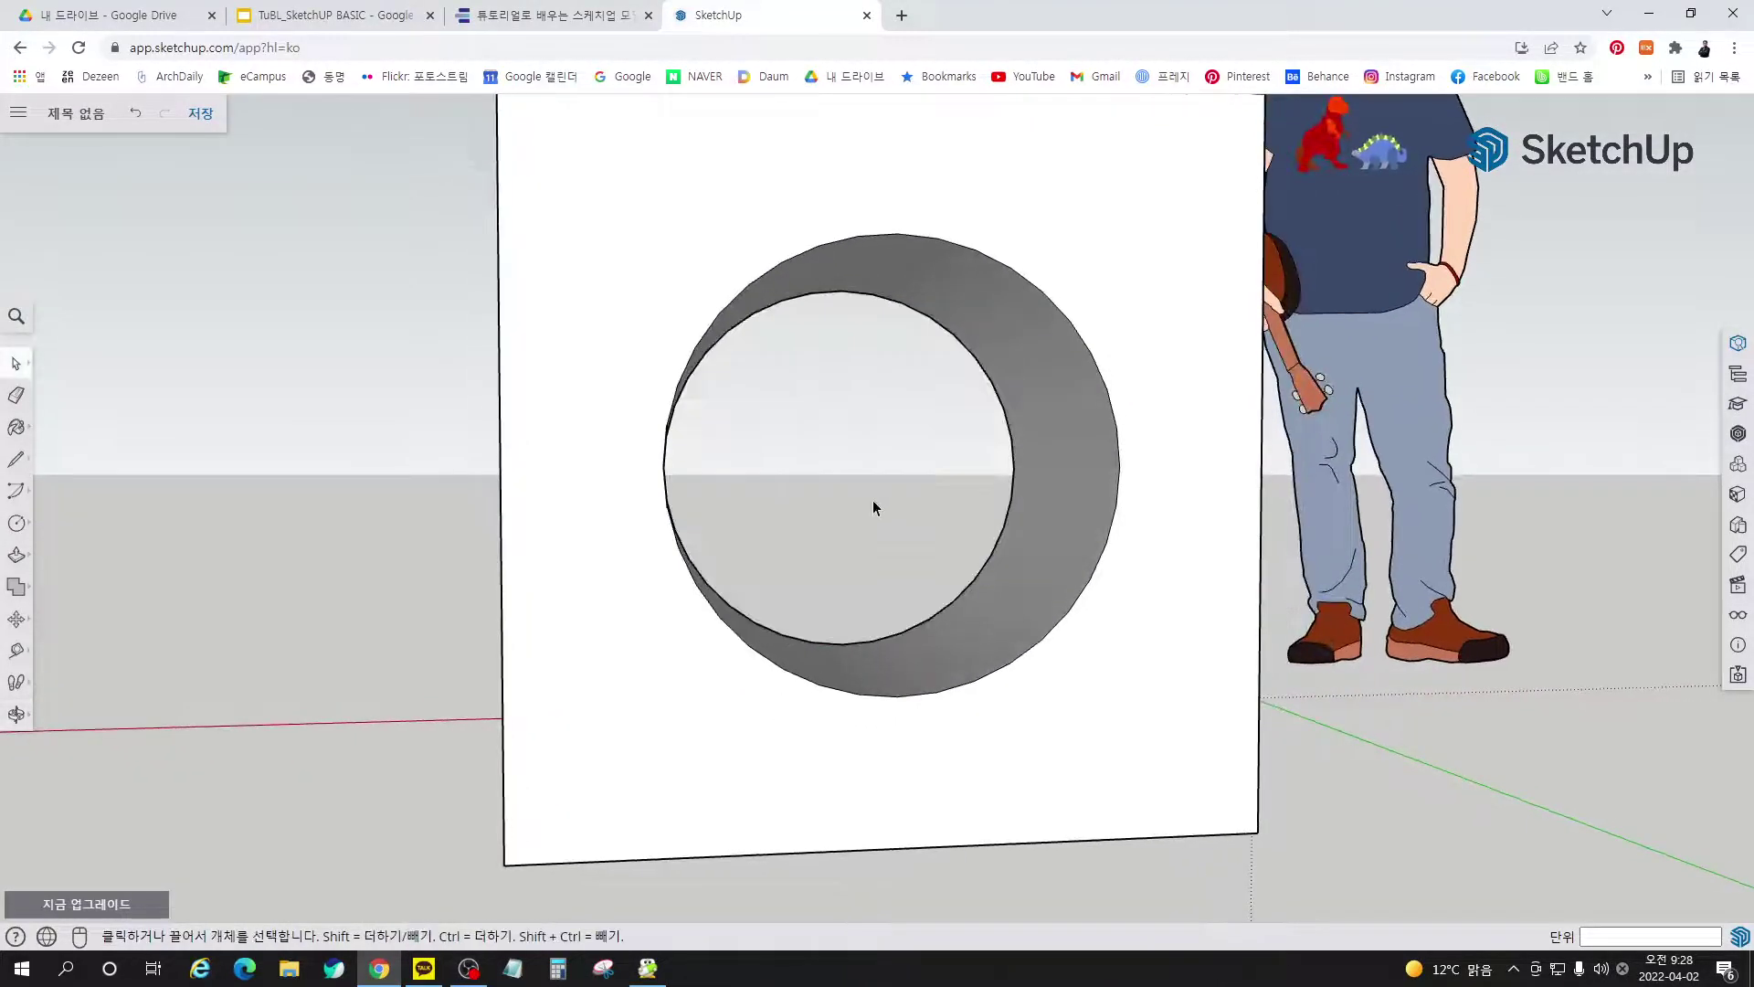
middle_click_drag(588, 536, 1192, 329)
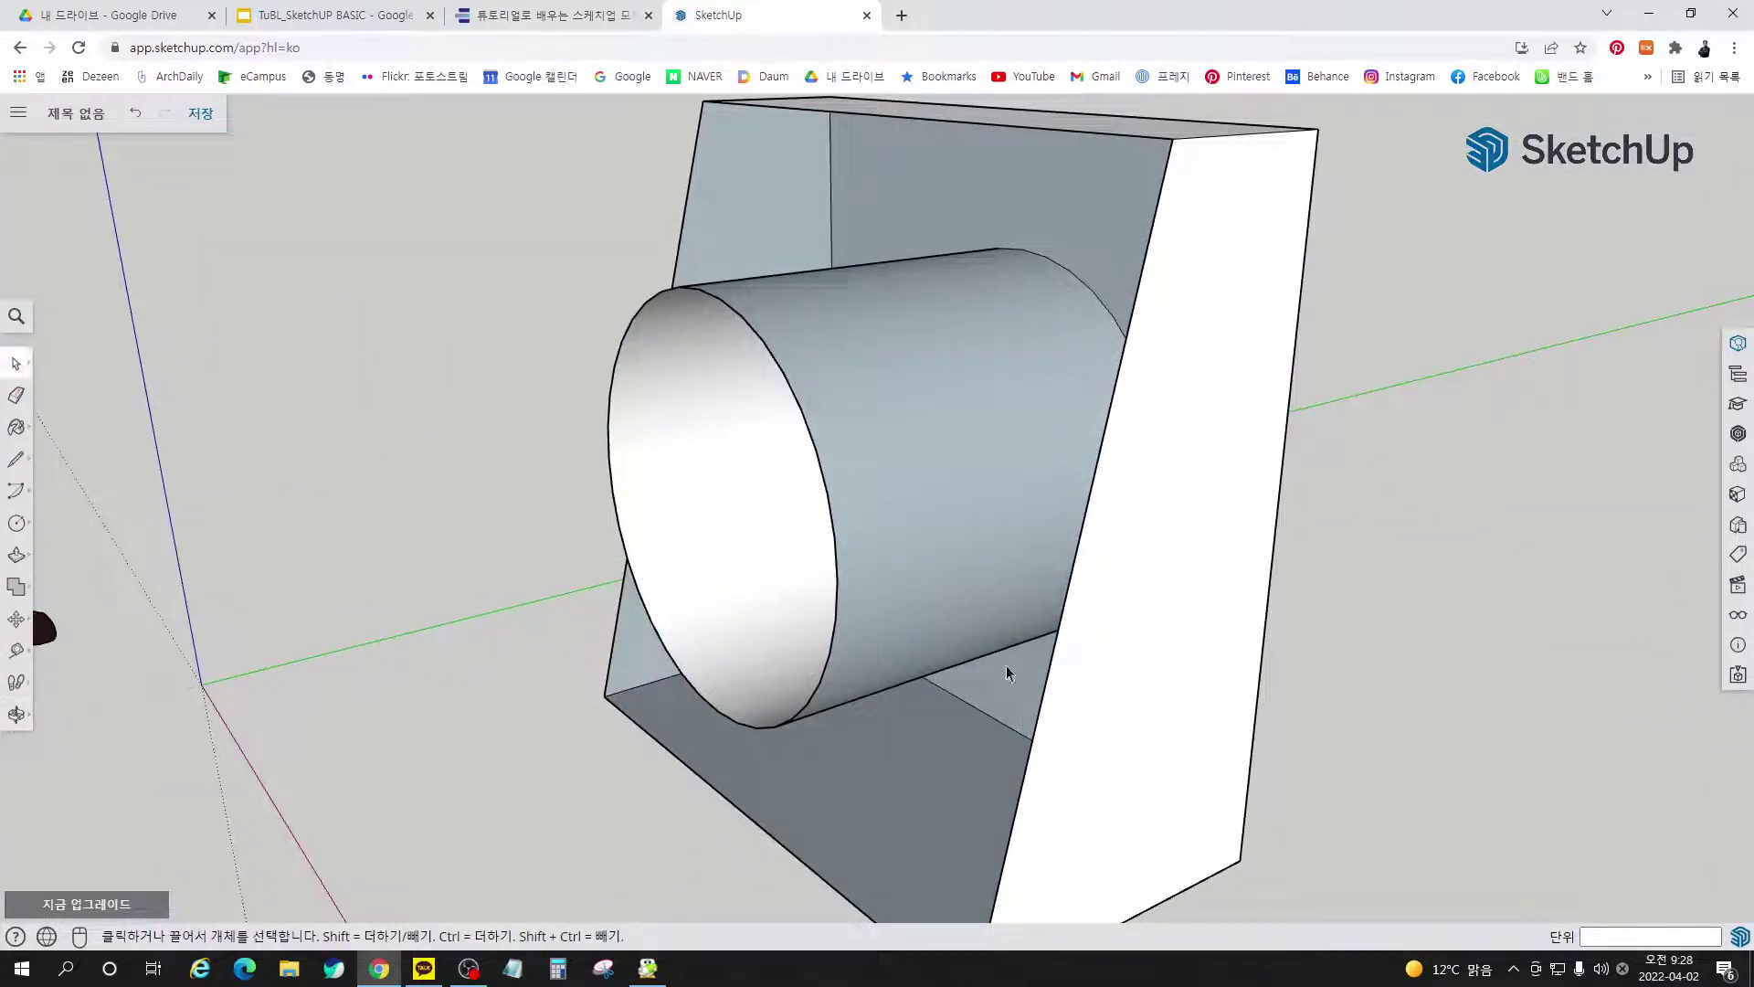
scroll(978, 690, "down", 3)
middle_click_drag(951, 709, 1106, 646)
key("ctrl+z")
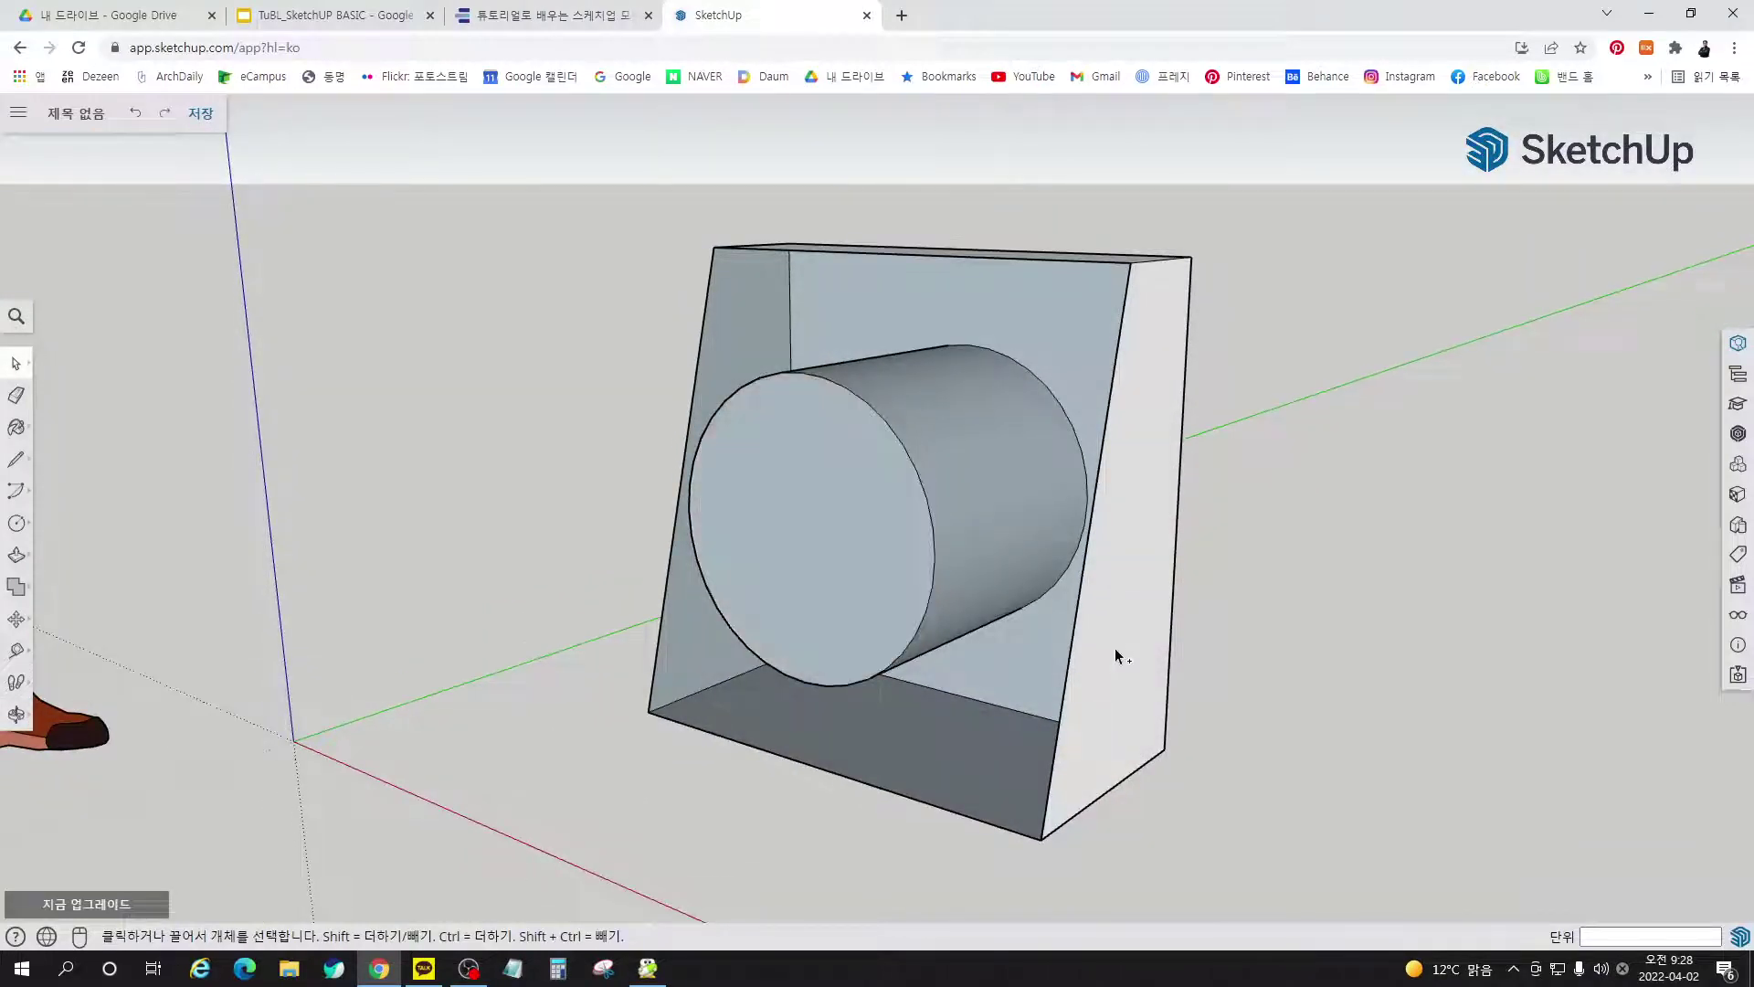
key("ctrl+z")
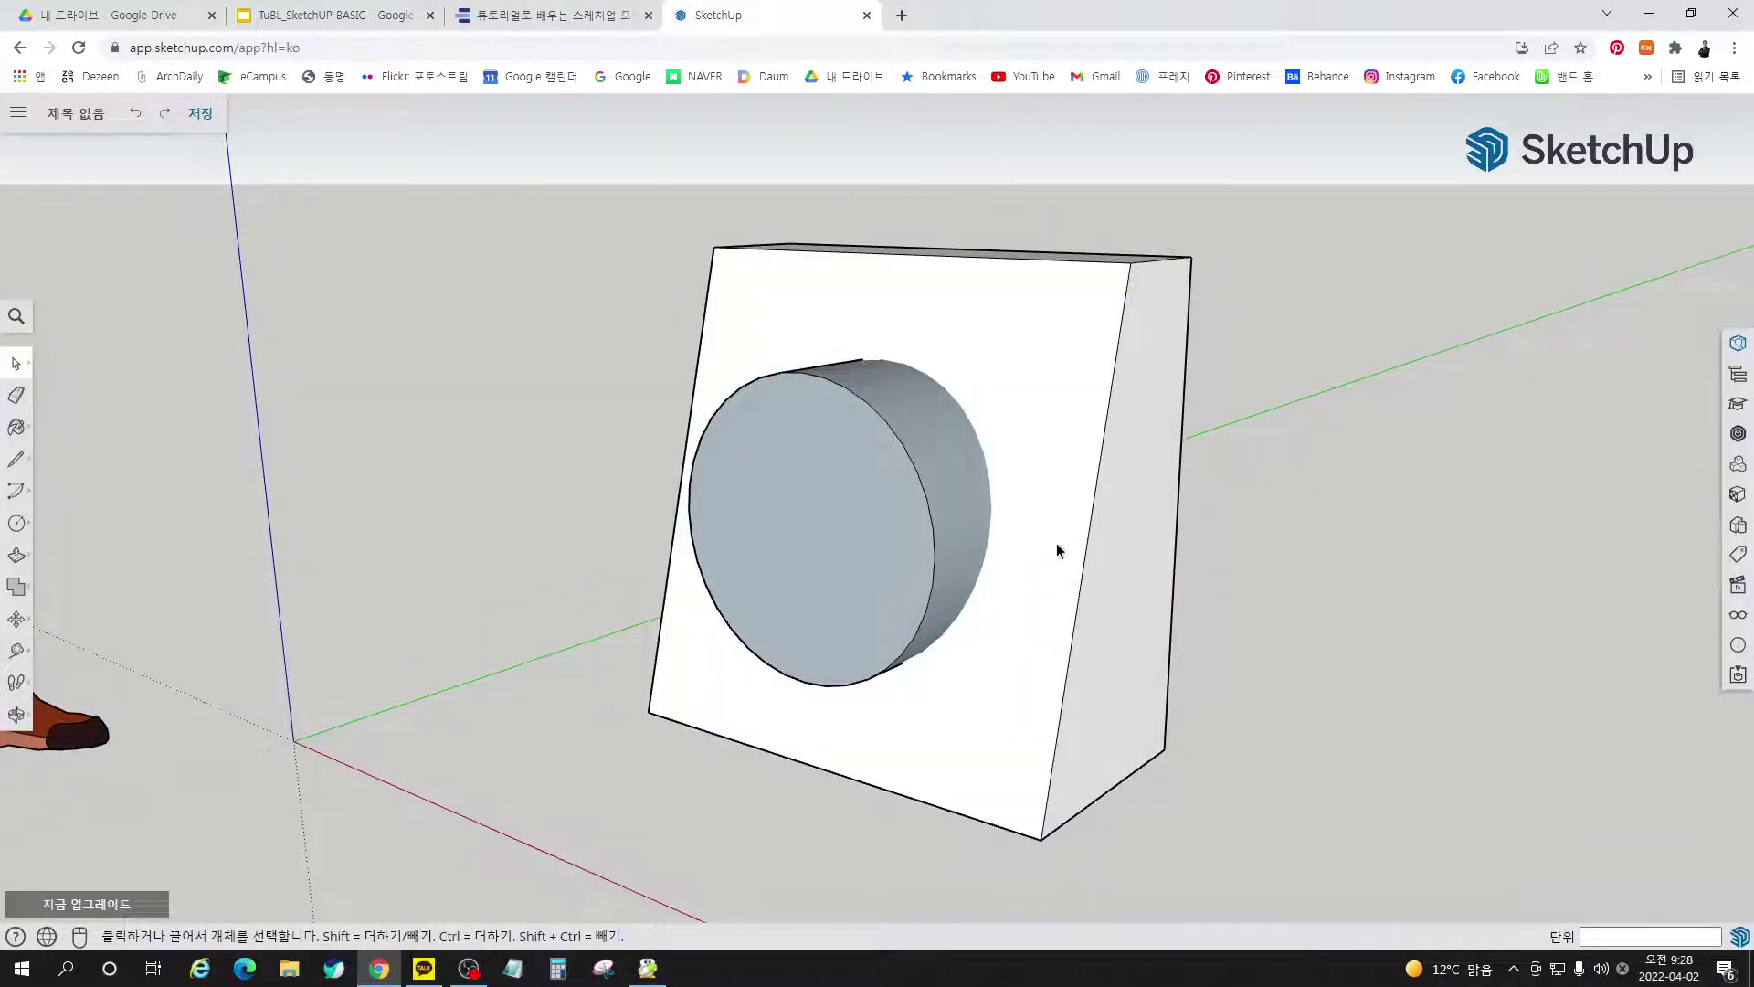
Examine where the cylinder meets the sloped face from both sides, highlighting the sloped face and the cylinder's curved surface
scroll(949, 359, "up", 5)
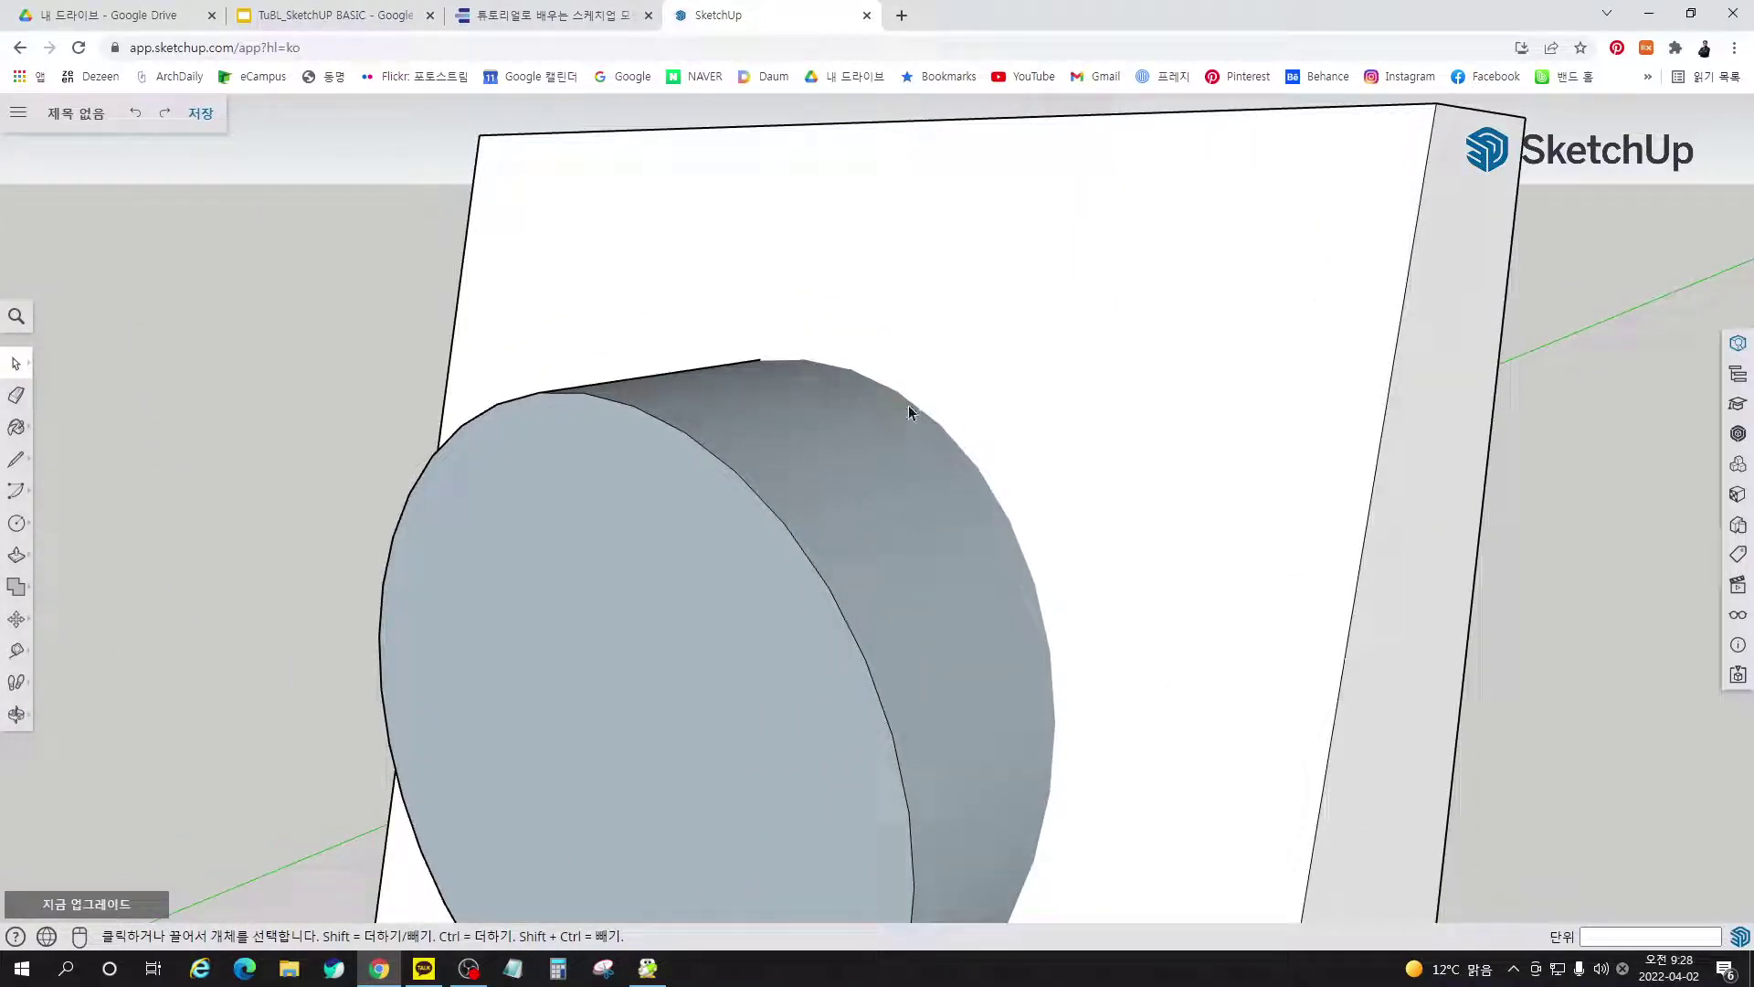
middle_click_drag(1047, 568, 759, 631)
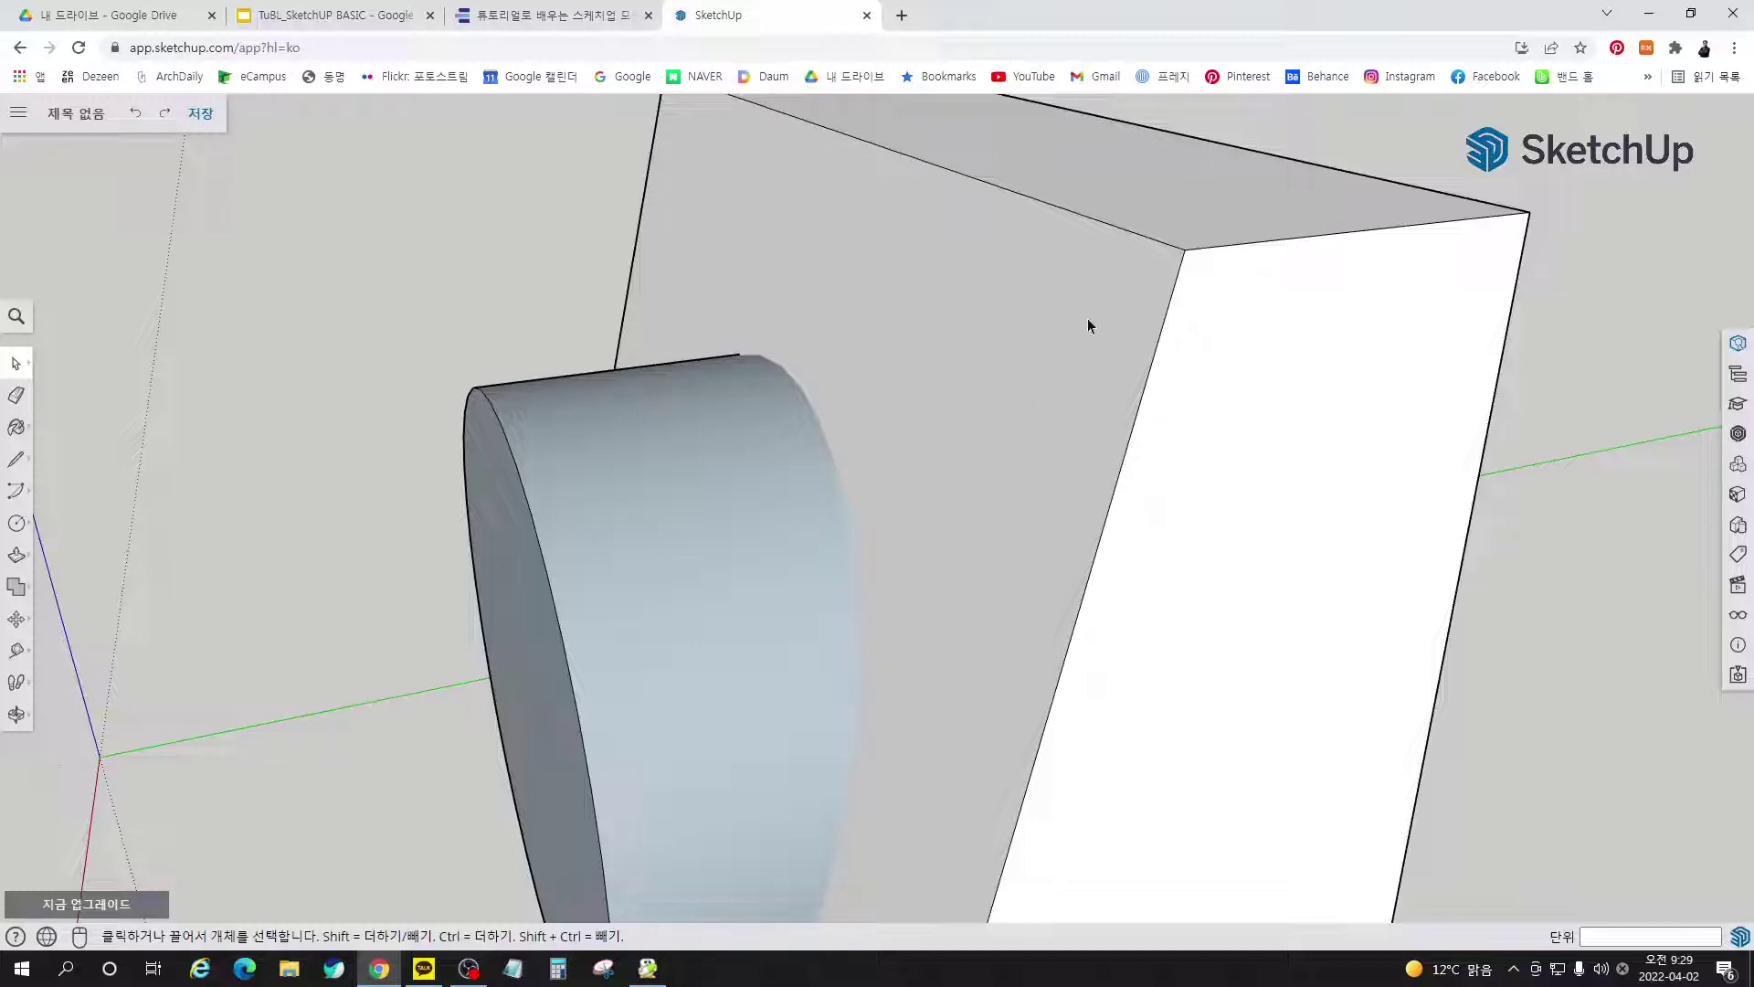
left_click(1109, 425)
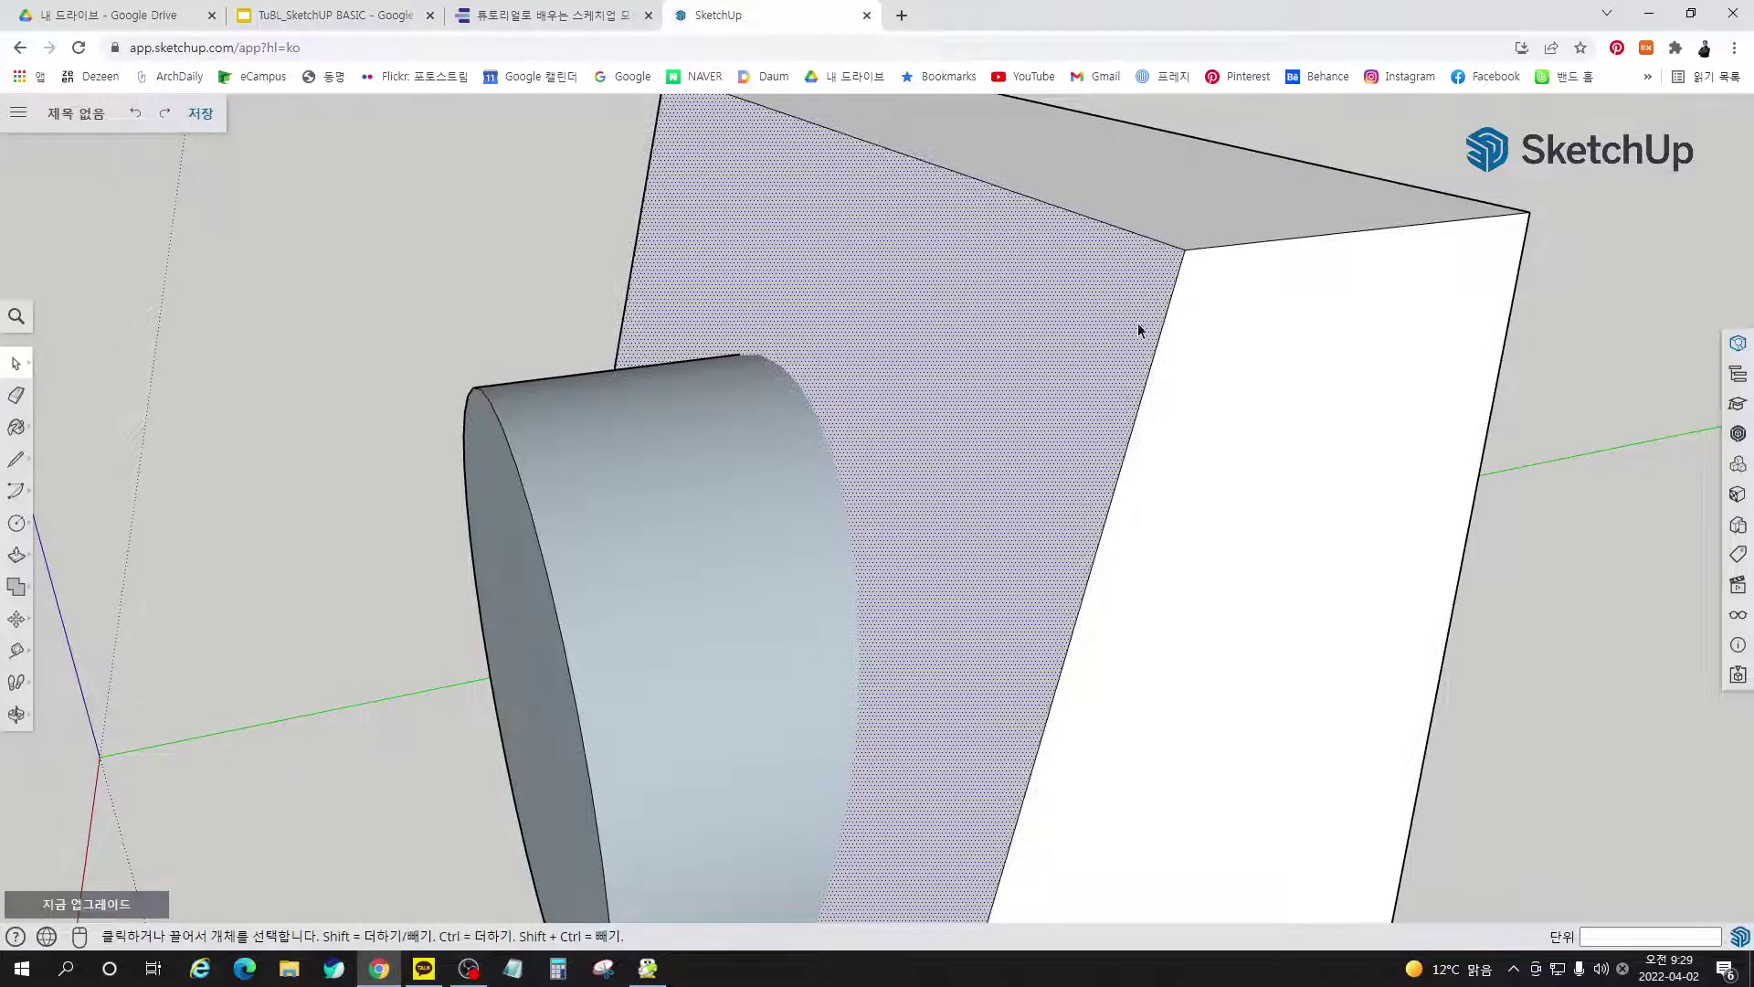
middle_click_drag(1619, 382, 762, 292)
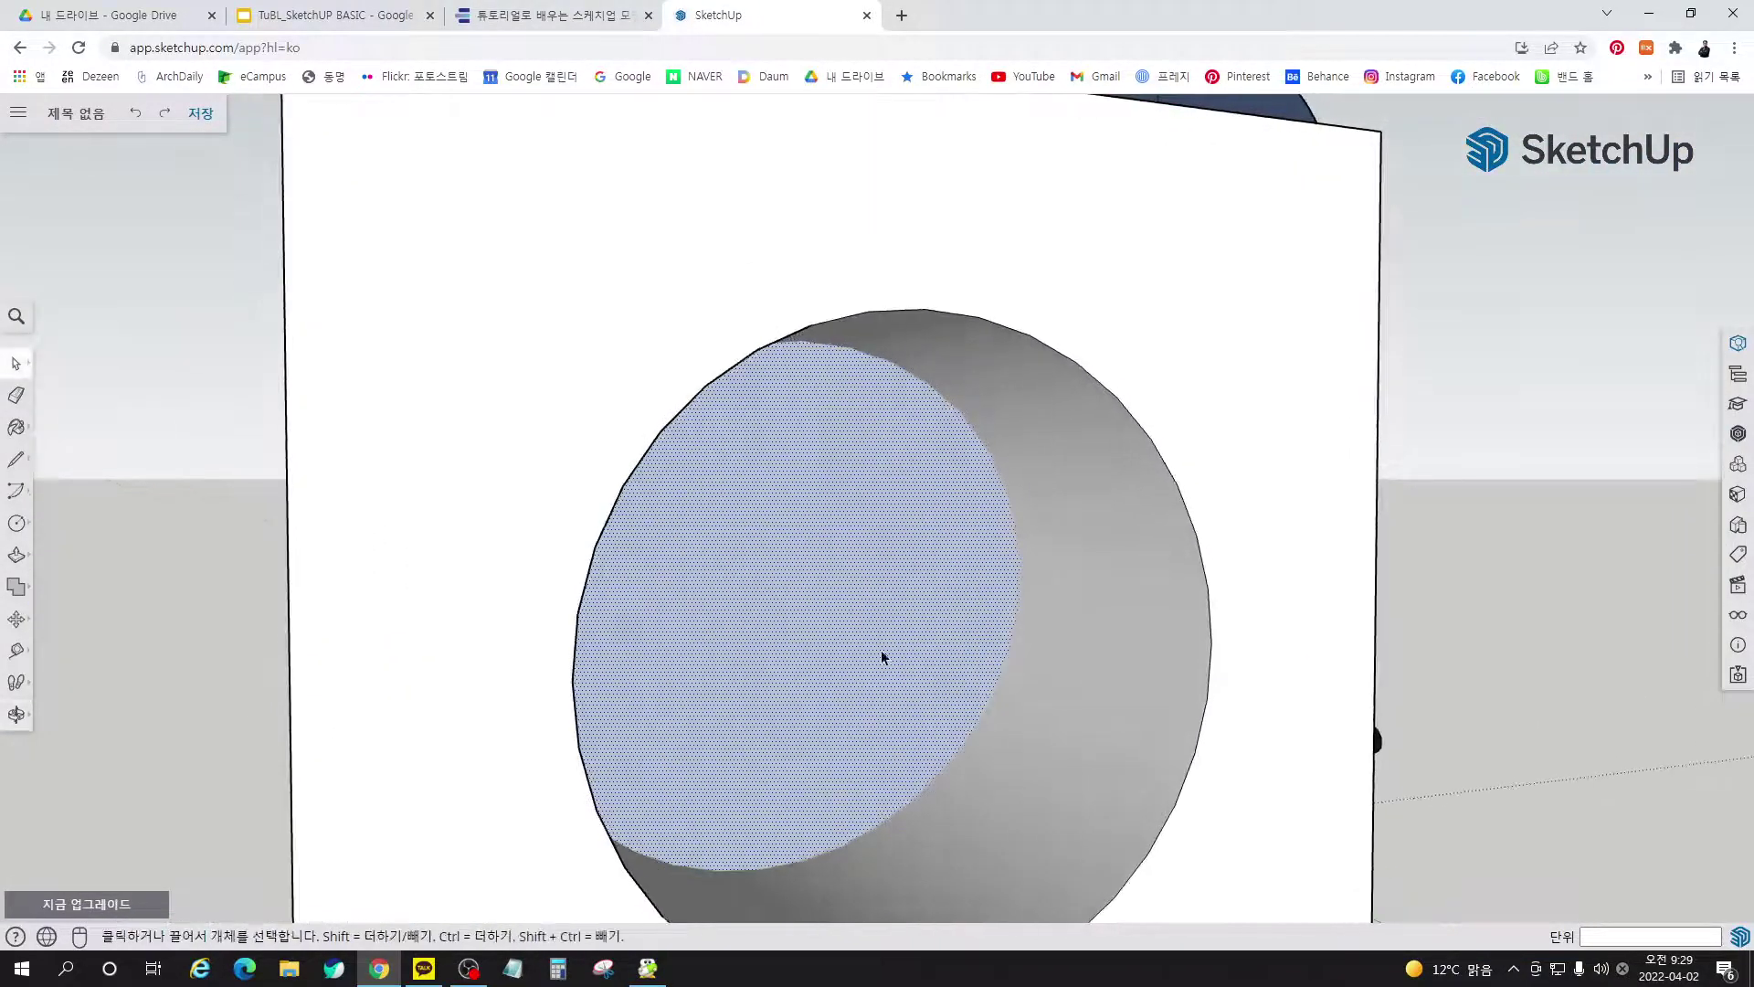
middle_click_drag(767, 644, 1044, 481)
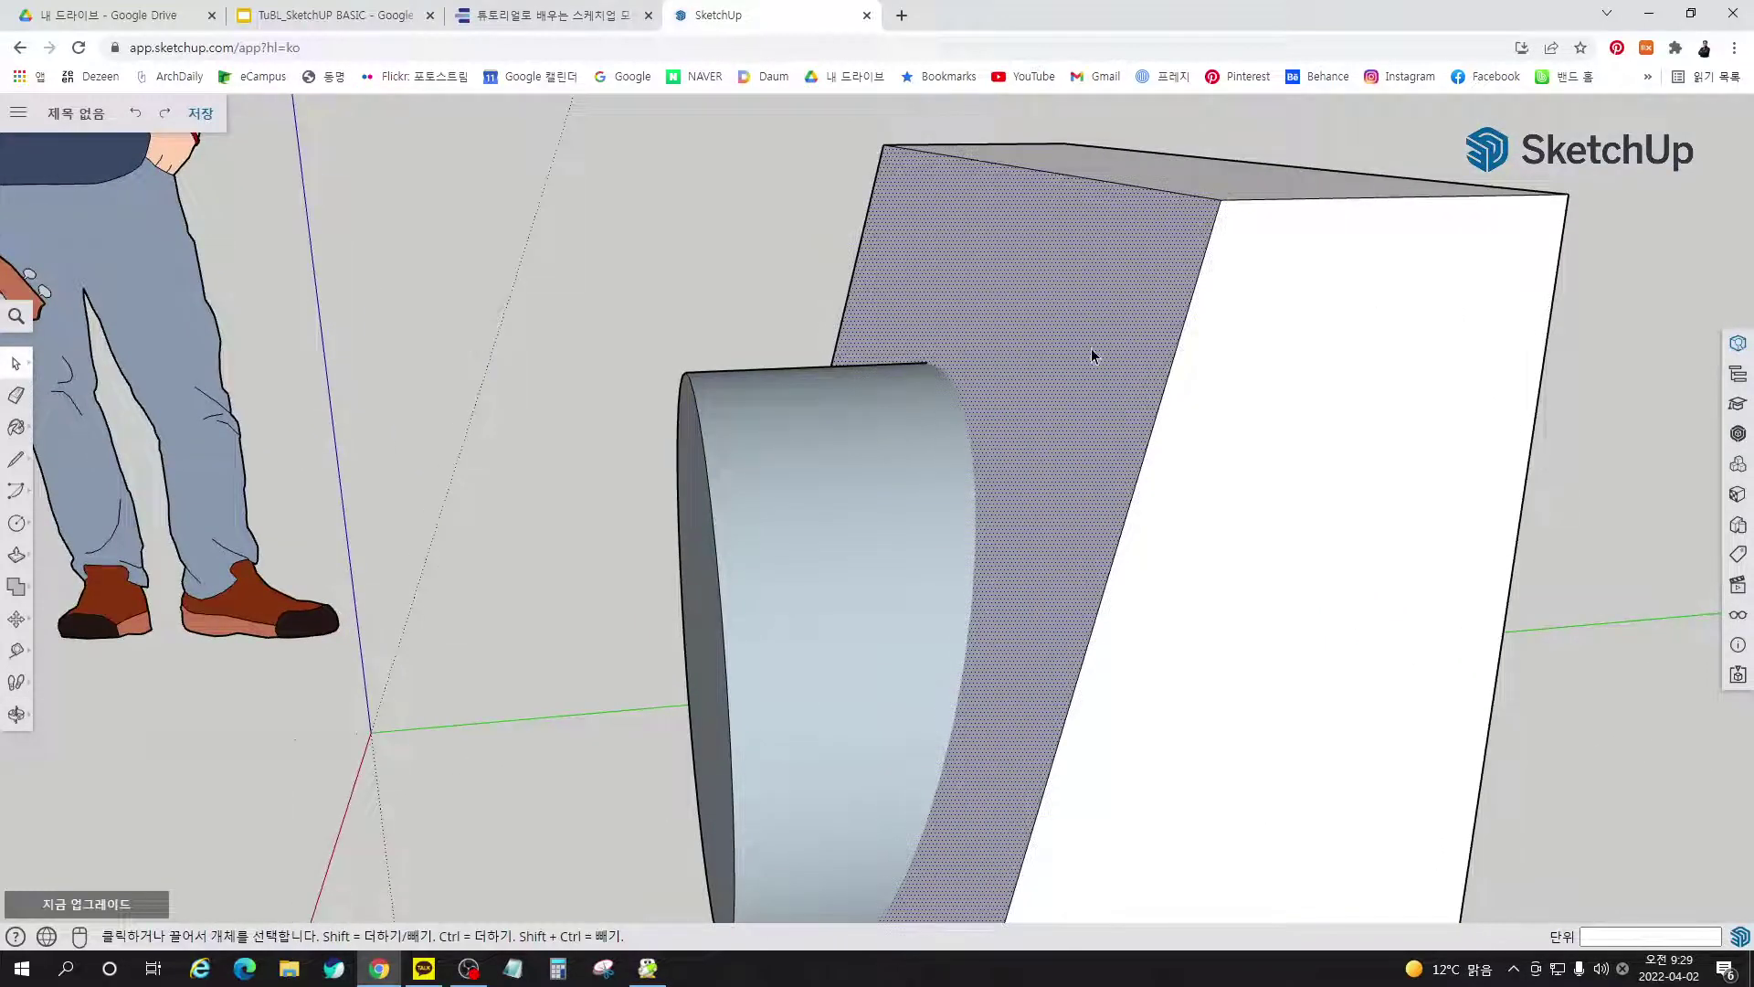
left_click(832, 475)
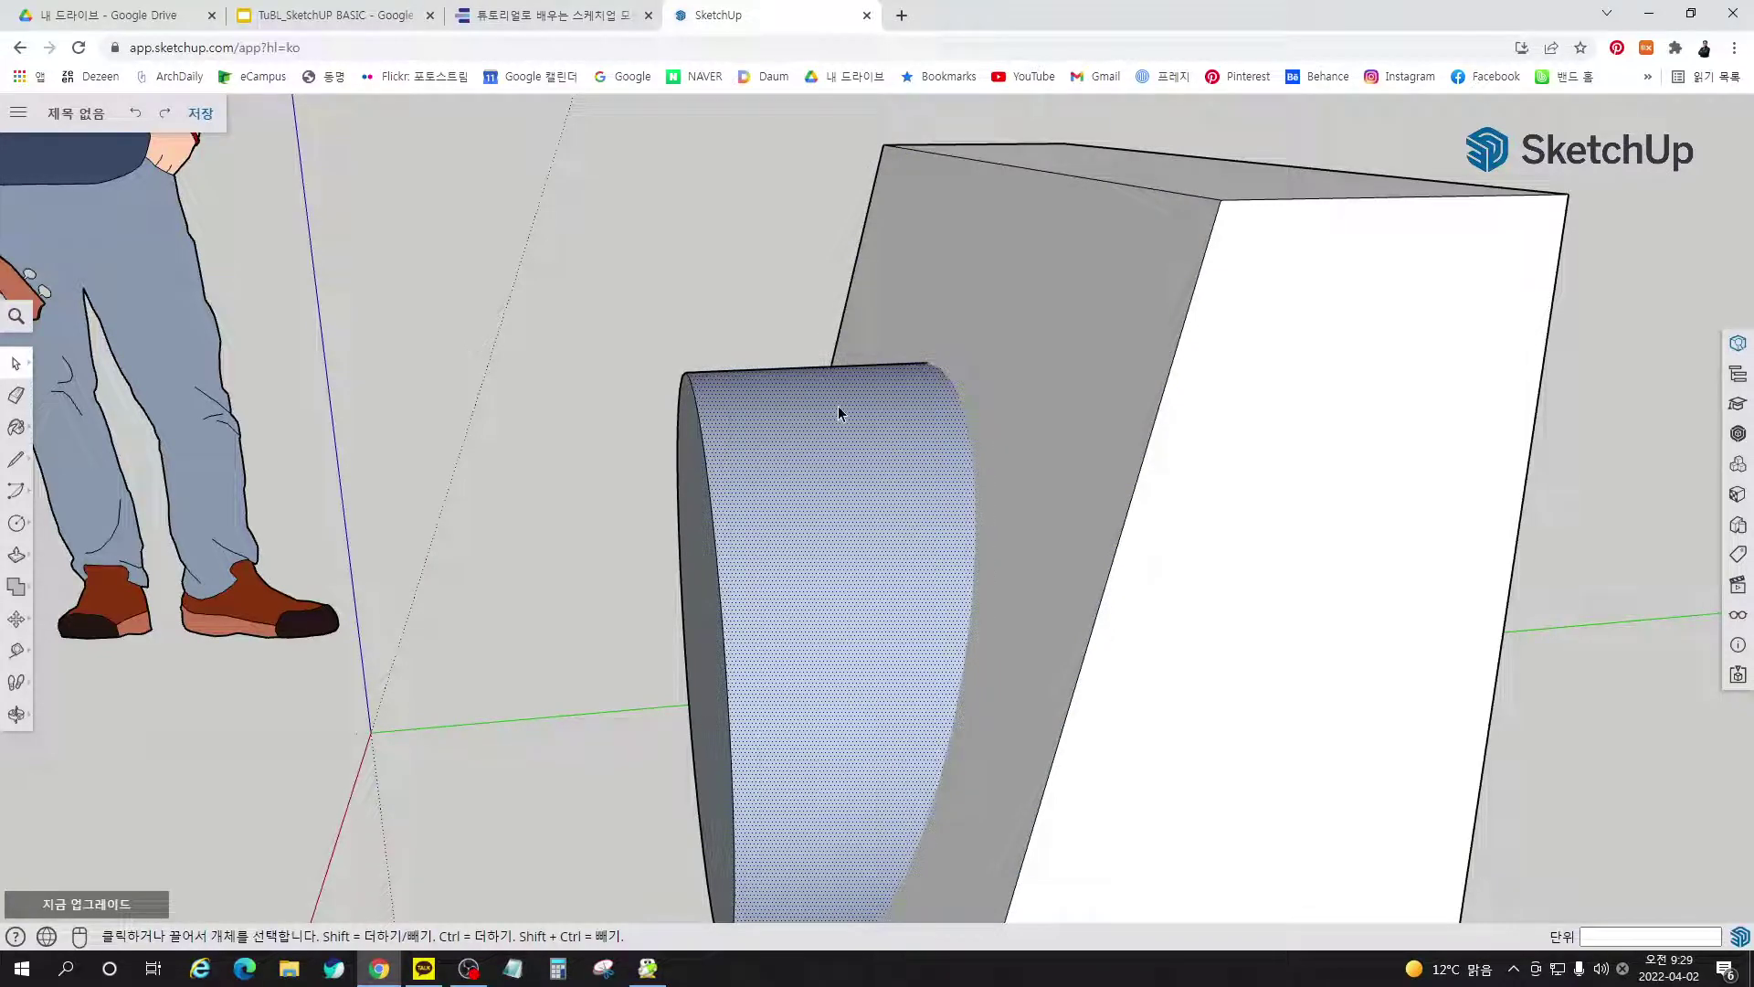
middle_click_drag(1577, 618, 1168, 426)
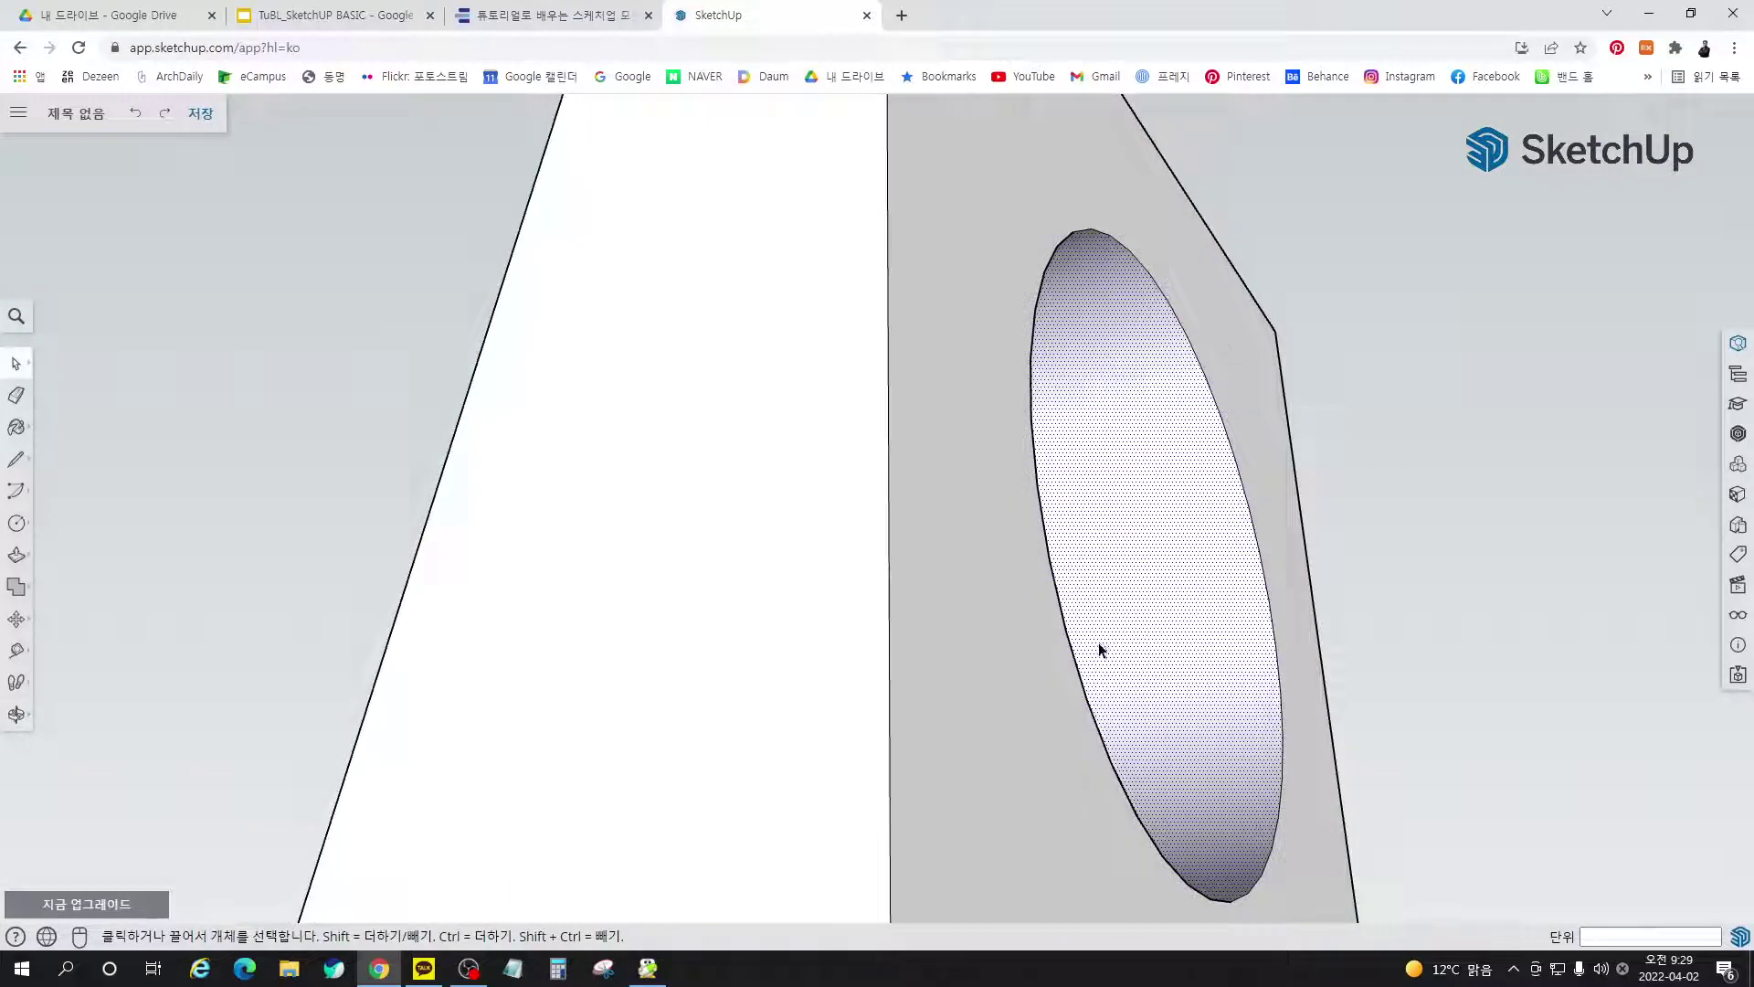
middle_click_drag(1093, 618, 1324, 689)
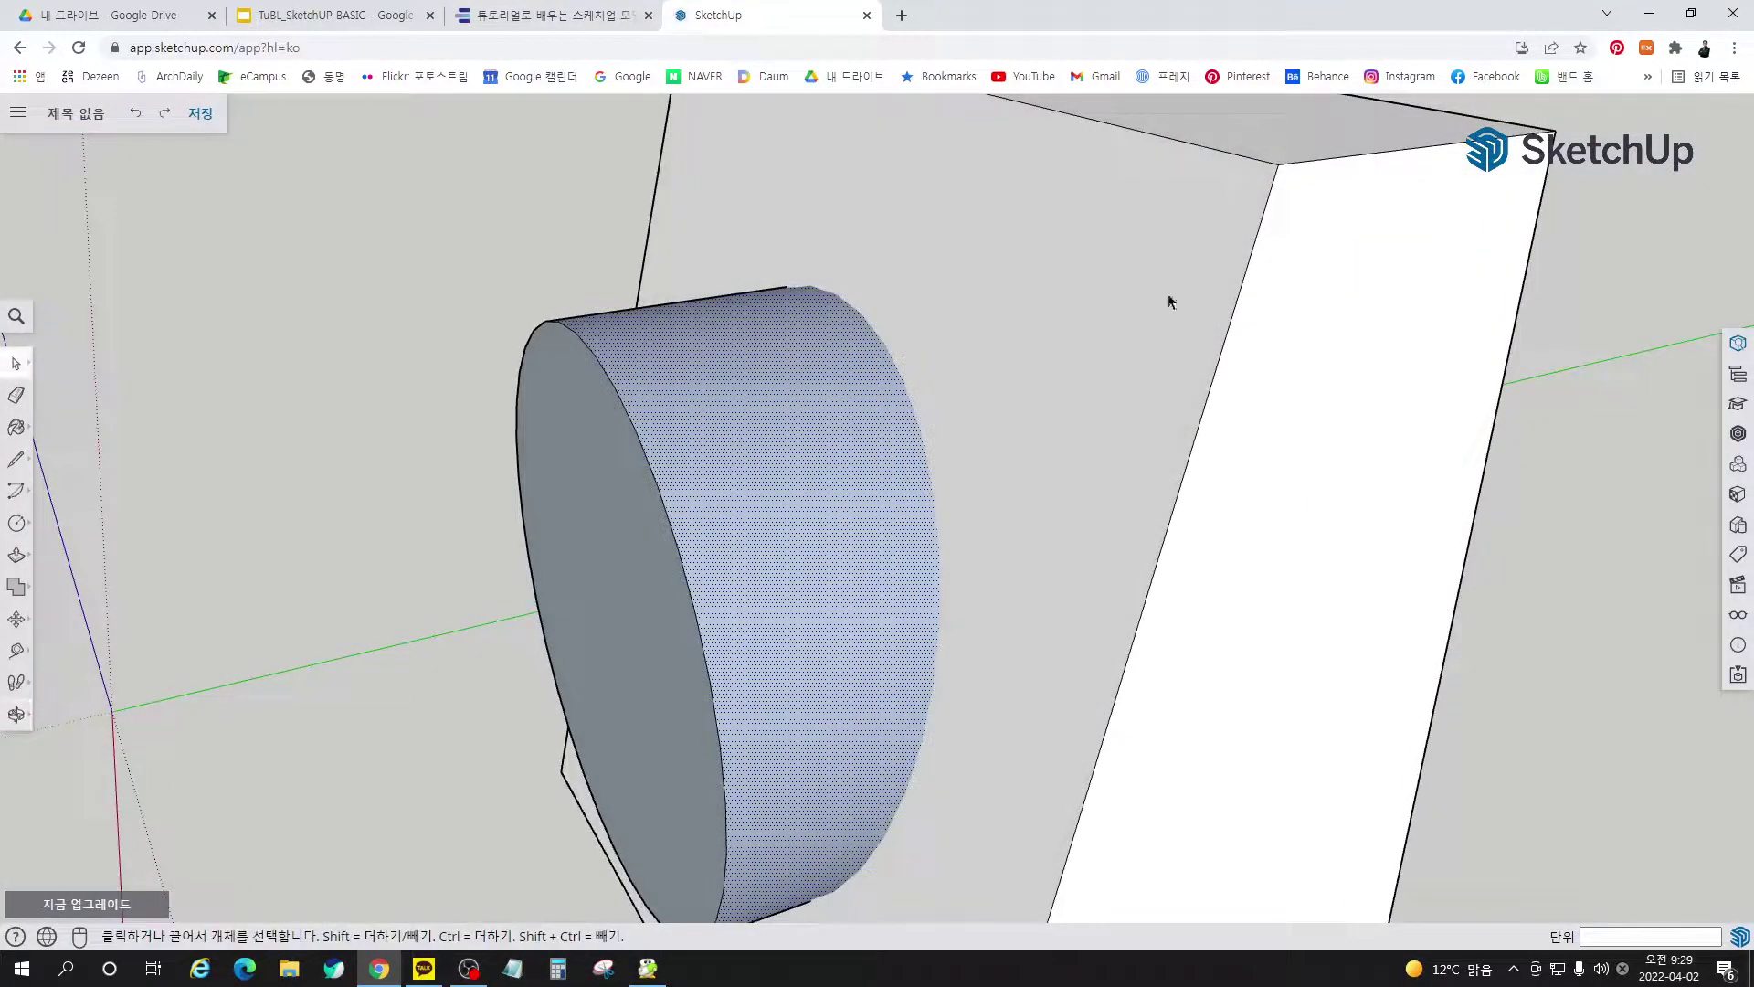
left_click(430, 243)
scroll(393, 265, "down", 3)
middle_click_drag(384, 286, 673, 430)
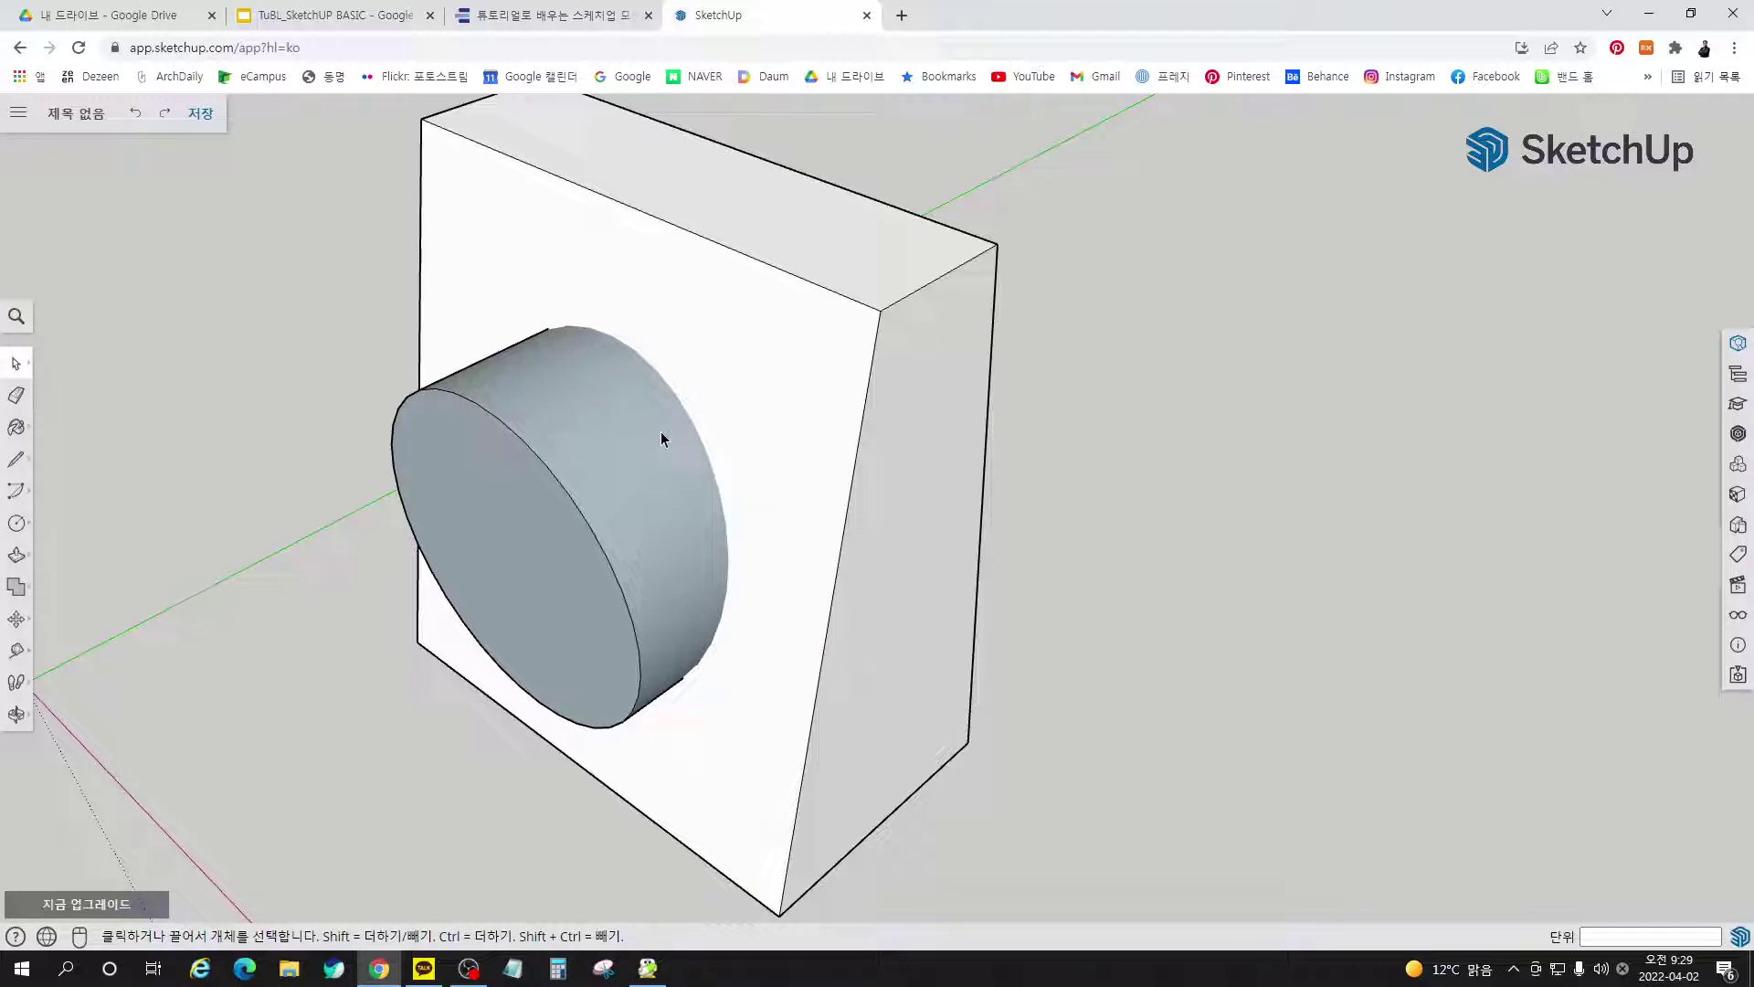
scroll(1063, 532, "down", 2)
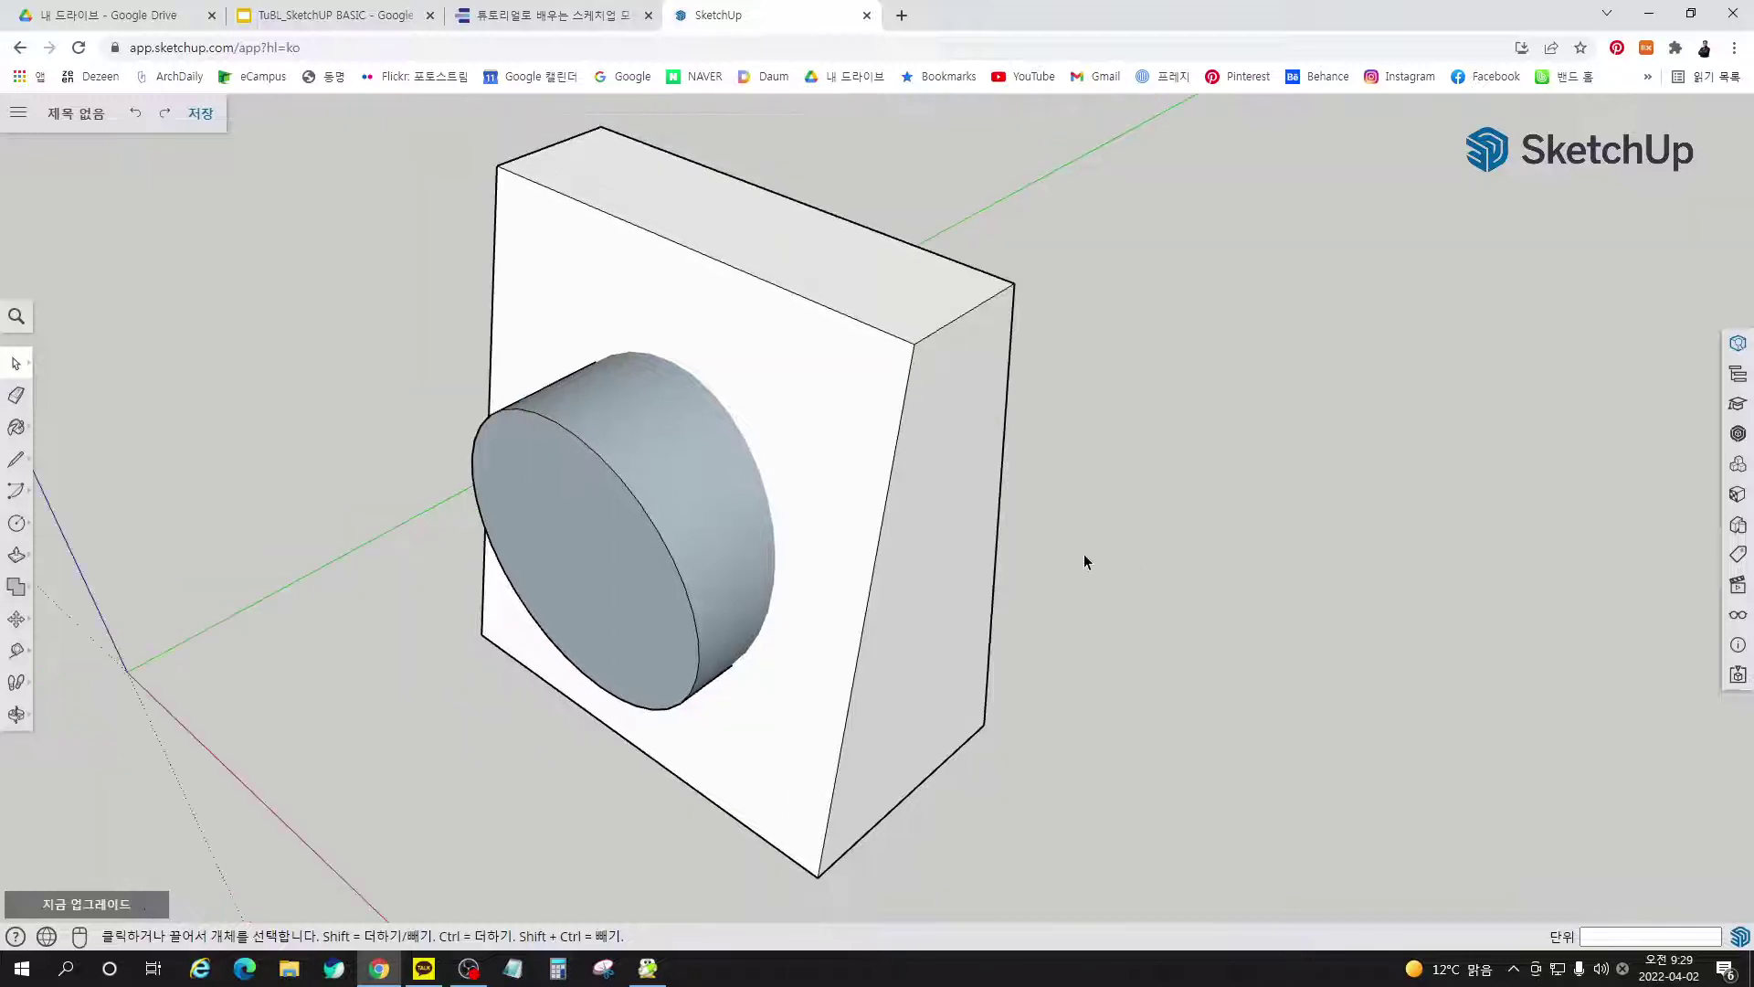
mouse_move(1085, 561)
middle_mouse_down()
mouse_move(834, 458)
mouse_move(846, 403)
middle_mouse_up()
Switch to the tutorial, read its Intersect Faces With Selection instruction on pages 168-169, and return to SketchUp
left_click(602, 17)
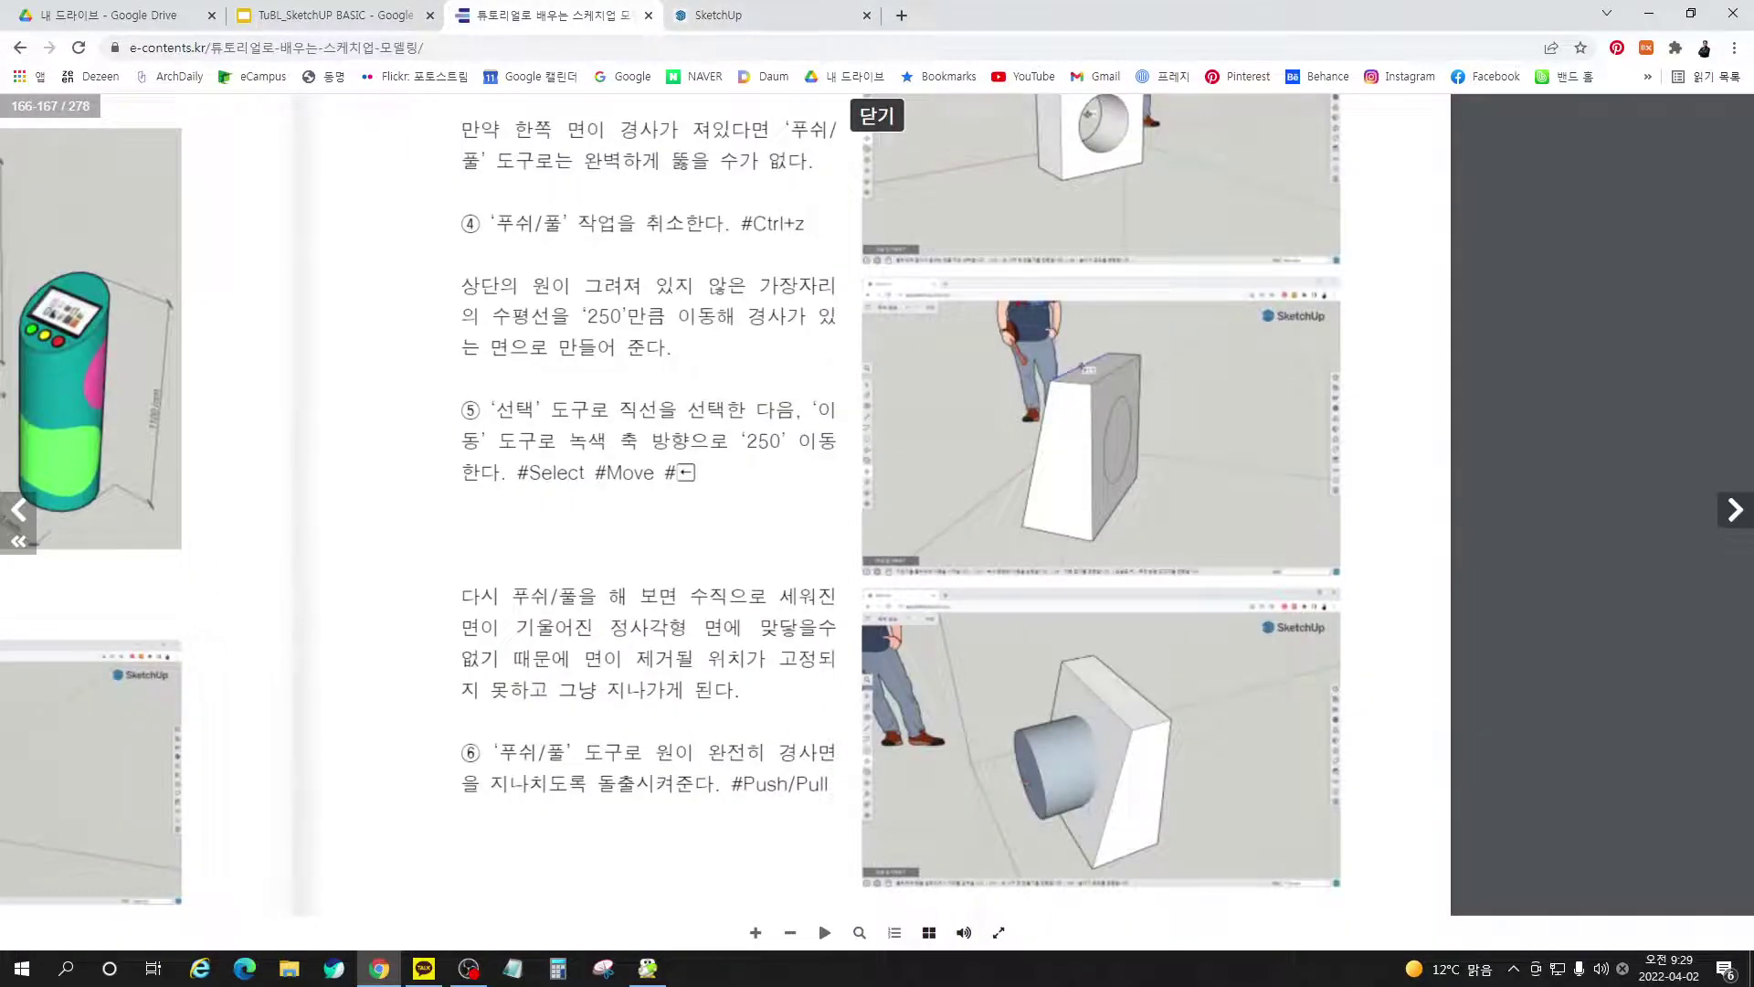
left_click(1736, 510)
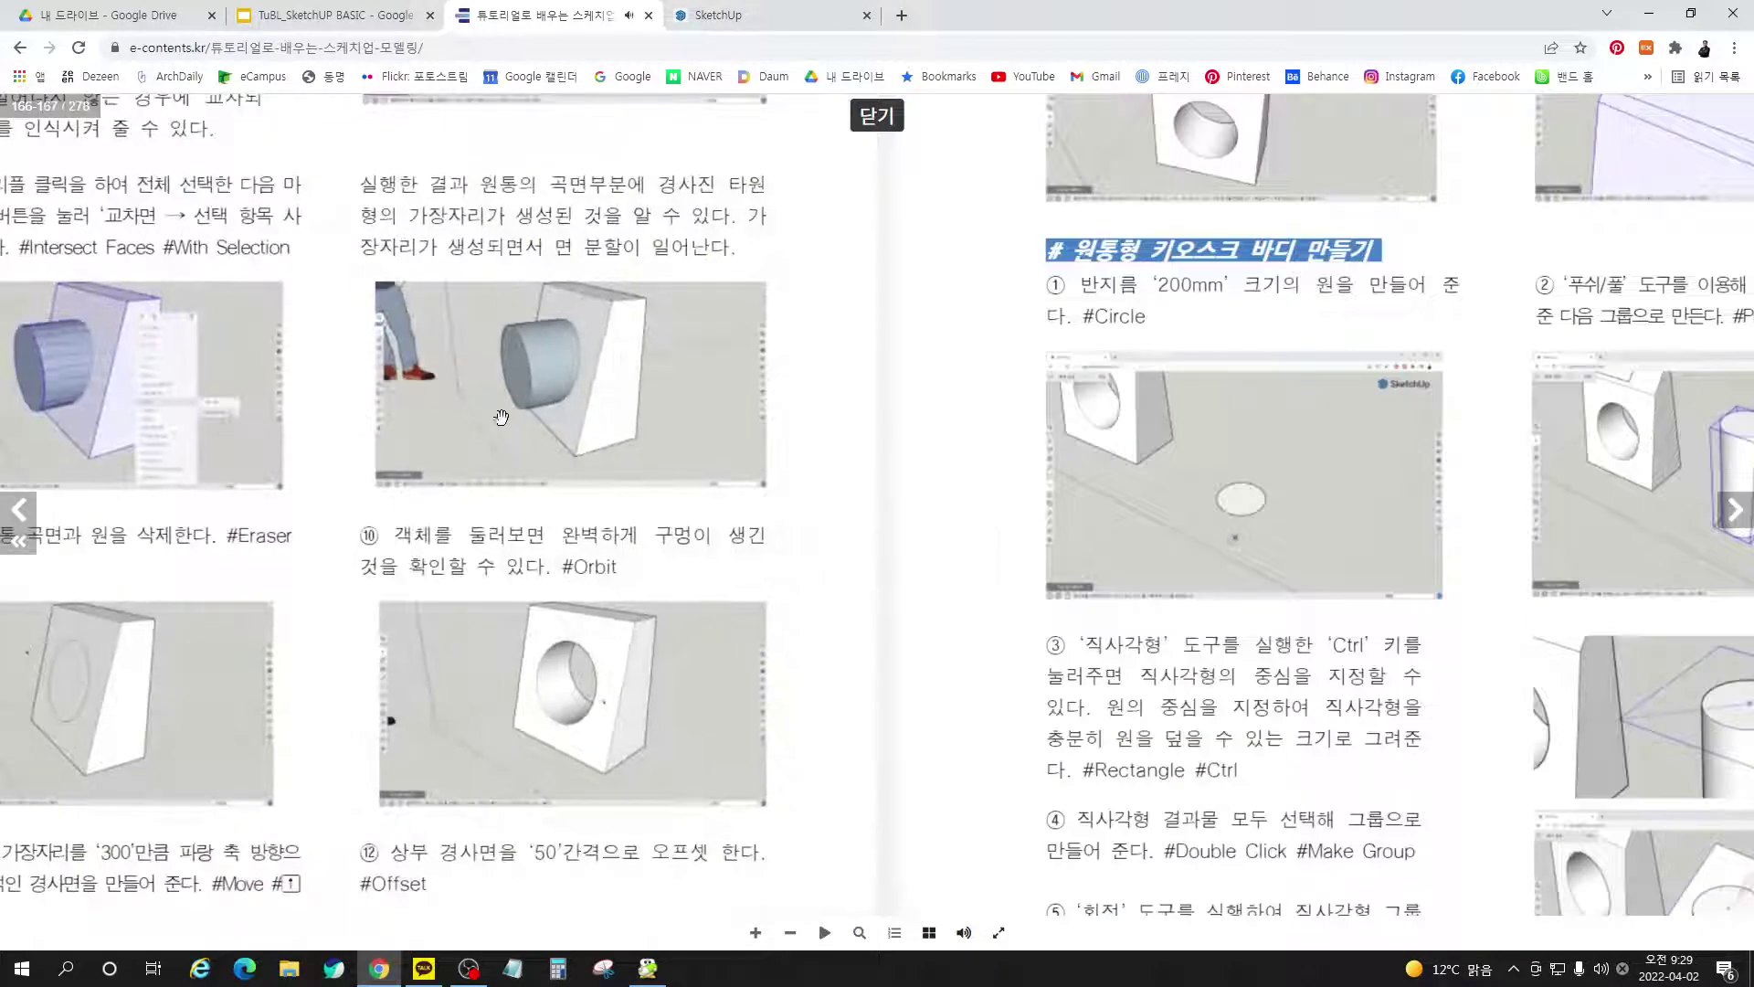
scroll(430, 423, "up", 3)
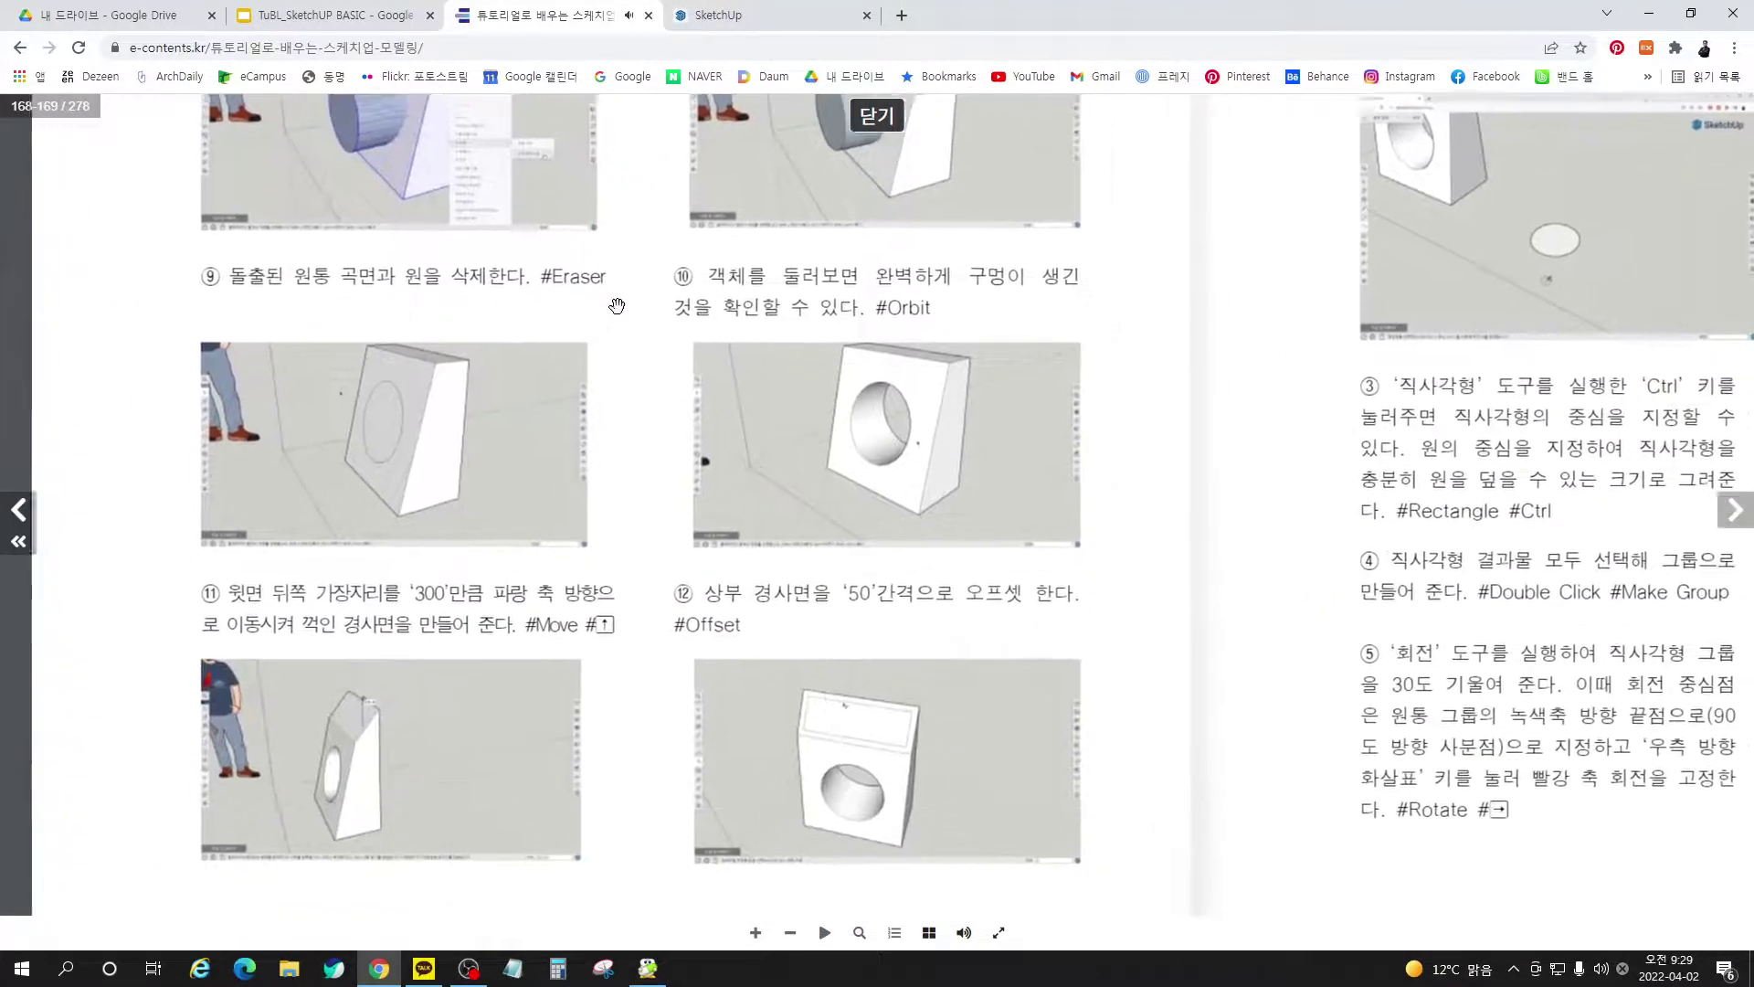
left_click_drag(616, 306, 485, 690)
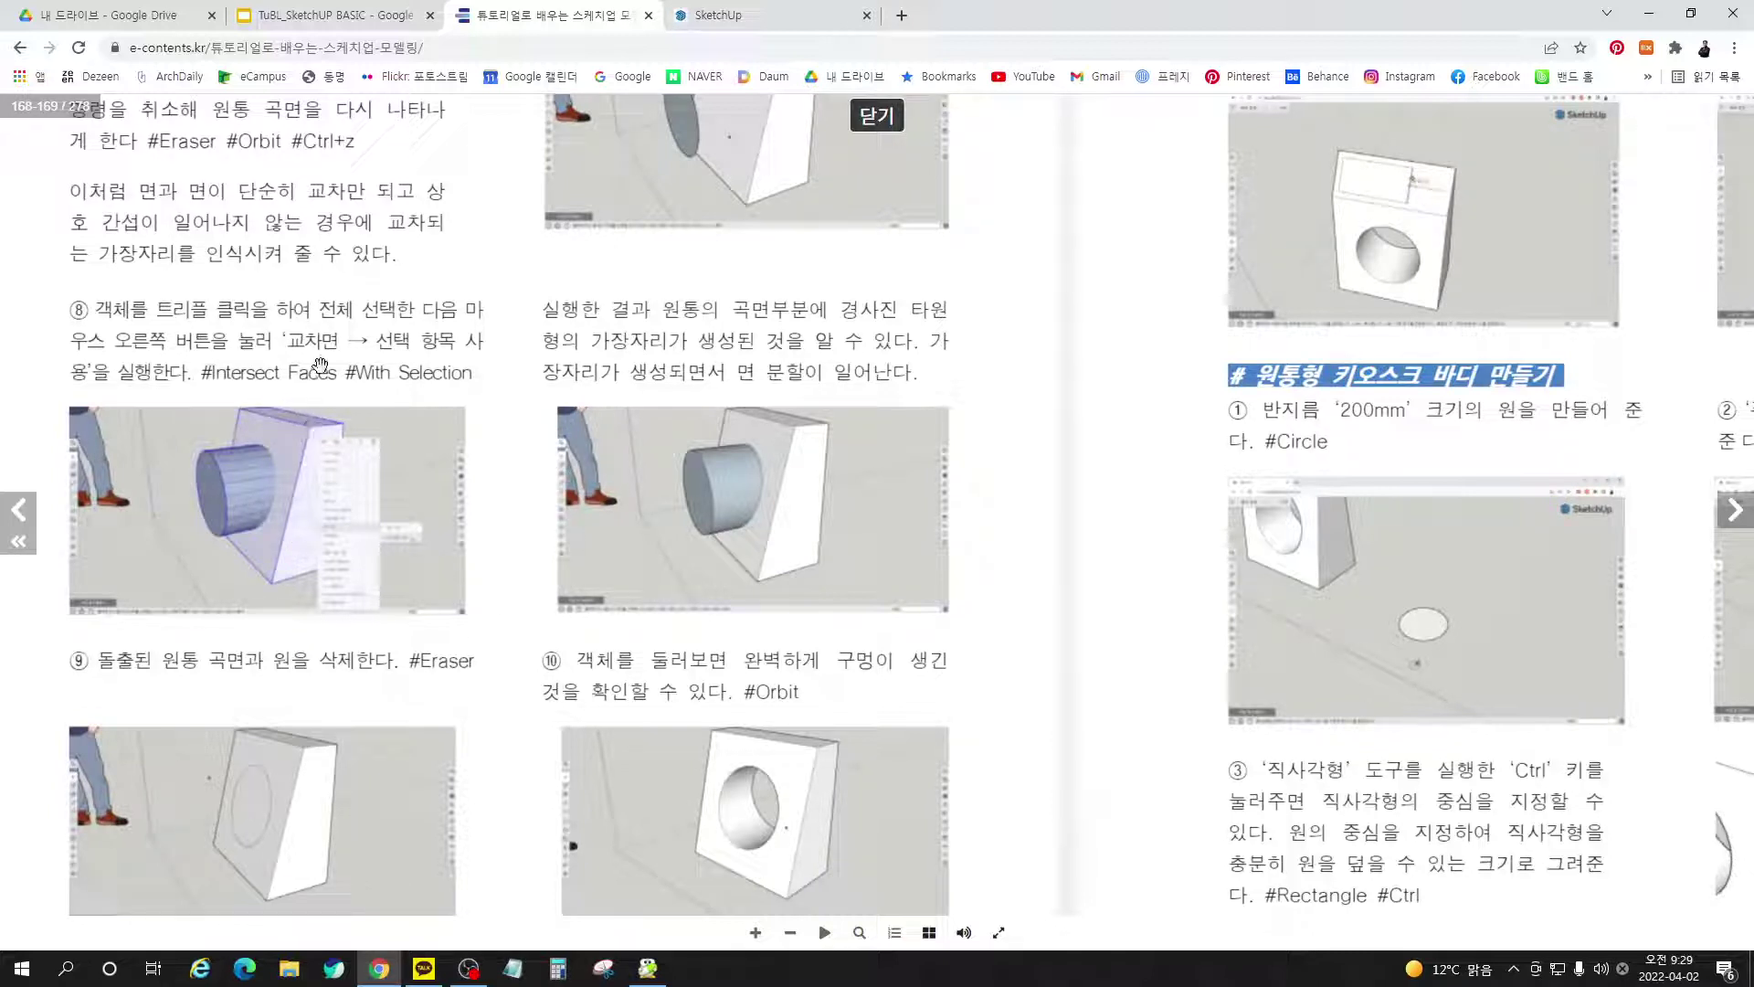
left_click(755, 22)
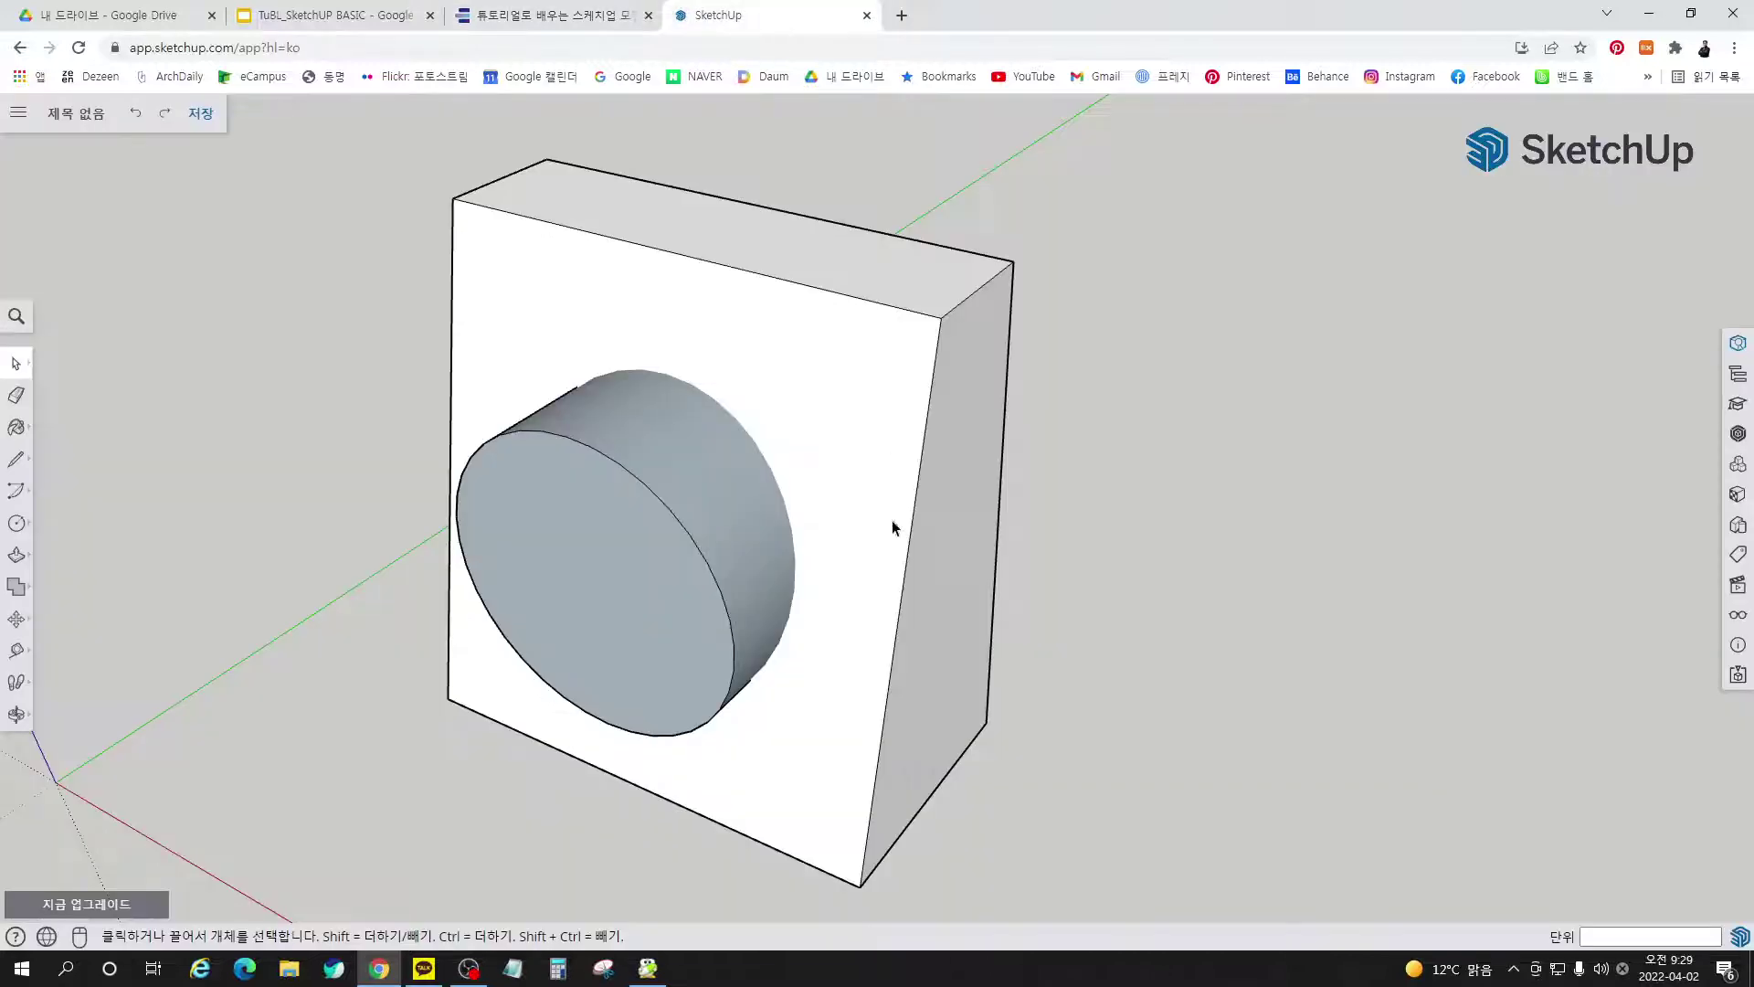
Select the sloped face and add the cylinder's curved surface to the selection
triple_click(698, 493)
left_click(953, 271)
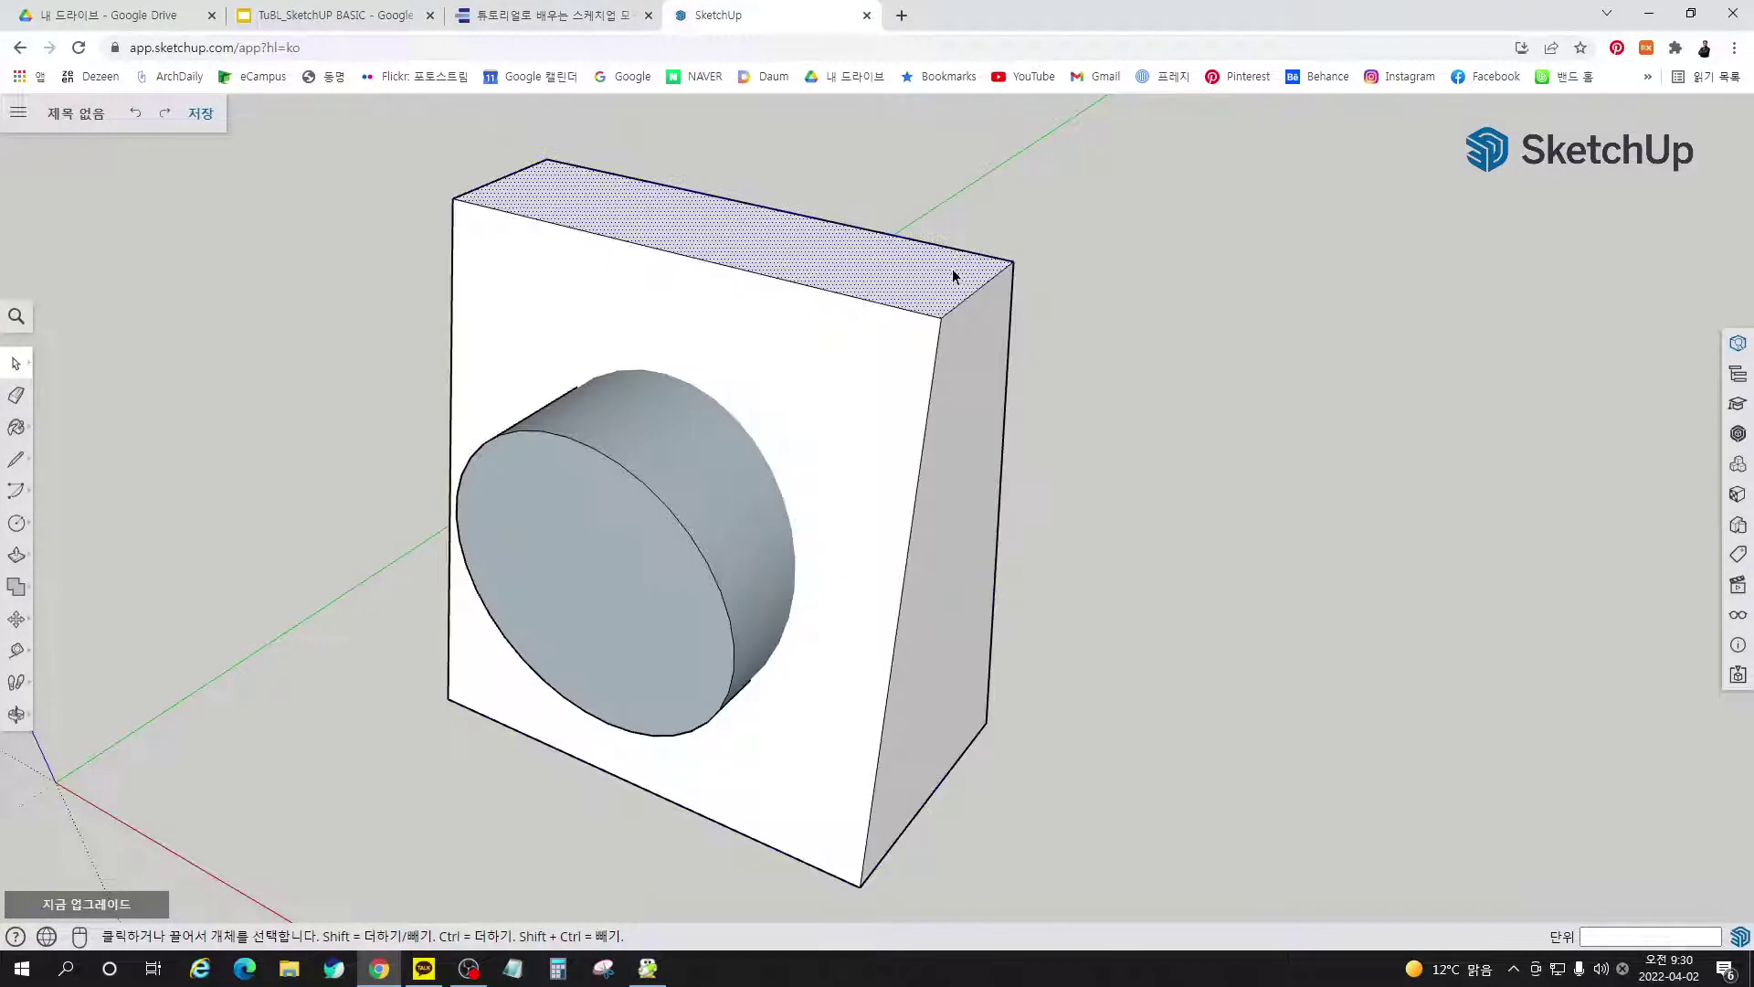
left_click(833, 438)
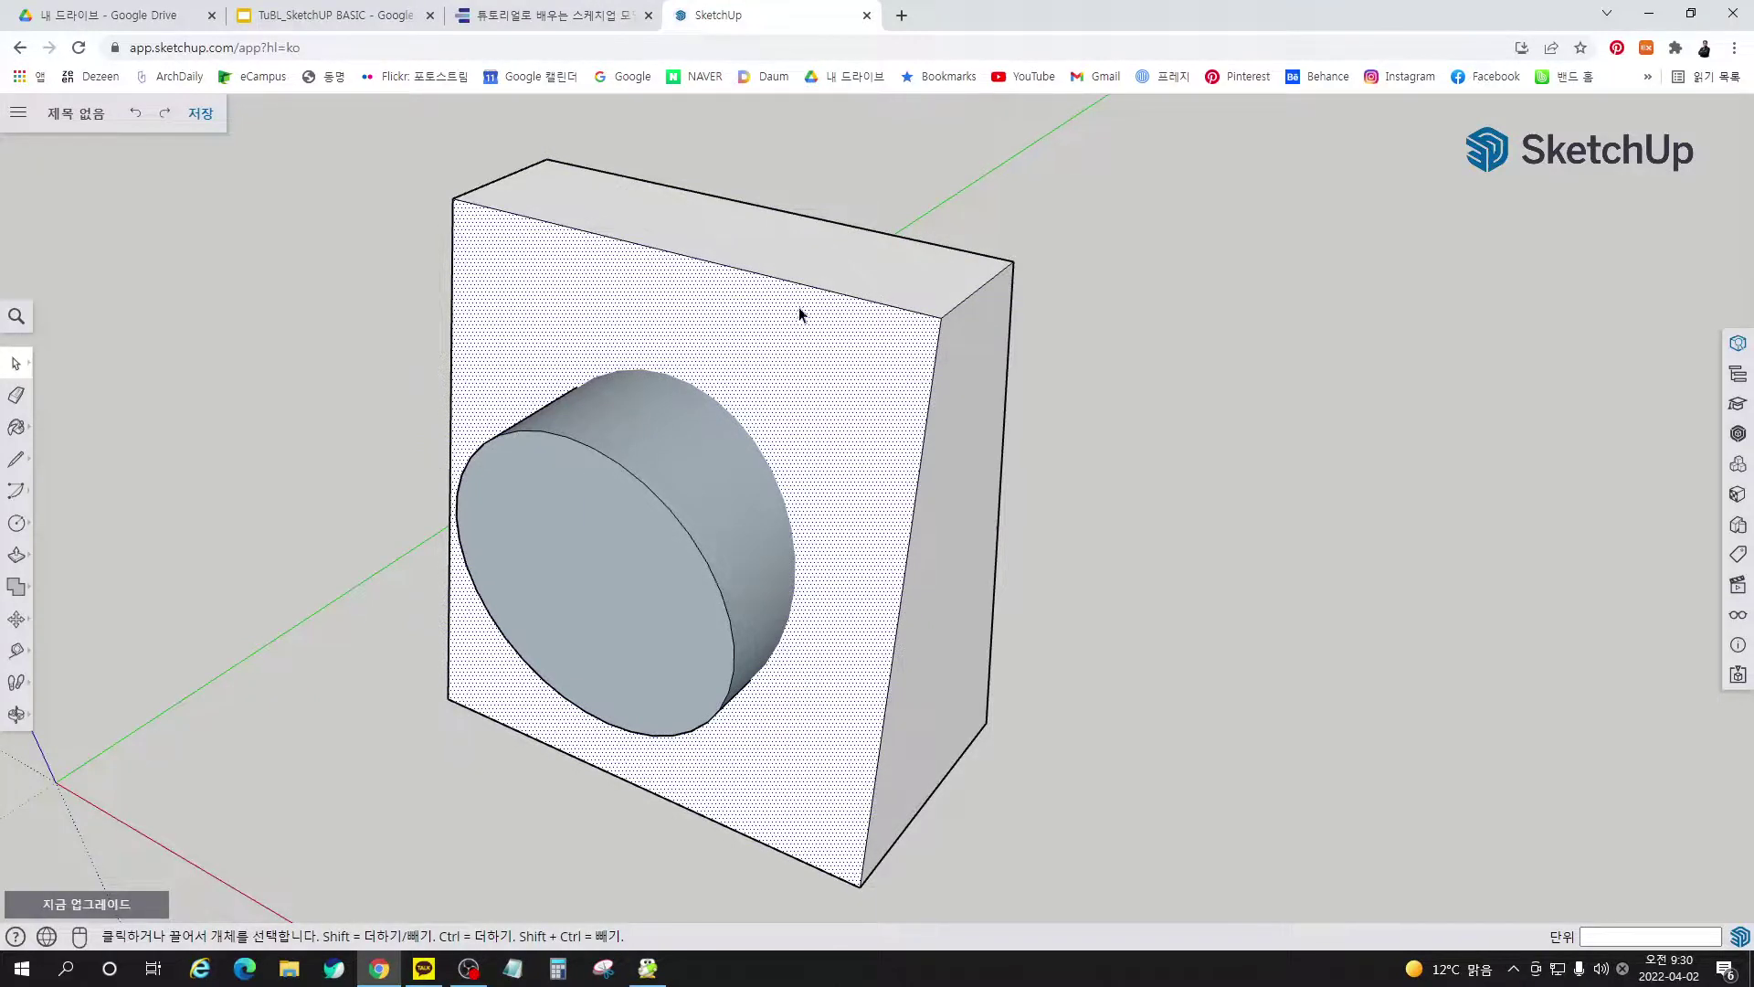
left_click(714, 496, "ctrl")
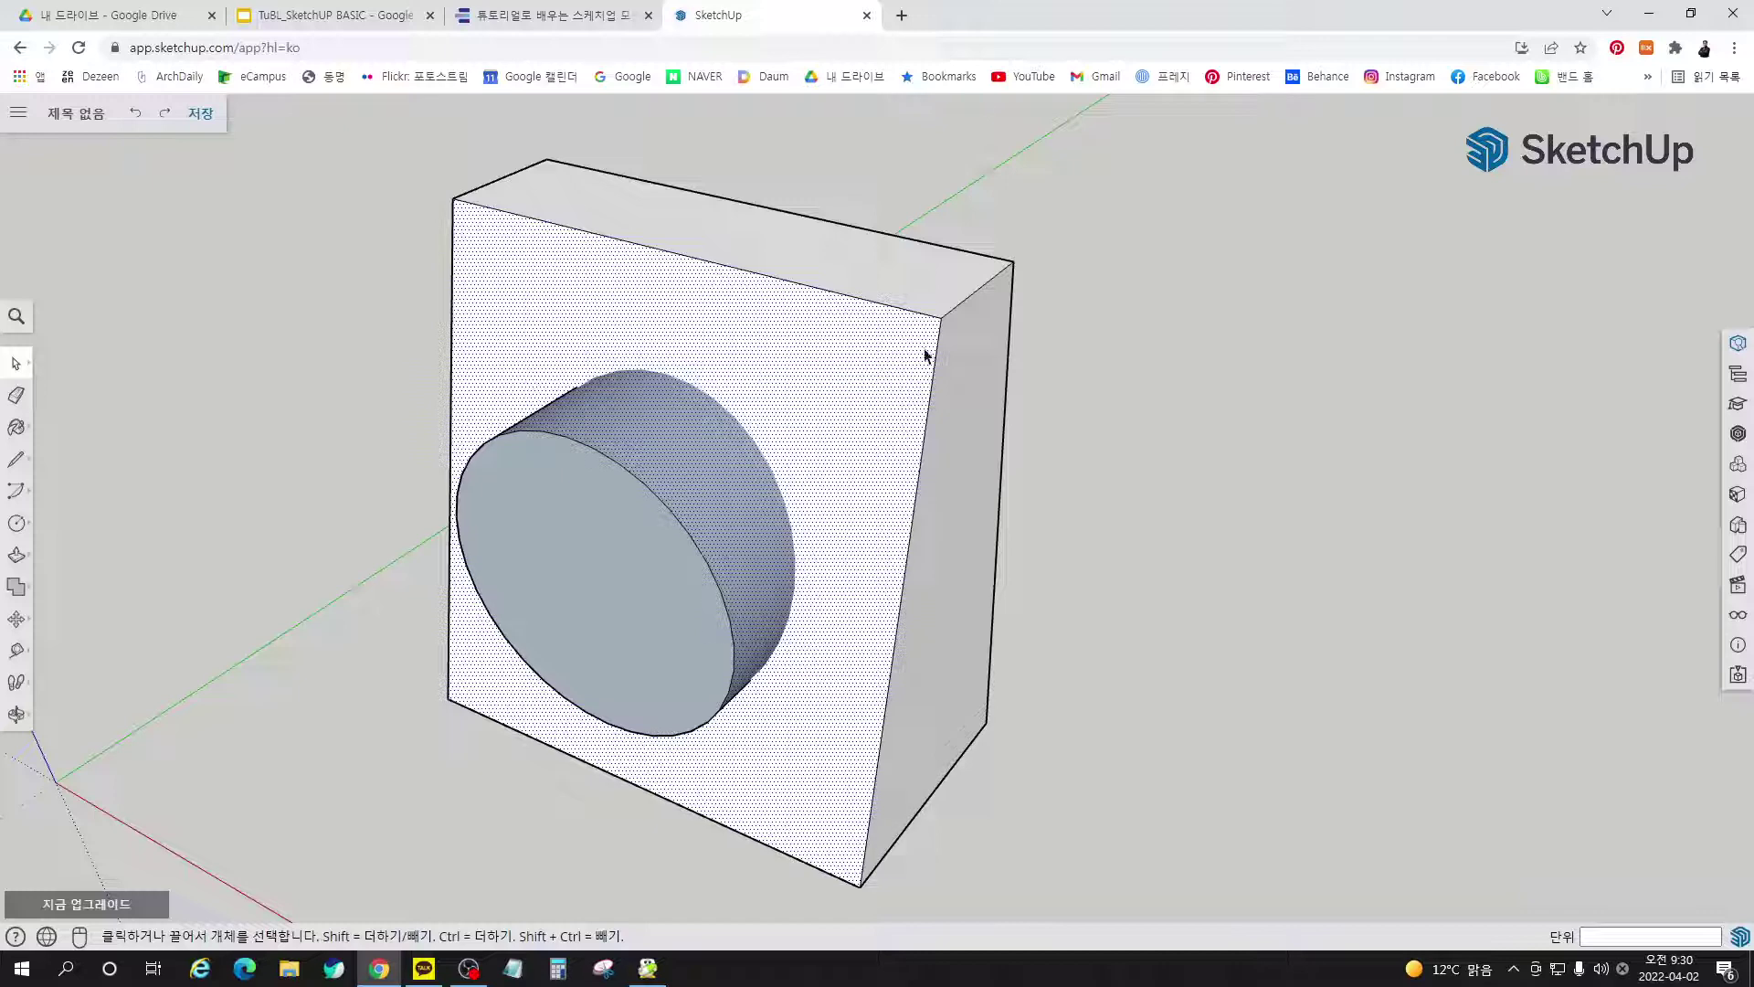
Select the entire connected body and cylinder, intersect their faces with the selection, and inspect the cylinder's junction with the sloped face
triple_click(791, 257)
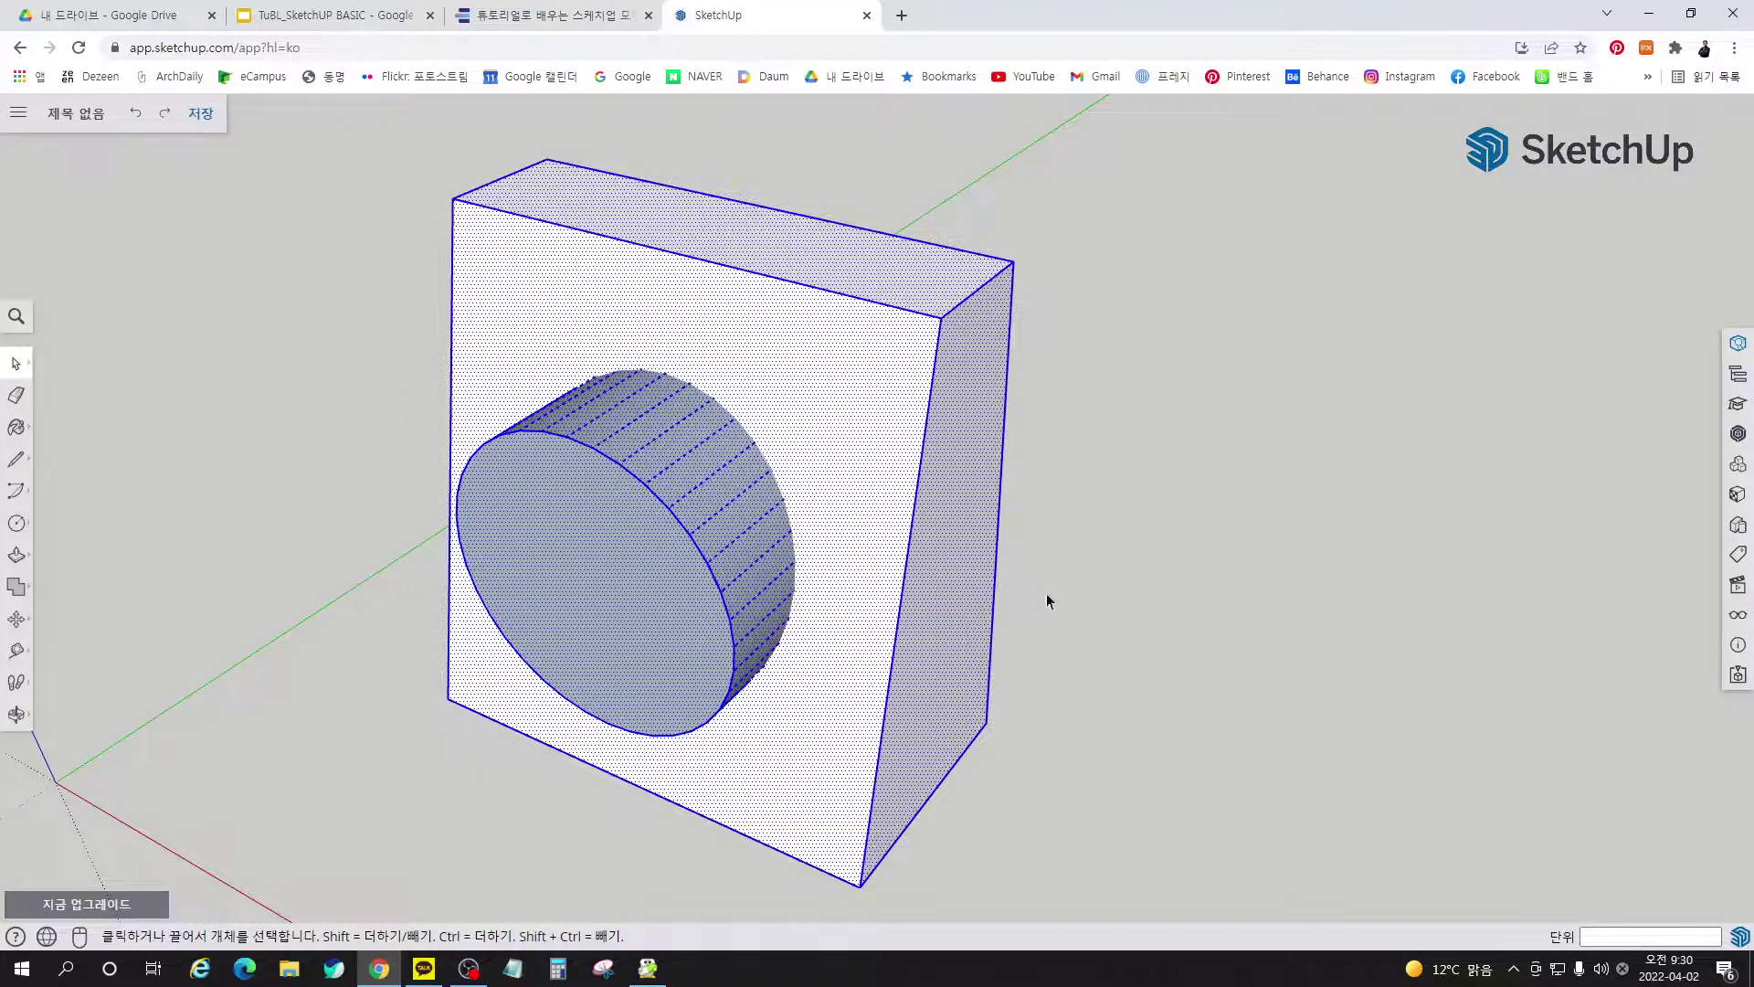
middle_click_drag(1048, 601, 1100, 589)
right_click(817, 331)
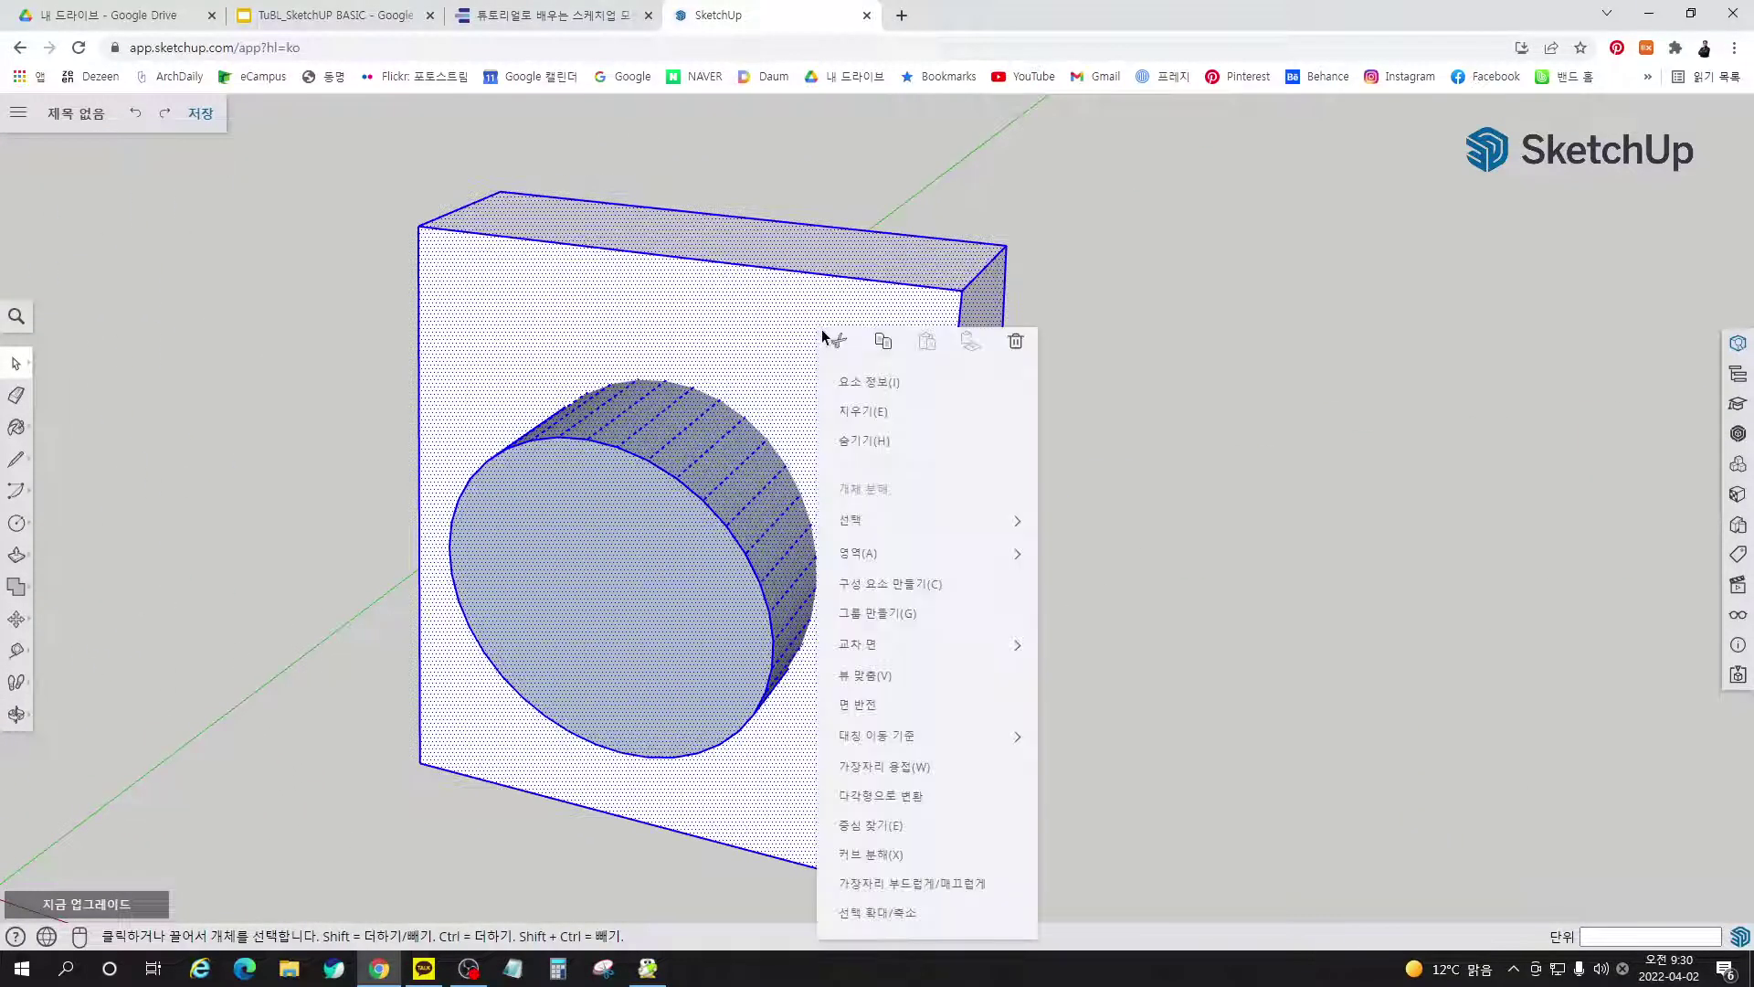
mouse_move(920, 655)
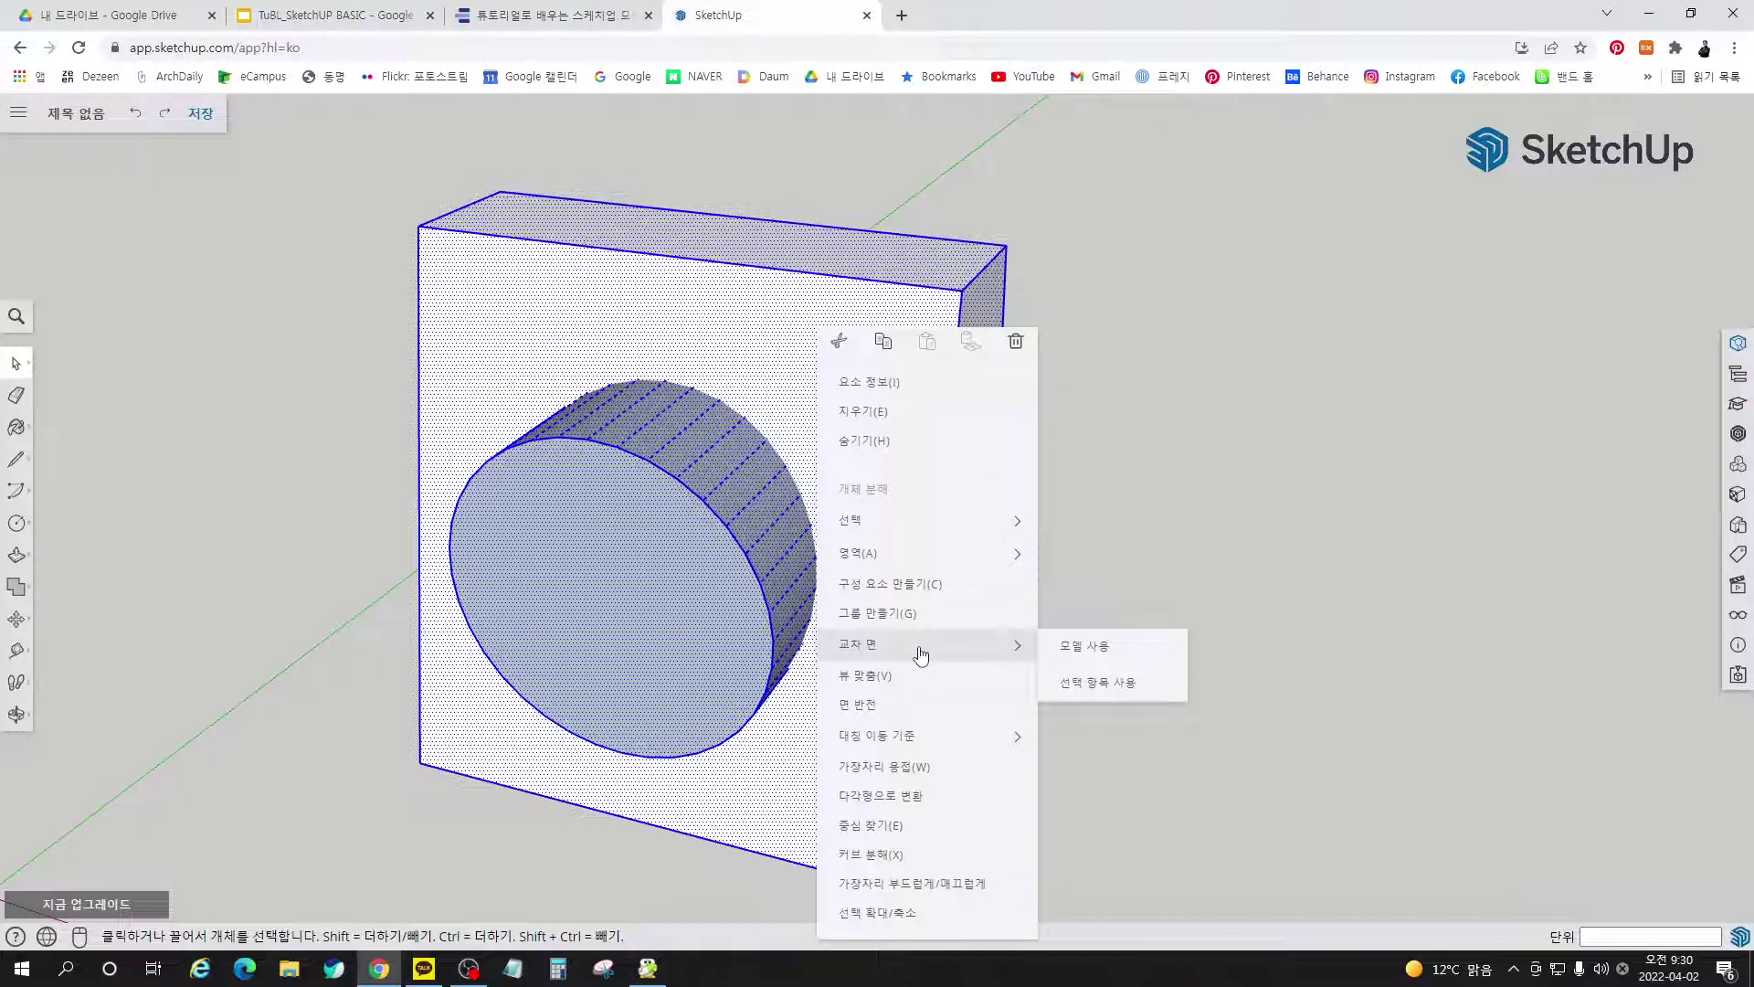
left_click(1131, 688)
middle_click_drag(1095, 673, 568, 498)
middle_click_drag(825, 469, 897, 470)
scroll(721, 374, "up", 5)
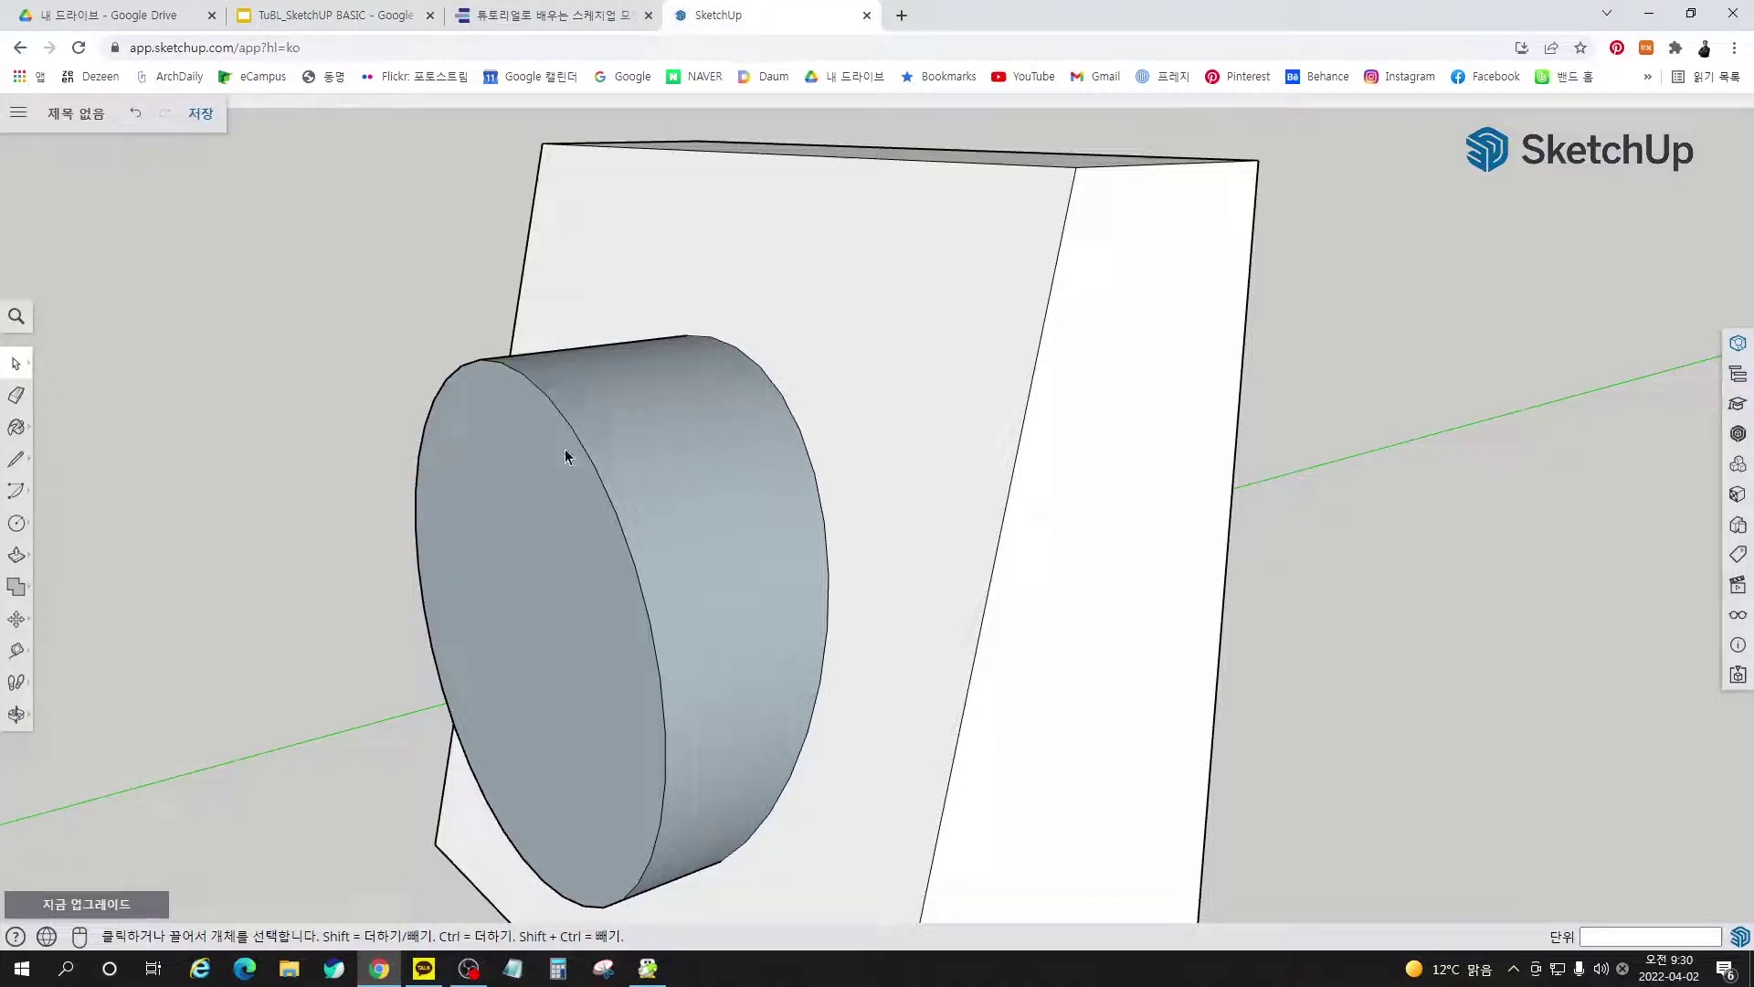
Delete the protruding cylinder's flat circular end face, and check the sloped face and the faces seen through the opening by selecting each
left_click(543, 491)
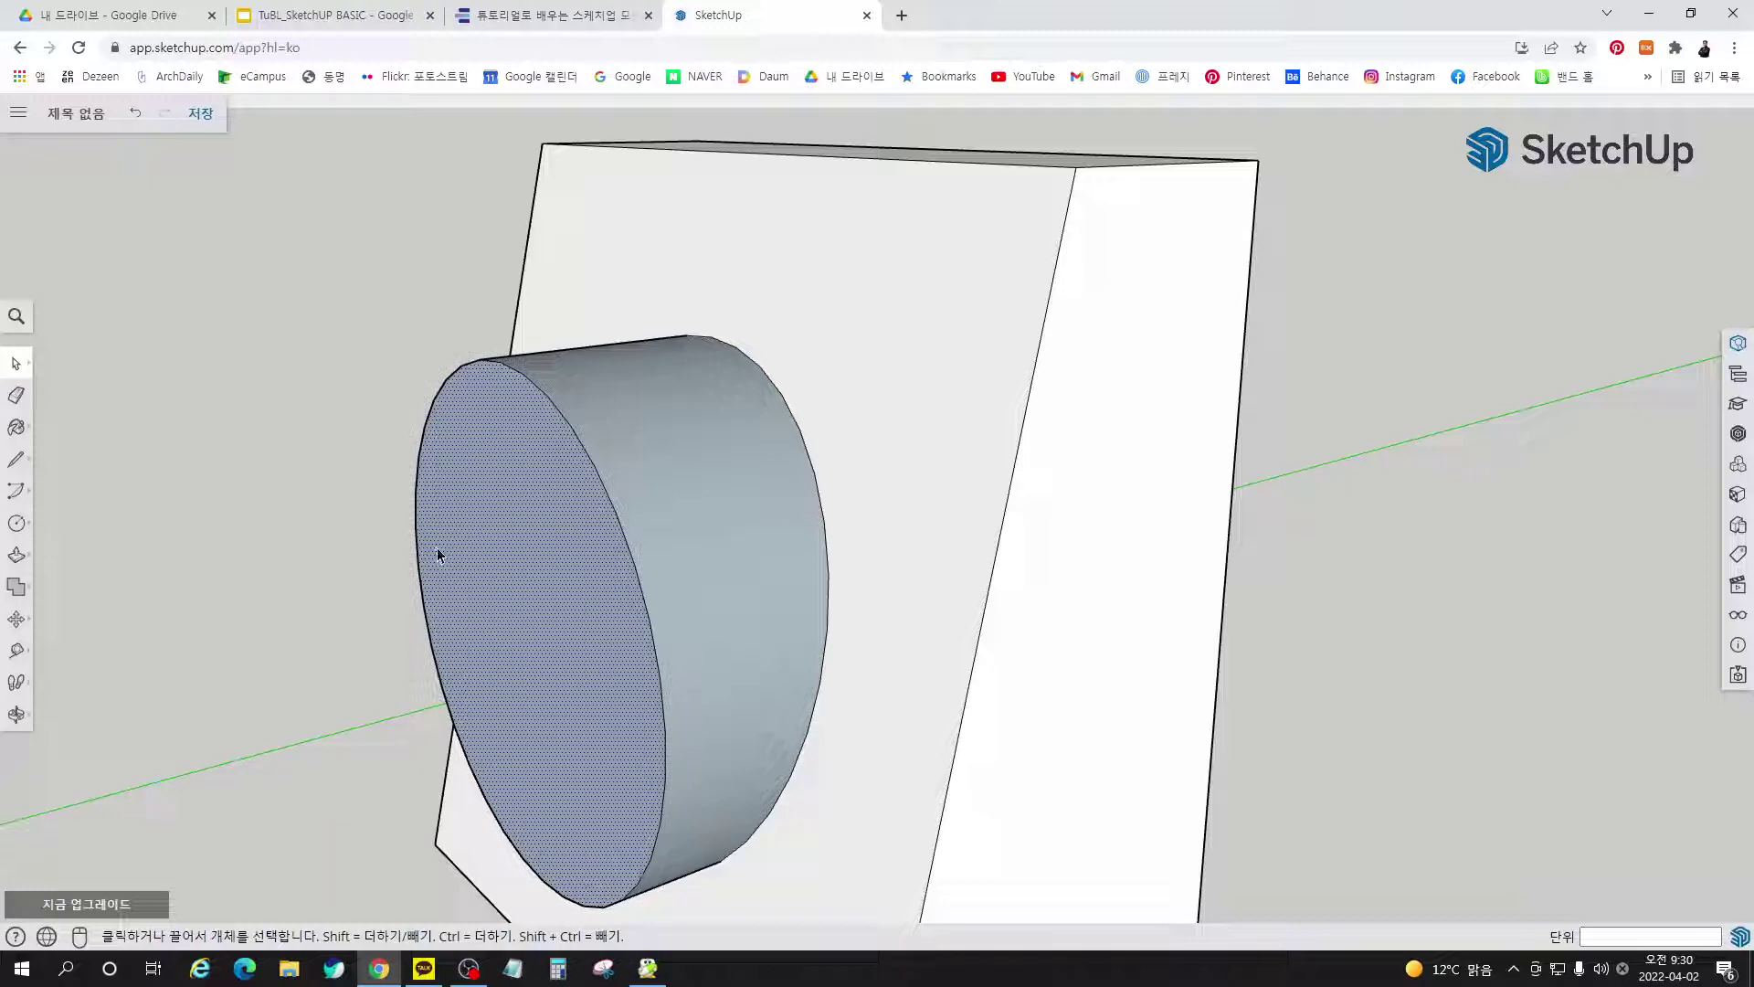
key("Delete")
middle_click_drag(610, 556, 1089, 466)
left_click(1017, 290)
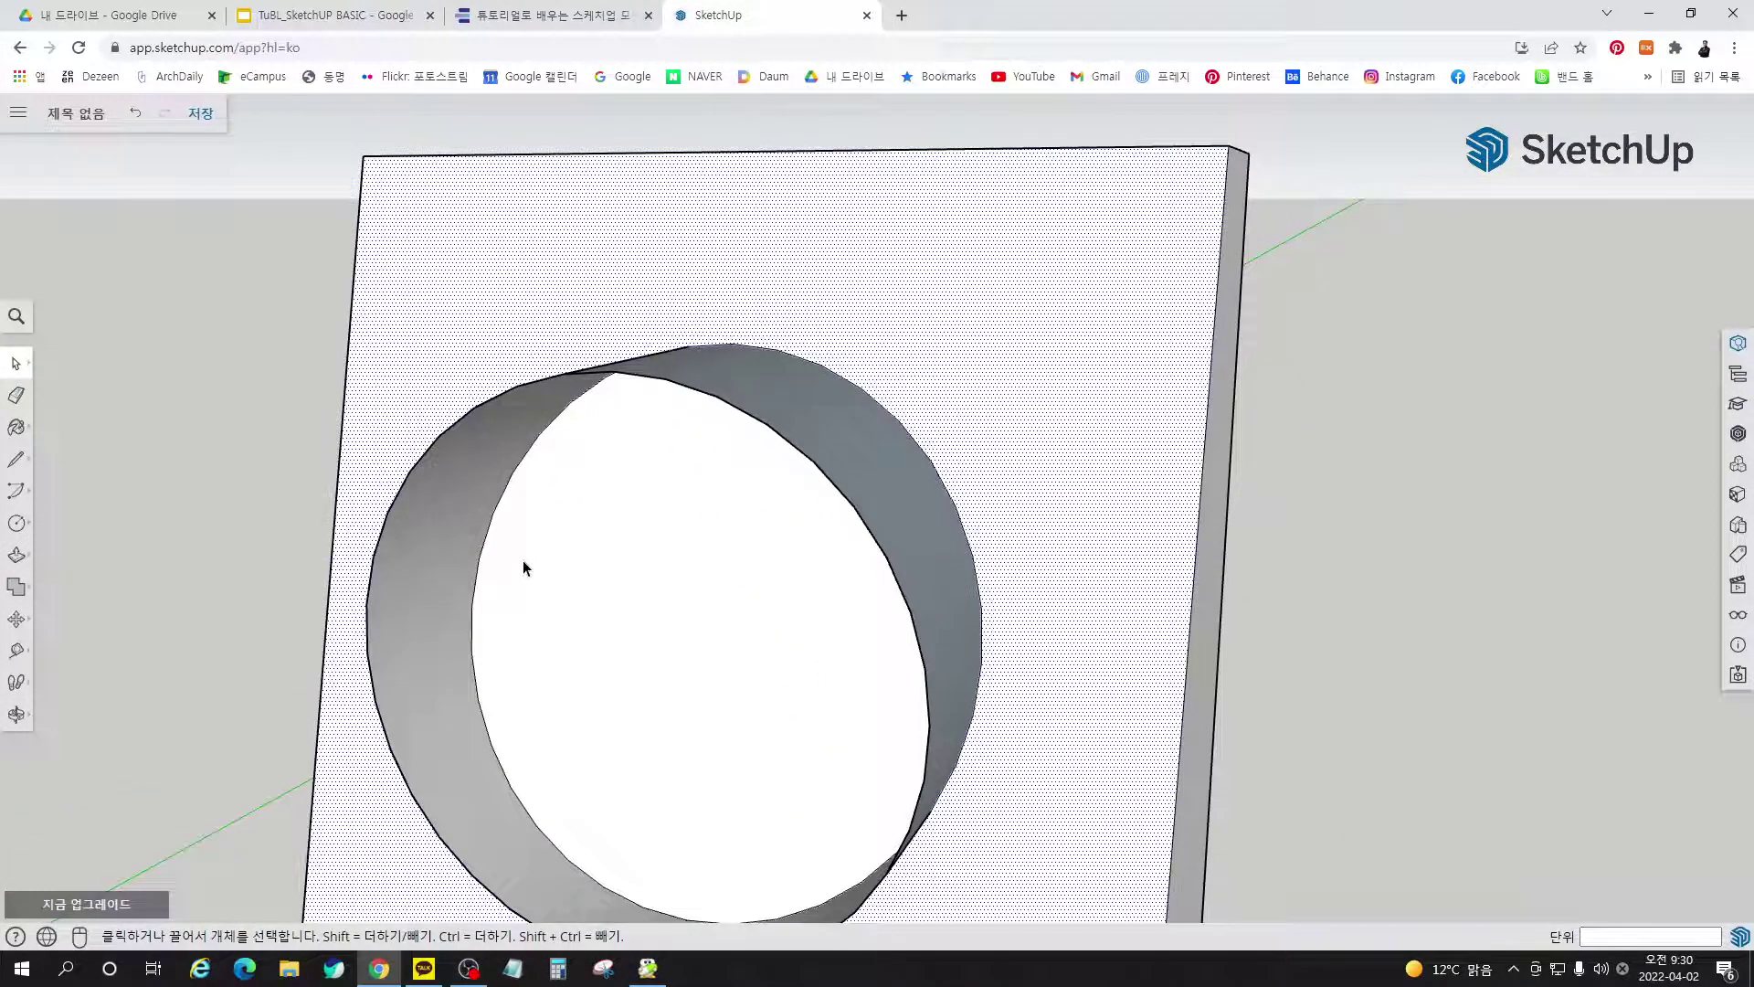
left_click(524, 567)
left_click(1027, 261)
left_click(771, 525)
left_click(1035, 389)
left_click(785, 541)
Delete the cylinder's curved surface protruding from the sloped face and inspect the through-hole from the front
middle_click_drag(785, 541, 523, 315)
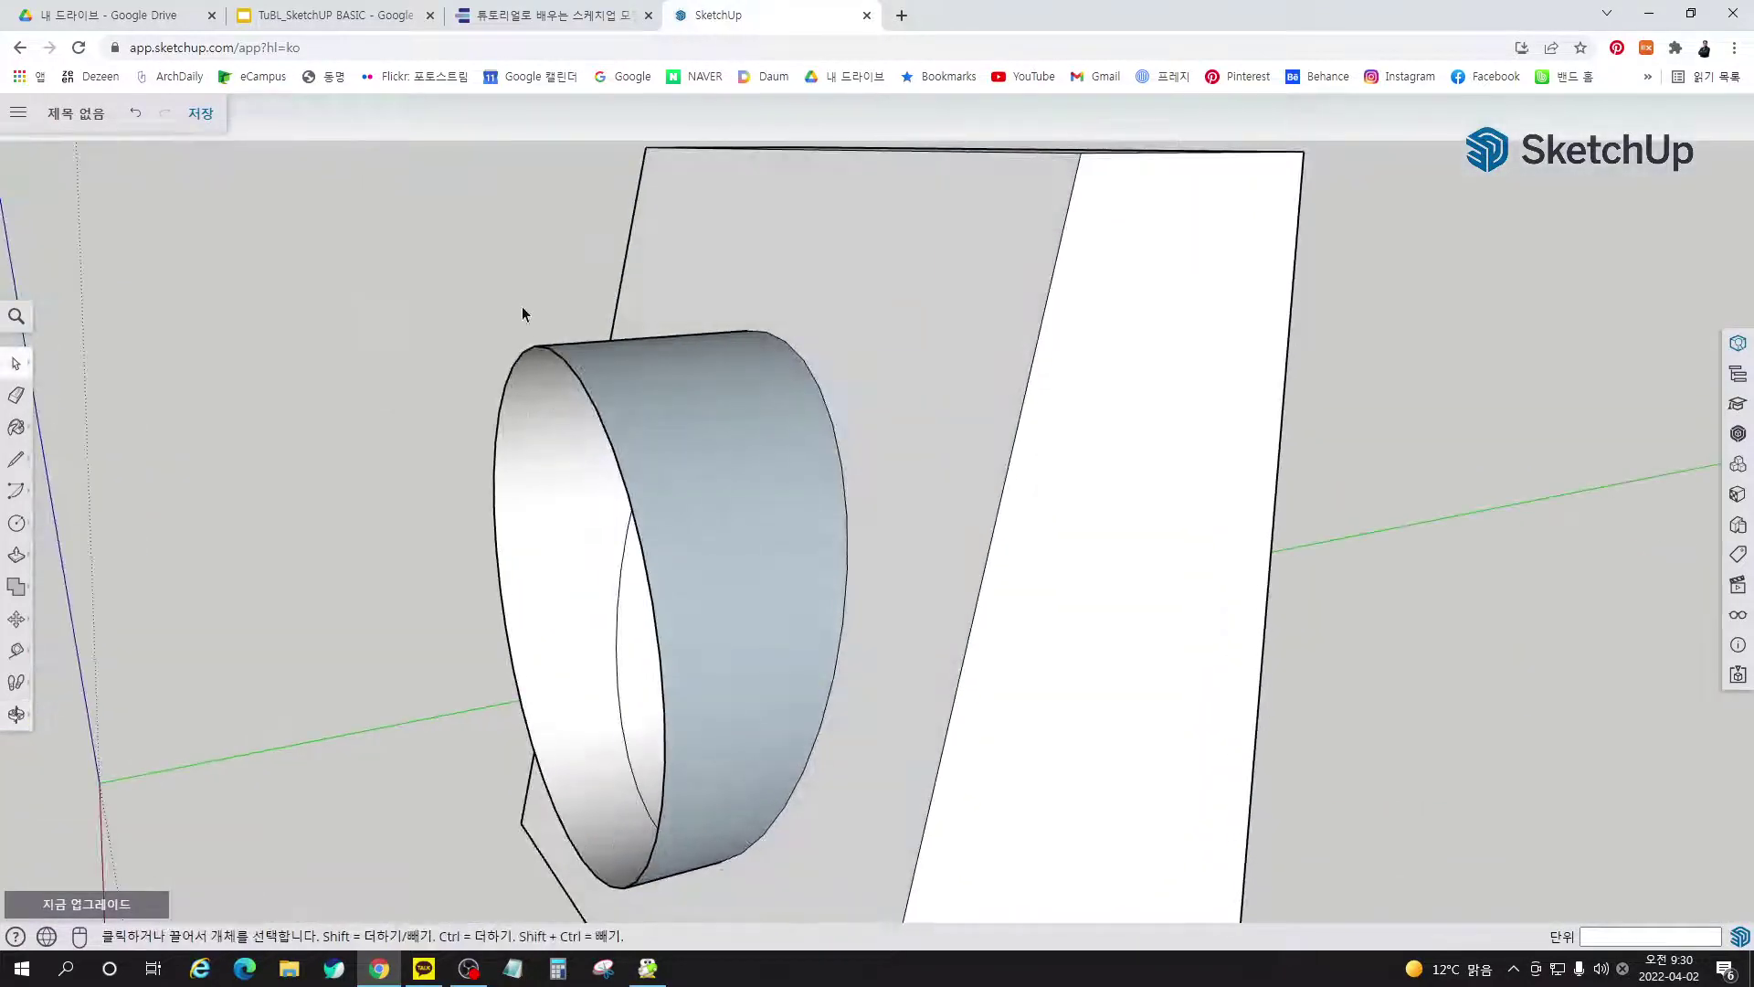
left_click(558, 357)
key("Delete")
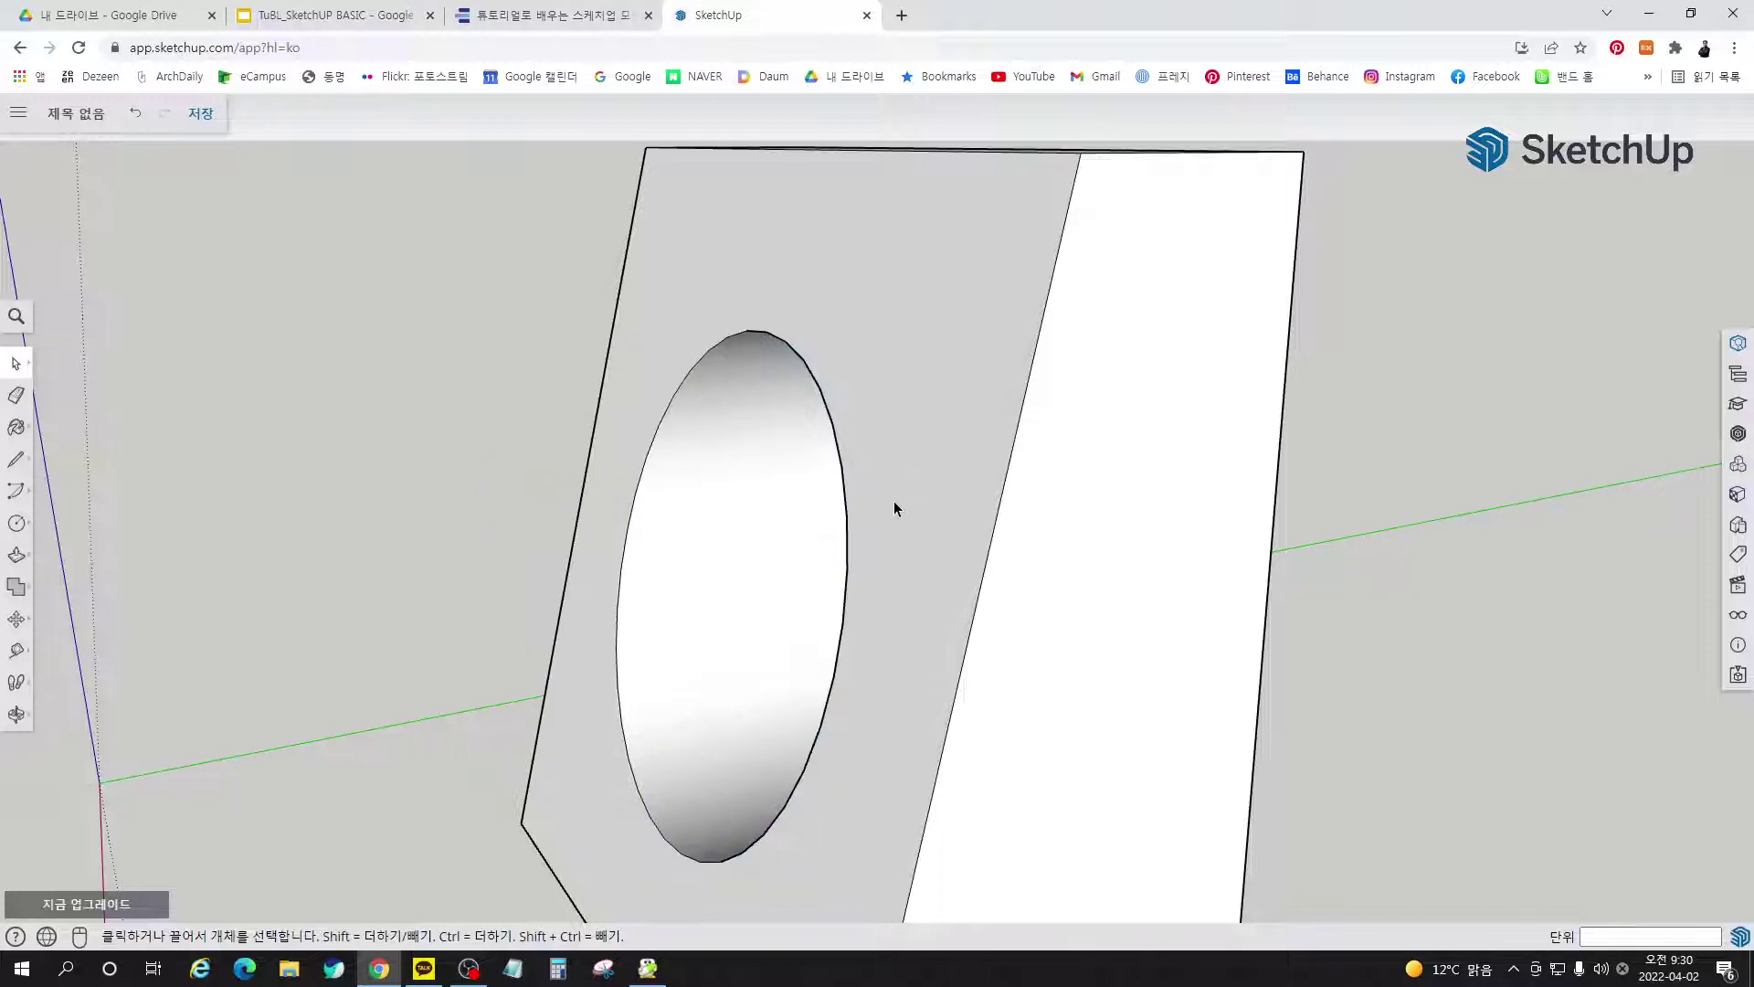
middle_click_drag(924, 492, 1208, 472)
scroll(1208, 473, "down", 3)
middle_click_drag(1187, 615, 1462, 700)
scroll(821, 523, "up", 3)
scroll(1006, 362, "down", 2)
middle_click_drag(1006, 362, 1037, 402)
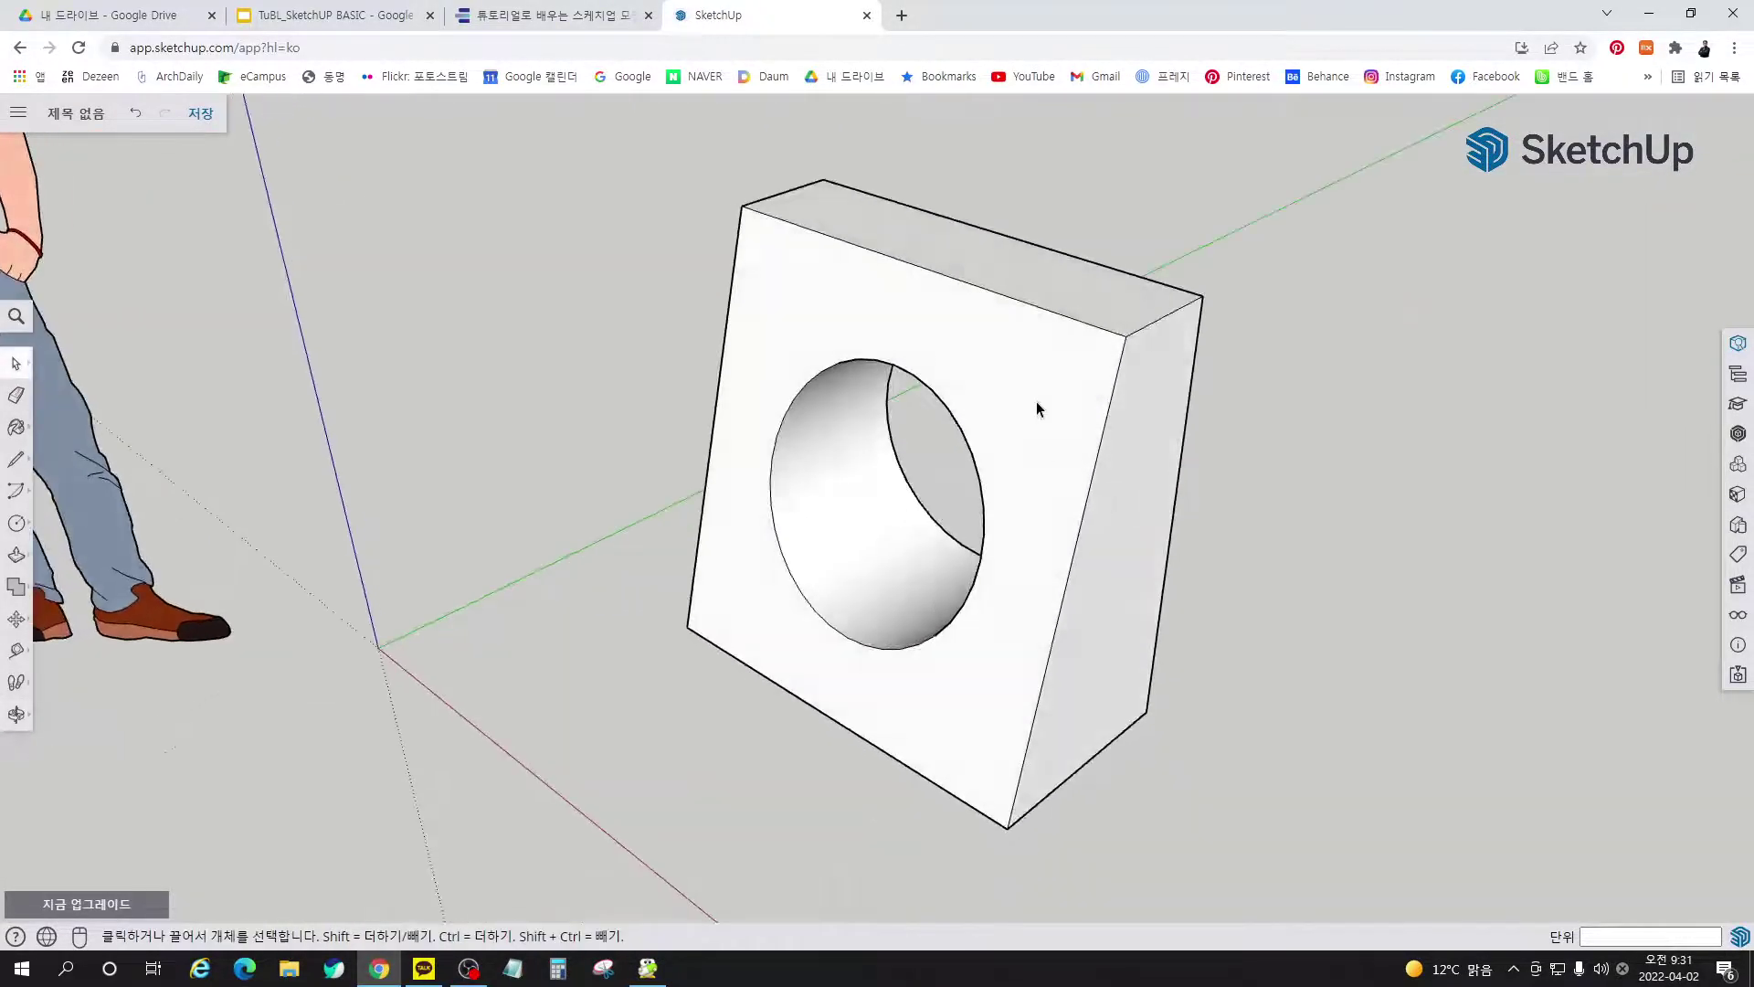
Switch to the tutorial, read instructions 11 and 12 on moving the top rear edge and offsetting the upper slope, and return to SketchUp
left_click(546, 16)
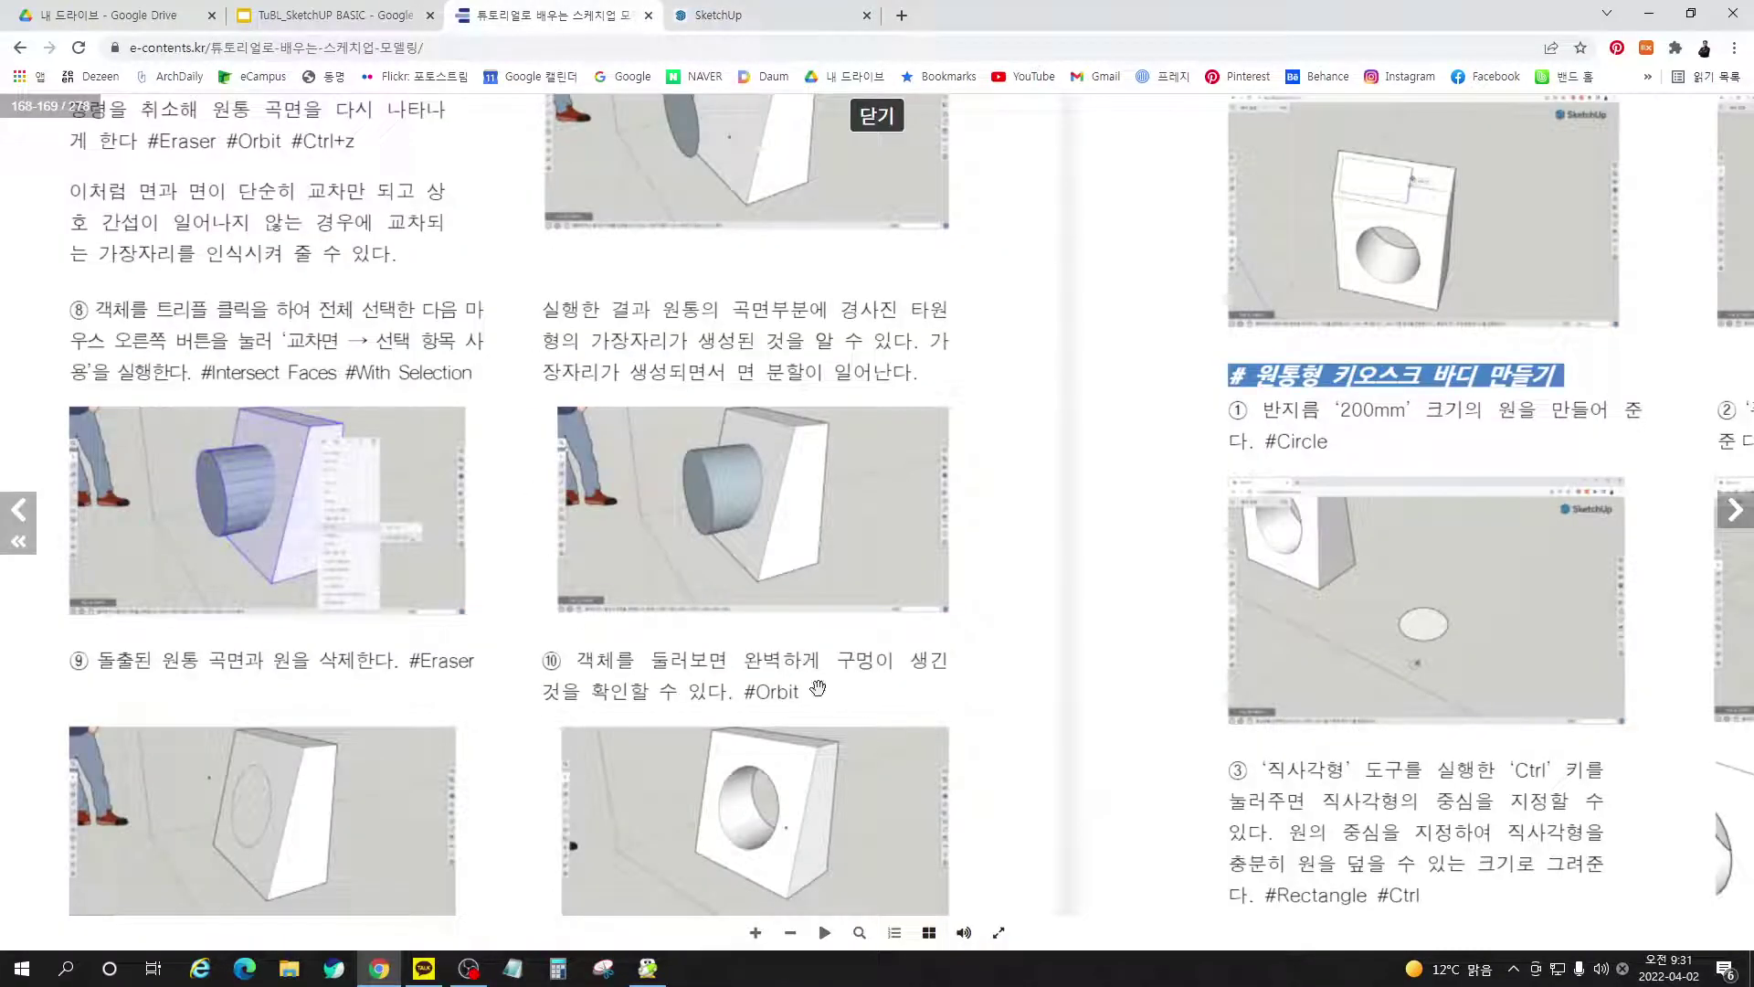
scroll(804, 639, "down", 4)
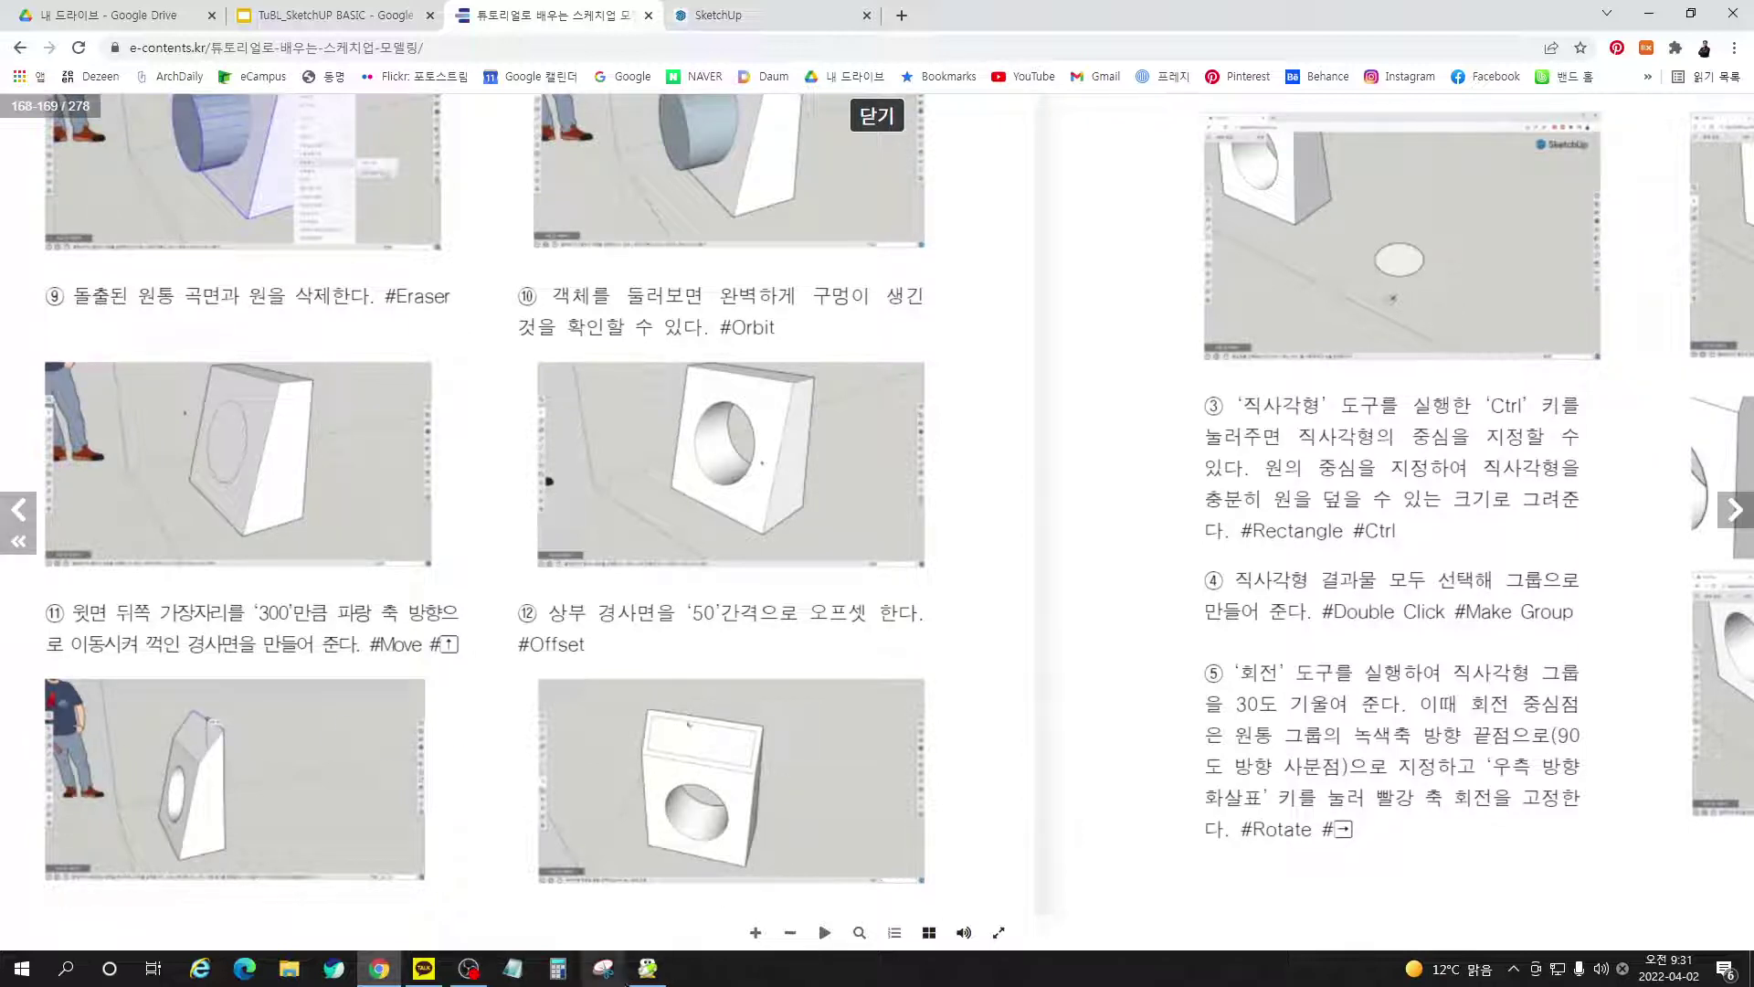
mouse_move(471, 976)
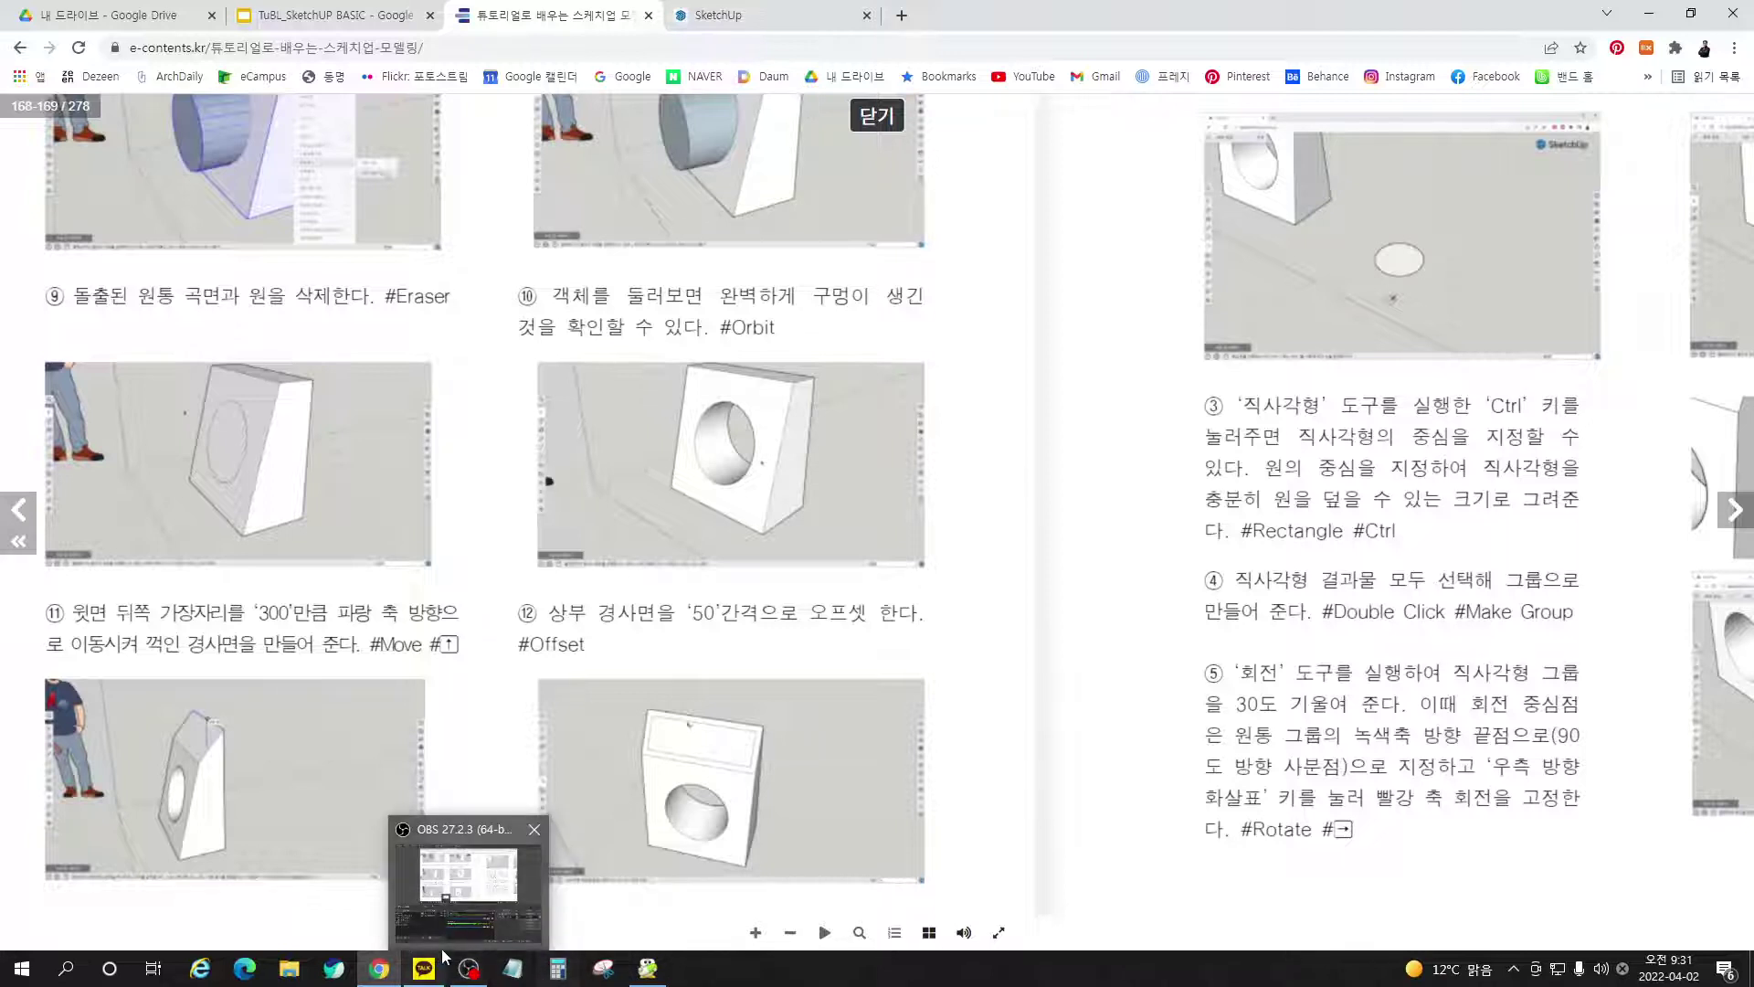
left_click(736, 17)
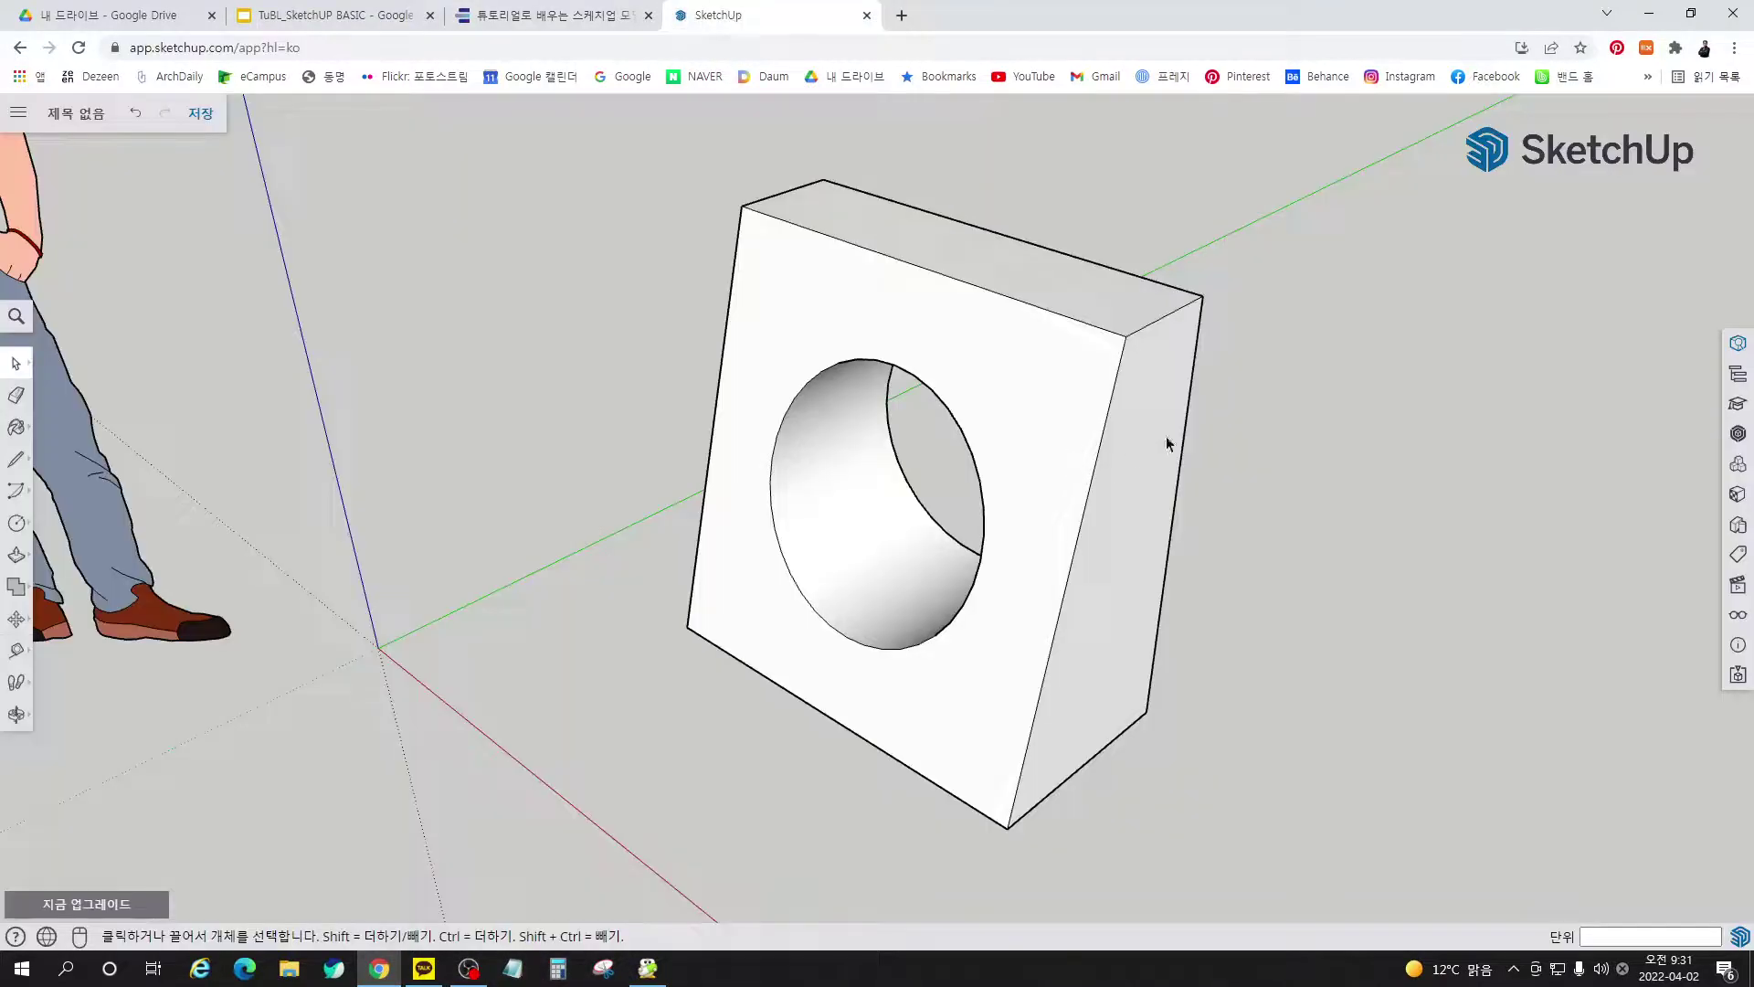
Move the rear edge of the body's top face up 300 mm along the blue axis to form an upper slope
middle_click_drag(1305, 365, 1042, 397)
key("m")
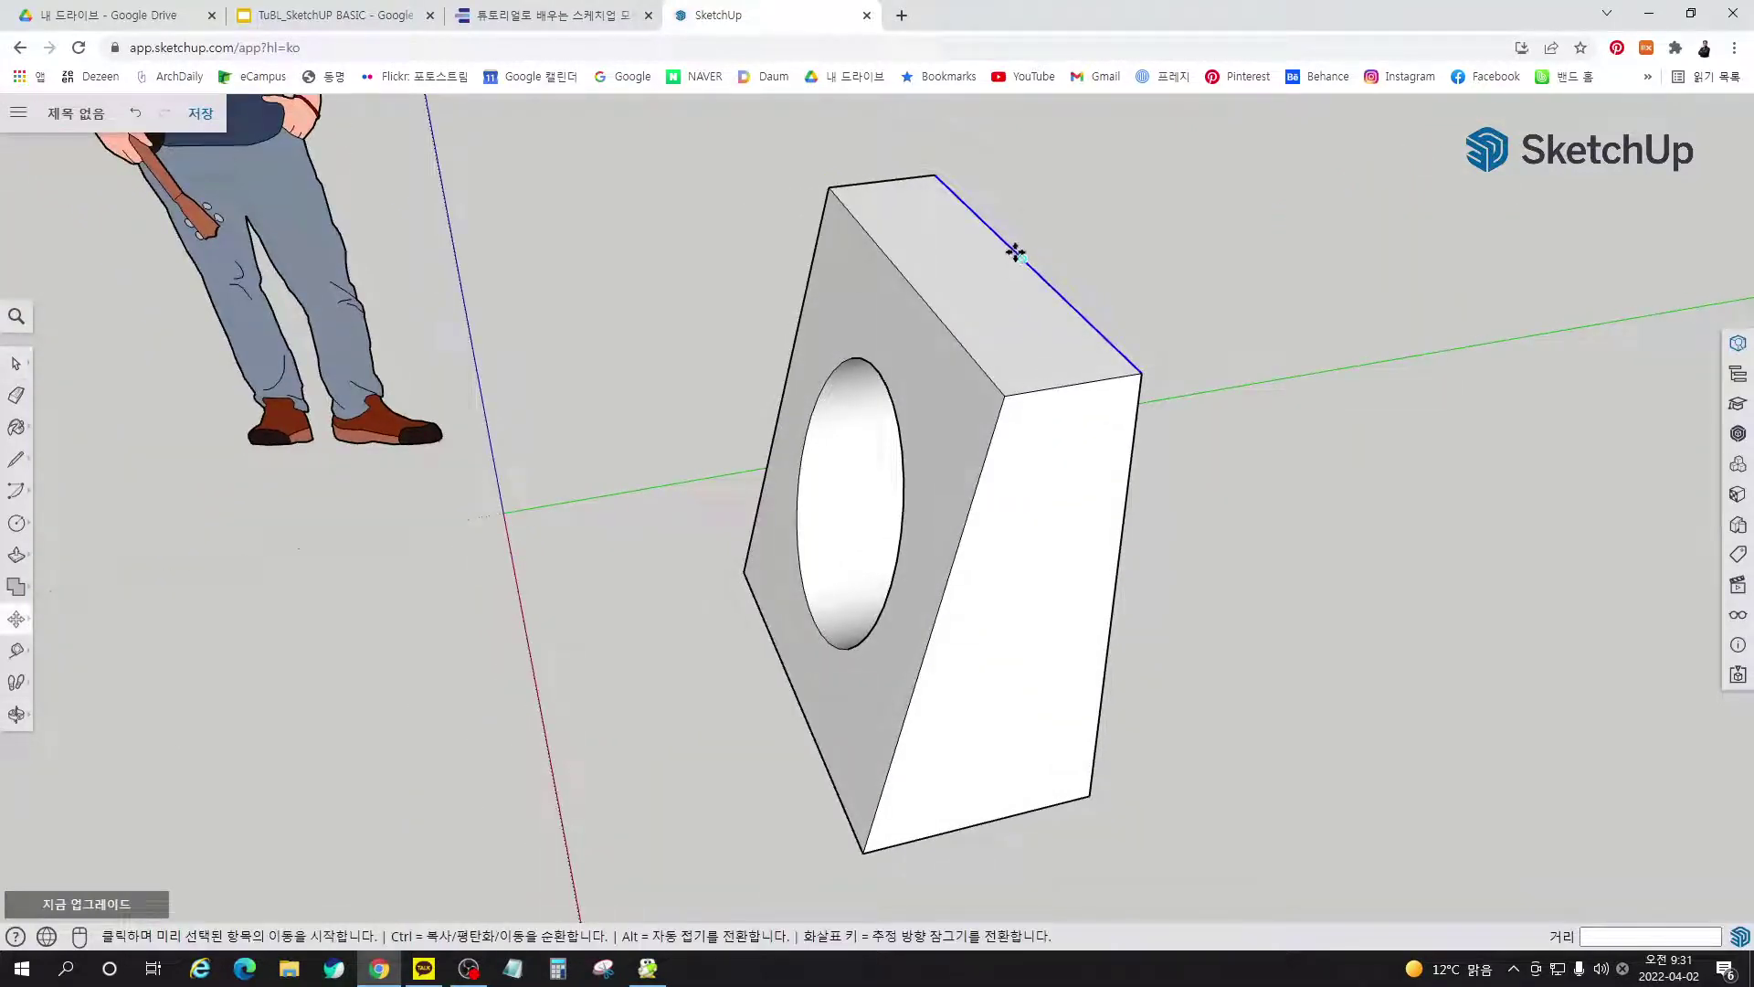
left_click(1014, 251)
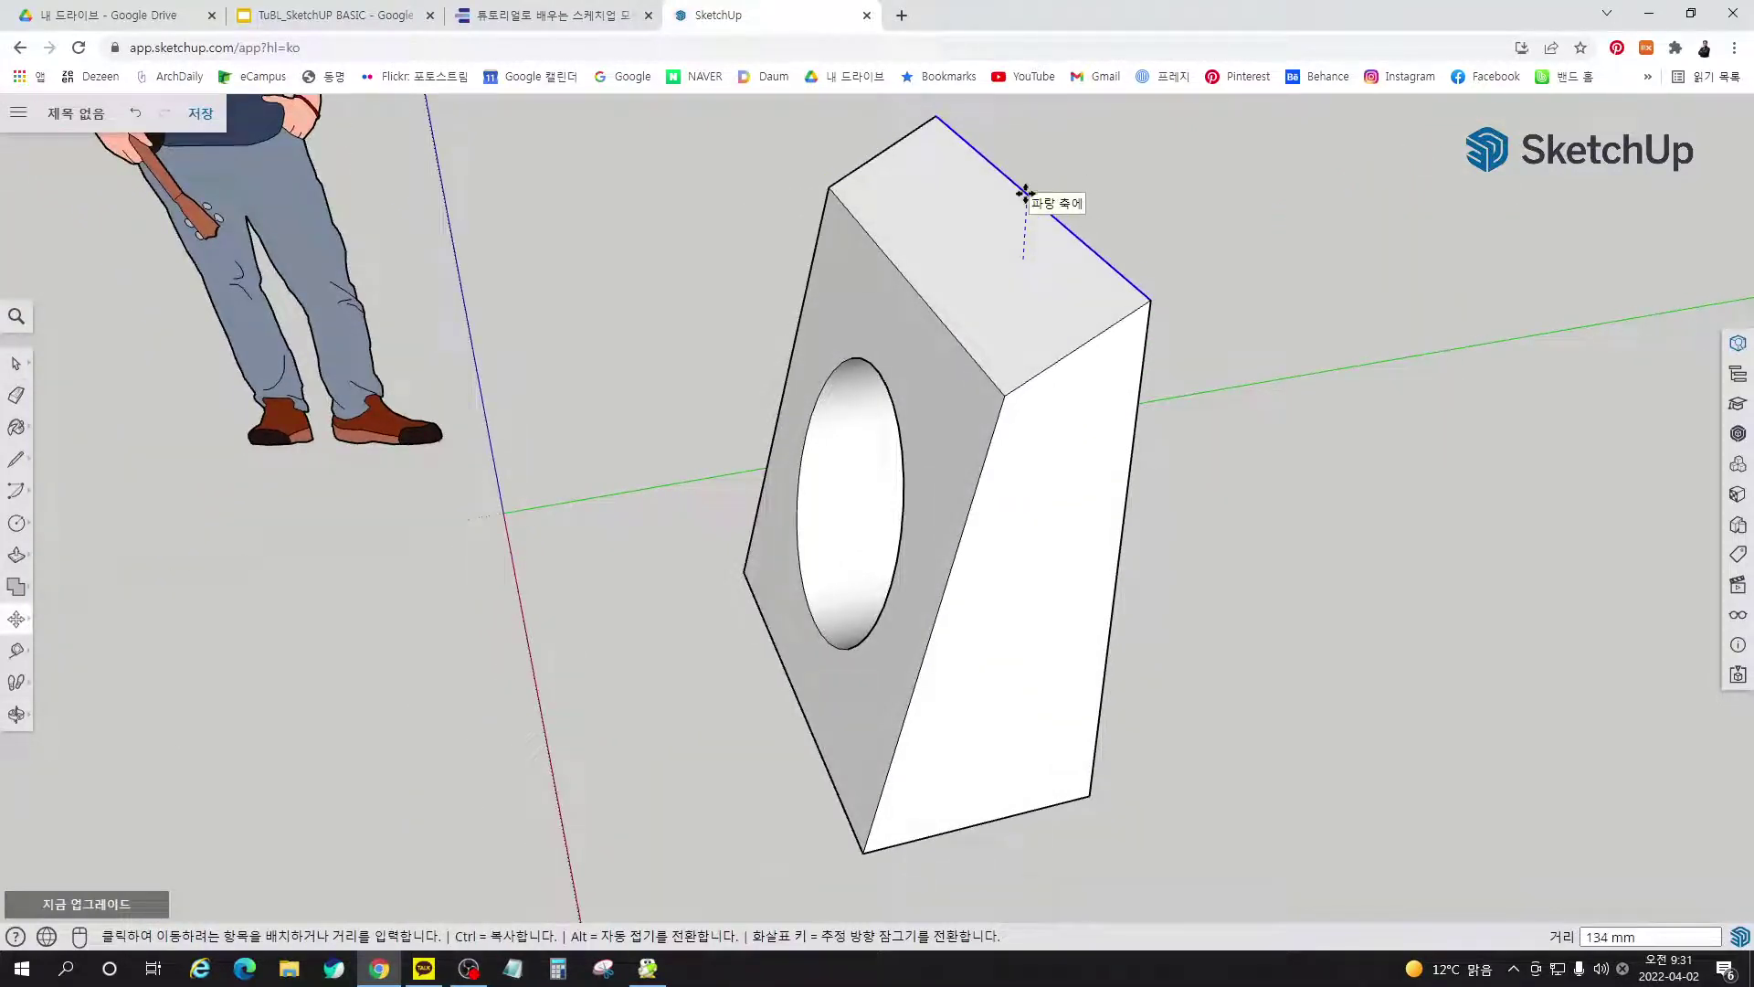
type("300")
key("Return")
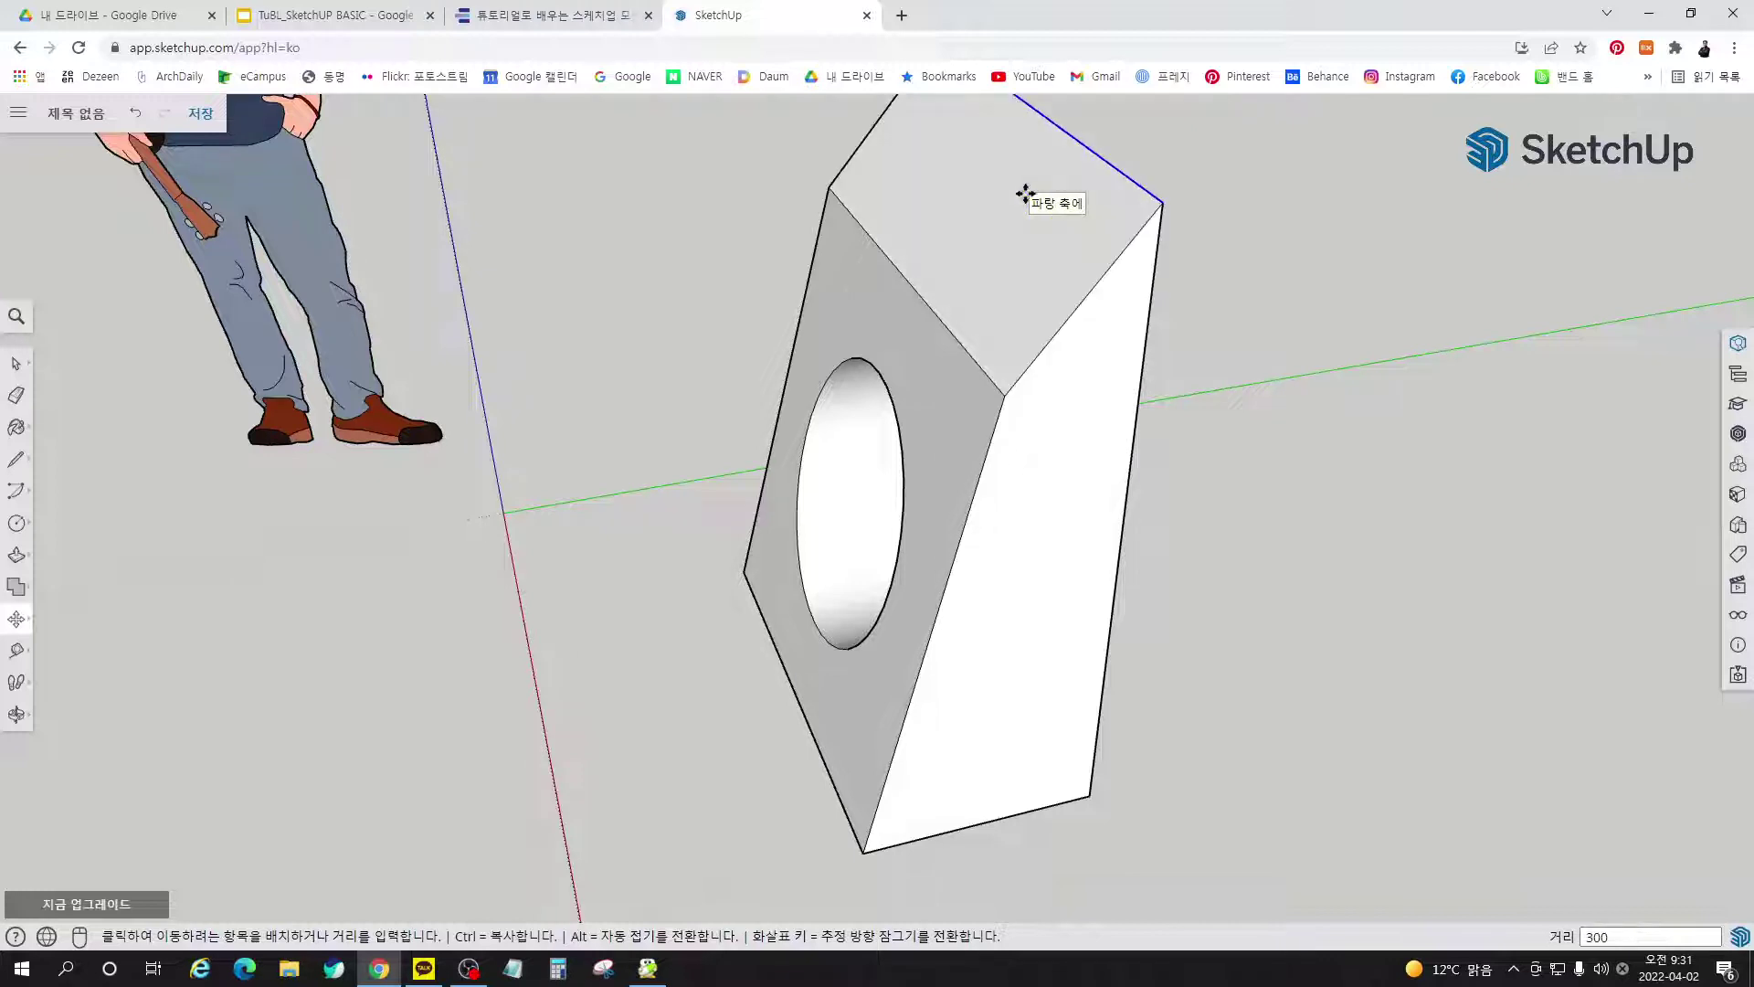
scroll(819, 615, "down", 3)
middle_click_drag(819, 615, 1163, 654)
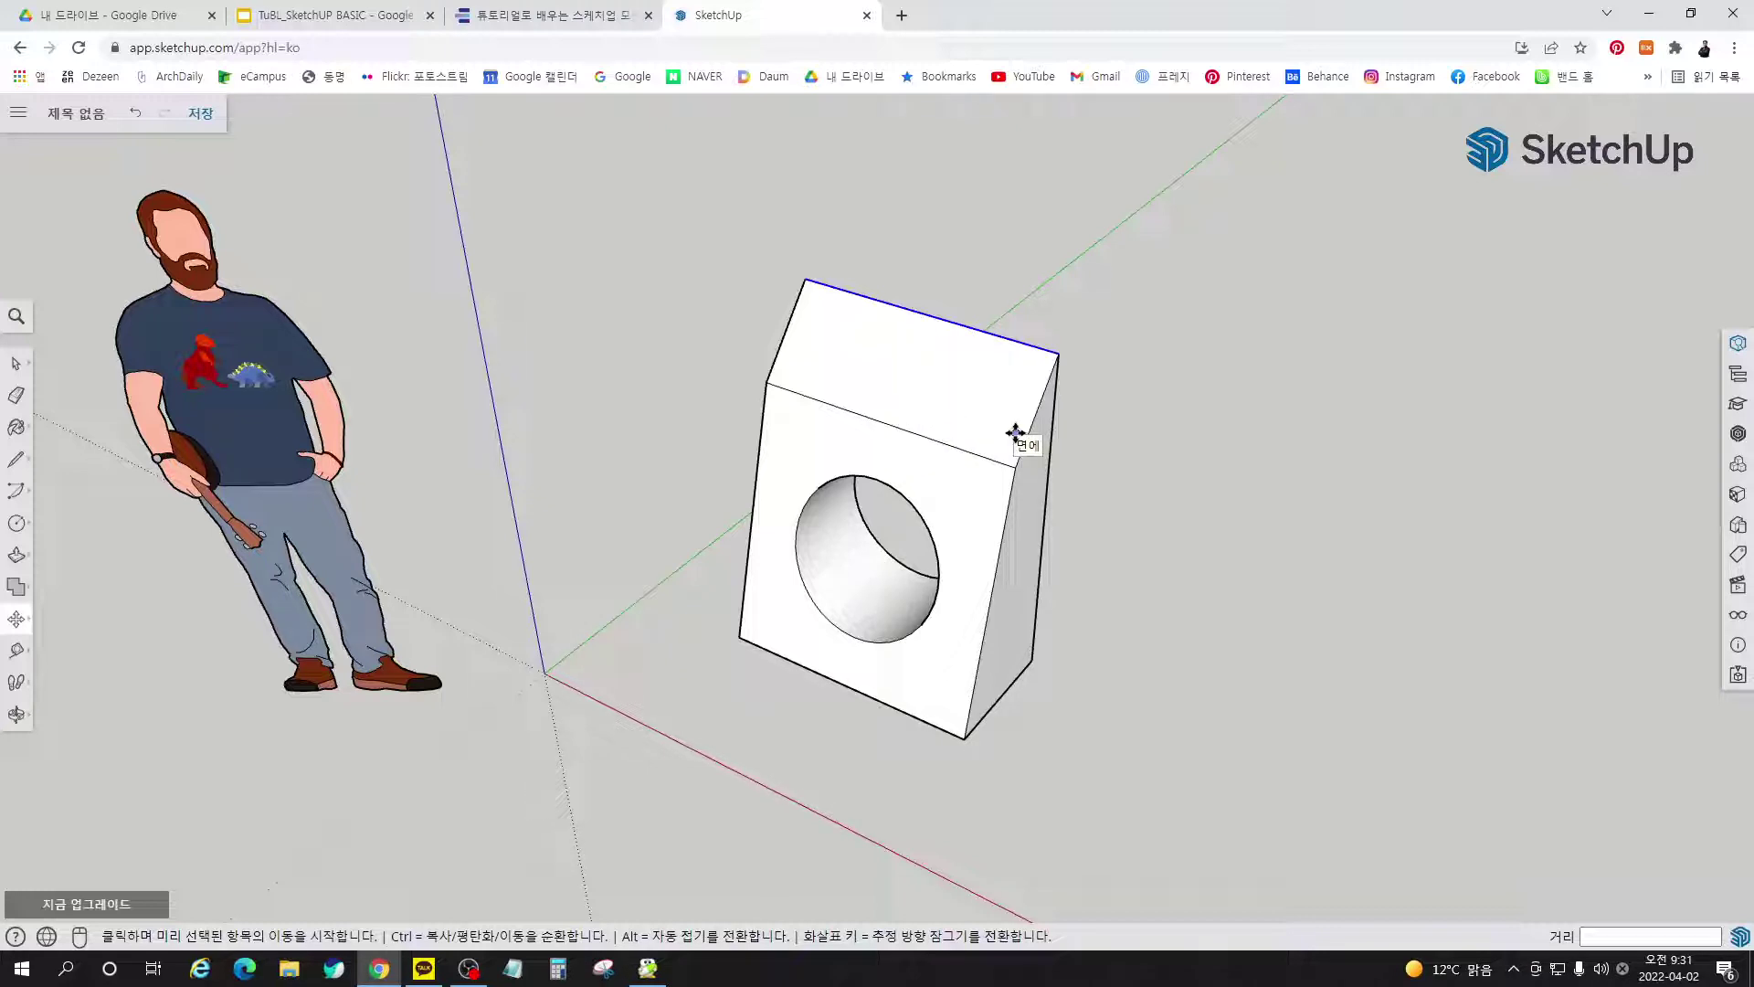
key("space")
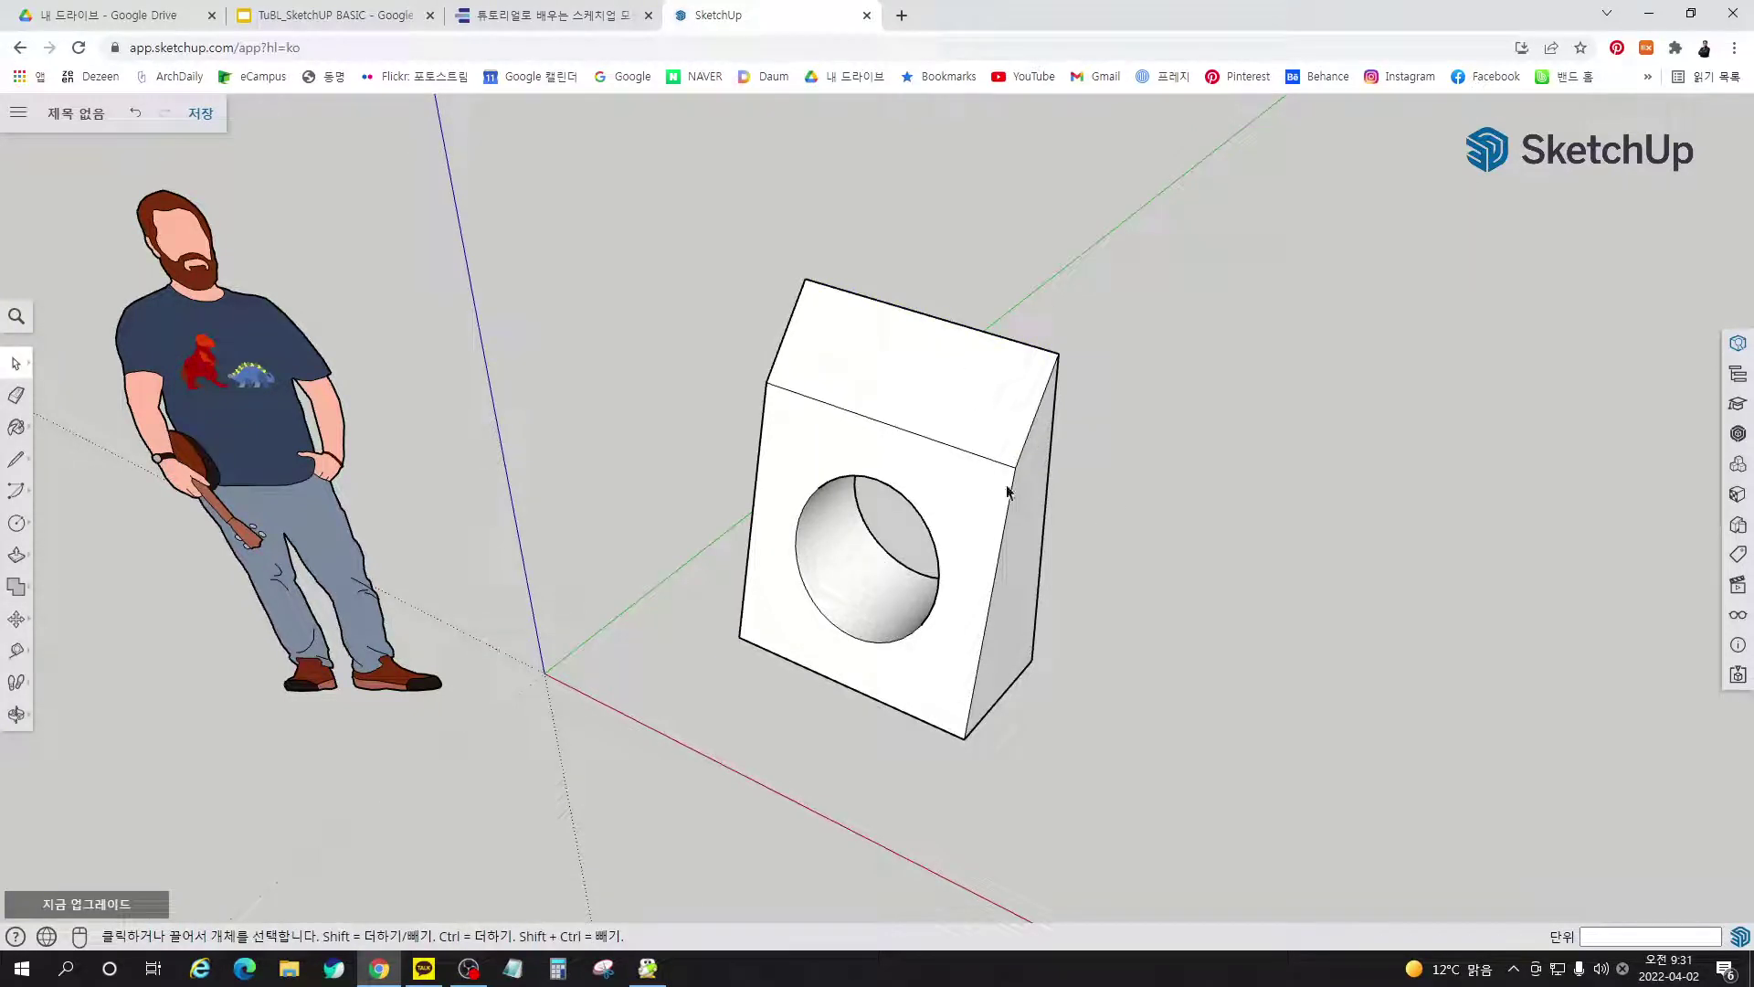
Offset the outline of the kiosk's upper sloped face inward by 50 mm
middle_click_drag(862, 661, 985, 674)
key("f")
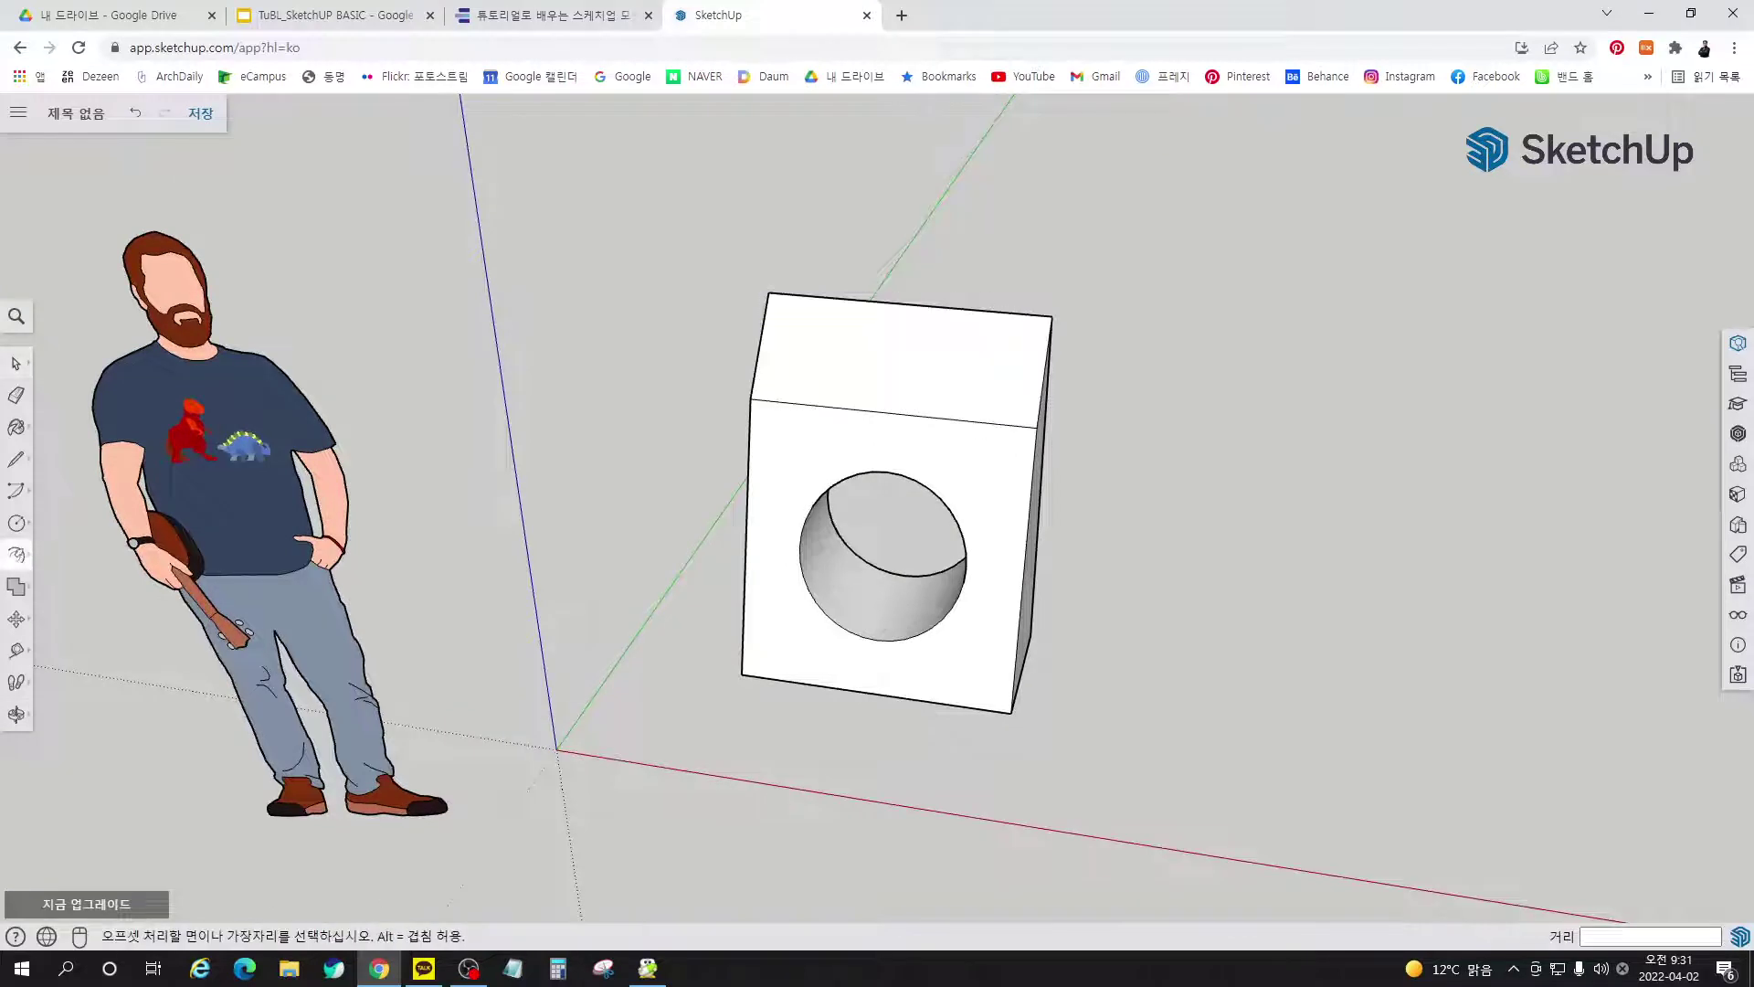
left_click(908, 321)
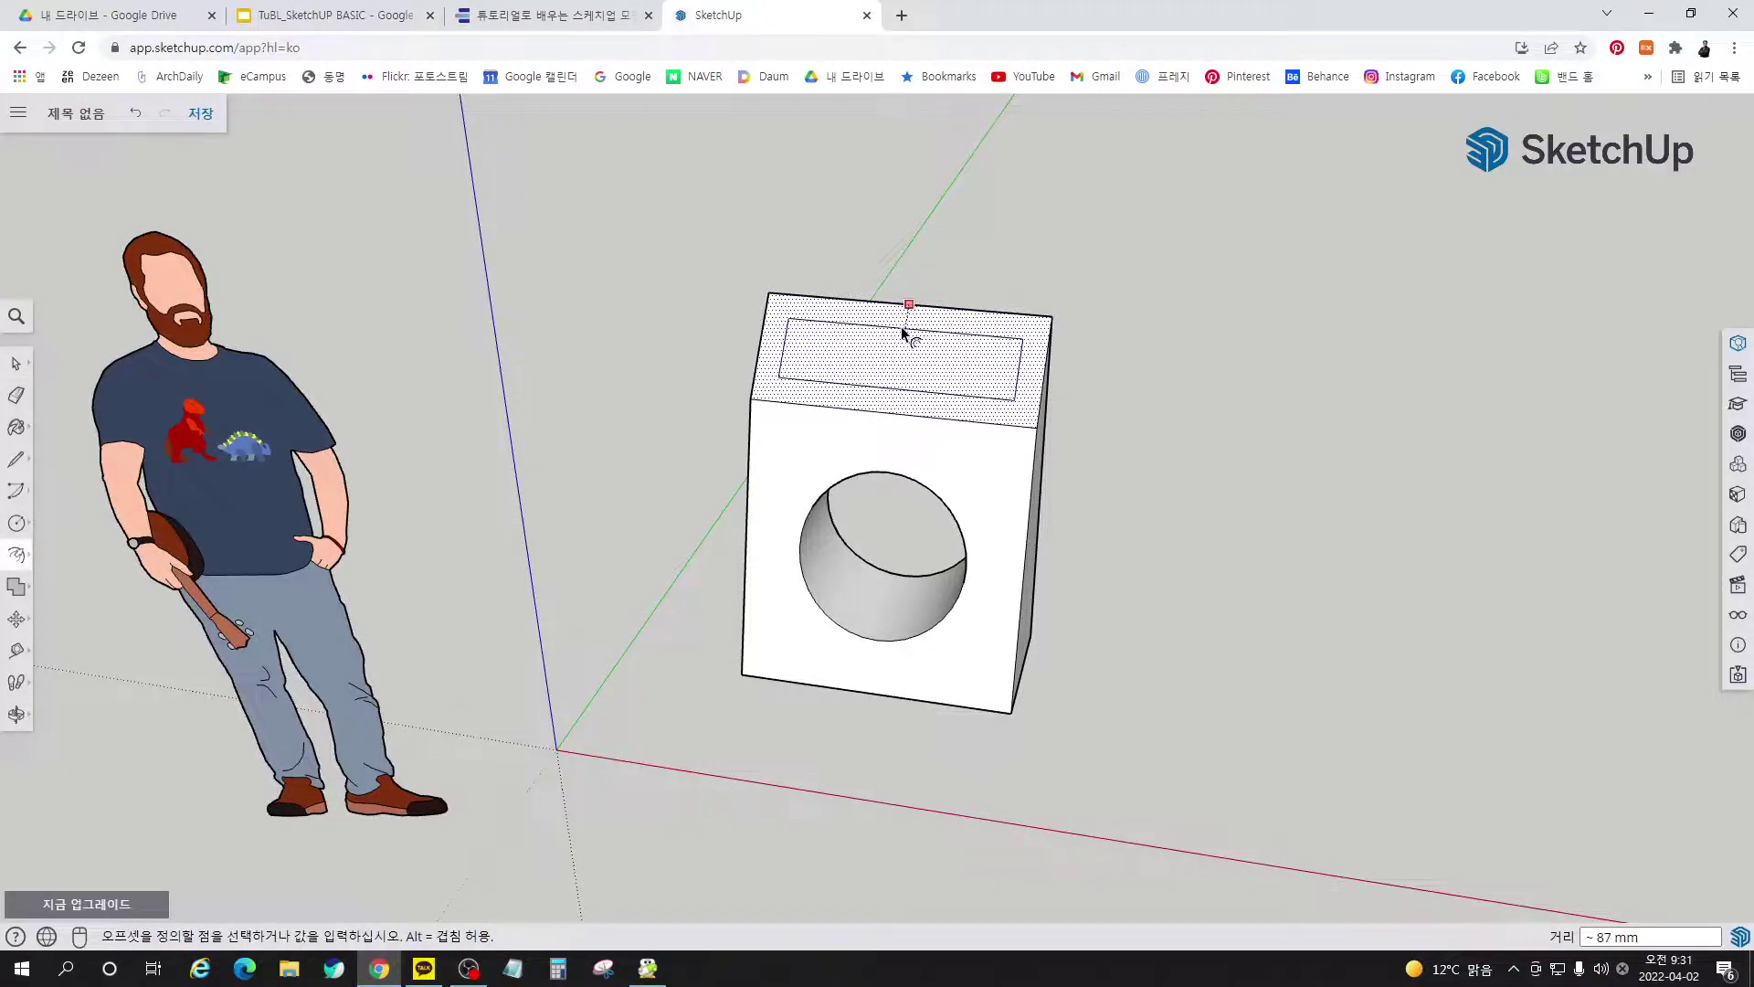
type("50")
key("Return")
key("space")
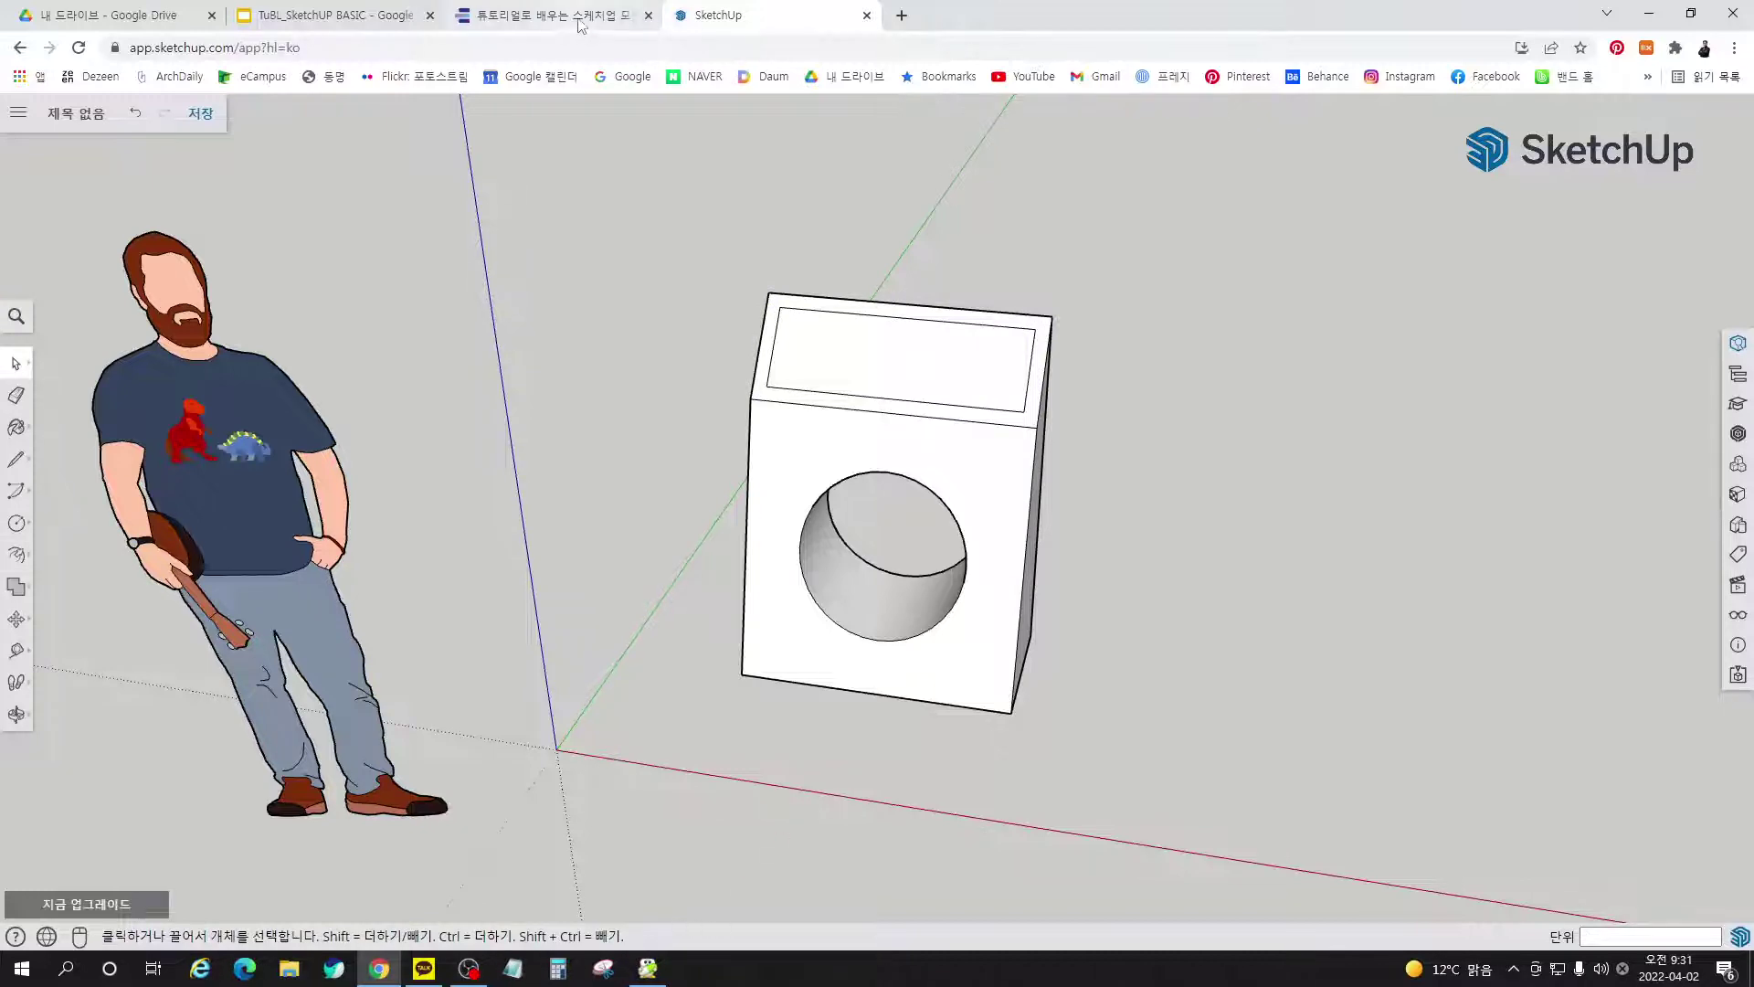
Switch to the tutorial, read instructions 13 and 14, look through the cylindrical kiosk section on the following pages, and return to SketchUp
left_click(549, 15)
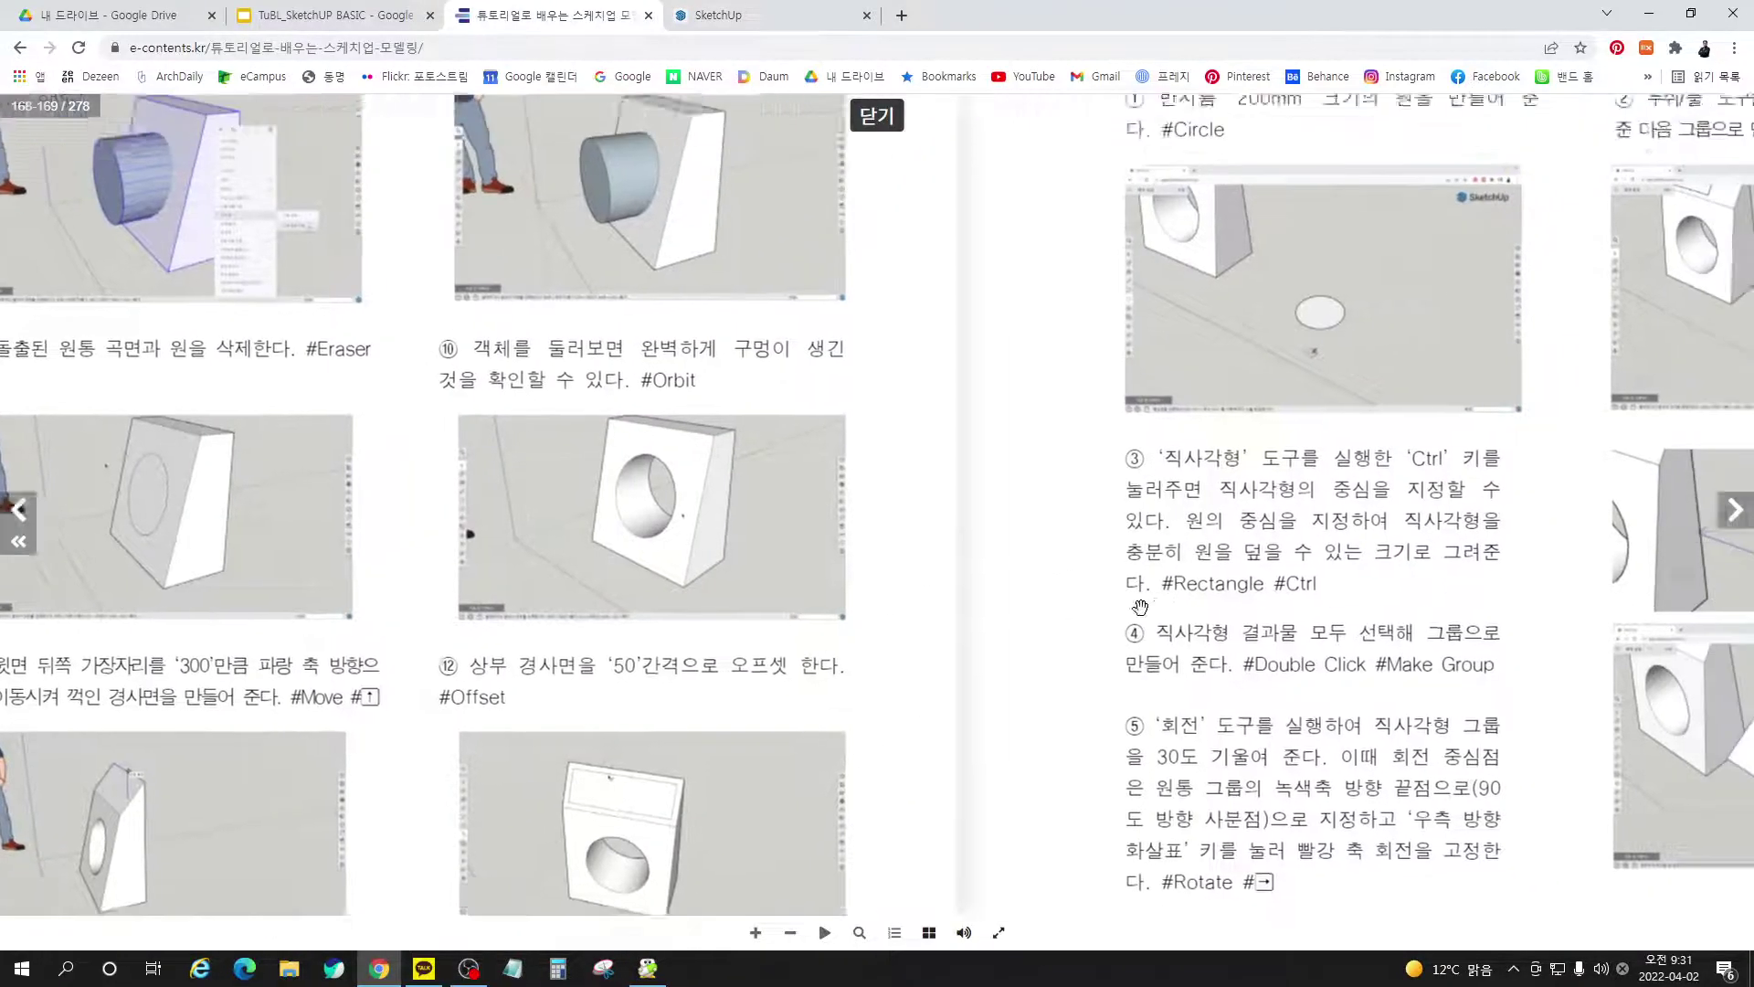
left_click_drag(1140, 608, 907, 762)
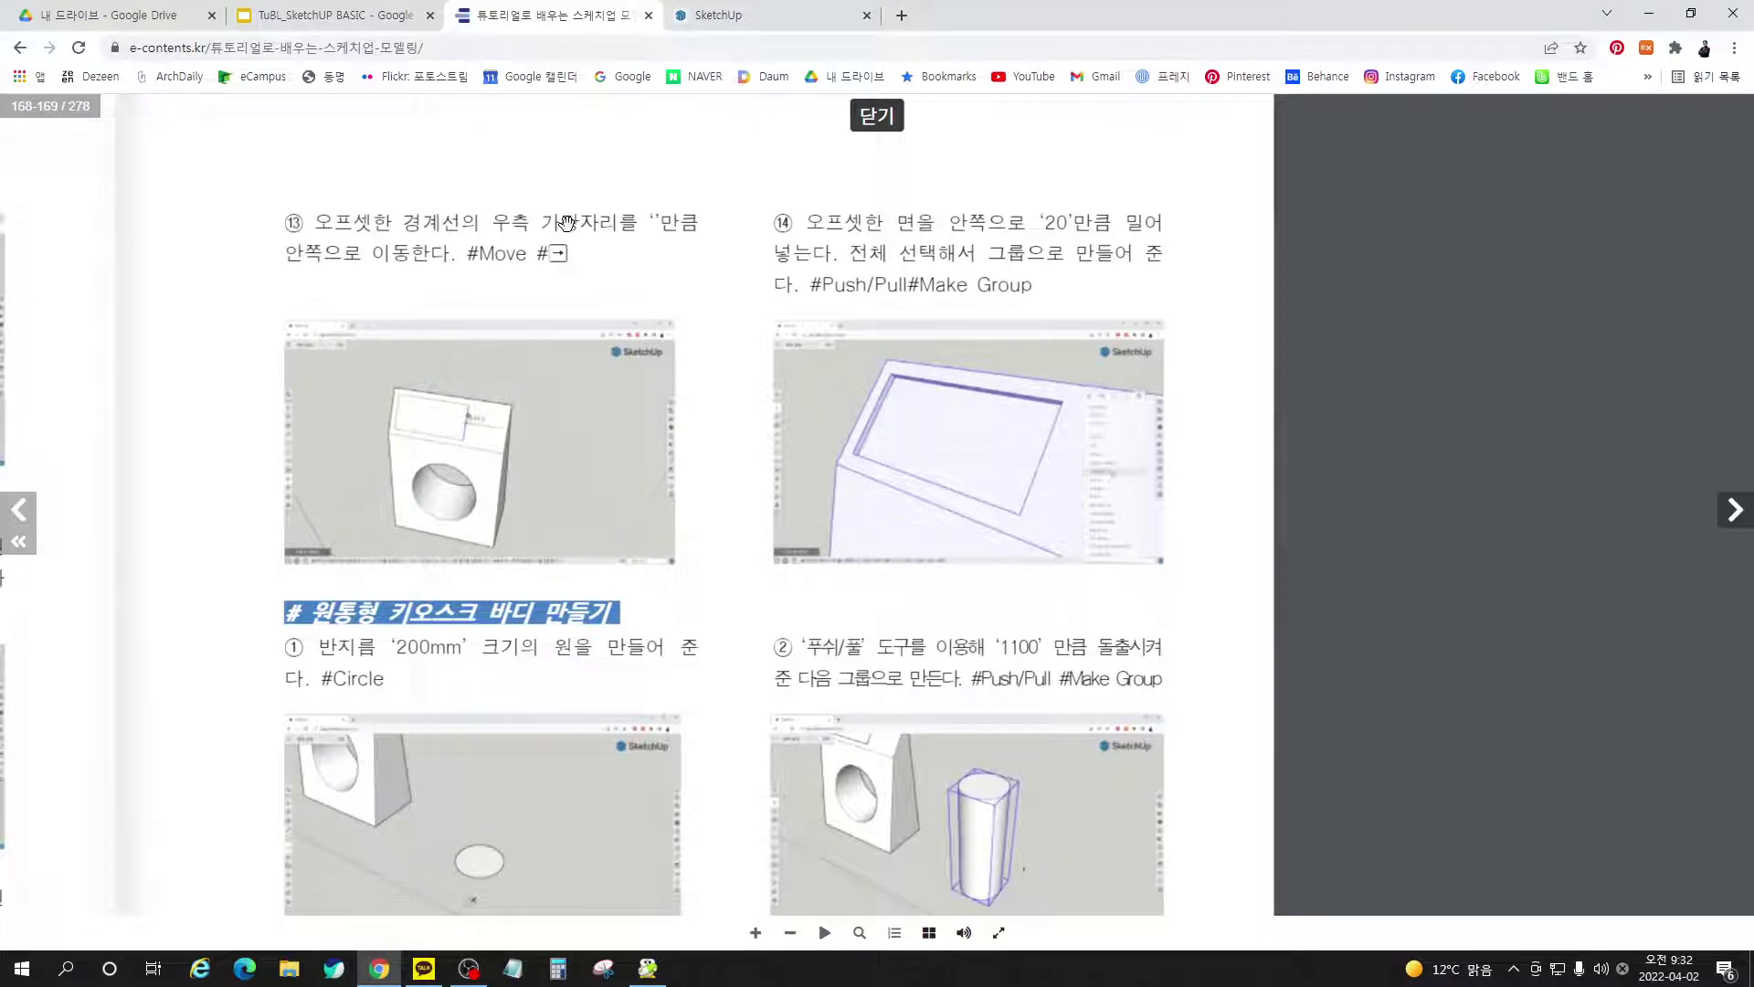
left_click_drag(611, 240, 647, 243)
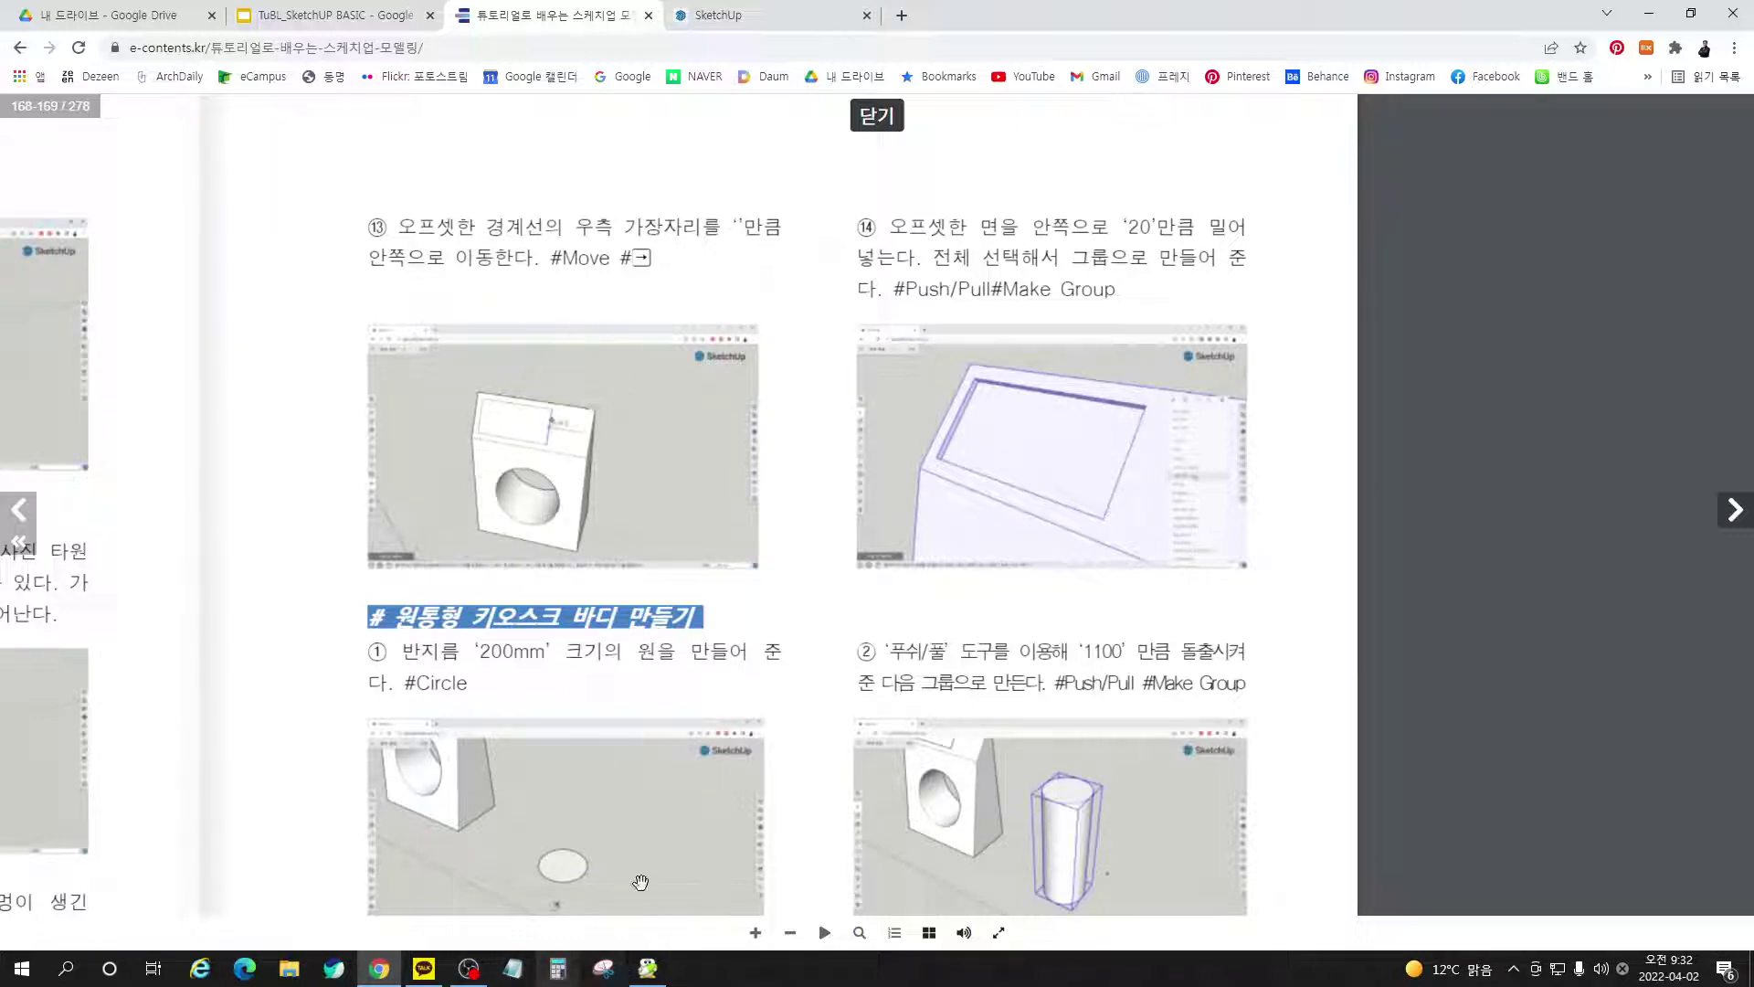
left_click(927, 639)
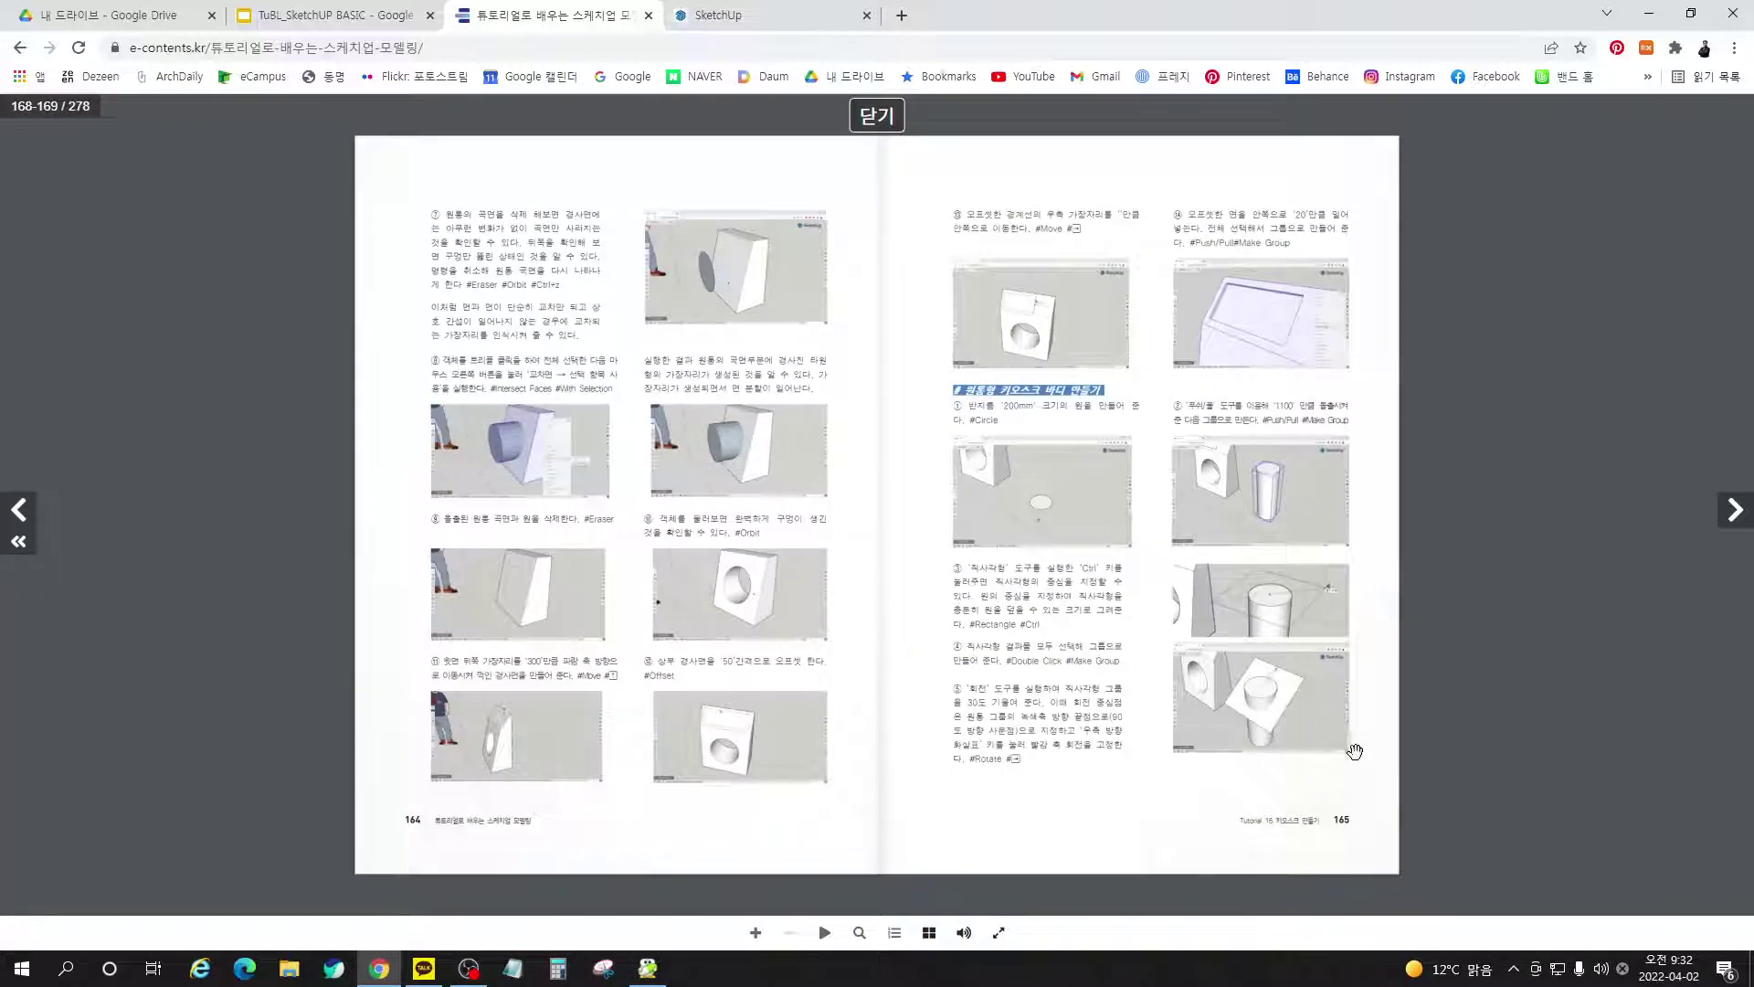
left_click(1352, 727)
mouse_move(1301, 665)
left_mouse_down()
mouse_move(1242, 706)
mouse_move(1275, 681)
left_mouse_up()
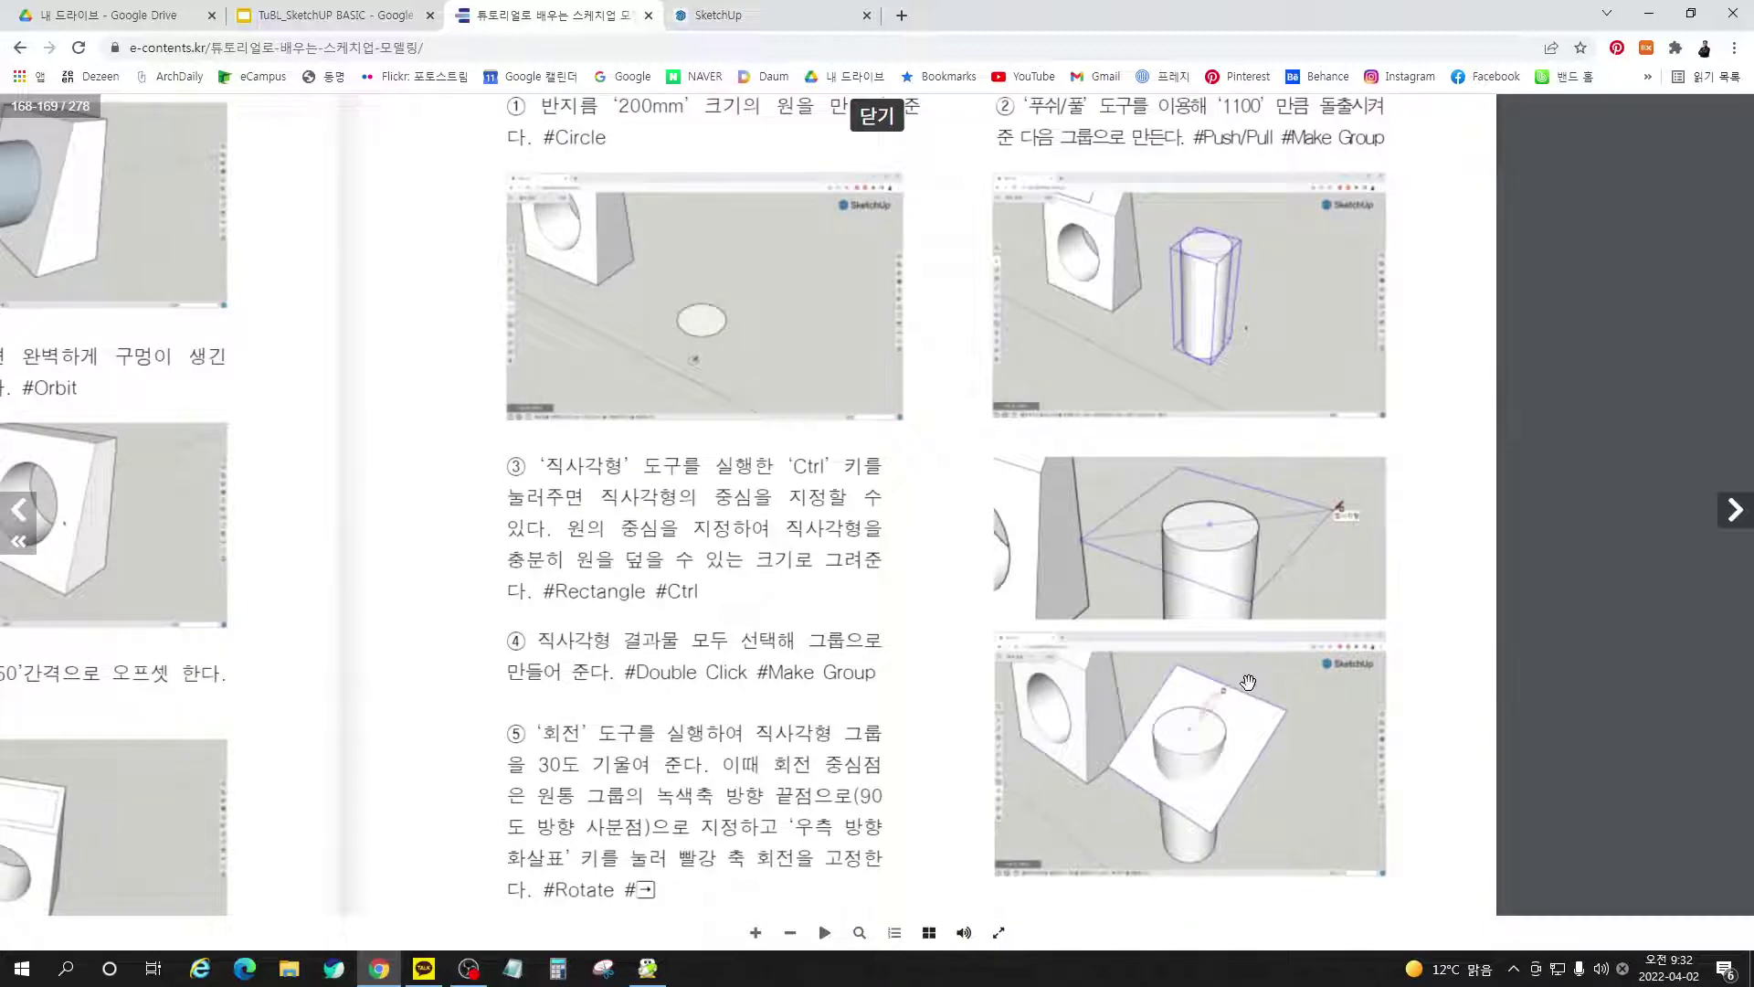
left_click(1731, 511)
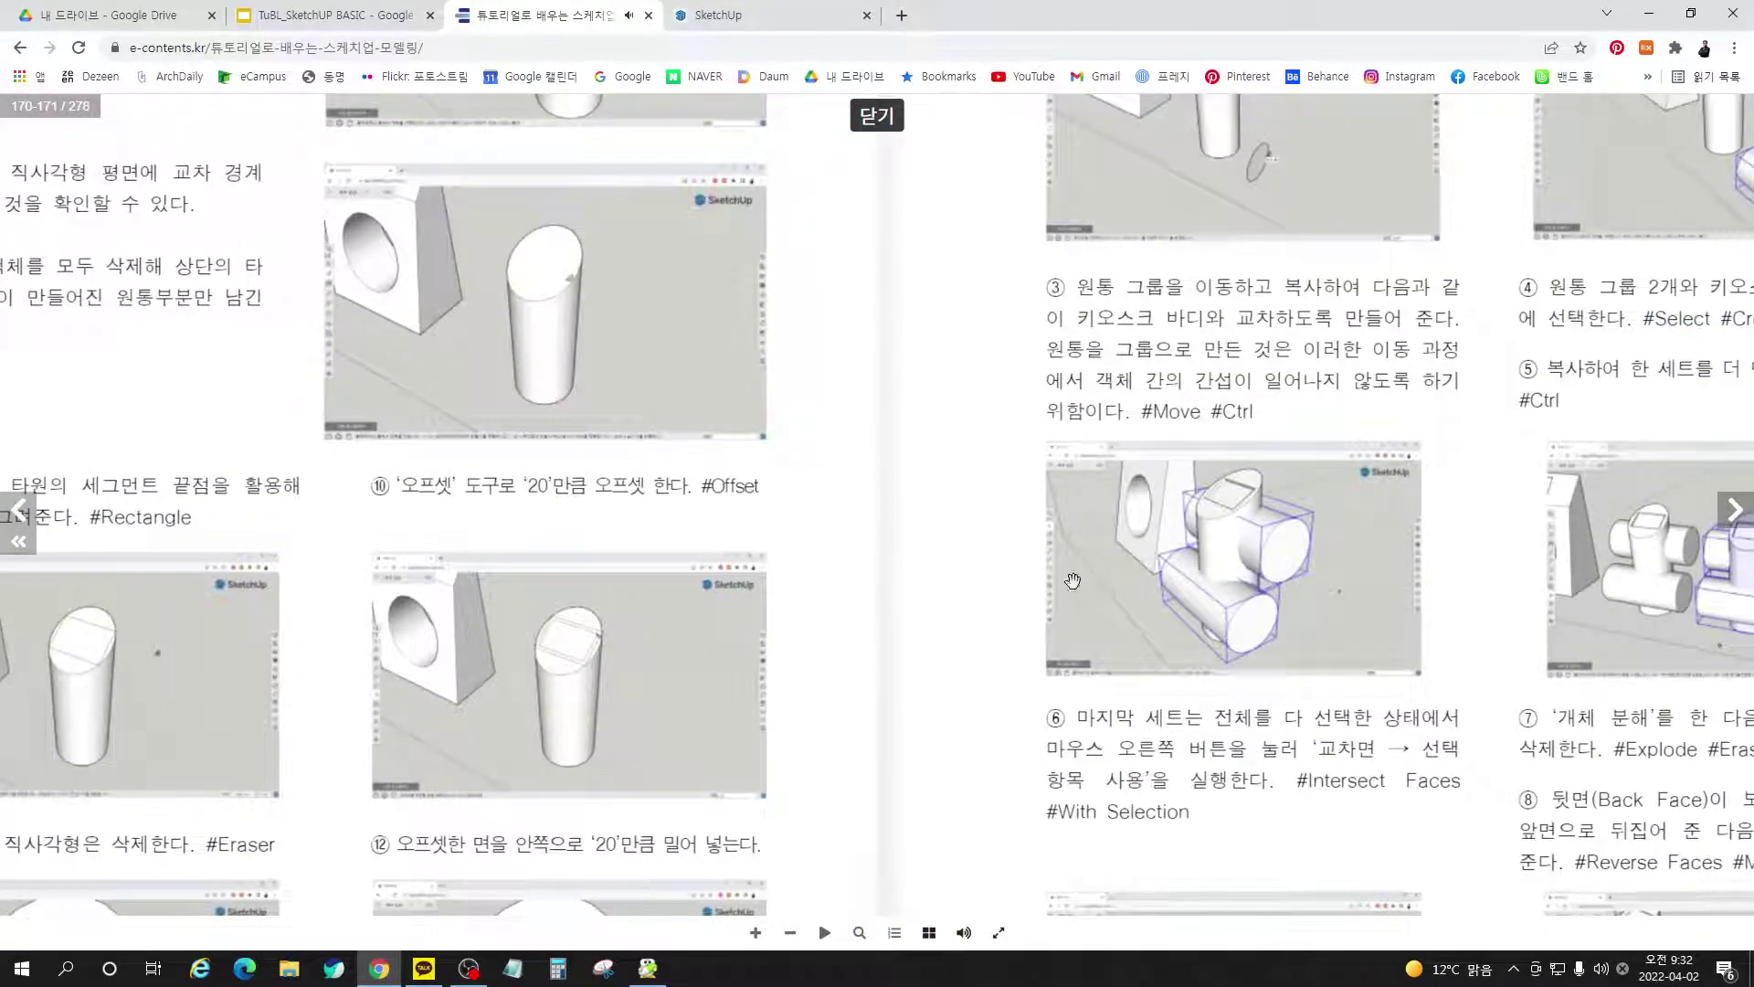
left_click(18, 508)
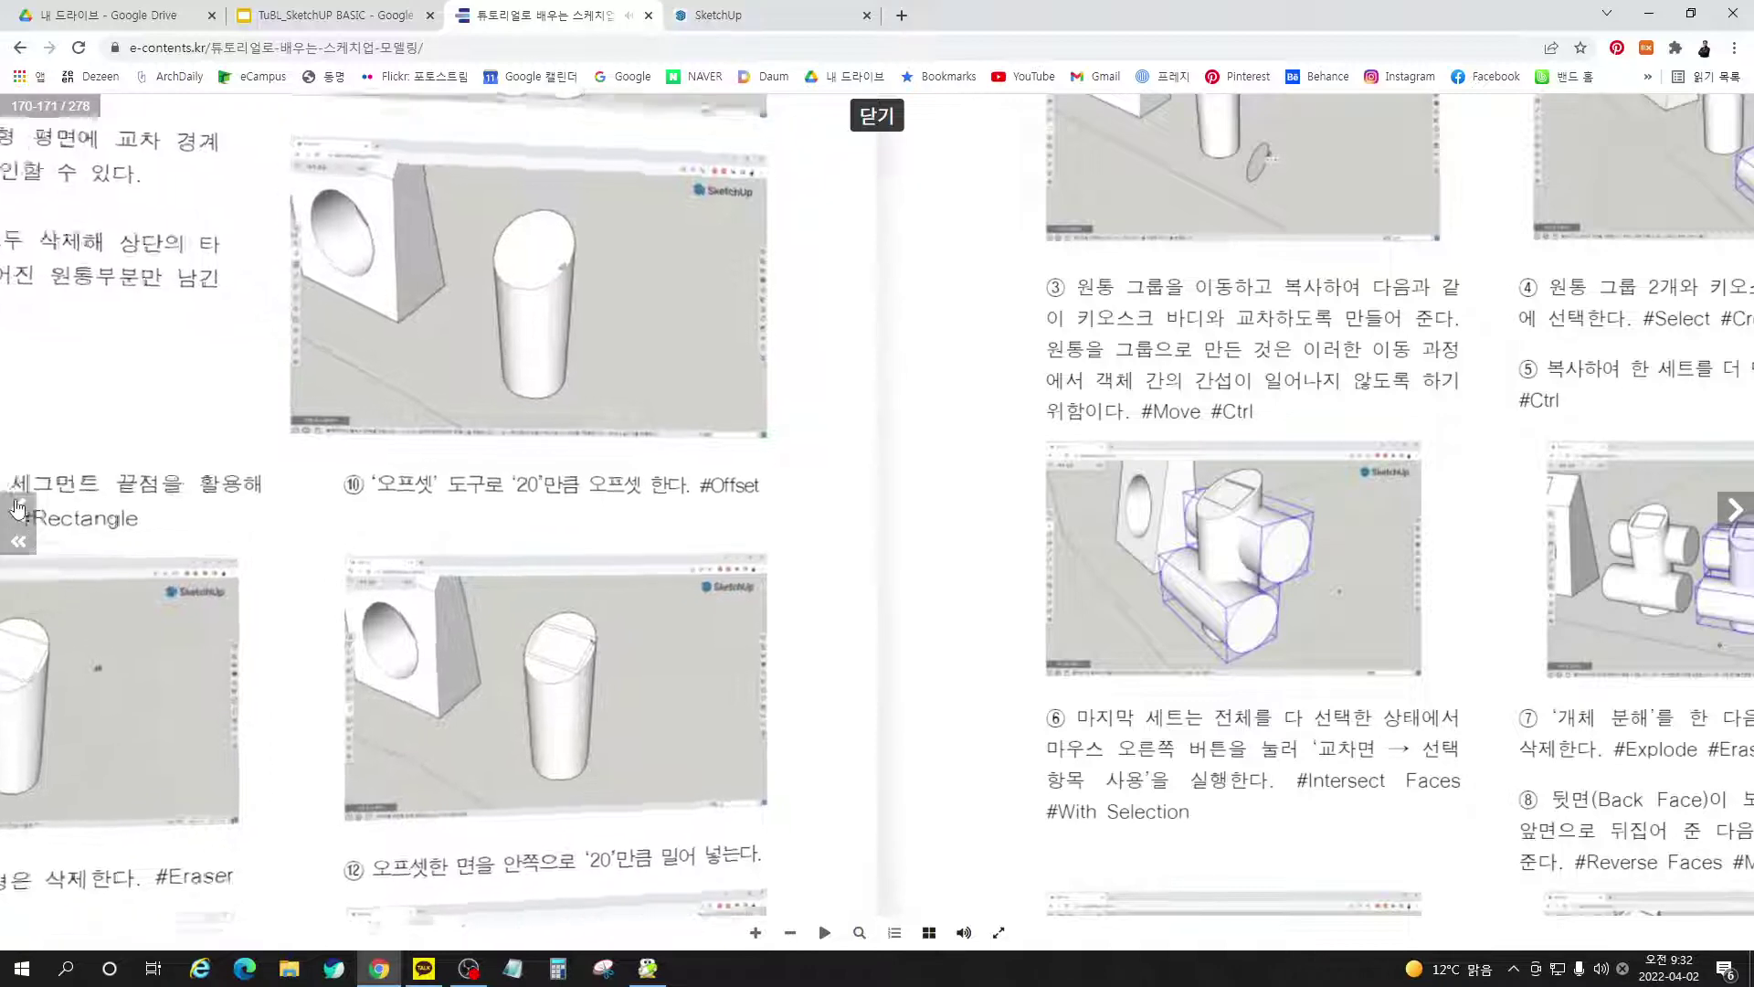
left_click_drag(1206, 391, 1015, 494)
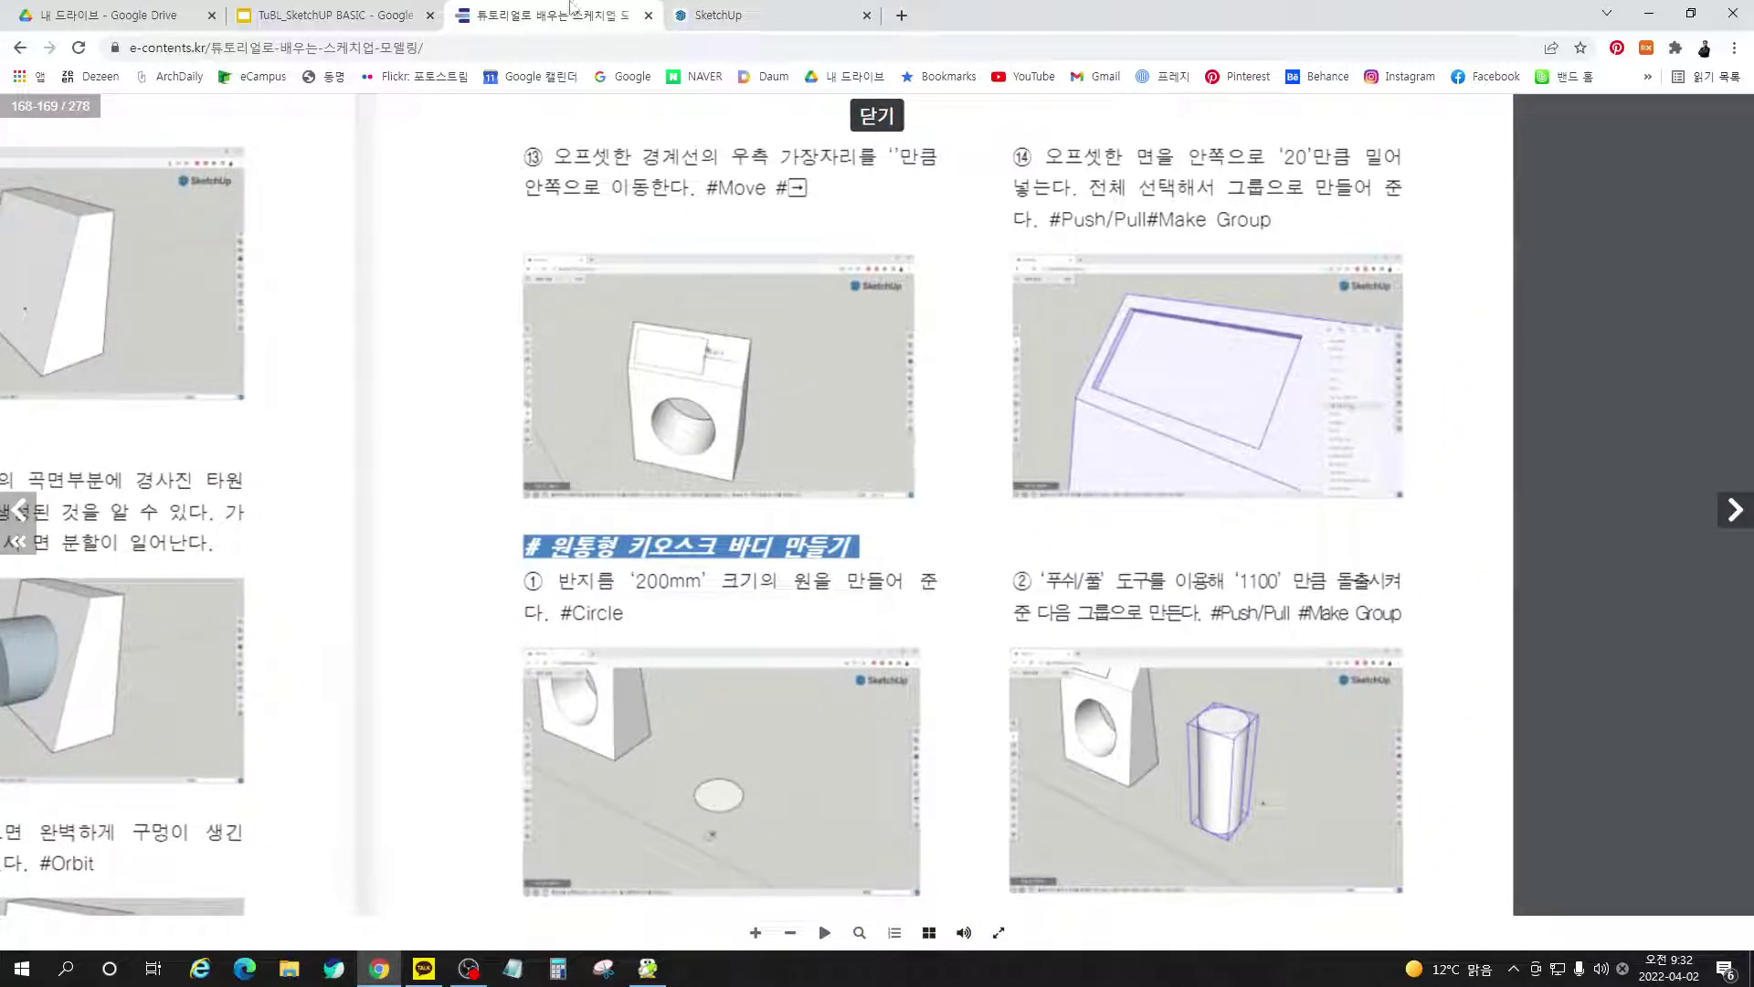
left_click(773, 22)
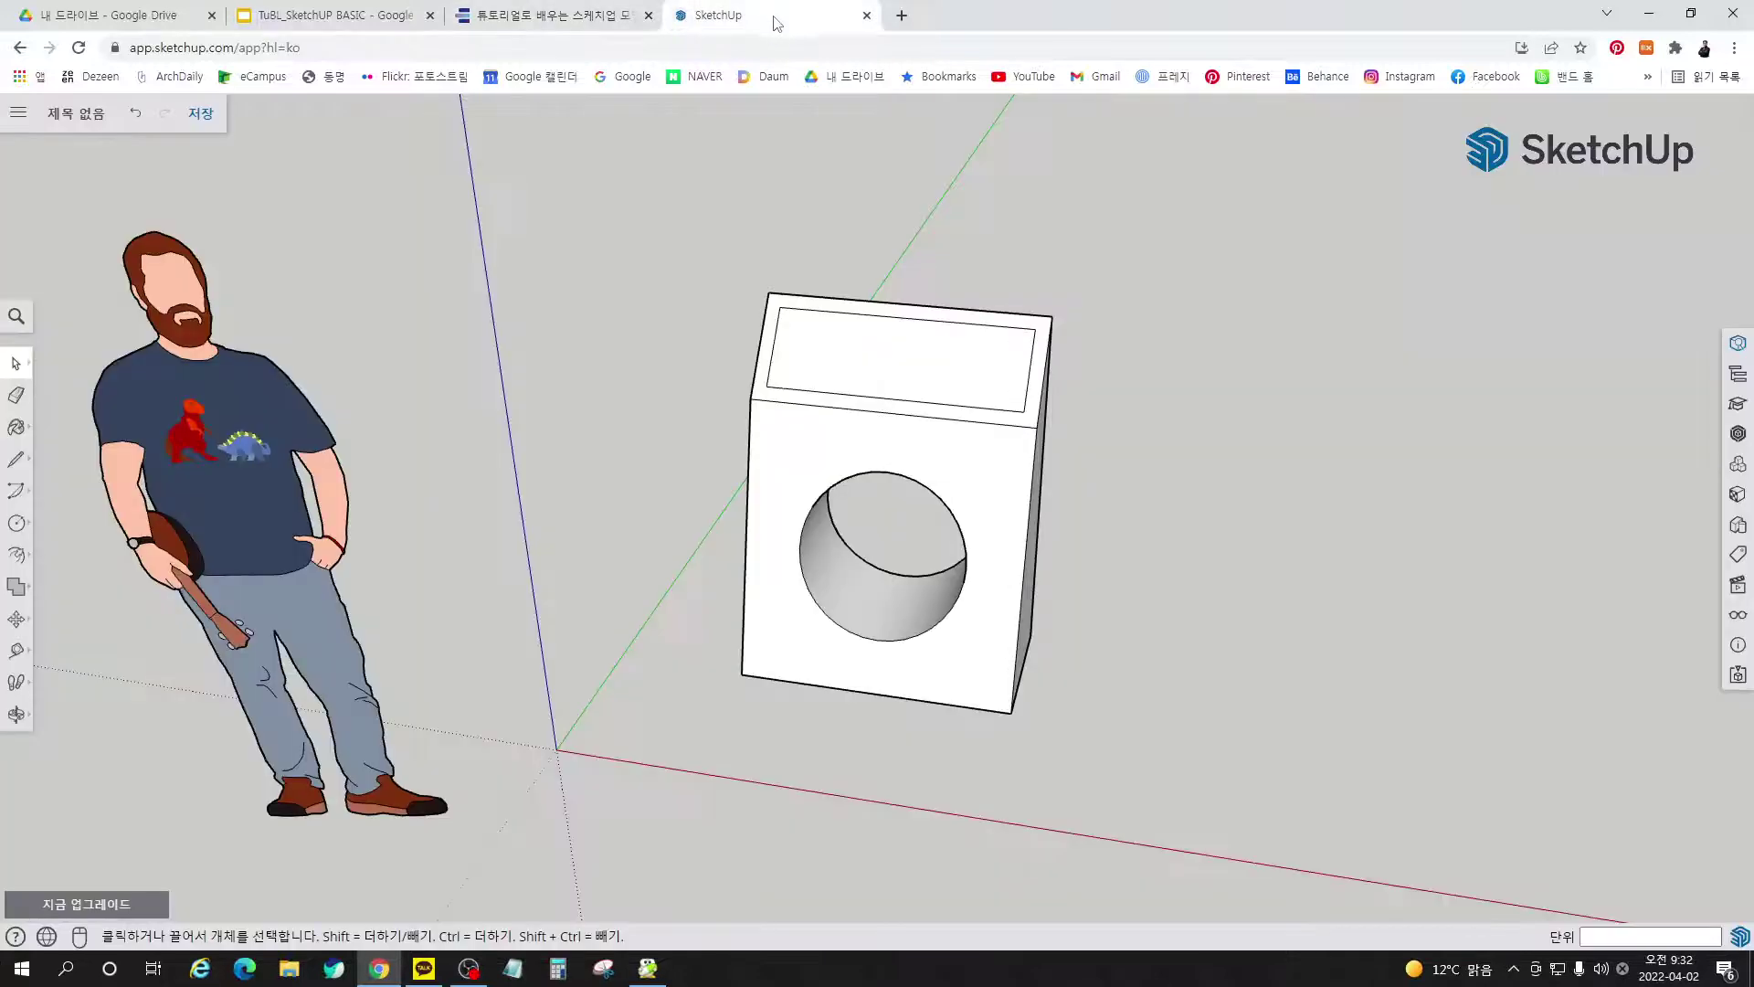
Try moving the offset rectangle's right edge 300 mm inward along the red axis, and undo the move
key("m")
left_click(1028, 367)
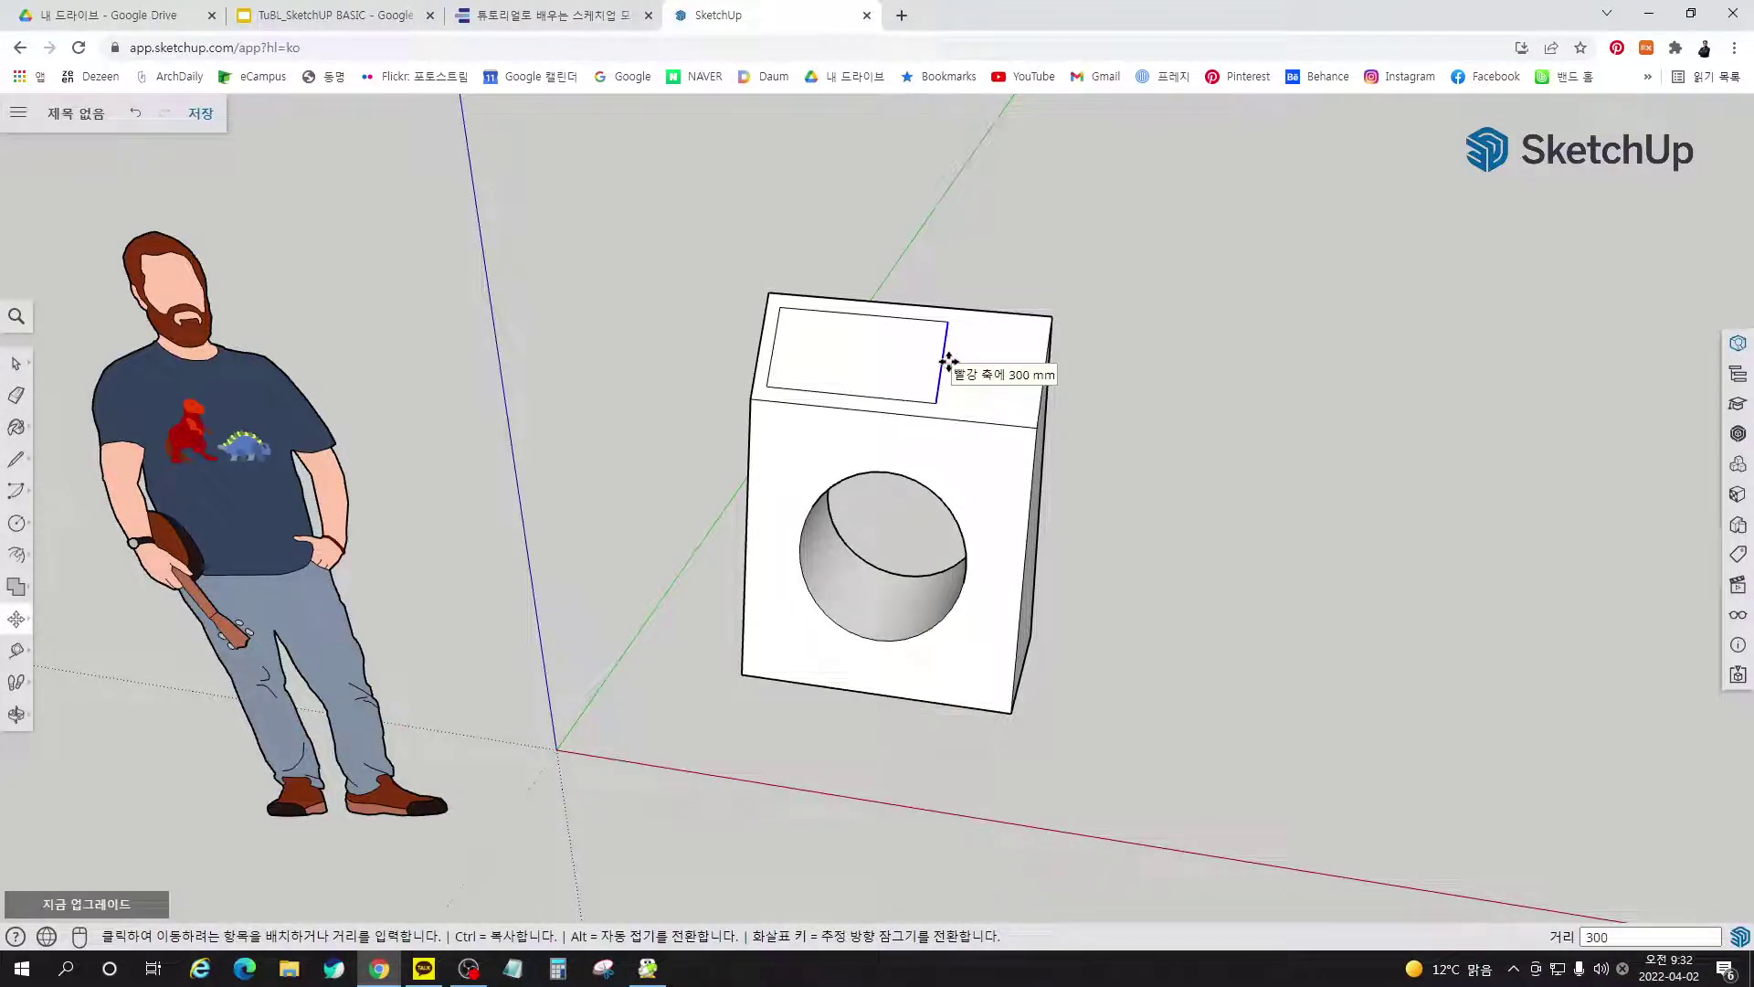
left_click(949, 363)
key("space")
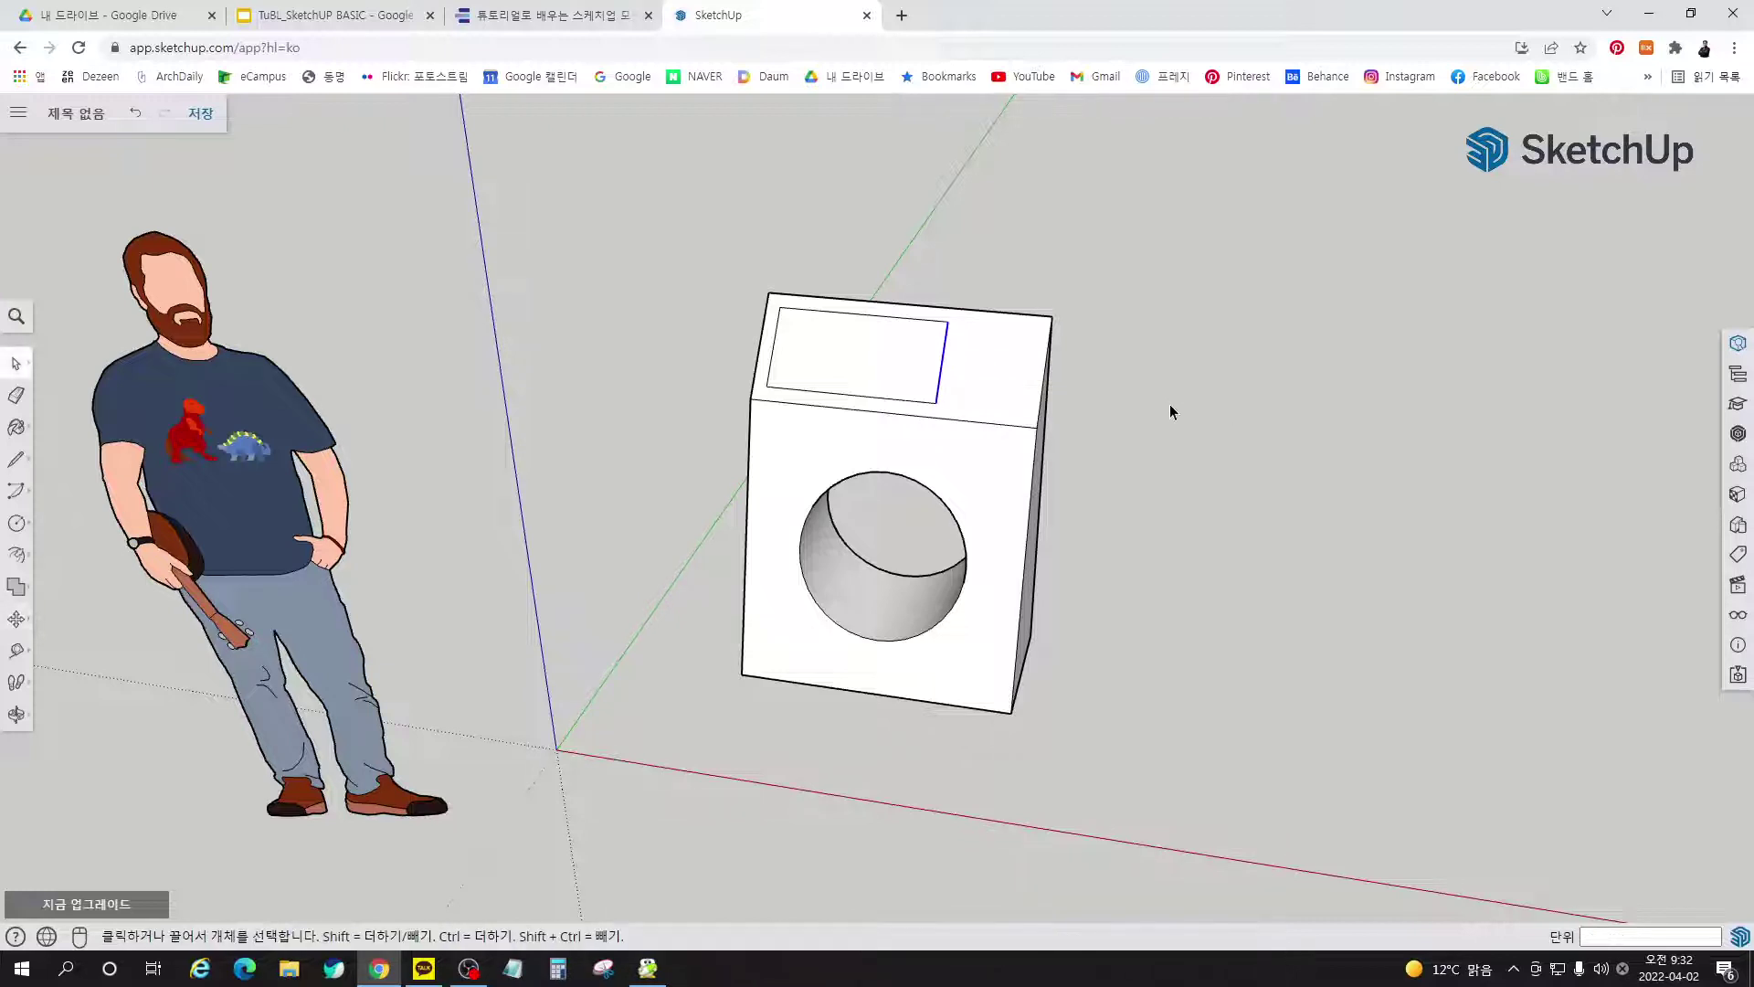
key("ctrl+z")
Move the right edge of the offset rectangle on the upper slope 300 mm inward along the red axis
key("m")
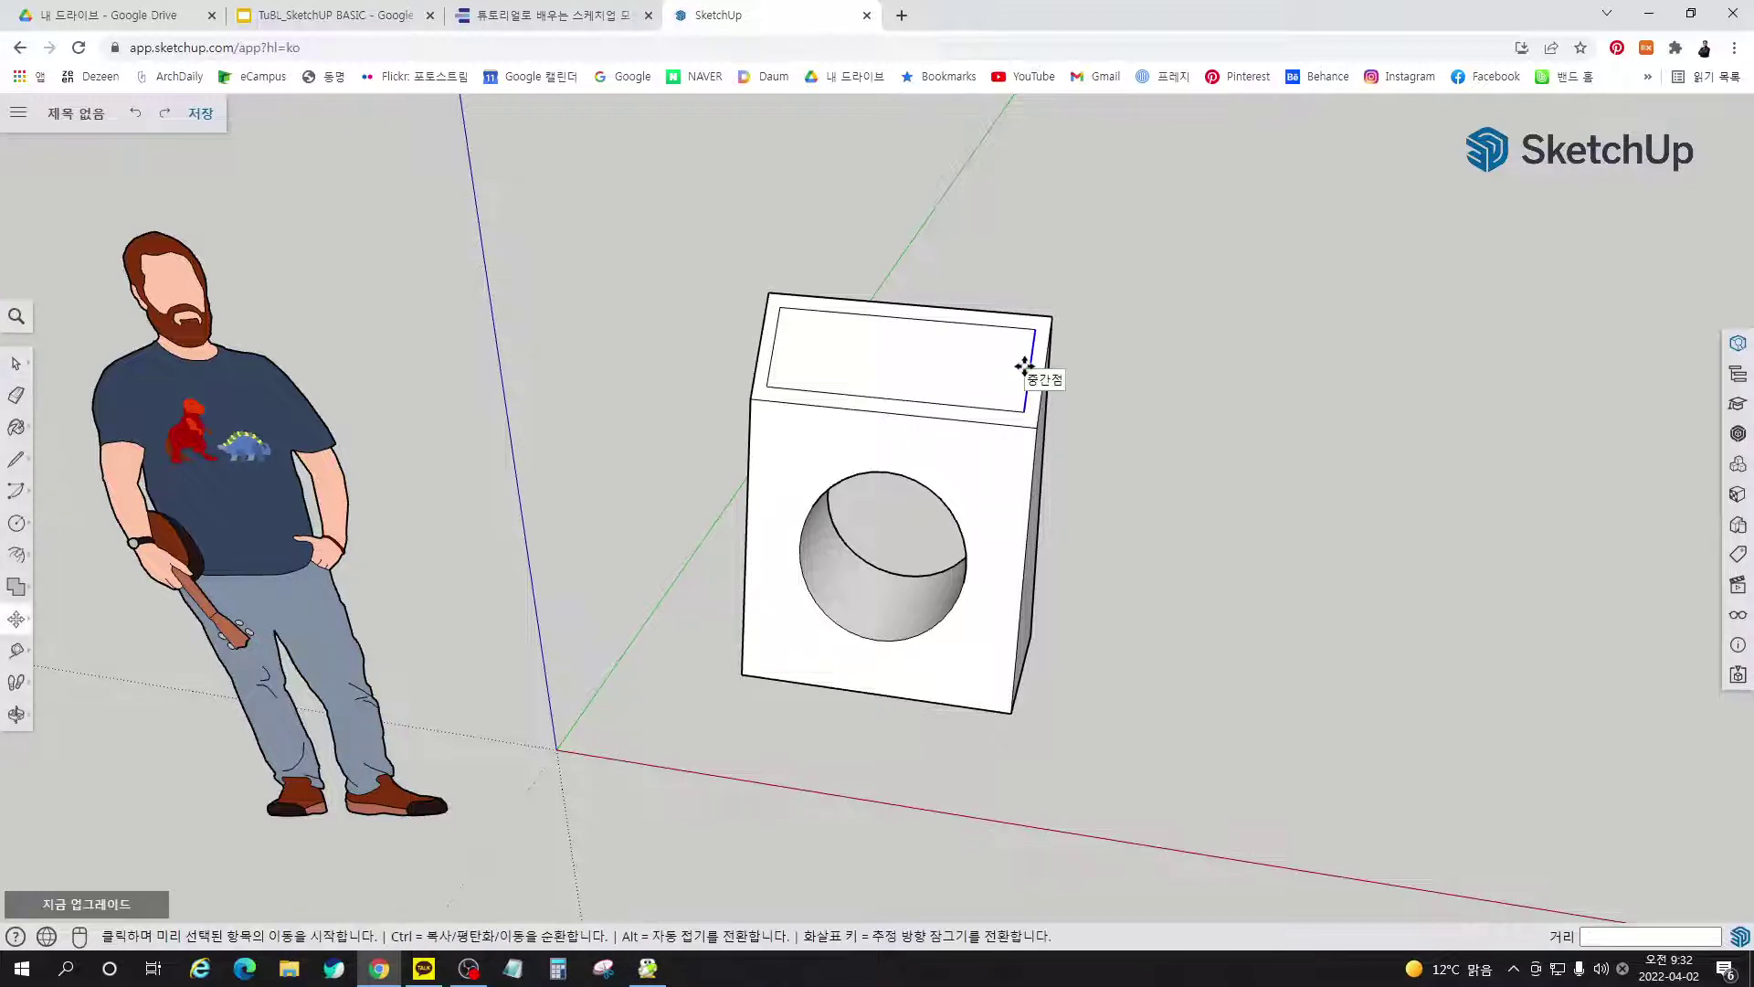
left_click(1025, 365)
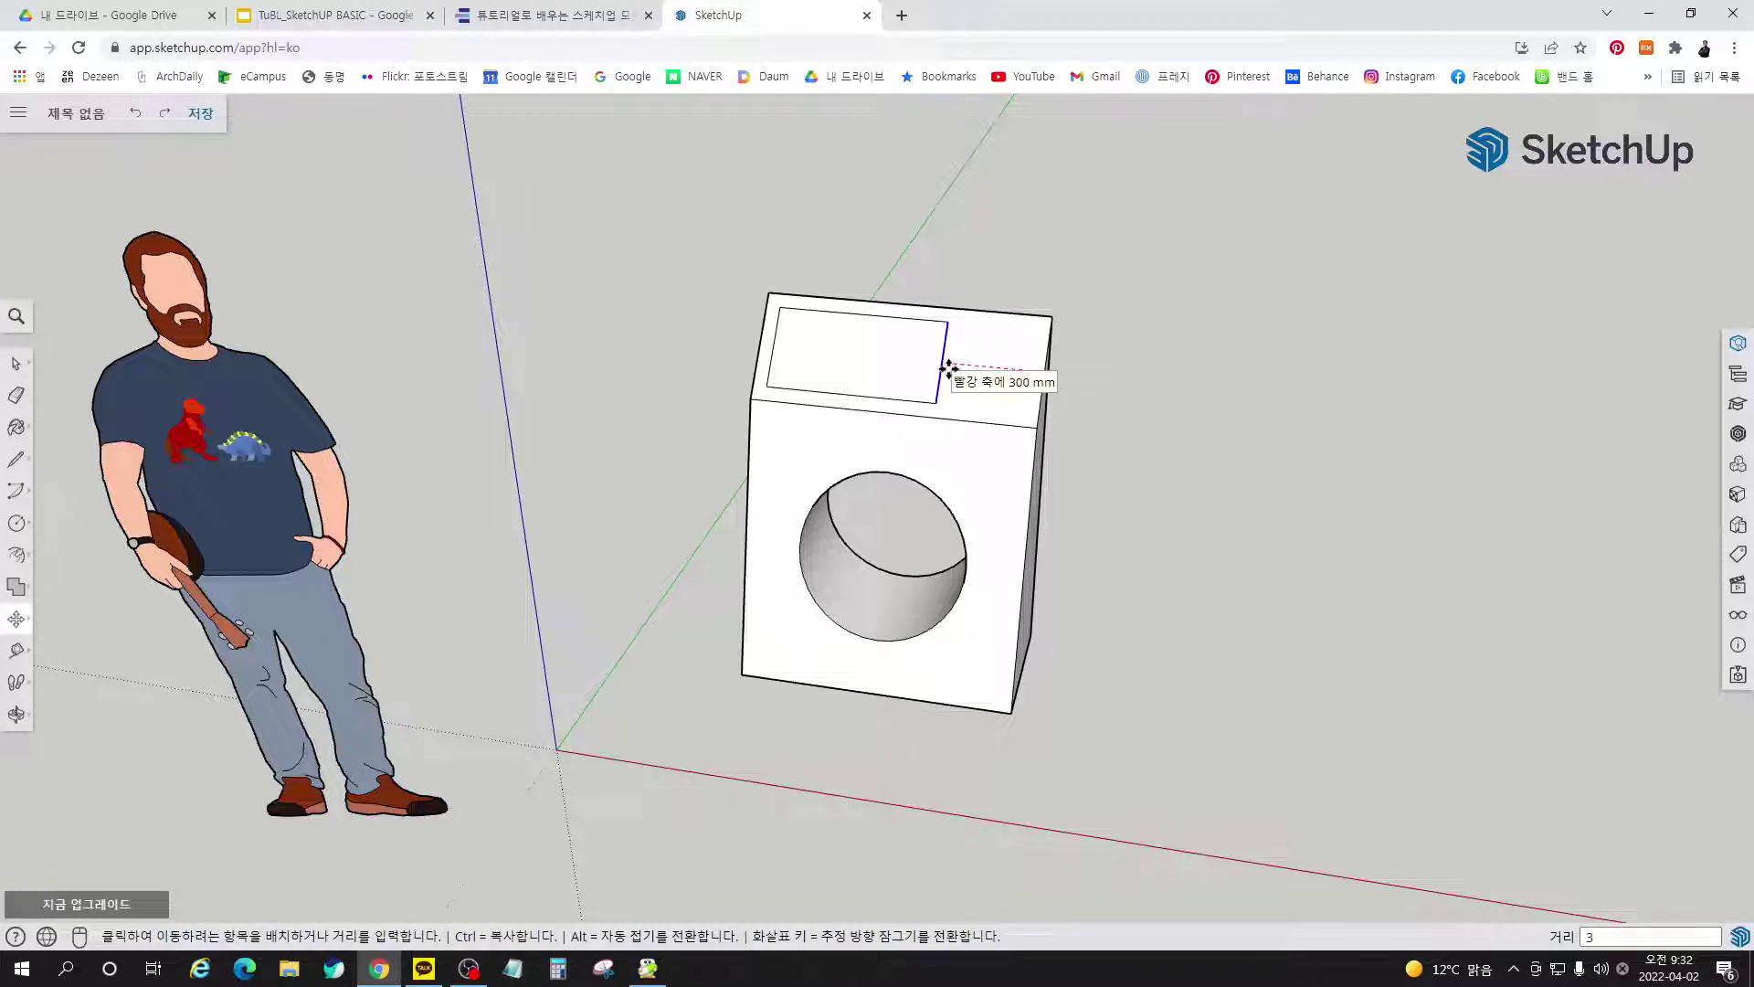
left_click(949, 365)
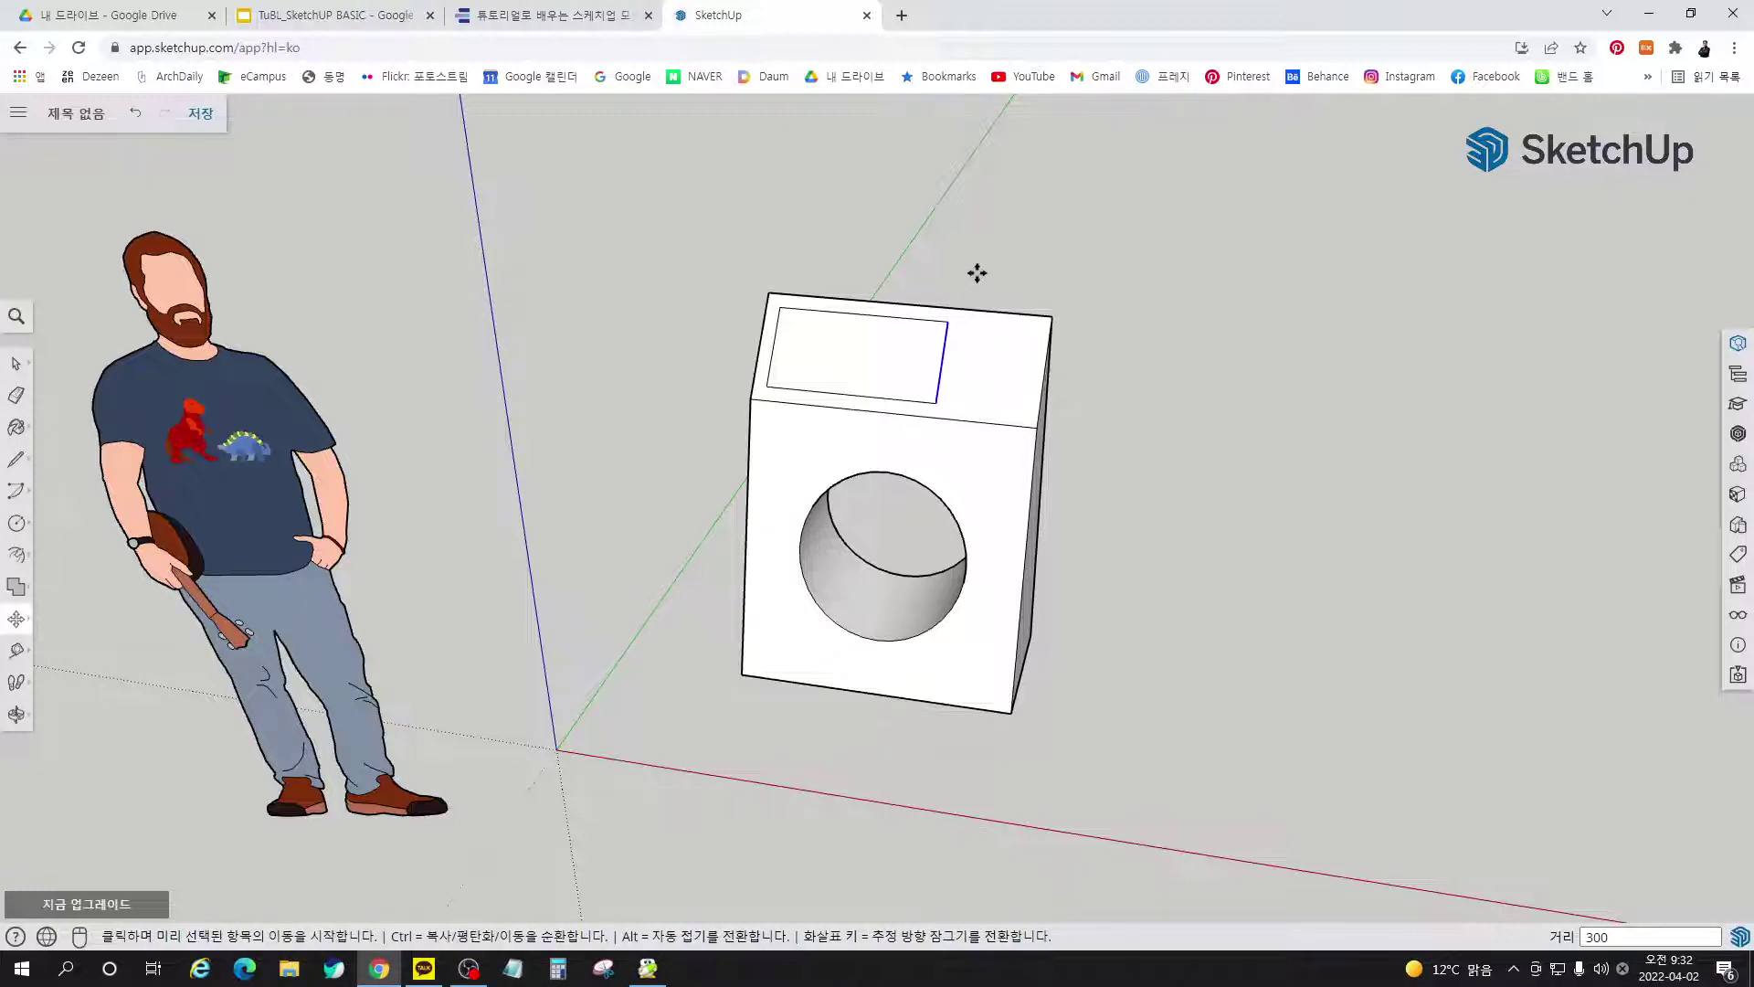
key("space")
Try pushing the offset rectangle on the upper slope about 128 mm inward, and bring the face back flush
scroll(877, 357, "up", 5)
key("o")
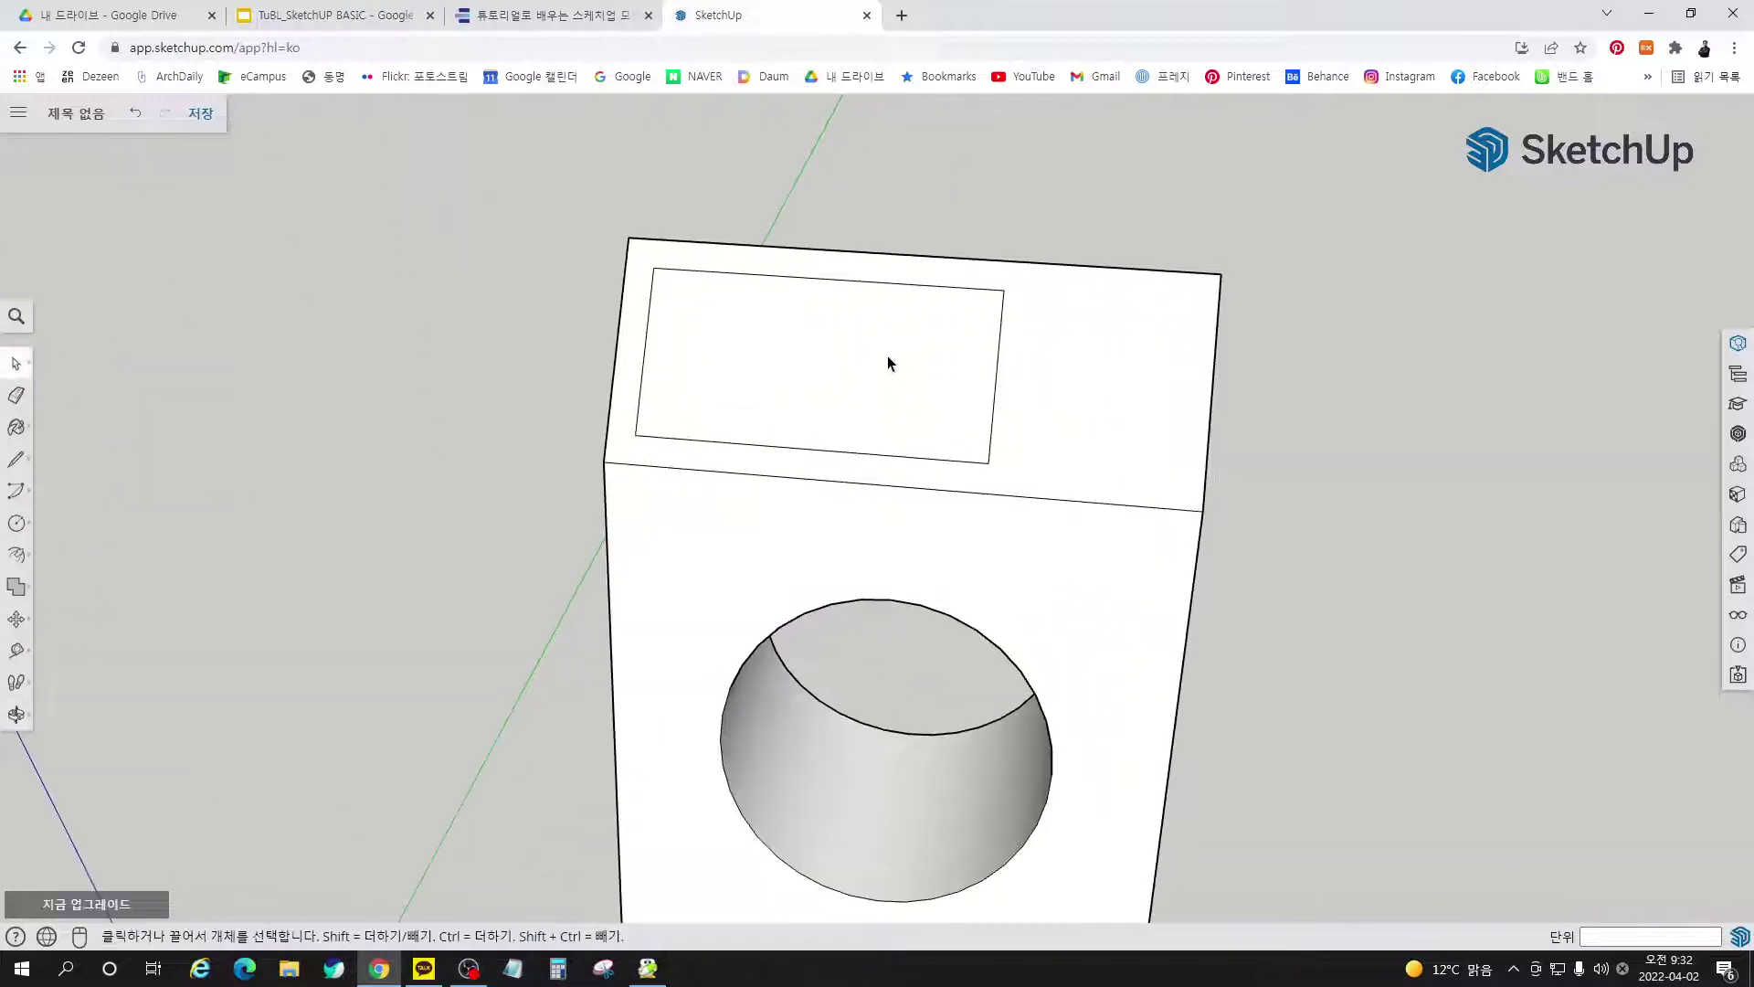
scroll(734, 327, "up", 3)
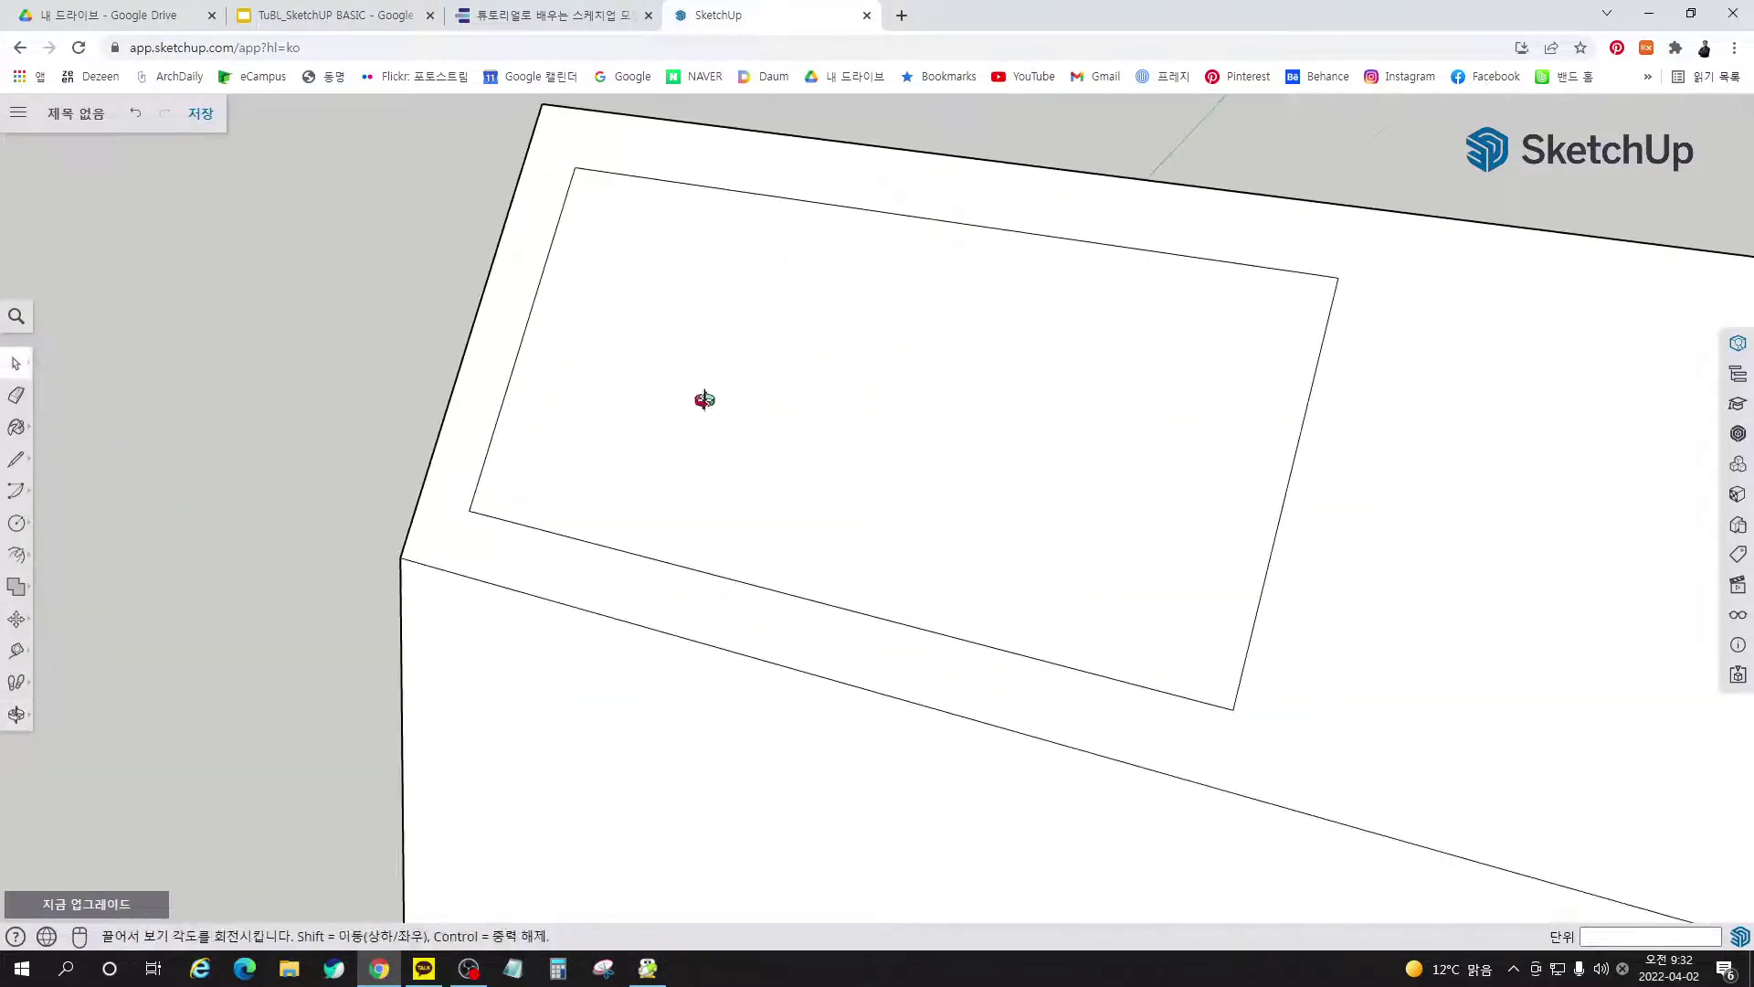
left_click_drag(706, 399, 618, 332)
key("space")
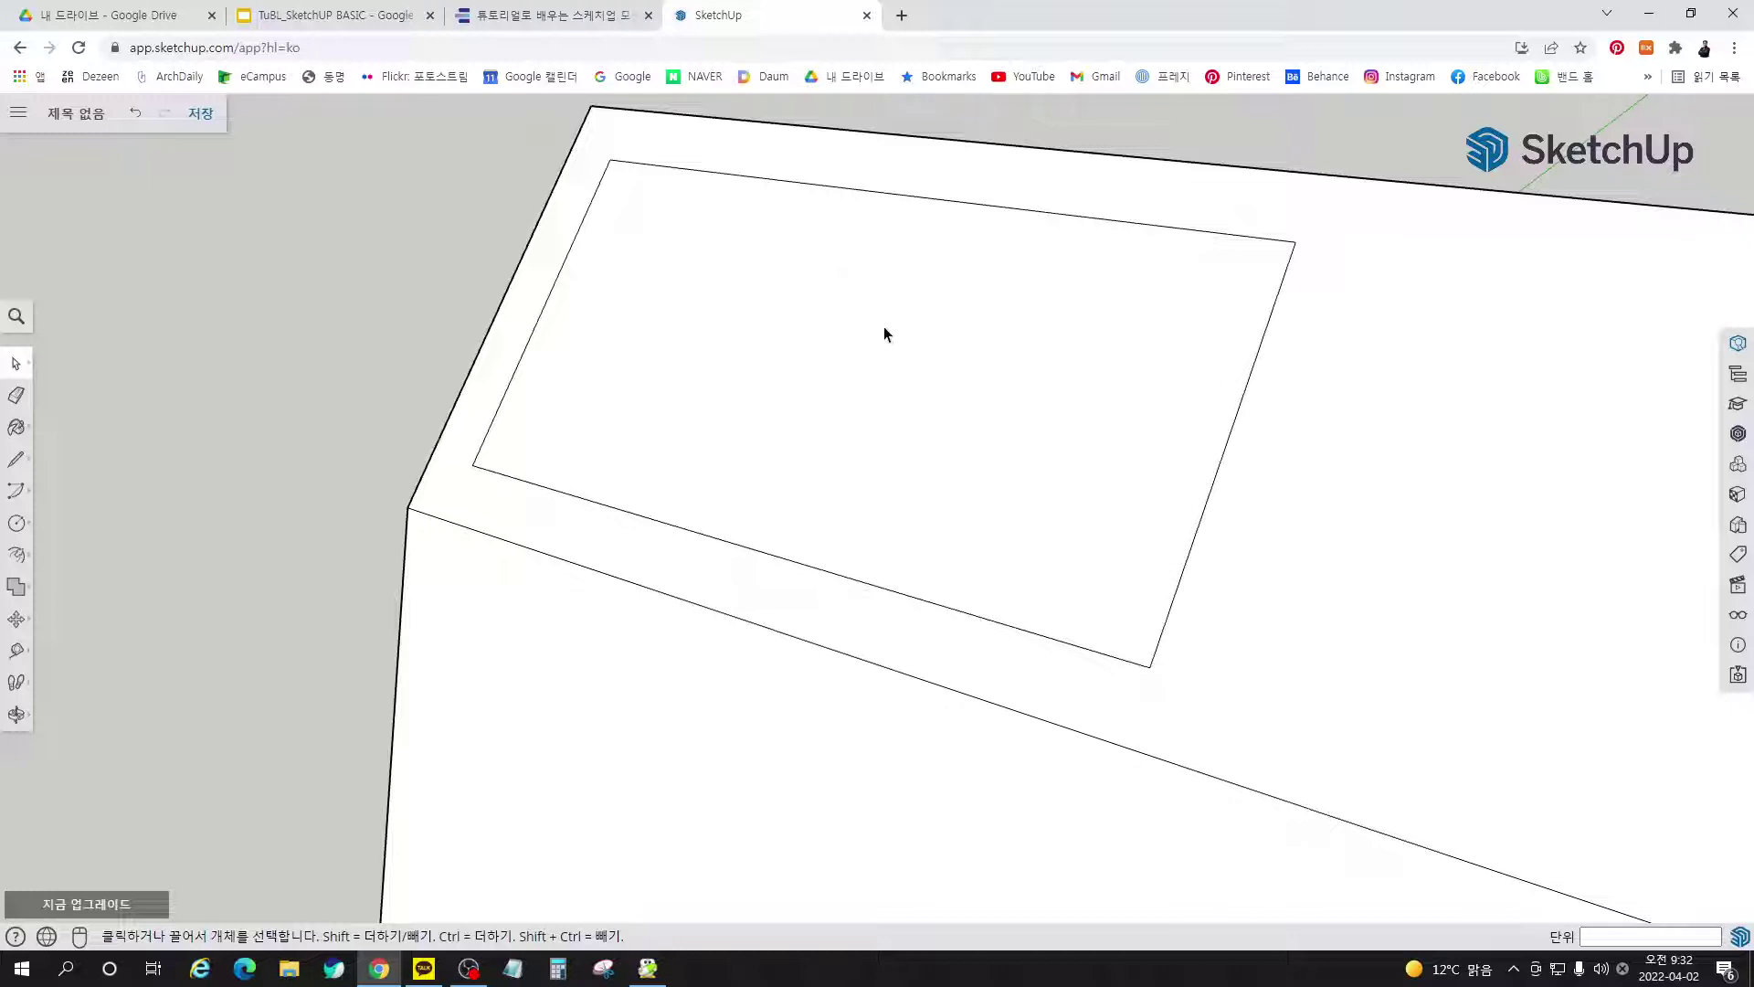
key("p")
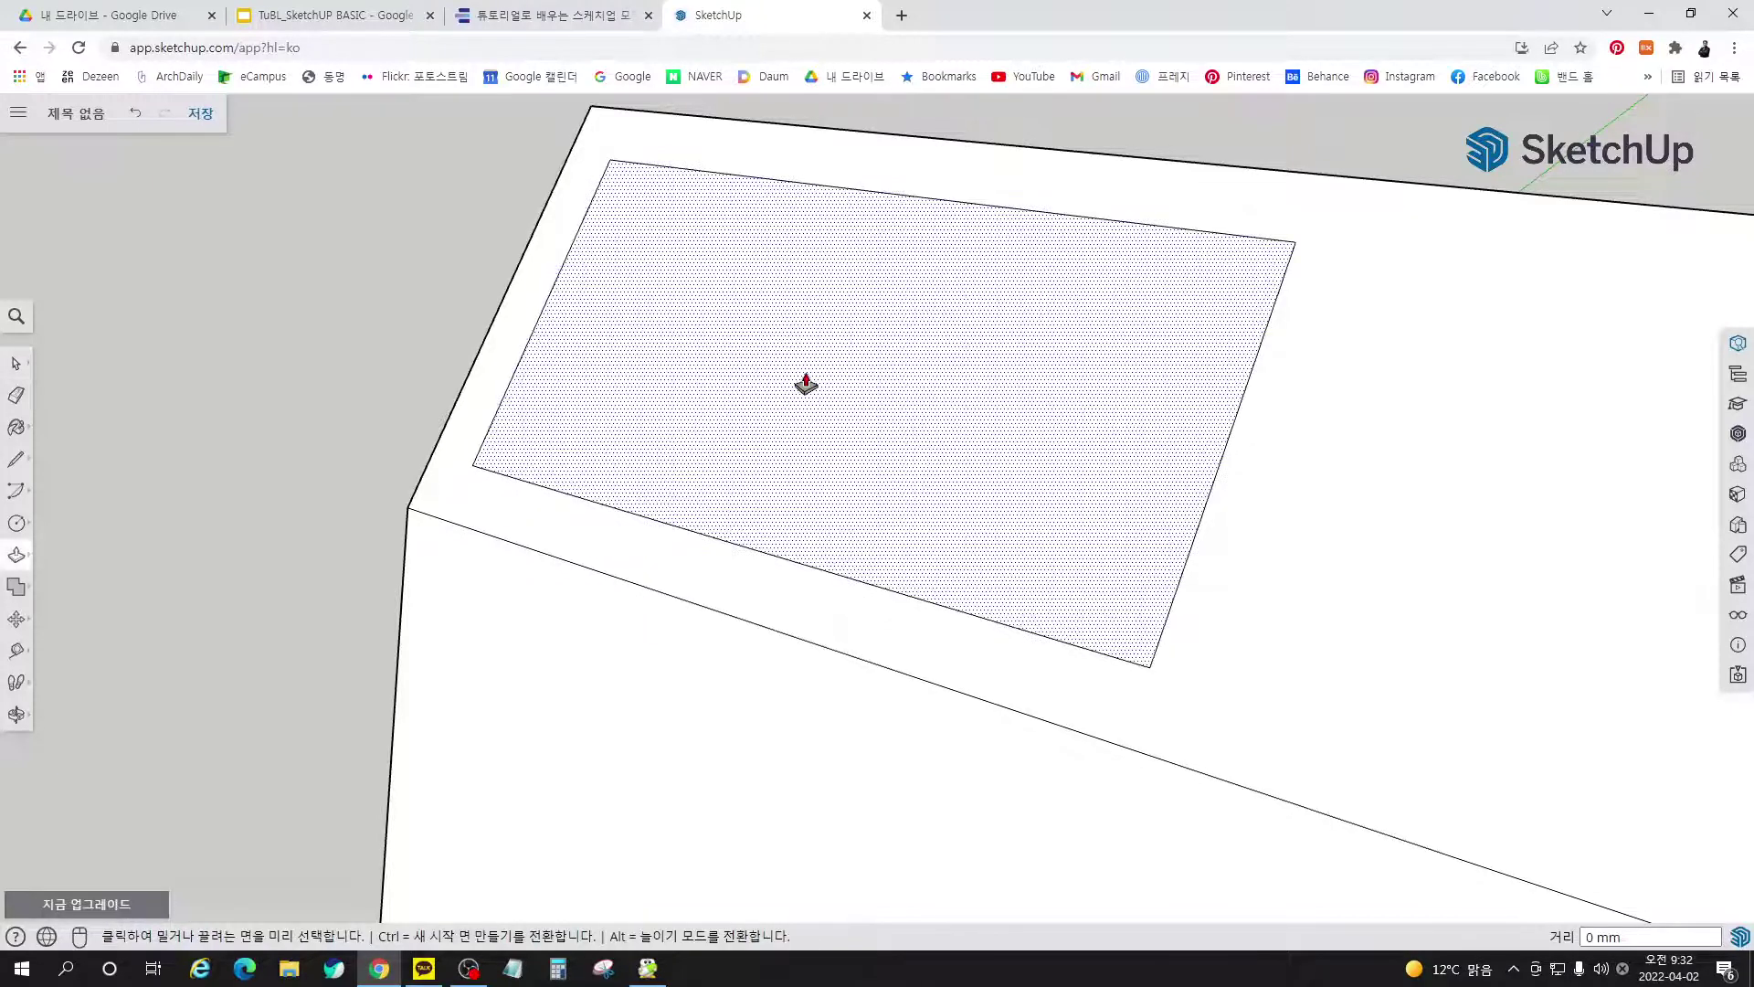
left_click(804, 380)
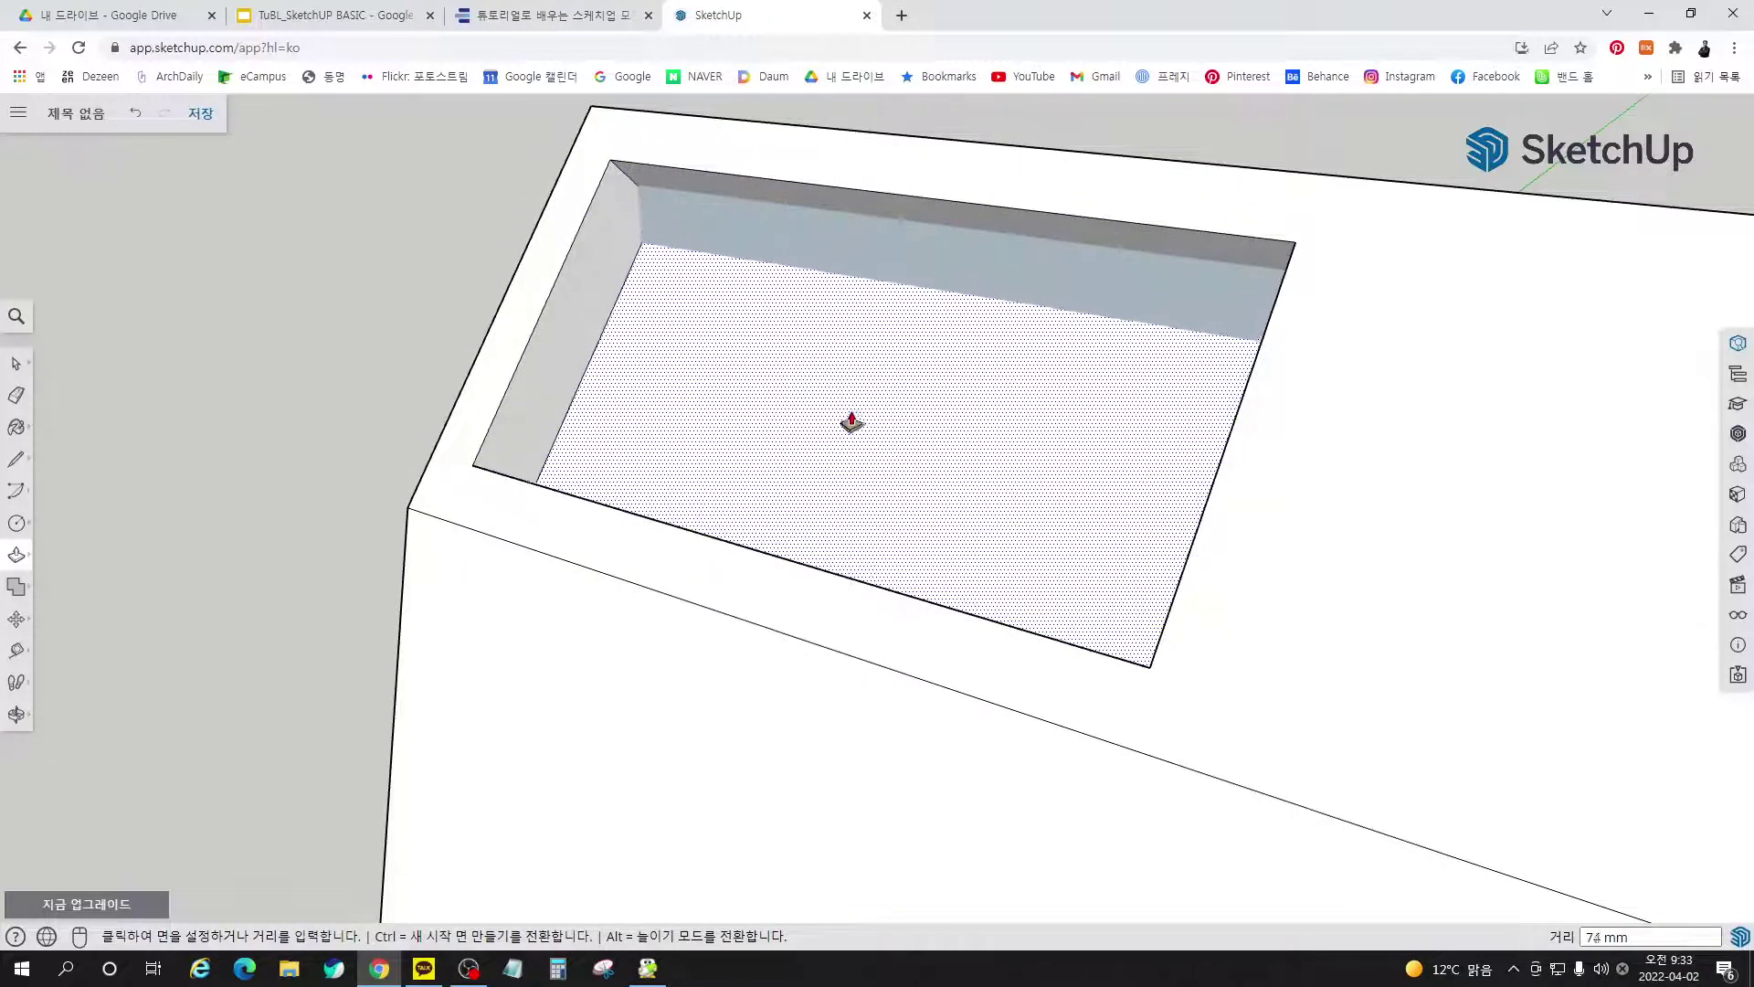
left_click(893, 441)
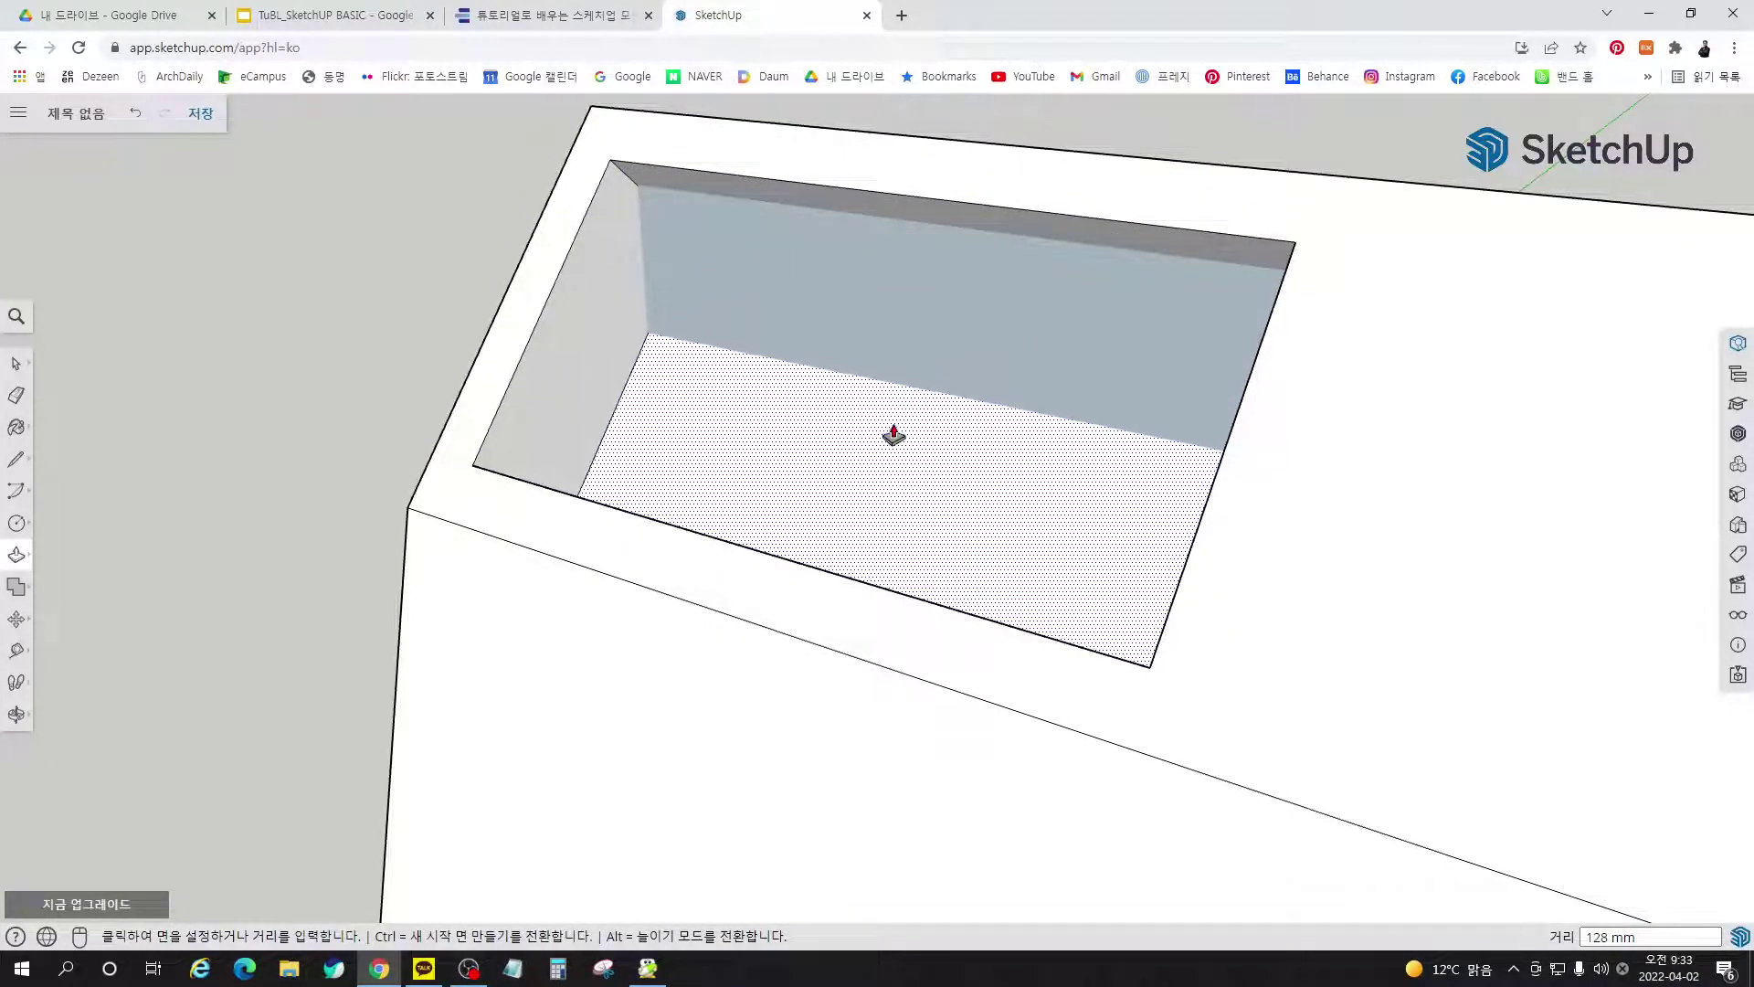
middle_click_drag(895, 431, 994, 482)
scroll(994, 481, "up", 3)
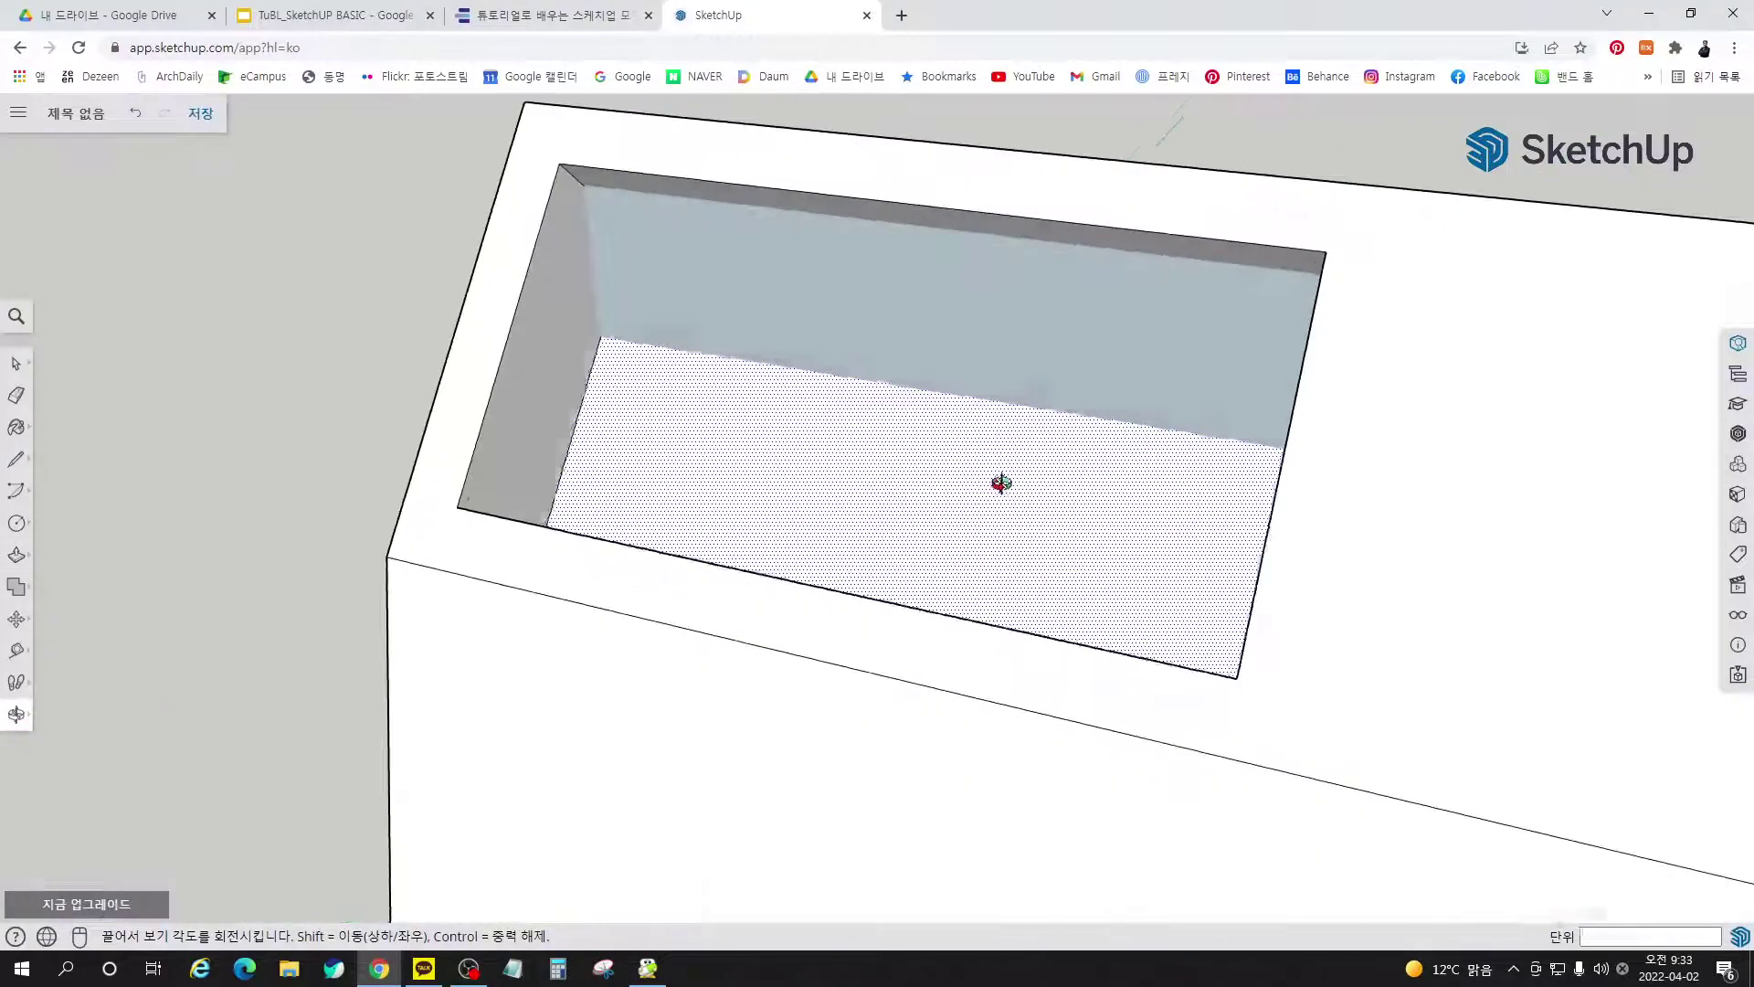
left_click(918, 487)
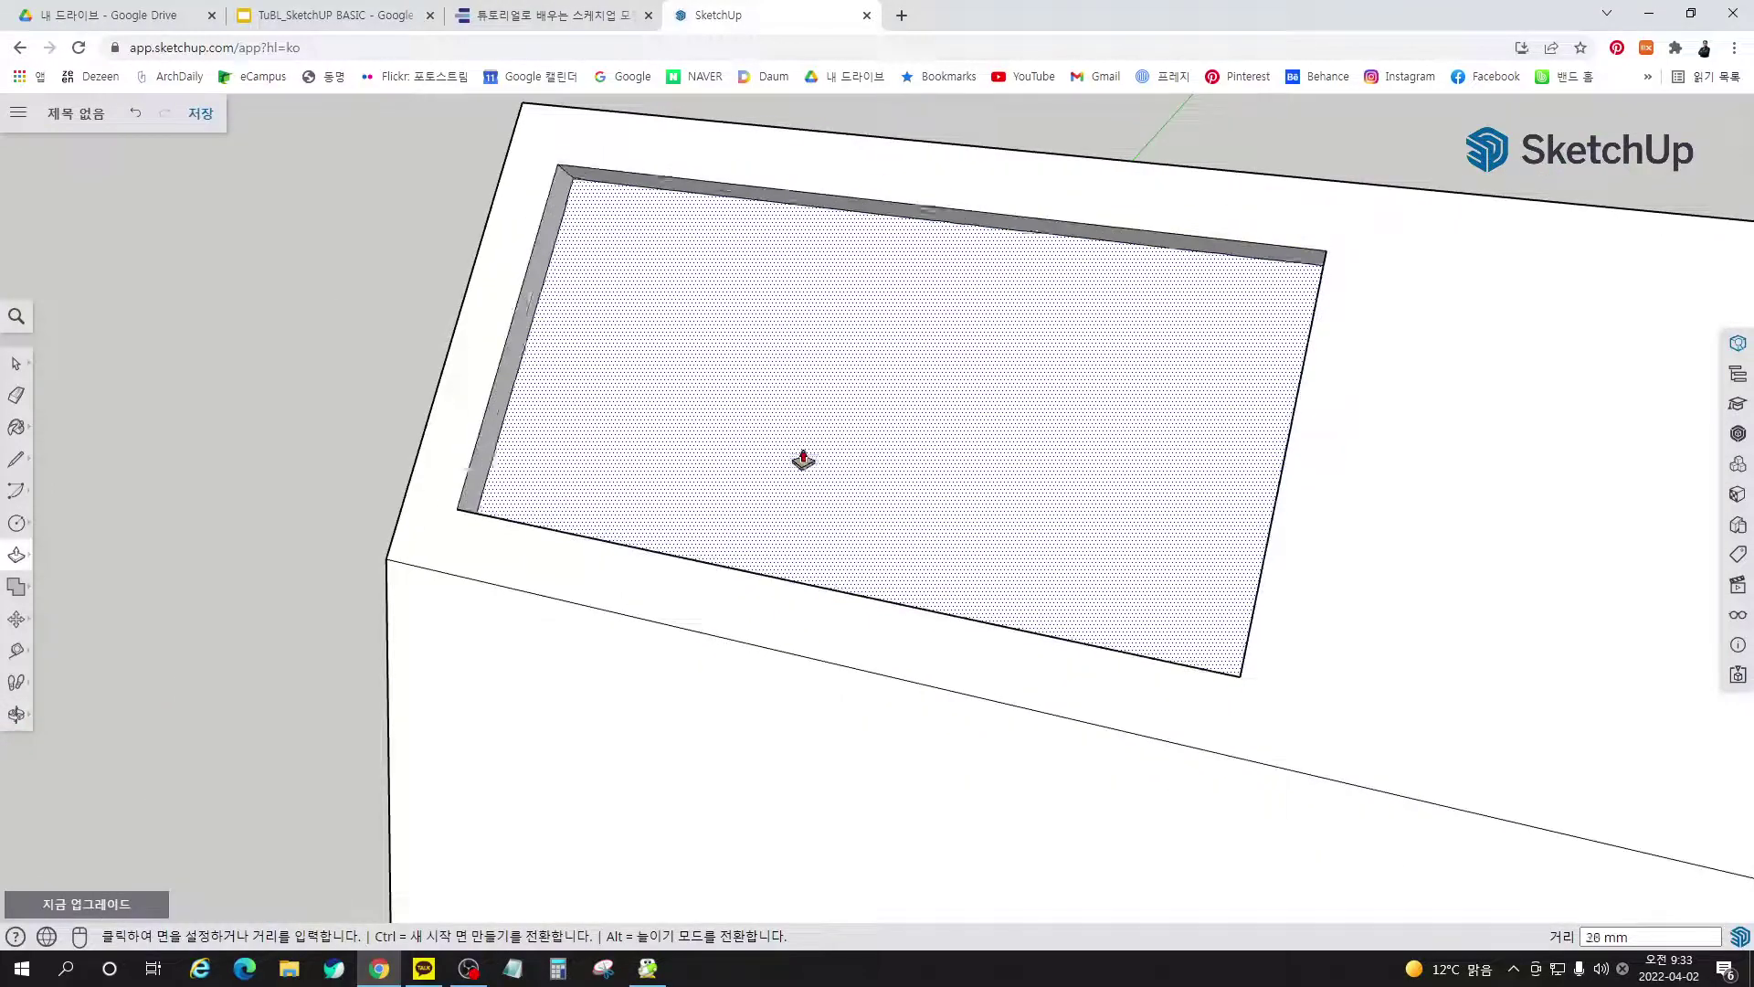
left_click(798, 436)
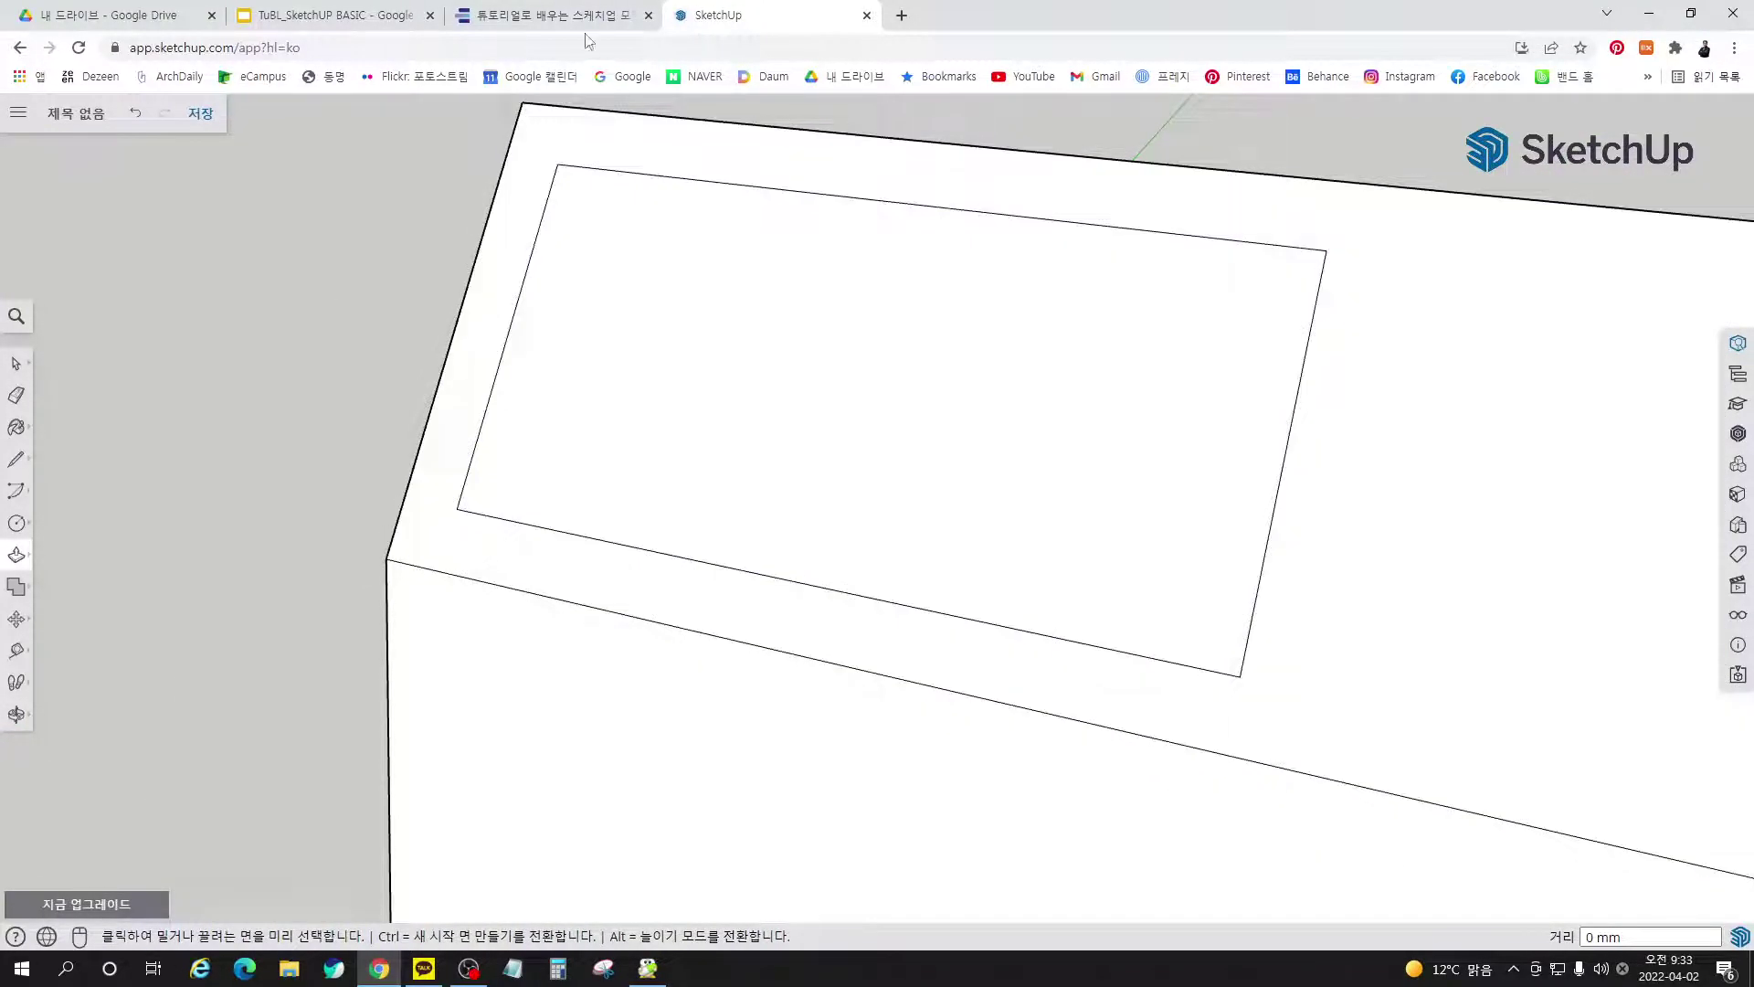
Check instruction 14 in the tutorial, and push the offset rectangle 20 mm into the upper slope
left_click(553, 15)
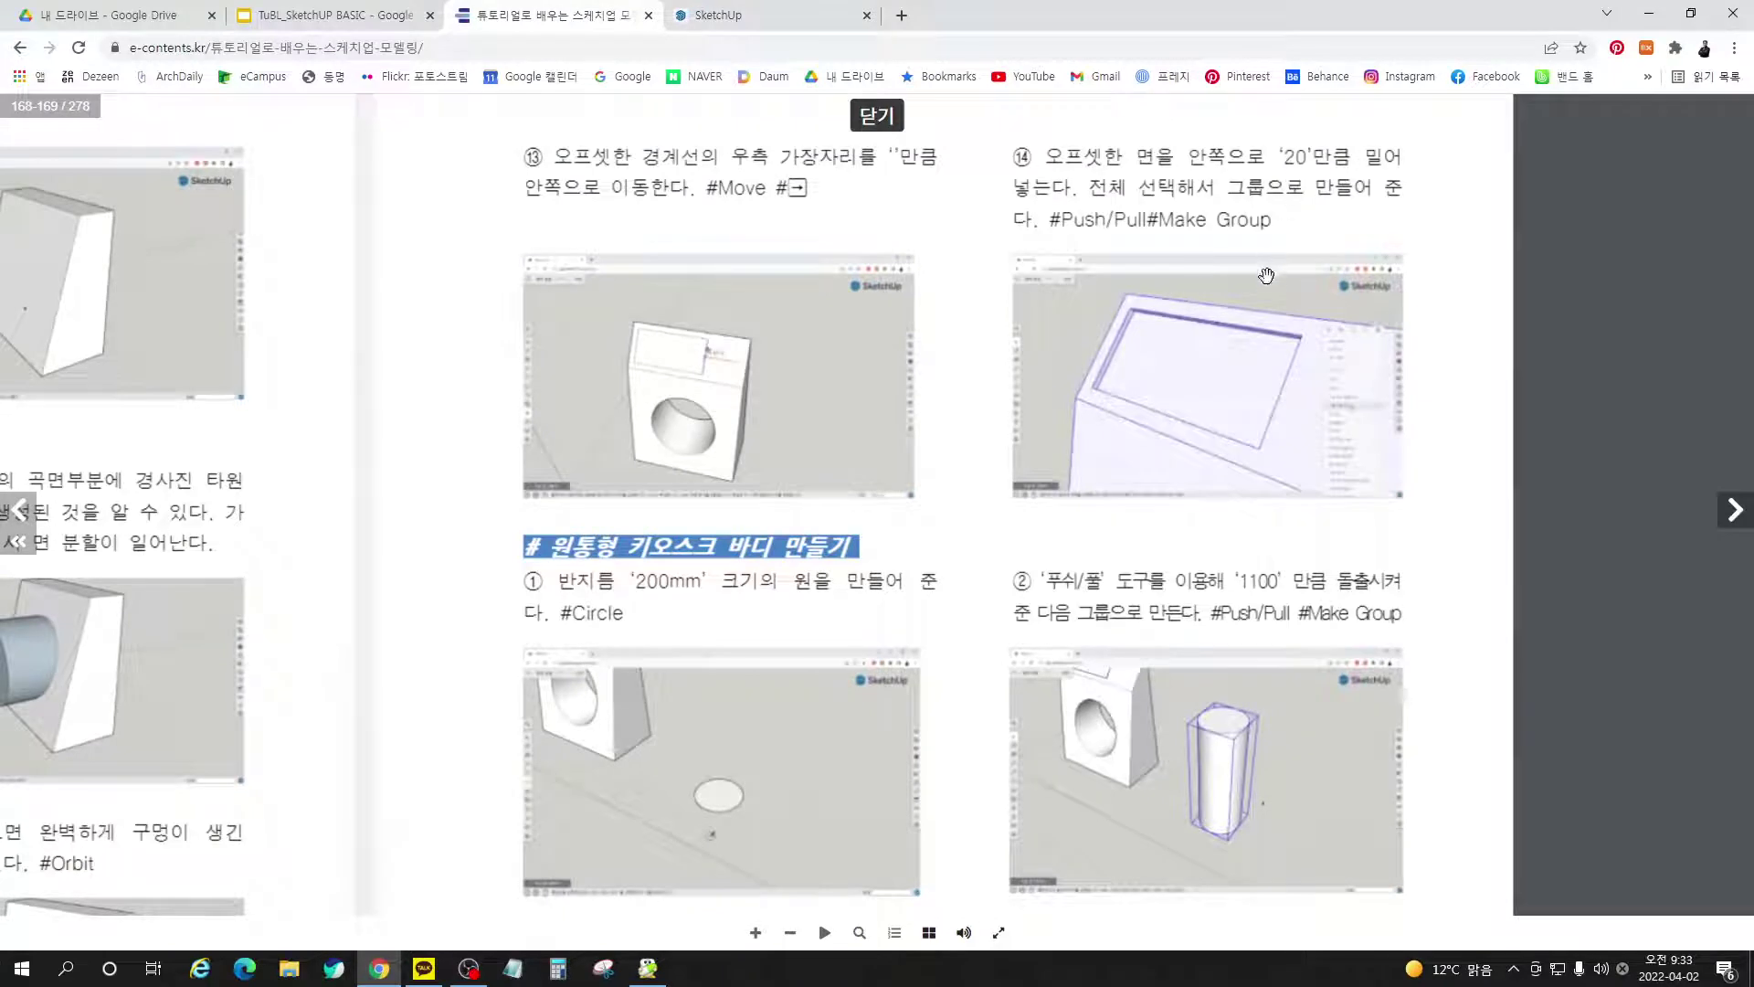
left_click(722, 14)
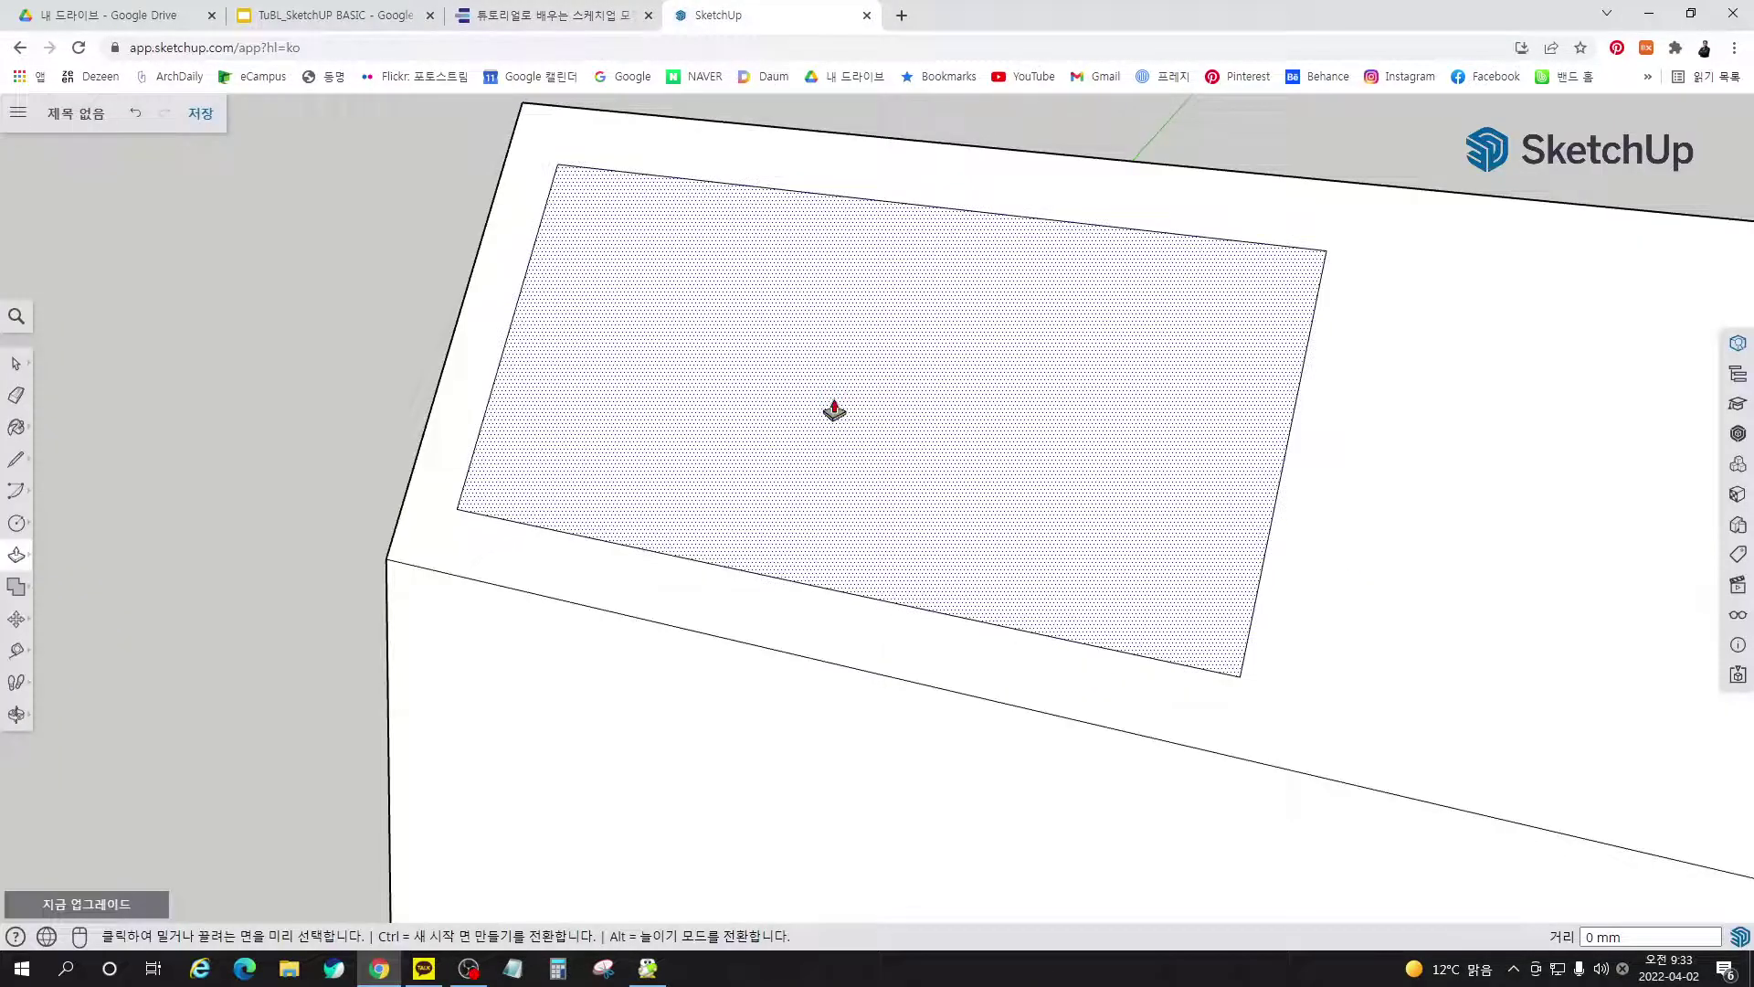
left_click(836, 405)
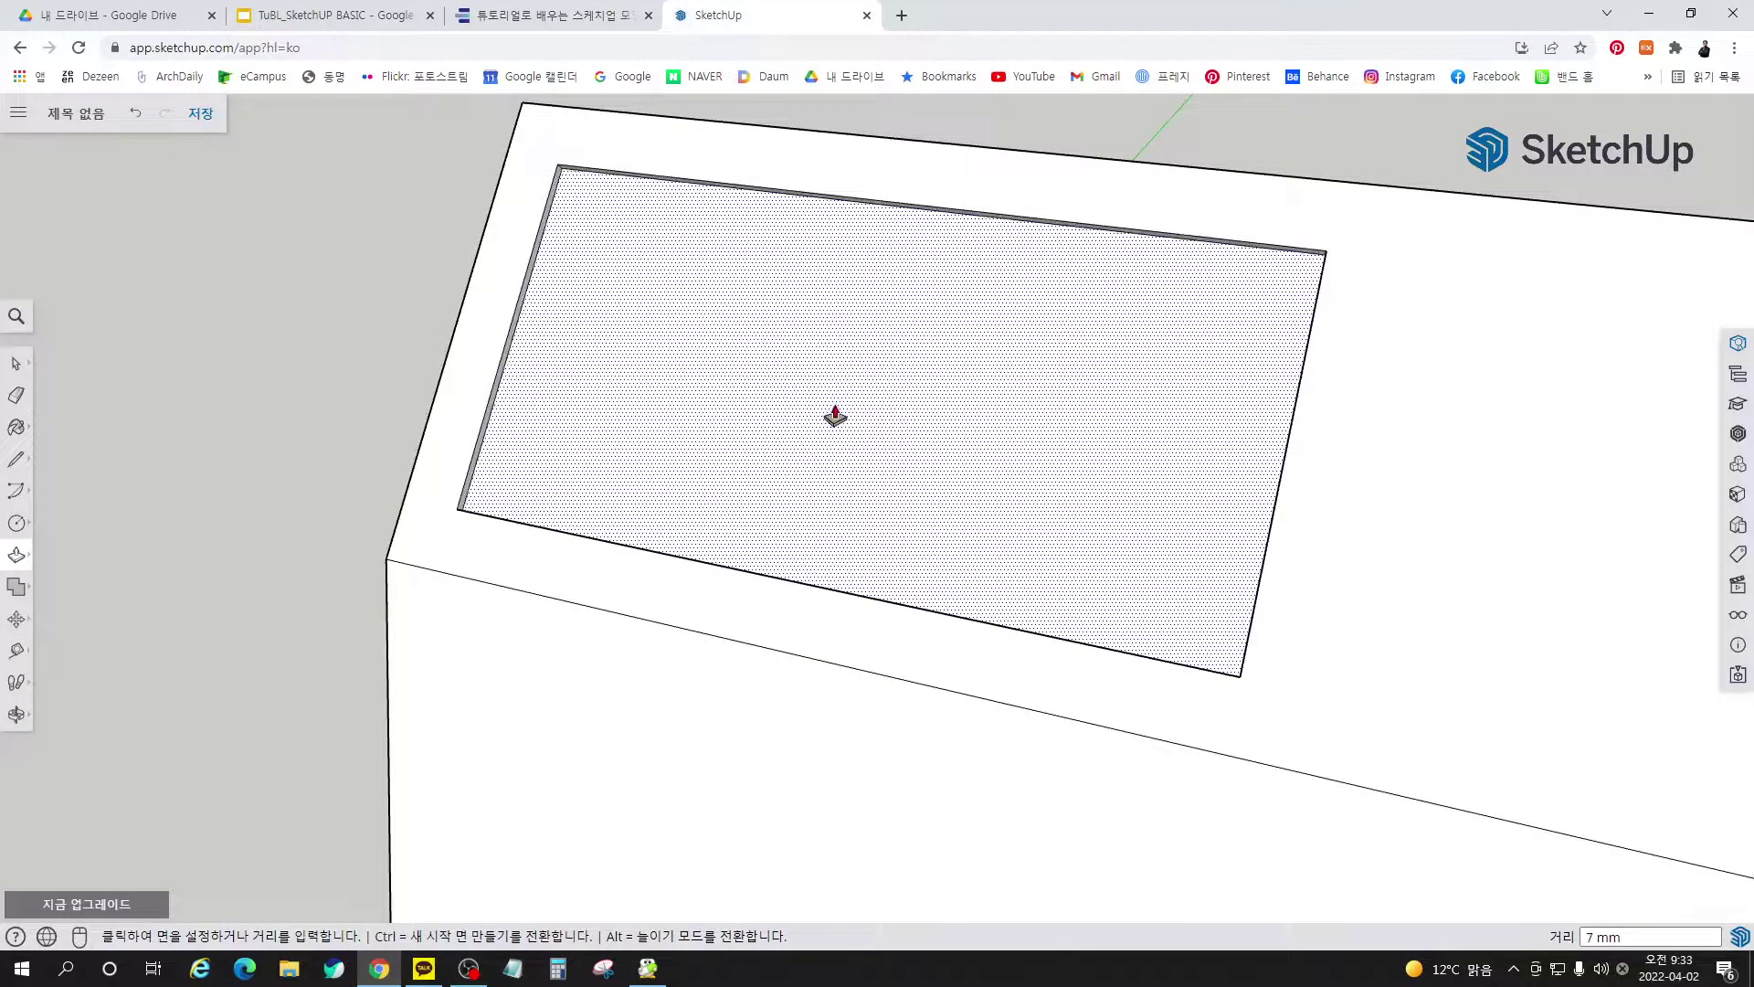
key("Return")
key("space")
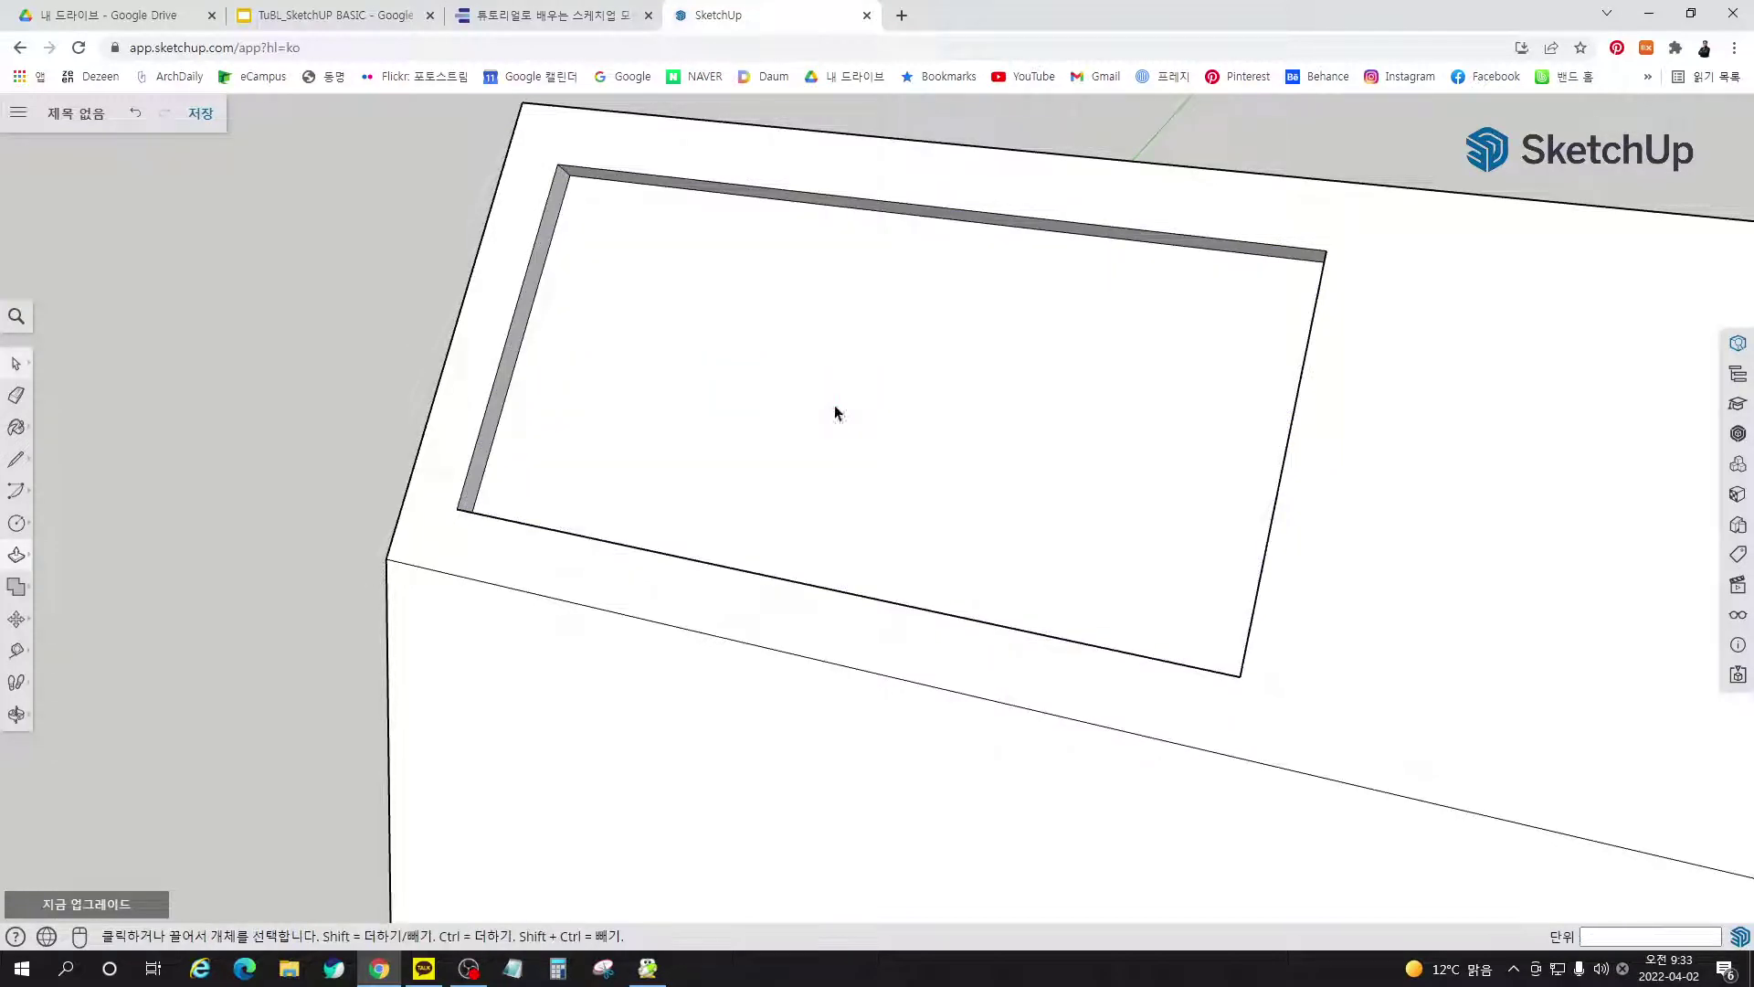
Select the whole kiosk body with its connected geometry and make it a group
middle_click_drag(1006, 633, 846, 548)
scroll(570, 479, "down", 3)
scroll(846, 548, "down", 3)
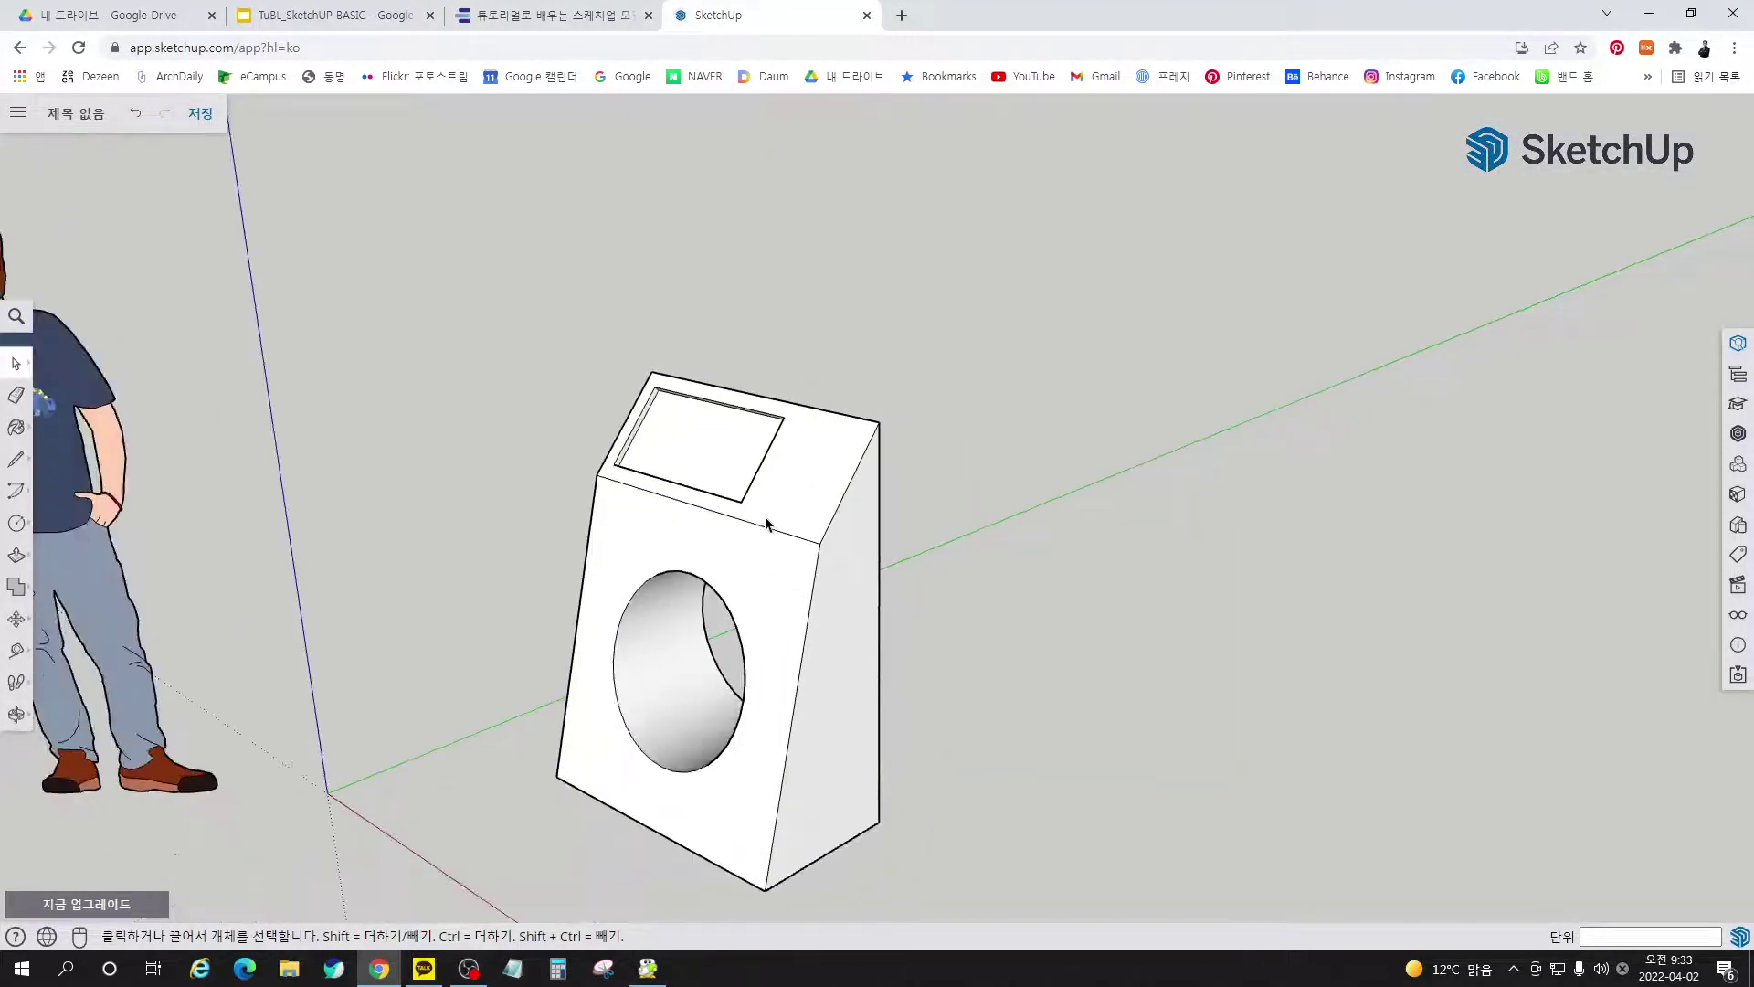
triple_click(804, 440)
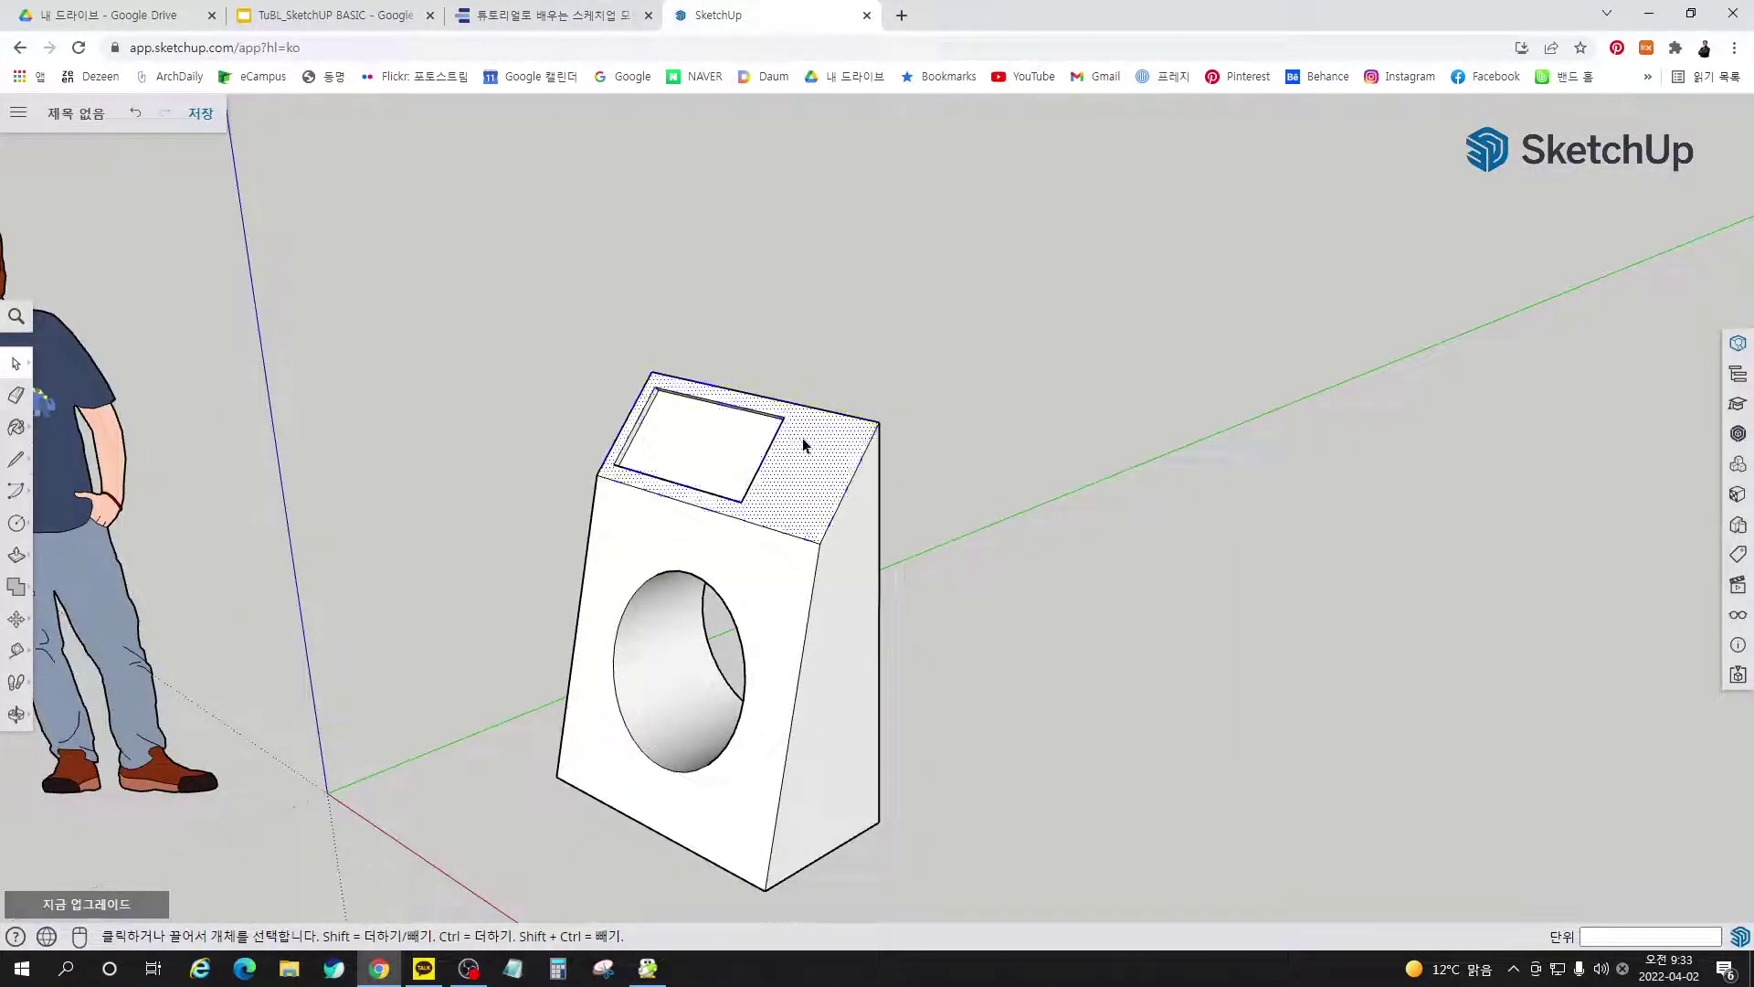
right_click(805, 439)
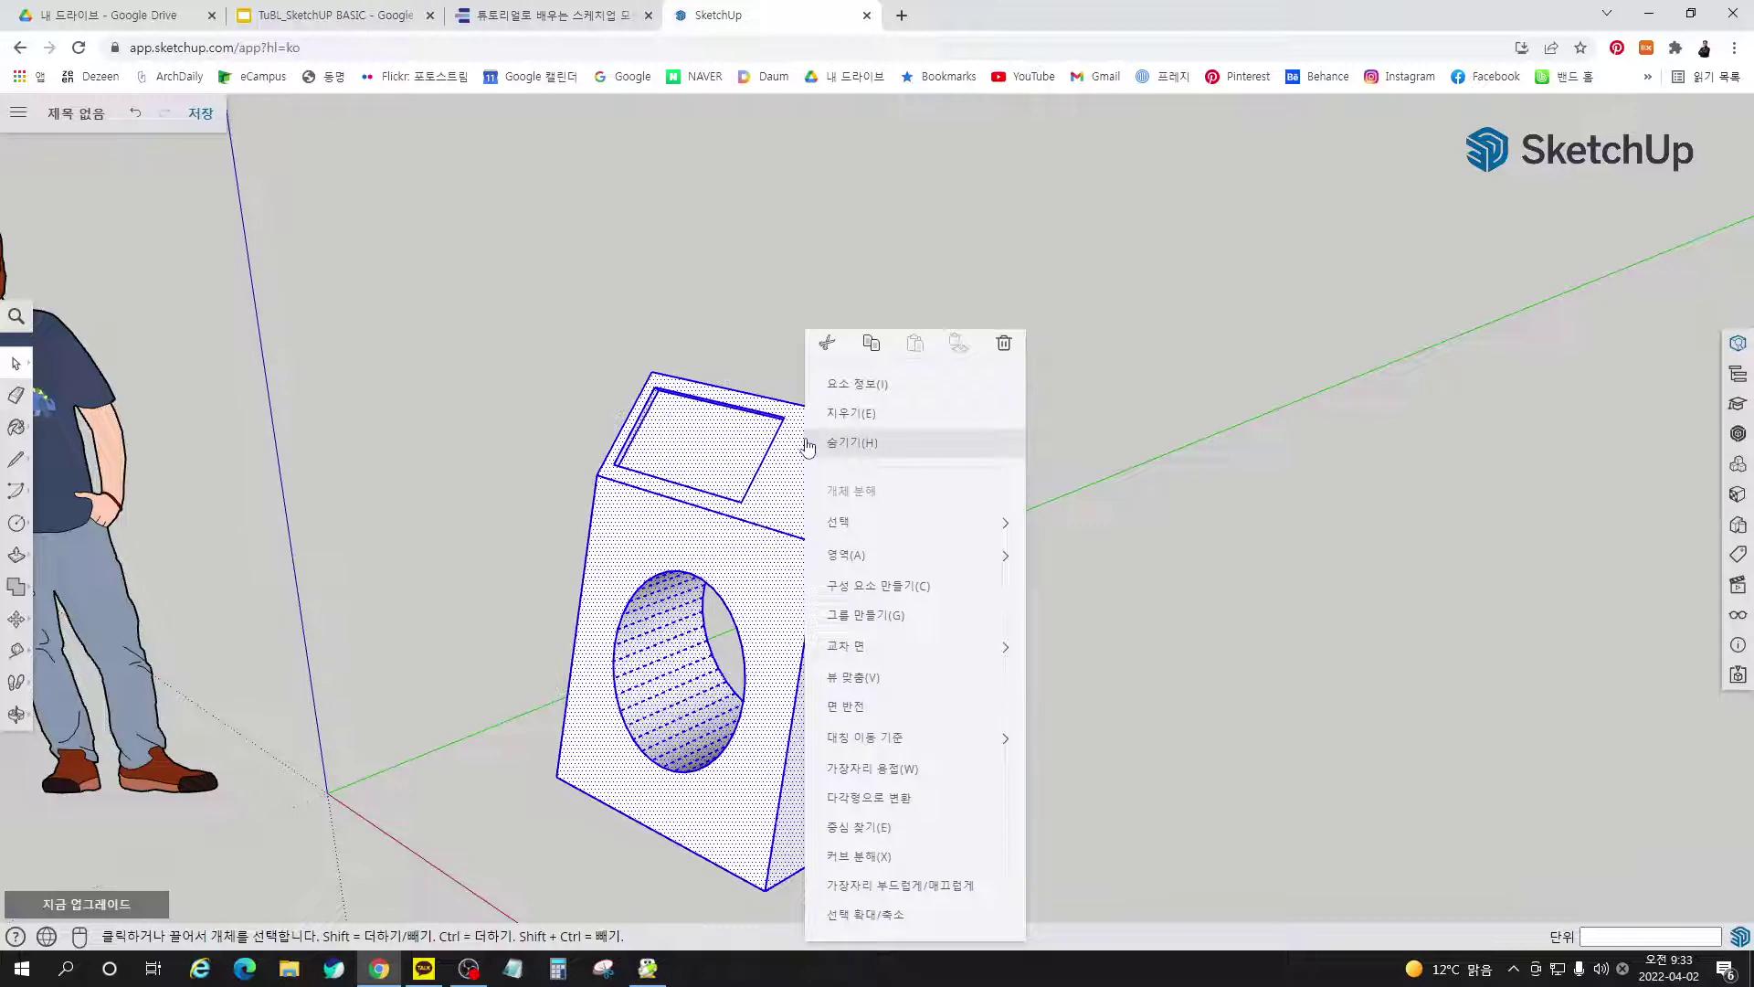
left_click(901, 617)
left_click(758, 258)
Check the first cylindrical kiosk instructions in the tutorial, and draw a 200 mm radius circle on the ground beside the kiosk
left_click(618, 27)
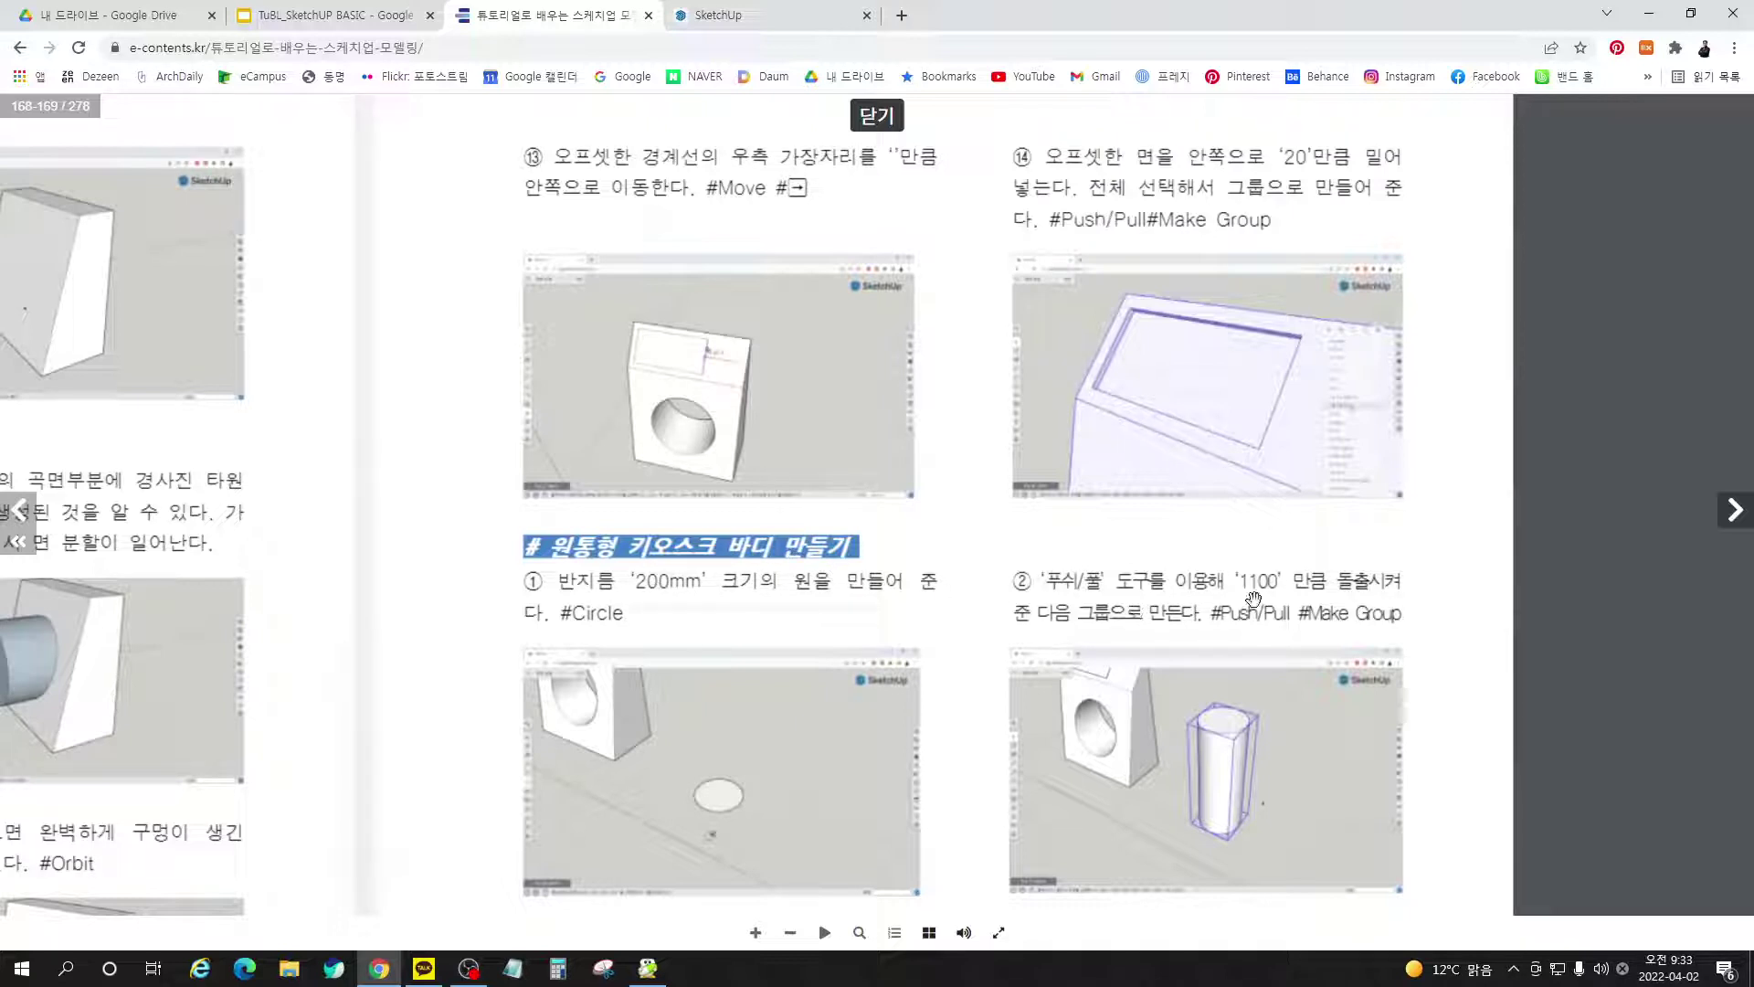
left_click(787, 16)
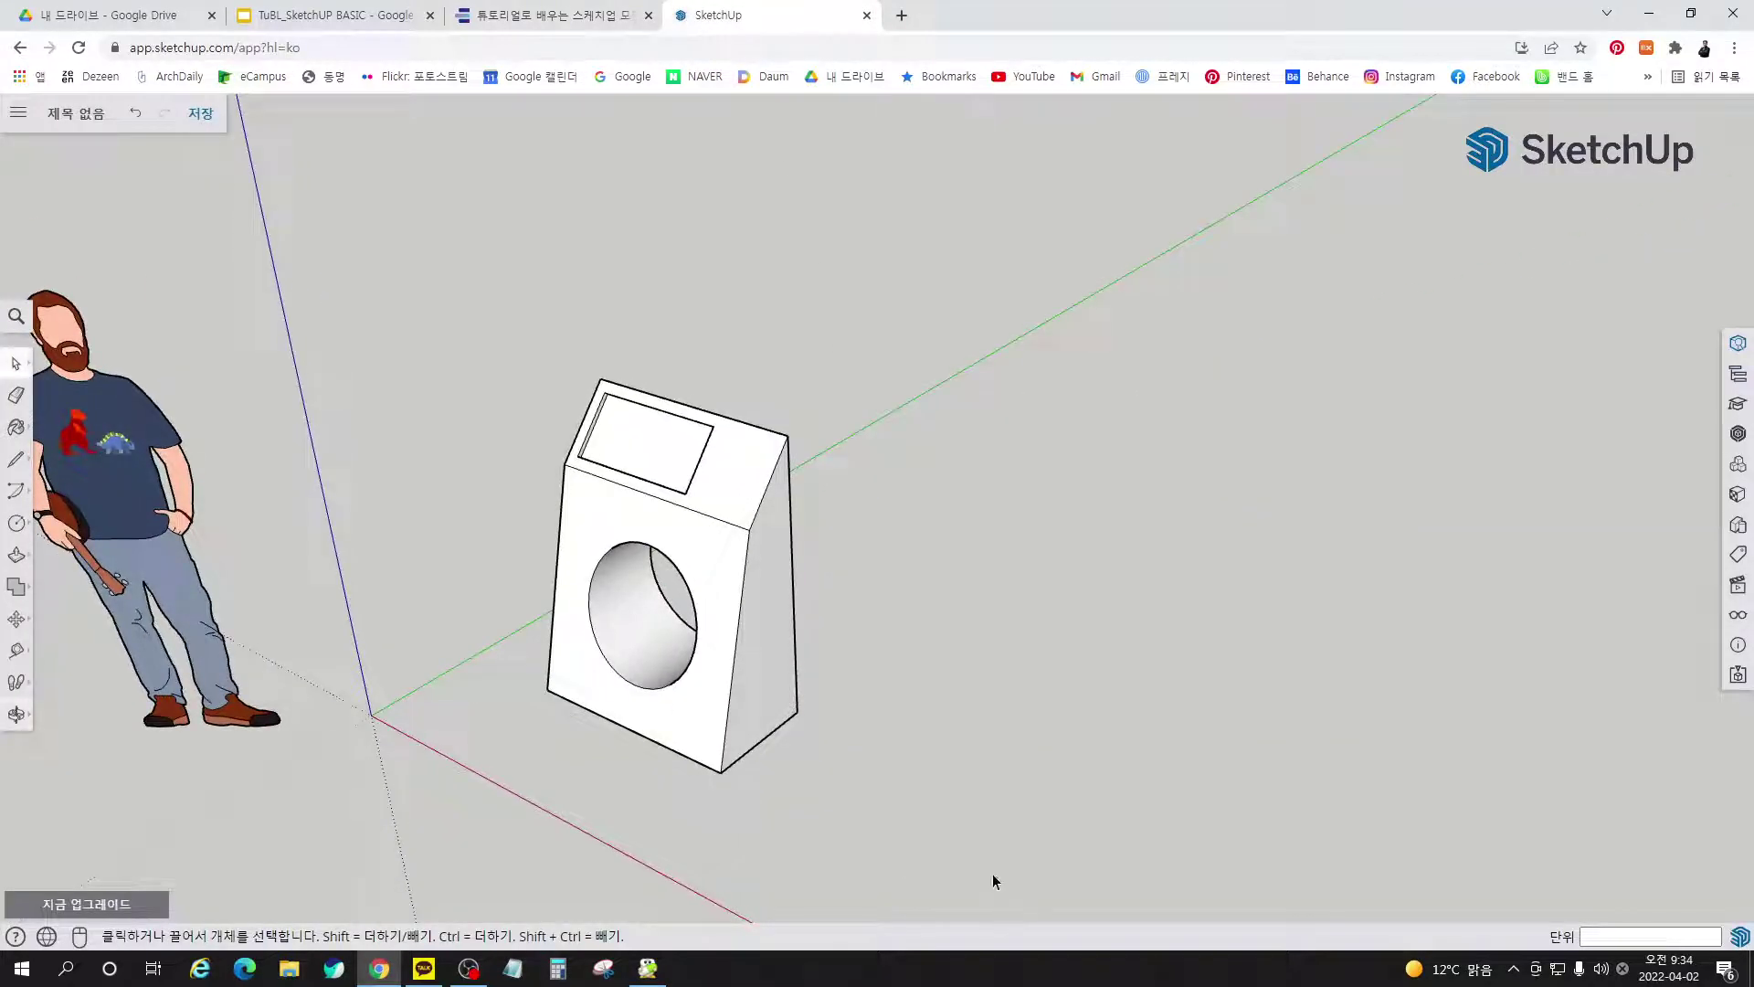
key("c")
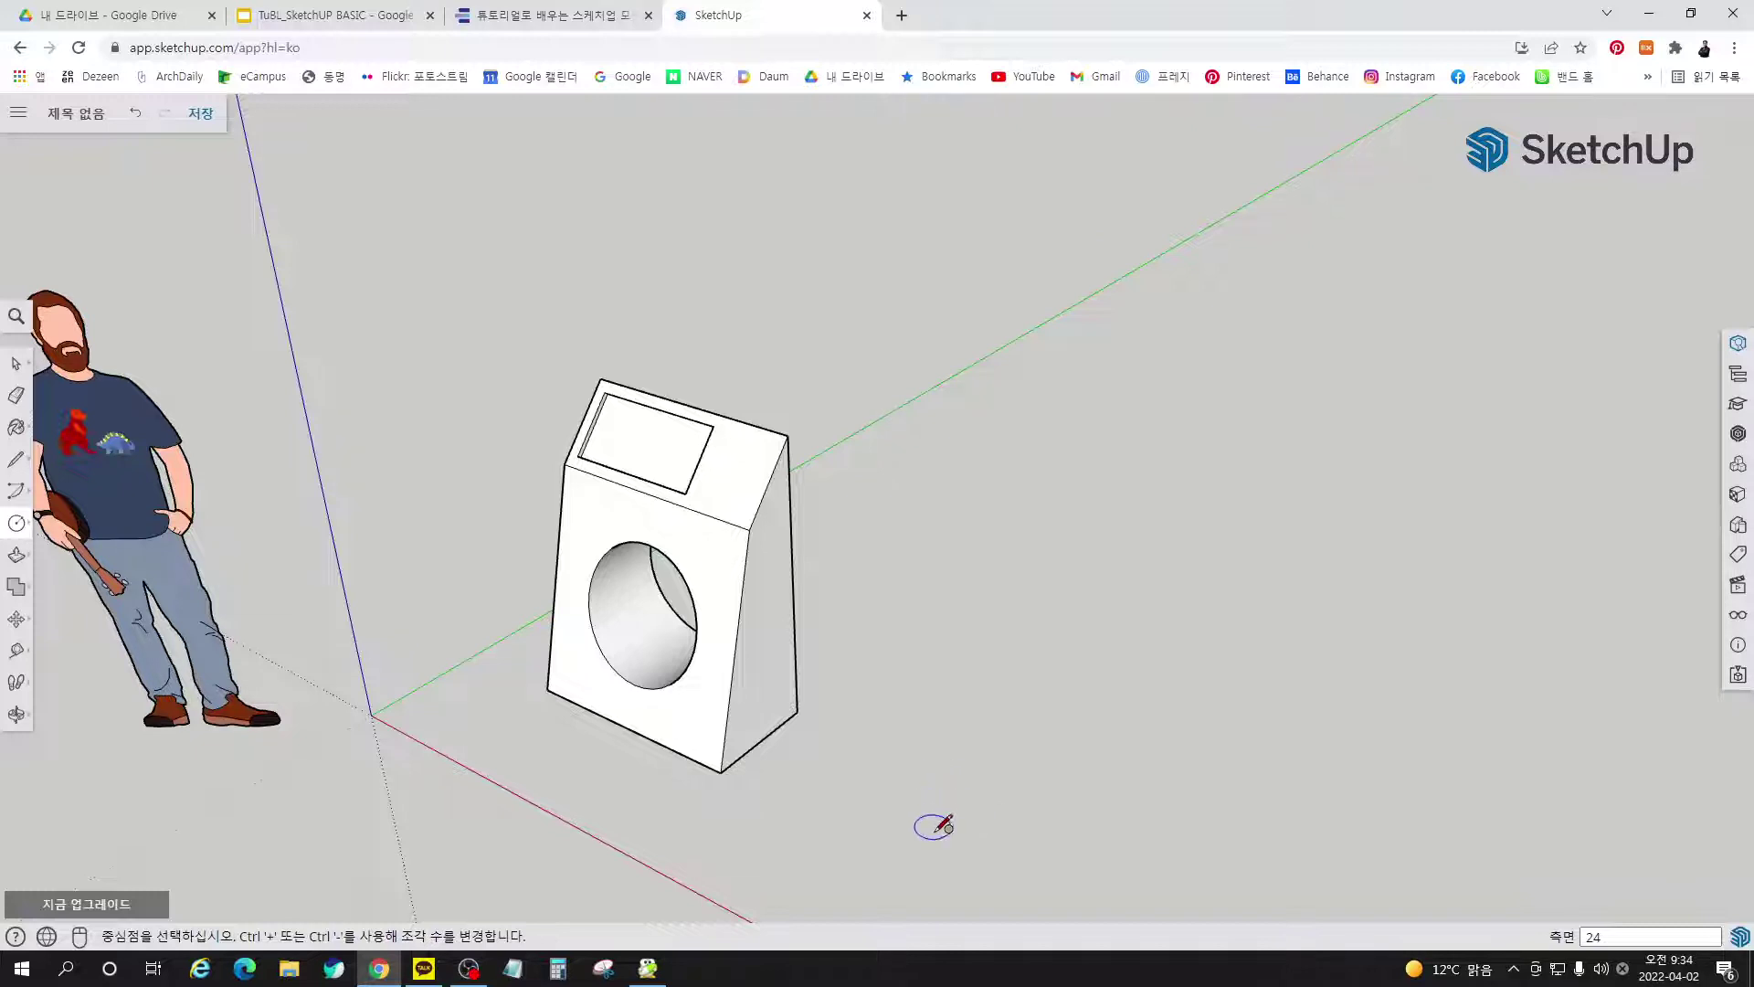
left_click(959, 843)
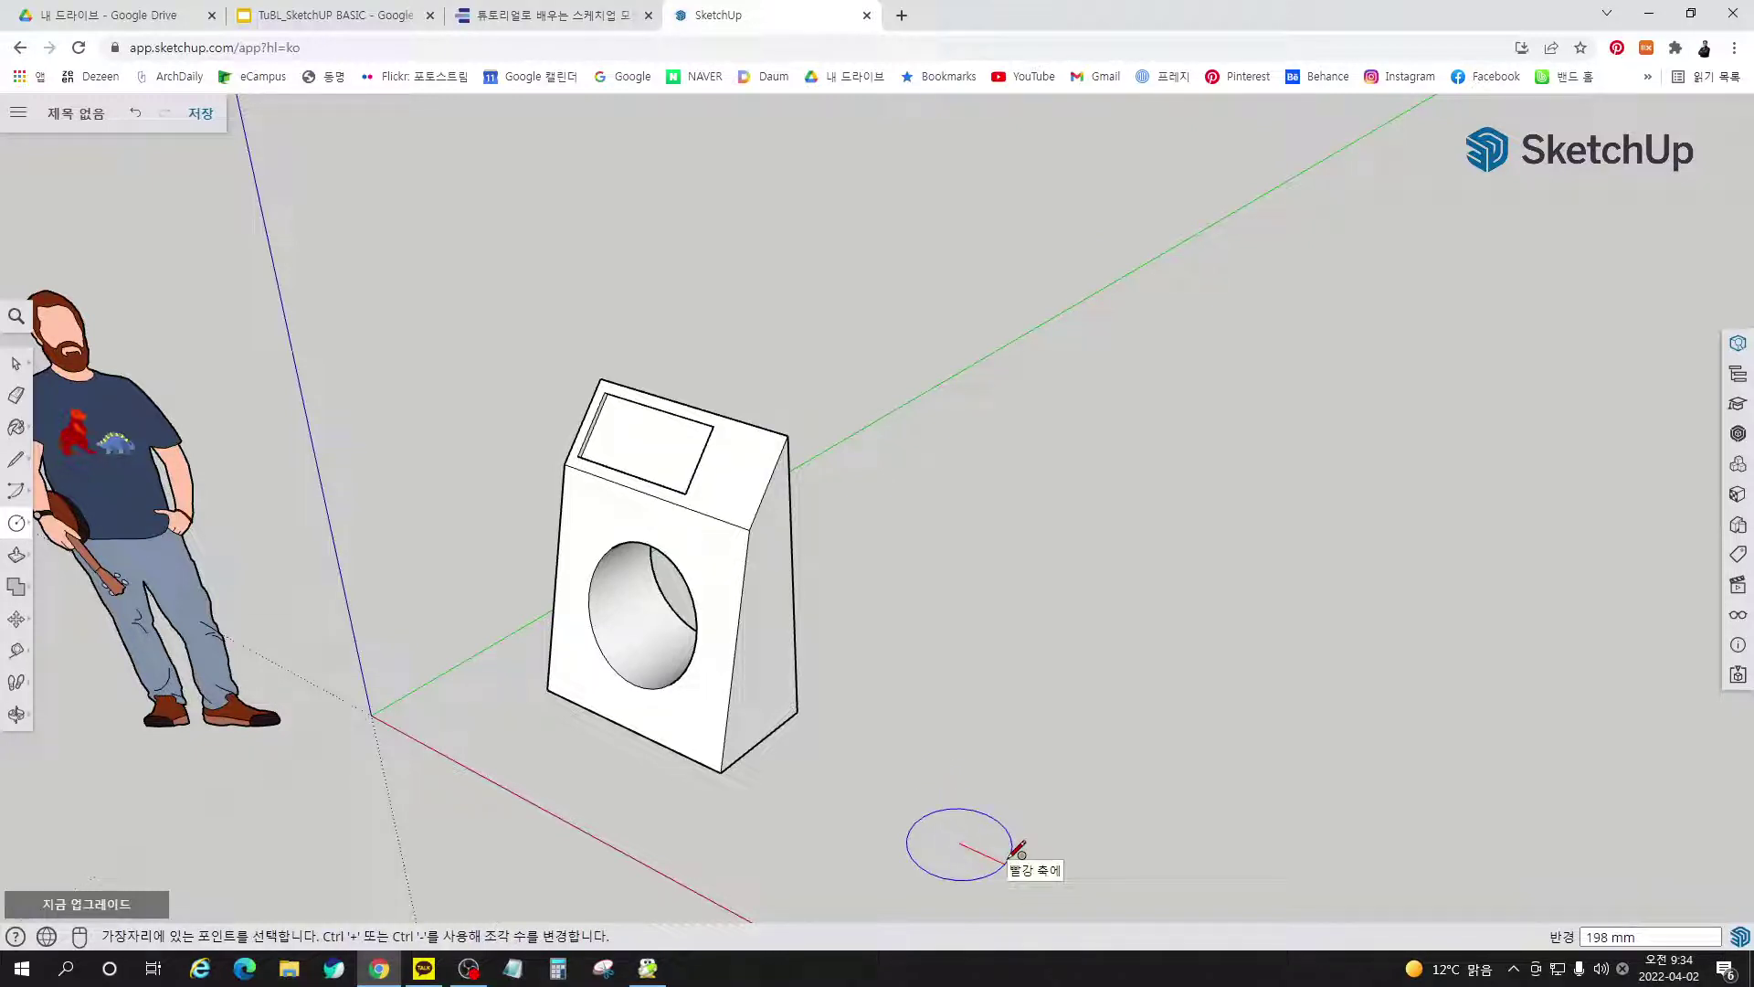
left_click(1017, 851)
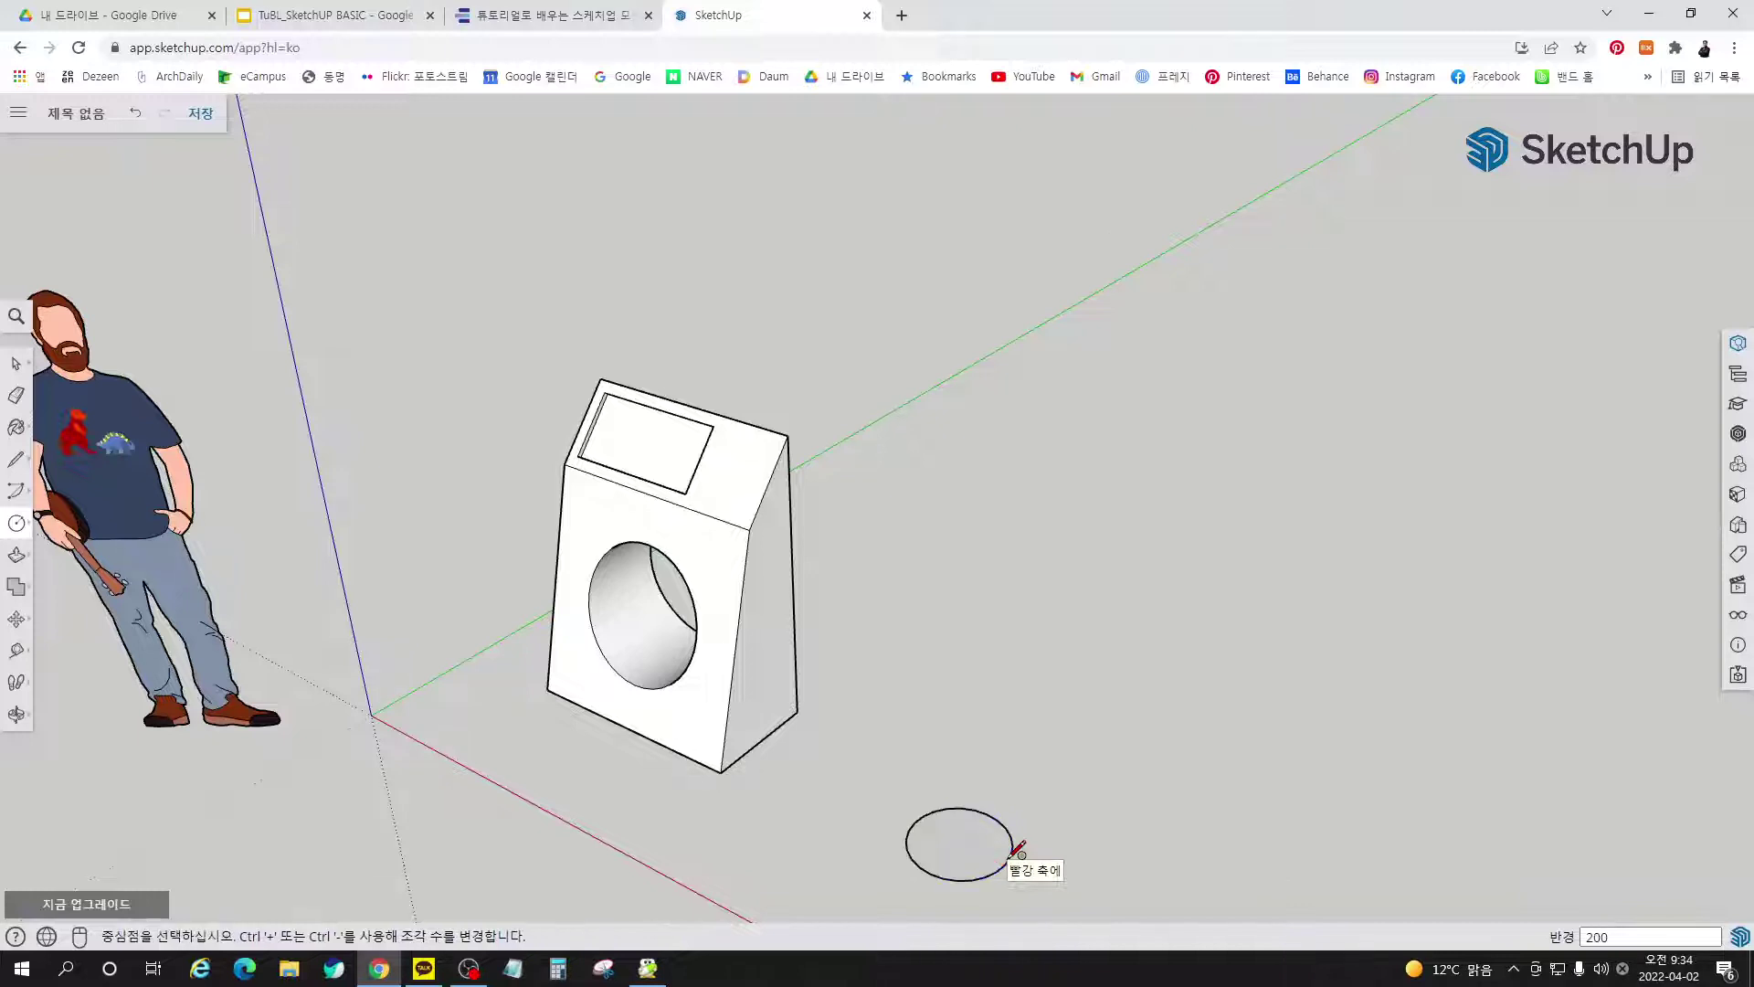
Try extruding the ground circle 1100 mm into a cylinder, and undo both the cylinder and its circle
key("p")
left_click(999, 862)
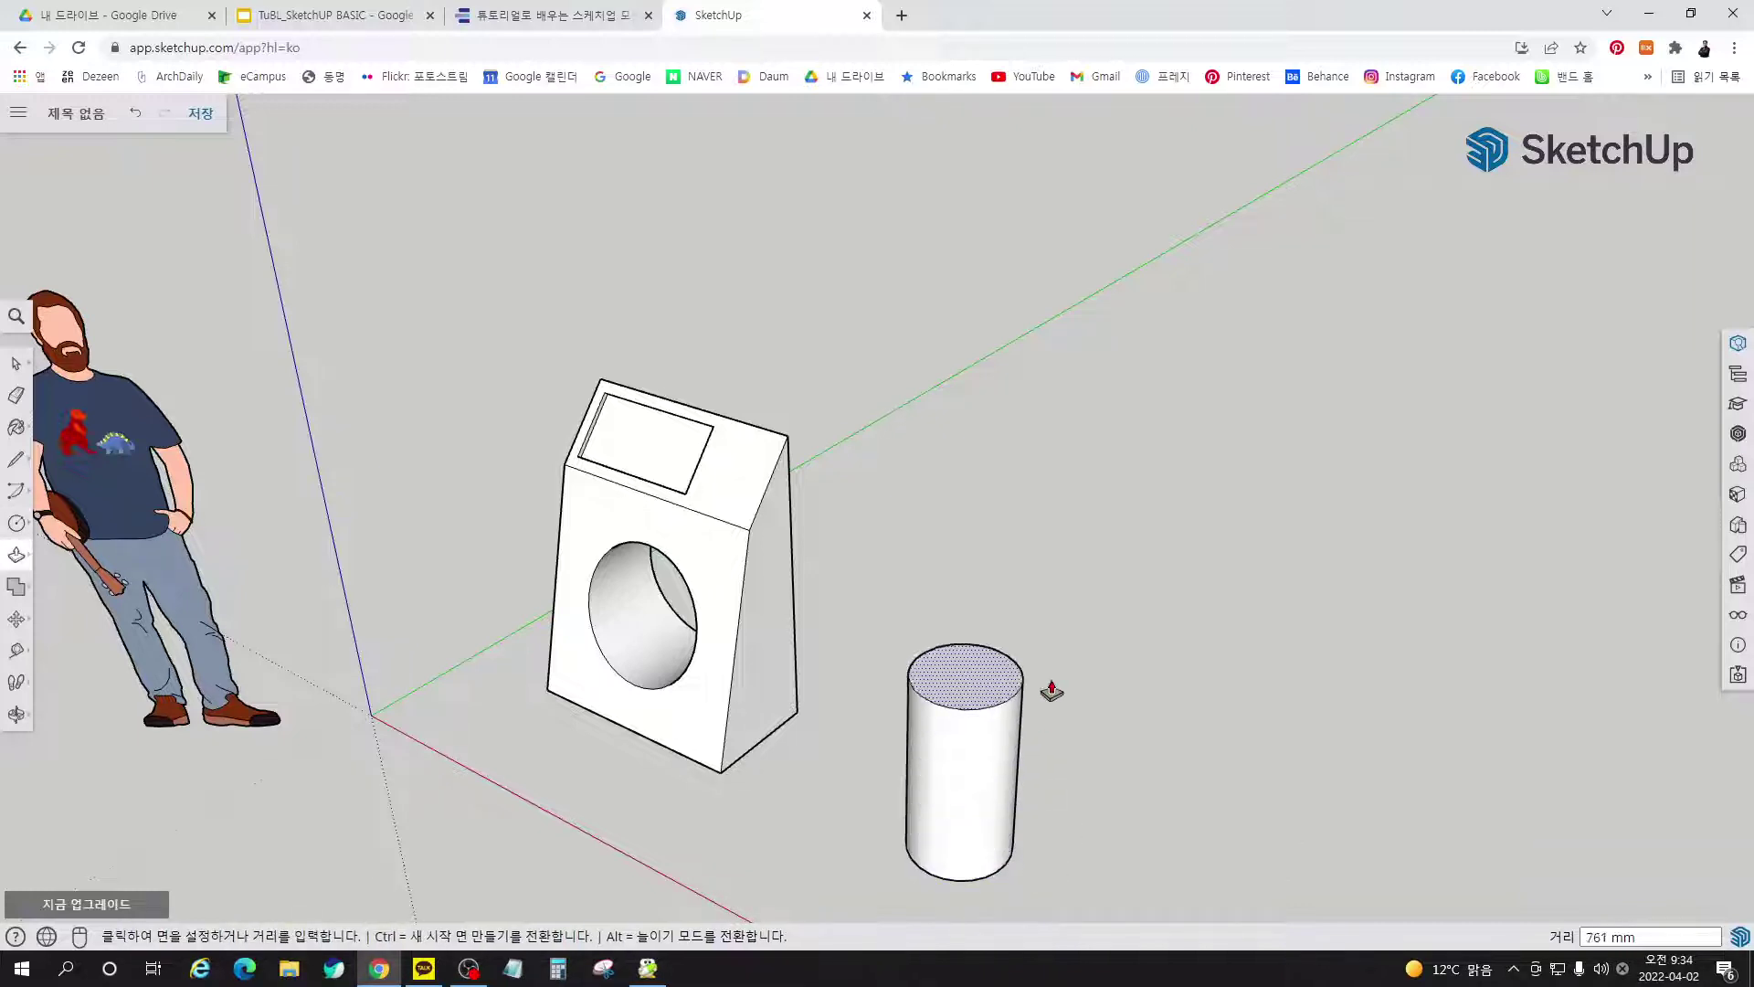
left_click(1065, 647)
key("space")
scroll(1072, 484, "down", 3)
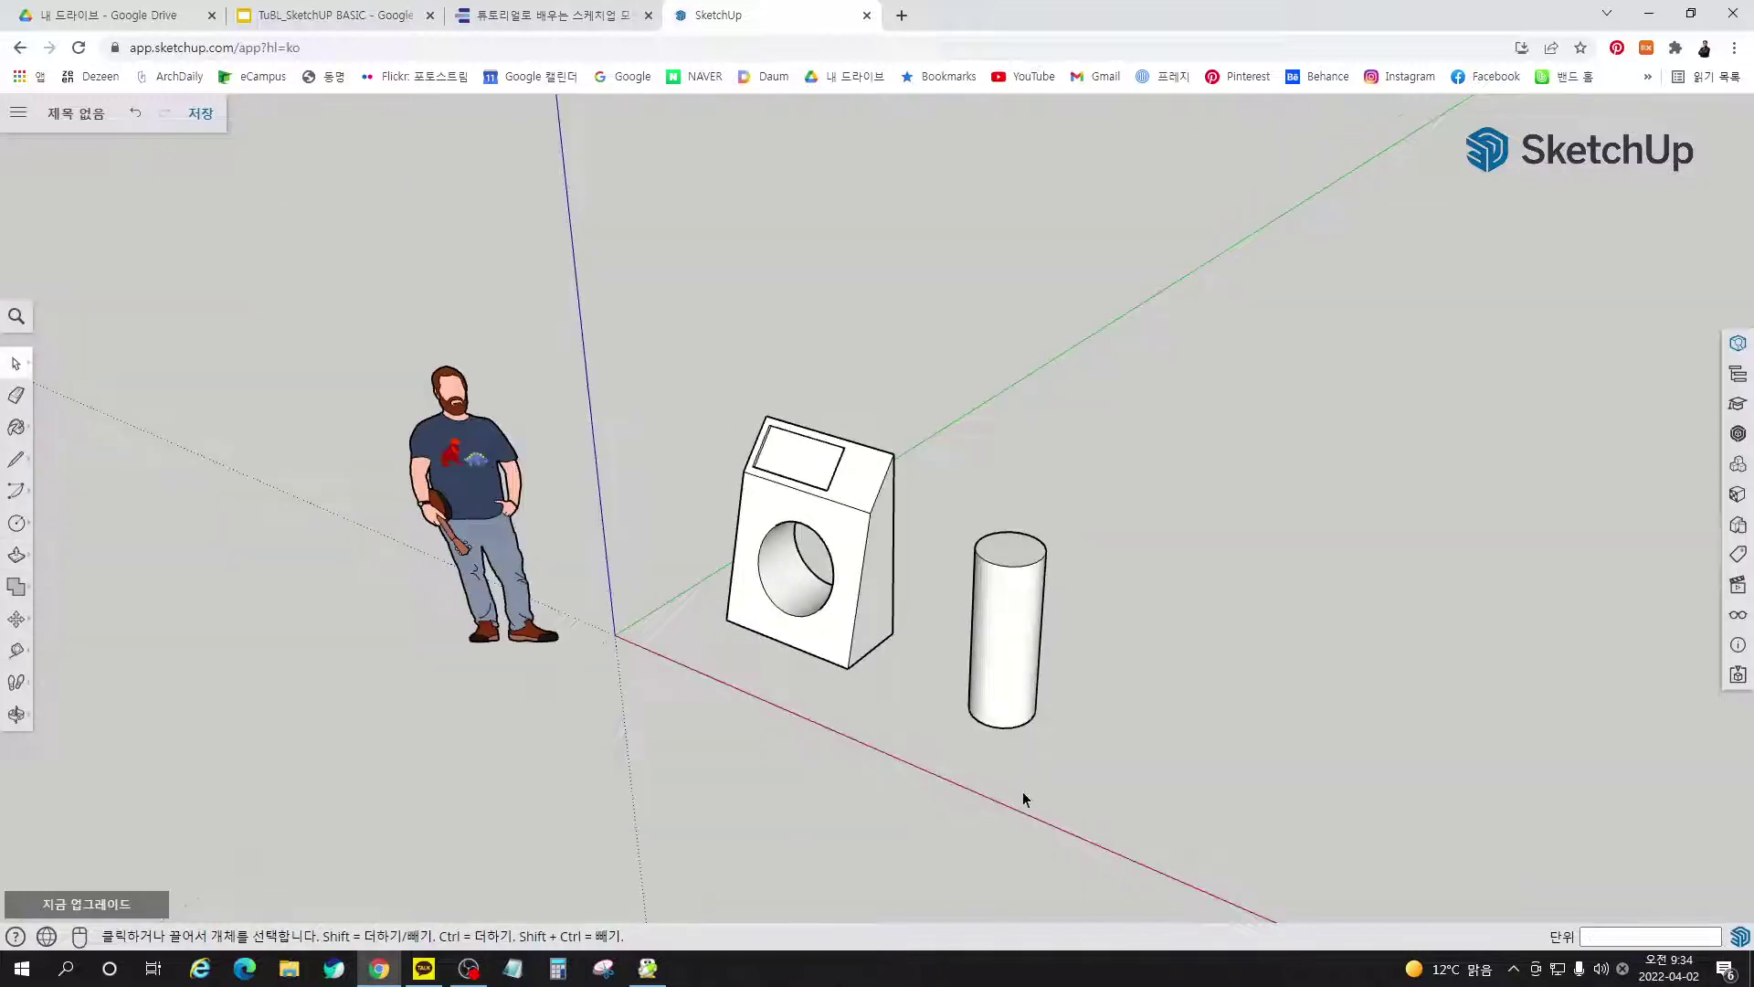
scroll(1018, 744, "up", 2)
middle_click_drag(1018, 744, 1029, 803)
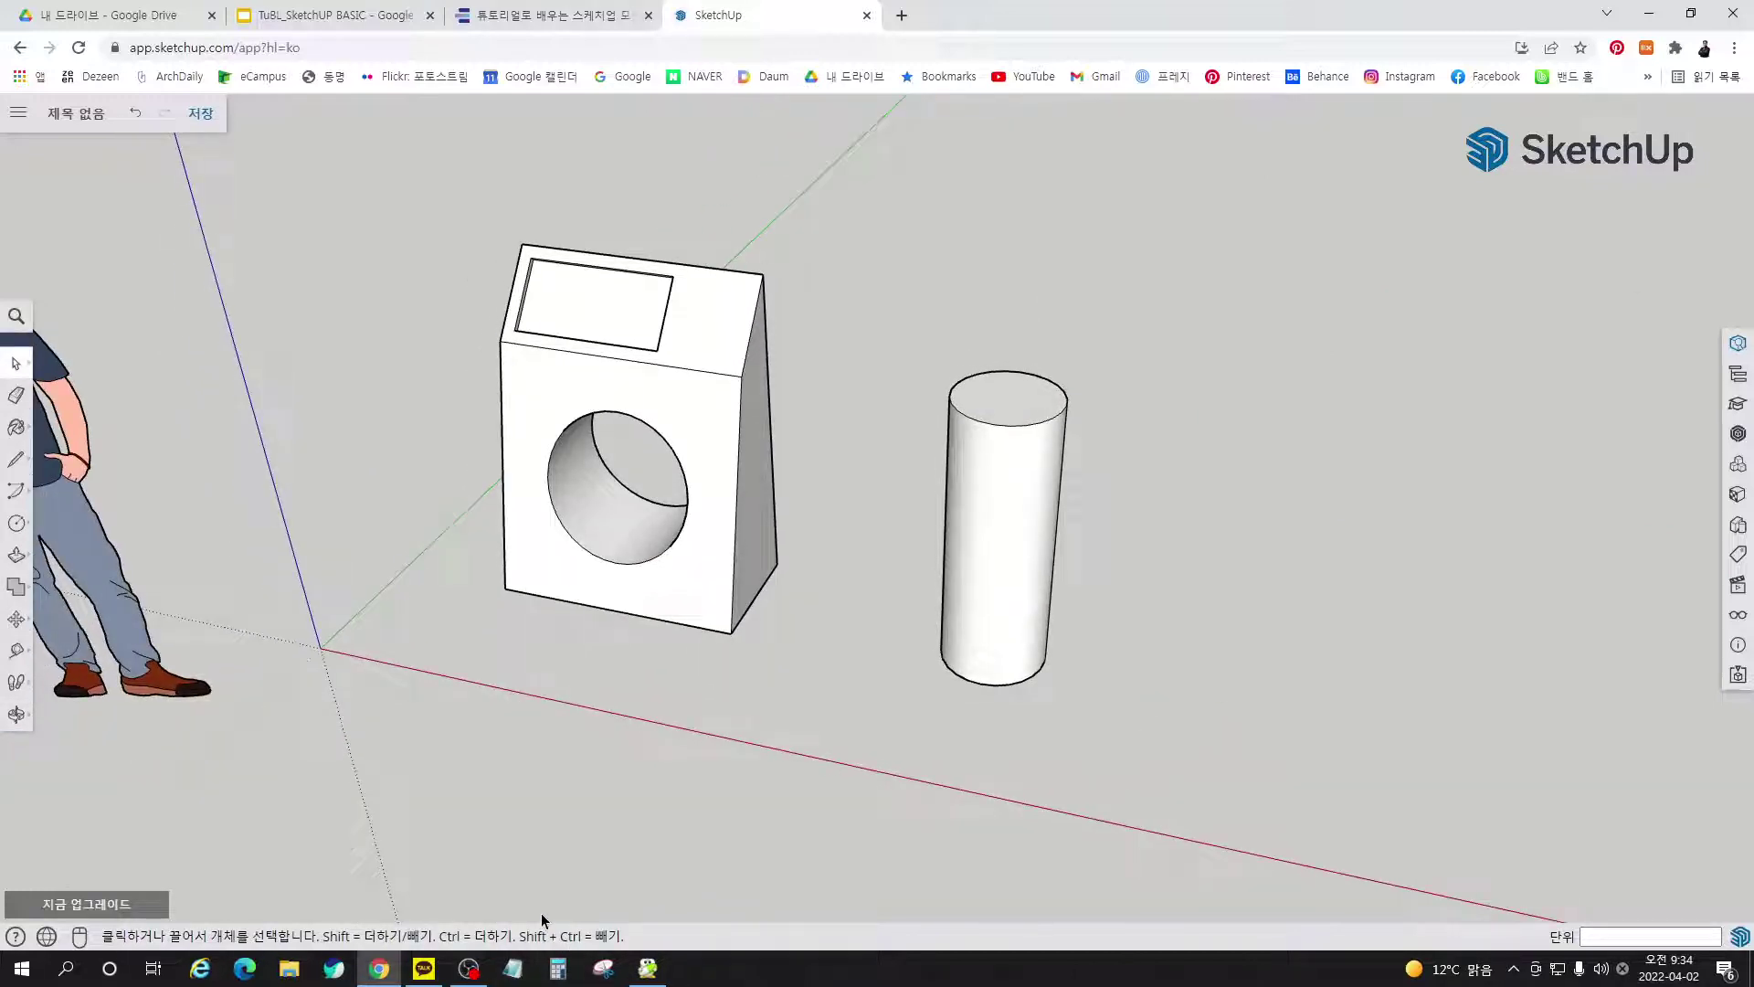
key("ctrl+z")
key("ctrl+z")
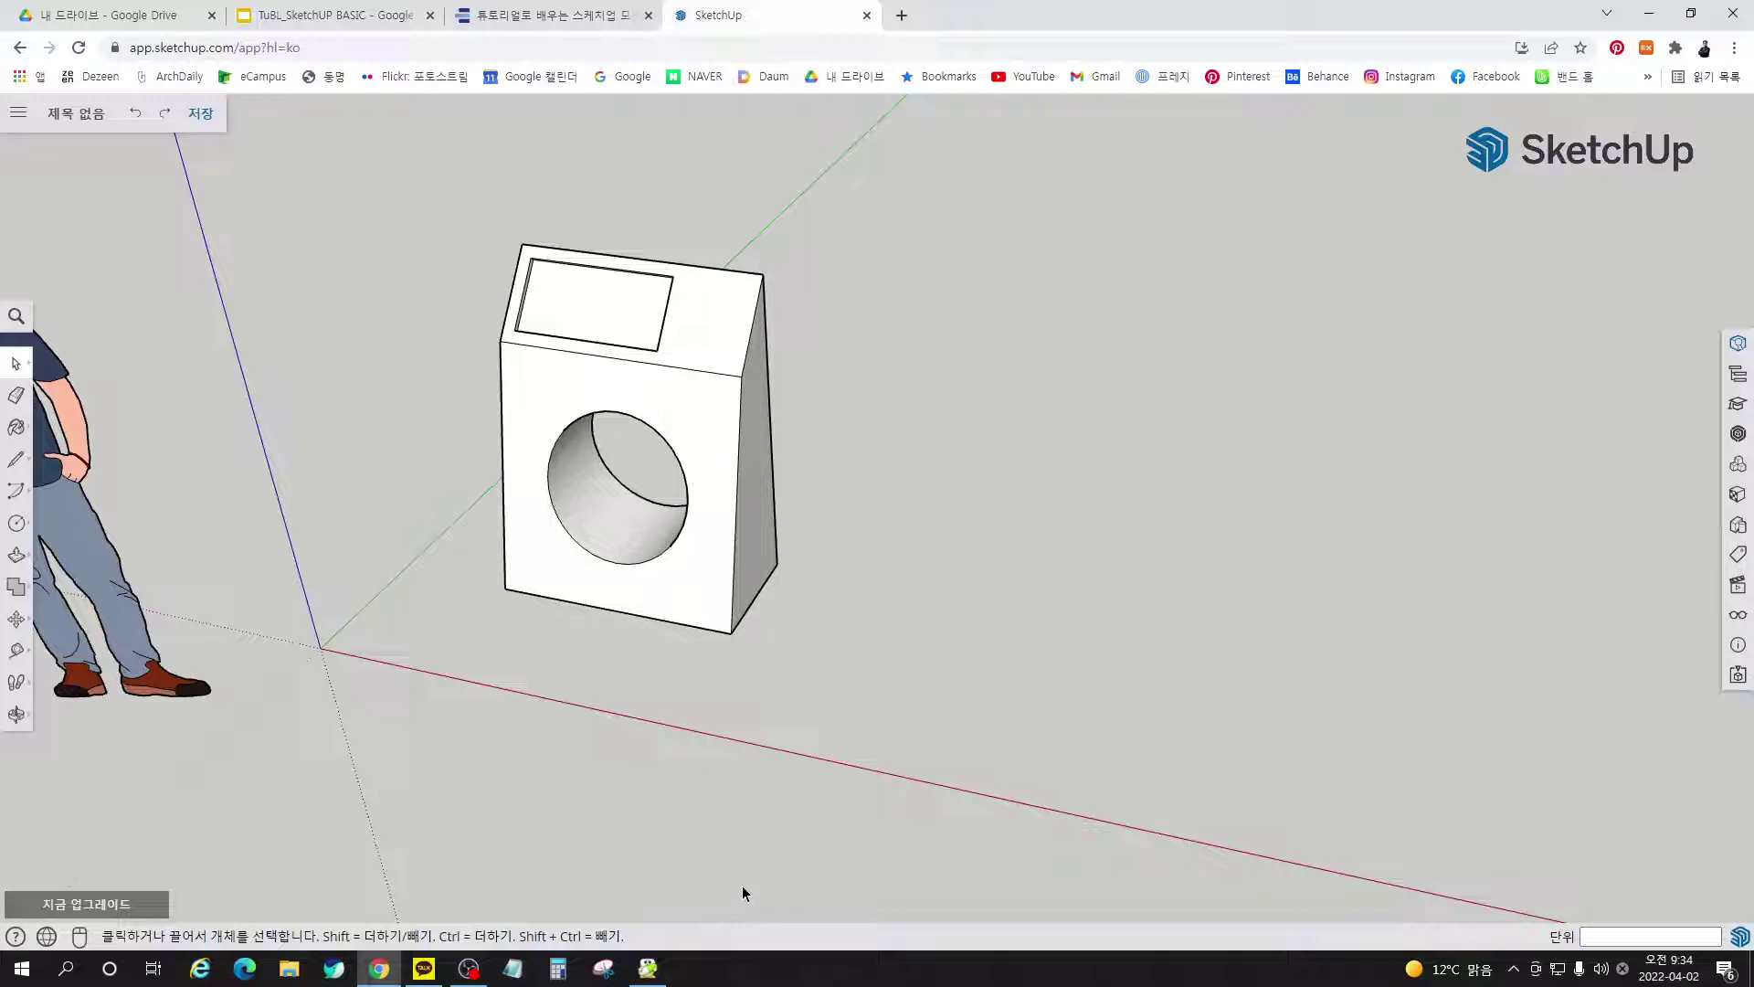
Place two crossing guide lines beside the kiosk, about 2270 mm from the green axis and about 820 mm from the red axis
key("t")
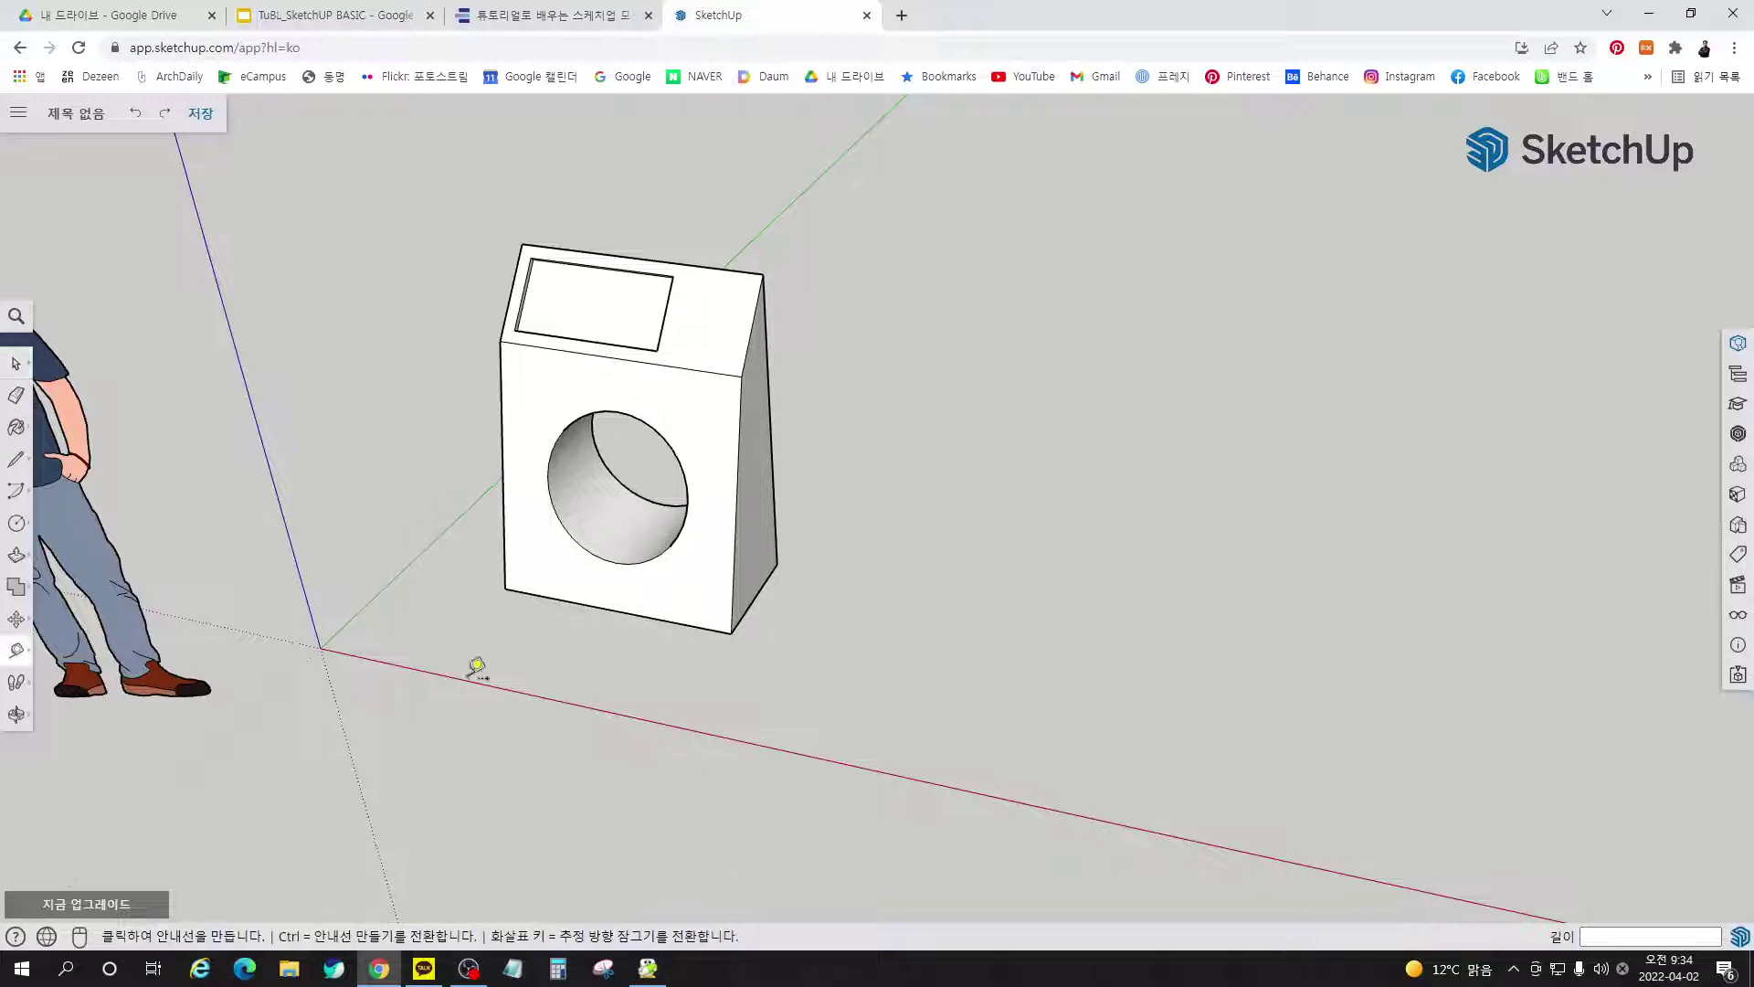
left_click(375, 596)
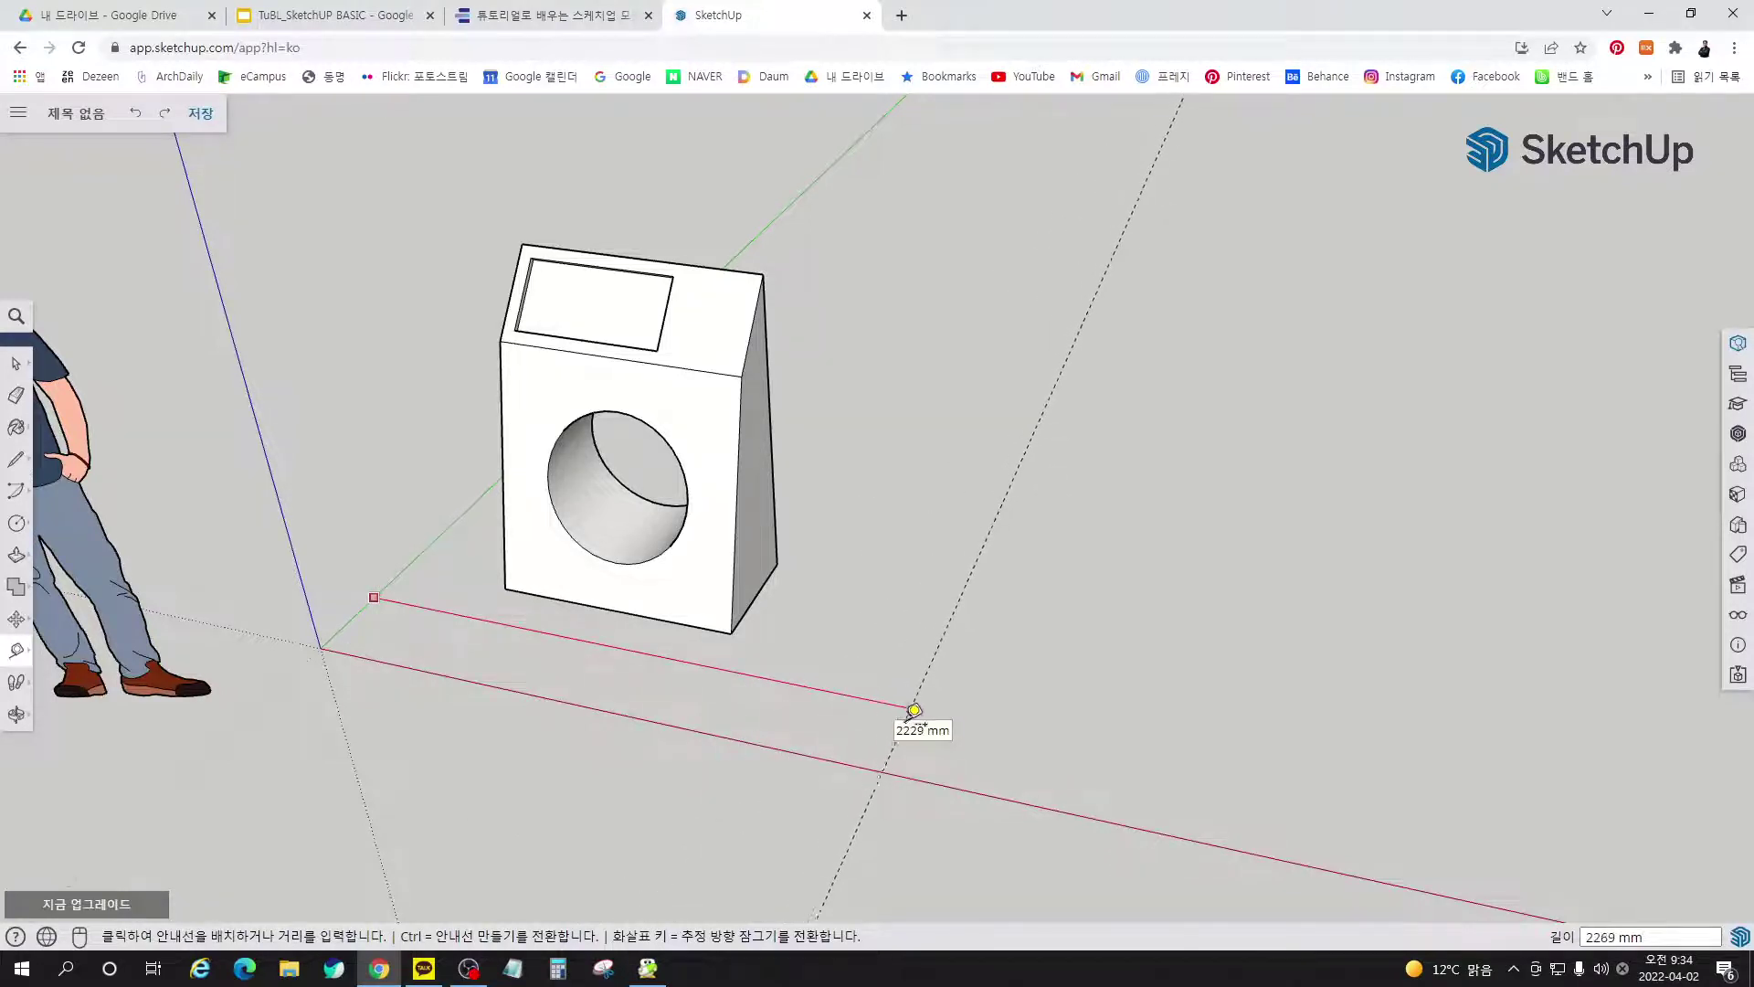
left_click(914, 723)
left_click(964, 790)
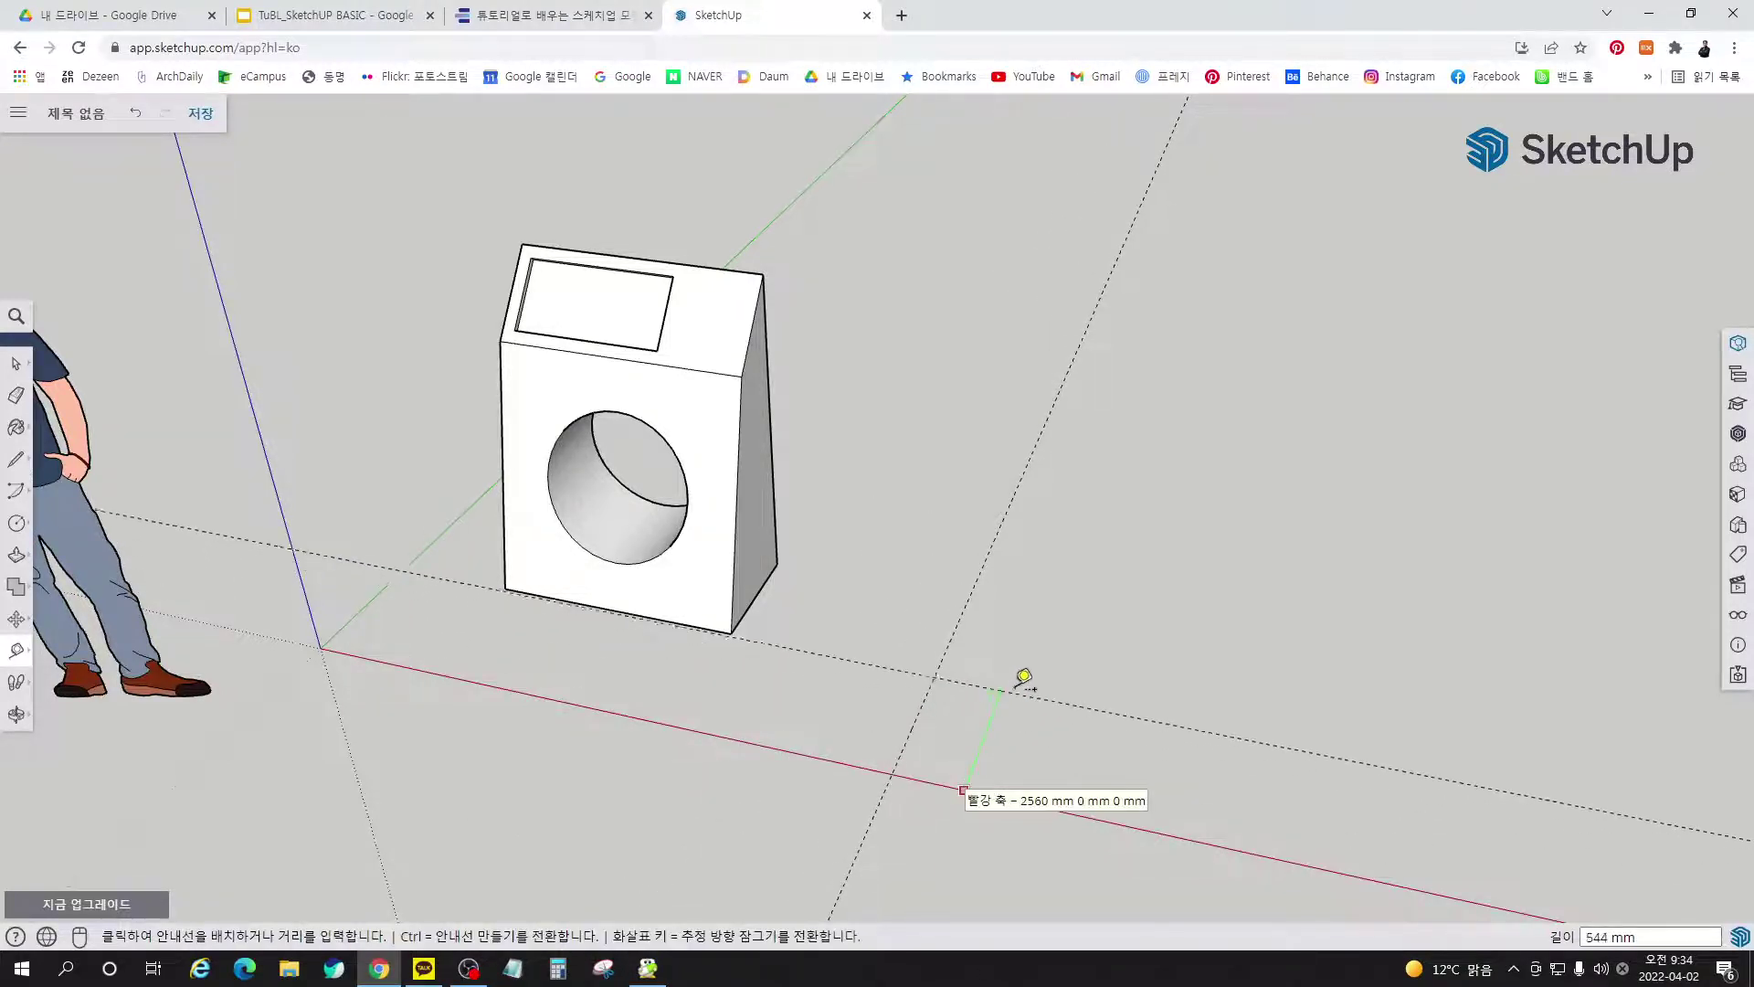
left_click(1043, 637)
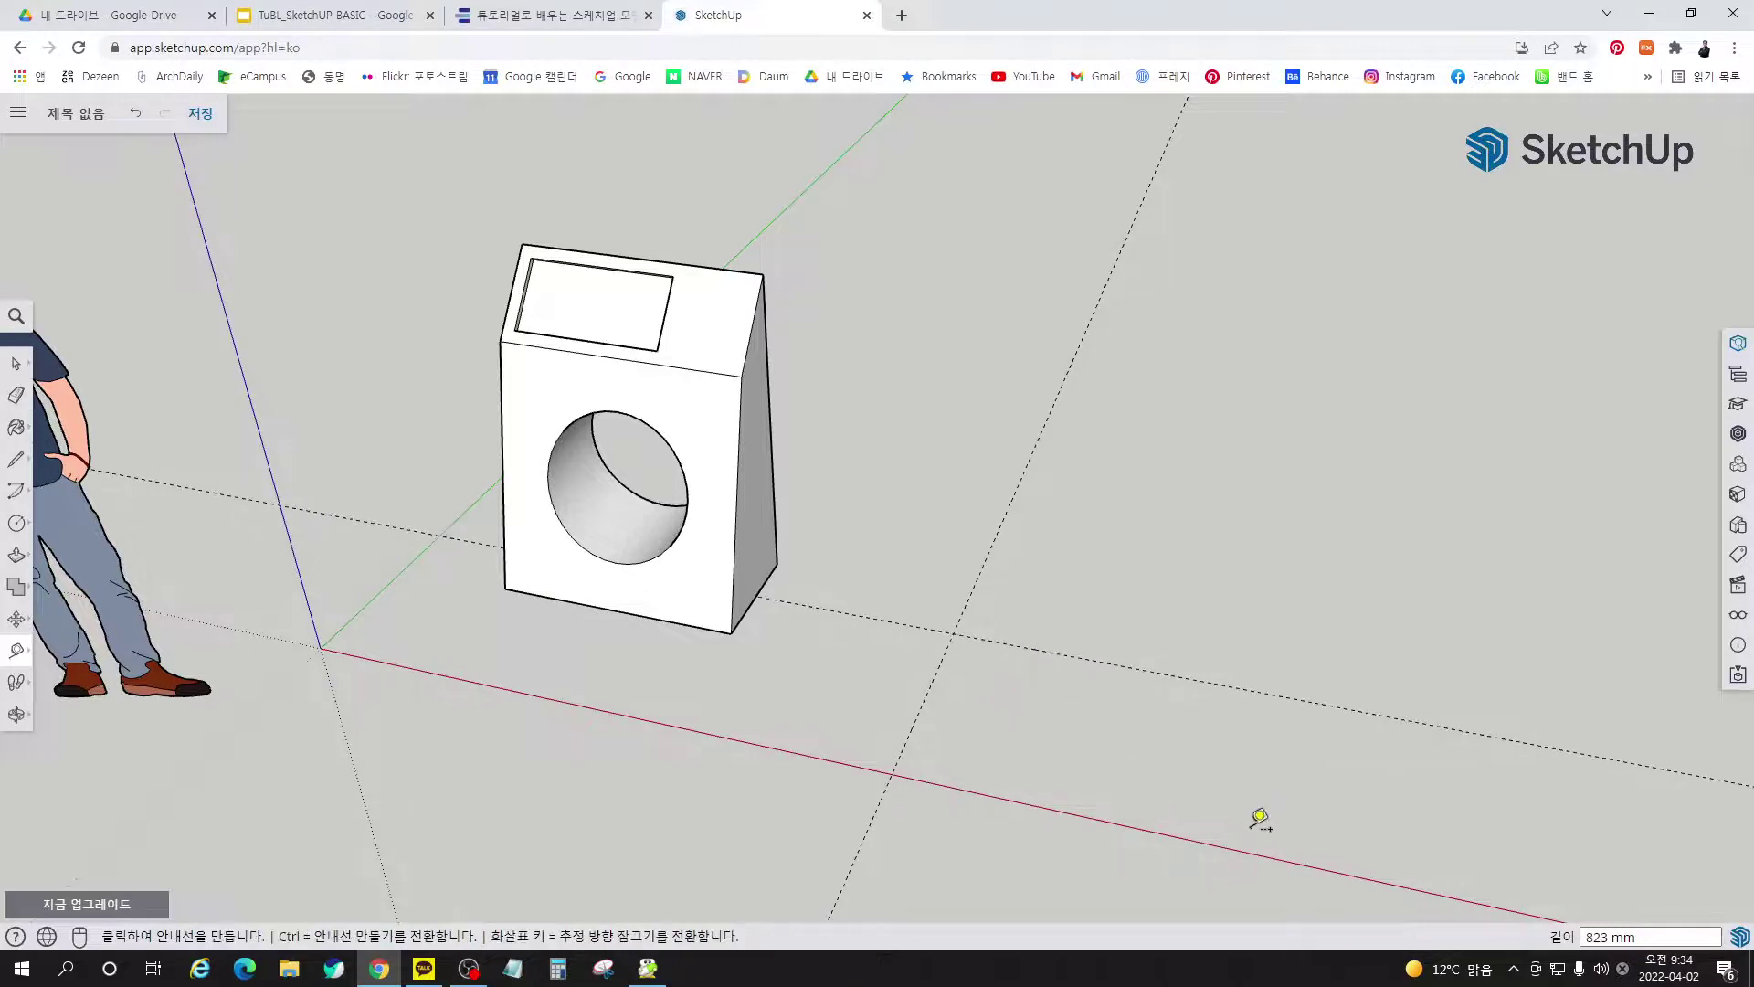
Draw a circle with a 200 mm radius on the ground, centred on the intersection of the two guide lines
key("c")
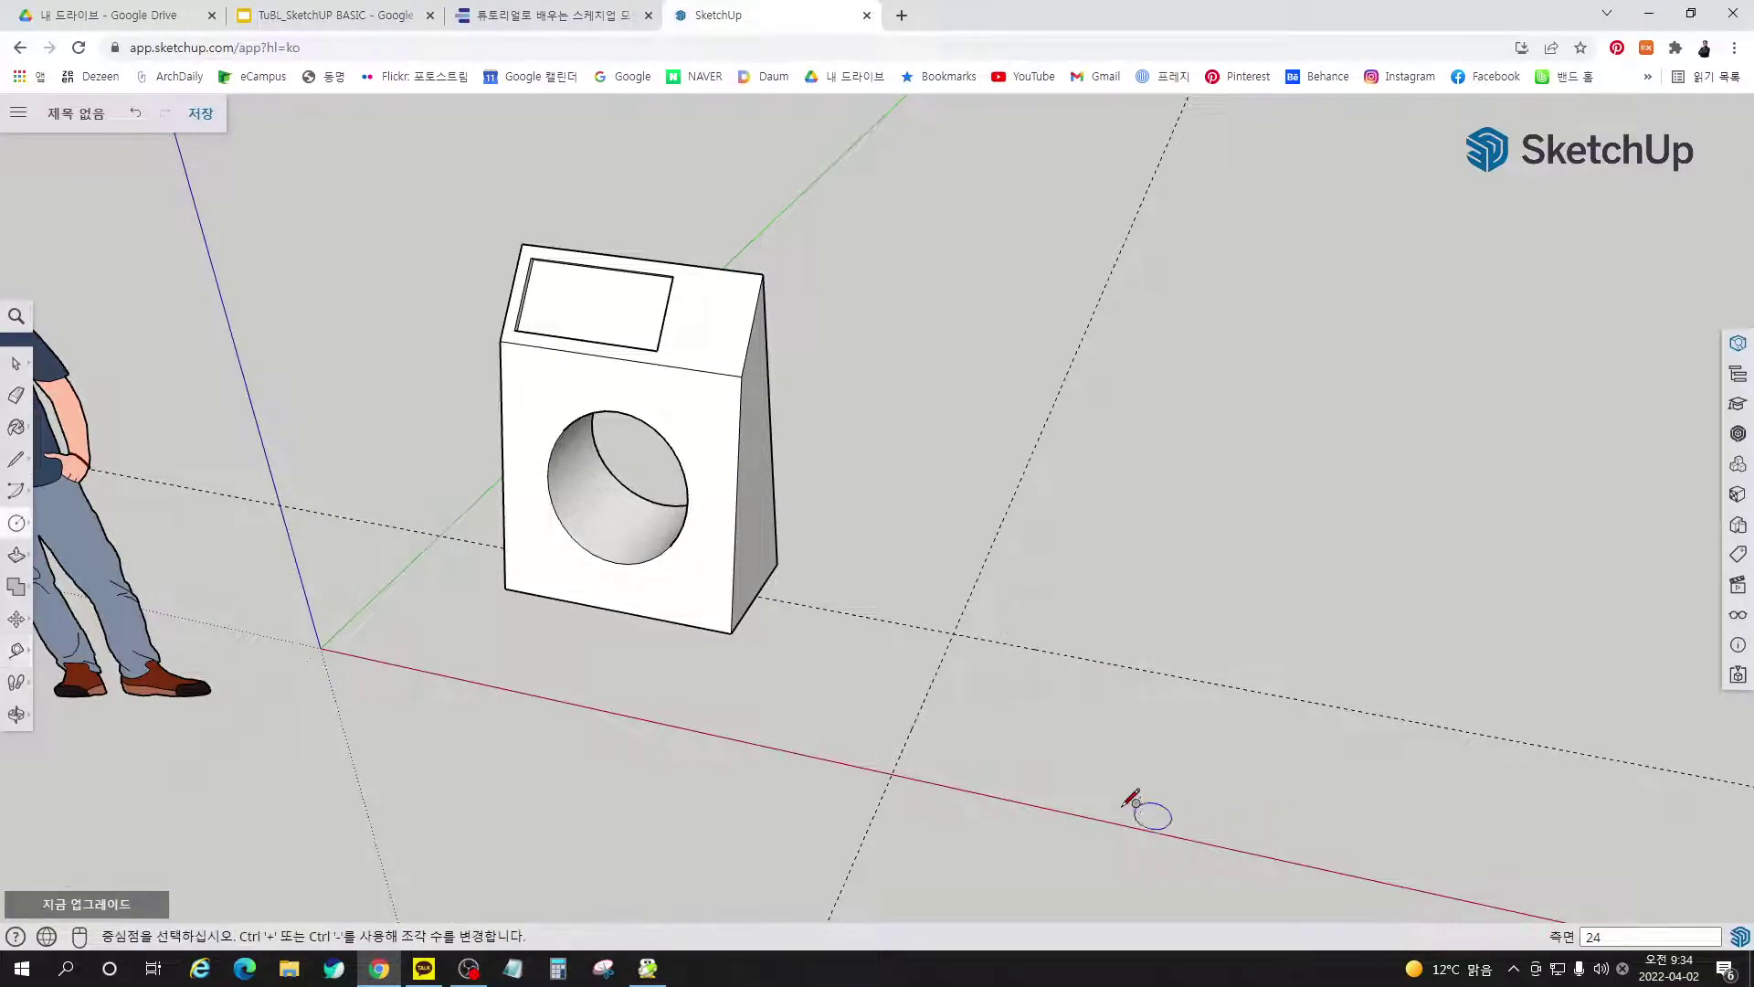
left_click(953, 632)
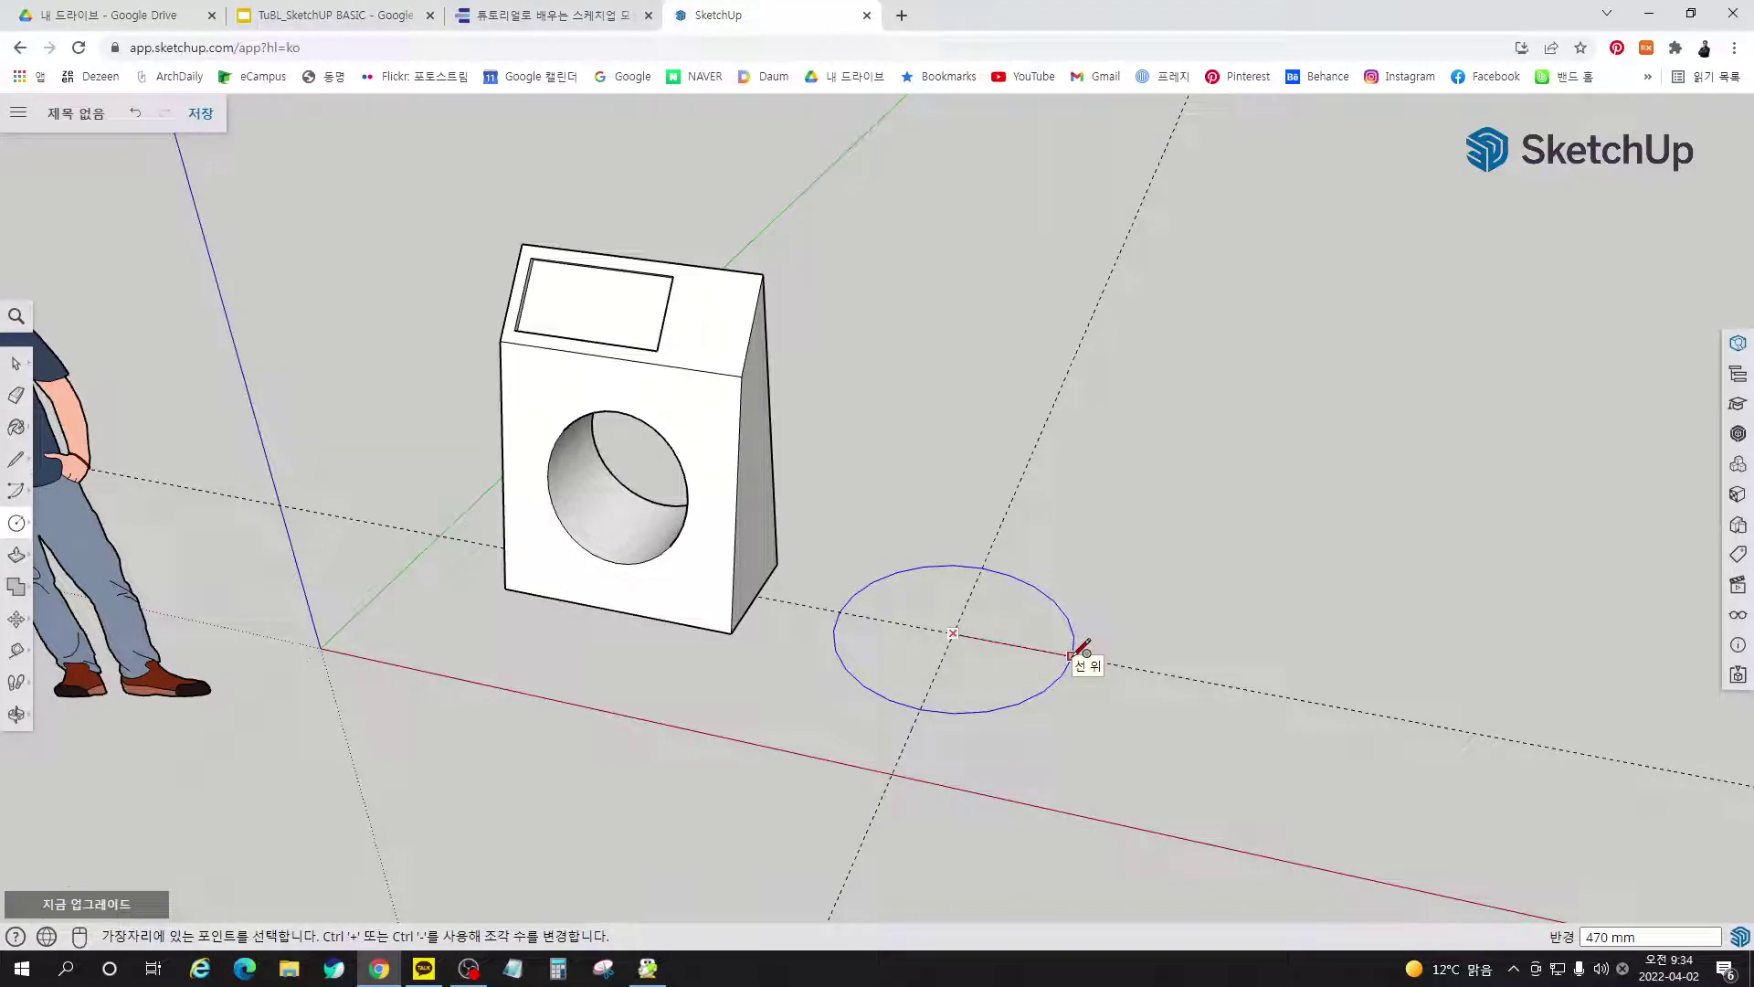
type("200")
key("Return")
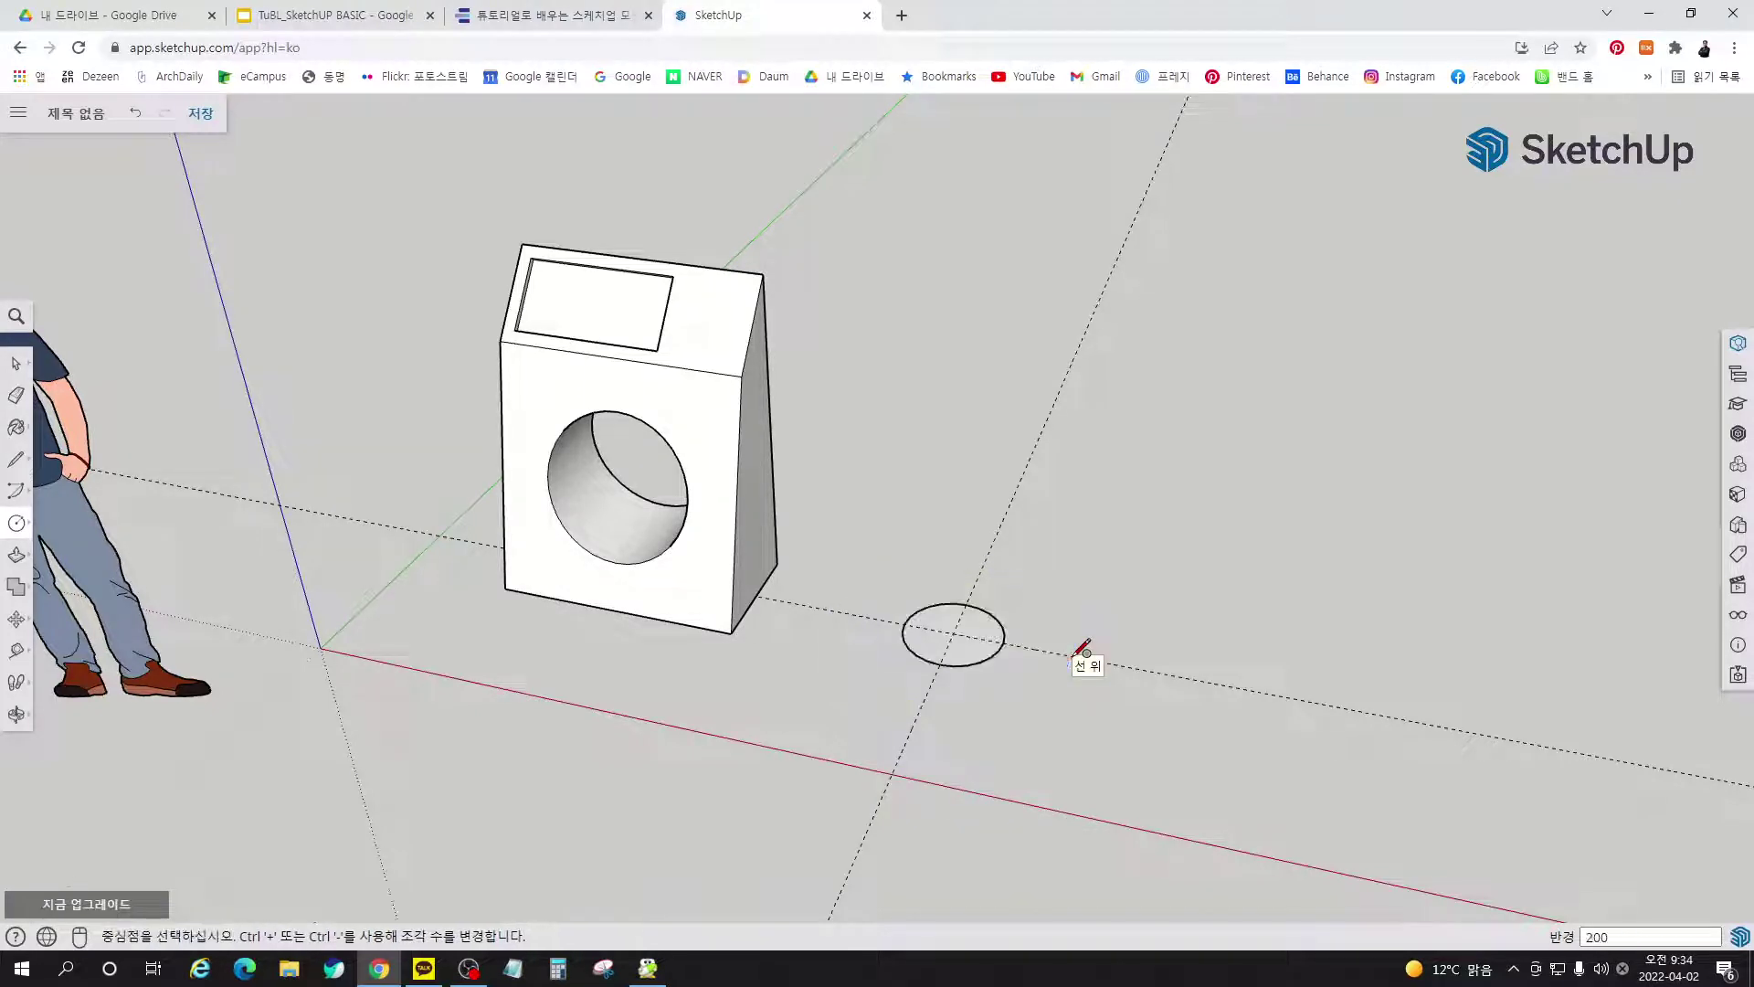
key("space")
middle_click_drag(1040, 660, 814, 716)
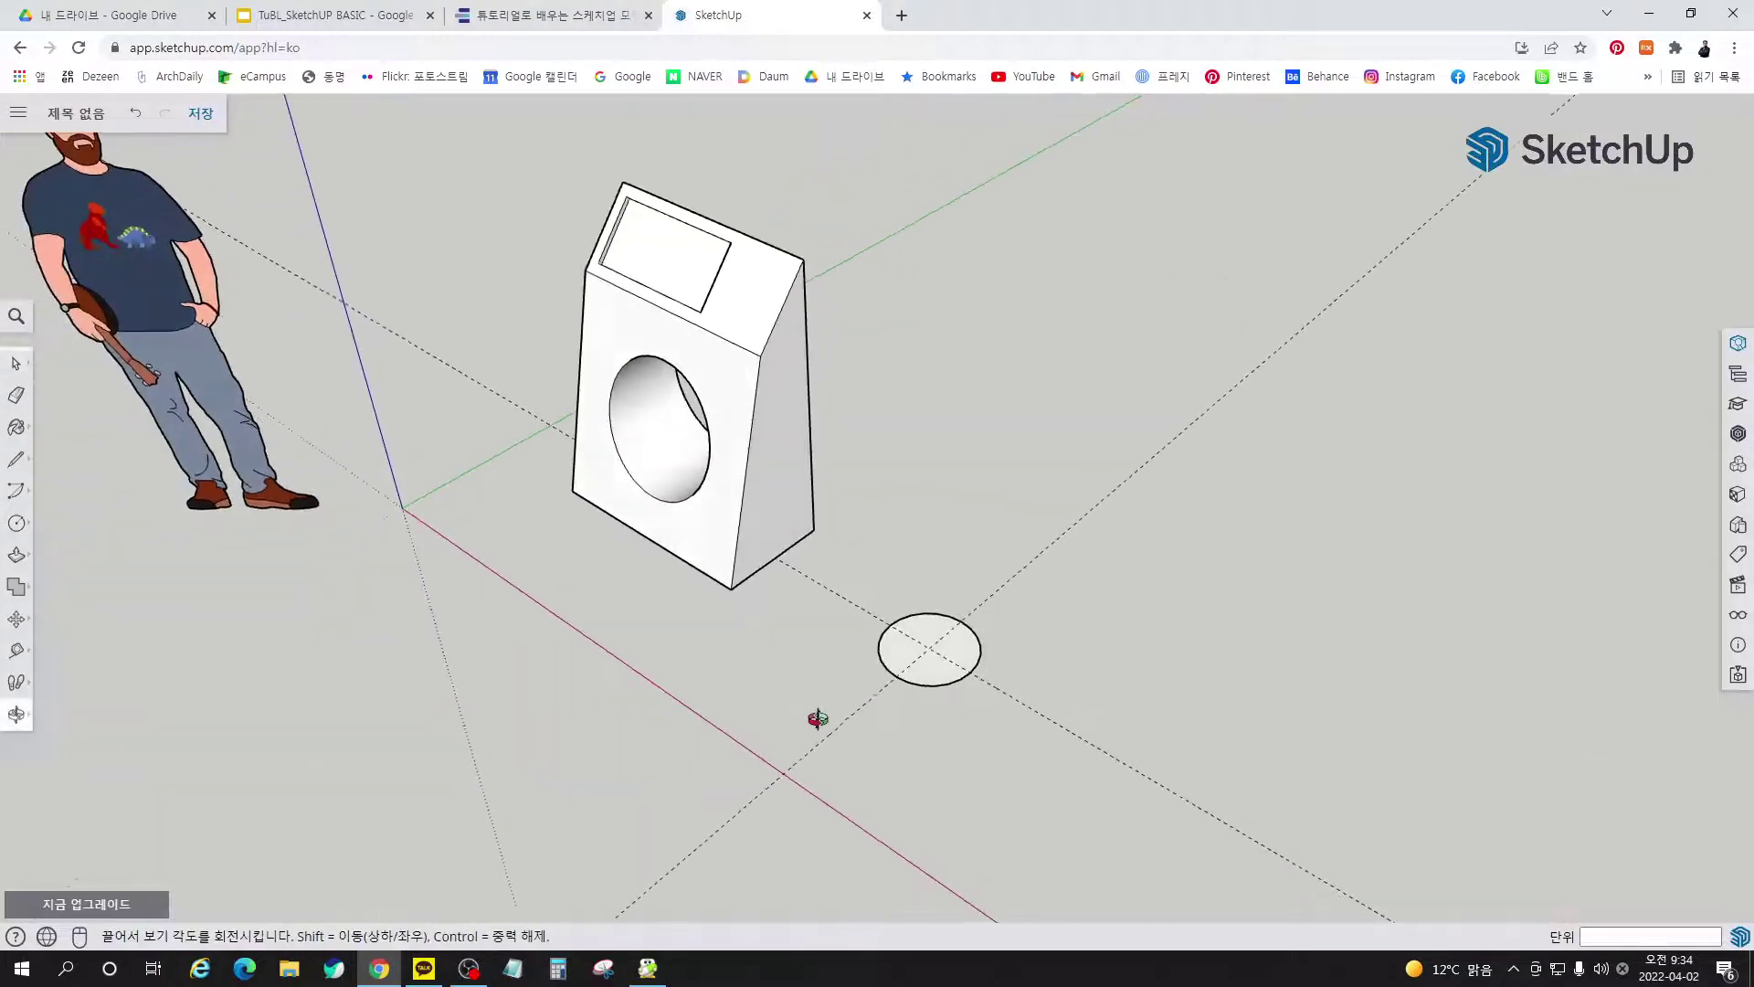
scroll(861, 682, "up", 3)
scroll(861, 682, "up", 2)
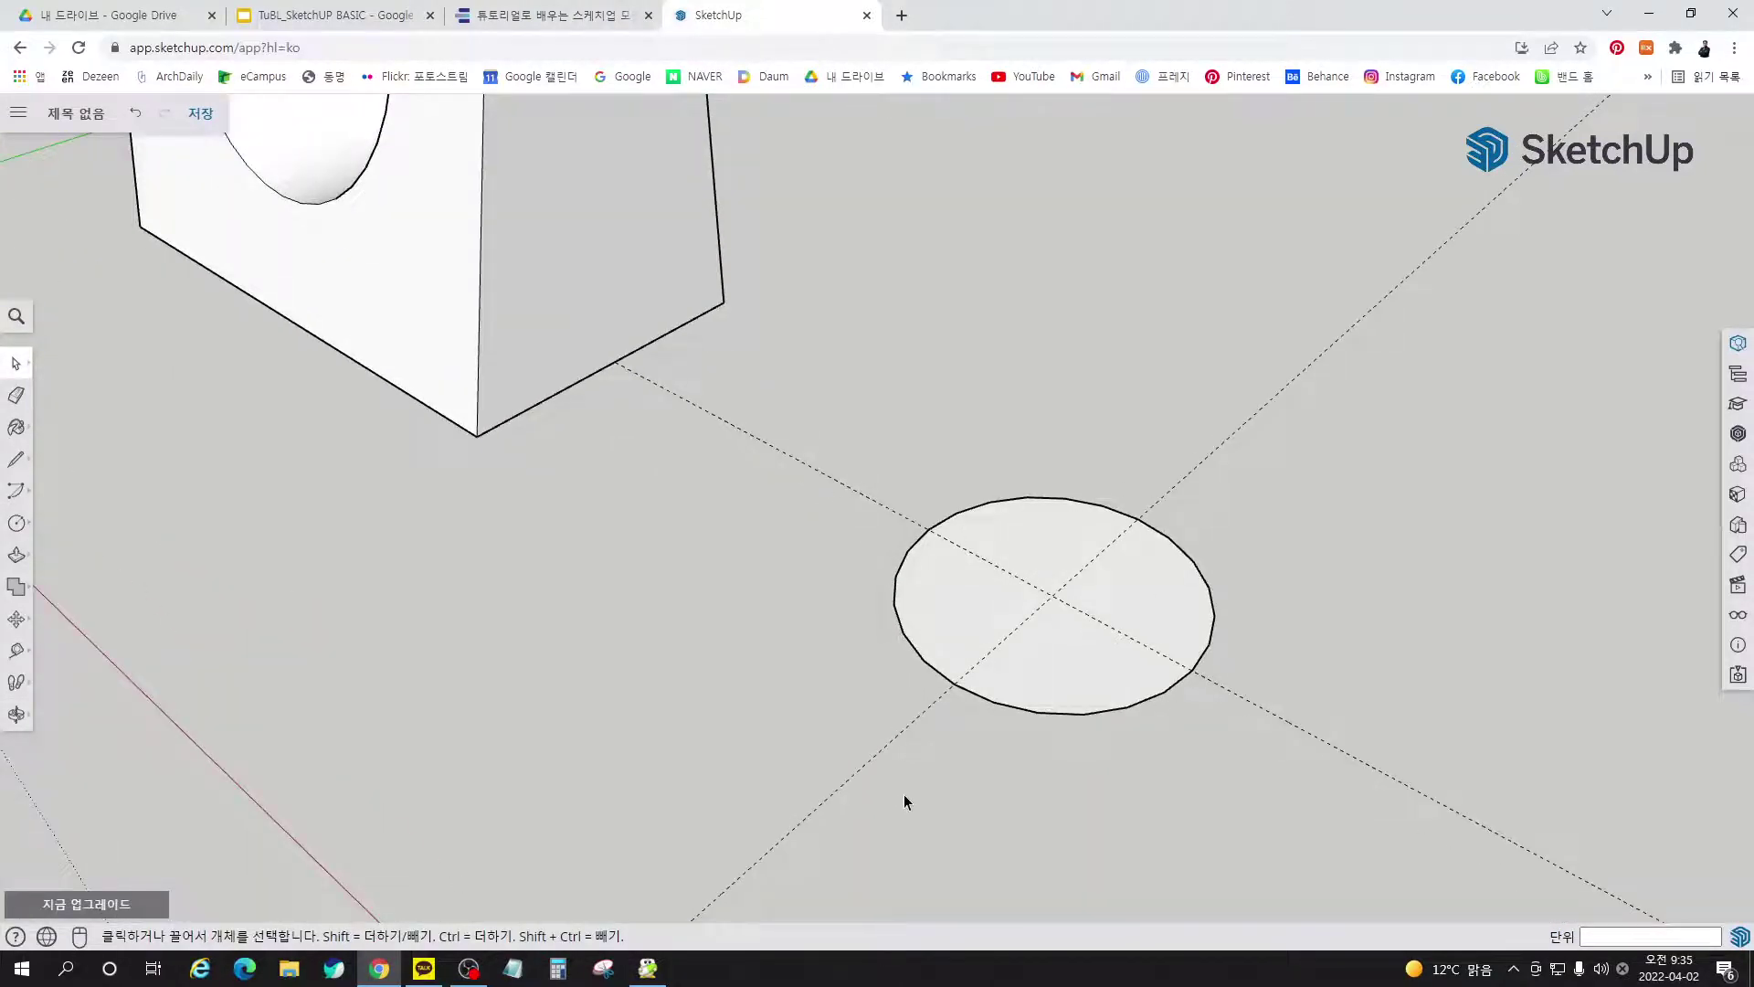
scroll(903, 794, "down", 2)
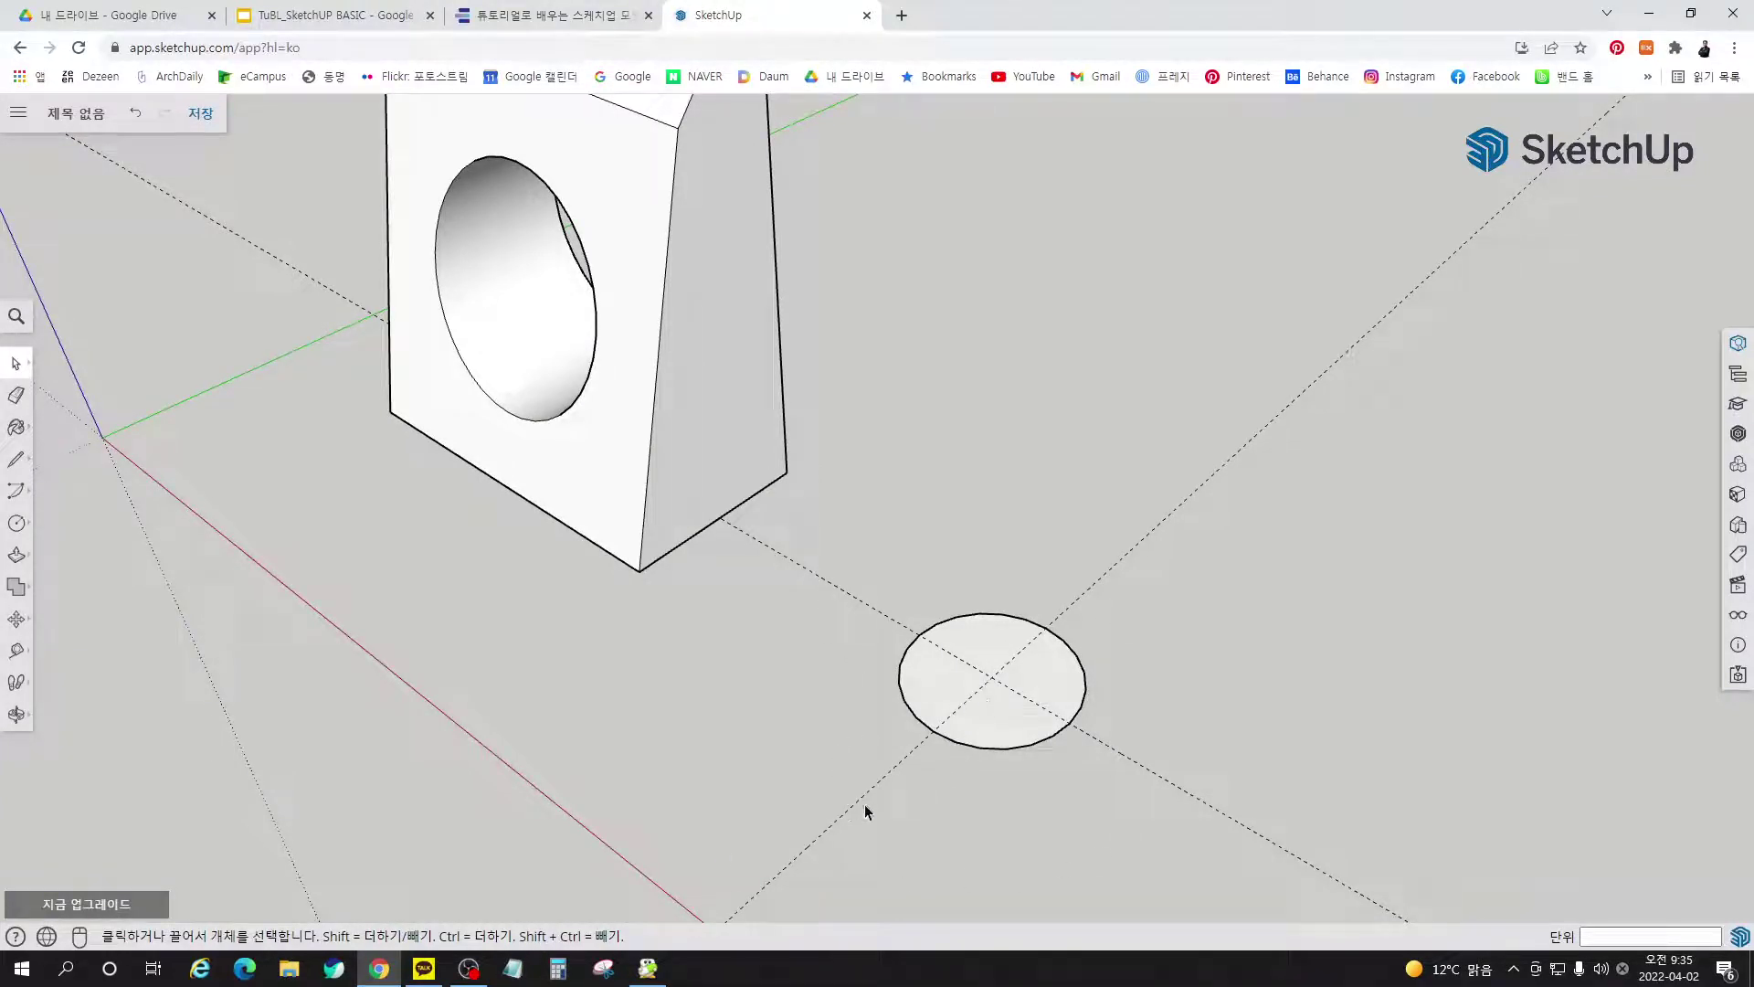
Read the tutorial's cylindrical kiosk instructions on extruding and grouping the cylinder, then drawing, grouping and rotating the rectangle, and return to the model
left_click(553, 15)
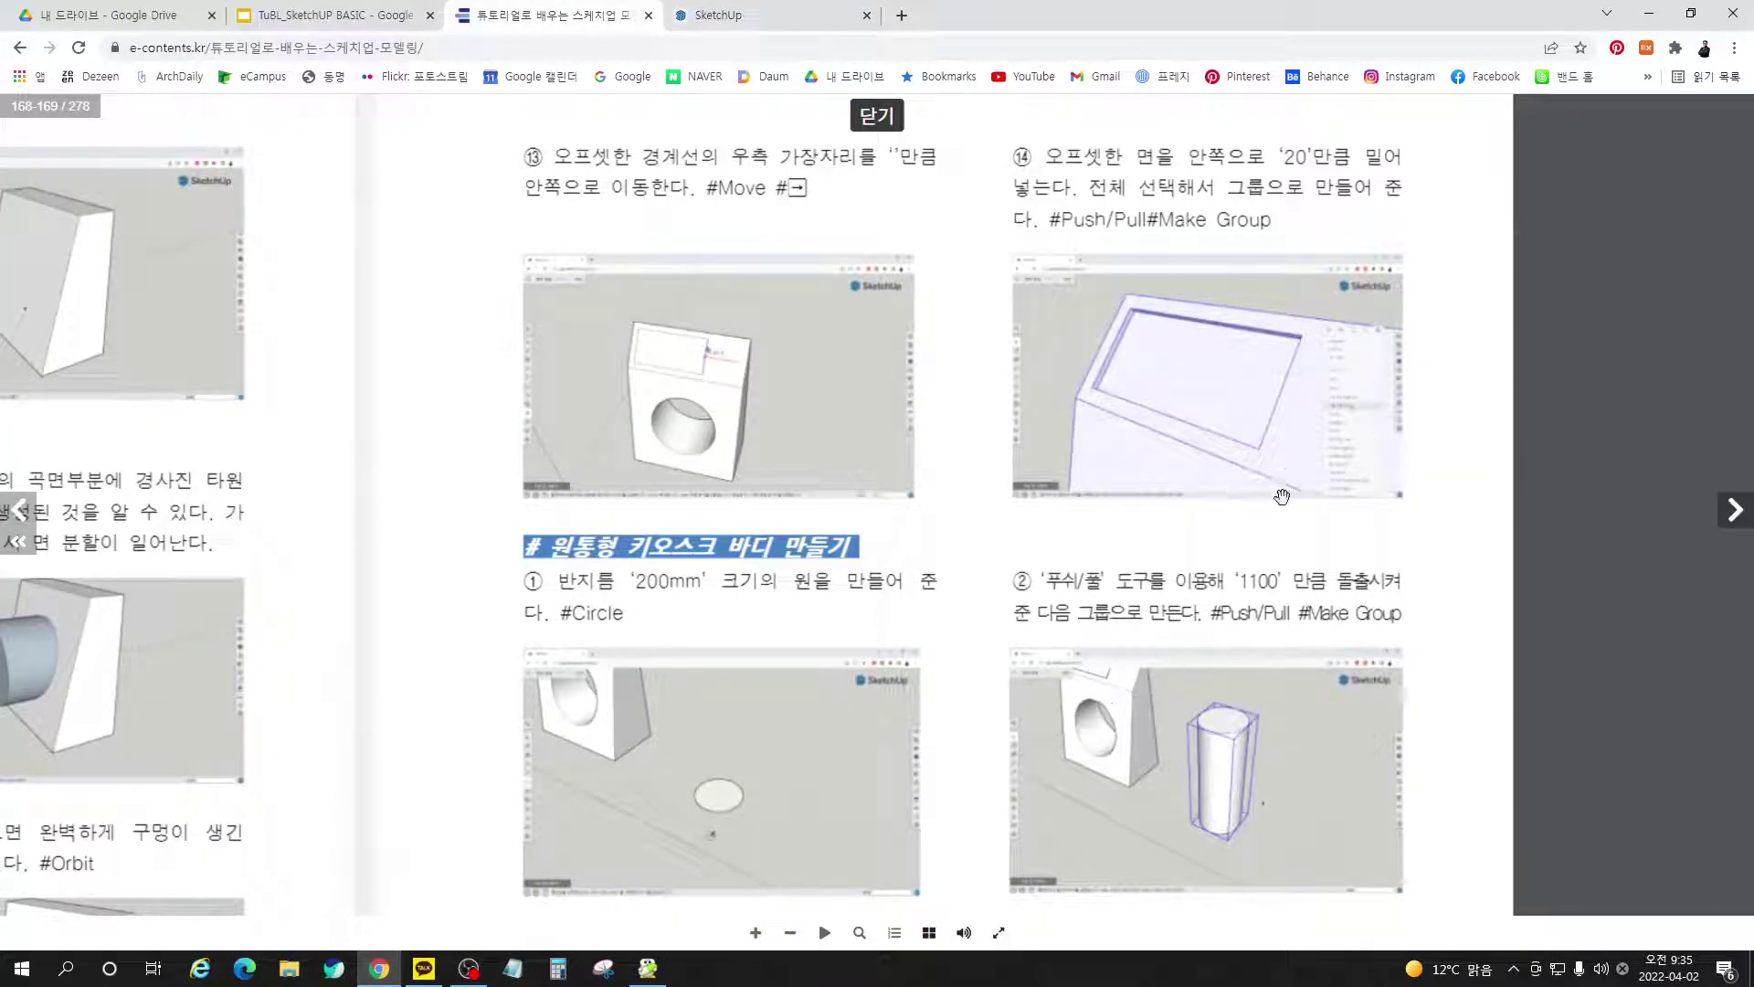
left_click(1193, 571)
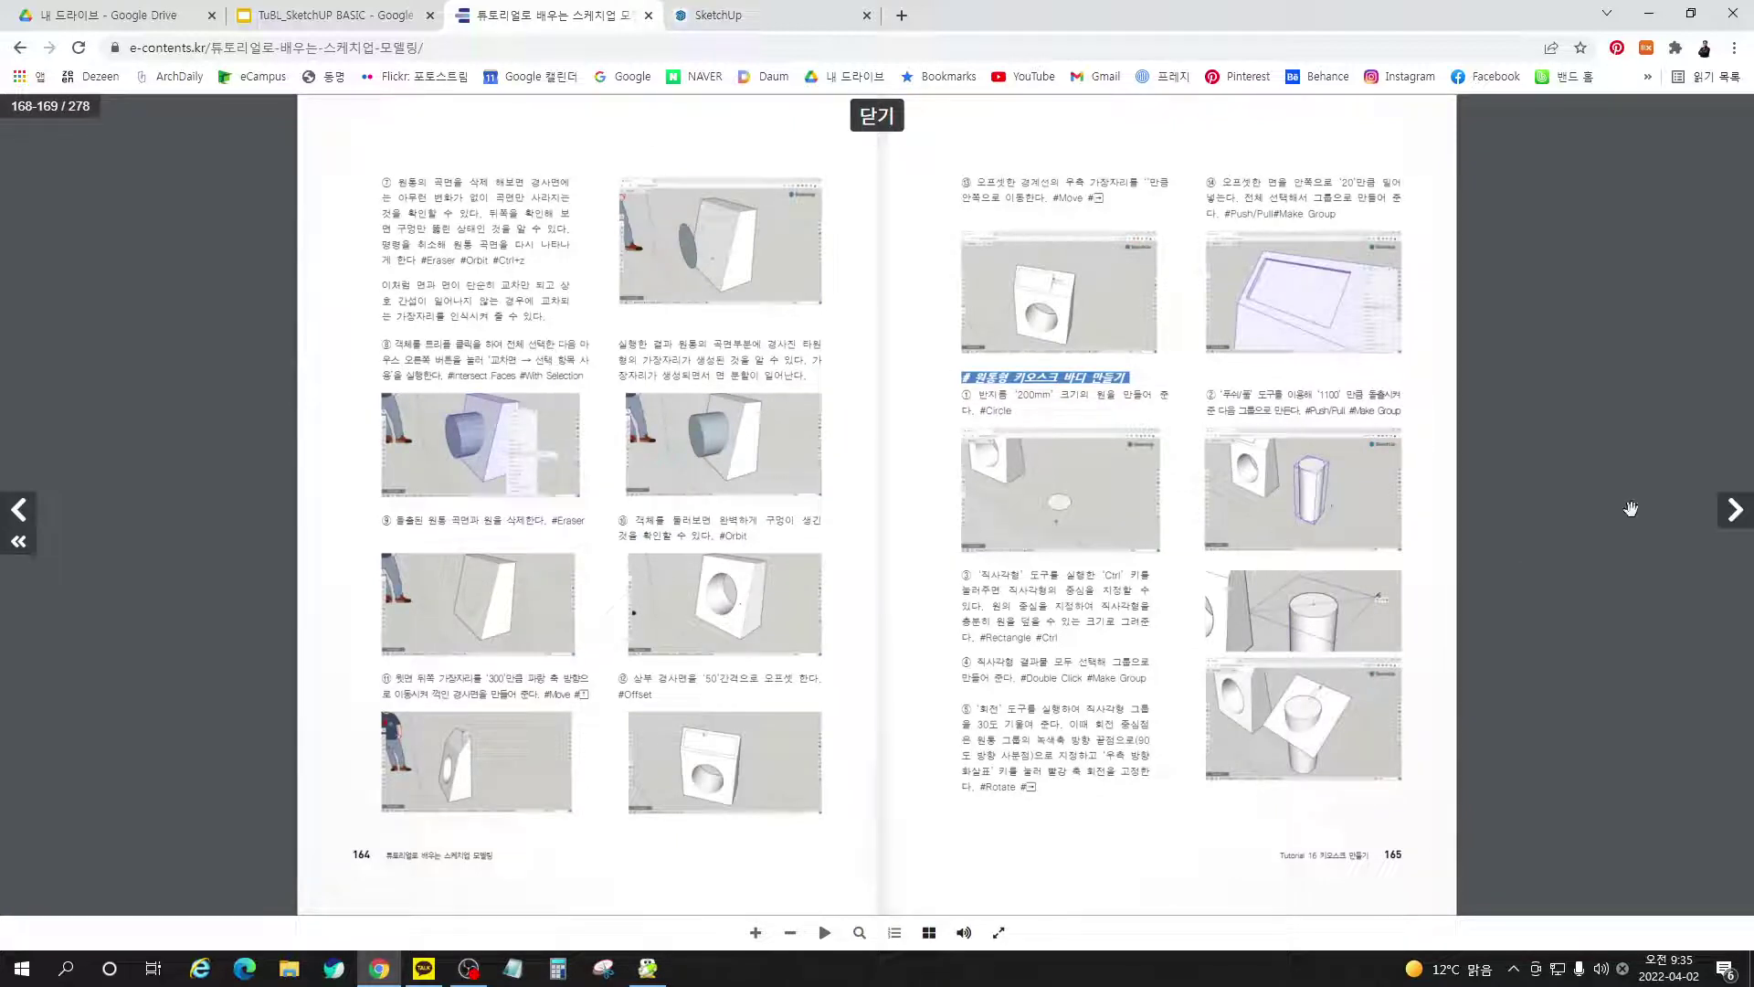
left_click(1745, 521)
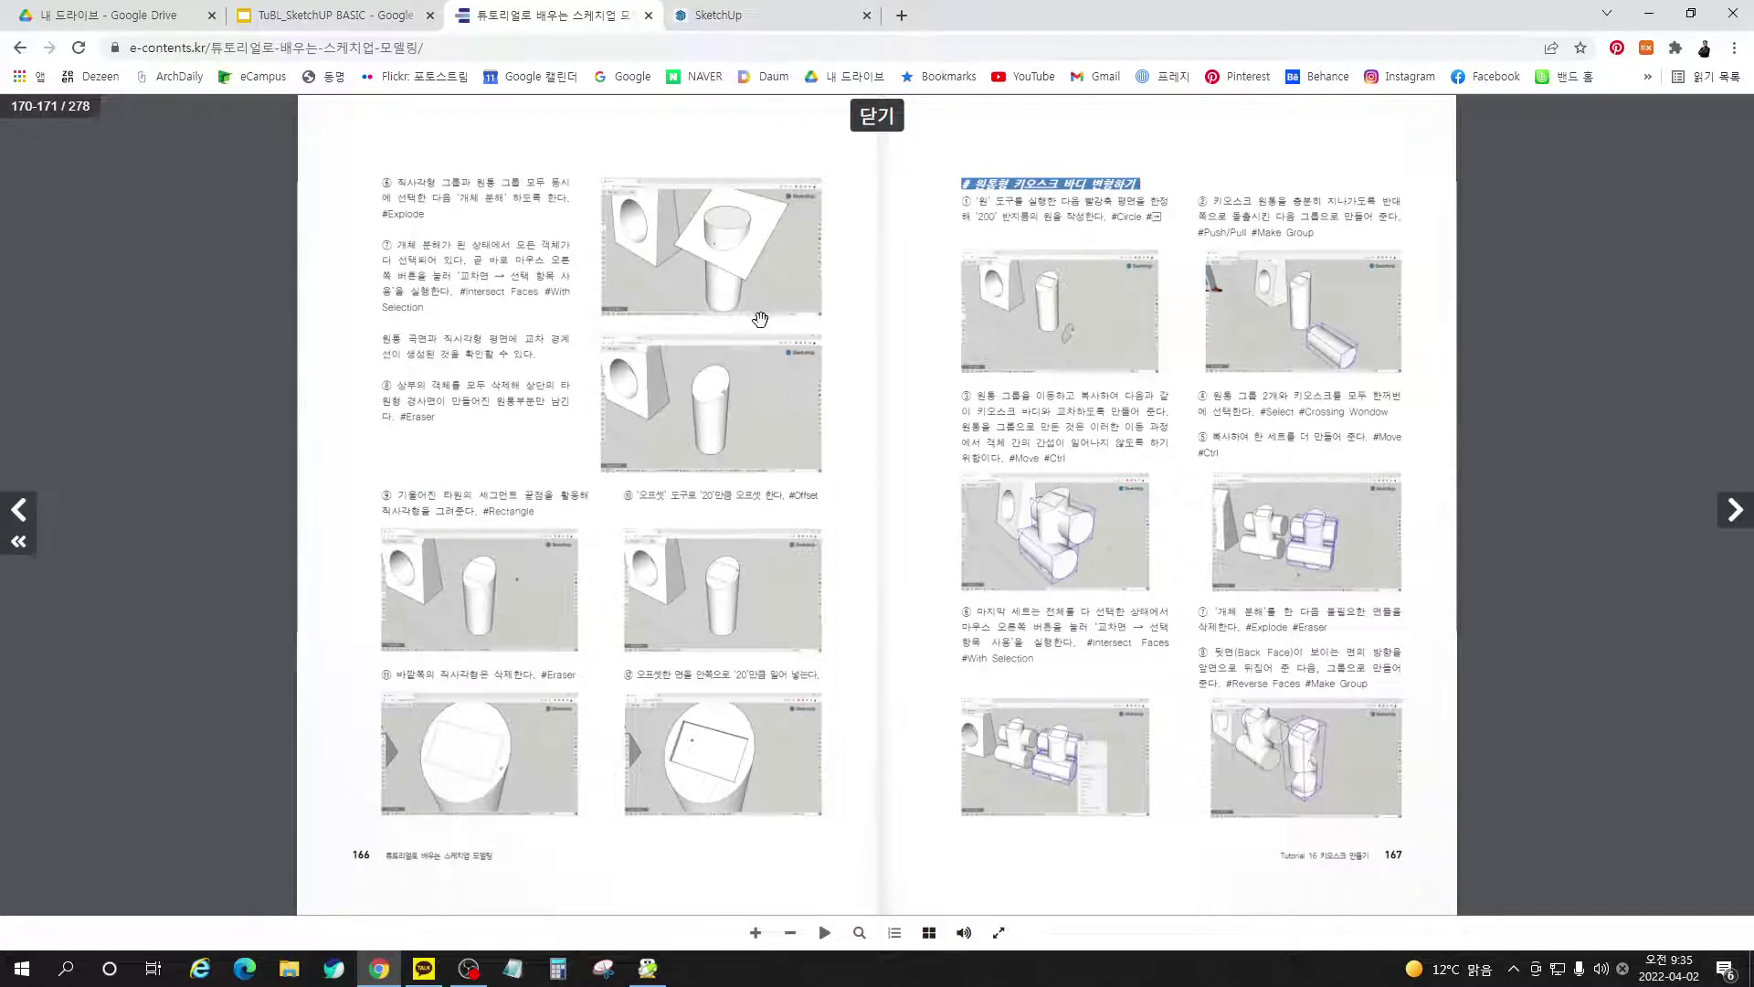
left_click(25, 519)
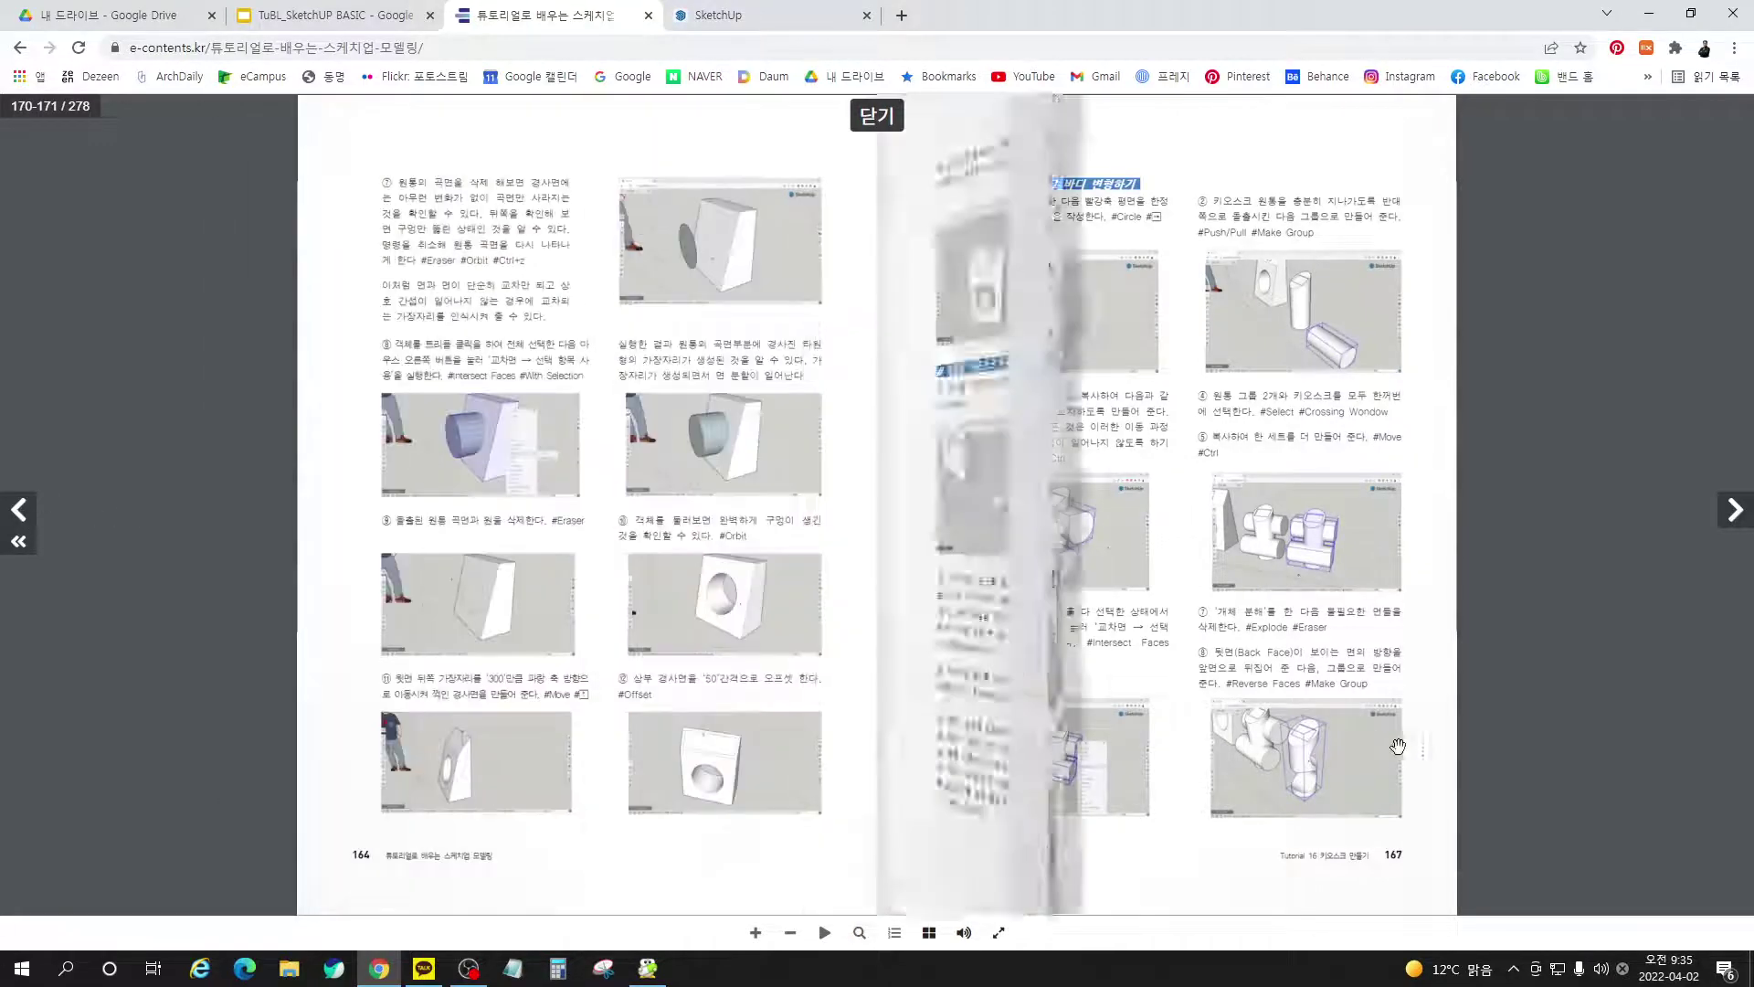
left_click(1329, 758)
left_click(1328, 757)
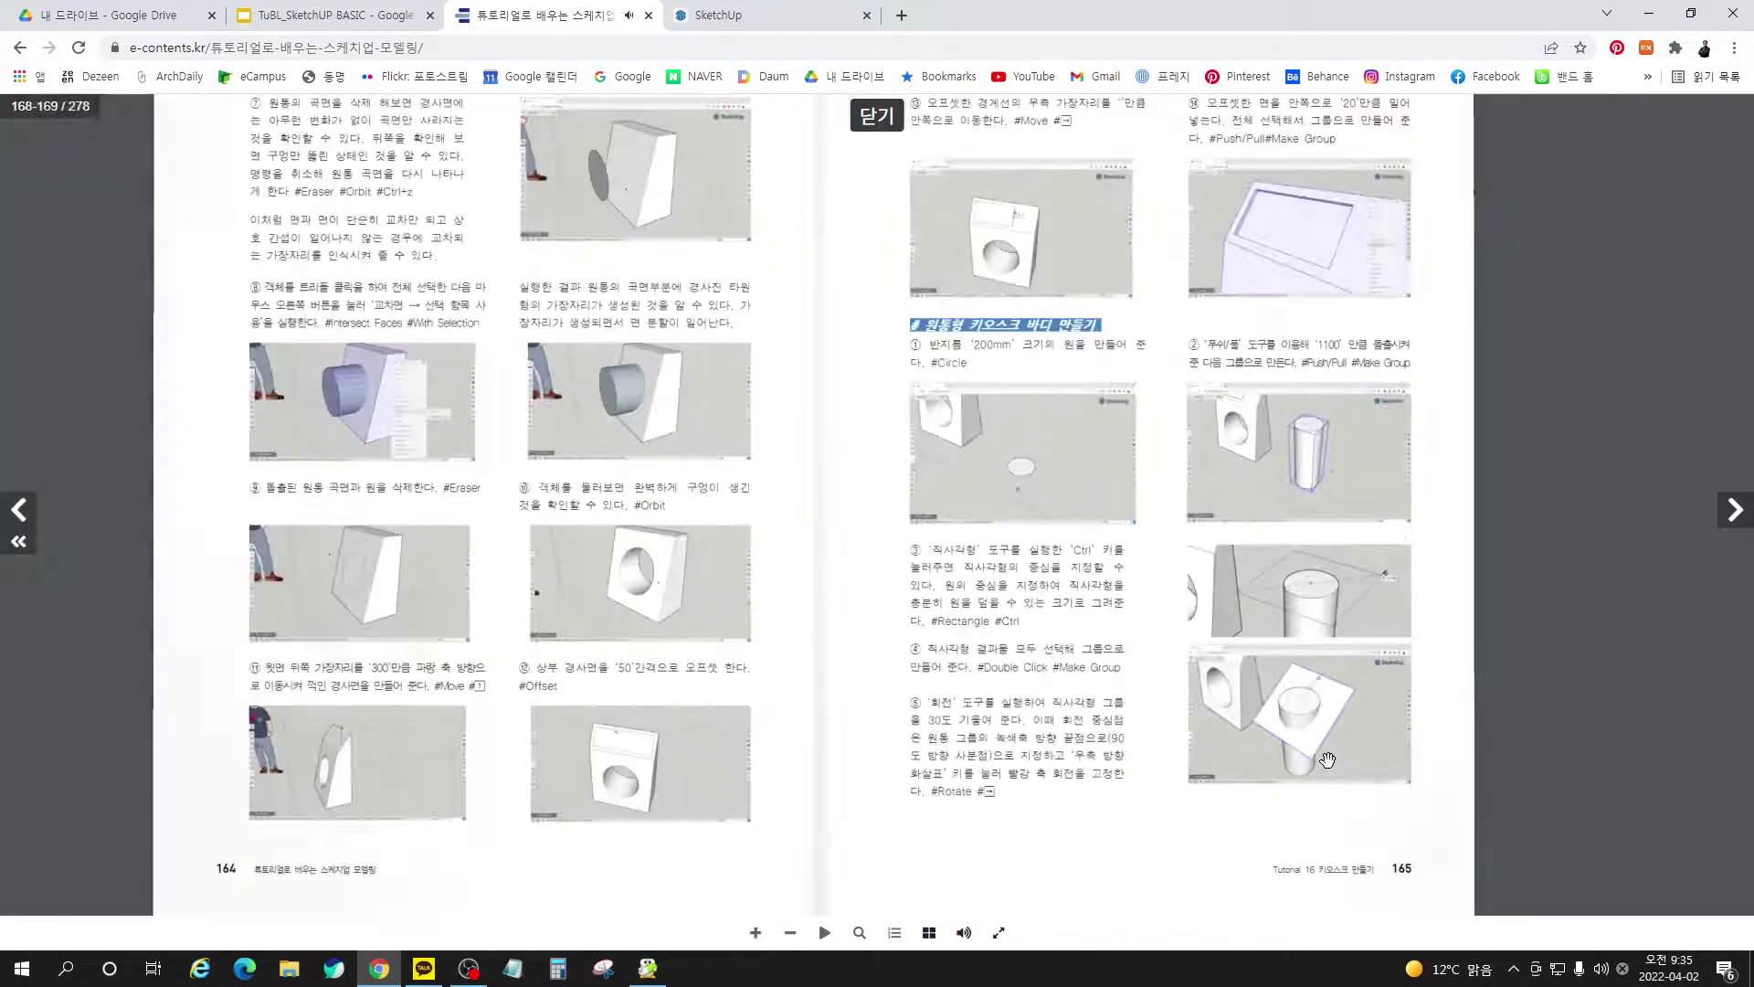
left_click(1328, 751)
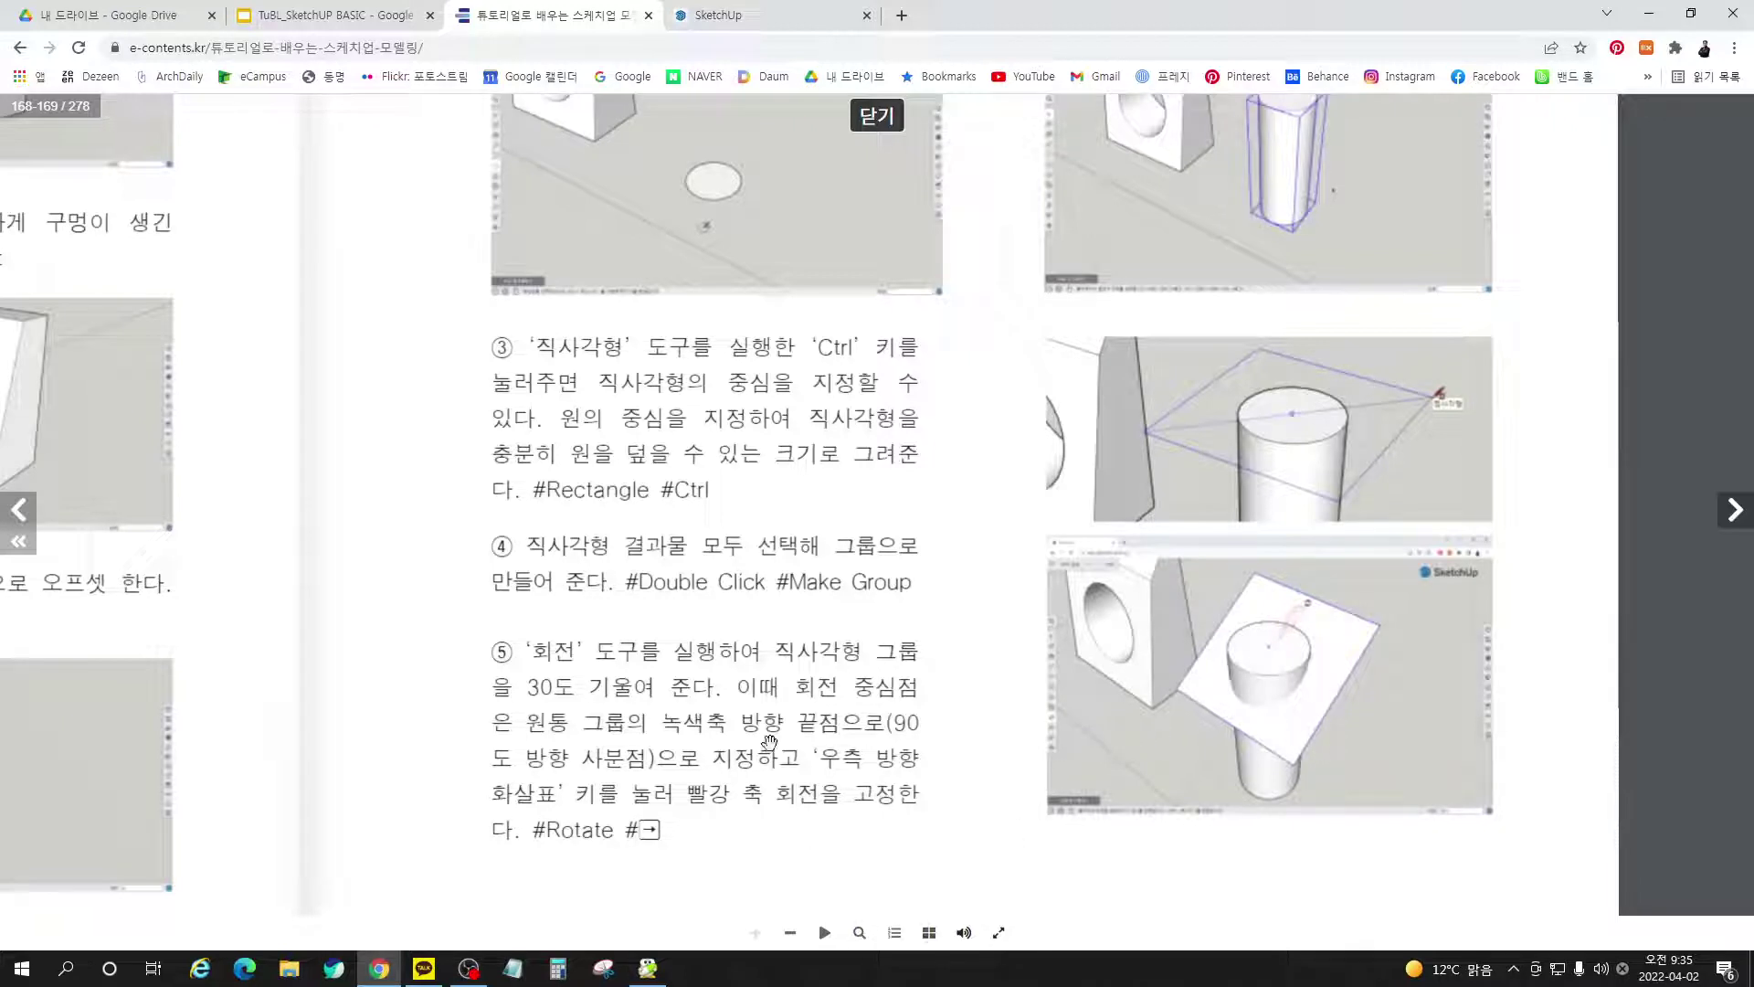
left_click(736, 20)
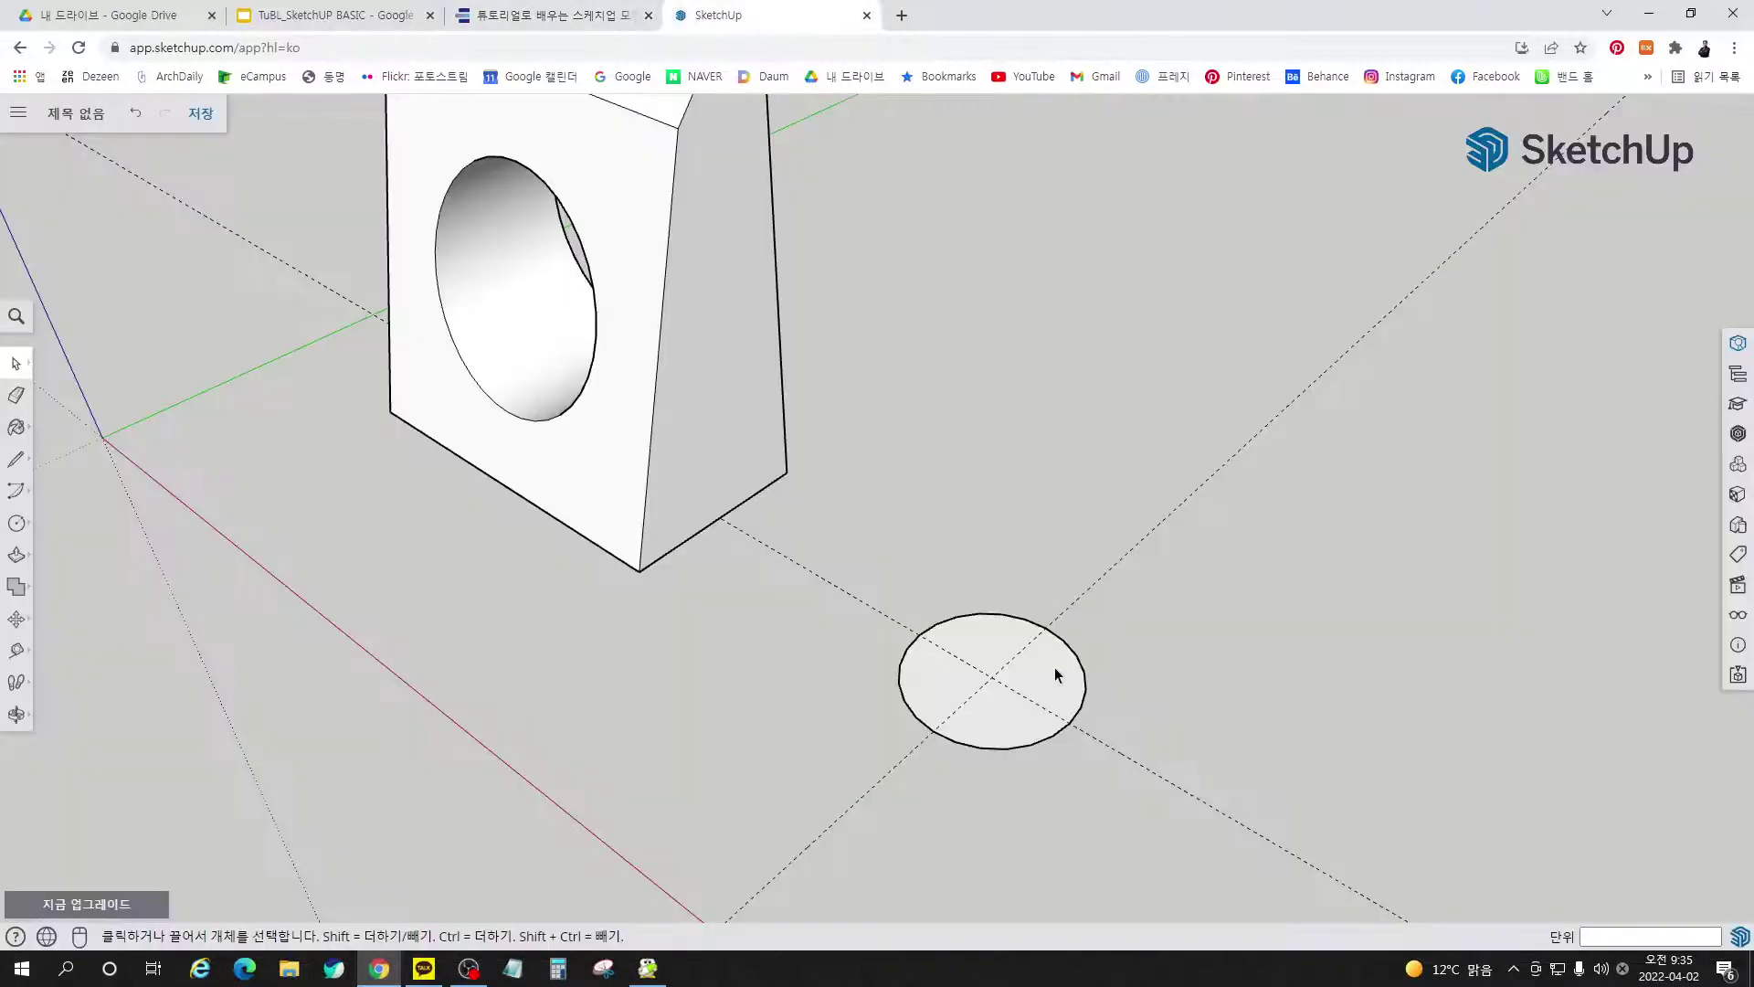
Extrude the ground circle 1100 mm into a cylinder and make the whole cylinder a group
key("p")
left_click_drag(1057, 673, 1075, 473)
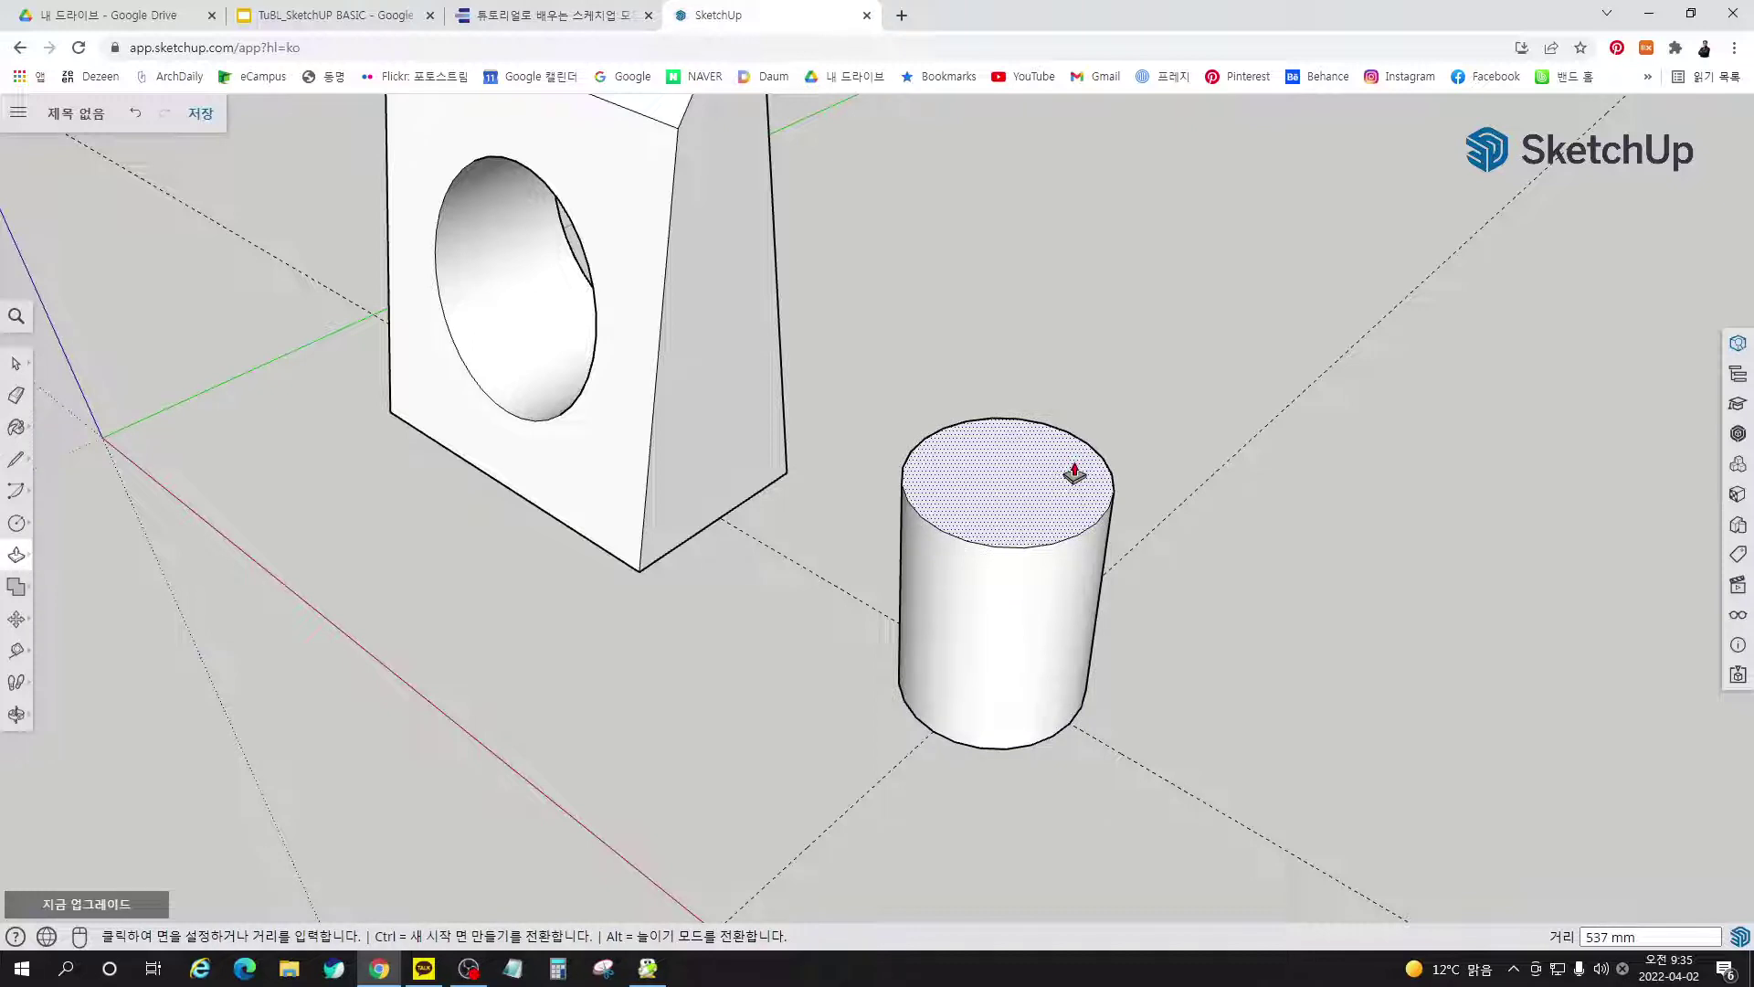
key("Return")
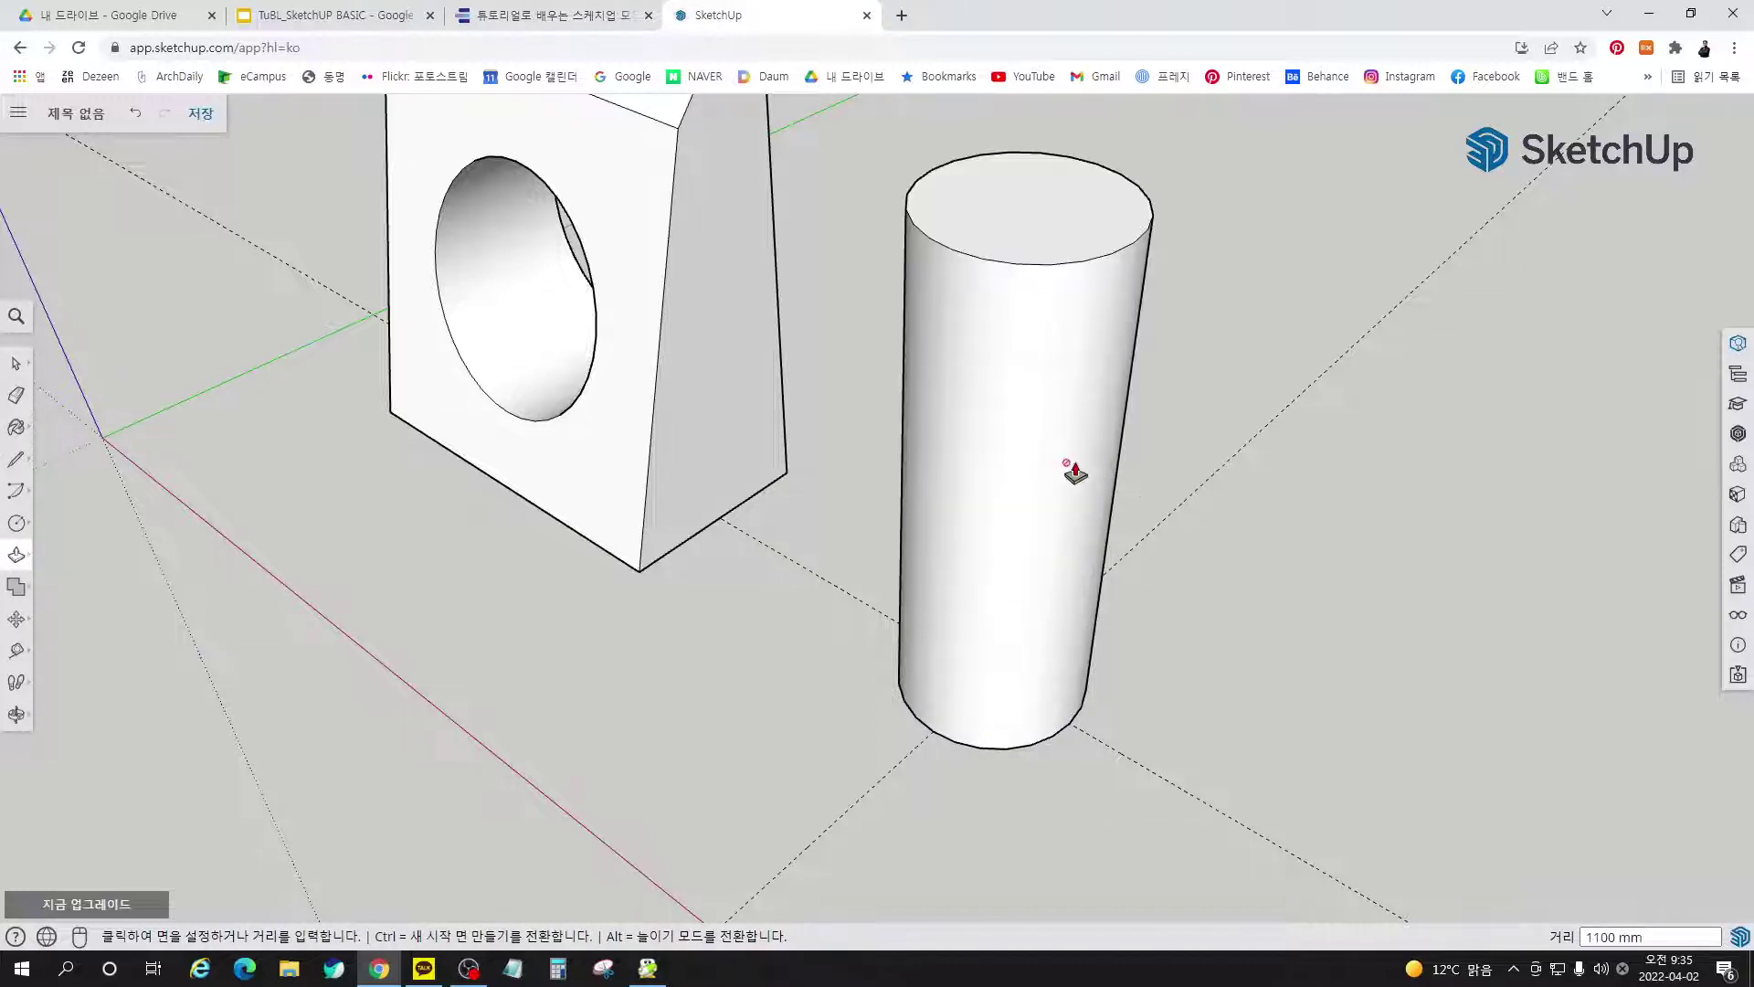
key("space")
triple_click(1061, 238)
right_click(1061, 238)
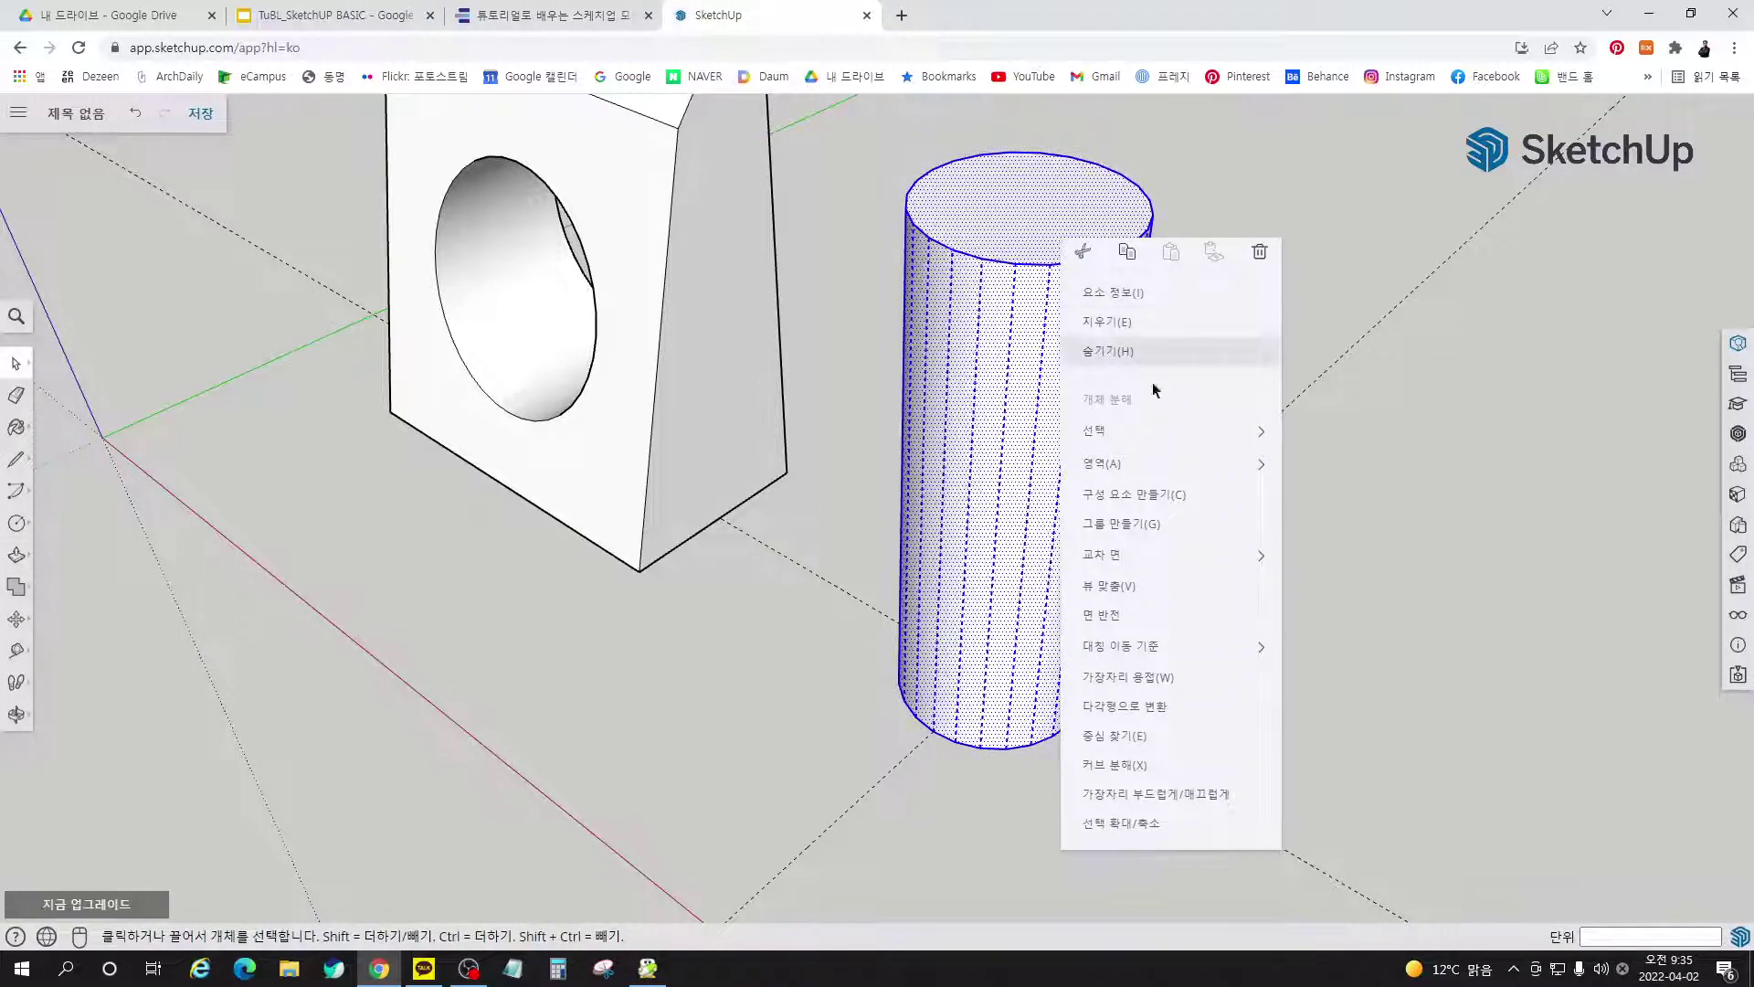
left_click(1184, 524)
left_click(1171, 611)
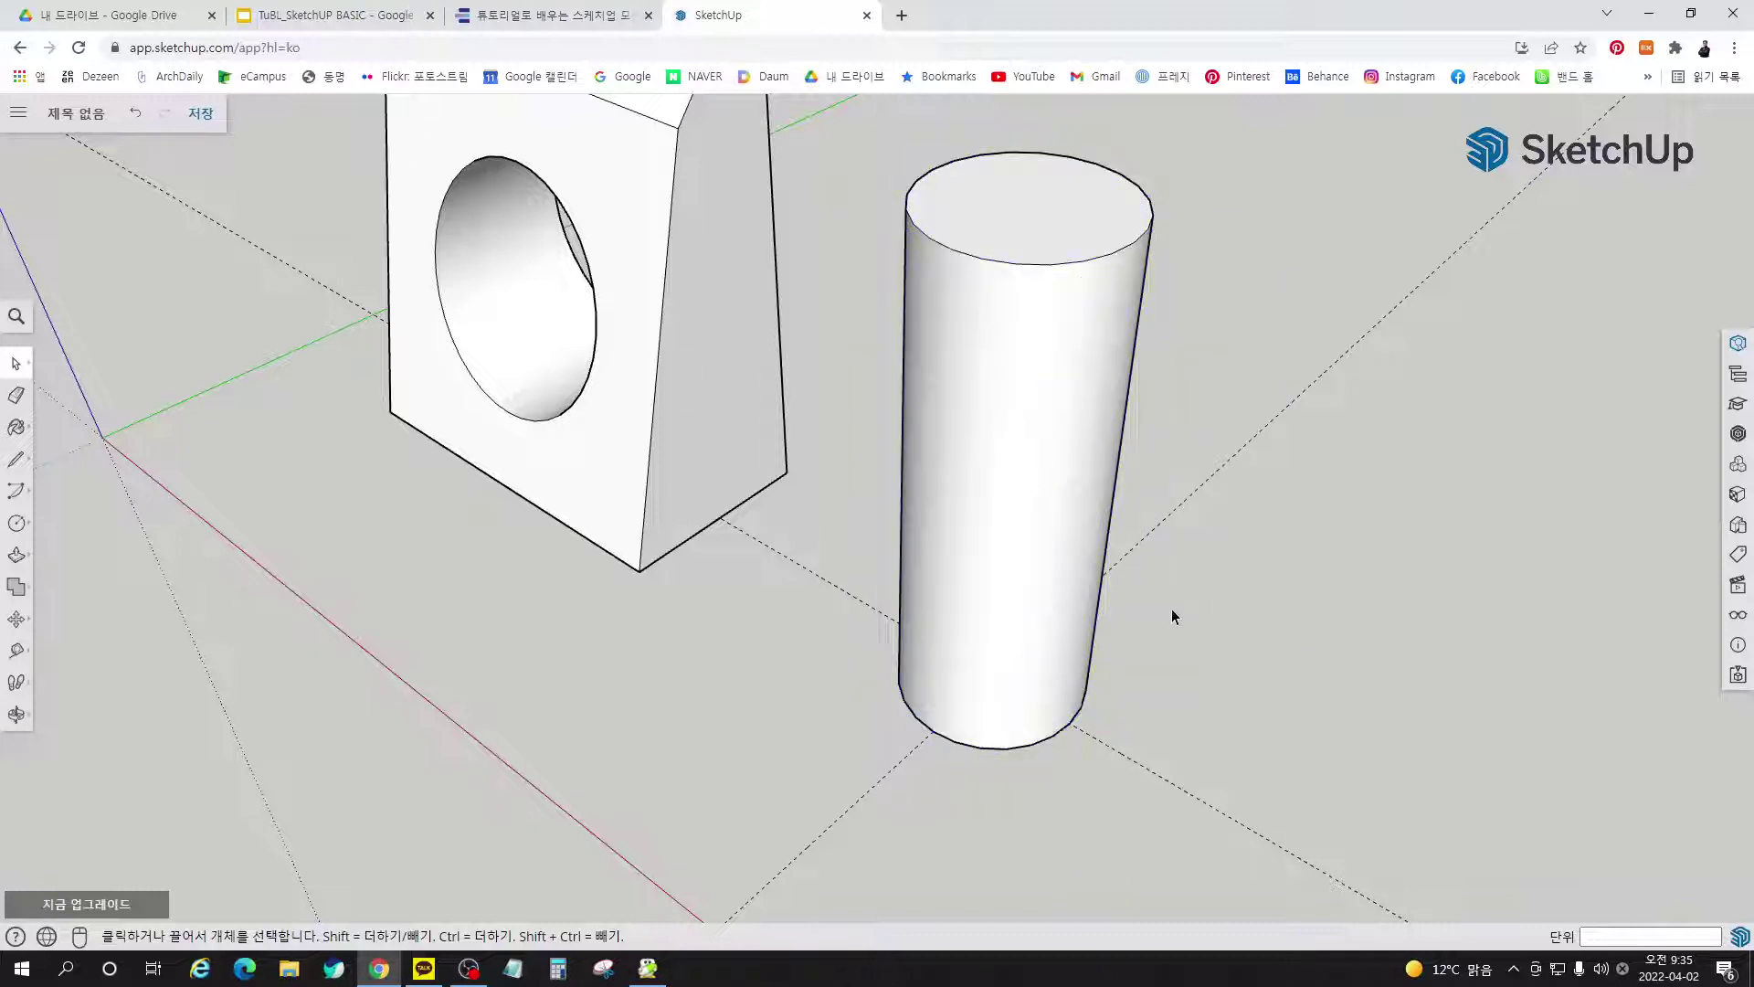
Draw a square of about 666 by 666 mm from the centre of the cylinder's top face, covering the circle completely
middle_click_drag(1172, 610, 1056, 305)
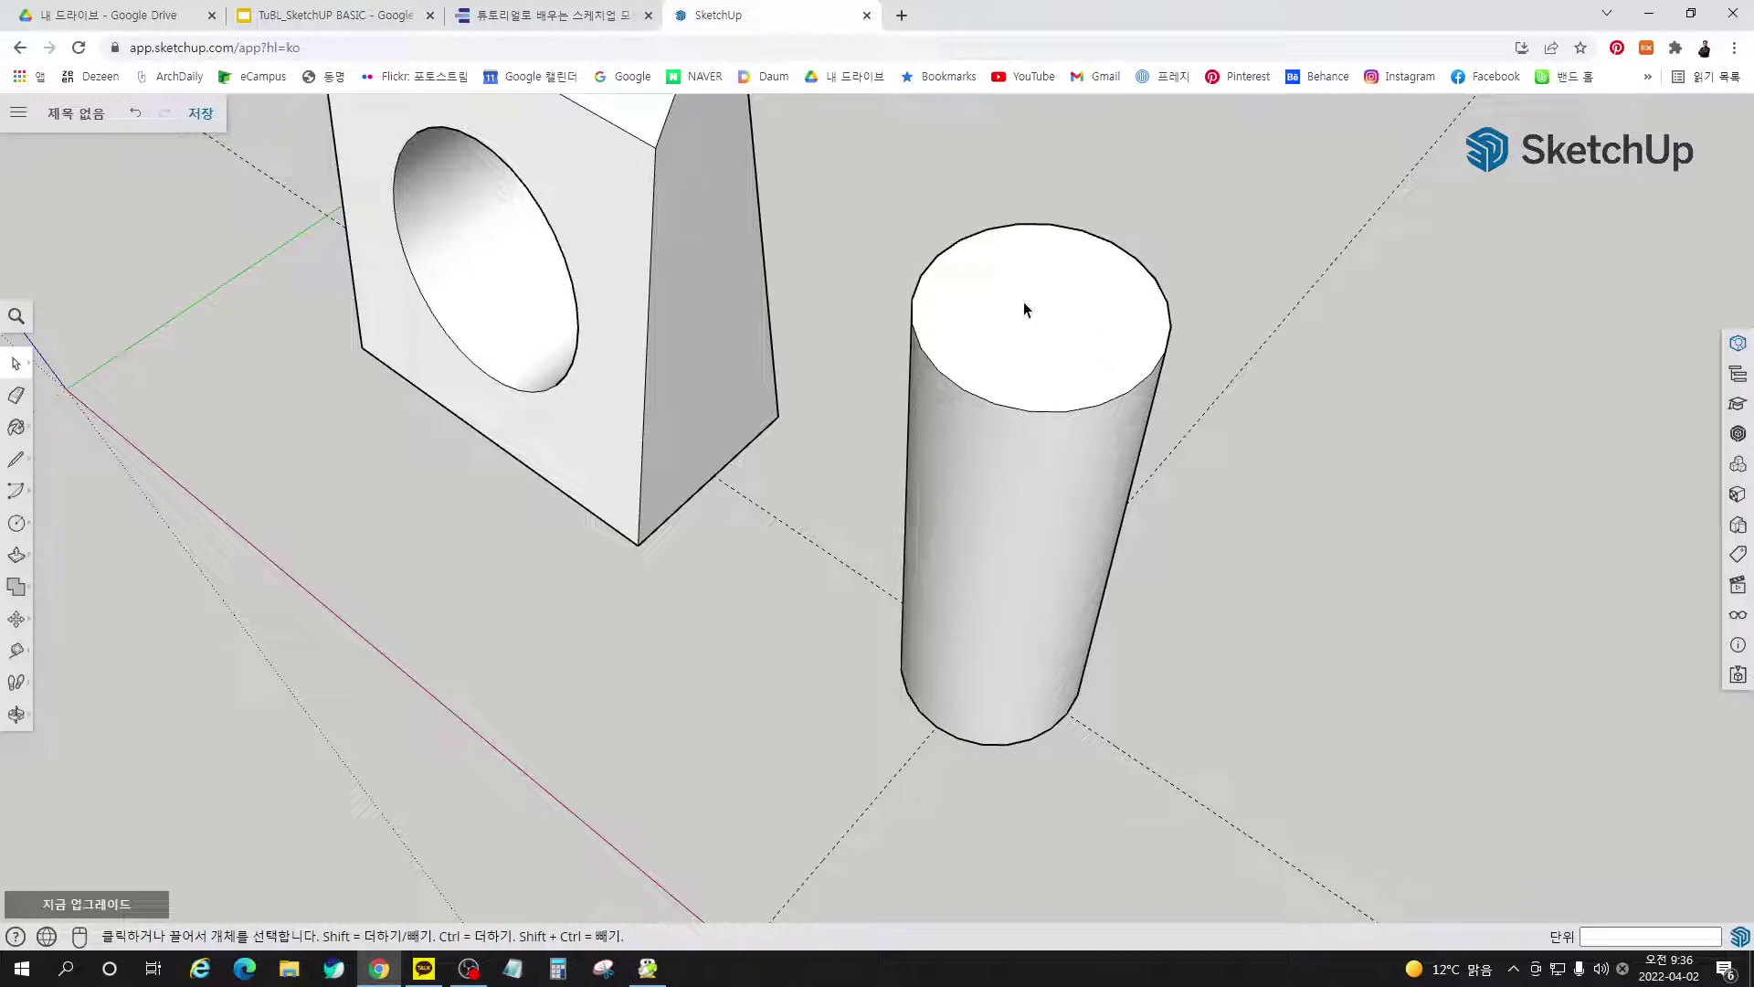
key("r")
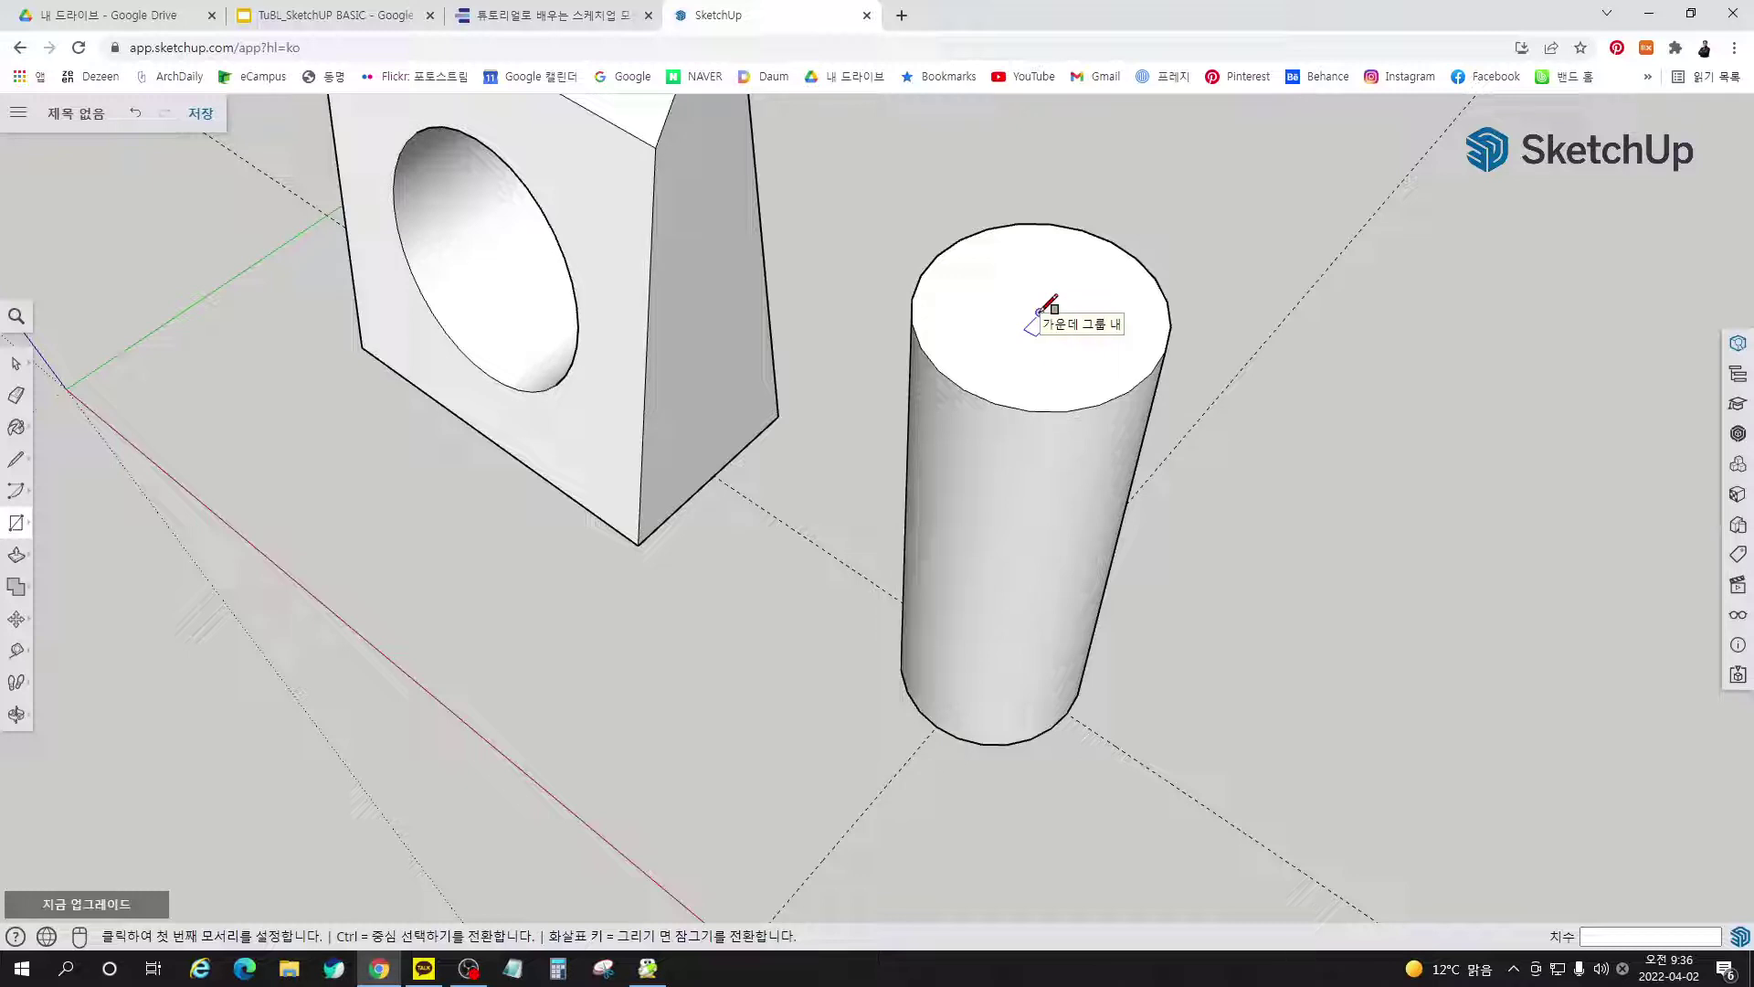
left_click(1040, 312)
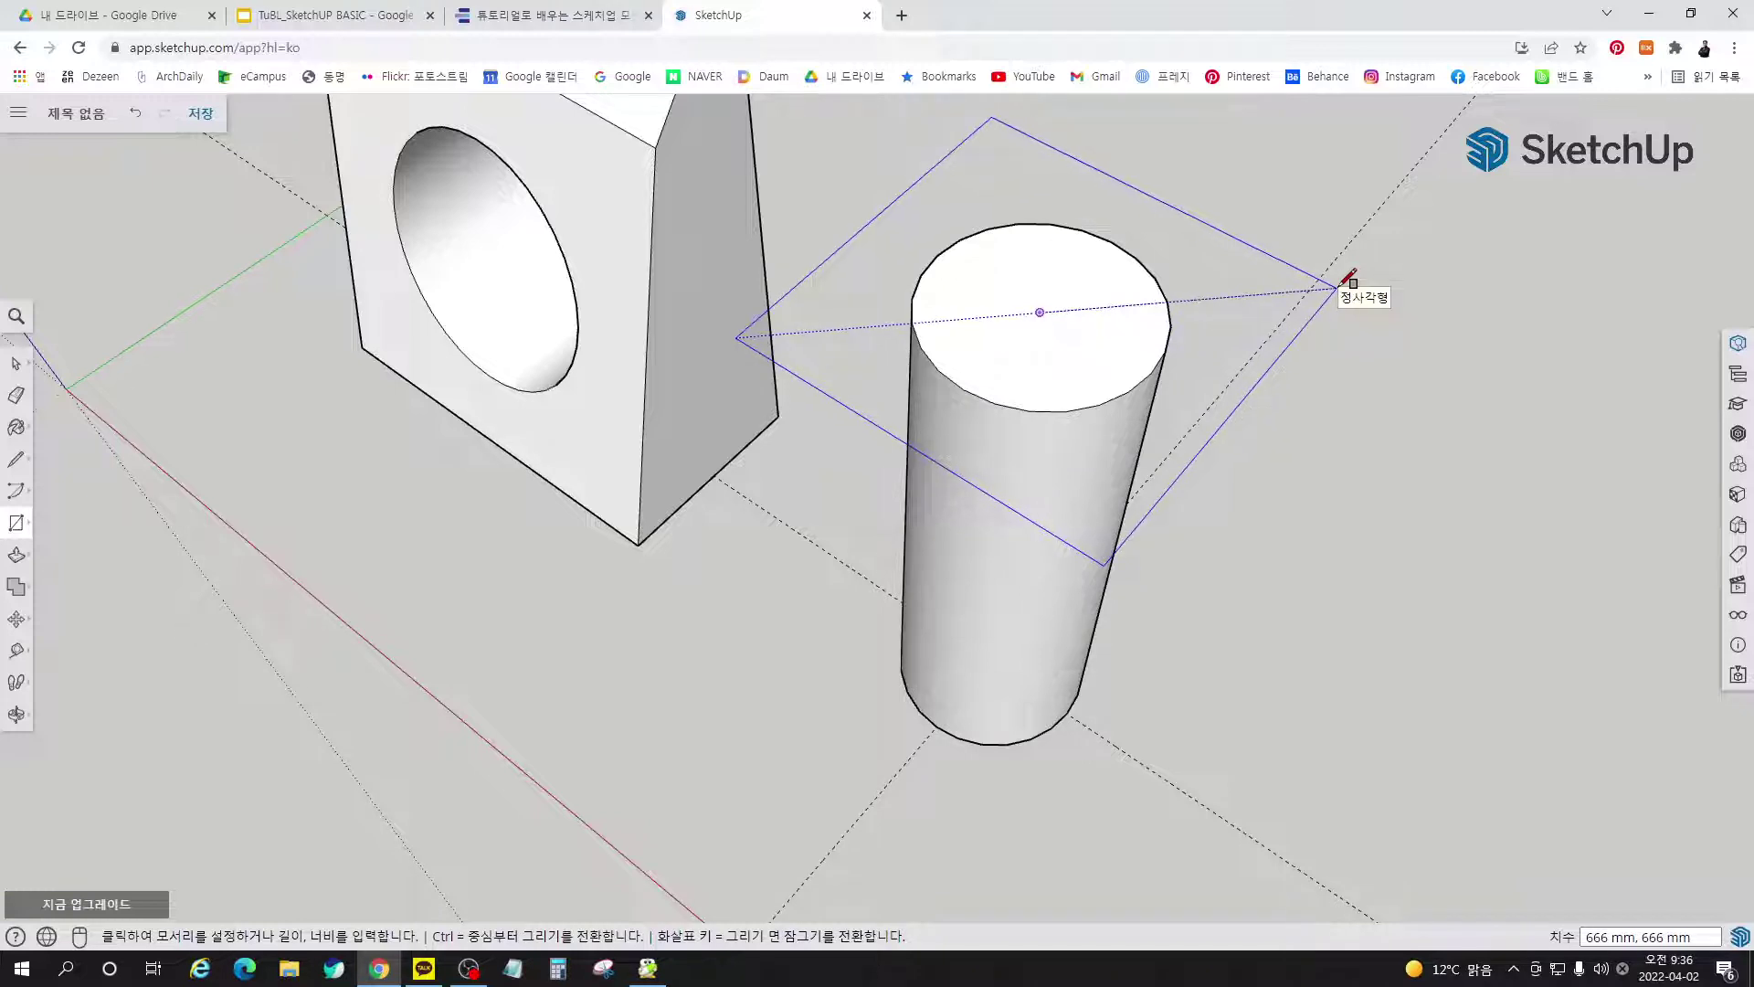
left_click(1349, 277)
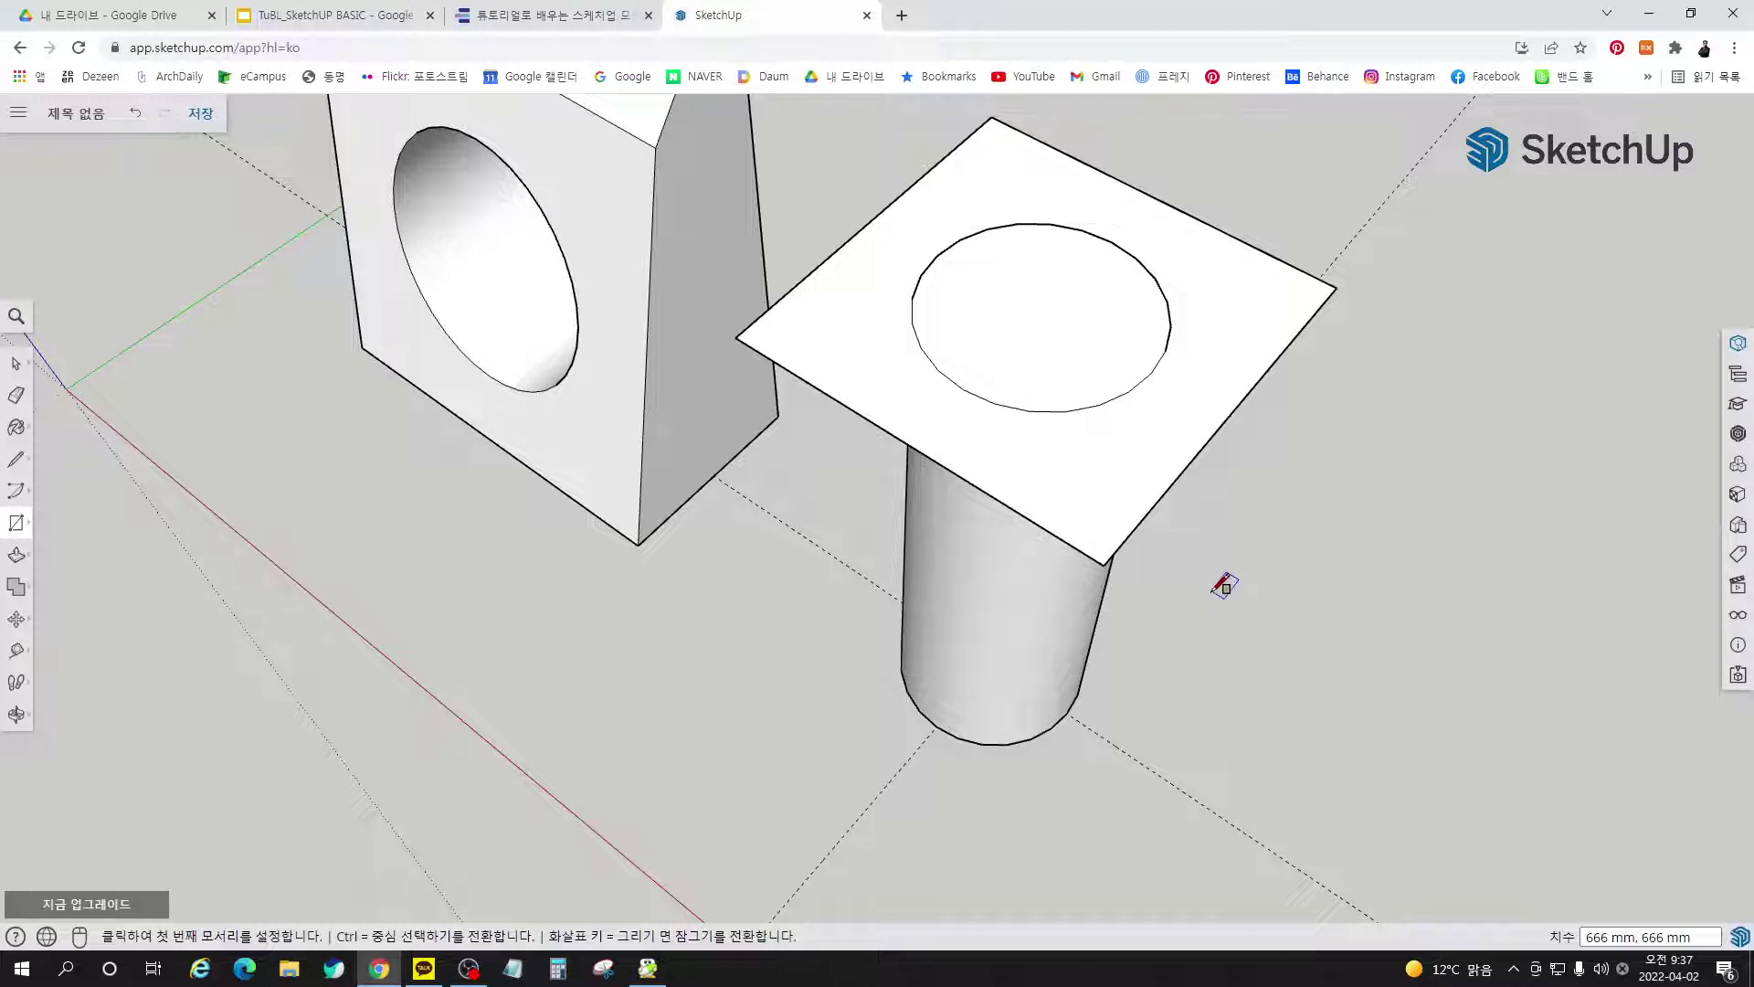
key("space")
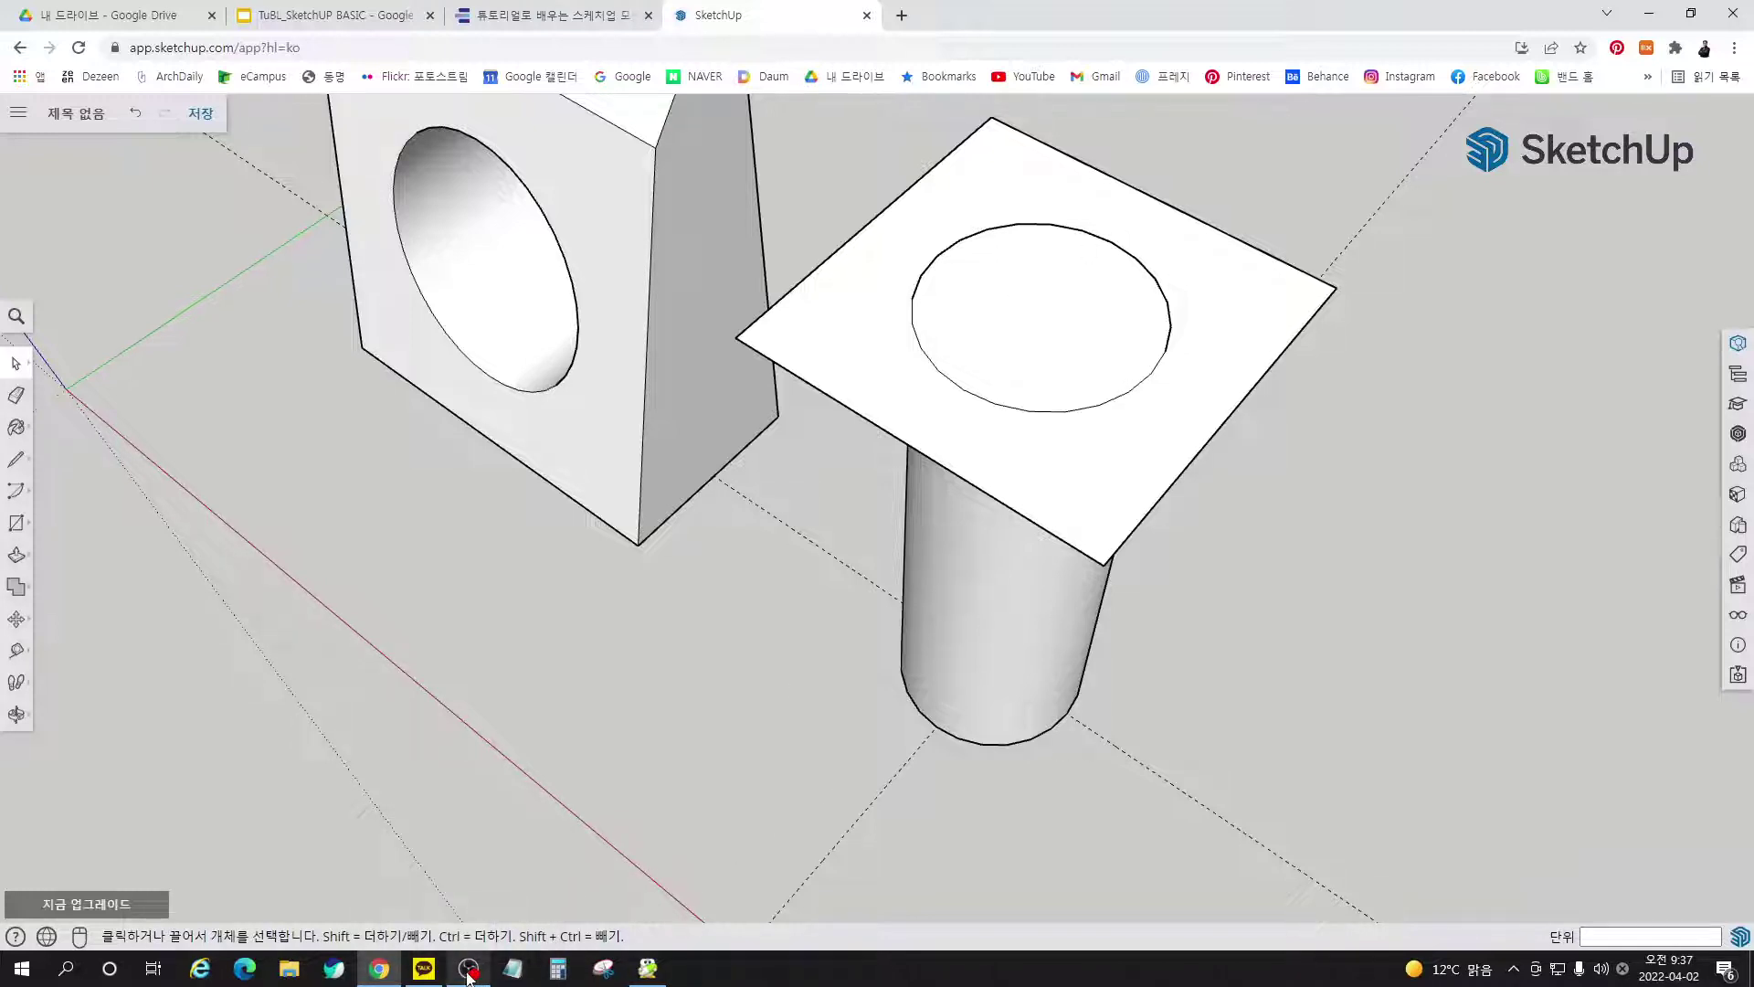
Check the grouping instruction in the tutorial, and make the square's face and edges a group
left_click(553, 21)
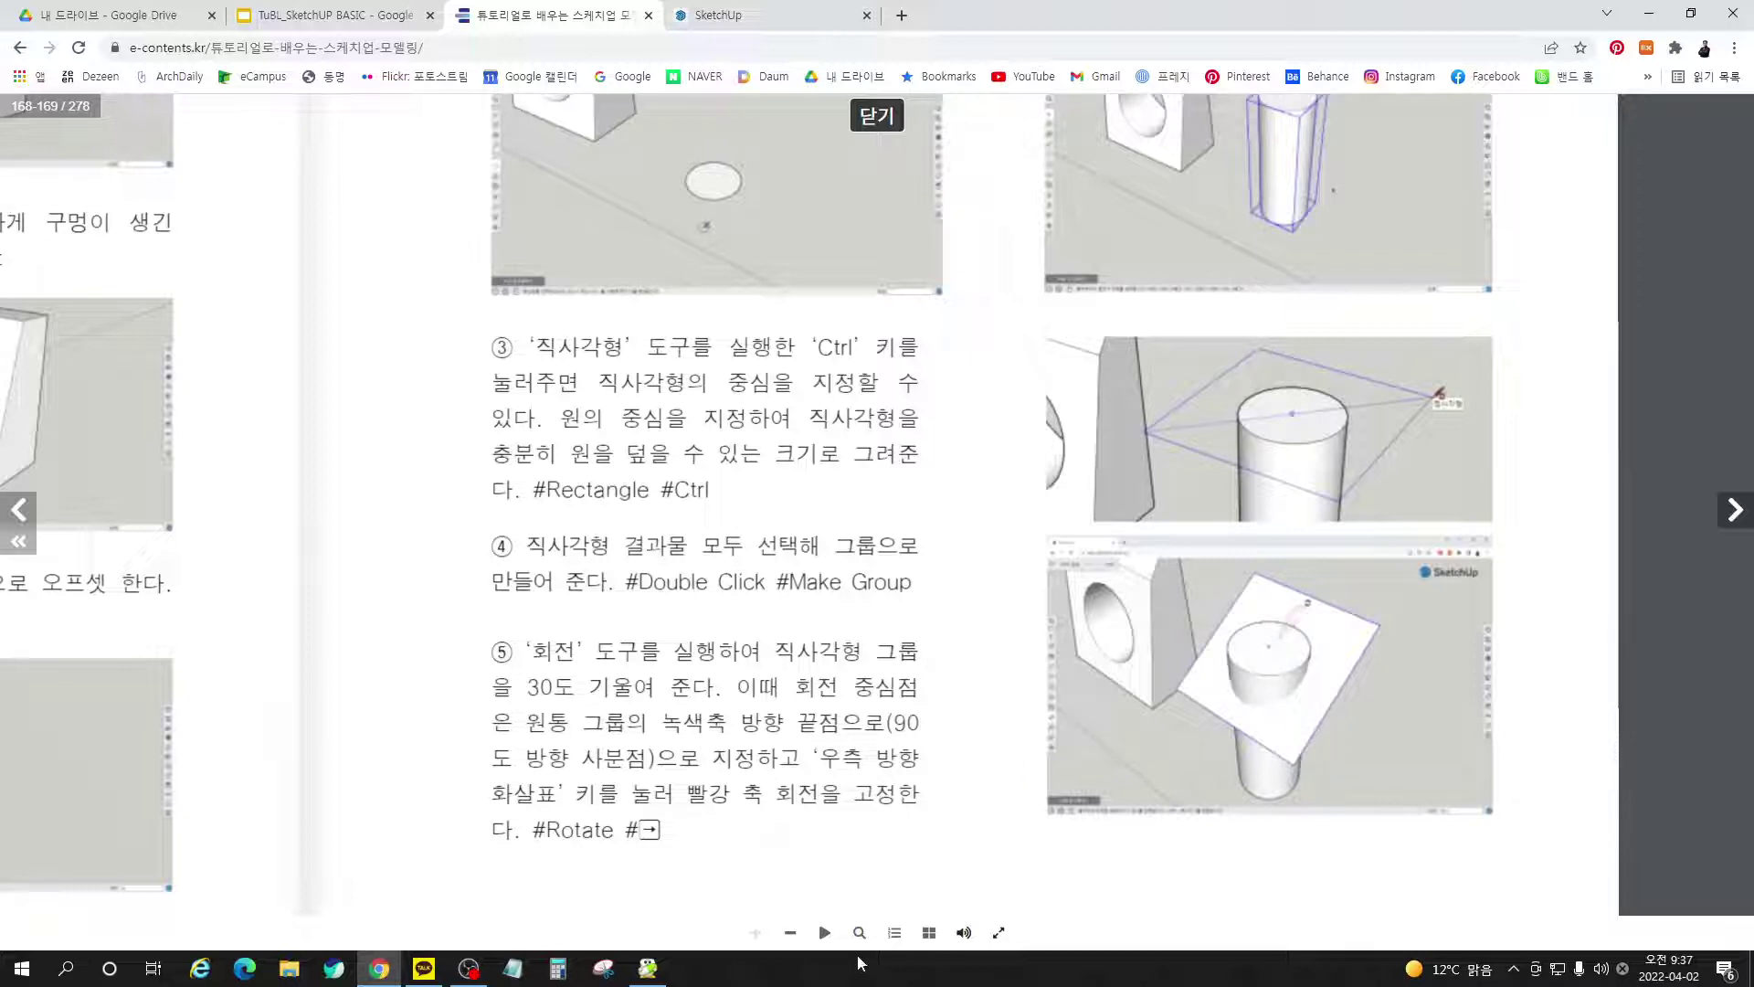
left_click(759, 15)
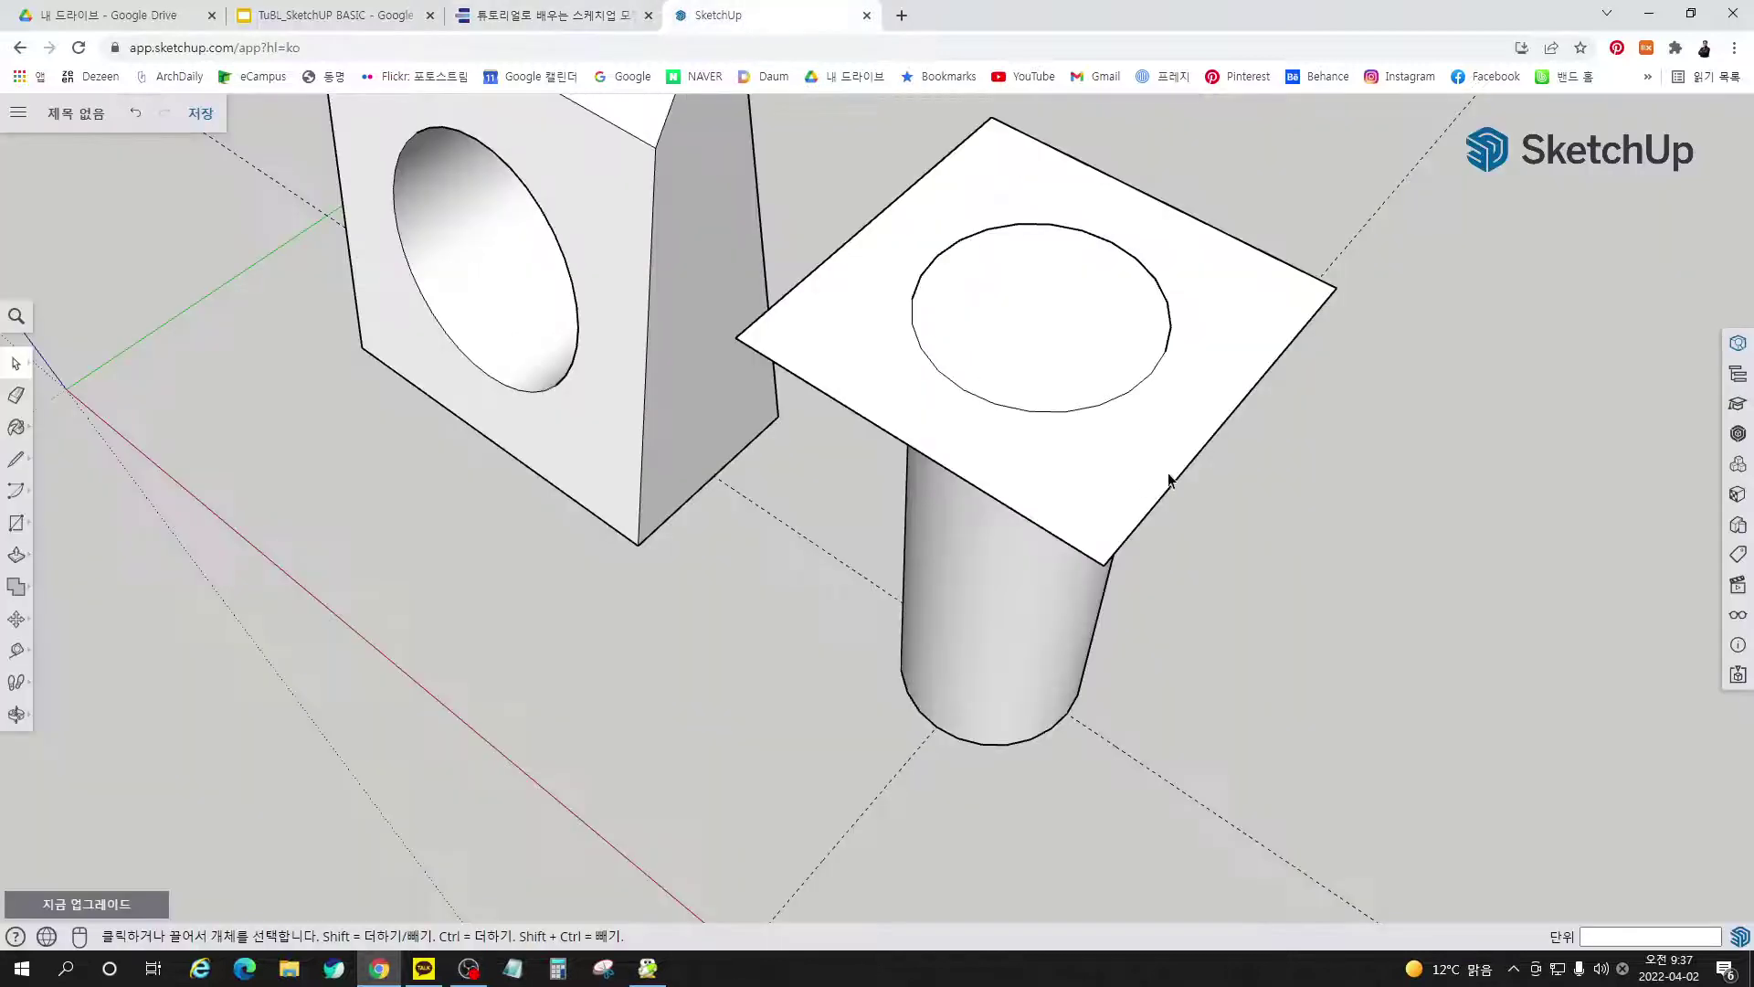
left_click(1157, 465)
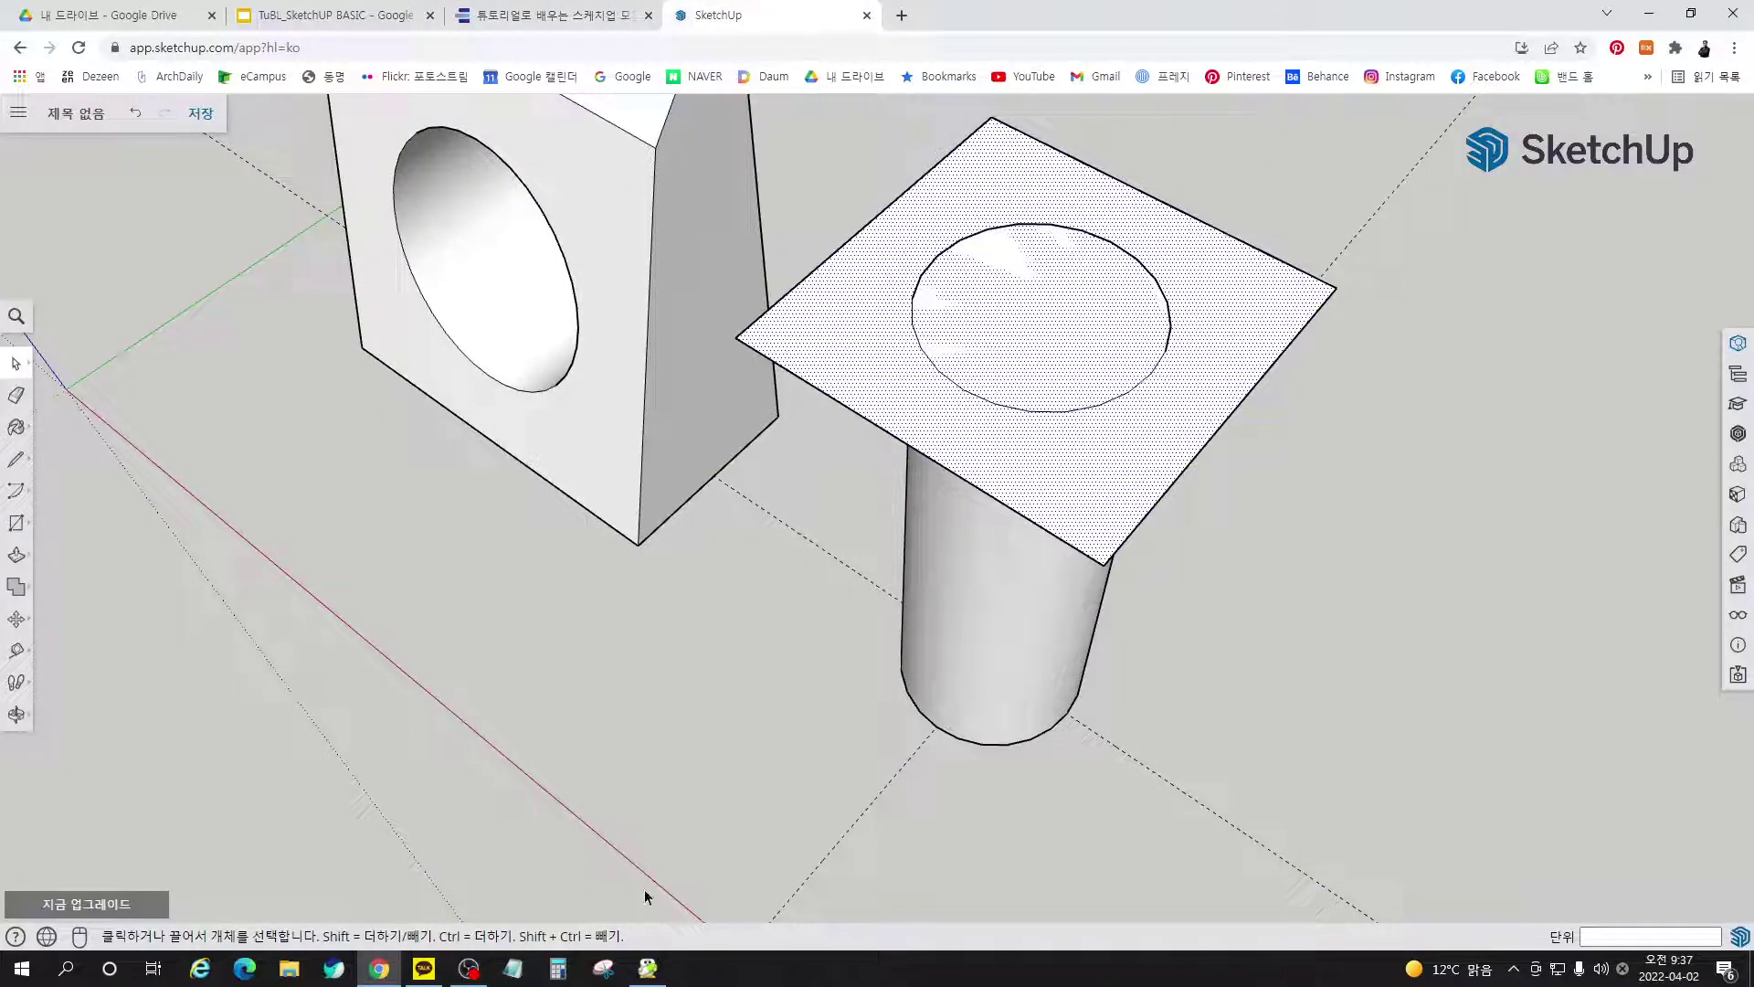
left_click(594, 26)
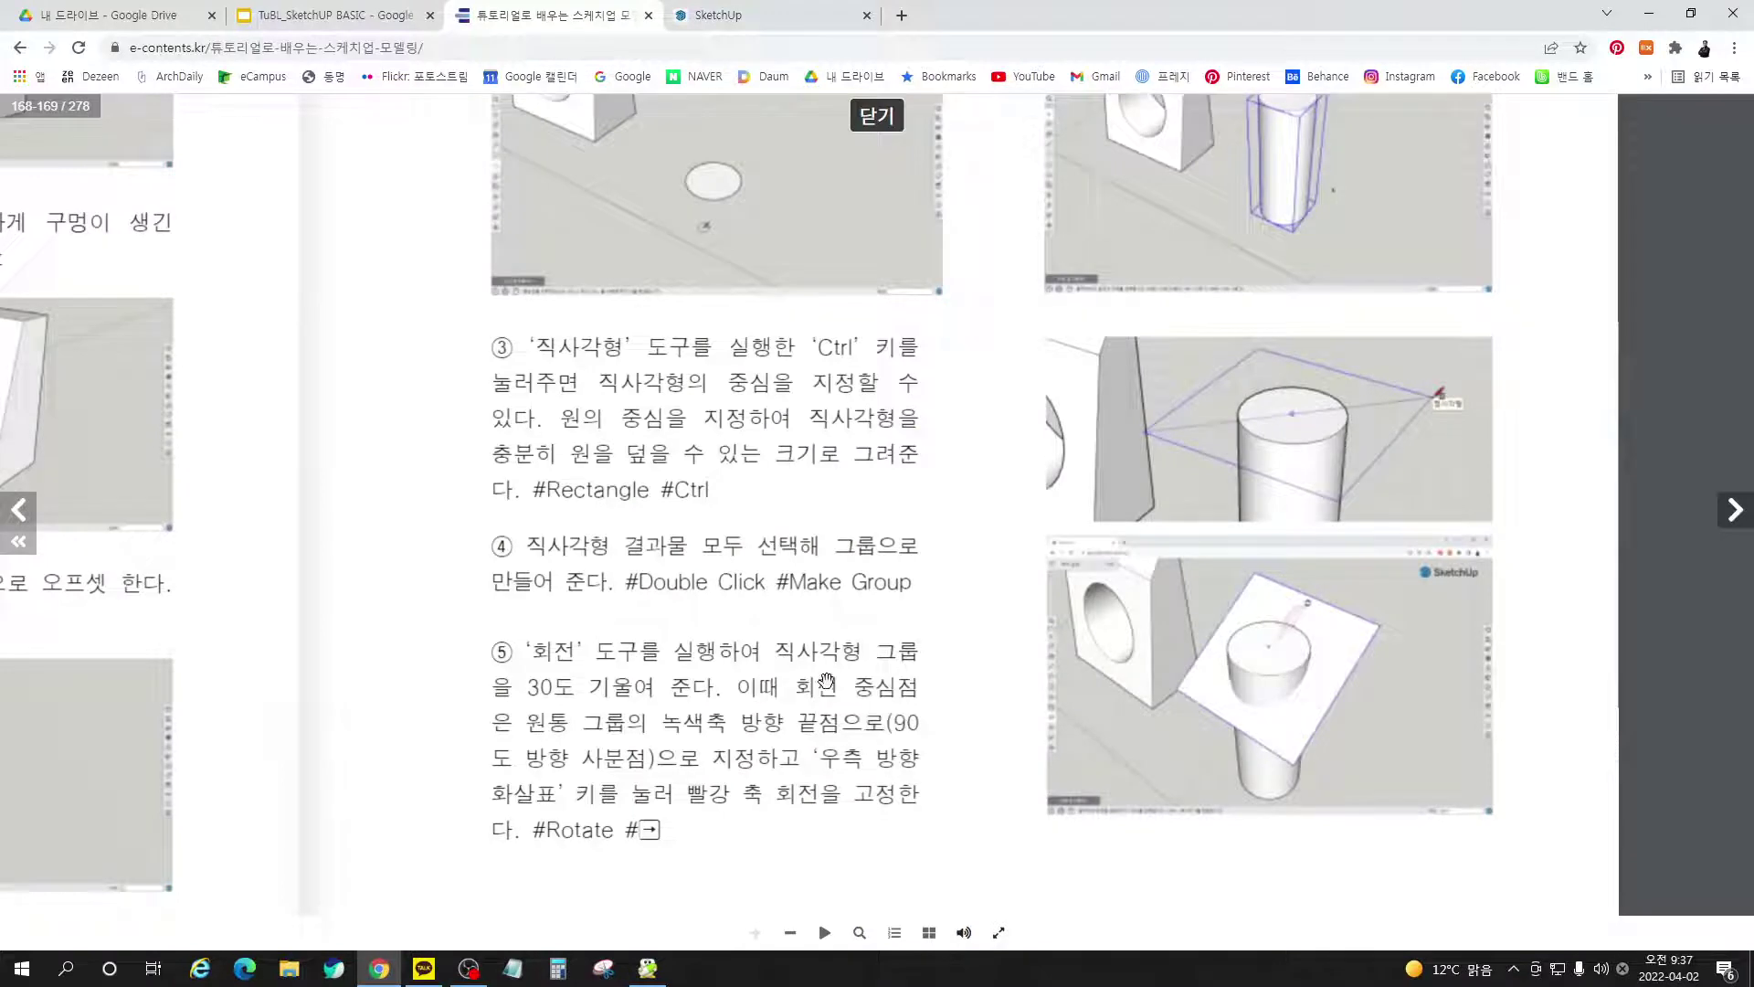
left_click(777, 18)
right_click(1280, 298)
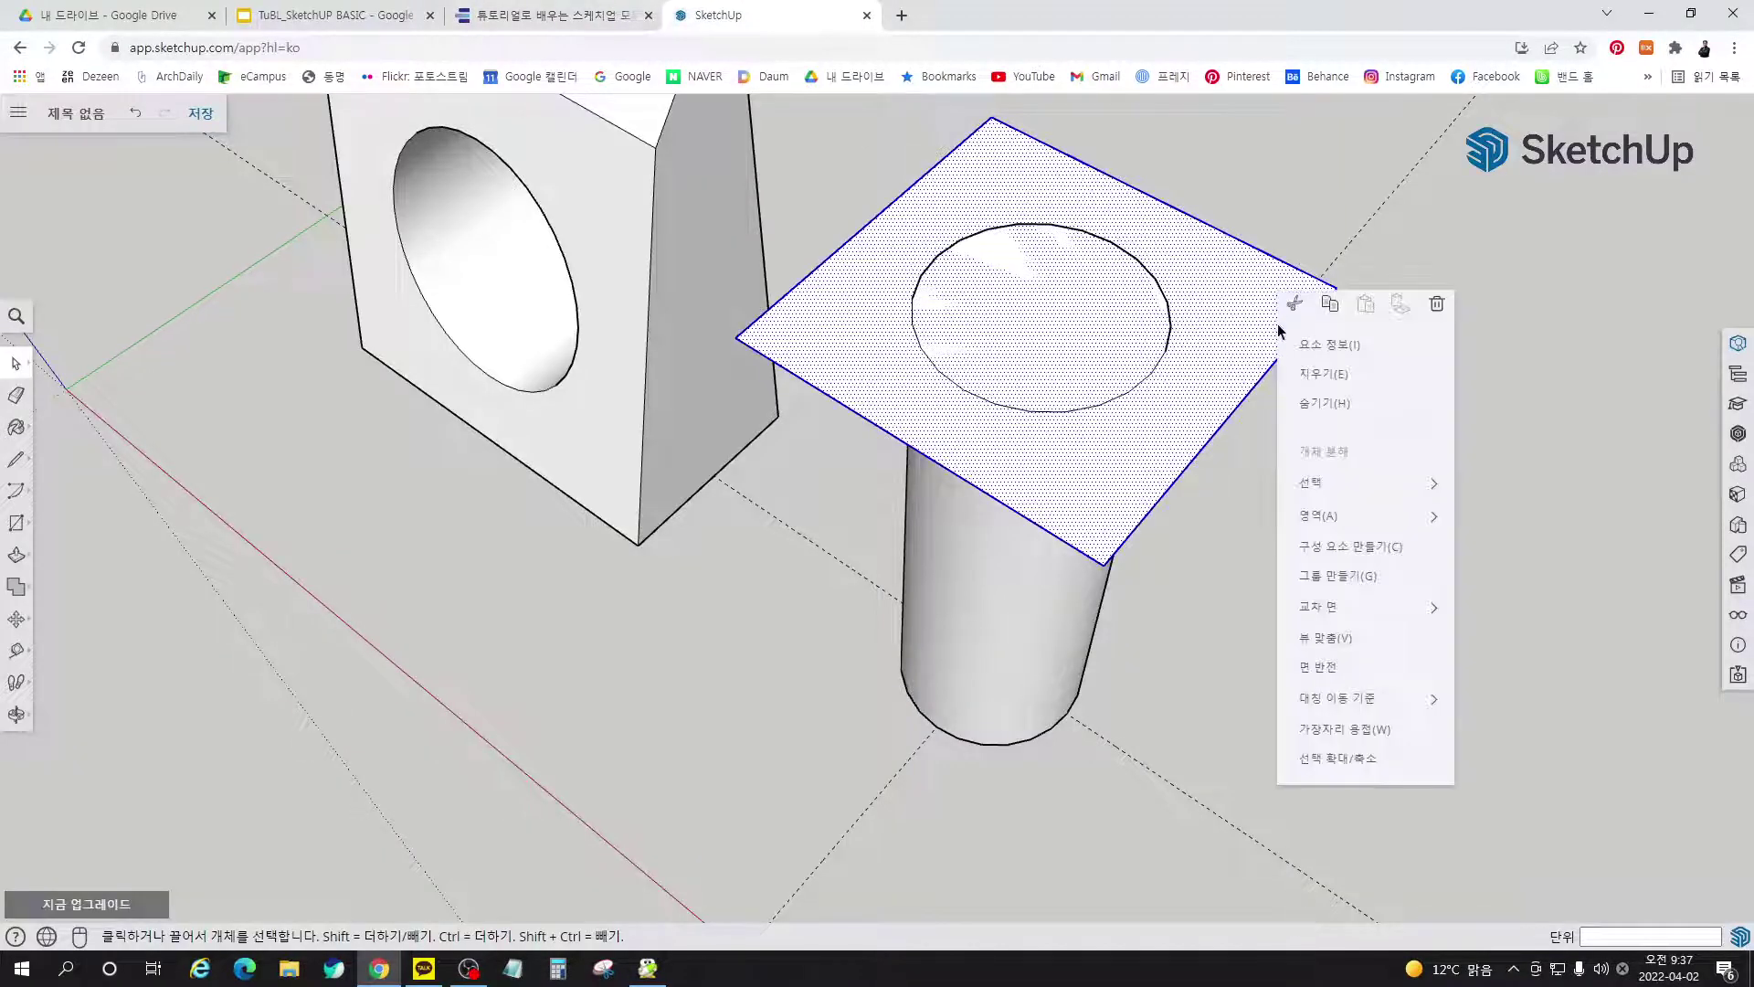
left_click(1339, 578)
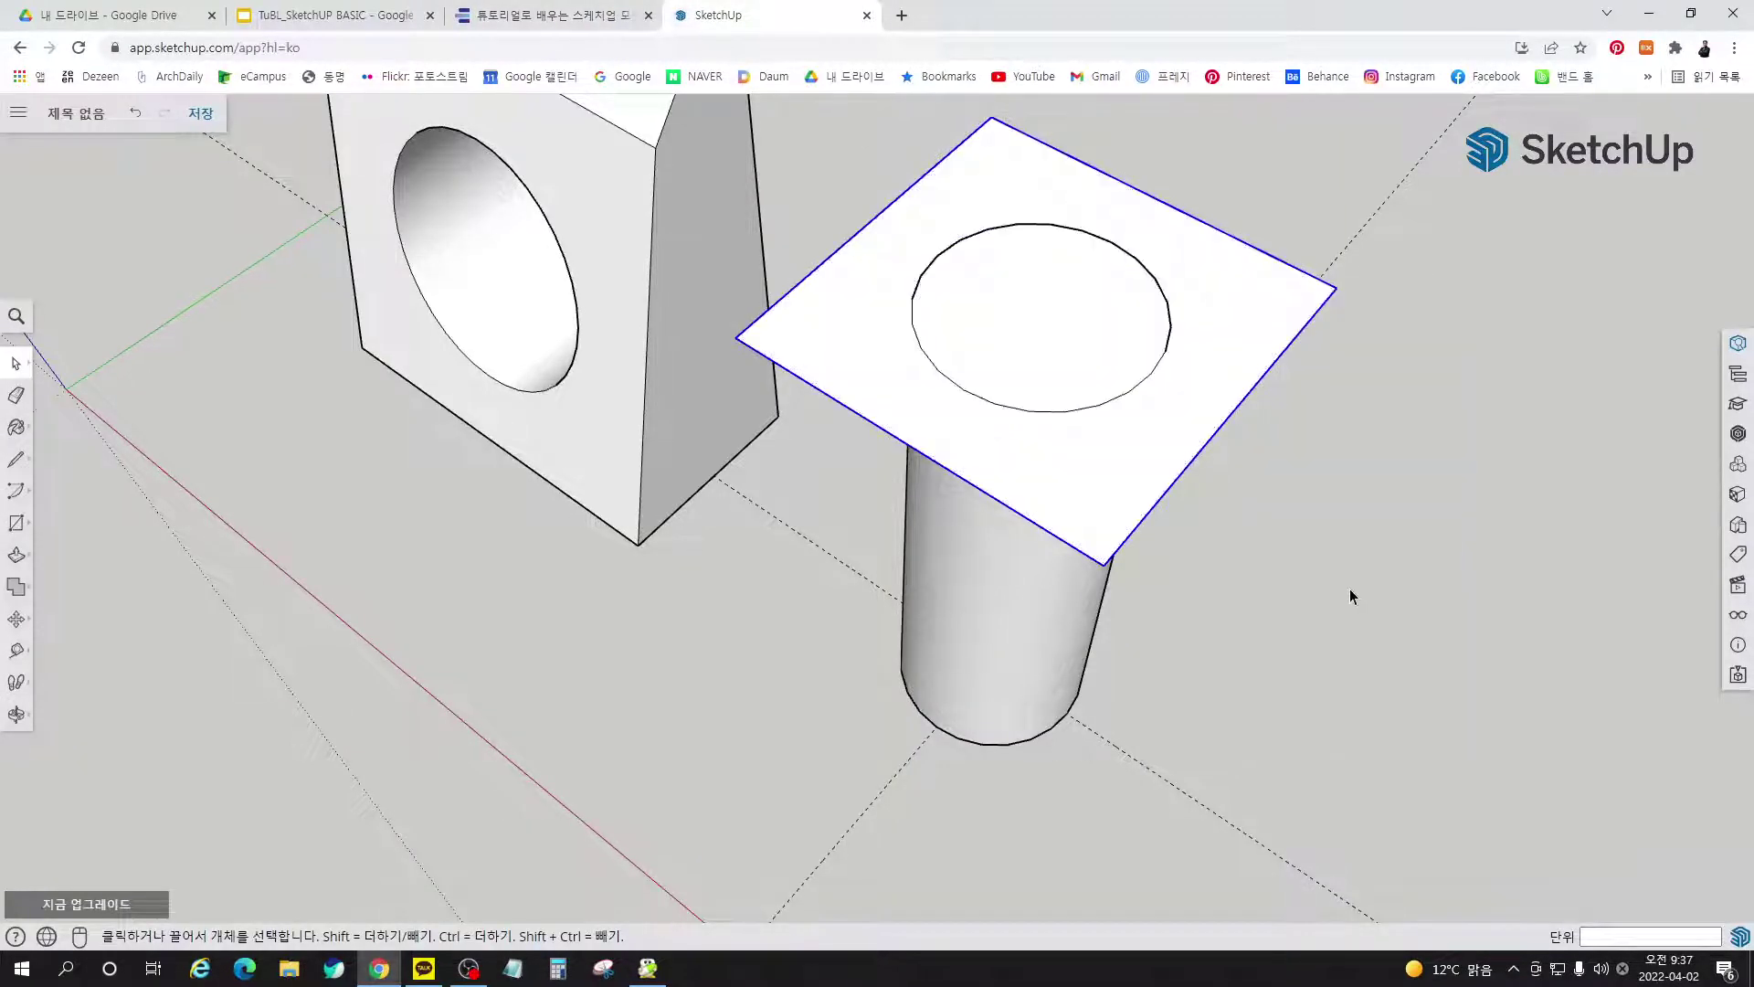
Try moving the square group off the cylinder to test that the two groups are separate
left_click(992, 592)
left_click(1457, 505)
key("m")
left_click(1136, 479)
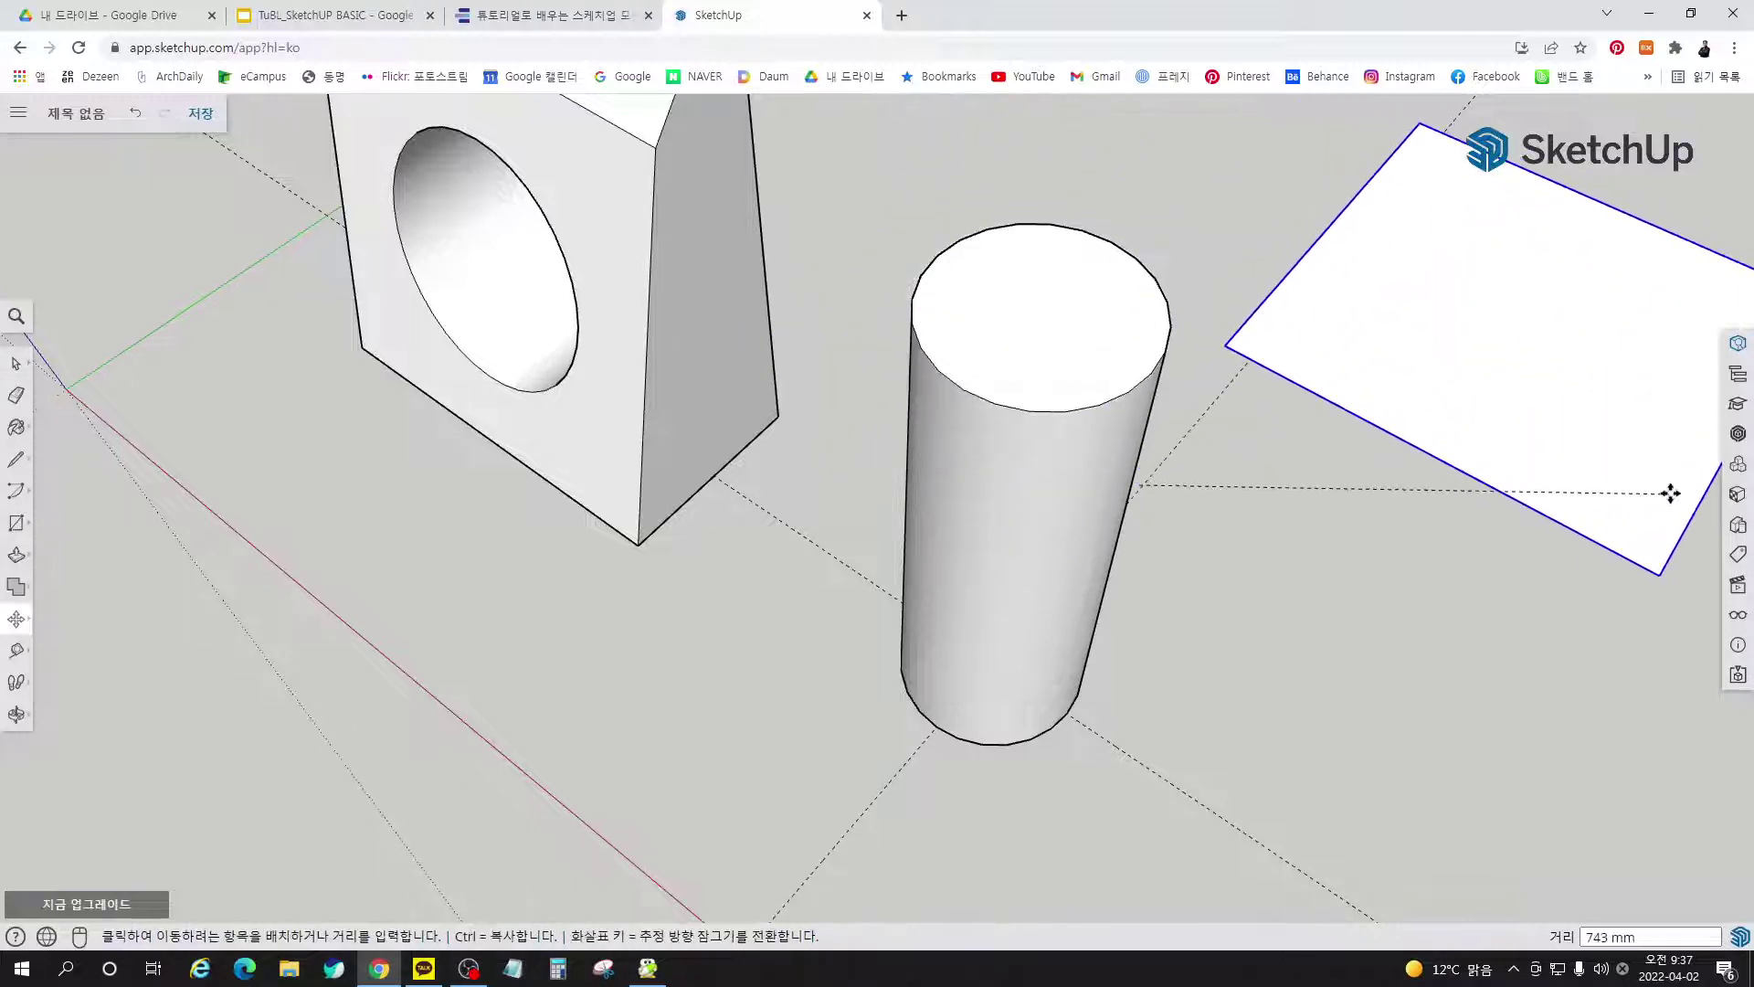
left_click(1134, 338)
key("space")
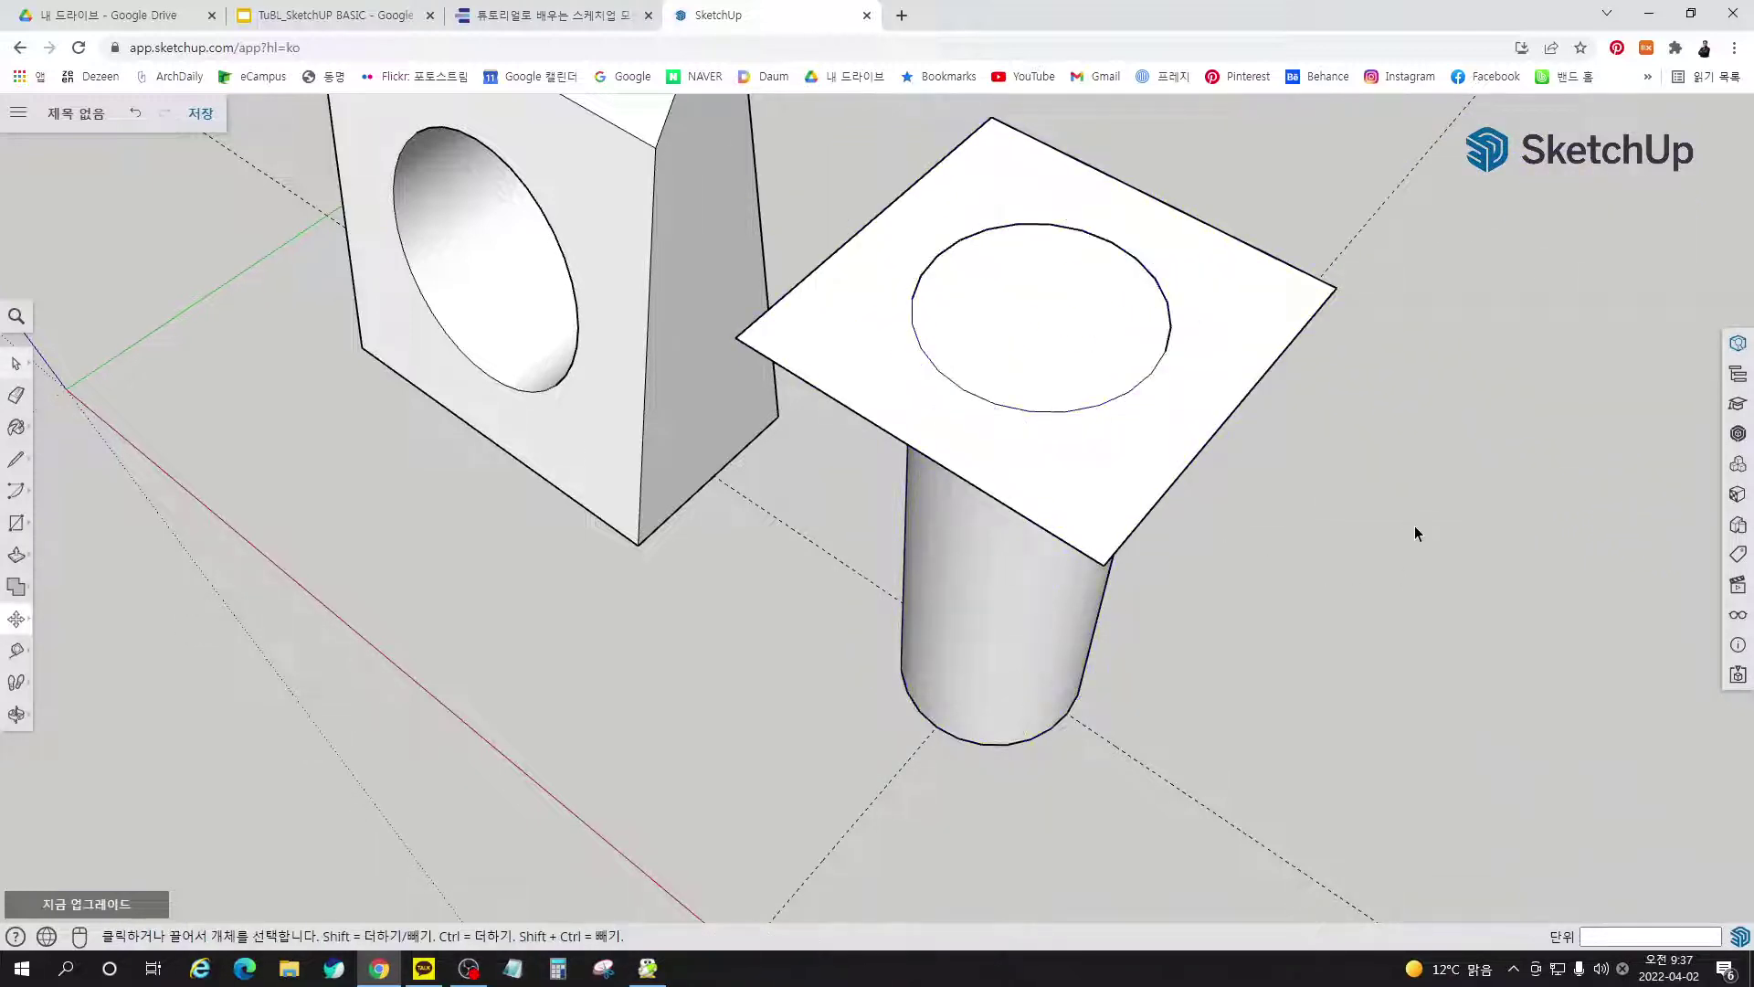
Rotate the square group 30 degrees about the red axis, pivoting on the top circle's endpoint in the green-axis direction
left_click(1231, 315)
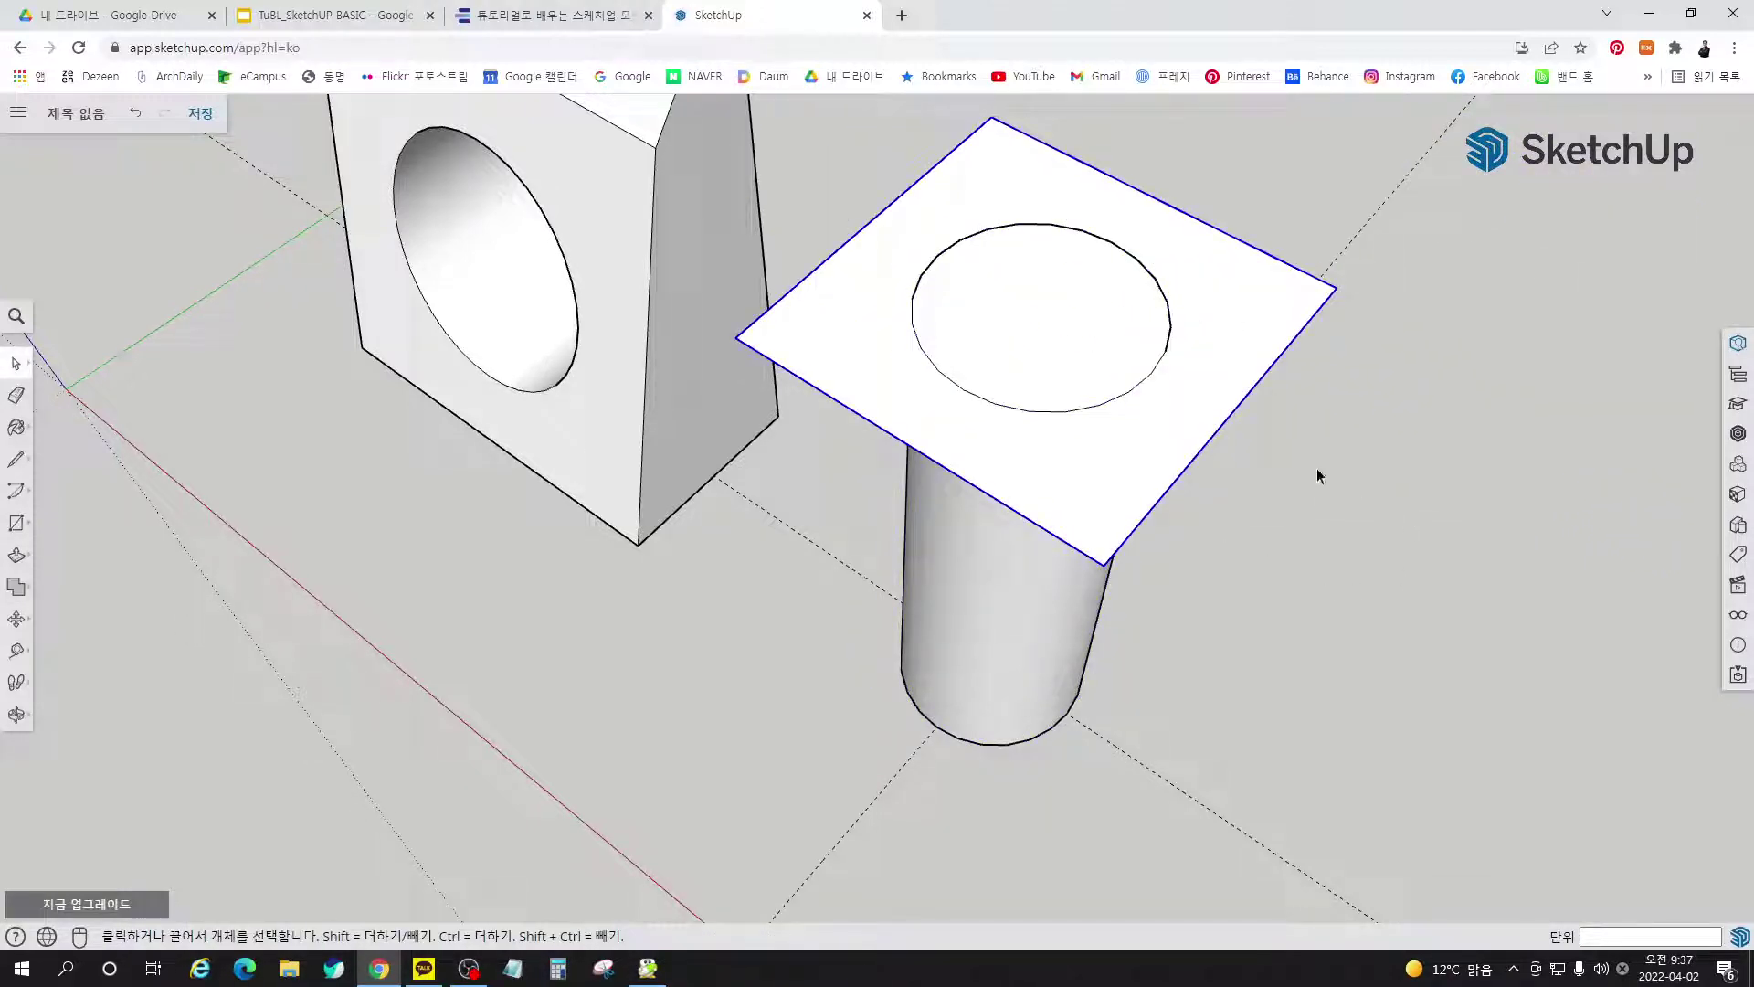
key("q")
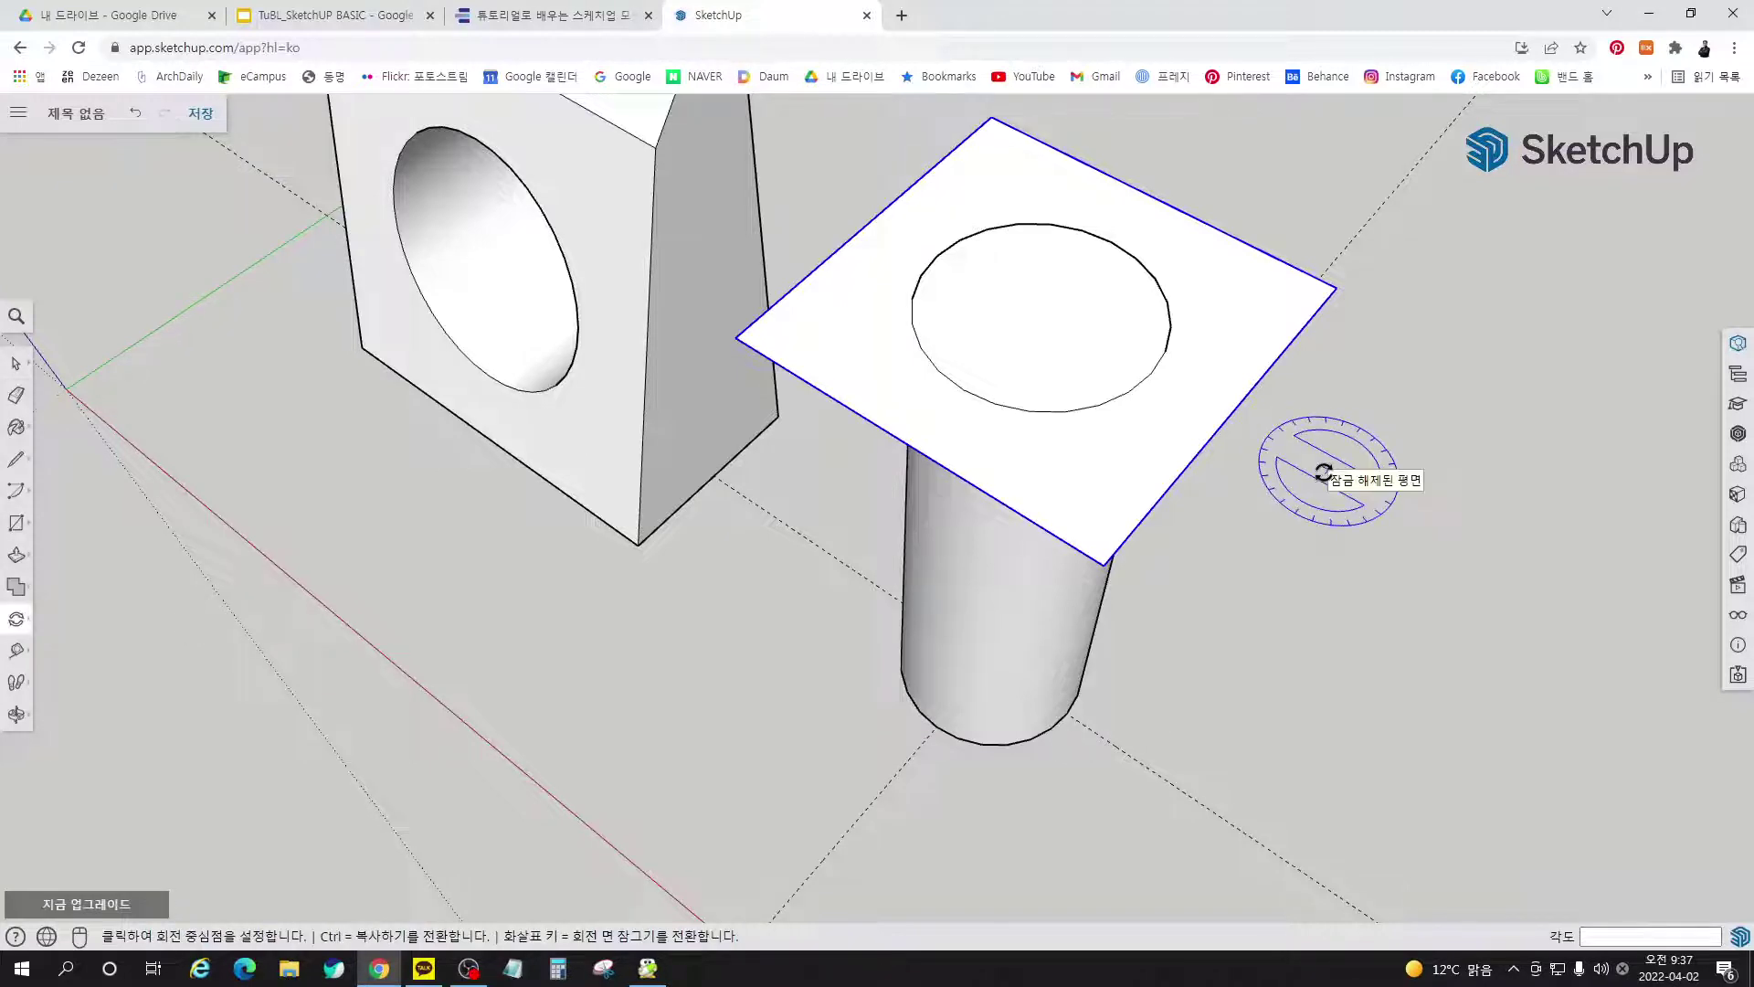
scroll(1429, 618, "down", 2)
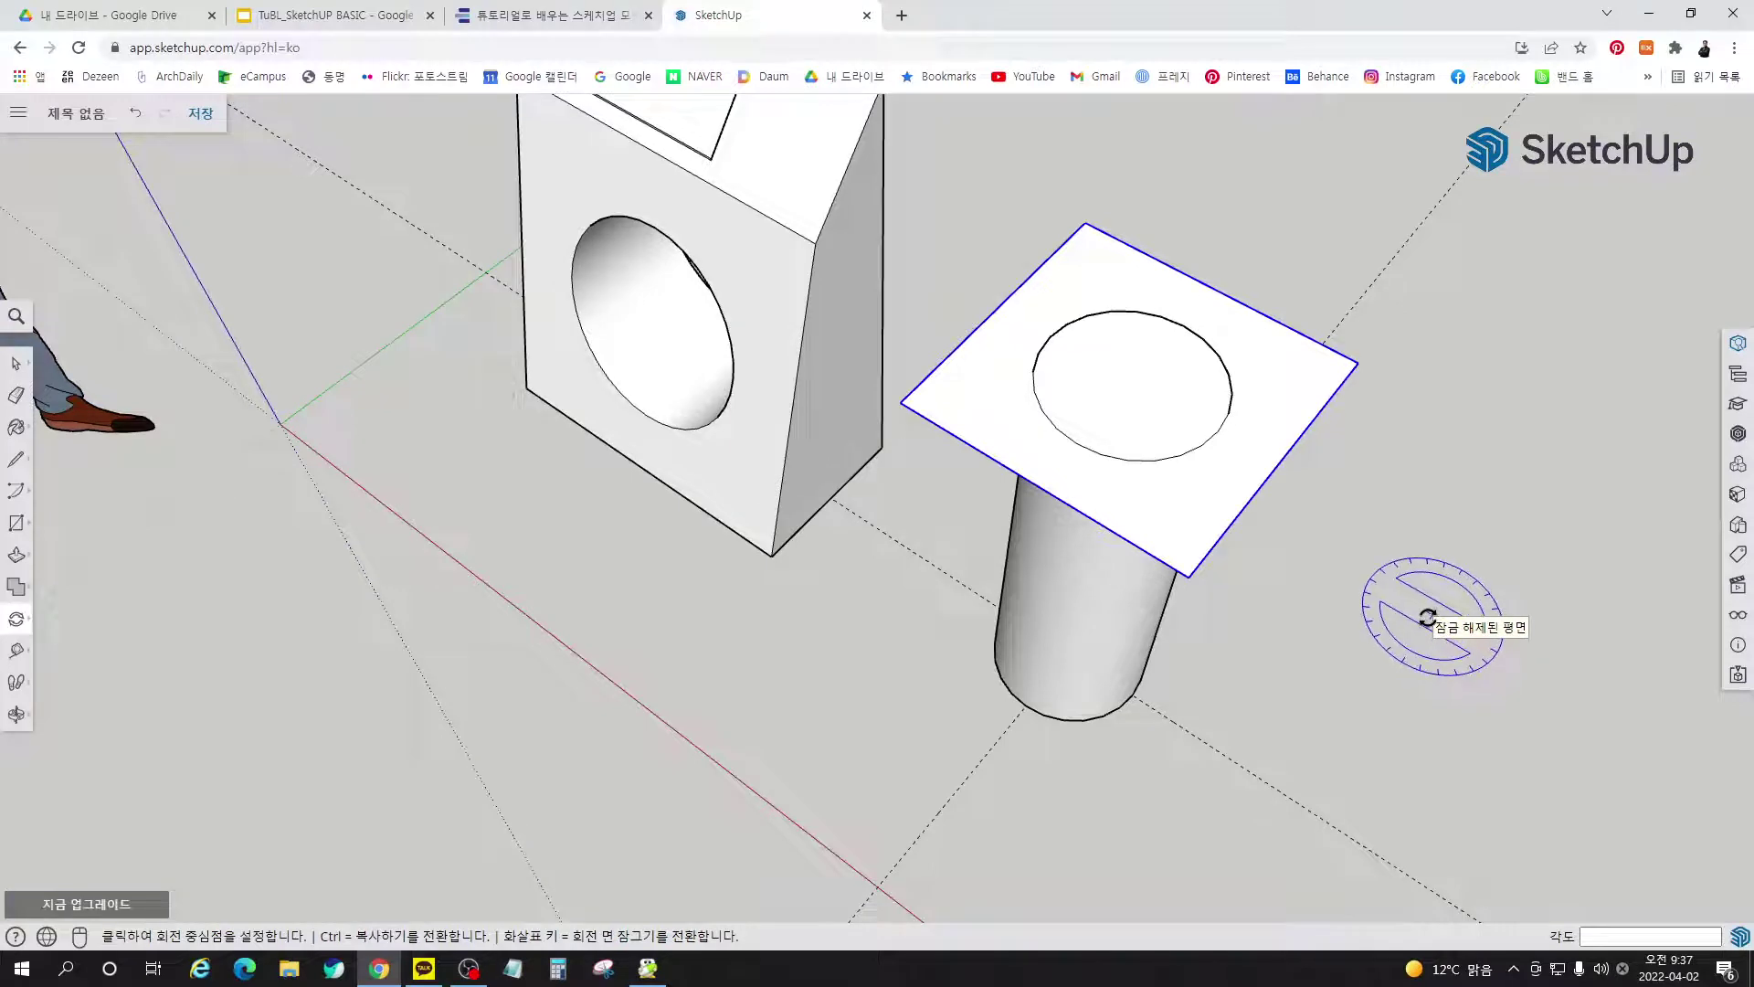
key("Right")
middle_click_drag(1403, 593, 1023, 475)
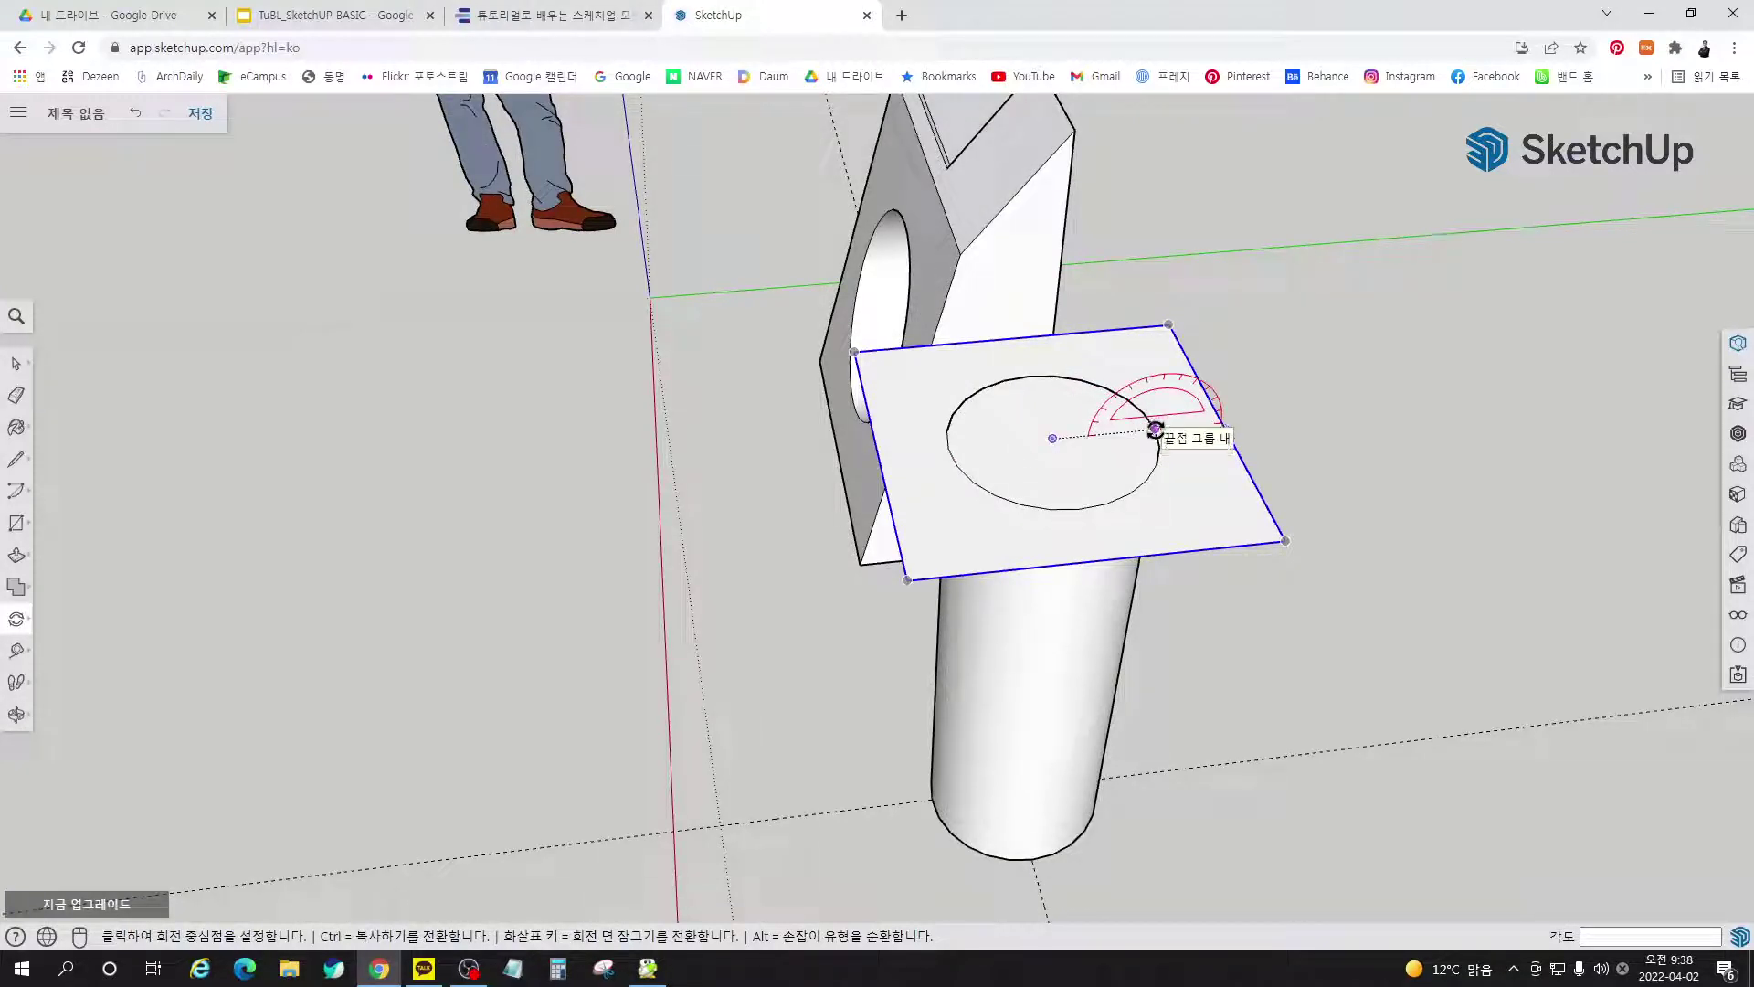
middle_click_drag(1156, 429, 1237, 399)
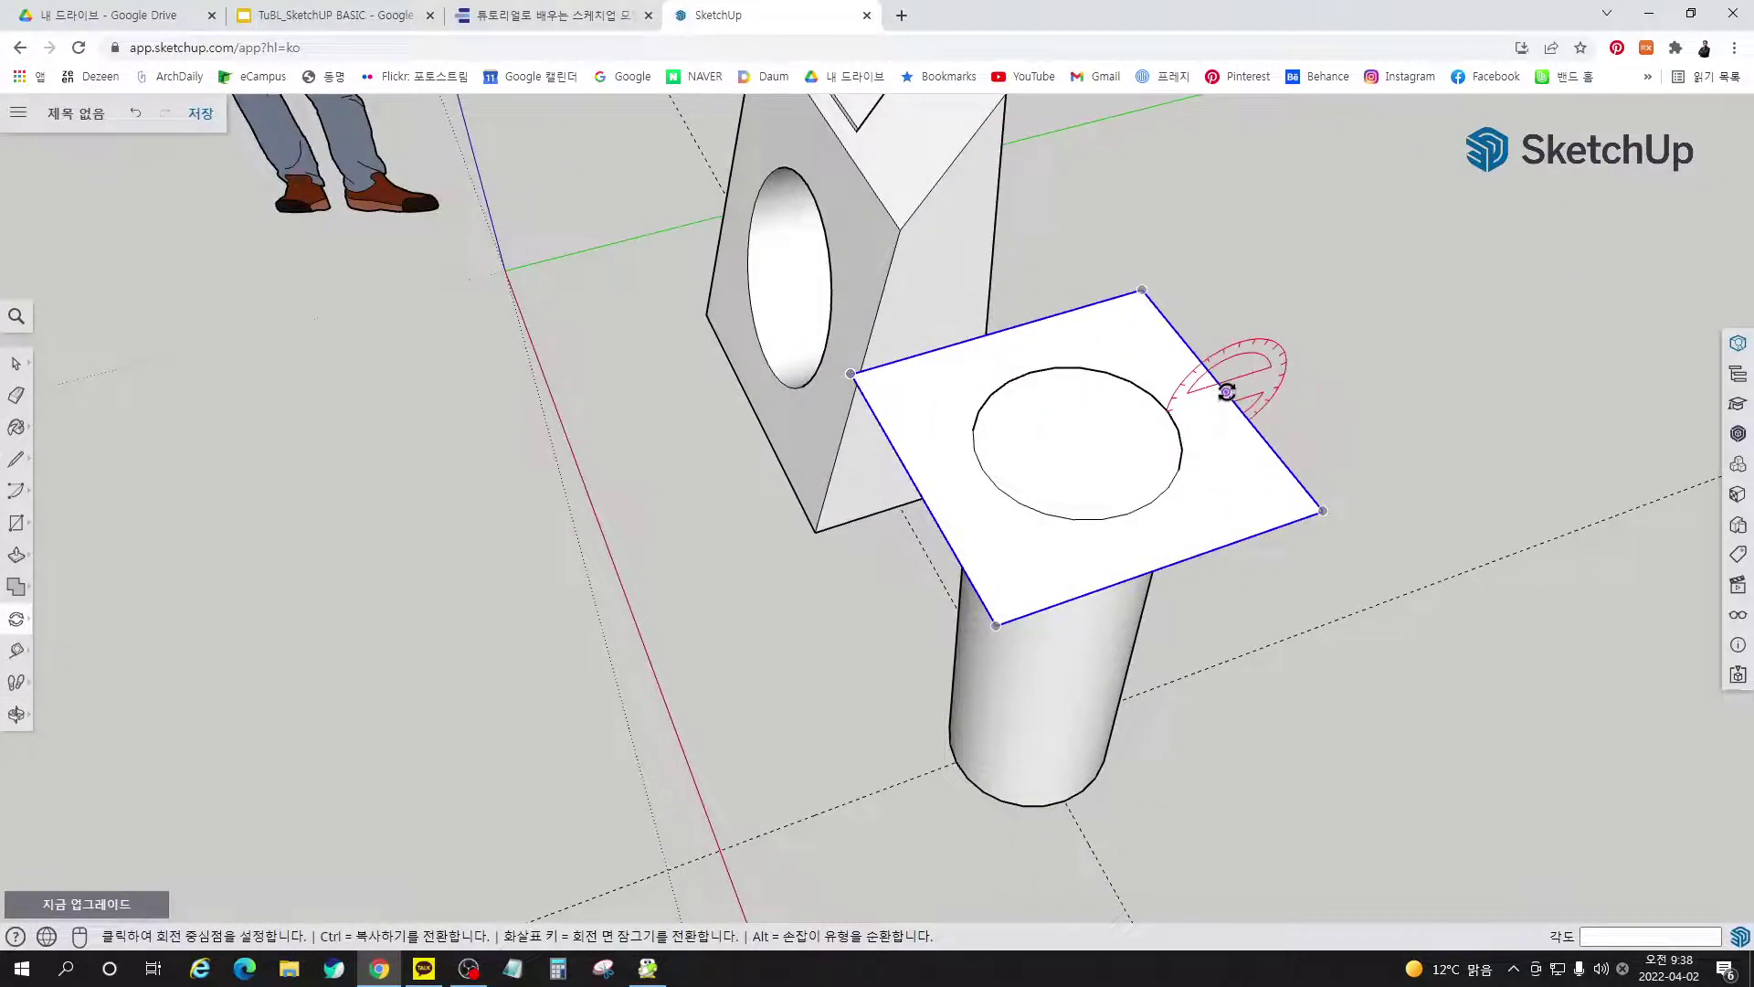
left_click(1167, 411)
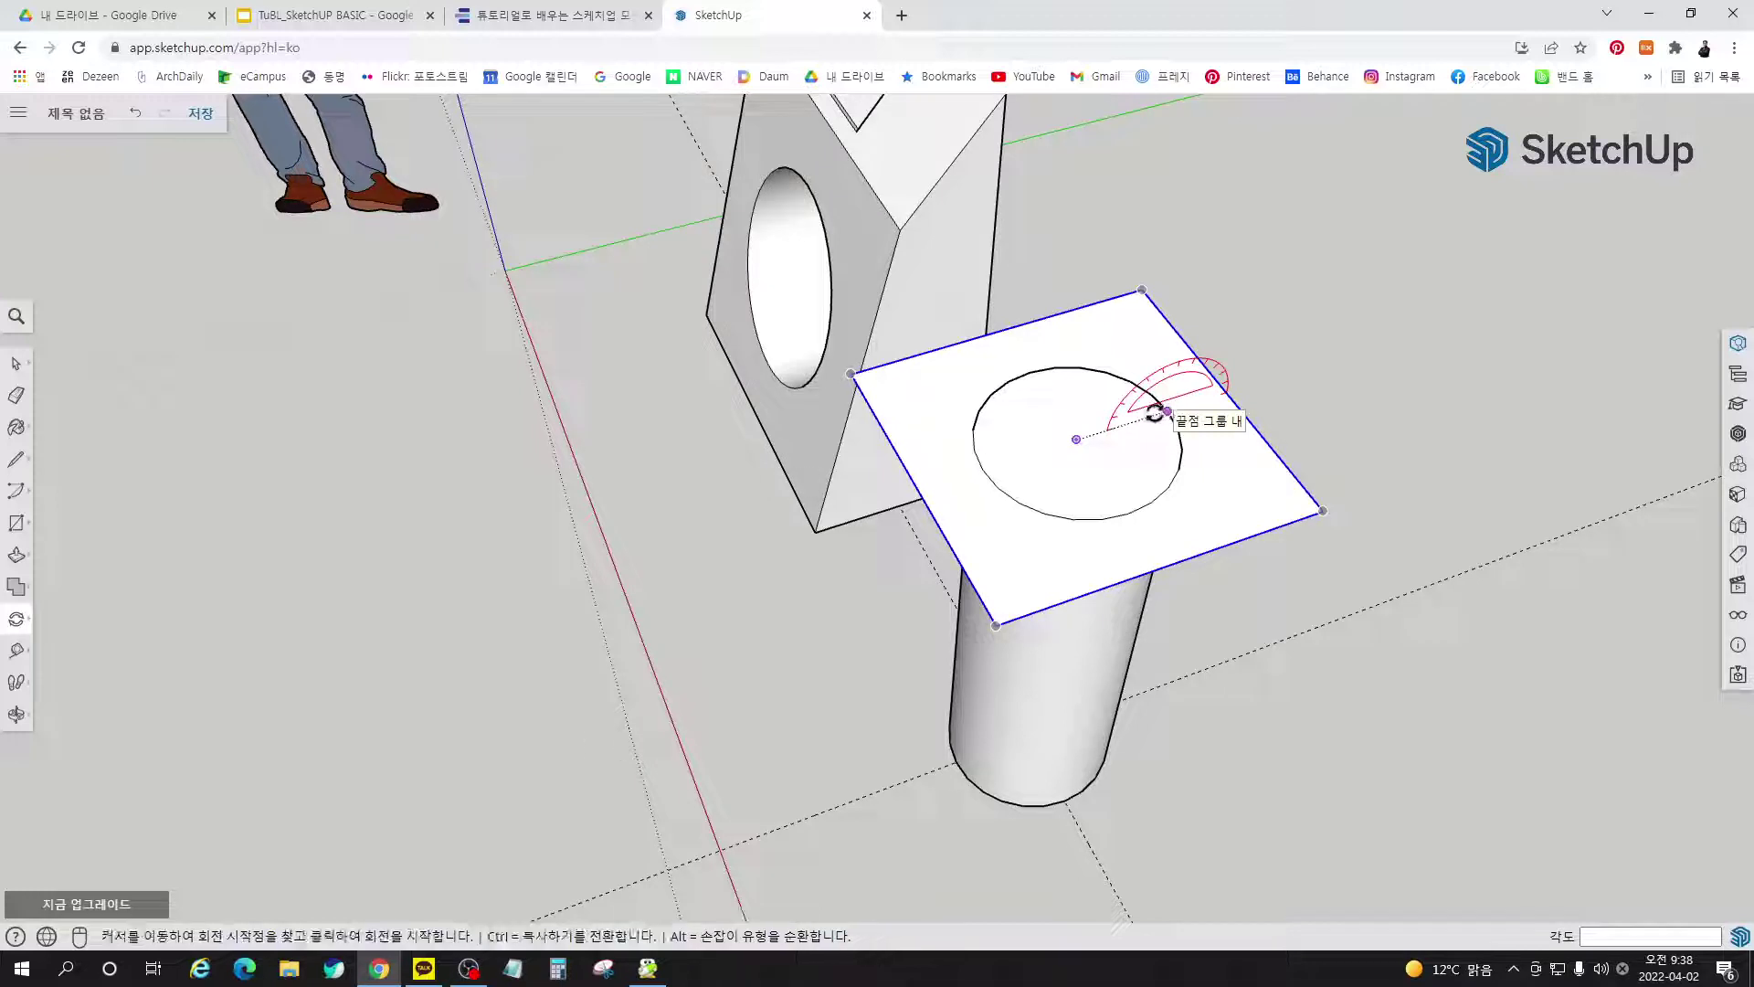
left_click(1410, 336)
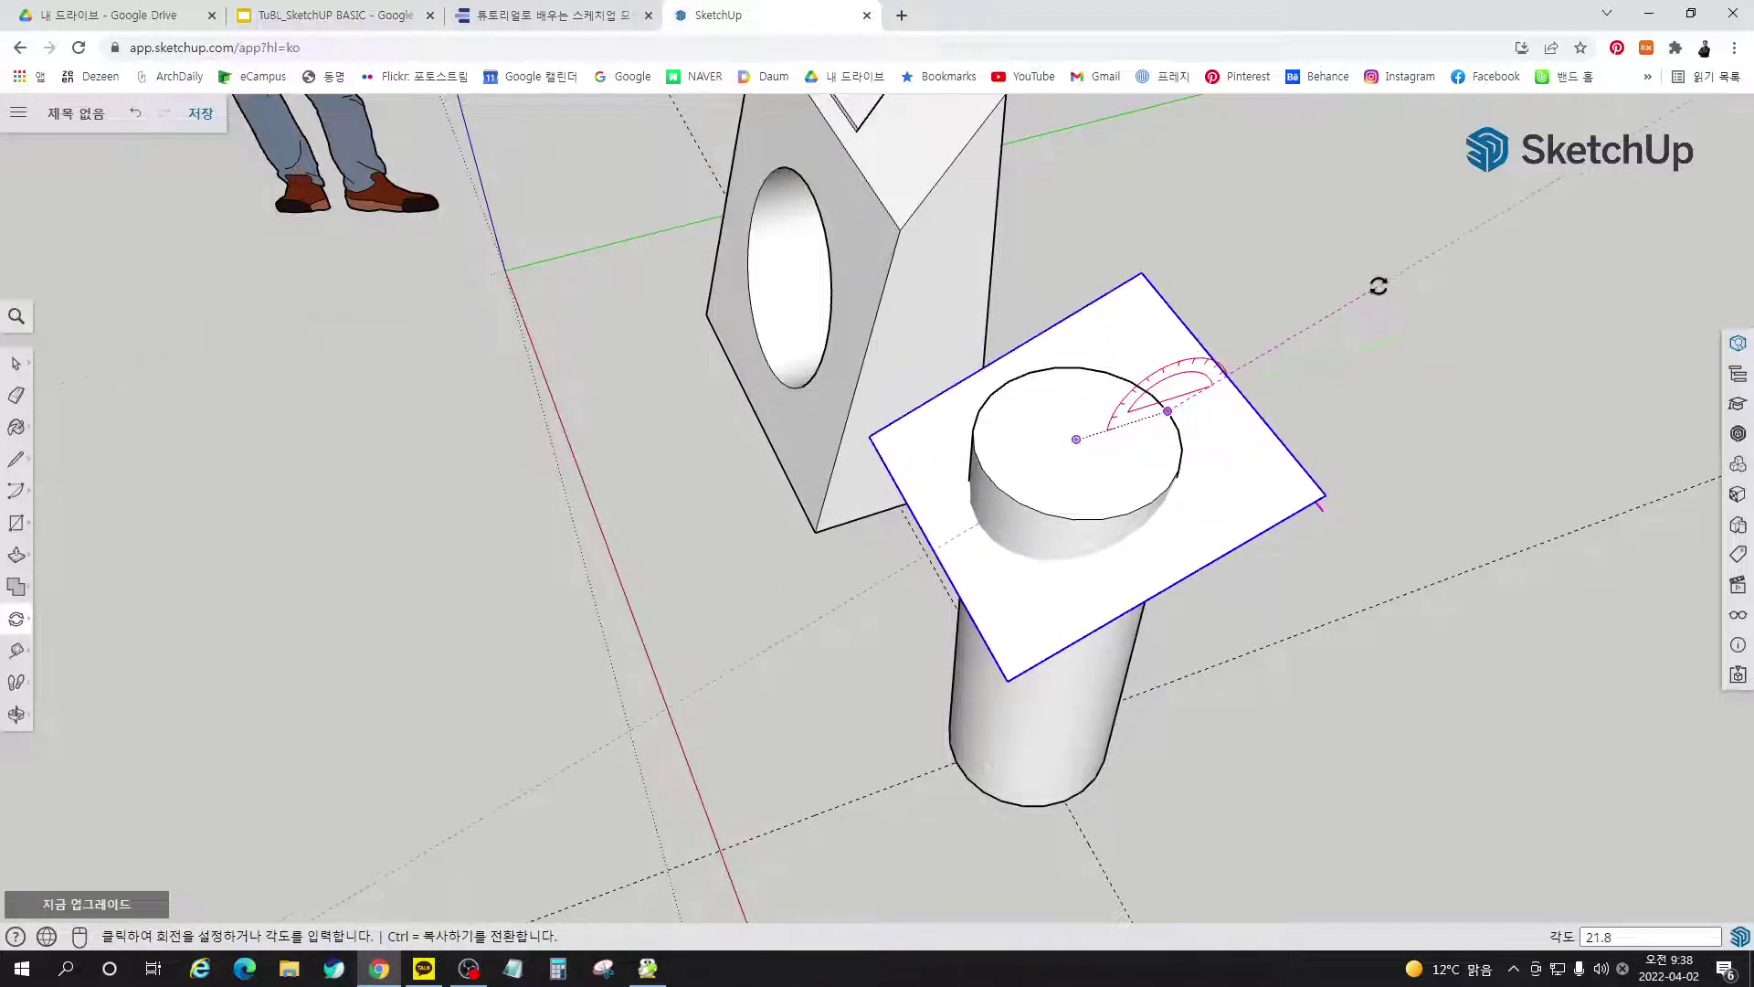
type("30")
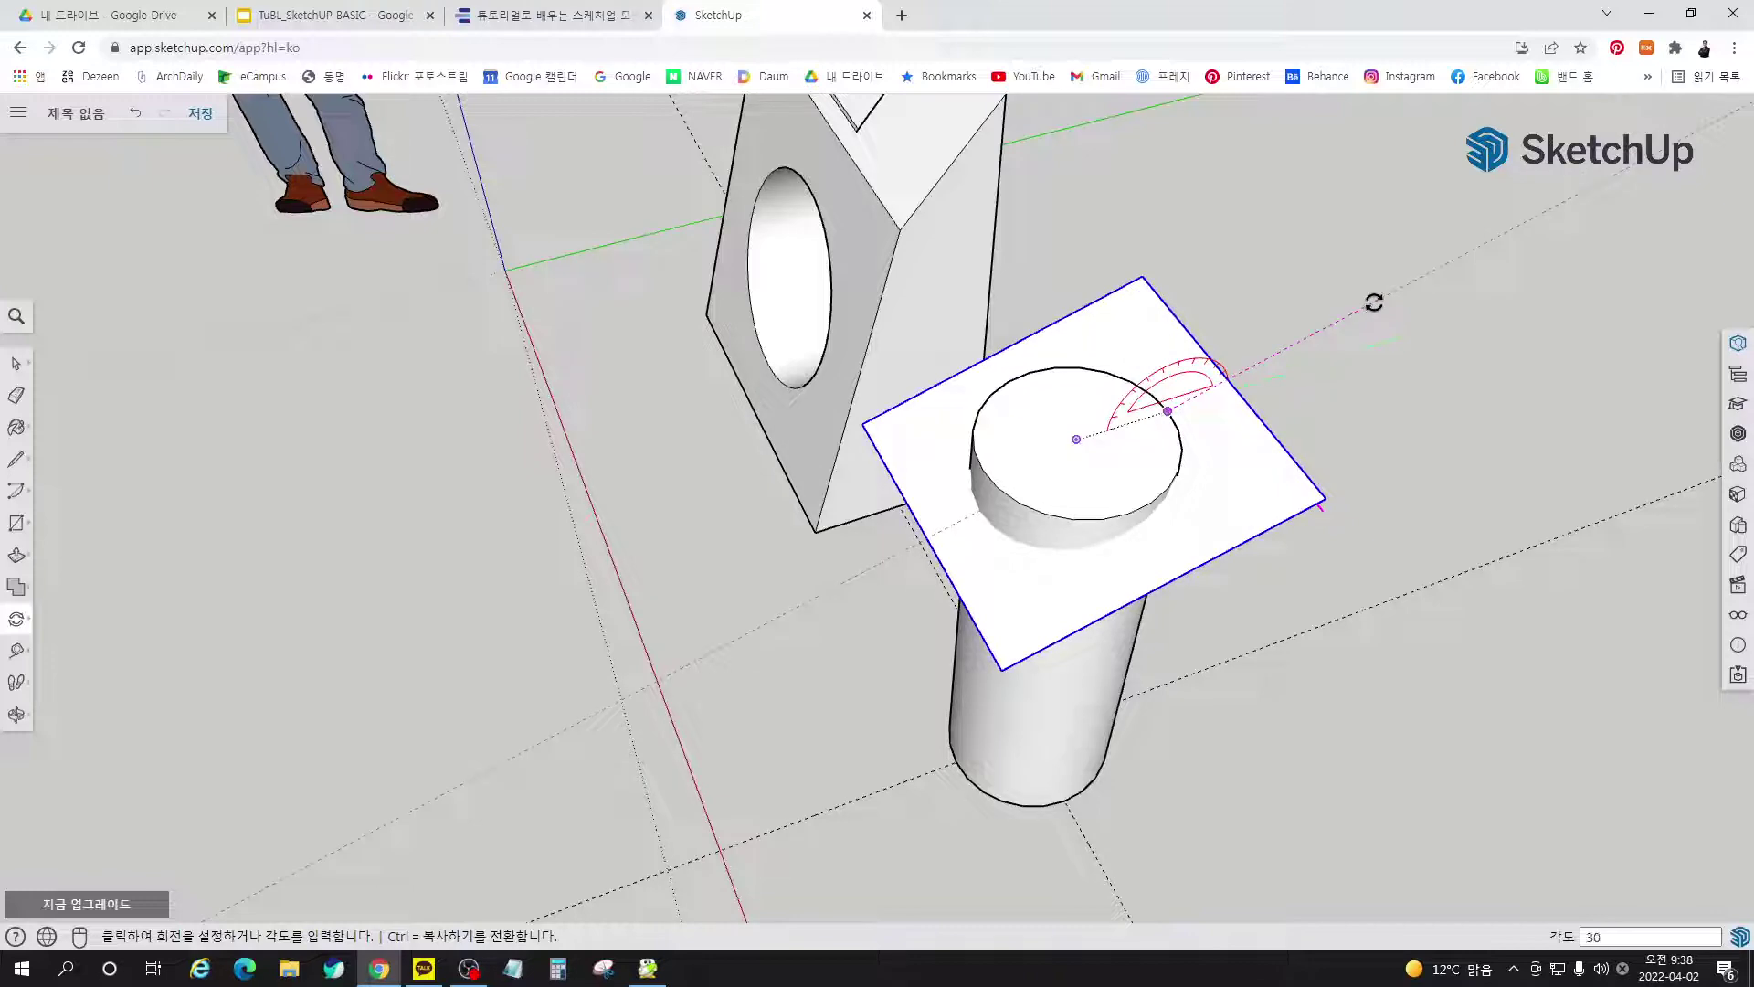
key("Return")
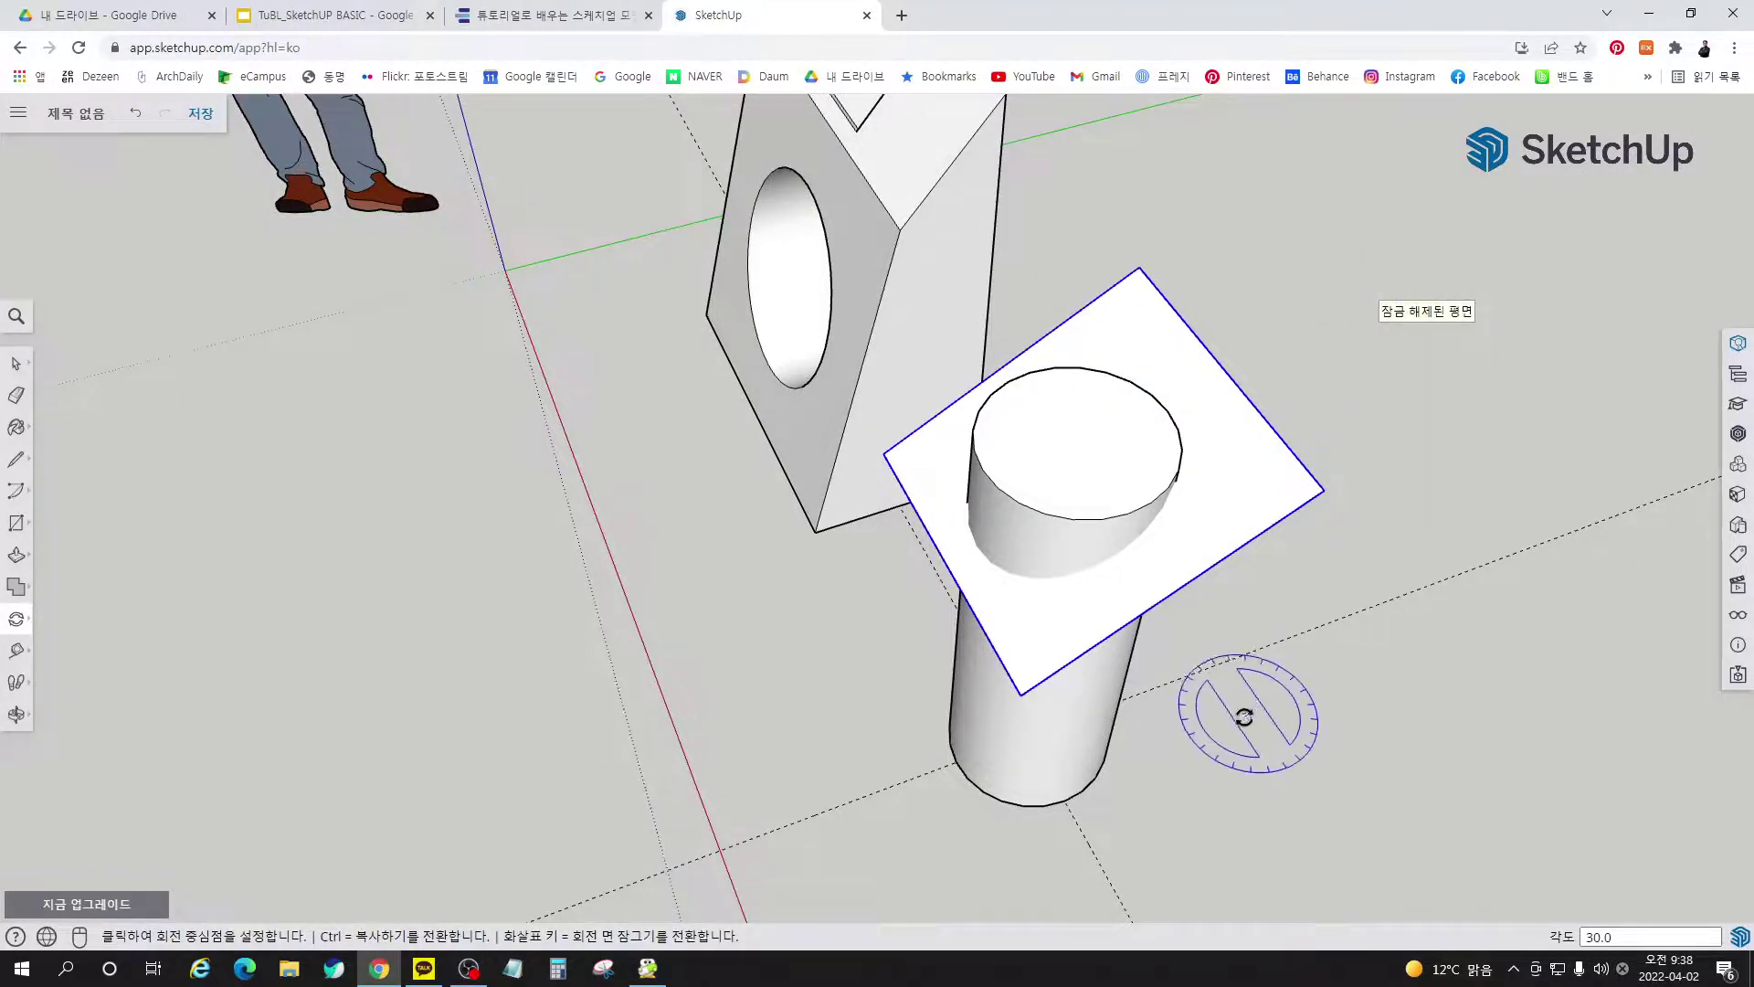
Check the tutorial's next instructions on exploding the two groups and intersecting their faces, and return to the model
middle_click_drag(1238, 705, 1305, 569)
middle_click_drag(1082, 685, 1240, 687)
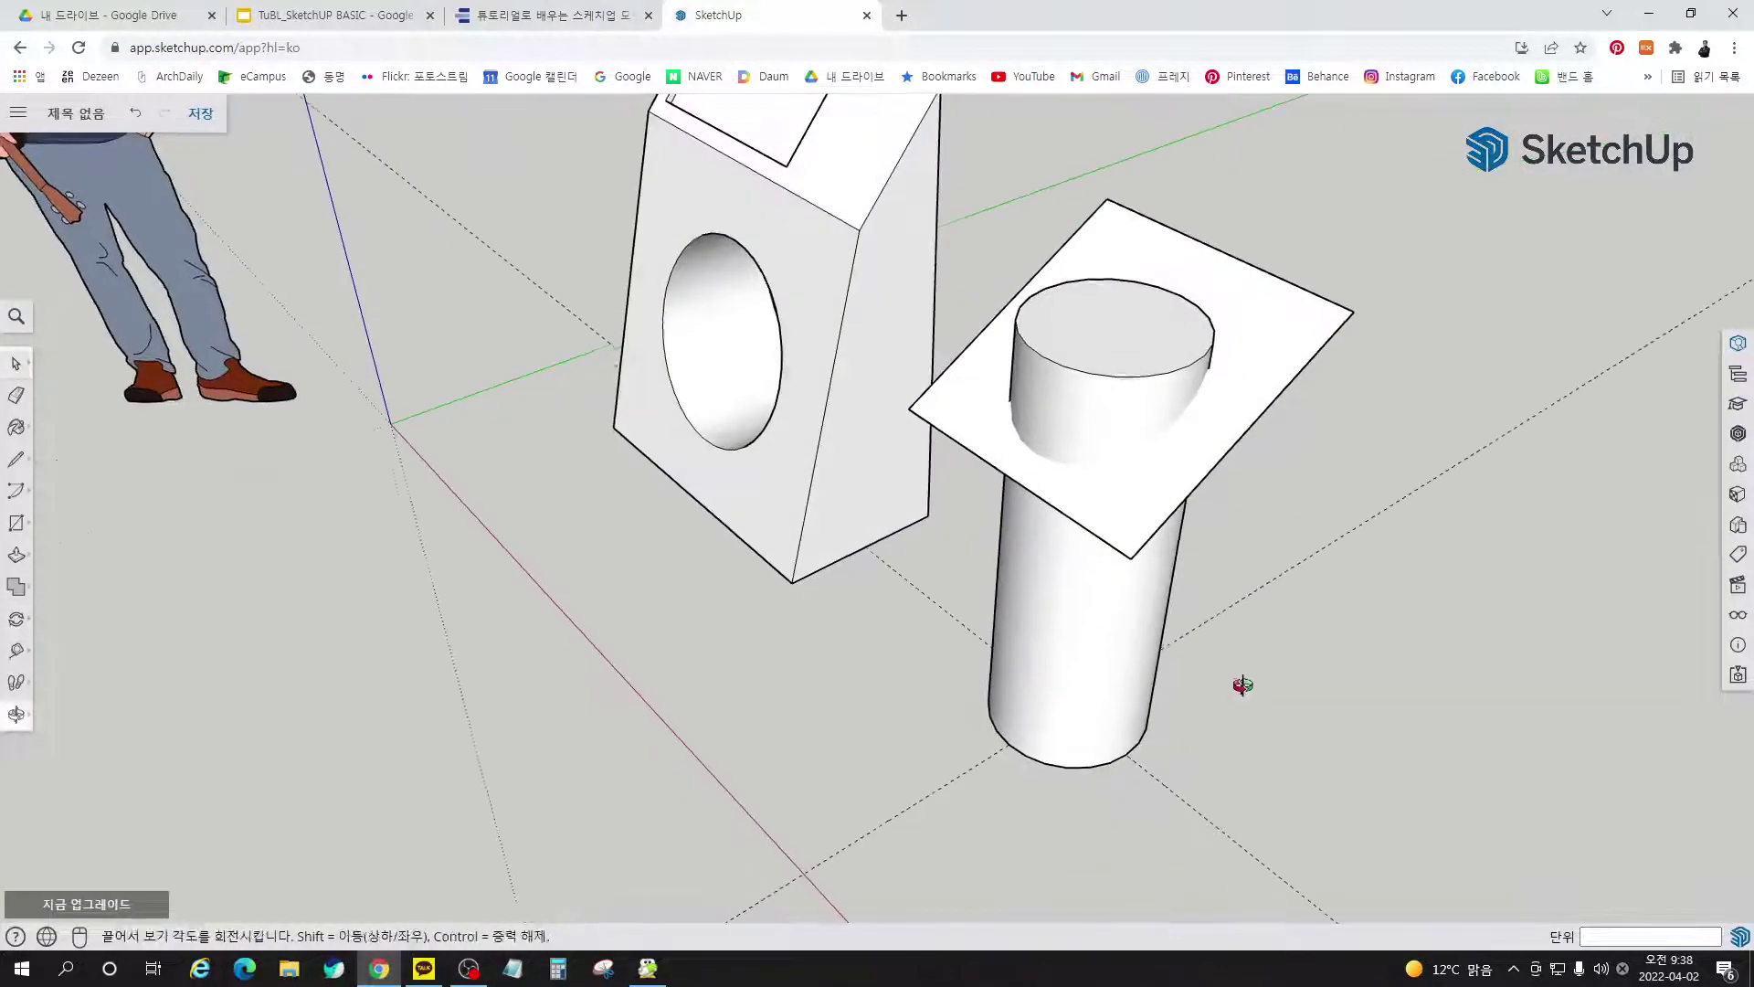
left_click(1098, 653)
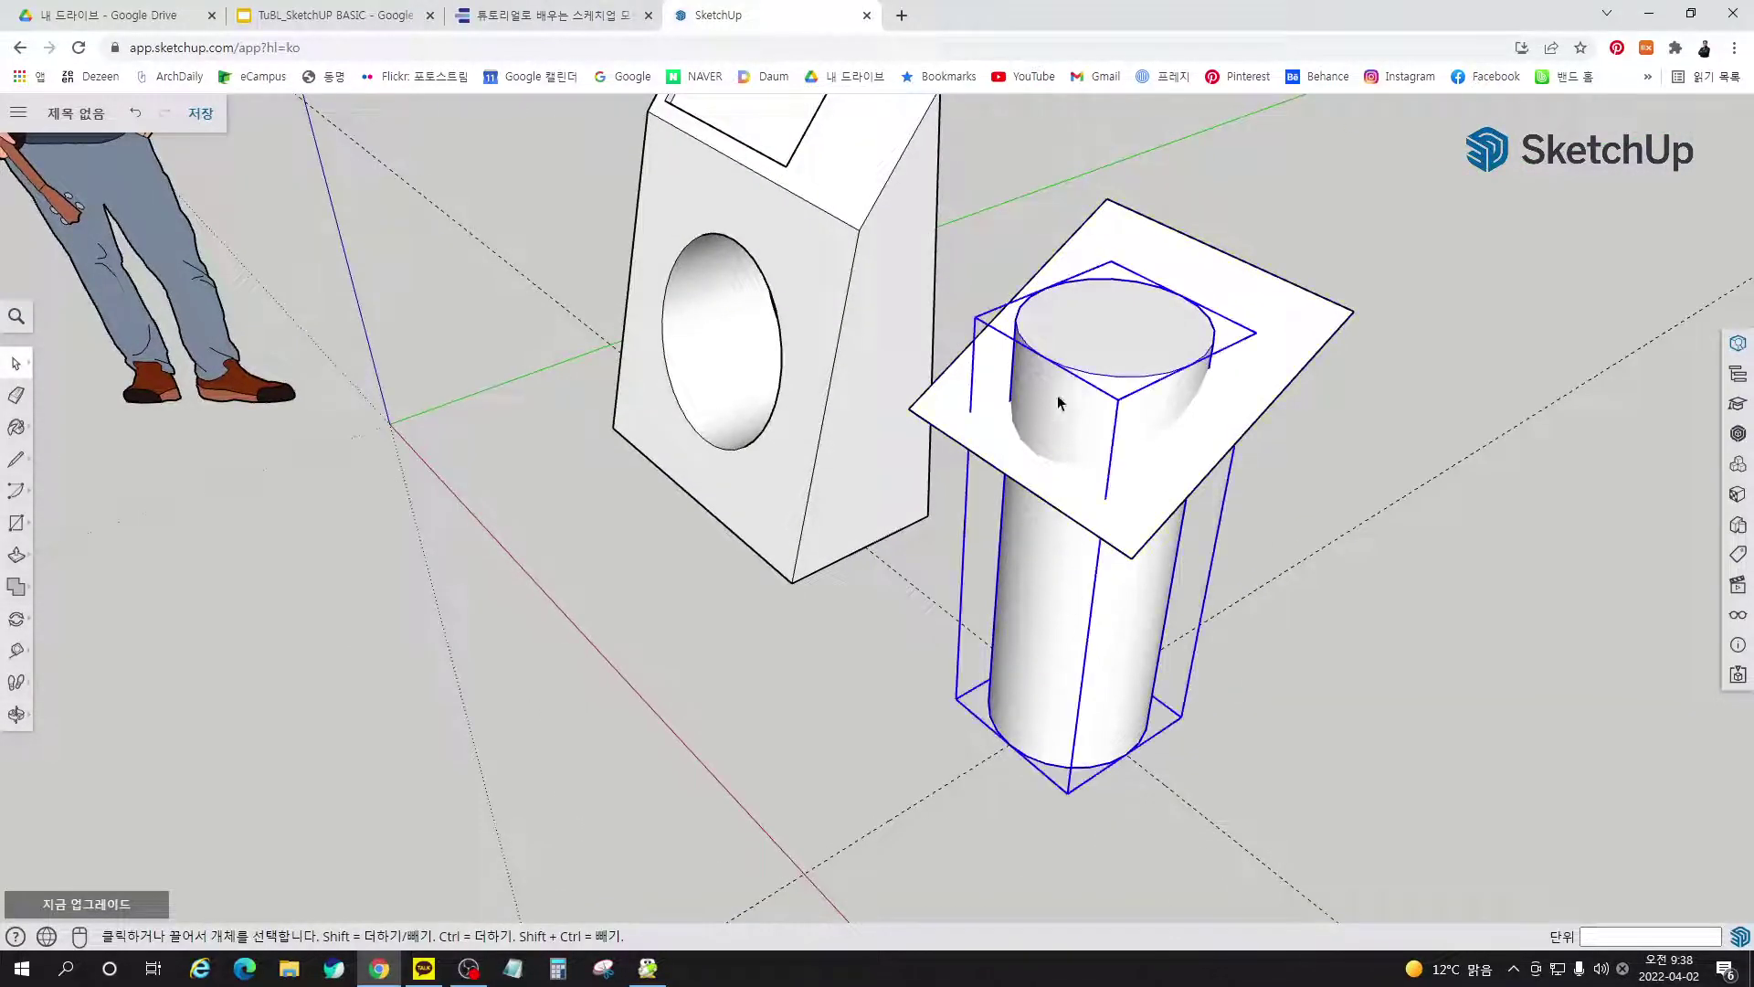
left_click(1270, 760)
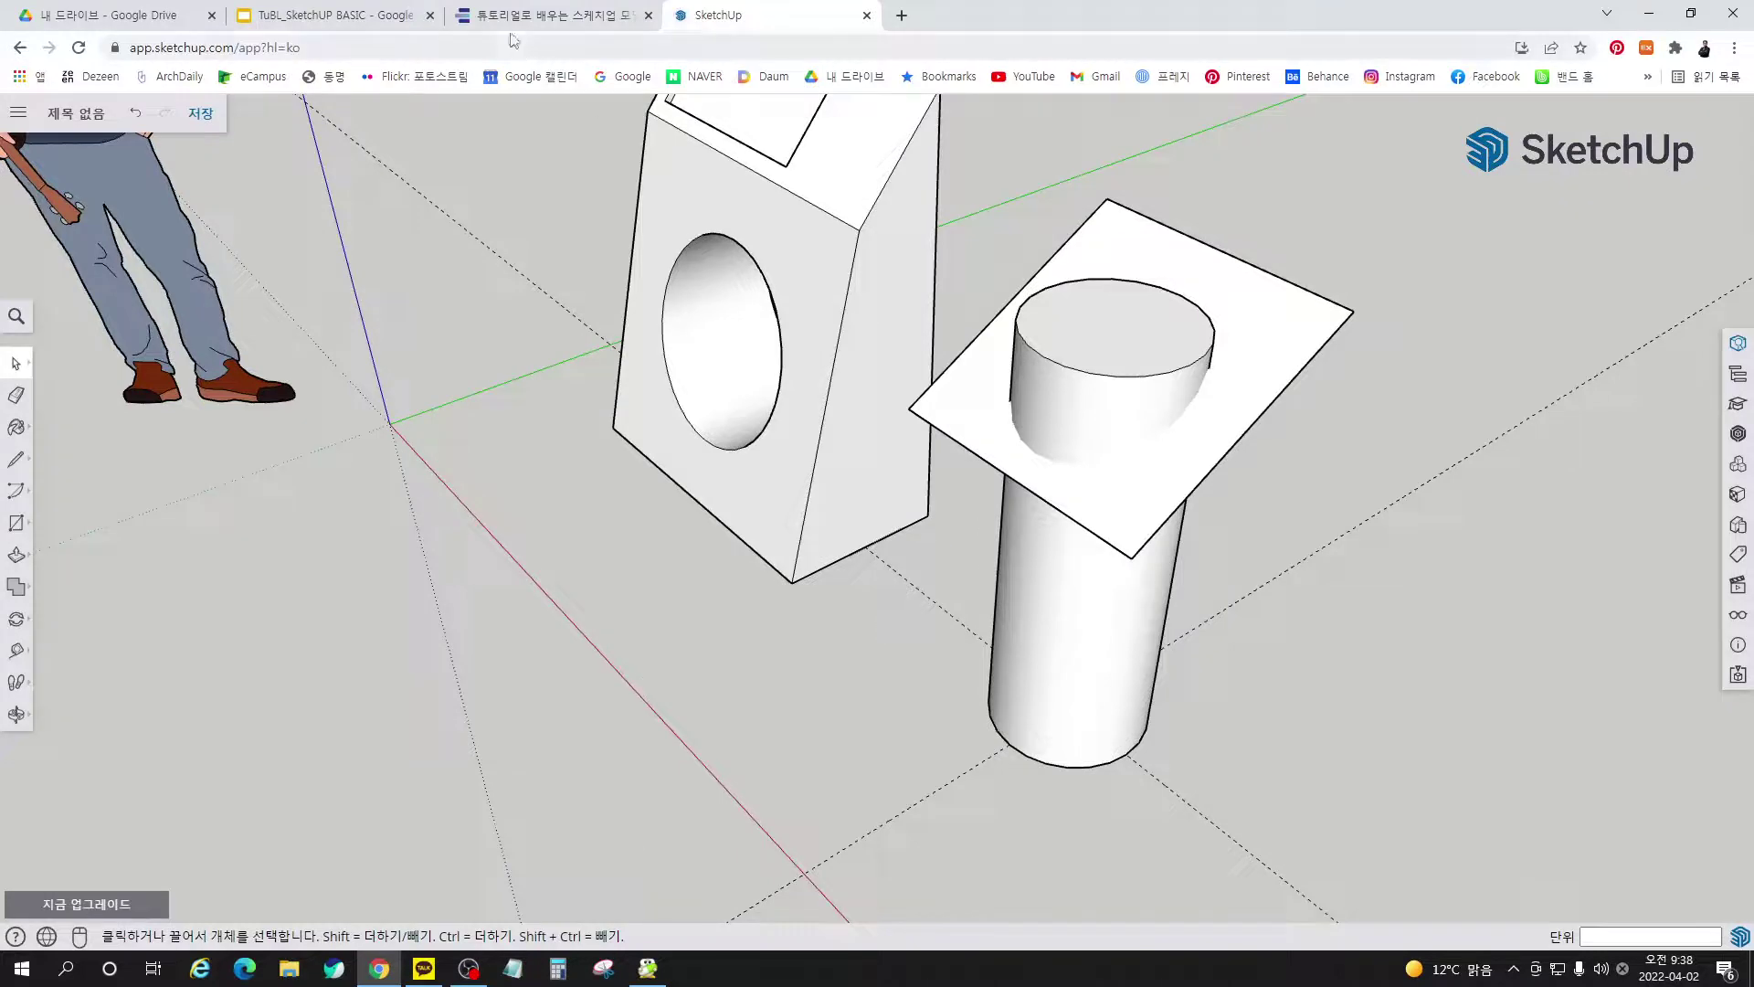
left_click(534, 16)
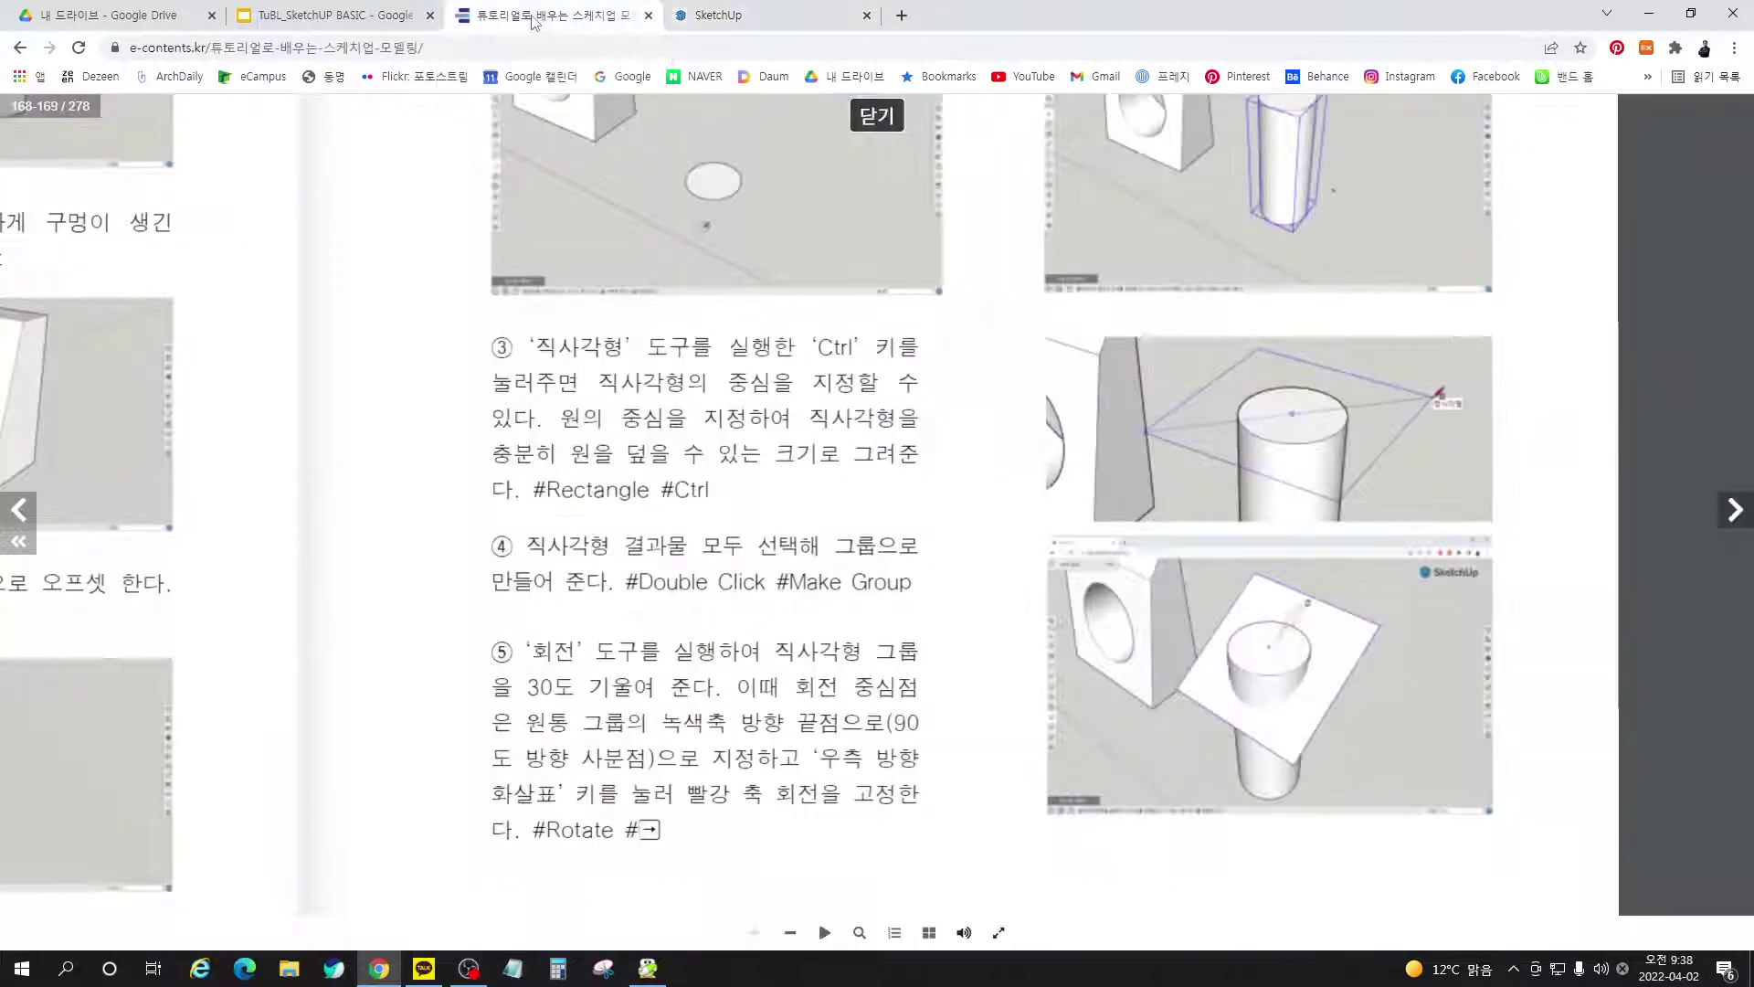
left_click(1735, 509)
left_click_drag(467, 403, 958, 665)
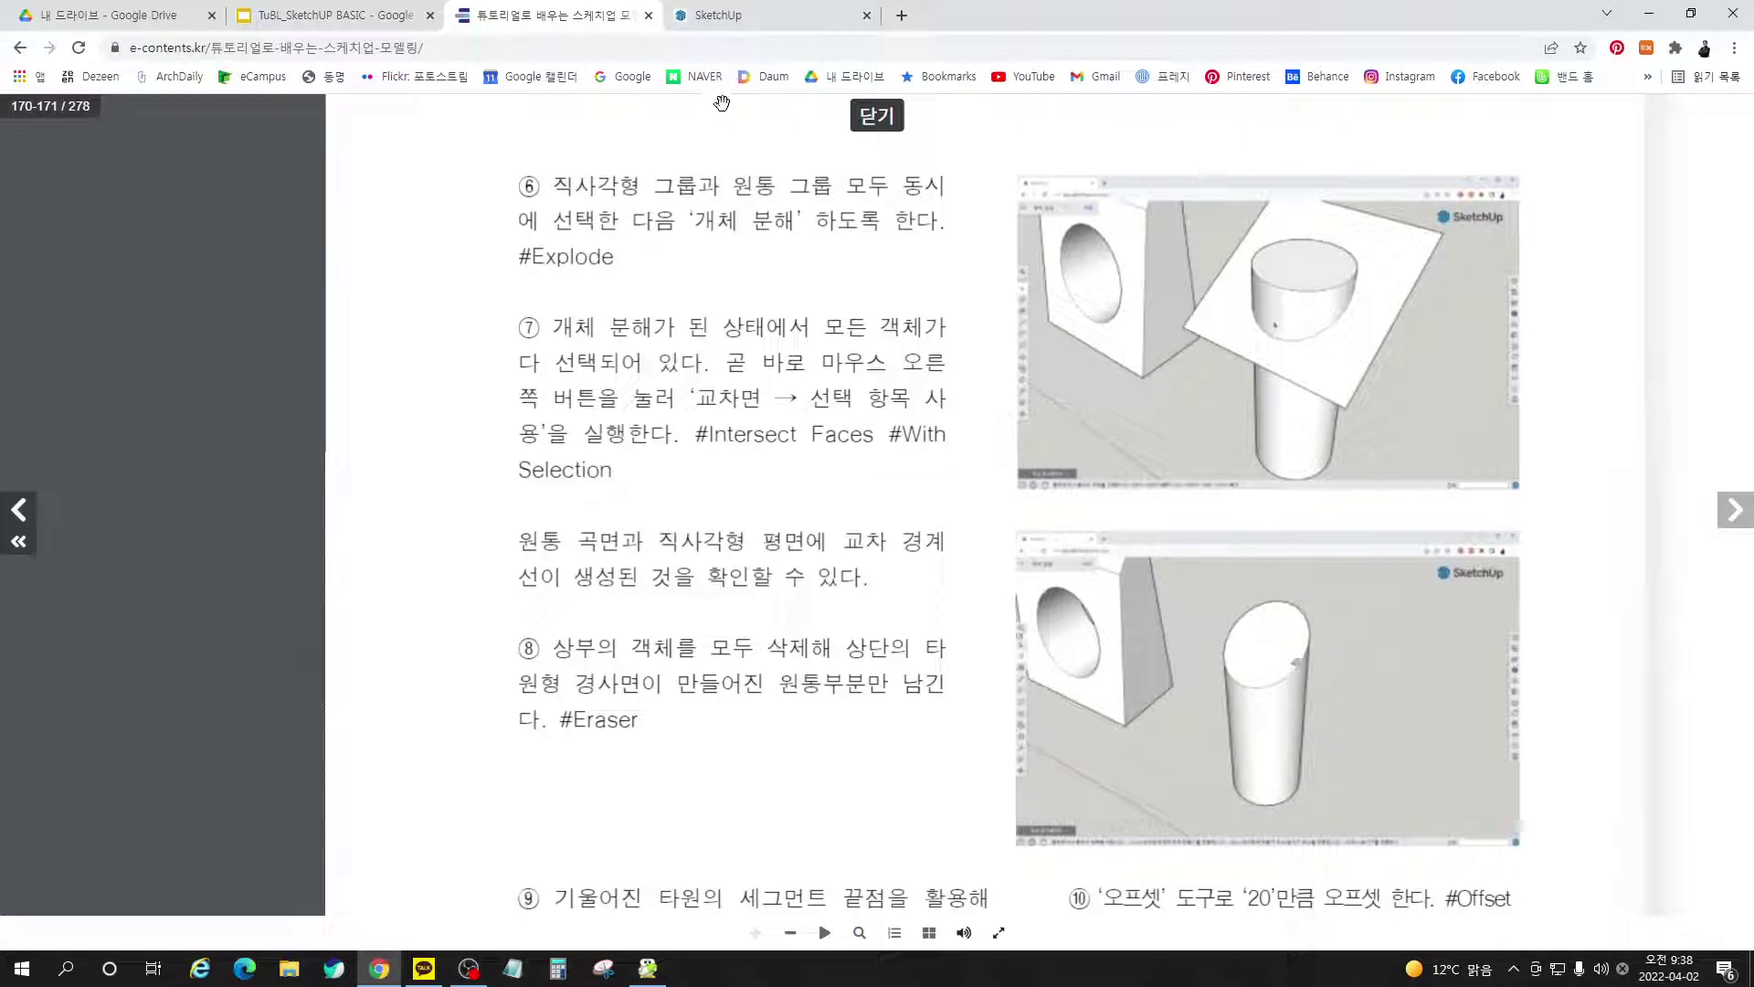
left_click(731, 18)
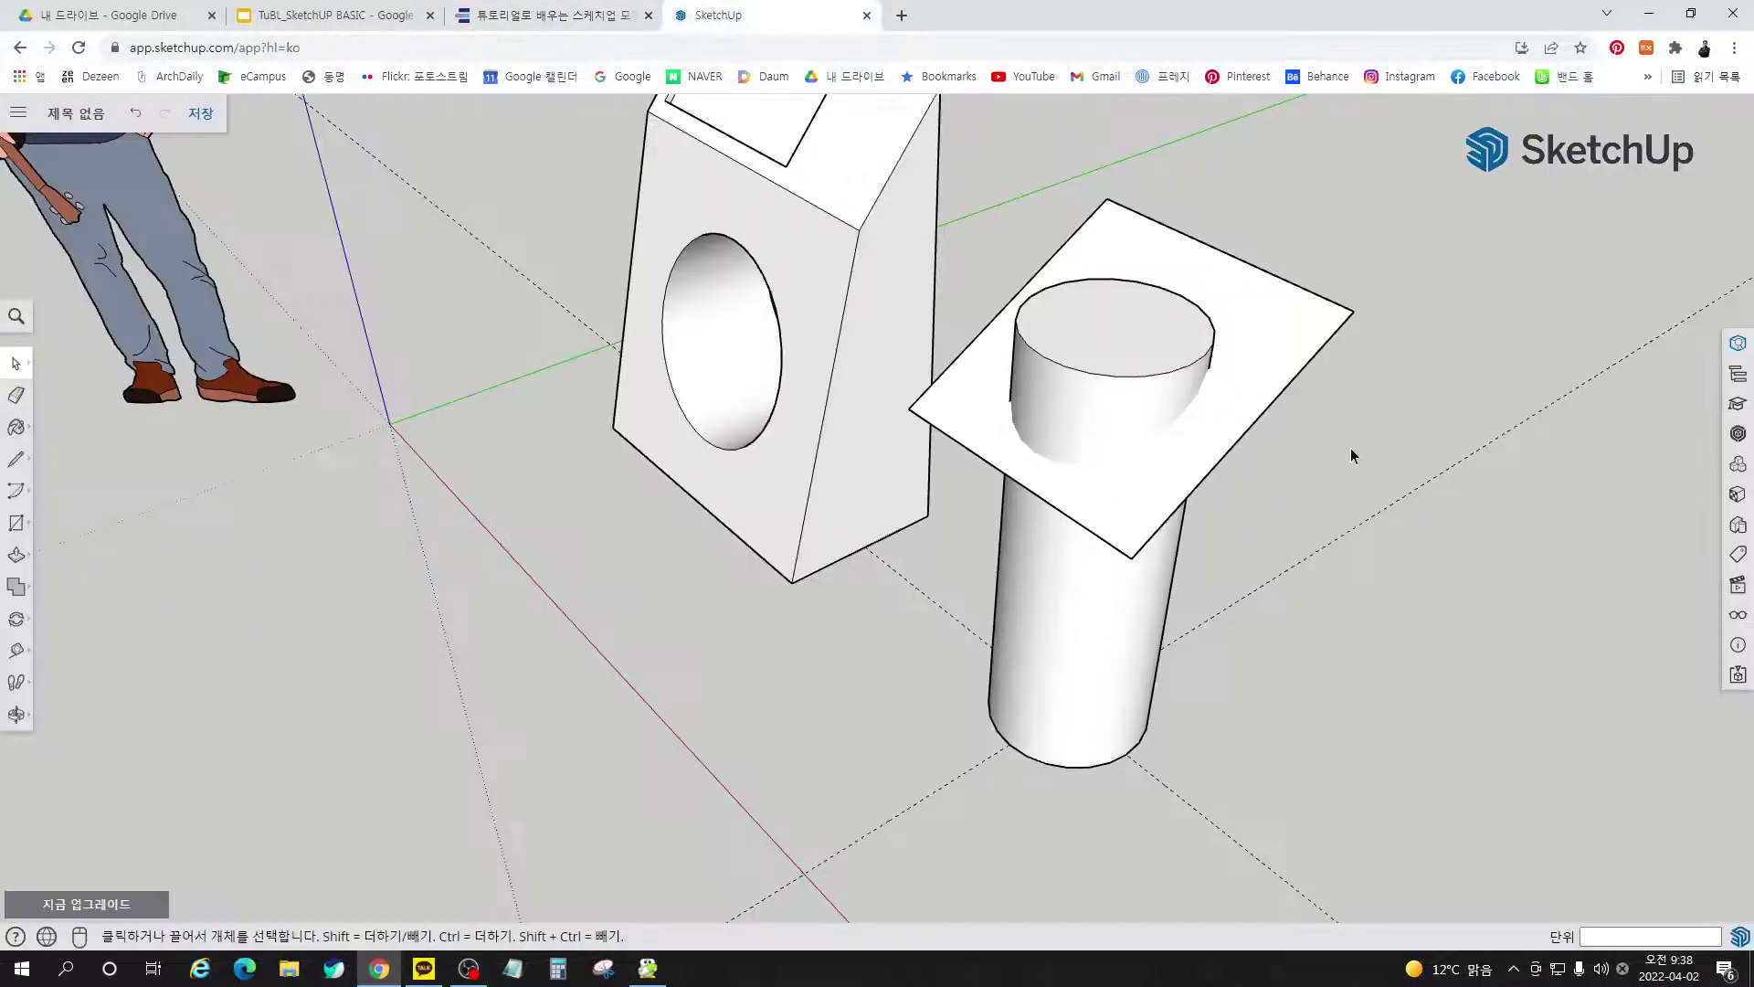
right_click(1316, 342)
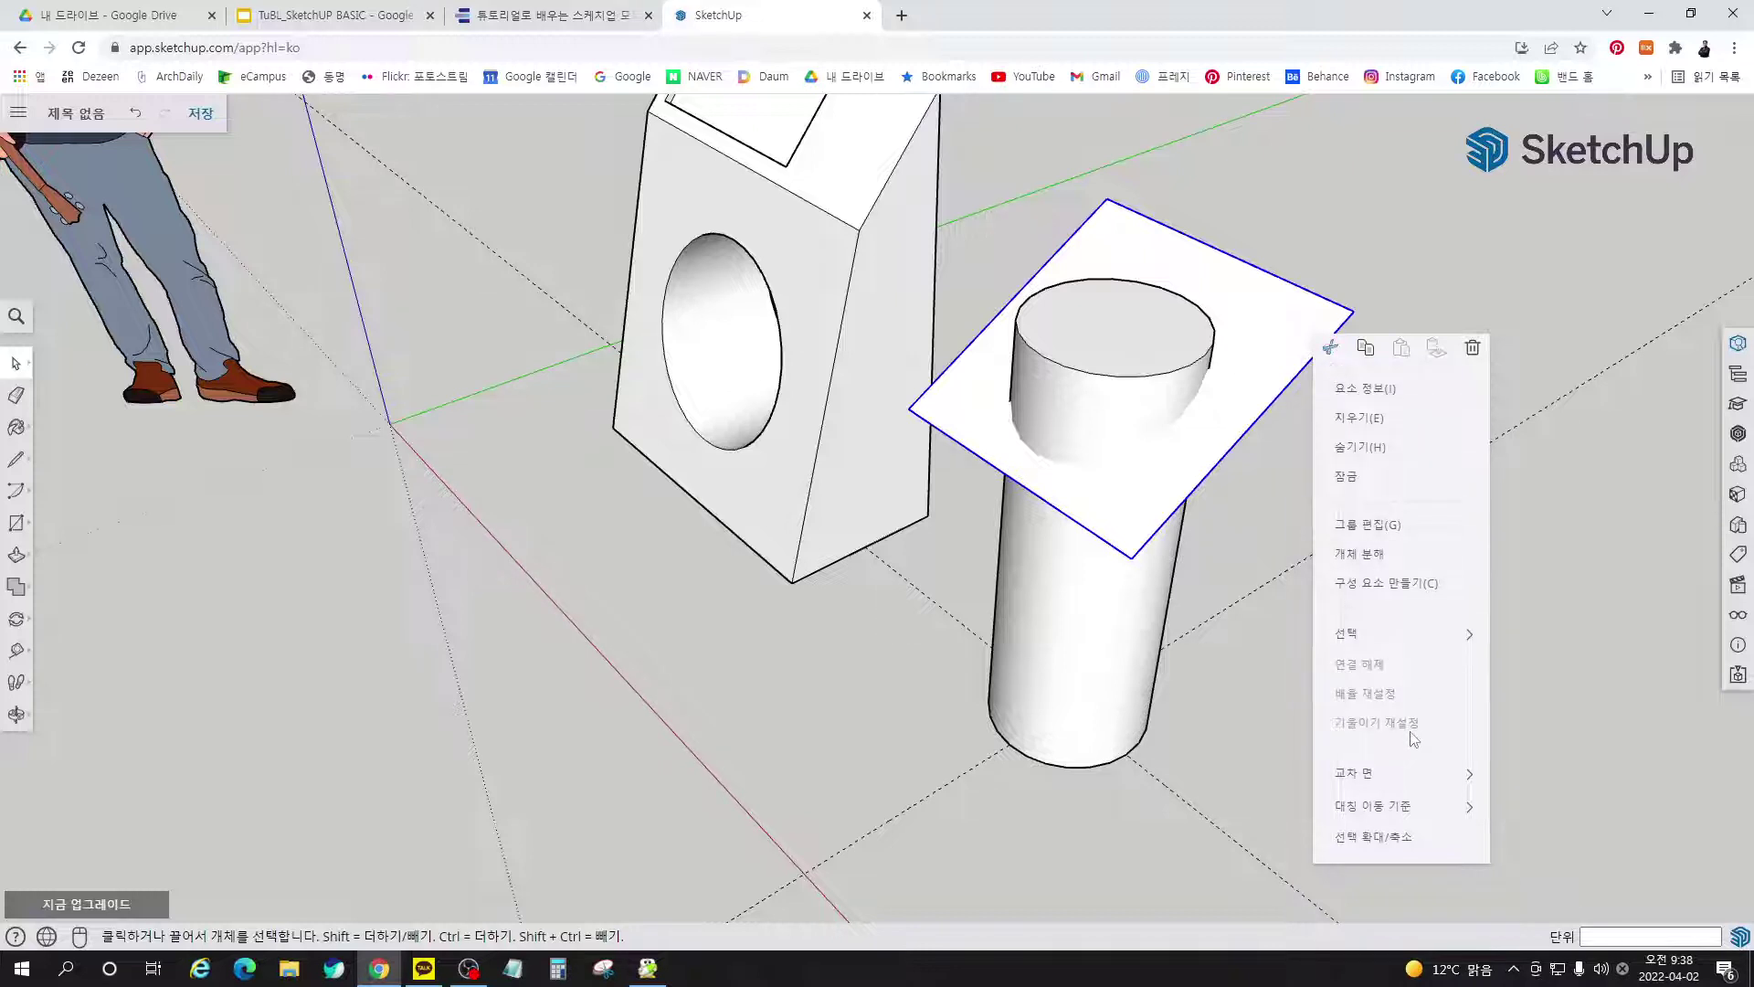
mouse_move(1424, 788)
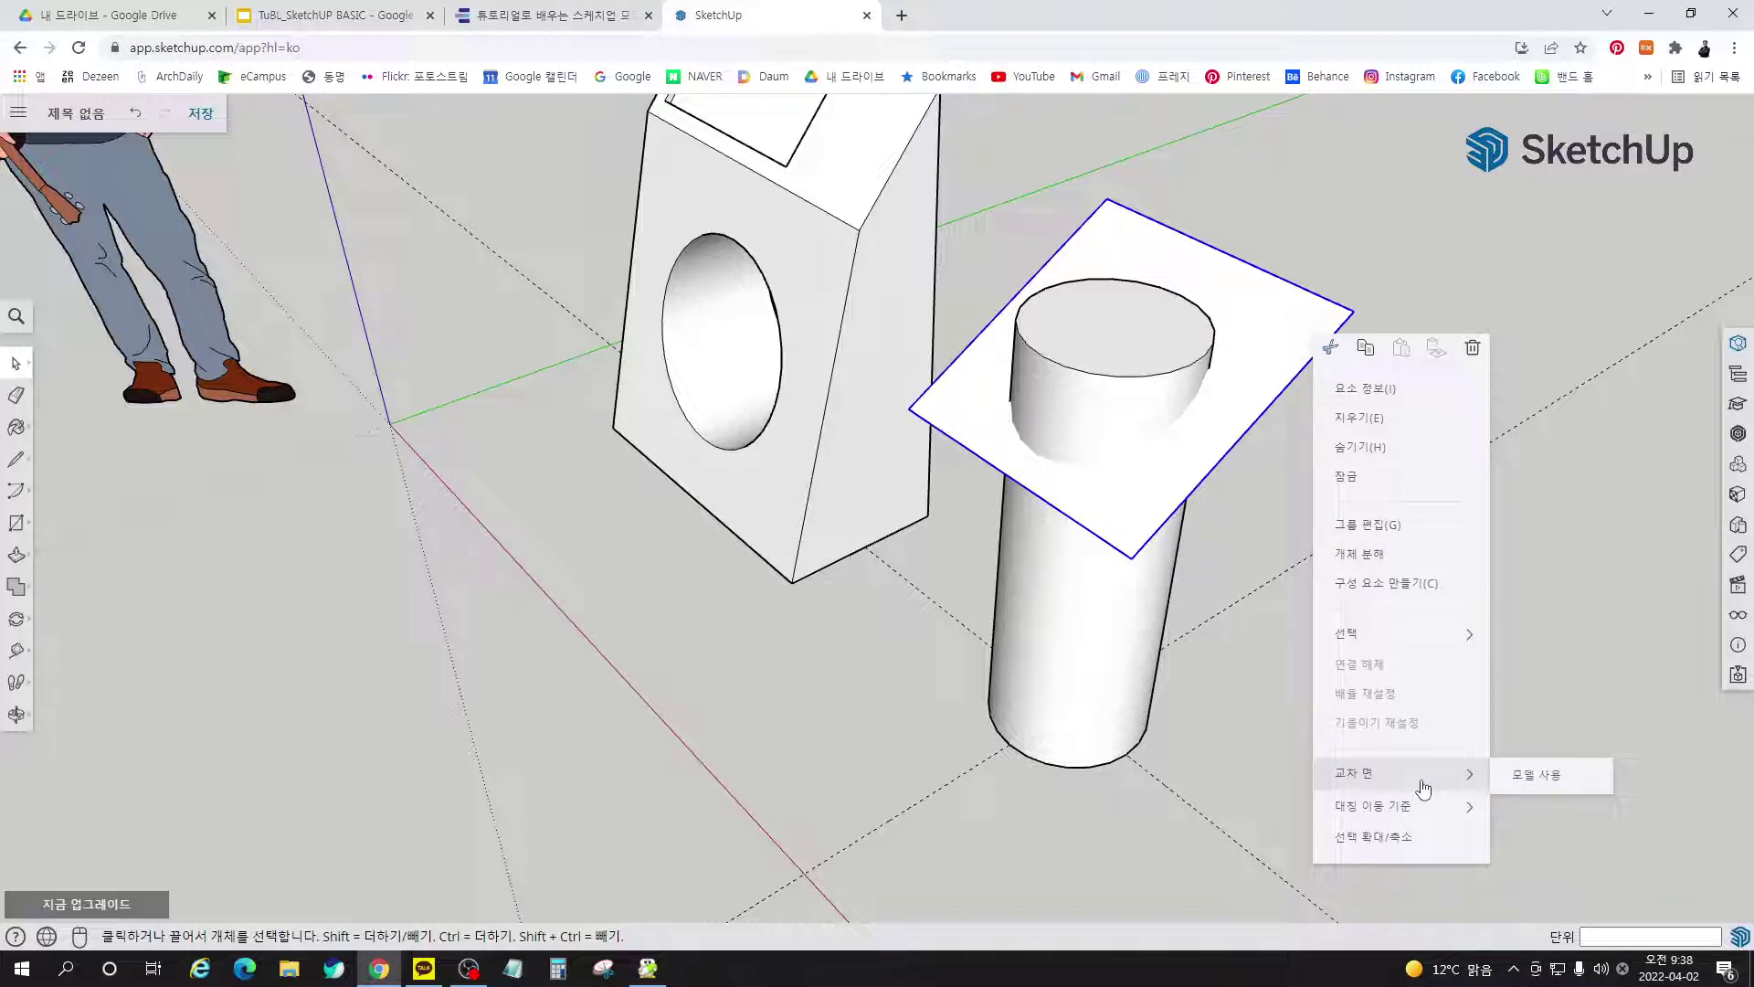
left_click(1232, 707)
Intersect the faces of the cylinder group with the model to create edges where the tilted square cuts it
middle_click_drag(1232, 707, 893, 509)
left_click(1051, 459)
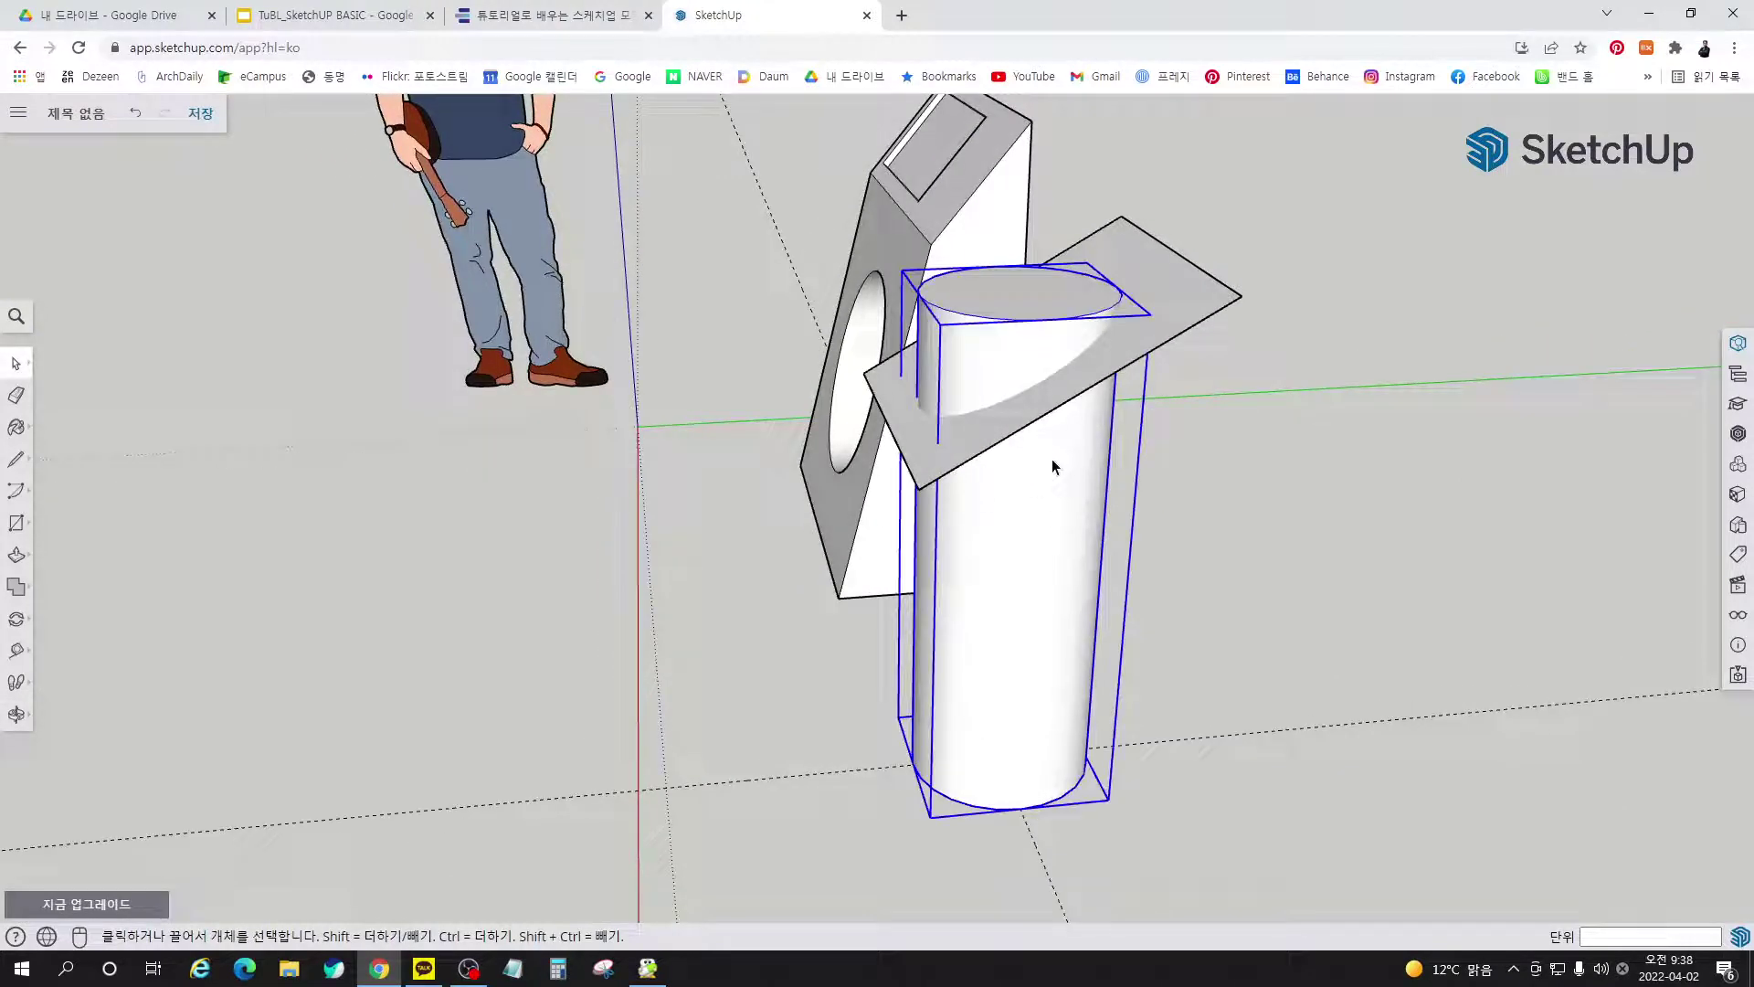
right_click(1053, 466)
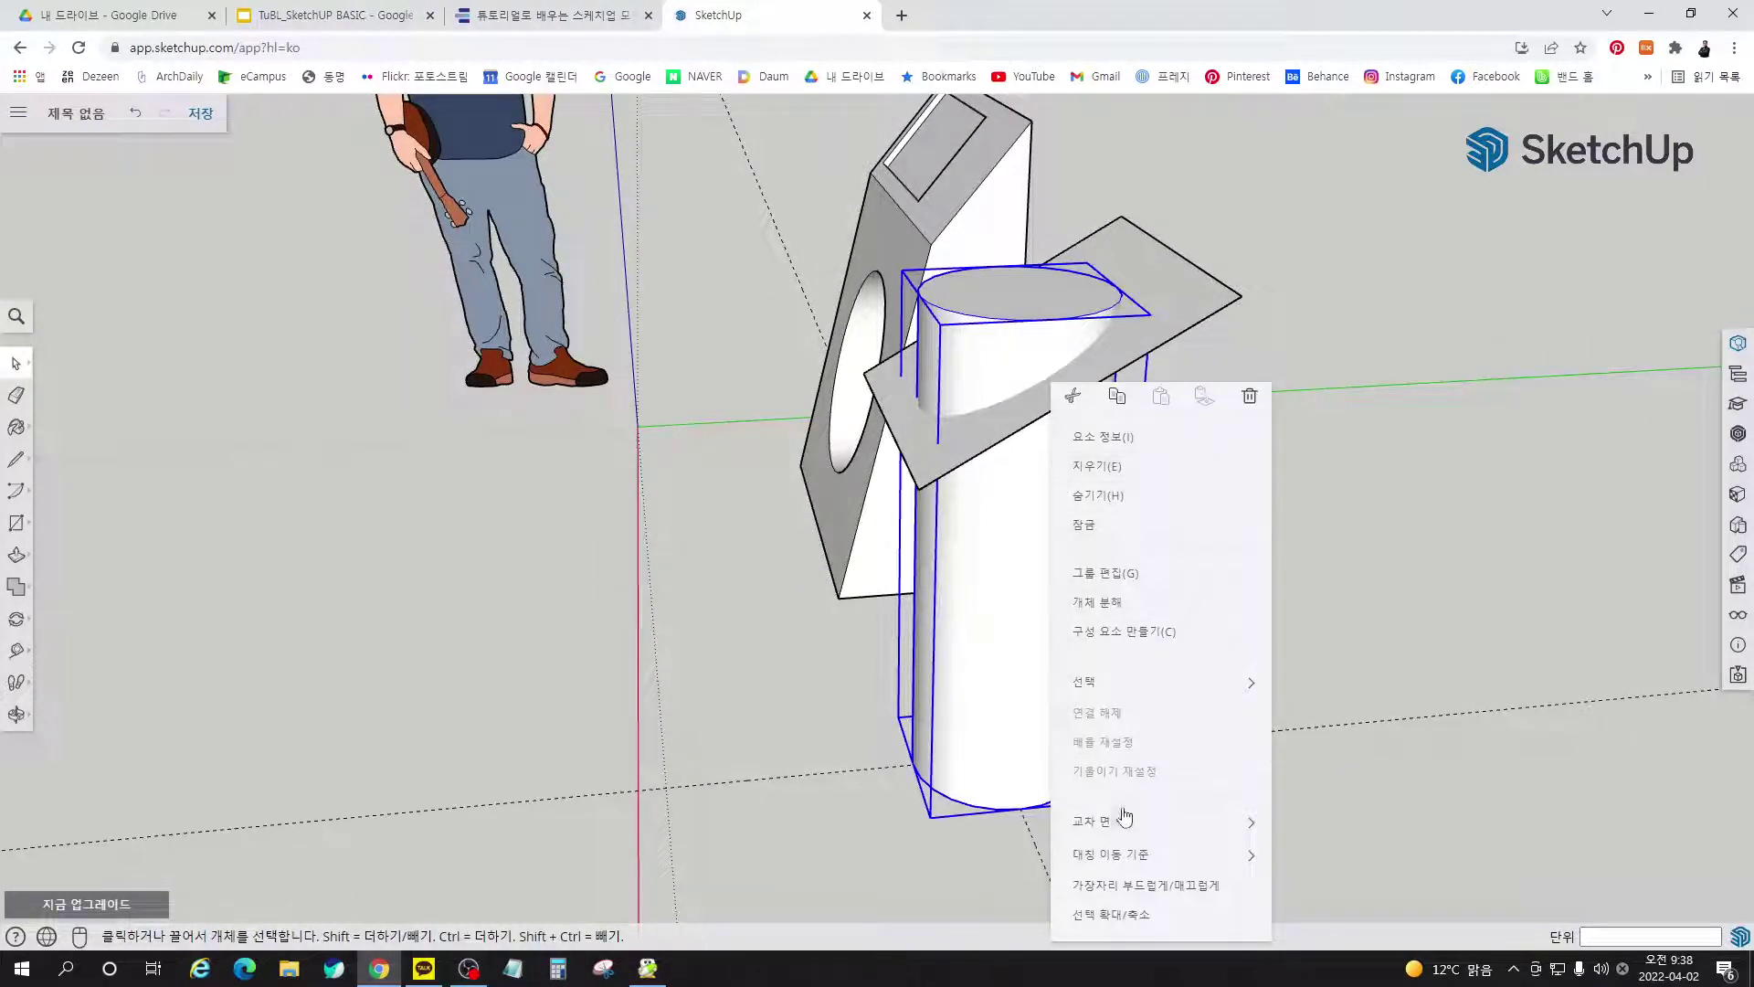
mouse_move(1124, 822)
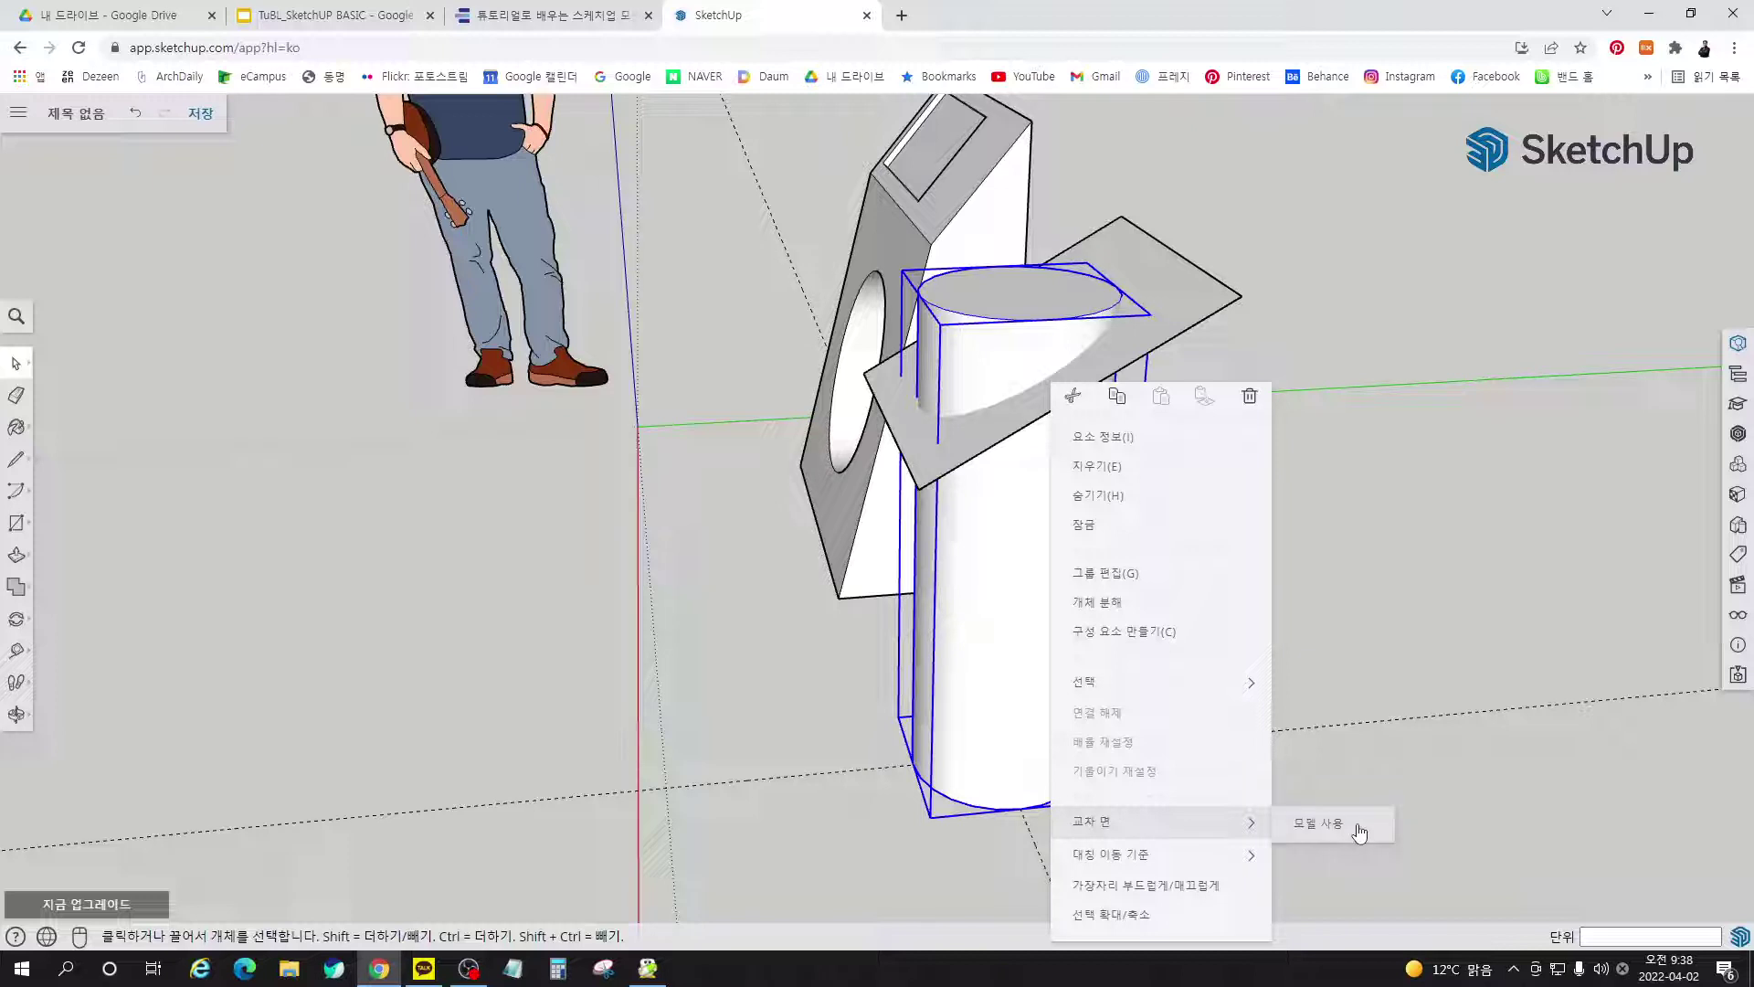
left_click(1319, 823)
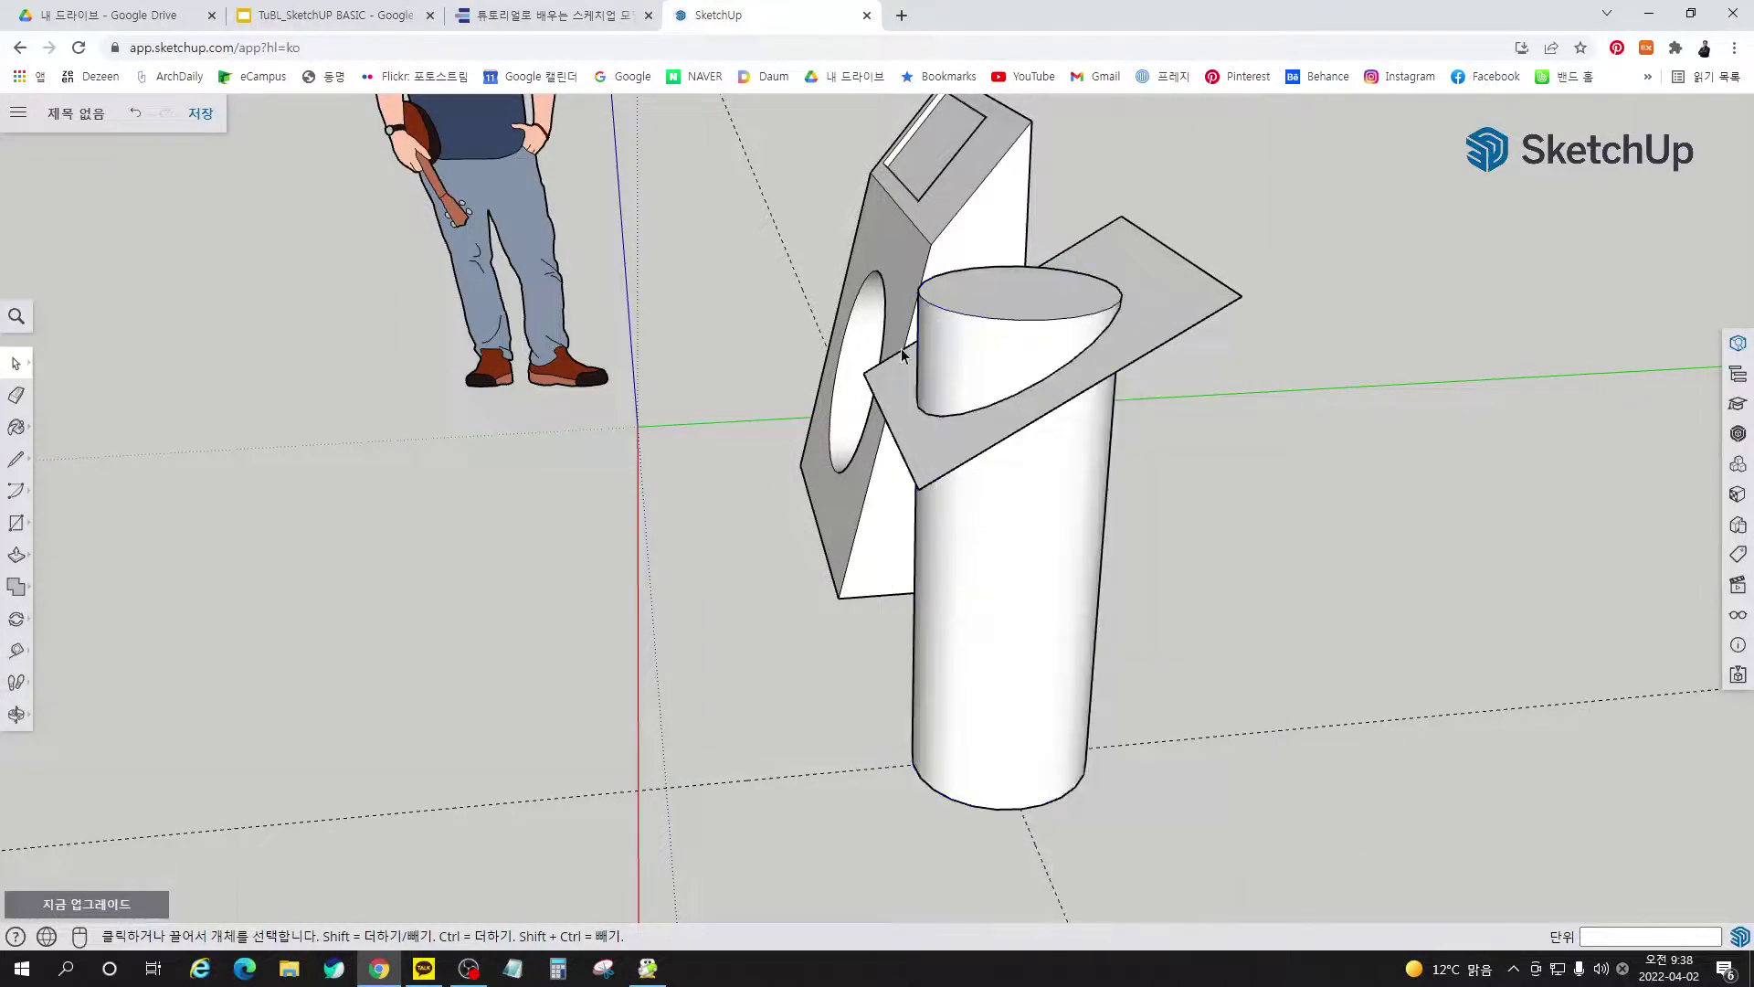
middle_click_drag(901, 354, 1209, 518)
Move the tilted square group clear of the cylinder and delete it
left_click(599, 11)
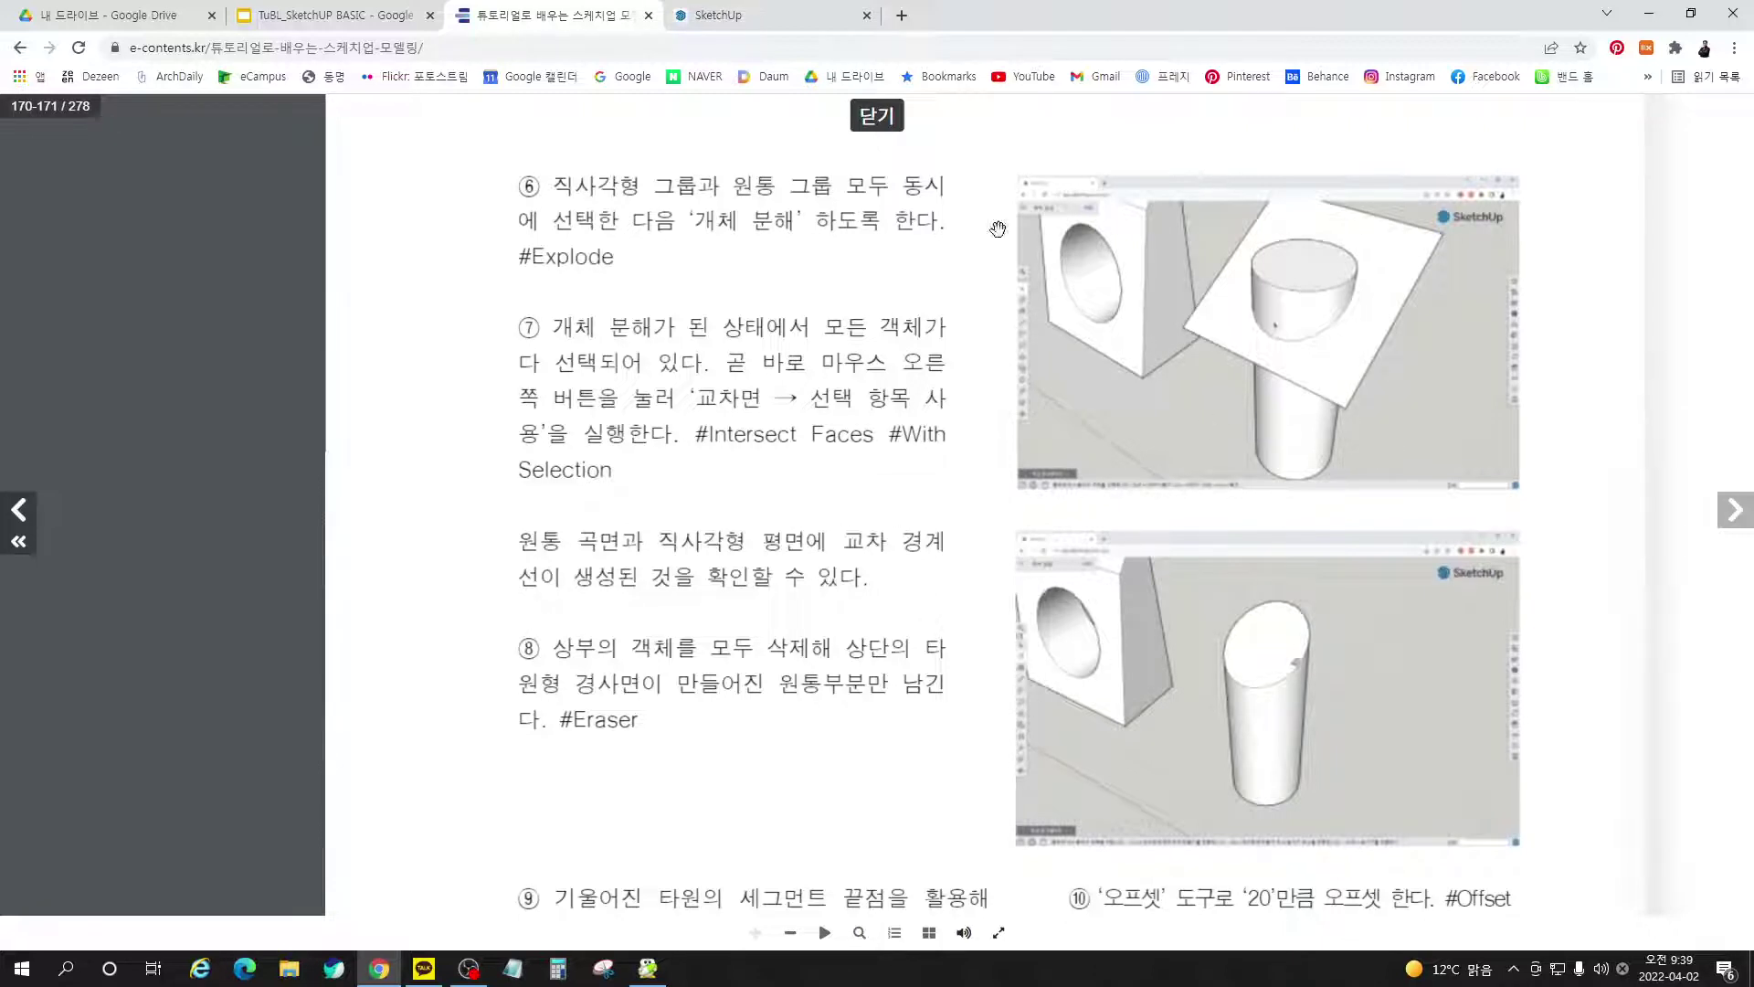
left_click(793, 18)
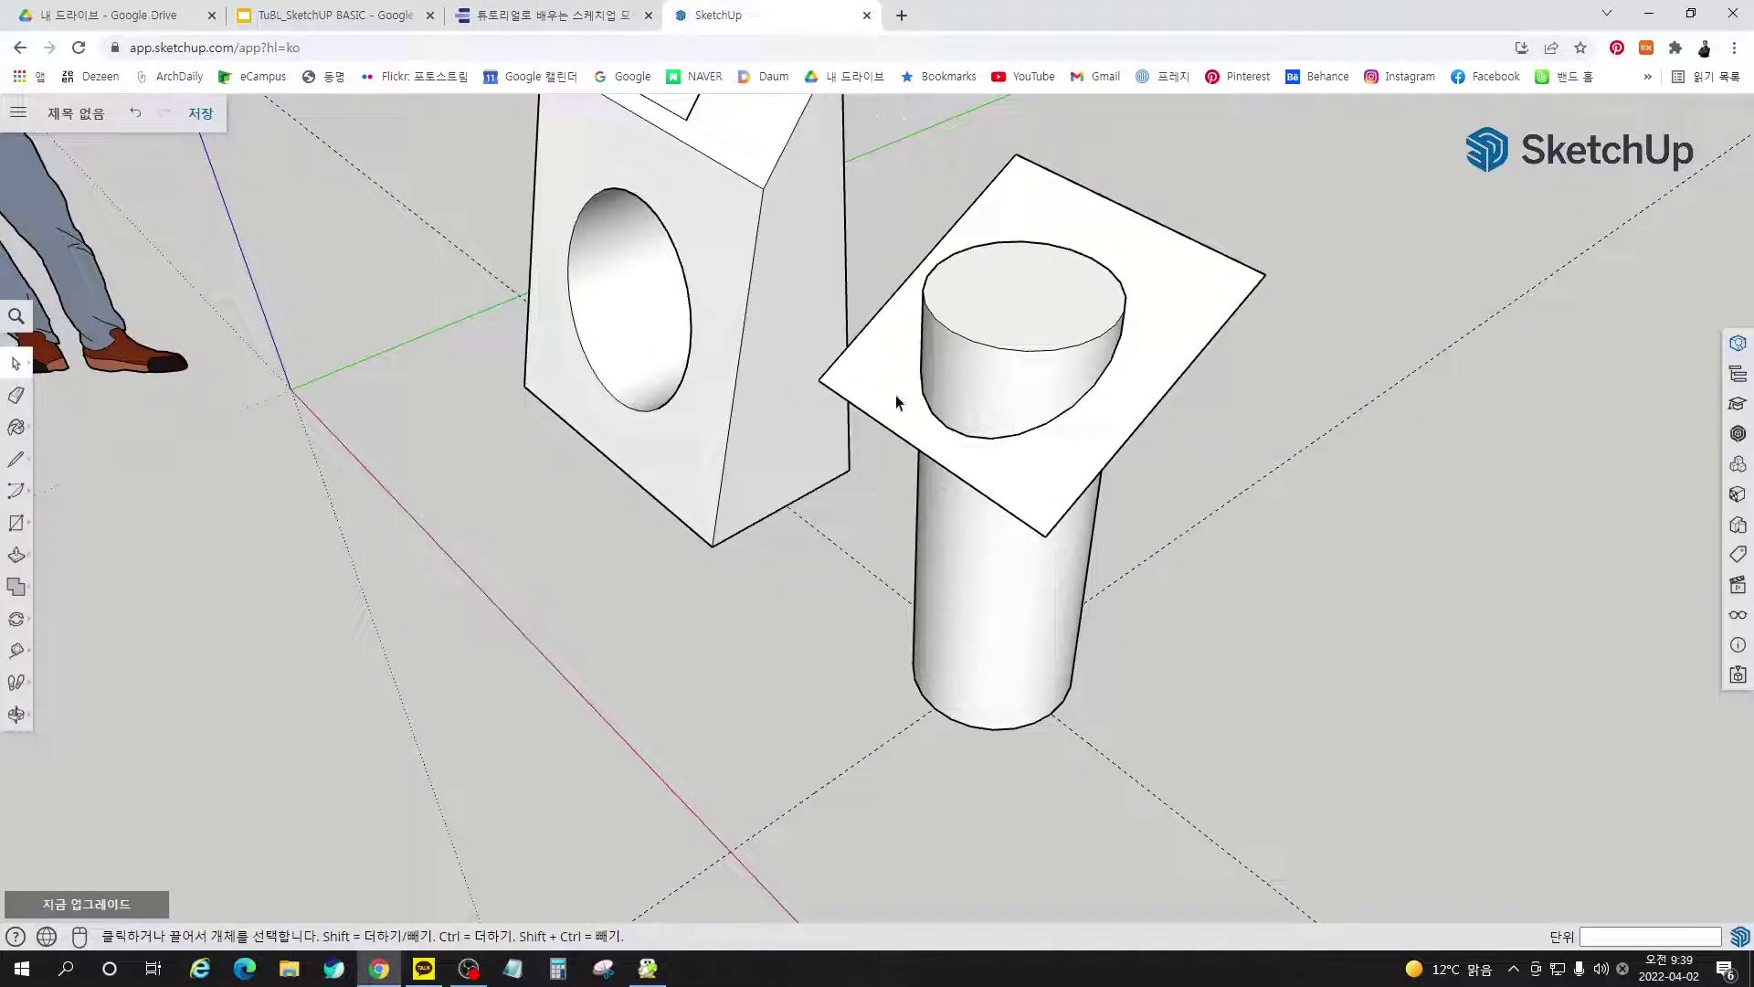
middle_click_drag(1058, 502, 756, 408)
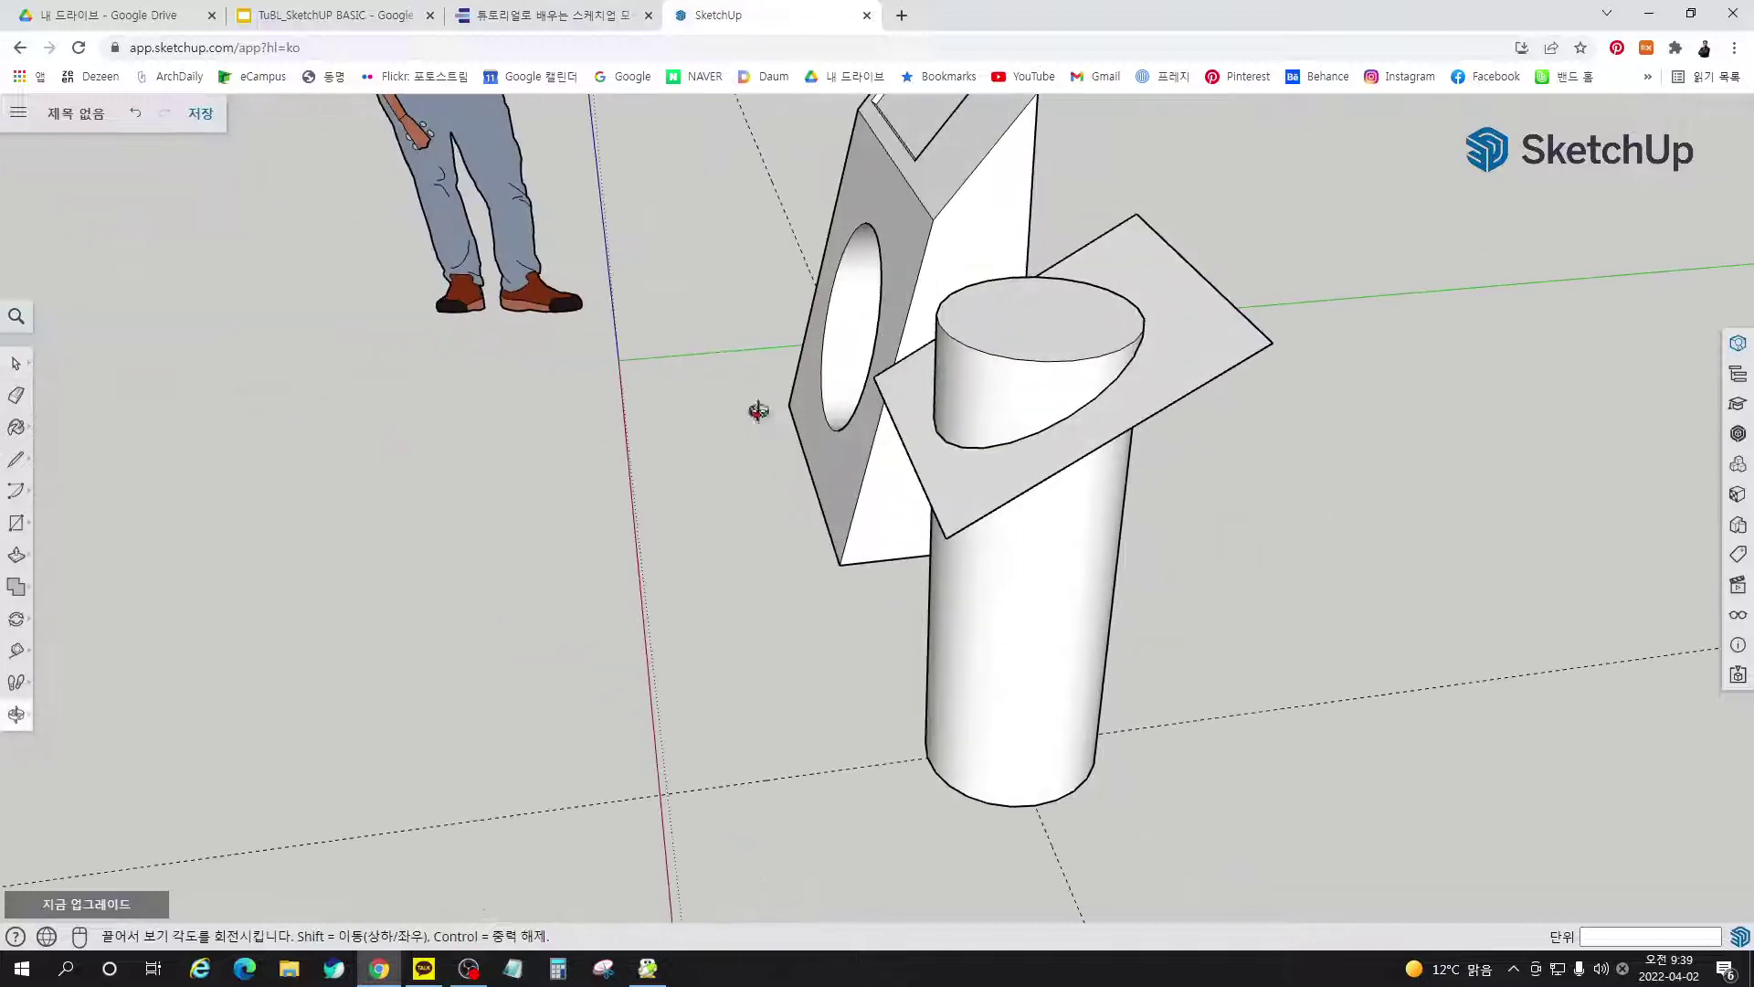
middle_click_drag(1175, 392, 1177, 269)
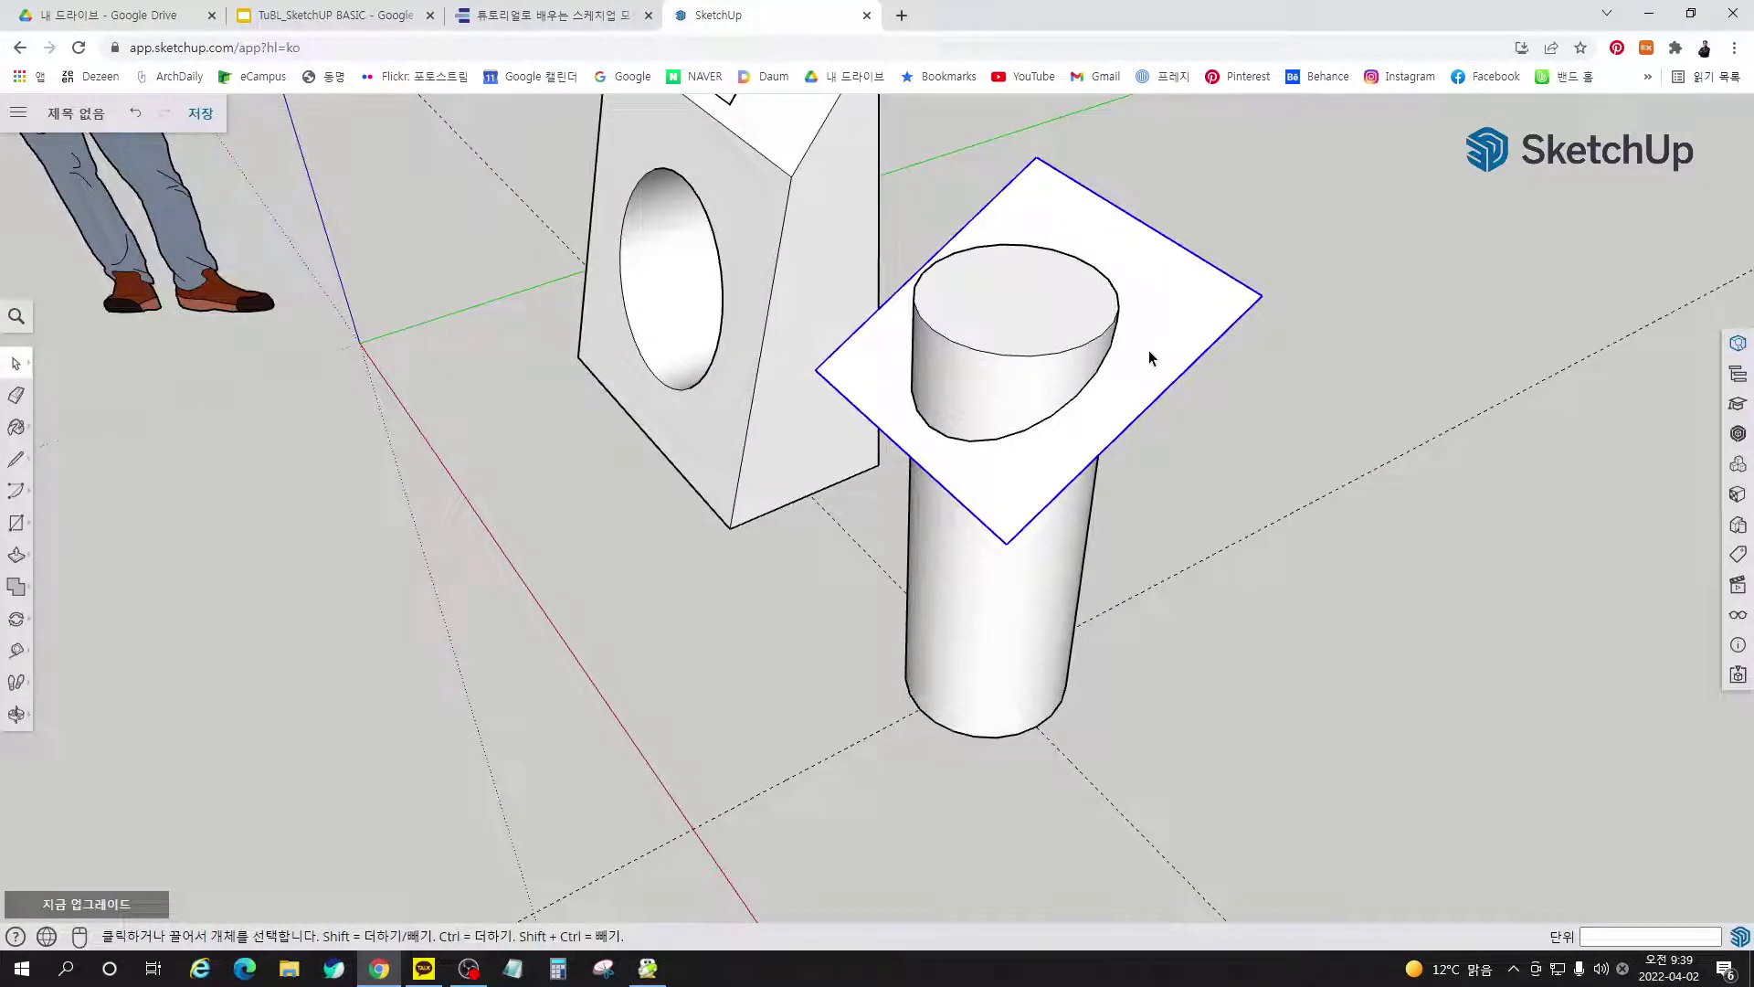
key("m")
left_click(776, 607)
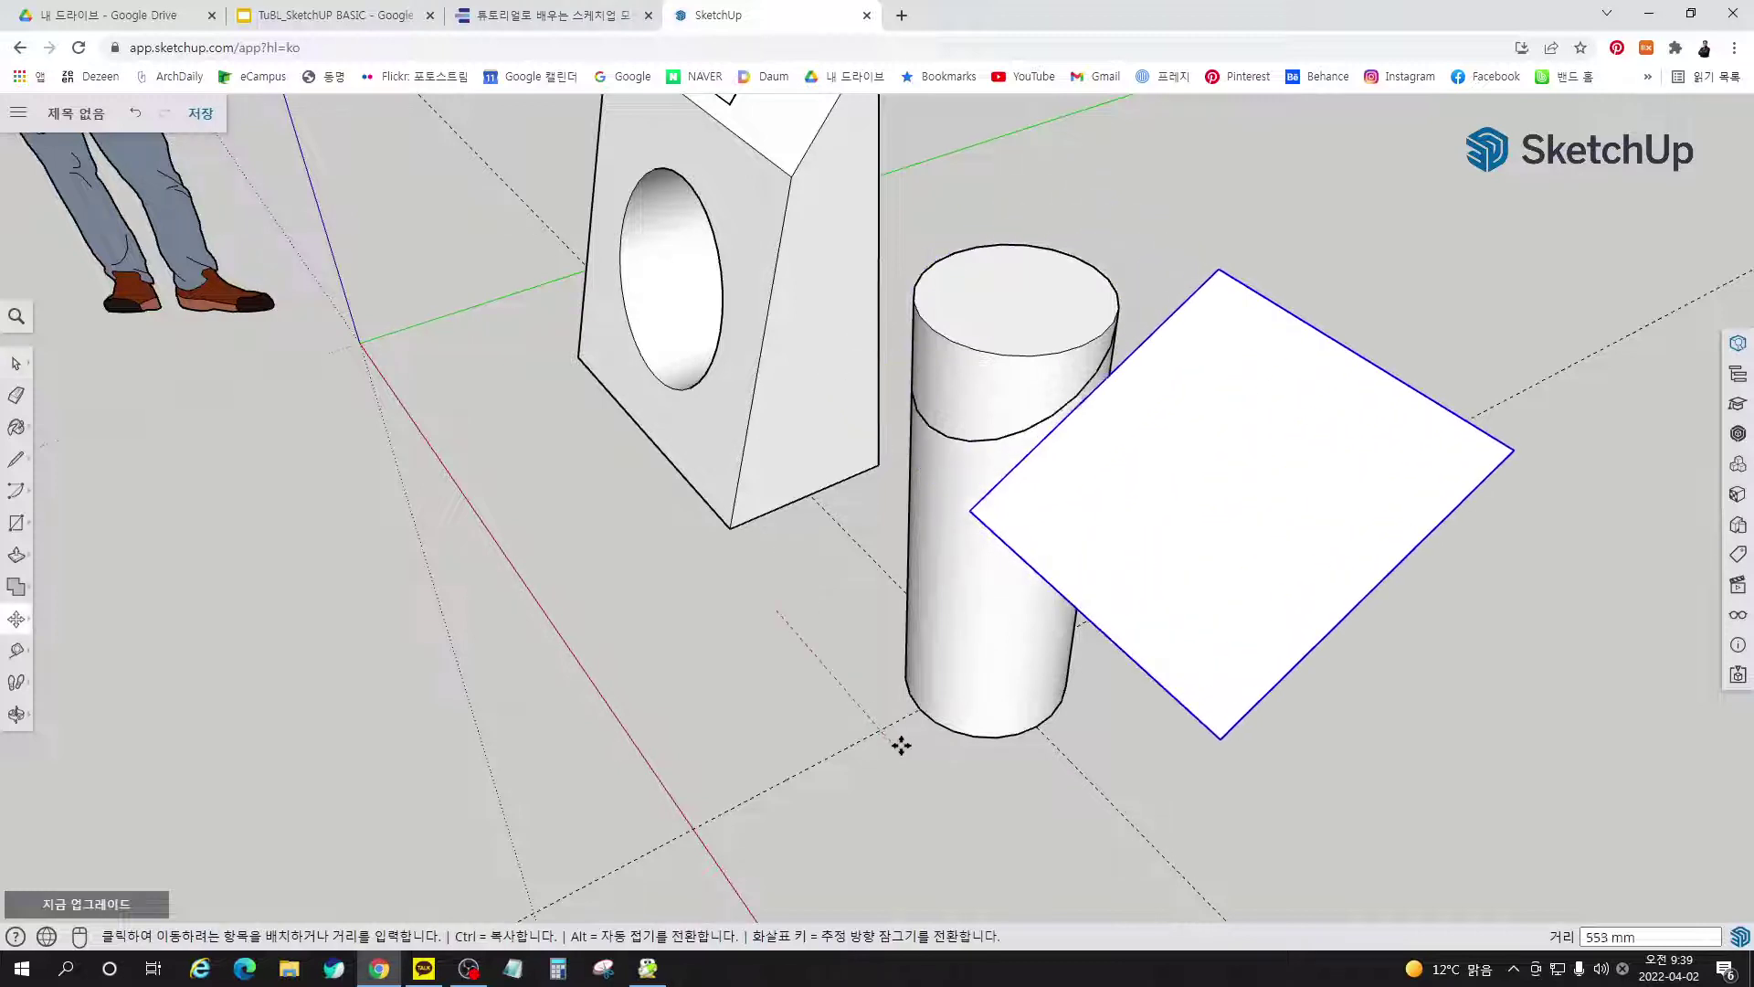
left_click(956, 830)
key("space")
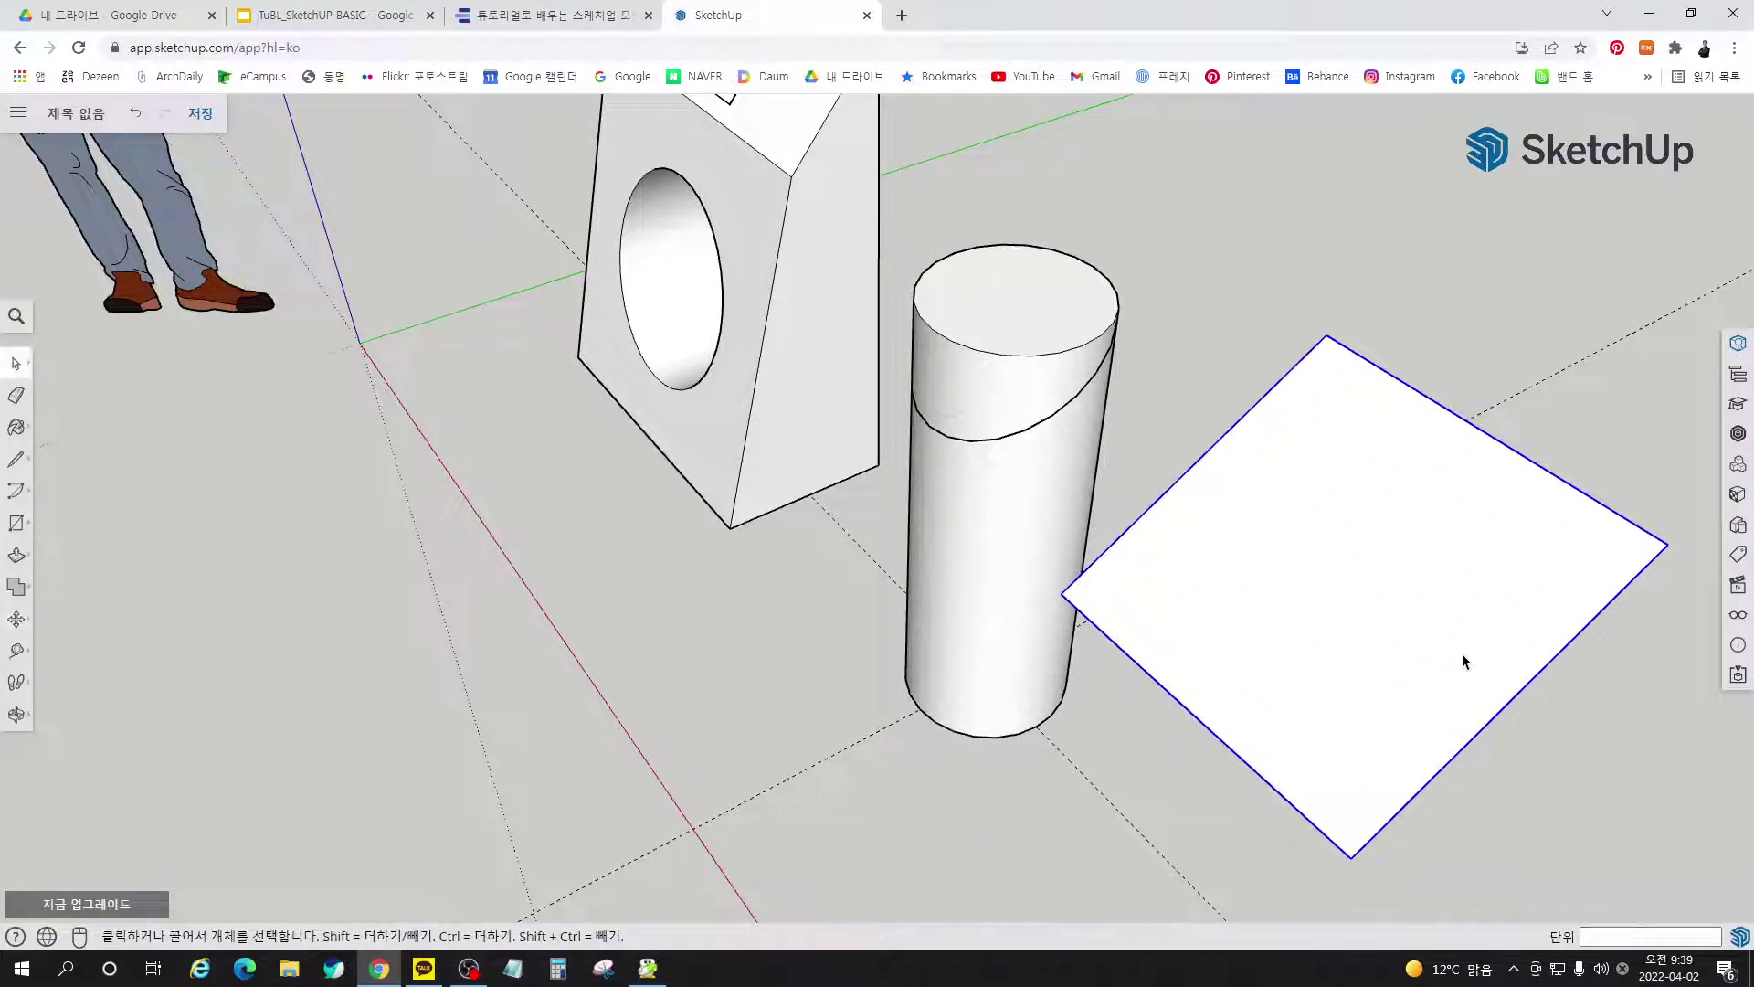
key("Delete")
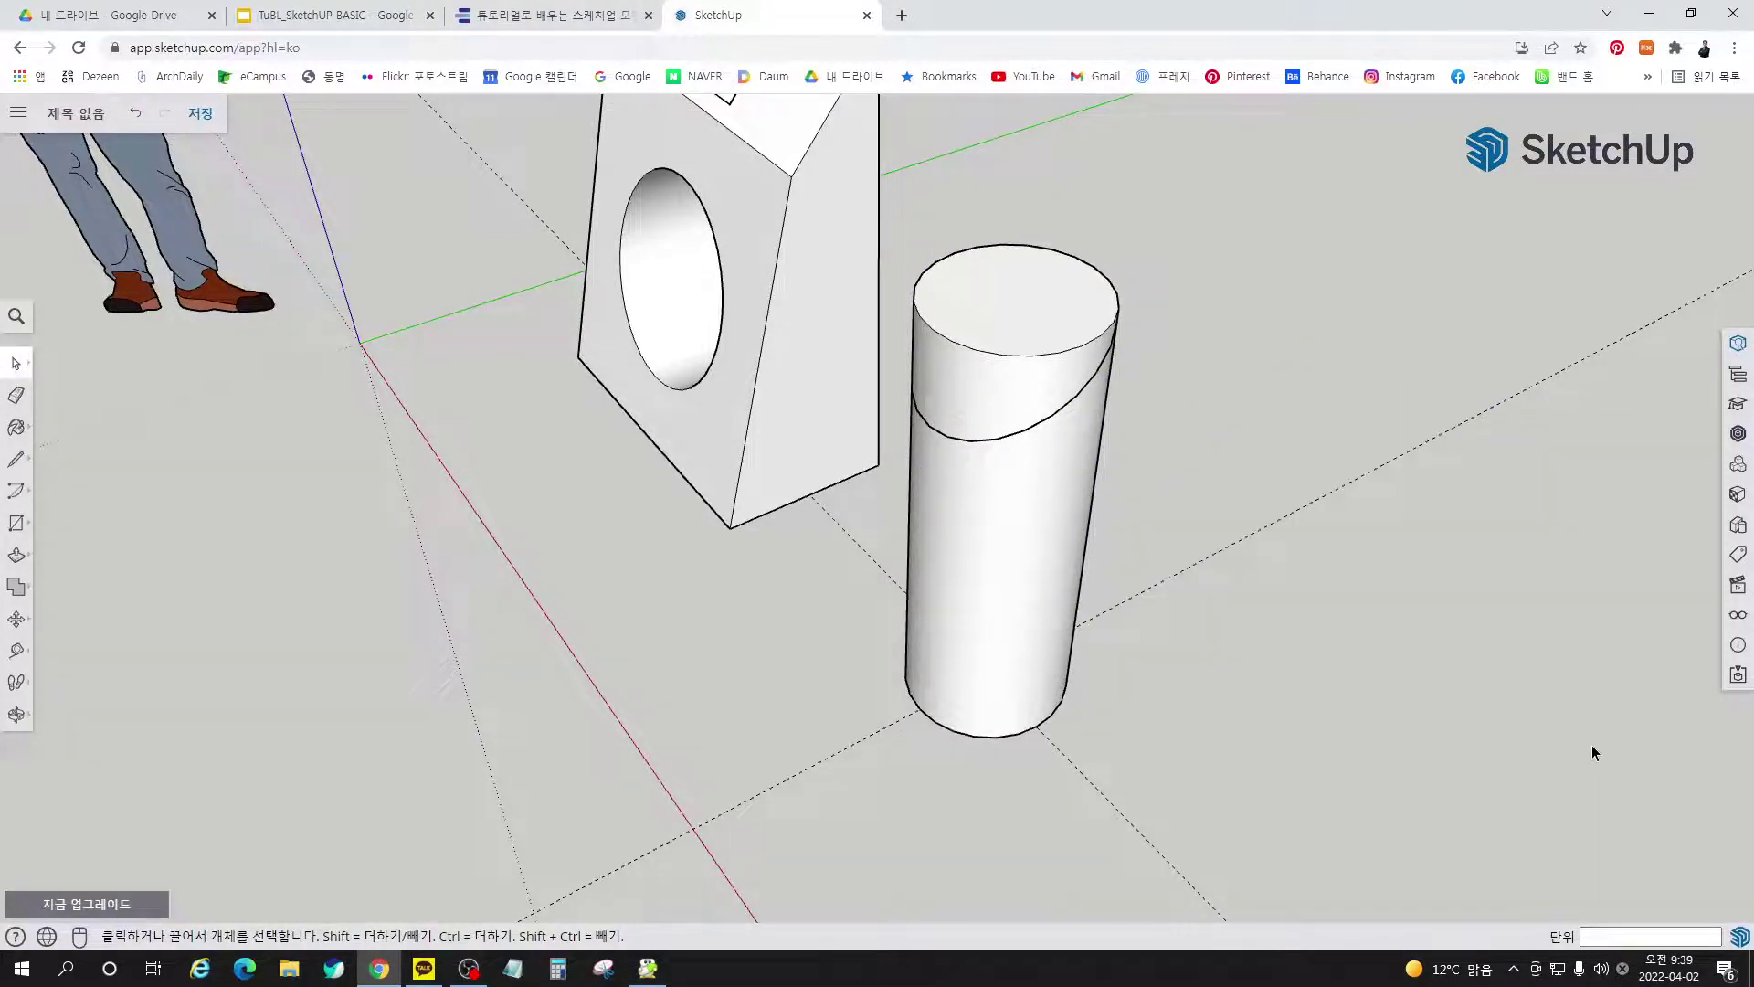
Examine whether the slanted intersection line belongs to the cylinder group by selecting the group and the line separately
left_click(1089, 343)
middle_click_drag(1188, 588, 1258, 393)
scroll(983, 285, "up", 3)
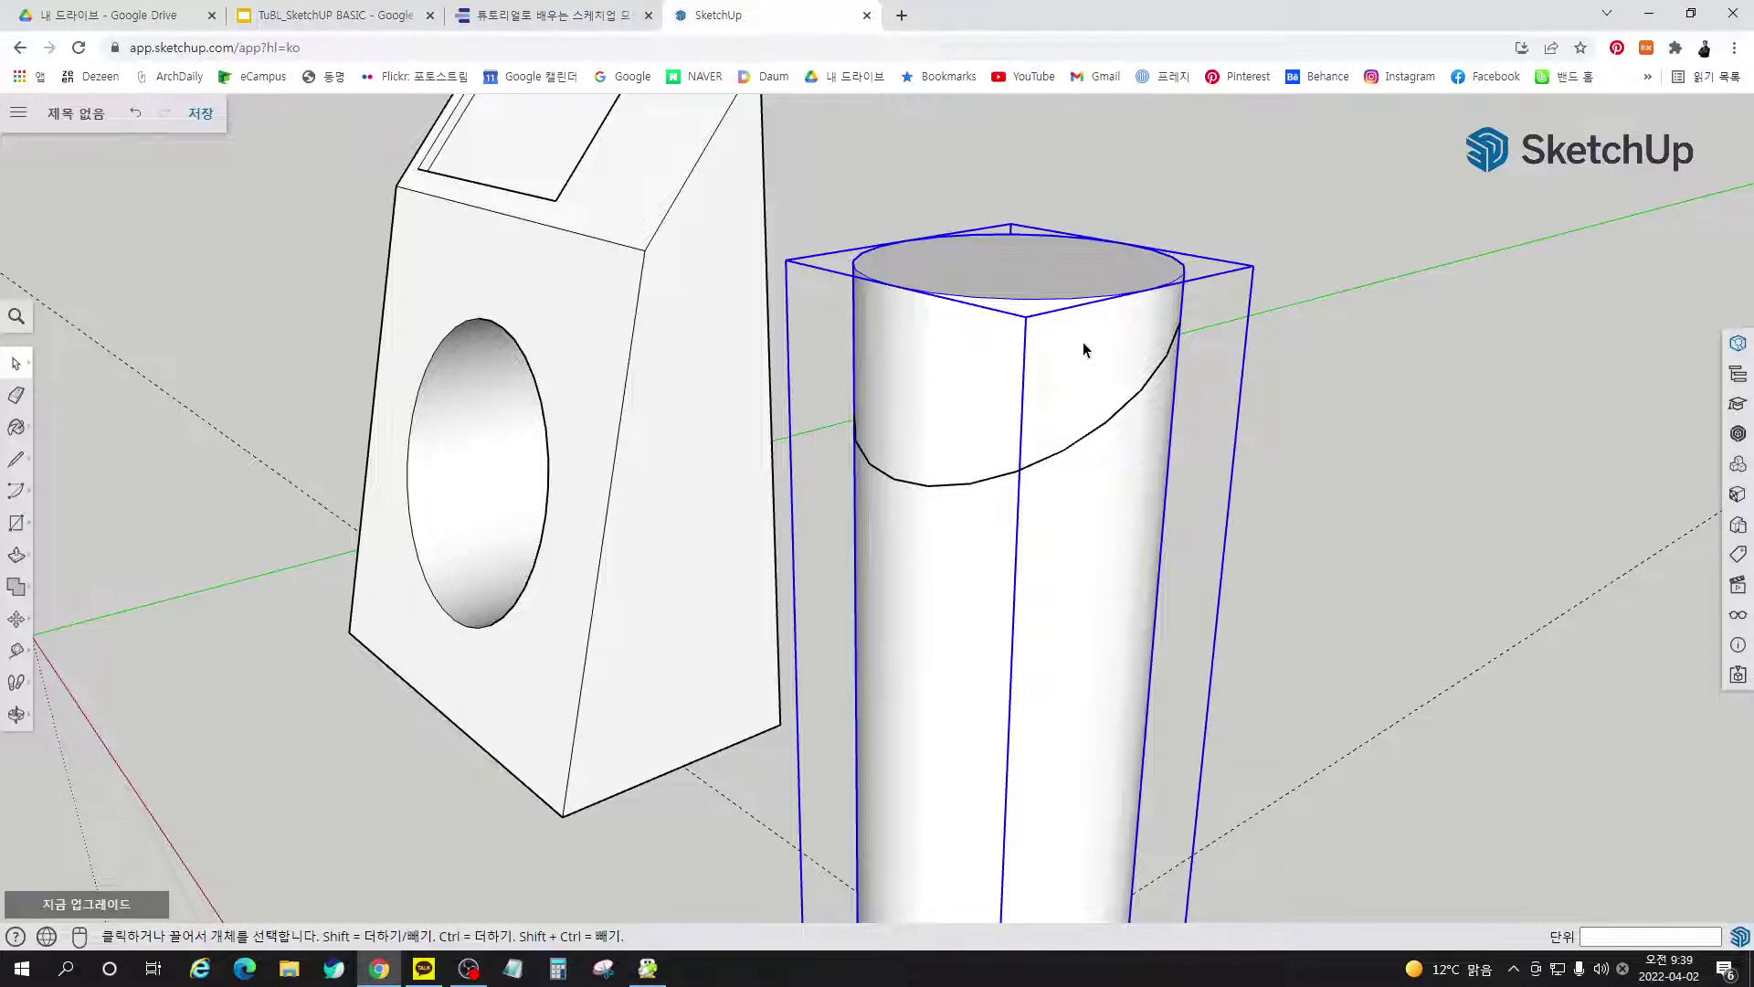
left_click(1368, 379)
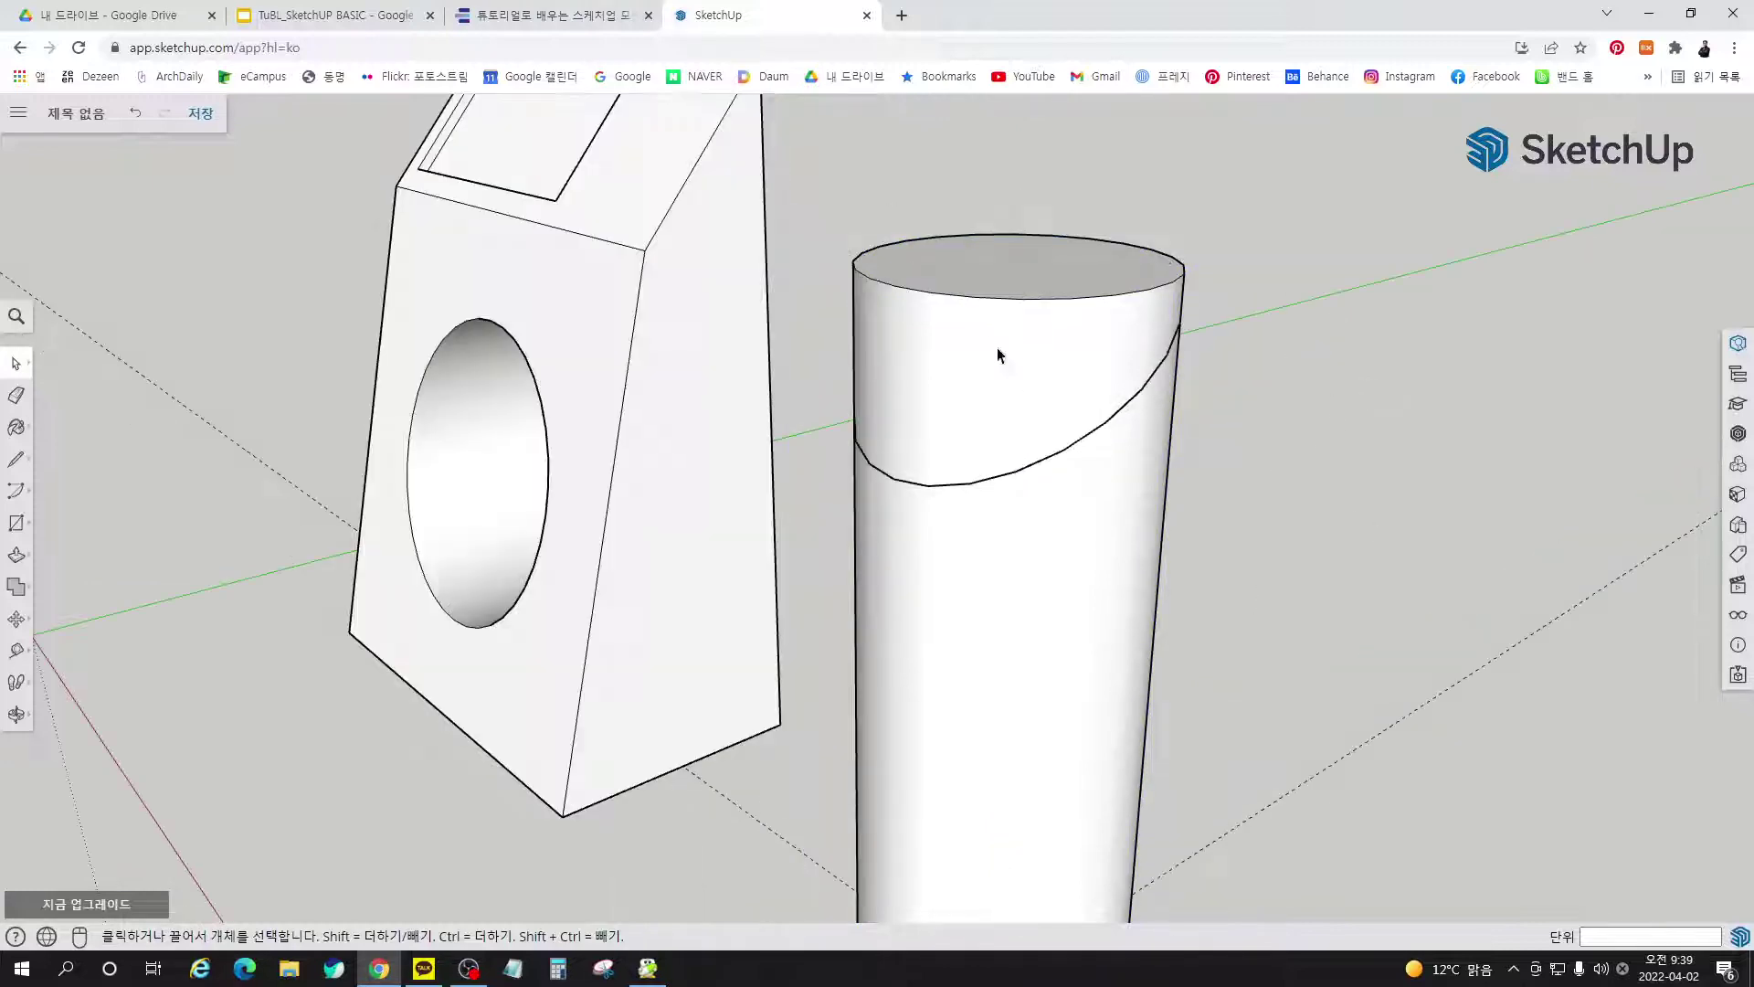
left_click(861, 299)
middle_click_drag(1066, 391, 1170, 499)
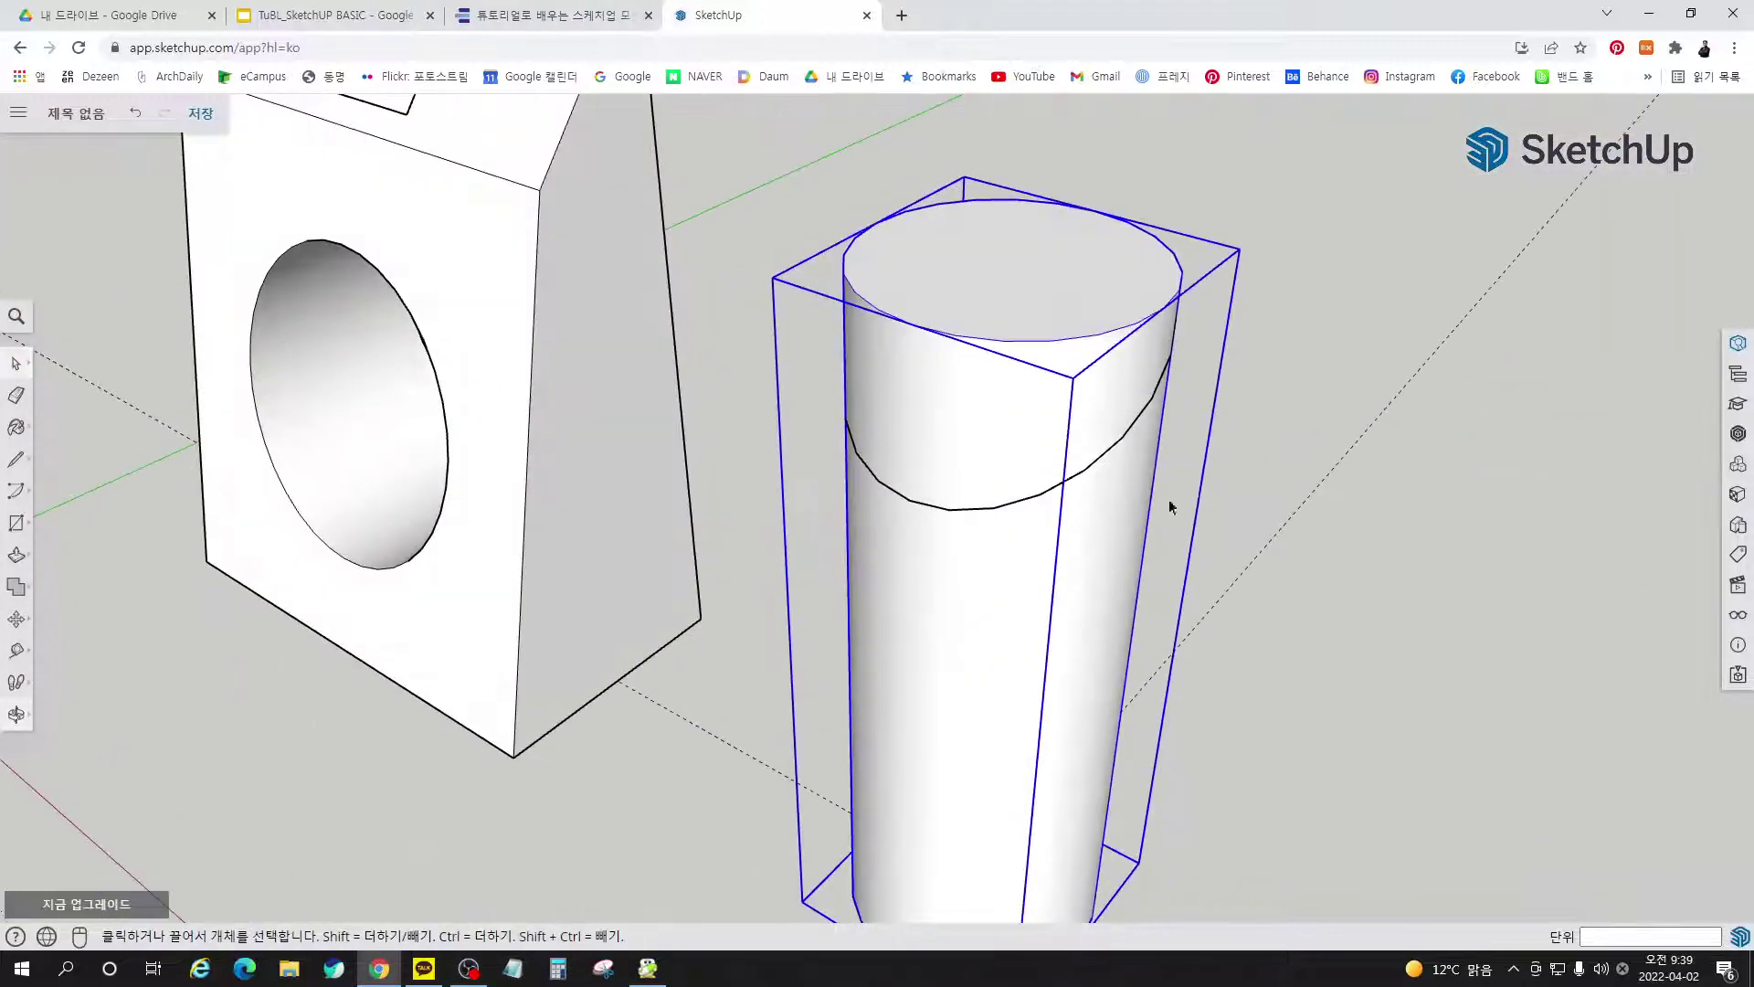
left_click(1104, 464)
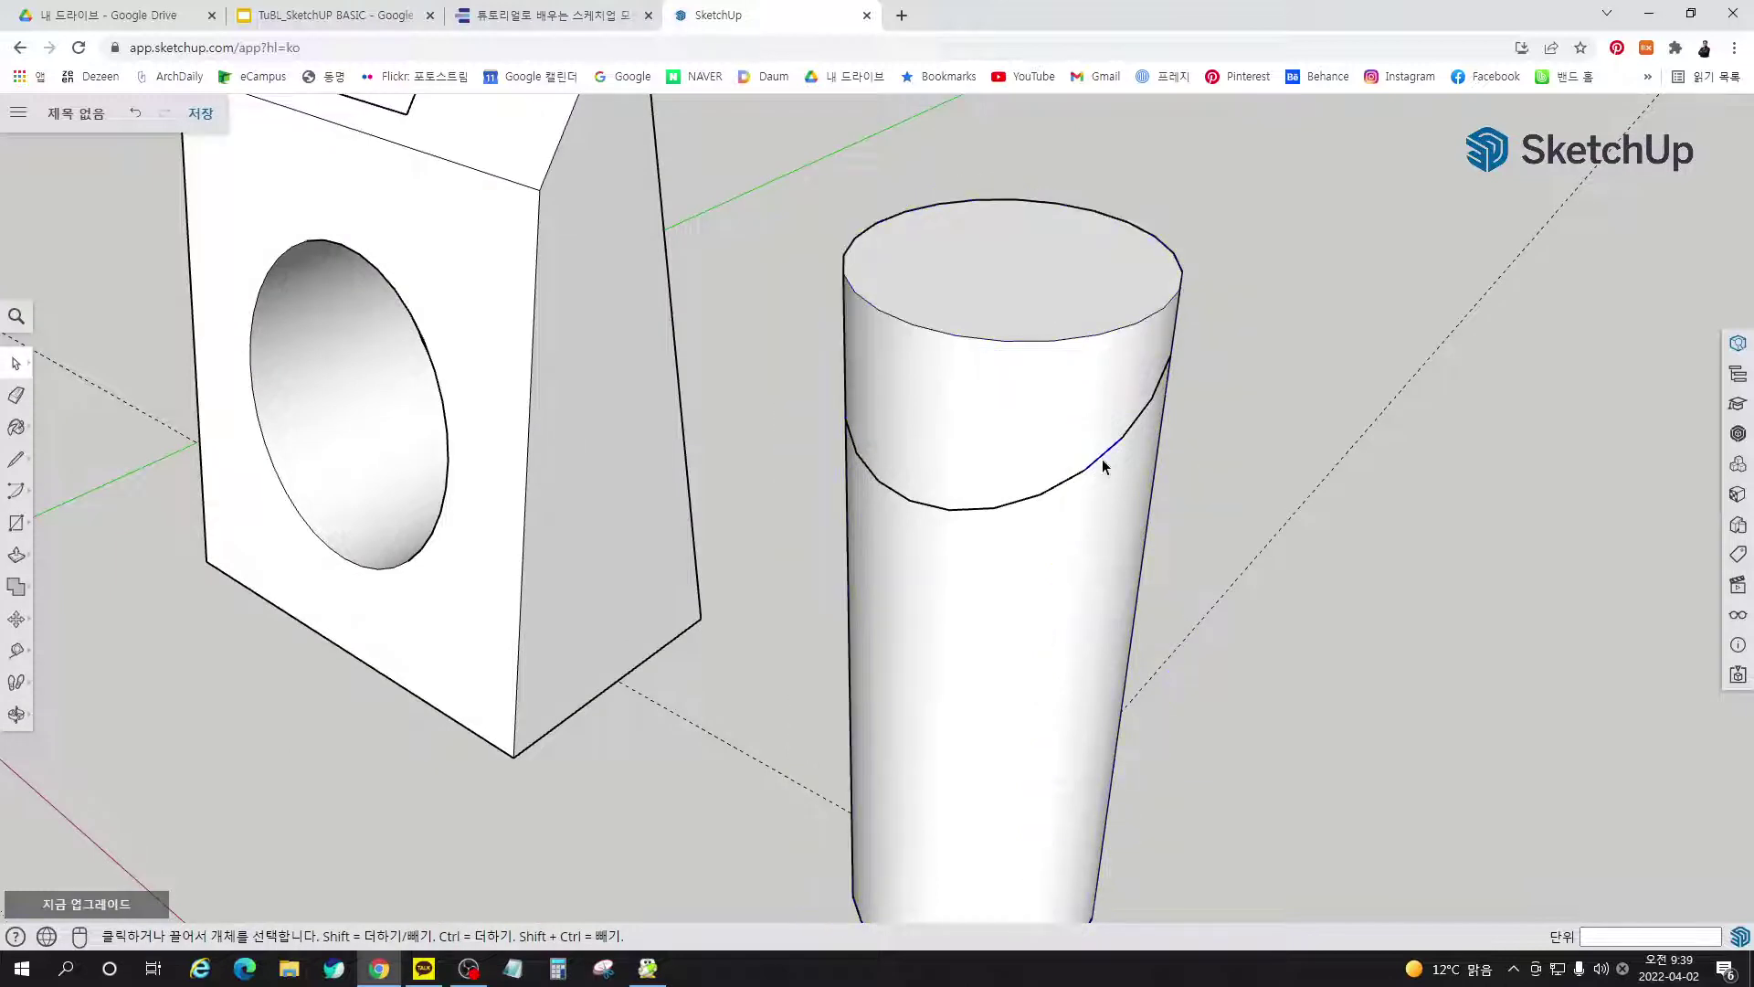
scroll(1104, 466, "down", 4)
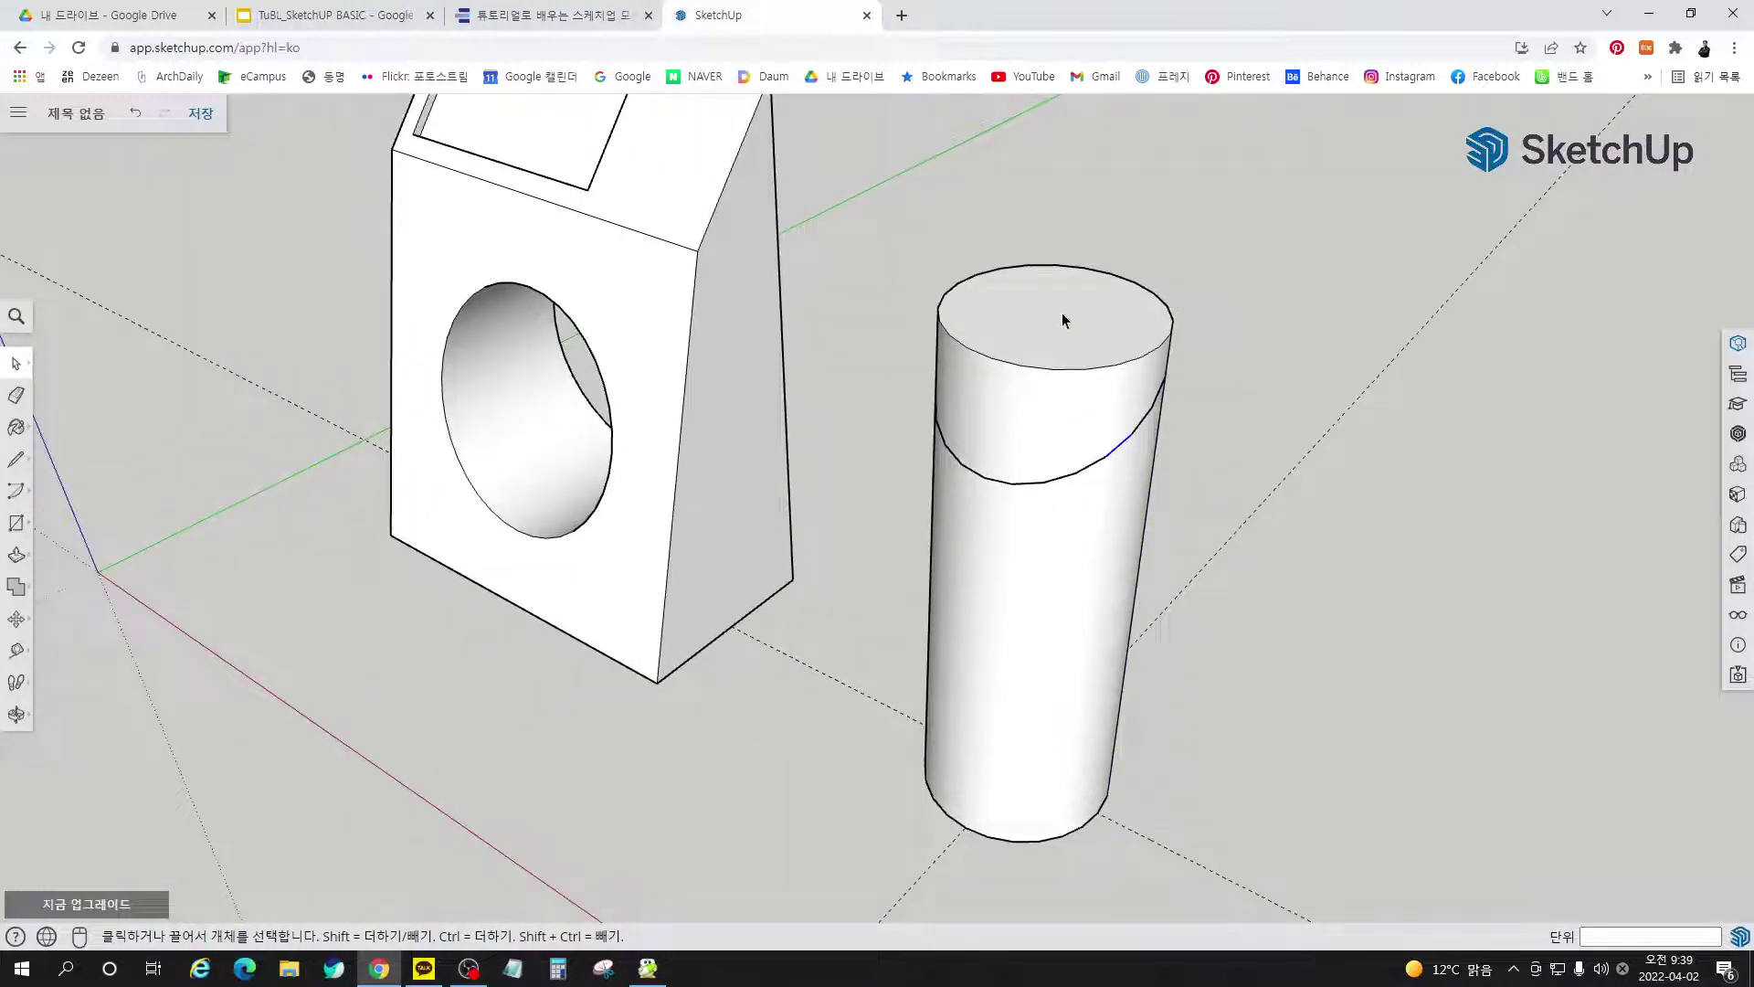
Try moving the cylinder group about 867 mm away from the slanted intersection loop, and undo the move
left_click(1045, 352)
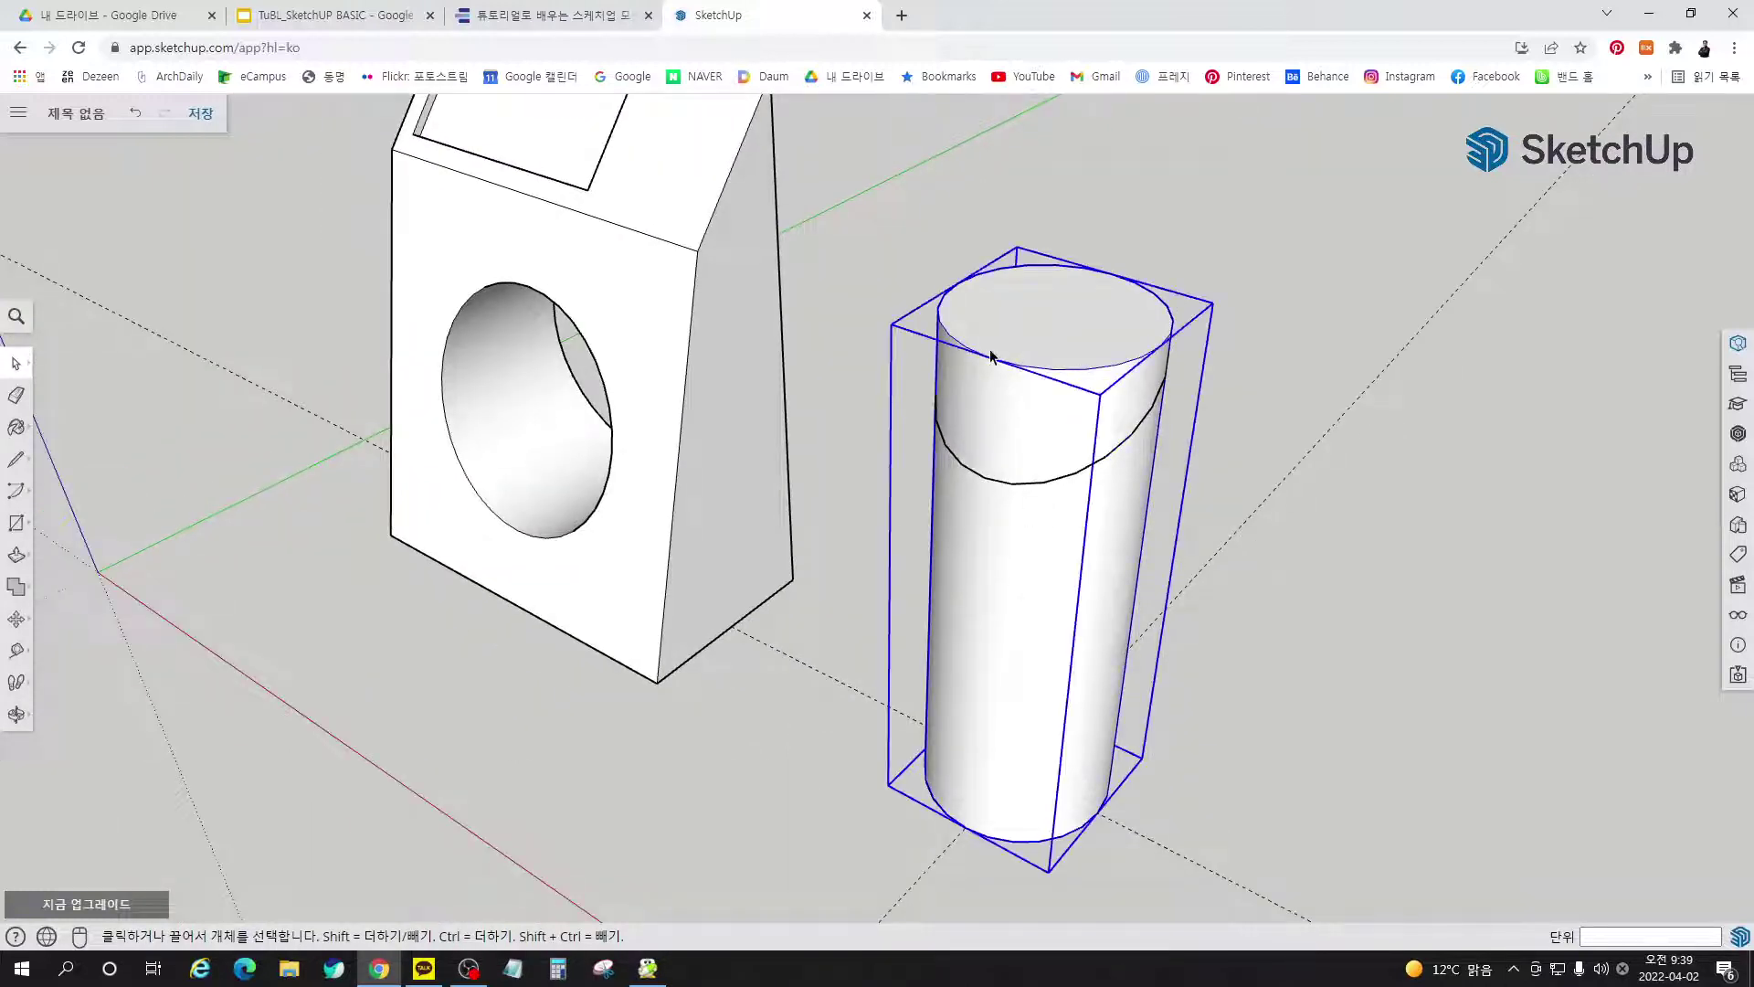
key("m")
left_click(1220, 733)
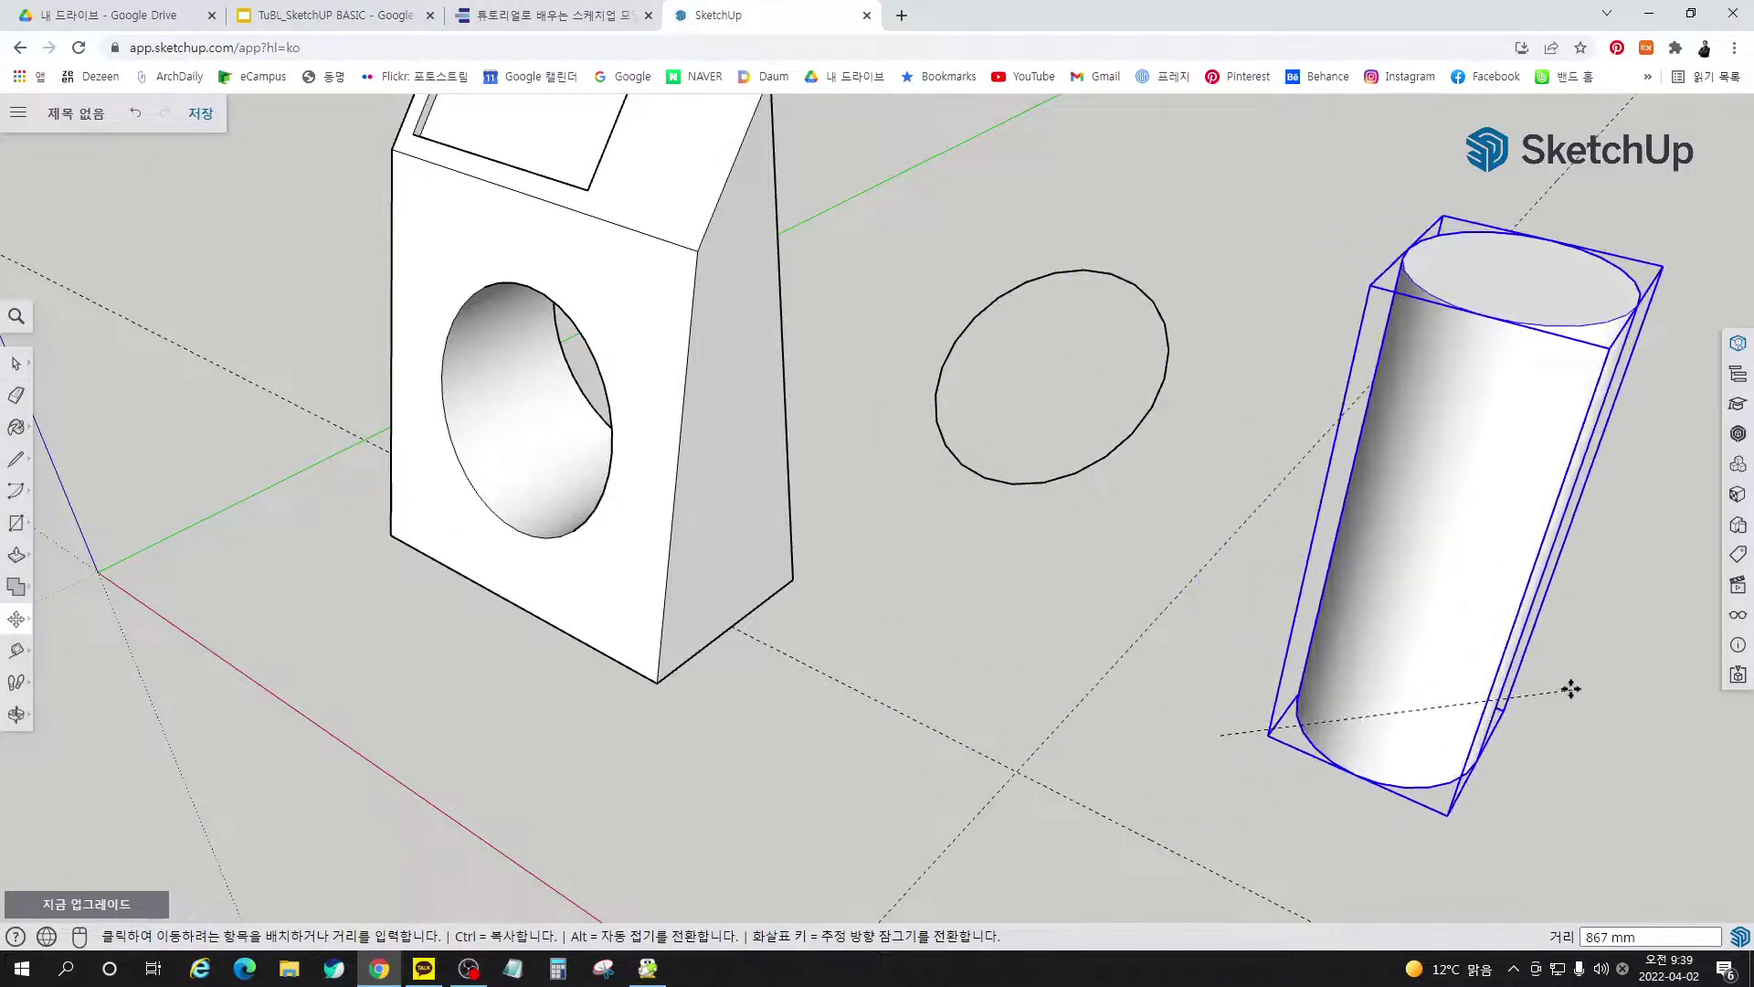
left_click(1571, 689)
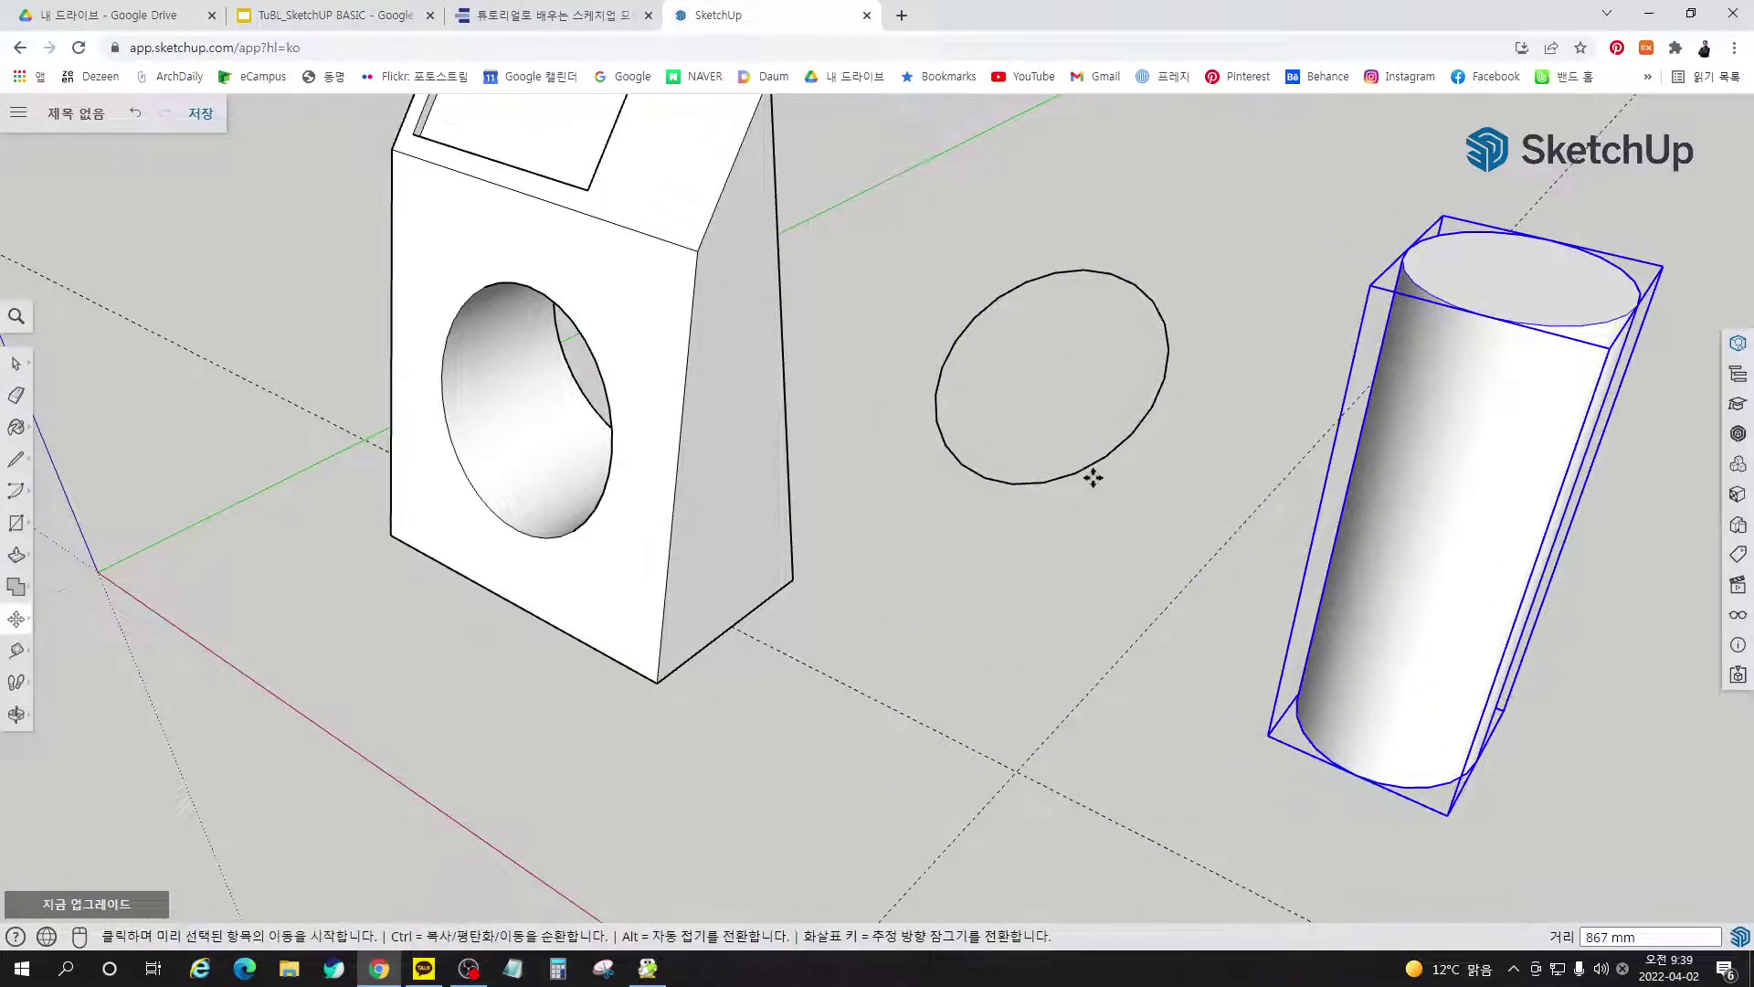
key("space")
left_click(1124, 451)
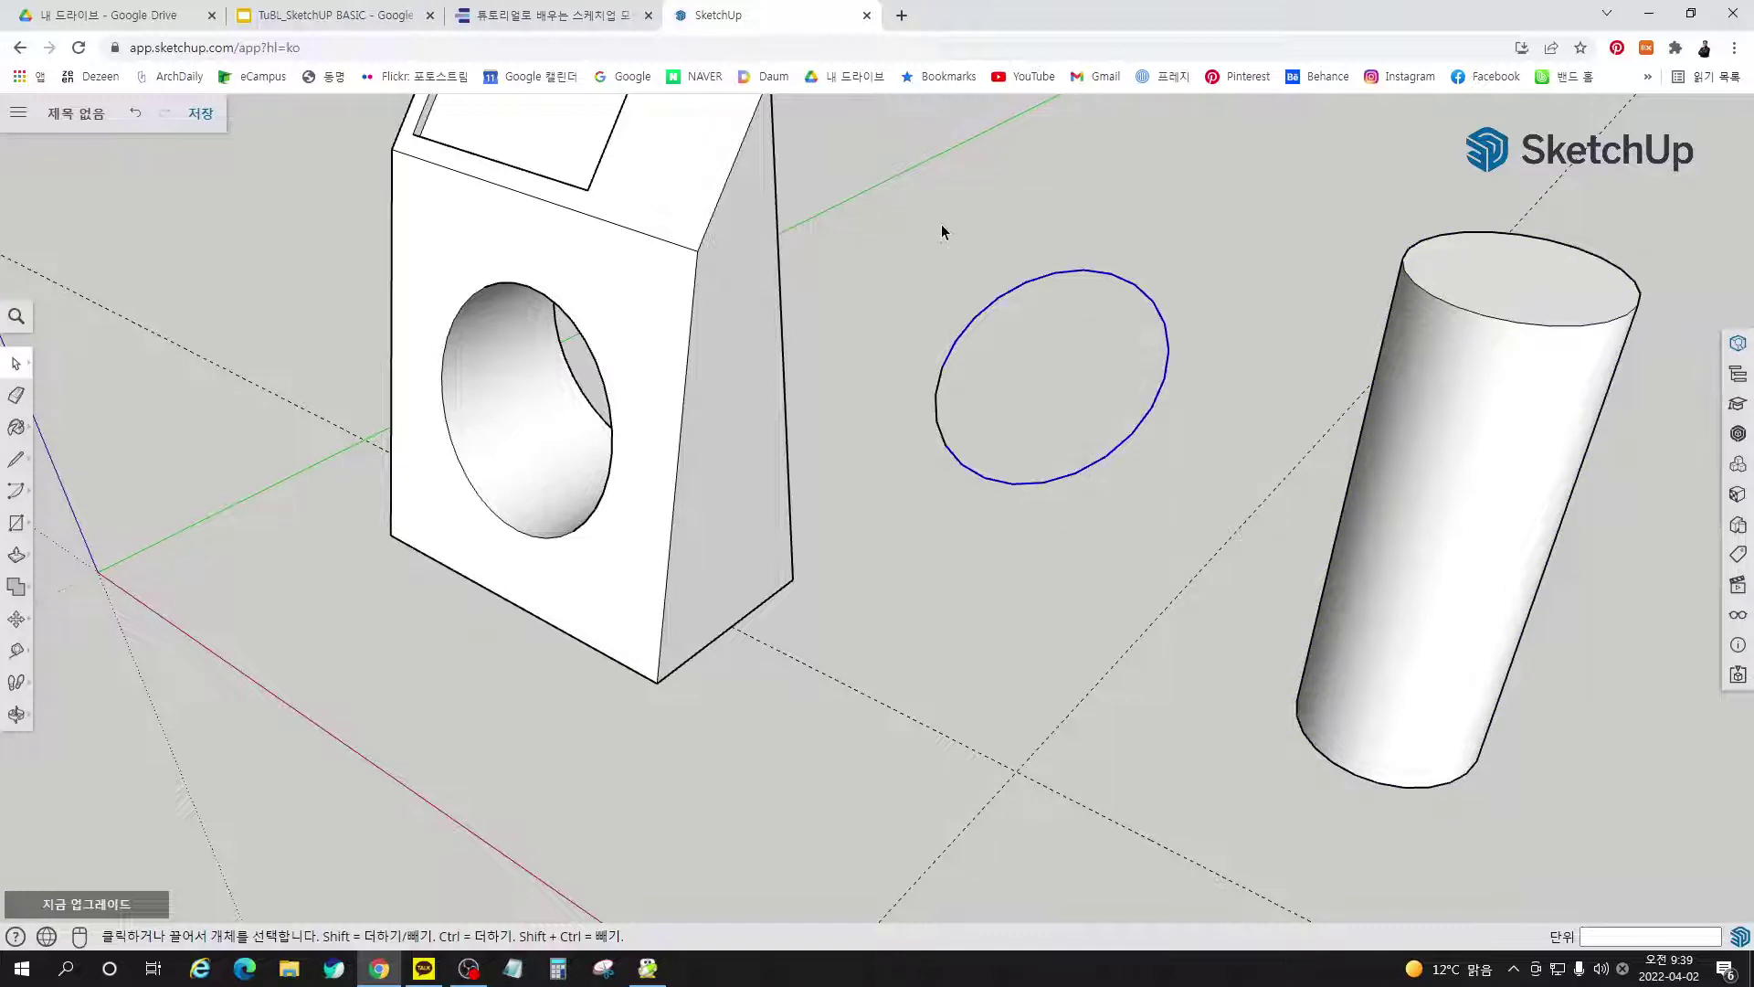
key("ctrl+z")
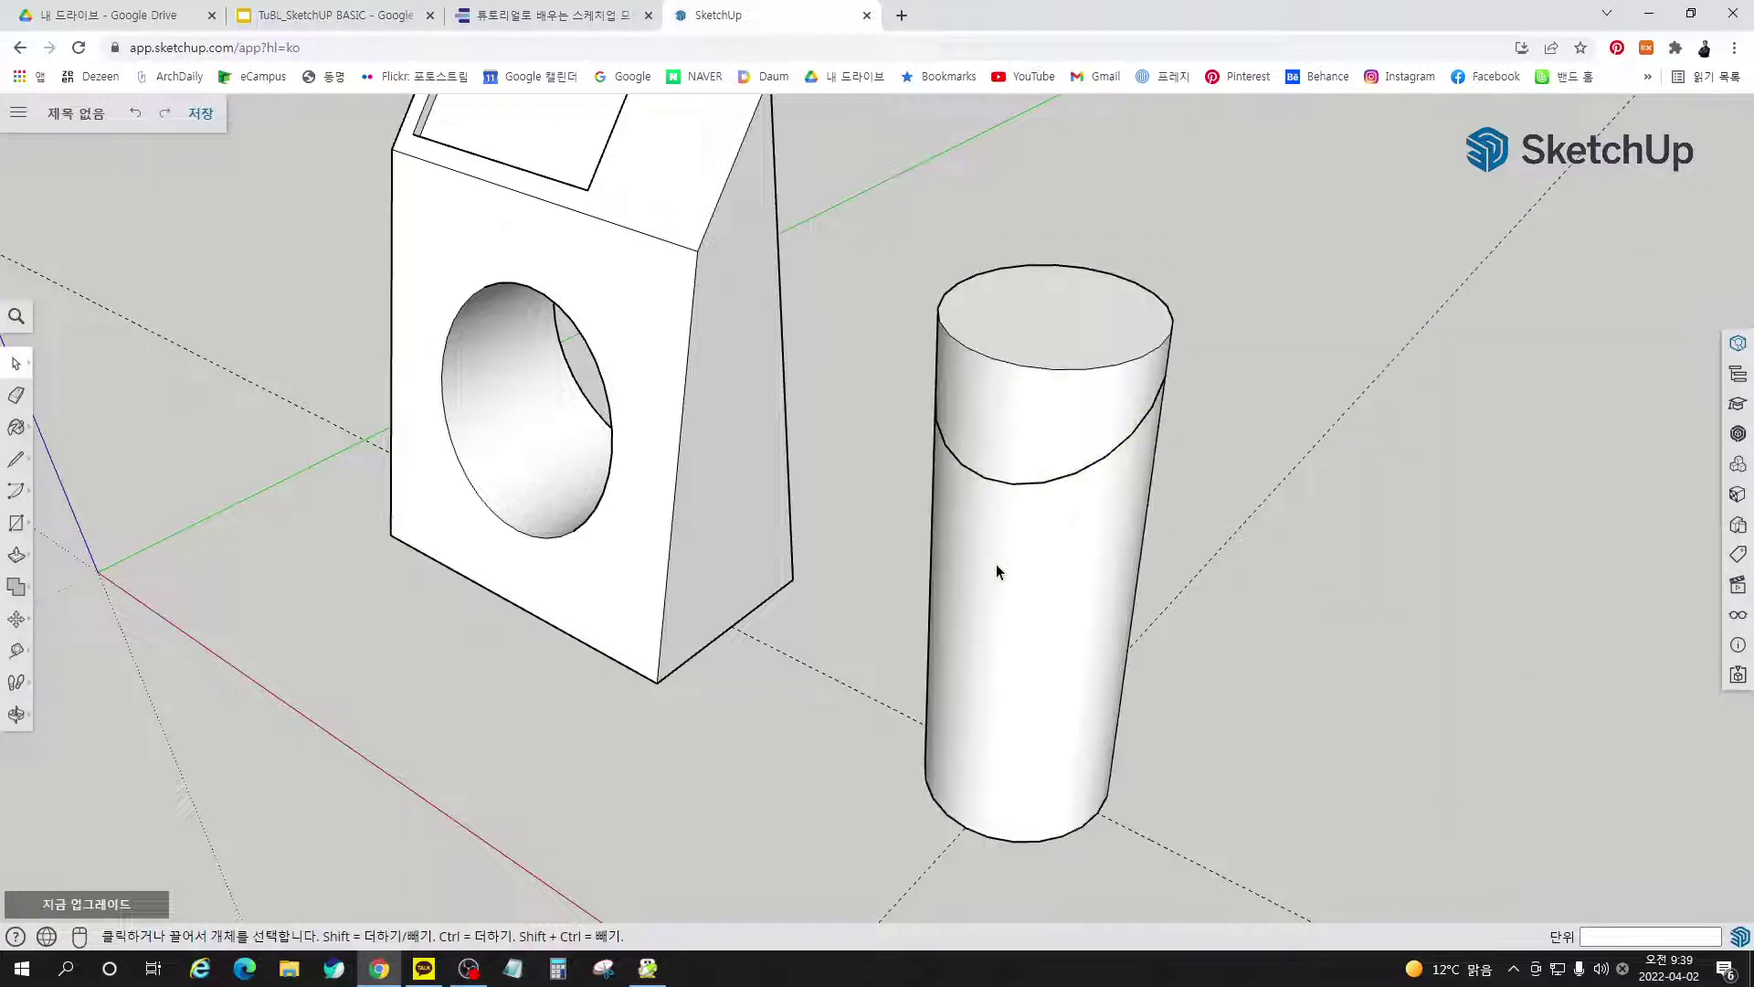
Explode the cylinder group so that its faces merge with the slanted intersection edges
right_click(1044, 552)
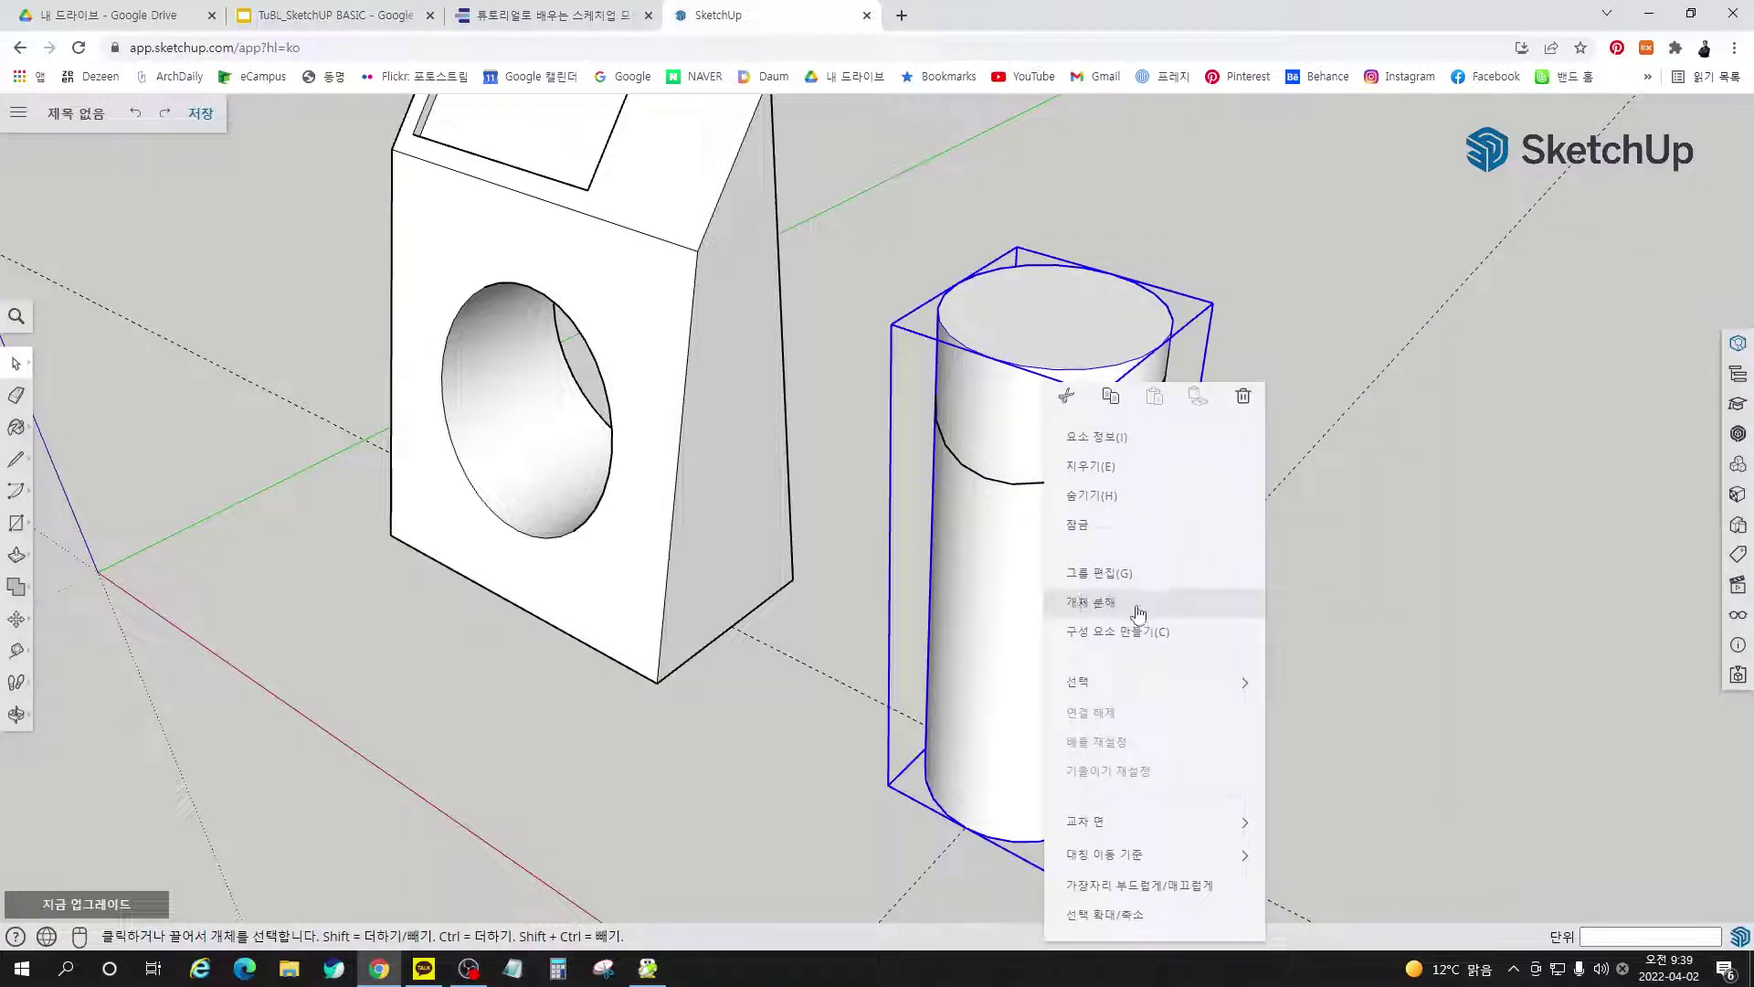
left_click(1081, 600)
left_click(1308, 674)
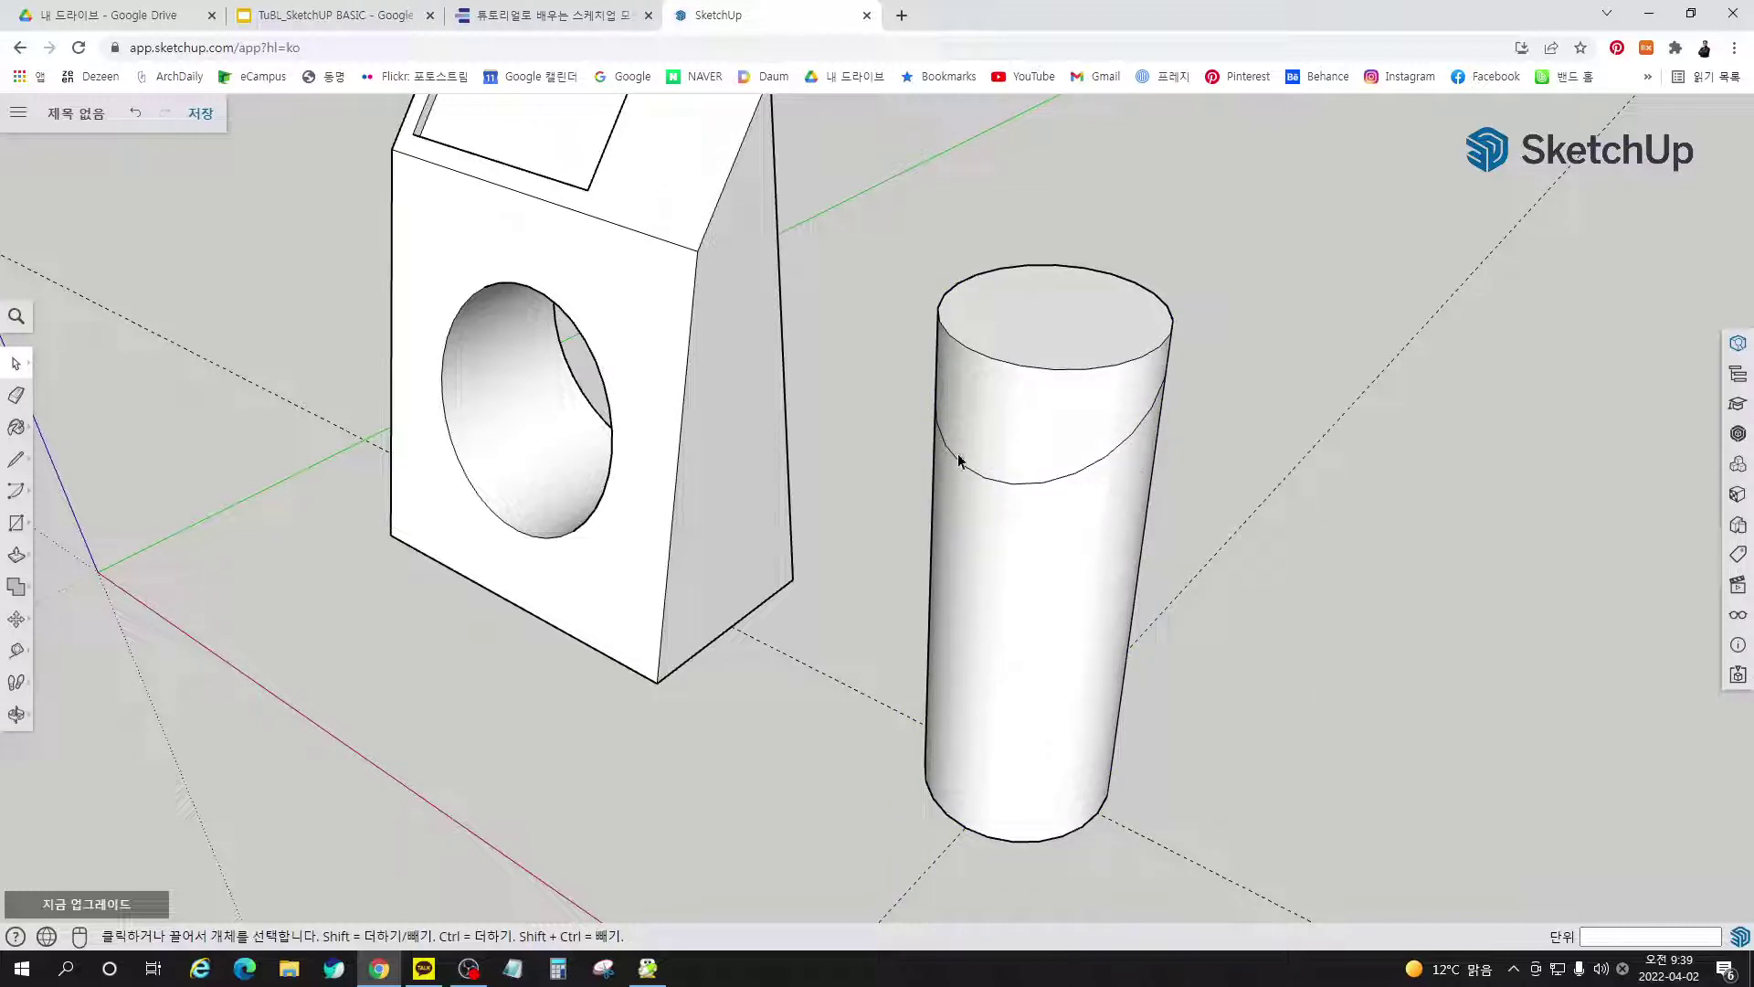
Delete the part of the cylinder above the slanted intersection line, including the top circle
left_click(1075, 426)
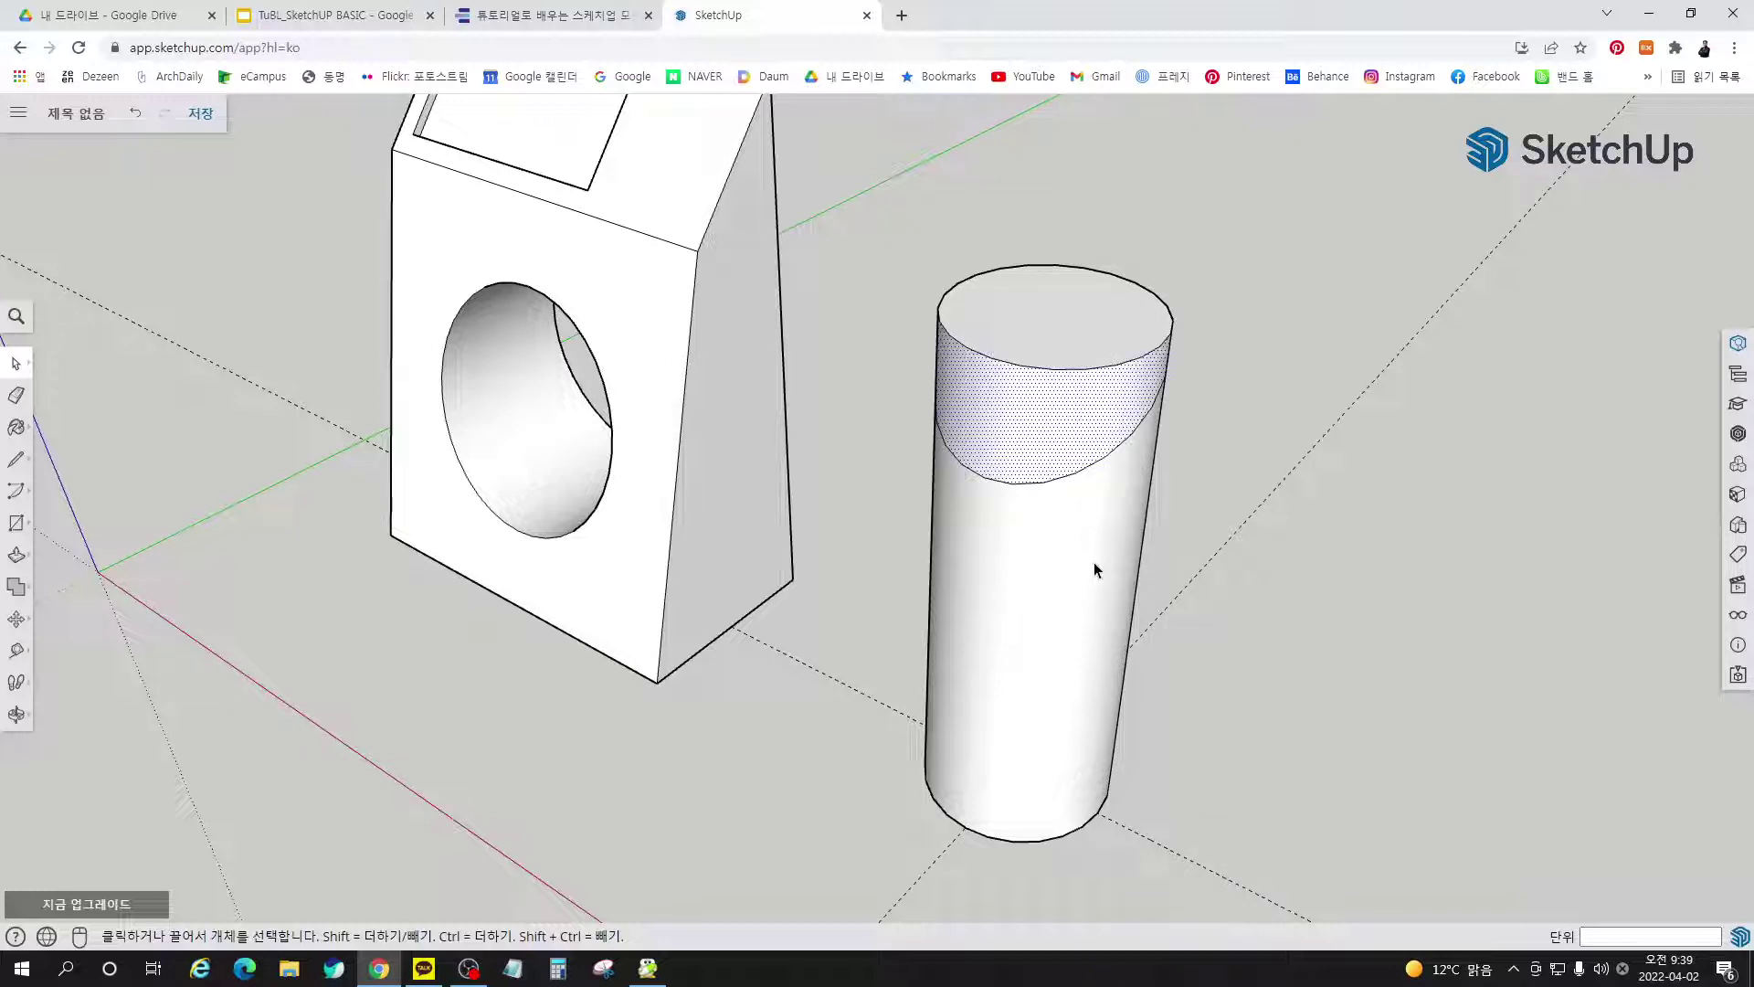
left_click(1073, 366)
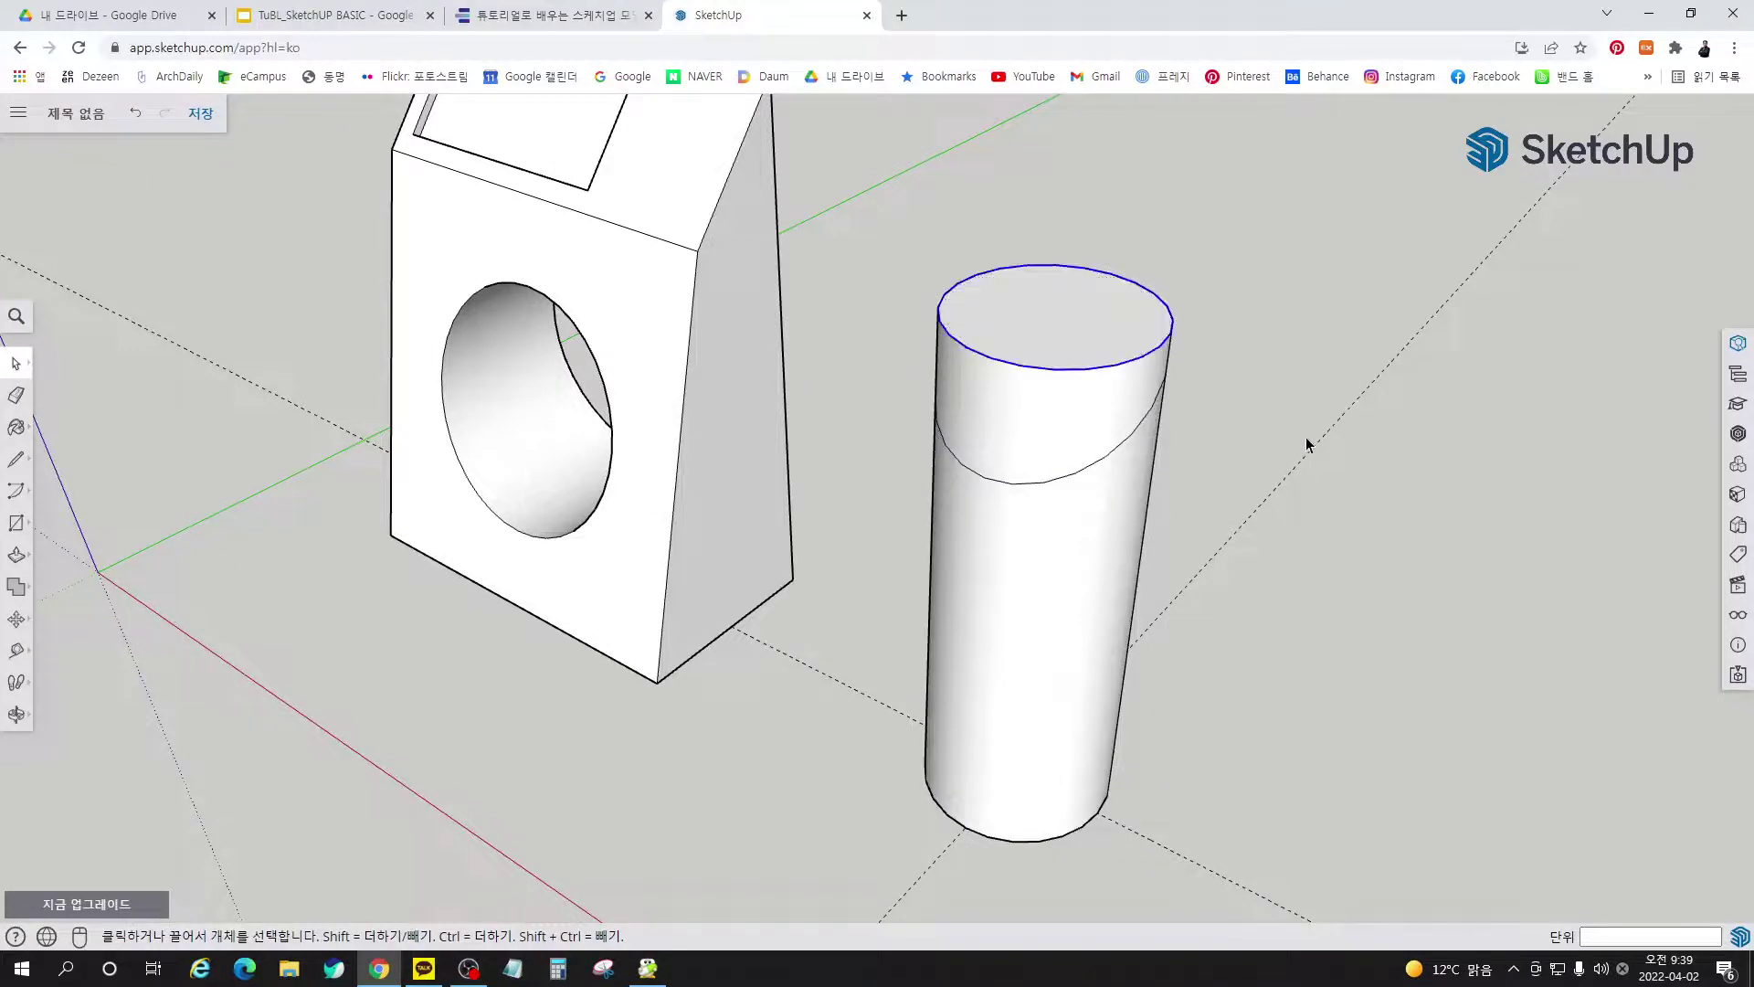
key("Delete")
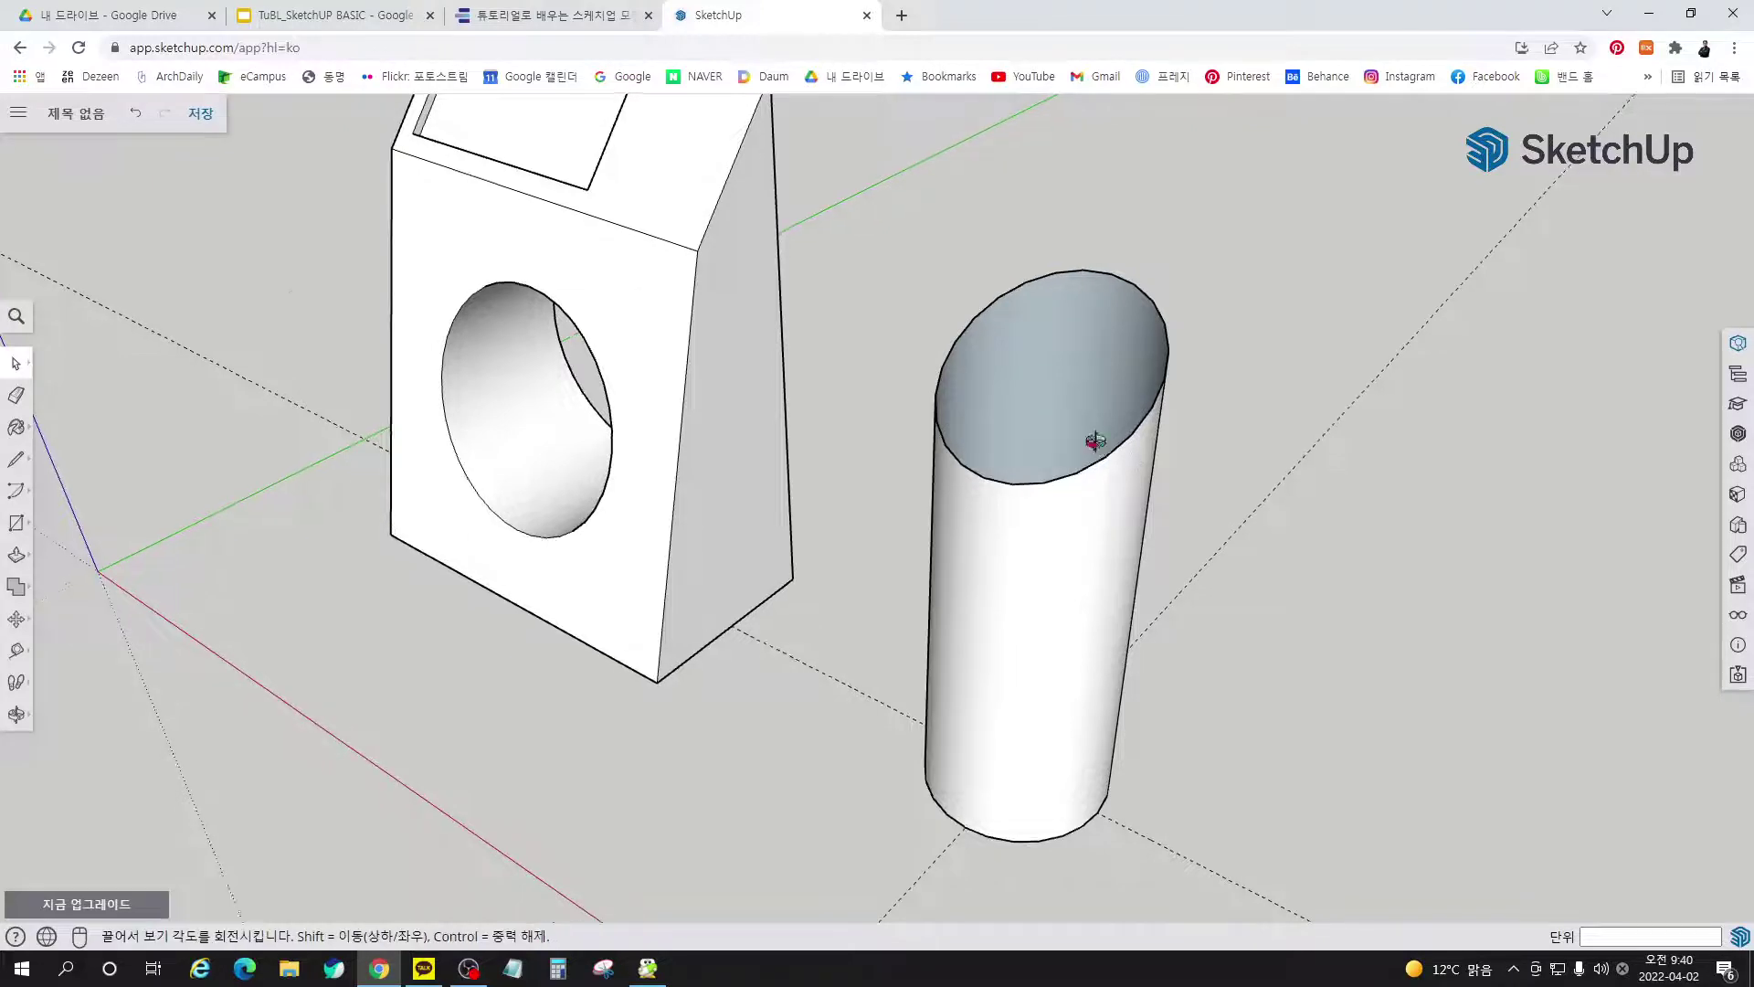
middle_click_drag(1088, 439, 910, 816)
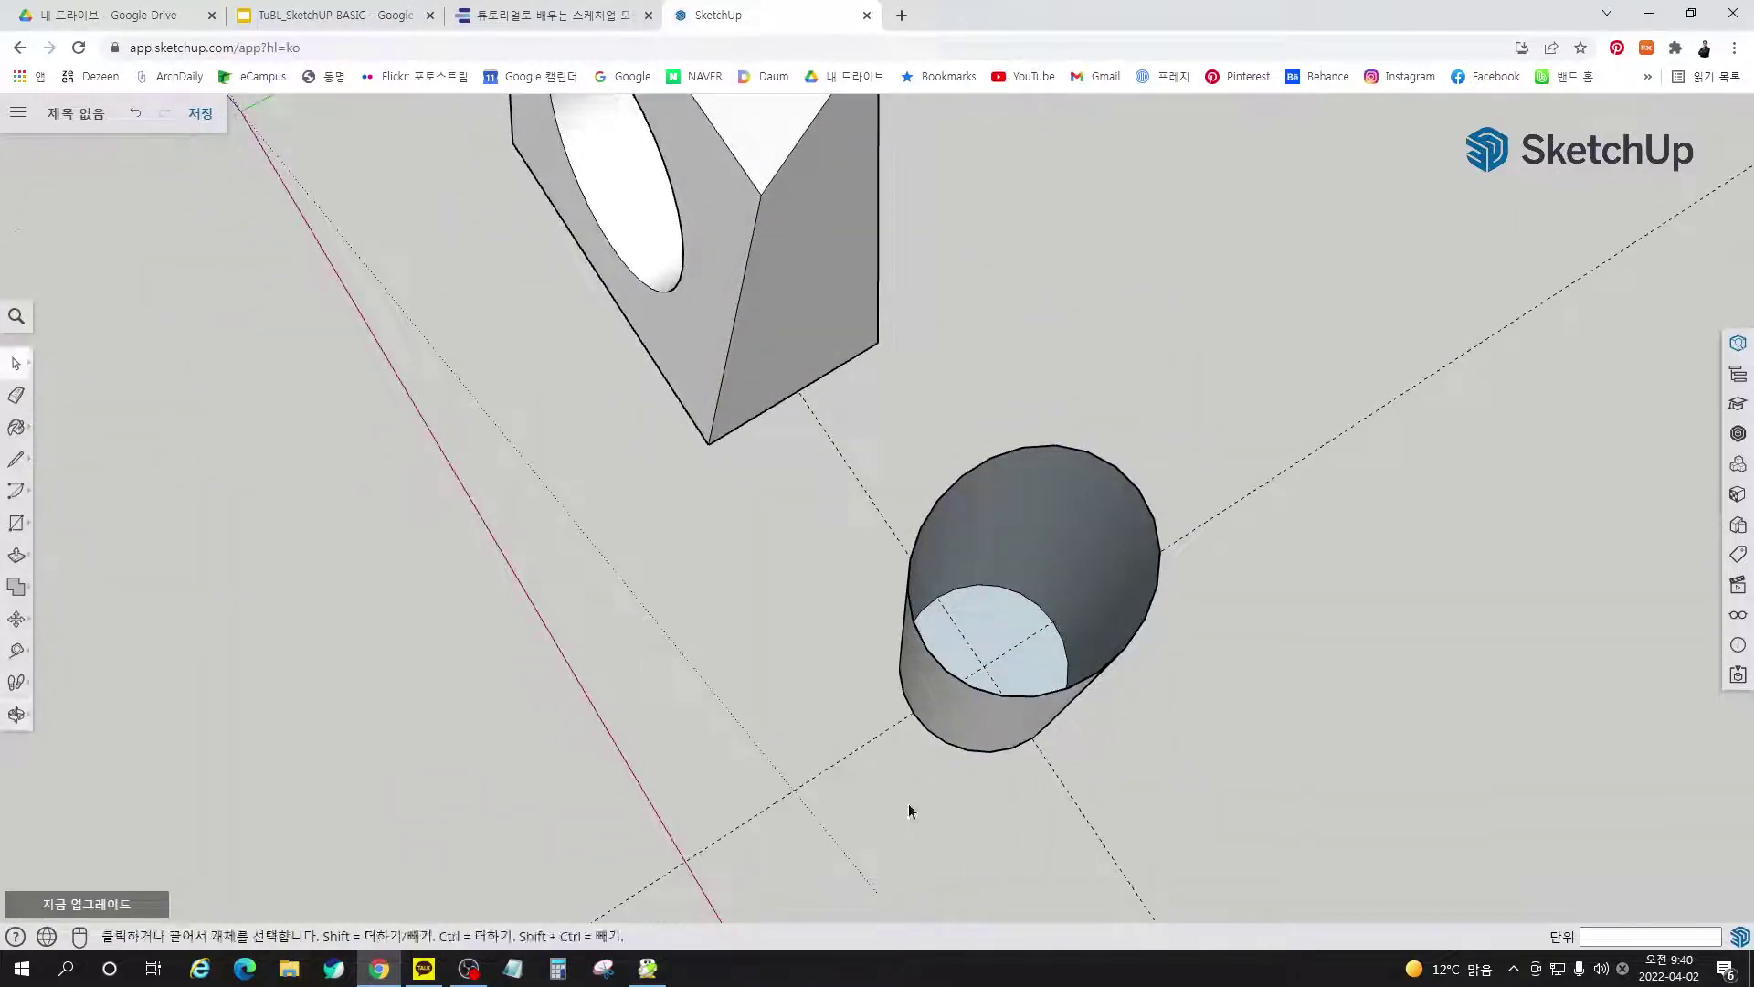
Undo the deletions, the cylinder explode and the intersection to restore the cylinder group with the tilted rectangle
key("ctrl+z")
key("ctrl+z")
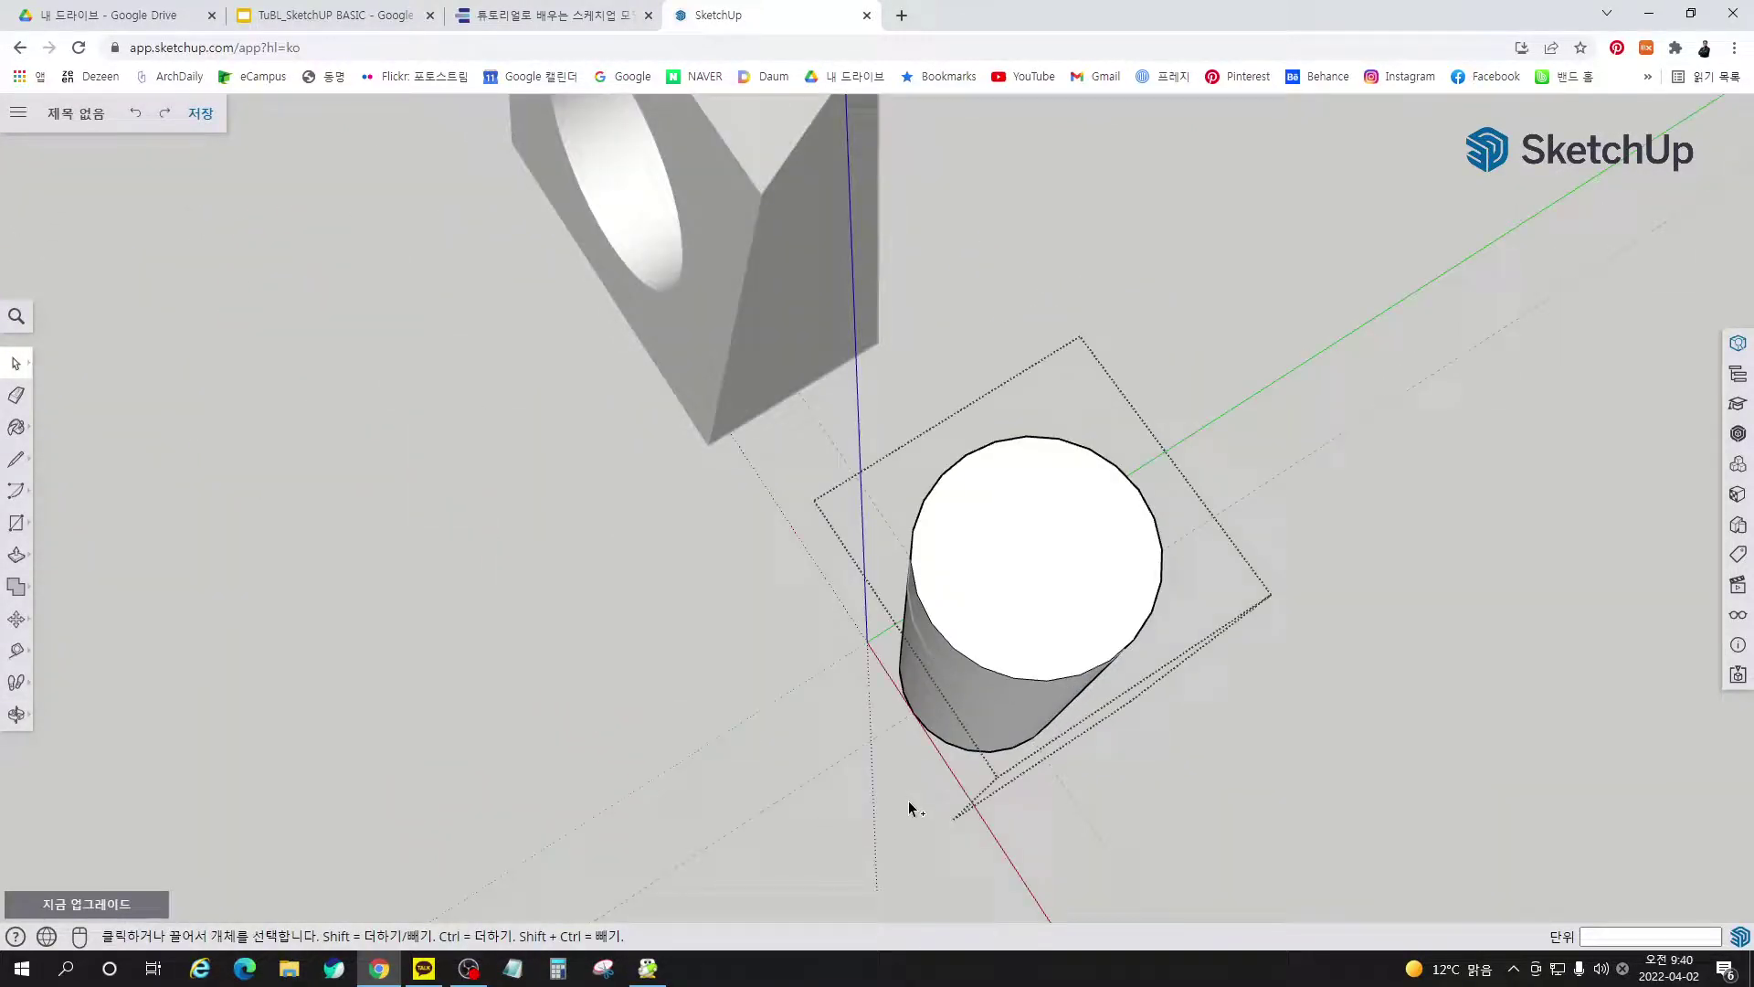
key("ctrl+z")
key("ctrl+z")
key("ctrl+z")
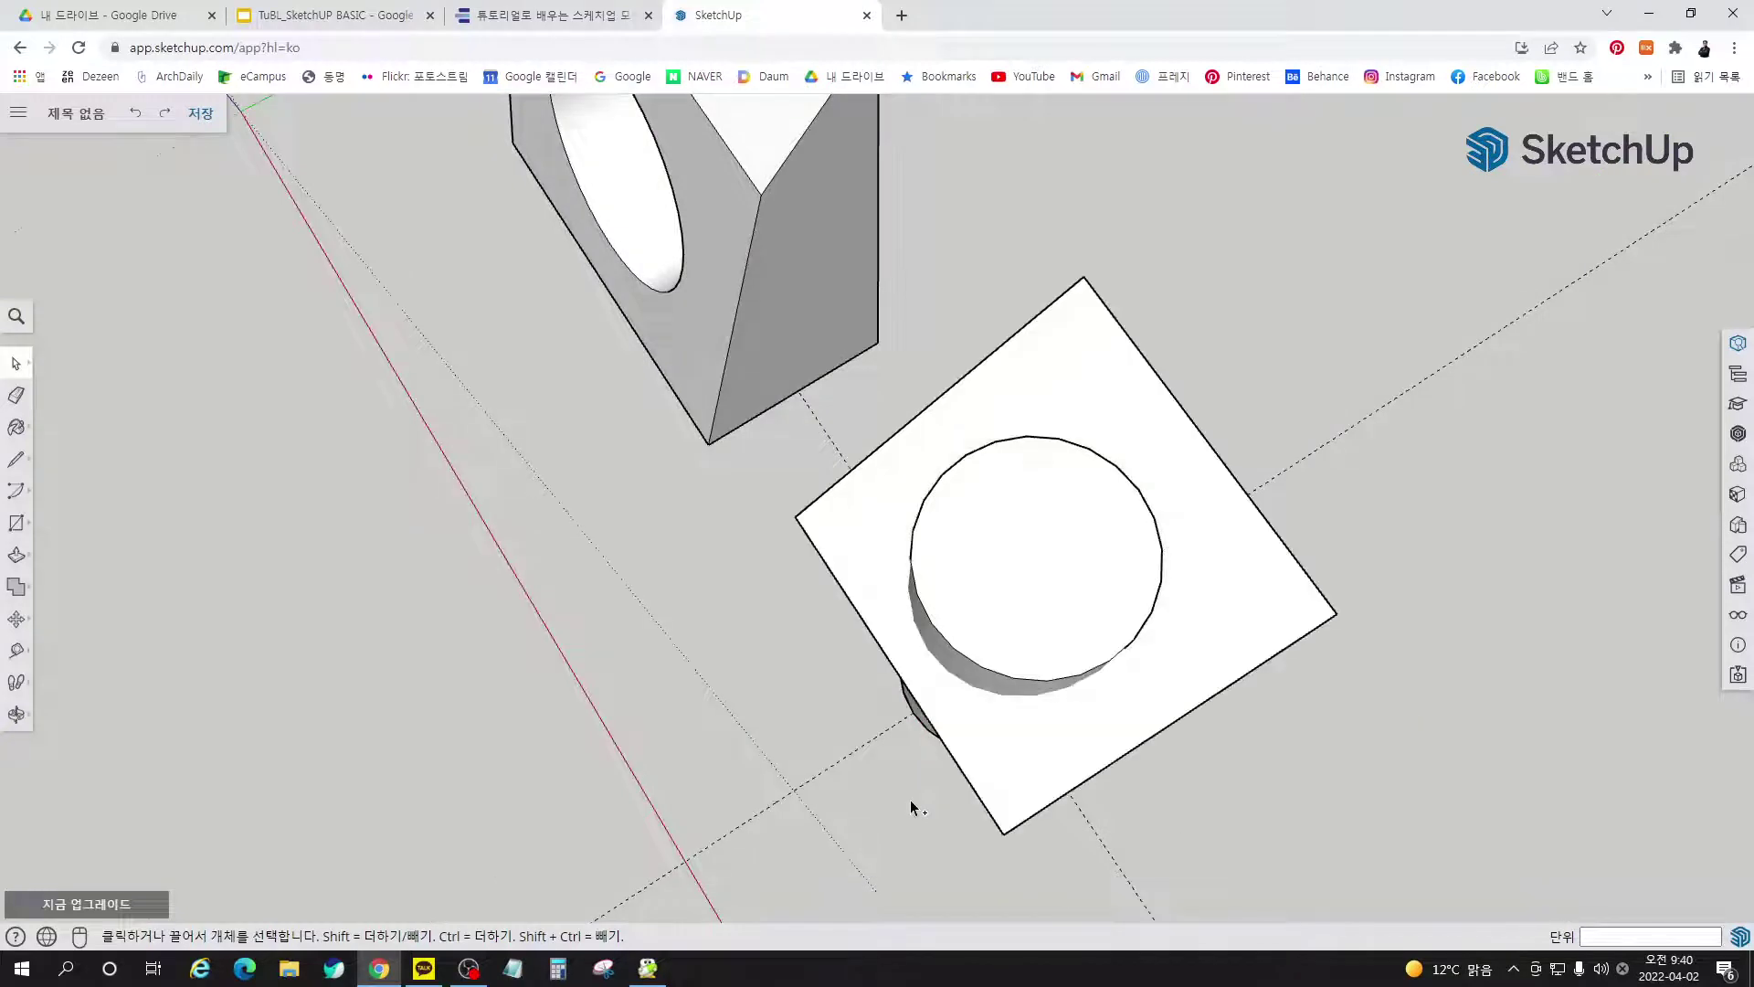
middle_click_drag(910, 799, 1242, 435)
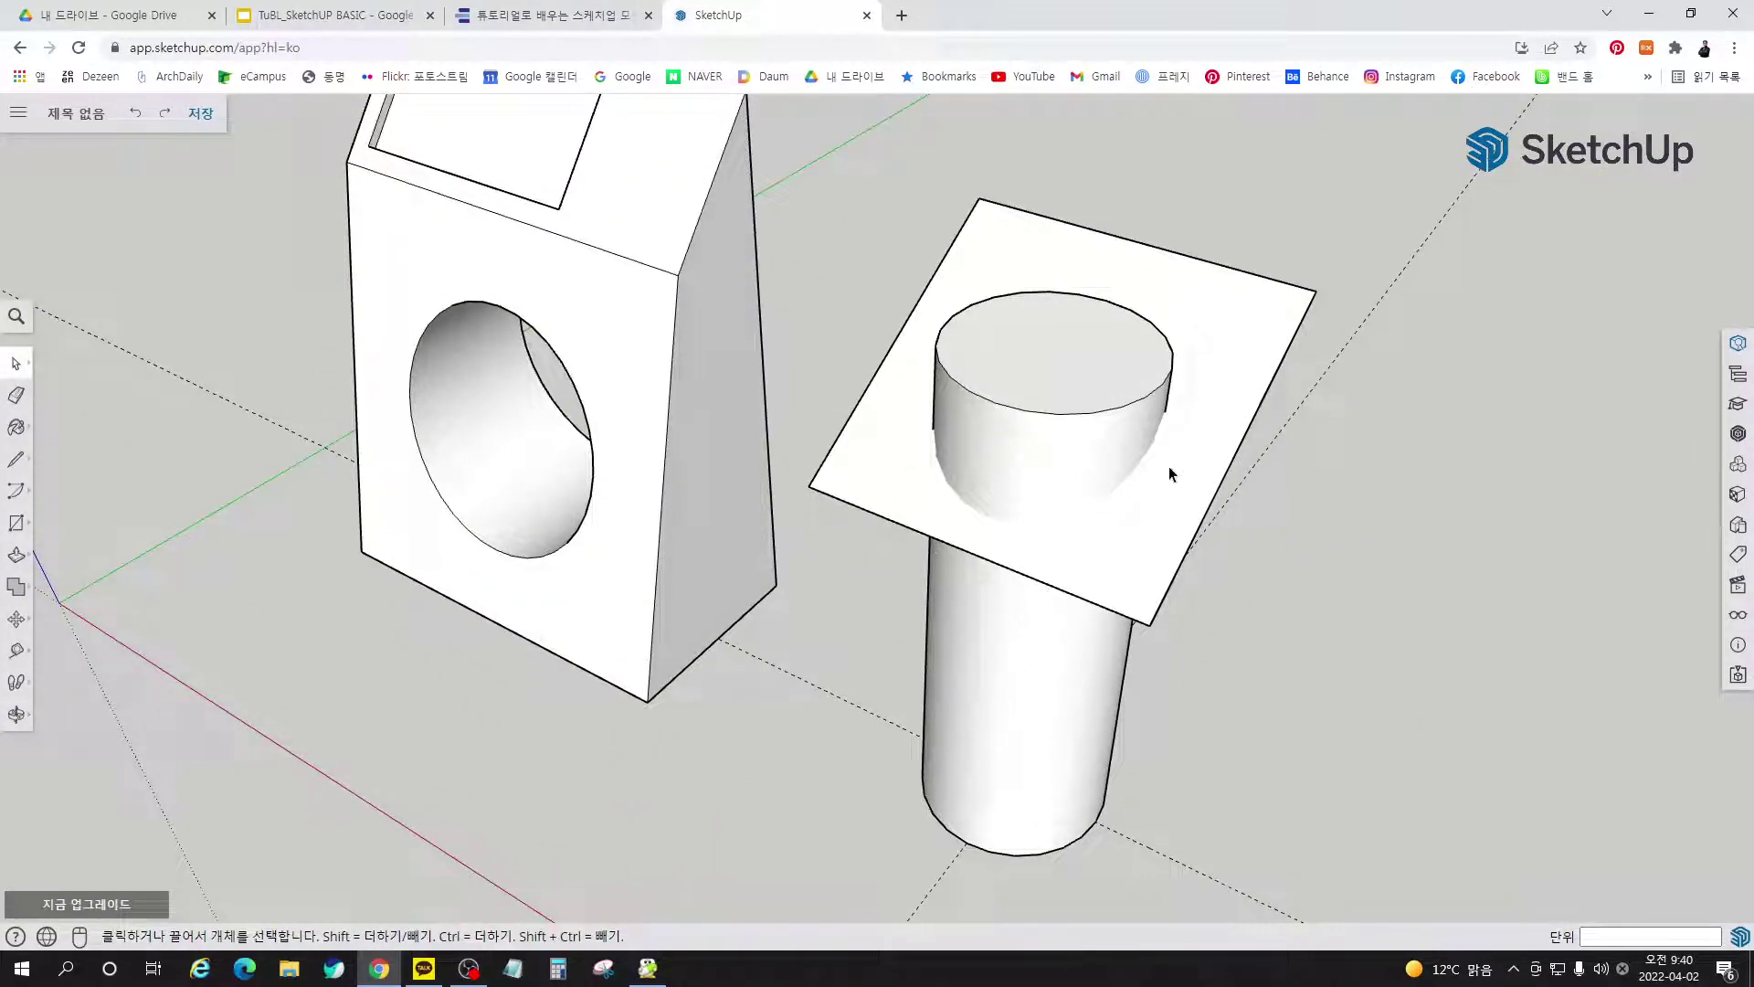
Explode the cylinder group and the tilted rectangle together, and select the rectangle's face and edges to check them
left_click(1073, 413, "shift")
right_click(1077, 376)
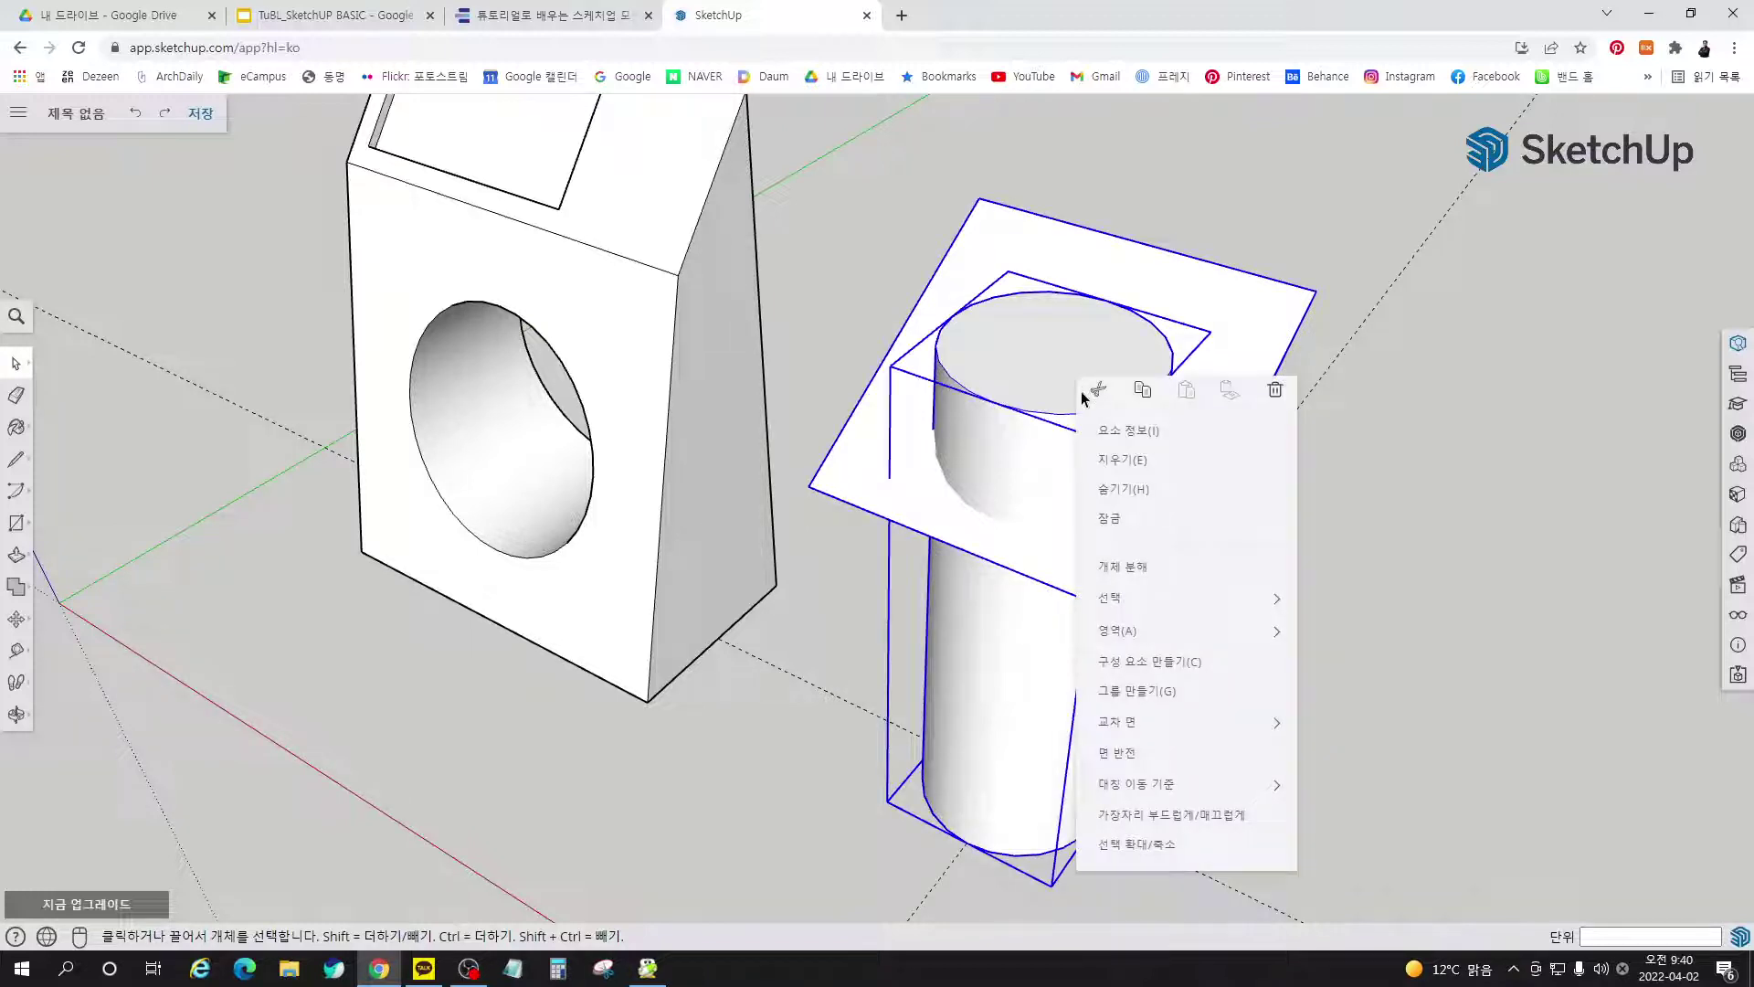
left_click(1135, 568)
left_click(1391, 736)
scroll(1130, 504, "up", 3)
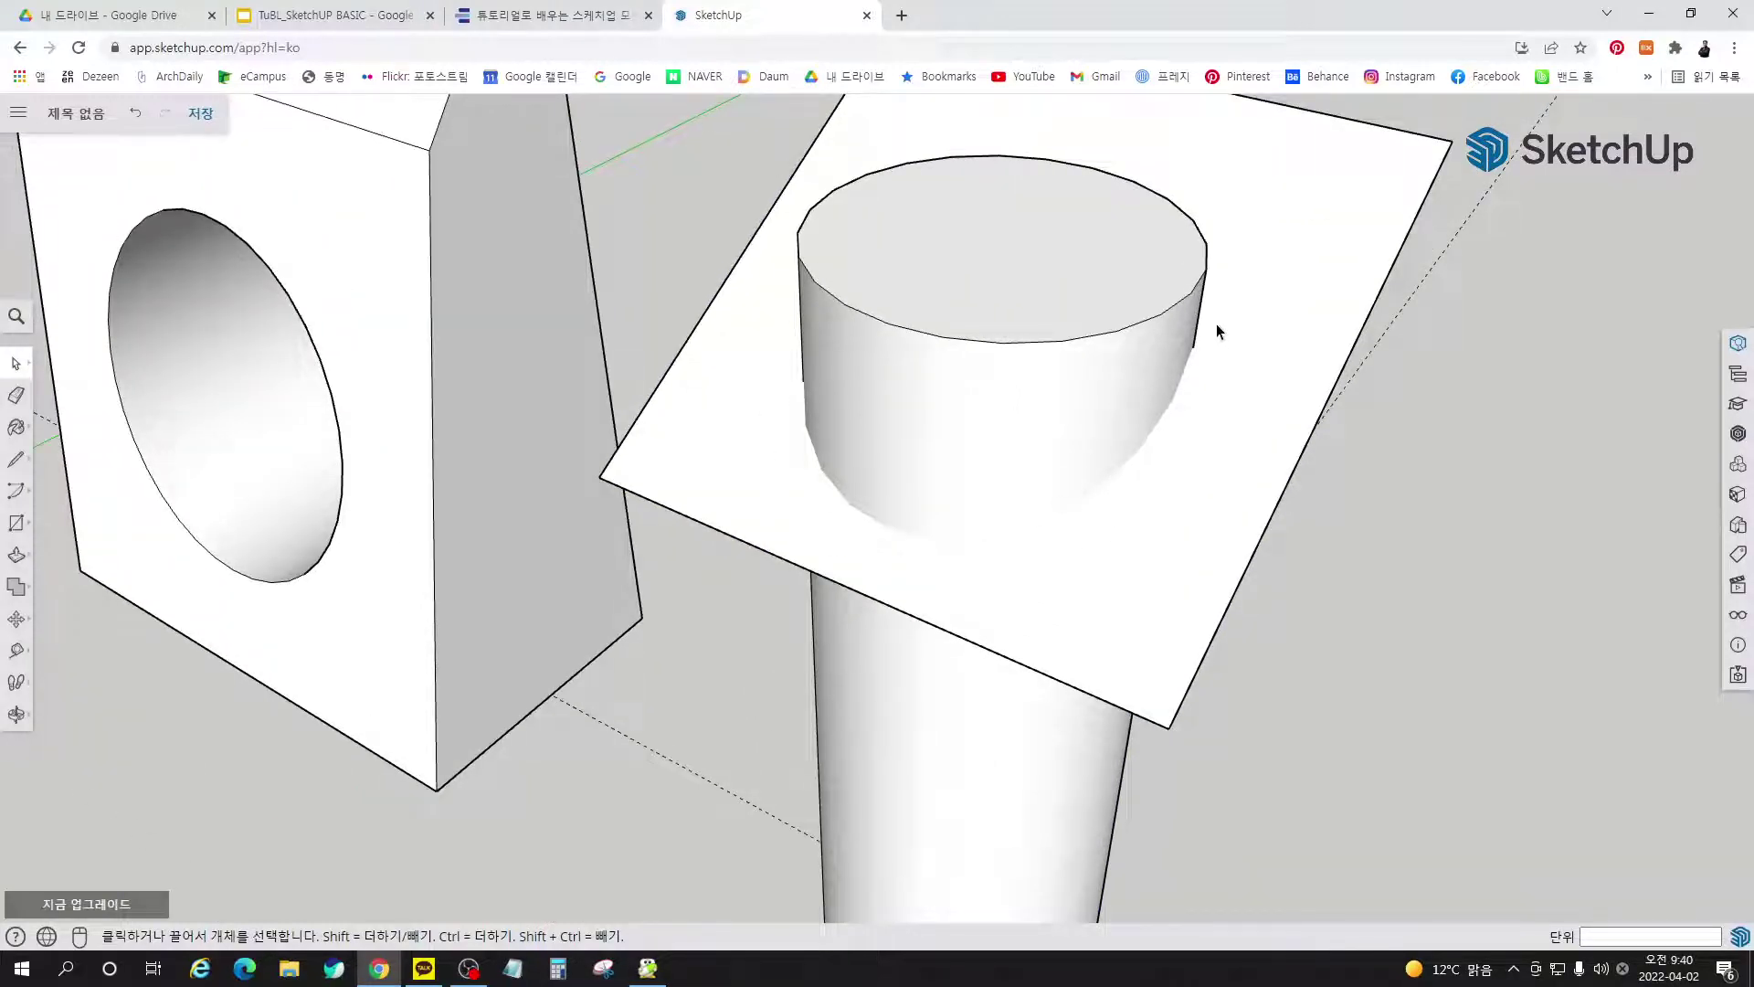
scroll(1215, 331, "down", 3)
scroll(947, 274, "up", 5)
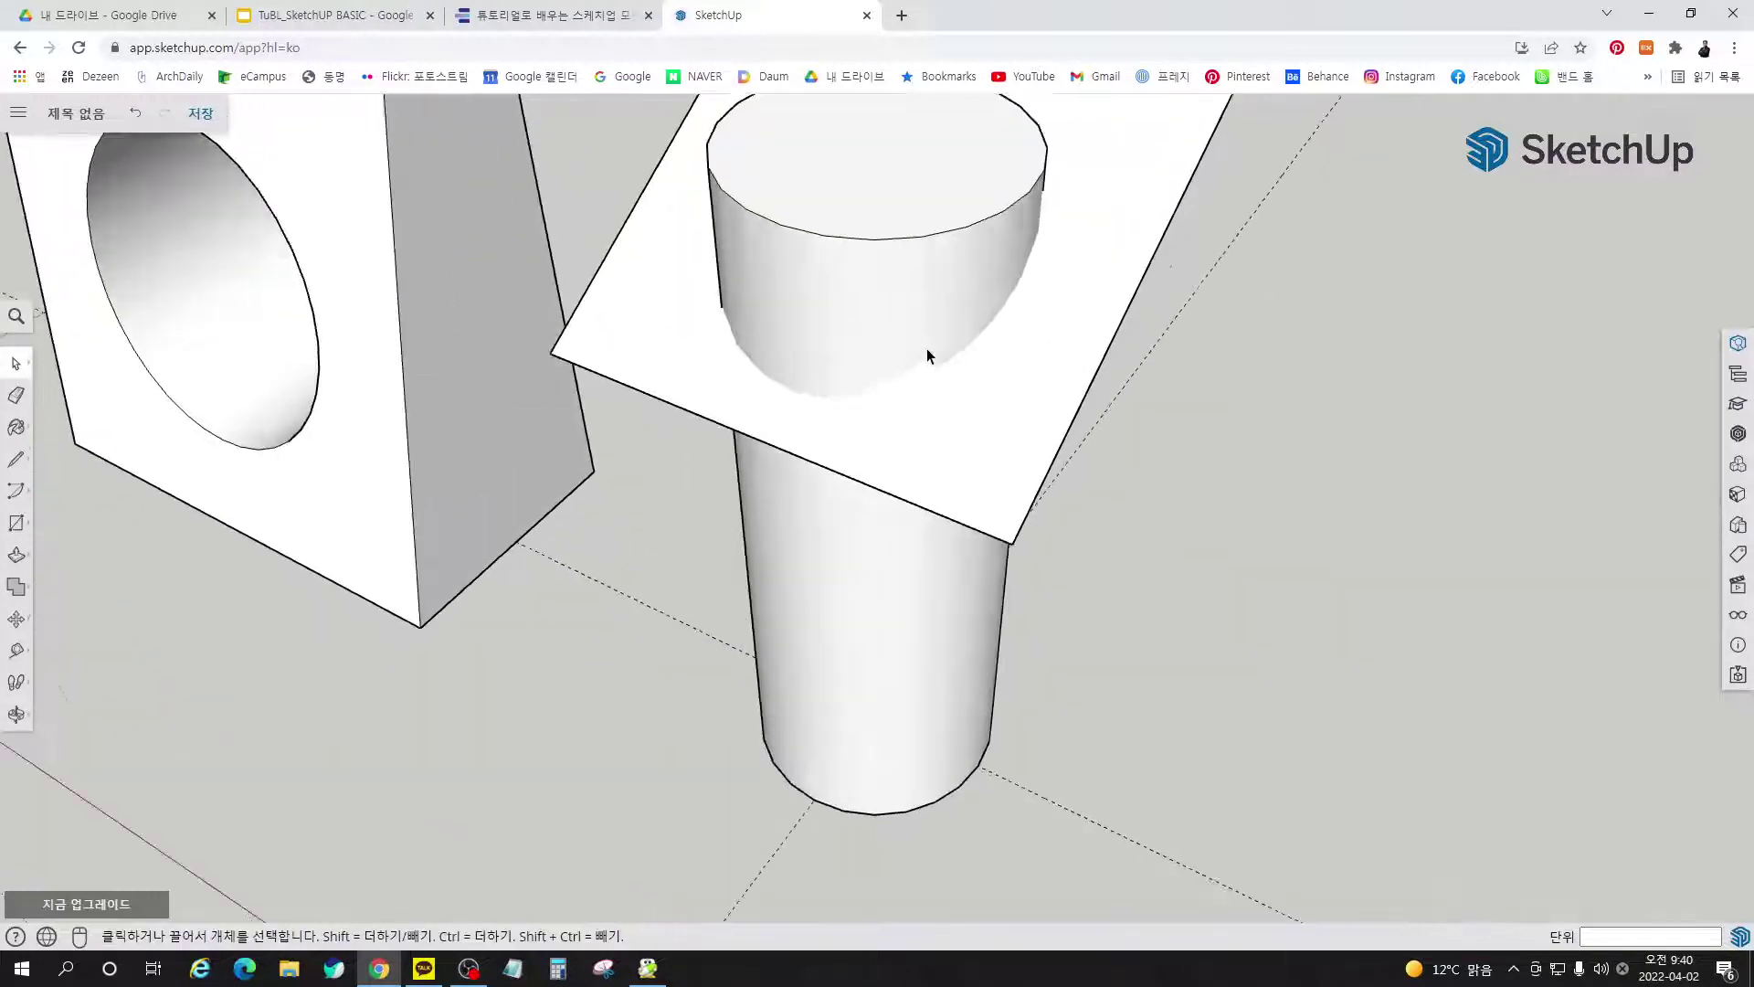
double_click(984, 447)
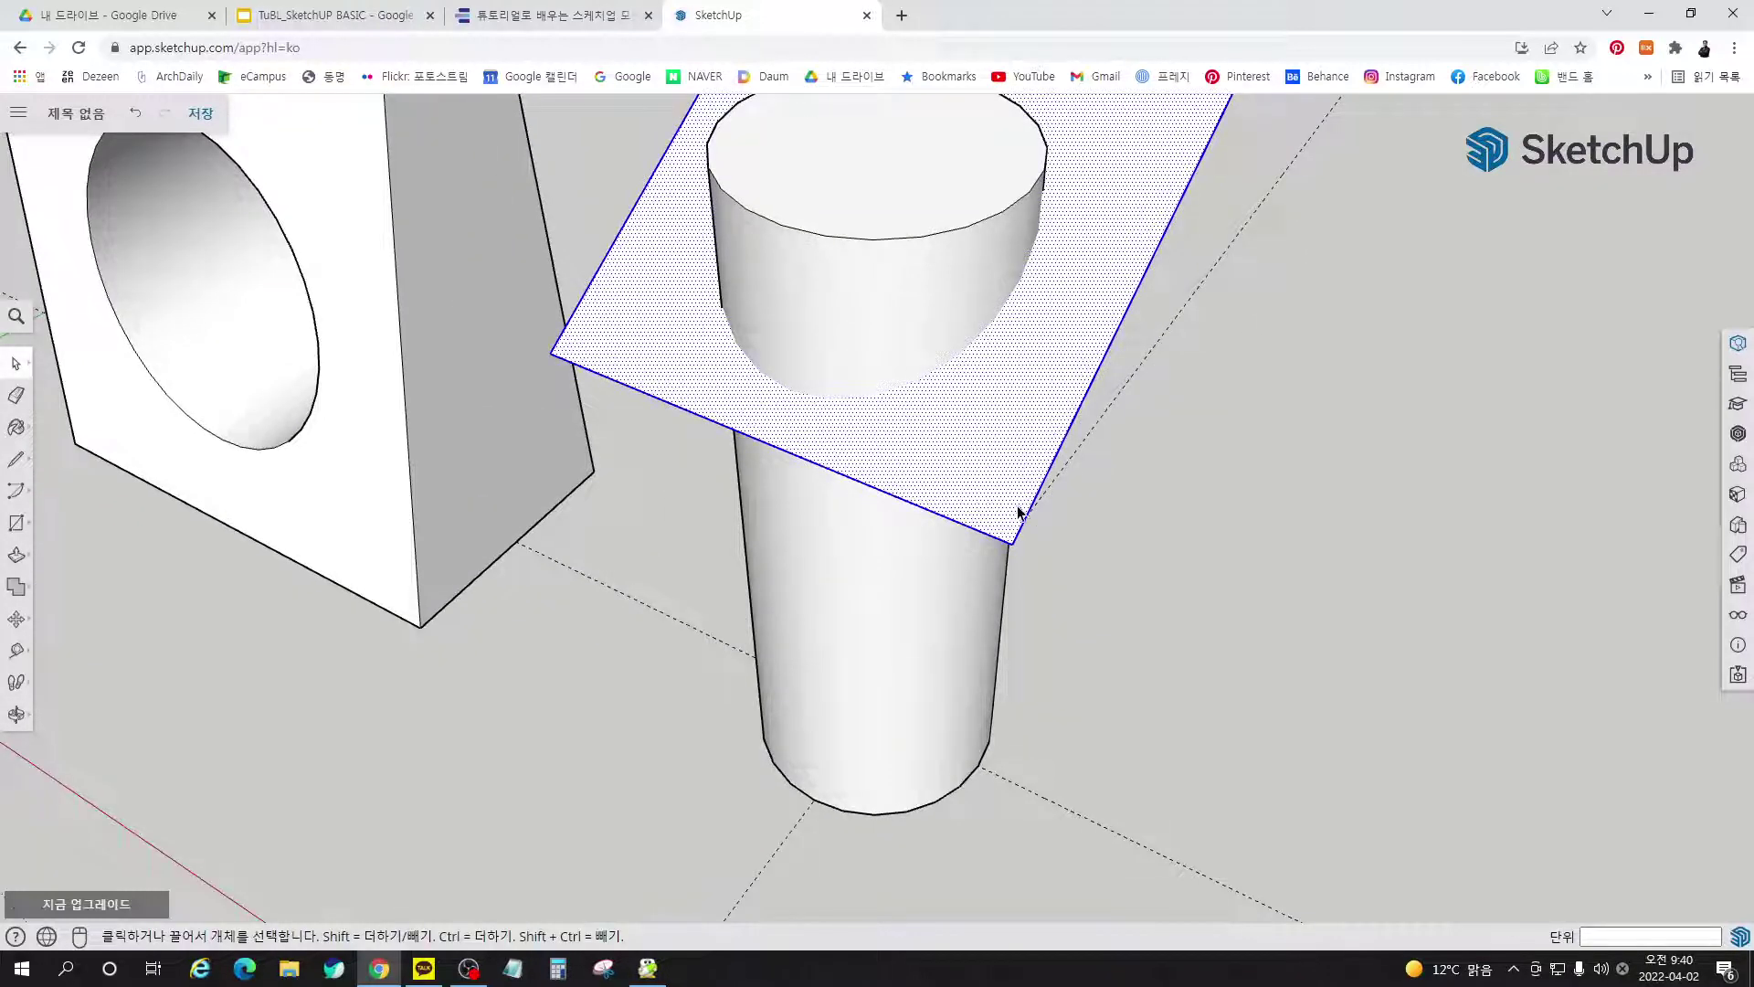
scroll(1018, 511, "down", 2)
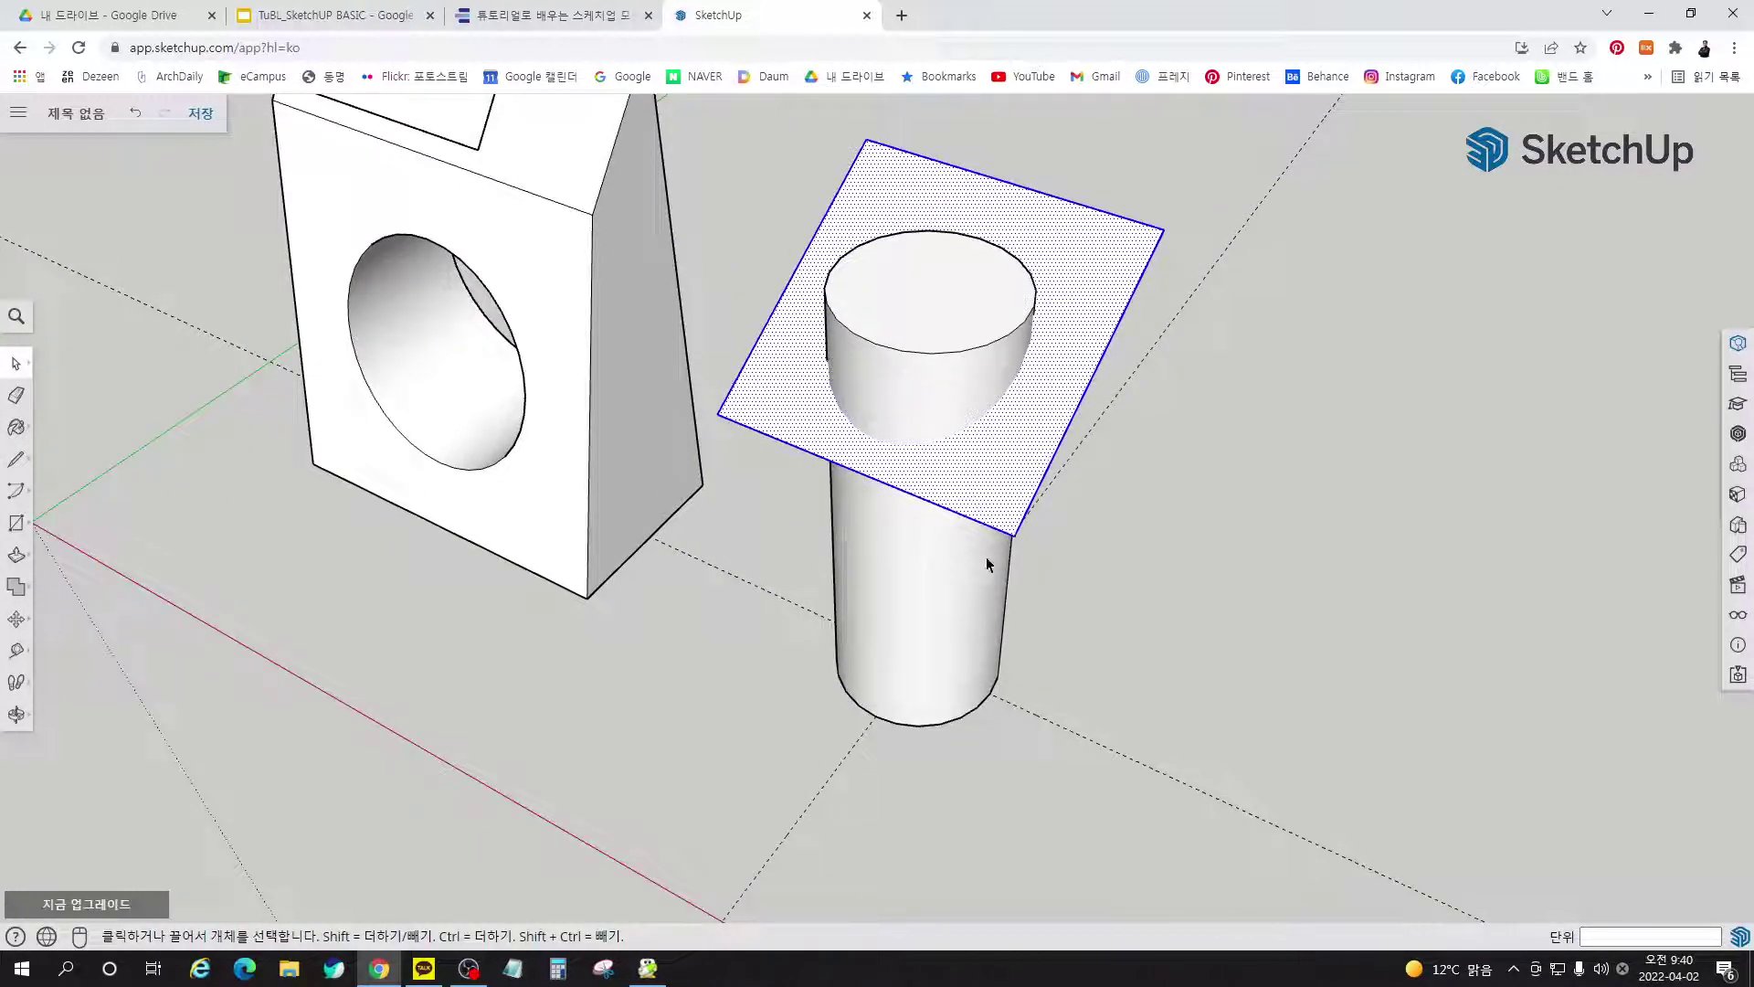
Intersect all faces of the exploded cylinder with the model to create edges where the tilted rectangle crosses it
left_click(904, 259)
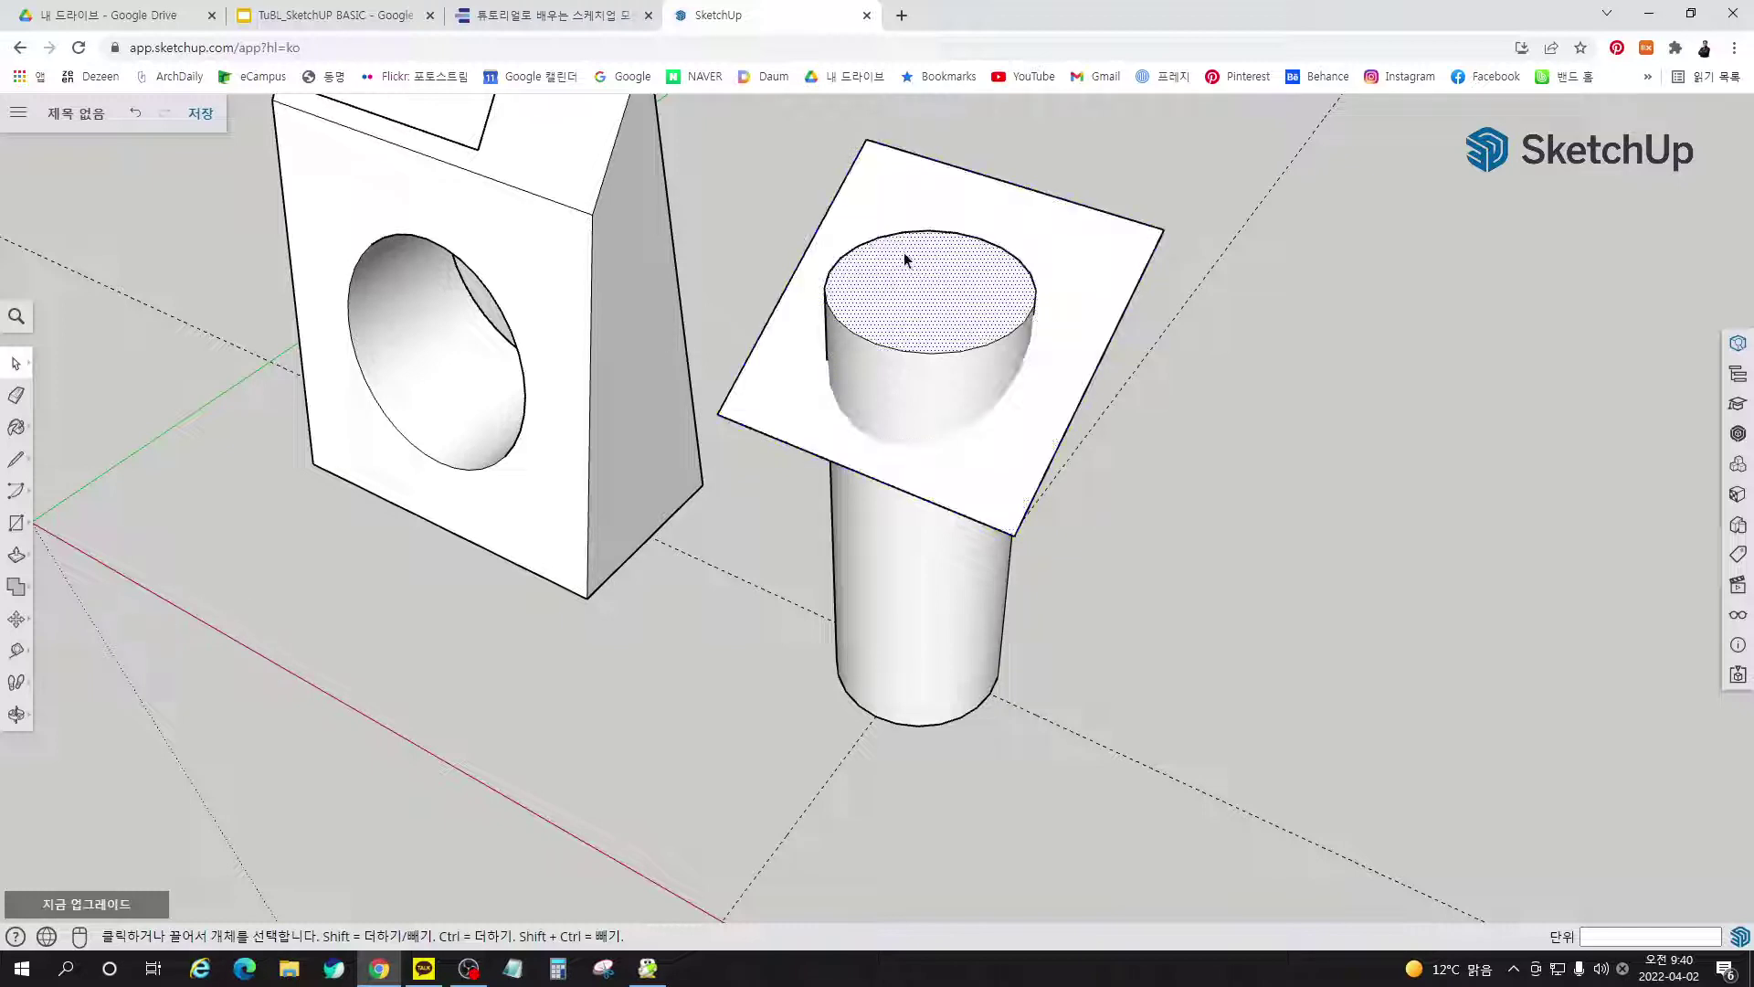
triple_click(934, 302)
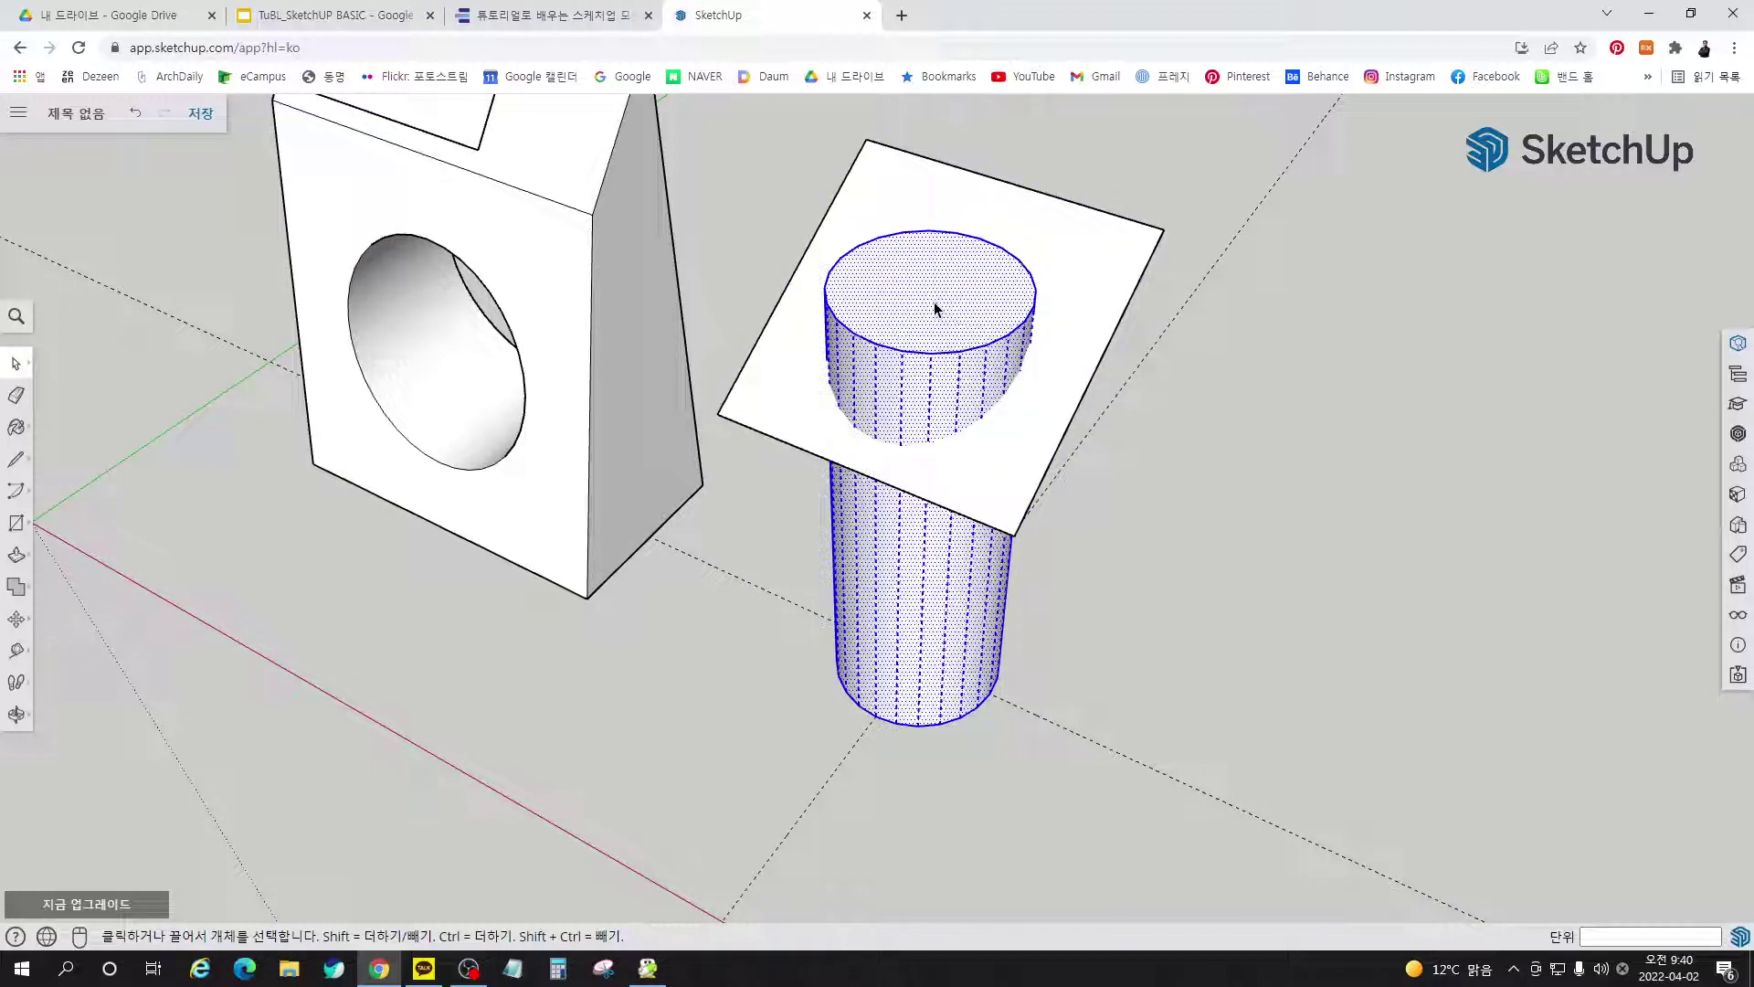
right_click(934, 302)
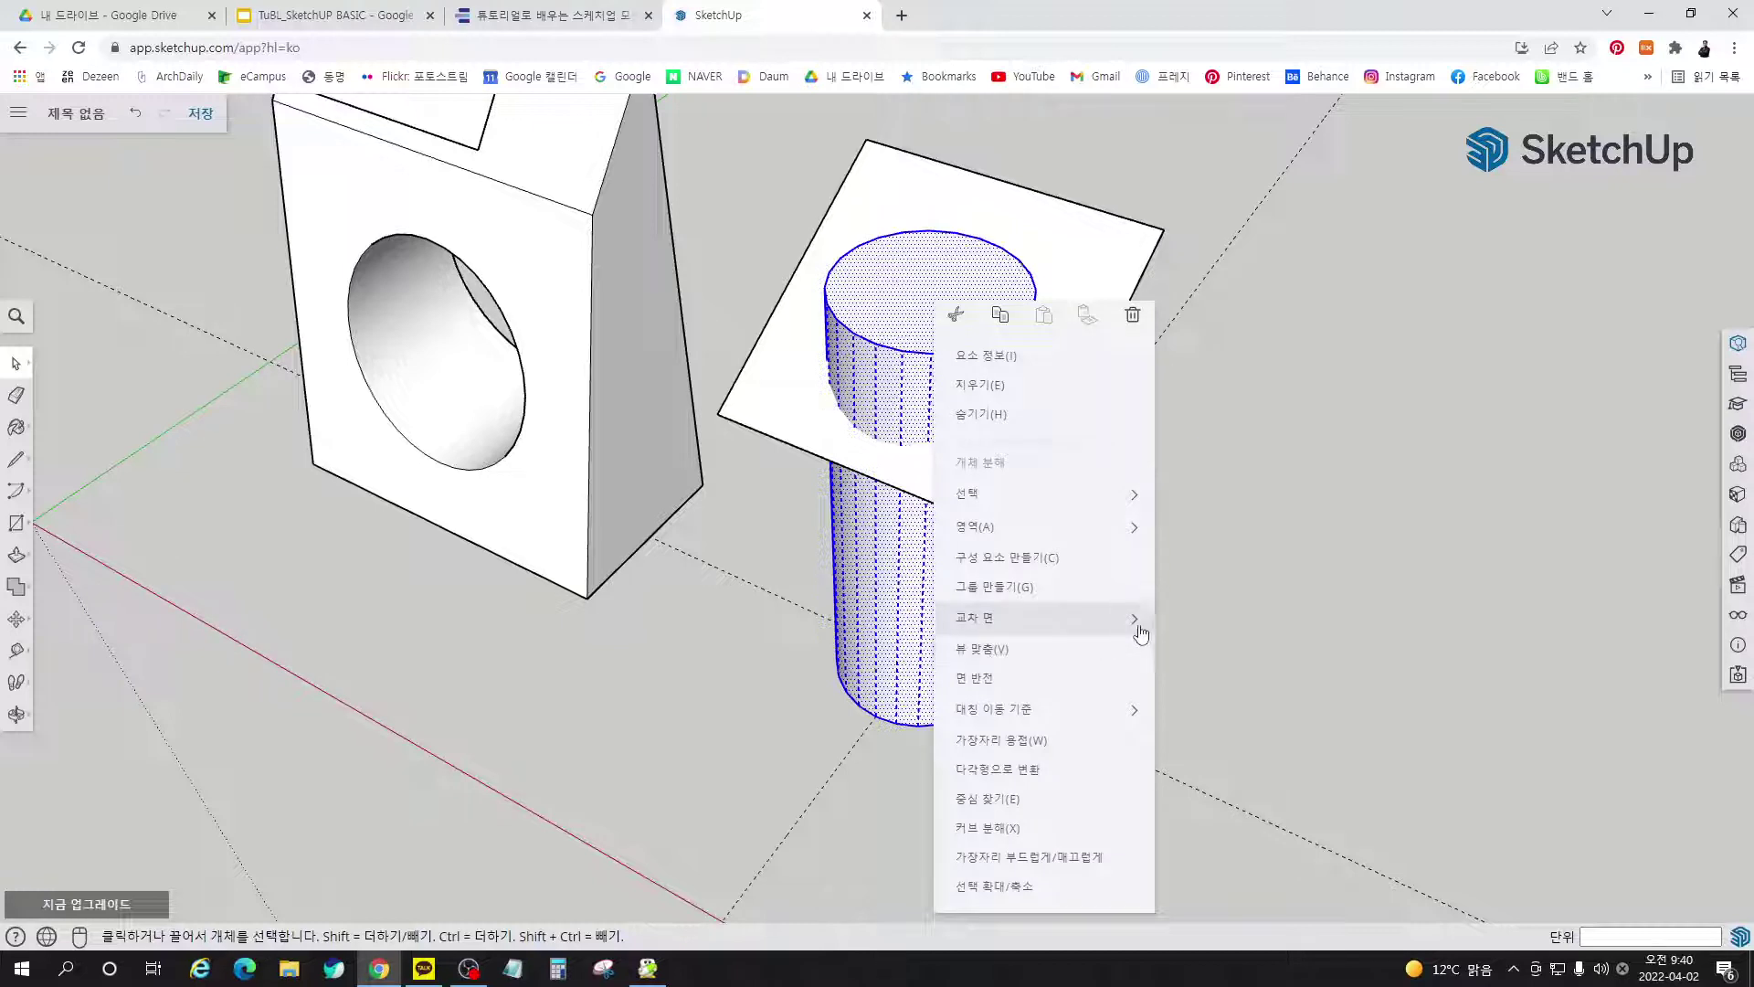
mouse_move(1134, 622)
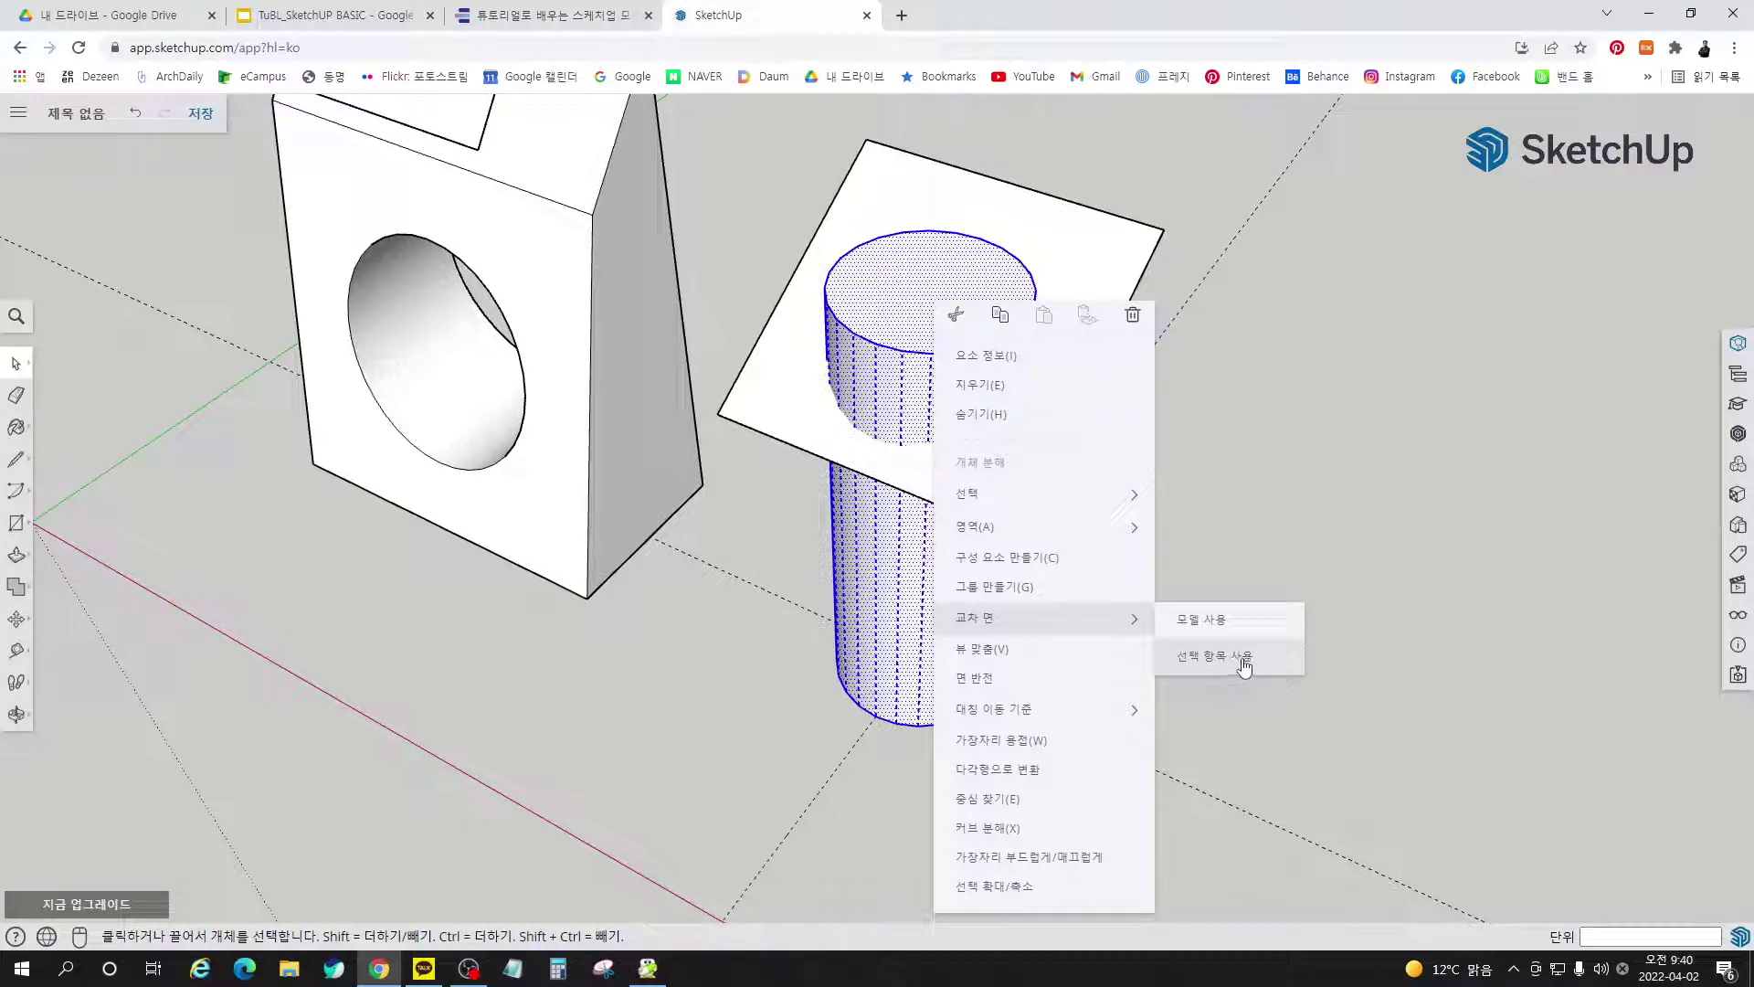
left_click(1206, 623)
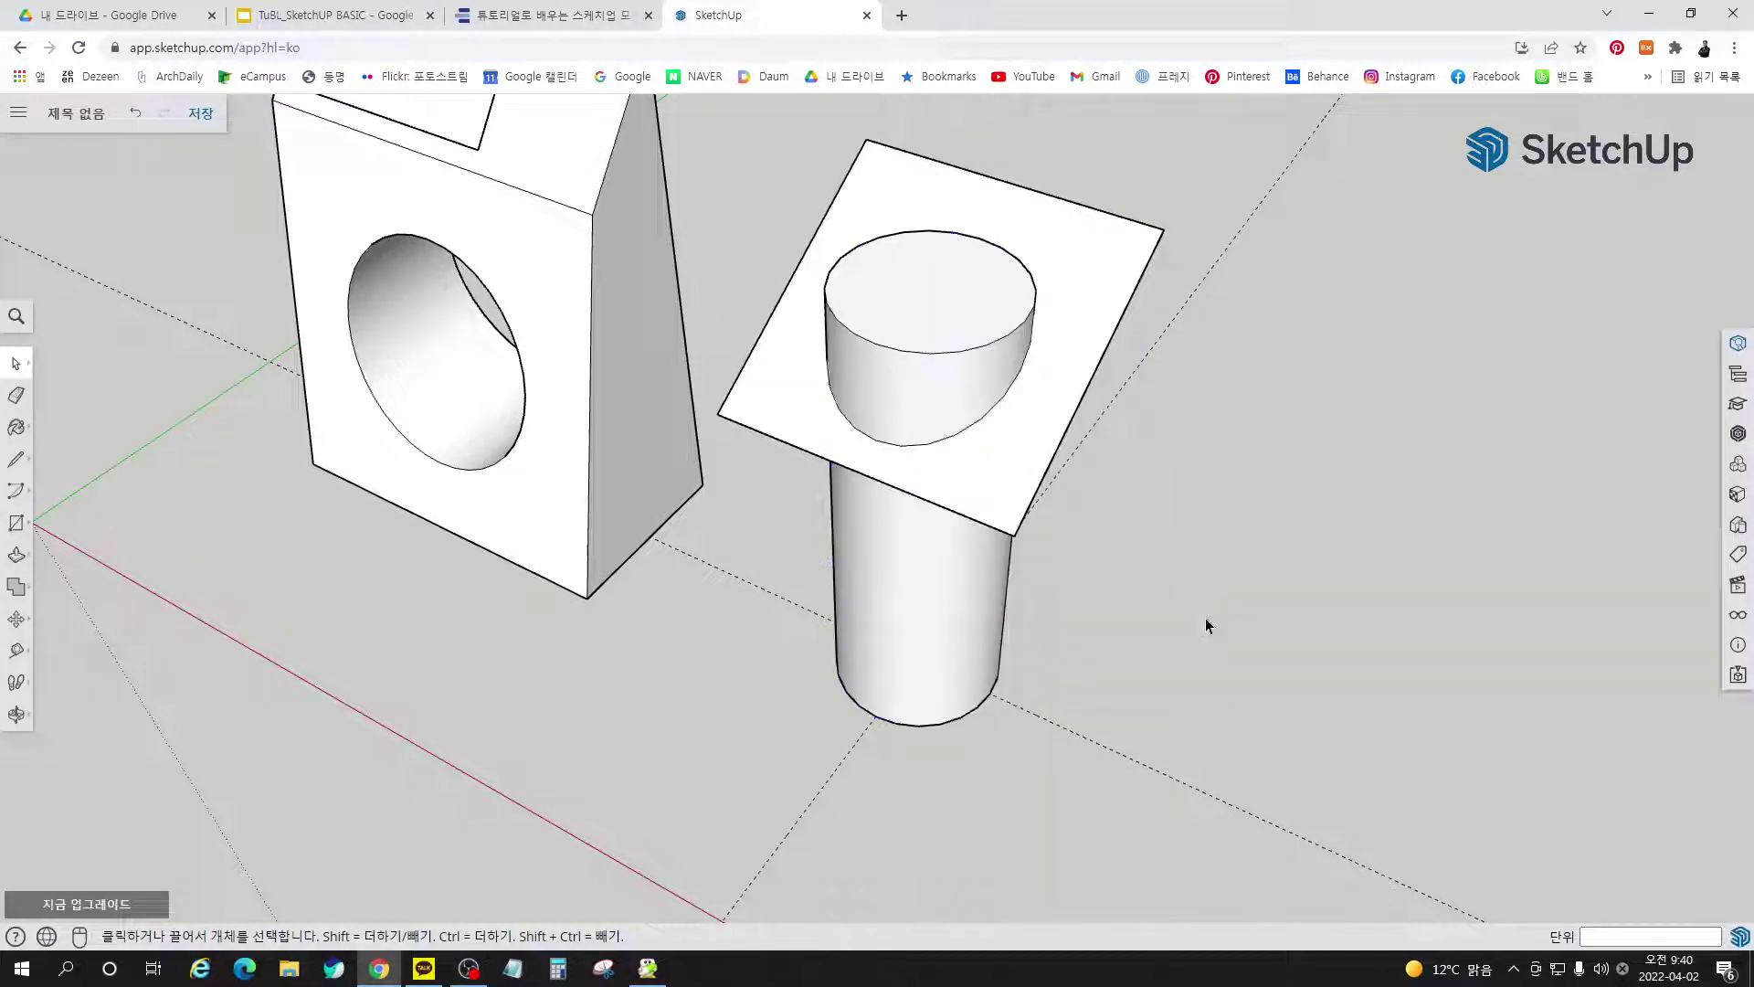
Delete the cylinder's top circle, the rectangle area around the cylinder and the cylinder wall above the slanted cut
left_click(926, 338)
key("Delete")
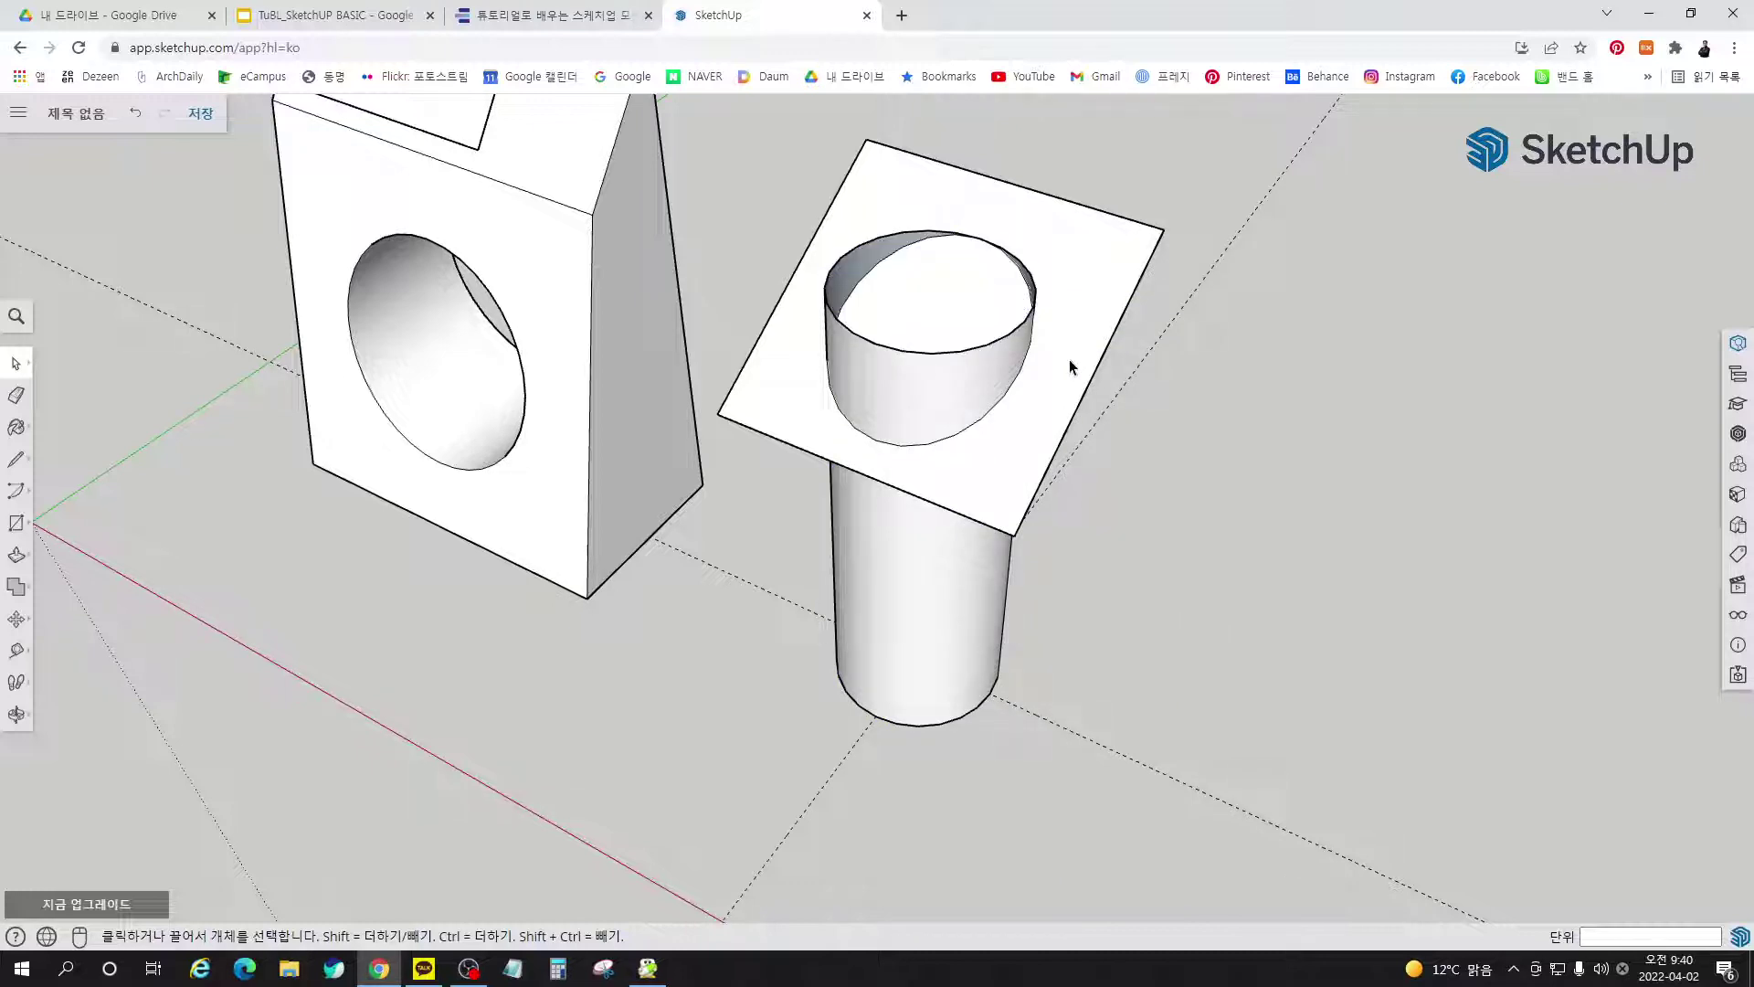
left_click(1071, 366)
middle_click_drag(1105, 519, 925, 325)
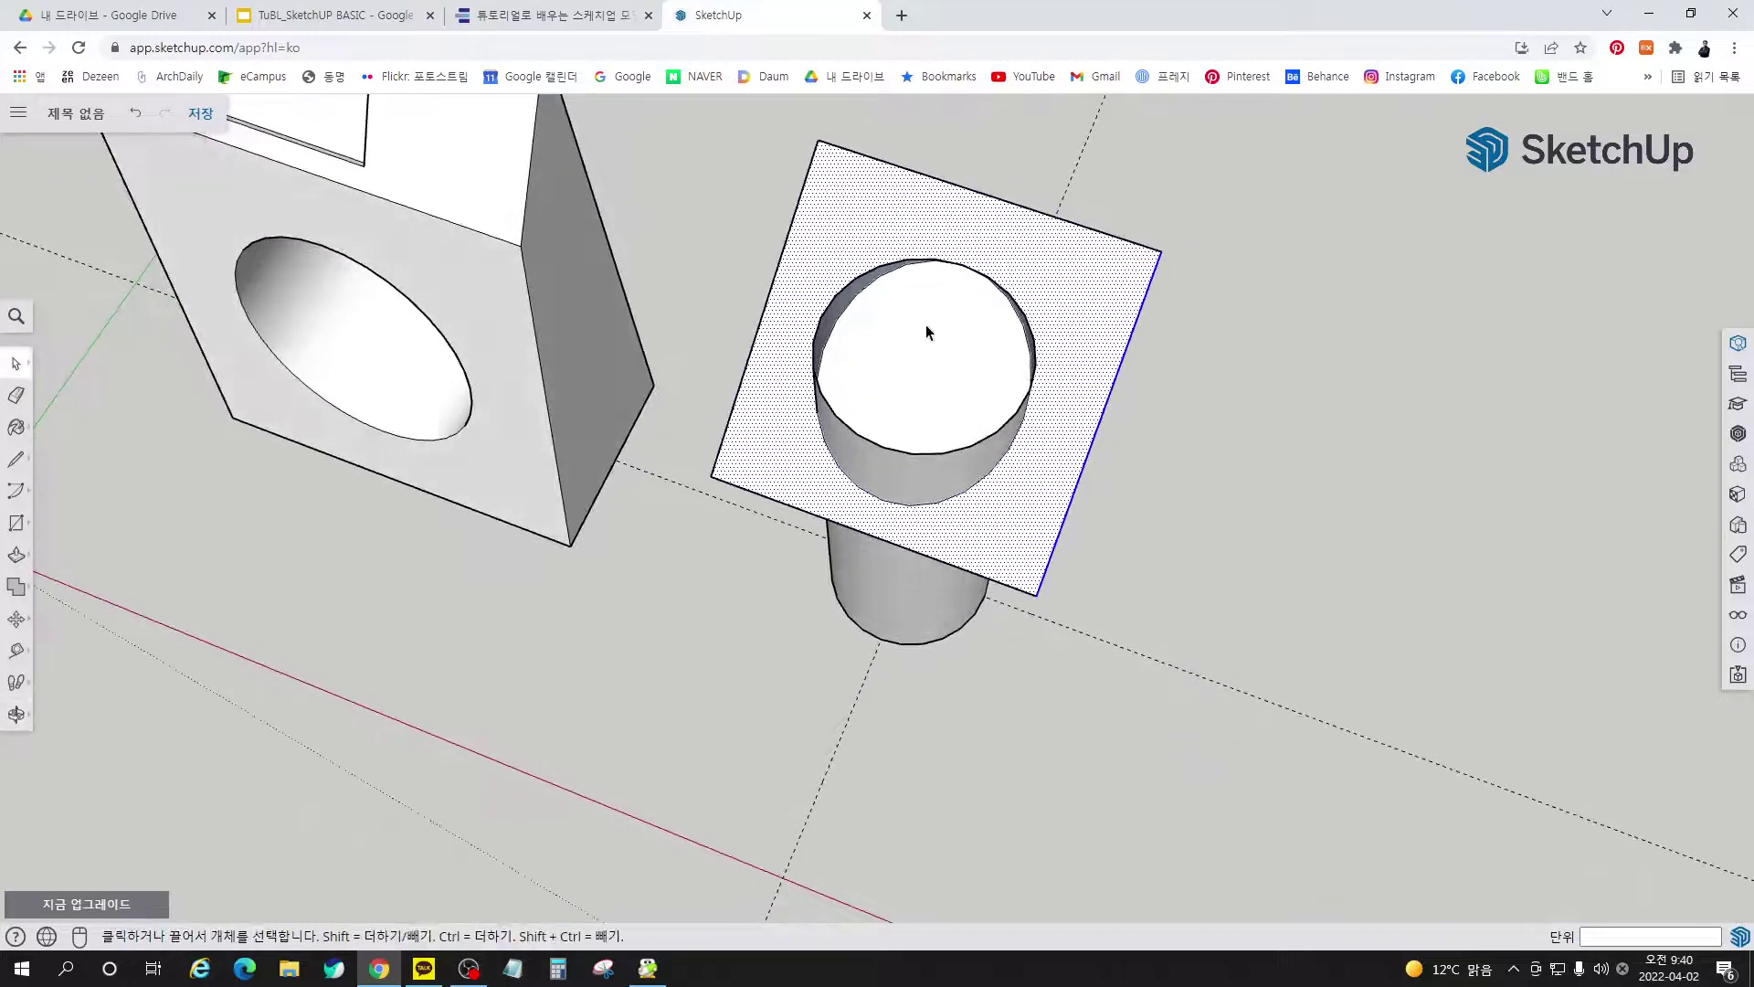
key("Delete")
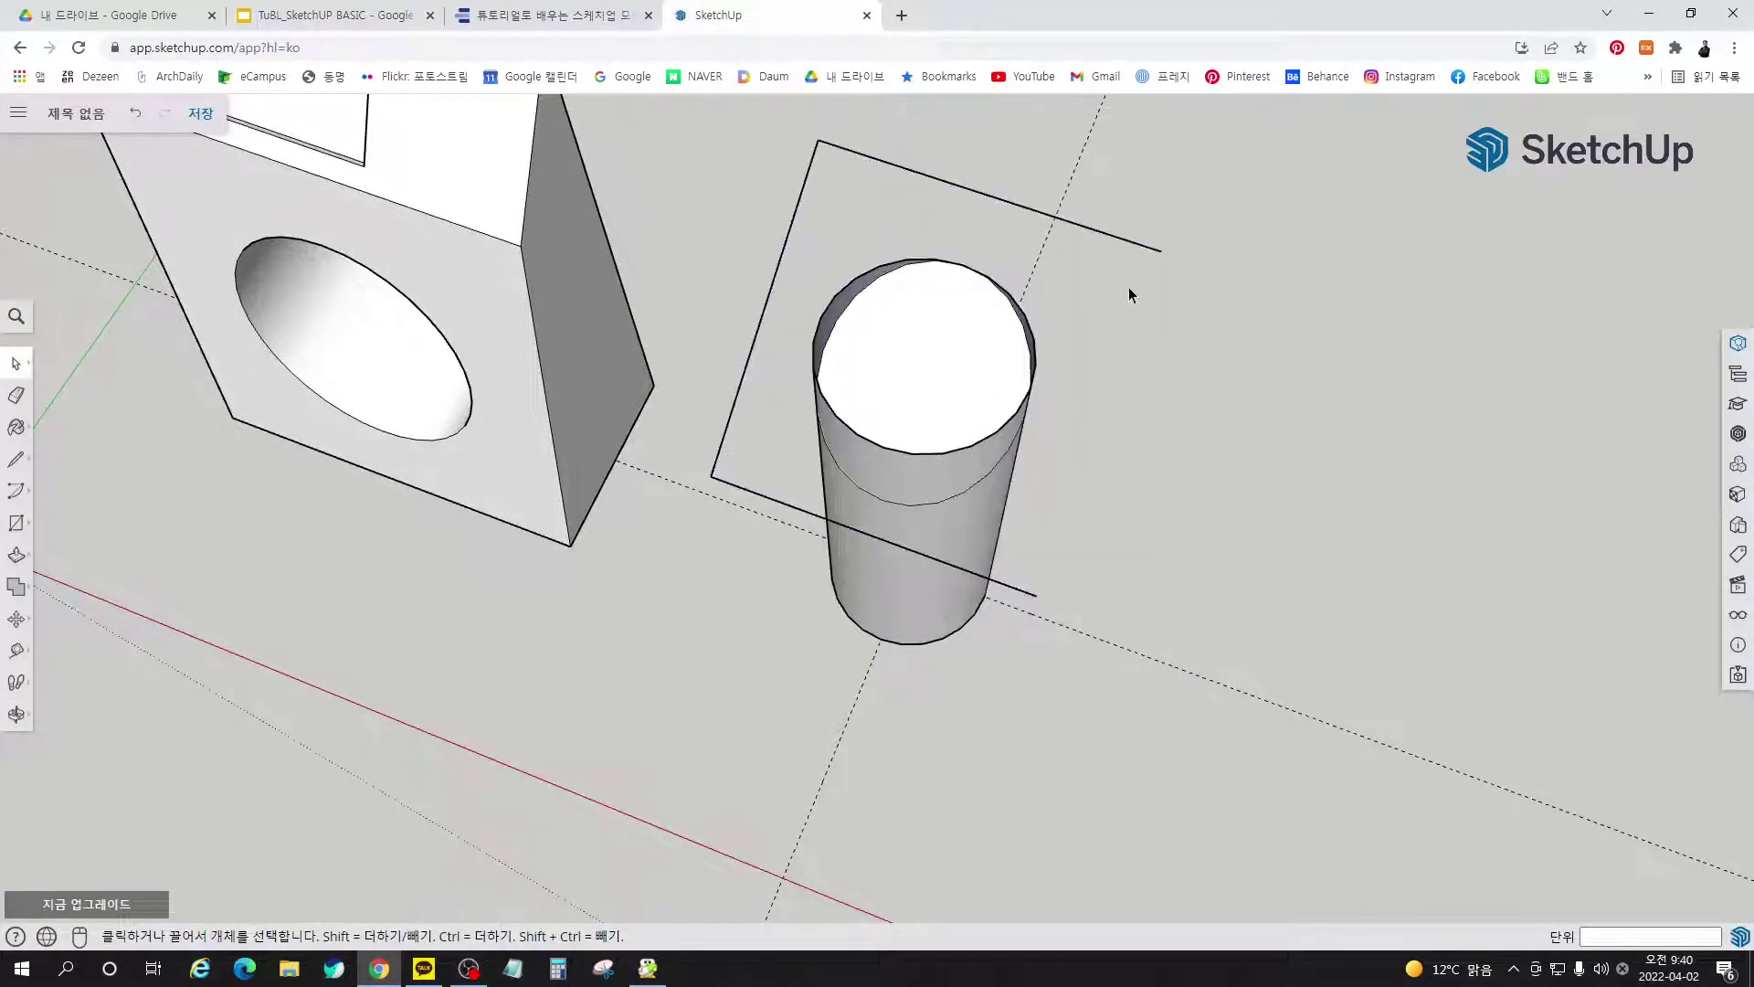
middle_click_drag(1130, 292, 923, 263)
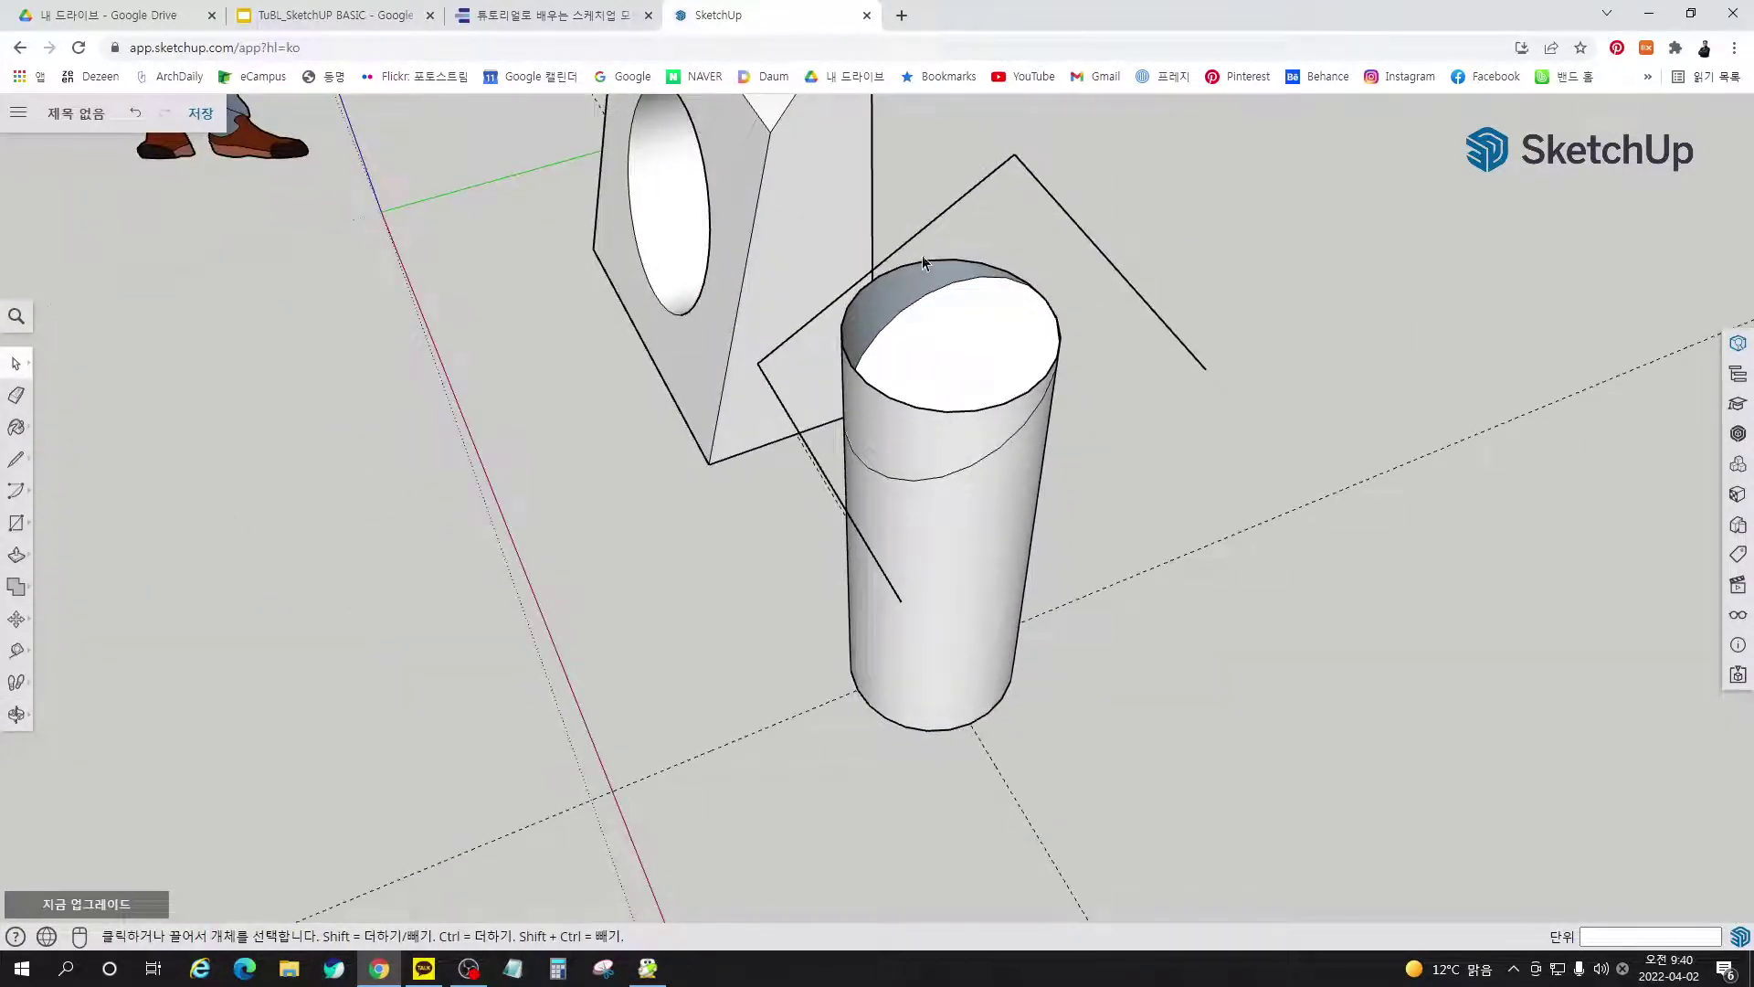
key("Delete")
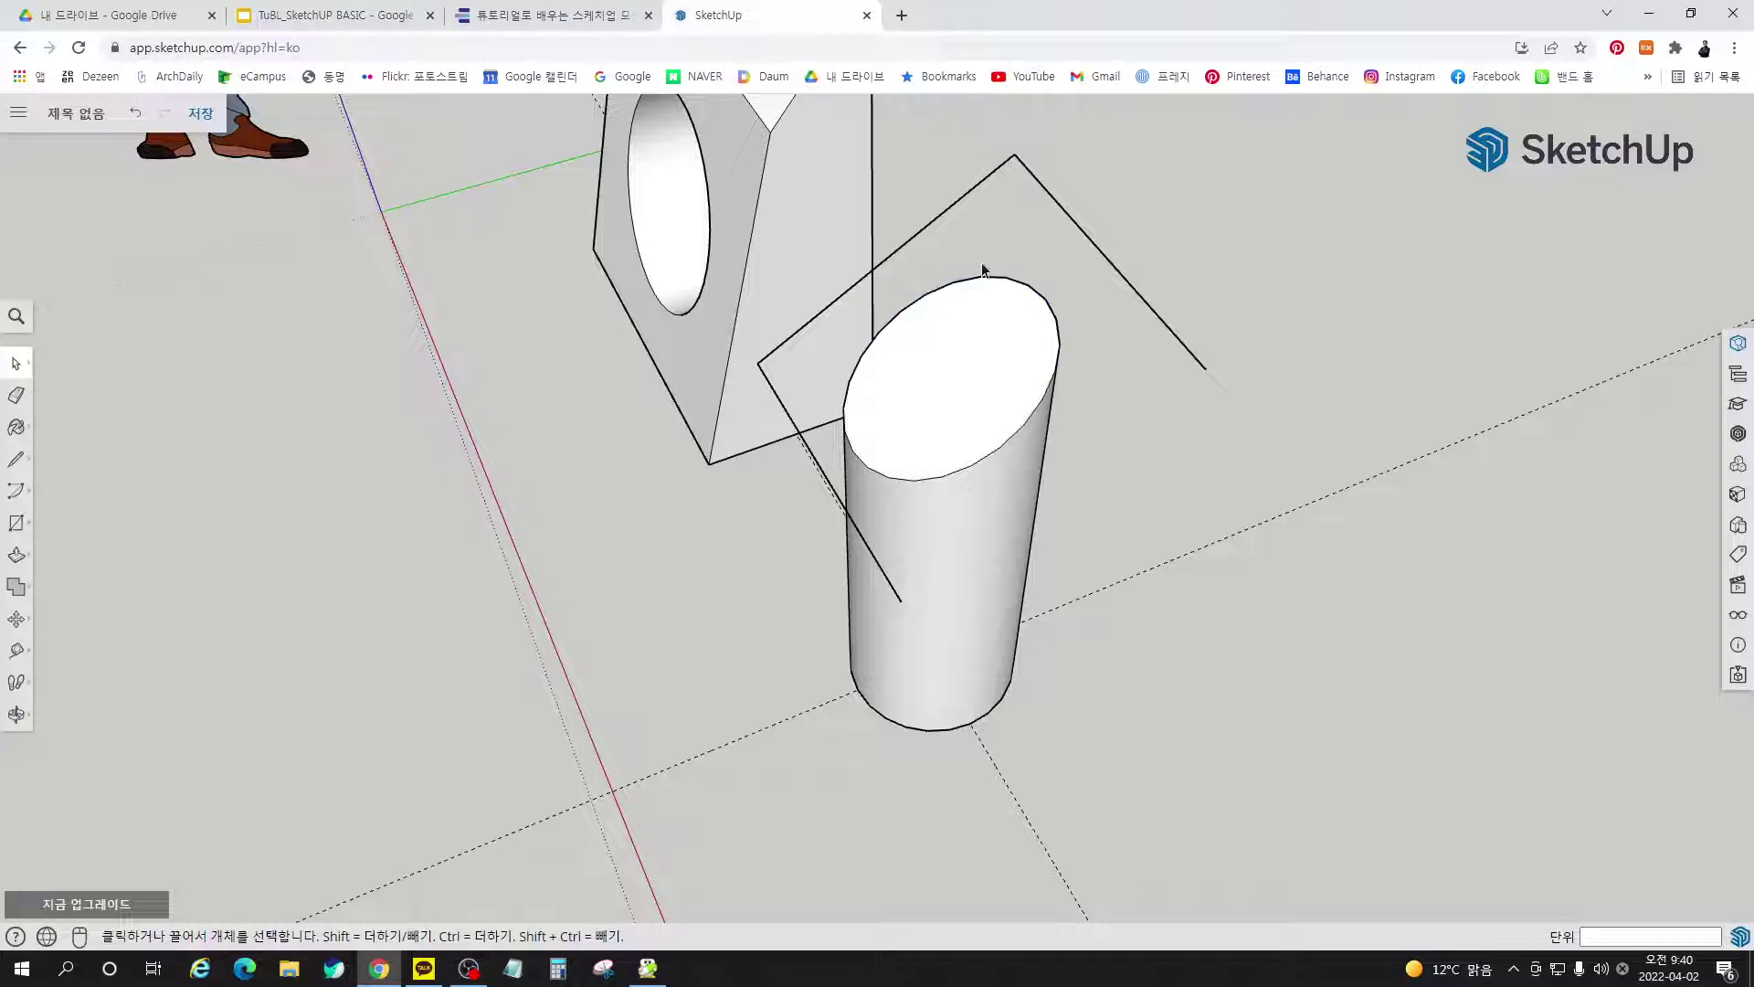
Delete the leftover outline edges of the tilted rectangle, keeping only the cylinder with its slanted elliptical top
key("Delete")
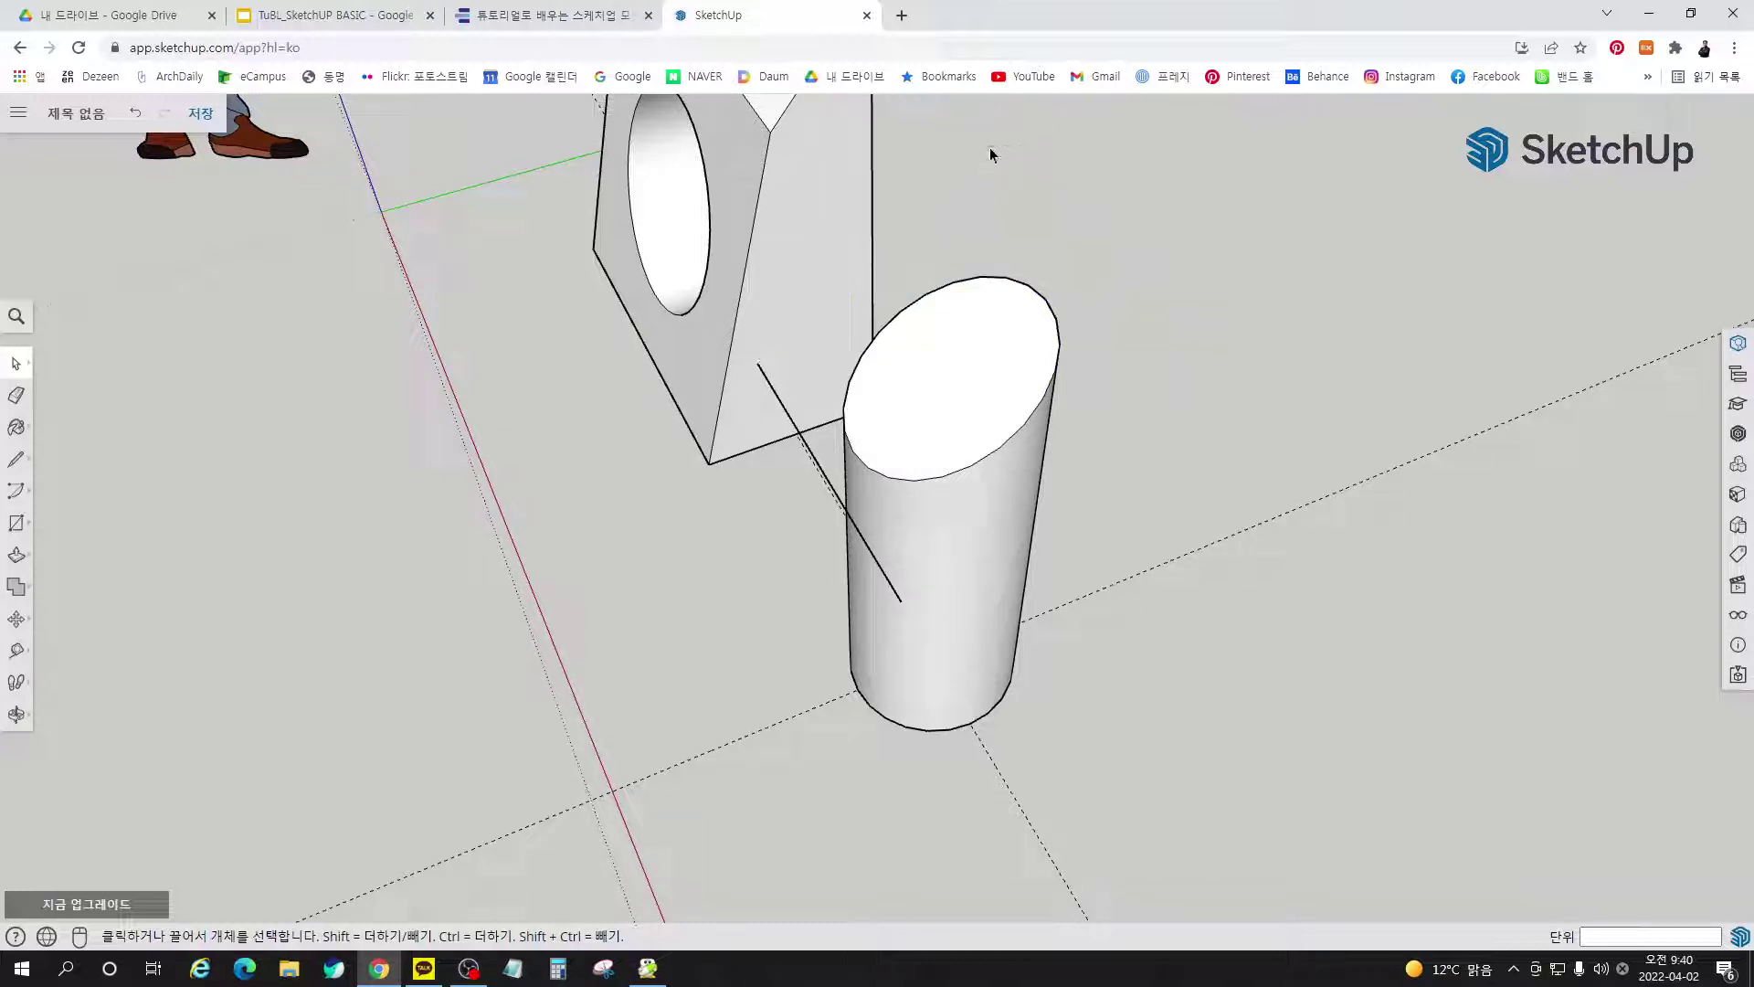
left_click(827, 478)
middle_click_drag(960, 548, 1016, 464)
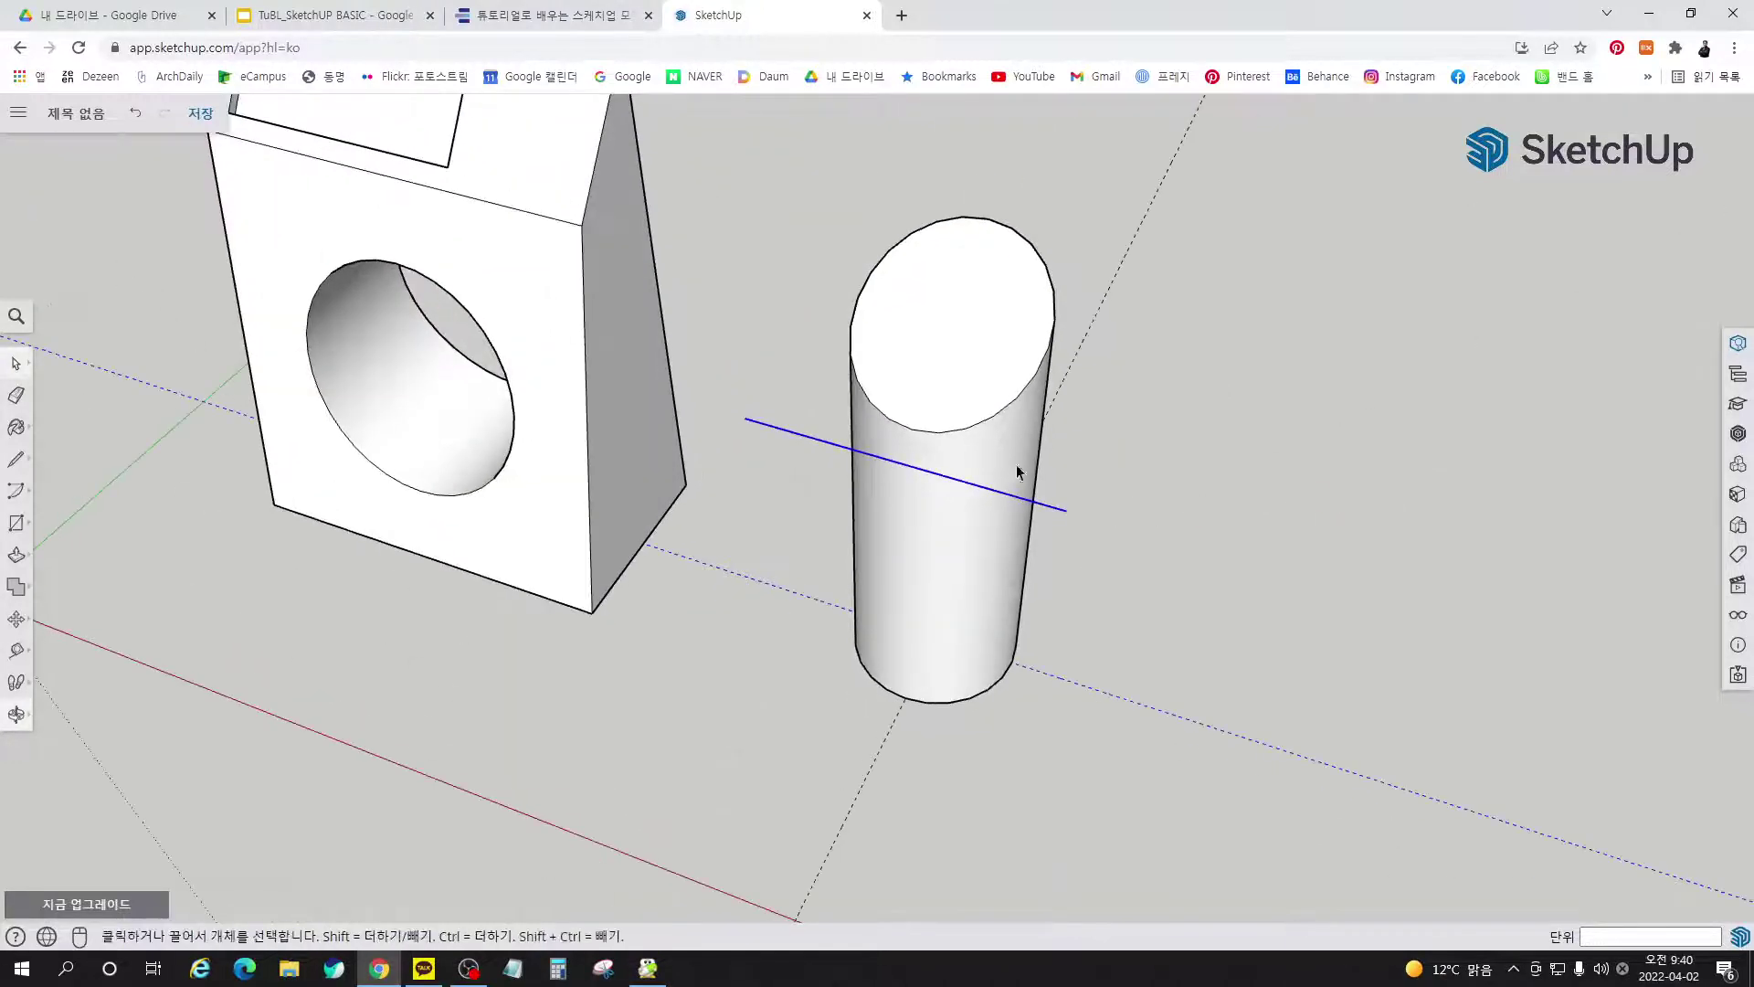
key("Delete")
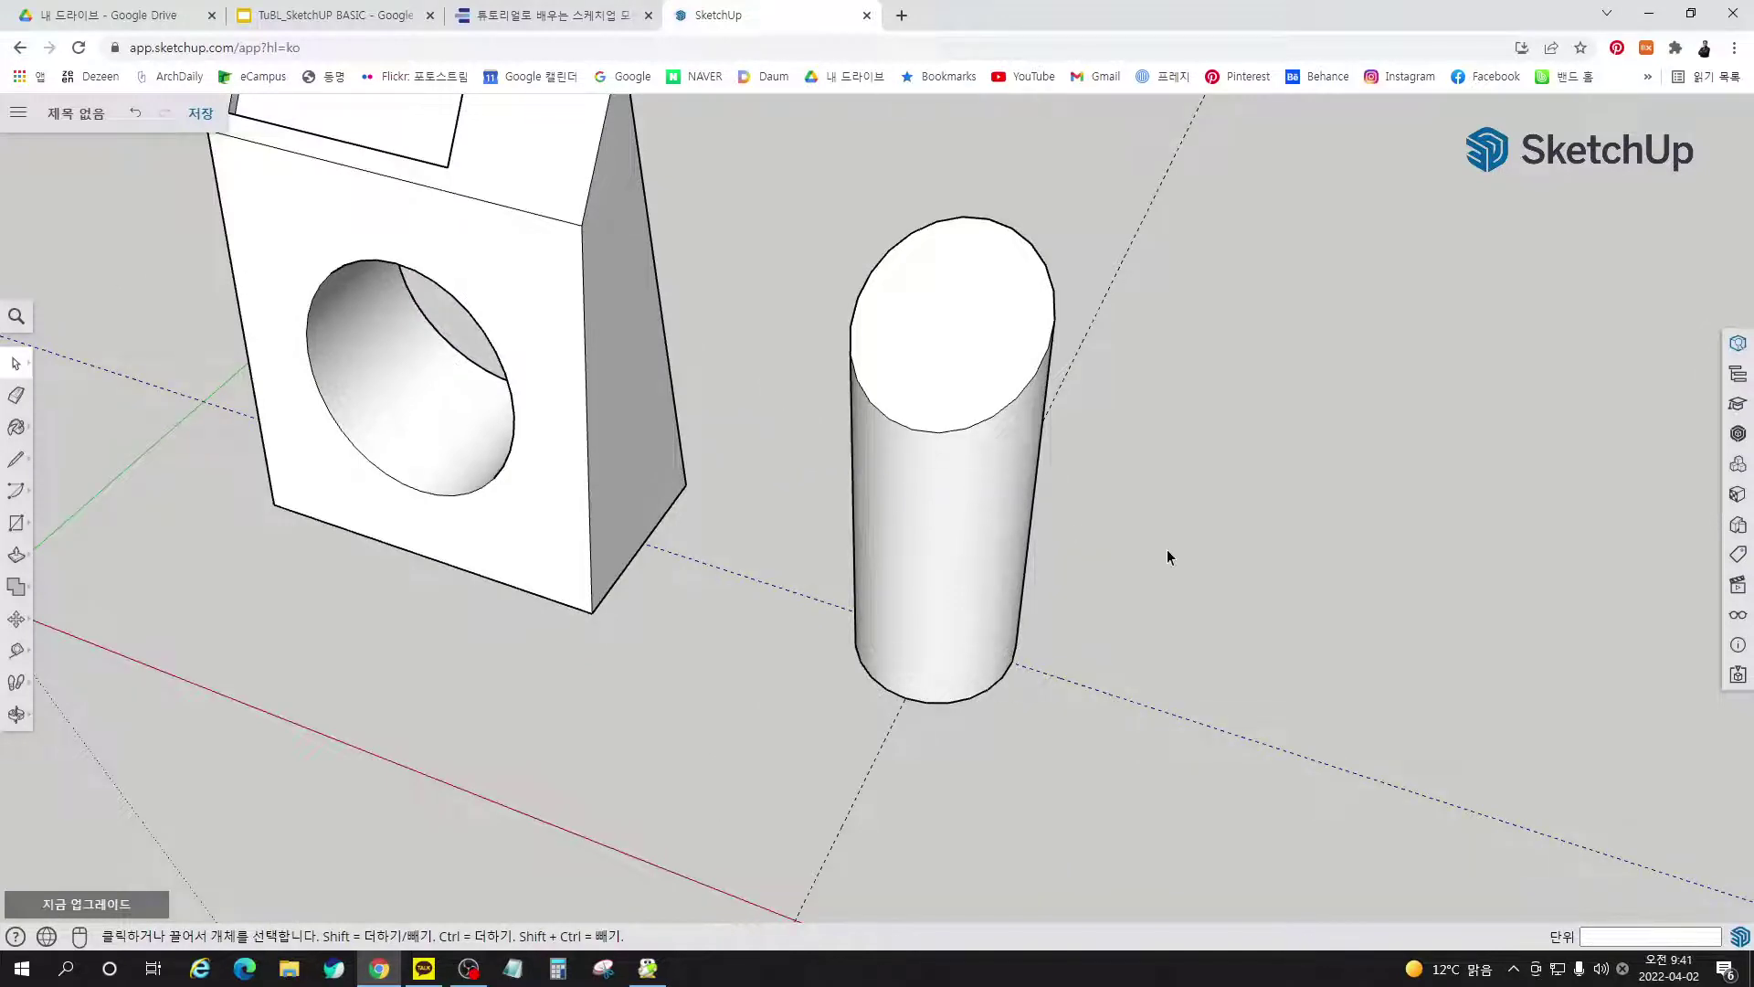
middle_click_drag(1027, 520, 854, 611)
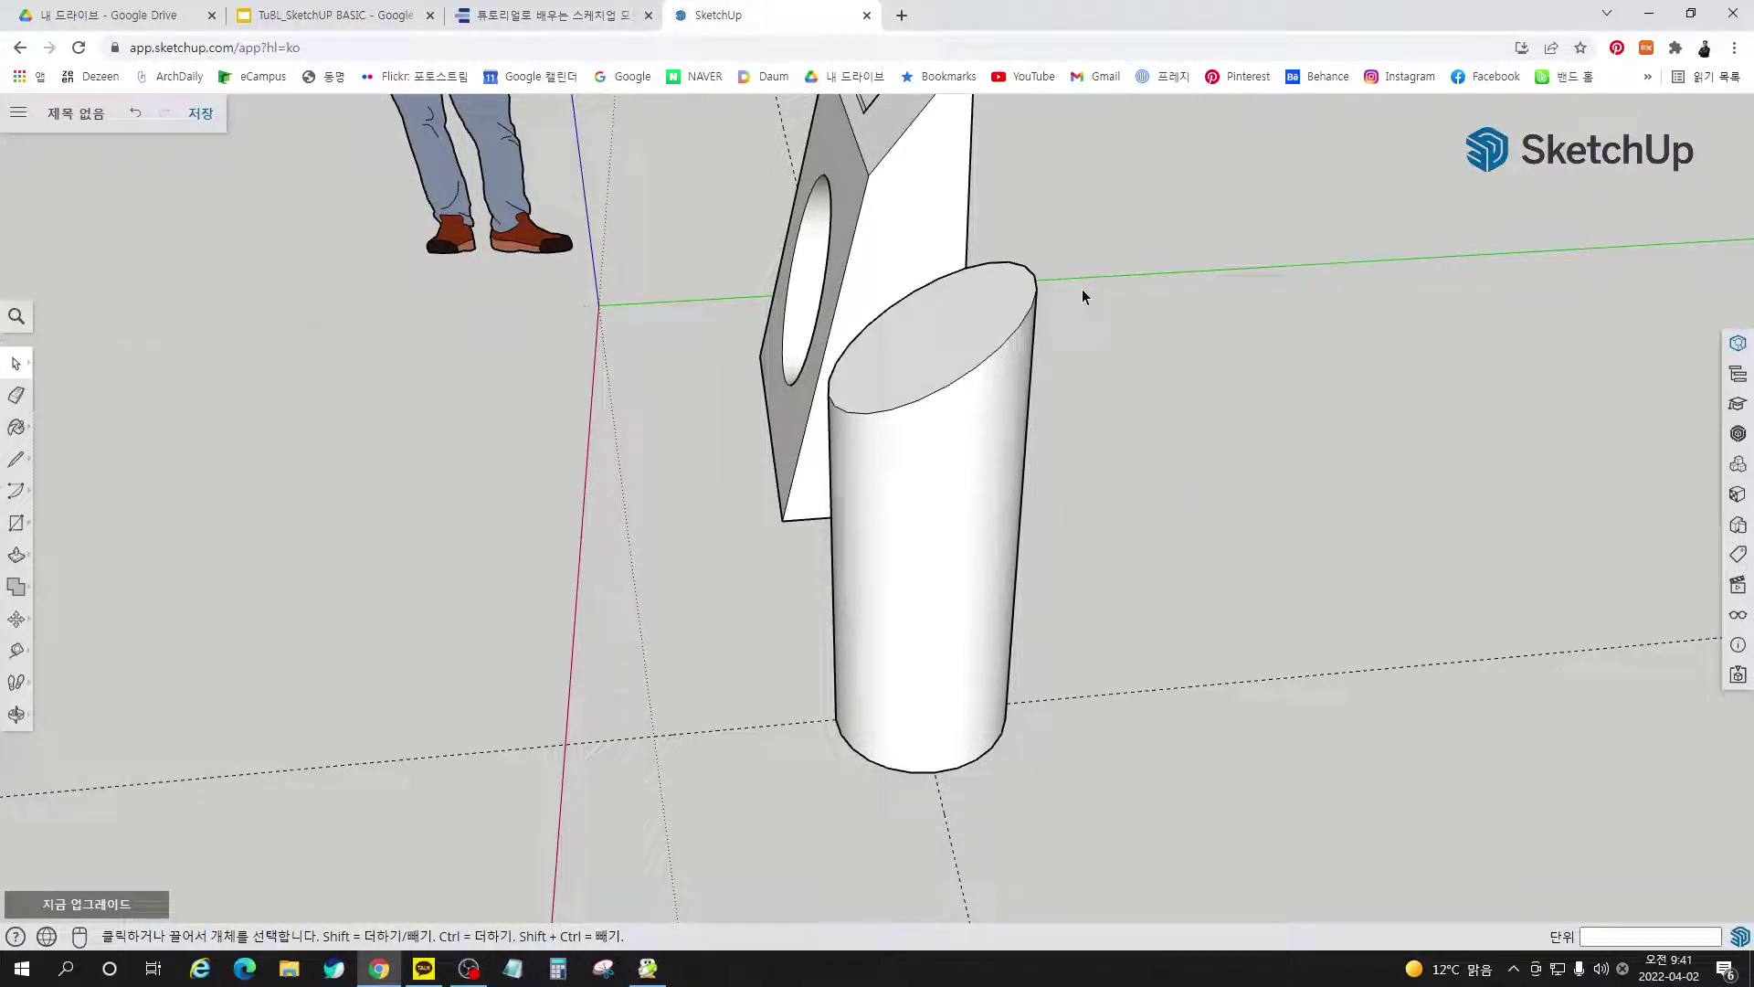
Switch to the SketchUp tutorial e-book and read the steps for drawing, offsetting and recessing a rectangle on the slanted ellipse
left_click(553, 20)
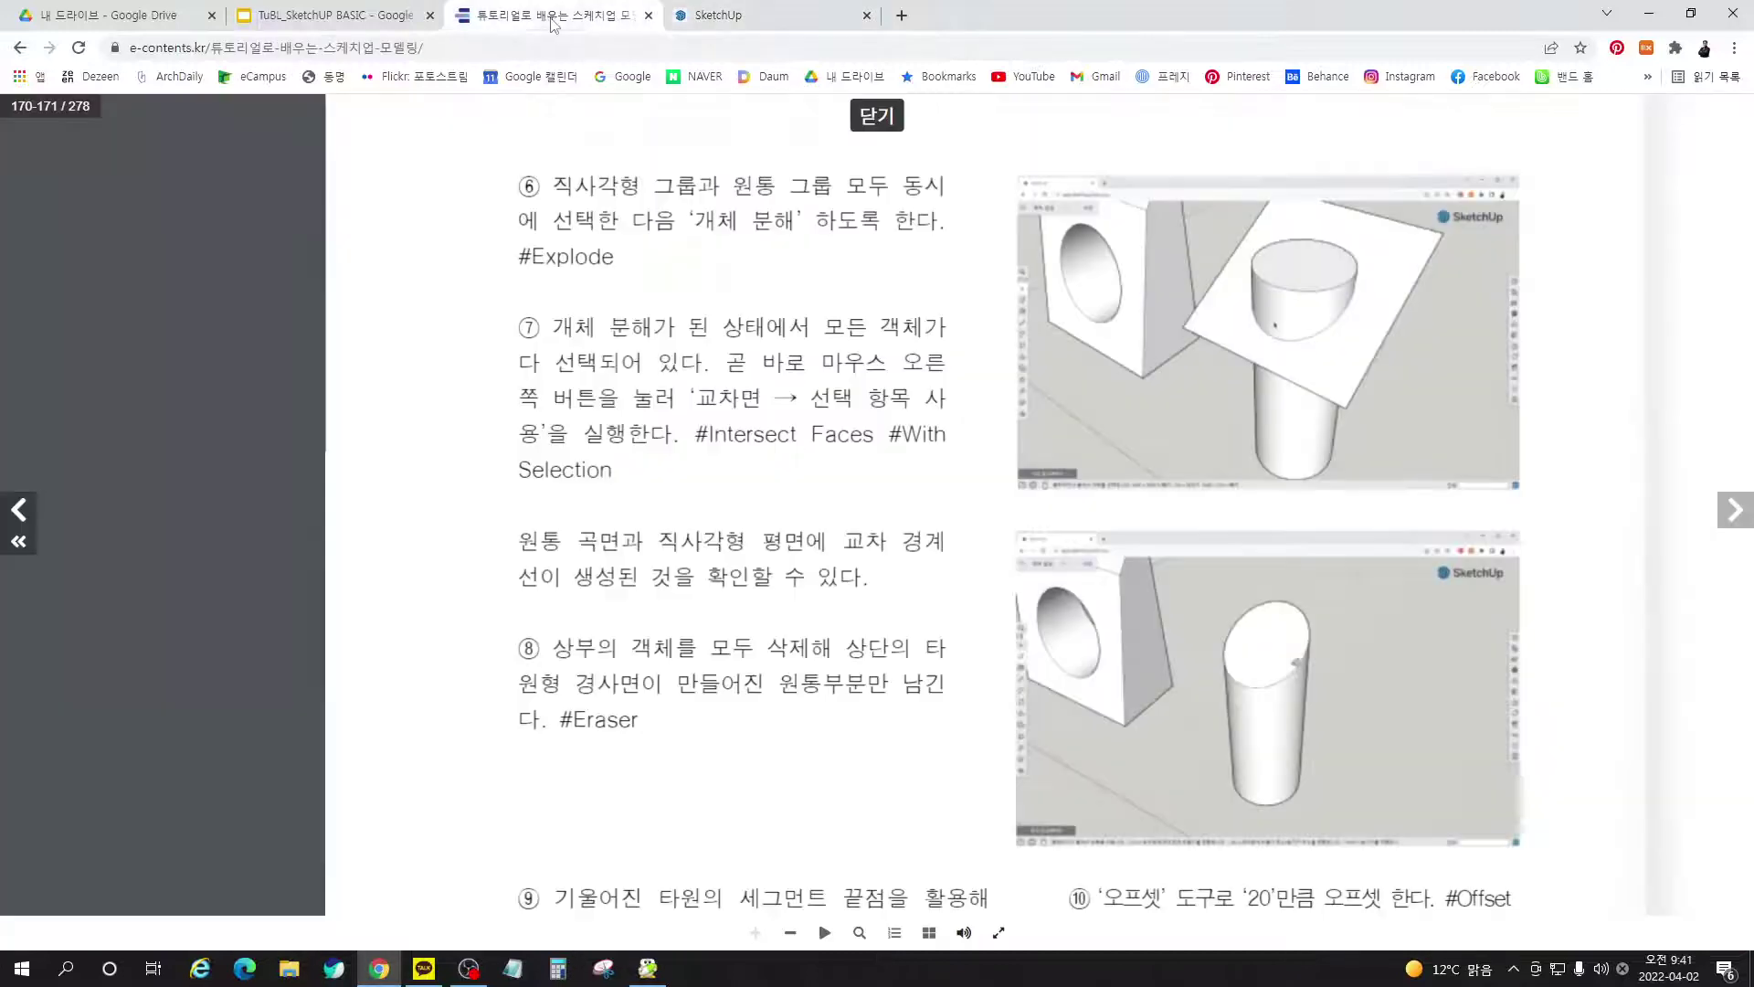
left_click_drag(881, 682, 715, 508)
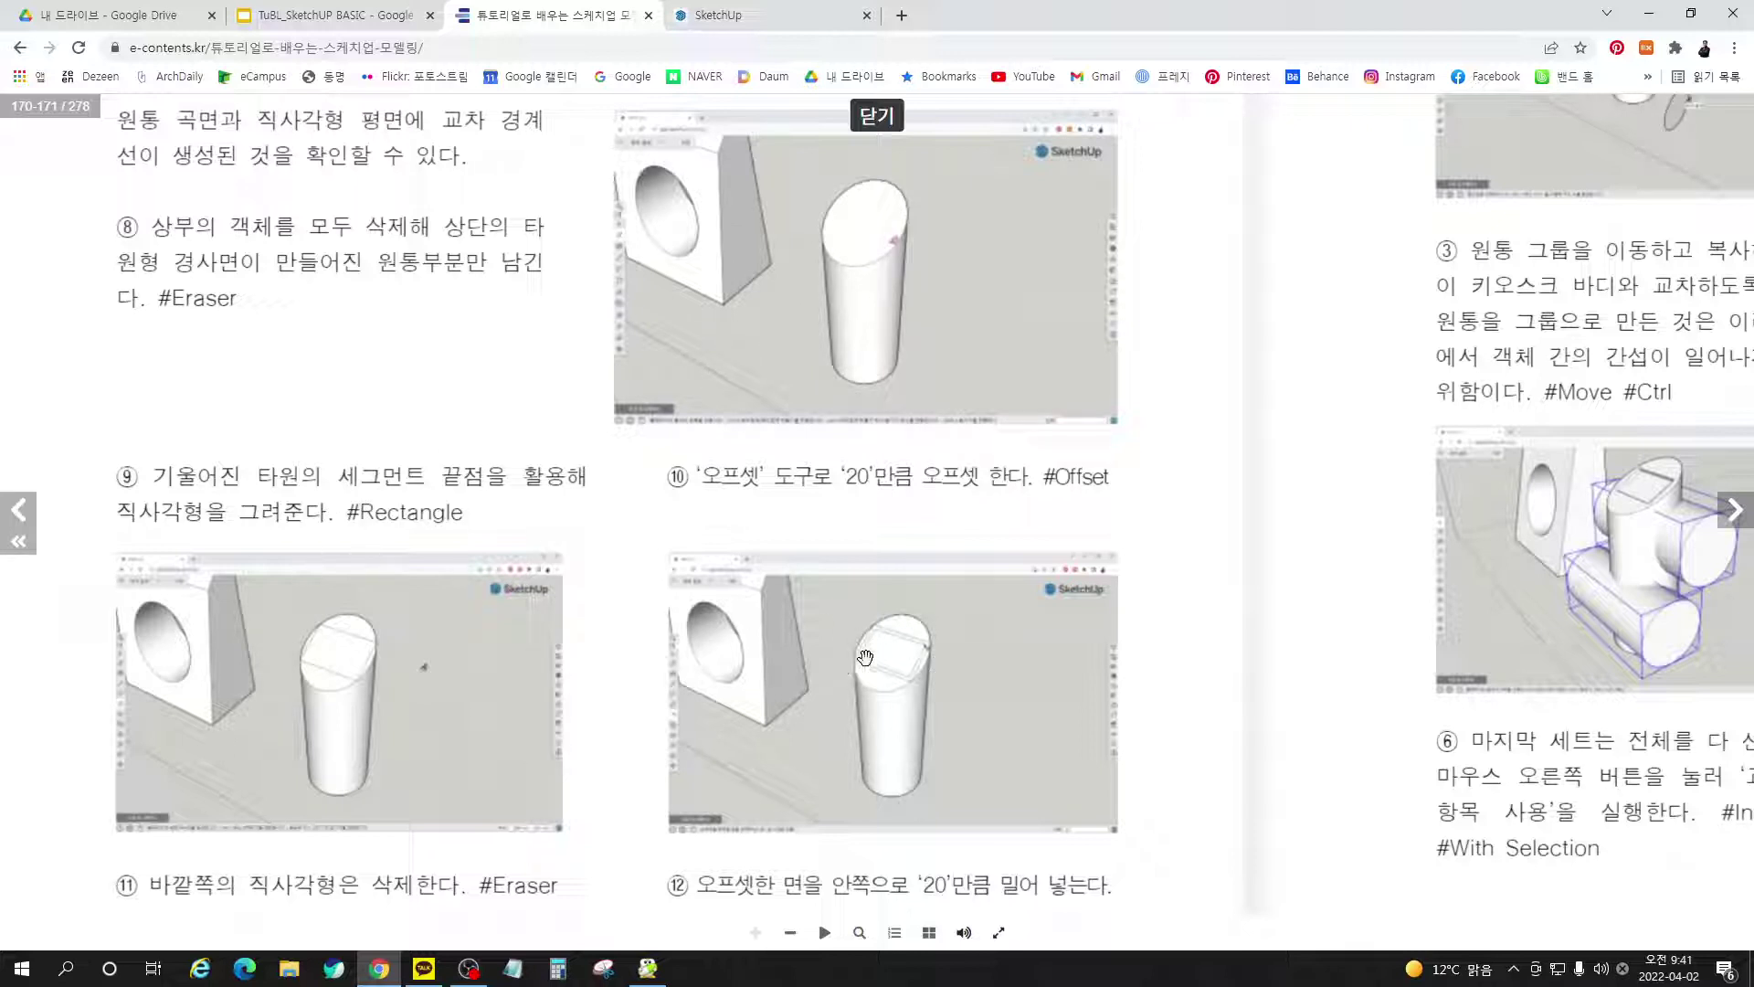
scroll(1191, 698, "down", 5)
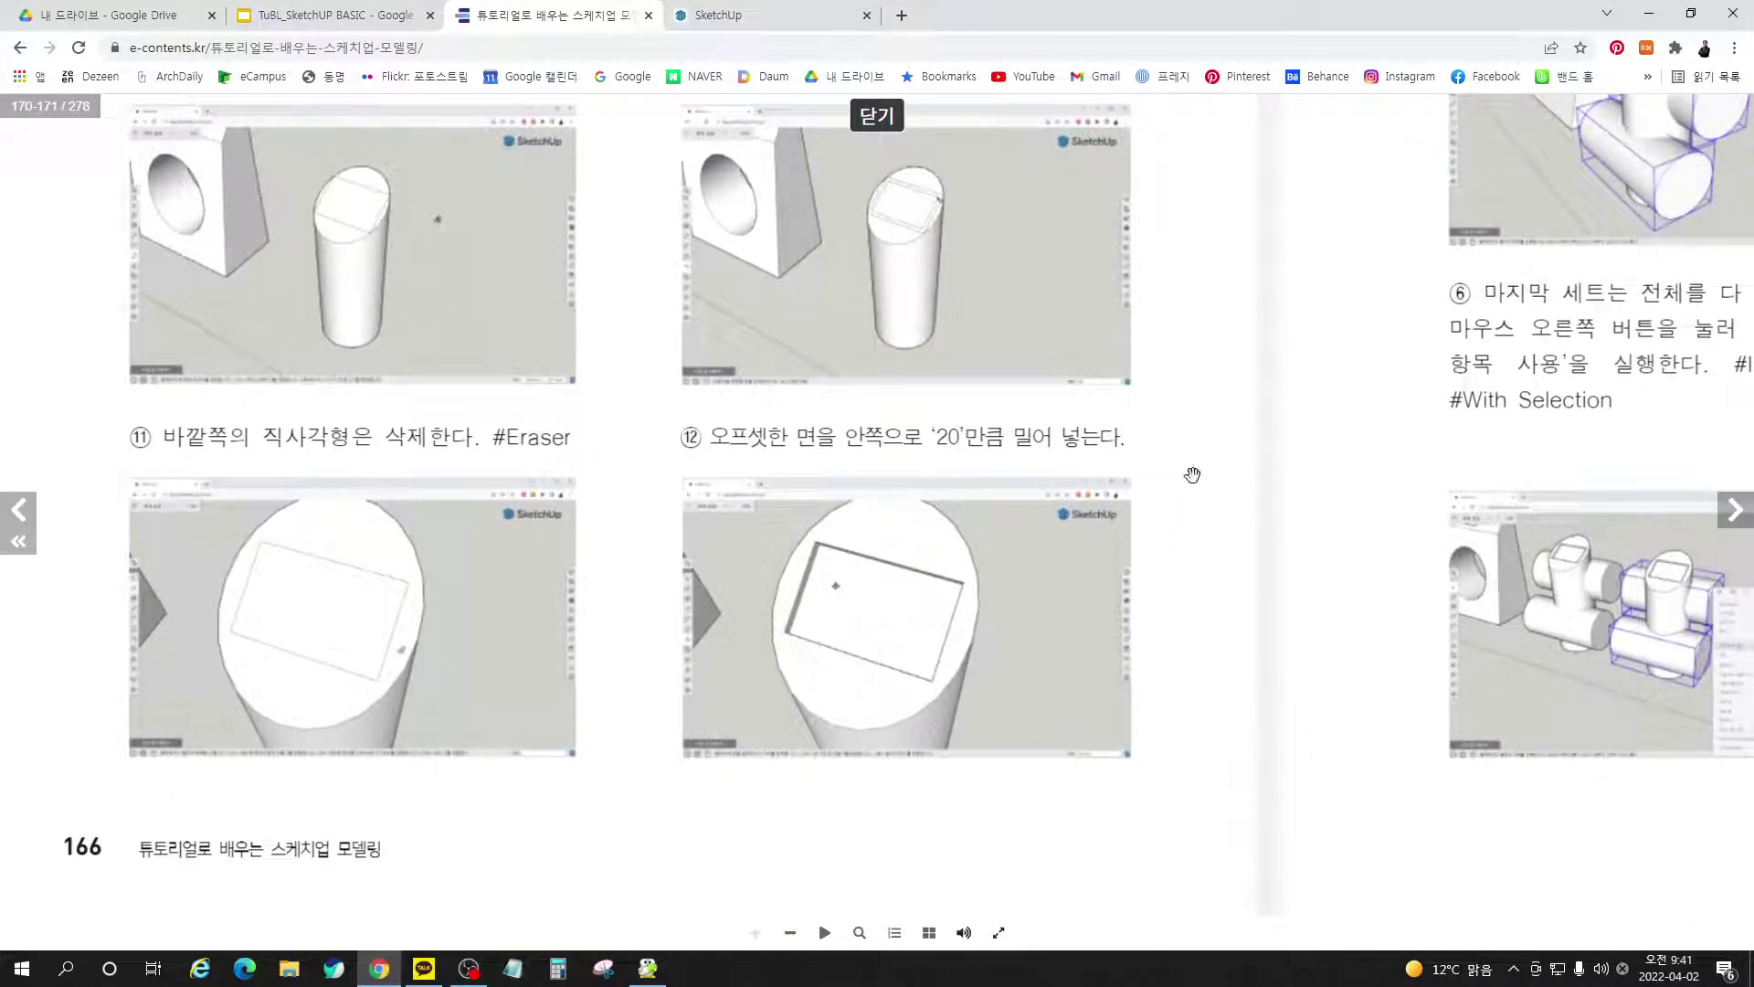
scroll(1222, 567, "up", 4)
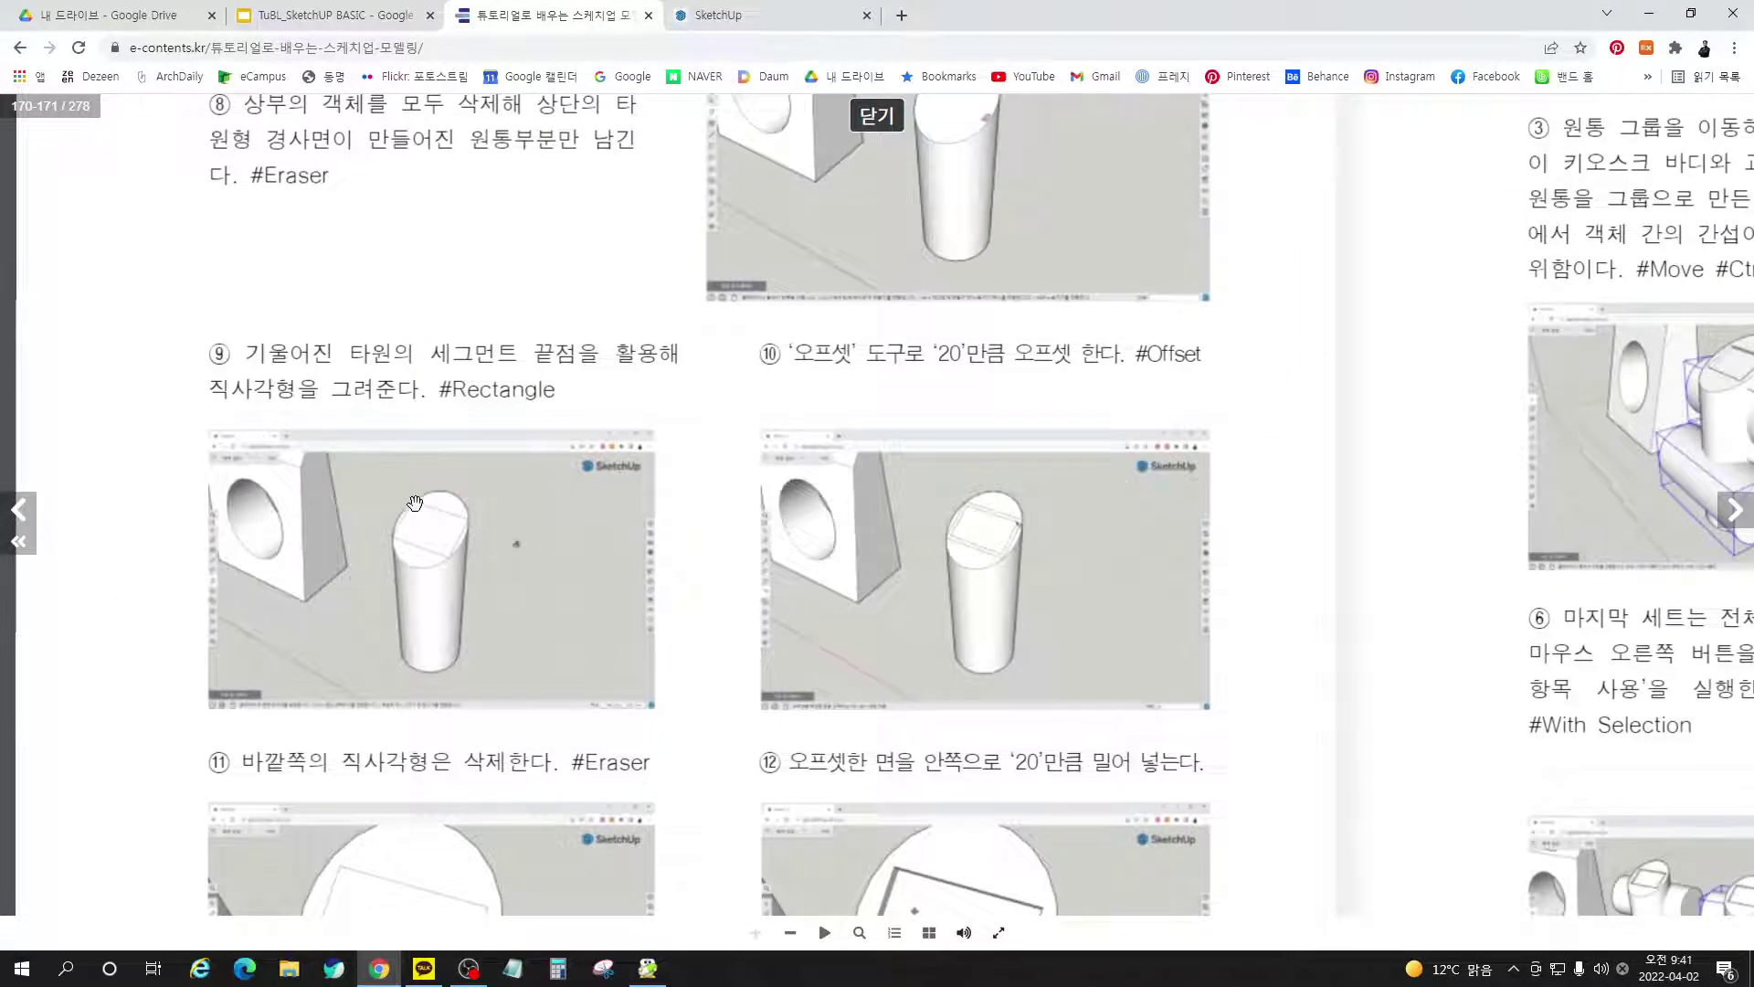
Return to SketchUp and draw a rectangle about 346 by 231 mm between segment endpoints of the slanted elliptical face
left_click(742, 18)
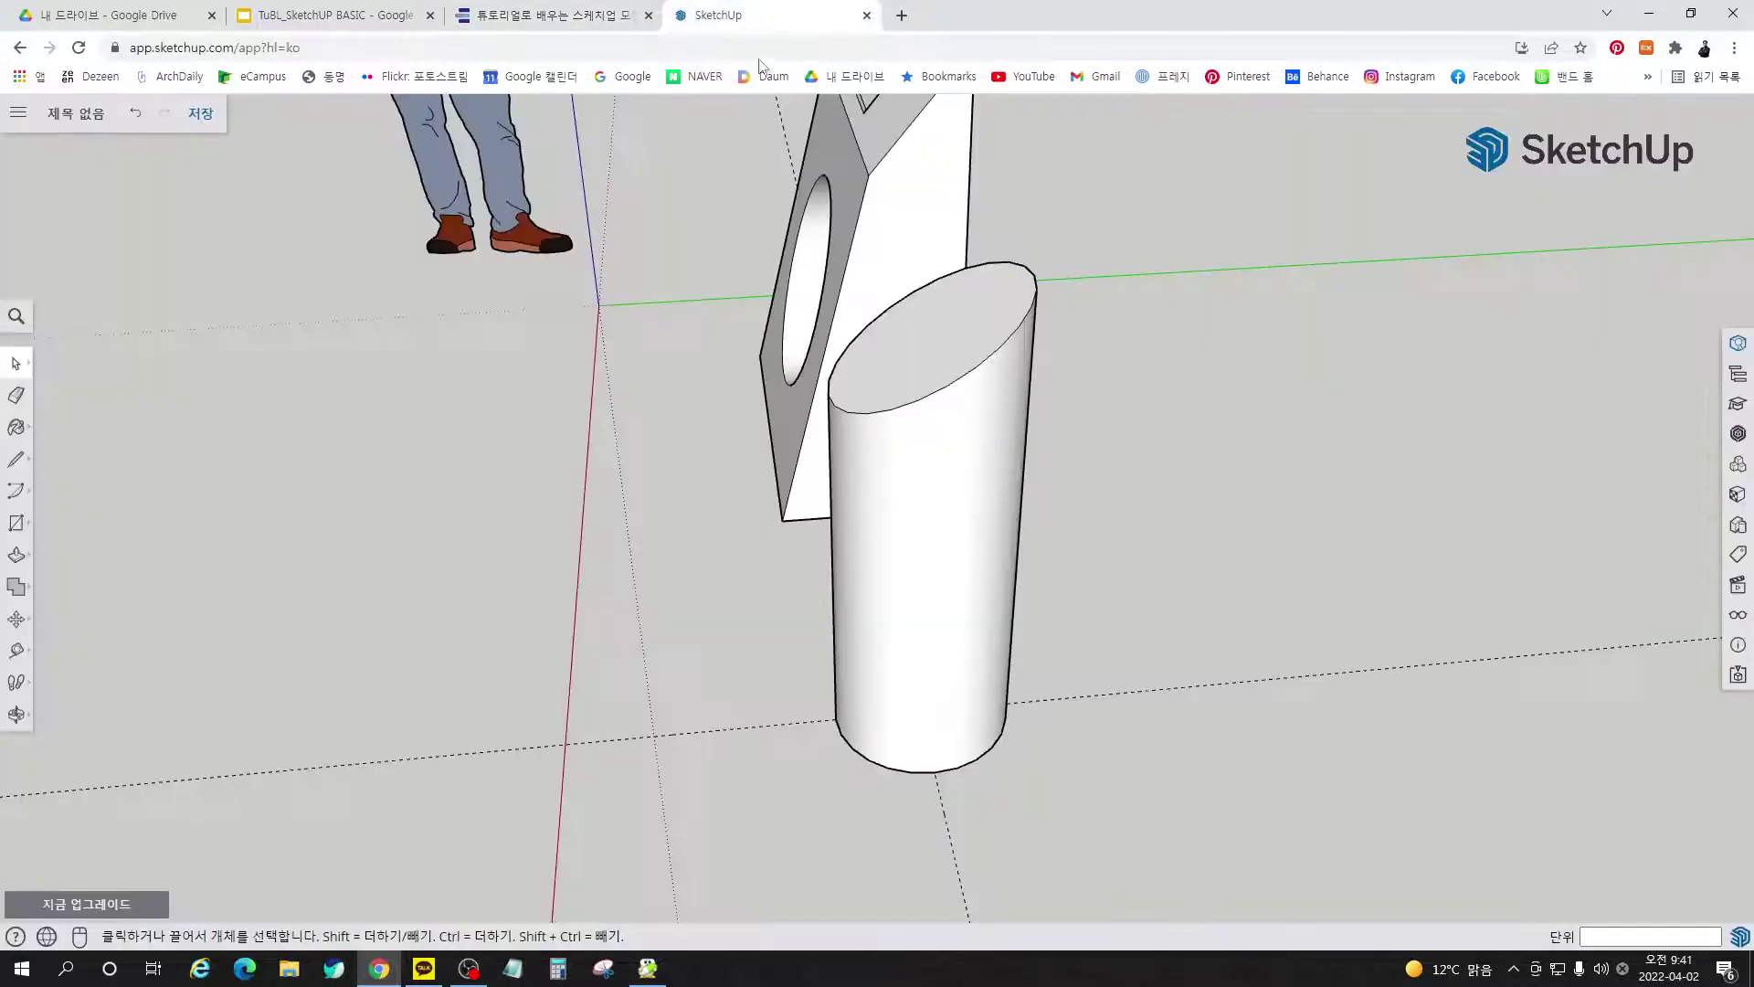
middle_click_drag(1097, 457, 1371, 704)
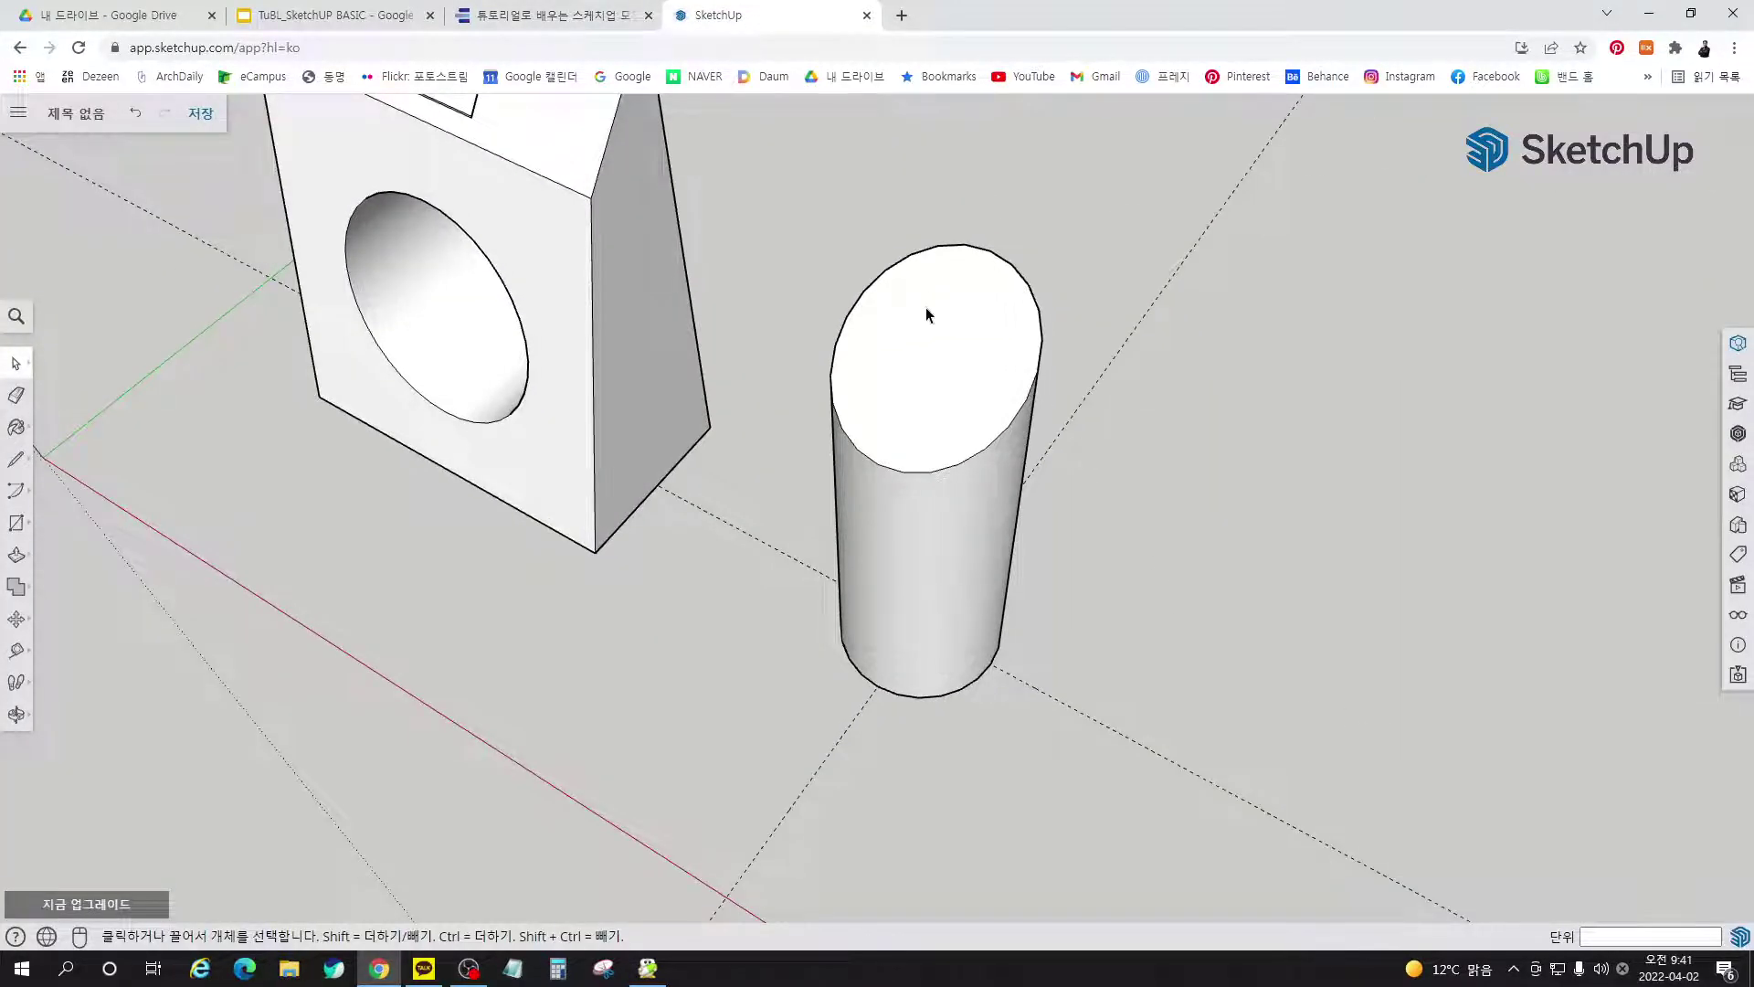
key("r")
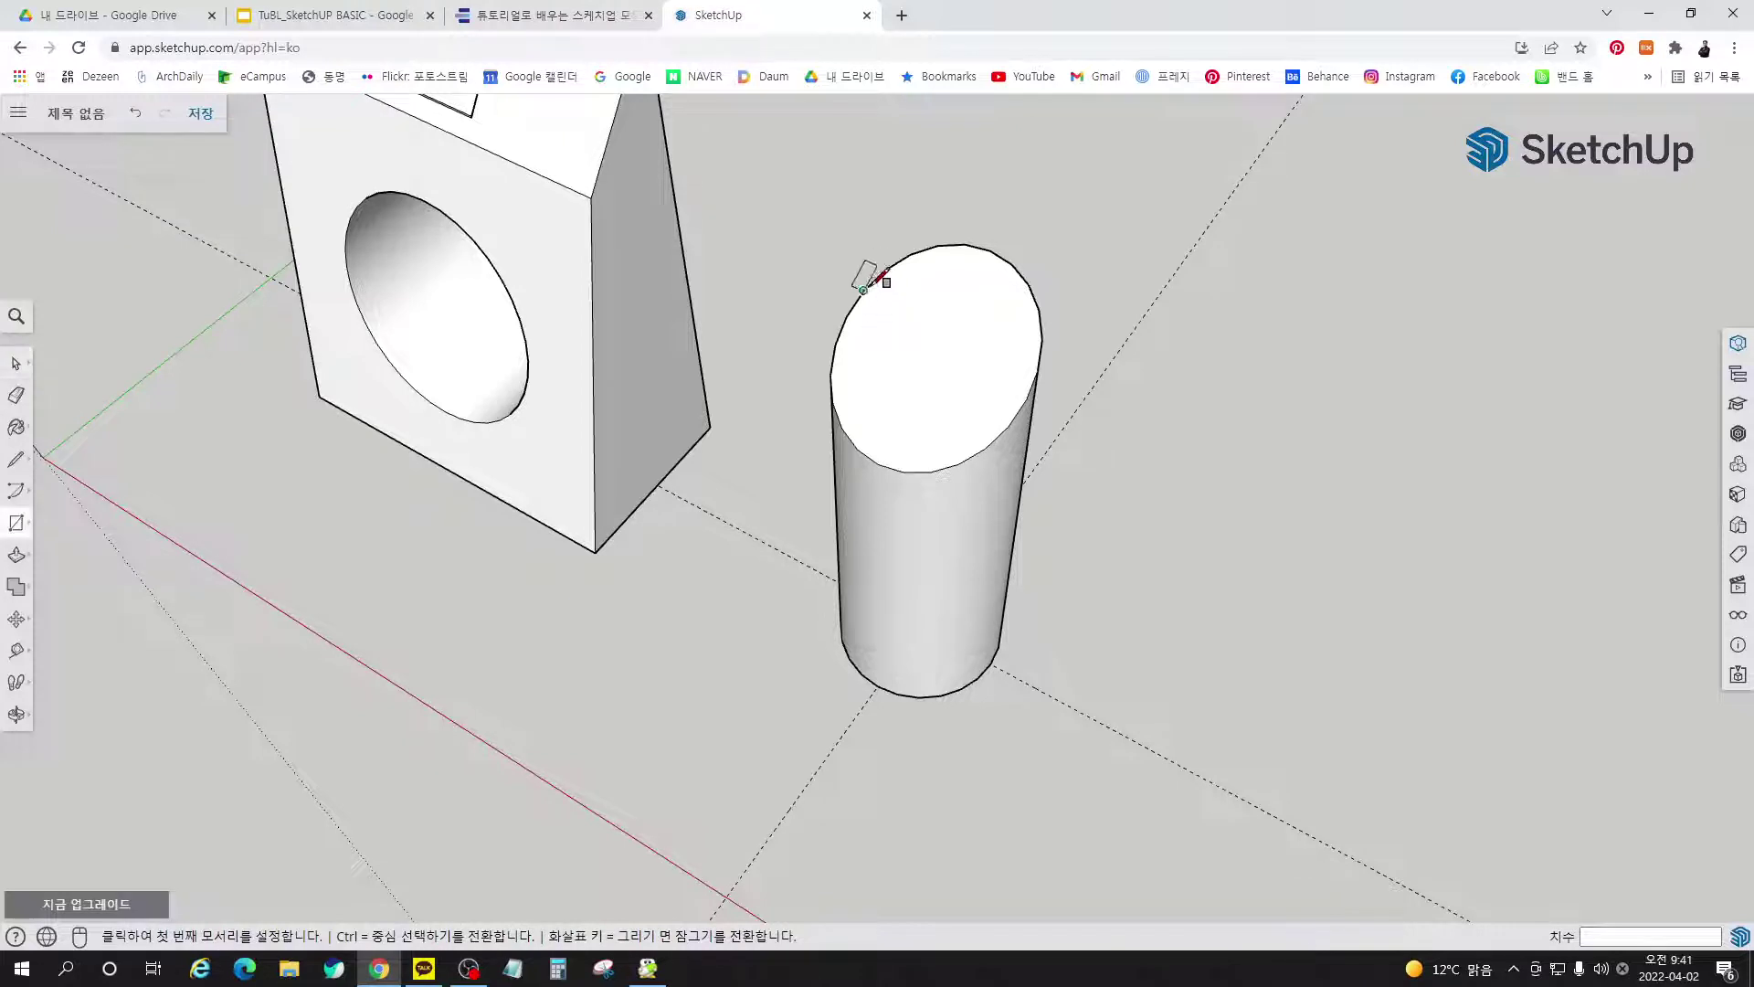
left_click(864, 291)
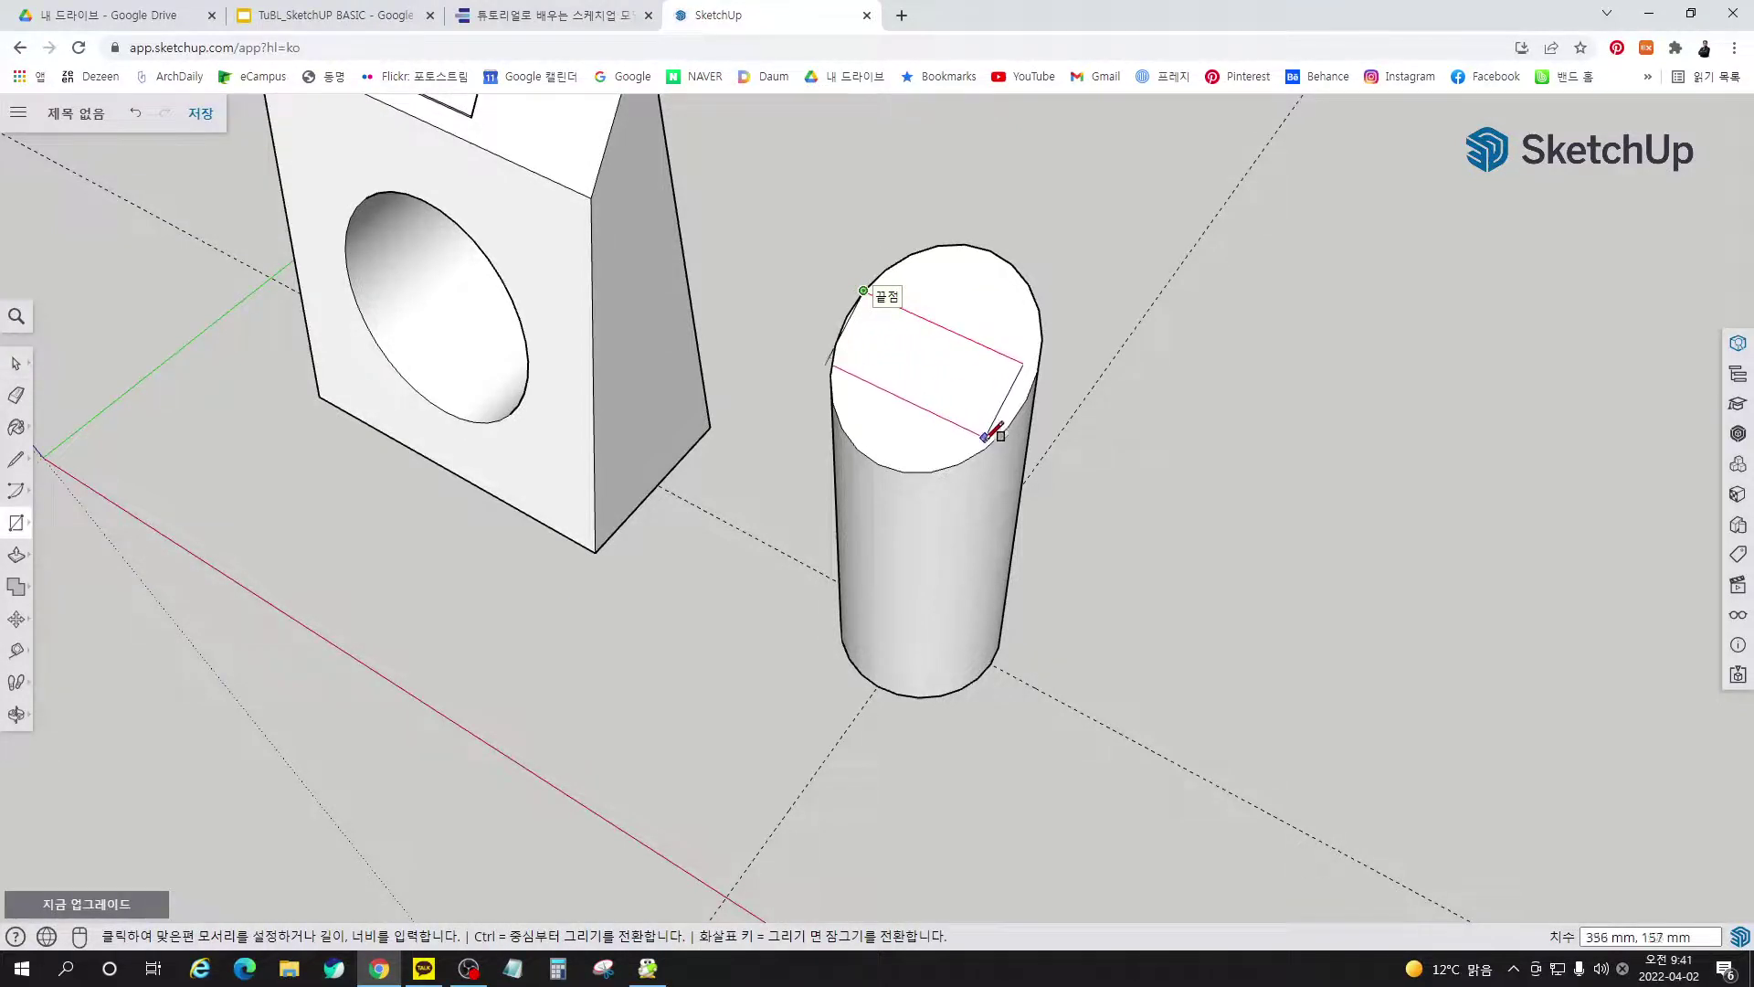
key("Escape")
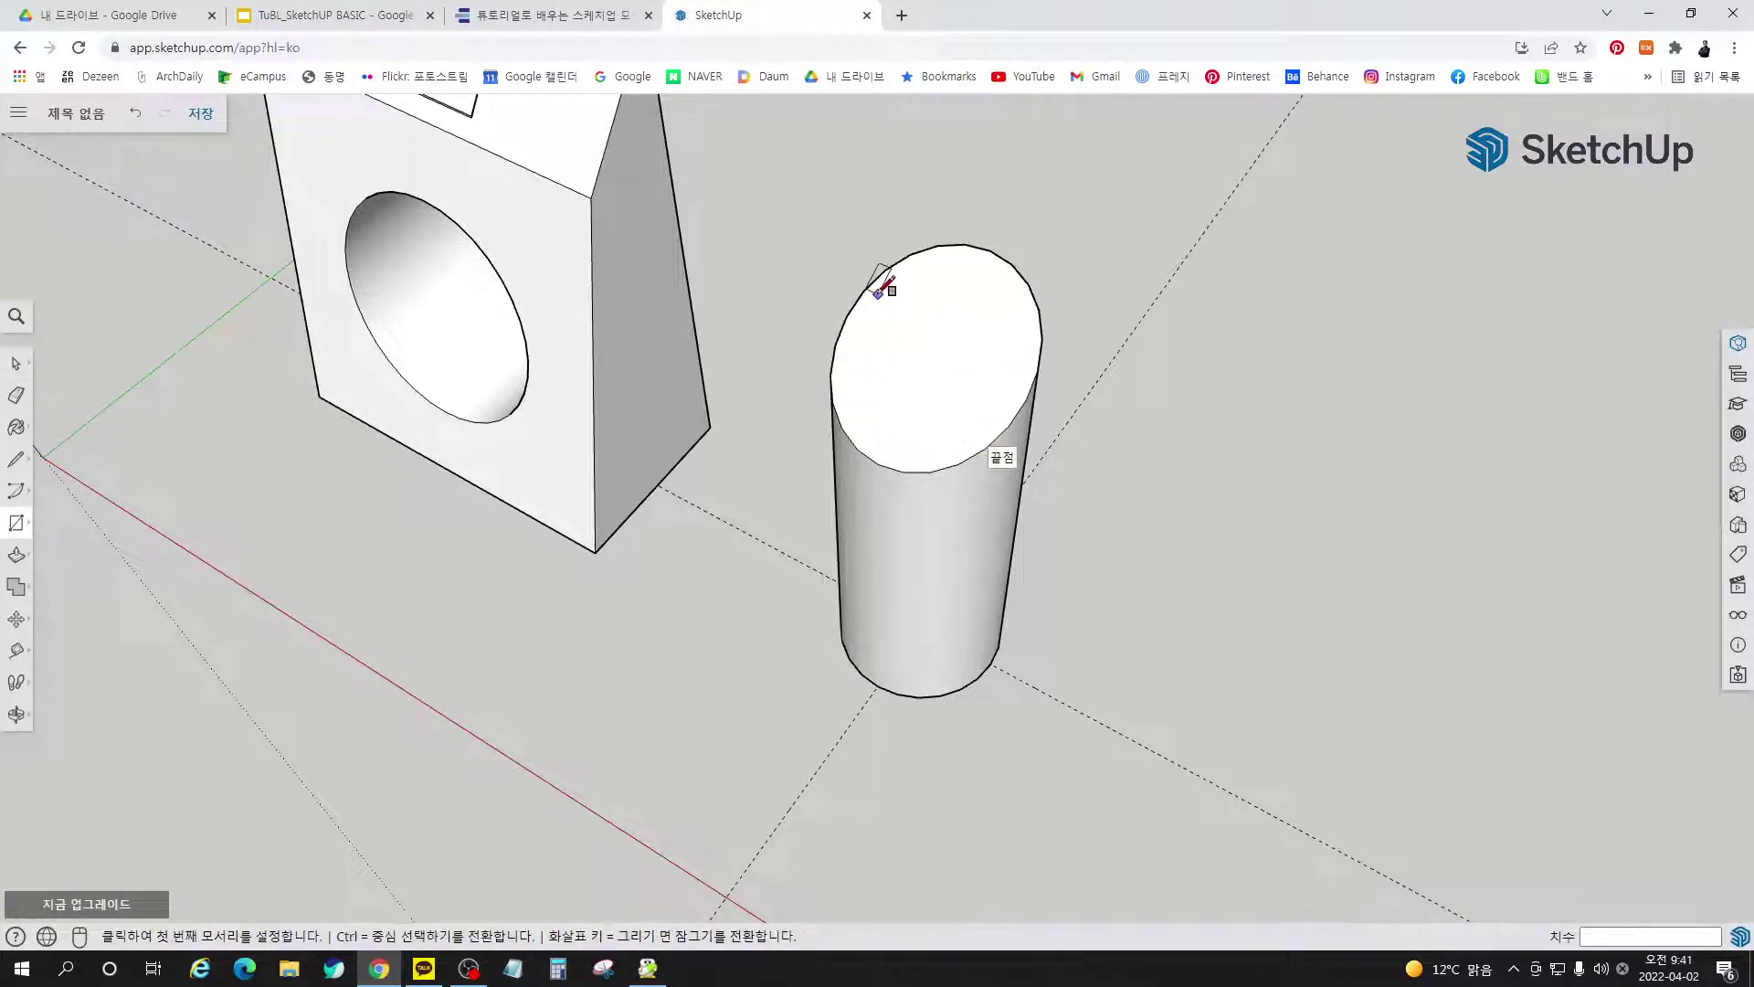
left_click(885, 270)
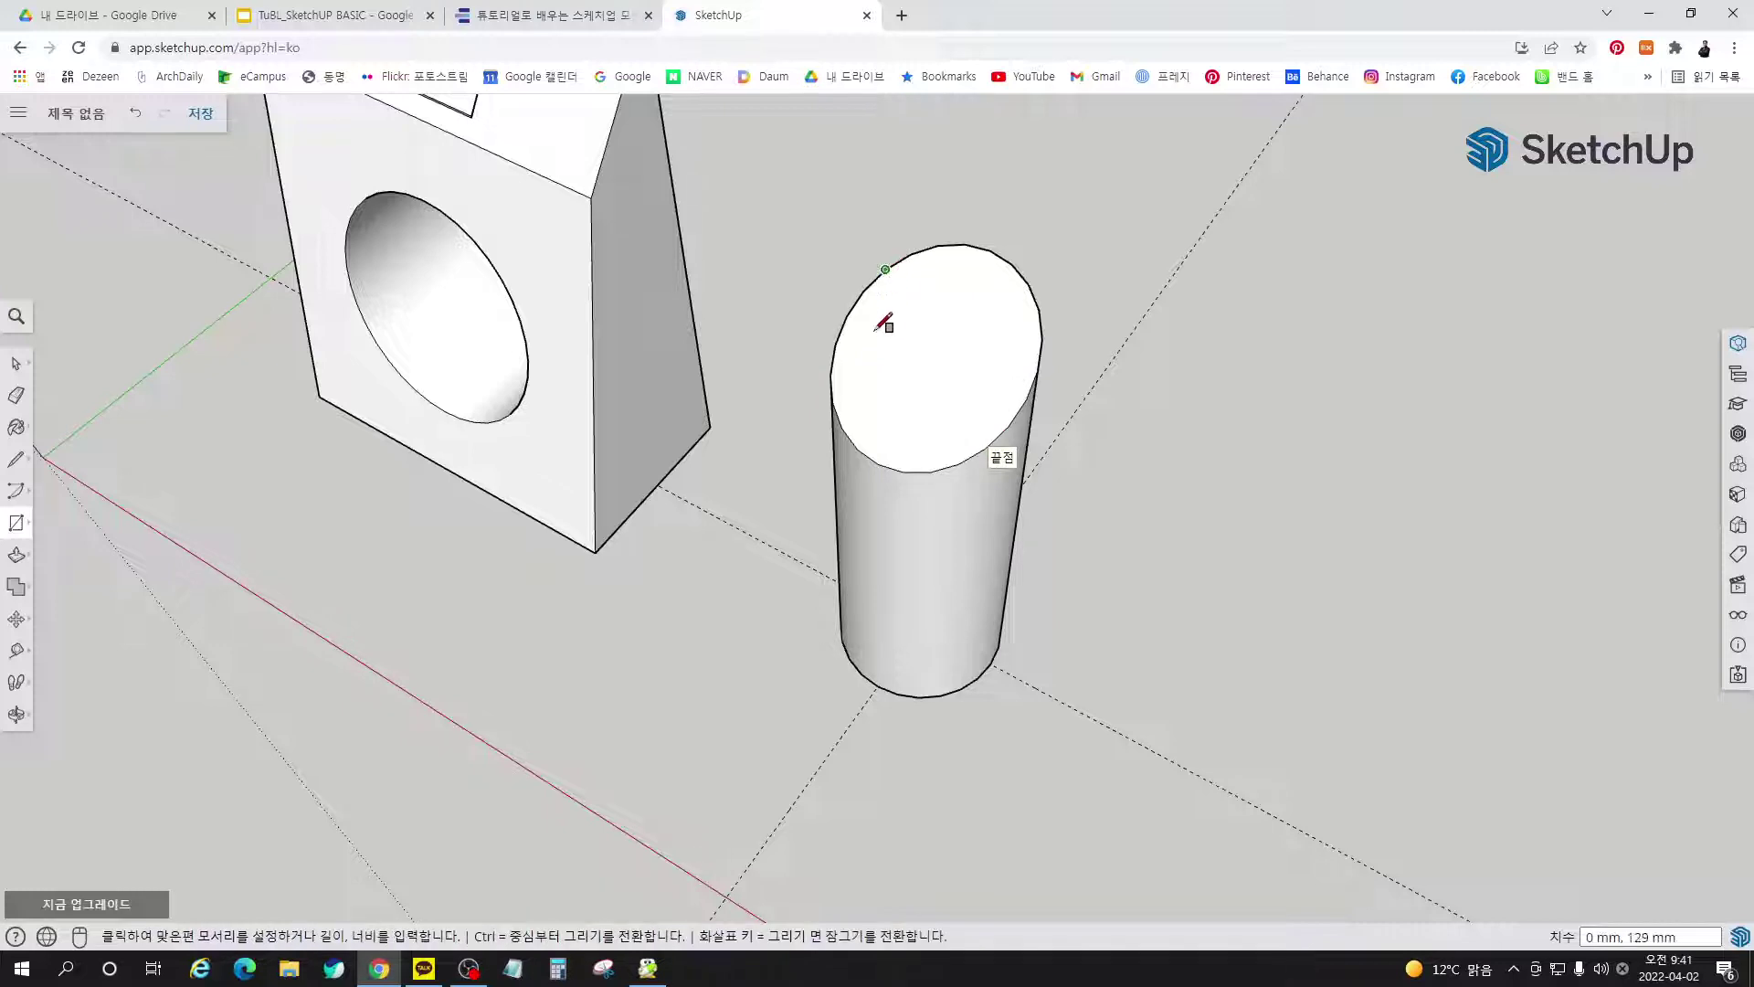
left_click(991, 444)
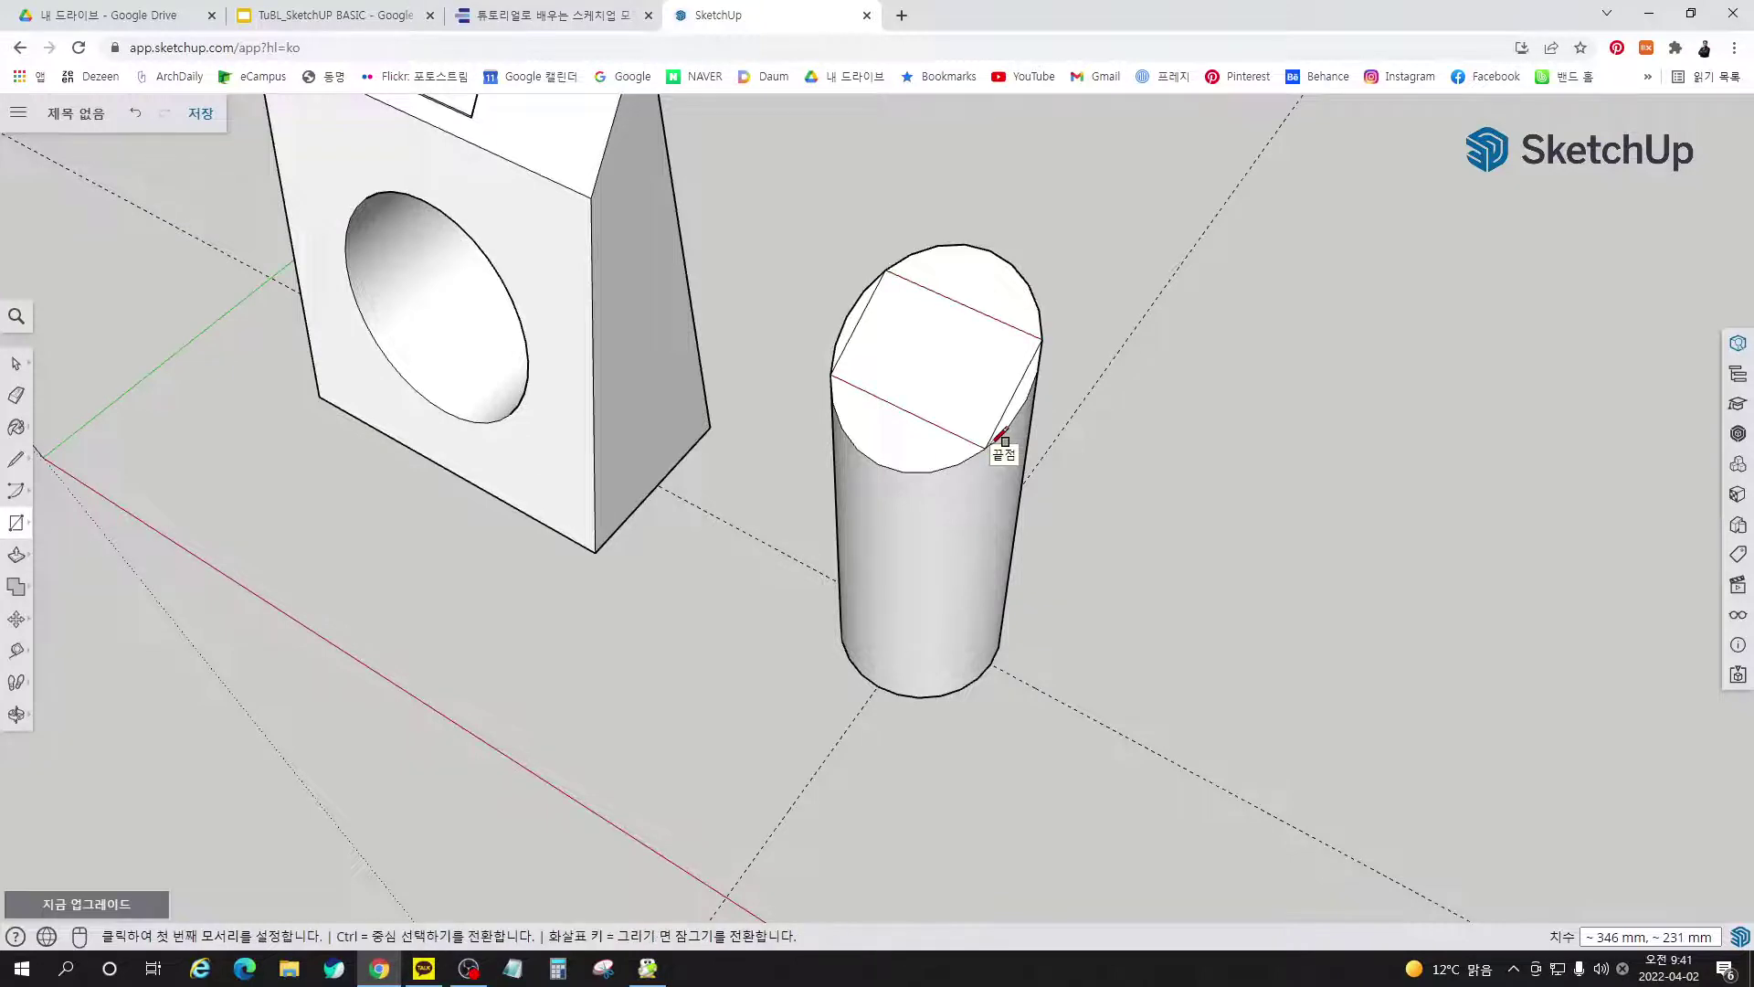
scroll(918, 384, "up", 5)
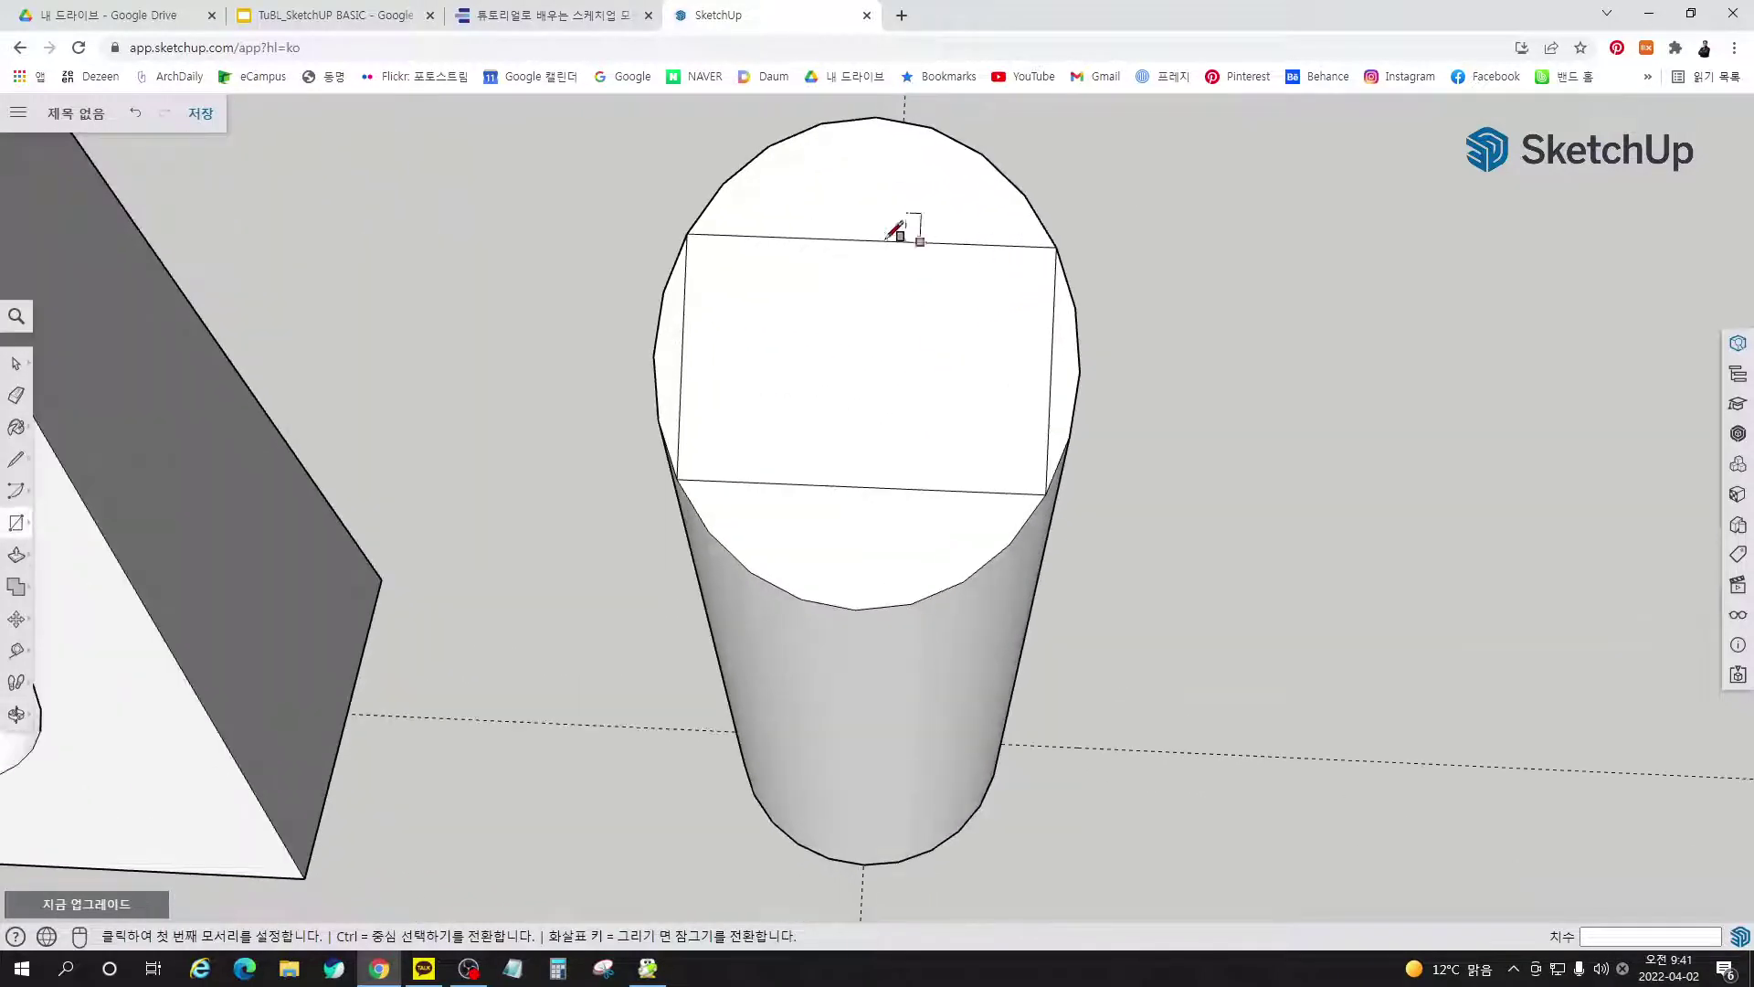
left_click(723, 183)
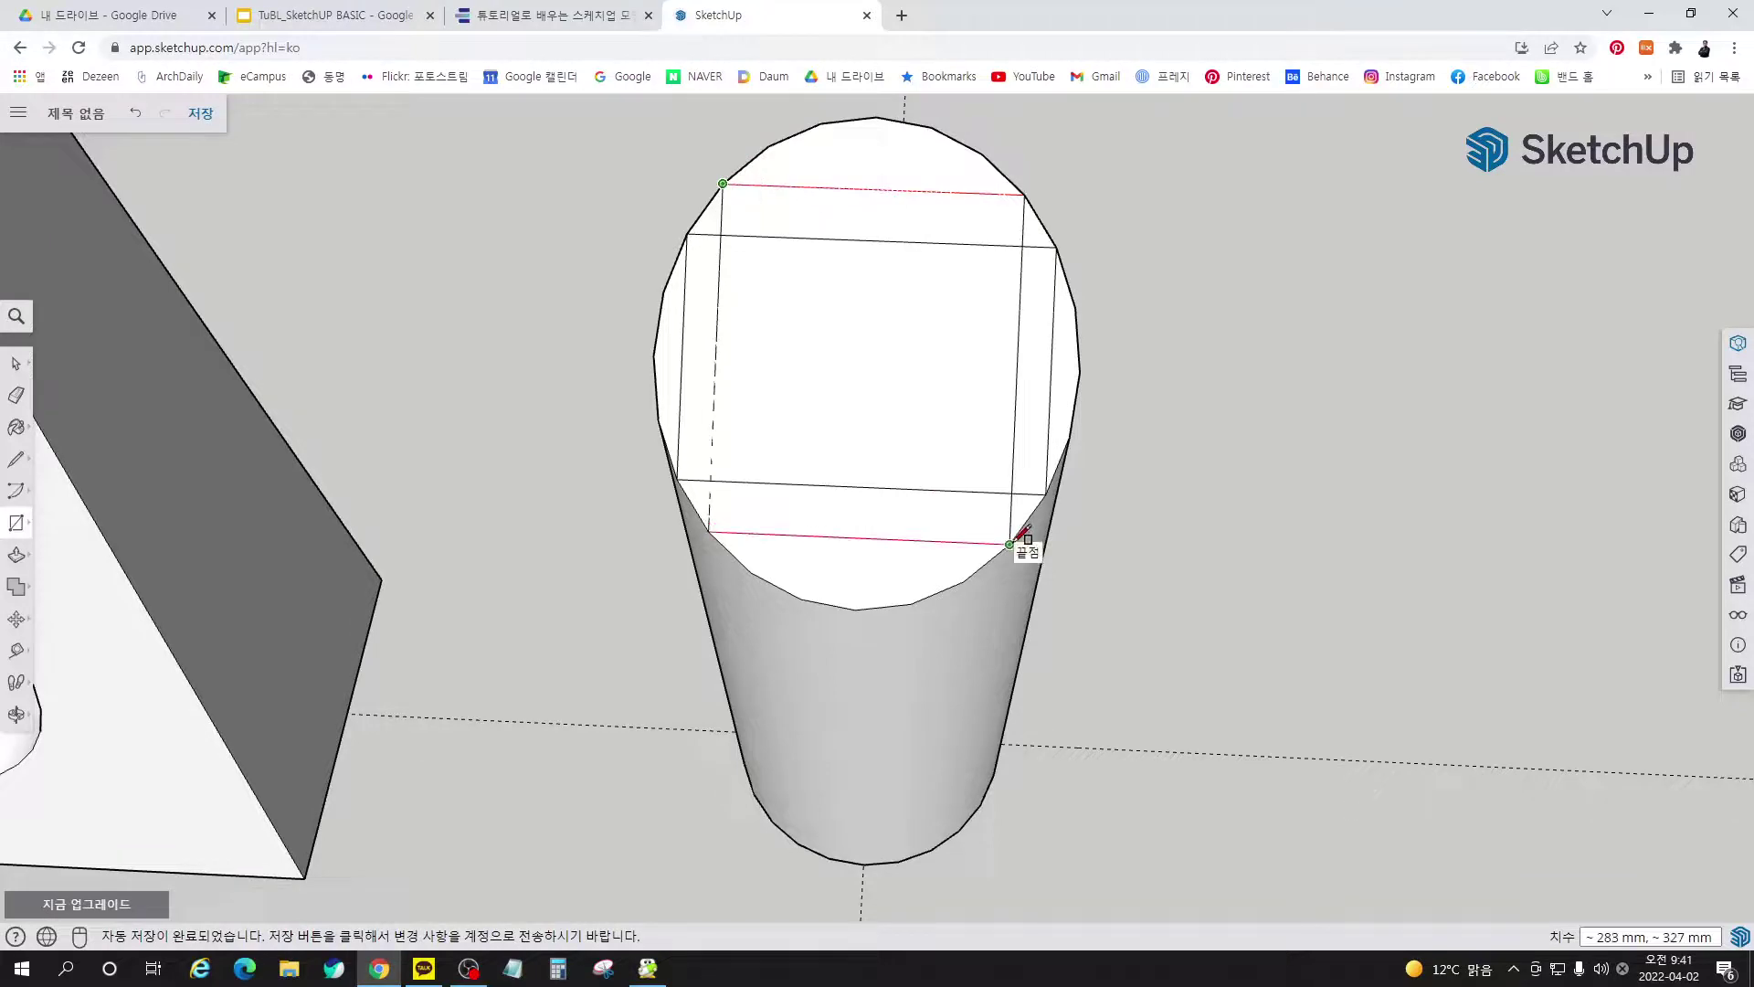
key("Escape")
key("space")
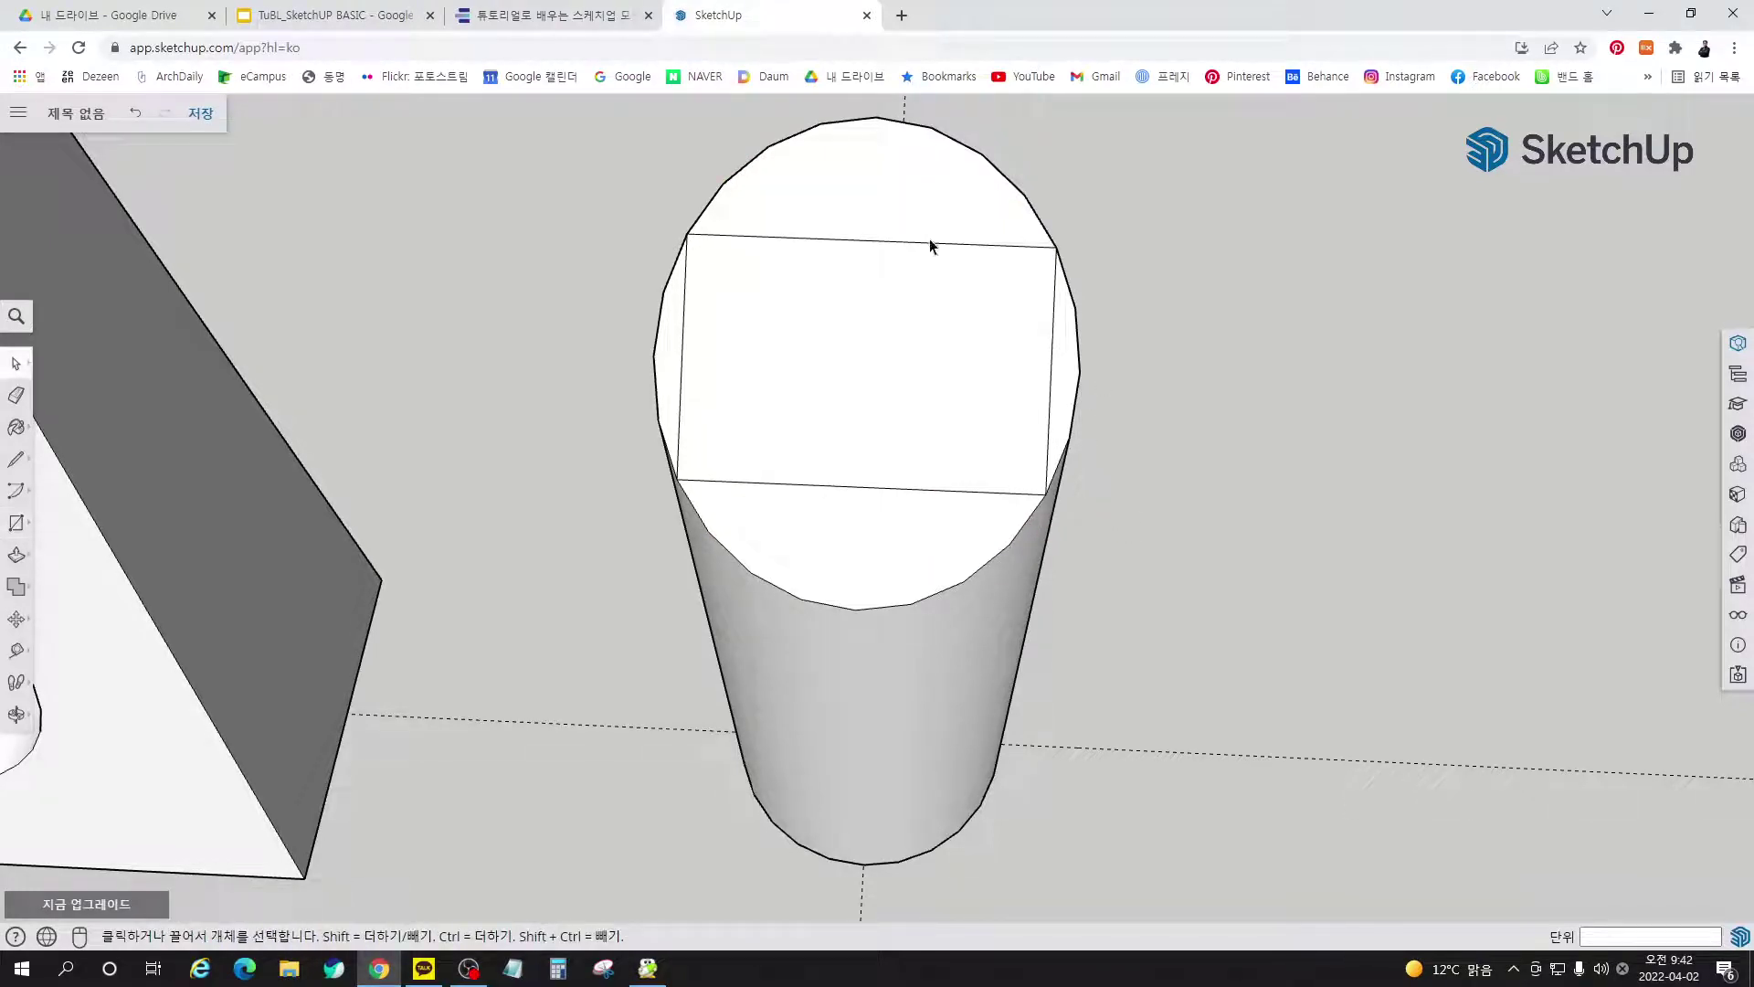
Try to offset the rectangle on the slanted elliptical face inward by about 21 mm
scroll(881, 294, "up", 3)
middle_click_drag(910, 363, 848, 304)
key("f")
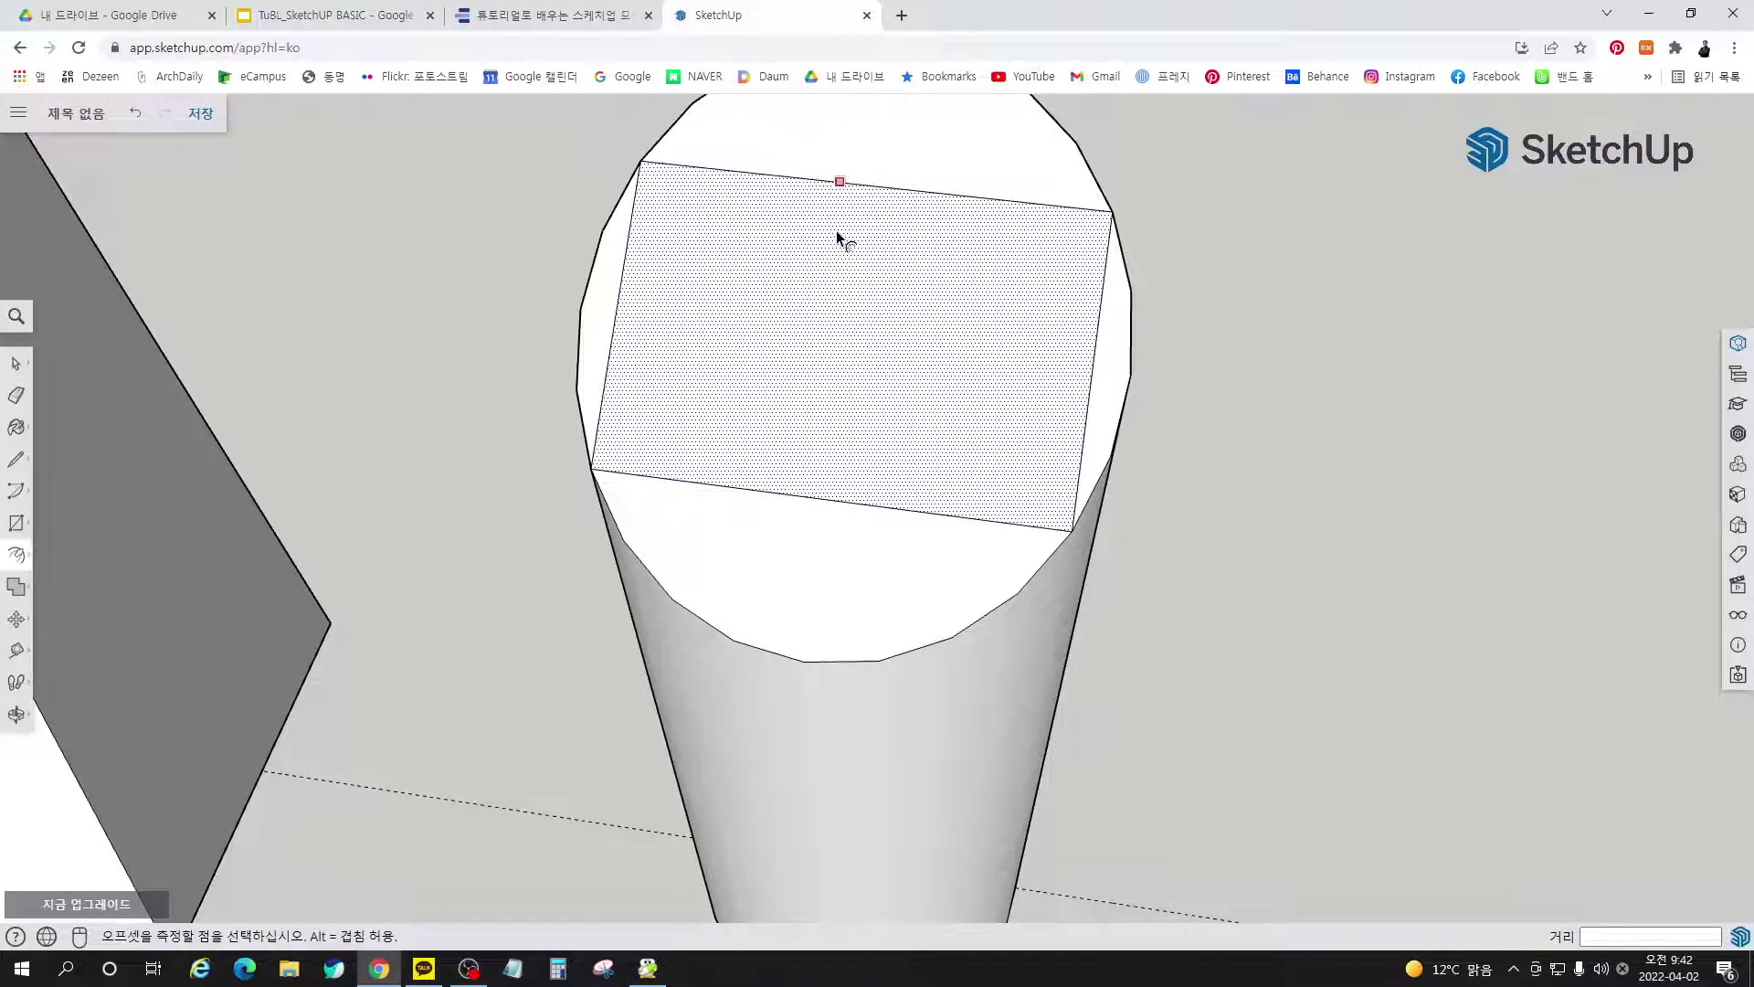
left_click(837, 238)
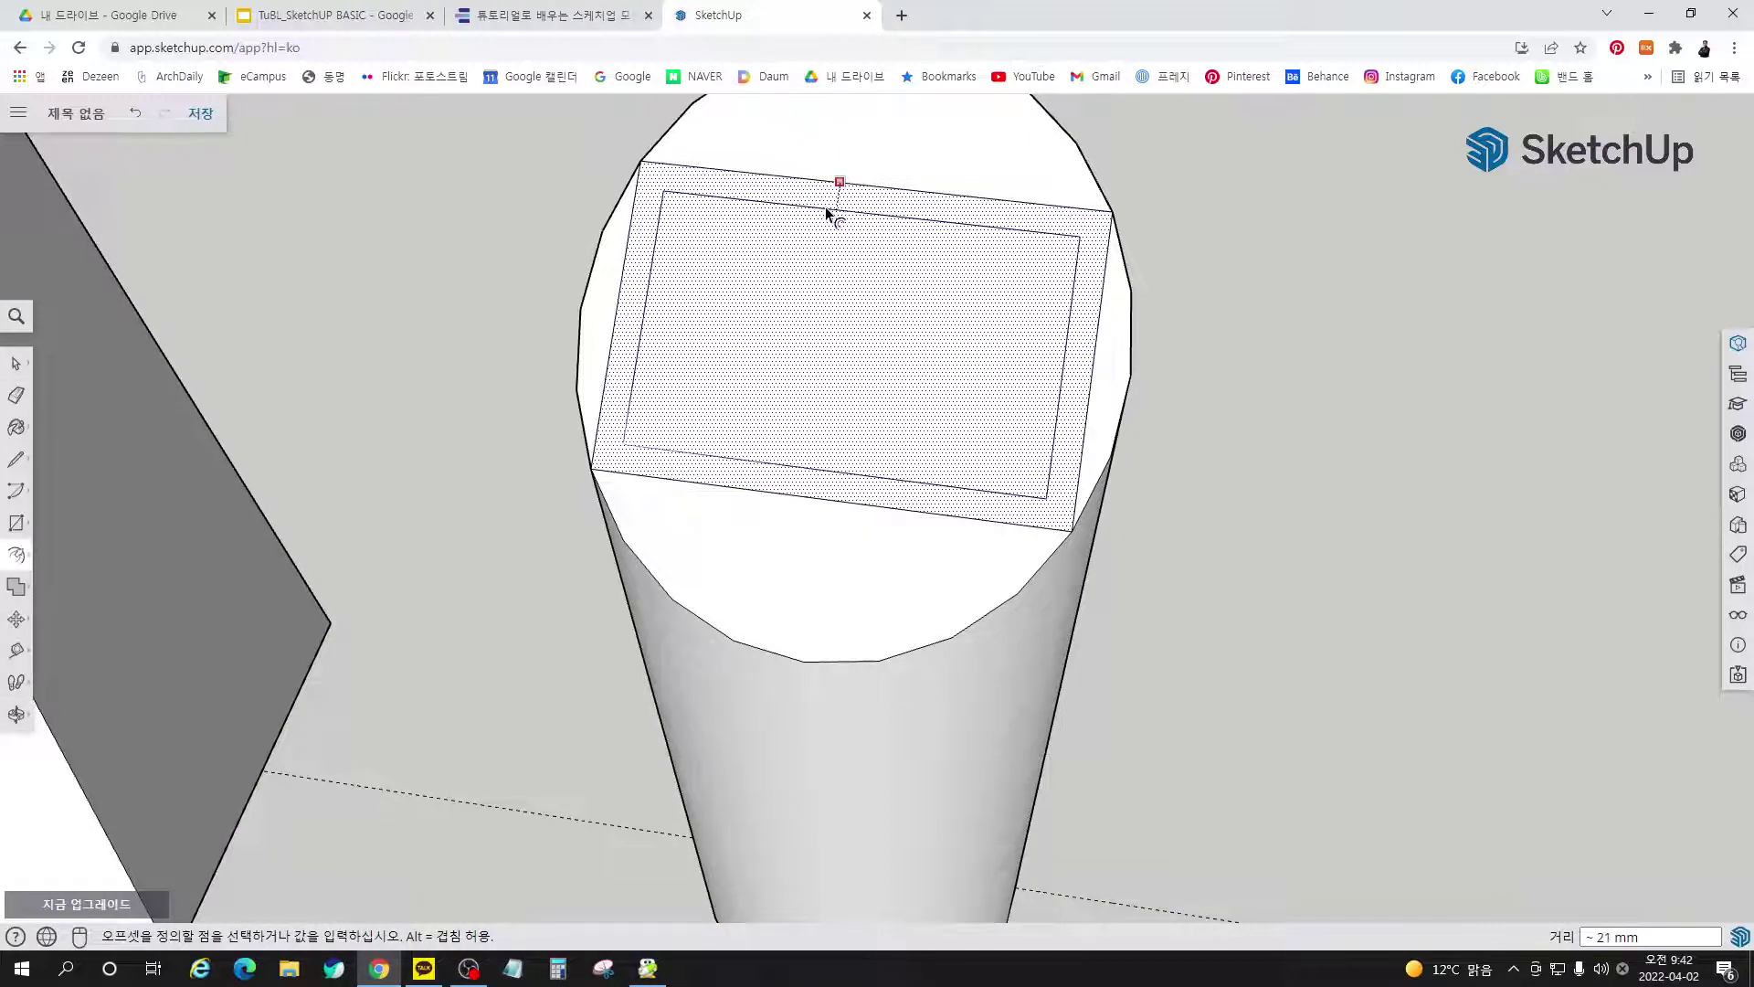
left_click(825, 206)
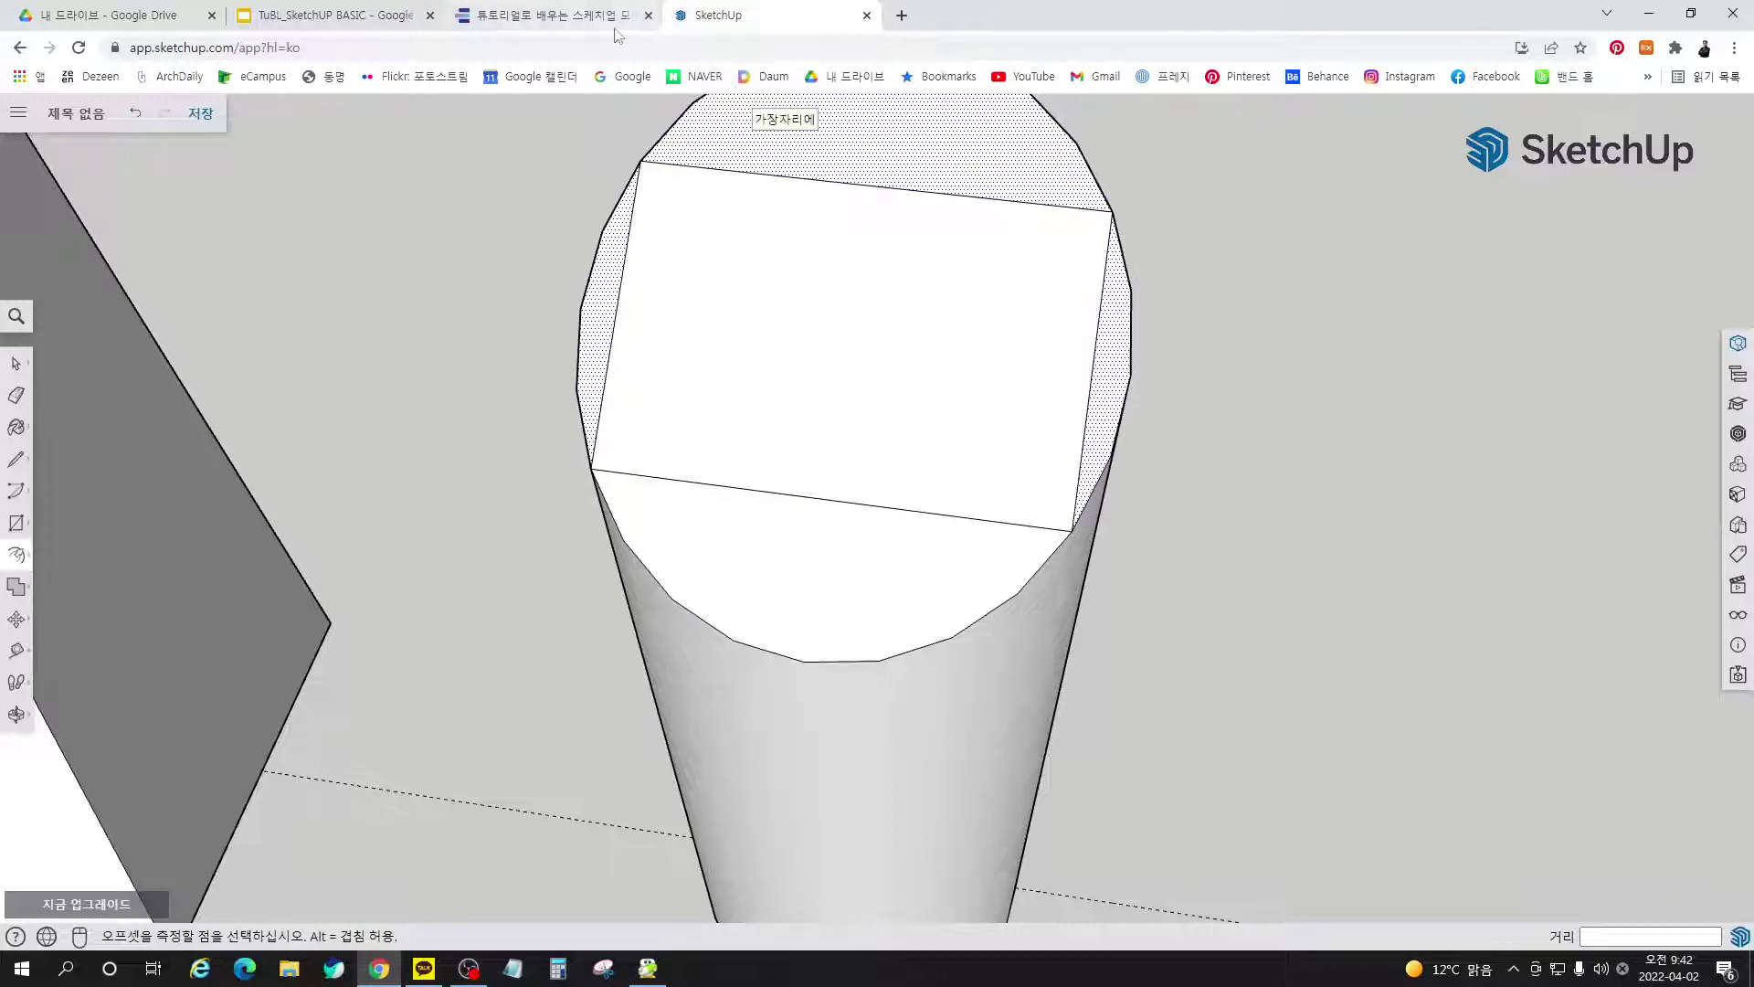
Check the tutorial e-book's steps for the outer rectangle and the recess on the slanted face, and return to SketchUp
left_click(548, 15)
left_click_drag(286, 322, 384, 238)
left_click_drag(1147, 600, 1034, 516)
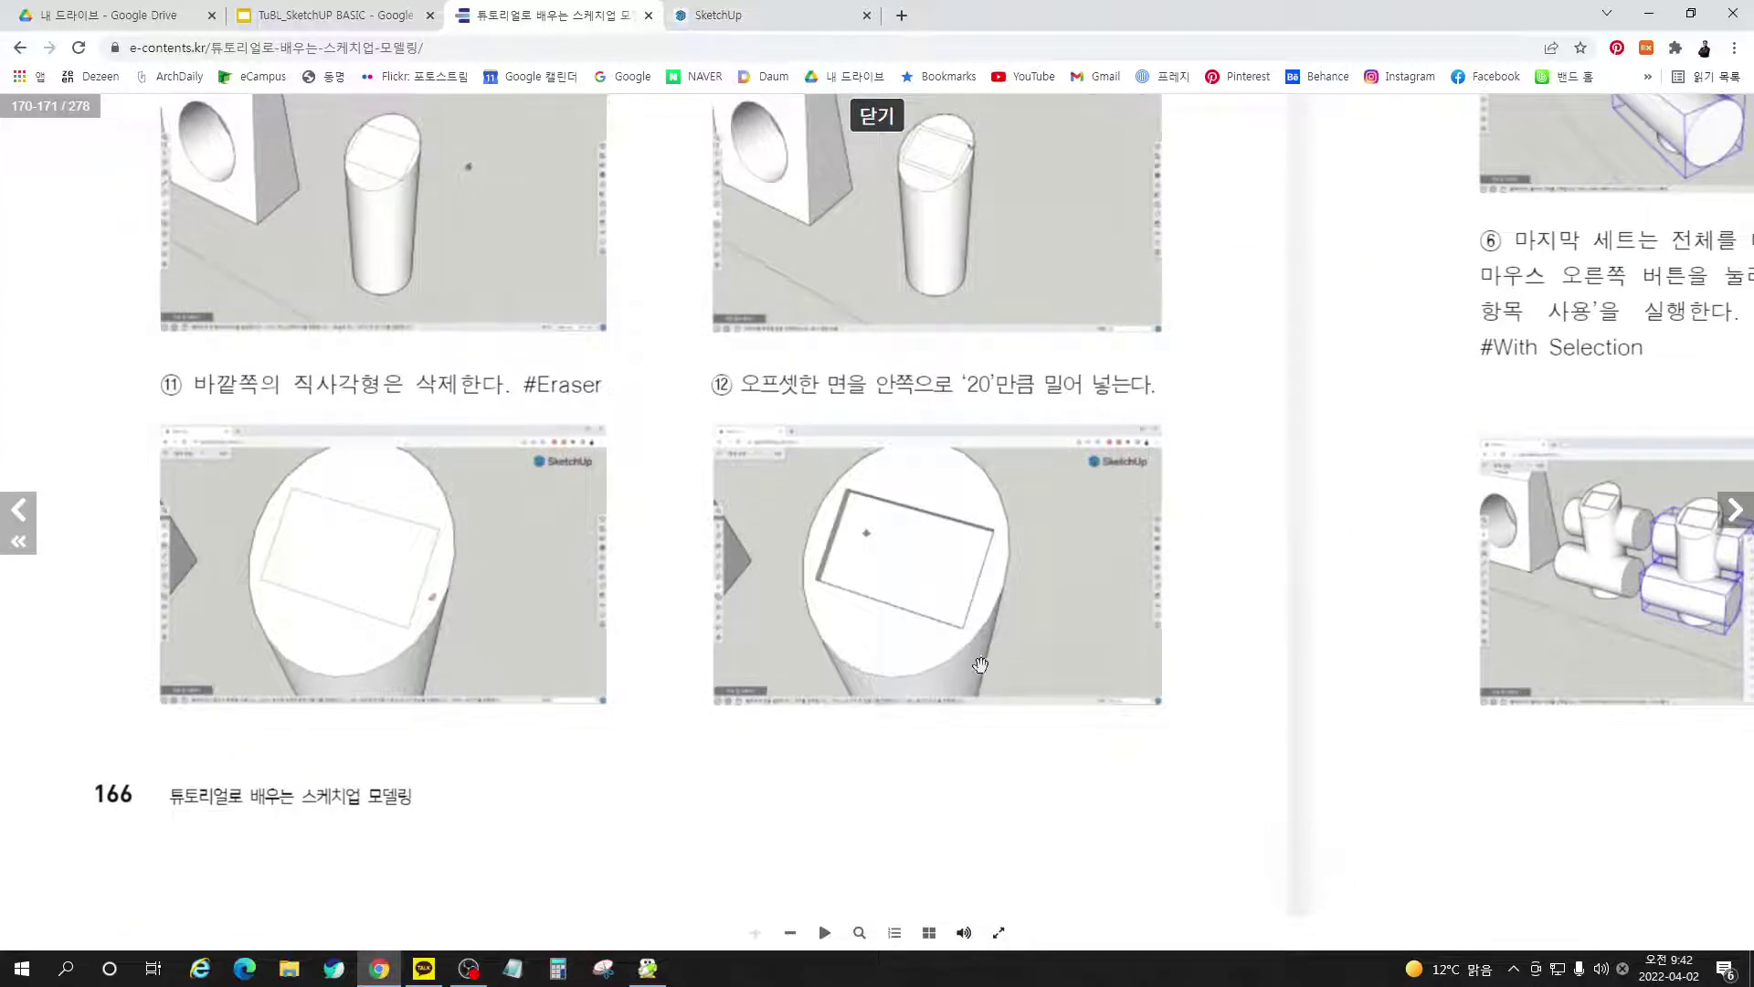
left_click(722, 15)
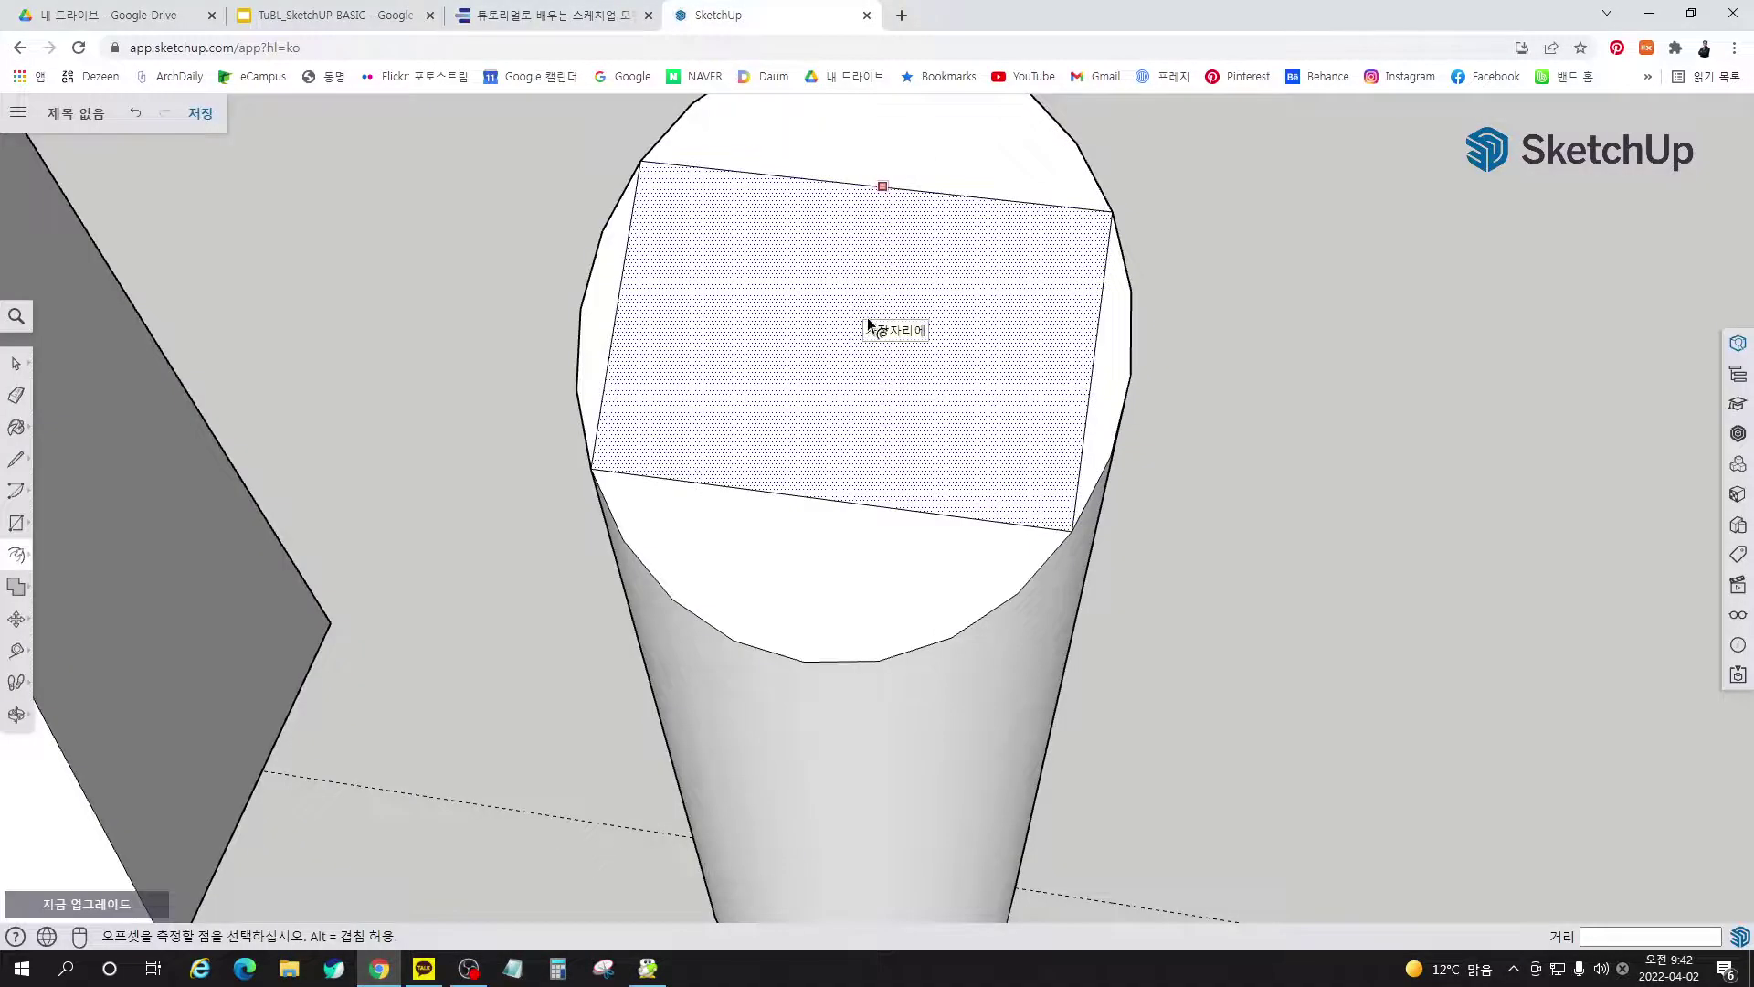
Offset the rectangle inward on the cylinder's slanted face
left_click(854, 218)
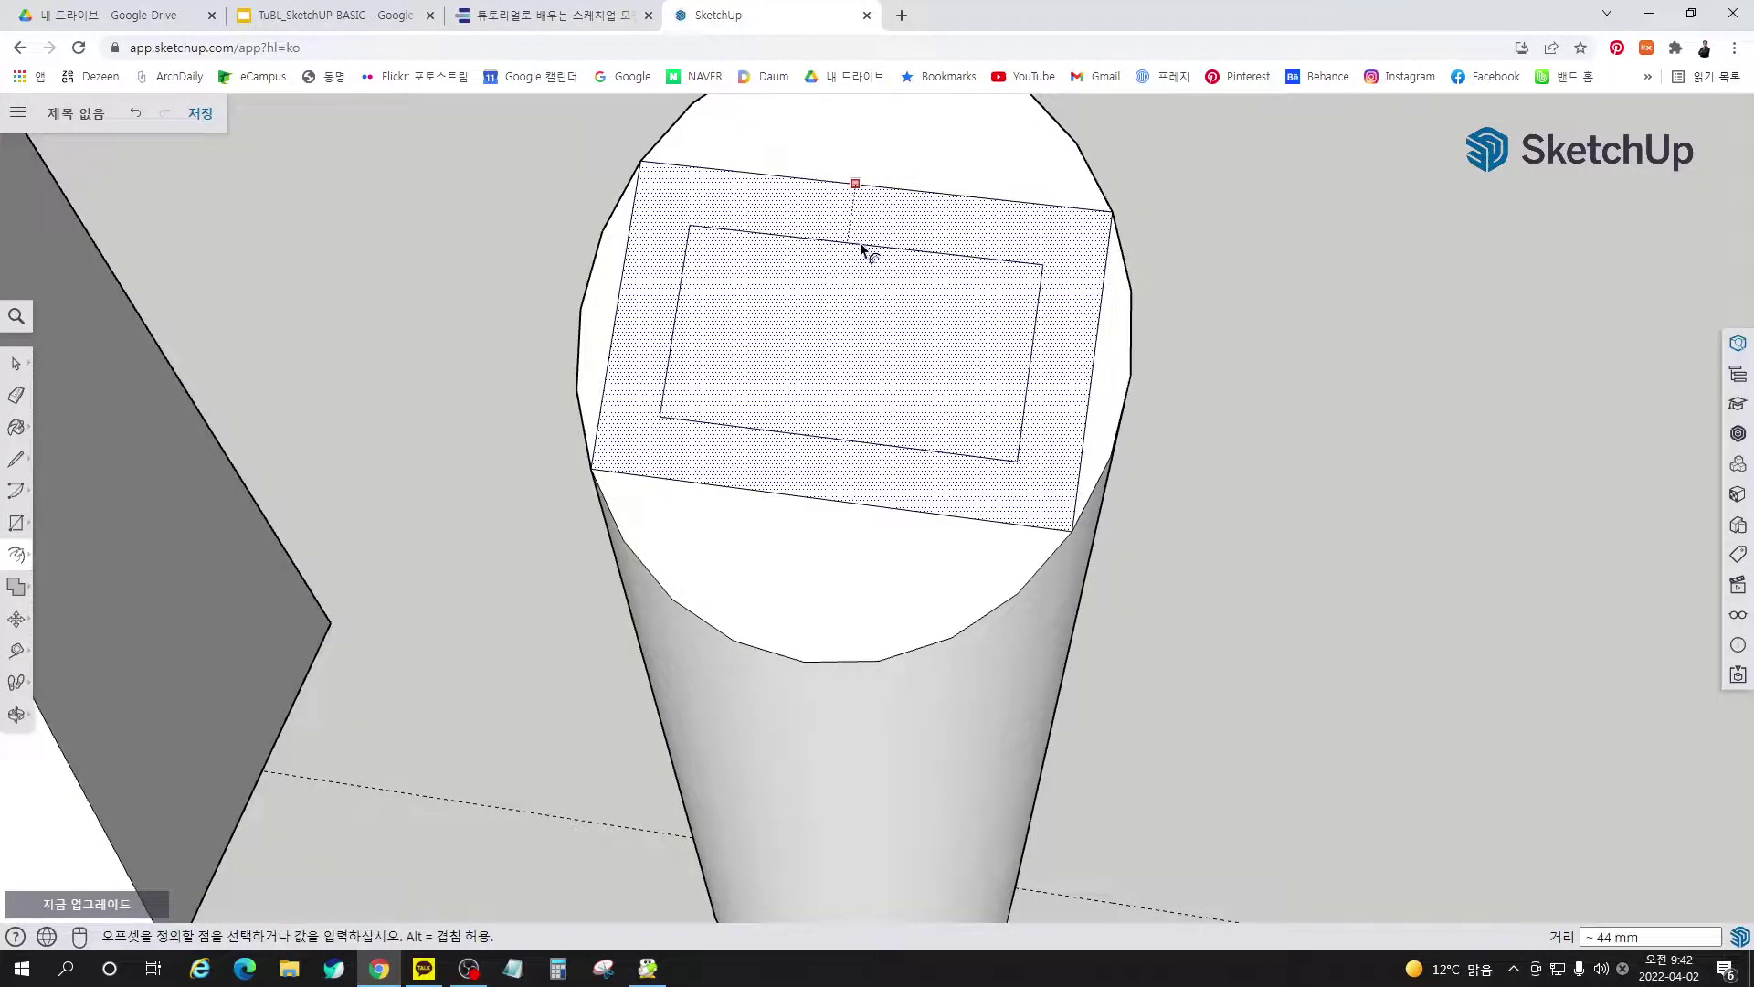
key("Return")
key("space")
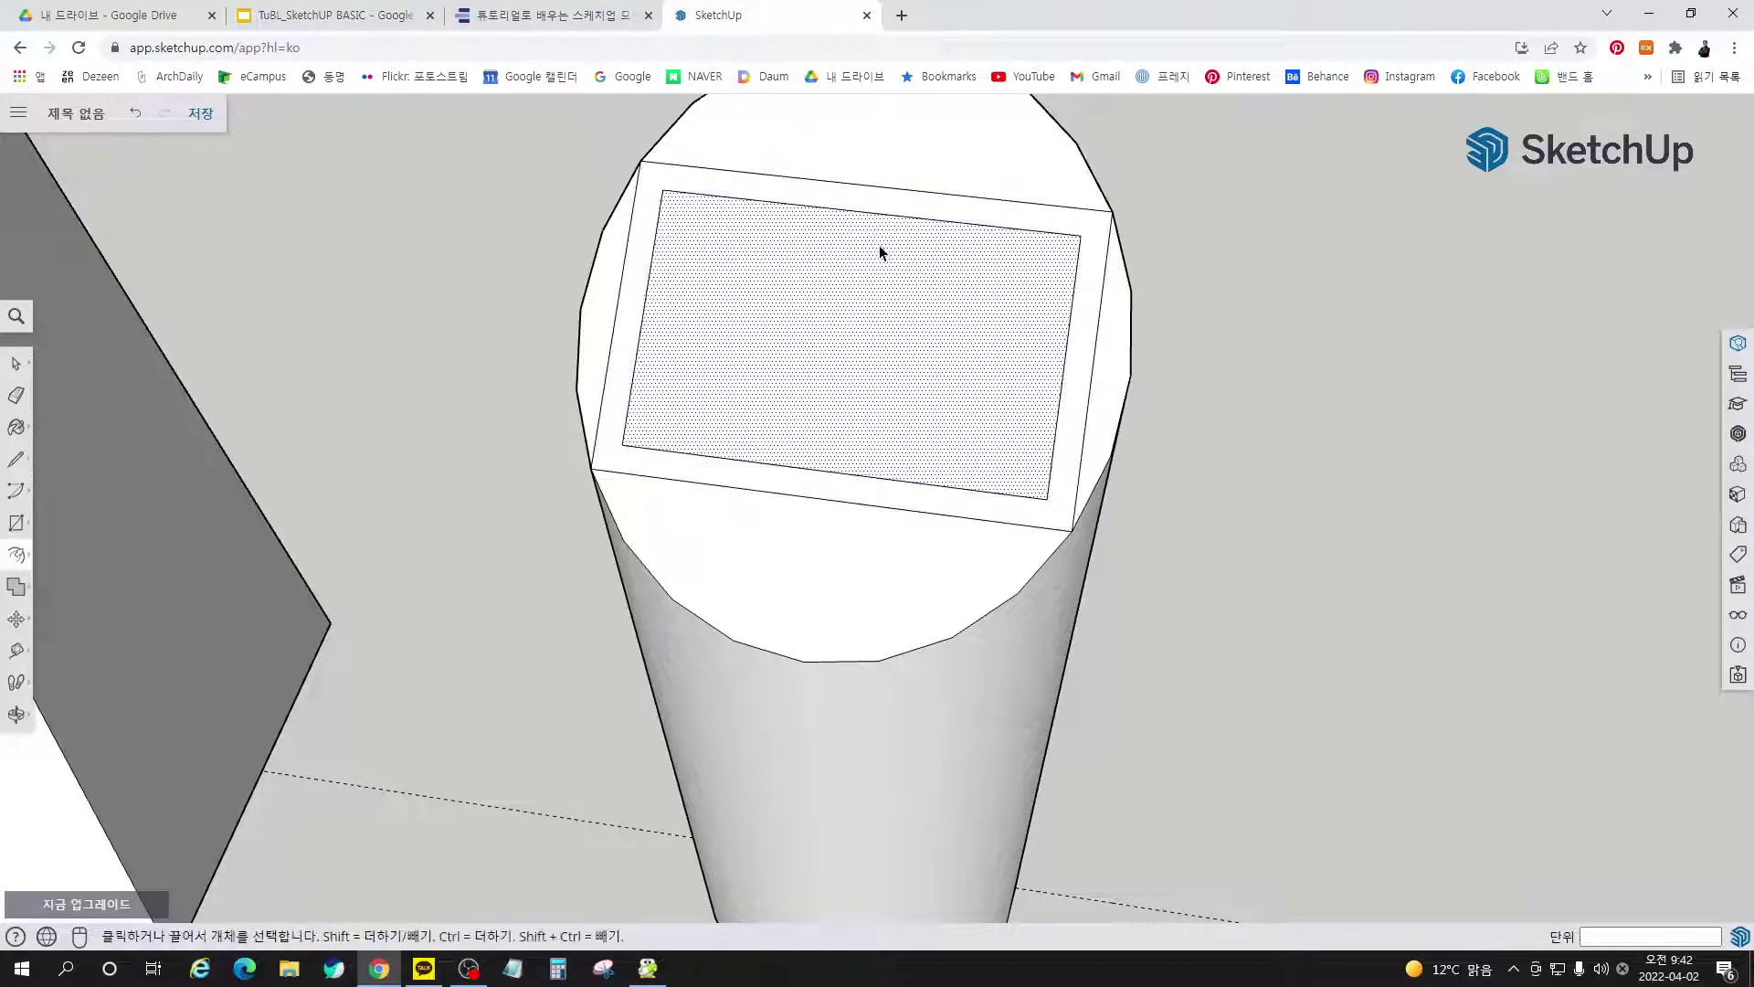
Delete the four edges of the outer rectangle, leaving only the offset outline on the slanted face
left_click(880, 187)
left_click(1102, 314)
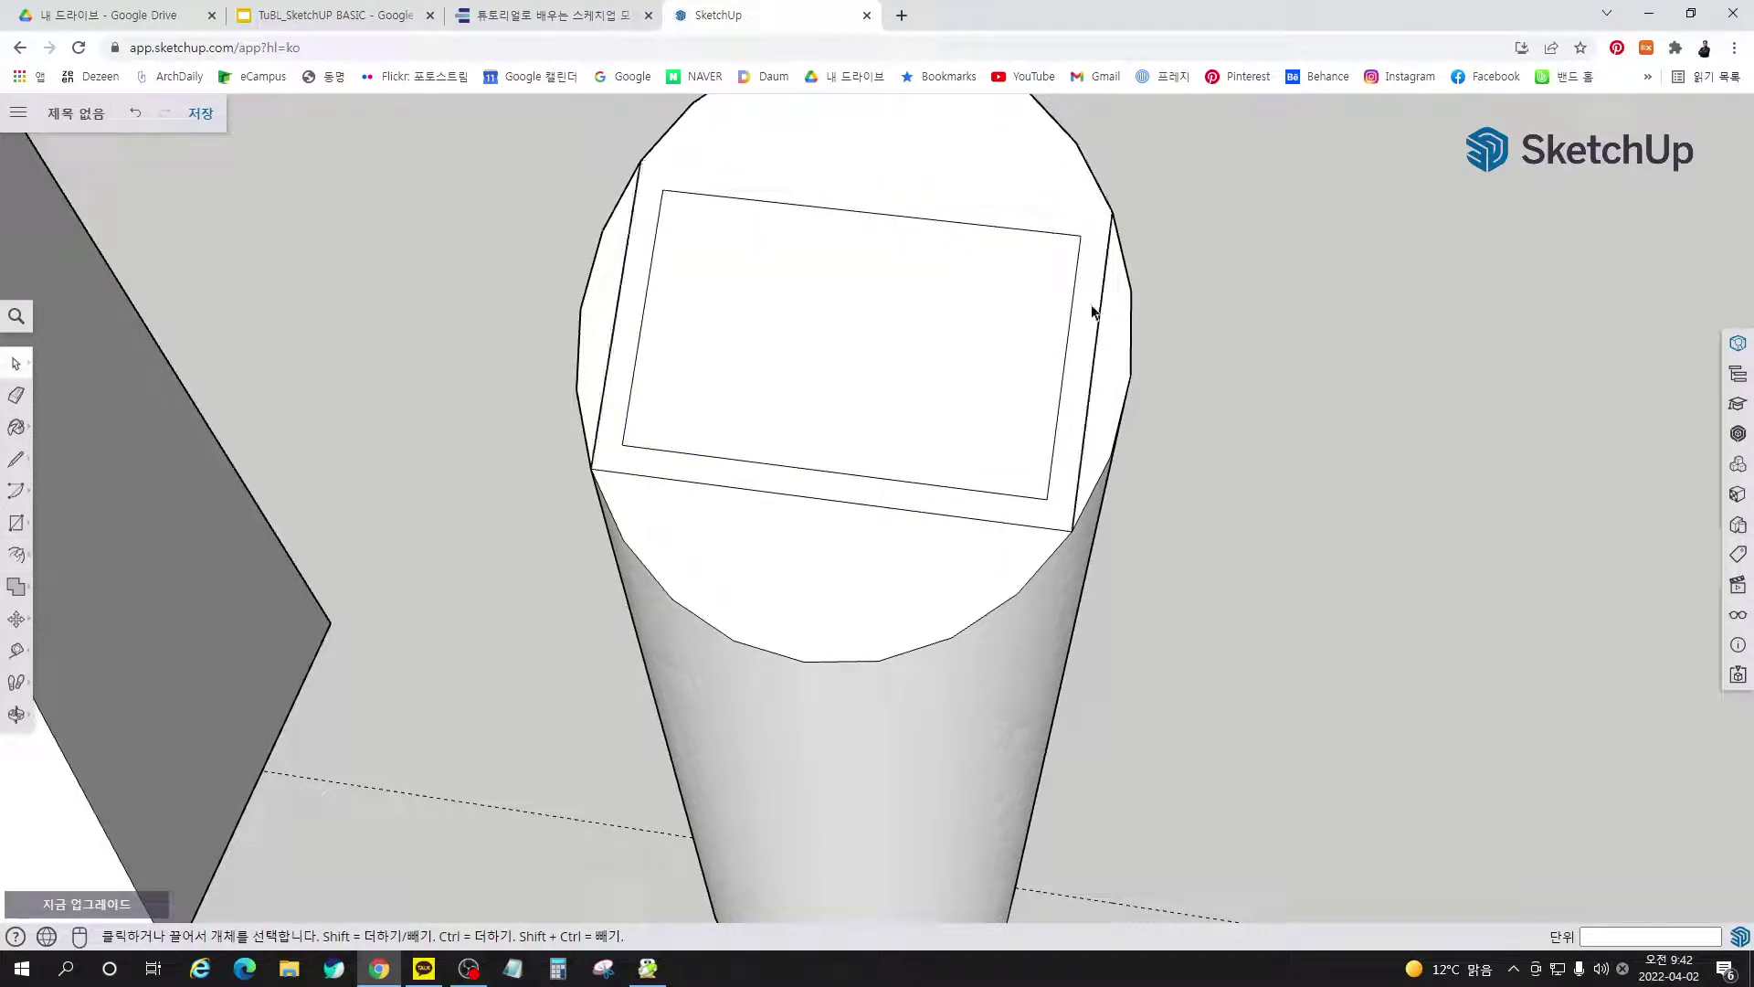
key("Delete")
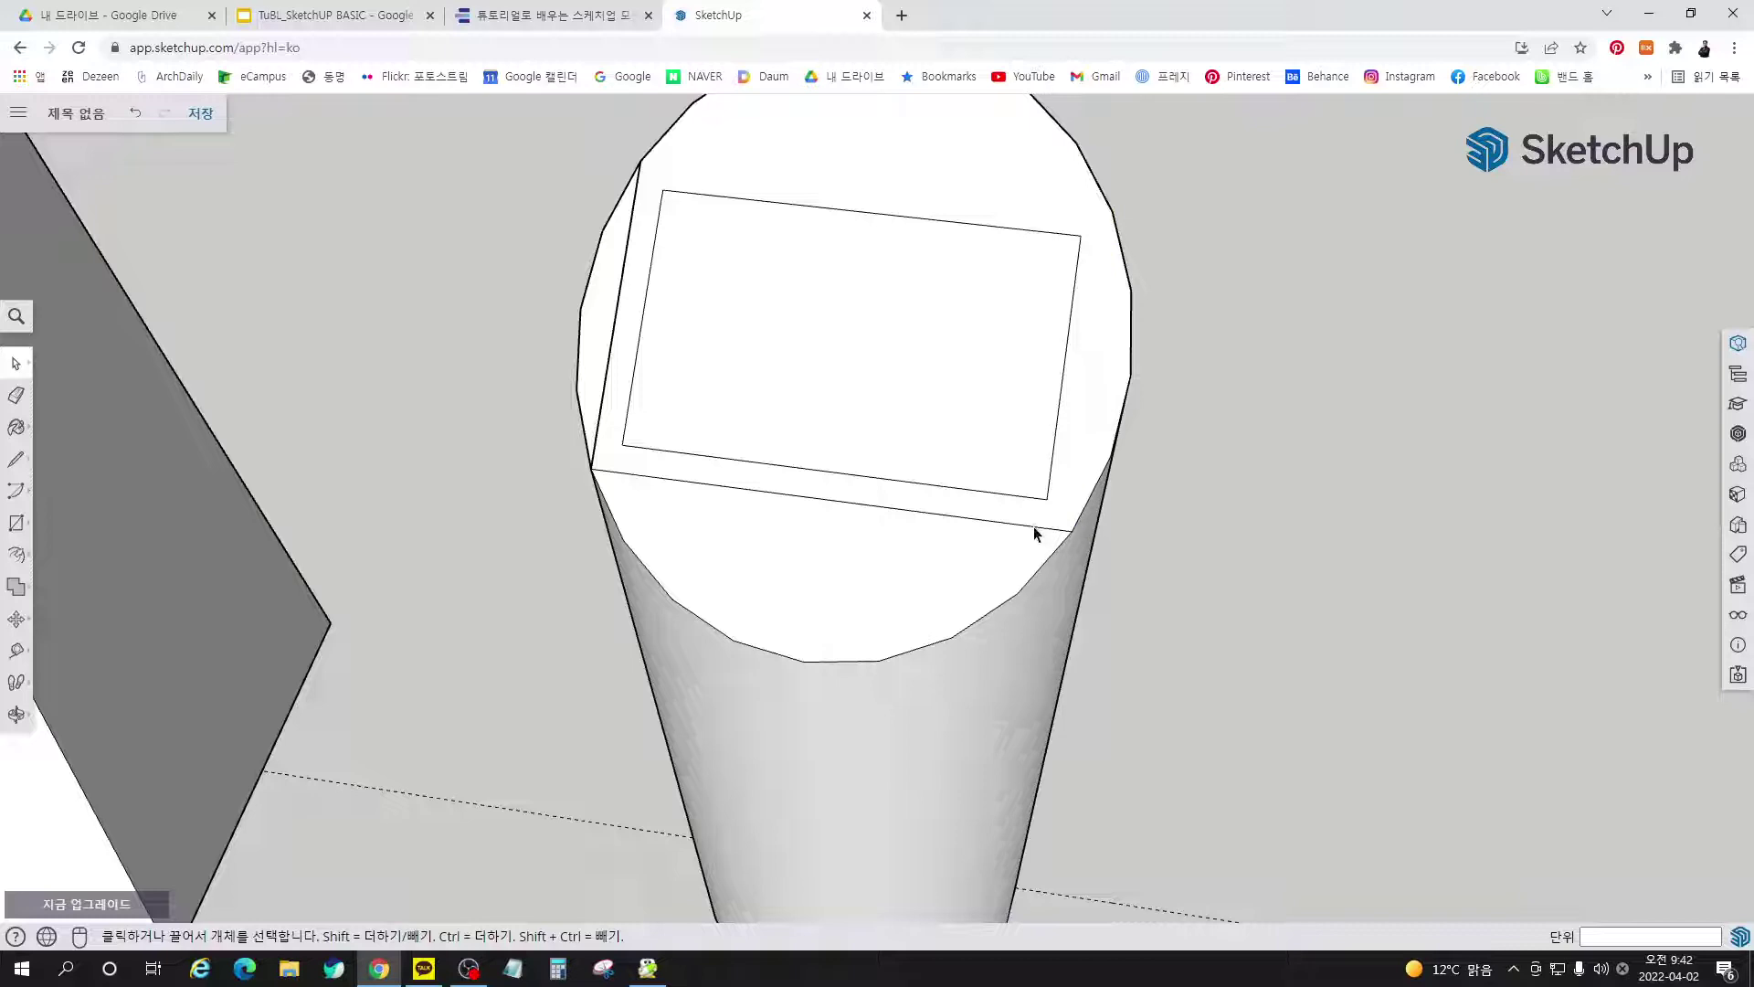
left_click(1034, 526)
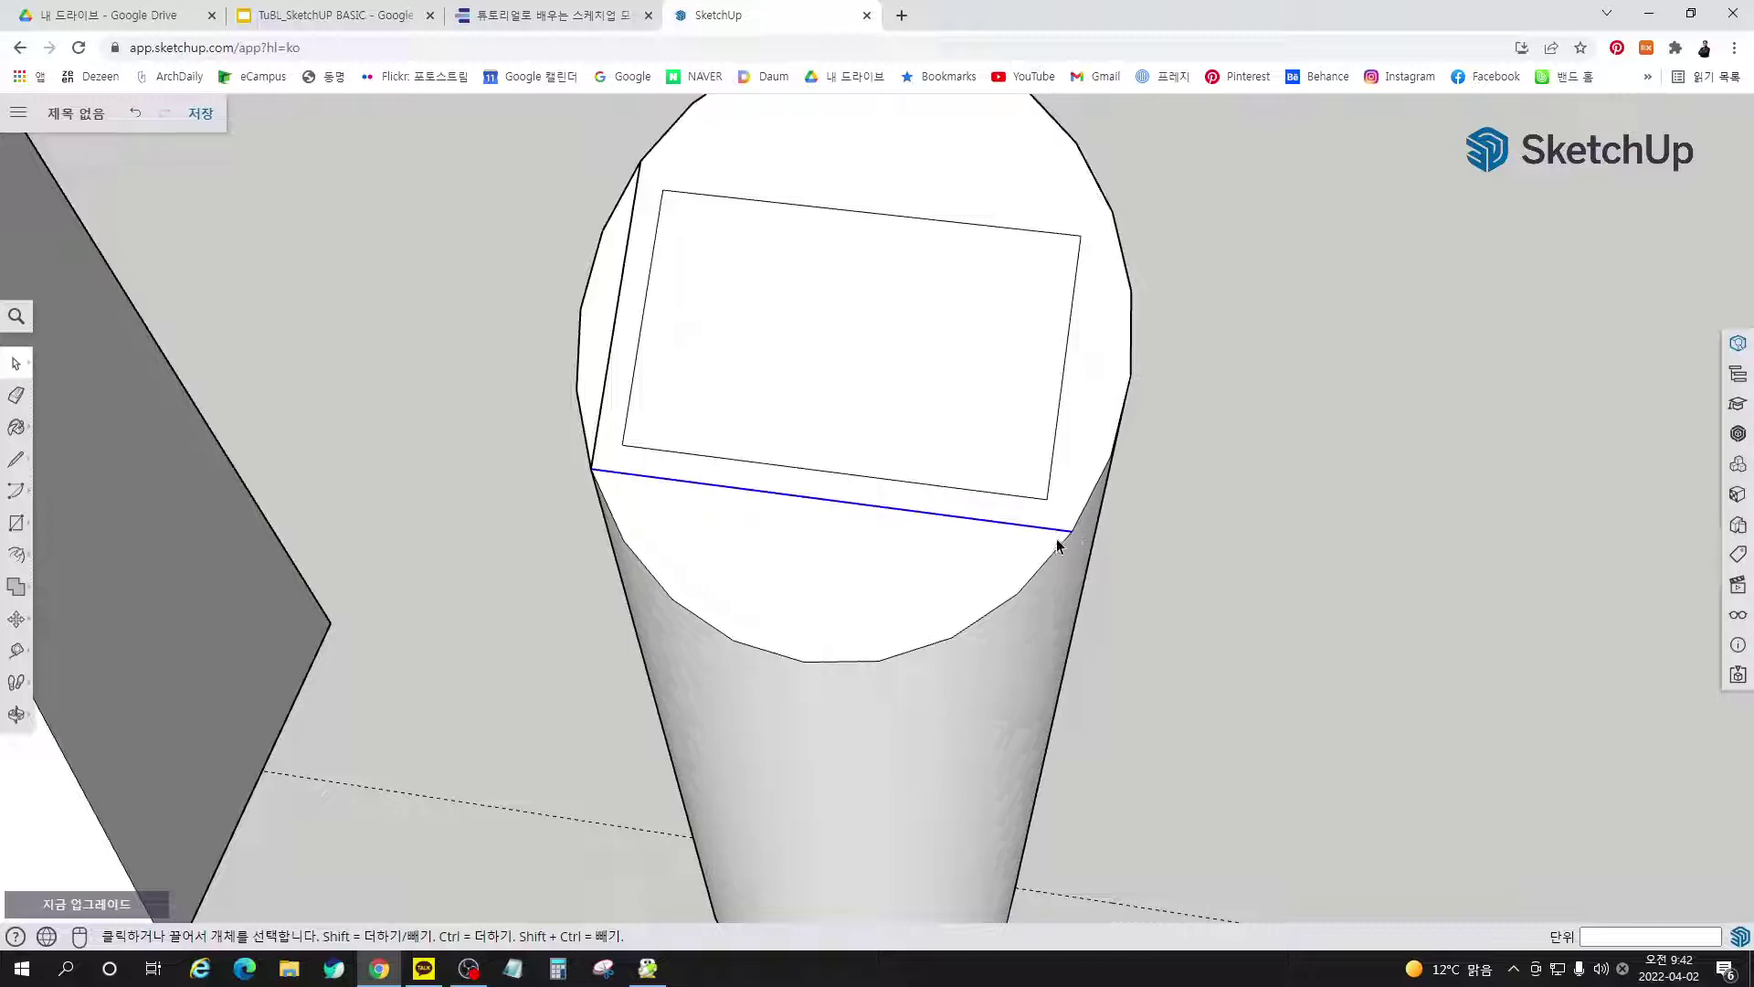
key("Delete")
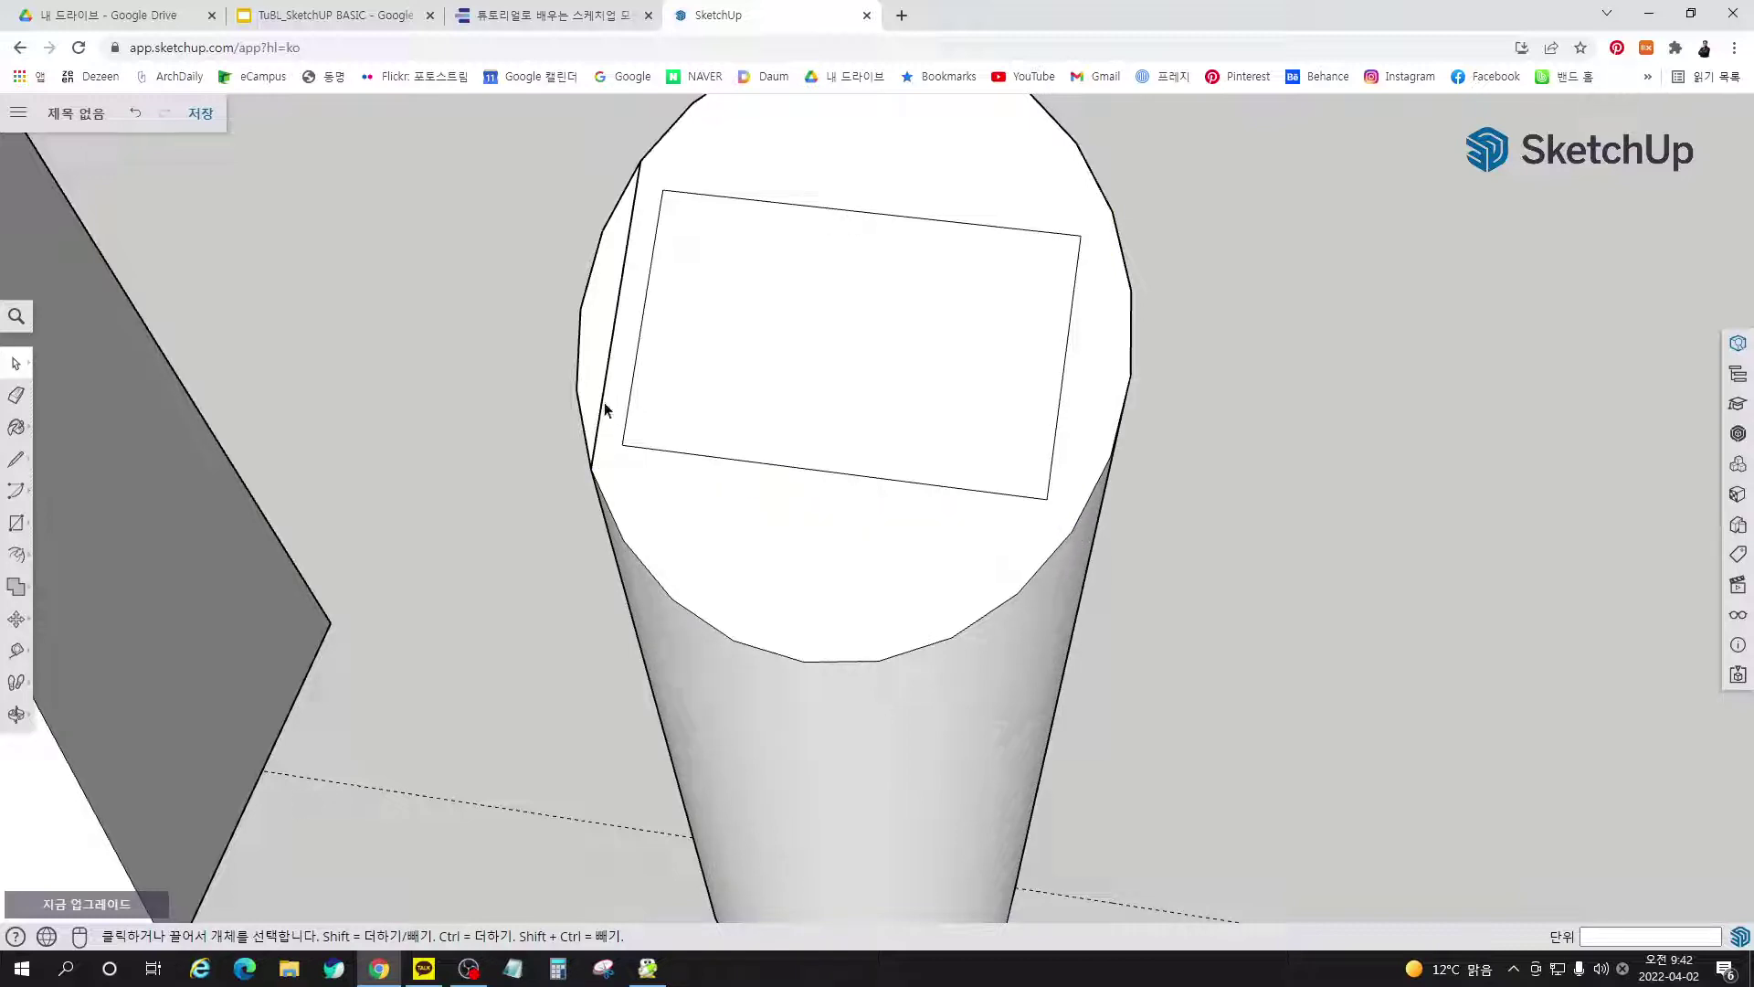
left_click(601, 405)
key("Delete")
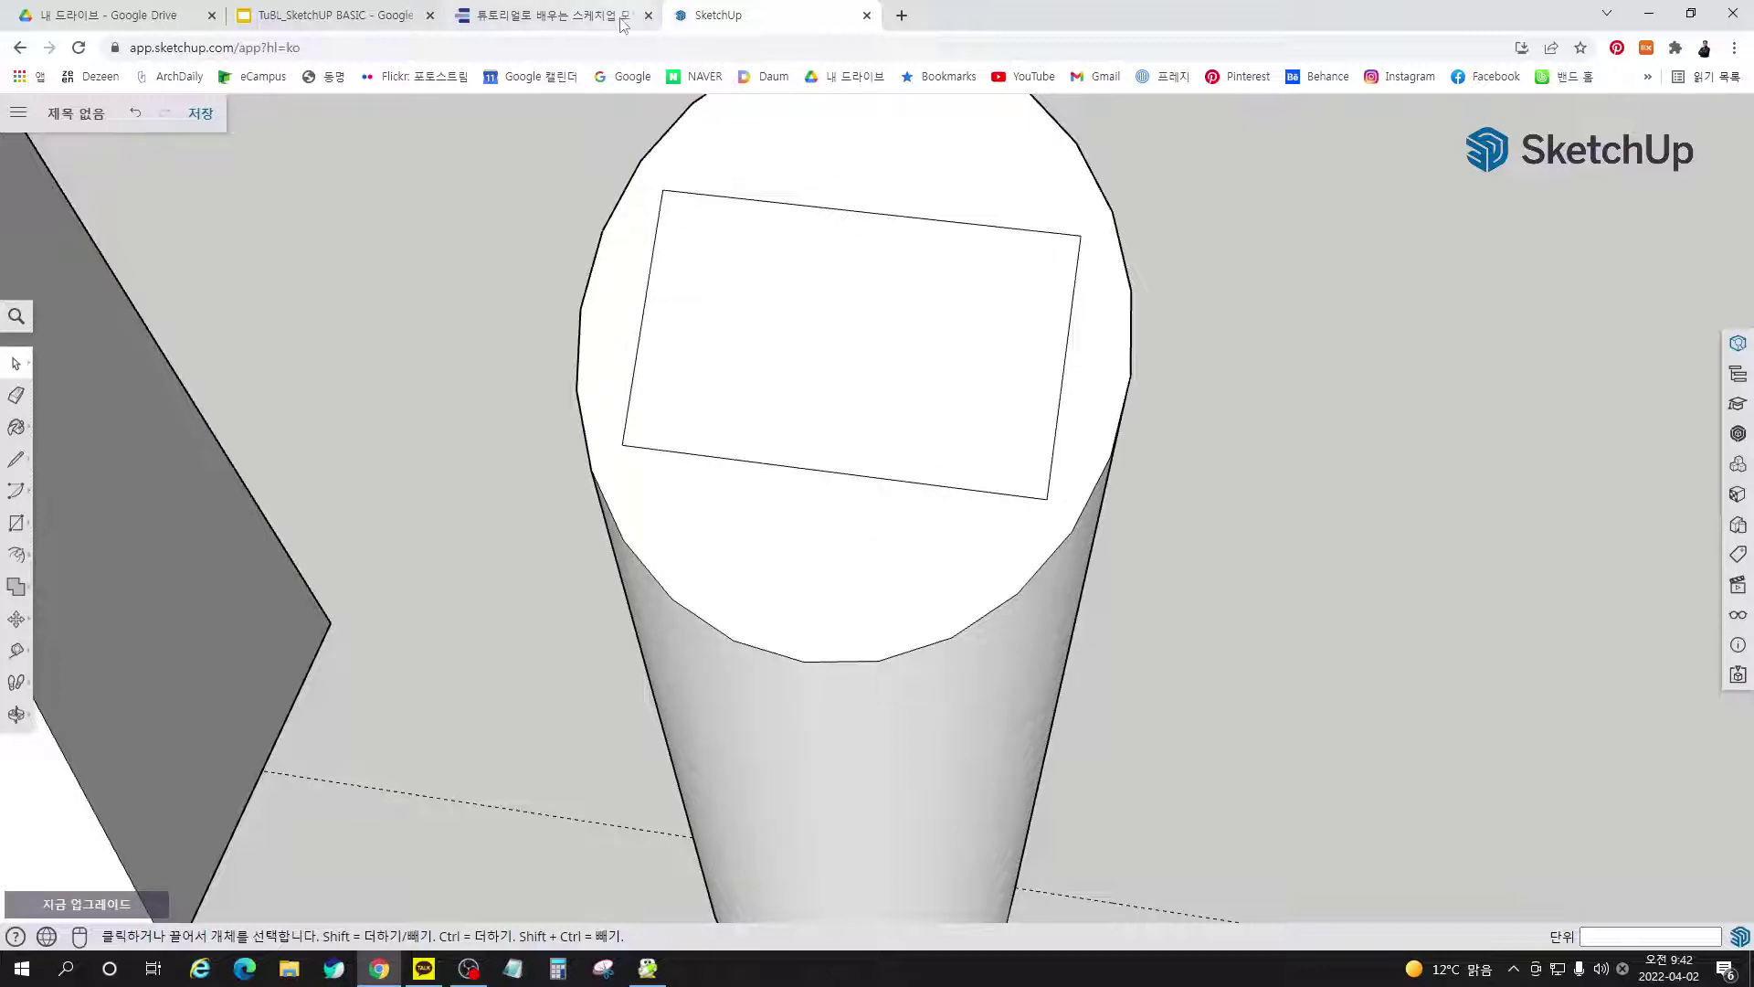
Recheck the e-book's recess step, and back in SketchUp undo the outer edge deletions and the offset
left_click(553, 15)
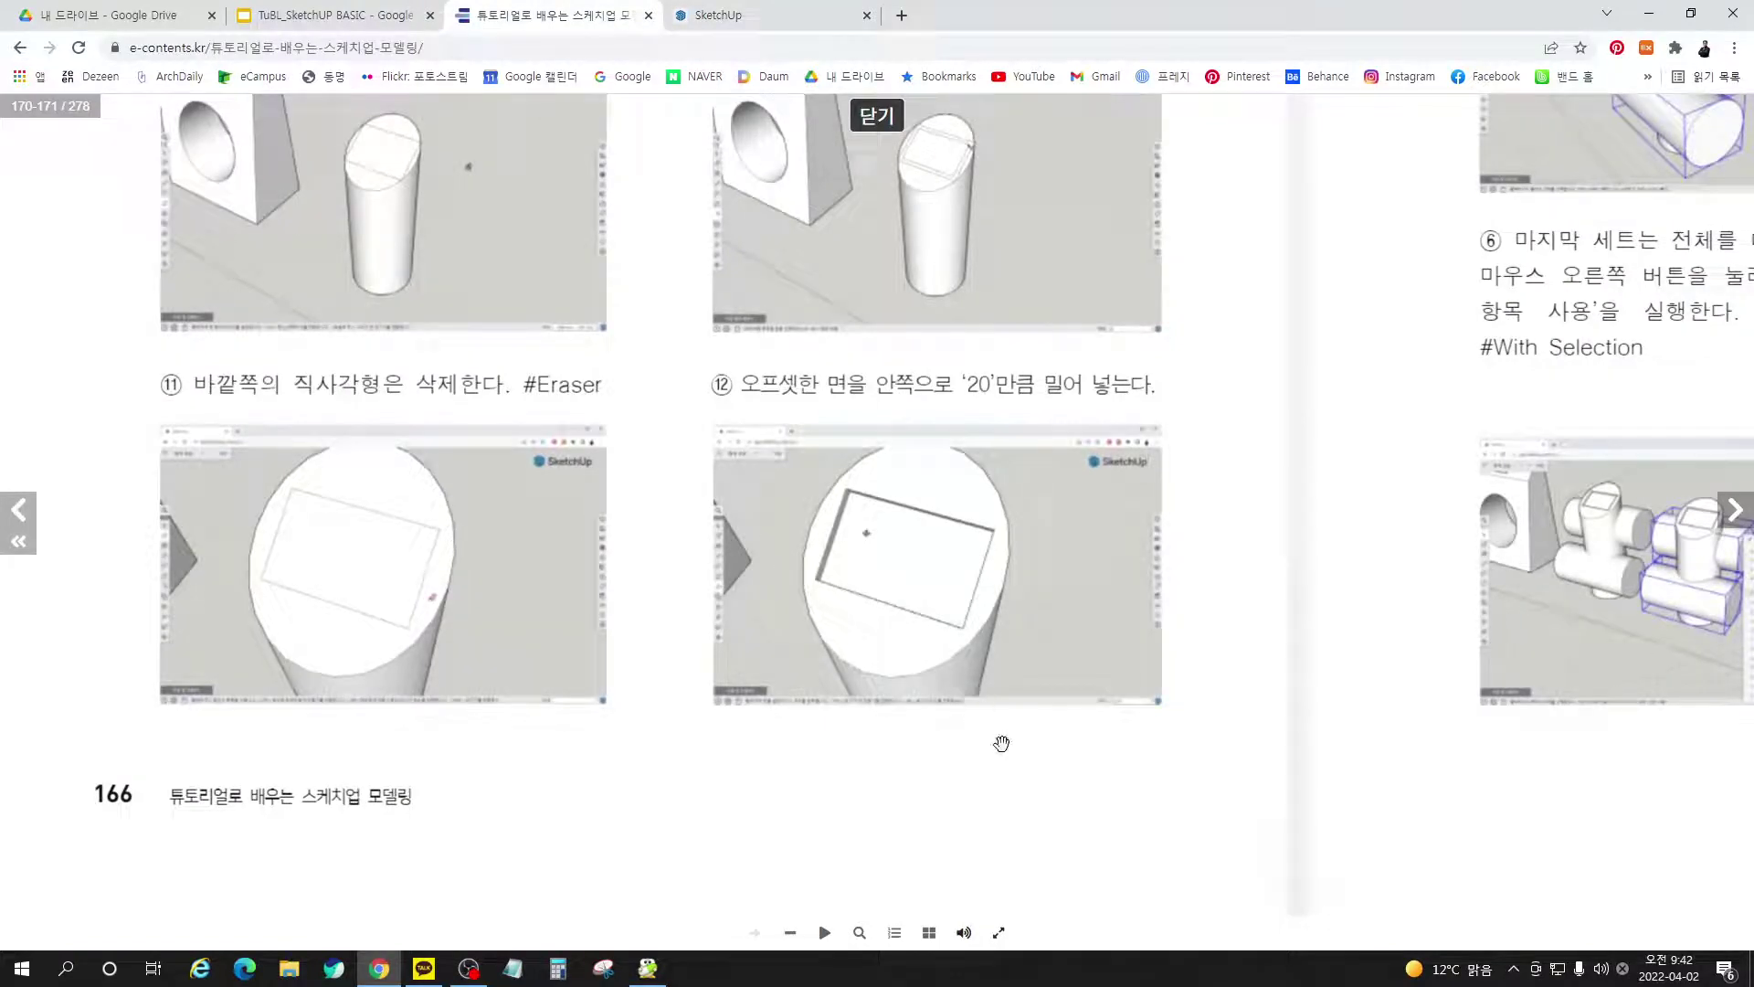
left_click(786, 14)
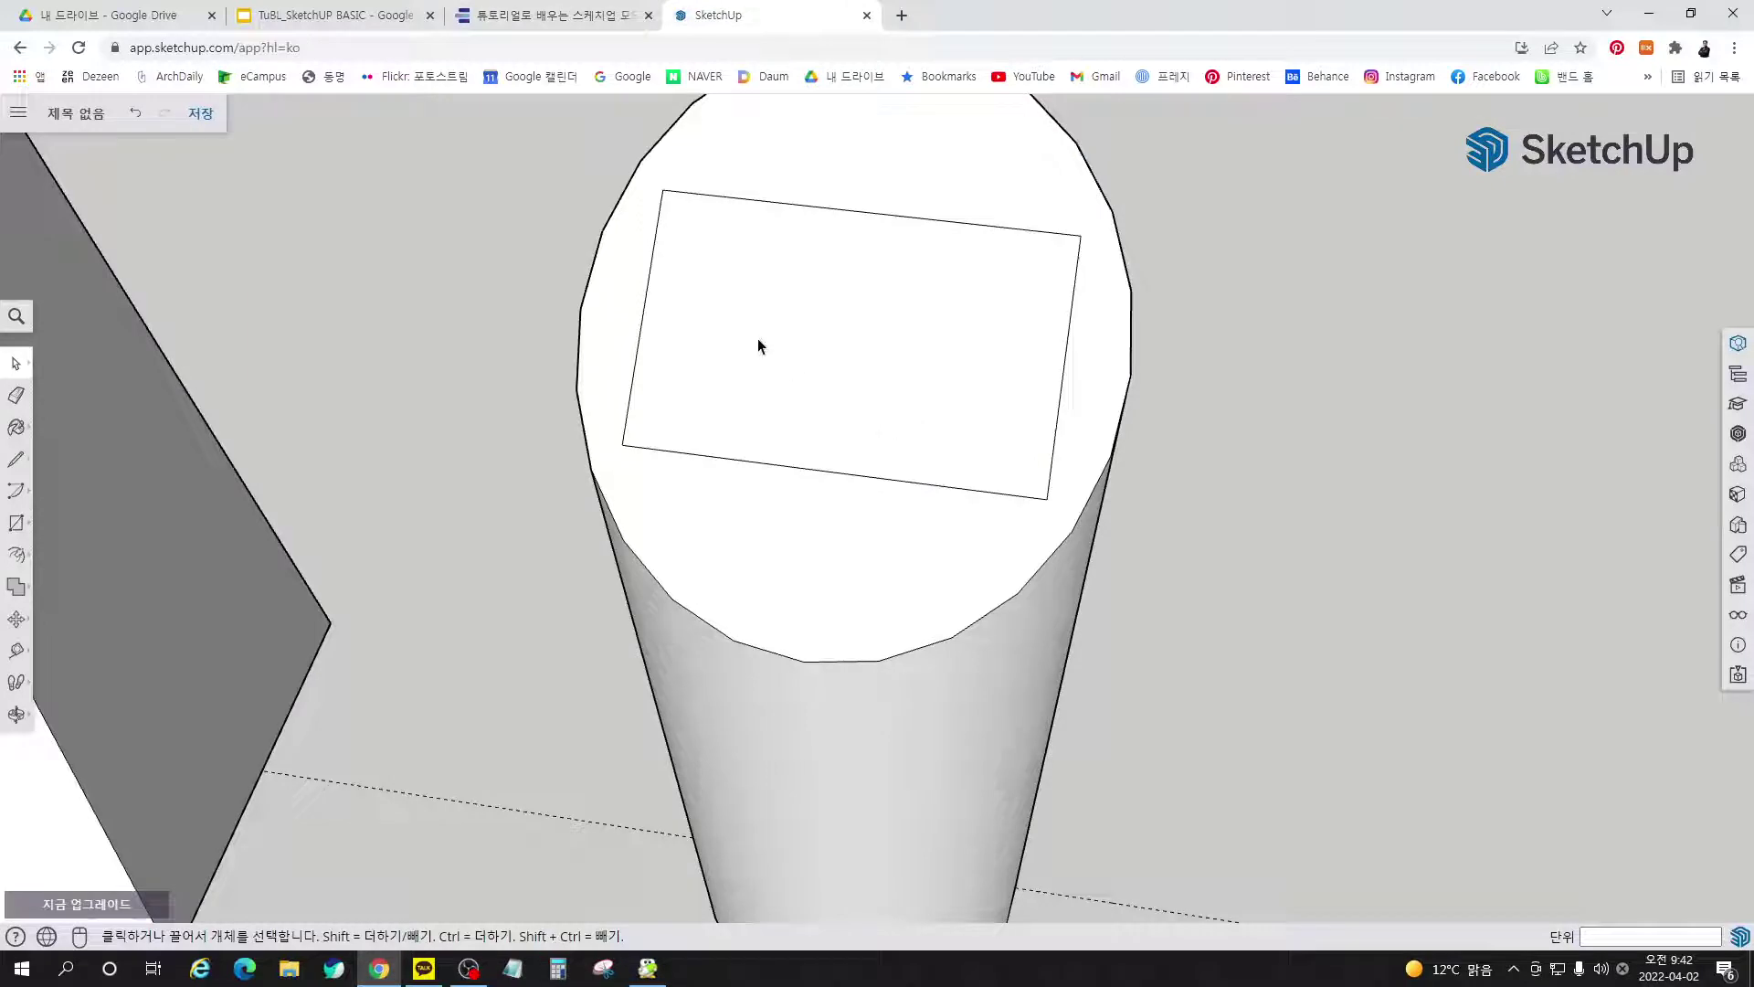
key("ctrl+y")
key("ctrl+y")
key("ctrl+y")
key("ctrl+y")
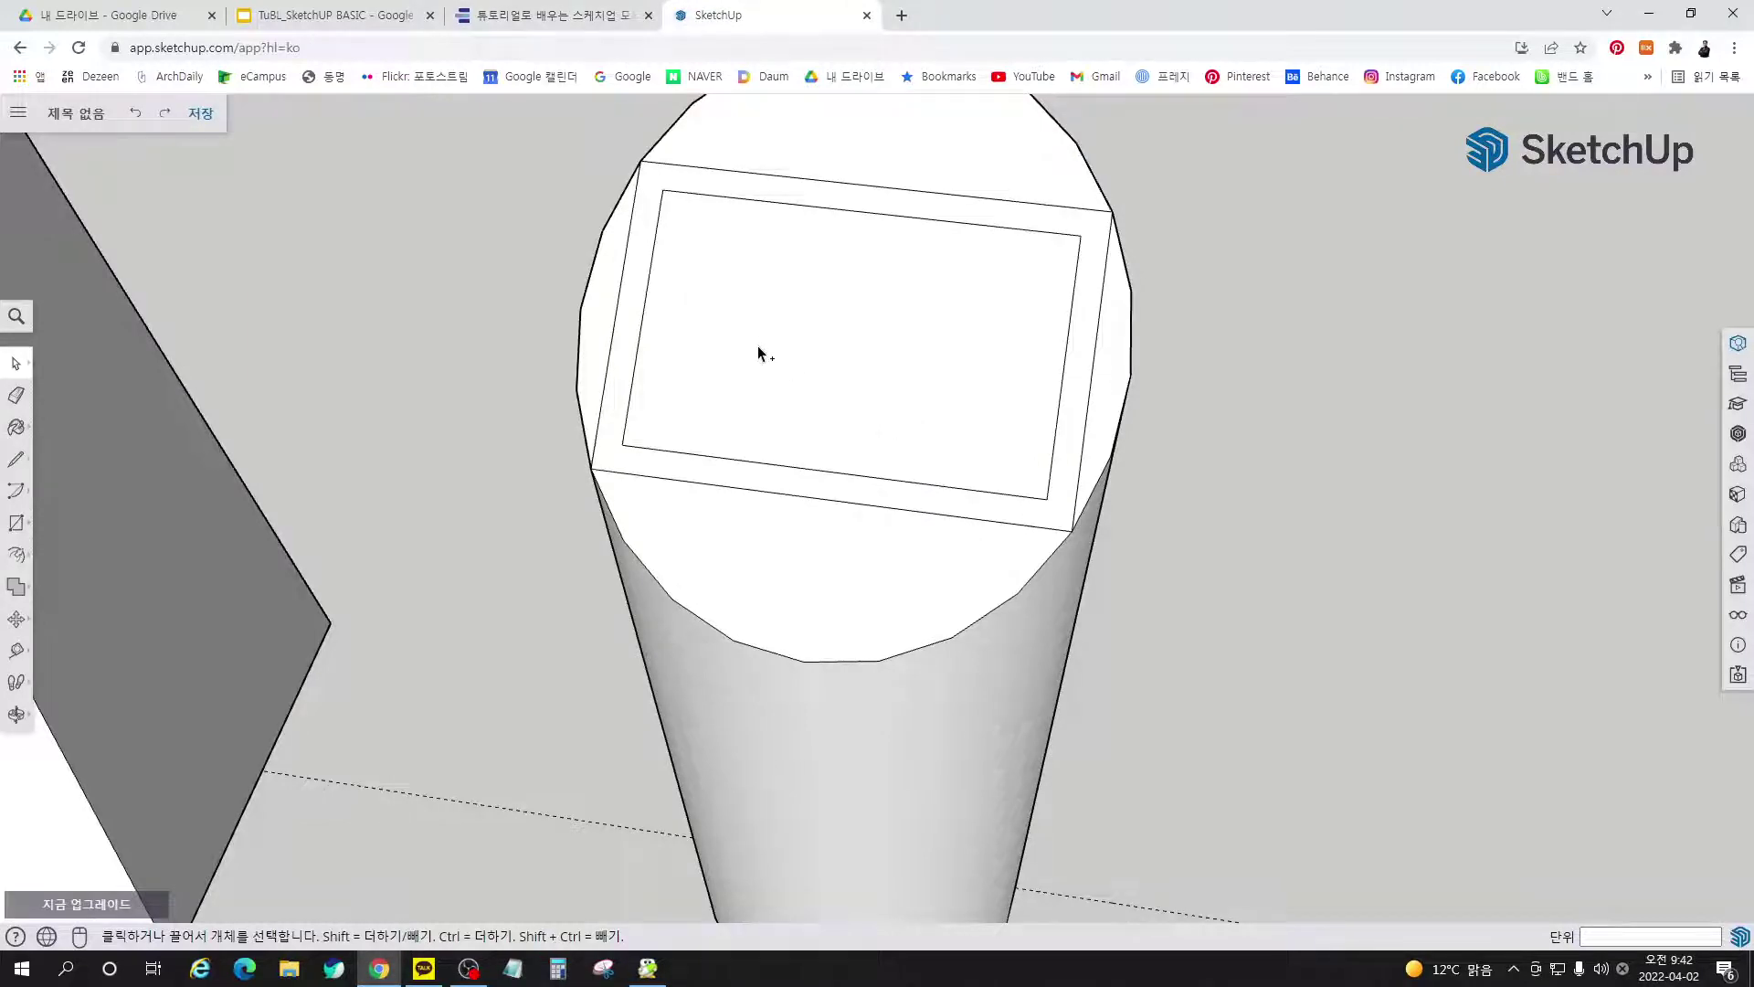
key("ctrl+z")
Offset the rectangle on the slanted face inward by 20 mm
left_click(759, 343)
key("f")
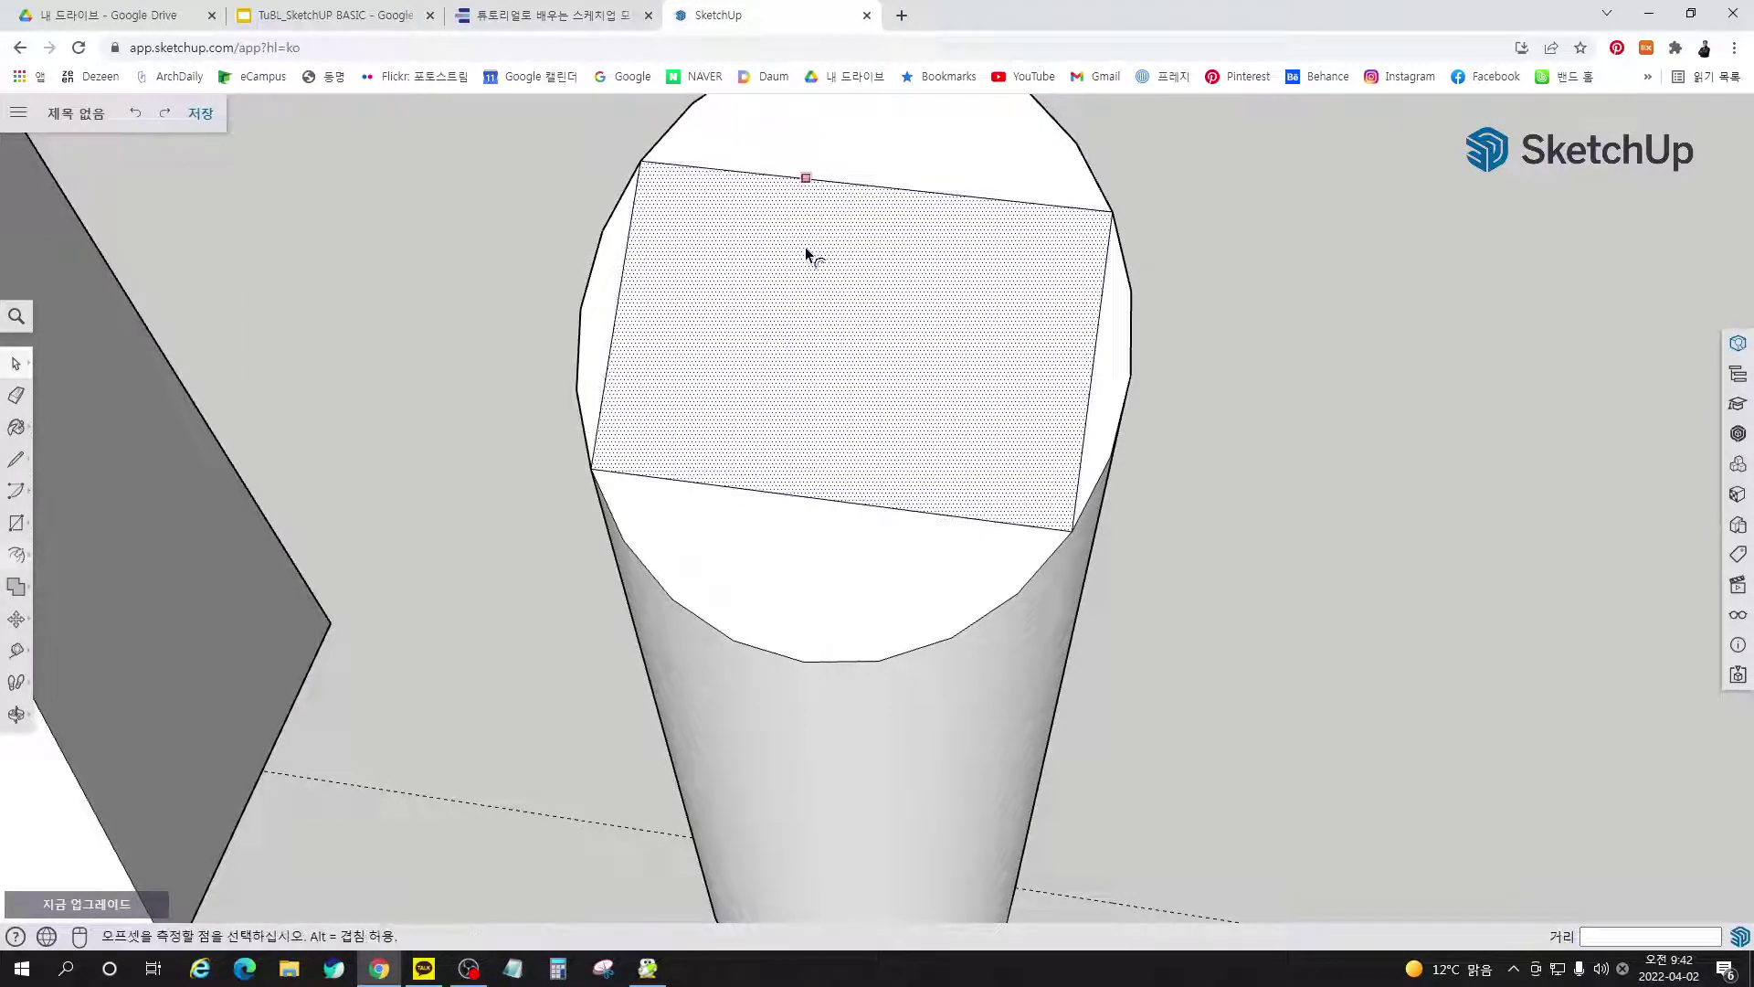
left_click(803, 181)
type("20")
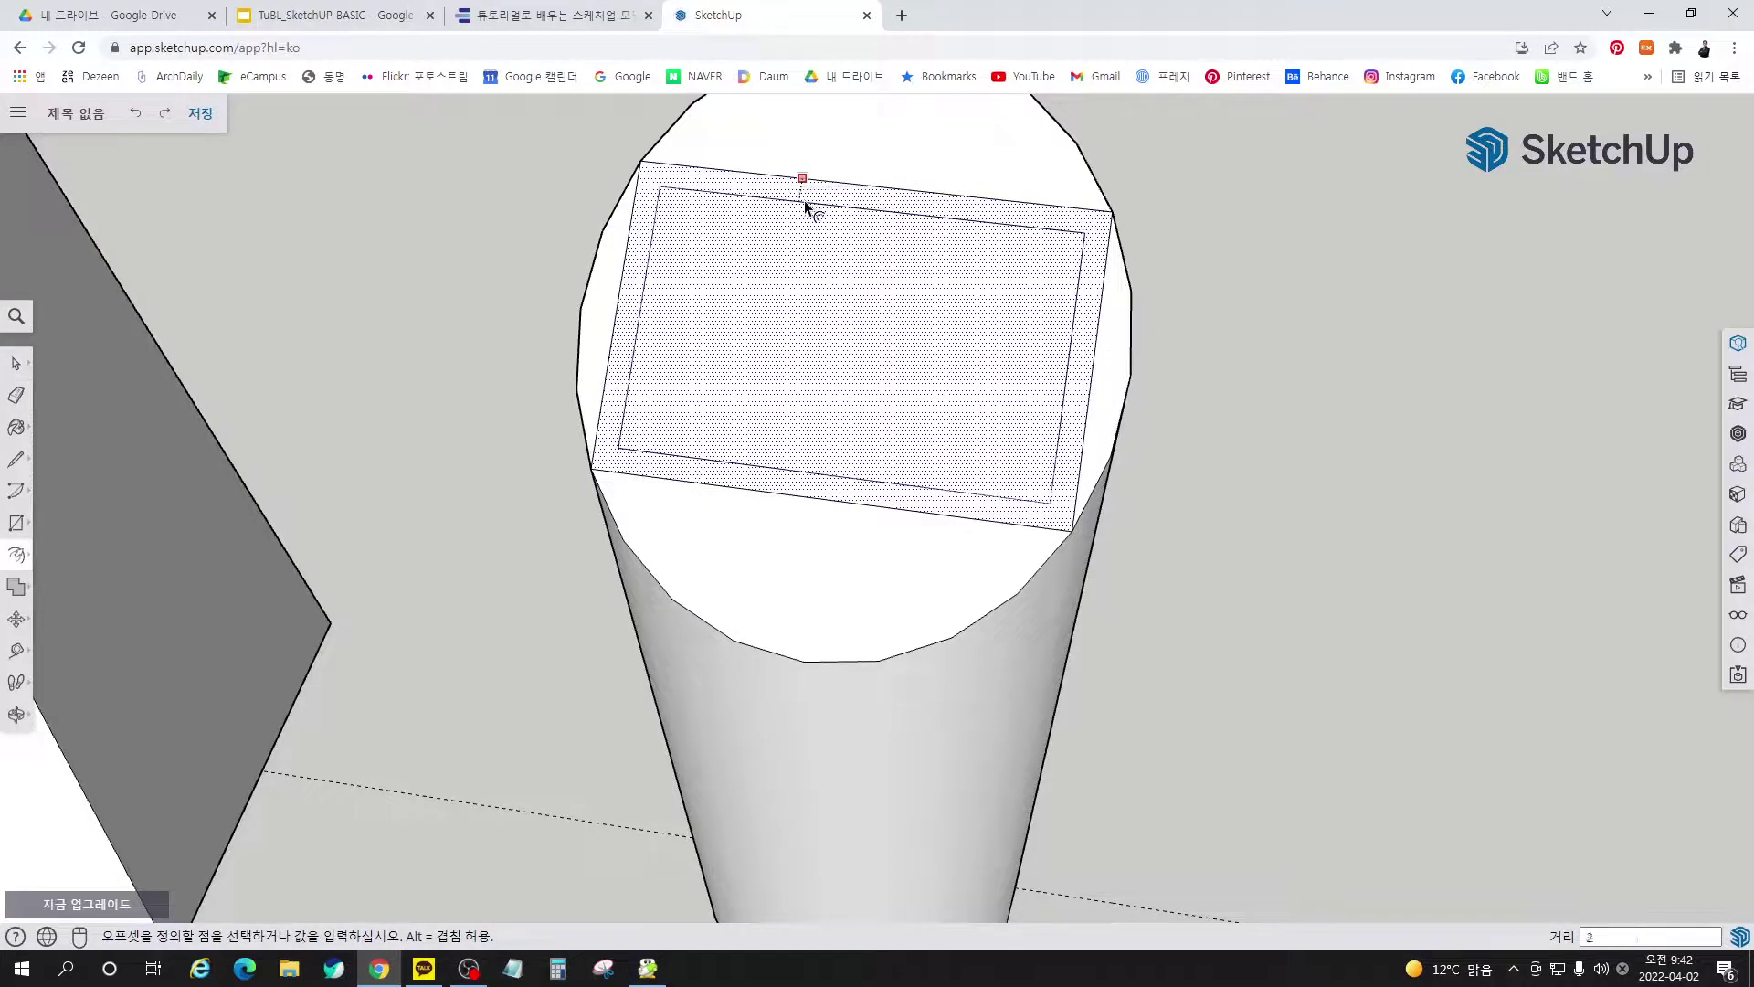
key("Return")
key("space")
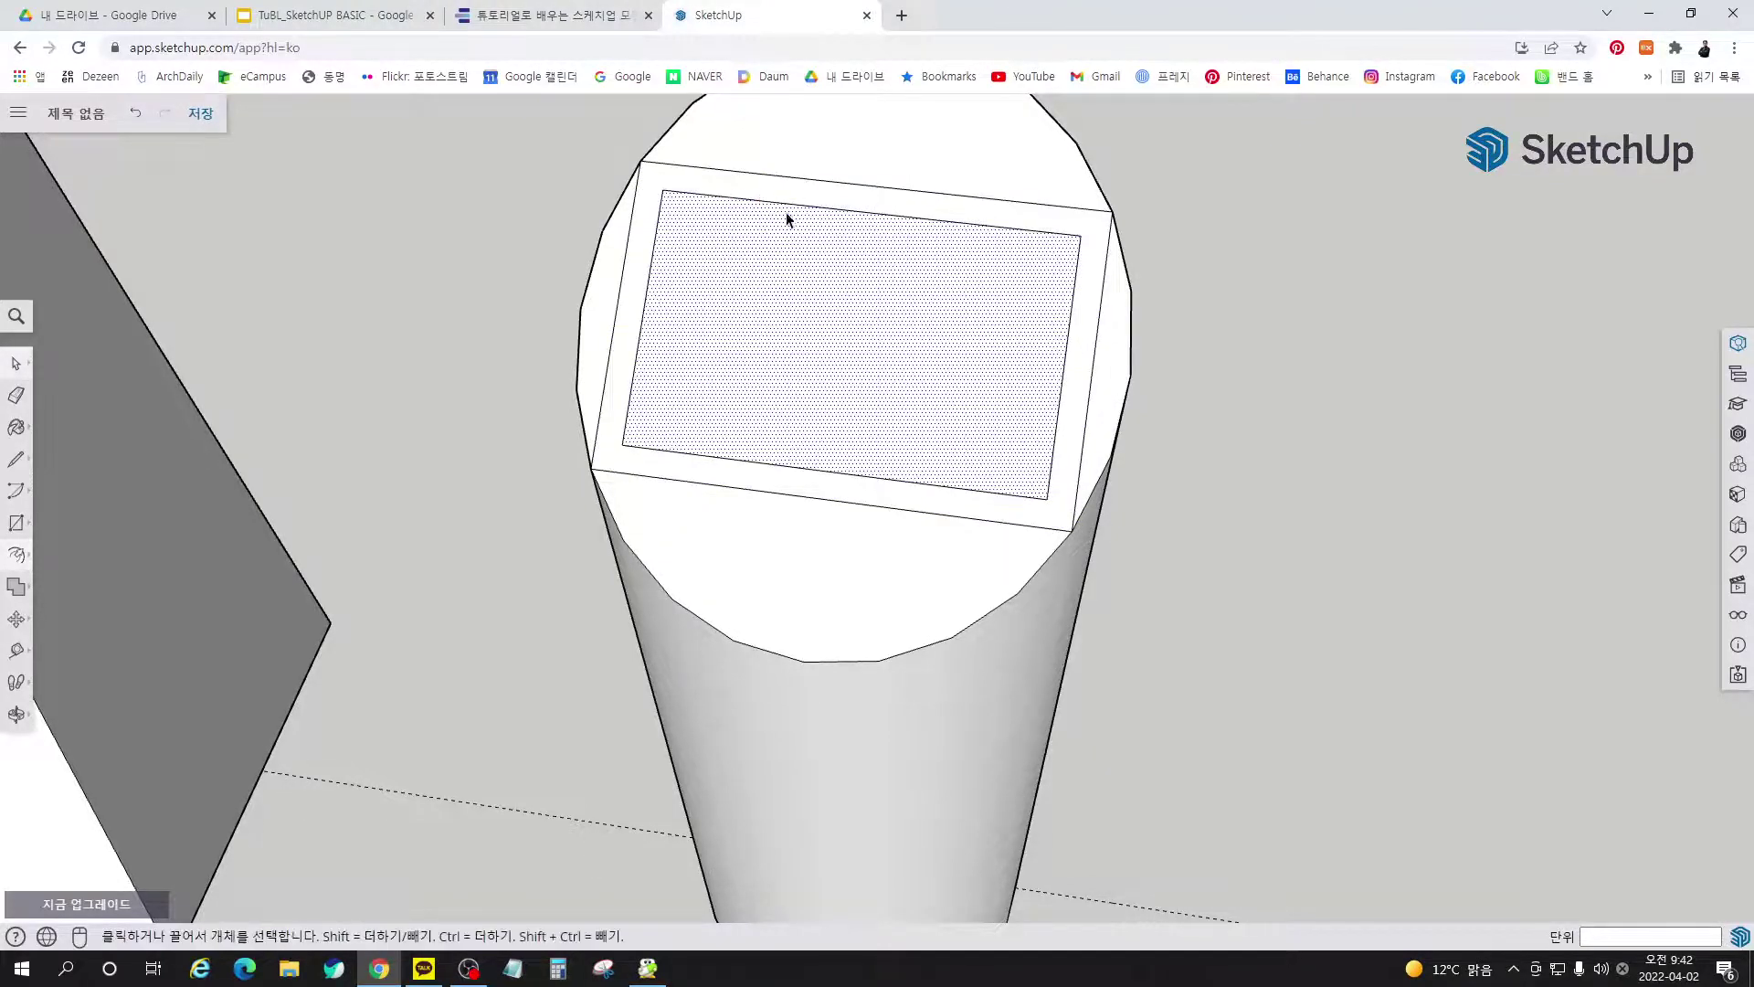
Erase all four edges of the original outer rectangle so only the inner rectangle stays on the slanted top
left_click(804, 179)
key("Delete")
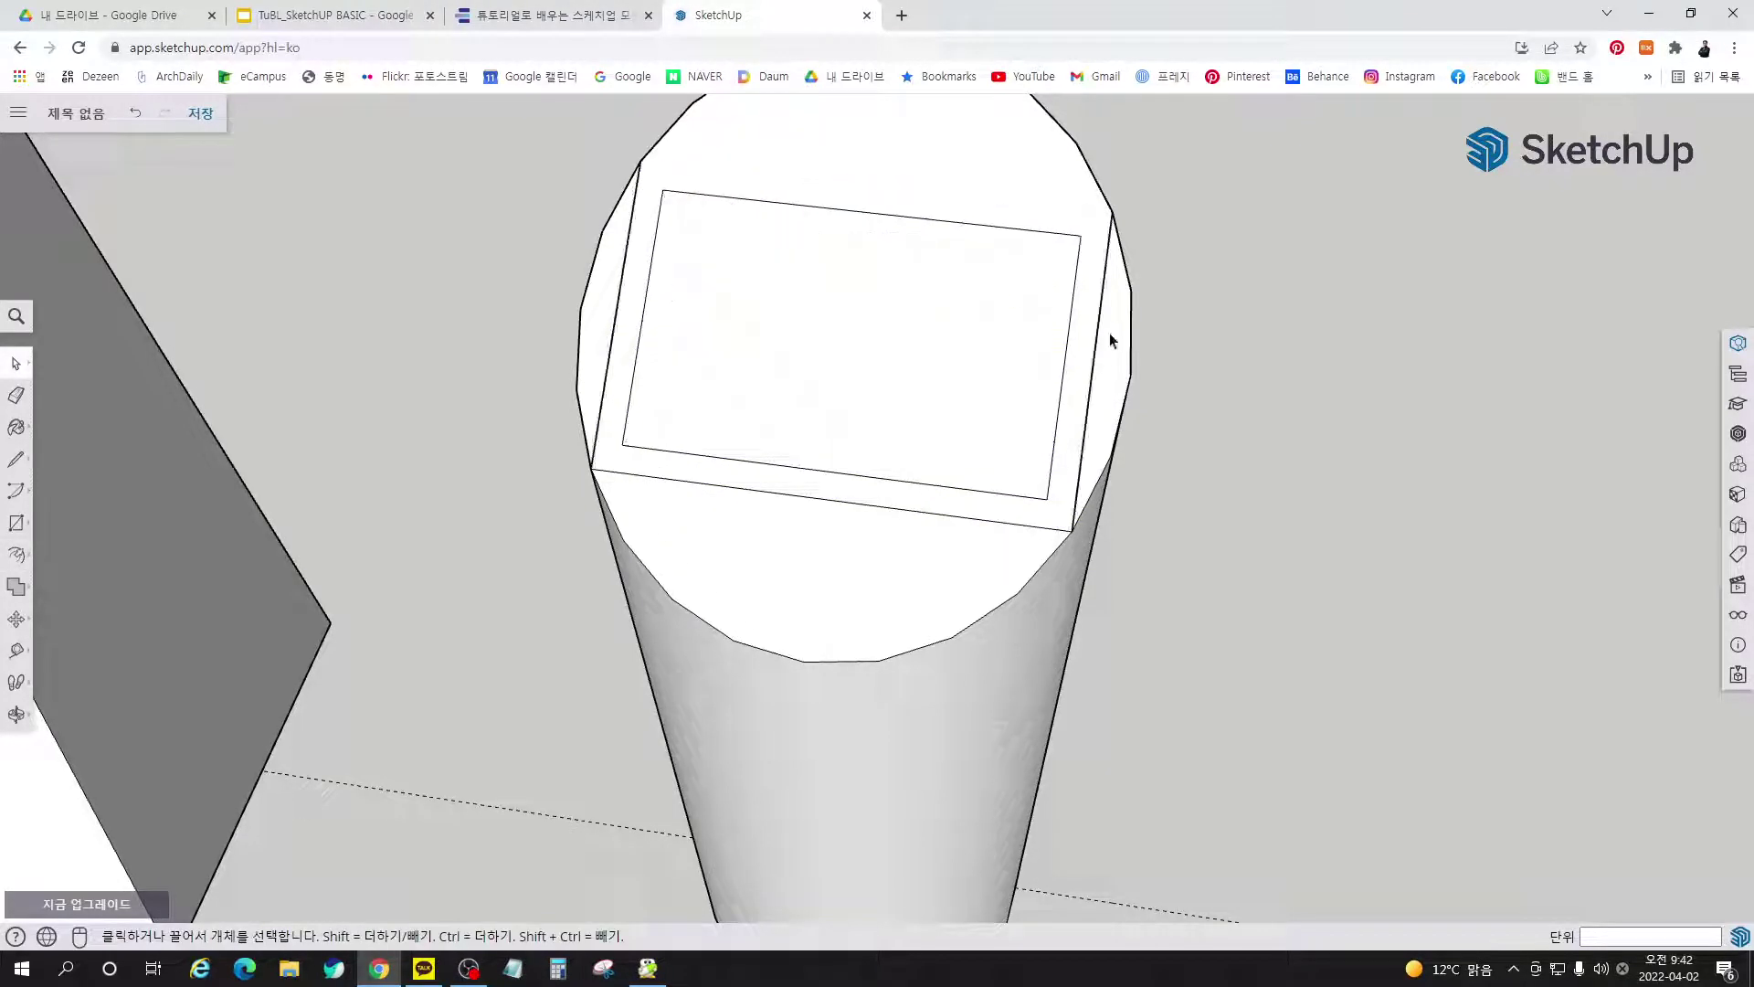
left_click(1094, 366)
key("Delete")
left_click(1022, 524)
key("Delete")
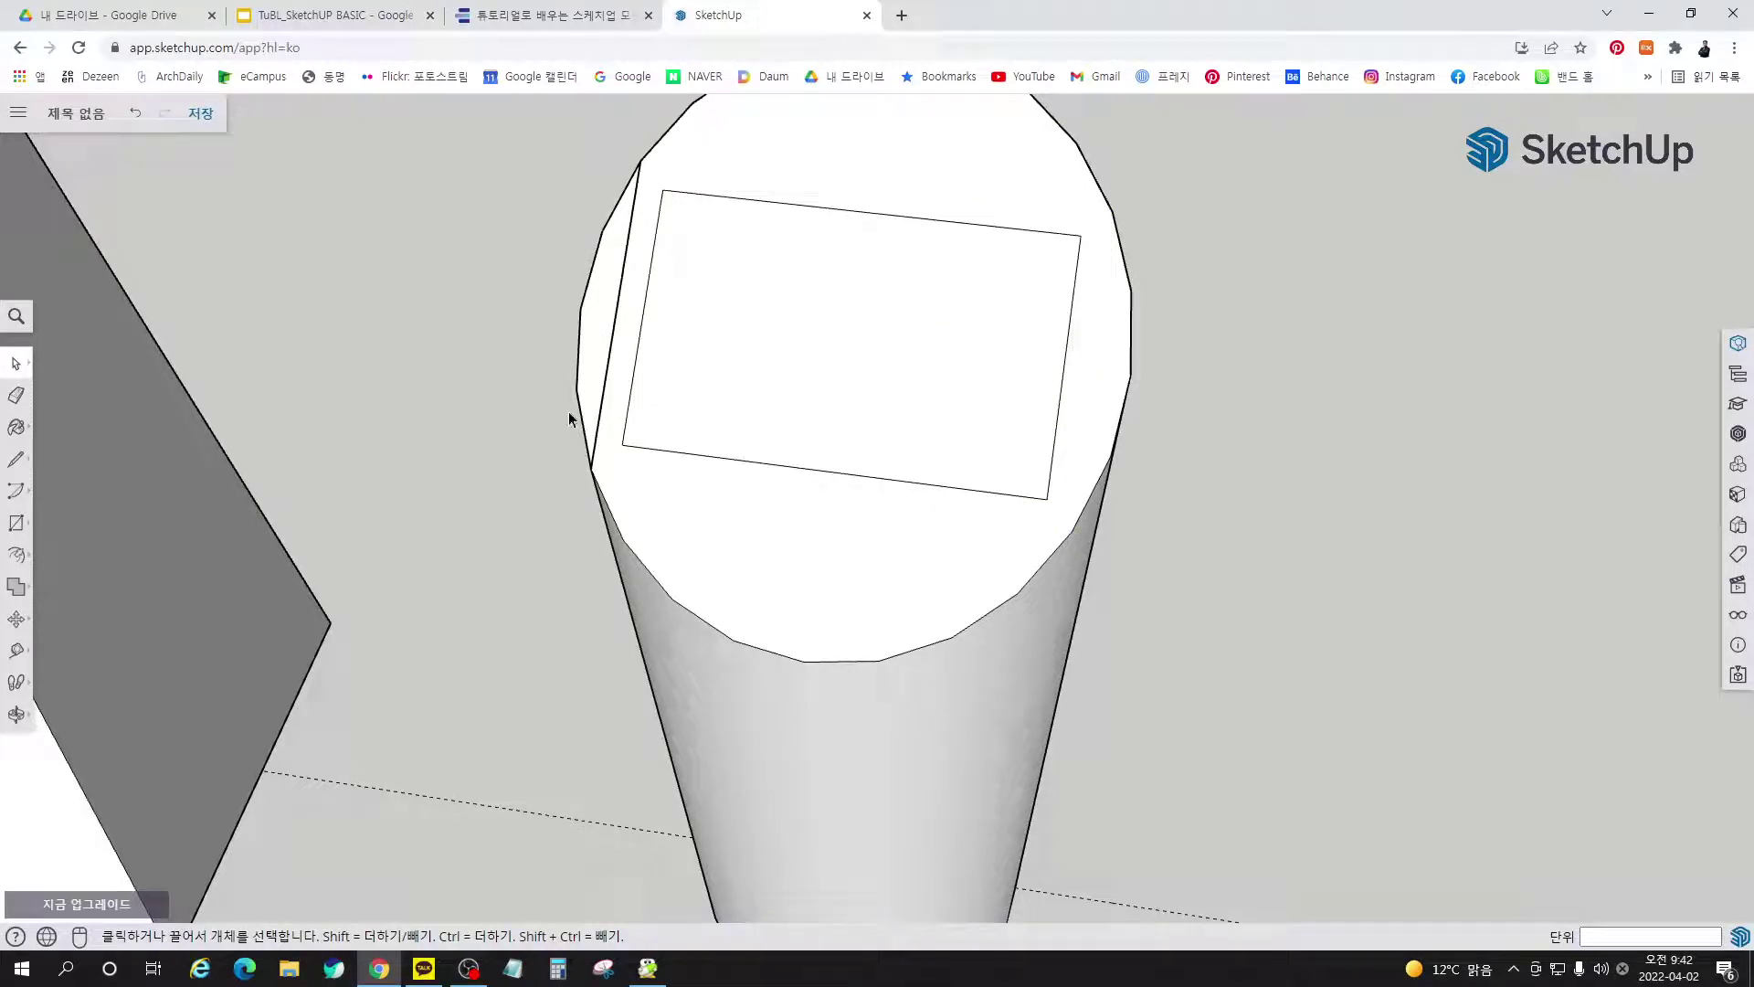
left_click(608, 383)
key("Delete")
Push the inner rectangle 20 mm into the slanted top of the cylinder to form the recessed screen
middle_click_drag(865, 615, 709, 536)
left_click(853, 463)
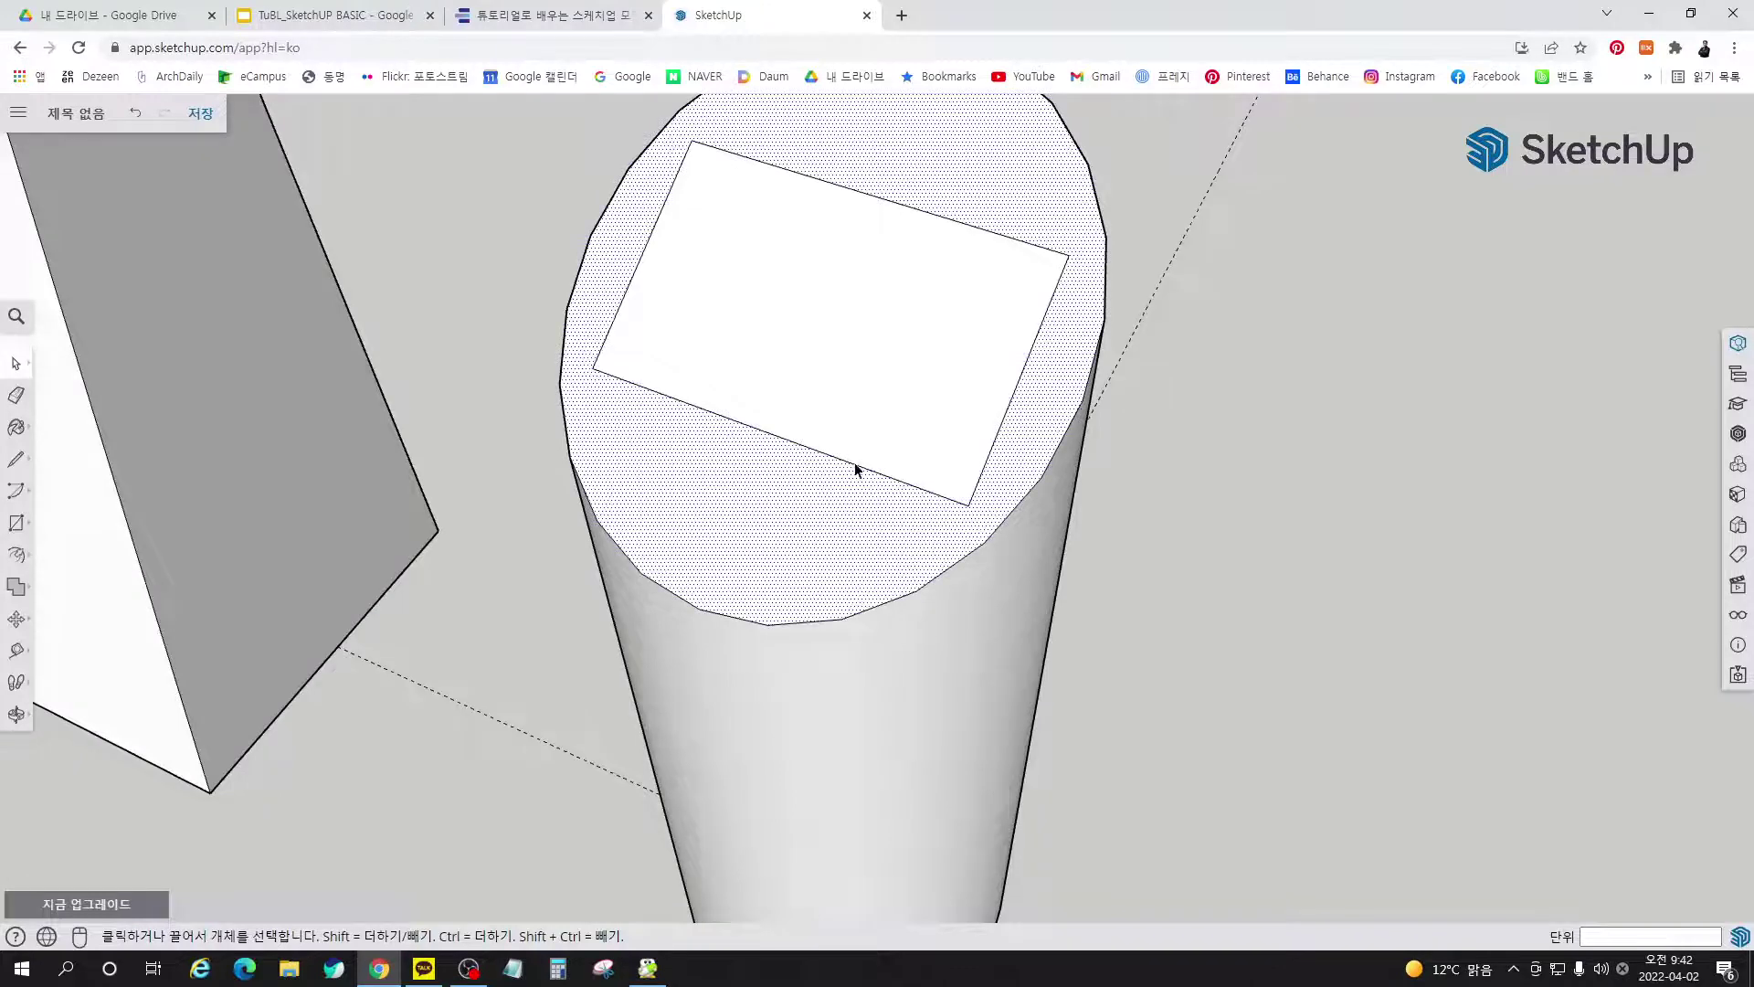
left_click(899, 430)
scroll(1203, 594, "down", 3)
scroll(1062, 384, "up", 4)
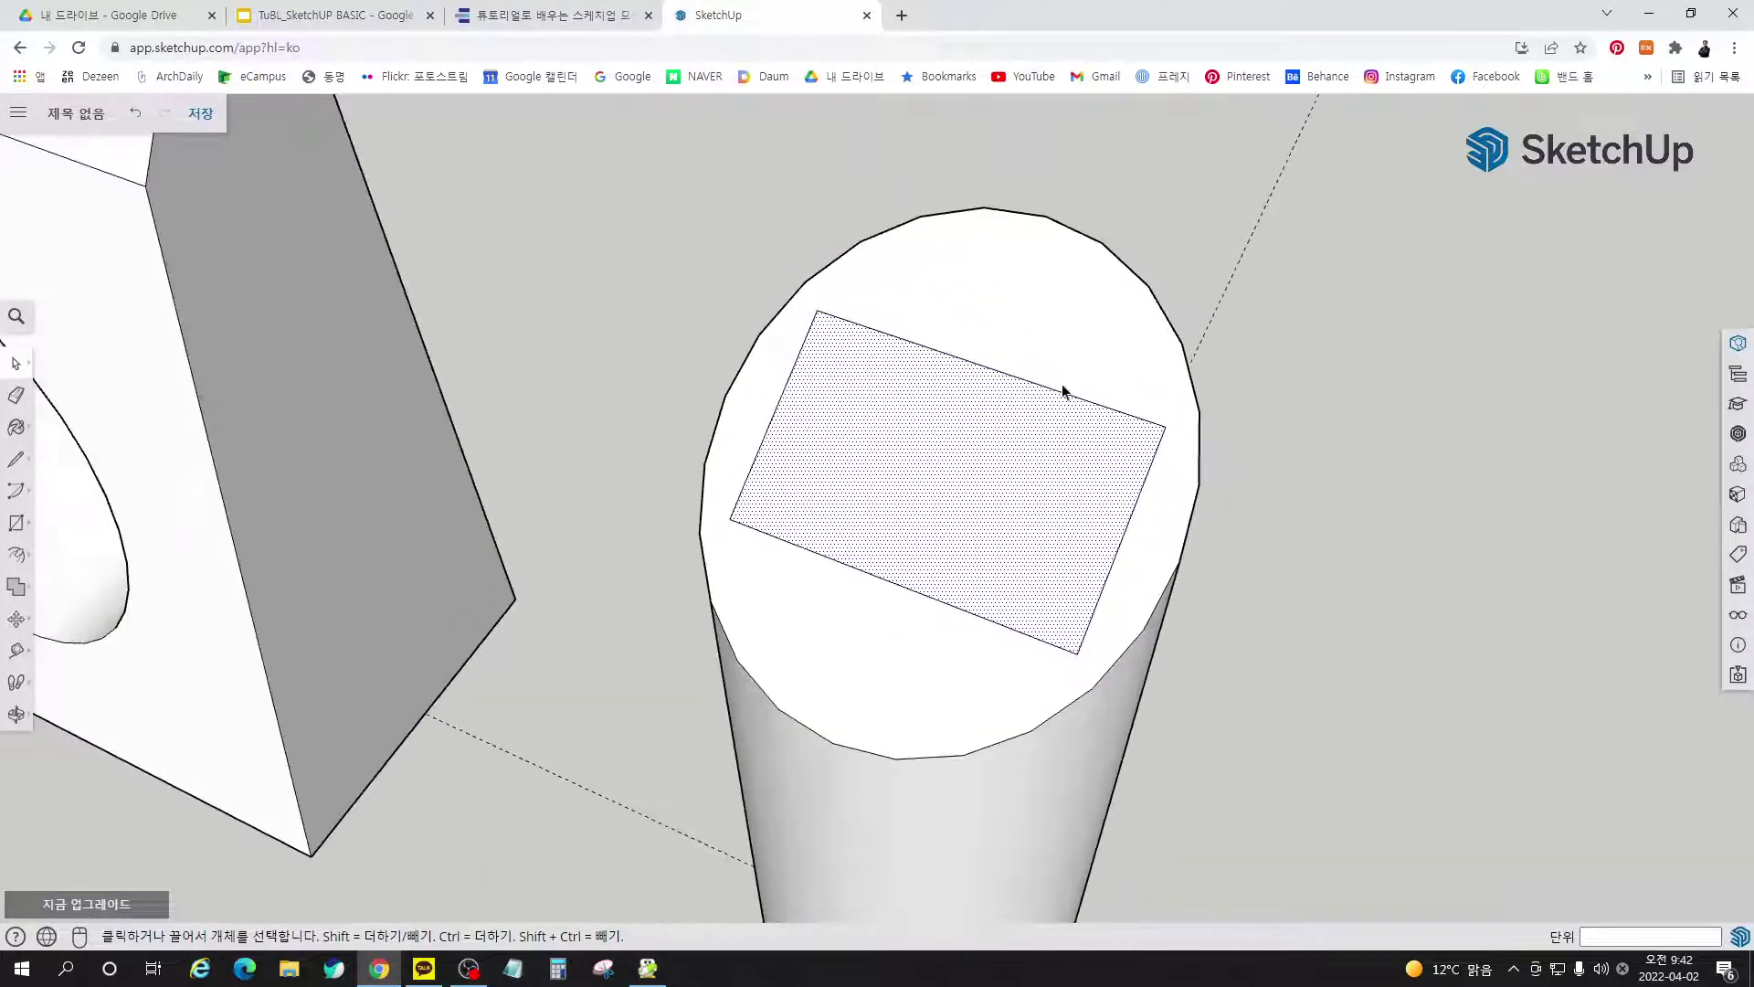
scroll(1009, 482, "up", 2)
middle_click_drag(1009, 483, 917, 393)
left_click(722, 212)
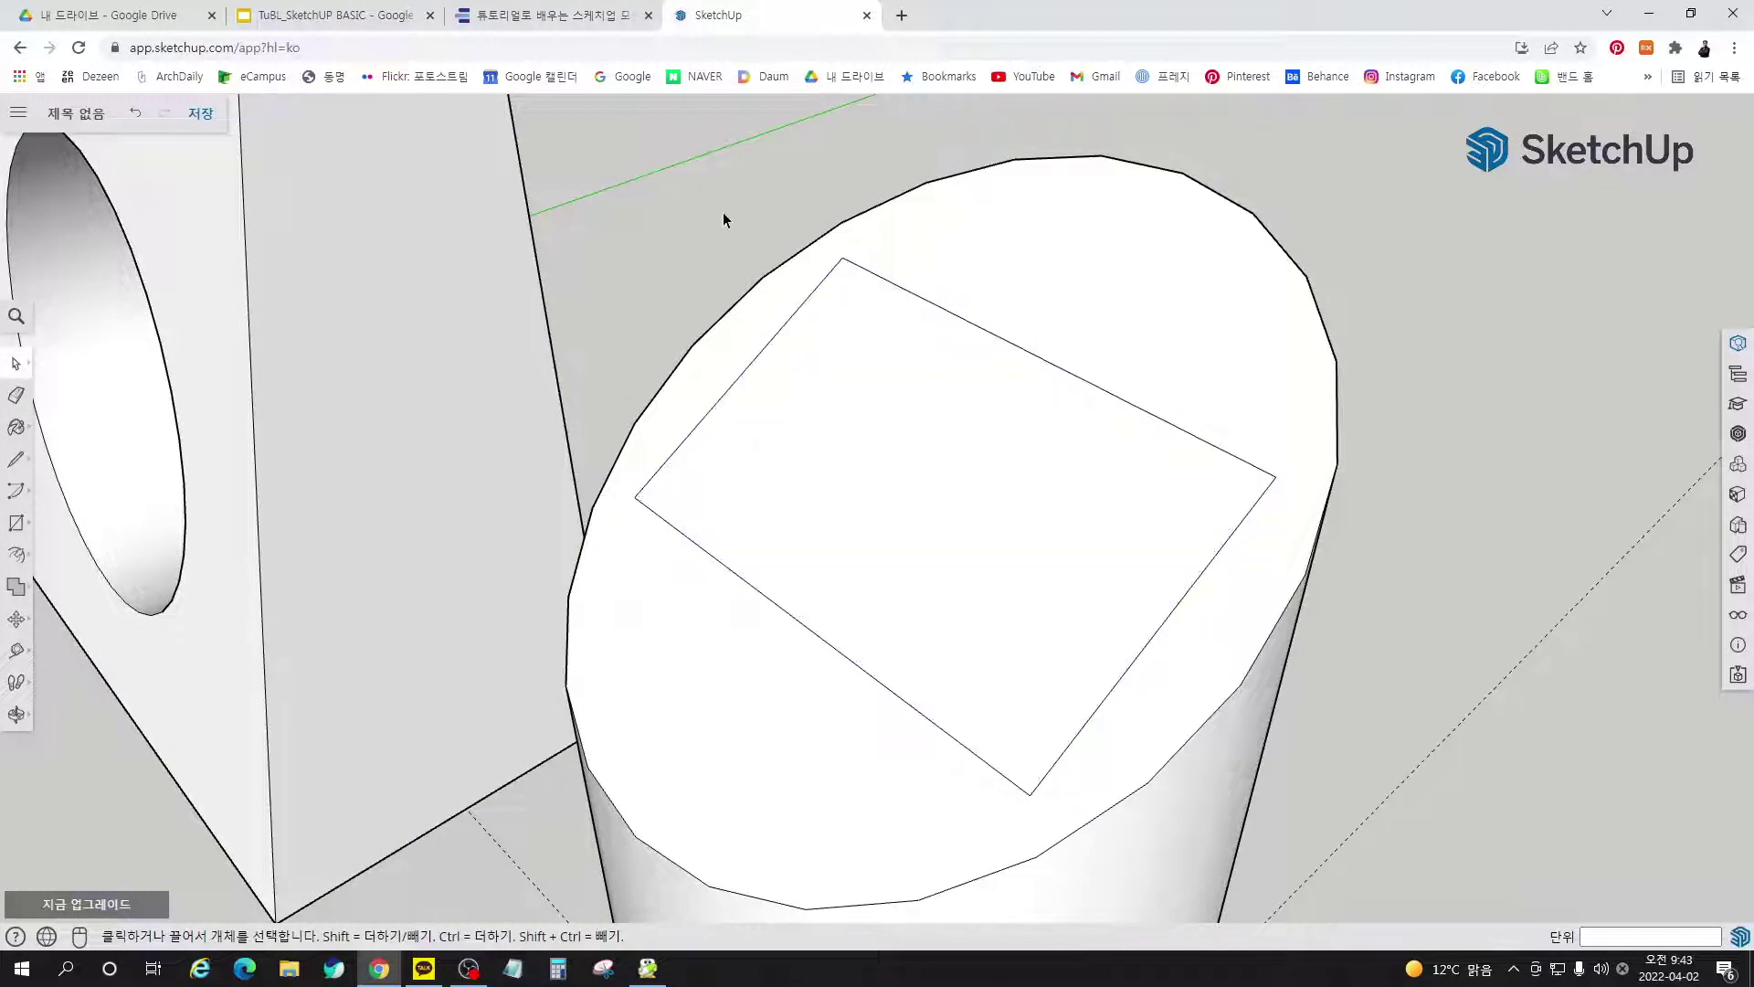
key("p")
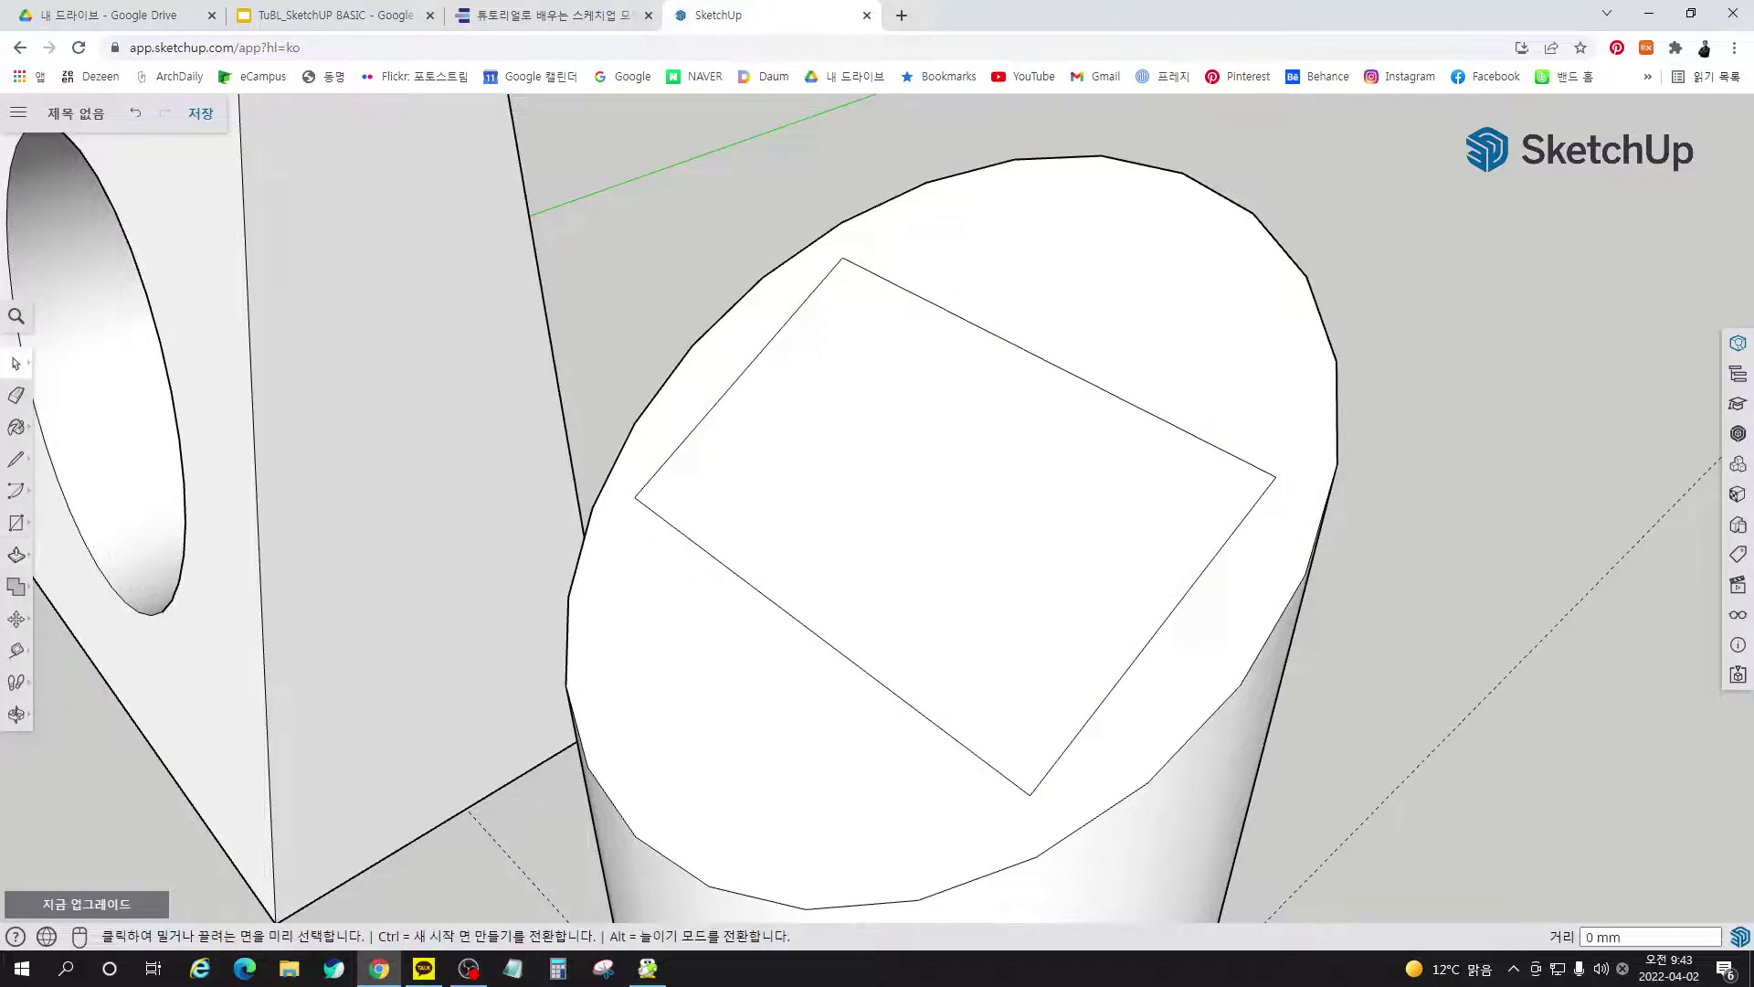
left_click(899, 399)
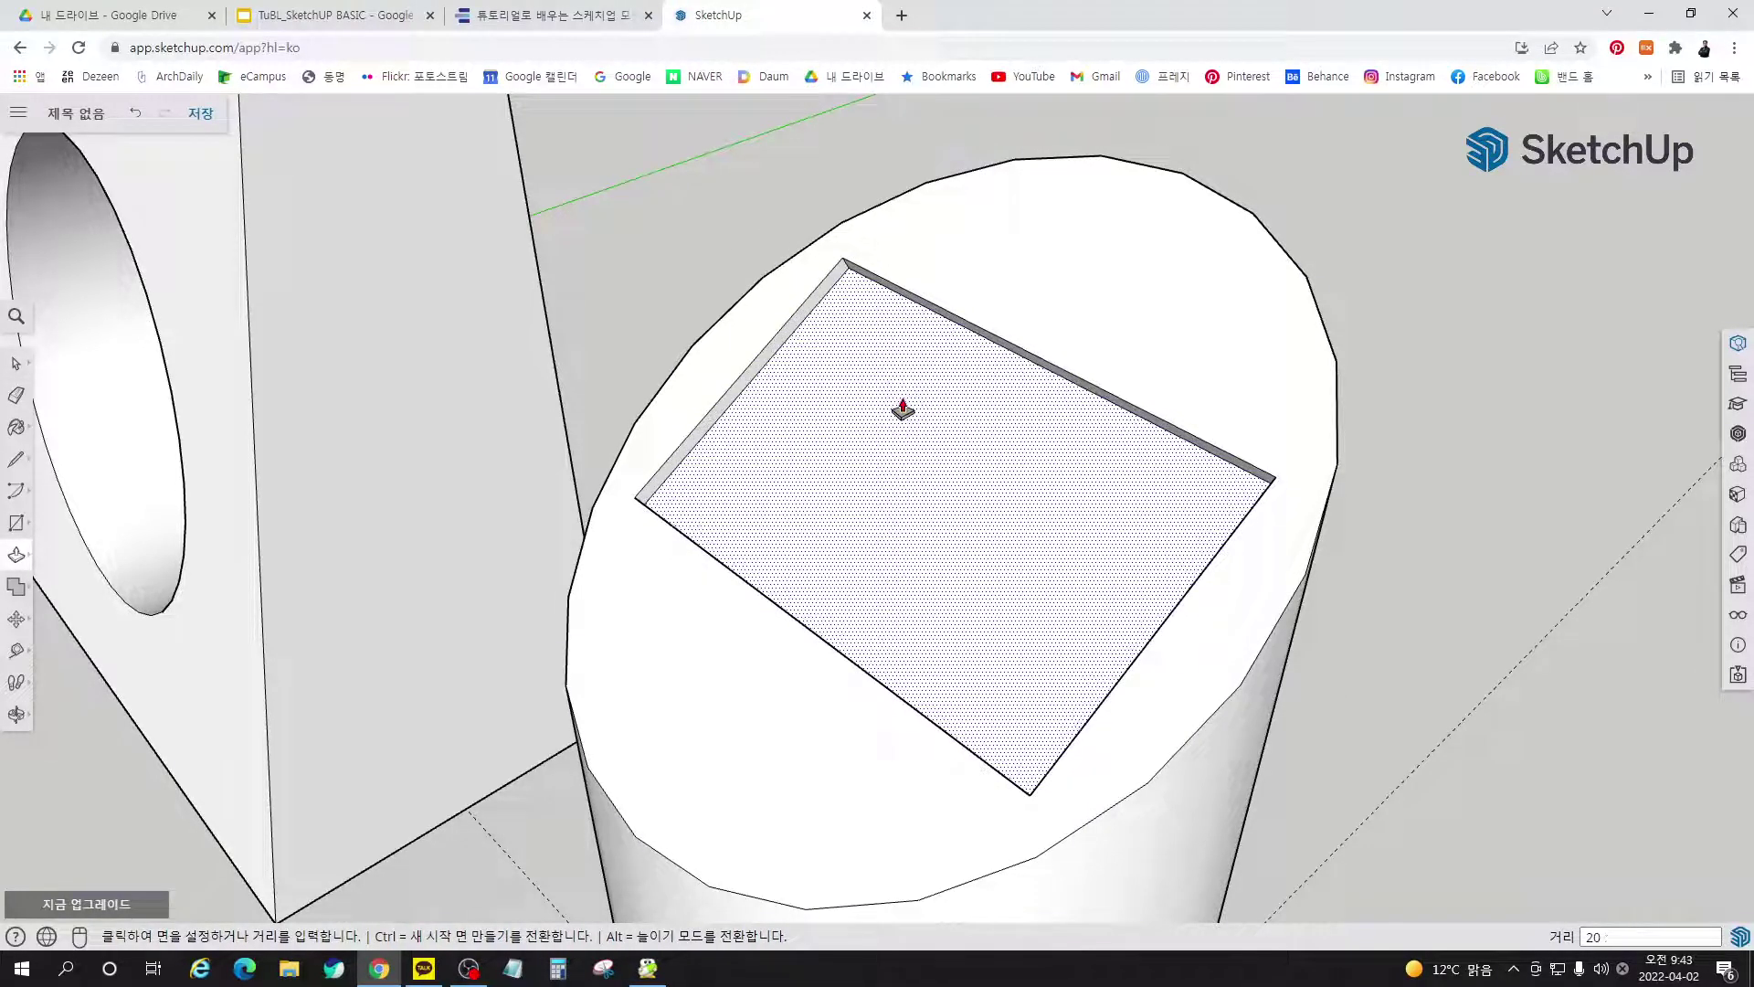
type("20")
key("Return")
key("space")
scroll(1316, 711, "down", 5)
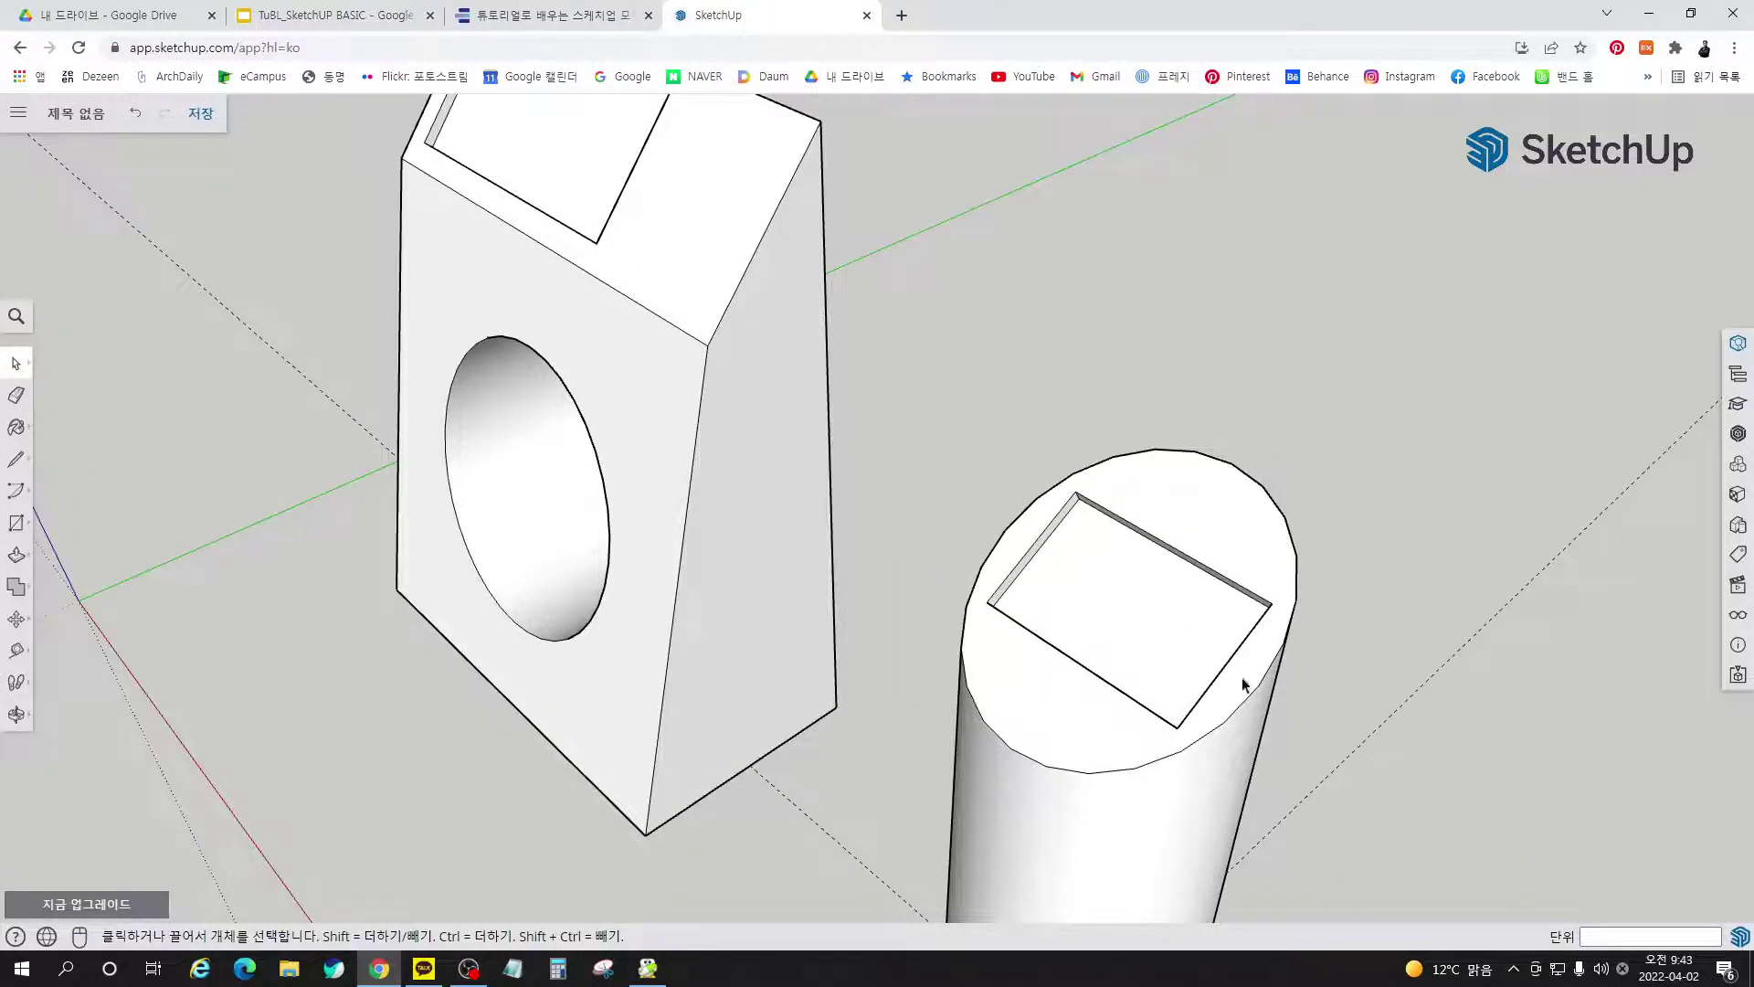
middle_click_drag(665, 364, 1297, 605)
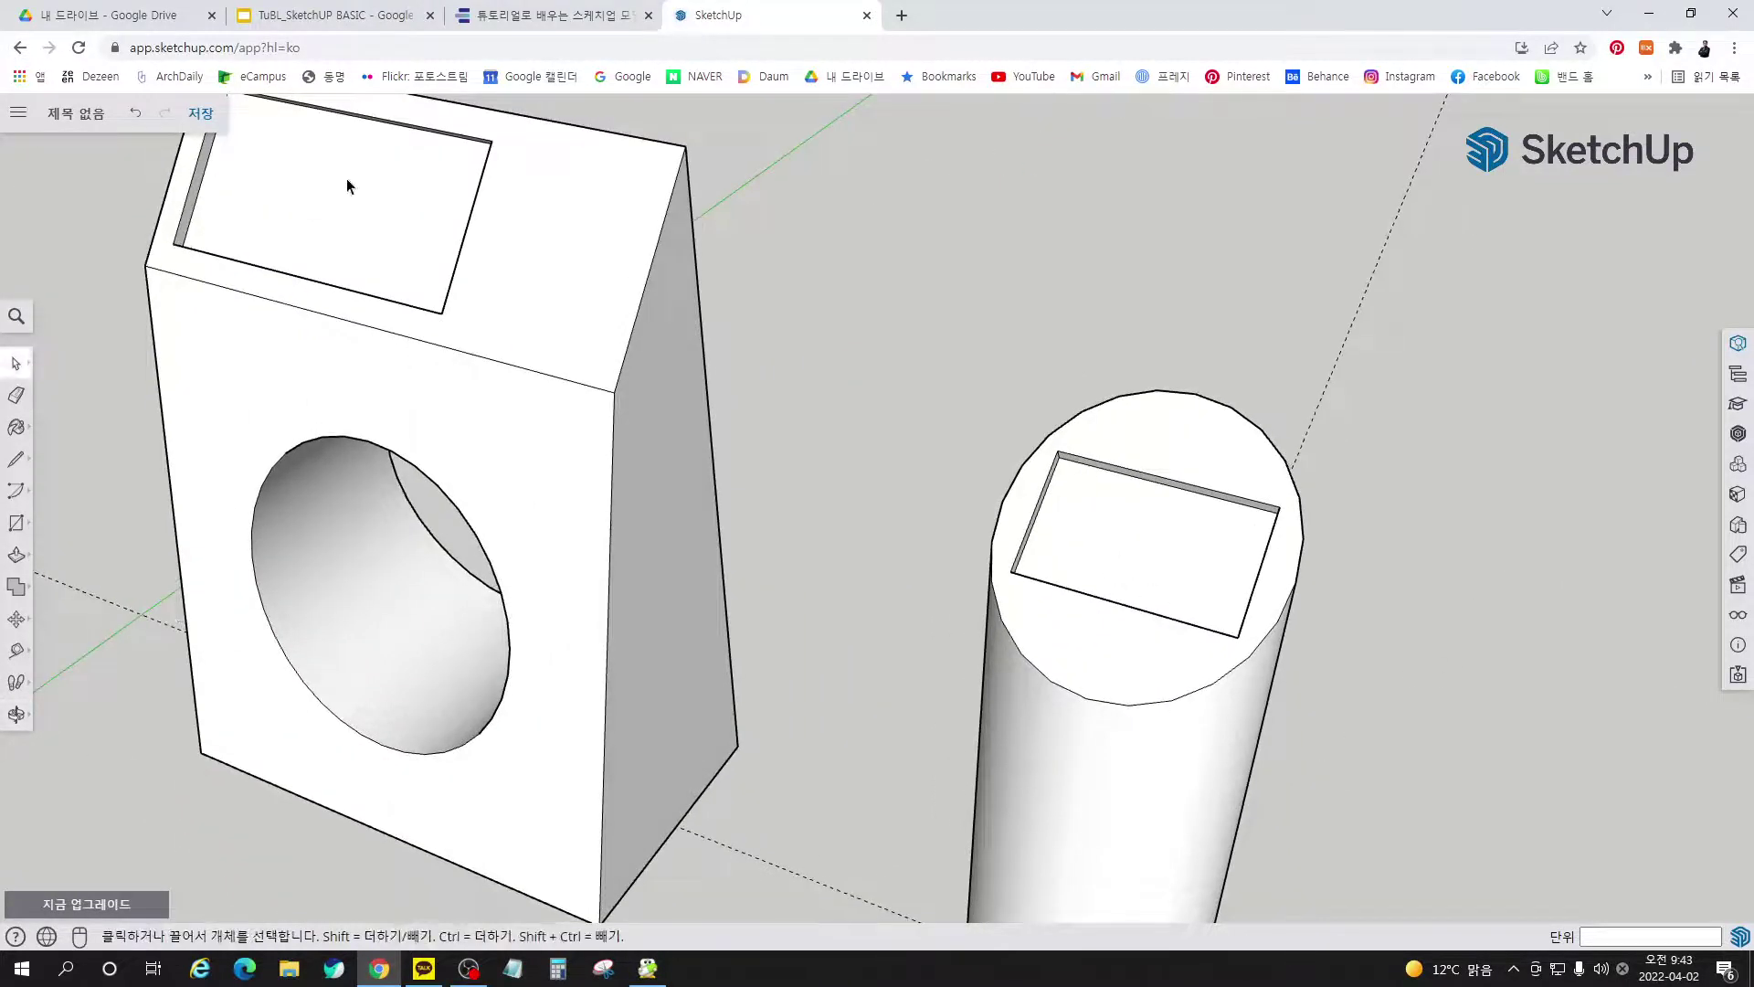
middle_click_drag(1335, 692, 915, 557)
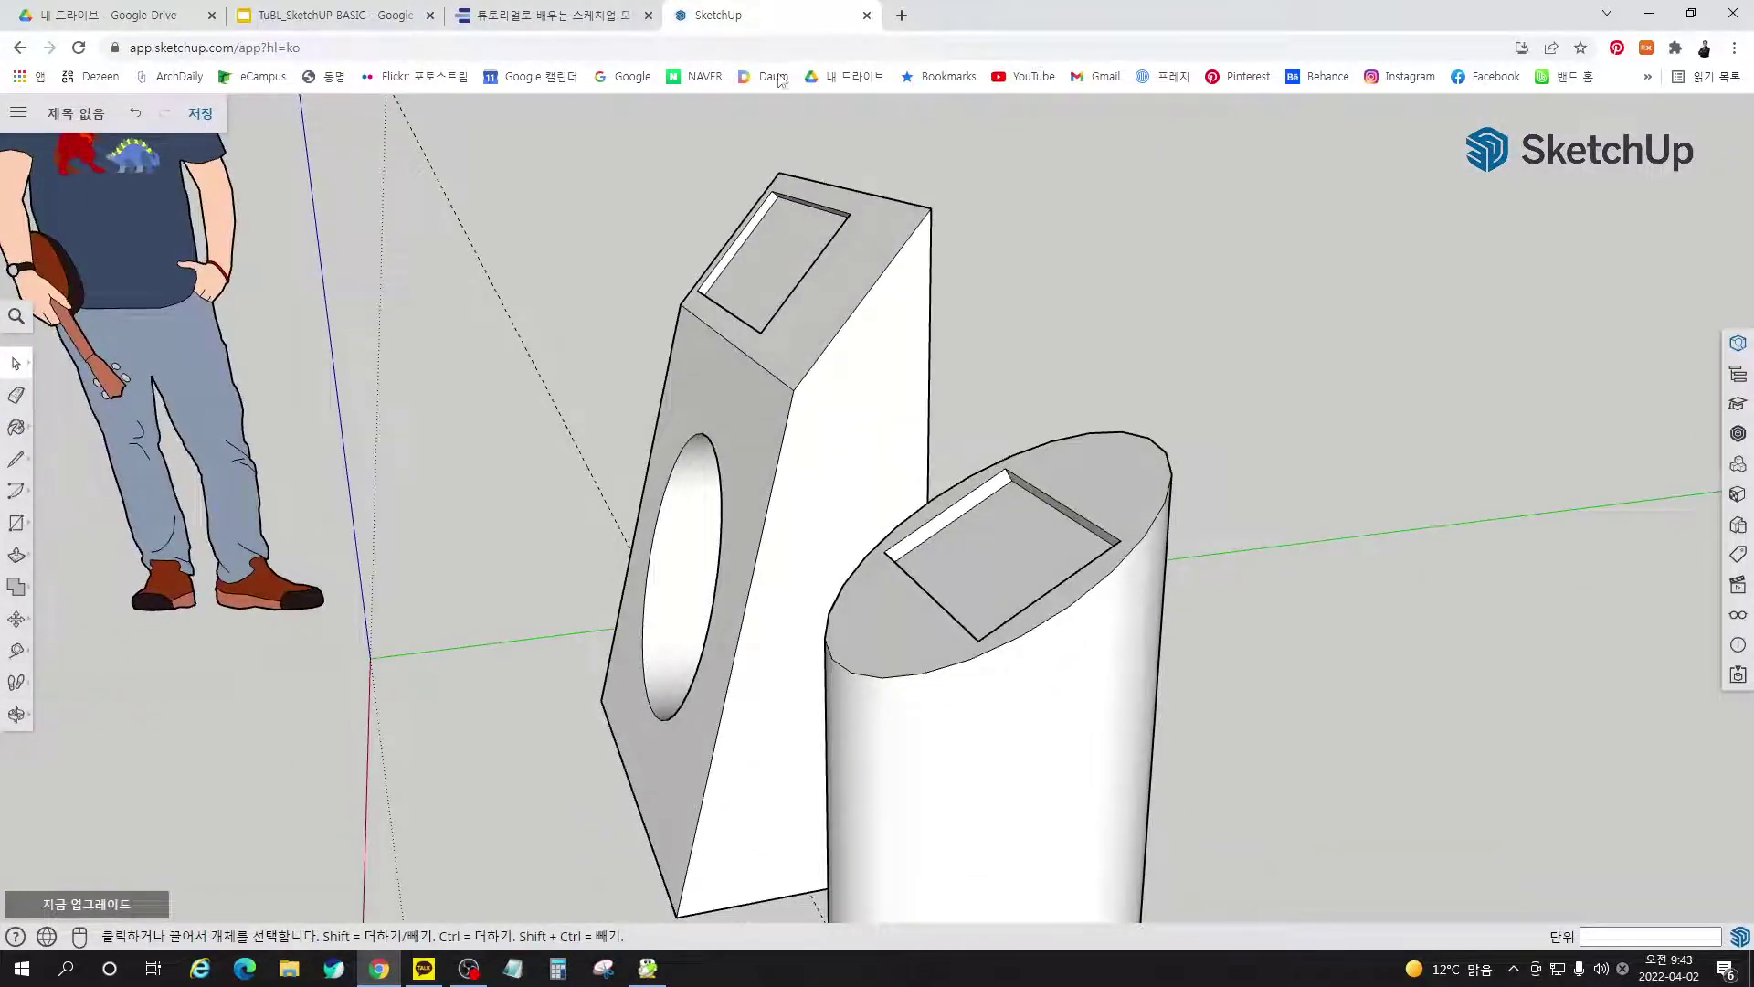
Switch to the tutorial e-book and read the section on transforming the cylindrical kiosk body with intersecting cylinders
left_click(549, 14)
left_click_drag(1094, 473, 685, 737)
left_click_drag(776, 430, 852, 554)
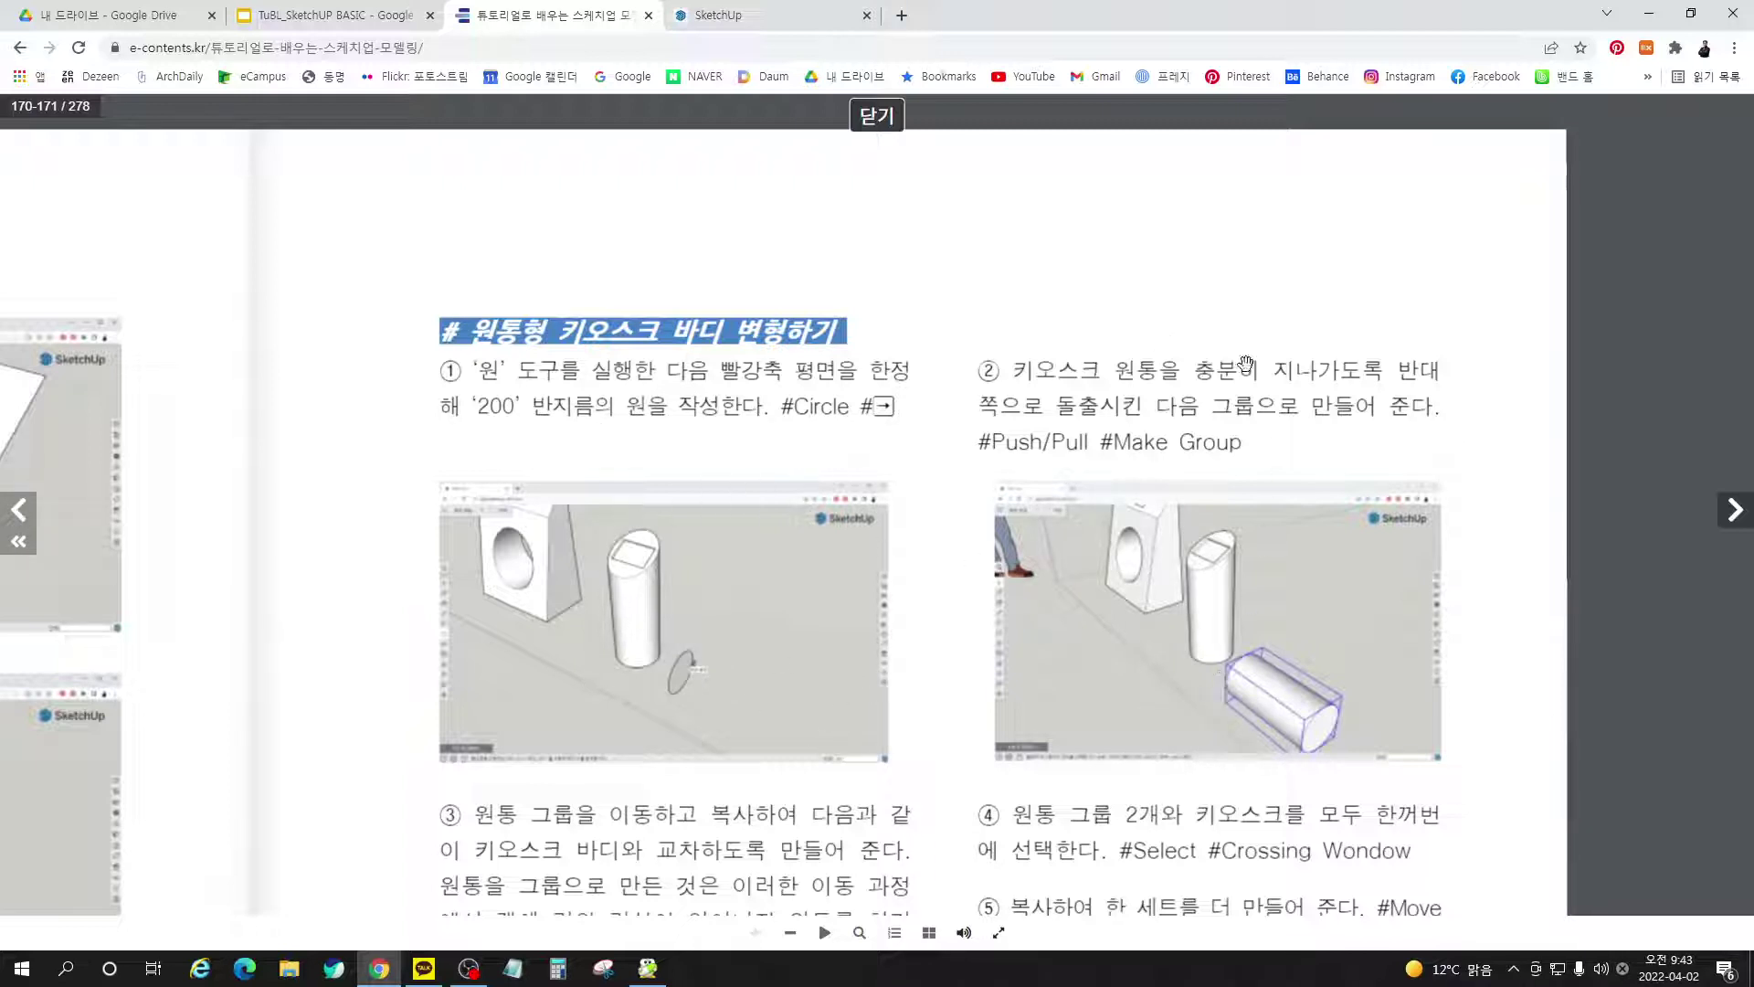
scroll(1048, 803, "down", 6)
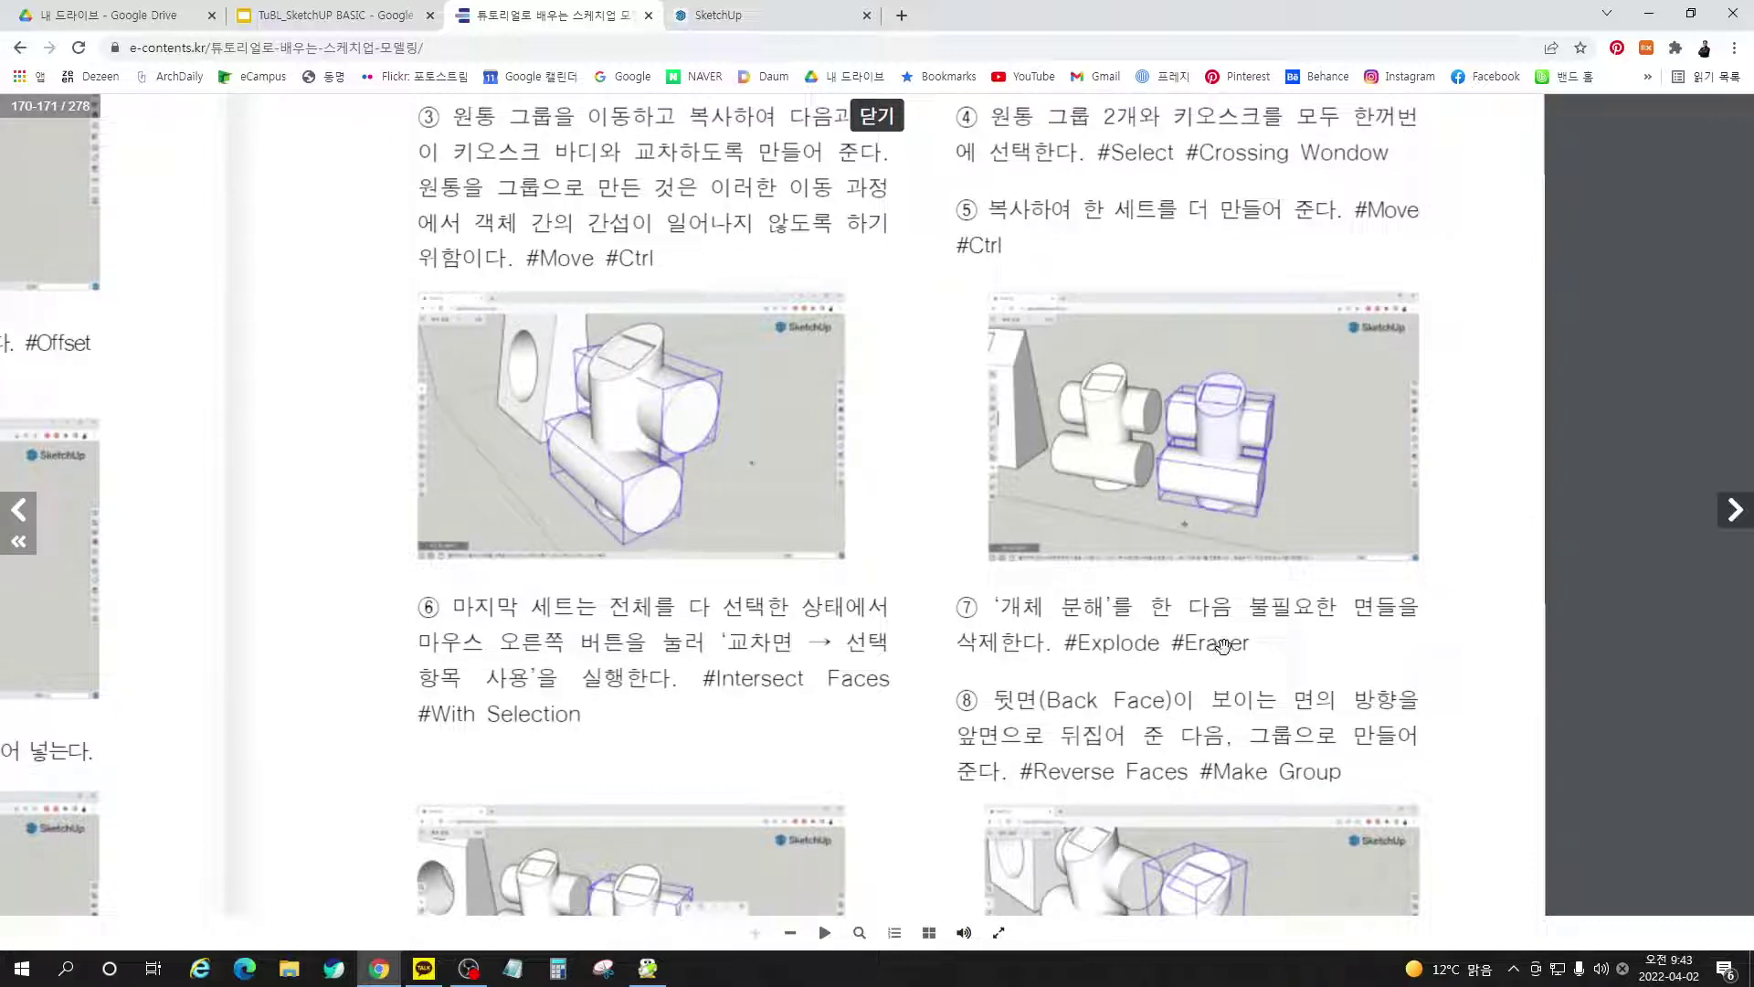
scroll(1223, 644, "down", 2)
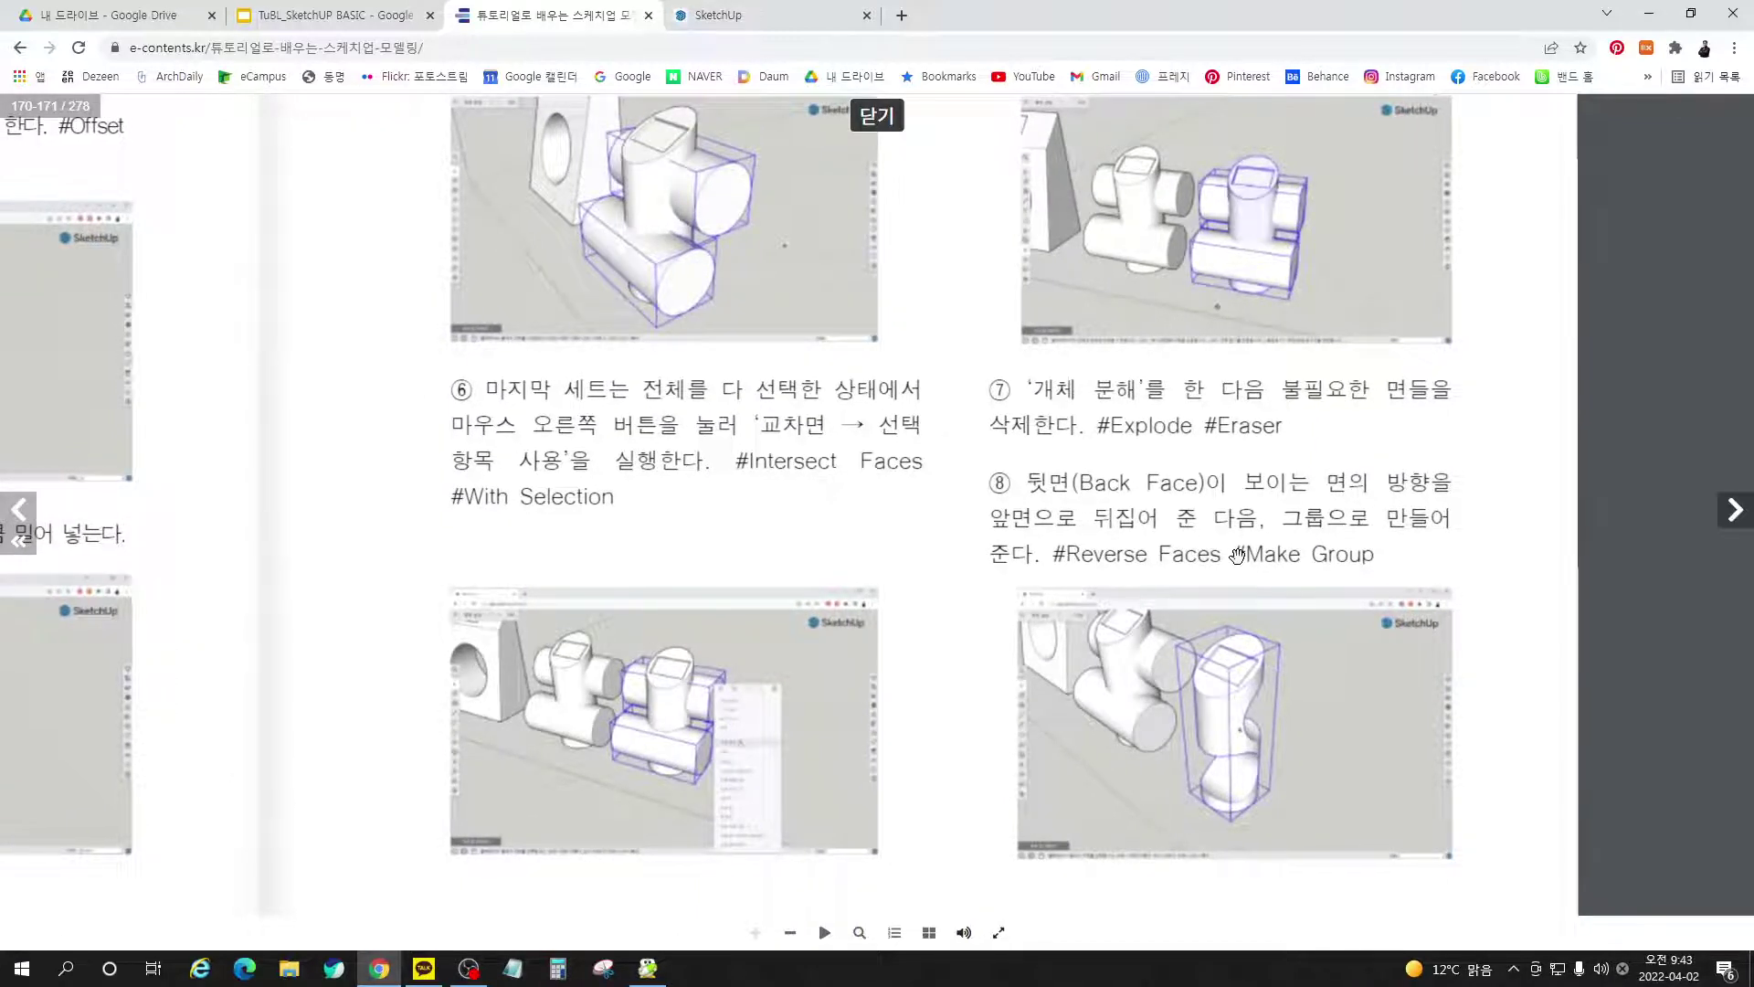
left_click_drag(1238, 554, 1213, 681)
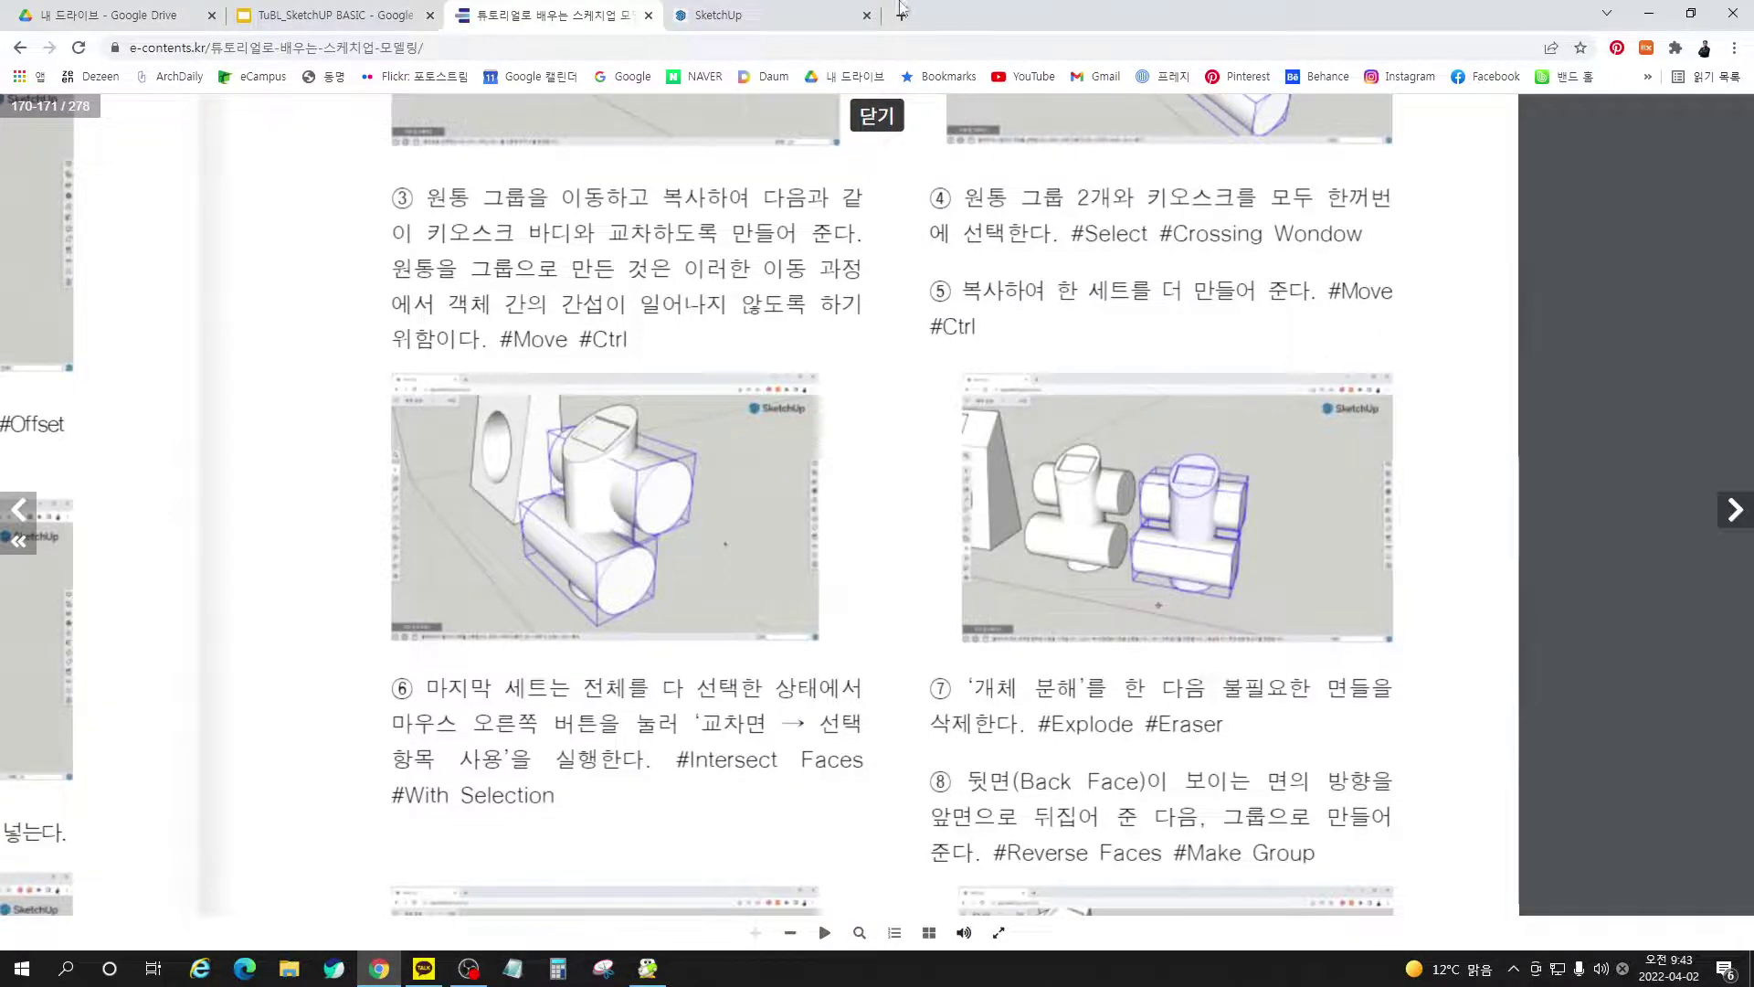
Switch back to SketchUp and draw a vertical circle of 200 mm radius, perpendicular to the red axis, in front of the cylindrical kiosk
left_click(804, 17)
middle_click_drag(896, 186, 1072, 493)
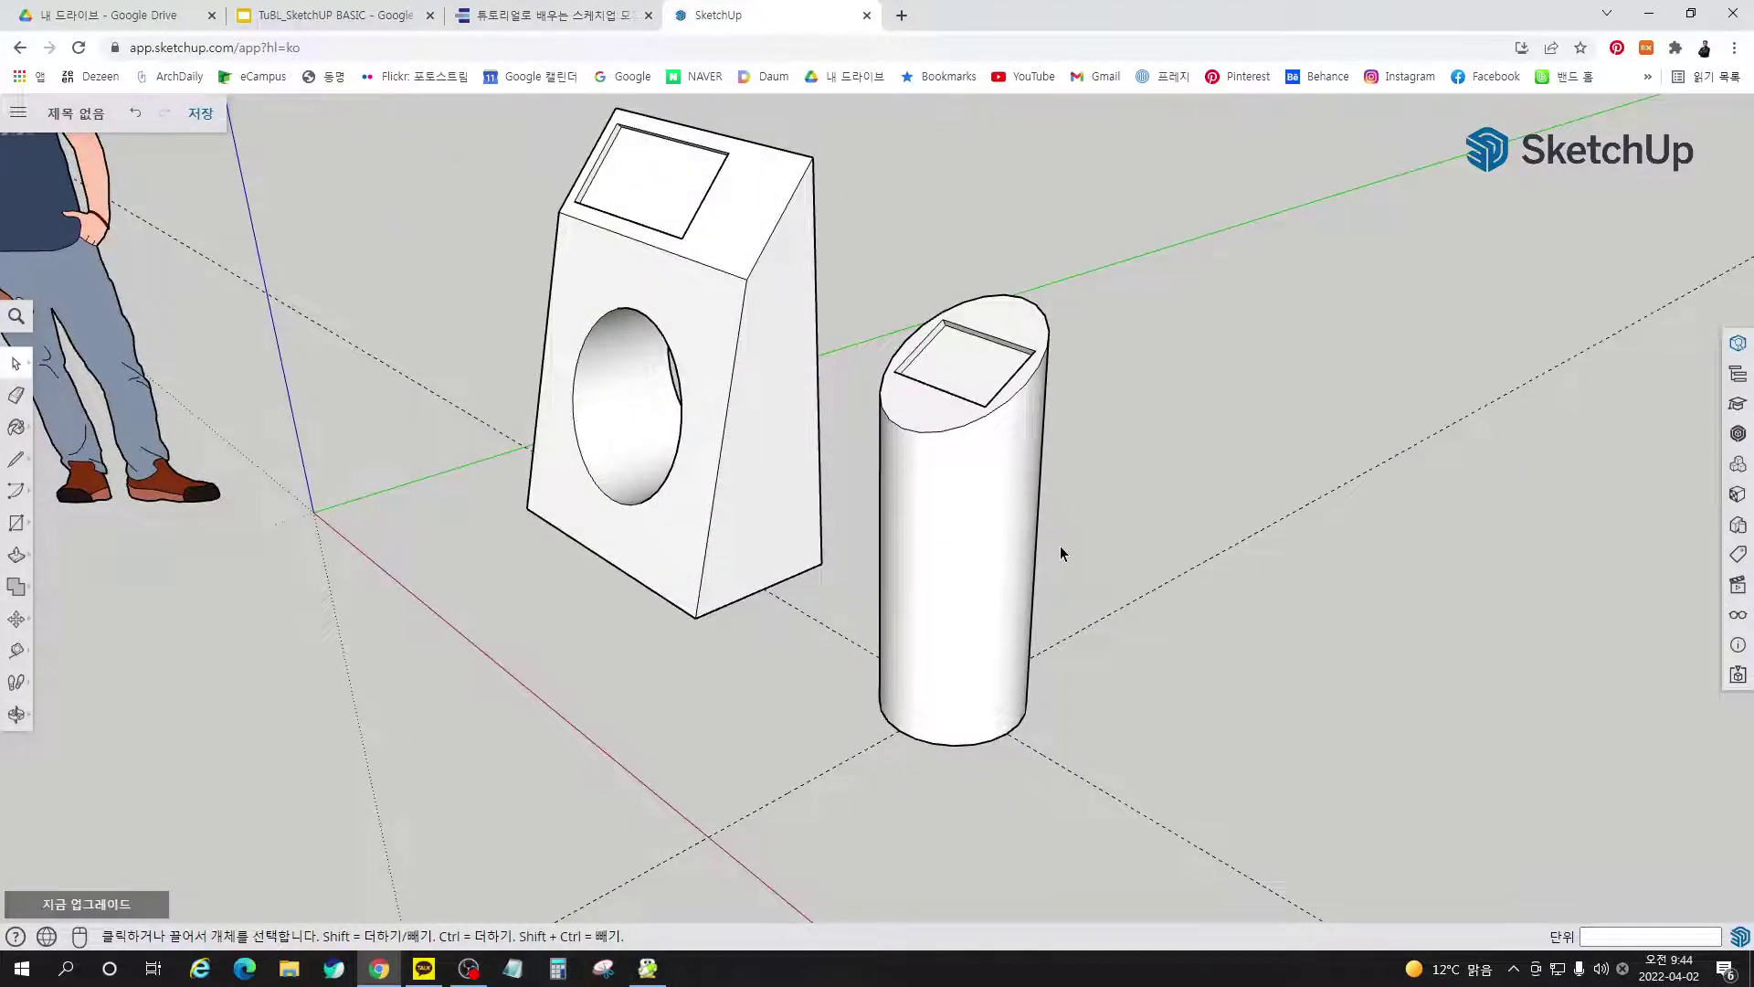
key("c")
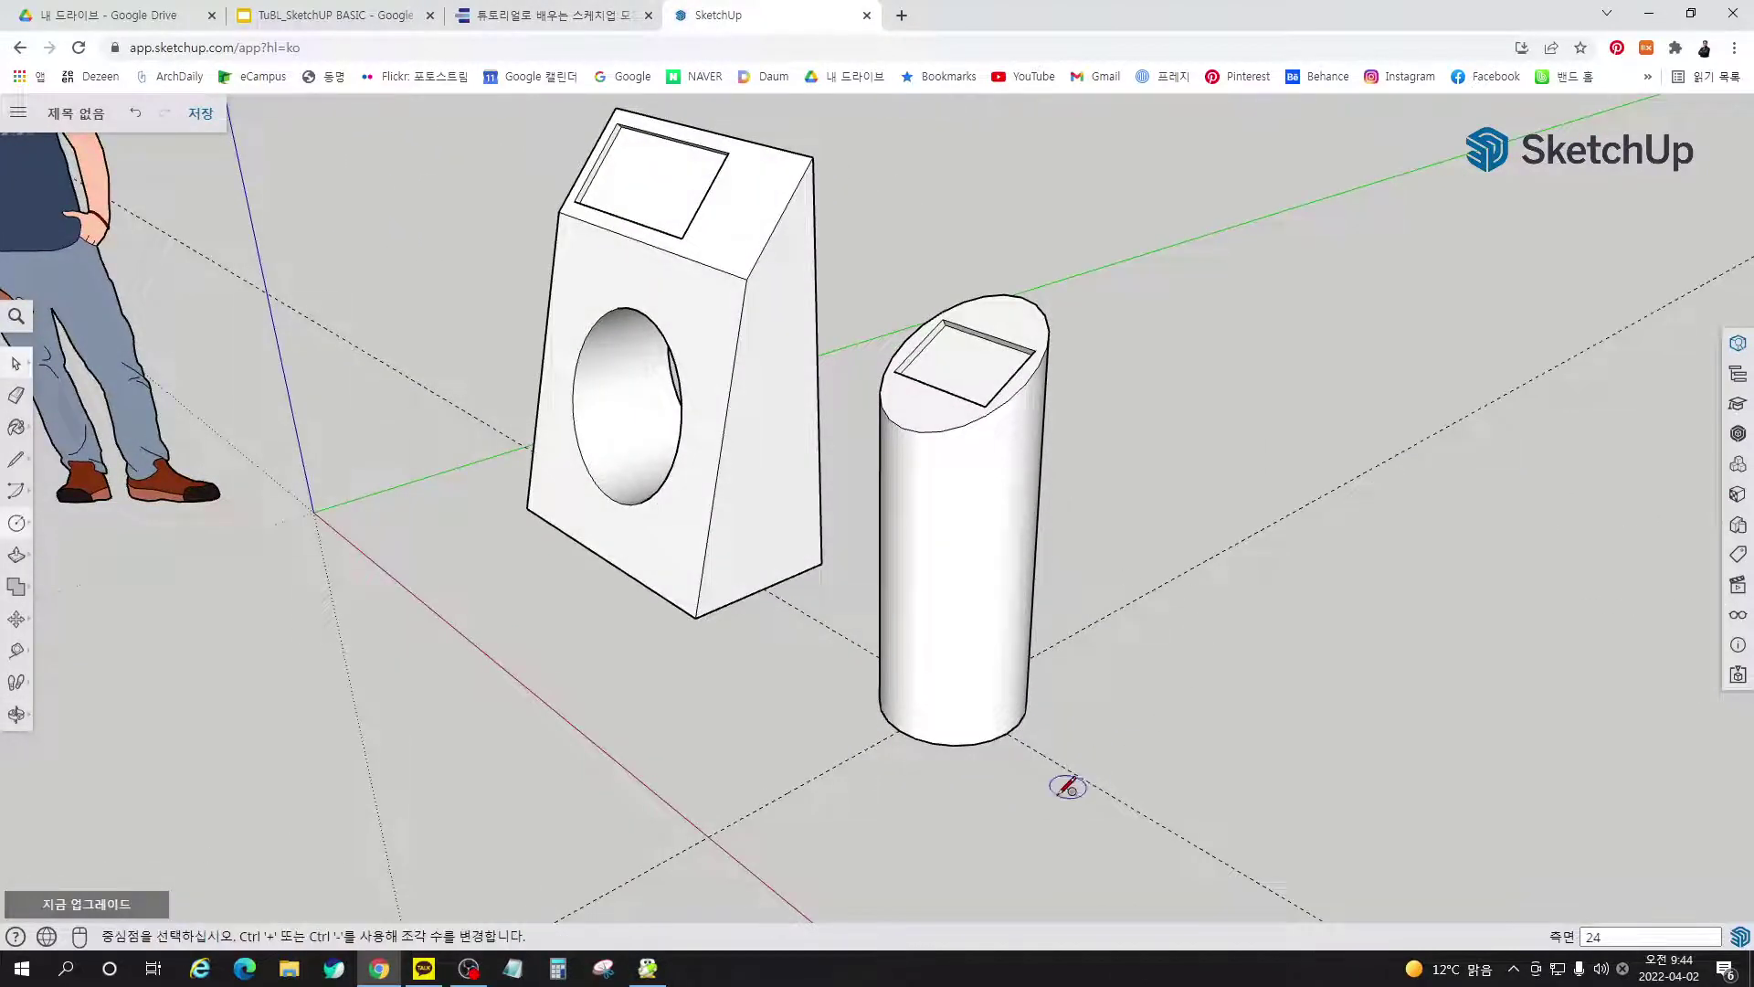
left_click(1025, 838)
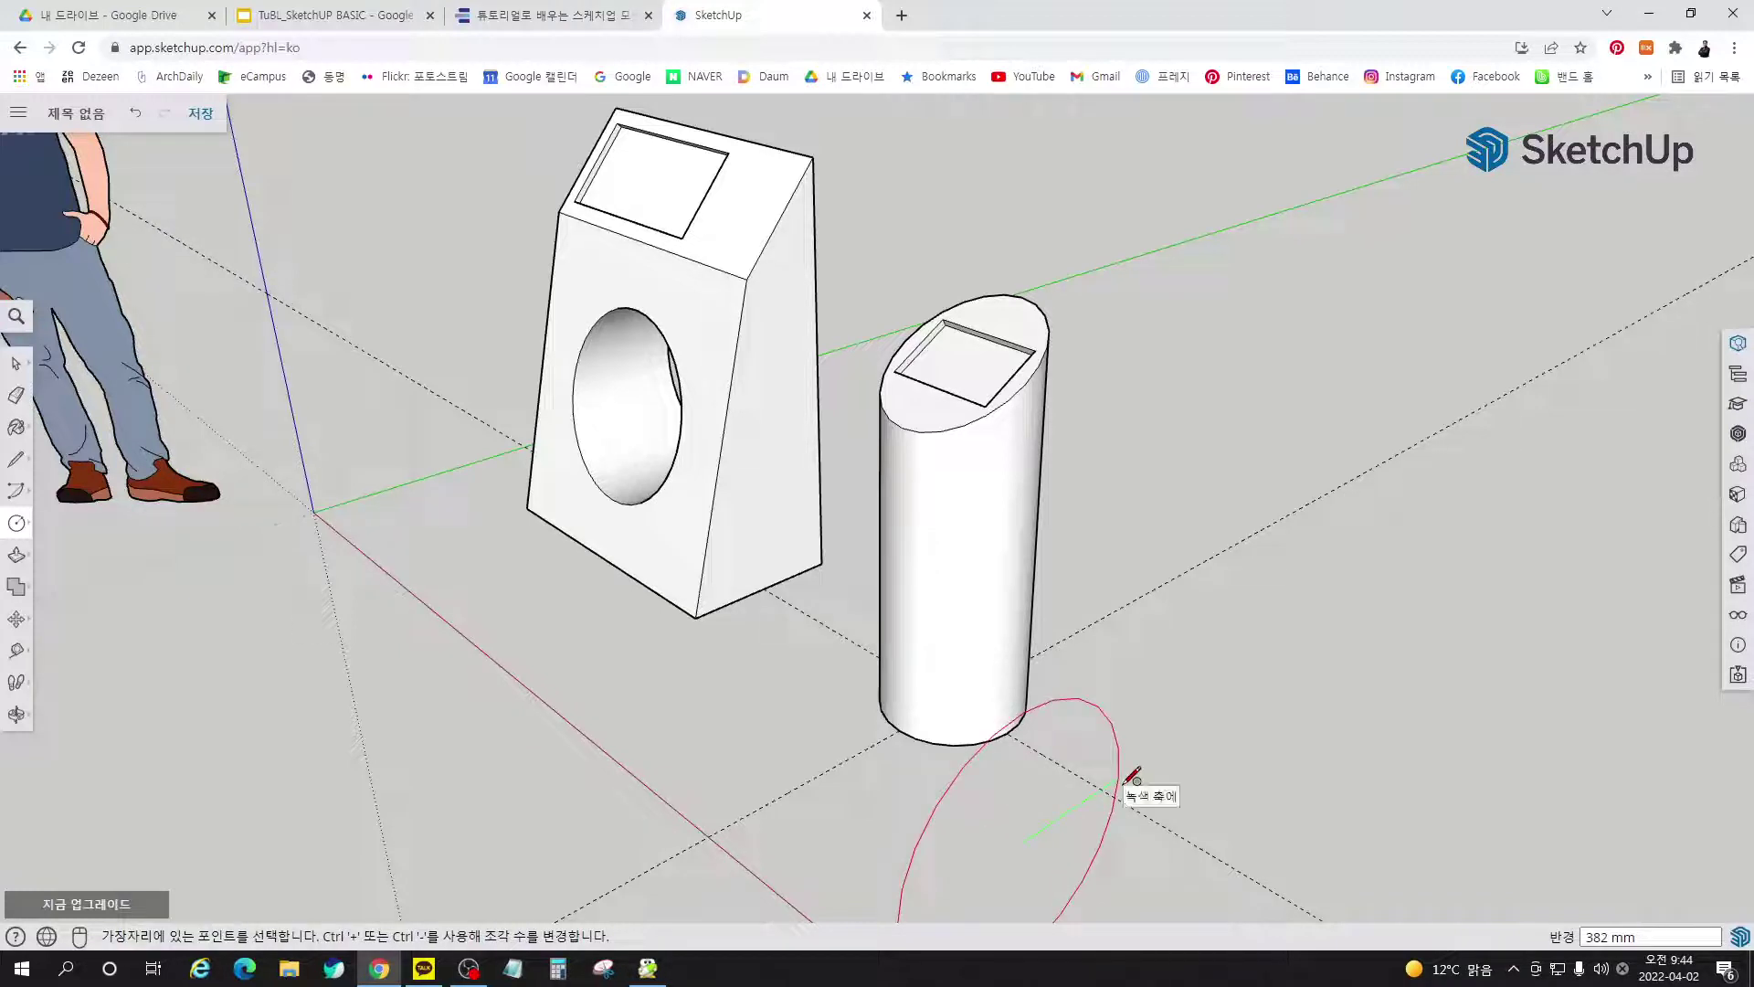
type("200")
key("Return")
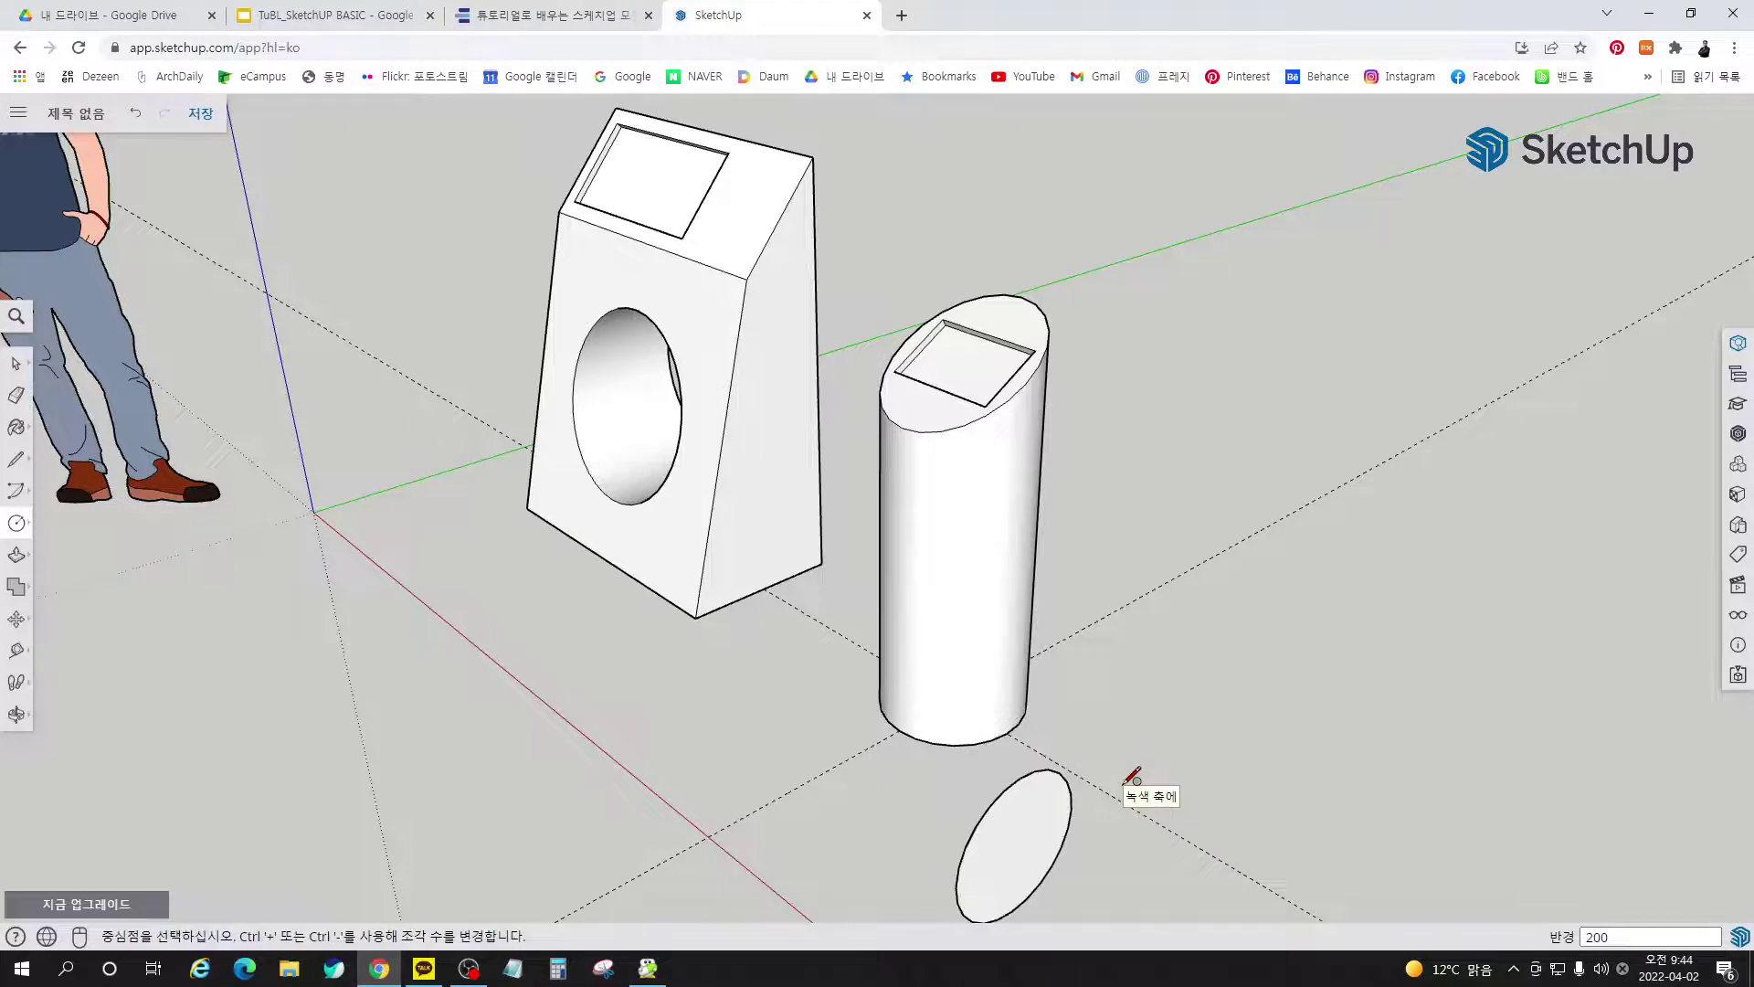
Extrude the new circle 600 mm into a horizontal cylinder with Push/Pull
scroll(775, 464, "down", 2)
key("p")
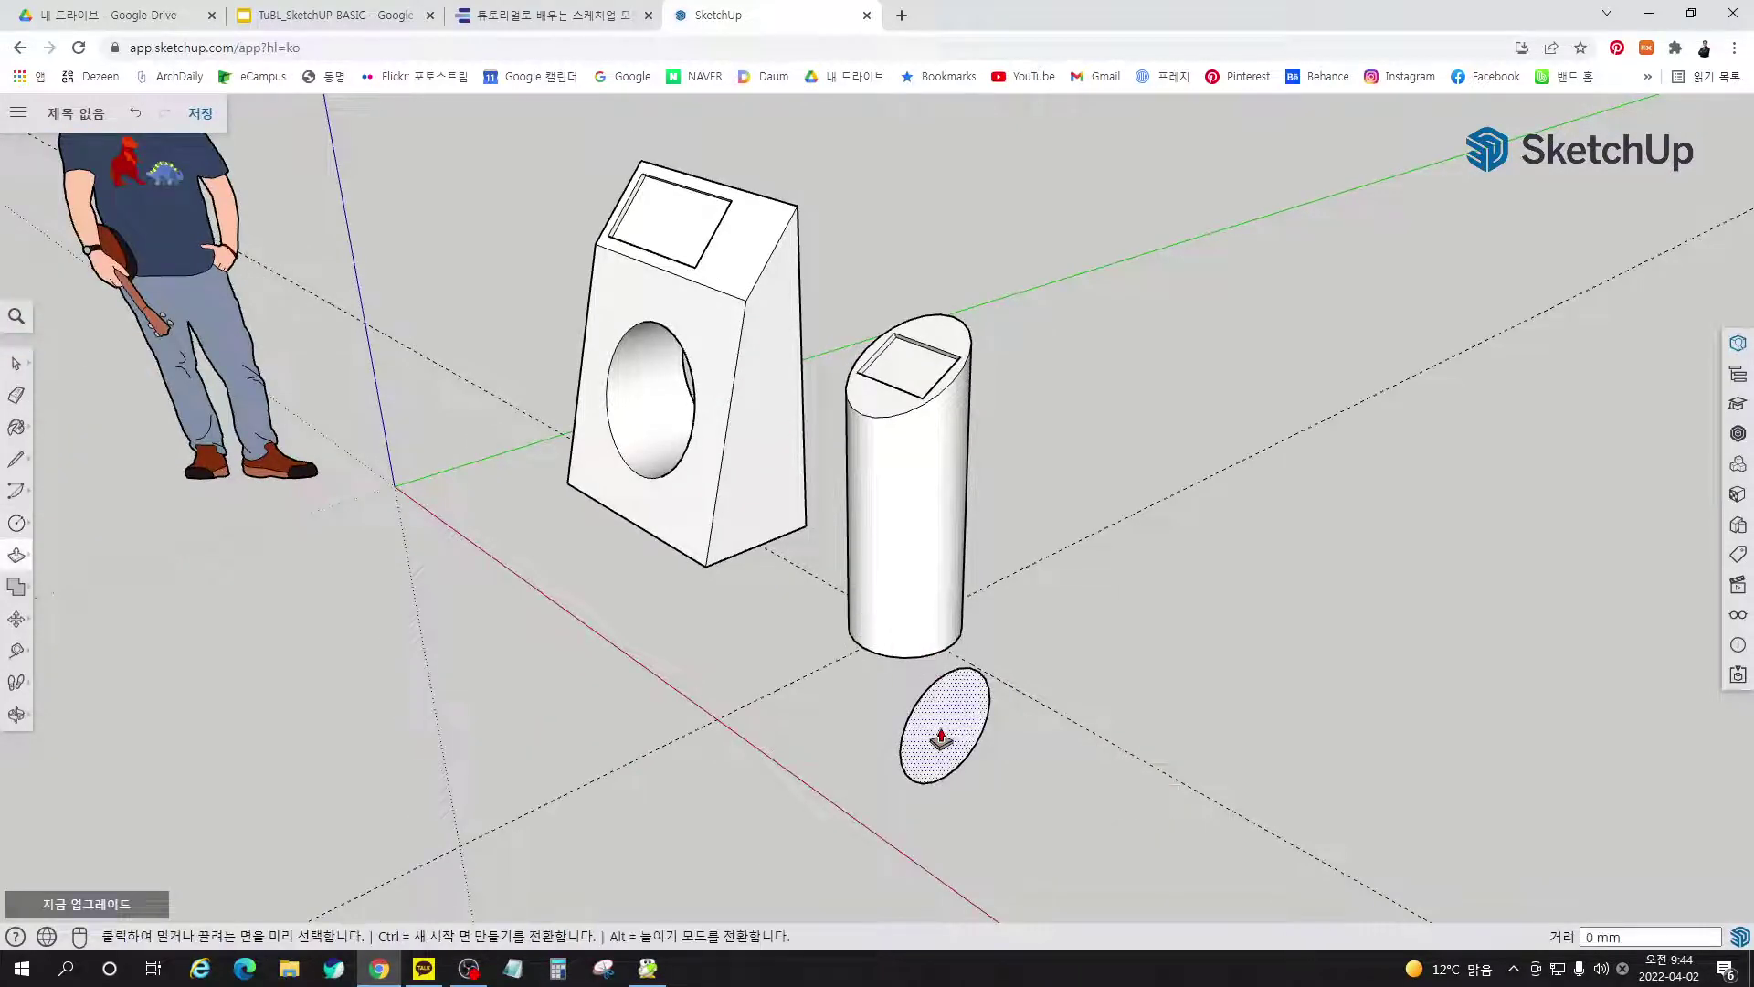
left_click(947, 732)
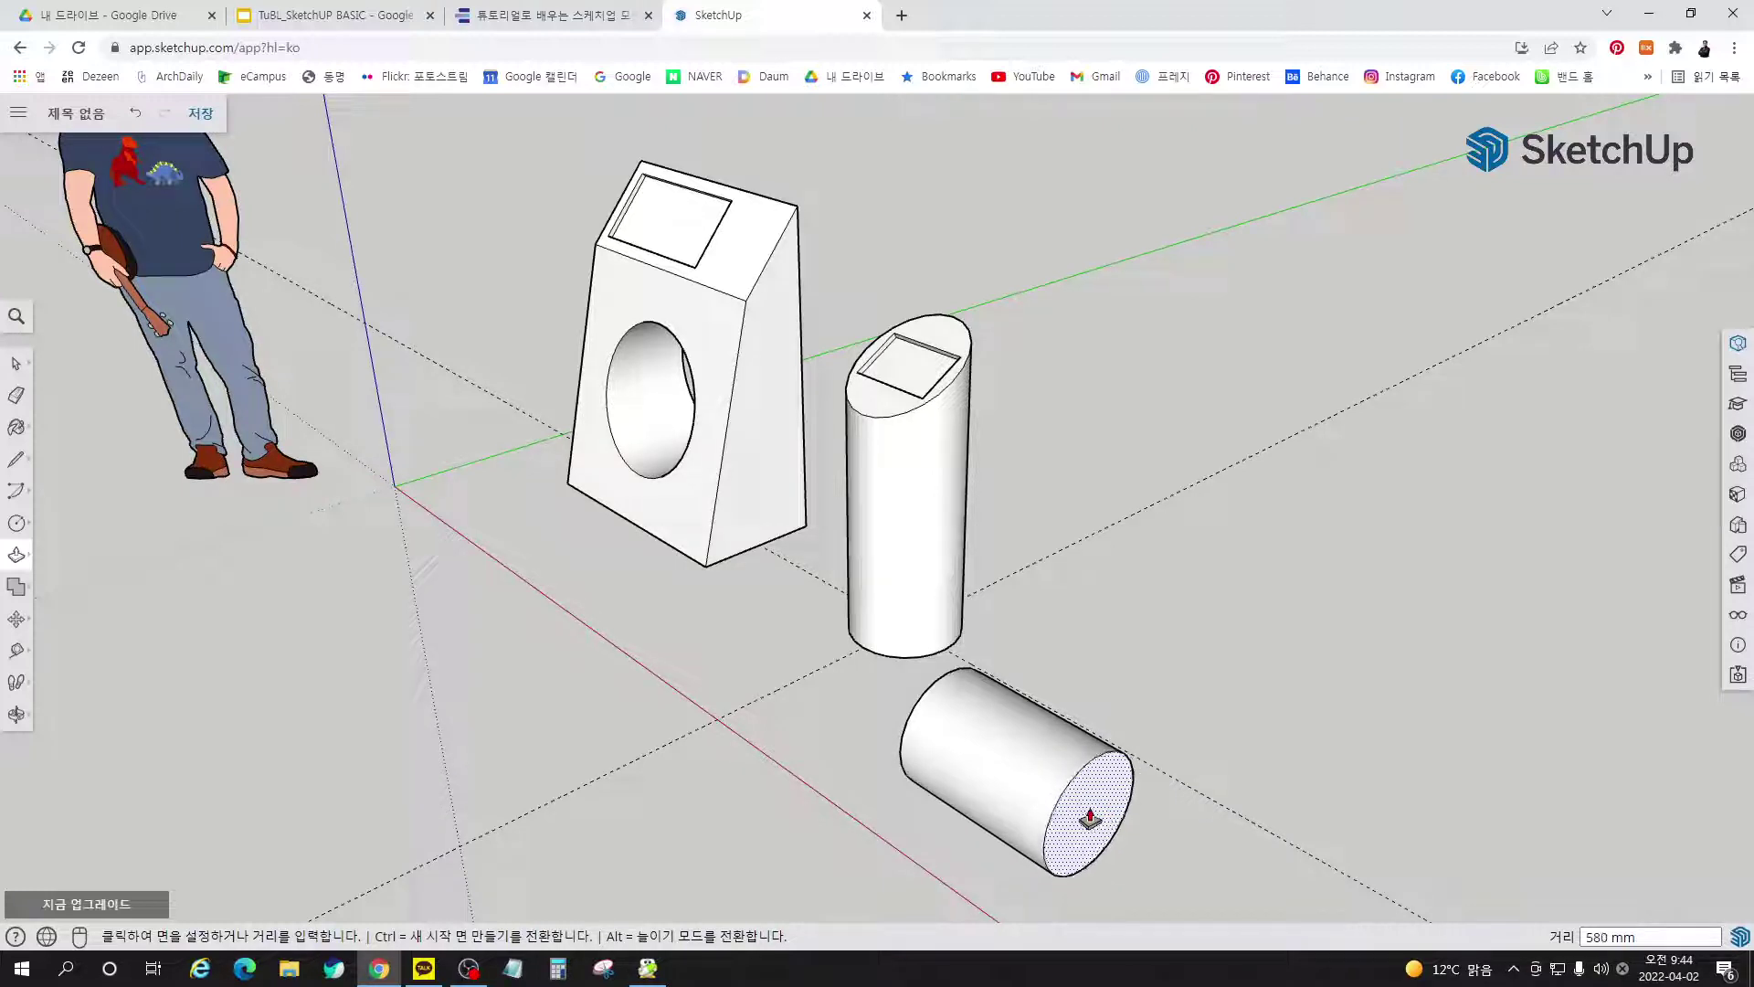
type("600")
key("Return")
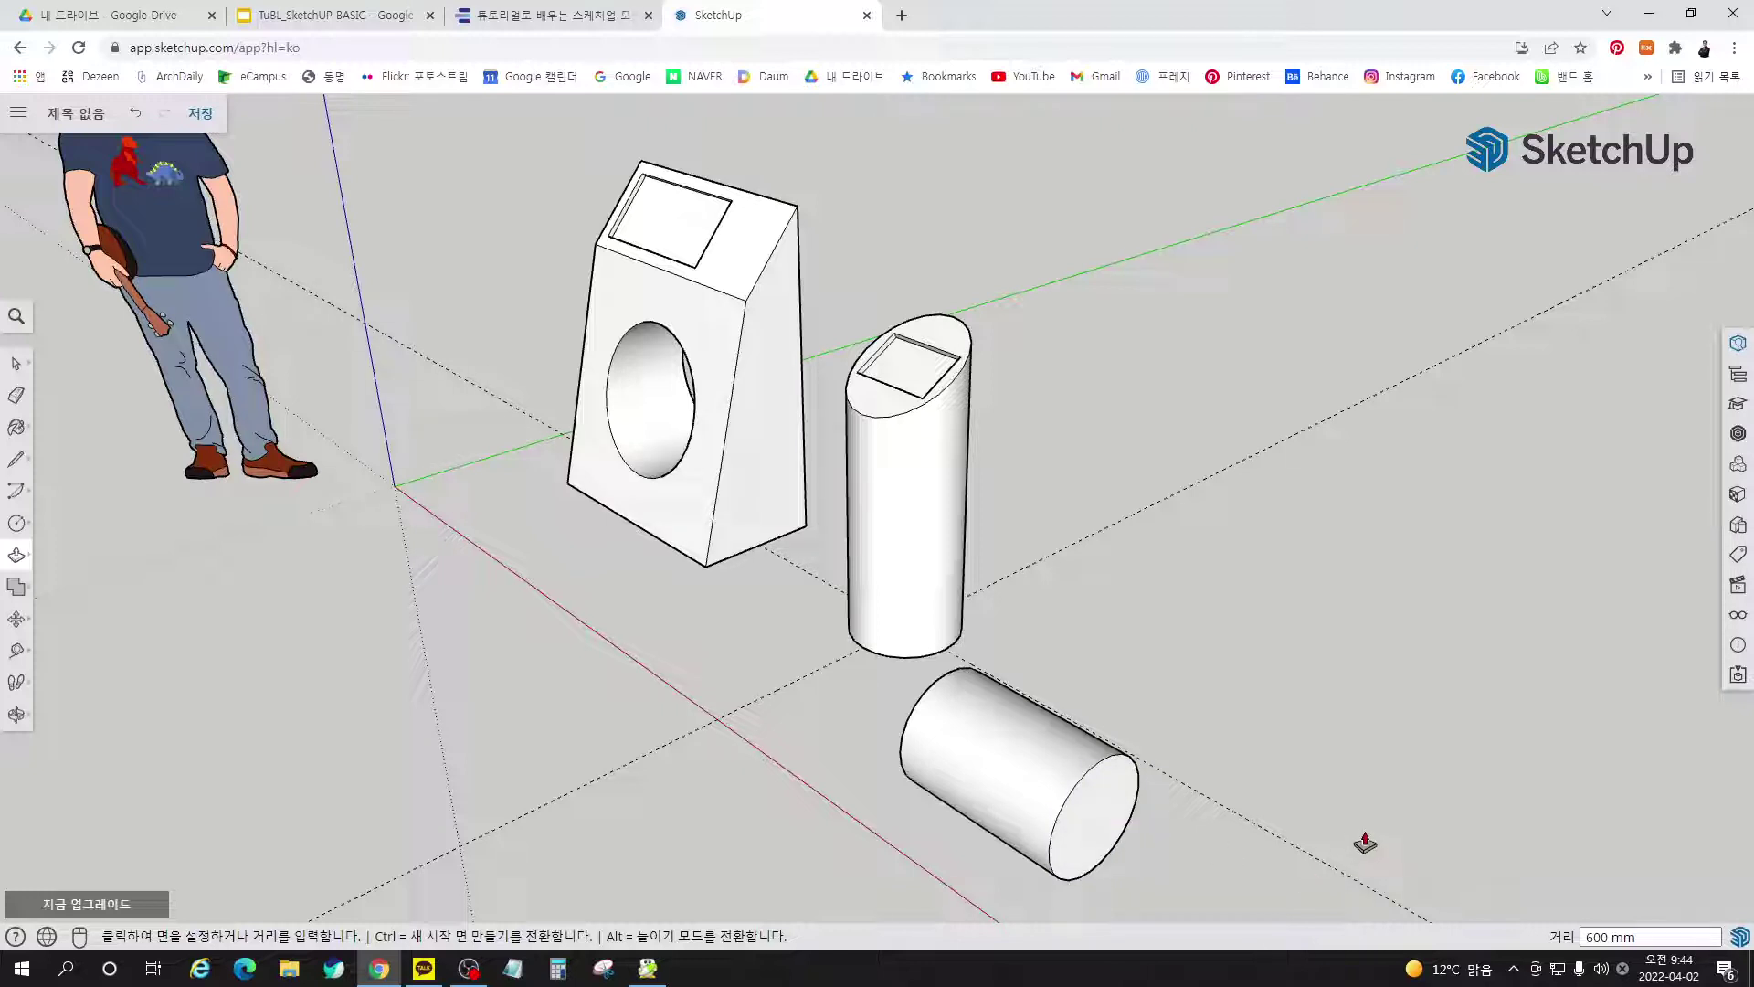
Select the entire horizontal cylinder and make it a group
key("space")
triple_click(1114, 813)
right_click(1114, 813)
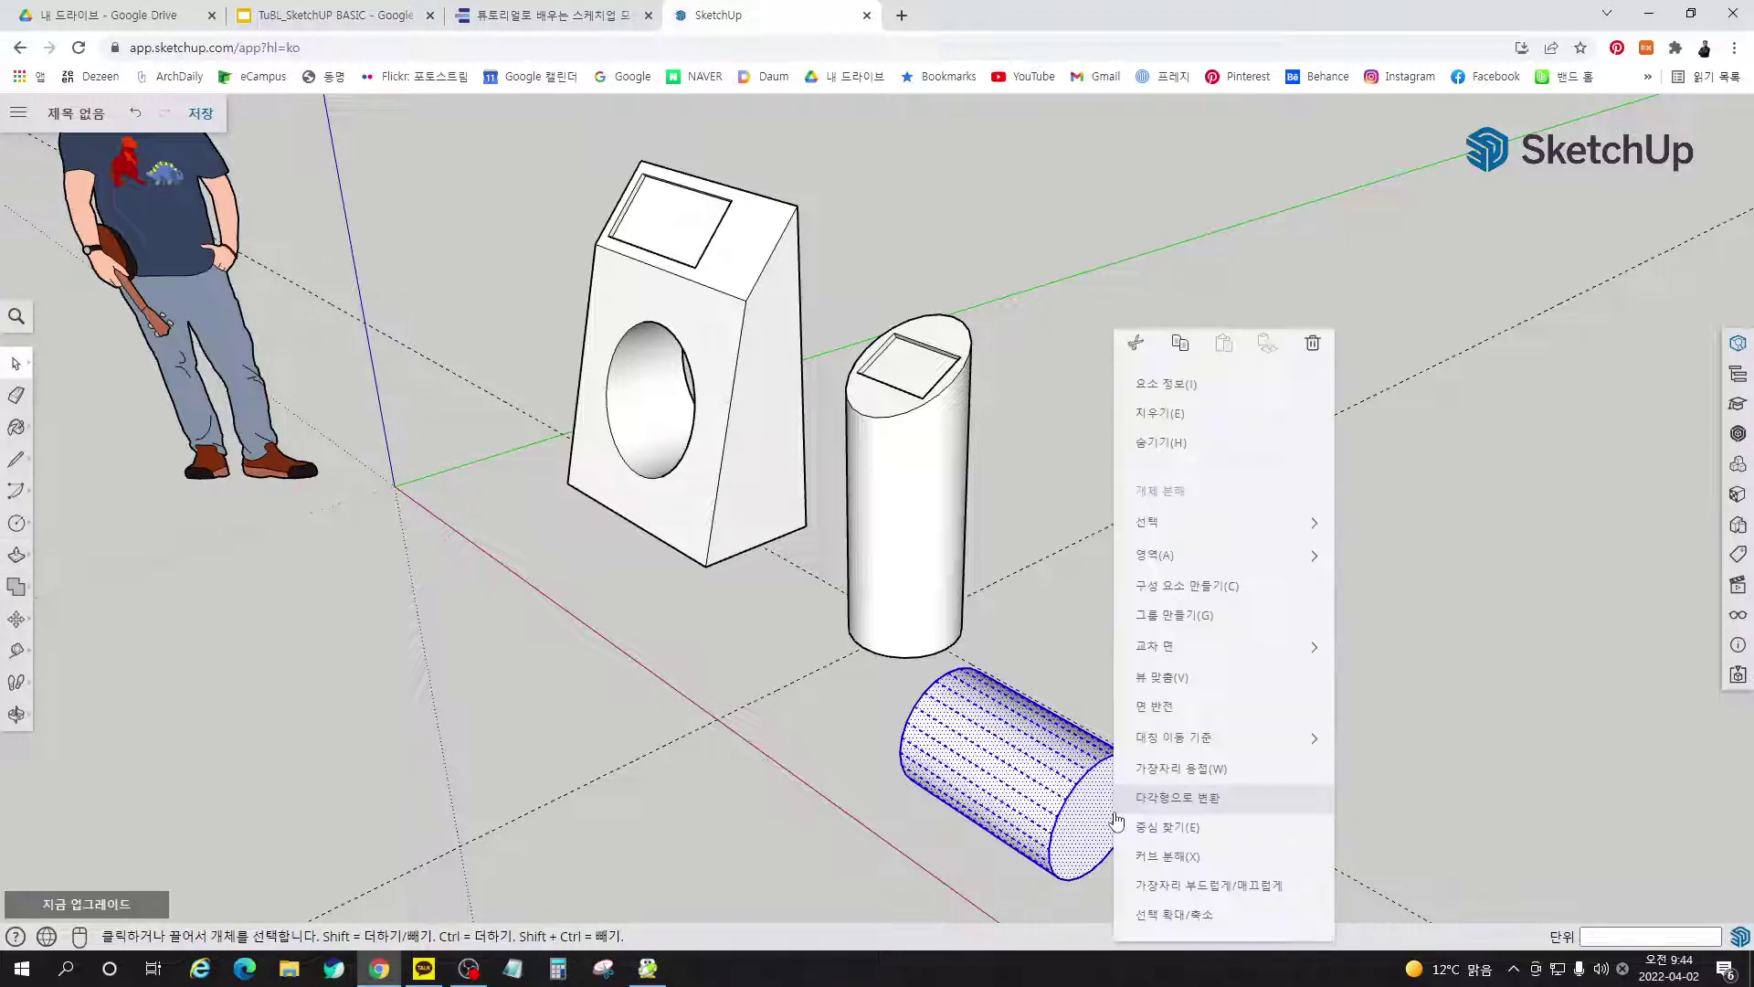
left_click(1208, 615)
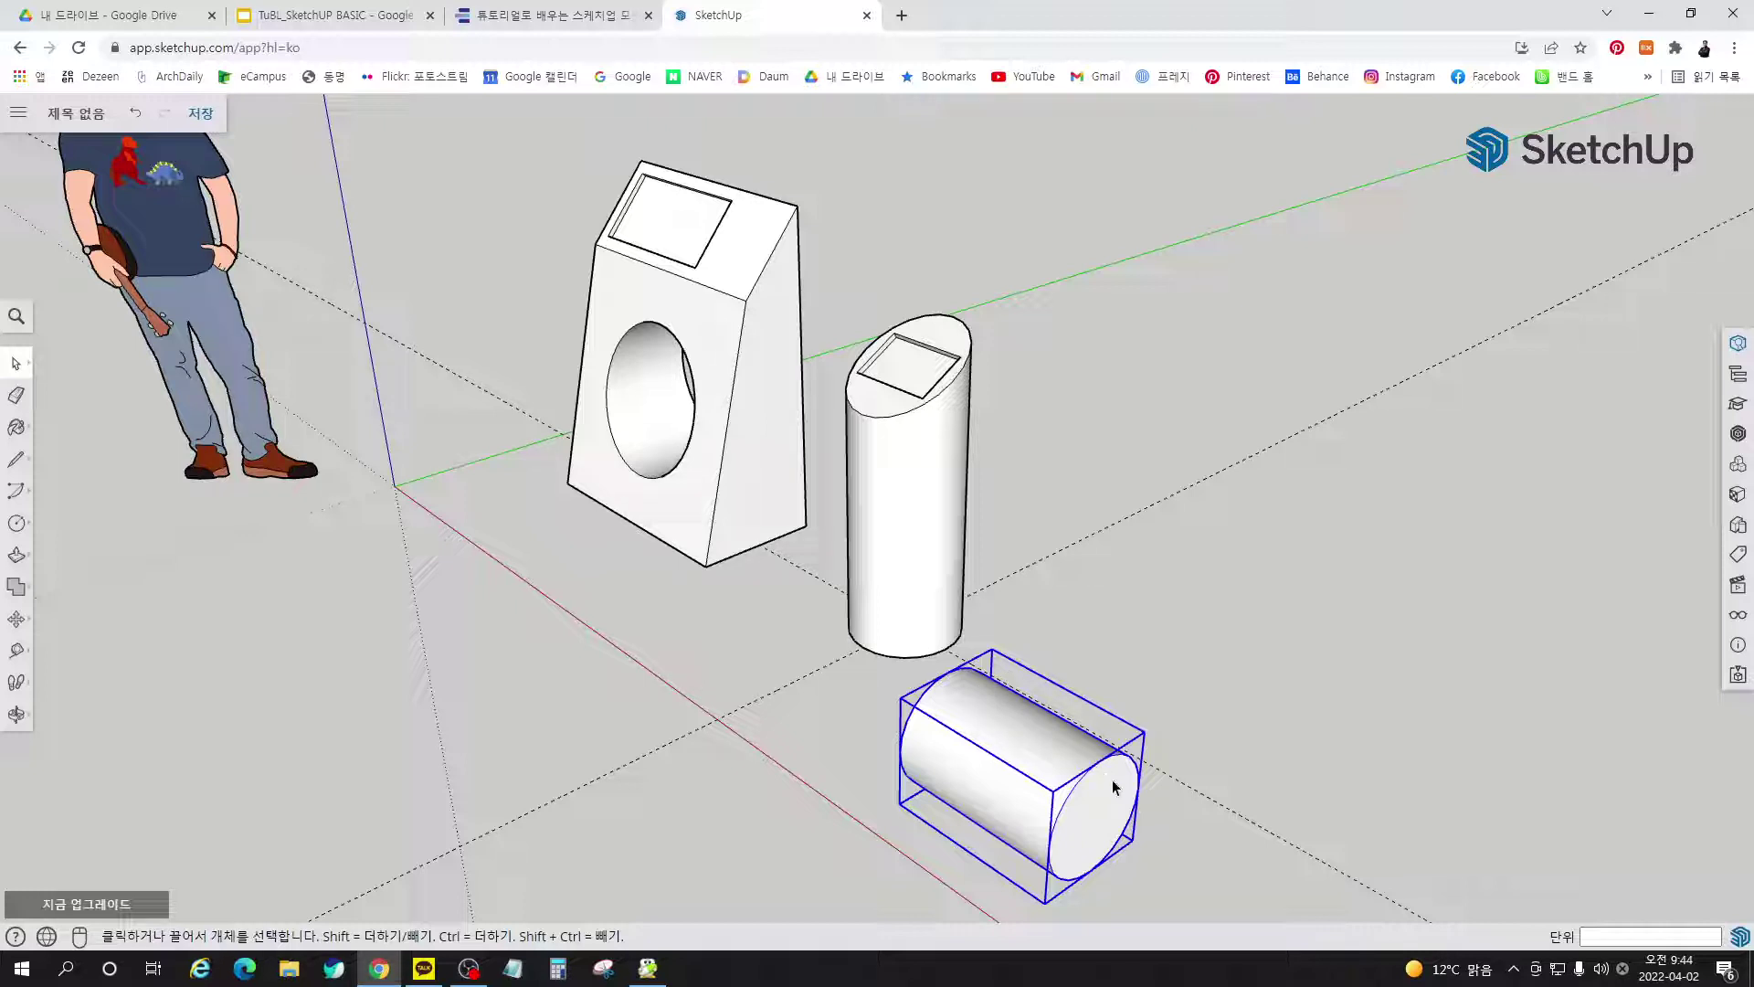
Move the cylinder group into the base of the kiosk body and shift it about 137 mm outward along the green axis
key("m")
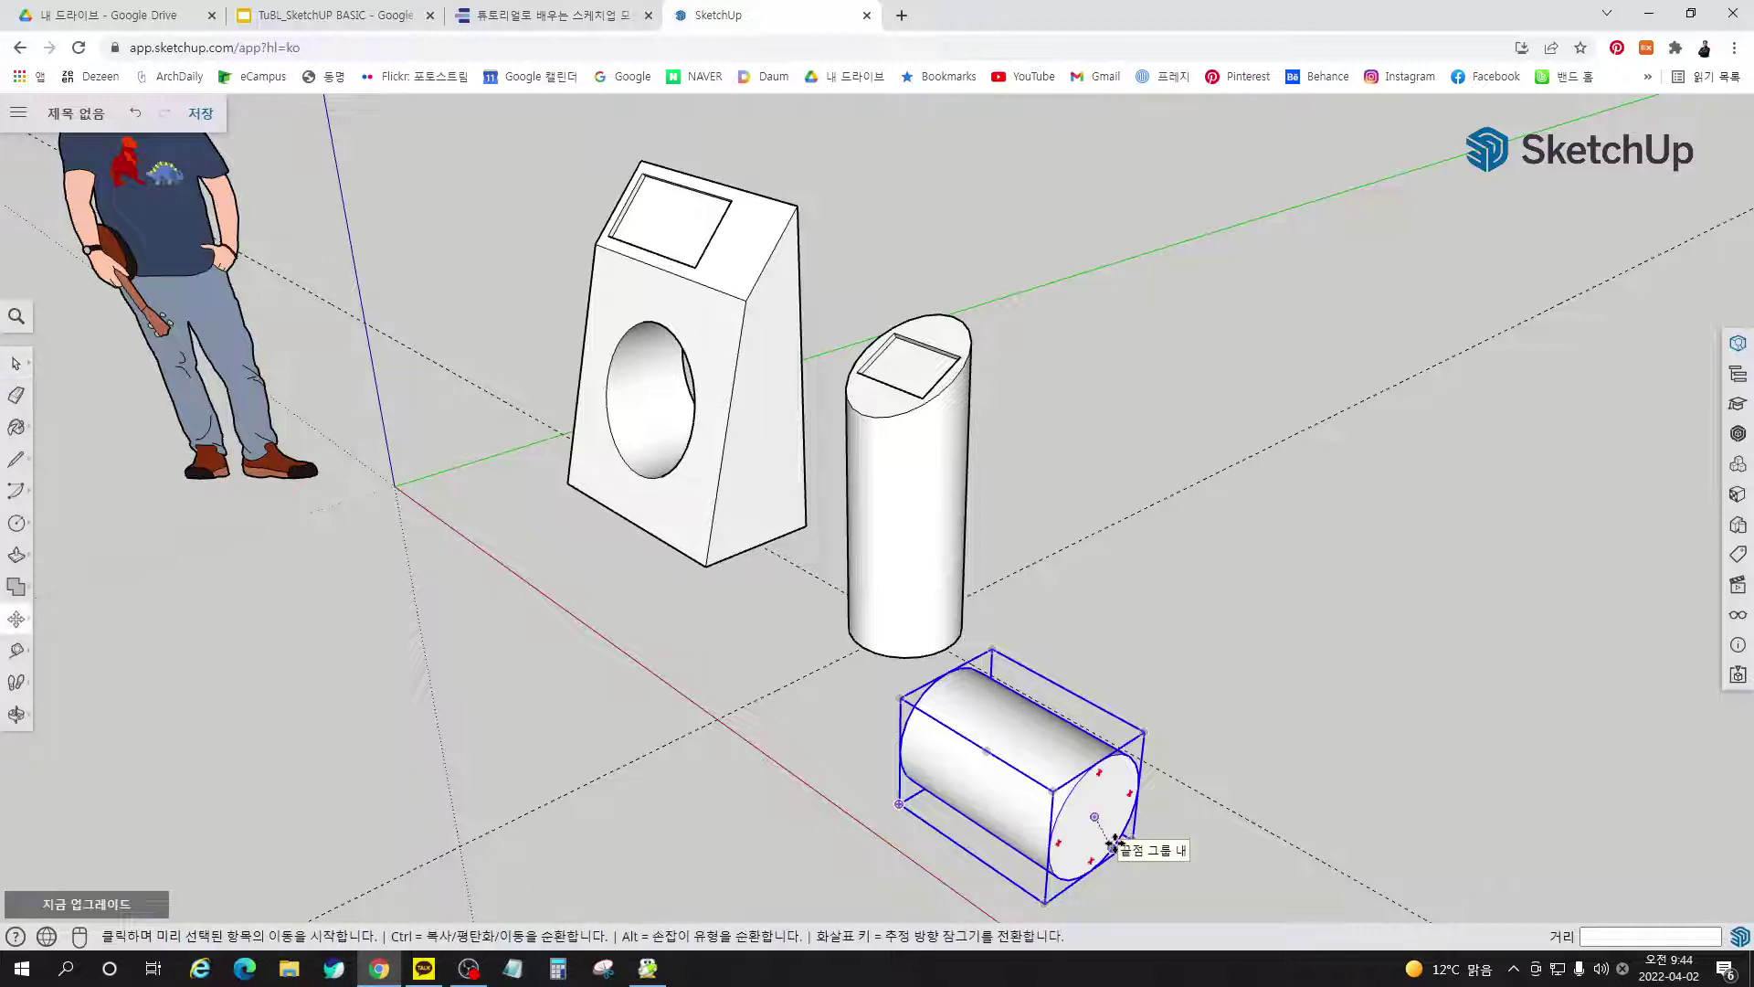
left_click(1094, 822)
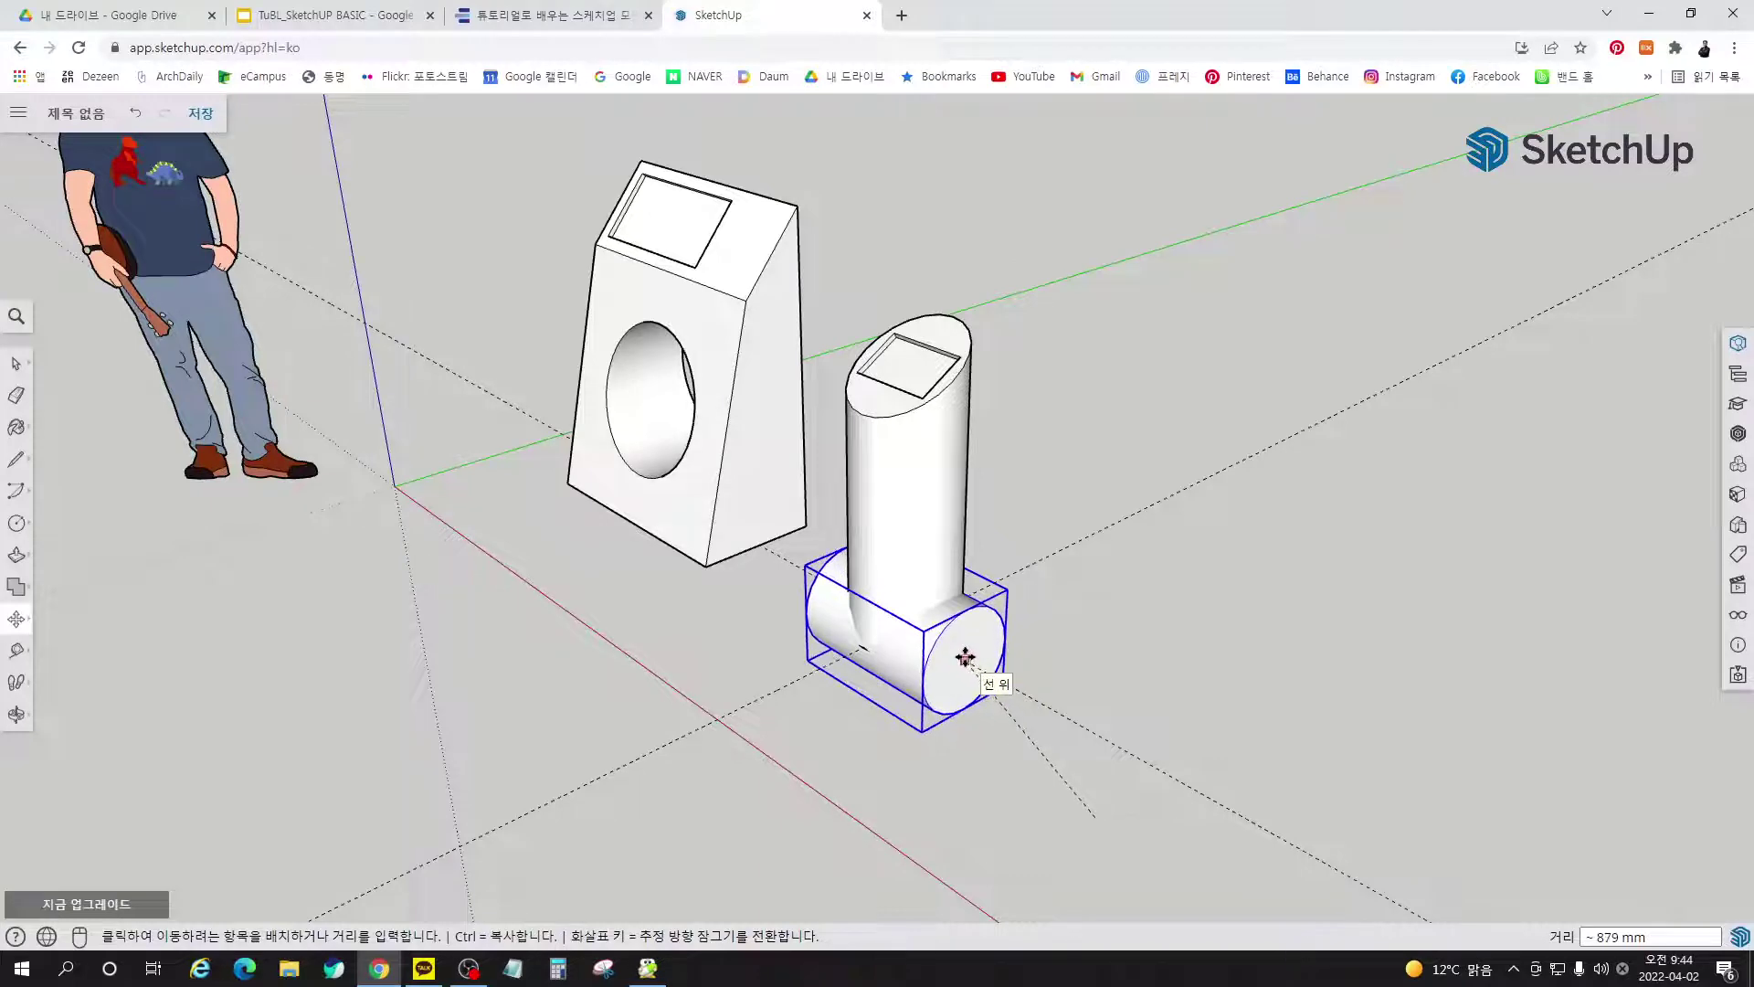
left_click(964, 657)
middle_click_drag(1022, 740, 920, 818)
left_click(921, 818)
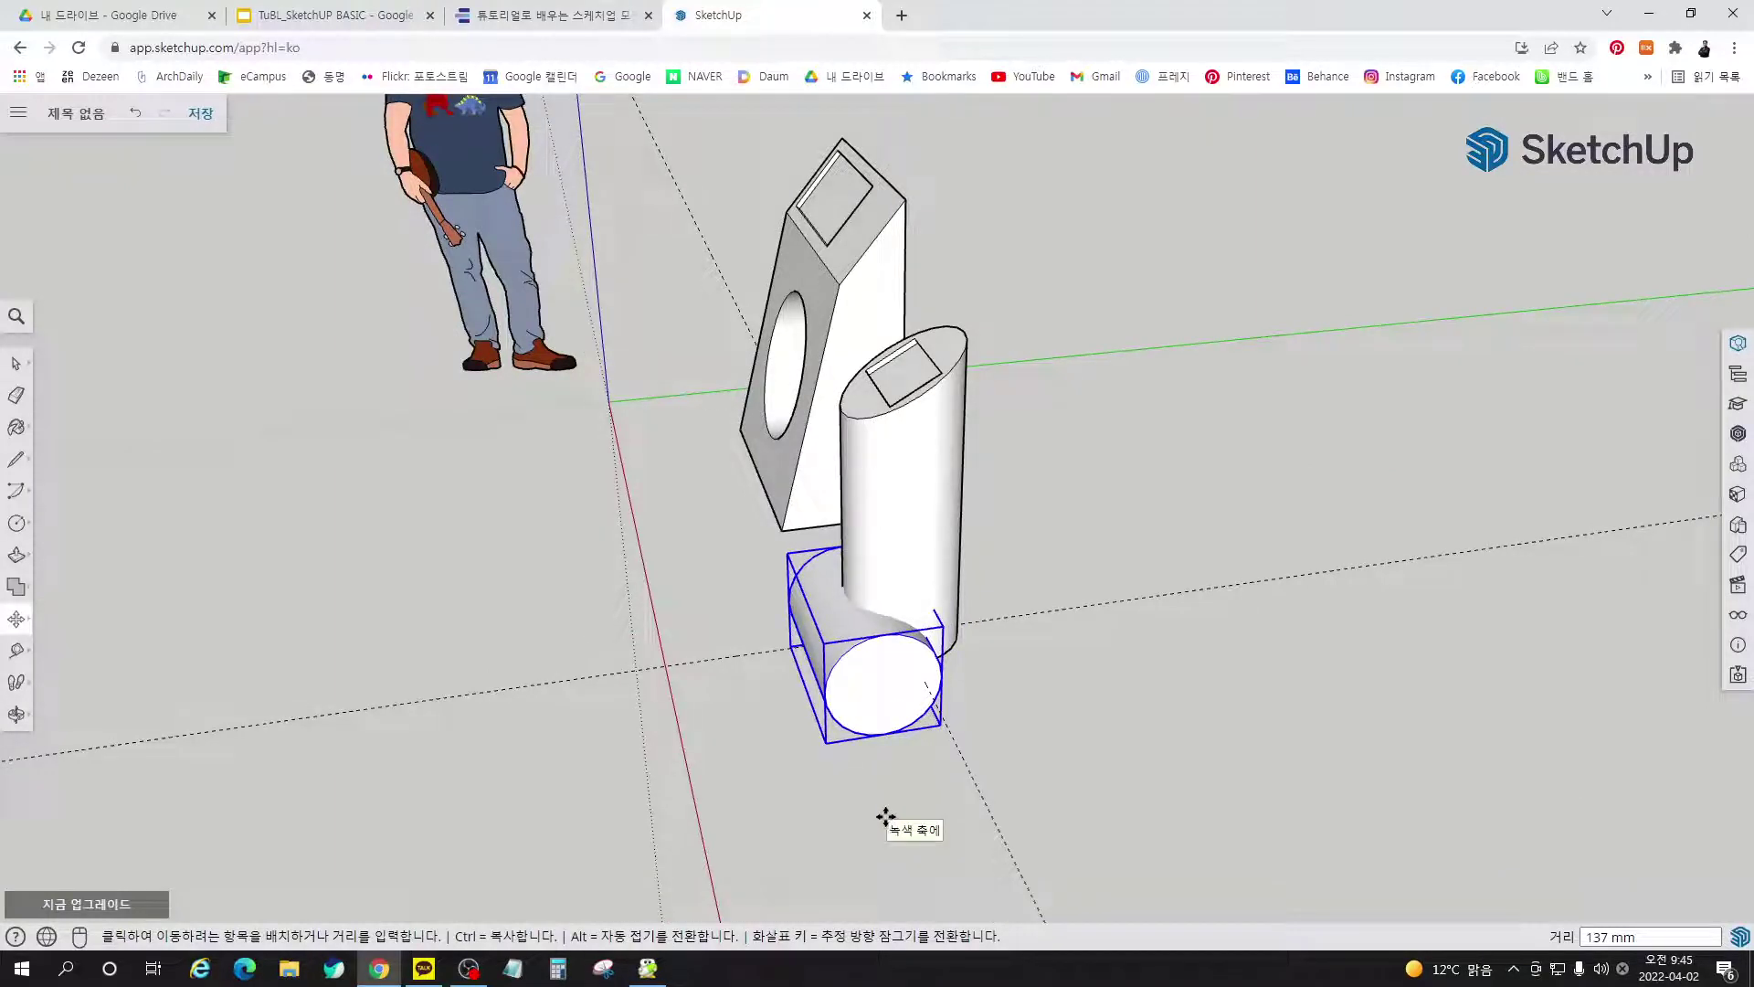
left_click(886, 816)
Raise the cylinder group about 200 mm and a little more along the blue axis, and shift it slightly farther outward along the green axis
left_click(779, 801)
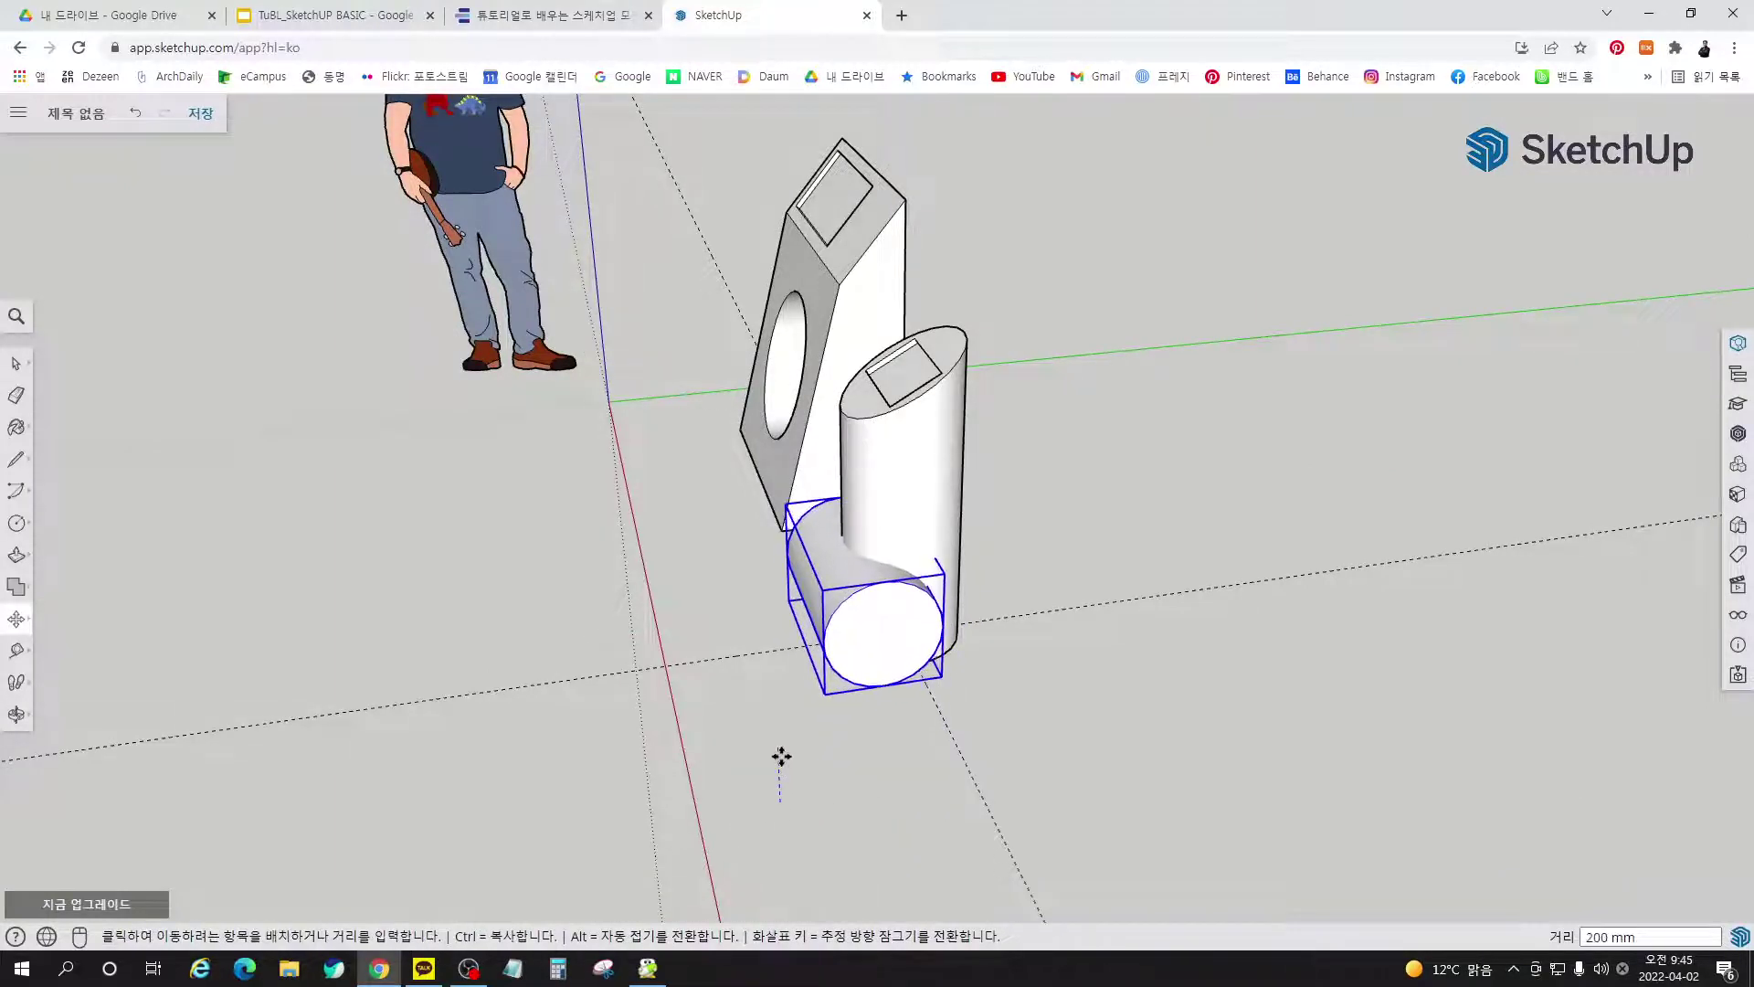
left_click(781, 740)
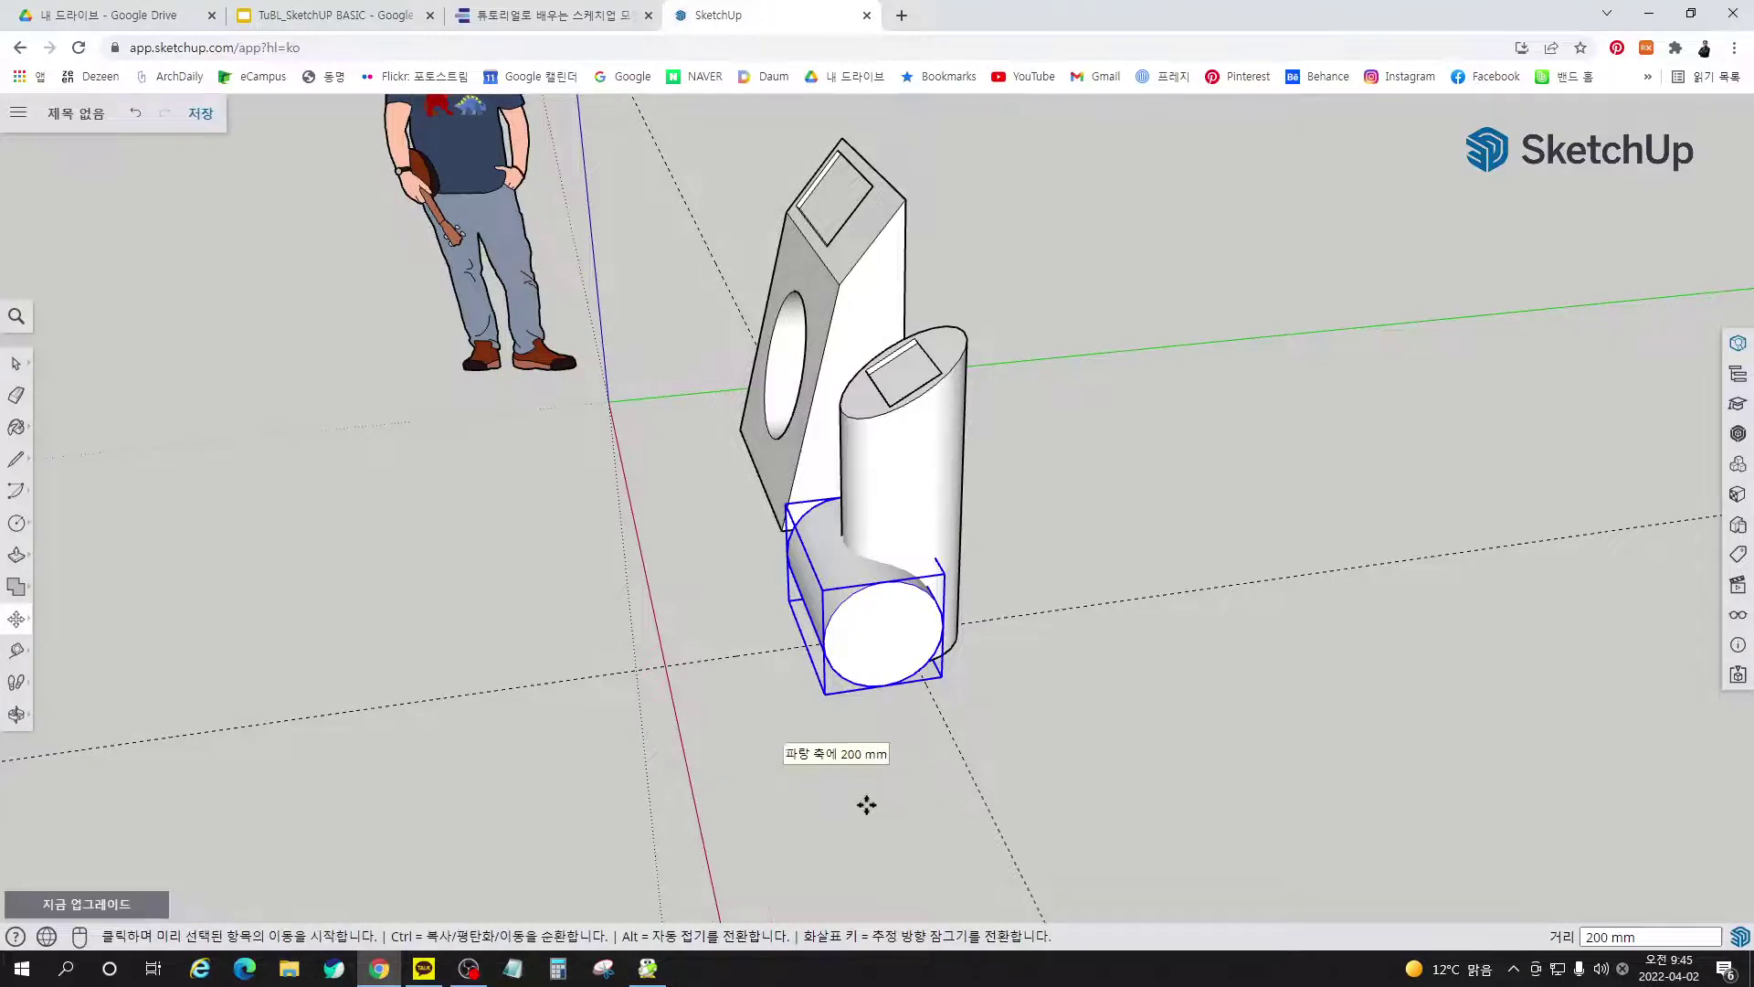
middle_click_drag(865, 803, 914, 612)
left_click(923, 583)
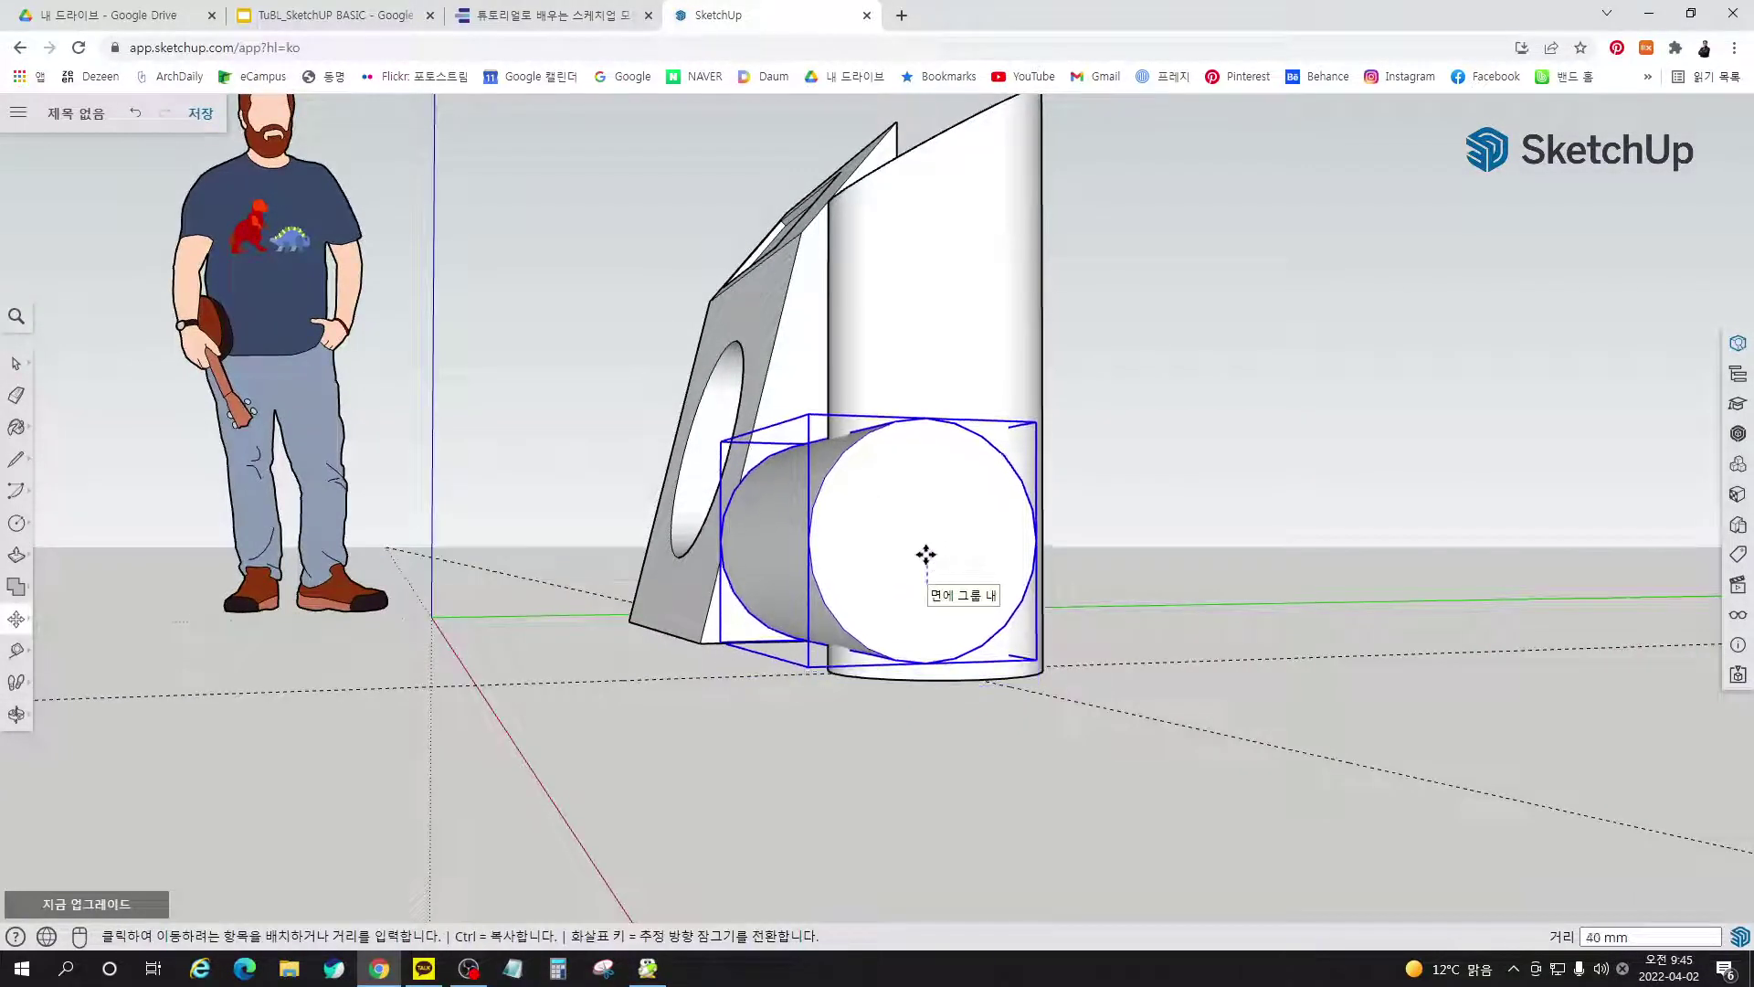
left_click(925, 504)
middle_click_drag(1281, 618, 1155, 696)
left_click(901, 535)
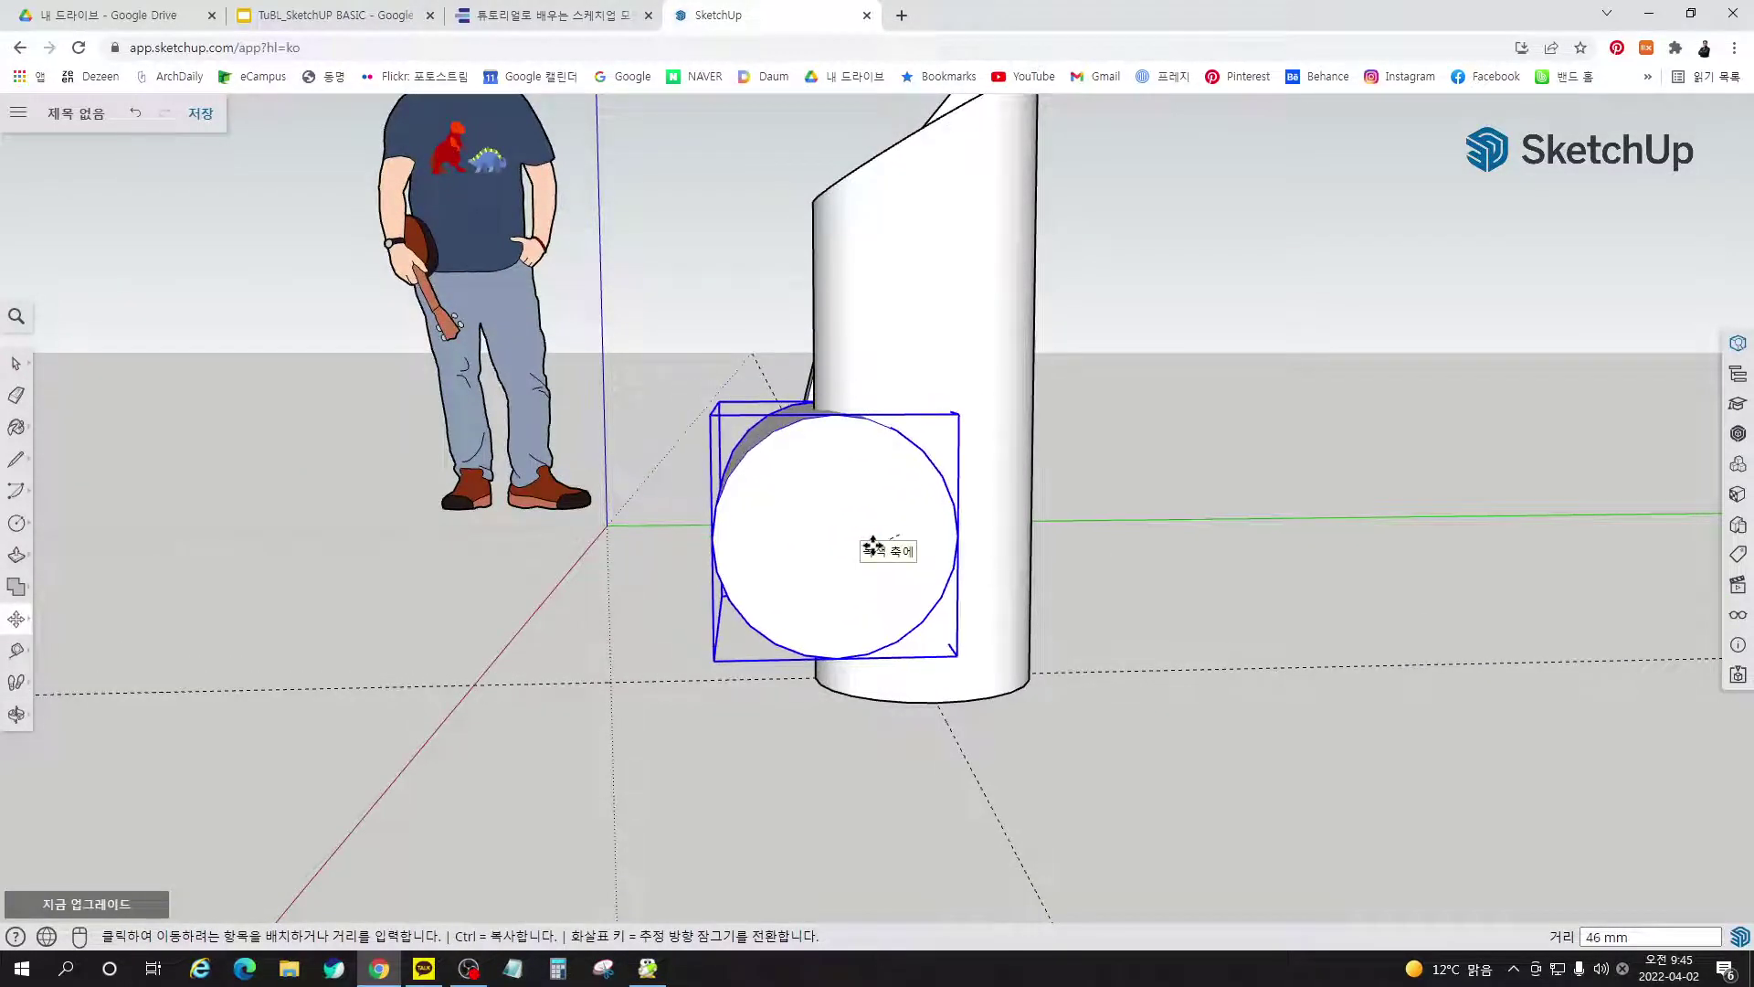
left_click(856, 539)
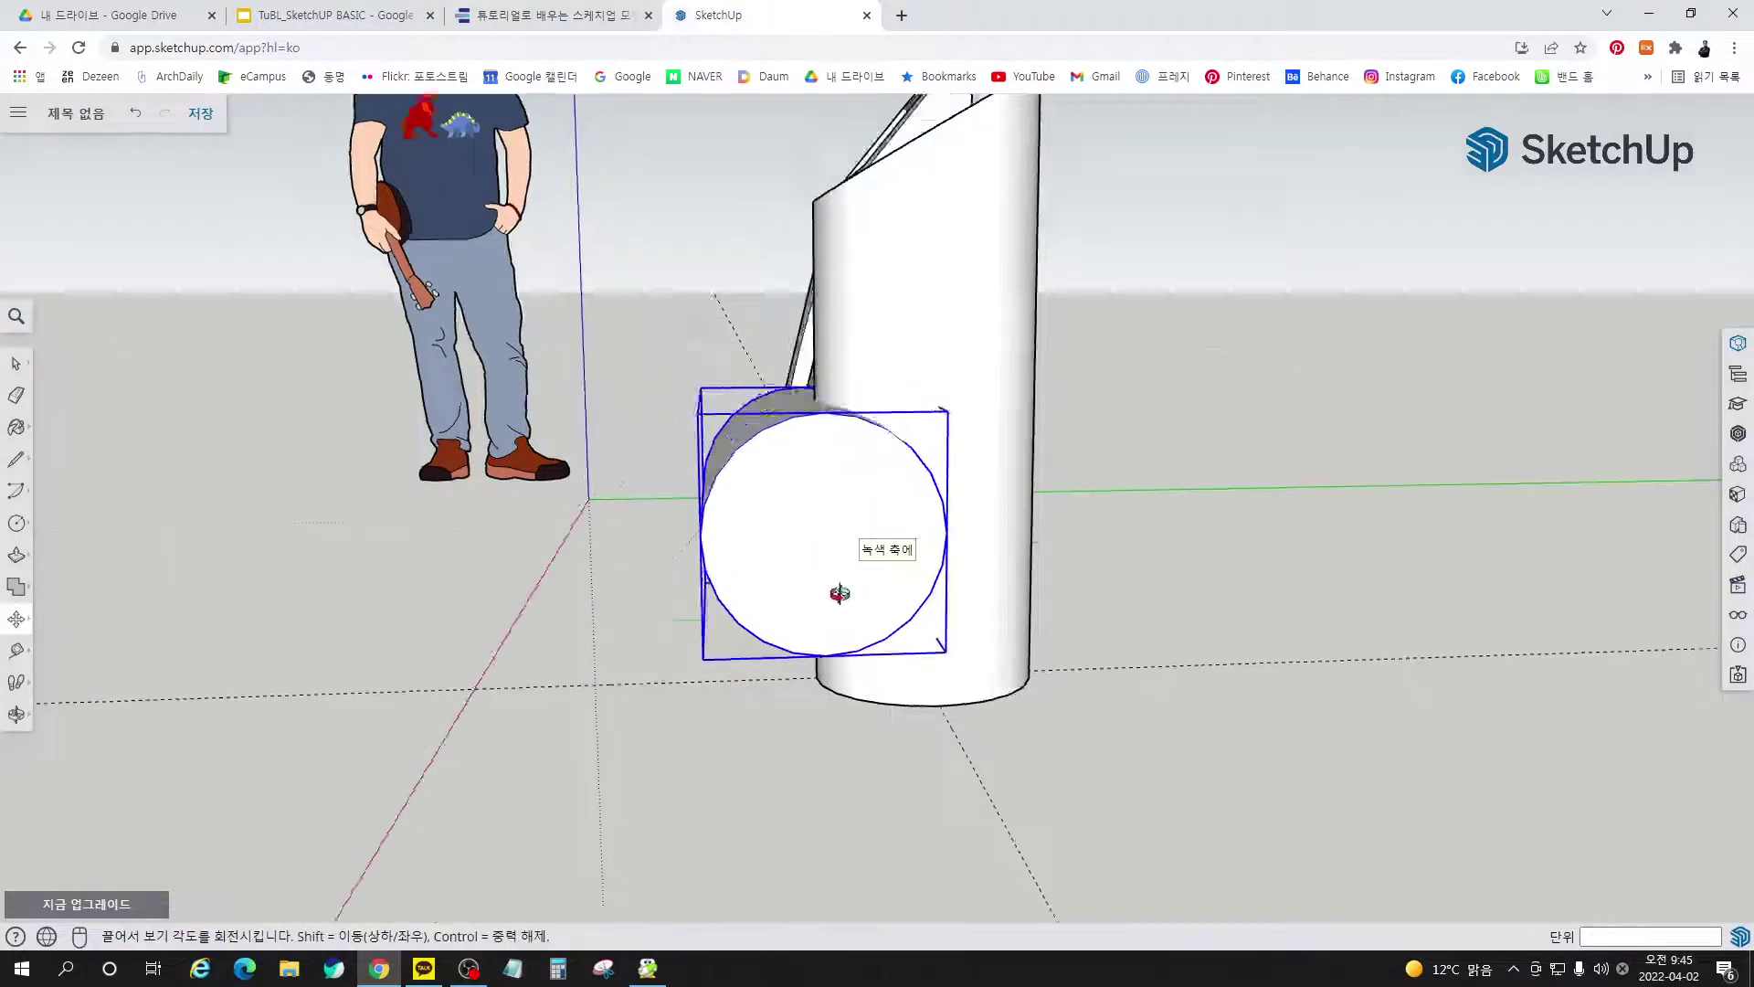
Copy the cylinder group along the green axis to the opposite side of the kiosk body and raise the copy about 361 mm
middle_click_drag(834, 587, 1148, 764)
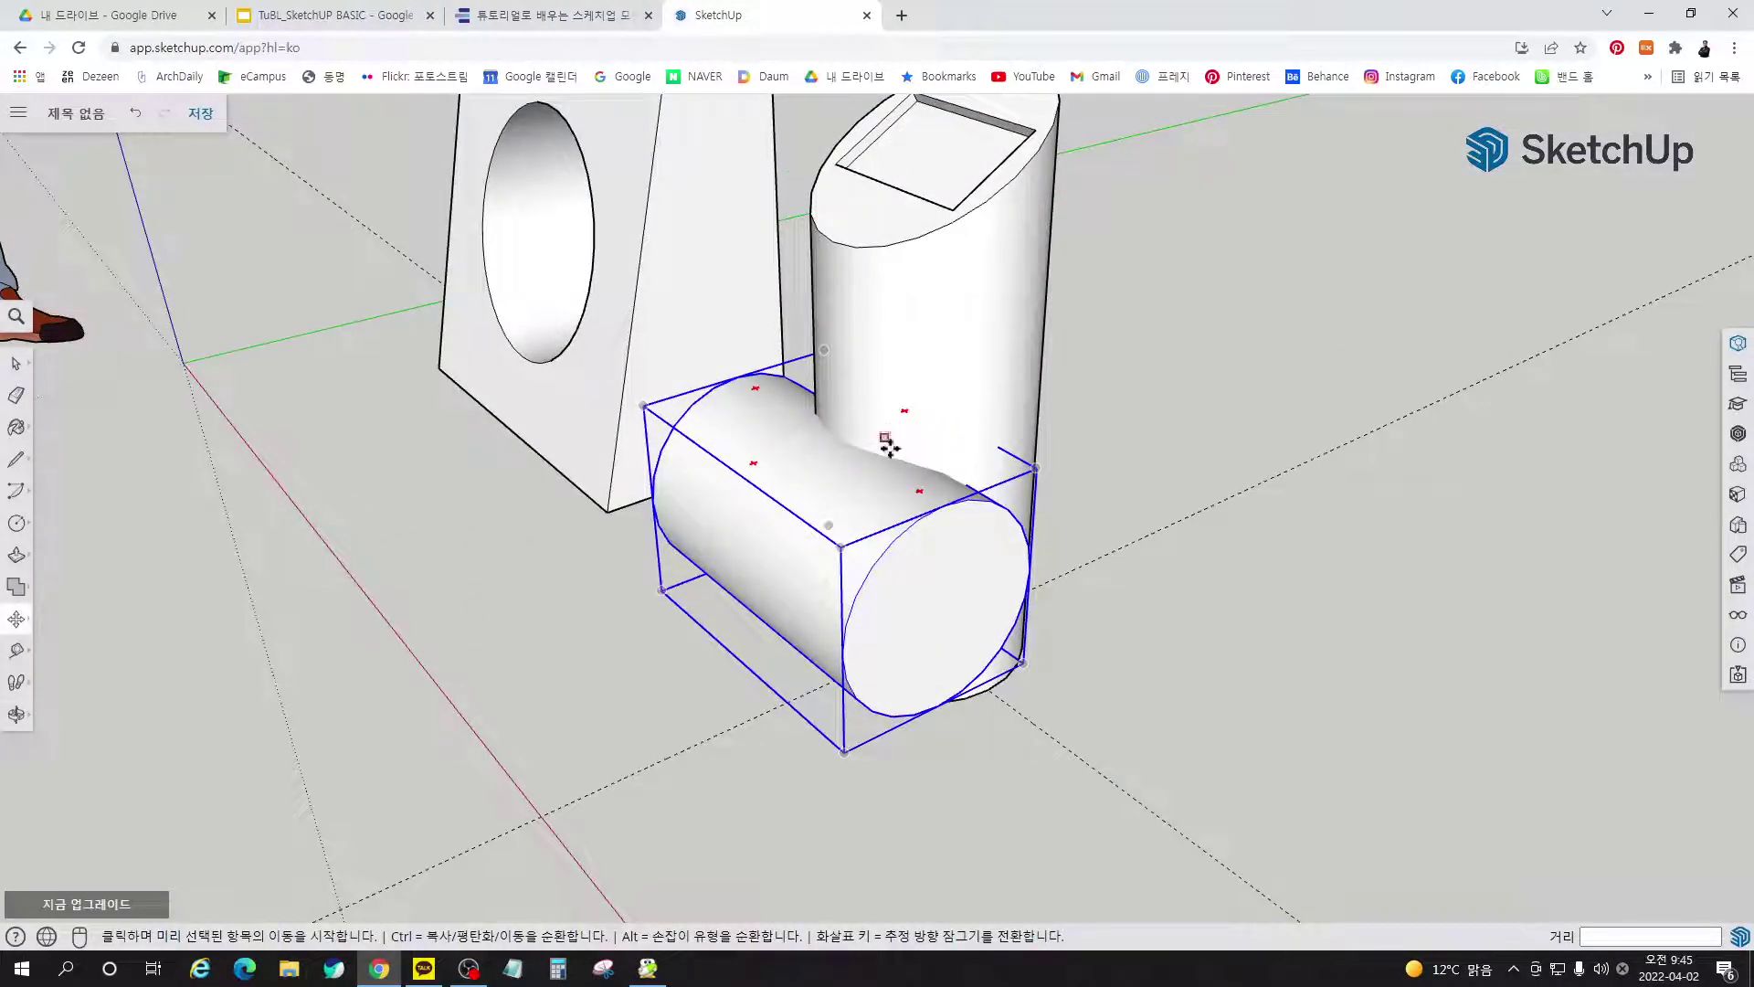
middle_click_drag(1045, 631, 682, 458)
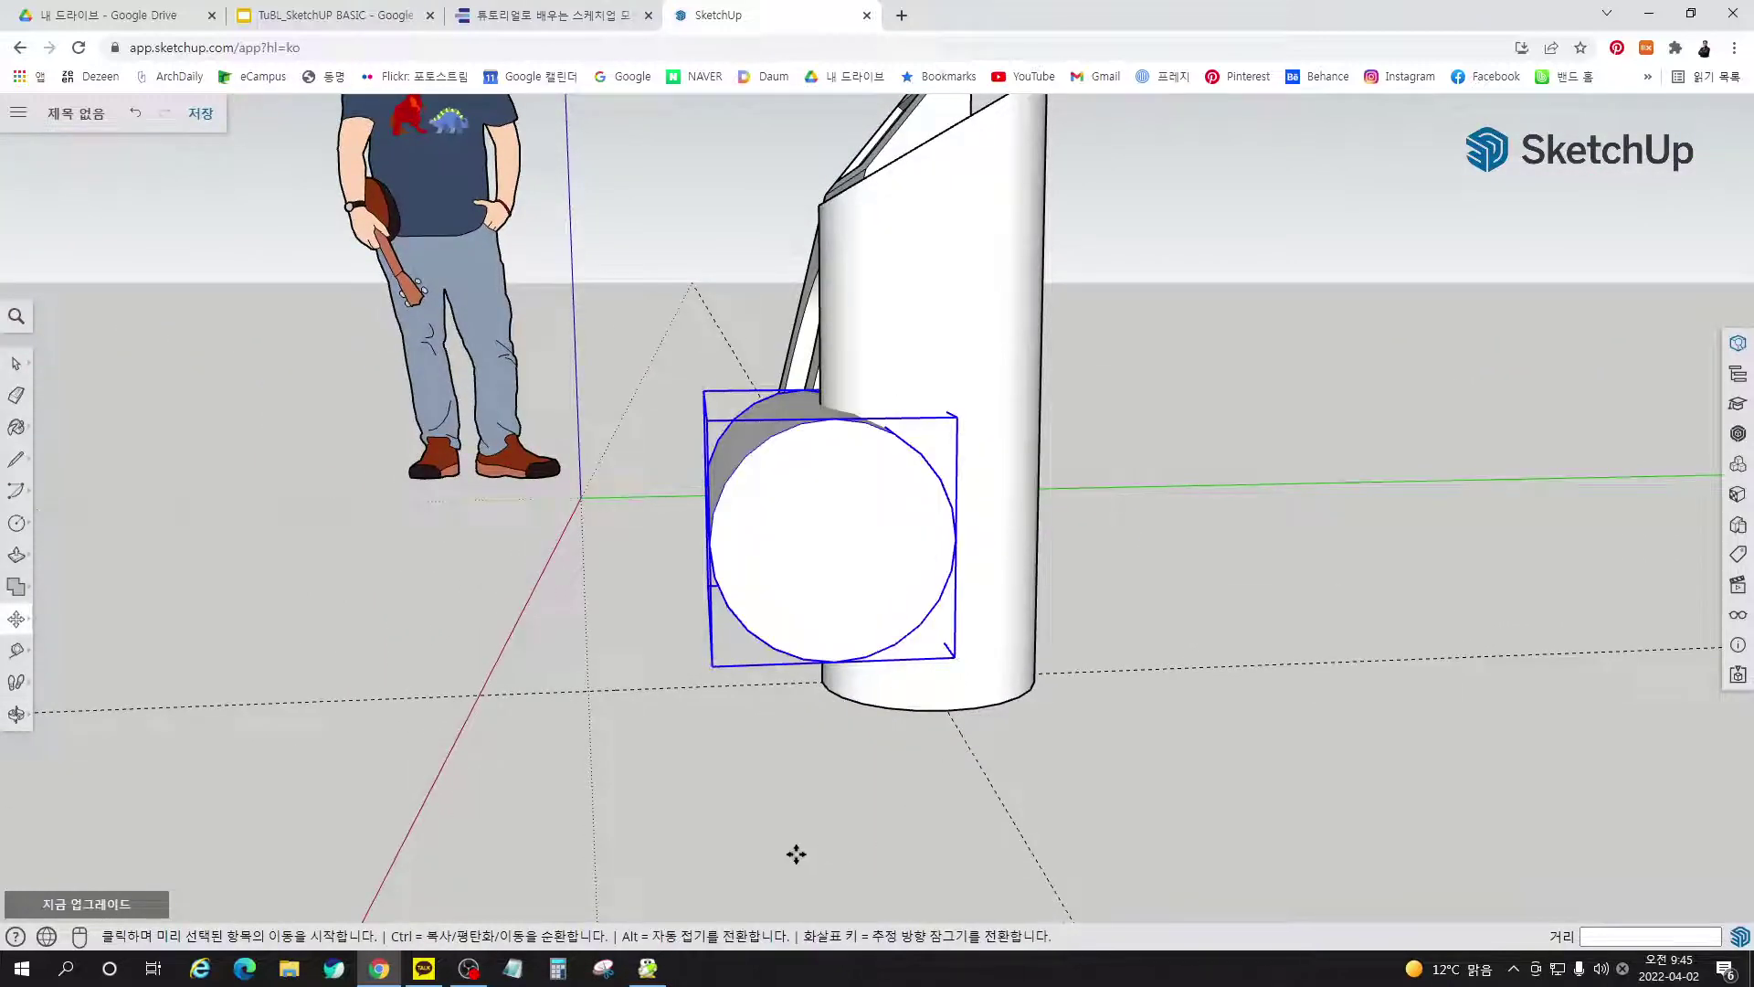
key("ctrl")
left_click(834, 855)
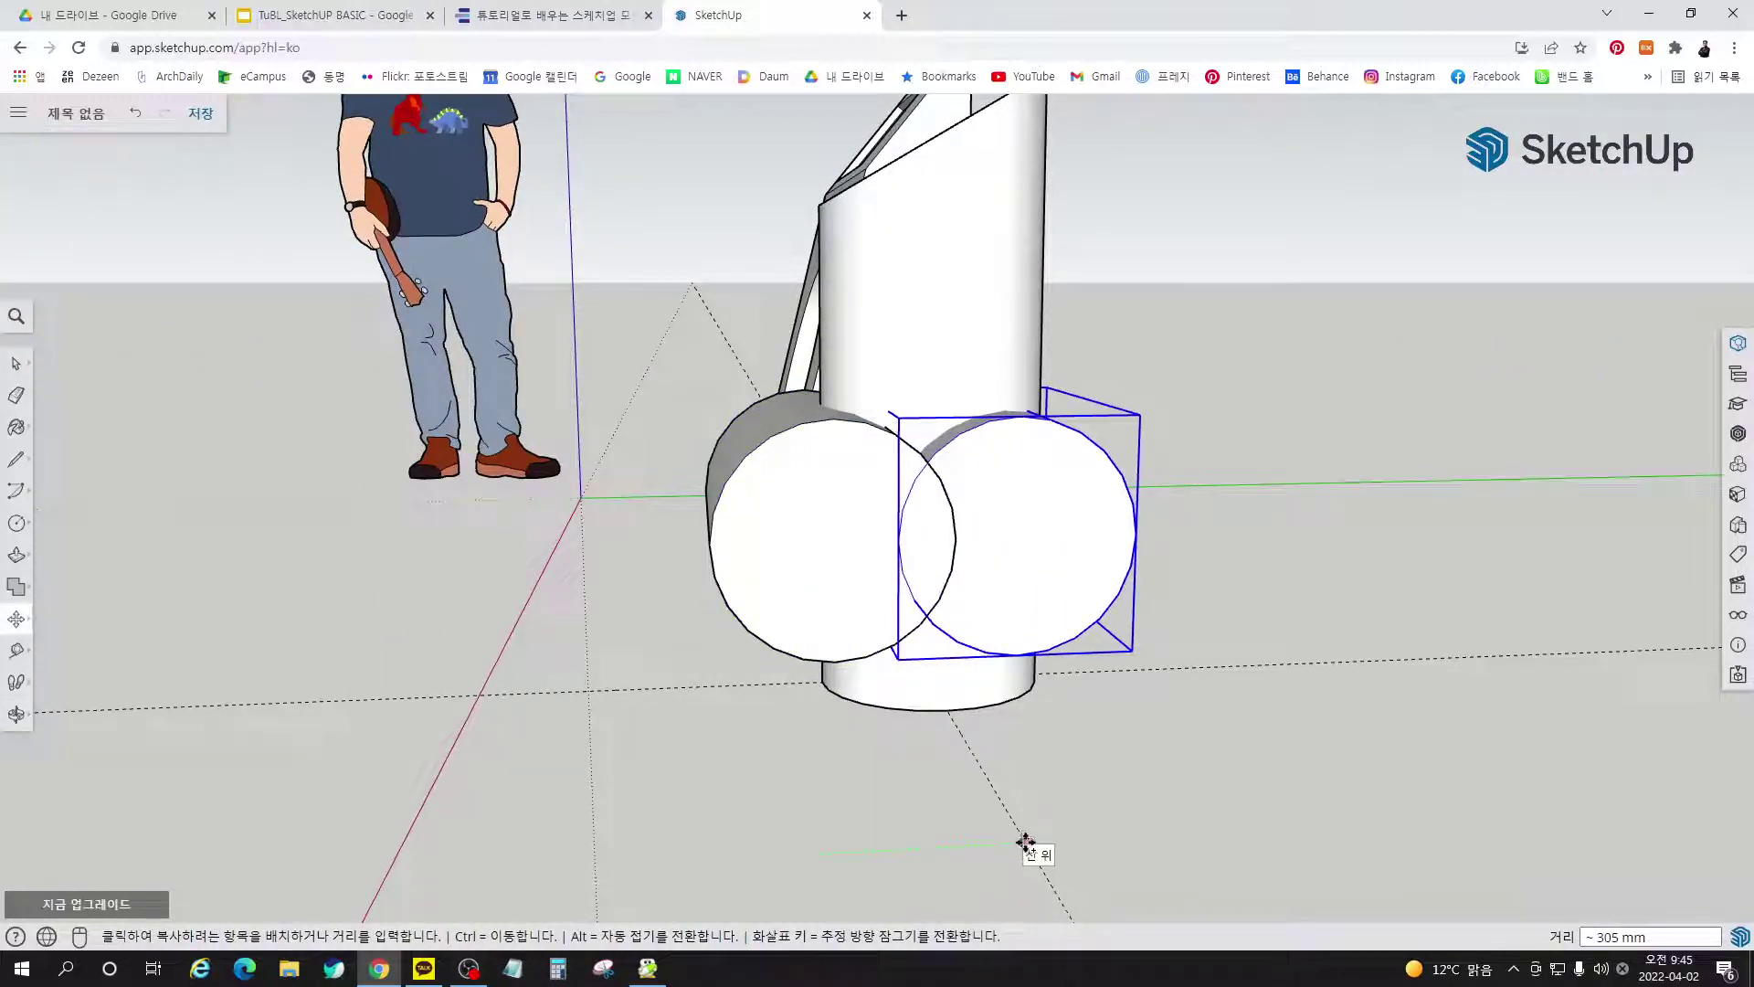
left_click(1074, 839)
left_click(1077, 588)
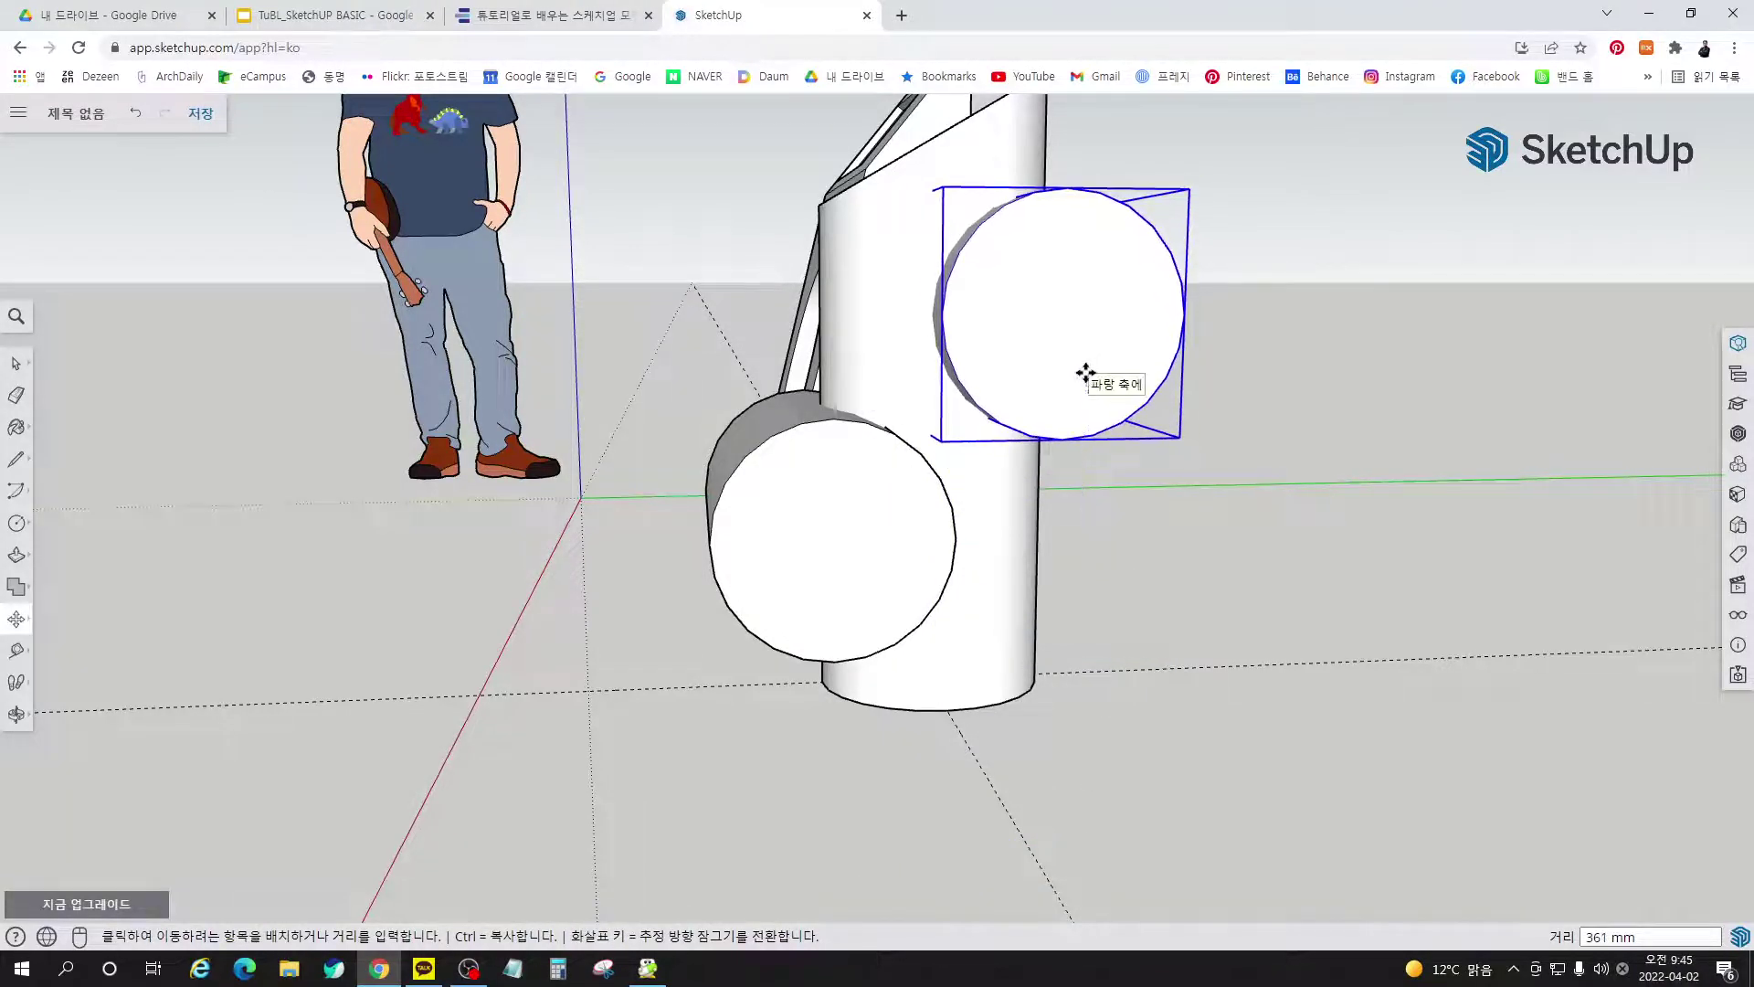
left_click(1087, 373)
Try to adjust the position of the lower horizontal cylinder group with the Move tool
middle_click_drag(1082, 404, 129, 721)
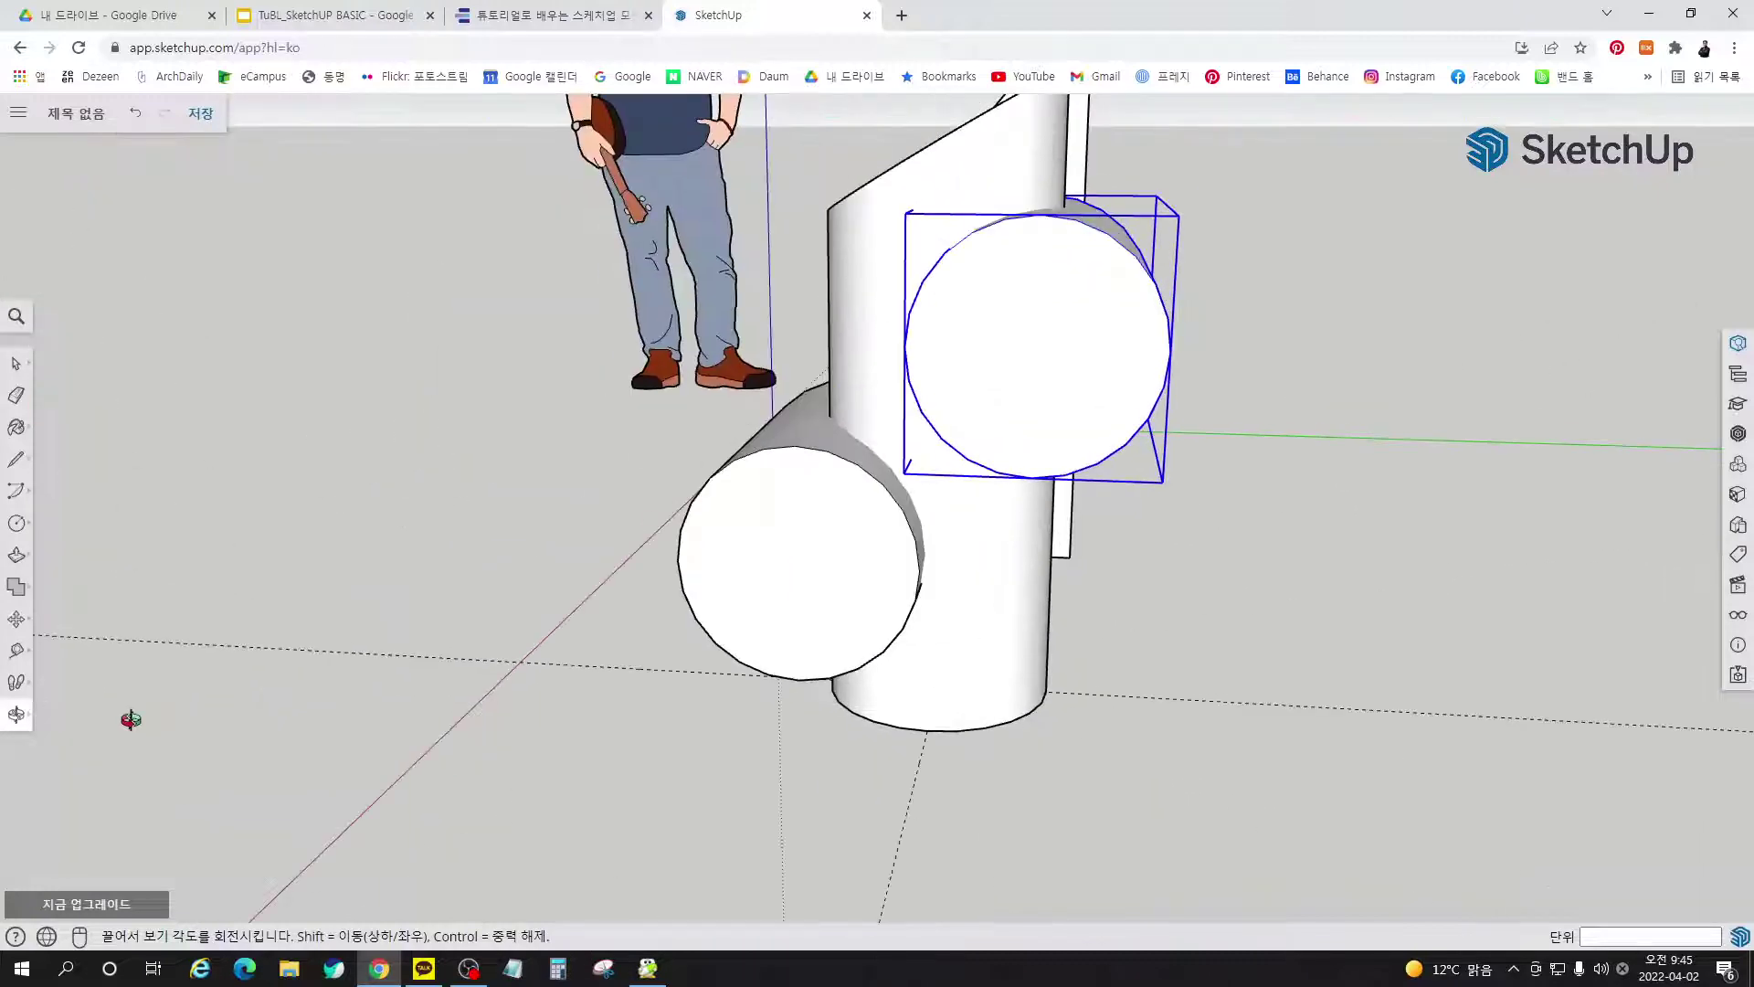
middle_click_drag(846, 365, 979, 227)
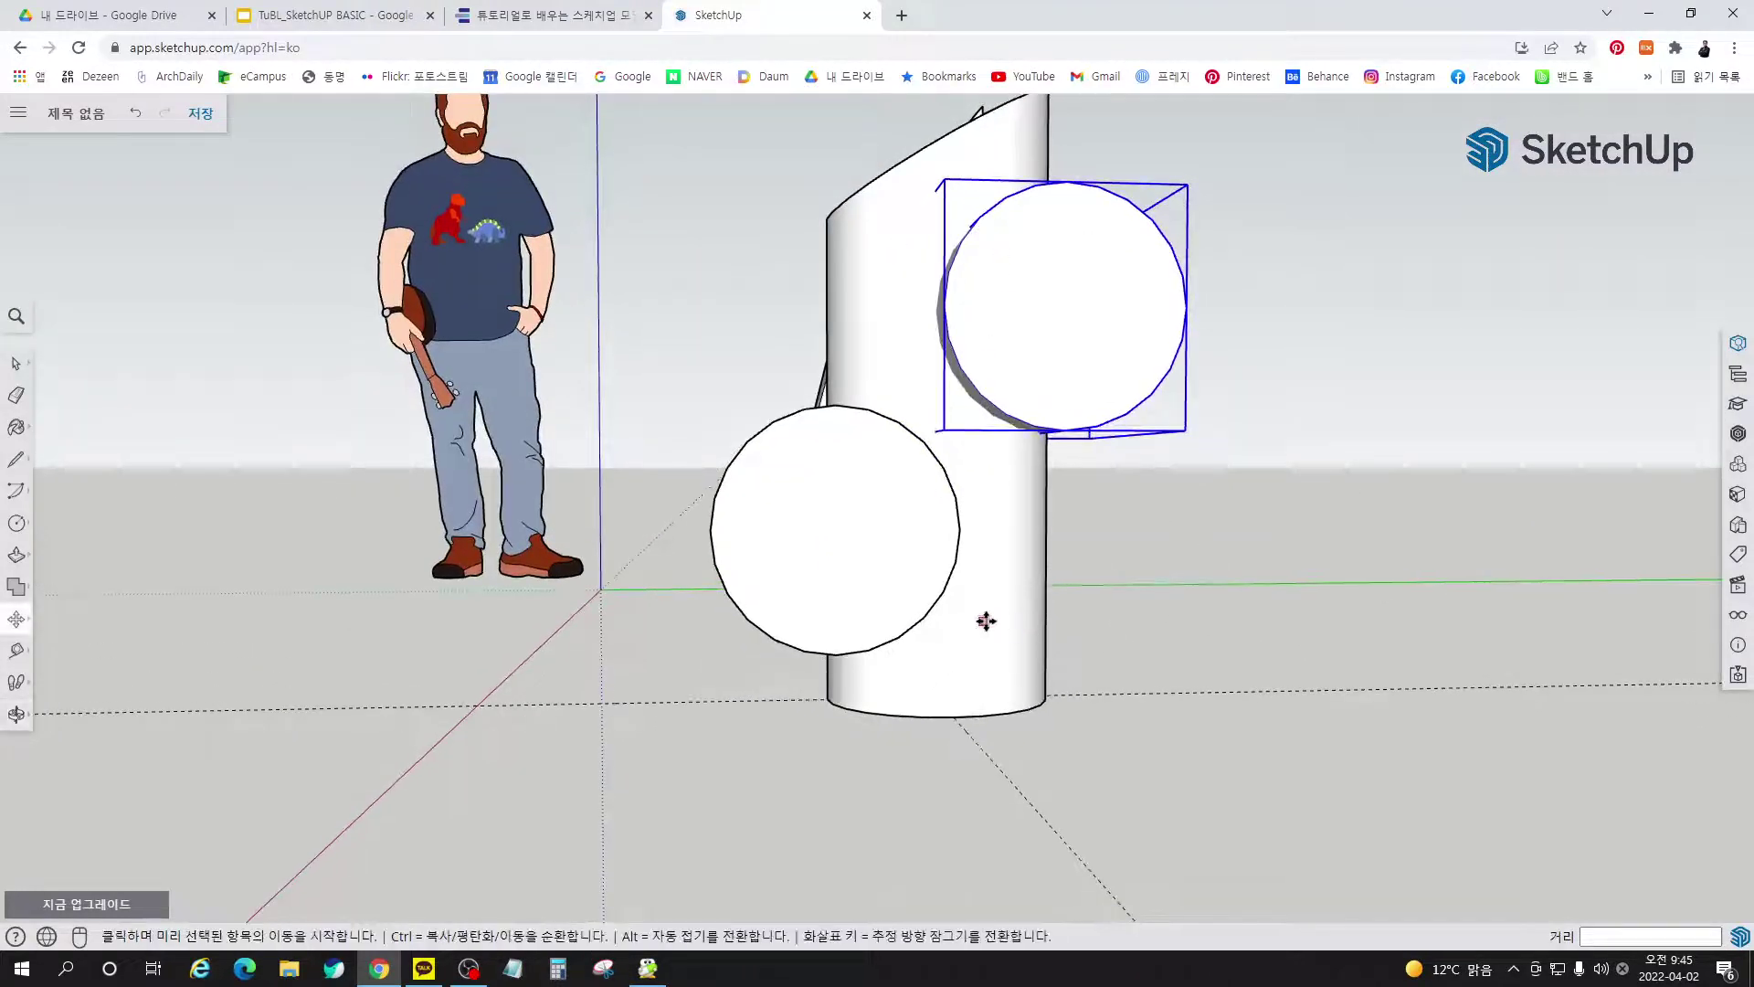
key("space")
left_click(837, 567)
middle_click_drag(757, 562, 725, 672)
key("m")
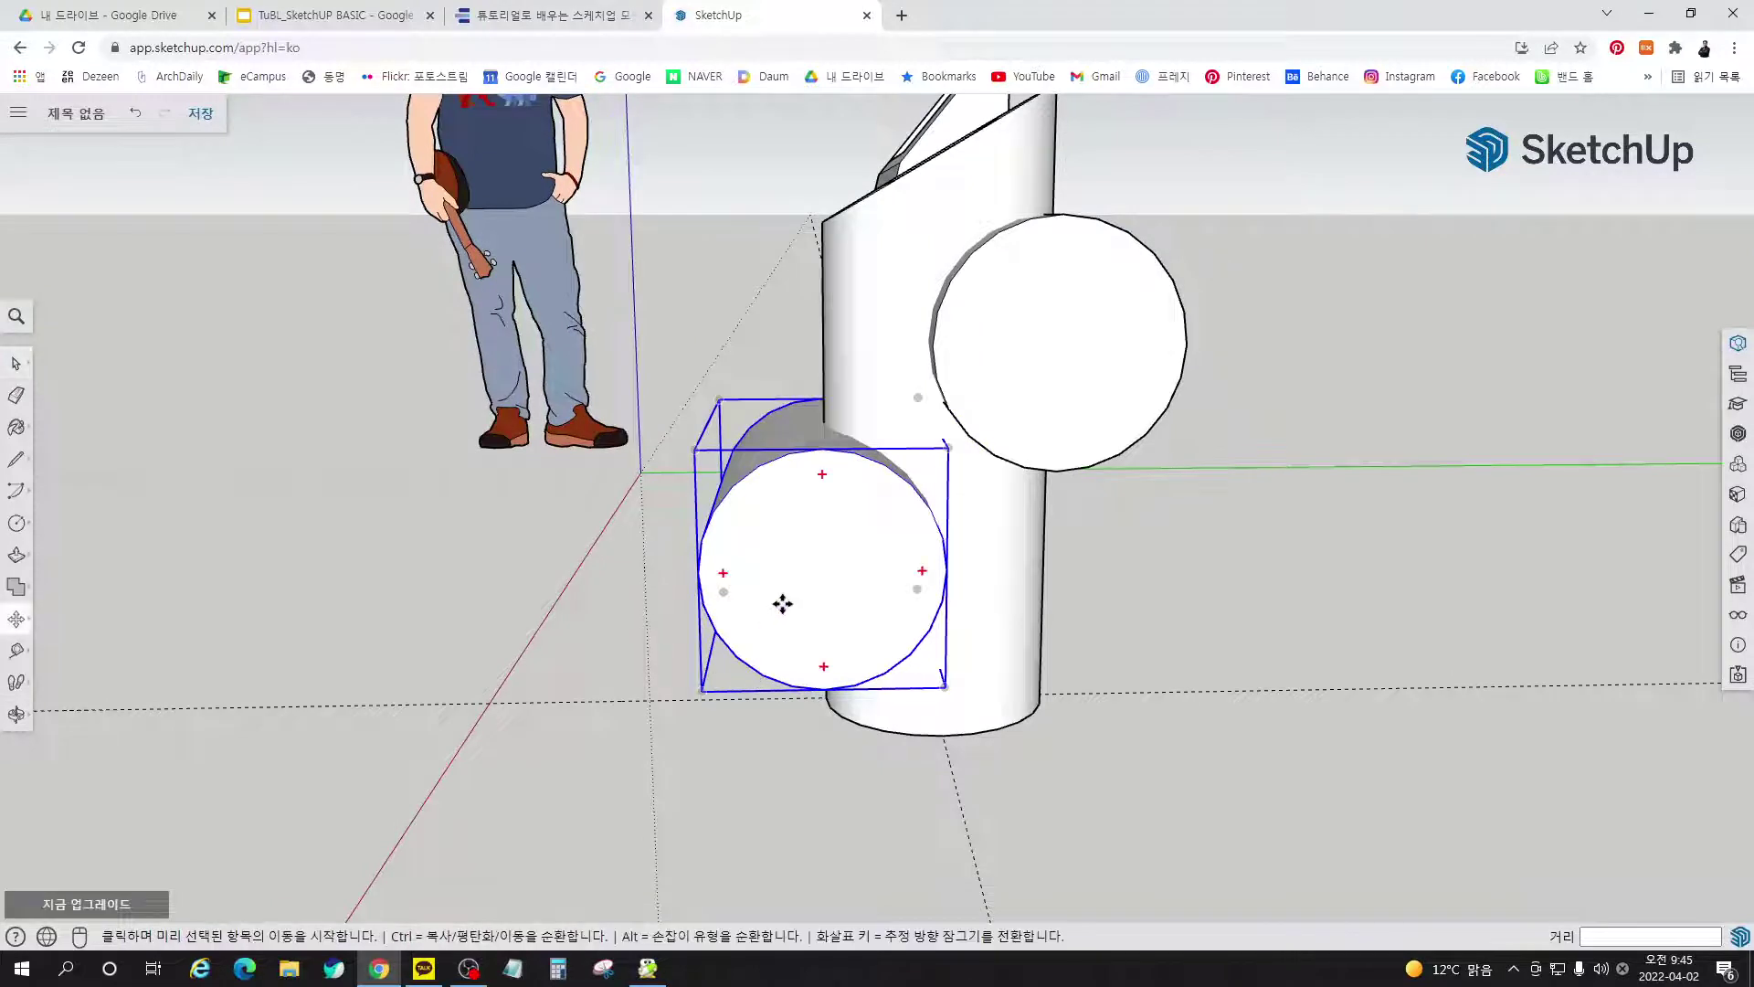
left_click(783, 603)
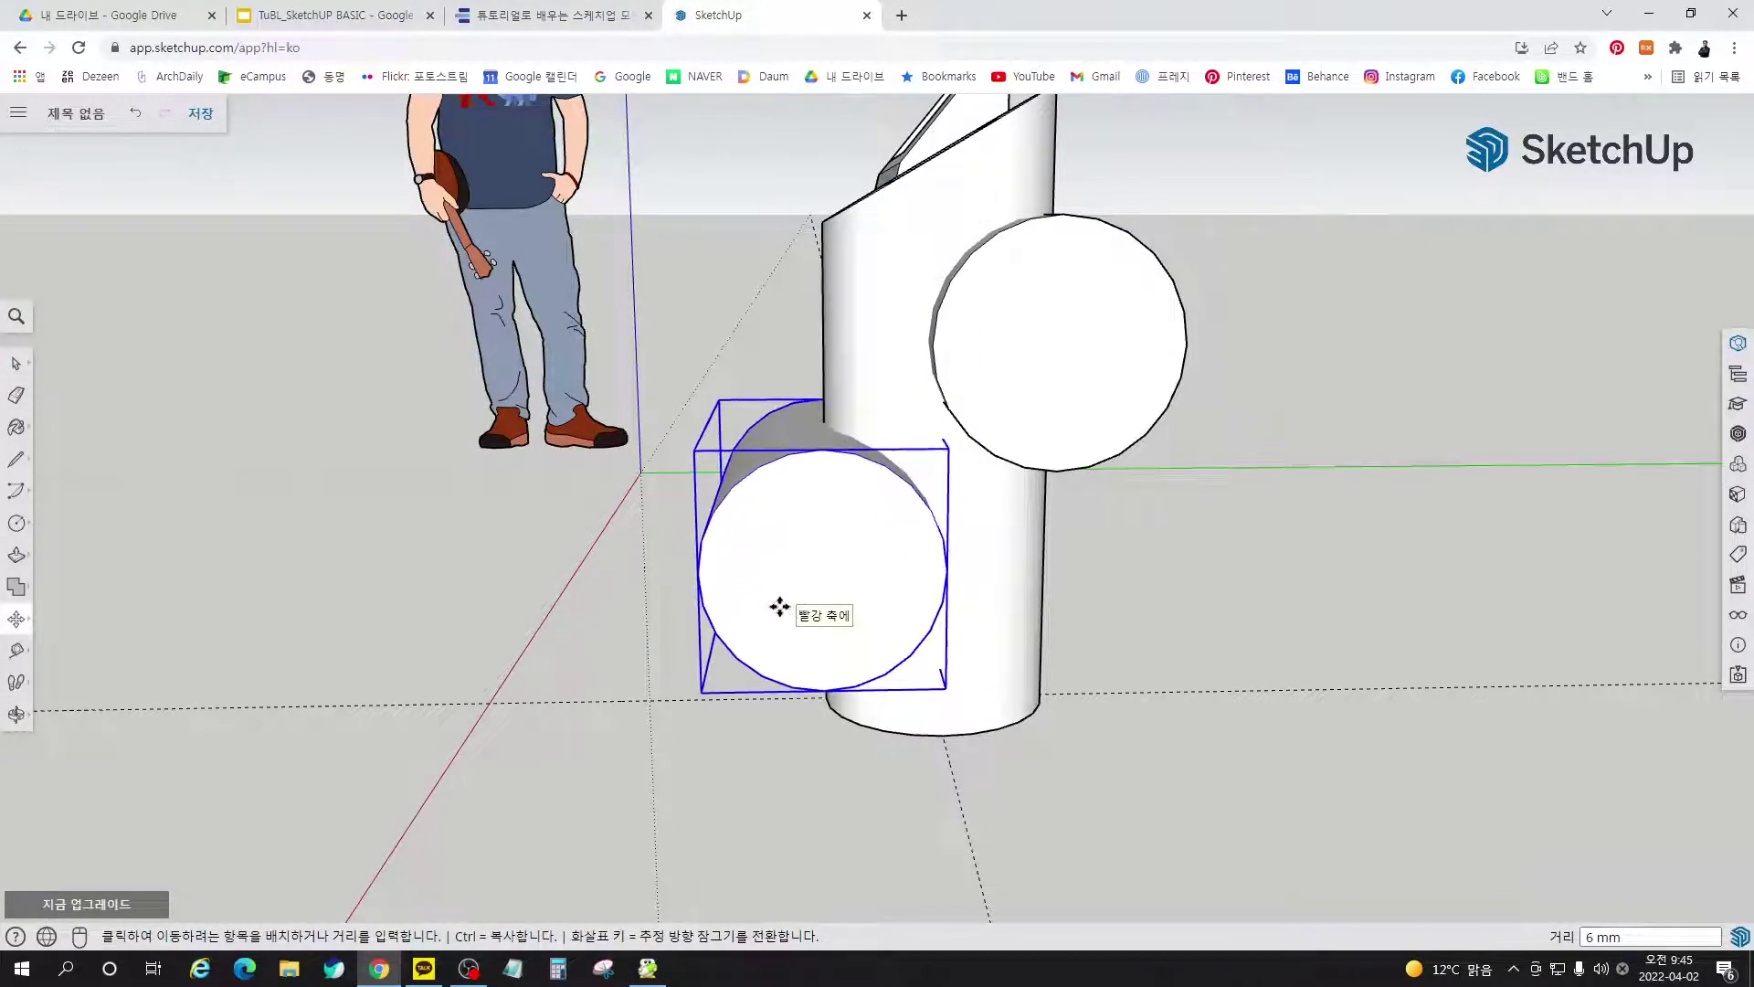
left_click(783, 607)
key("o")
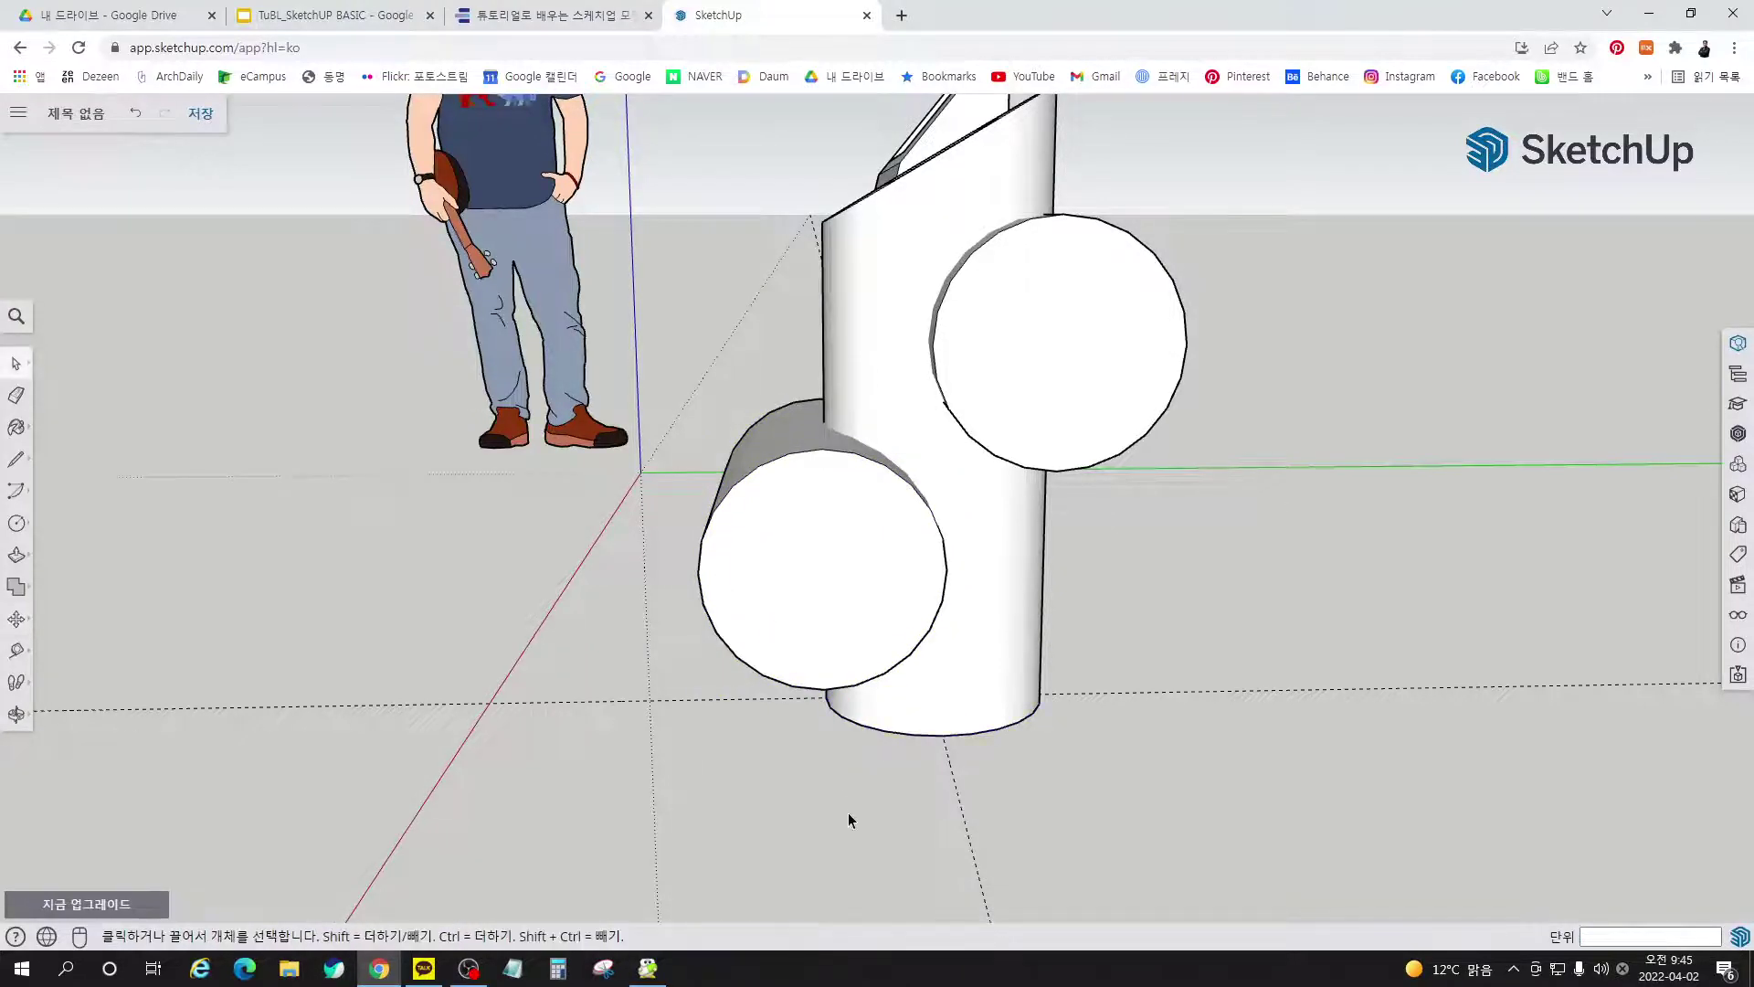
left_click_drag(850, 819, 812, 657)
key("space")
middle_click_drag(812, 655, 831, 574)
left_click(886, 443)
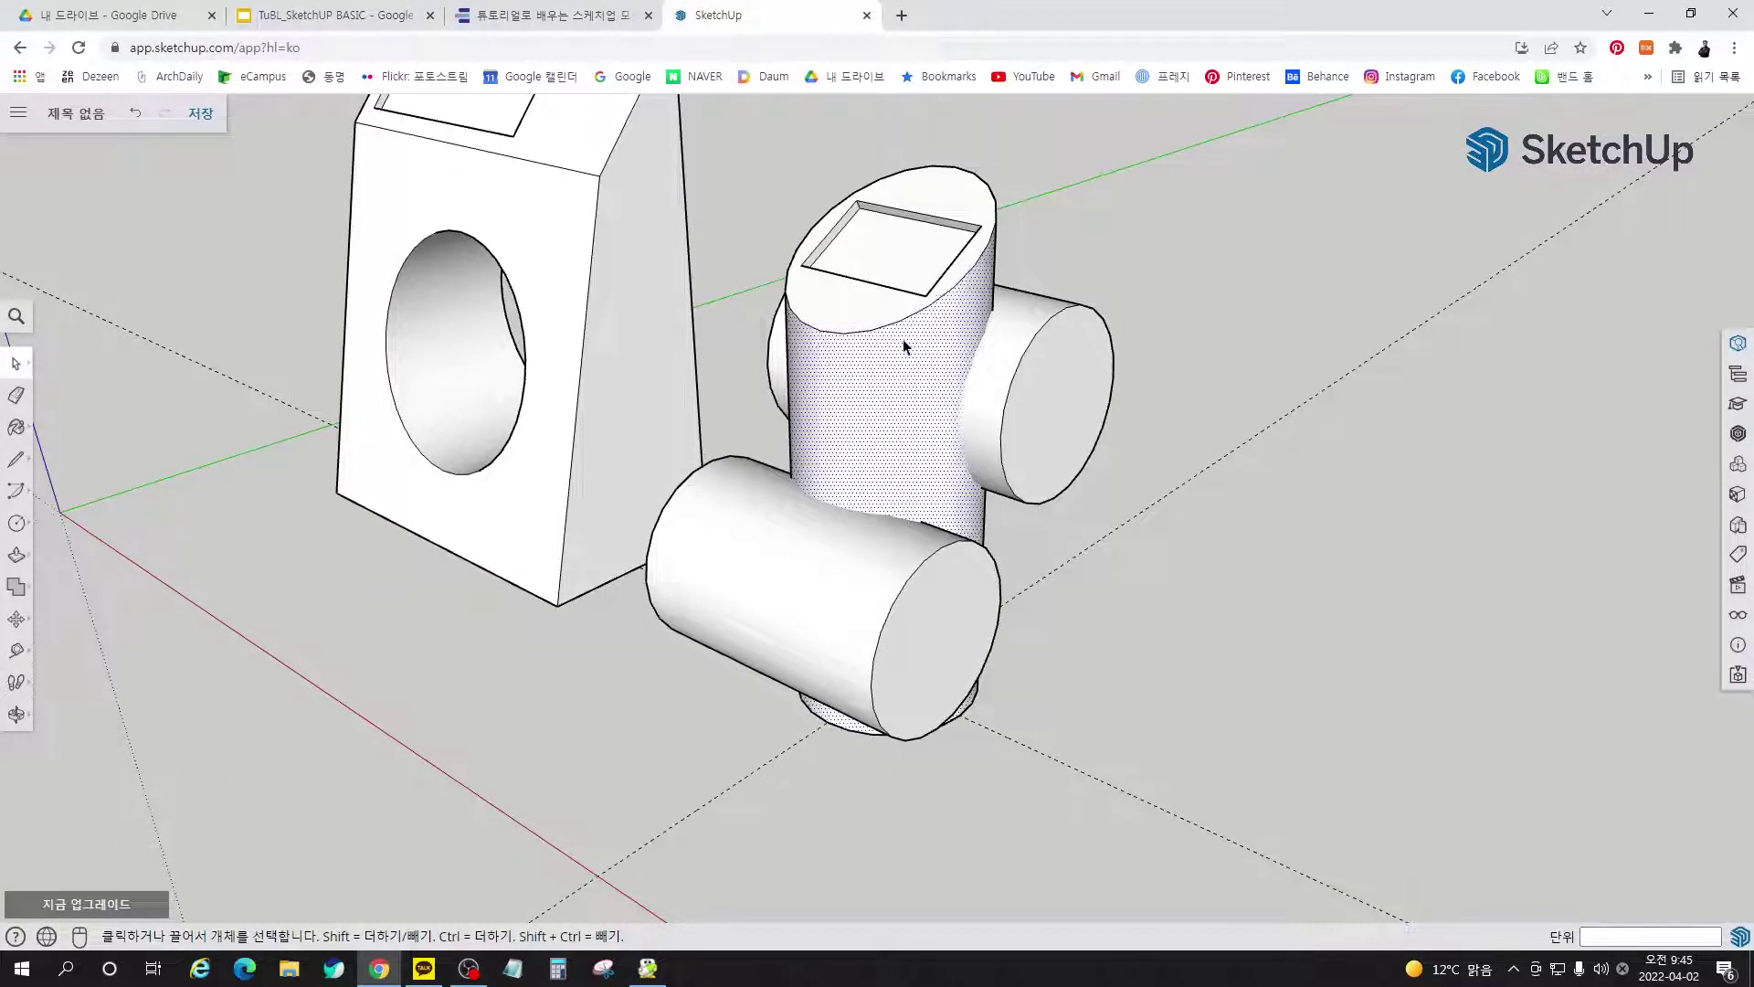
triple_click(877, 403)
right_click(842, 320)
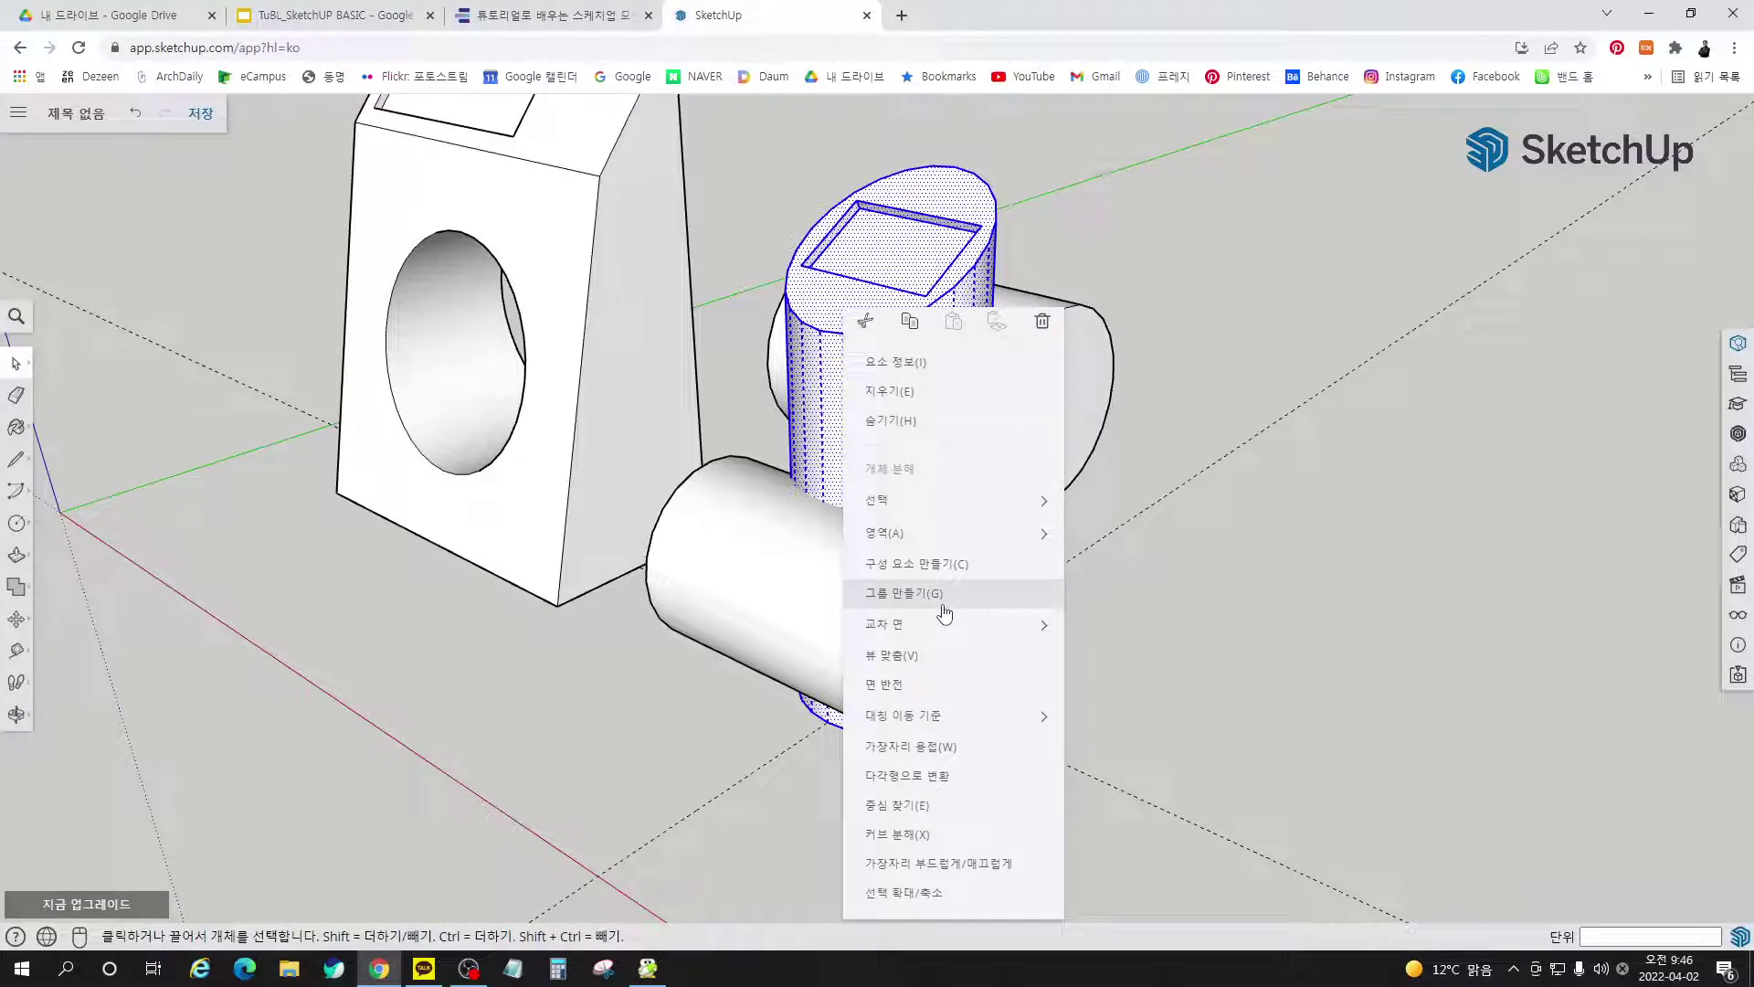
left_click(1131, 572)
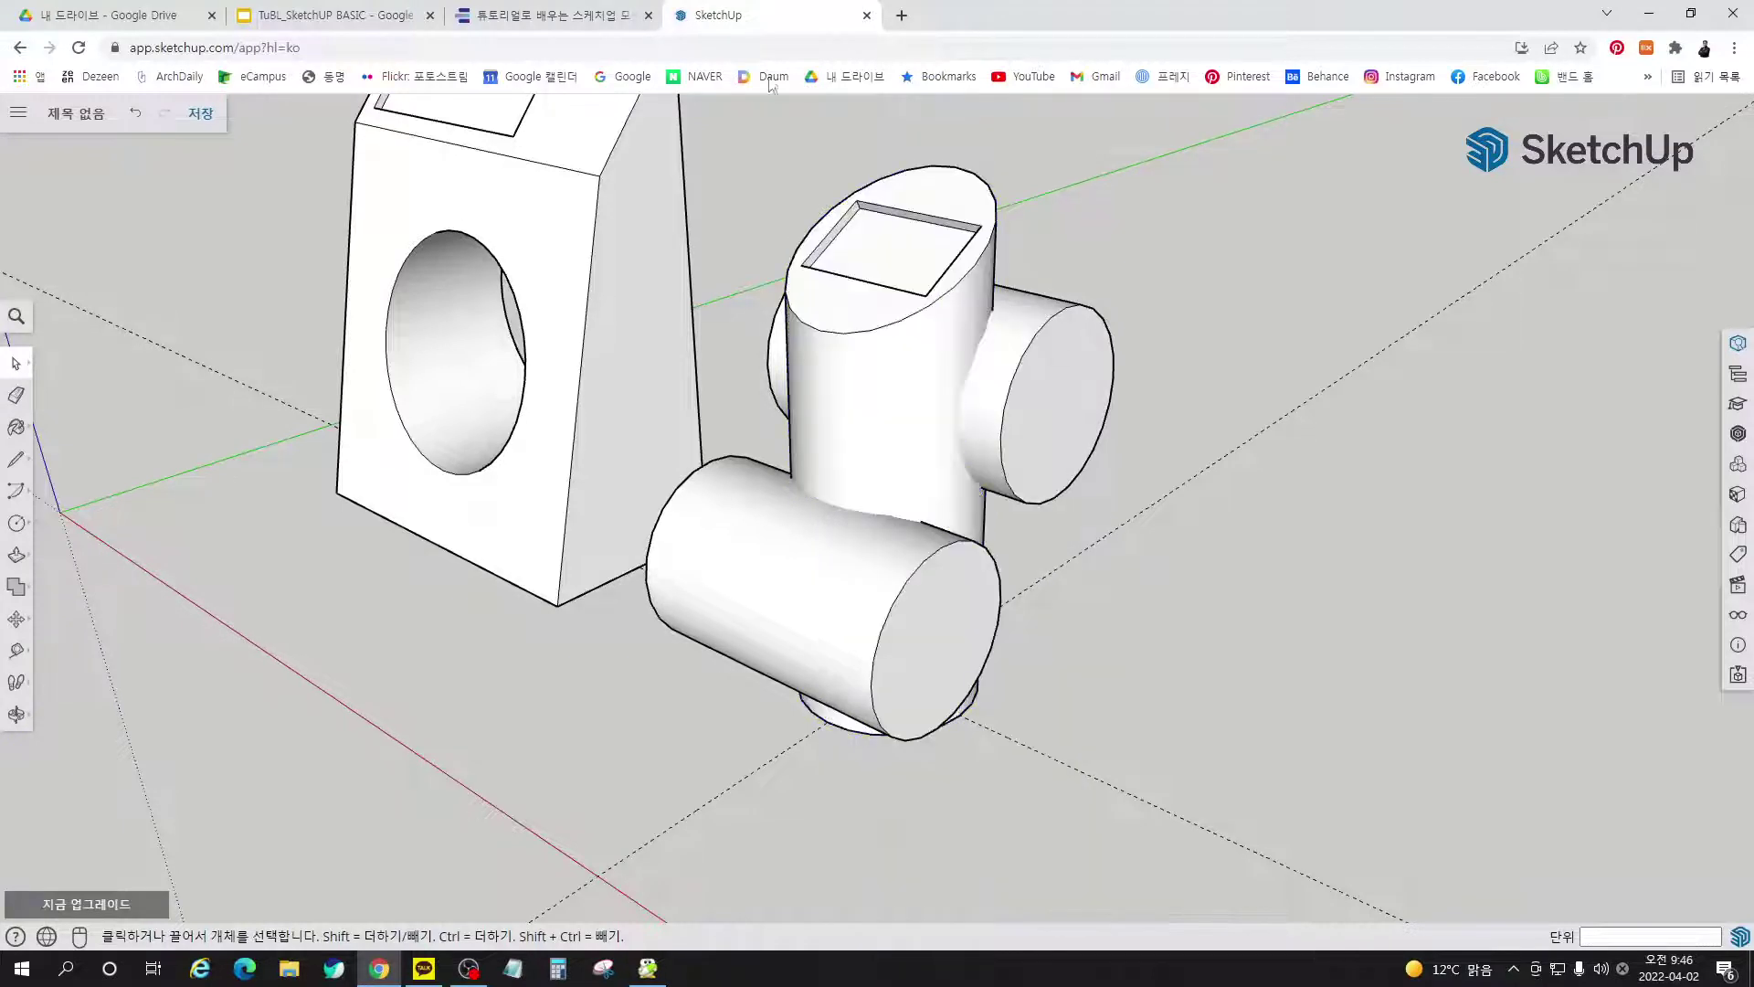
Check the e-book's instructions for selecting and copying the kiosk with its two cylinder groups, and return to the SketchUp model
left_click(552, 25)
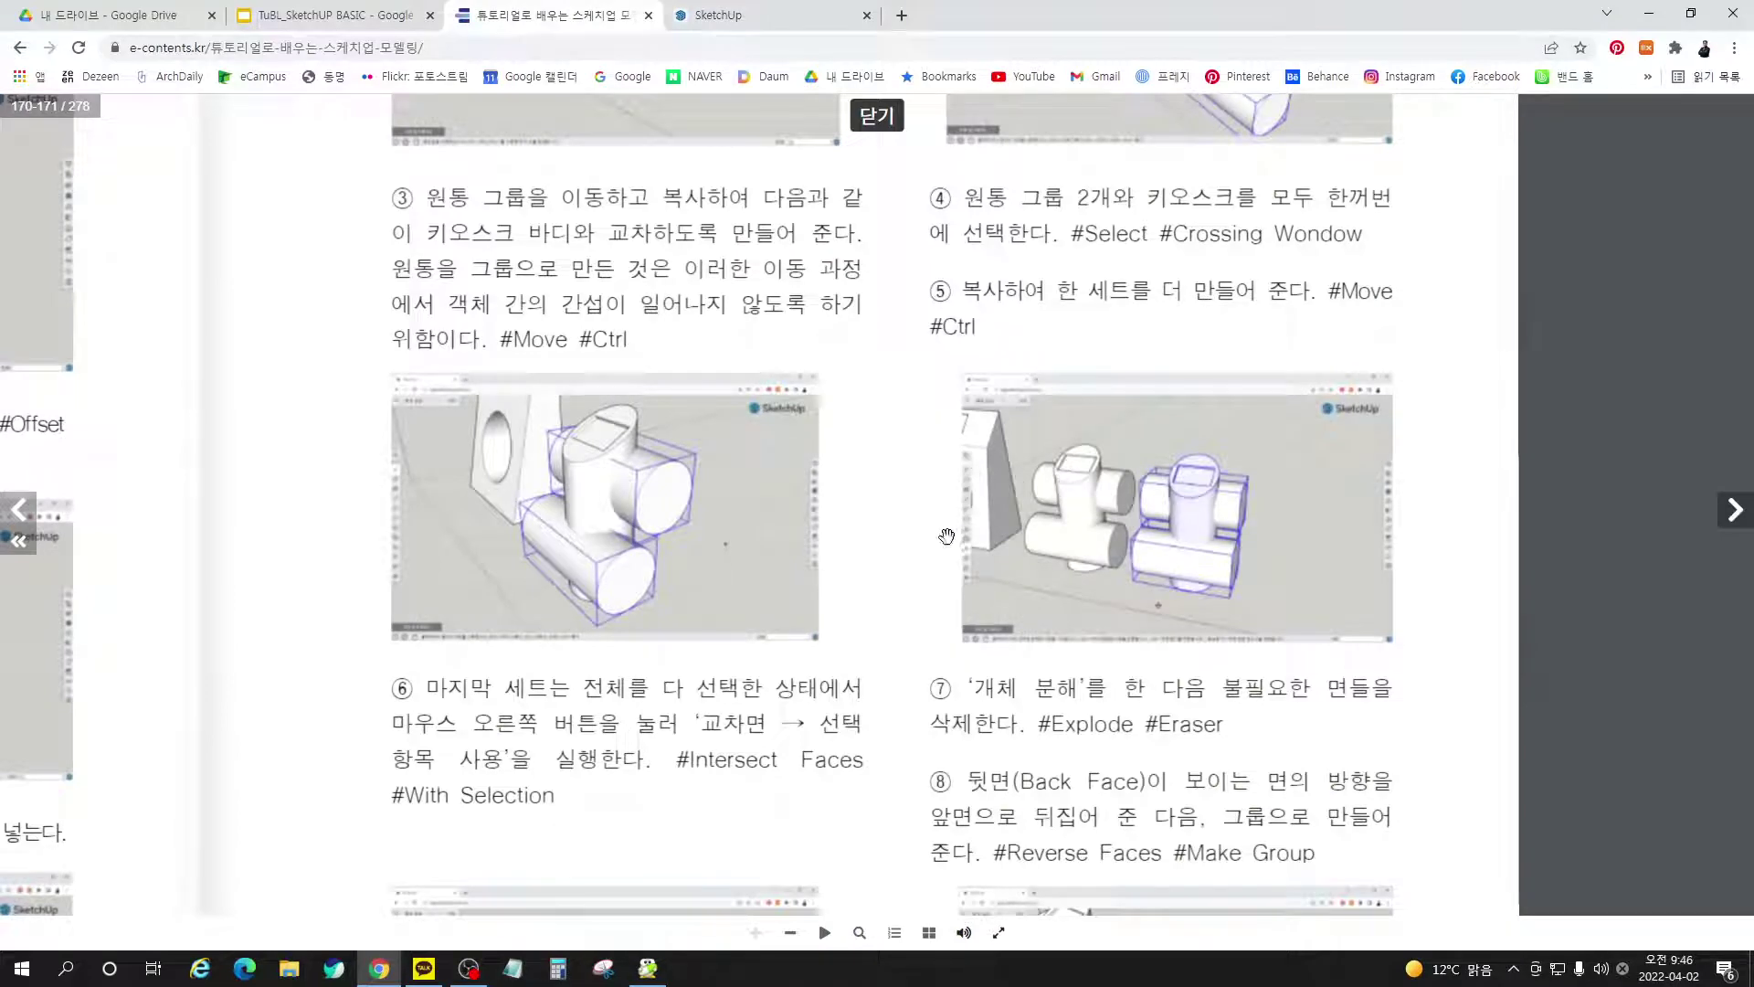
left_click_drag(879, 366, 815, 627)
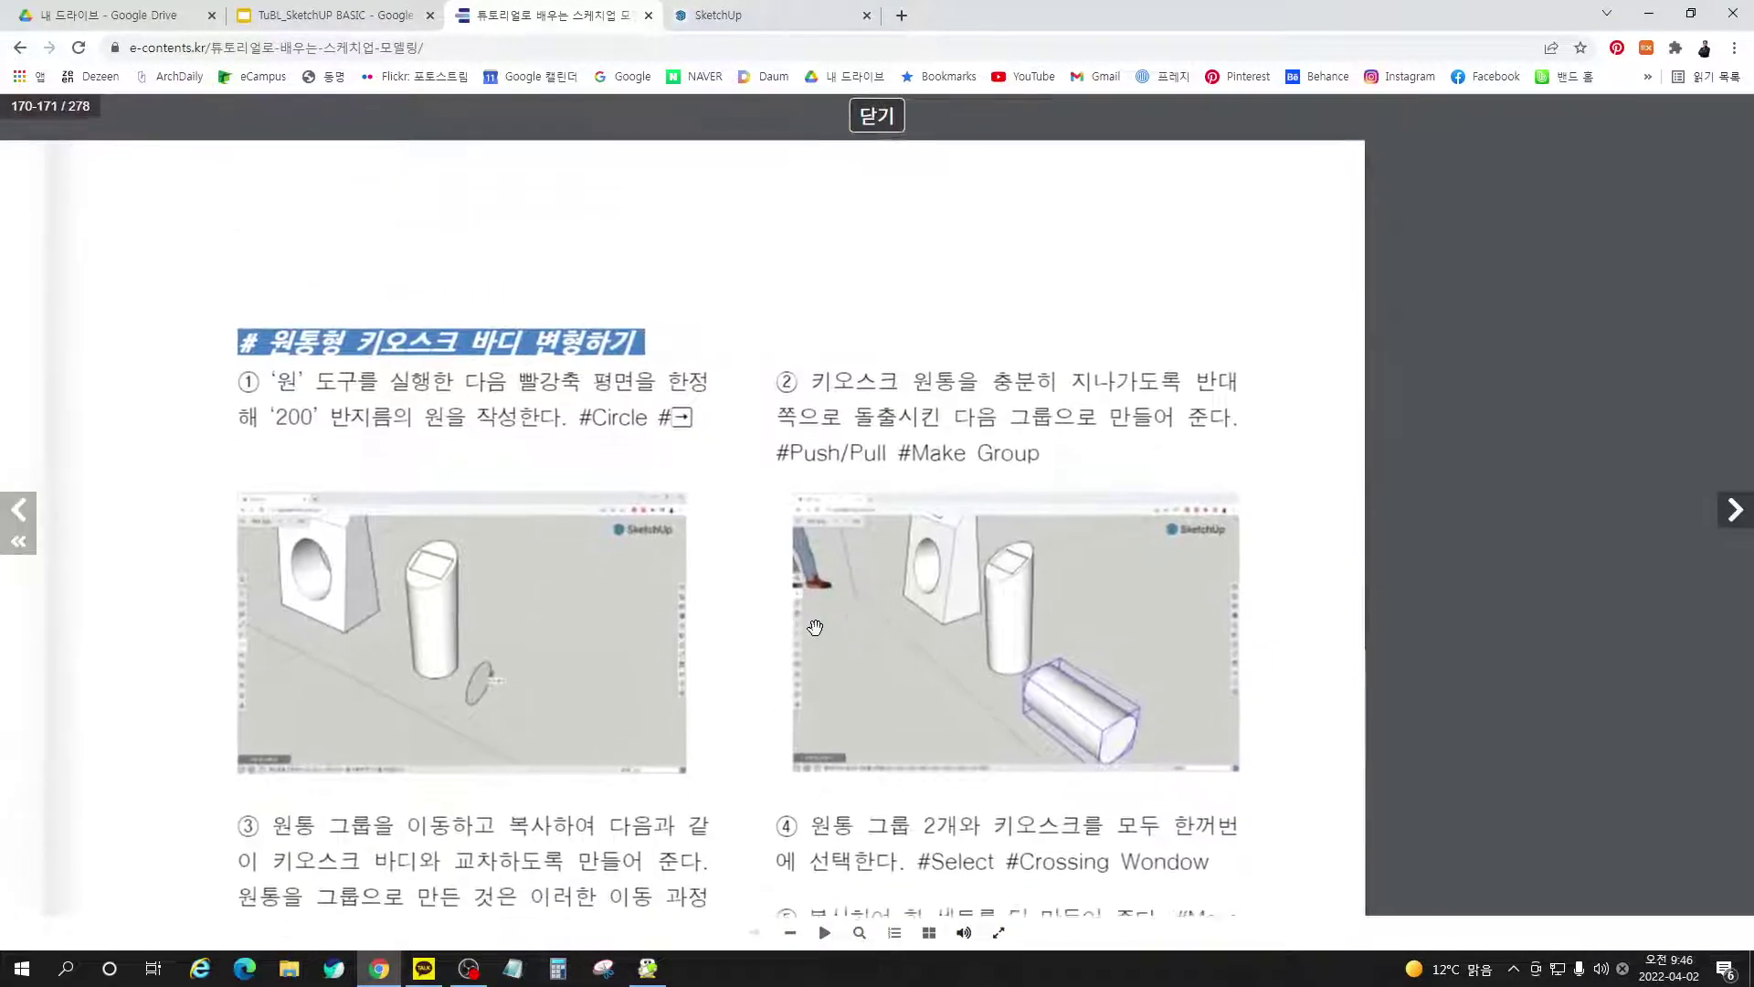
scroll(815, 627, "down", 10)
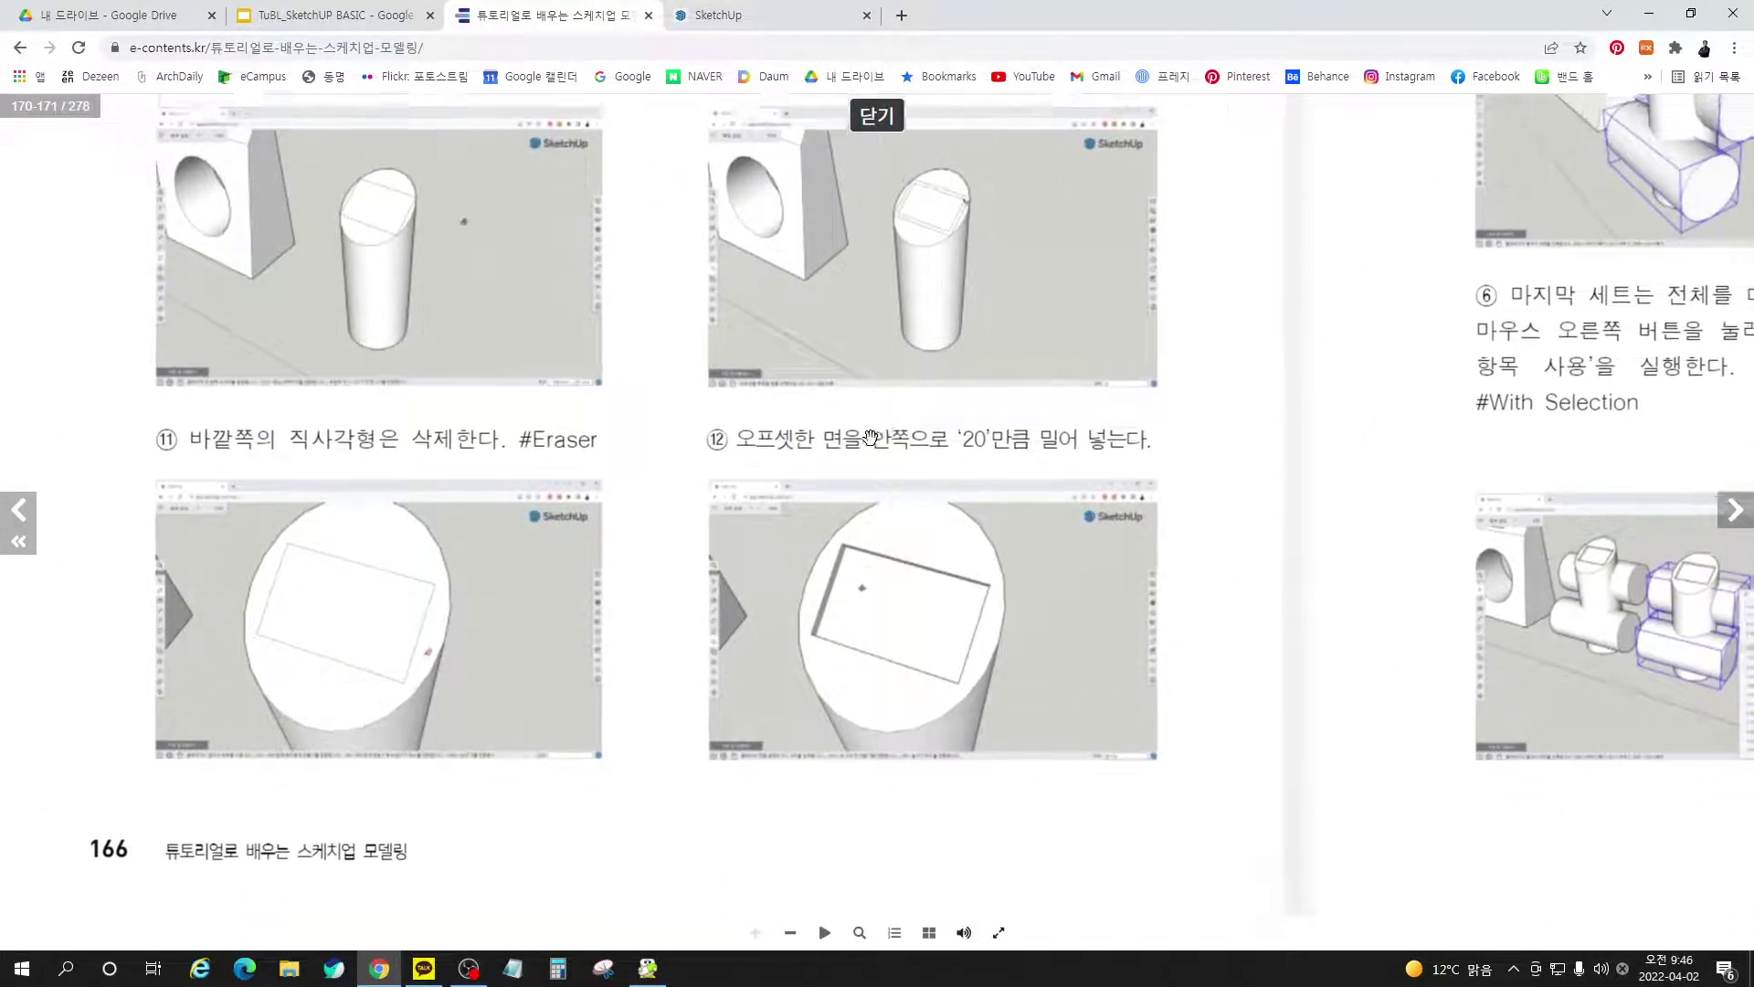
left_click_drag(892, 414, 587, 586)
left_click_drag(1148, 579, 941, 517)
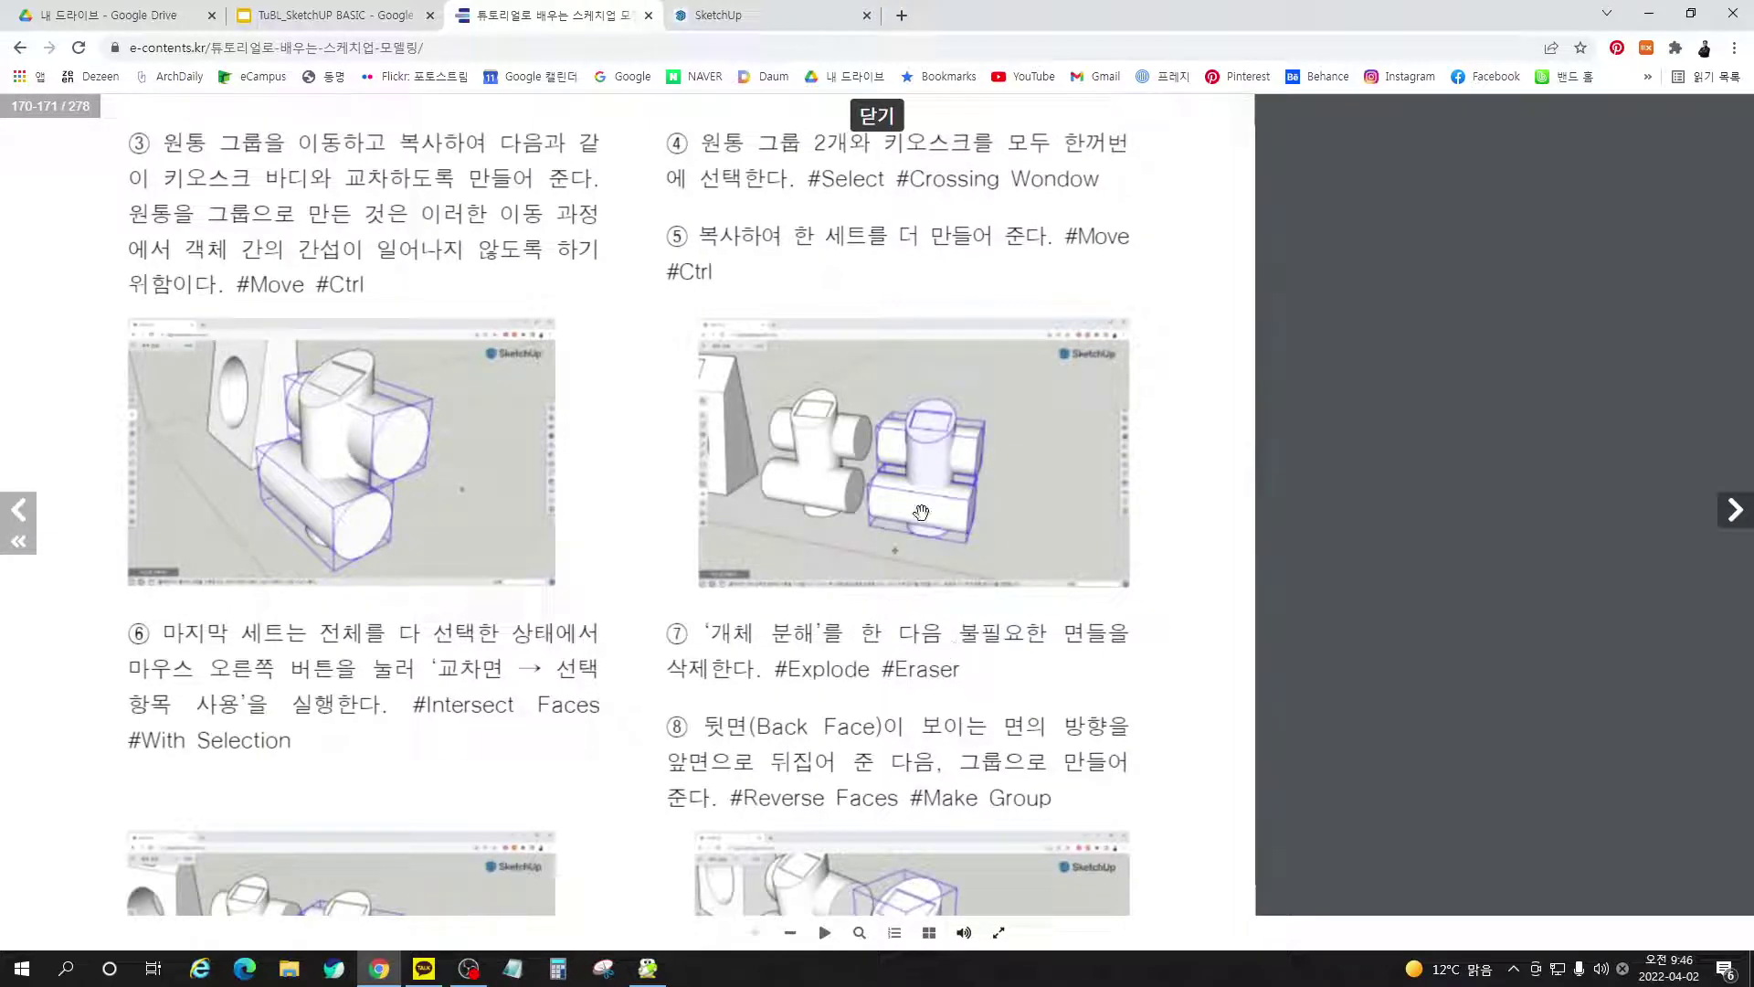
left_click(735, 16)
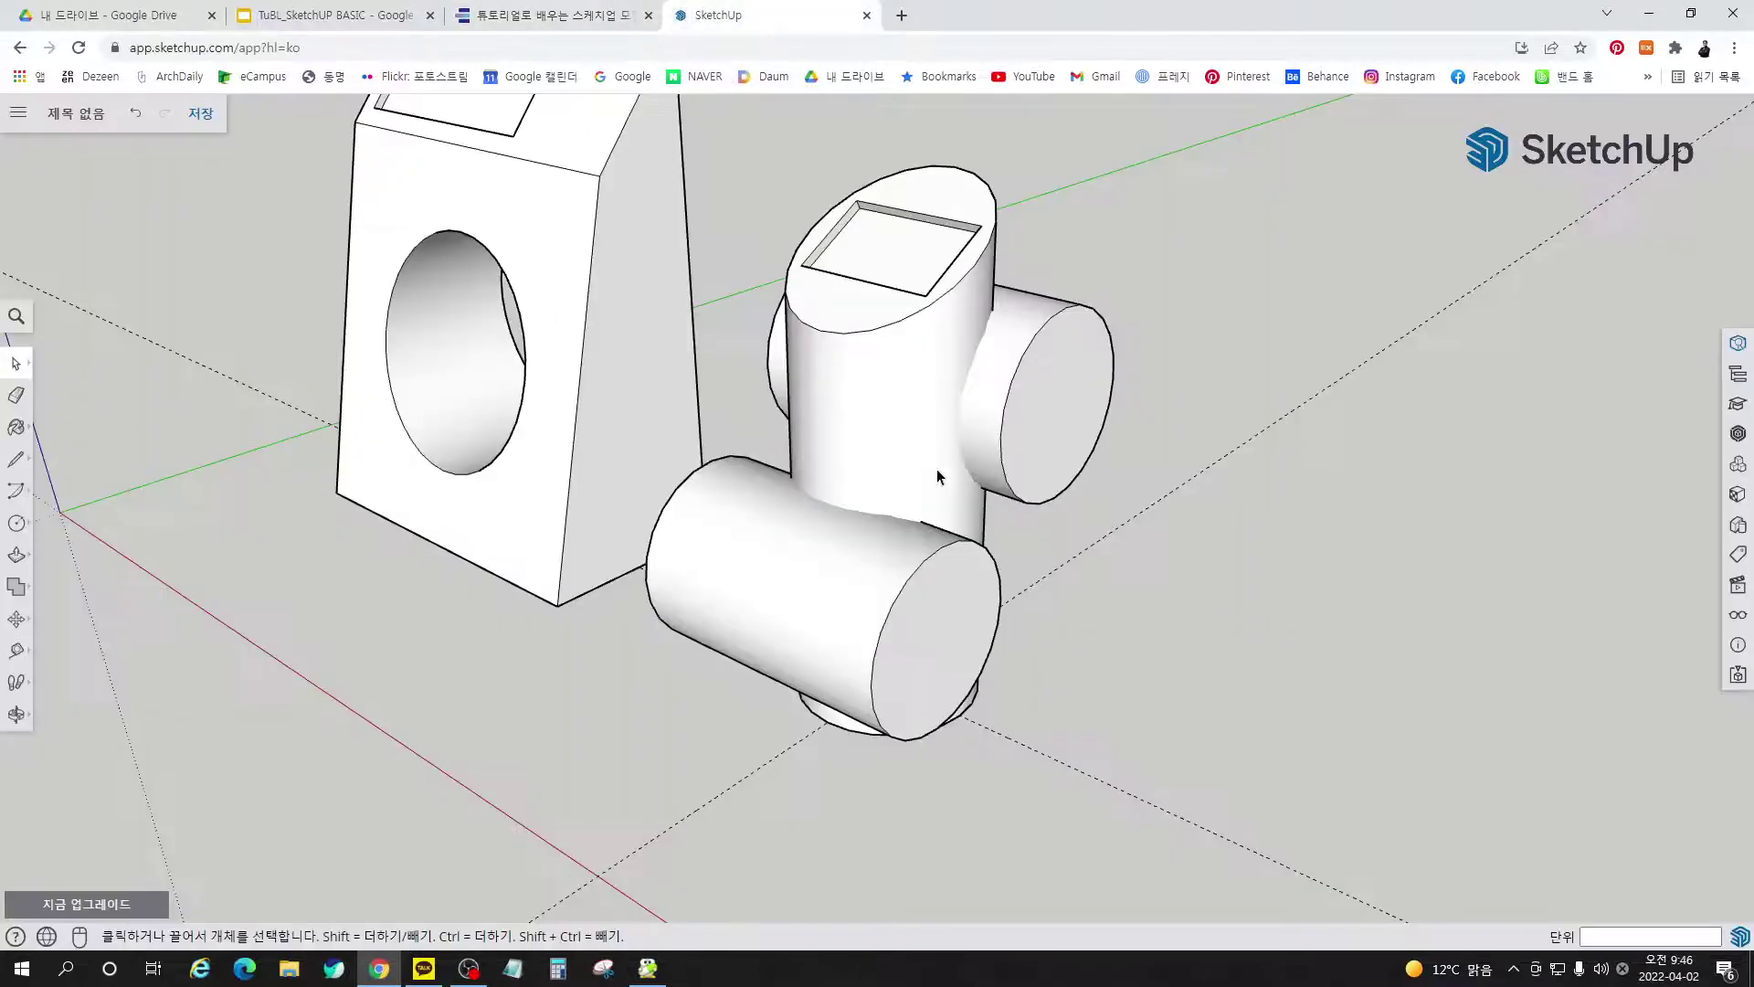
scroll(1155, 669, "down", 2)
middle_click_drag(1154, 669, 1180, 583)
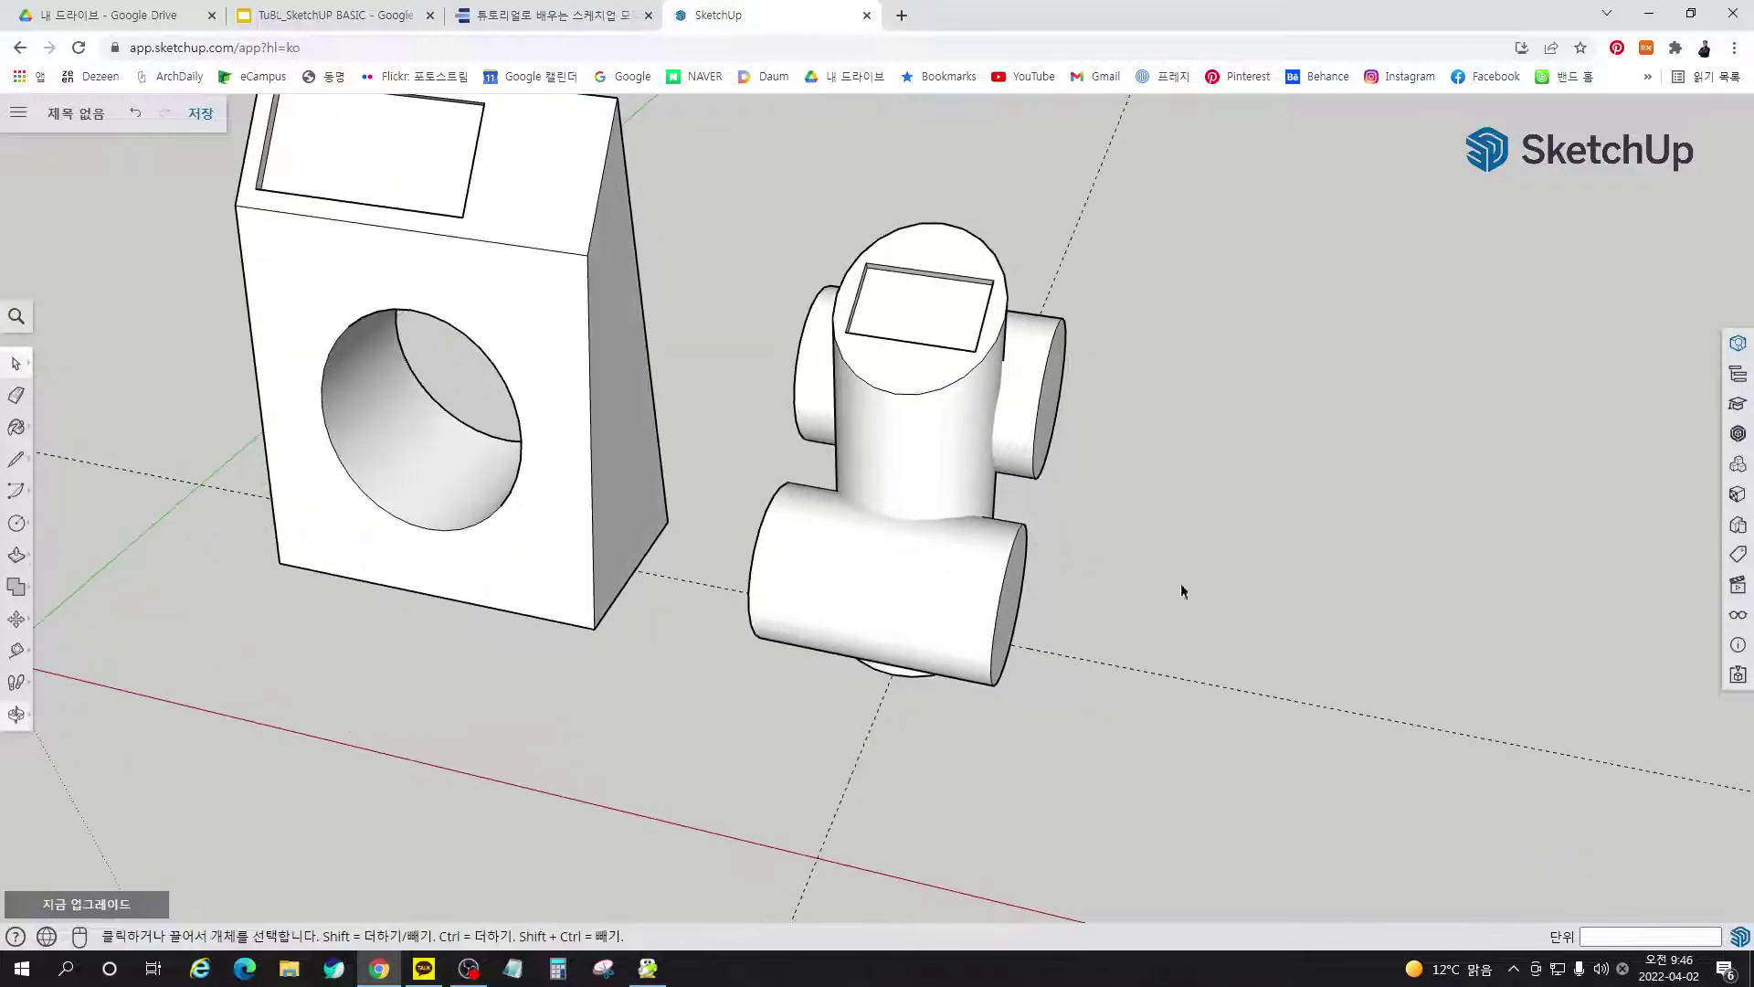
Select the cylindrical kiosk with its two cylinder groups and copy the set about 877 mm along the red axis
left_click_drag(681, 137, 1159, 826)
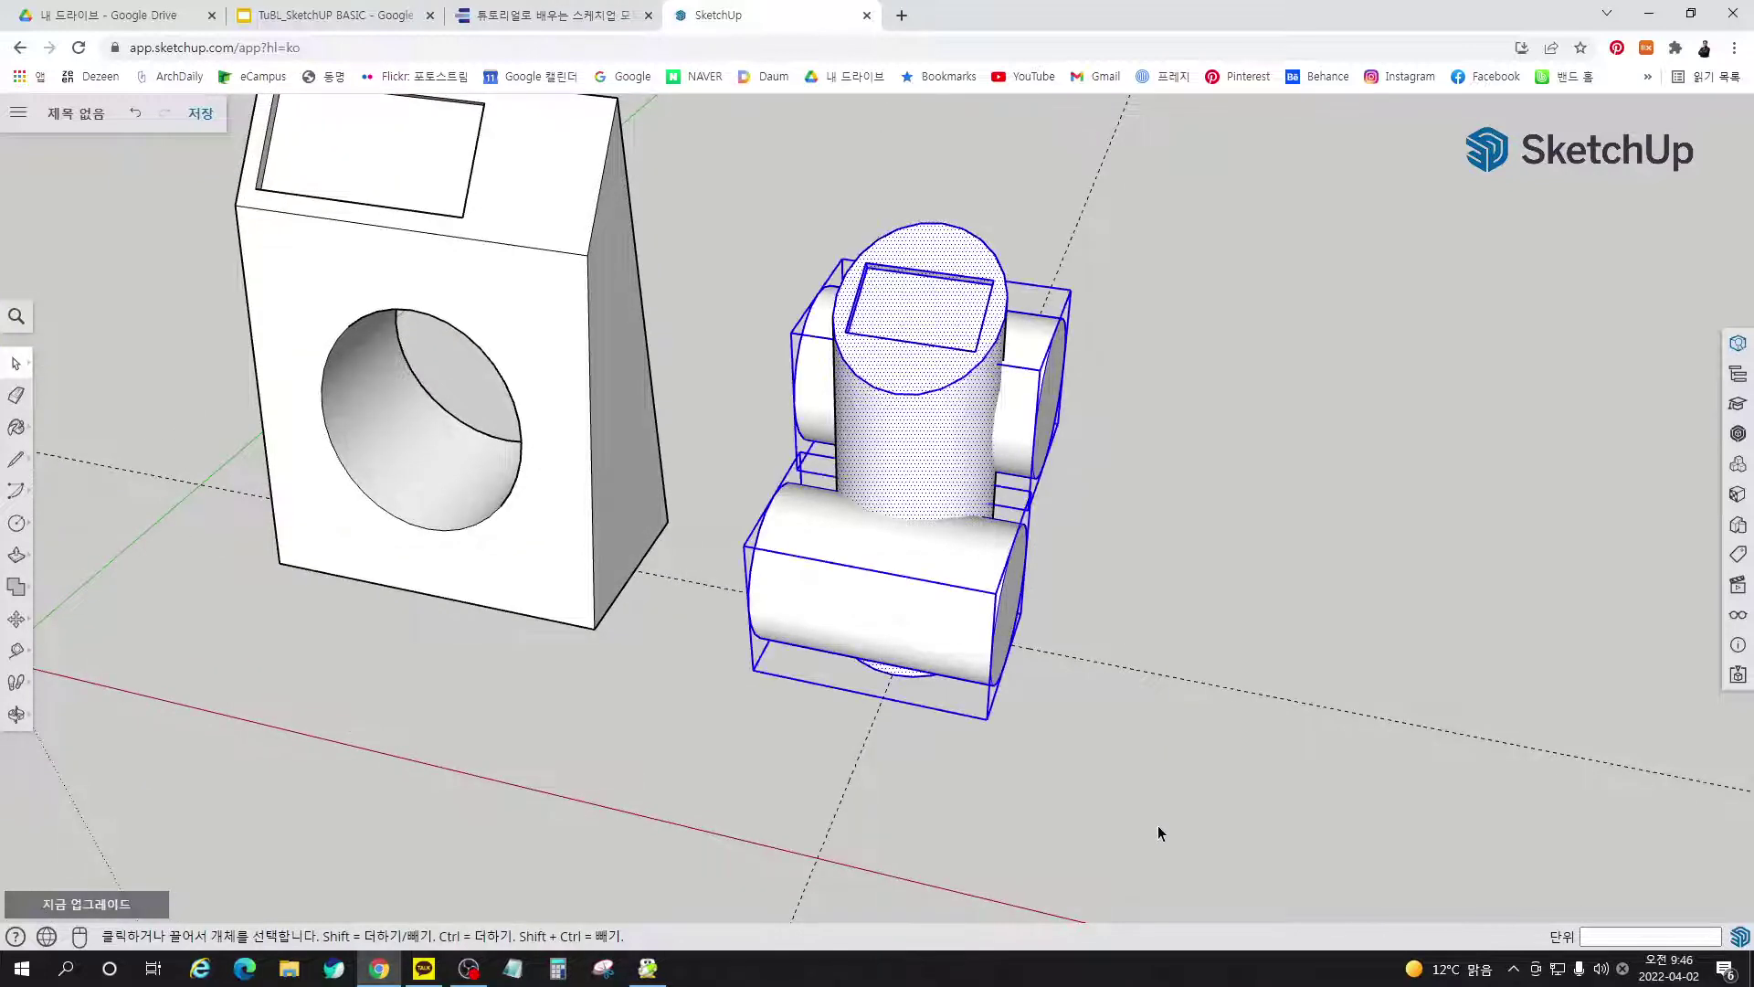
middle_click_drag(1158, 825, 1039, 685)
key("m")
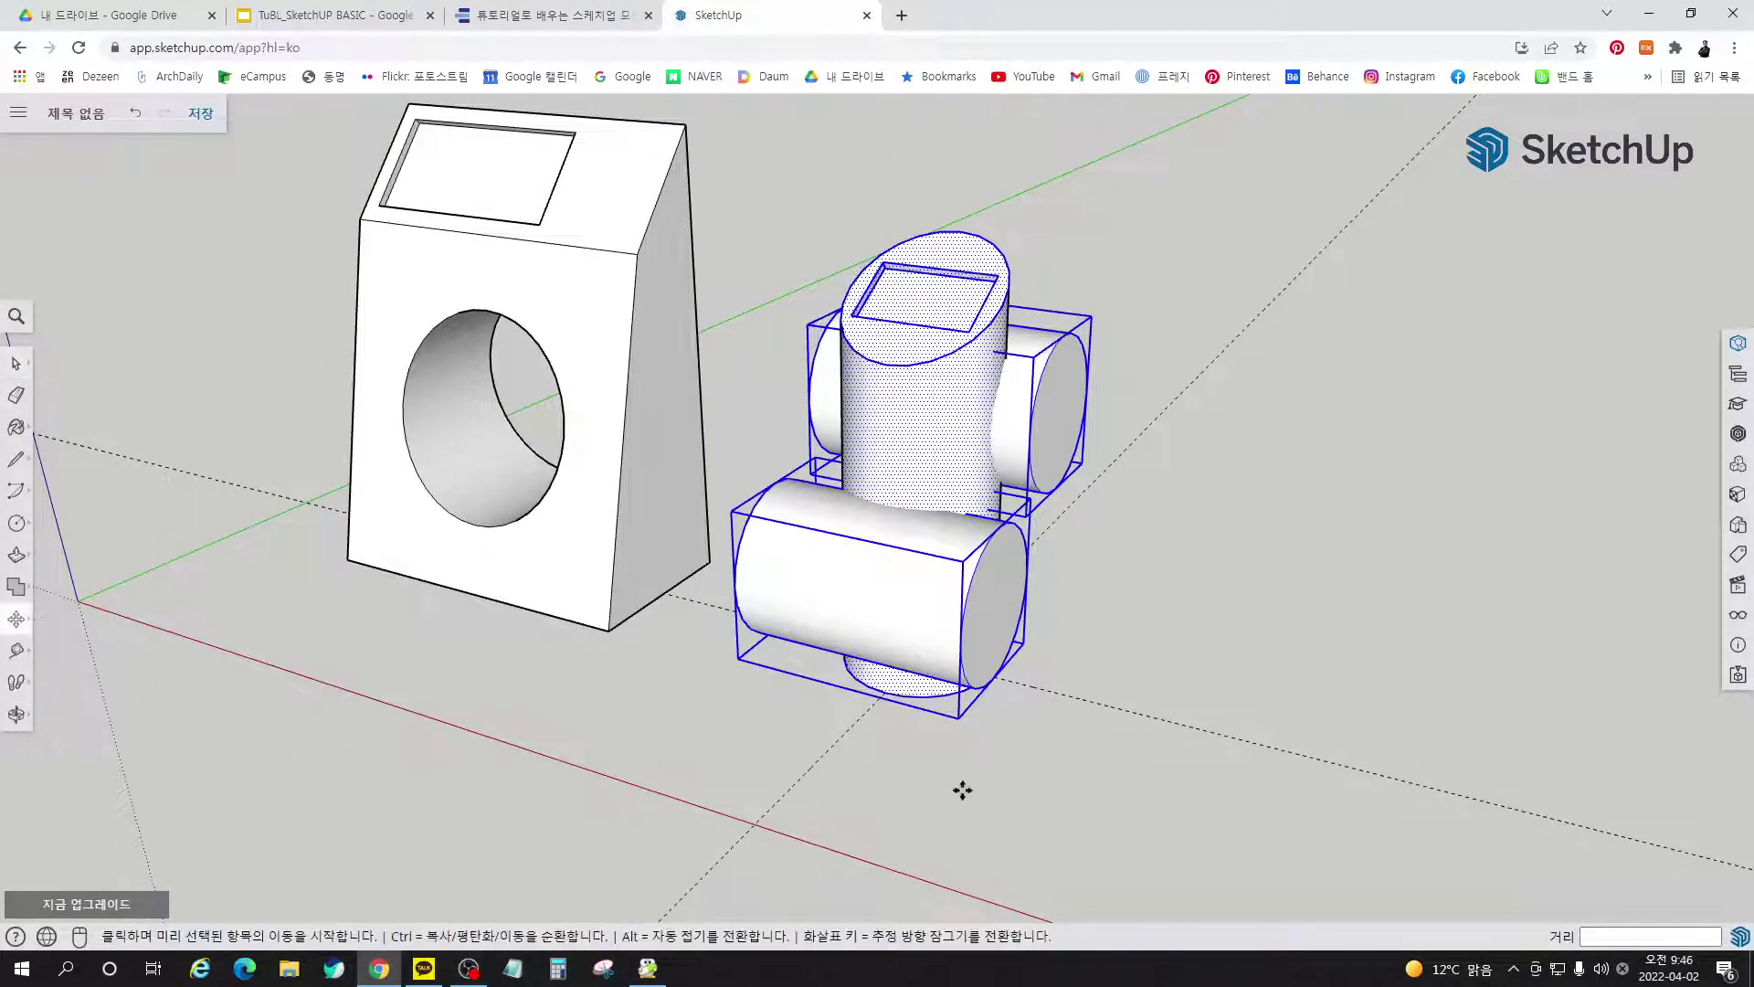
left_click(948, 781)
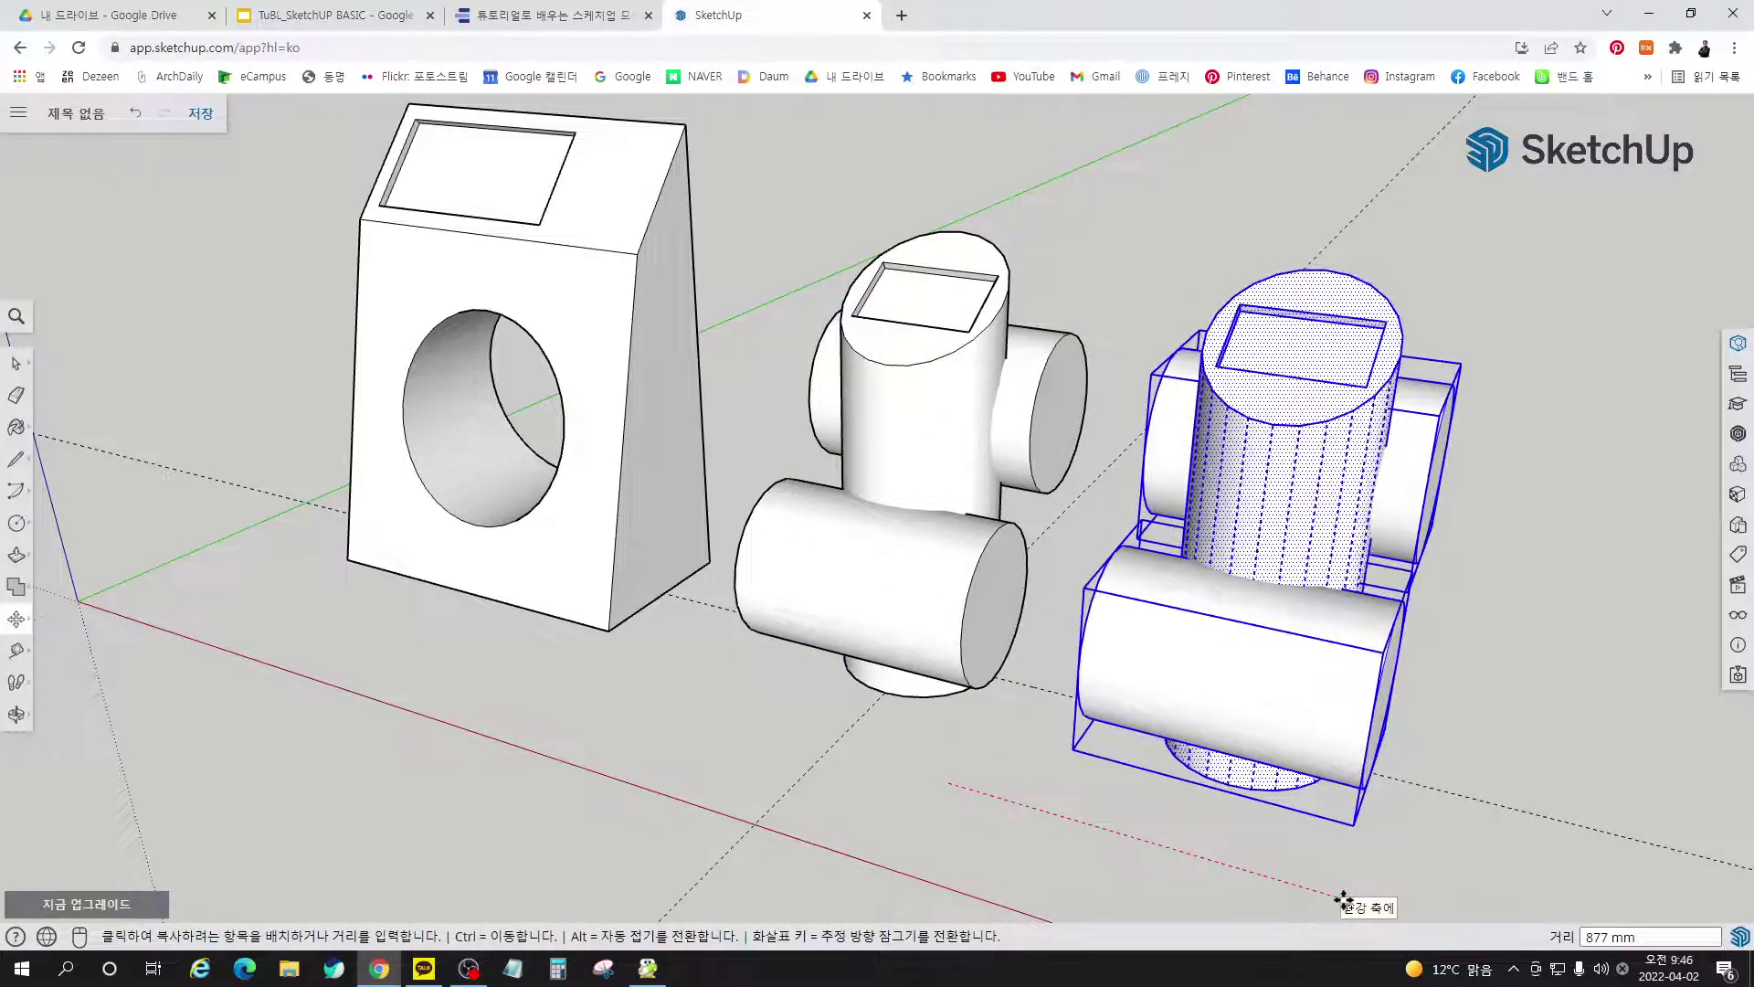
left_click(1382, 881)
key("space")
left_click(1395, 887)
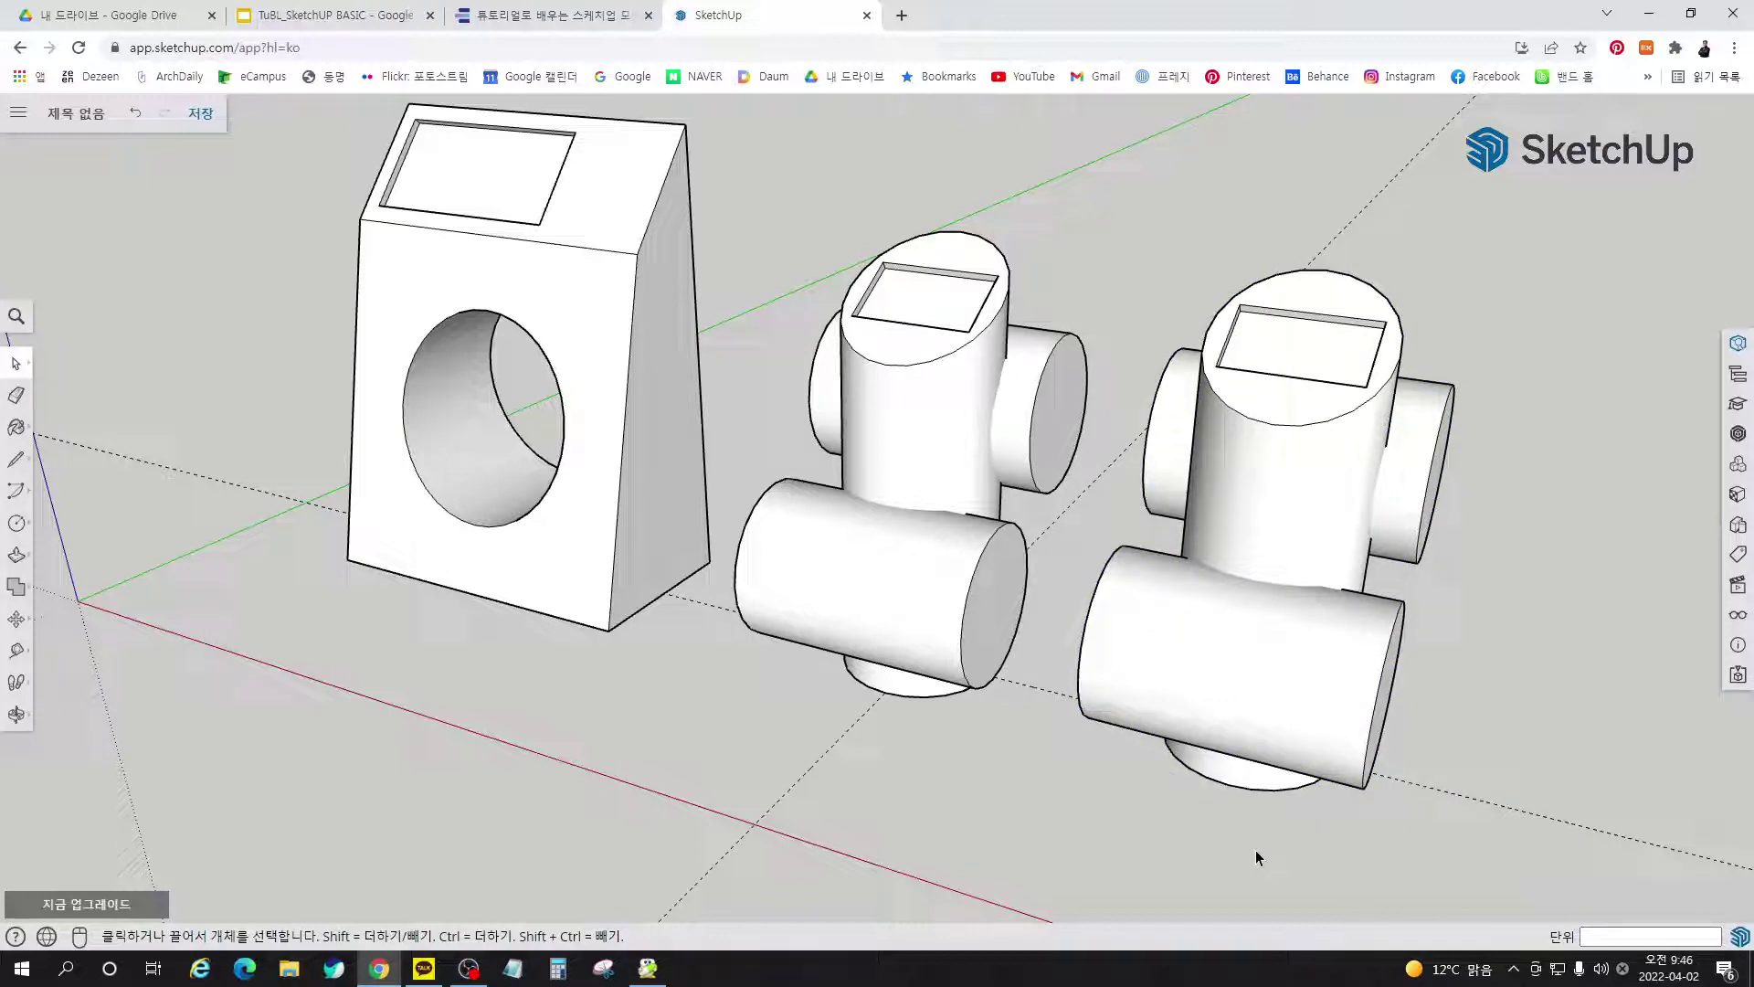
Read the e-book's instructions on intersecting faces, exploding the groups, erasing and reversing faces, and return to the SketchUp model
left_click(561, 25)
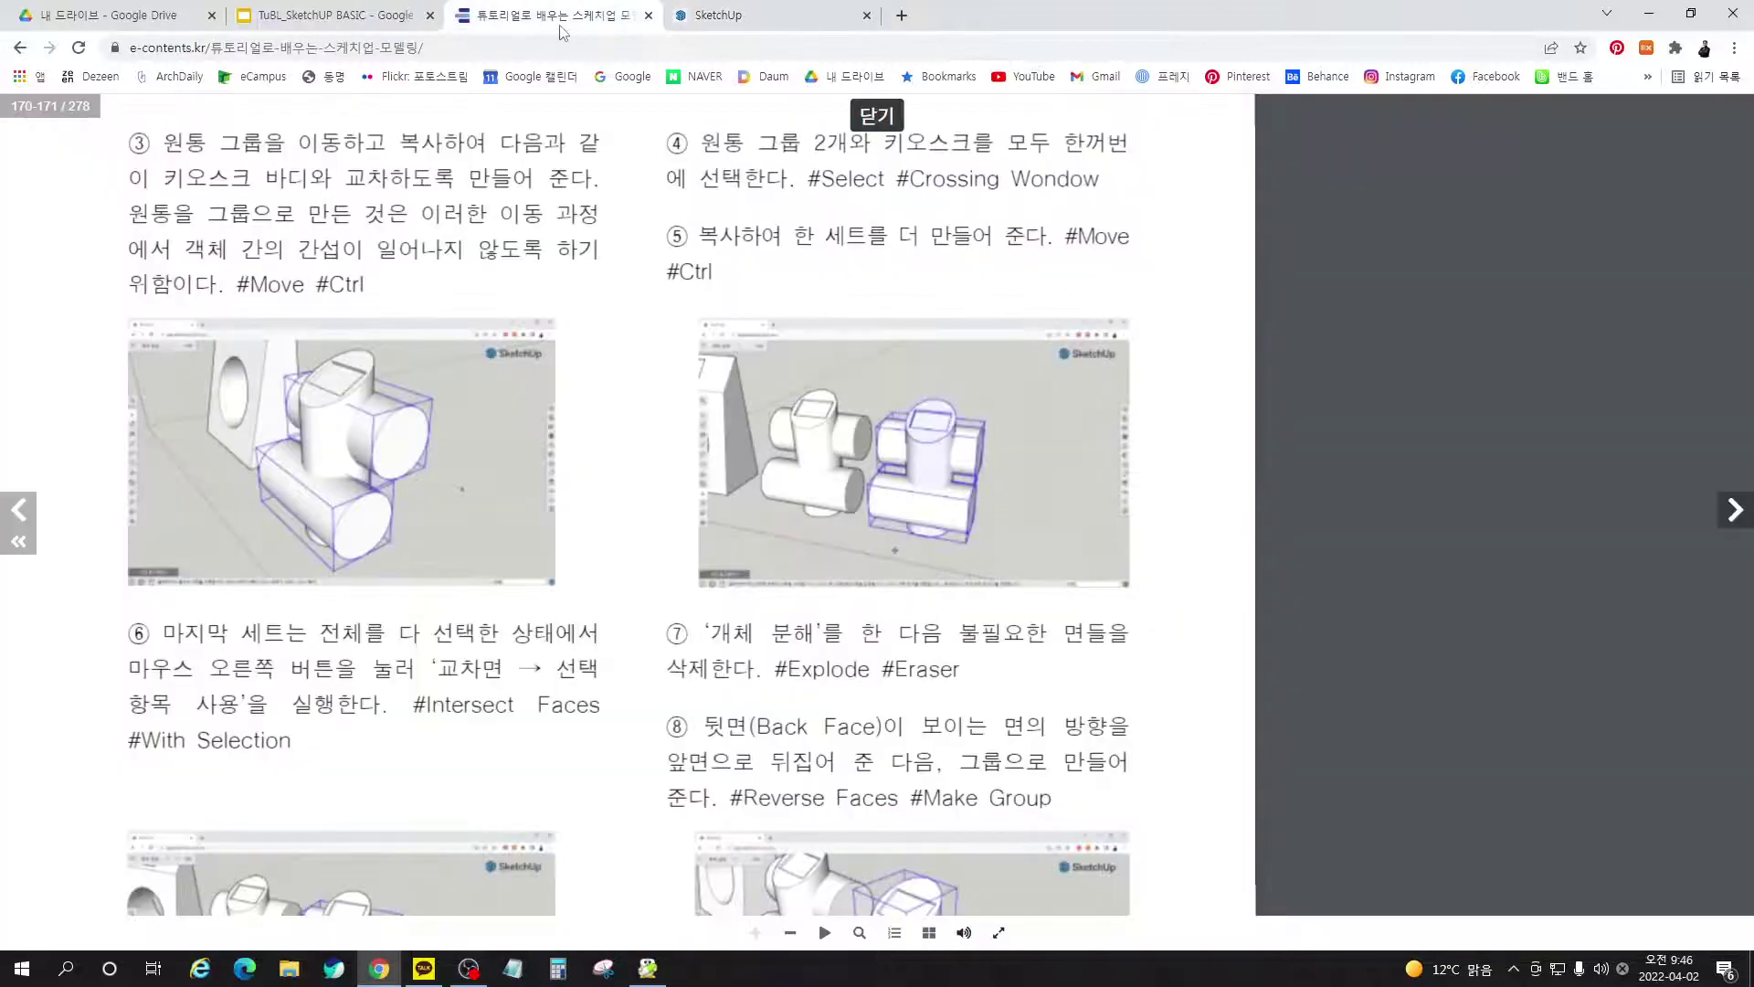
left_click_drag(803, 656, 883, 594)
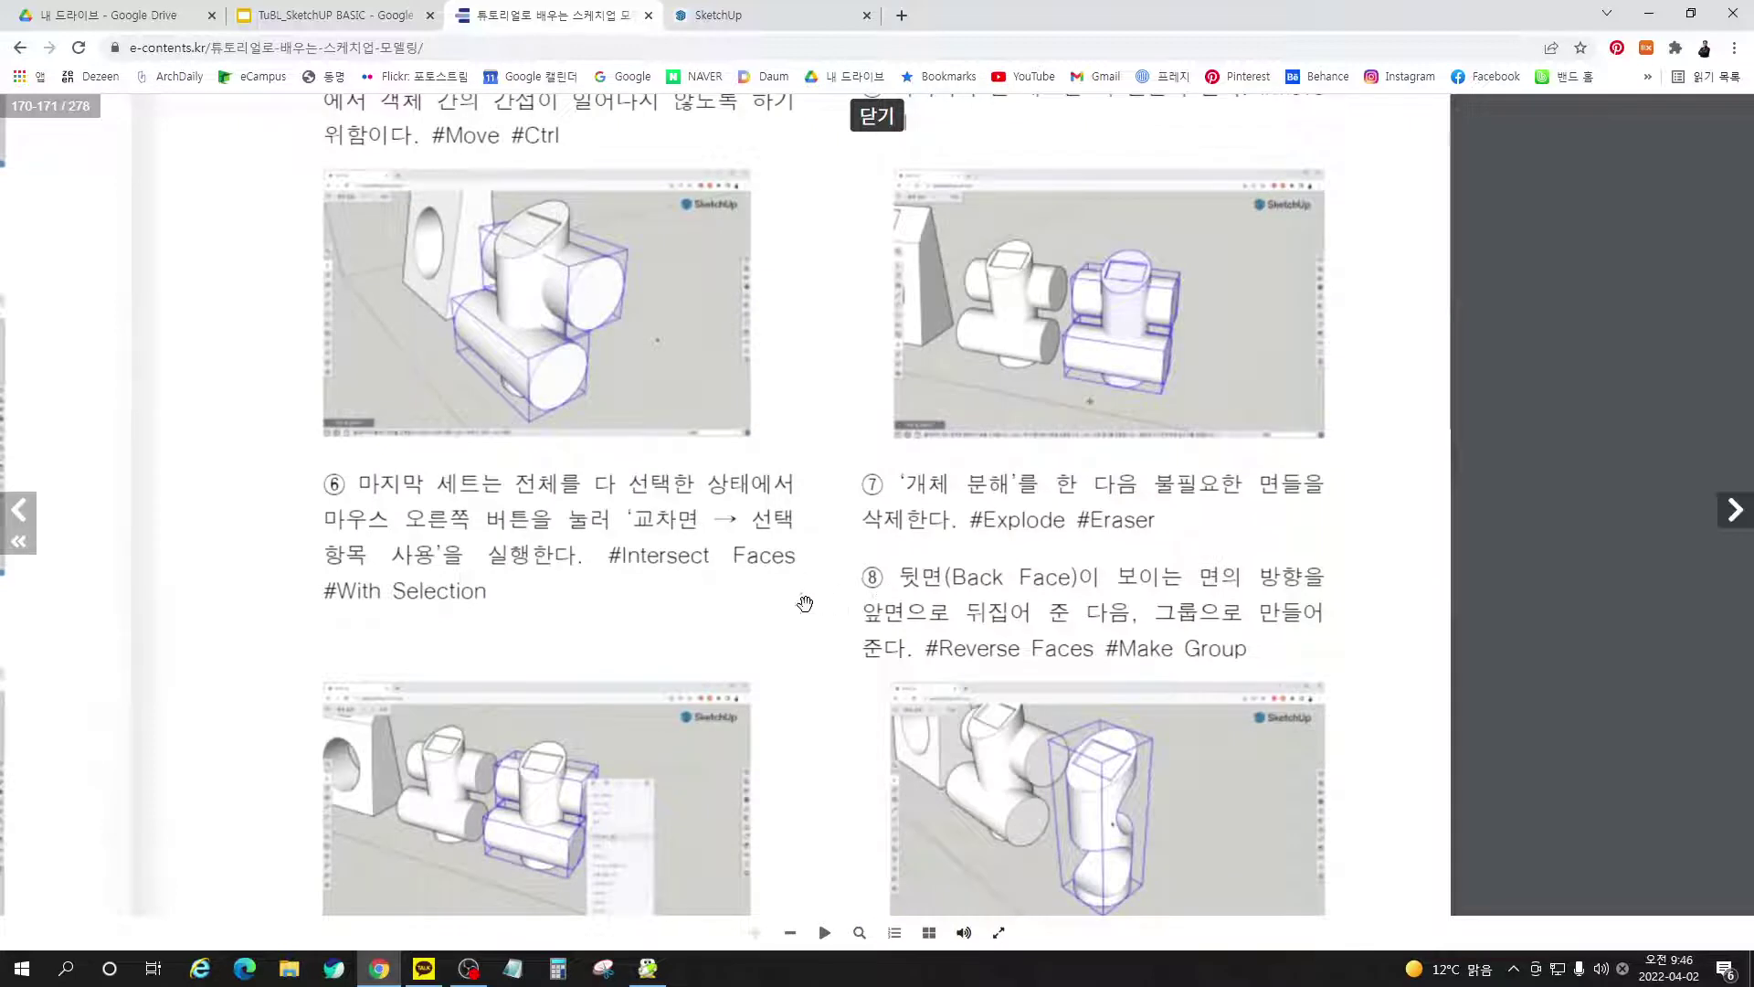
left_click_drag(539, 567, 555, 532)
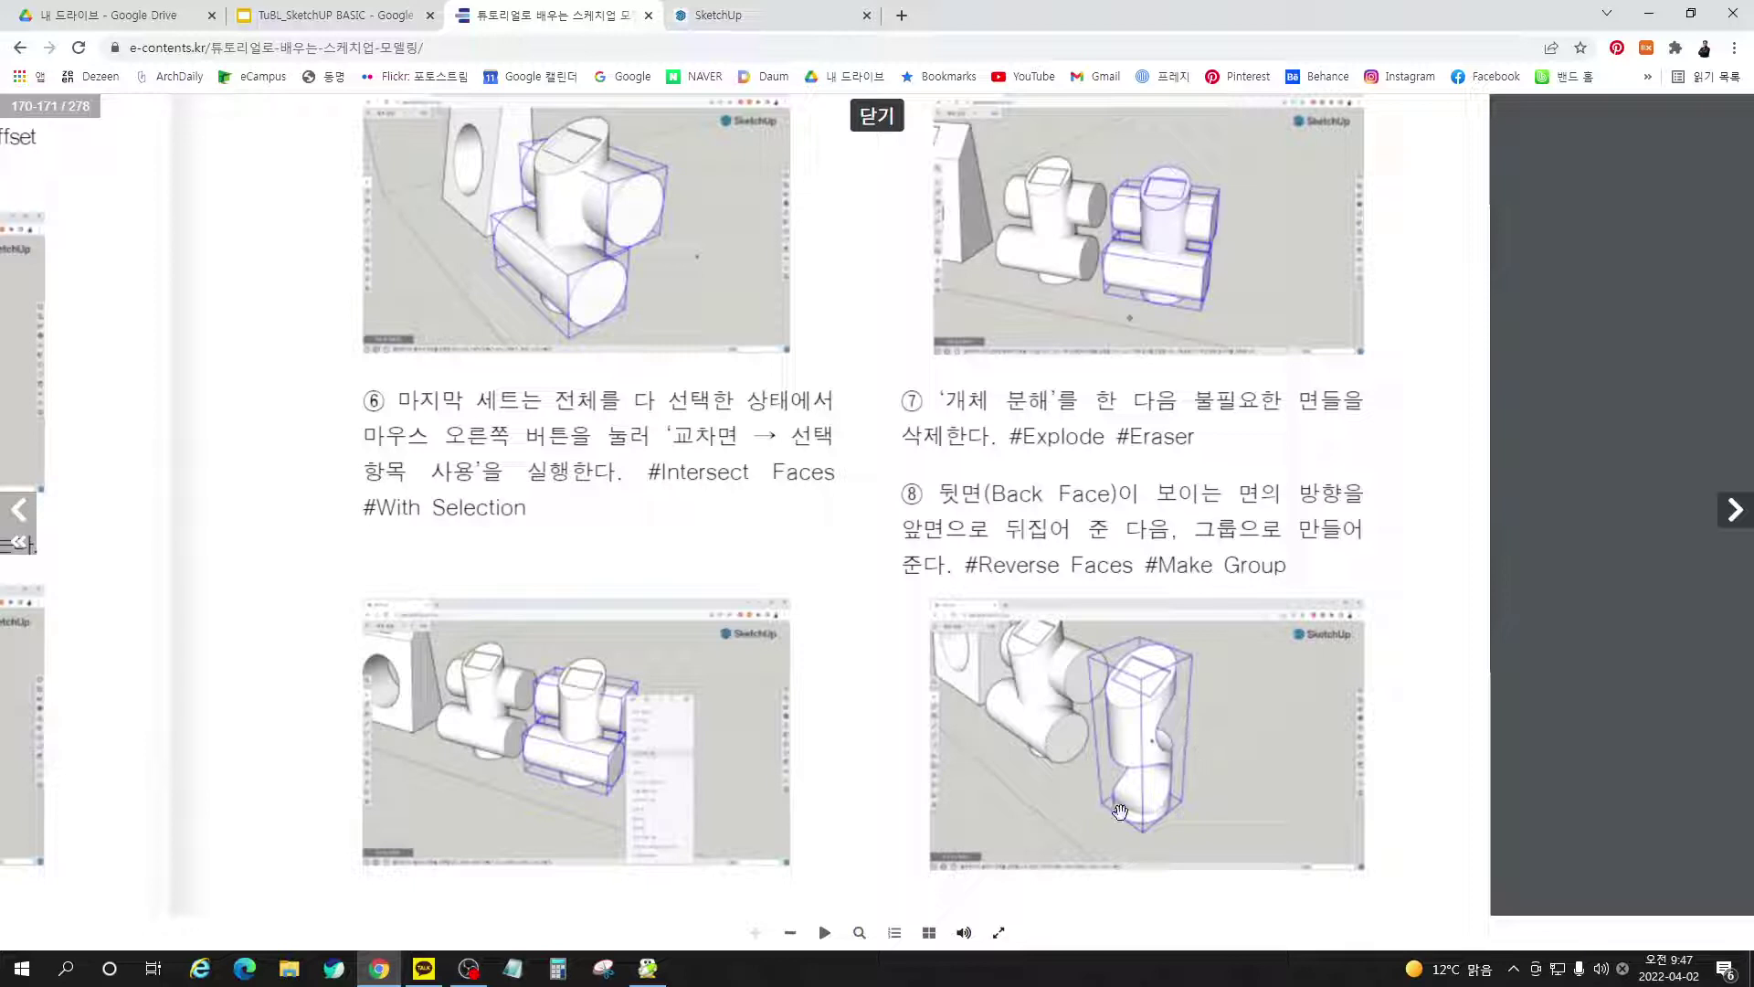
left_click(785, 15)
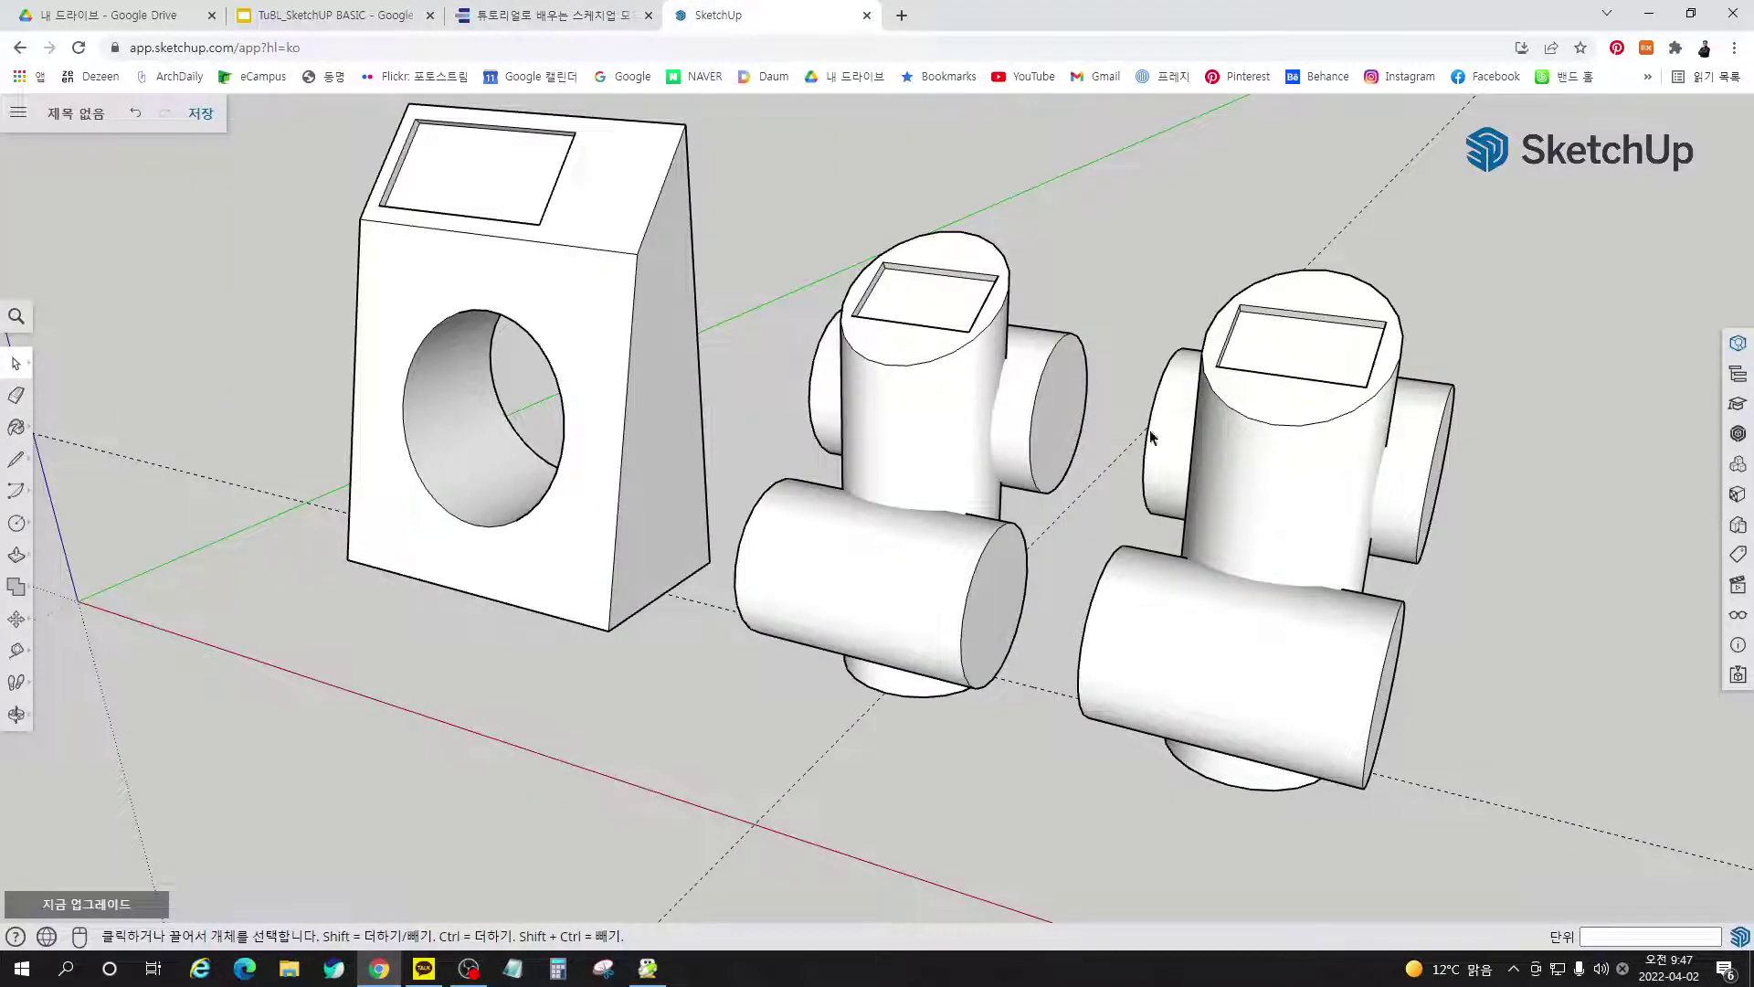
Explode both horizontal cylinder groups of the copied kiosk set
scroll(1149, 429, "down", 3)
scroll(1406, 587, "up", 2)
right_click(1374, 492)
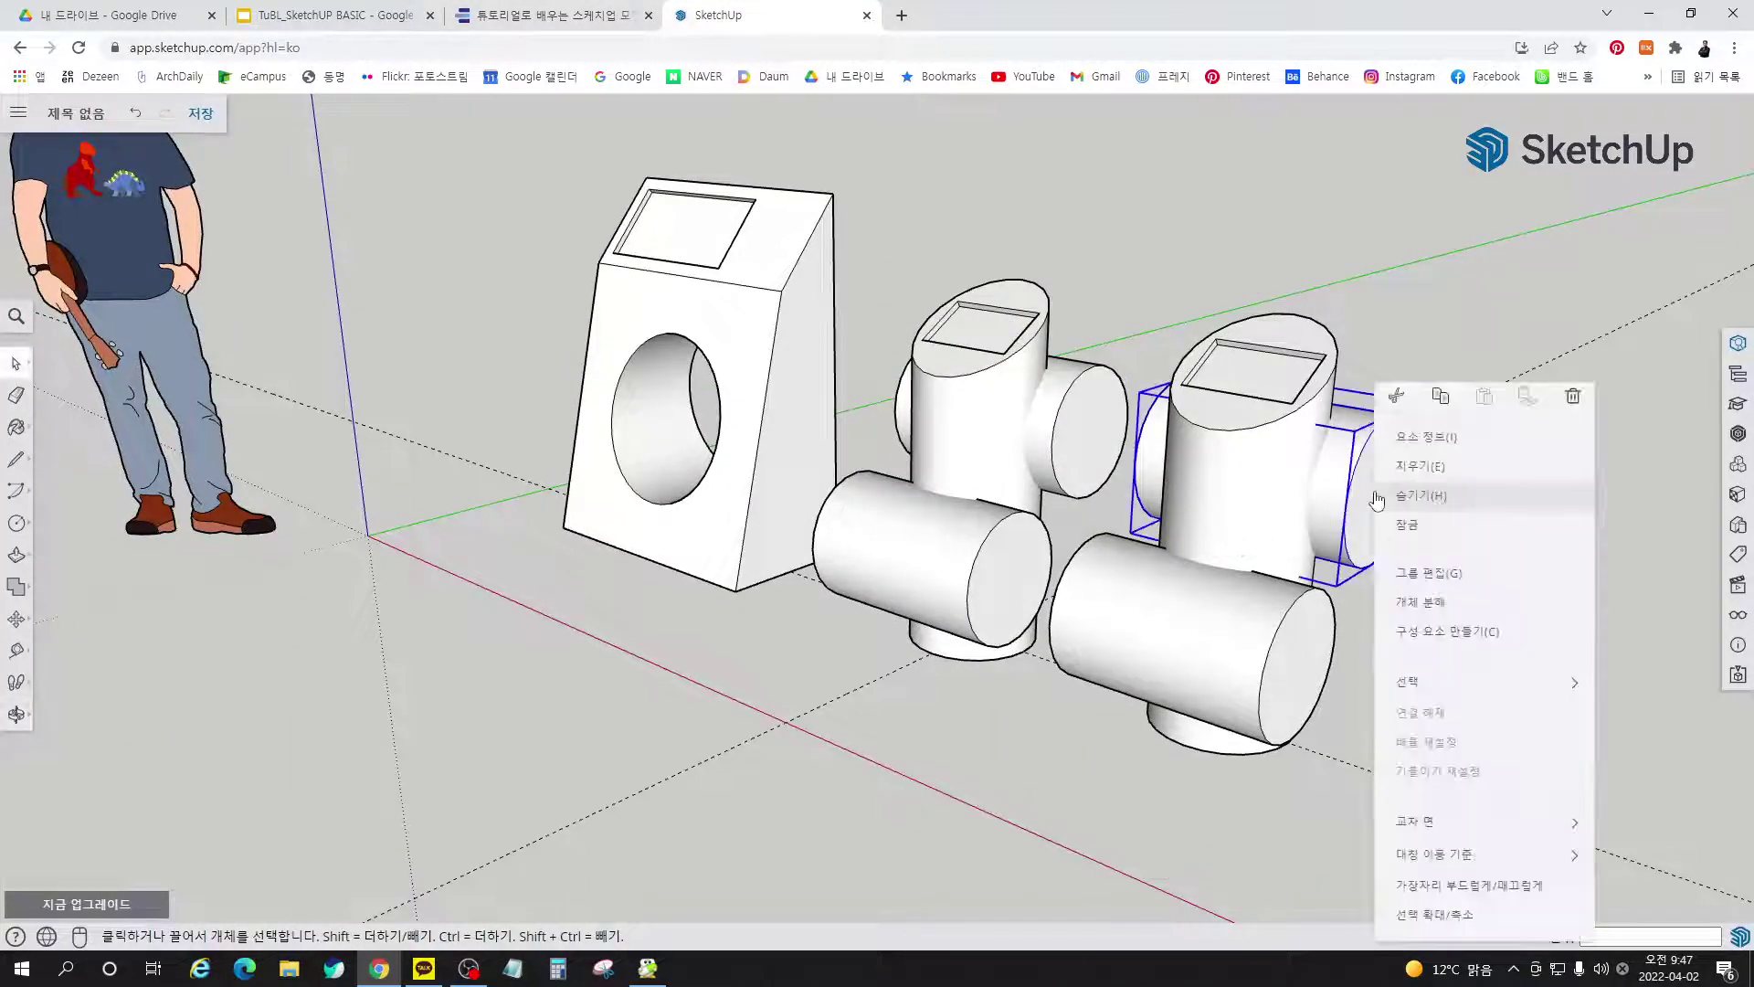
left_click(1439, 608)
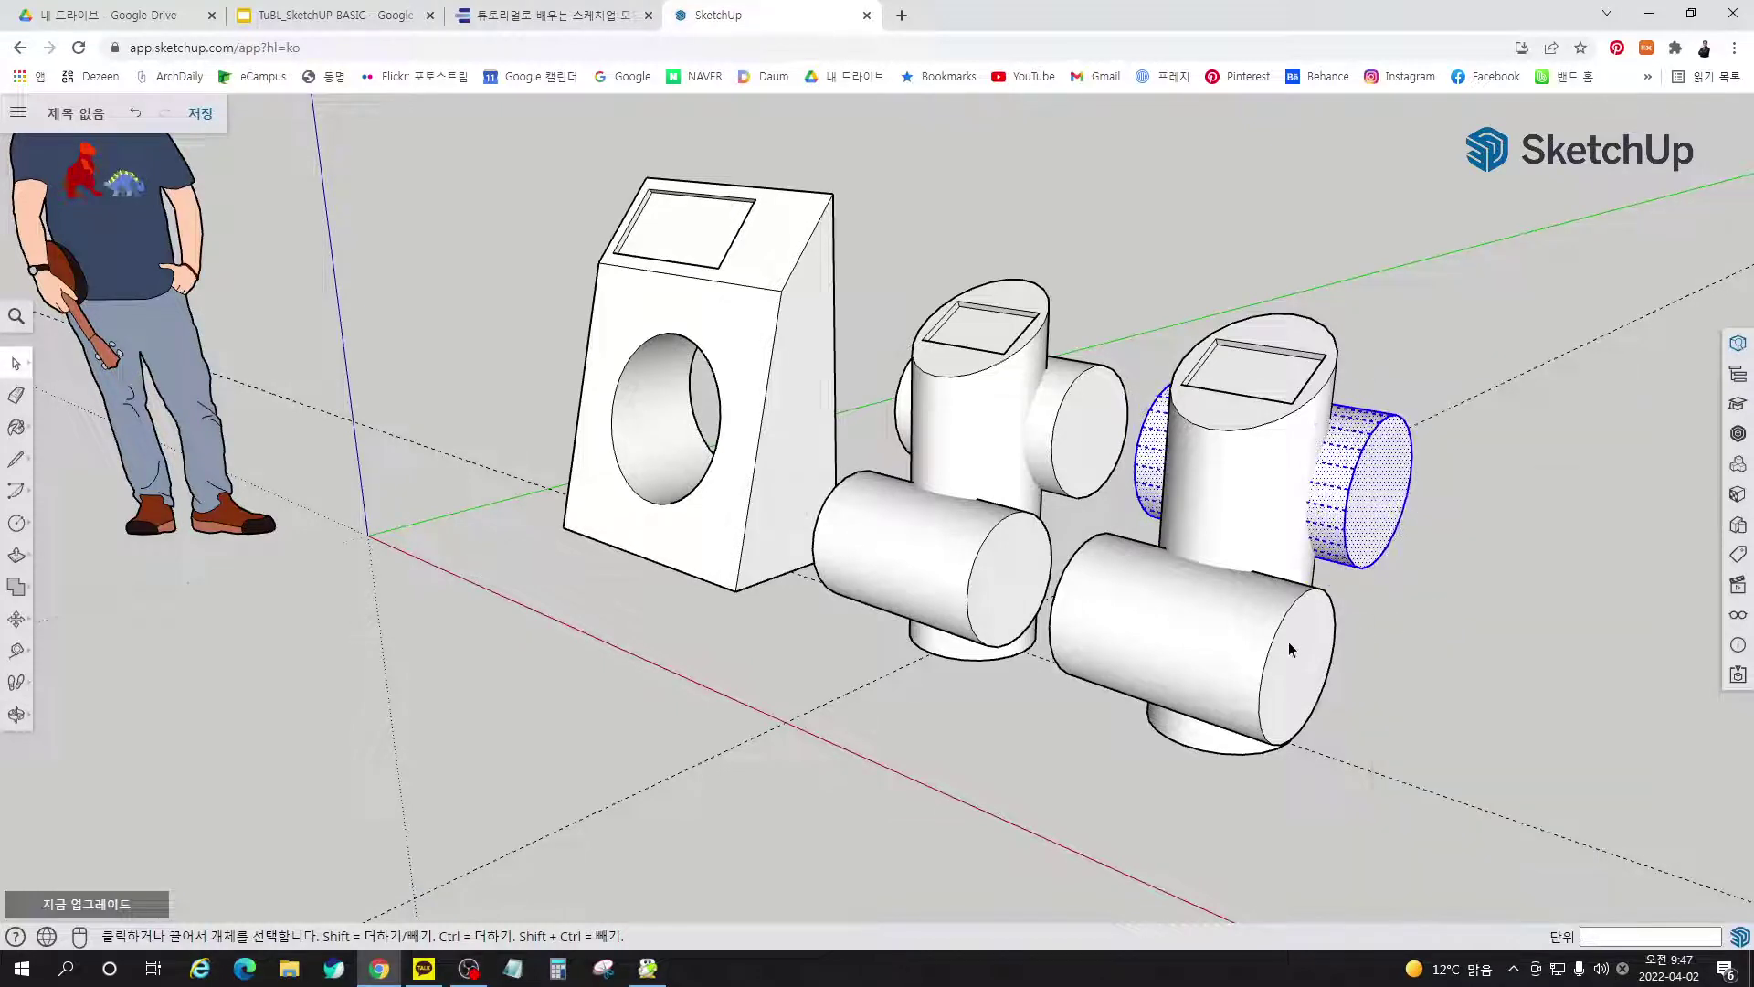
right_click(1288, 641)
left_click(1331, 605)
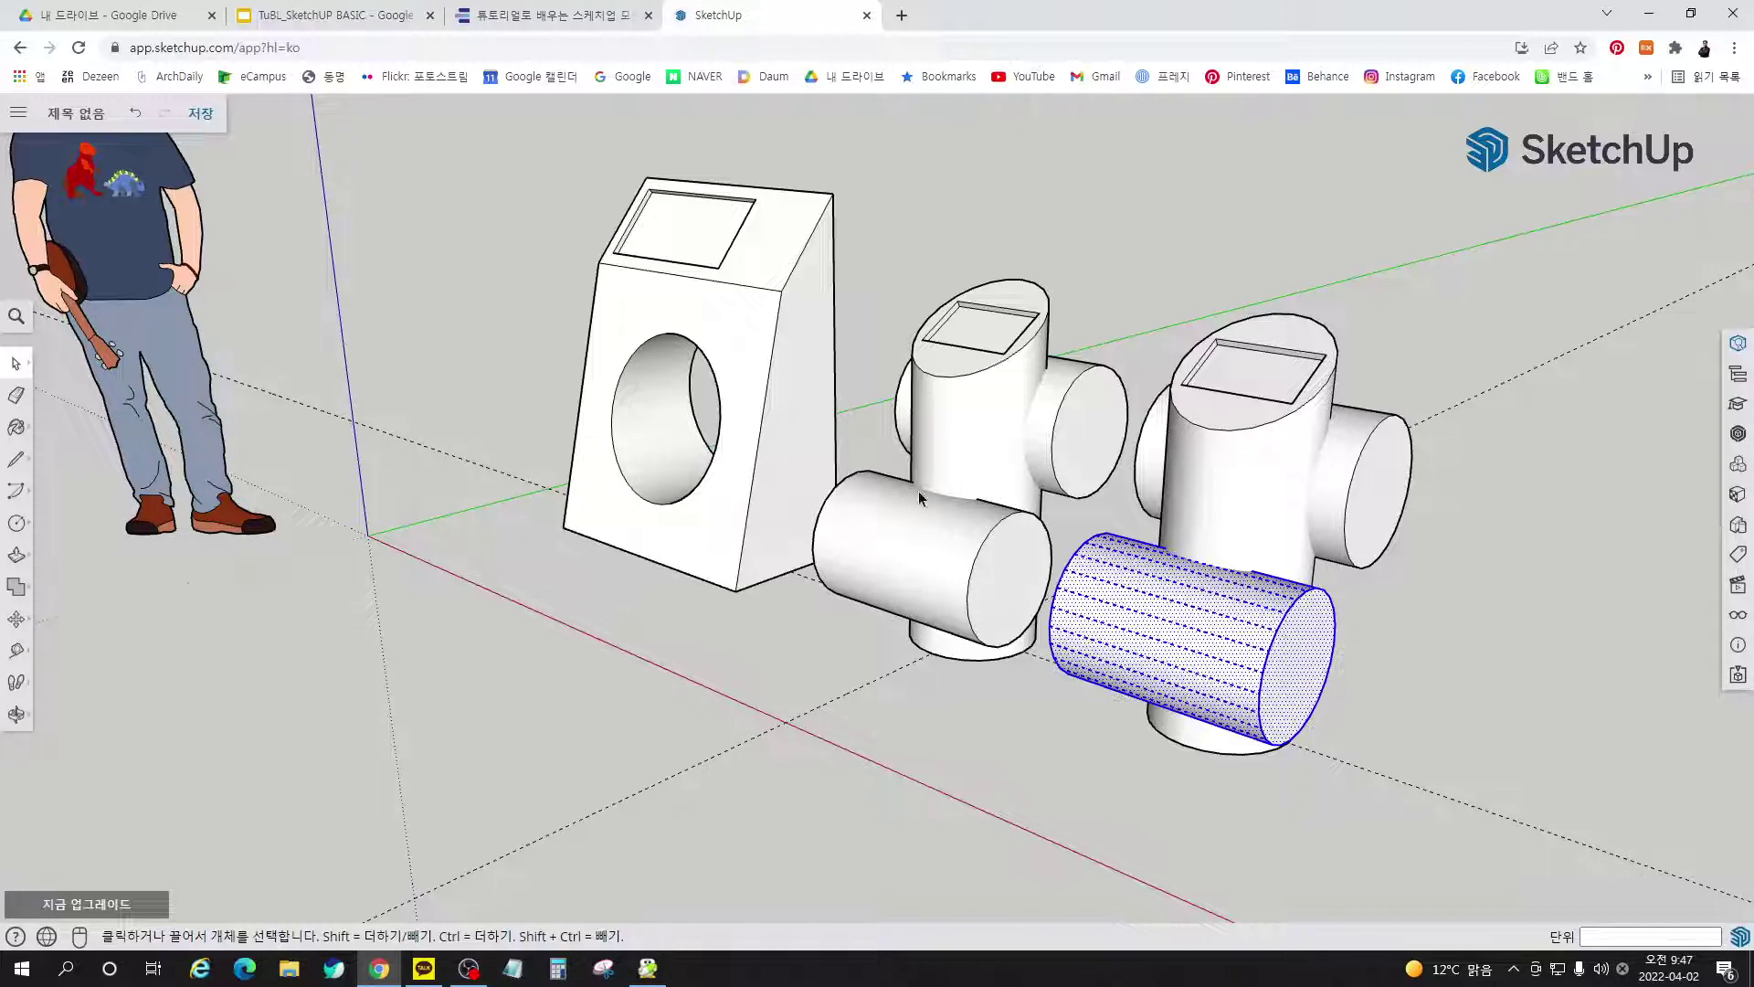
Select all geometry of the copied kiosk body and its two cylinders, and intersect the faces with the selection
left_click(1387, 515)
scroll(1389, 530, "up", 6)
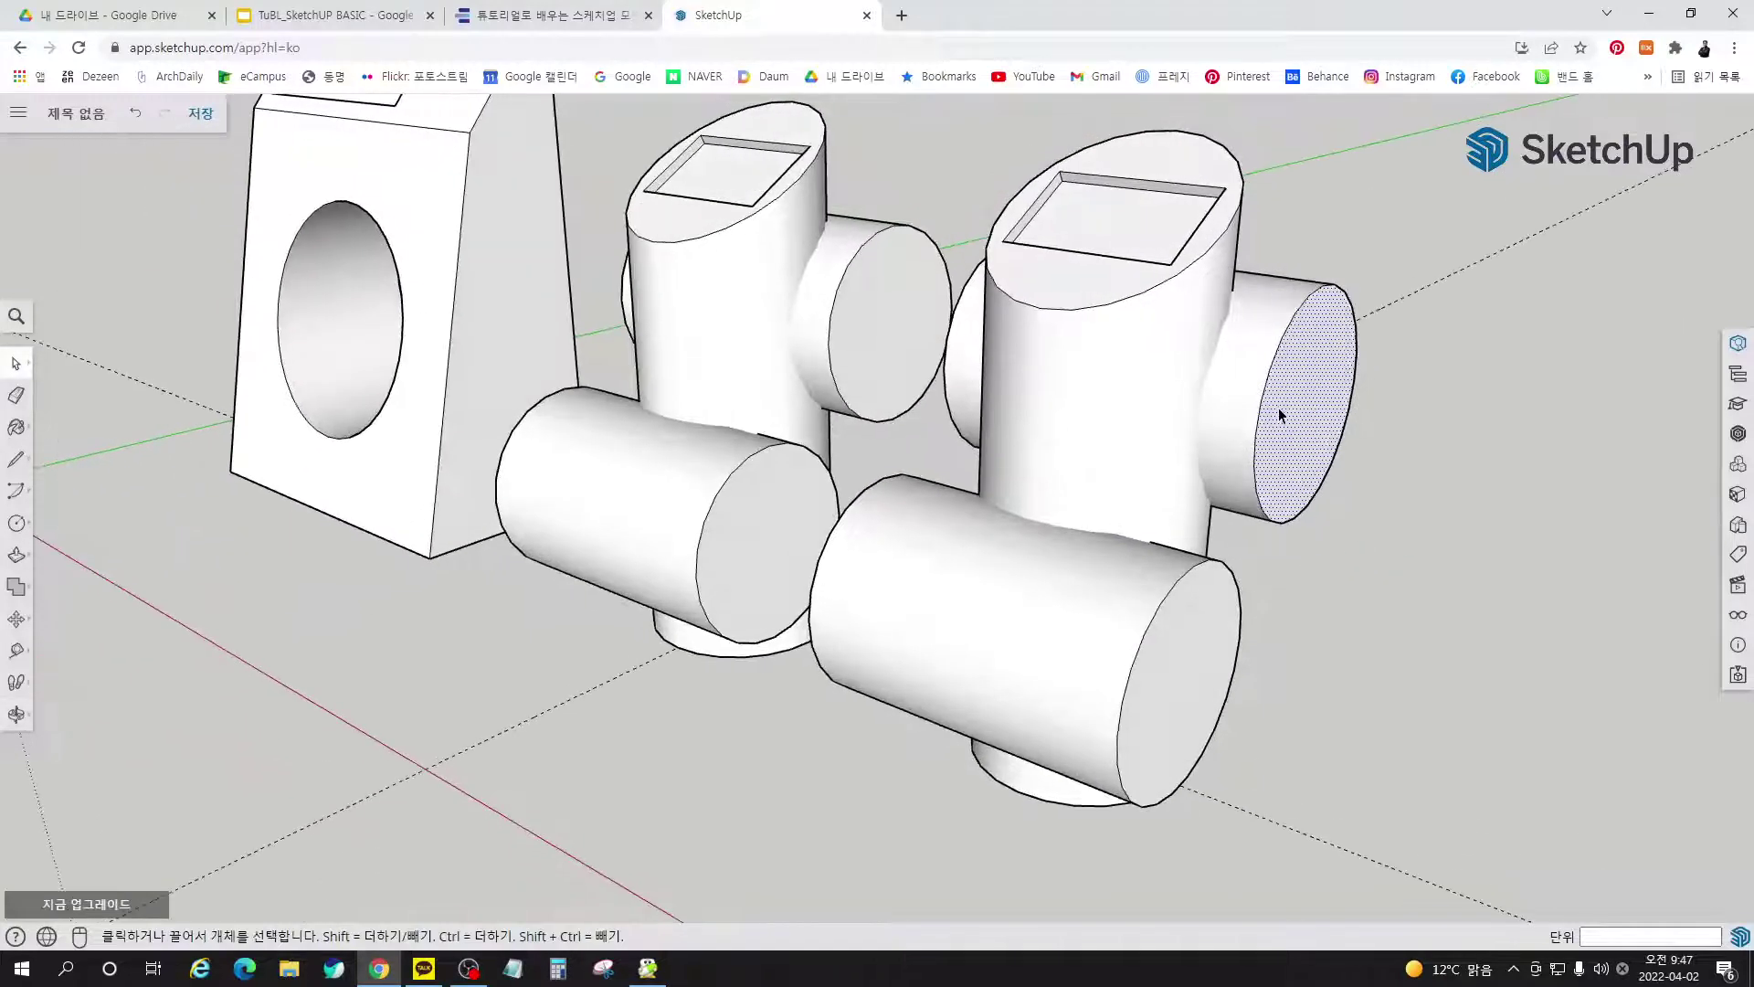
triple_click(1116, 290)
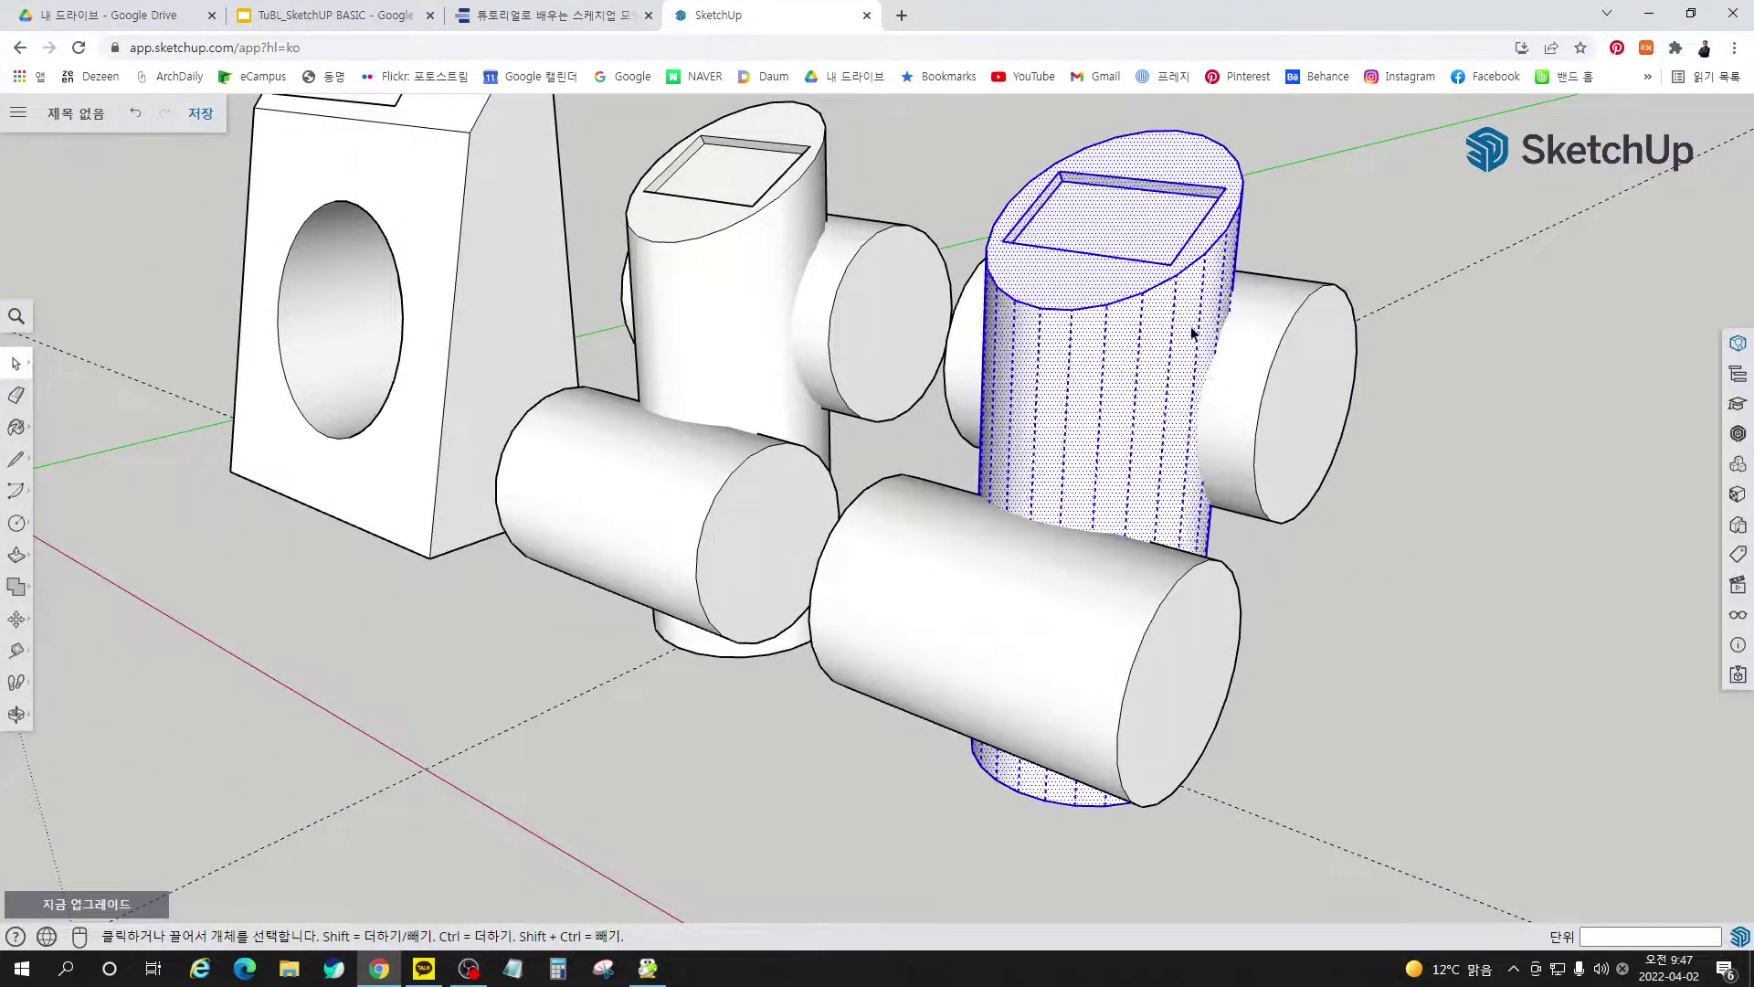
triple_click(1329, 388, "ctrl")
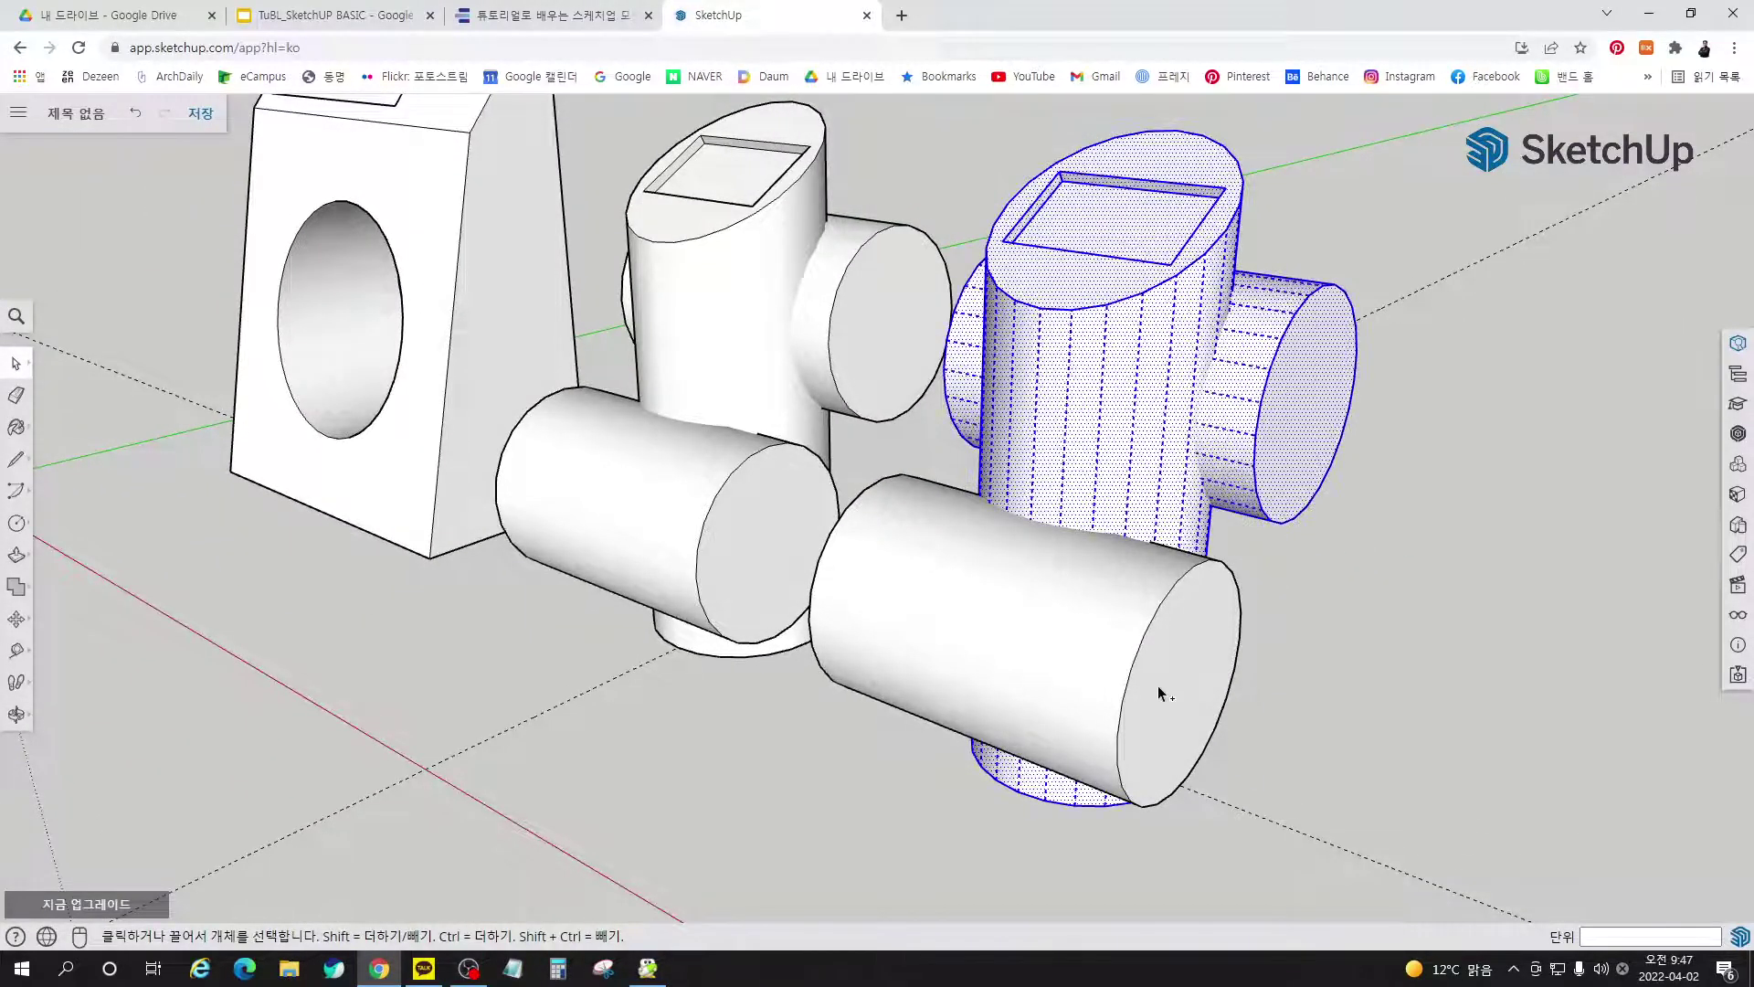
triple_click(1159, 685, "ctrl")
right_click(1325, 391)
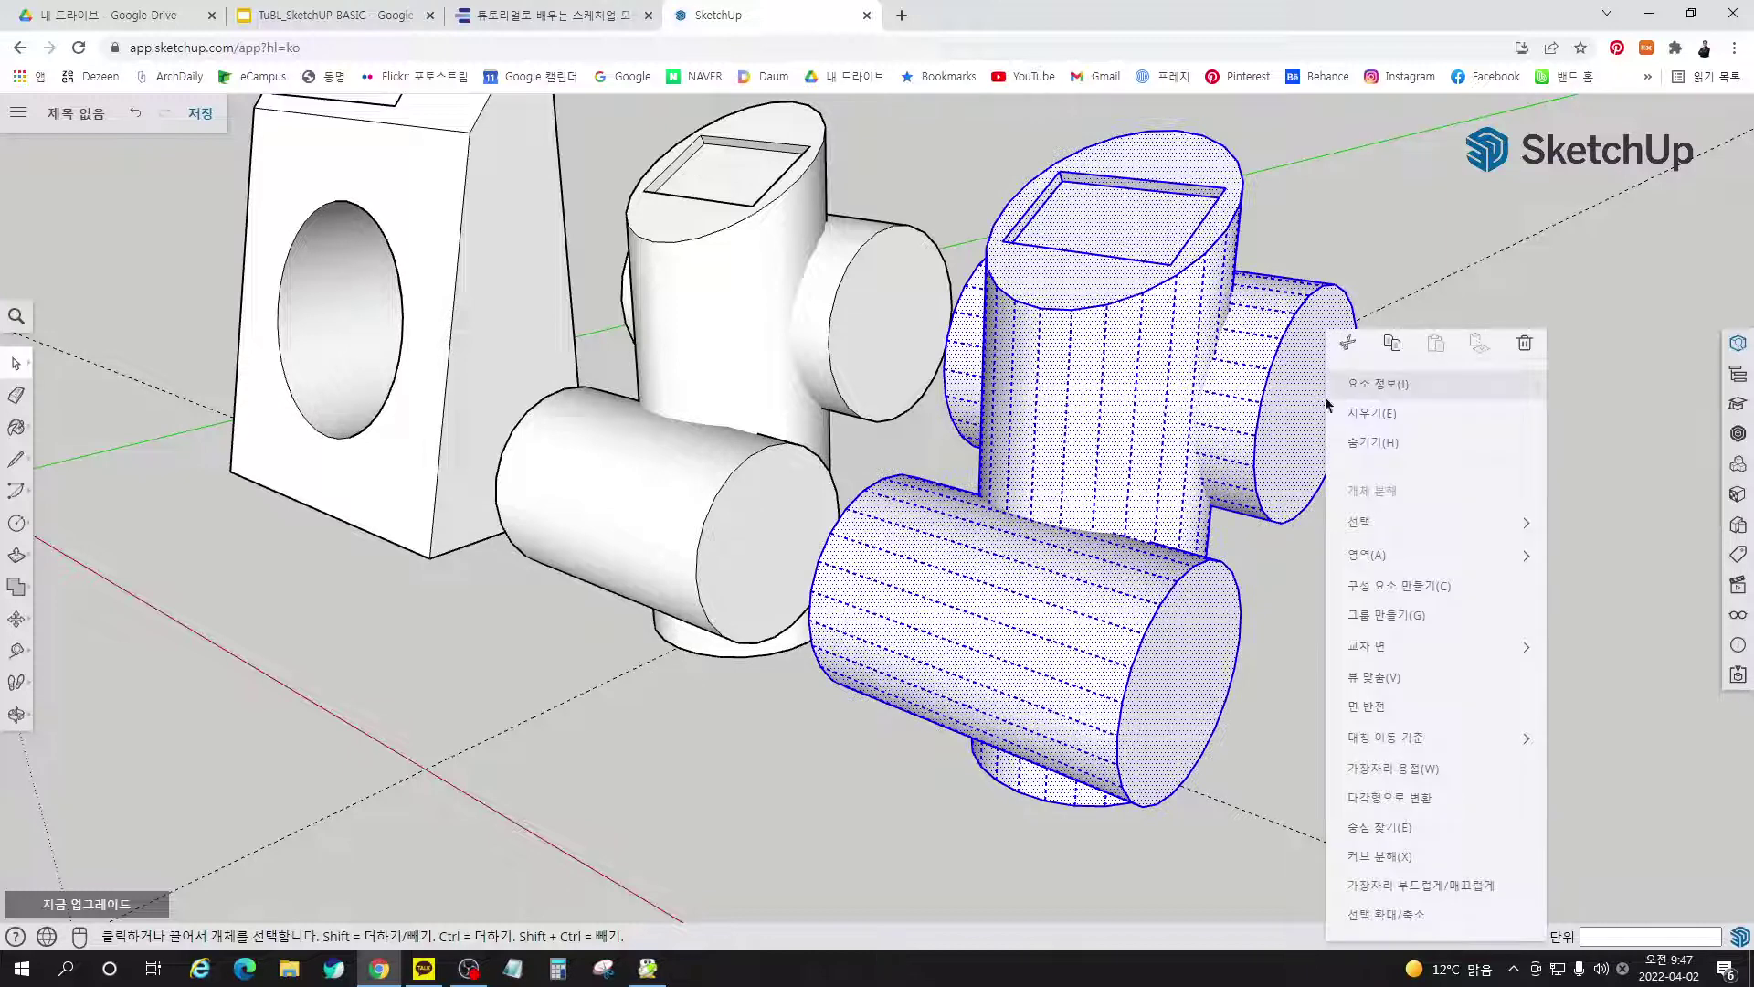
mouse_move(1422, 648)
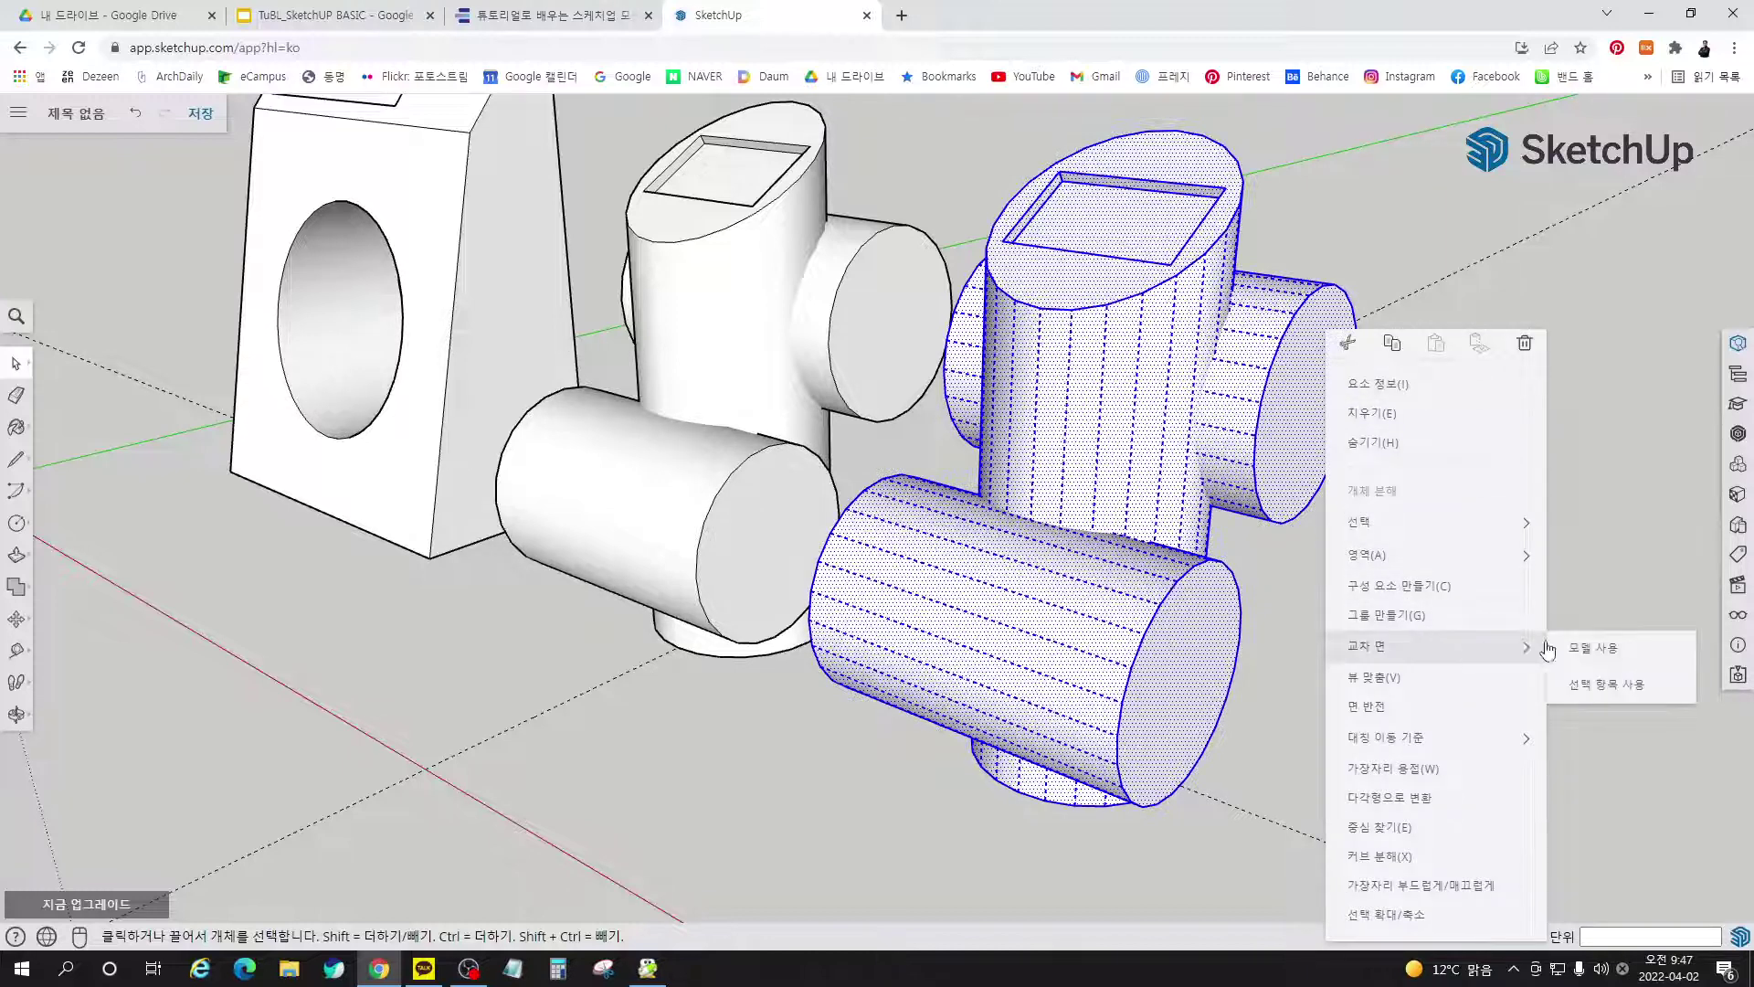
left_click(1625, 692)
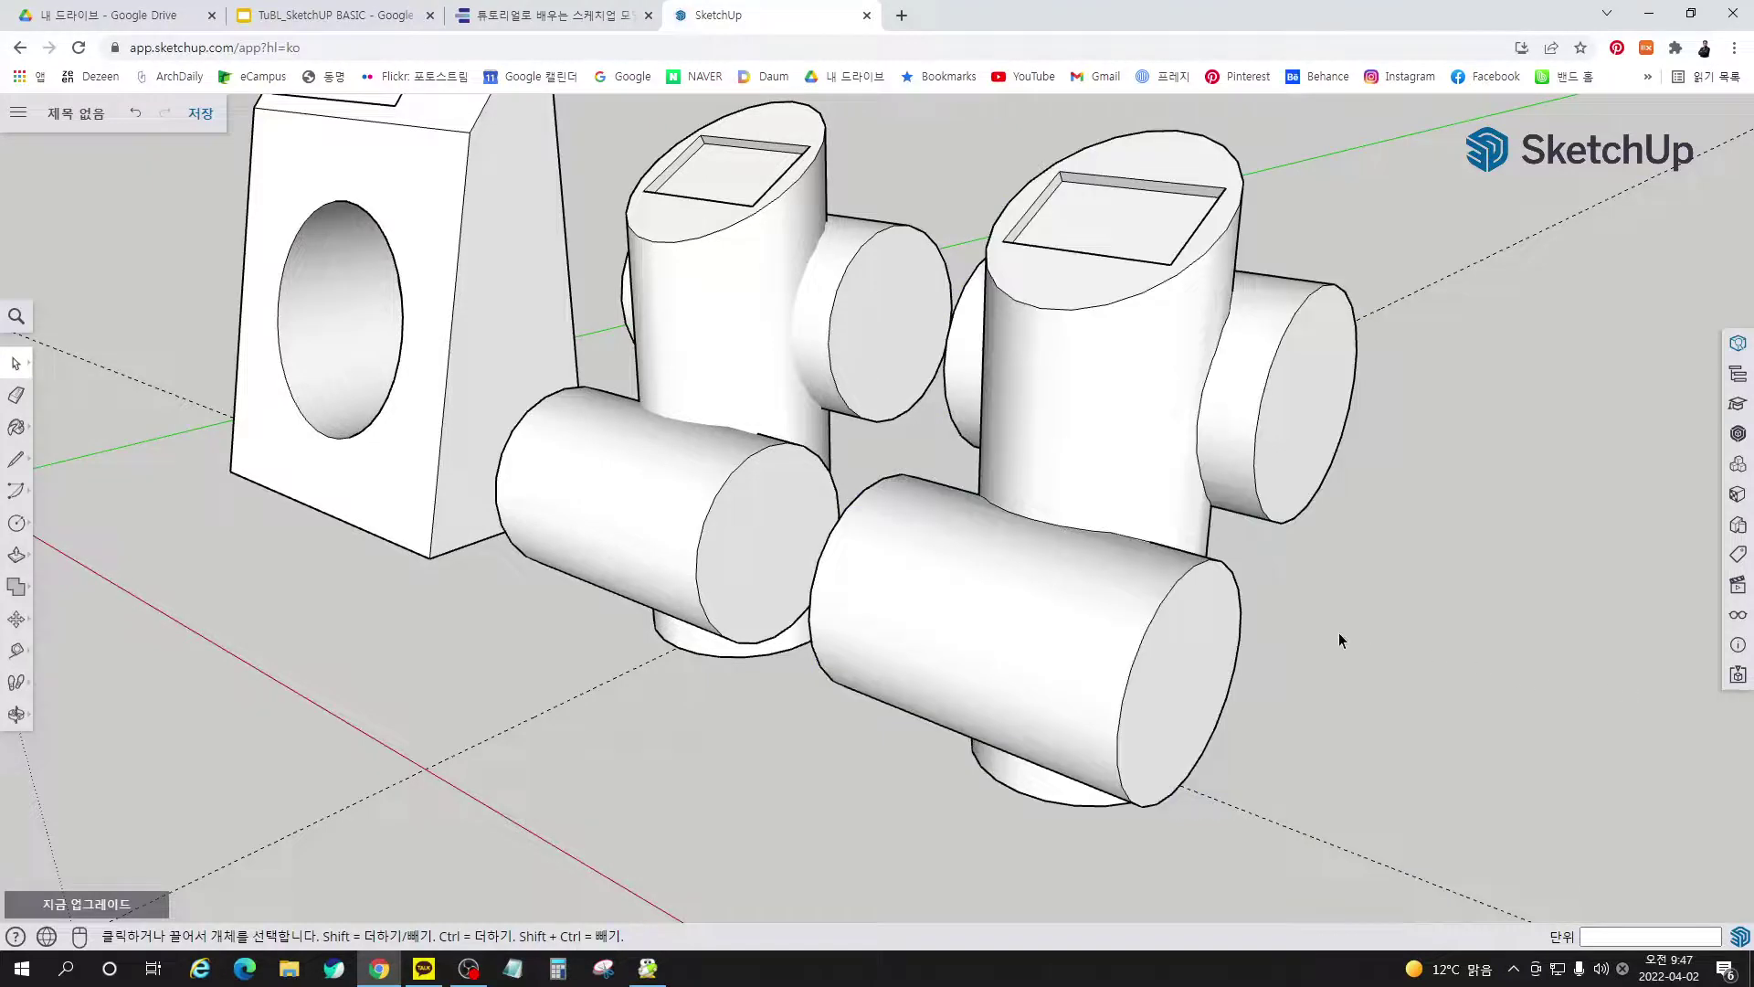
Delete the protruding faces of the copied kiosk's lower horizontal cylinder and the body face enclosed by its intersection outline
middle_click_drag(1144, 649, 1361, 607)
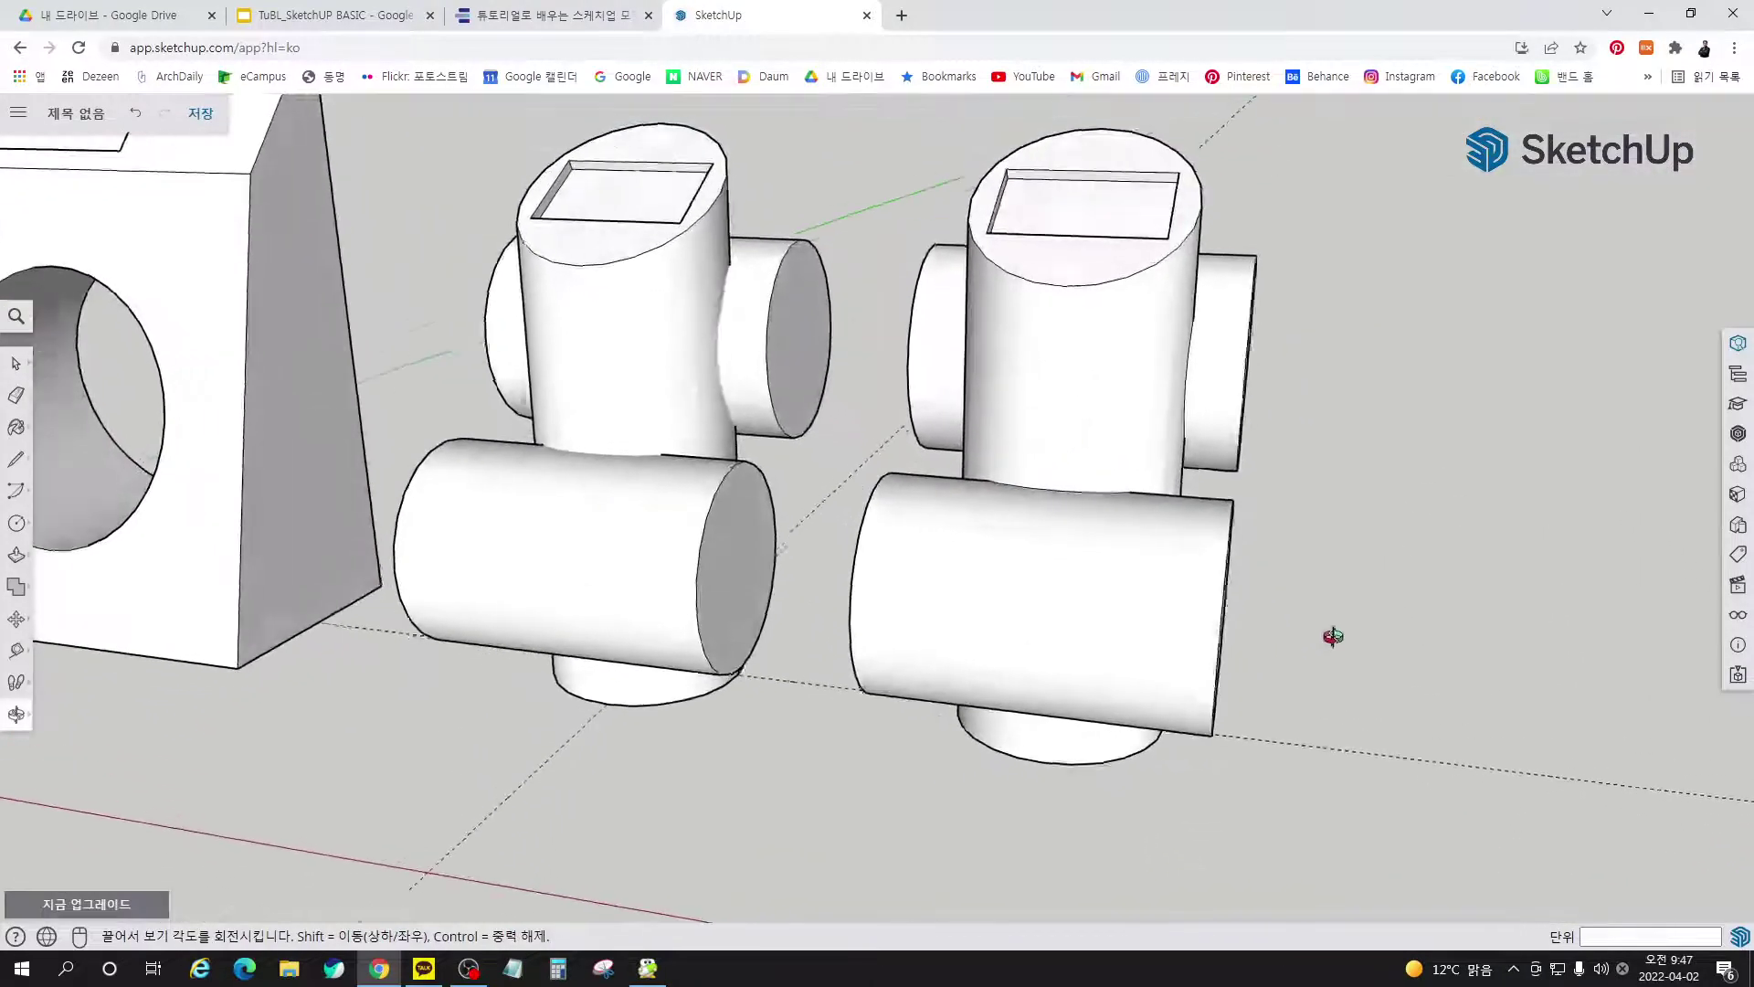
middle_click_drag(1660, 631, 1116, 665)
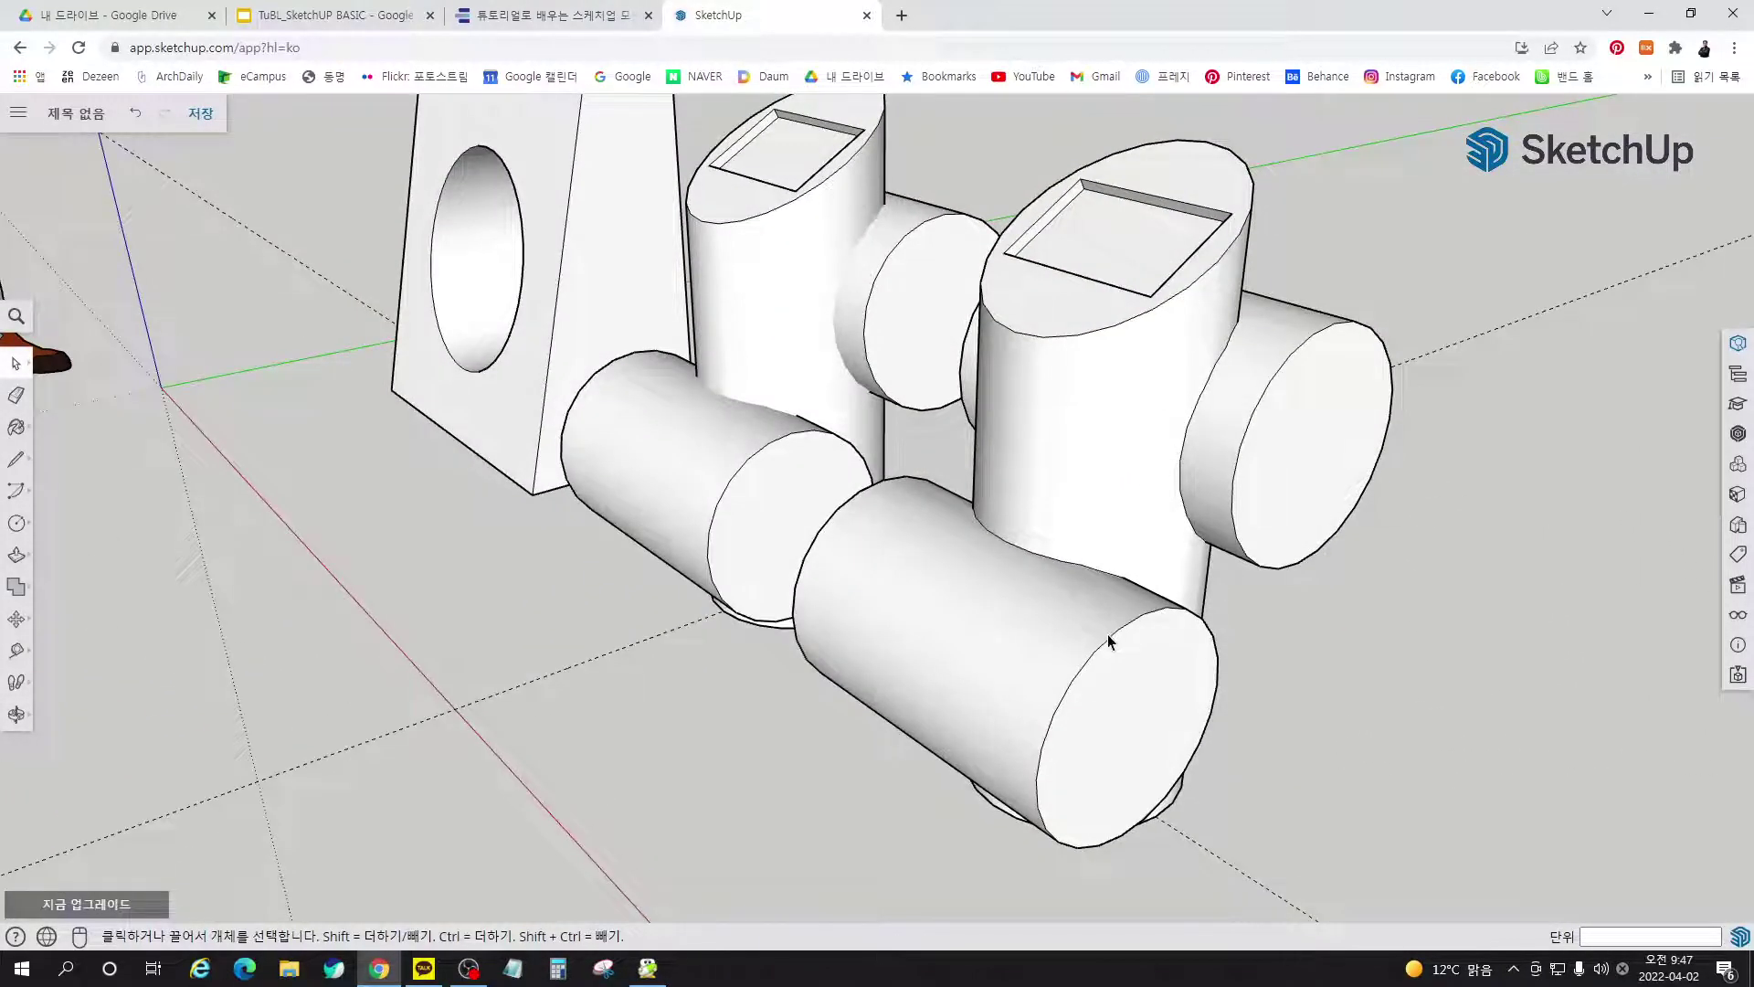
left_click(1107, 637)
key("Delete")
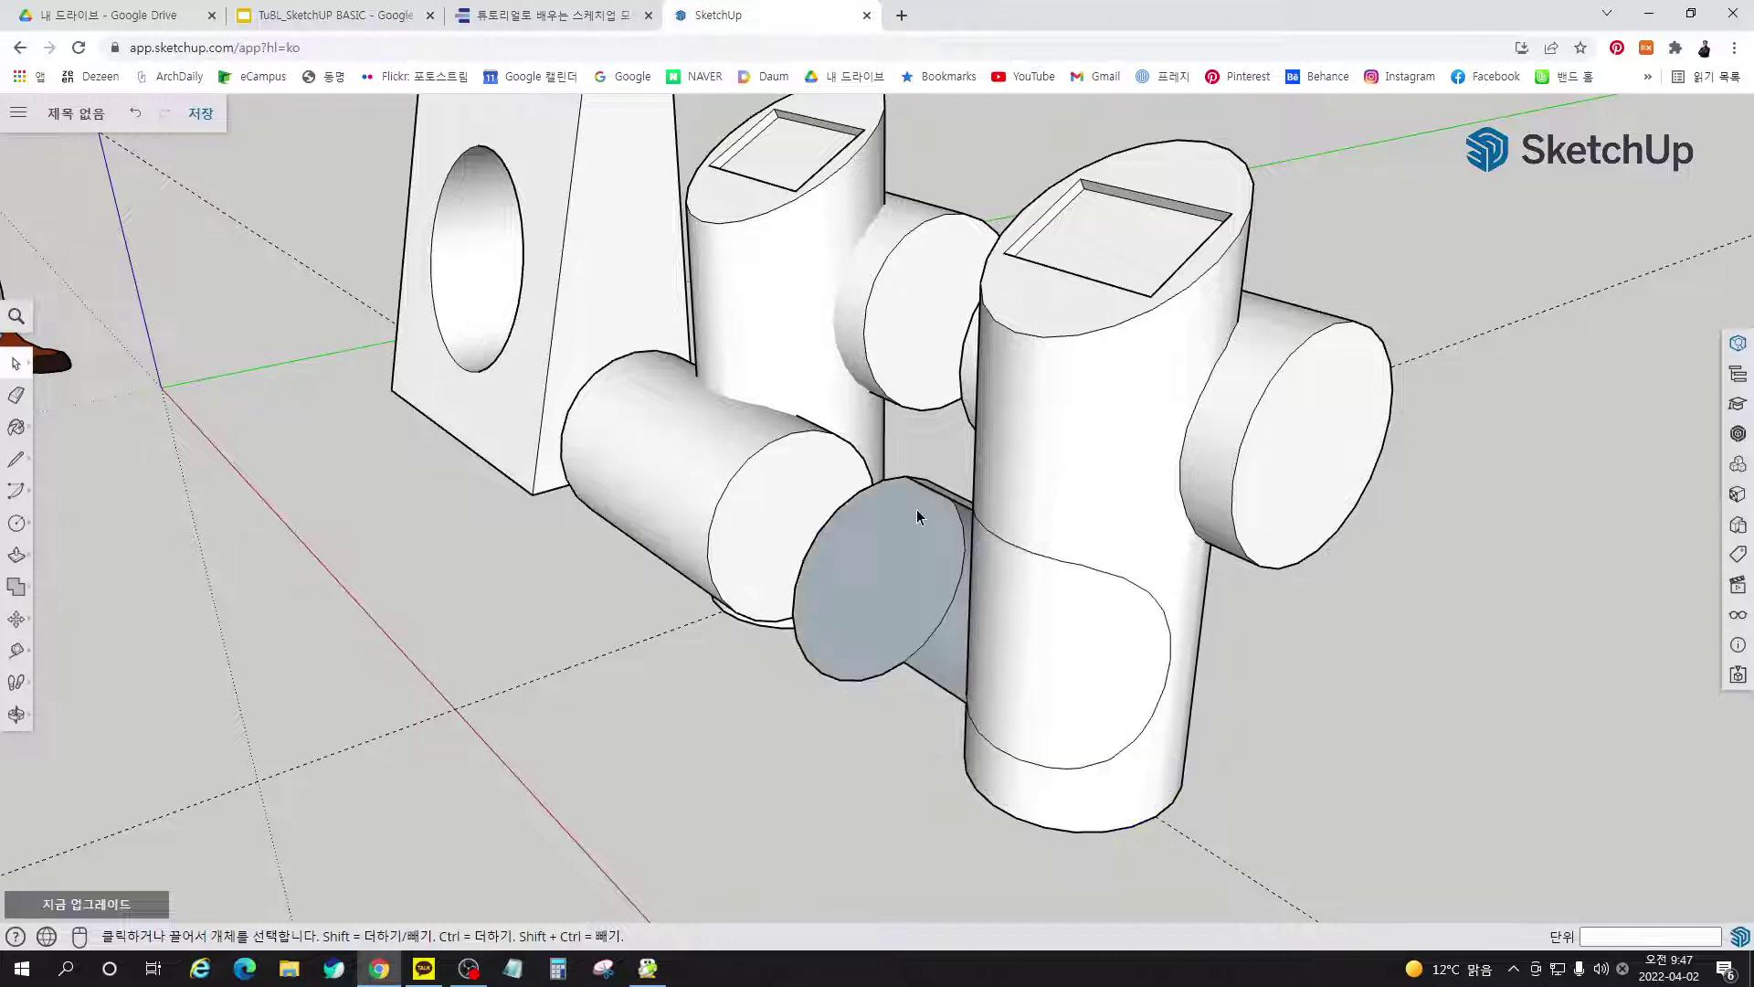
left_click(898, 481)
key("Delete")
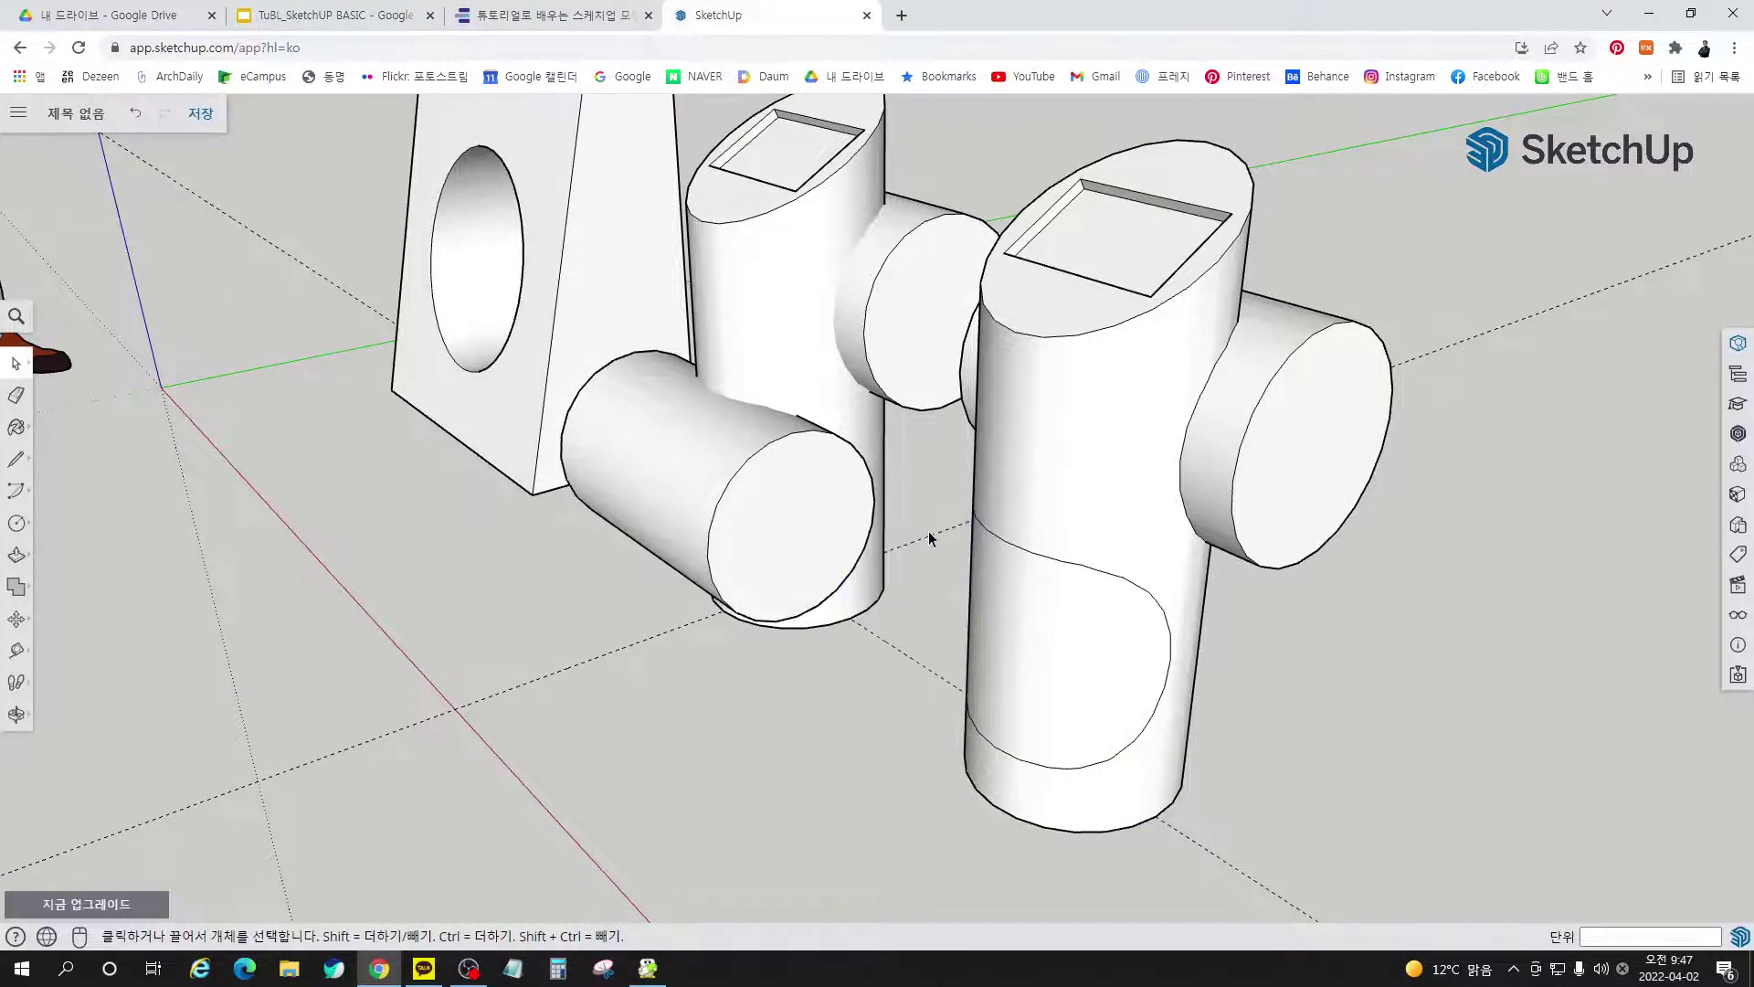
middle_click_drag(927, 537, 935, 649)
left_click(1003, 661)
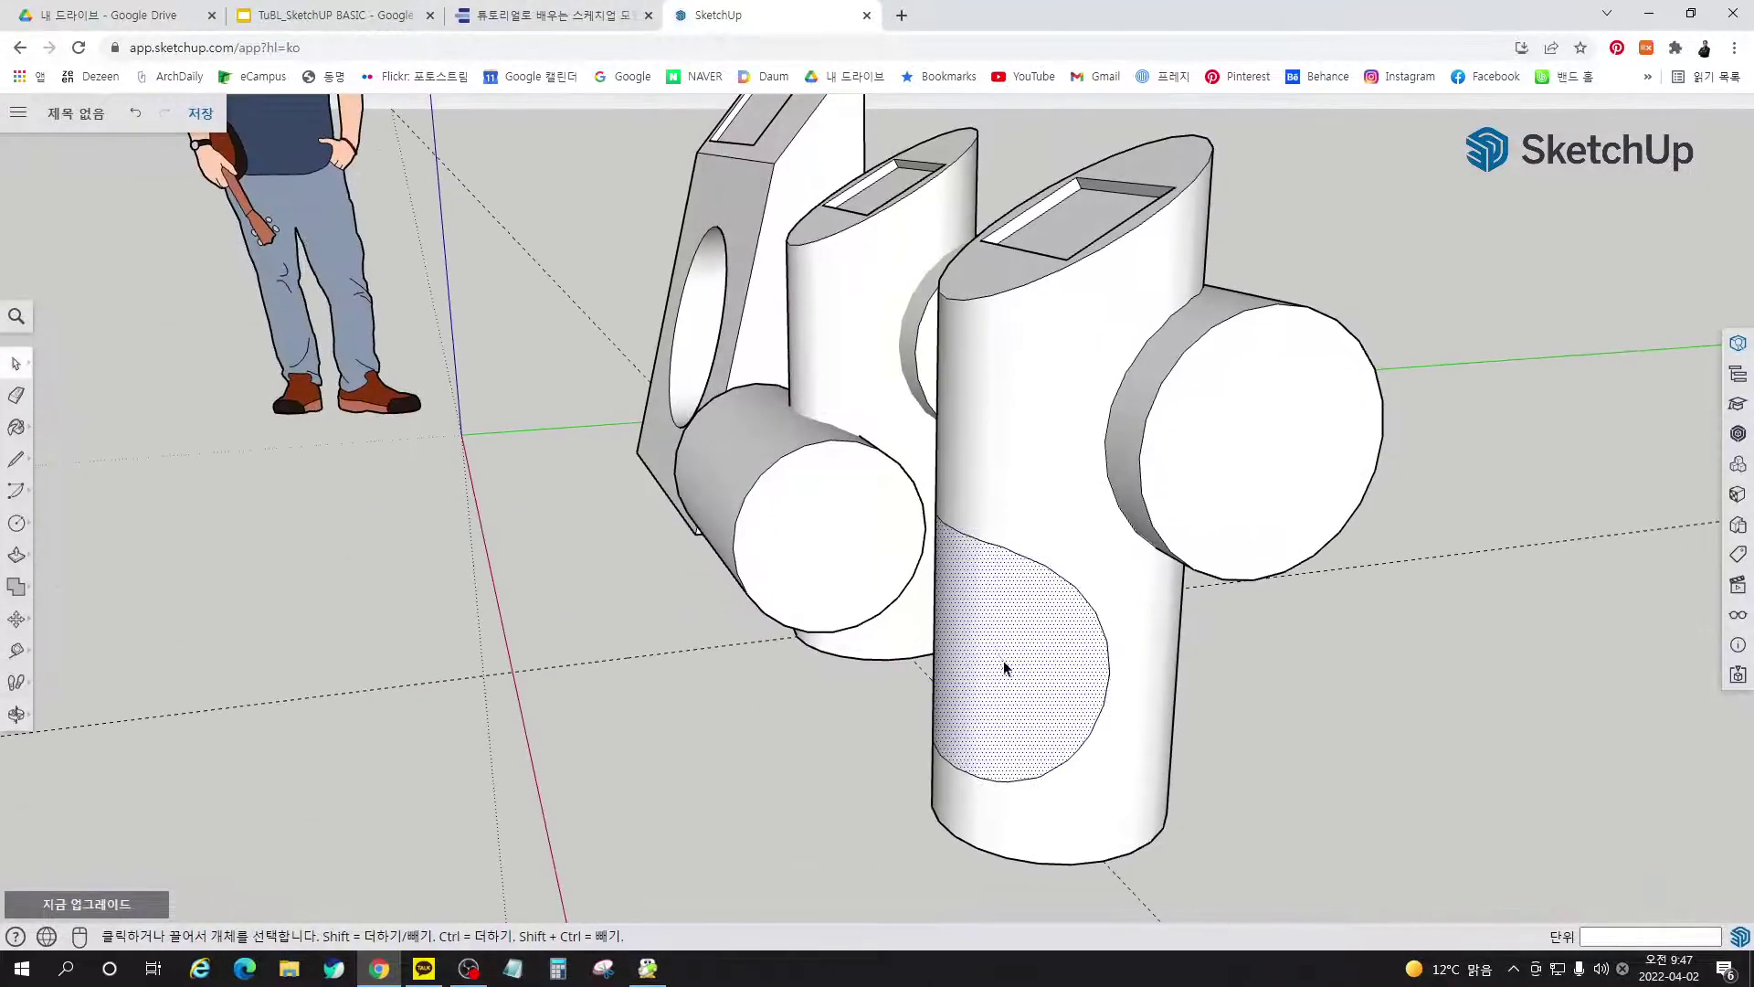
key("Delete")
Reverse the curved face of the kiosk's lower recess so its front side faces outward
middle_click_drag(1061, 737, 1273, 576)
key("space")
left_click(1047, 600)
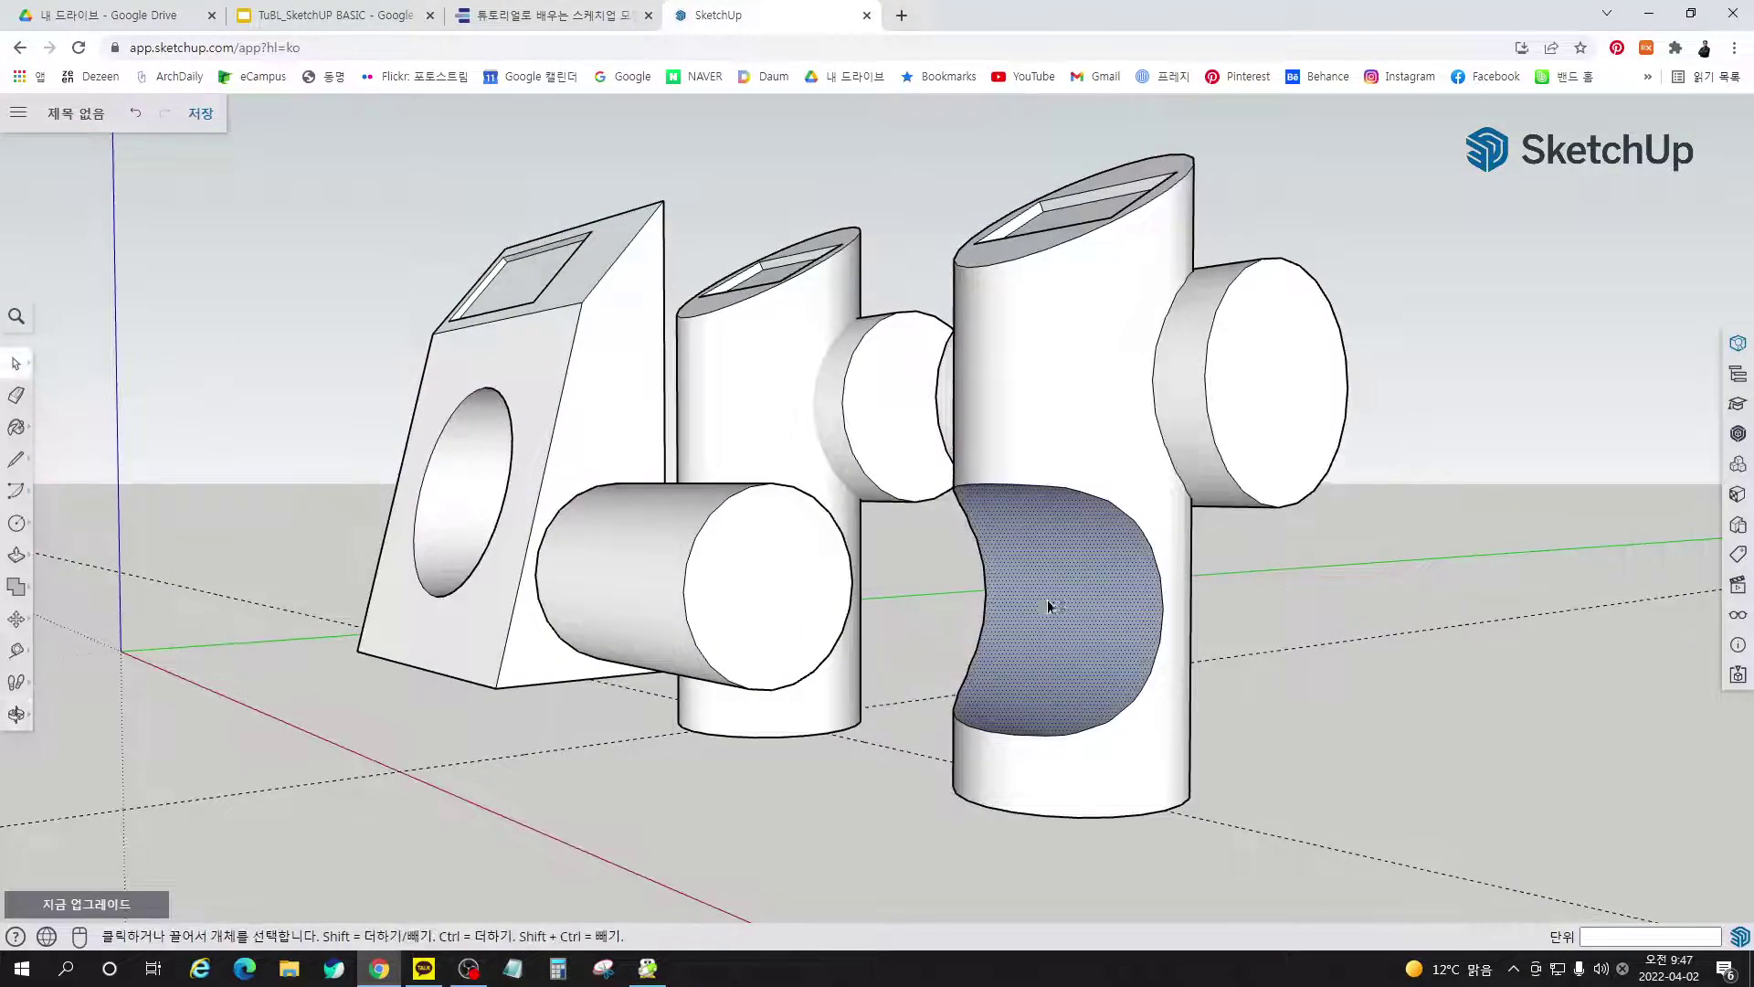
middle_click_drag(1001, 622, 1143, 529)
scroll(1051, 502, "up", 2)
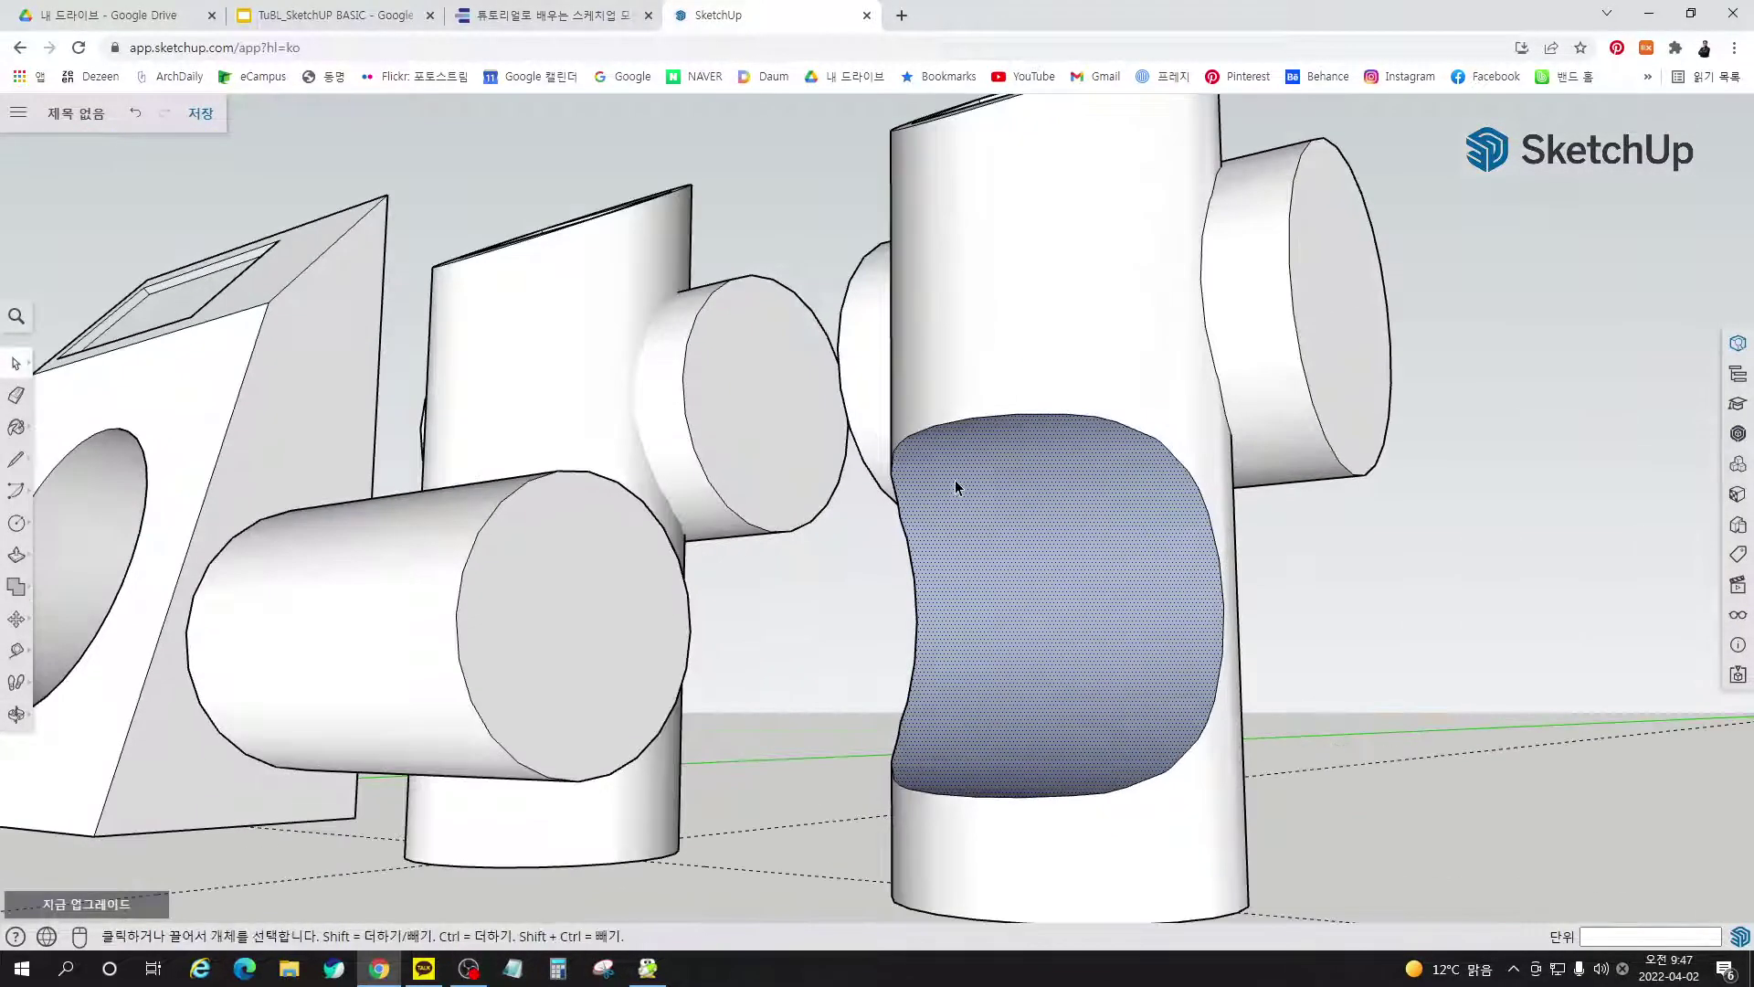
right_click(1080, 547)
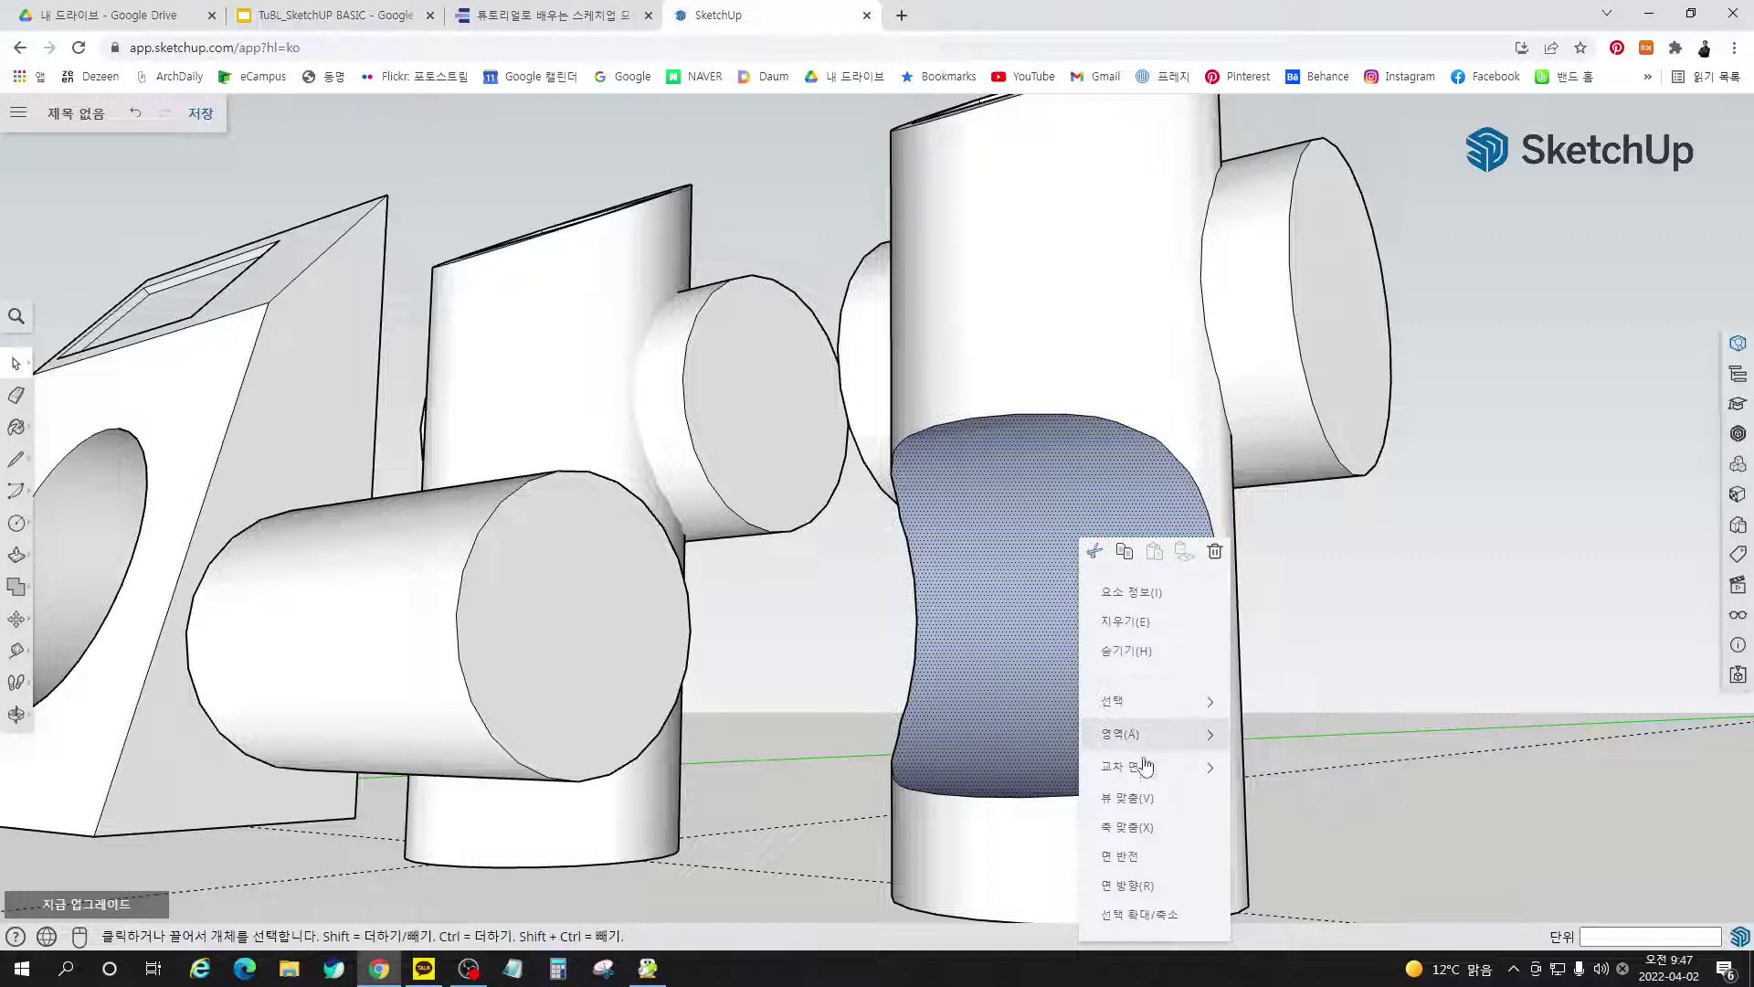
left_click(1175, 863)
left_click(1334, 804)
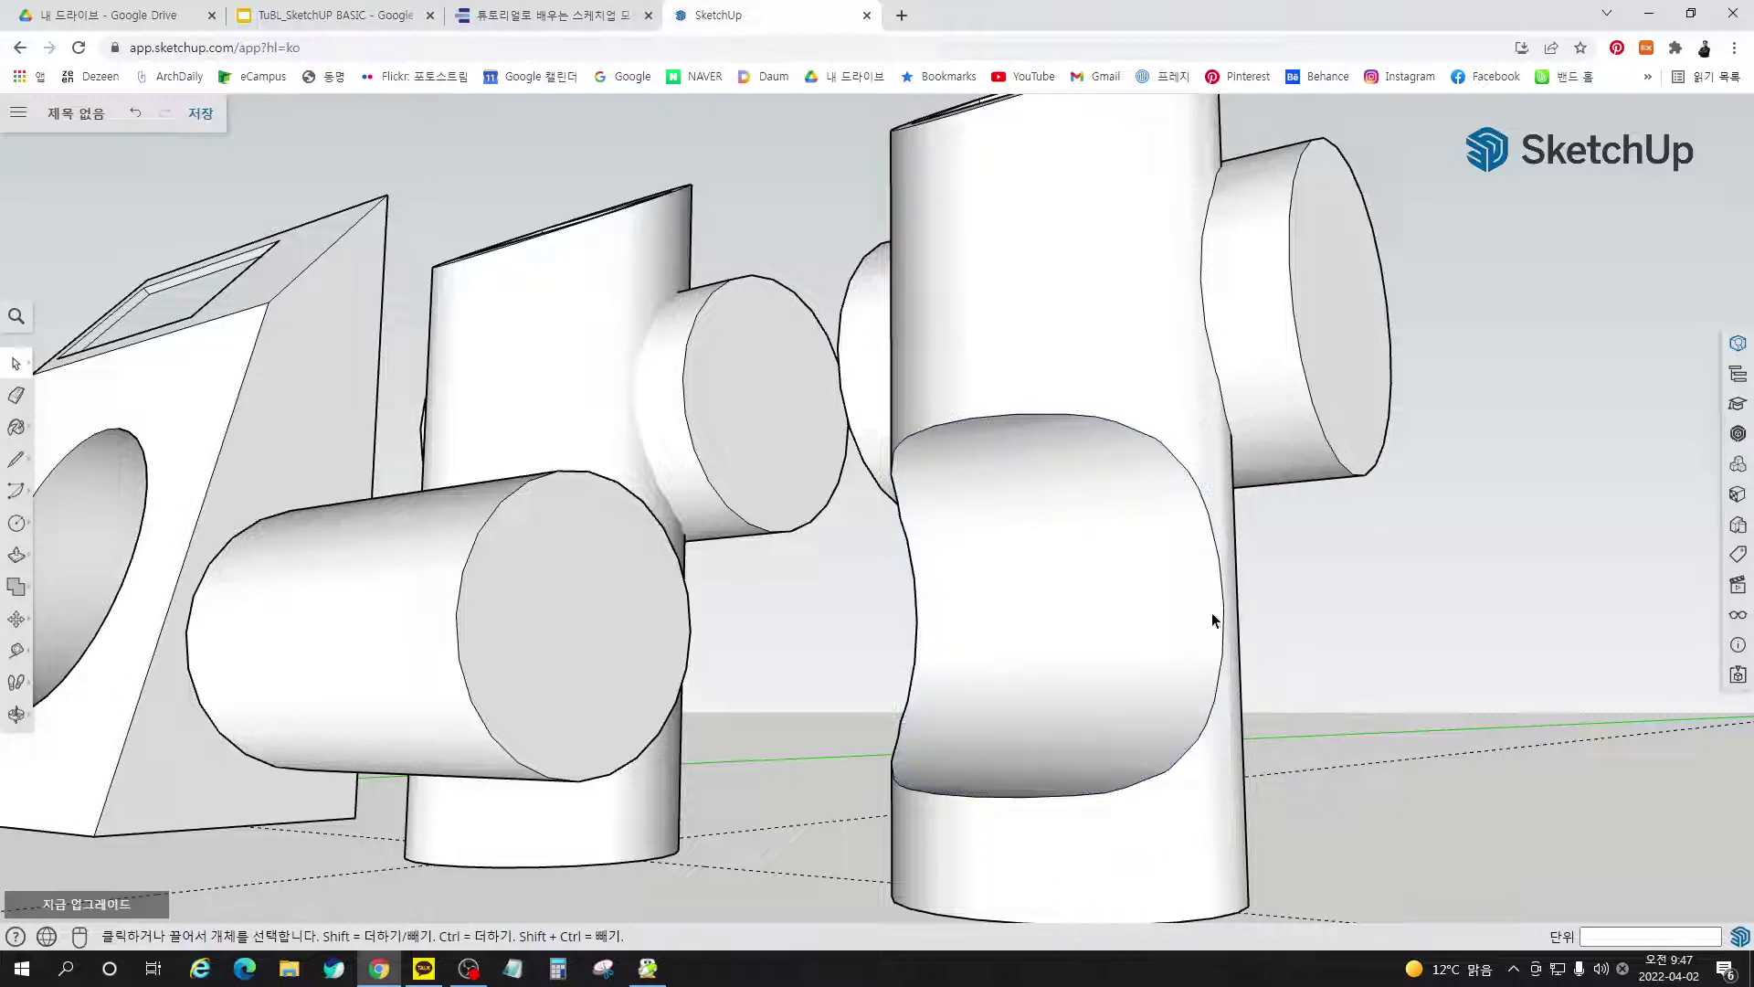
Delete the upper horizontal cylinder's protruding faces and the body face enclosed by its intersection outline on the copied kiosk
middle_click_drag(1211, 613, 1439, 663)
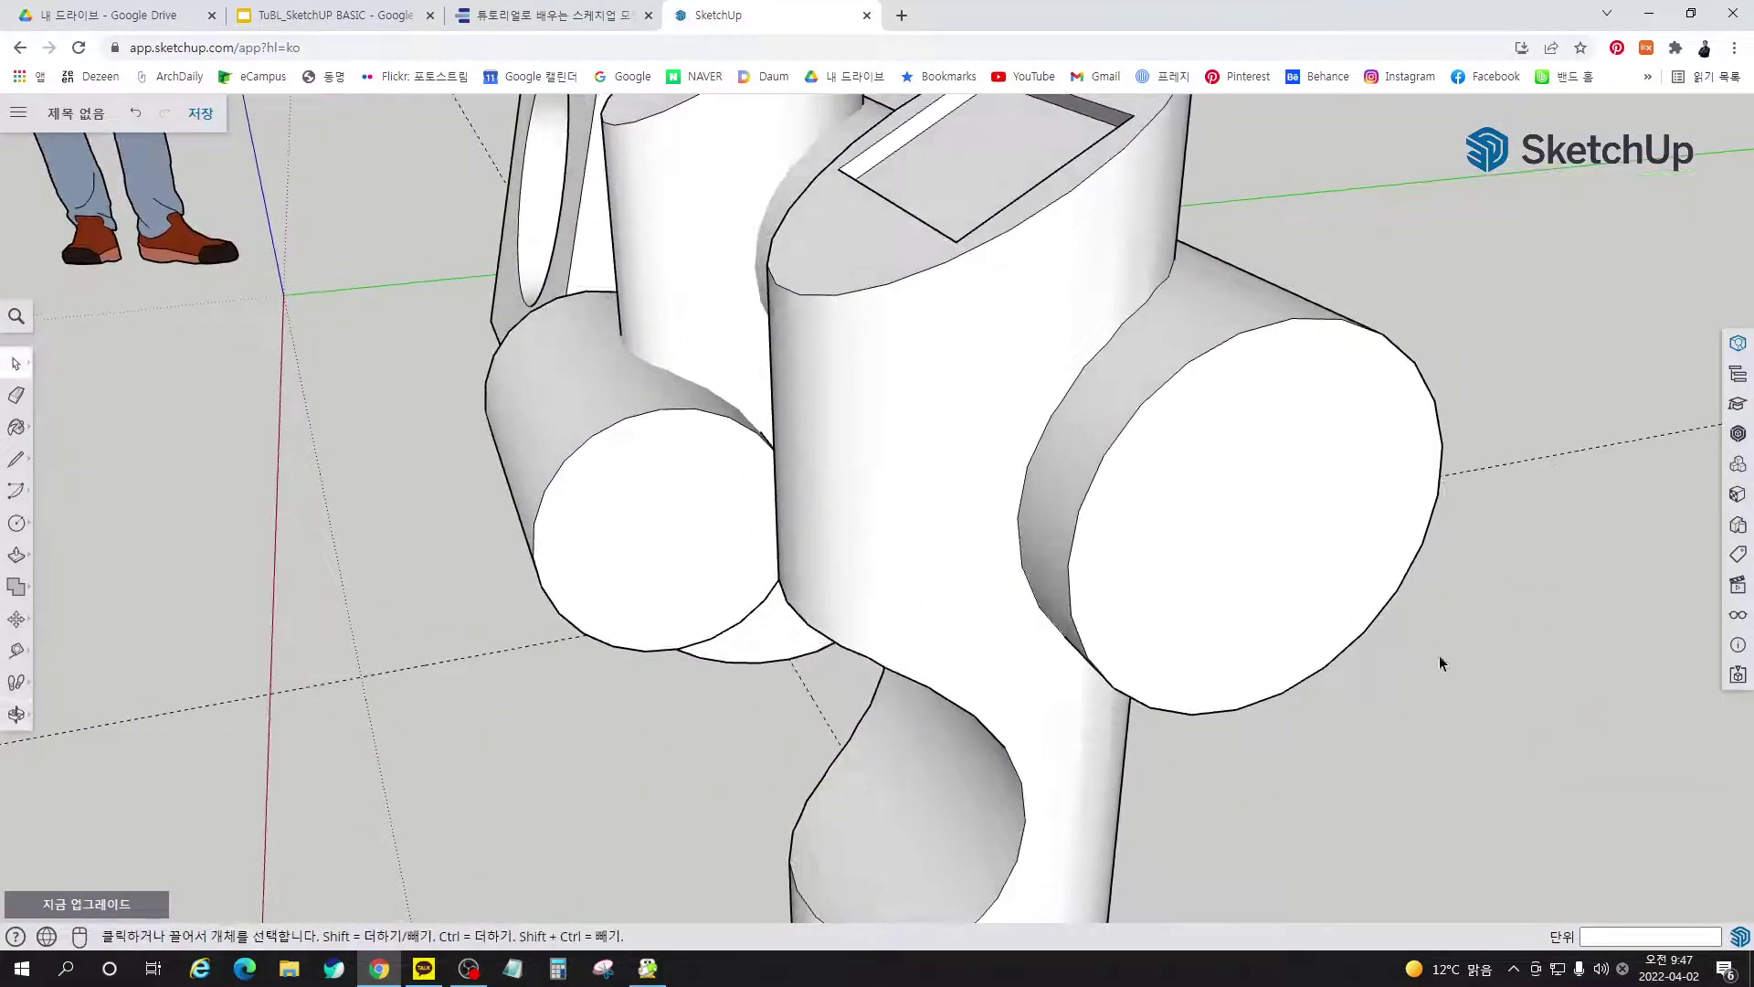
key("ctrl+z")
middle_click_drag(1402, 429, 1023, 393)
key("ctrl+y")
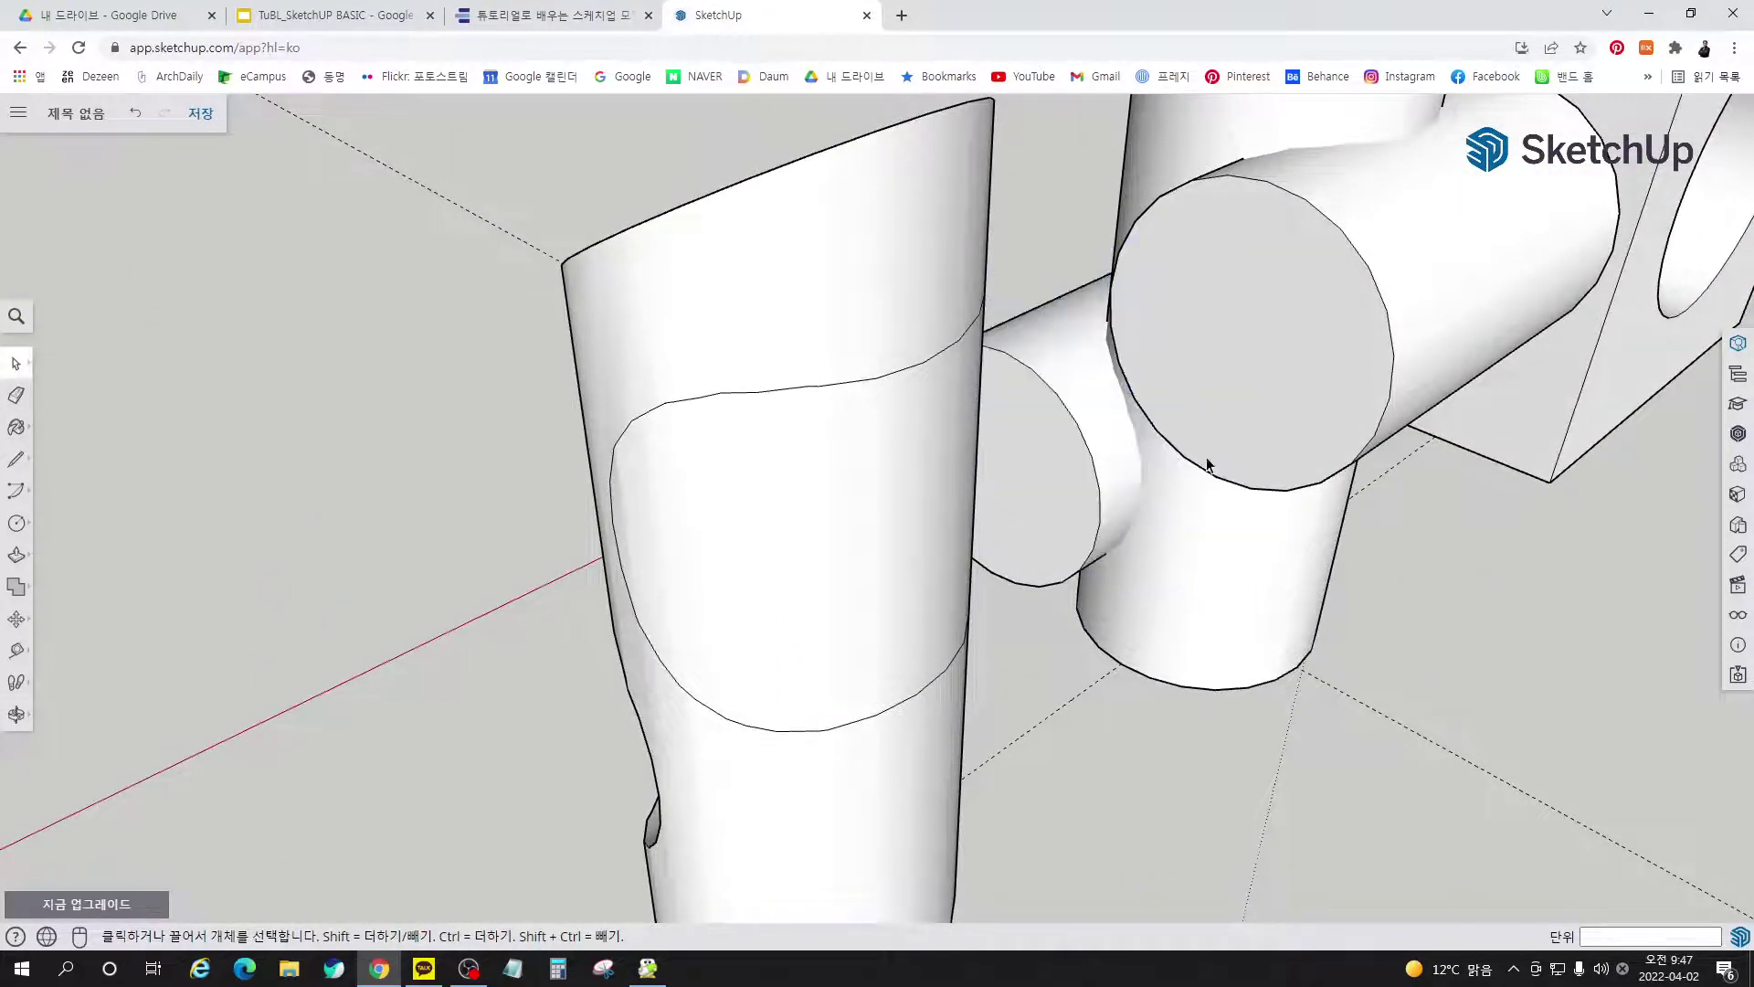
middle_click_drag(1206, 457, 1018, 485)
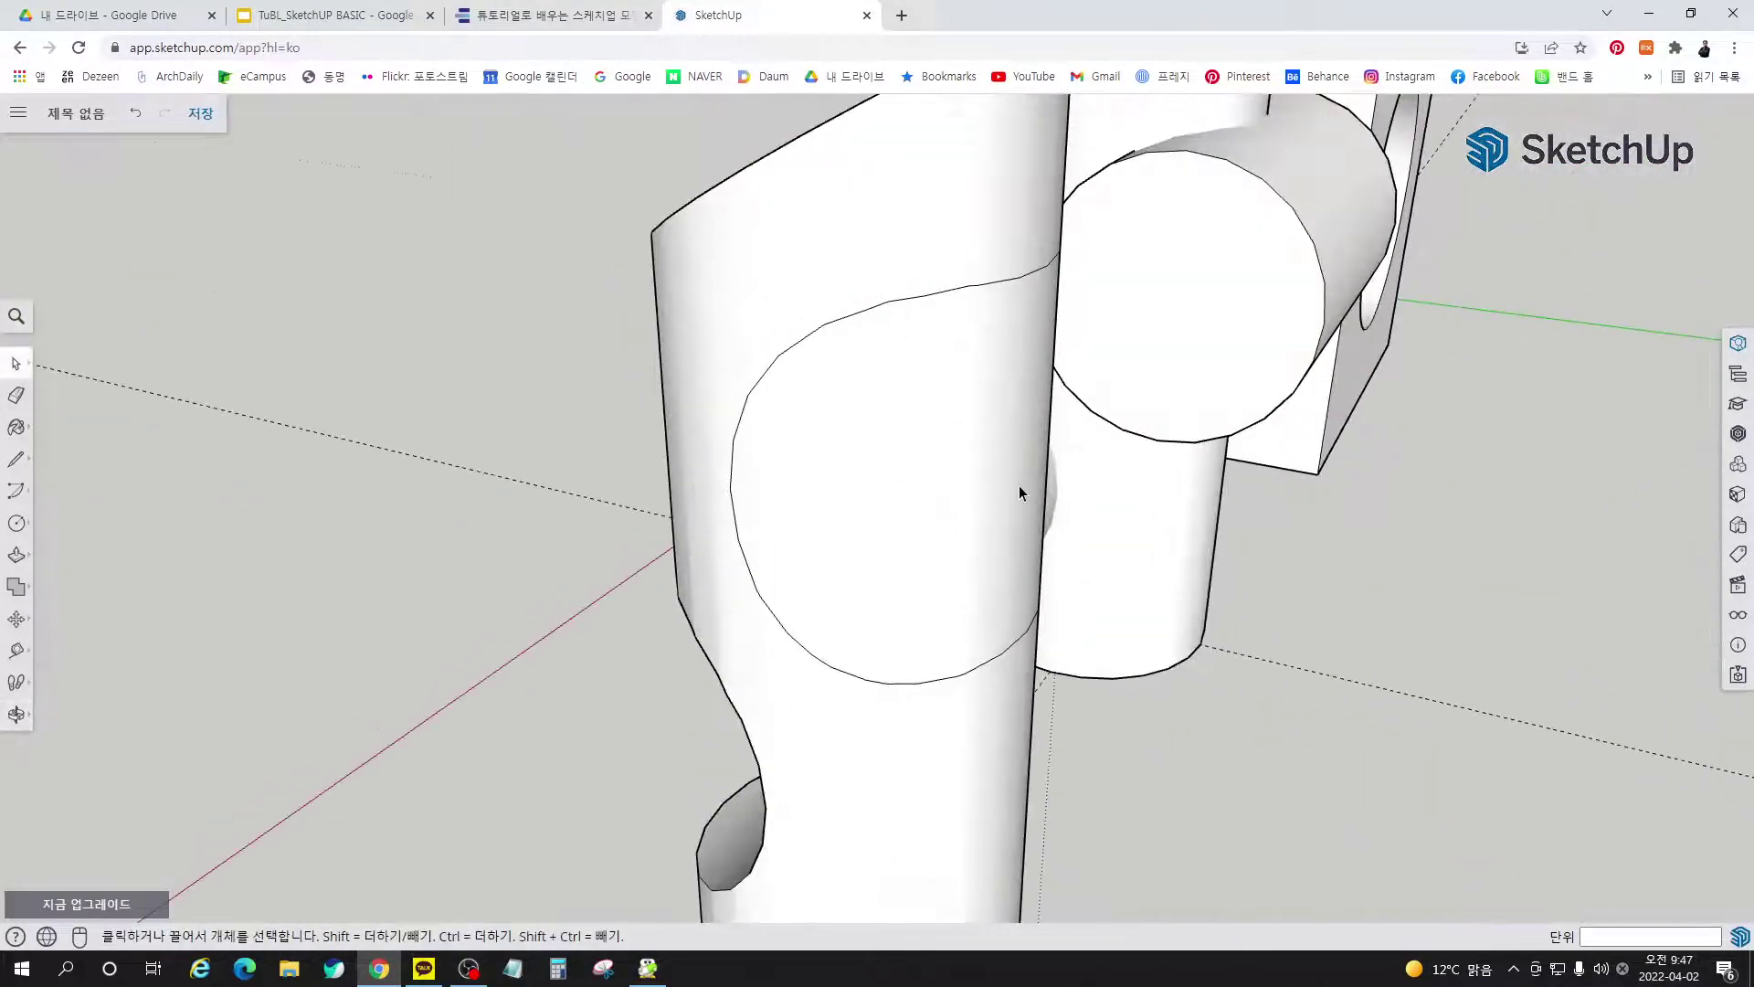
key("ctrl+z")
Reverse the curved face of the kiosk's upper recess so its front side faces outward
middle_click_drag(1082, 594, 803, 272)
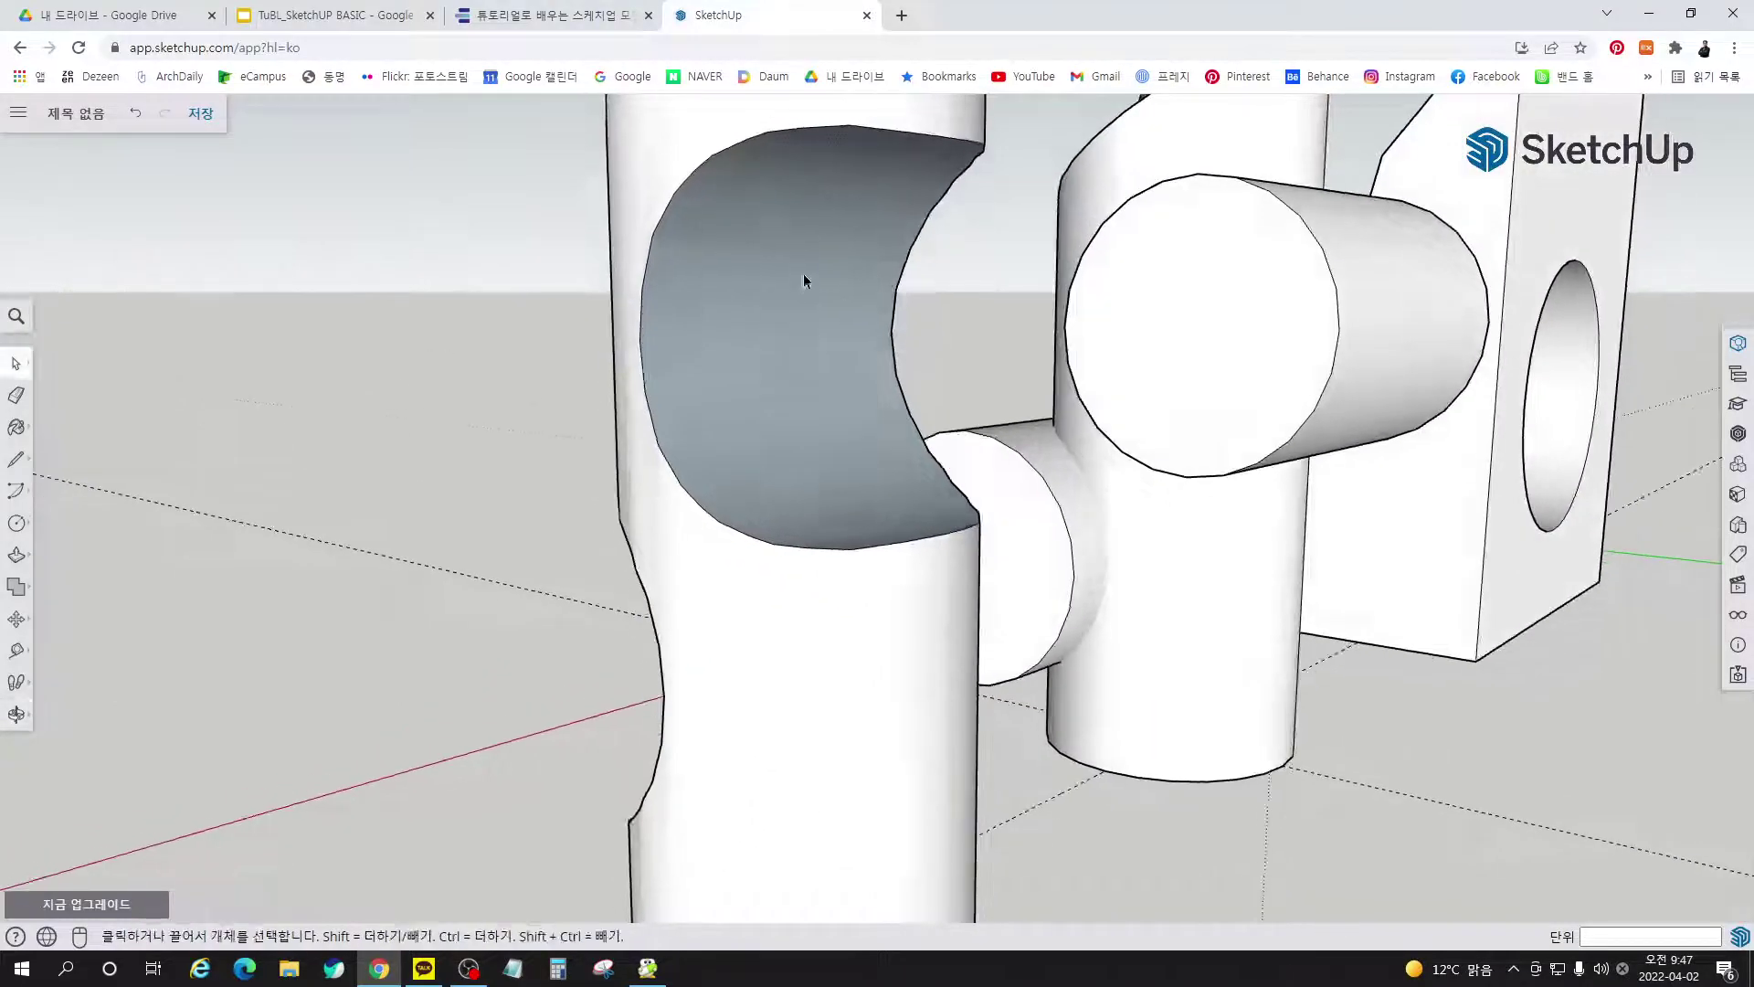
right_click(804, 273)
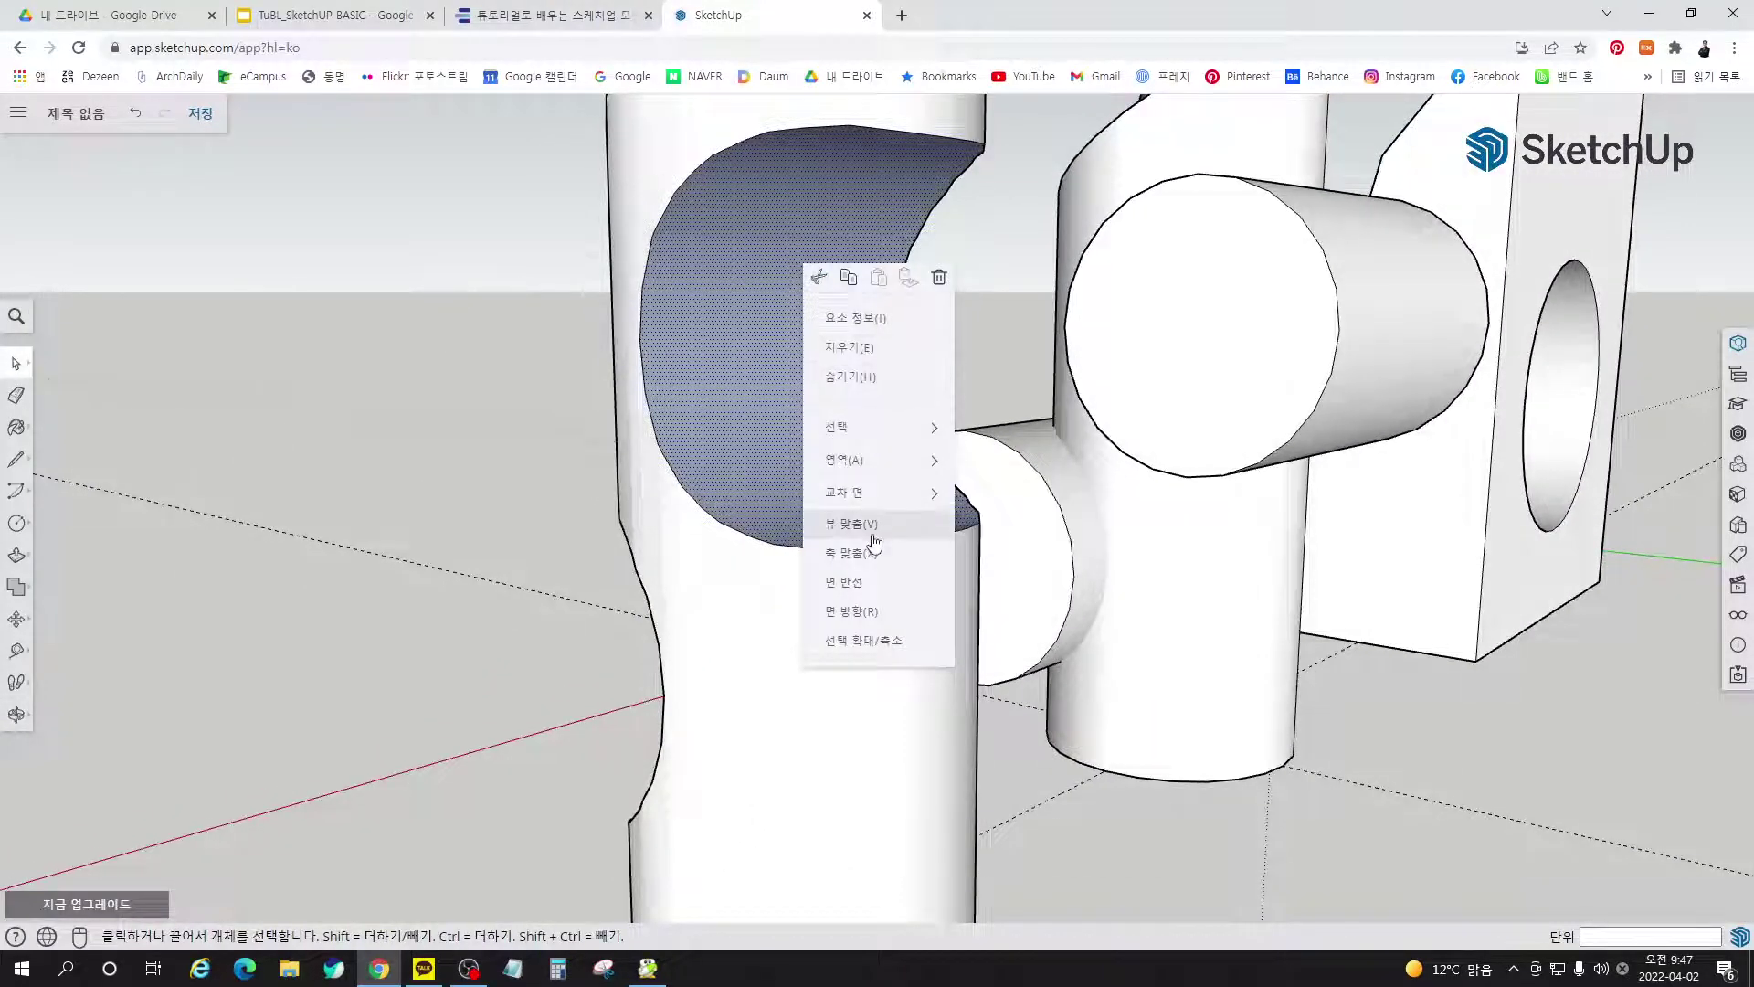
left_click(875, 585)
left_click(478, 375)
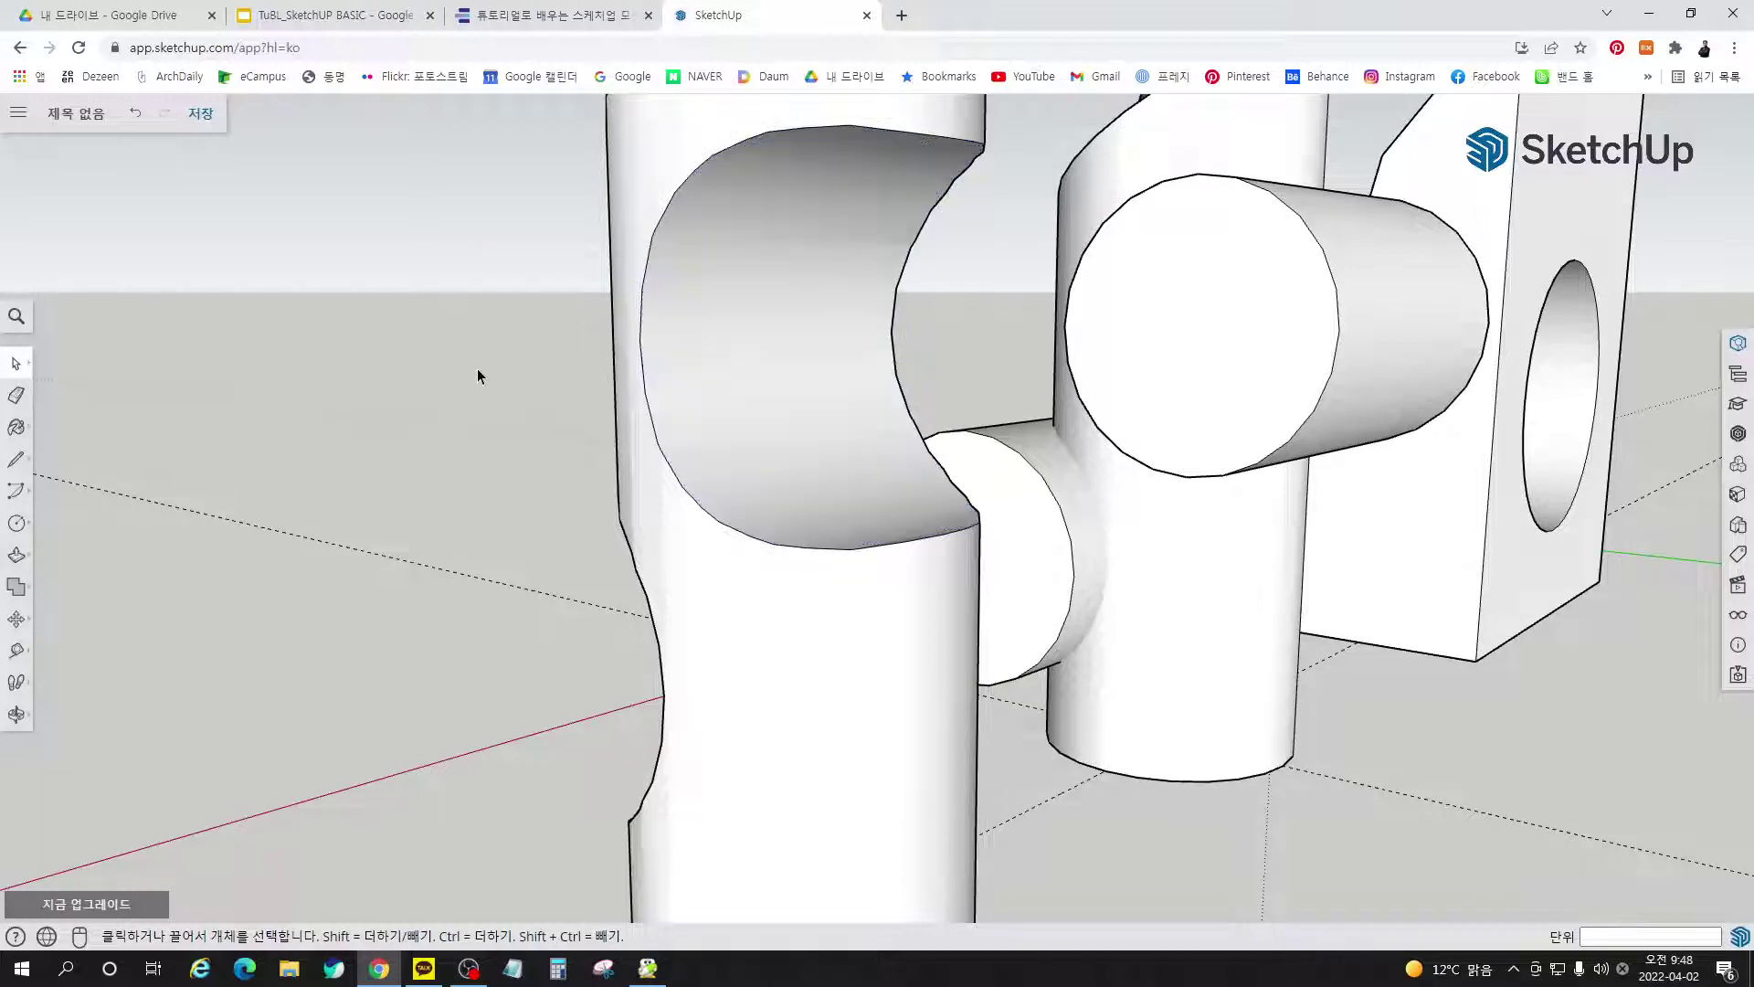
middle_click_drag(630, 354, 1465, 555)
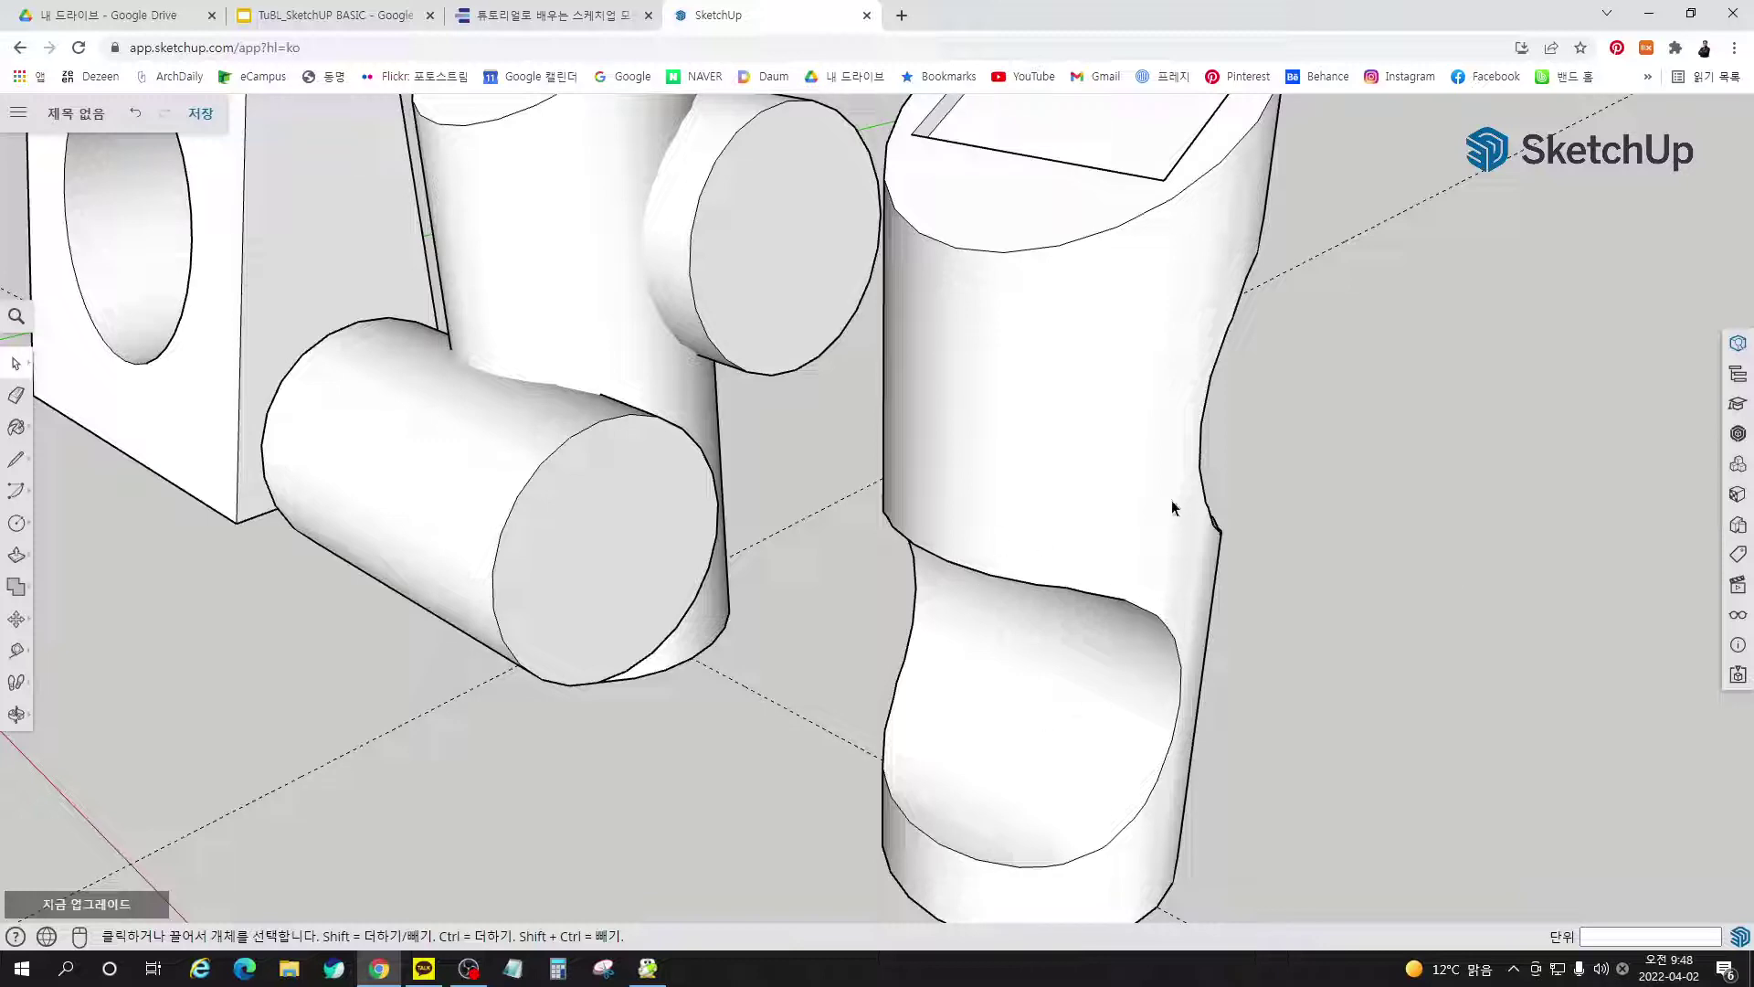
middle_click_drag(1378, 624, 1093, 599)
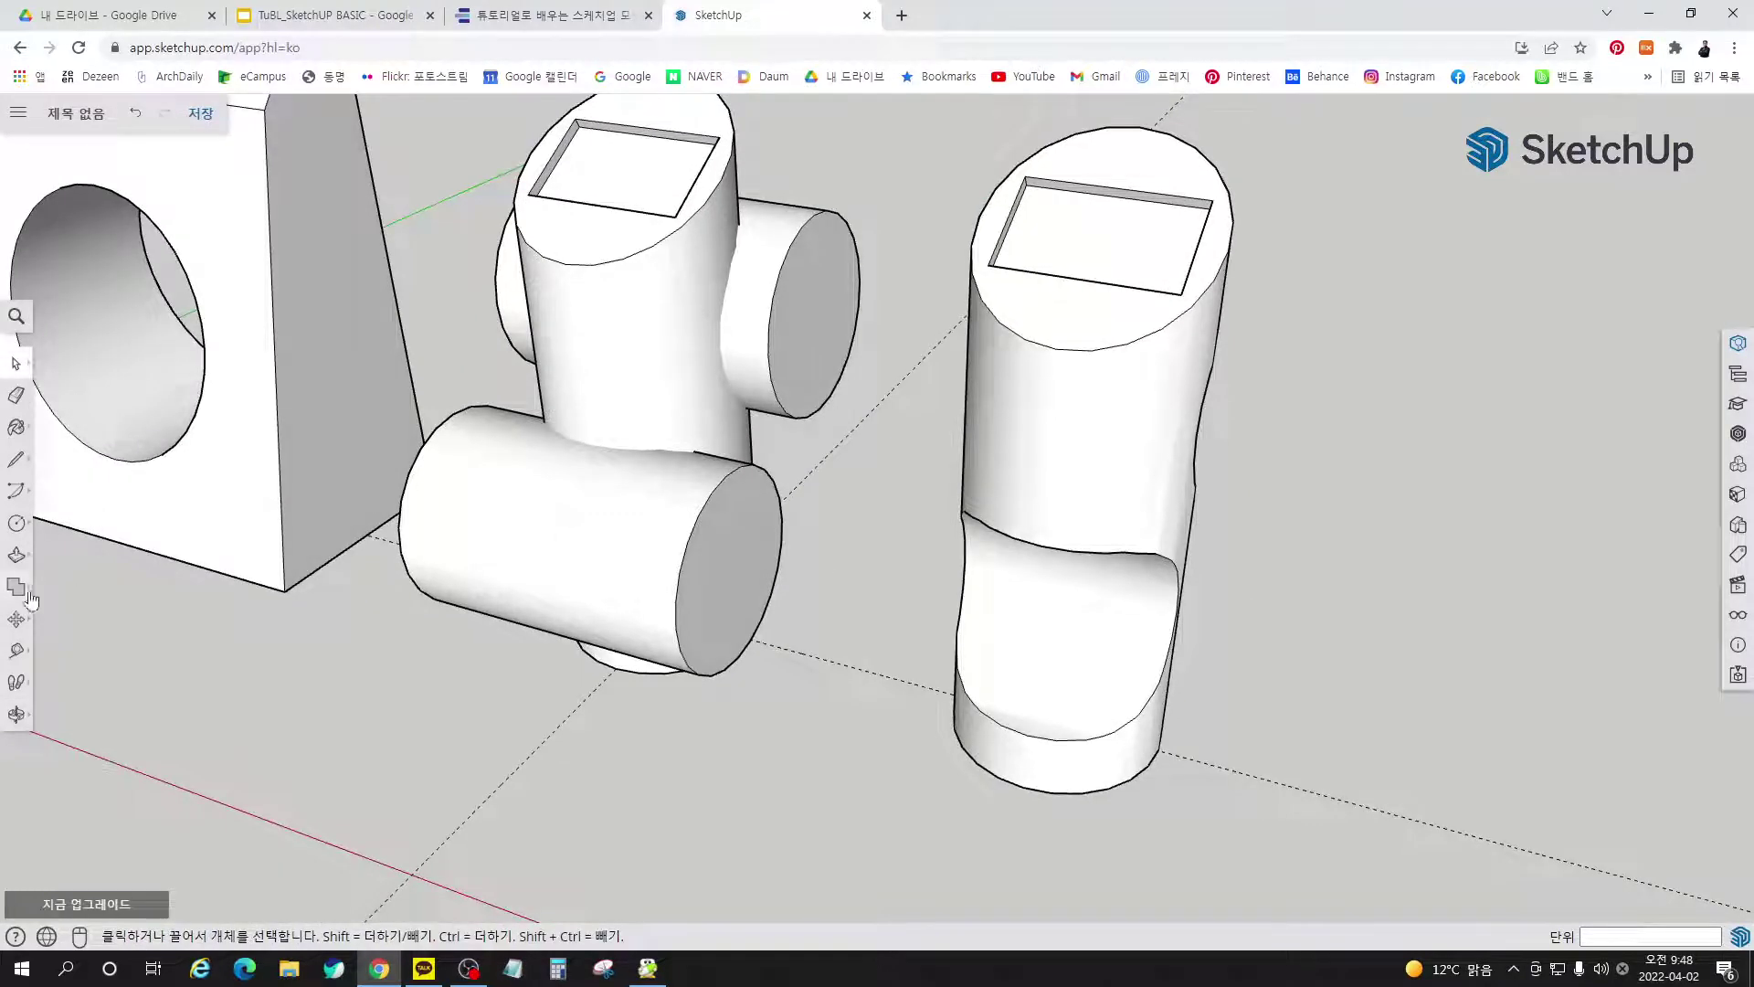
left_click(30, 599)
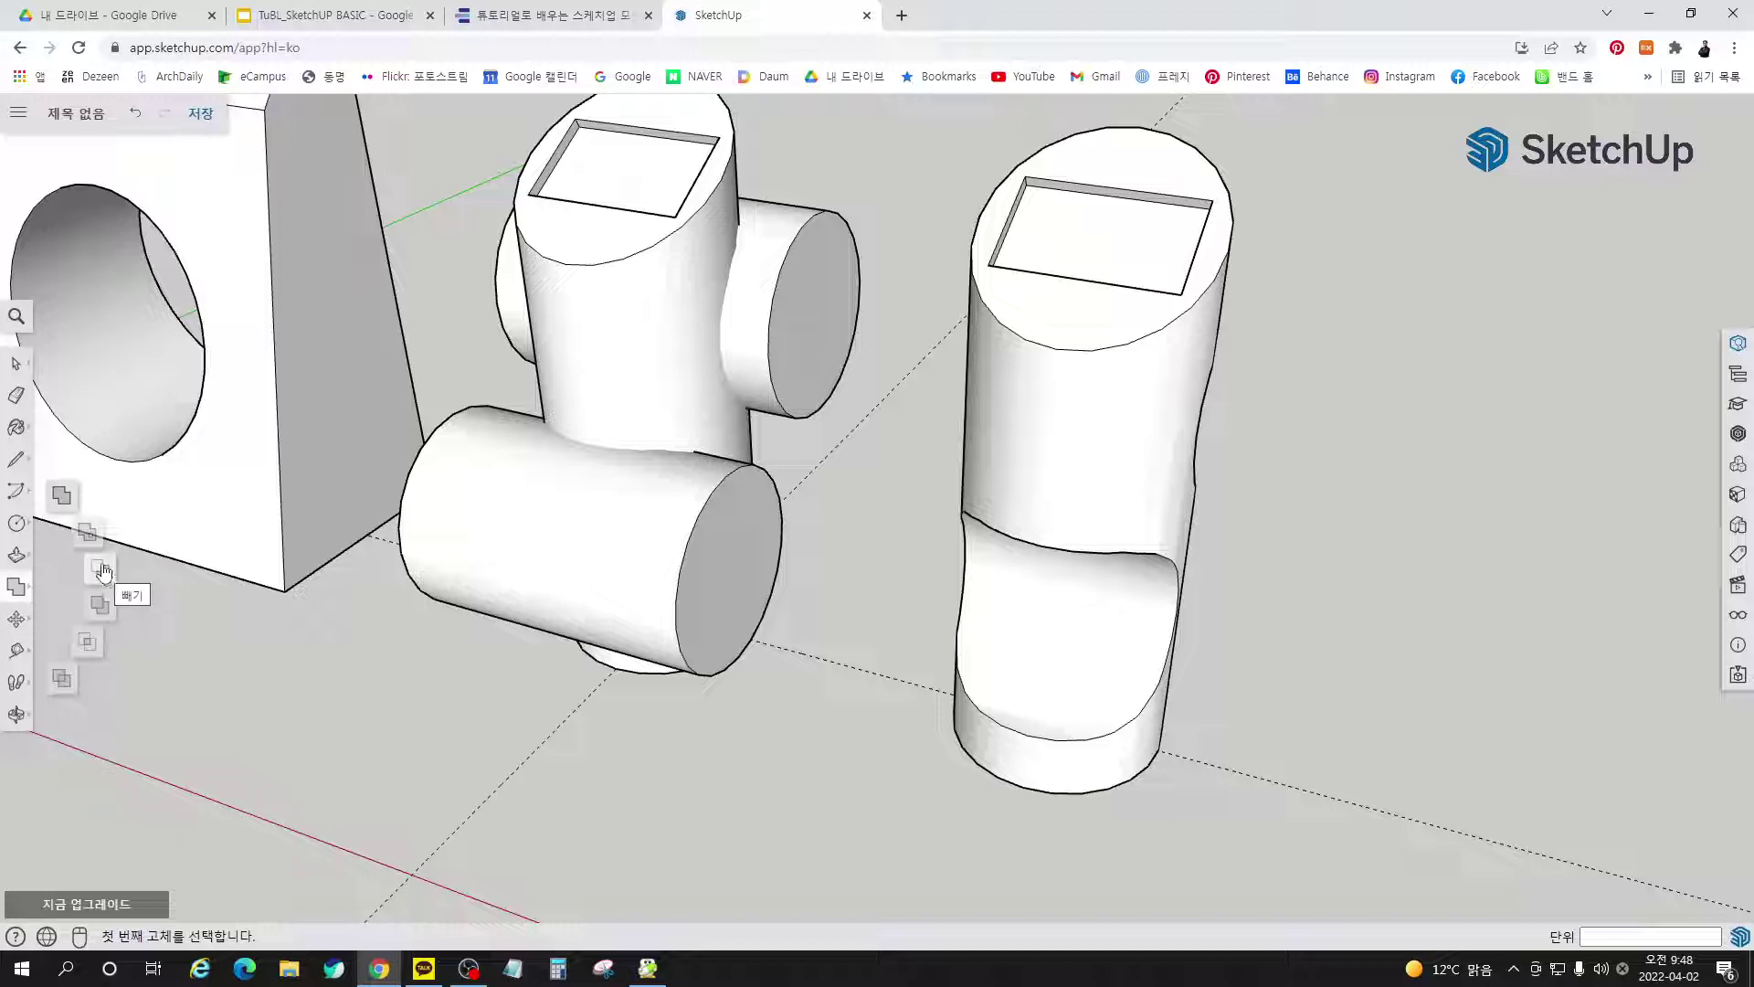
left_click(53, 495)
key("space")
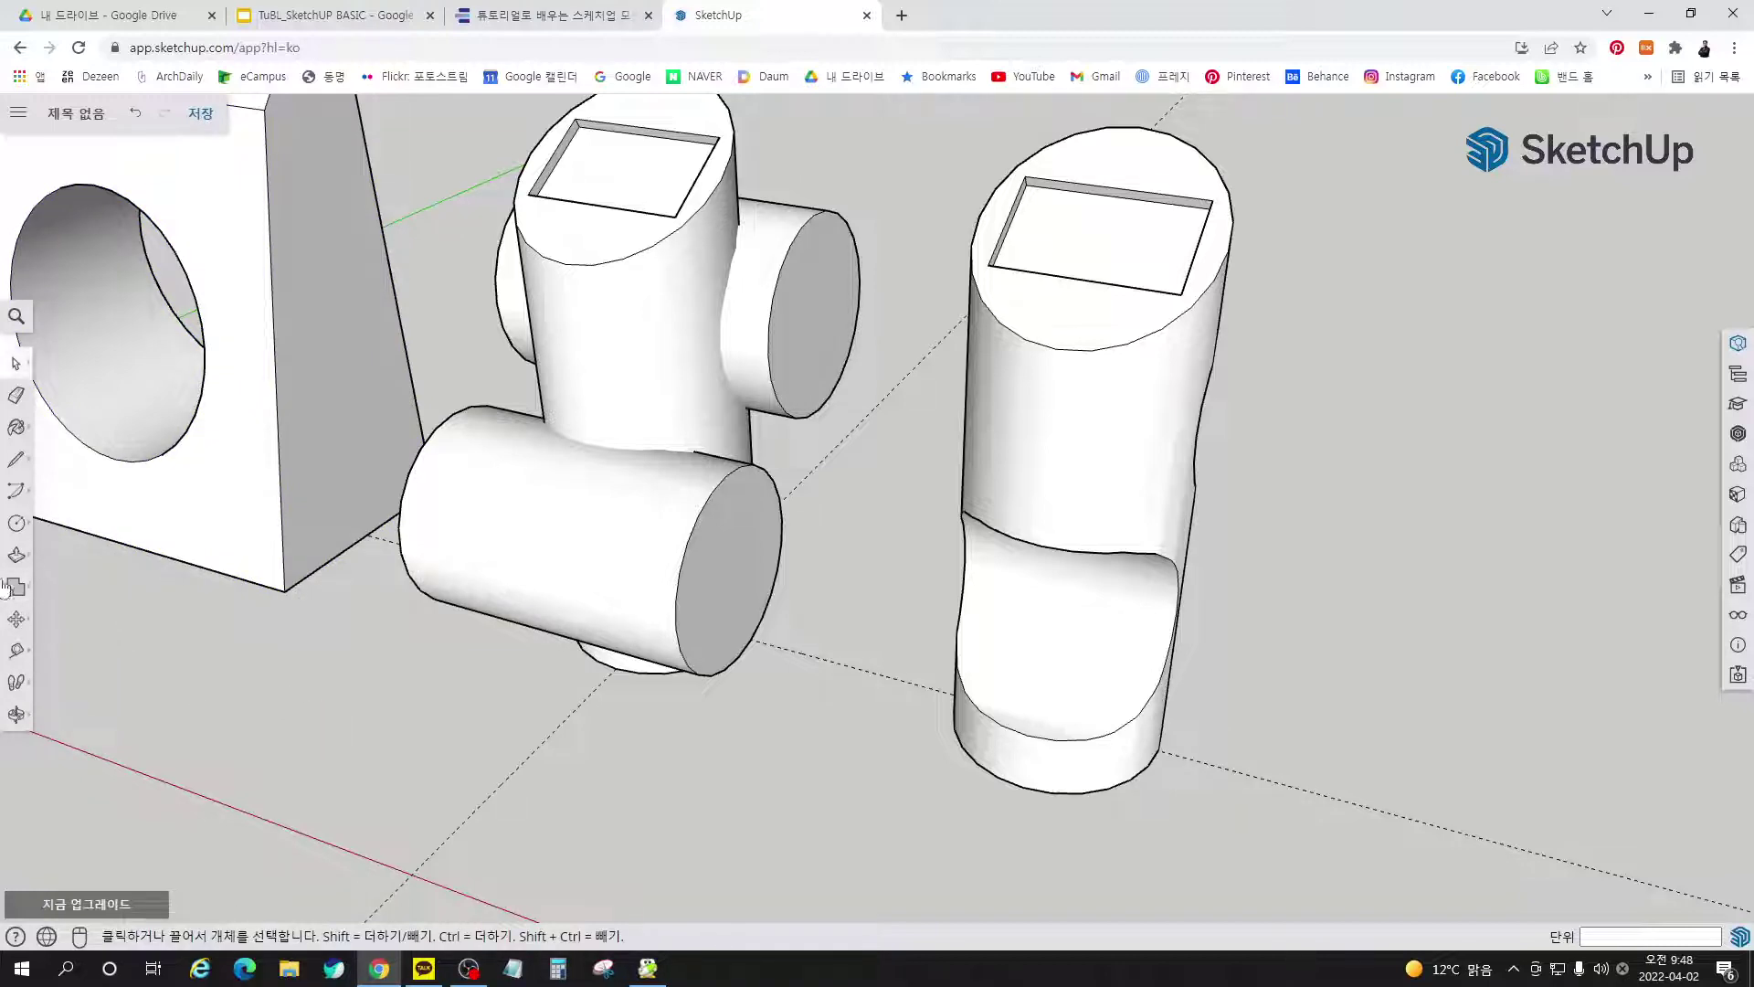
Intersect the curved body face of the middle cylindrical kiosk with the model
middle_click_drag(1411, 840, 803, 629)
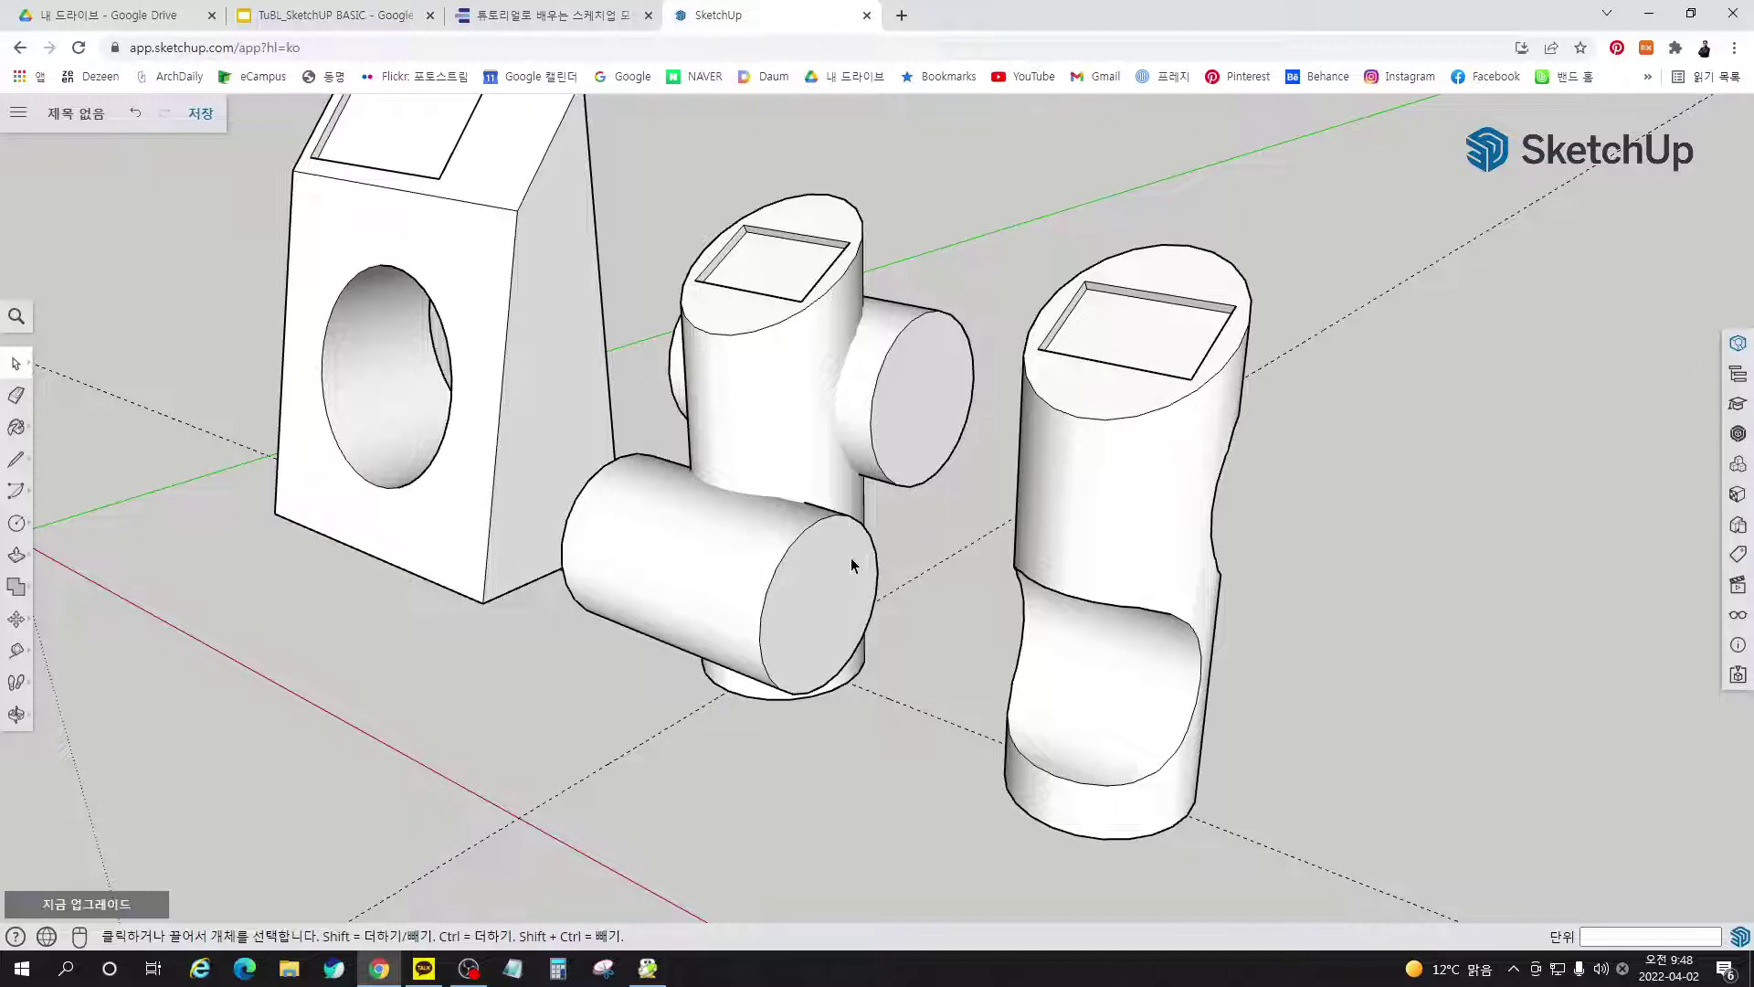
middle_click_drag(851, 580, 783, 501)
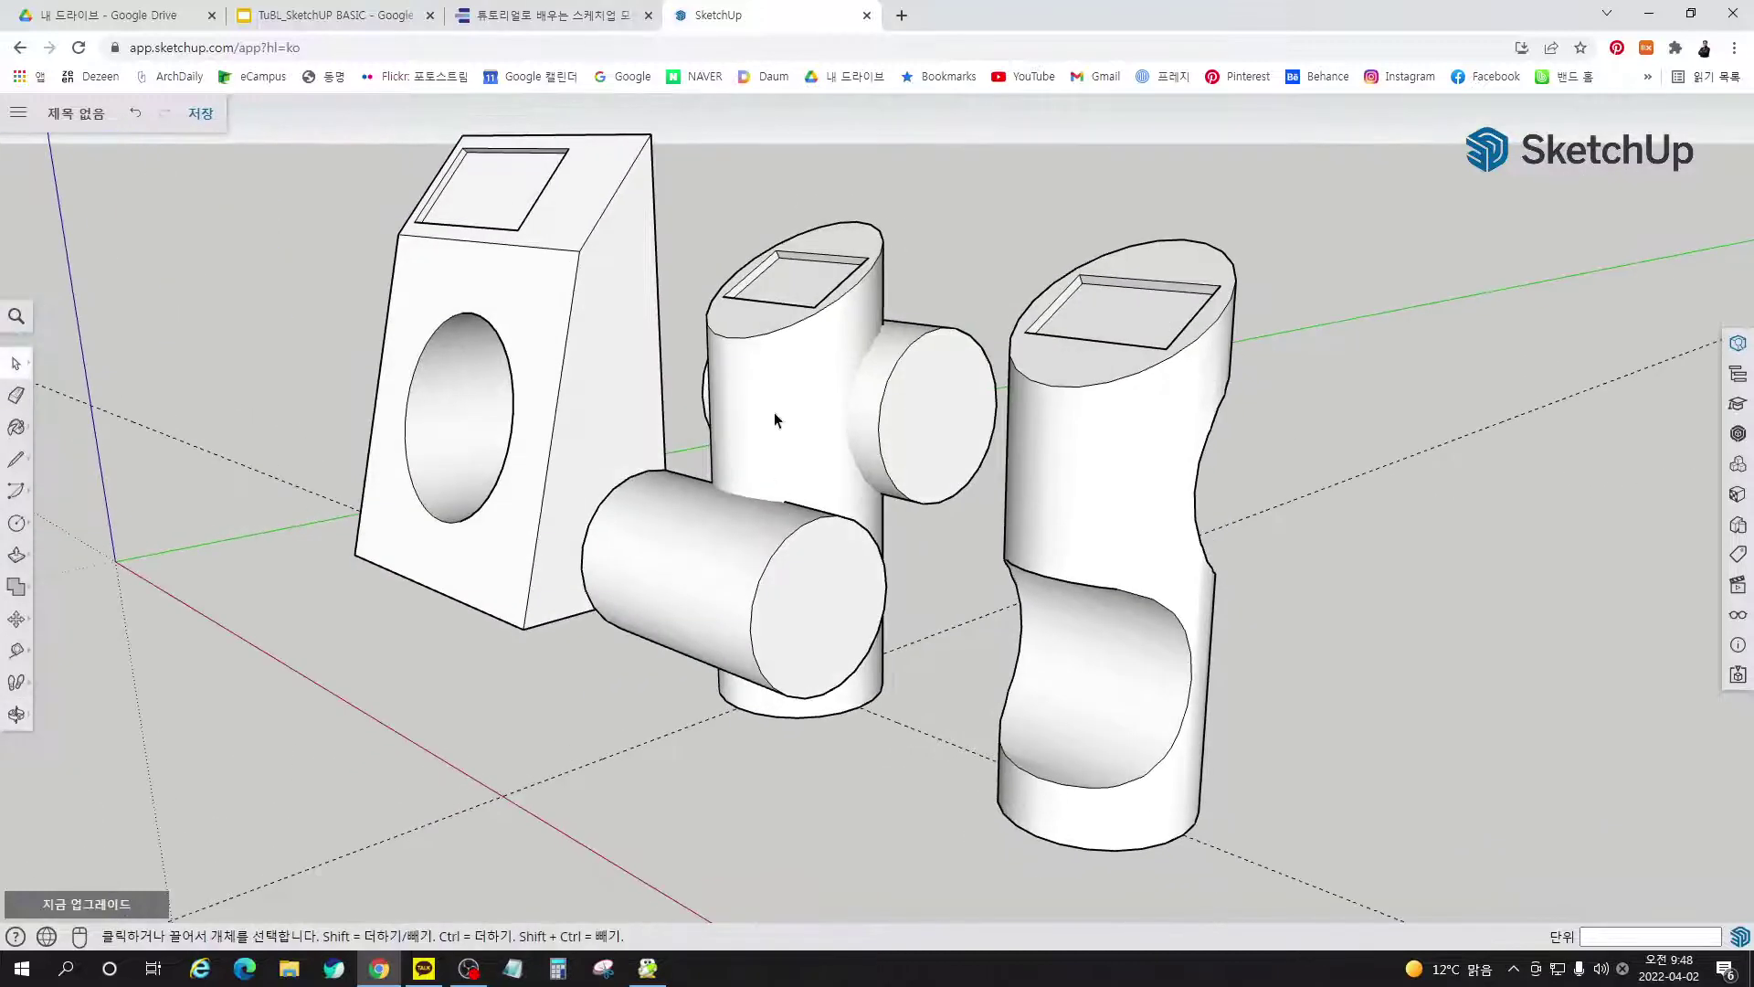
left_click(748, 386)
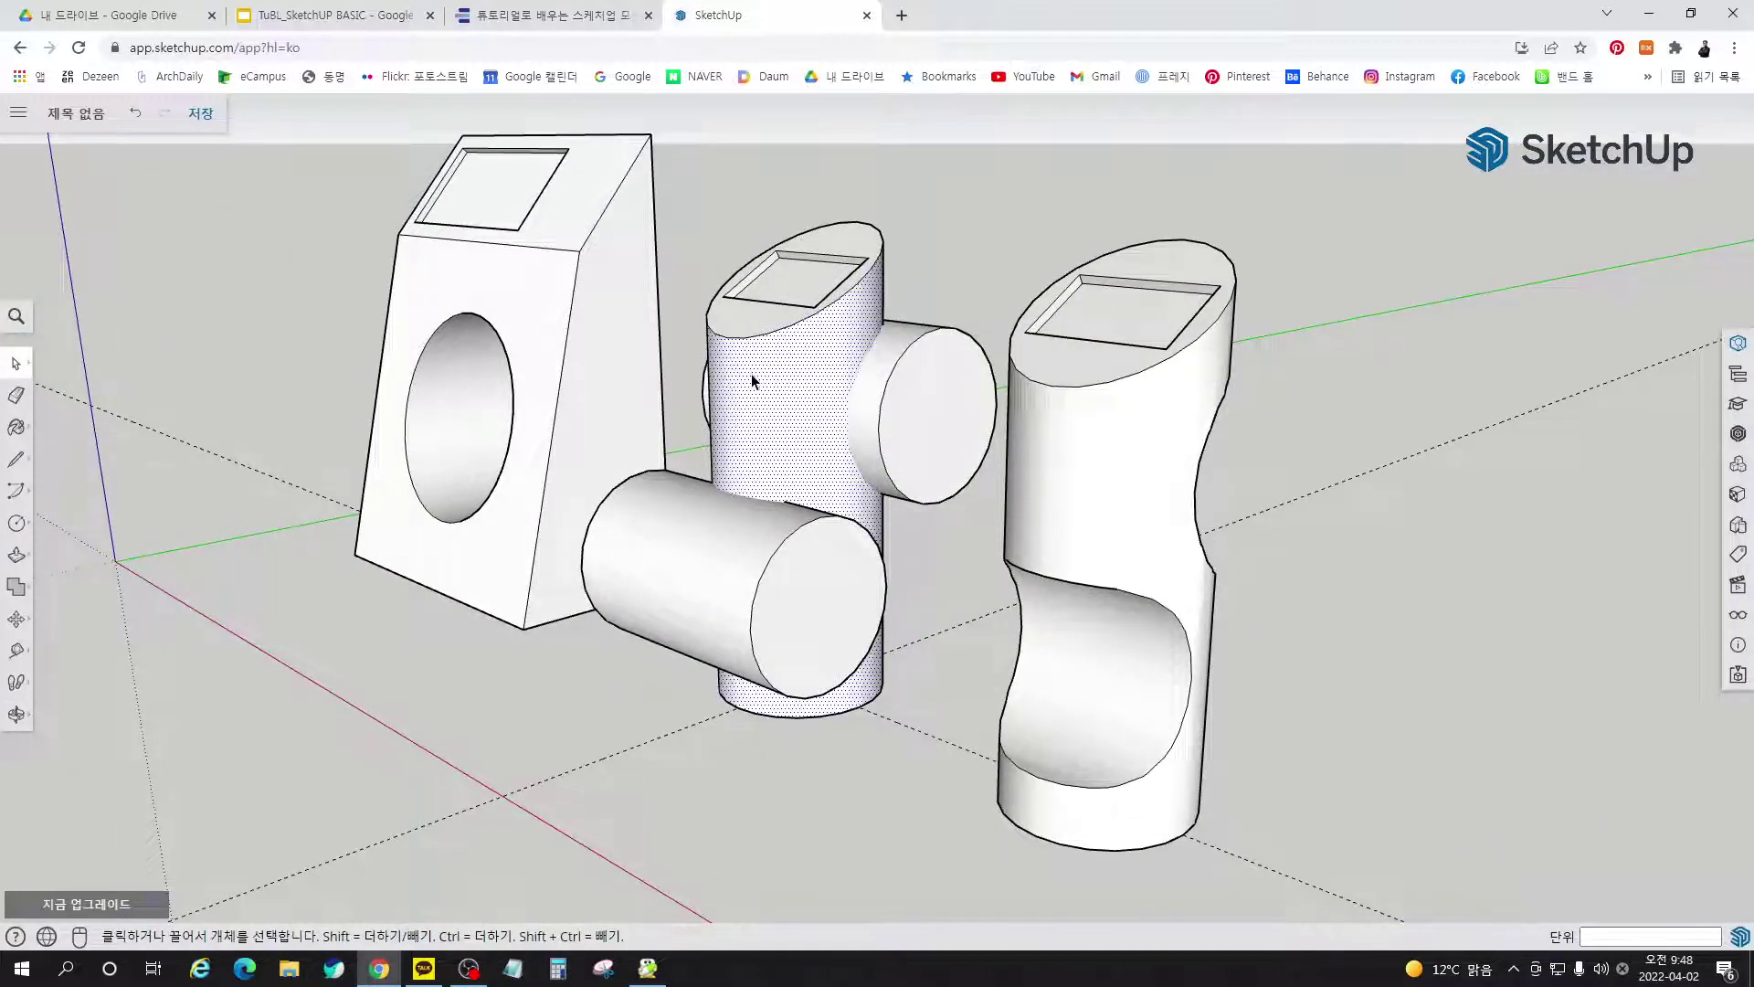
scroll(752, 375, "up", 3)
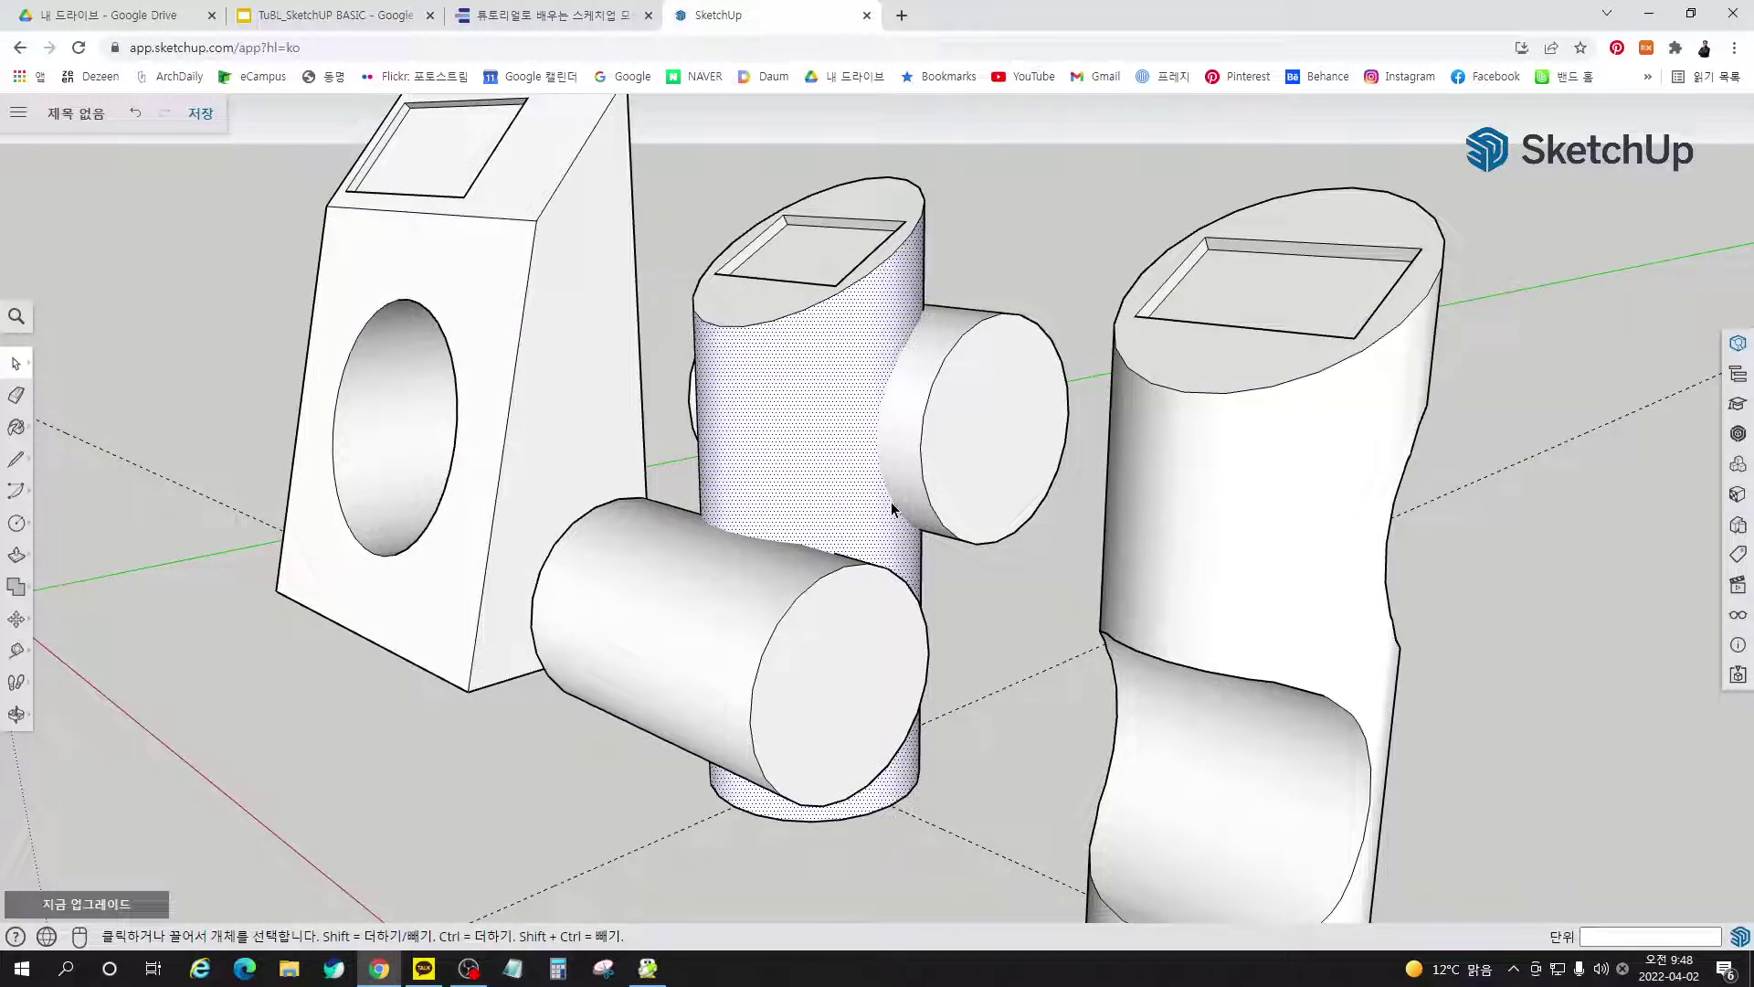
right_click(808, 446)
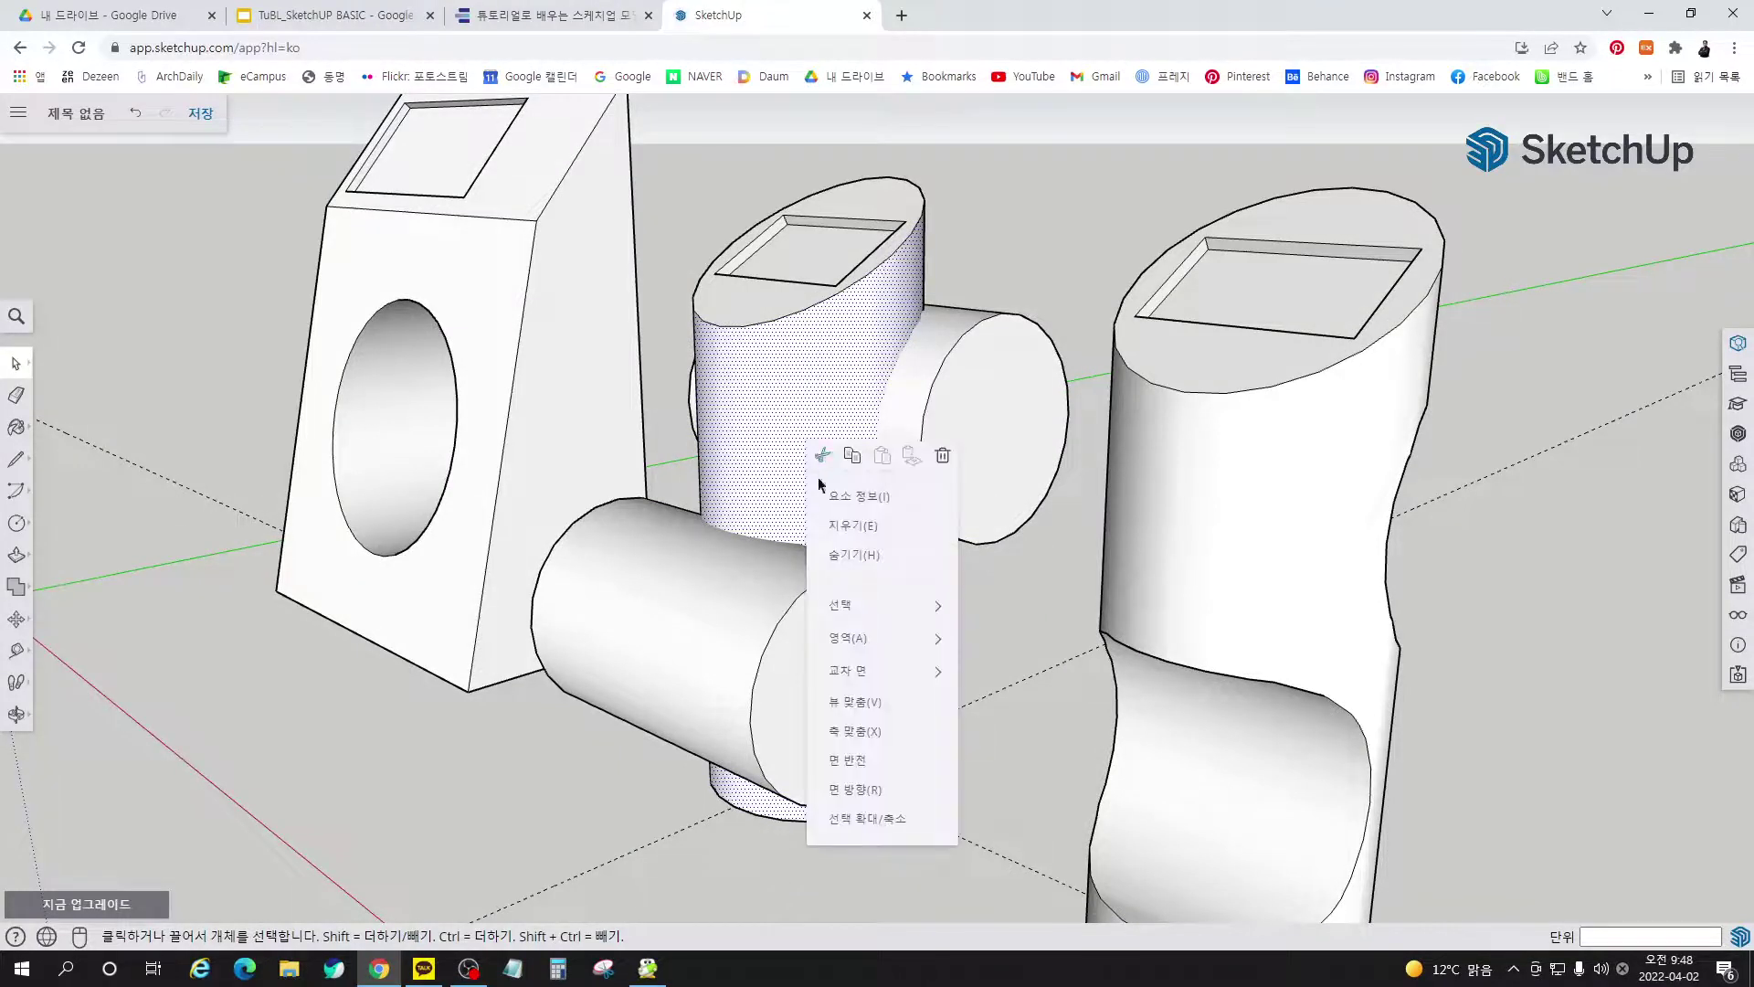
mouse_move(890, 674)
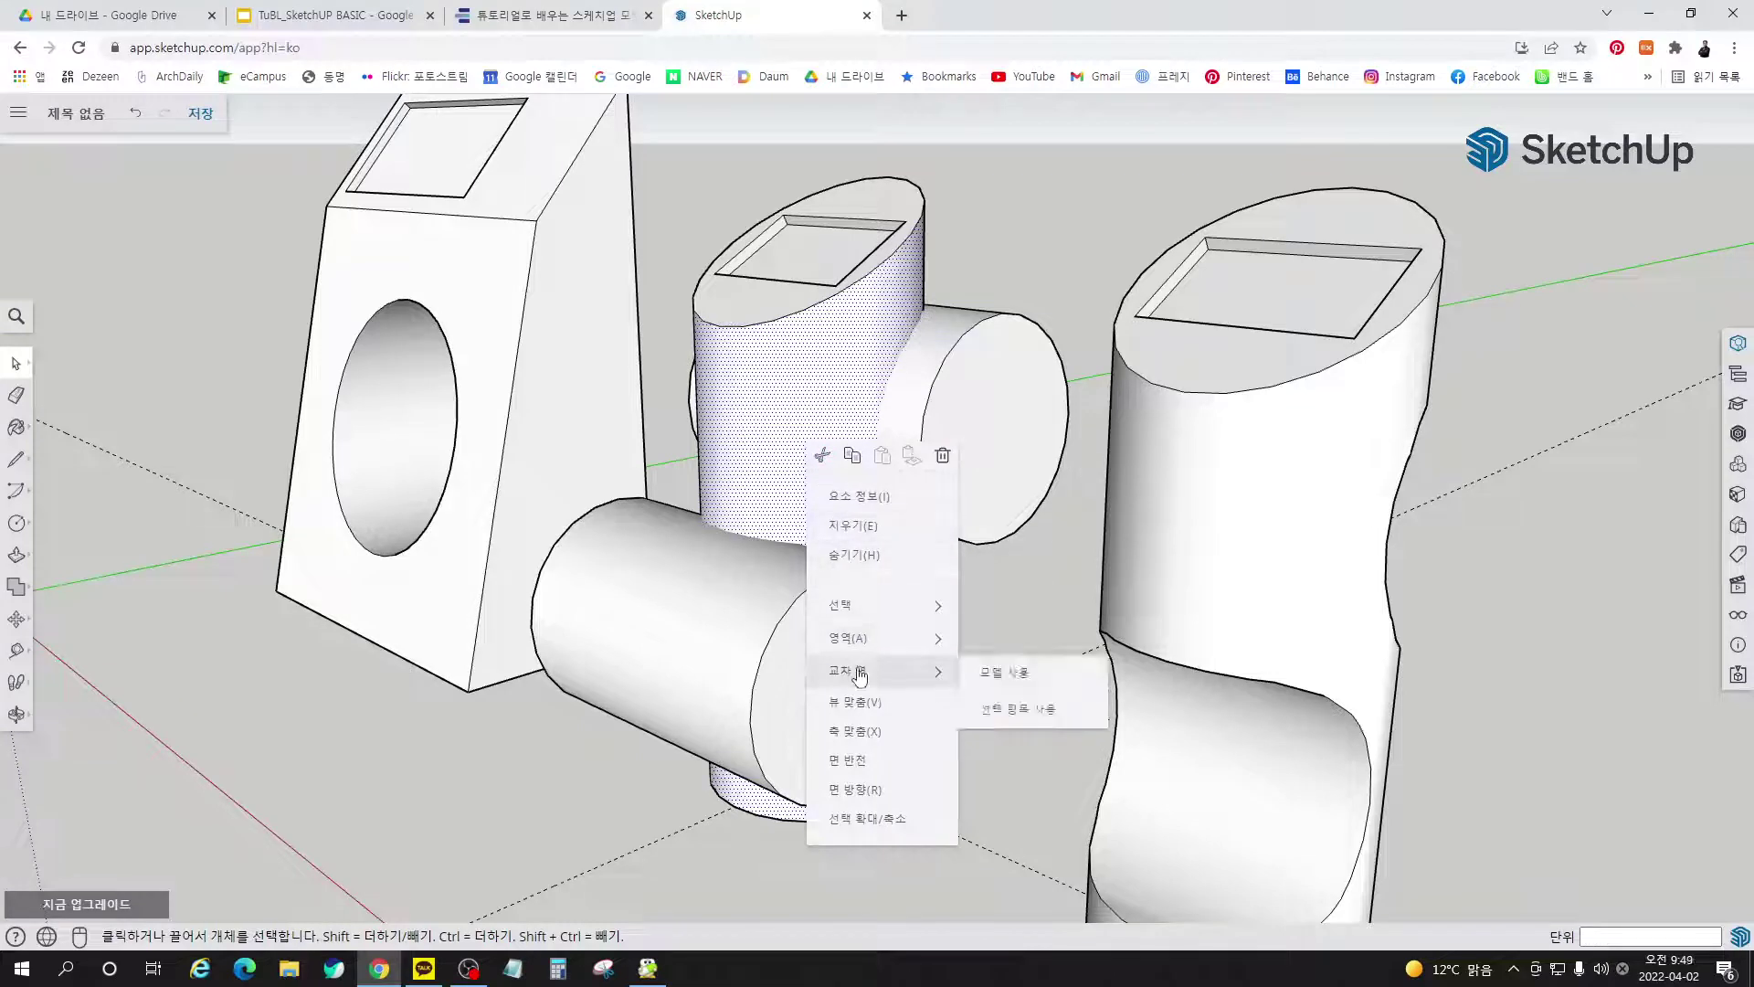
left_click(1040, 684)
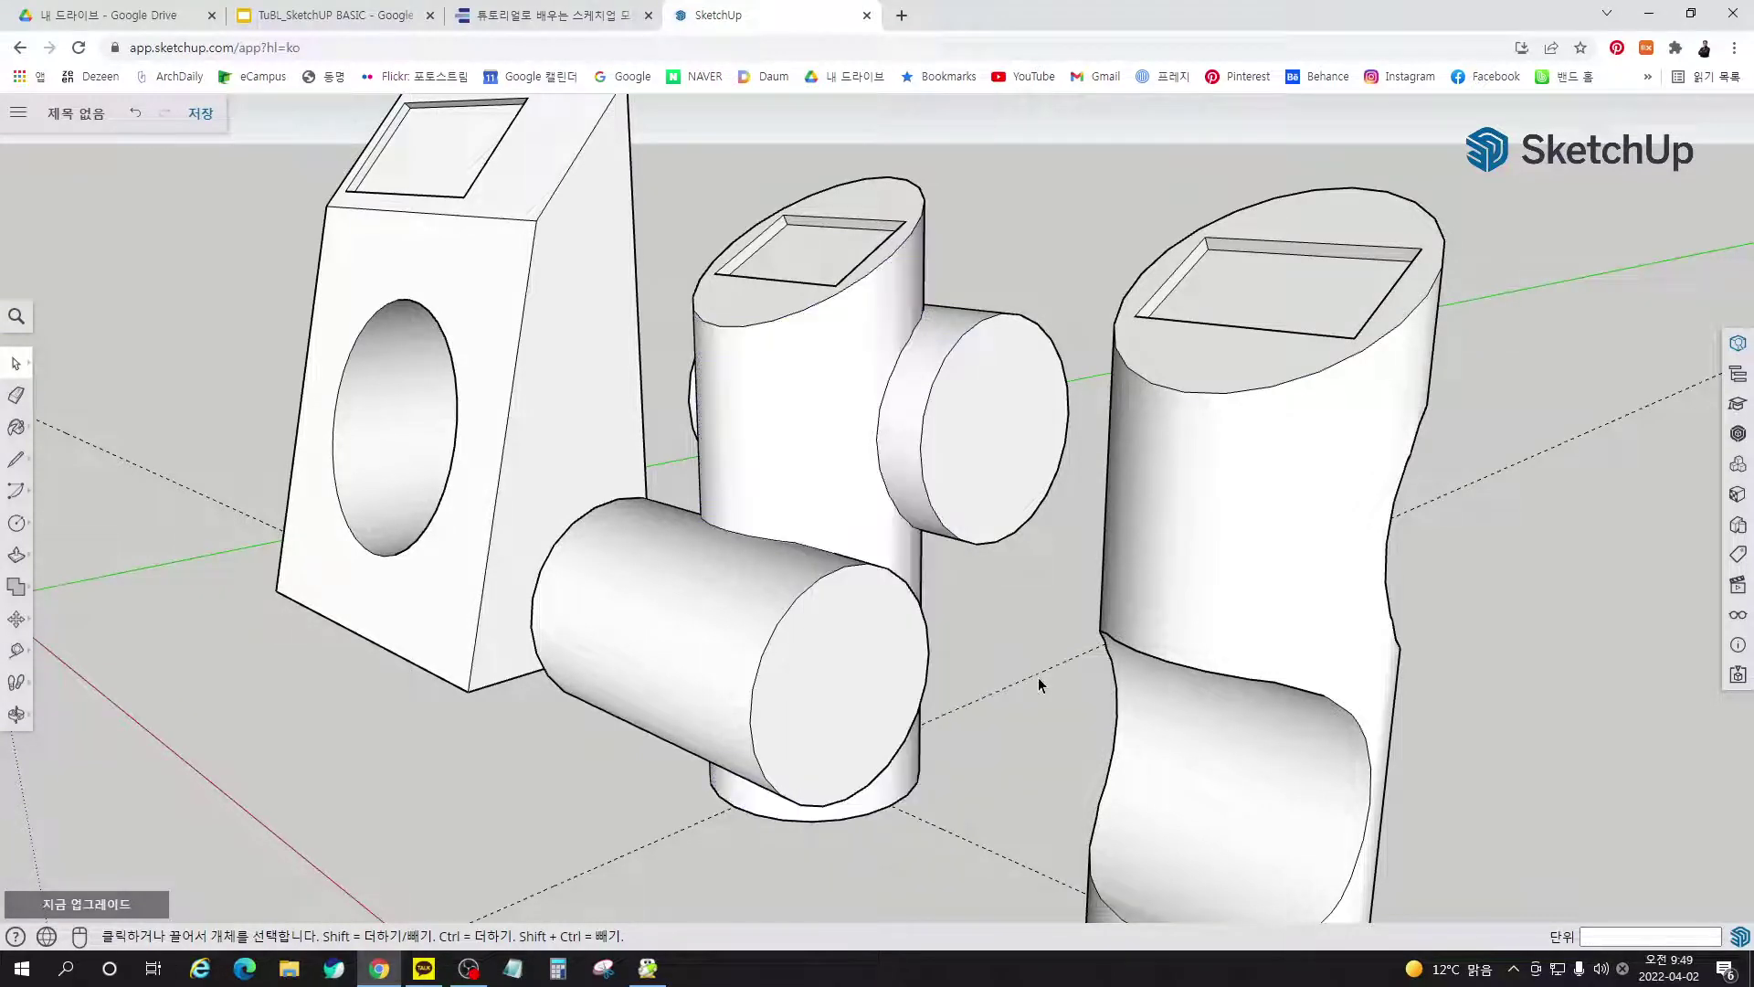
Delete the lower and upper horizontal cylinder groups from the middle kiosk, keeping the intersection outlines on its body
left_click(813, 673)
key("Delete")
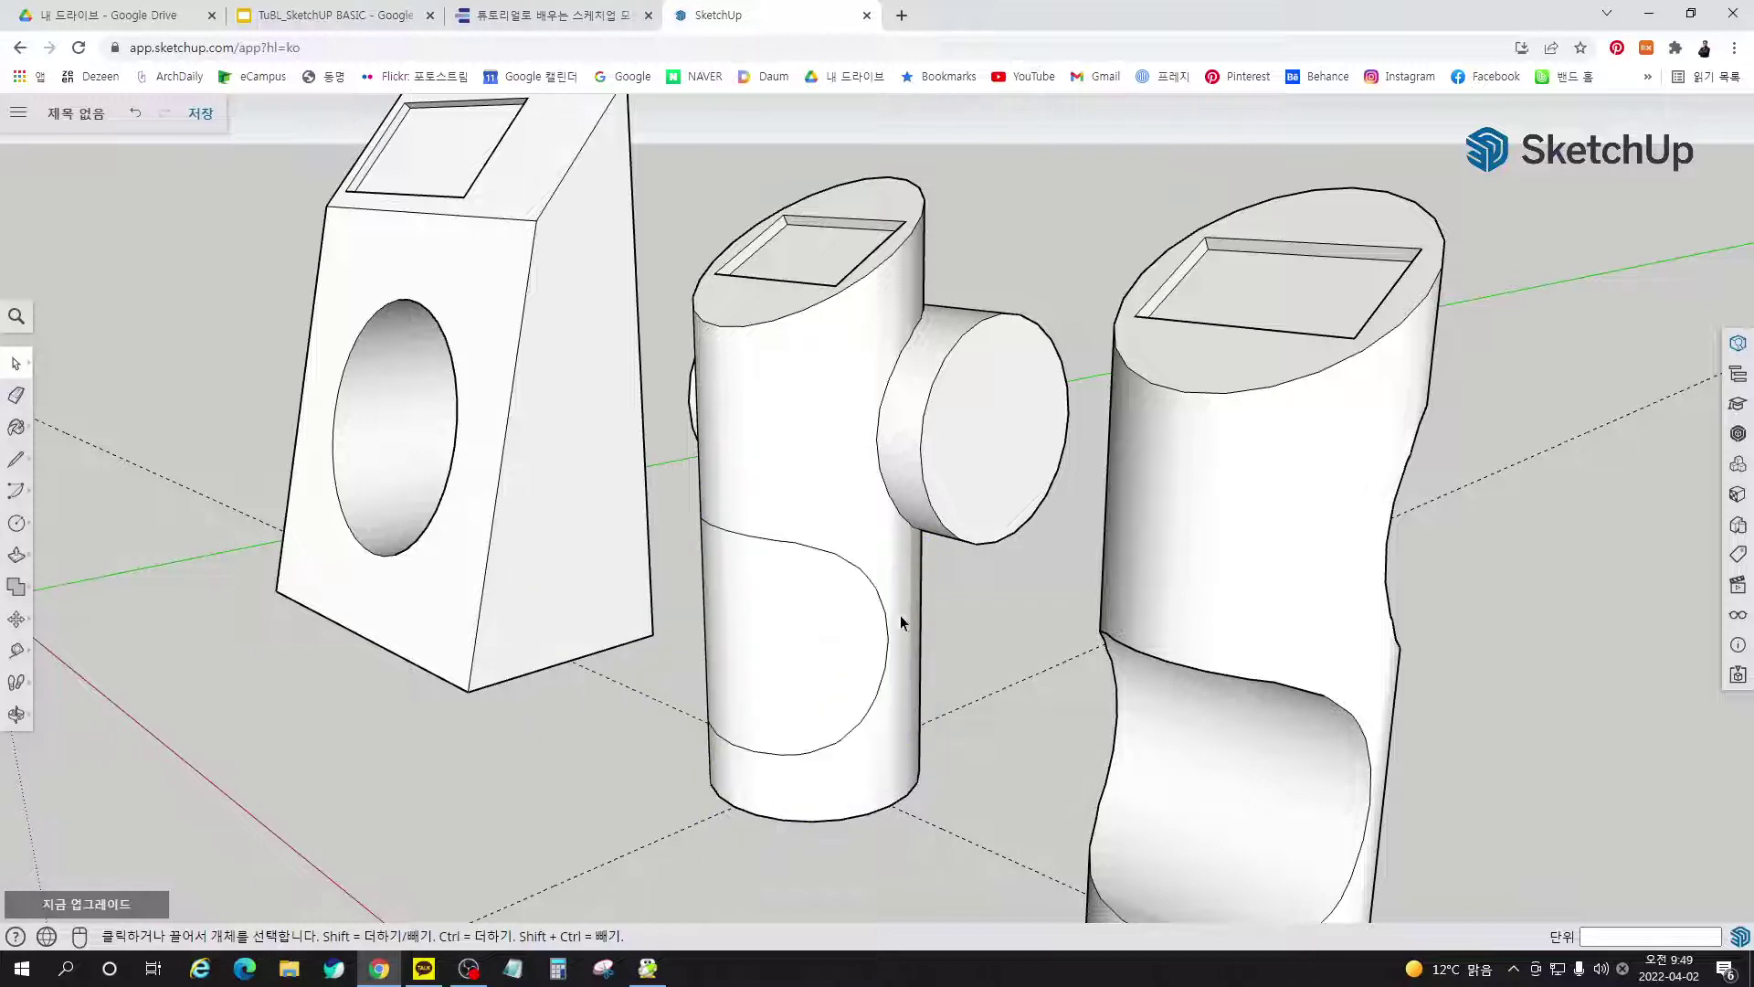
left_click(992, 437)
key("Delete")
Select the middle kiosk's body face and the enclosed faces one by one to check how the outlines divide it
middle_click_drag(973, 522, 1089, 458)
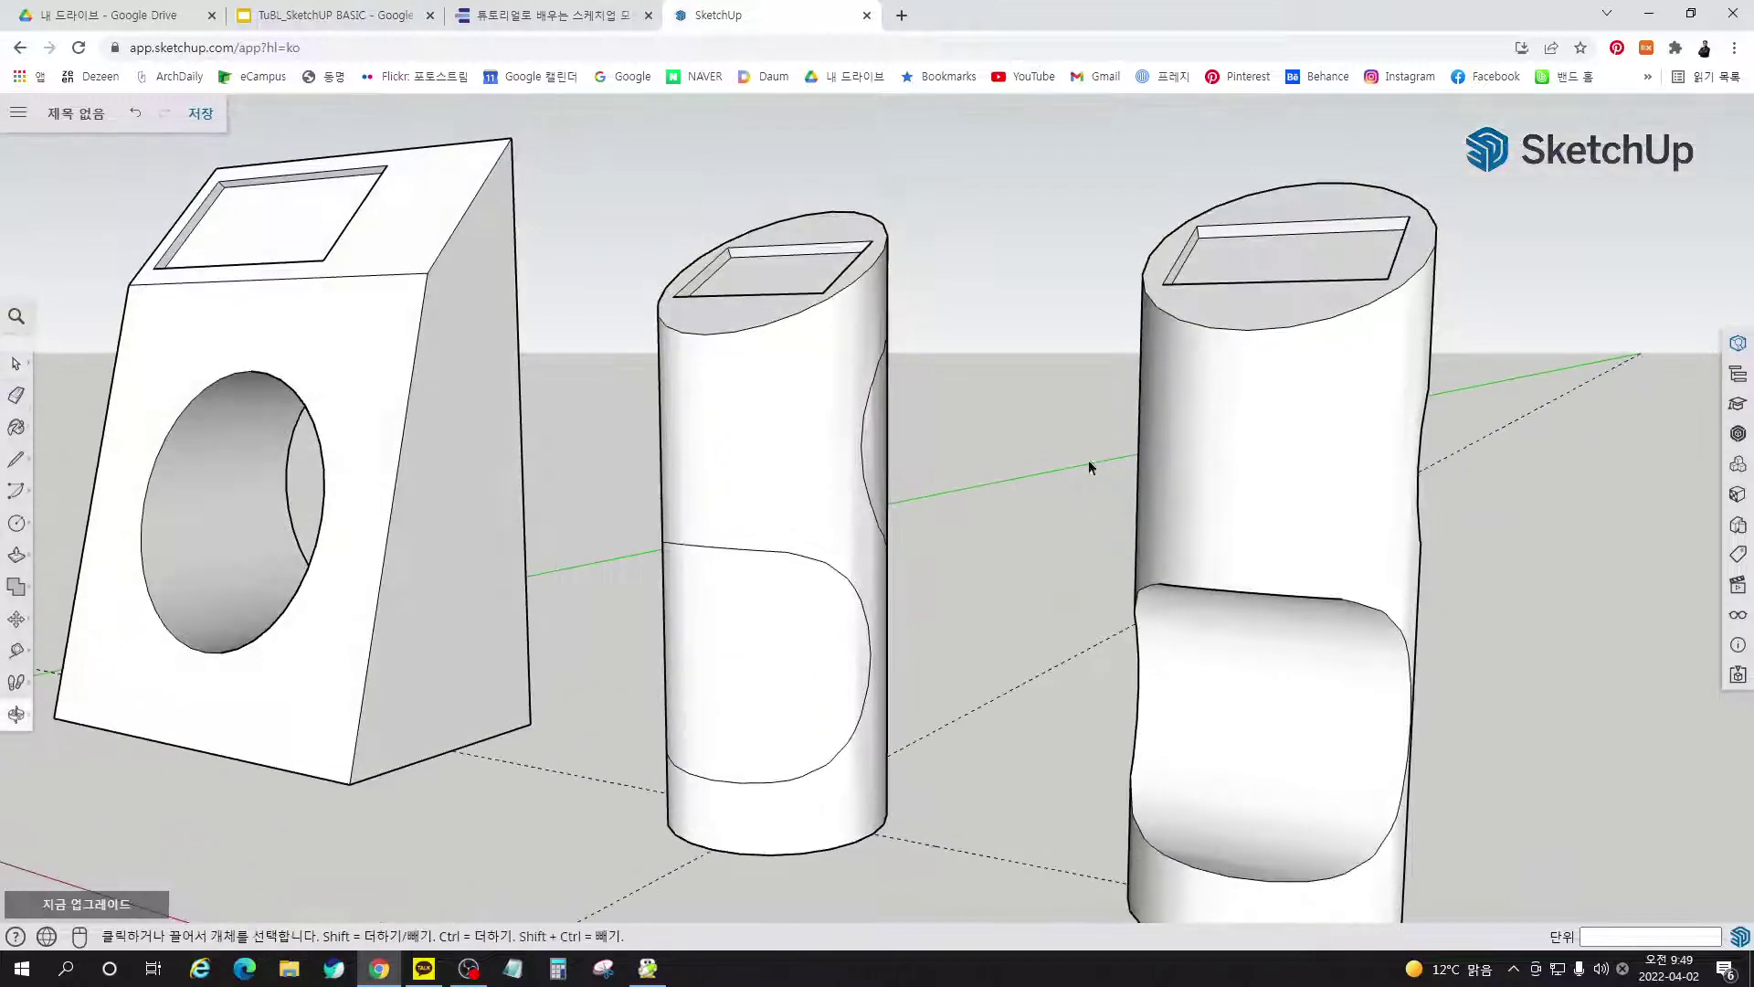
left_click(760, 675)
left_click(795, 471)
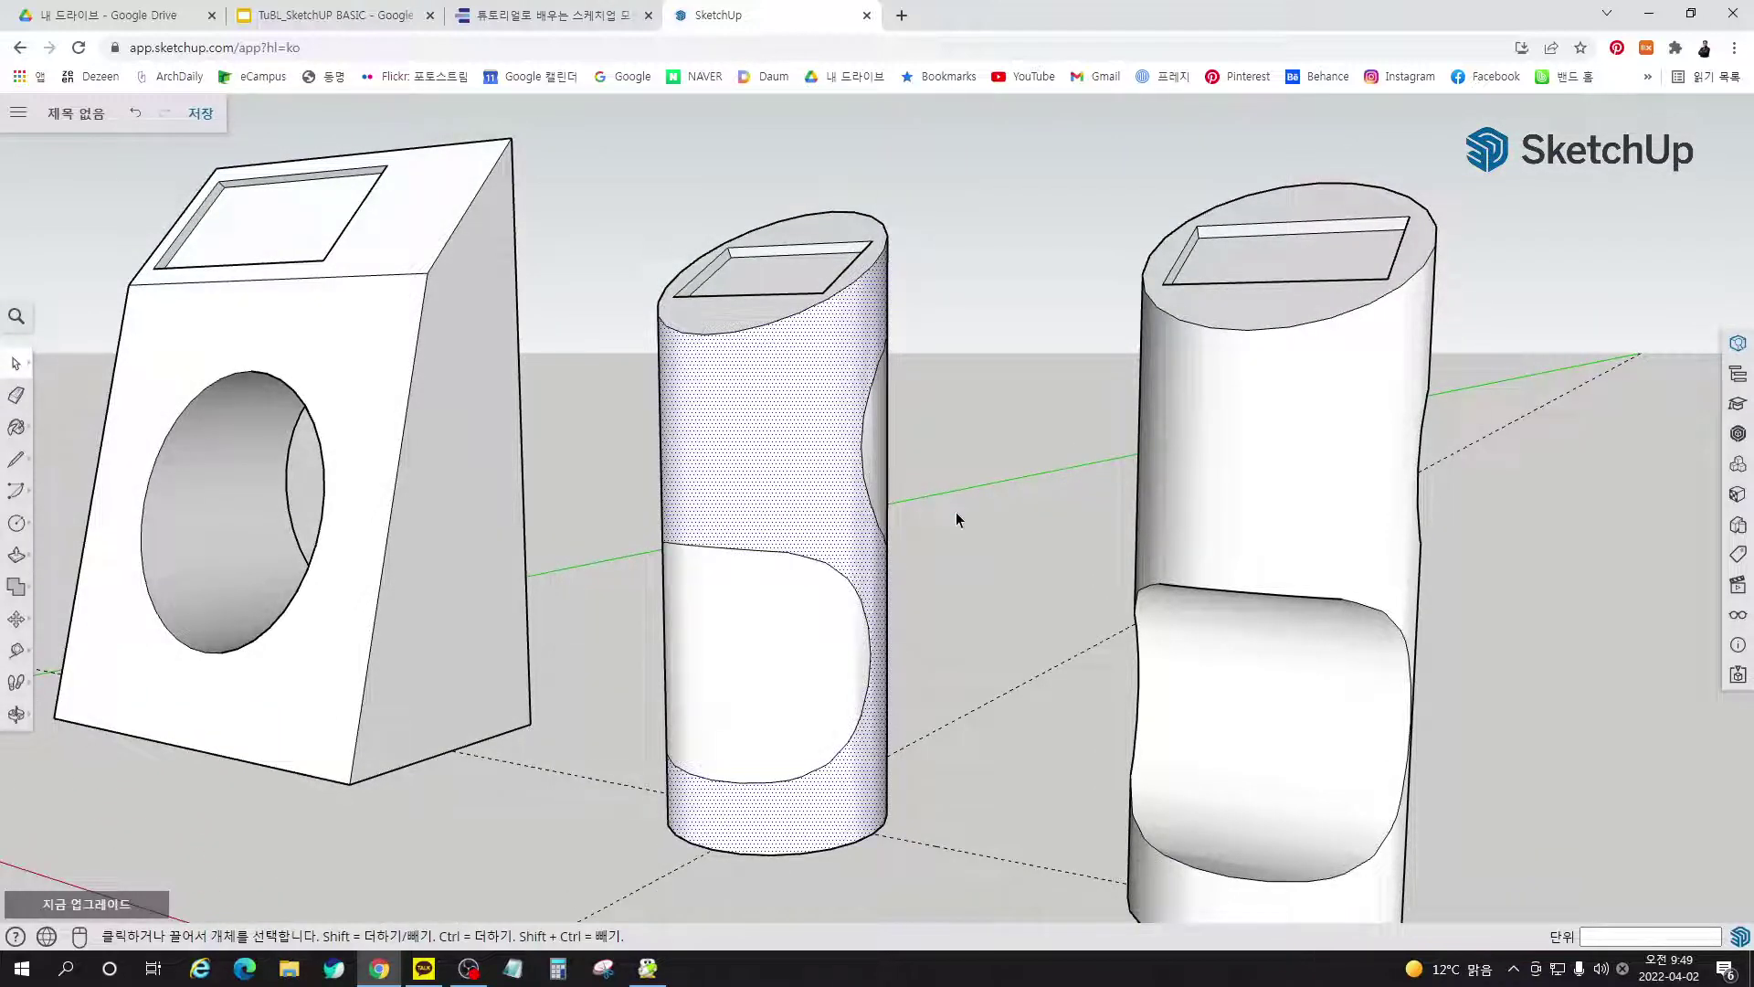
middle_click_drag(958, 513, 913, 439)
left_click(918, 430)
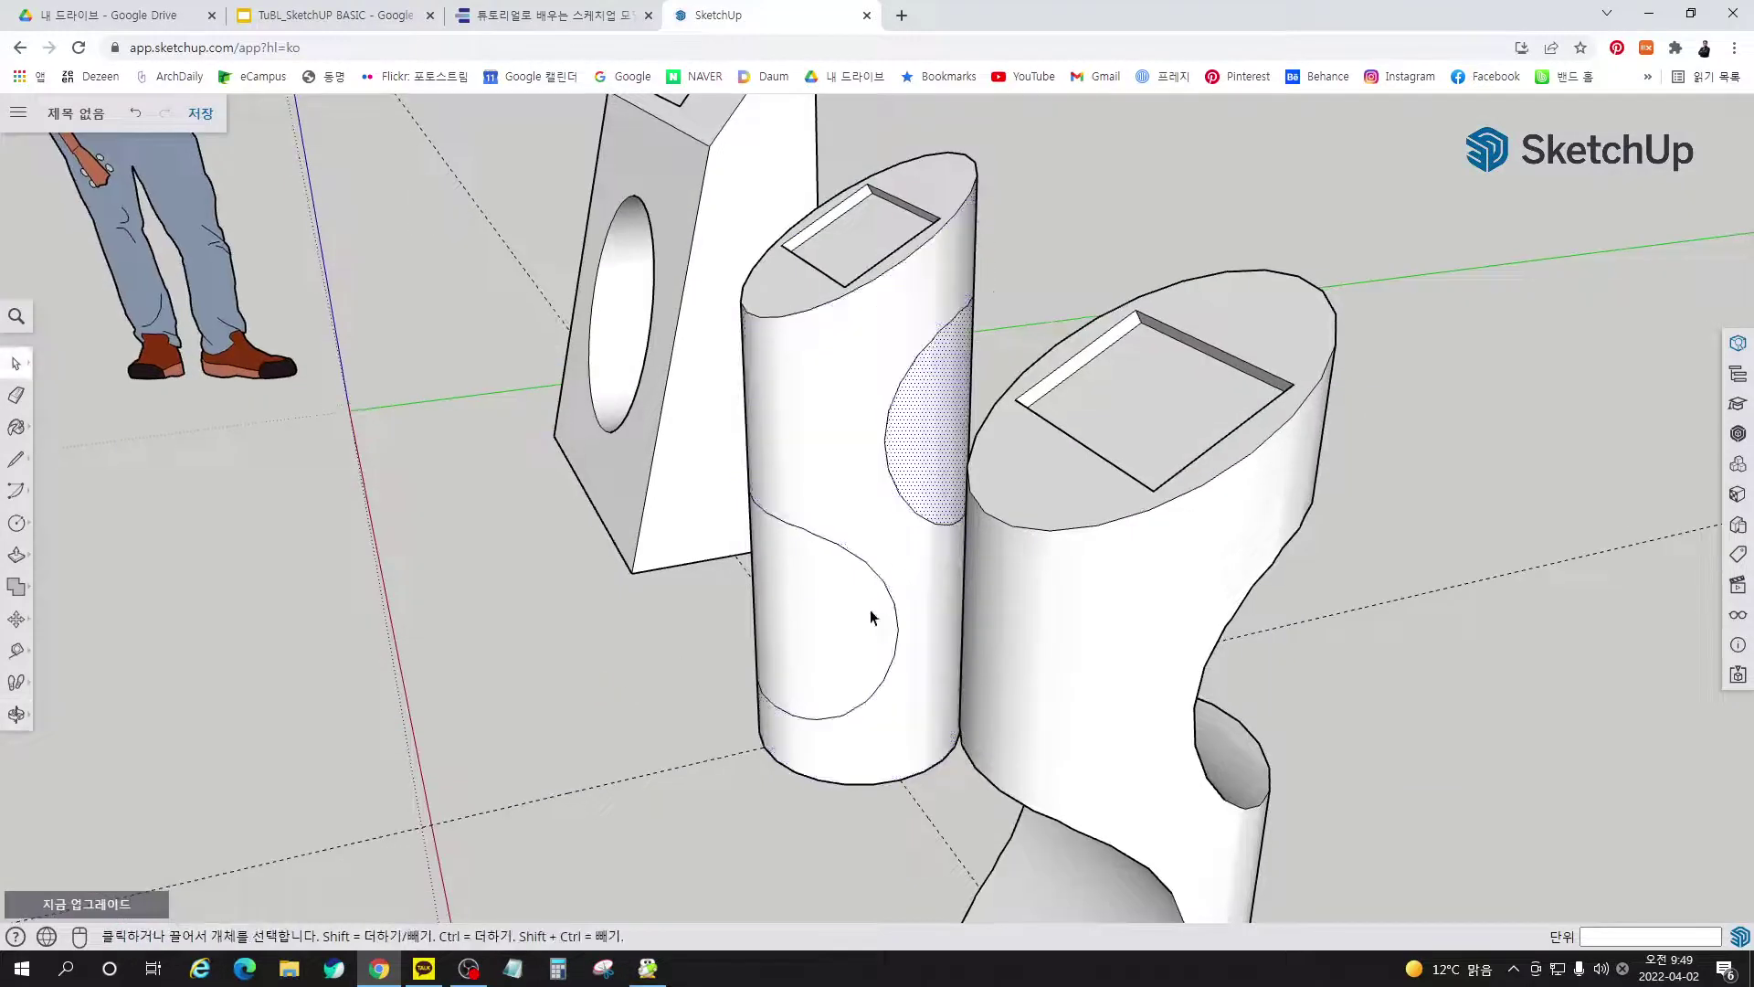
middle_click_drag(870, 611, 1063, 530)
Try deleting the face enclosed by the middle kiosk's lower intersection outline, inspect the interior, and undo the deletion
left_click(691, 541)
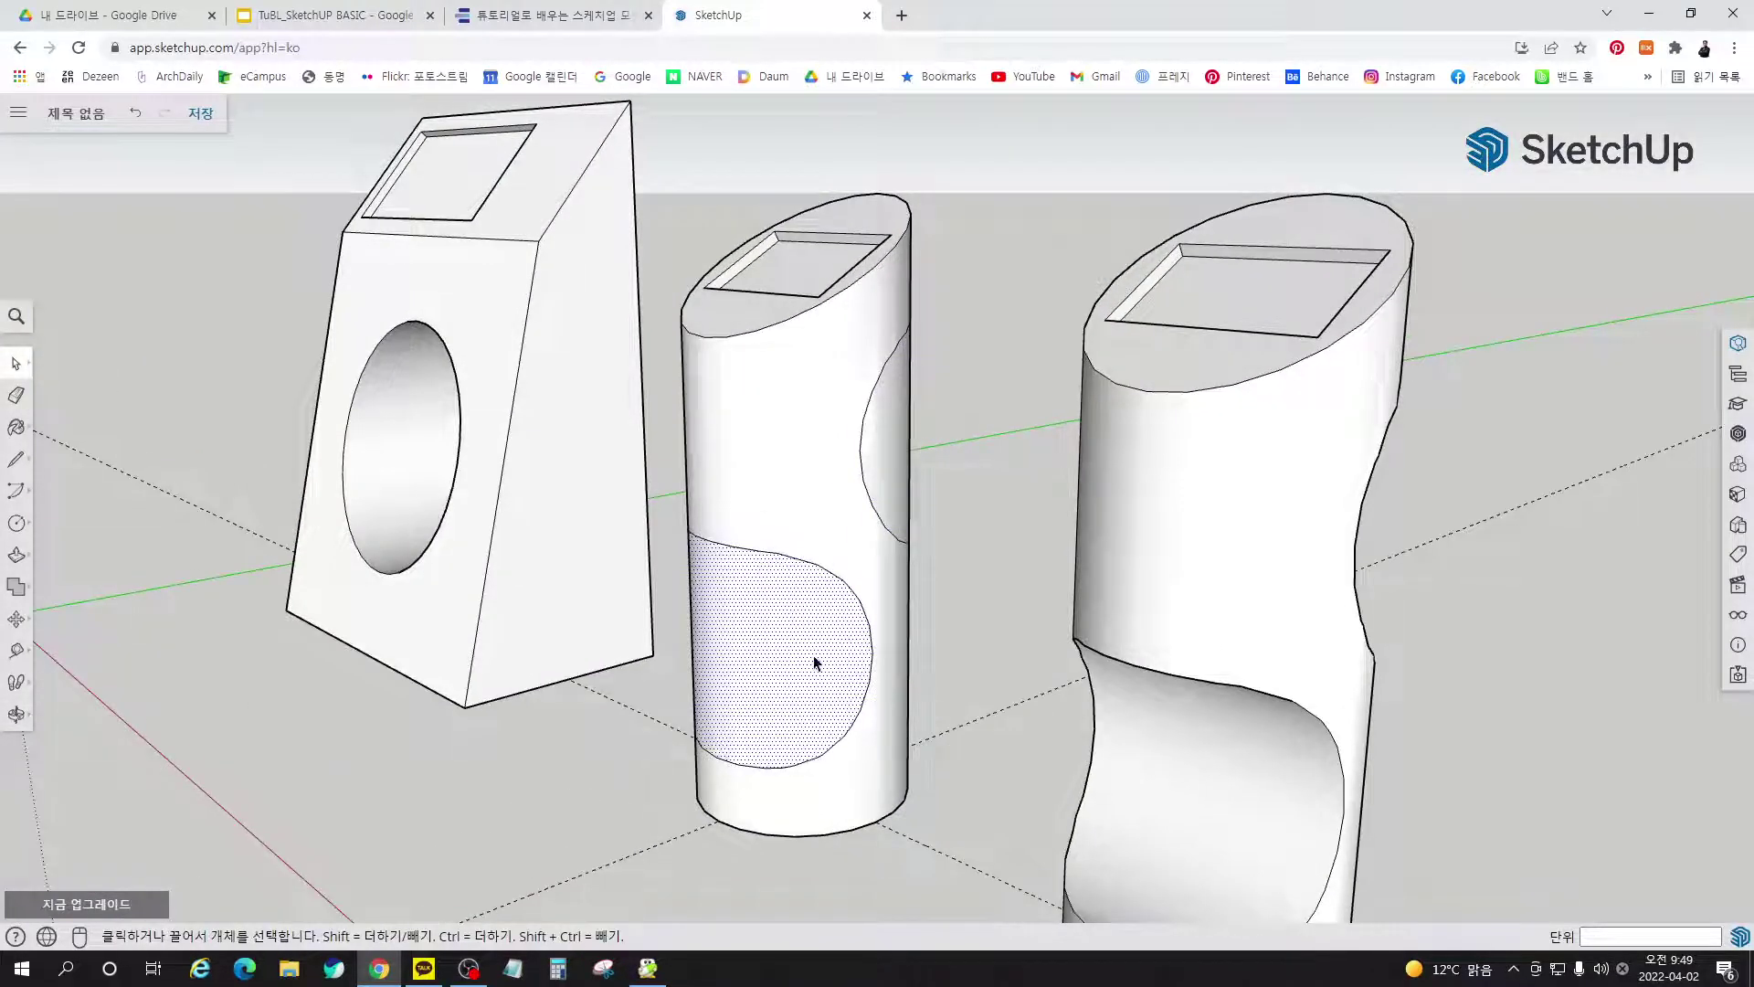
scroll(813, 656, "down", 2)
scroll(967, 545, "up", 5)
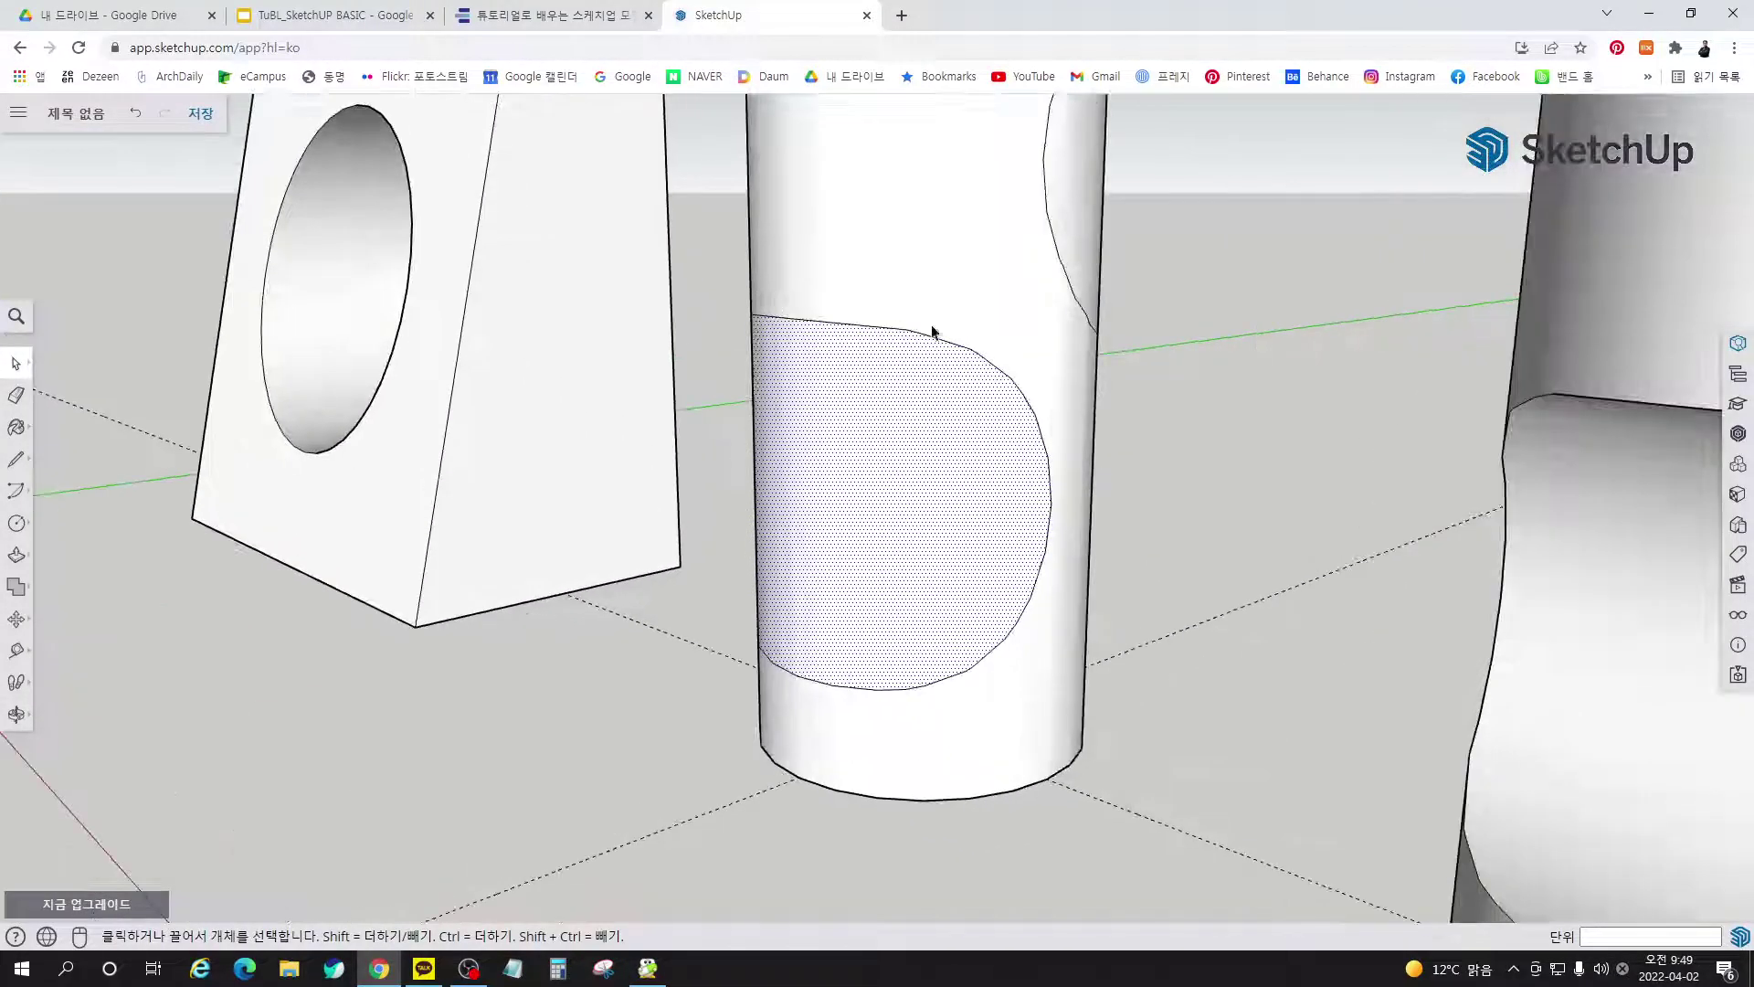
left_click(1153, 480)
middle_click_drag(1140, 497, 831, 775)
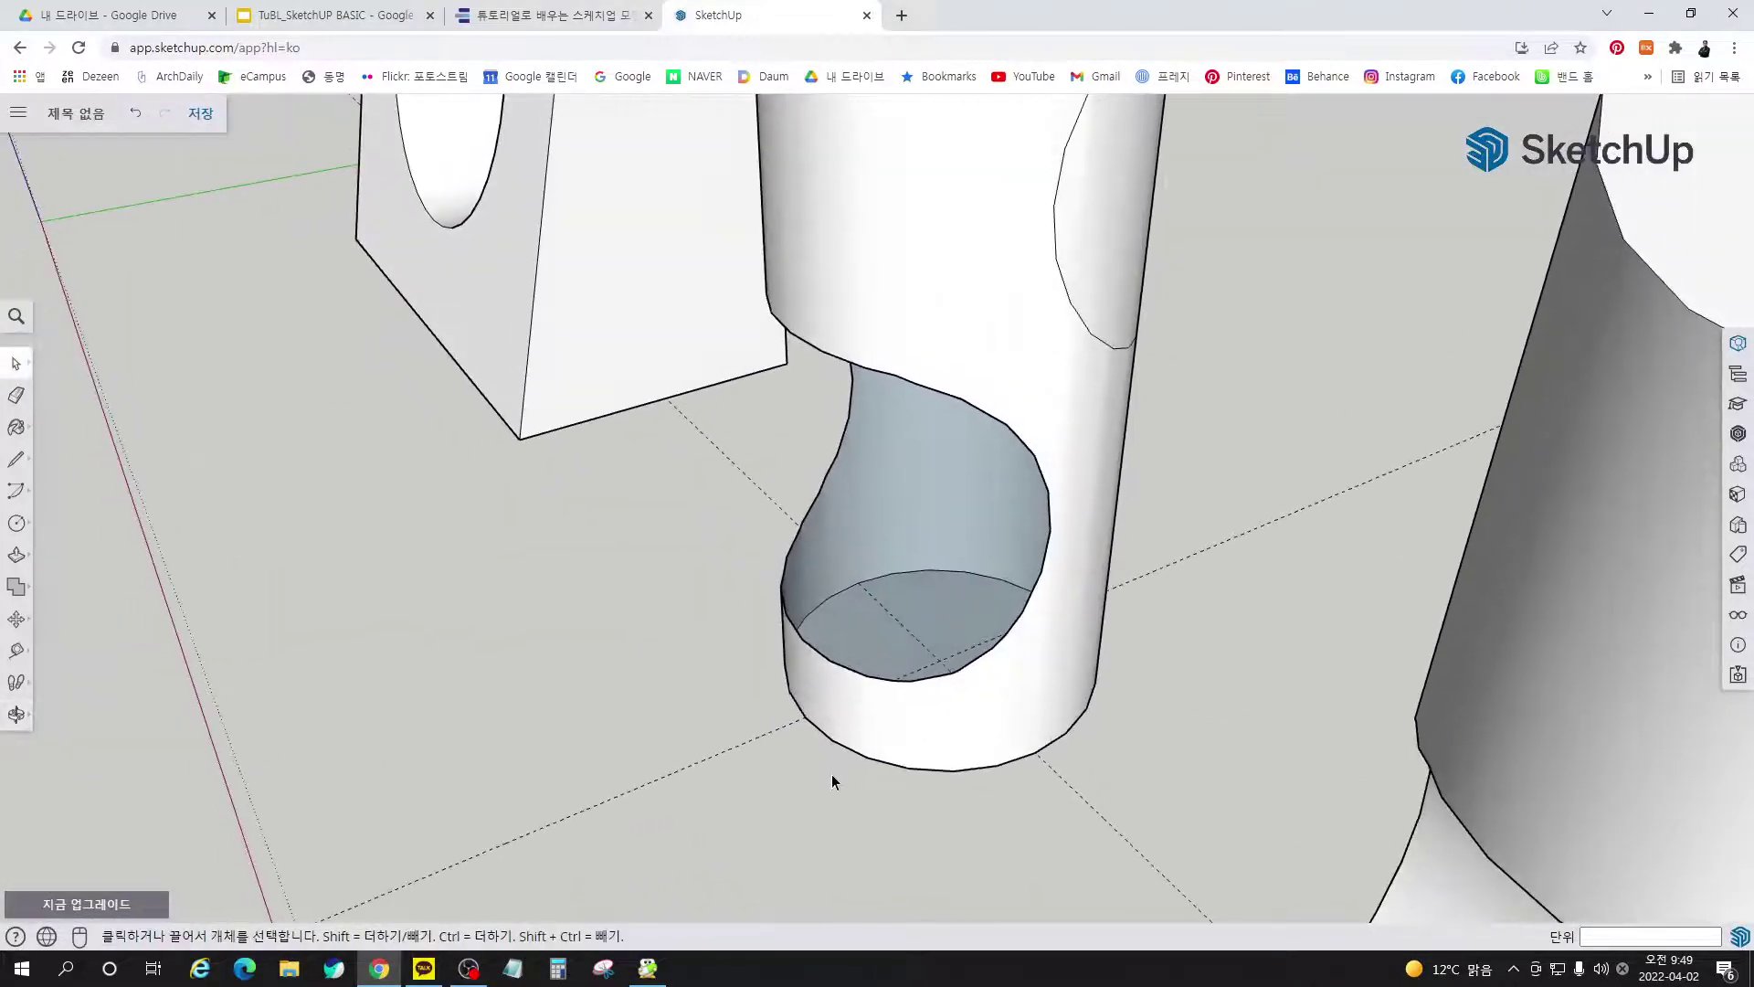
key("ctrl+z")
scroll(1065, 621, "down", 5)
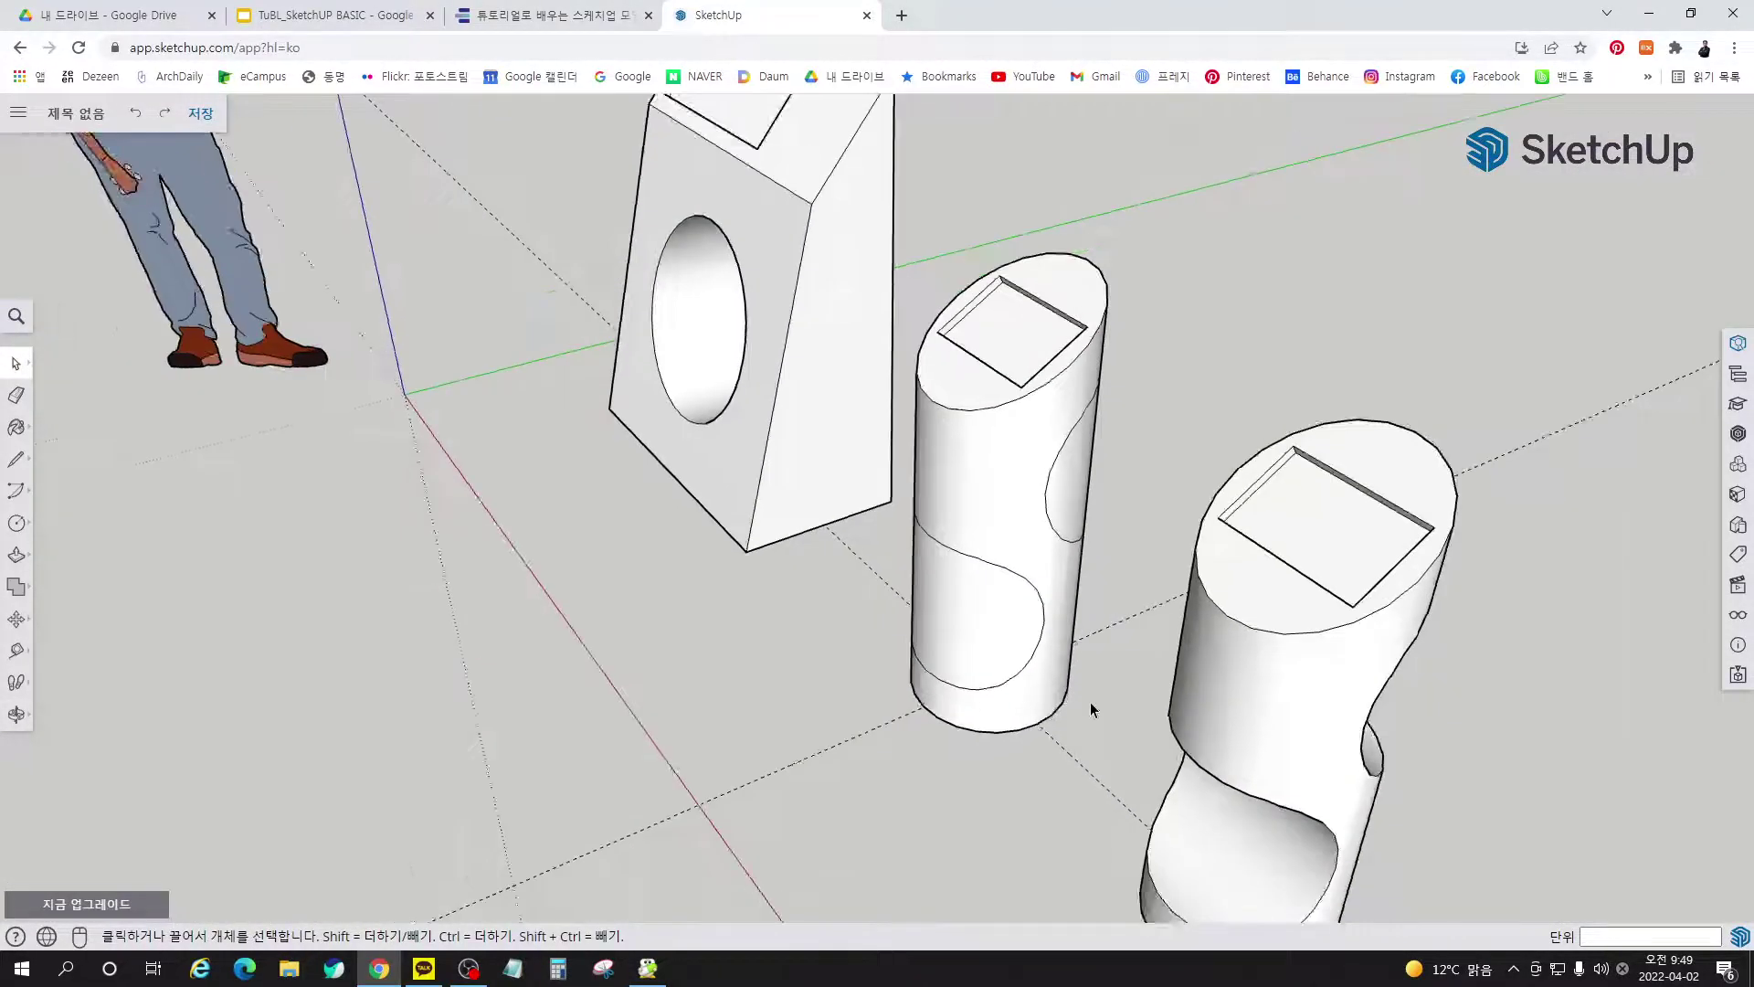
scroll(1089, 683, "down", 3)
middle_click_drag(969, 630, 1320, 533)
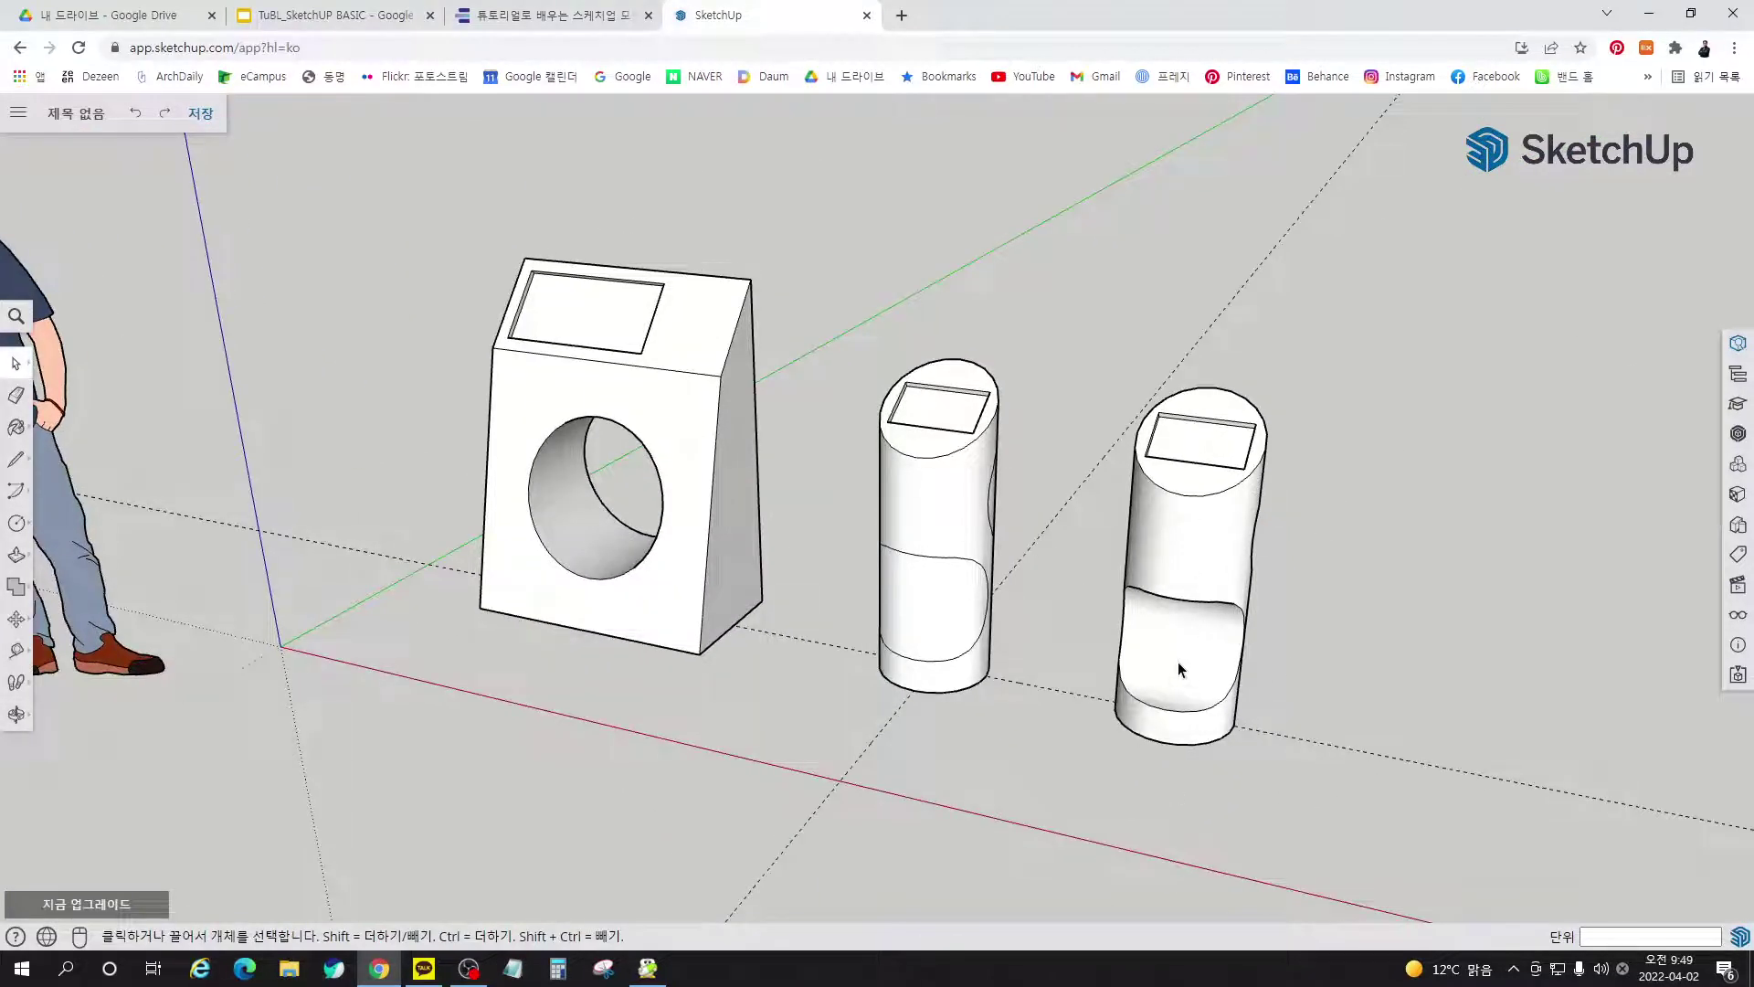
middle_click_drag(1226, 636, 735, 504)
middle_click_drag(994, 687, 1234, 628)
scroll(1054, 611, "up", 4)
scroll(1055, 616, "up", 2)
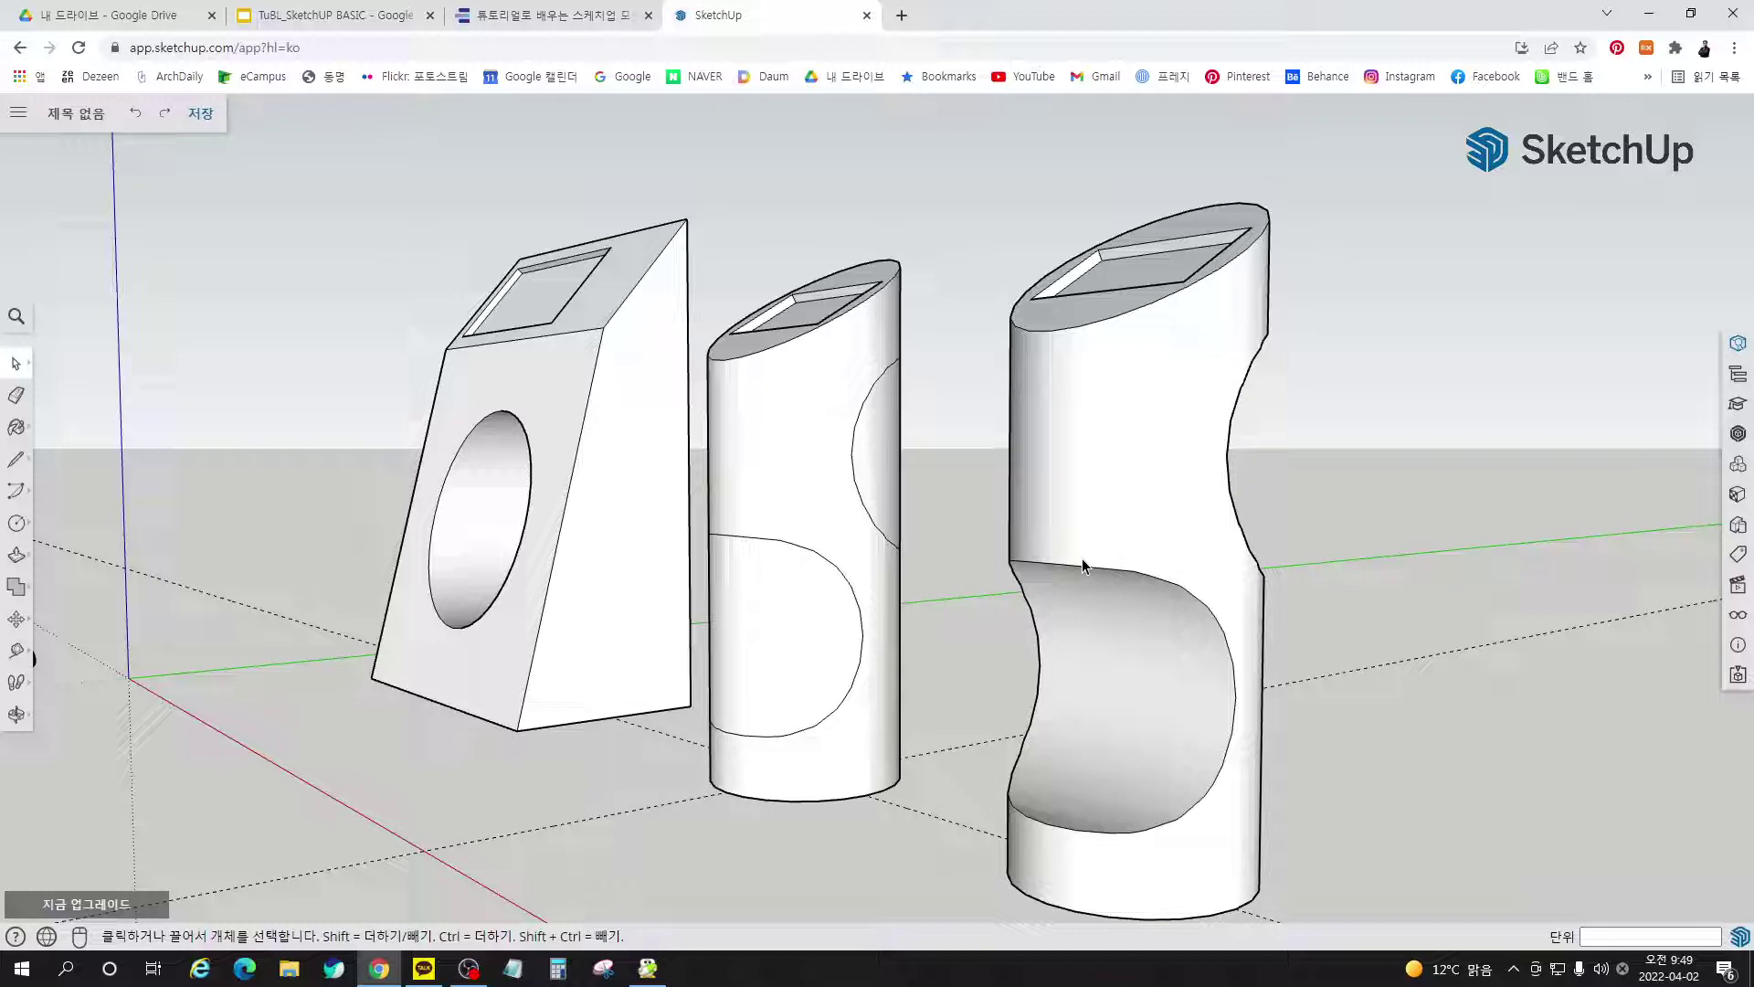
Switch to the tutorial e-book, read the kiosk grouping instructions on pages 172-173, and return to the SketchUp model
left_click(581, 15)
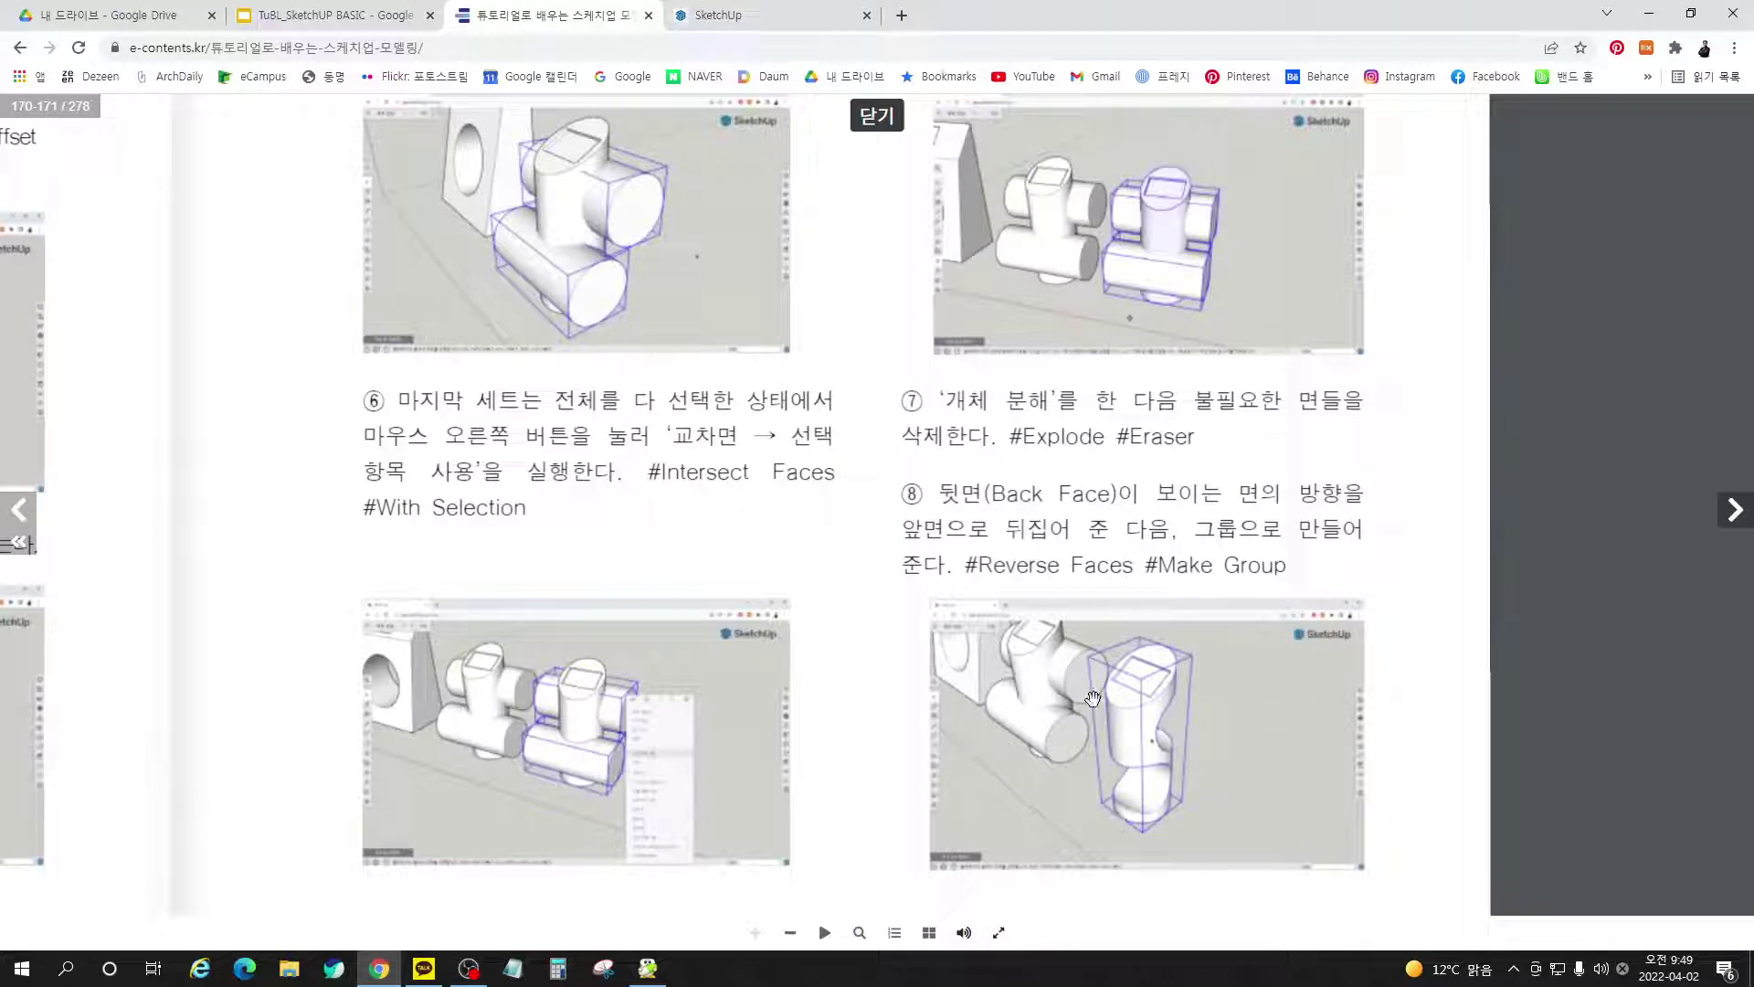
left_click(1730, 514)
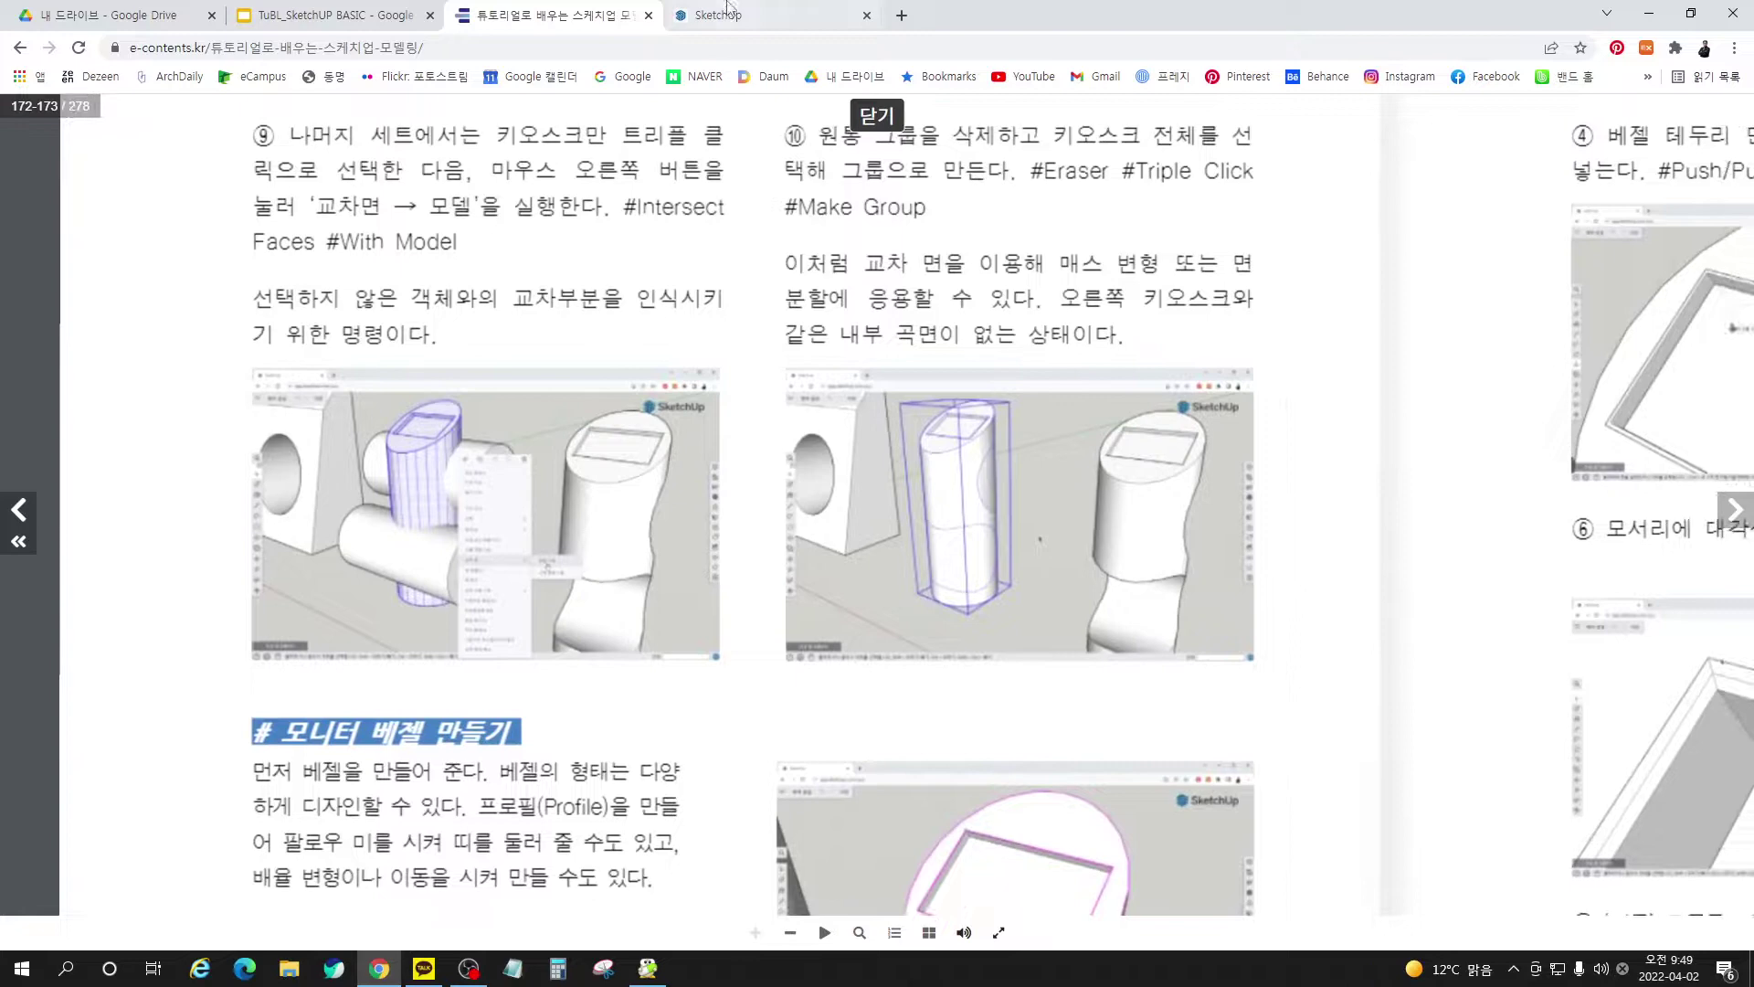
left_click(728, 5)
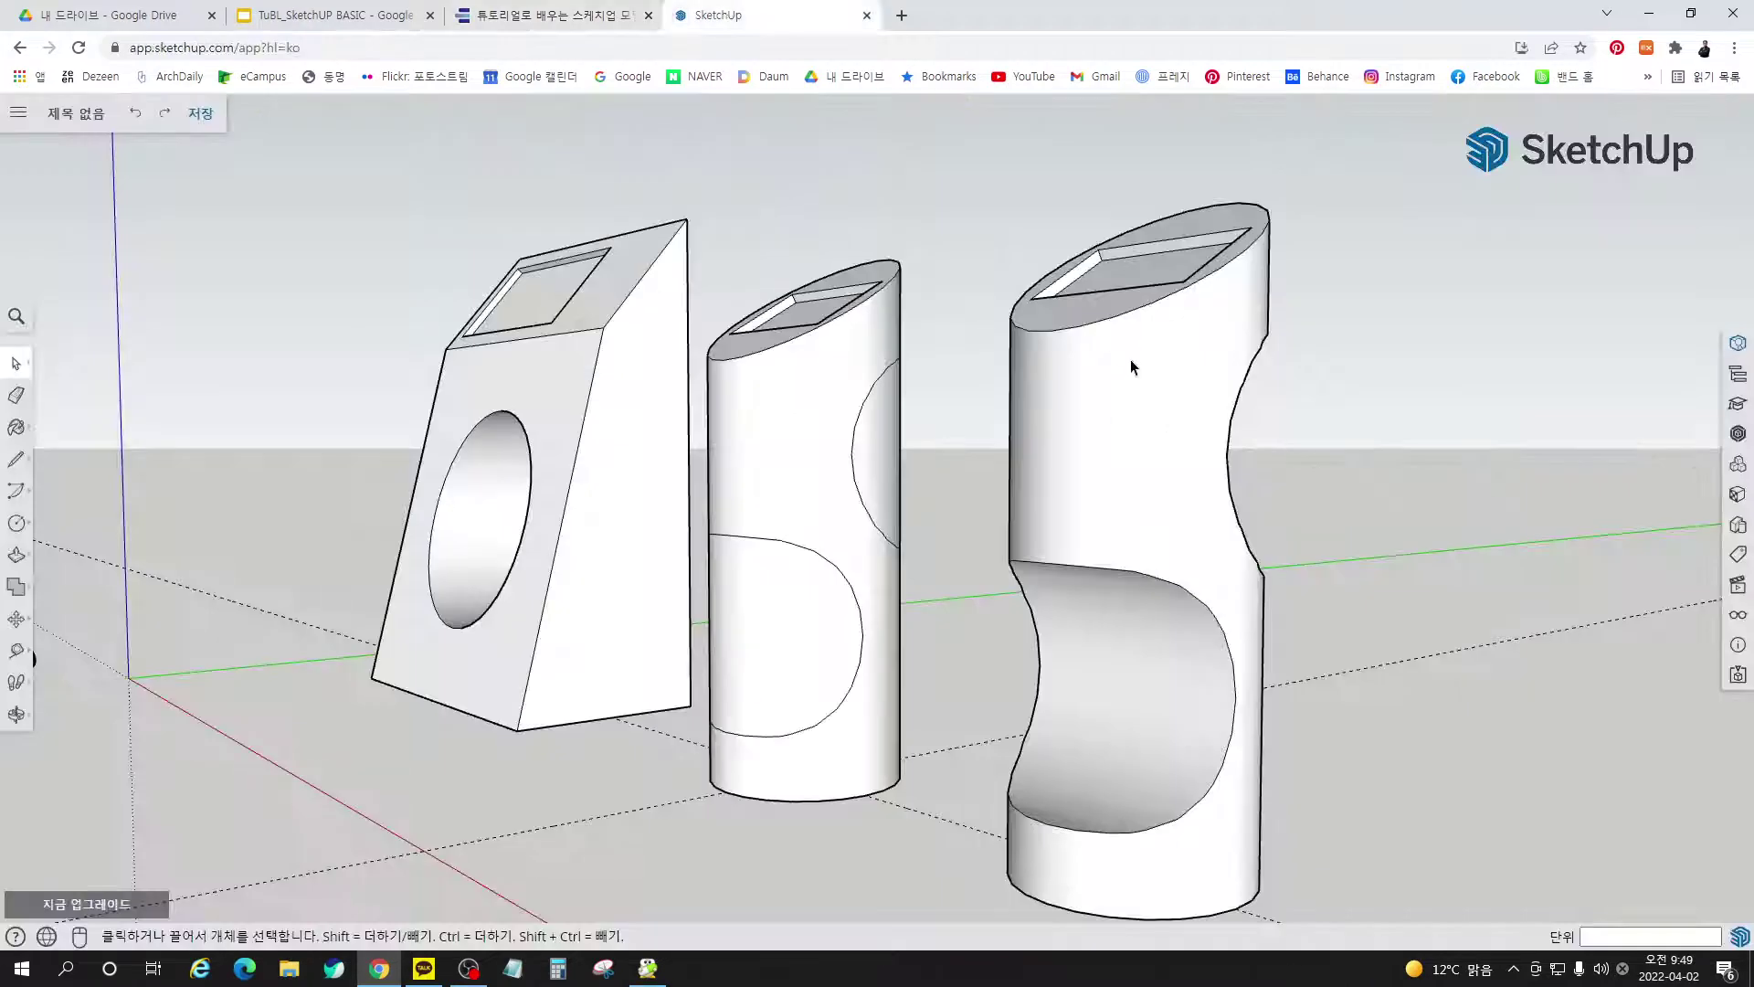
Select all connected geometry of the carved cylindrical kiosk and make it a group
triple_click(1177, 336)
right_click(1177, 336)
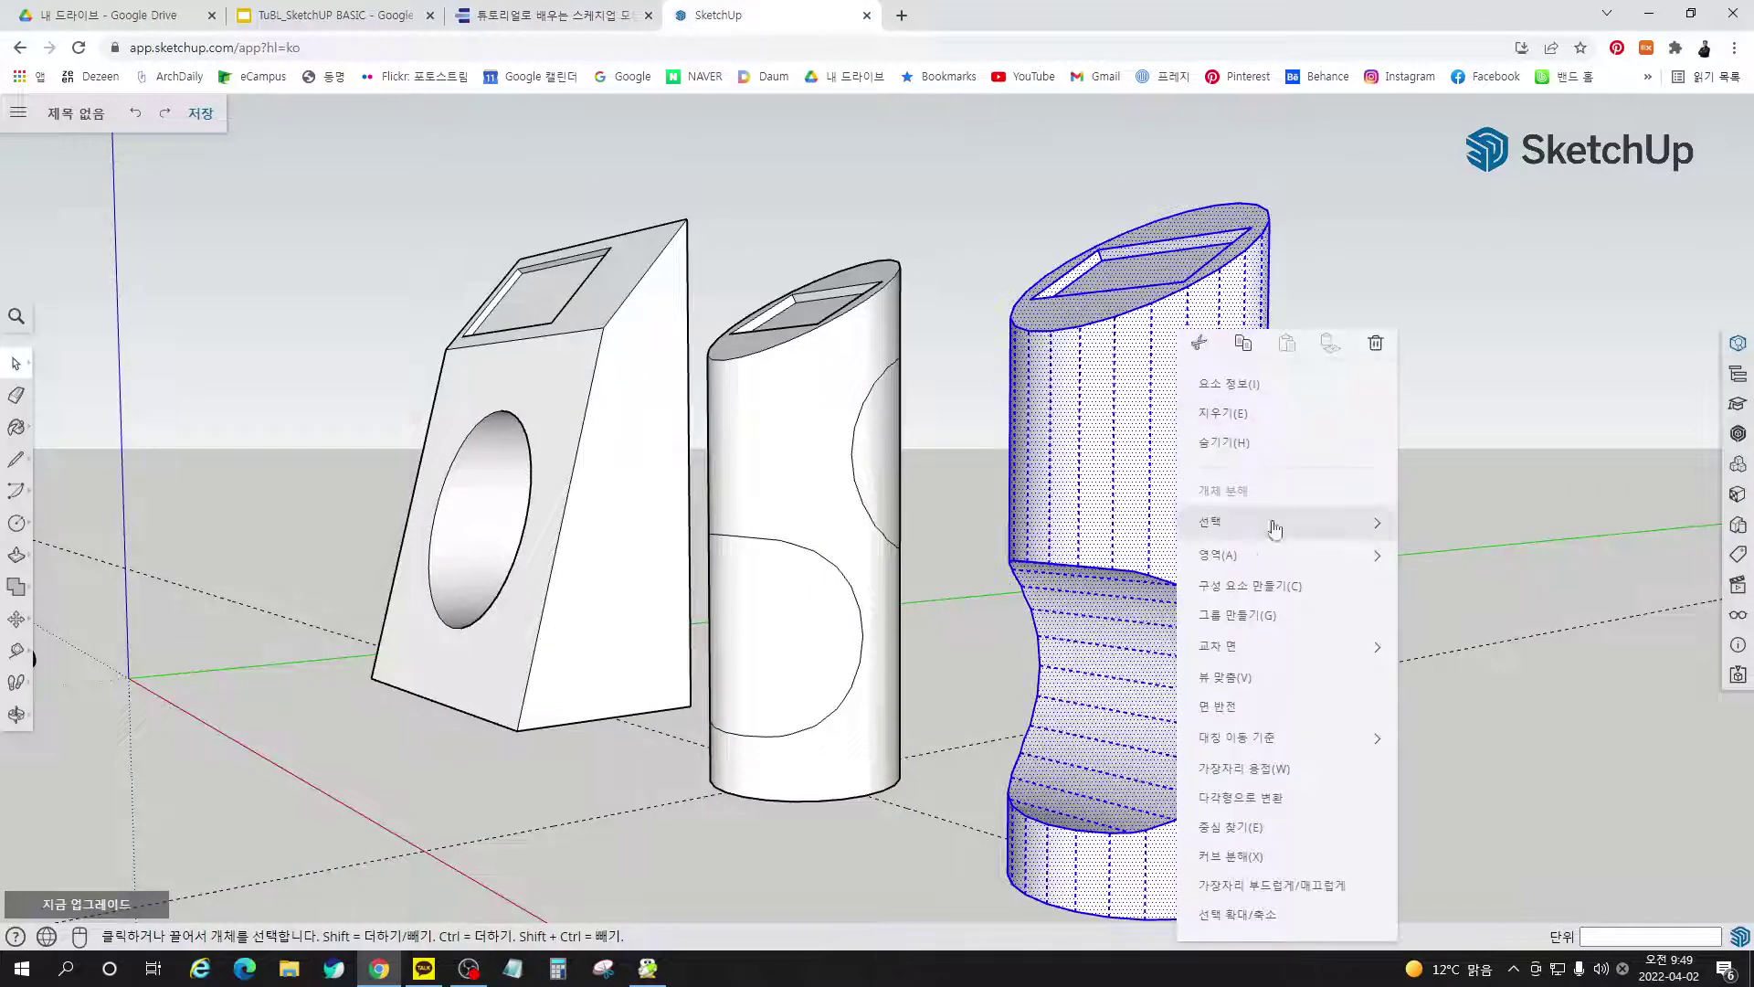
left_click(1266, 615)
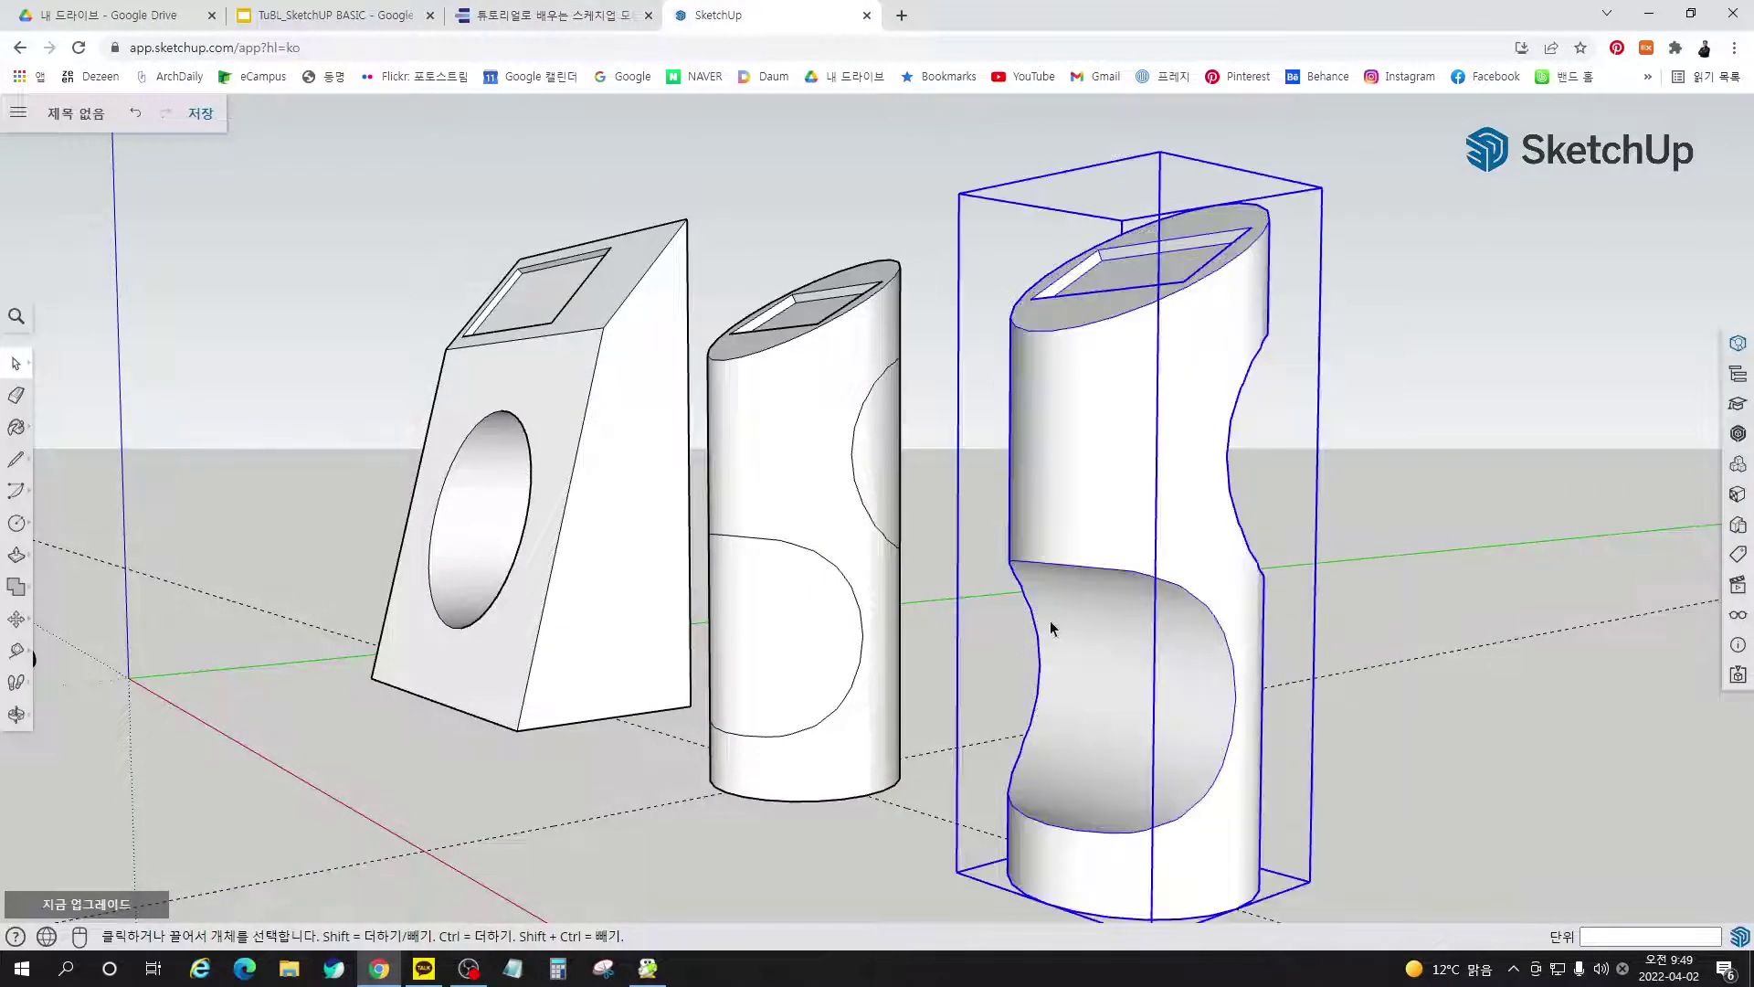
Select all connected geometry of the middle cylindrical kiosk with the face outlines and make it a group
triple_click(828, 382)
right_click(837, 363)
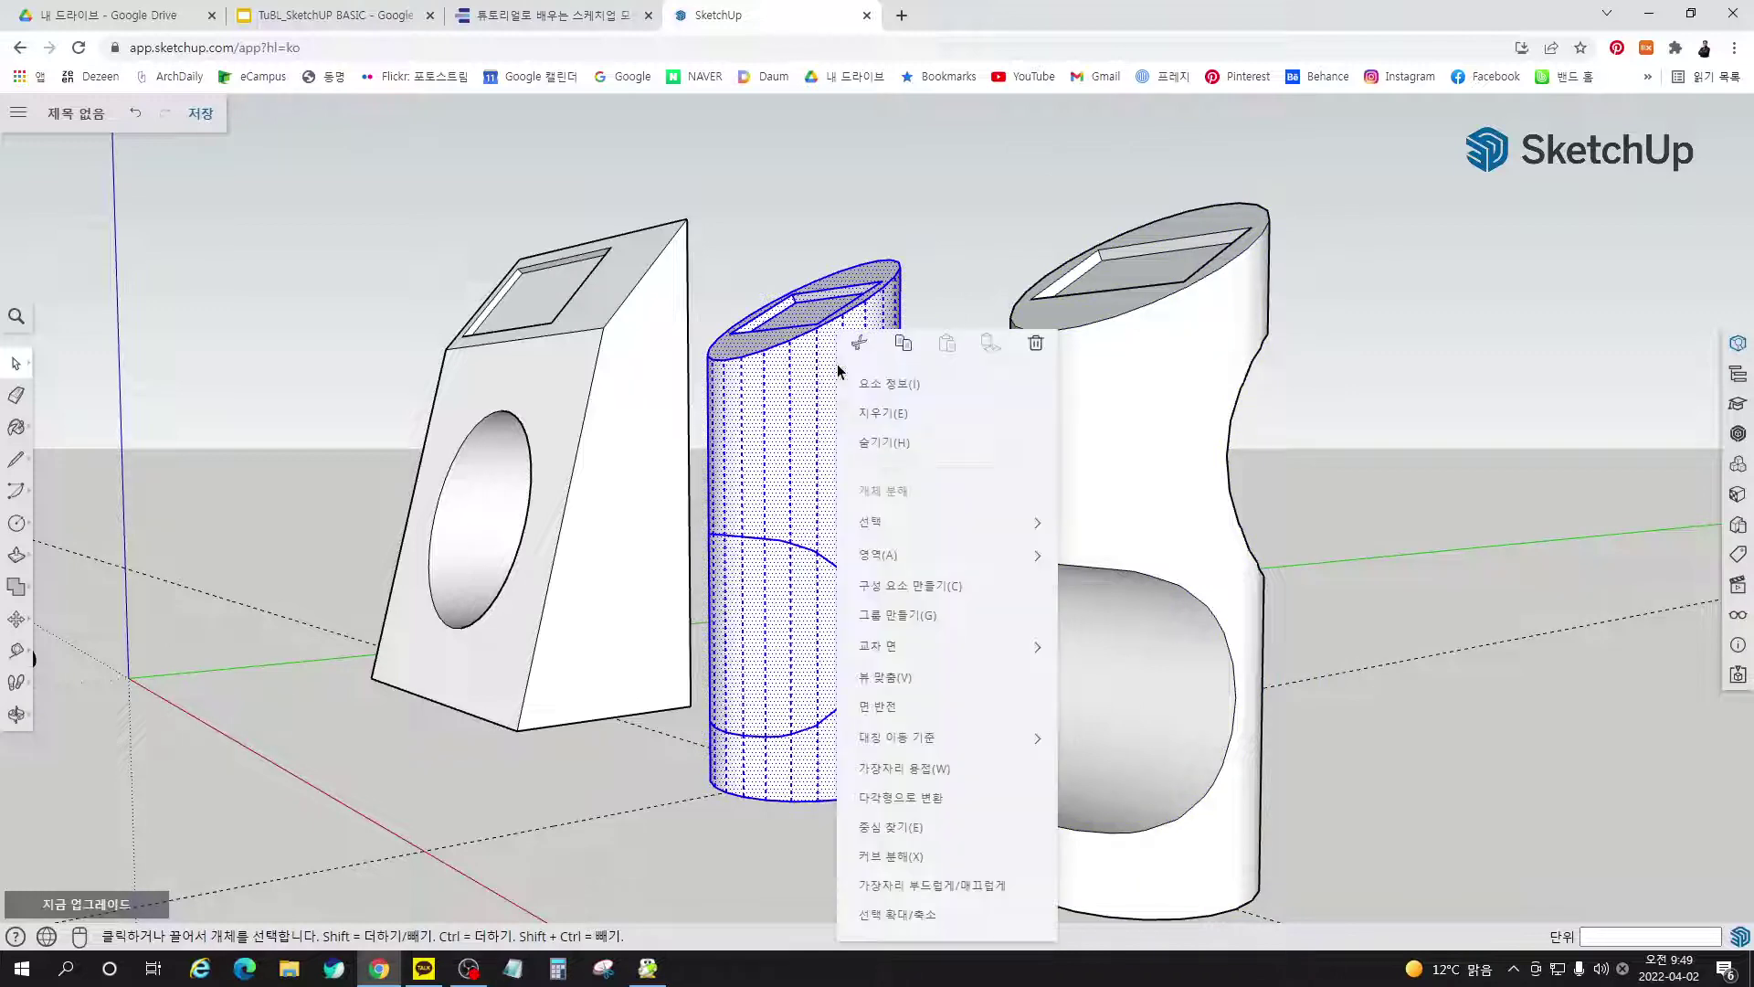
Make a group from the selected geometry of the middle cylindrical kiosk and clear the selection
left_click(891, 615)
left_click(1484, 466)
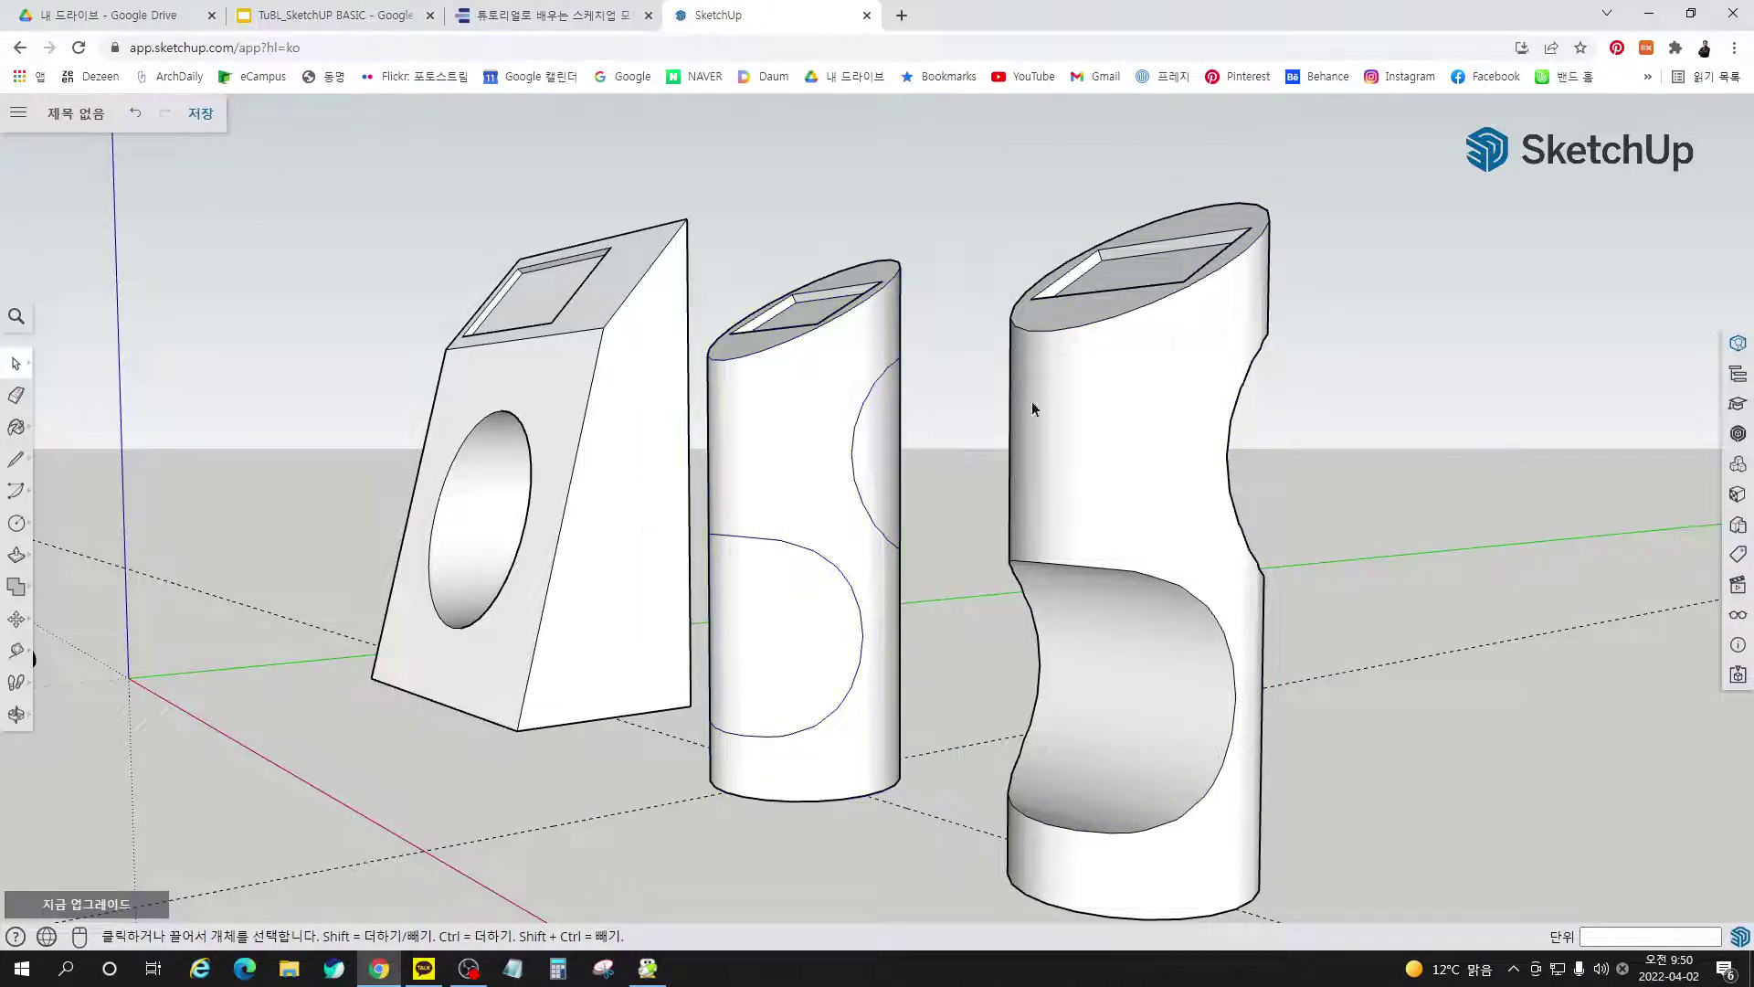
middle_click_drag(1033, 409, 674, 138)
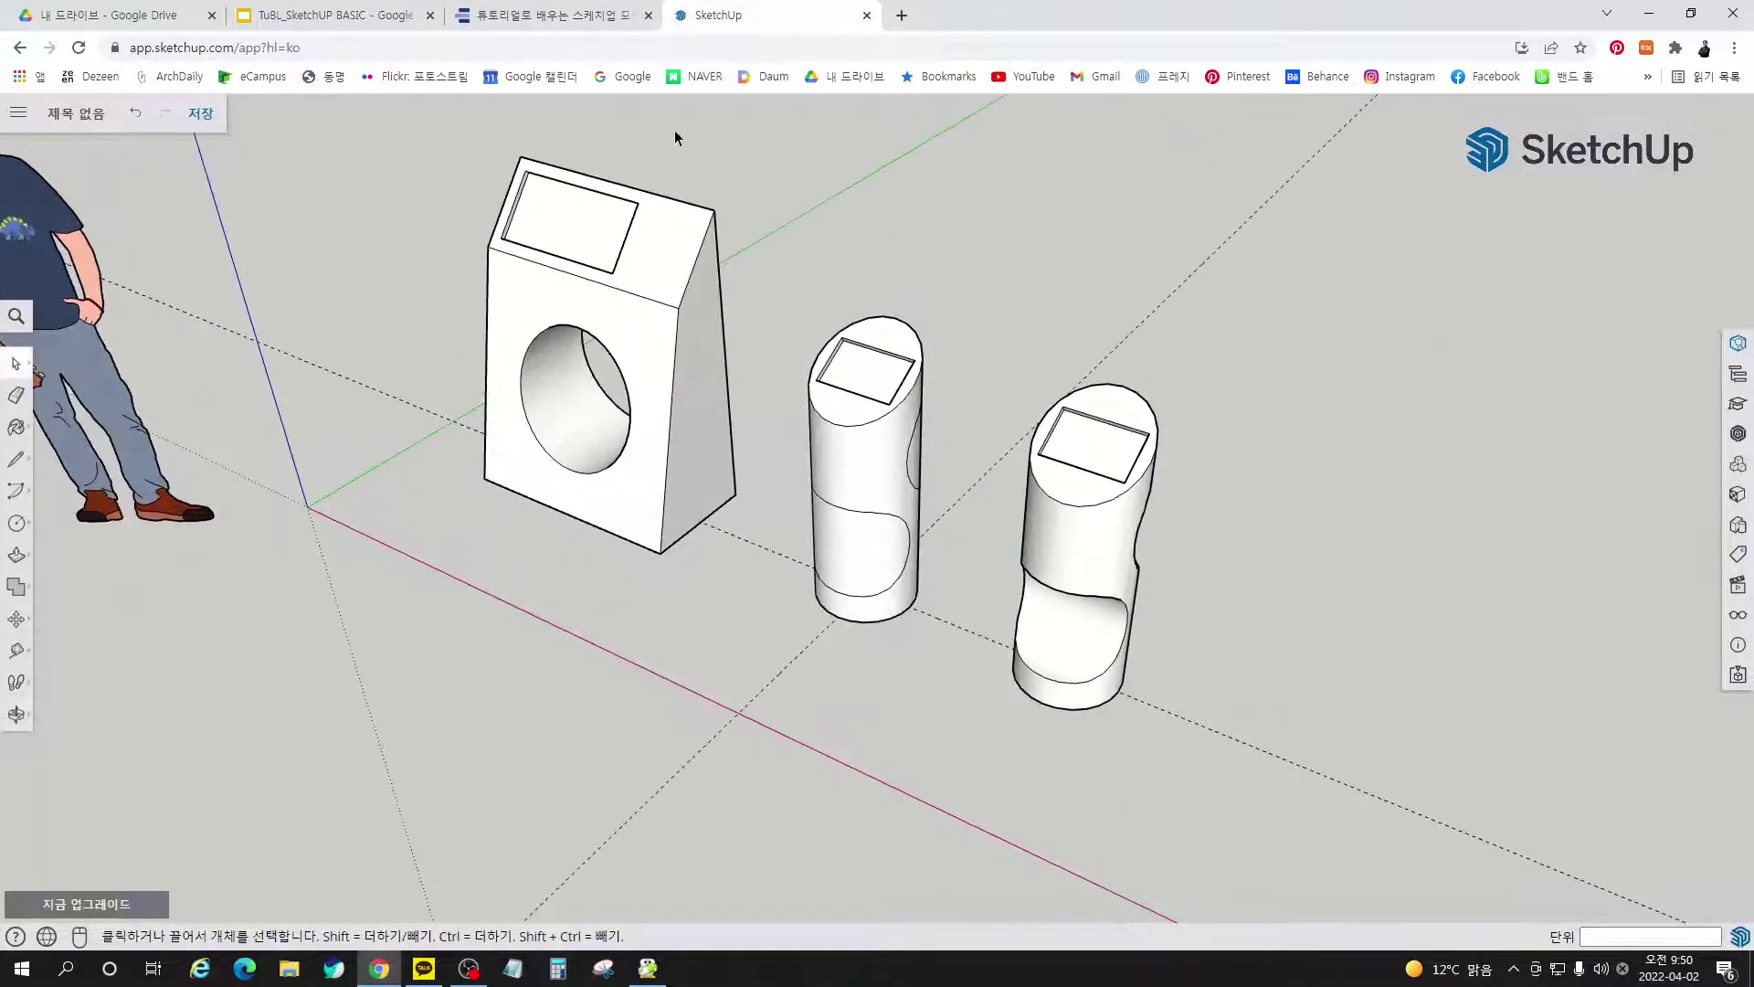
Read the monitor bezel section of the e-book tutorial, from drawing the rectangle to making the group, and return to SketchUp
left_click(559, 18)
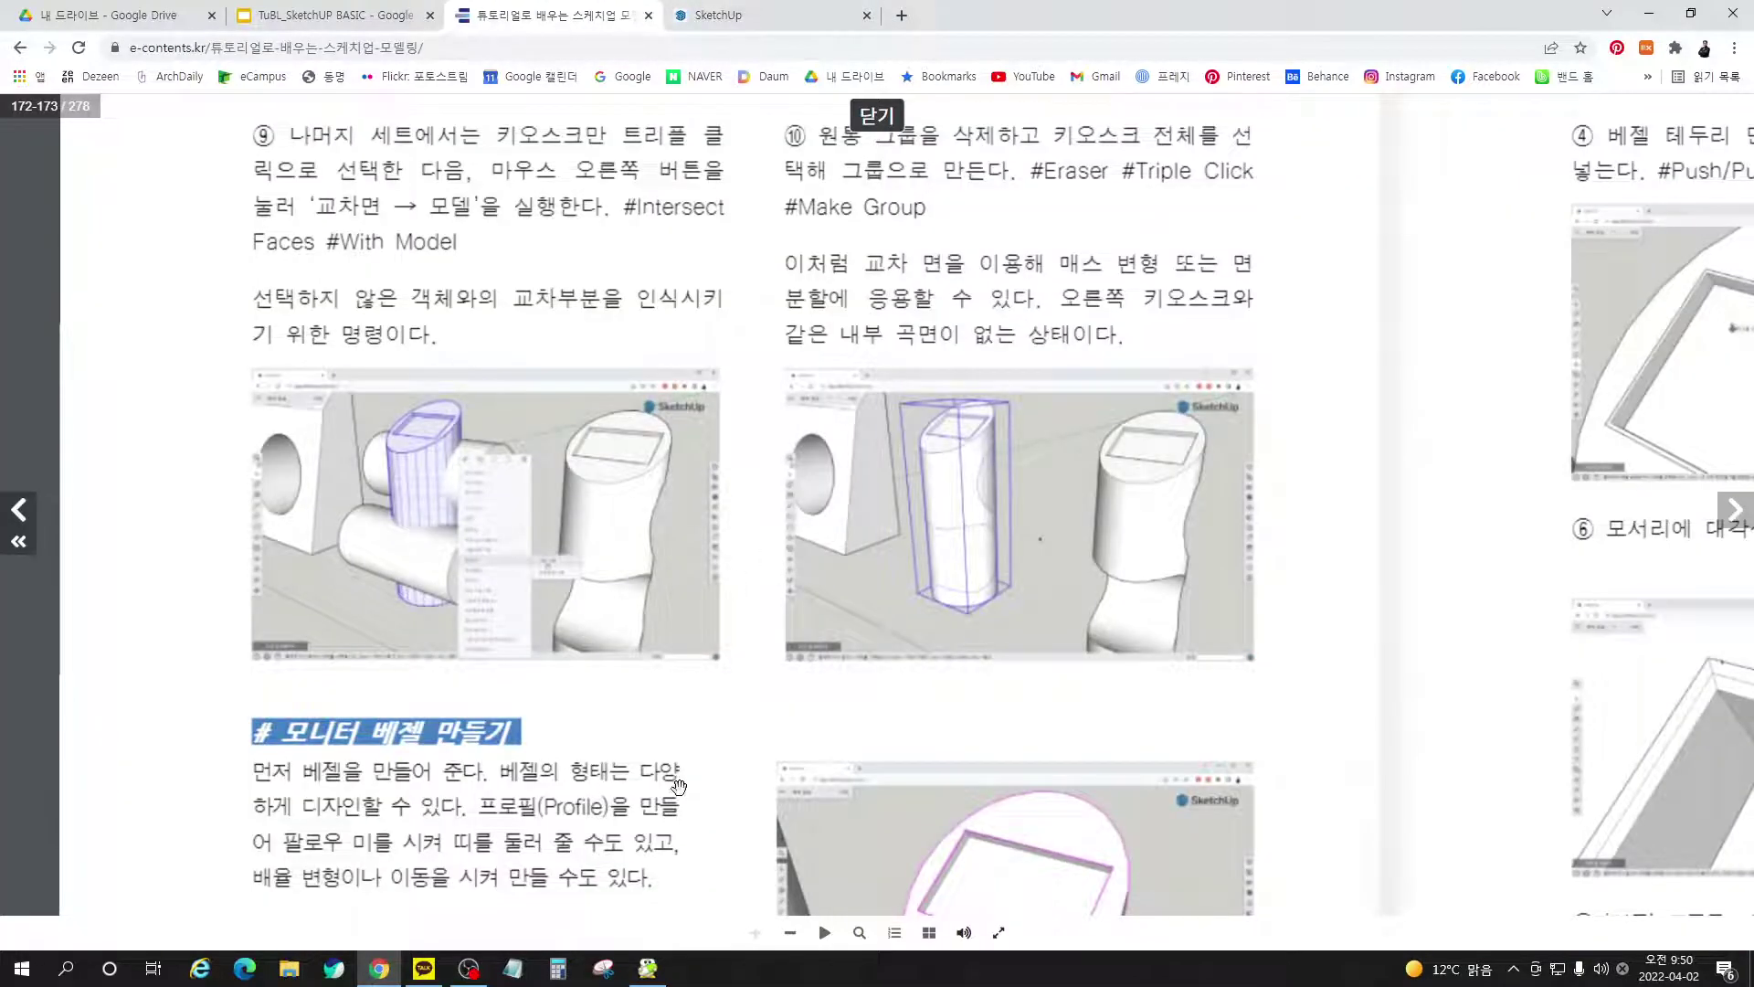
left_click_drag(678, 784, 625, 791)
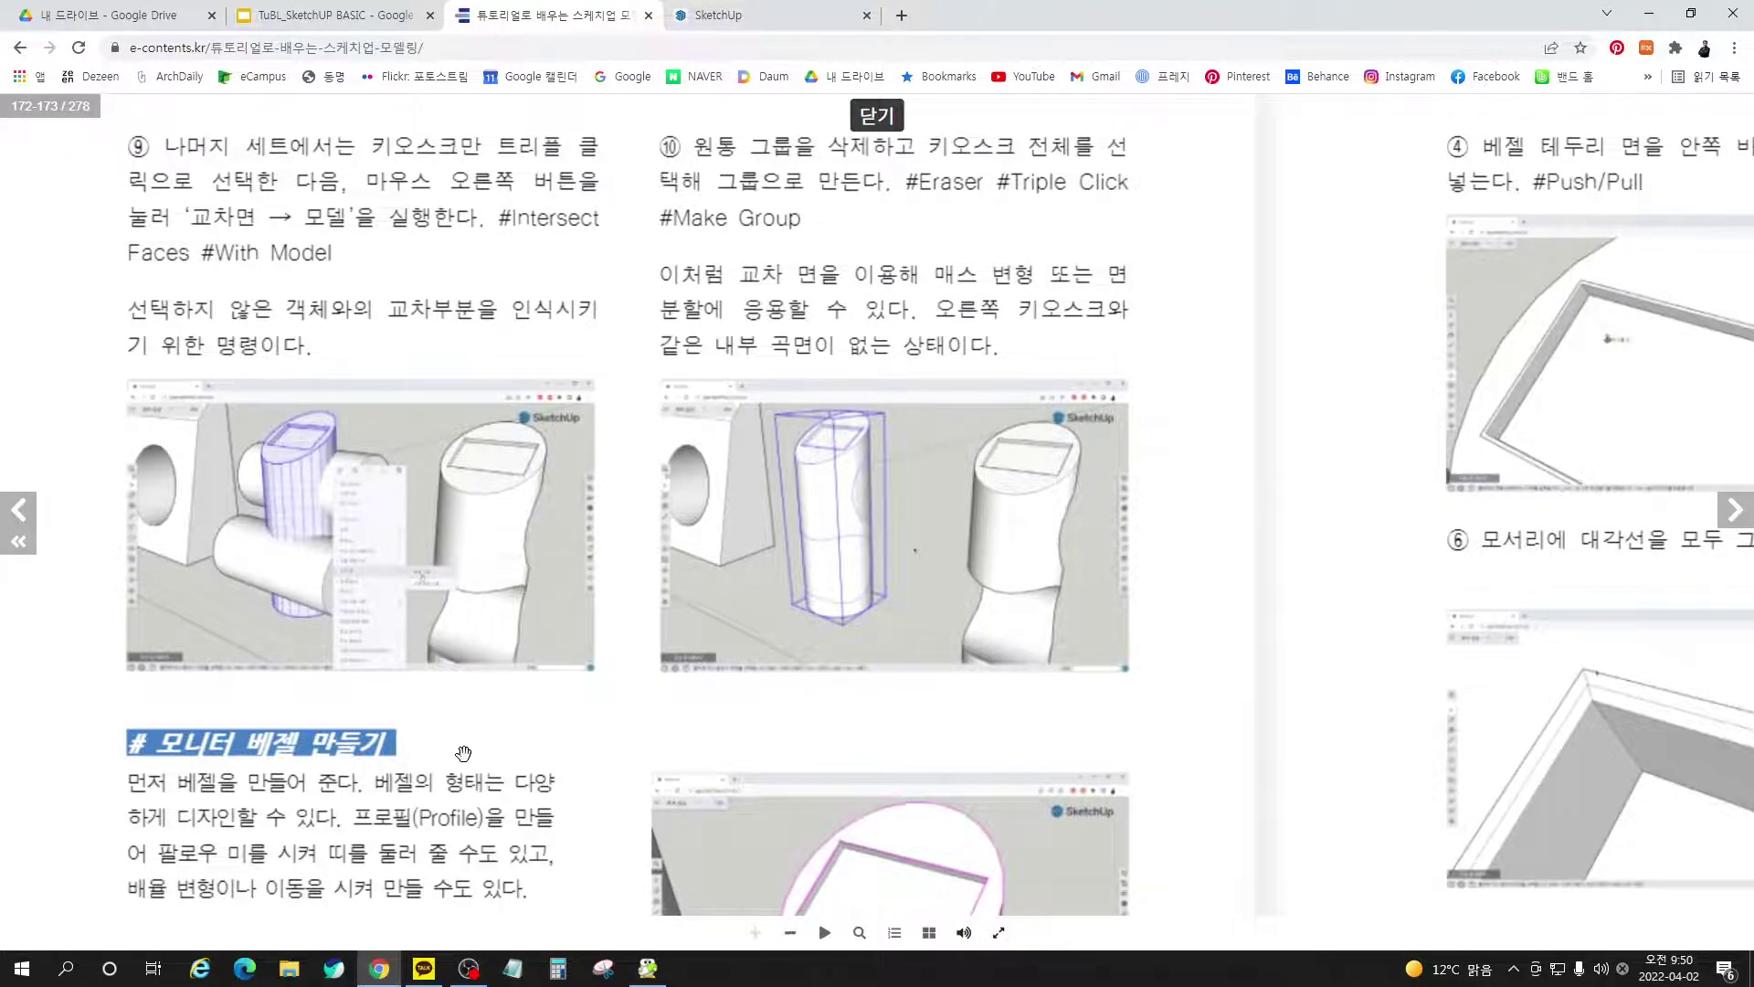
left_click_drag(463, 754, 474, 501)
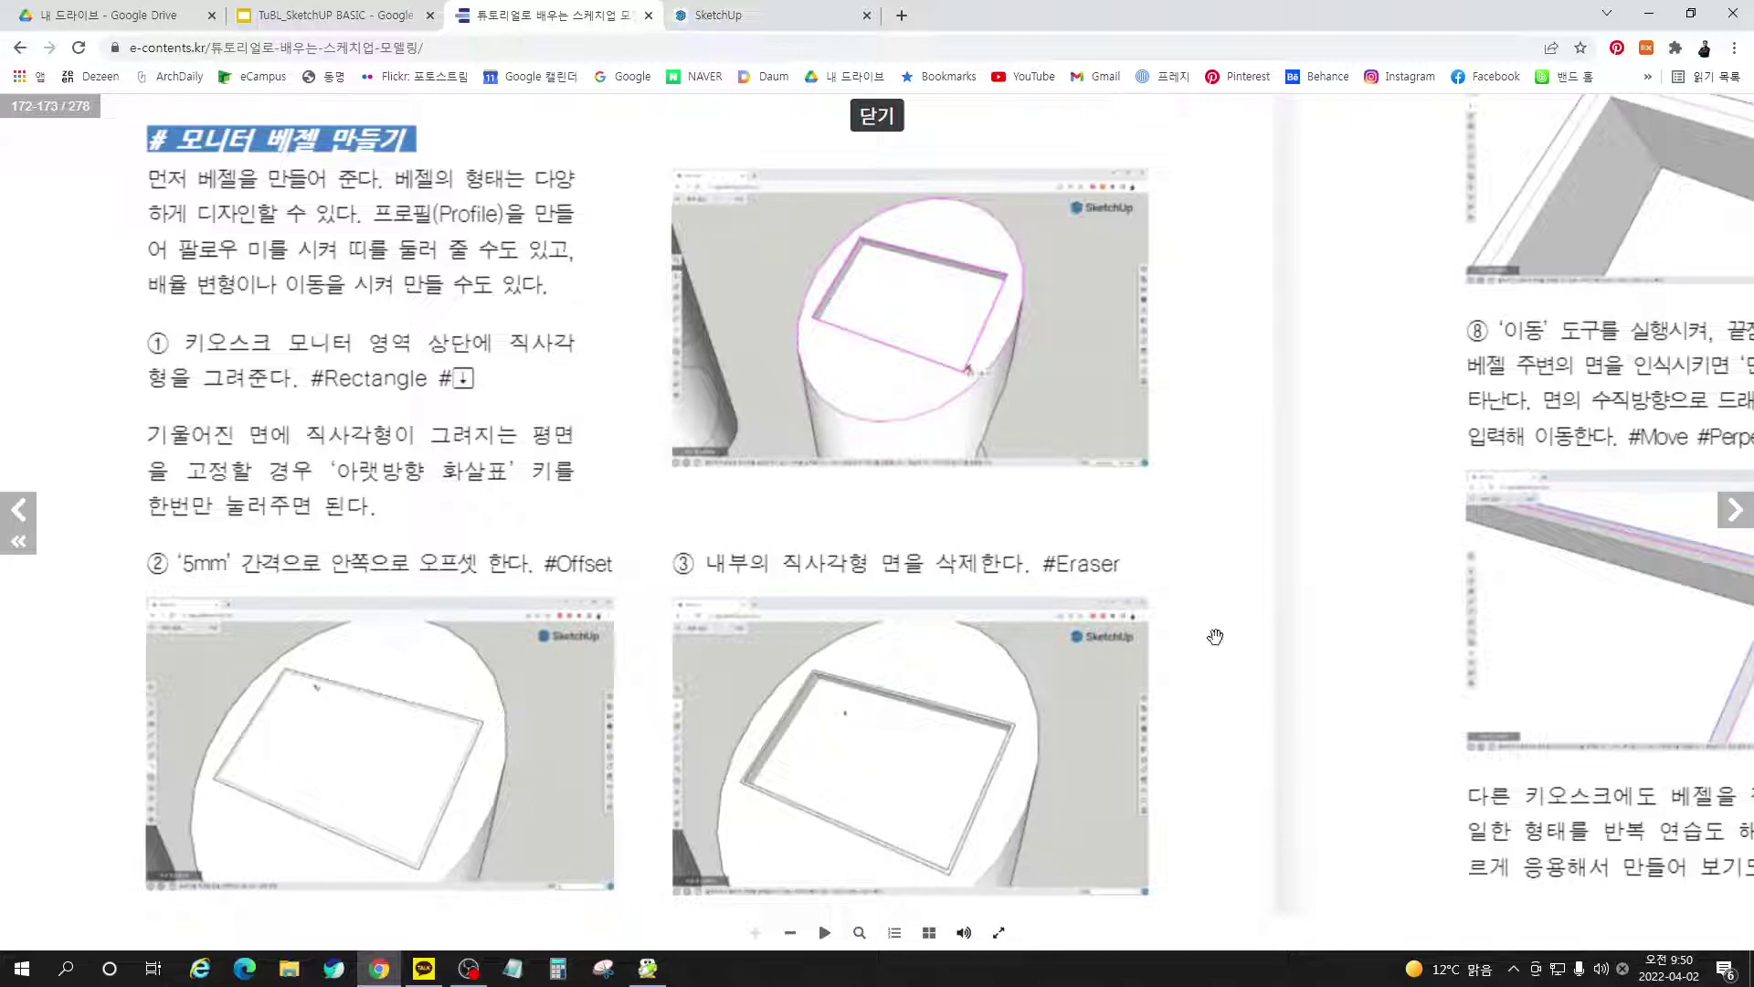
left_click_drag(1239, 562, 873, 364)
left_click_drag(997, 442, 842, 768)
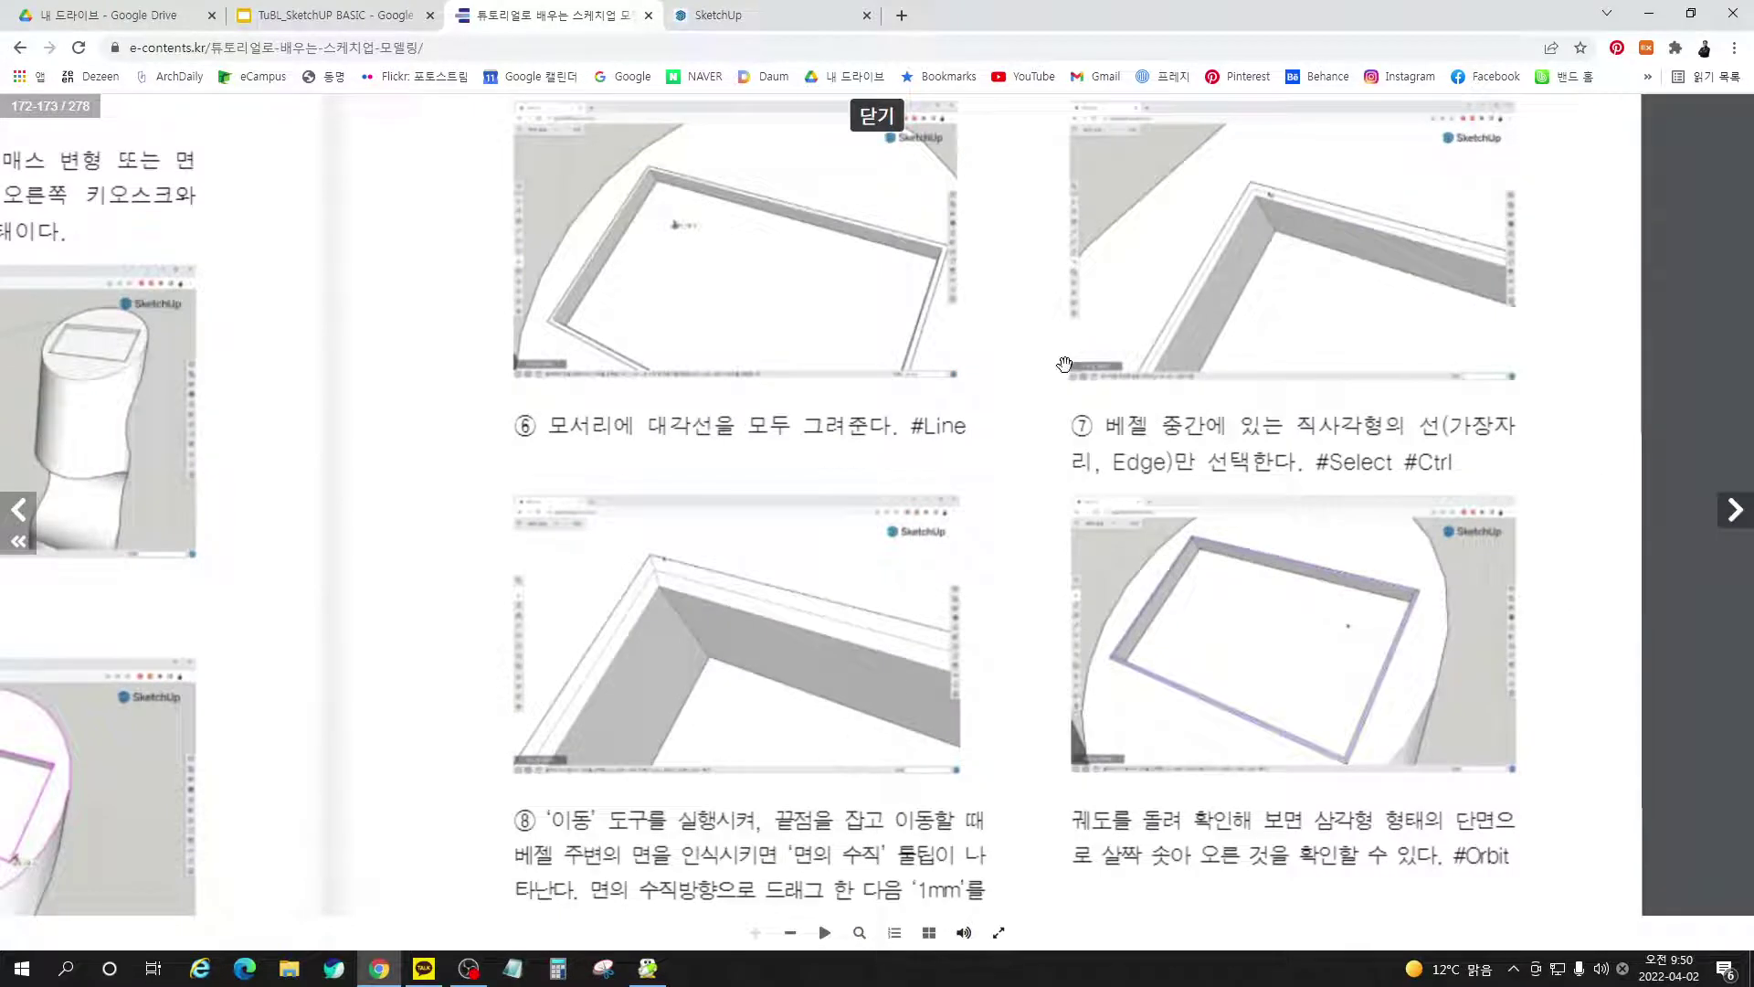
left_click_drag(1052, 359, 892, 411)
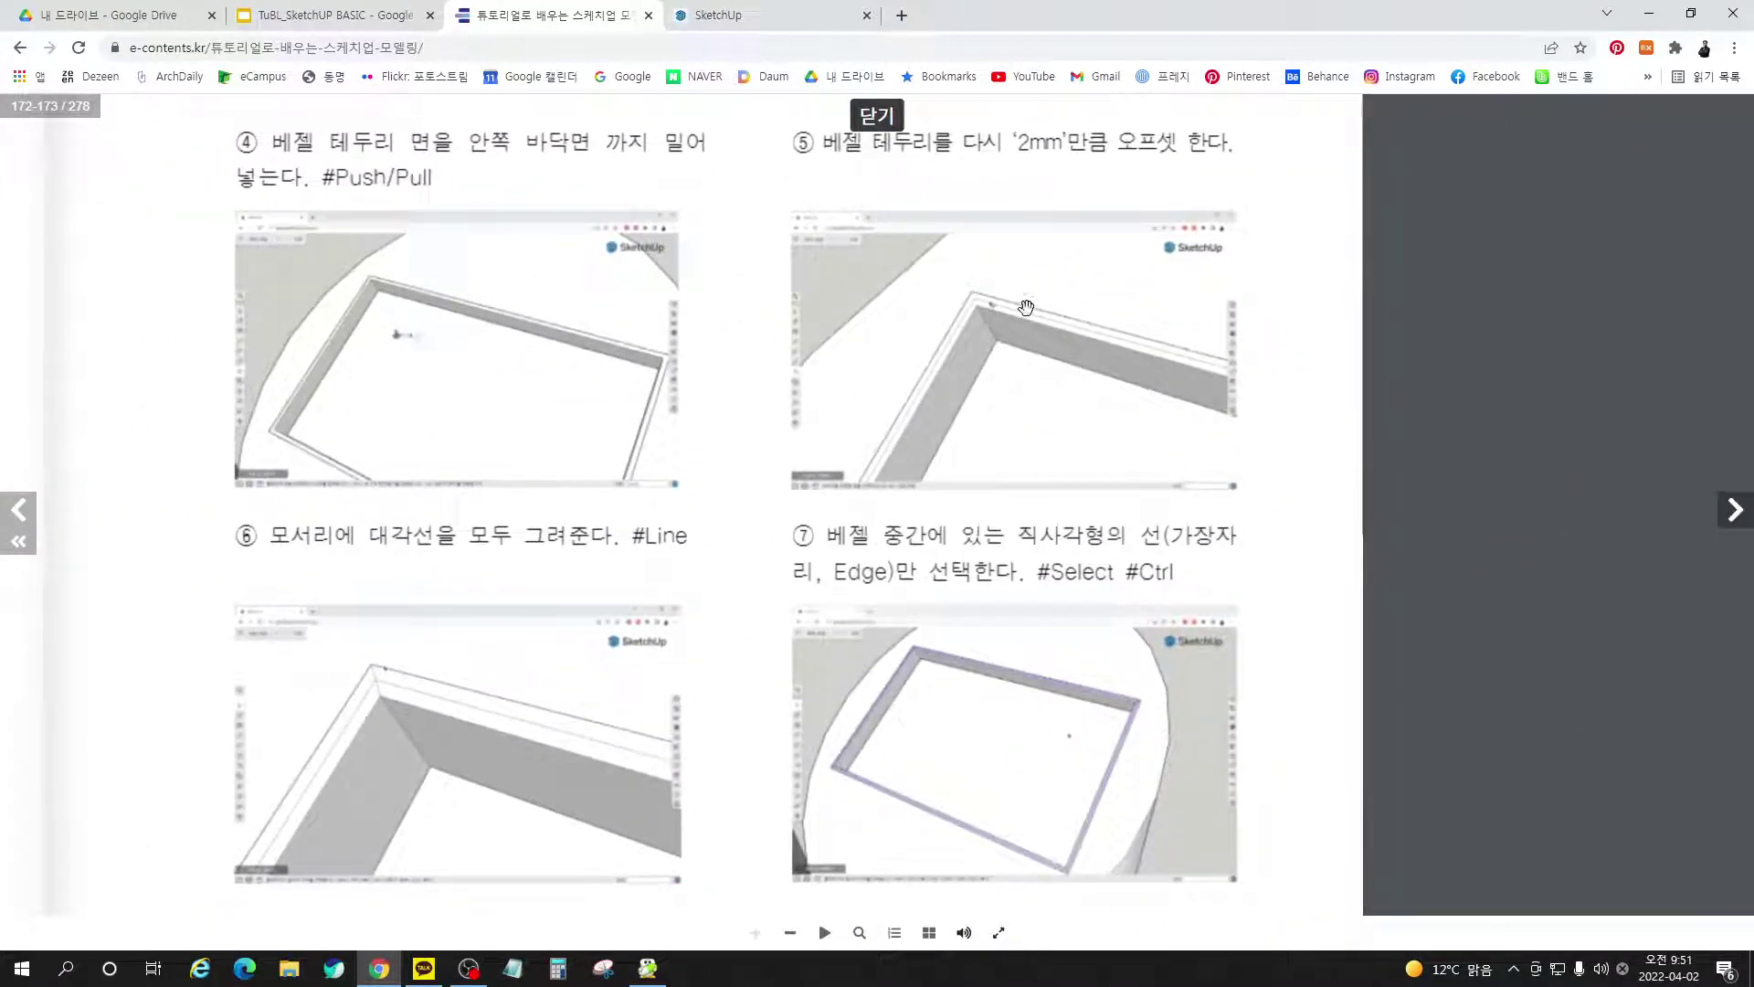
left_click_drag(709, 227, 741, 301)
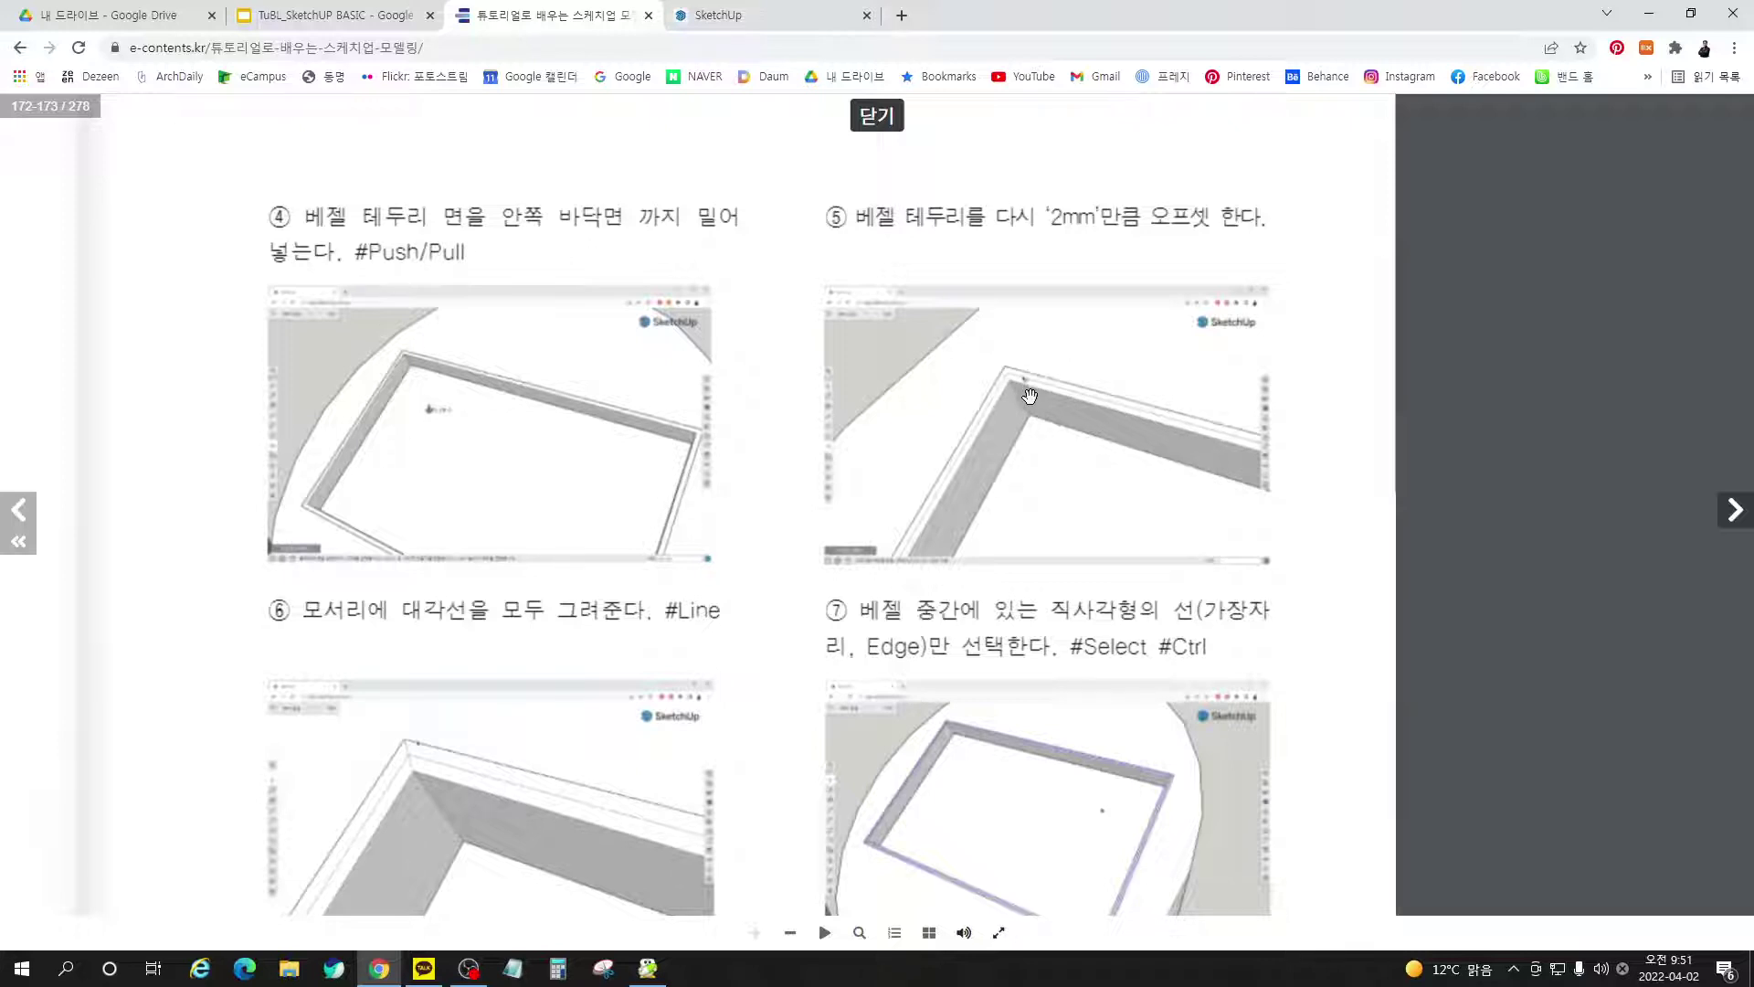
scroll(976, 527, "down", 5)
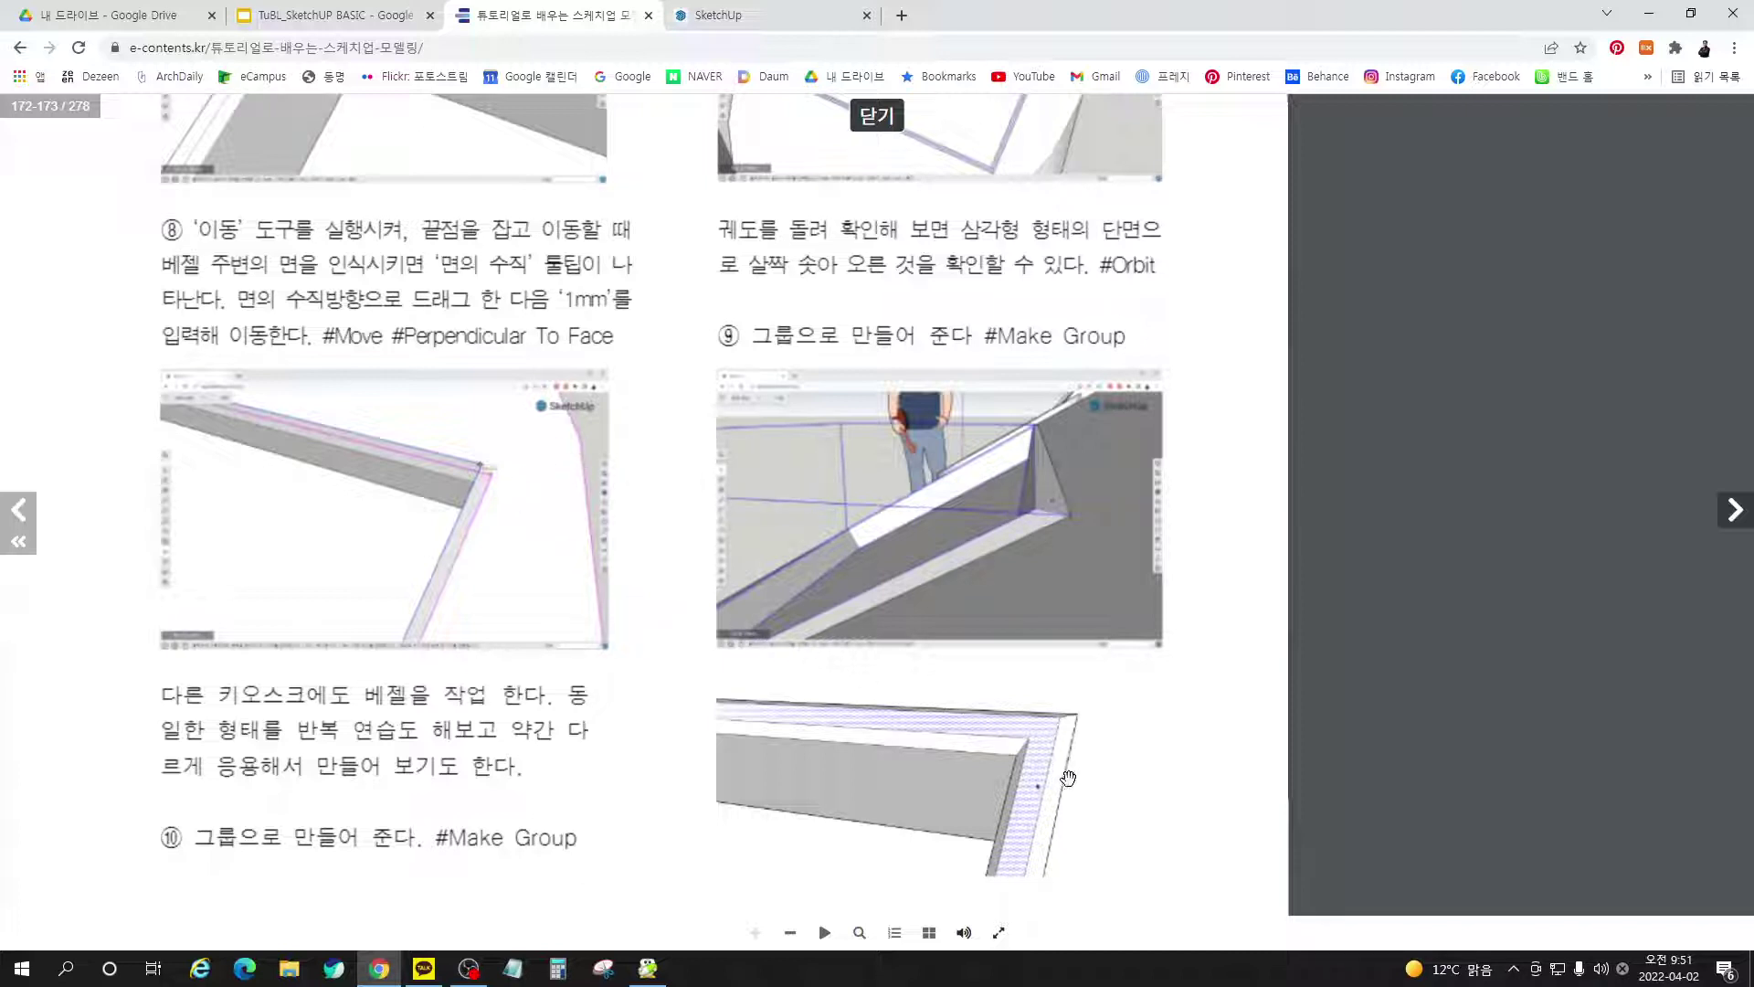
scroll(992, 736, "down", 3)
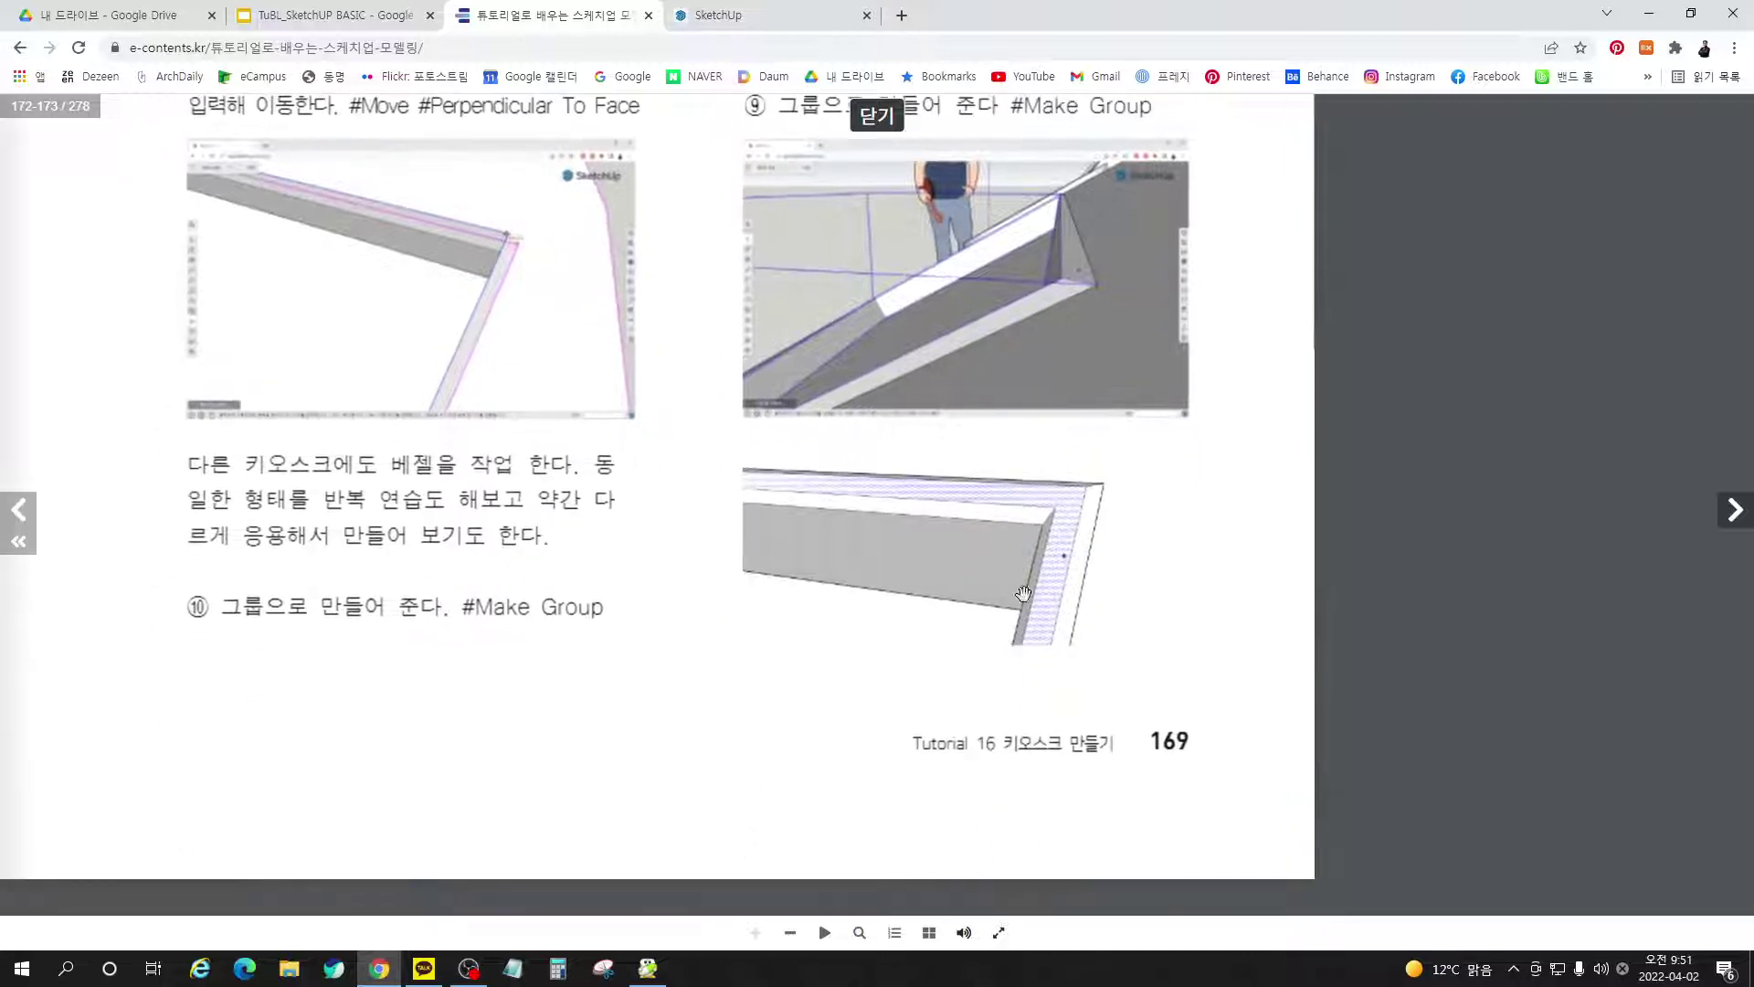
scroll(1013, 649, "up", 4)
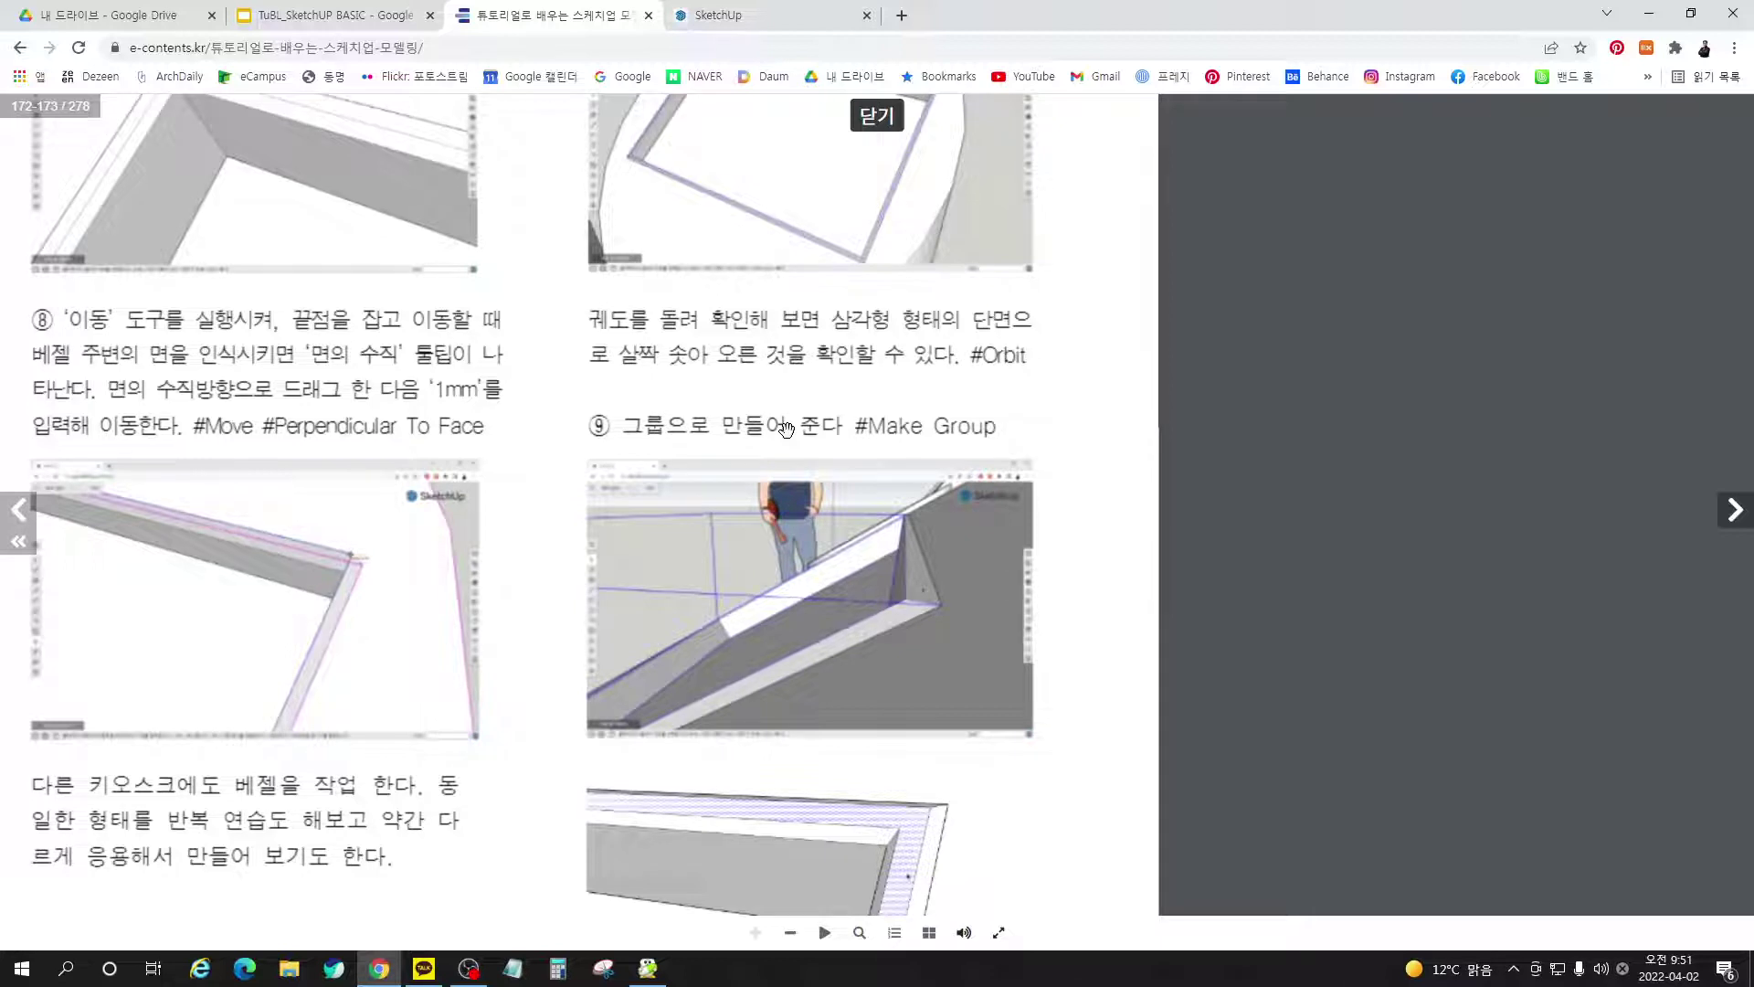
left_click_drag(785, 429, 797, 447)
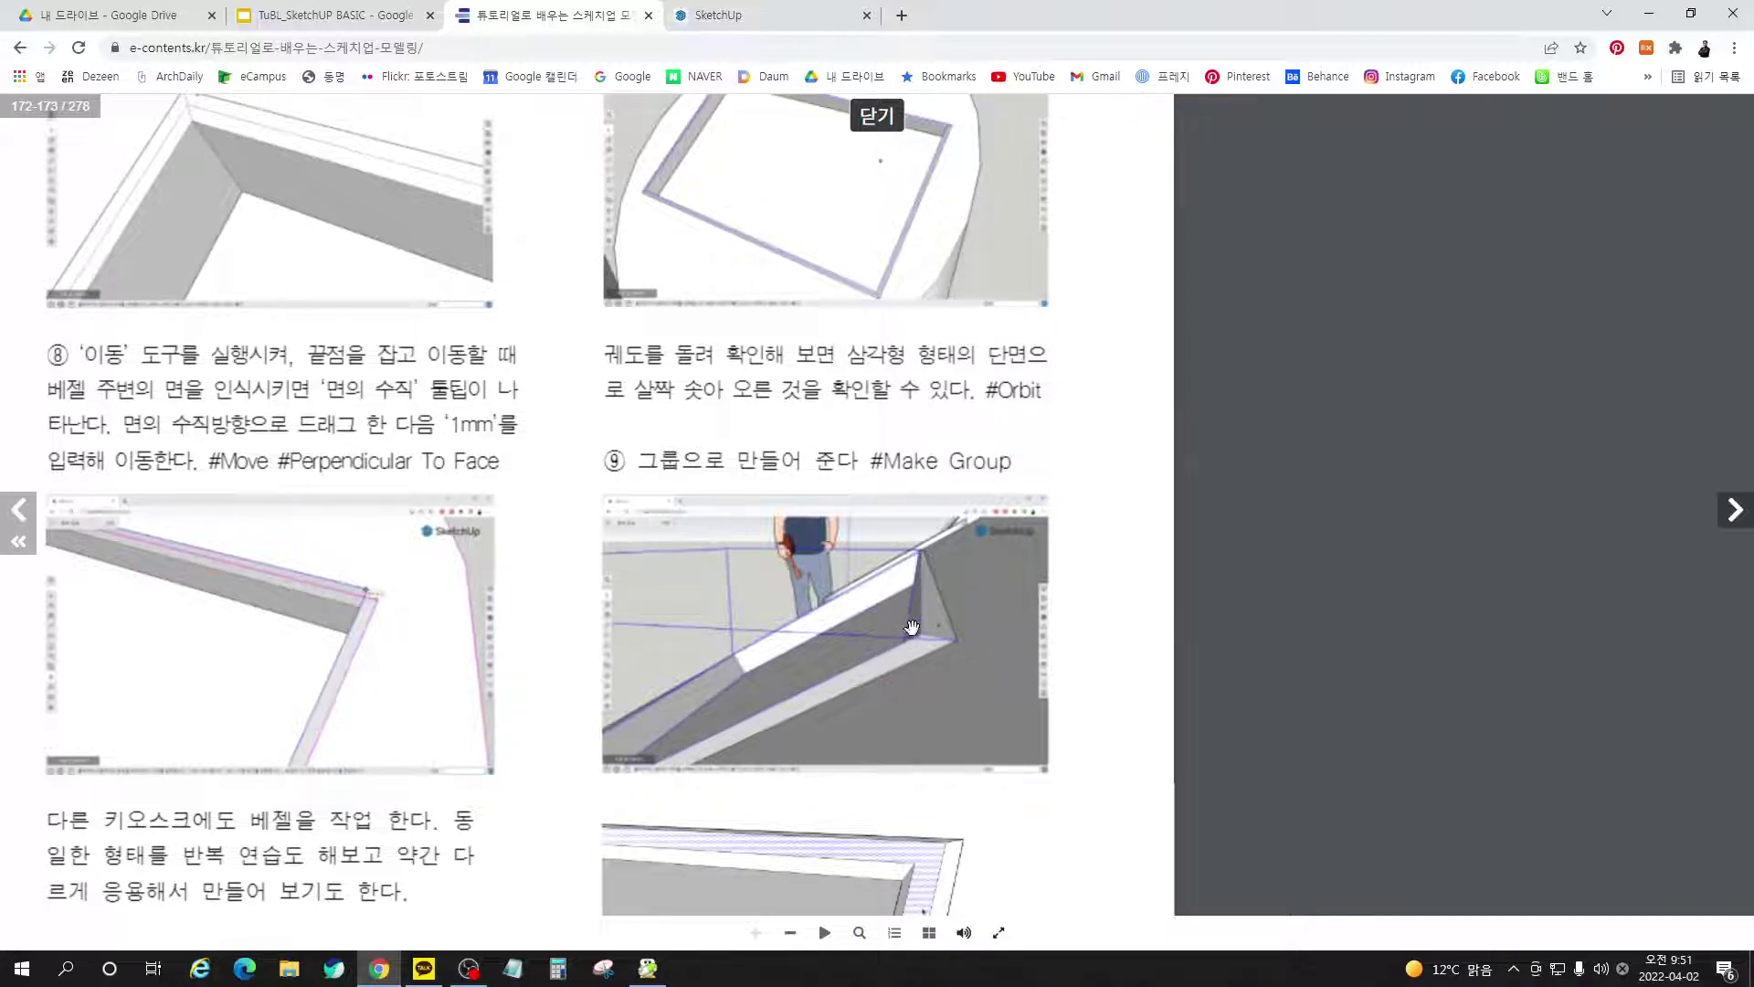
left_click_drag(638, 467, 780, 337)
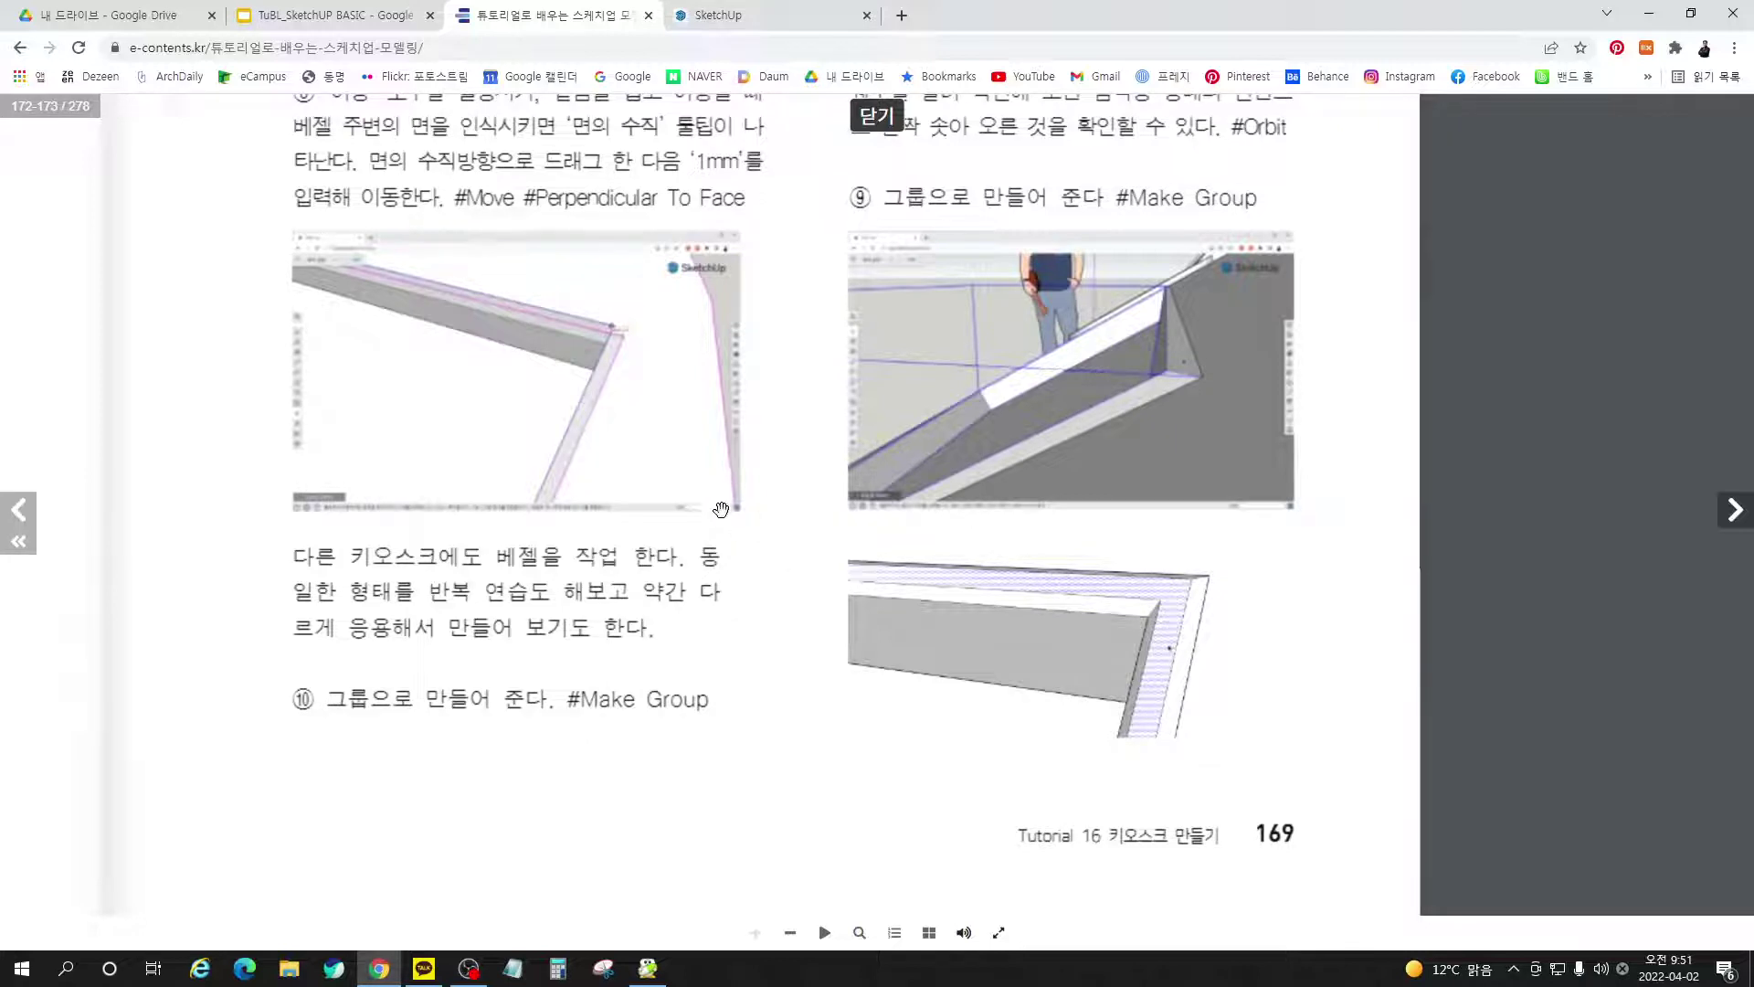
left_click_drag(721, 509, 736, 644)
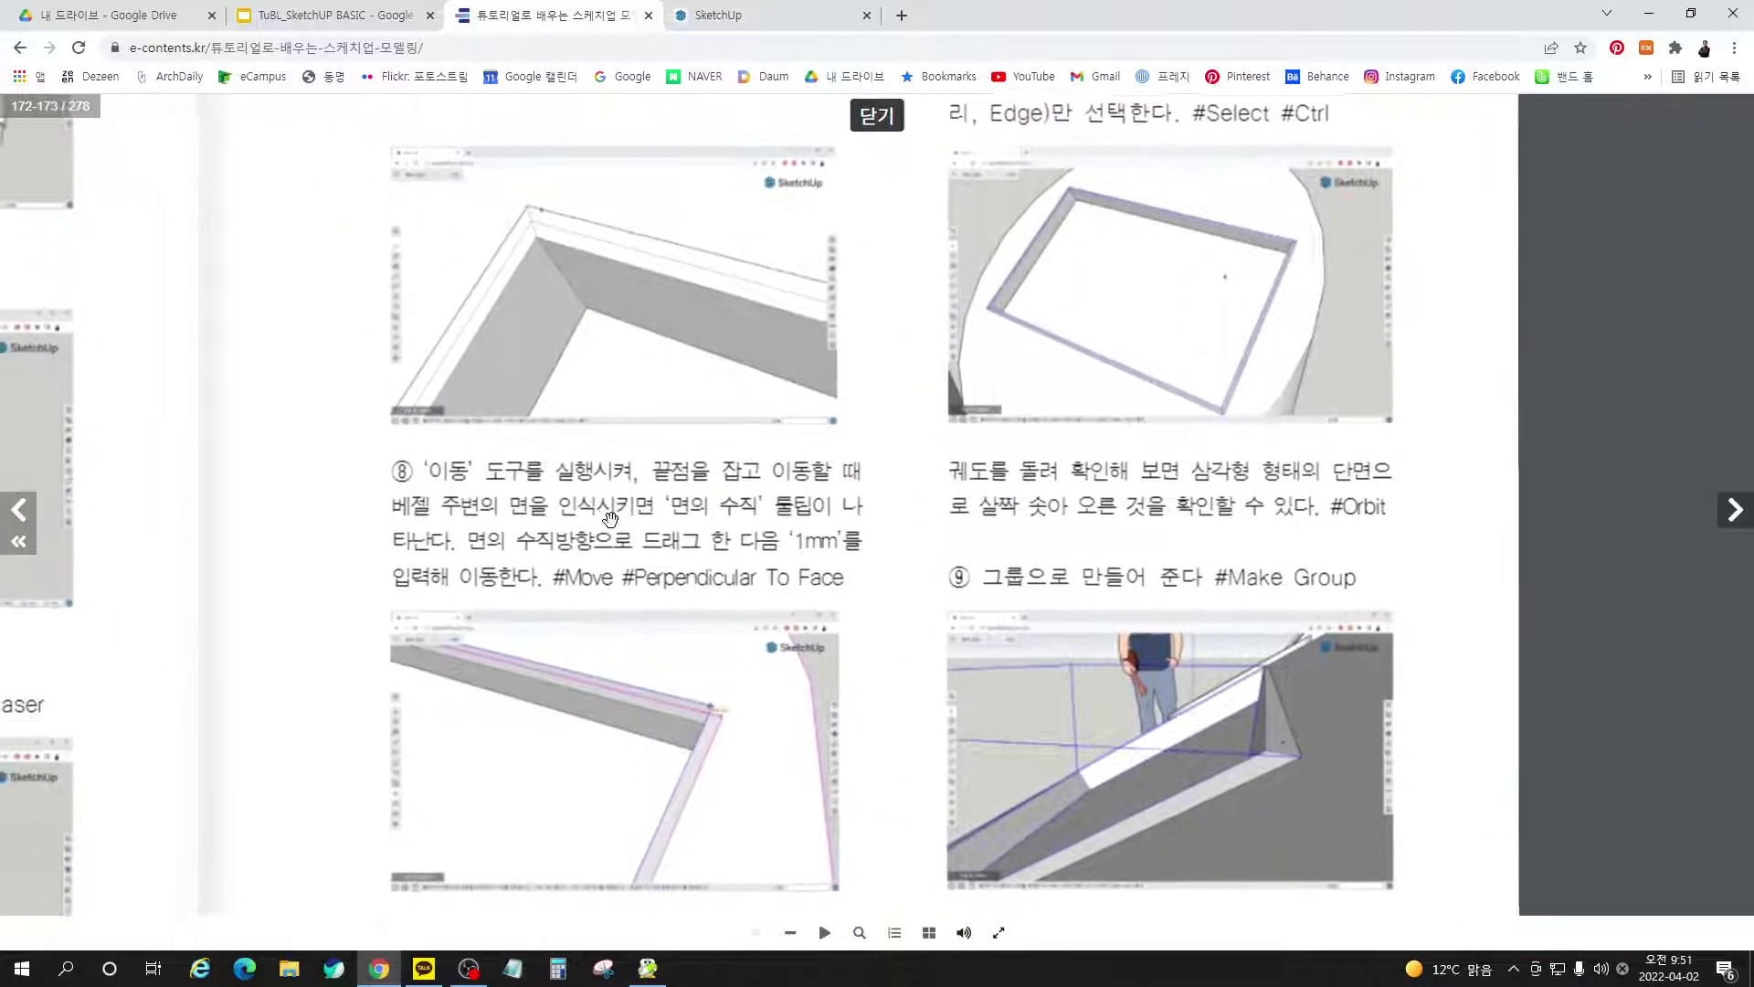
left_click_drag(609, 518, 630, 521)
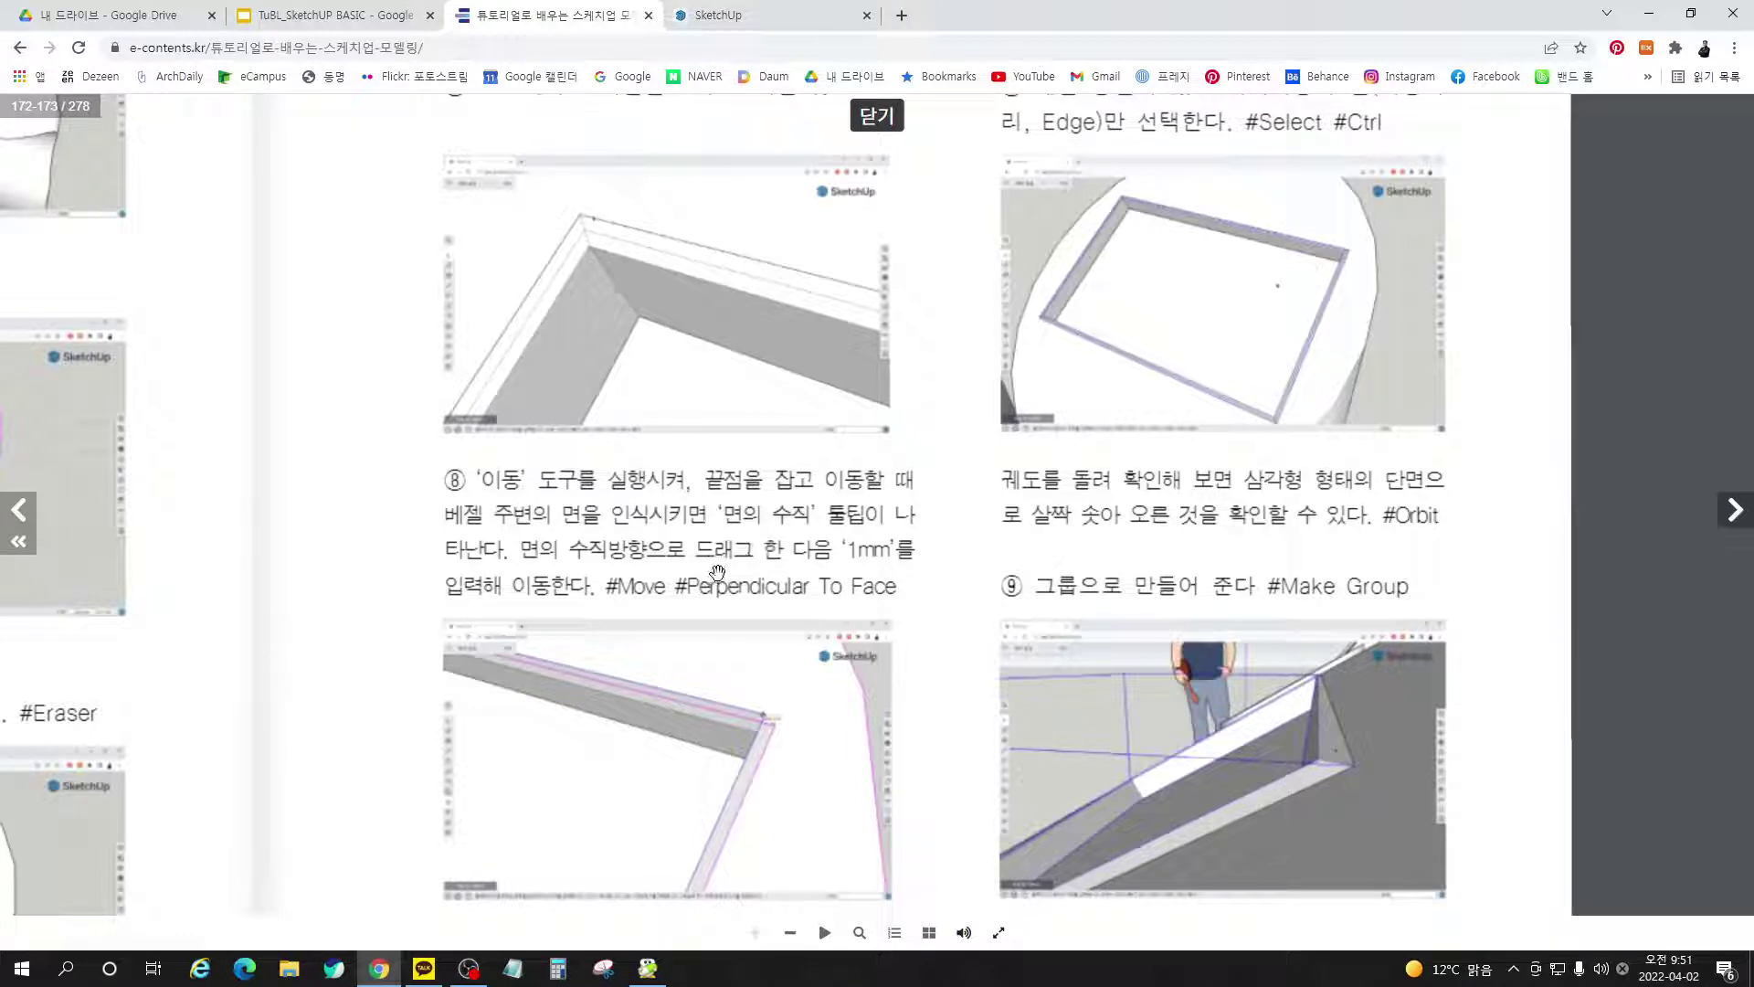
left_click_drag(717, 572, 760, 675)
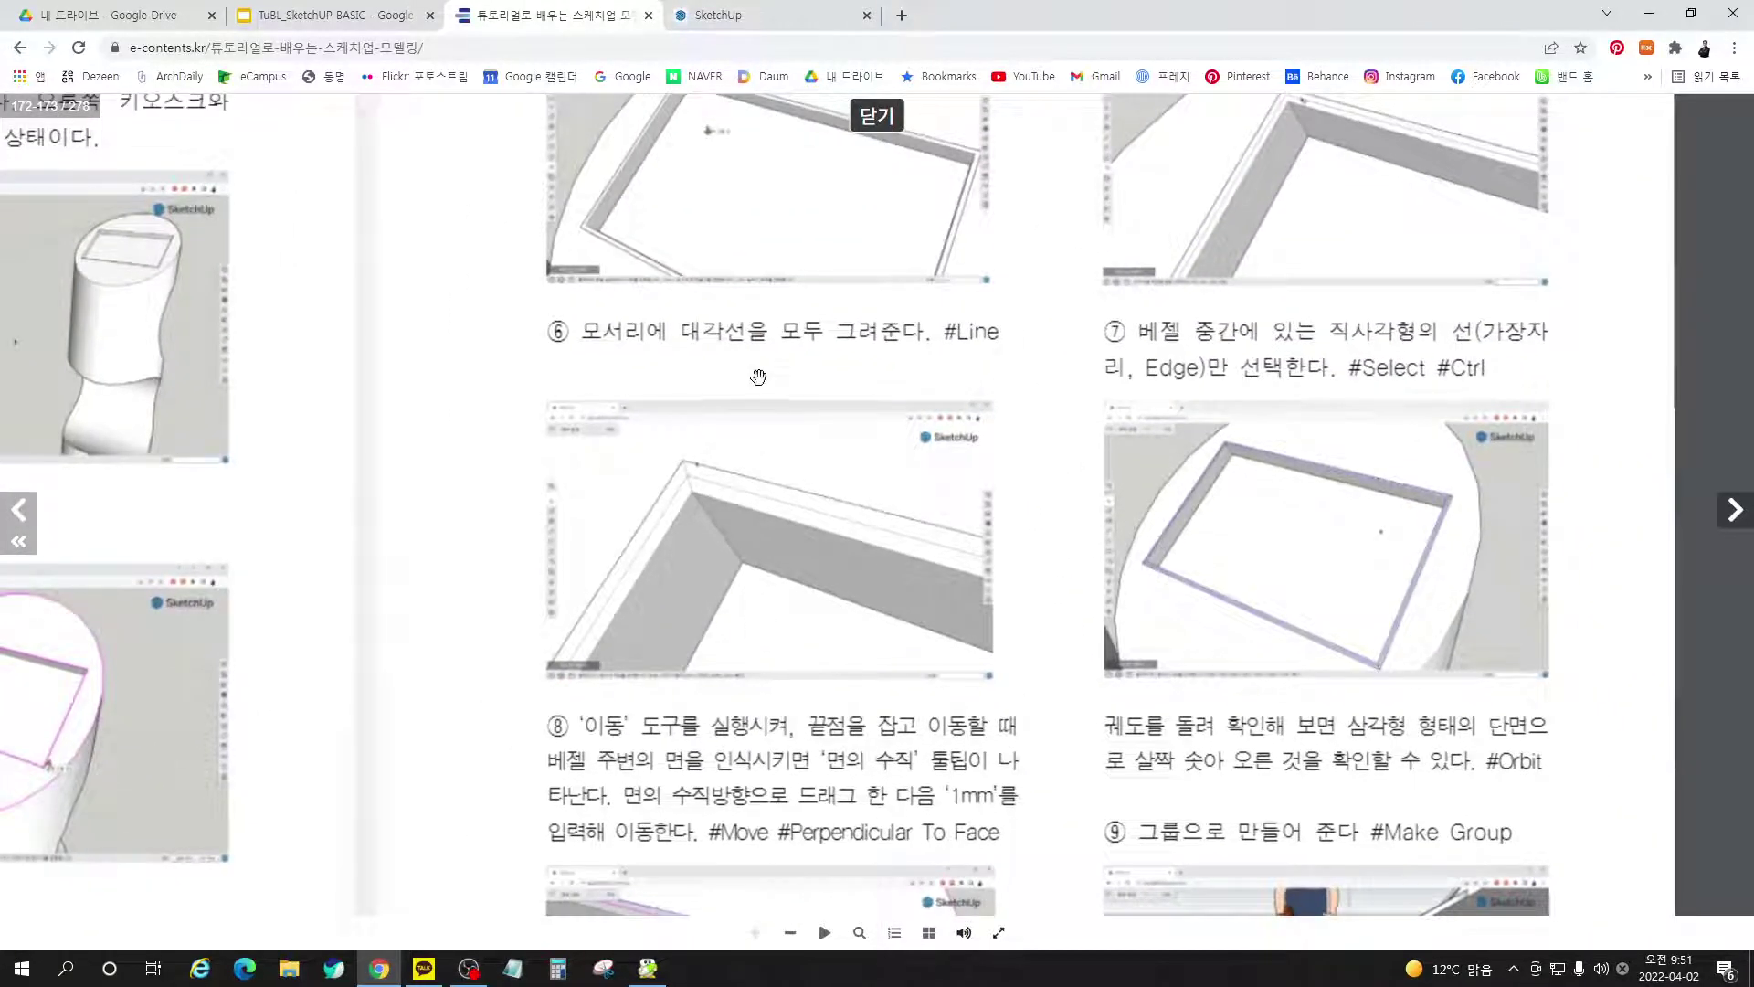
left_click_drag(758, 377, 766, 416)
left_click(754, 15)
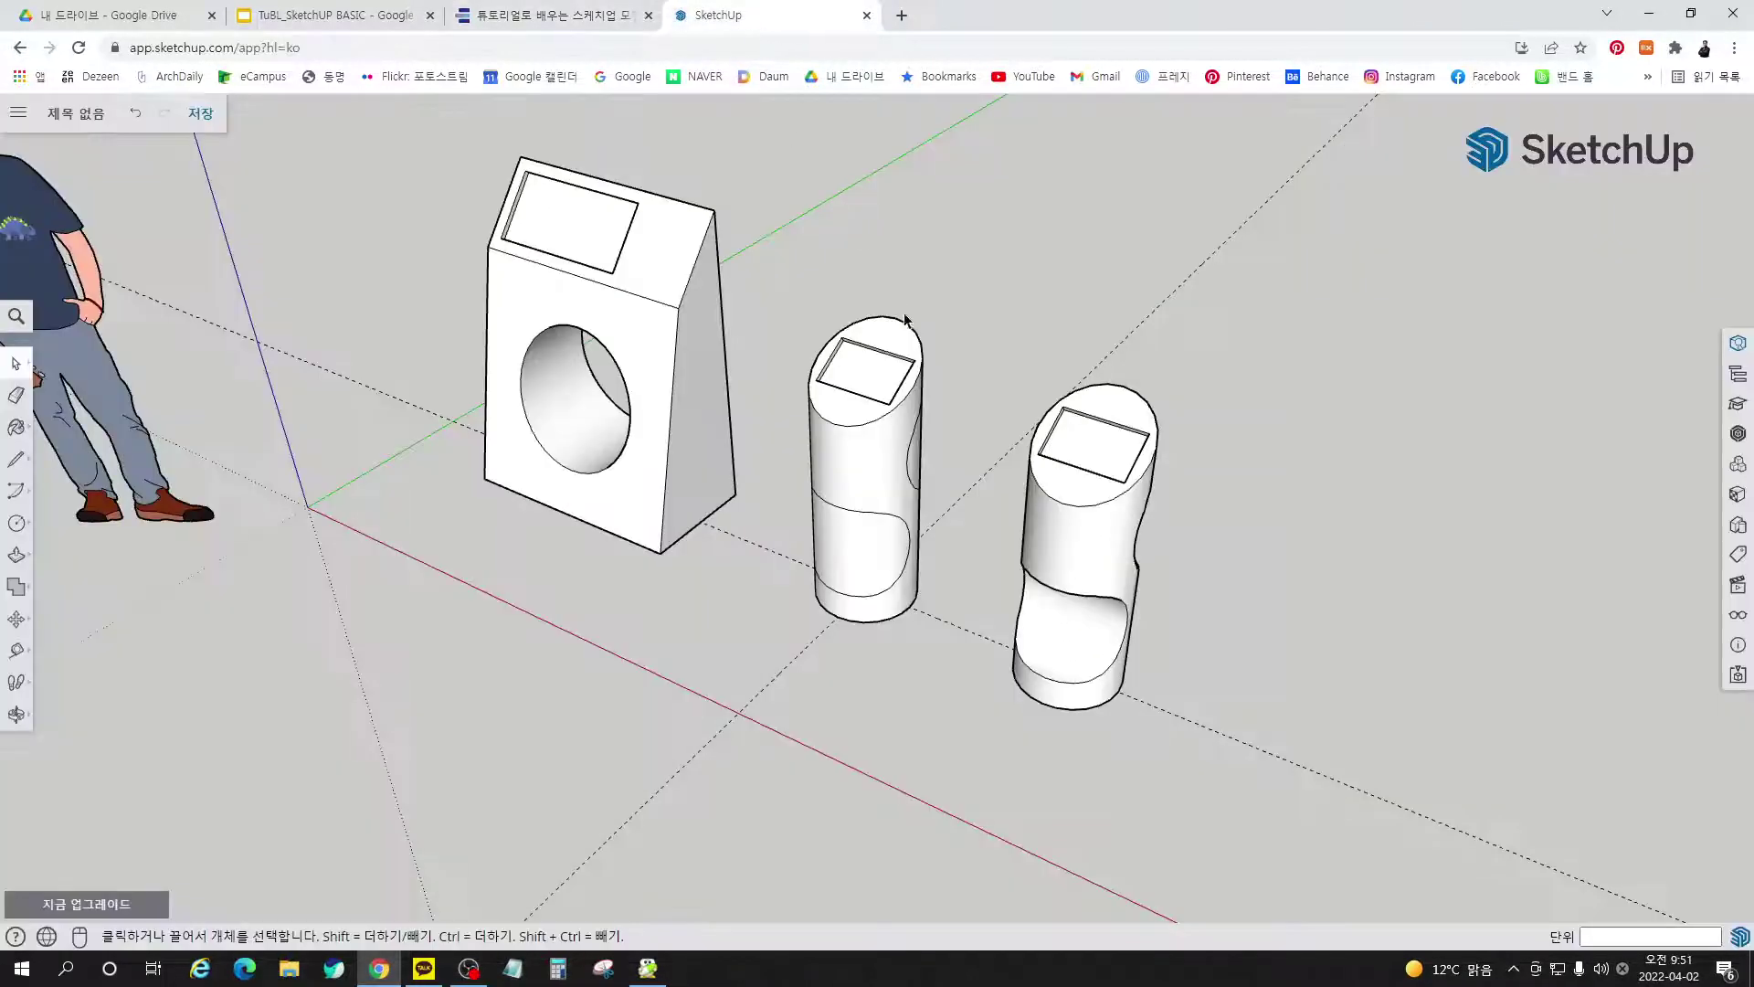
Try to draw a rectangle between opposite corners of the monitor recess on the kiosk with the cut-out curves, and undo it
scroll(1072, 495, "up", 10)
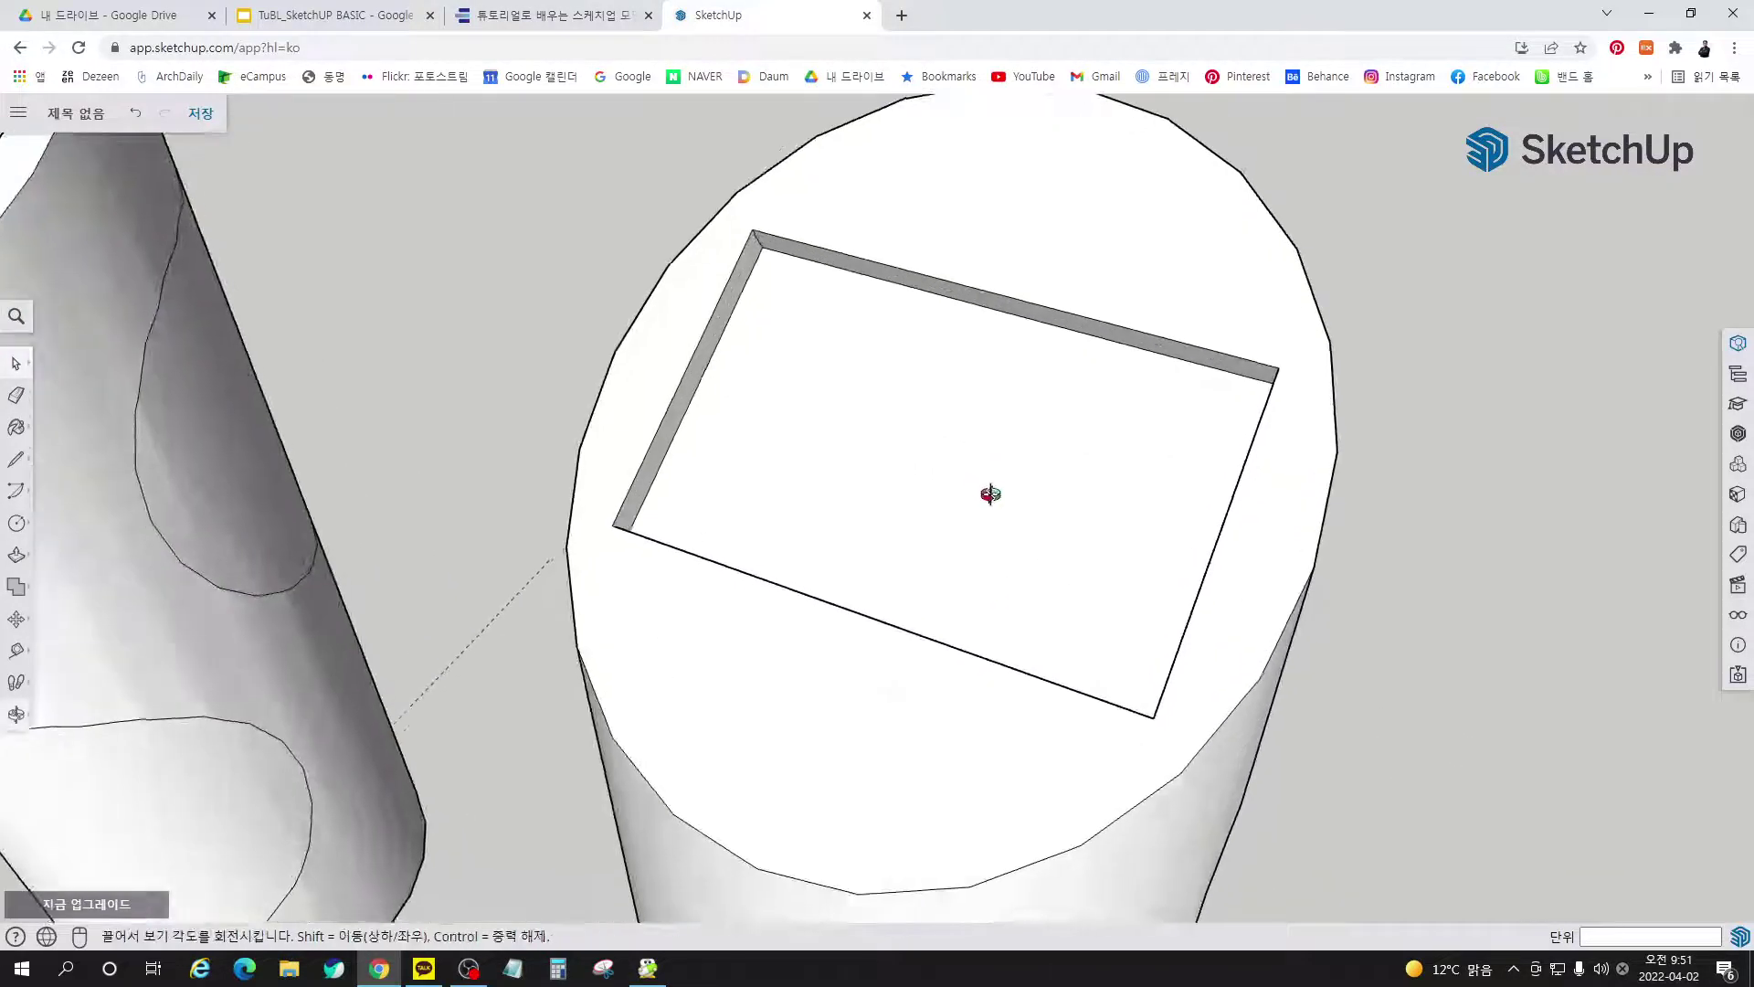
key("r")
left_click(747, 225)
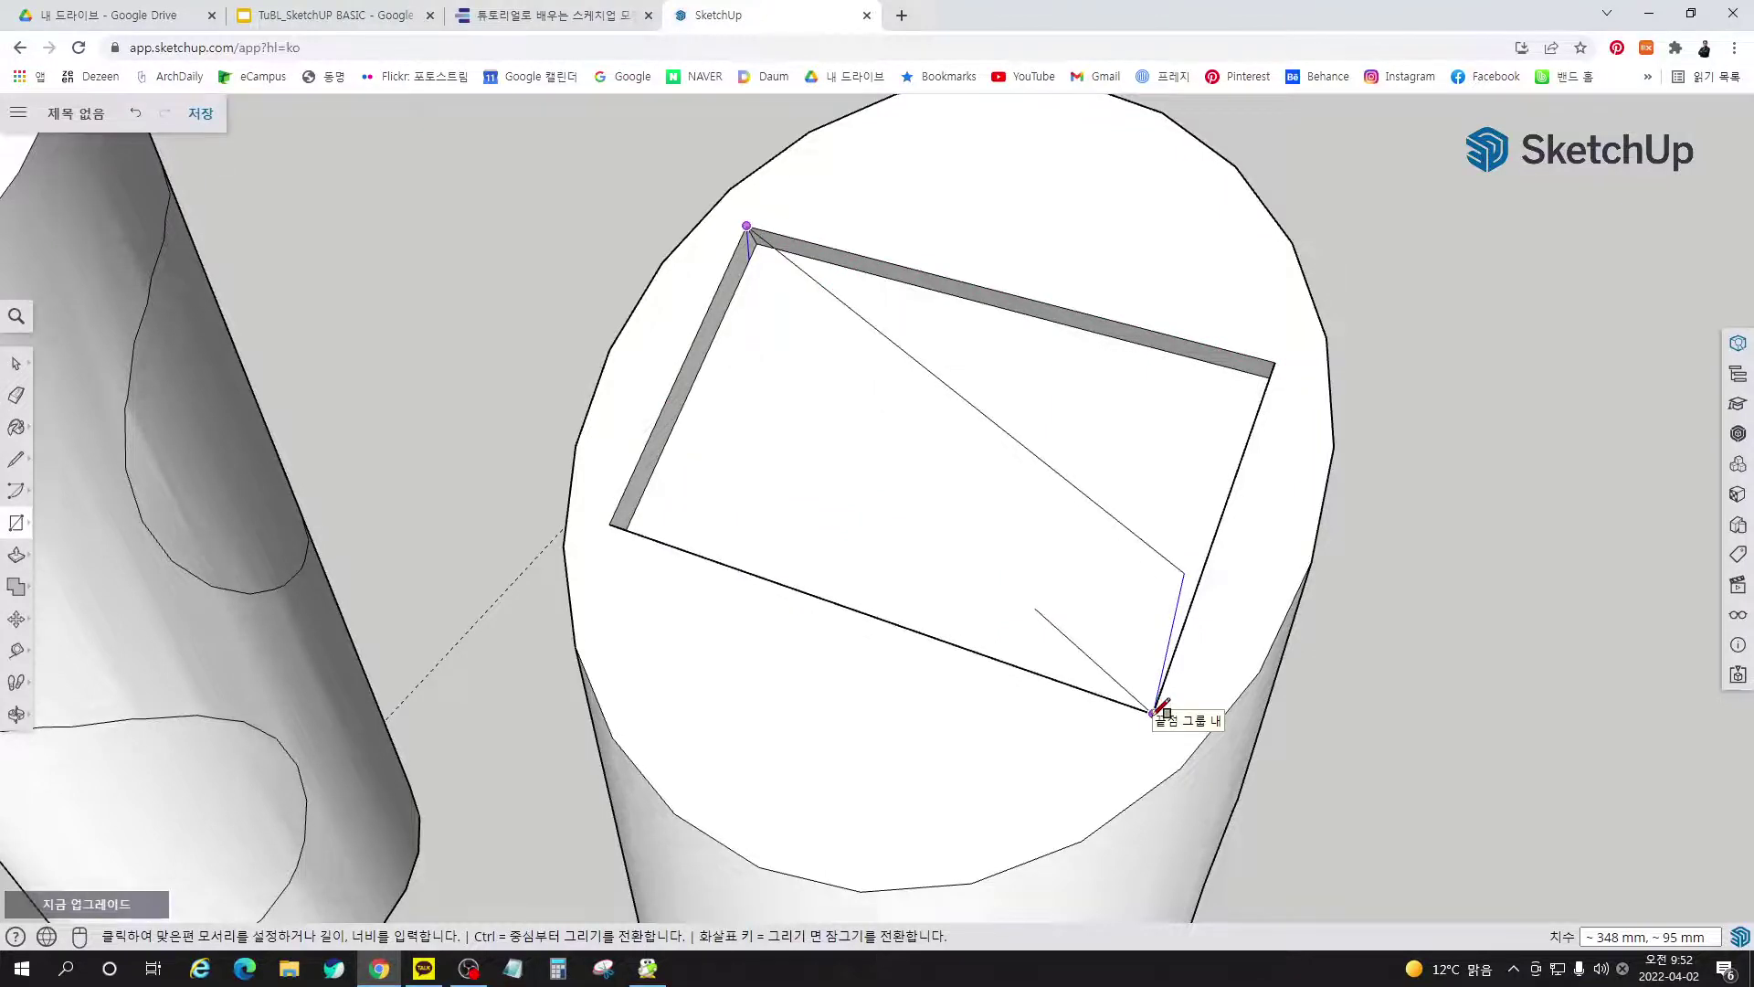
middle_click_drag(1156, 711, 802, 595)
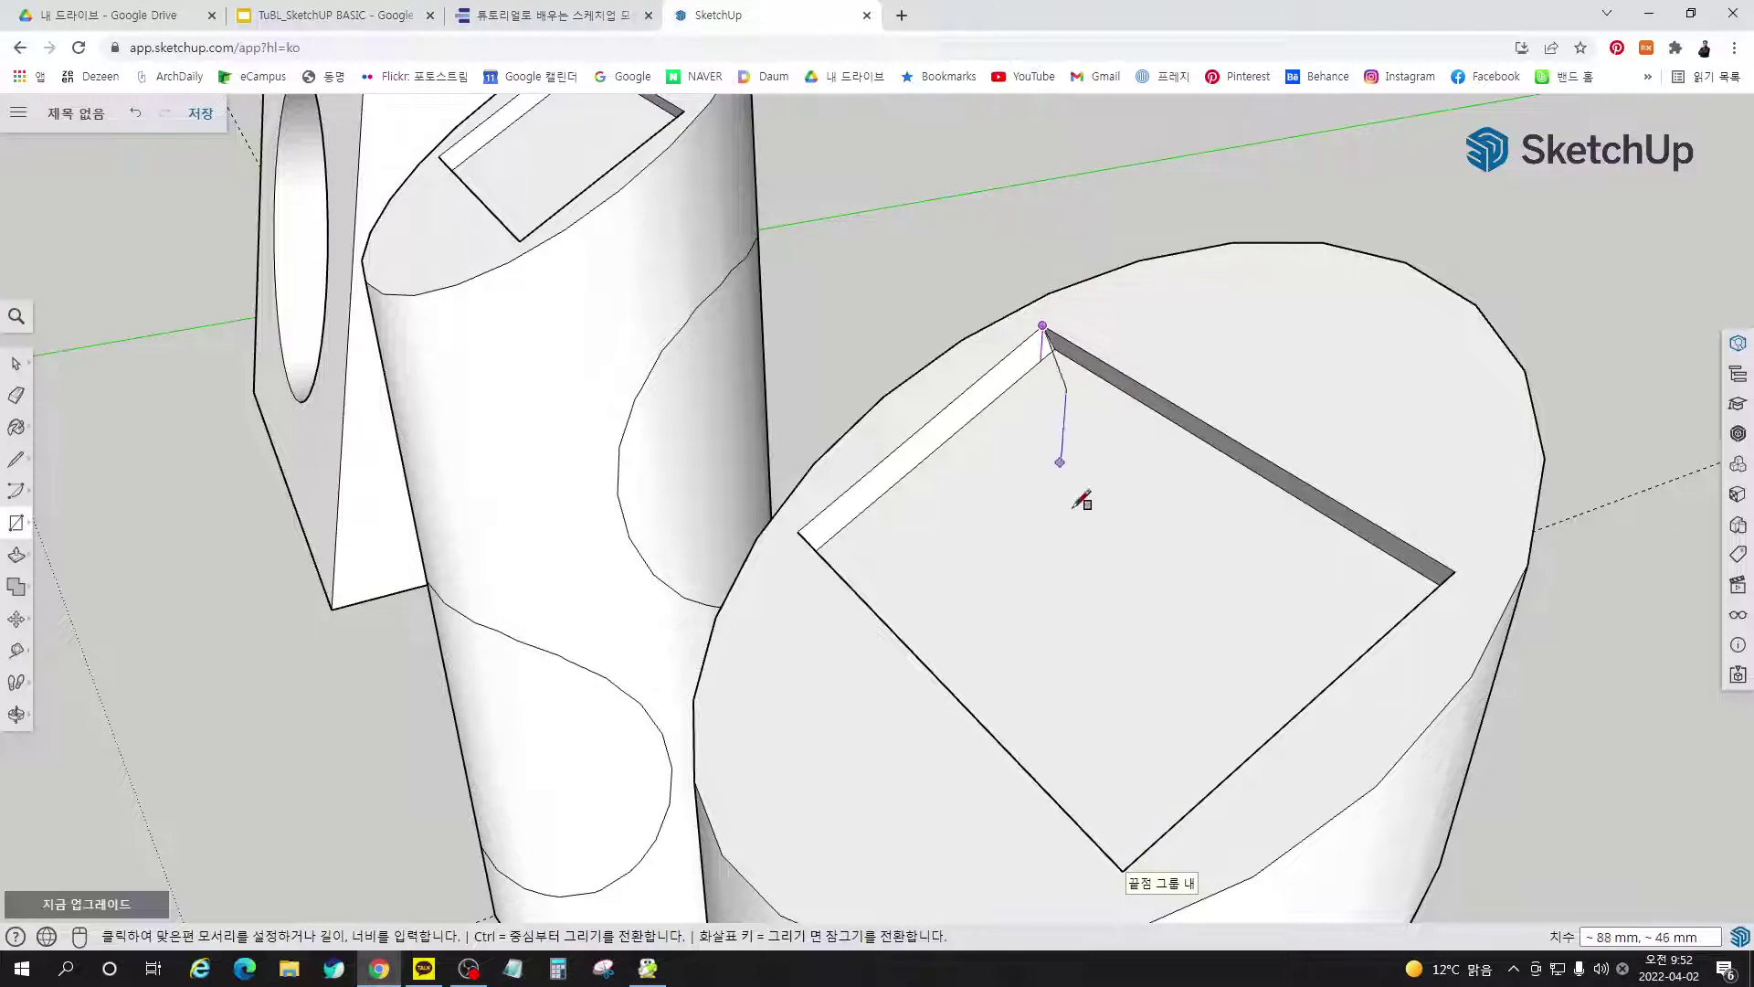
left_click(1127, 869)
middle_click_drag(1128, 854, 1328, 658)
key("ctrl+z")
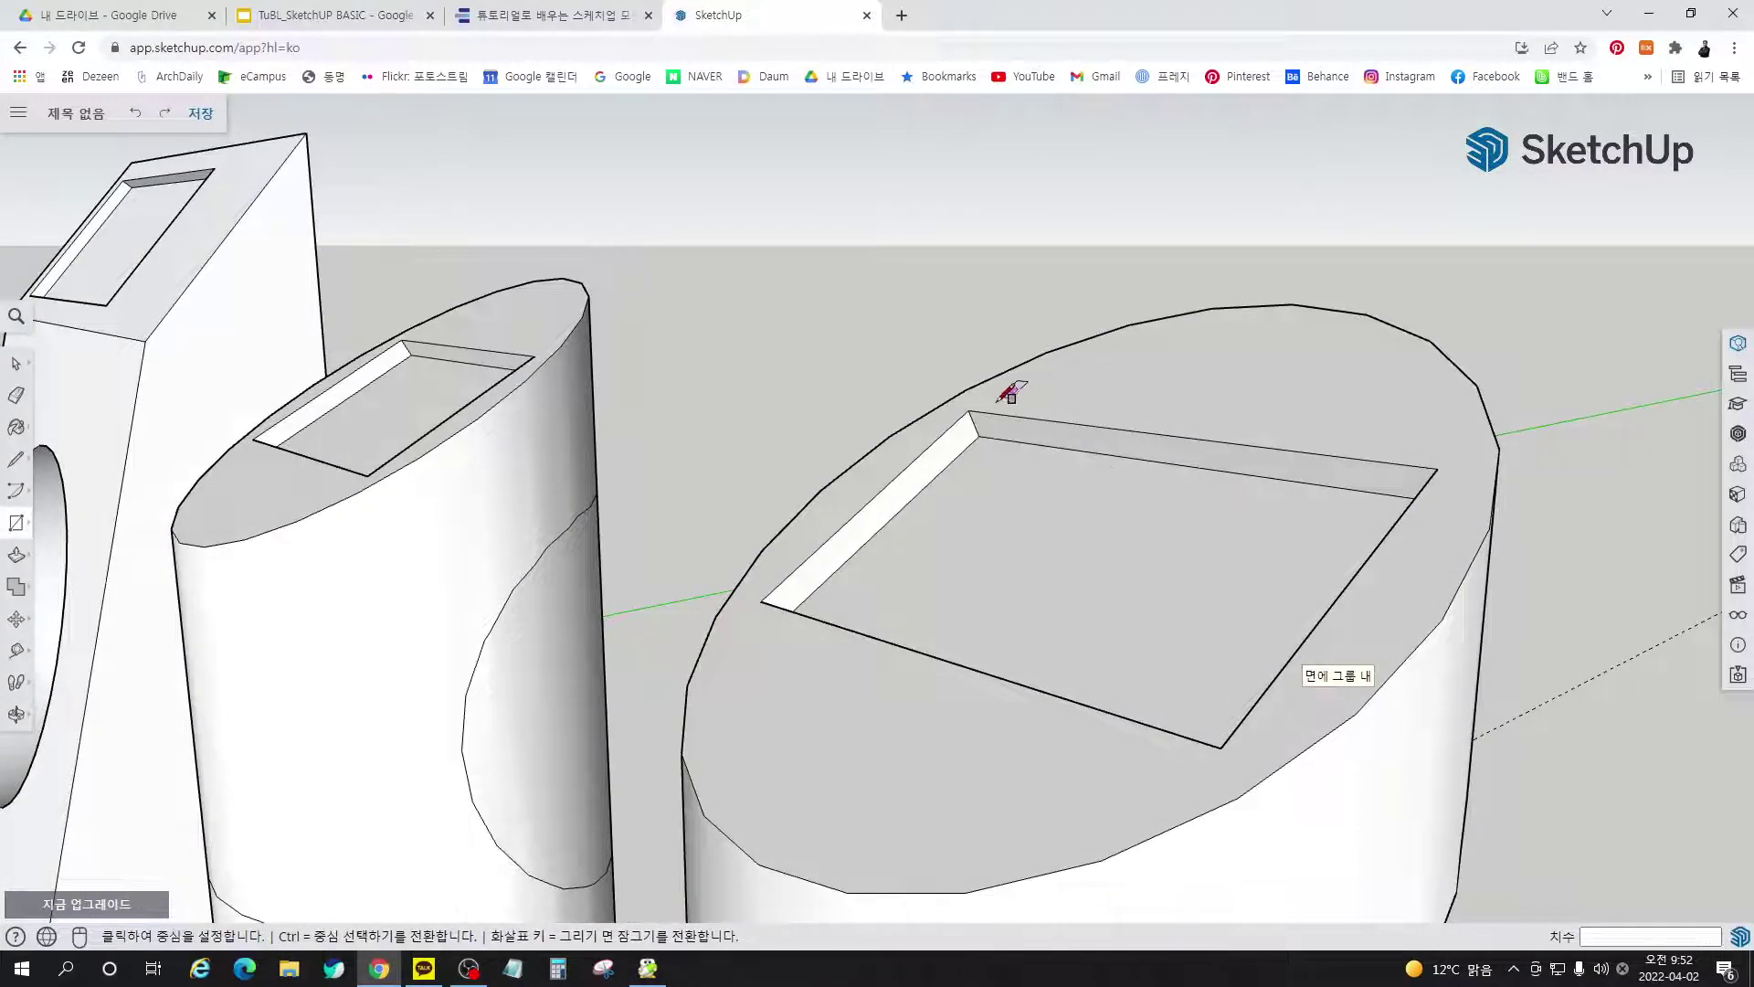
left_click(973, 413)
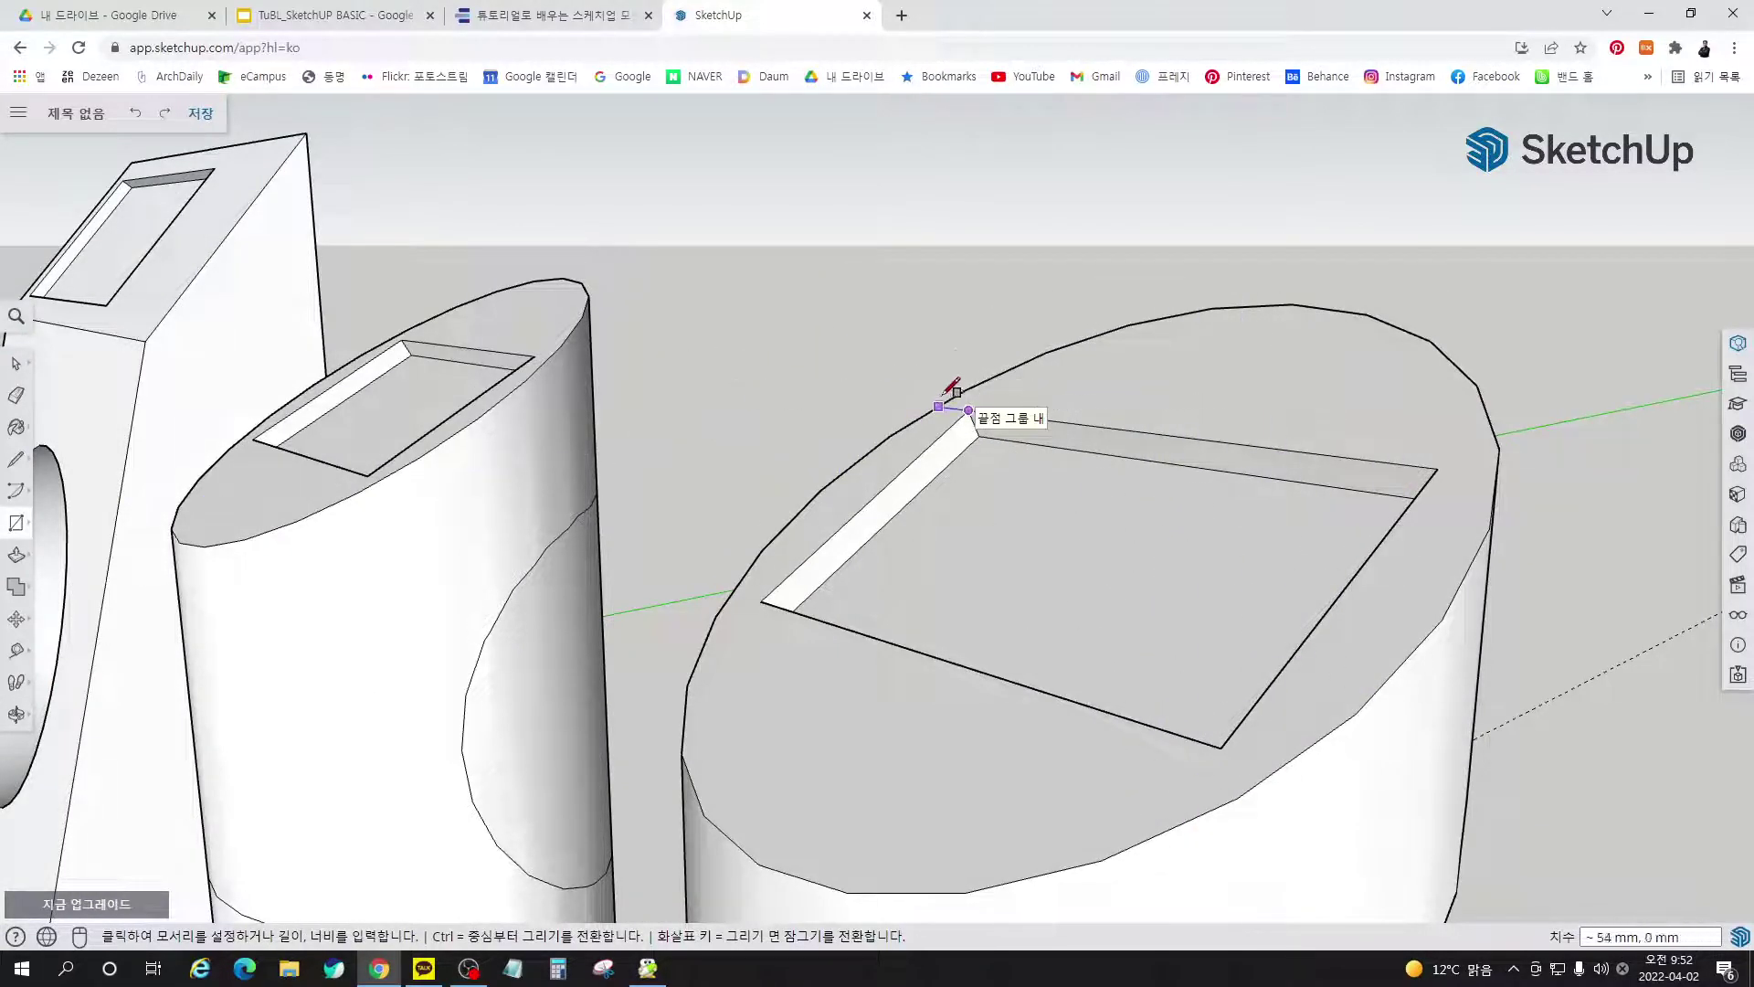
key("Escape")
Draw a rectangle of about 306 by 191 mm over the monitor recess, corner to corner, with its plane locked to the sloped top
left_click(969, 411)
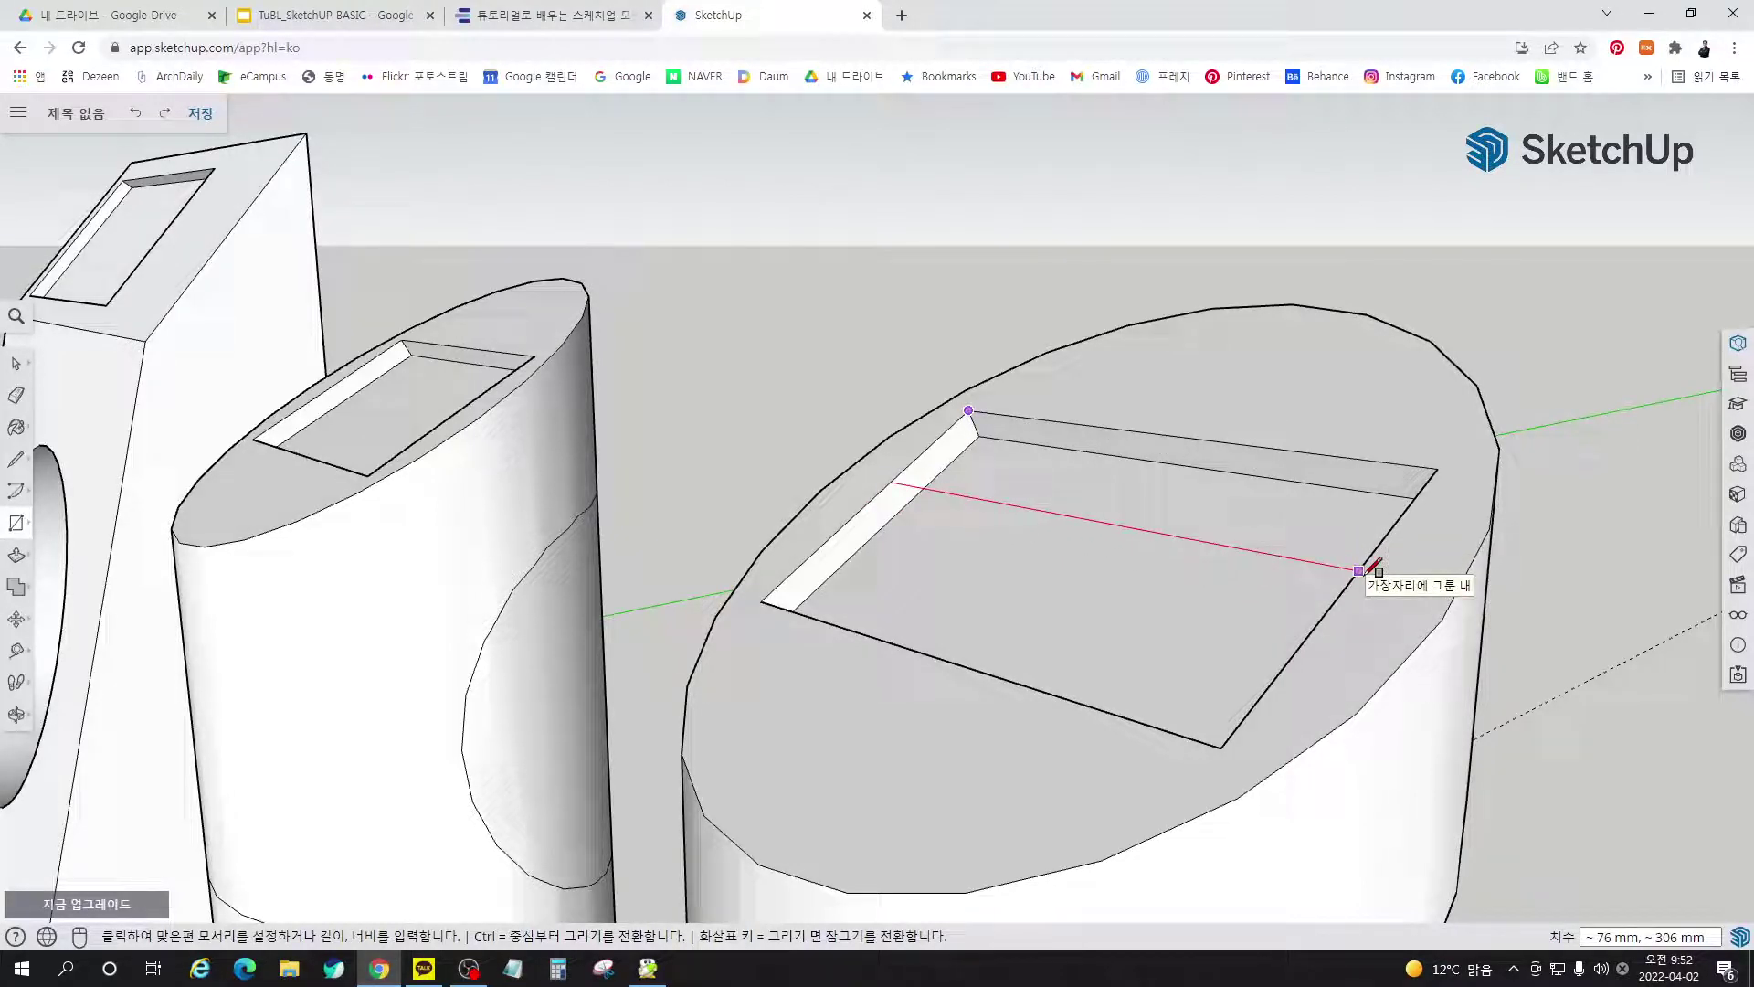
key("Down")
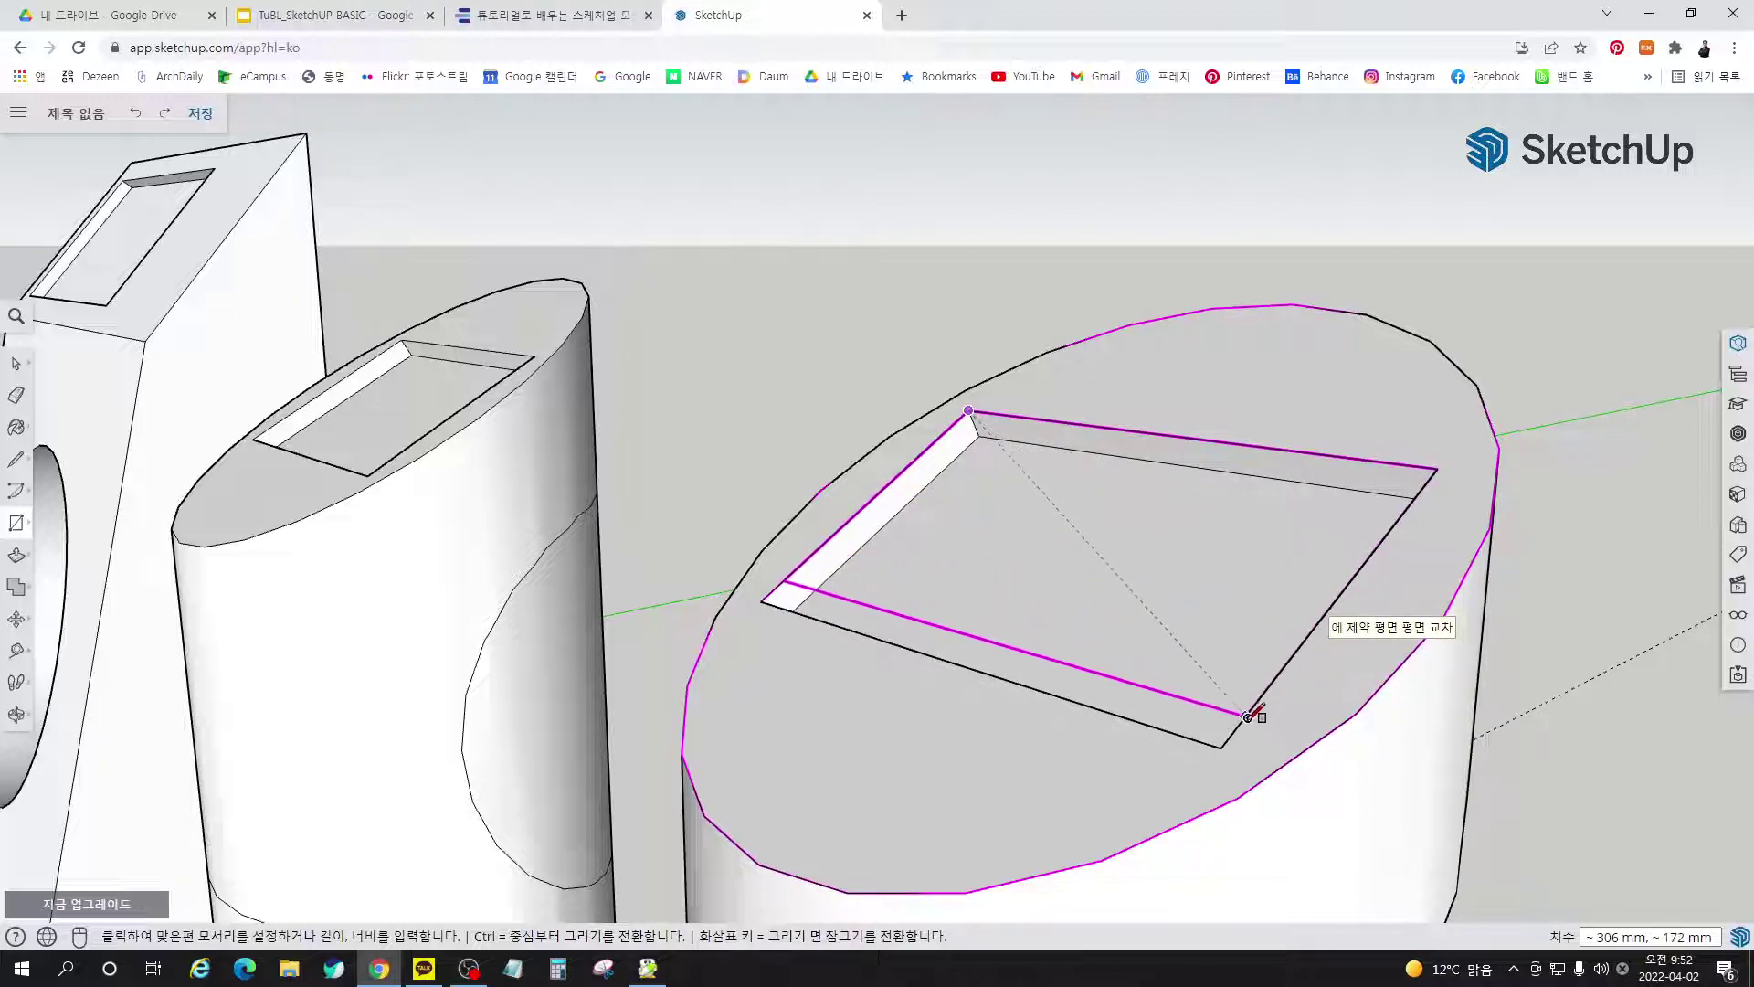
left_click(1222, 747)
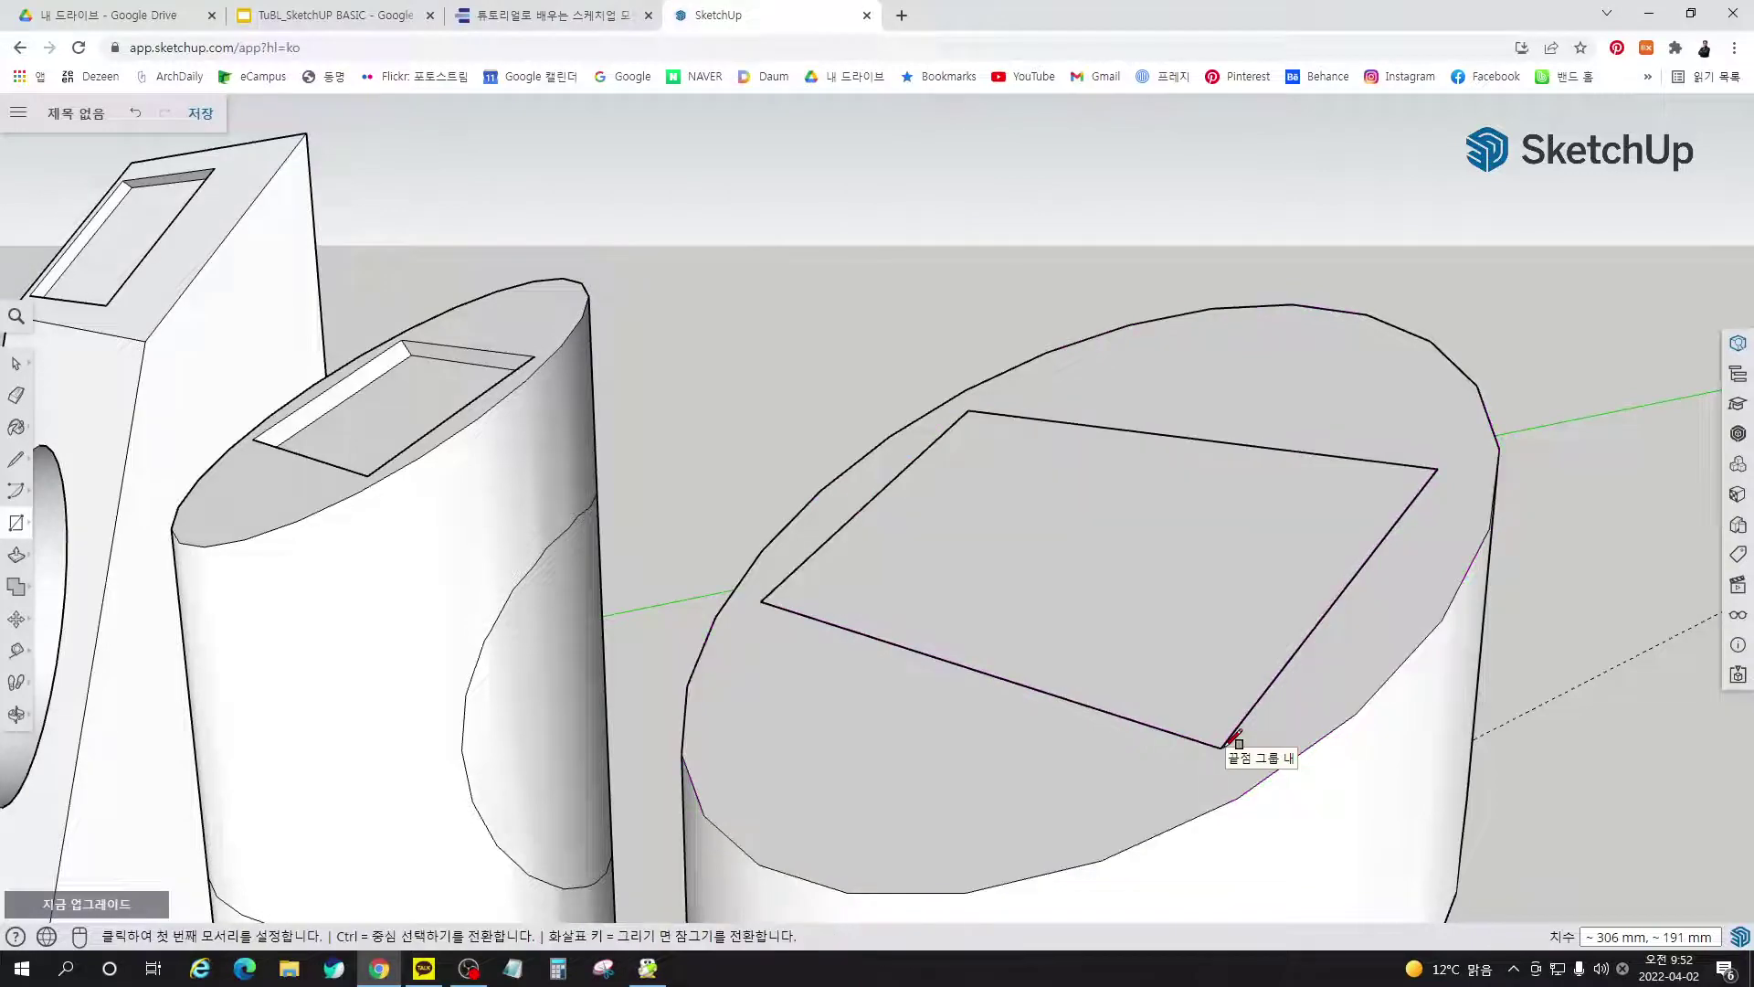
Check the bezel instructions in the e-book, return to SketchUp and offset the rectangle over the monitor recess 5 mm inward
key("space")
left_click(1155, 652)
middle_click_drag(1154, 647, 972, 441)
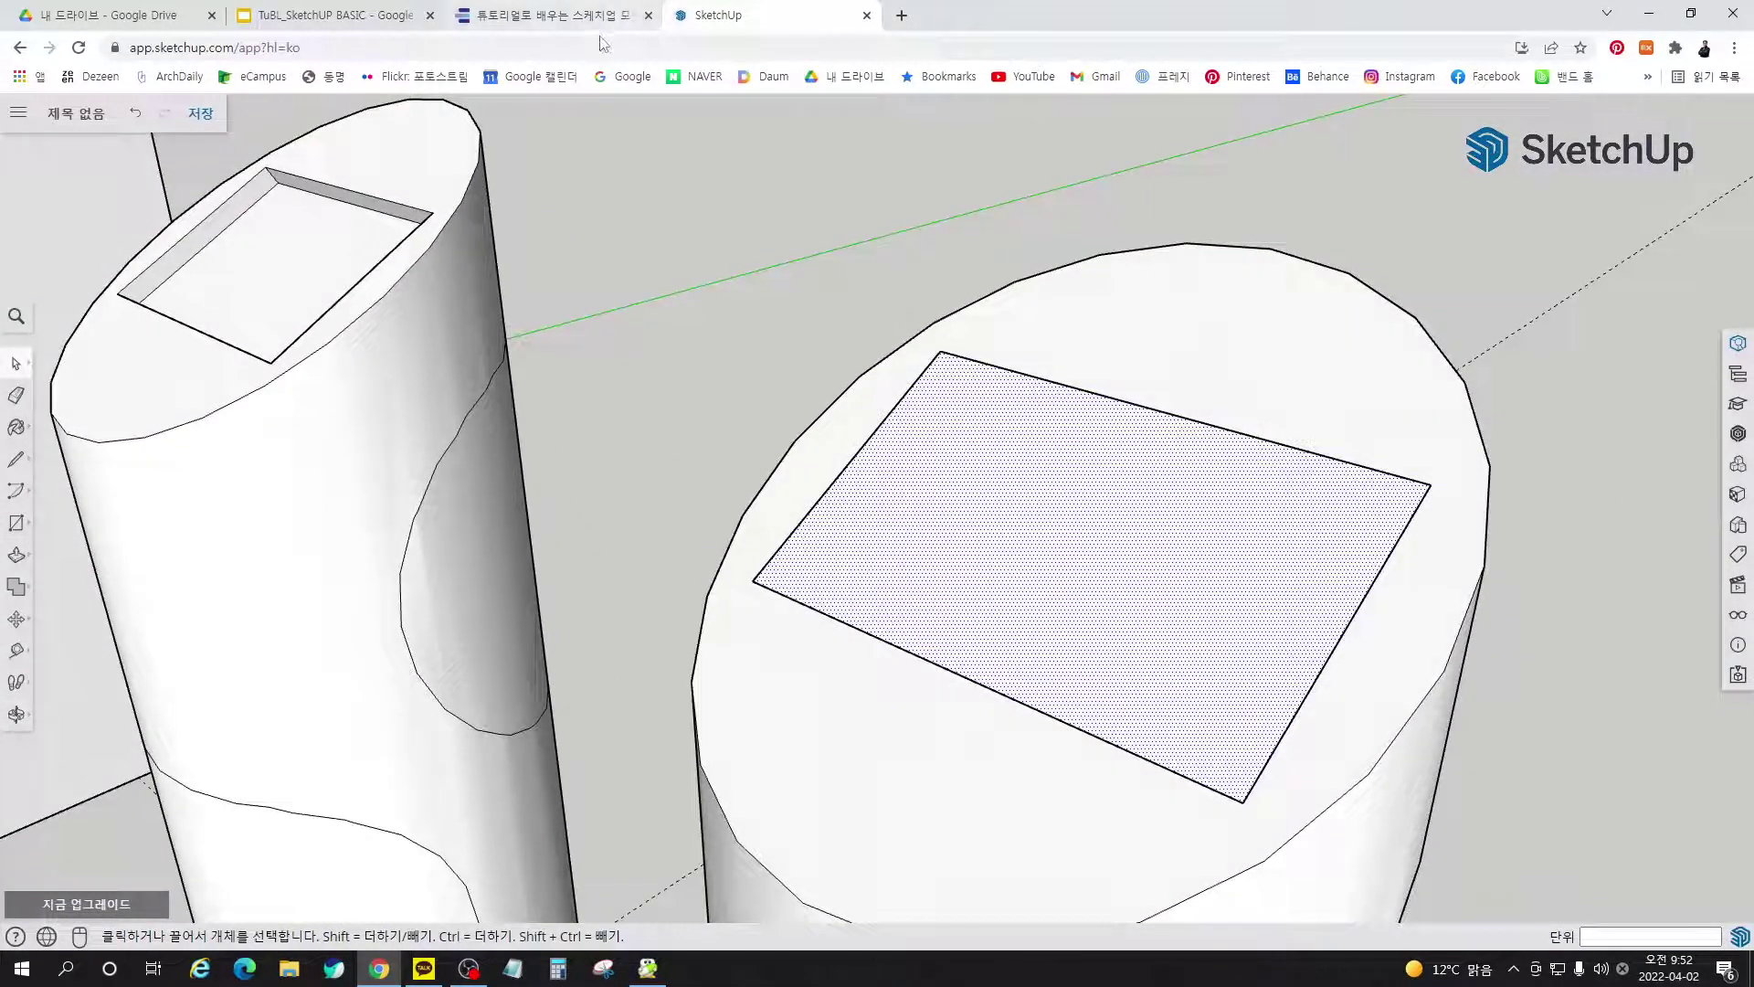
left_click(553, 15)
left_click_drag(488, 400, 947, 293)
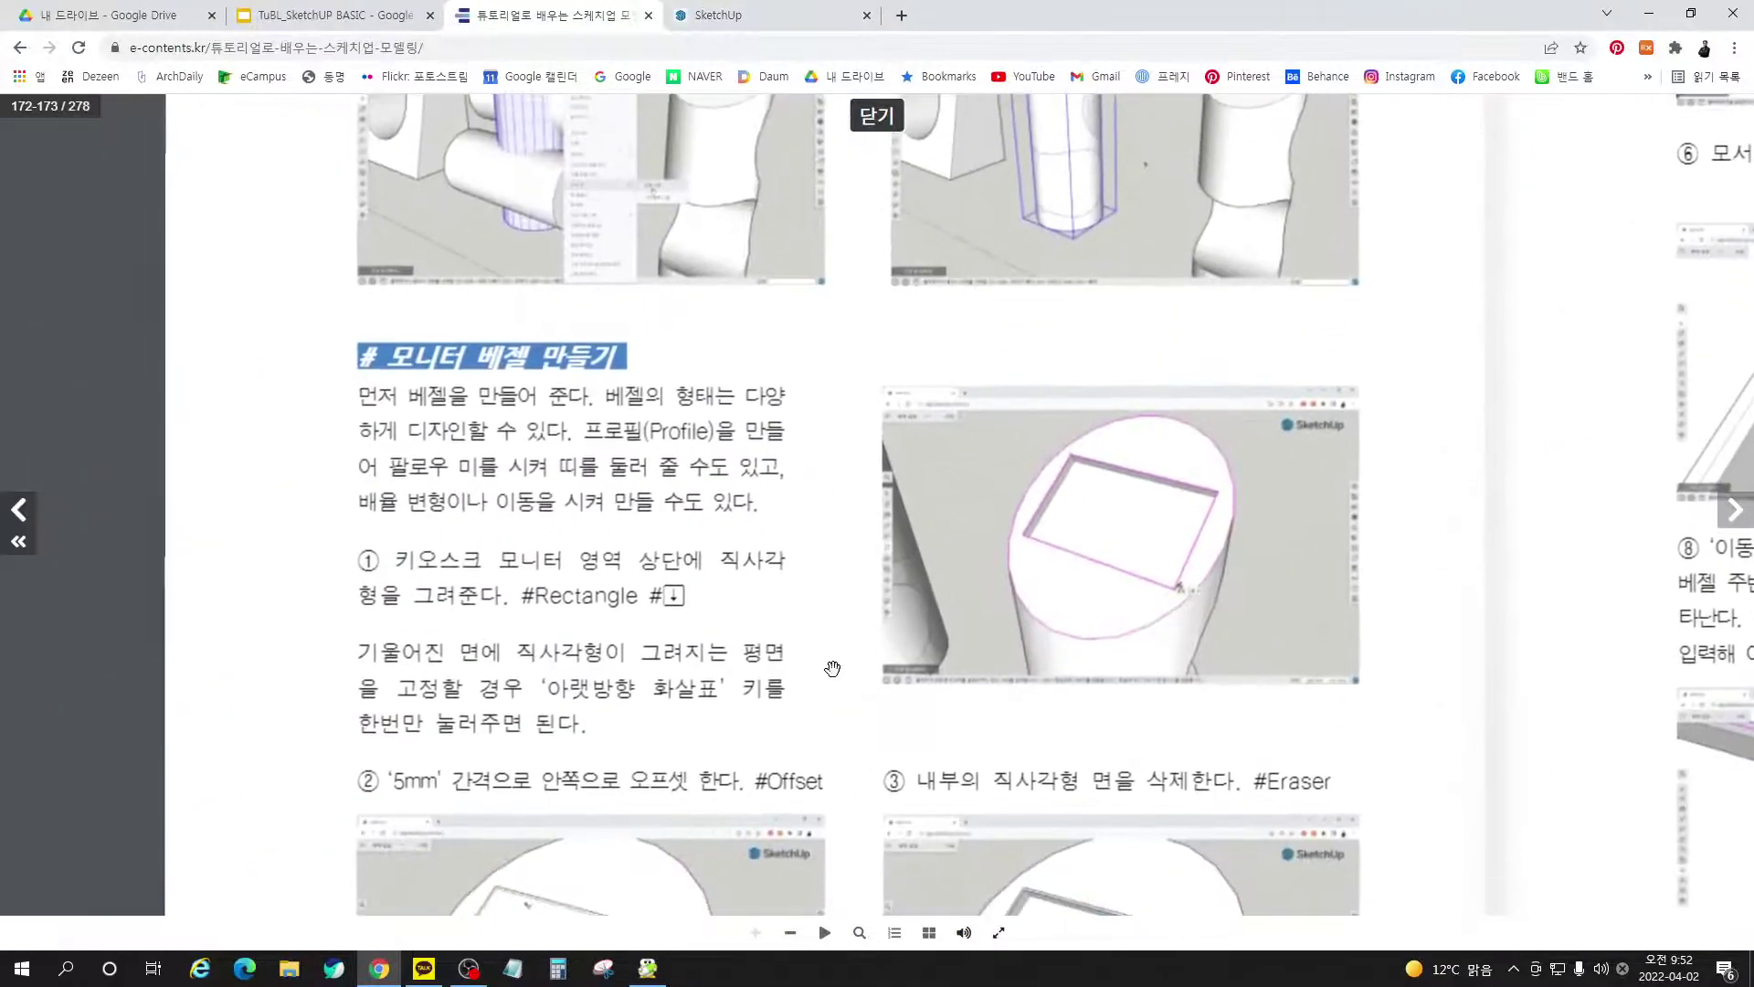
left_click_drag(821, 688, 691, 493)
scroll(731, 454, "up", 2)
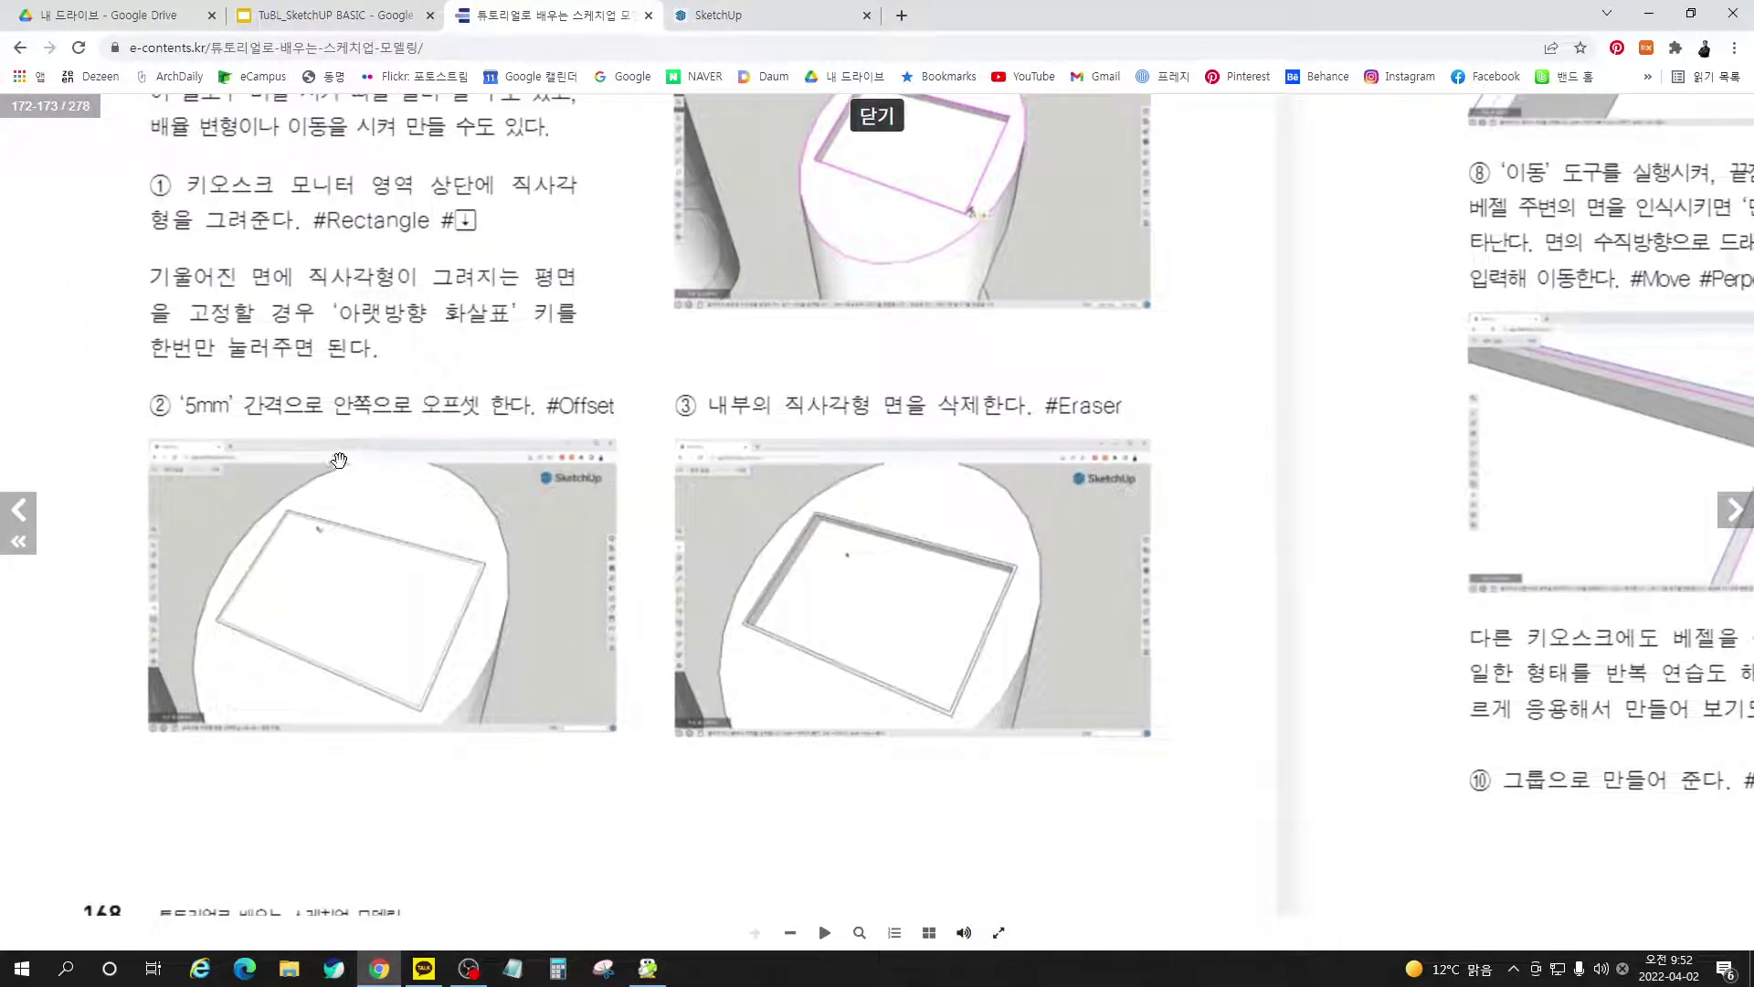
left_click(722, 15)
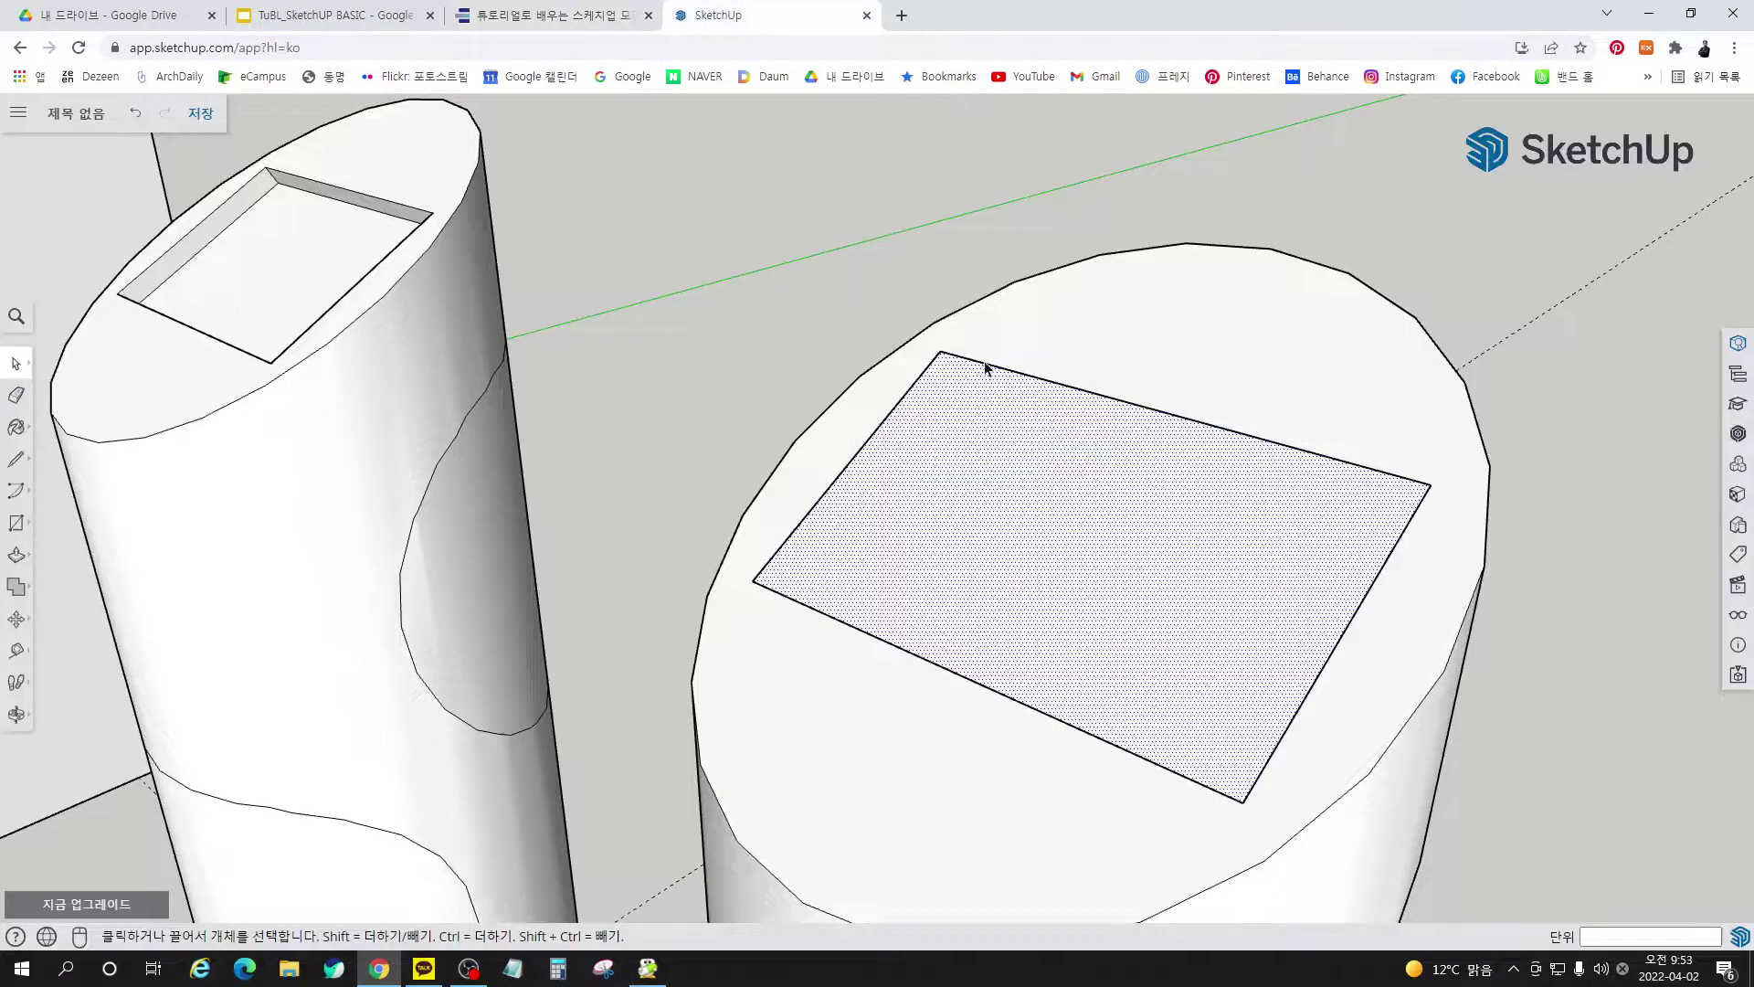
key("f")
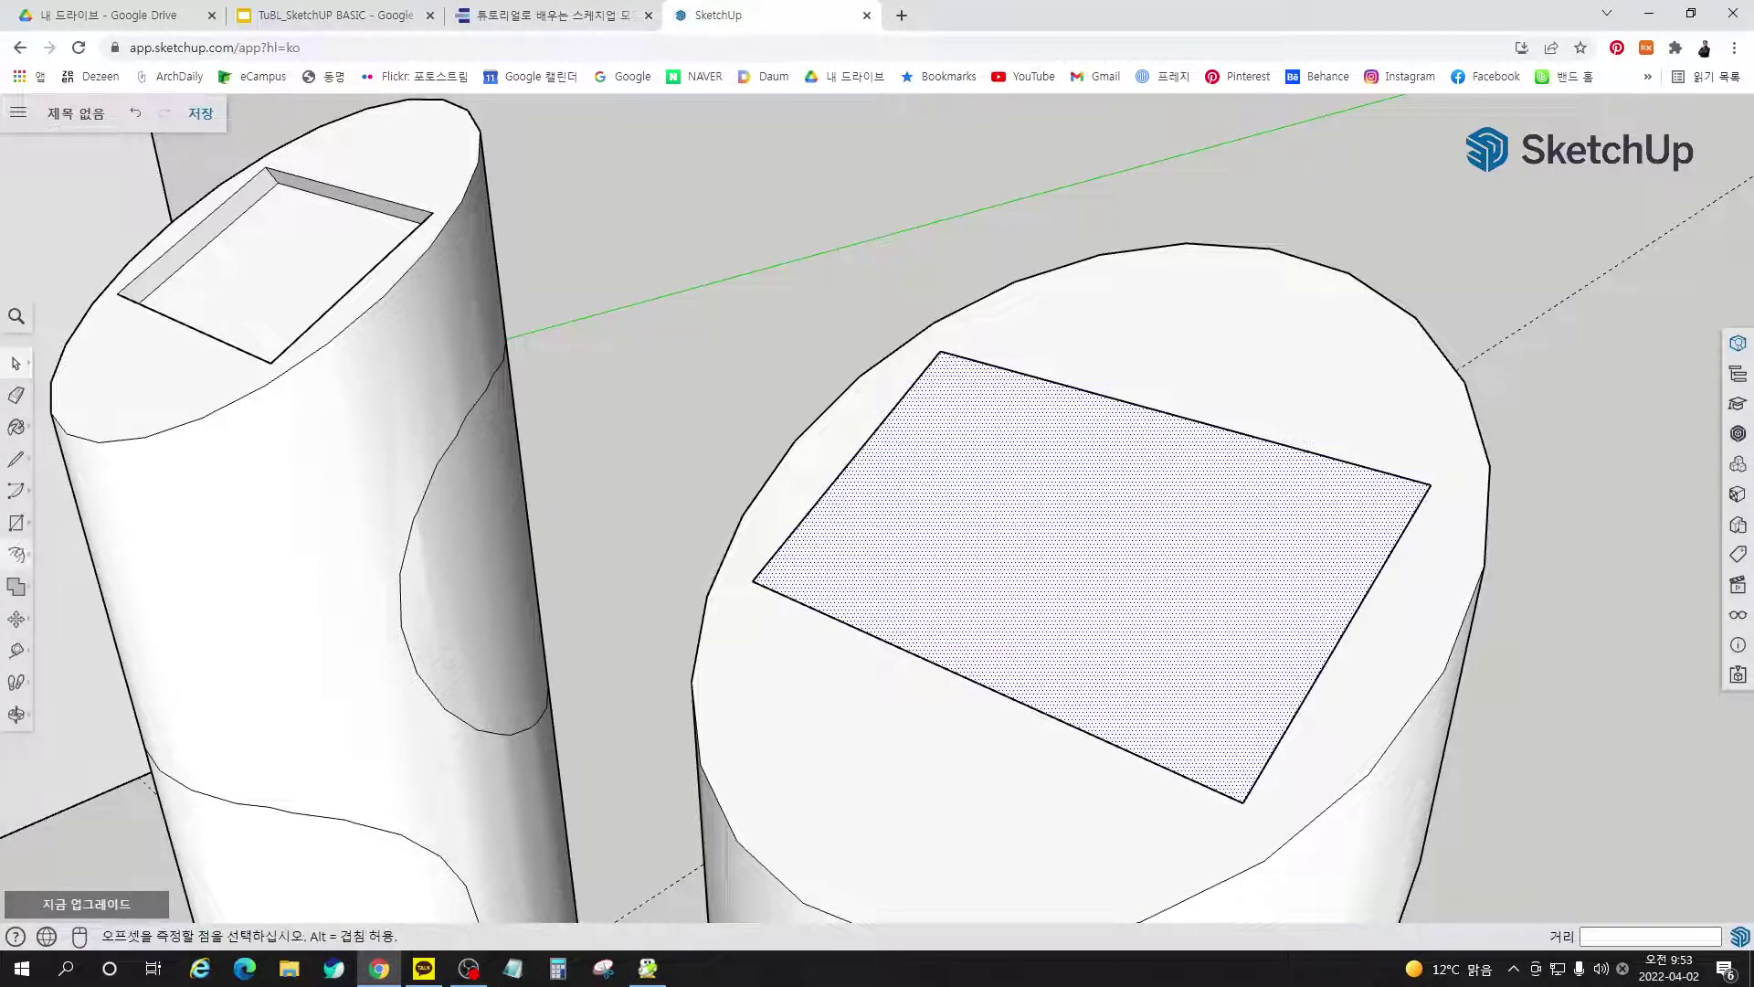
left_click(1069, 417)
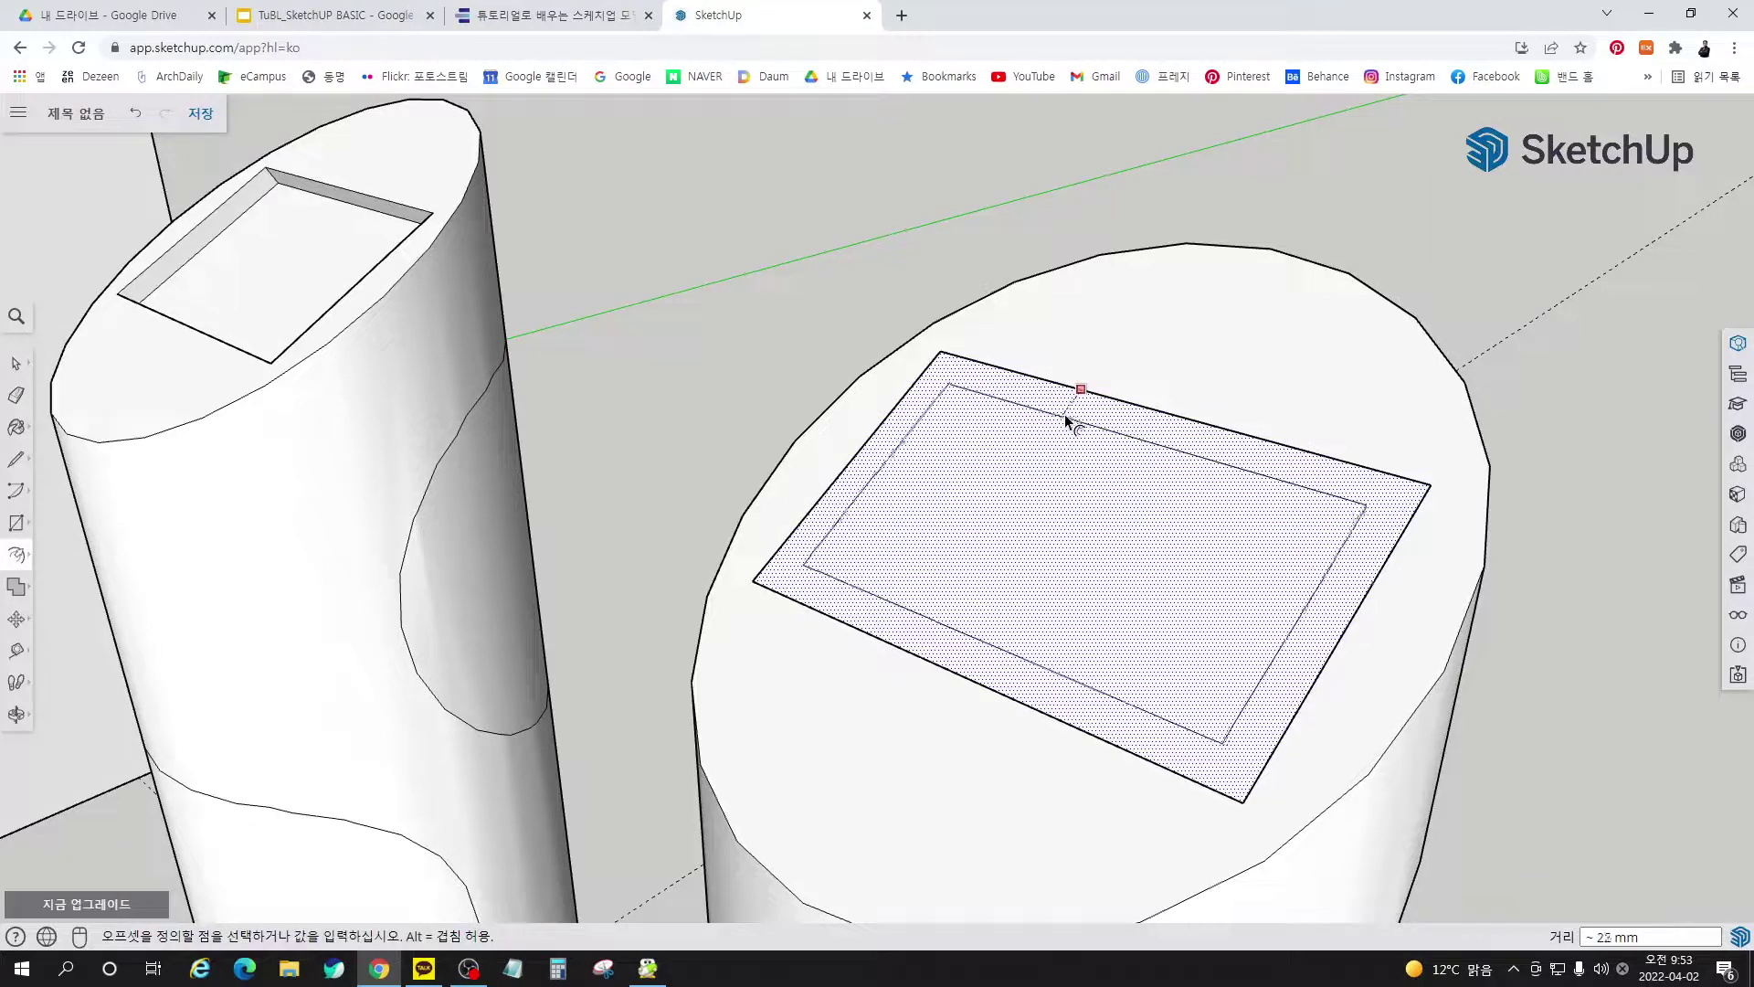
type("5")
key("Return")
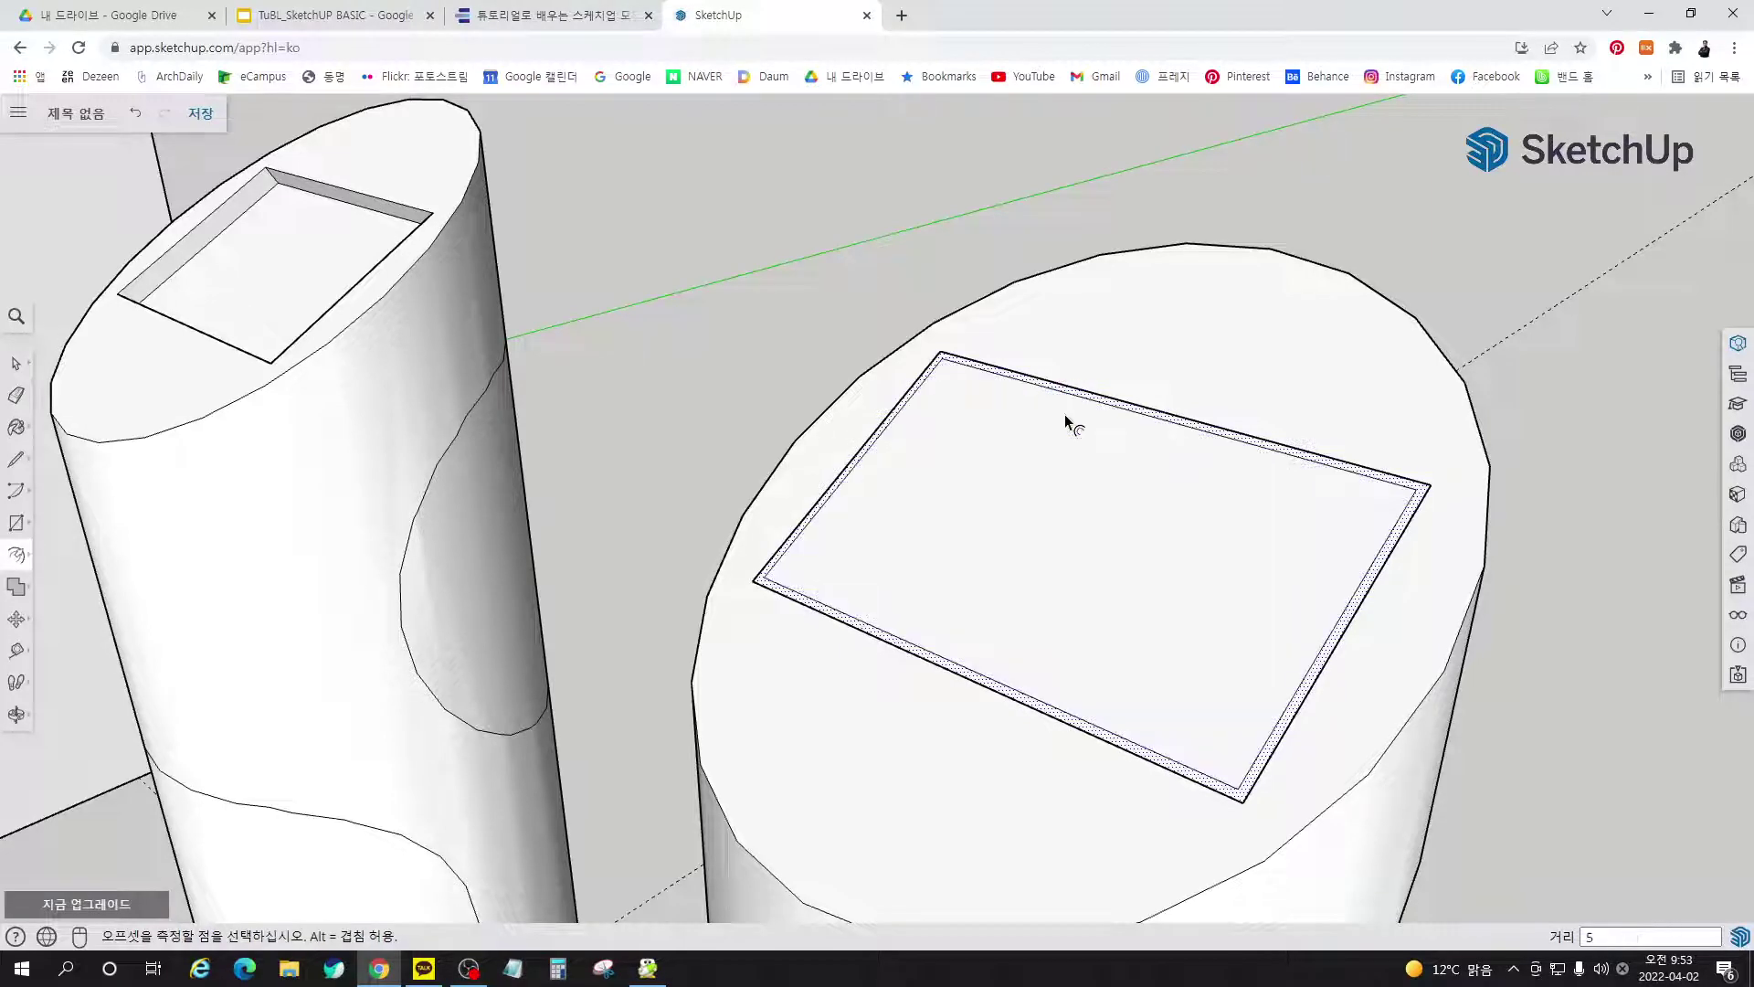
Delete the inner rectangular face inside the offset outline, keeping the narrow border around the monitor recess
key("space")
left_click(1162, 574)
key("Delete")
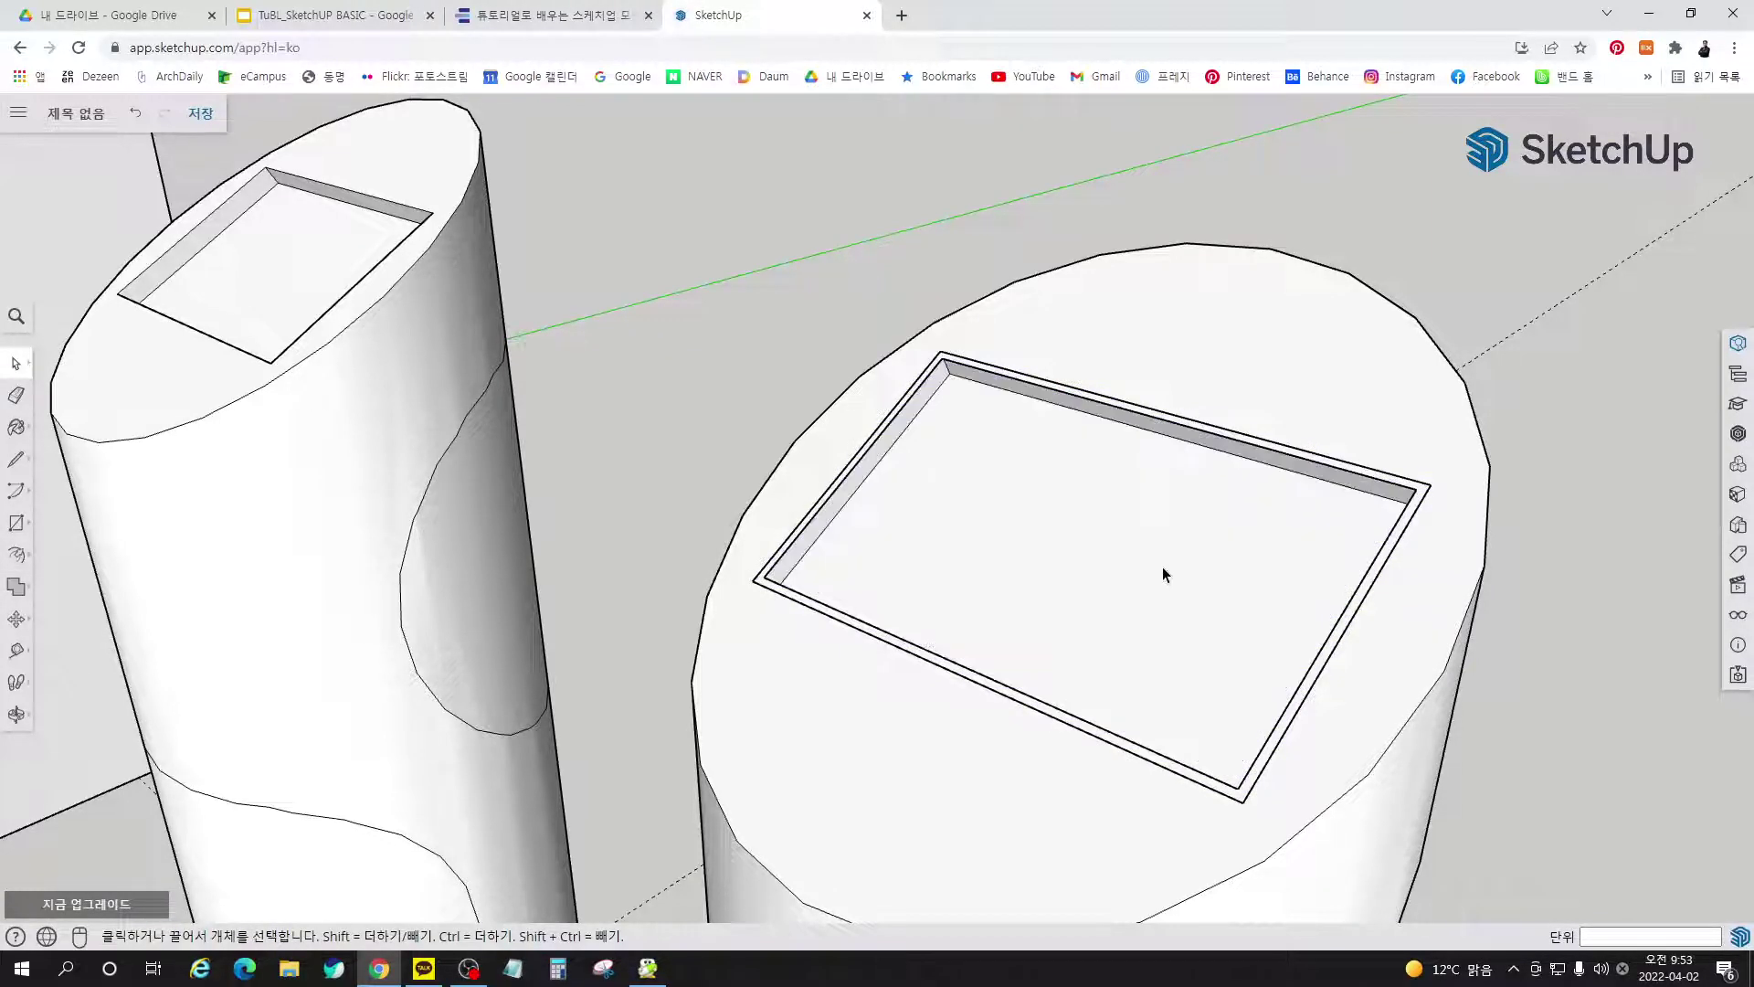
Push the narrow border face around the monitor recess down to the recess floor with Push/Pull
scroll(950, 365, "up", 5)
left_click(1000, 340)
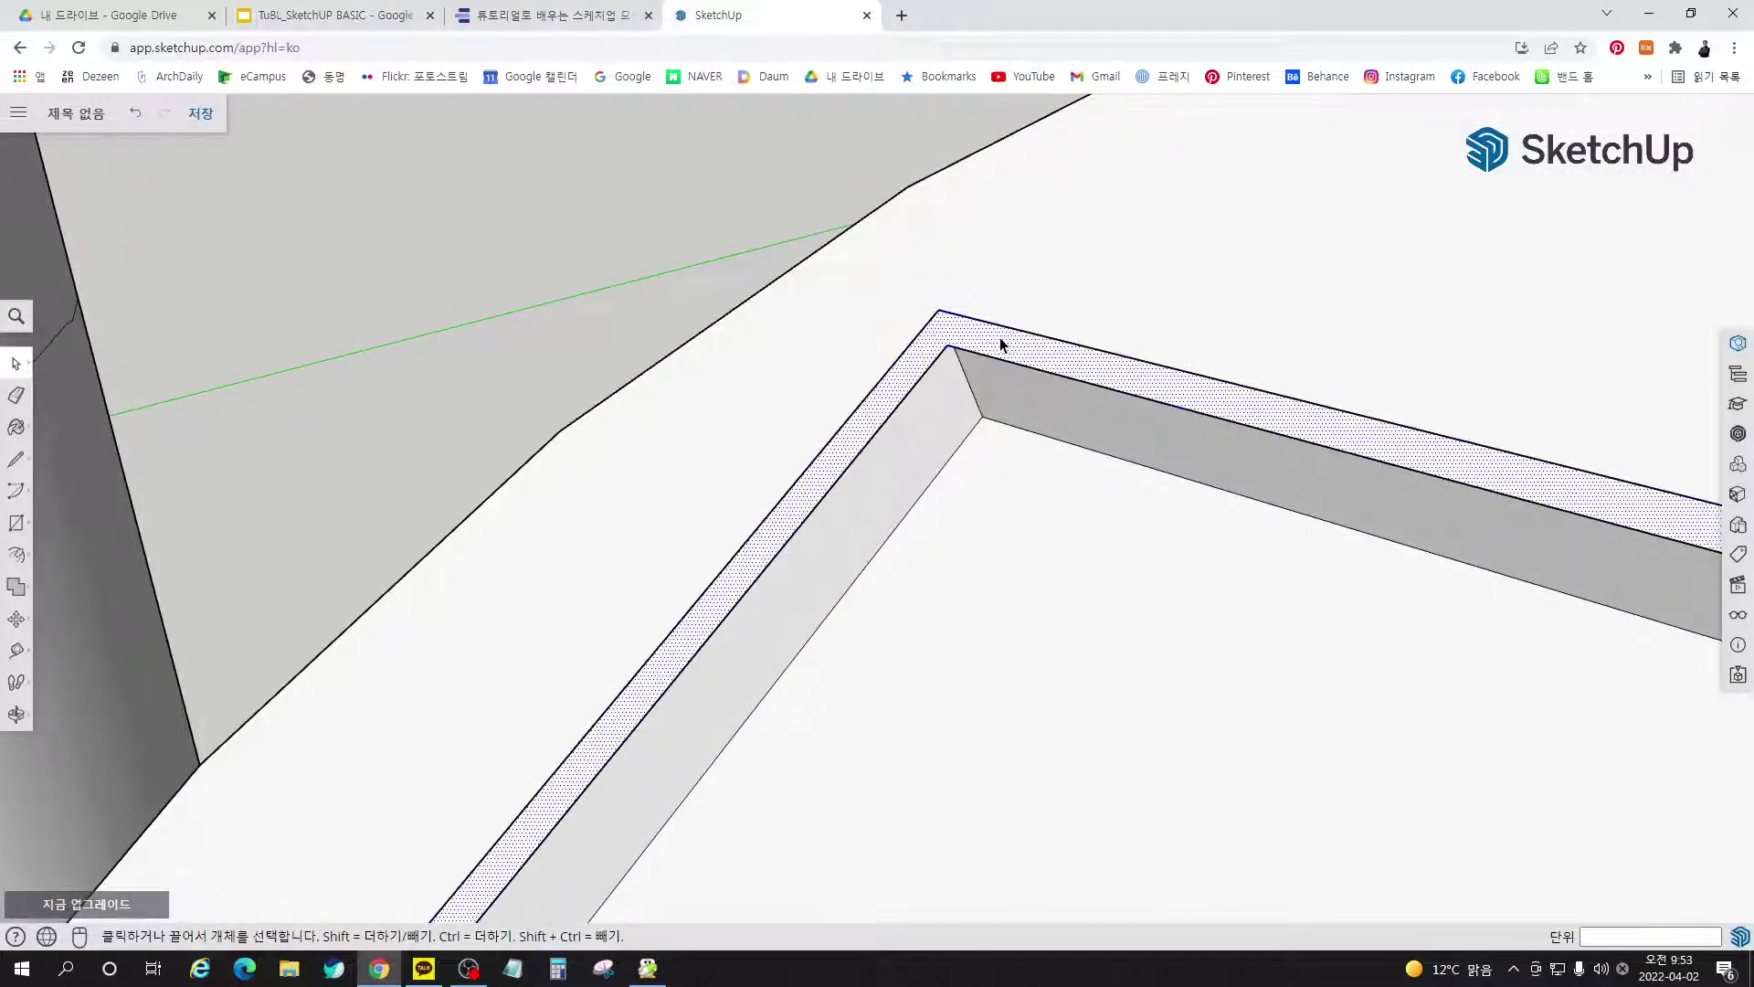
scroll(793, 358, "down", 10)
key("o")
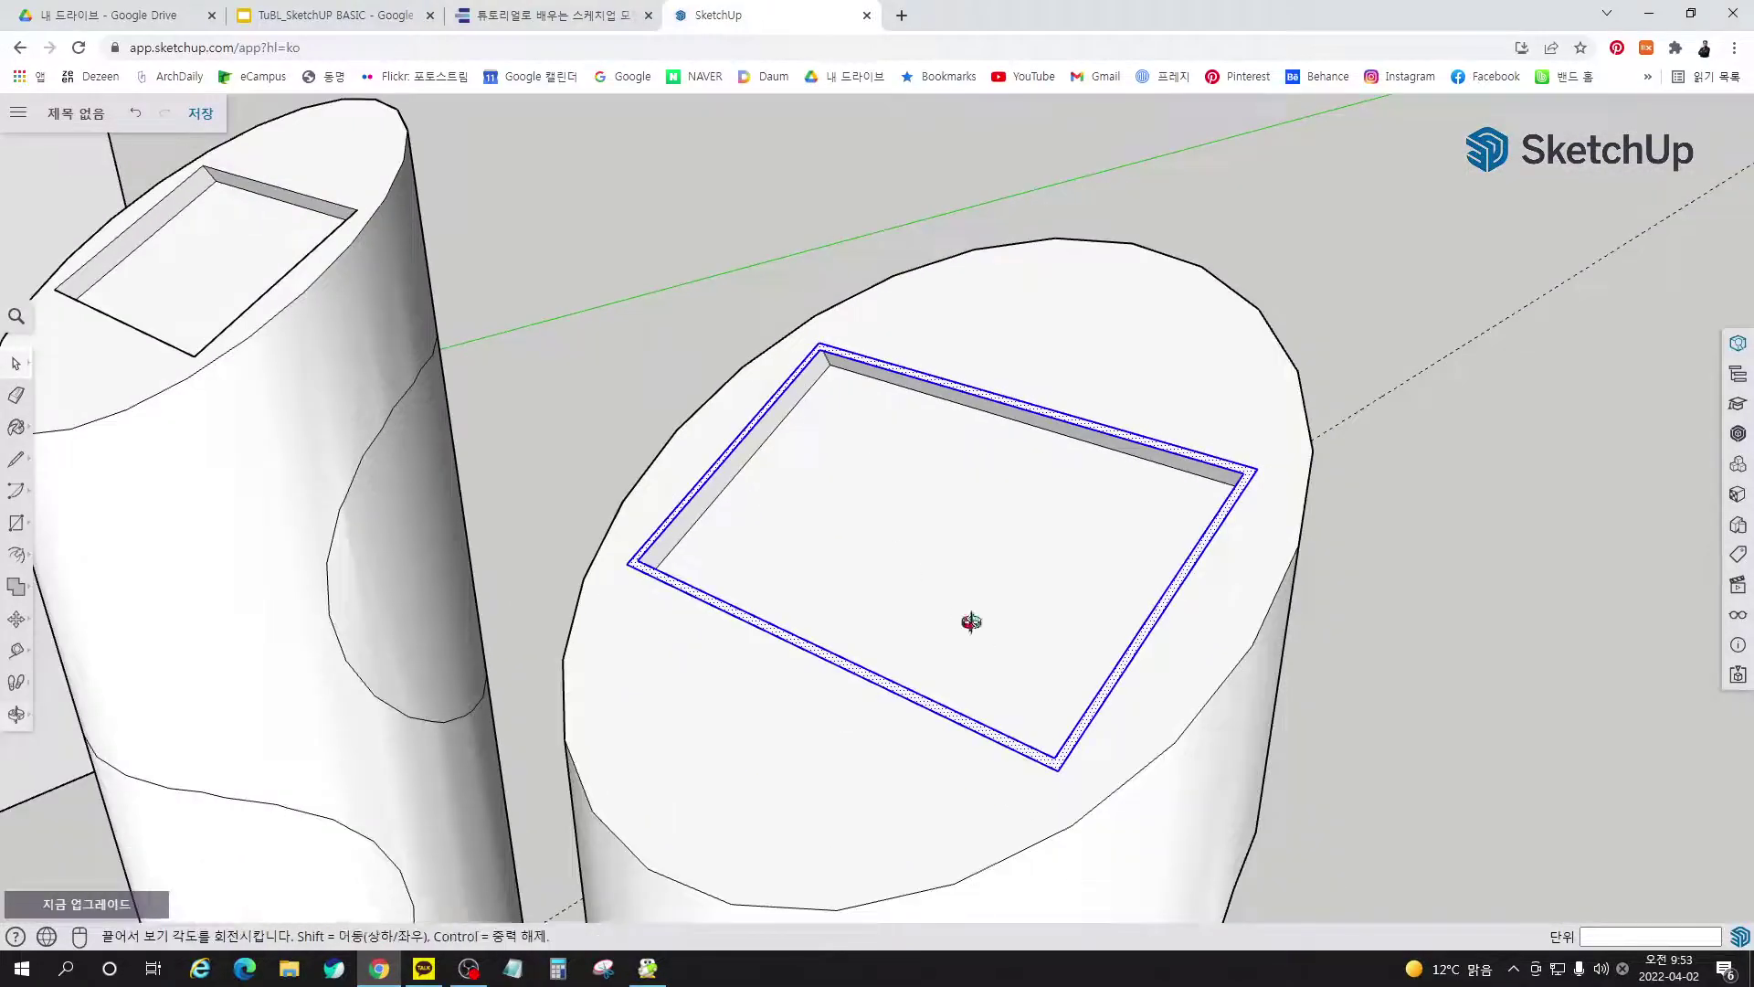
left_click_drag(963, 619, 1089, 388)
key("space")
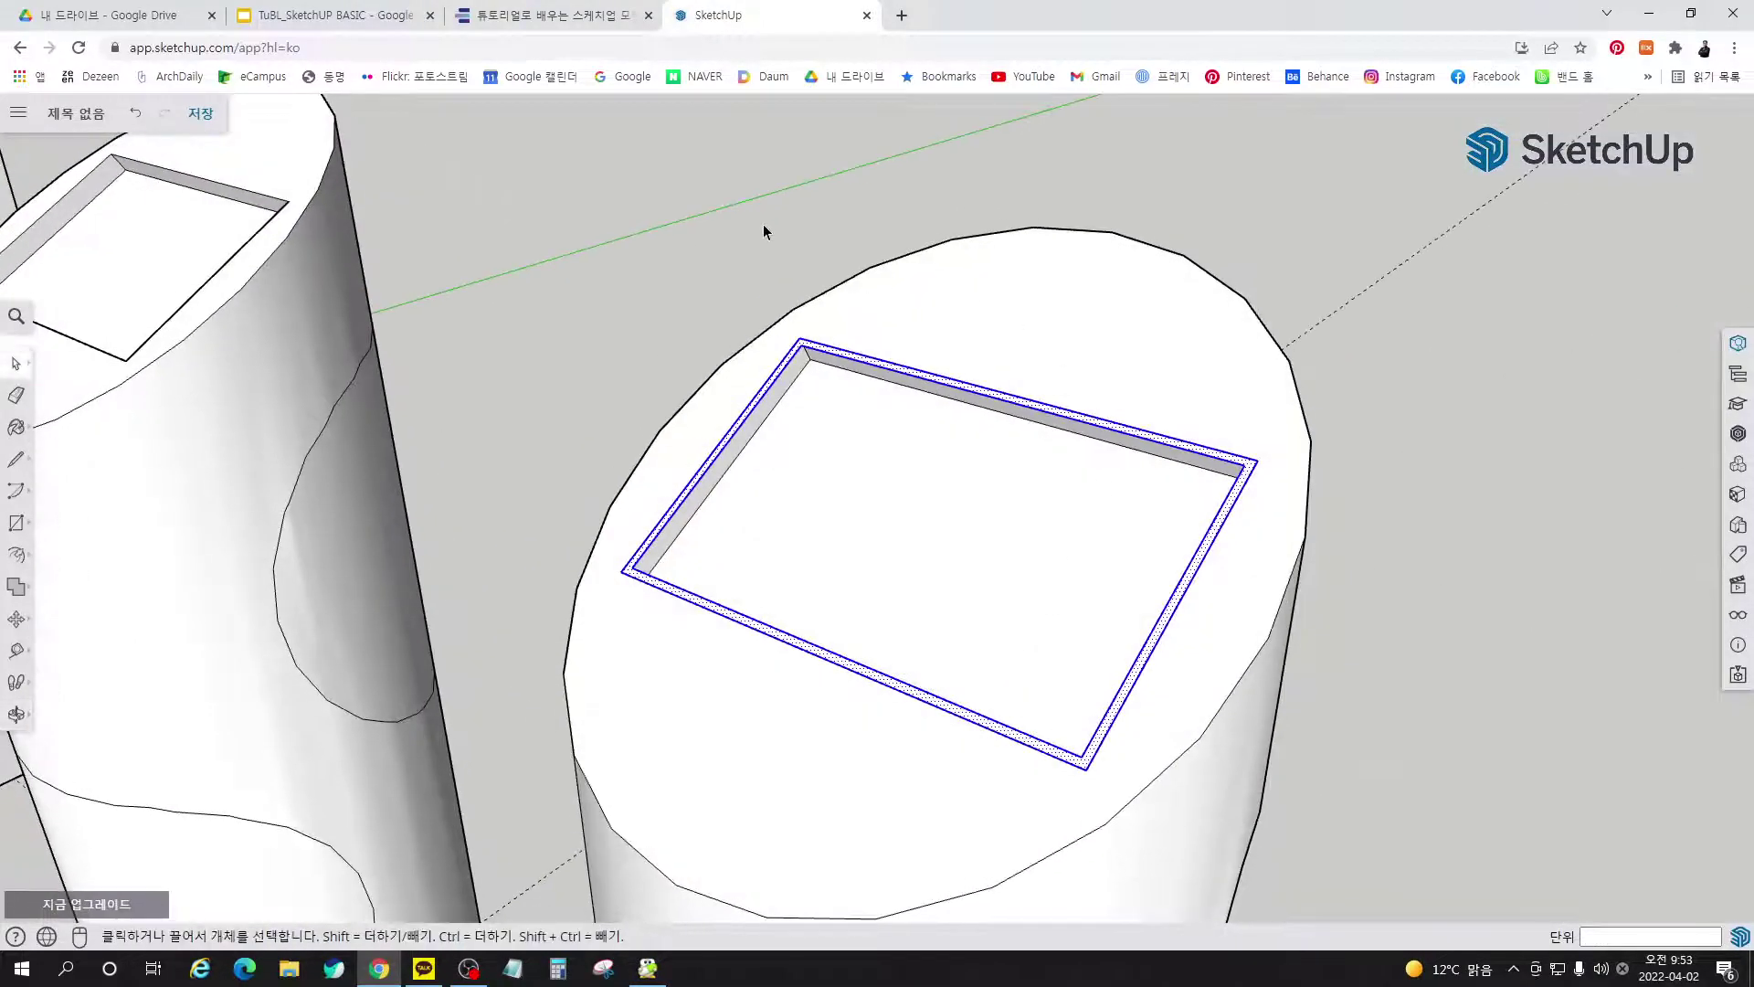
key("p")
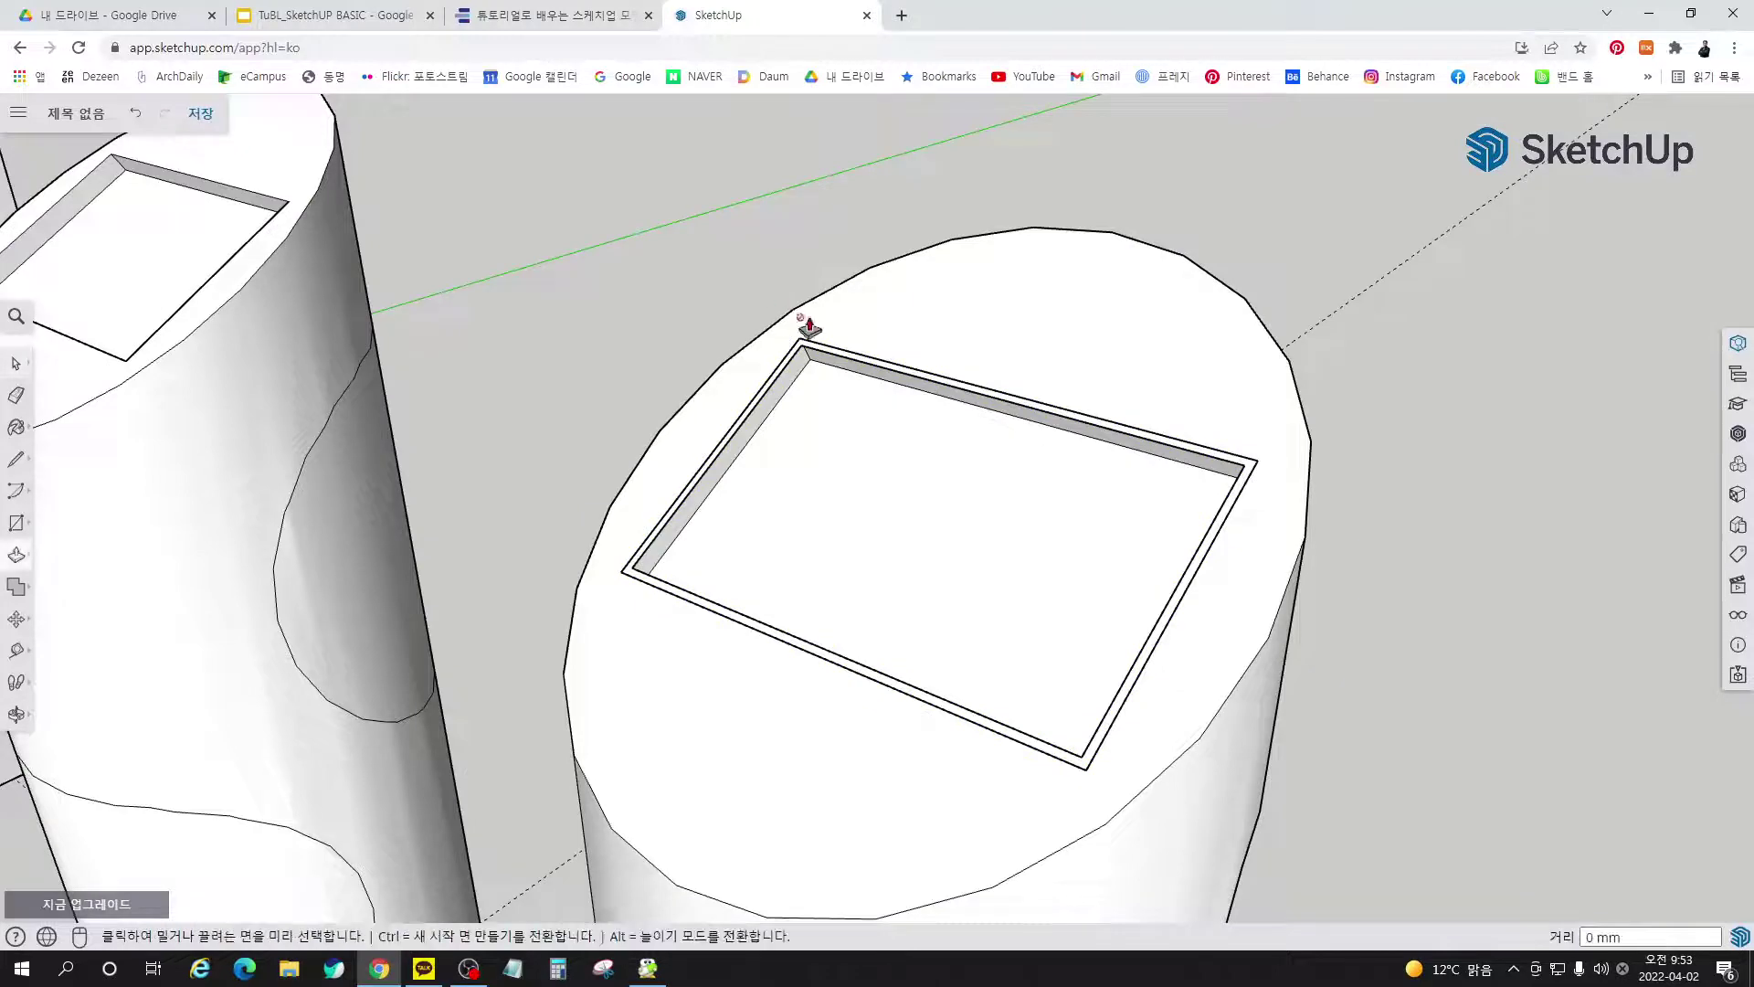
left_click(857, 366)
scroll(850, 354, "up", 4)
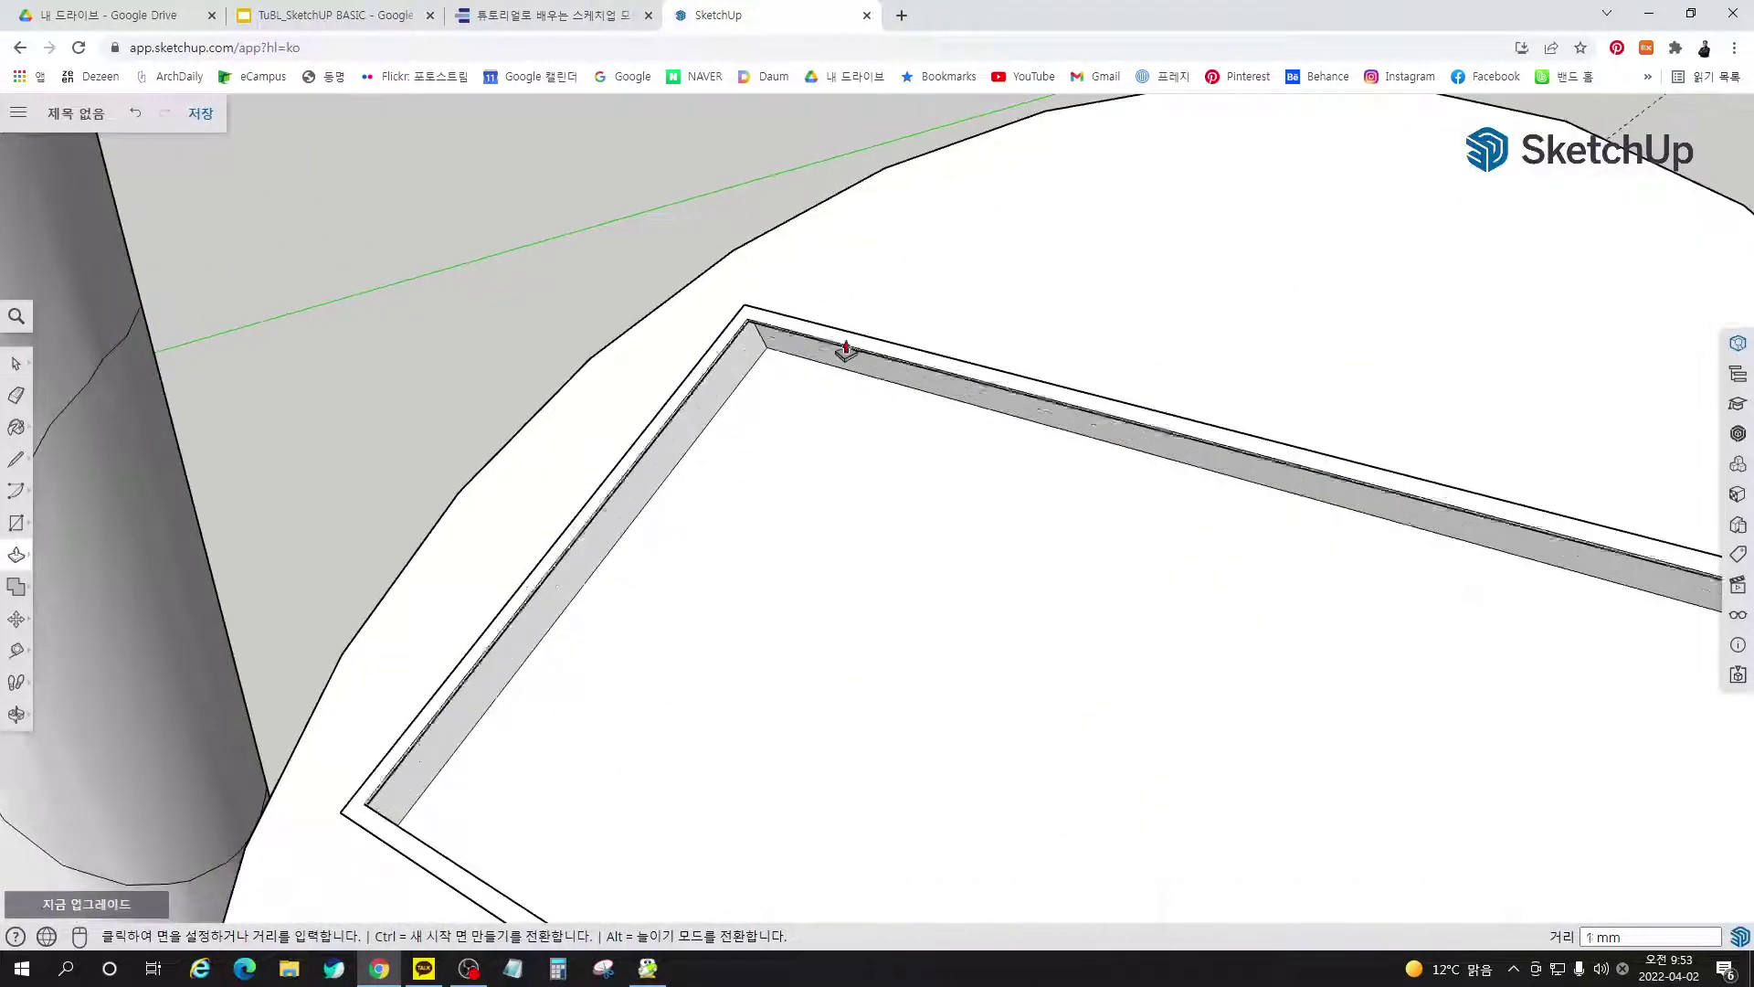
scroll(846, 350, "up", 2)
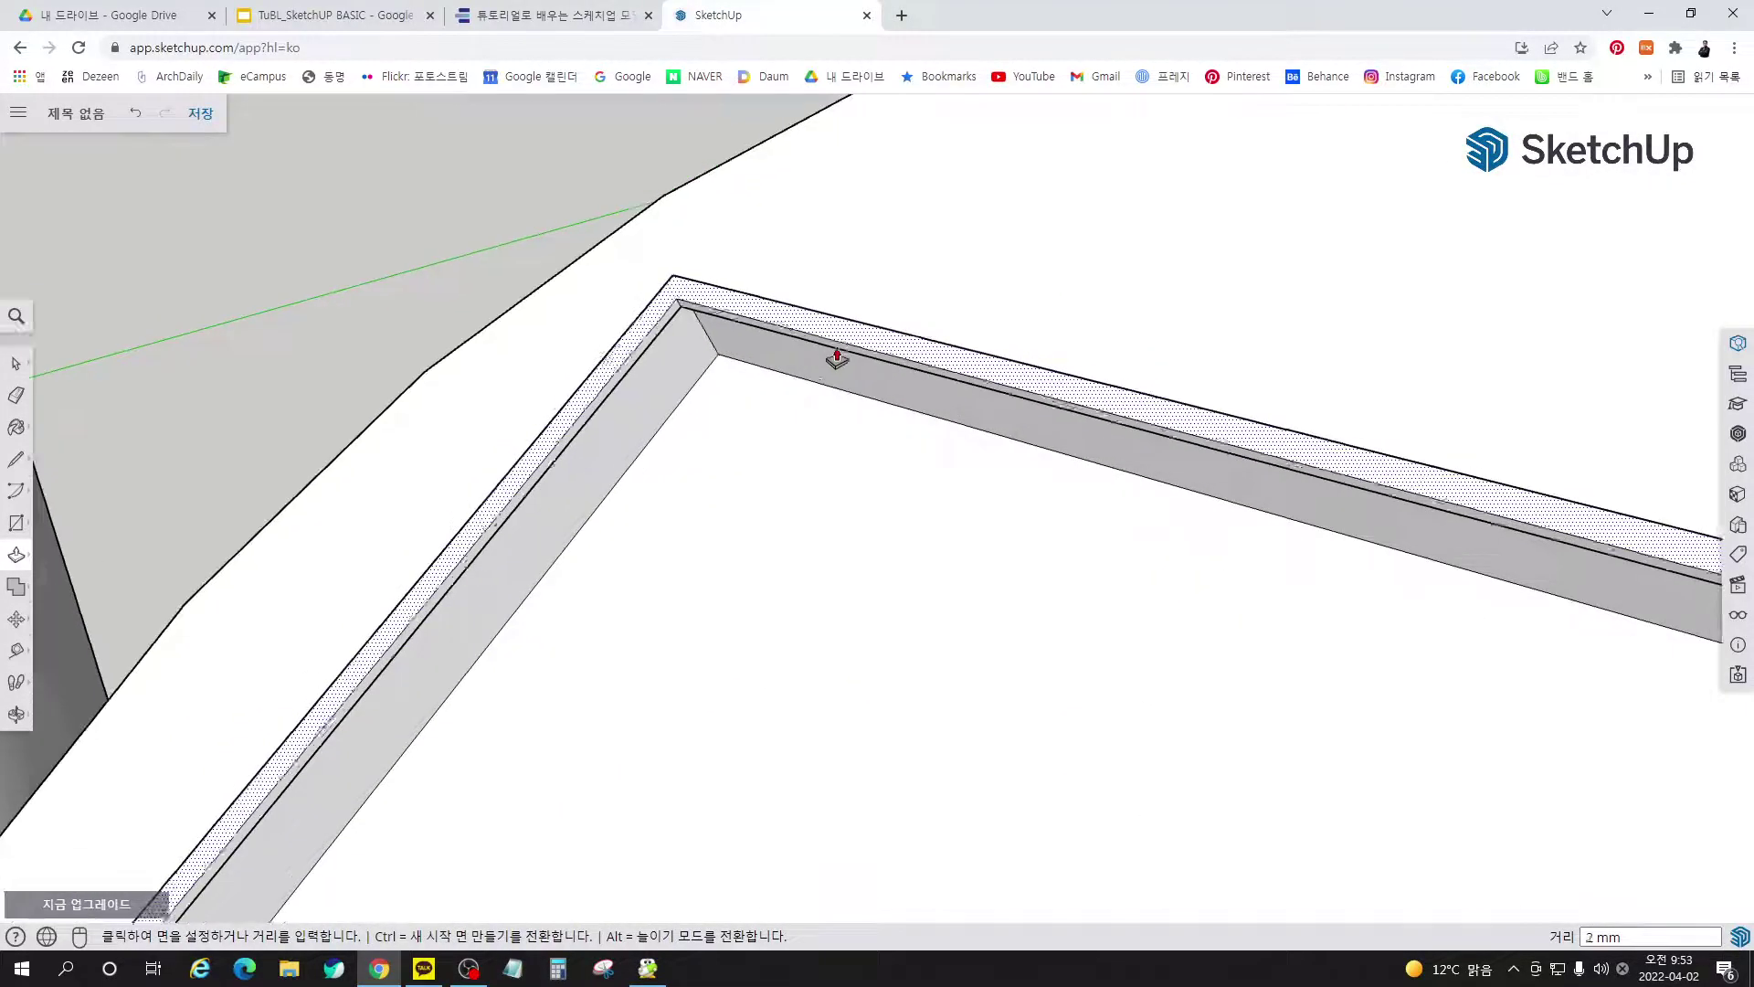
left_click(771, 441)
scroll(691, 285, "down", 3)
key("space")
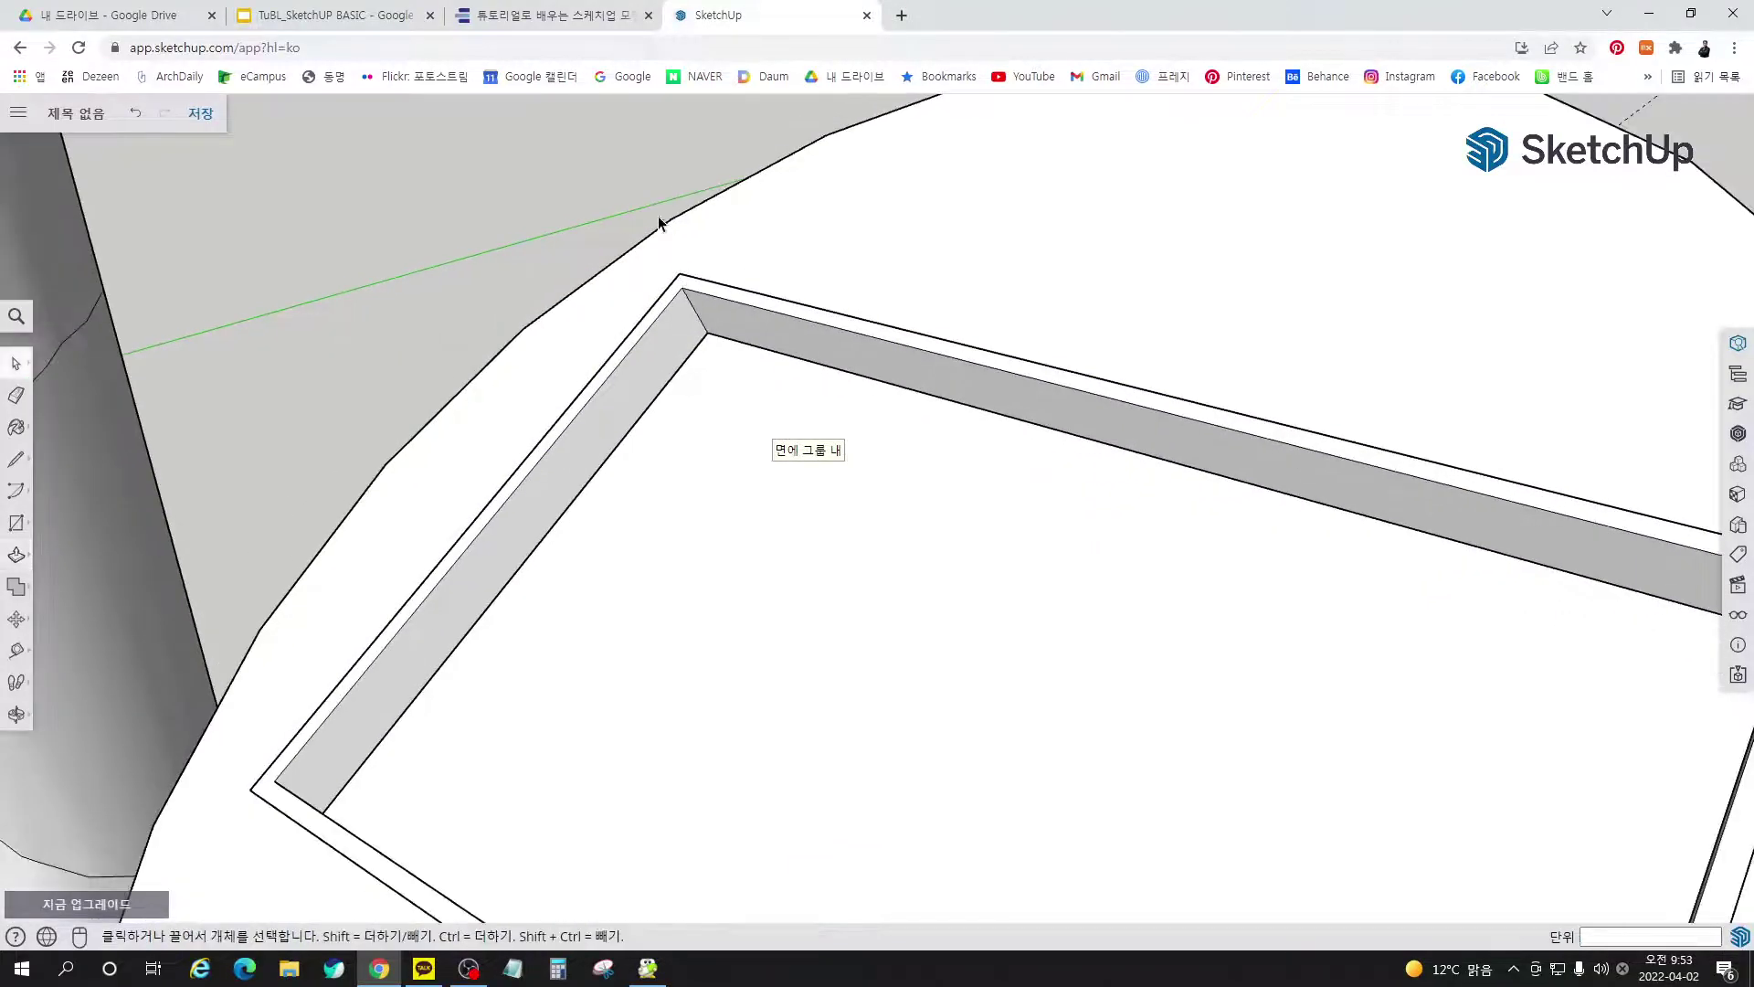
Inspect the extruded bezel's corner, switch to the e-book and read its numbered instructions for making the monitor bezel
scroll(659, 222, "down", 6)
scroll(589, 310, "up", 2)
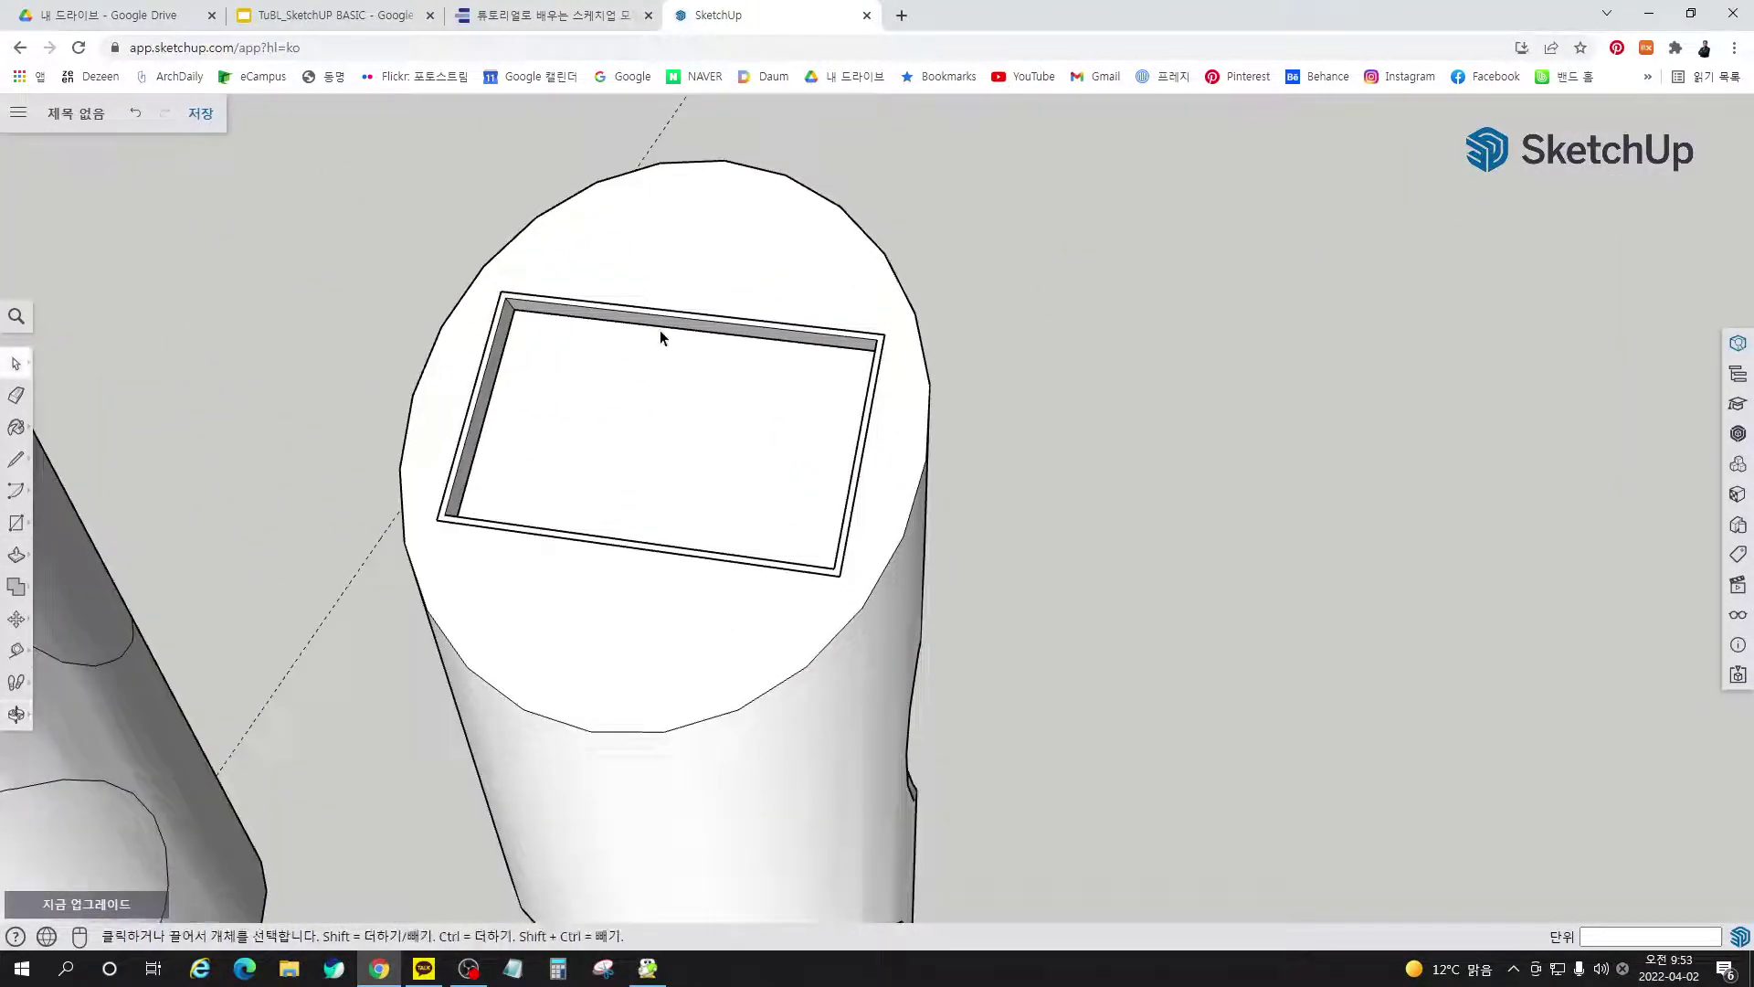
scroll(662, 337, "up", 2)
scroll(368, 256, "up", 4)
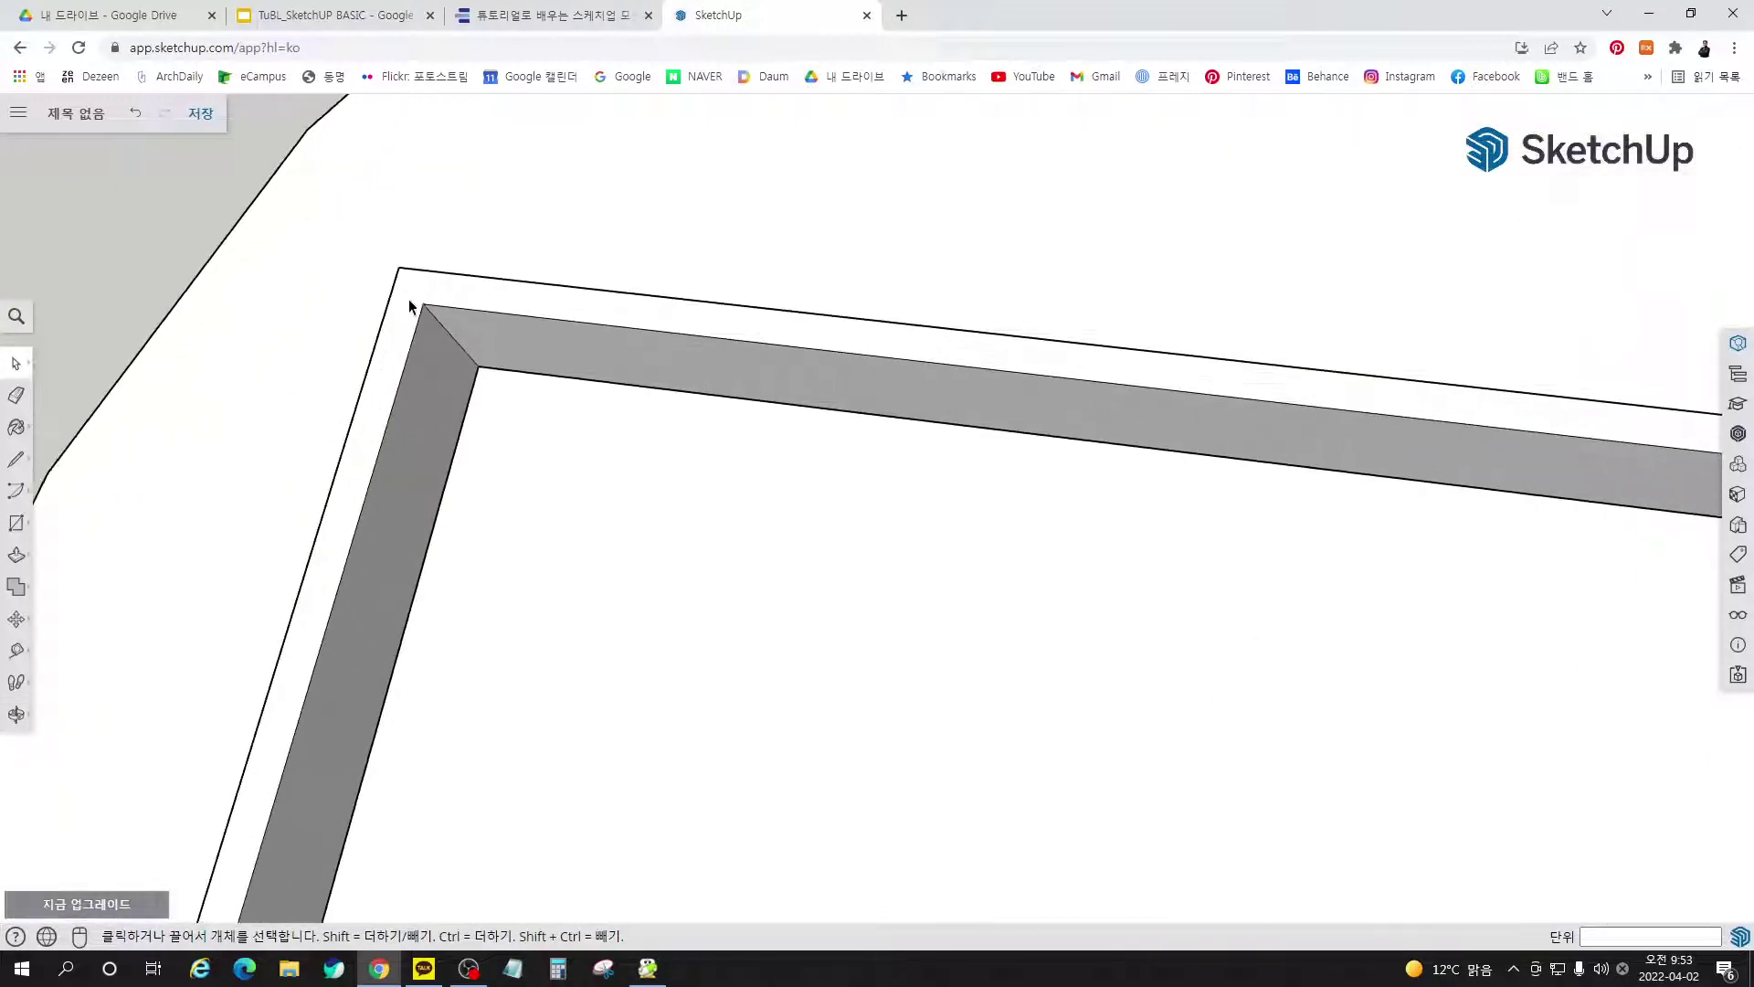
scroll(470, 283, "up", 3)
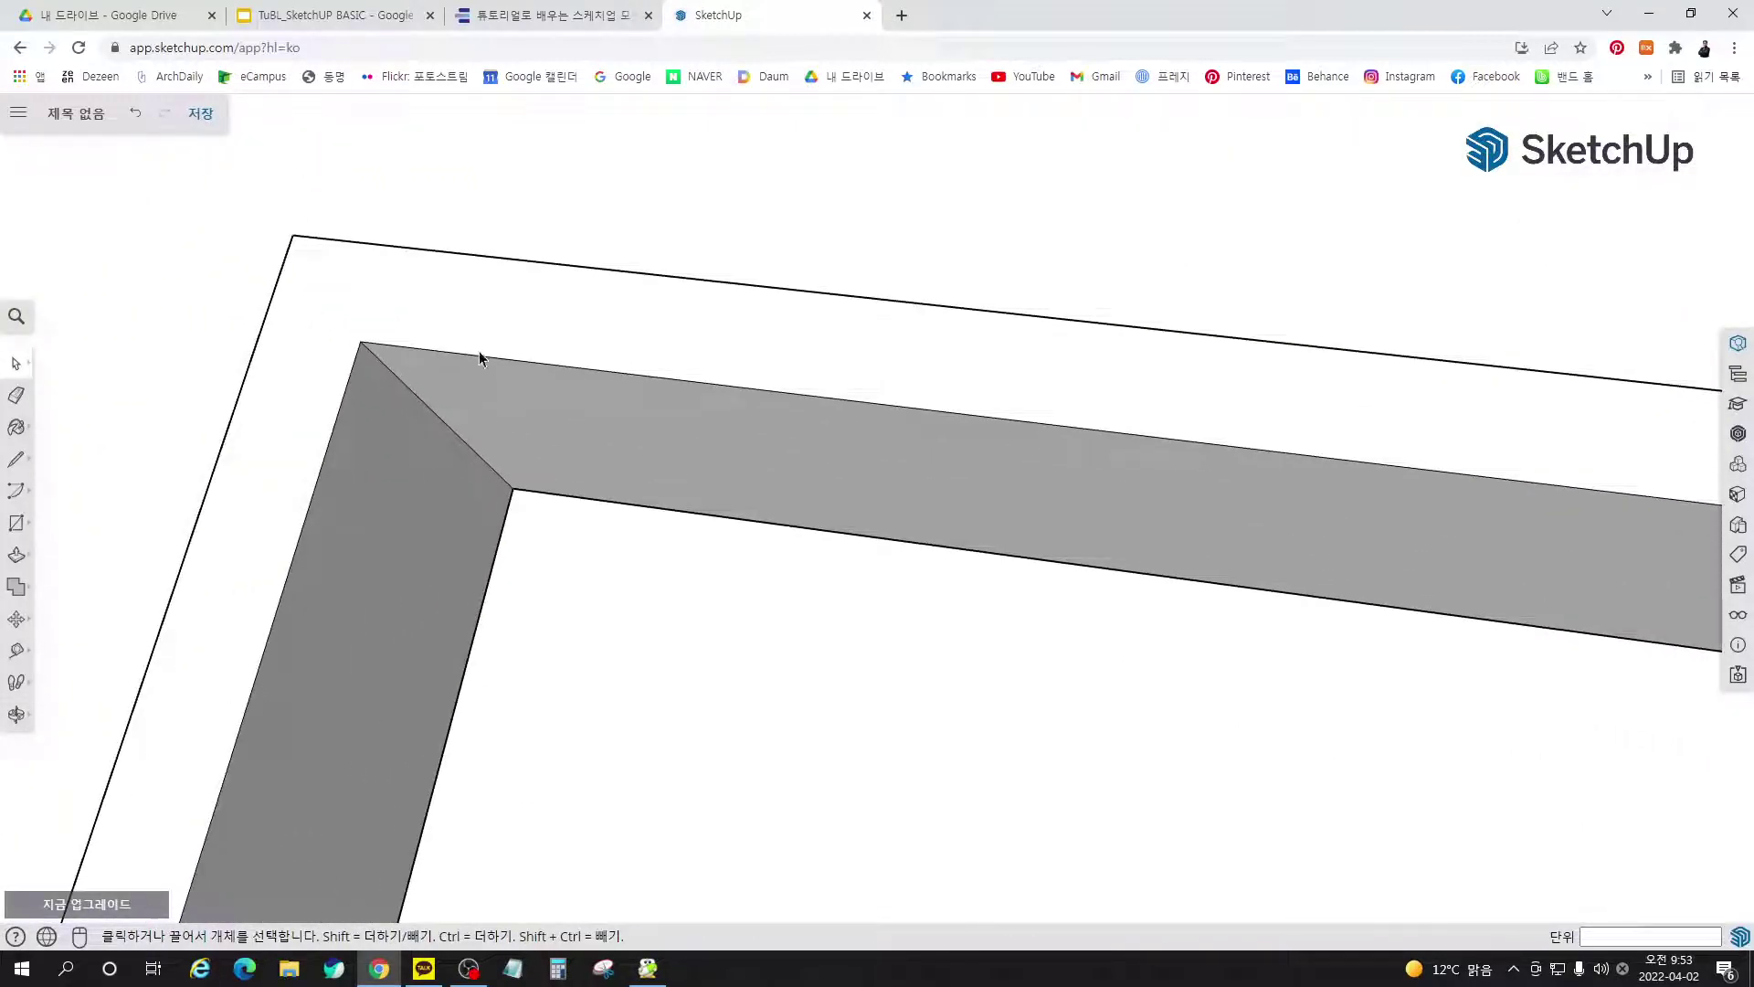
left_click(530, 25)
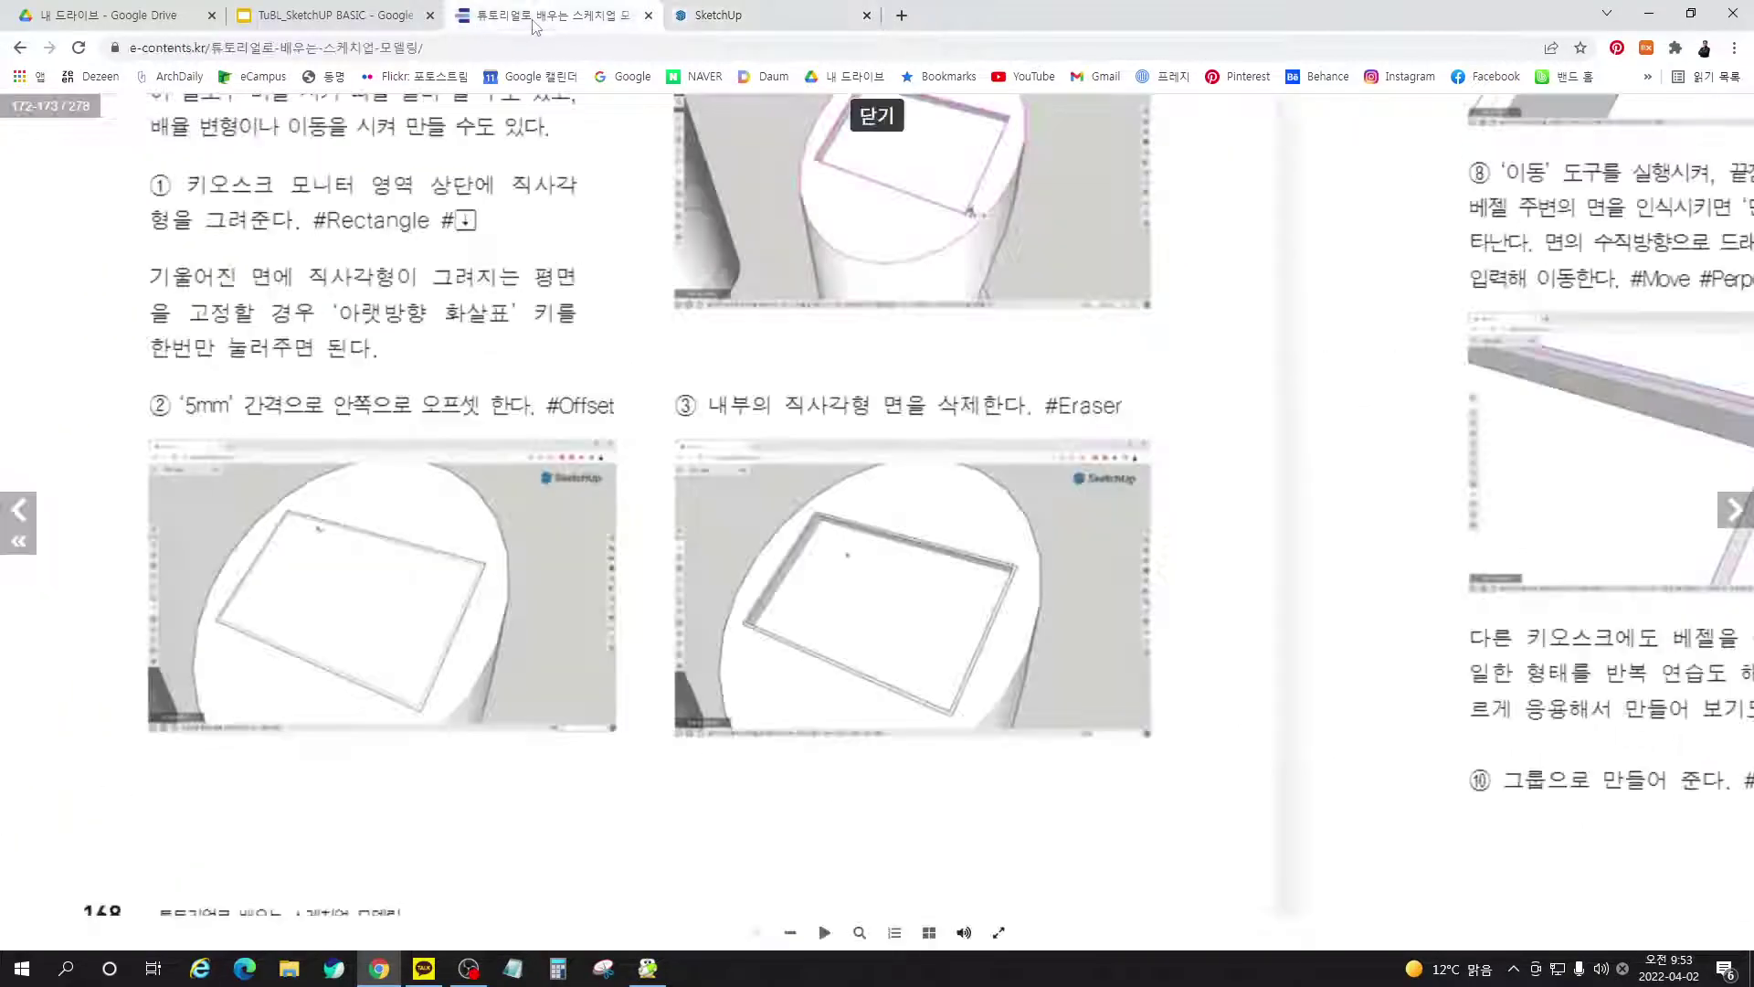
left_click_drag(965, 337, 697, 619)
left_click_drag(1100, 437, 953, 575)
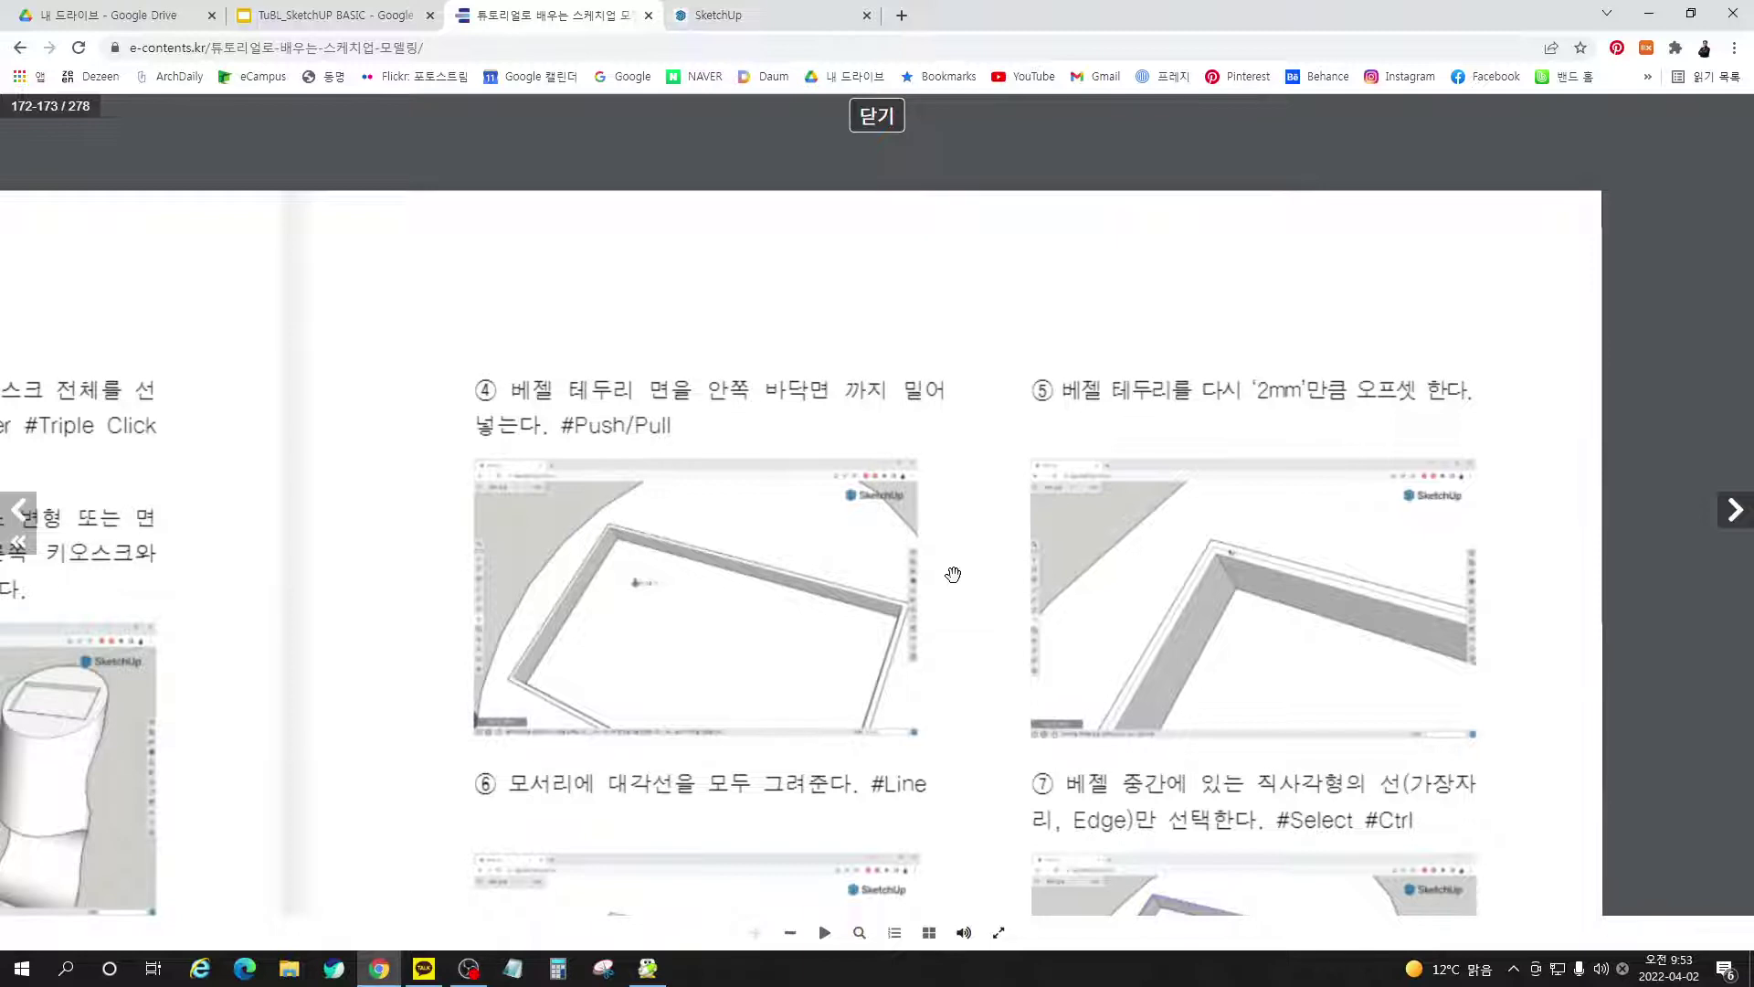
left_click_drag(953, 573, 848, 518)
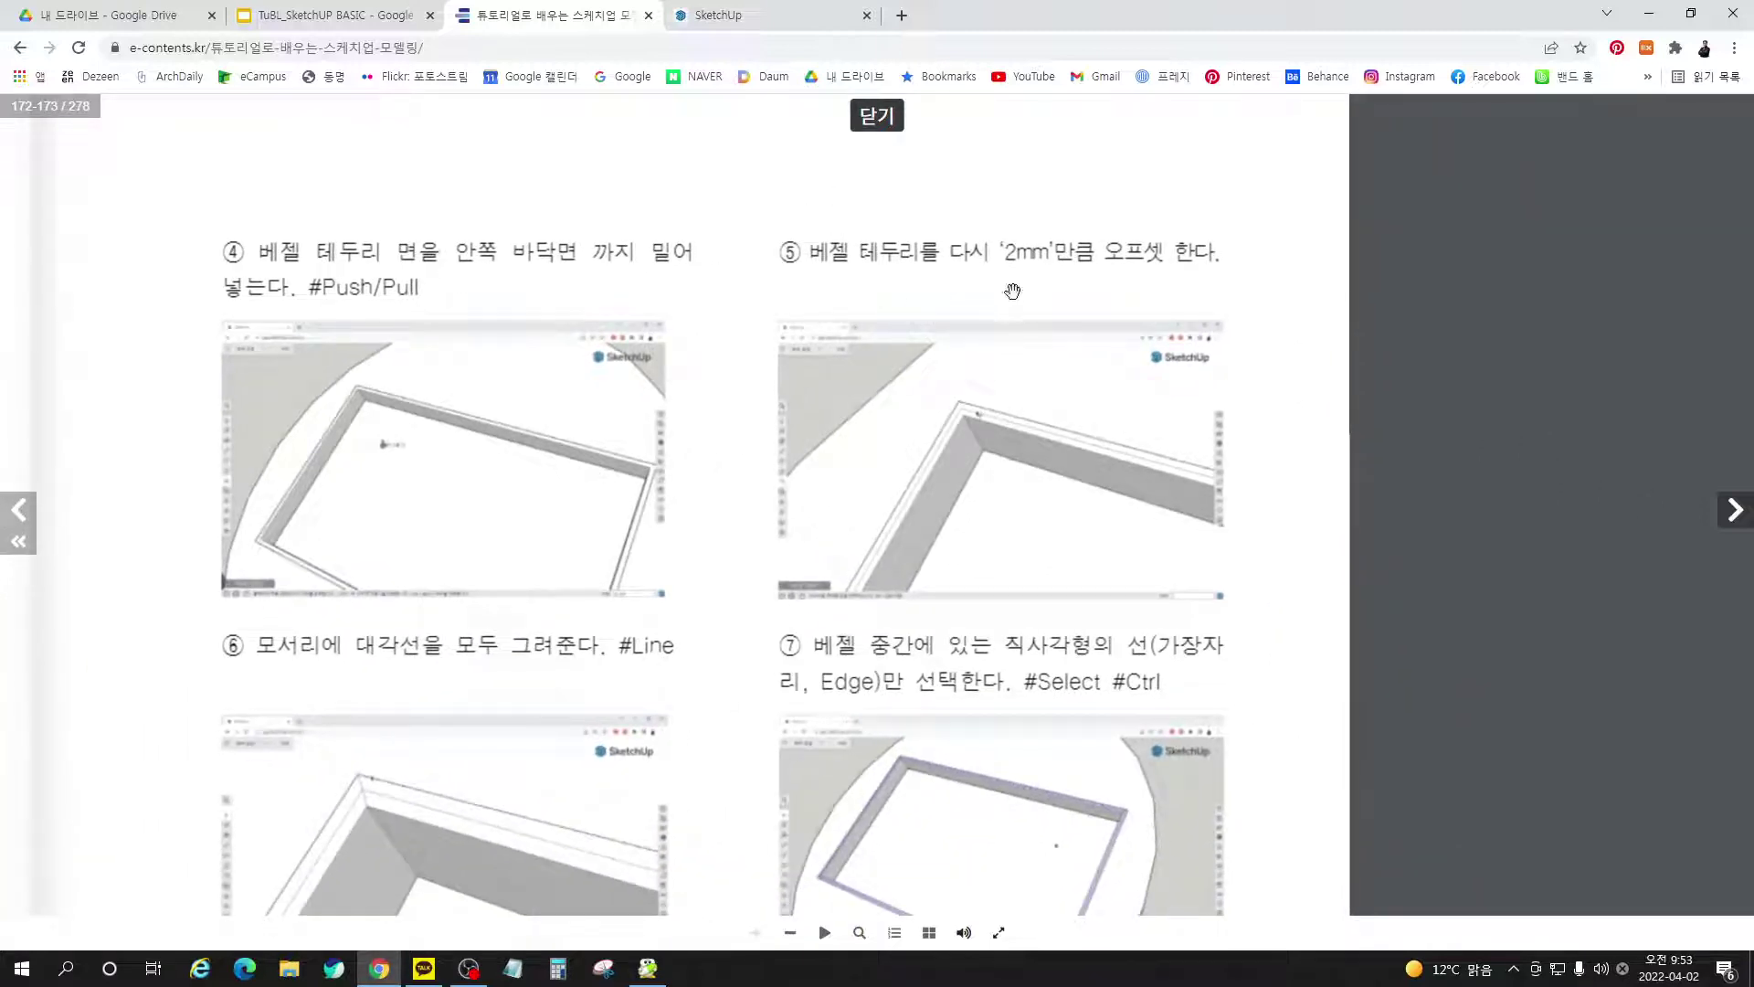
left_click_drag(449, 413, 990, 280)
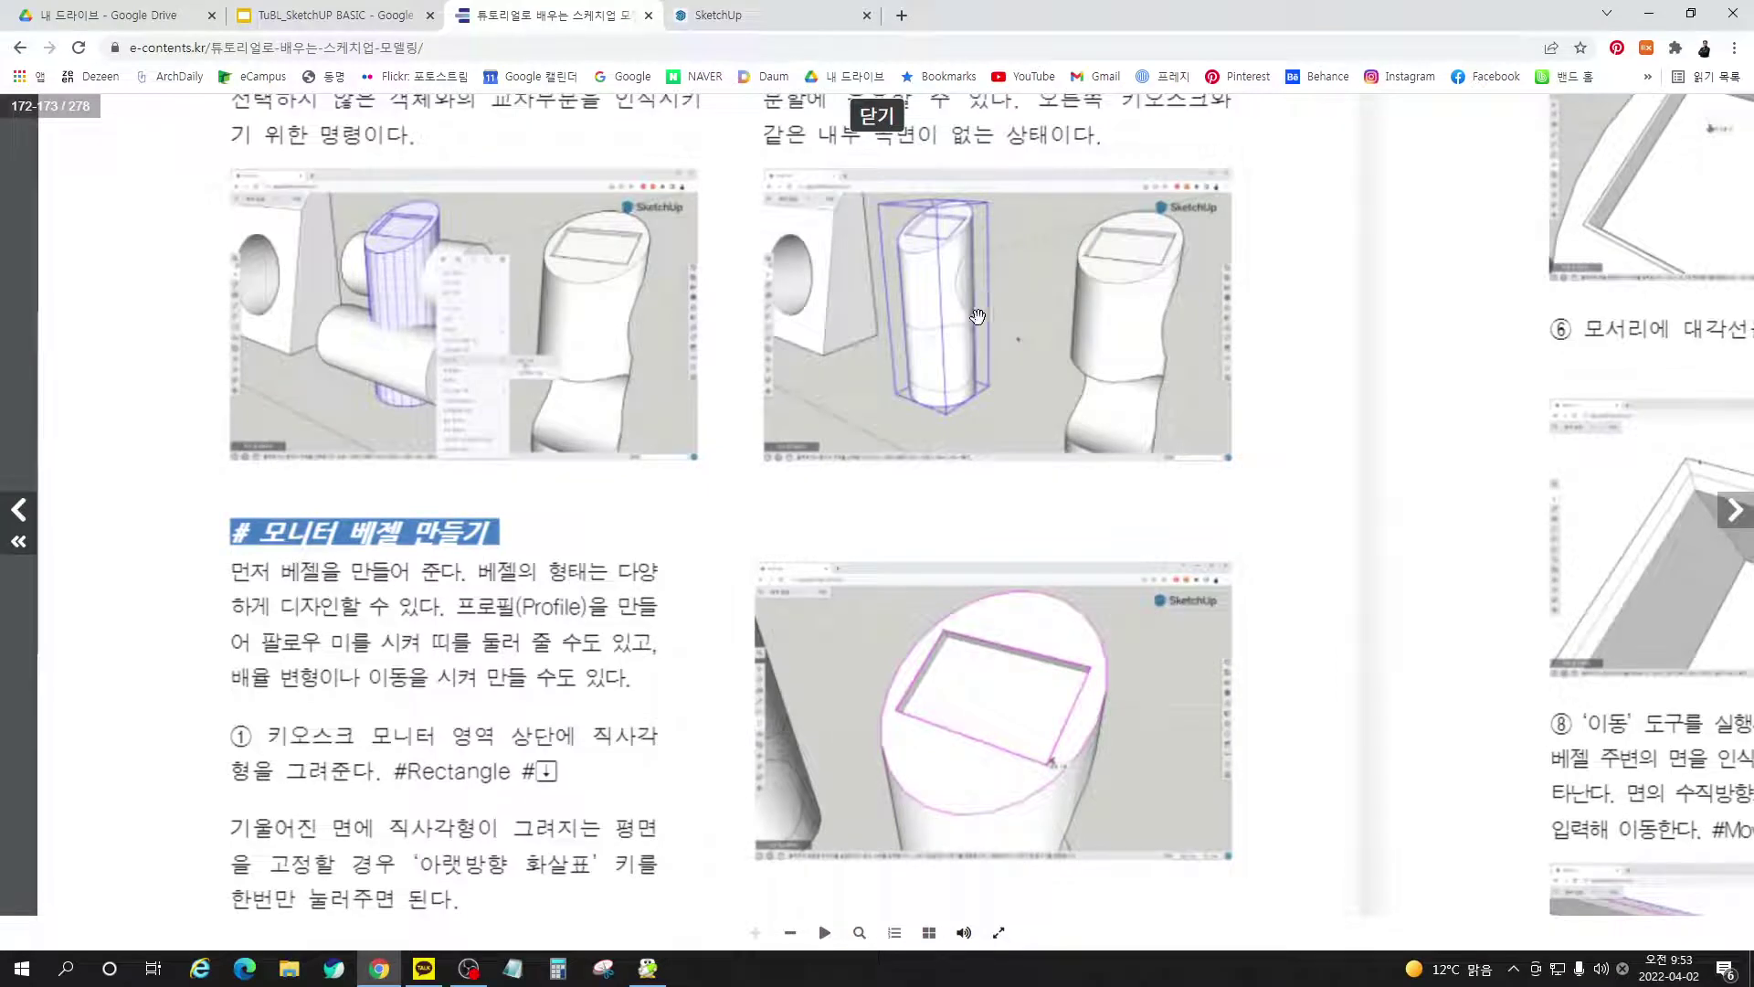
left_click_drag(942, 575, 1012, 423)
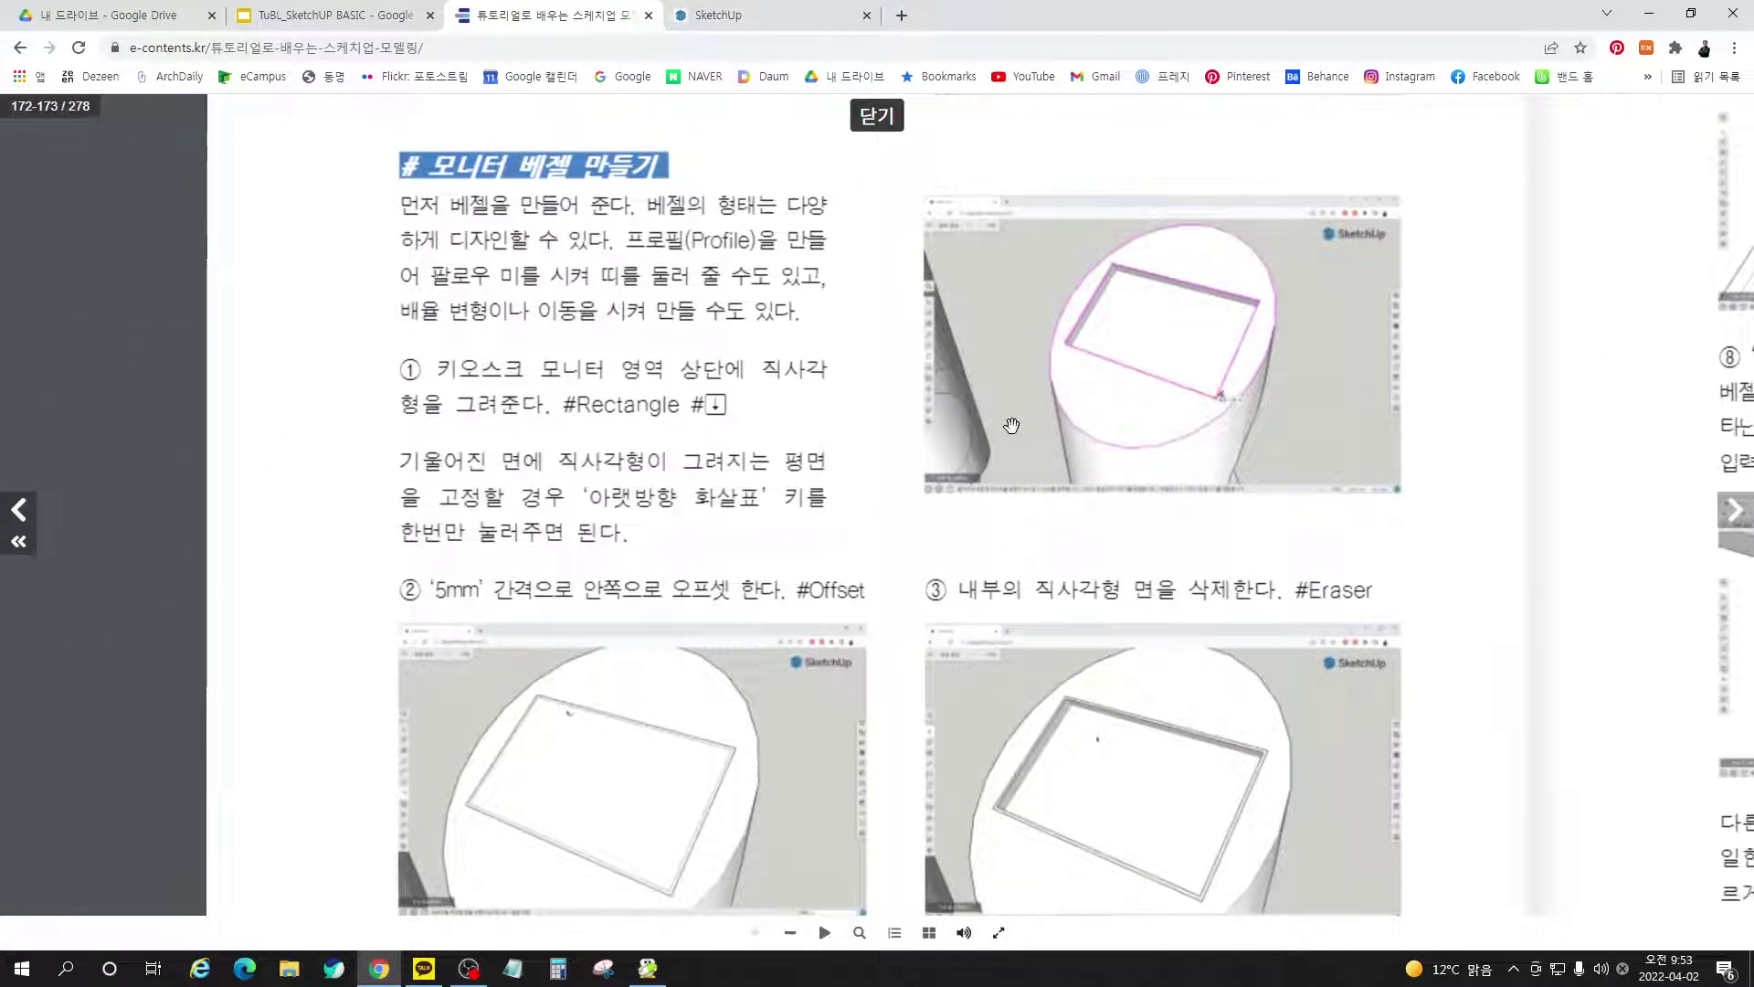
Return to SketchUp and offset the outer outline of the bezel's top face 2.5 mm inward
left_click(744, 20)
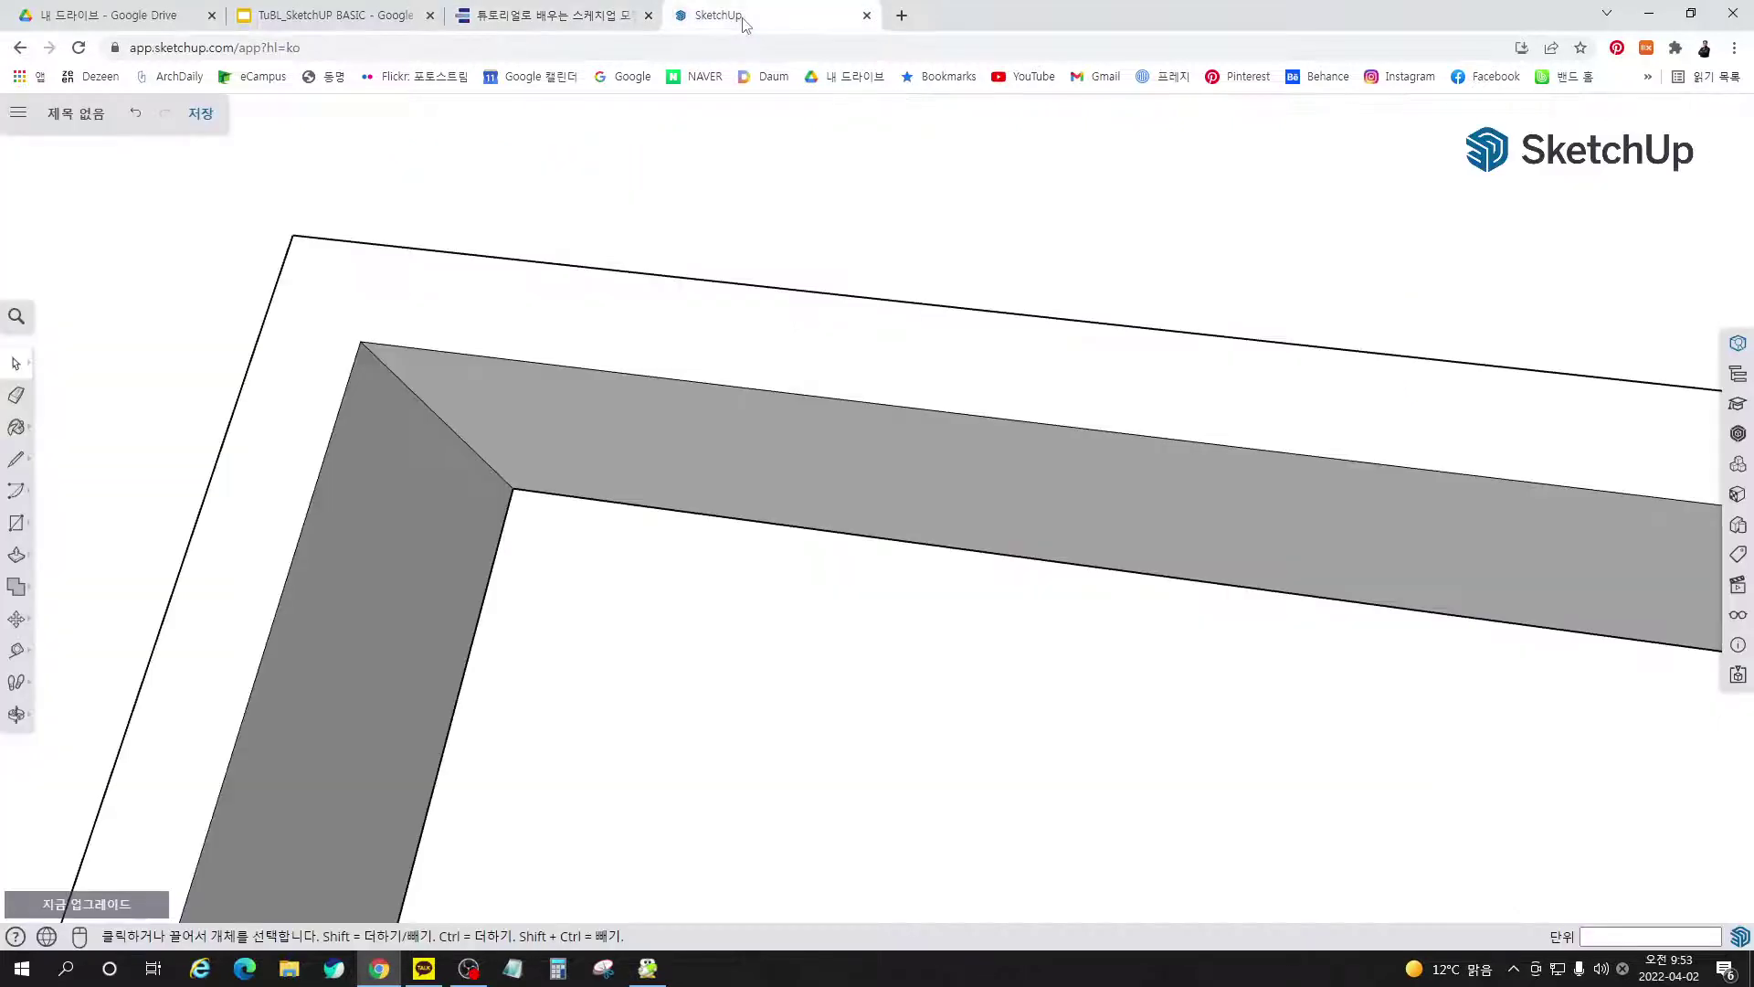
key("f")
left_click(582, 267)
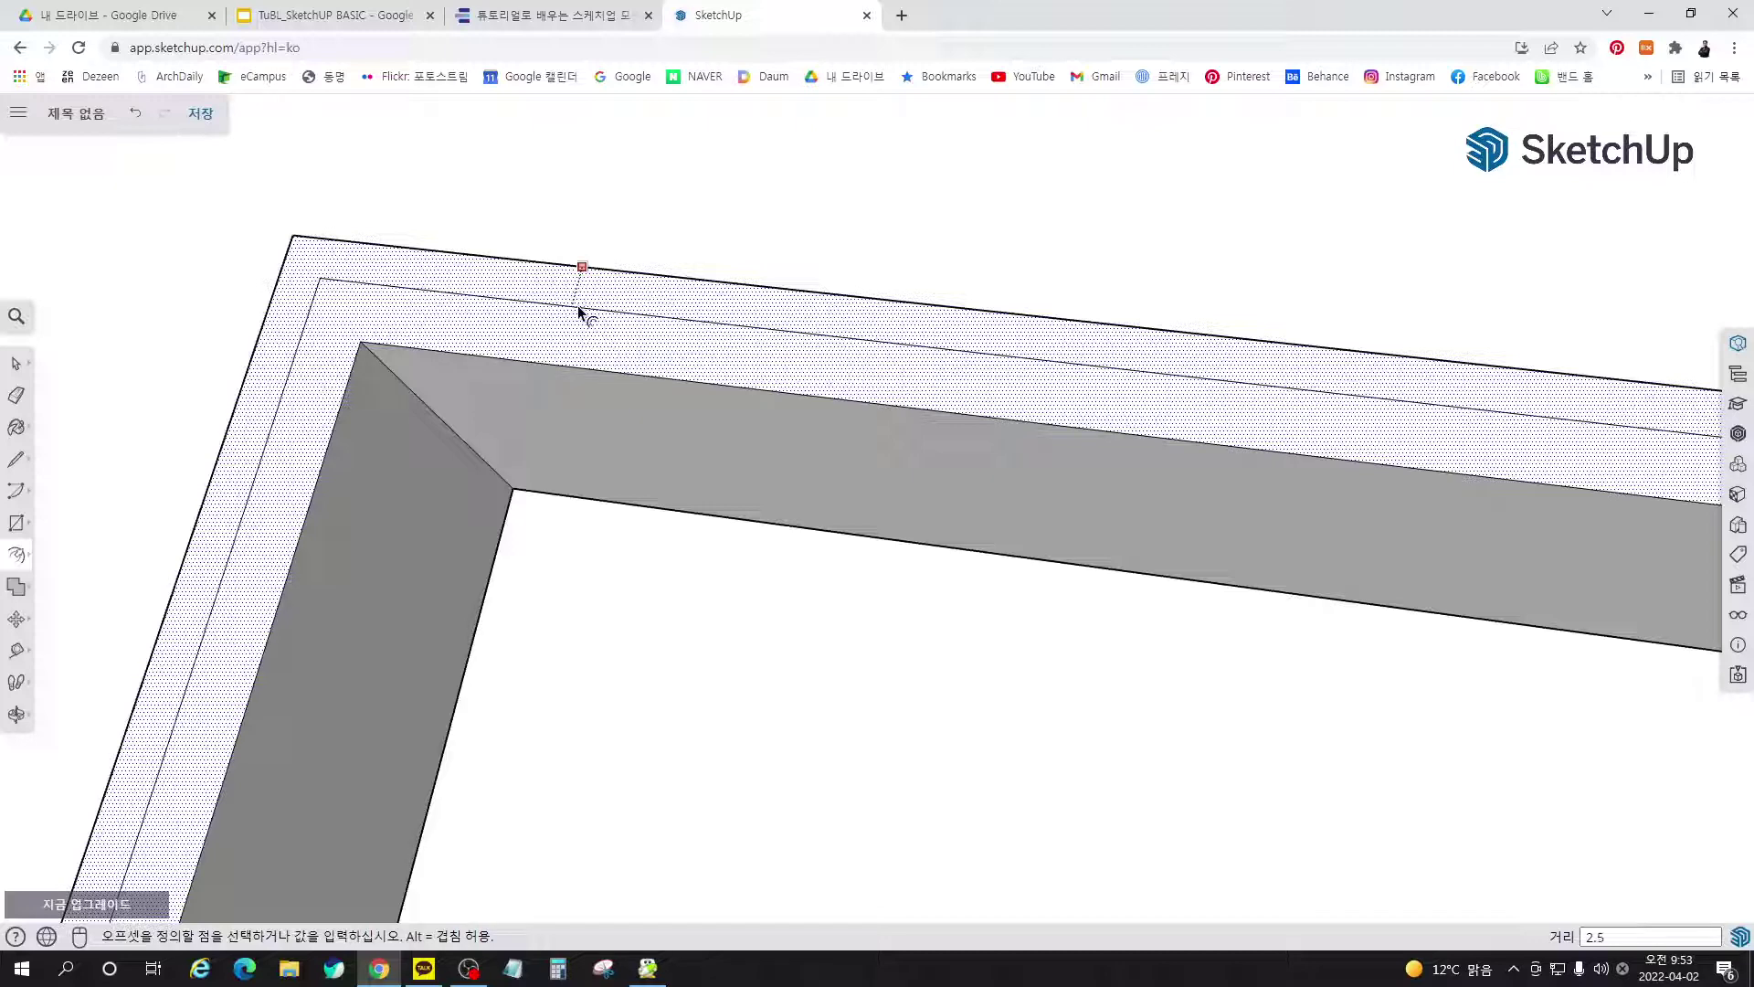
key("Return")
key("o")
left_click_drag(637, 360, 568, 263)
key("space")
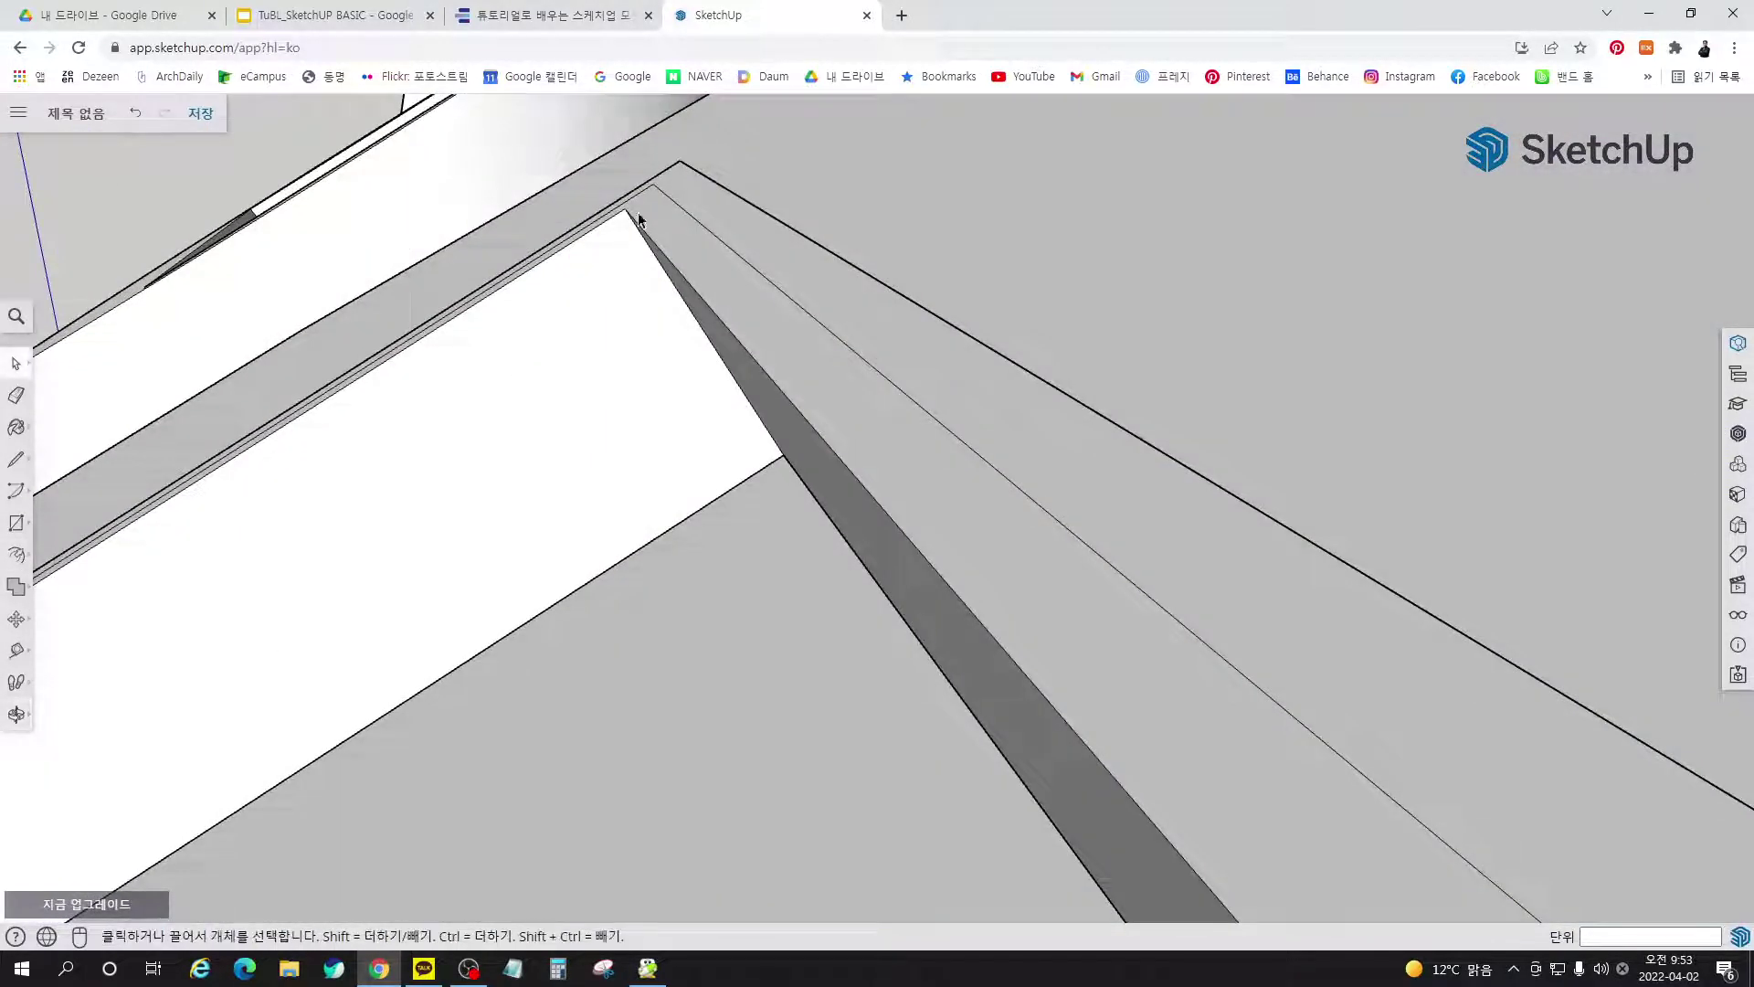
middle_click_drag(678, 201, 1026, 509)
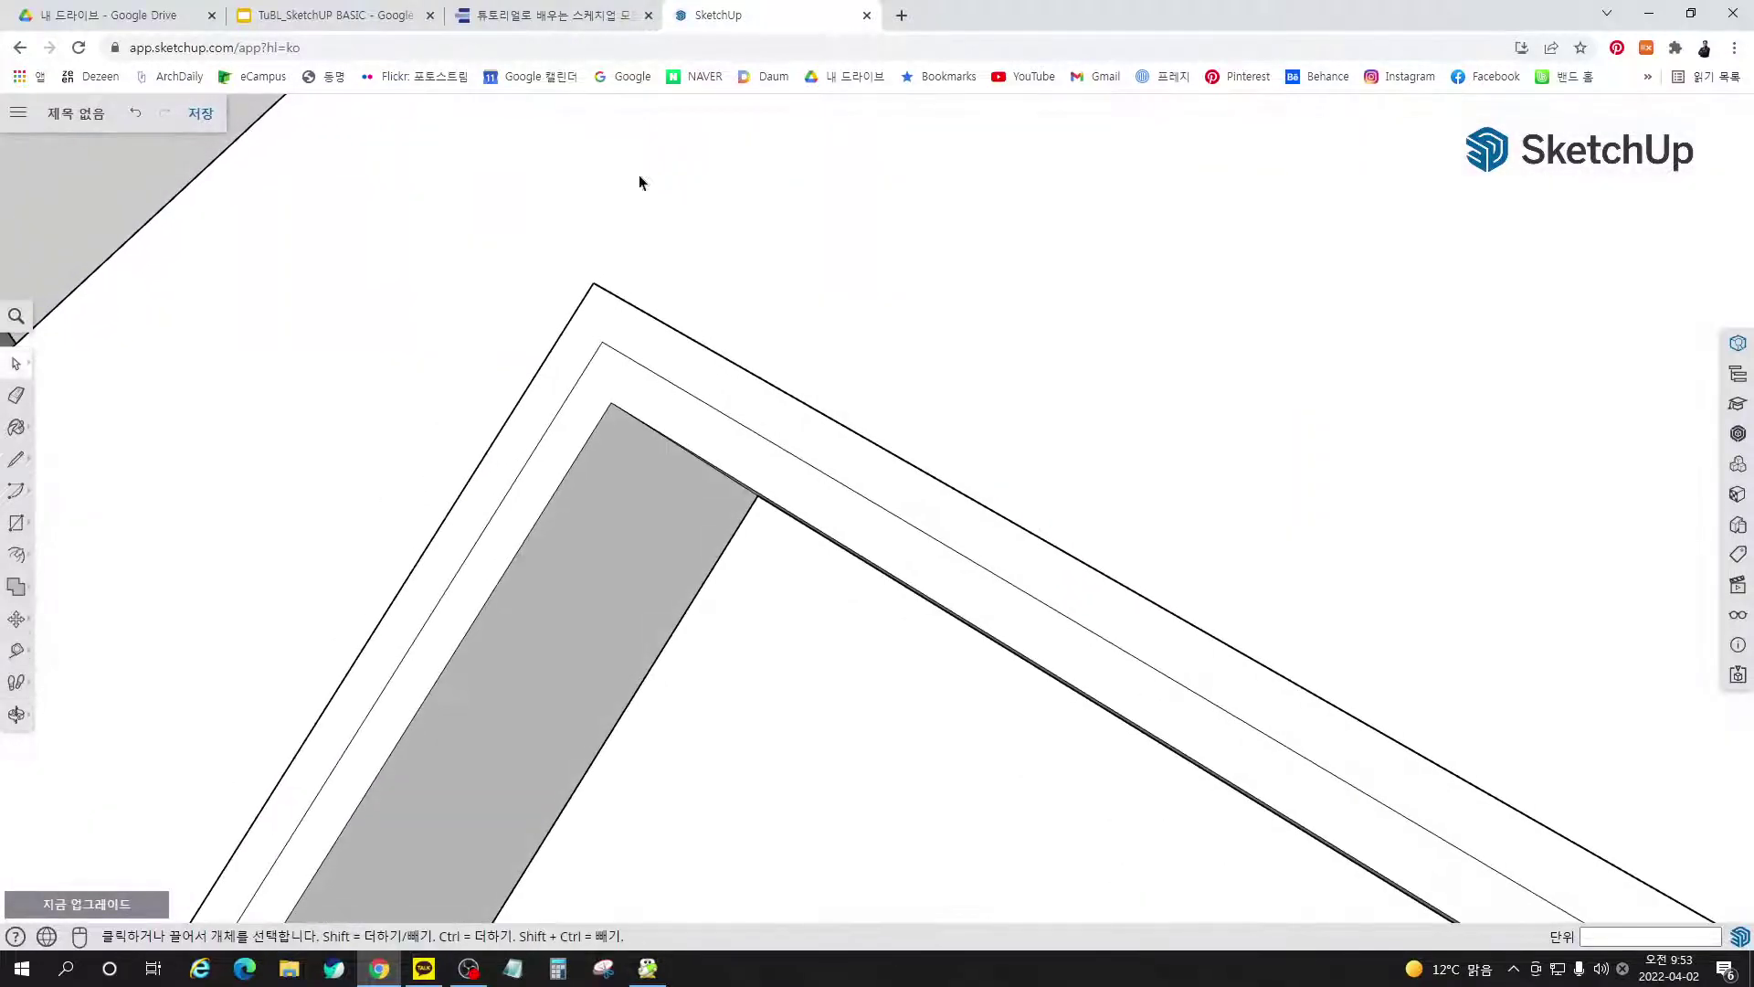
Check the corner-line instructions in the e-book, return to SketchUp and draw a diagonal from outer to inner corner at the bezel's upper-left corner
left_click(548, 16)
left_click_drag(1489, 344, 954, 590)
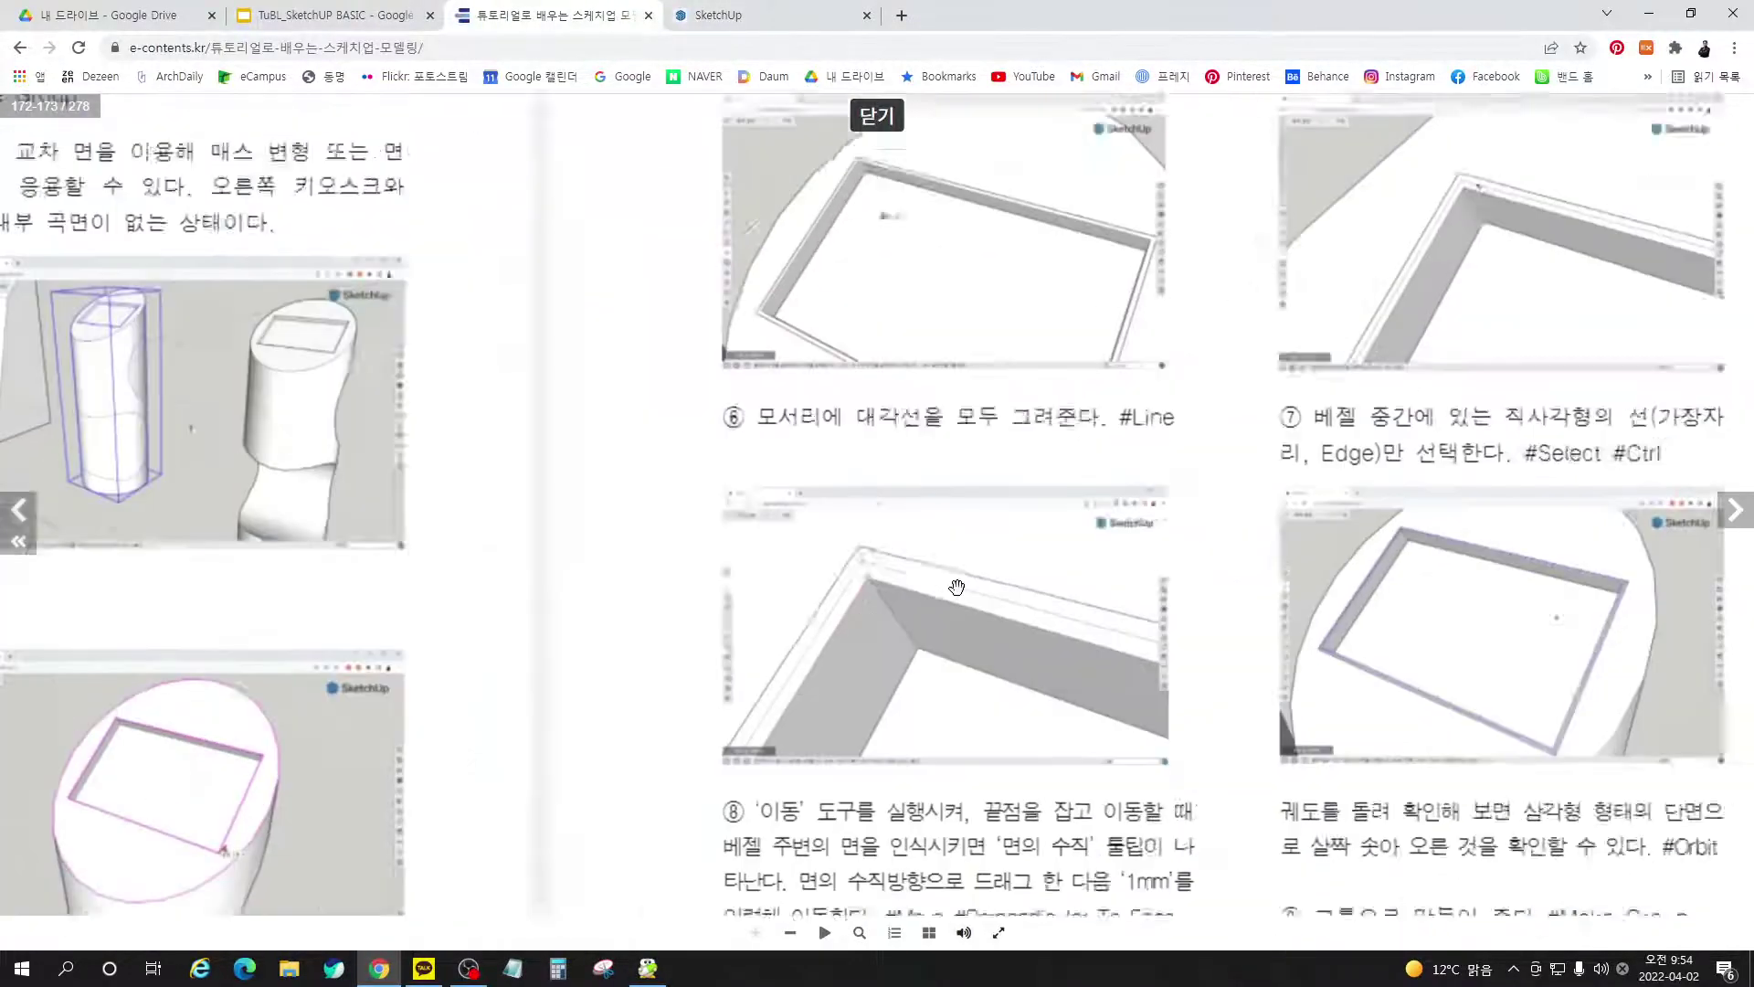
left_click_drag(1401, 255, 1345, 320)
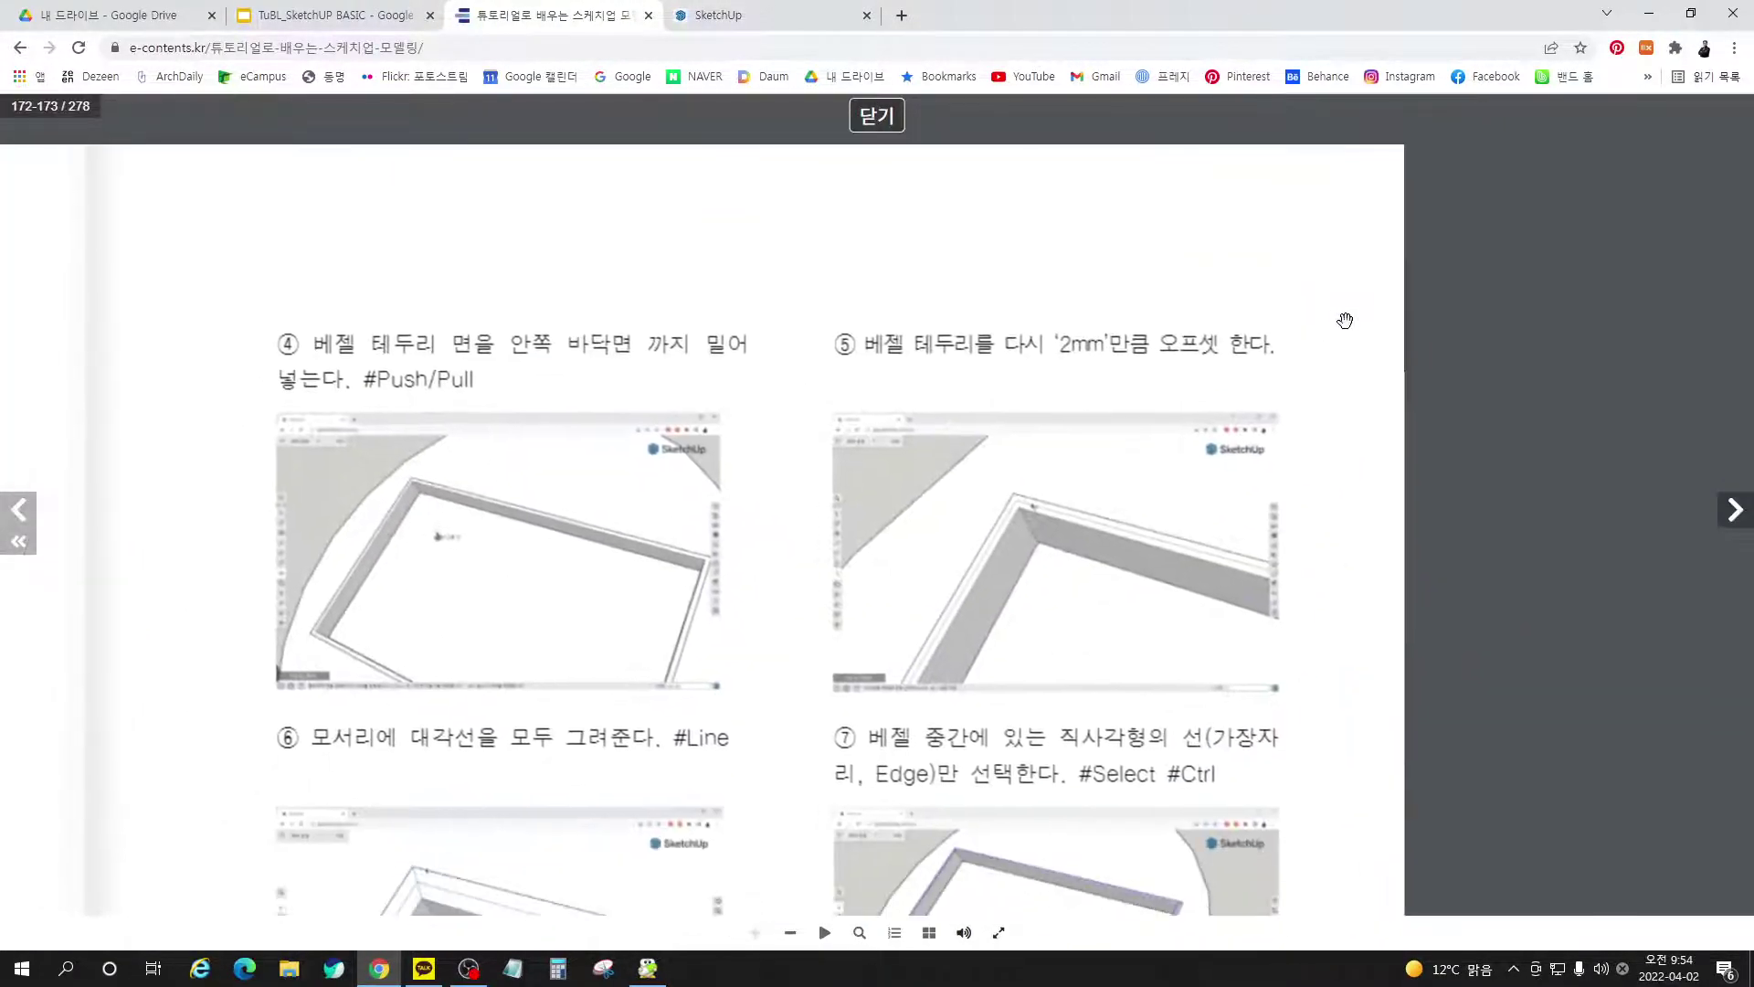
left_click_drag(859, 879, 916, 476)
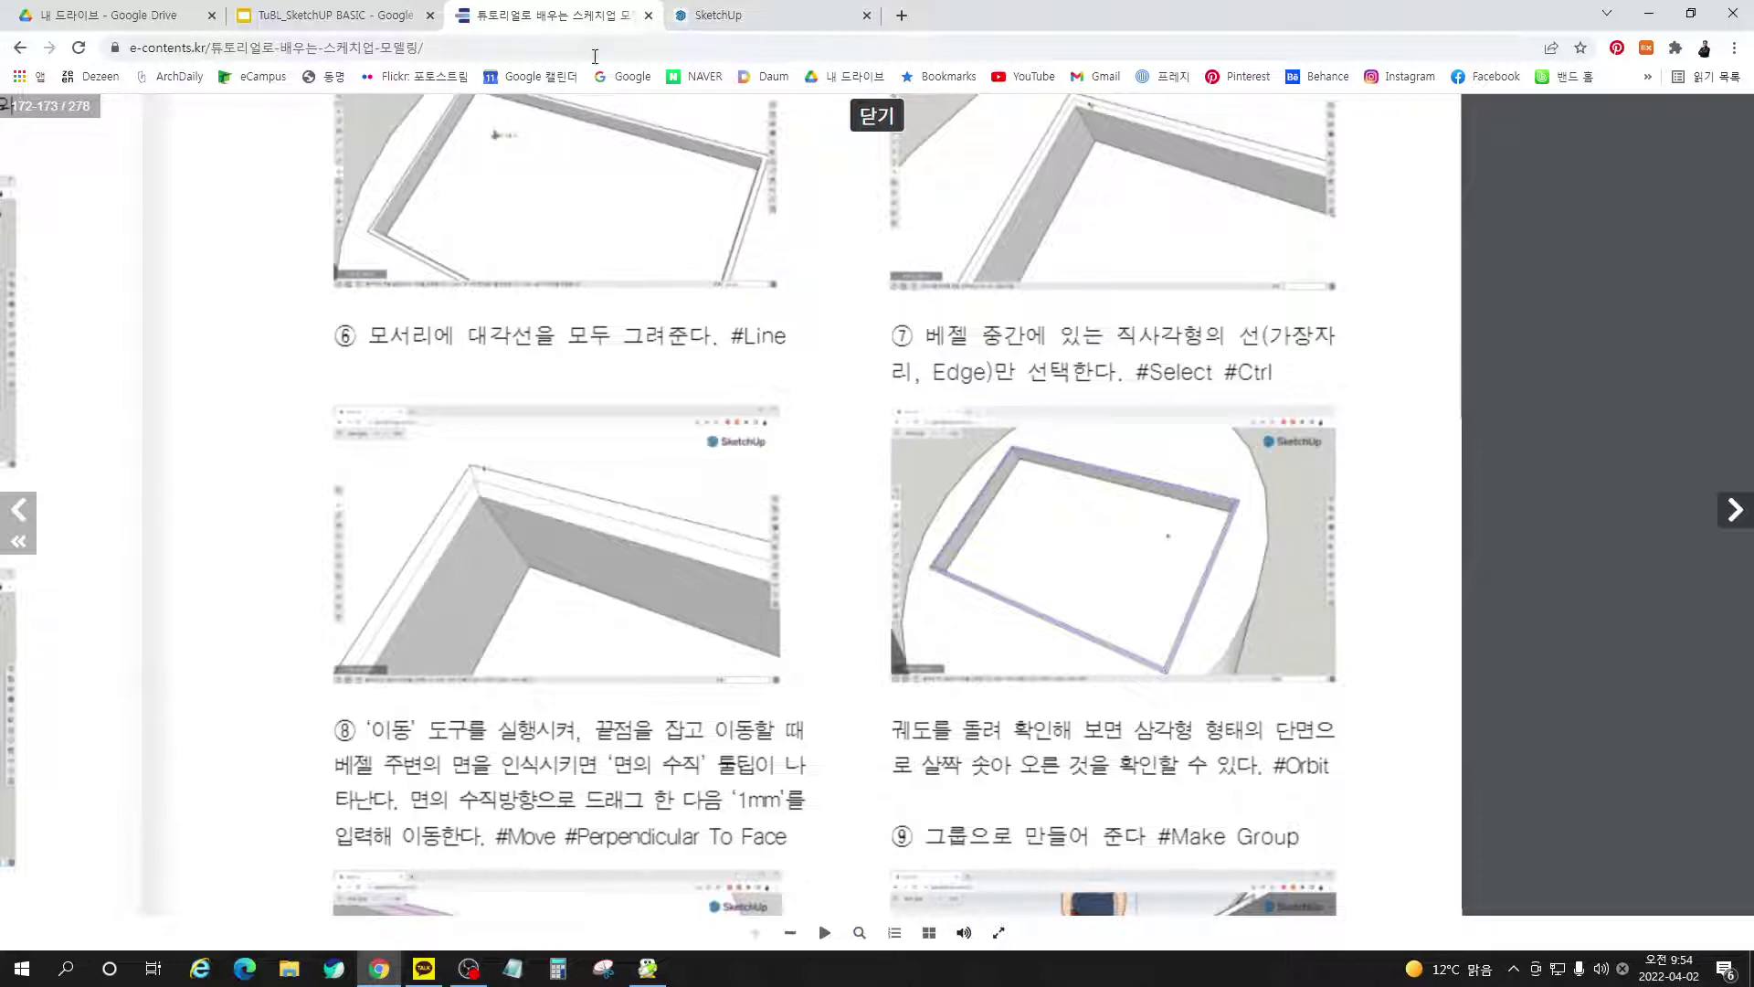
left_click(742, 18)
middle_click_drag(592, 384, 699, 382)
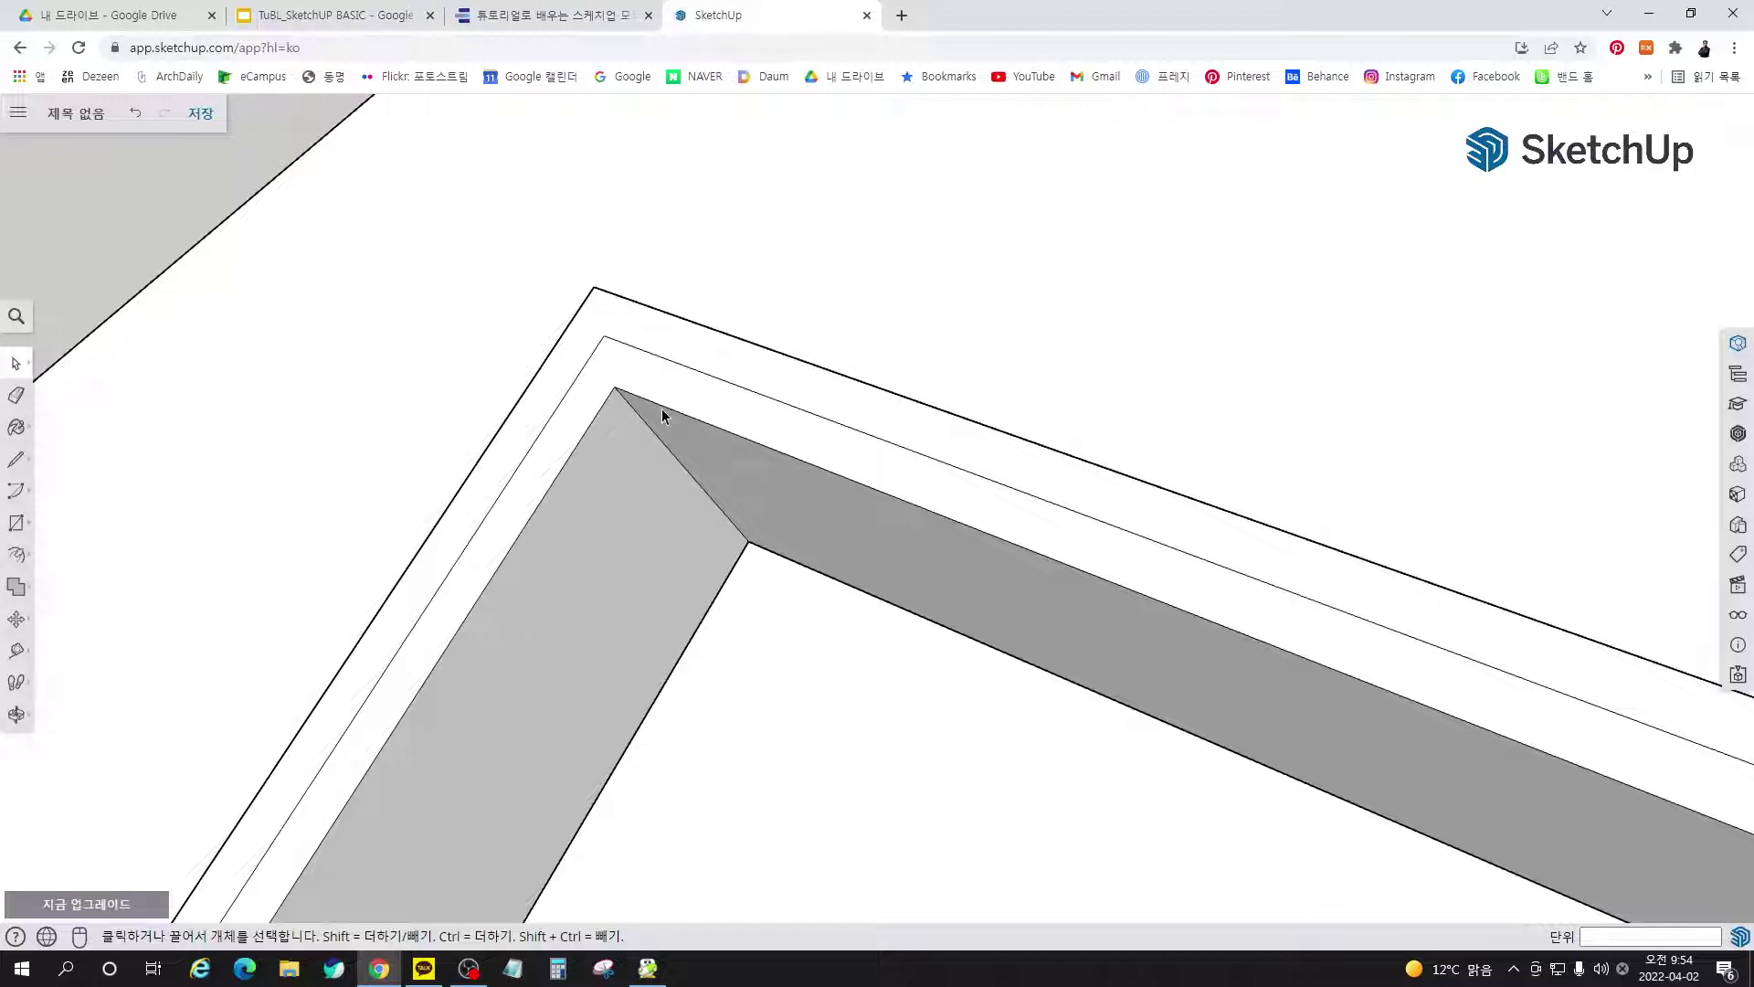
key("l")
left_click(594, 286)
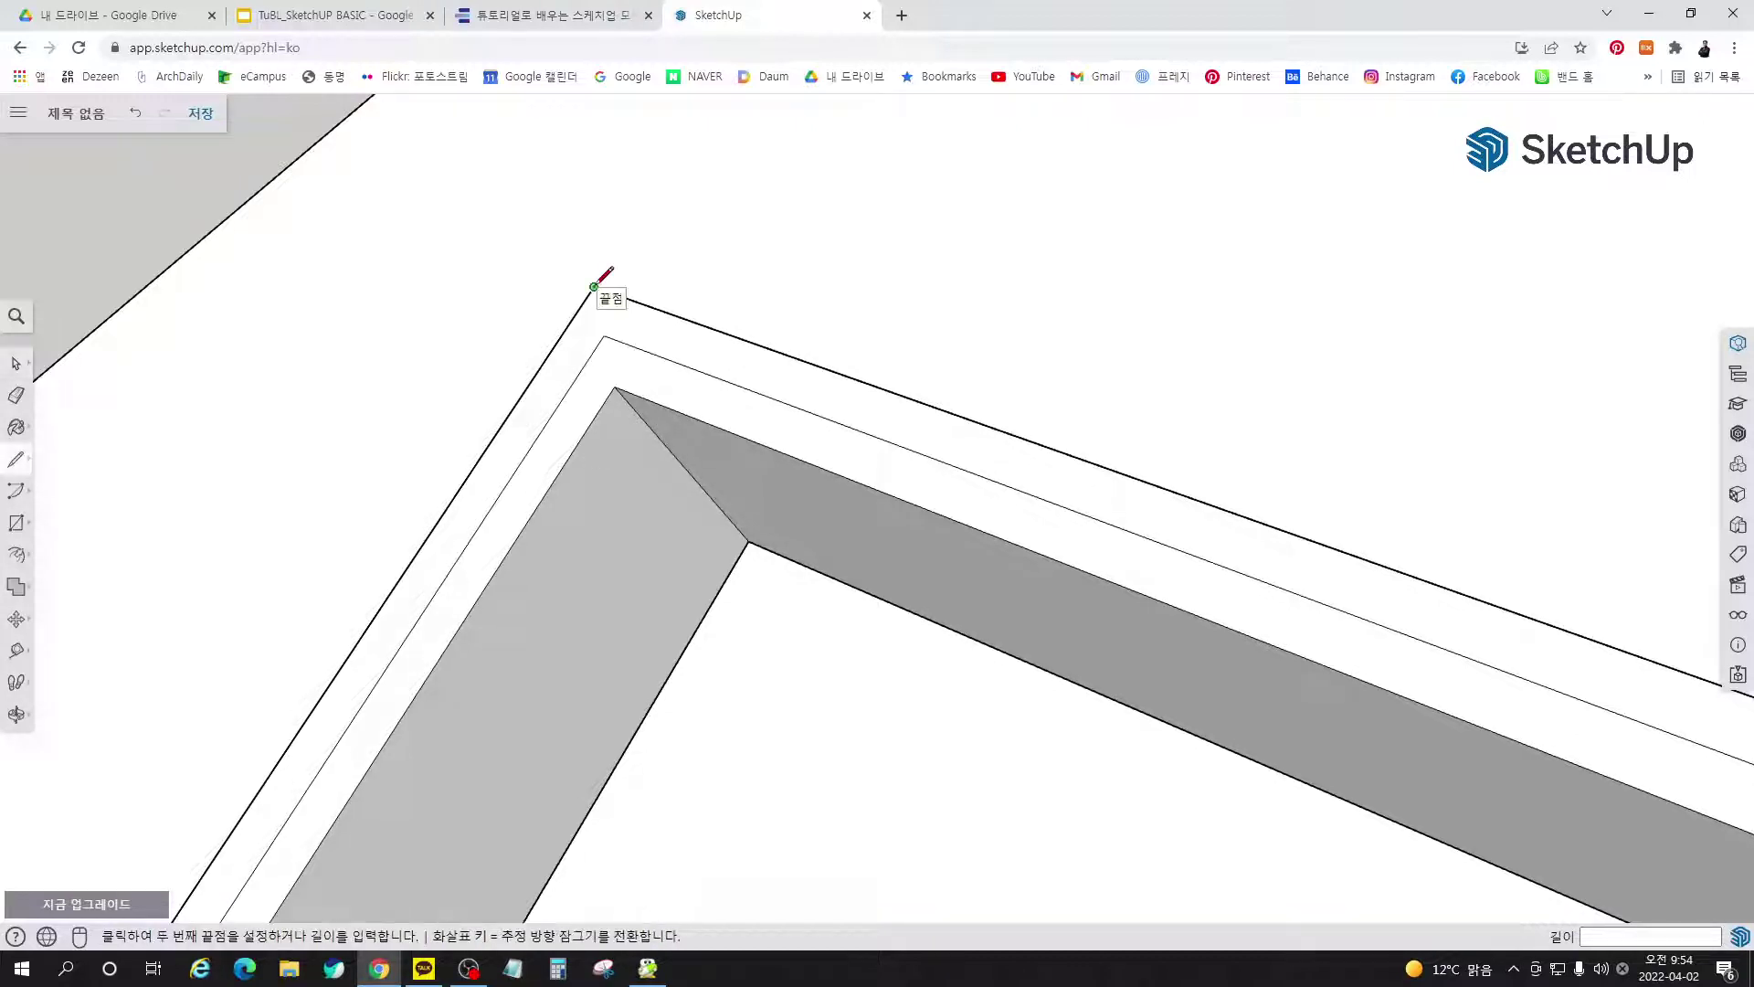
left_click(614, 388)
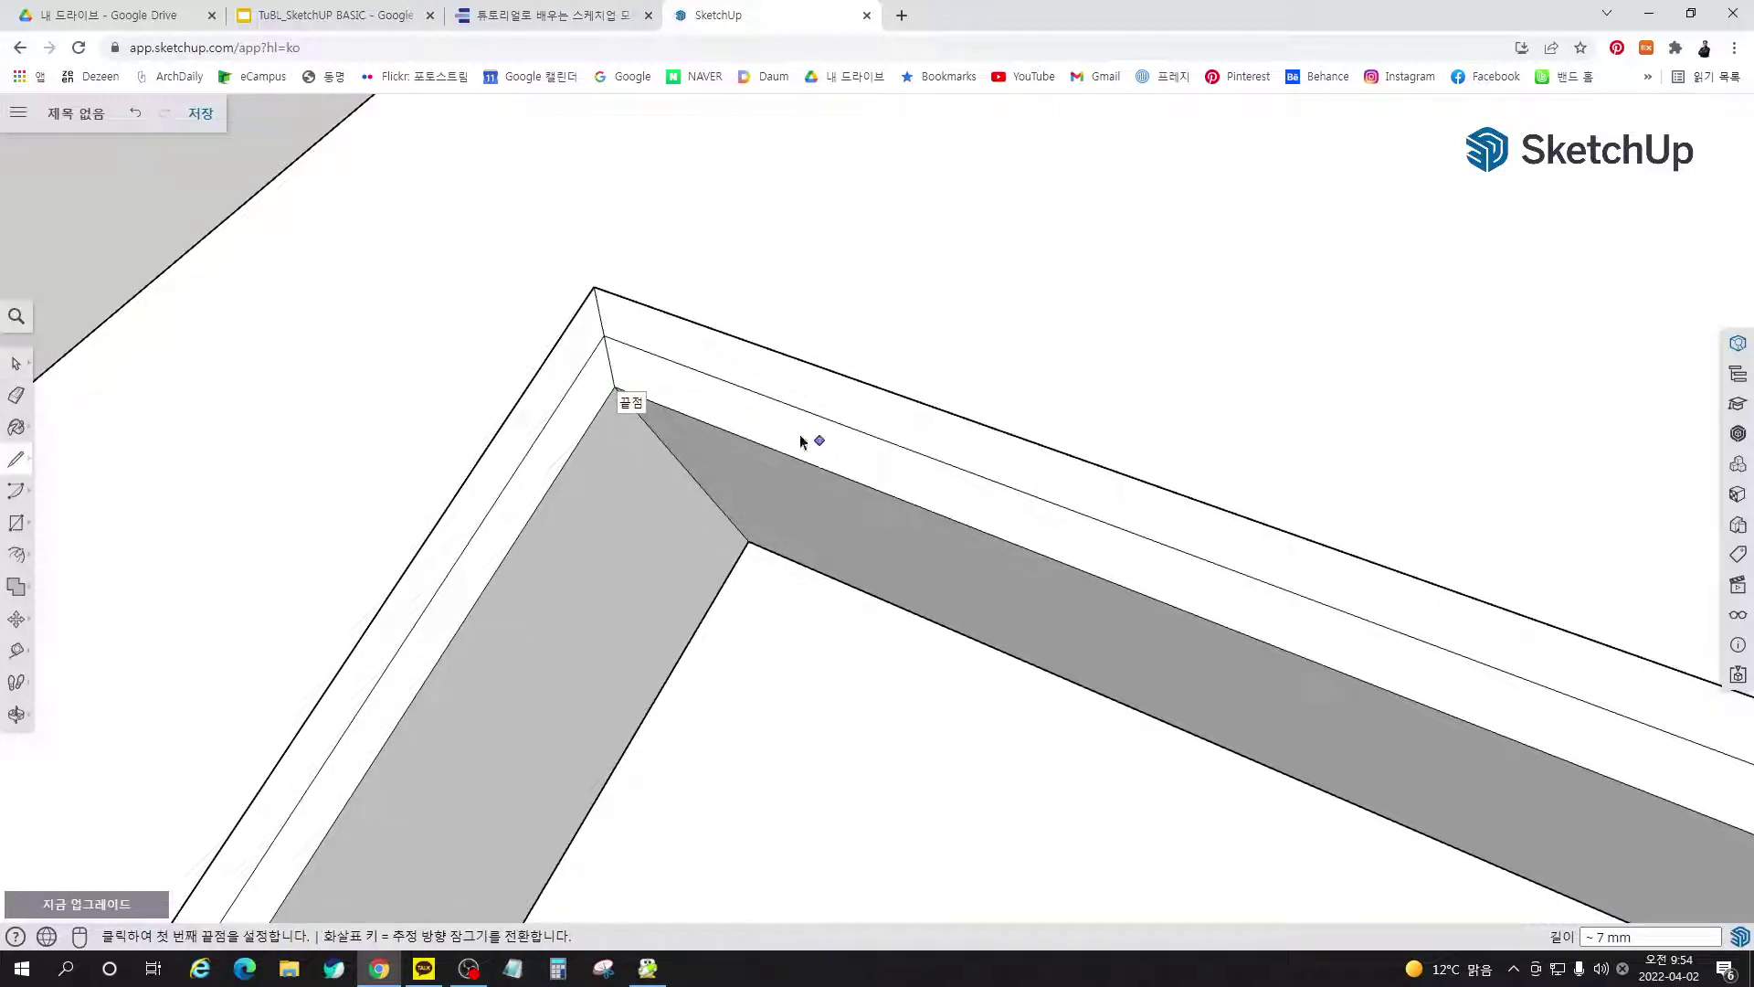
key("space")
middle_click_drag(801, 442, 667, 411)
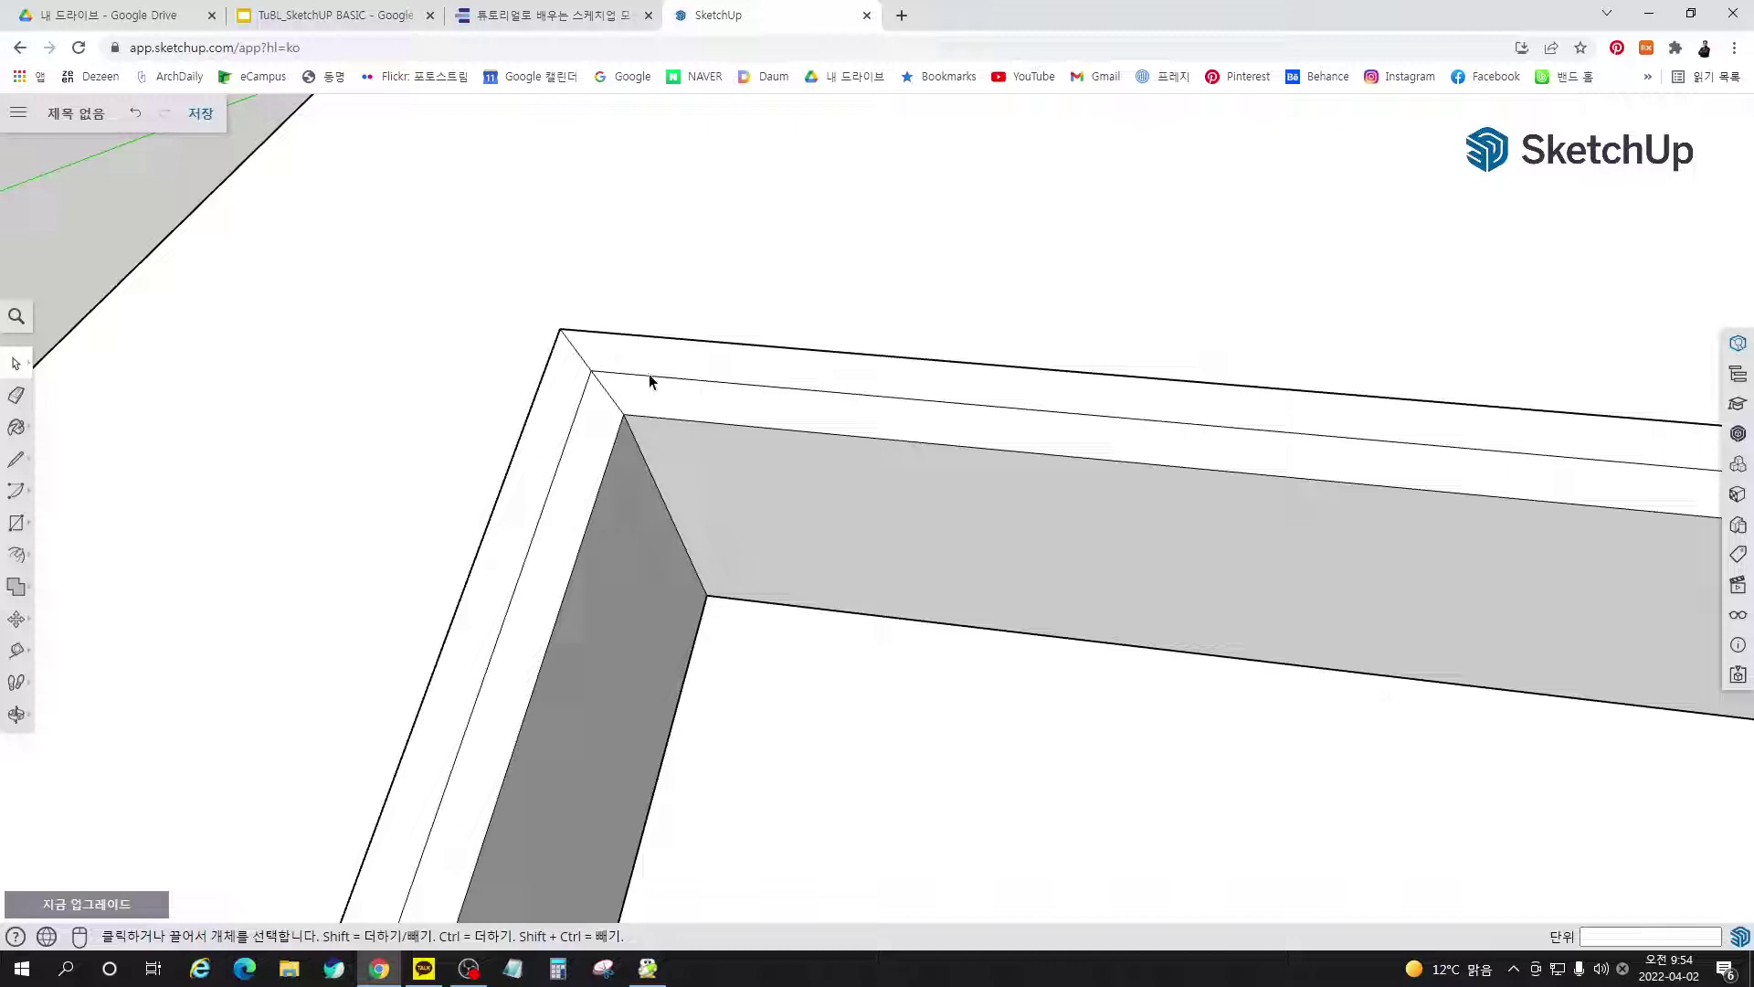
Draw diagonal lines between the inner and outer corners at the bezel's upper-right and lower-right corners
left_click(572, 352)
scroll(480, 437, "down", 6)
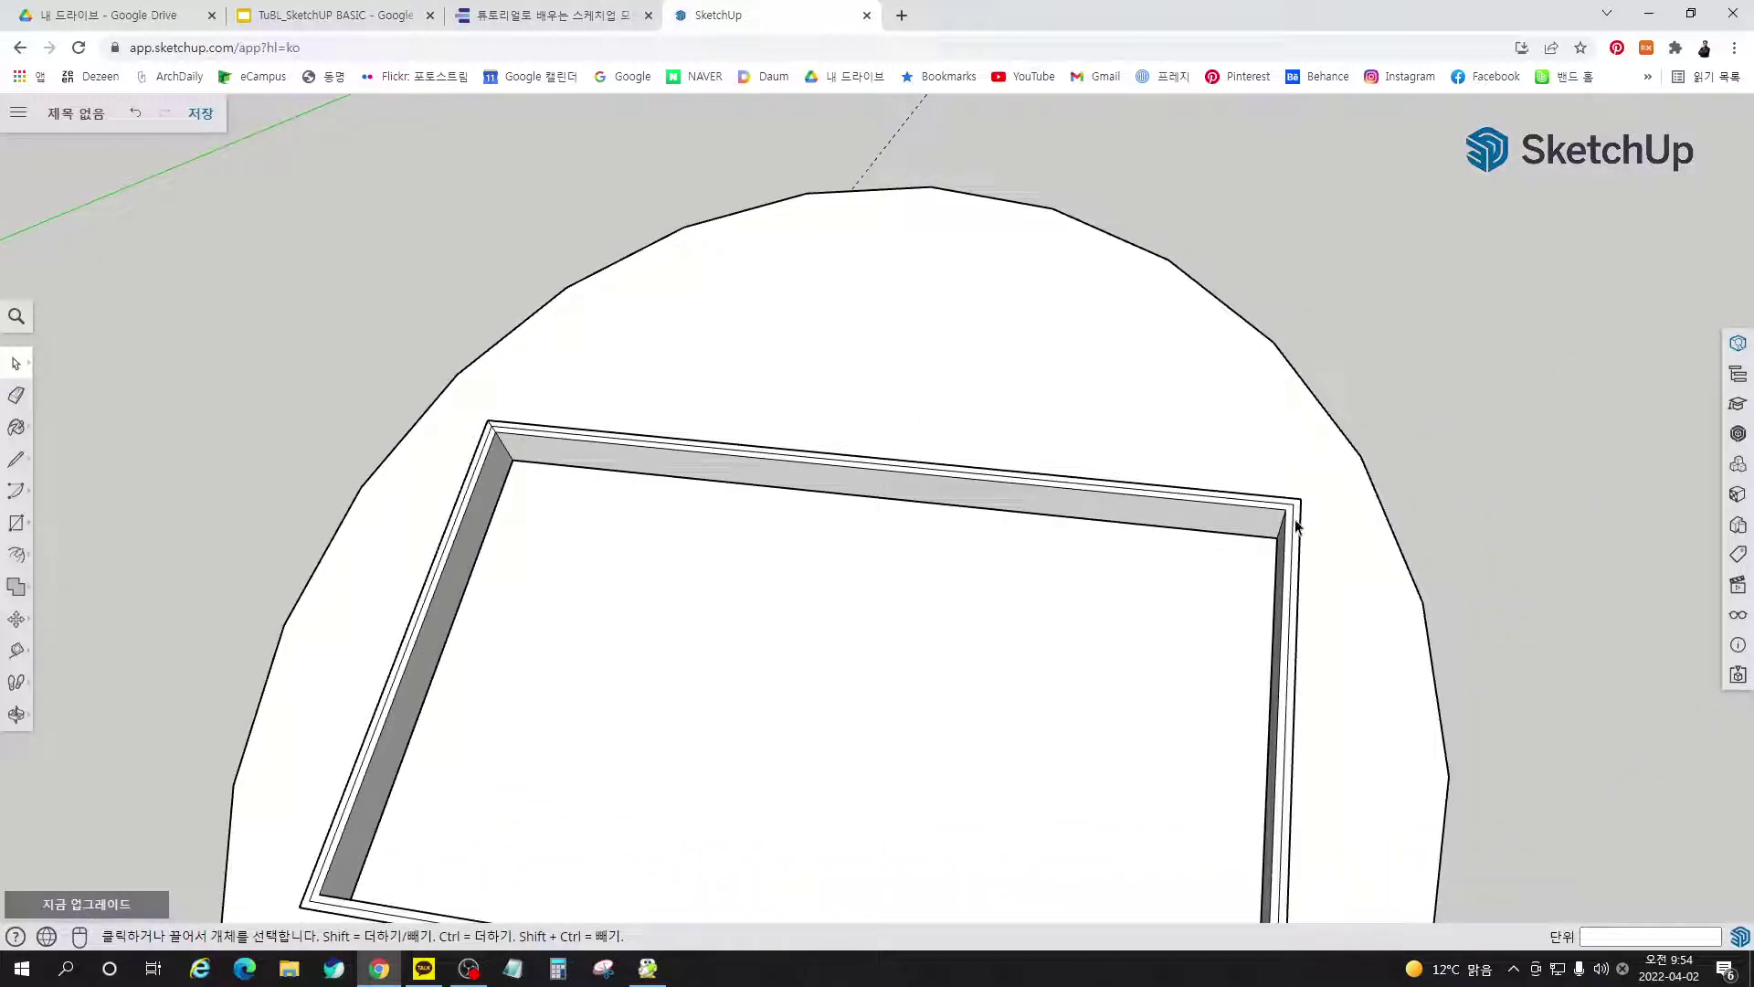
scroll(1296, 523, "up", 6)
key("l")
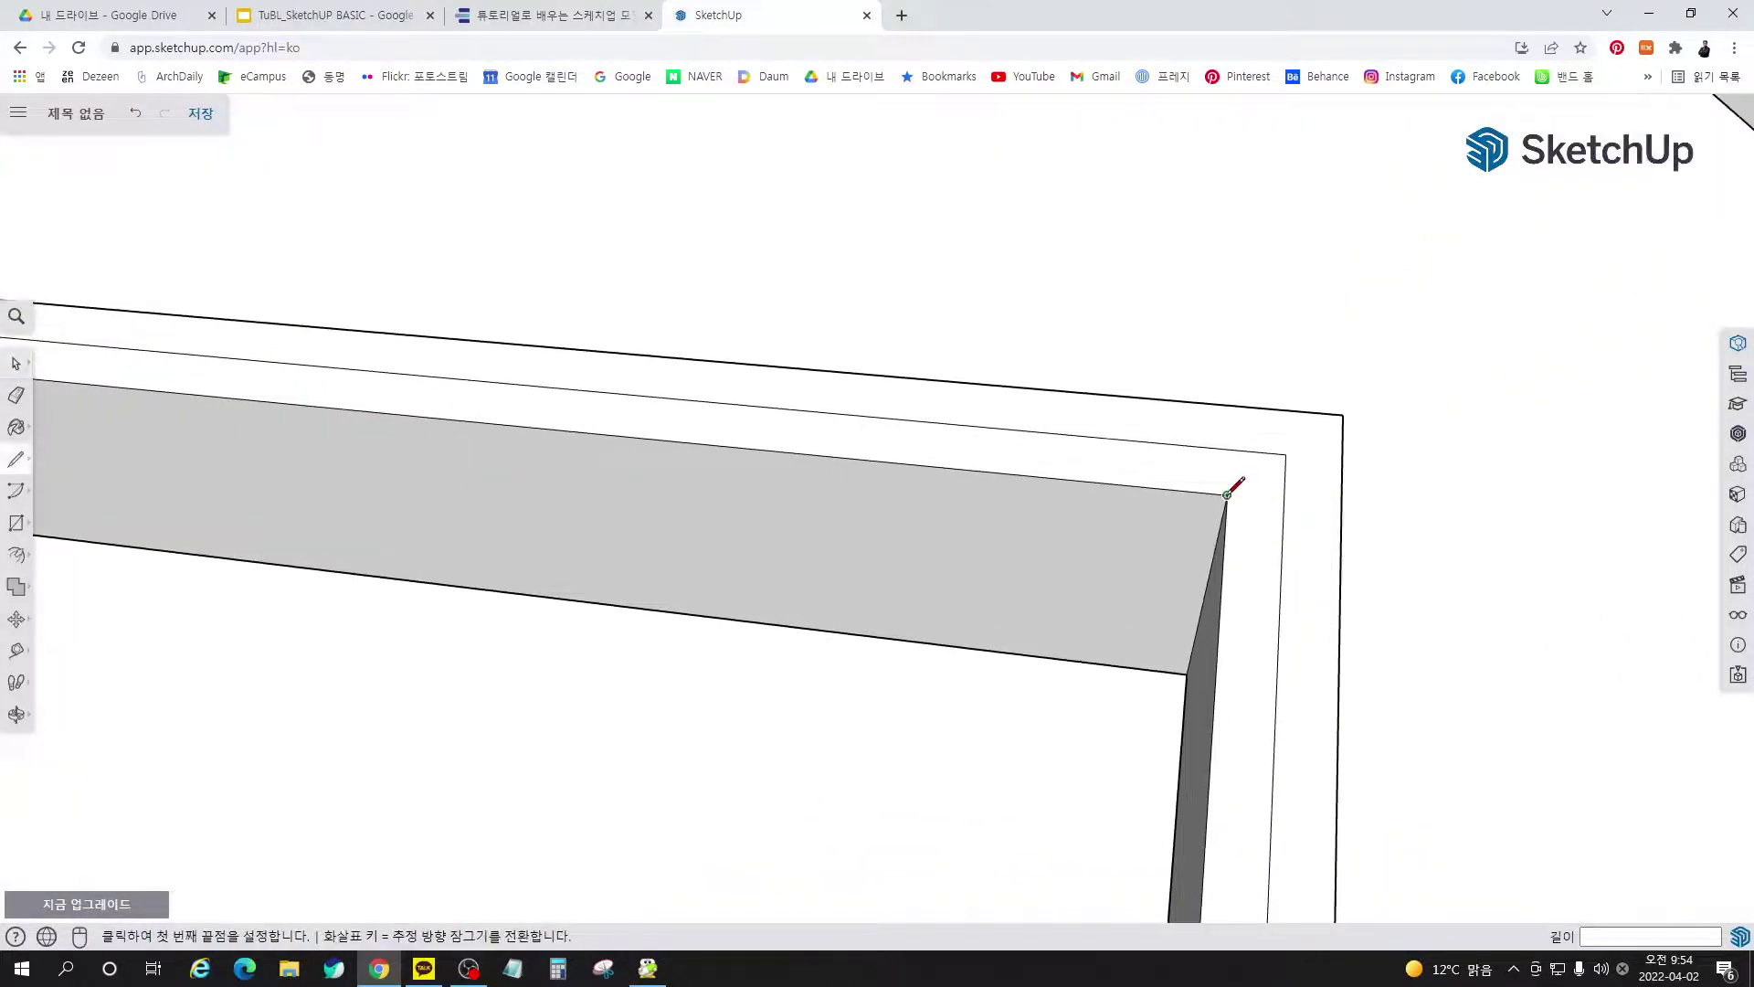
scroll(1261, 327, "down", 2)
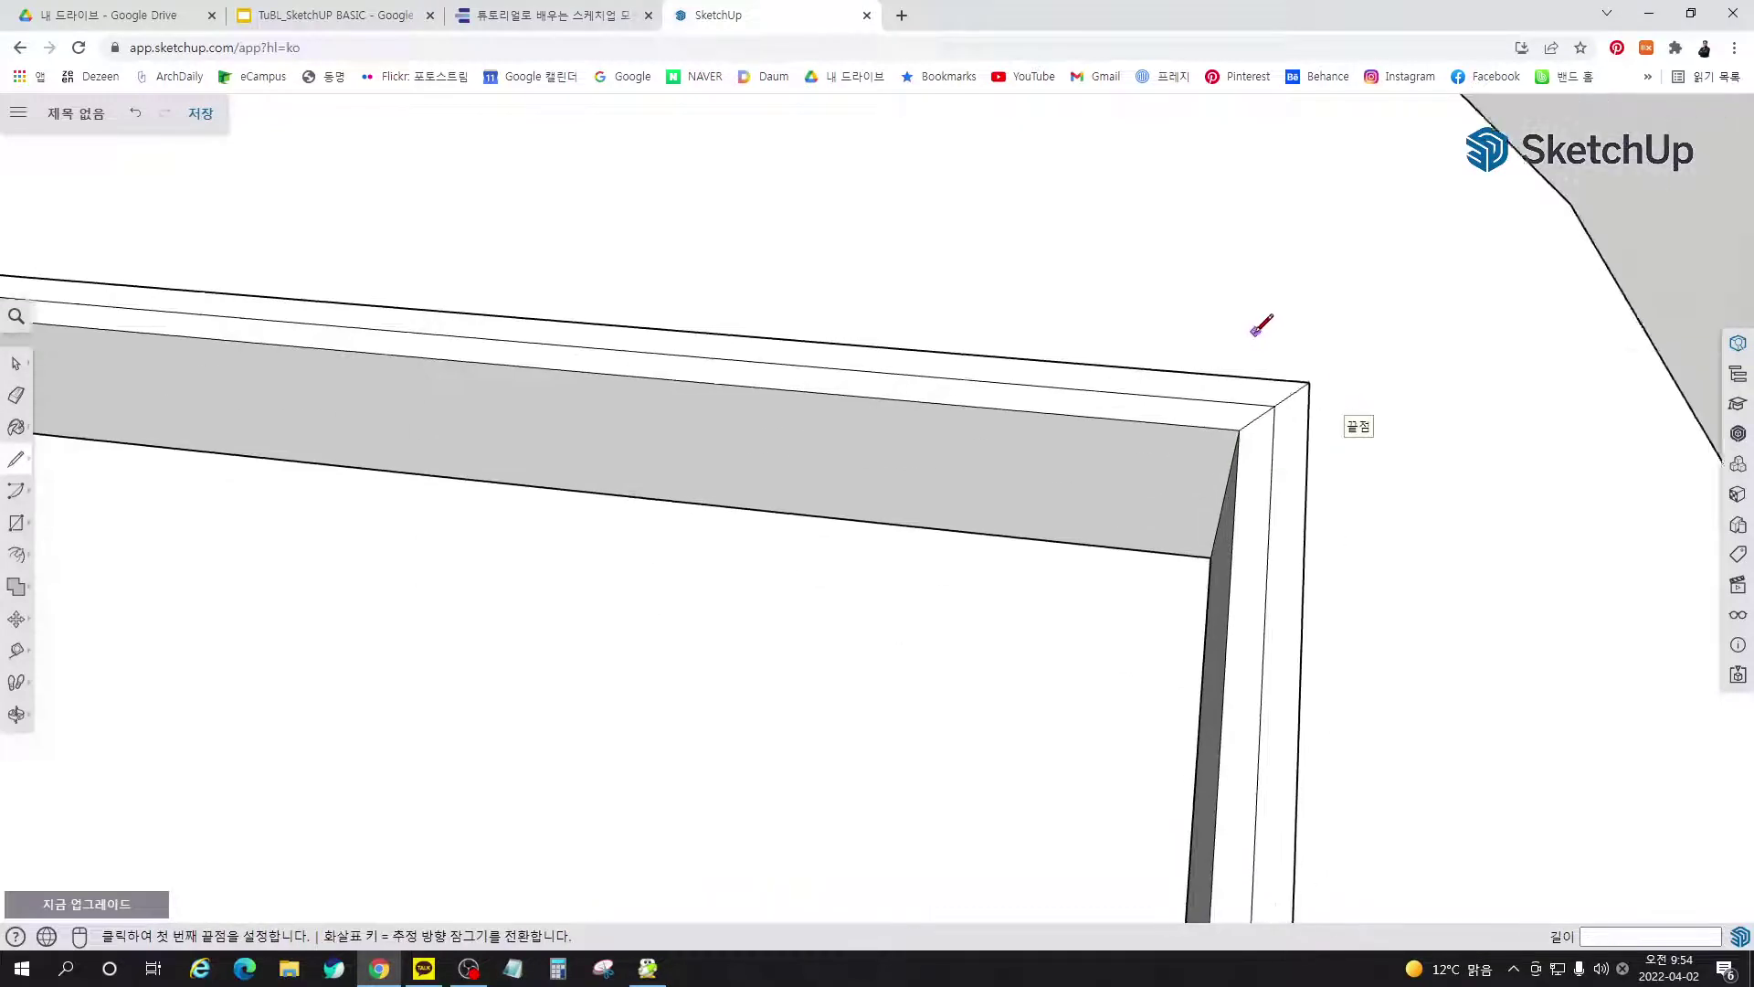
scroll(1259, 329, "down", 4)
scroll(1216, 832, "up", 5)
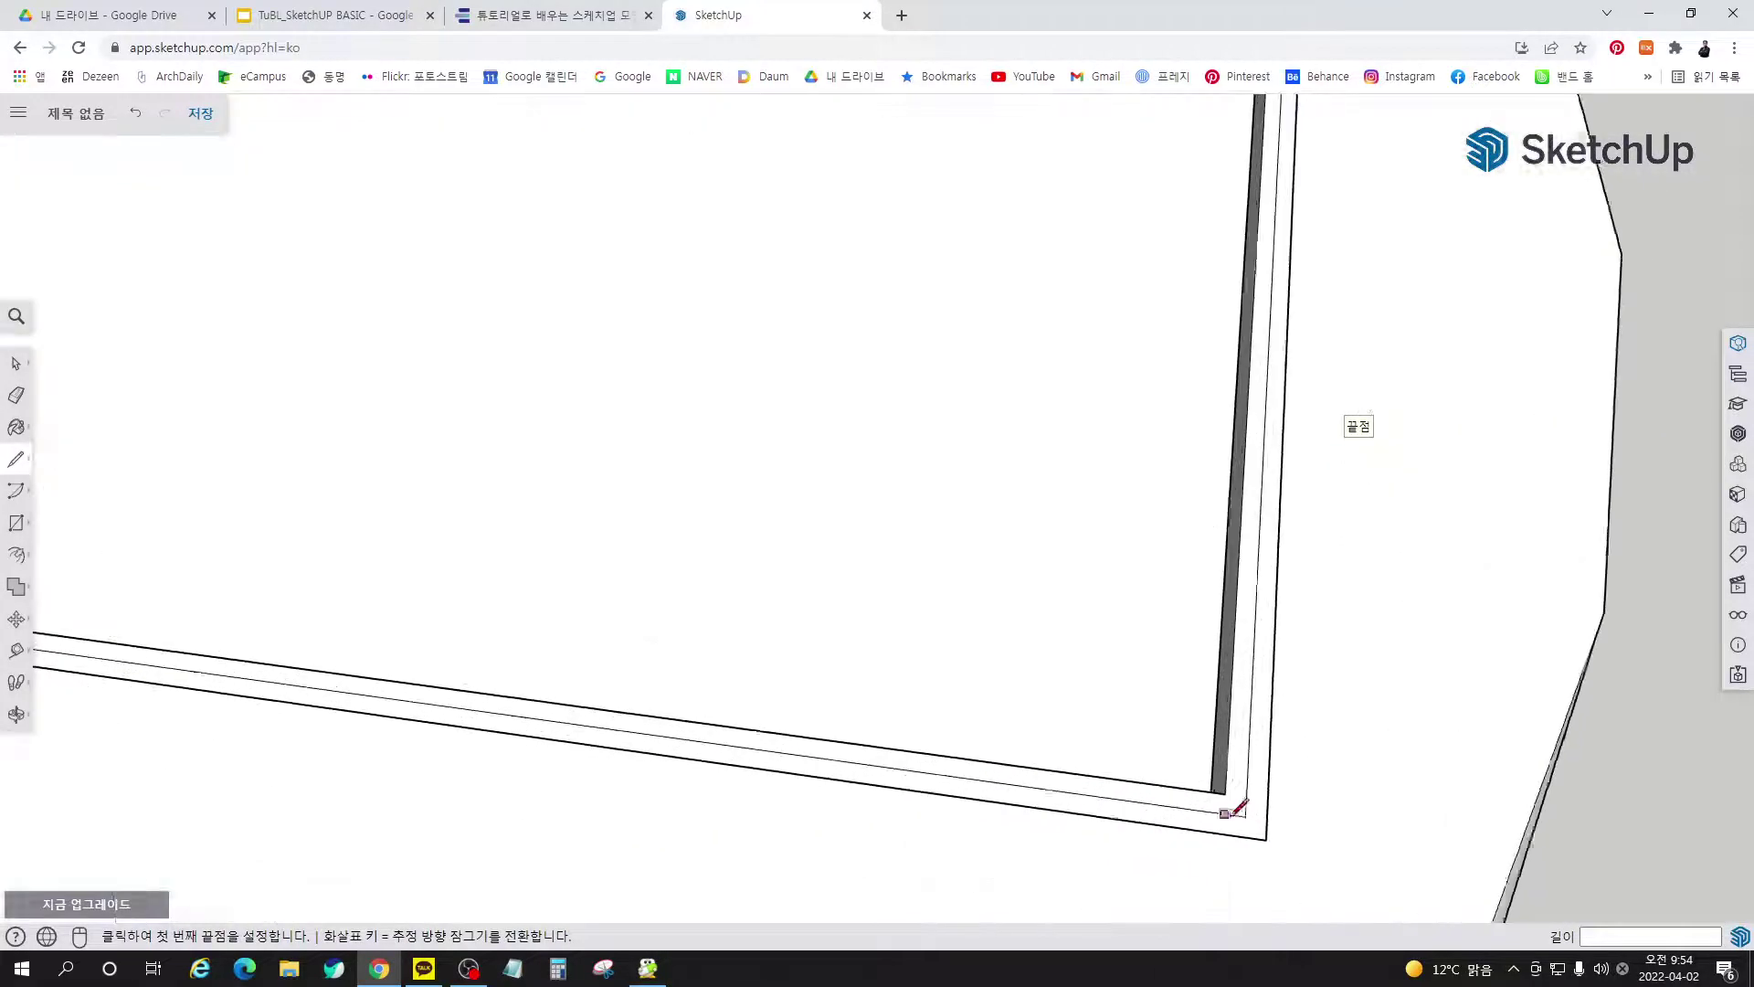
left_click(1227, 792)
left_click(1270, 841)
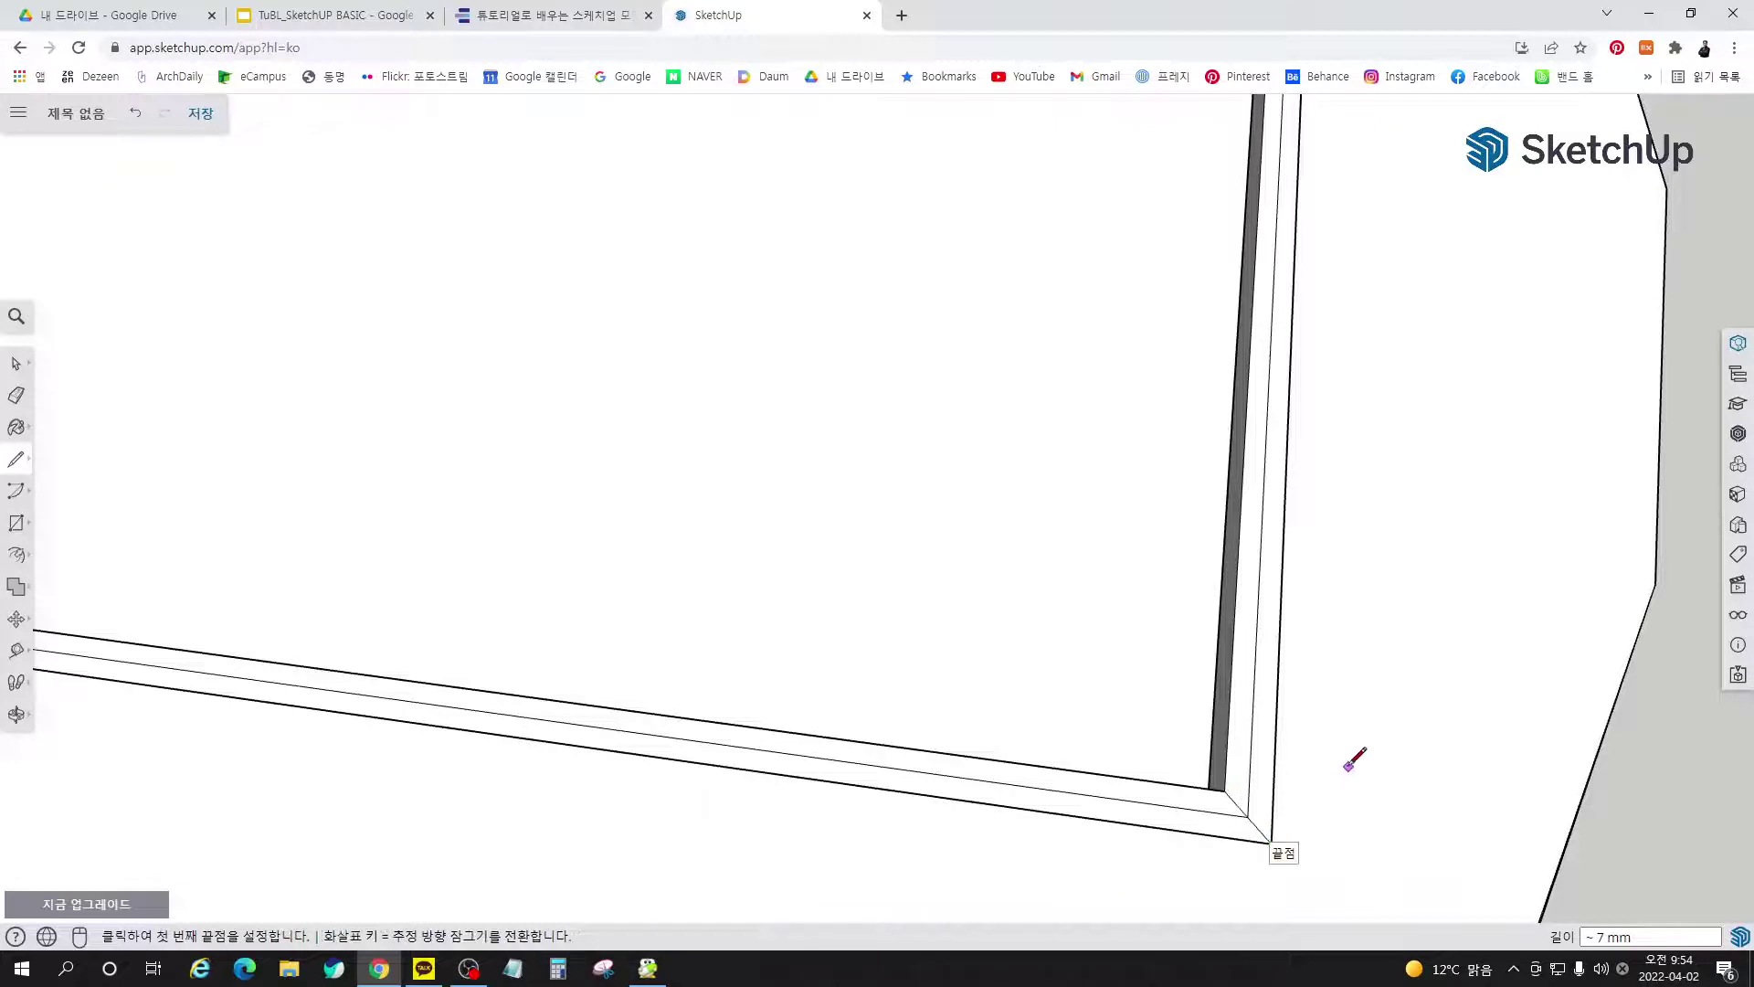
Draw the last diagonal from the outer to the inner corner at the bezel's lower-left corner
scroll(1351, 764, "down", 4)
scroll(658, 677, "up", 5)
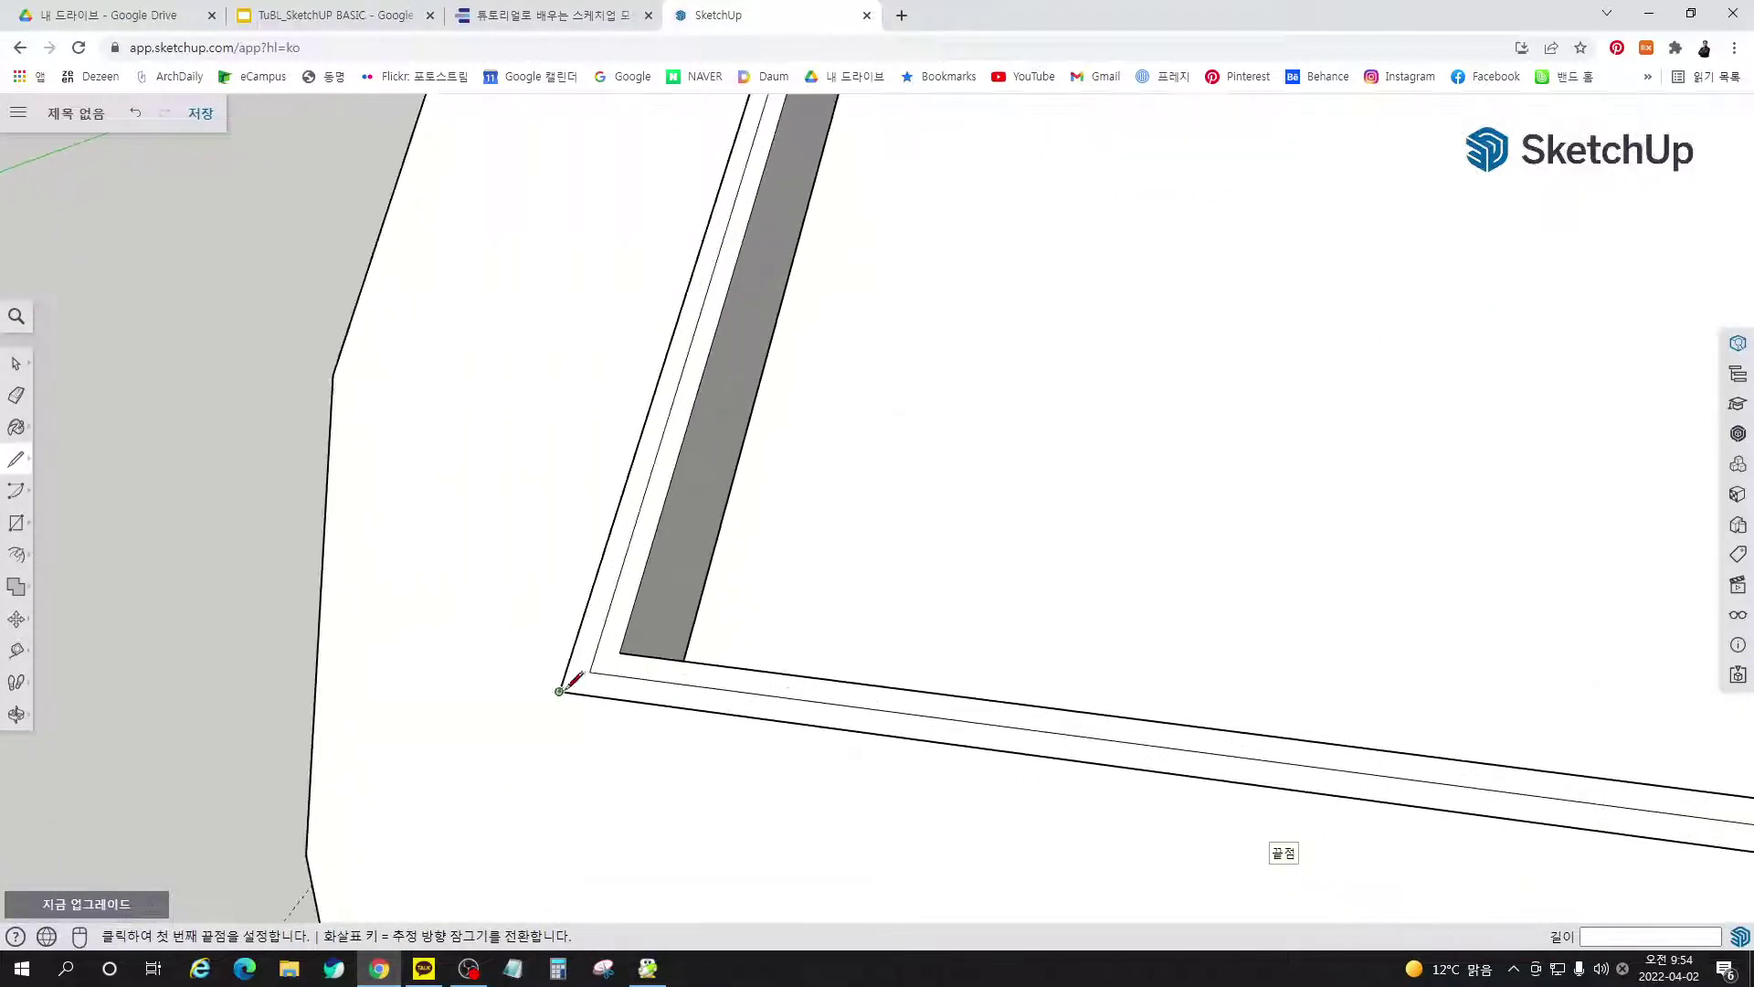
left_click(559, 691)
left_click(663, 612)
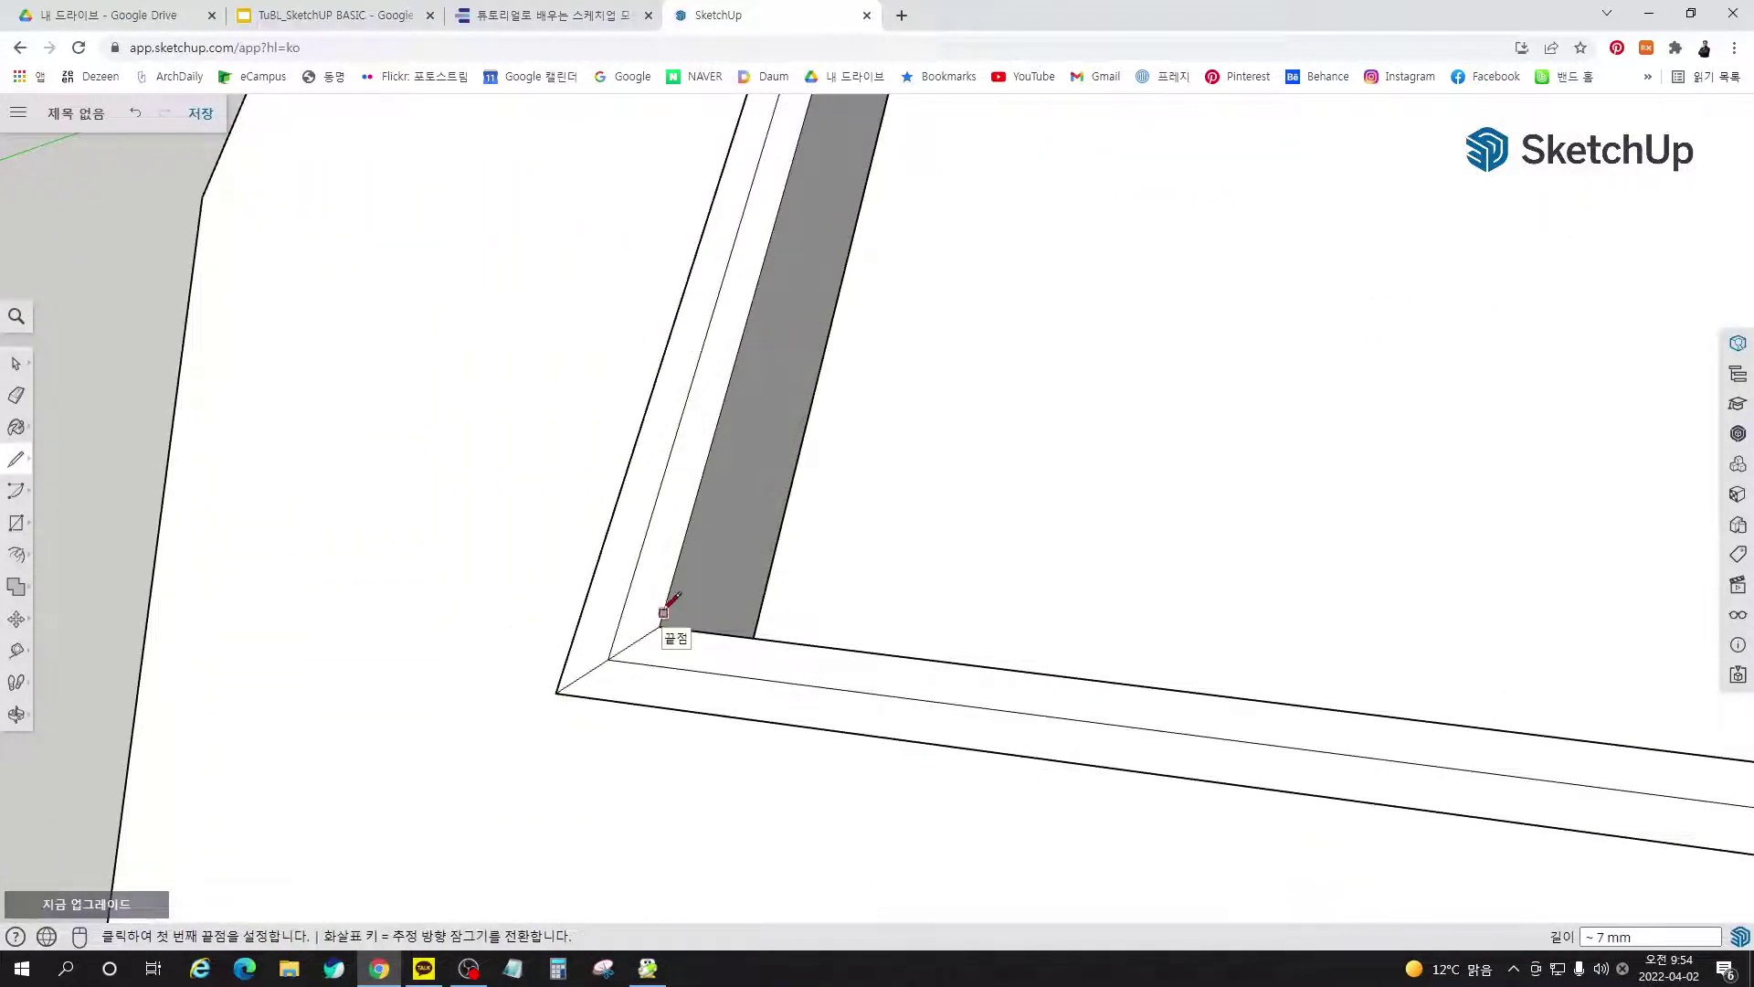
key("space")
scroll(469, 681, "down", 6)
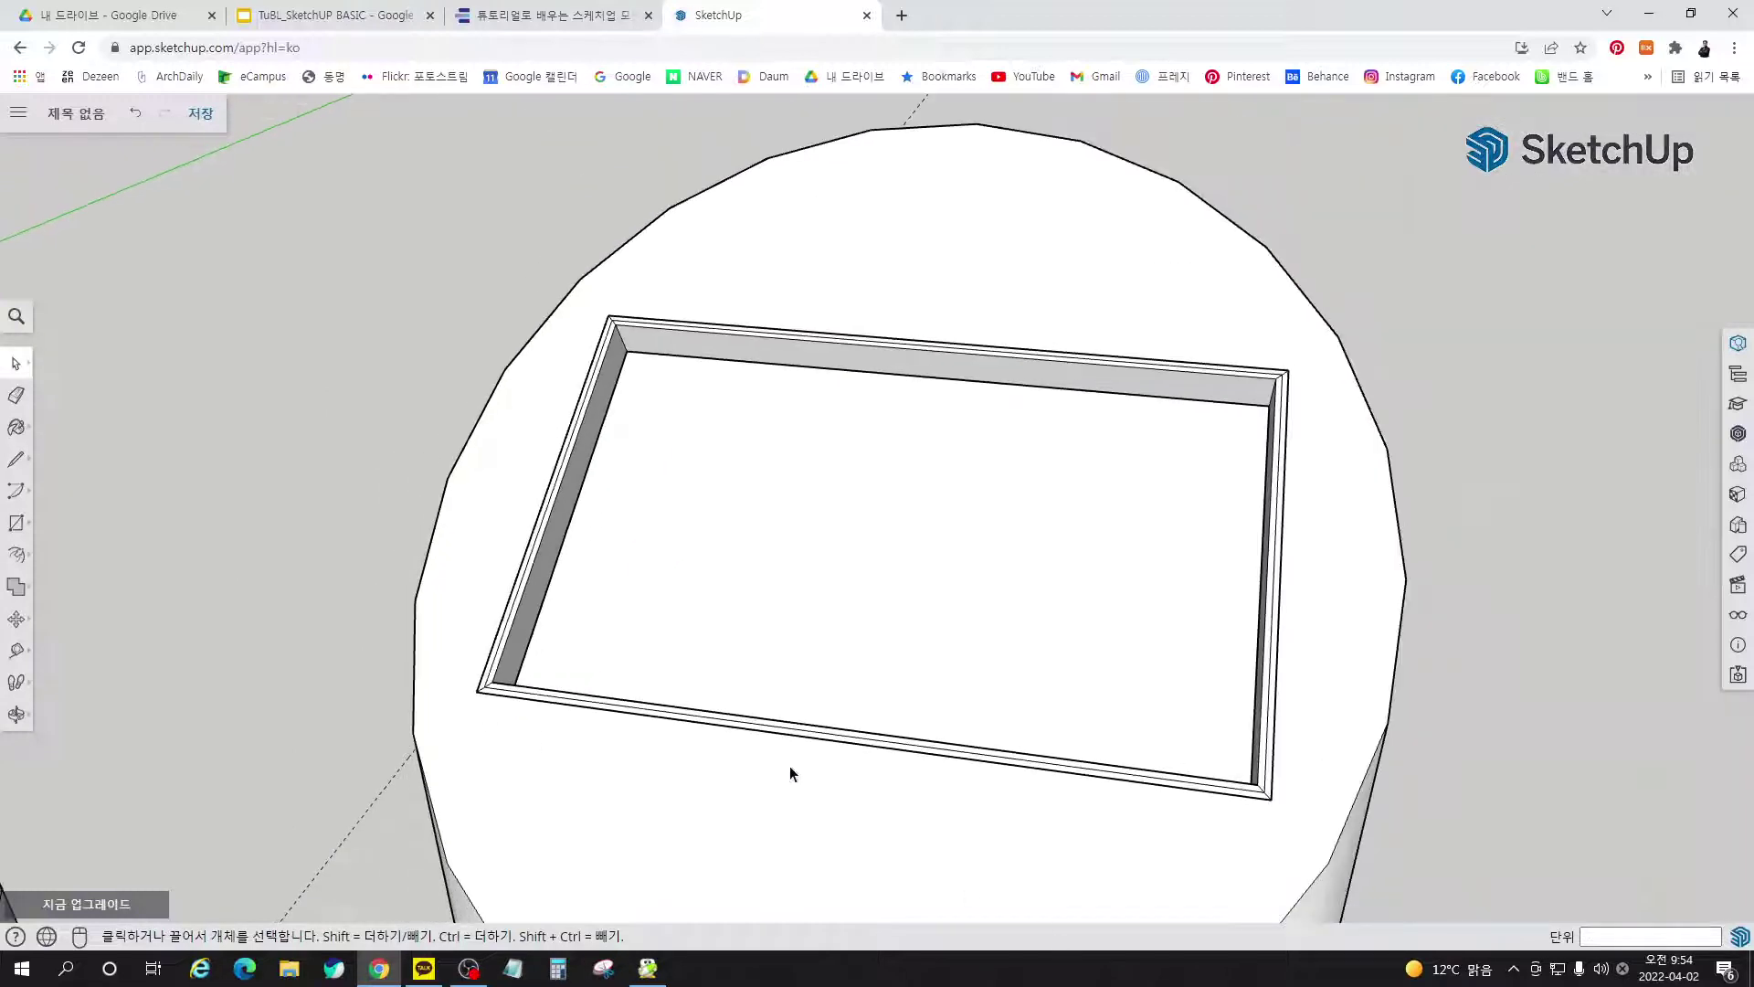
middle_click_drag(1257, 773, 856, 792)
scroll(1215, 537, "up", 5)
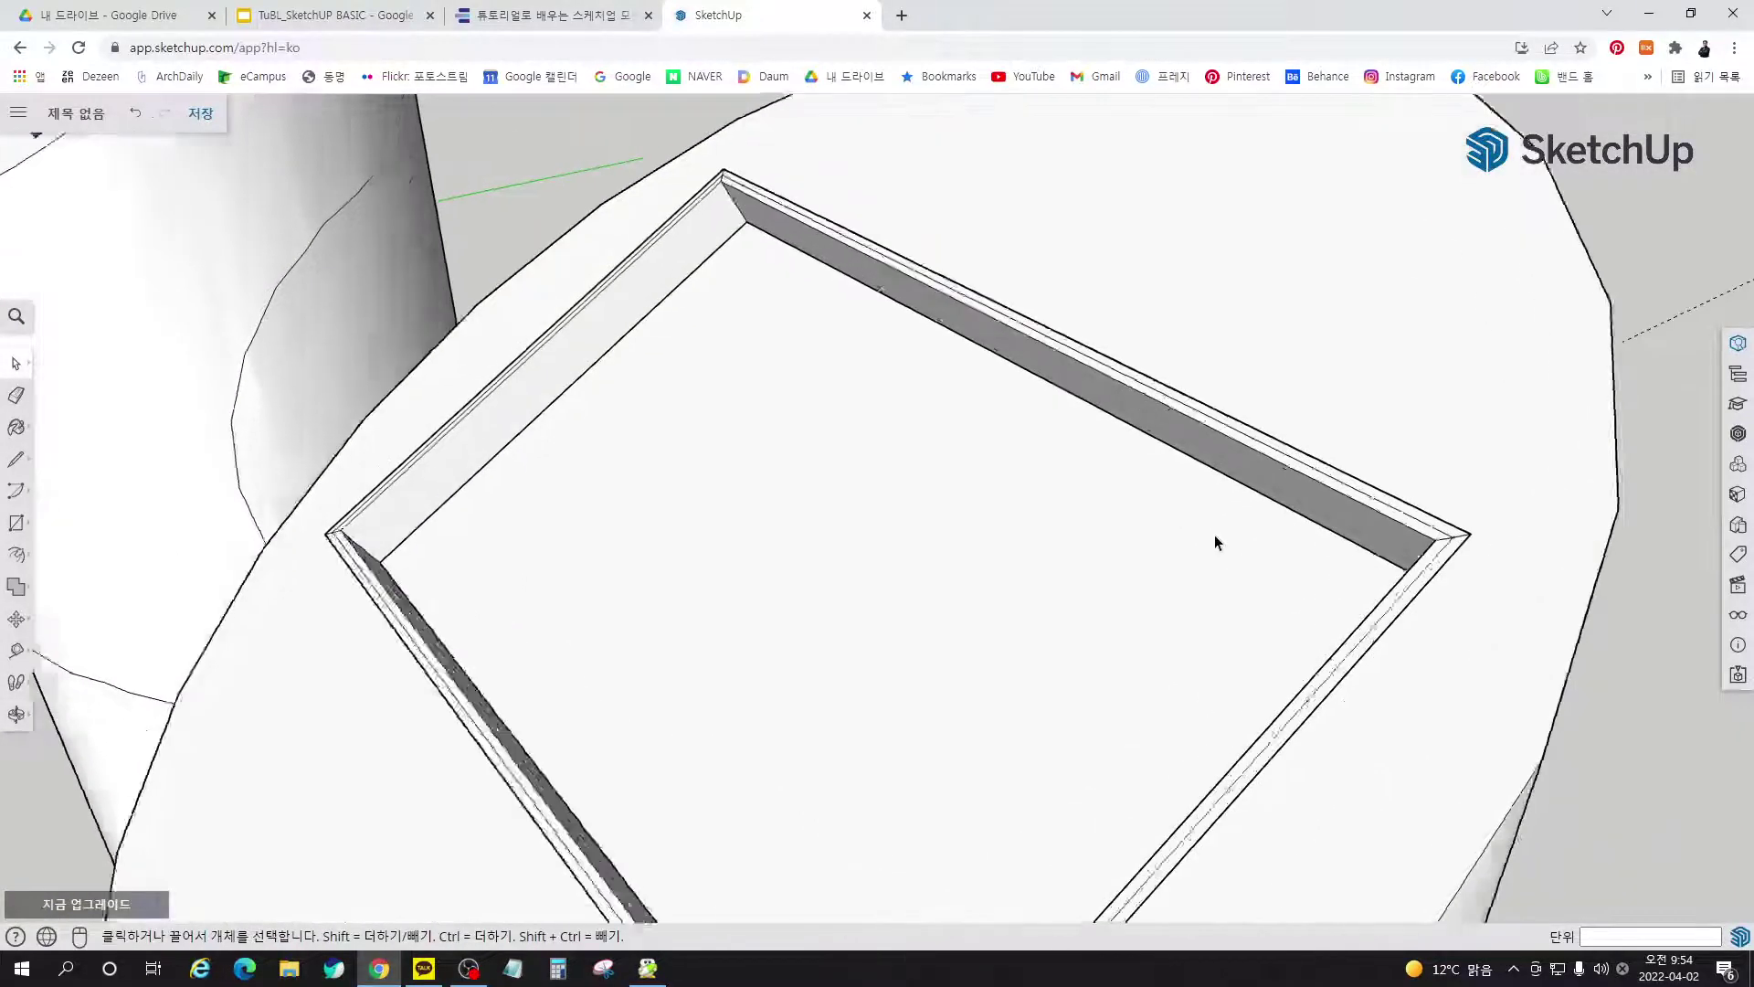
Select only the four middle edges running around the bezel's top face
left_click(1368, 458)
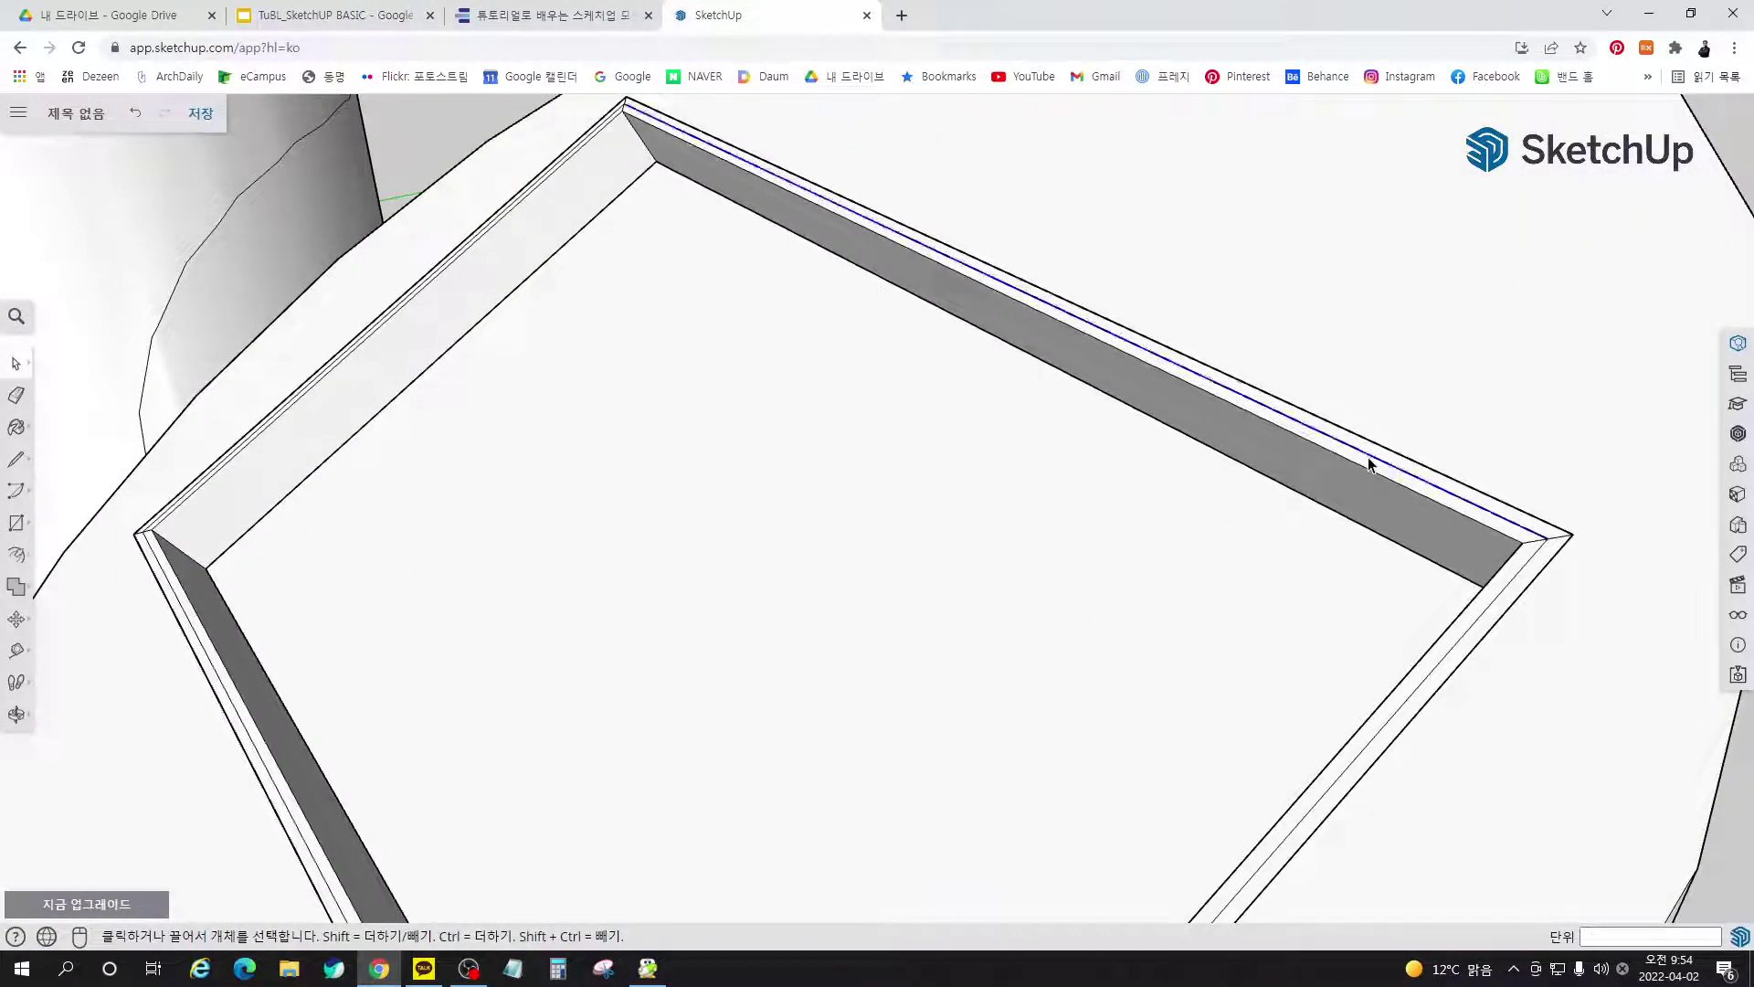
left_click(1528, 565, "shift")
scroll(1594, 431, "down", 2)
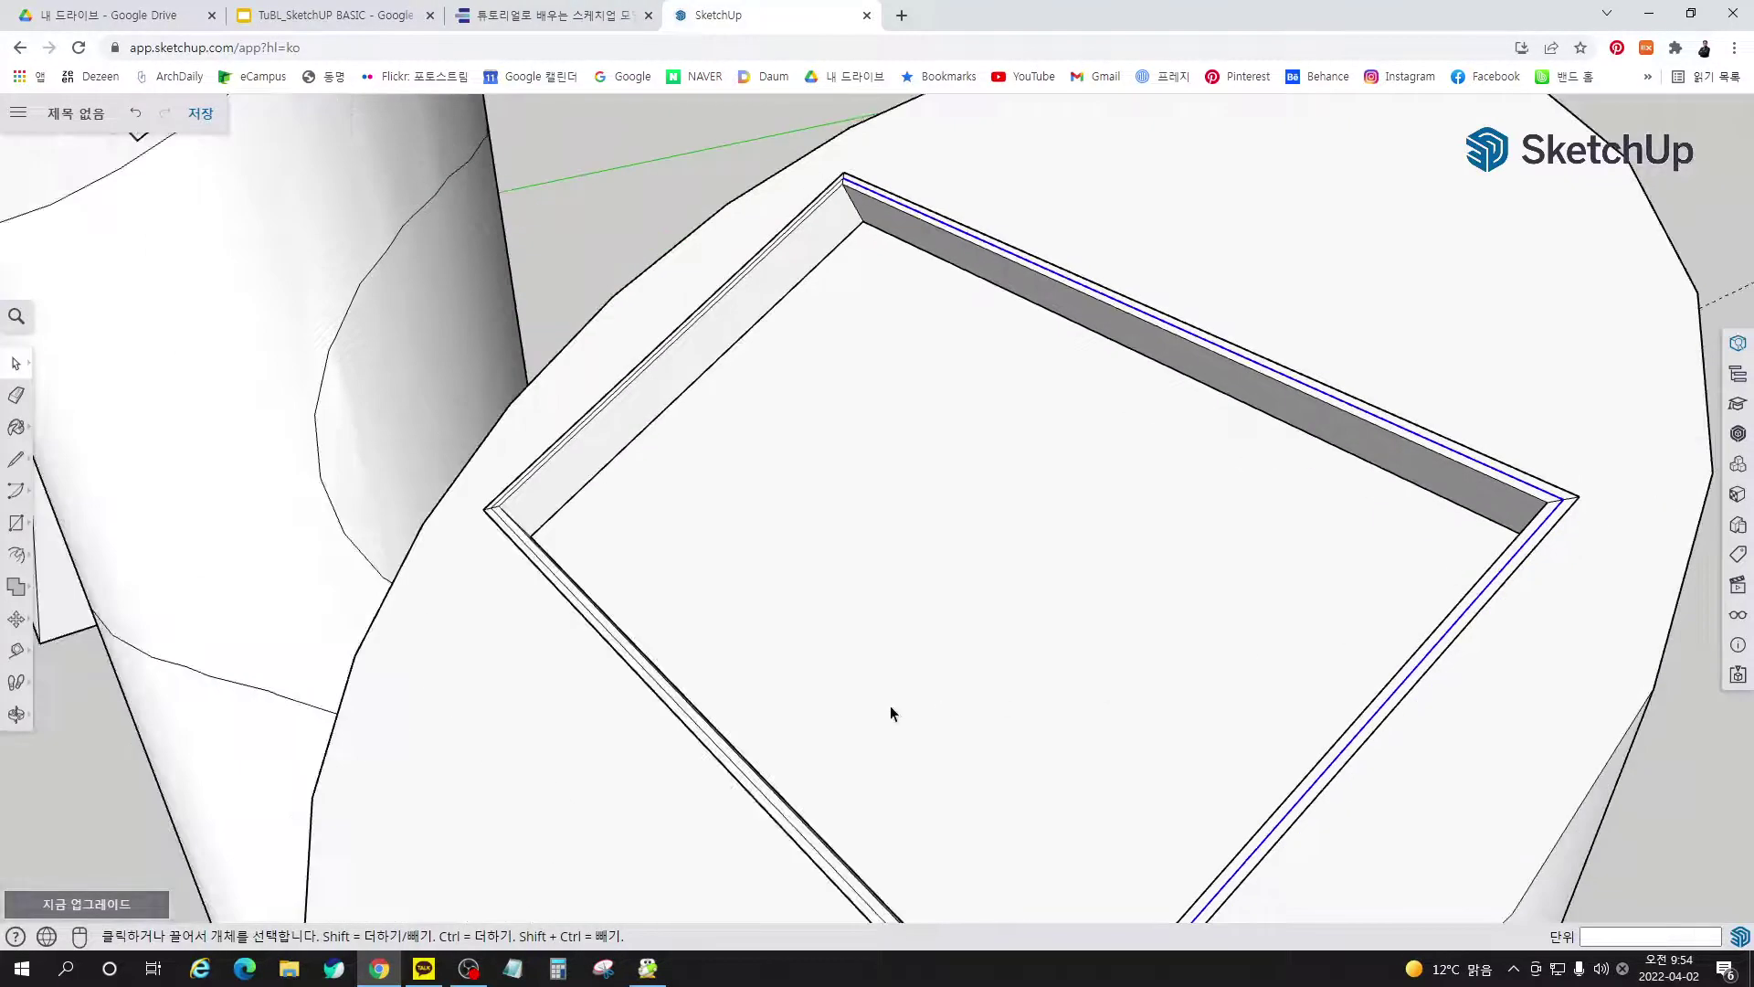
left_click(660, 687, "shift")
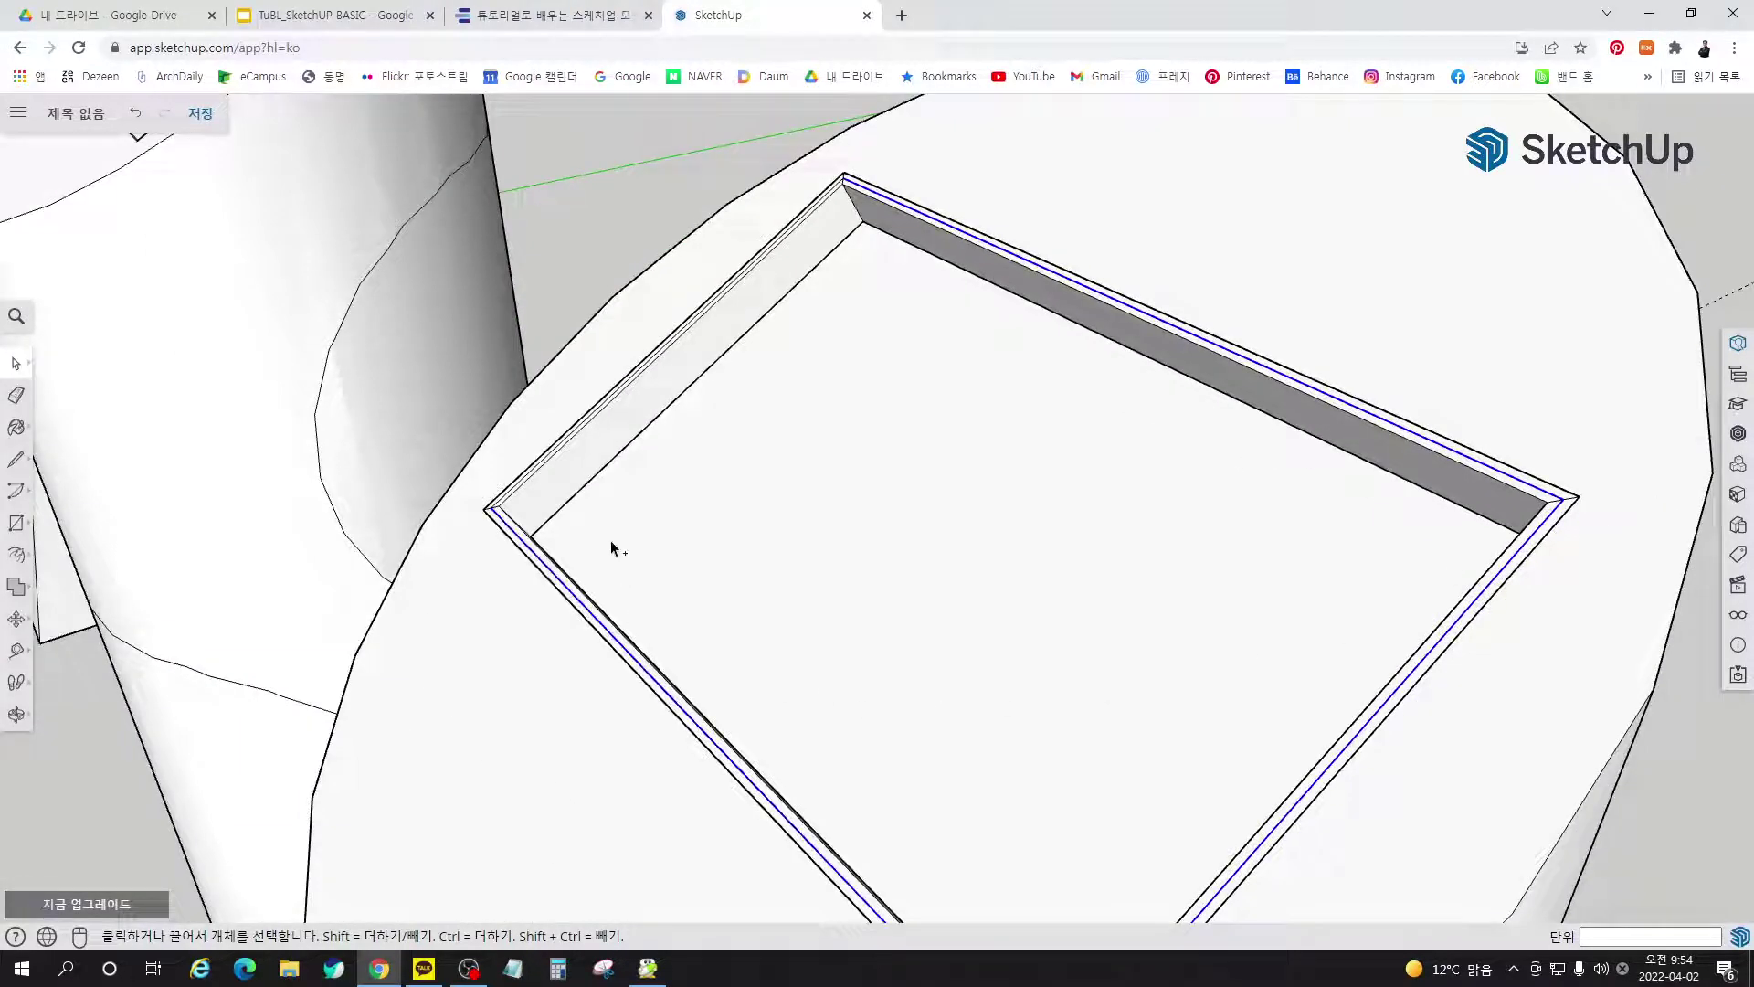
scroll(484, 498, "up", 3)
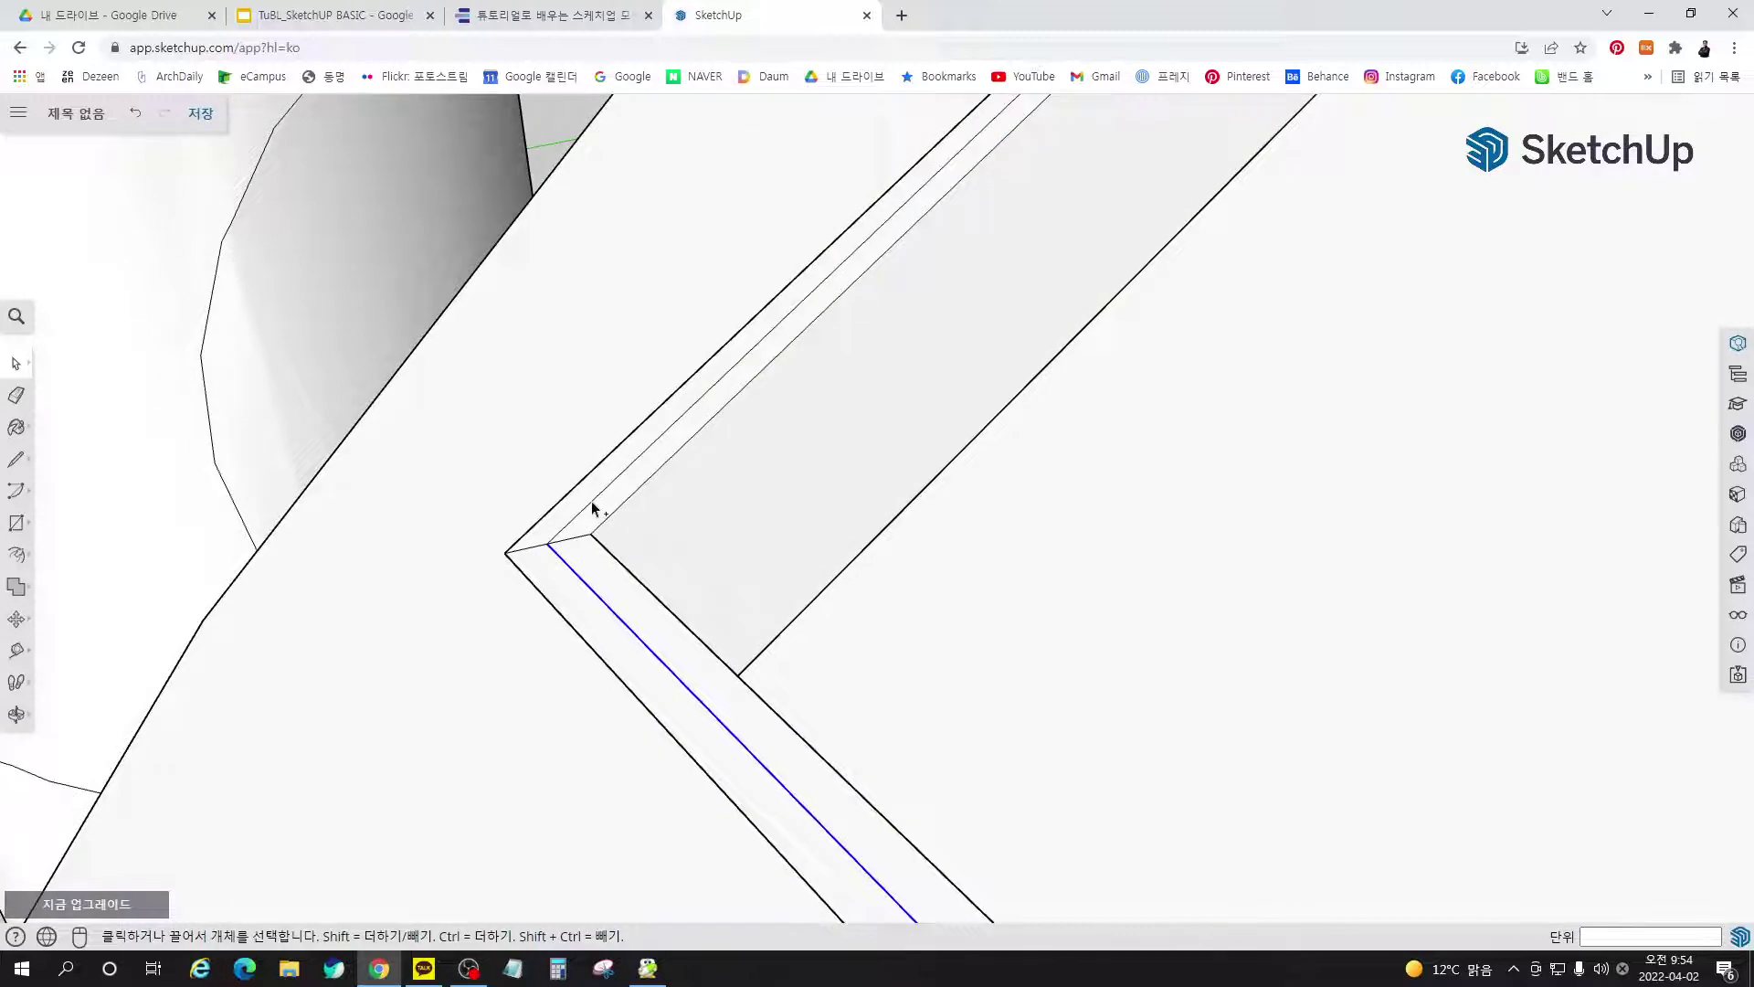
left_click(590, 500, "shift")
scroll(498, 481, "up", 1)
scroll(486, 497, "down", 5)
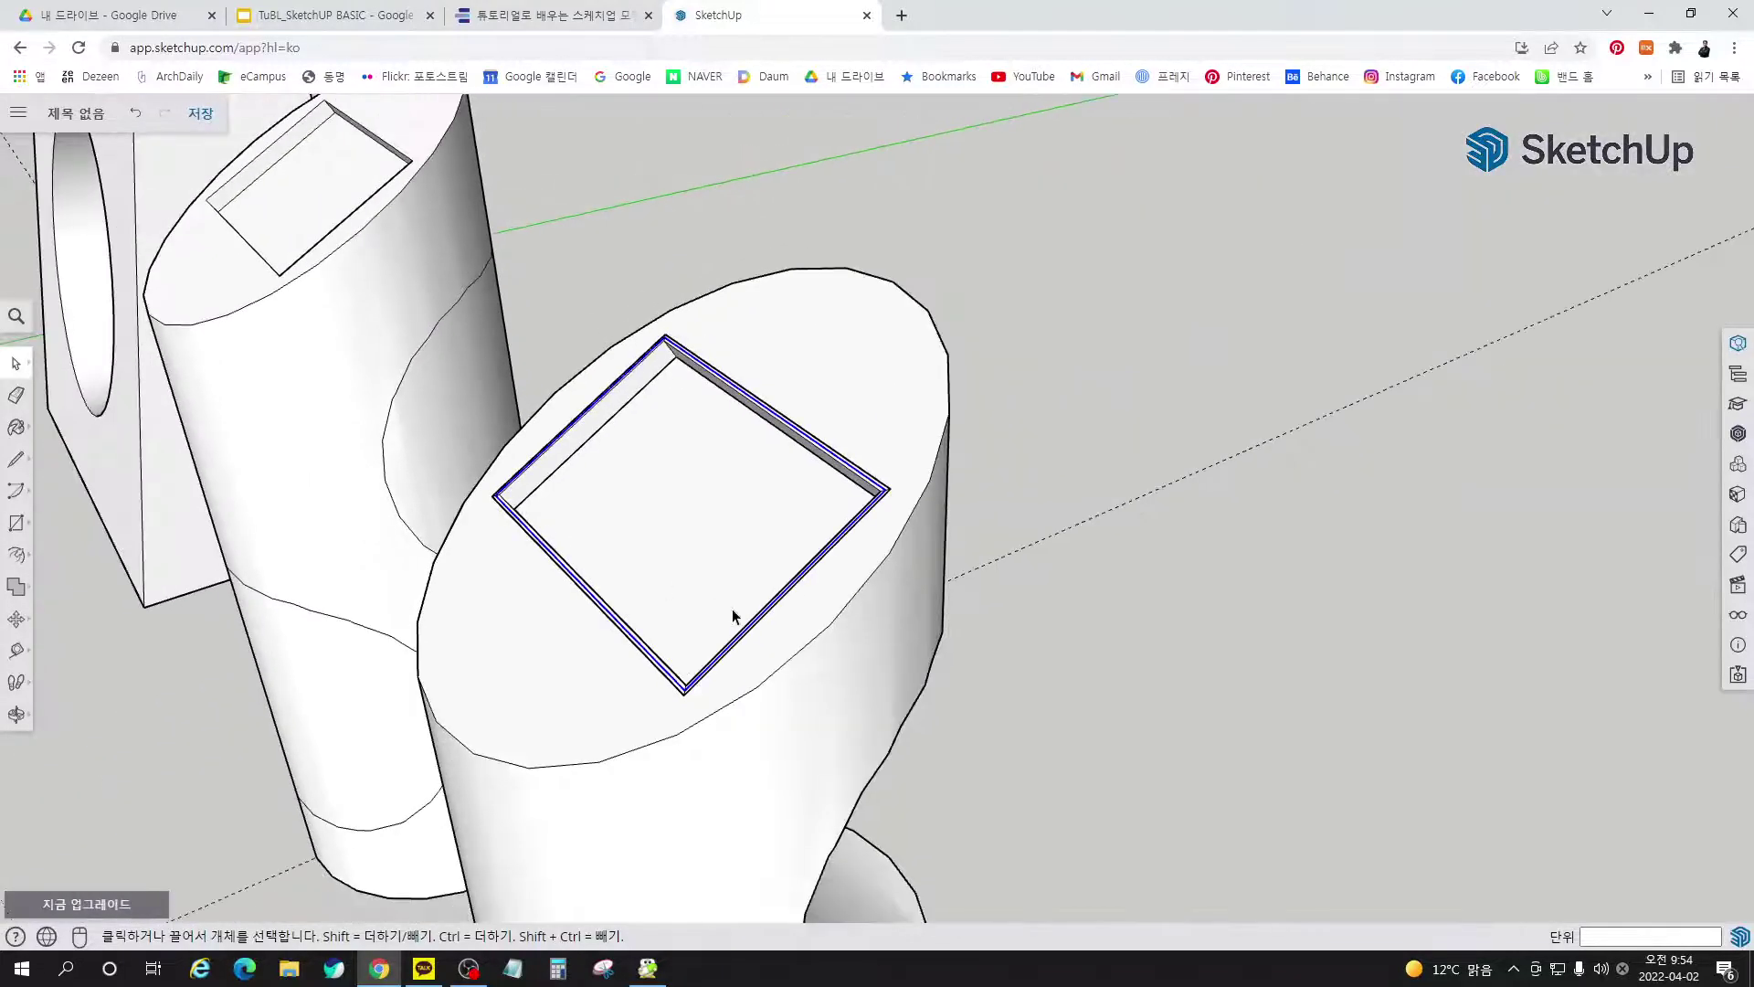
Move the selected middle edges 1 mm perpendicular to the kiosk's sloped face with the Move tool
middle_click_drag(732, 609, 910, 519)
scroll(910, 519, "up", 1)
scroll(846, 466, "up", 6)
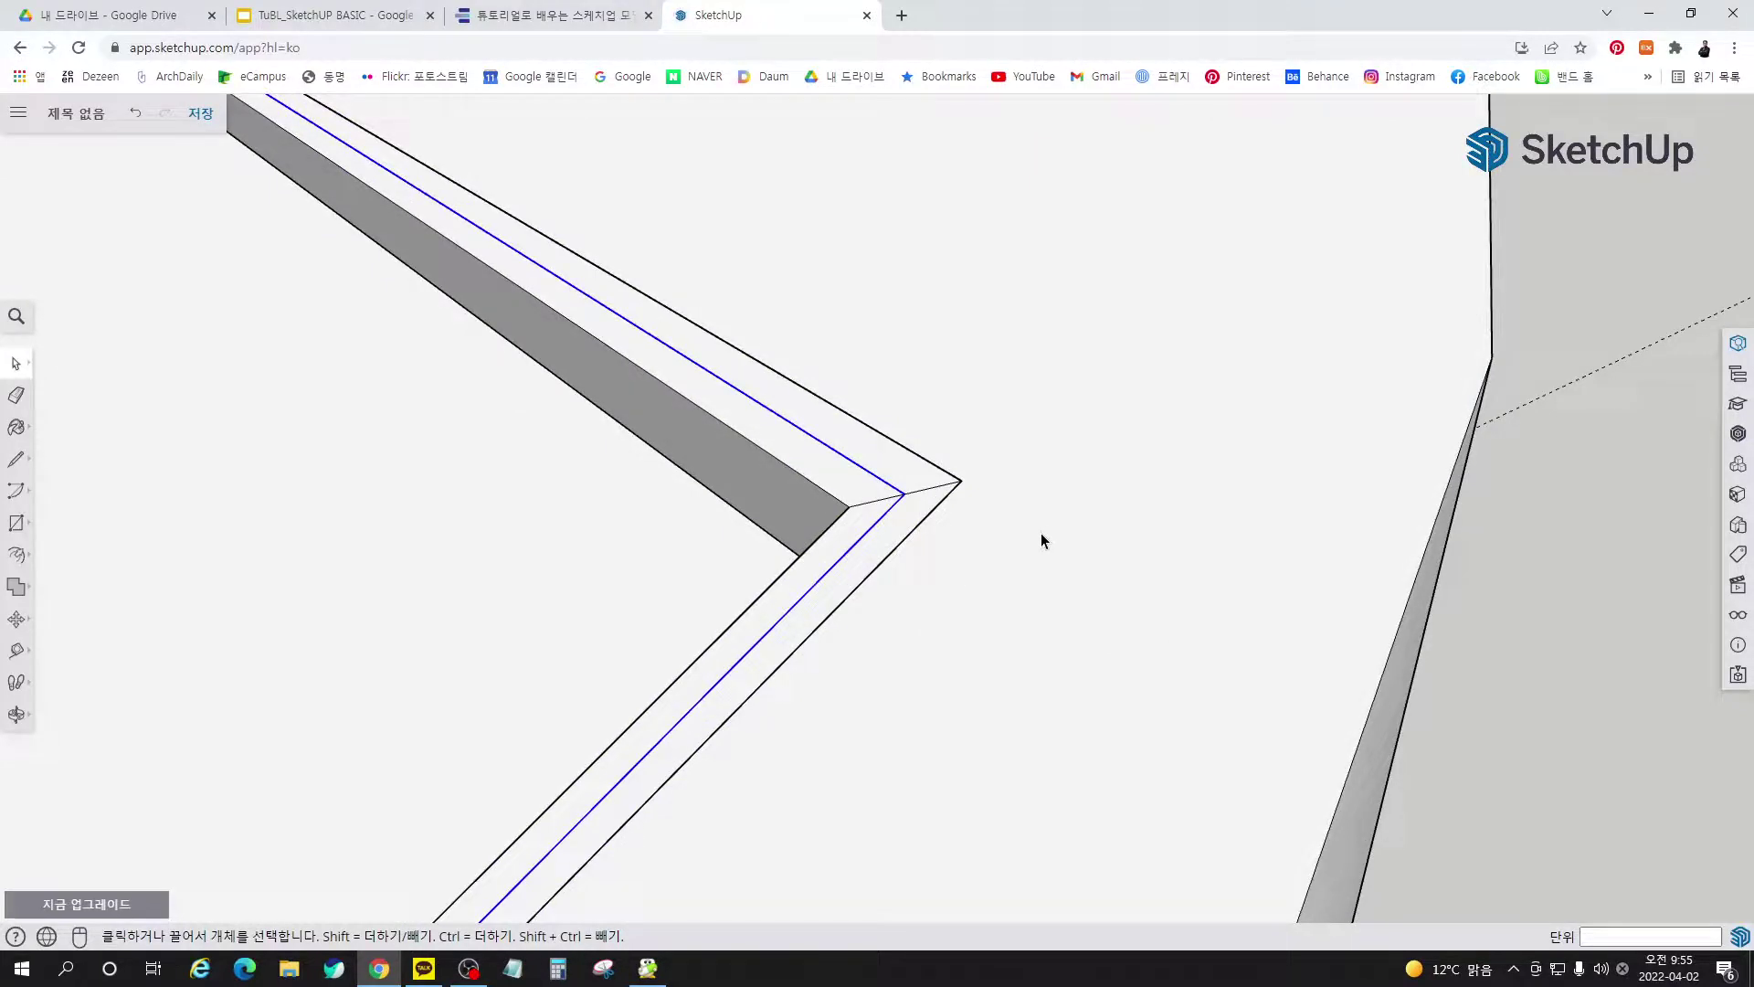
key("m")
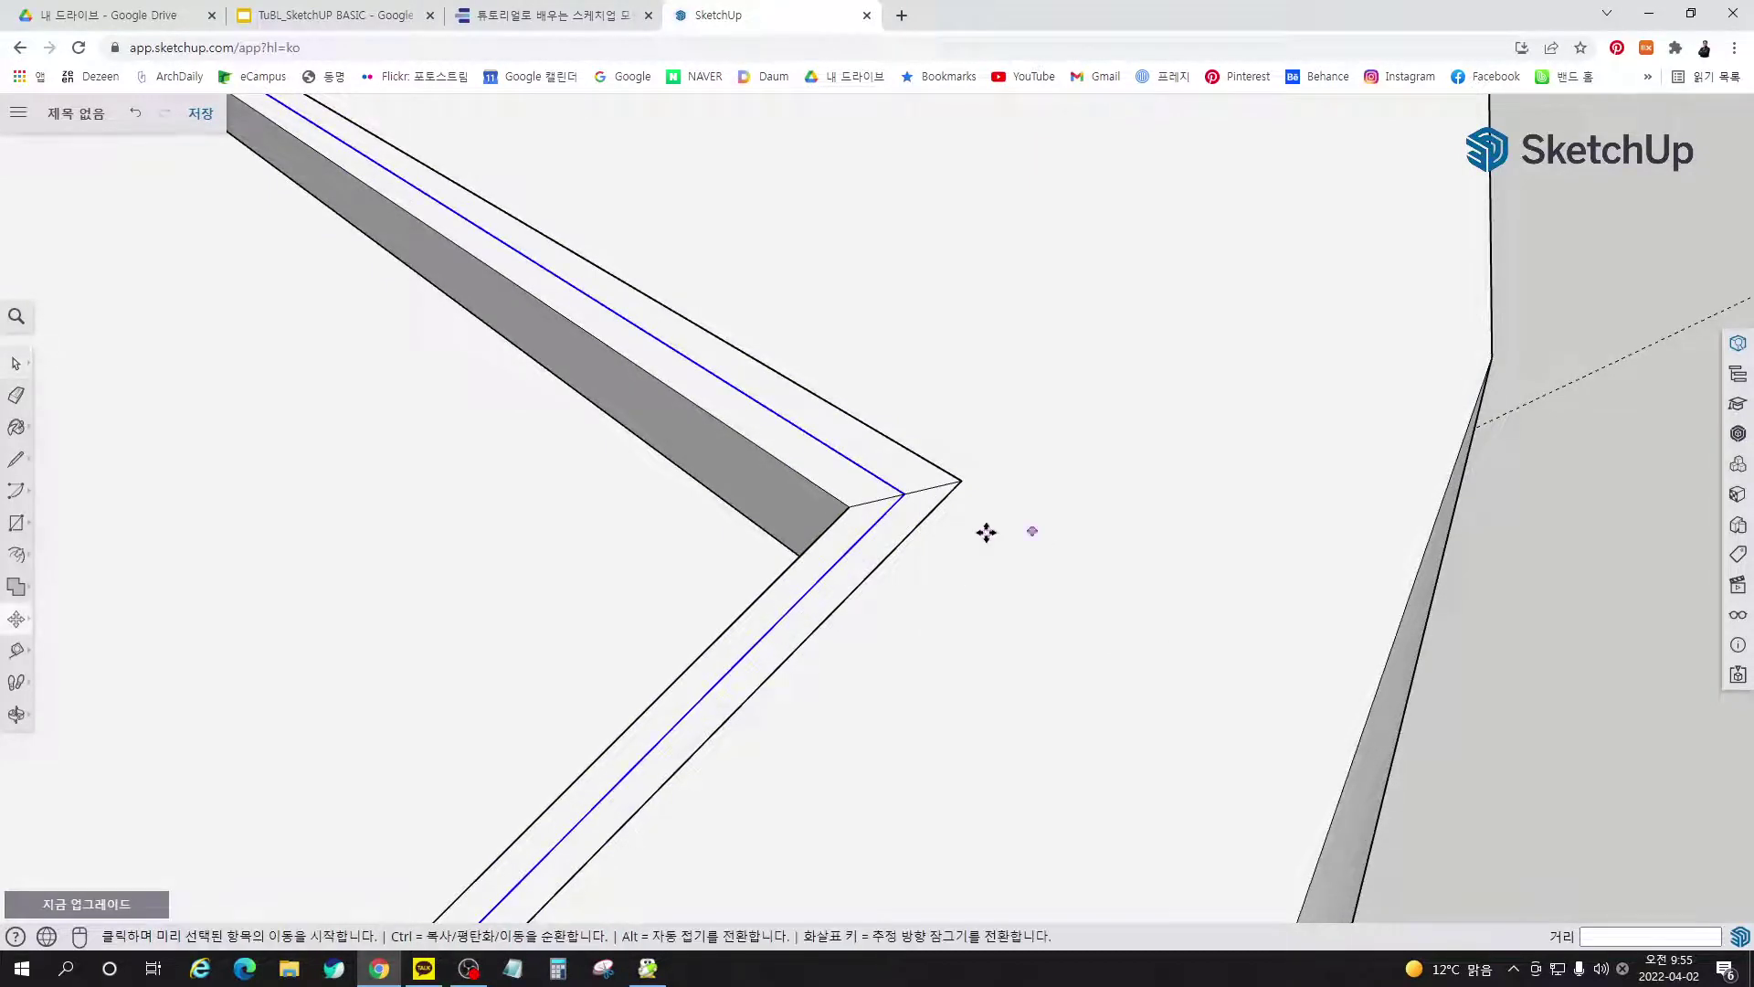
left_click(902, 495)
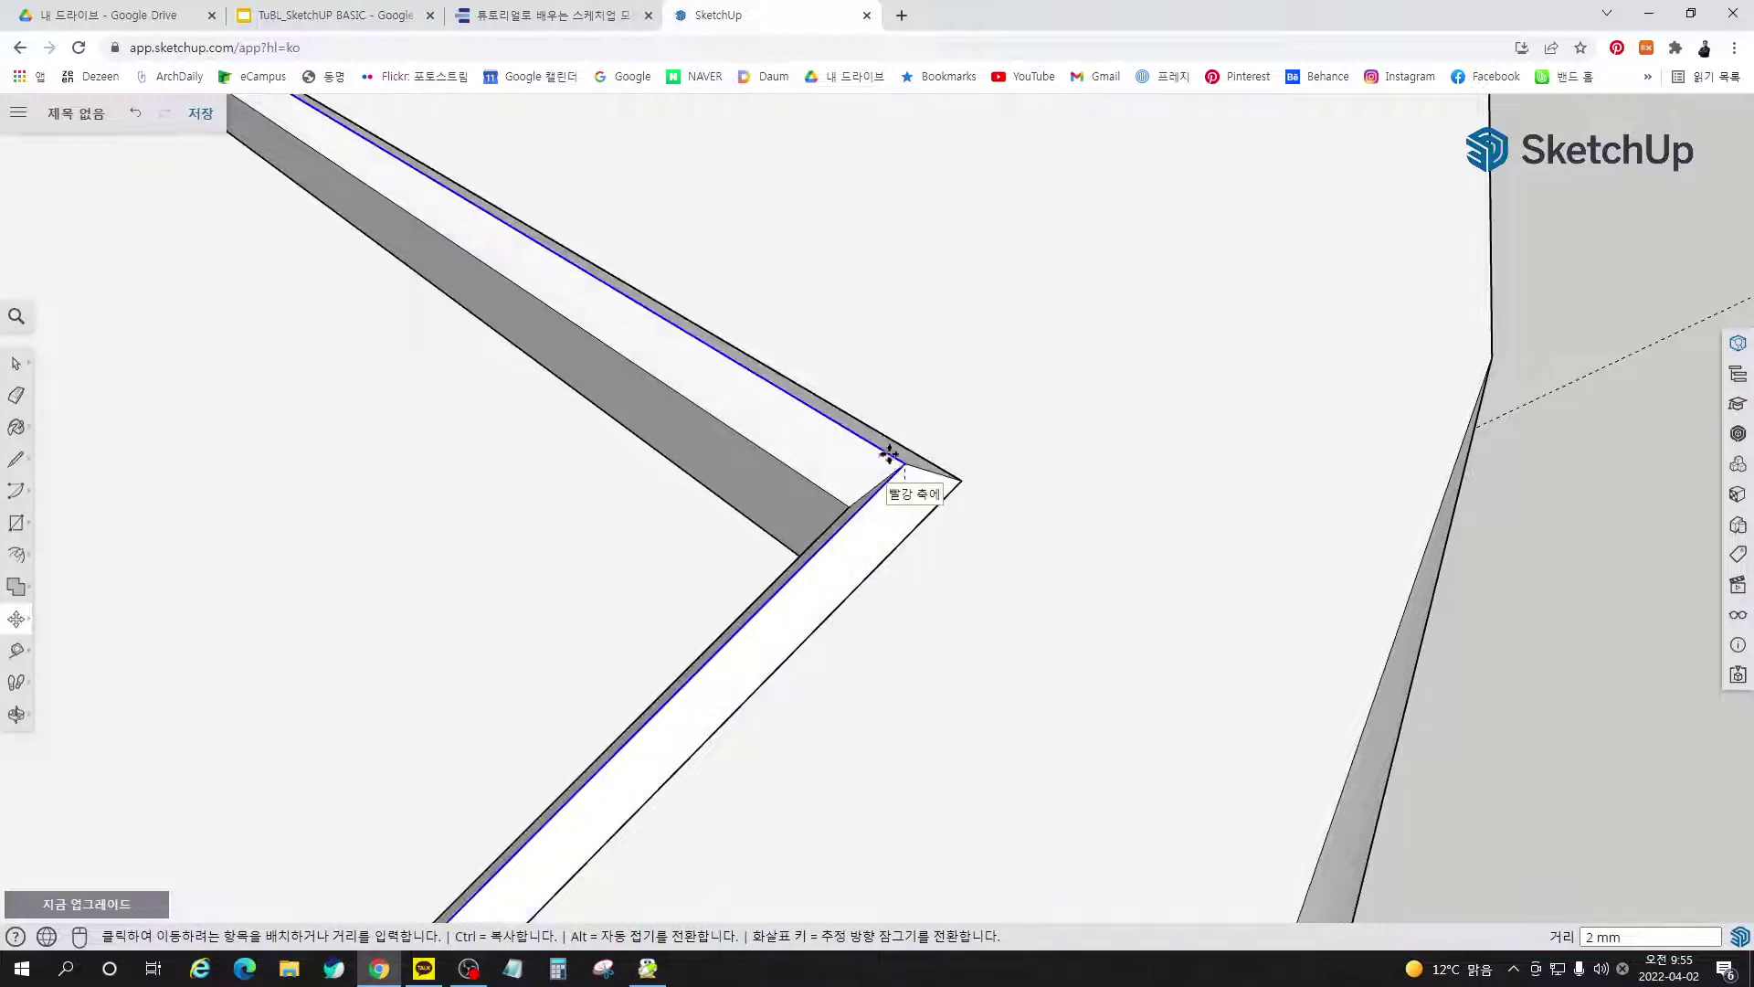
left_click(886, 457)
mouse_move(854, 490)
middle_mouse_down()
mouse_move(803, 402)
mouse_move(827, 485)
middle_mouse_up()
left_click(841, 498)
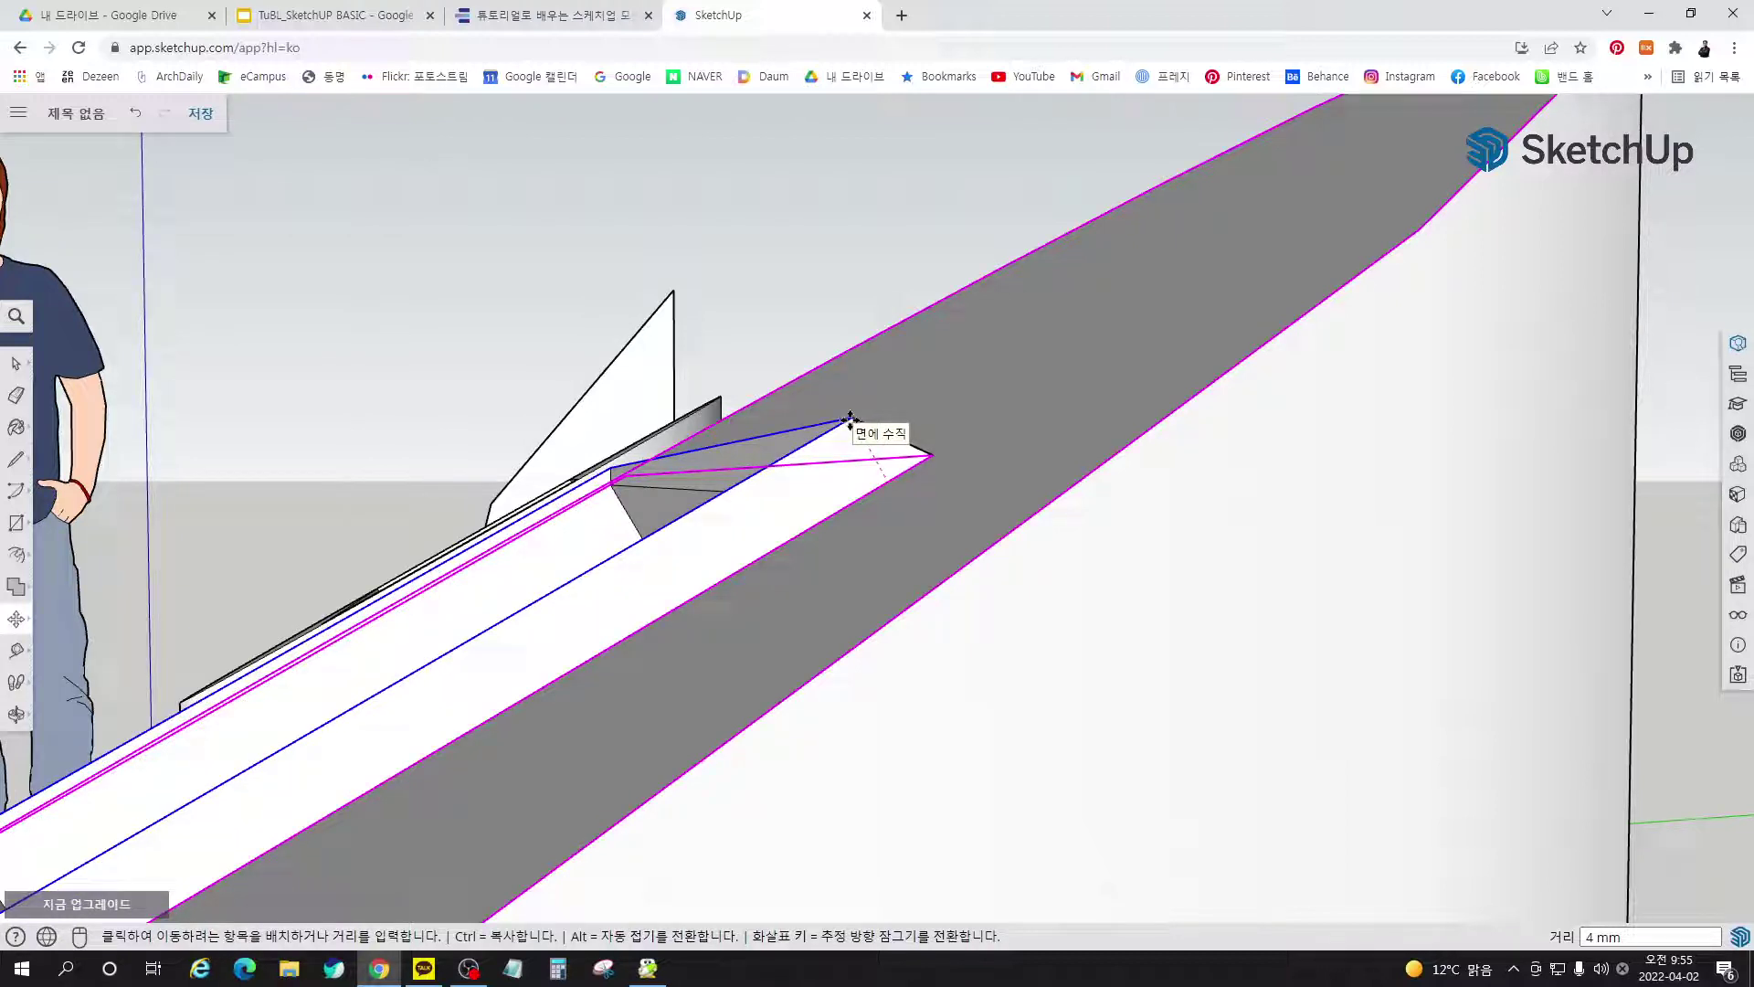
left_click(849, 420)
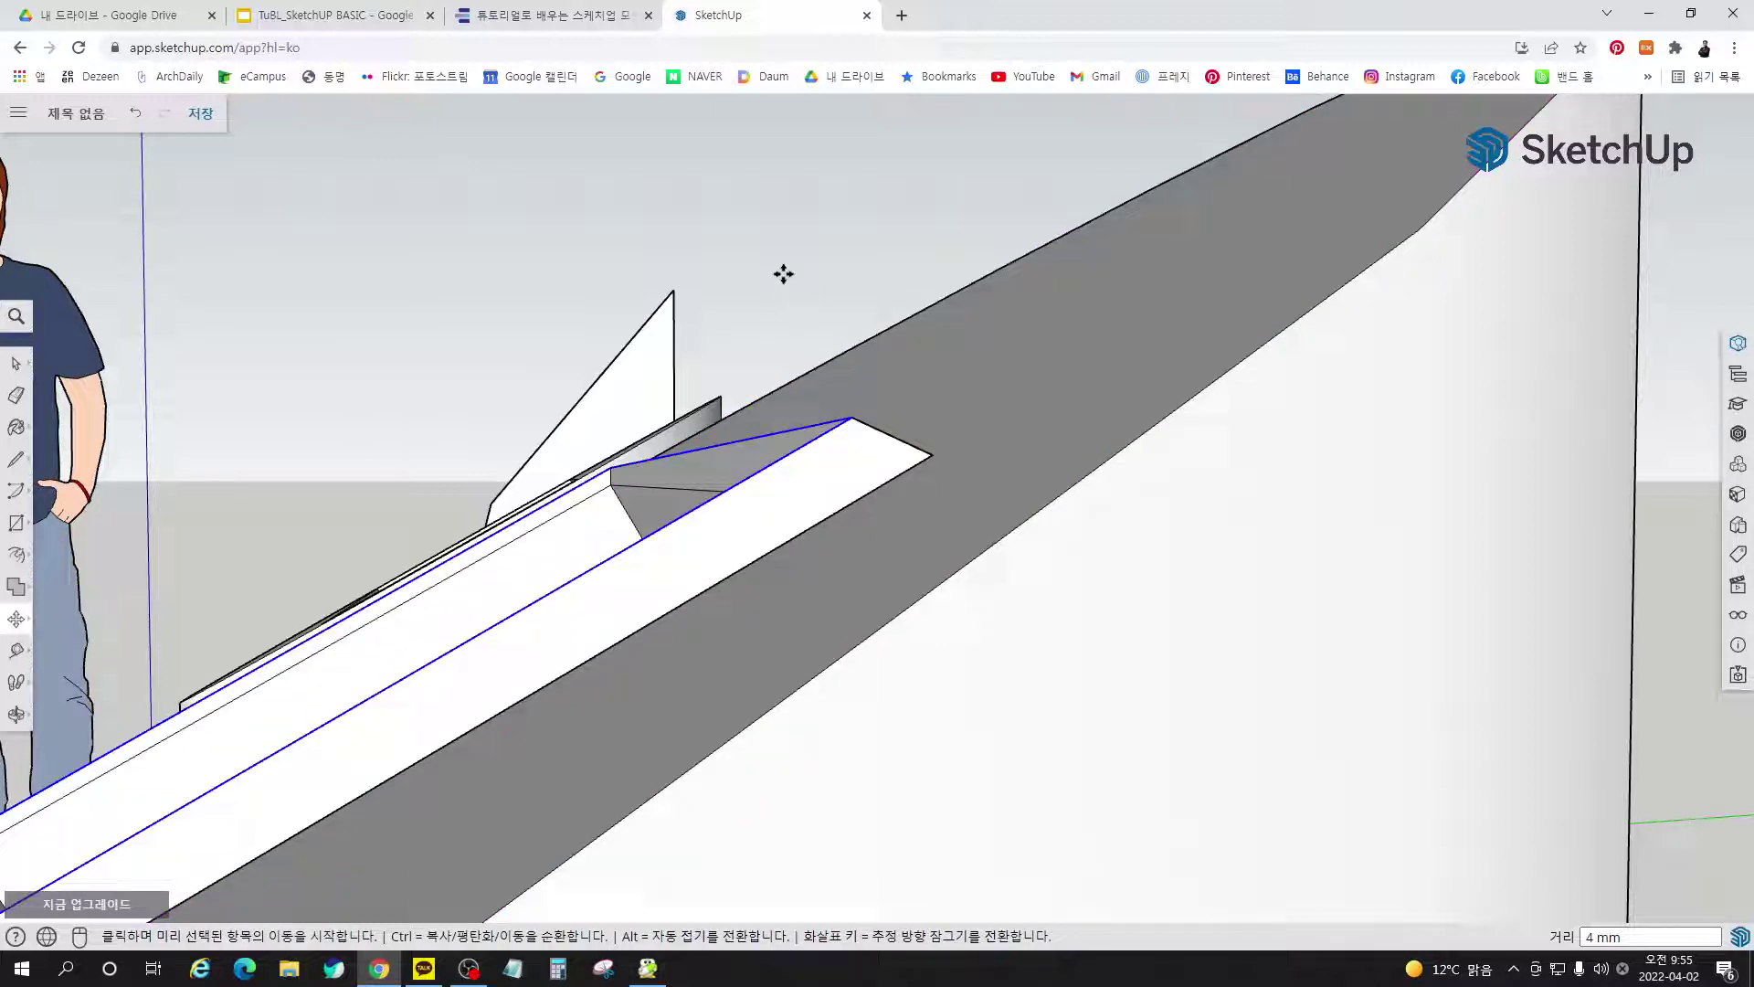
key("Return")
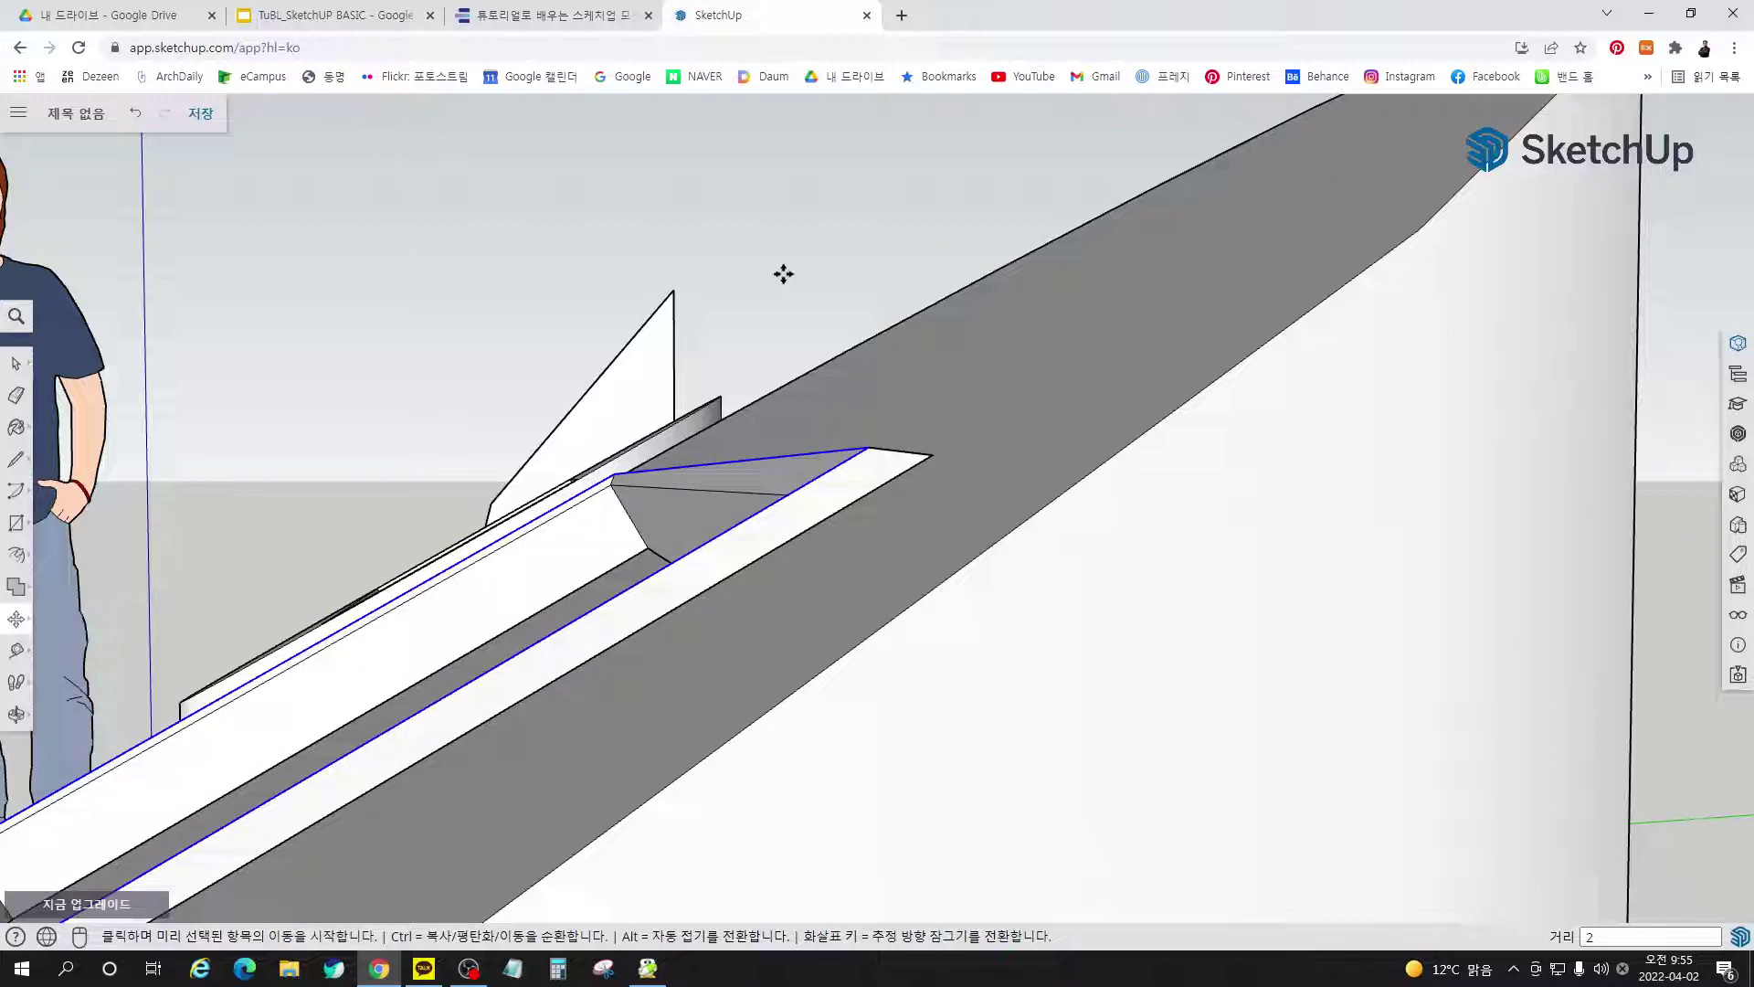
type("1")
key("Return")
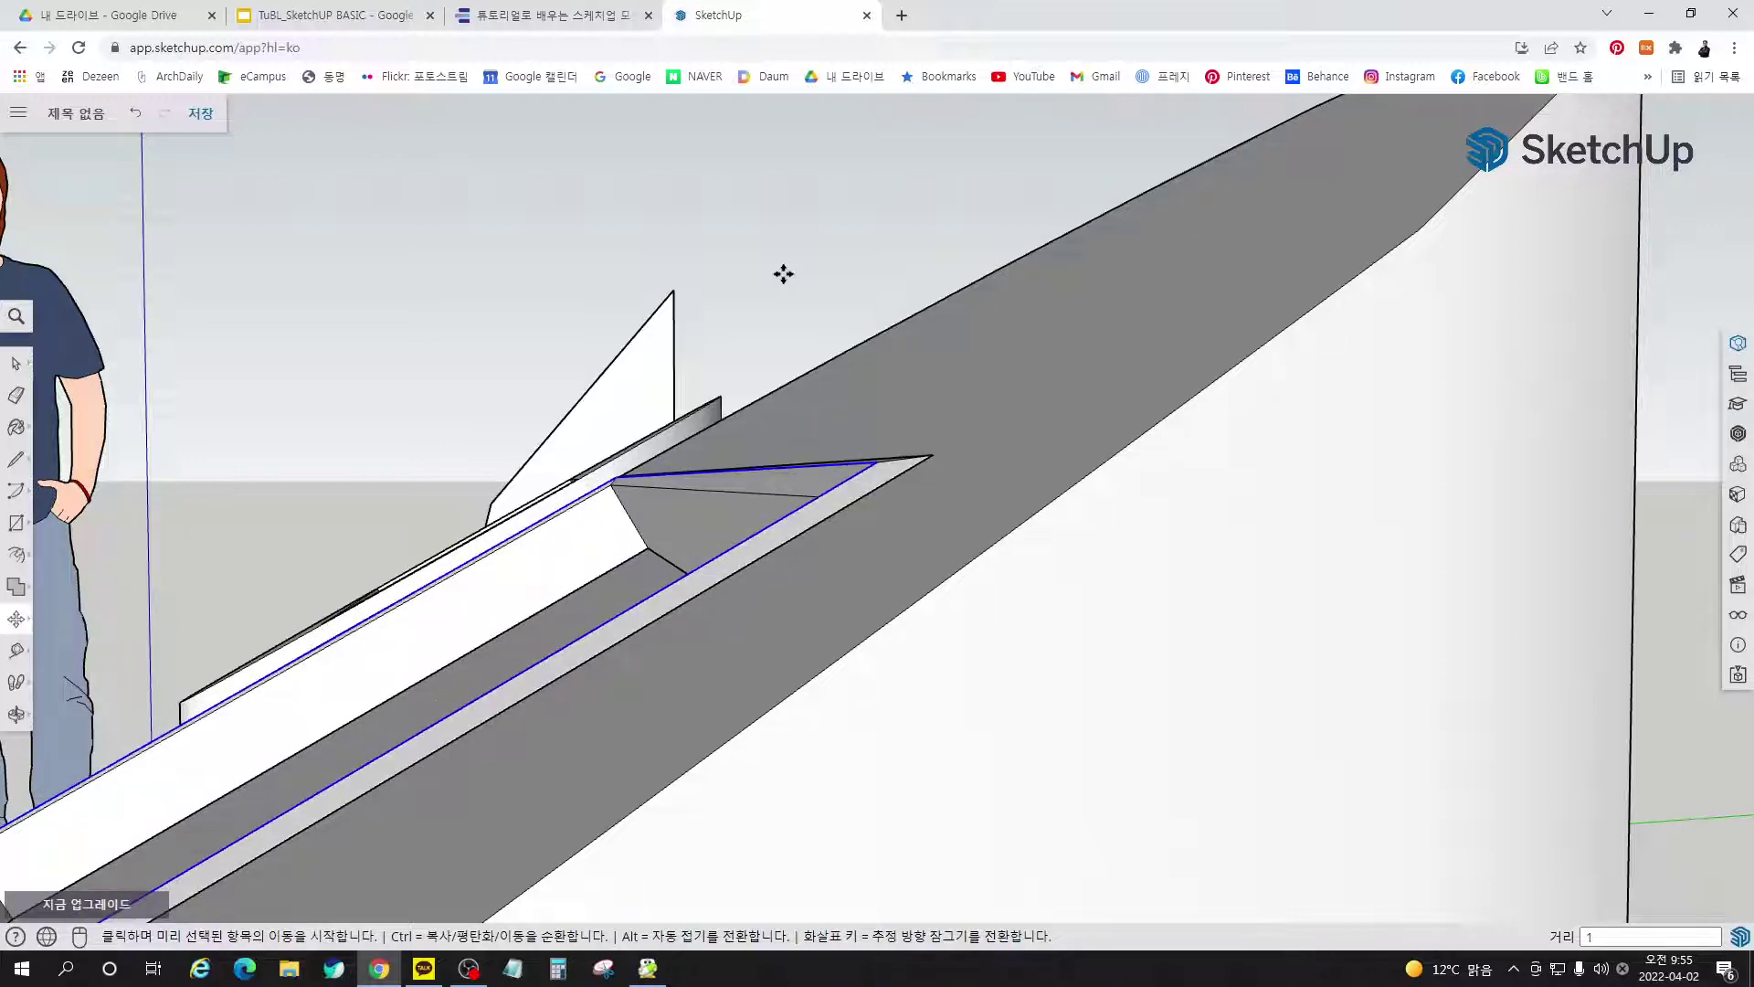
Try a 2 mm move distance for the middle edges and set it back to 1 mm
middle_click_drag(1039, 435, 974, 506)
key("m")
scroll(974, 506, "down", 5)
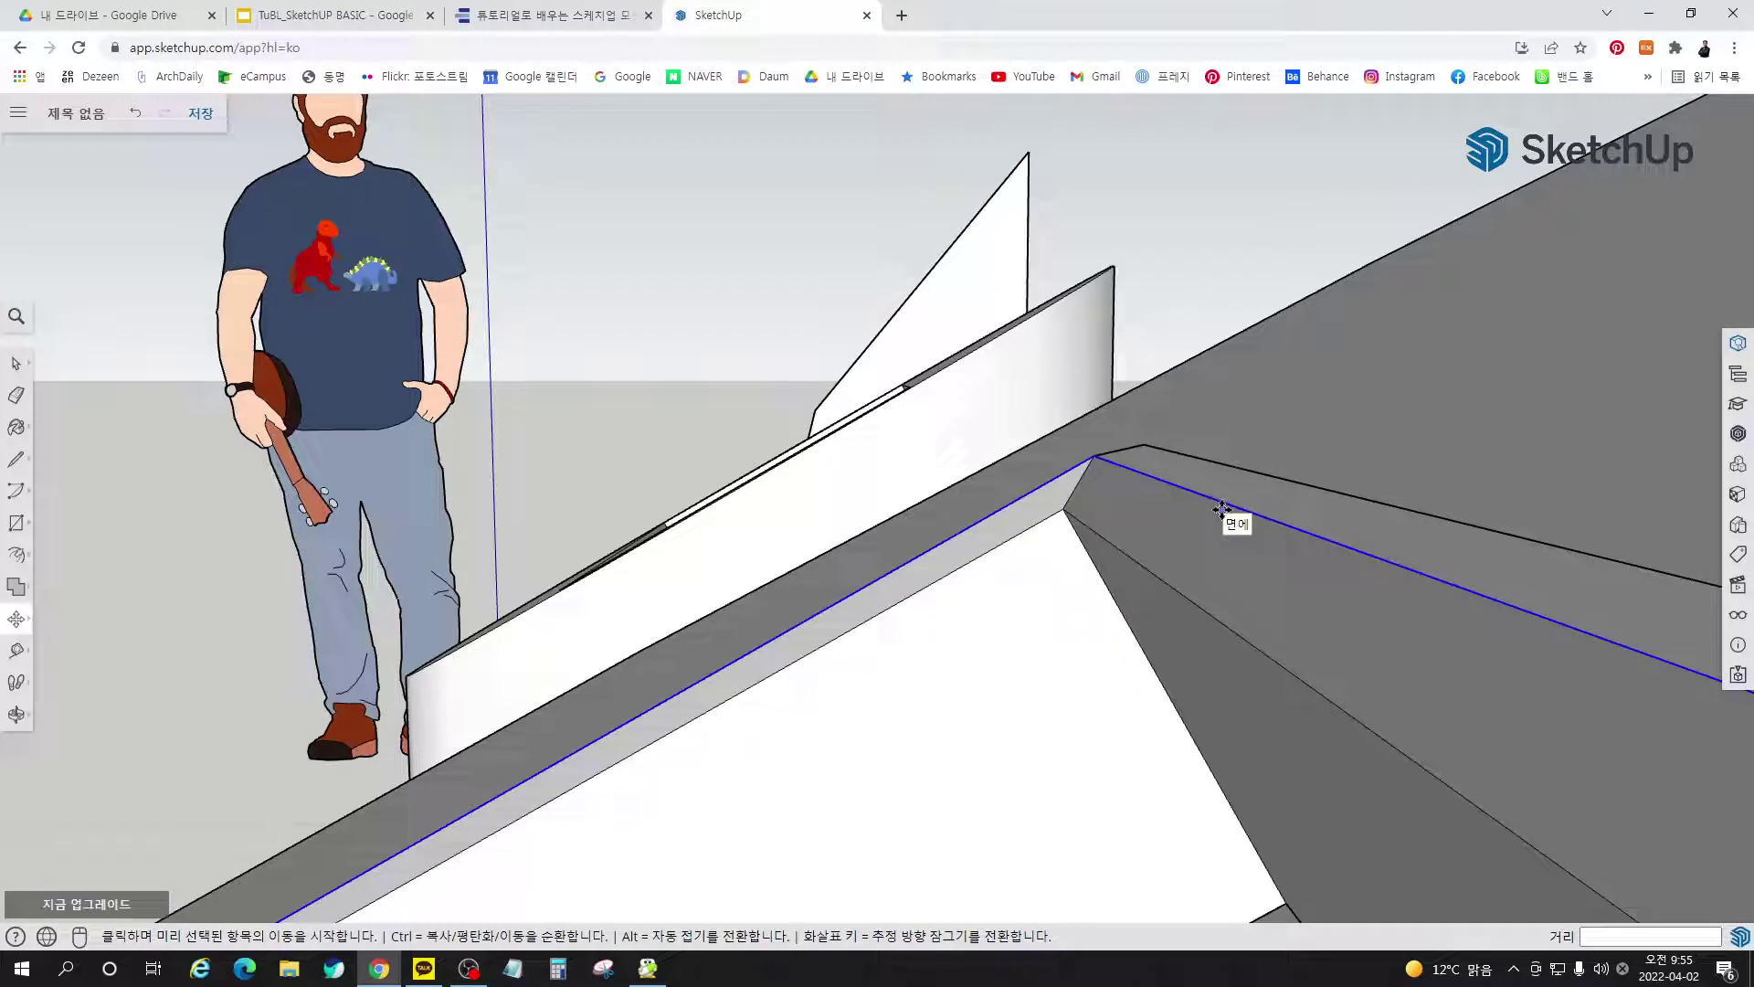
key("Return")
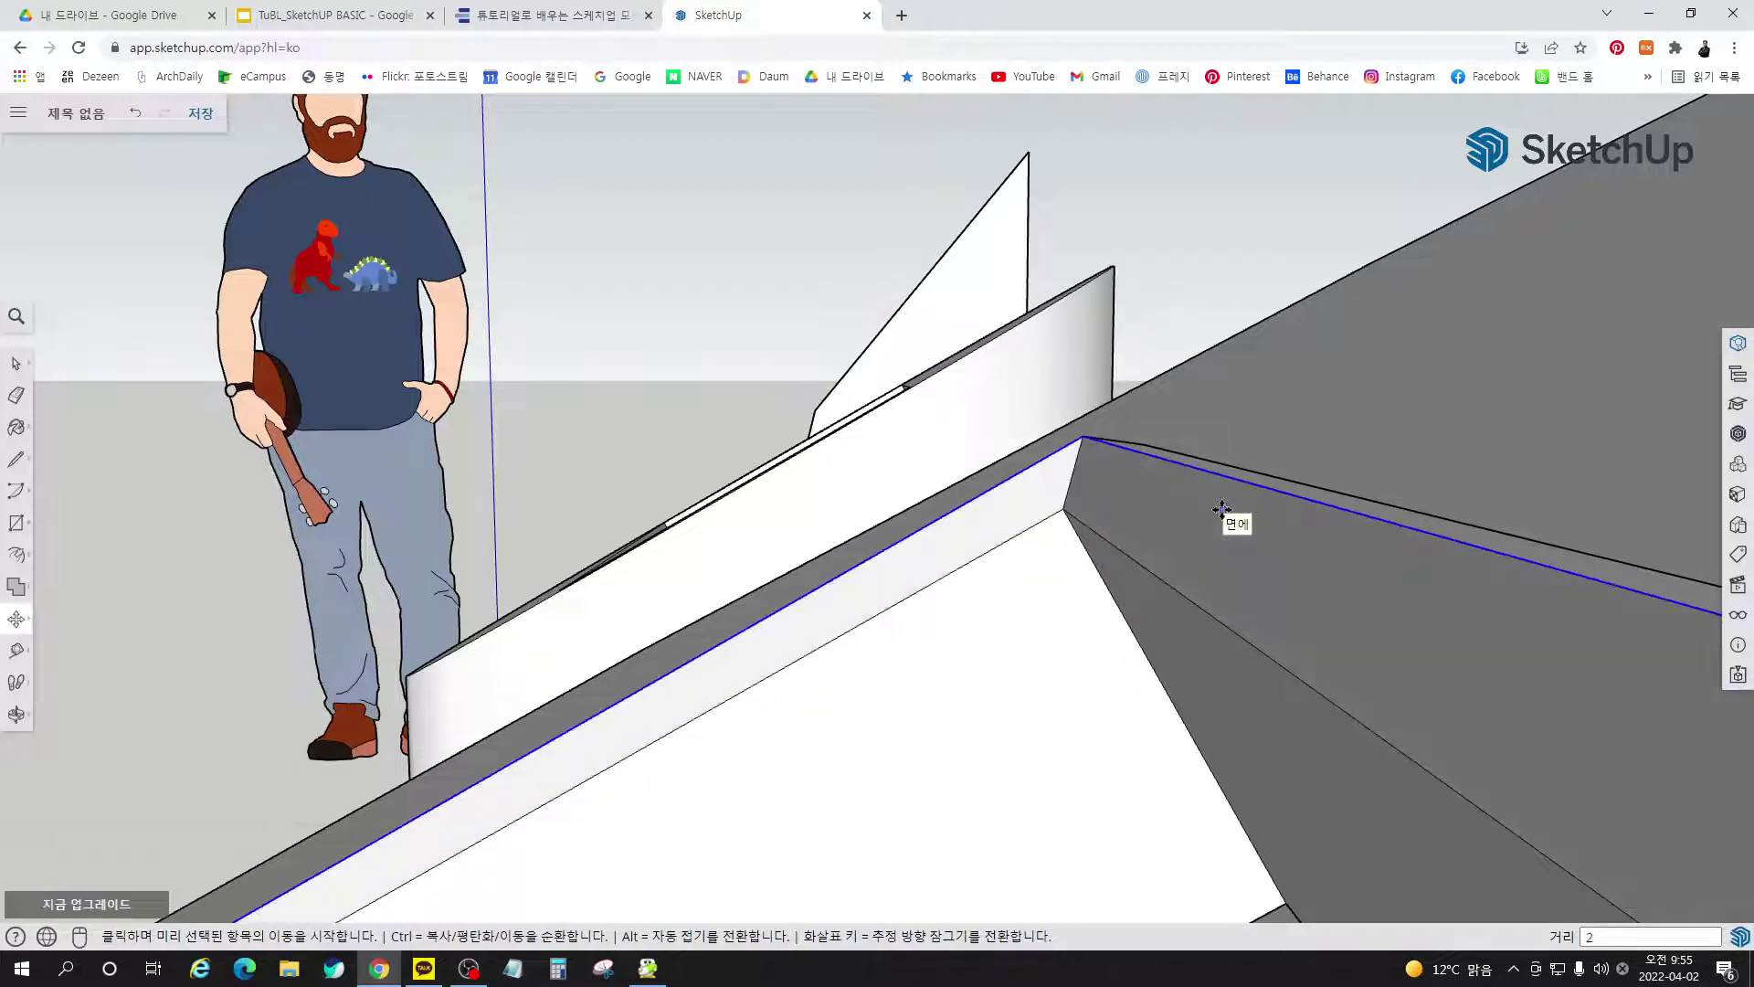
type("1")
key("Return")
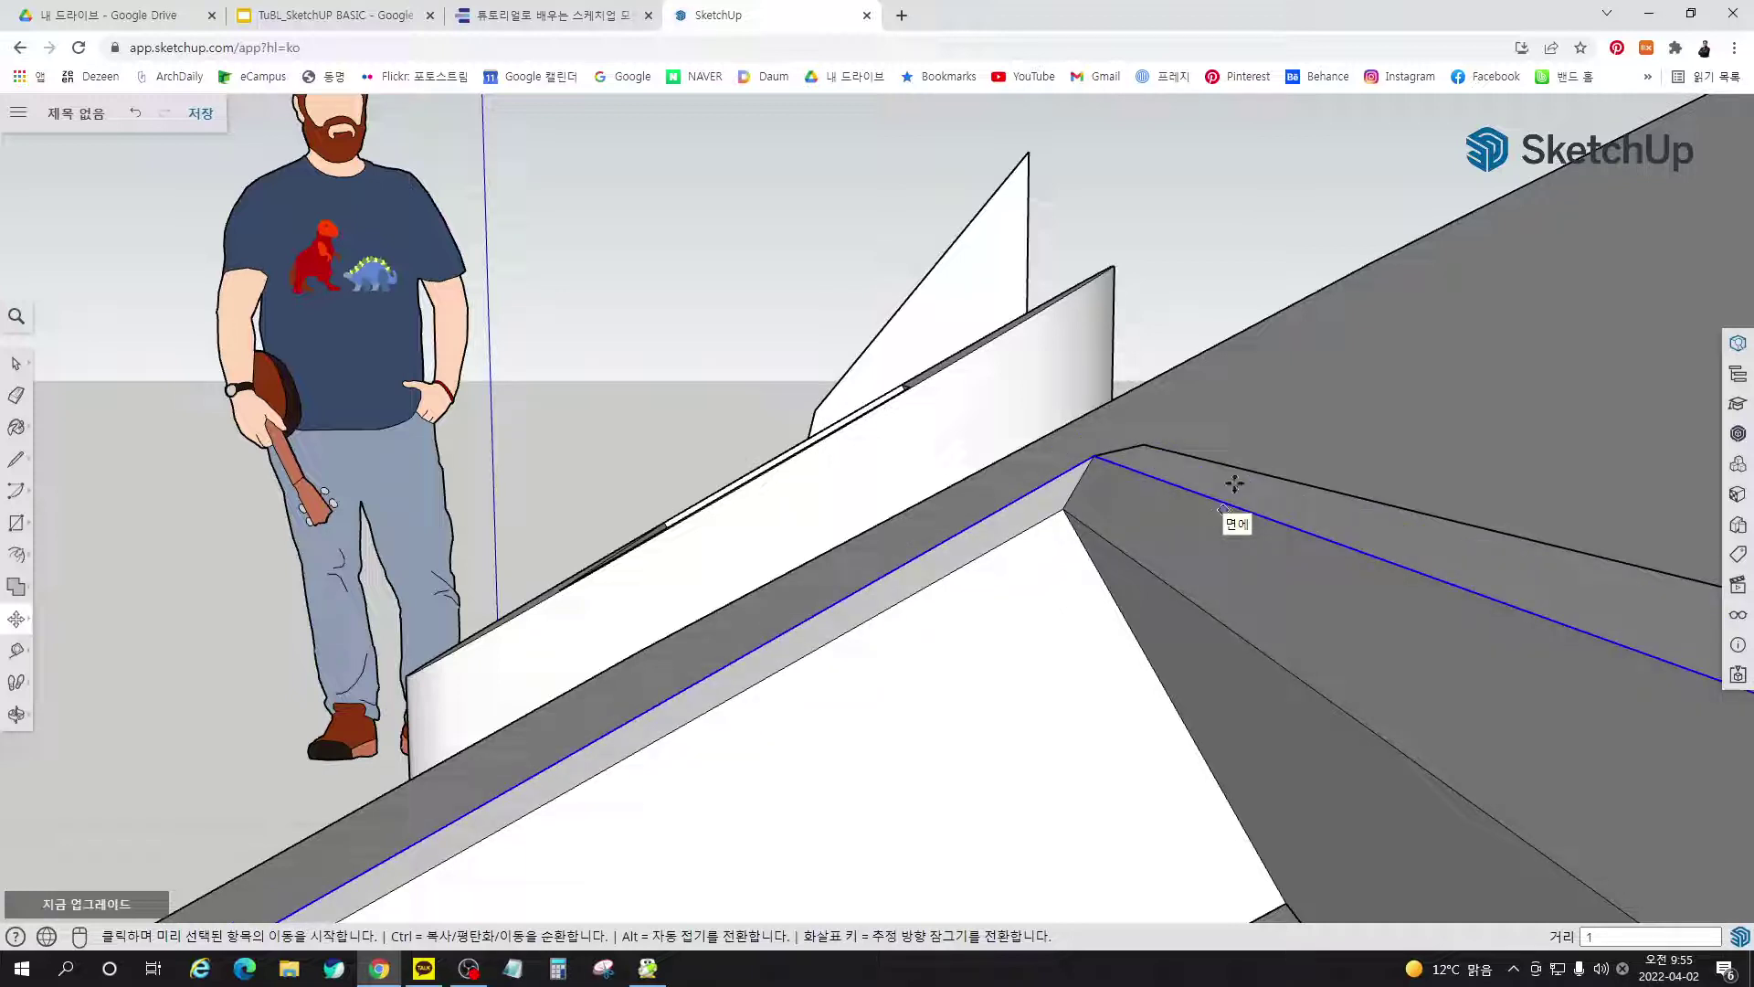
Check the move and grouping instructions in the e-book, return to SketchUp and inspect the bezel's raised corner profile
left_click(548, 14)
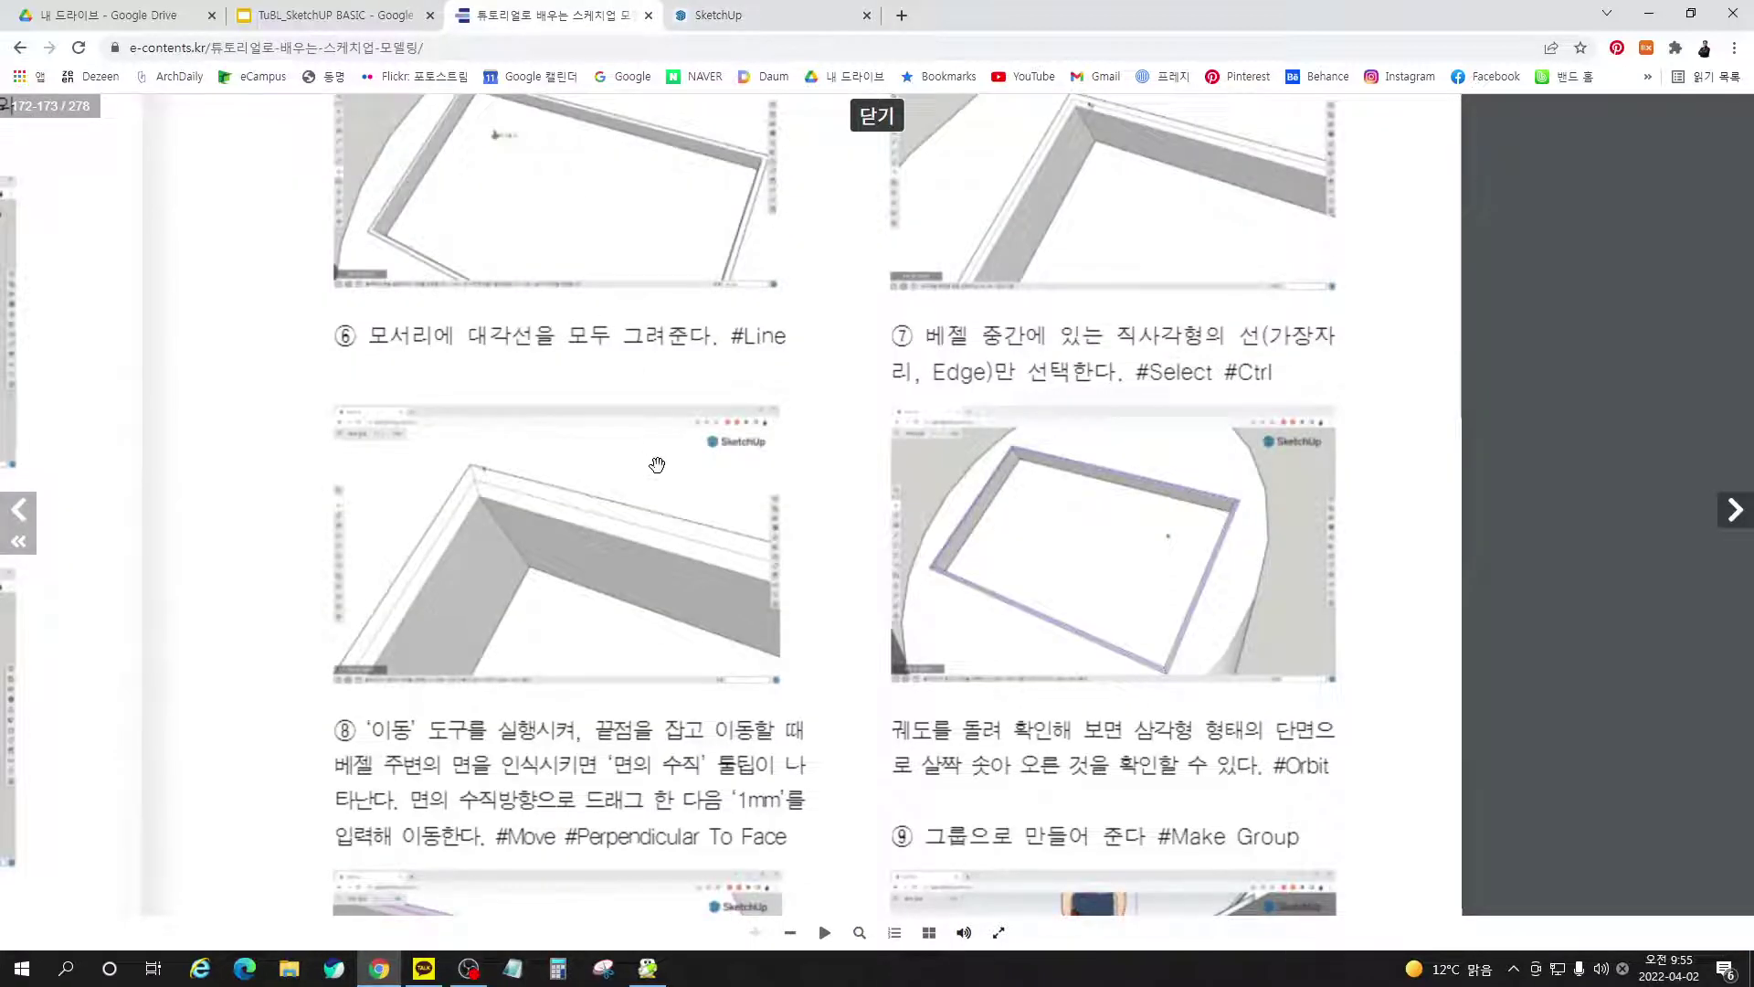
scroll(811, 621, "down", 3)
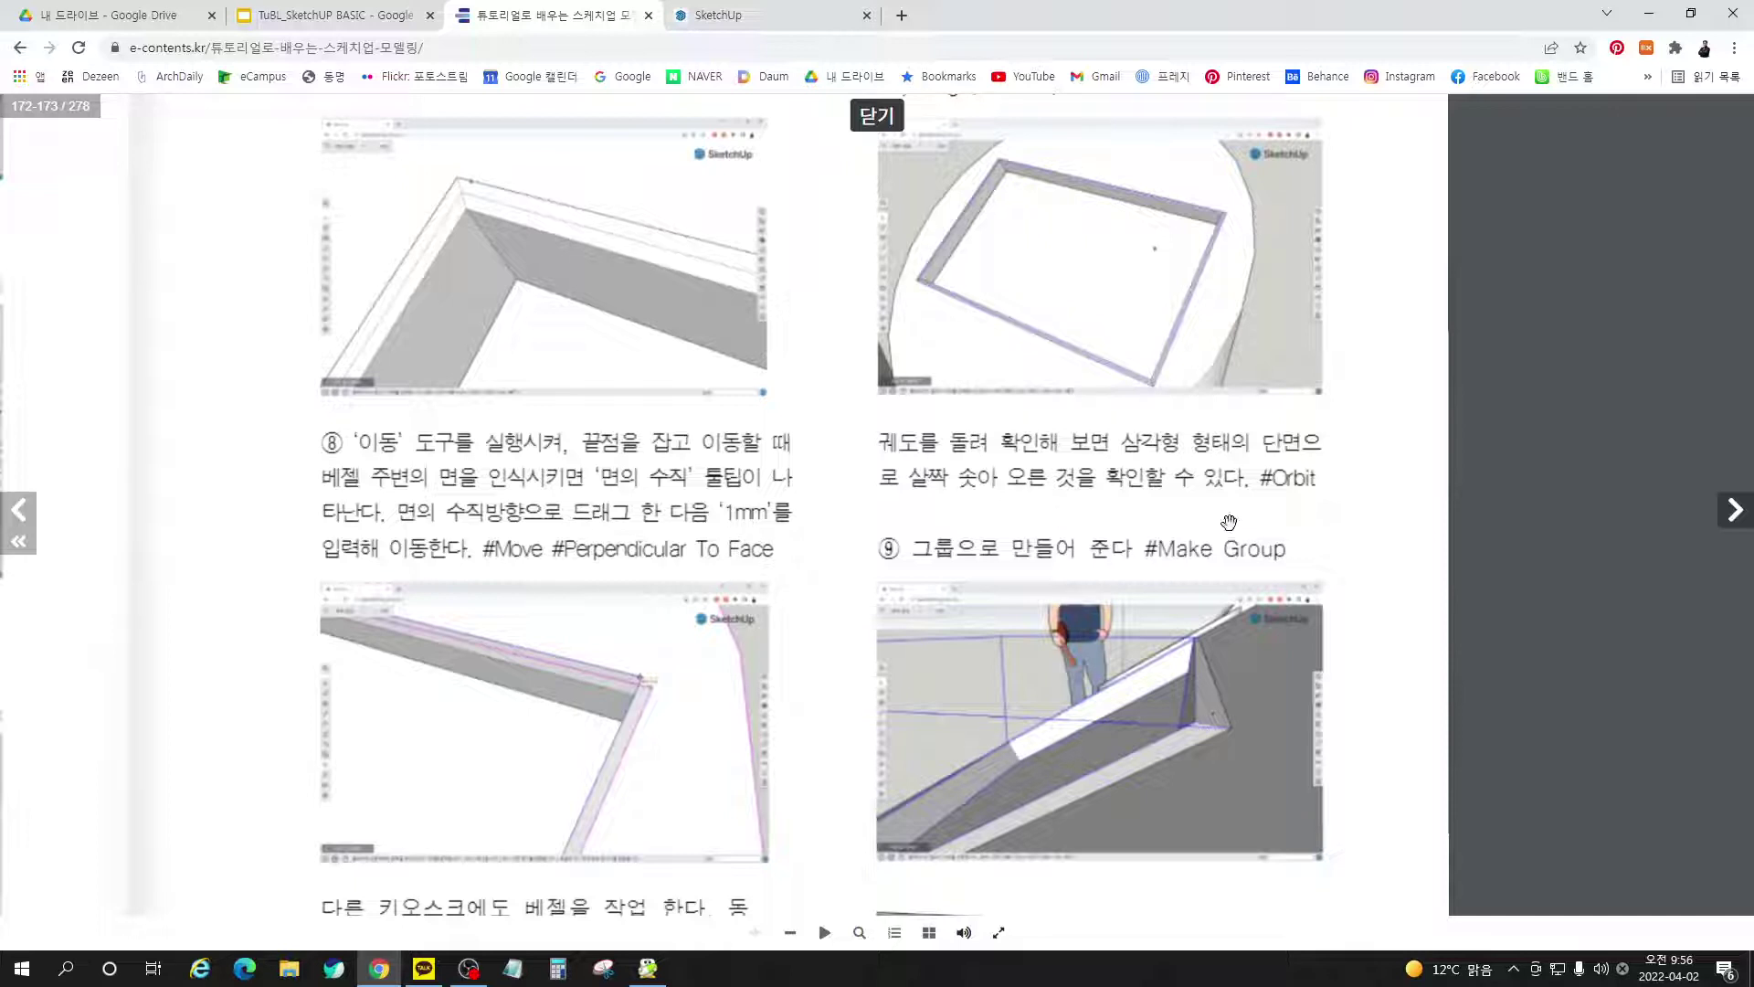
scroll(1023, 625, "down", 3)
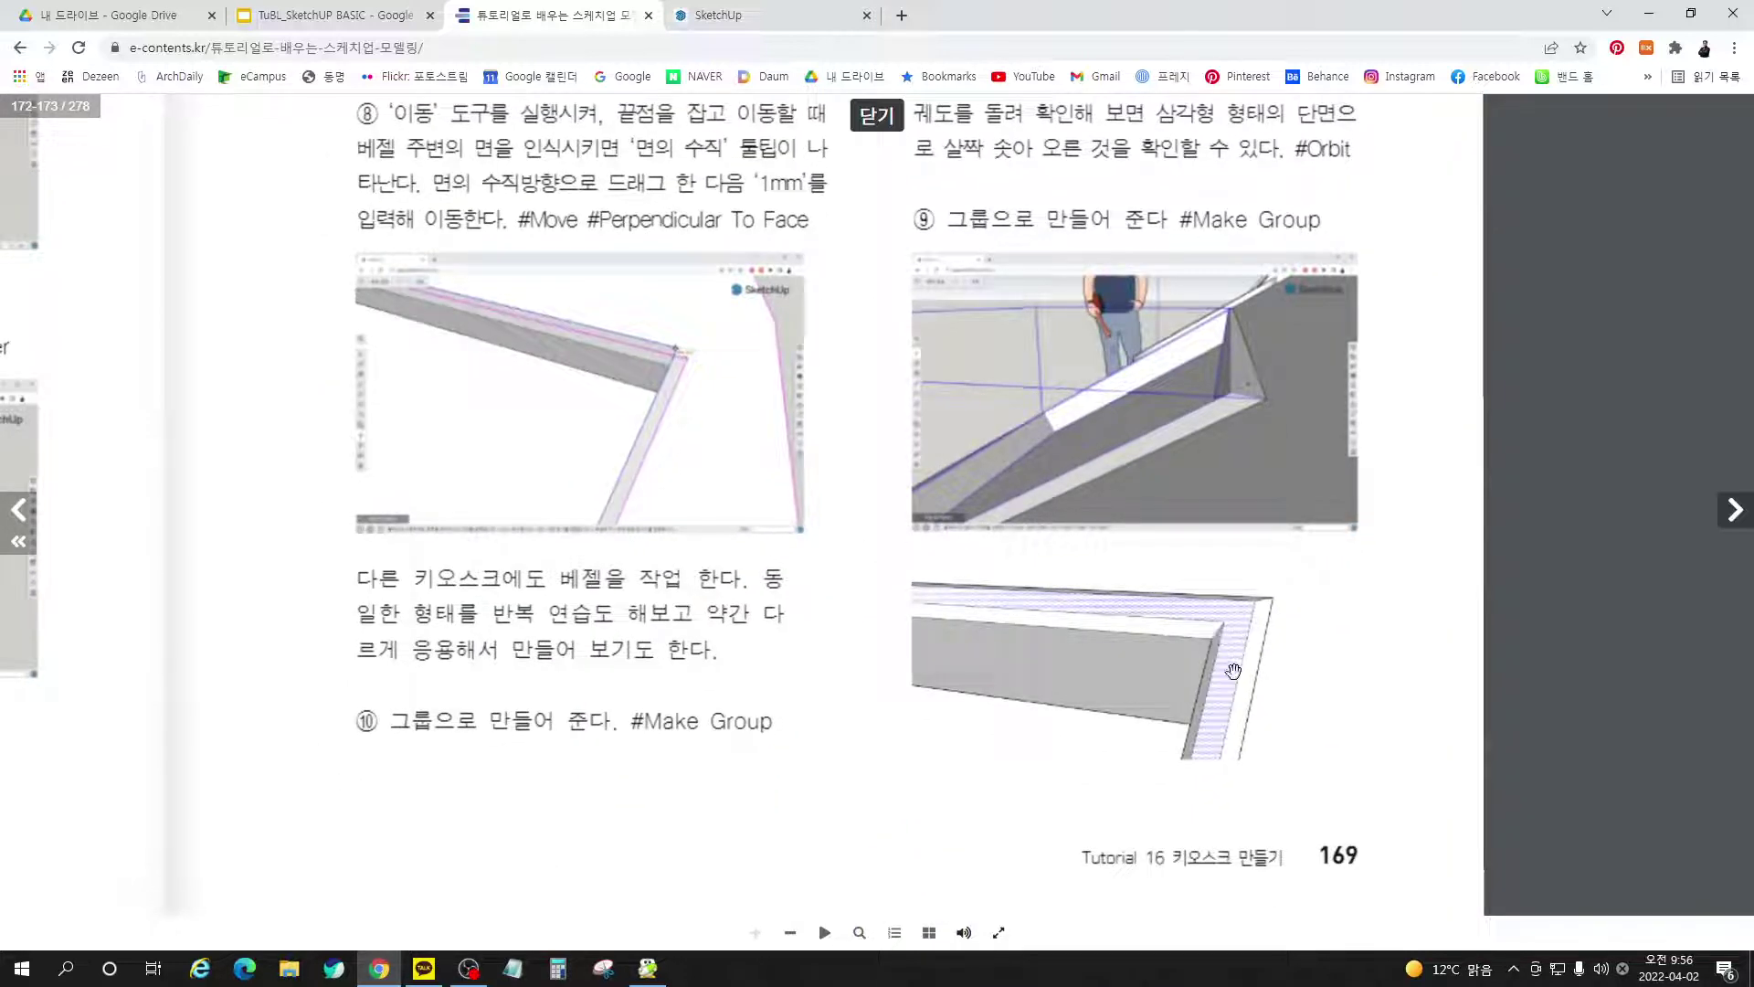
left_click(721, 17)
middle_click_drag(1128, 509, 1143, 529)
scroll(1143, 529, "up", 3)
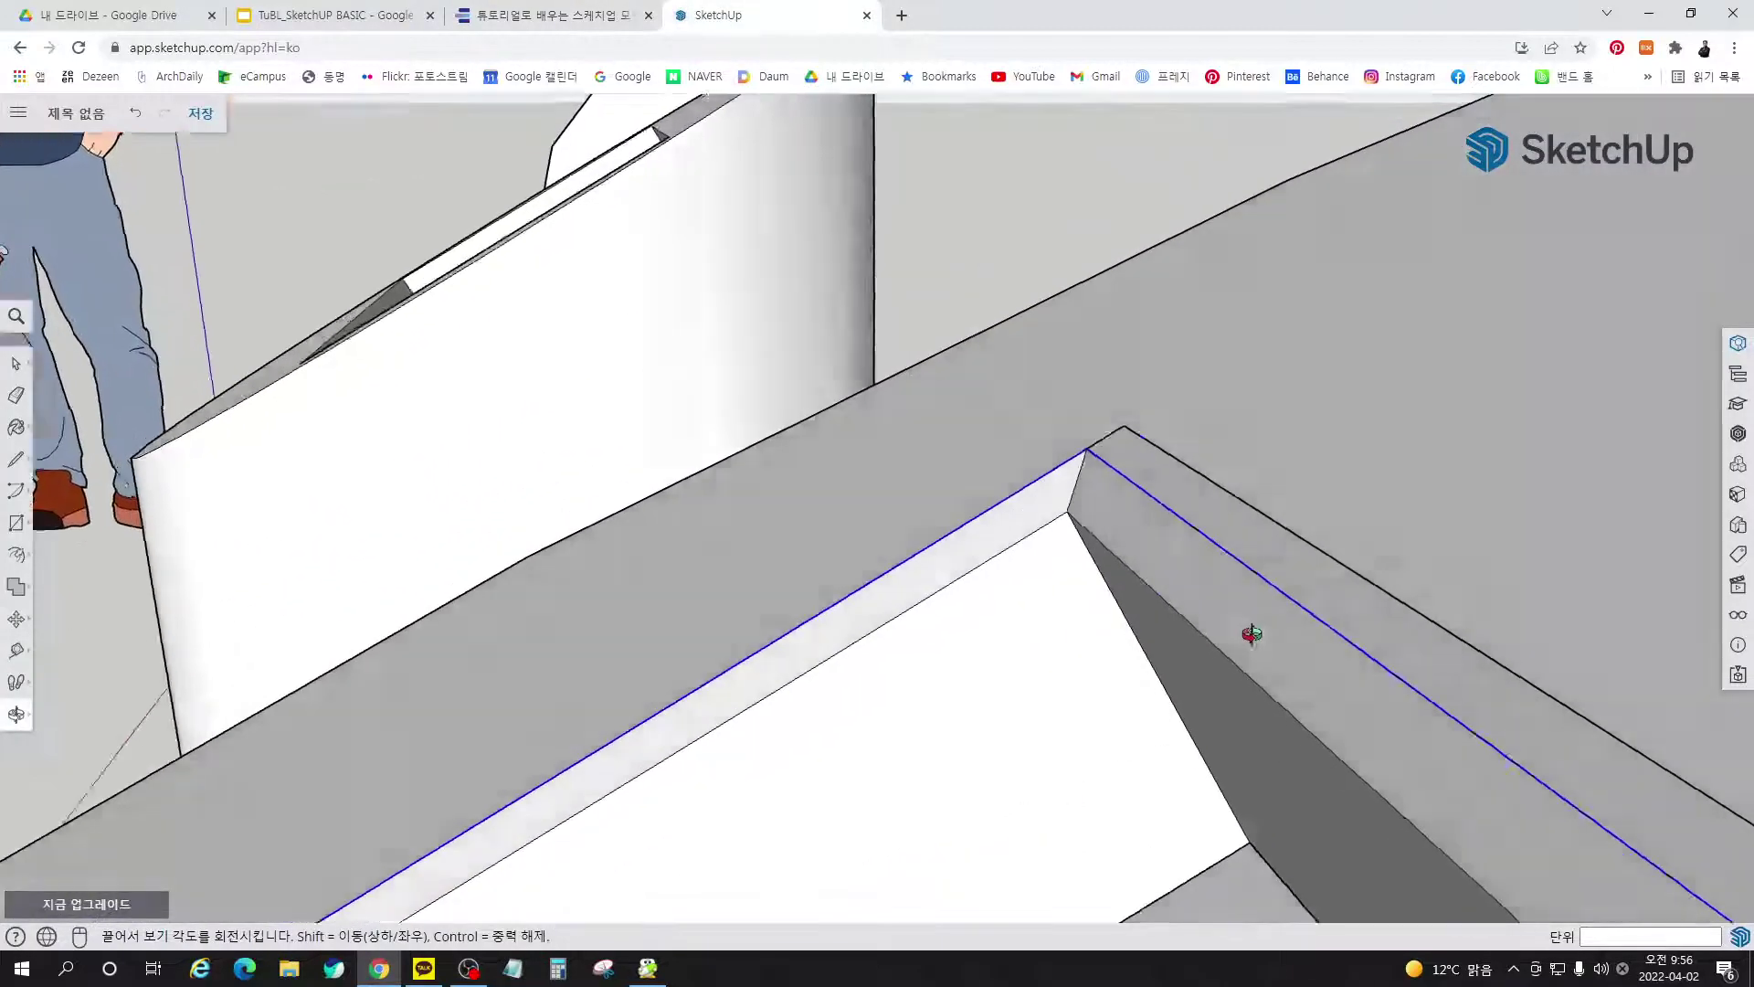
middle_click_drag(1252, 633, 880, 464)
key("m")
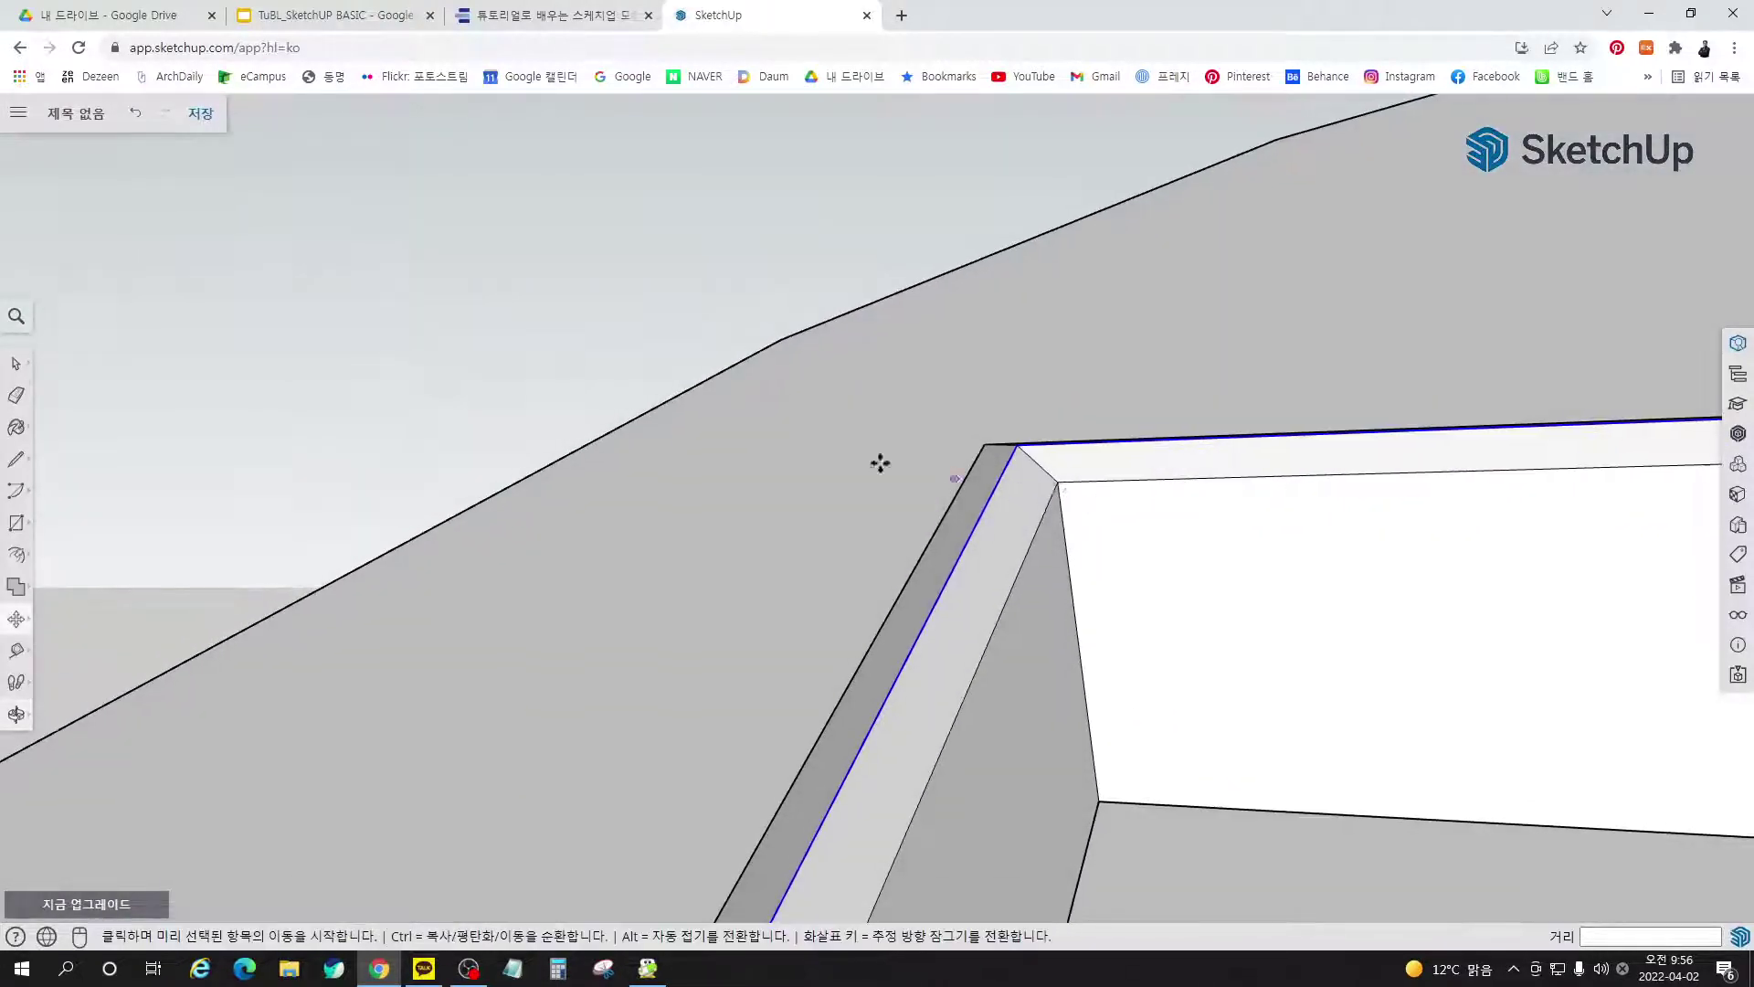
scroll(764, 458, "down", 5)
middle_click_drag(764, 458, 802, 509)
scroll(941, 509, "up", 10)
Select all connected bezel faces and edges and make them a group
key("space")
left_click(928, 474)
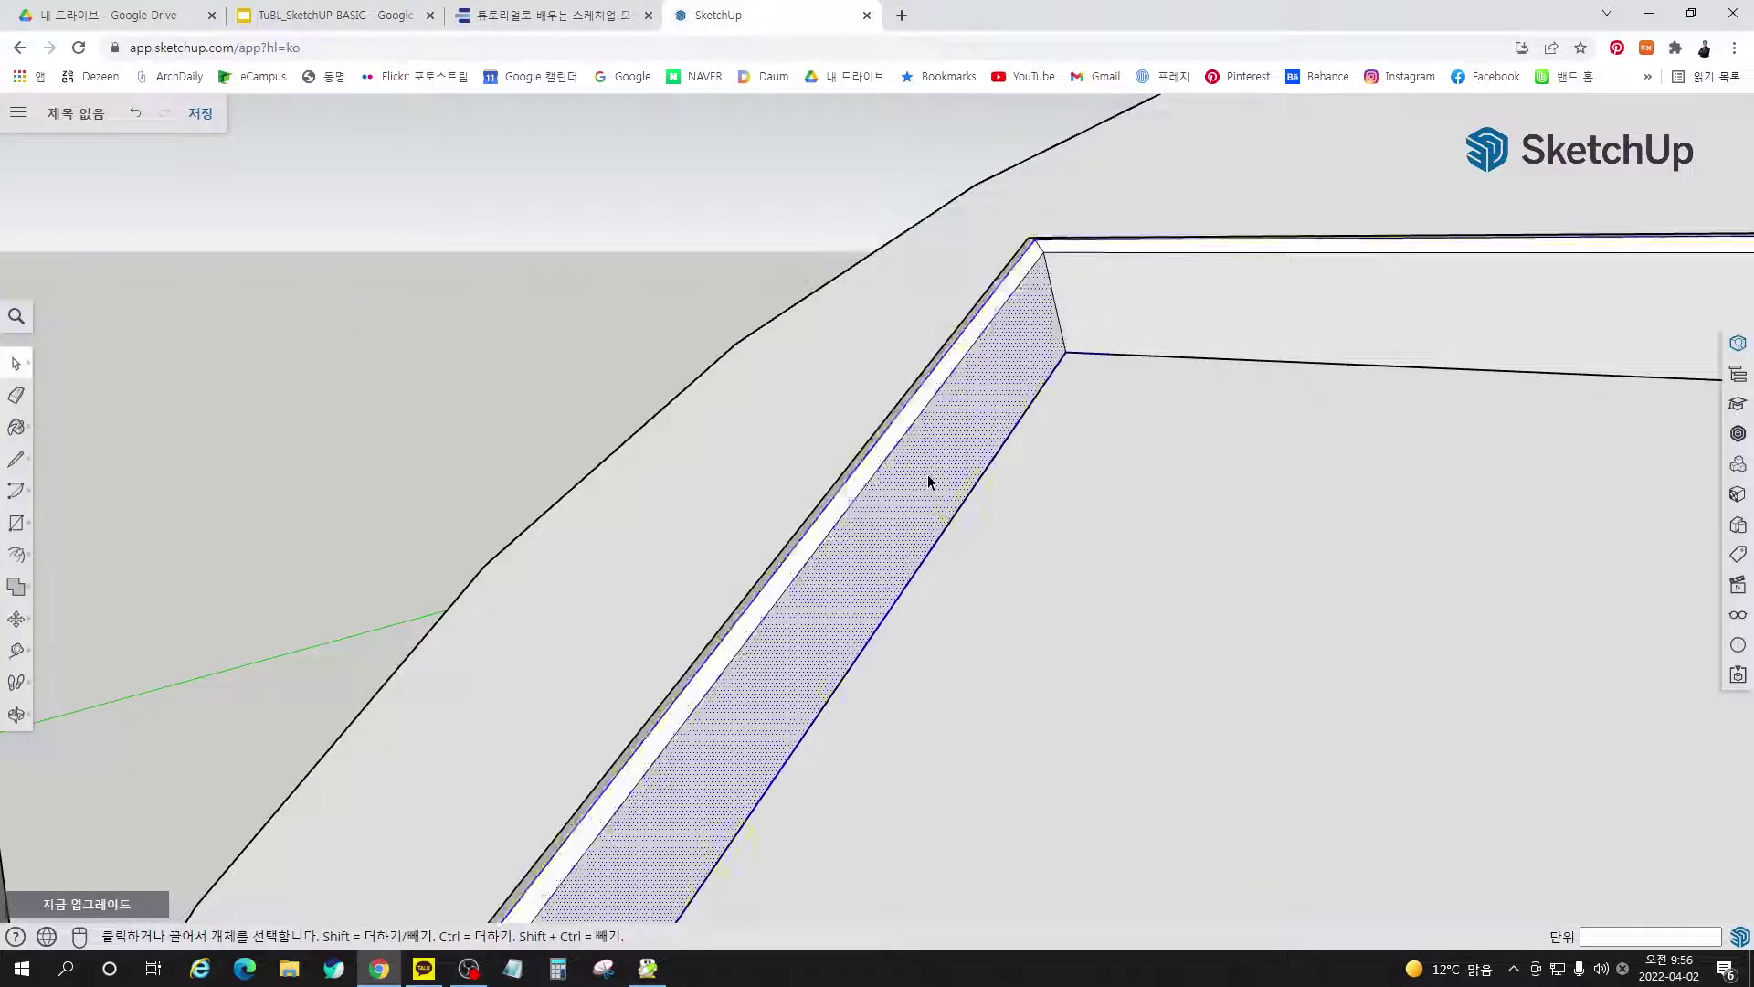
triple_click(929, 475)
right_click(972, 409)
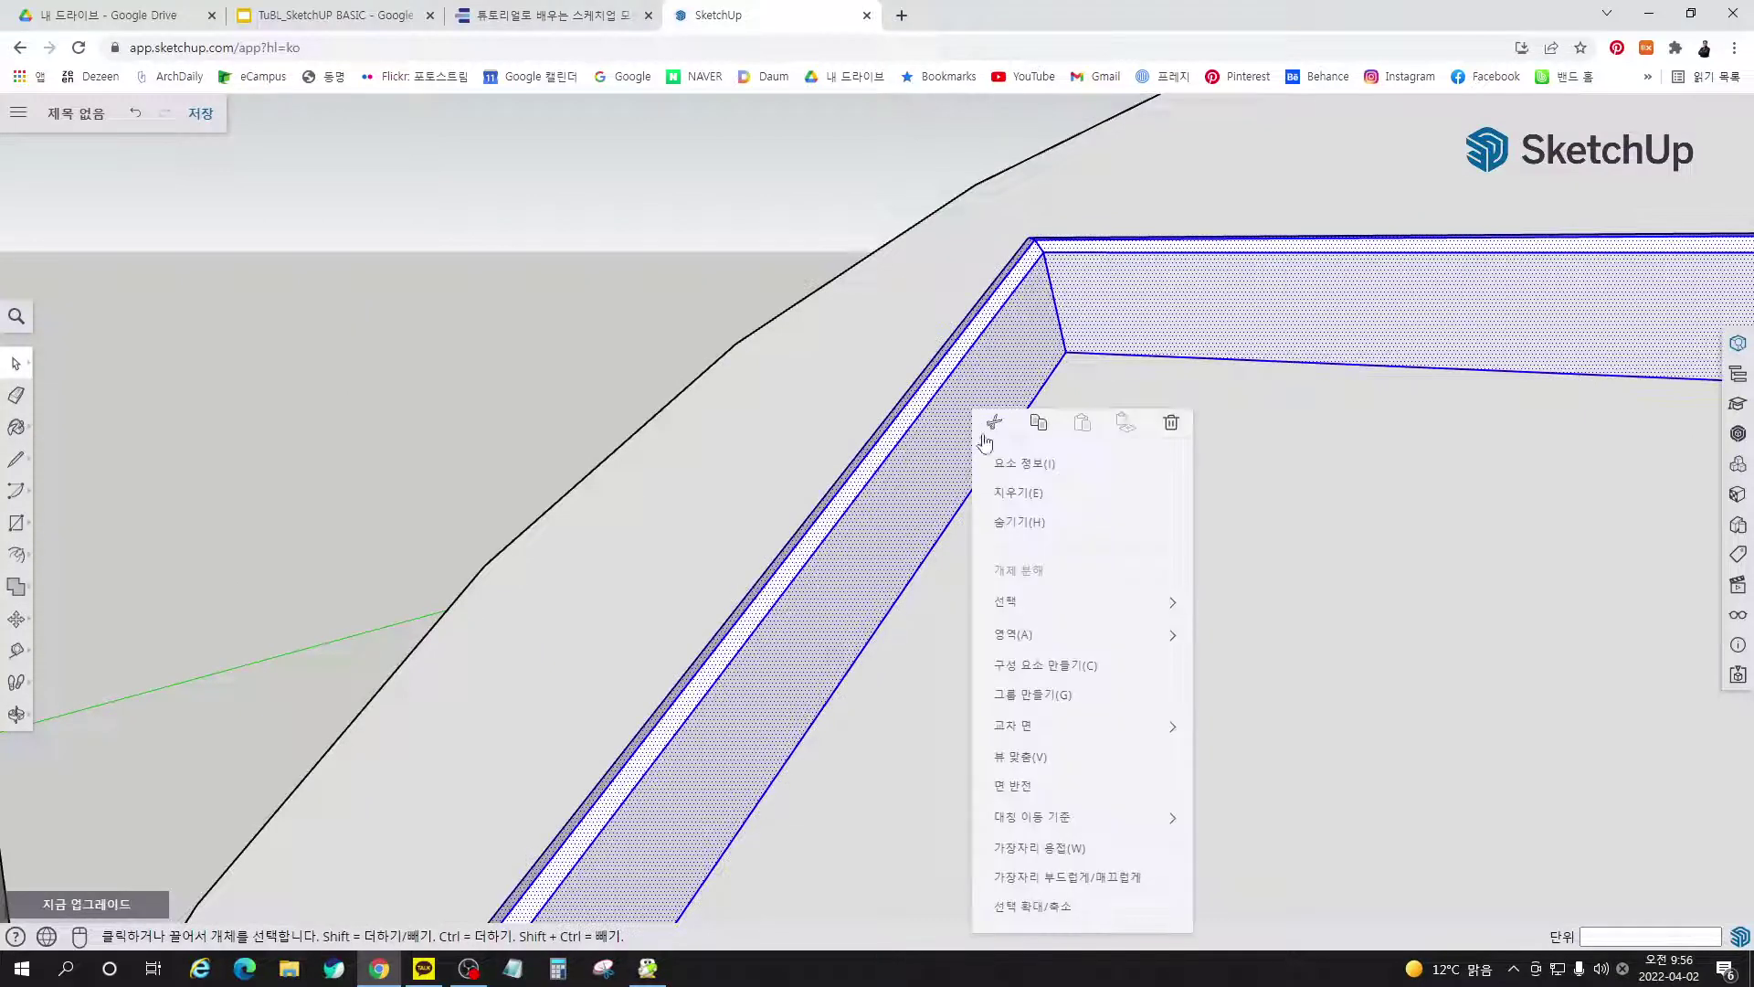
left_click(1031, 695)
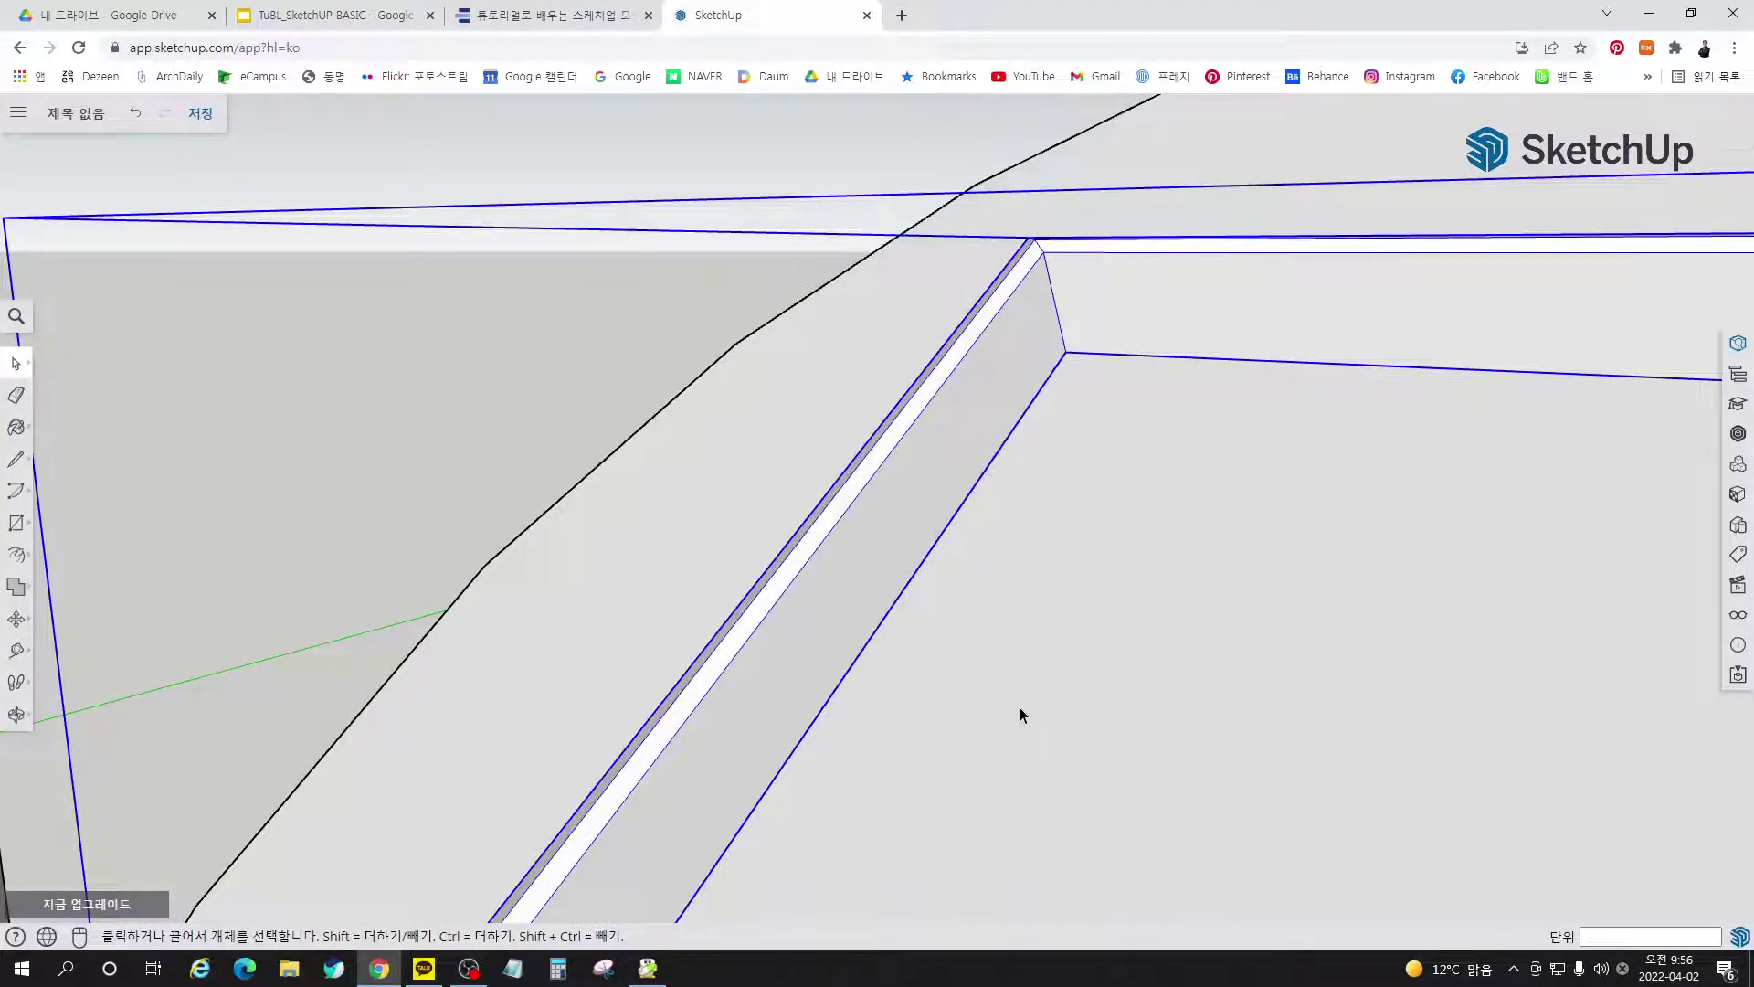
middle_click_drag(1035, 509, 1190, 552)
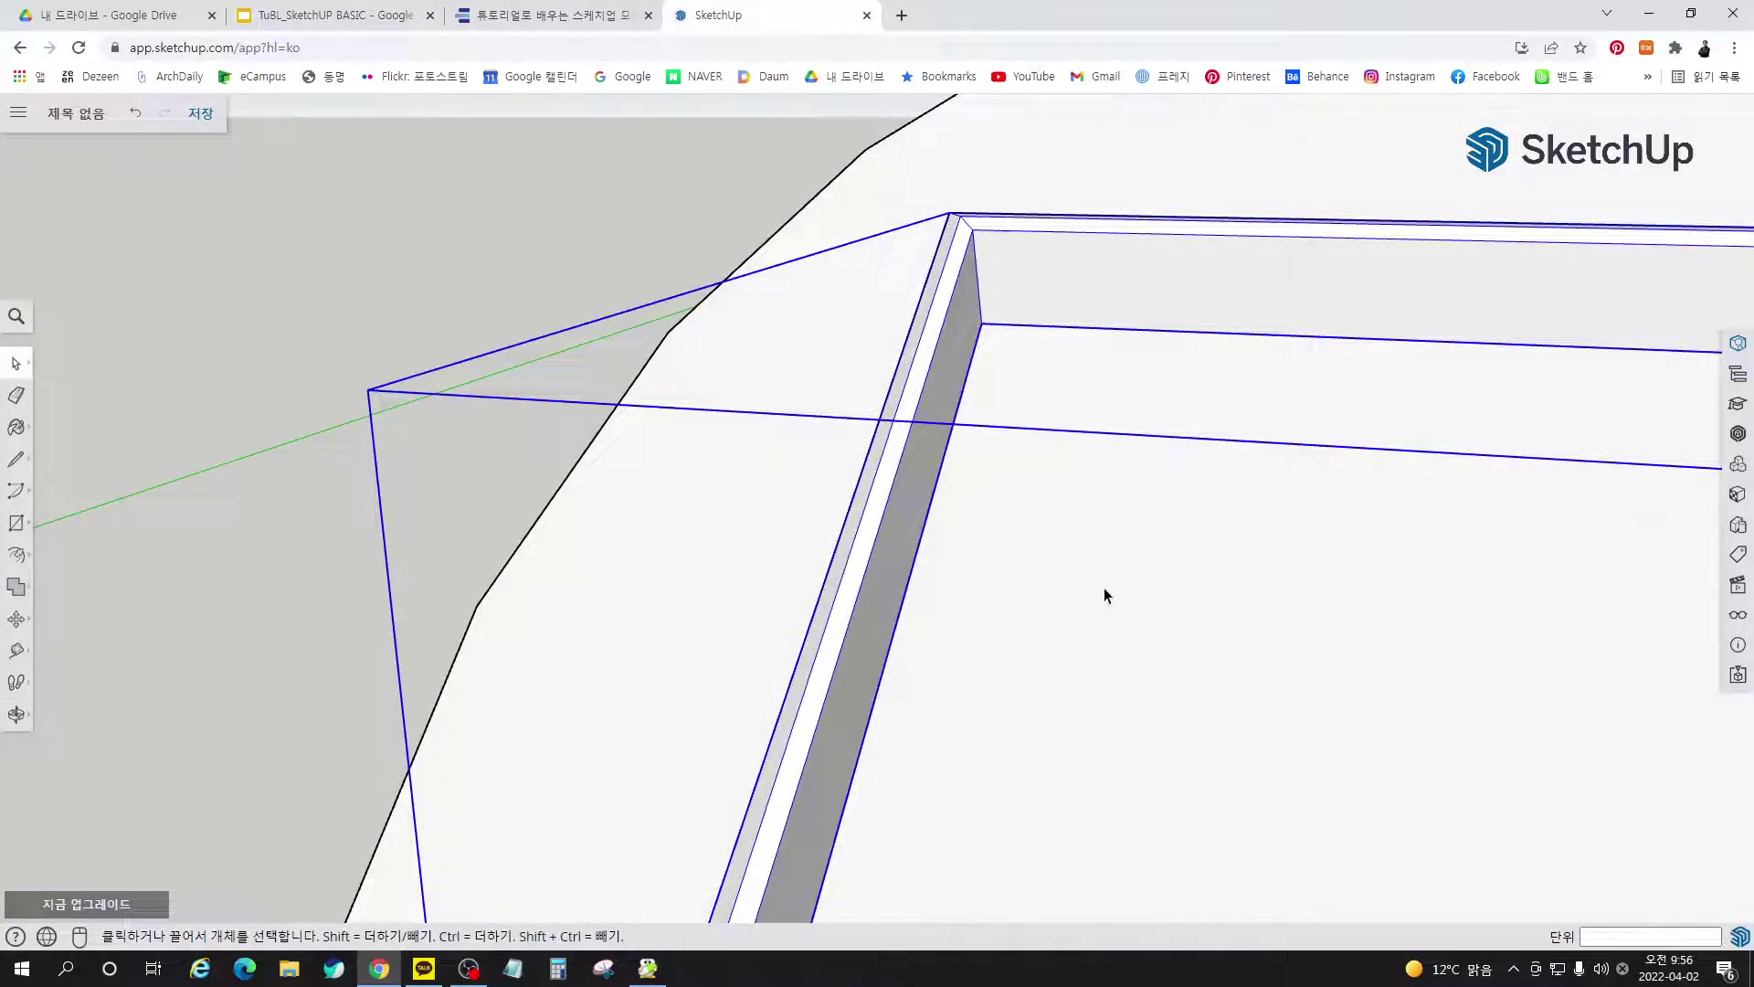
Read the e-book's next section on making the monitor screen and return to SketchUp
left_click(549, 15)
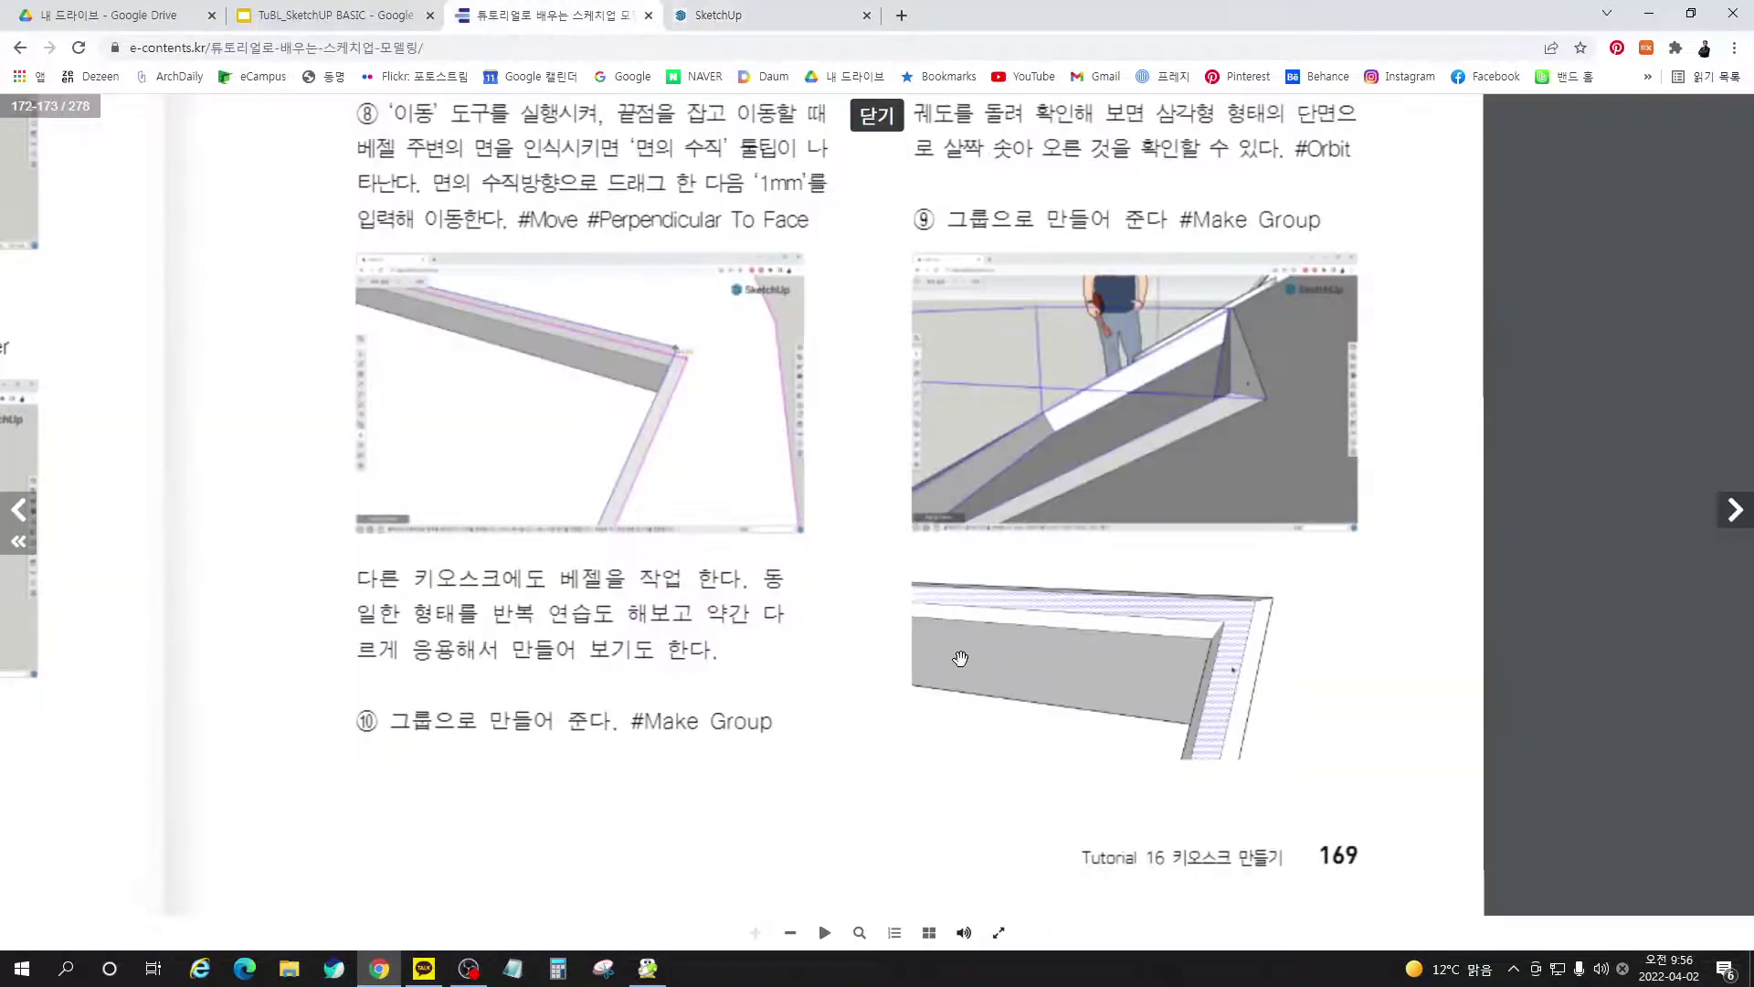
left_click(1736, 509)
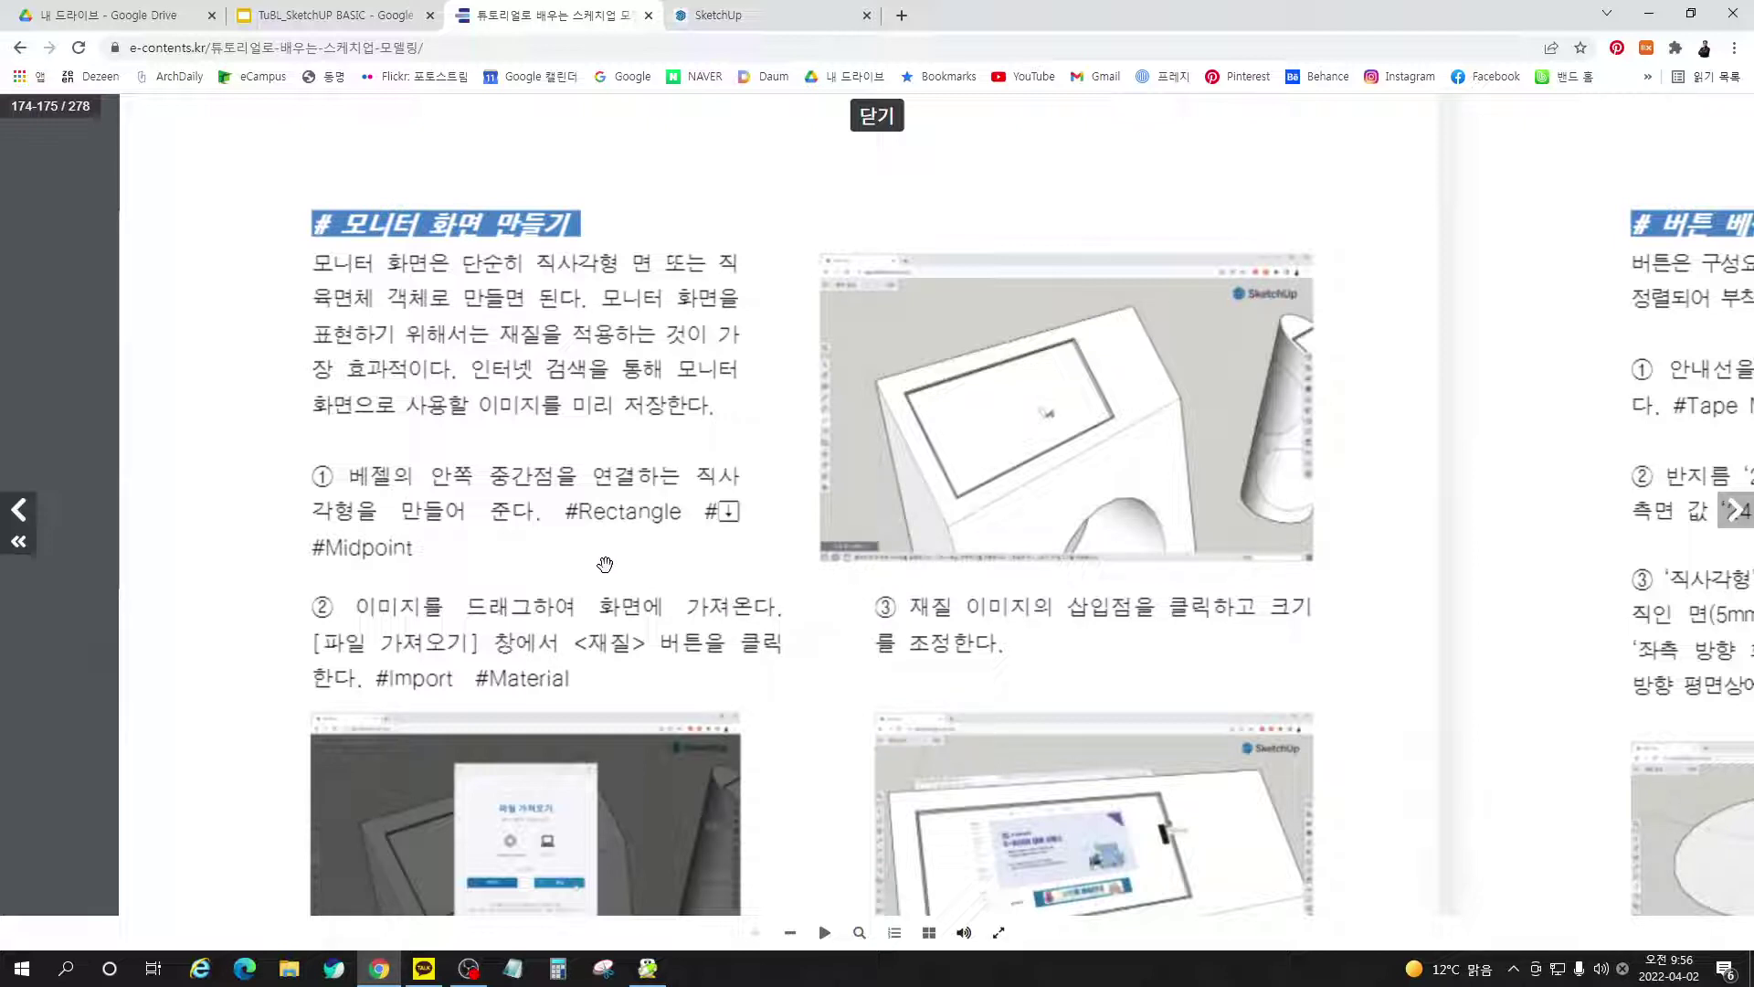
left_click(728, 18)
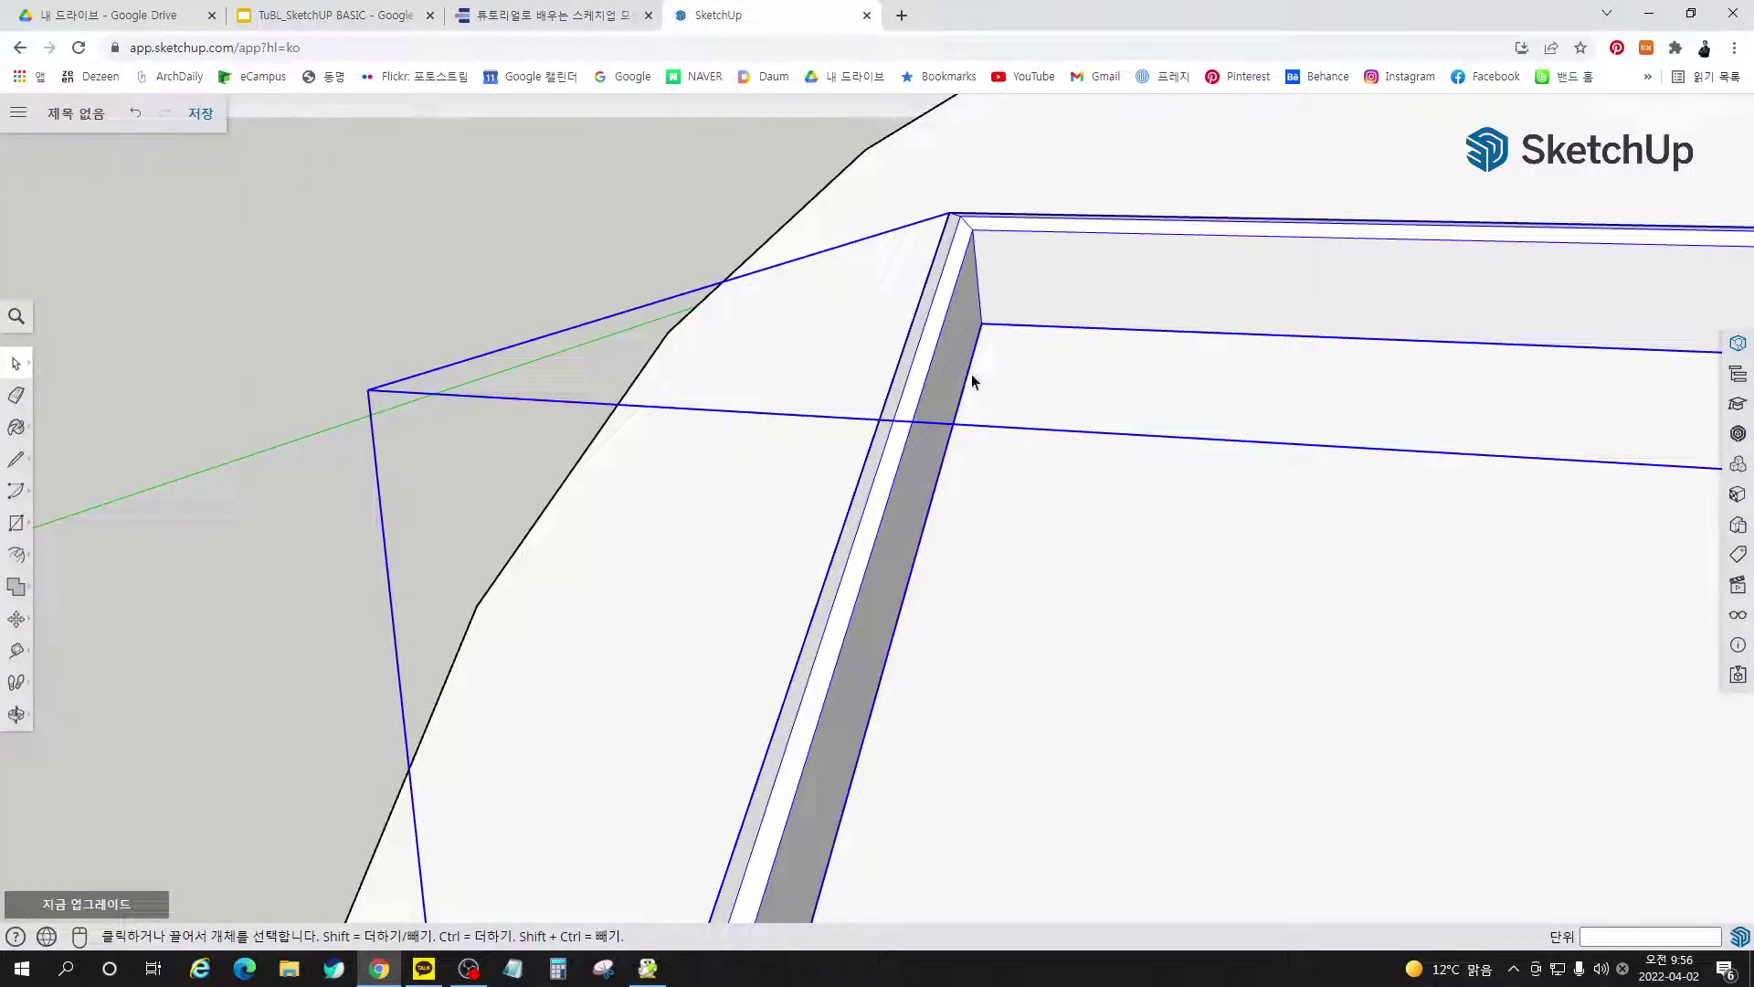
Examine the grouped bezel's bounding box on the cutout kiosk's sloped top from several angles
scroll(639, 316, "down", 5)
mouse_move(673, 314)
middle_mouse_down()
mouse_move(716, 430)
mouse_move(883, 277)
middle_mouse_up()
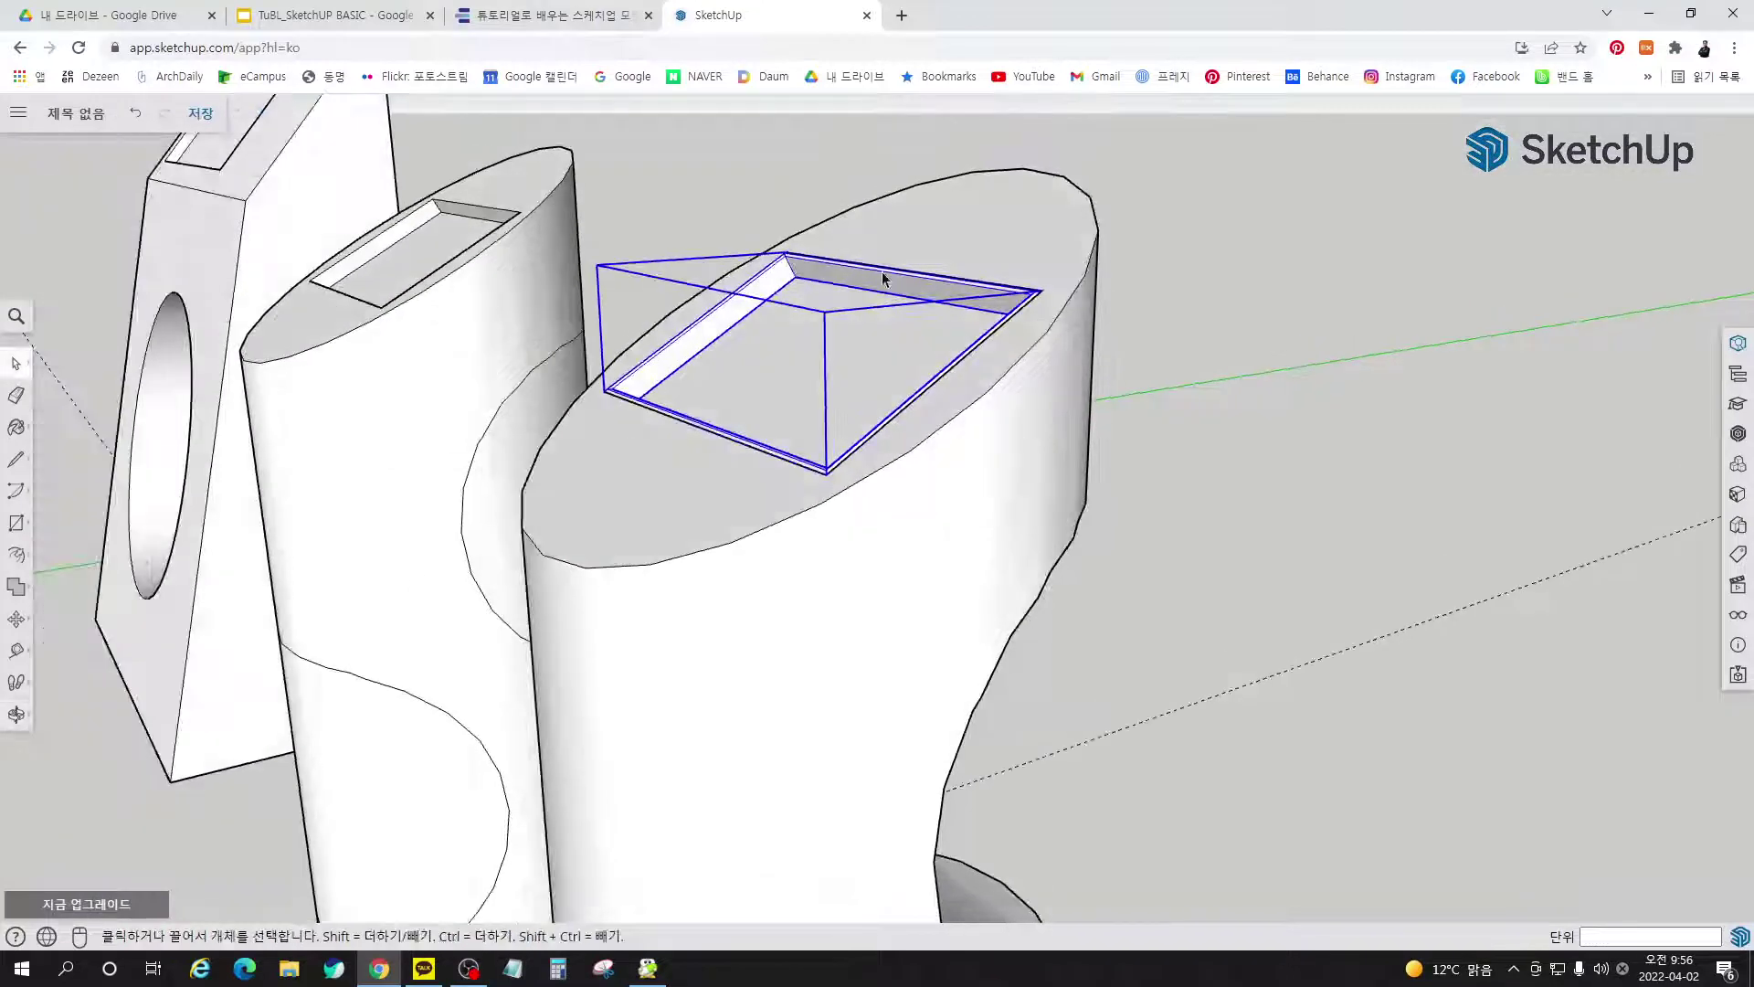
scroll(1066, 461, "down", 2)
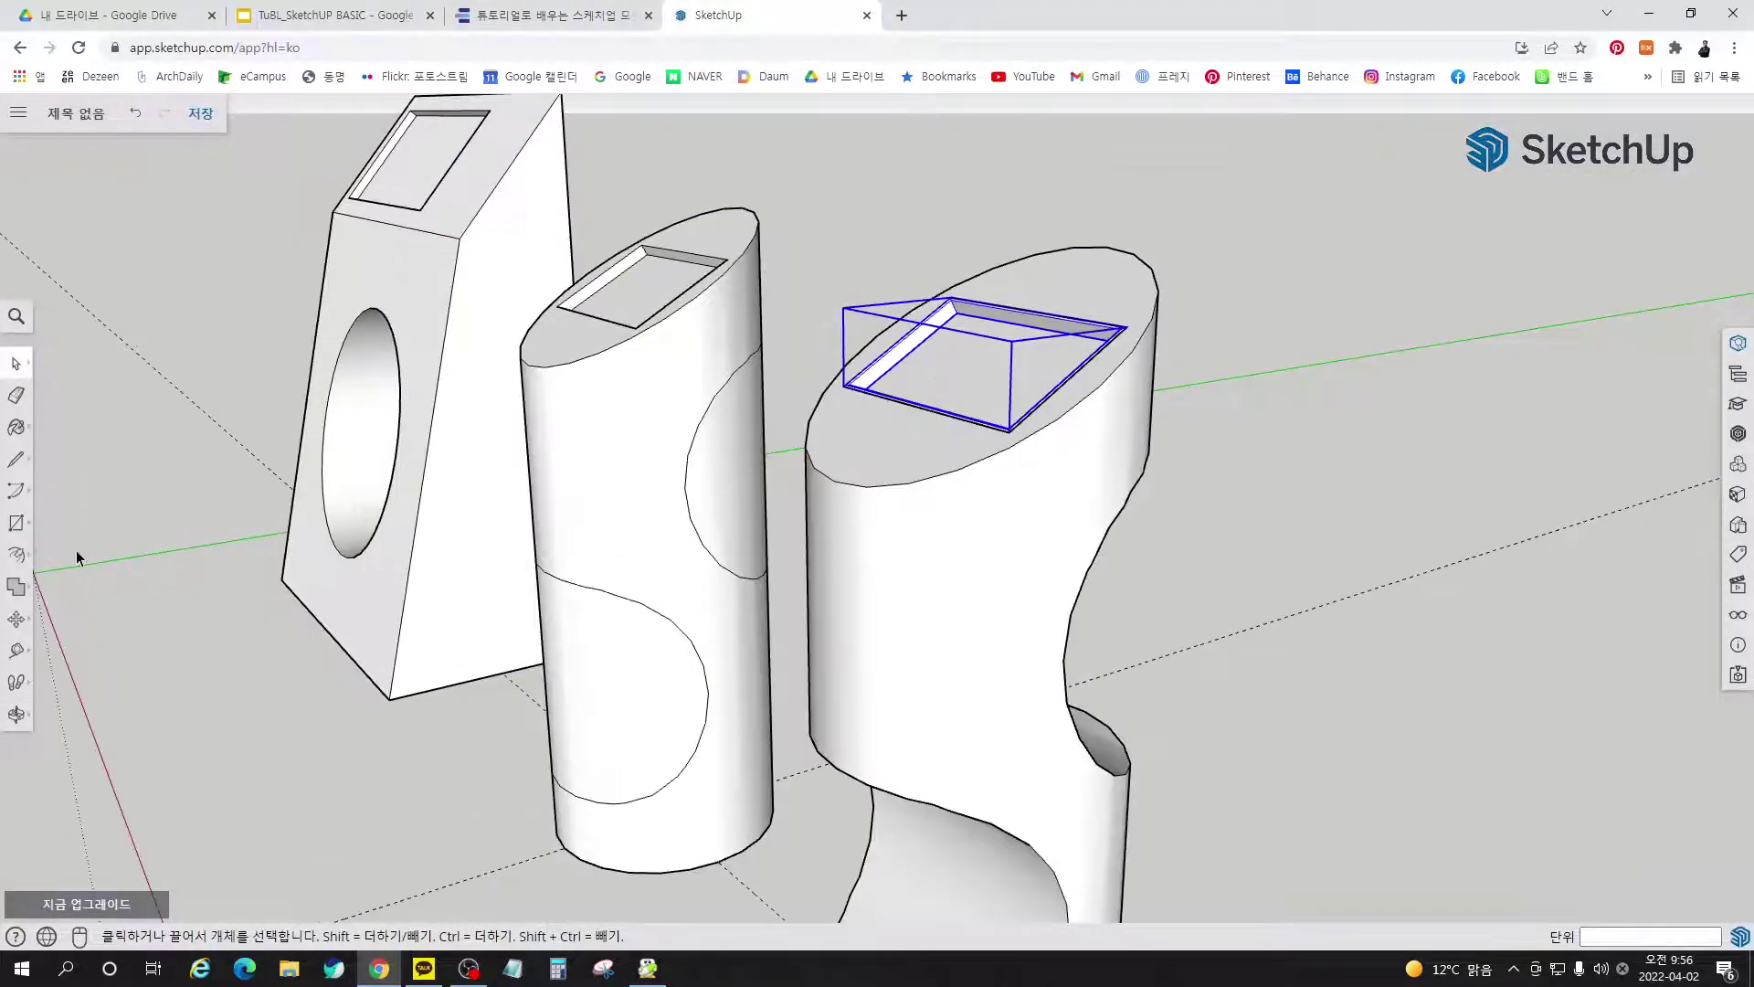
scroll(876, 574, "down", 1)
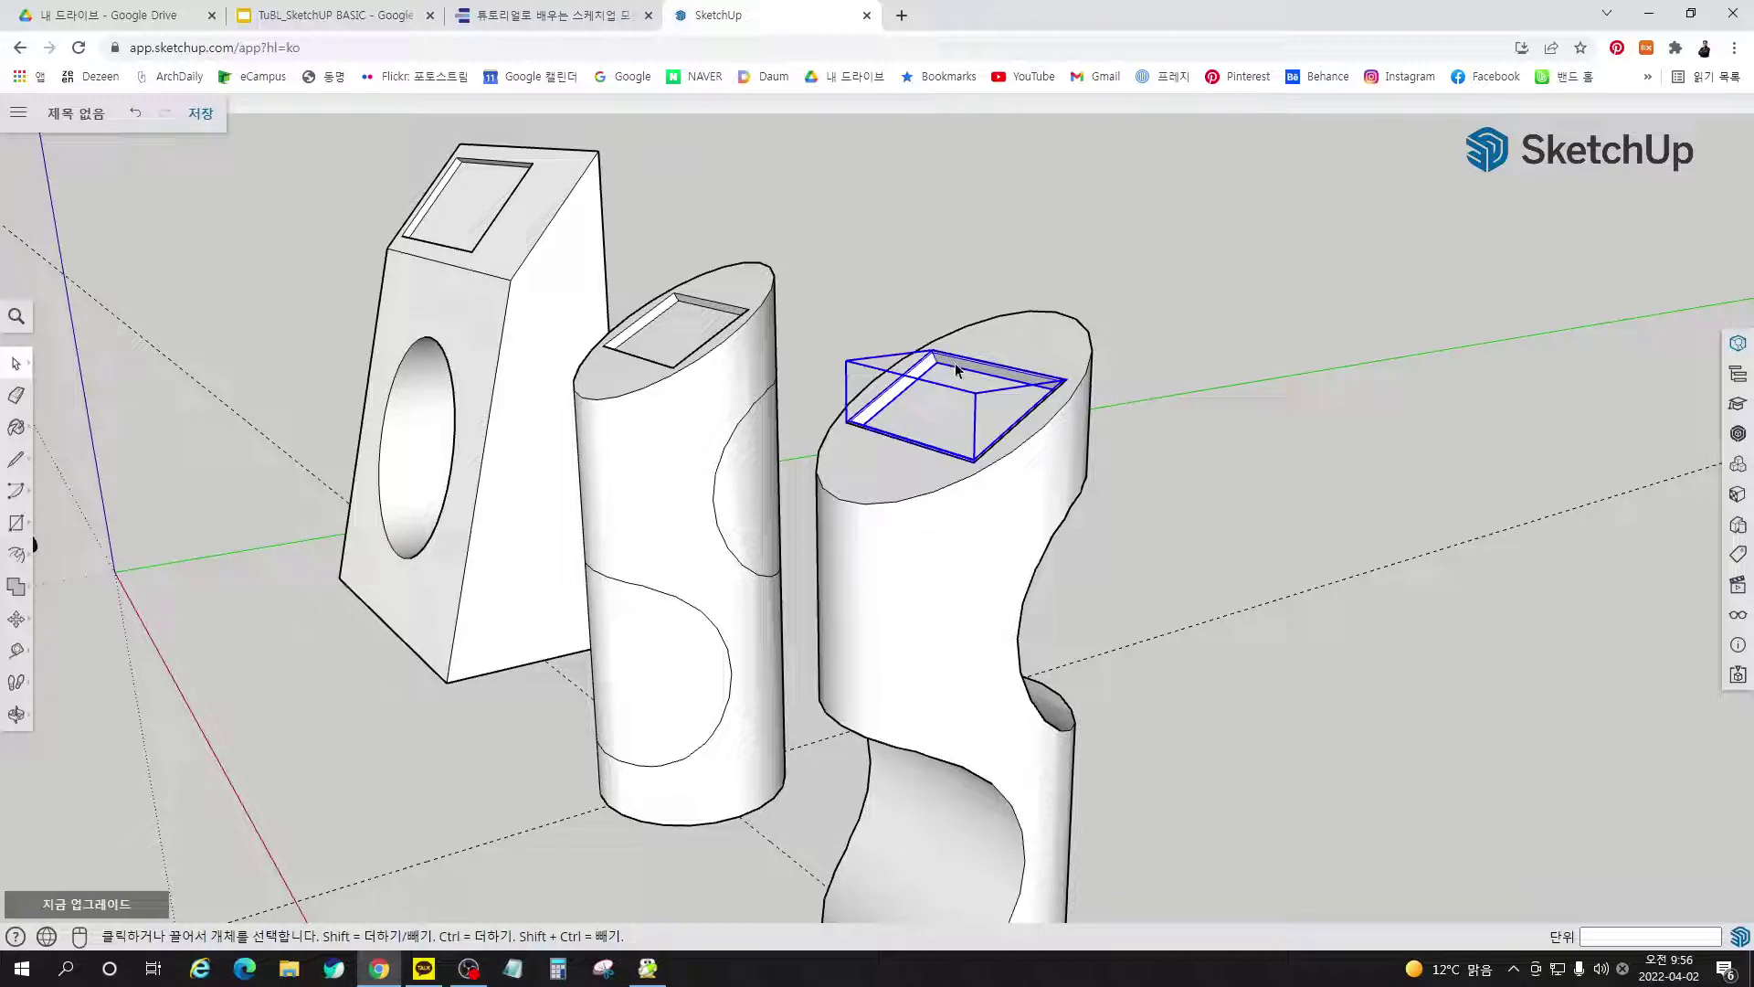
mouse_move(956, 369)
middle_mouse_down()
mouse_move(877, 375)
mouse_move(1153, 344)
middle_mouse_up()
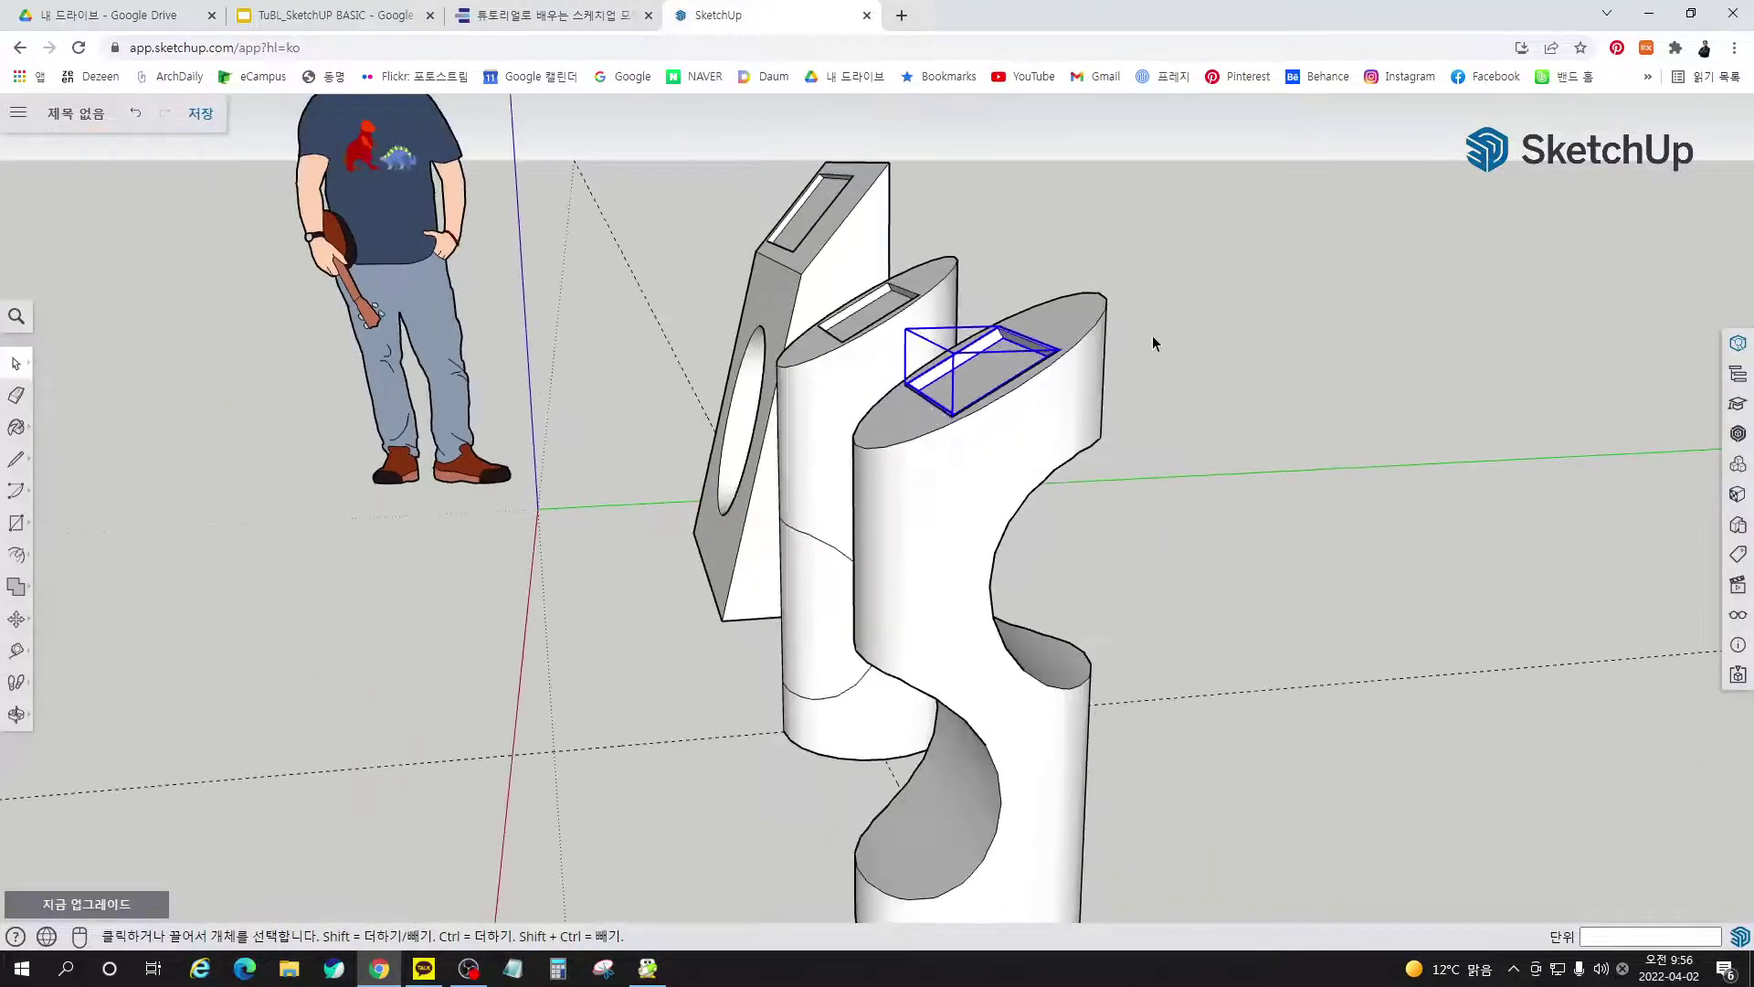
mouse_move(978, 410)
middle_mouse_down()
mouse_move(970, 390)
mouse_move(1087, 425)
middle_mouse_up()
scroll(567, 488, "down", 3)
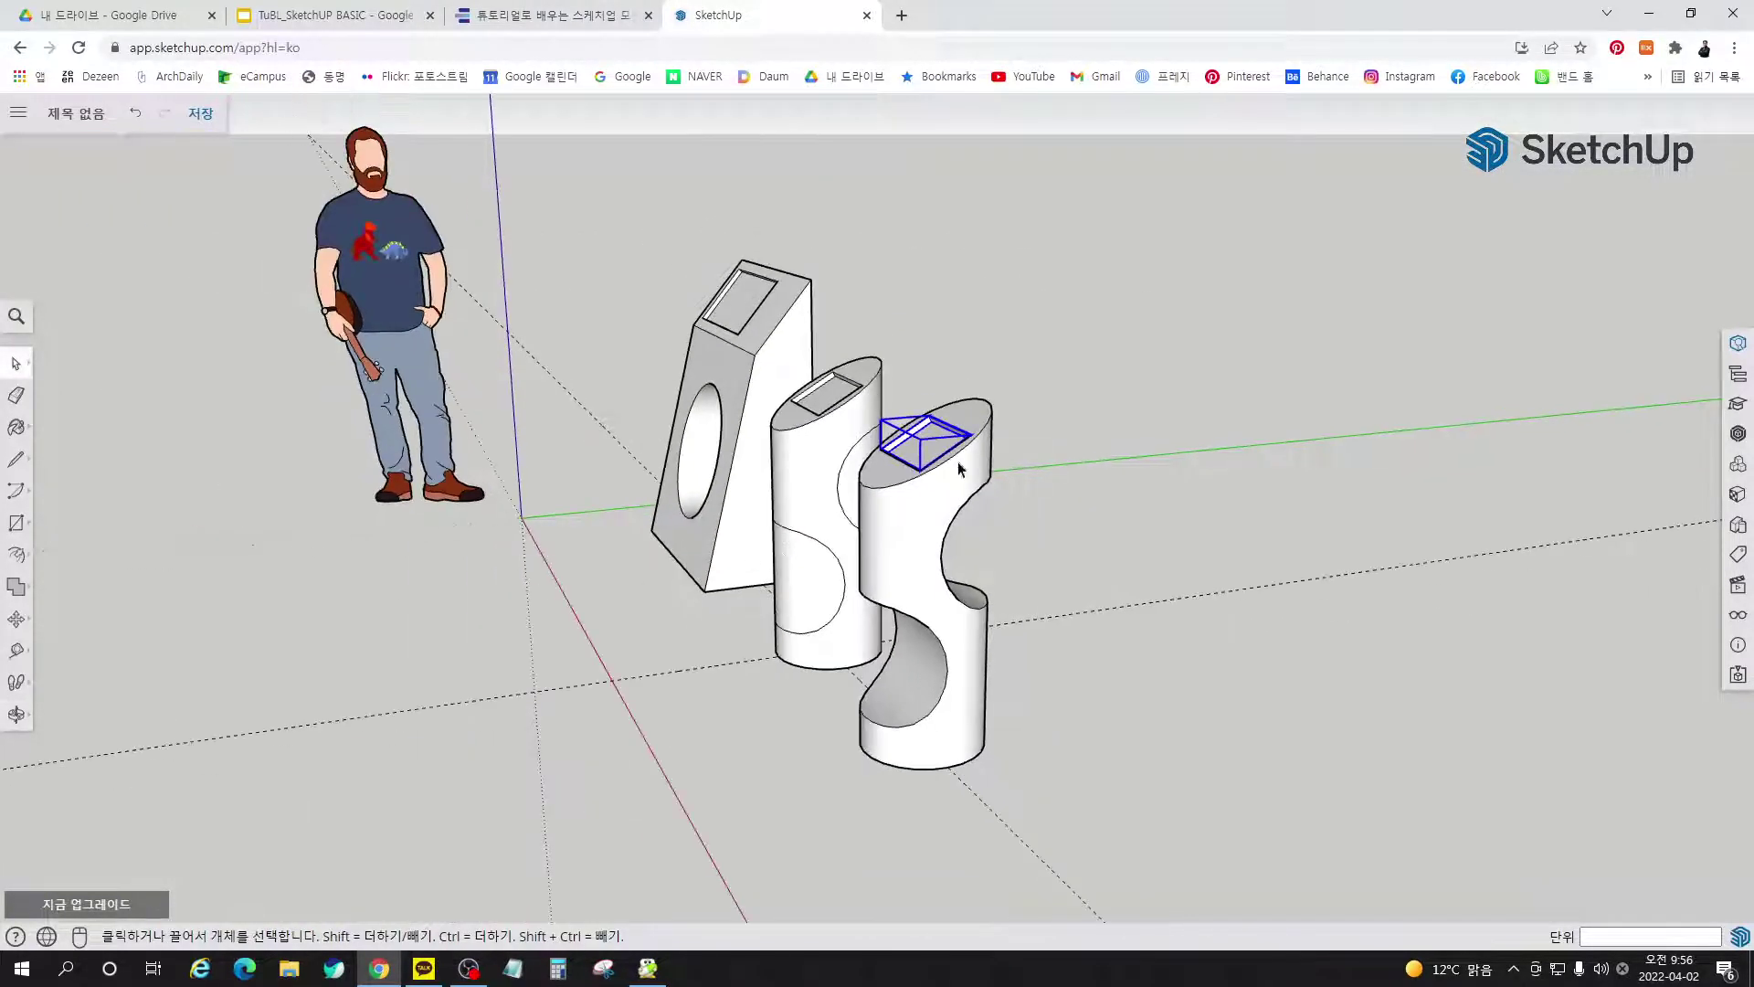
scroll(950, 412, "up", 5)
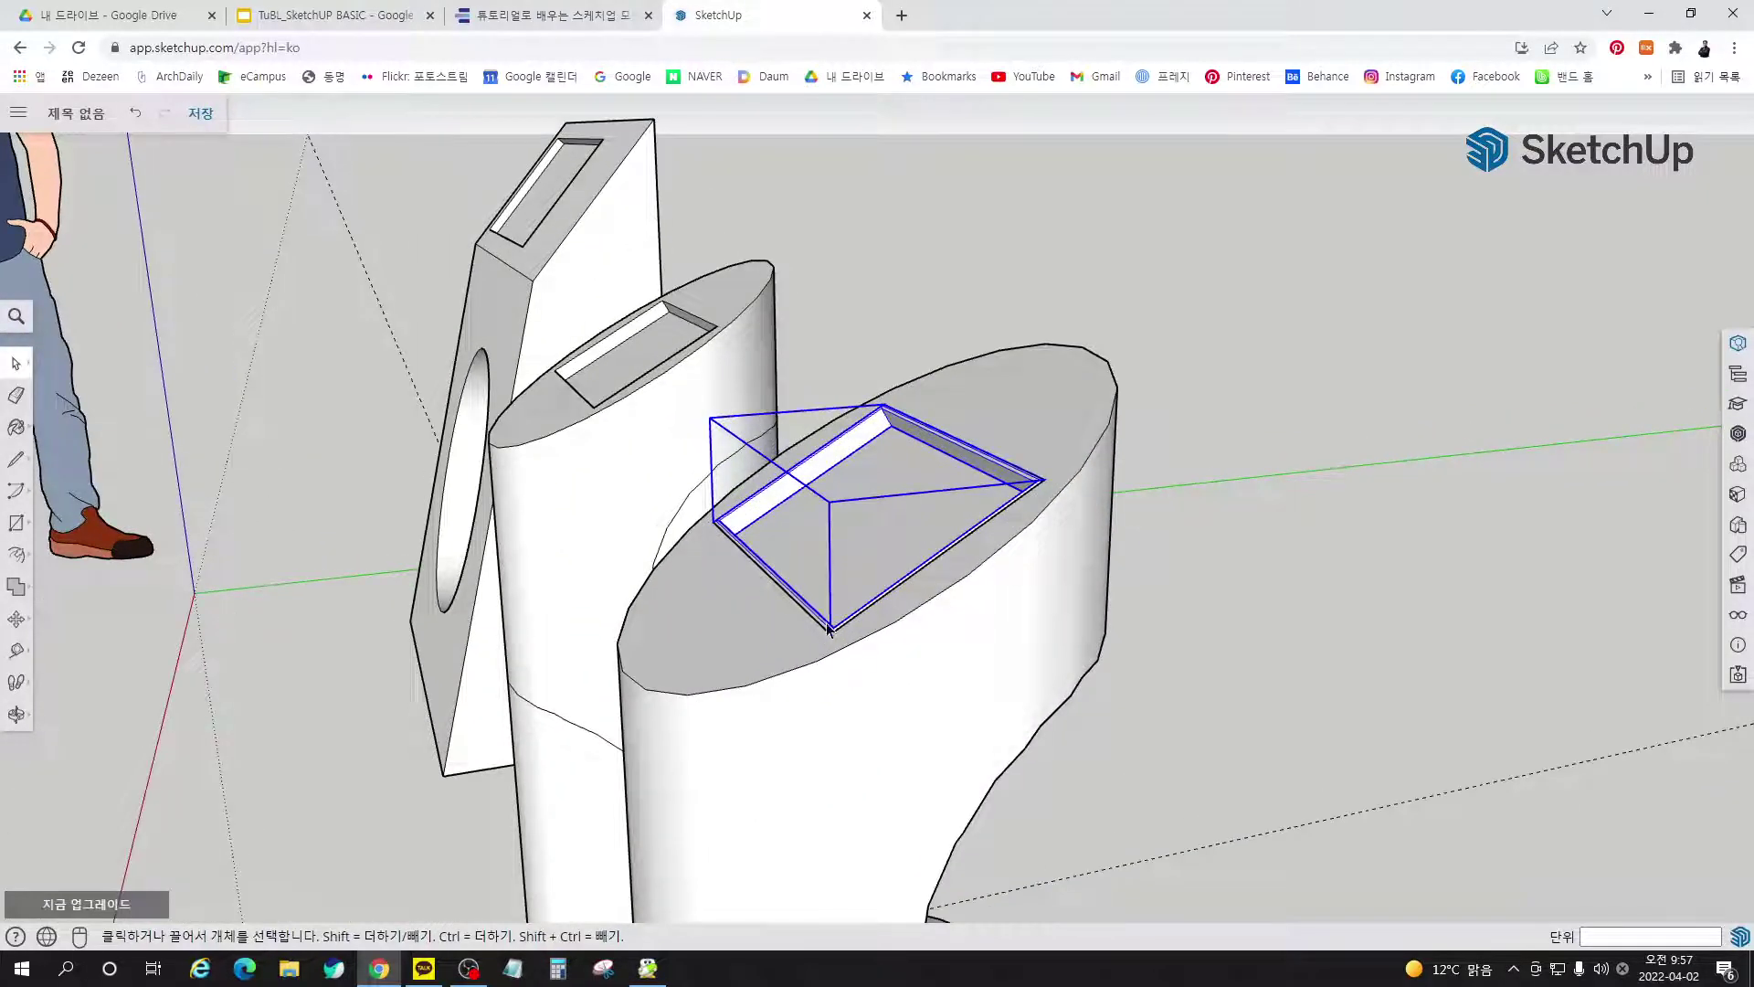
scroll(1142, 502, "down", 3)
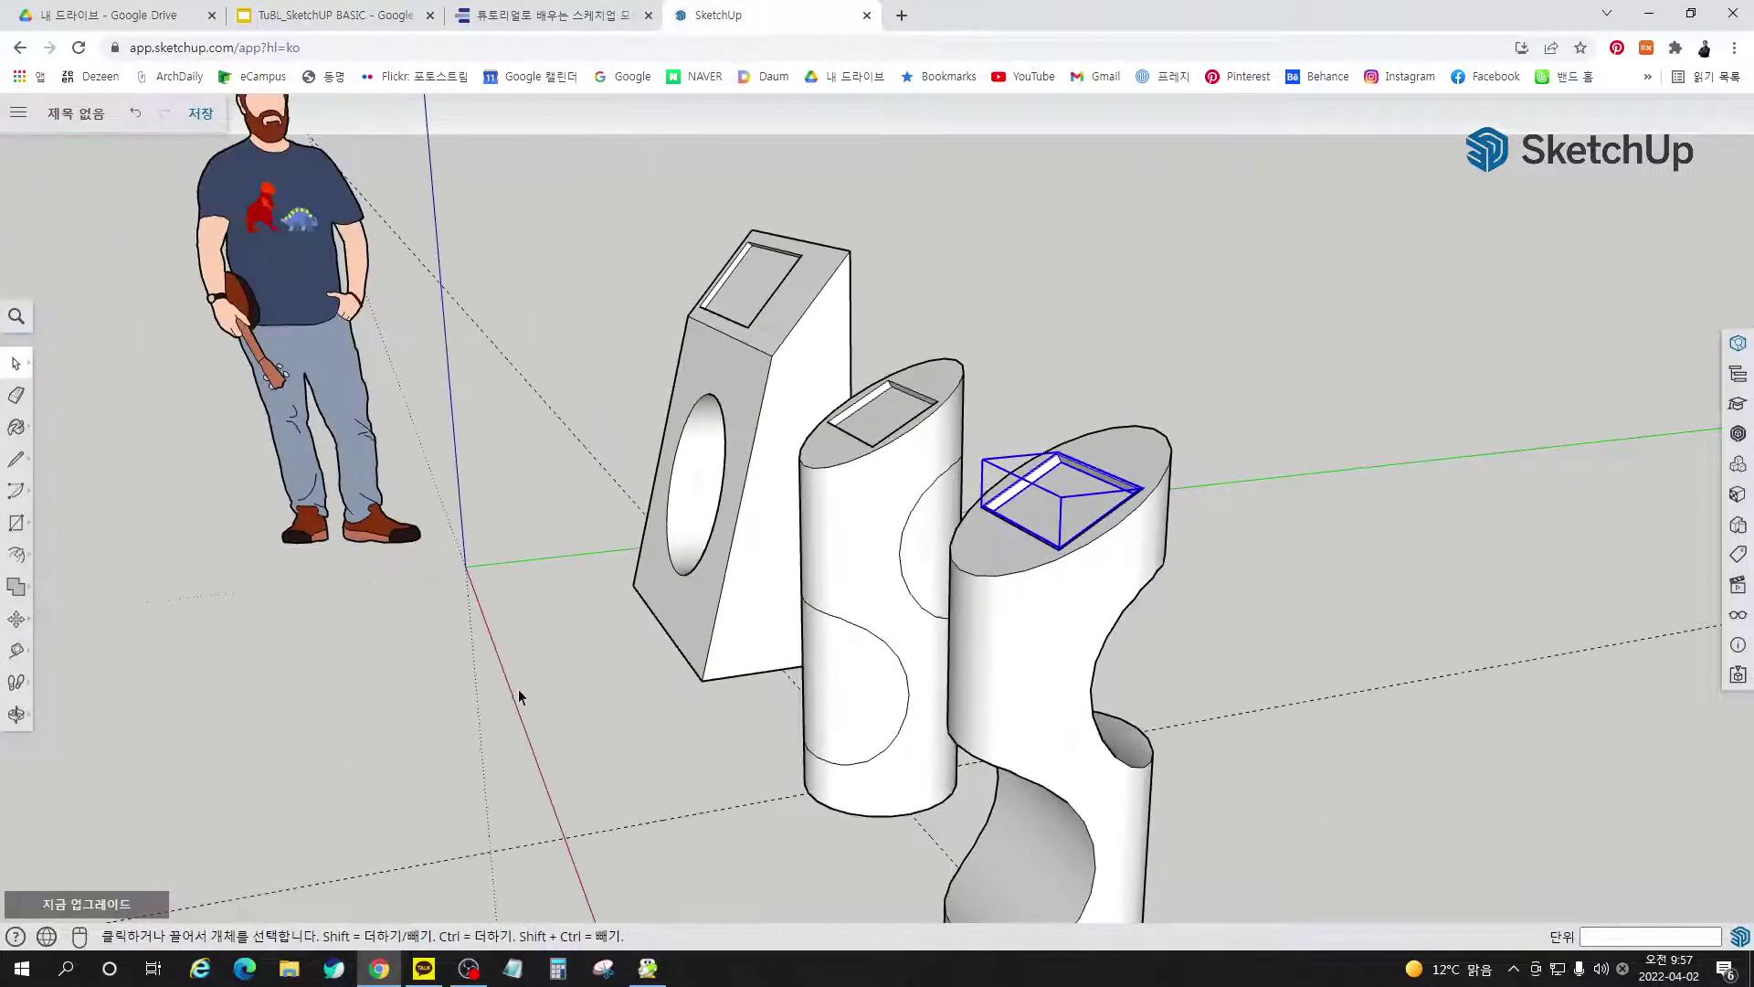
Draw a test rectangle on the ground in front of the kiosks and extrude it upward into a low box
key("r")
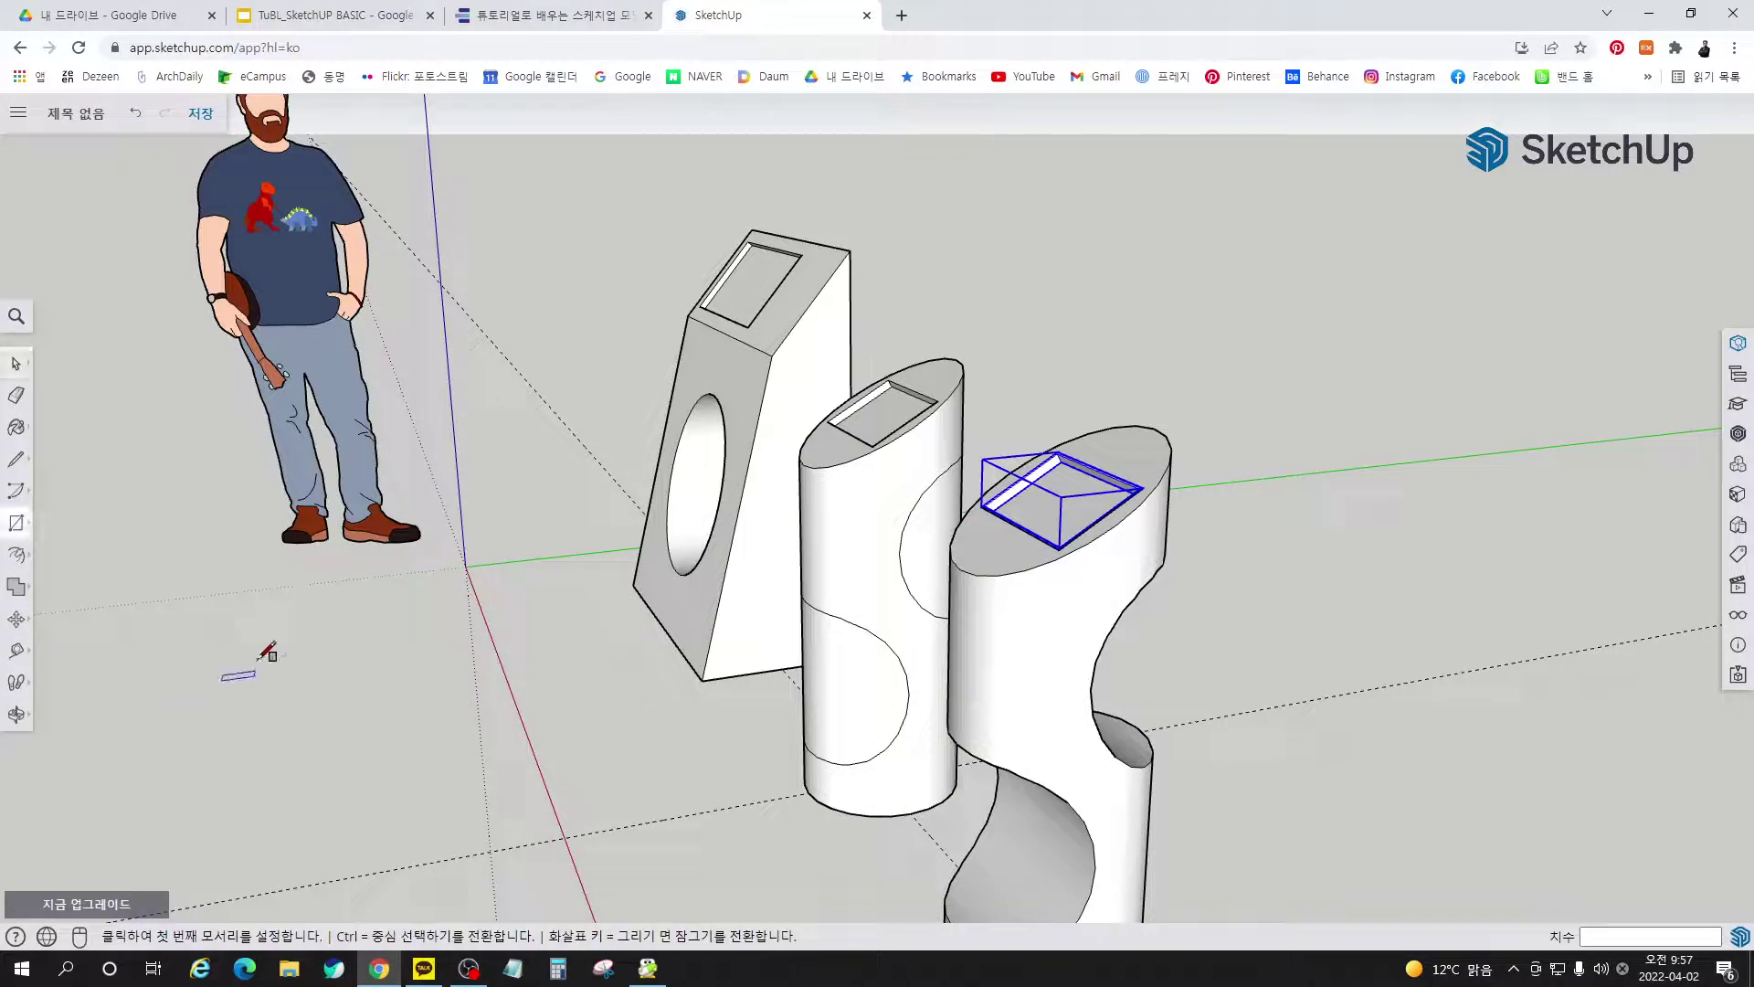
left_click(278, 649)
left_click(396, 727)
middle_click_drag(392, 724, 627, 732)
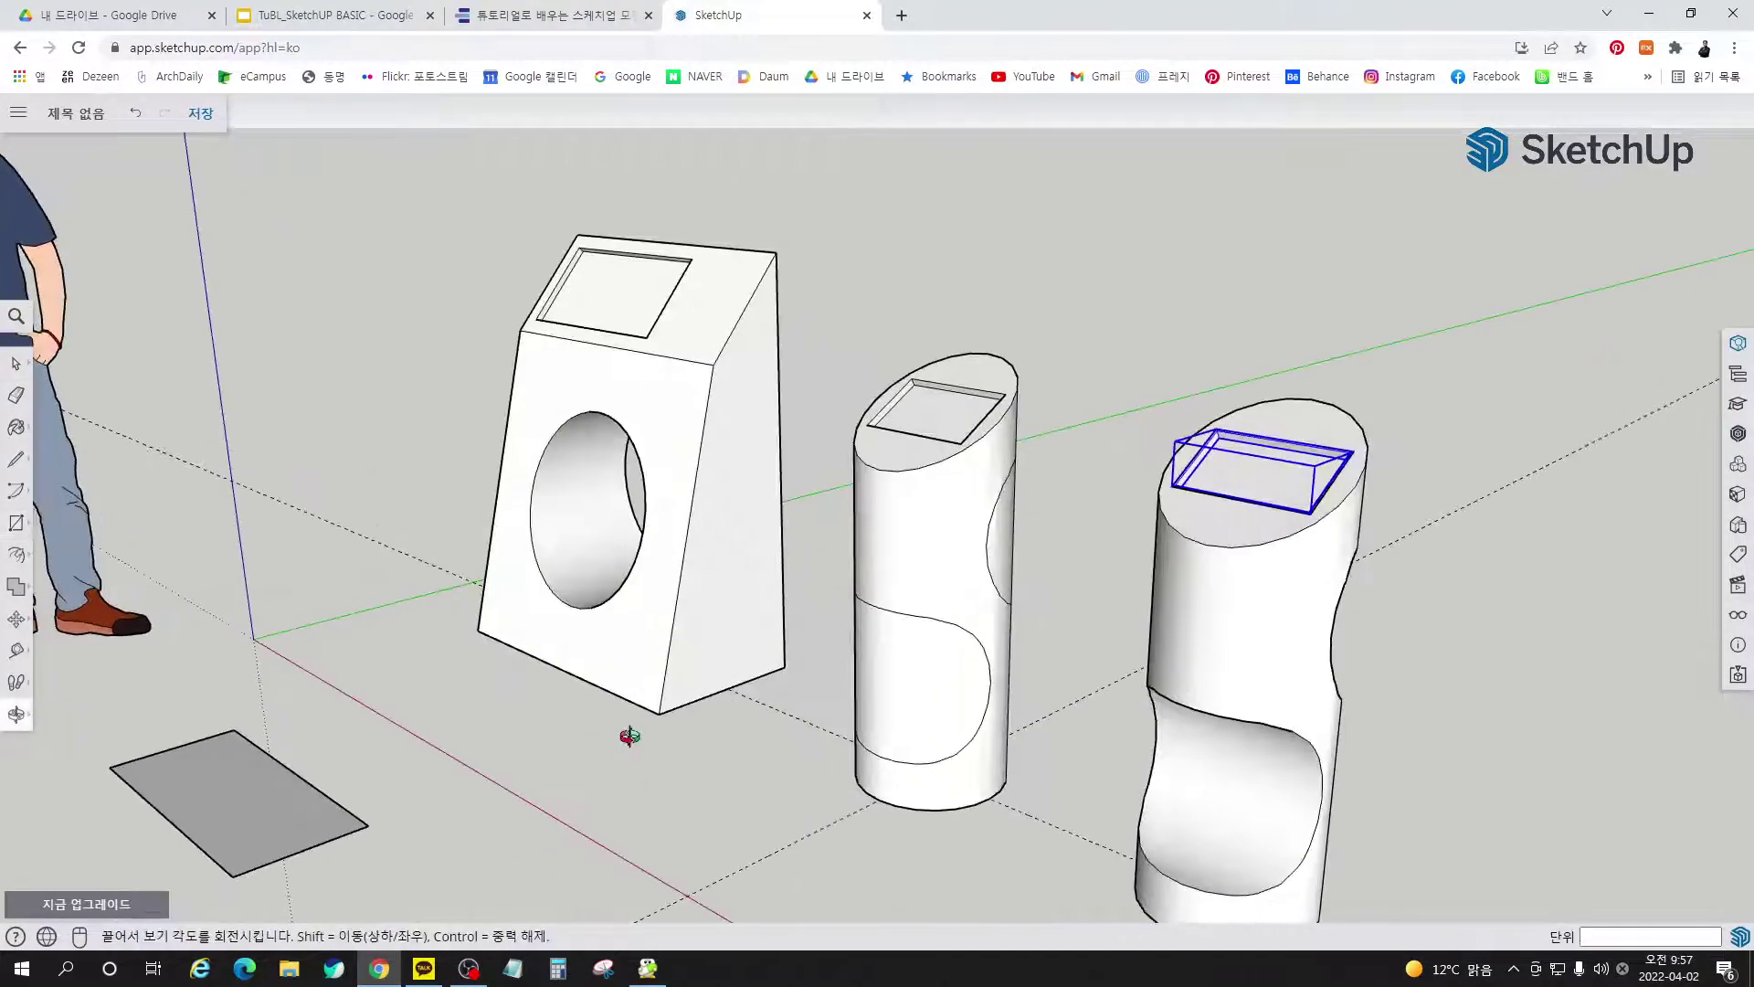
key("p")
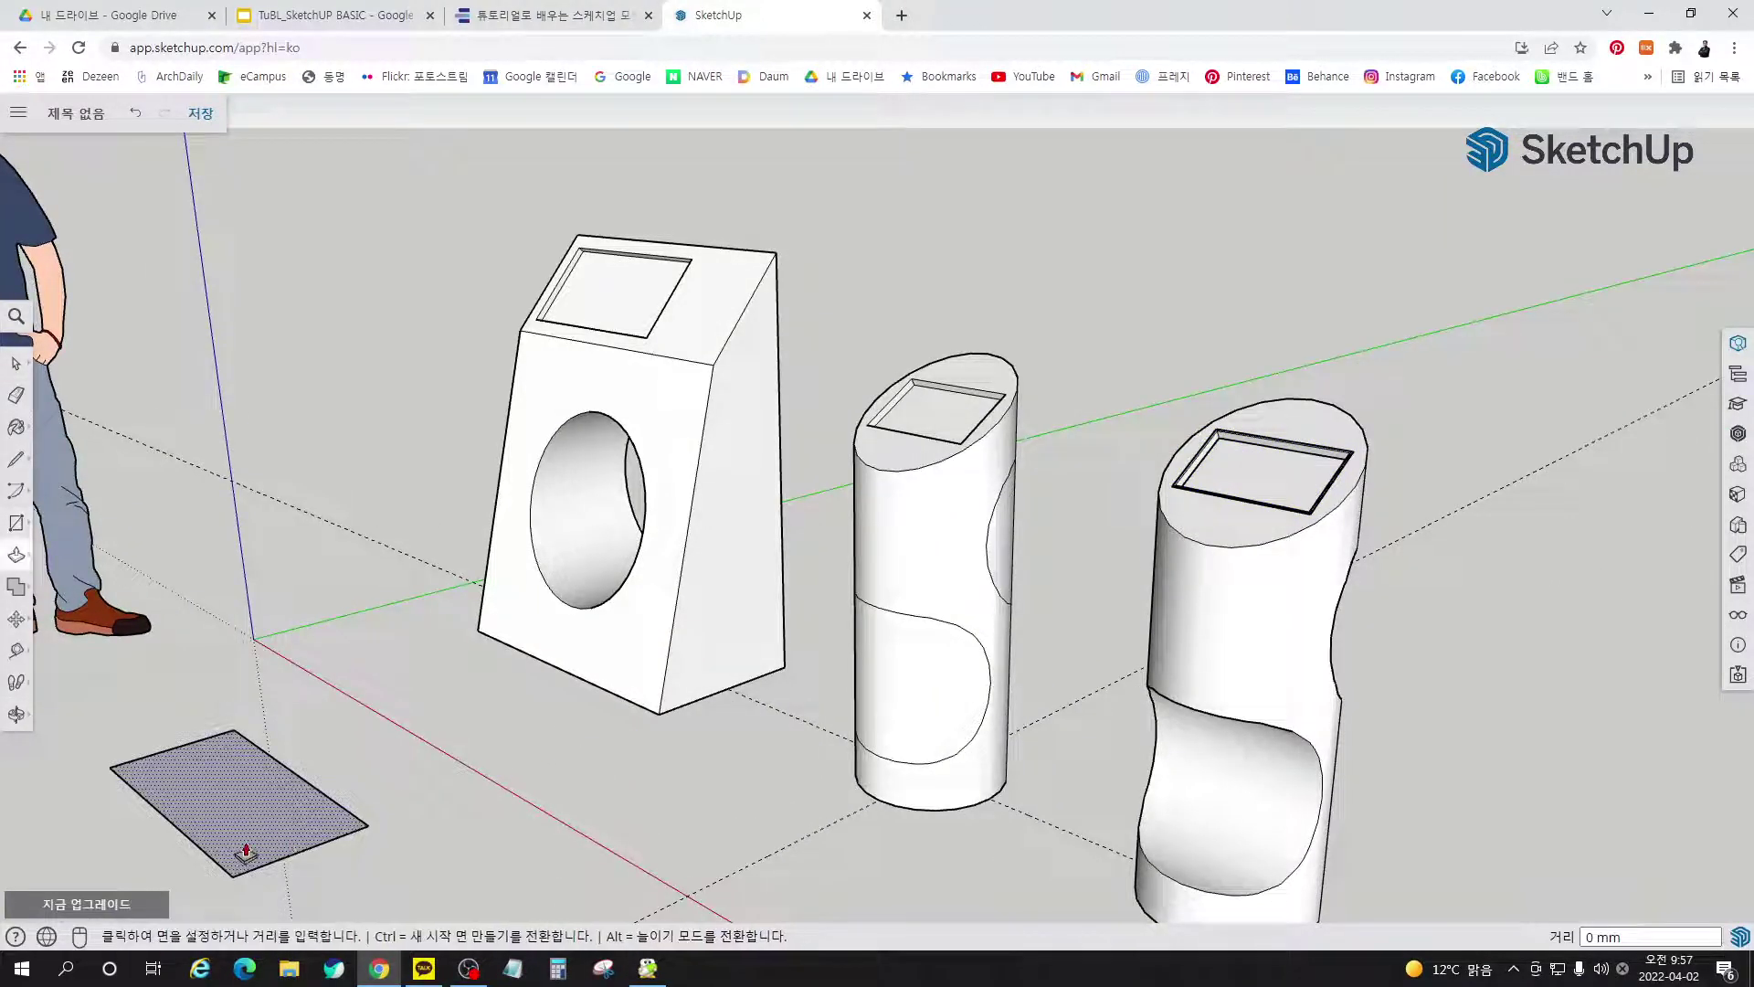
left_click(245, 845)
left_click(245, 804)
key("space")
scroll(364, 784, "down", 3)
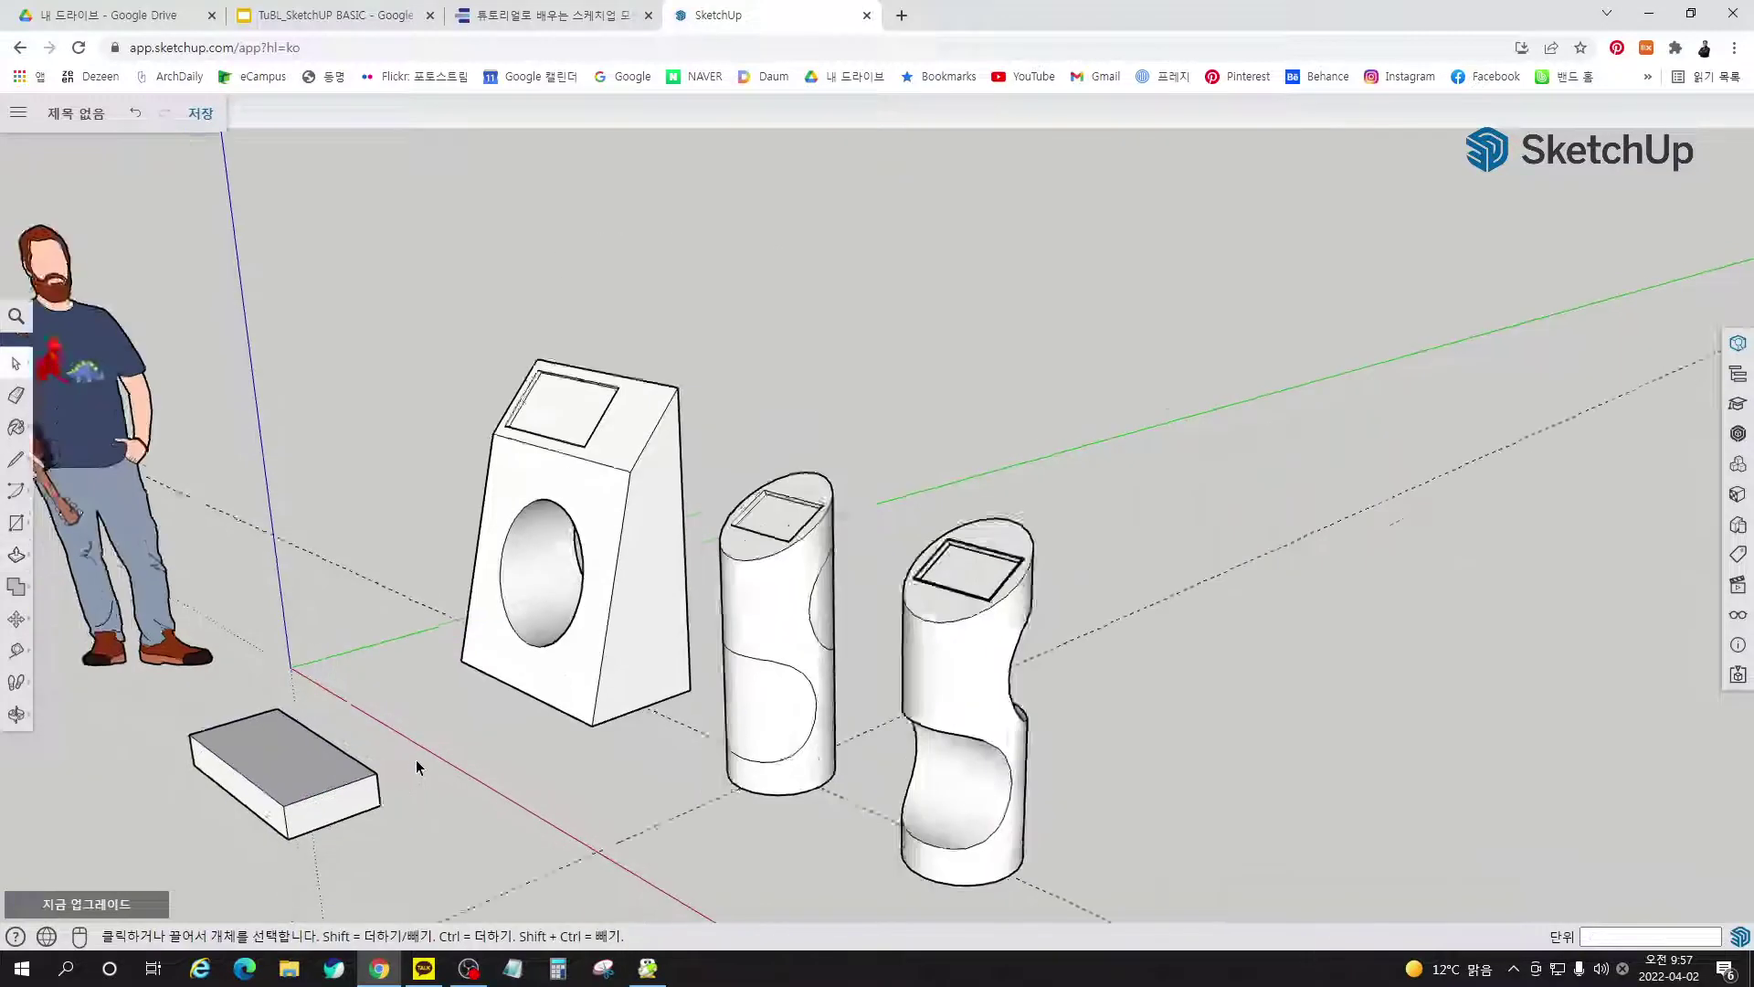
Select all faces and edges of the test box and make it a group
middle_click_drag(363, 784, 292, 752)
scroll(293, 752, "up", 3)
triple_click(421, 688)
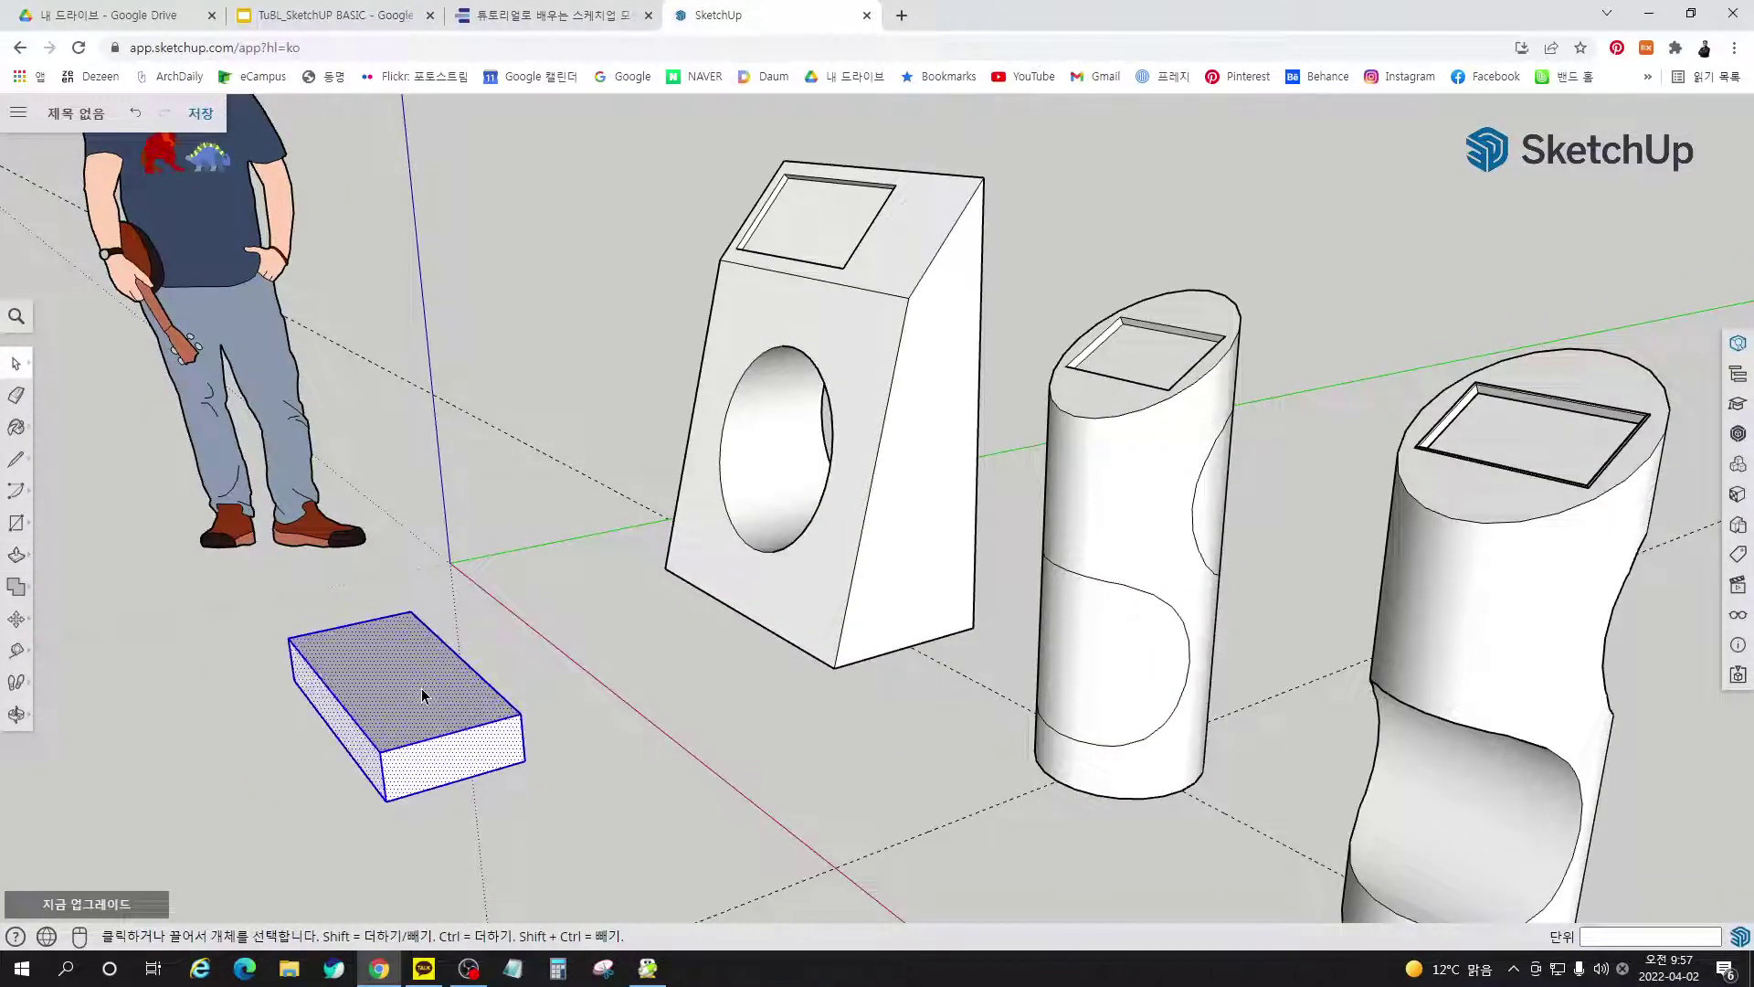
right_click(421, 688)
left_click(495, 702)
middle_click_drag(494, 719, 441, 706)
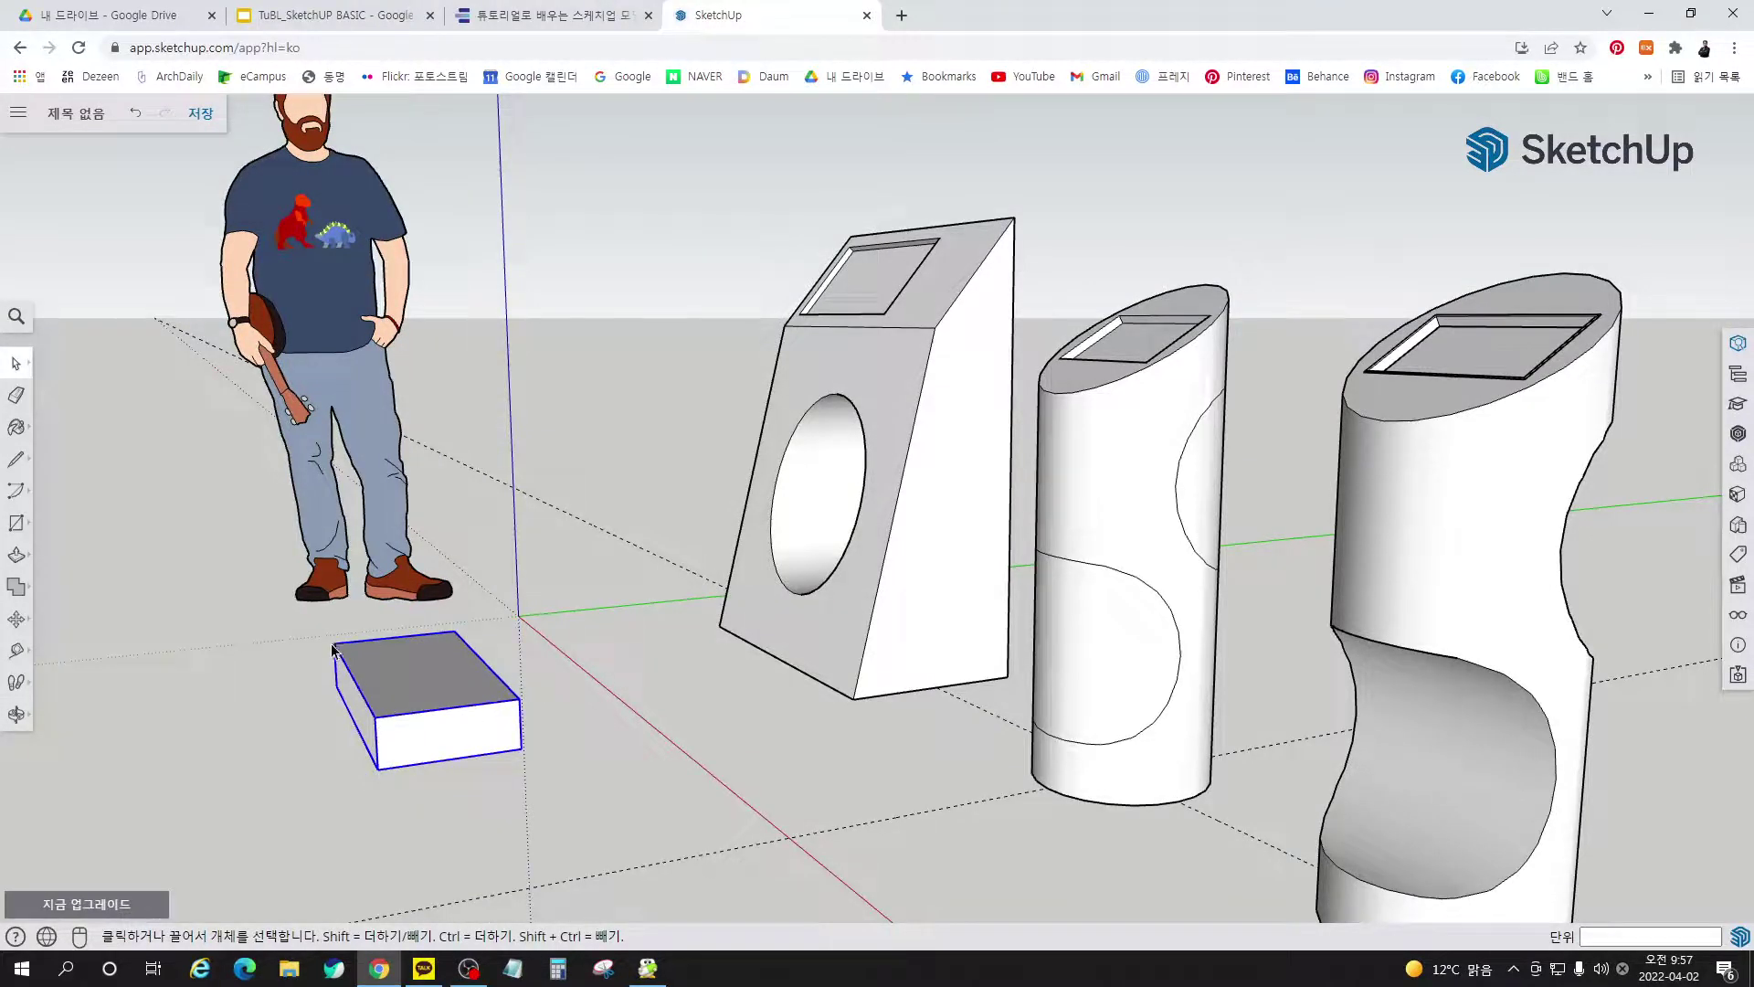
Select the bezel group to compare its bounding box with the test box's, and delete the test box
left_click(631, 699)
left_click(1506, 344)
double_click(1537, 322)
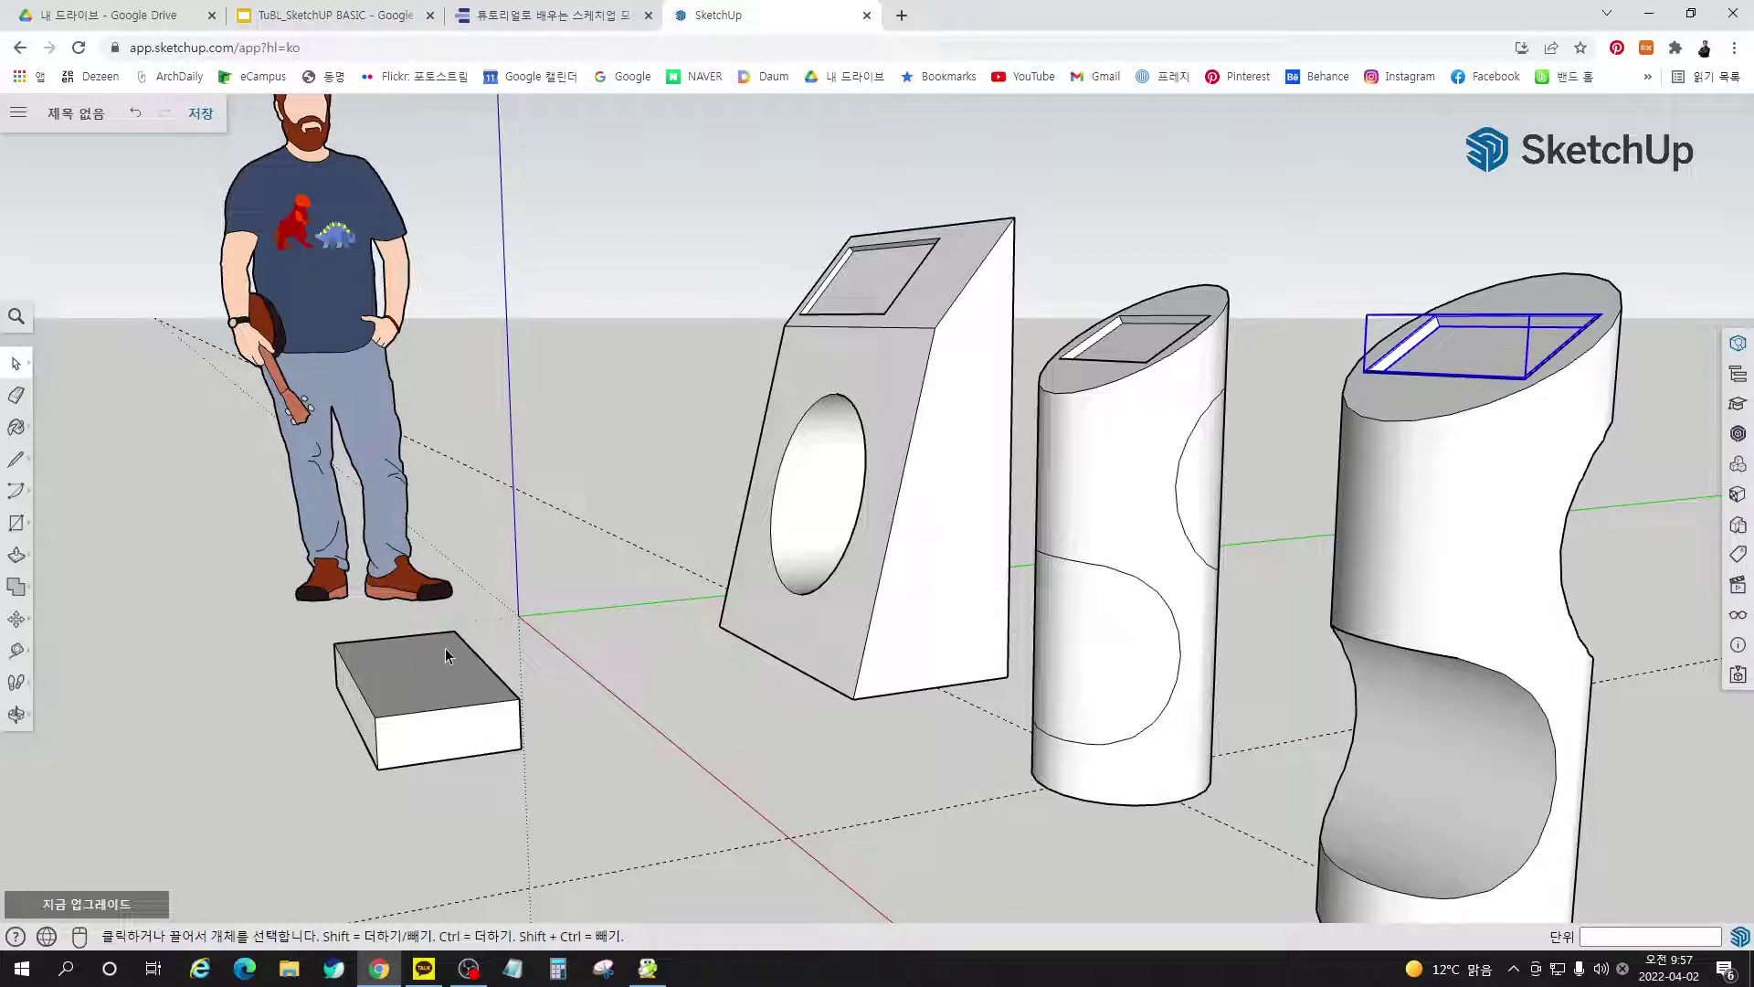
left_click(468, 690)
key("Delete")
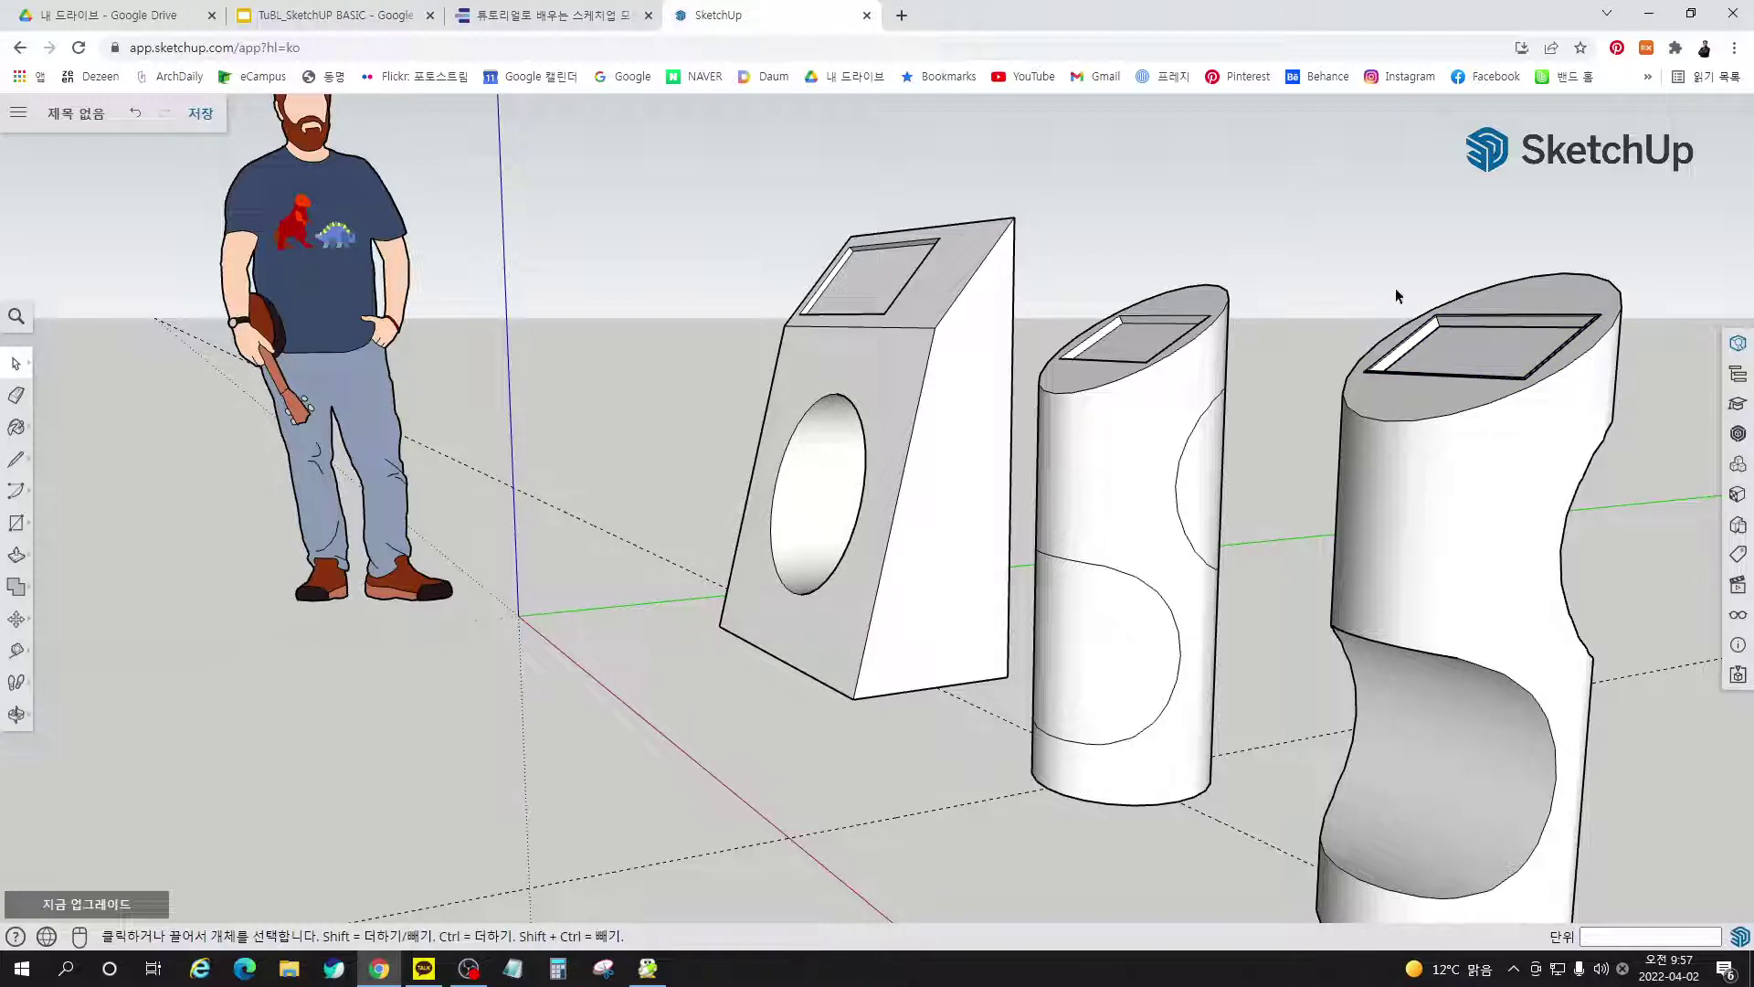
Draw a rectangle of about 306 by 191 mm over the screen recess on the middle kiosk's sloped top, between opposite corners
scroll(1571, 393, "up", 10)
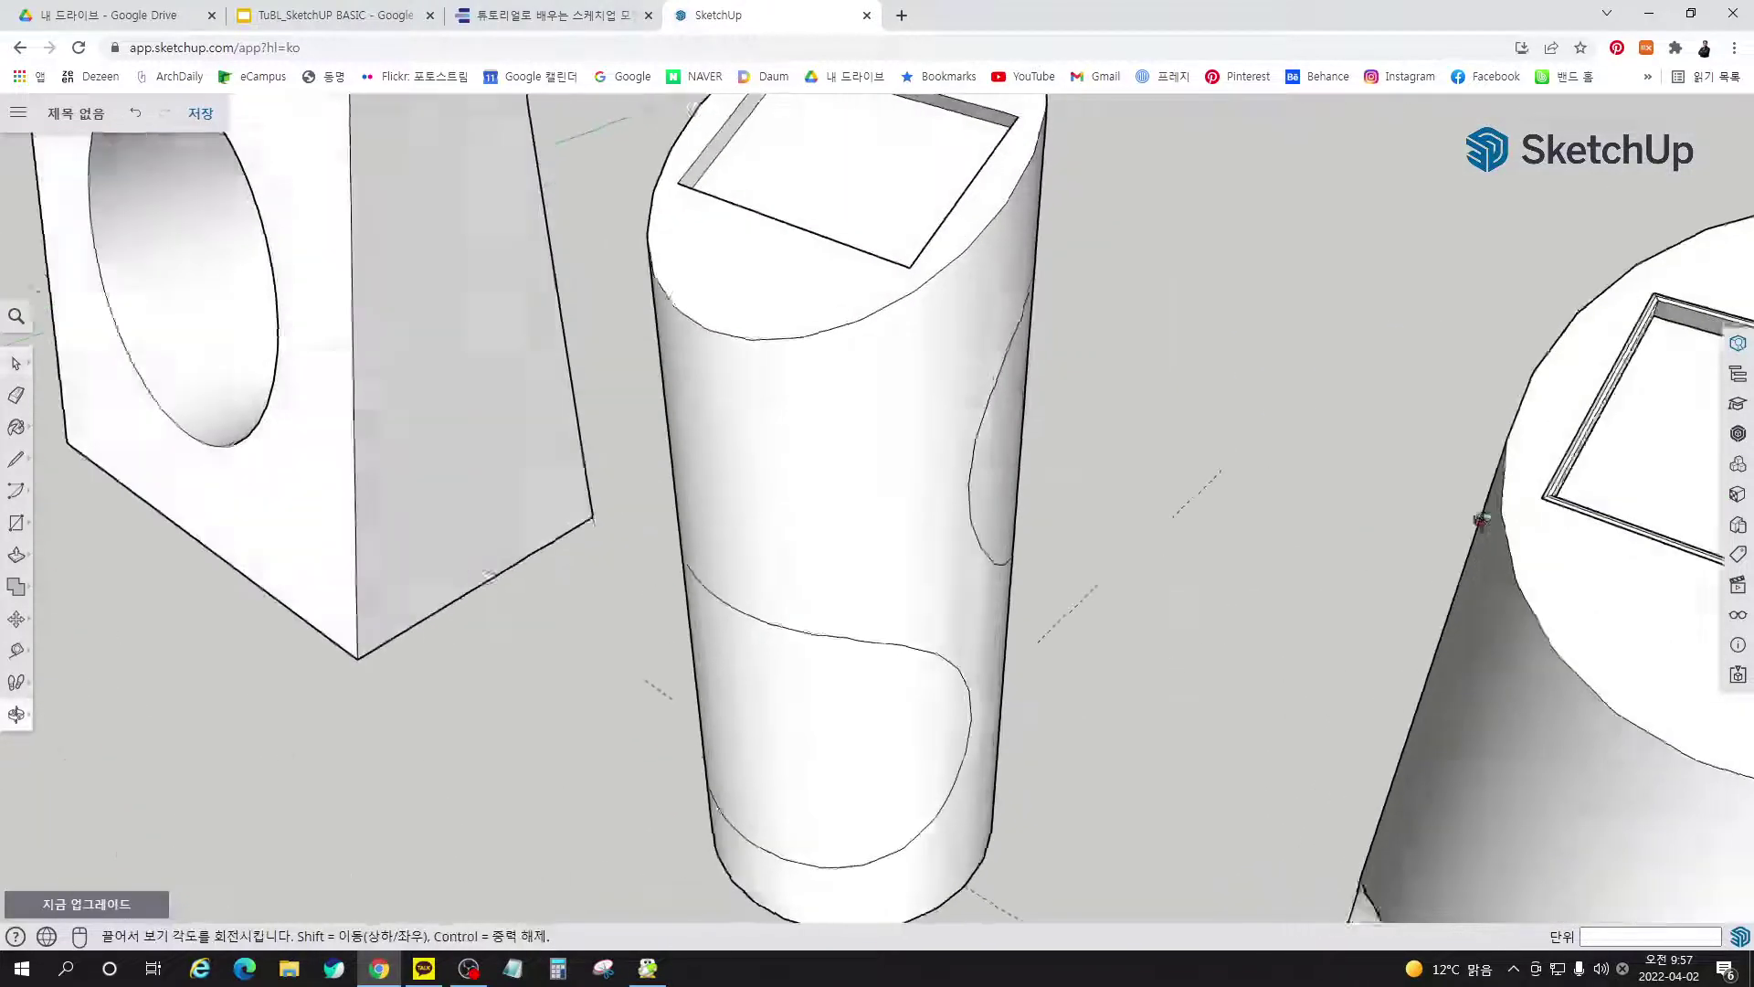
scroll(830, 324, "down", 5)
scroll(914, 329, "up", 8)
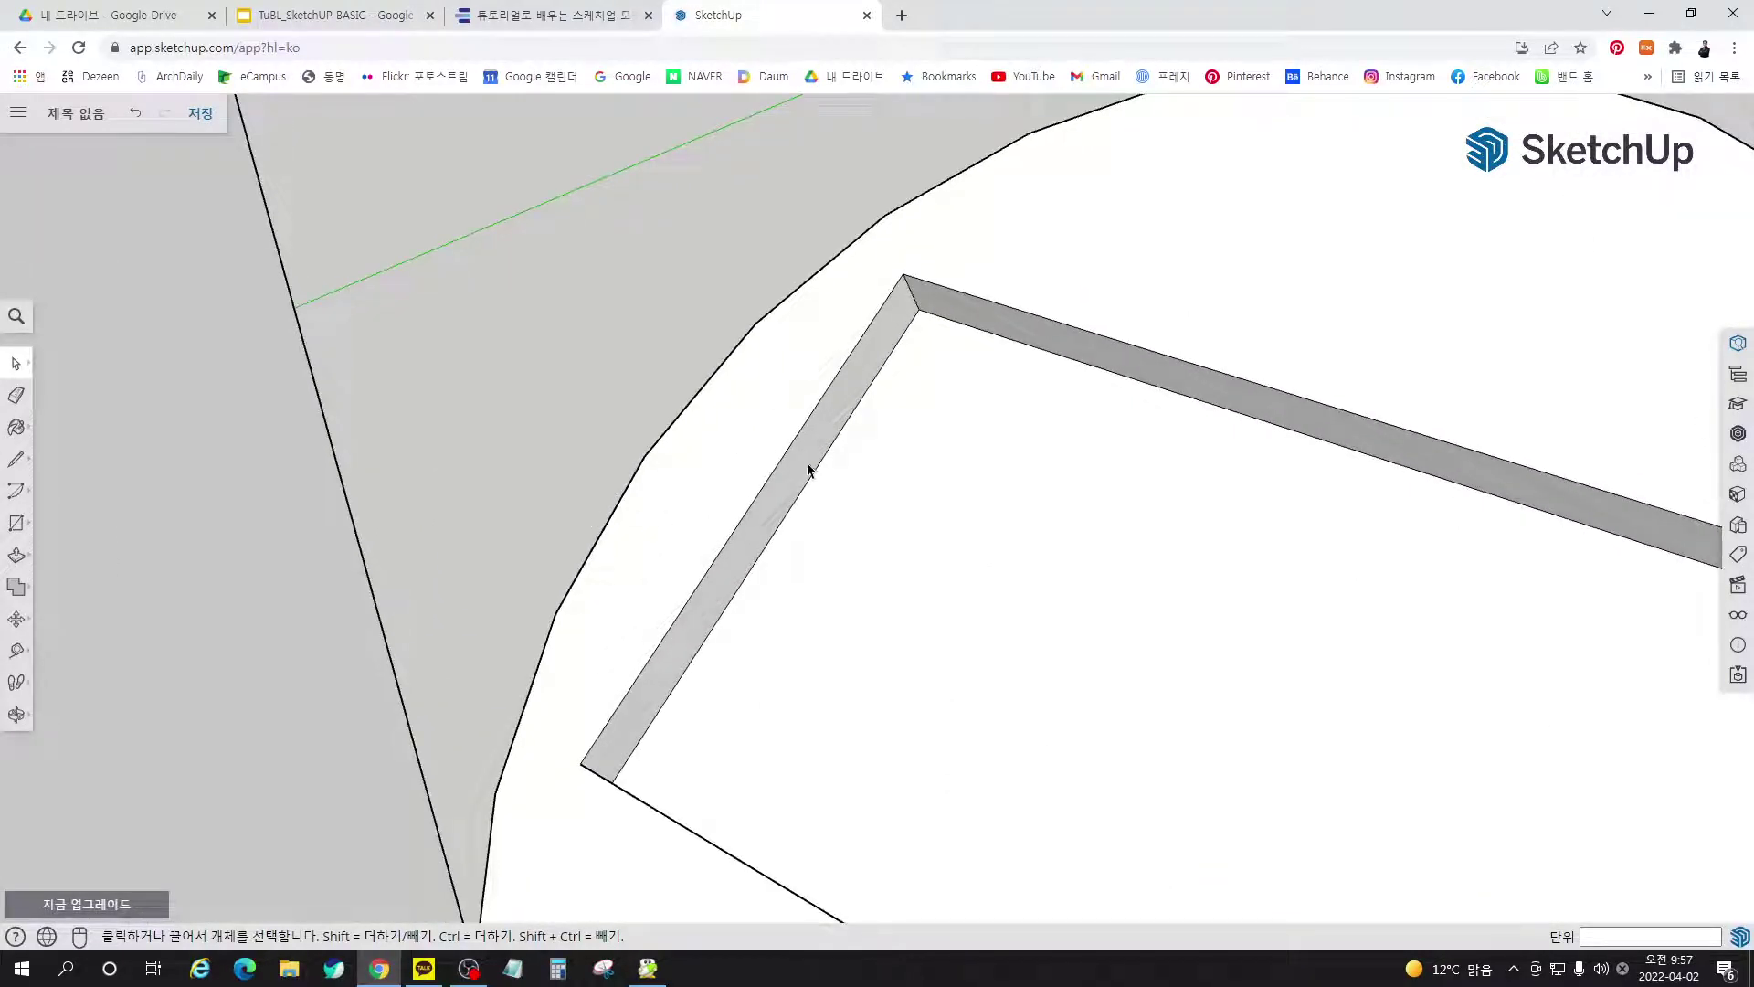
scroll(742, 445, "down", 5)
key("r")
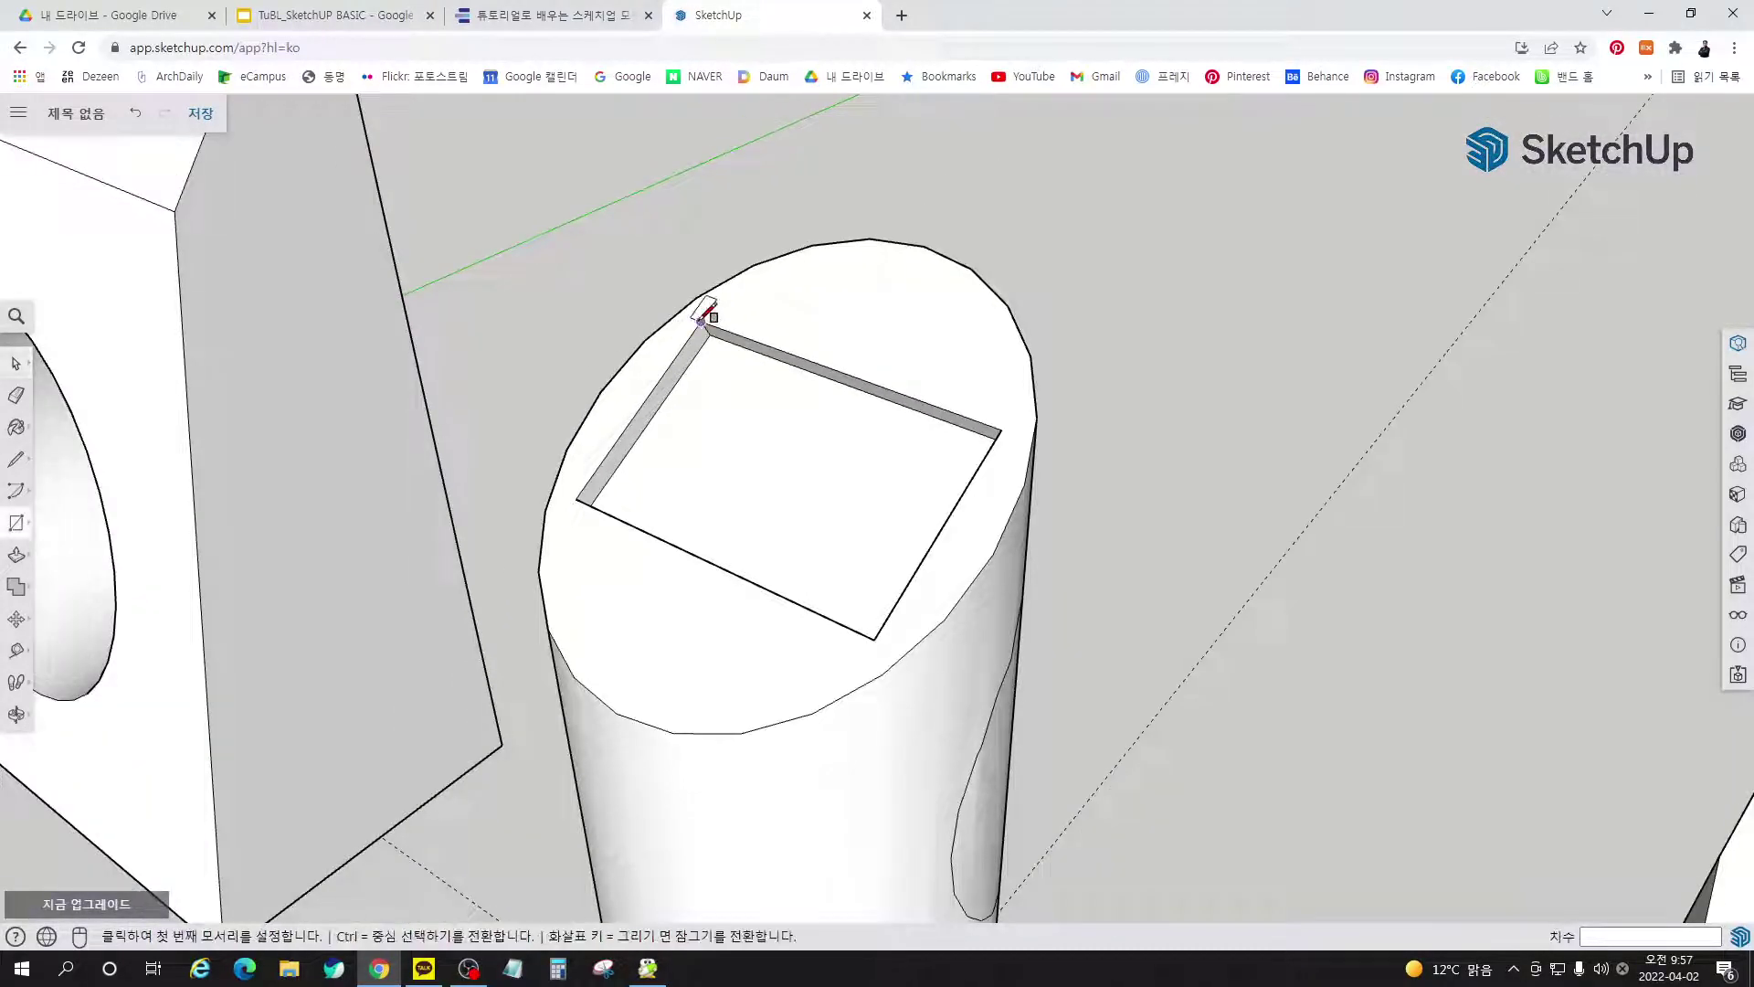
left_click(701, 322)
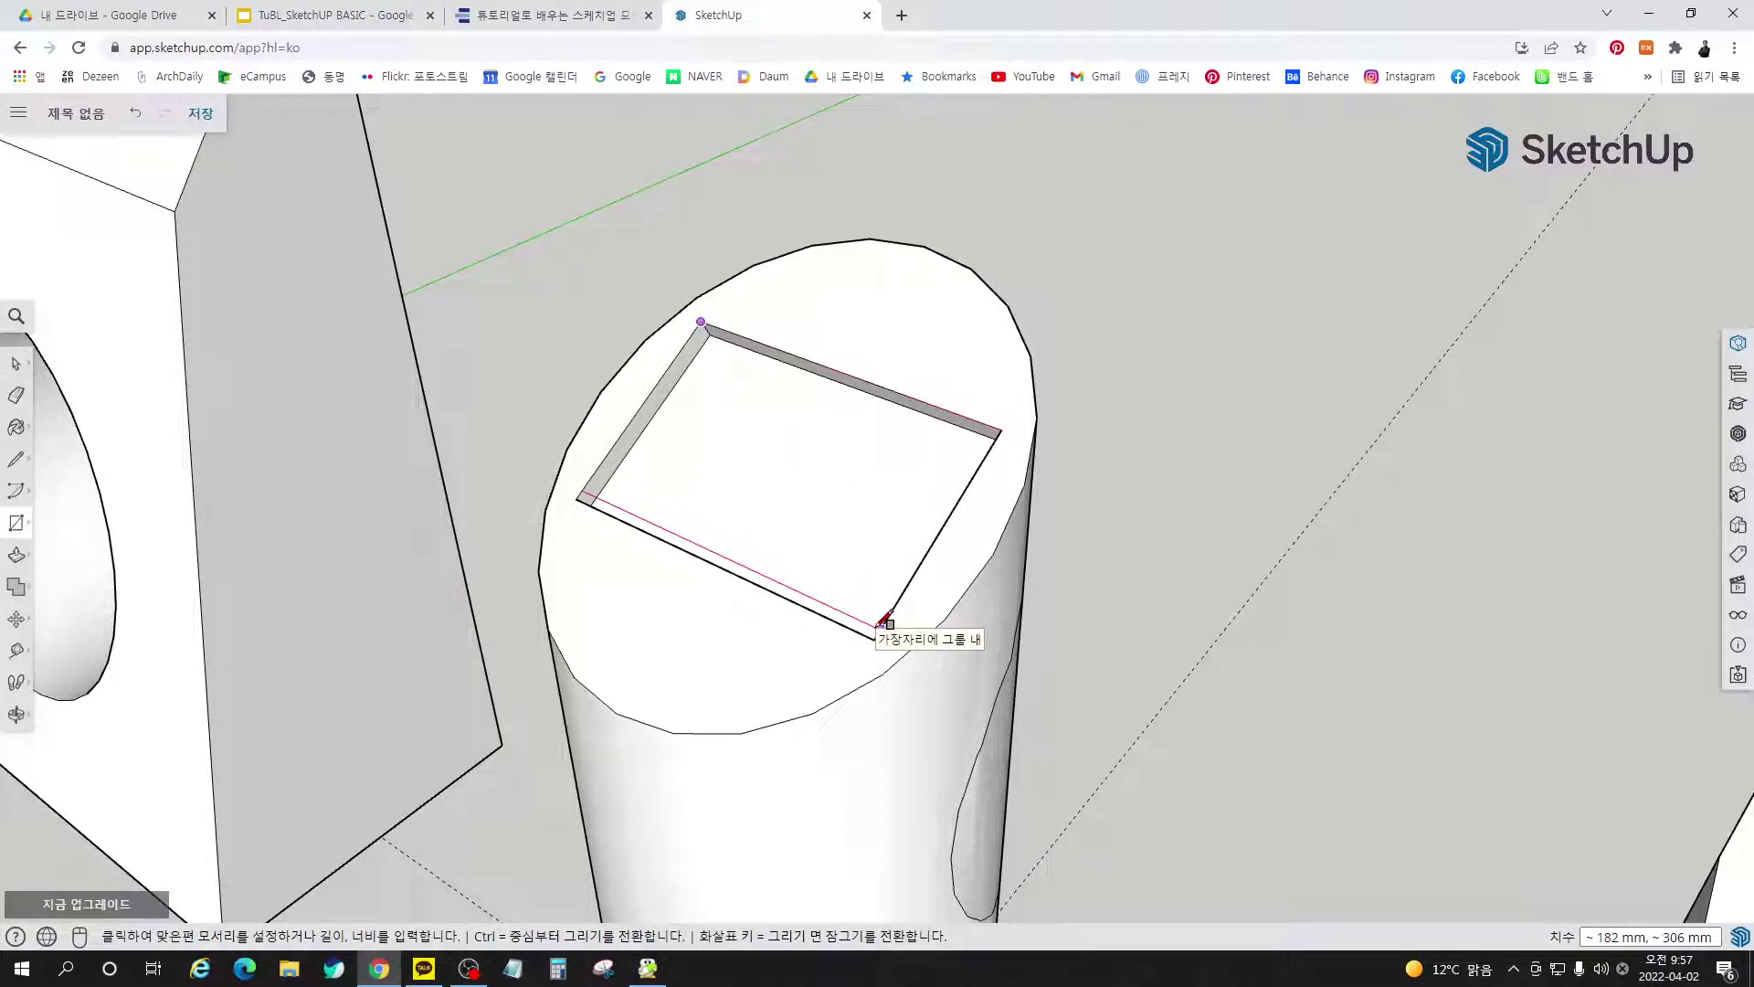
key("Down")
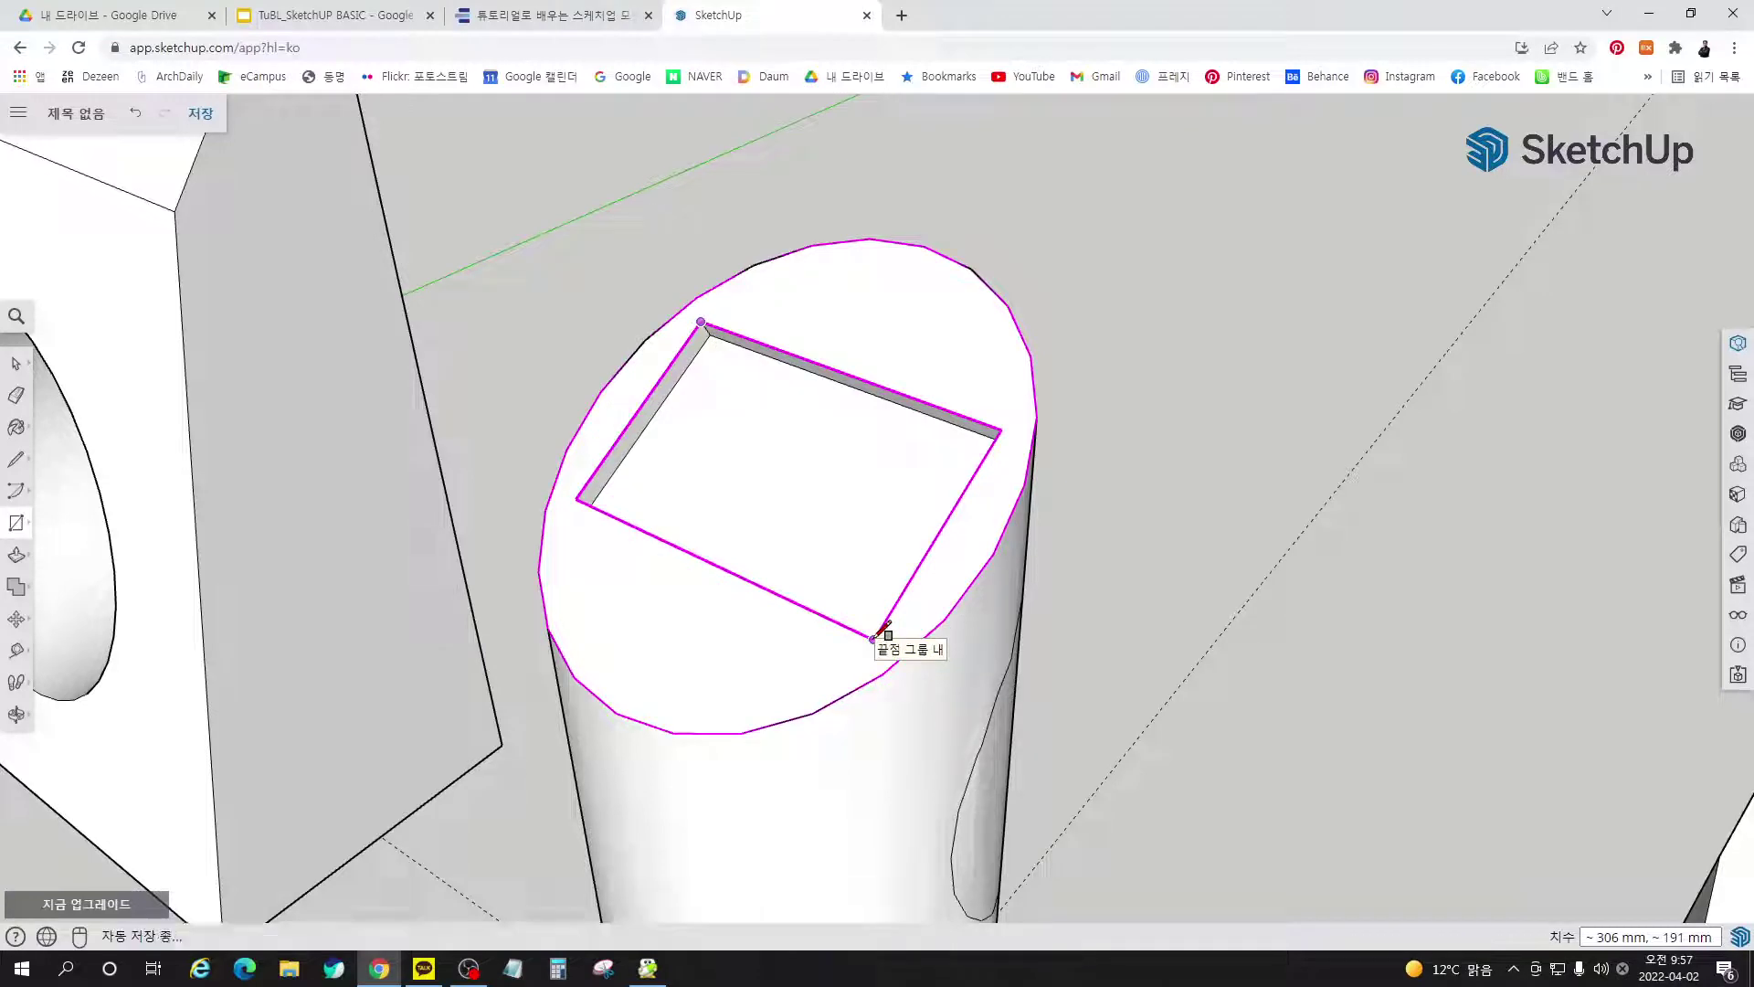
left_click(876, 636)
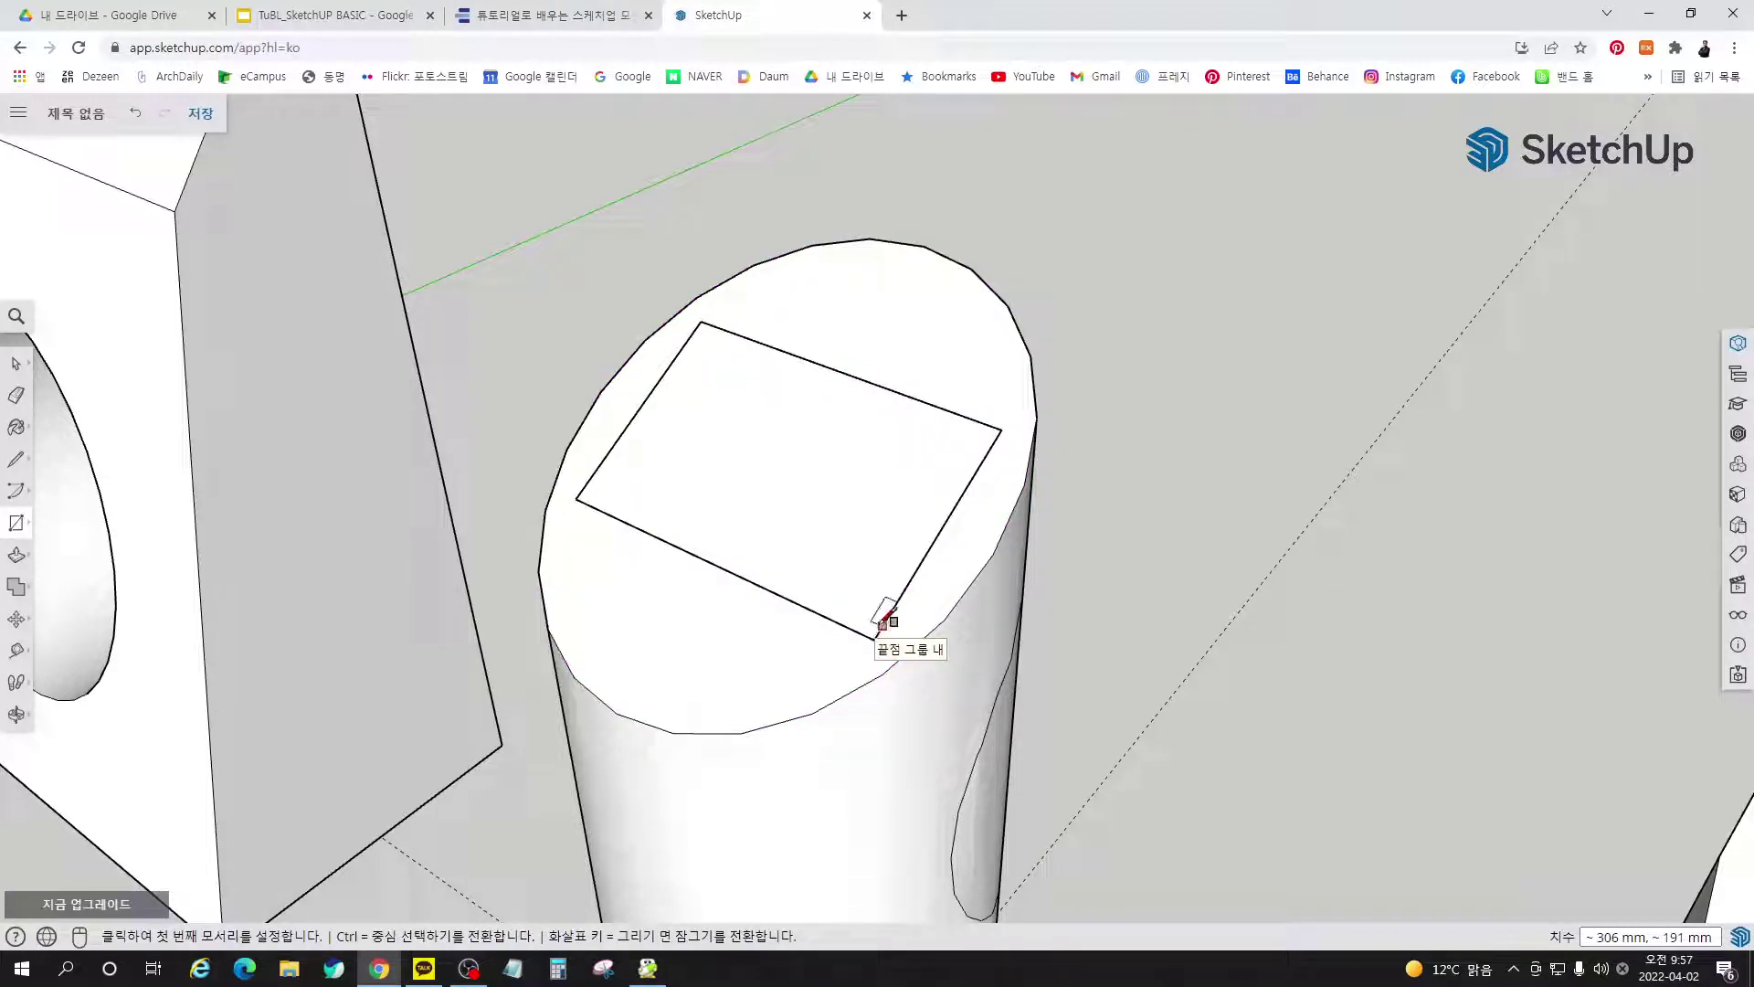
Offset the new rectangle inward by 10 mm and remove its inner face to leave a frame around the recess
key("f")
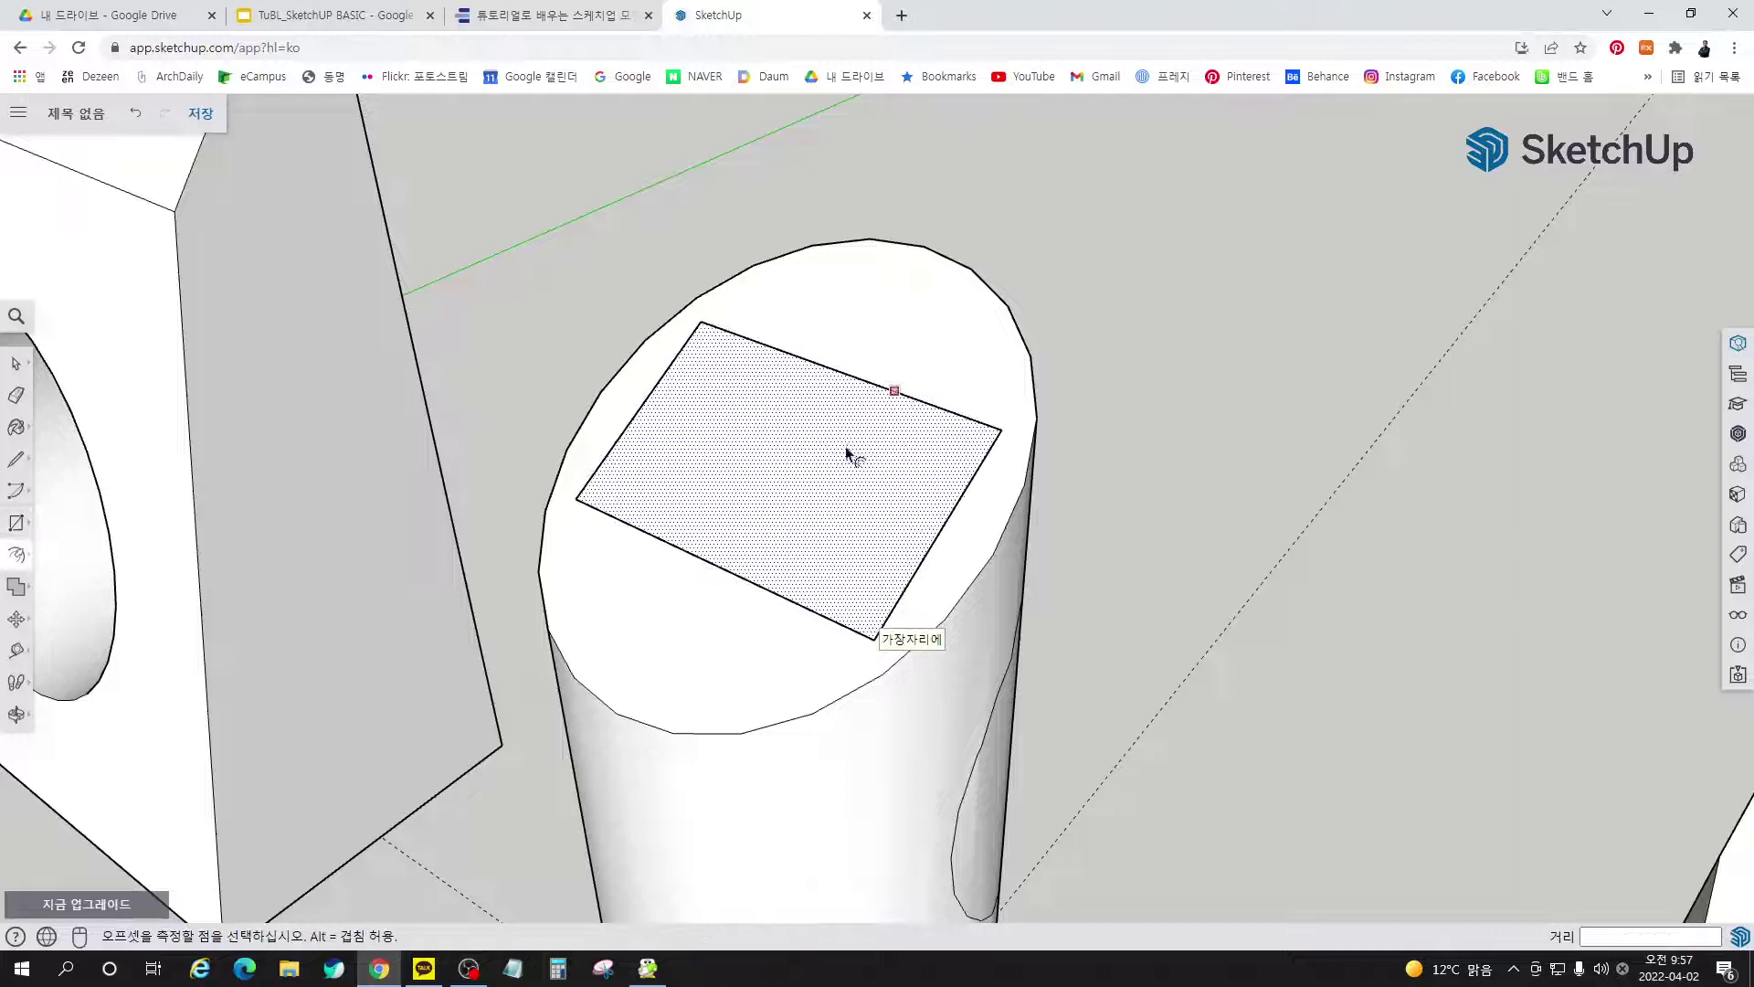
left_click(832, 399)
type("10")
key("Return")
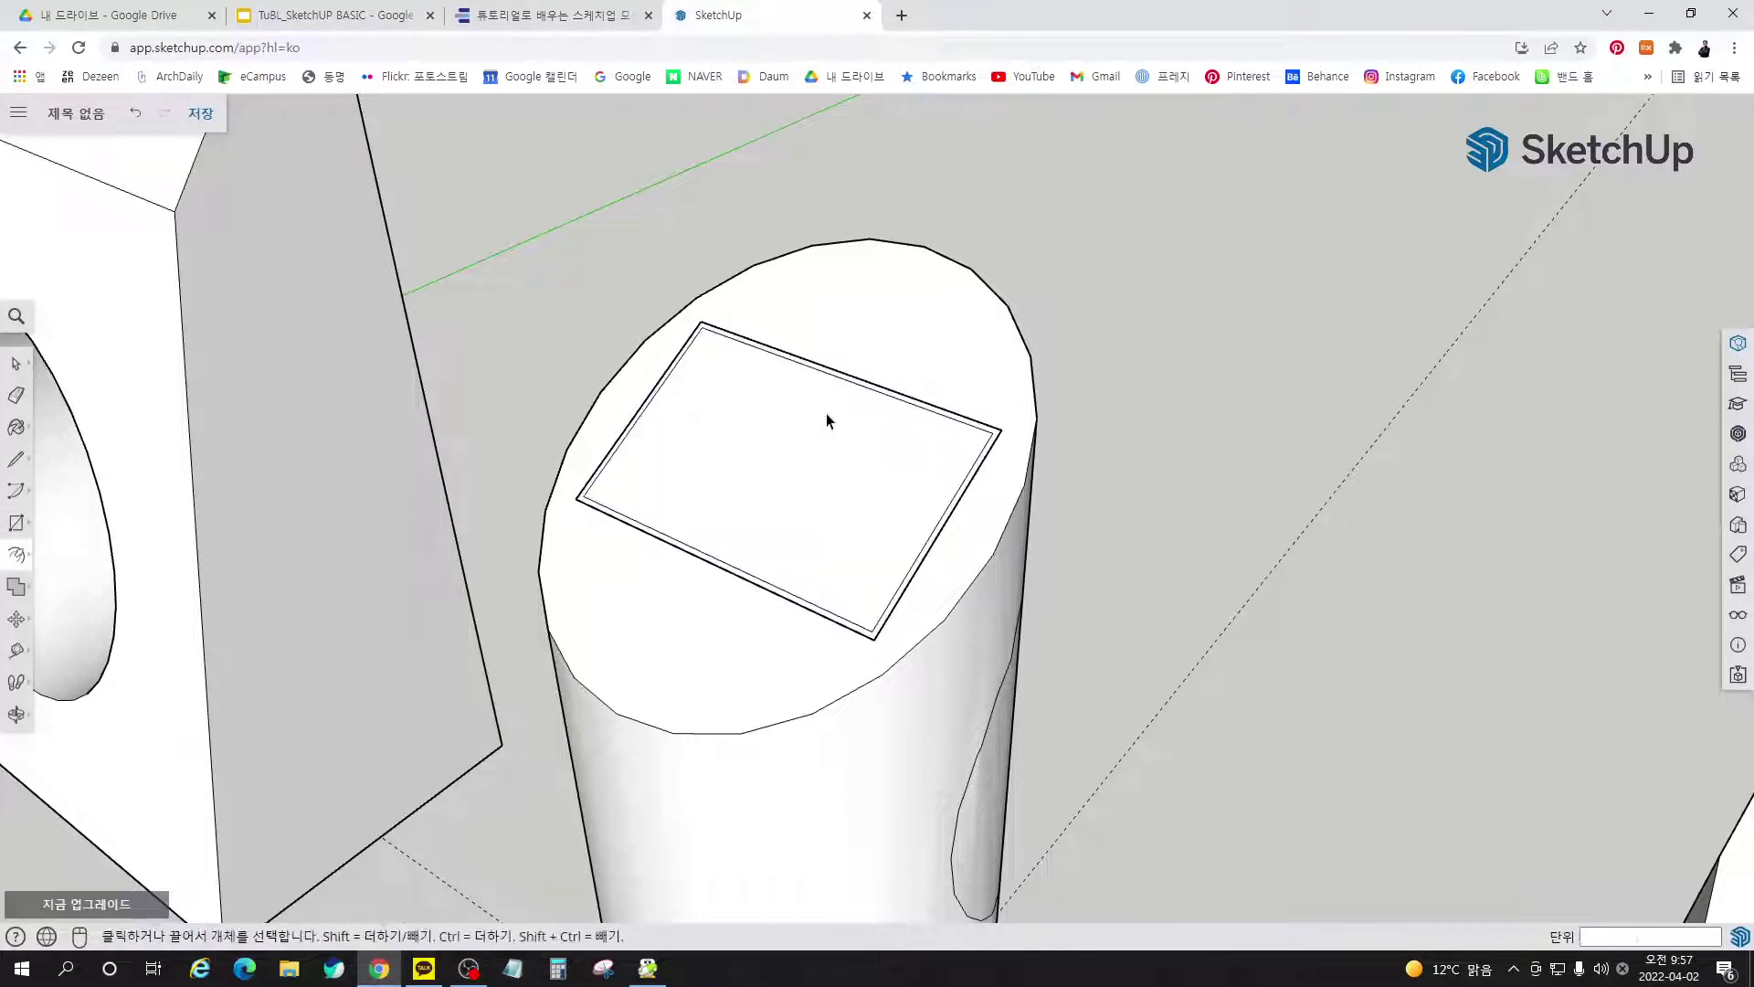
key("space")
scroll(647, 414, "up", 5)
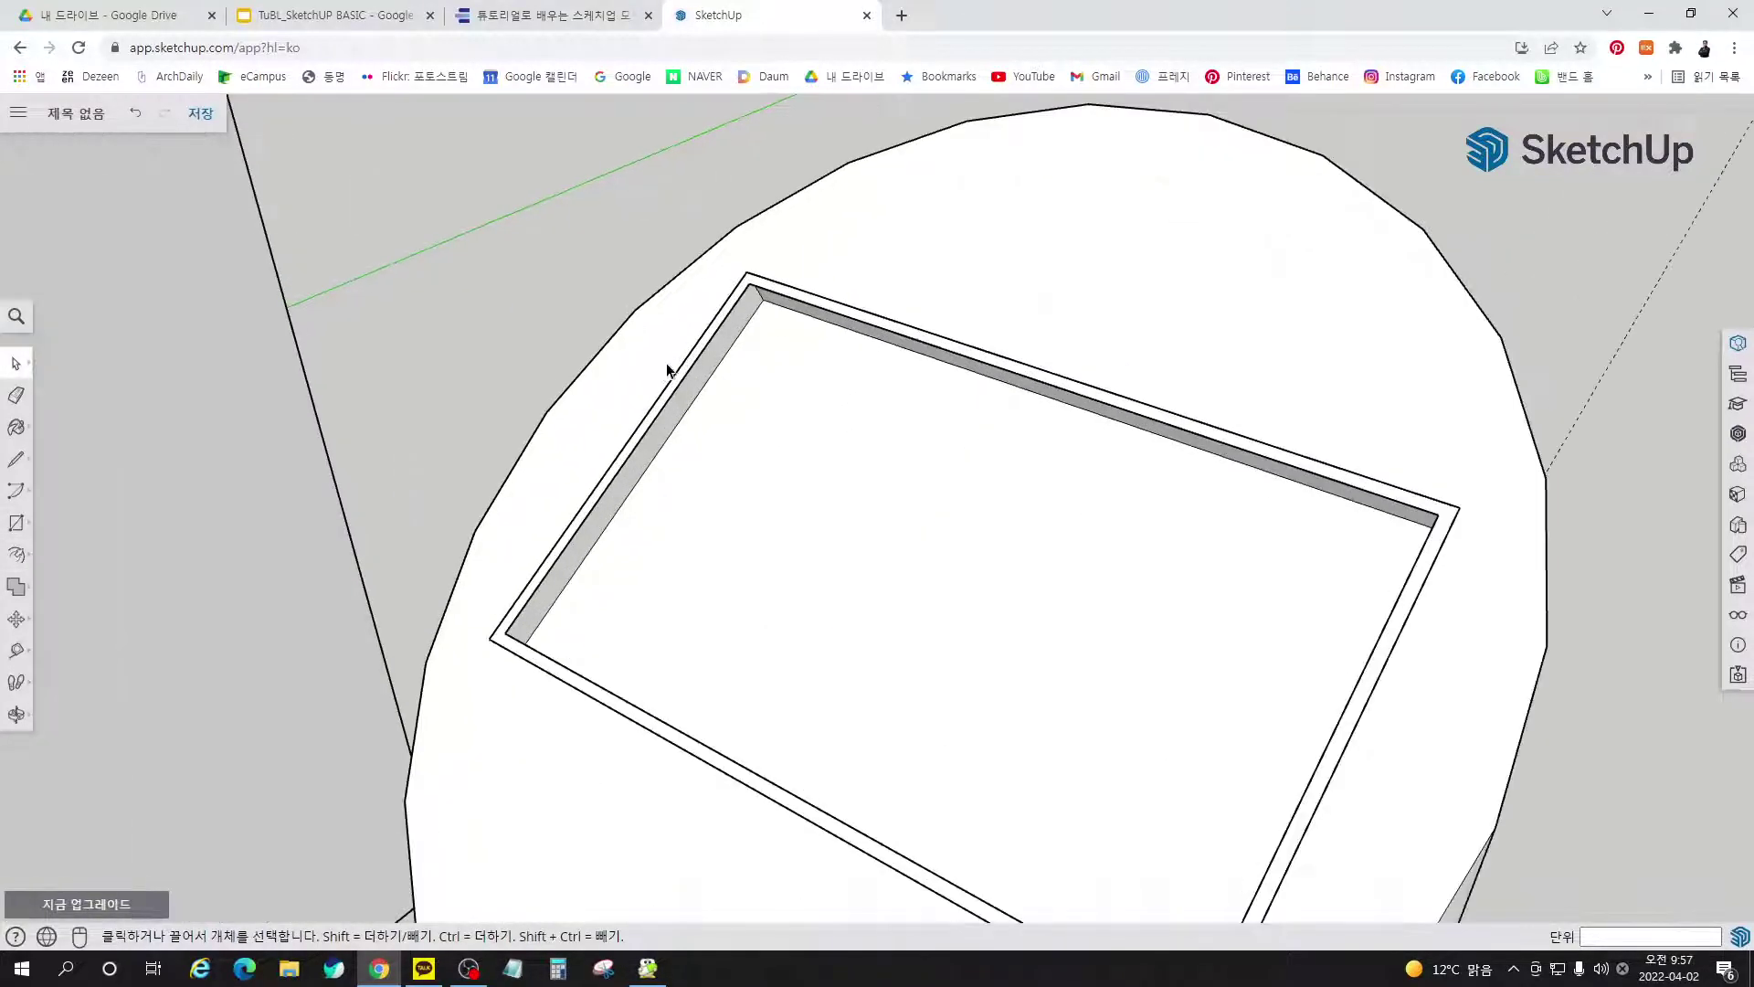
Extrude the 10 mm wide frame face 20 mm down to the floor of the recess
key("p")
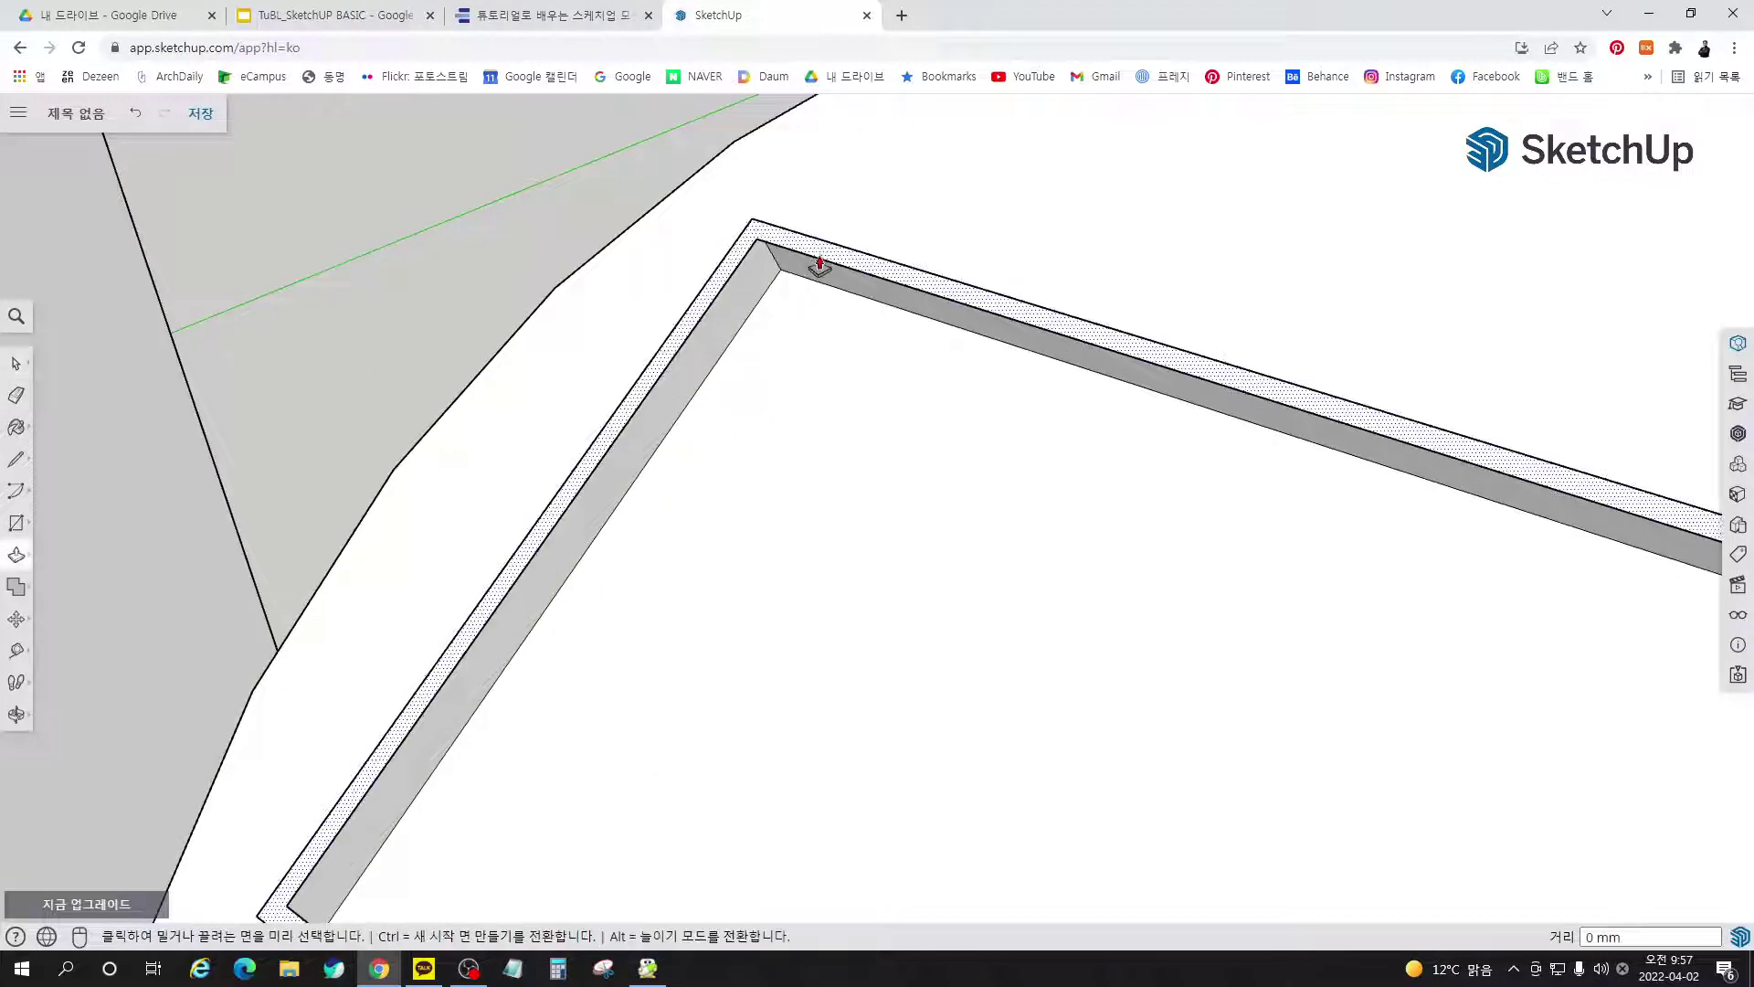
left_click(819, 262)
left_click(804, 331)
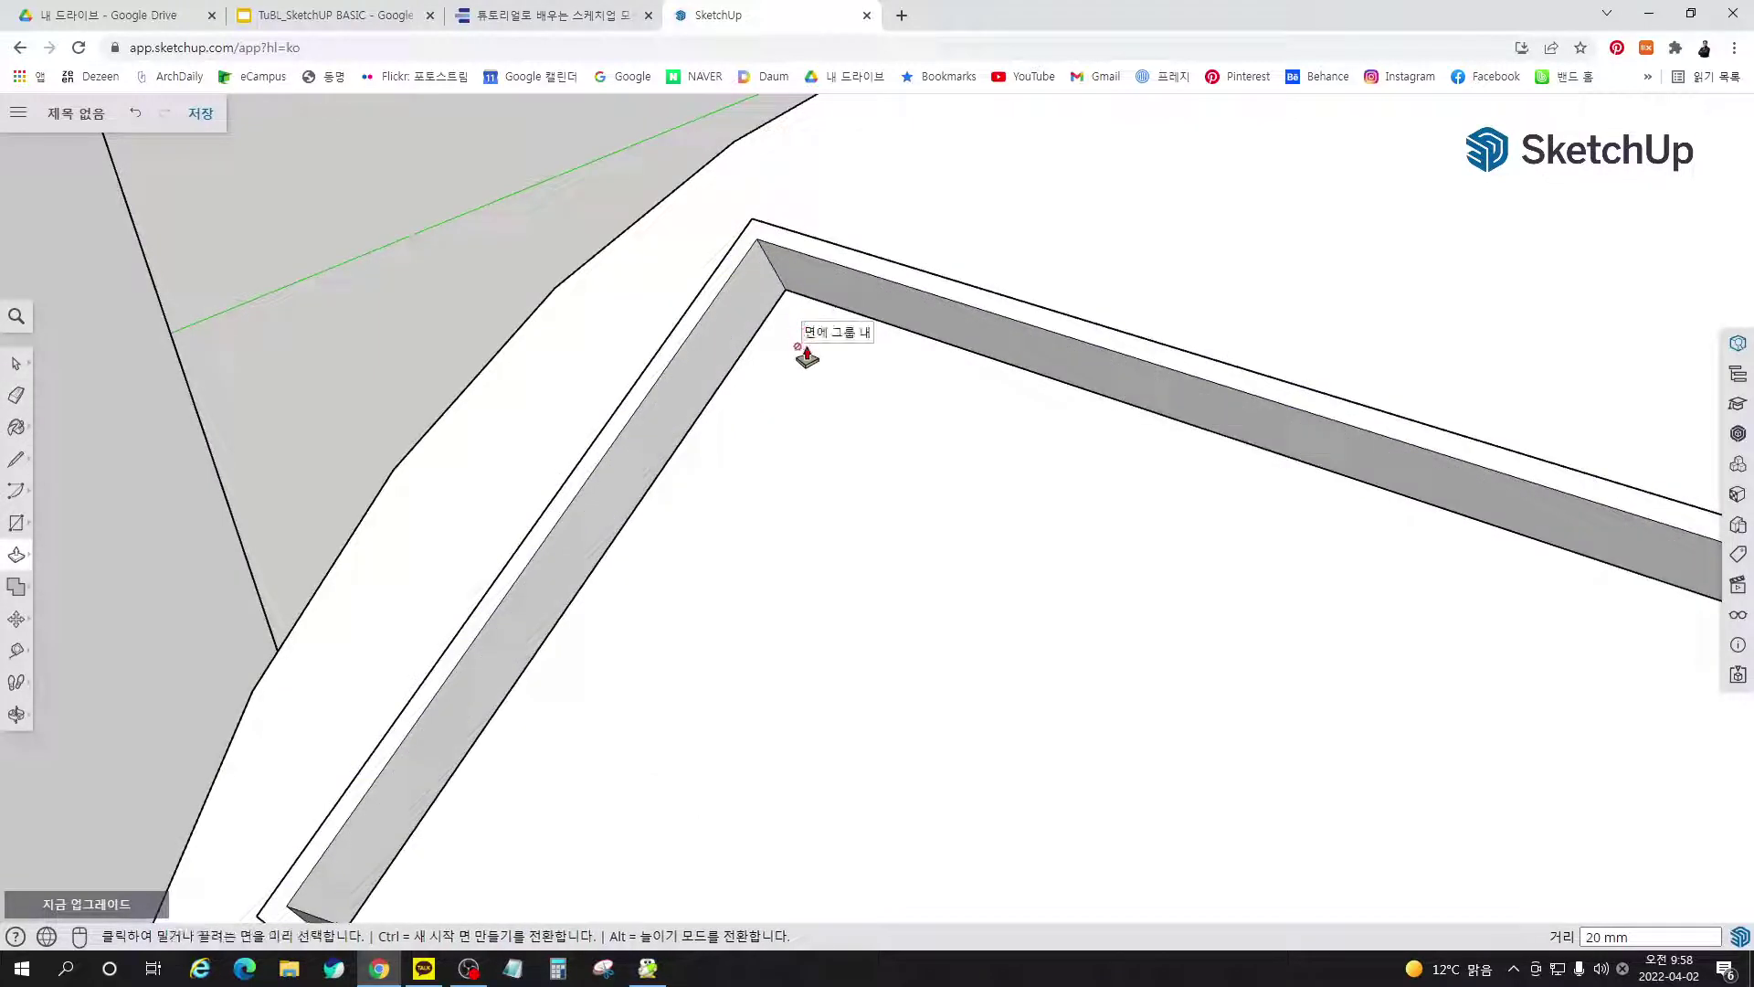
key("space")
Try offsetting the frame's outer edge inward by about 1 mm and that line by another 3 mm, and undo the offsets
scroll(808, 256, "up", 5)
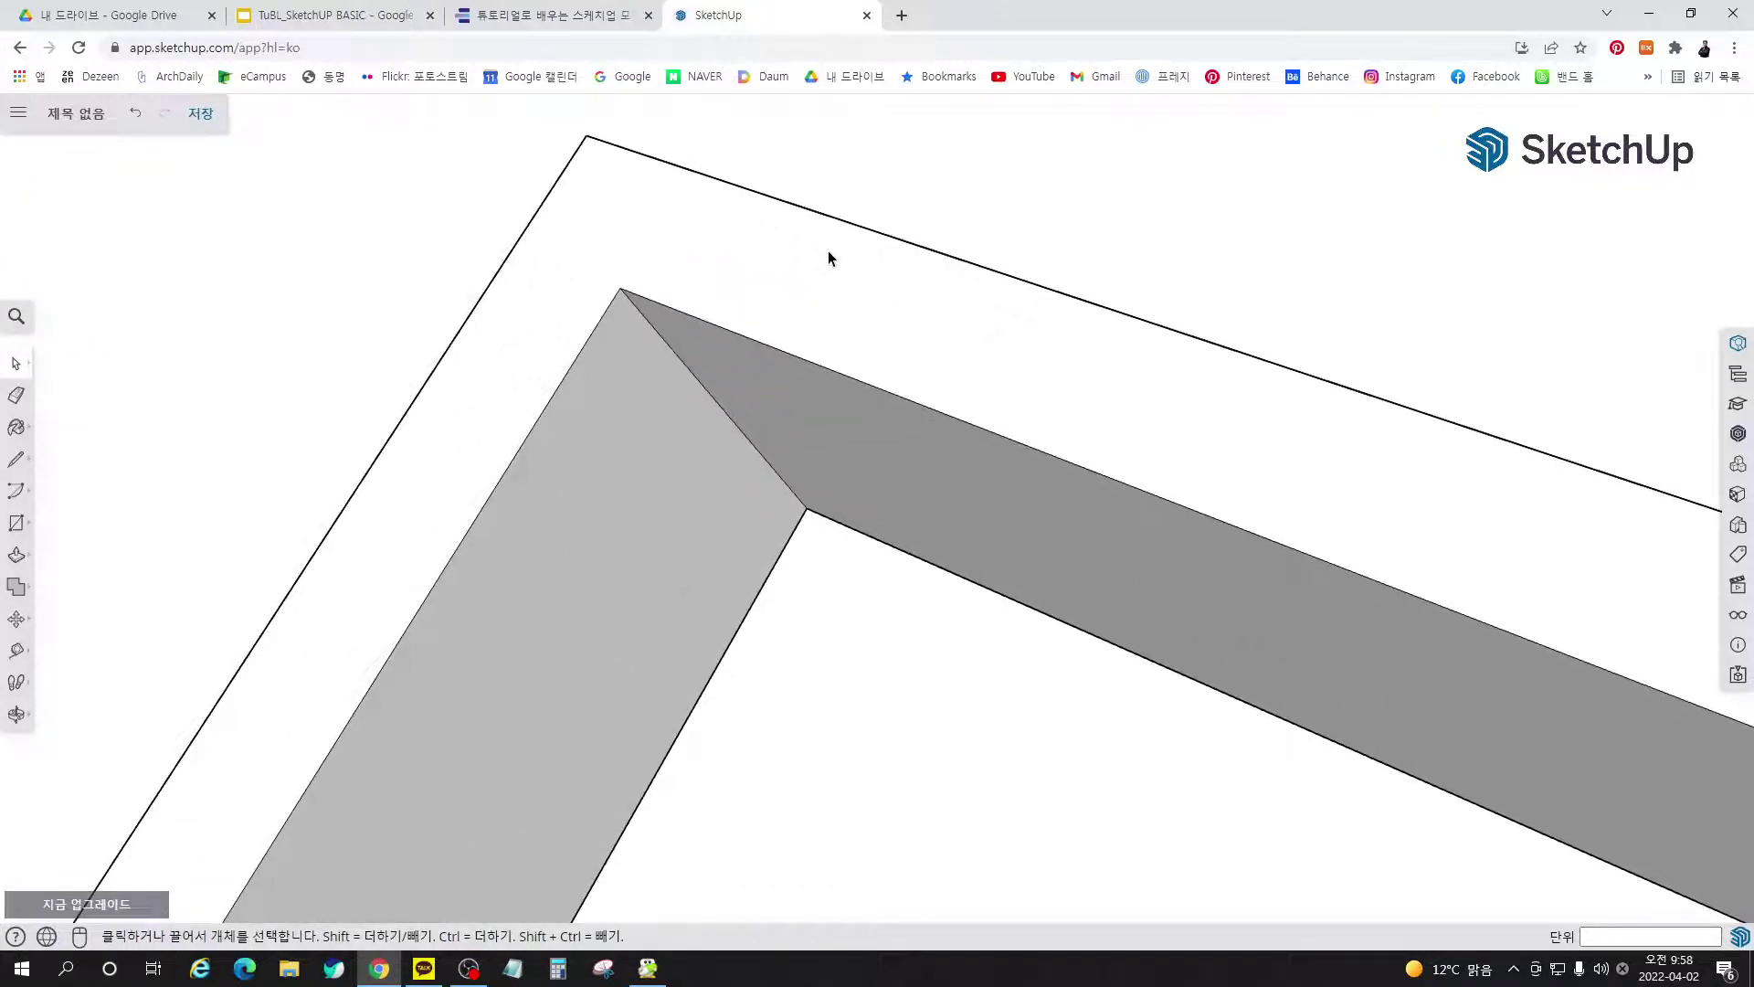
key("f")
left_click(834, 218)
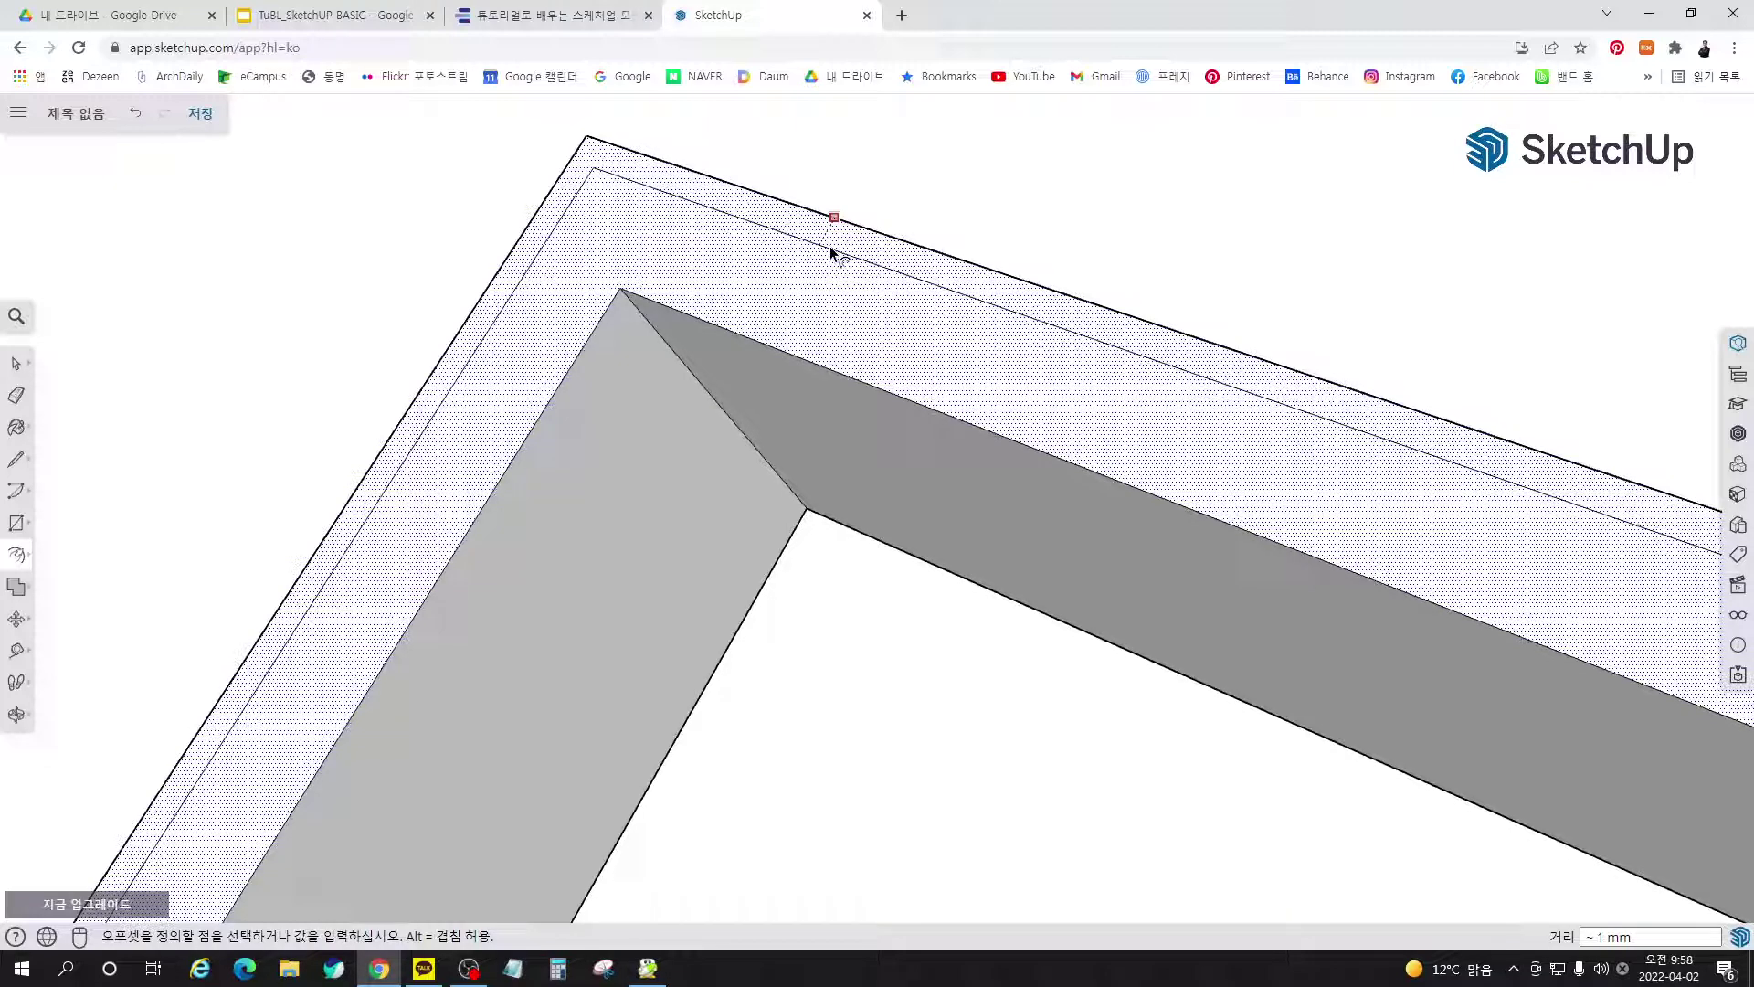
left_click(830, 245)
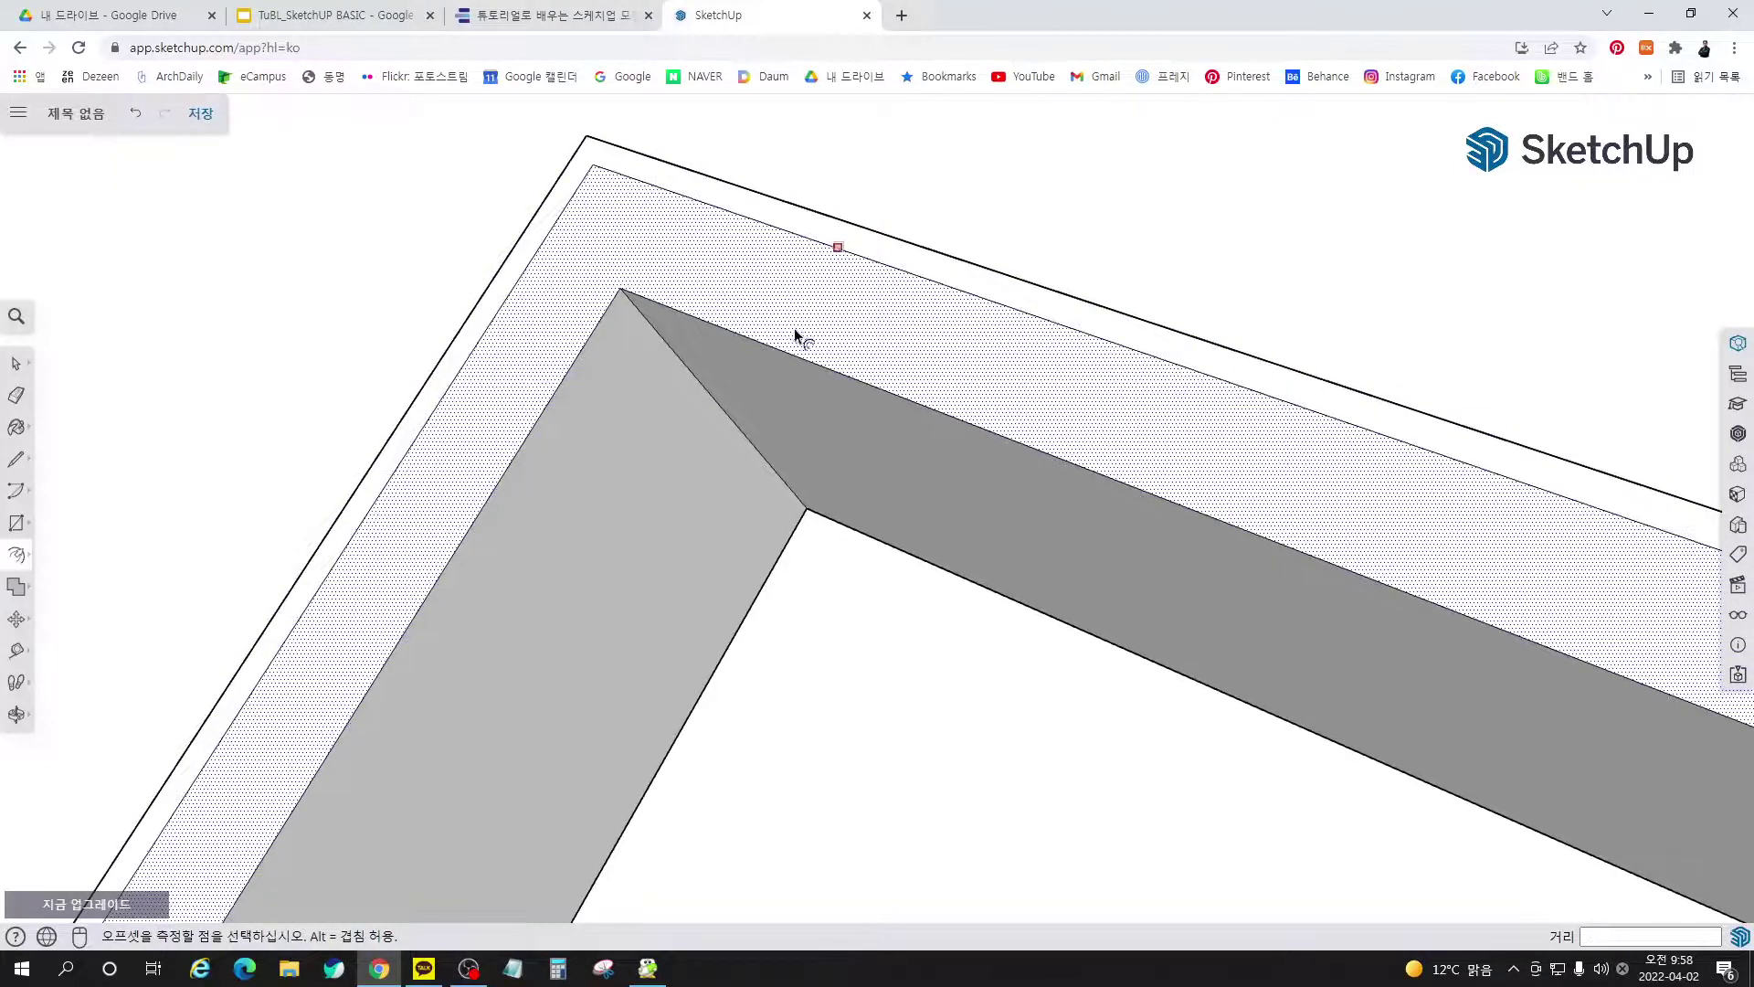
left_click(825, 264)
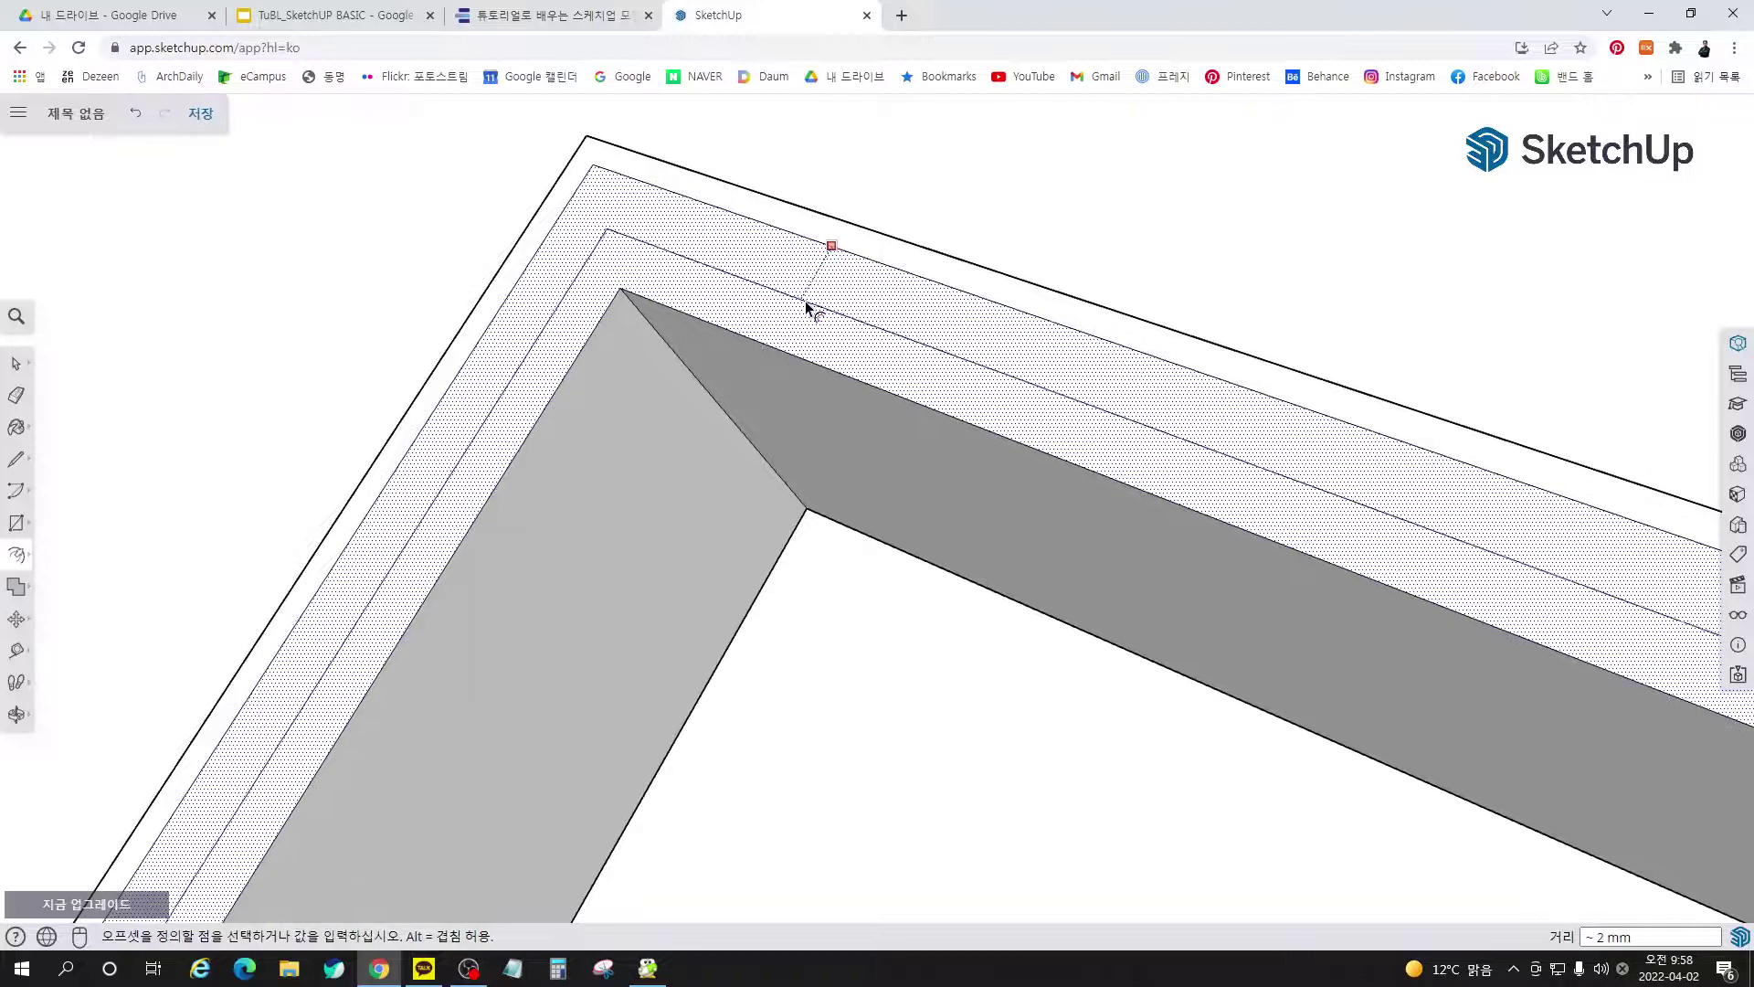
type("3")
key("Return")
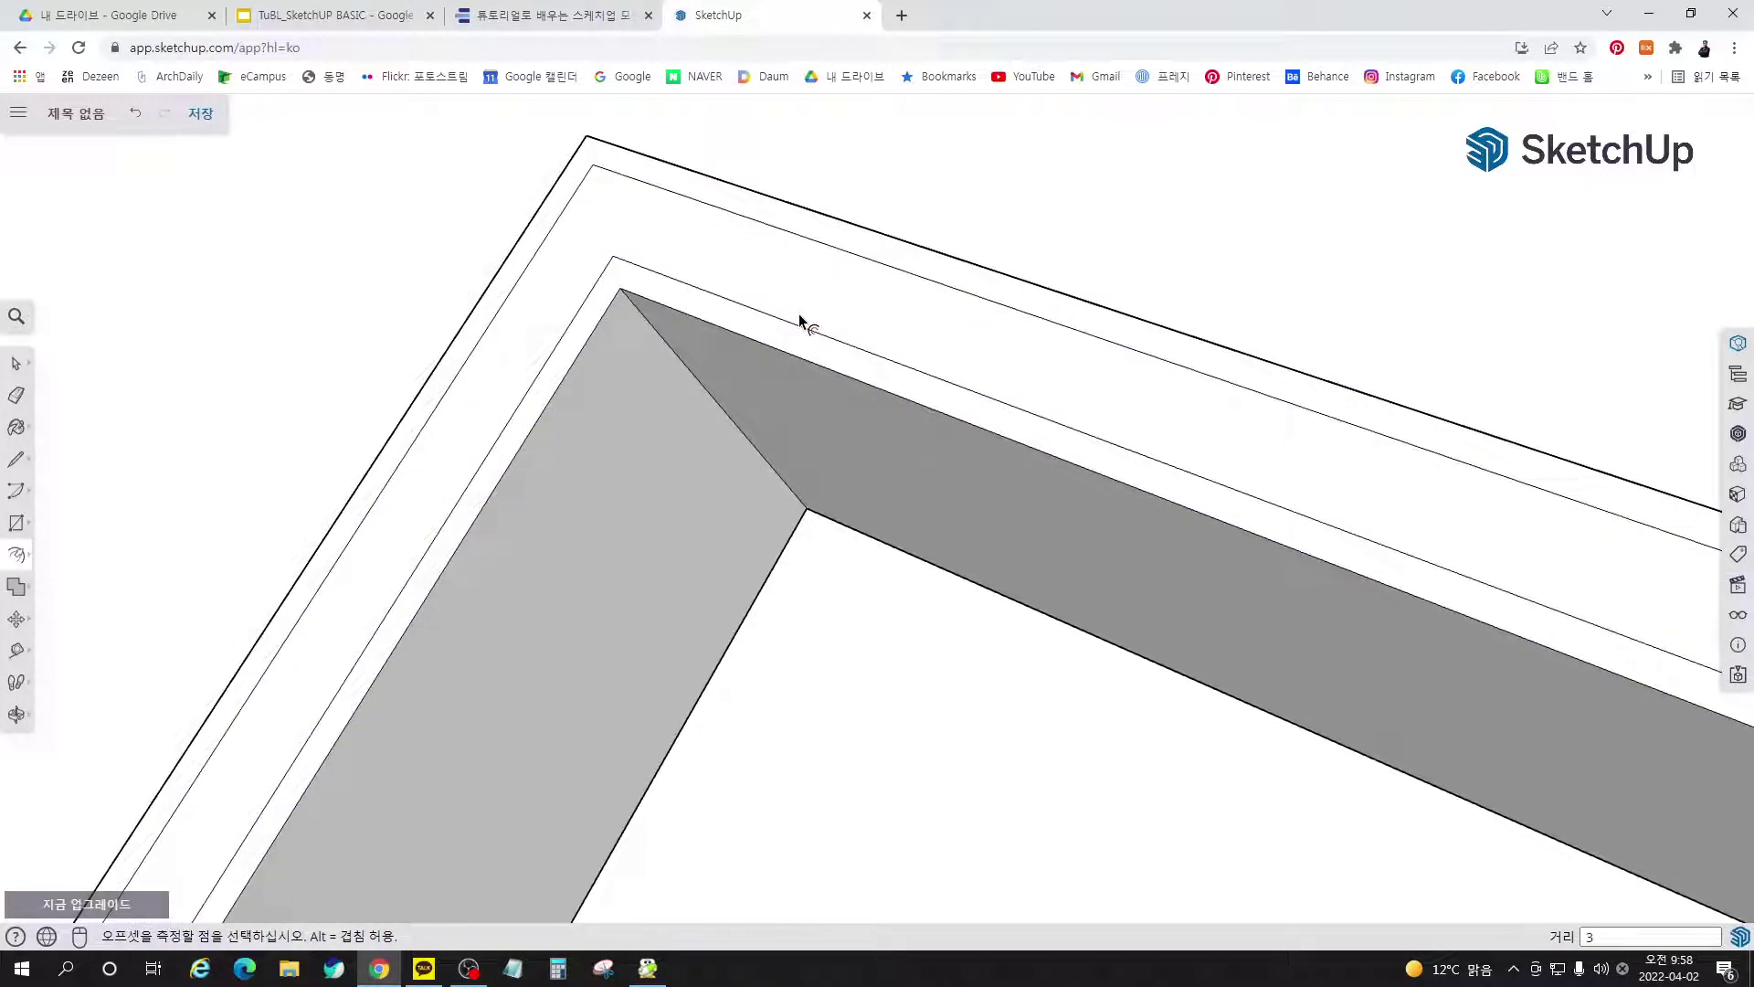
key("ctrl+z")
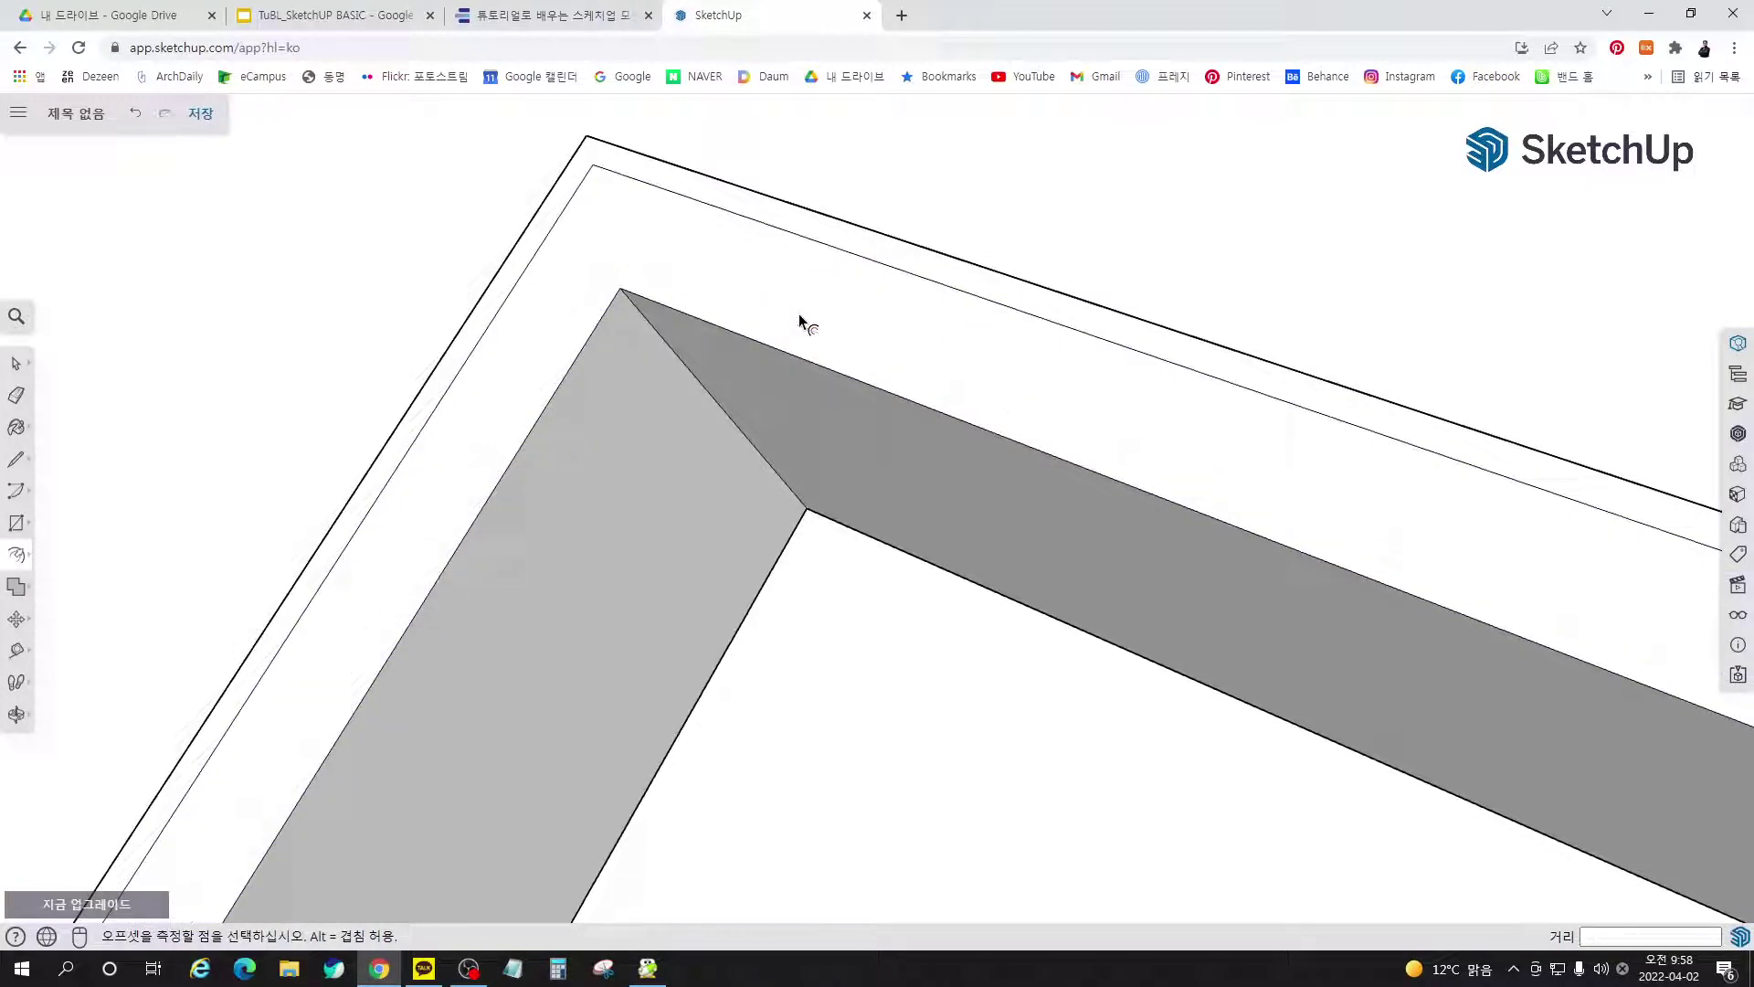
Offset the frame's outer edge inward by 1.5 mm, and offset that new line inward by a further 2 mm
left_click(811, 215)
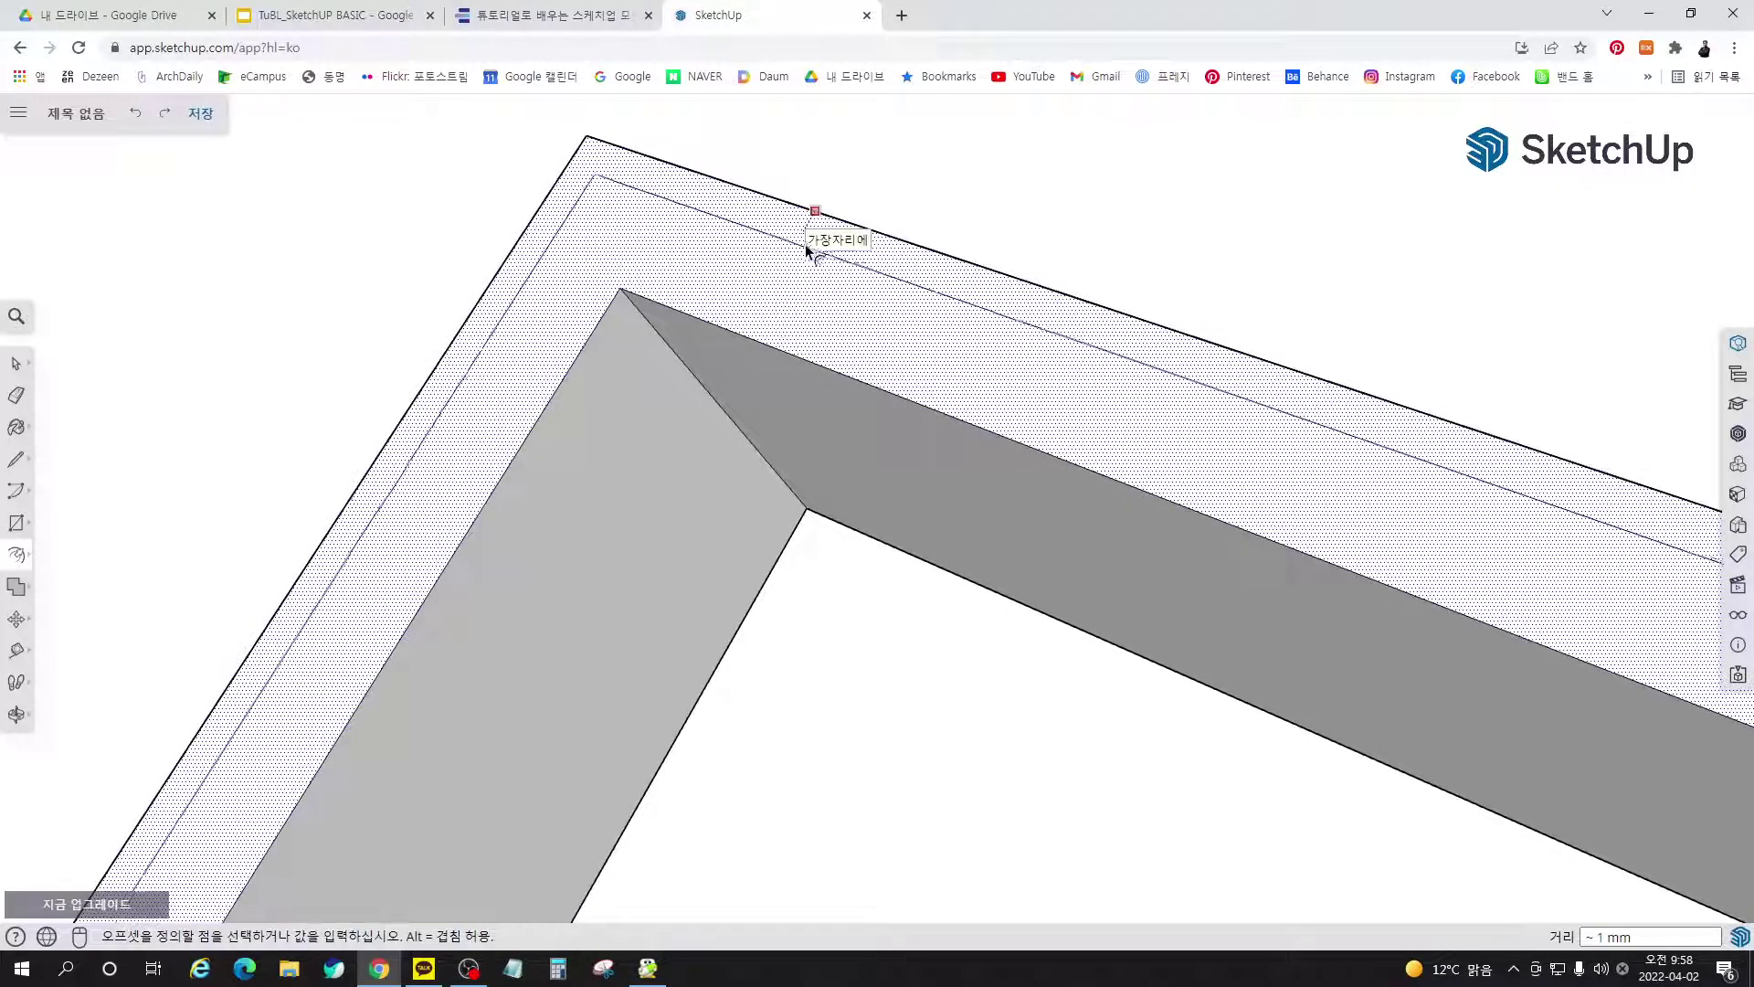
key("Return")
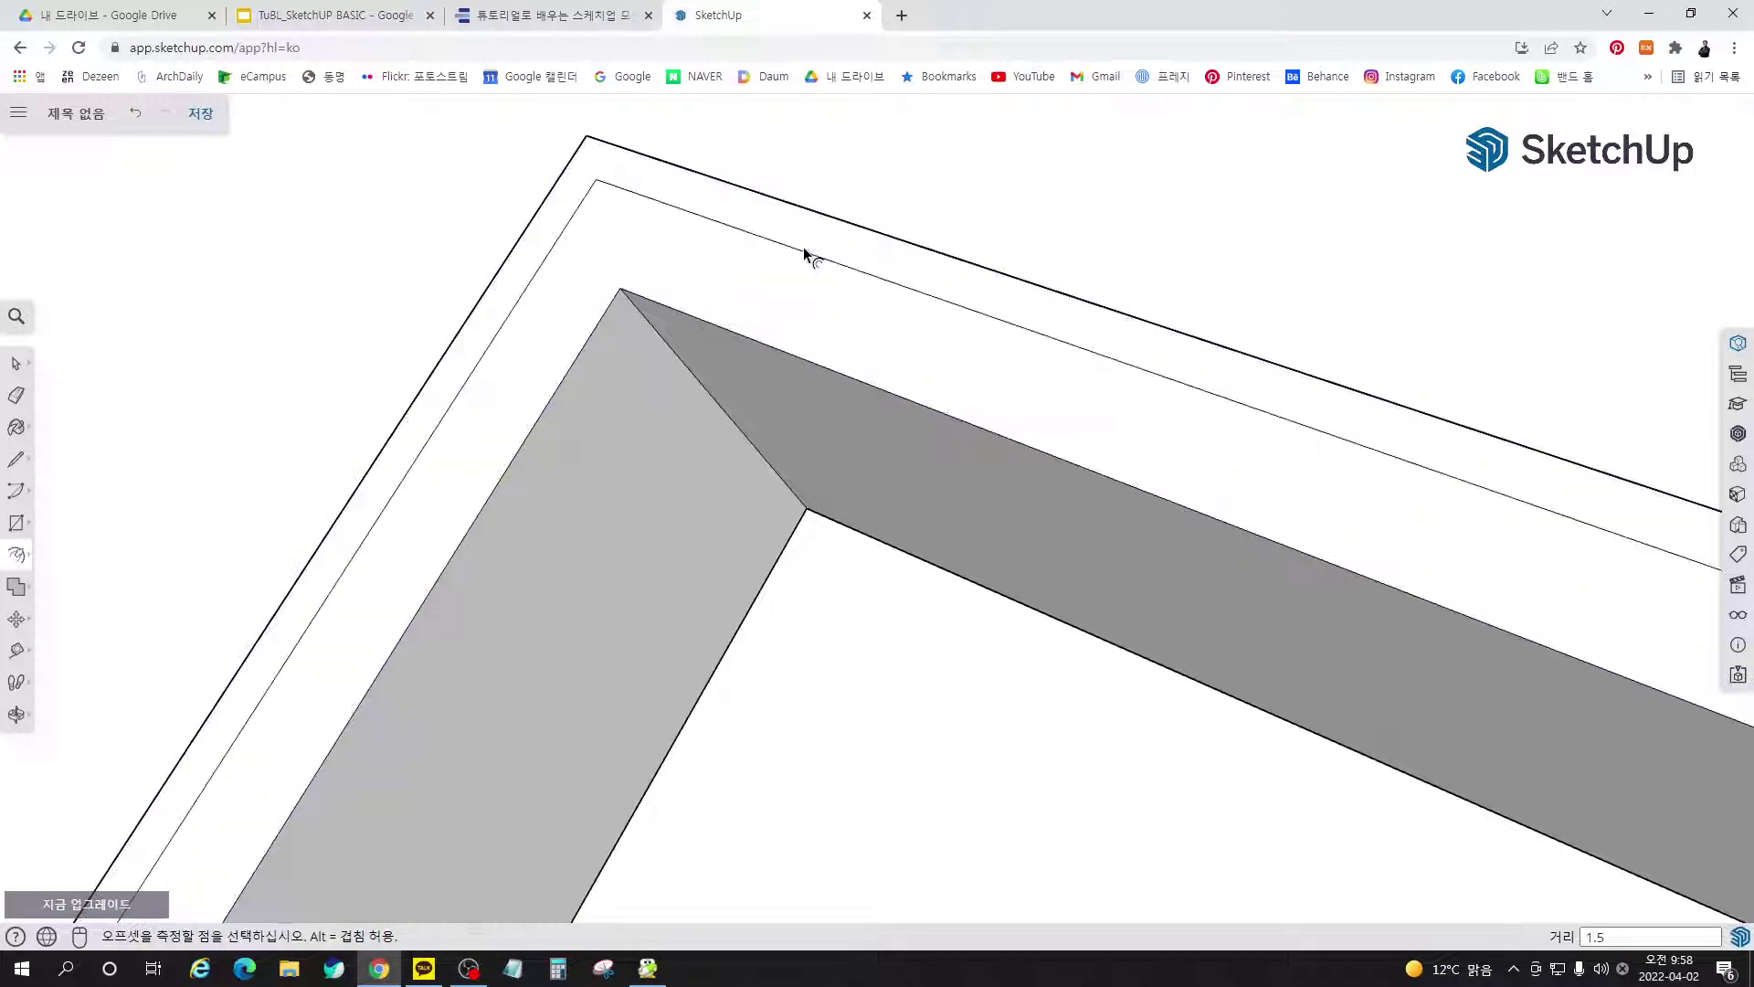
left_click(803, 252)
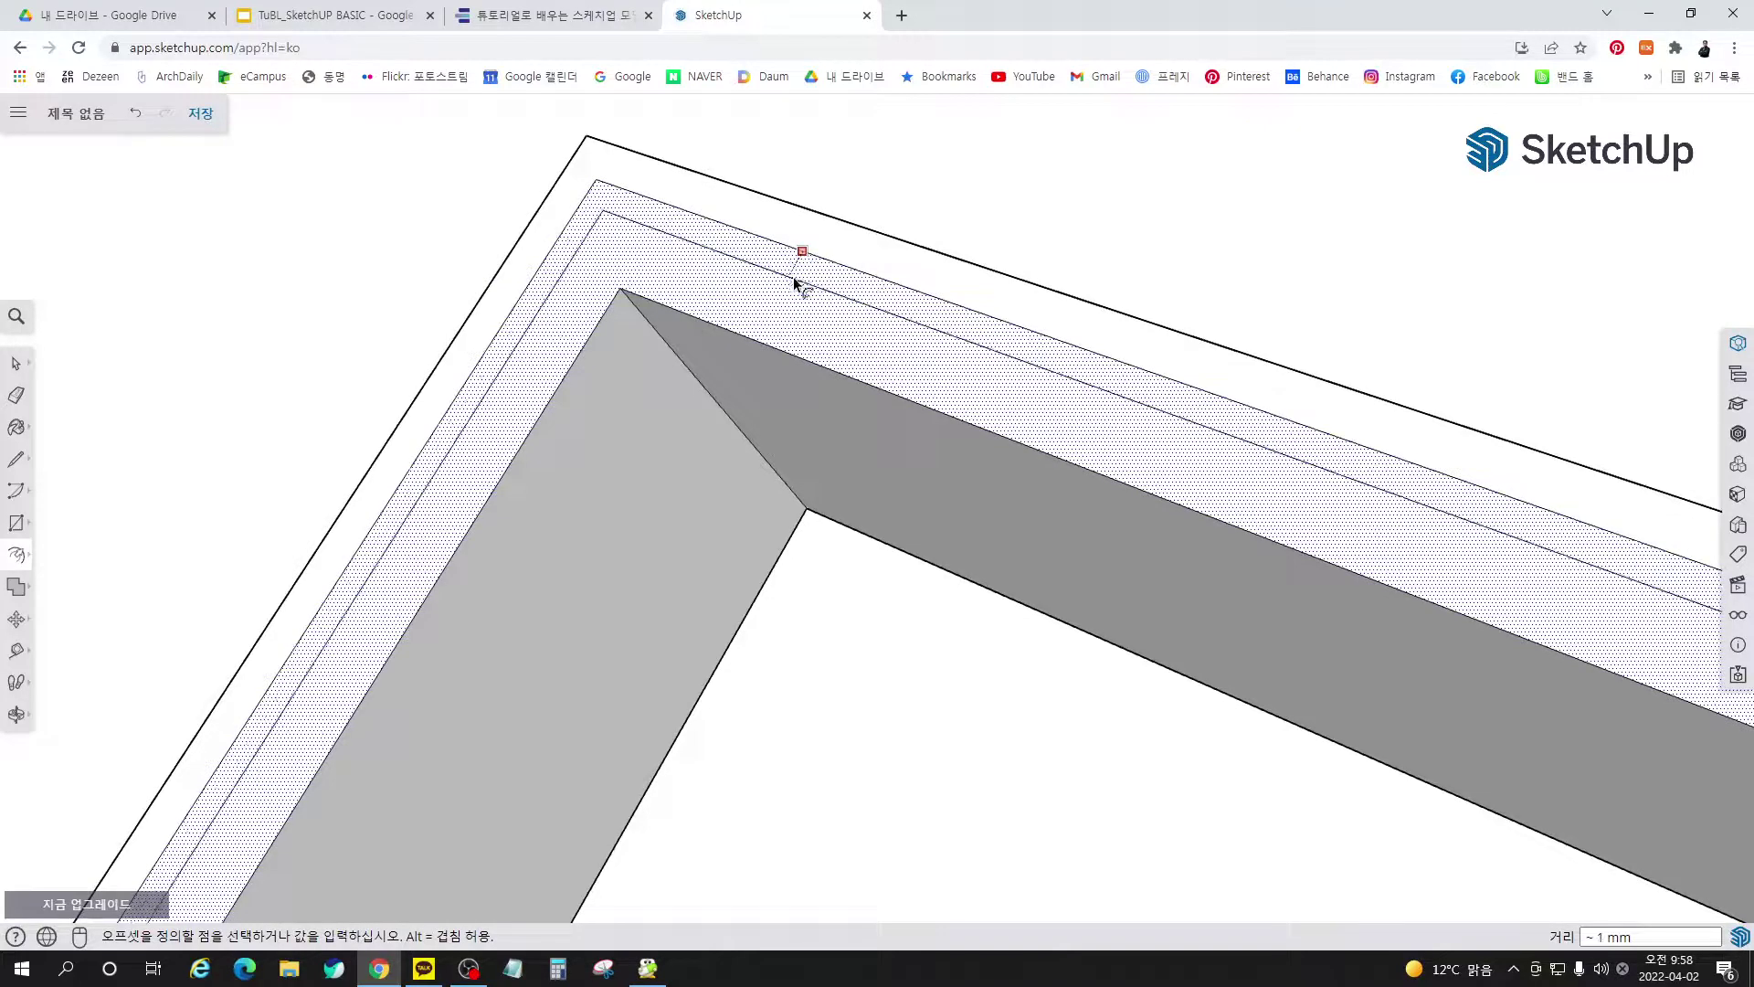
key("Return")
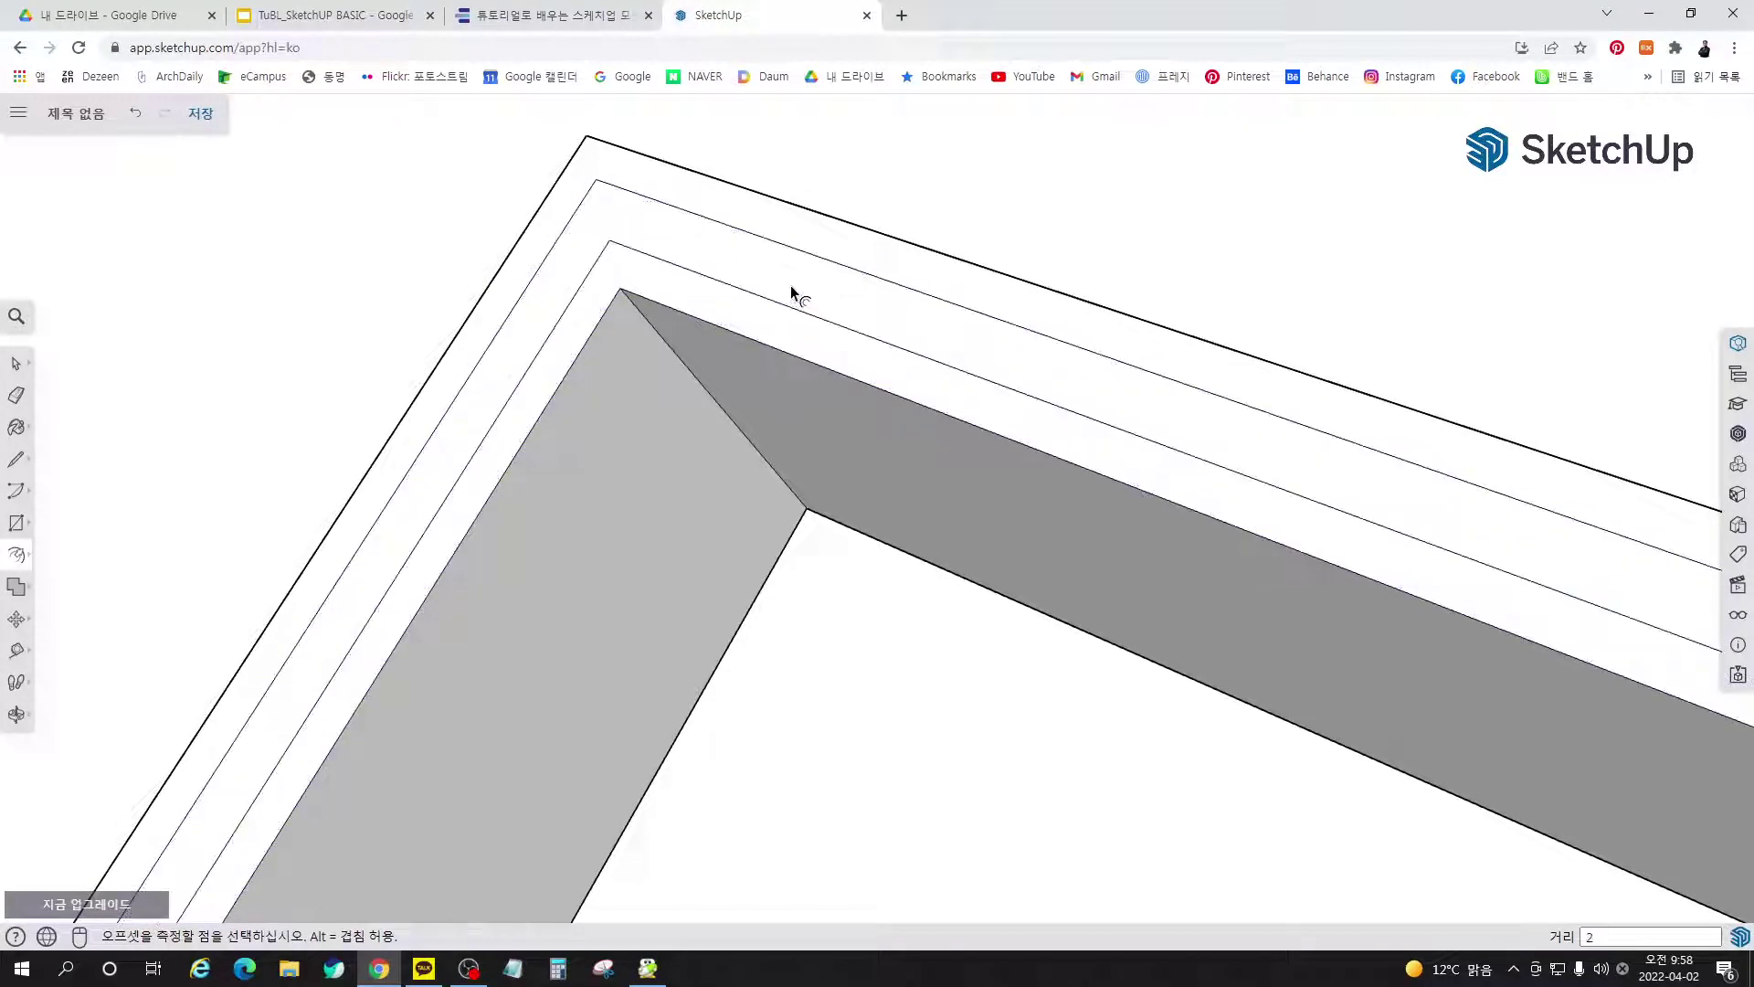
key("space")
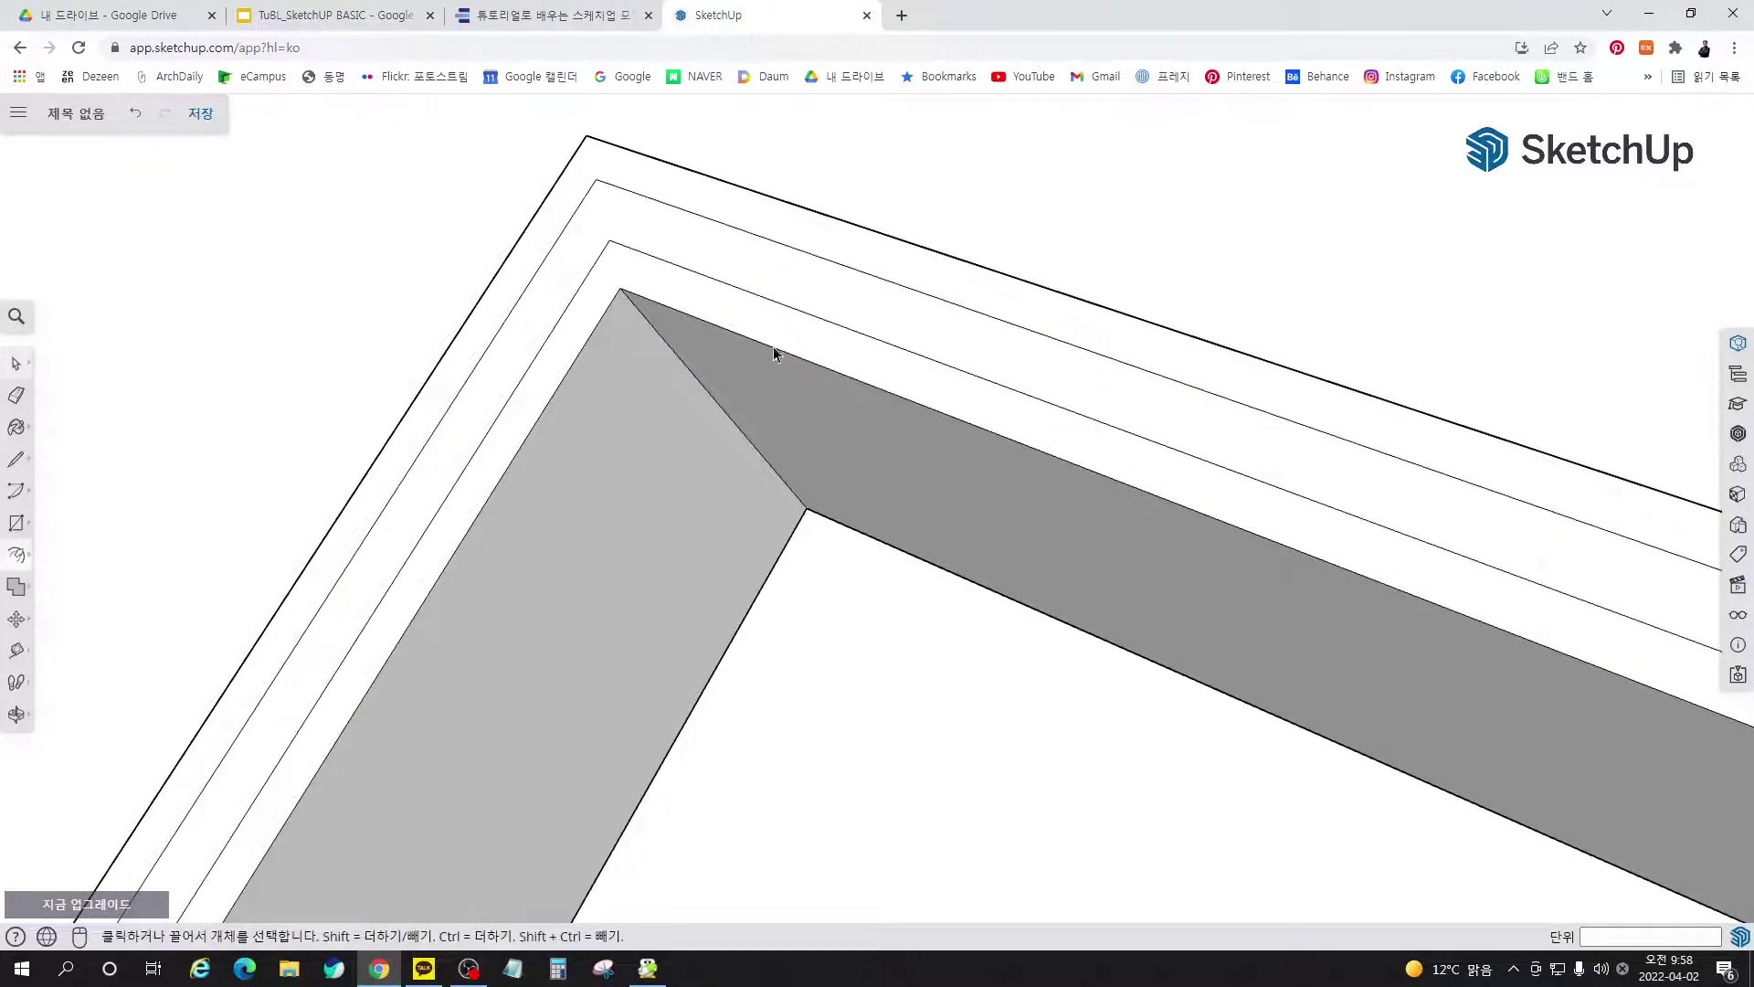
middle_click_drag(838, 302, 539, 180)
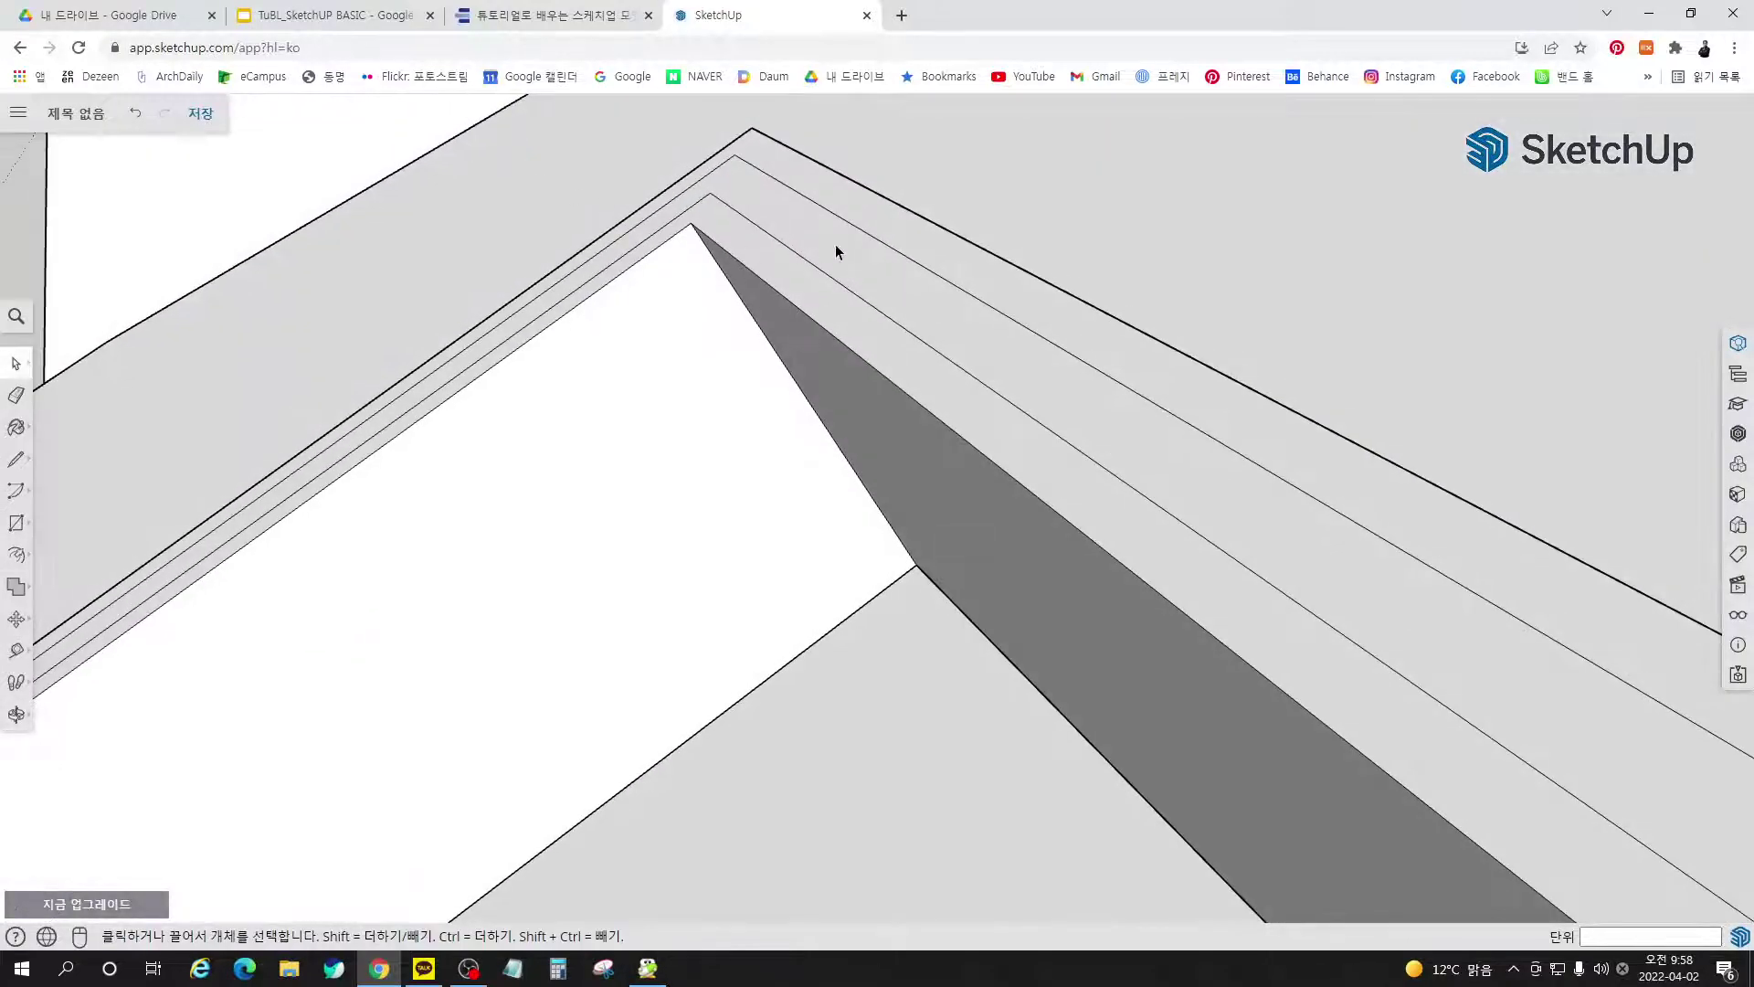
left_click(770, 208)
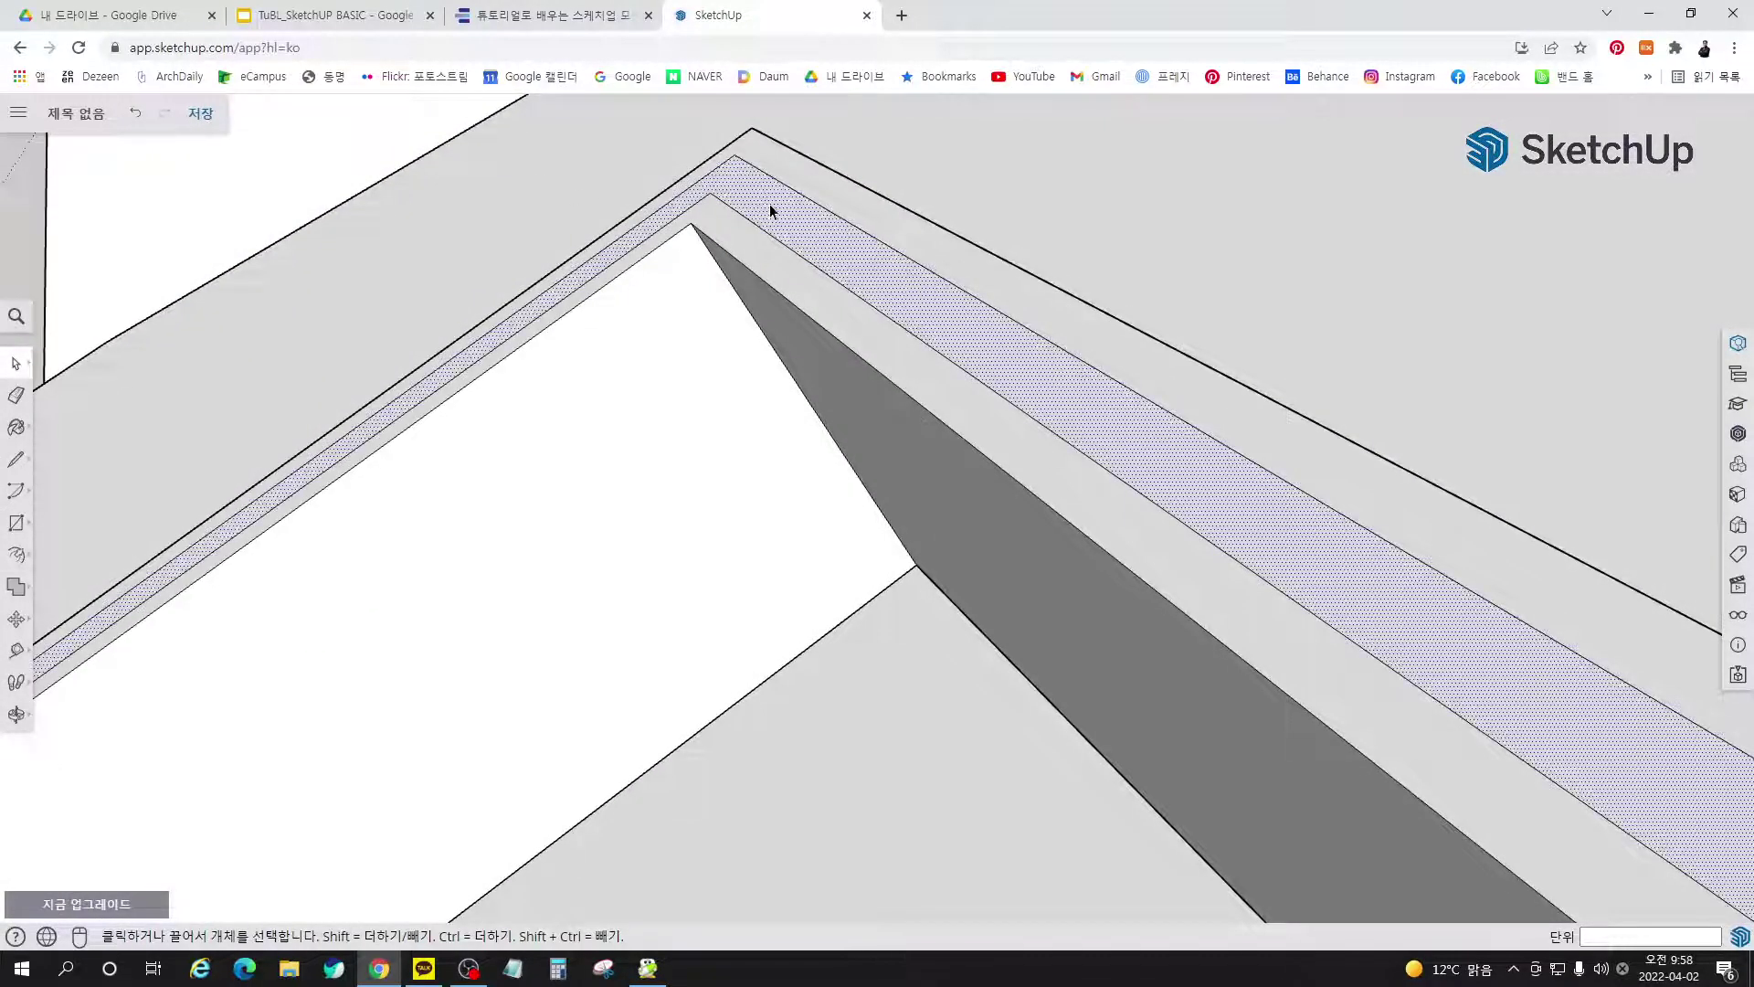
key("m")
left_click(803, 241)
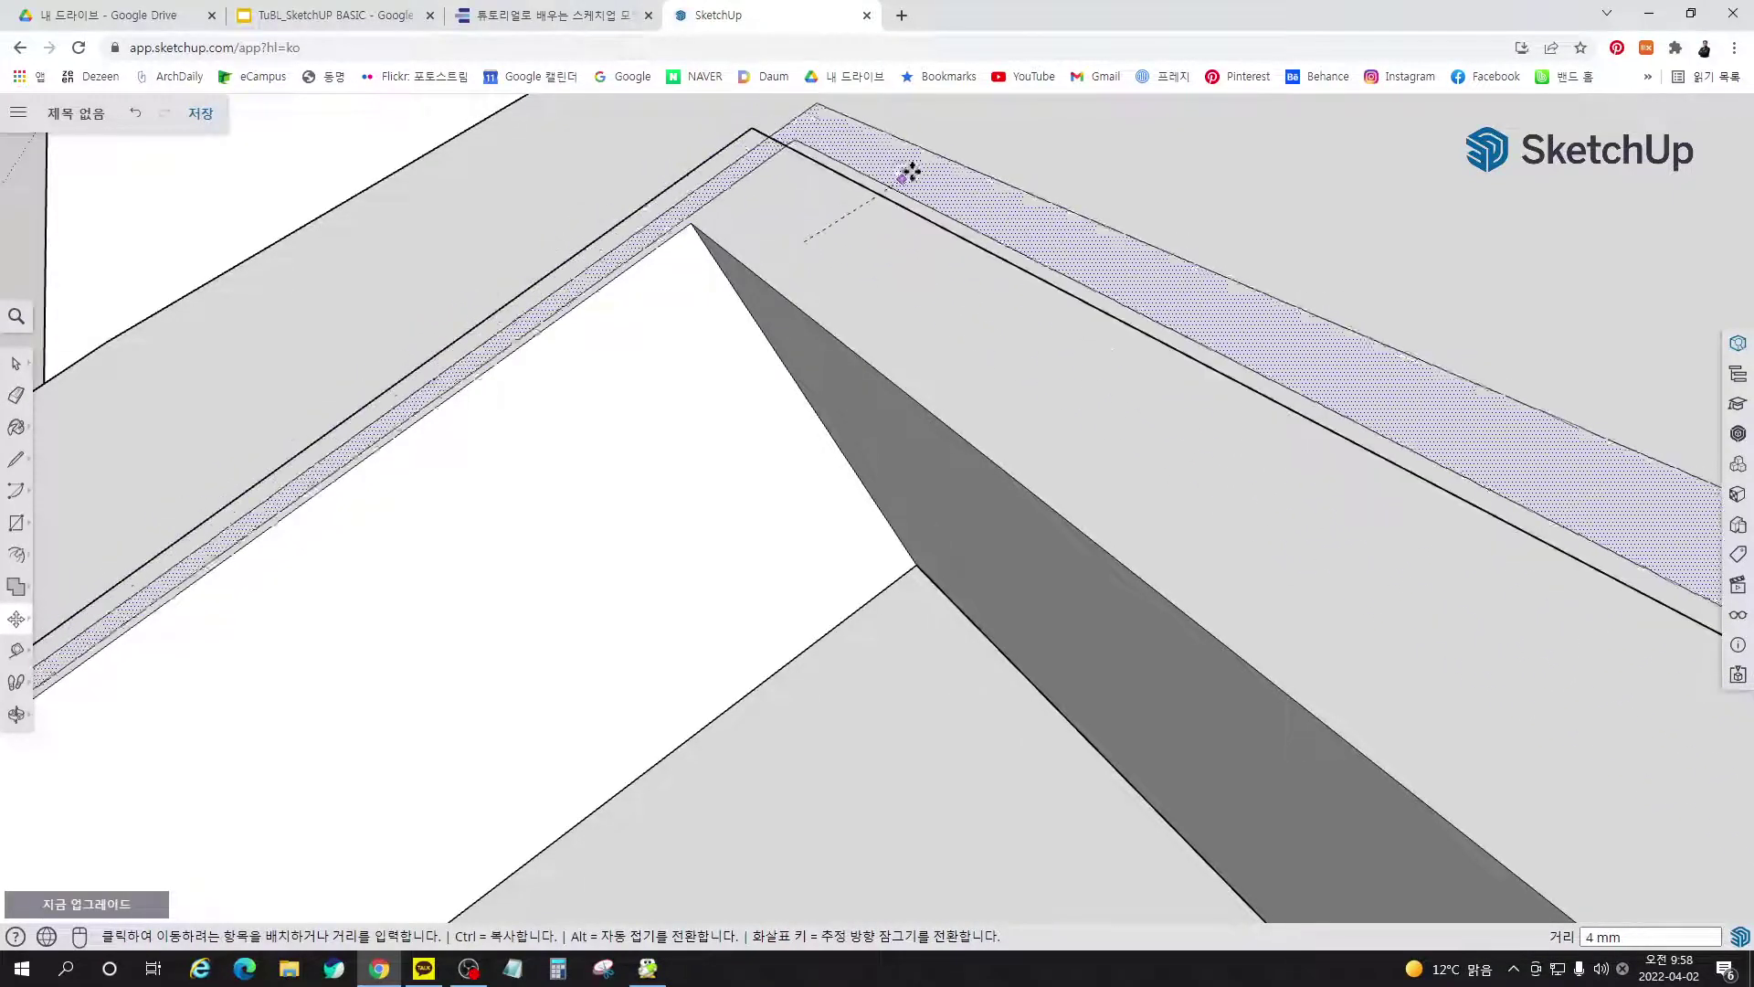
middle_click_drag(908, 168, 824, 281)
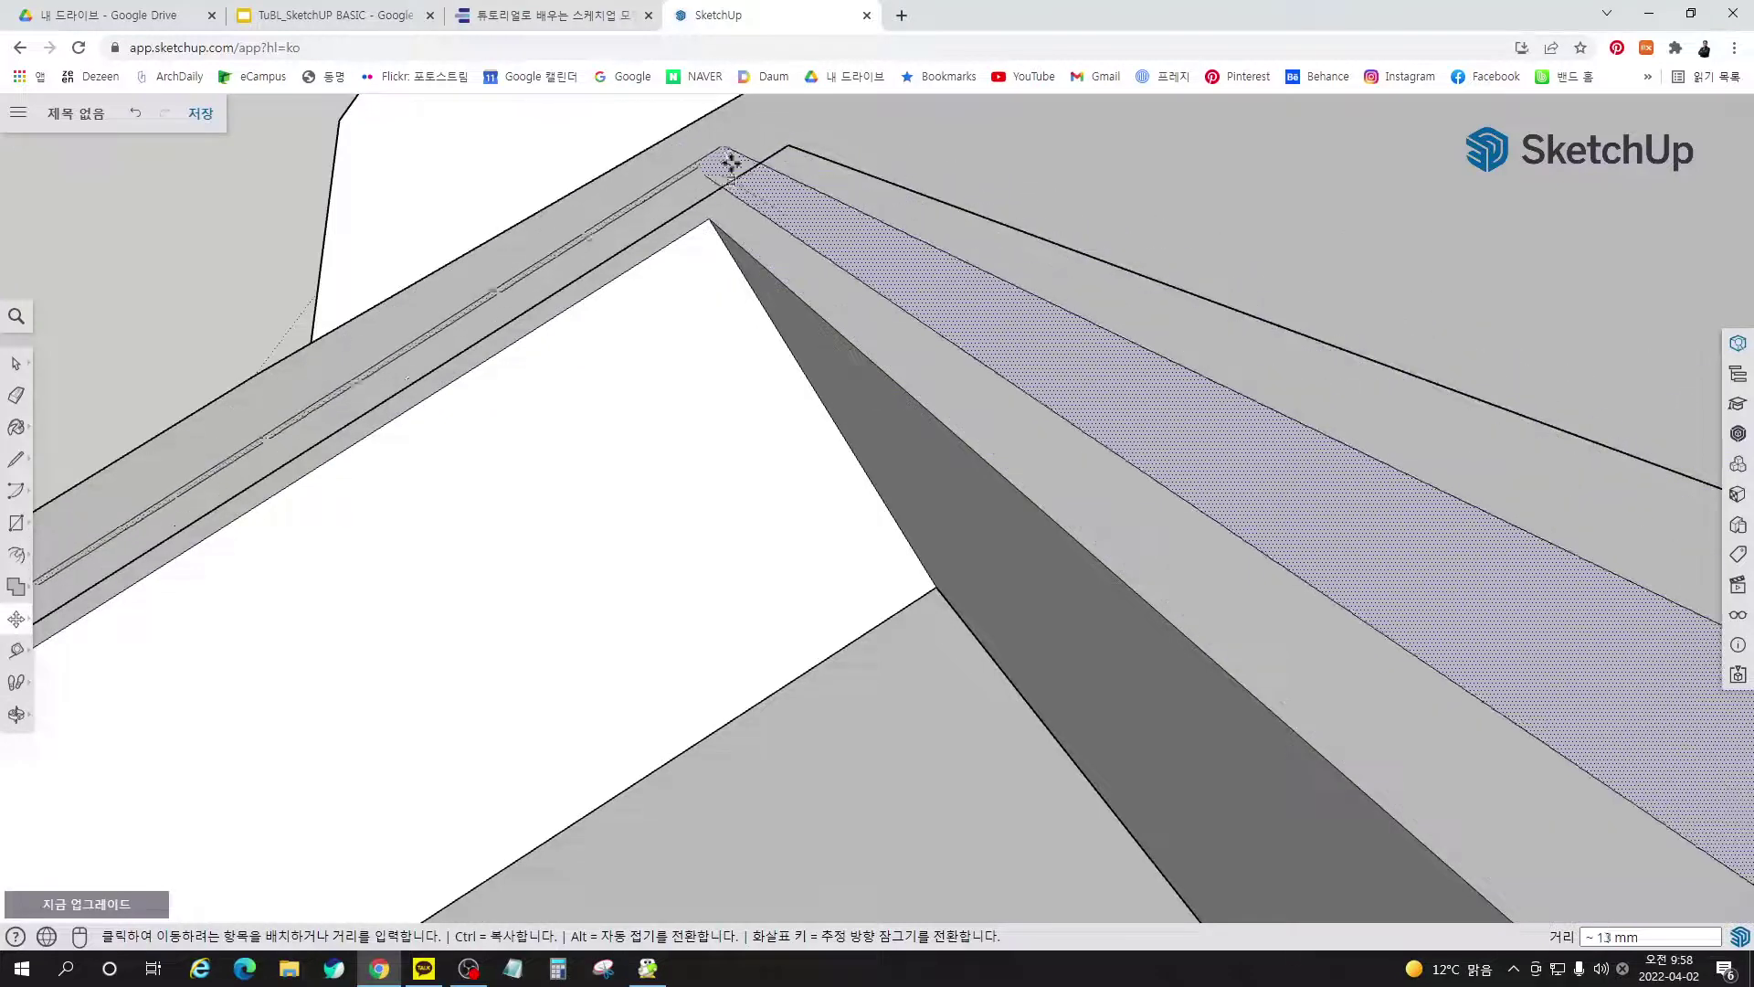
left_click(788, 194)
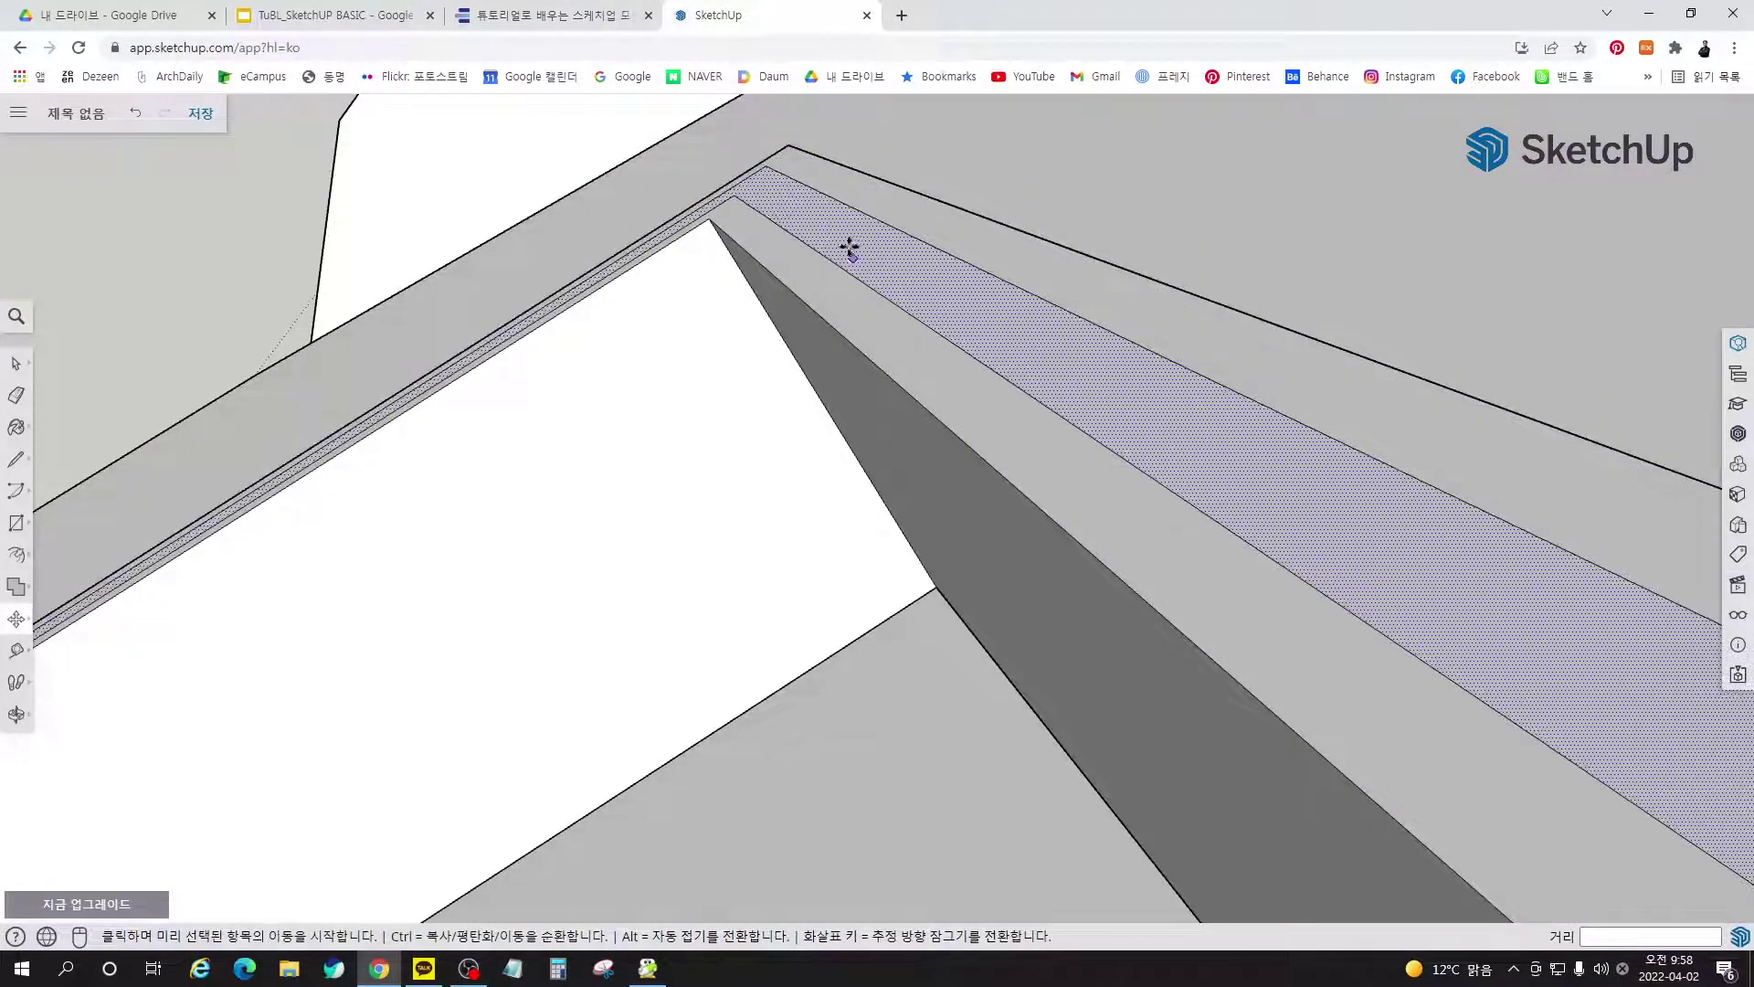
key("space")
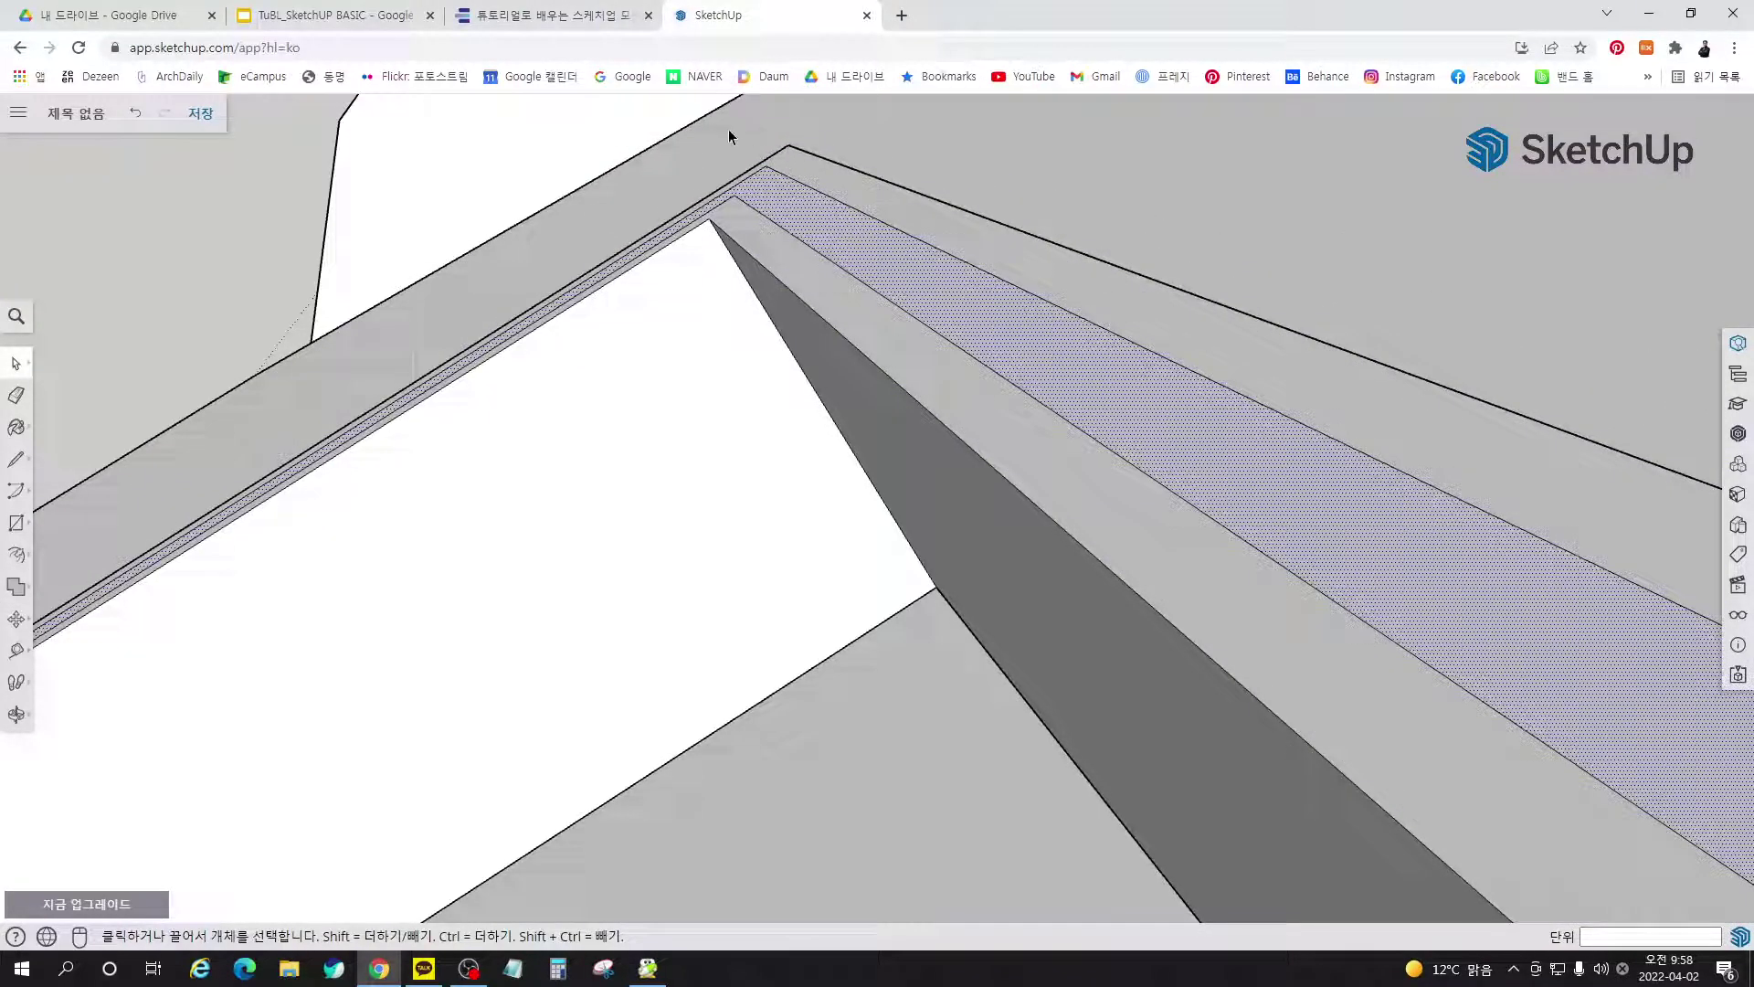
Draw two diagonal lines about 2 mm long at the frame's upper-left corner, joining the outer and inner edges to the neighbouring offset lines
scroll(891, 265, "down", 2)
middle_click_drag(891, 281, 1031, 512)
scroll(802, 216, "up", 2)
middle_click_drag(803, 215, 1155, 236)
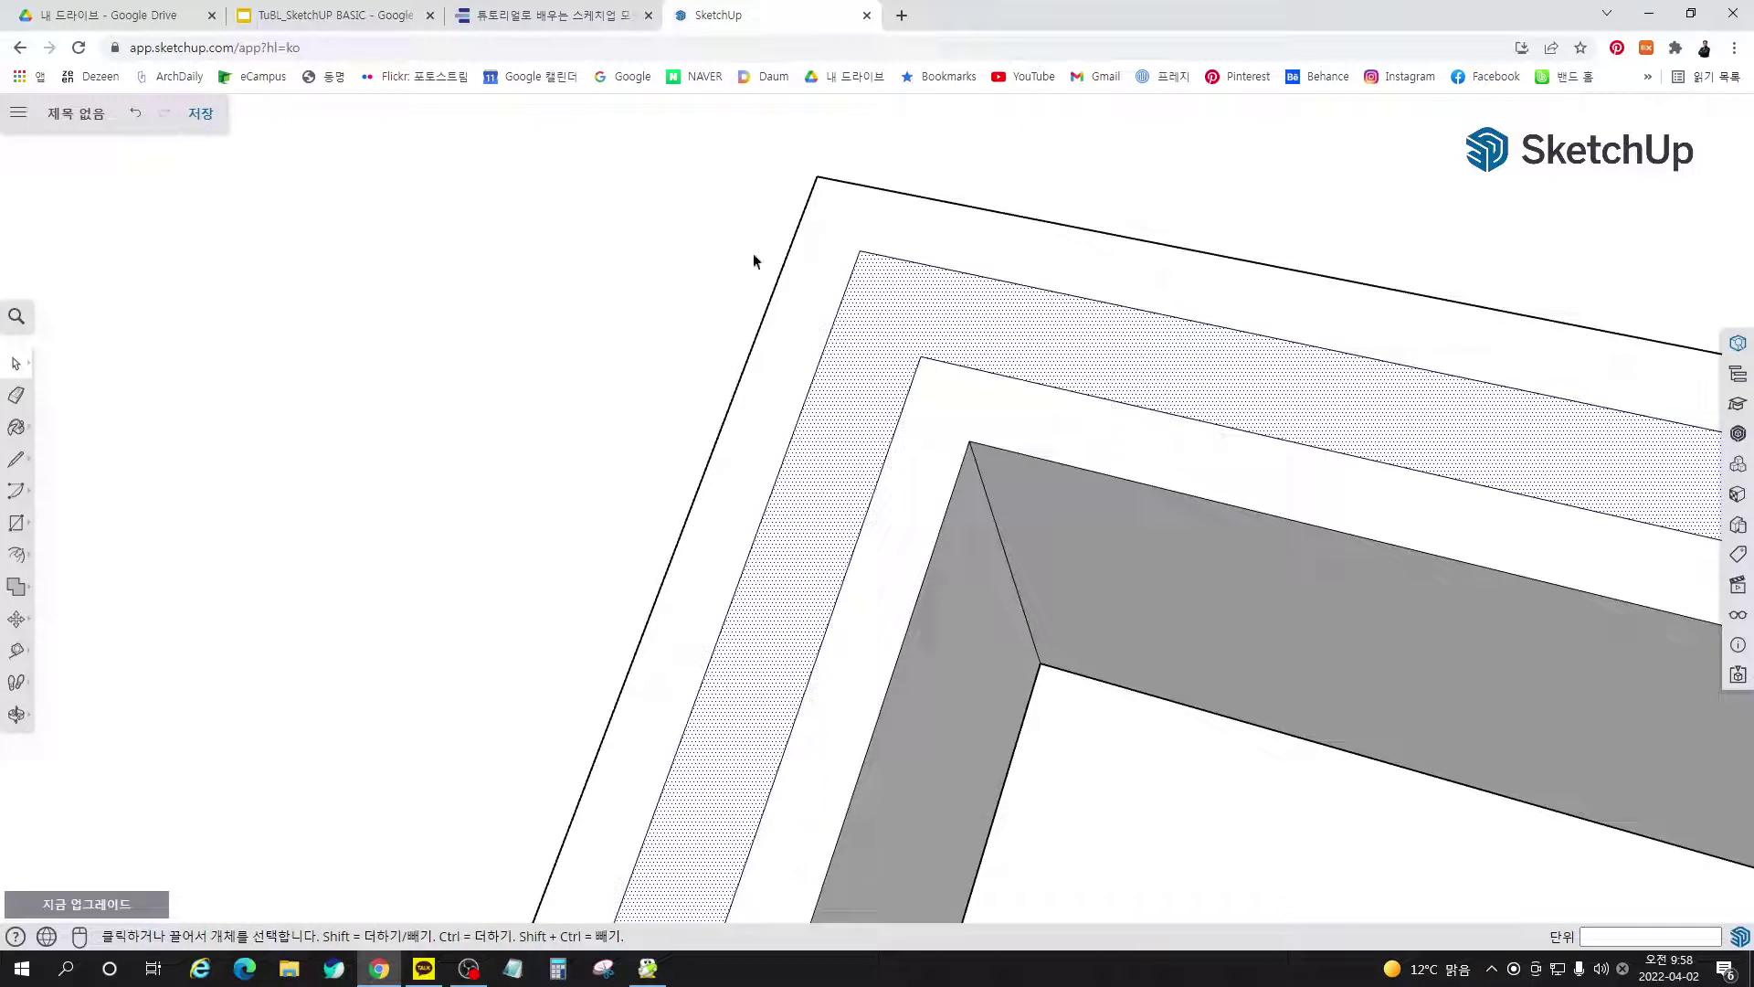
key("l")
left_click(819, 176)
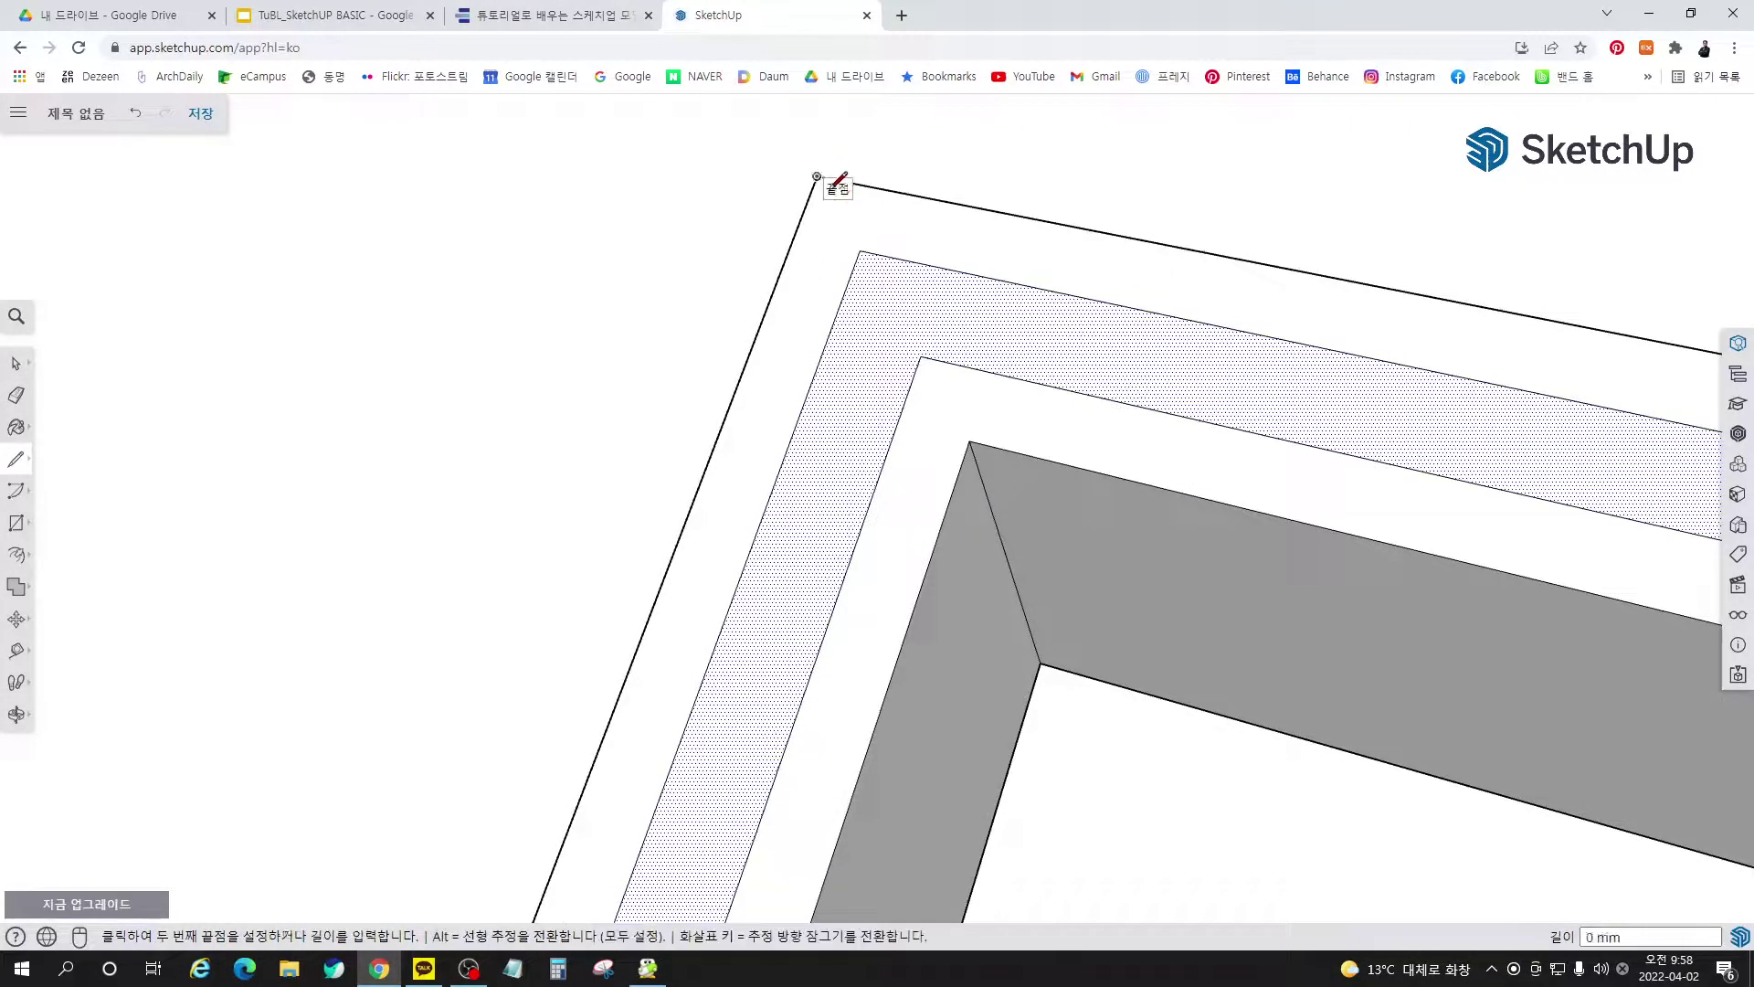
left_click(860, 251)
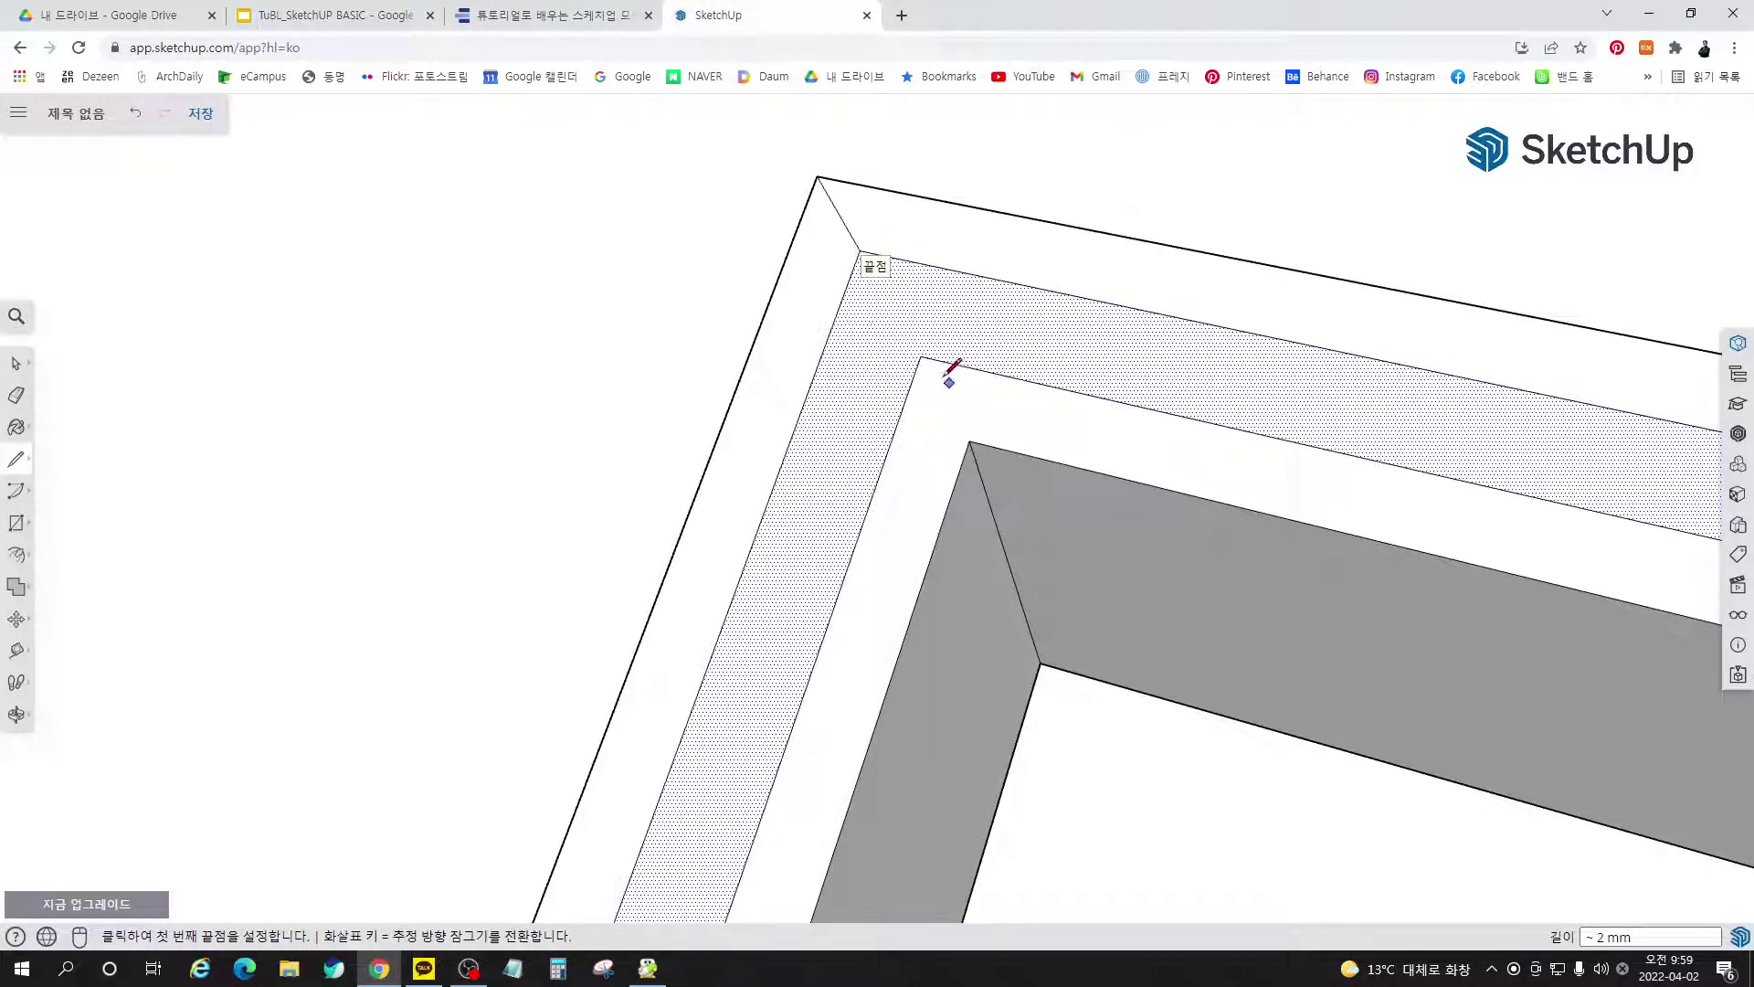
left_click(921, 356)
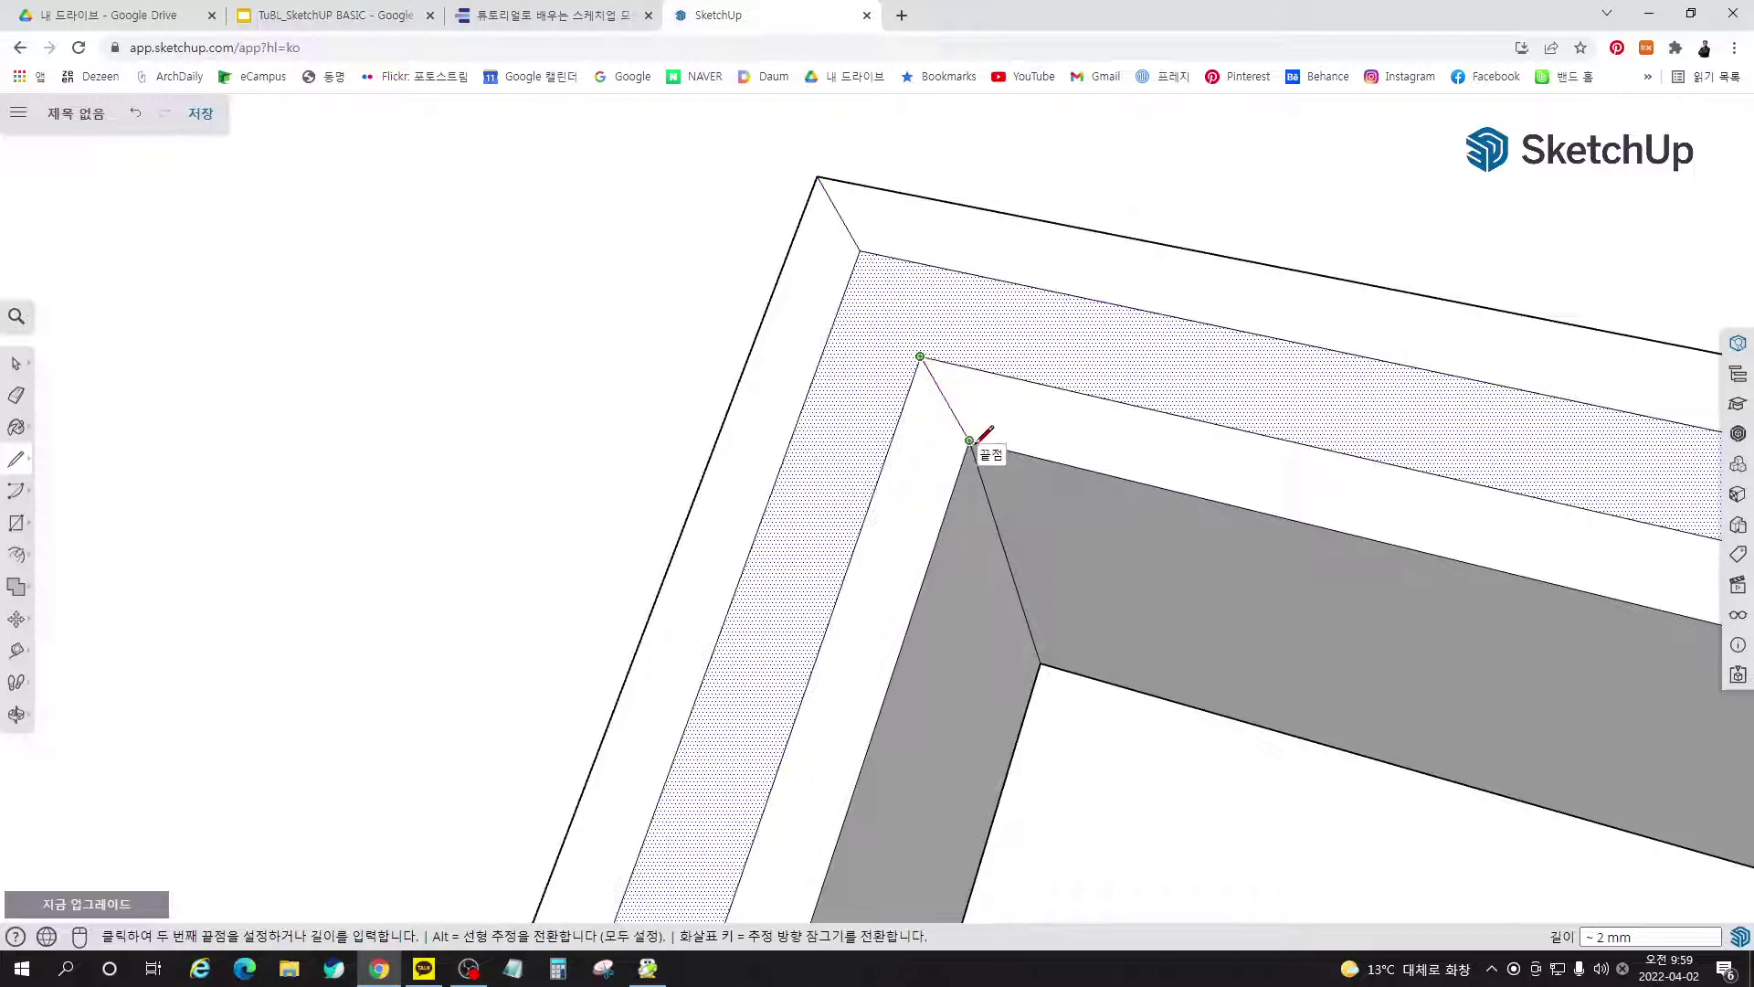
left_click(971, 443)
key("space")
Connect the middle strip to the outer and inner edges with two short diagonals, about 2 mm each, at the frame's upper-right corner
scroll(992, 469, "down", 5)
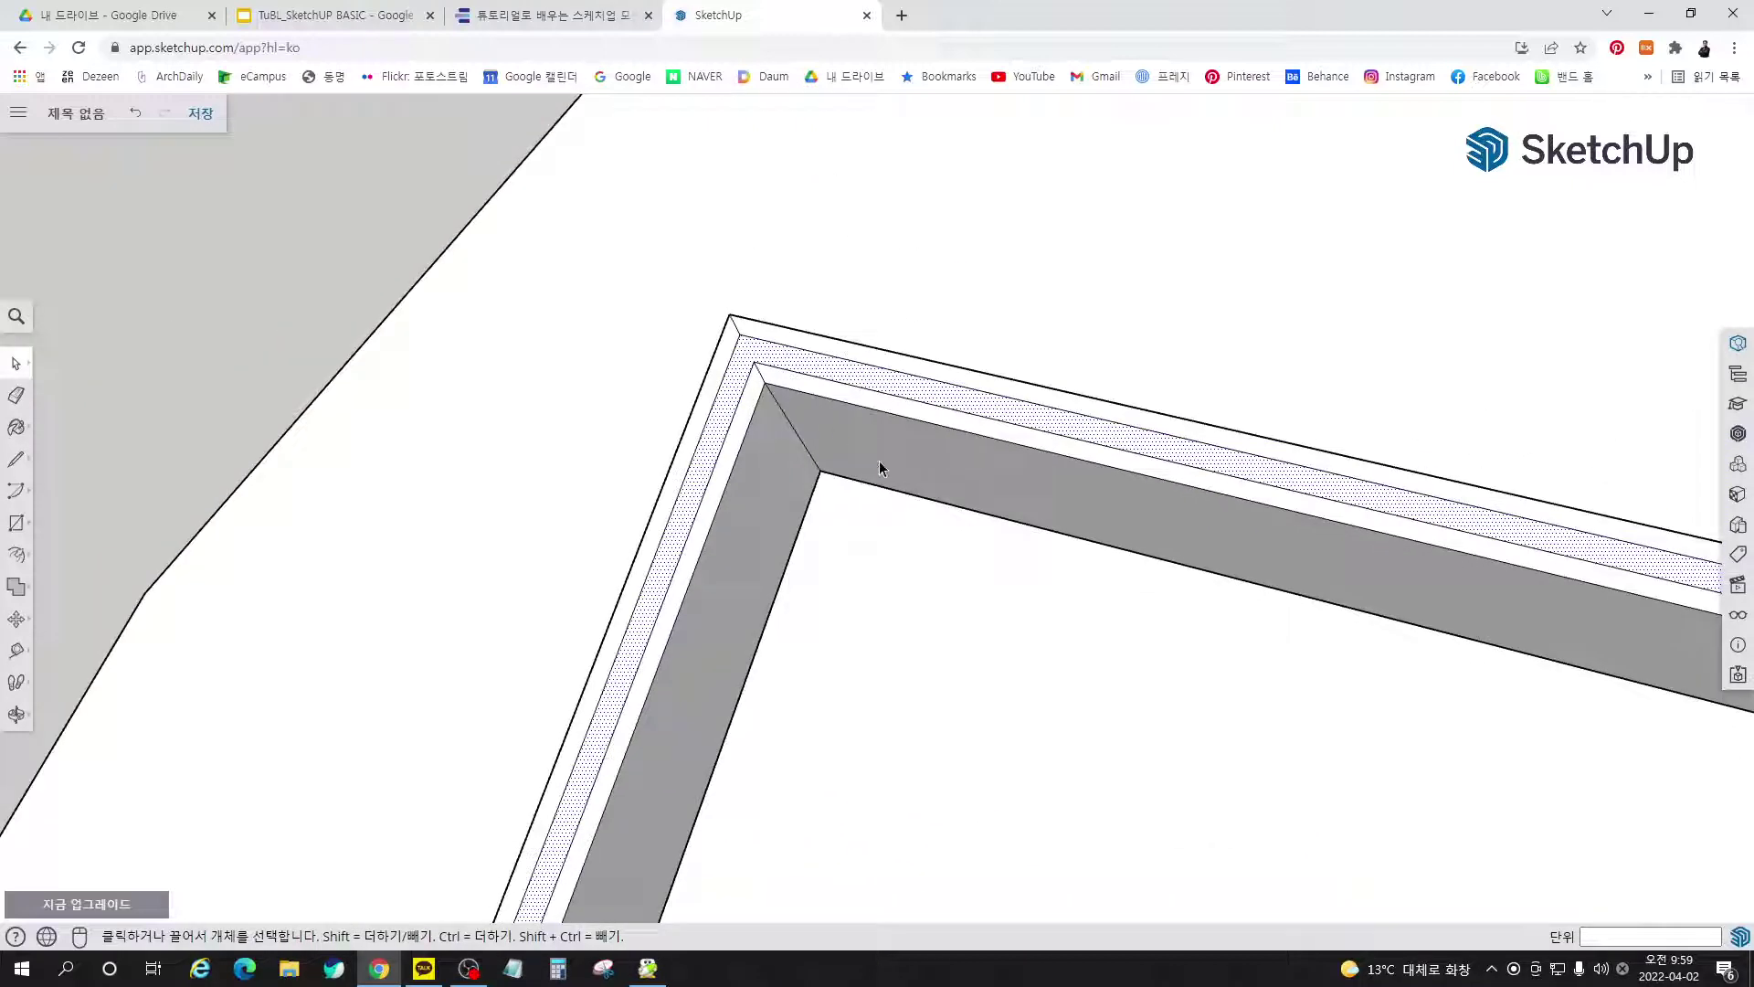
scroll(891, 463, "down", 2)
scroll(702, 363, "up", 3)
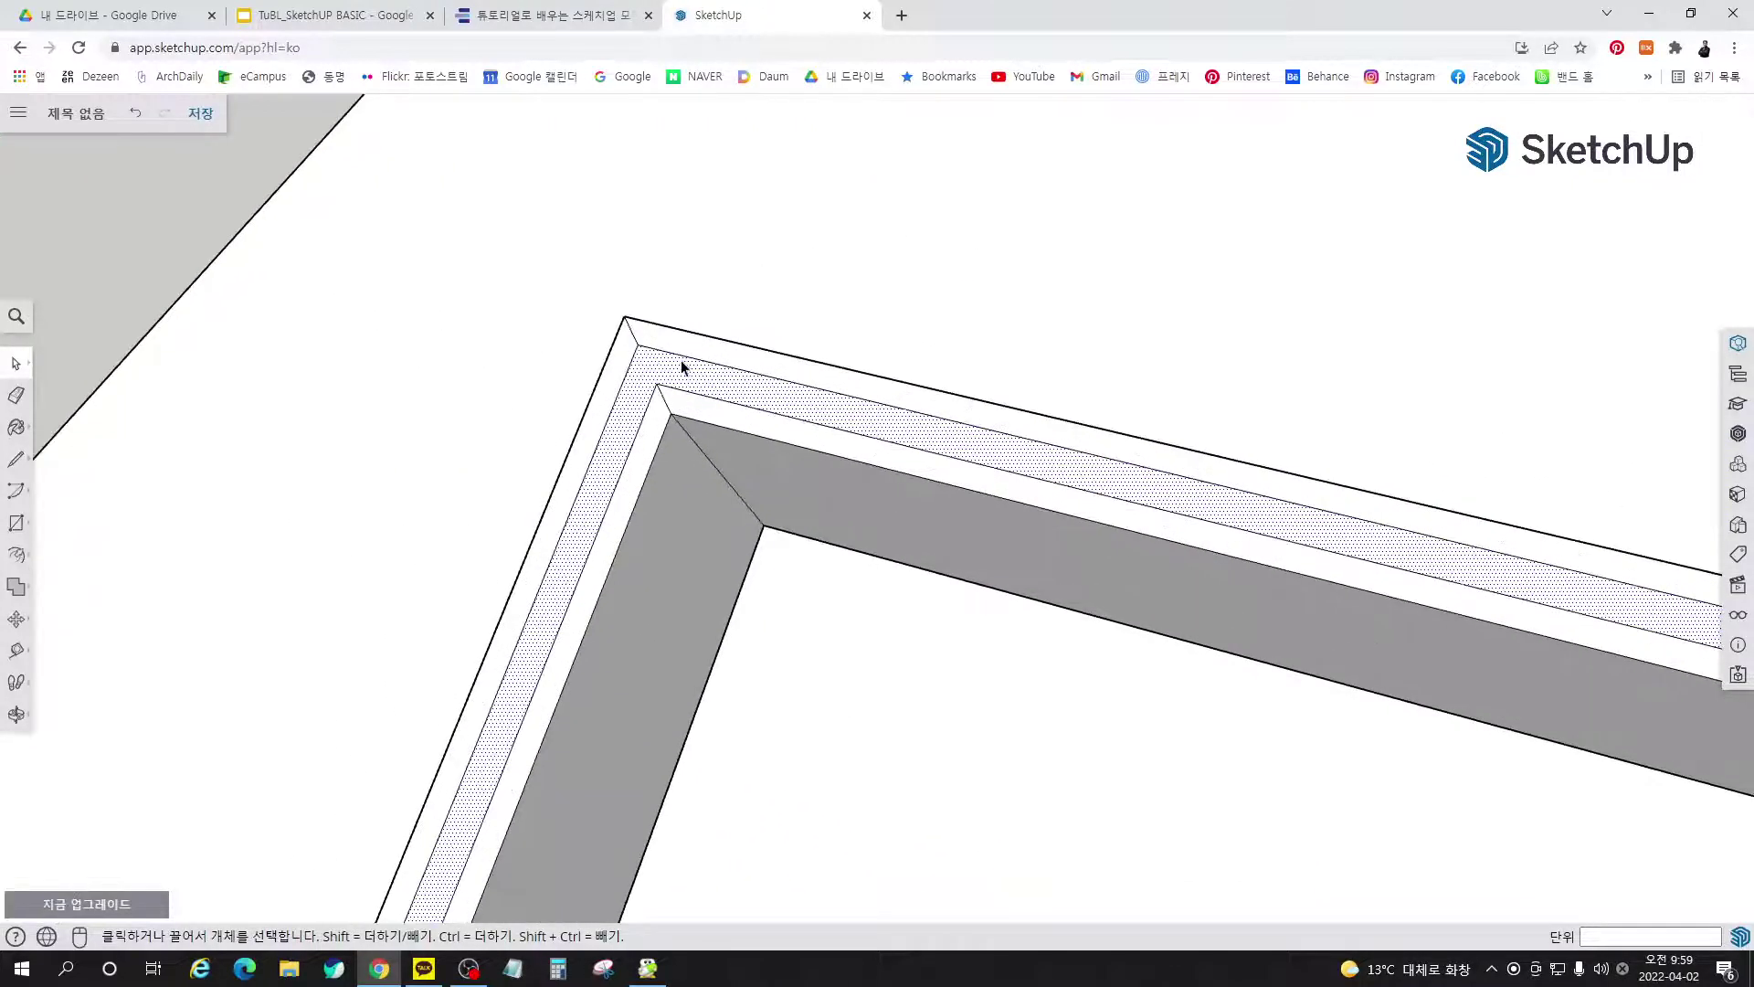
scroll(421, 404, "down", 3)
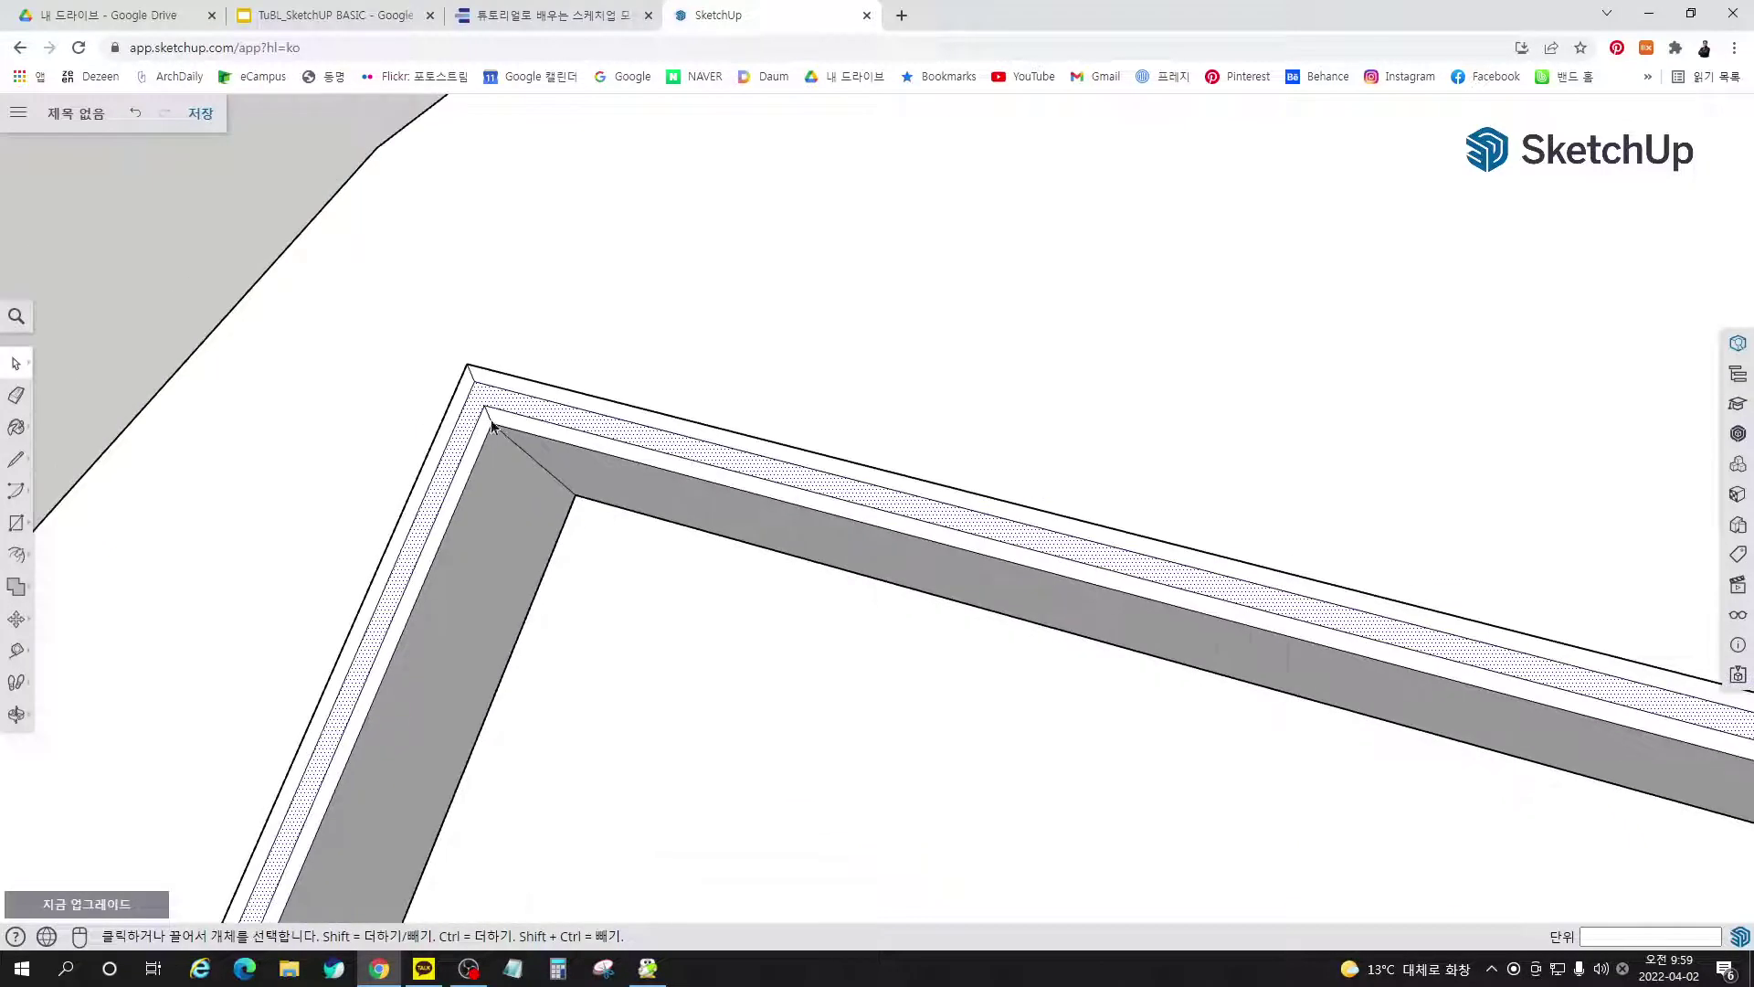
scroll(473, 365, "up", 4)
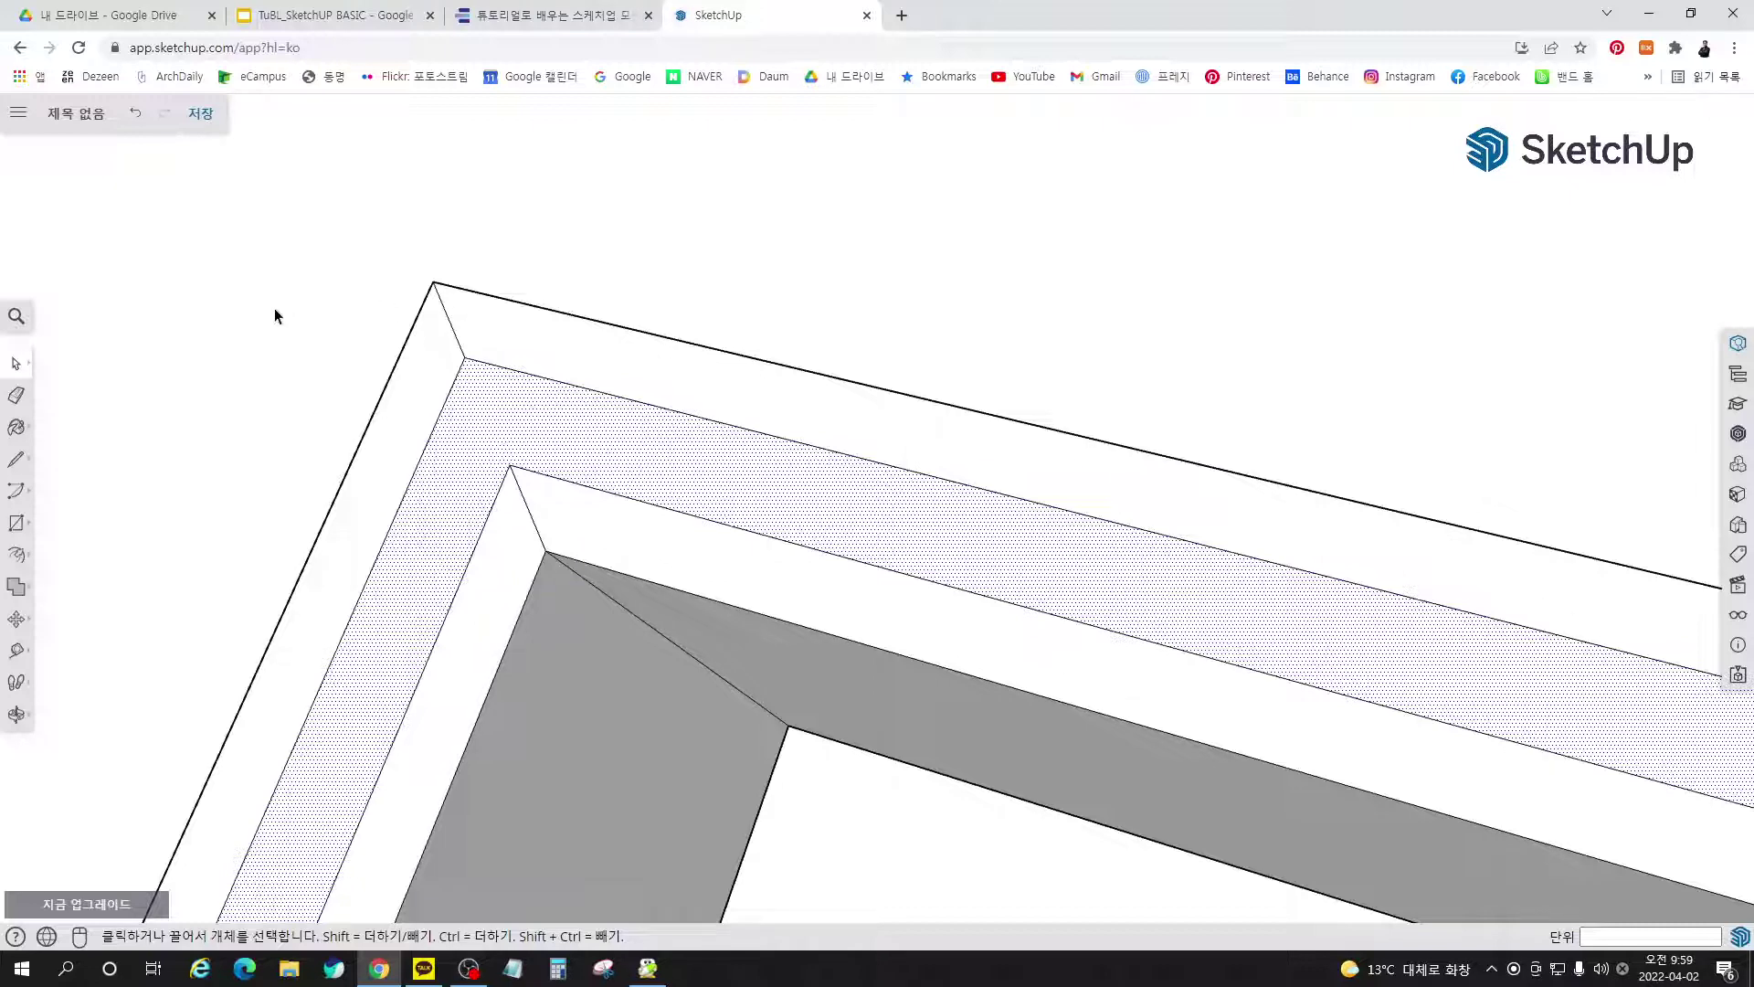
scroll(261, 350, "down", 5)
scroll(1451, 670, "up", 3)
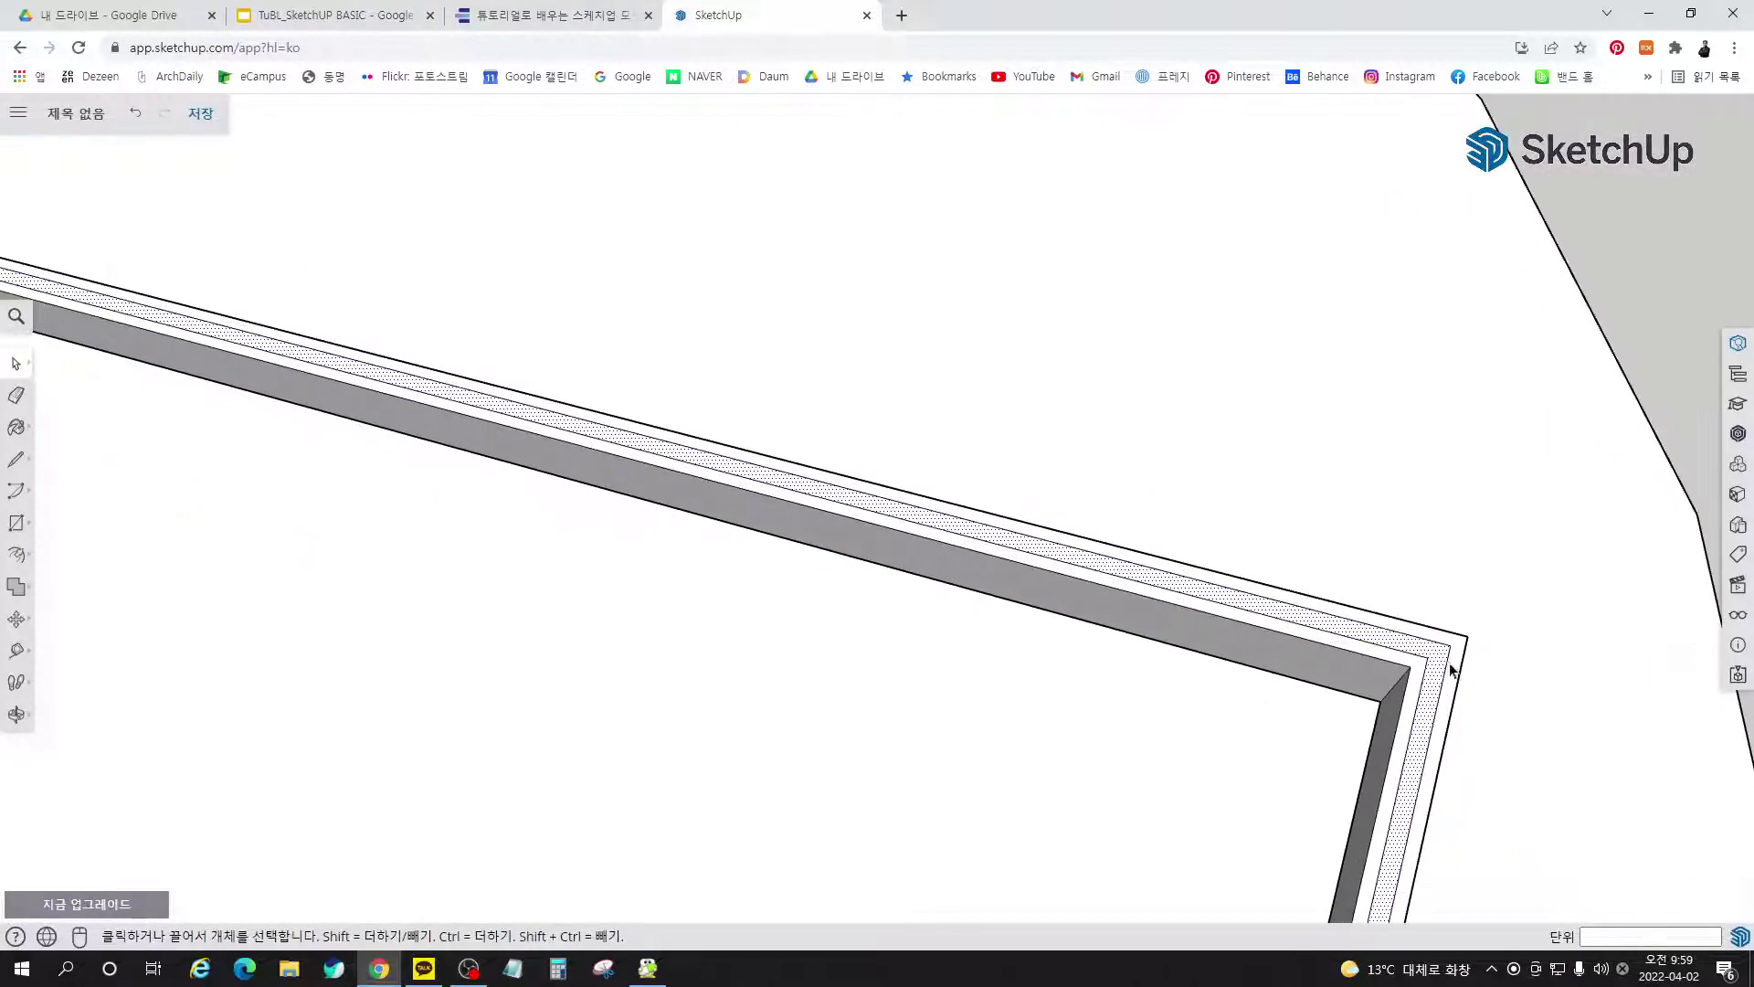
scroll(1453, 669, "up", 3)
key("l")
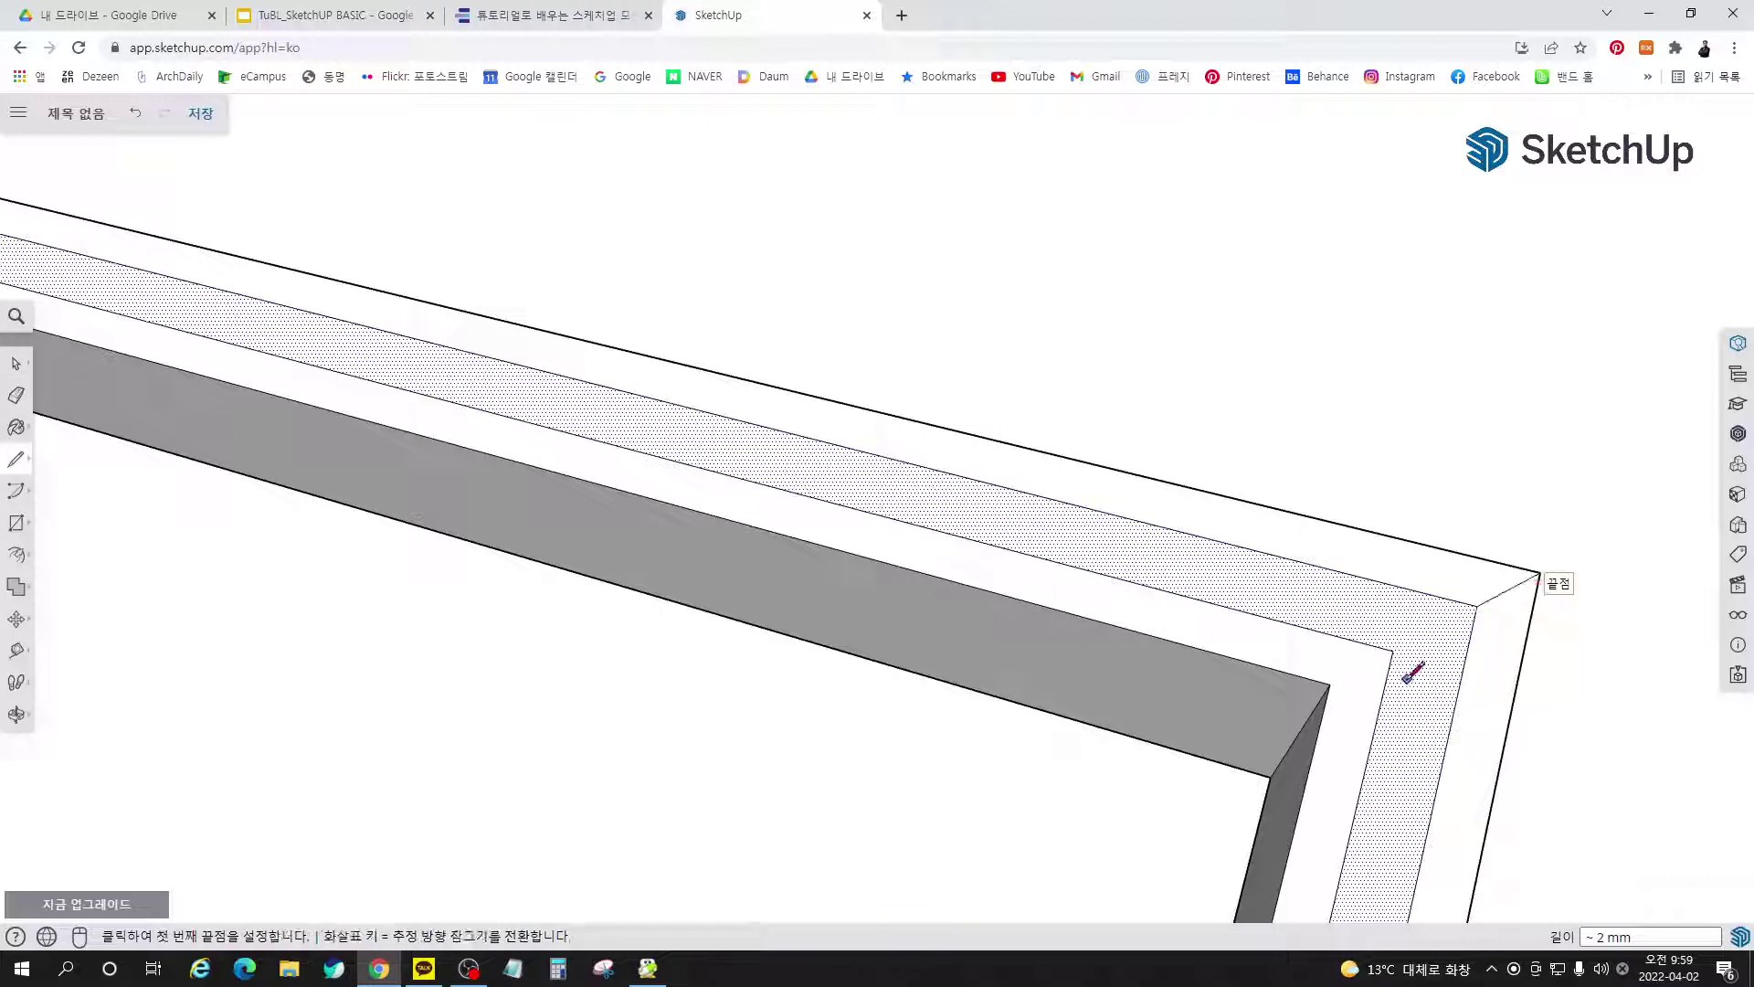
key("space")
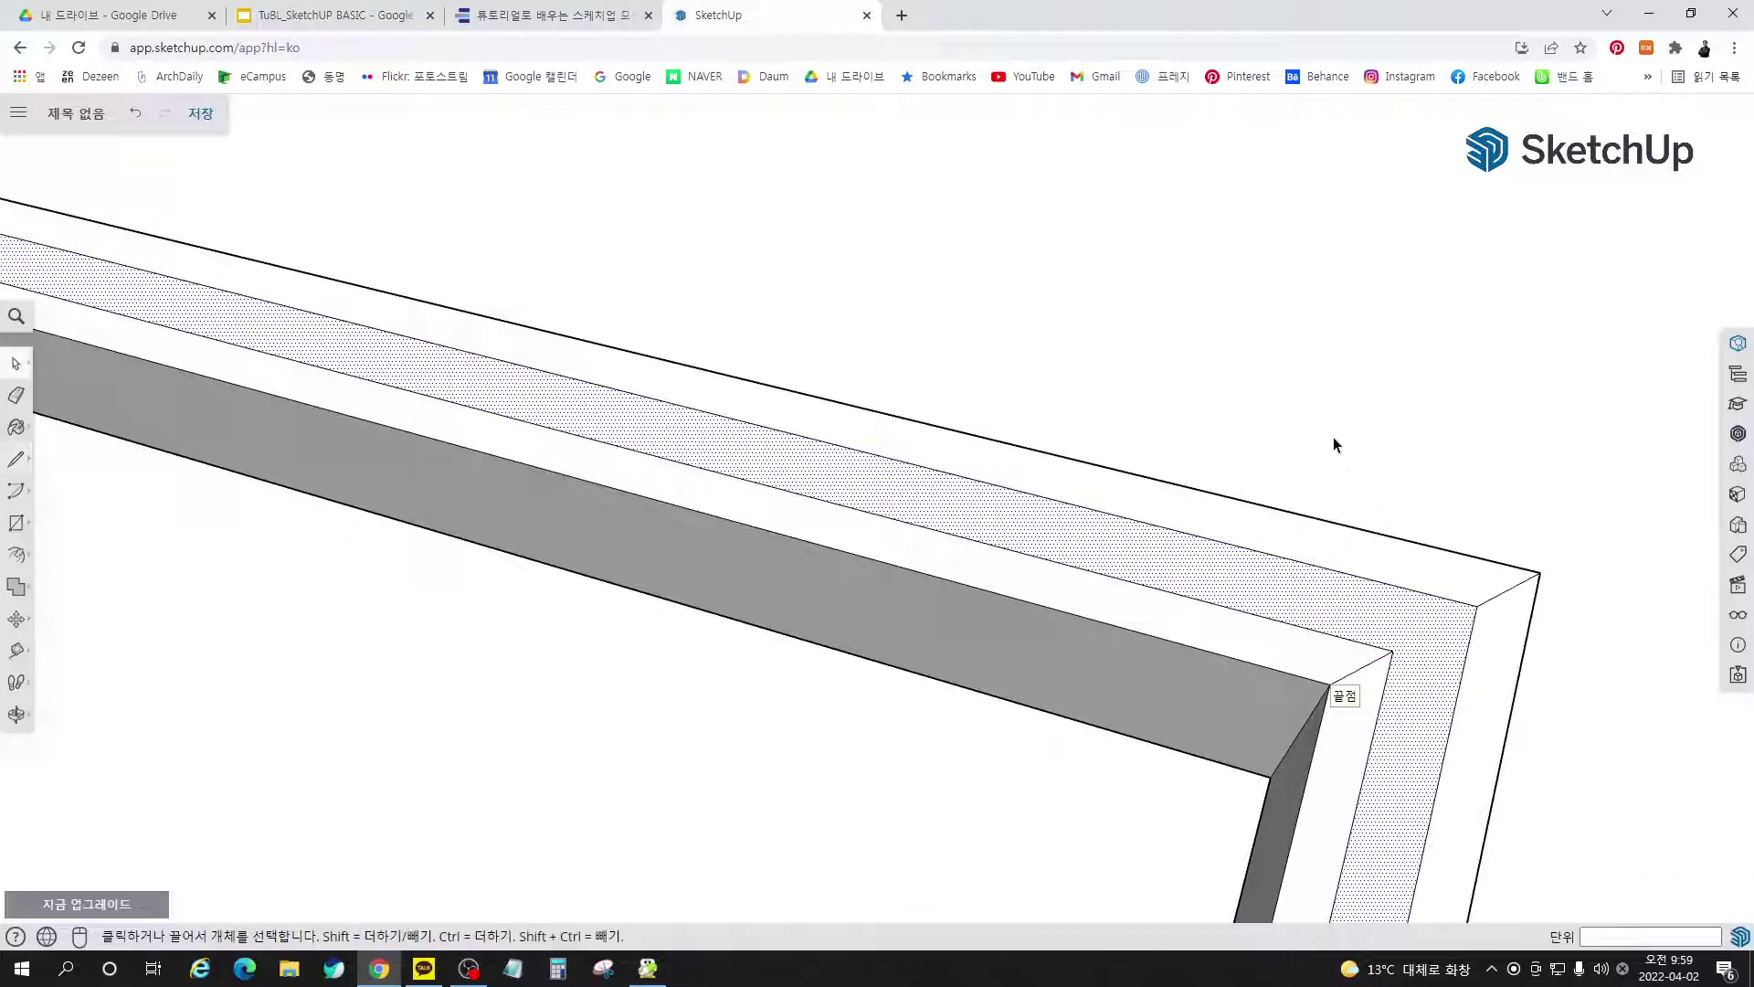
Add the two diagonal lines of about 2 mm on either side of the middle strip at the frame's lower-right corner
scroll(1315, 441, "down", 2)
scroll(1302, 448, "down", 8)
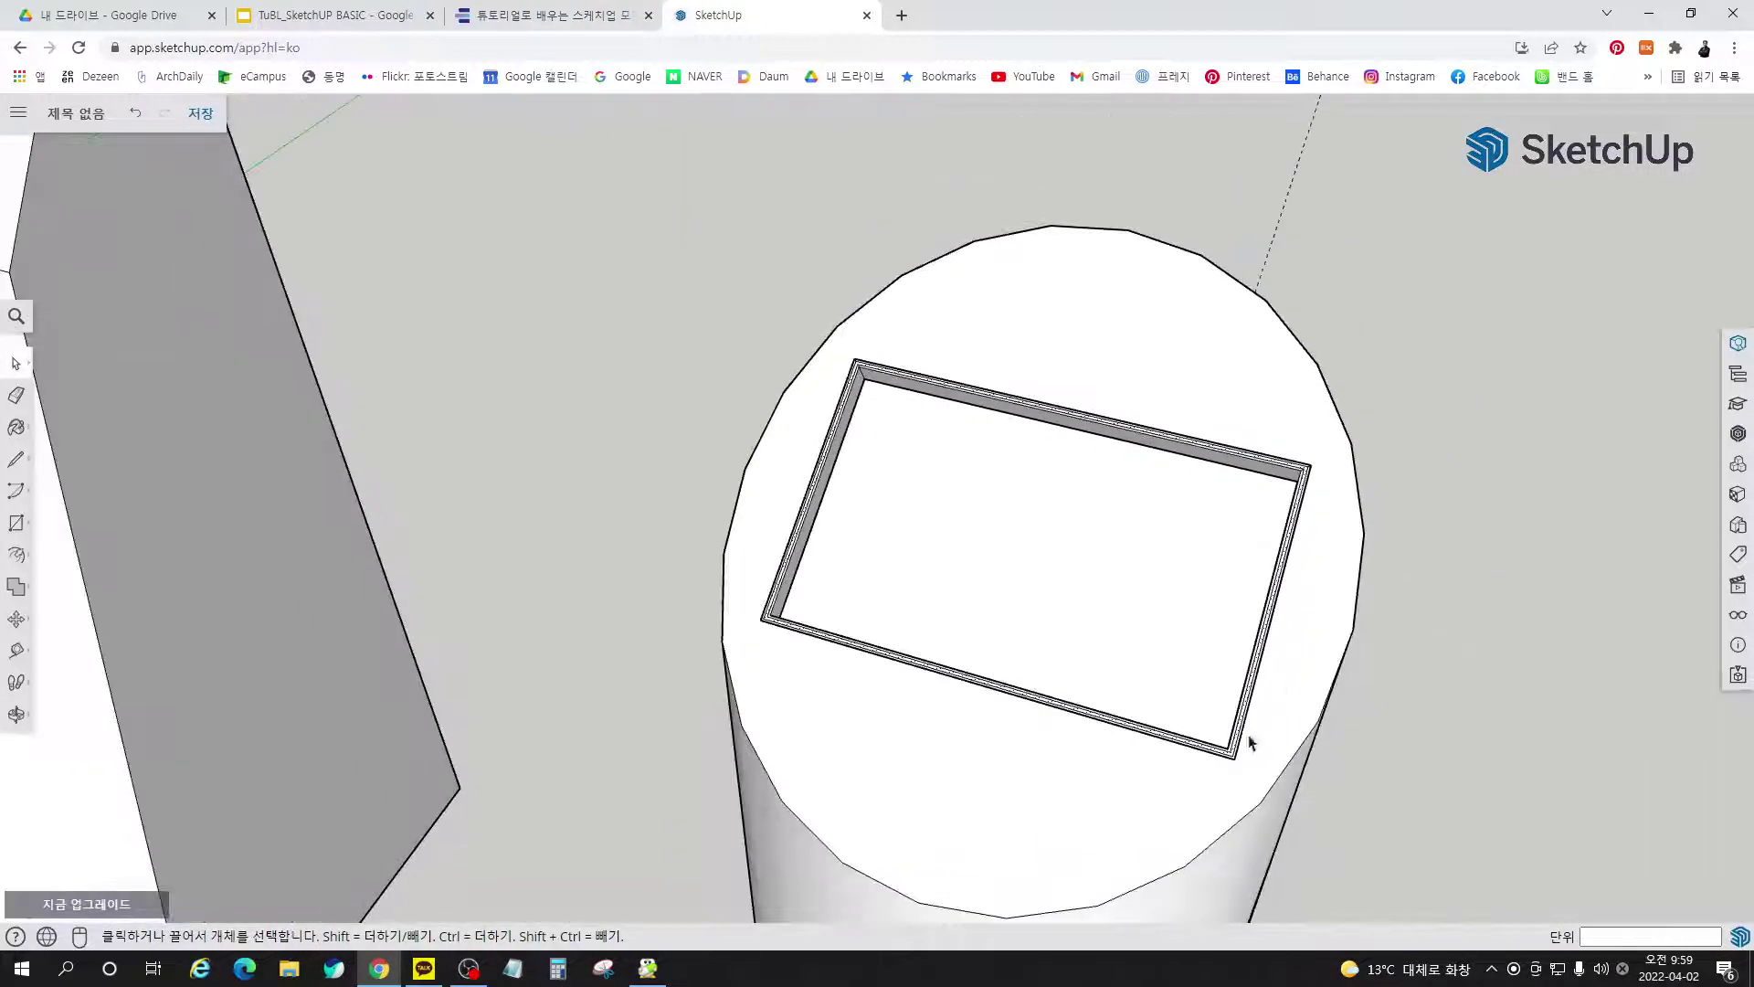
scroll(1239, 756, "up", 6)
scroll(1233, 768, "up", 4)
key("l")
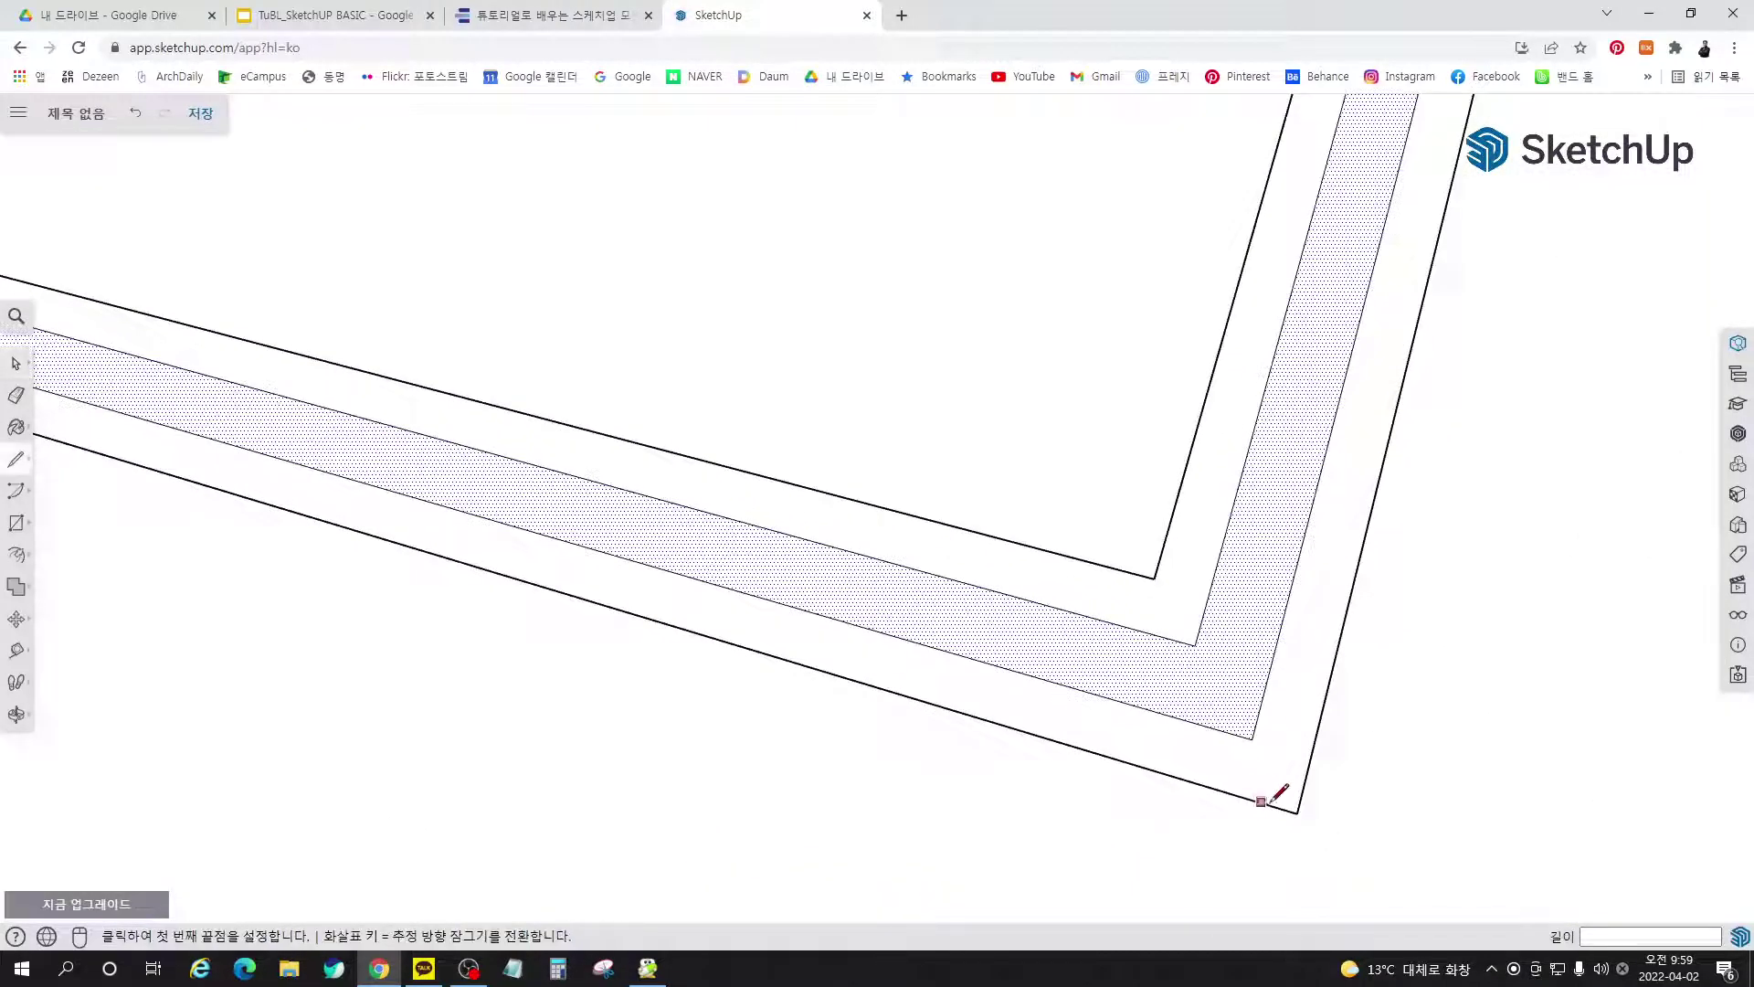
left_click(1252, 738)
left_click(1296, 812)
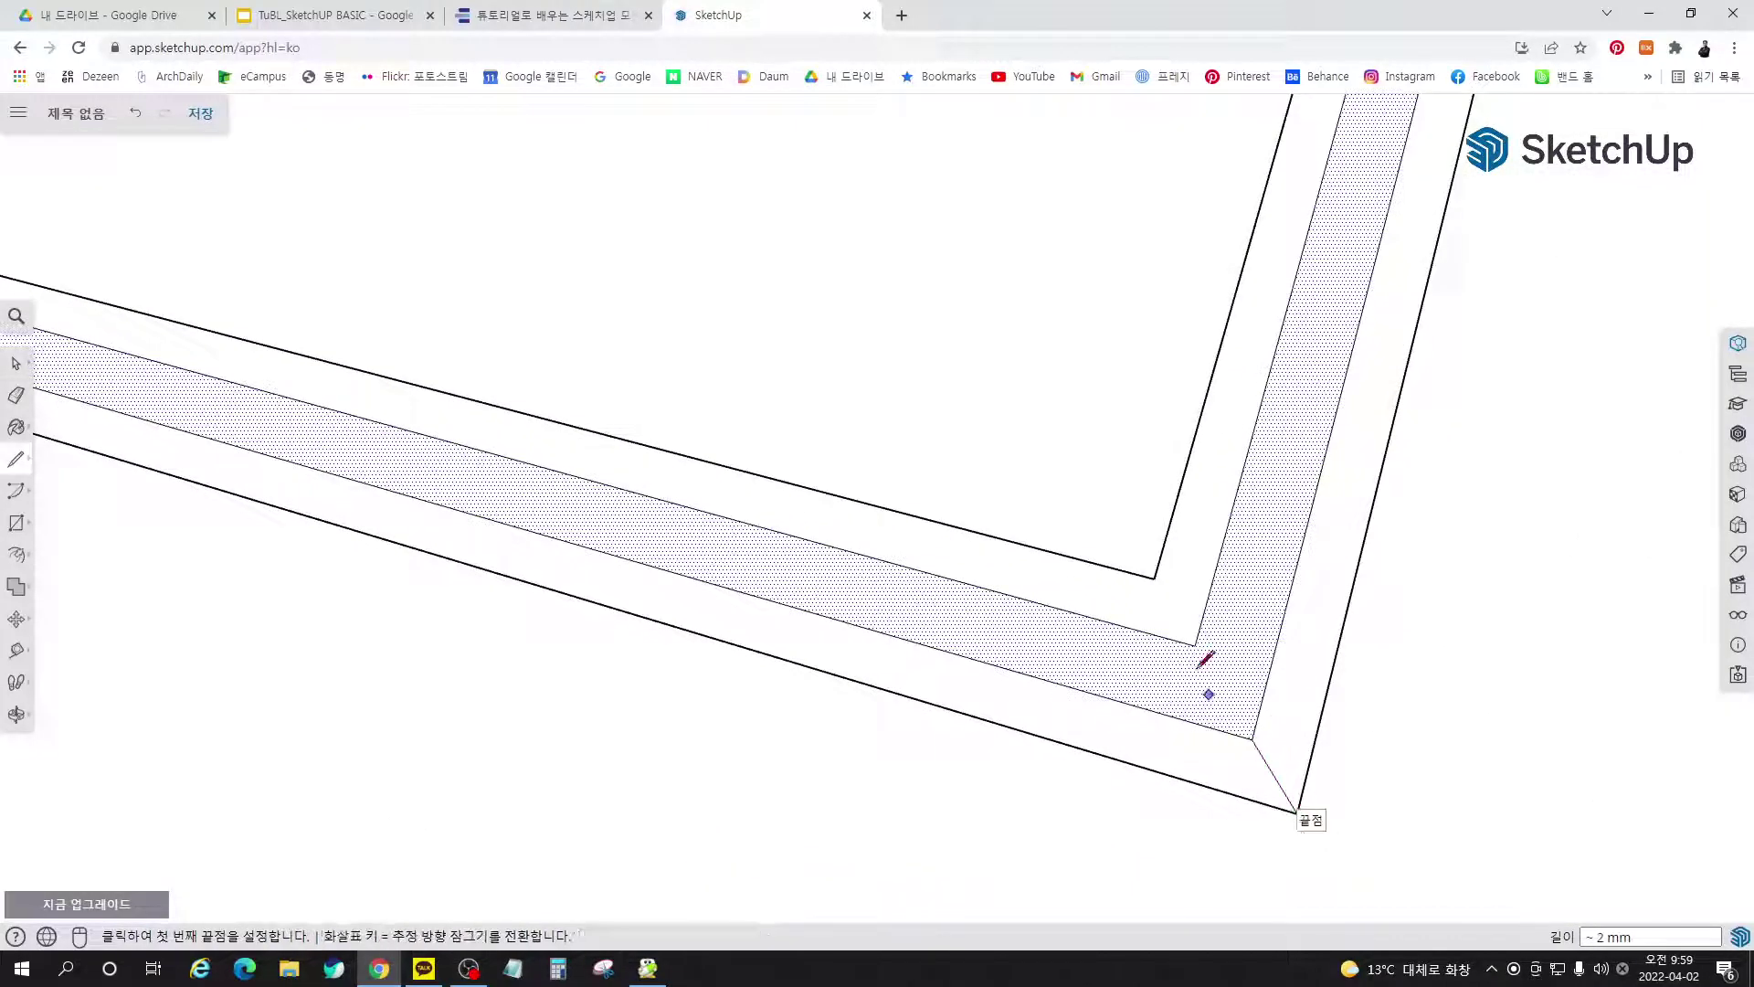
left_click(1154, 578)
left_click(1195, 646)
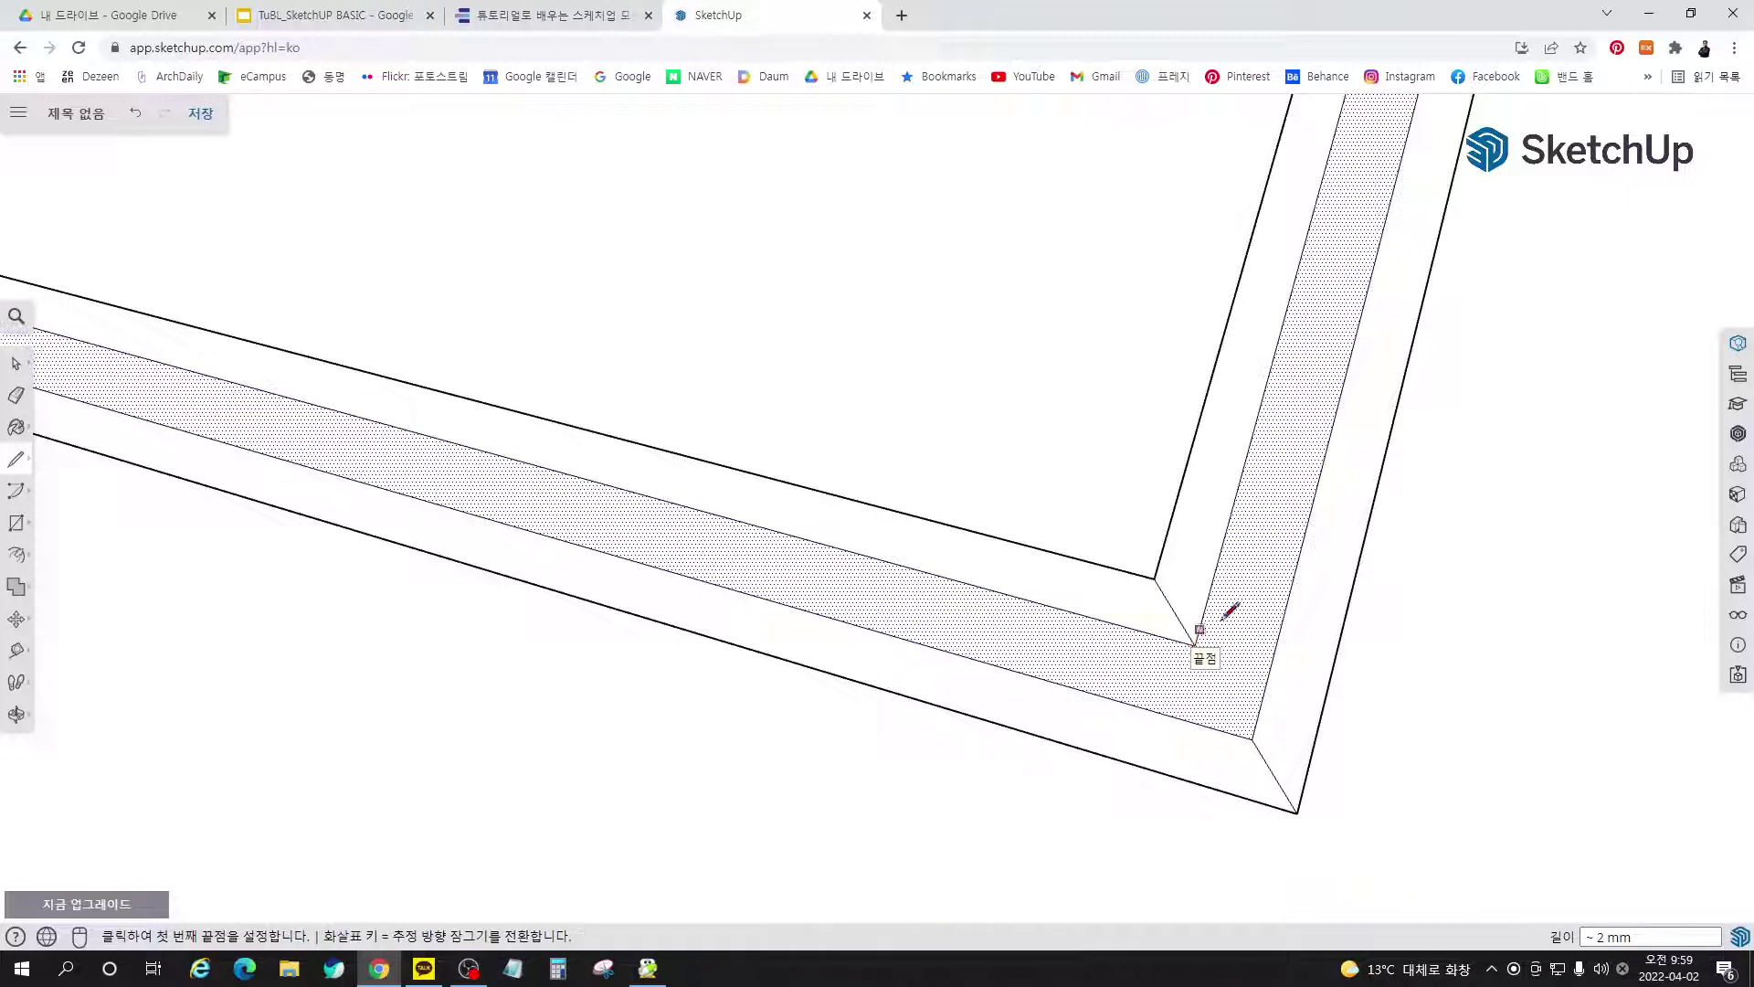
Draw the remaining two diagonals, about 2 mm each, between the middle strip and the frame's inner and outer edges at the lower-left corner
scroll(1362, 612, "down", 1)
scroll(1417, 621, "down", 6)
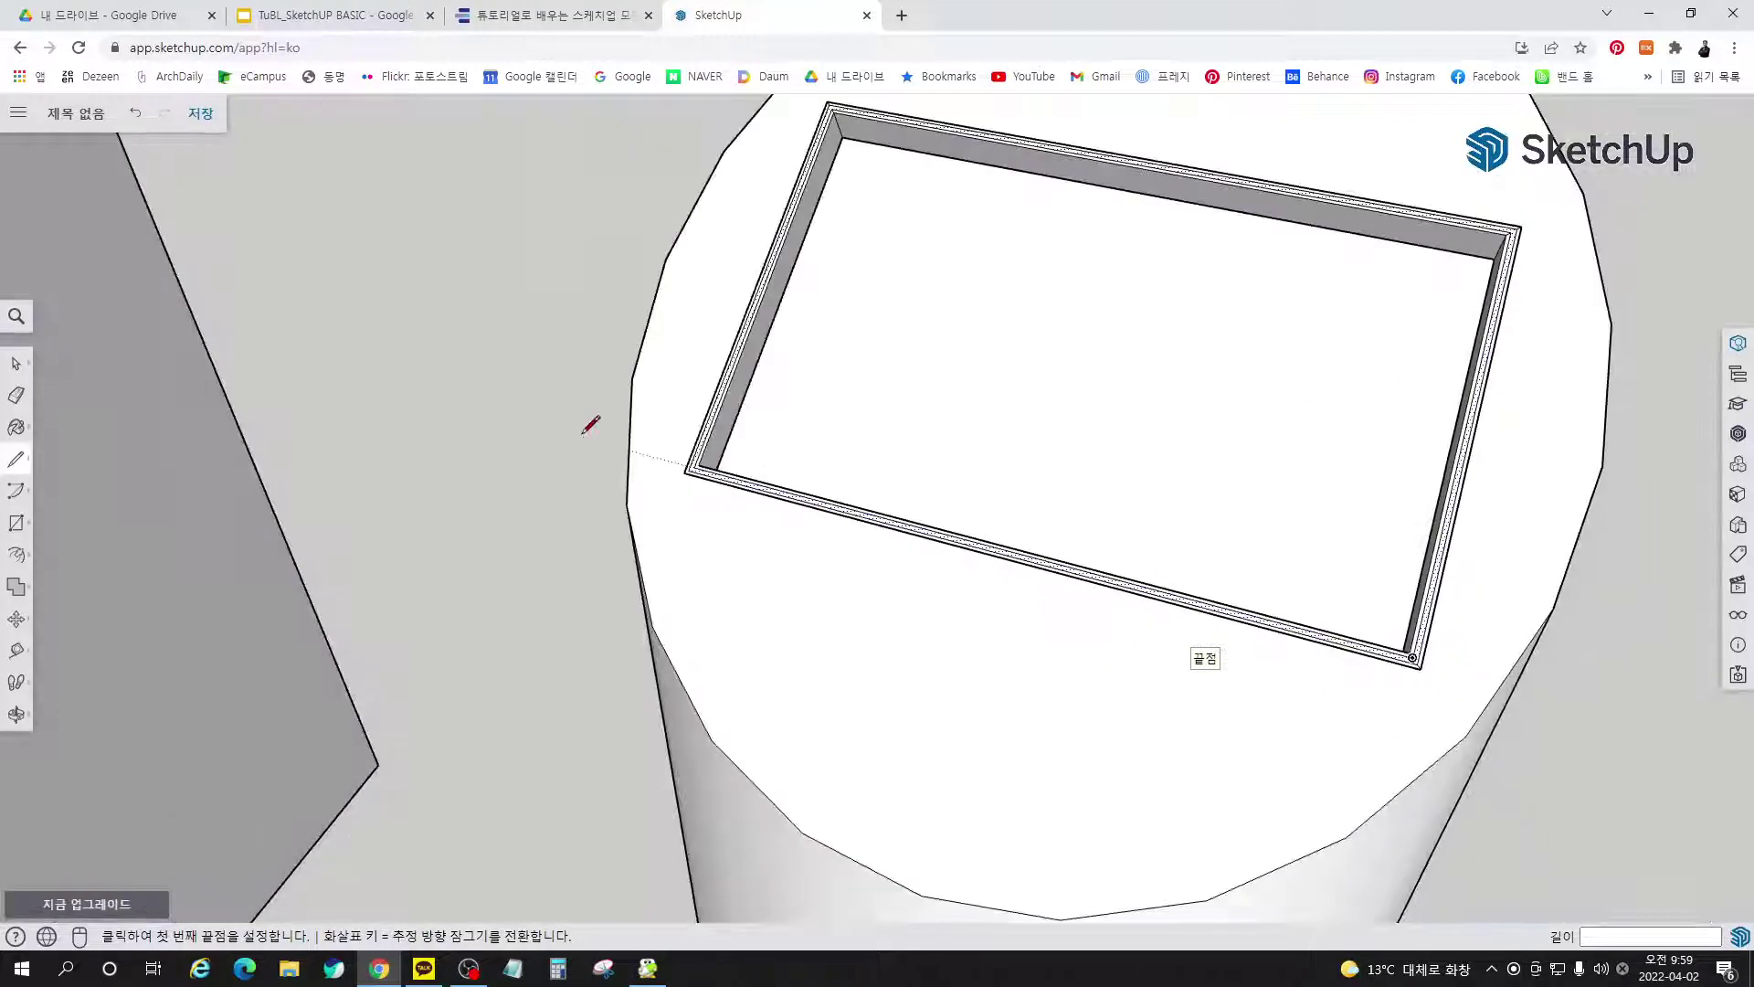
scroll(590, 425, "up", 3)
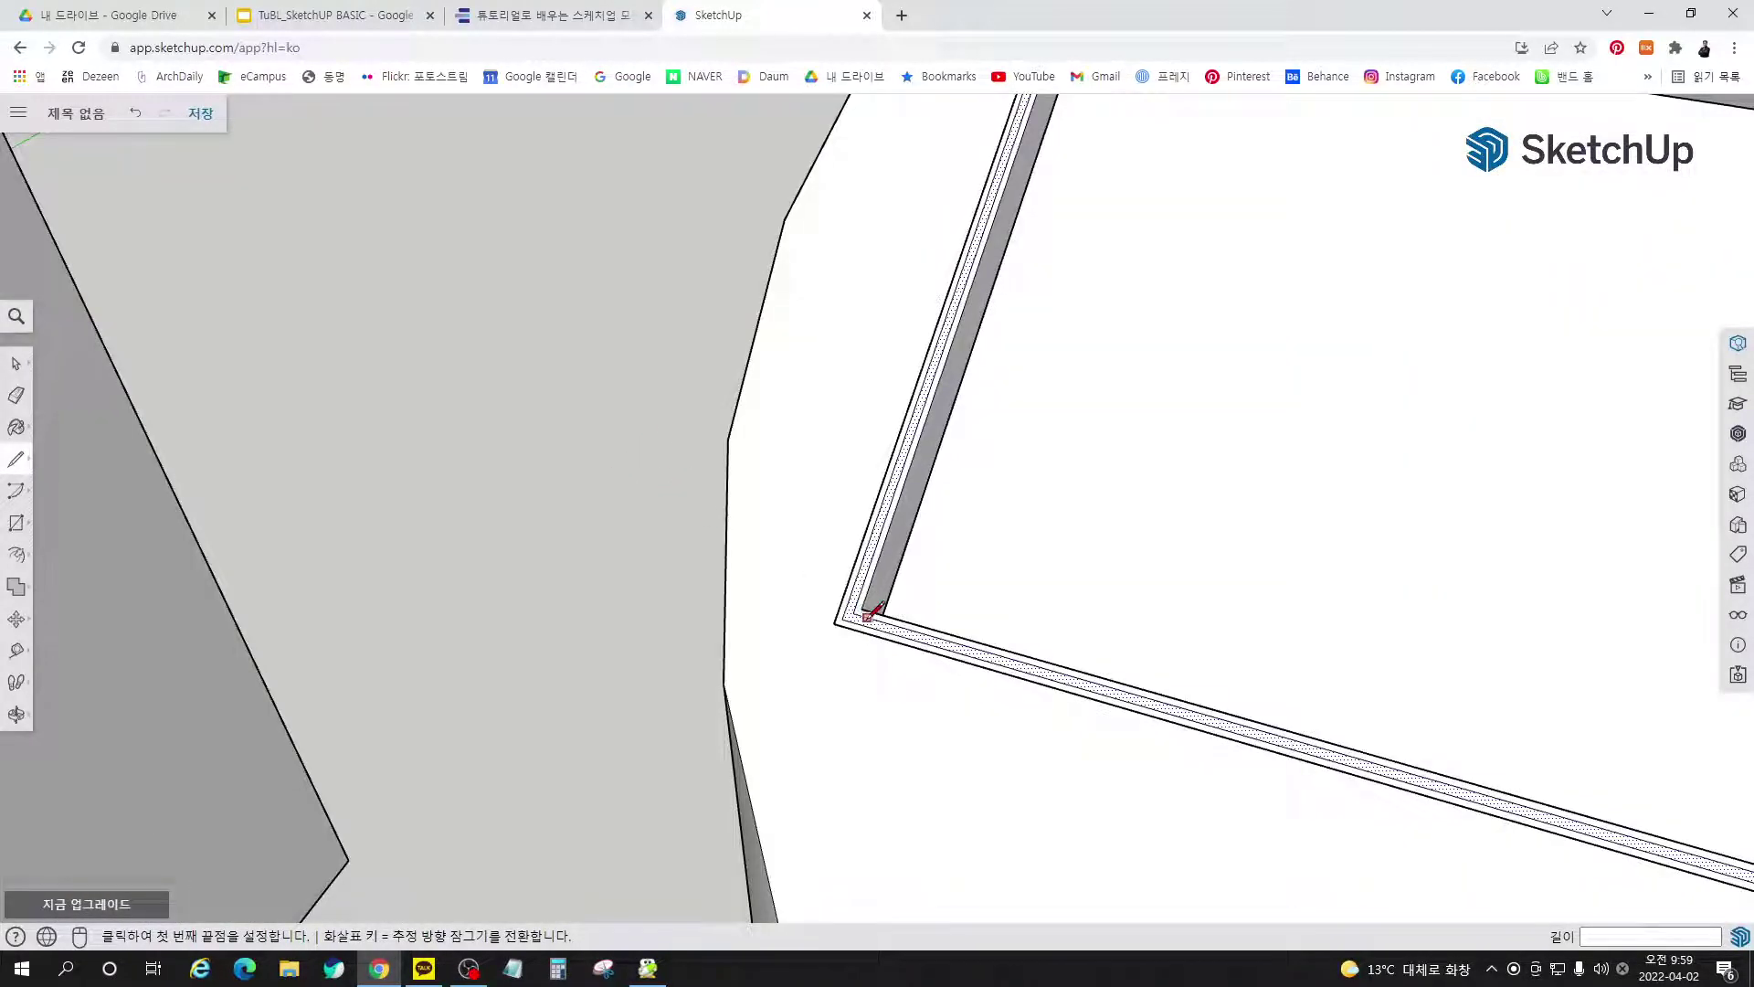
scroll(868, 616, "up", 3)
left_click(808, 599)
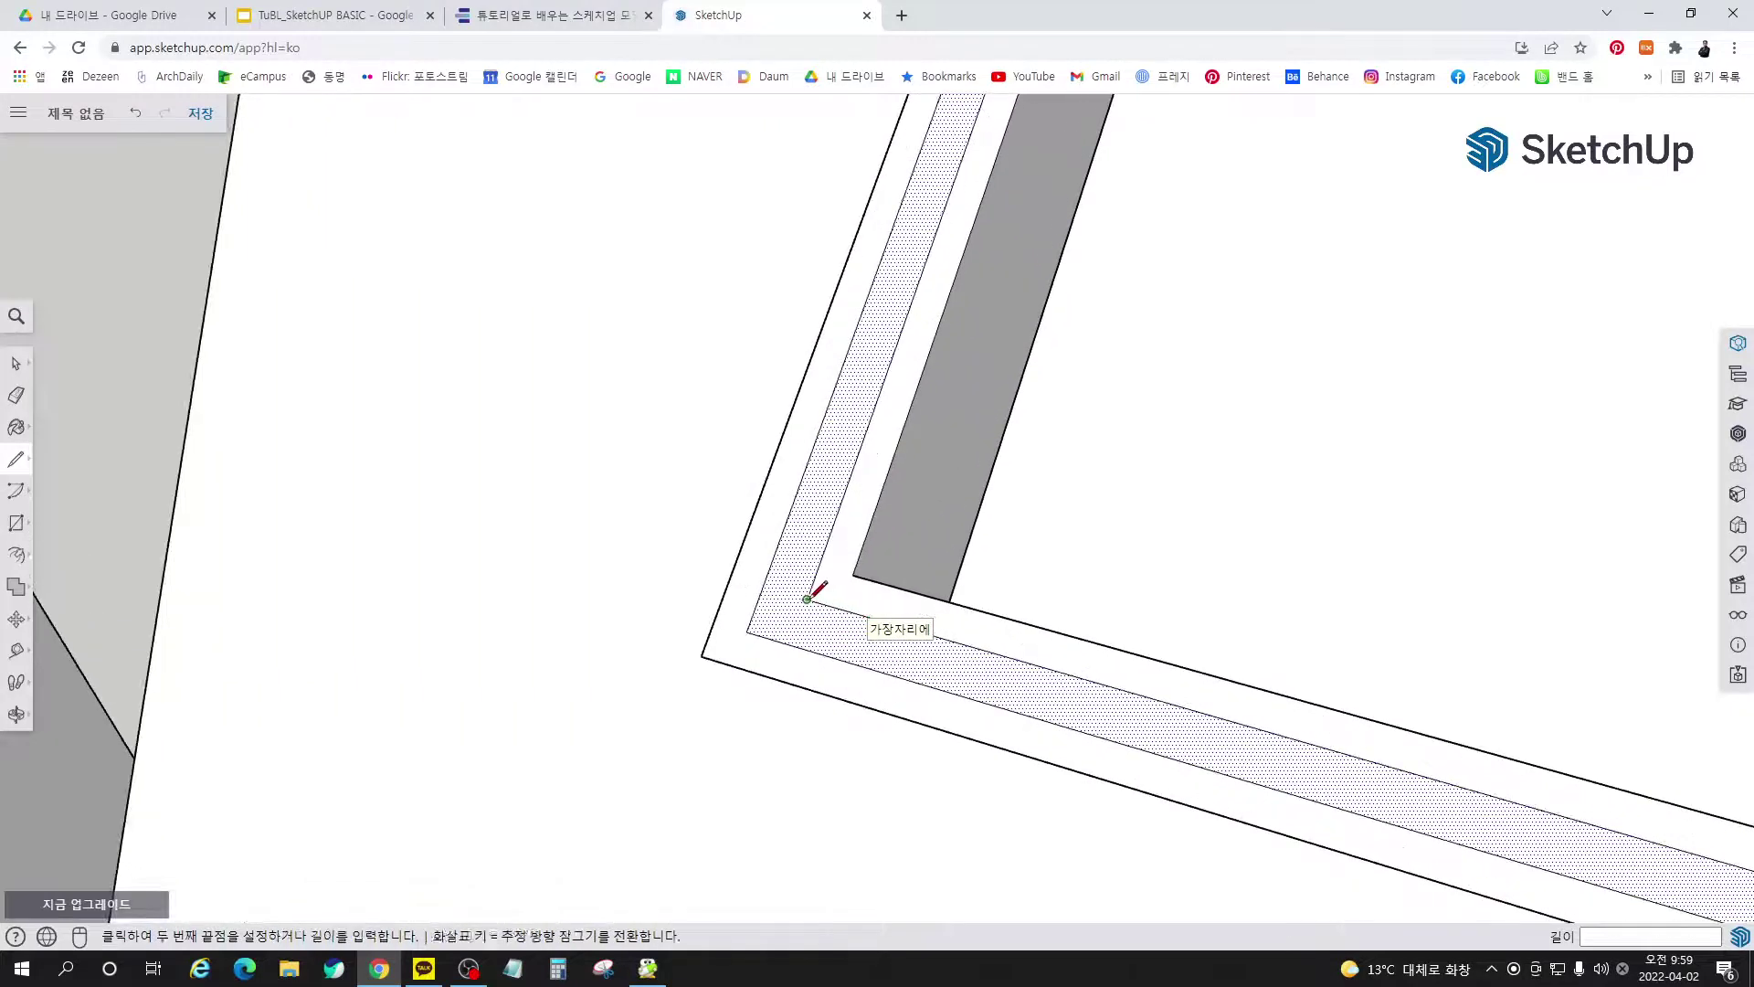
left_click(855, 572)
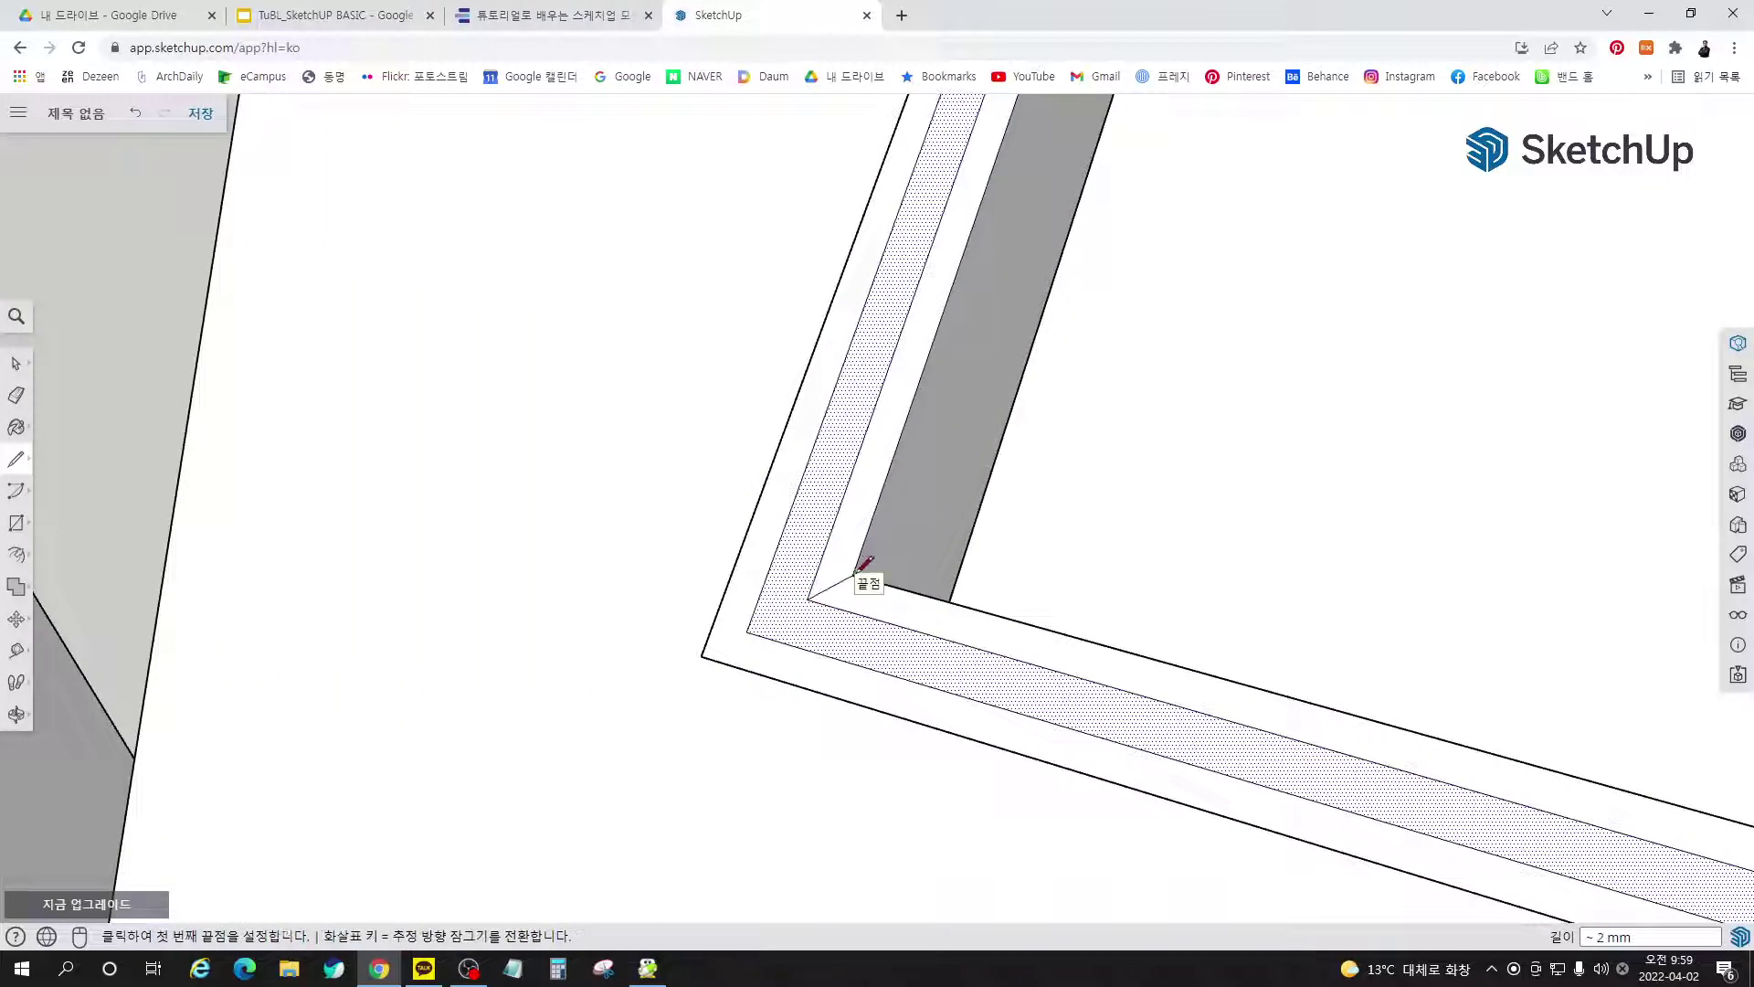
left_click(701, 654)
left_click(746, 631)
key("space")
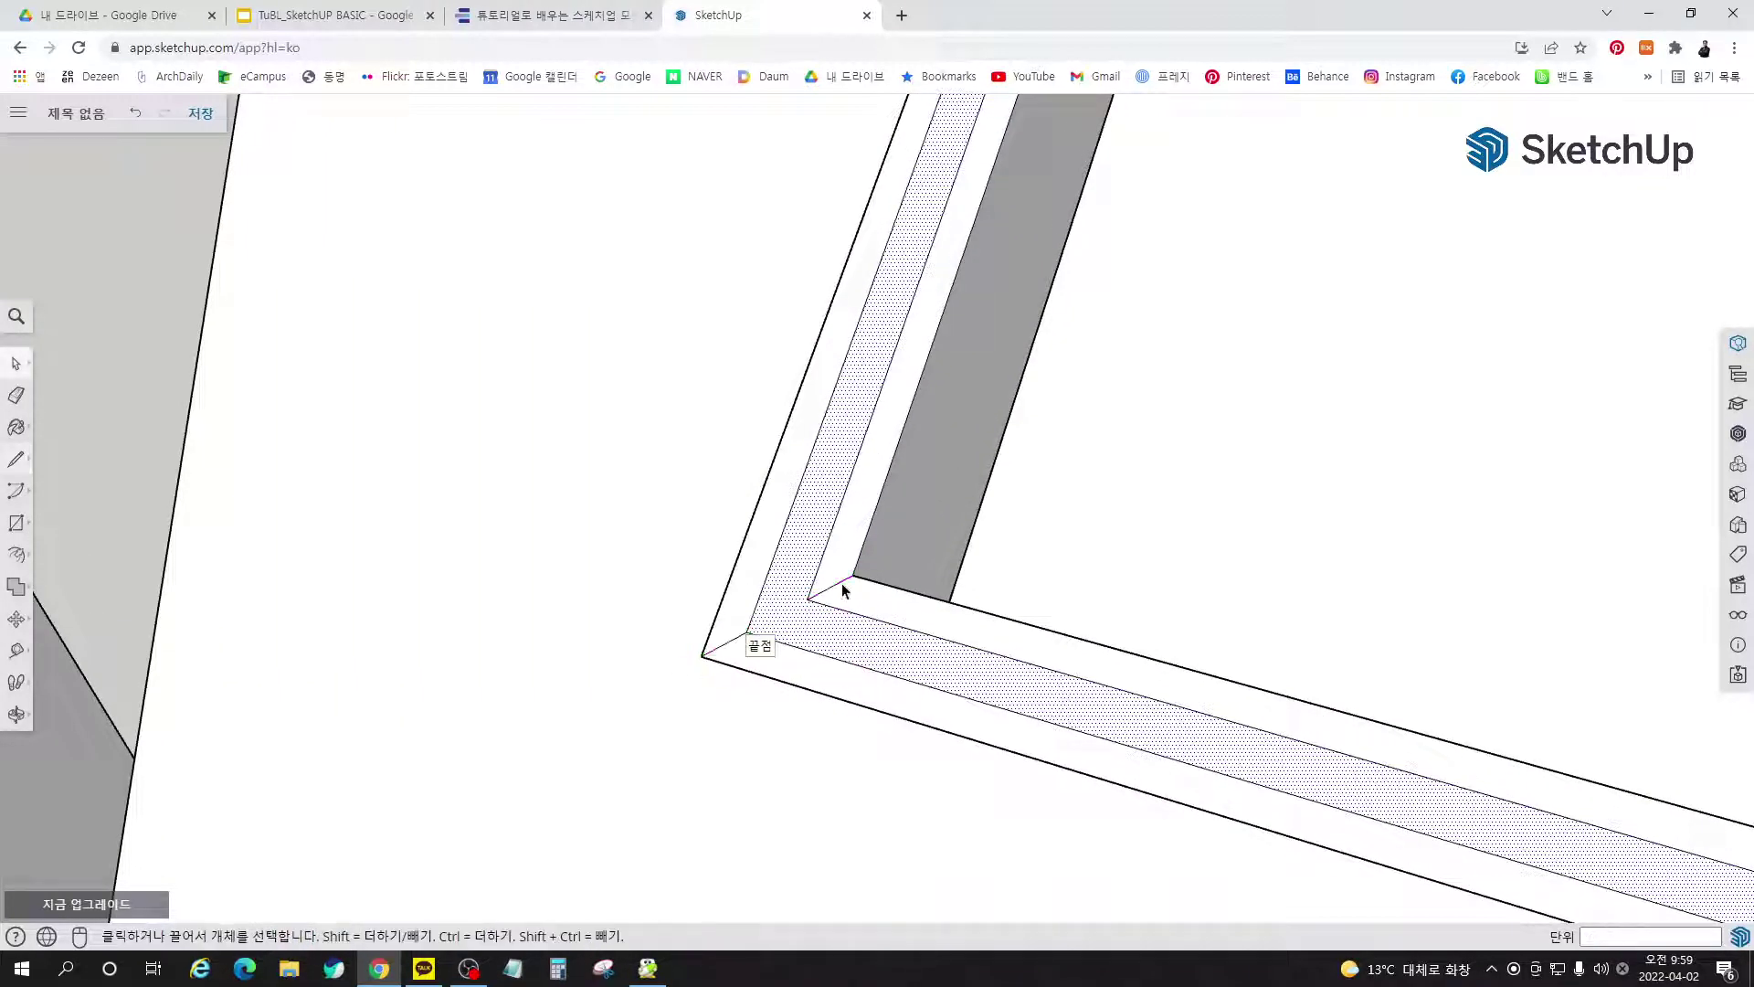
Move the middle strip face of the middle kiosk's monitor frame 1 mm outward, perpendicular to the sloped top
left_click(848, 590)
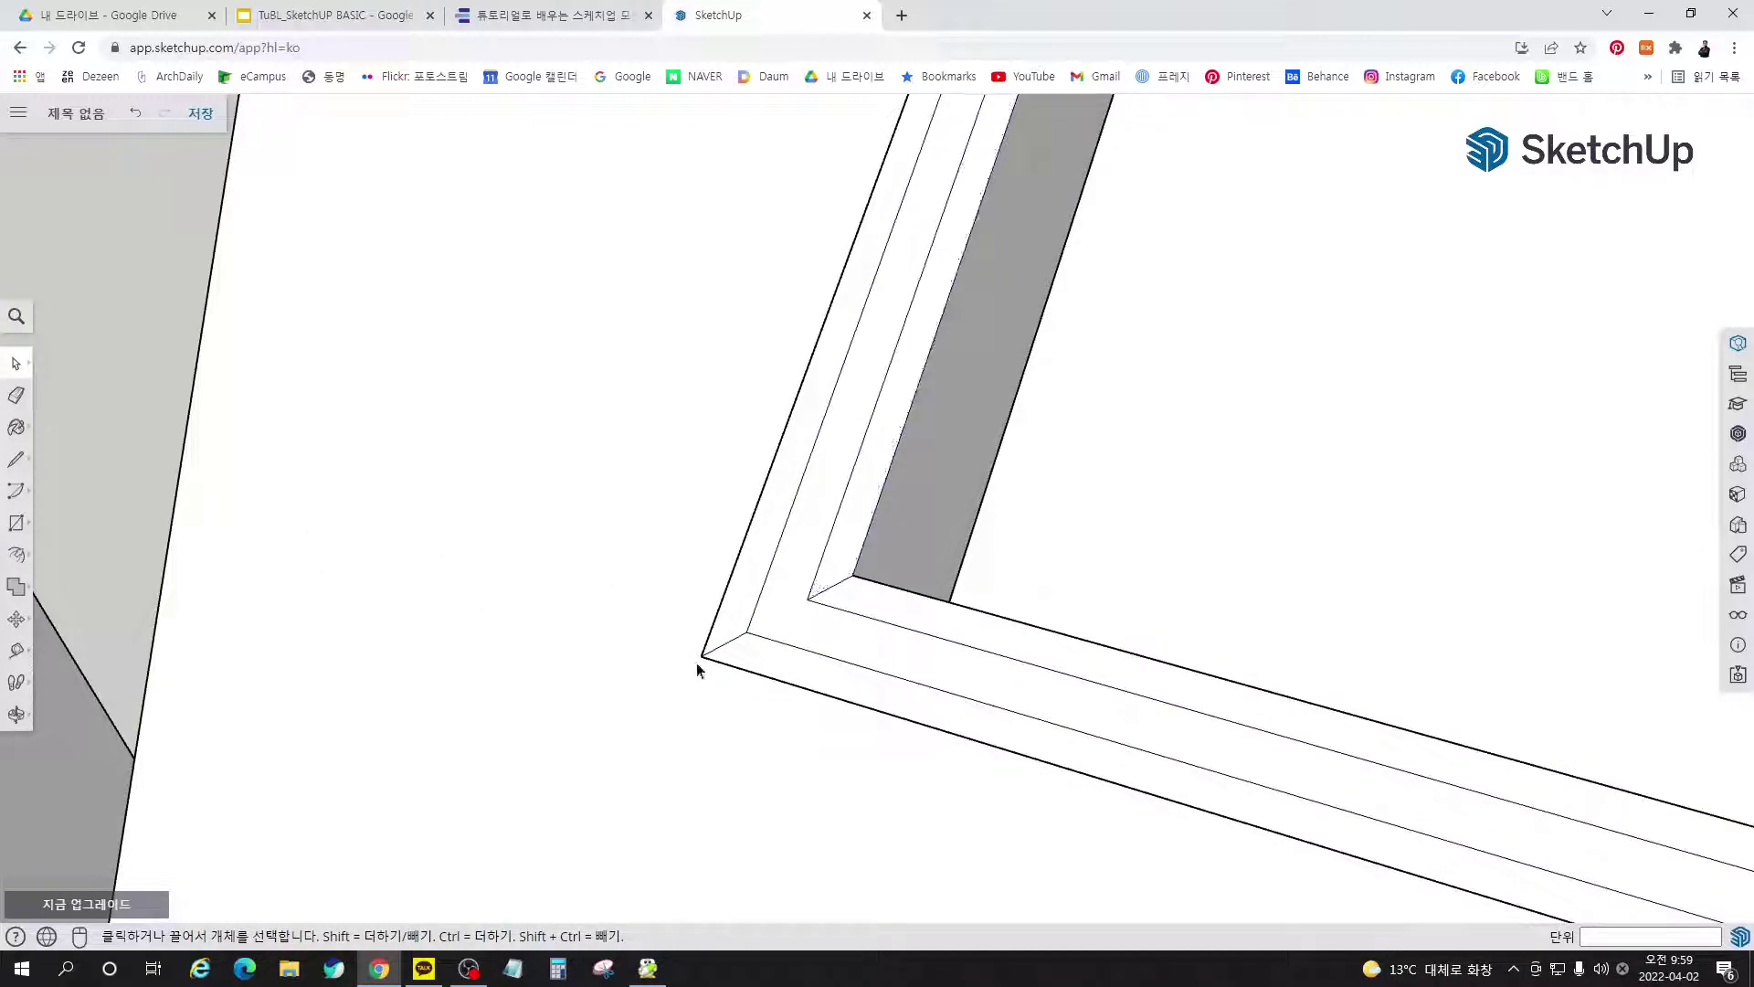
mouse_move(696, 658)
middle_mouse_down()
mouse_move(779, 658)
mouse_move(709, 564)
middle_mouse_up()
left_click(775, 583)
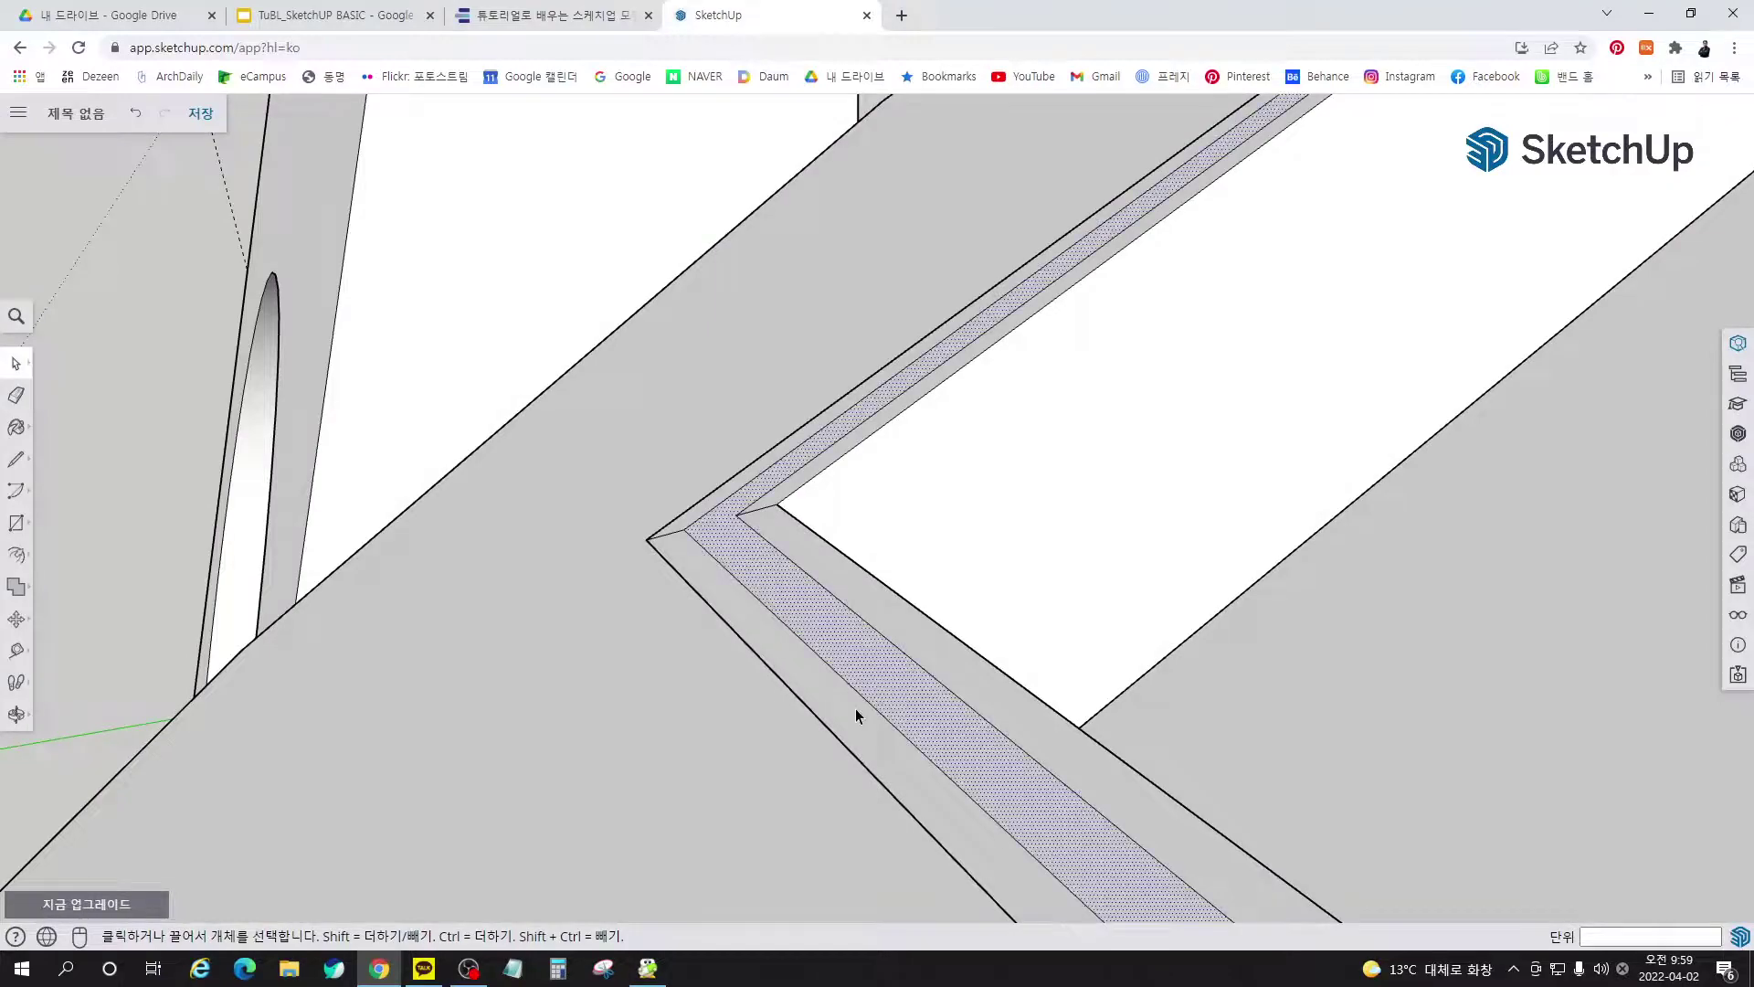
mouse_move(854, 712)
middle_mouse_down()
mouse_move(803, 618)
mouse_move(767, 634)
mouse_move(639, 493)
middle_mouse_up()
scroll(638, 493, "down", 5)
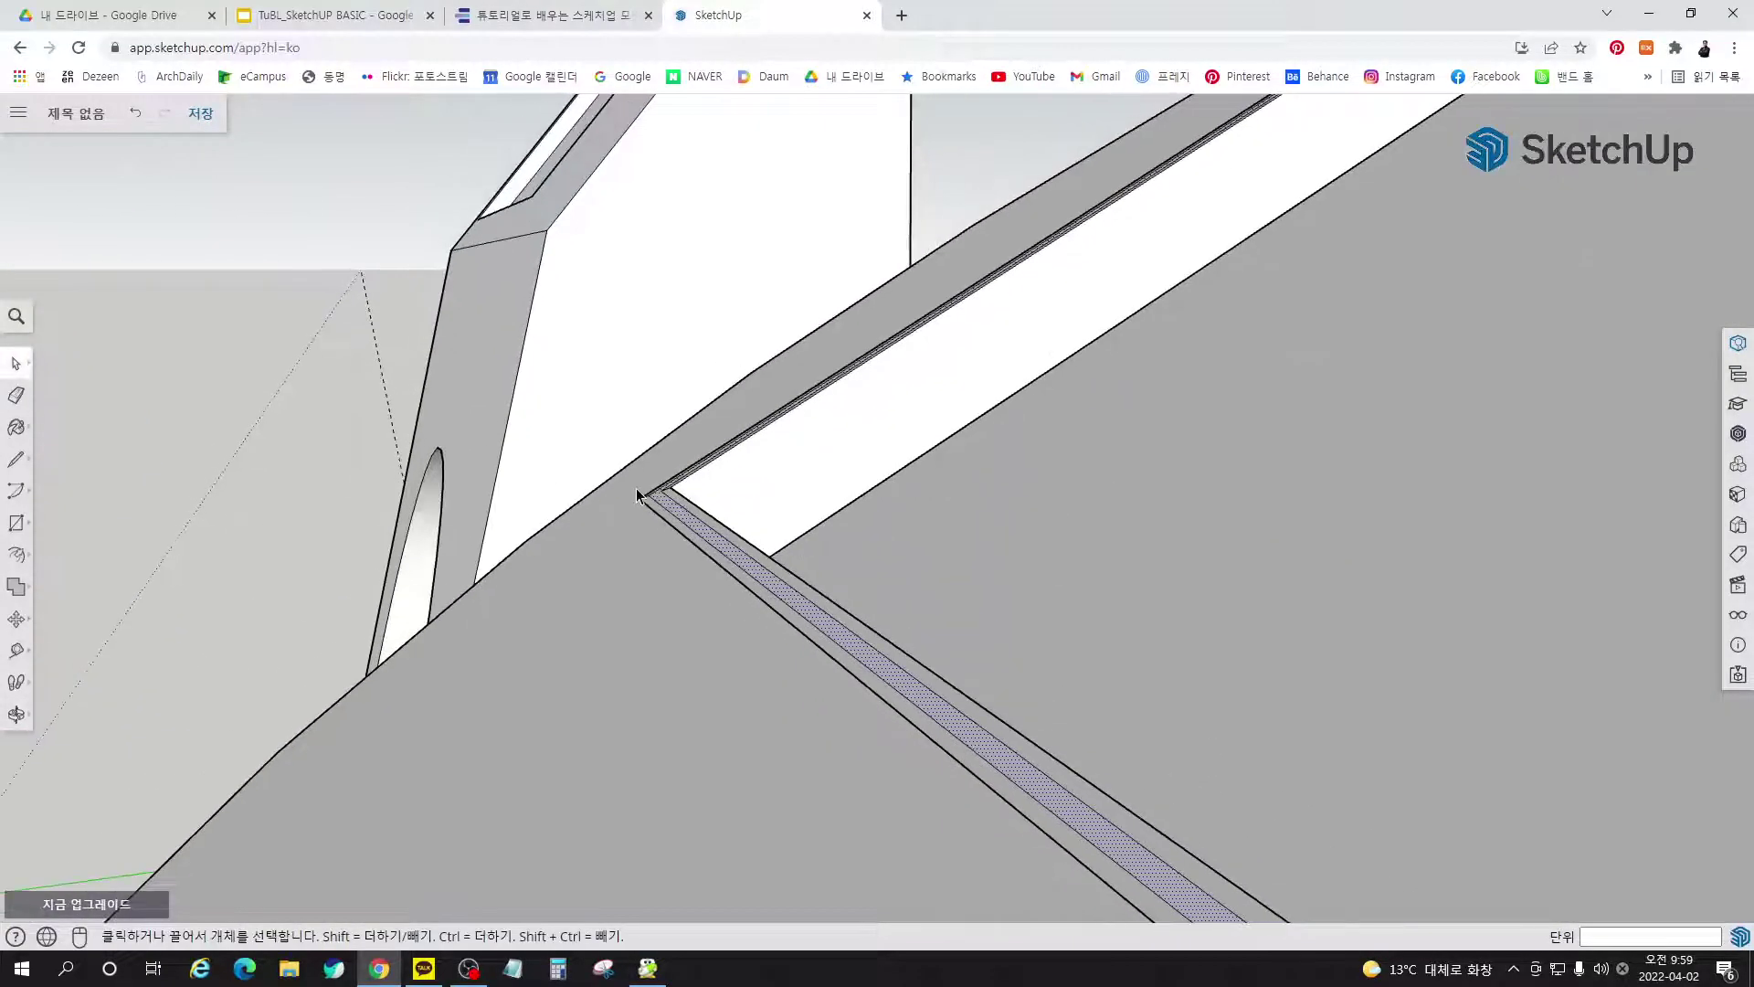
scroll(852, 629, "up", 5)
mouse_move(761, 644)
middle_mouse_down()
mouse_move(874, 630)
mouse_move(756, 603)
mouse_move(797, 634)
middle_mouse_up()
key("m")
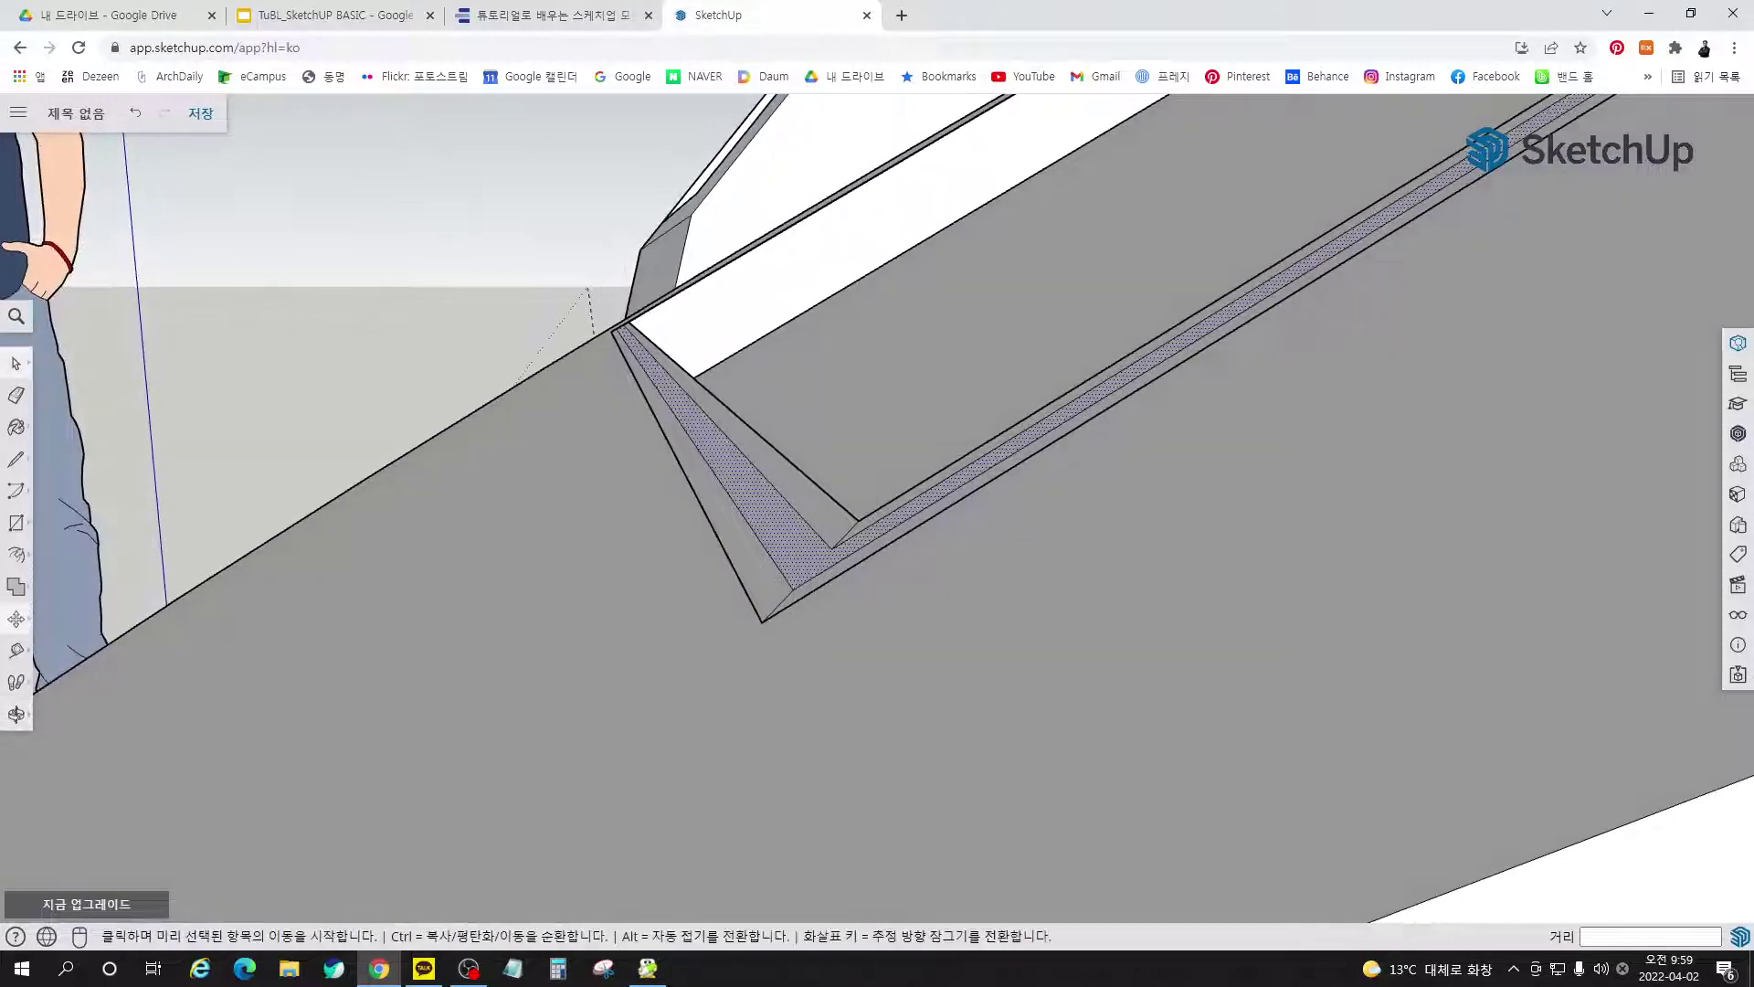
left_click(793, 591)
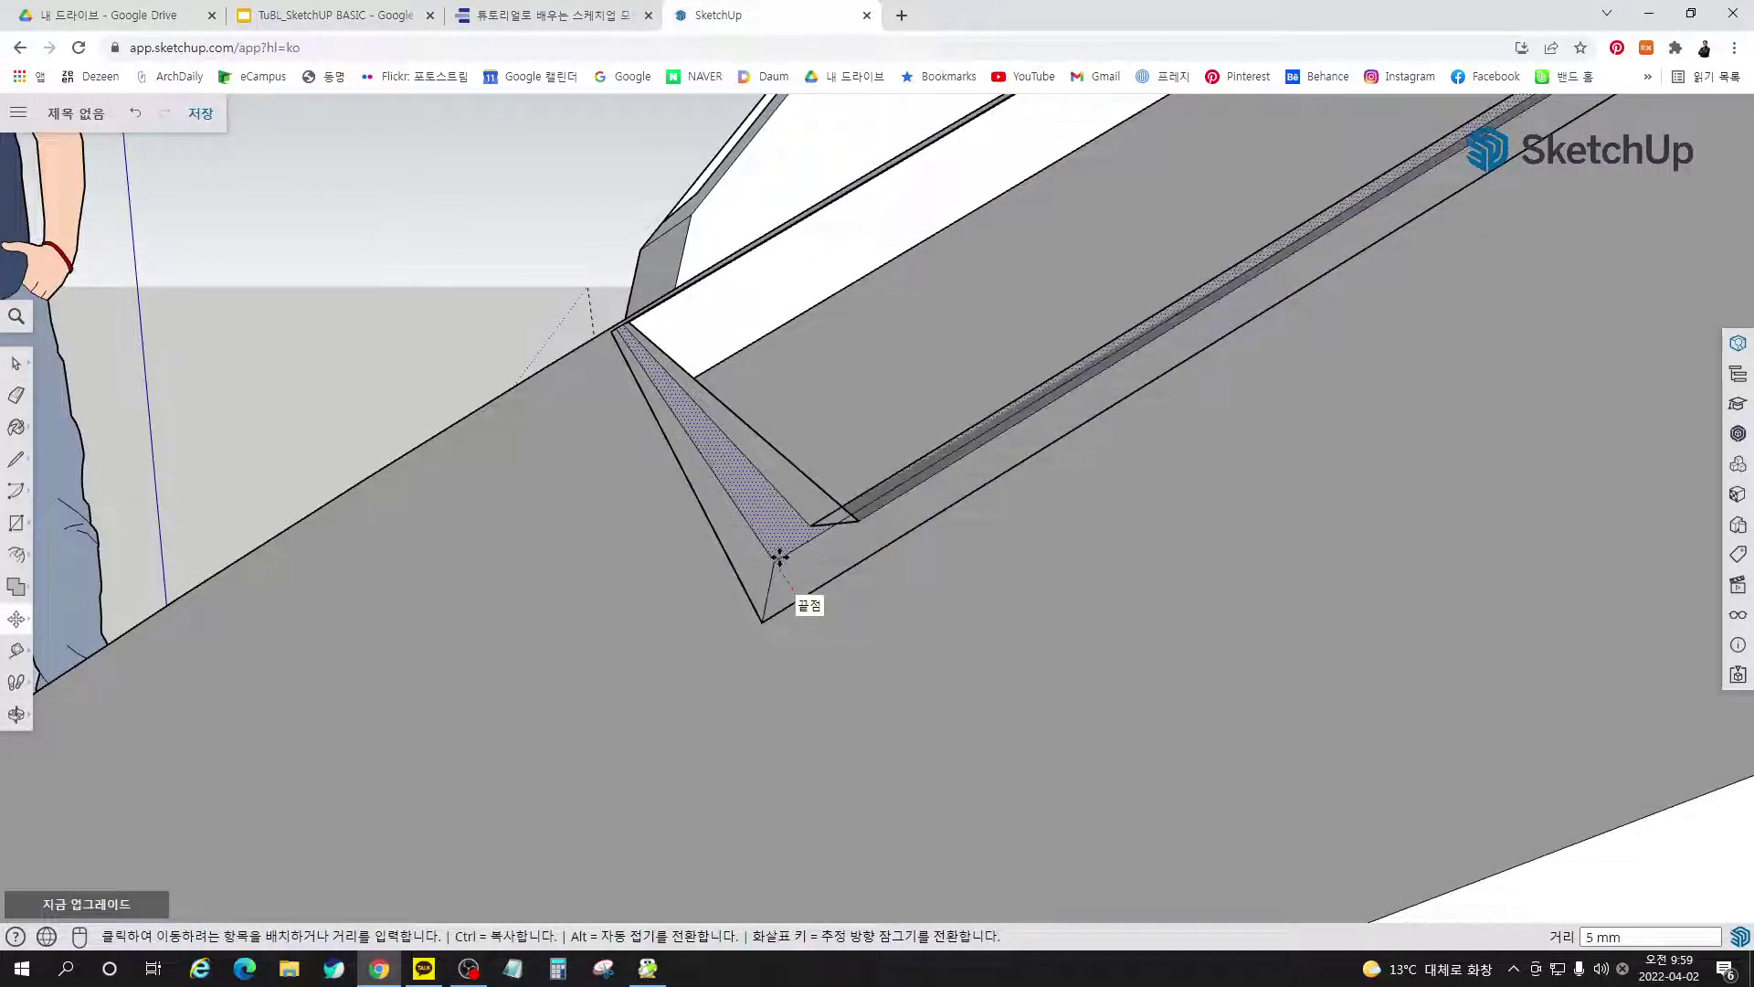
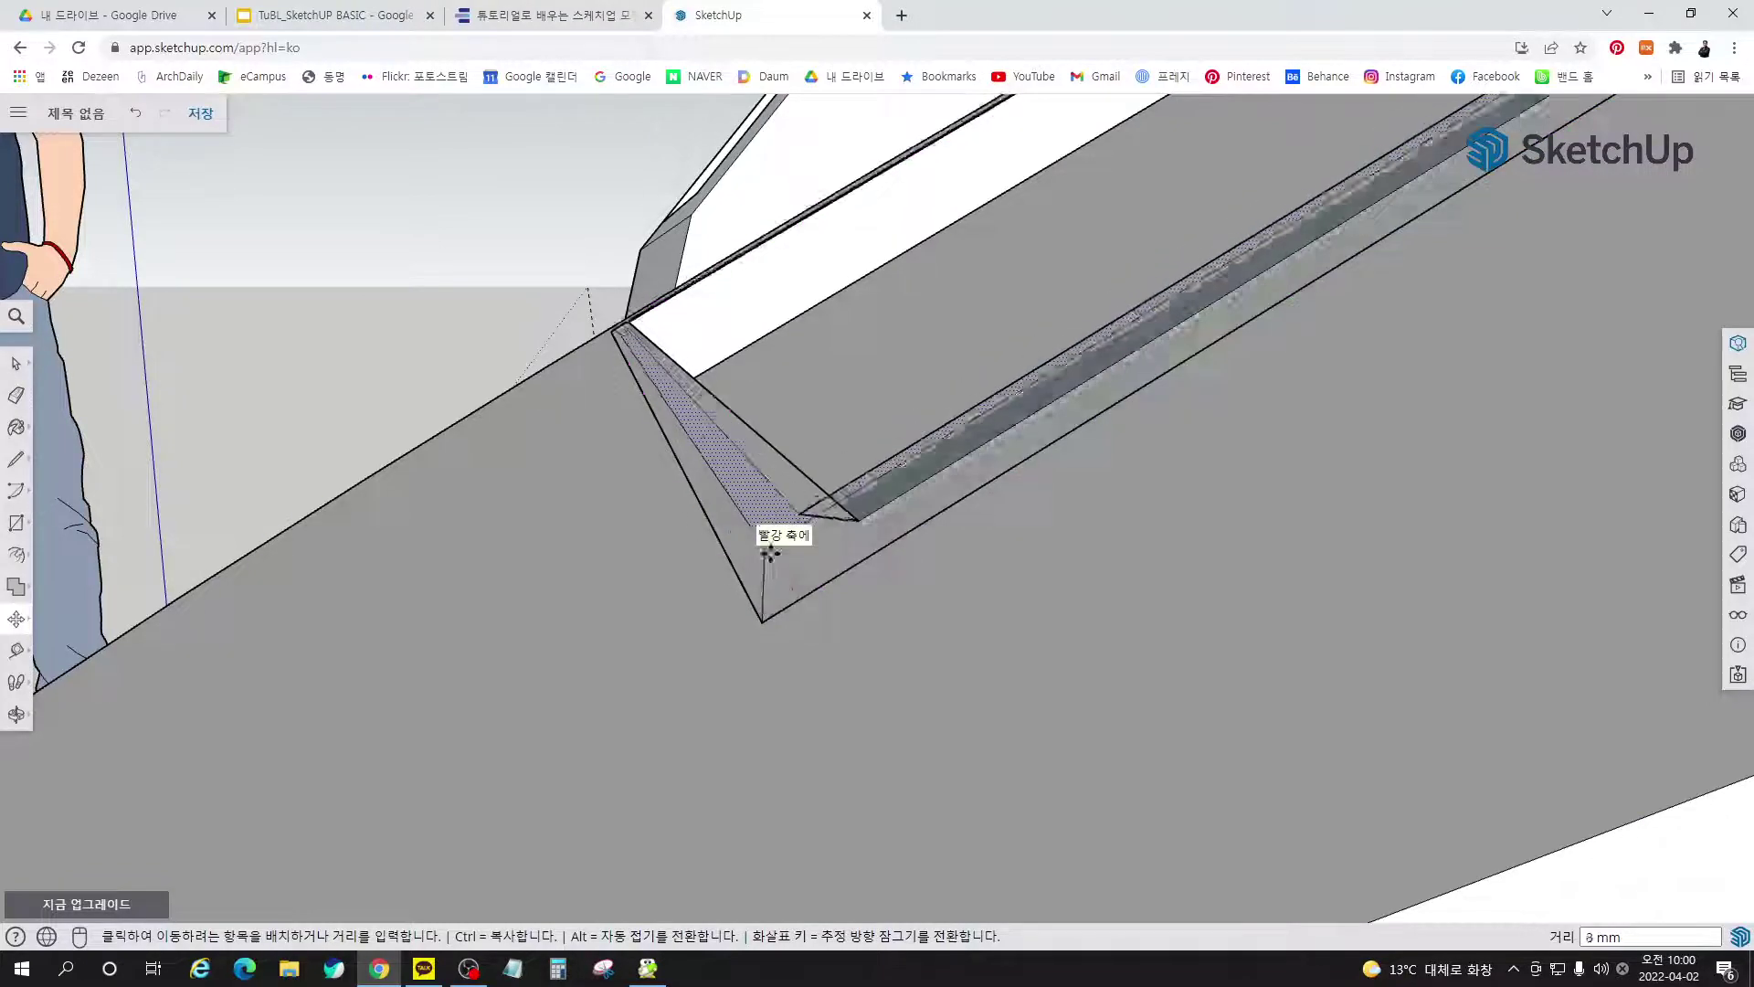
middle_click_drag(772, 548, 1101, 548)
scroll(880, 571, "down", 3)
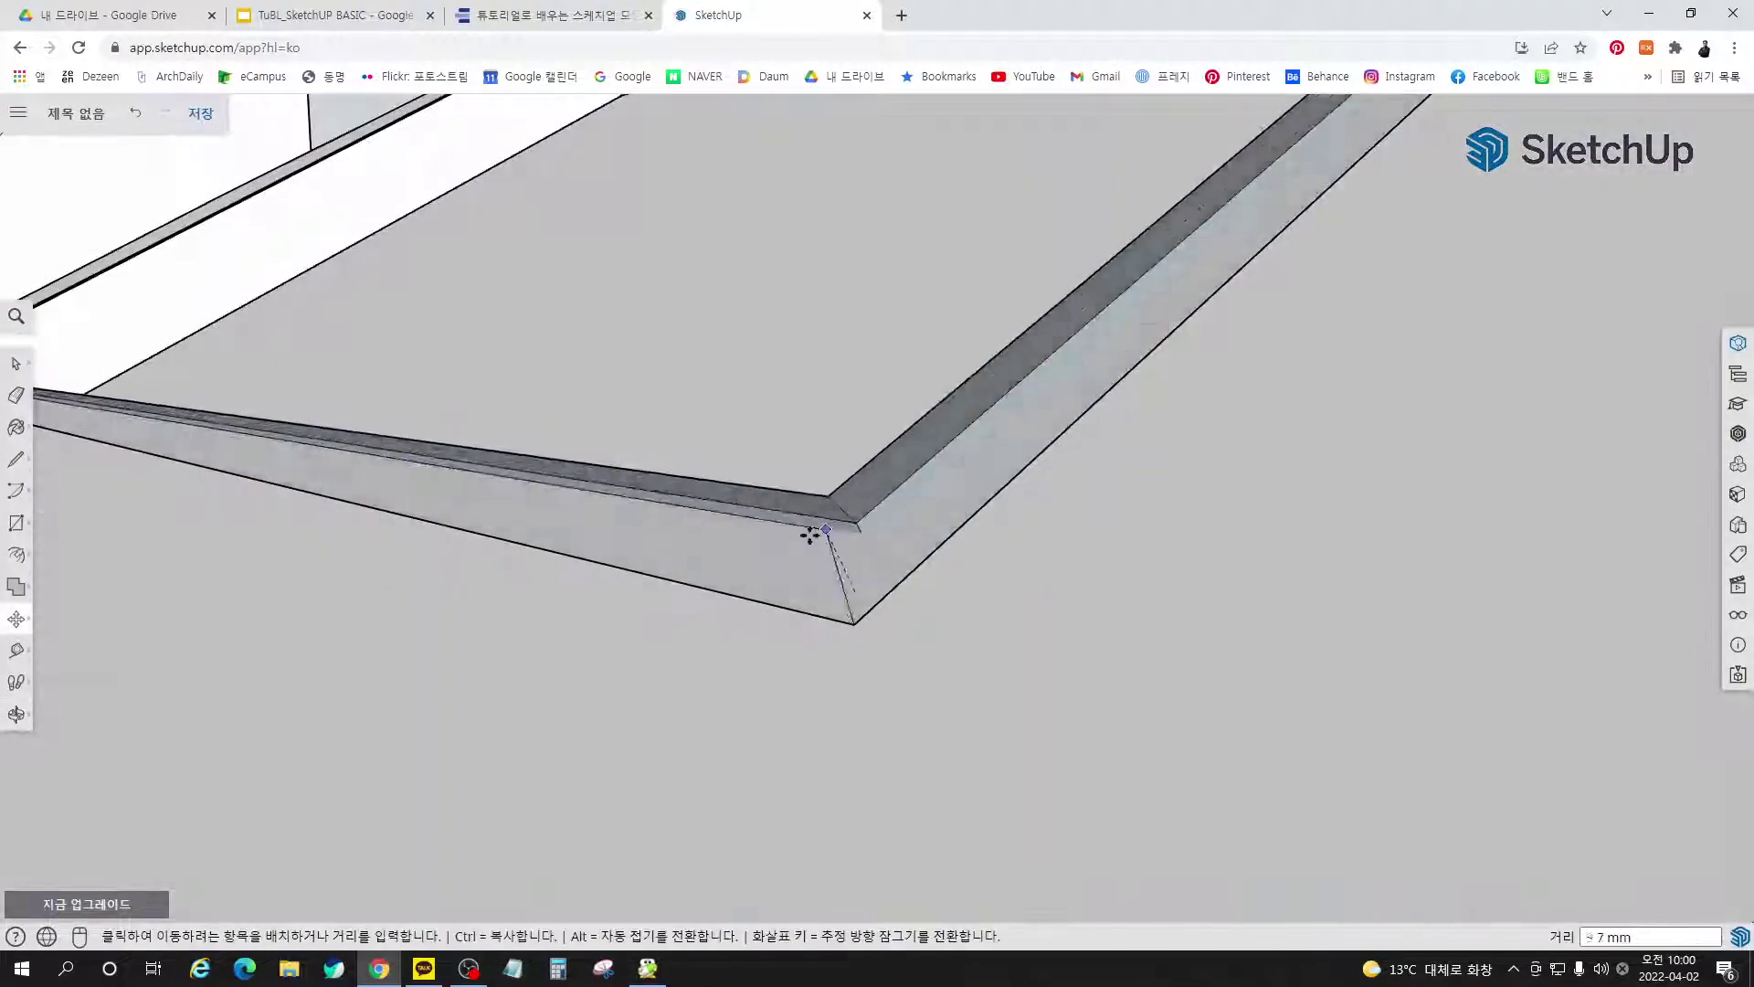
middle_click_drag(810, 529, 984, 559)
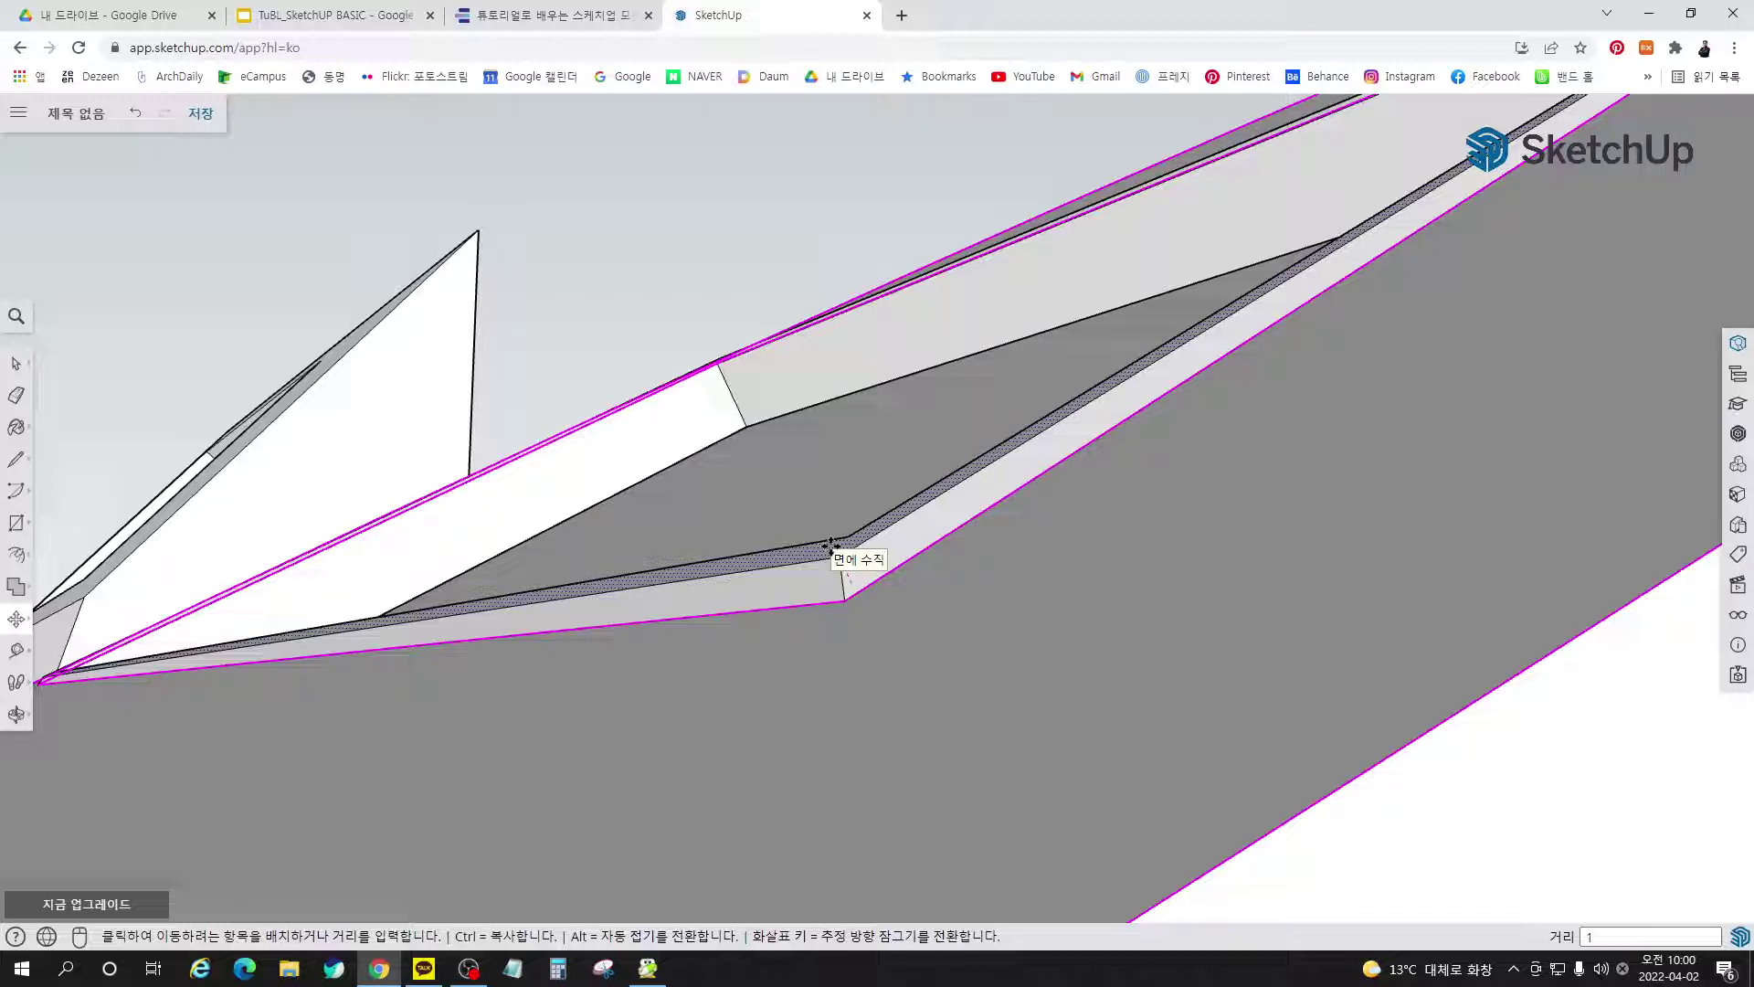
left_click(831, 545)
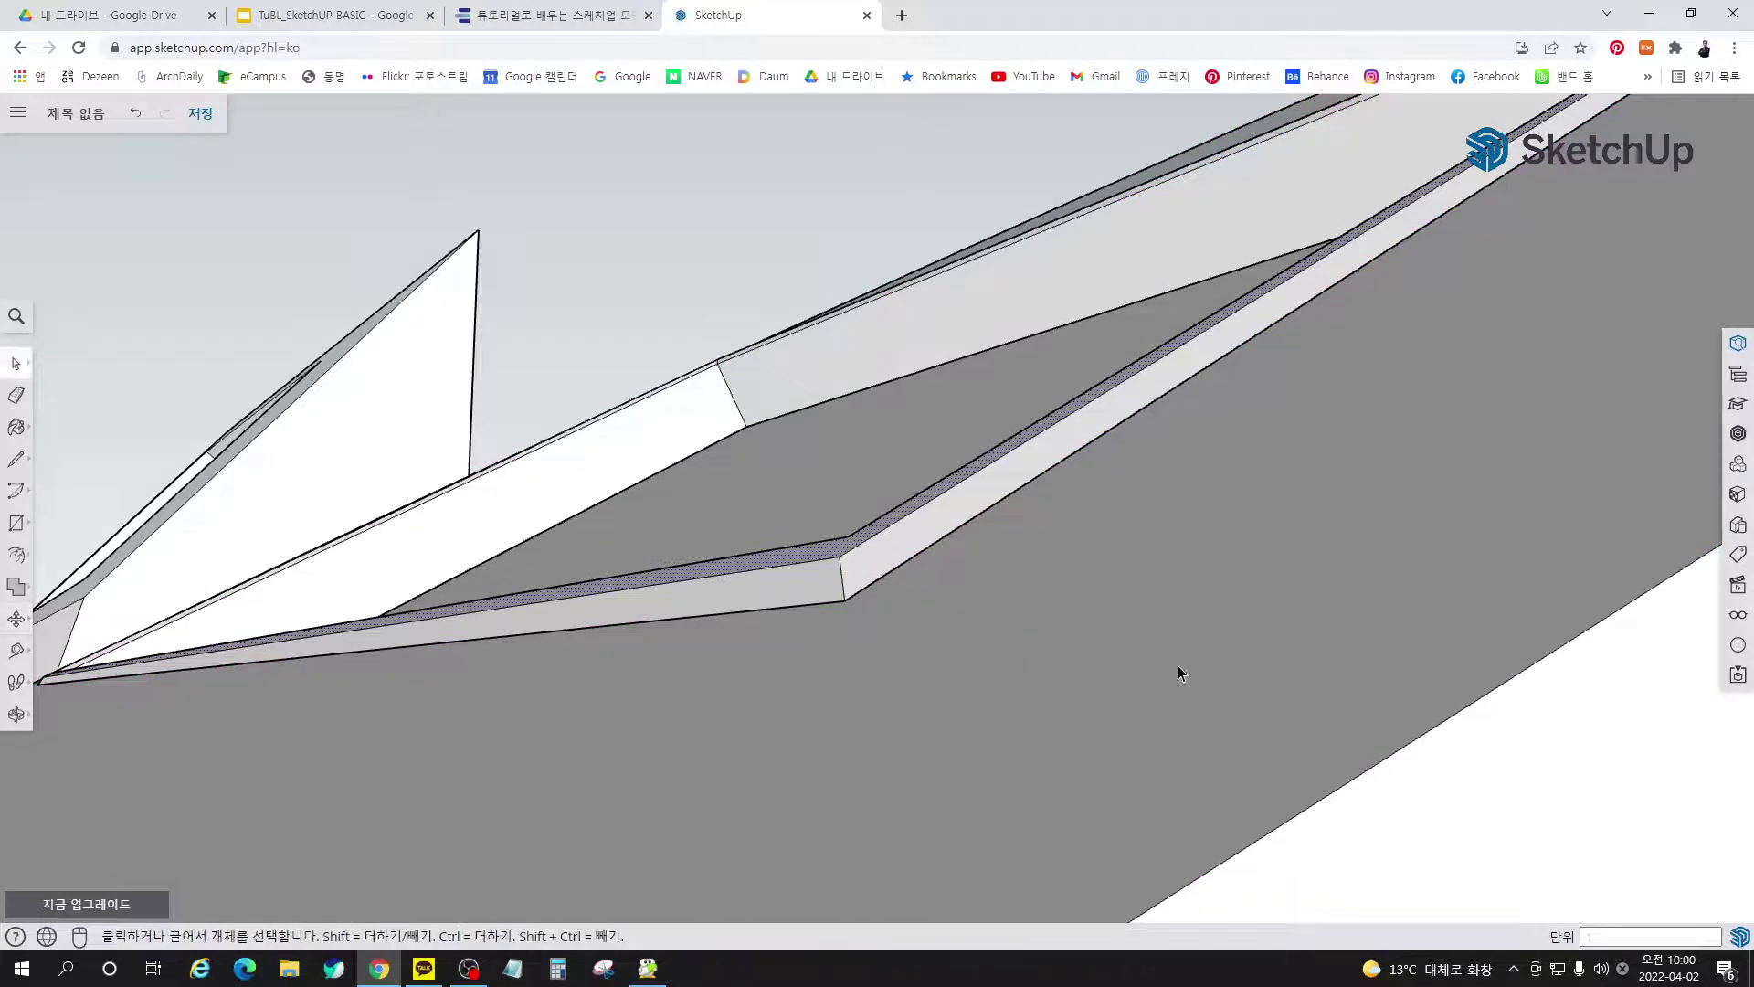
Select all connected geometry of the middle kiosk's monitor frame and make it a group
middle_click_drag(1179, 670, 831, 748)
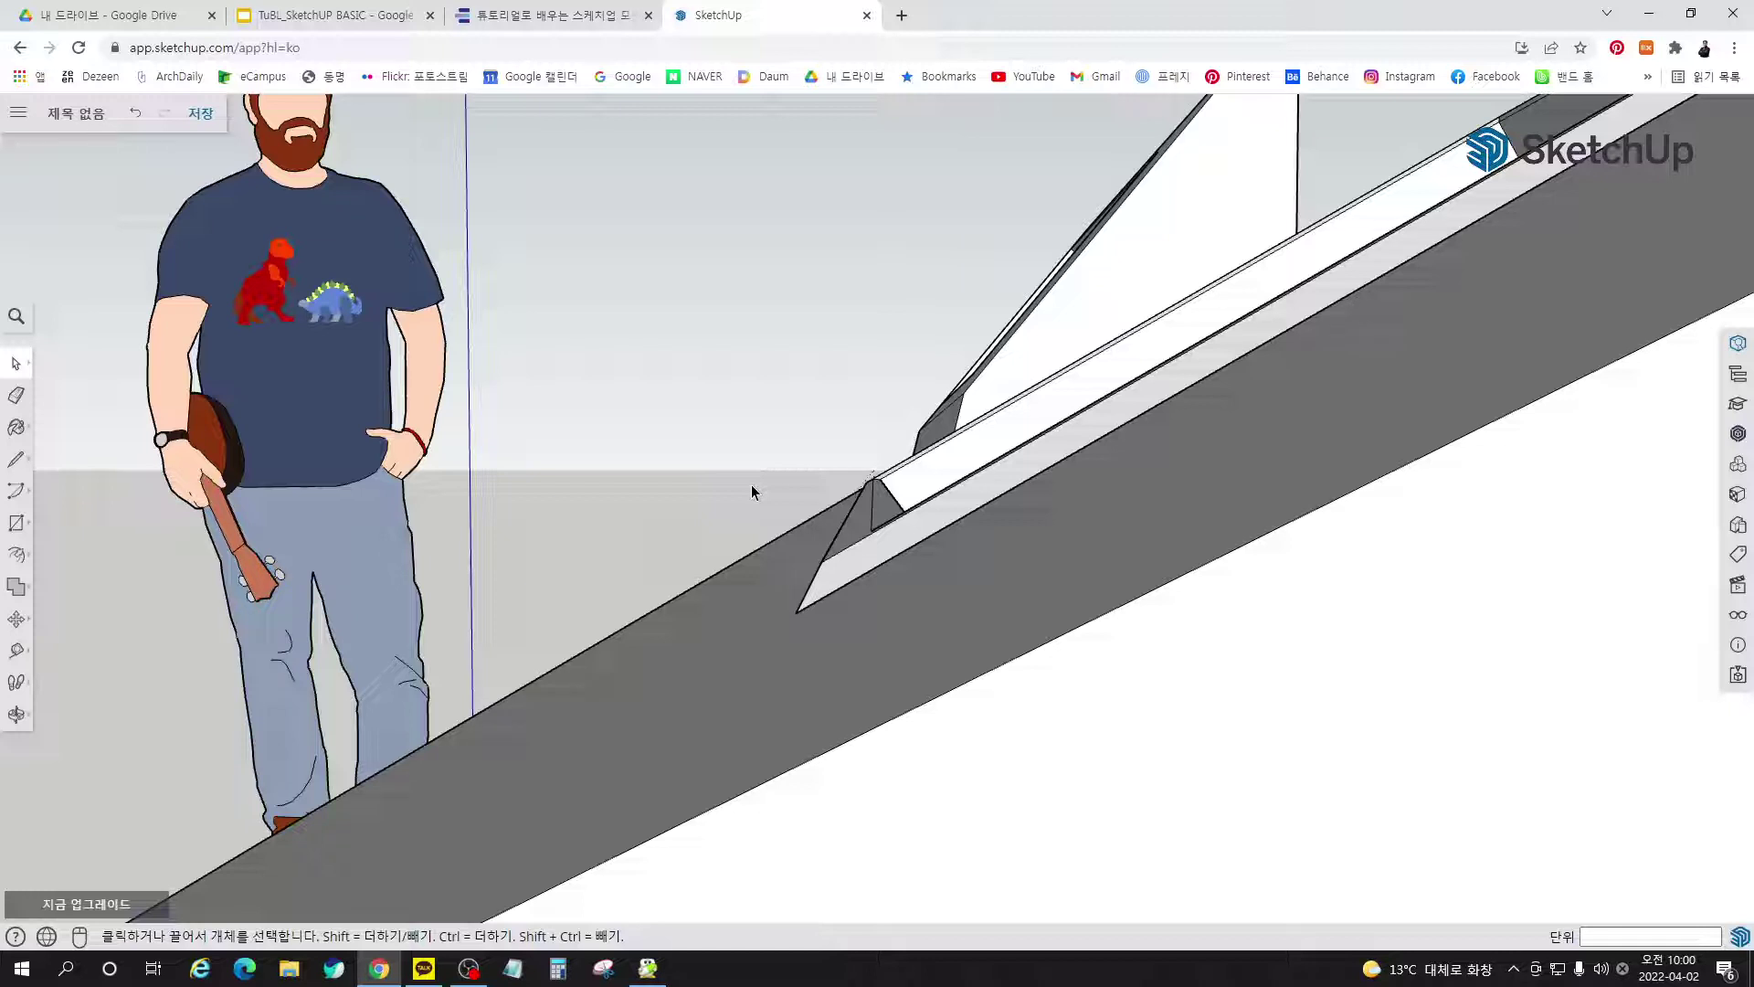
mouse_move(885, 634)
middle_mouse_down()
mouse_move(956, 615)
mouse_move(983, 694)
mouse_move(935, 610)
middle_mouse_up()
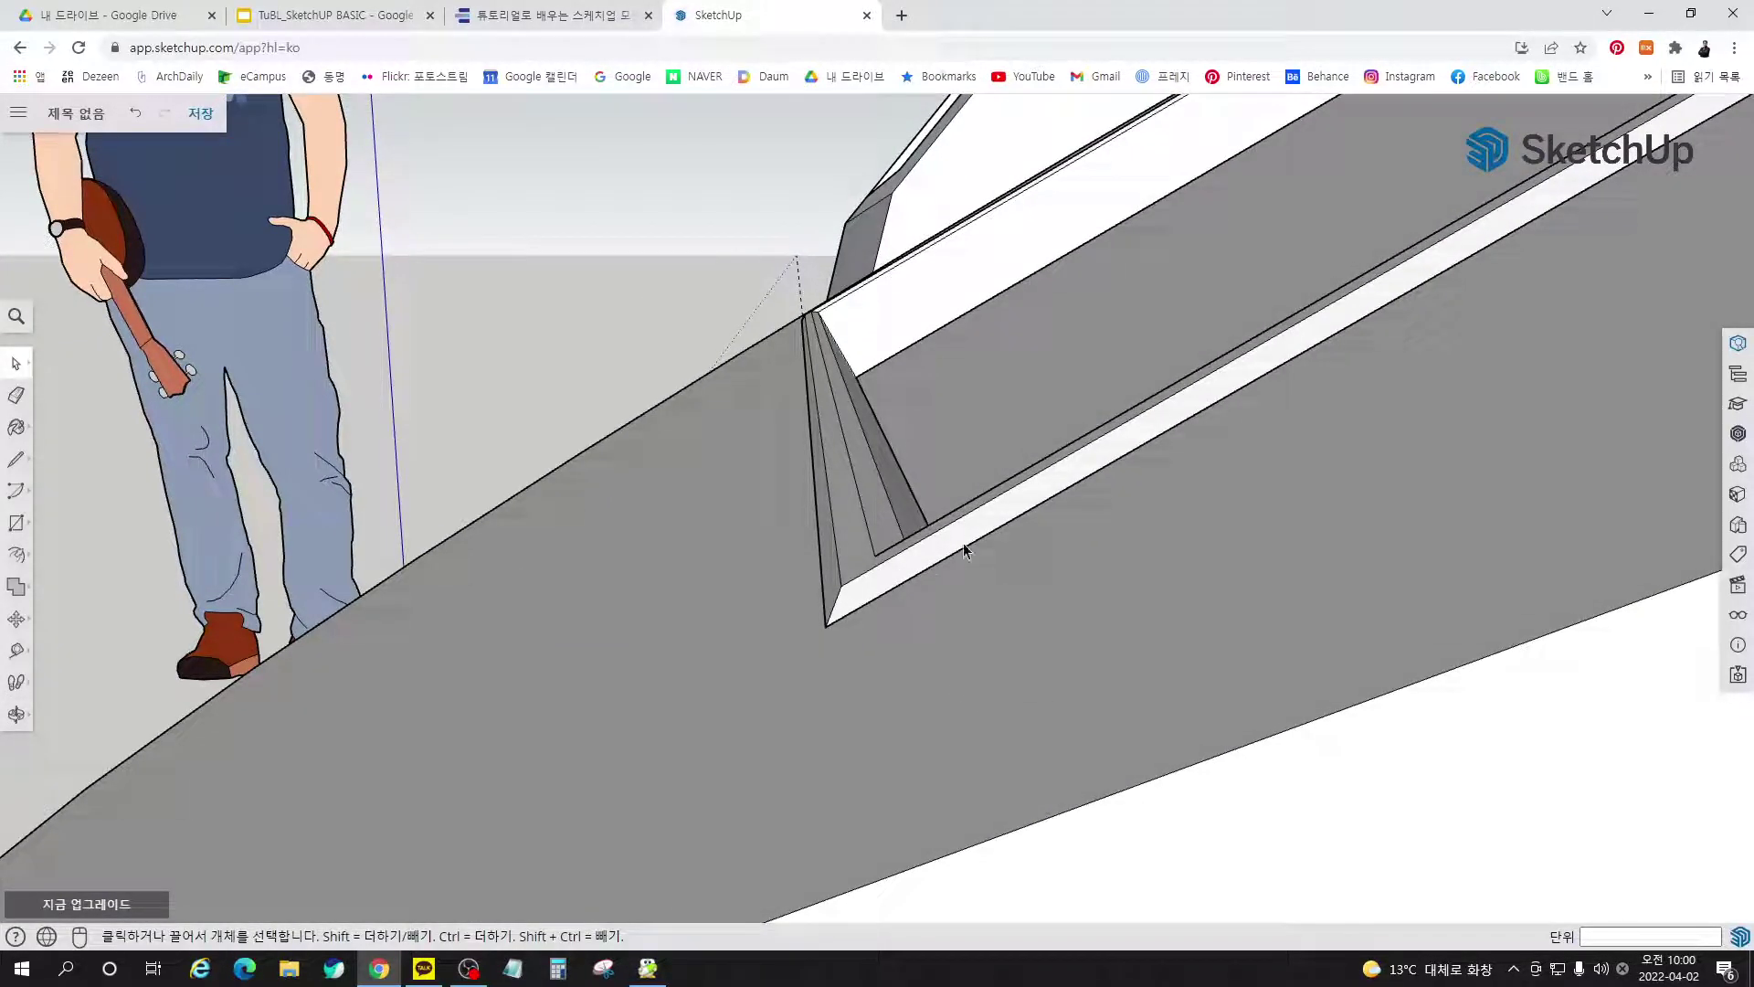
mouse_move(1291, 325)
middle_mouse_down()
mouse_move(1307, 408)
mouse_move(882, 656)
middle_mouse_up()
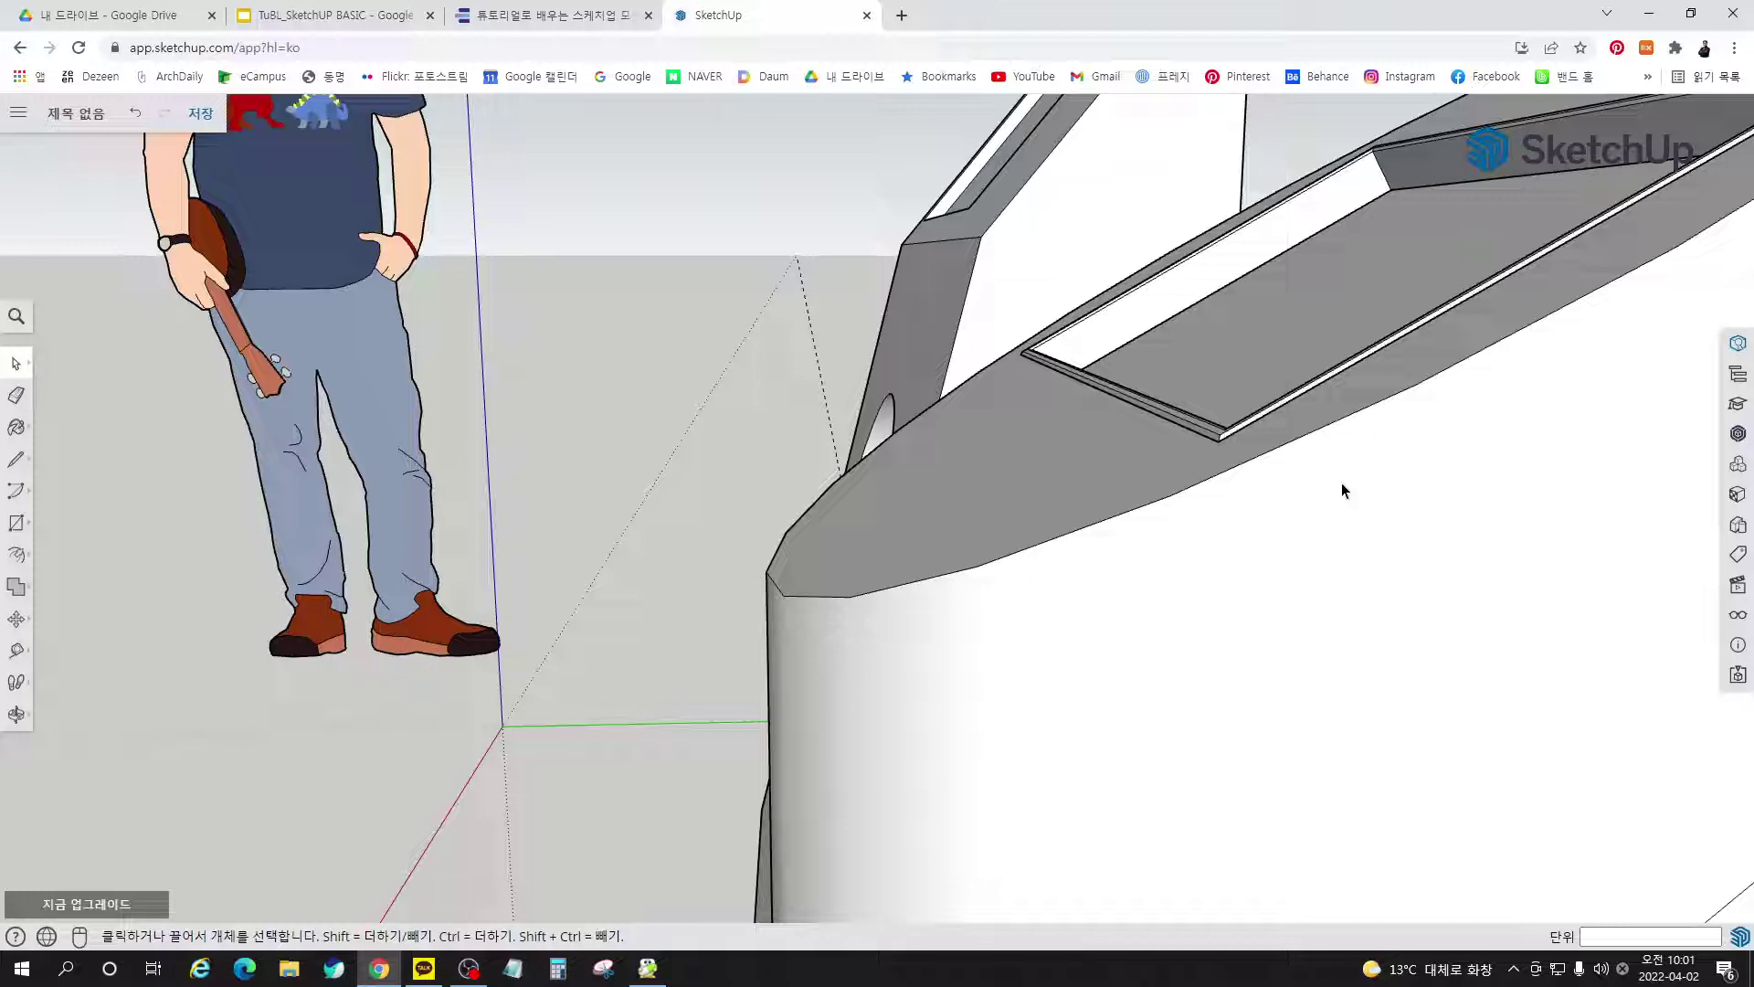
middle_click_drag(1342, 492, 1401, 665)
scroll(1401, 665, "down", 2)
scroll(1389, 265, "up", 10)
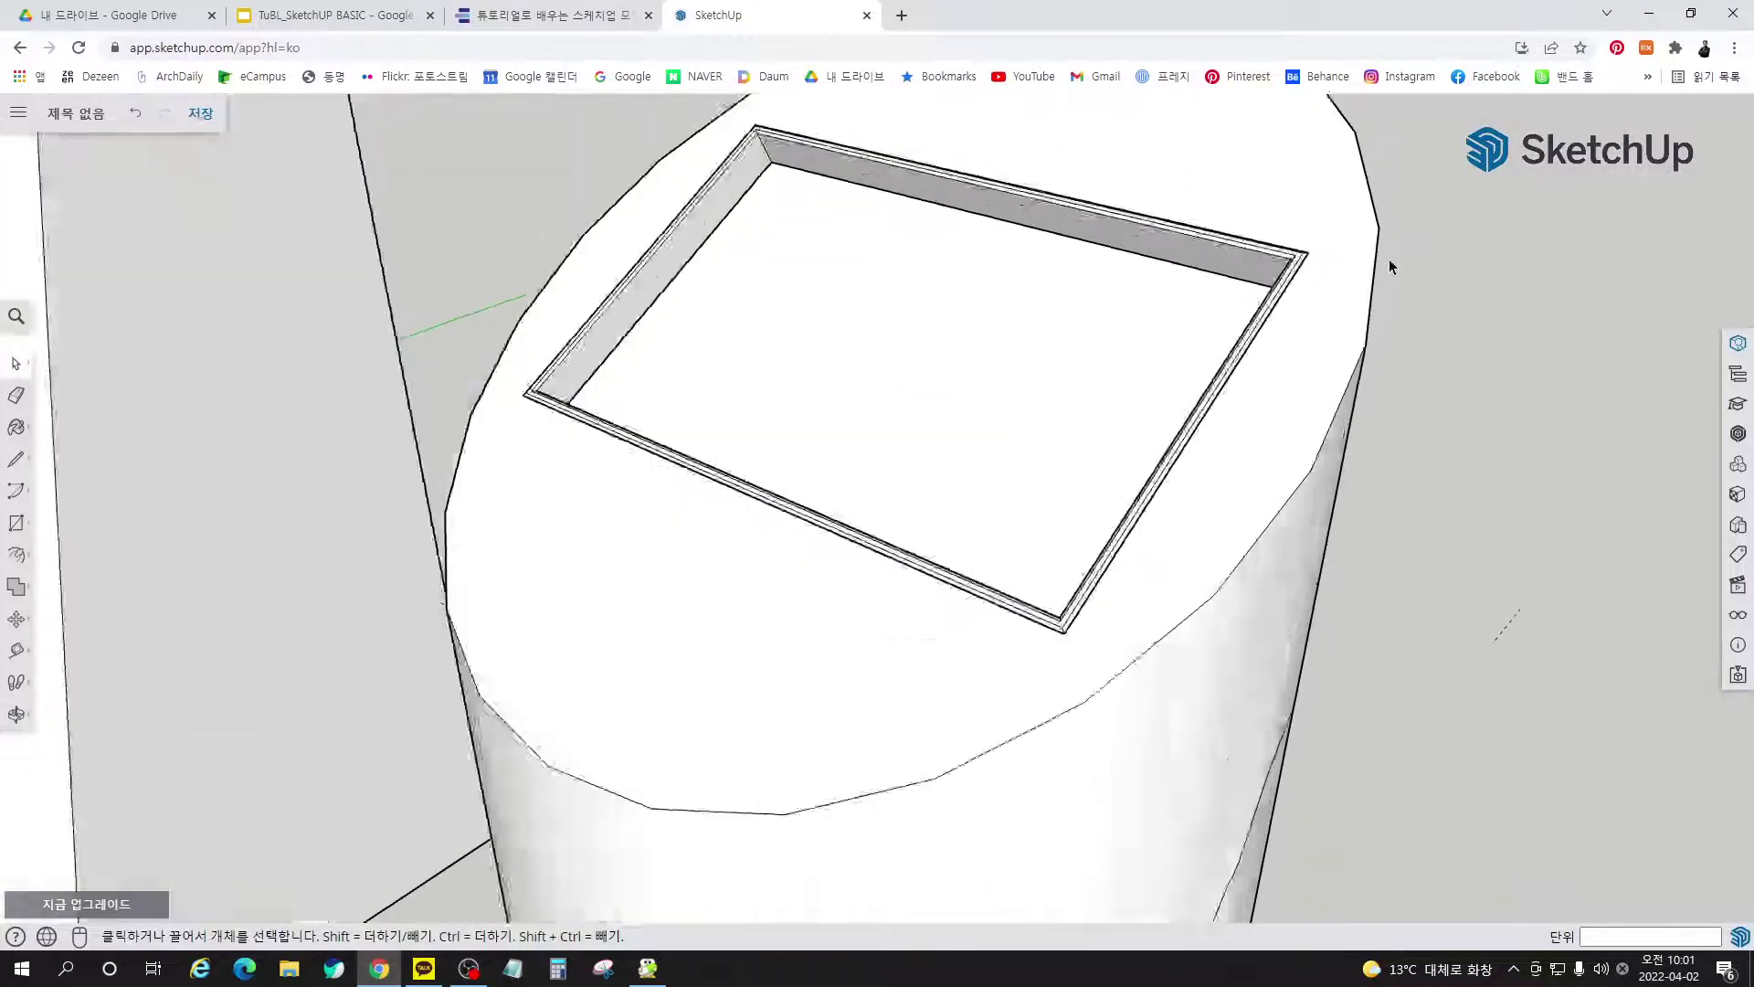
scroll(1073, 243, "up", 4)
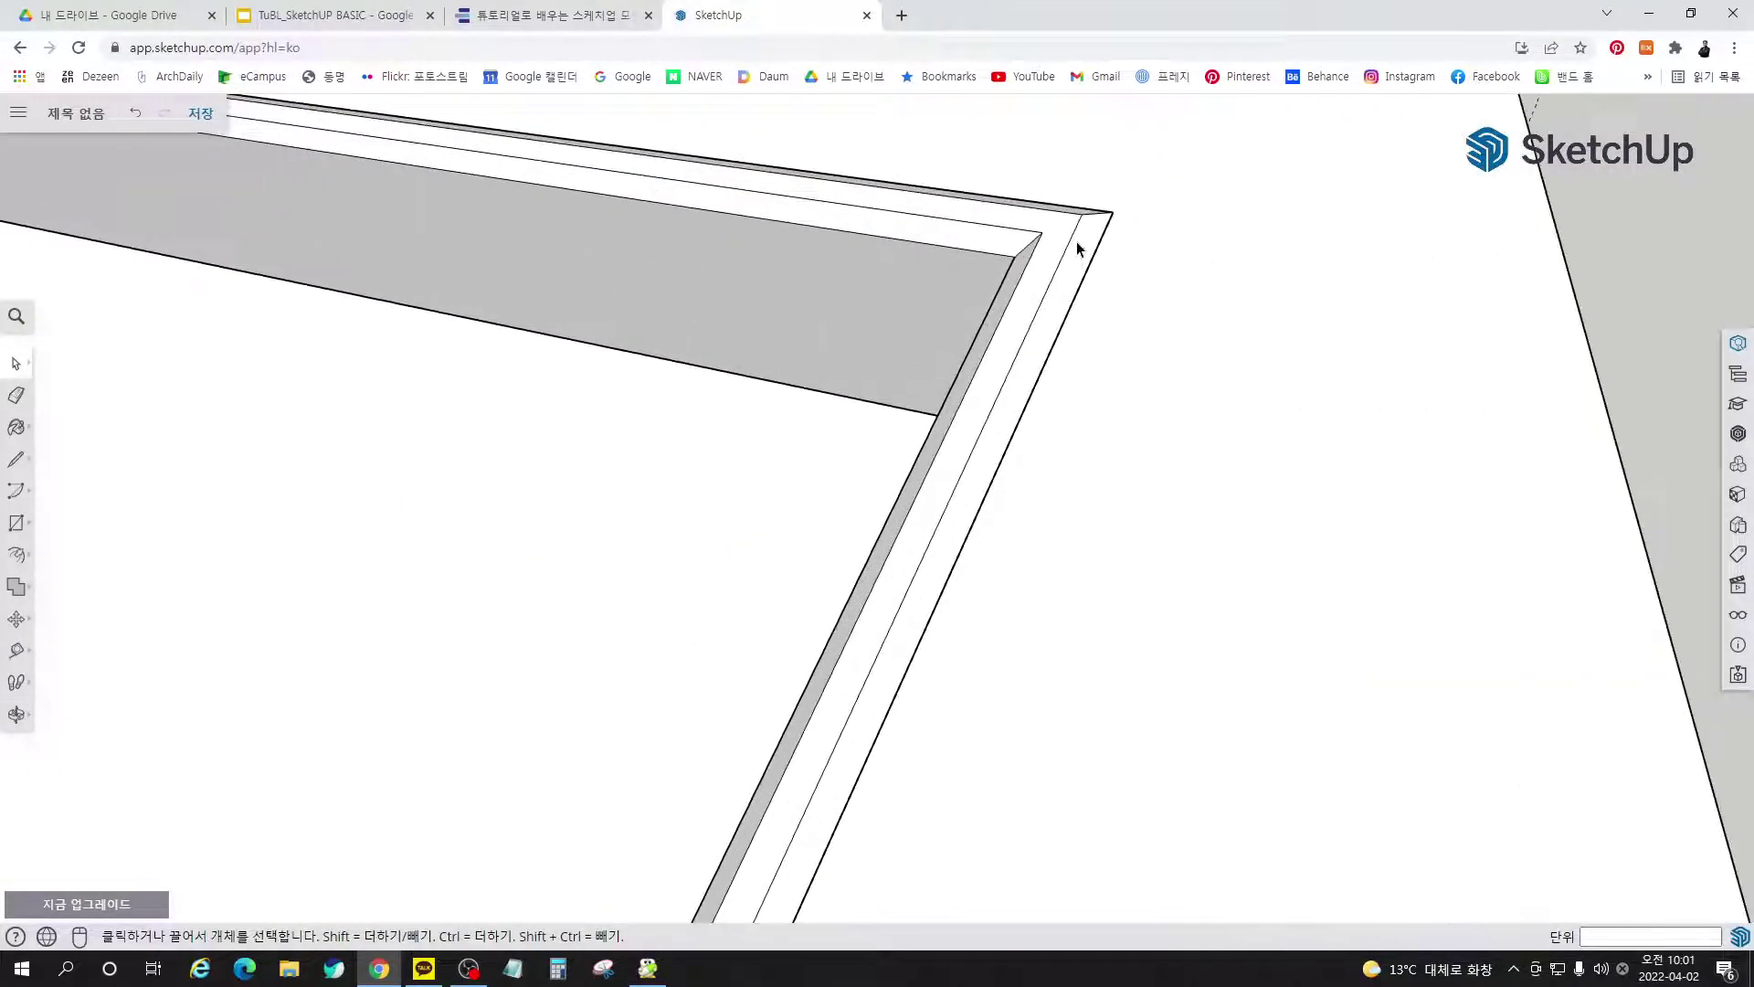
triple_click(1066, 236)
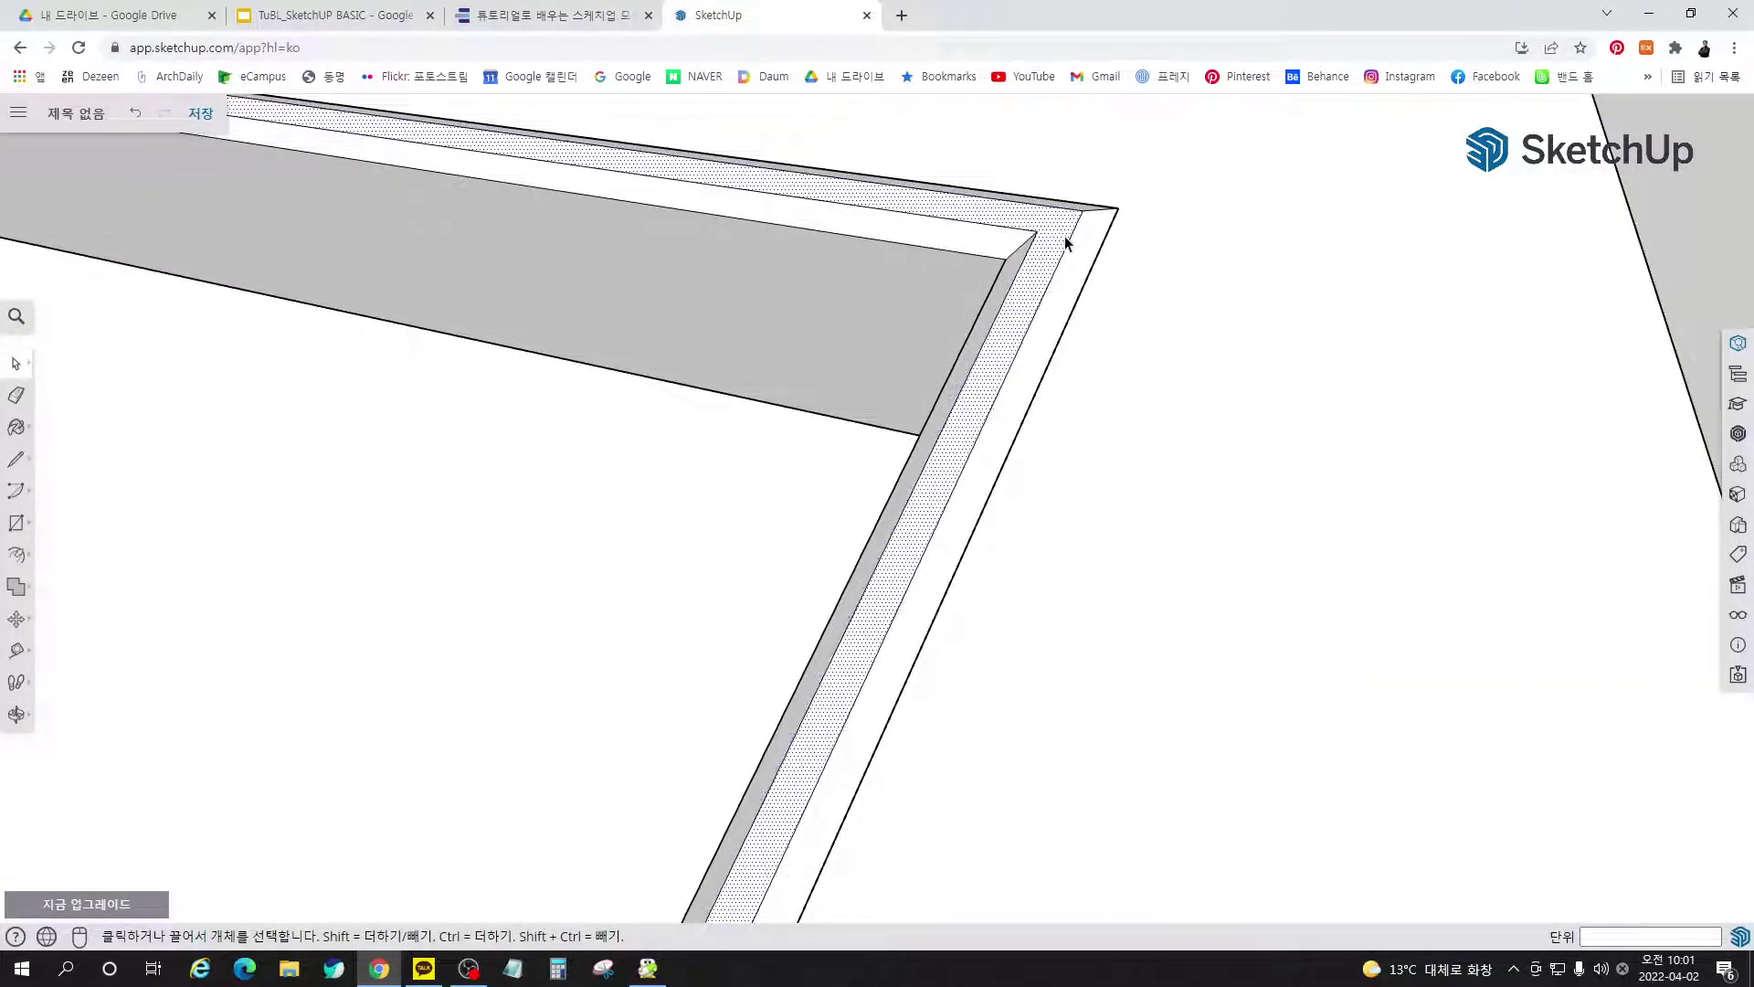
right_click(1065, 236)
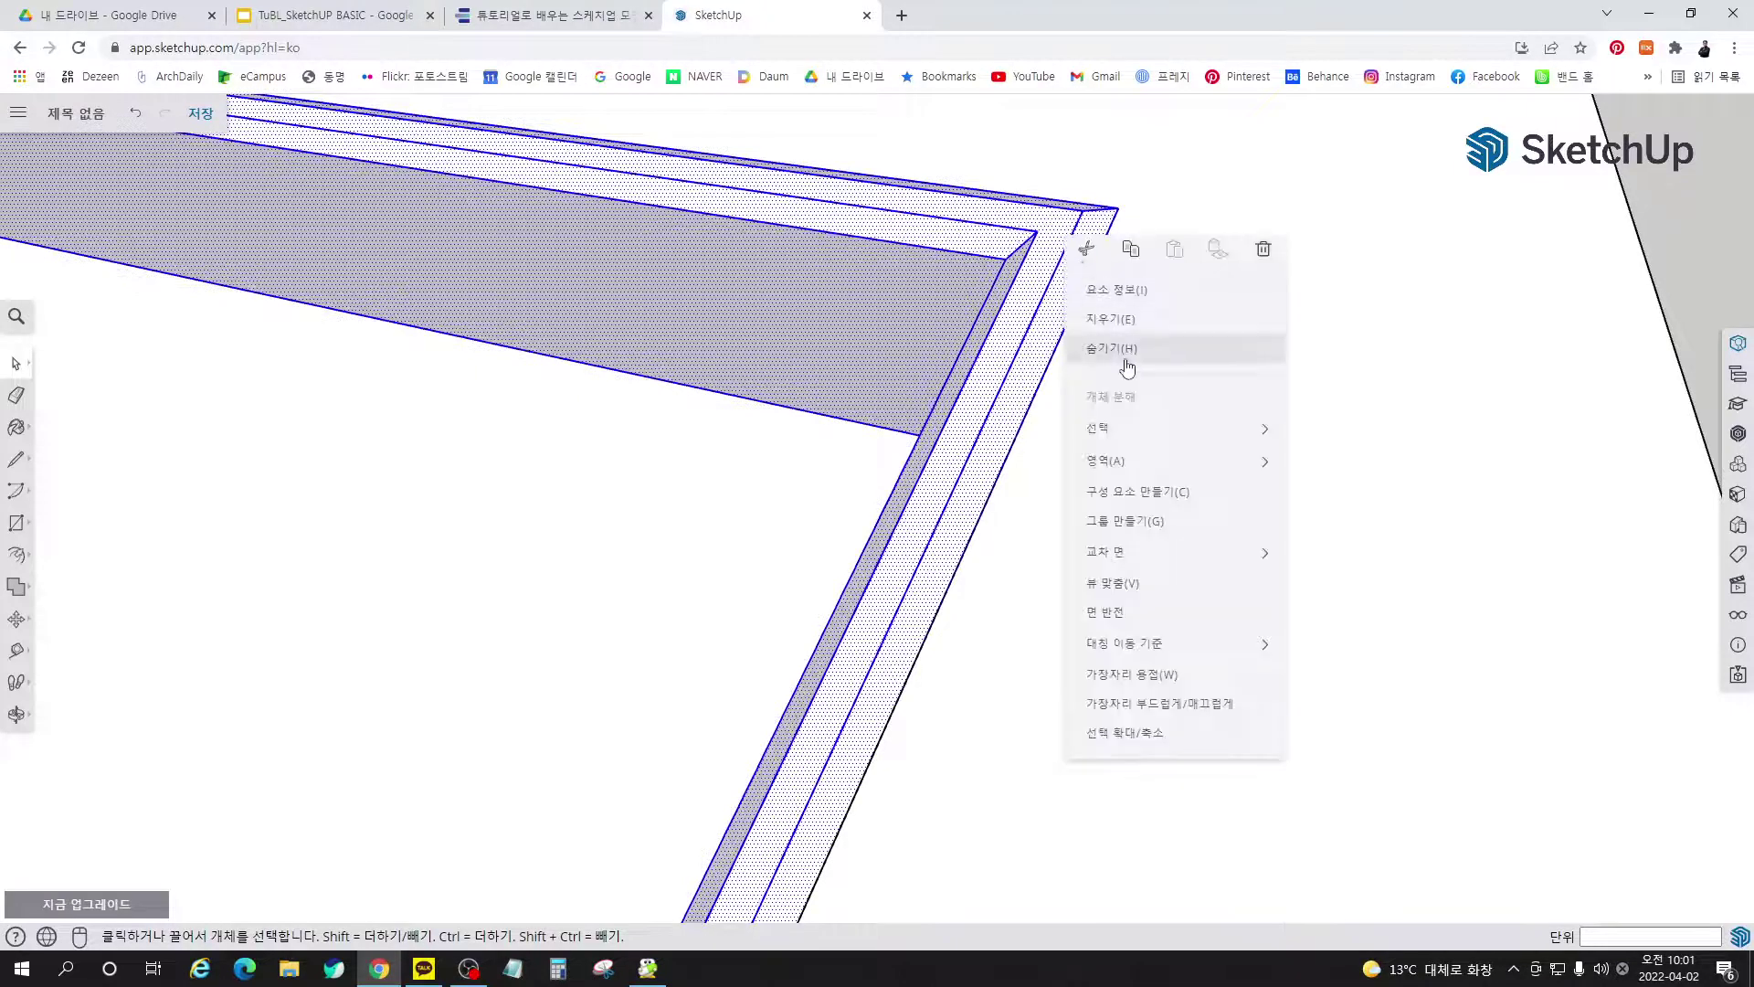
left_click(1159, 523)
scroll(1334, 519, "down", 6)
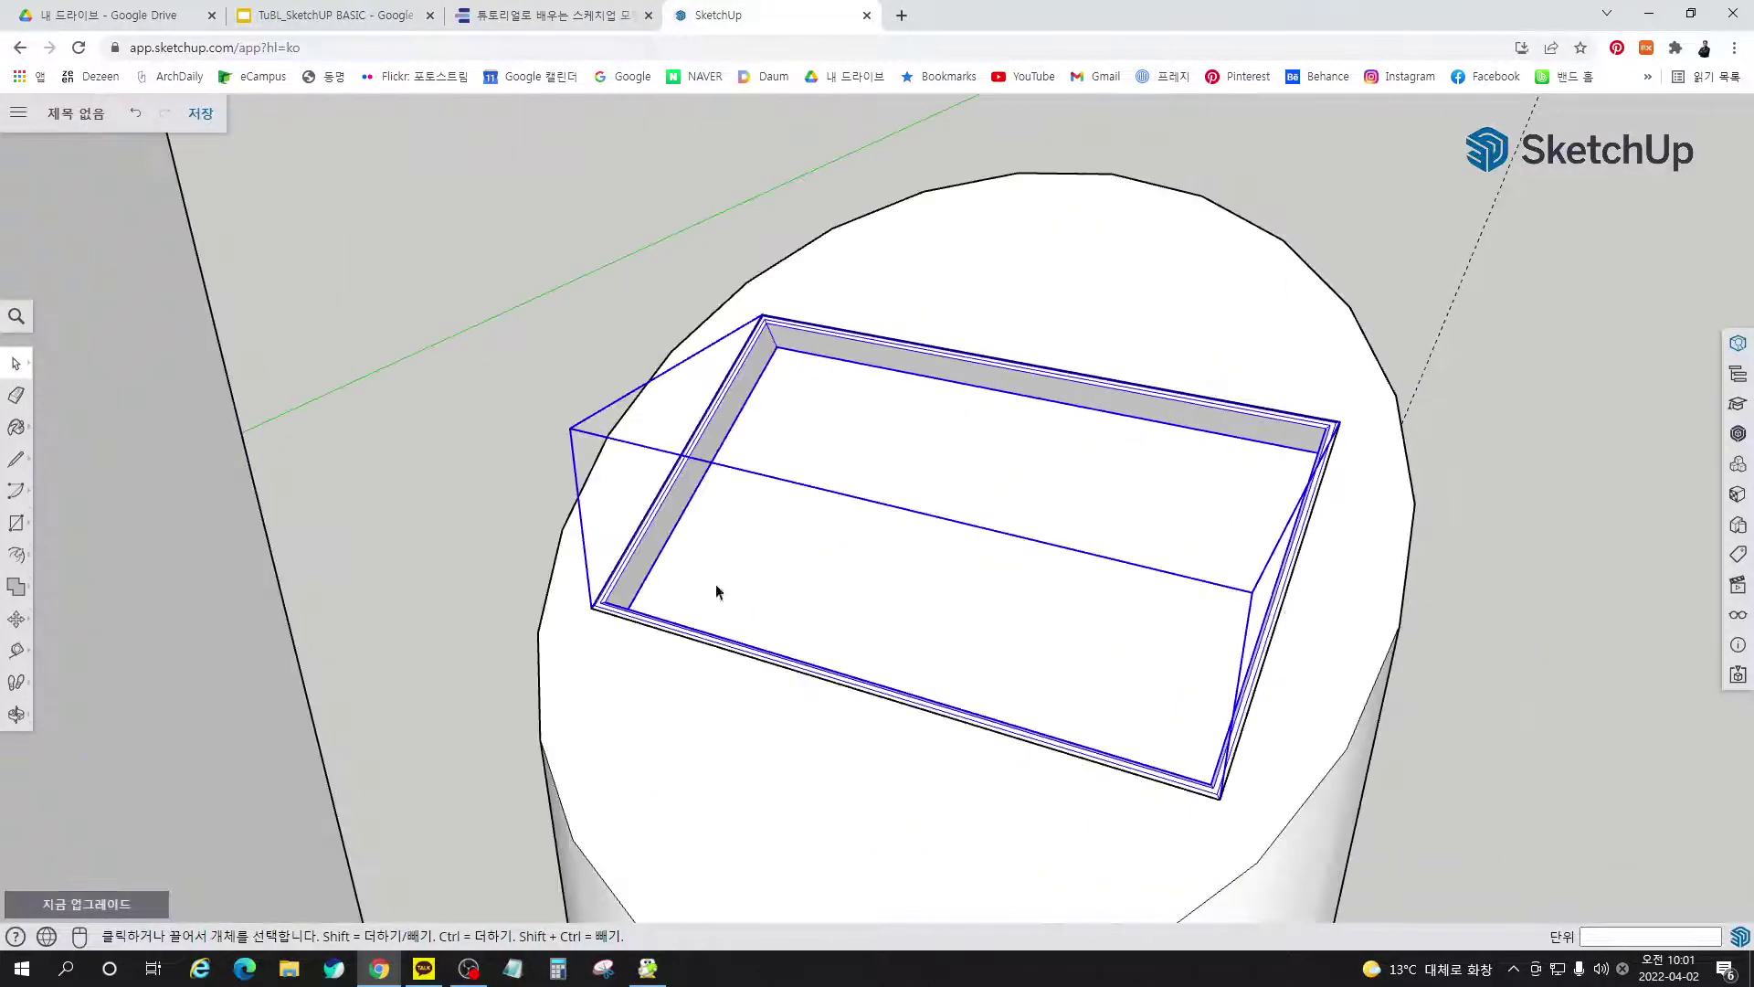
scroll(716, 588, "down", 8)
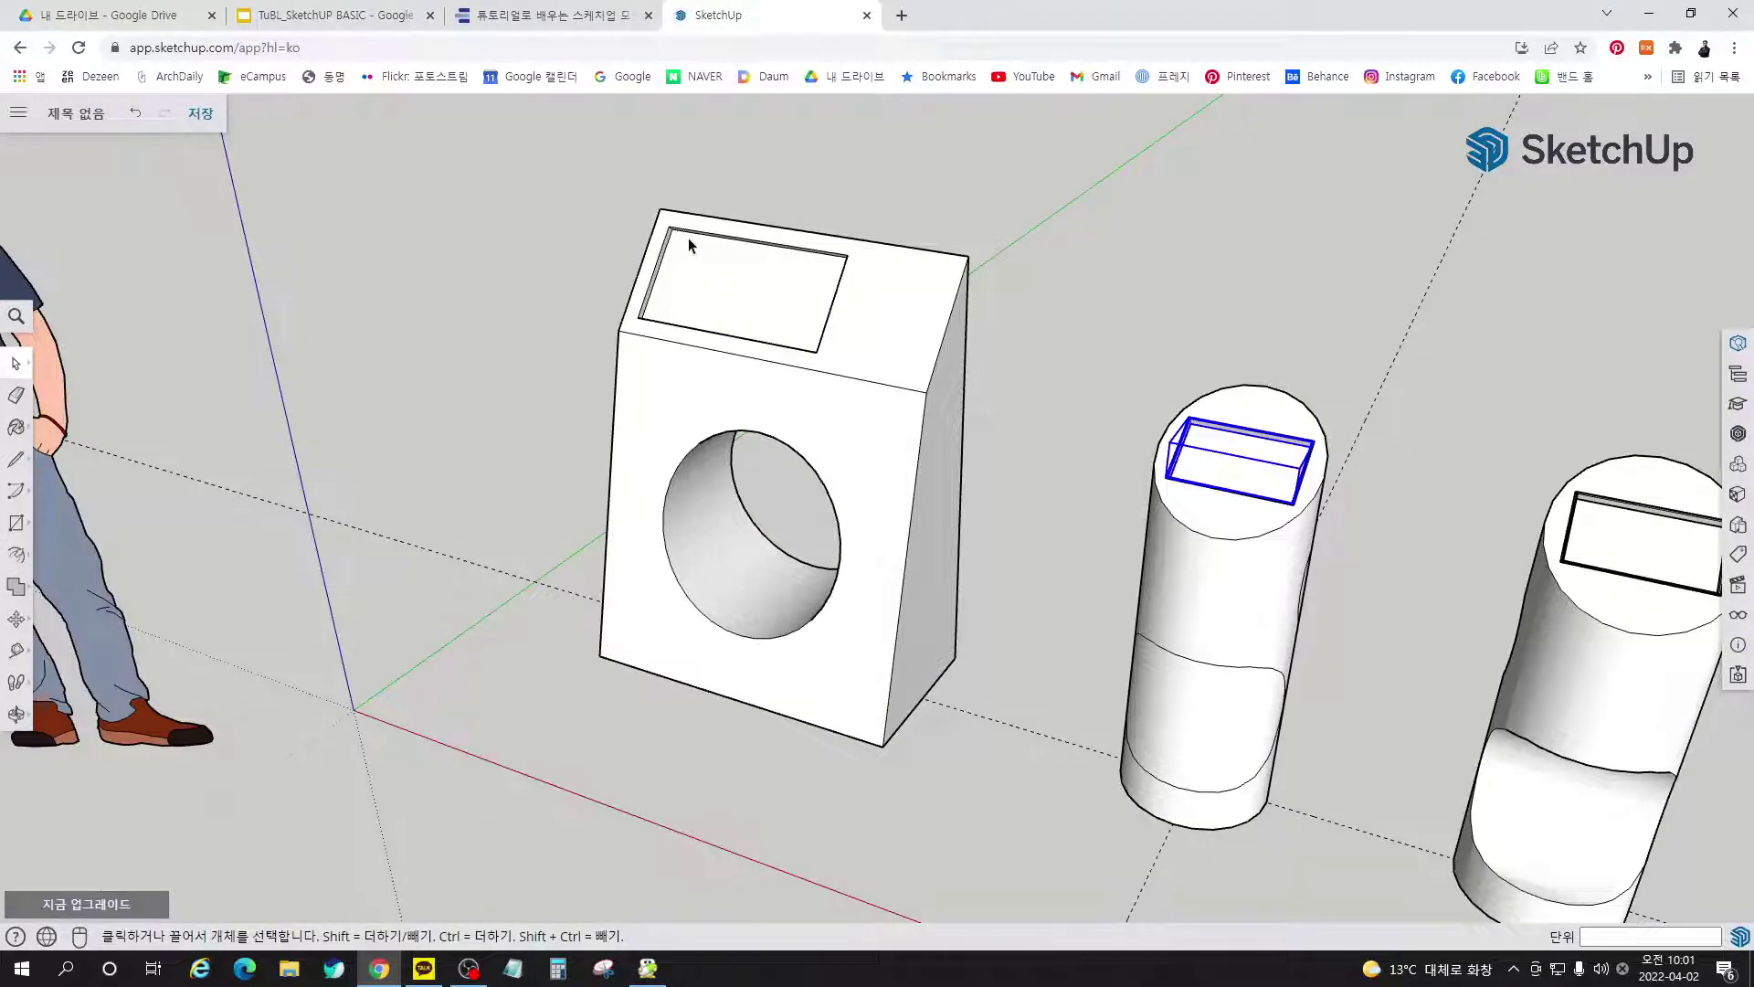
scroll(693, 236, "up", 8)
middle_click_drag(777, 437, 375, 482)
scroll(1027, 336, "down", 5)
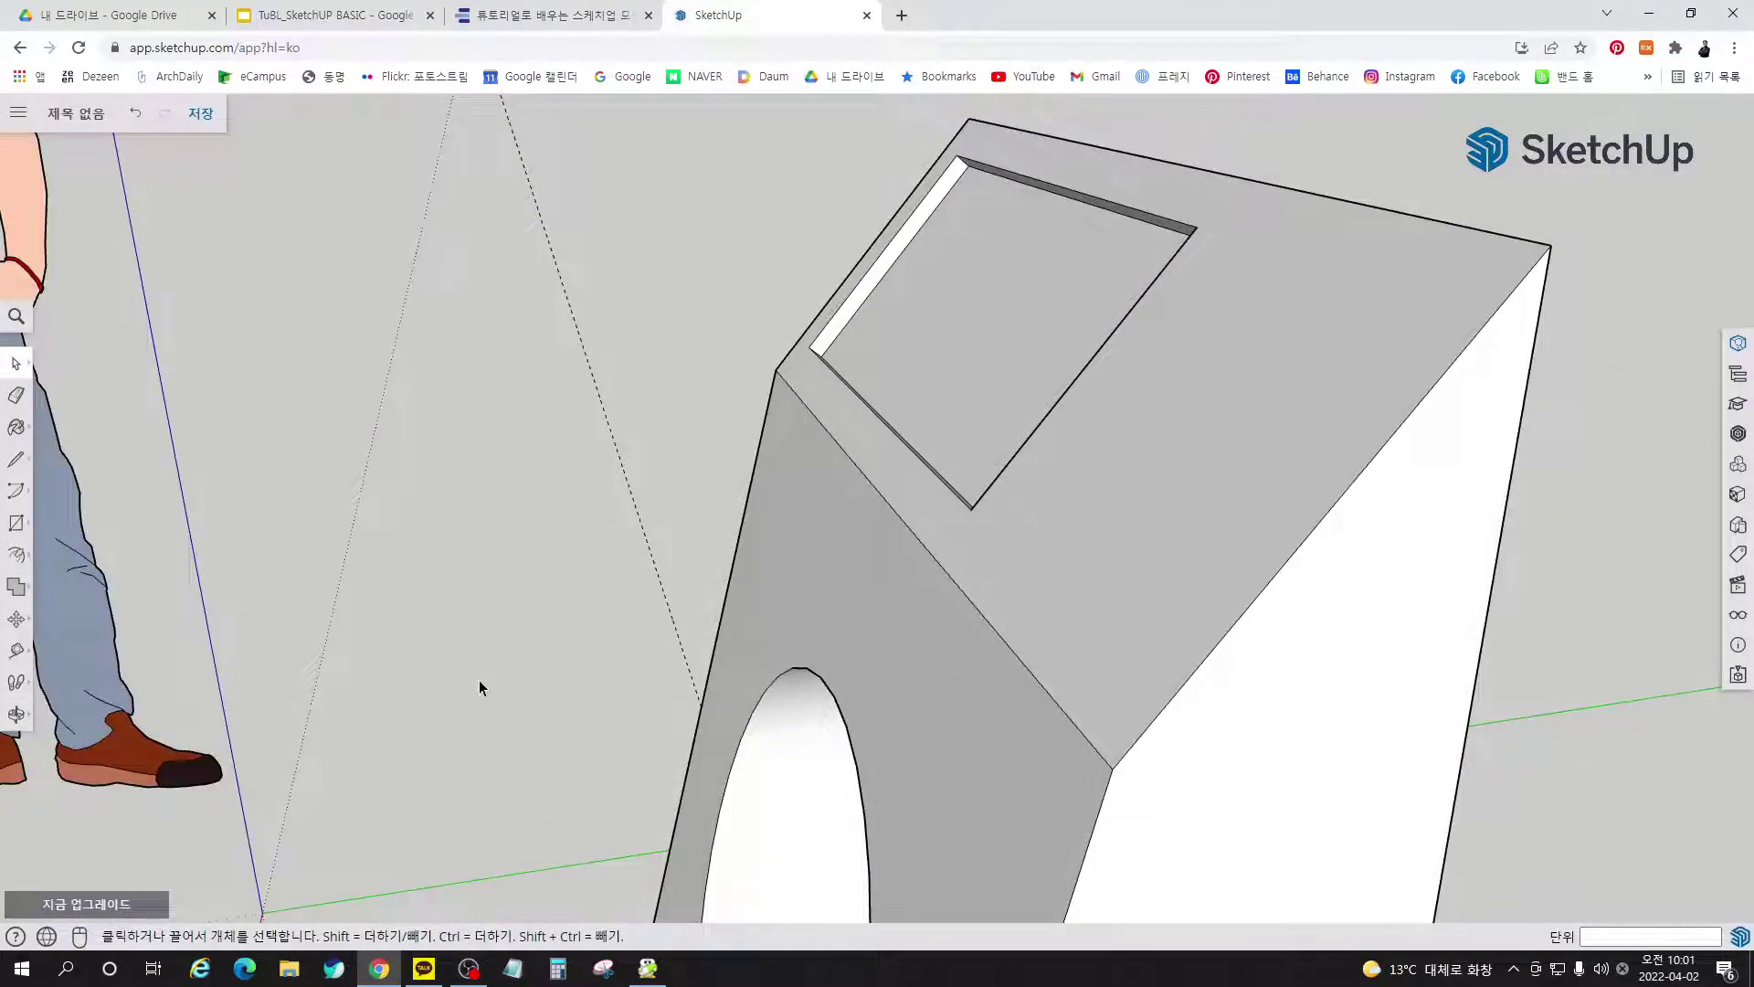
right_click(256, 875)
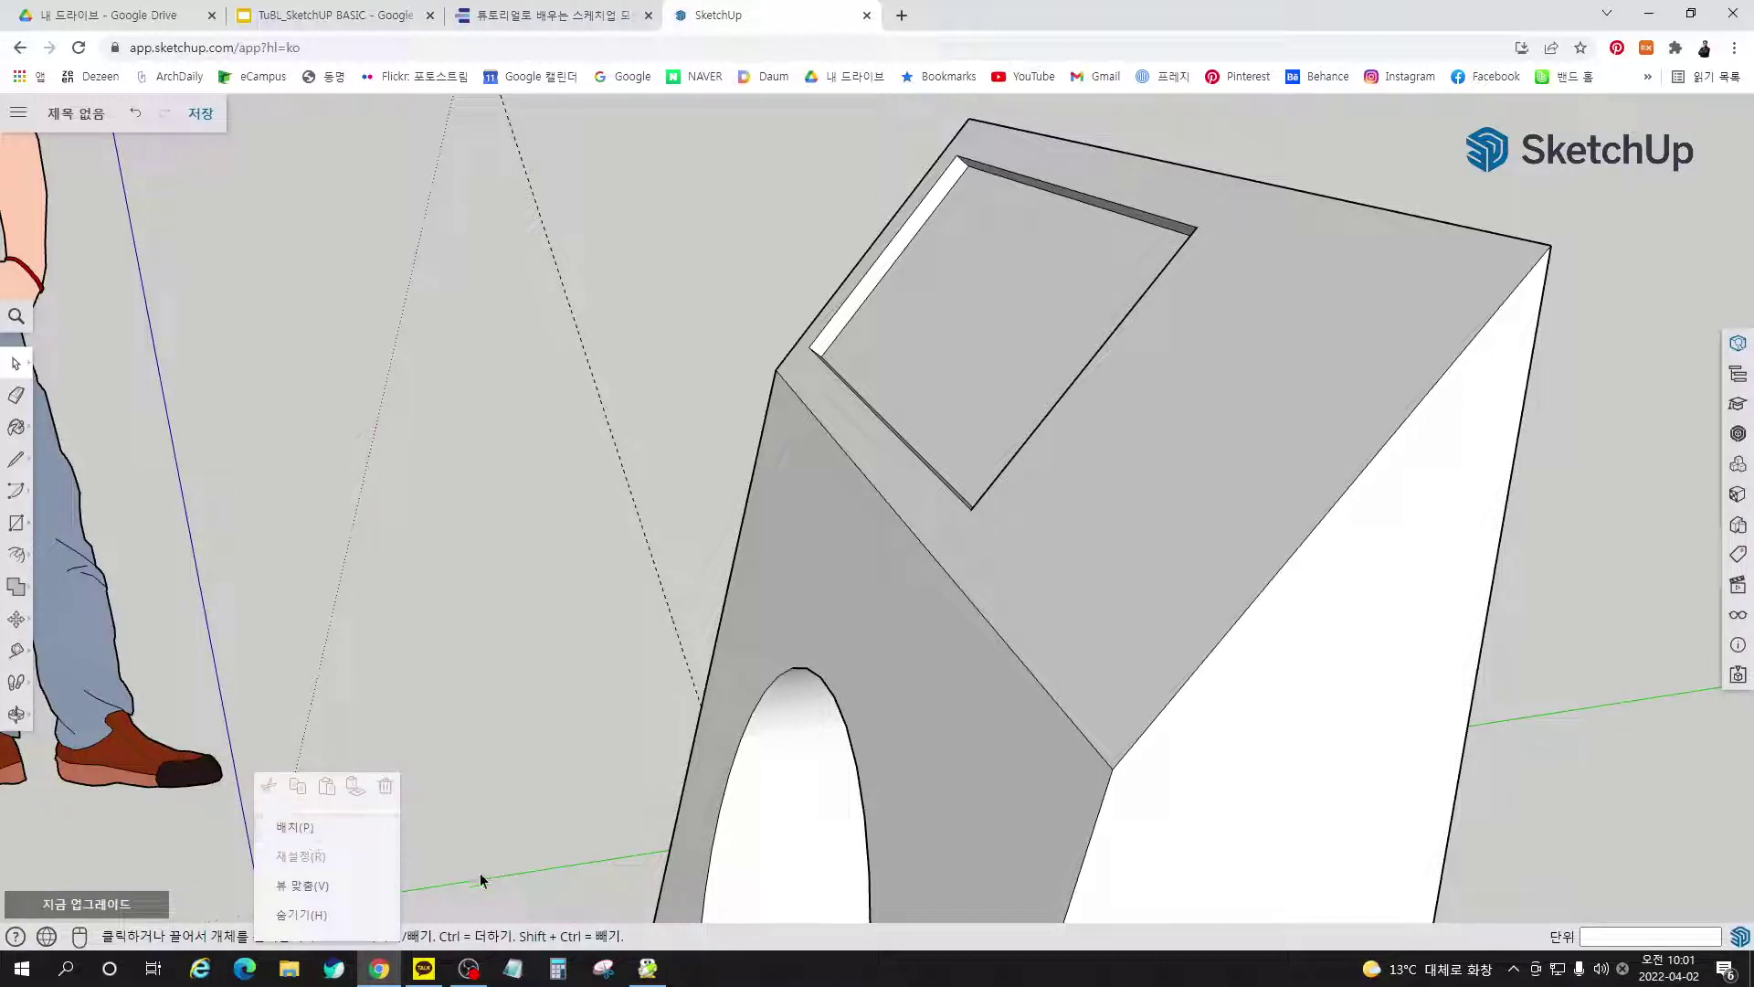
right_click(518, 875)
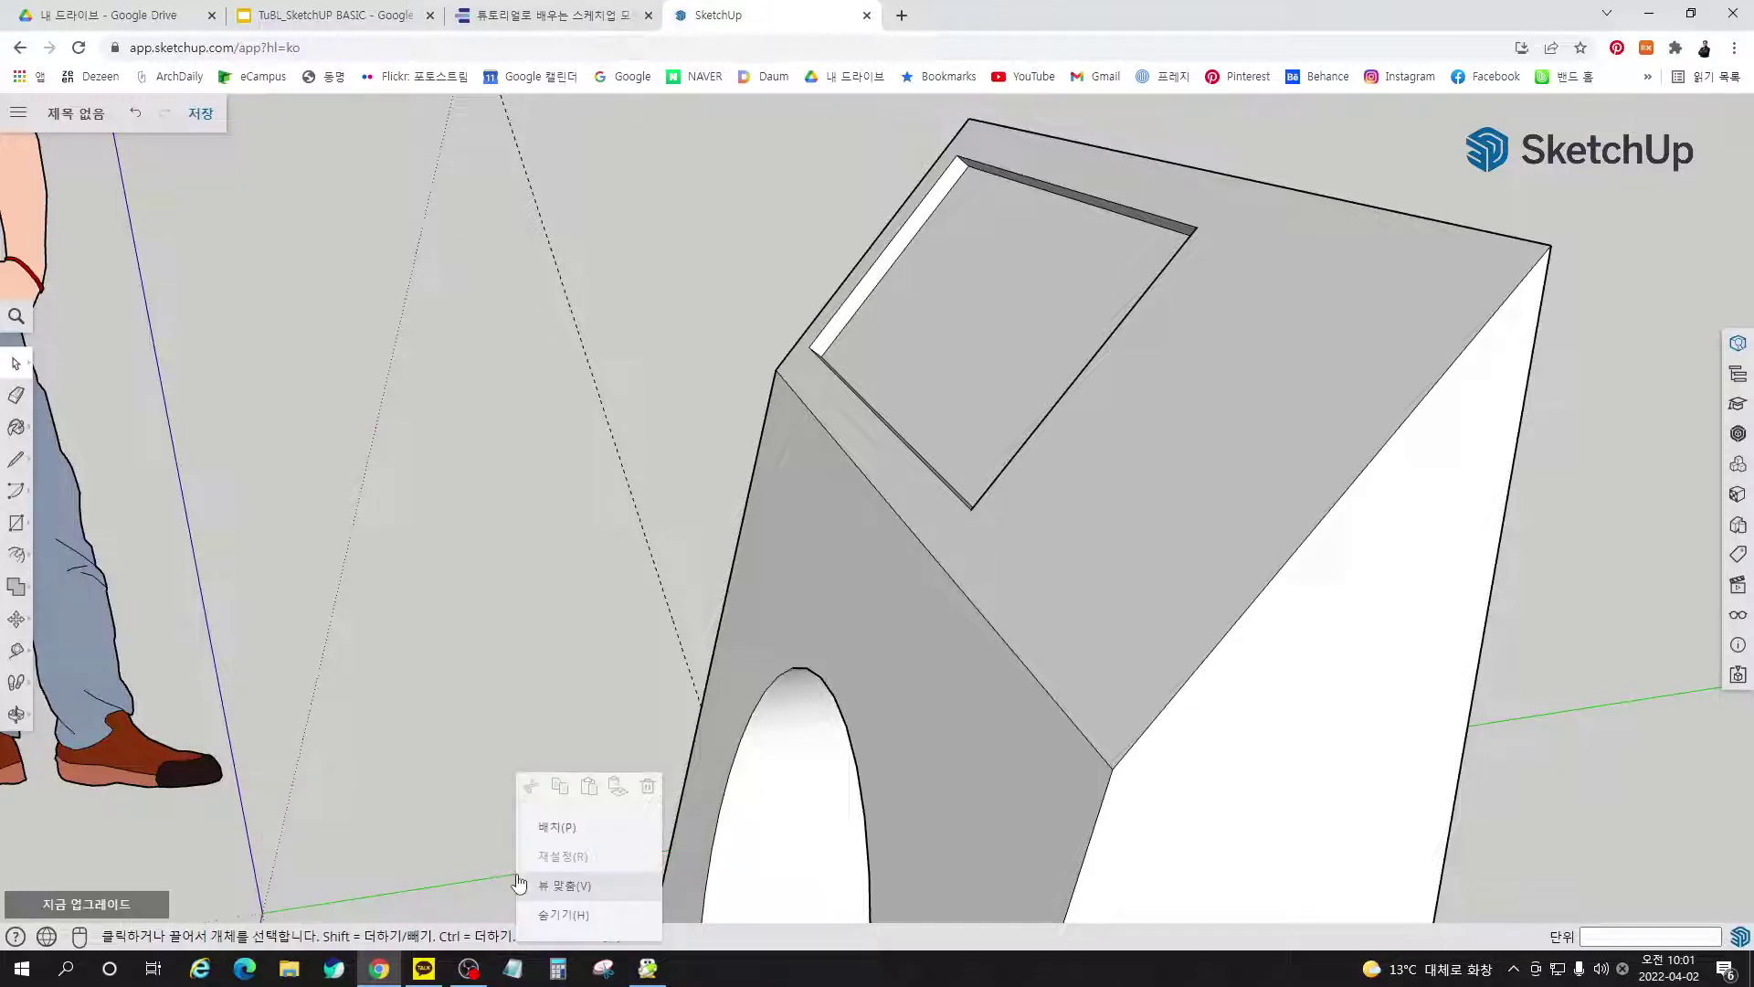
left_click(554, 827)
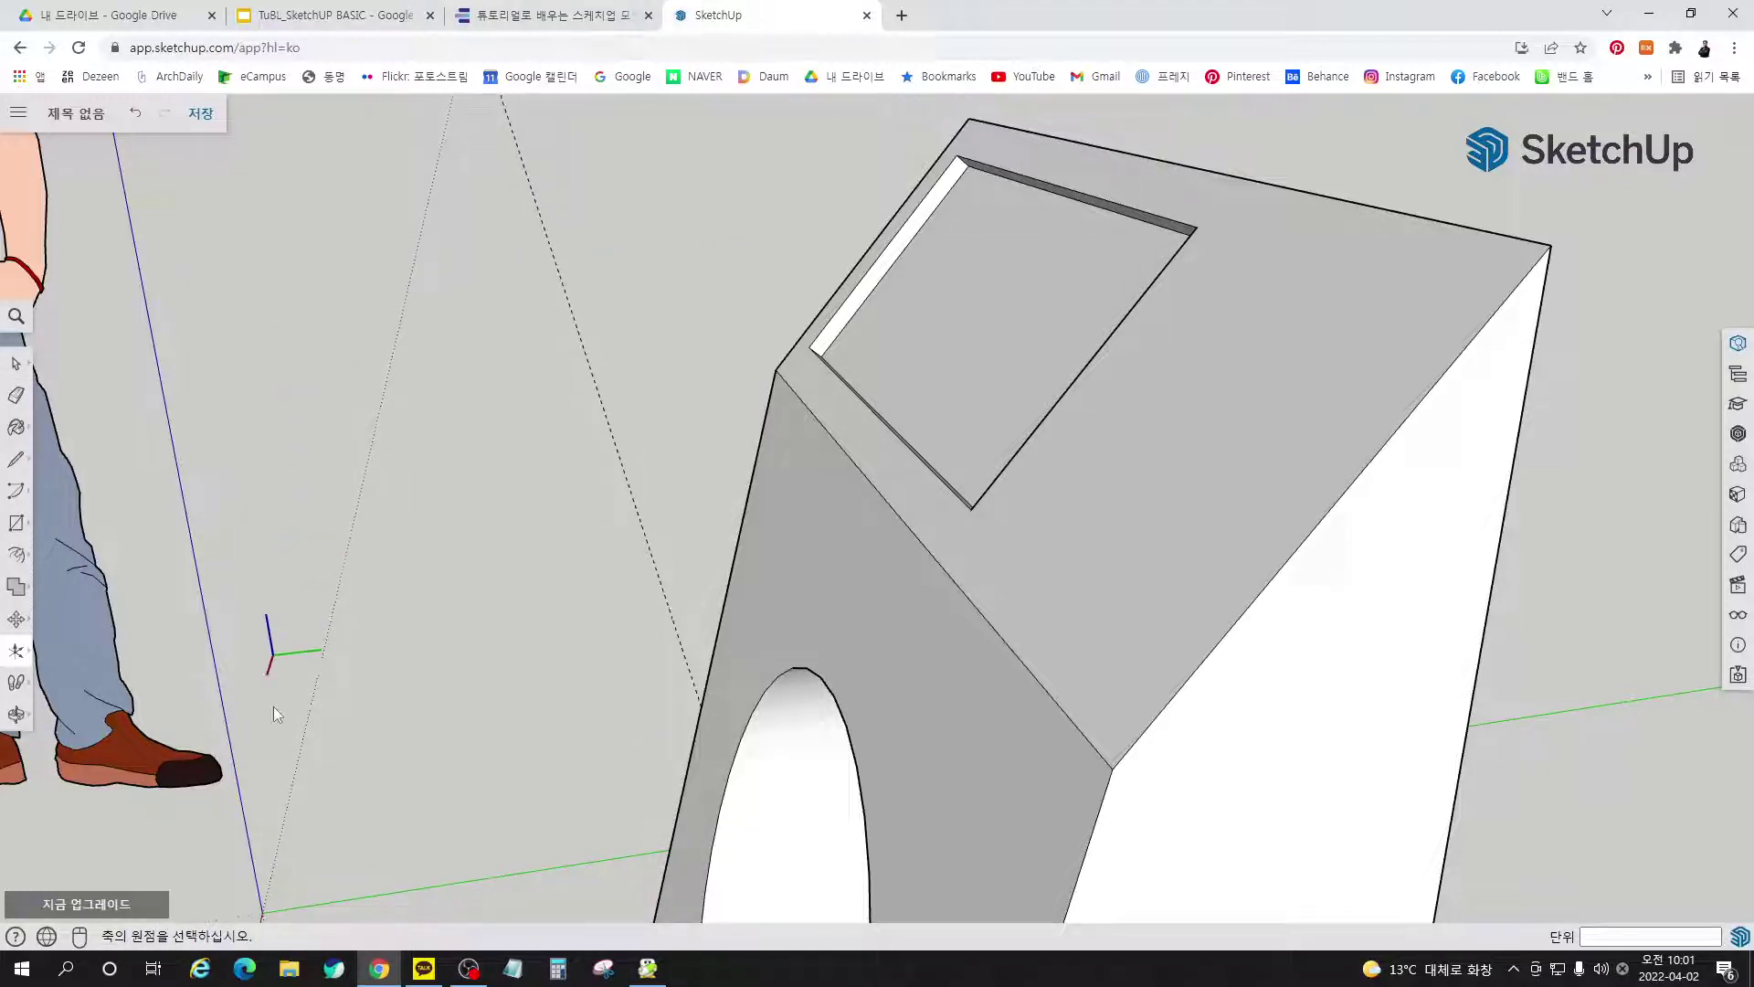
left_click(431, 671)
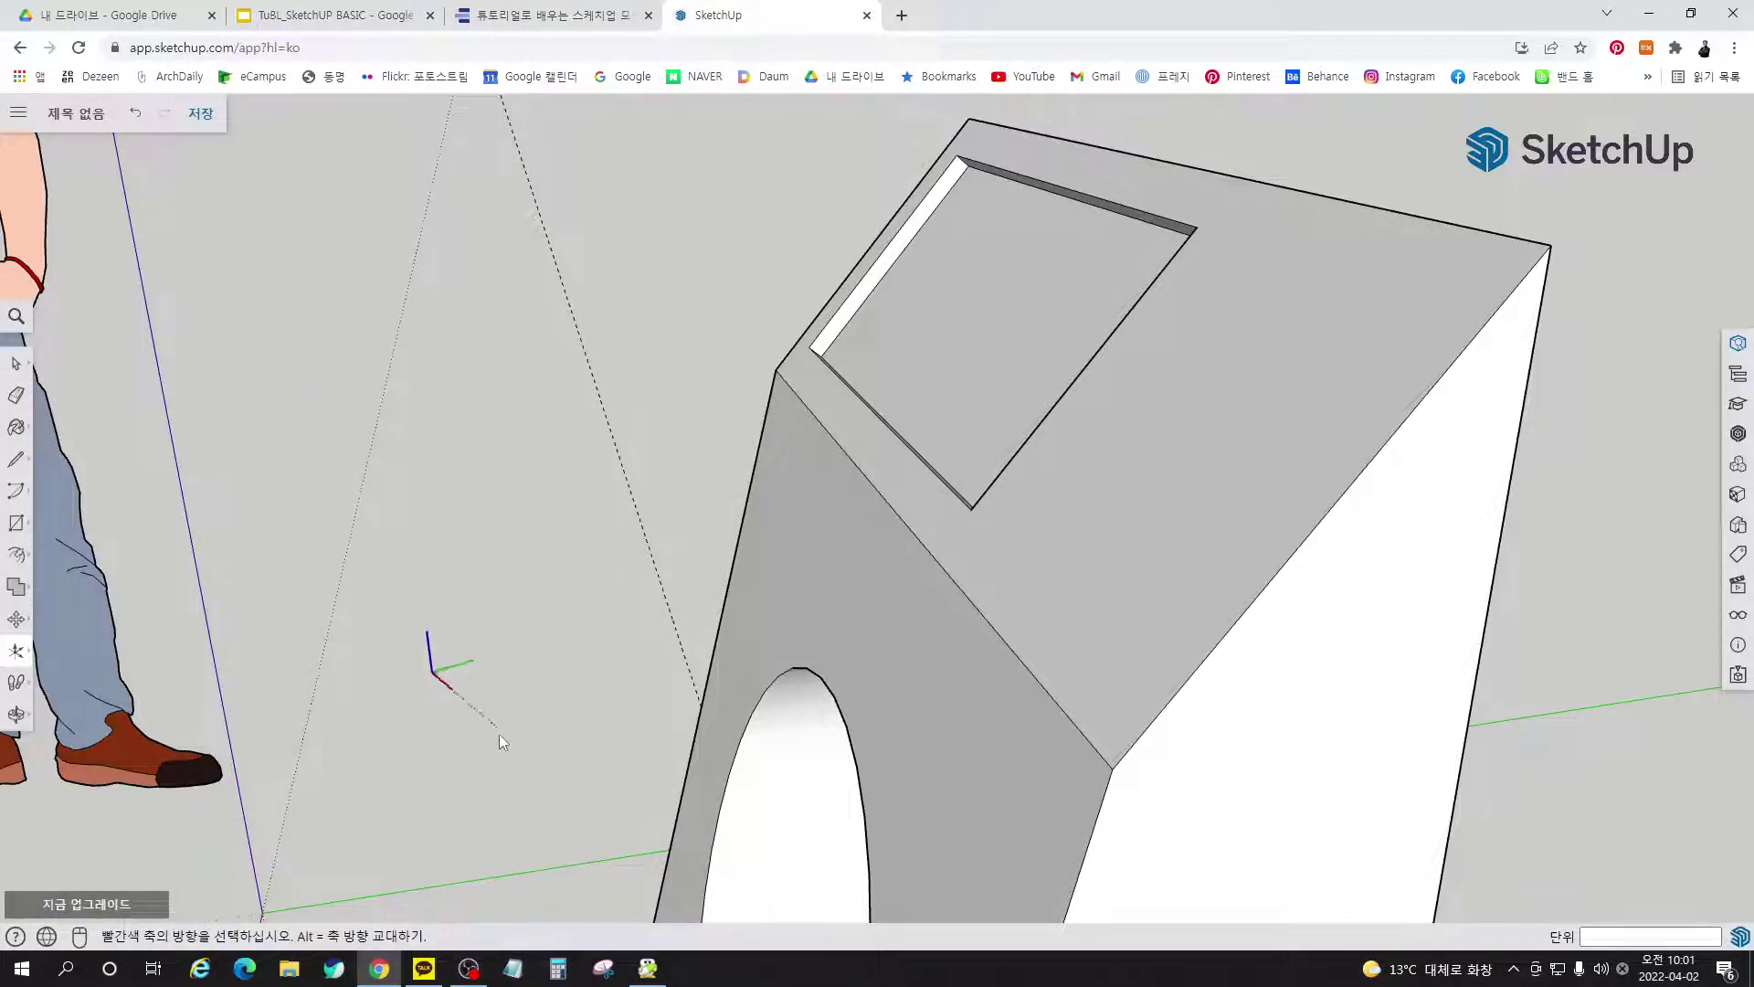
key("space")
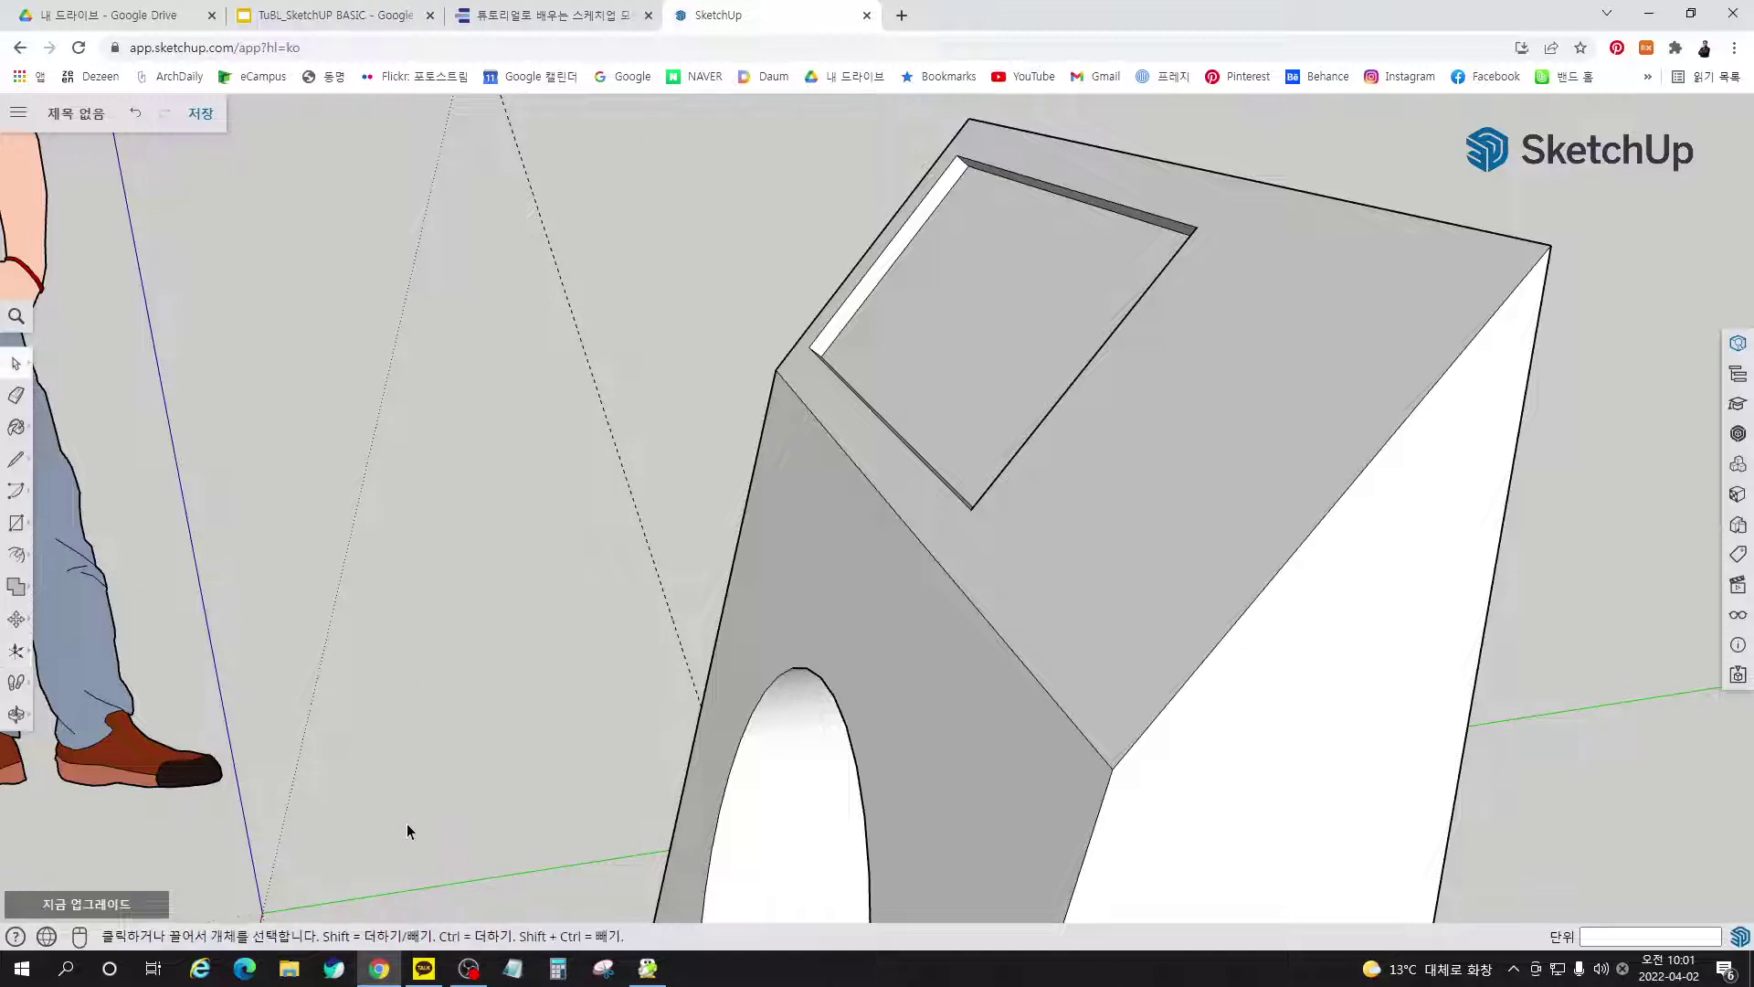
Place the drawing axes at the front-left floor corner of the box kiosk's monitor recess, with red and green along its edges
right_click(435, 887)
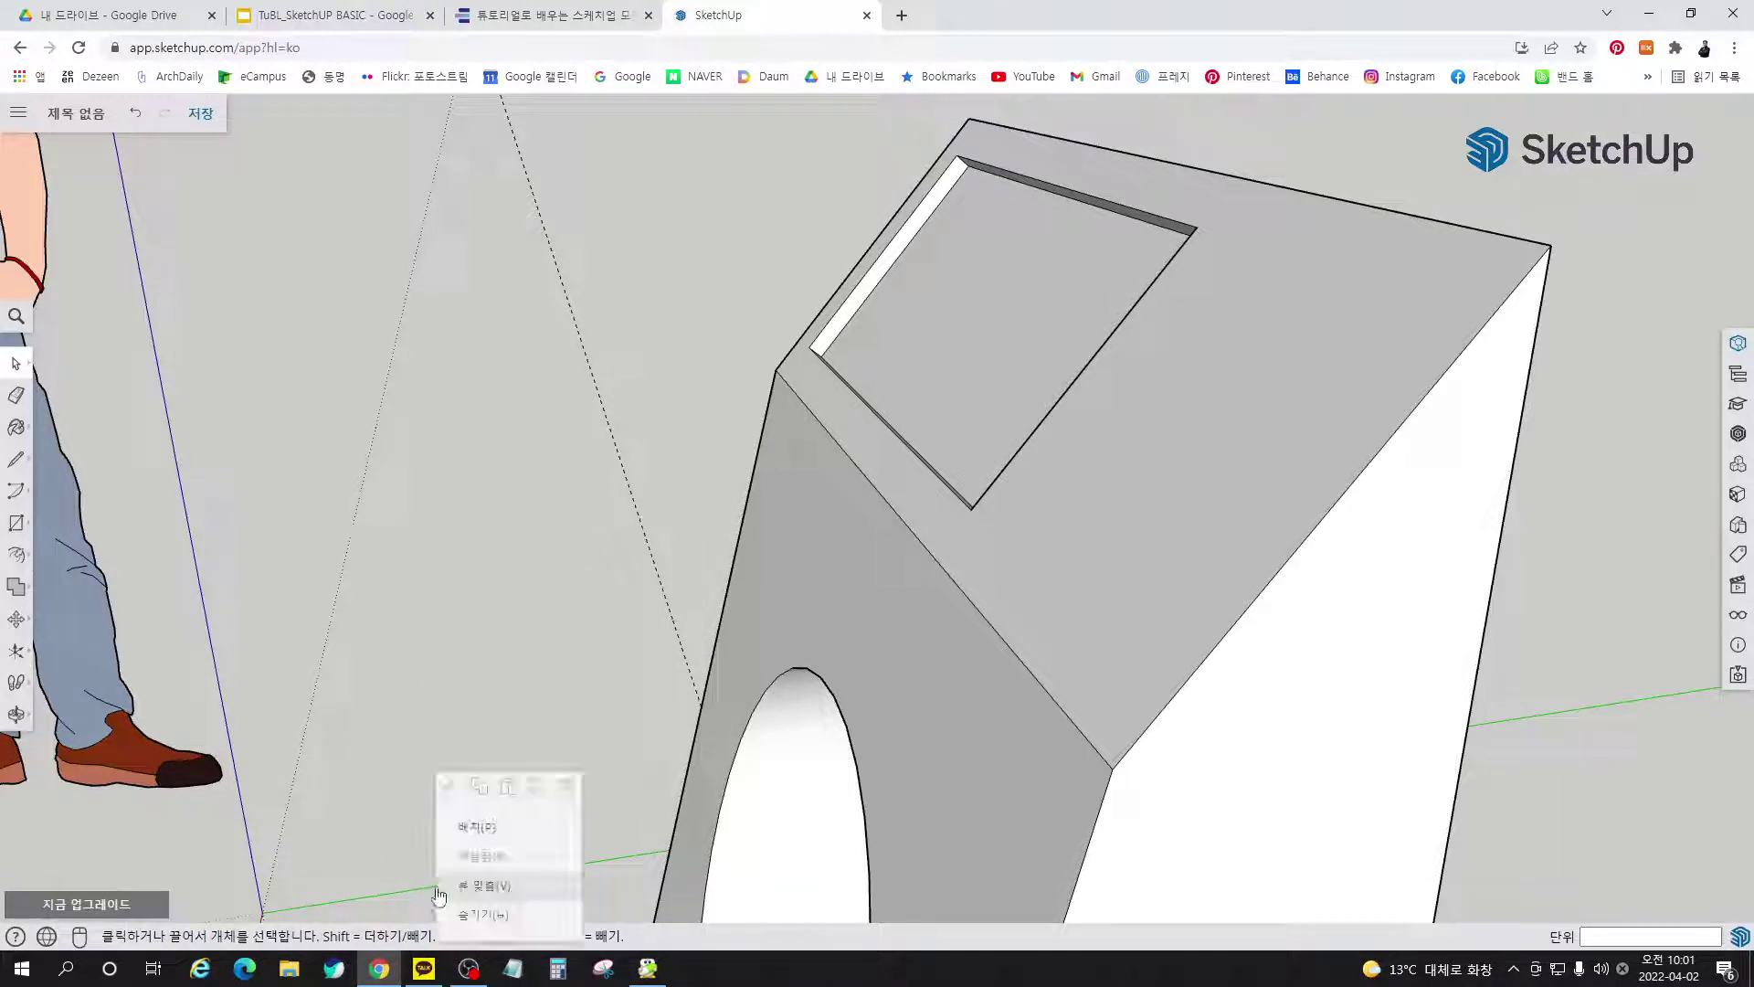
left_click(495, 832)
scroll(1090, 372, "up", 6)
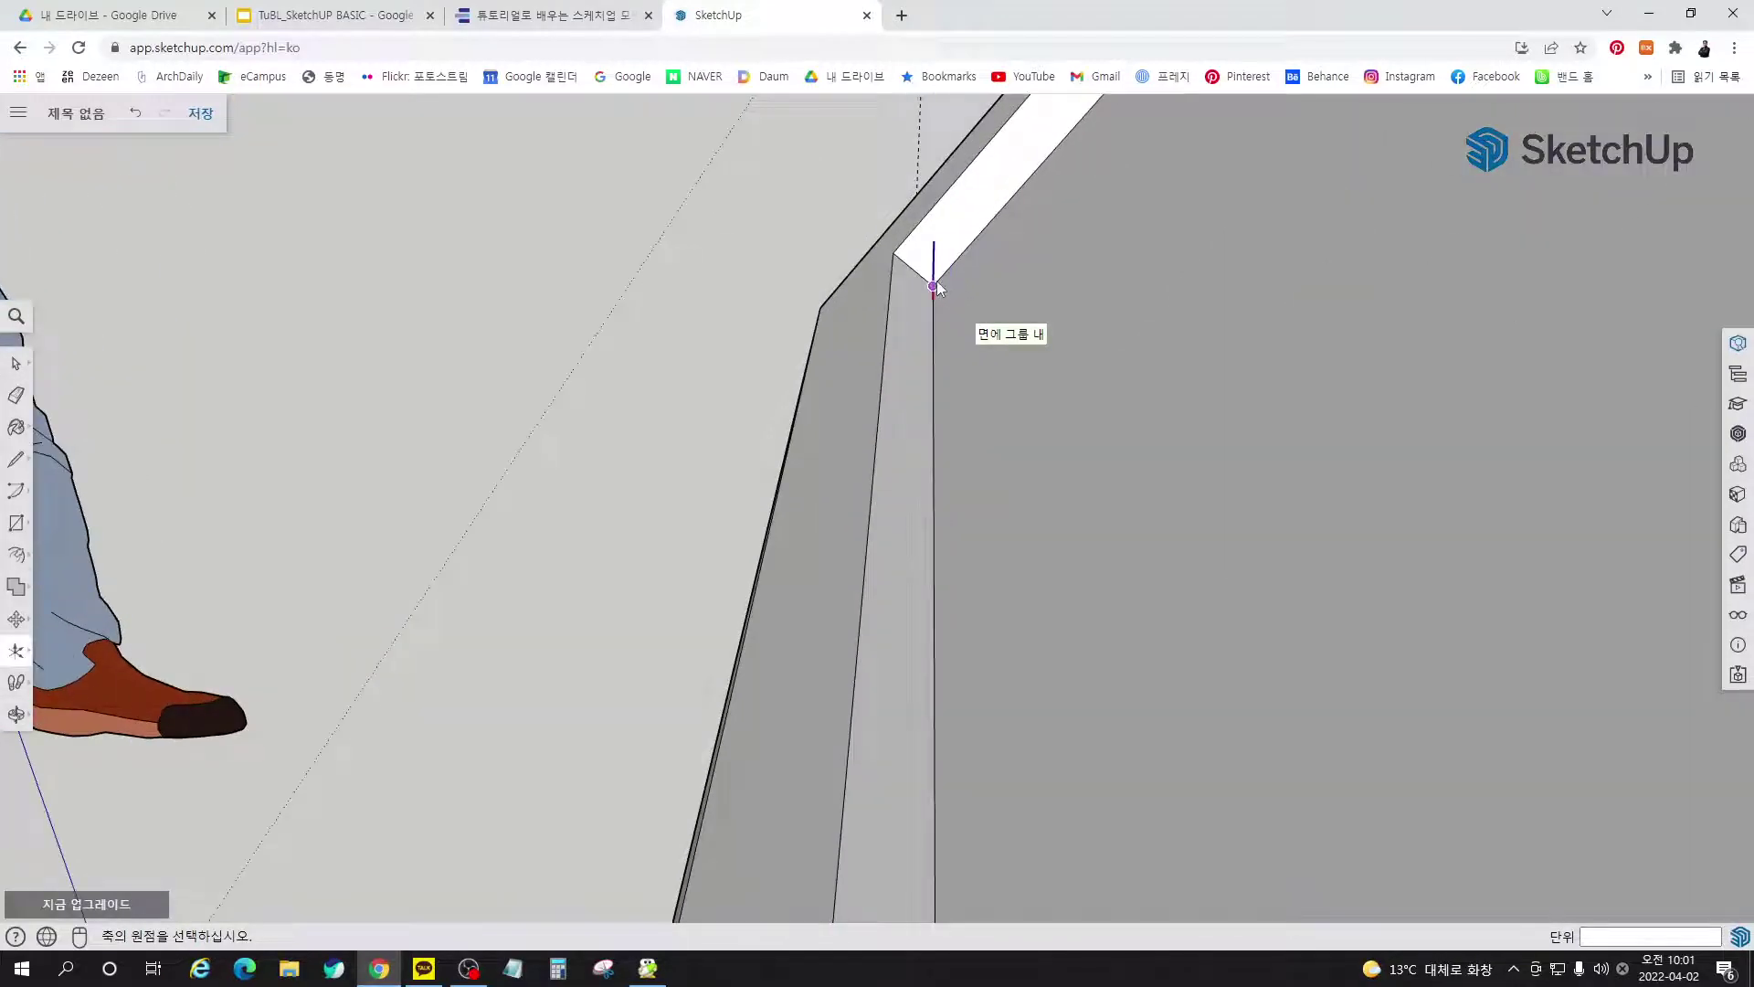
left_click(933, 286)
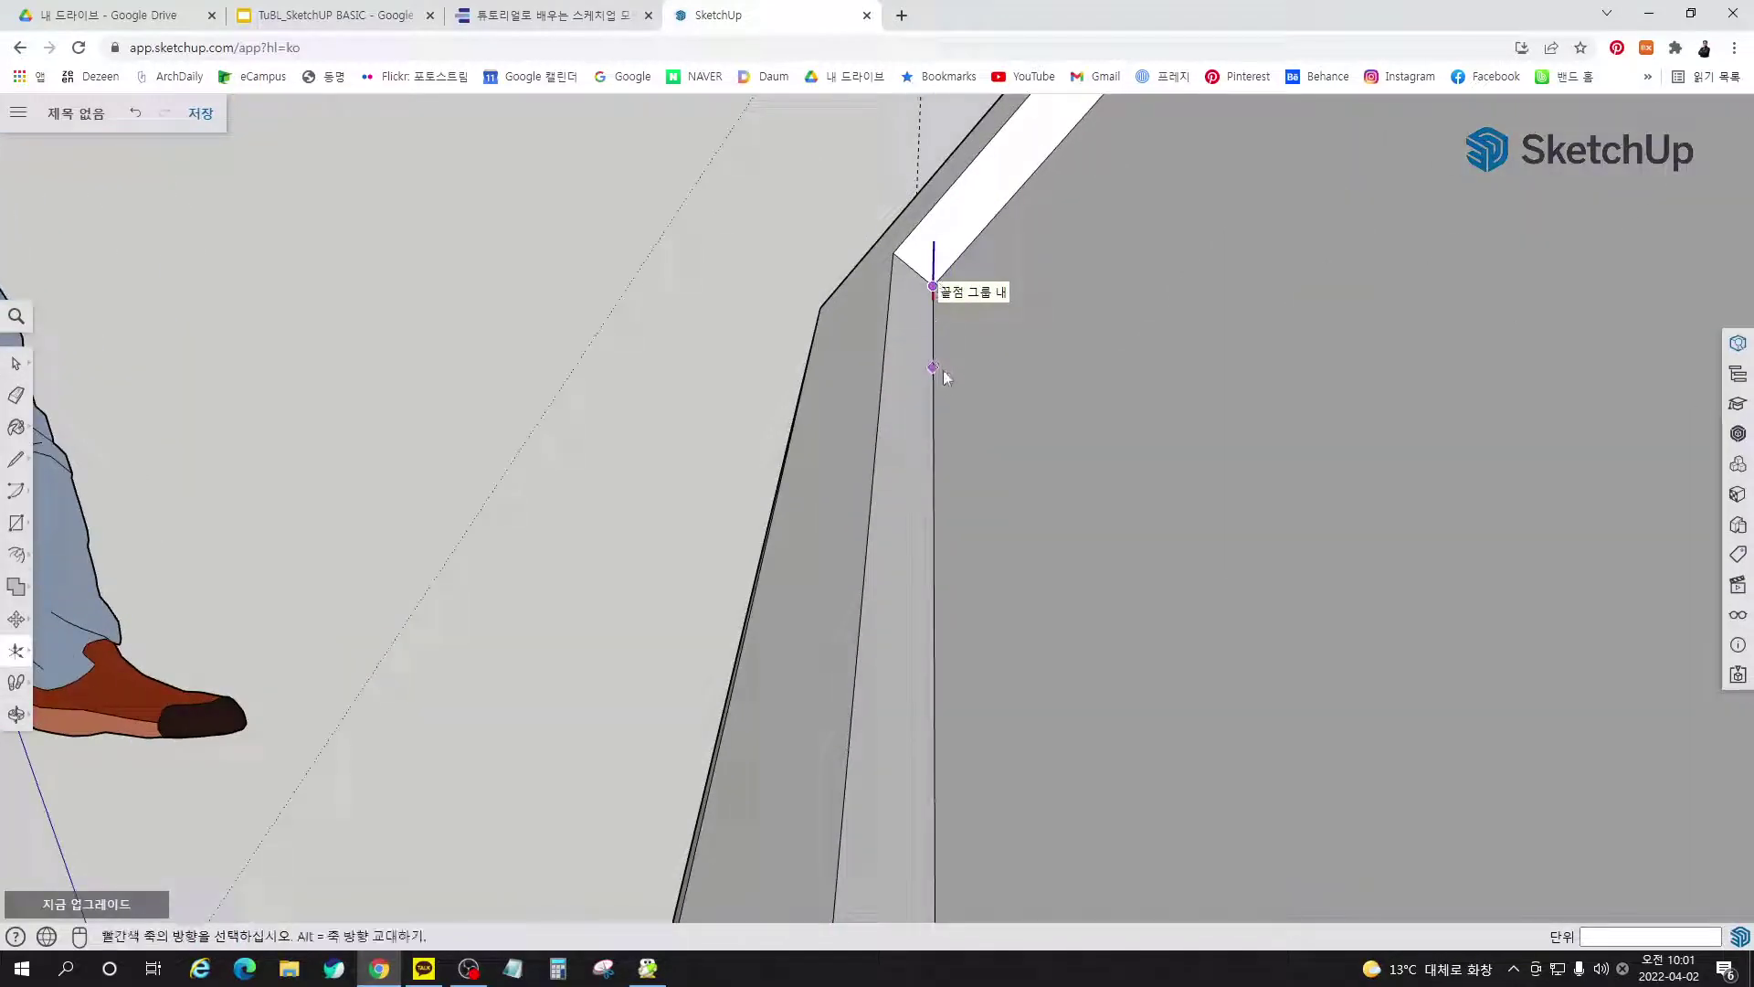
left_click(933, 514)
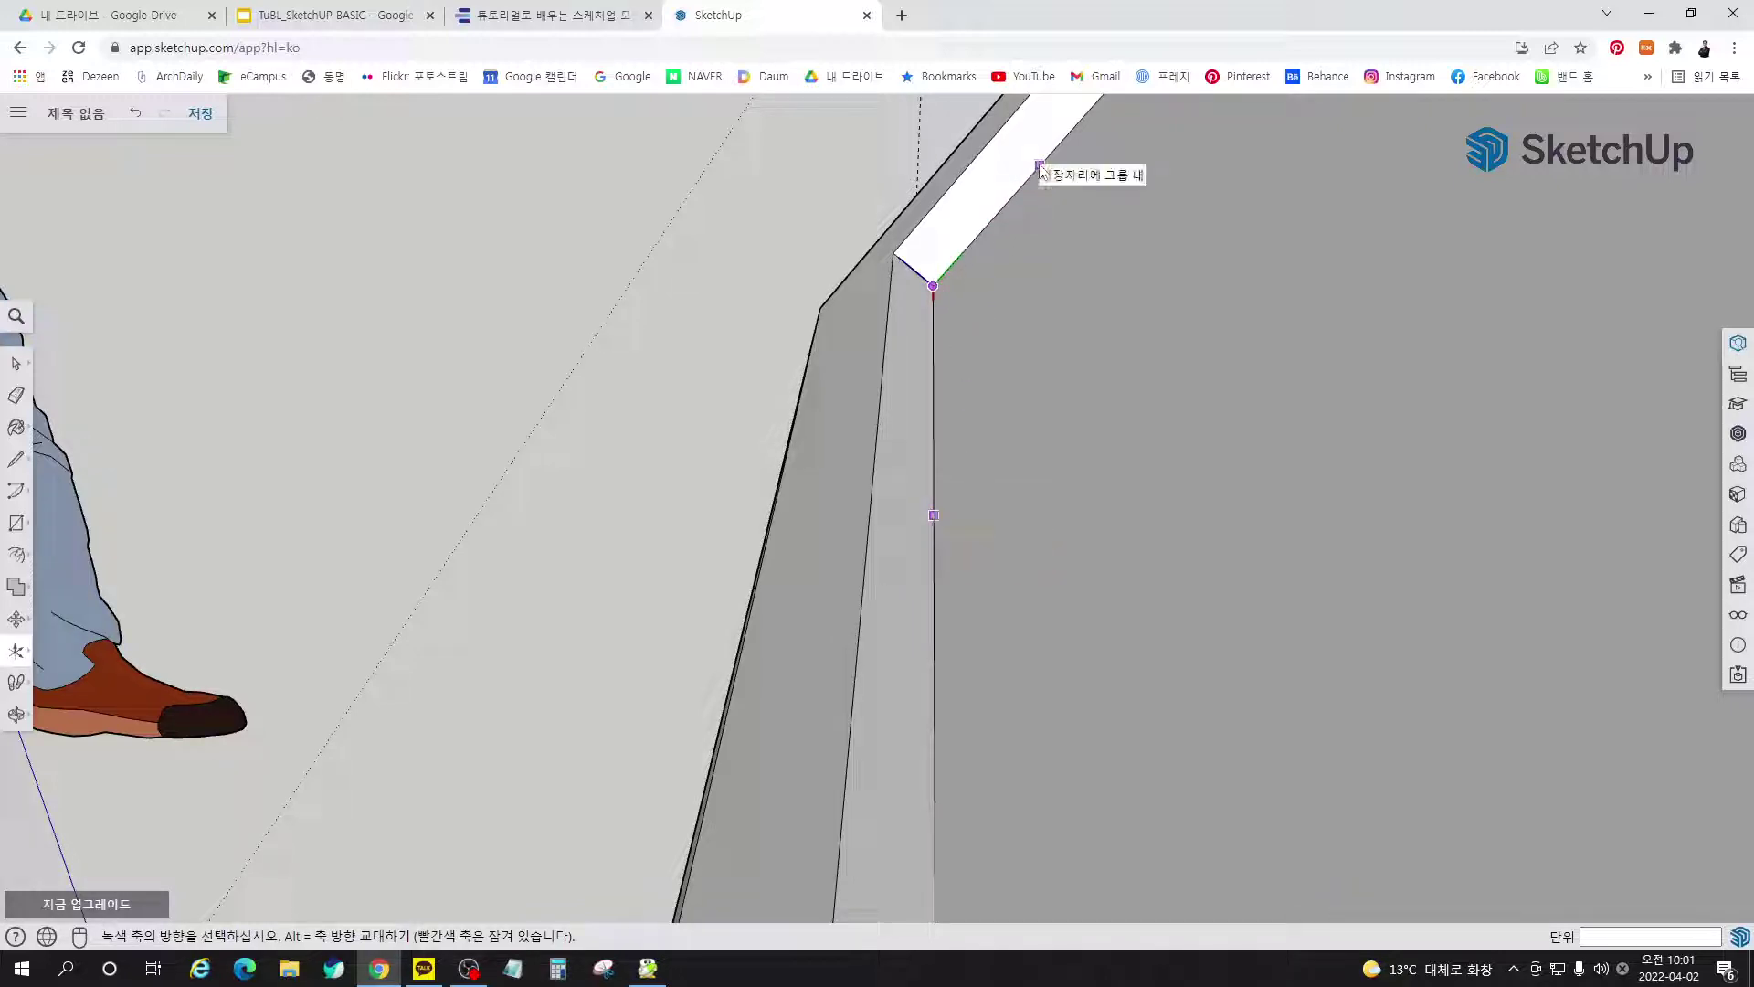
left_click(1069, 139)
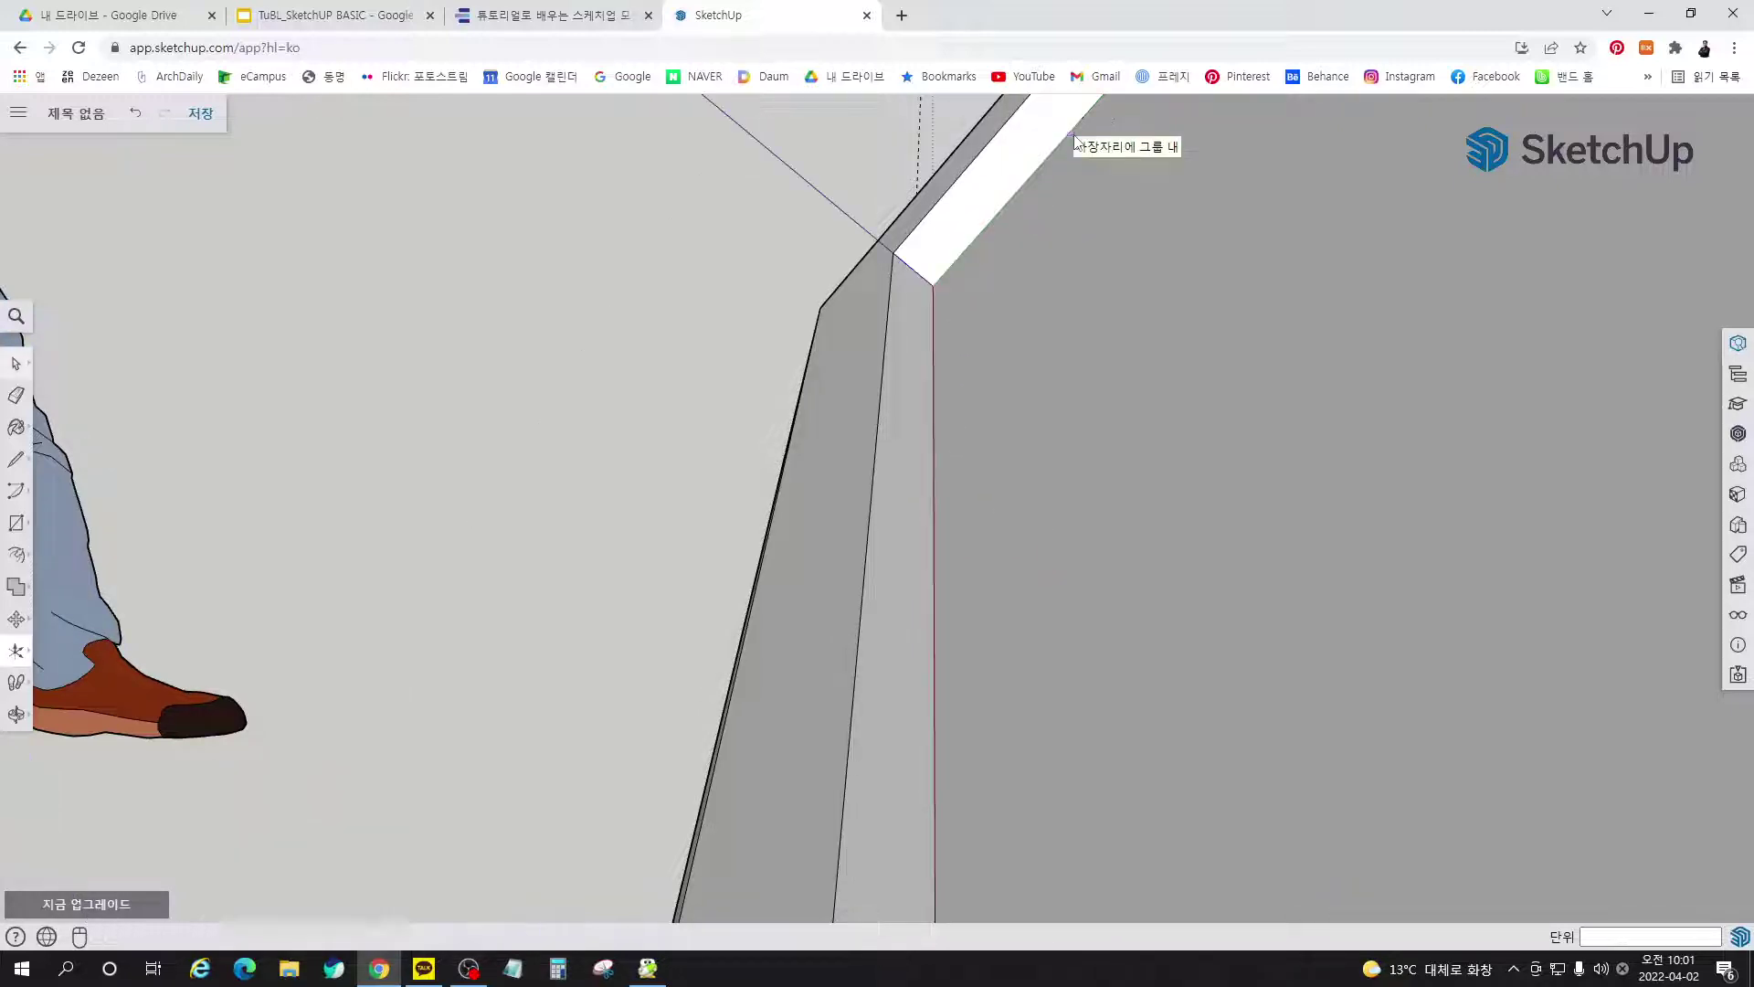
Draw a rectangle over the box kiosk's monitor recess, between opposite corners of its opening
middle_click_drag(955, 347, 1219, 497)
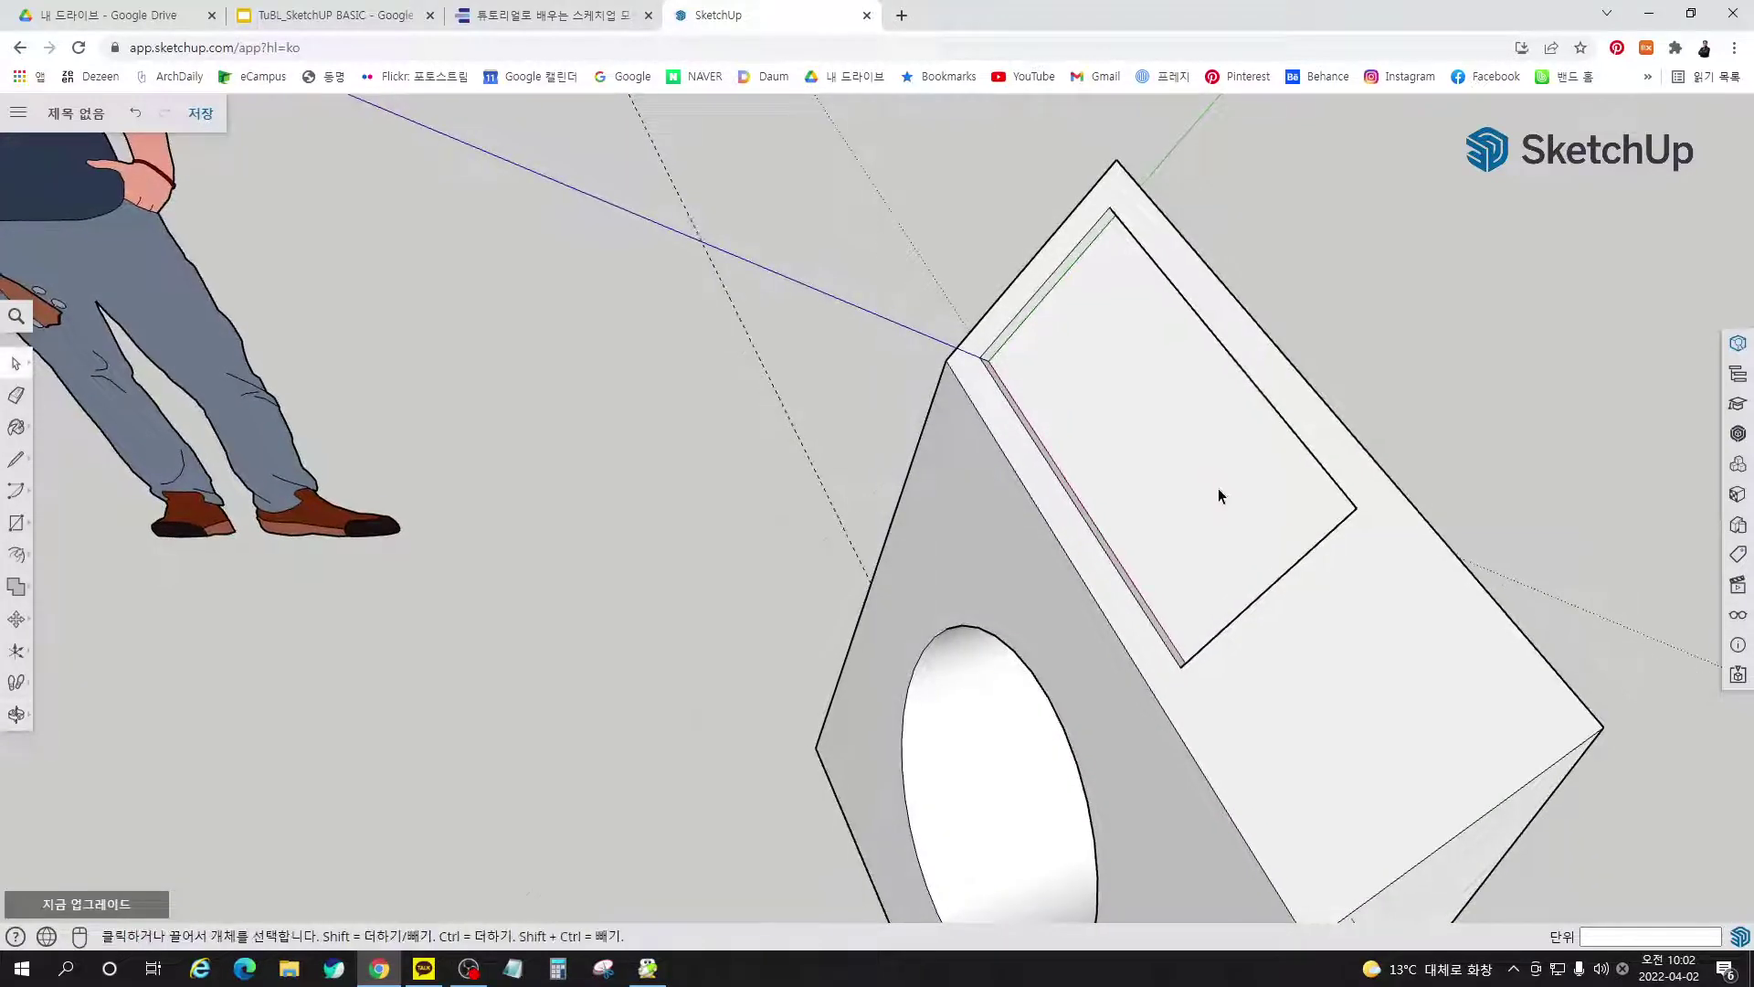
key("r")
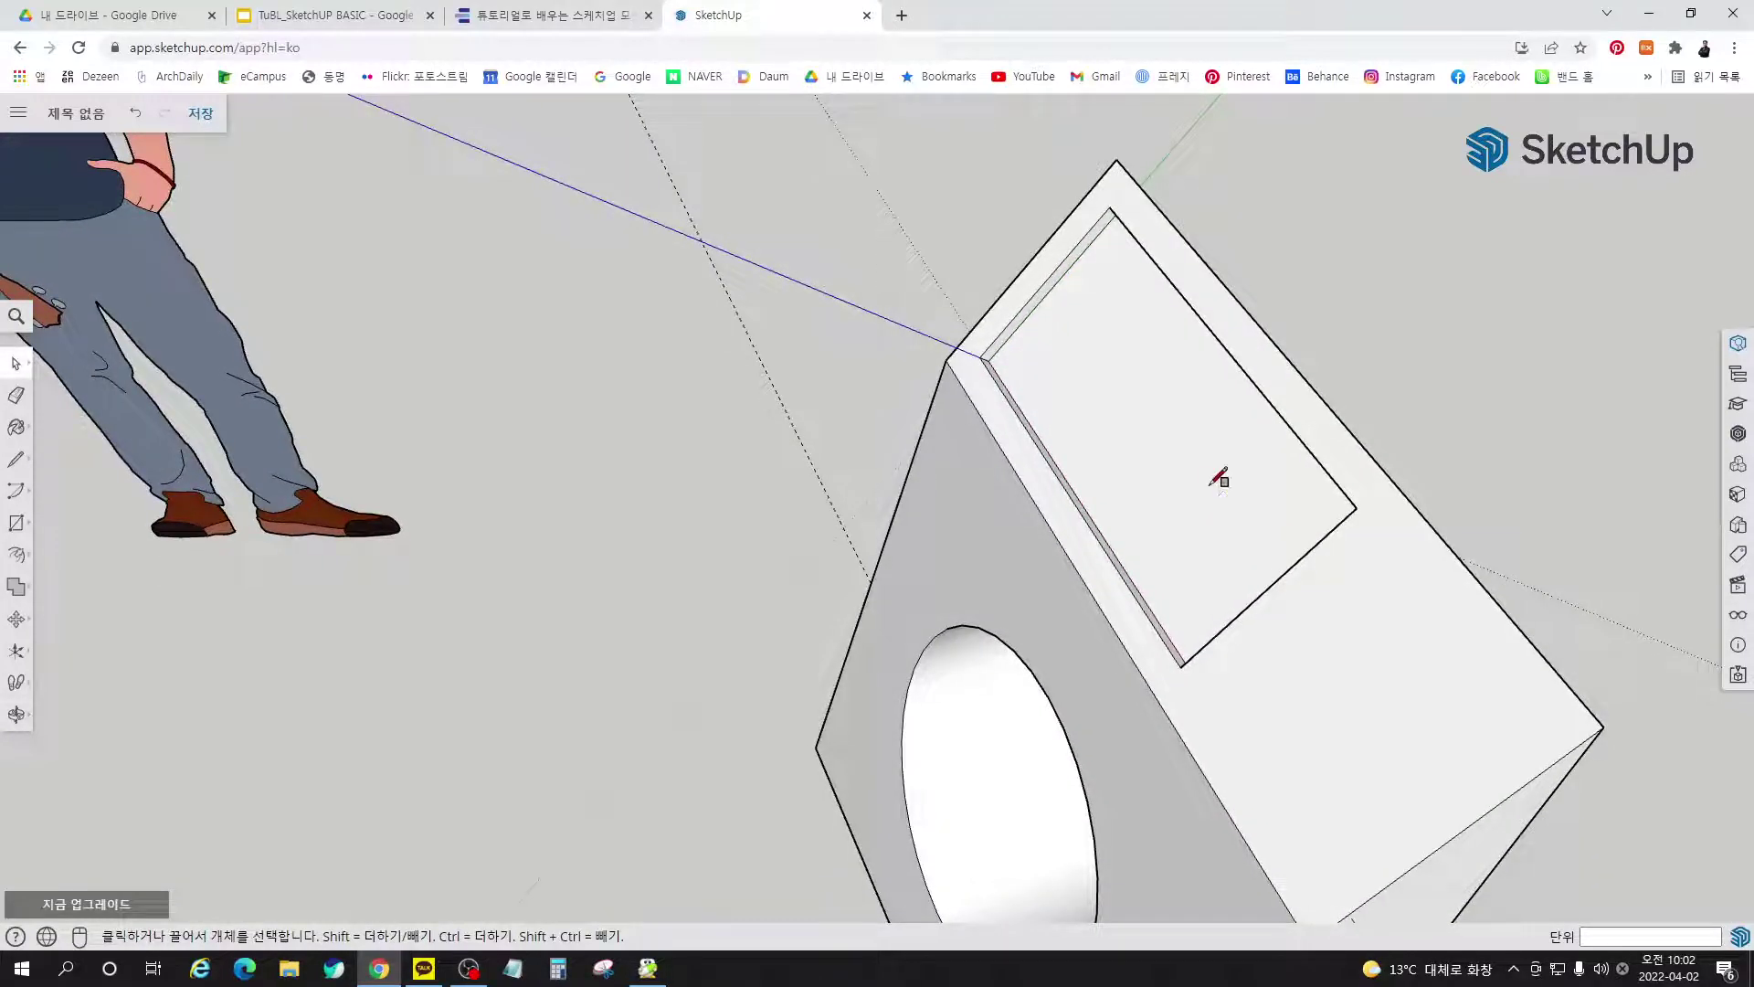
left_click(980, 358)
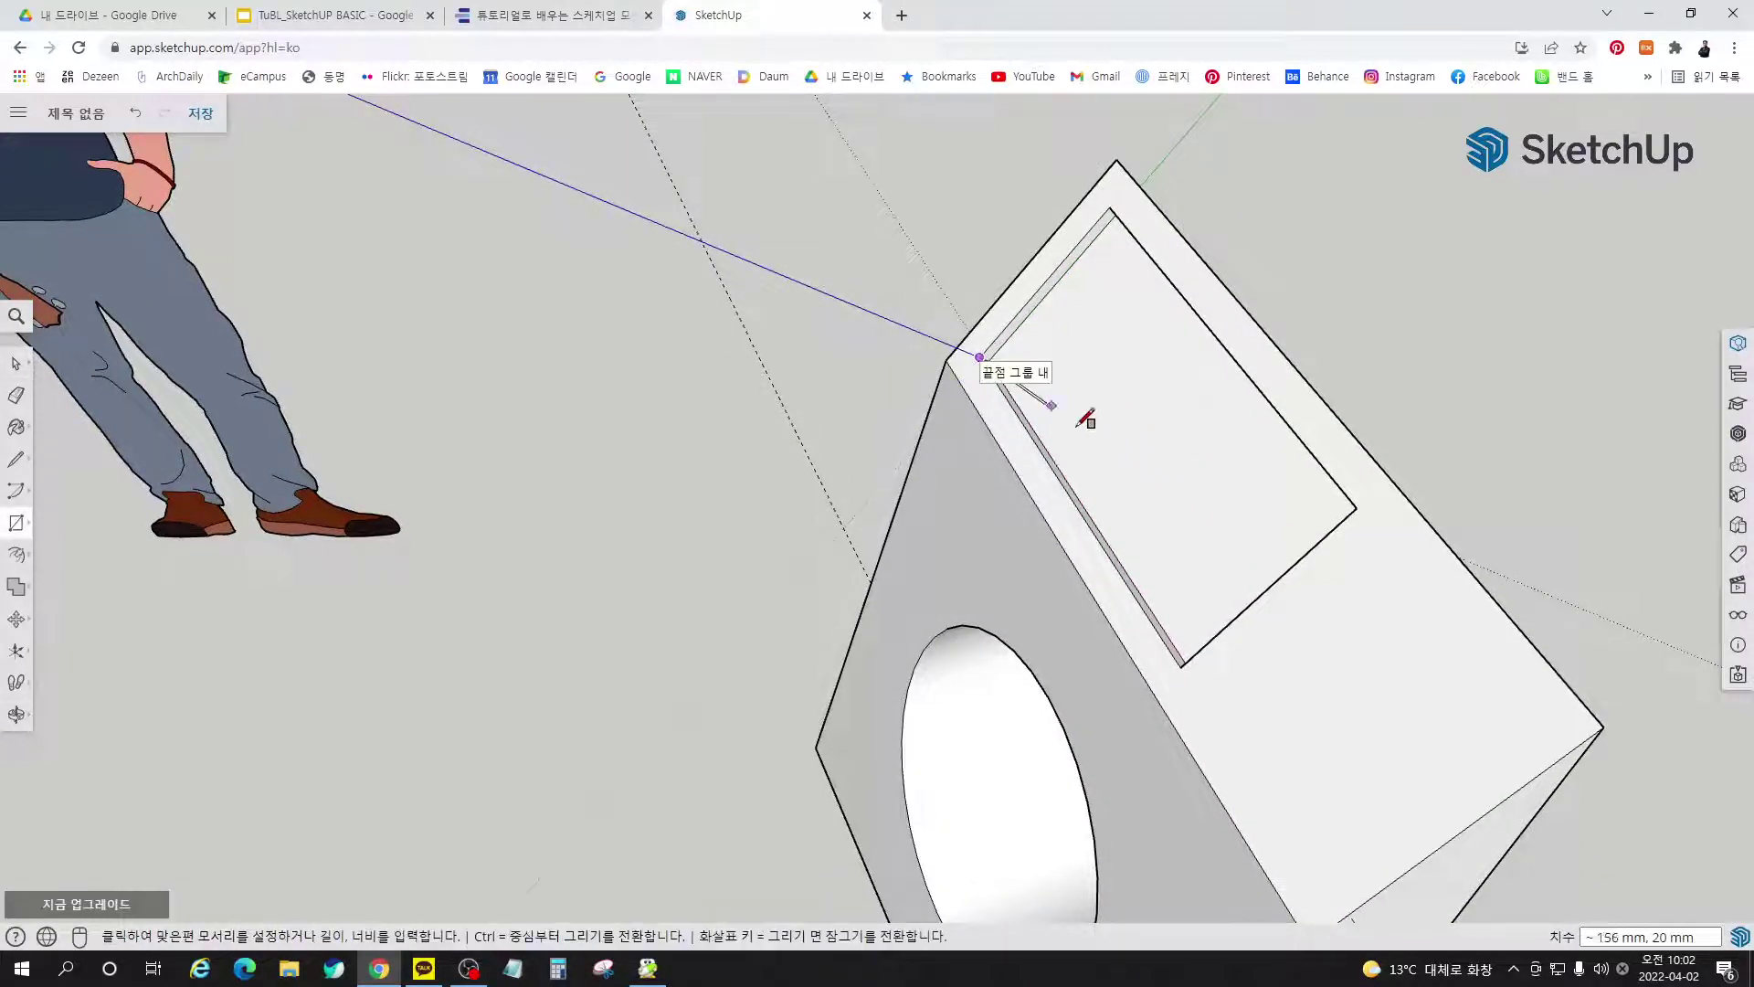
left_click(1358, 508)
middle_click_drag(1266, 626, 1390, 417)
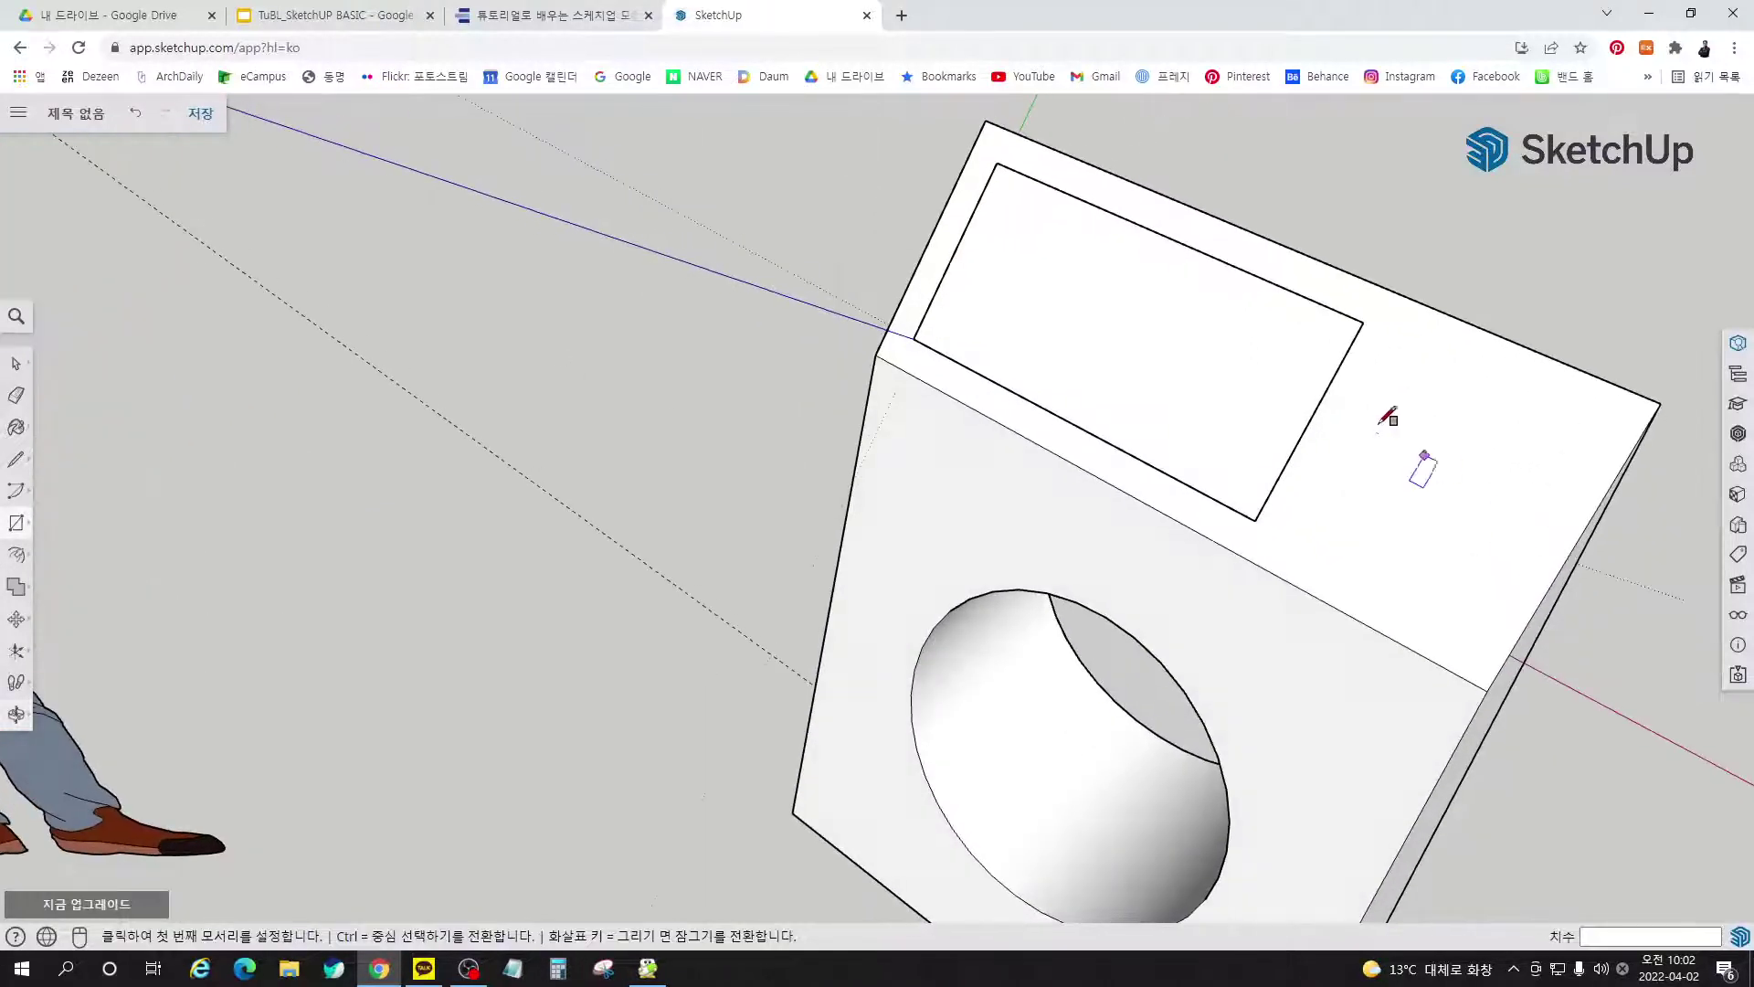
Offset the box kiosk's recess rectangle inward to form a narrow frame band, and remove the inner face to reopen the recess
scroll(1292, 290, "up", 3)
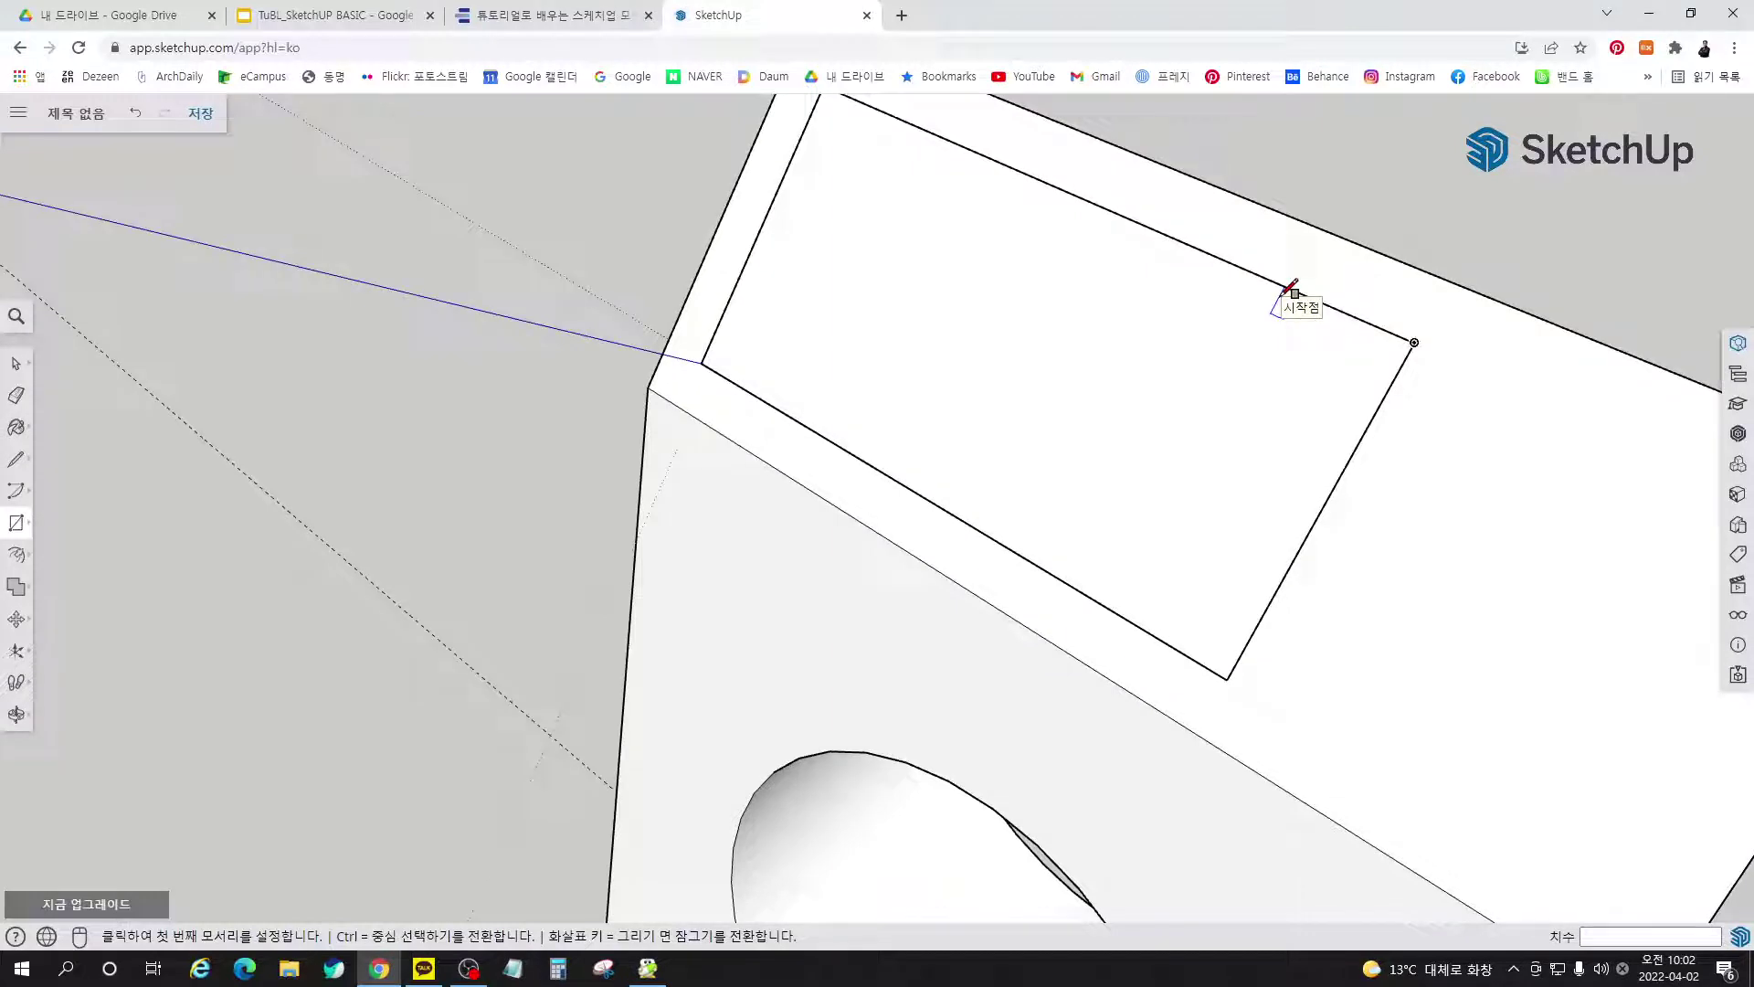
key("f")
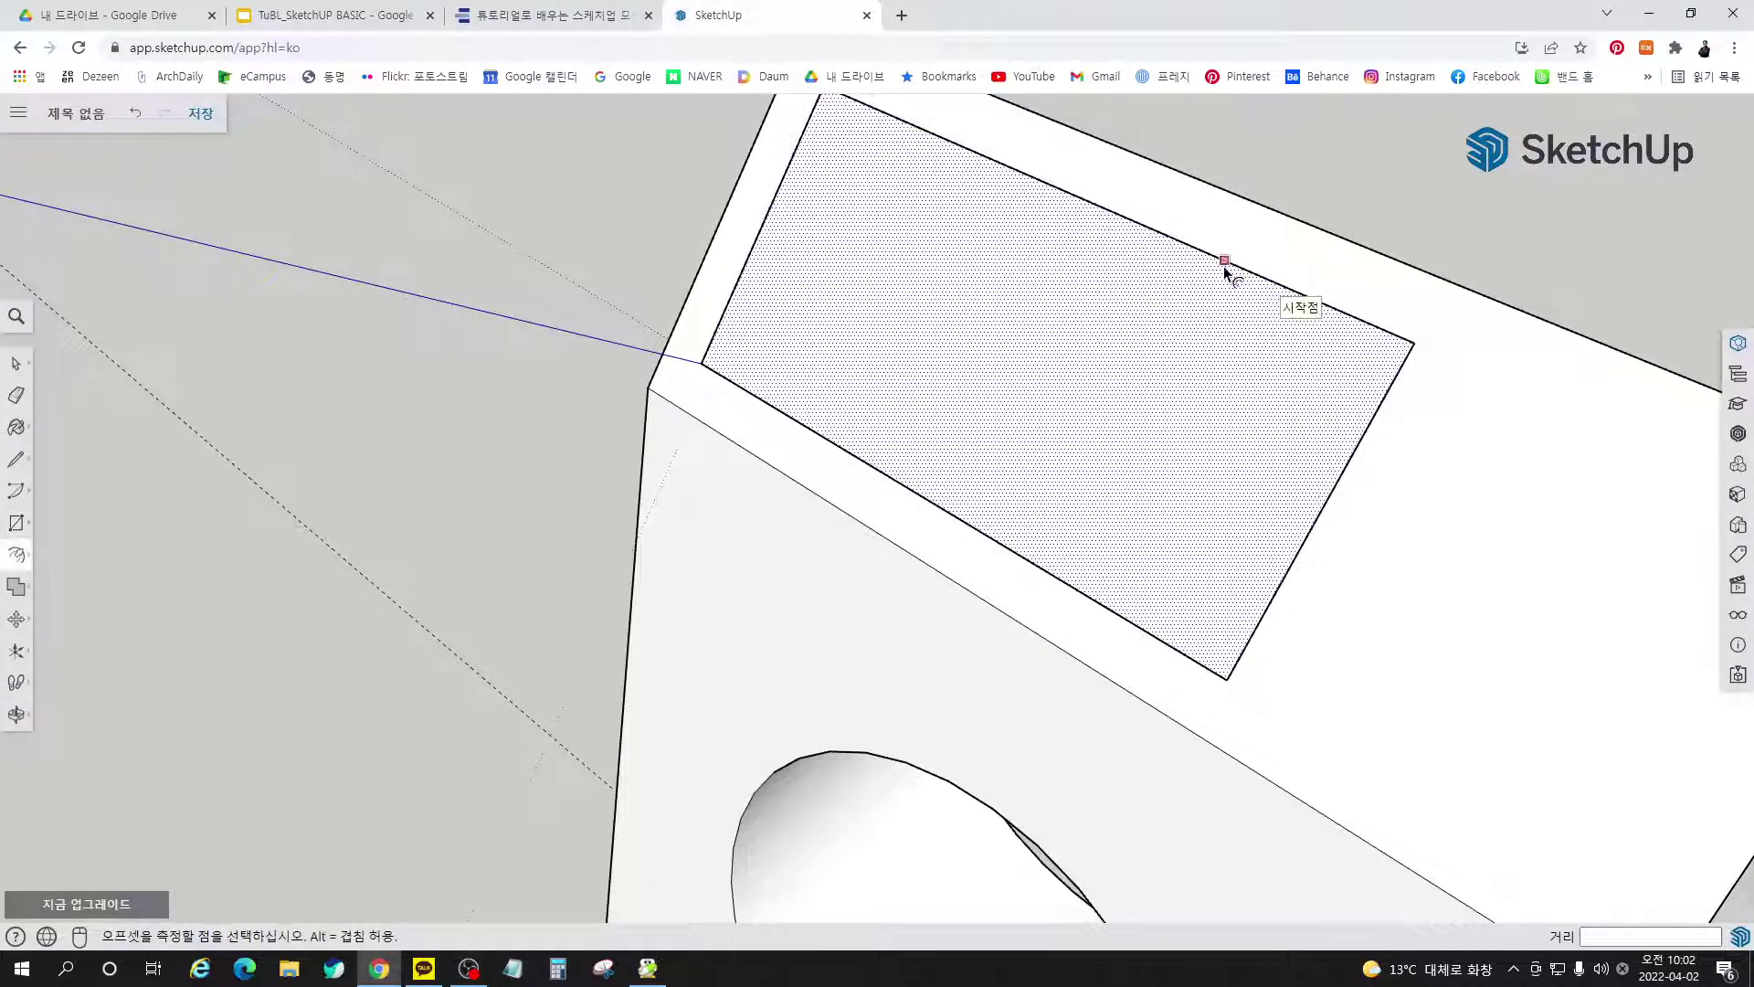
left_click(1225, 264)
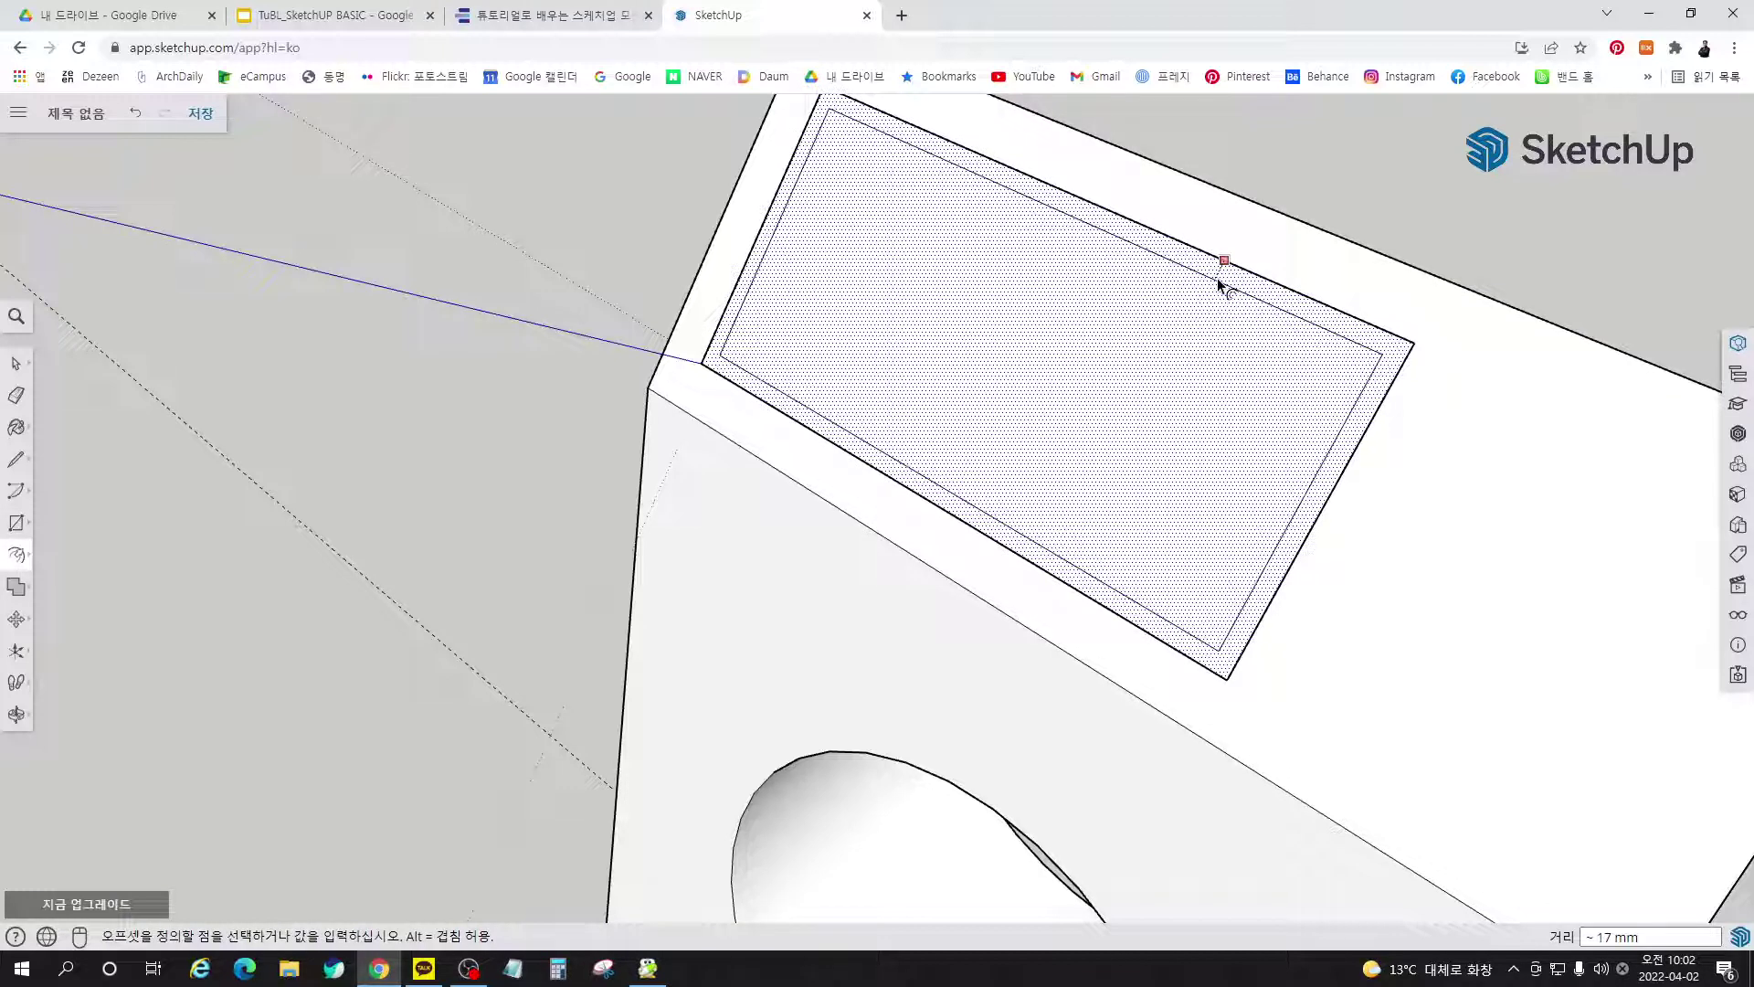
left_click(1217, 278)
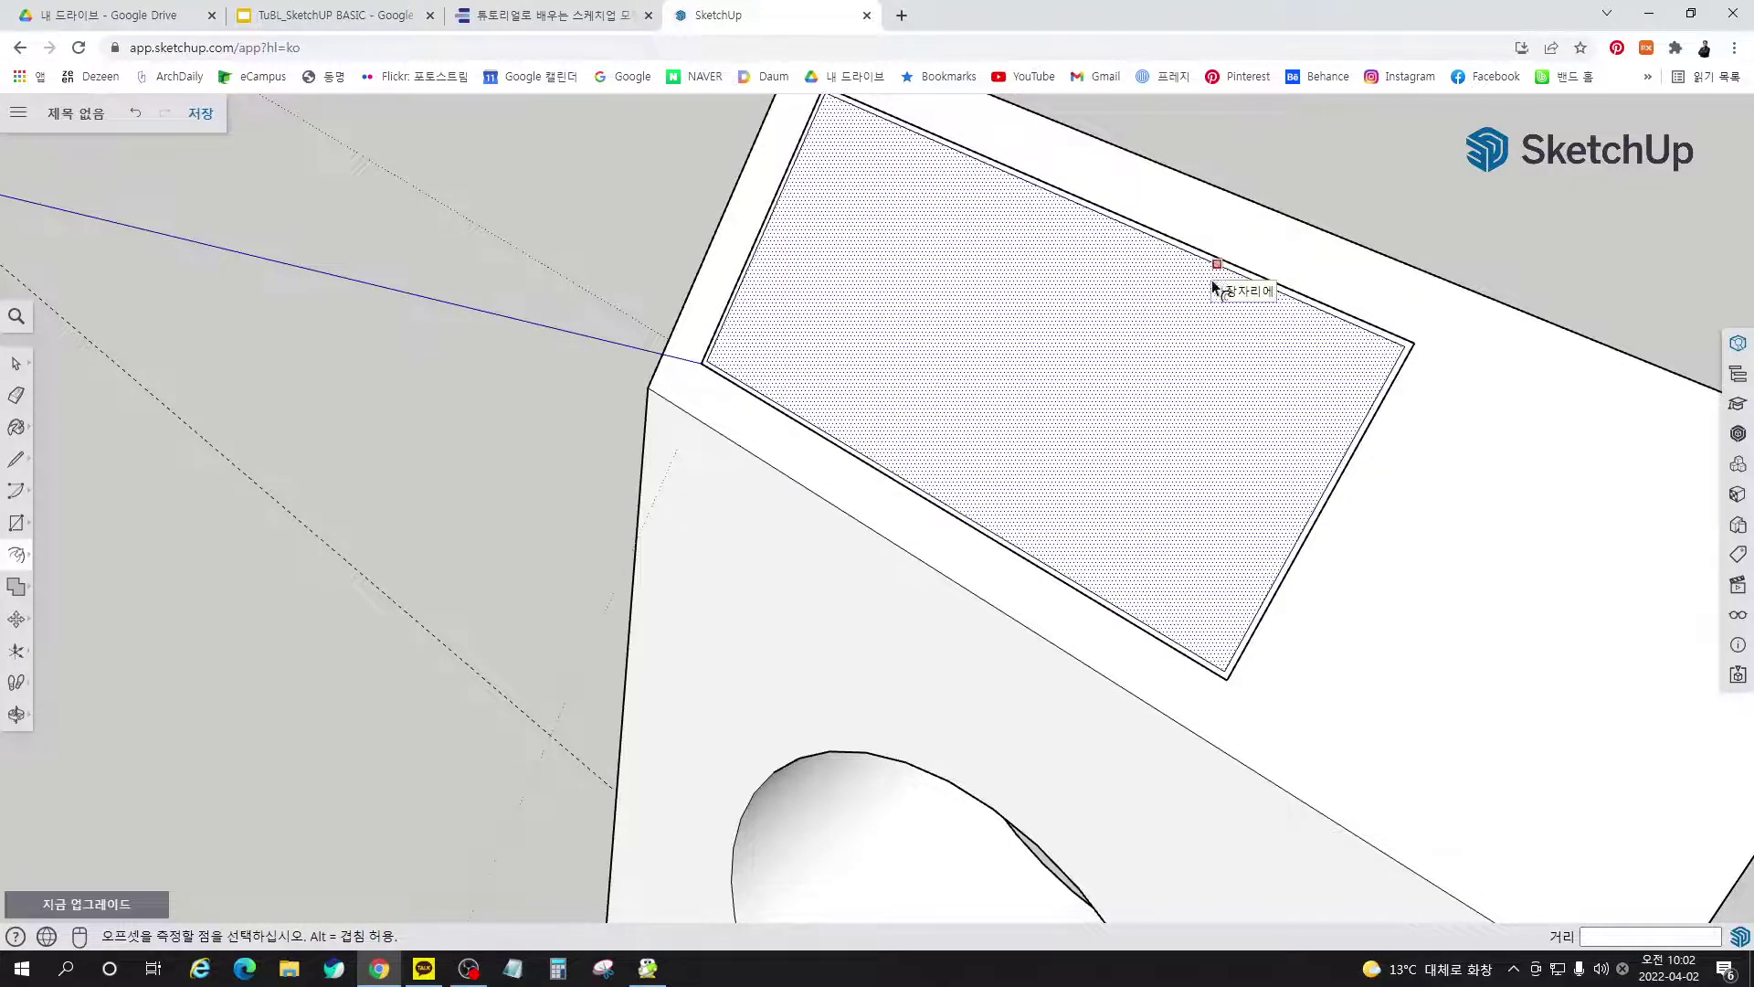
key("space")
key("Escape")
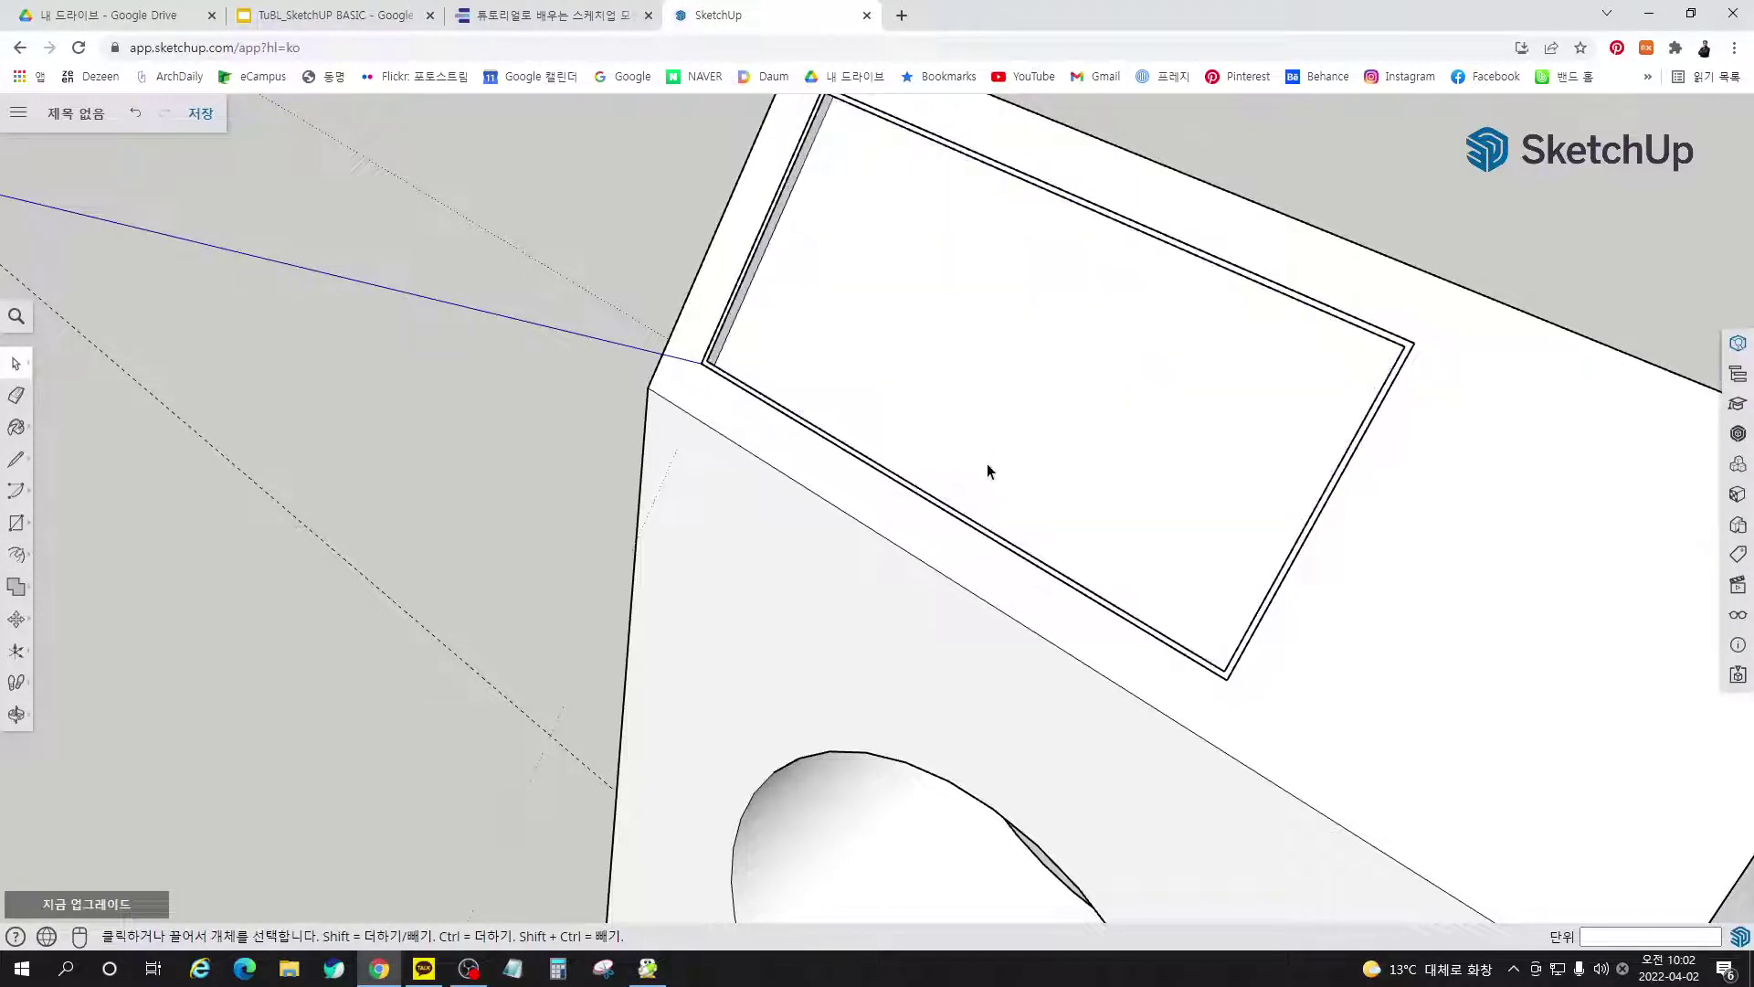
Push the narrow frame band of the box kiosk 20 mm to give the monitor frame its depth
middle_click_drag(987, 463, 801, 316)
scroll(824, 367, "up", 6)
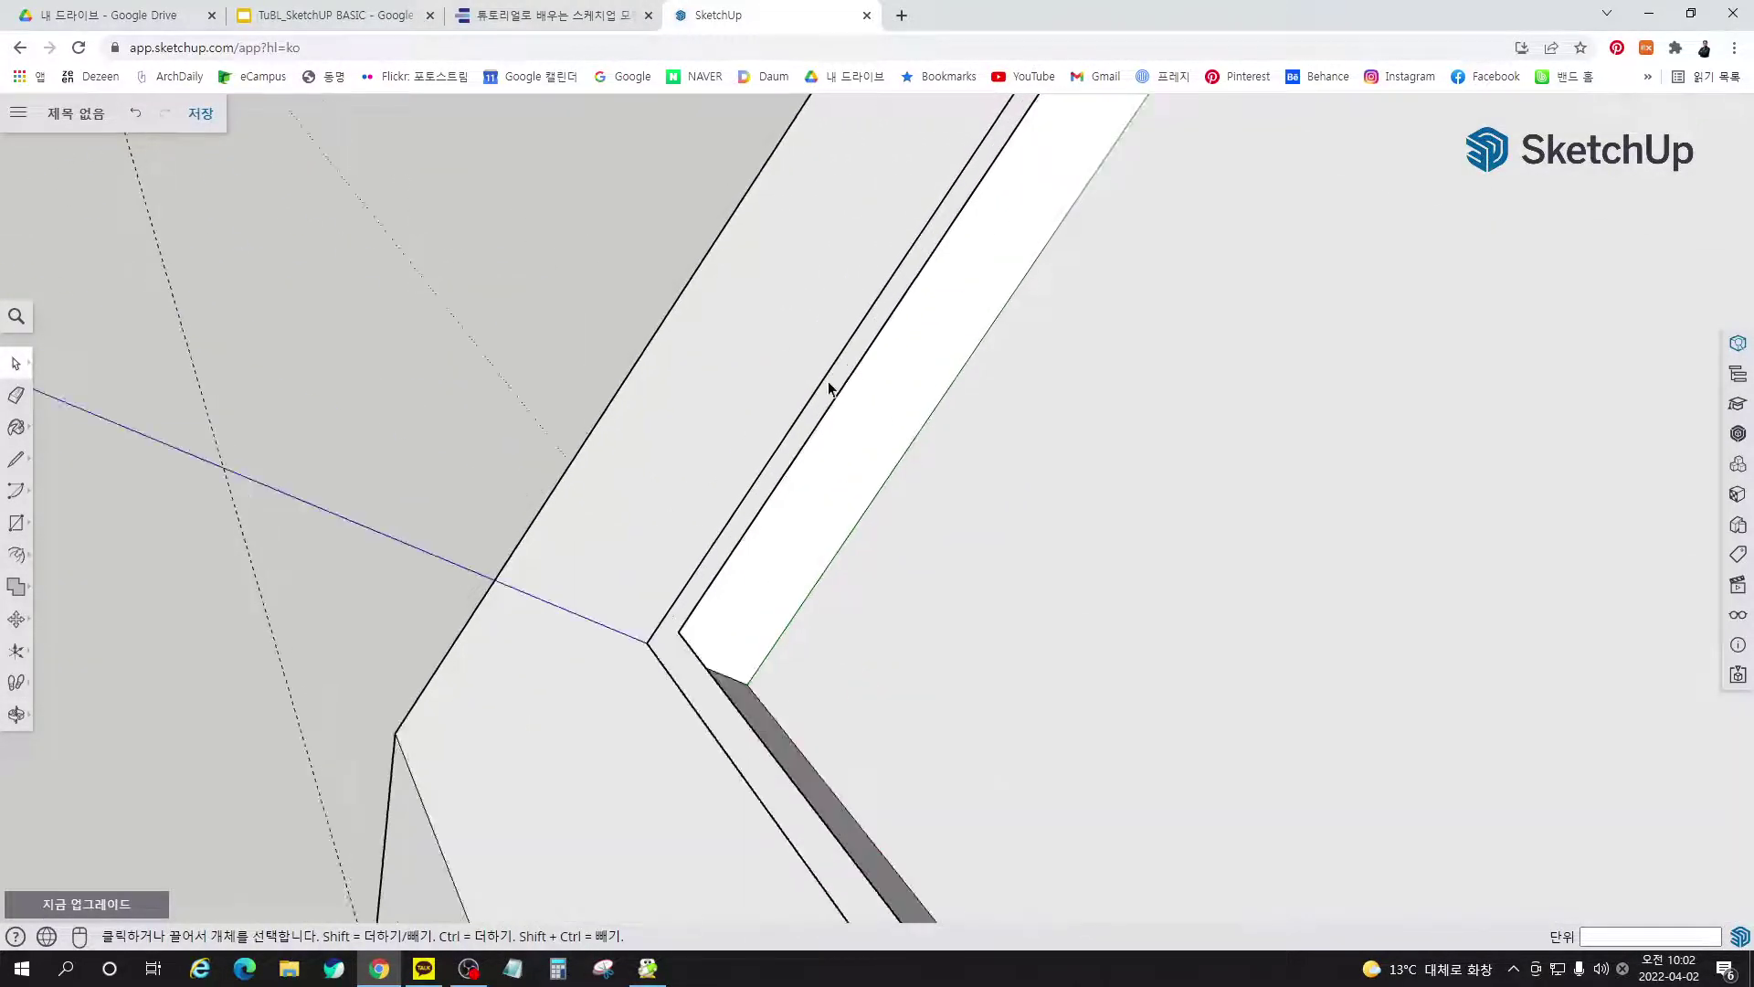
key("p")
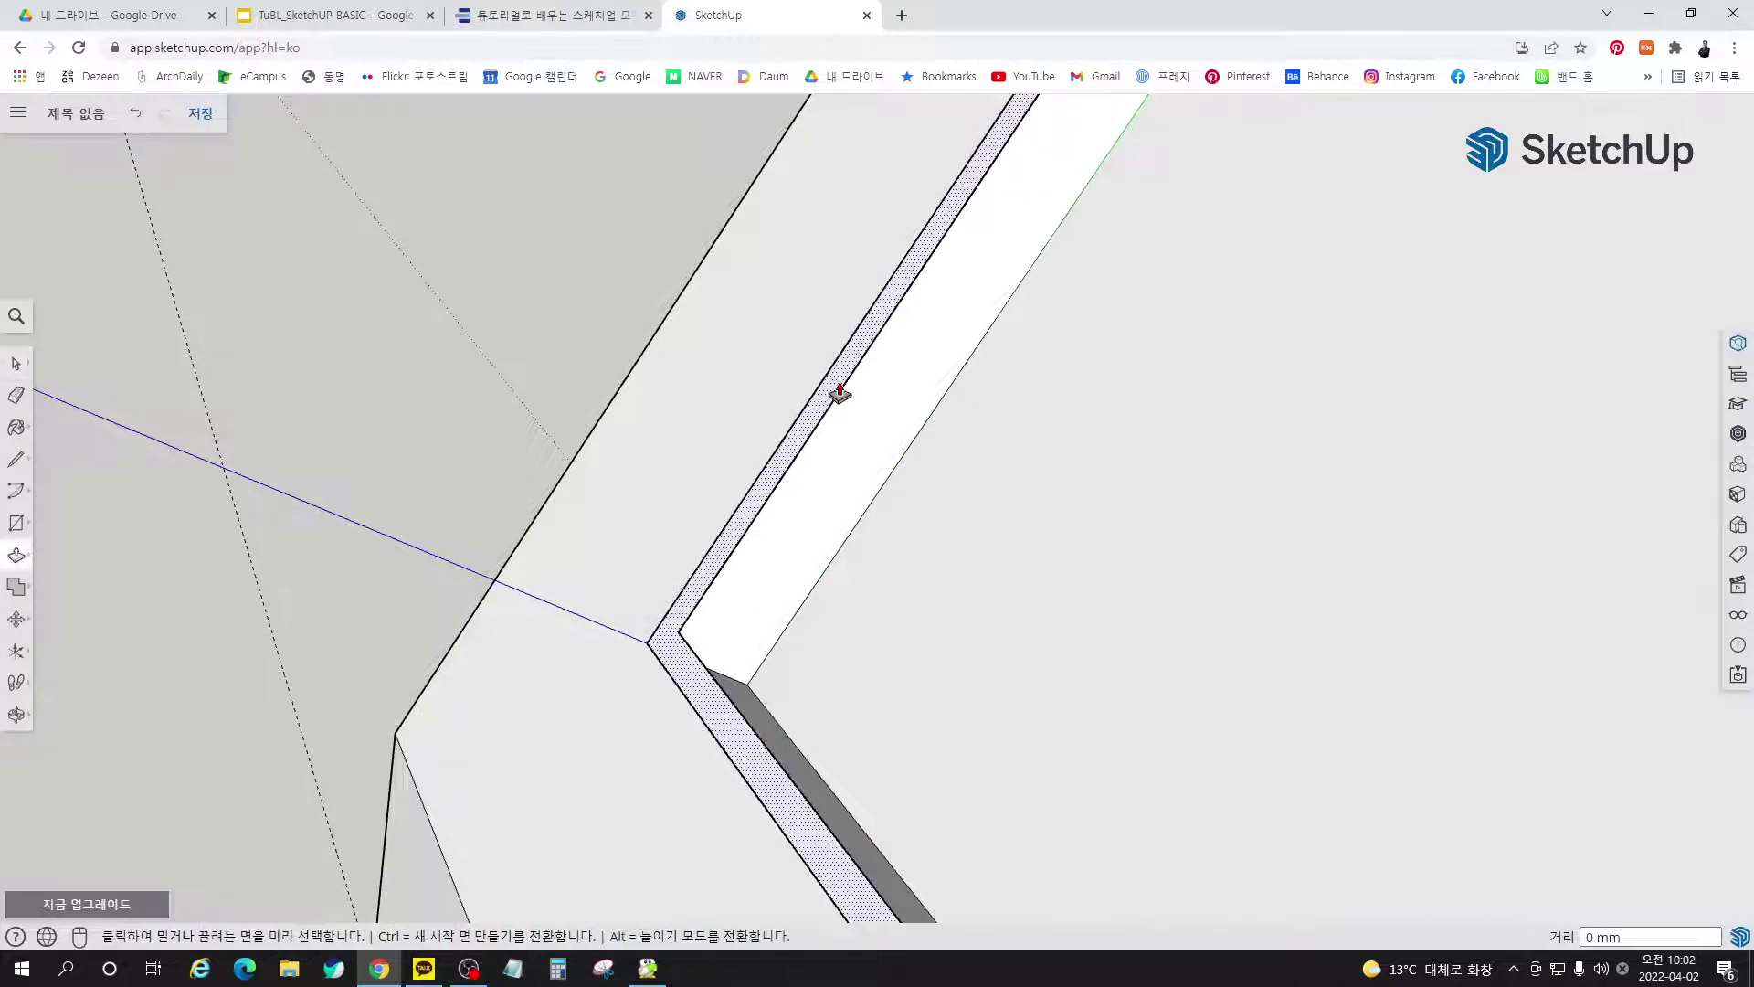
left_click(840, 393)
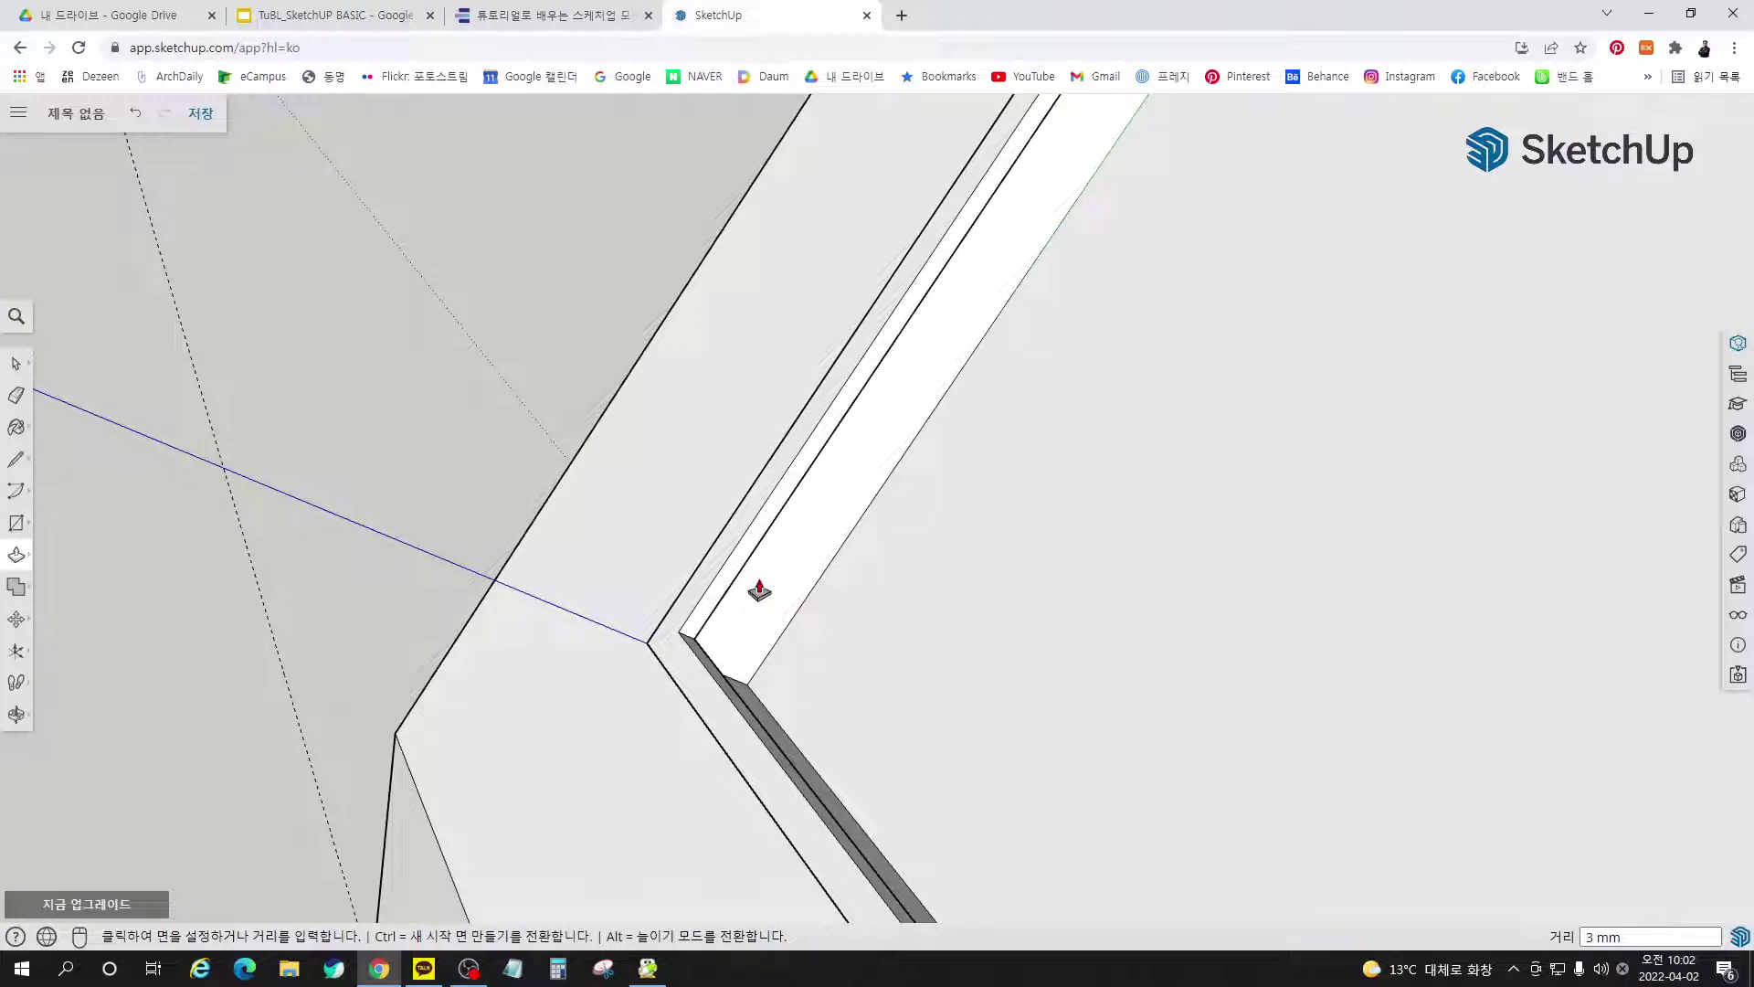
left_click(850, 640)
key("space")
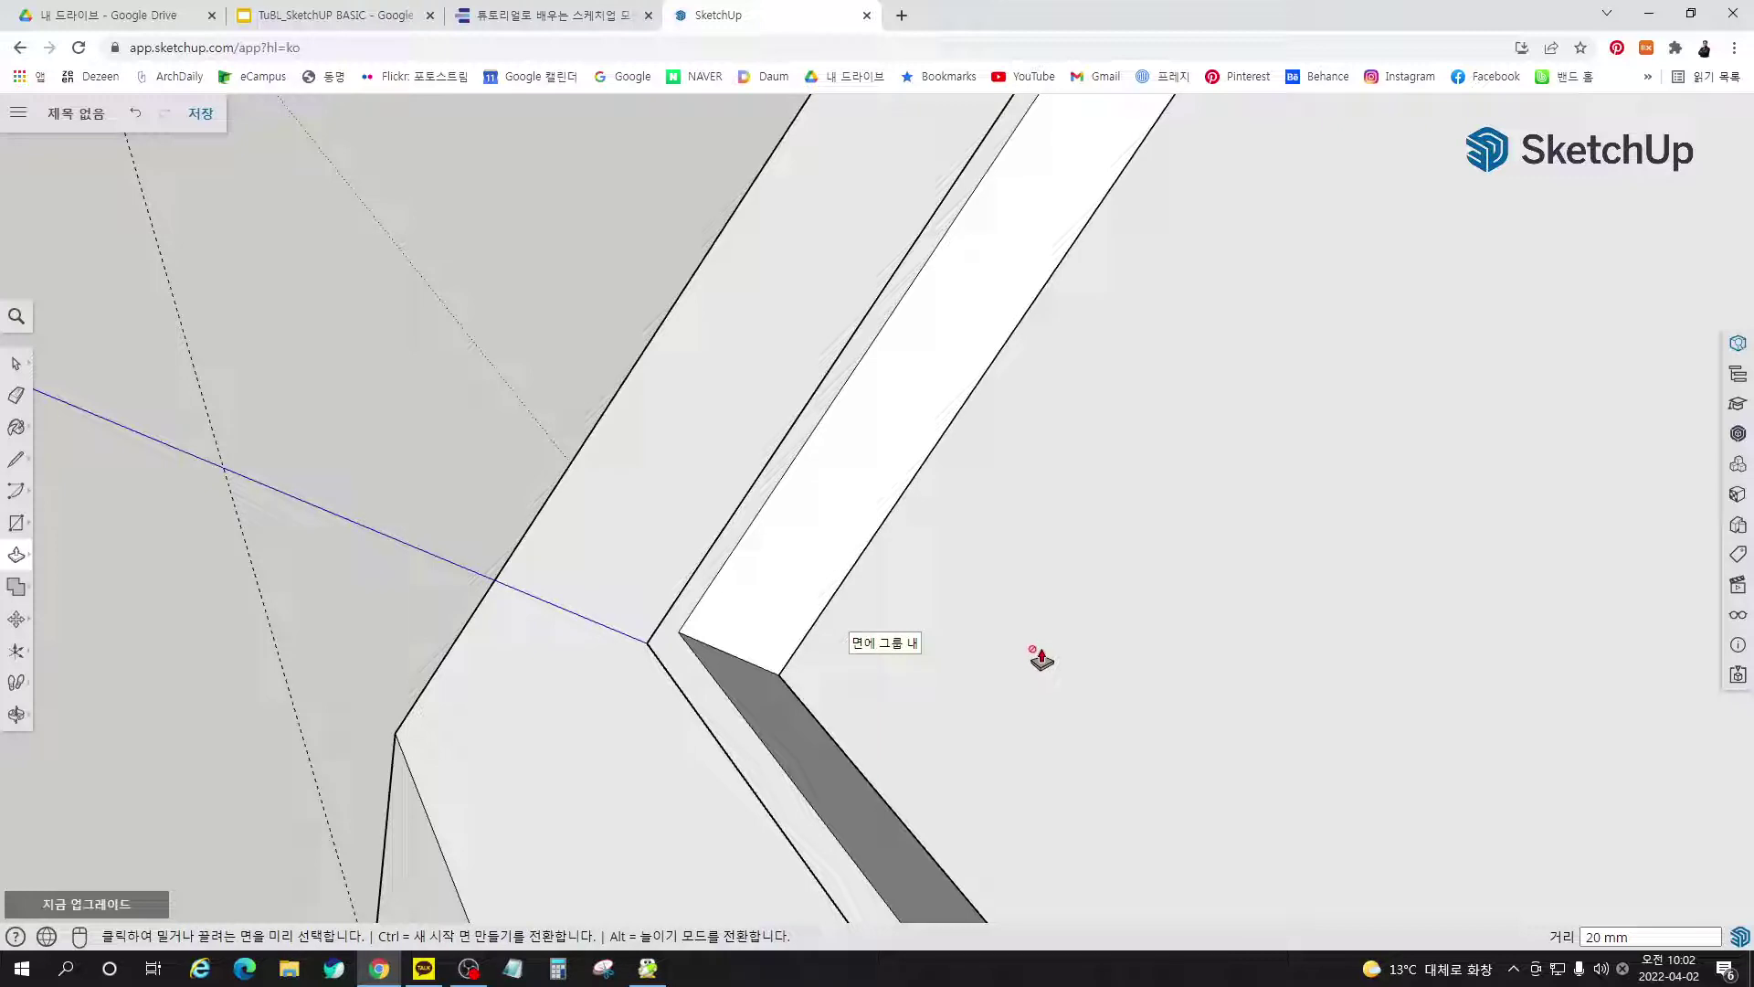
Offset the outer edge of the box kiosk's frame band 2.5 mm inward to add a centre outline
middle_click_drag(799, 583, 1237, 638)
scroll(767, 315, "up", 5)
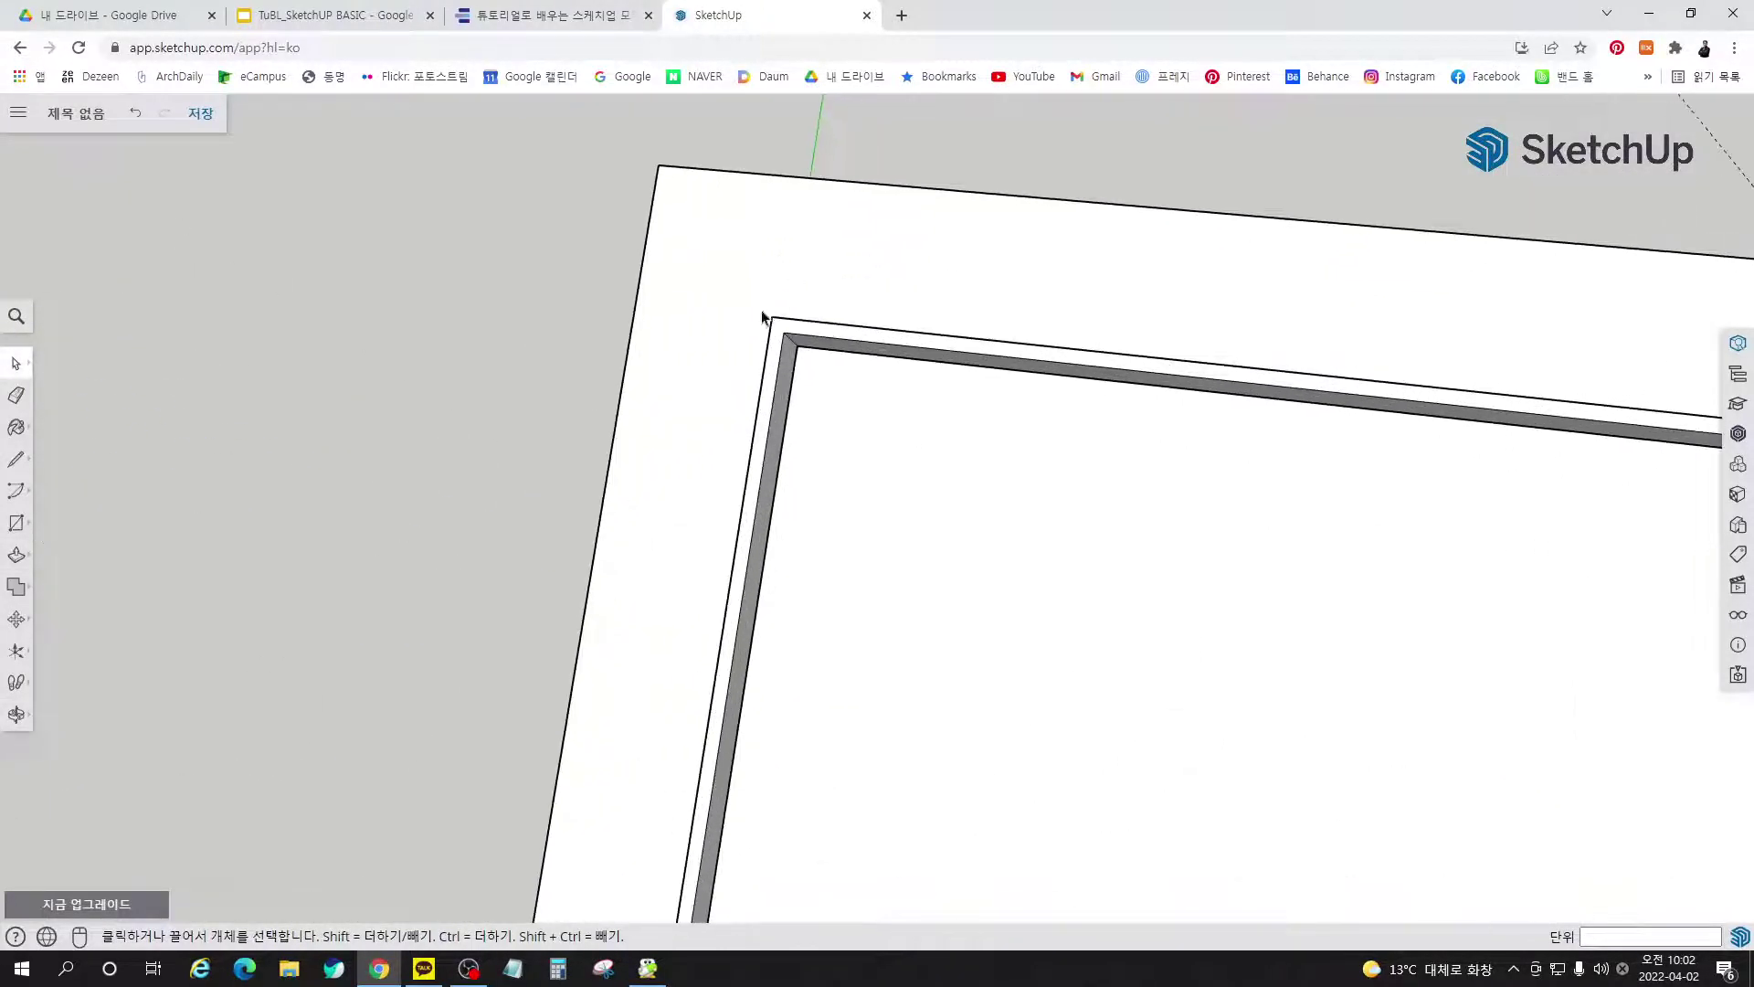
key("f")
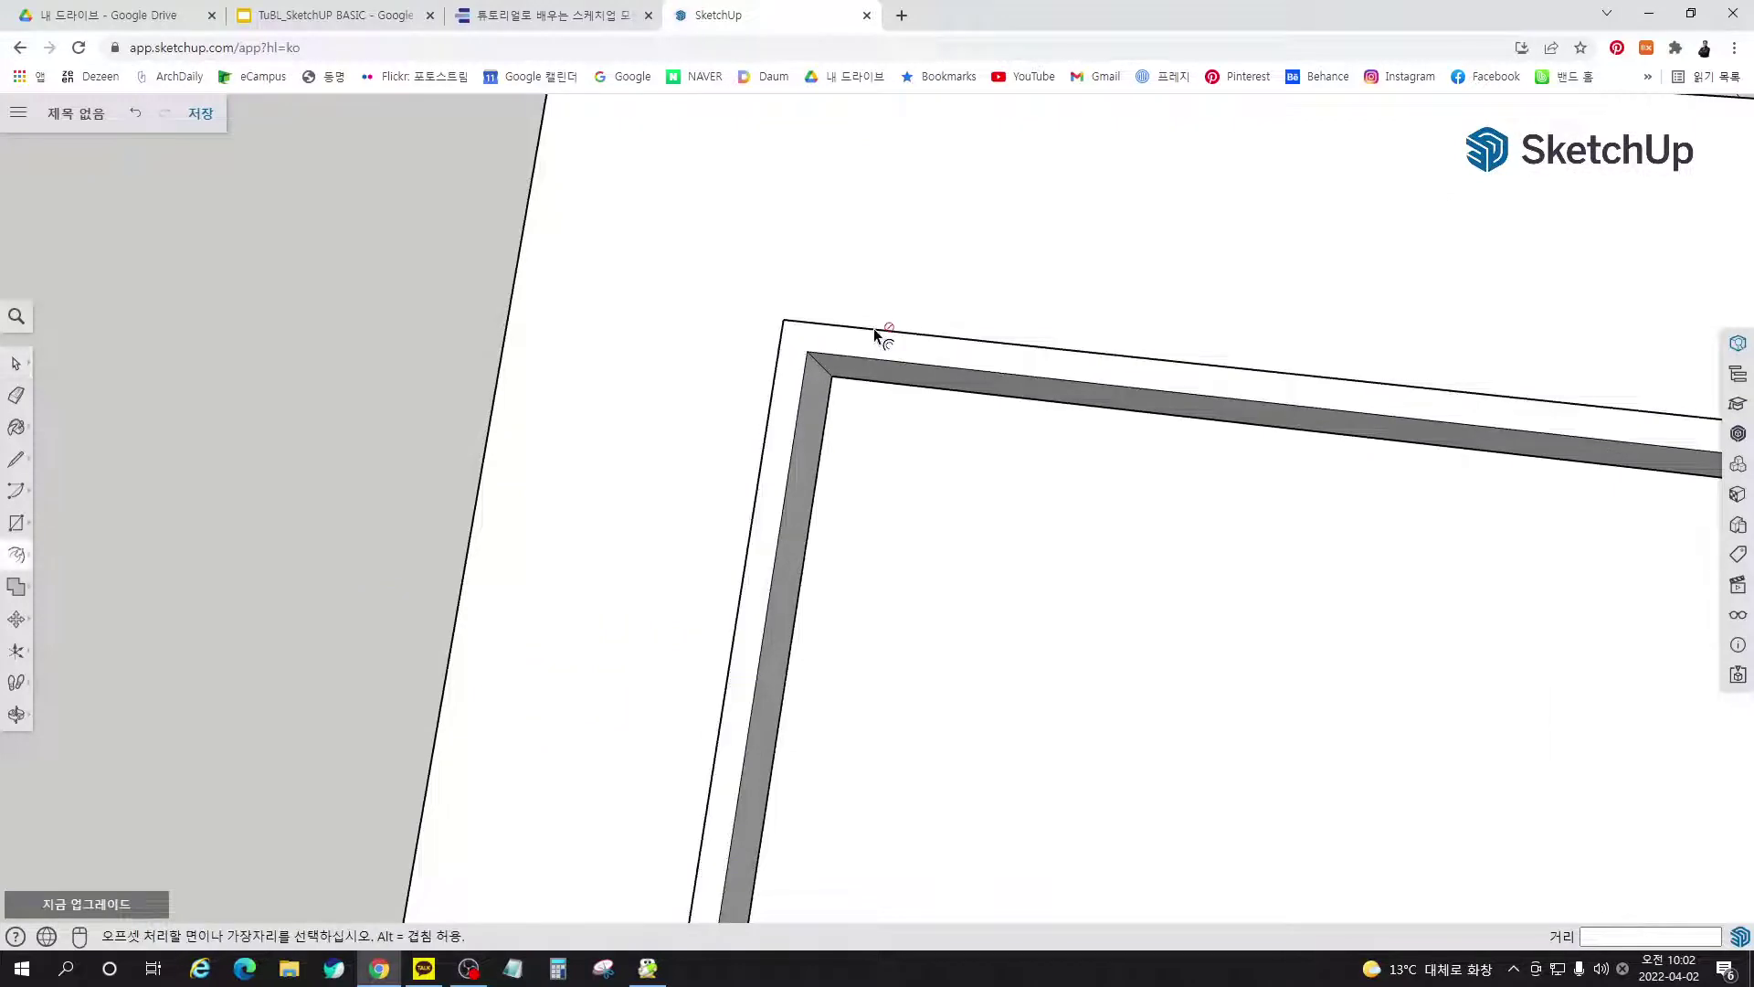
scroll(870, 333, "up", 5)
left_click(865, 331)
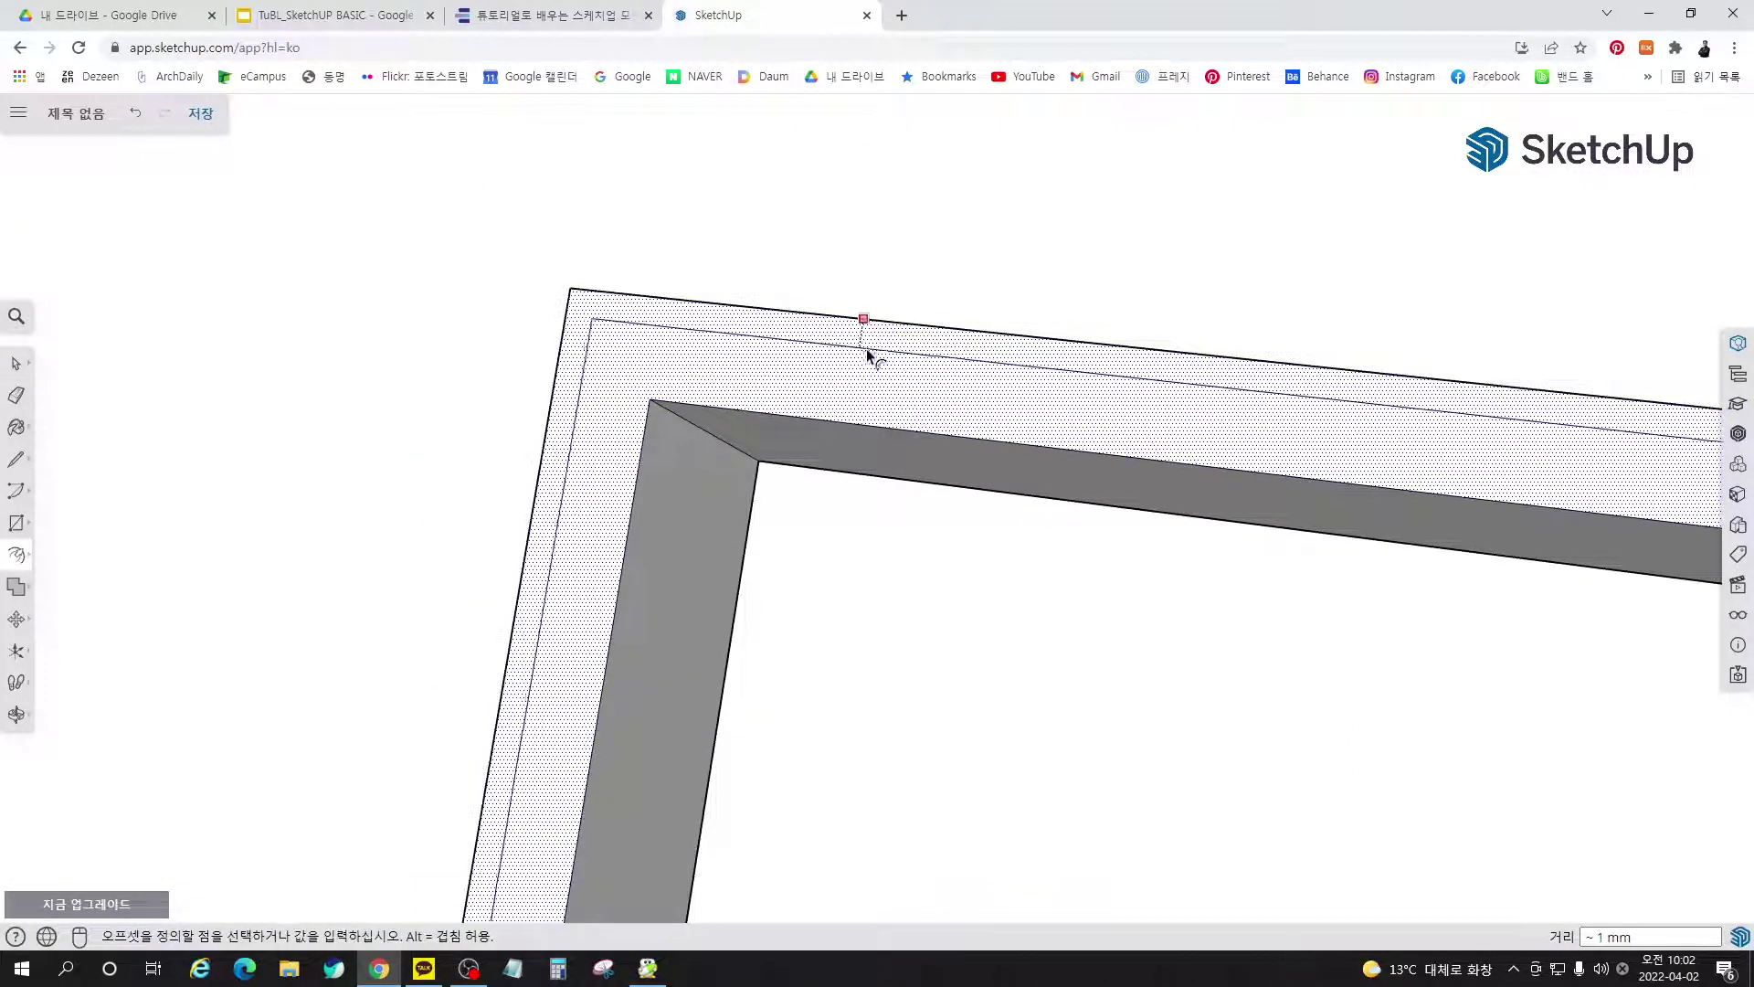
left_click(866, 364)
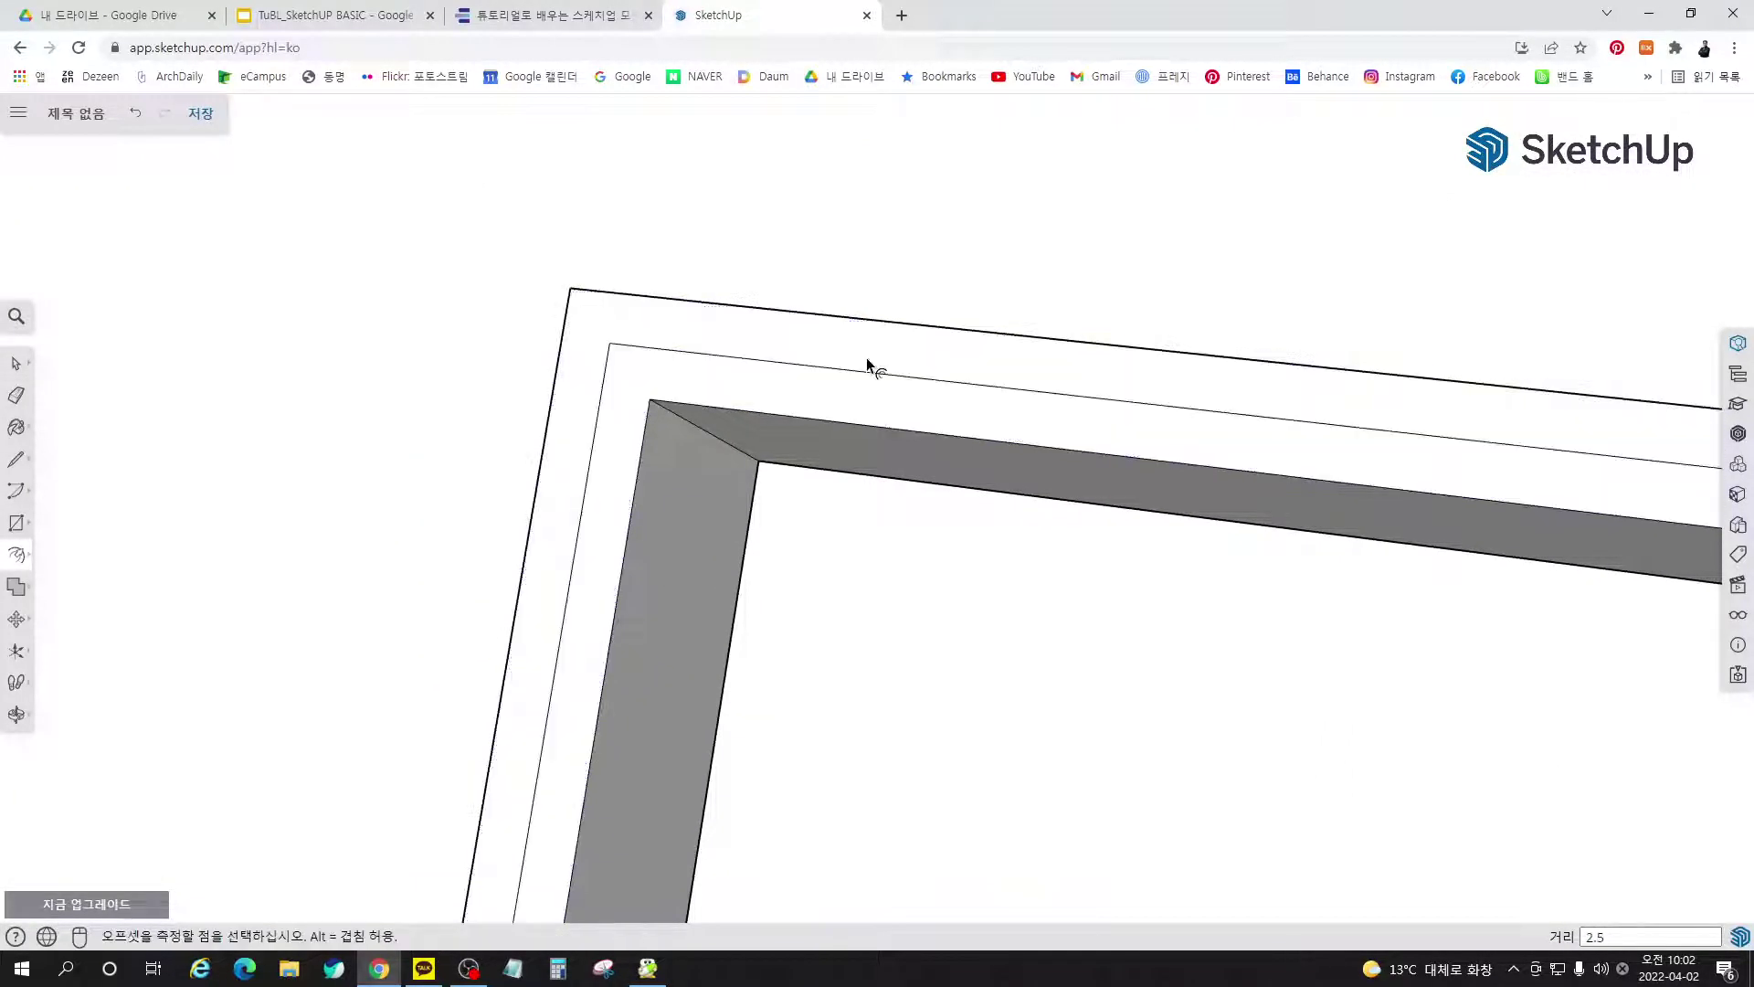
Draw diagonal lines between the inner and outer corners at the two rear corners of the box kiosk's frame band
key("l")
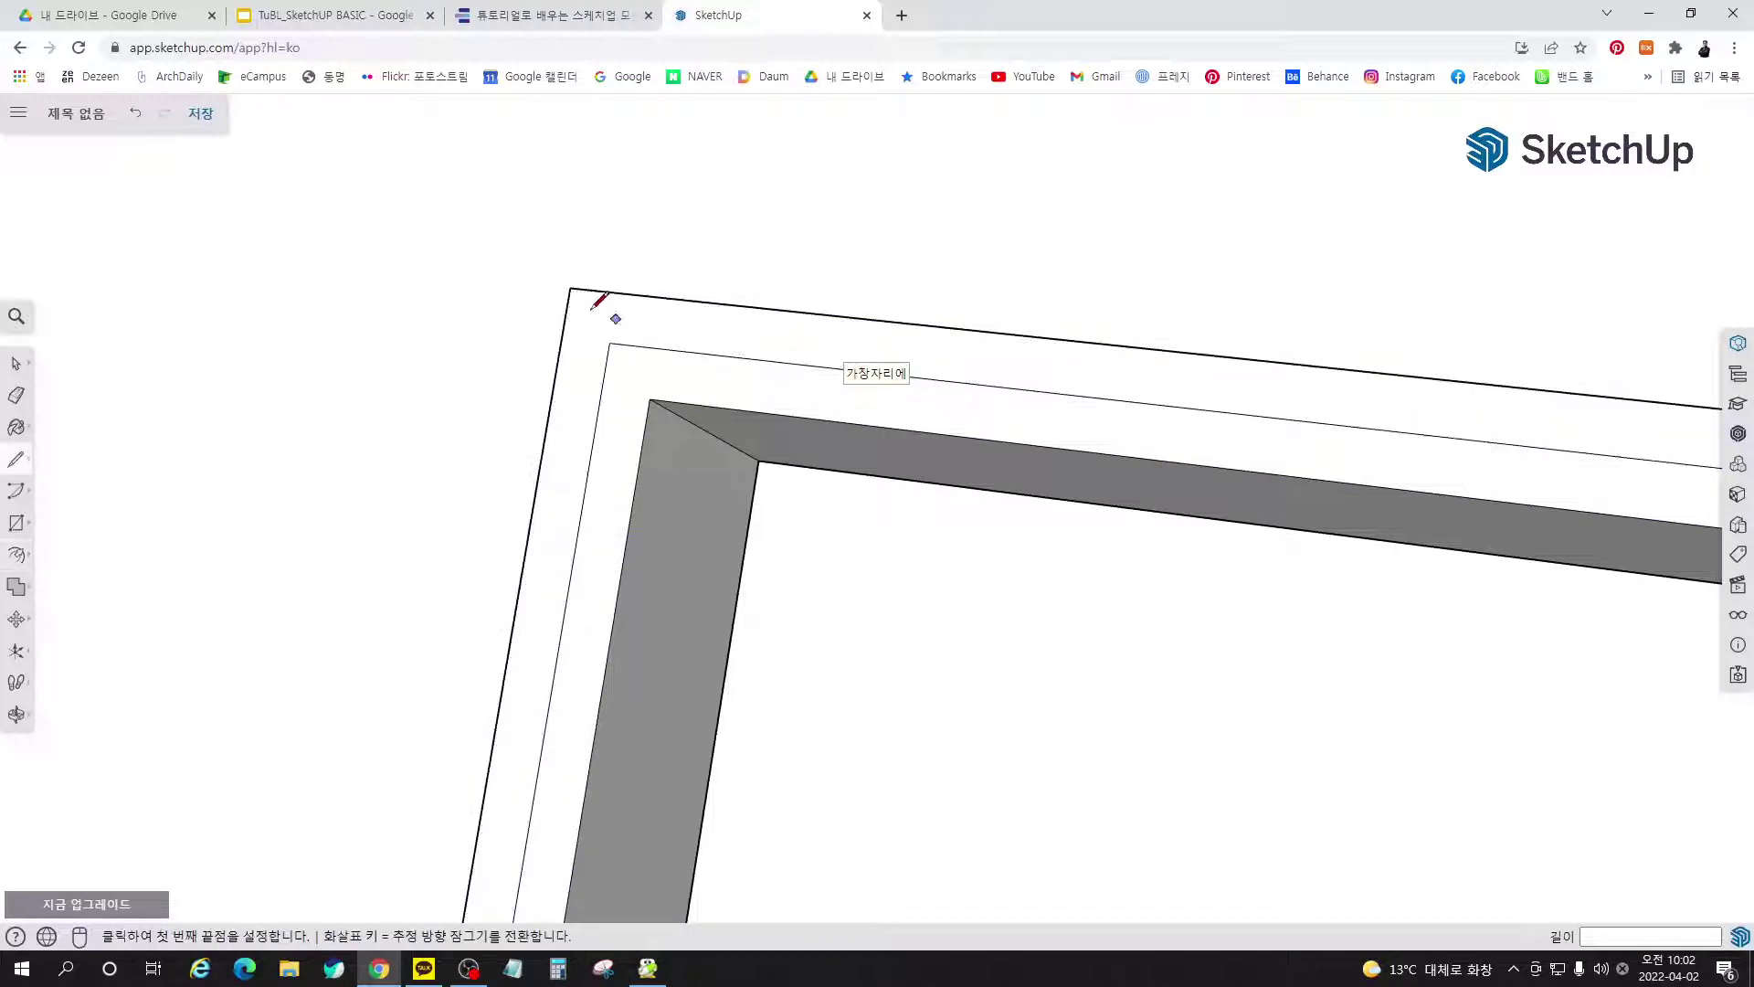
left_click(571, 288)
left_click(651, 396)
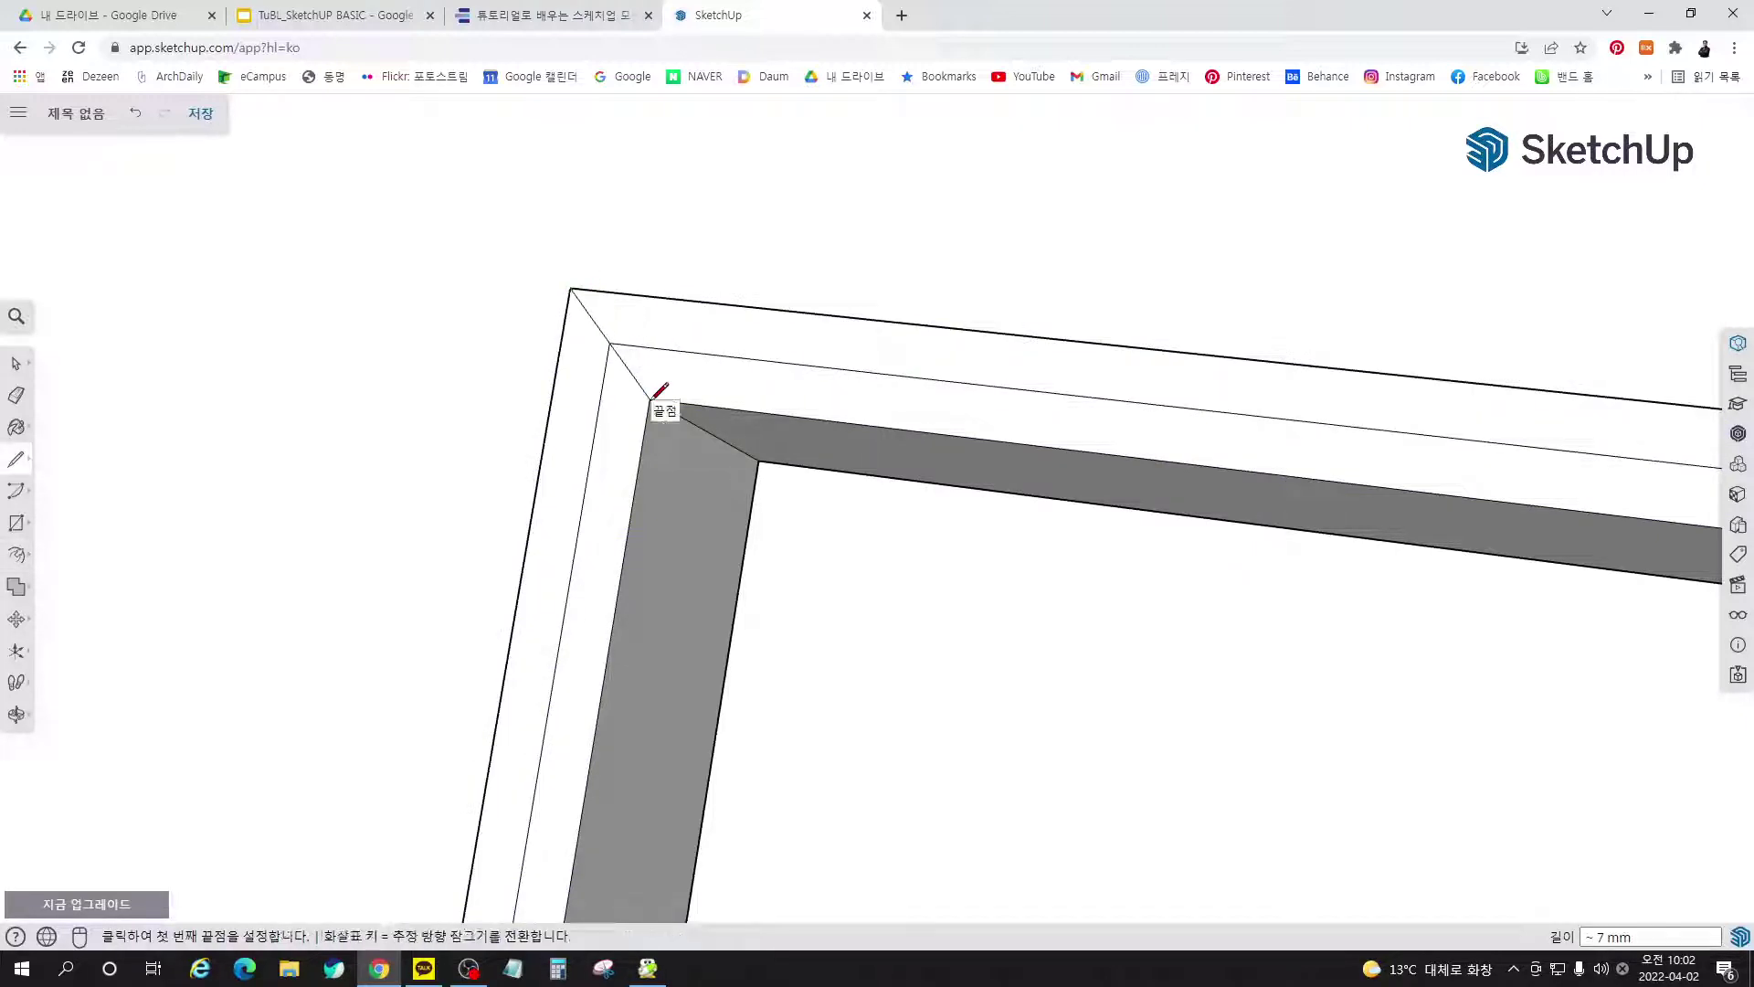
scroll(493, 411, "down", 5)
scroll(327, 356, "down", 5)
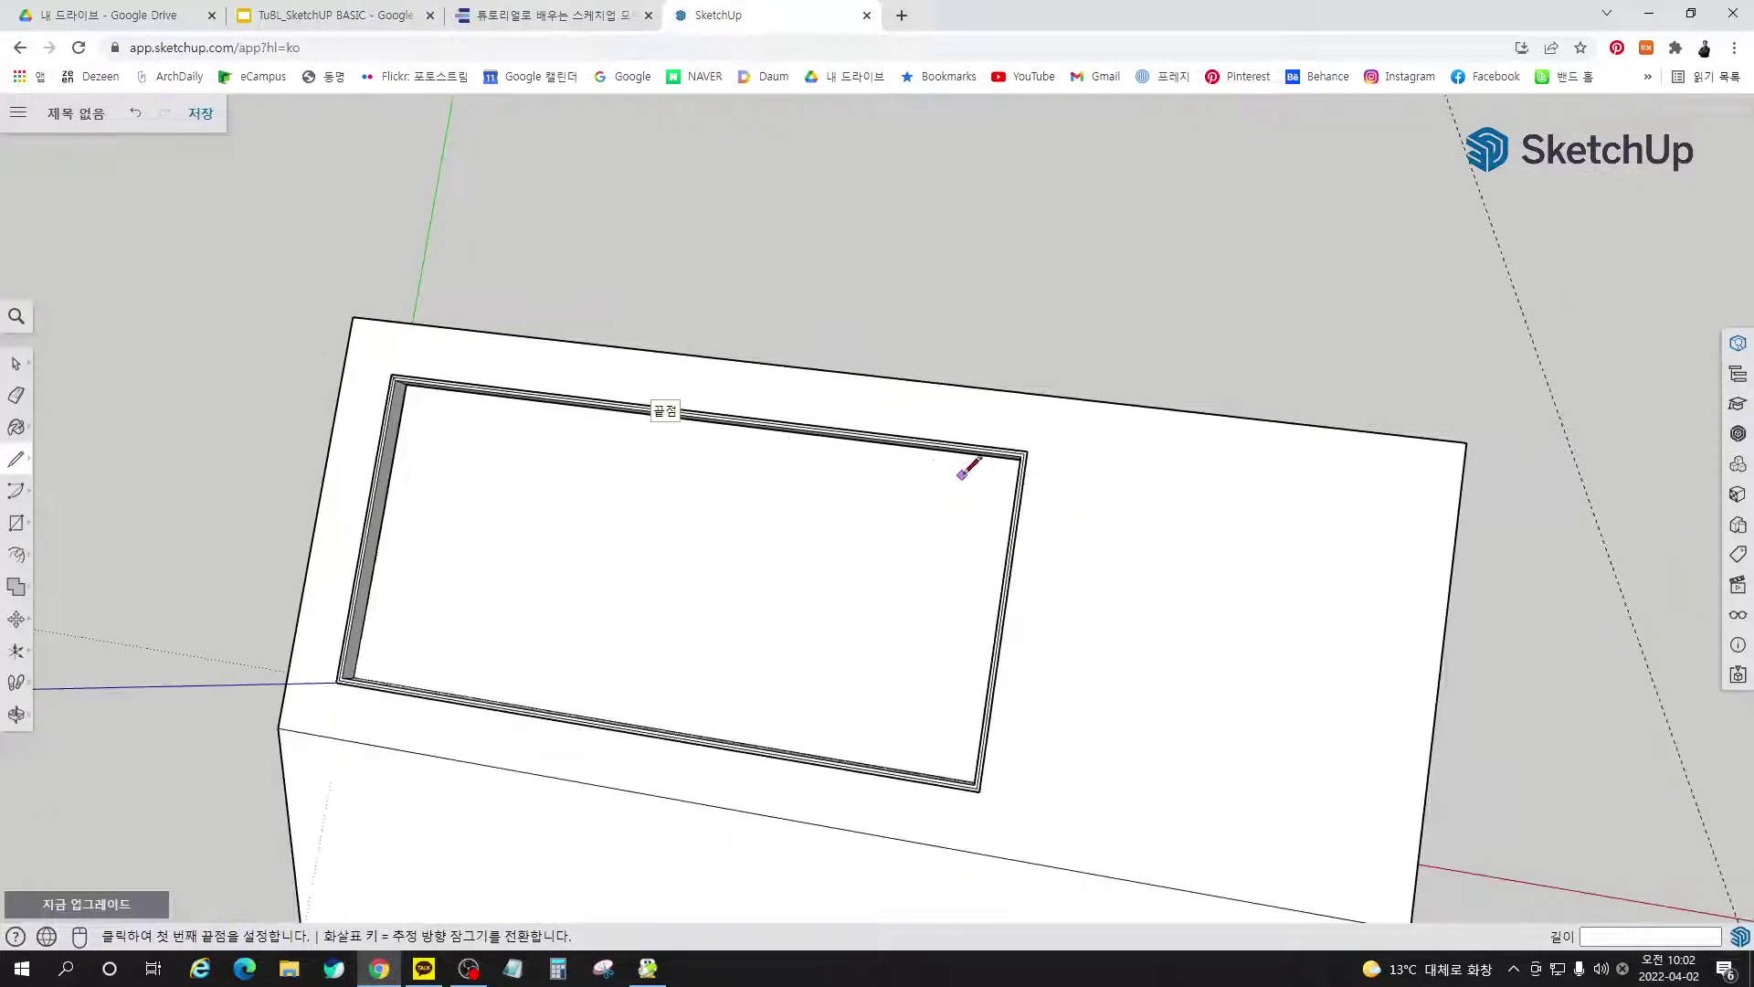
scroll(1131, 443, "up", 8)
left_click(1029, 431)
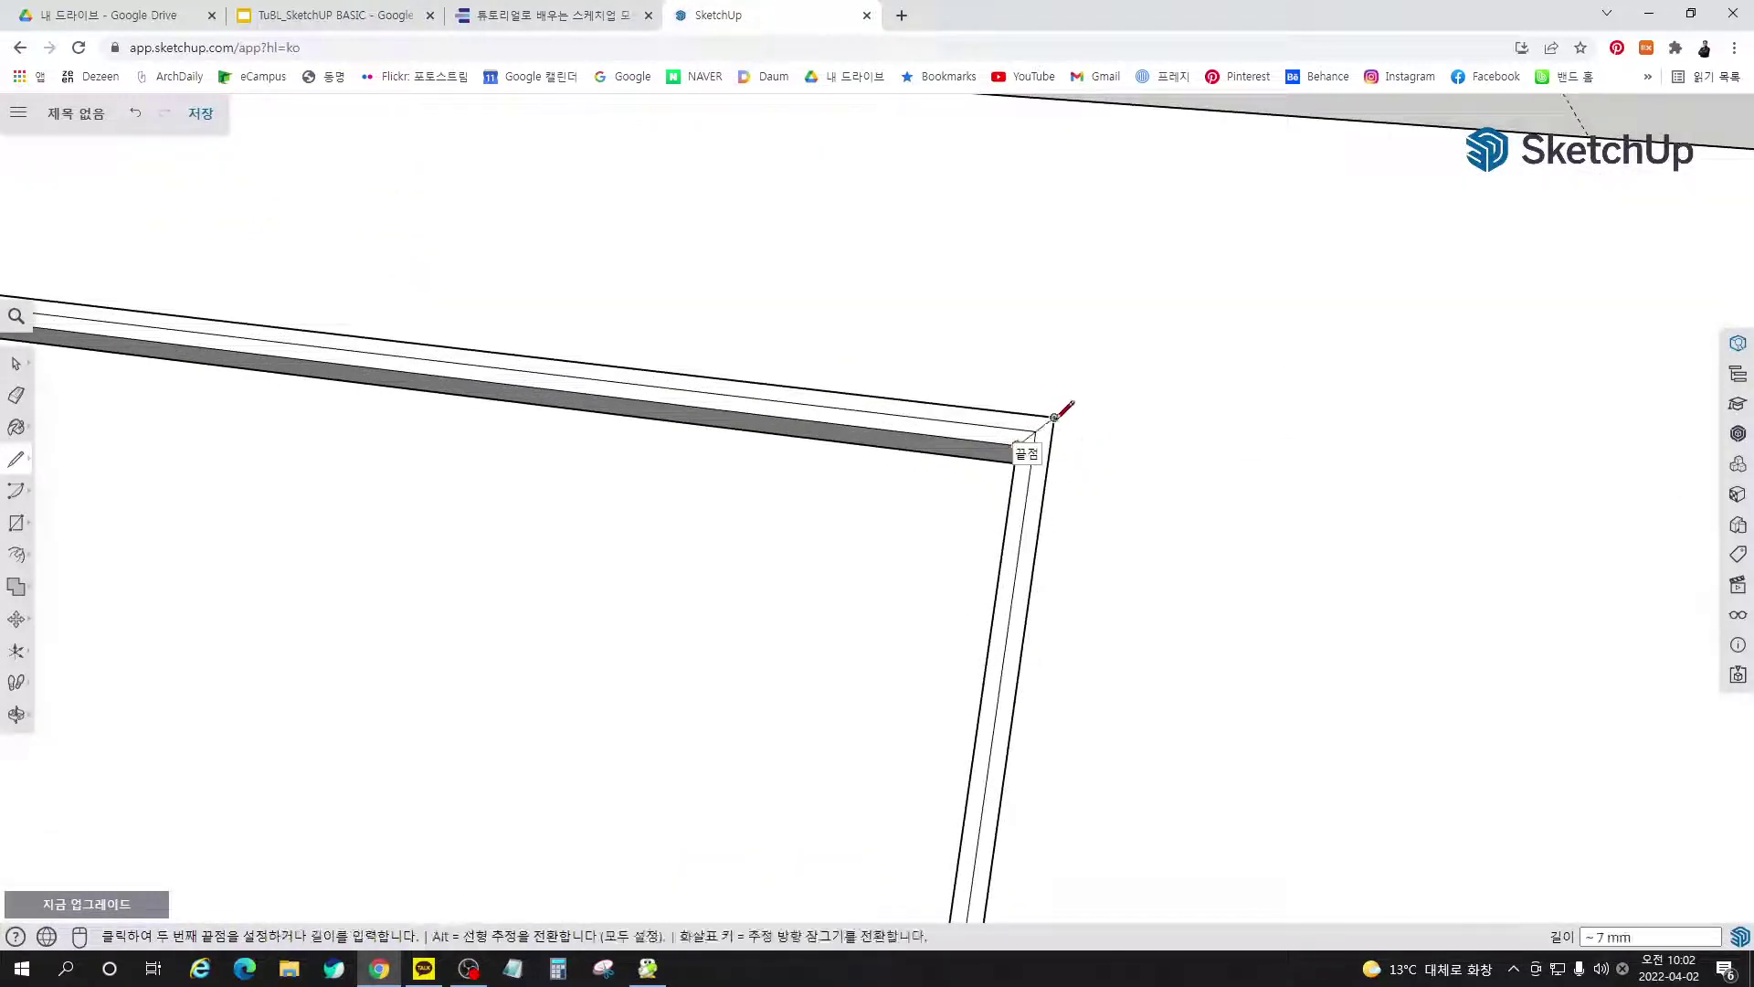
left_click(1053, 419)
Draw diagonal lines between the outer and inner corners at the two front corners of the box kiosk's frame band
scroll(1053, 419, "down", 6)
scroll(1018, 687, "up", 5)
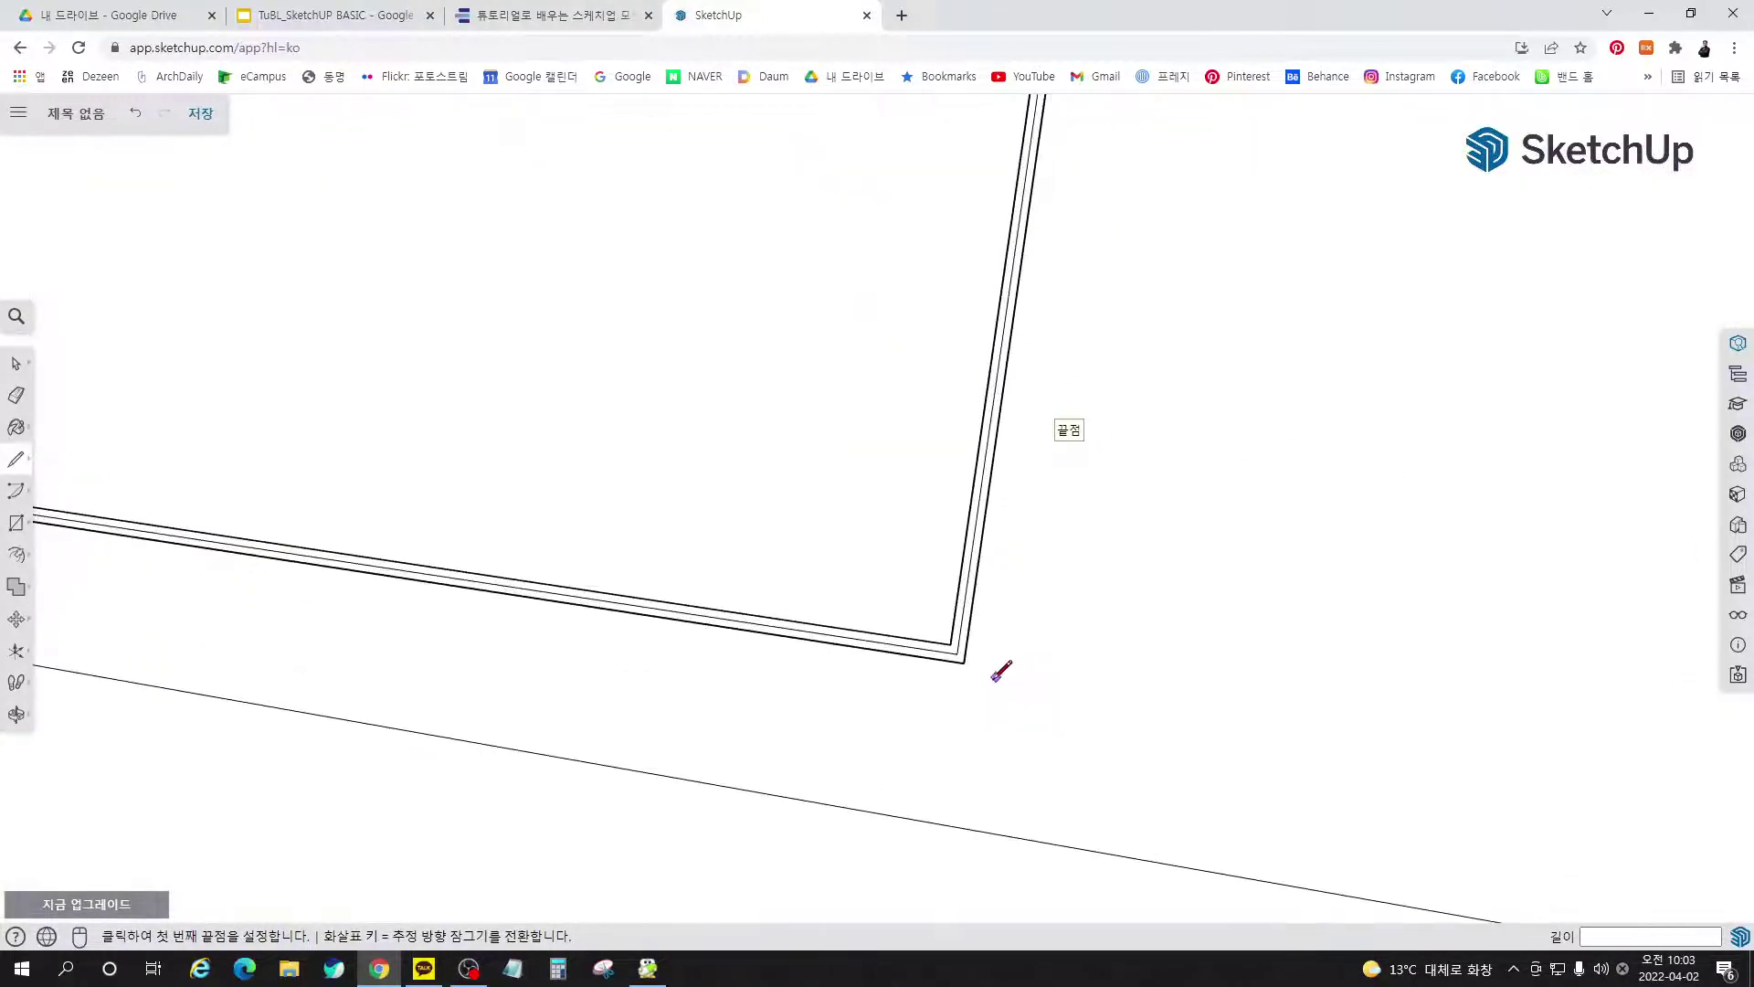
left_click(926, 641)
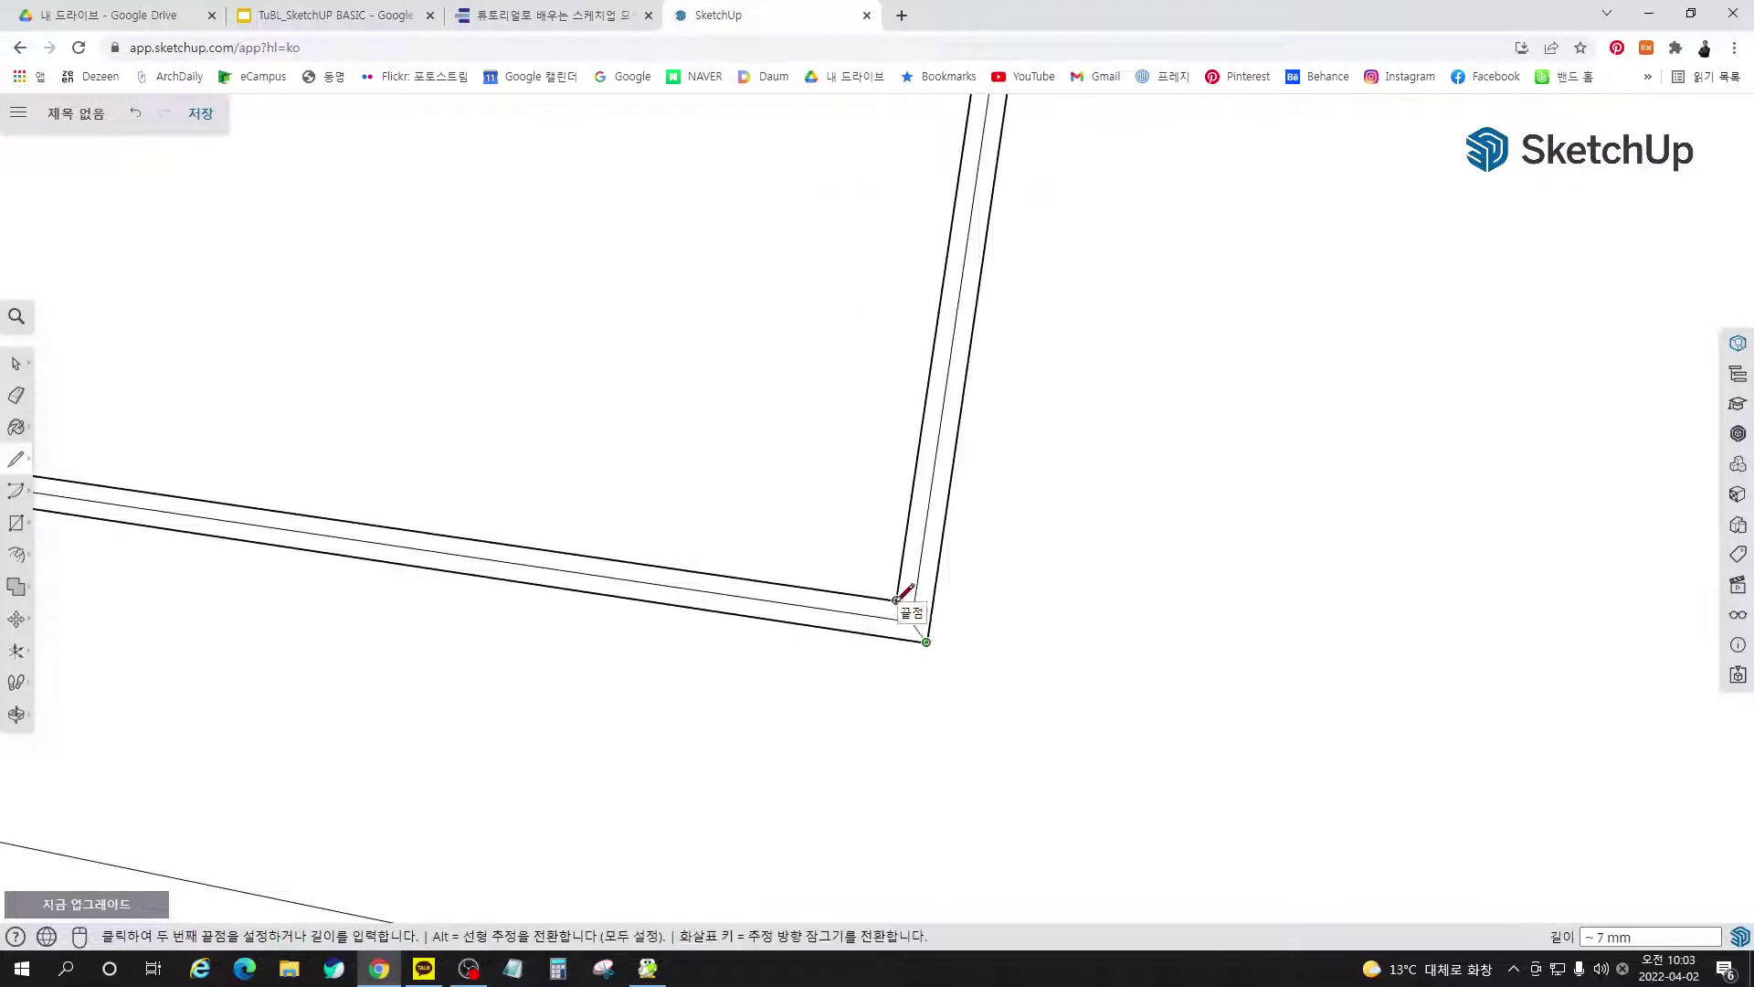
left_click(899, 600)
scroll(1218, 594, "down", 6)
scroll(716, 549, "up", 5)
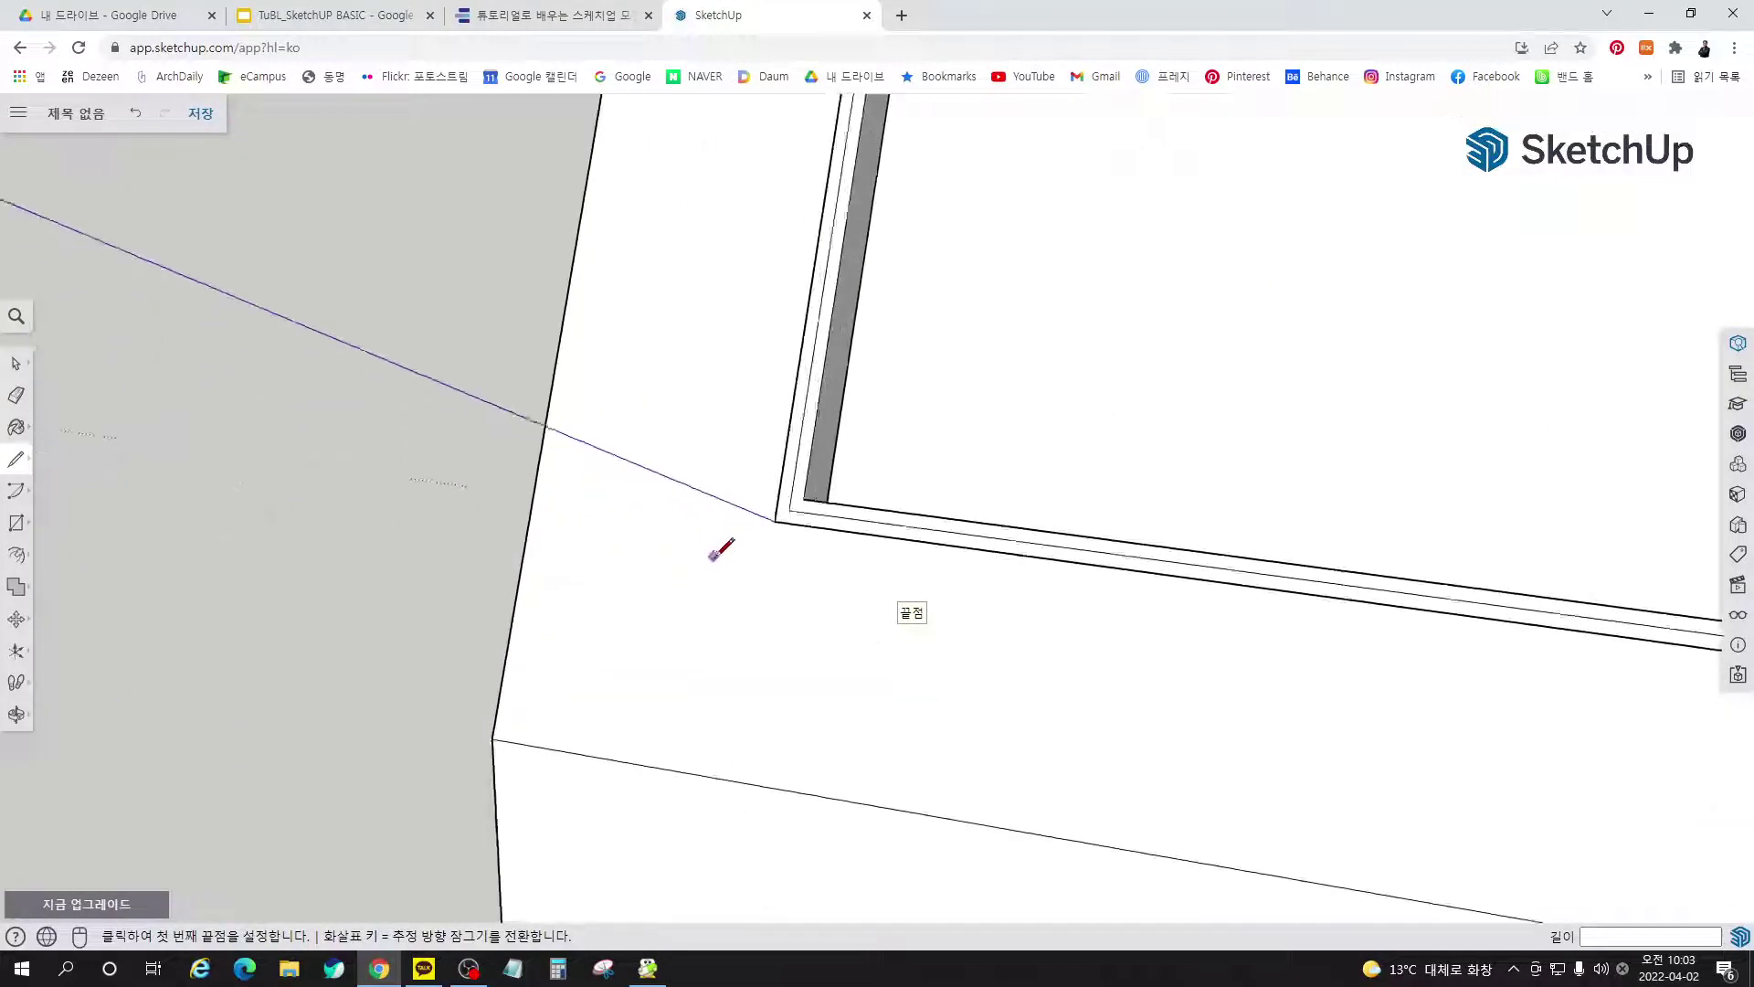
left_click(788, 515)
left_click(808, 501)
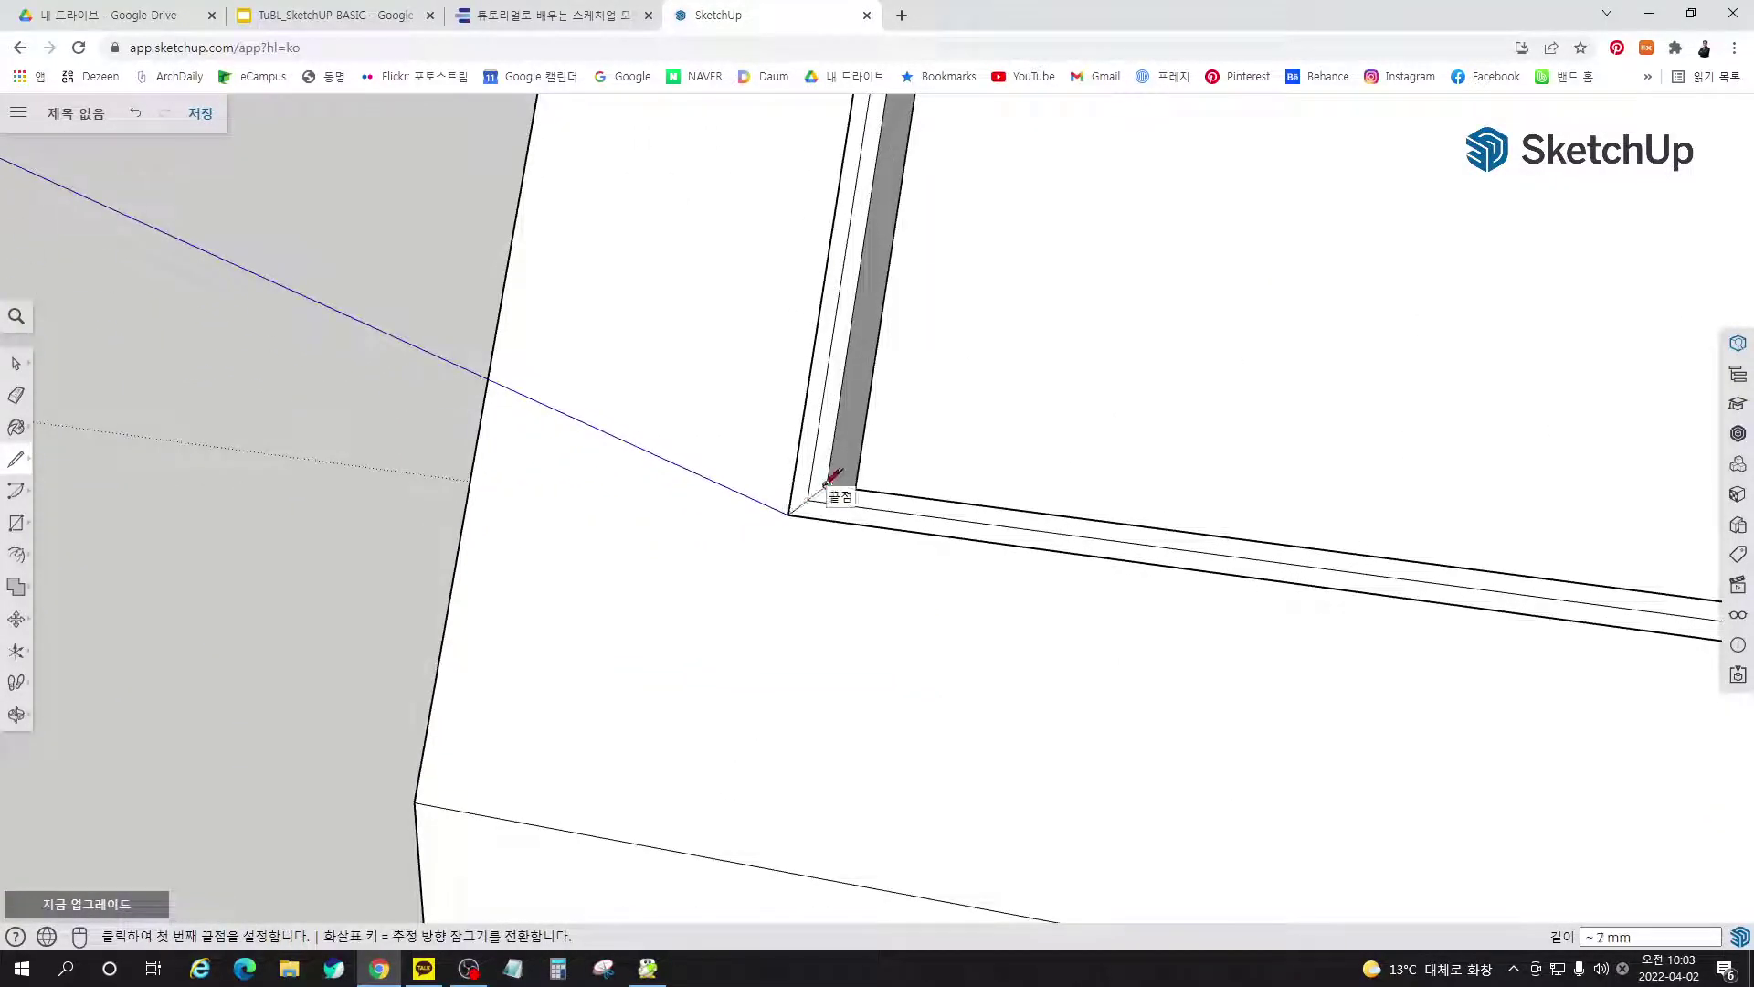
key("space")
Select the full centre outline of the box kiosk's frame band and move it 1 mm outward along the blue axis
left_click(854, 508)
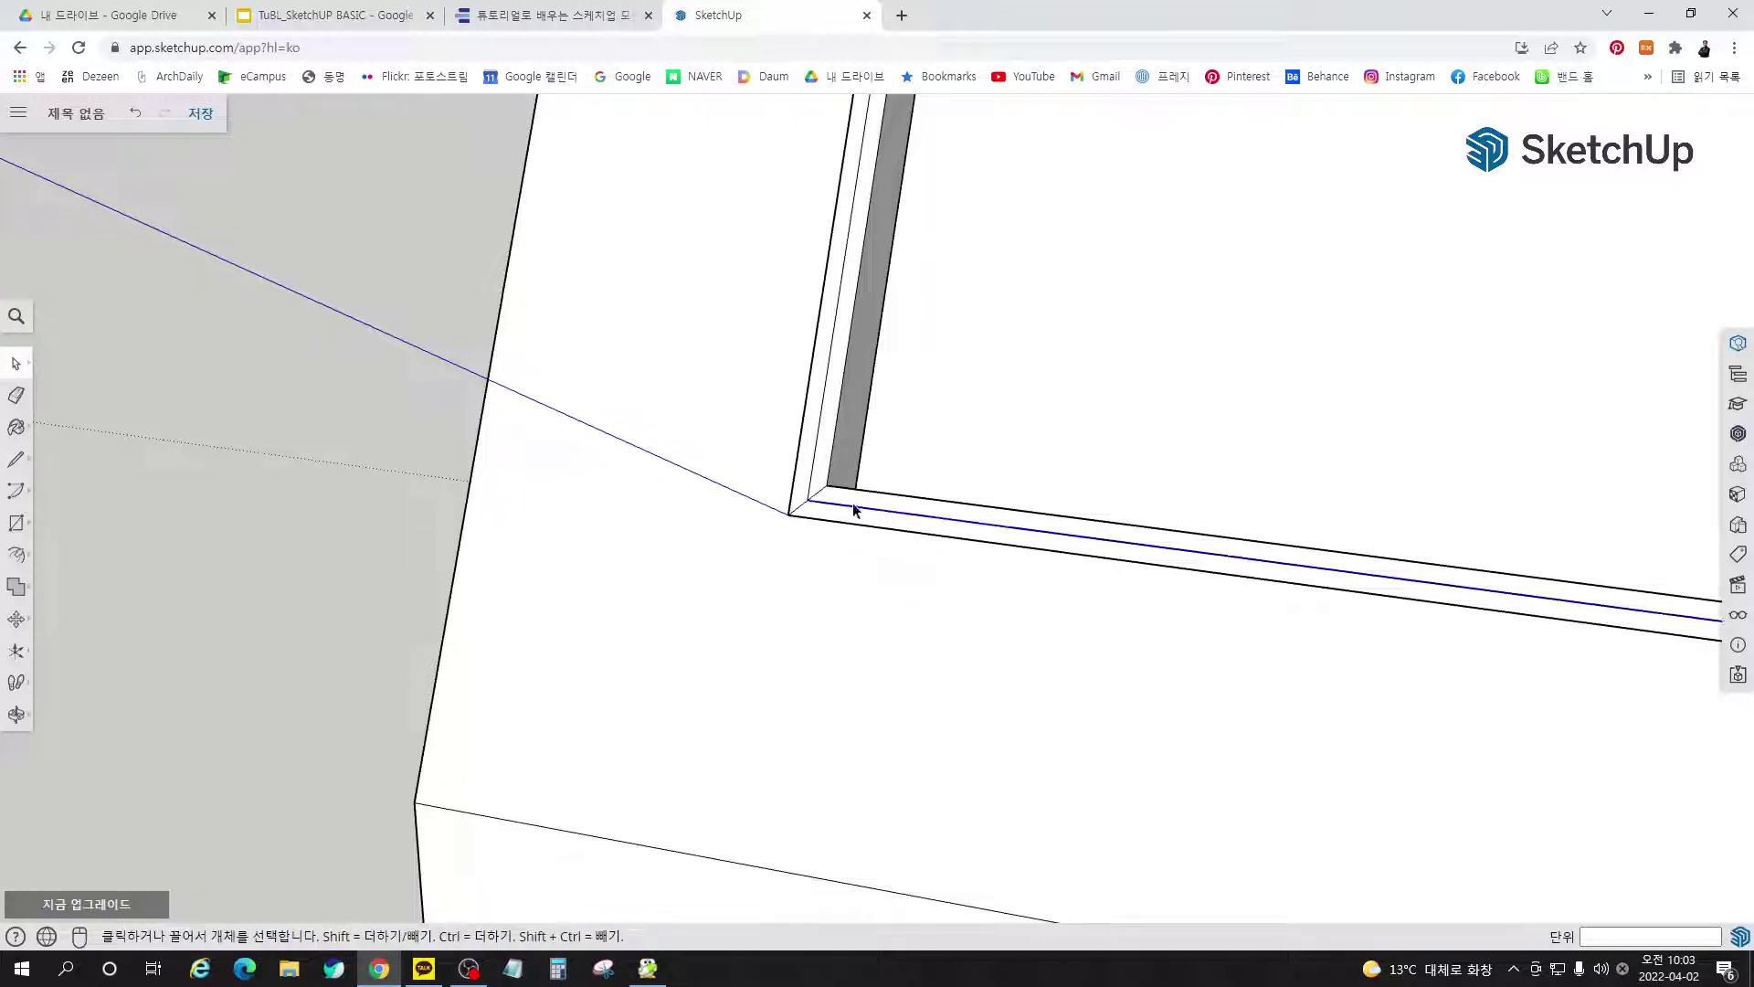
scroll(799, 535, "down", 6)
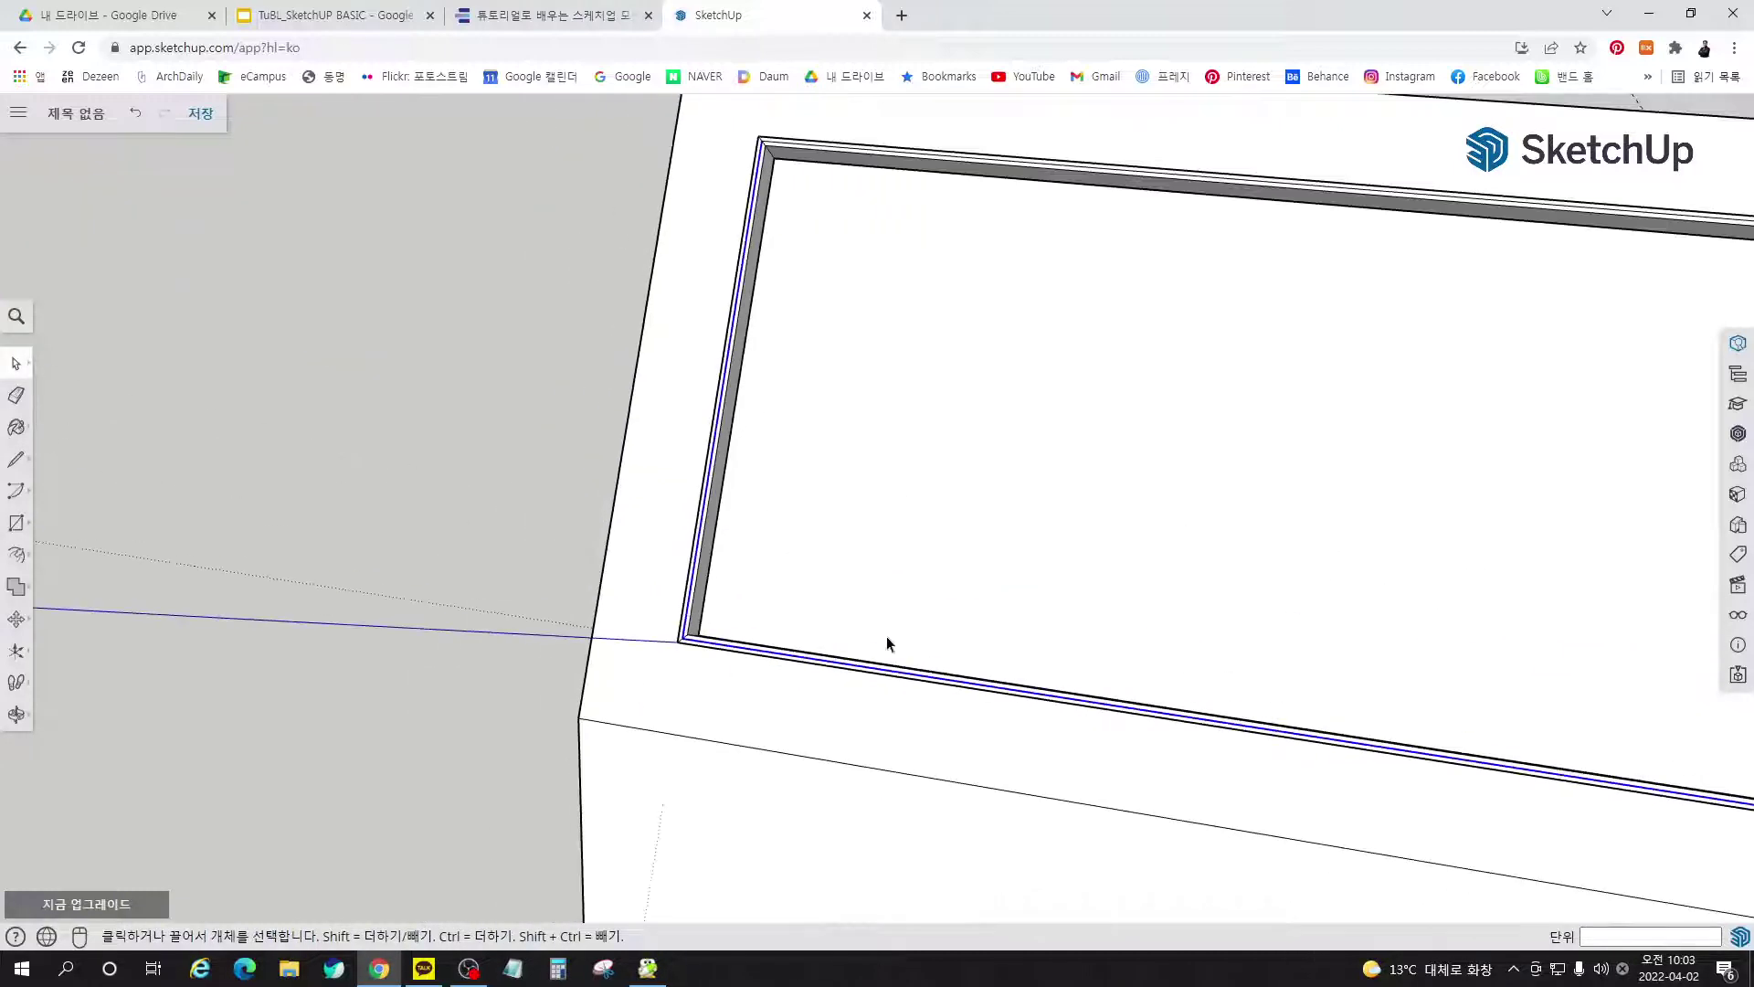
scroll(517, 364, "down", 2)
scroll(1278, 313, "up", 8)
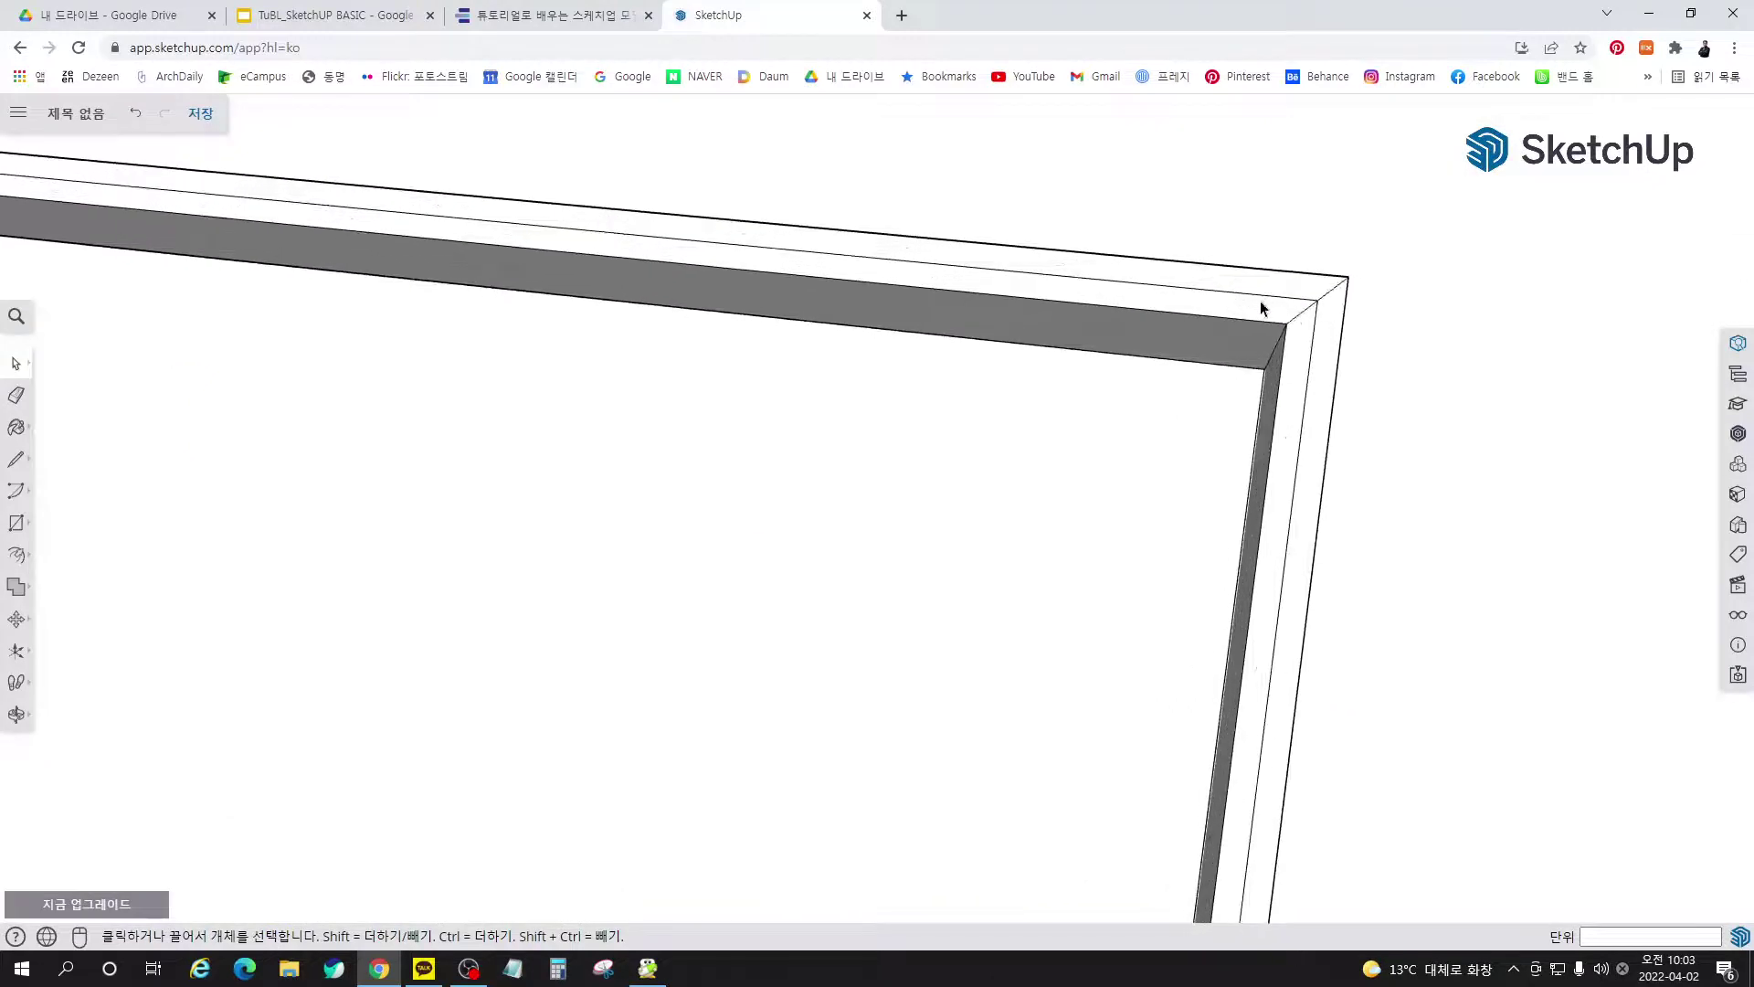
left_click(1266, 294)
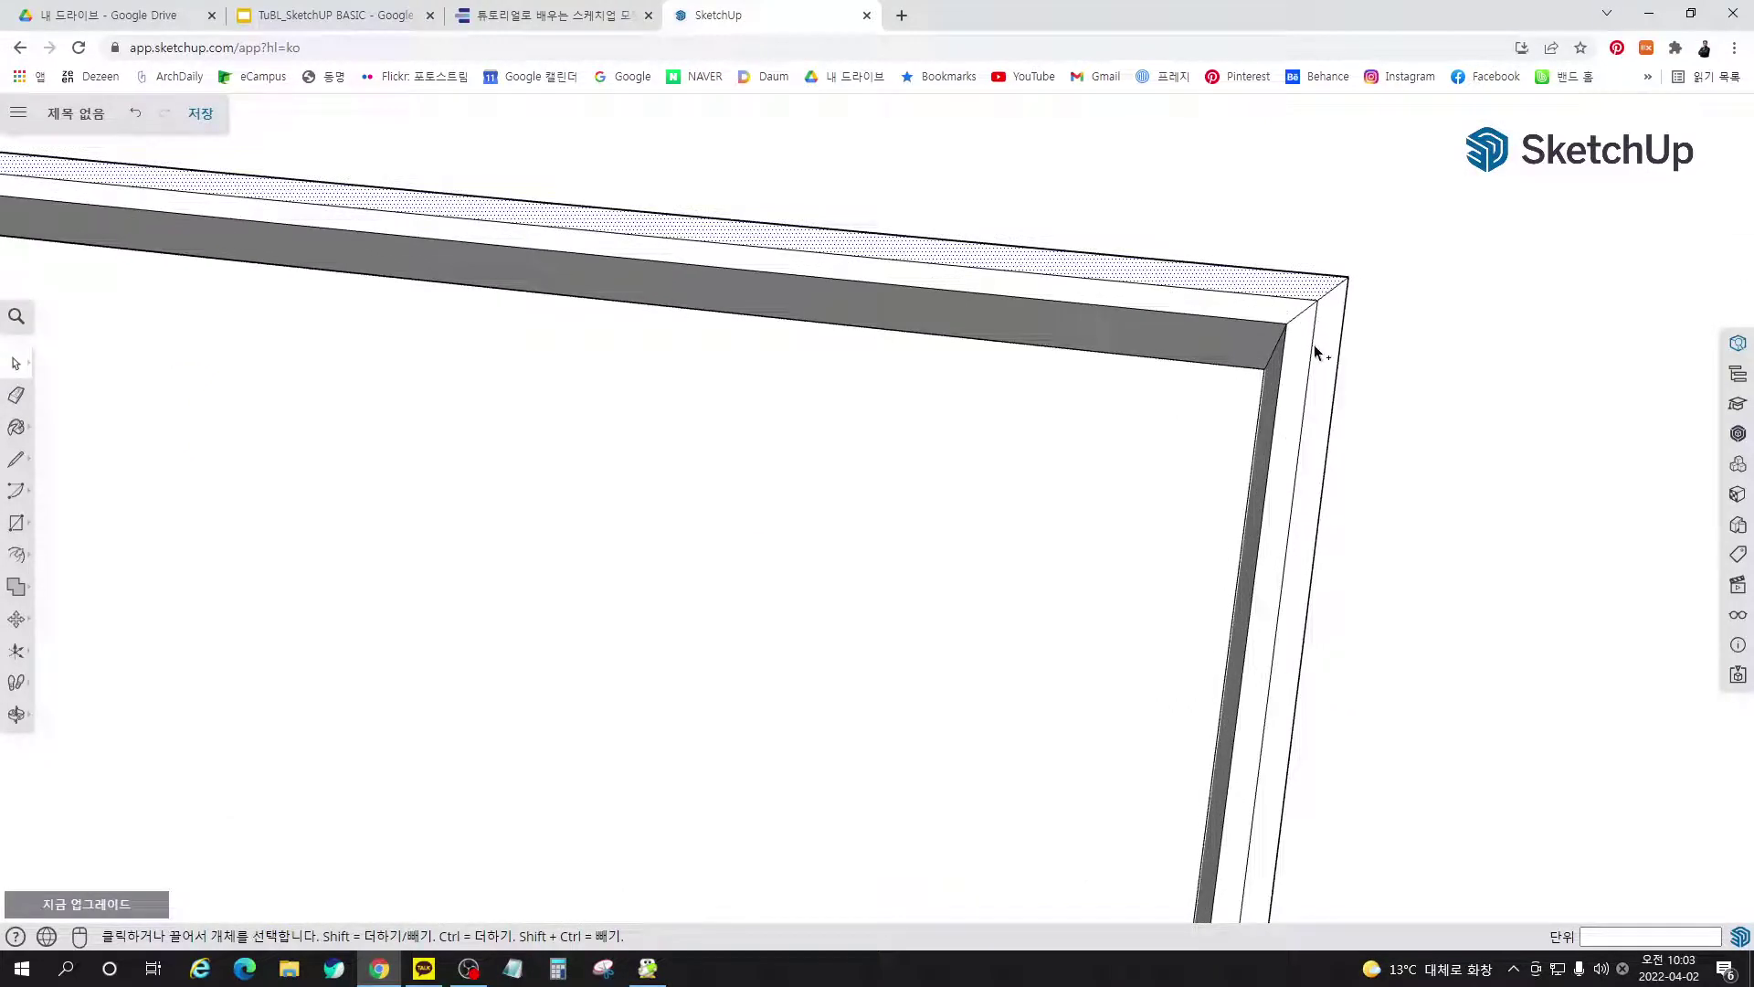
left_click(1301, 431, "shift")
middle_click_drag(1302, 432, 1359, 382)
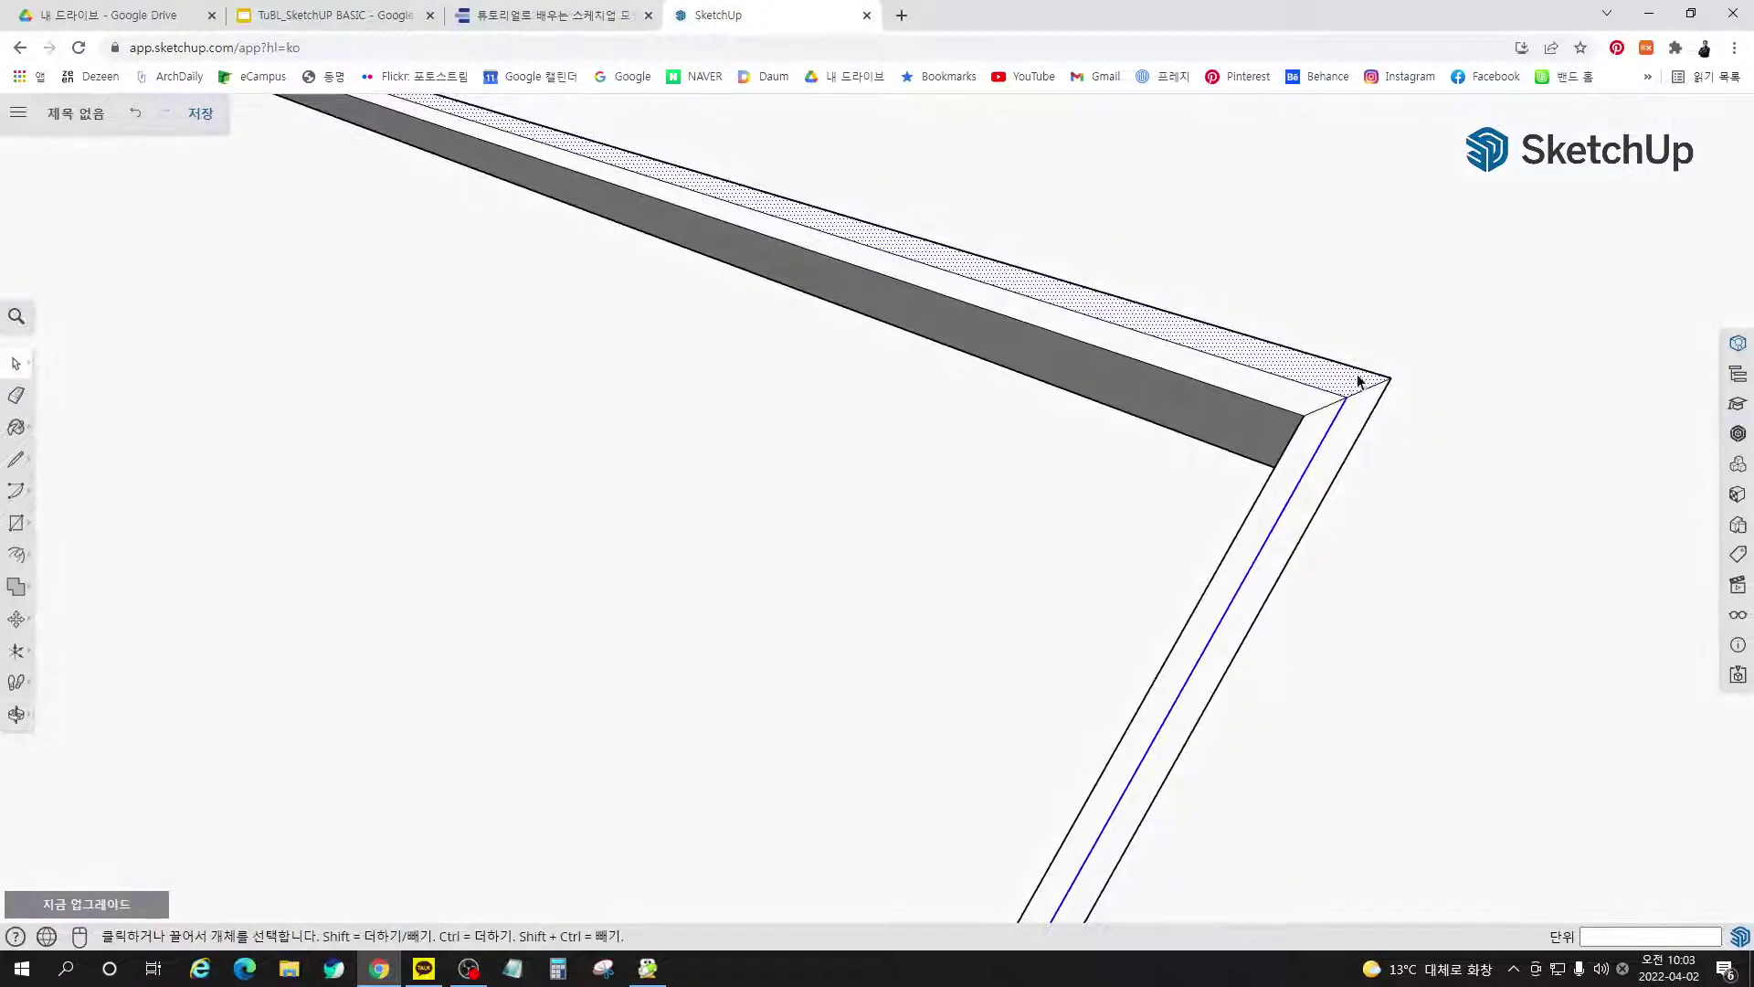
left_click(1339, 383, "shift")
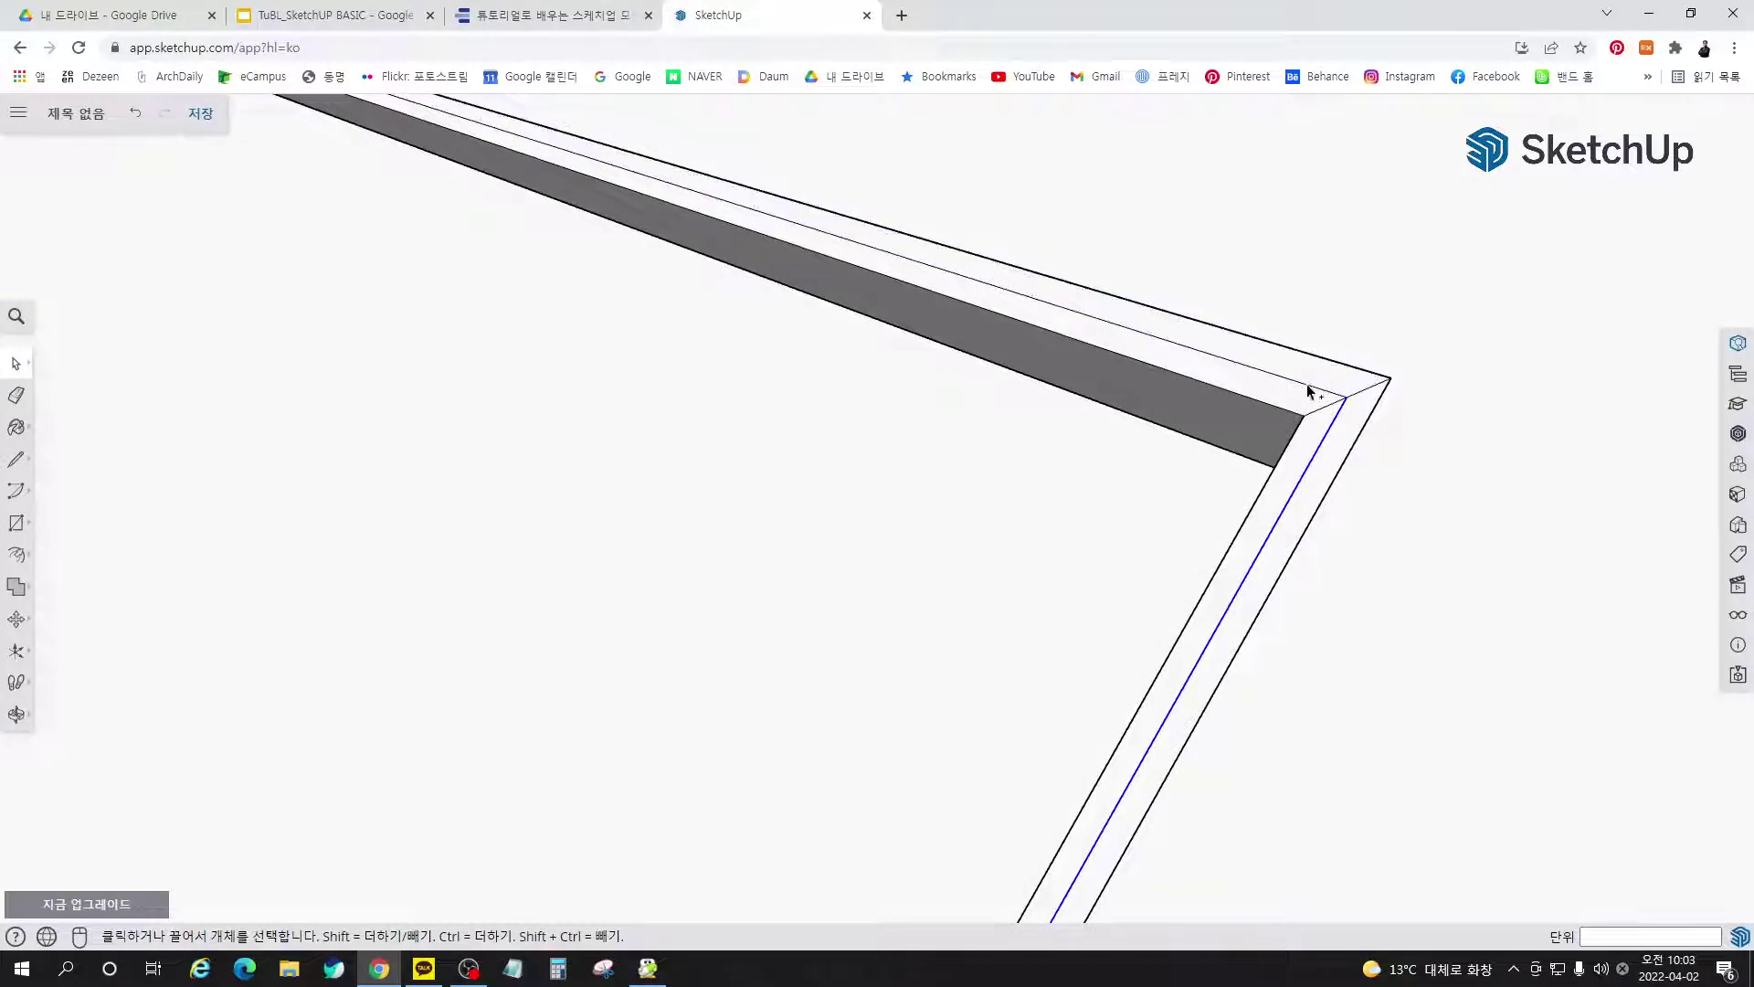
left_click(1306, 389, "shift")
scroll(1391, 379, "down", 5)
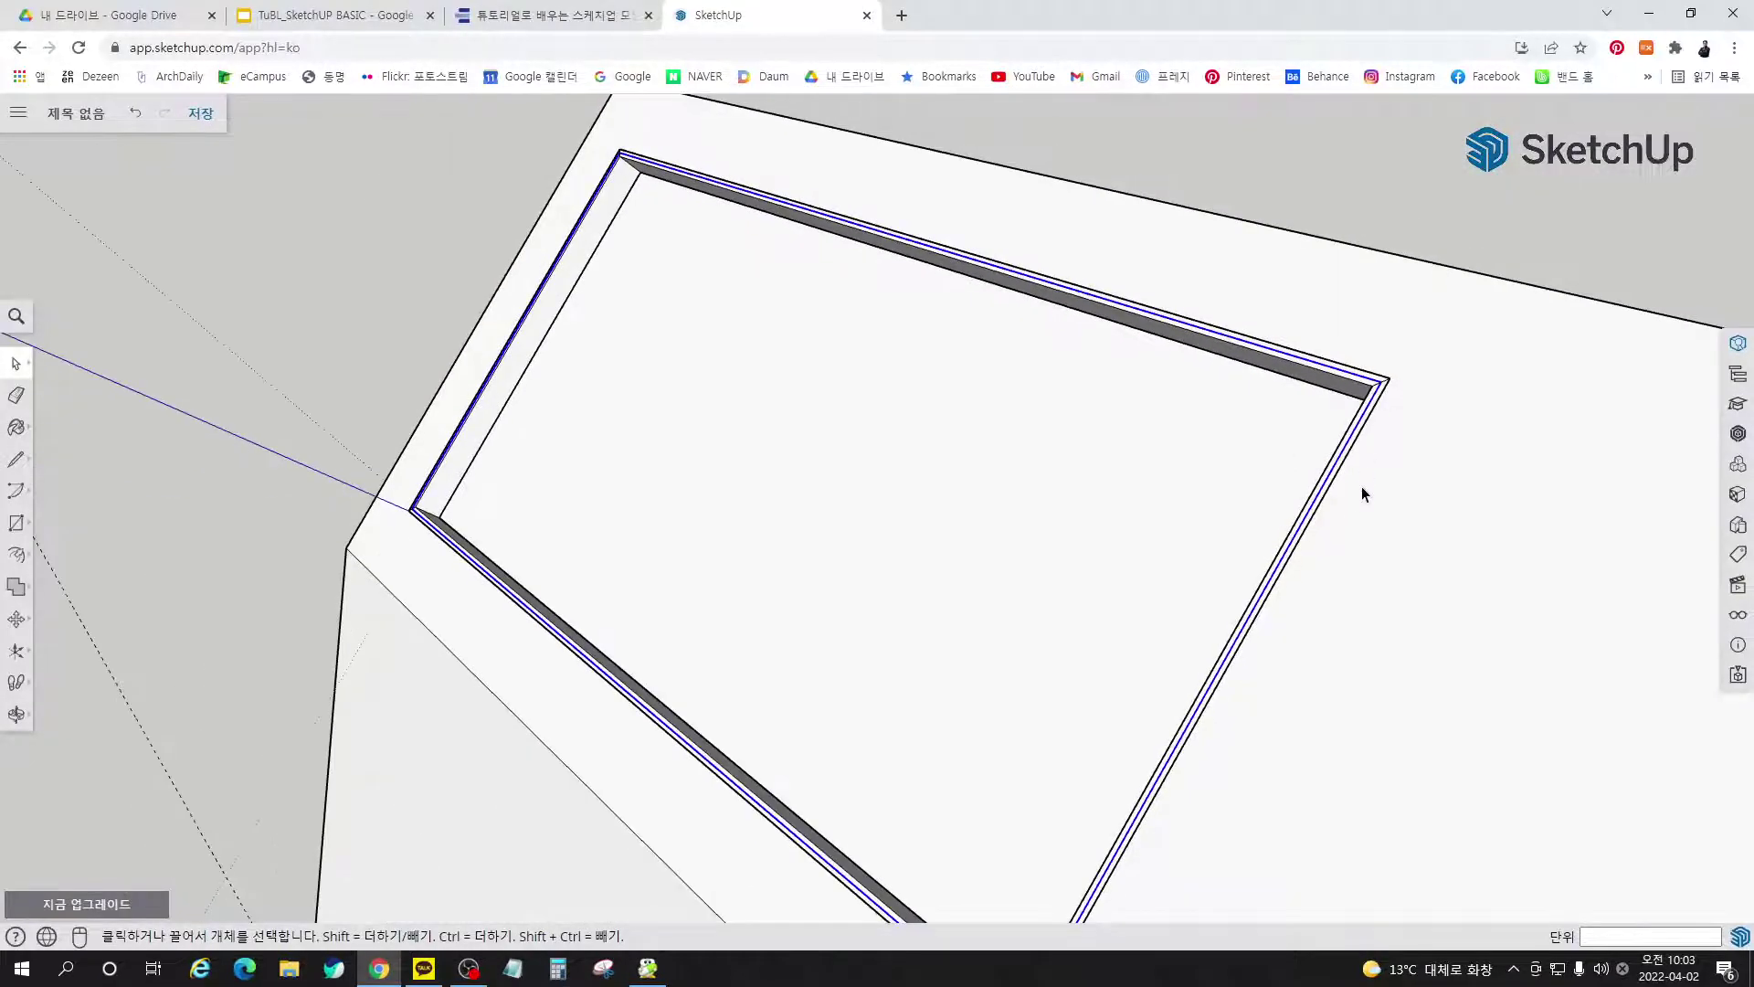
middle_click_drag(1361, 494, 1159, 599)
scroll(1165, 596, "up", 3)
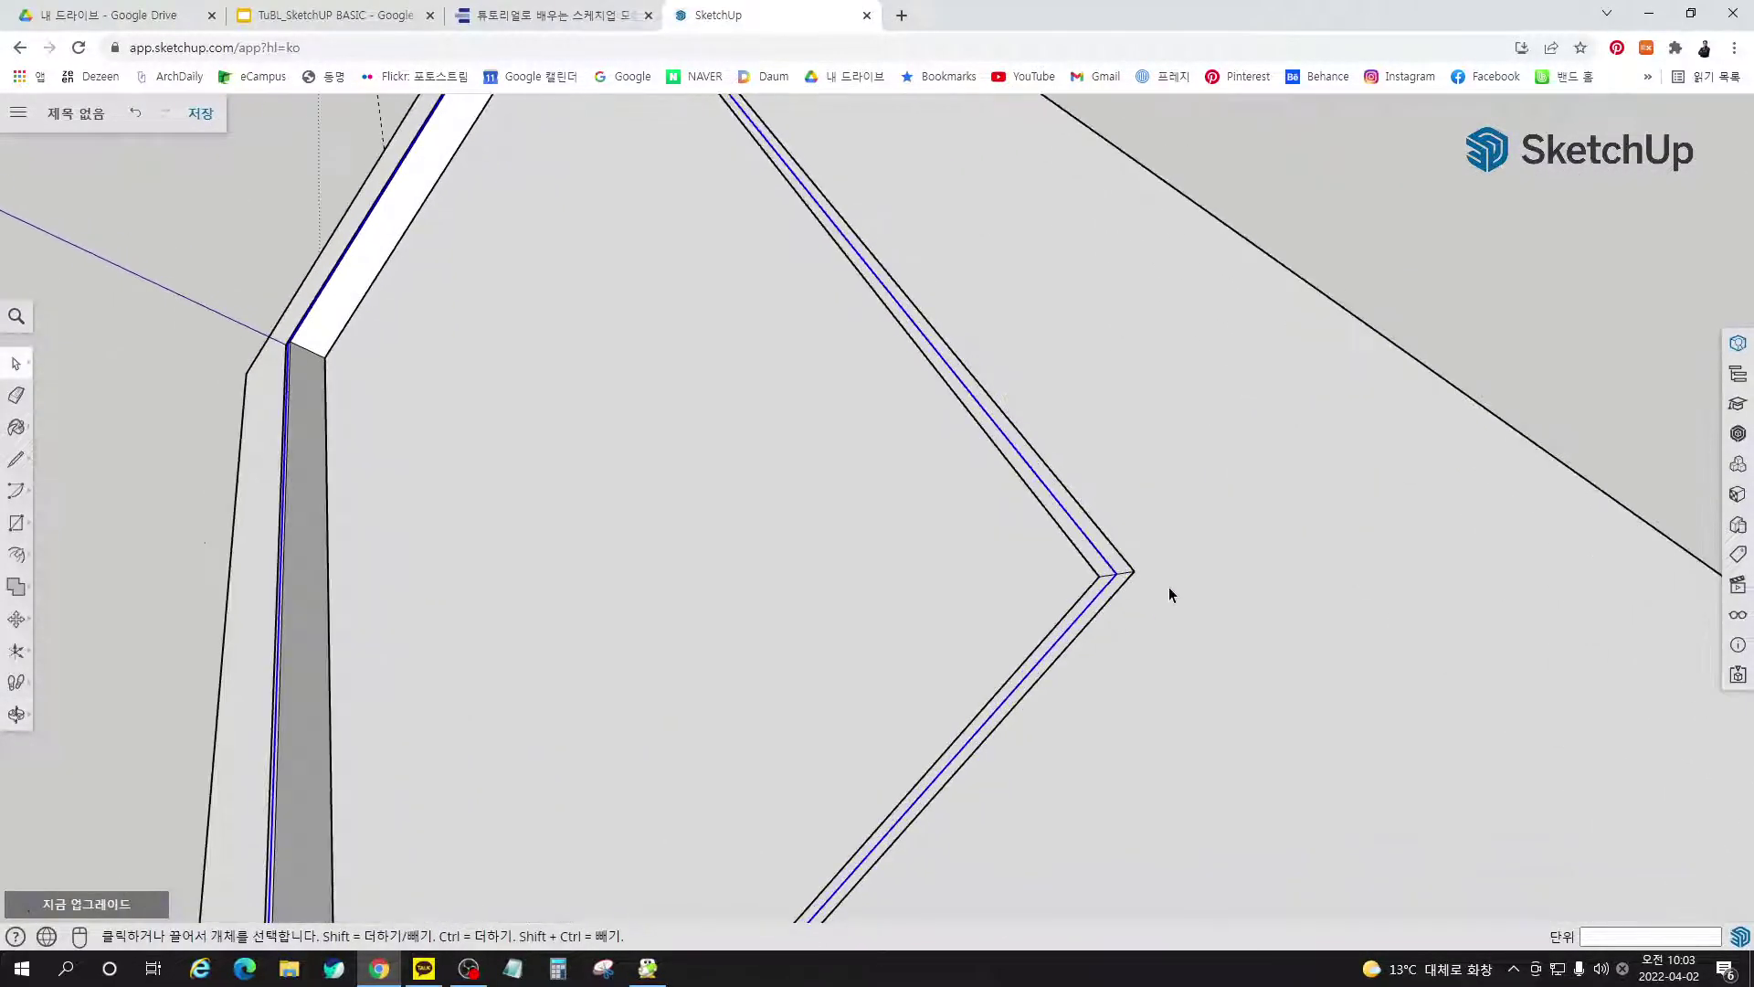
scroll(1170, 594, "up", 3)
key("m")
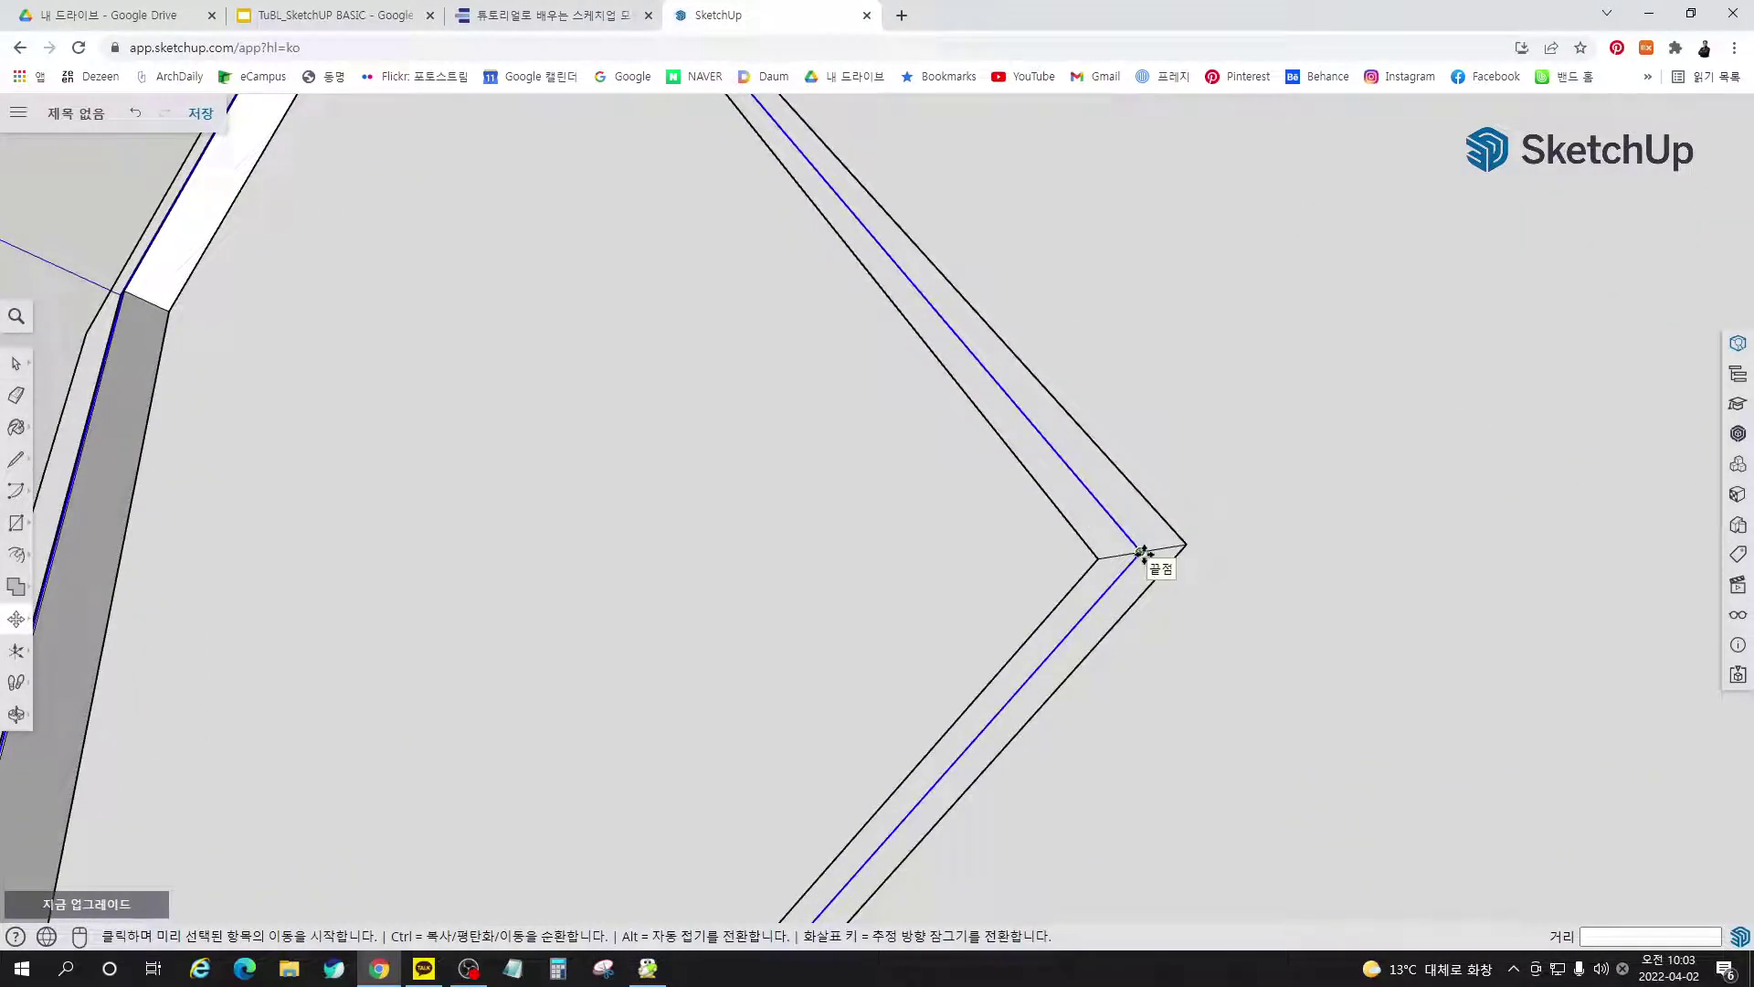
left_click(1144, 553)
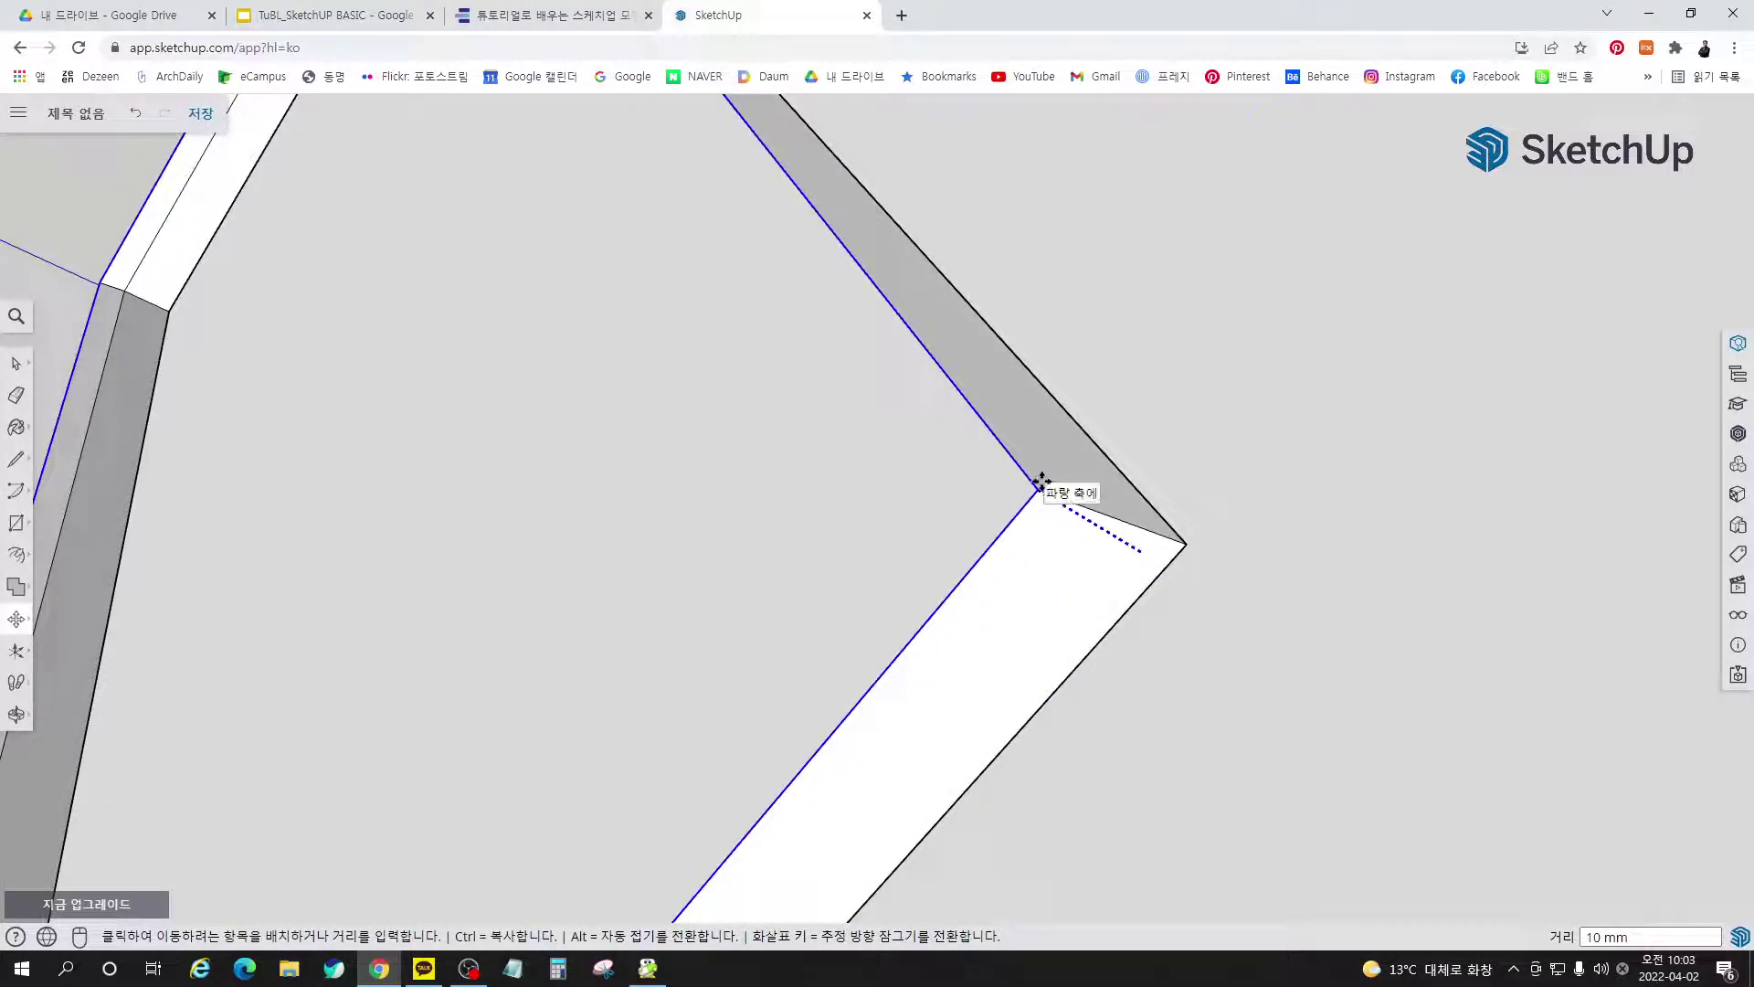
middle_click_drag(1040, 482, 1163, 467)
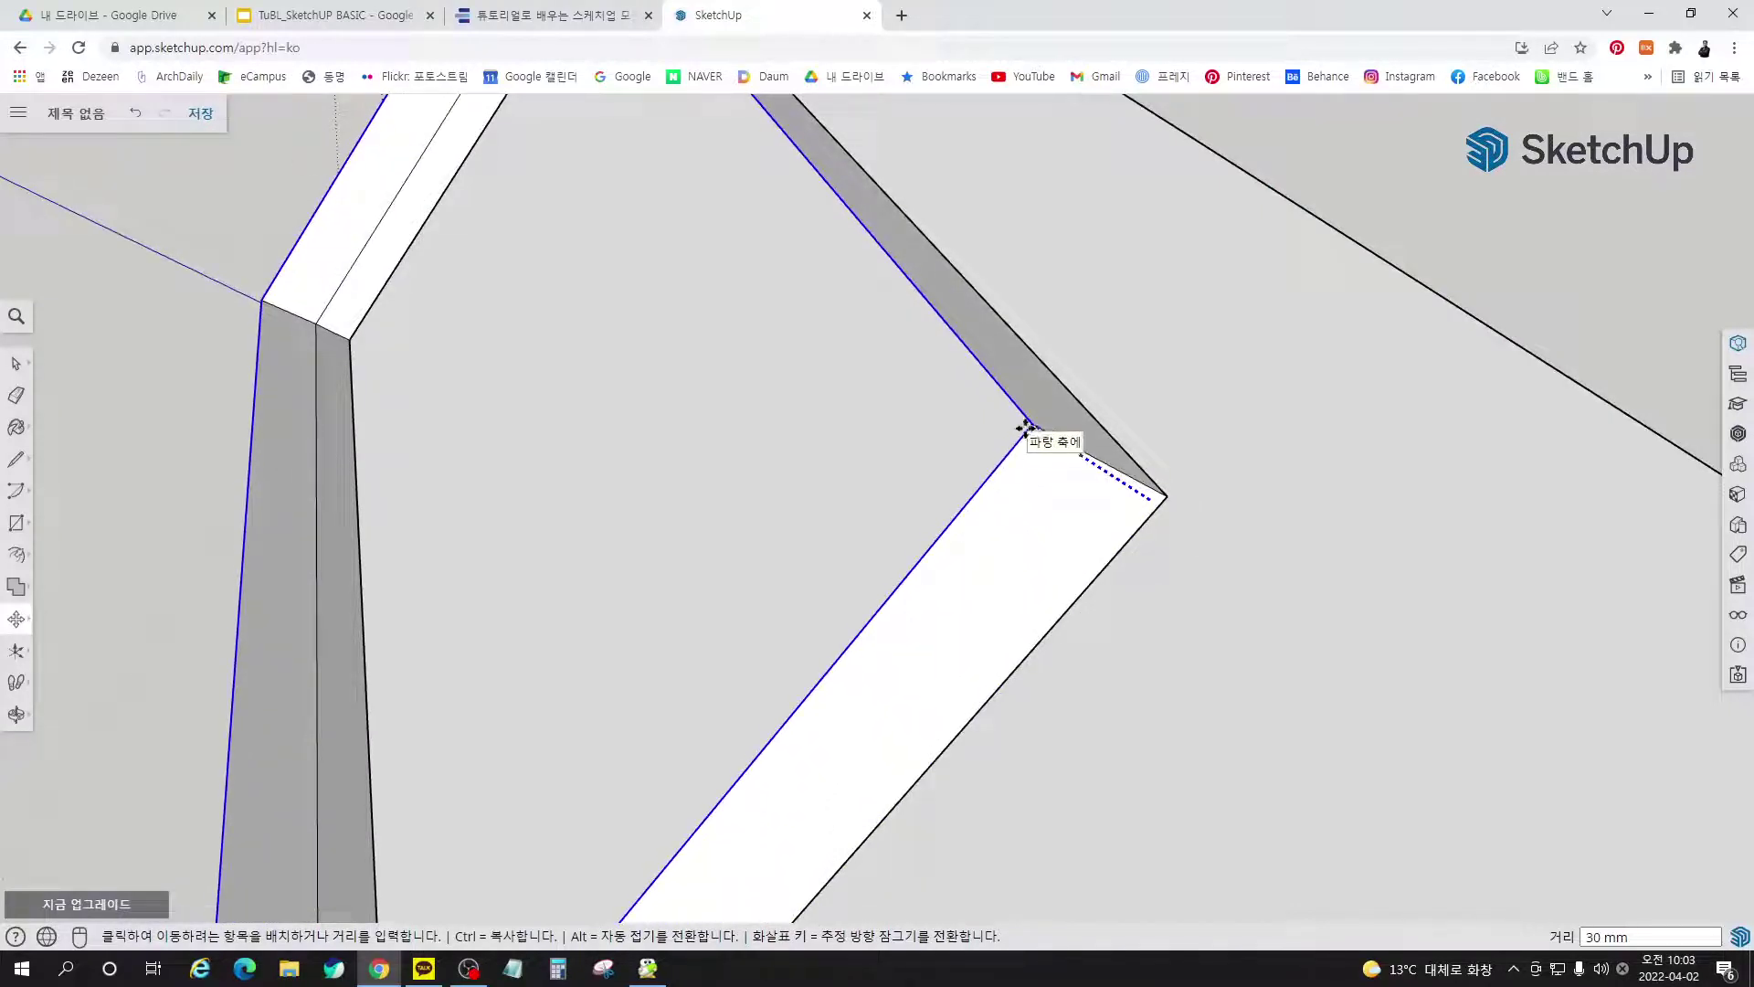
key("Escape")
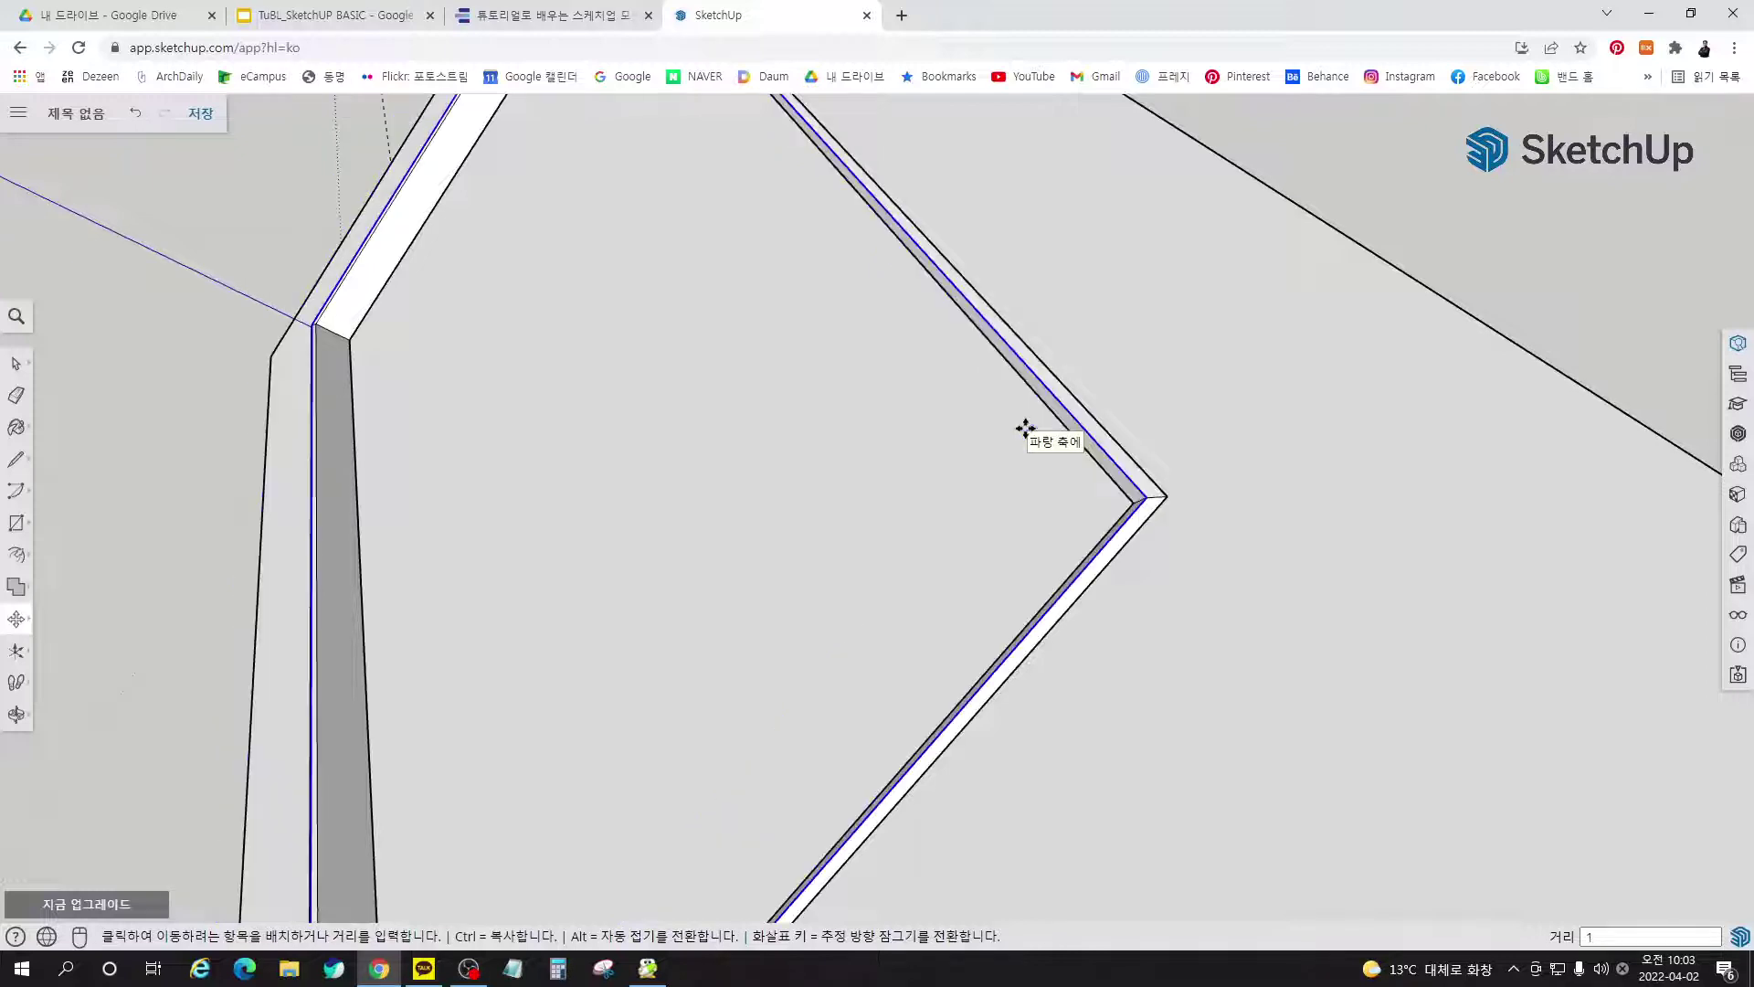
key("space")
middle_click_drag(1195, 455, 936, 523)
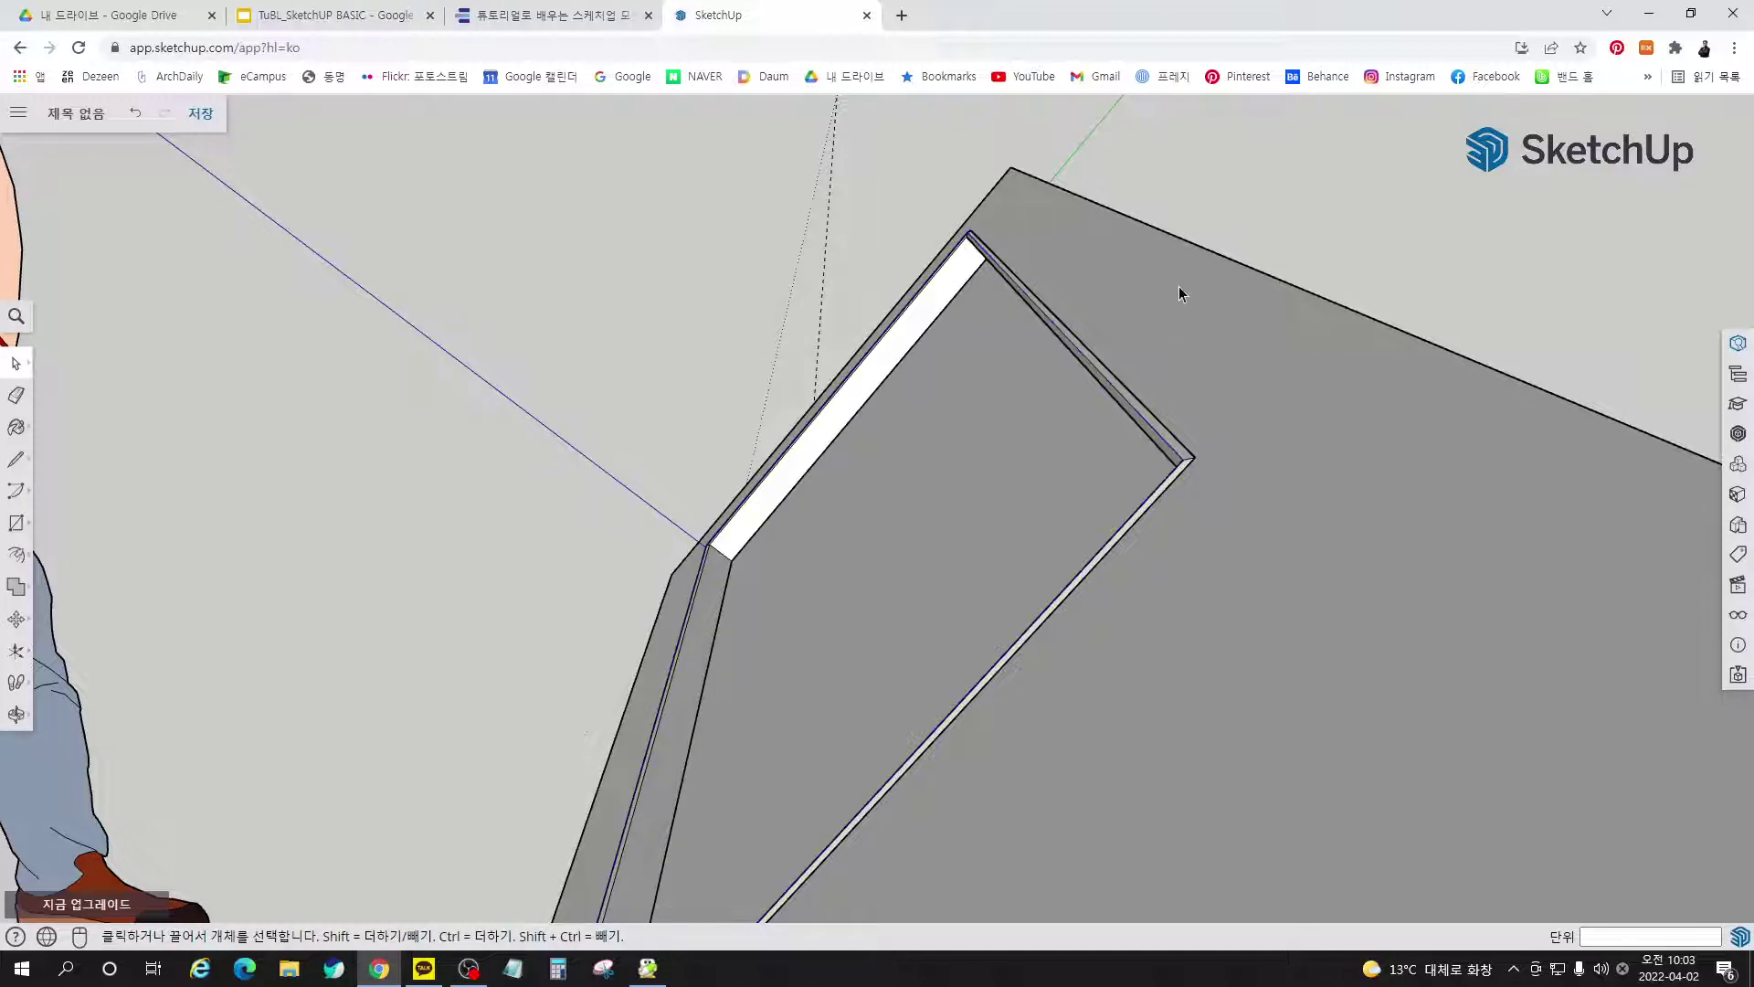
middle_click_drag(956, 333, 1155, 301)
scroll(1133, 275, "down", 3)
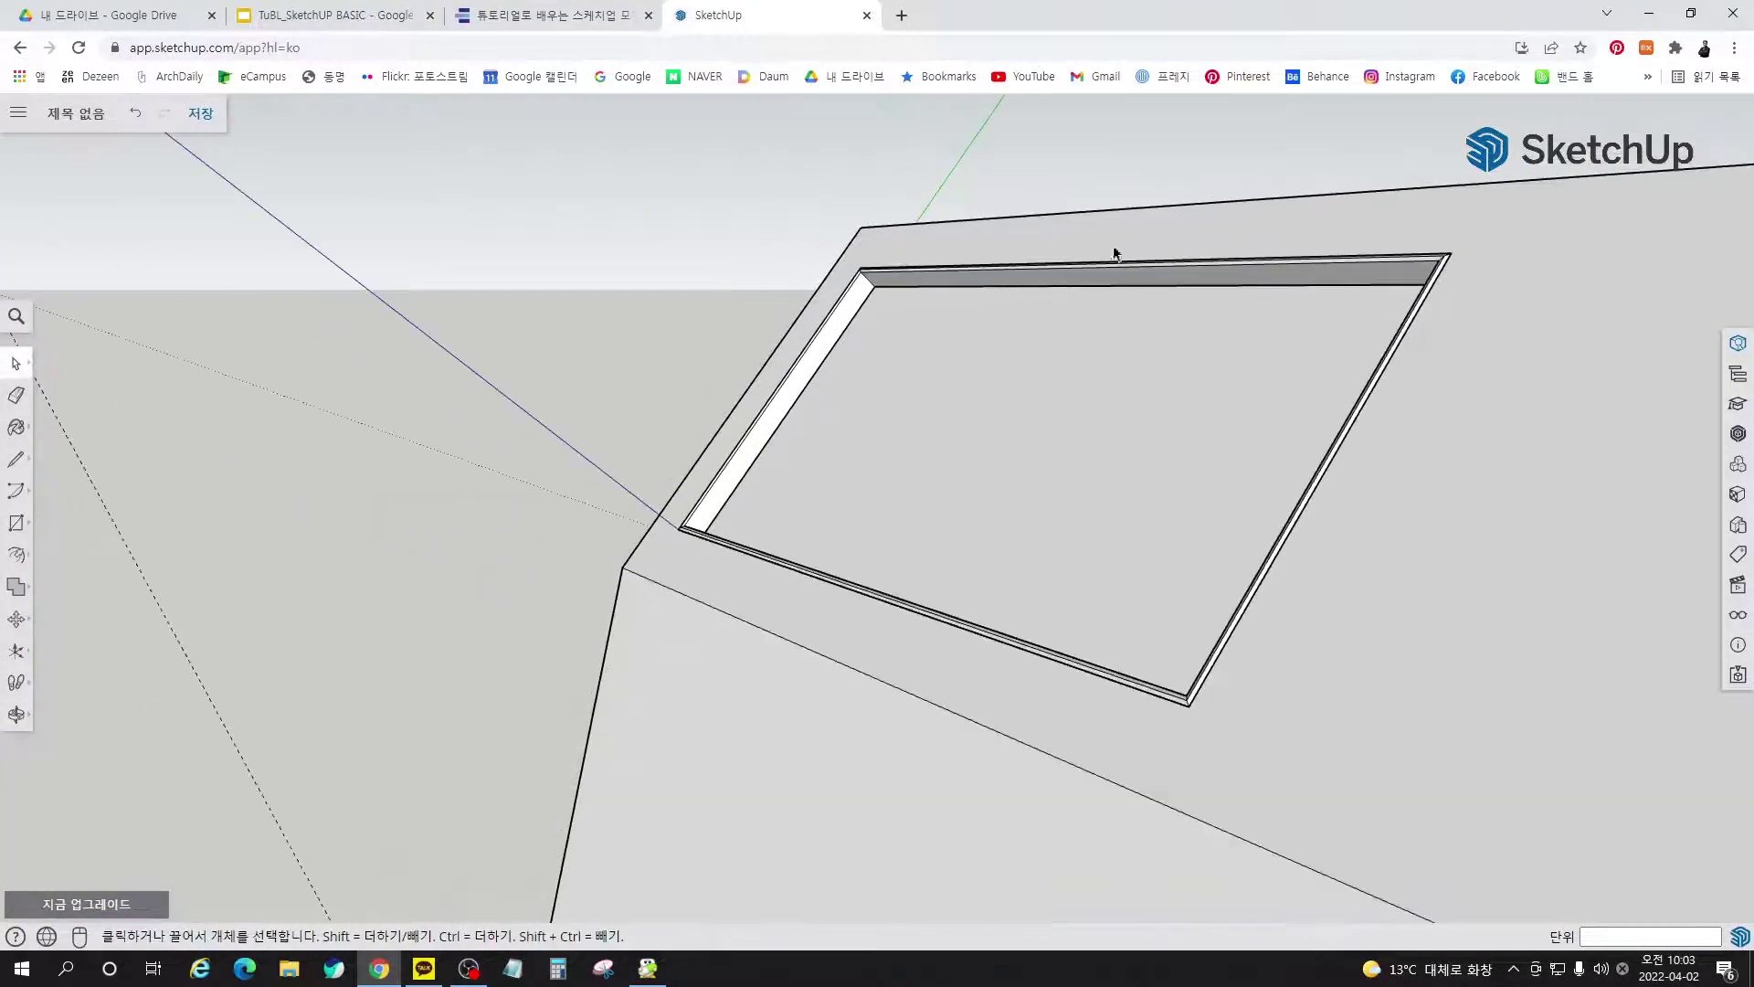
Select all connected geometry of the box kiosk's monitor frame and make it a group
middle_click_drag(871, 472, 999, 598)
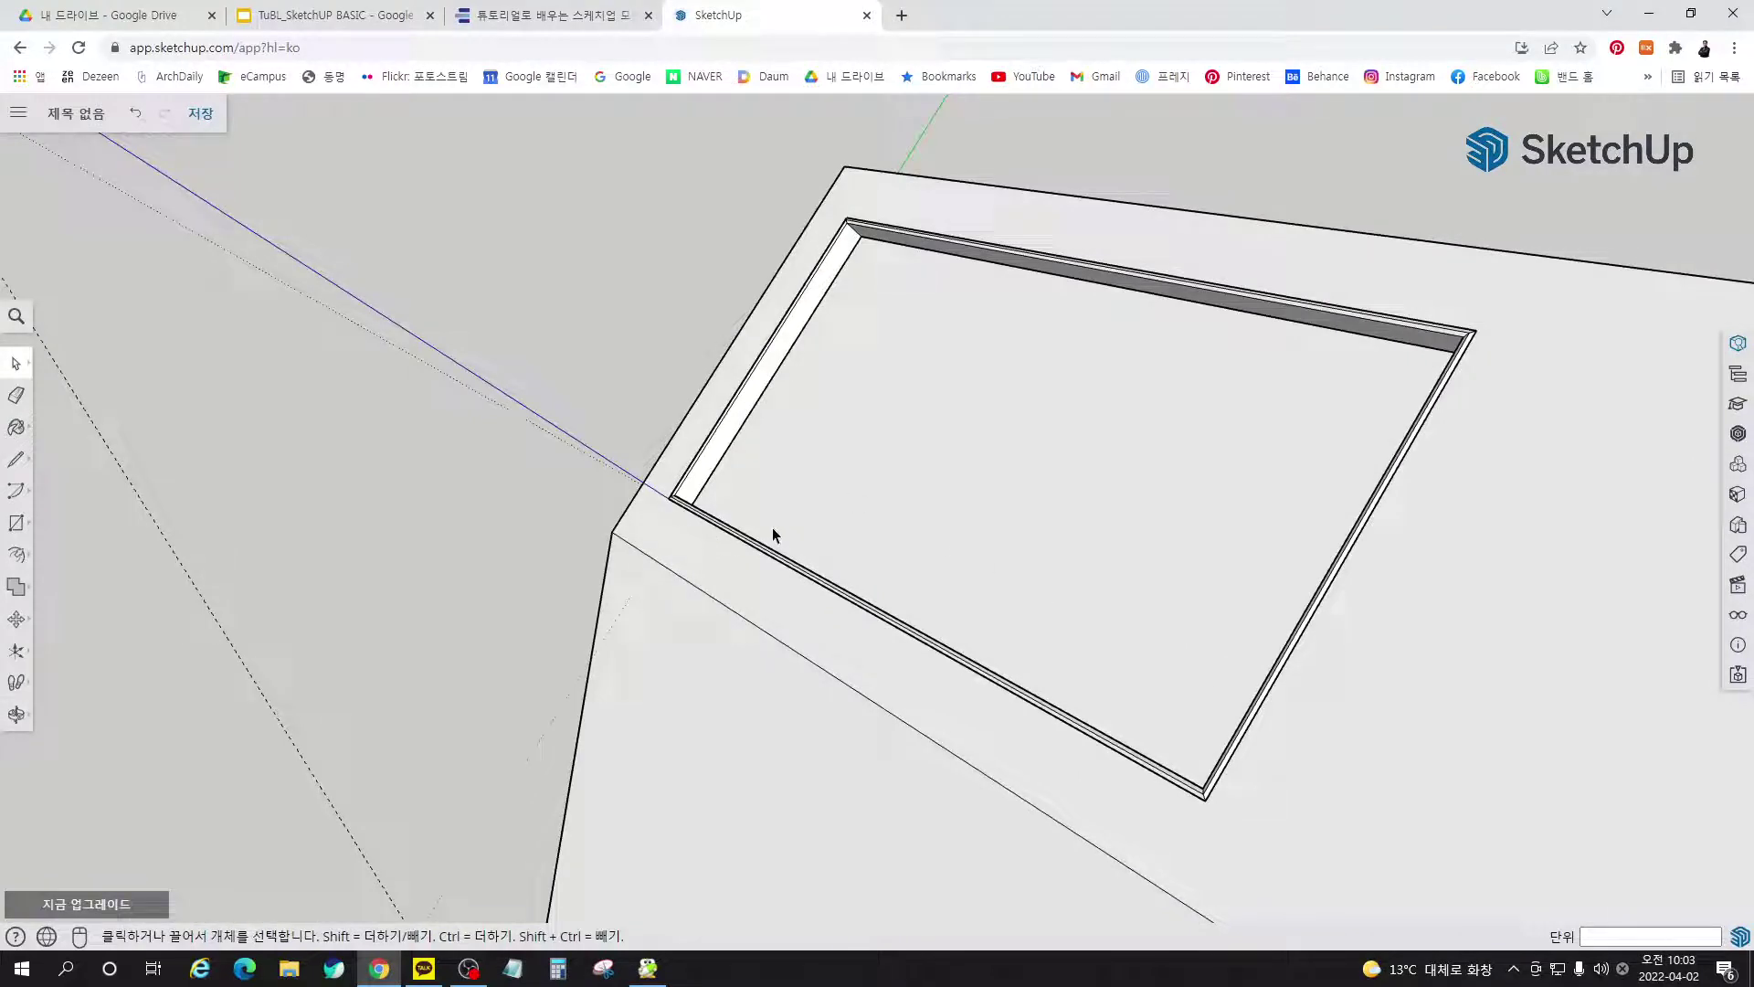
middle_click_drag(731, 524, 572, 514)
scroll(770, 424, "up", 4)
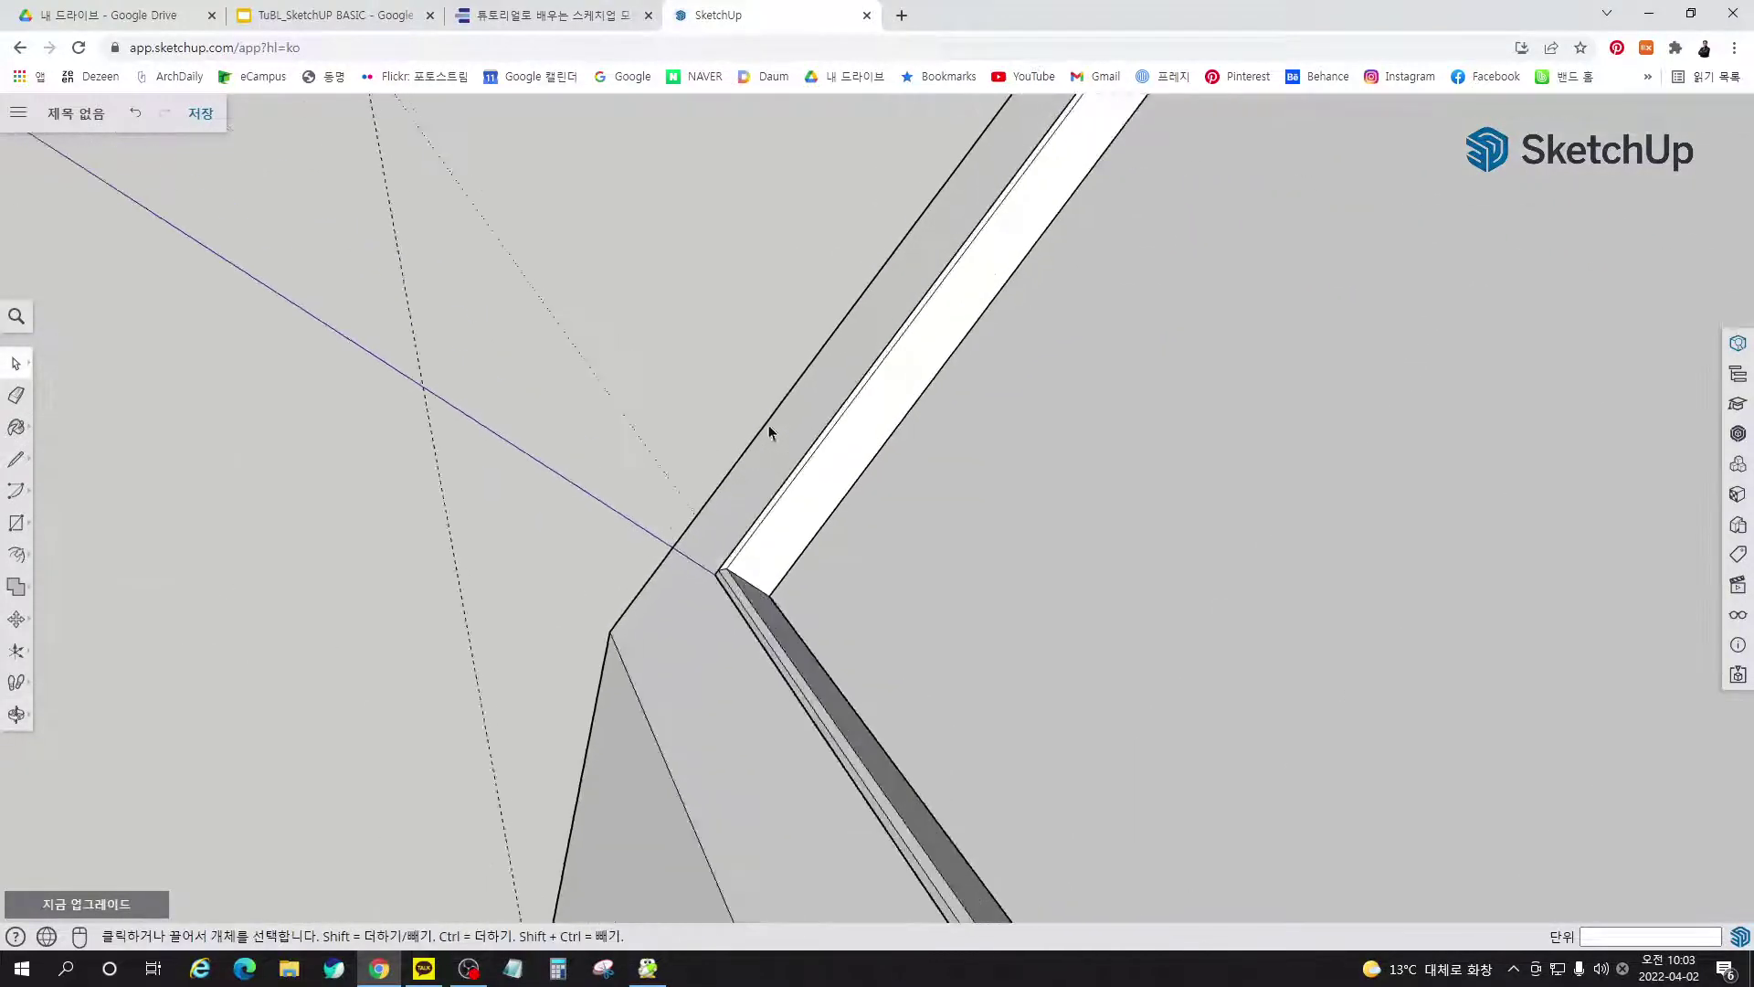
triple_click(832, 469)
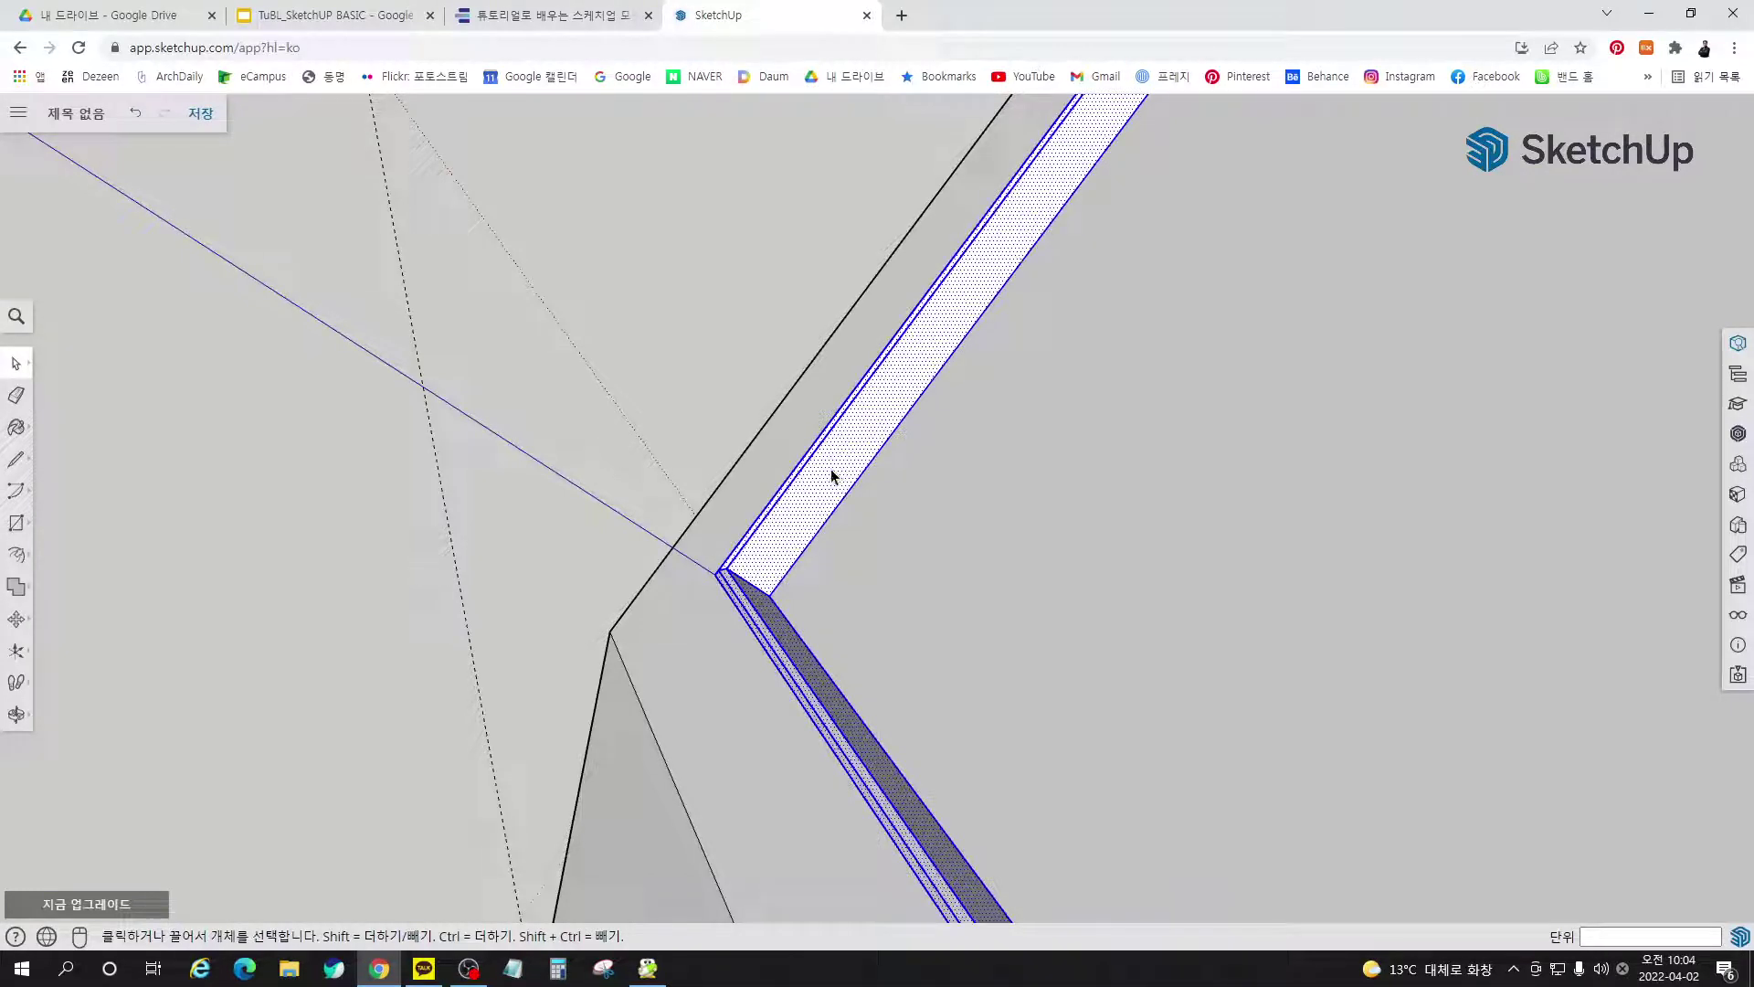
right_click(832, 476)
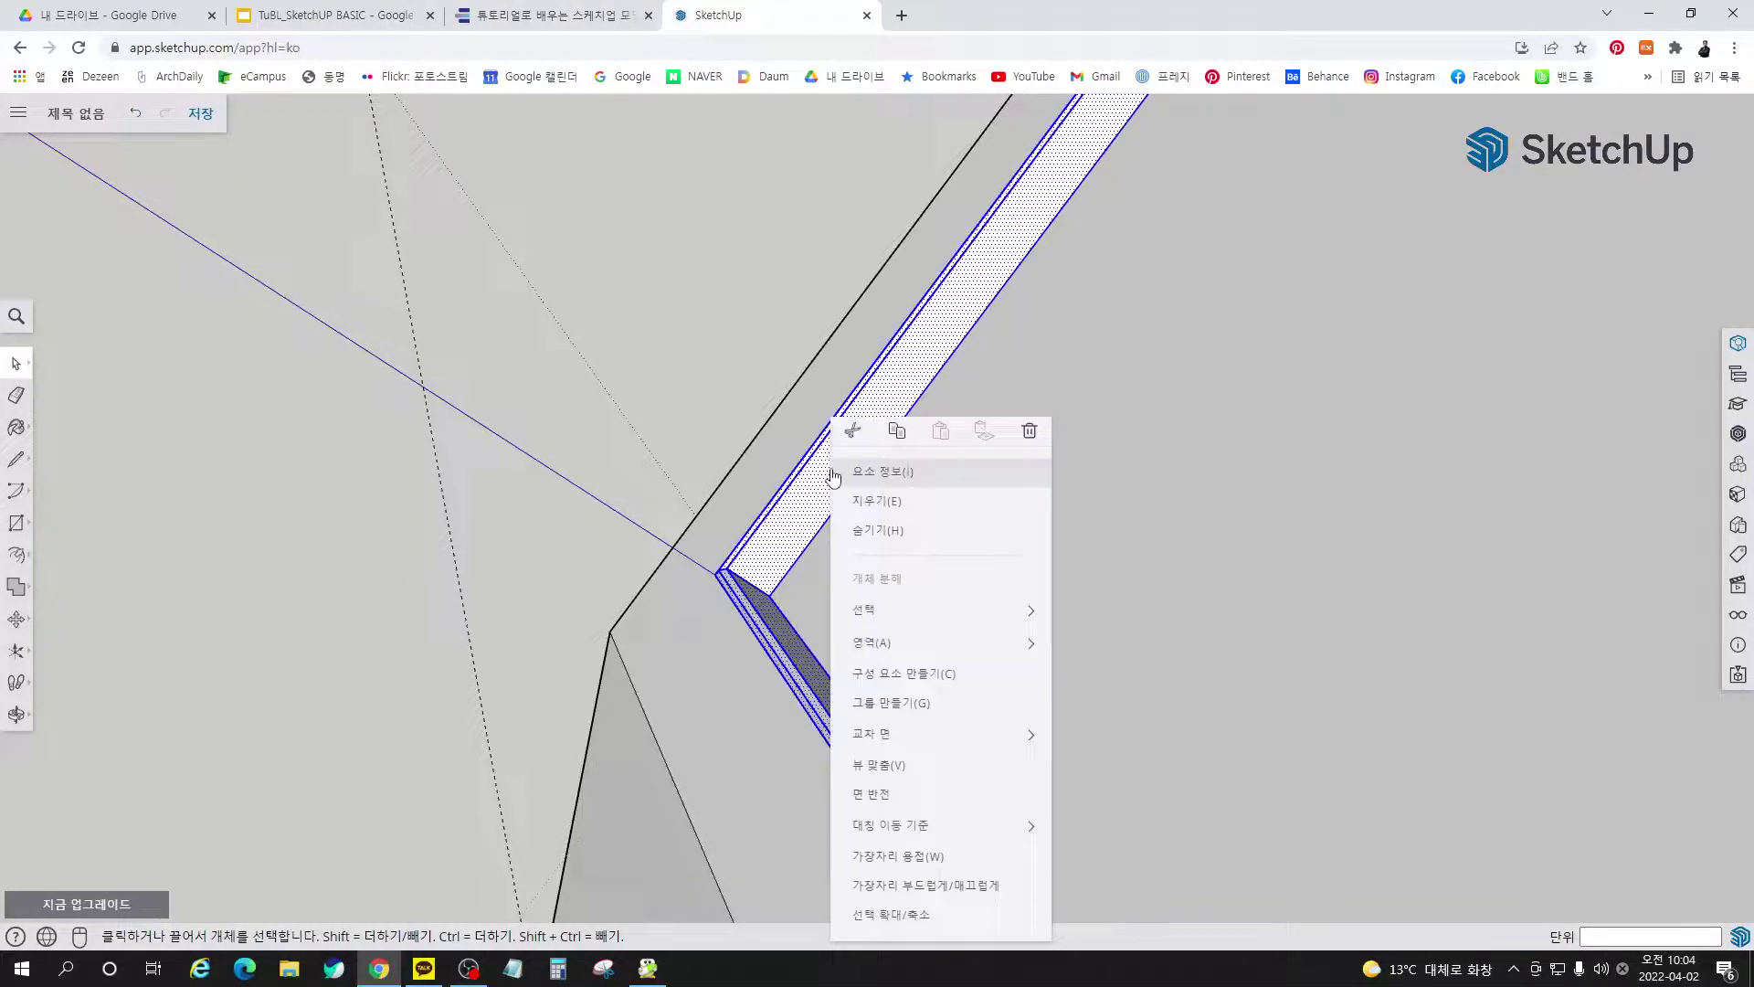
left_click(892, 702)
scroll(575, 607, "down", 3)
scroll(576, 607, "down", 2)
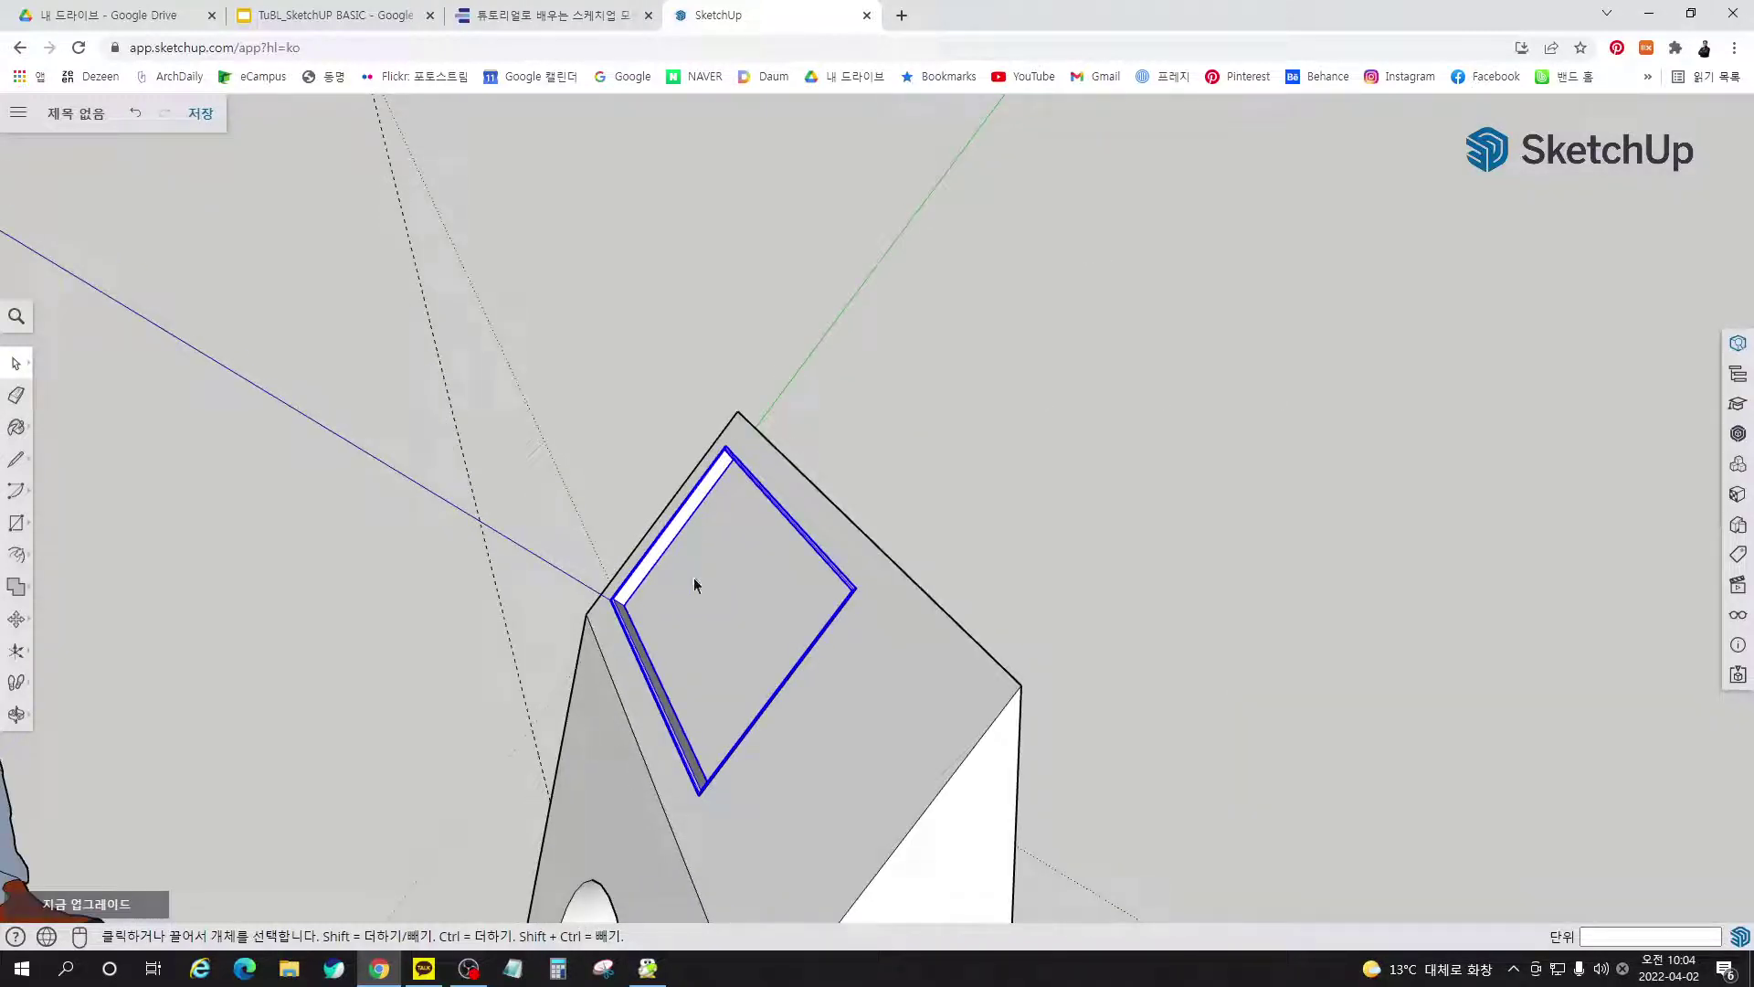
scroll(711, 494, "down", 3)
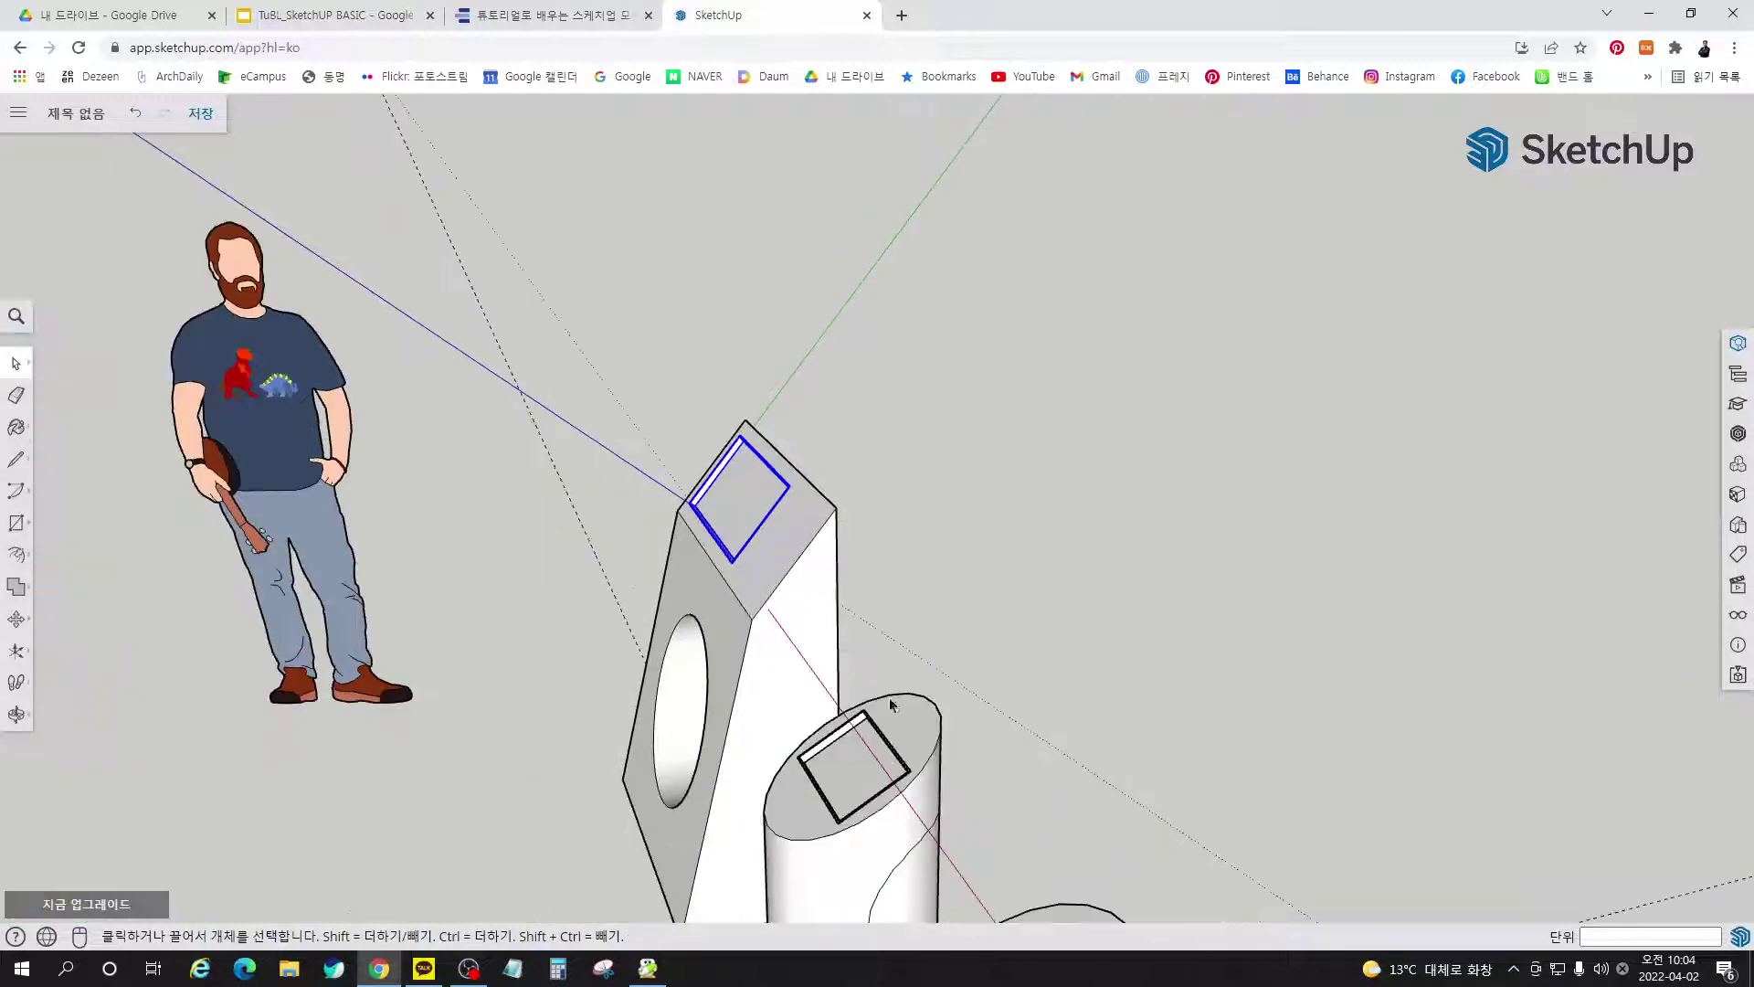
Check the monitor frame groups on both cylinder kiosks by selecting each one, and compare them with the box kiosk's frame
left_click(865, 724)
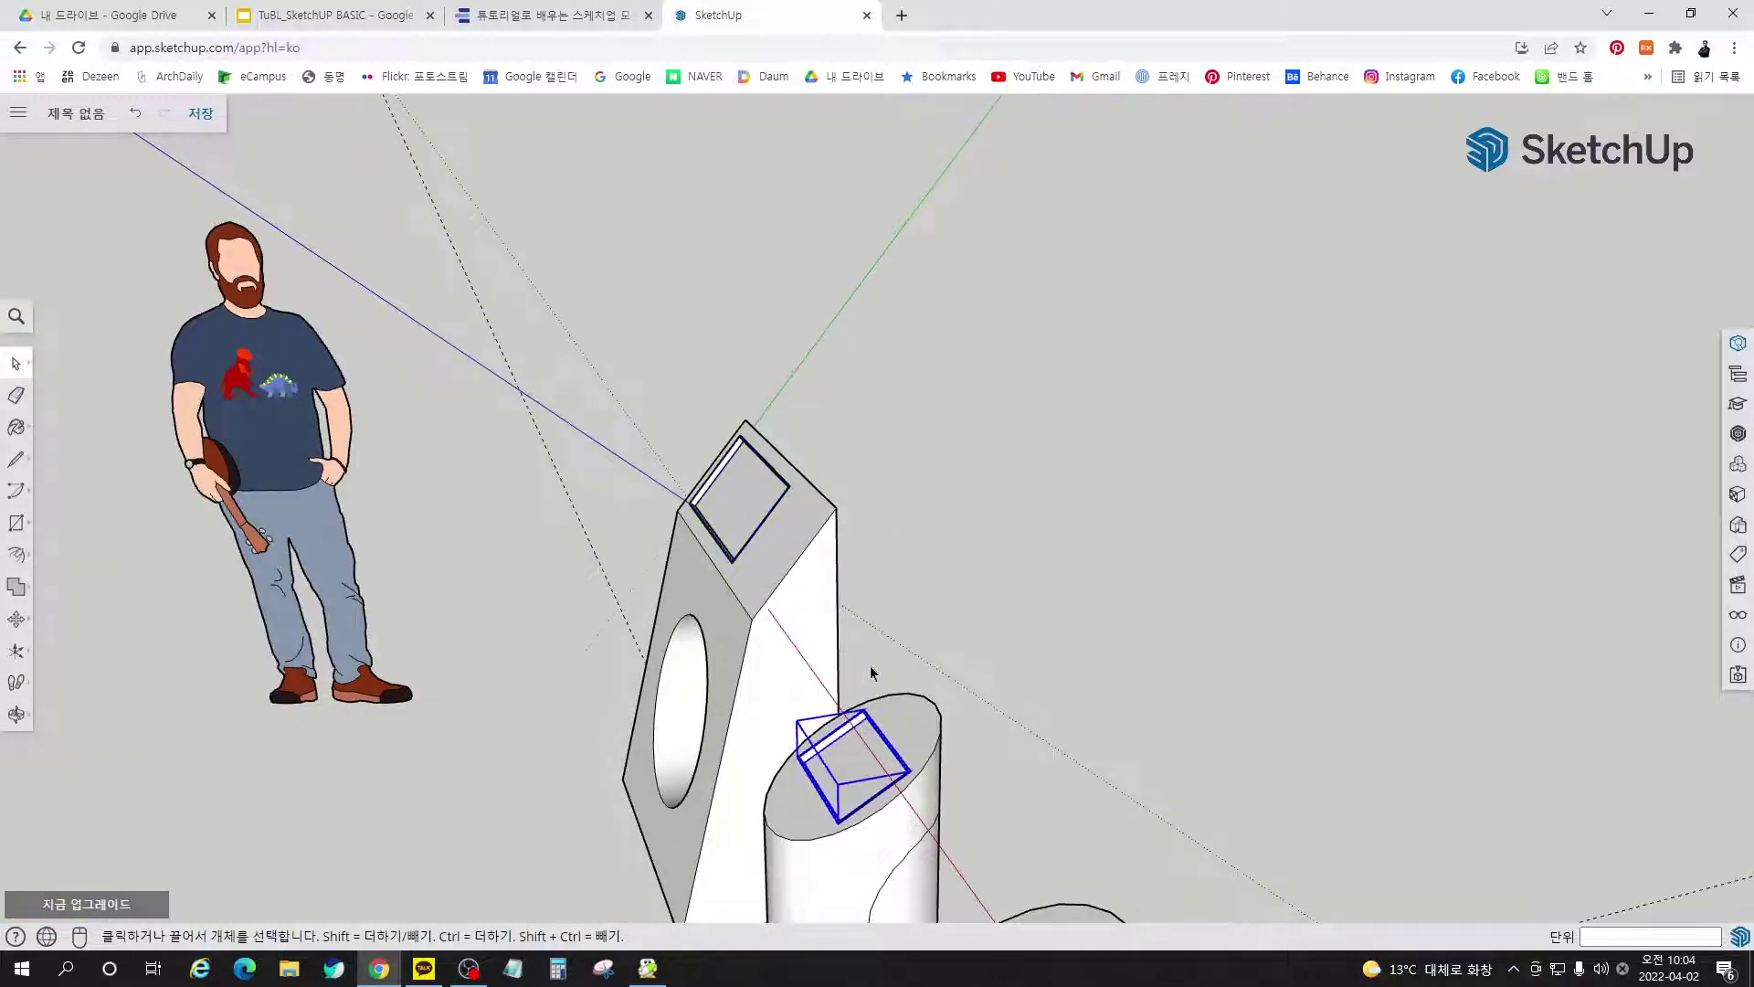
scroll(922, 754, "down", 2)
left_click(961, 837)
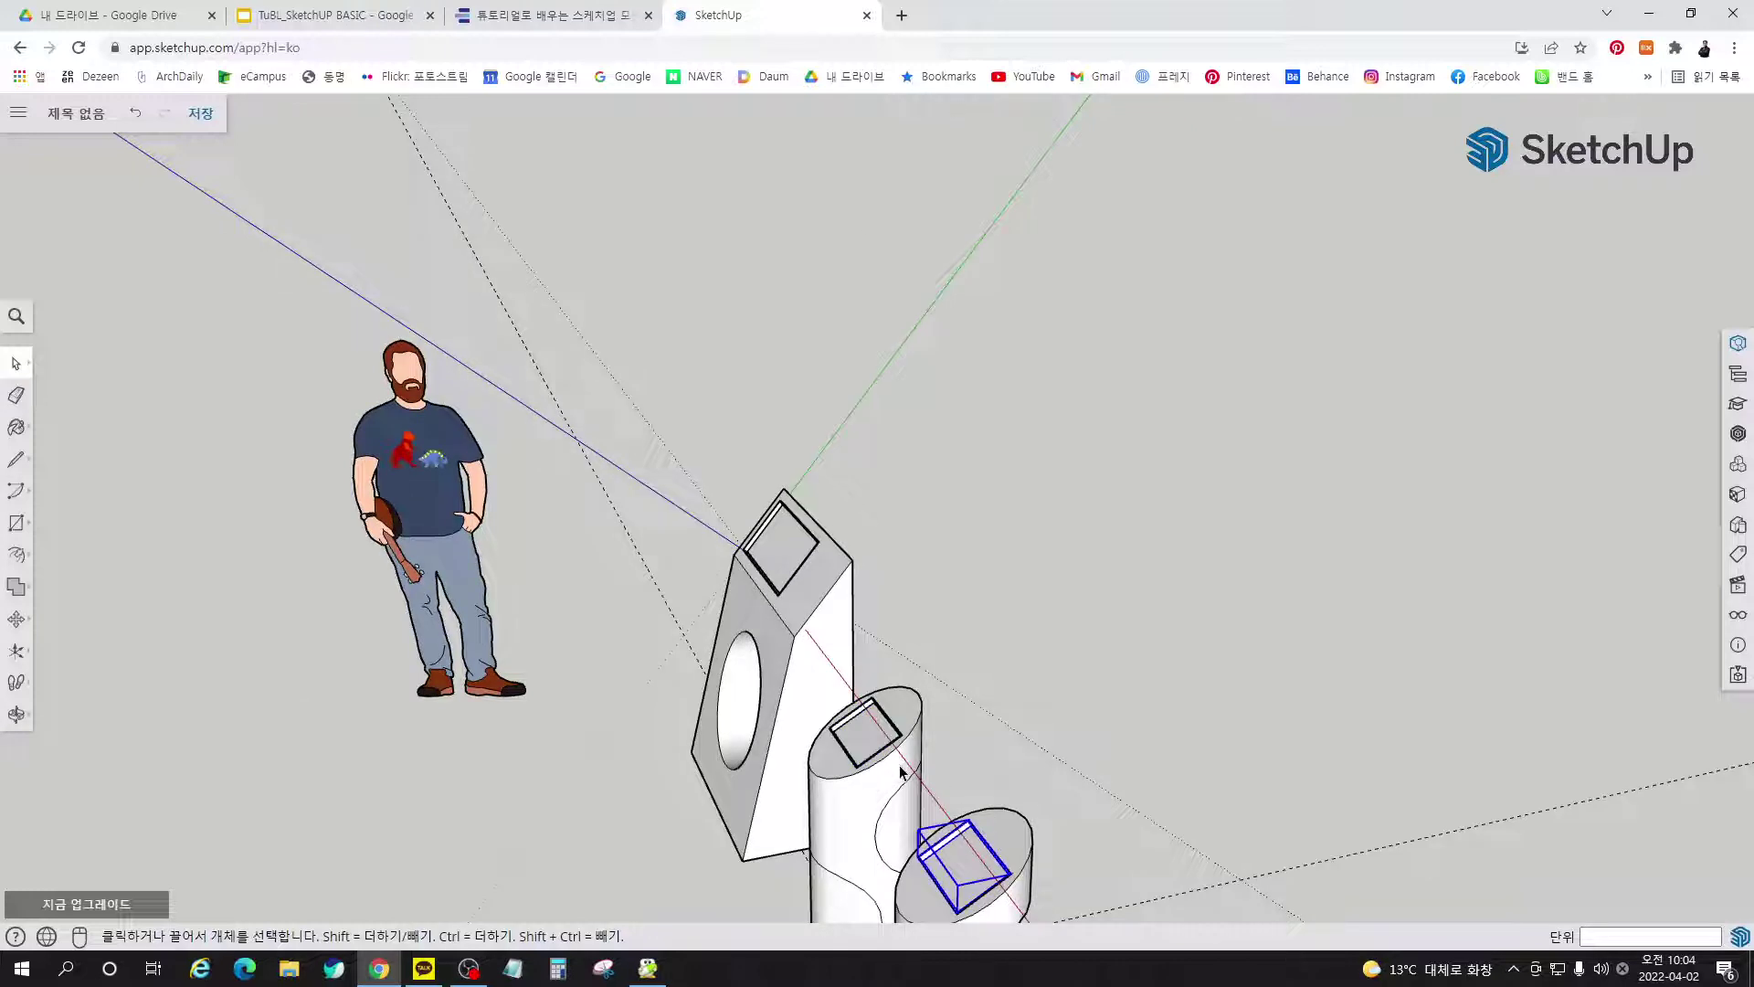
scroll(881, 709, "up", 3)
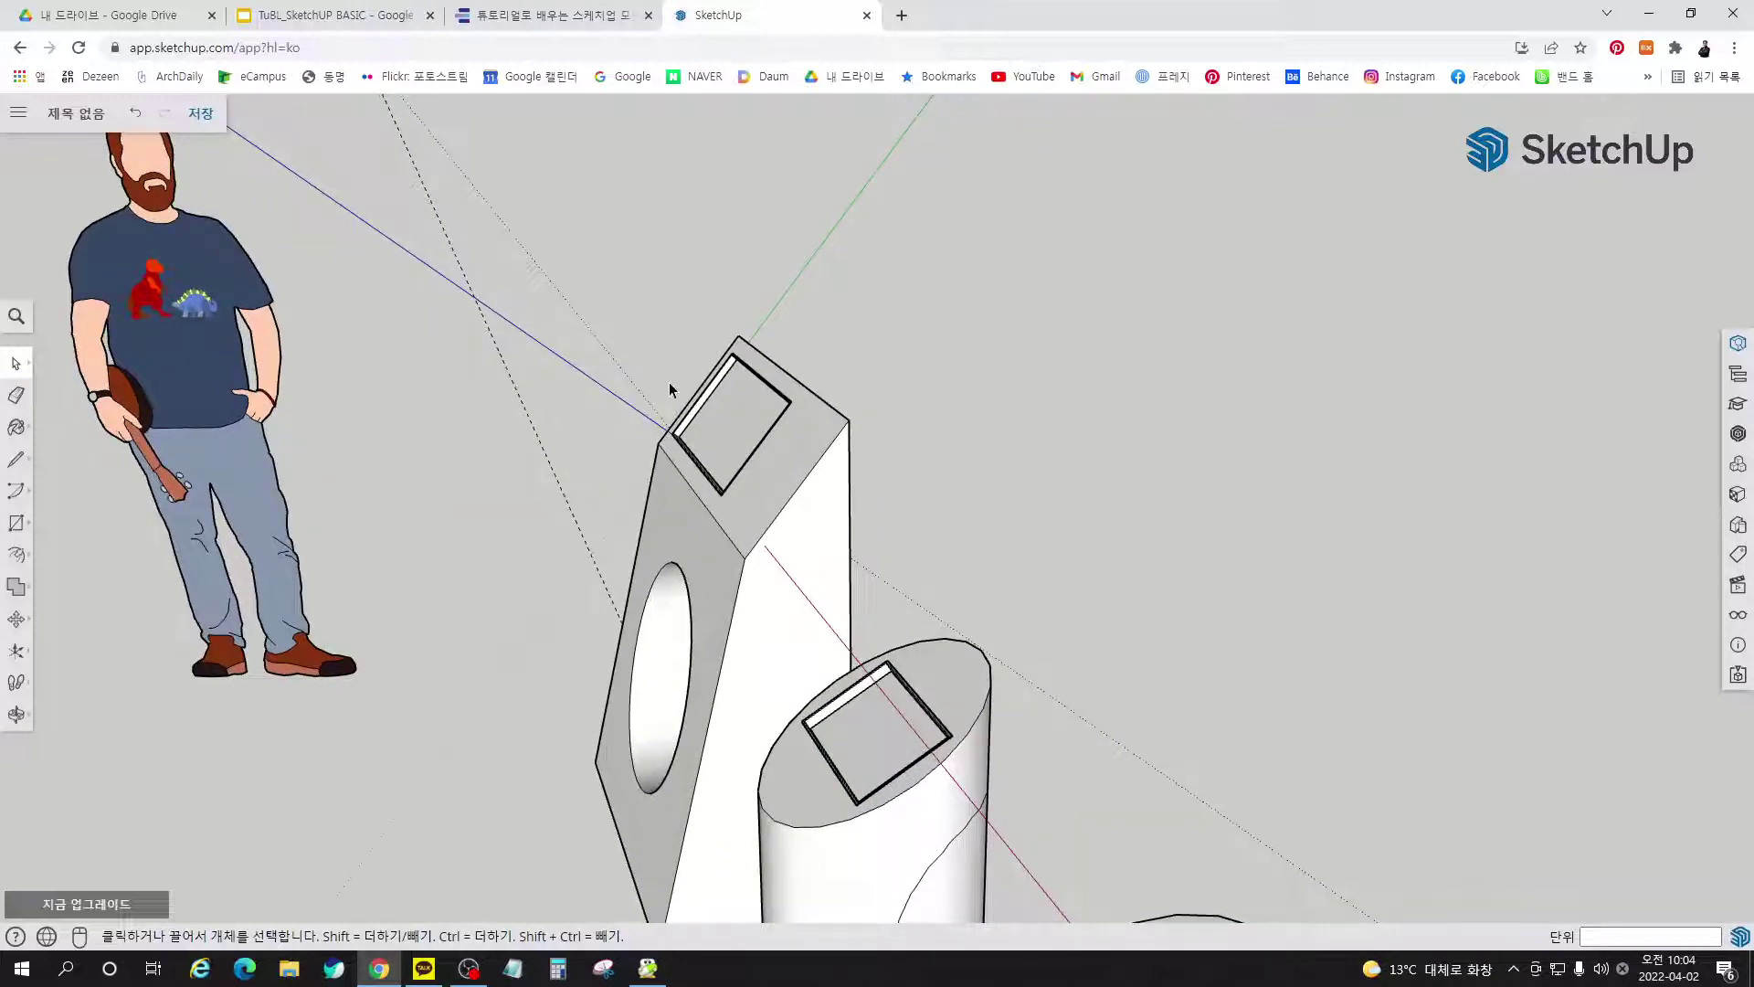
scroll(670, 386, "up", 2)
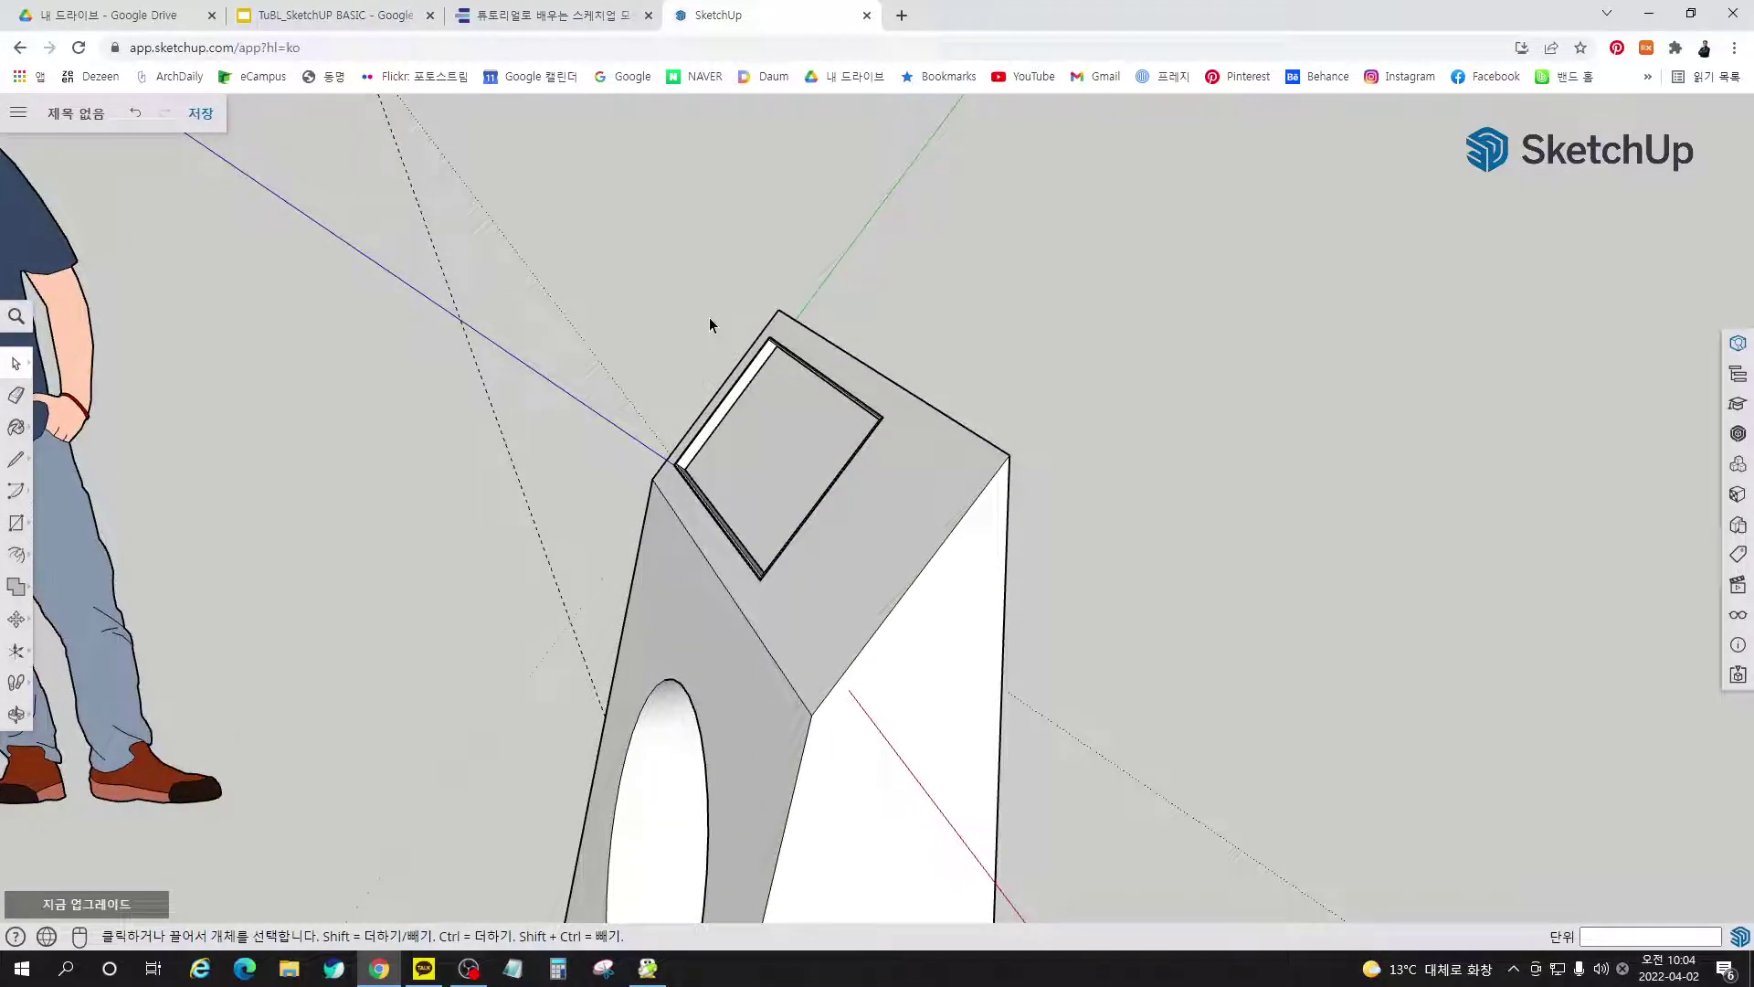
scroll(720, 457, "up", 3)
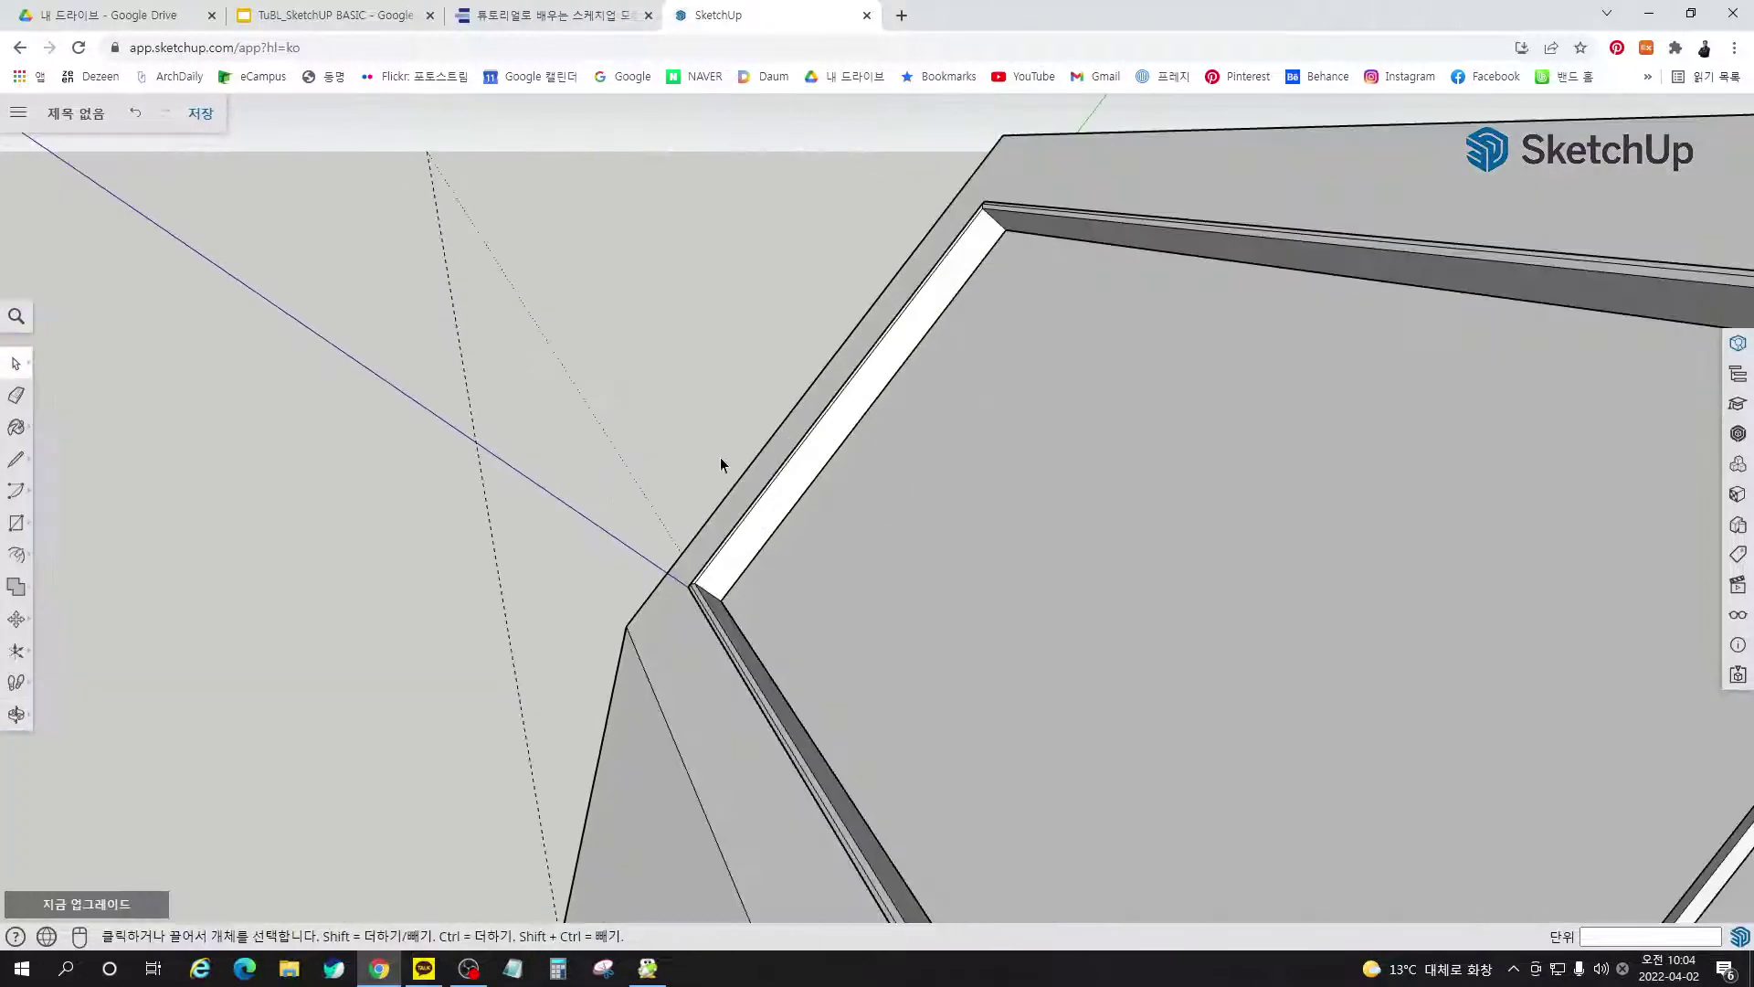
Reset the drawing axes to their default position
right_click(578, 519)
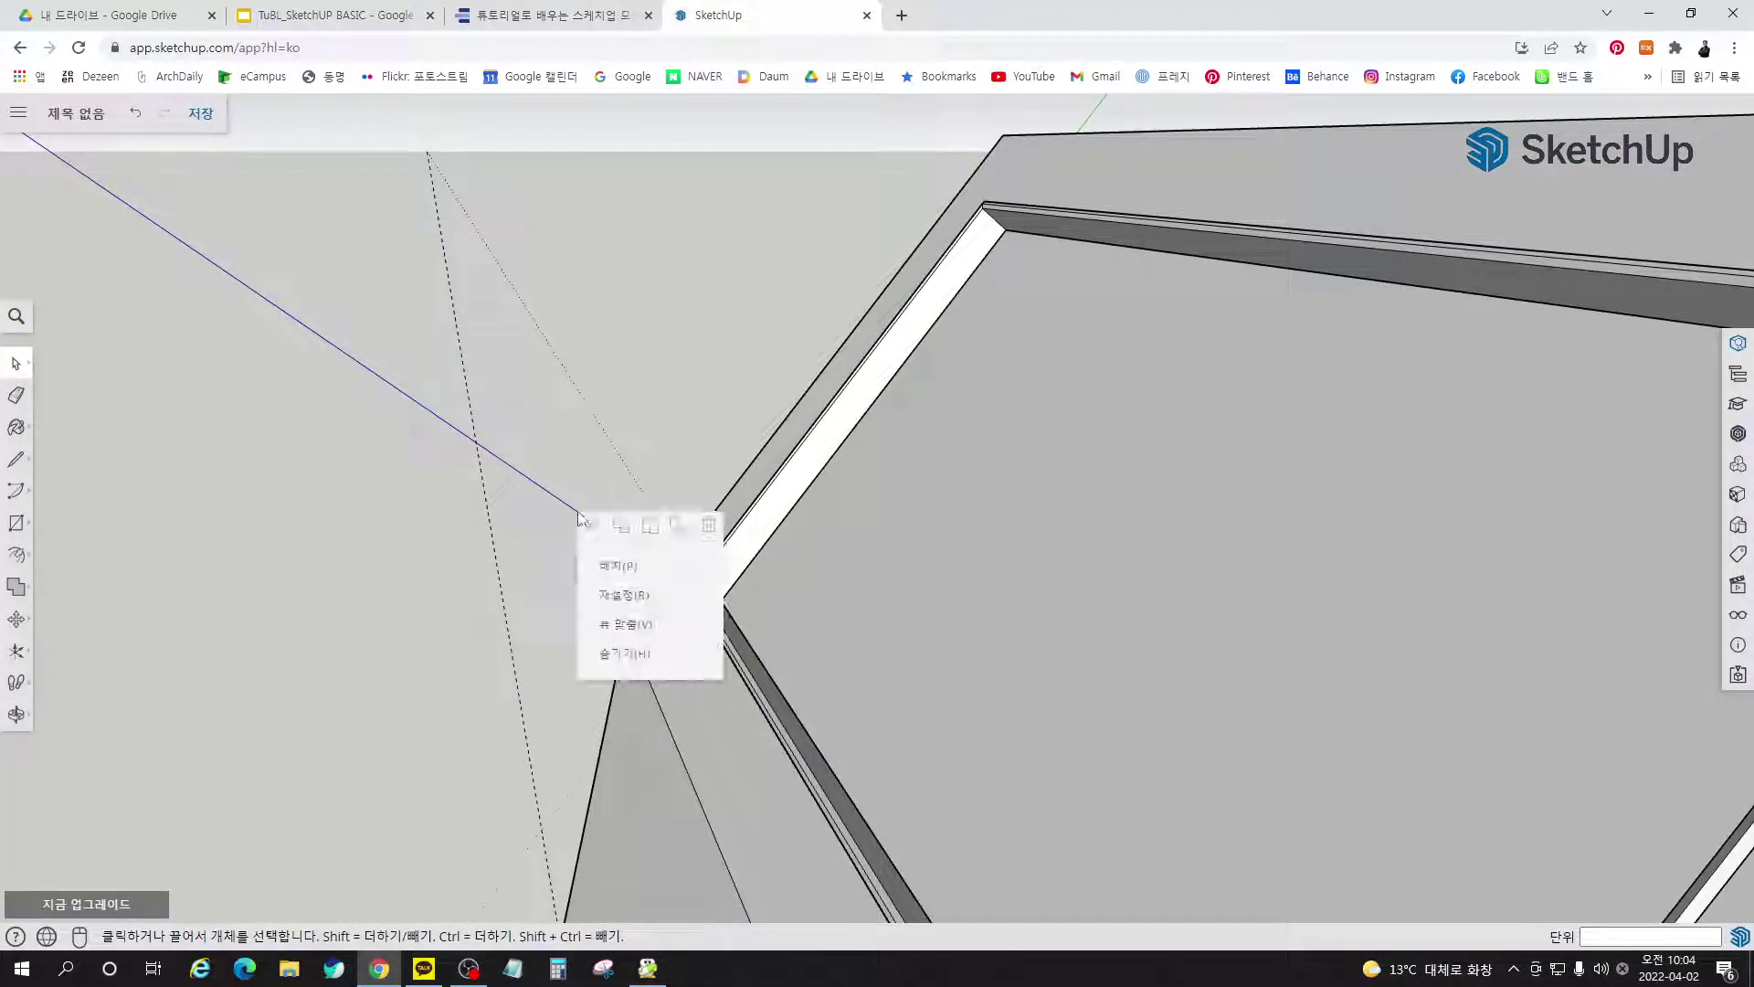
left_click(630, 606)
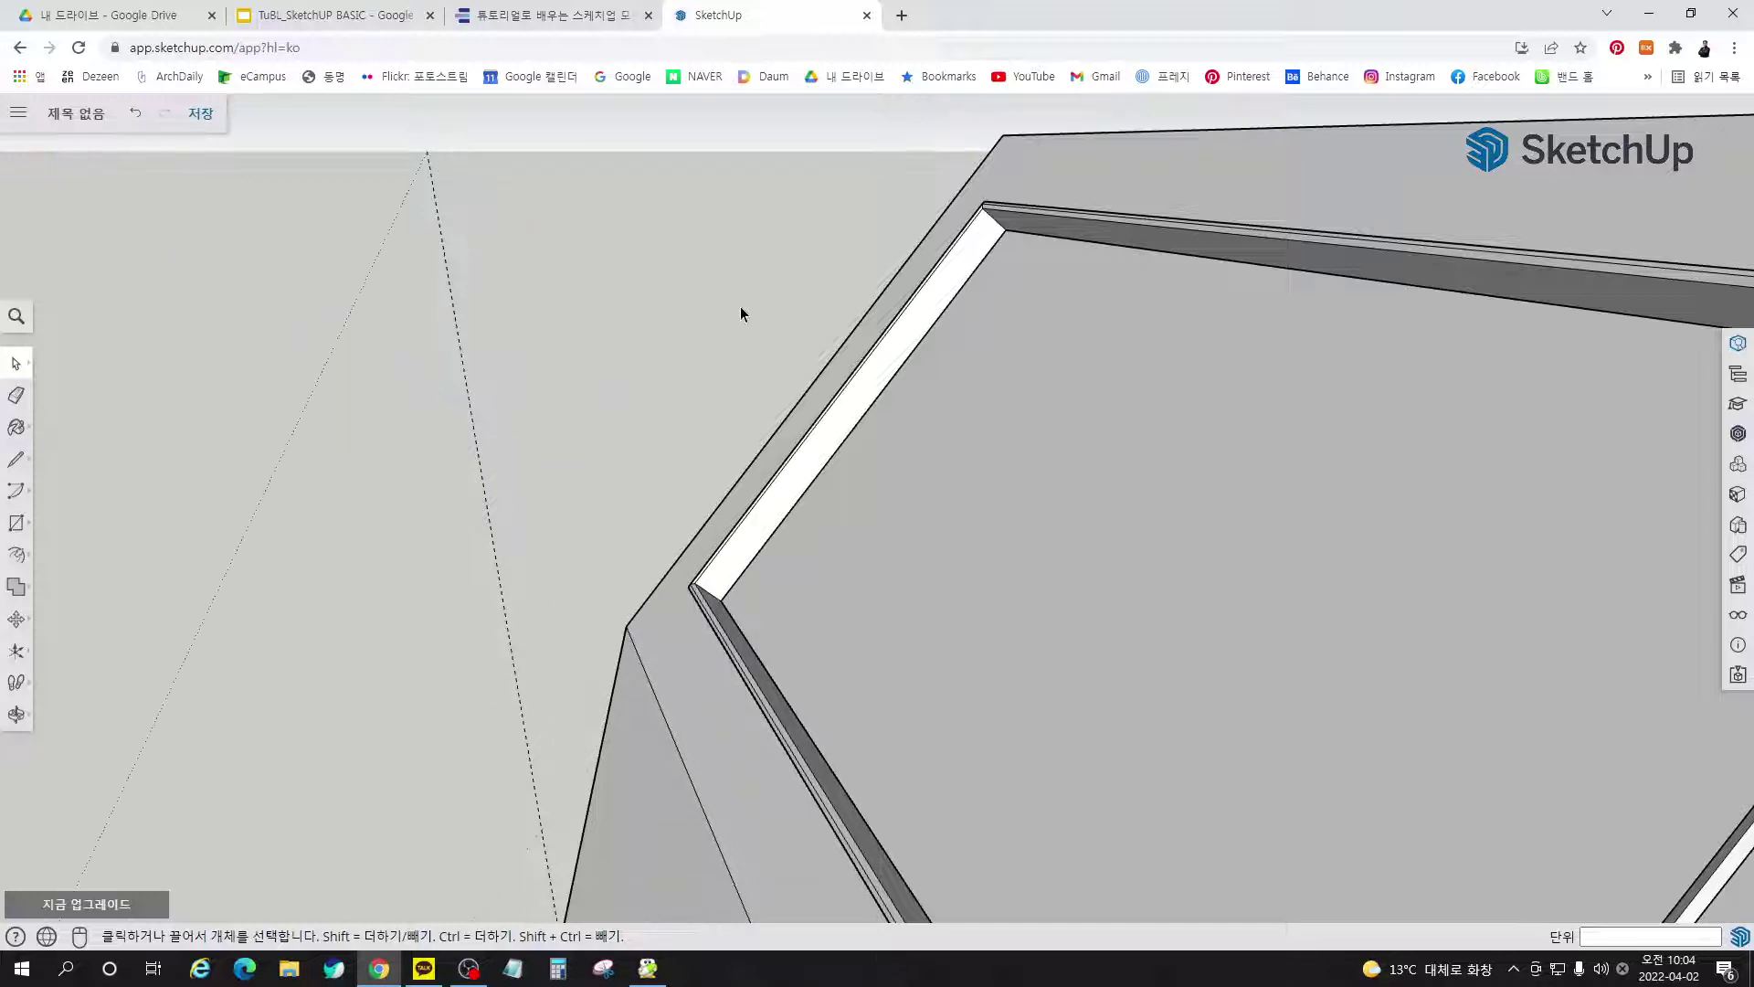
scroll(741, 309, "down", 7)
middle_click_drag(578, 556, 1020, 562)
scroll(690, 448, "down", 3)
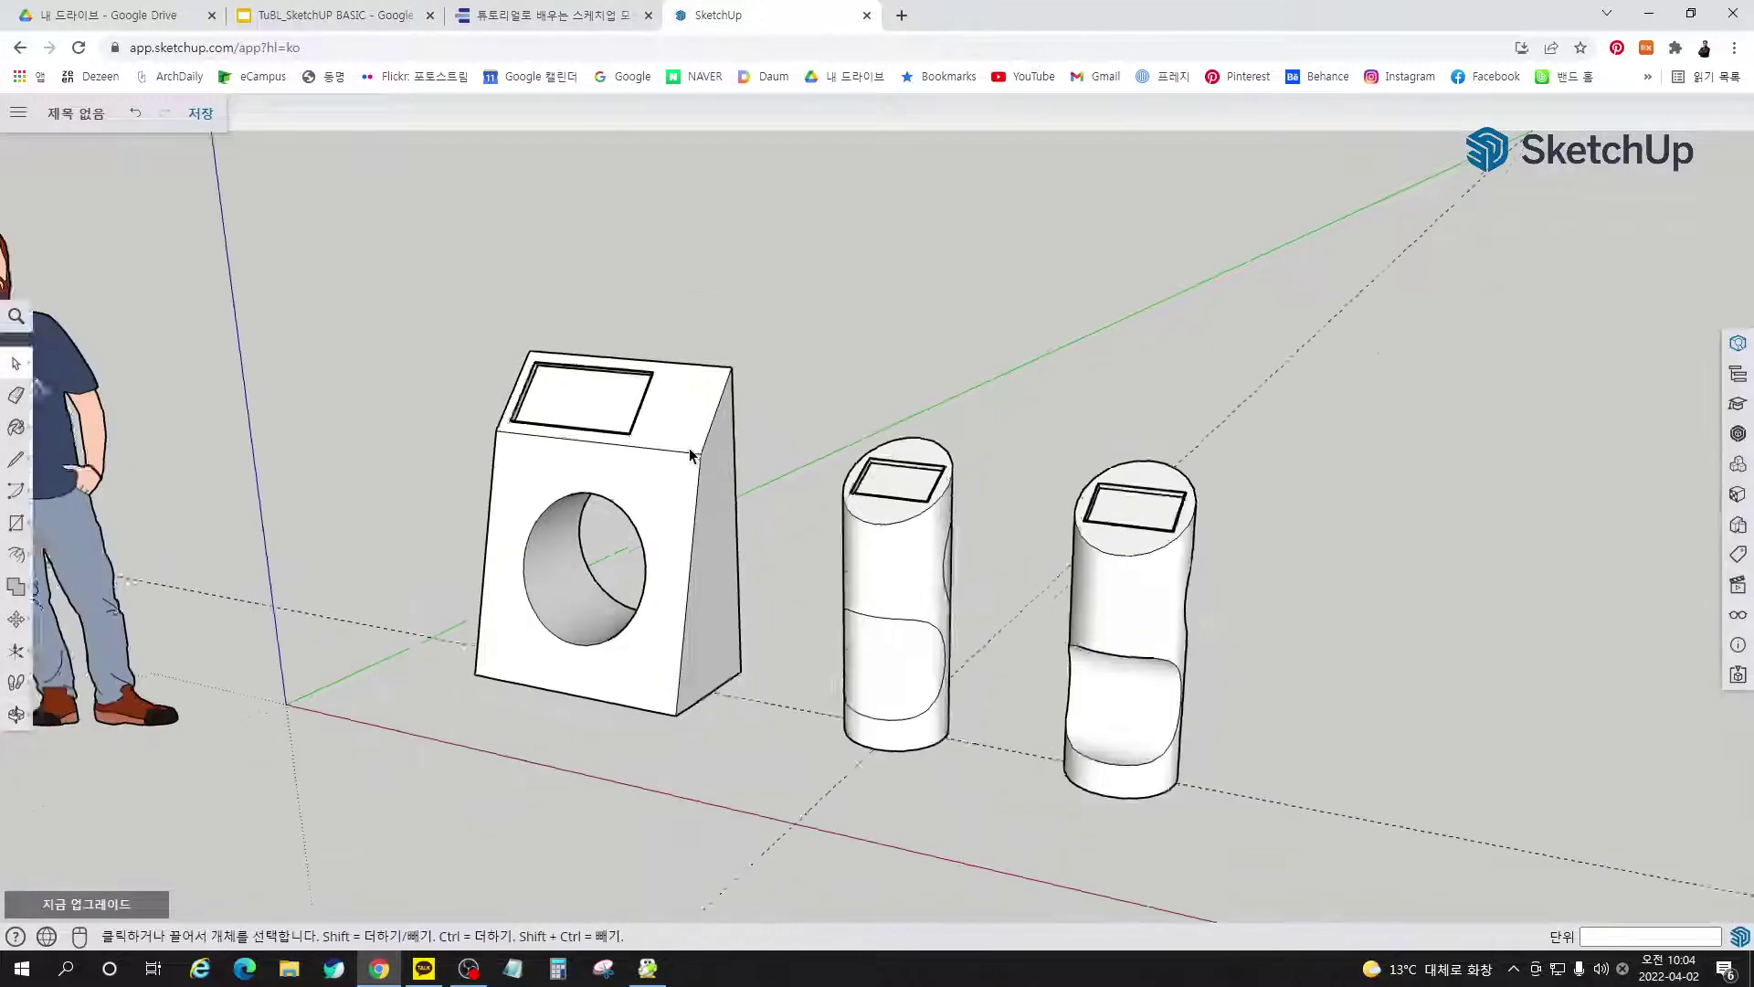
Examine the box kiosk's grouped monitor frame up close, and view all three kiosks together
scroll(689, 448, "down", 2)
middle_click_drag(689, 447, 727, 662)
scroll(600, 402, "up", 2)
scroll(511, 396, "up", 5)
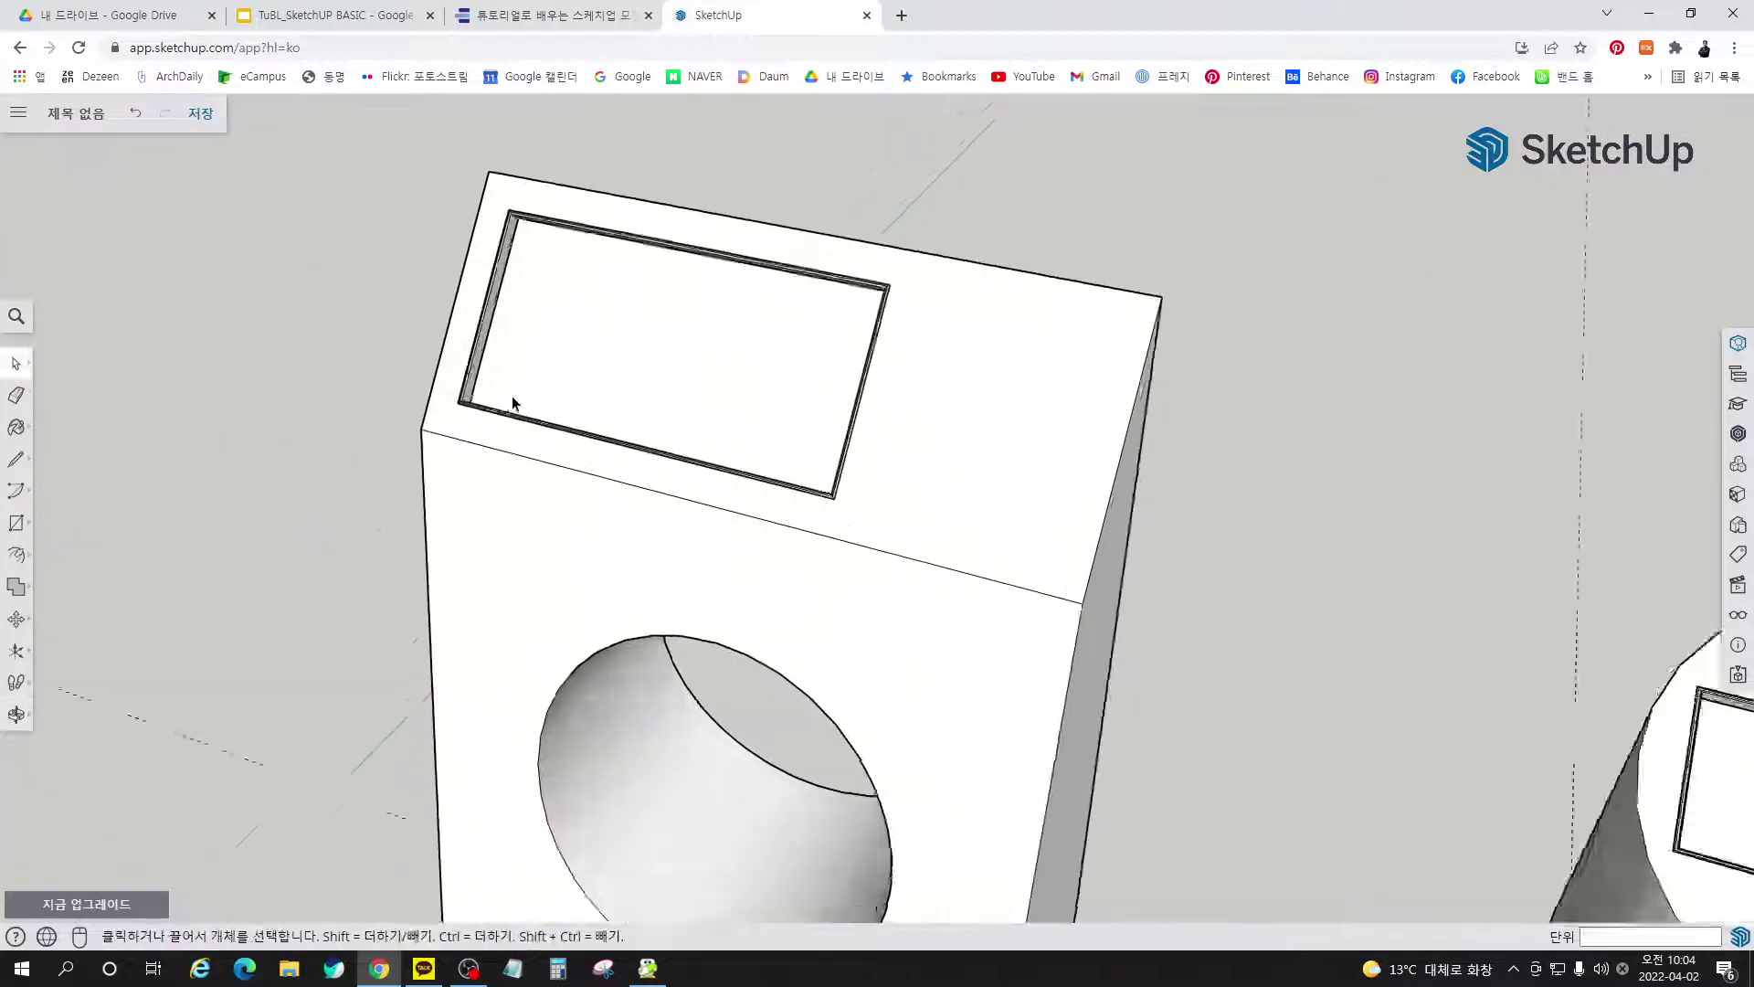
scroll(513, 399, "up", 4)
double_click(481, 370)
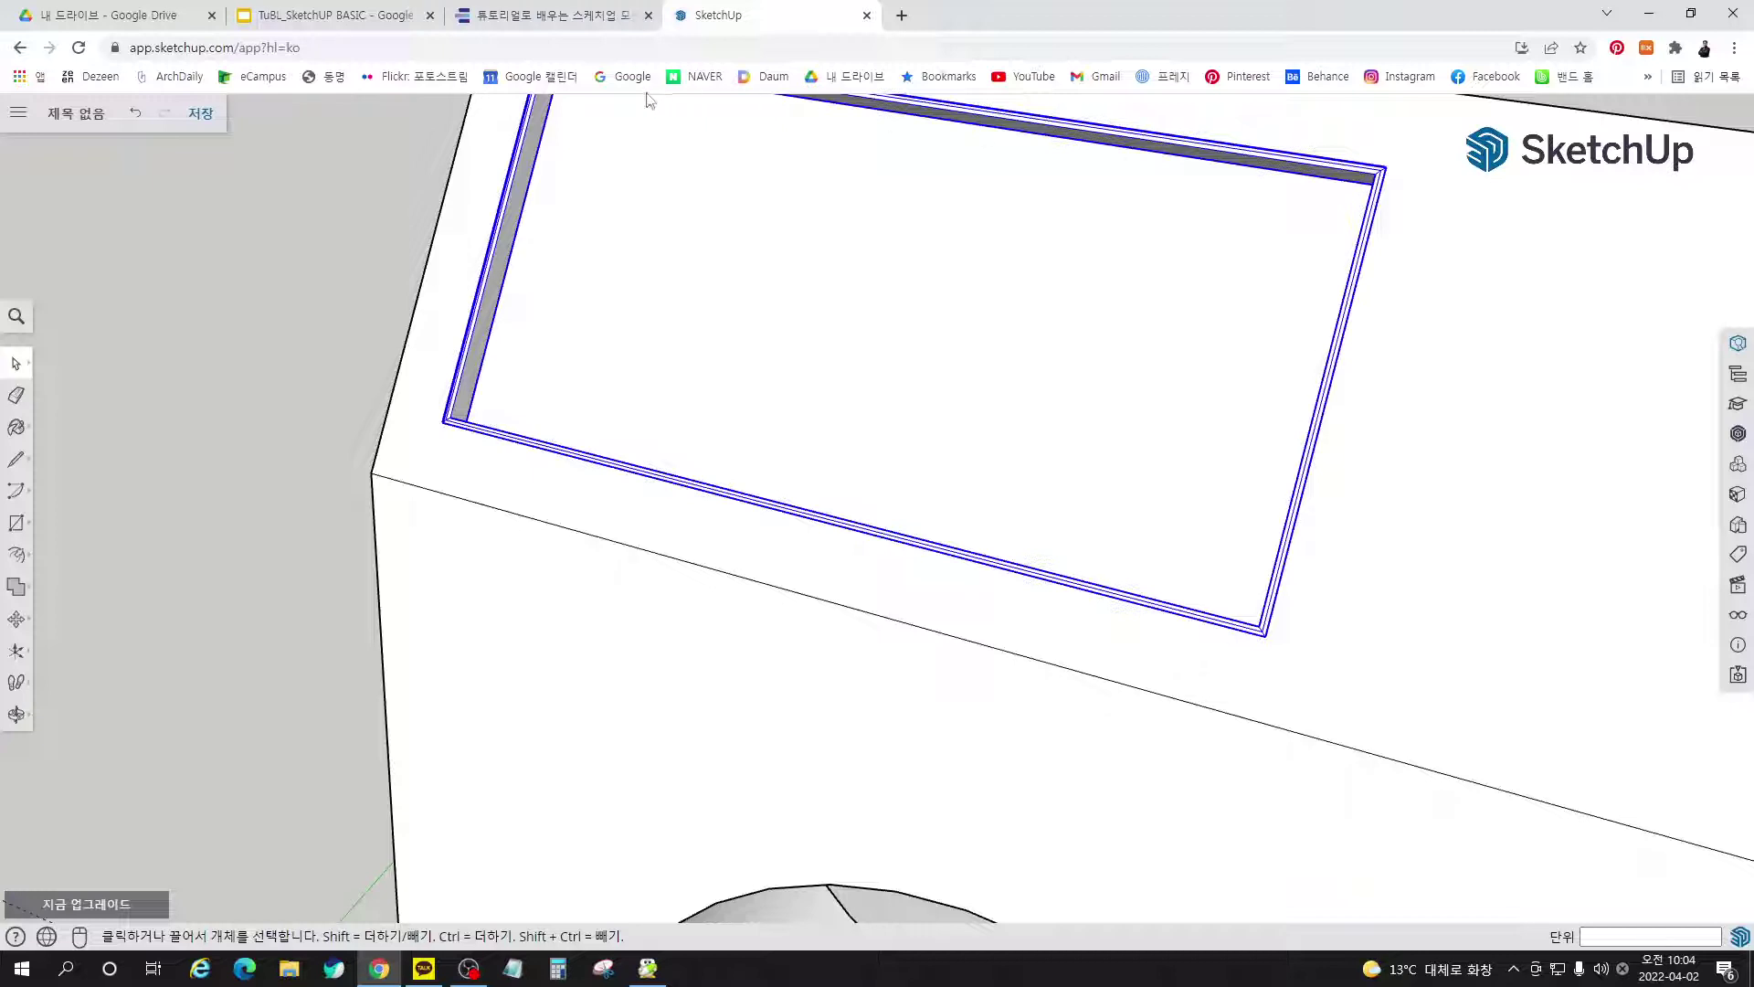
scroll(420, 440, "down", 10)
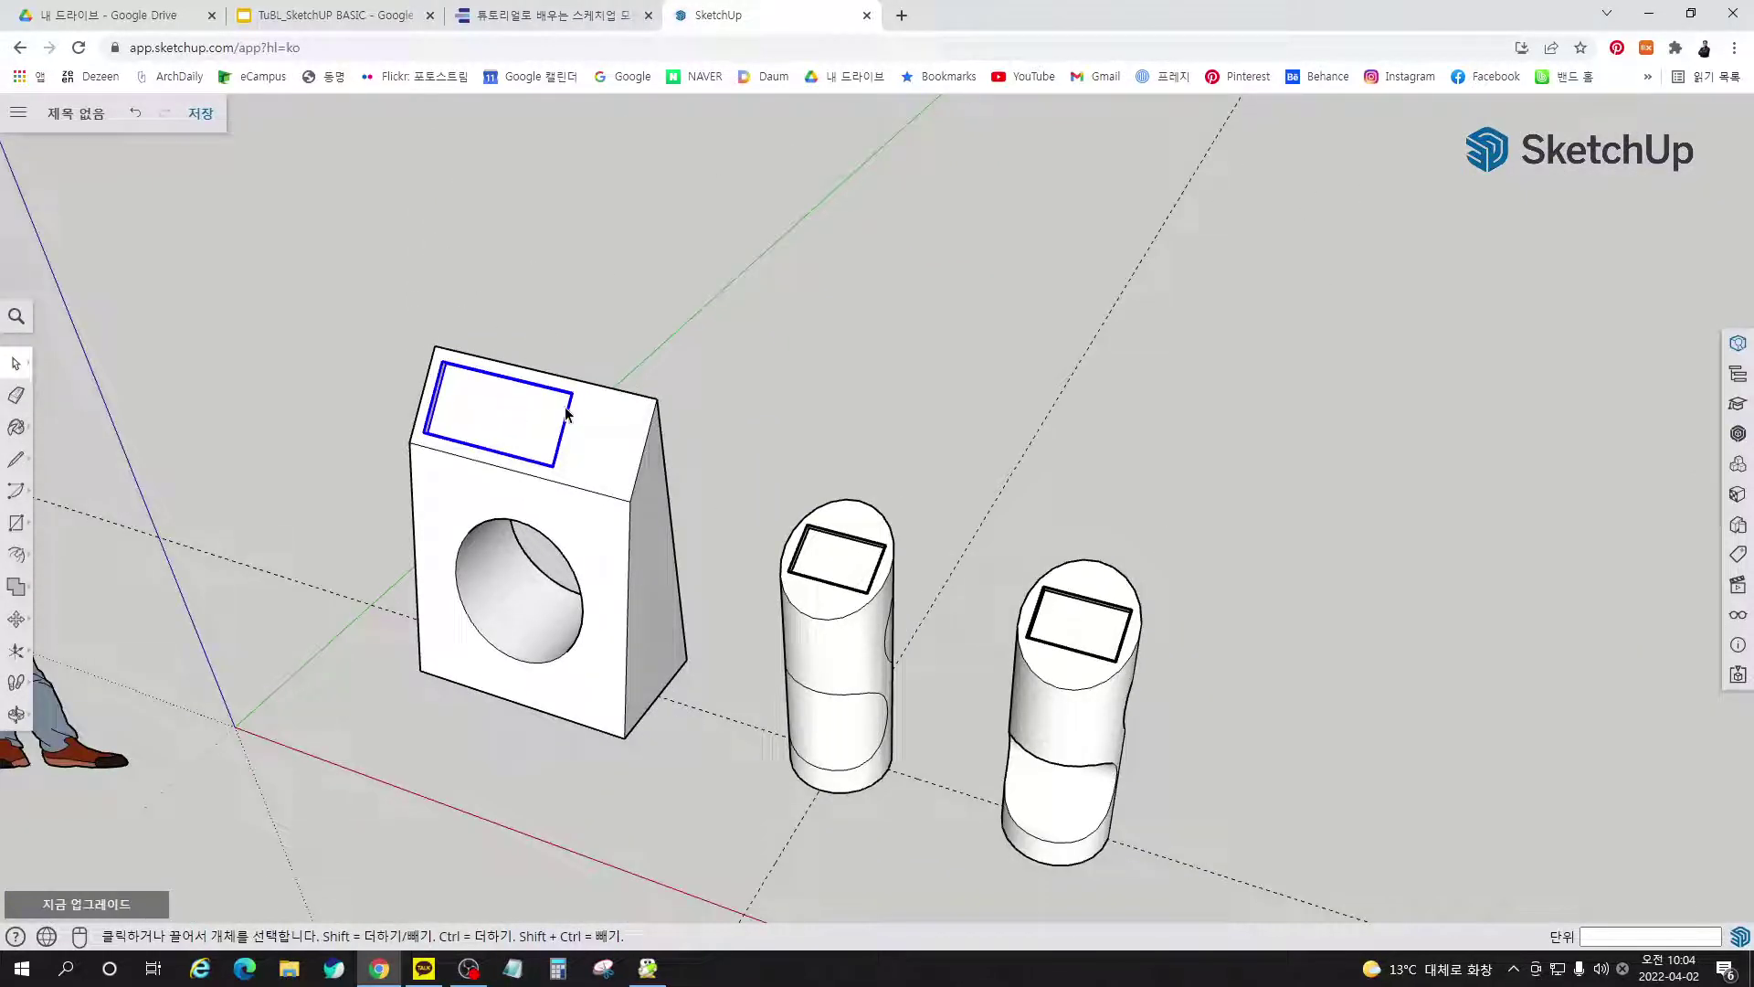
left_click(742, 398)
scroll(731, 430, "down", 2)
middle_click_drag(729, 437, 814, 319)
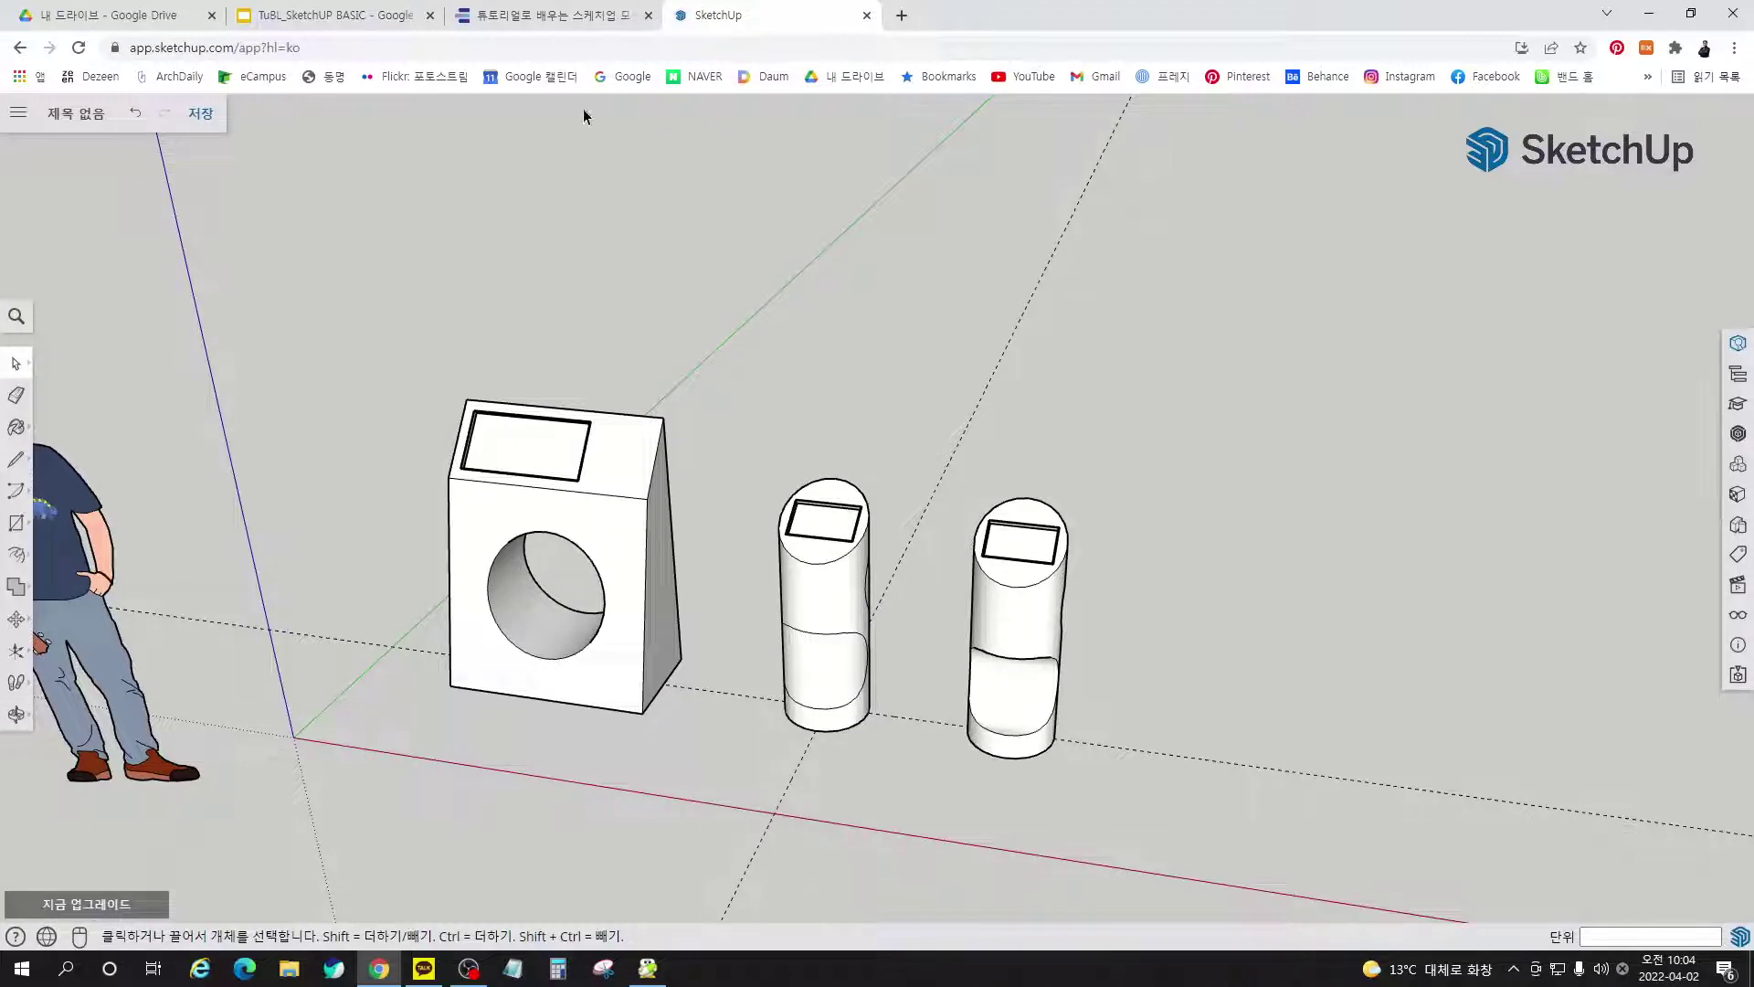
Switch to the e-book tutorial, read the steps for making the monitor screen, and return to SketchUp
left_click(552, 16)
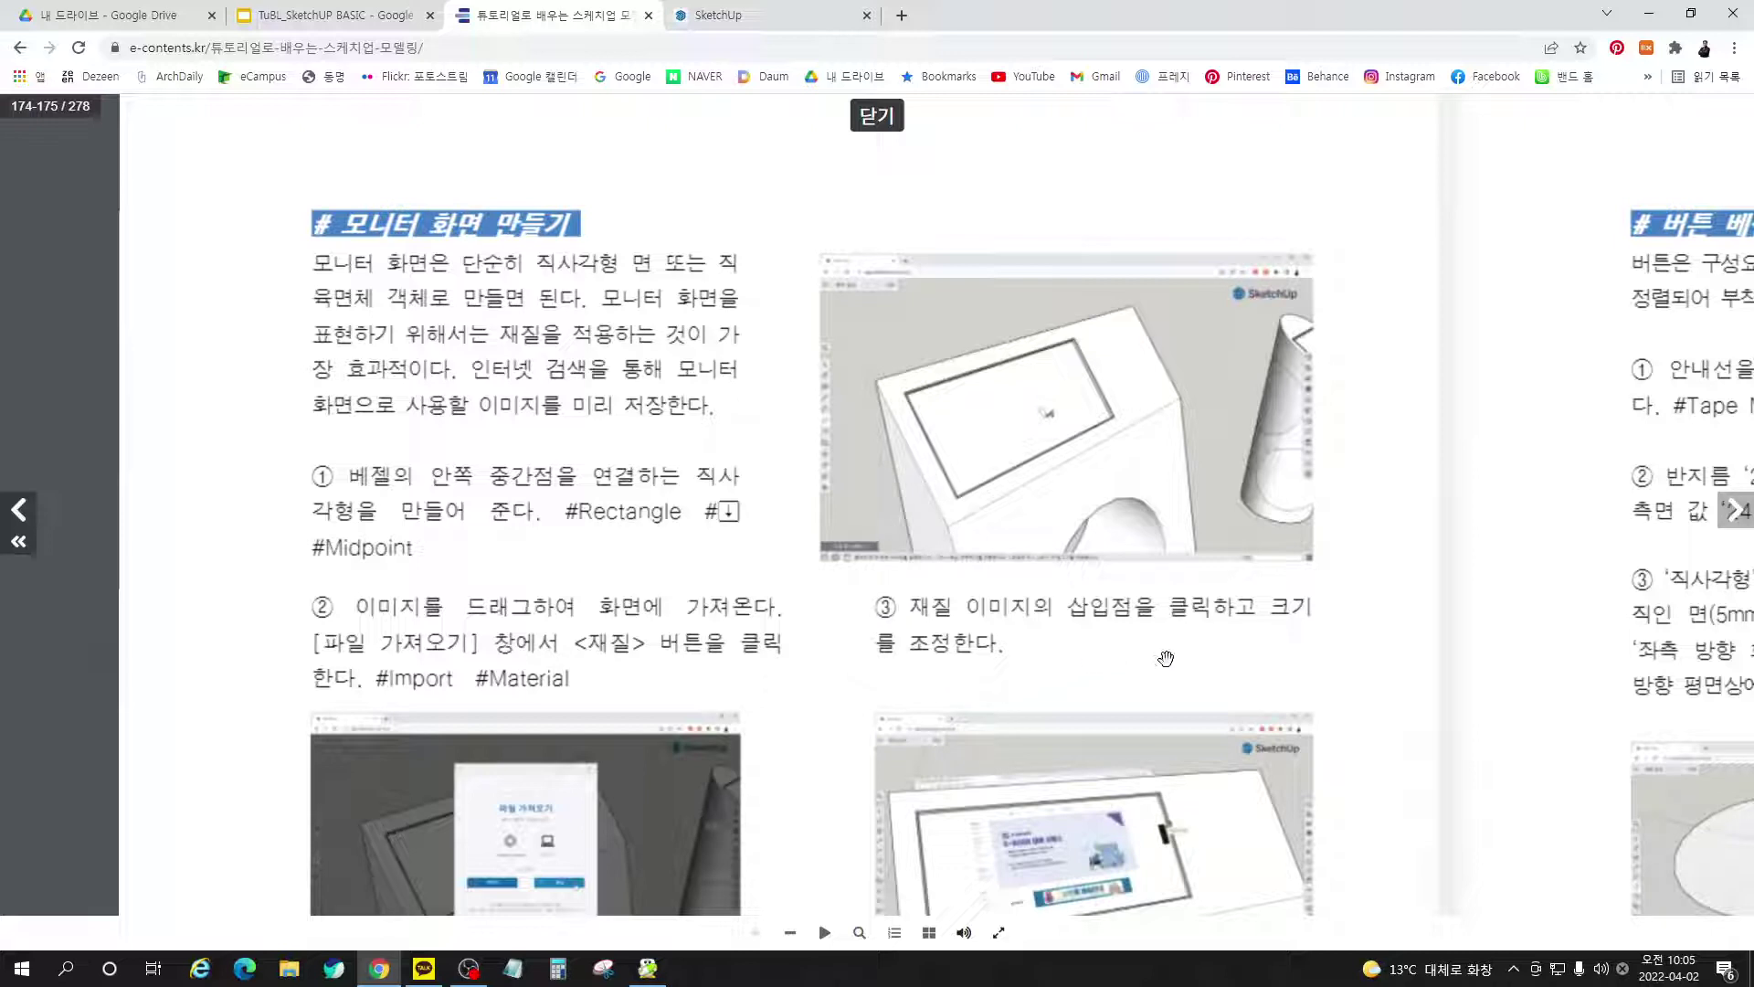
scroll(1189, 448, "down", 5)
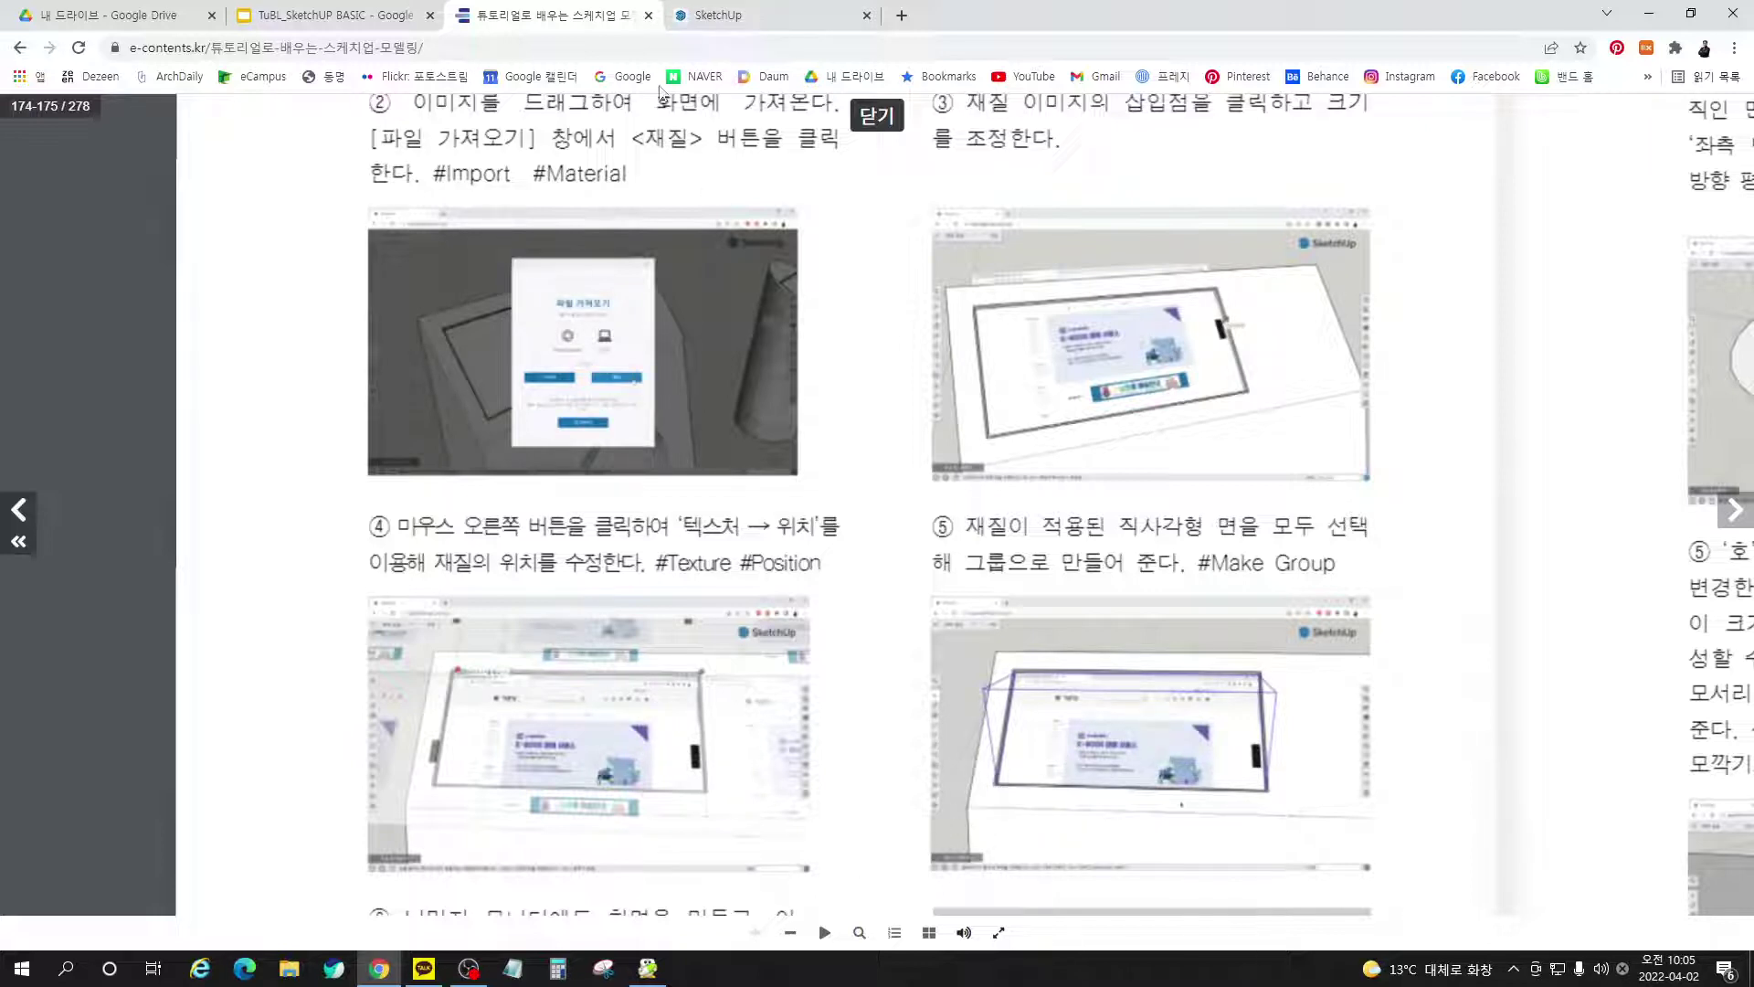
left_click(739, 20)
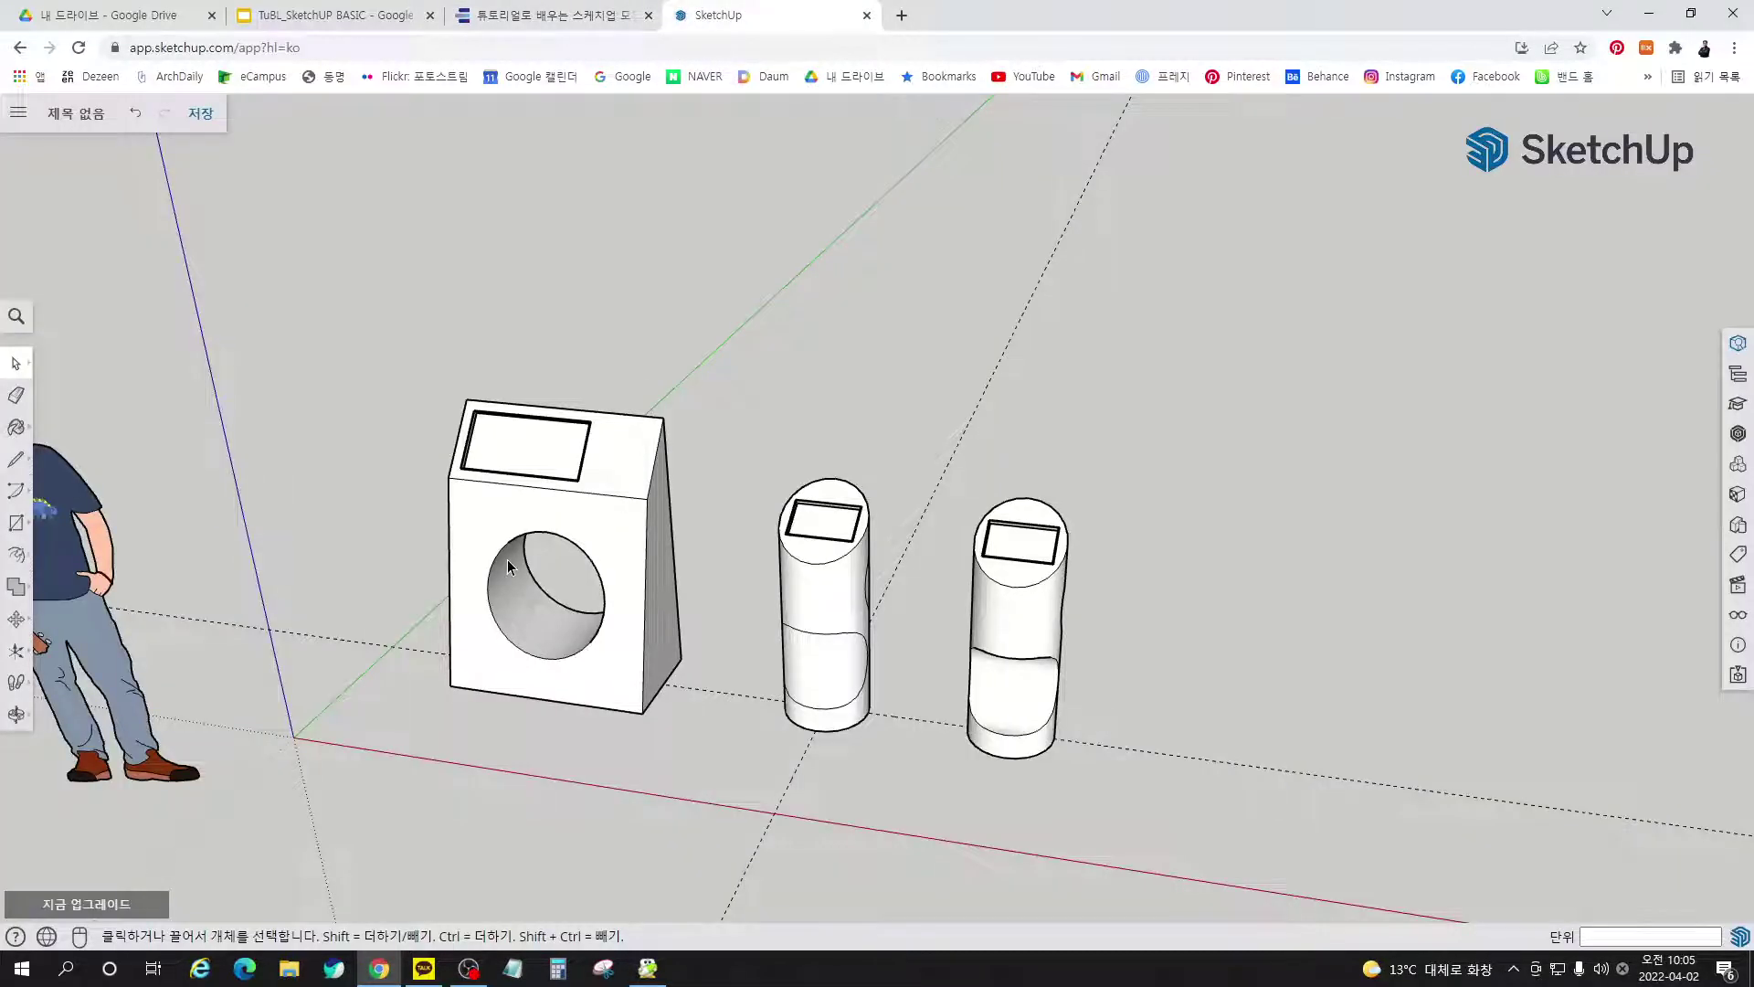
Draw a rectangle about 590 × 281 mm between opposite inner corner midpoints of the box kiosk's frame, locked parallel to the sloped top
scroll(496, 459, "up", 5)
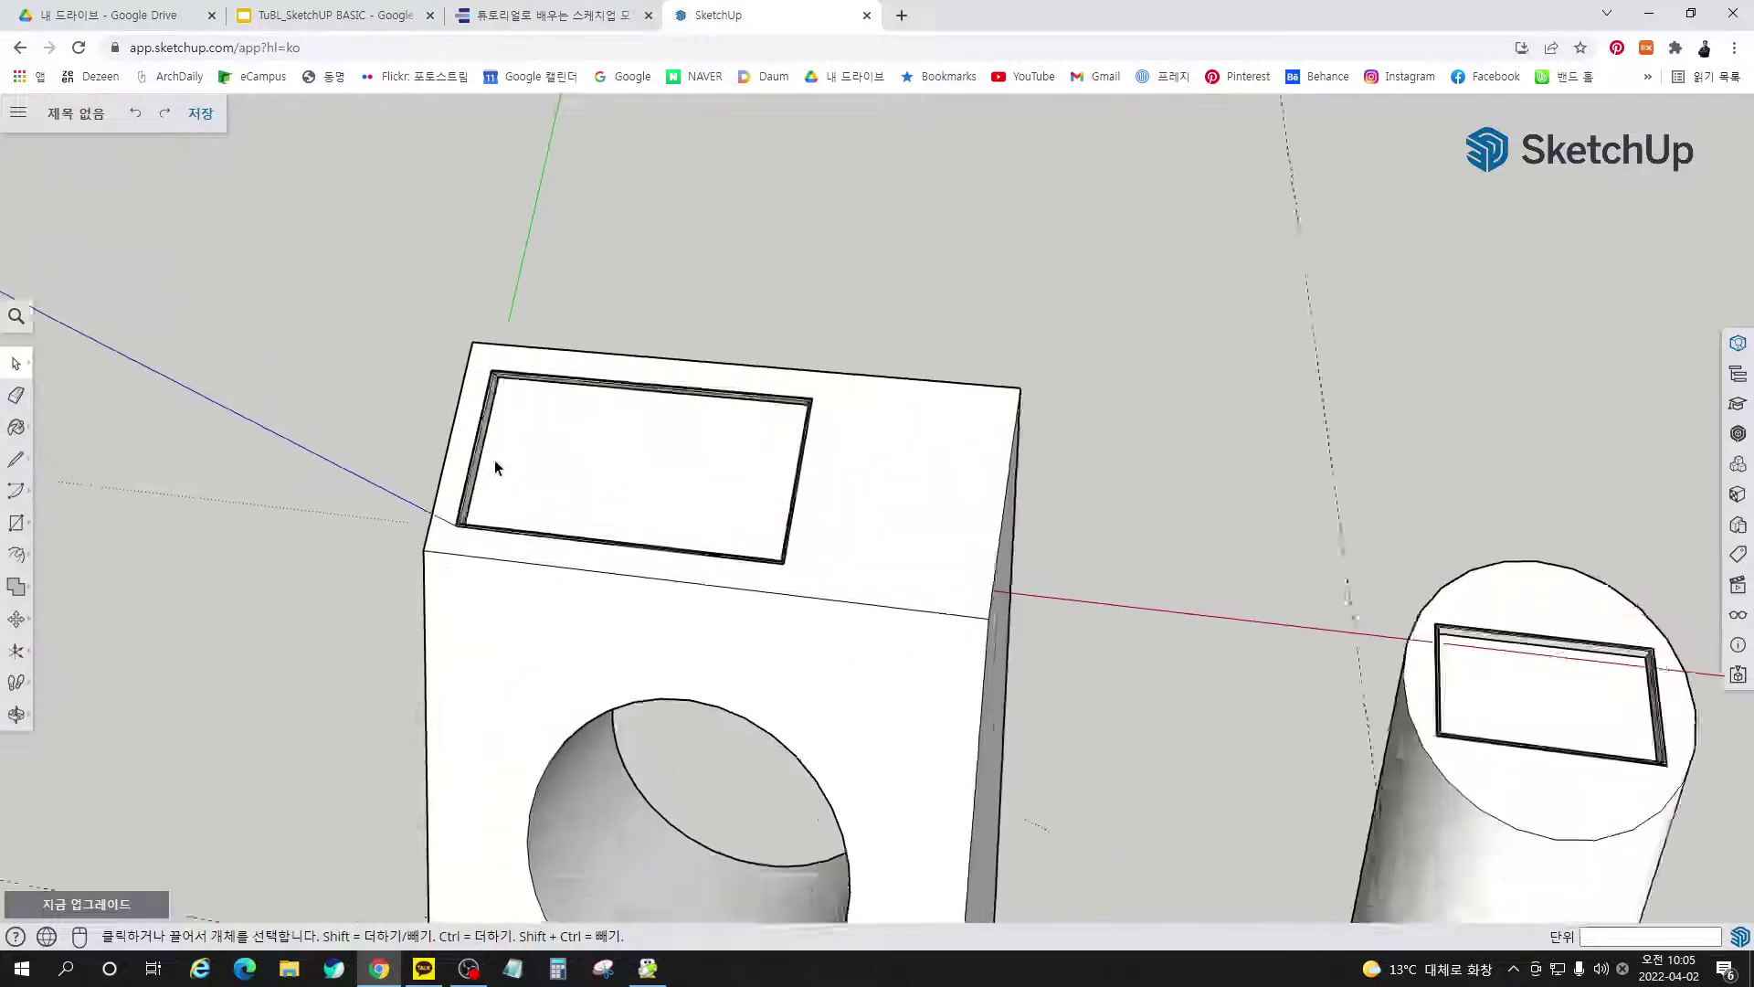
scroll(496, 468, "up", 3)
key("r")
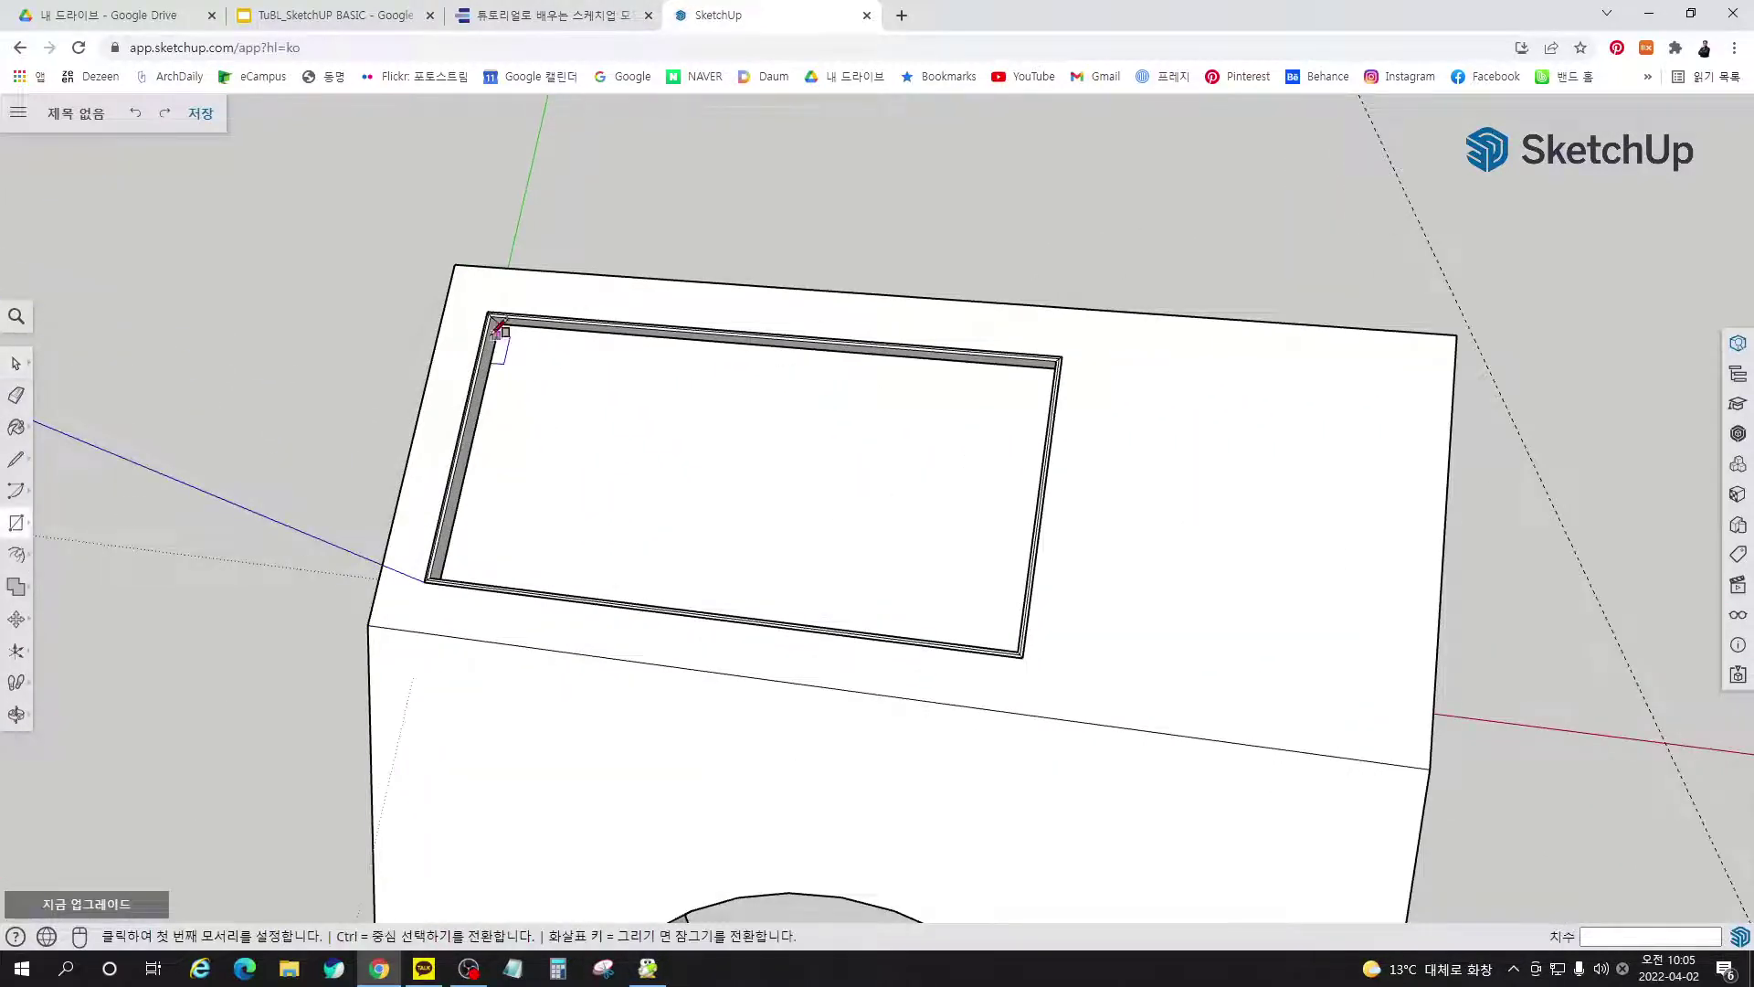
scroll(497, 333, "up", 5)
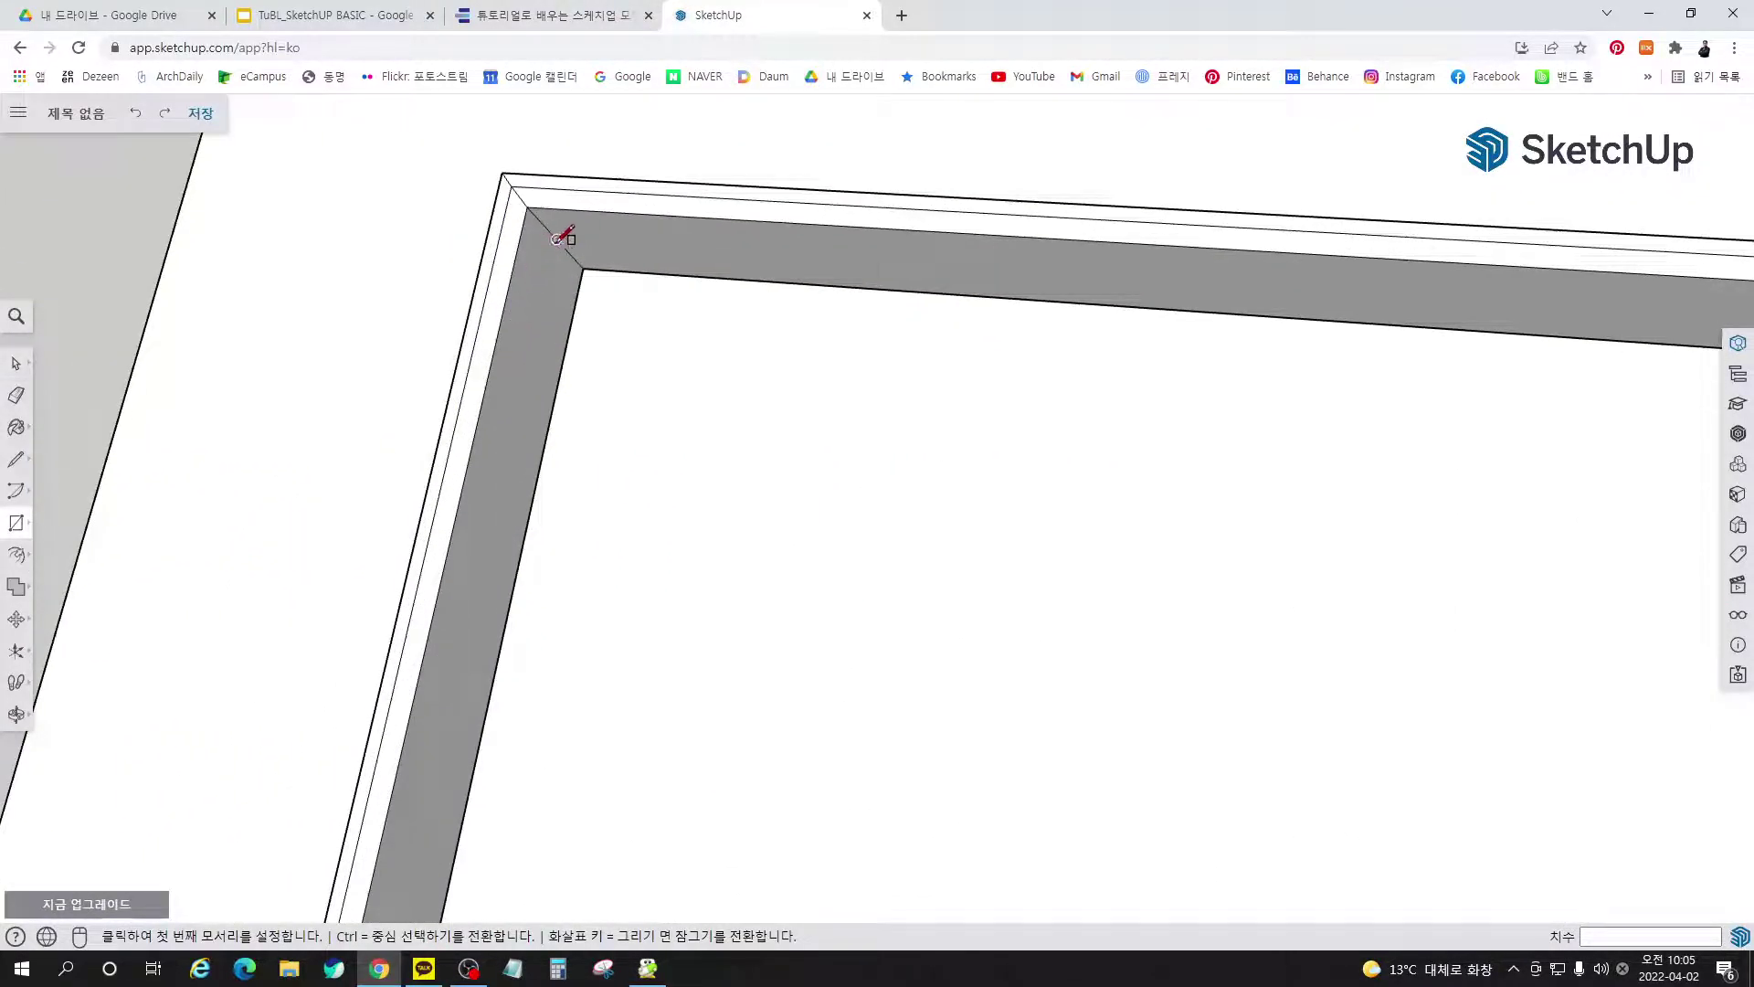
left_click(551, 243)
scroll(555, 246, "down", 5)
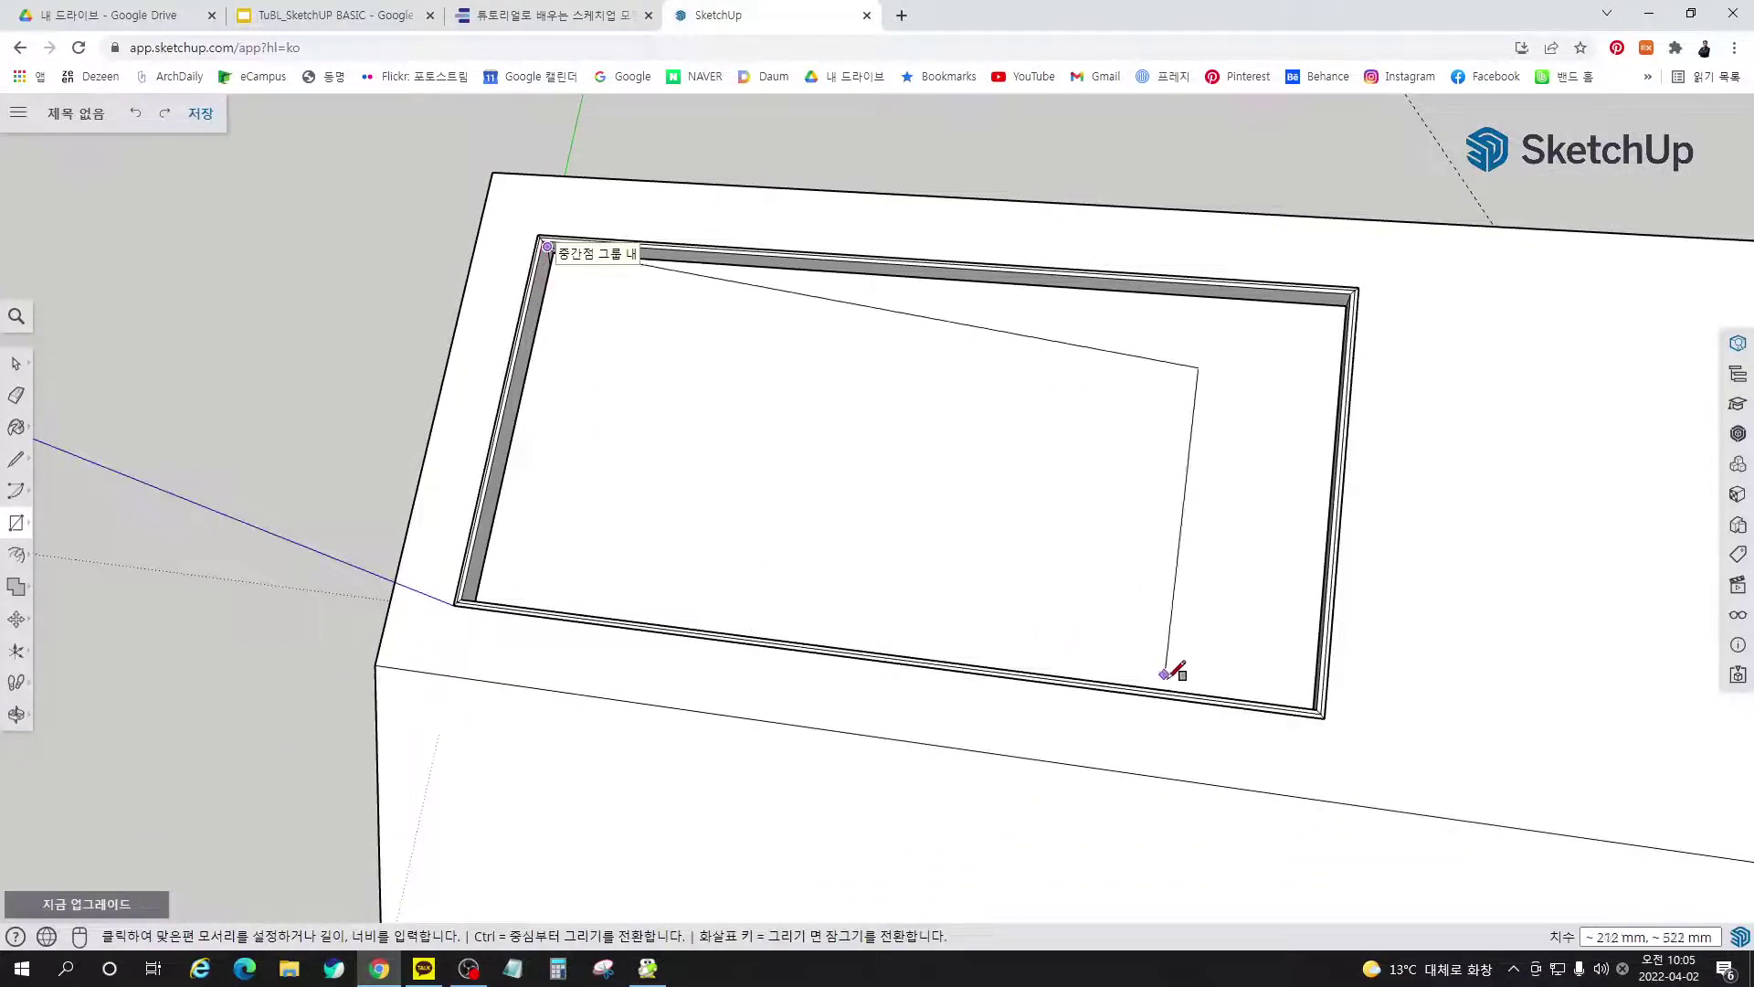
middle_click_drag(1167, 674, 1225, 521)
scroll(1216, 494, "up", 5)
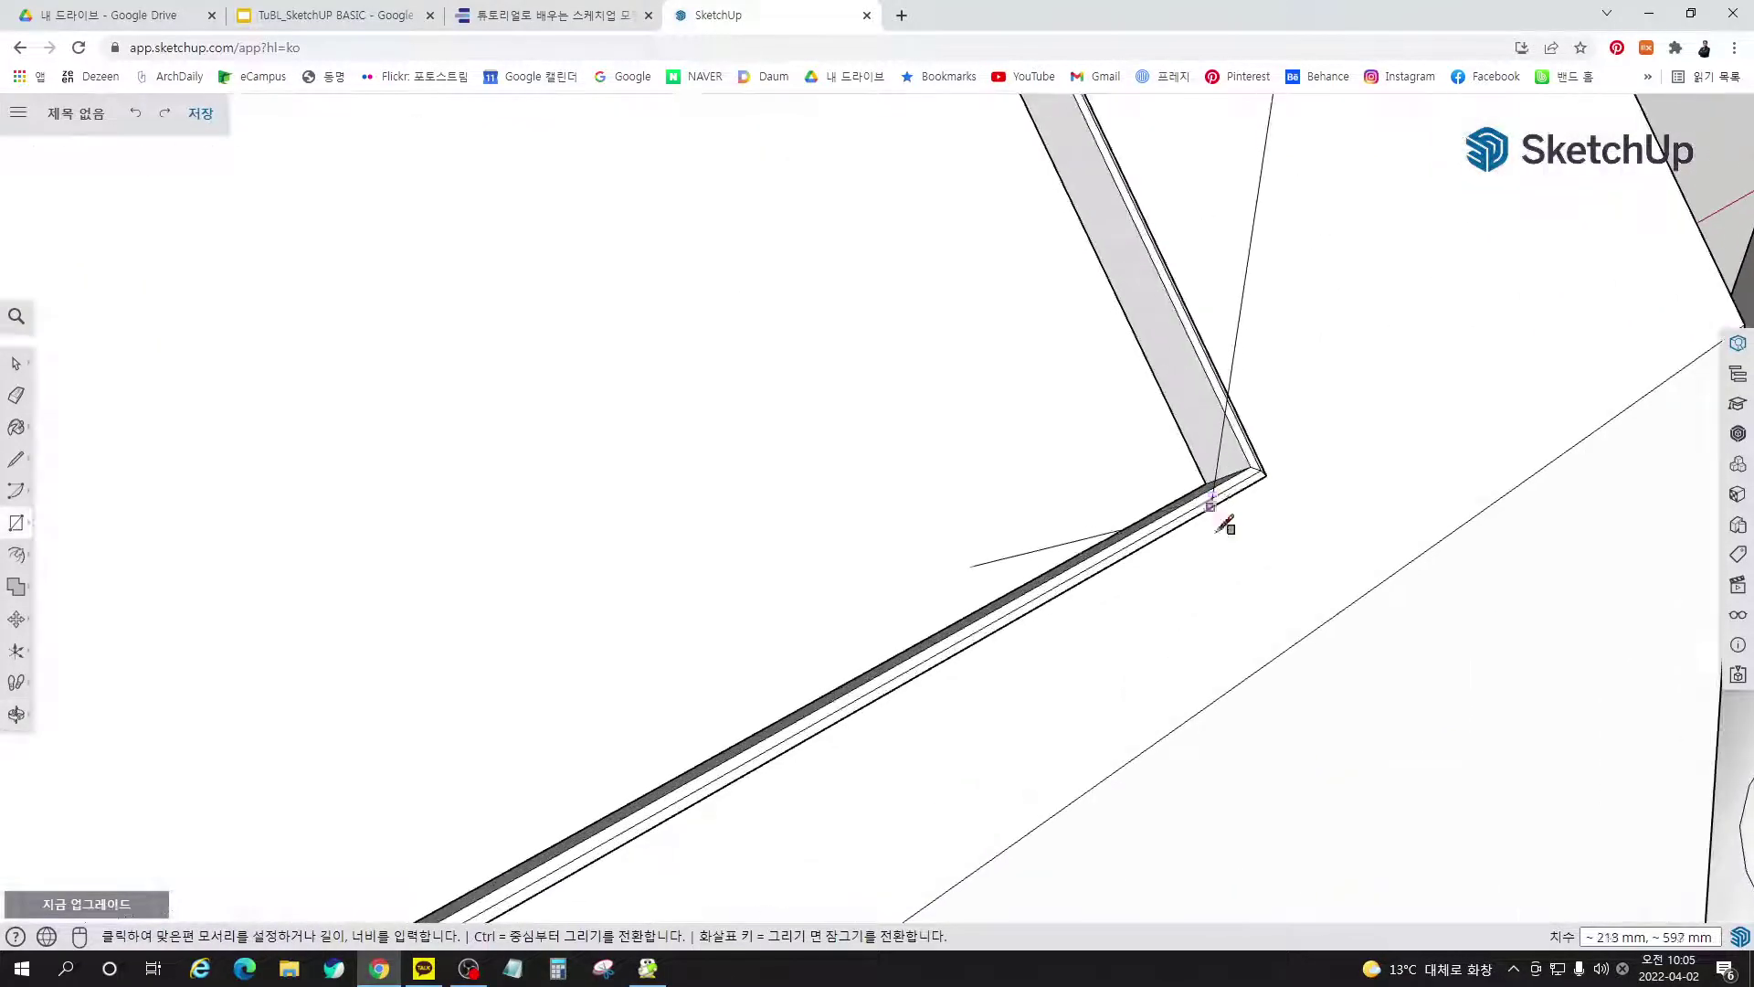
scroll(1183, 658, "down", 5)
middle_click_drag(1155, 682, 567, 588)
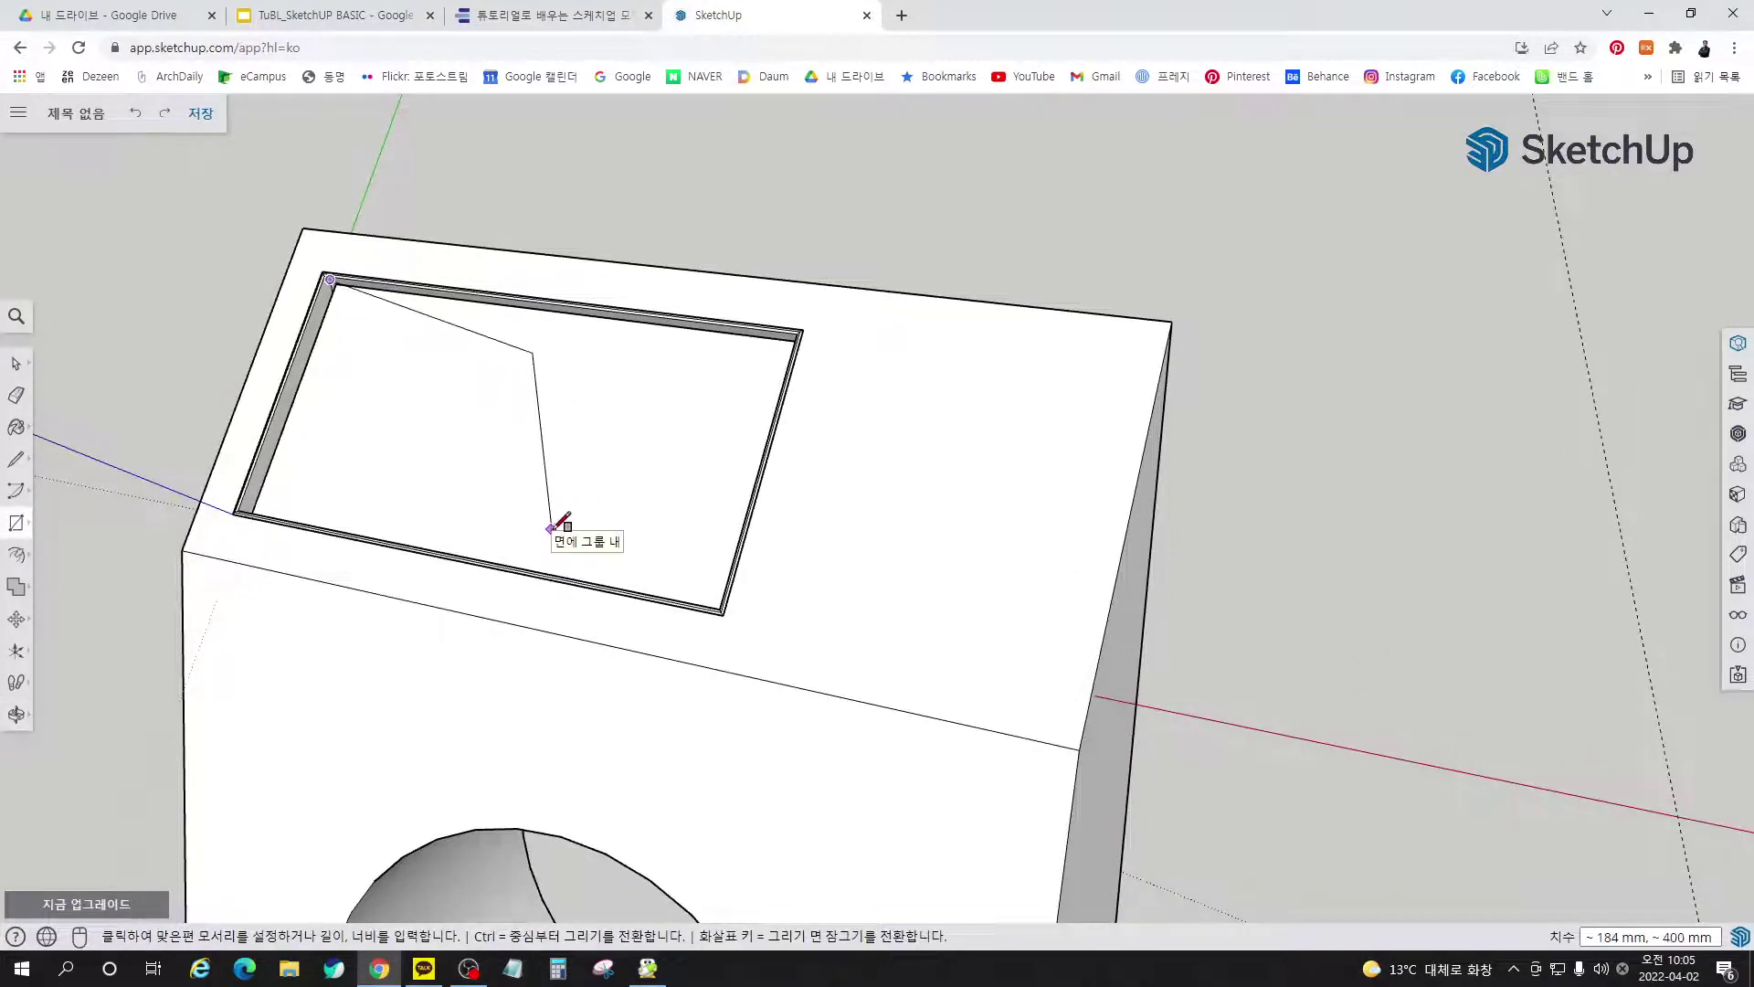
key("Up")
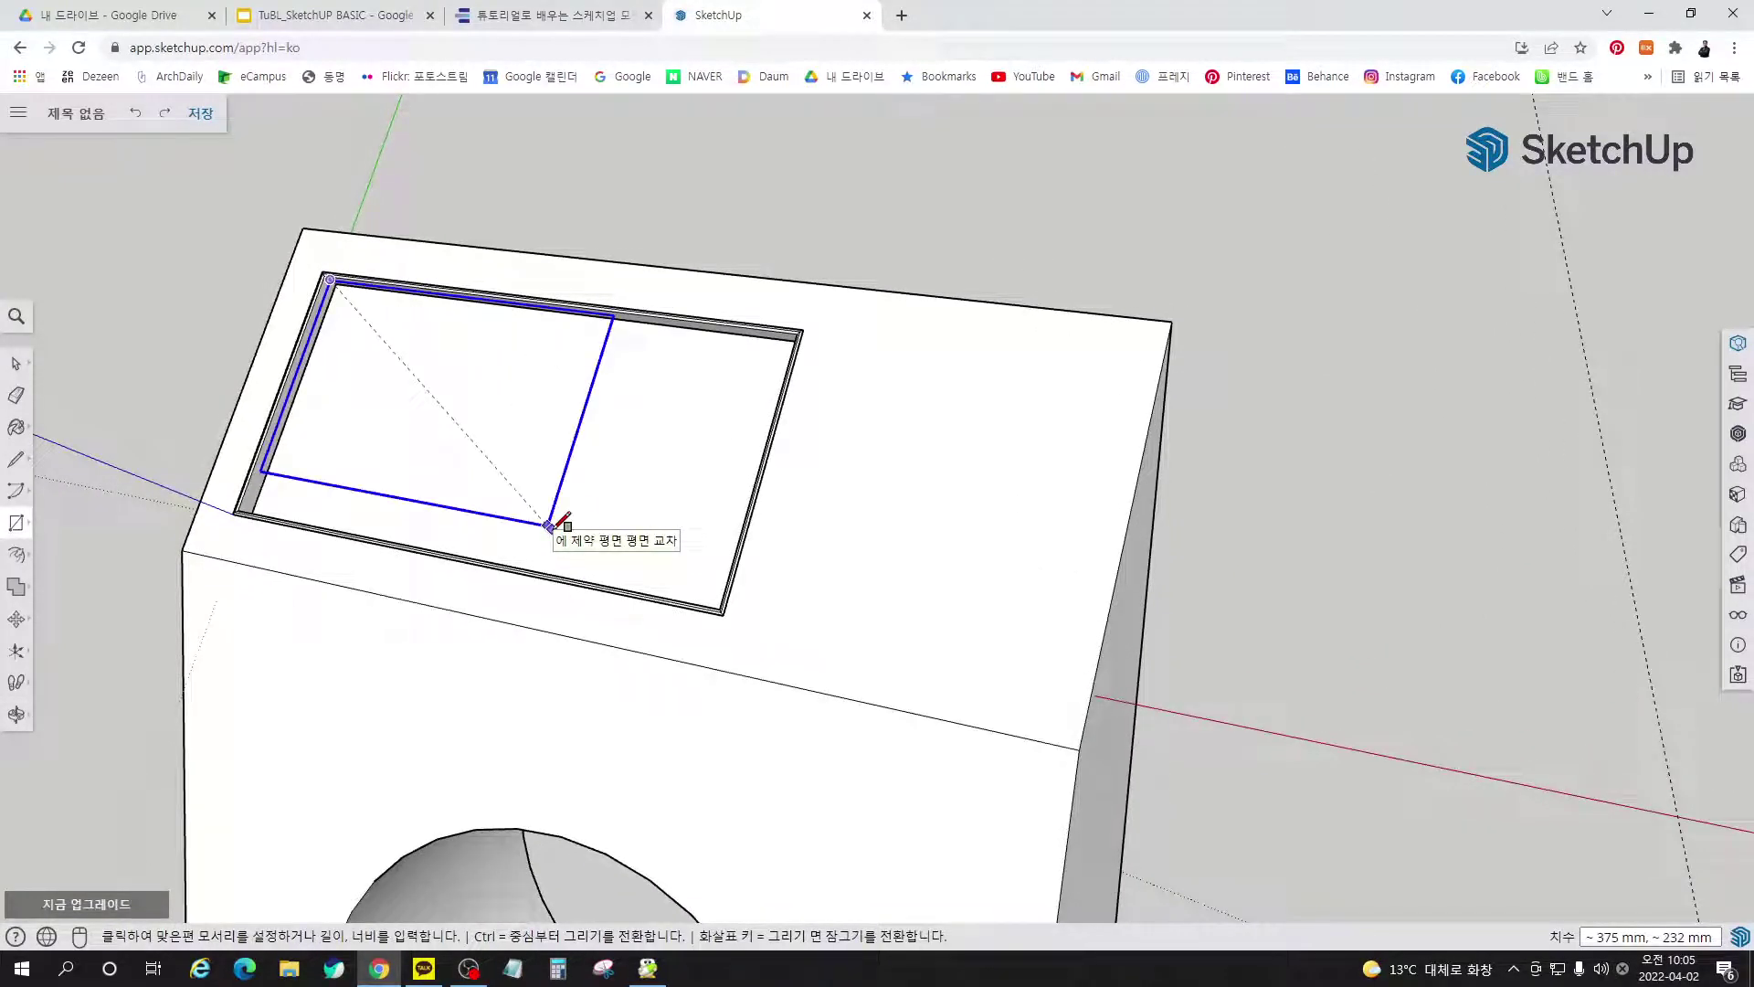
scroll(631, 539, "up", 5)
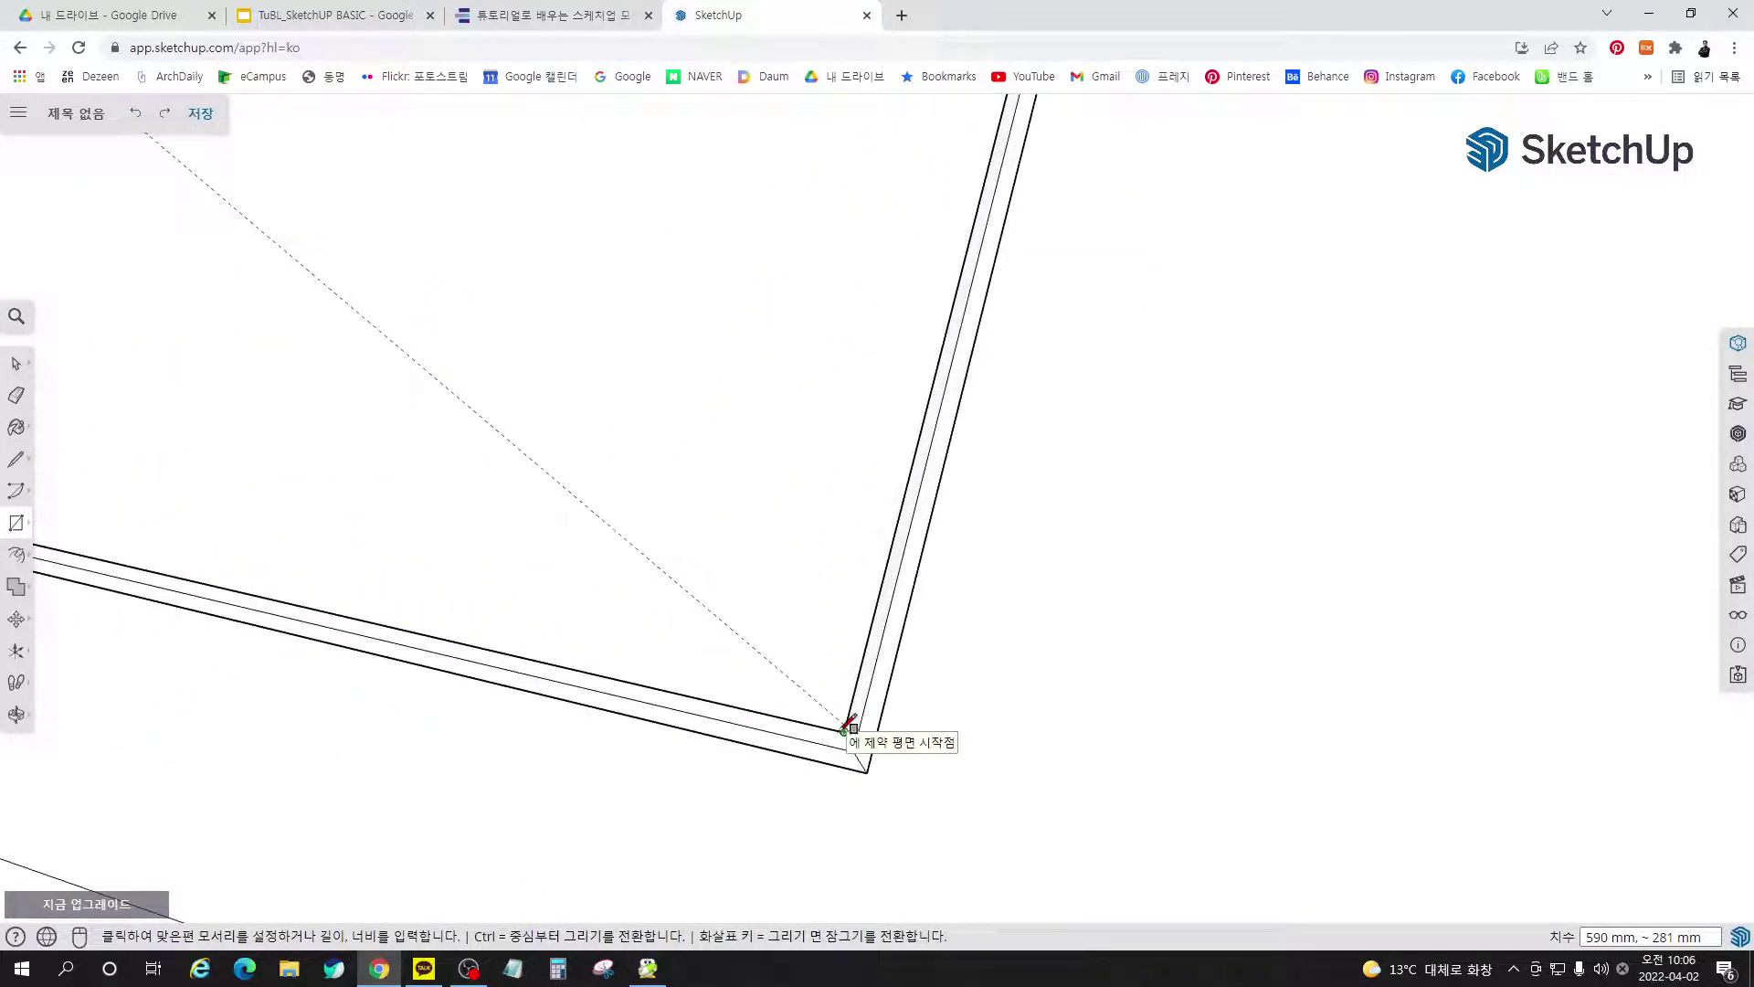
left_click(844, 731)
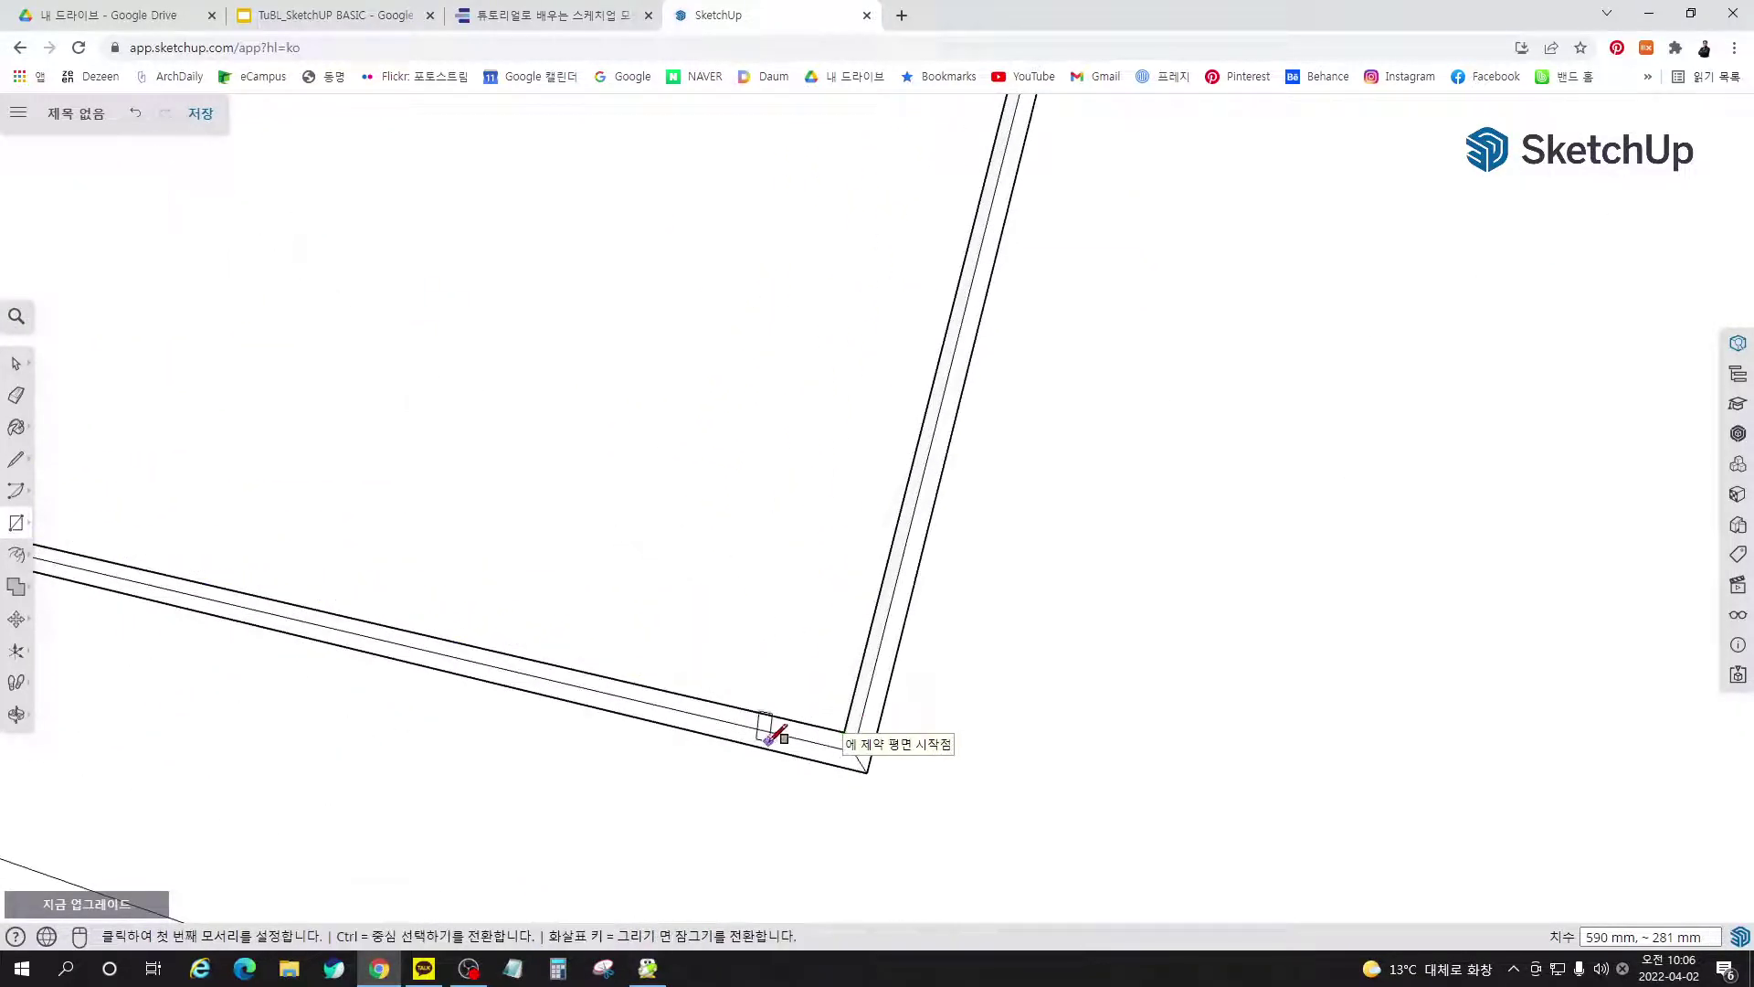
Select the rectangular screen face inside the box kiosk's frame and examine how it sits within the bezel
middle_click_drag(766, 733, 1511, 740)
key("space")
left_click(906, 698)
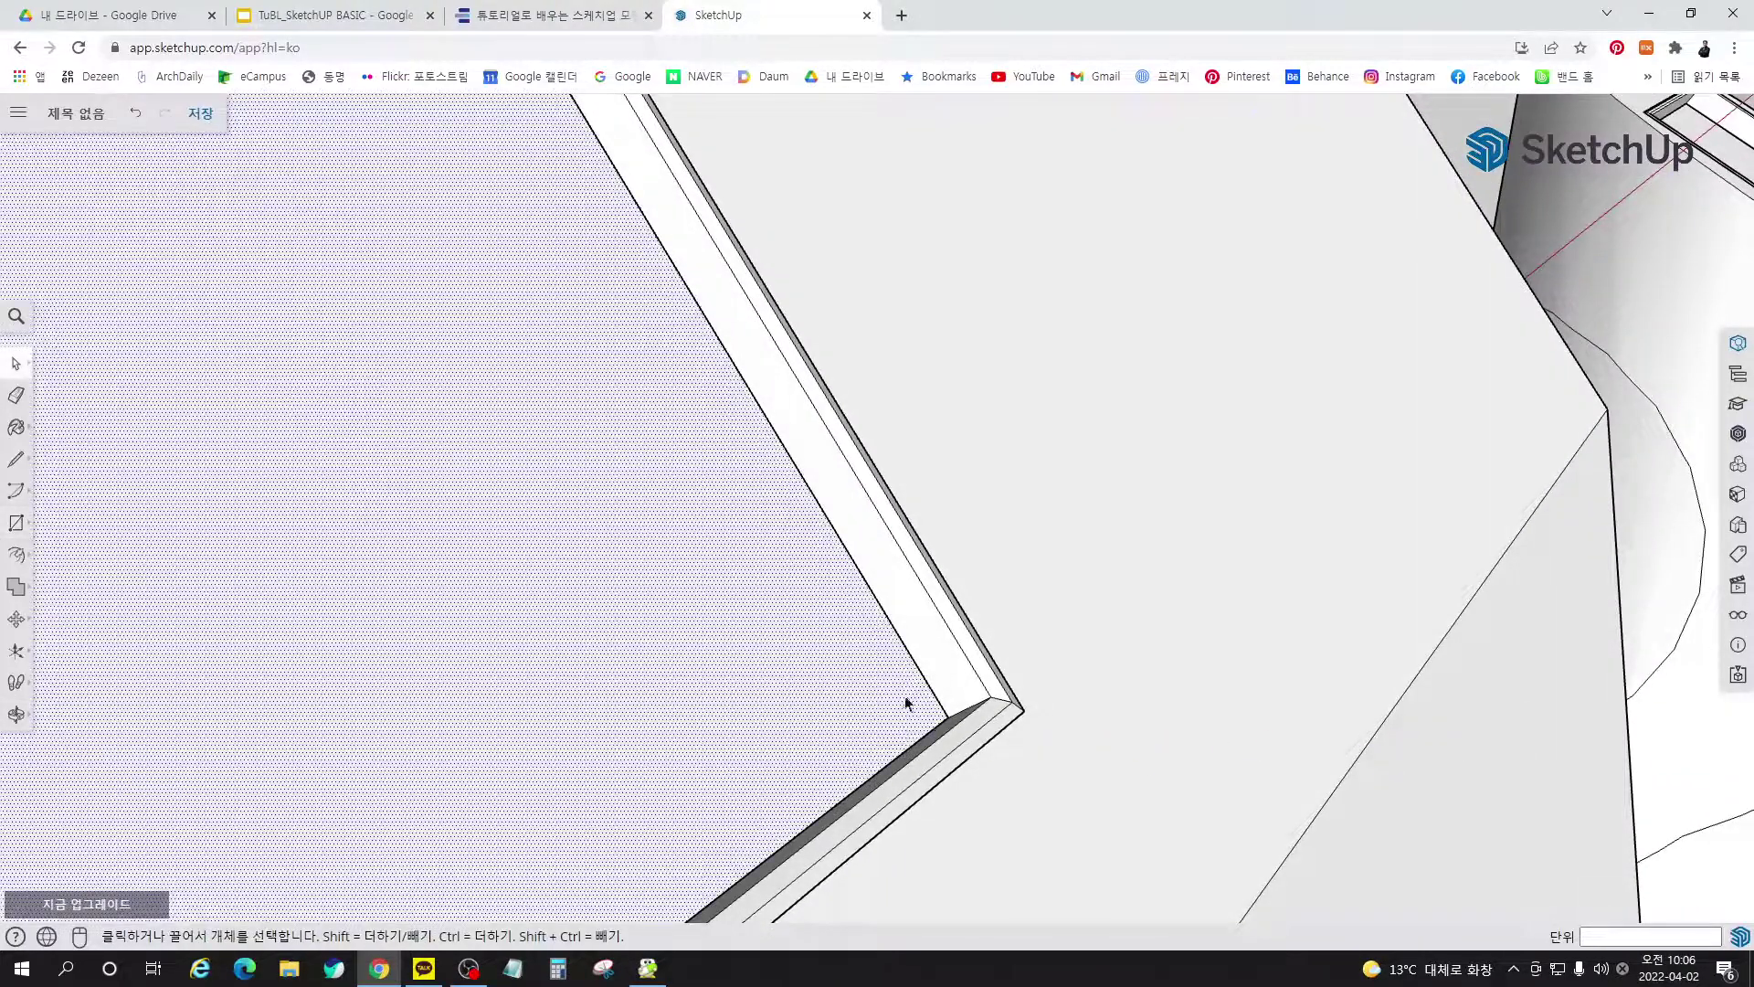
scroll(1006, 645, "down", 5)
middle_click_drag(1084, 622, 783, 697)
scroll(1258, 524, "down", 3)
middle_click_drag(1259, 525, 406, 639)
scroll(540, 612, "up", 4)
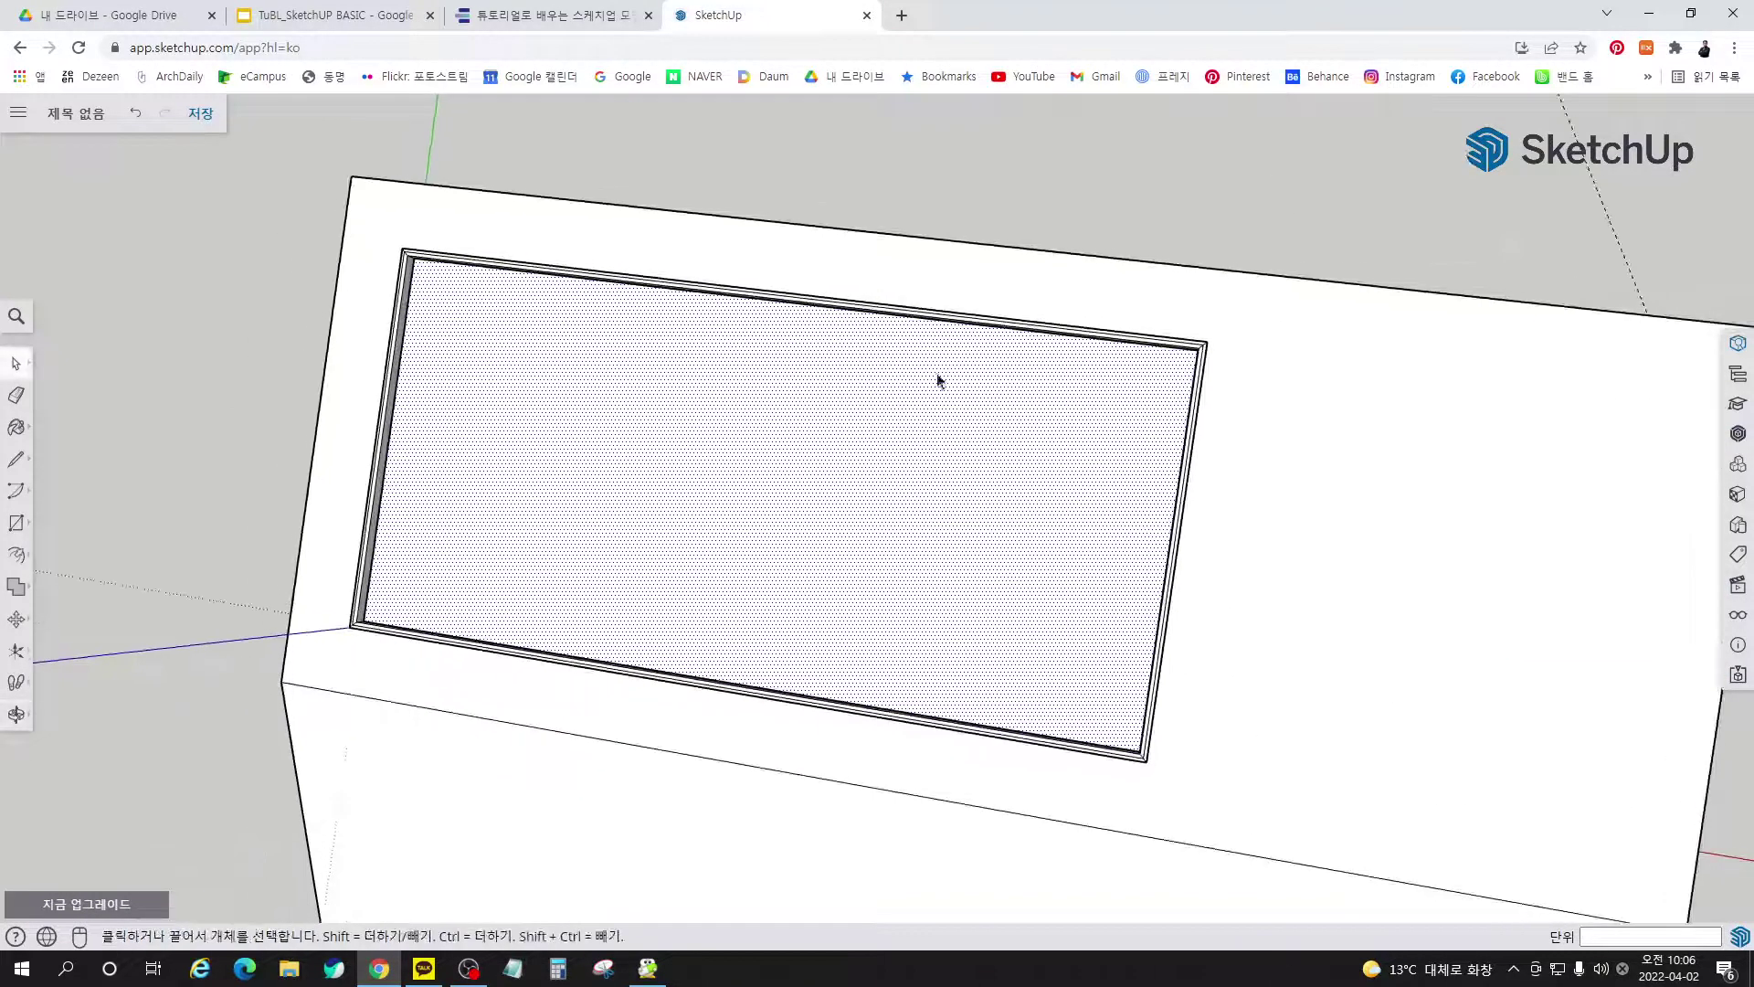
middle_click_drag(927, 642, 1057, 493)
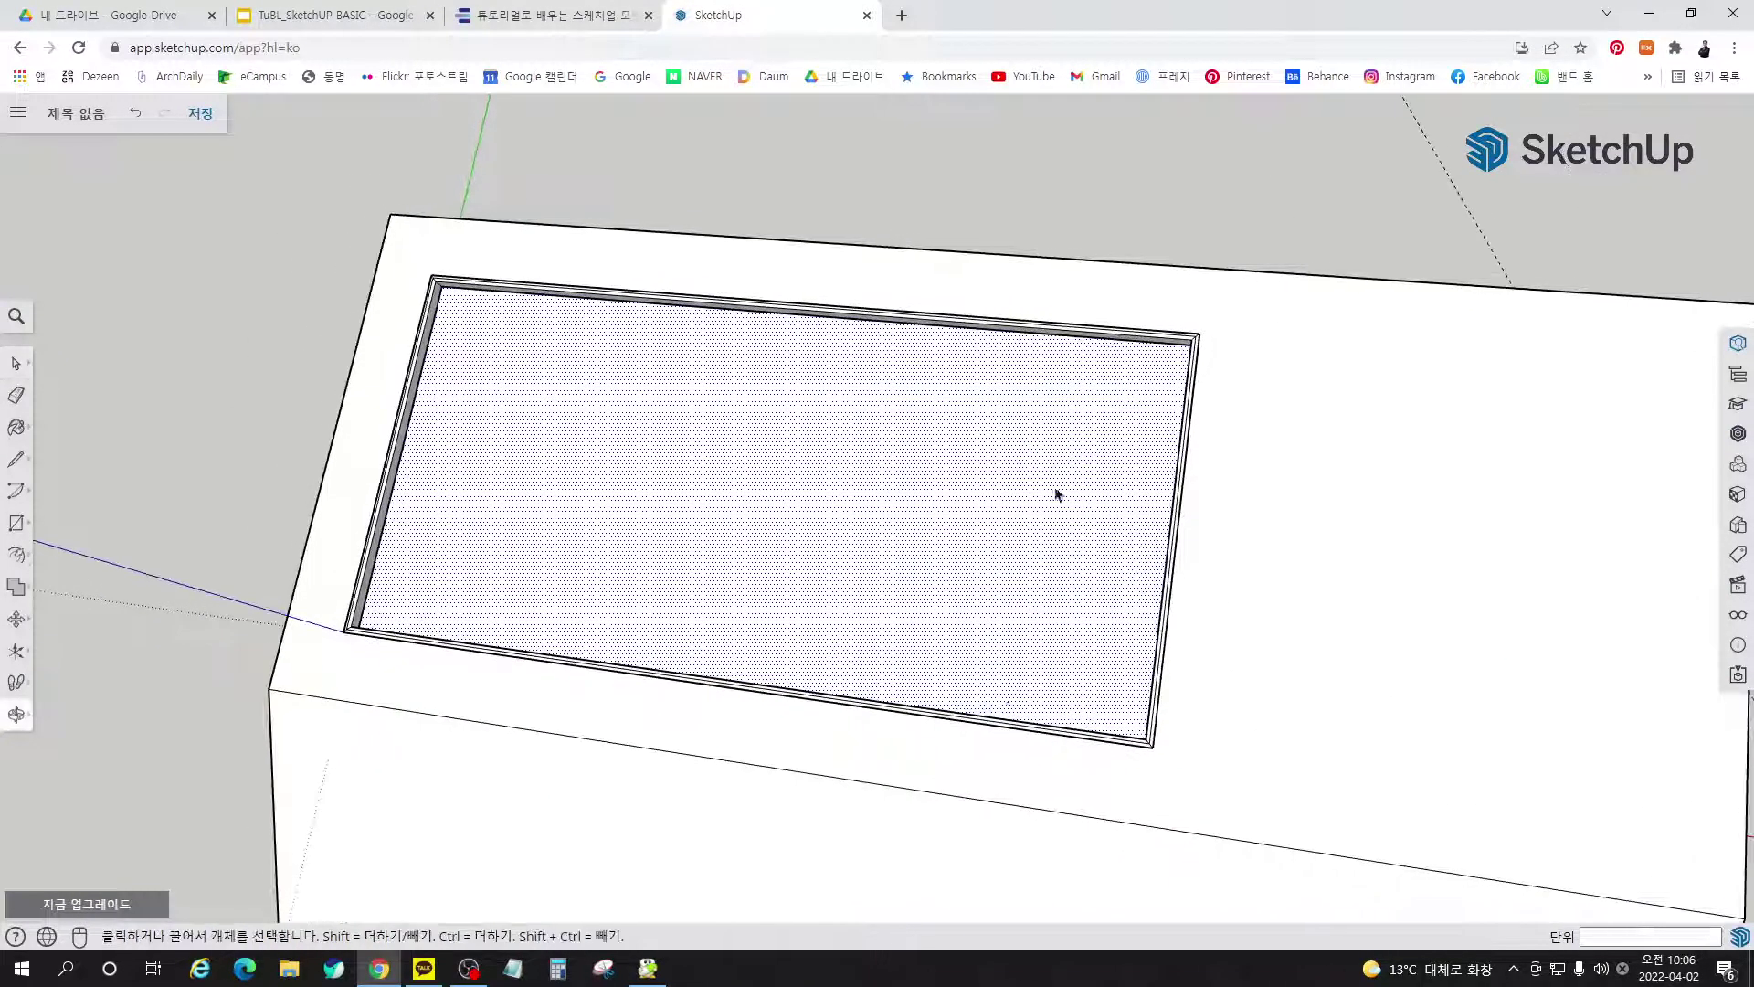
scroll(1006, 678, "up", 2)
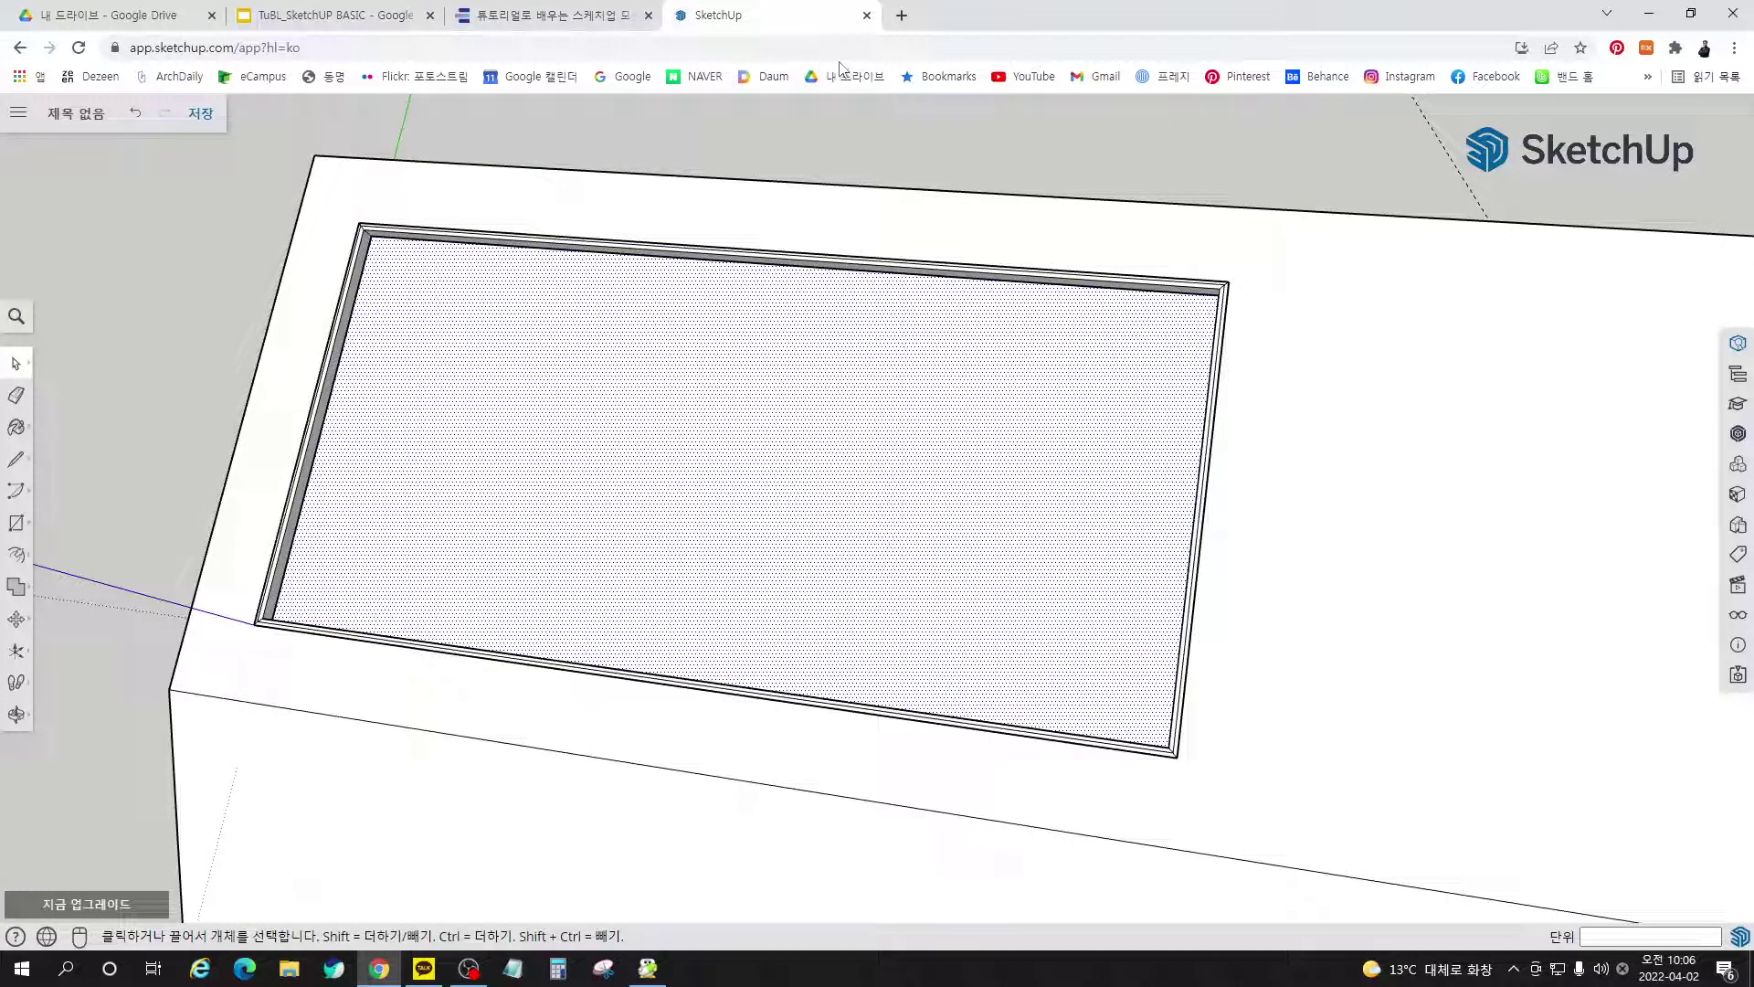
Switch to the e-book tutorial, read the steps for importing and positioning the image material, and return to SketchUp
left_click(577, 32)
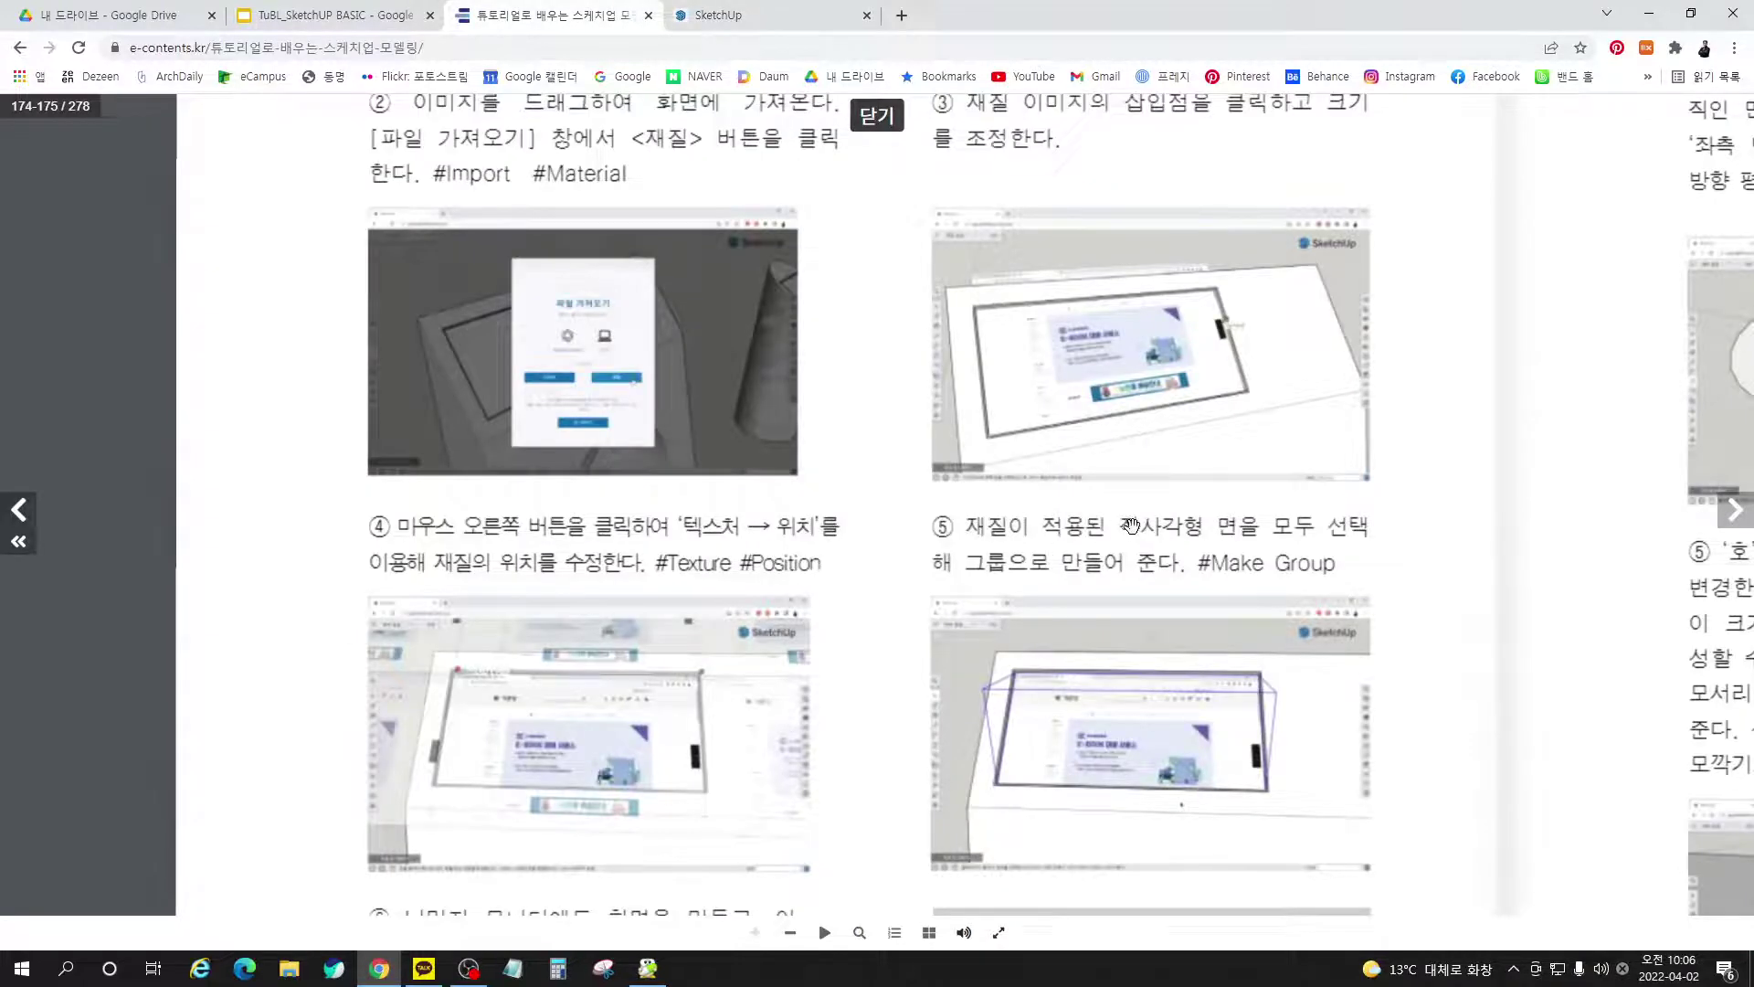
left_click(755, 22)
scroll(868, 444, "up", 3)
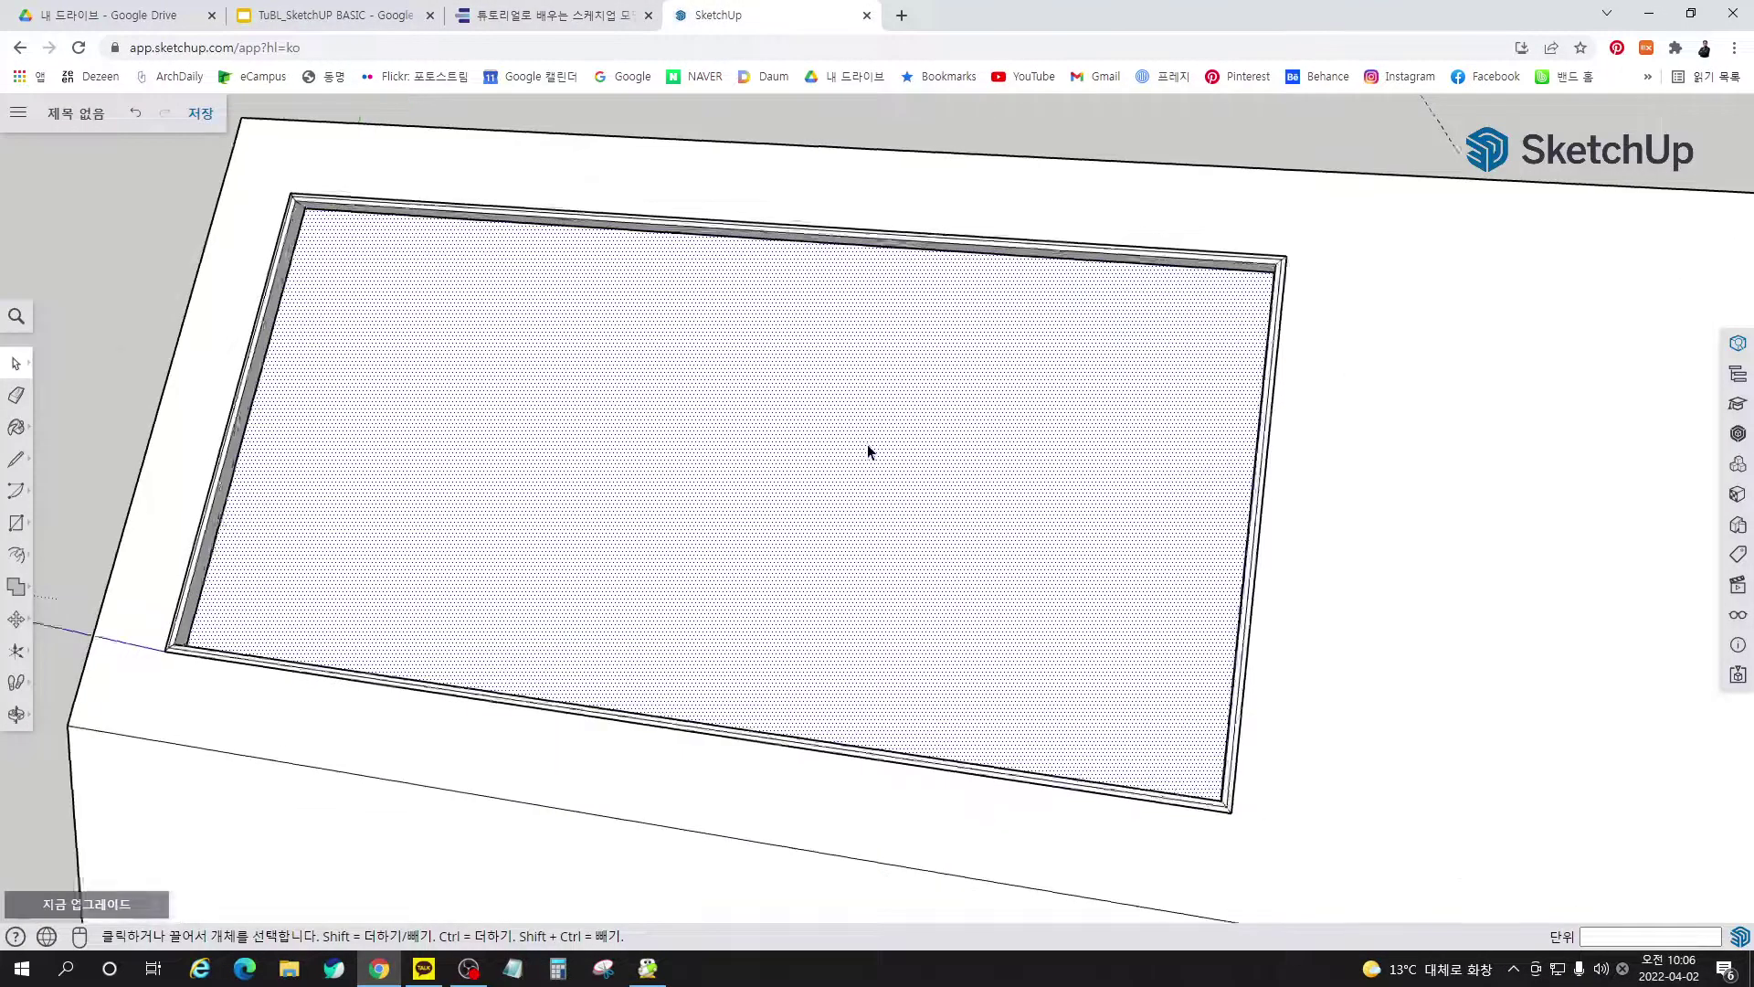
scroll(848, 348, "down", 1)
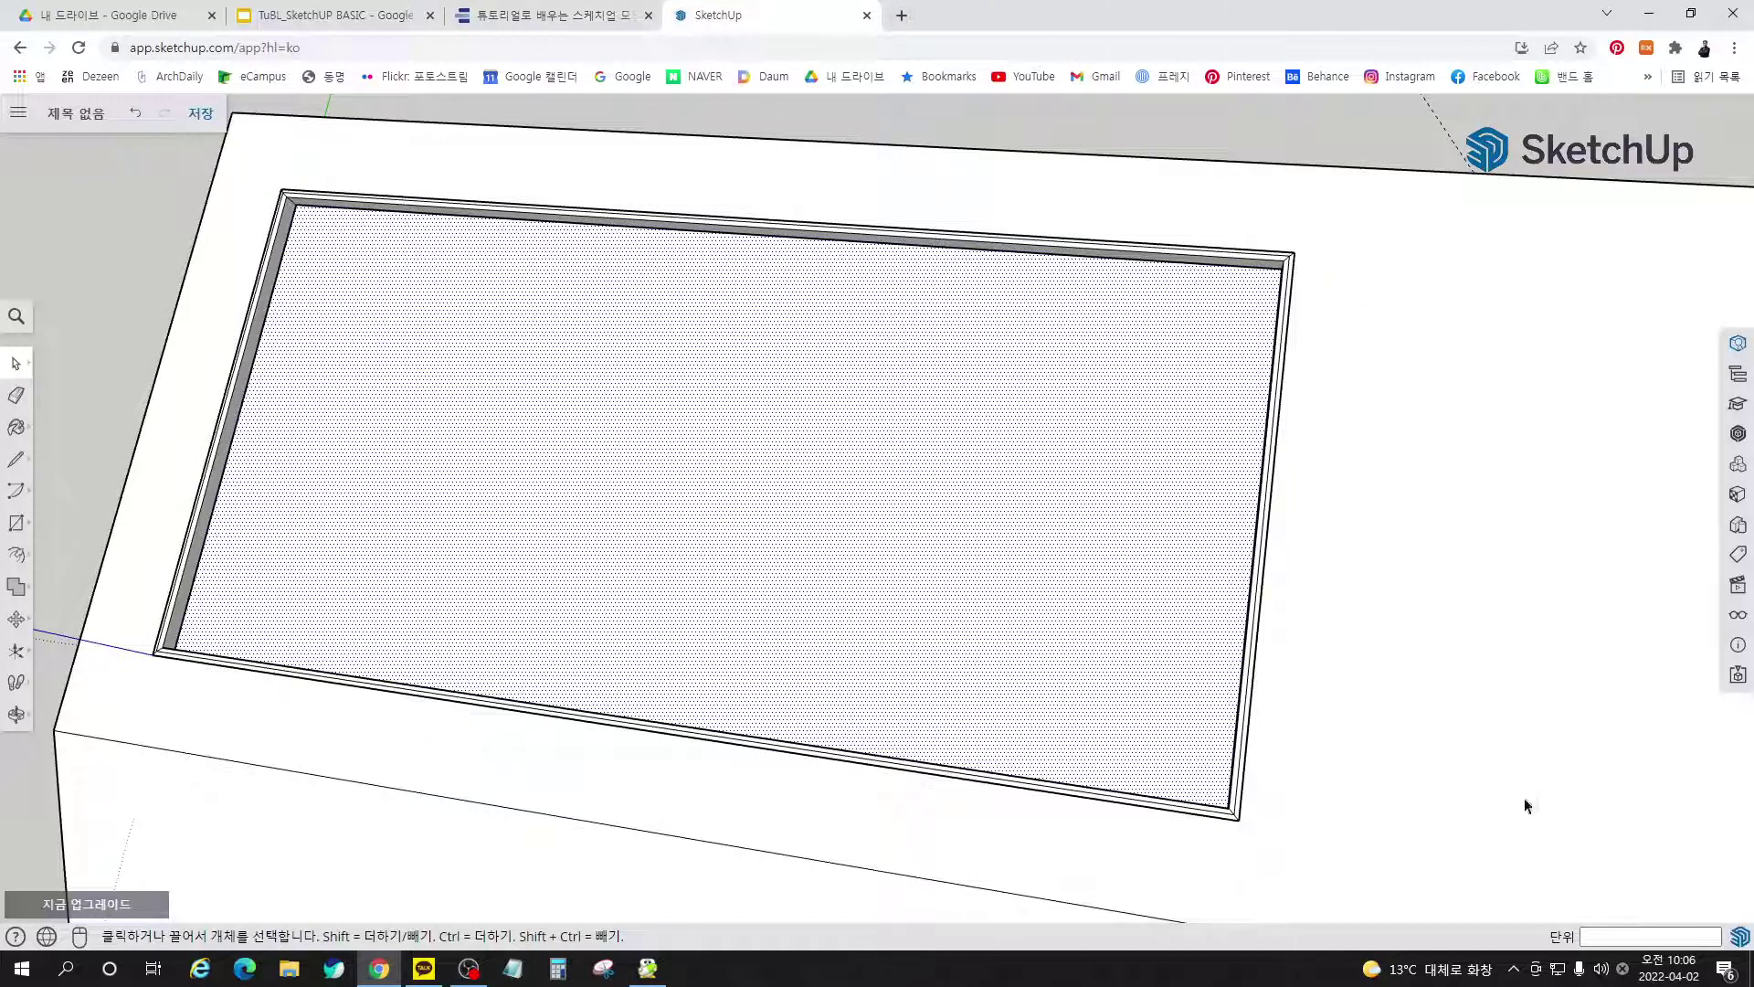
Bring k-1.PNG from the Tutorials images folder into the SketchUp model and import it as a material
left_click(294, 976)
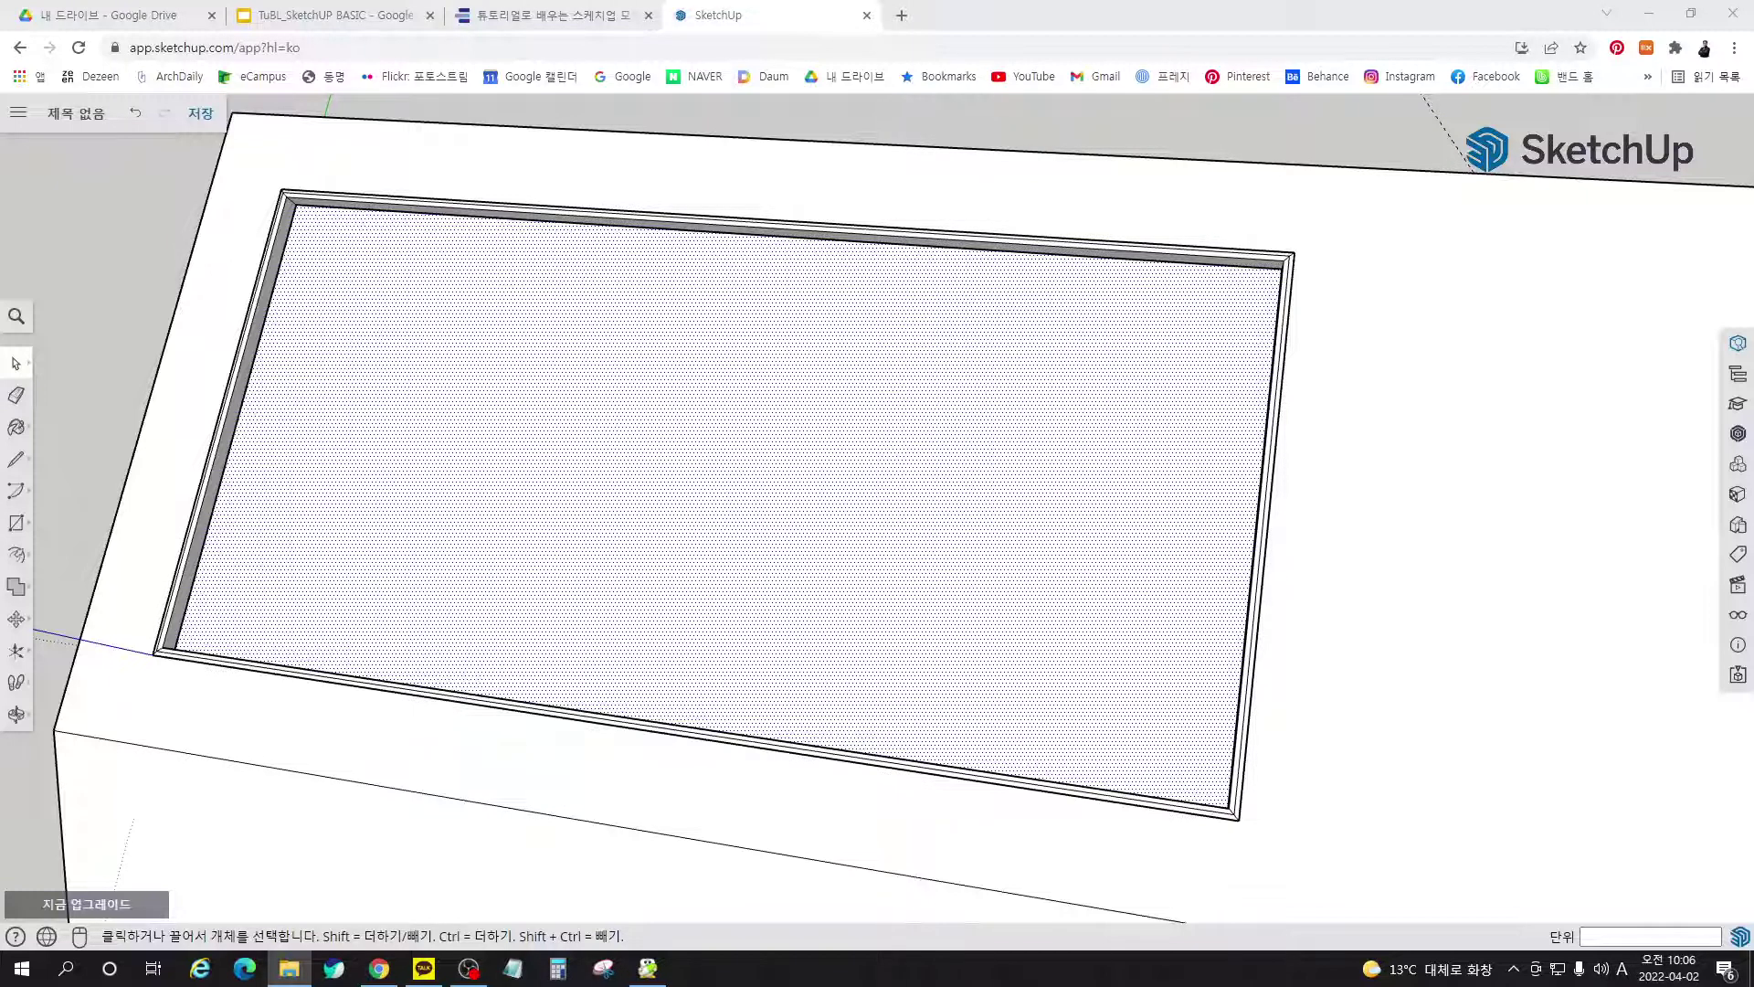
mouse_move(1753, 123)
left_mouse_down()
mouse_move(1486, 55)
mouse_move(1330, 145)
mouse_move(1345, 144)
mouse_move(1285, 151)
mouse_move(1311, 153)
left_mouse_up()
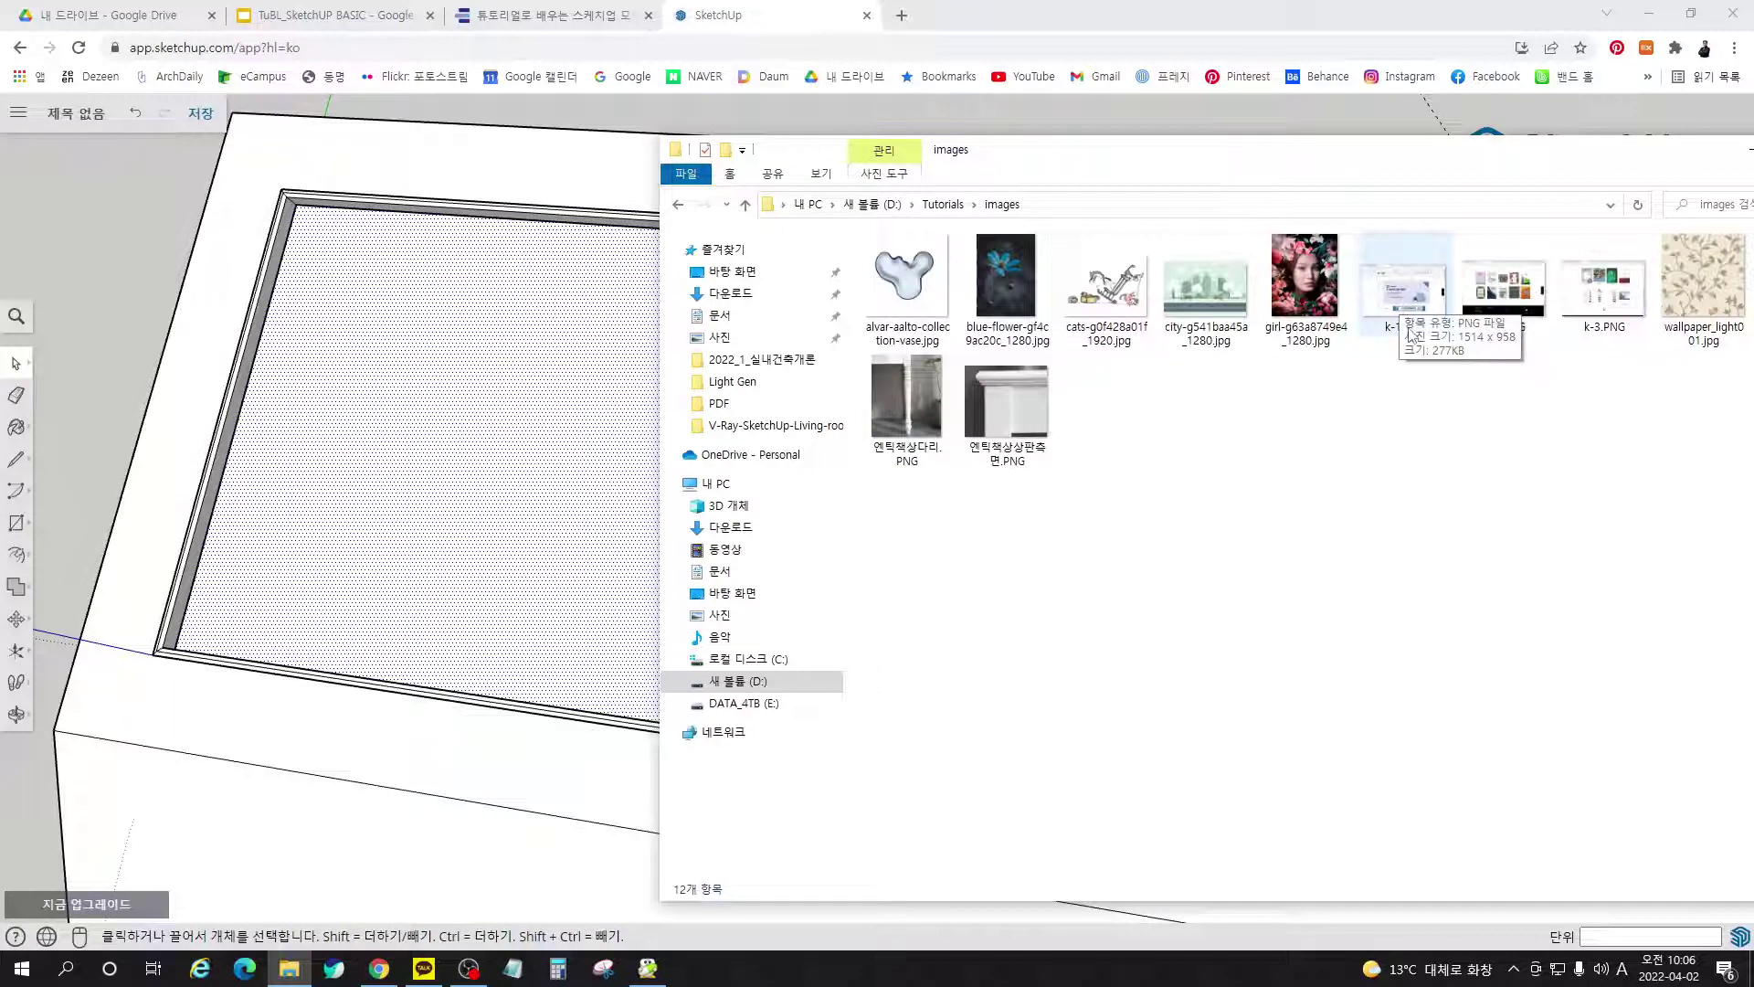
mouse_move(1404, 305)
left_mouse_down()
mouse_move(896, 325)
mouse_move(595, 410)
mouse_move(490, 462)
left_mouse_up()
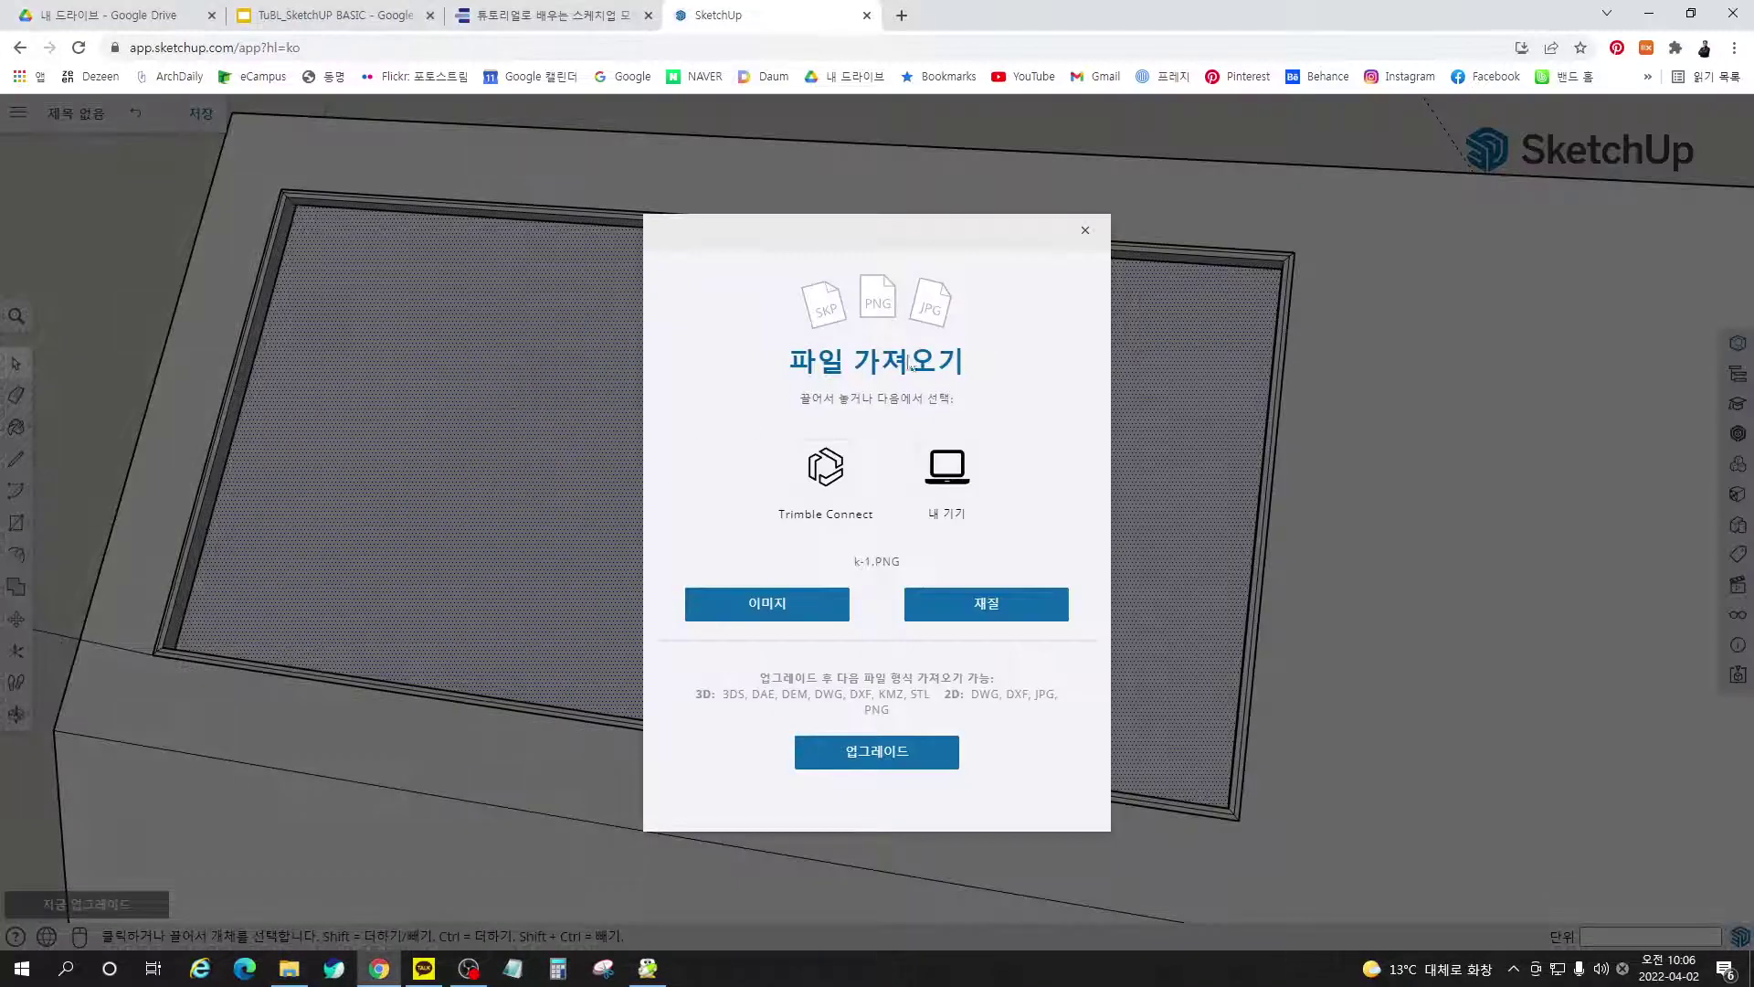
left_click(971, 604)
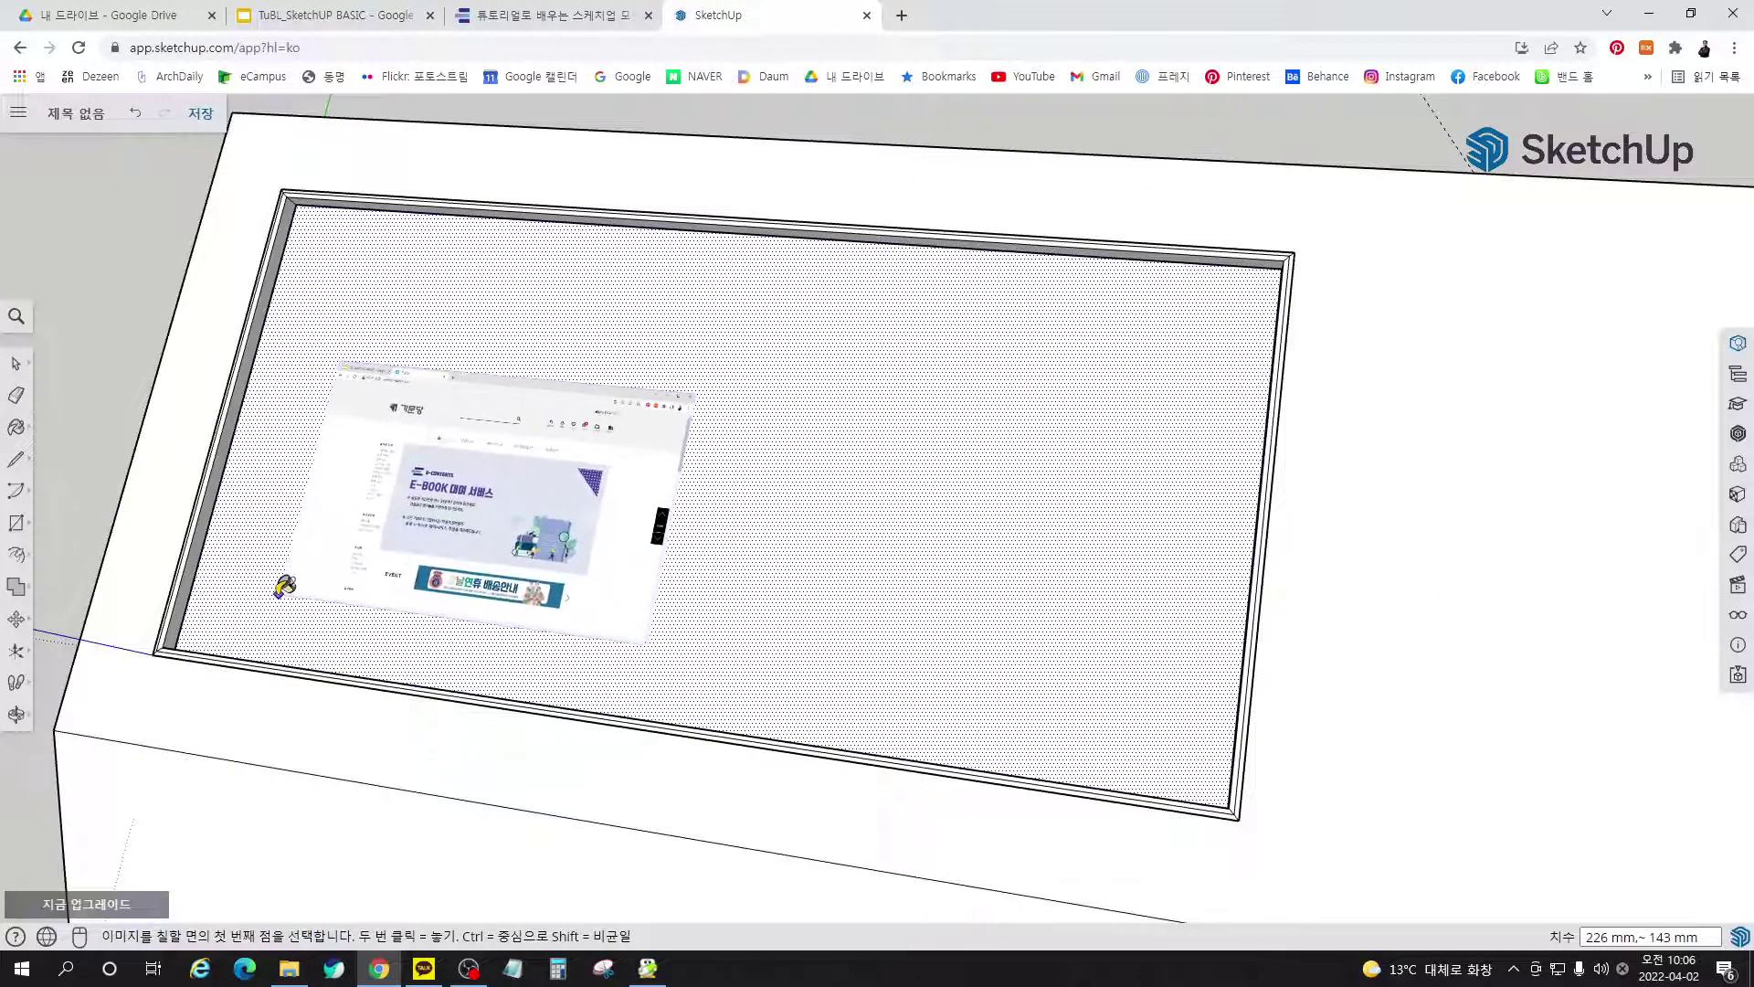
Apply the k-1.PNG material to the box kiosk's screen face, anchoring it at the lower inner corner and scaling it to the face's full width
scroll(274, 594, "up", 5)
scroll(258, 592, "up", 2)
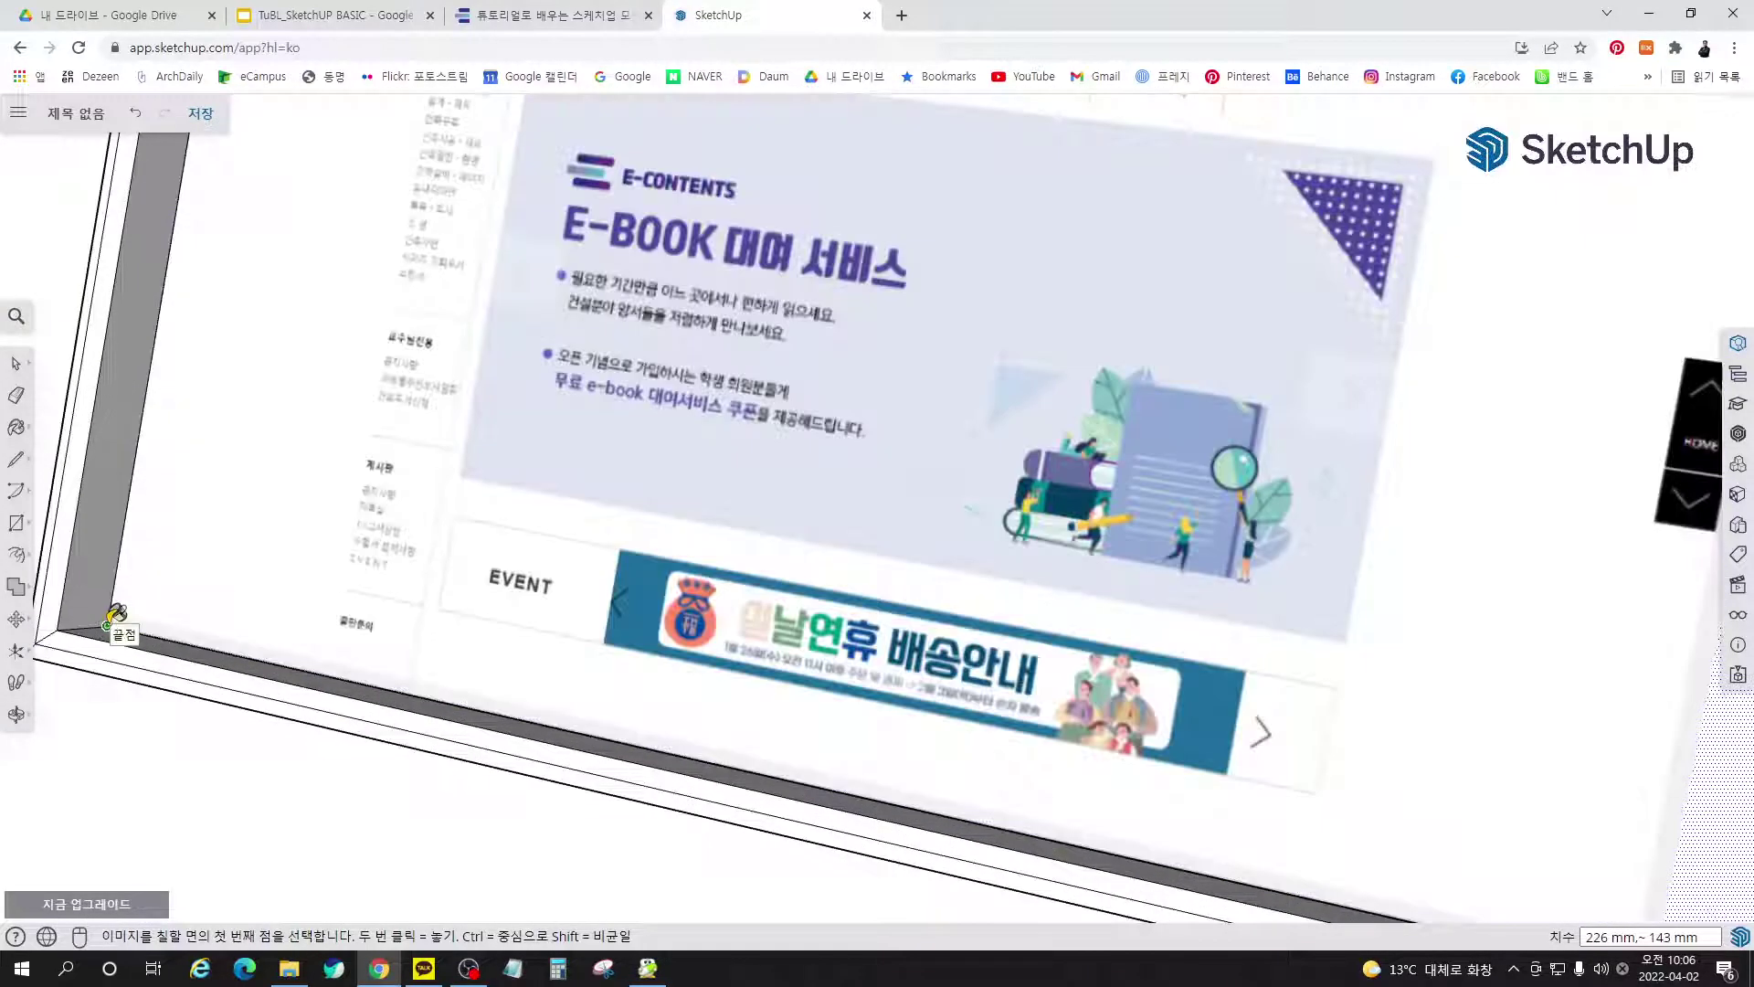
left_click(106, 625)
scroll(566, 580, "down", 5)
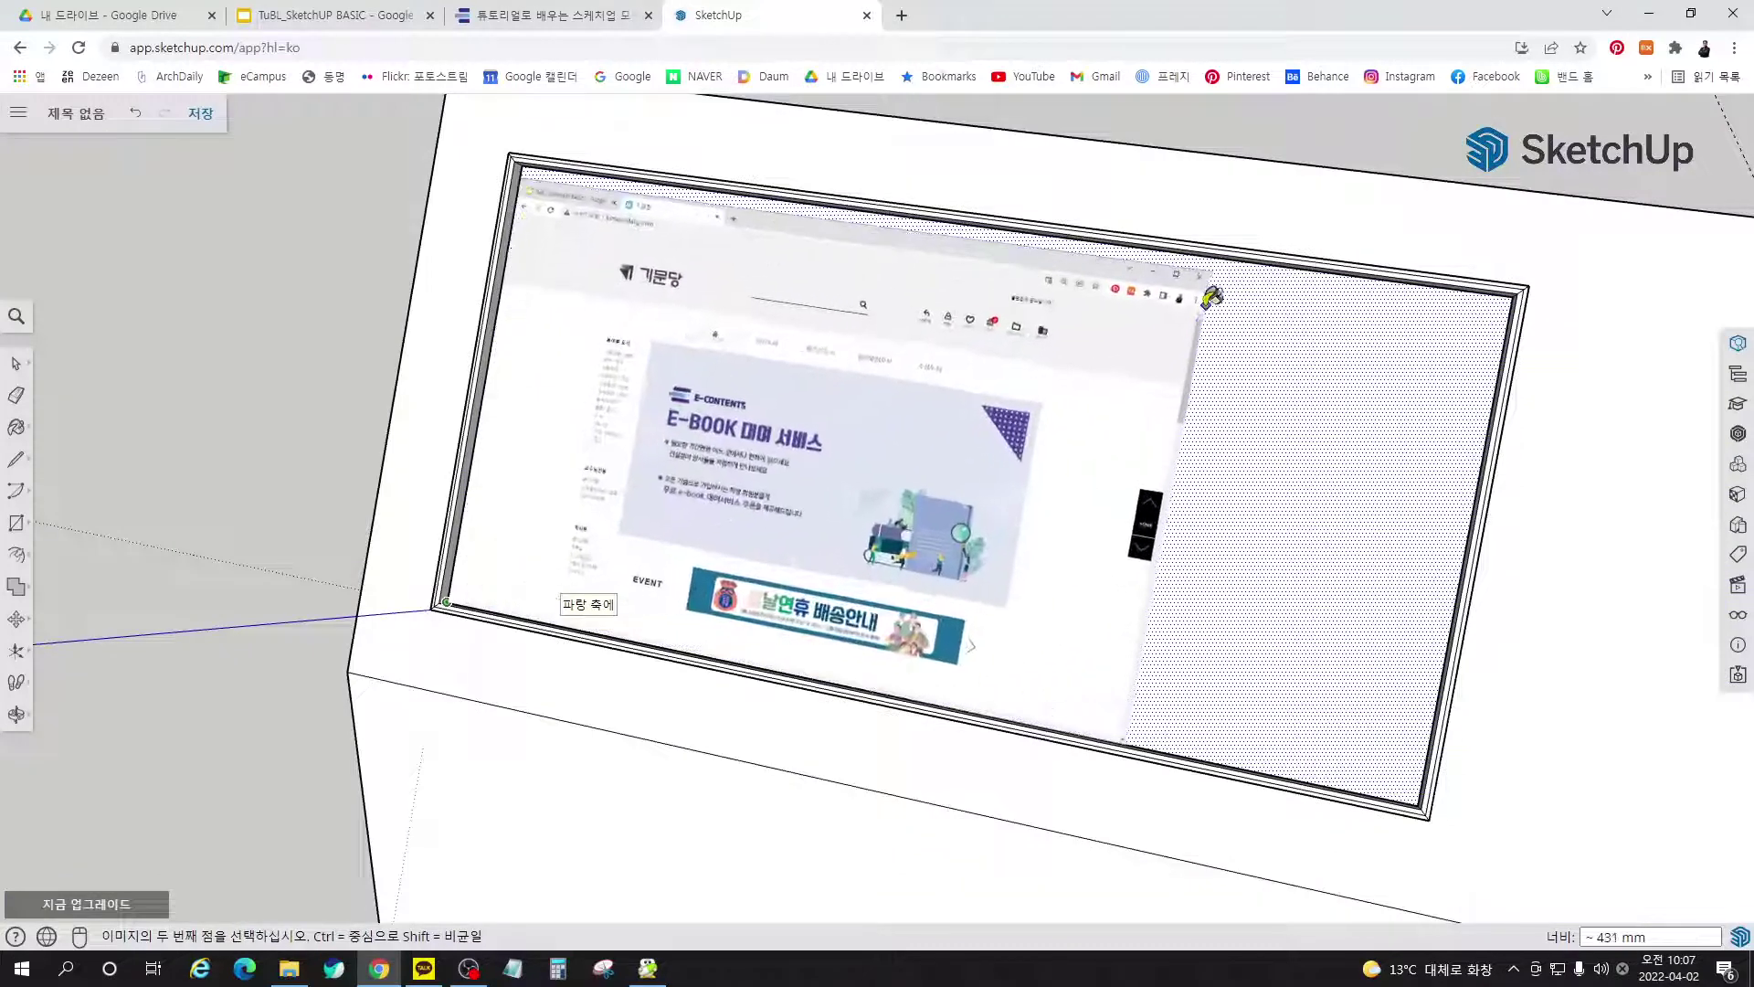
scroll(1159, 327, "up", 1)
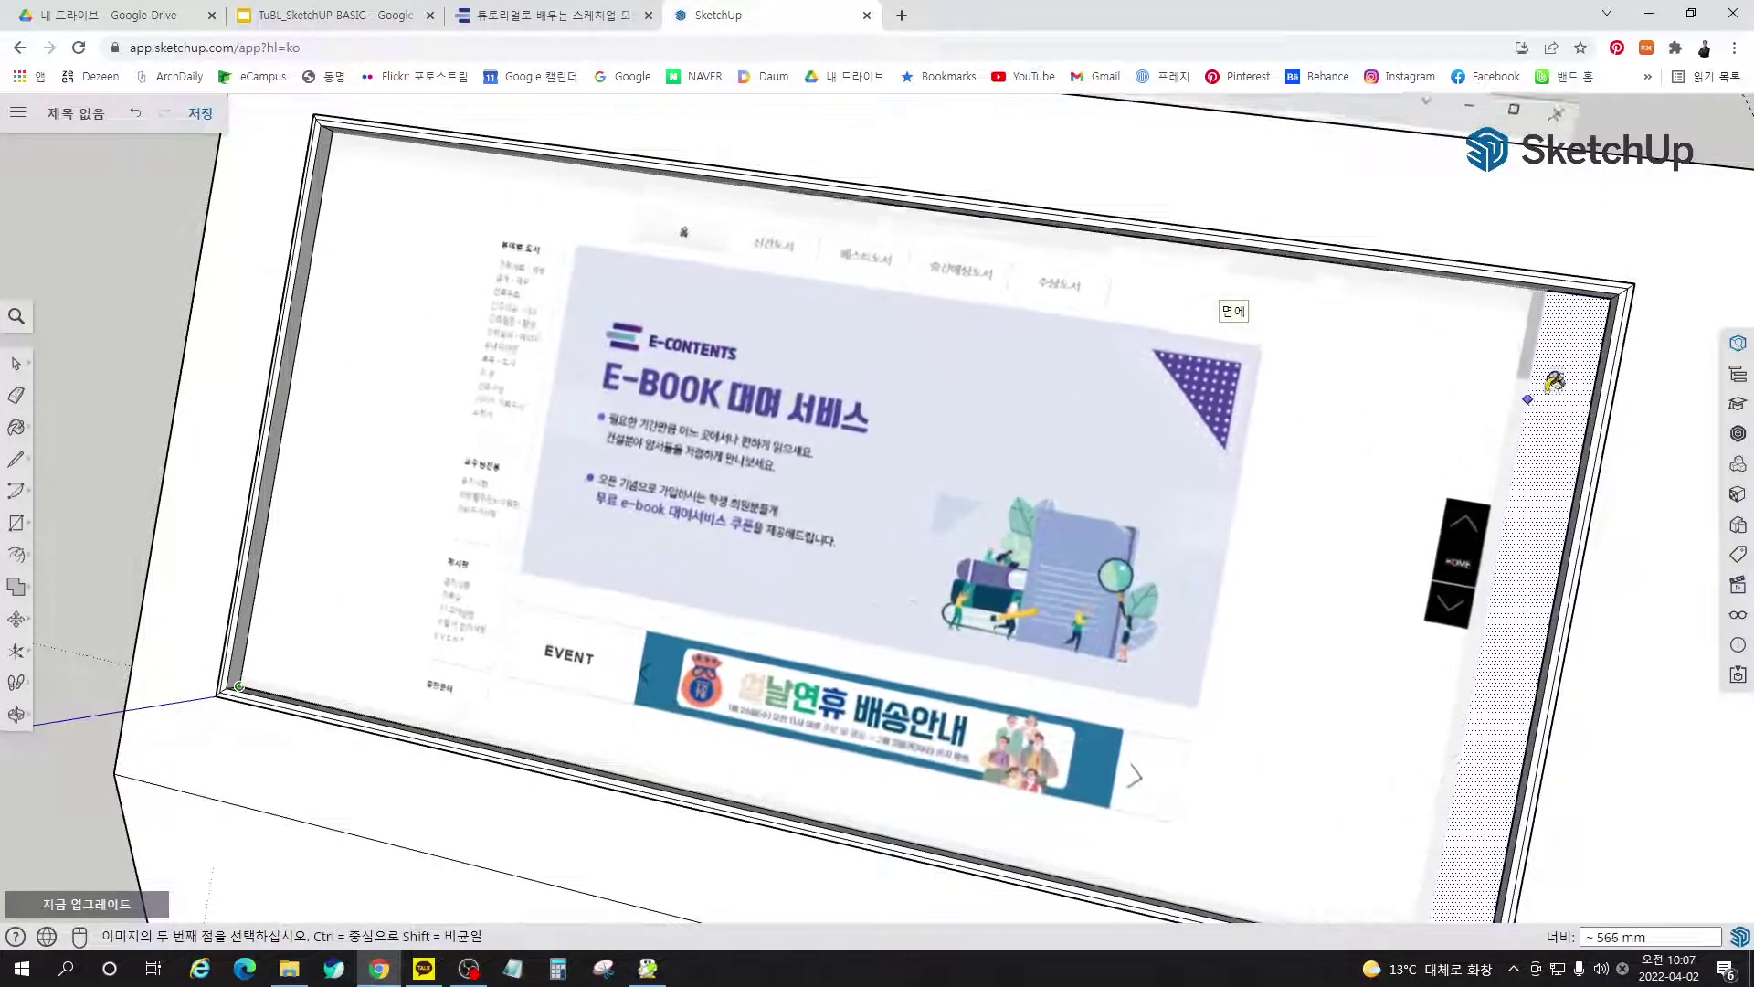
left_click(1606, 350)
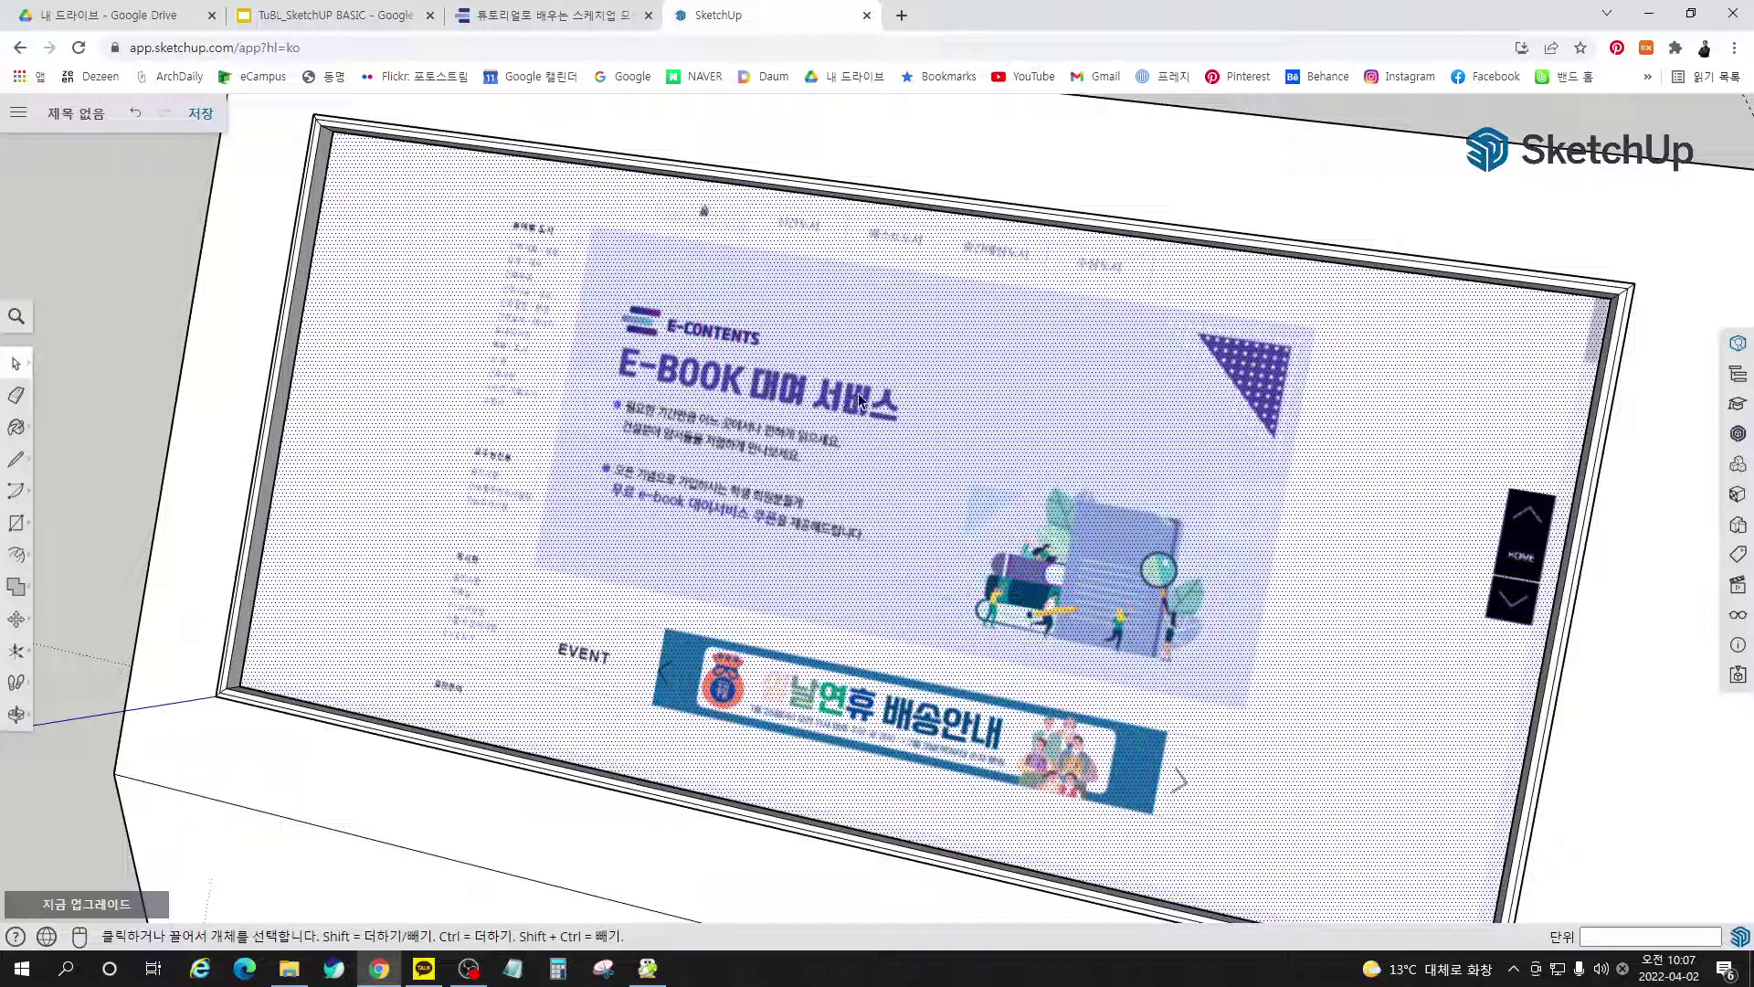
Reposition the screen's texture so the image's anchor pin sits at the upper corner of the box kiosk's monitor frame
right_click(885, 434)
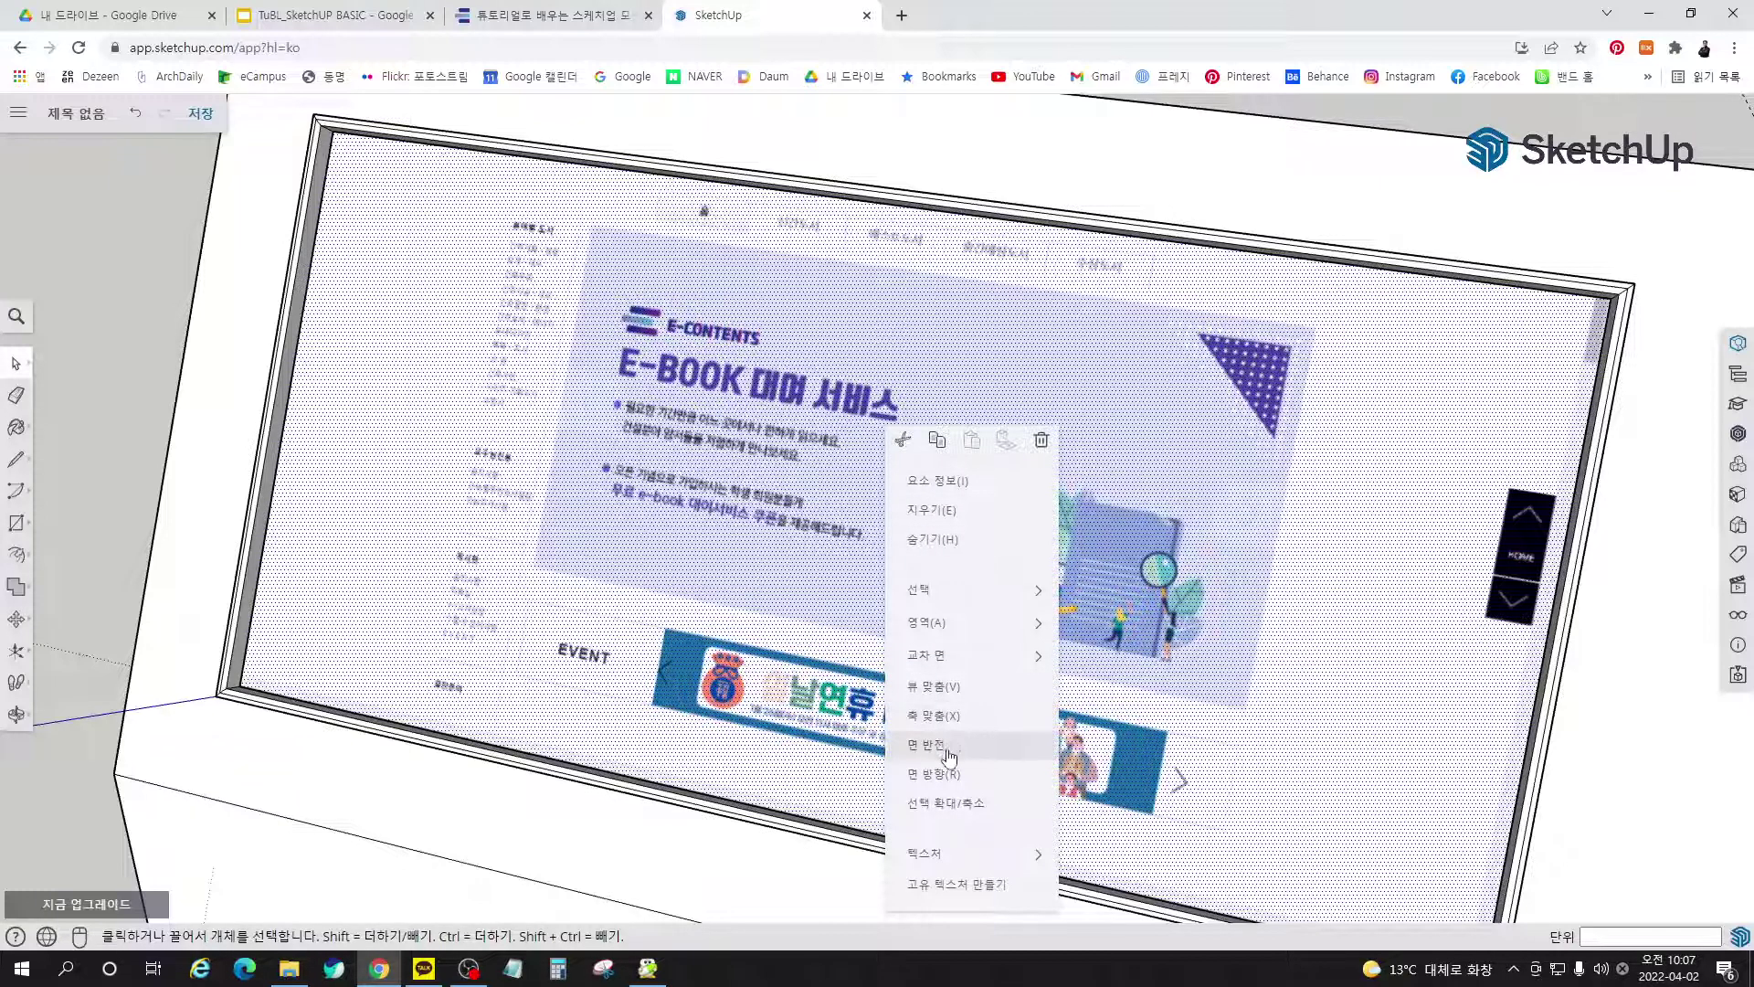
mouse_move(948, 868)
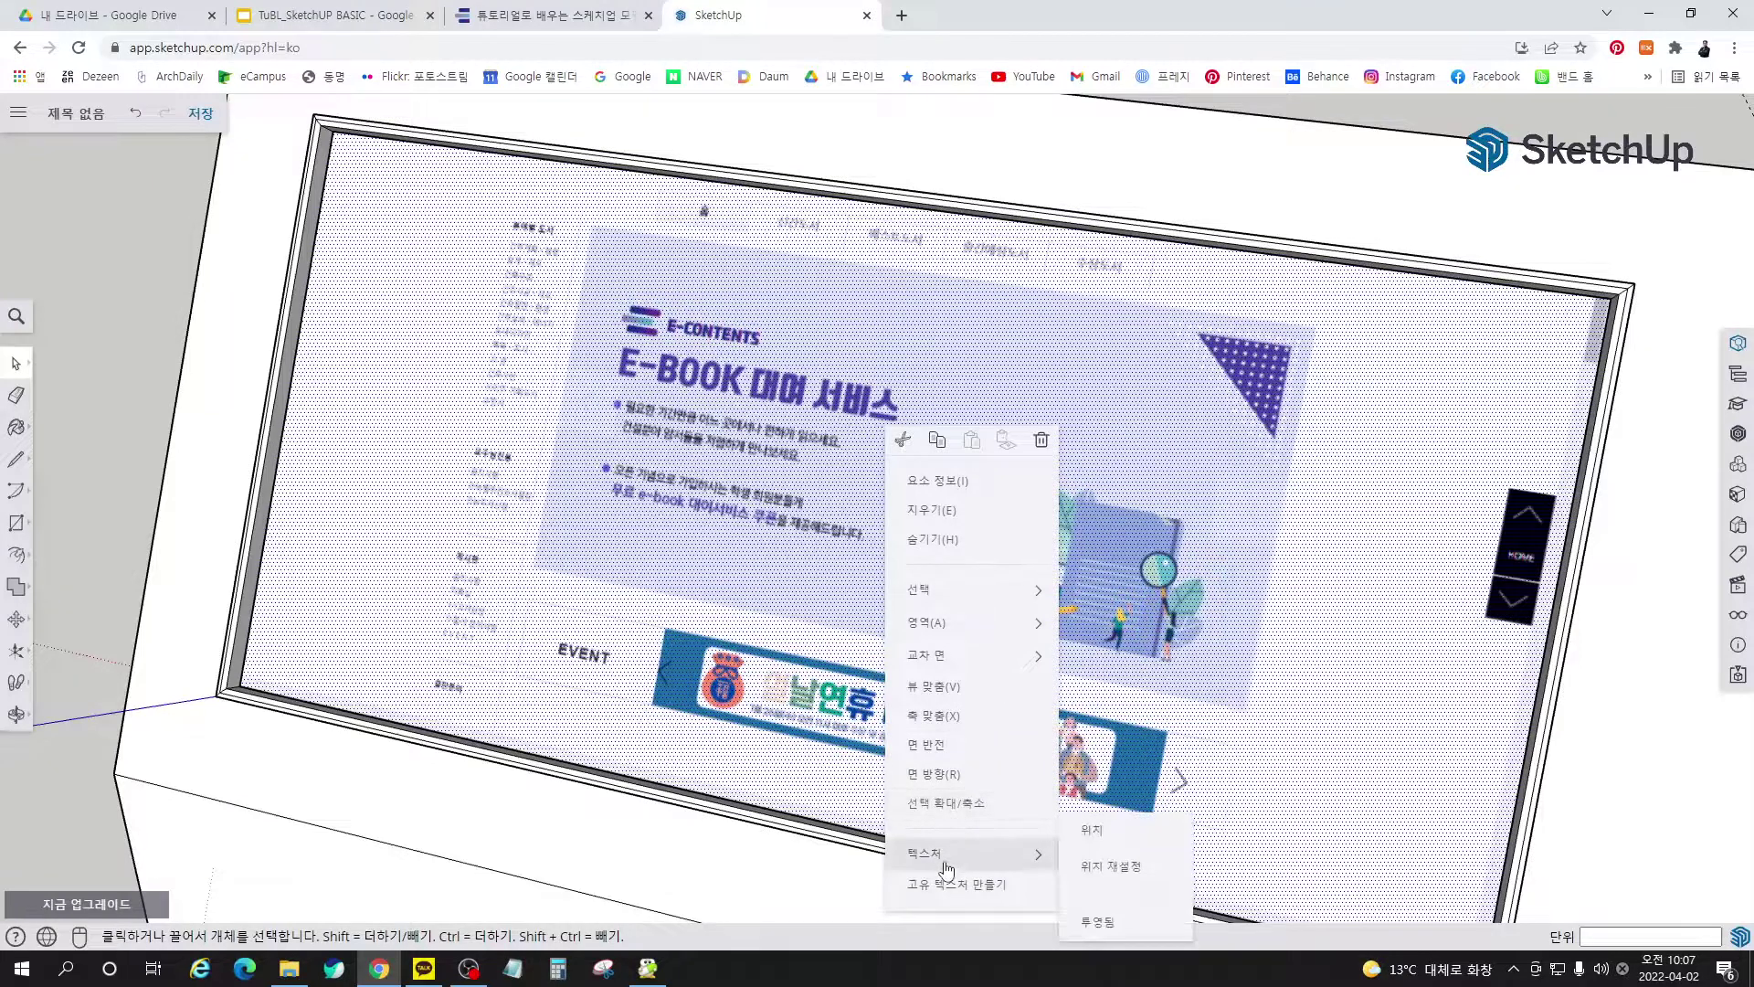
left_click(1115, 831)
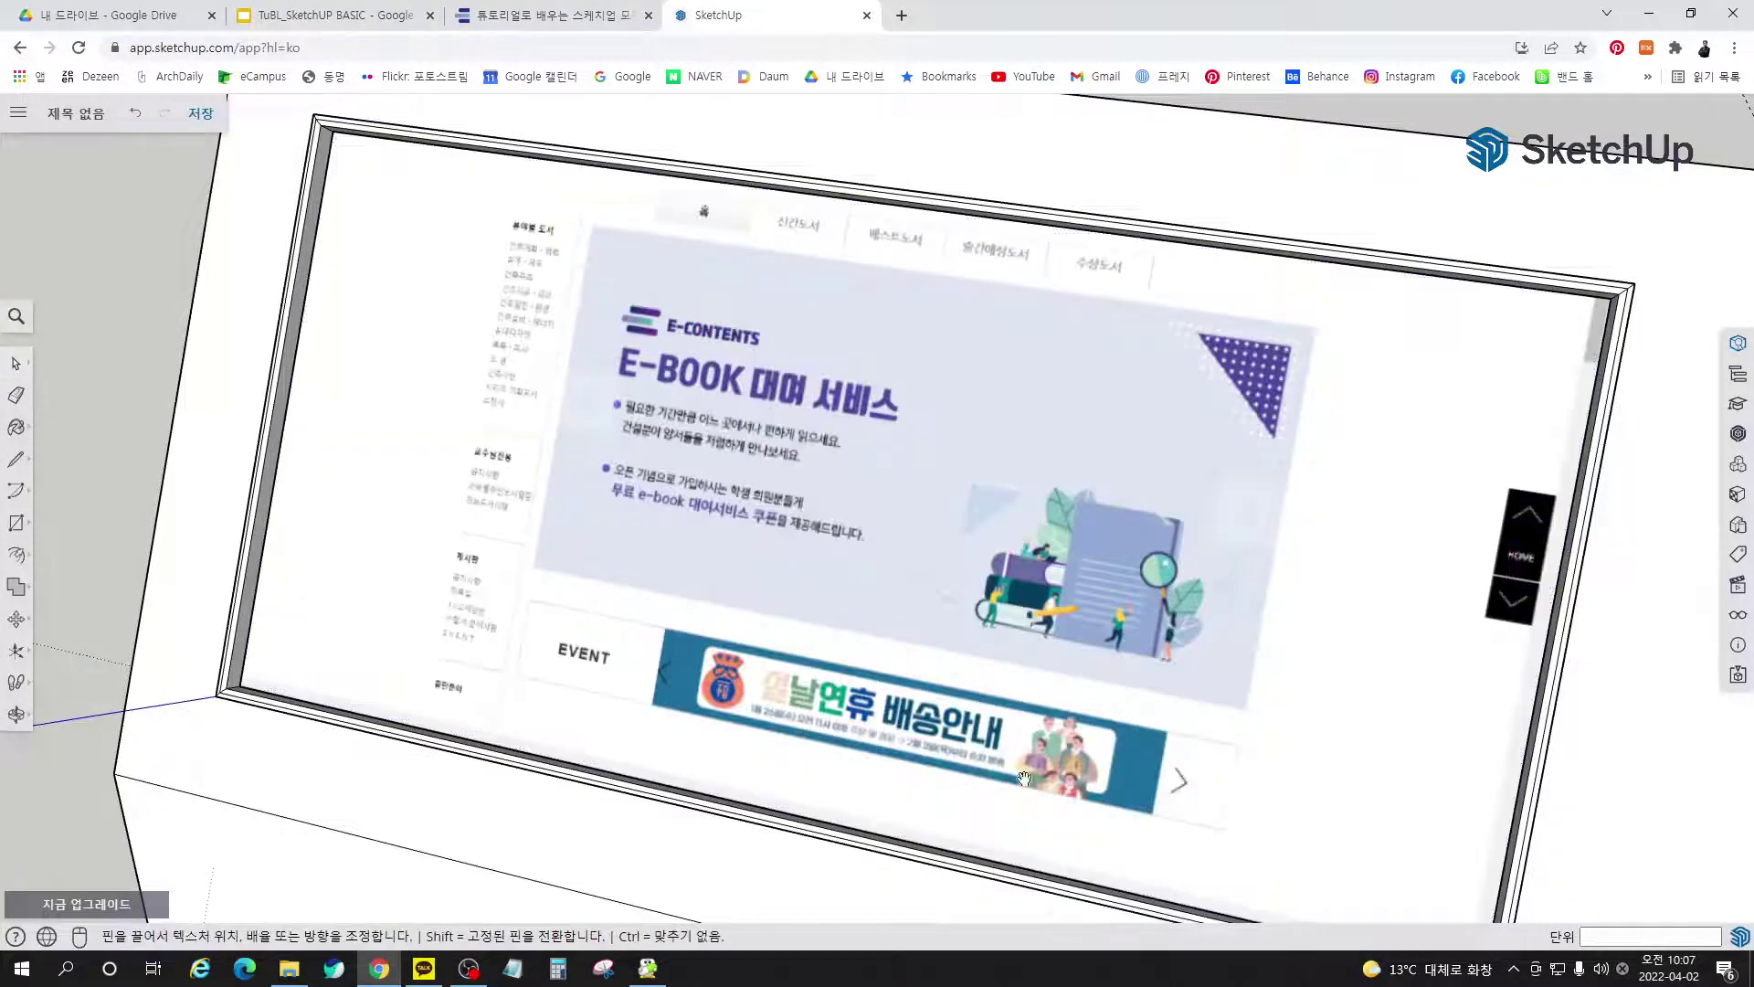
scroll(585, 480, "down", 3)
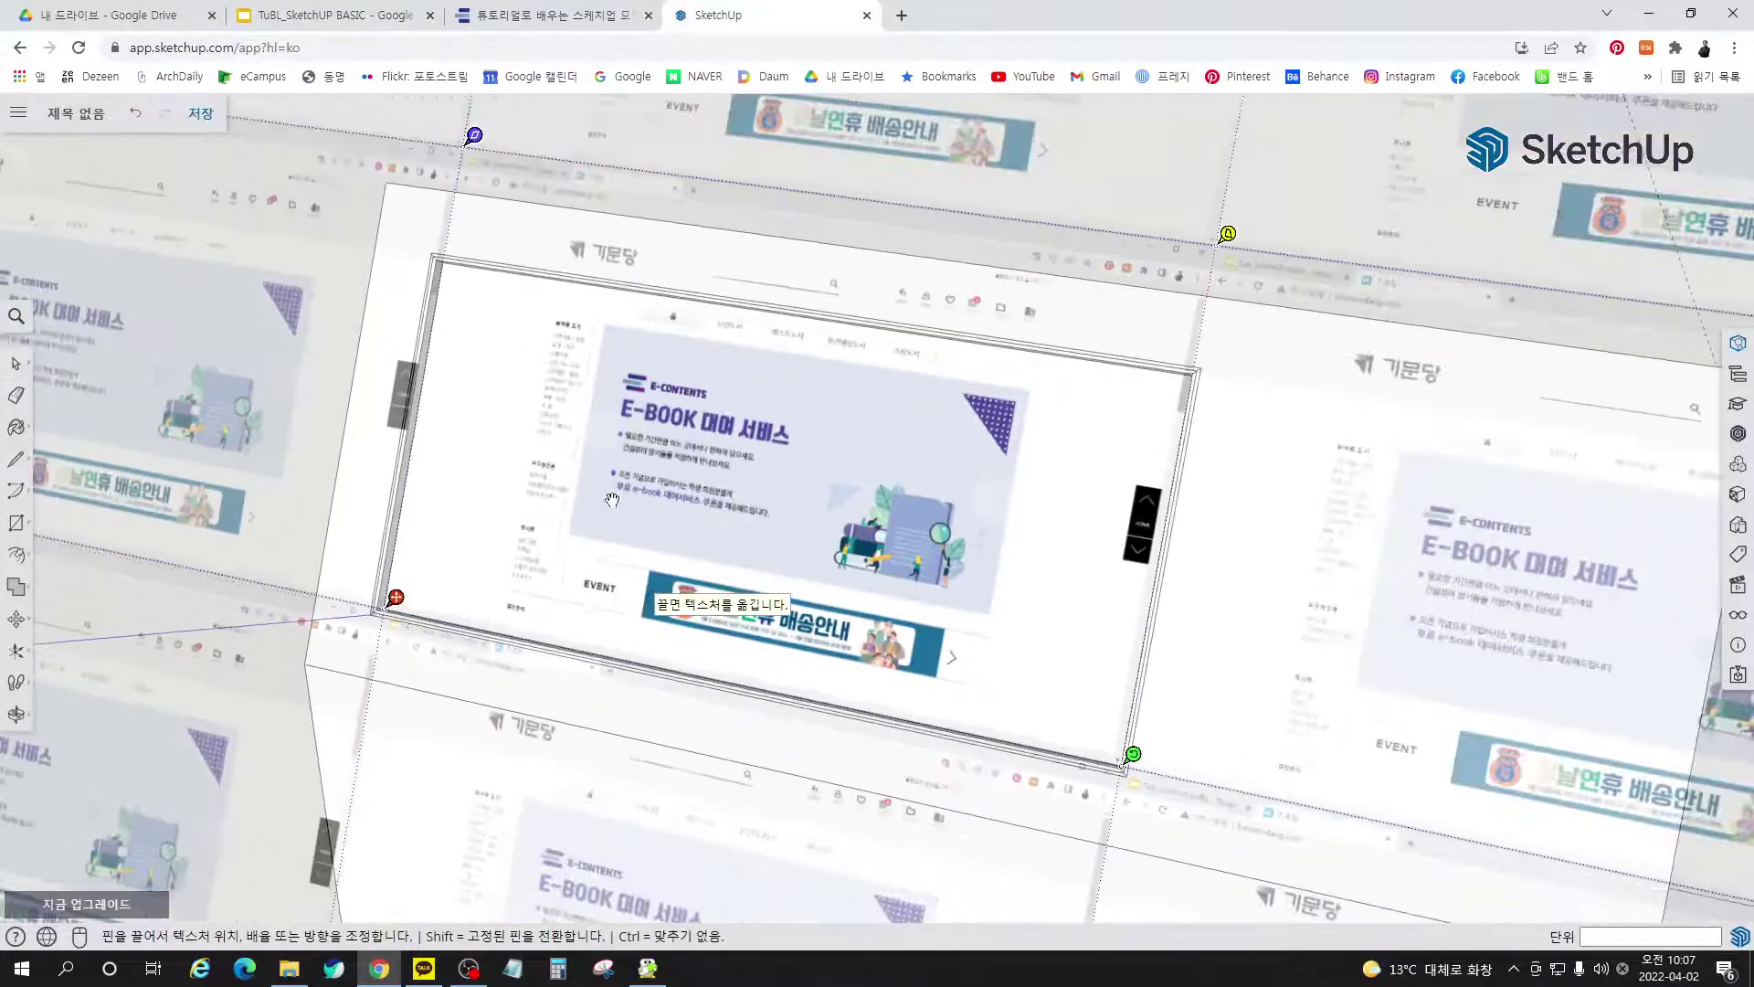
left_click_drag(398, 600, 455, 252)
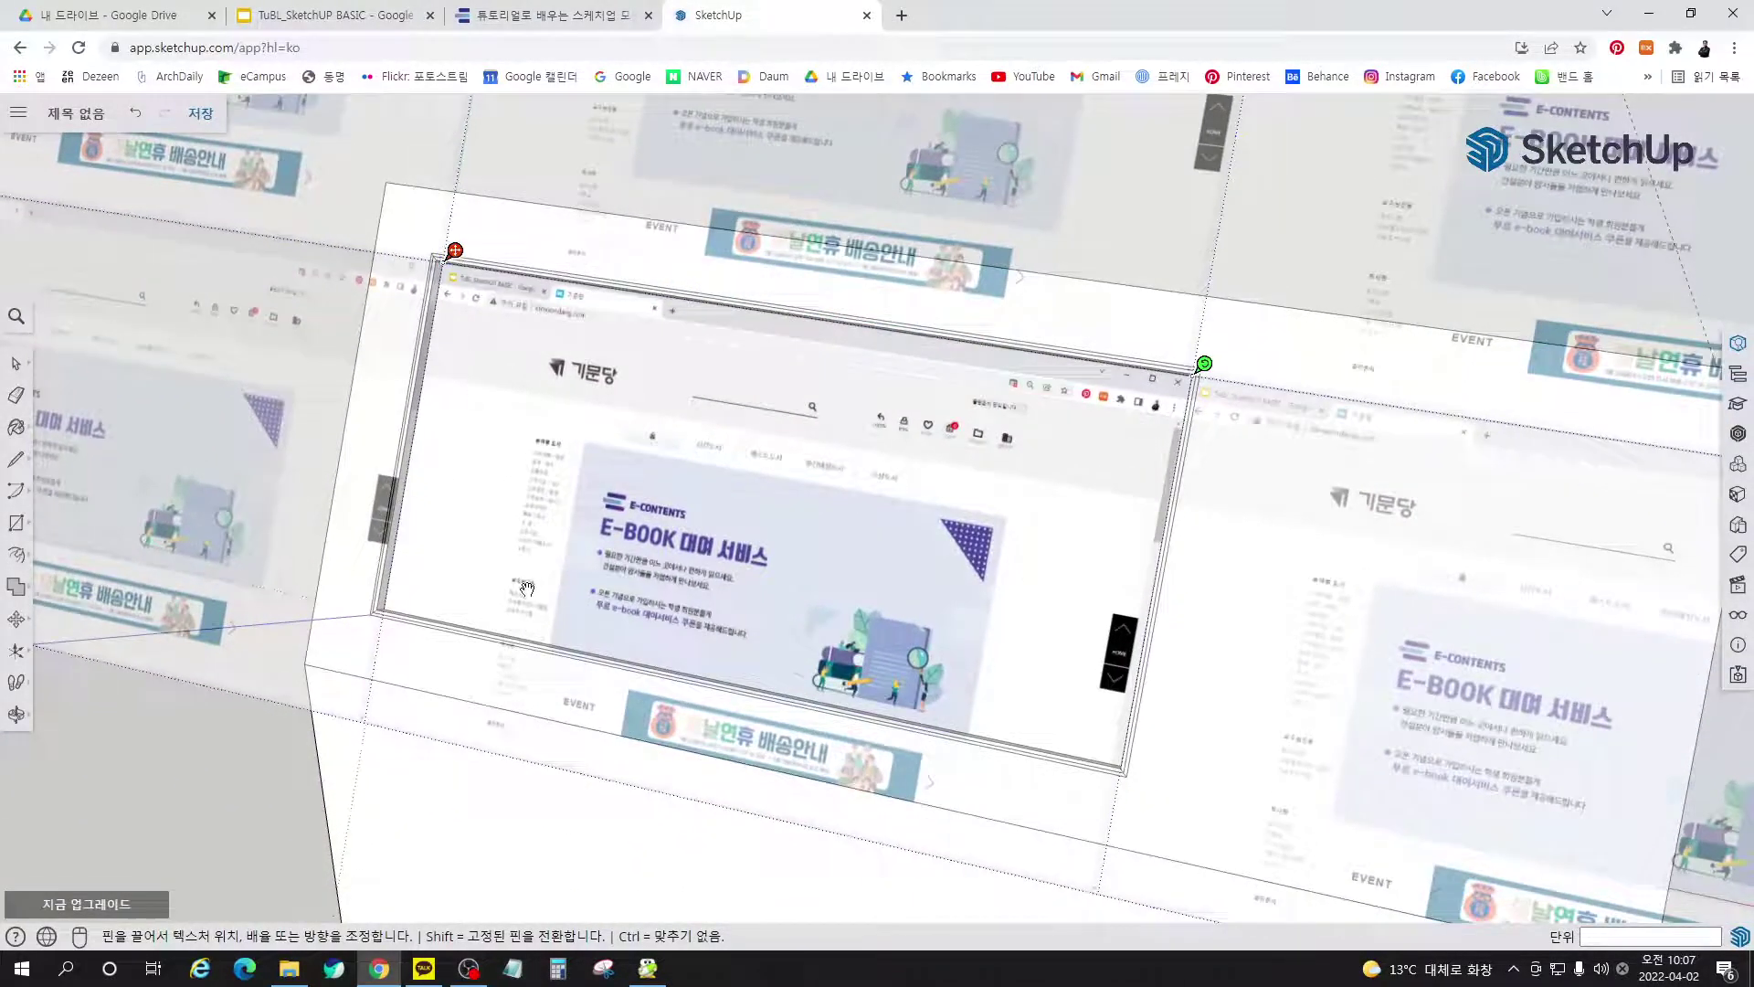
key("Return")
middle_click_drag(658, 610, 775, 461)
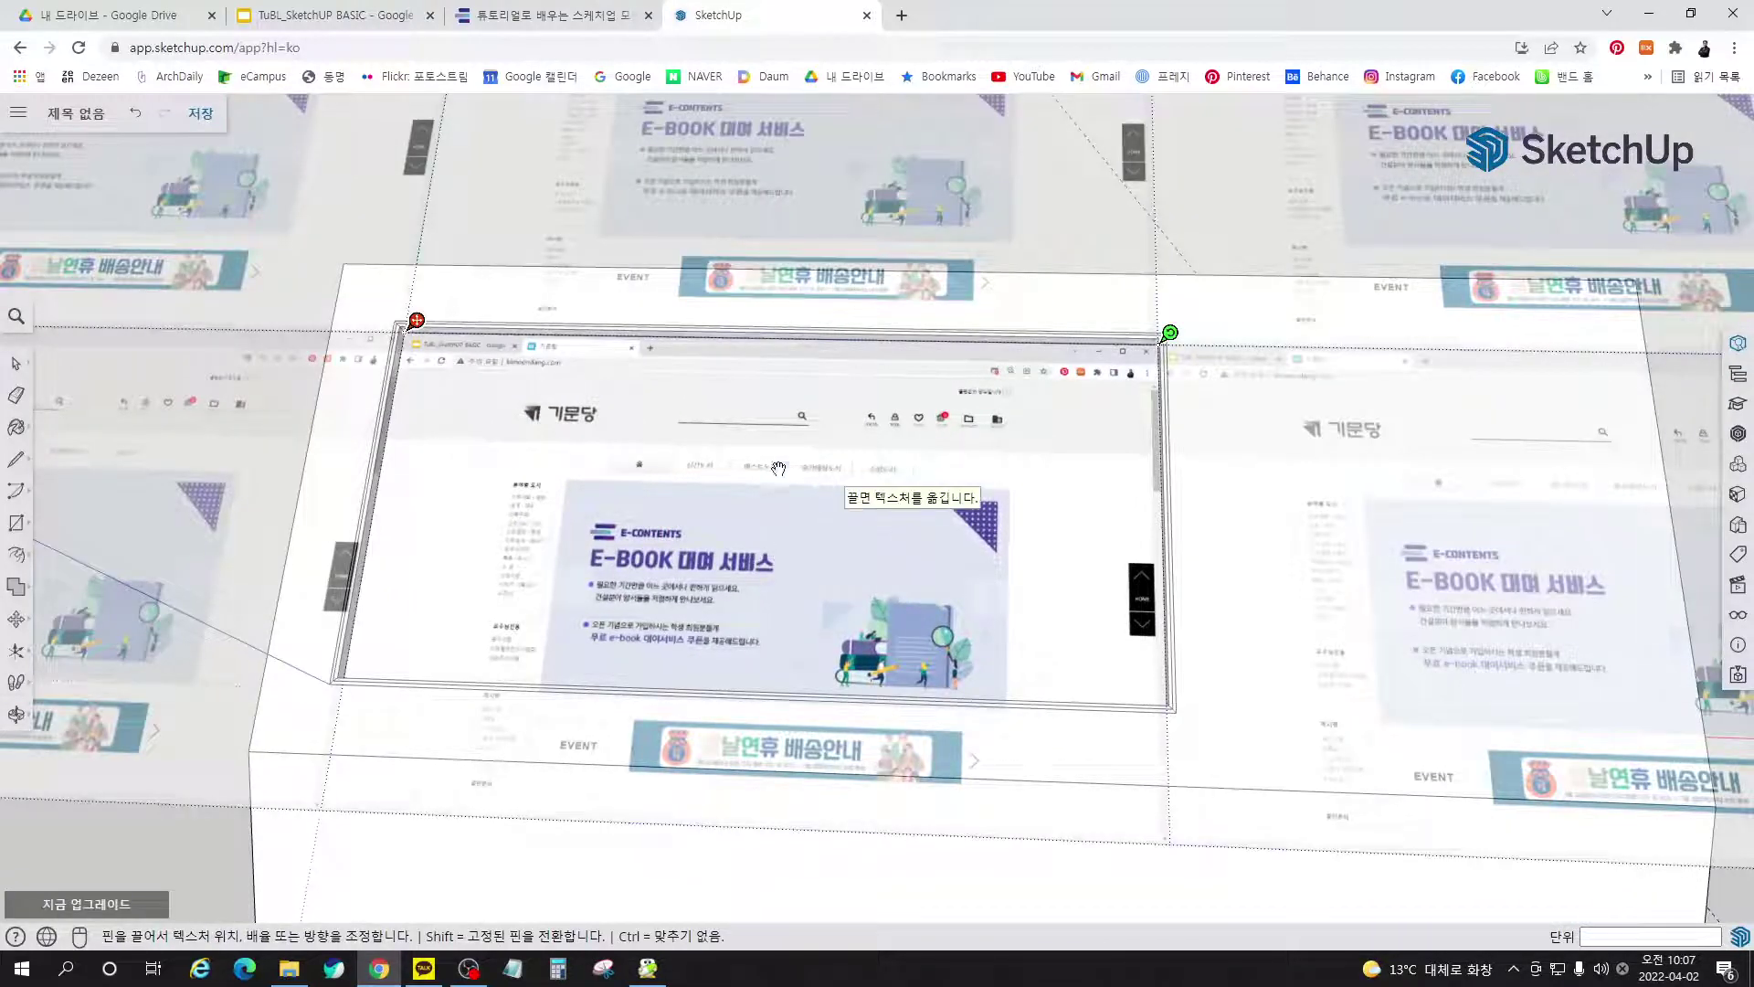
scroll(937, 436, "down", 3)
scroll(938, 436, "down", 1)
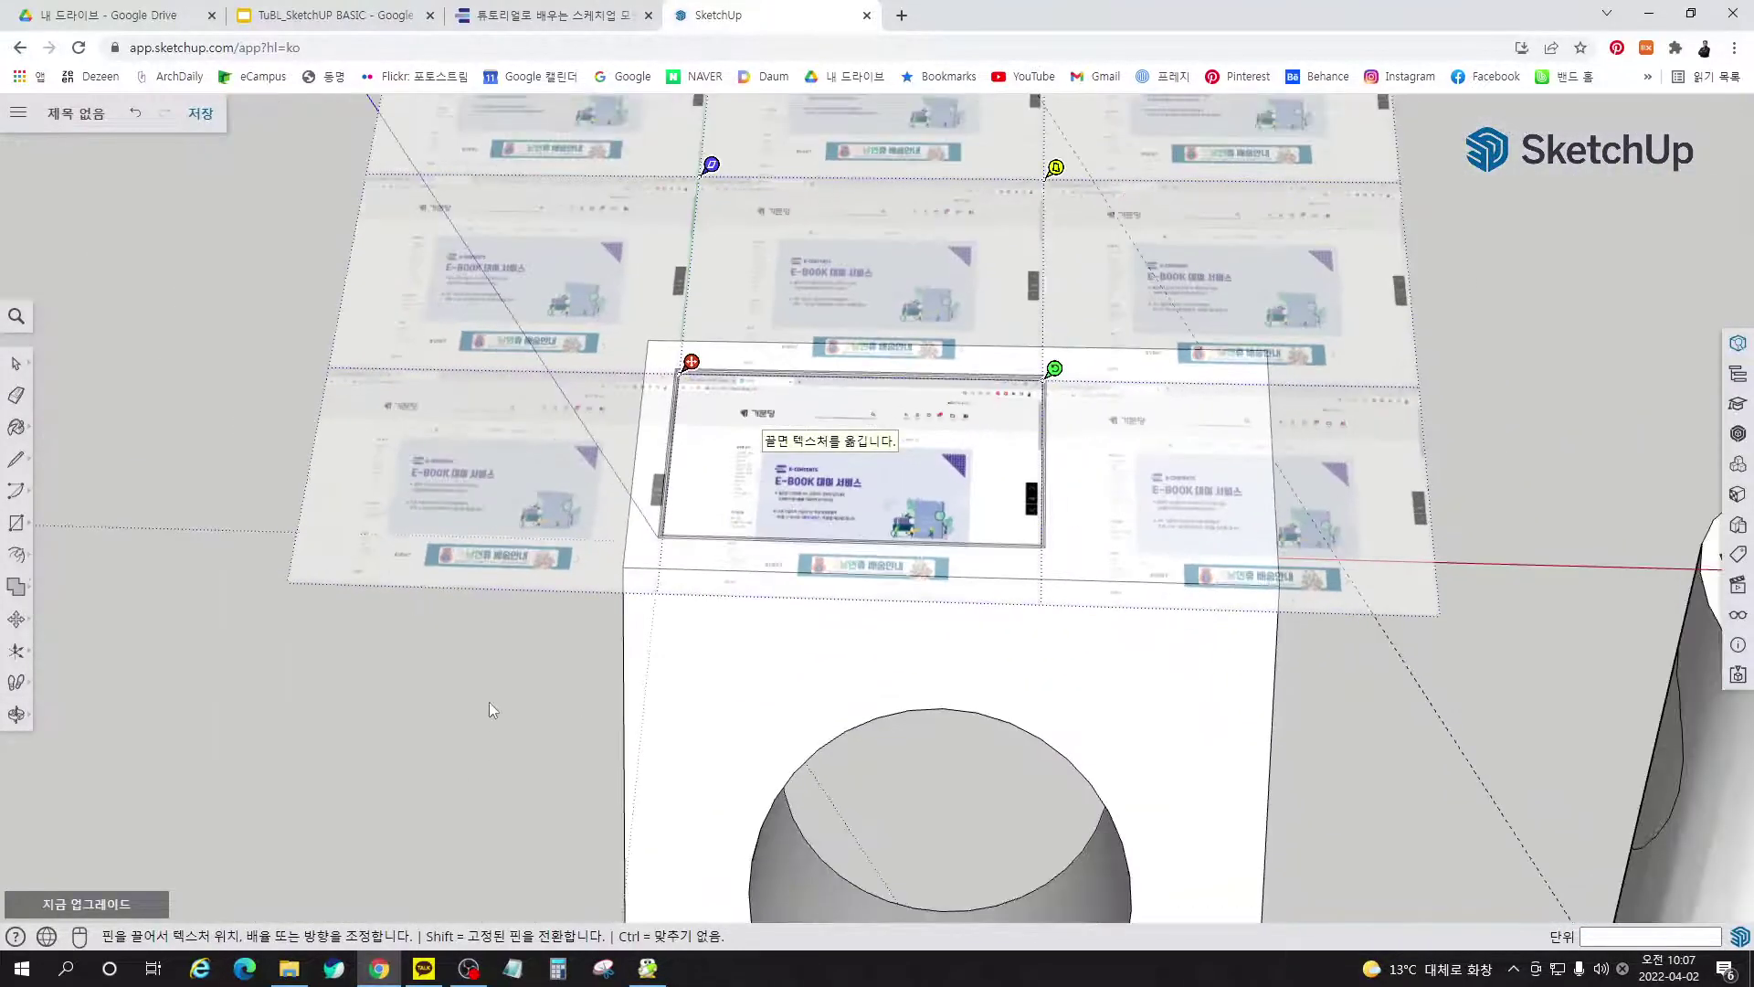
left_click(492, 704)
Select the textured screen face with its edges on the box kiosk and make it a group
scroll(859, 312, "up", 3)
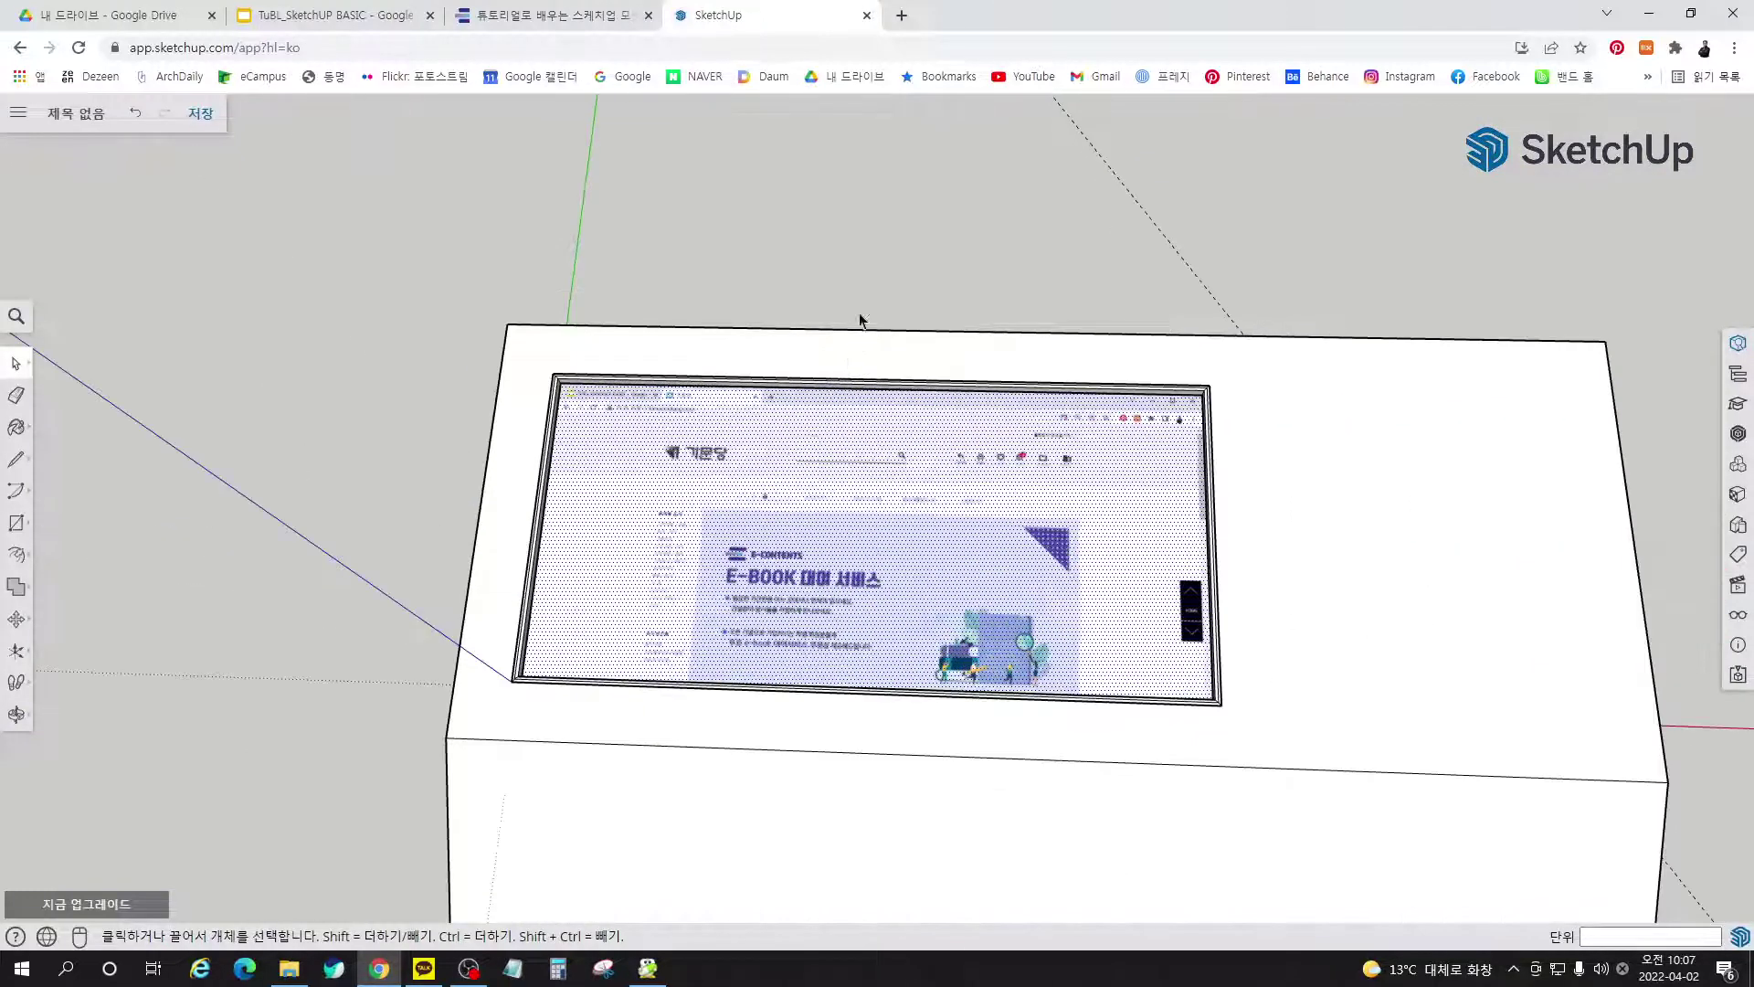
left_click(896, 296)
middle_click_drag(880, 444, 824, 517)
left_click(824, 512)
right_click(824, 508)
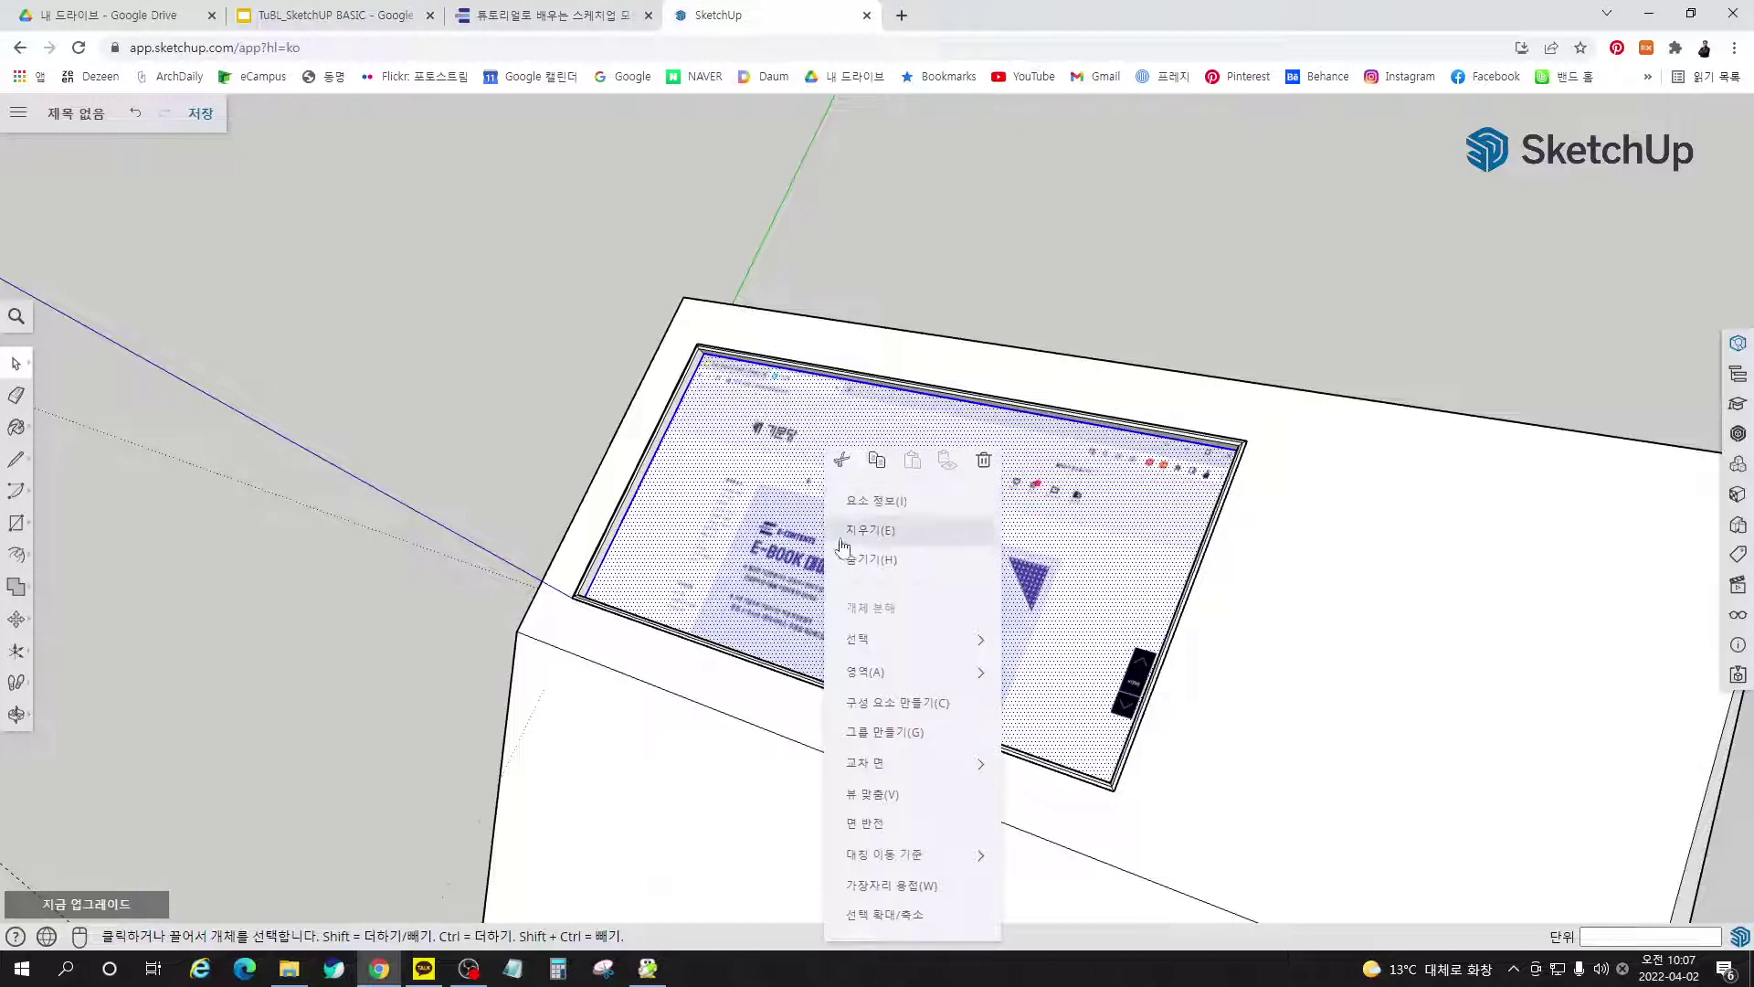
left_click(905, 742)
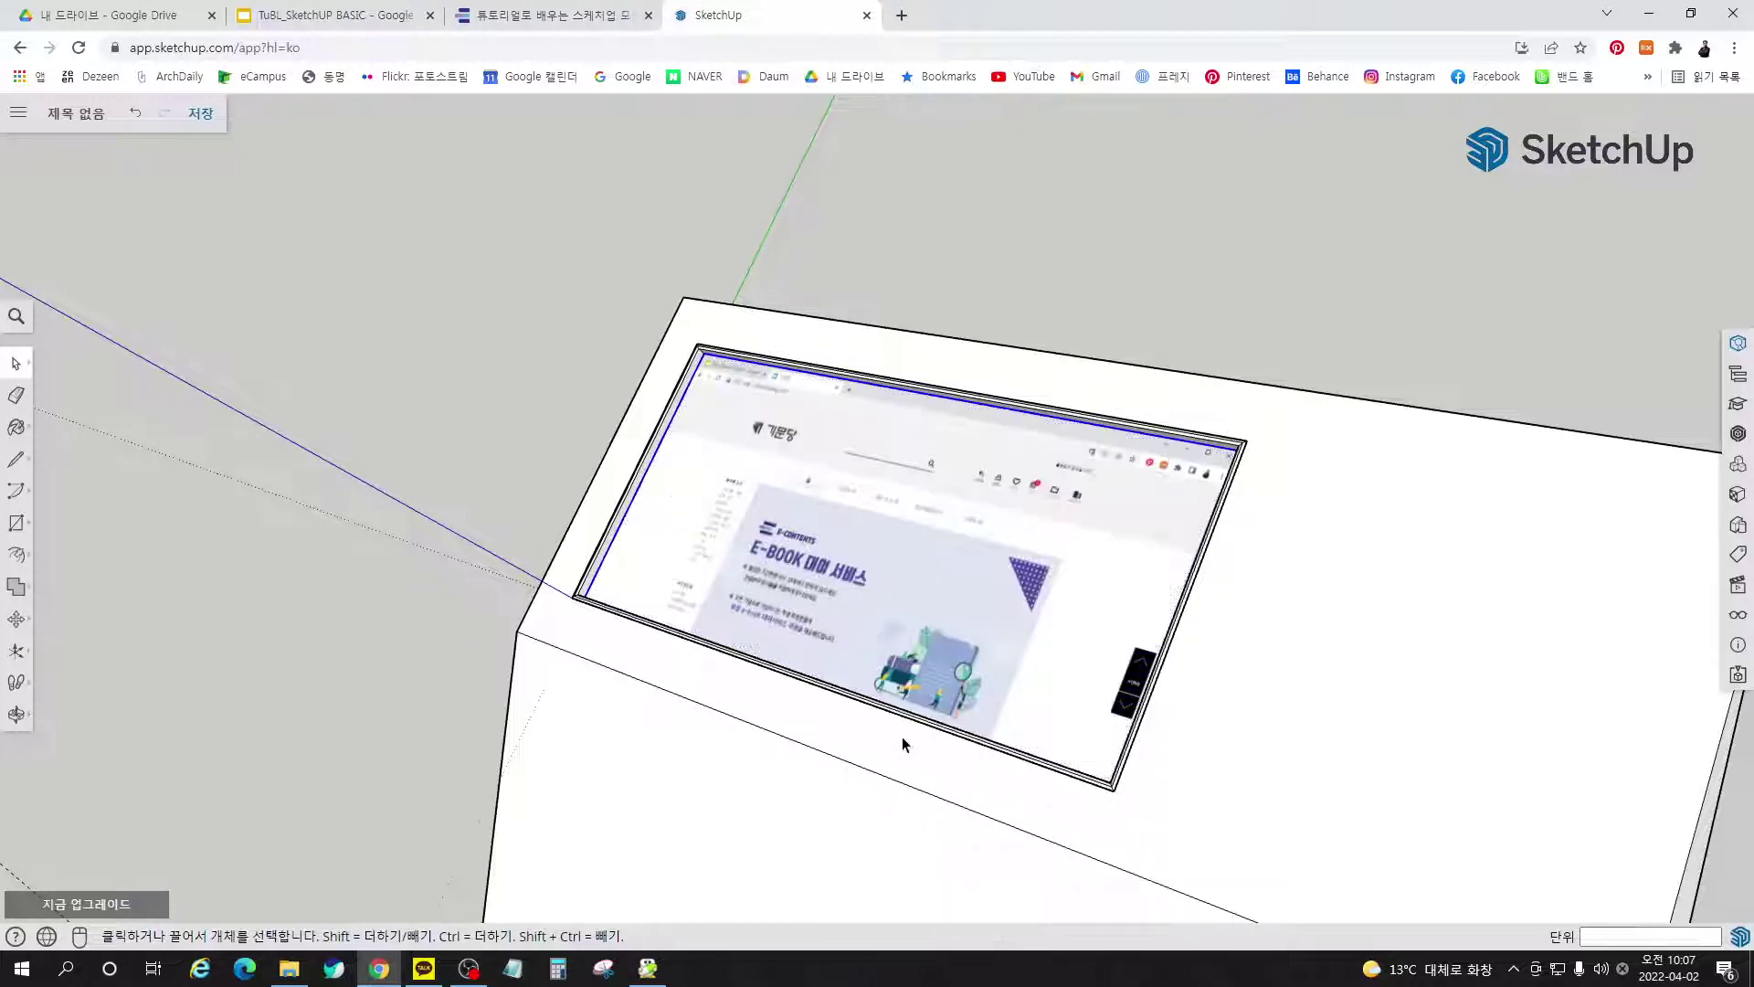
Reset the drawing axes to their default position and orientation
middle_click_drag(1171, 293, 488, 450)
scroll(995, 501, "down", 1)
scroll(488, 447, "down", 5)
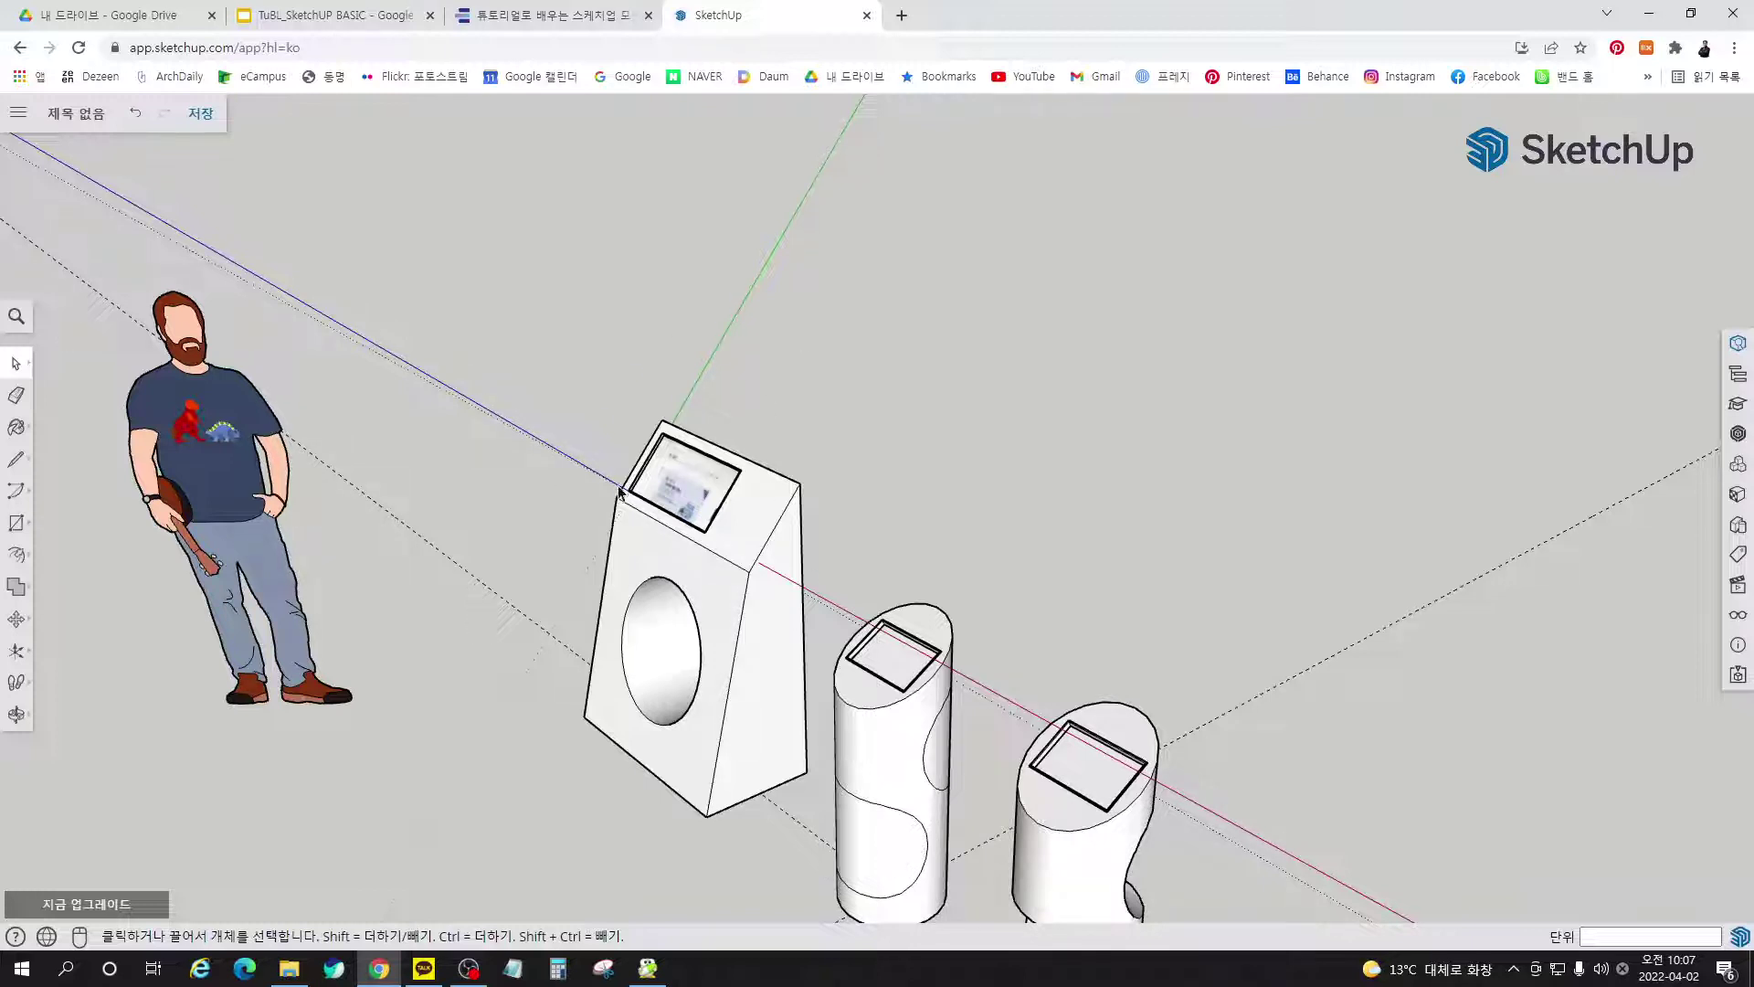
right_click(551, 452)
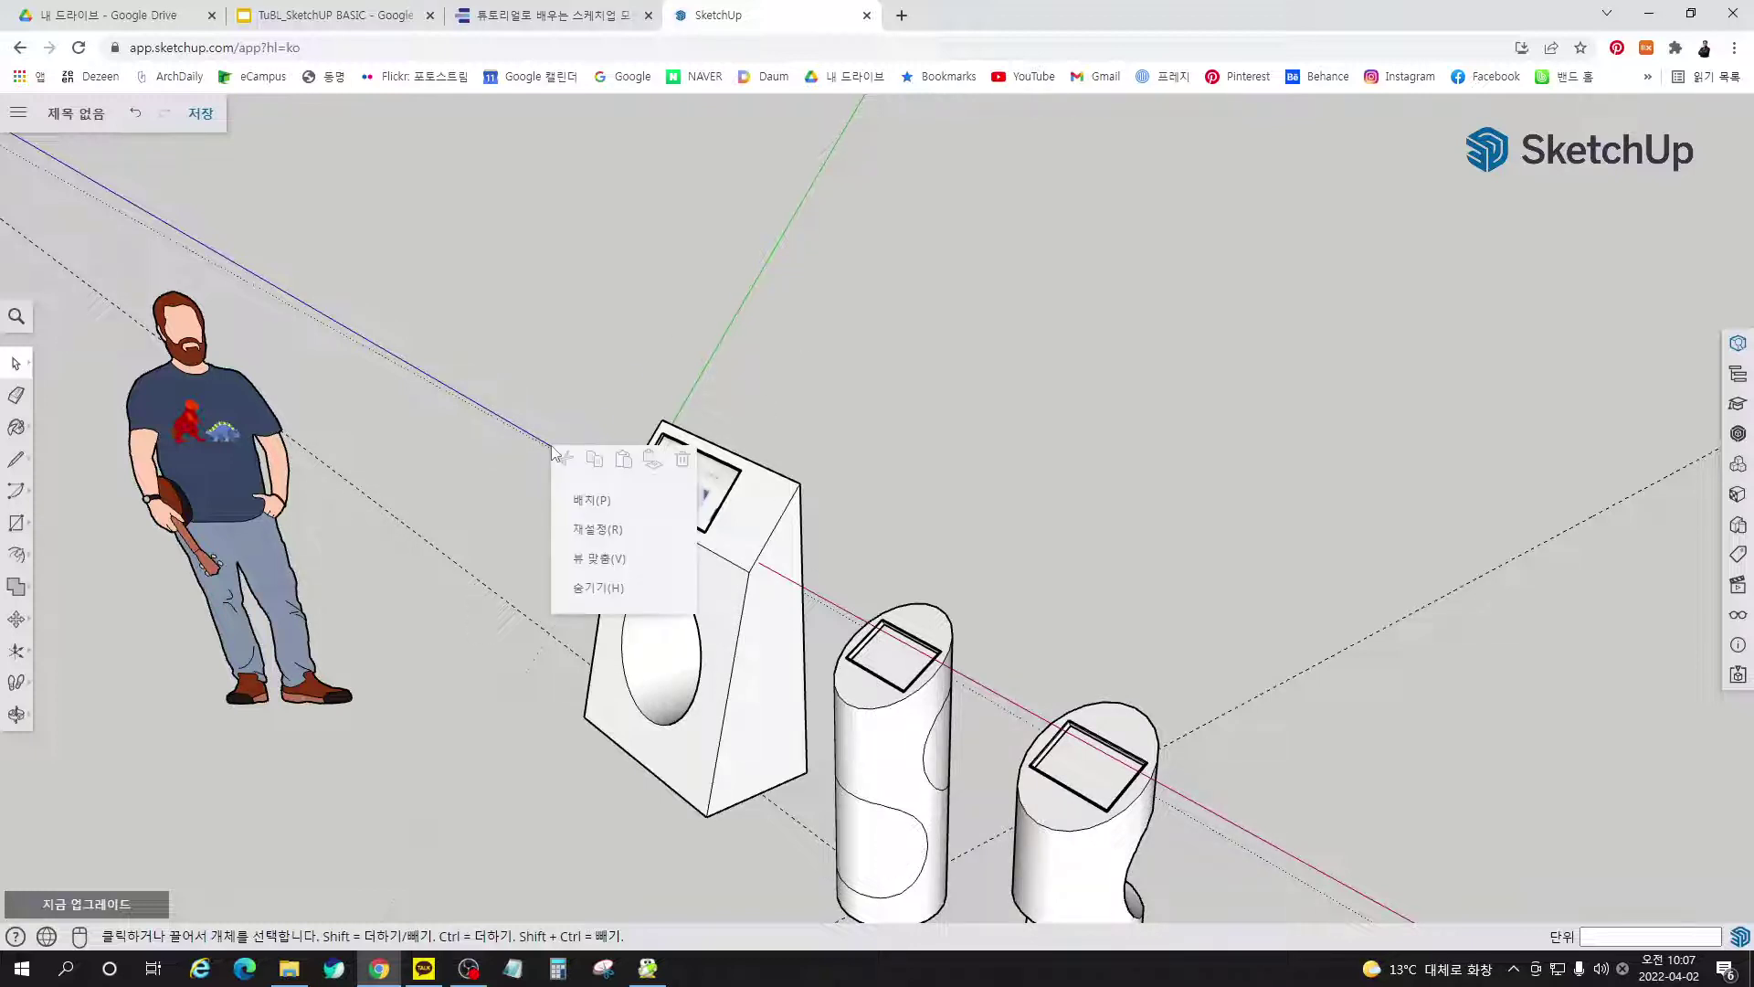
left_click(576, 534)
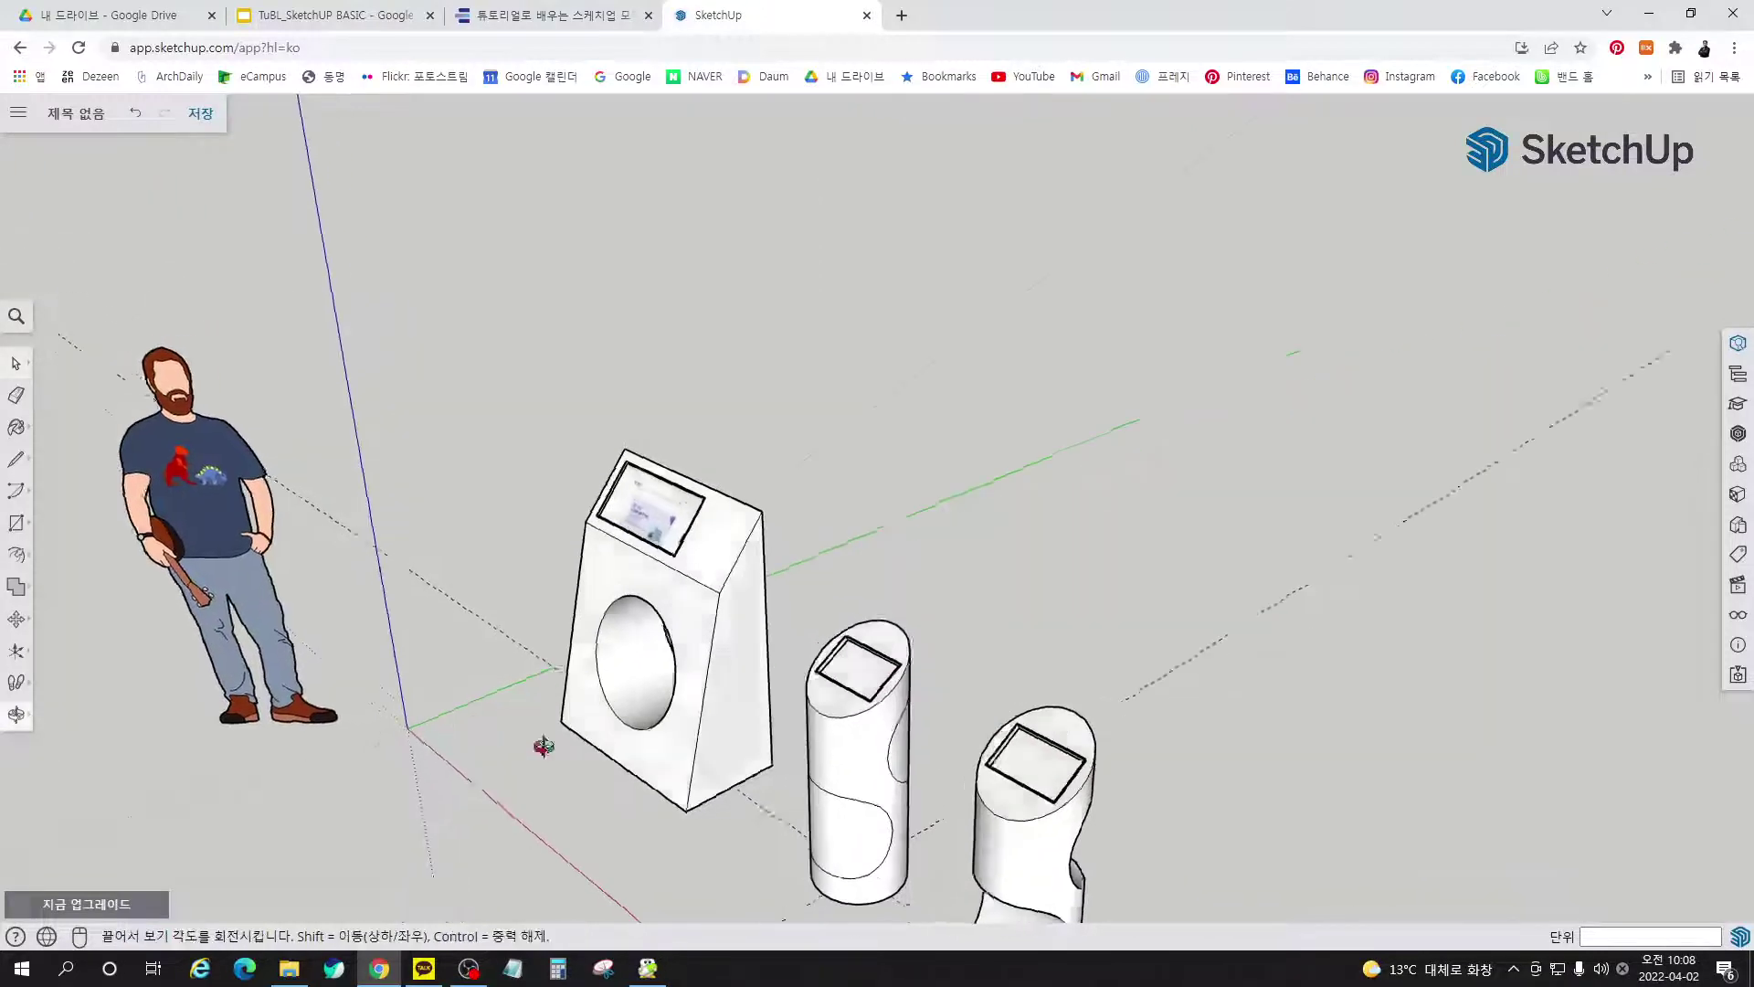
Draw a rectangle about 296 × 176 mm between opposite inner corner midpoints of the middle kiosk's frame, parallel to its sloped top
scroll(913, 712, "up", 5)
scroll(849, 677, "up", 5)
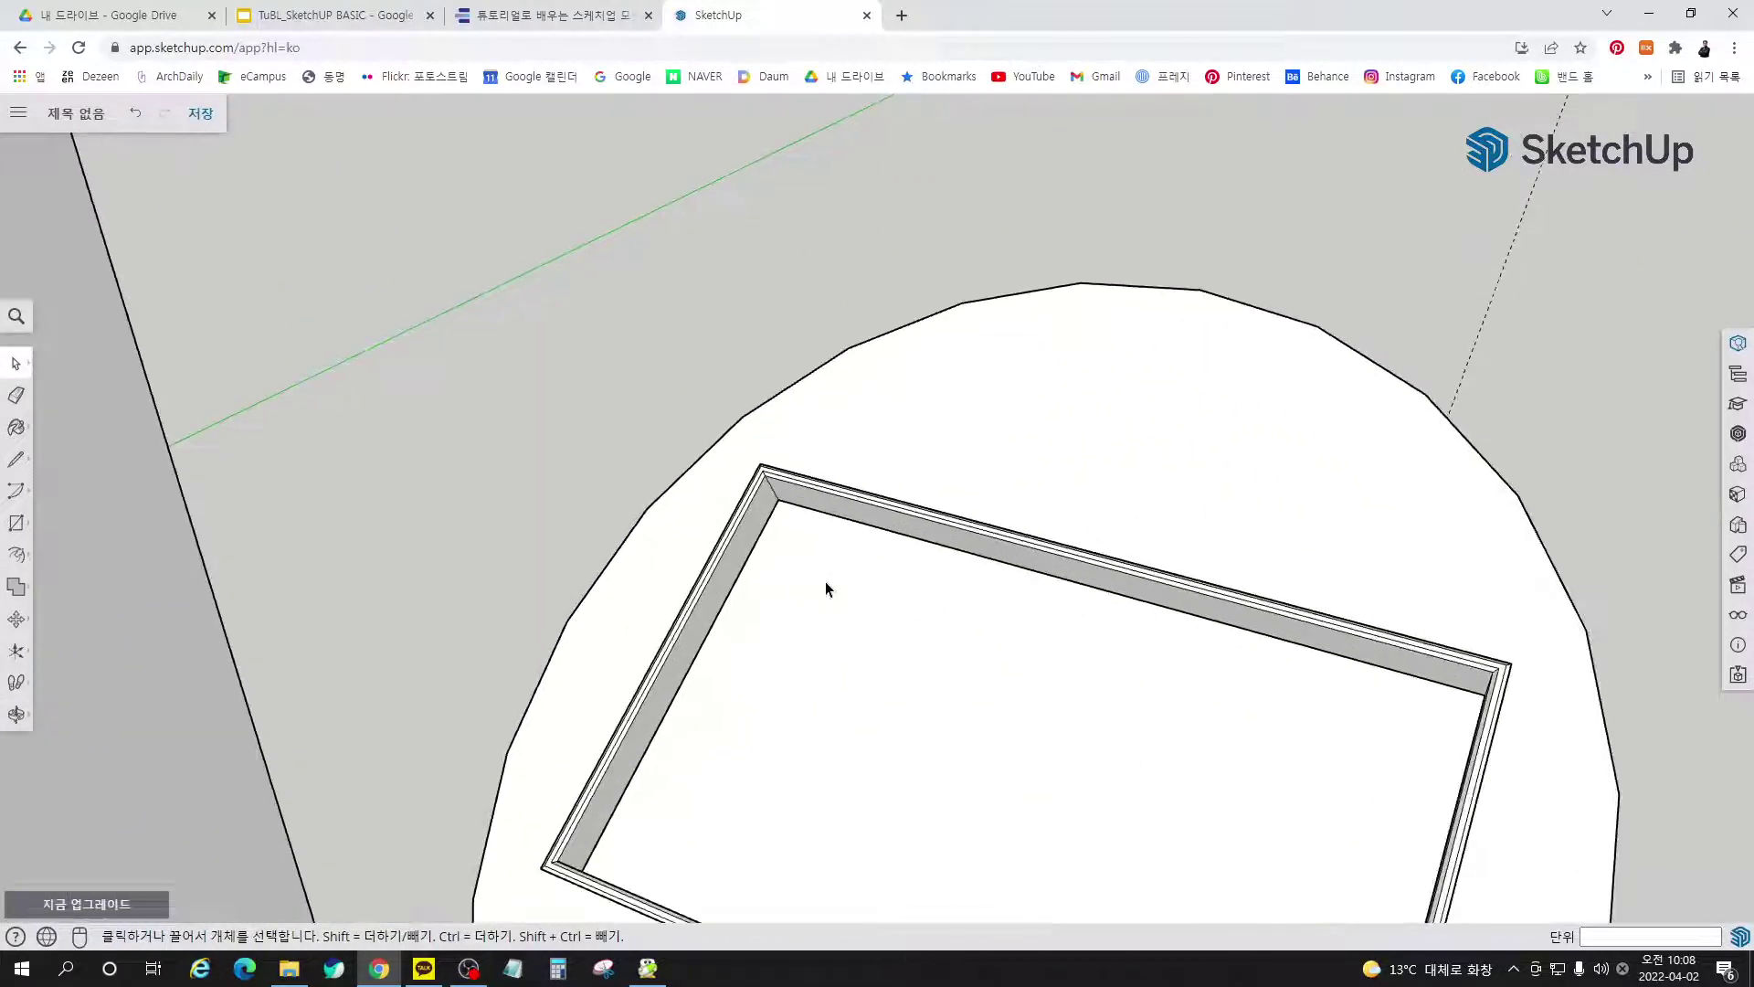
key("r")
middle_click_drag(779, 493, 1090, 795)
scroll(1117, 634, "up", 10)
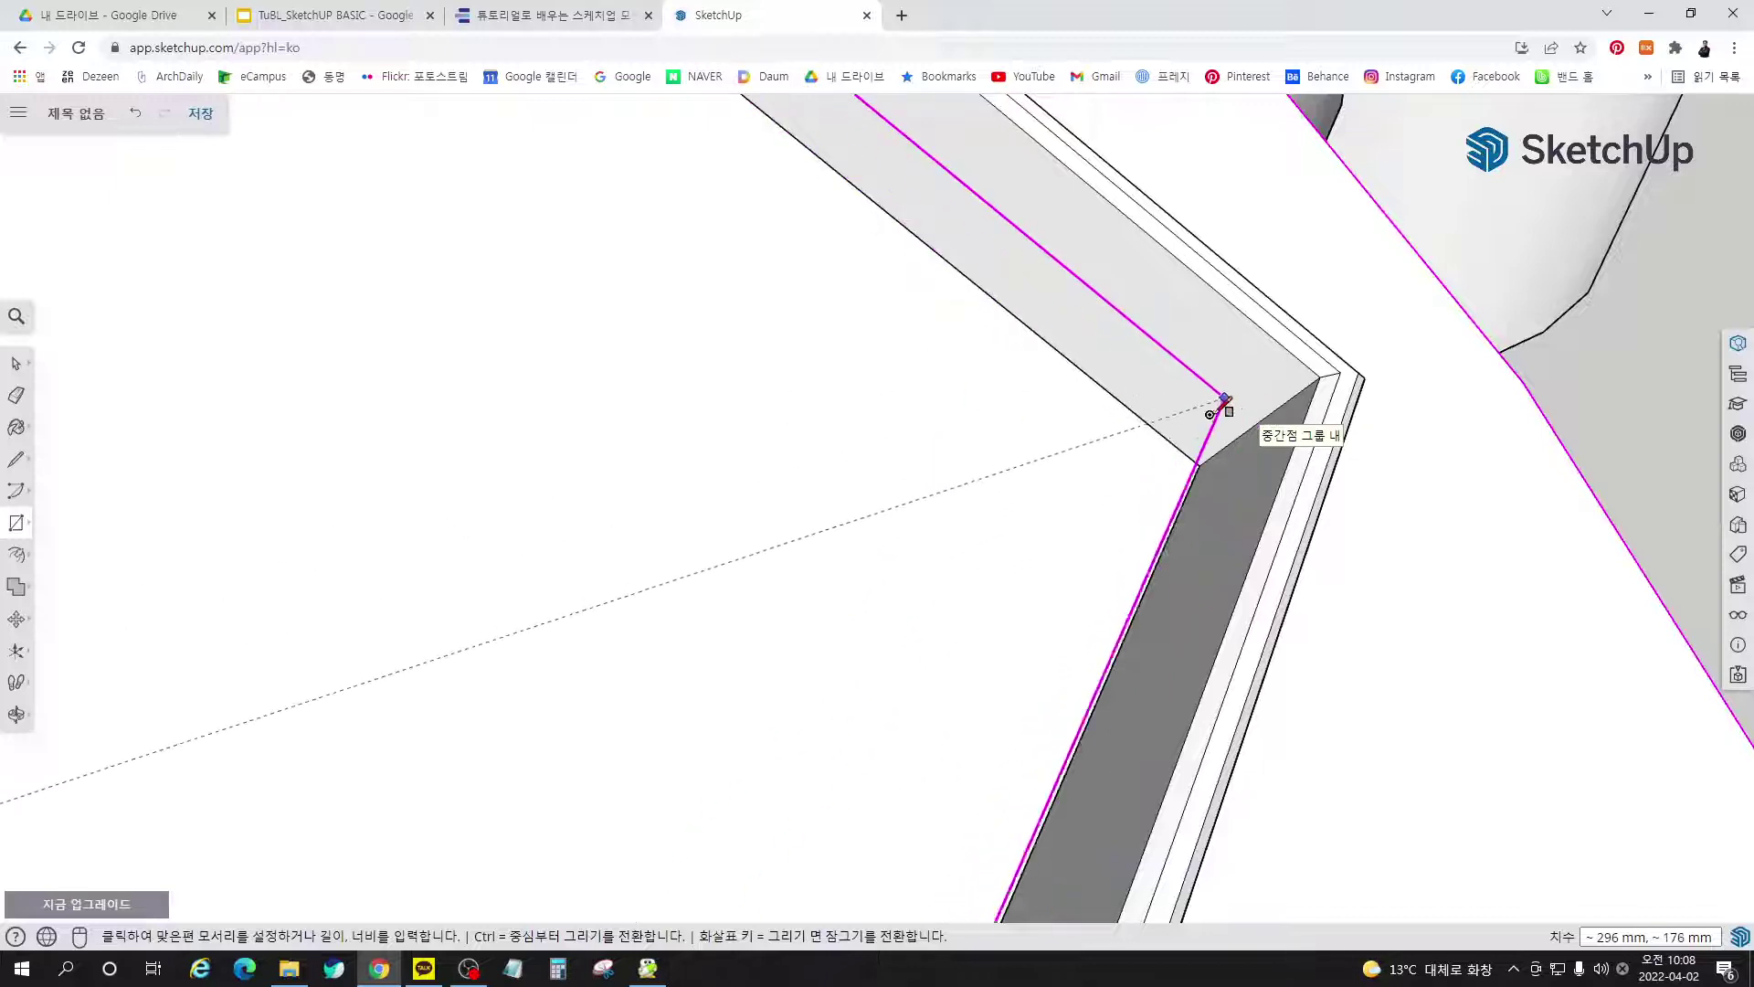
left_click(1265, 422)
scroll(1390, 572, "down", 5)
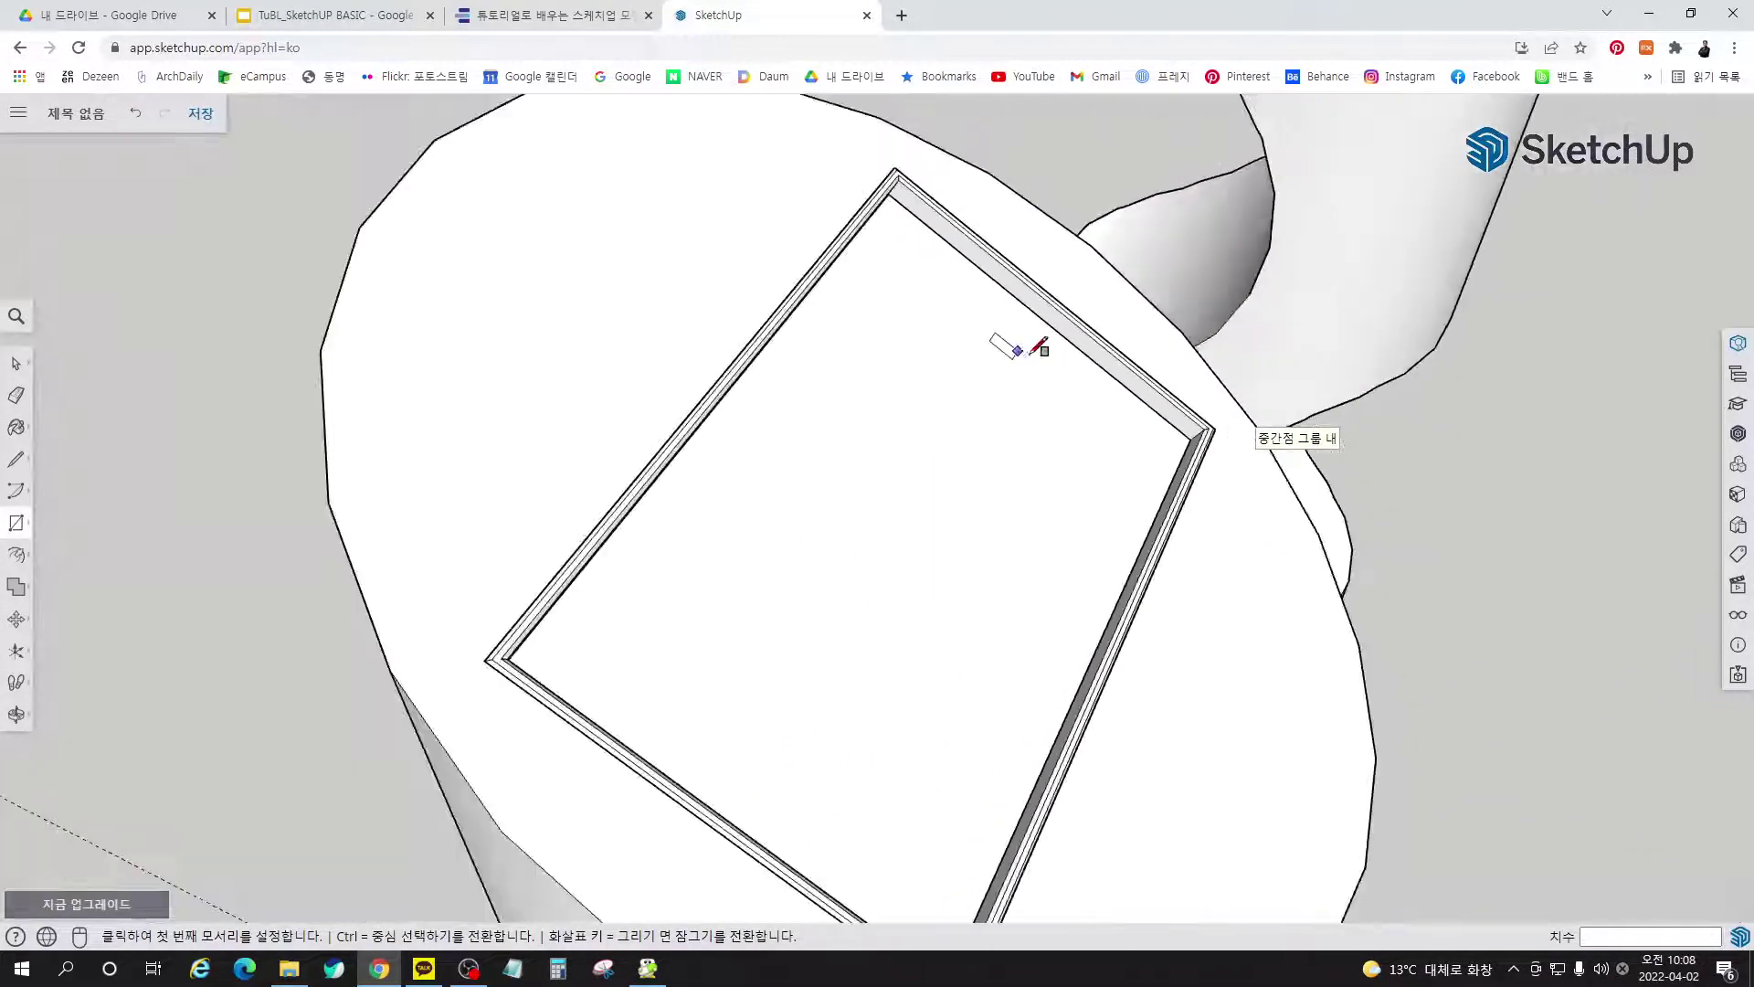
scroll(1032, 355, "down", 5)
middle_click_drag(1104, 501, 799, 560)
key("space")
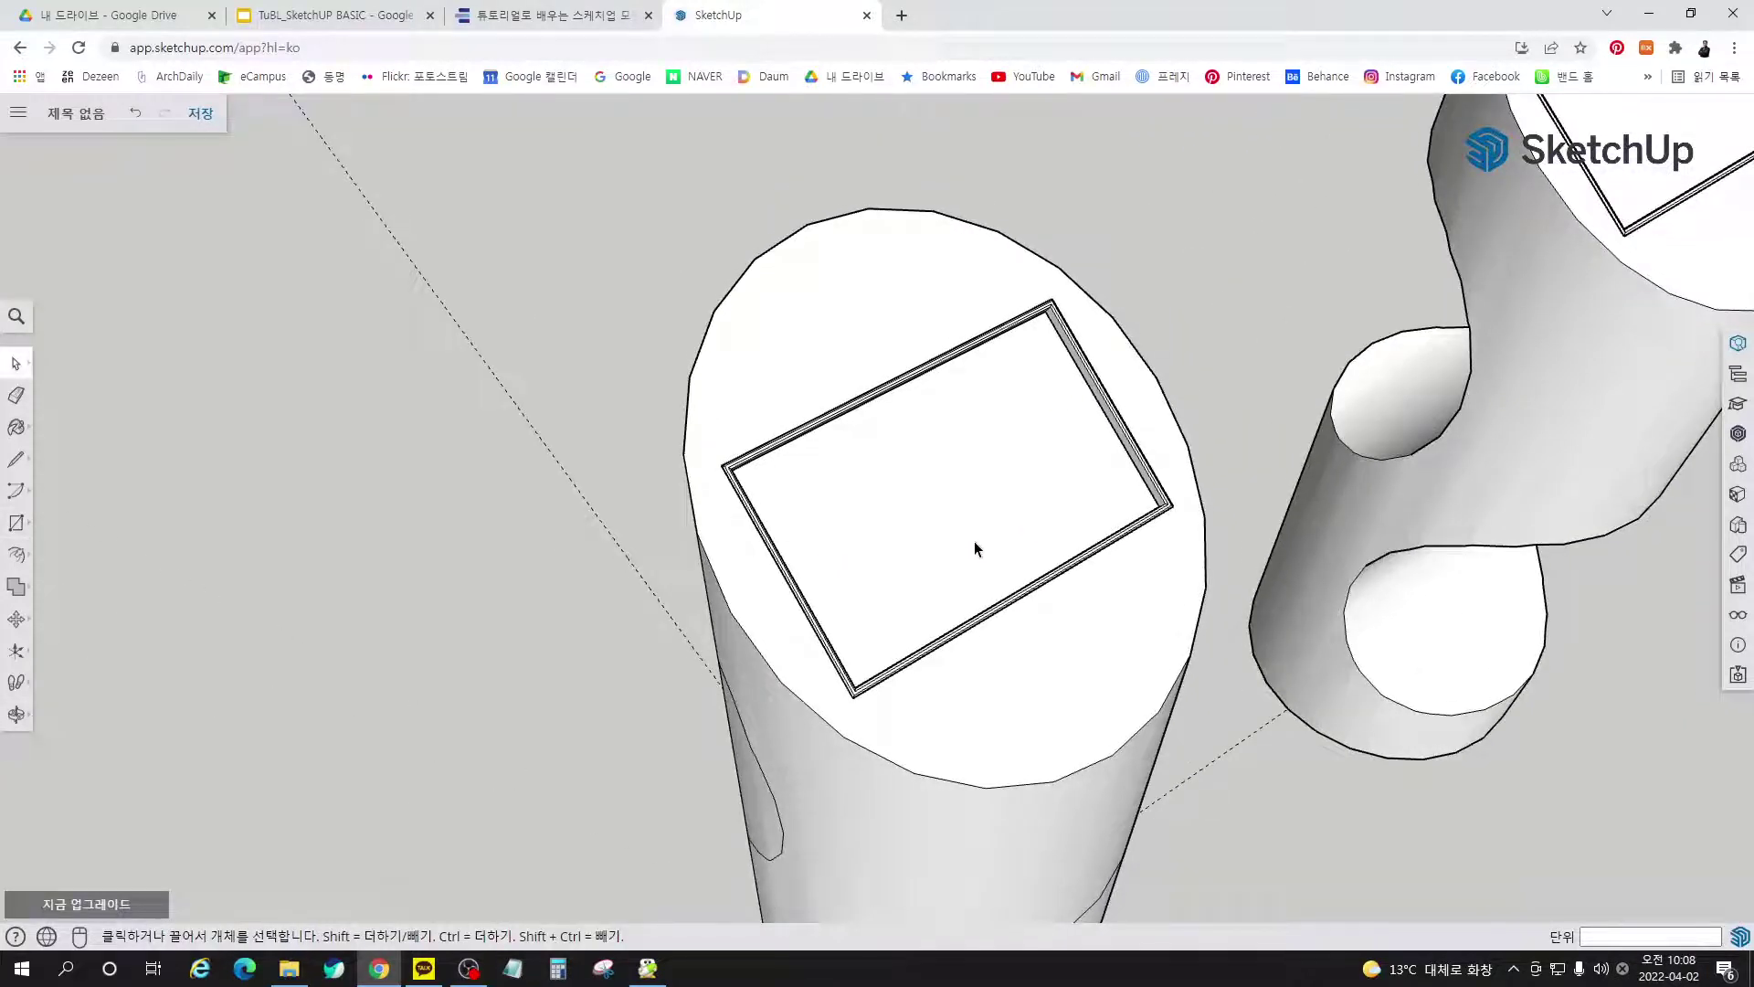
Draw a rectangle about 296 × 181 mm between opposite inner corner midpoints of the third kiosk's frame, constrained to its sloped top plane
middle_click_drag(974, 541, 840, 517)
scroll(409, 552, "down", 5)
scroll(1077, 444, "up", 5)
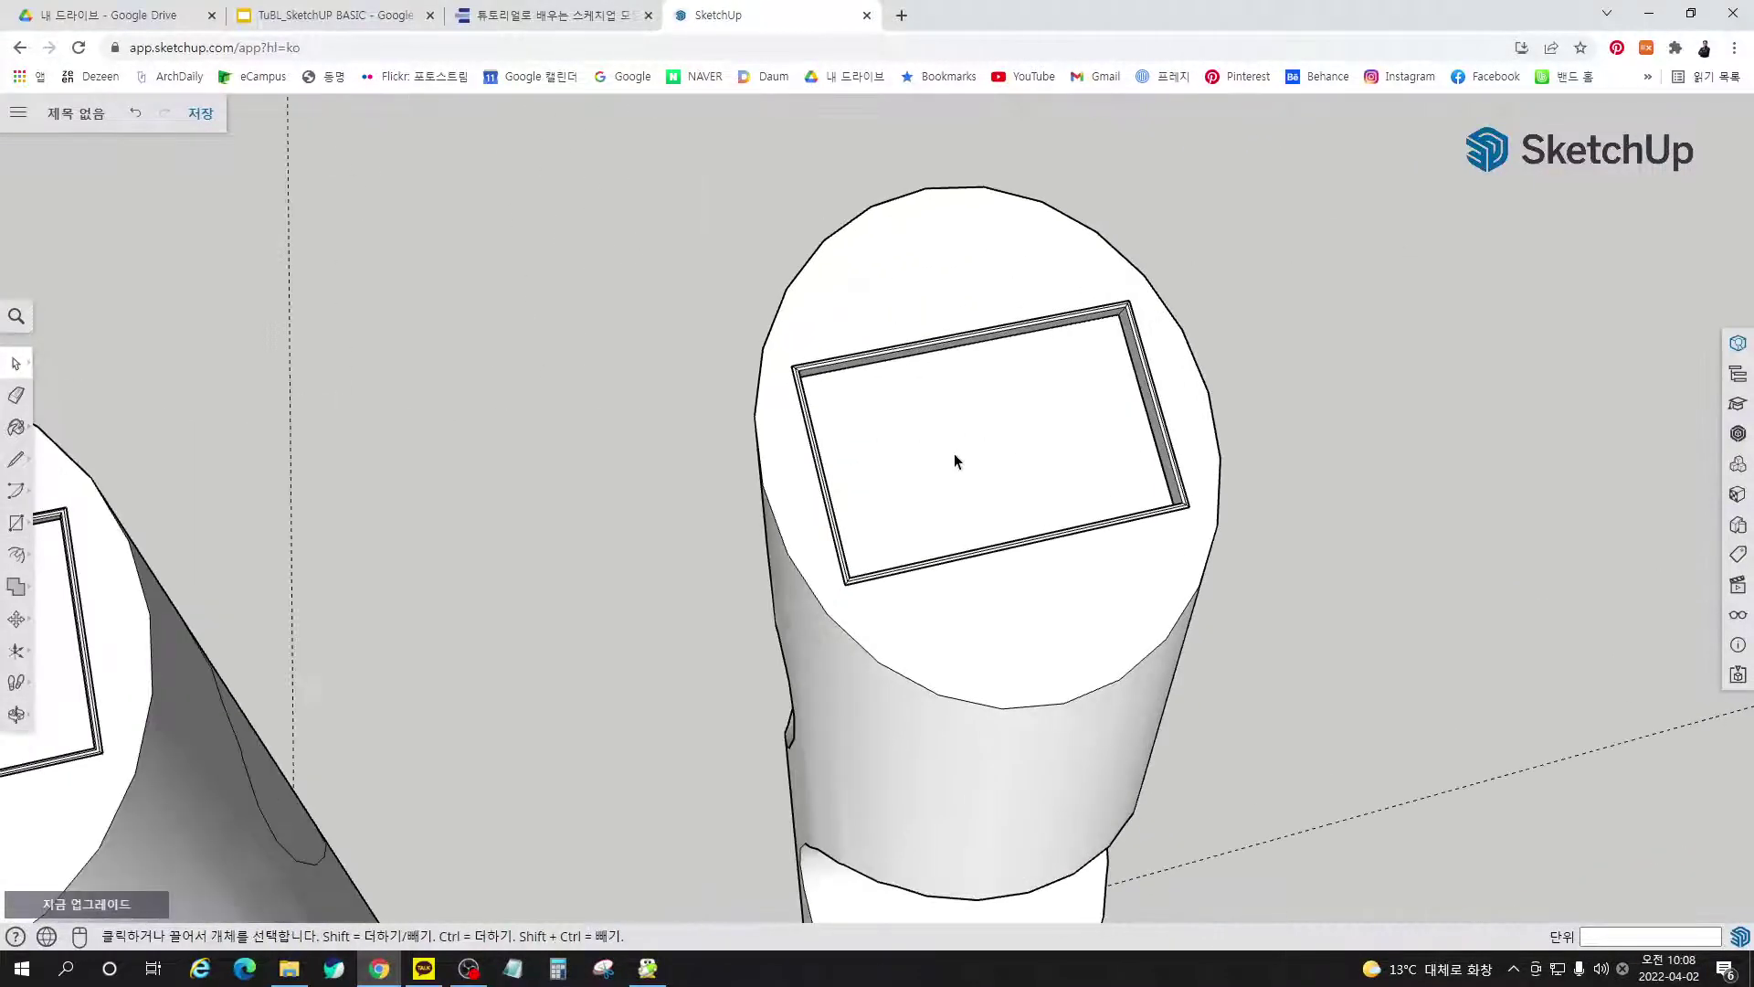
scroll(954, 460, "down", 5)
scroll(850, 365, "up", 8)
key("r")
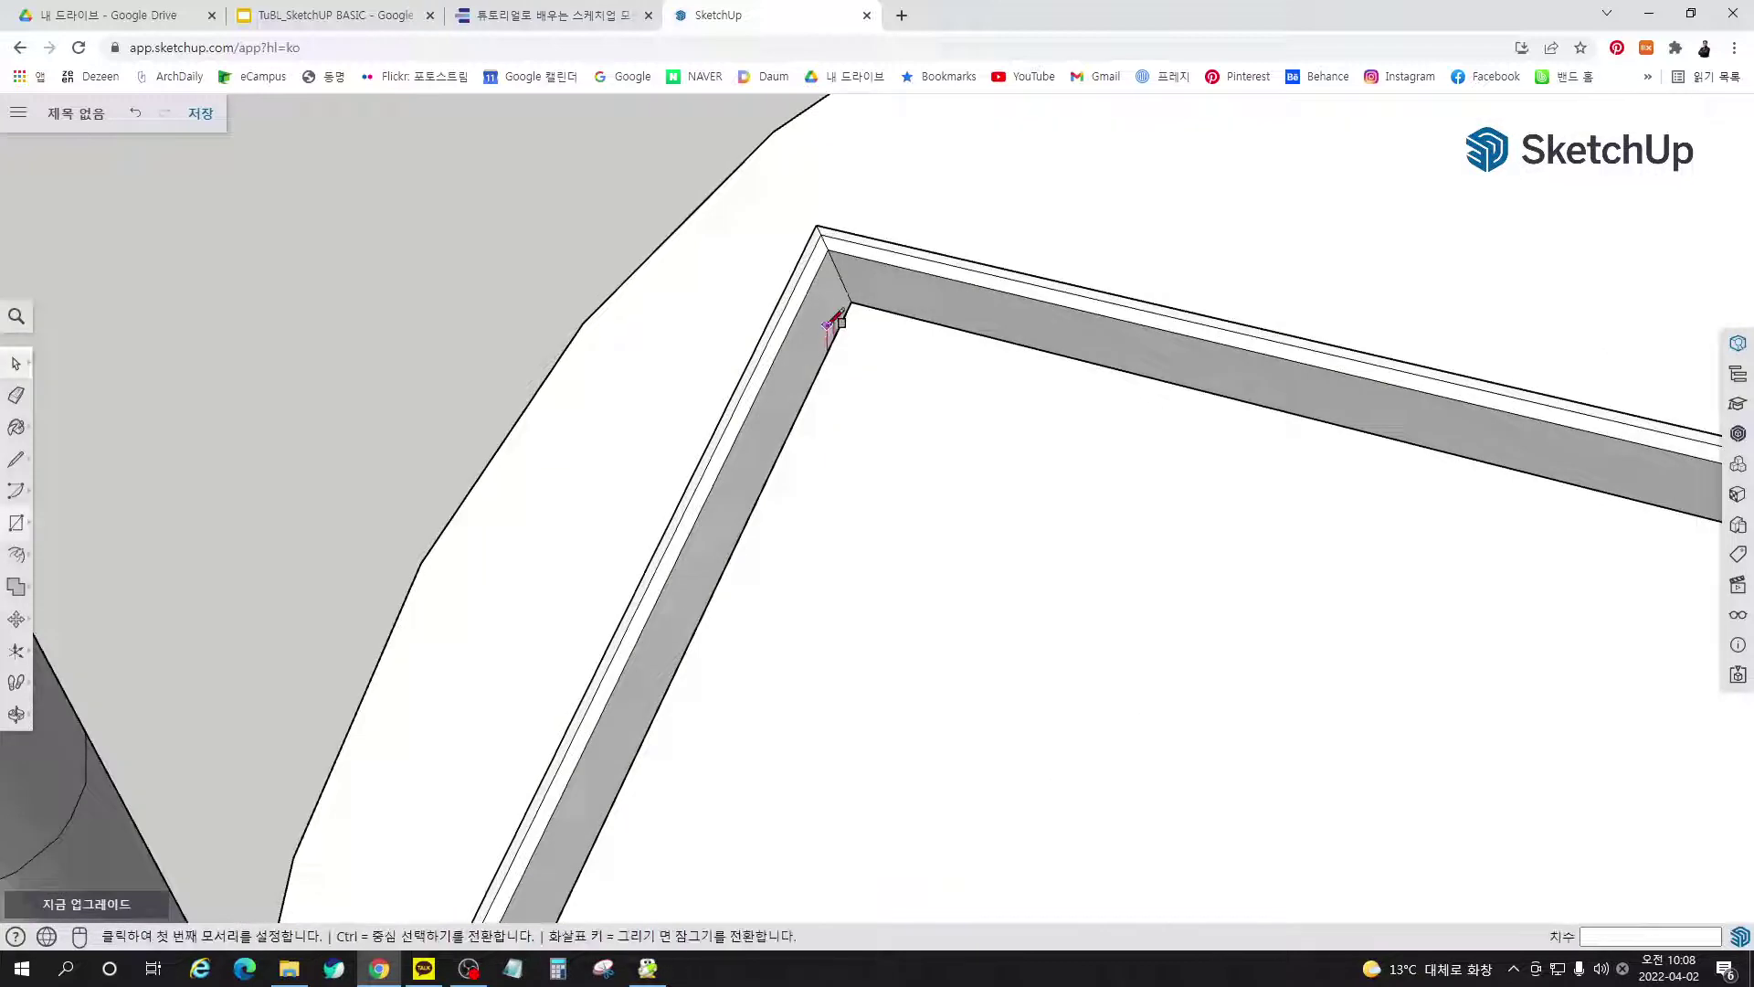
scroll(830, 302, "down", 5)
middle_click_drag(826, 325, 1488, 595)
left_click(792, 387)
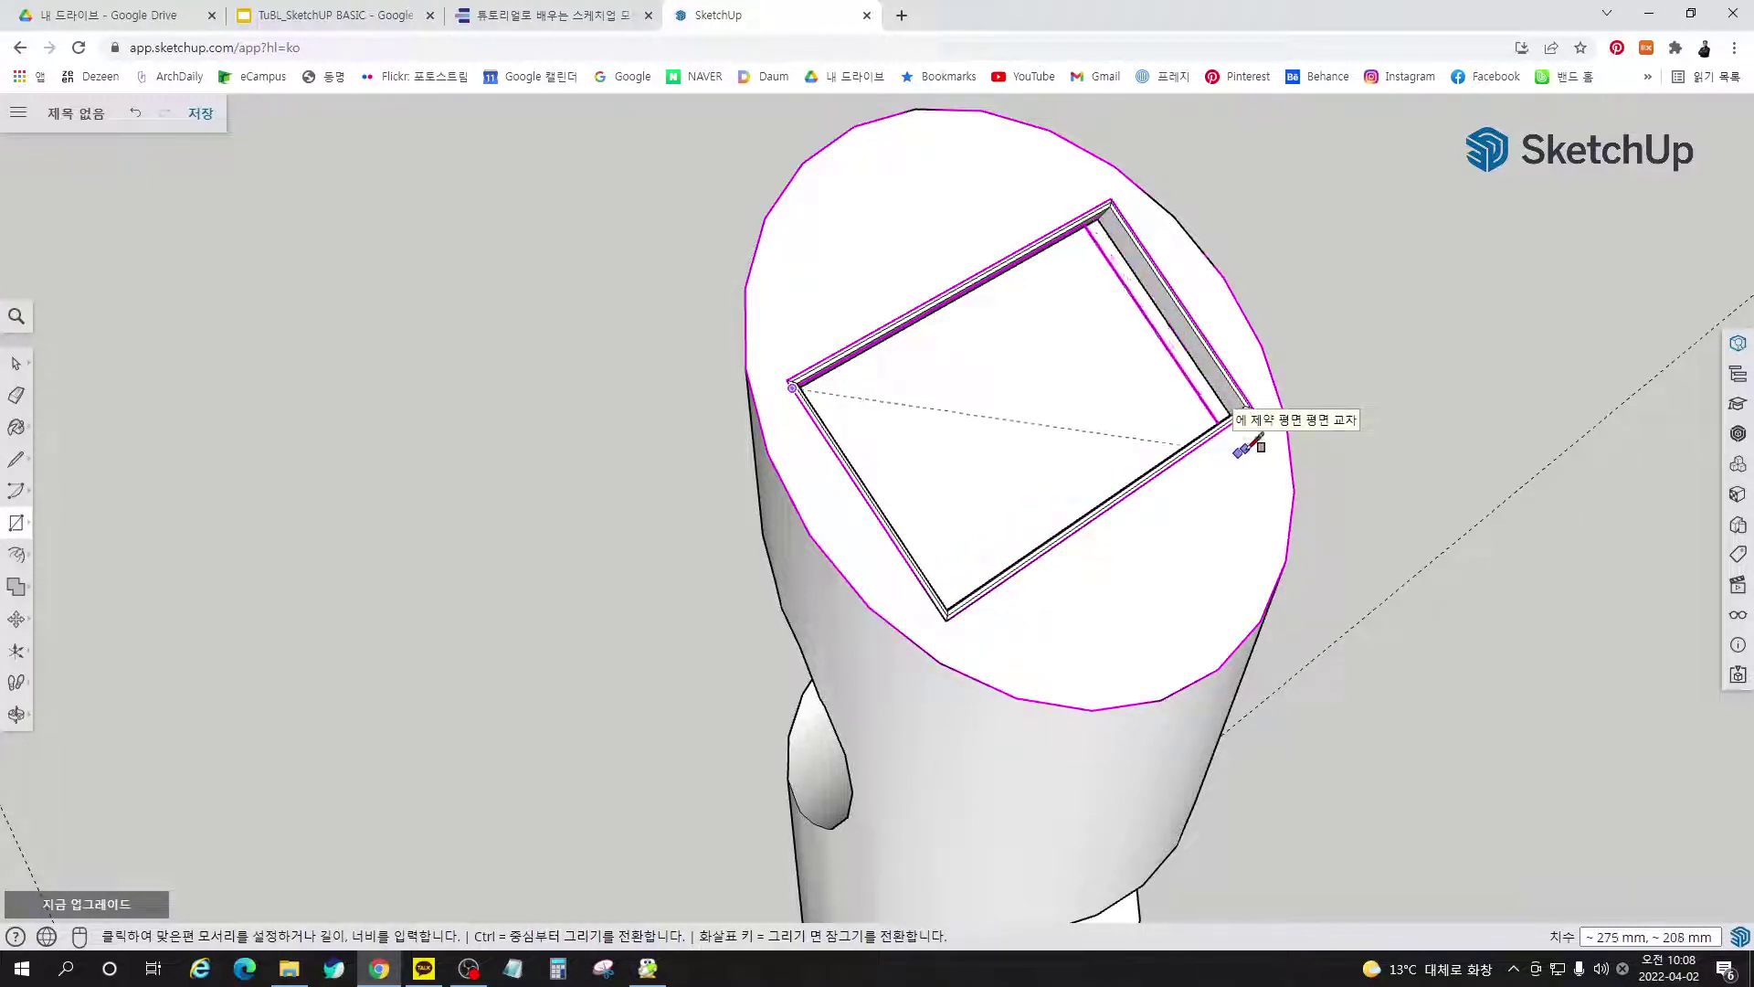
scroll(1247, 430, "up", 3)
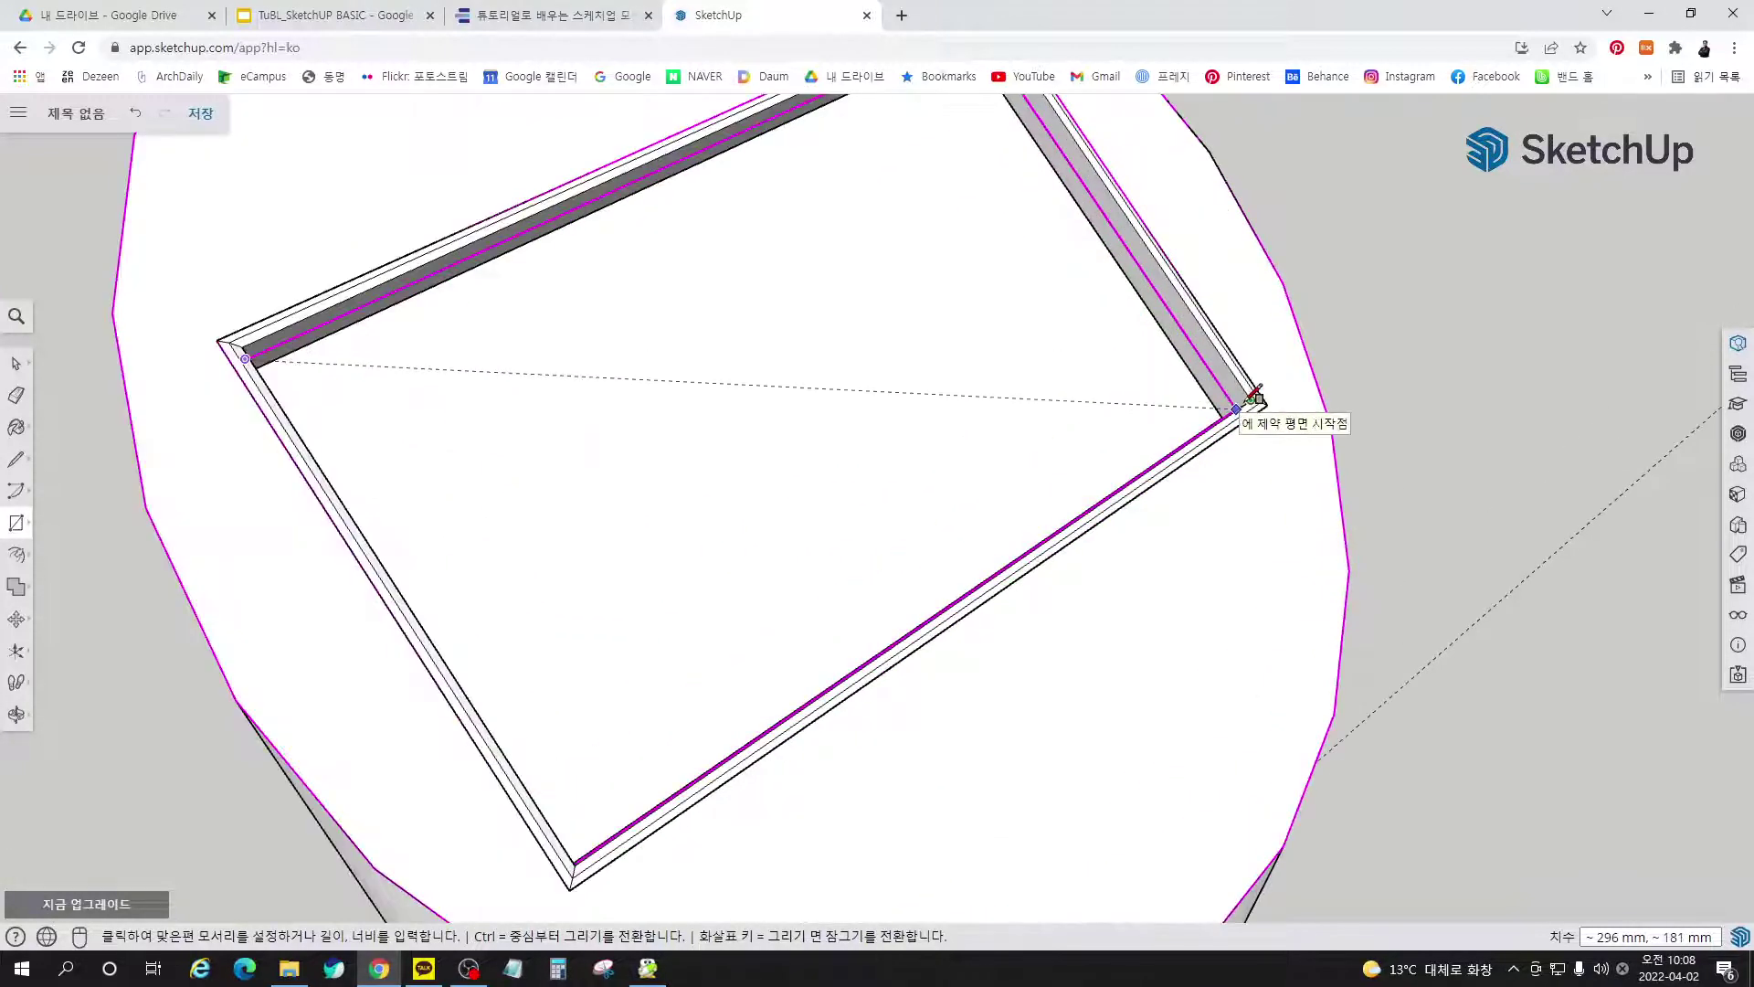
left_click(1252, 396)
scroll(1261, 500, "down", 5)
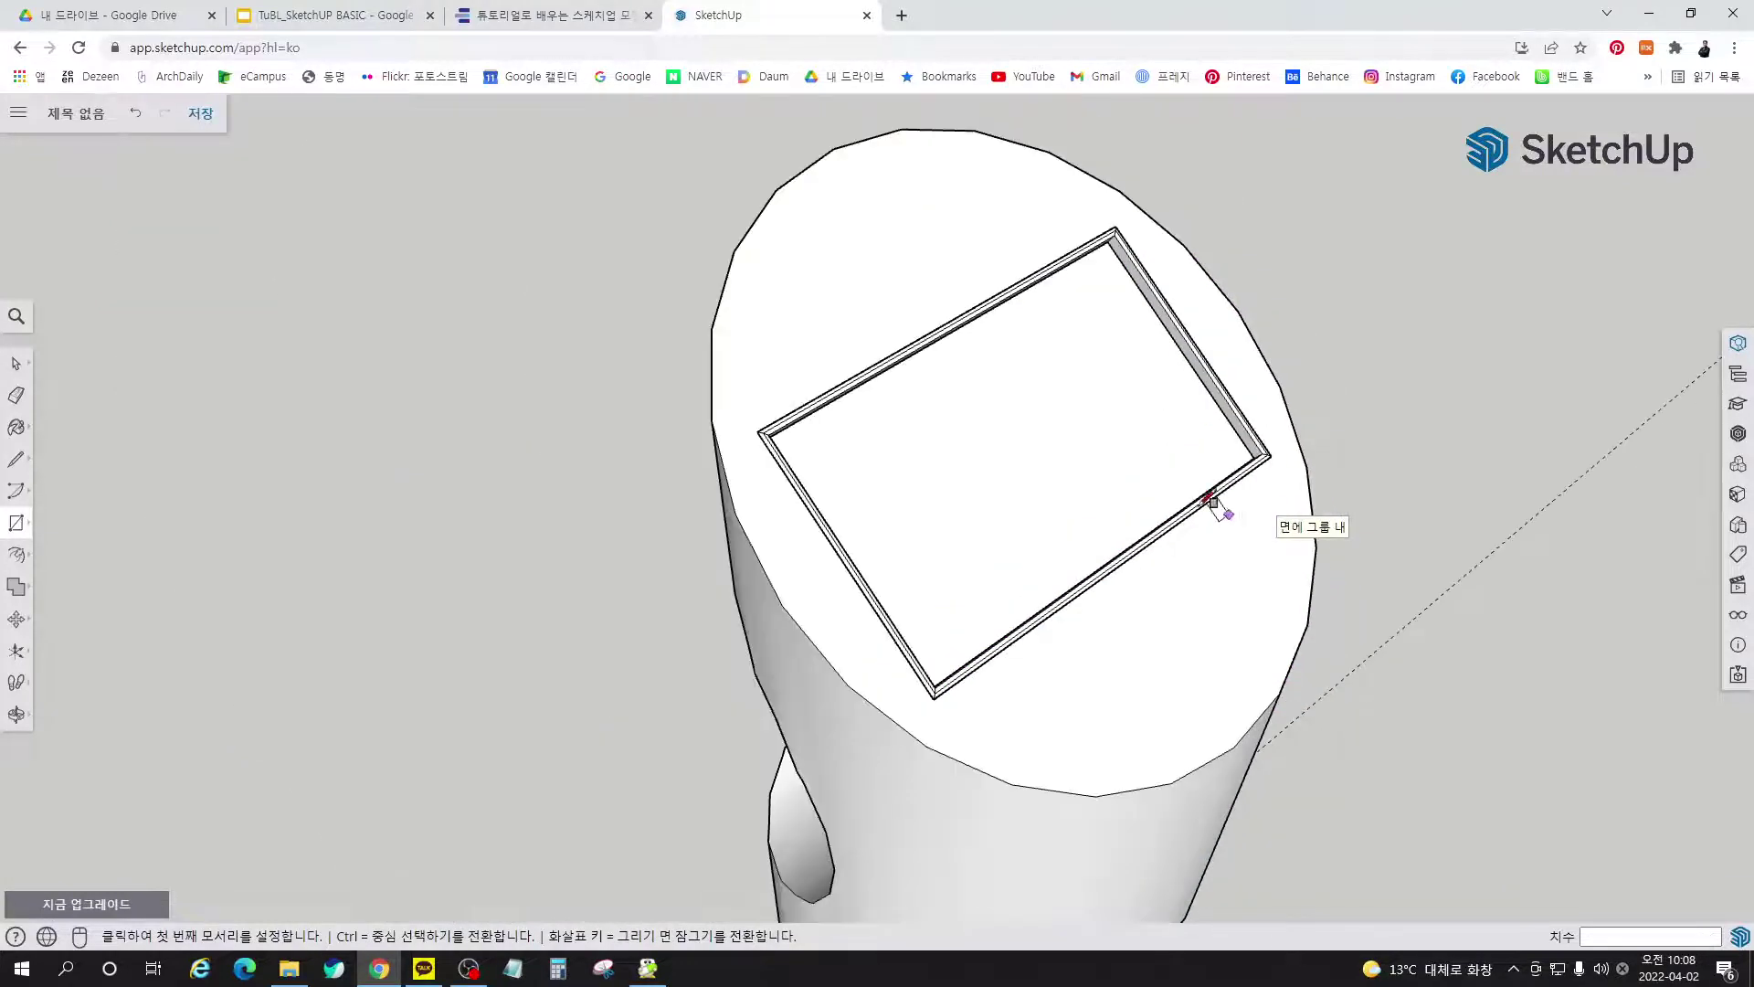
Select the screen faces of the two cylindrical kiosks in turn to check them, ending on the middle kiosk's screen
key("space")
left_click(1191, 474)
middle_click_drag(1189, 471, 1087, 489)
scroll(1224, 424, "down", 5)
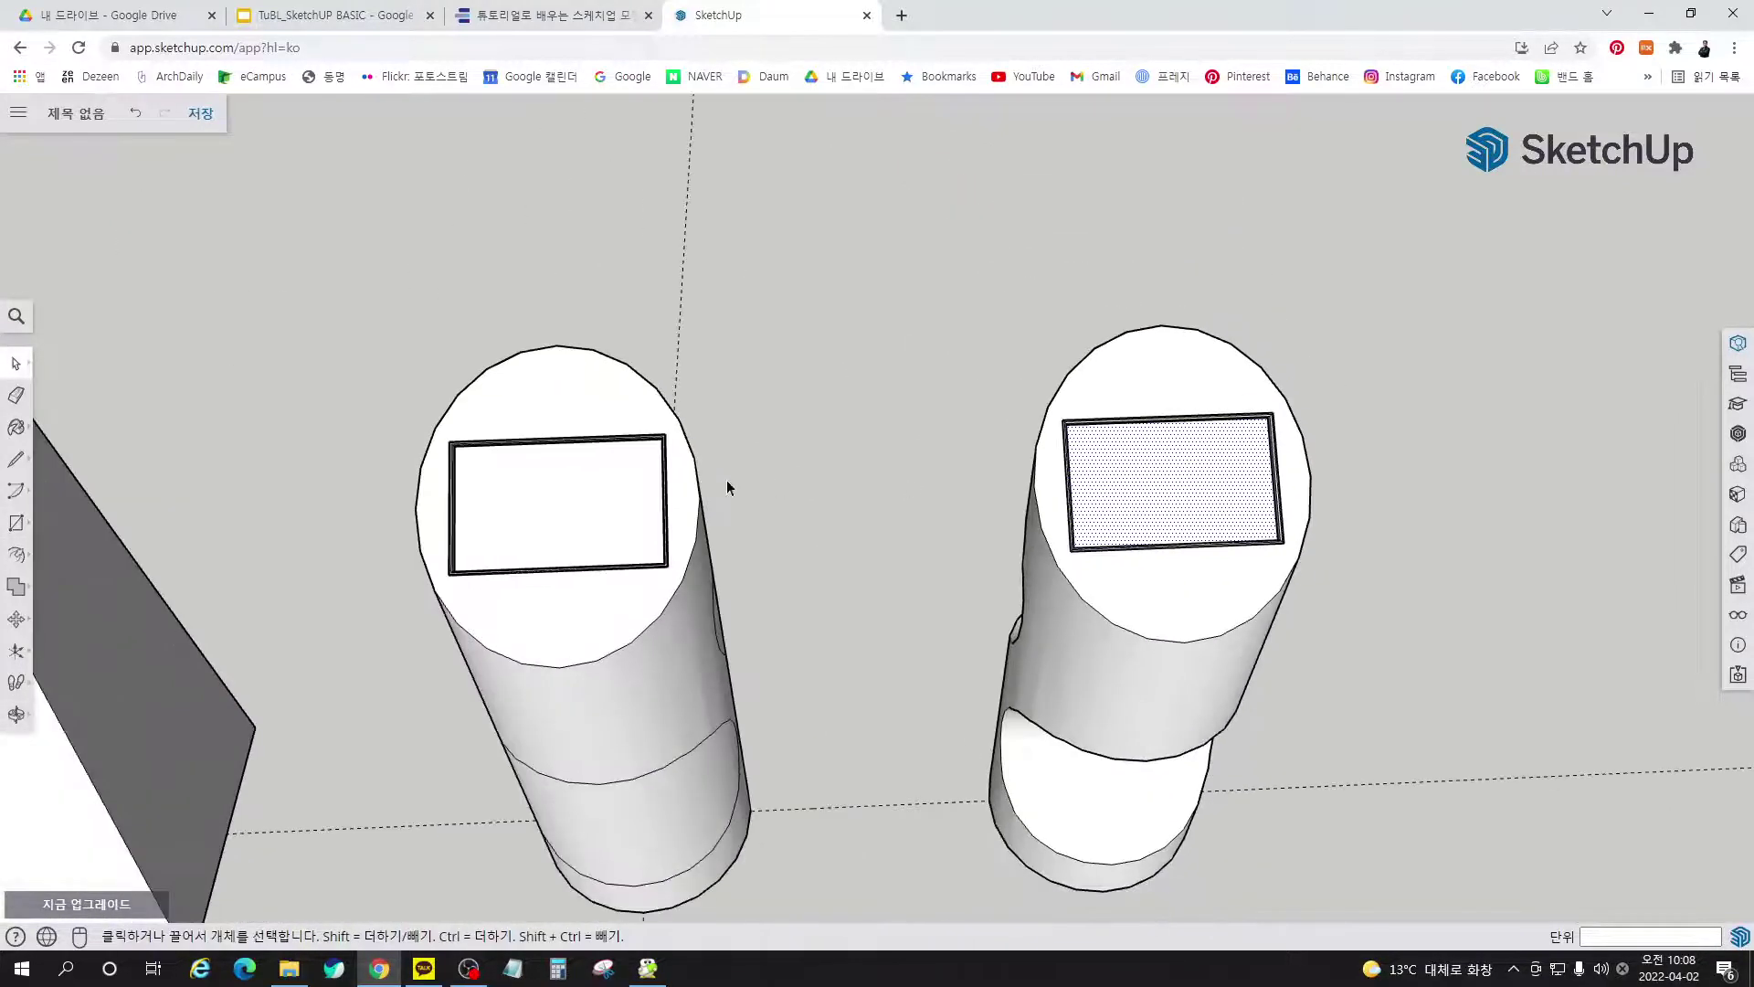
left_click(574, 497)
left_click(1235, 504)
left_click(528, 519)
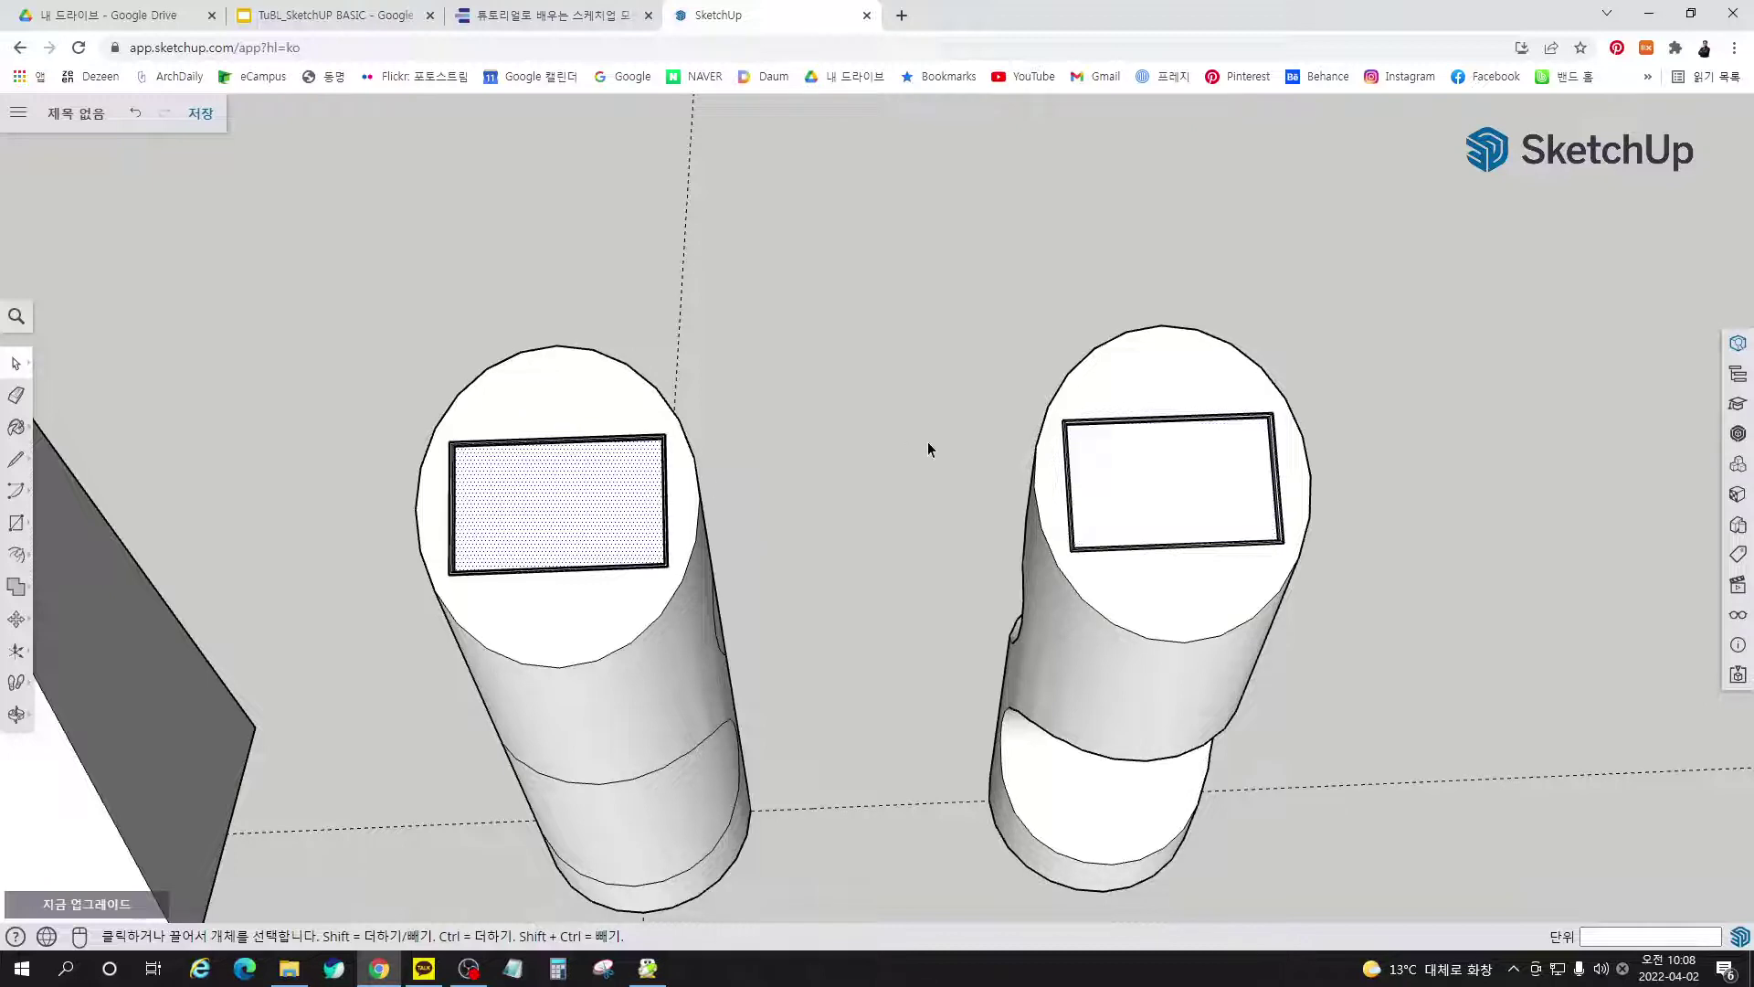
Clear the selection, switch to File Explorer and select k-2.PNG in the Tutorials images folder
left_click(929, 441)
scroll(466, 520, "up", 4)
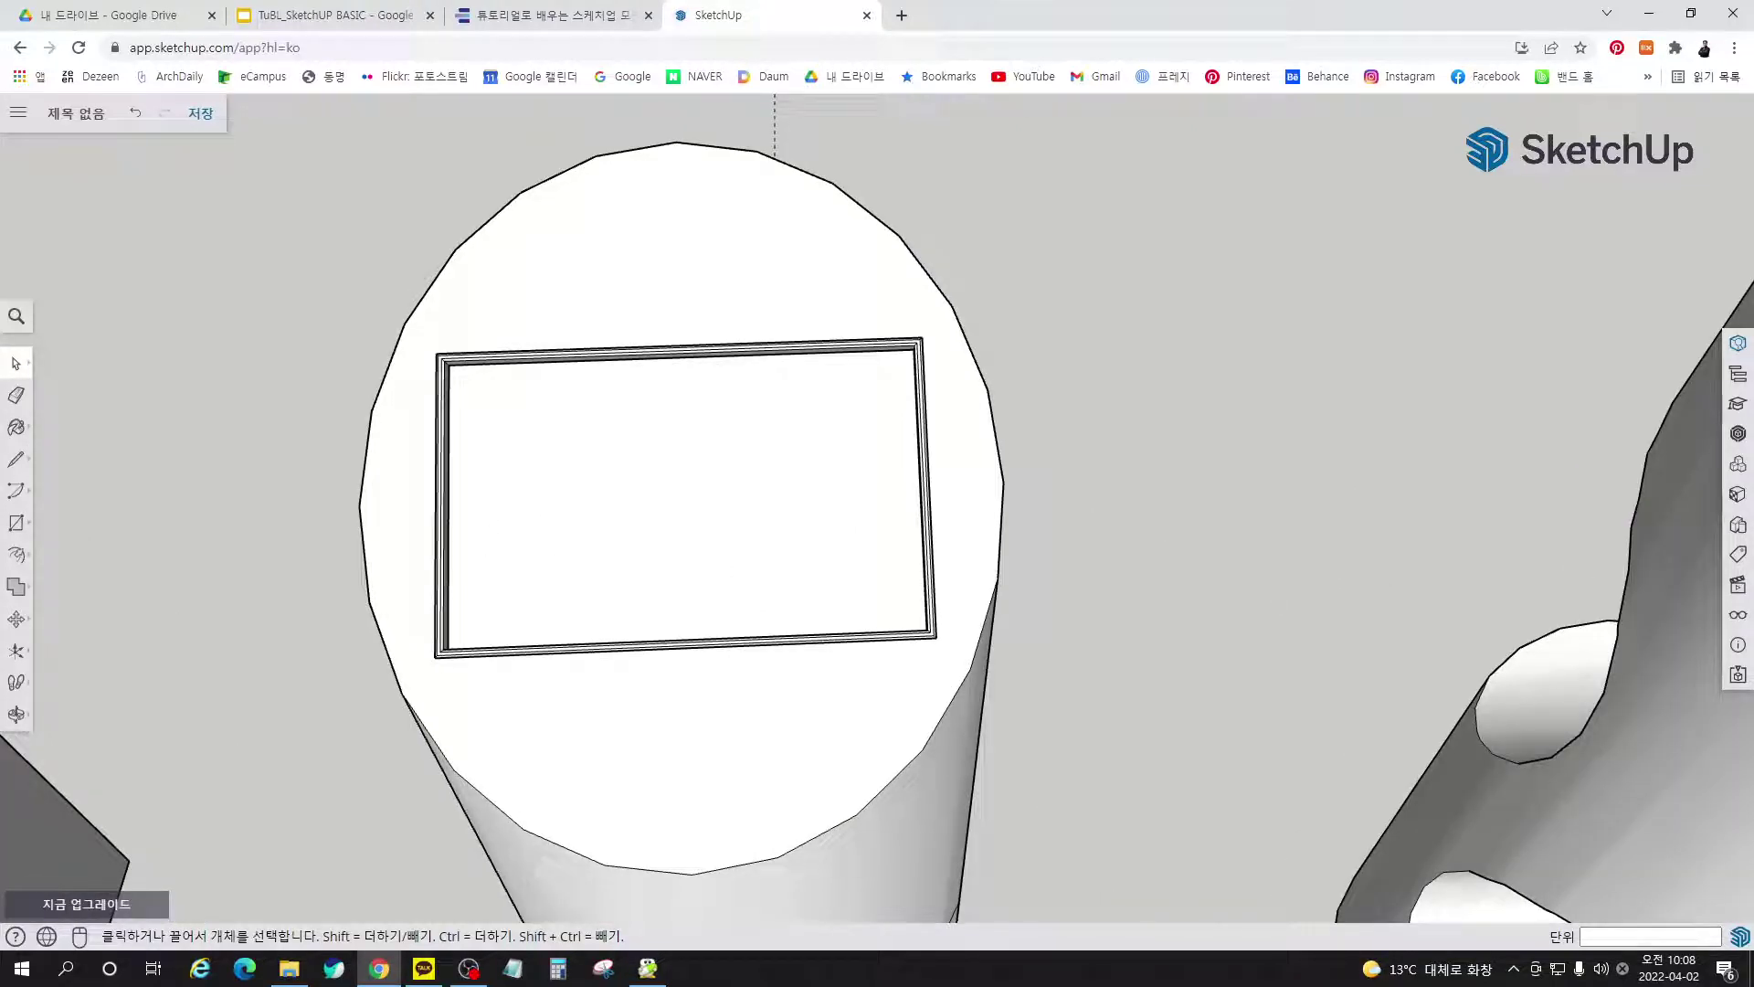
key("alt+Tab")
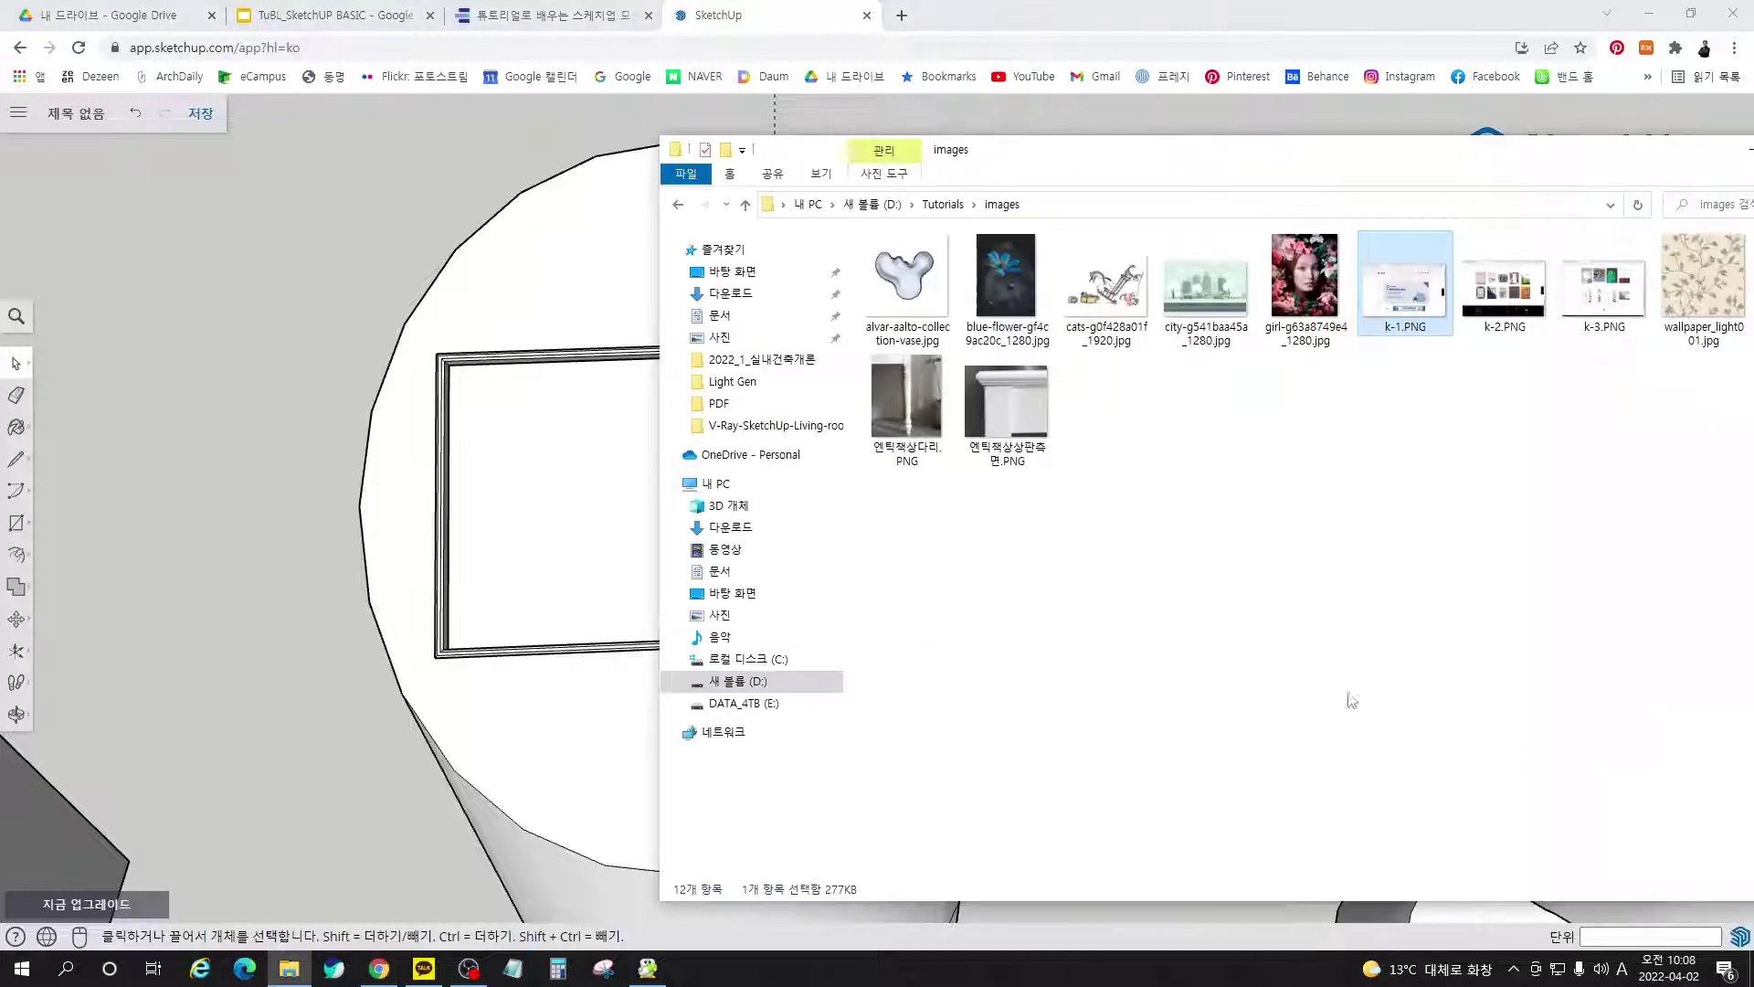
left_click_drag(1200, 161, 1375, 168)
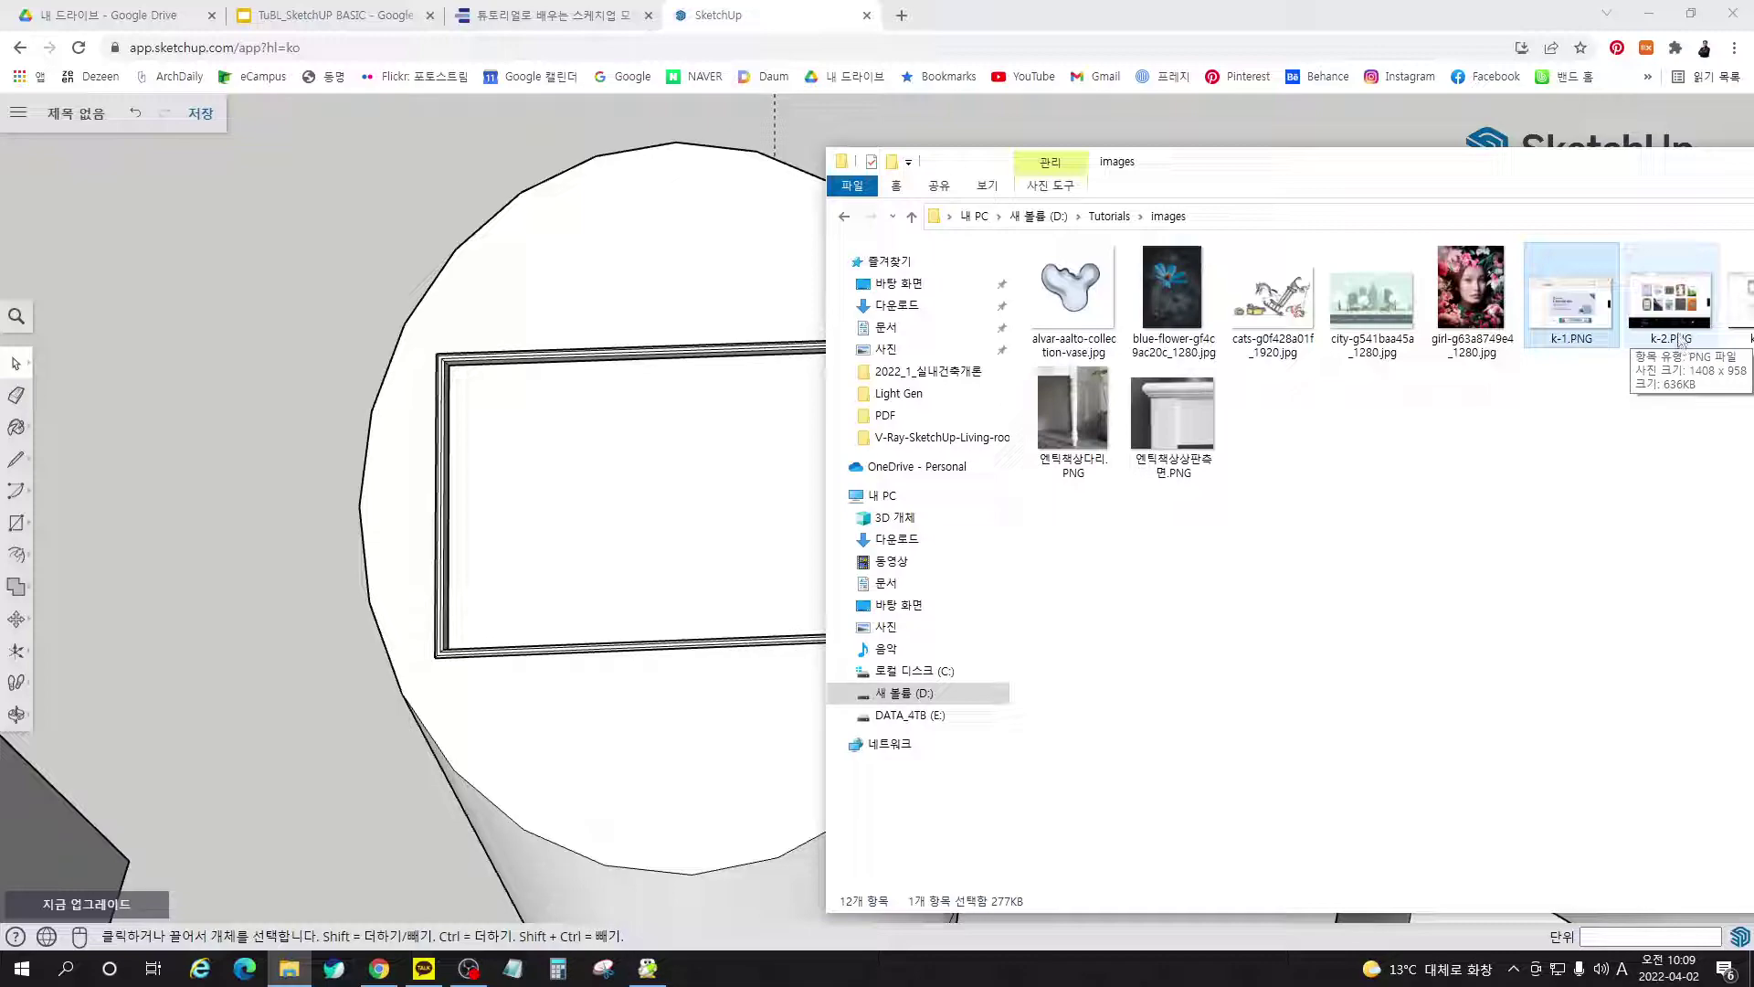
left_click(1674, 305)
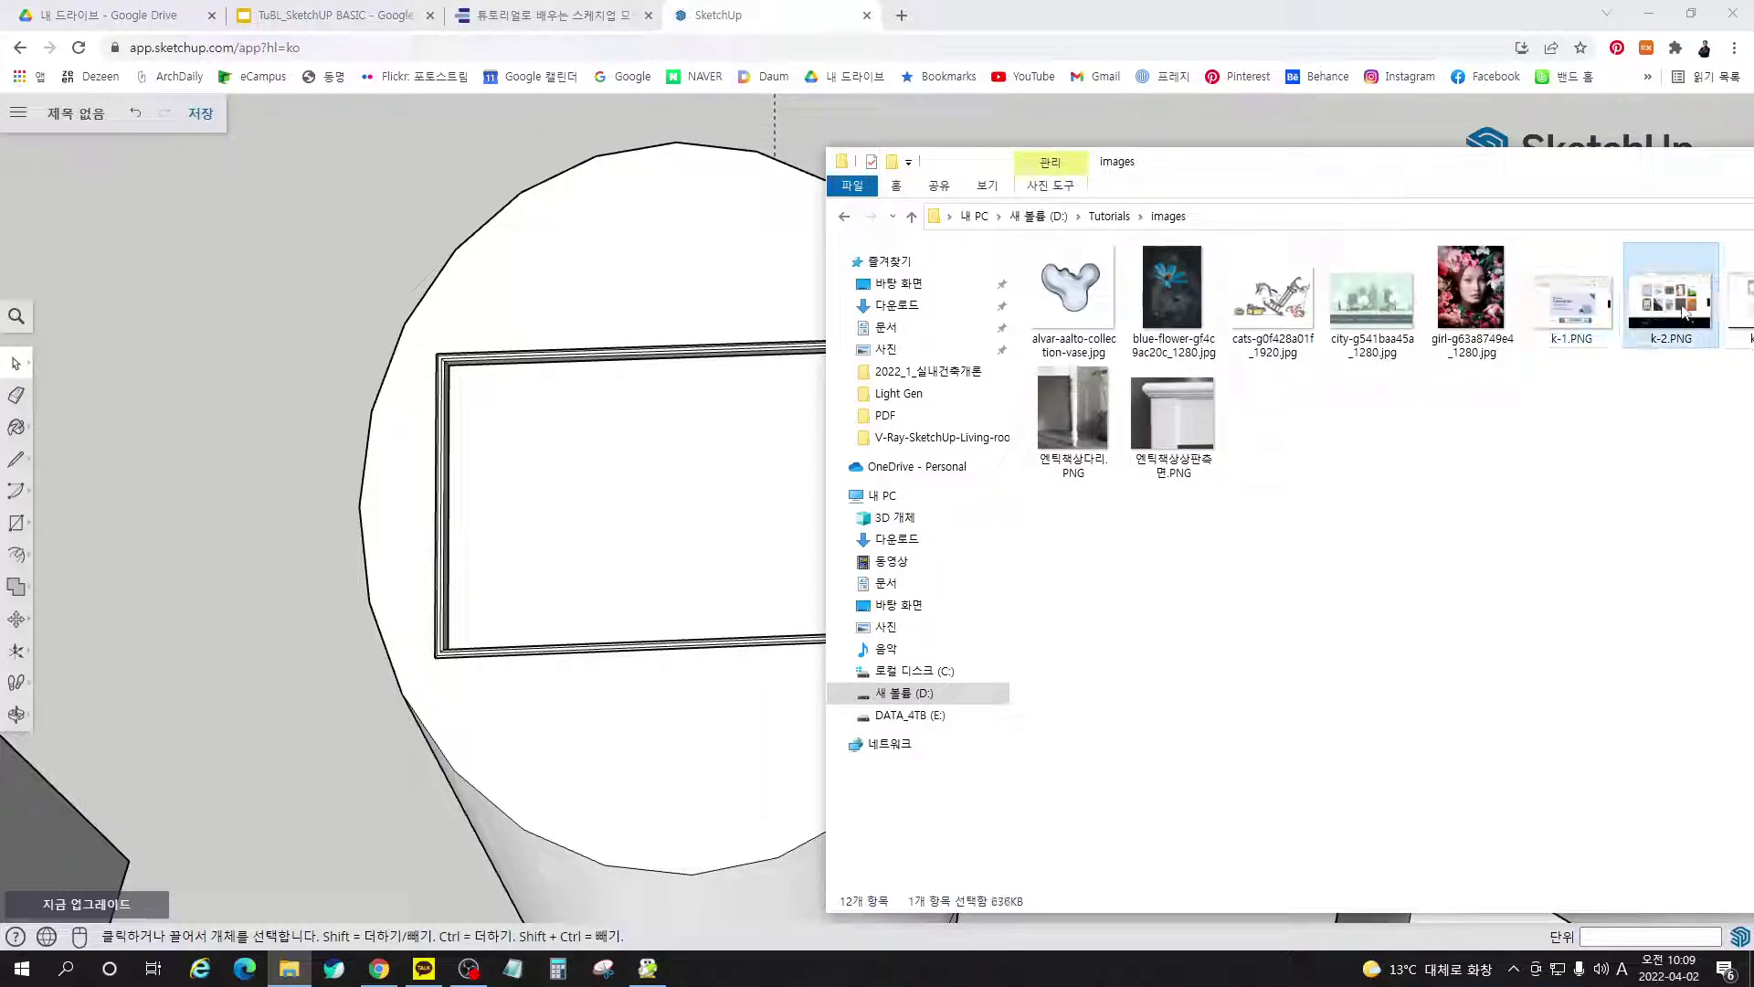
Search Google for "맥도날드 메뉴" in a new browser tab
left_click(902, 15)
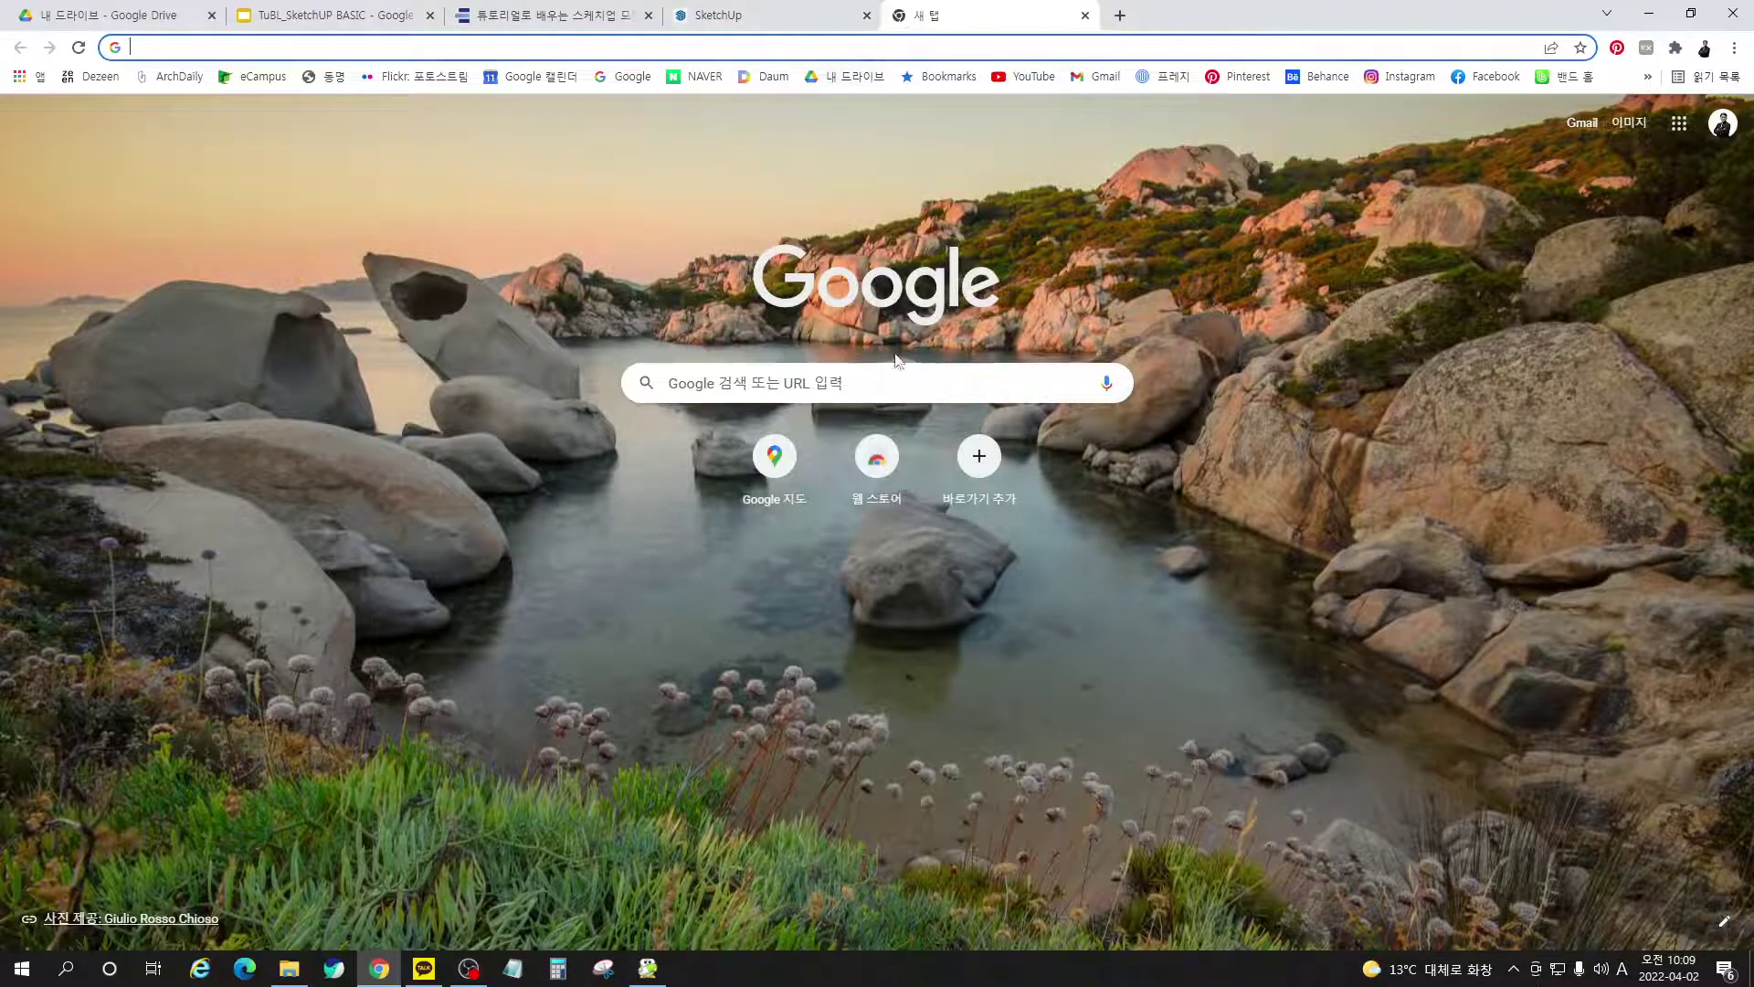
left_click(918, 391)
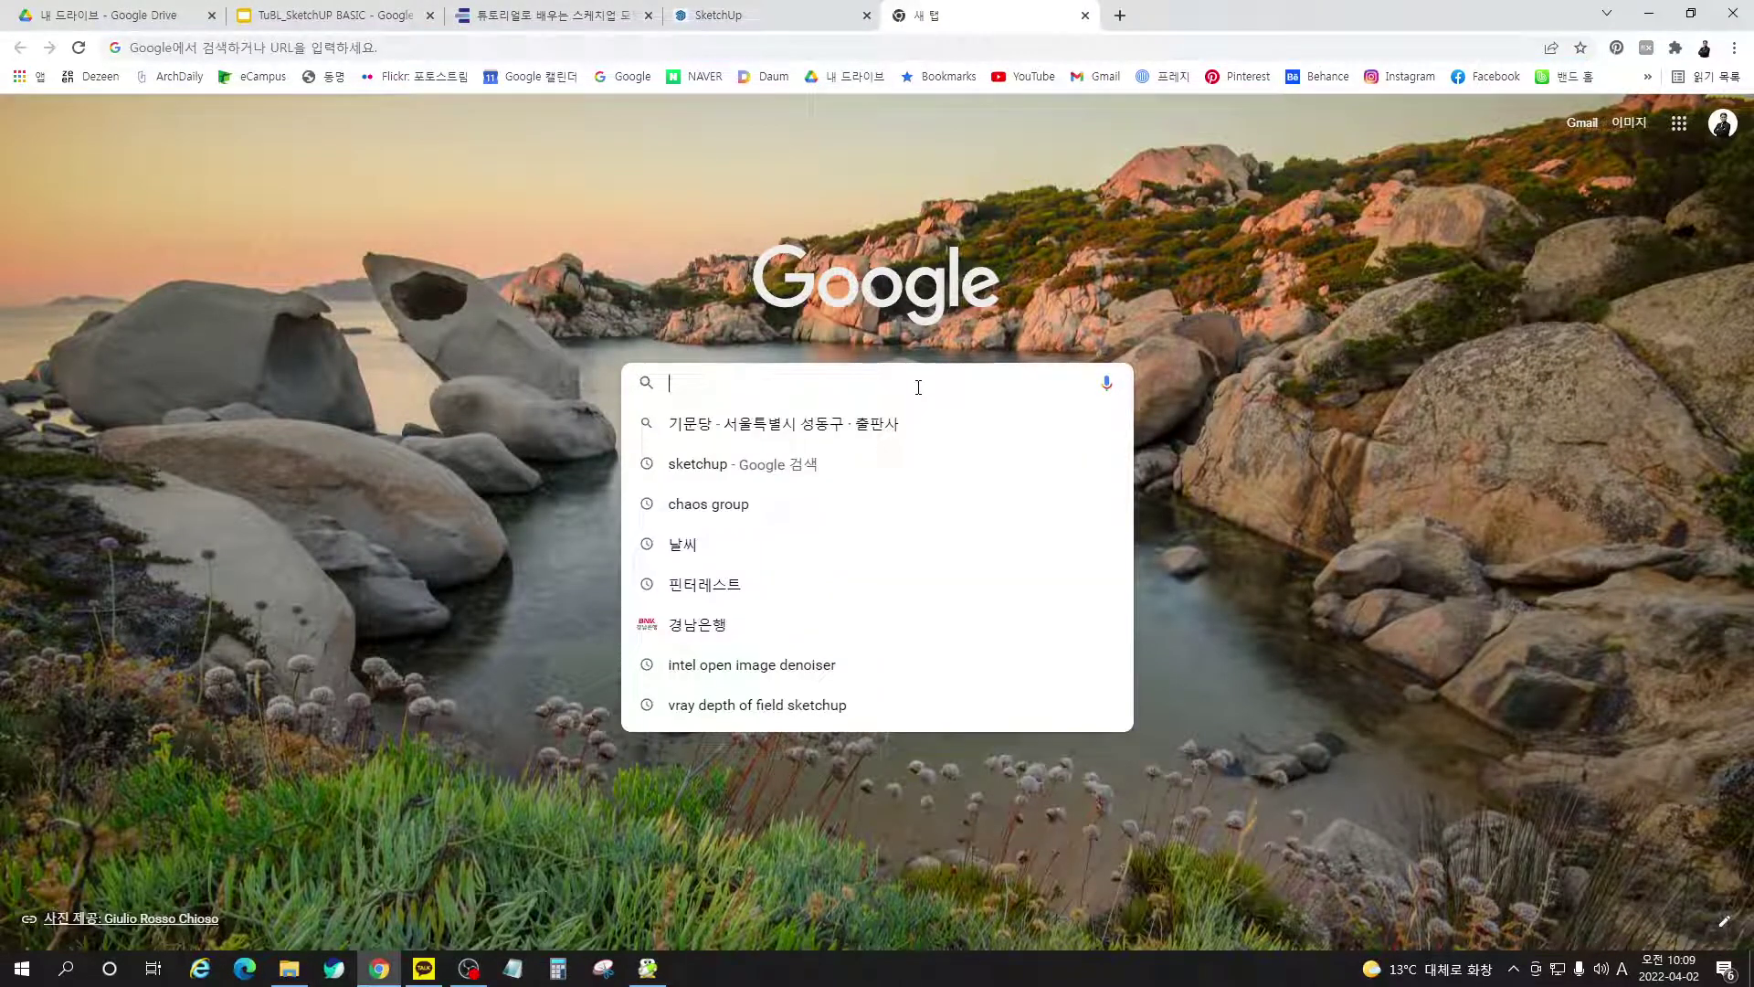
type("aorehskf")
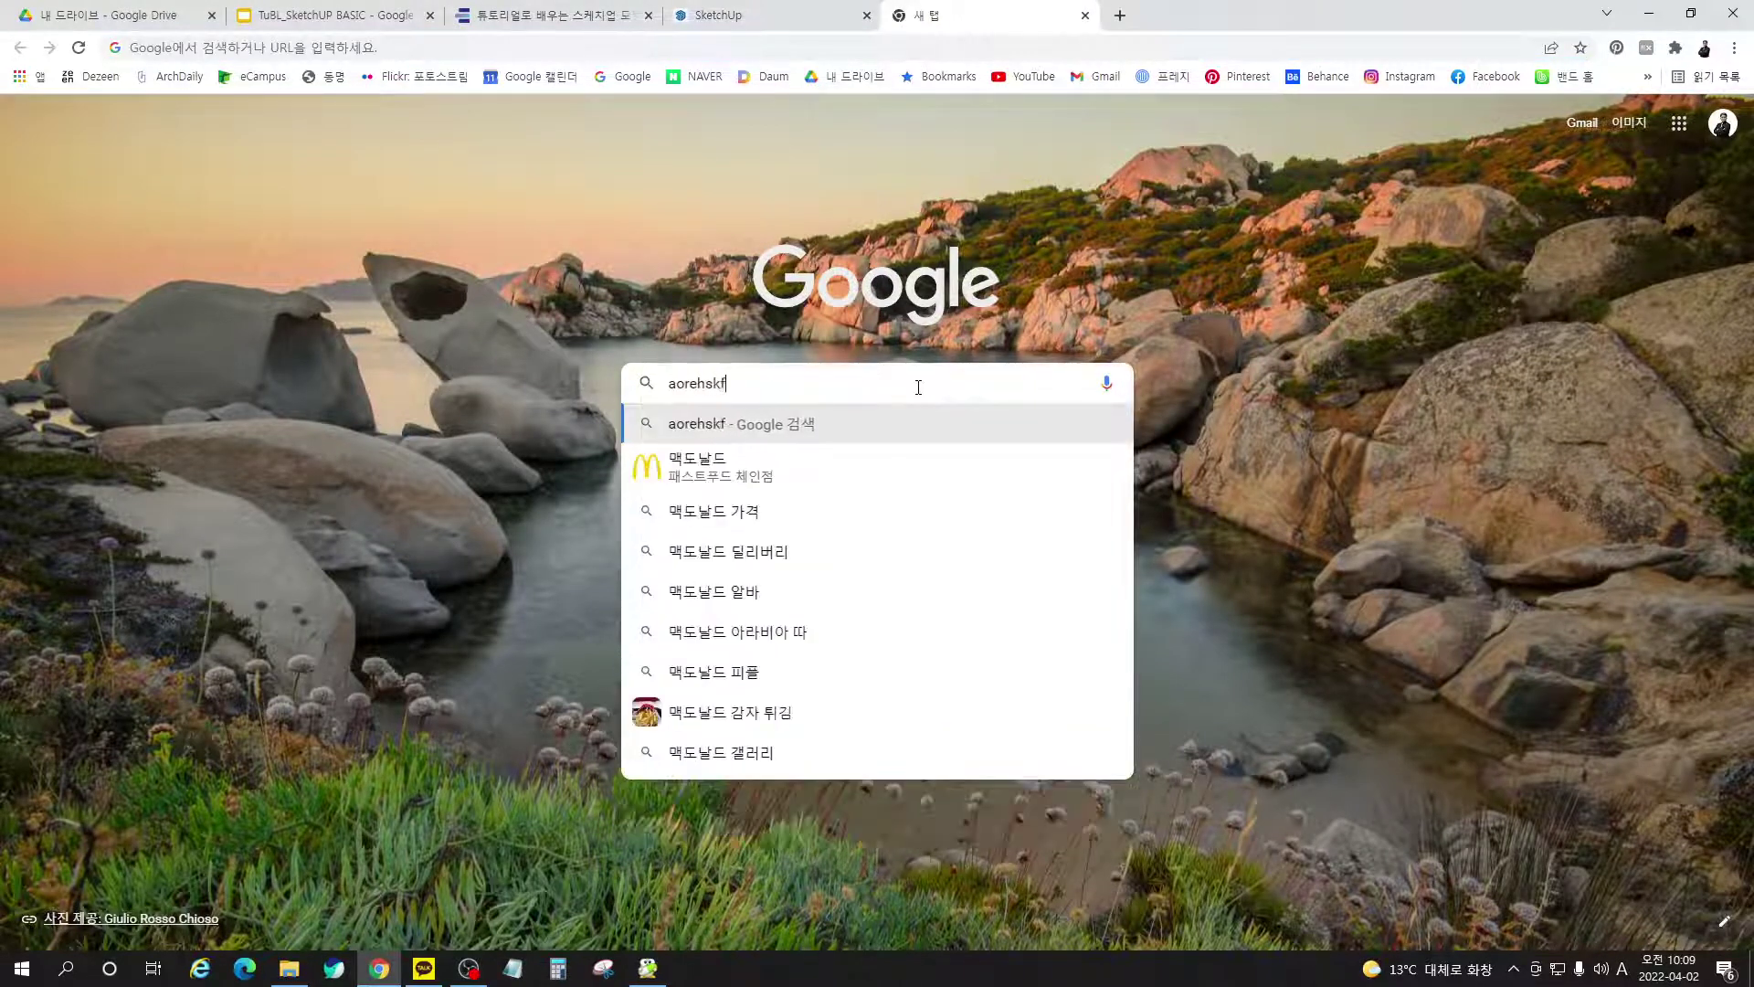
type("em")
key("Down")
key("Down")
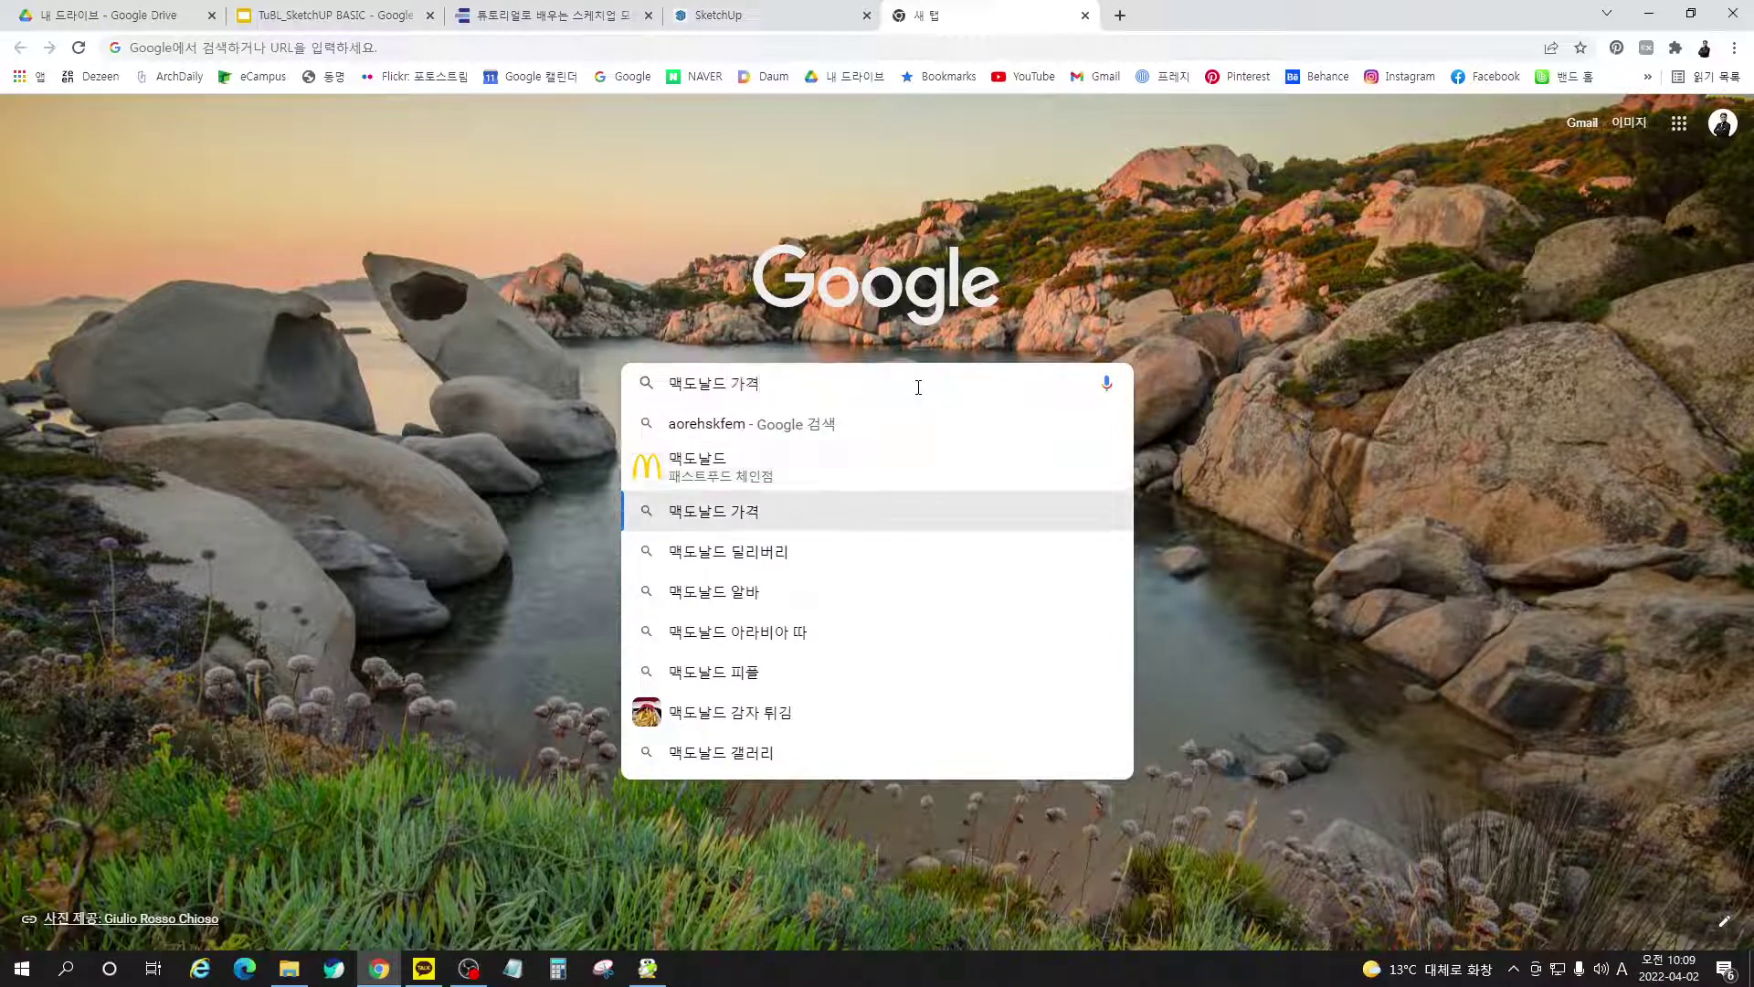
key("BackSpace")
key("BackSpace")
key("BackSpace")
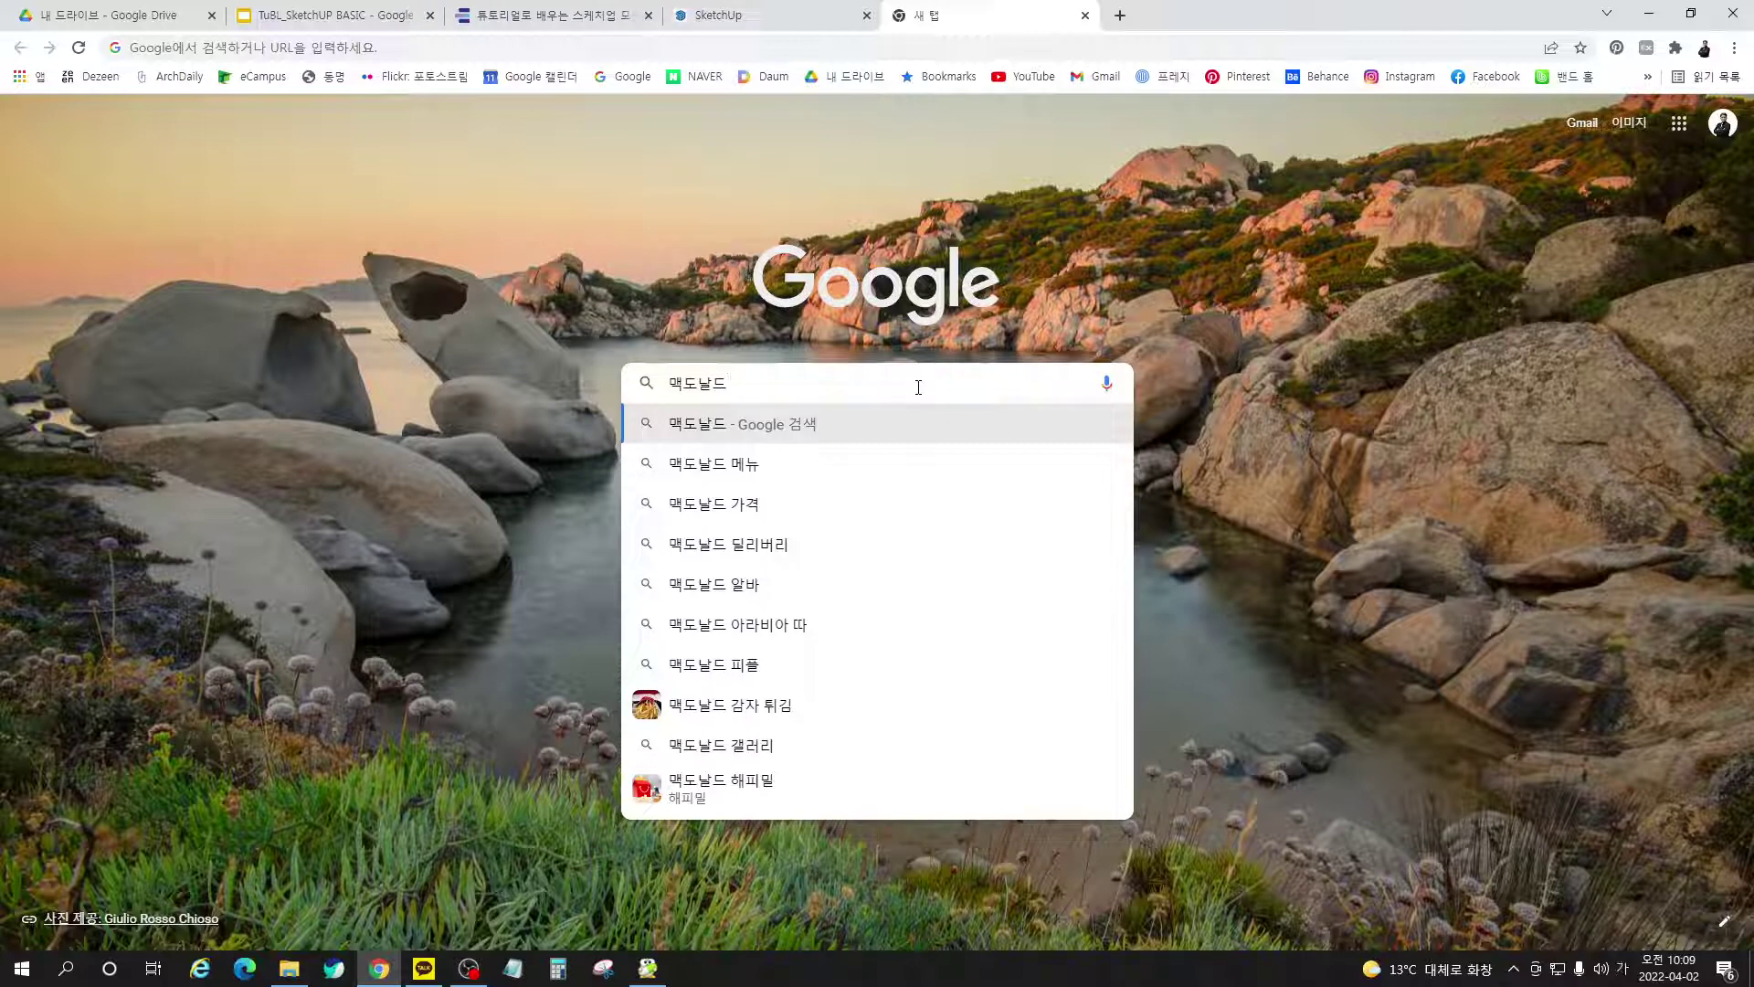
type("메뉴")
key("Return")
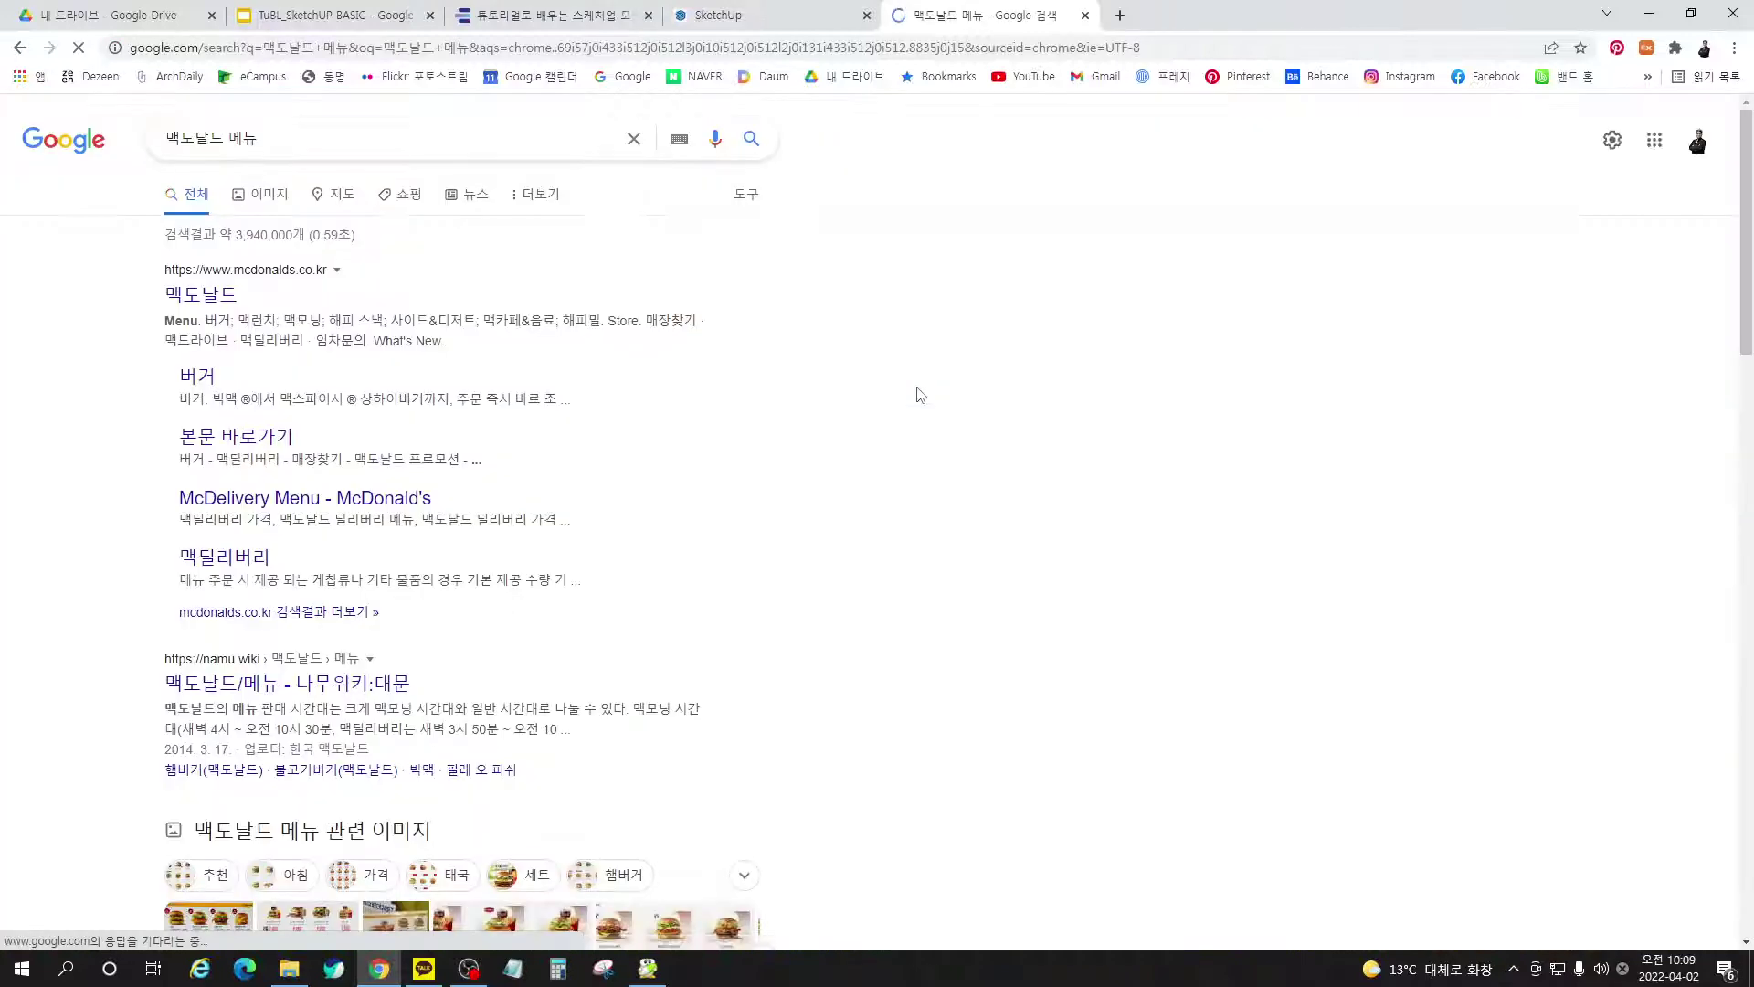
Open all image results for the menu search, preview a burger set menu image and look through the other menu pictures
scroll(869, 560, "down", 4)
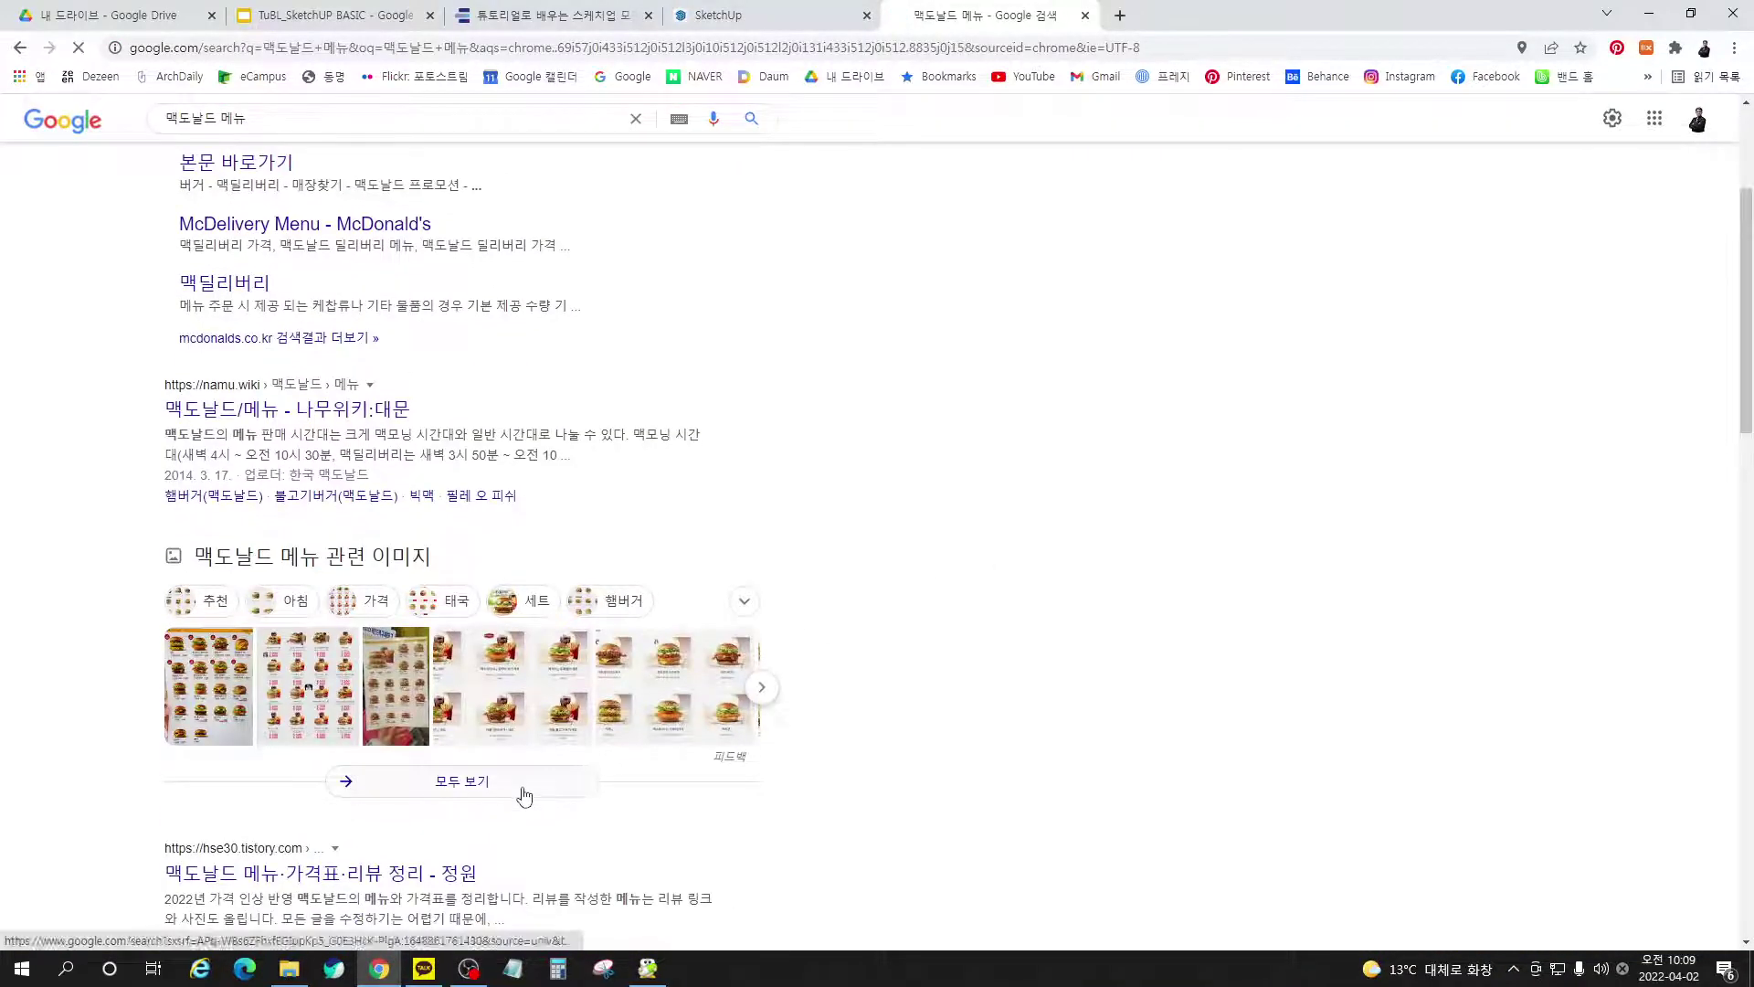
left_click(520, 786)
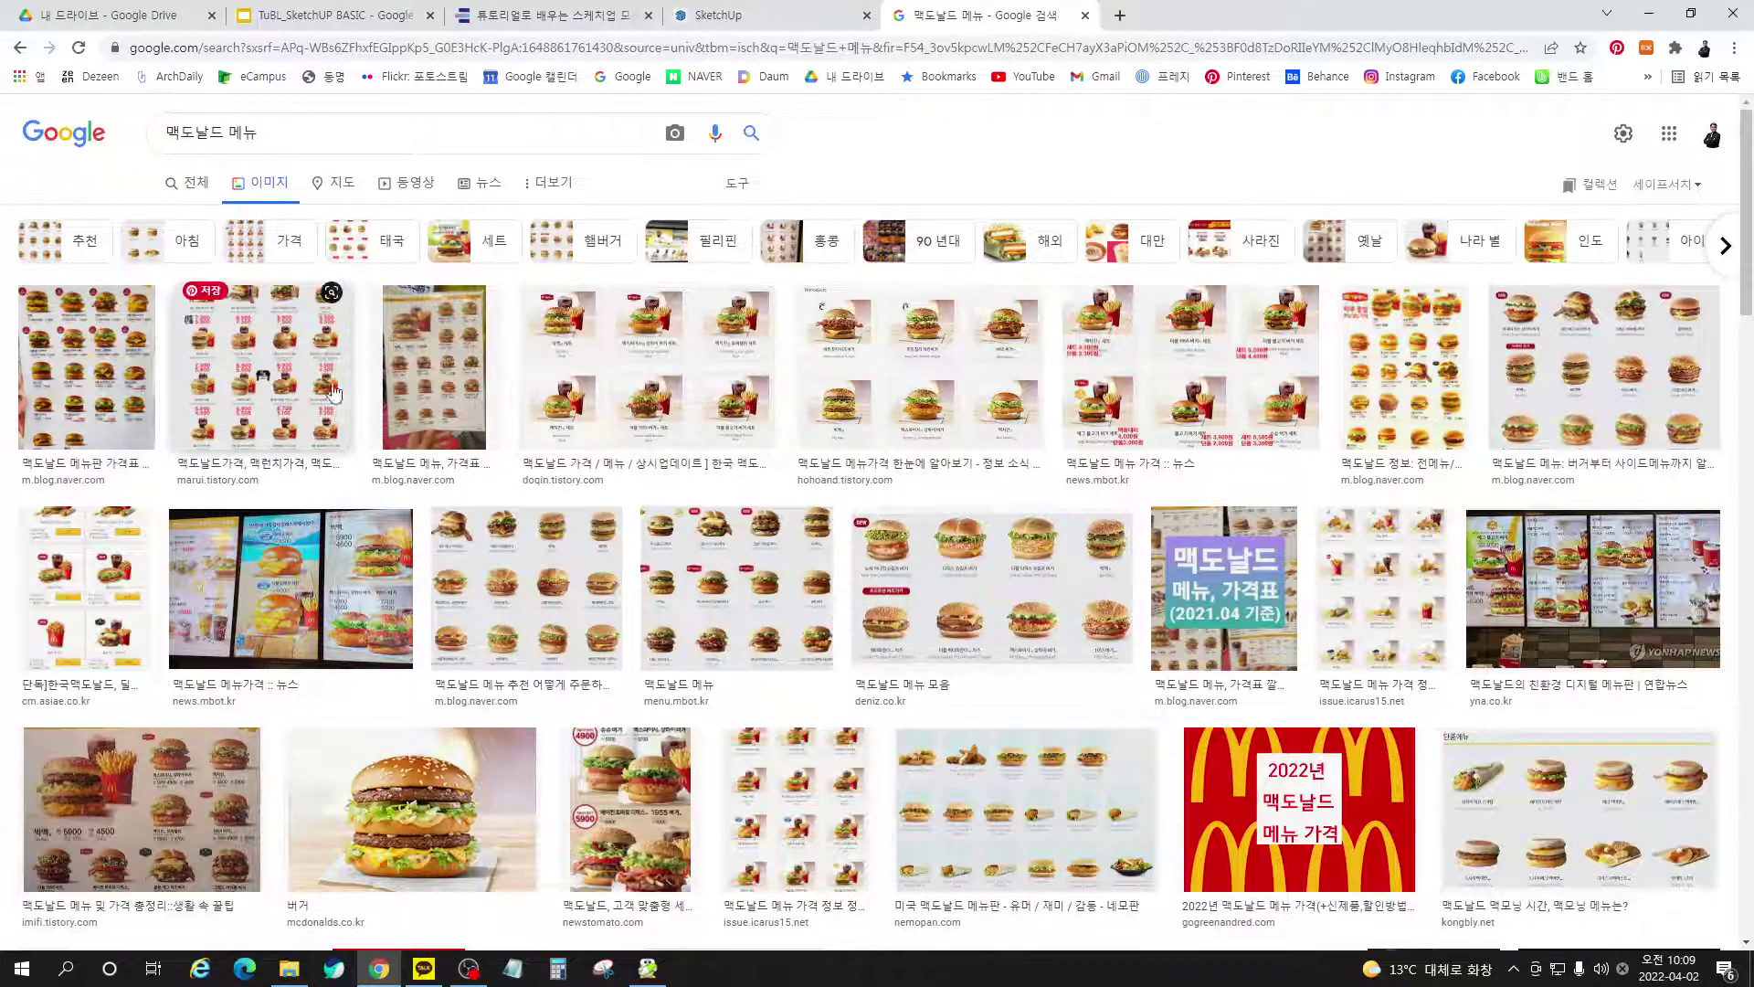
left_click(671, 406)
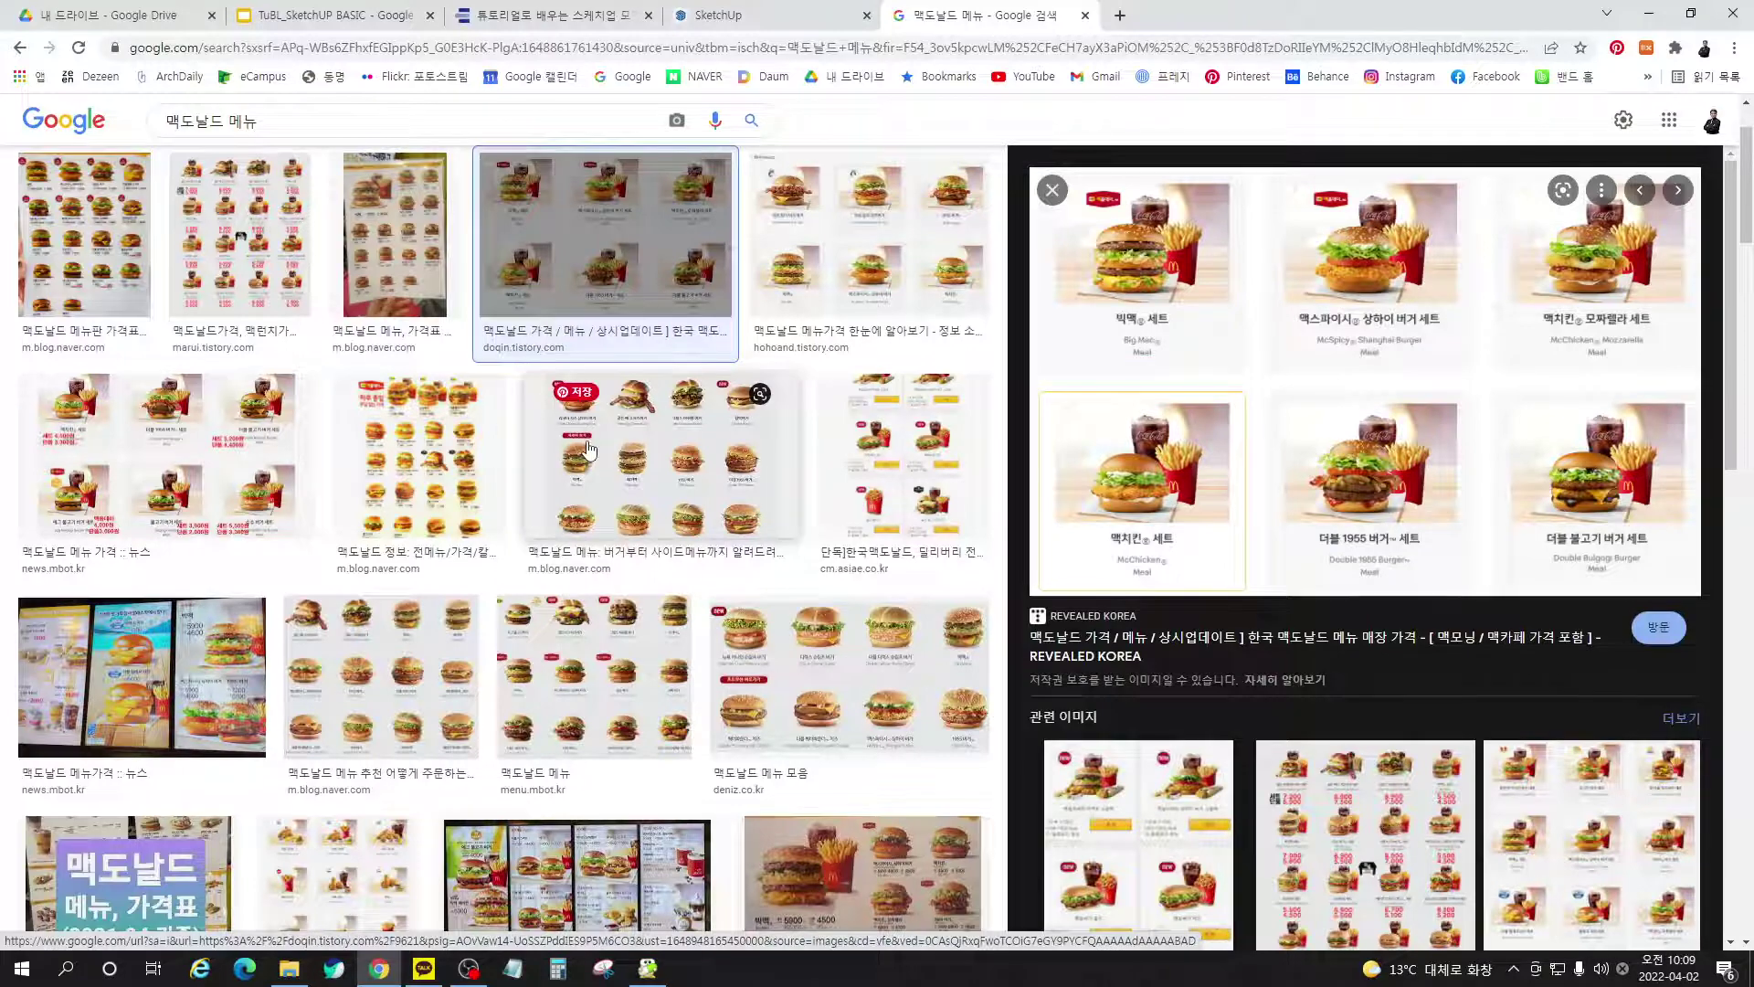
scroll(589, 448, "down", 3)
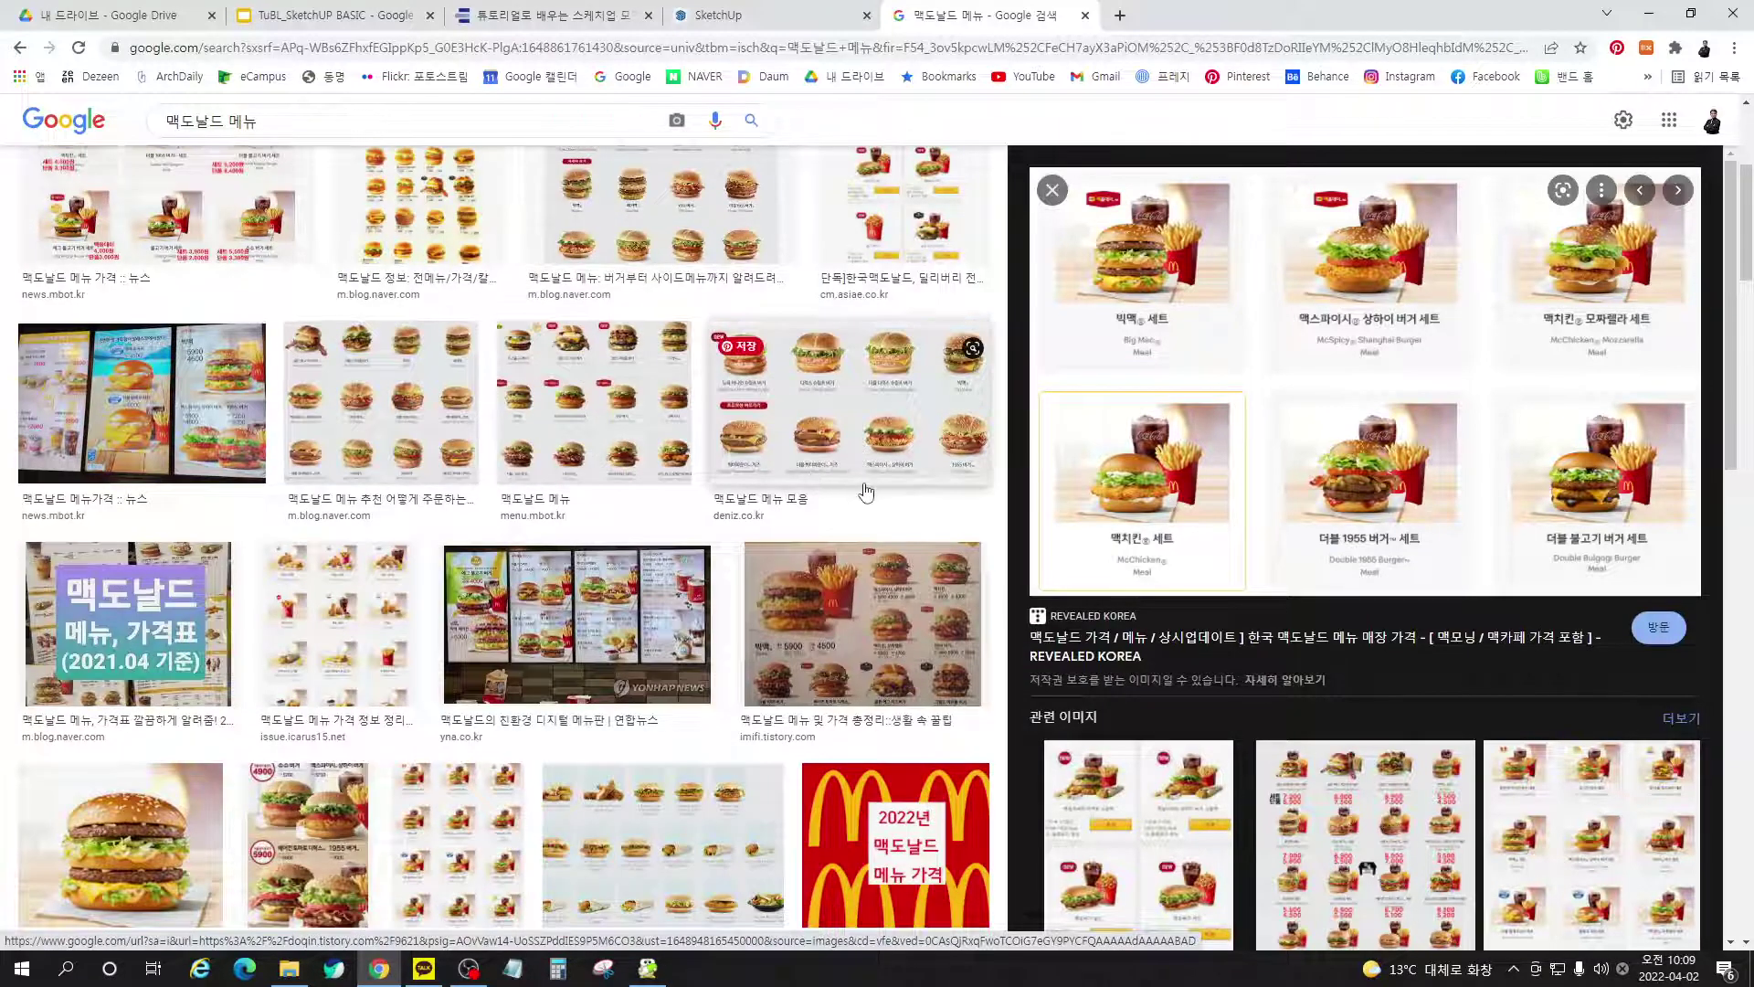
scroll(866, 493, "down", 3)
scroll(553, 712, "down", 3)
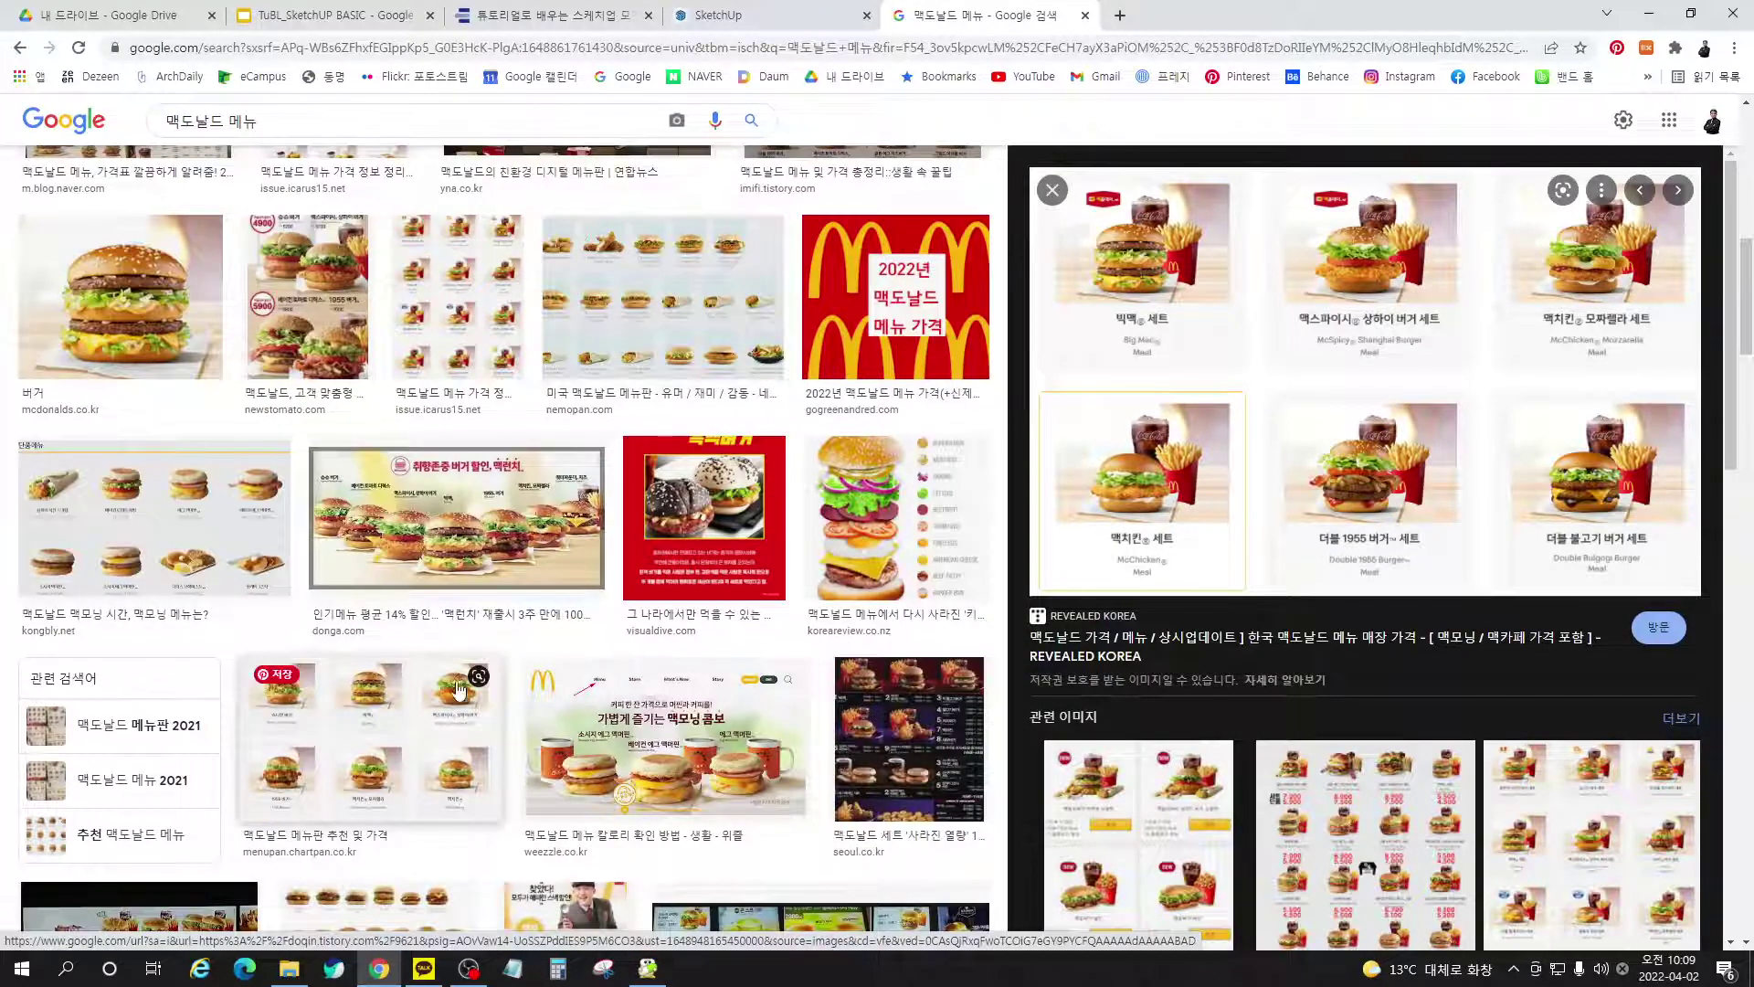
scroll(660, 763, "down", 2)
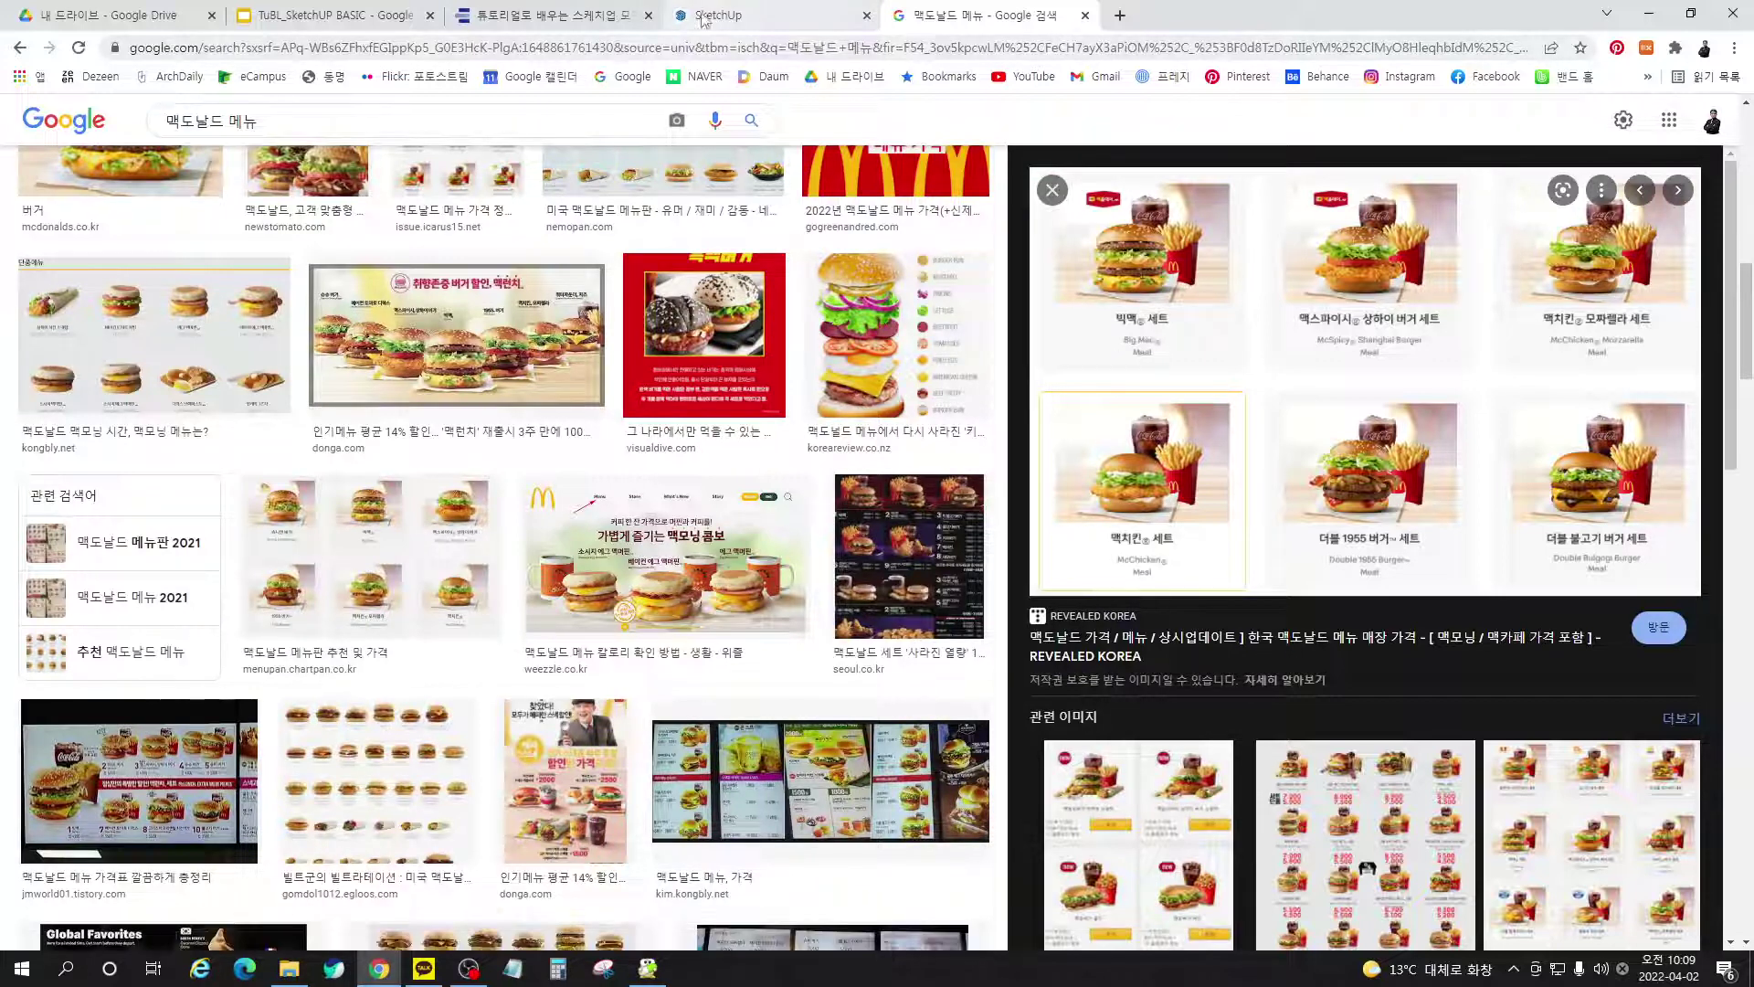
Return to SketchUp and import k-2.PNG from the images folder as a material
left_click(779, 18)
left_click(603, 19)
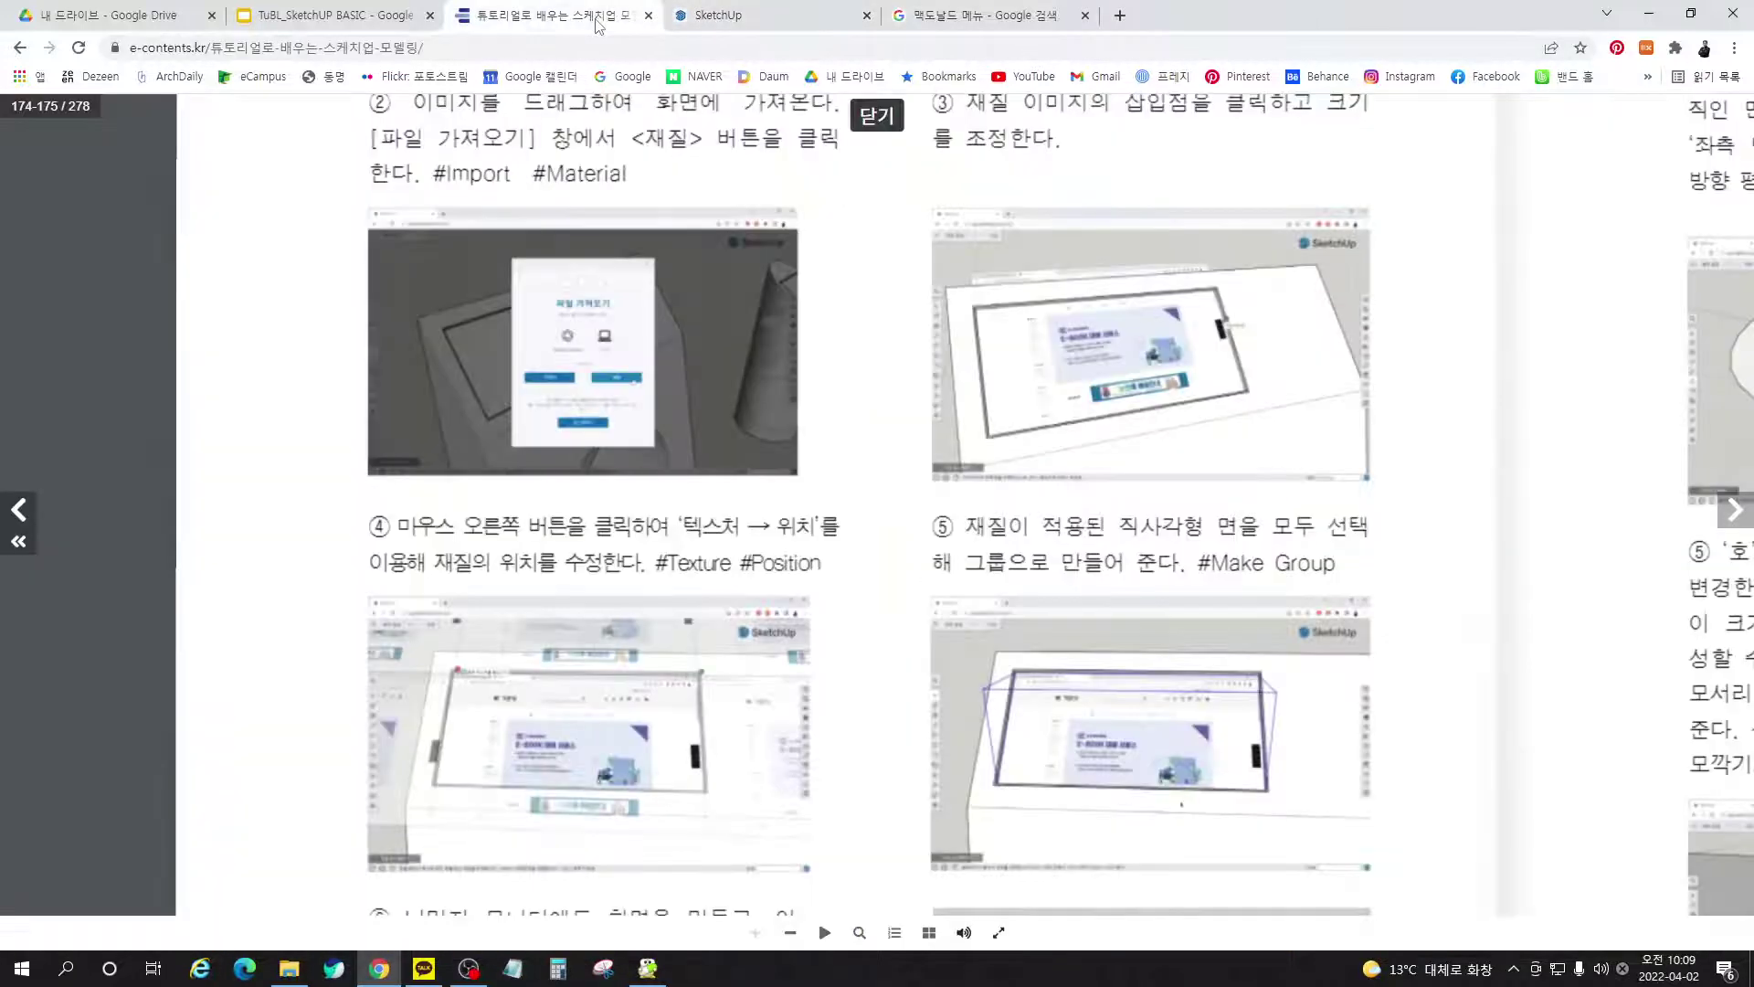
left_click(726, 25)
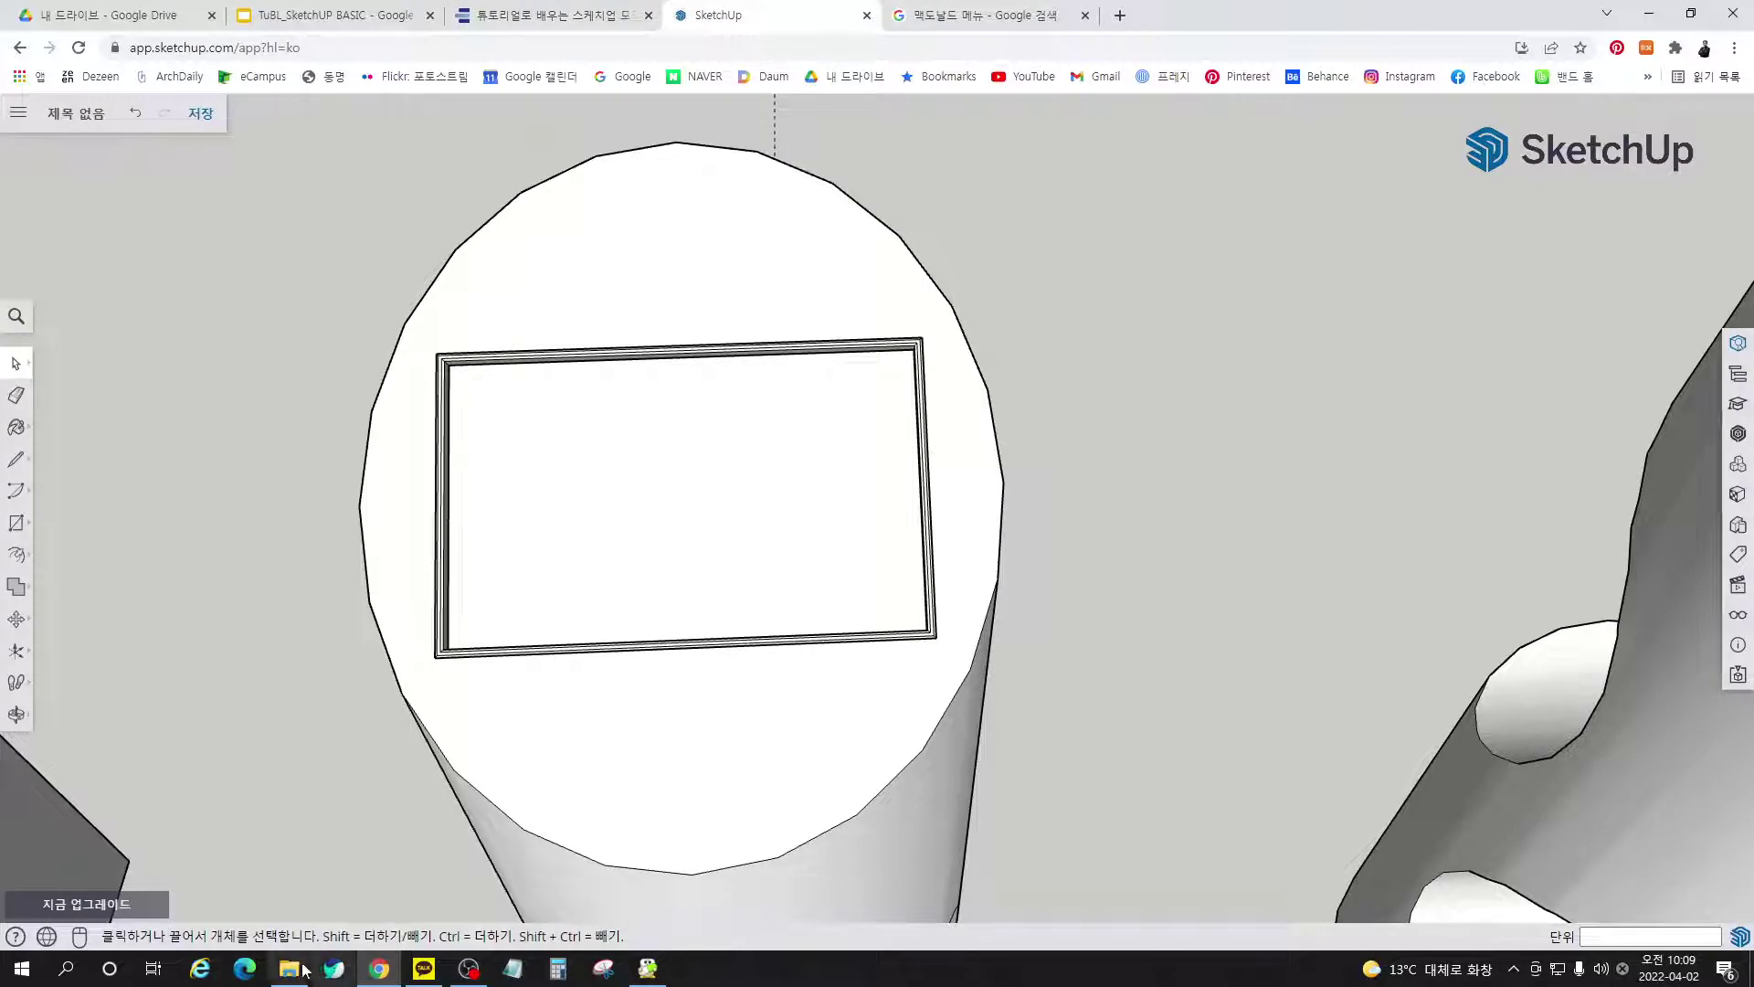
mouse_move(297, 971)
left_click(321, 896)
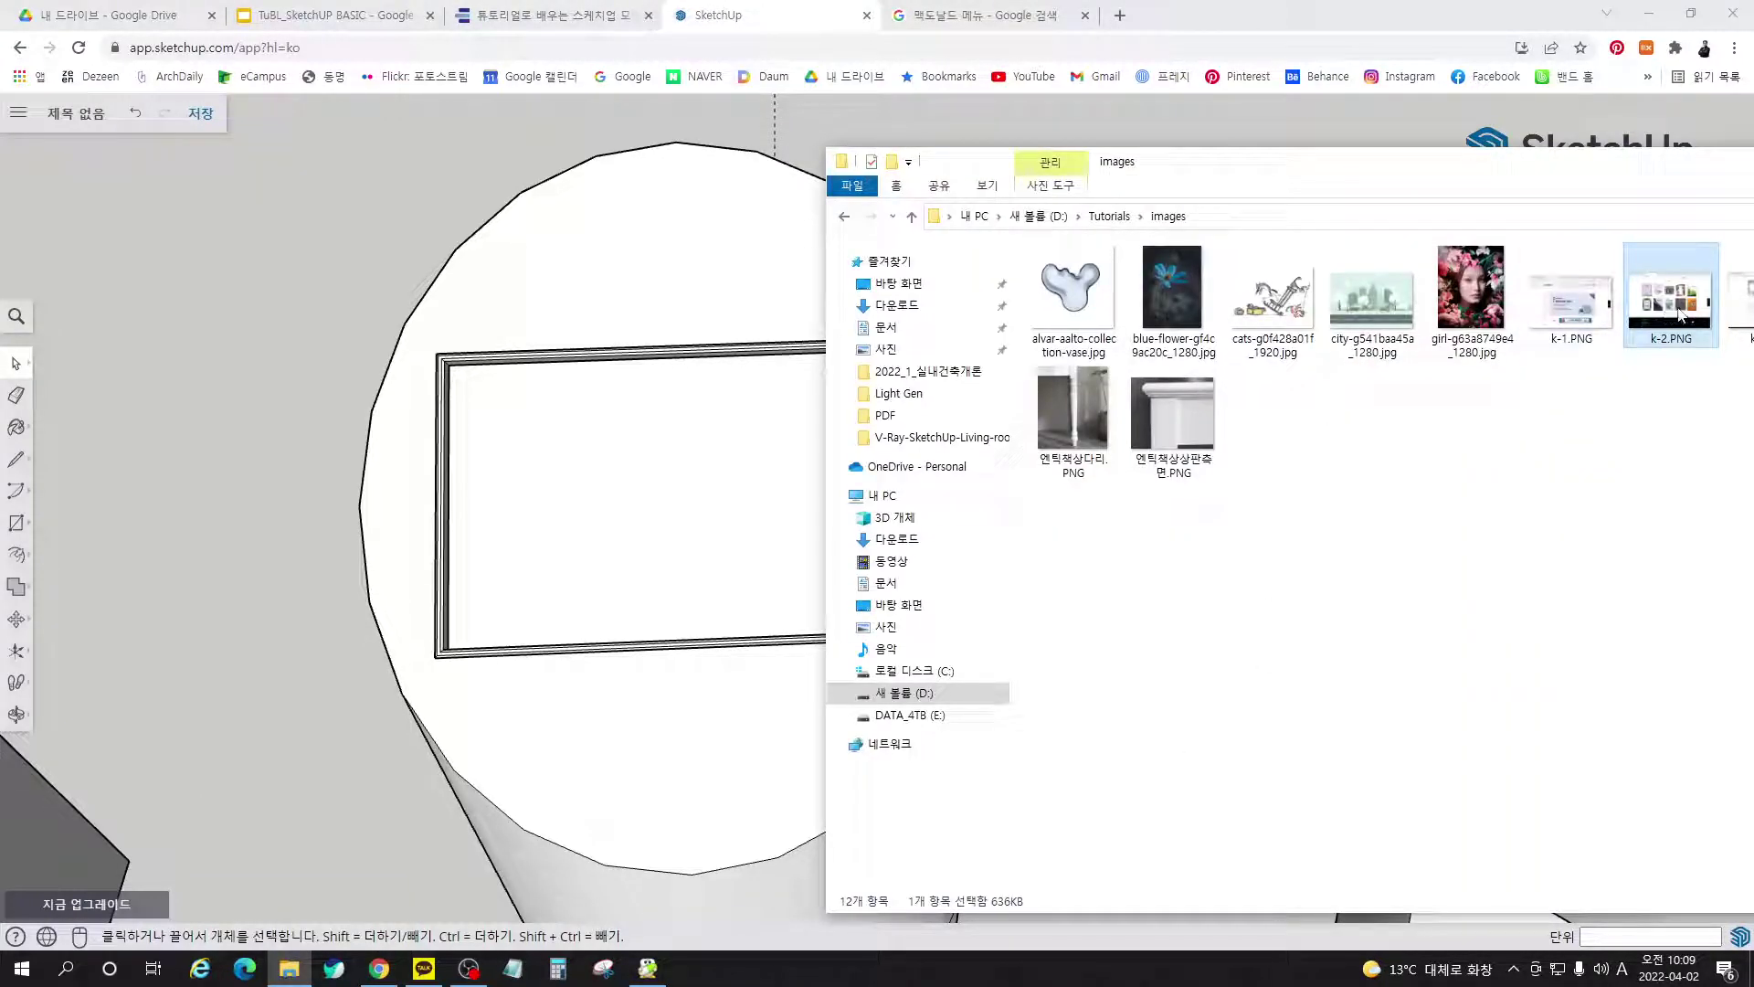
left_click_drag(1667, 318, 651, 534)
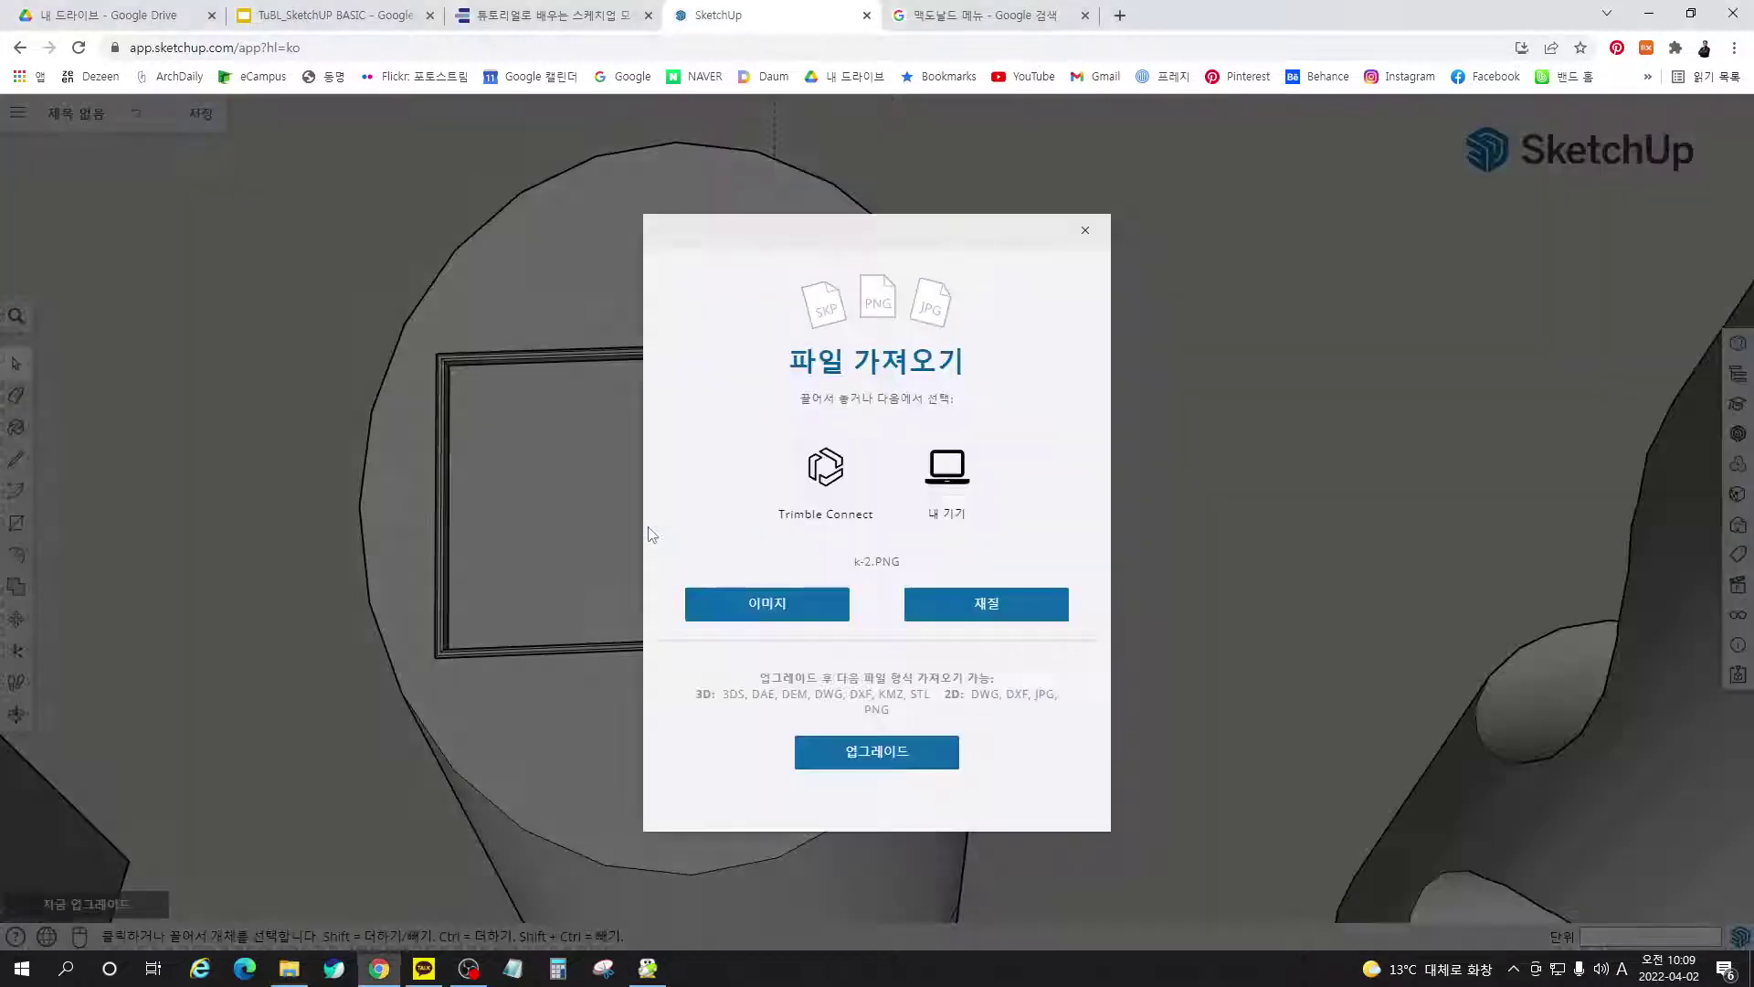
left_click(978, 607)
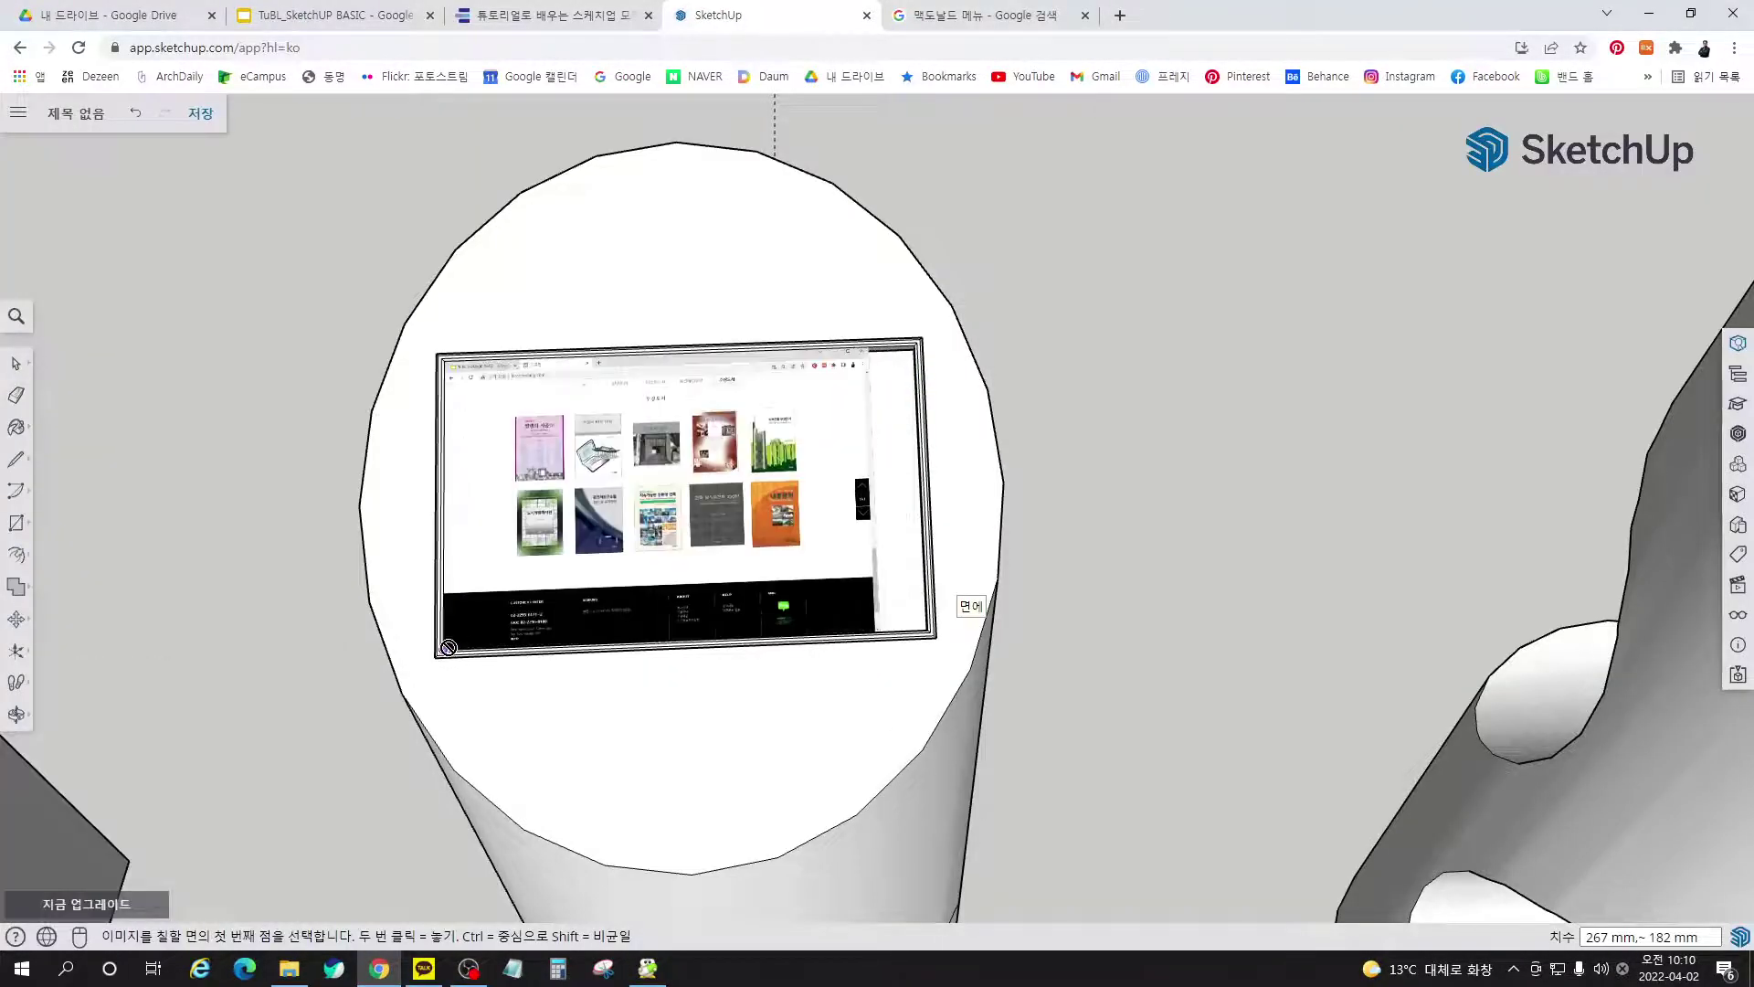
Apply the k-2.PNG material to the middle kiosk's screen face, starting from the lower-left inner corner of its frame
left_click(450, 645)
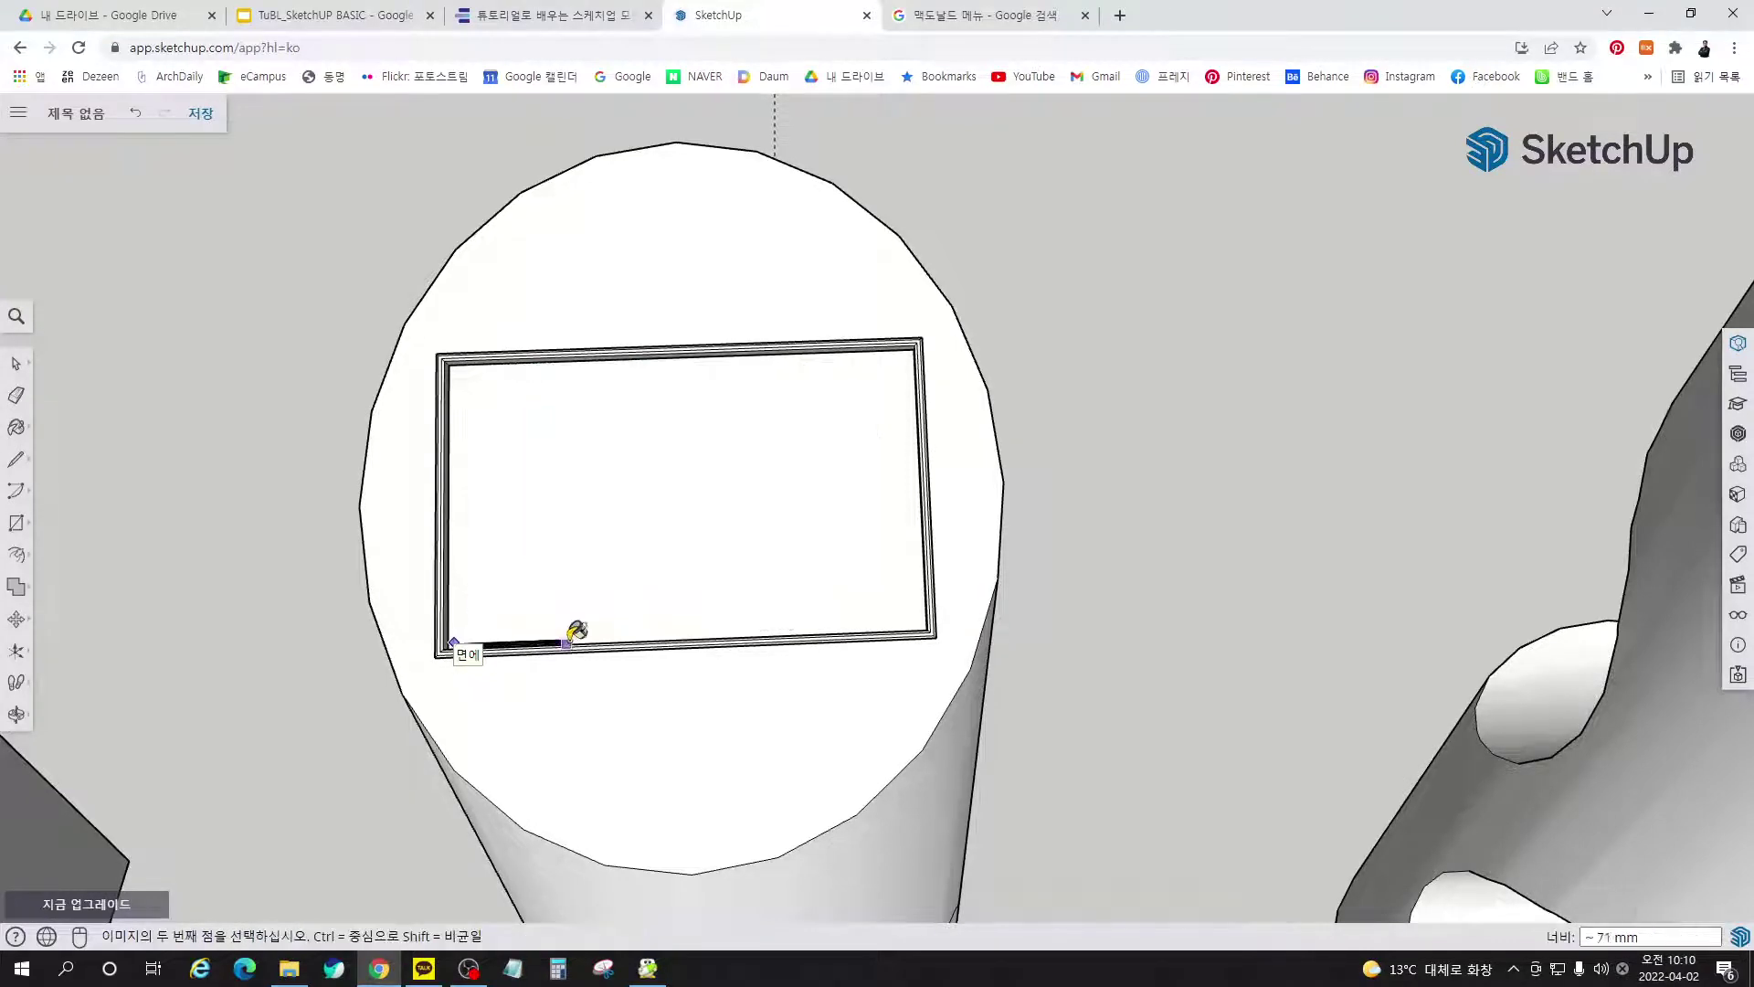
middle_click_drag(576, 632, 292, 722)
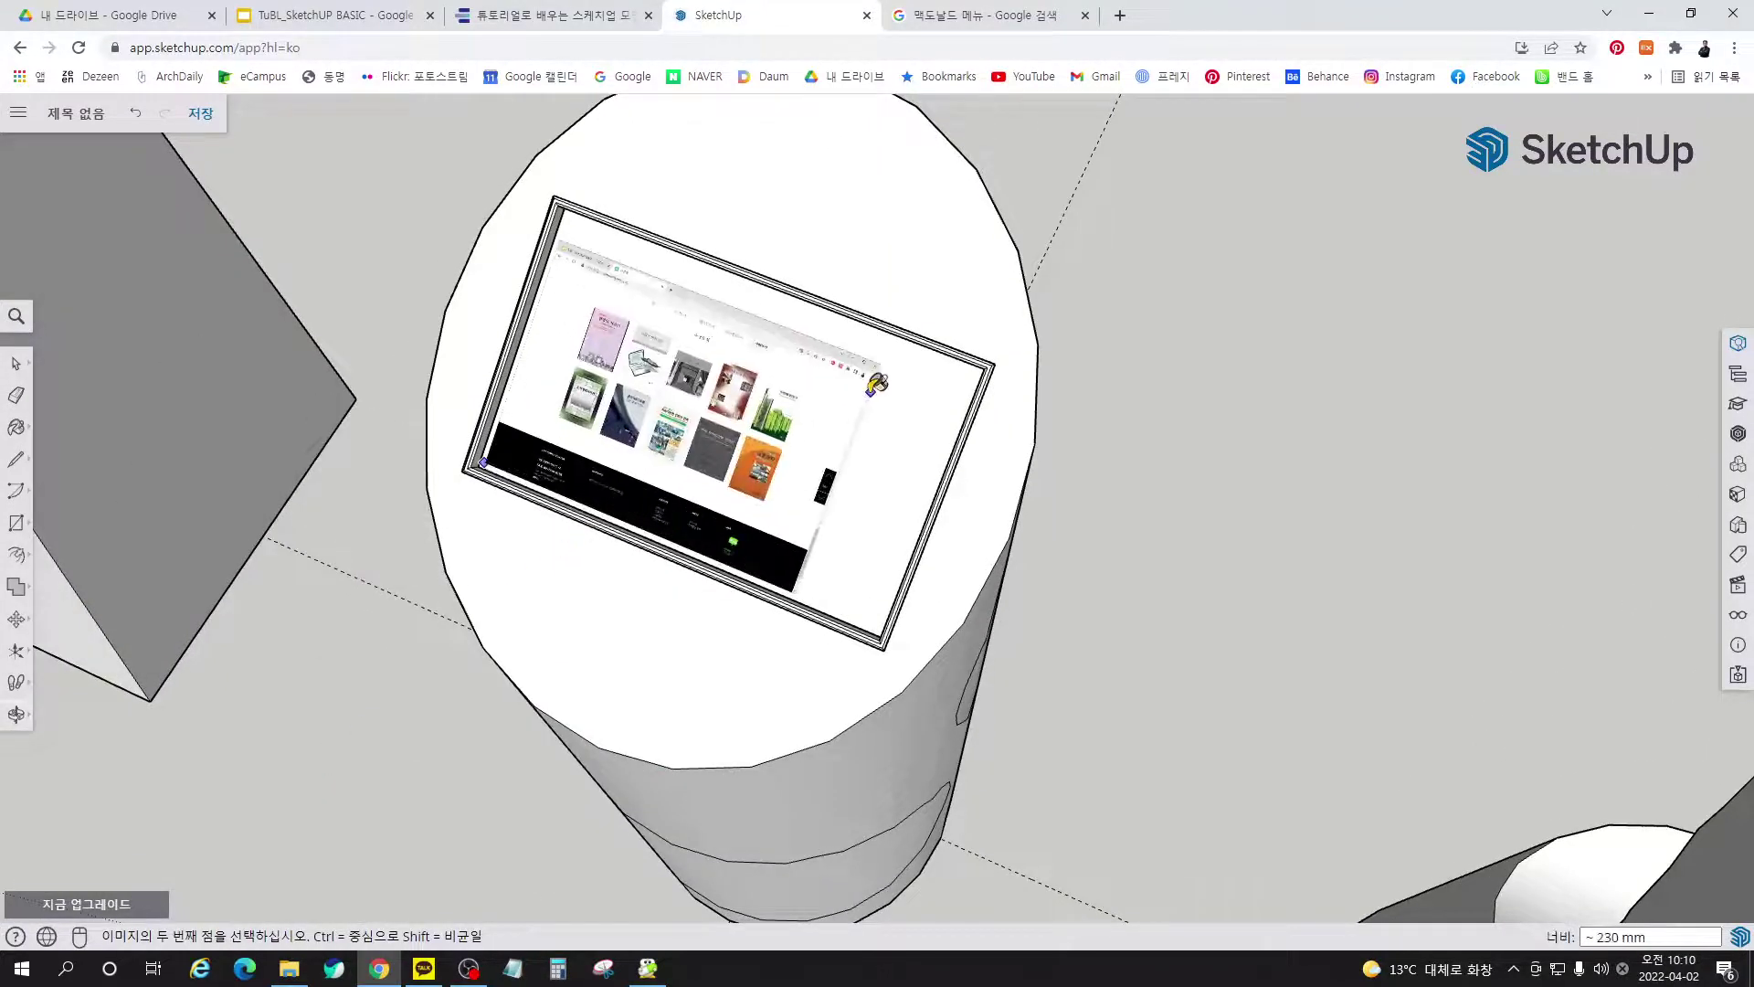
scroll(872, 393, "up", 4)
middle_click_drag(987, 396, 1136, 352)
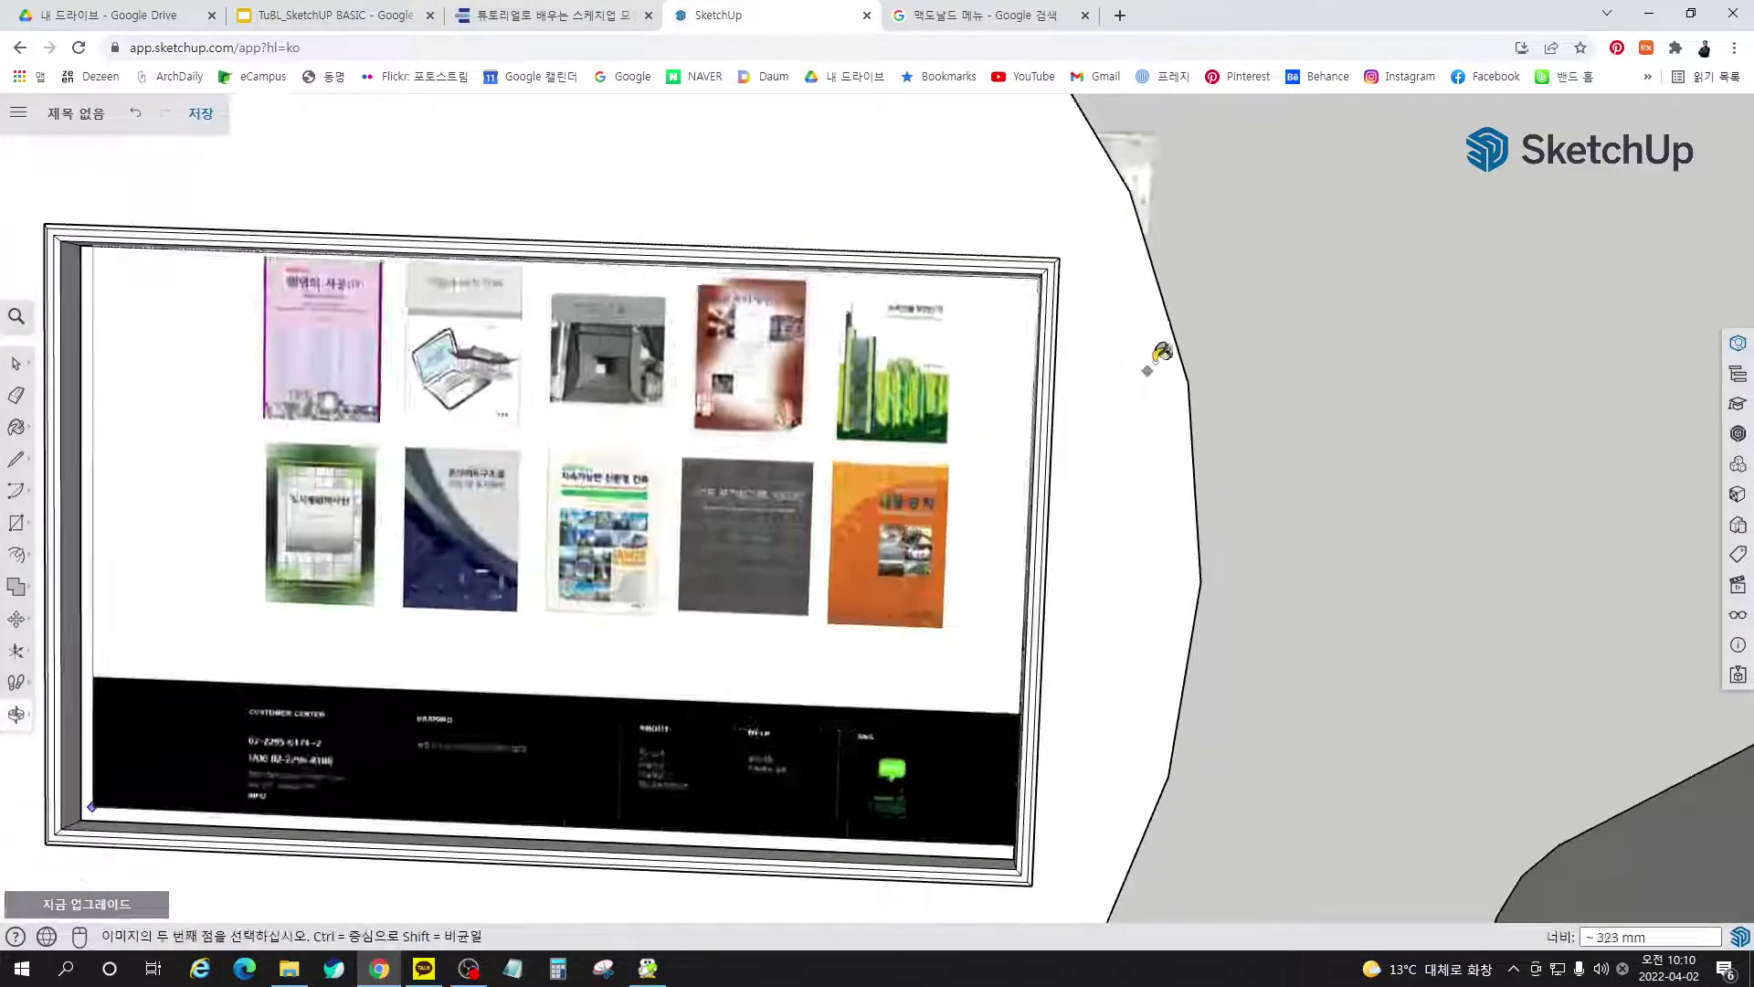
left_click(538, 512)
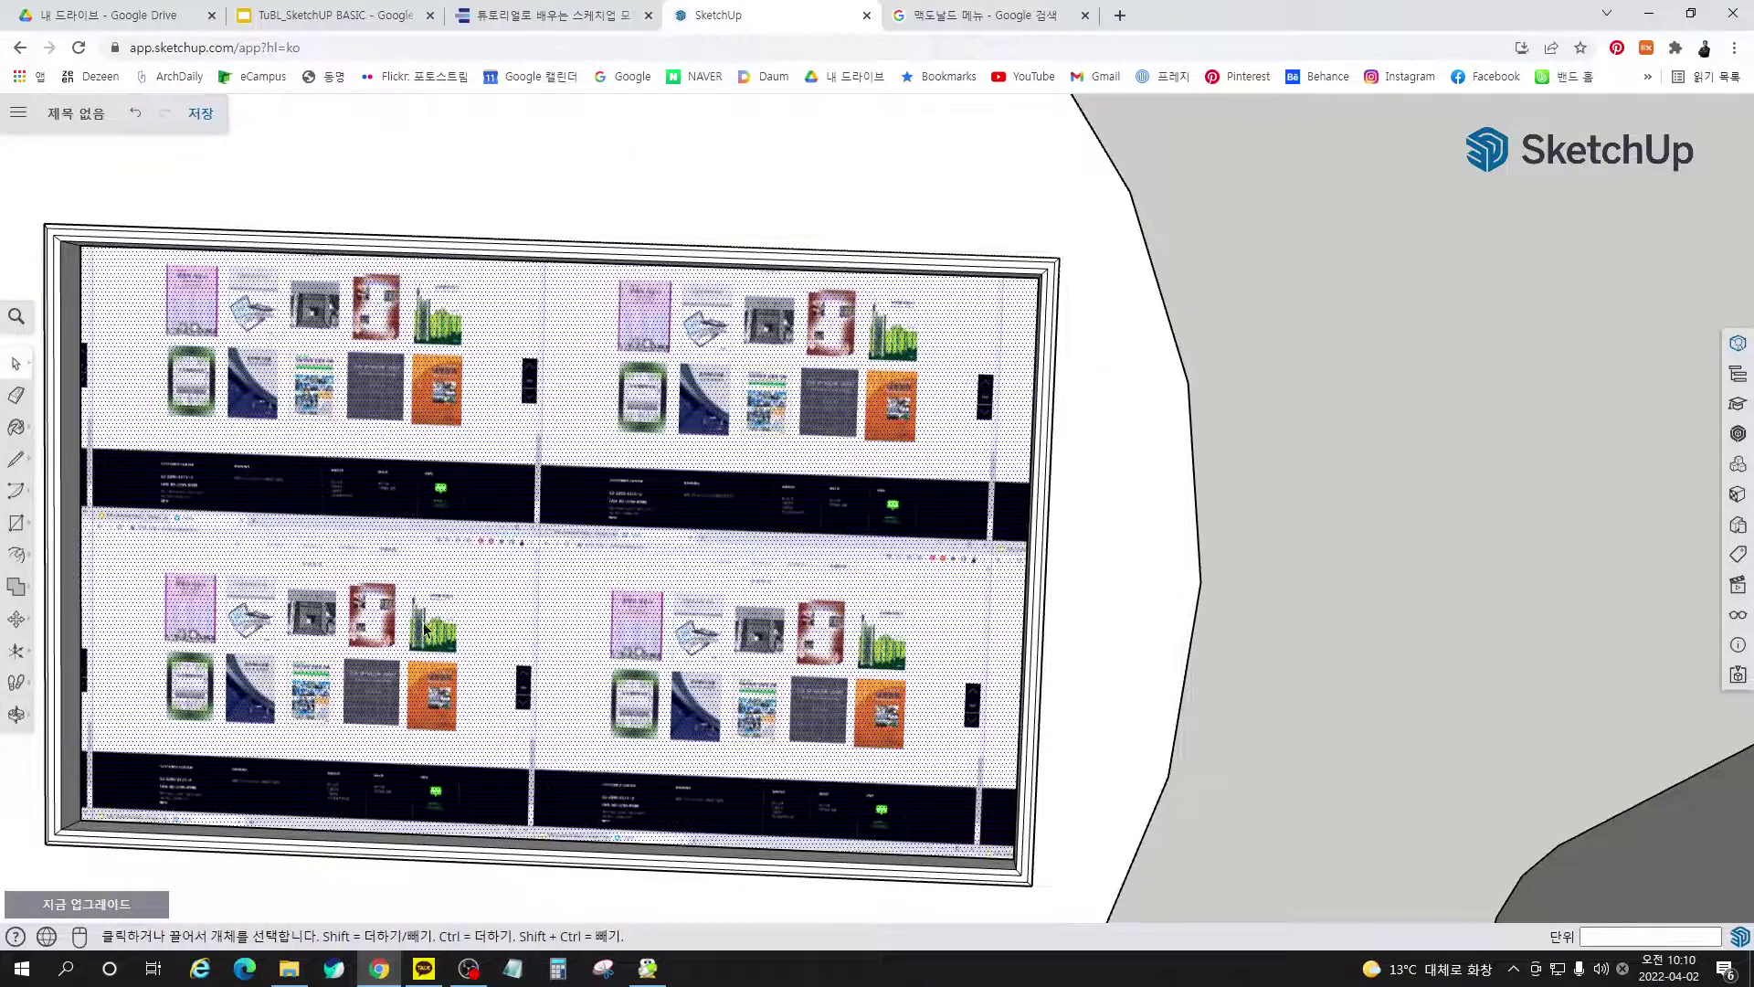
Start positioning the middle kiosk's screen texture and move its origin pin to the lower-left inner corner of the frame
right_click(463, 552)
mouse_move(524, 884)
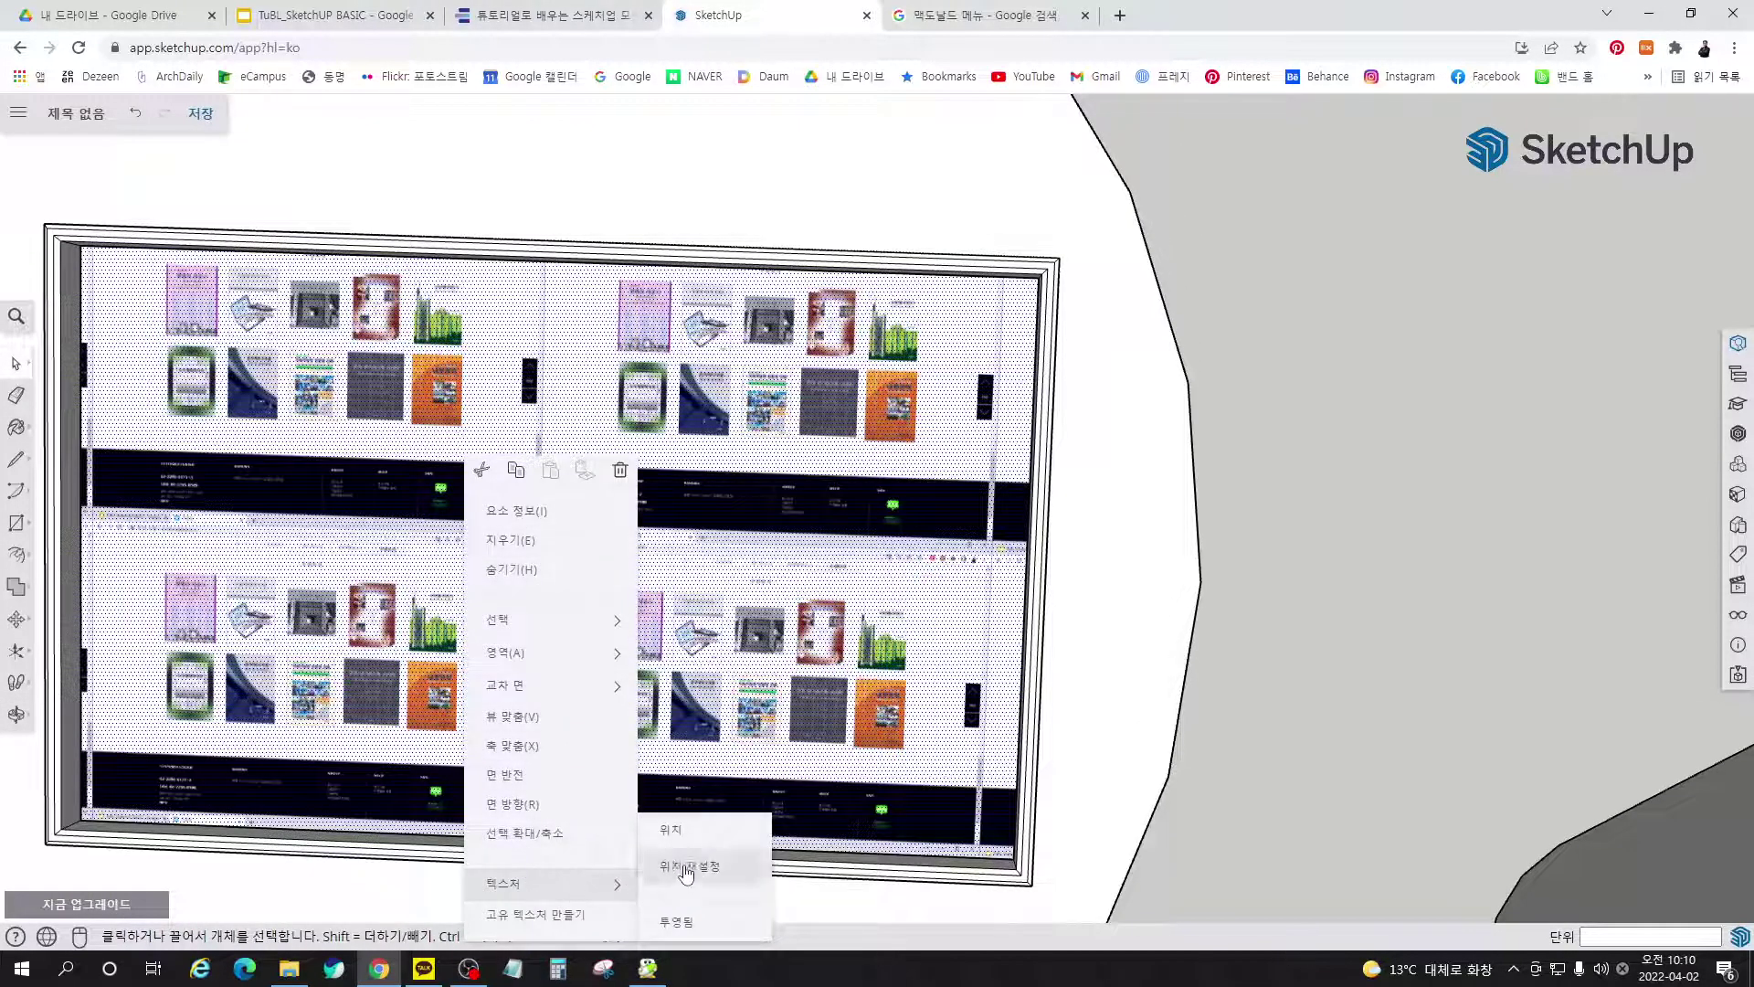
left_click(685, 830)
scroll(28, 843, "up", 3)
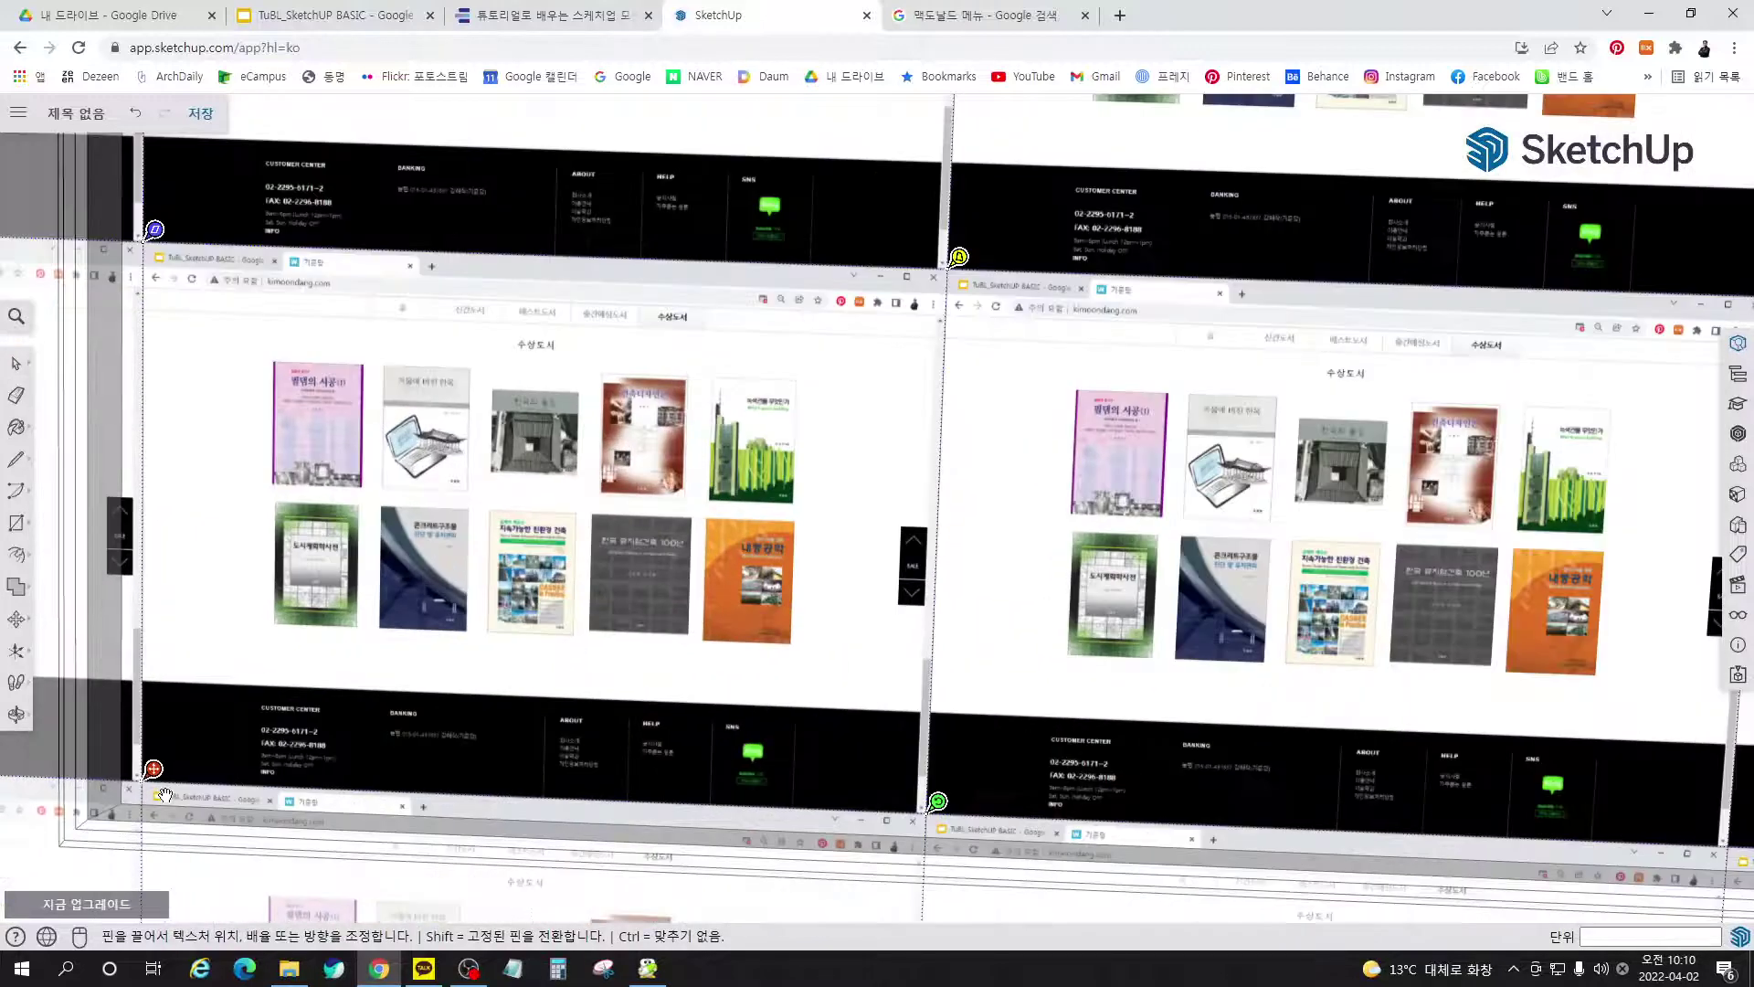
left_click_drag(154, 773, 134, 797)
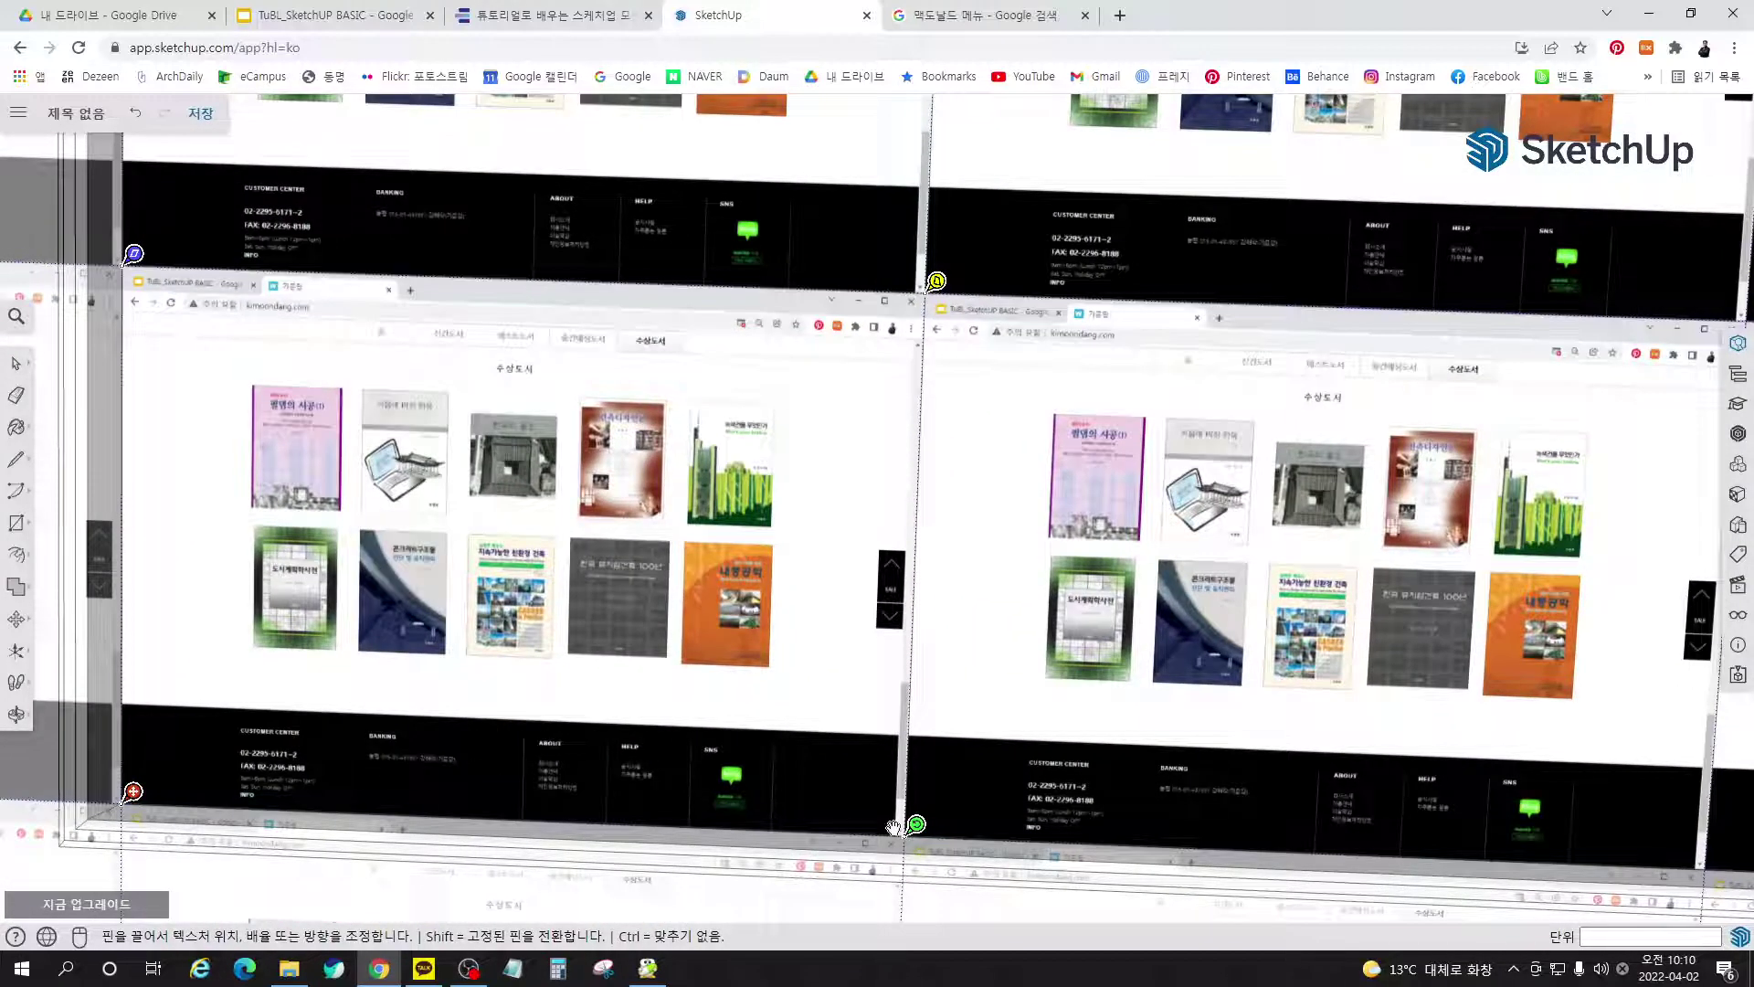
Scale the texture from its lower-right pin to the frame's opposite inner corner so one image fills the screen, and accept the position
scroll(183, 640, "up", 2)
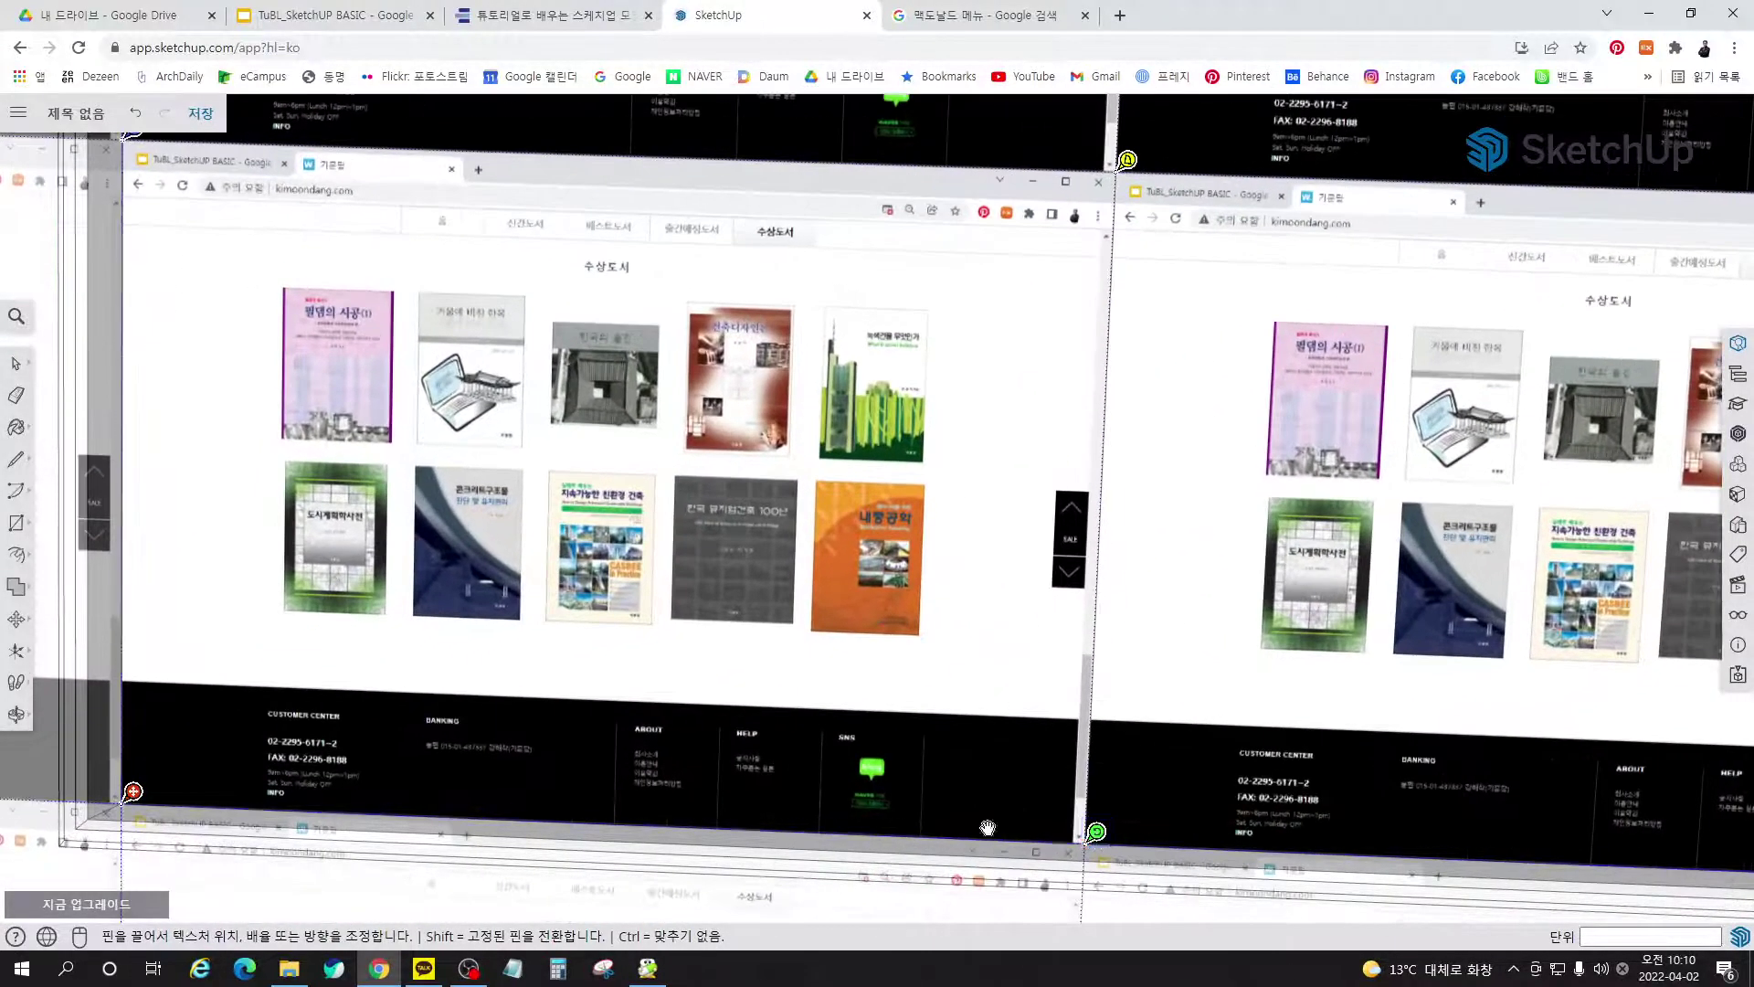
scroll(511, 745, "down", 3)
left_click_drag(875, 801, 1305, 809)
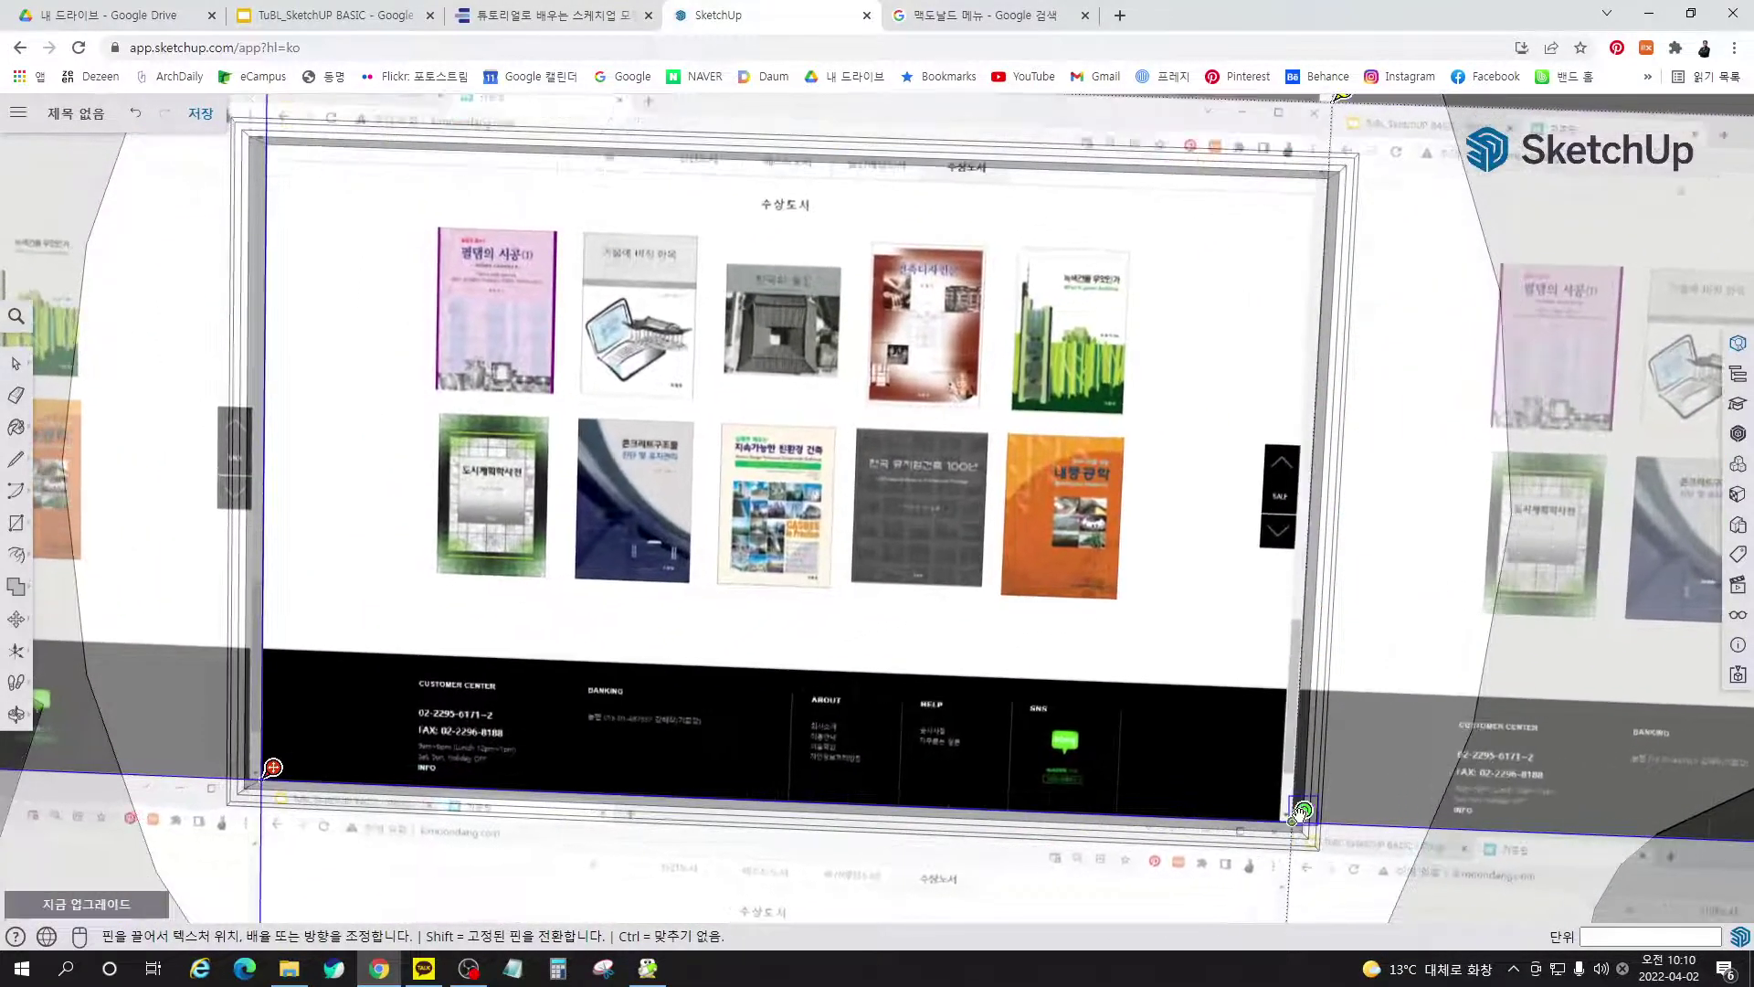
scroll(1202, 811, "down", 5)
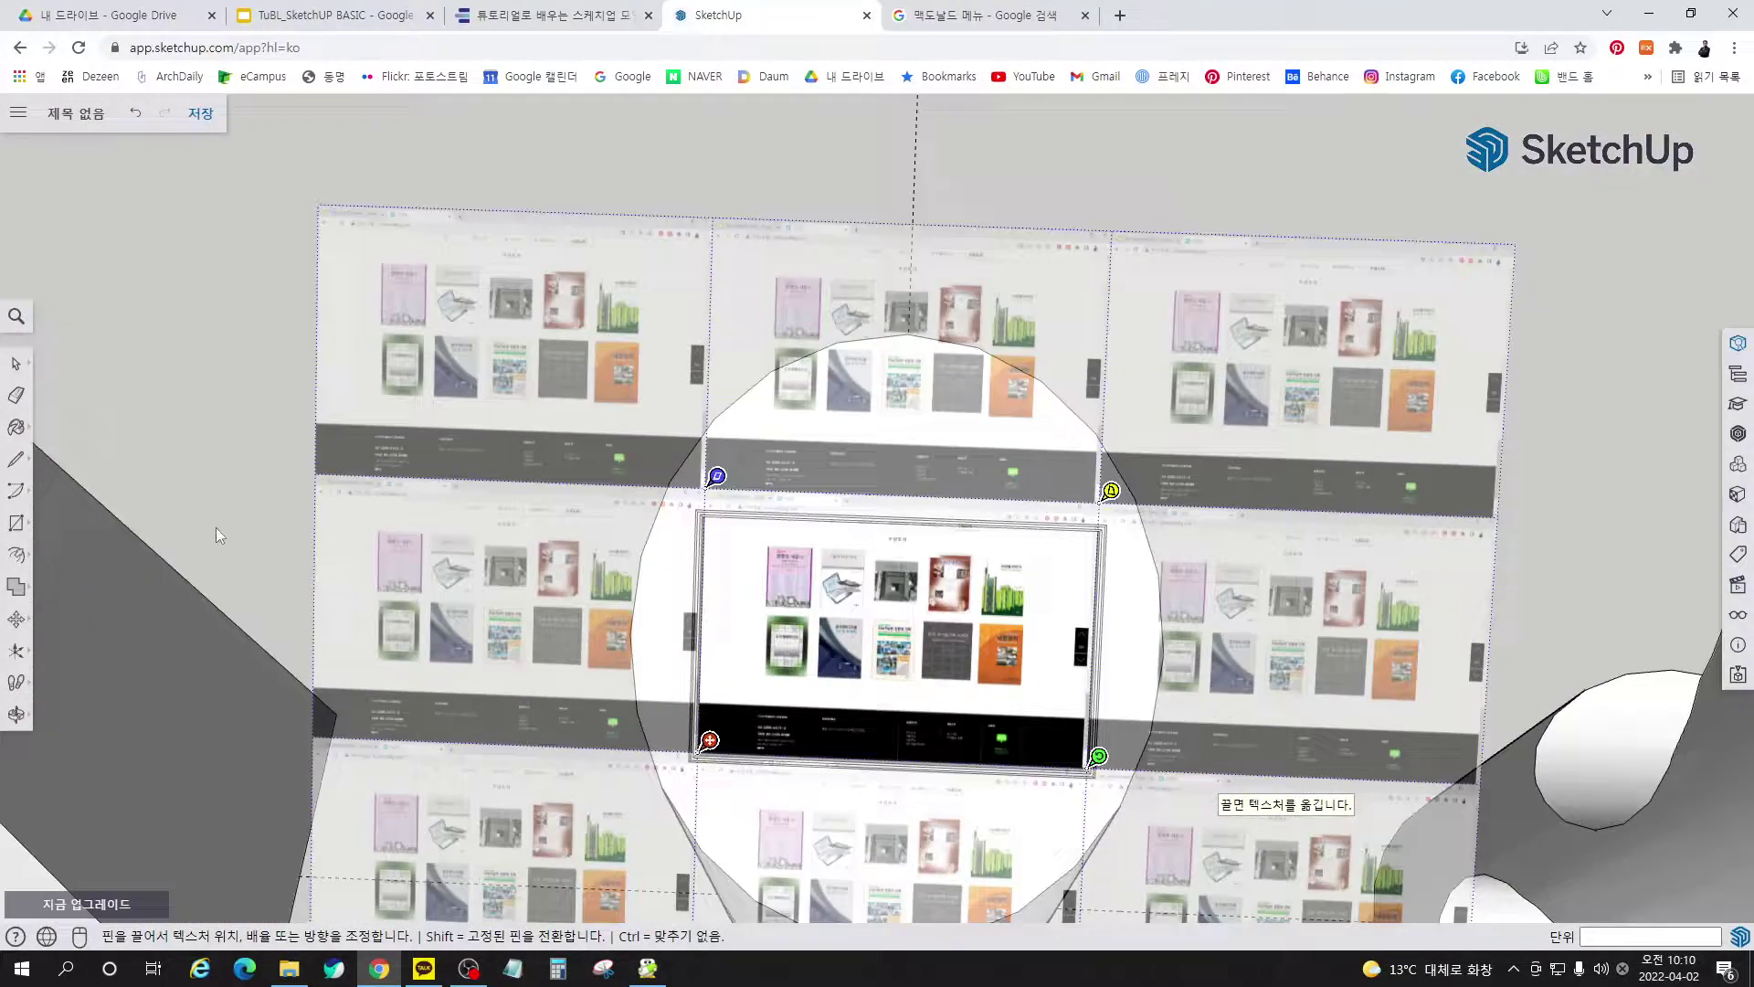
left_click(216, 529)
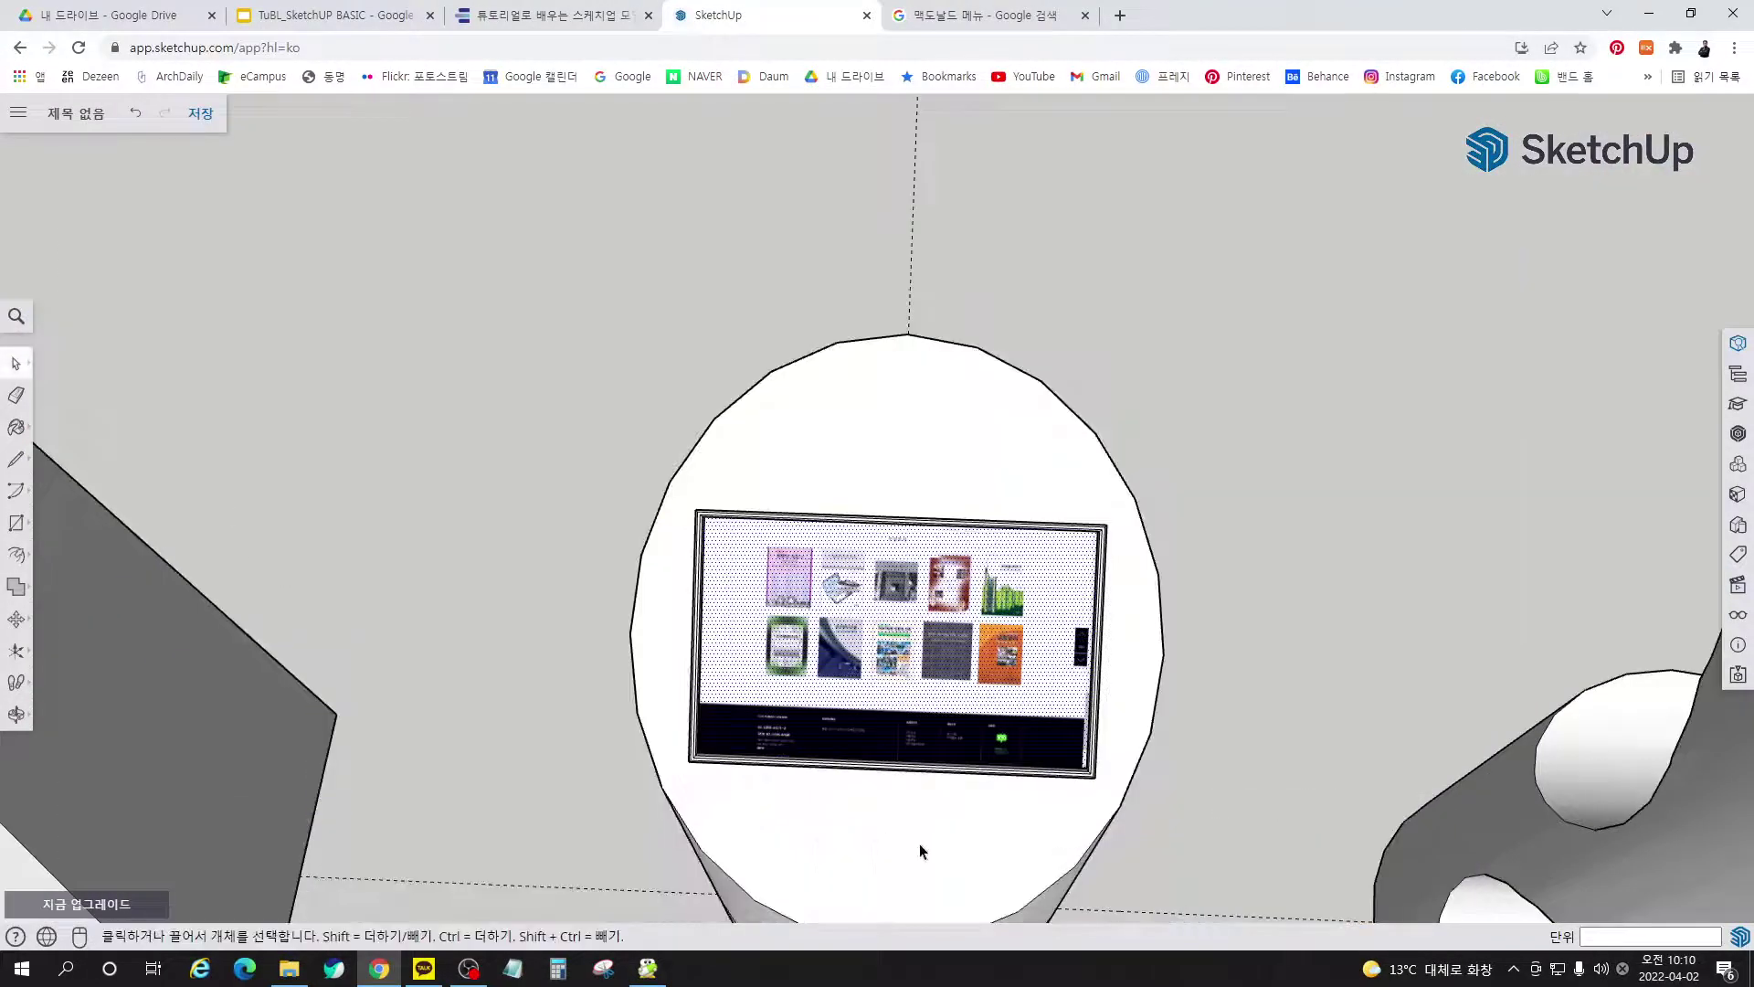
Make a group from the middle kiosk's textured screen face and its edges, then clear the selection
middle_click_drag(919, 843, 611, 486)
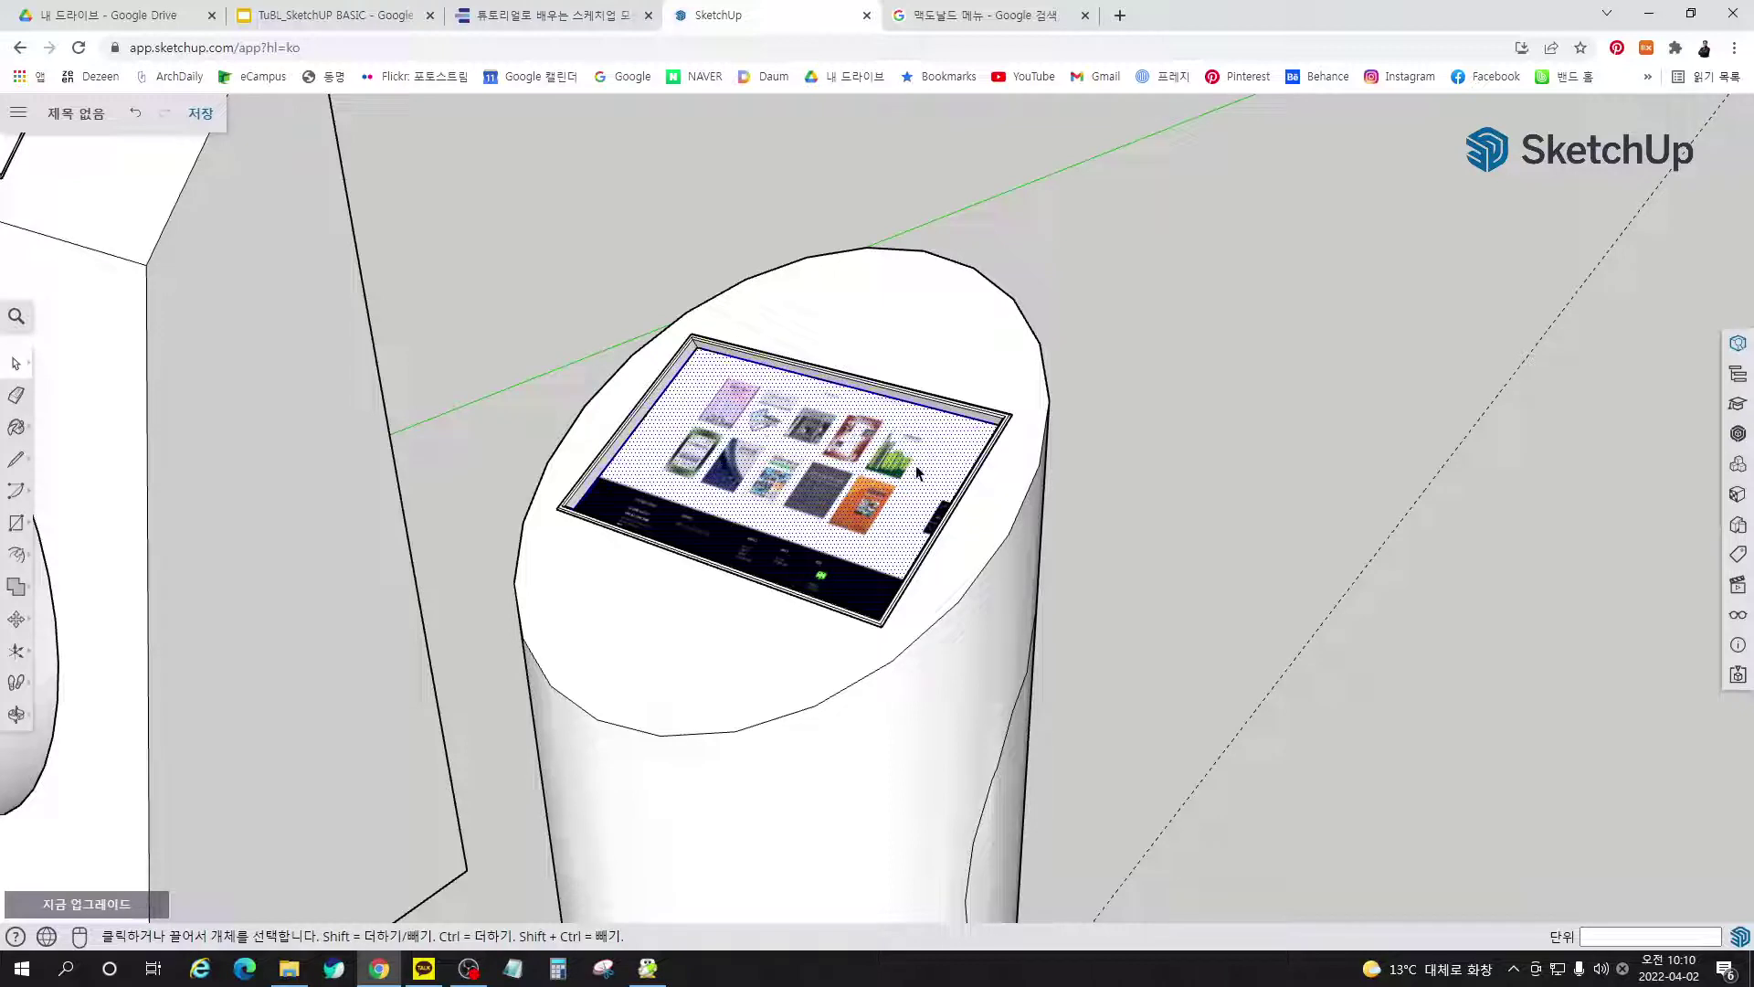
right_click(784, 442)
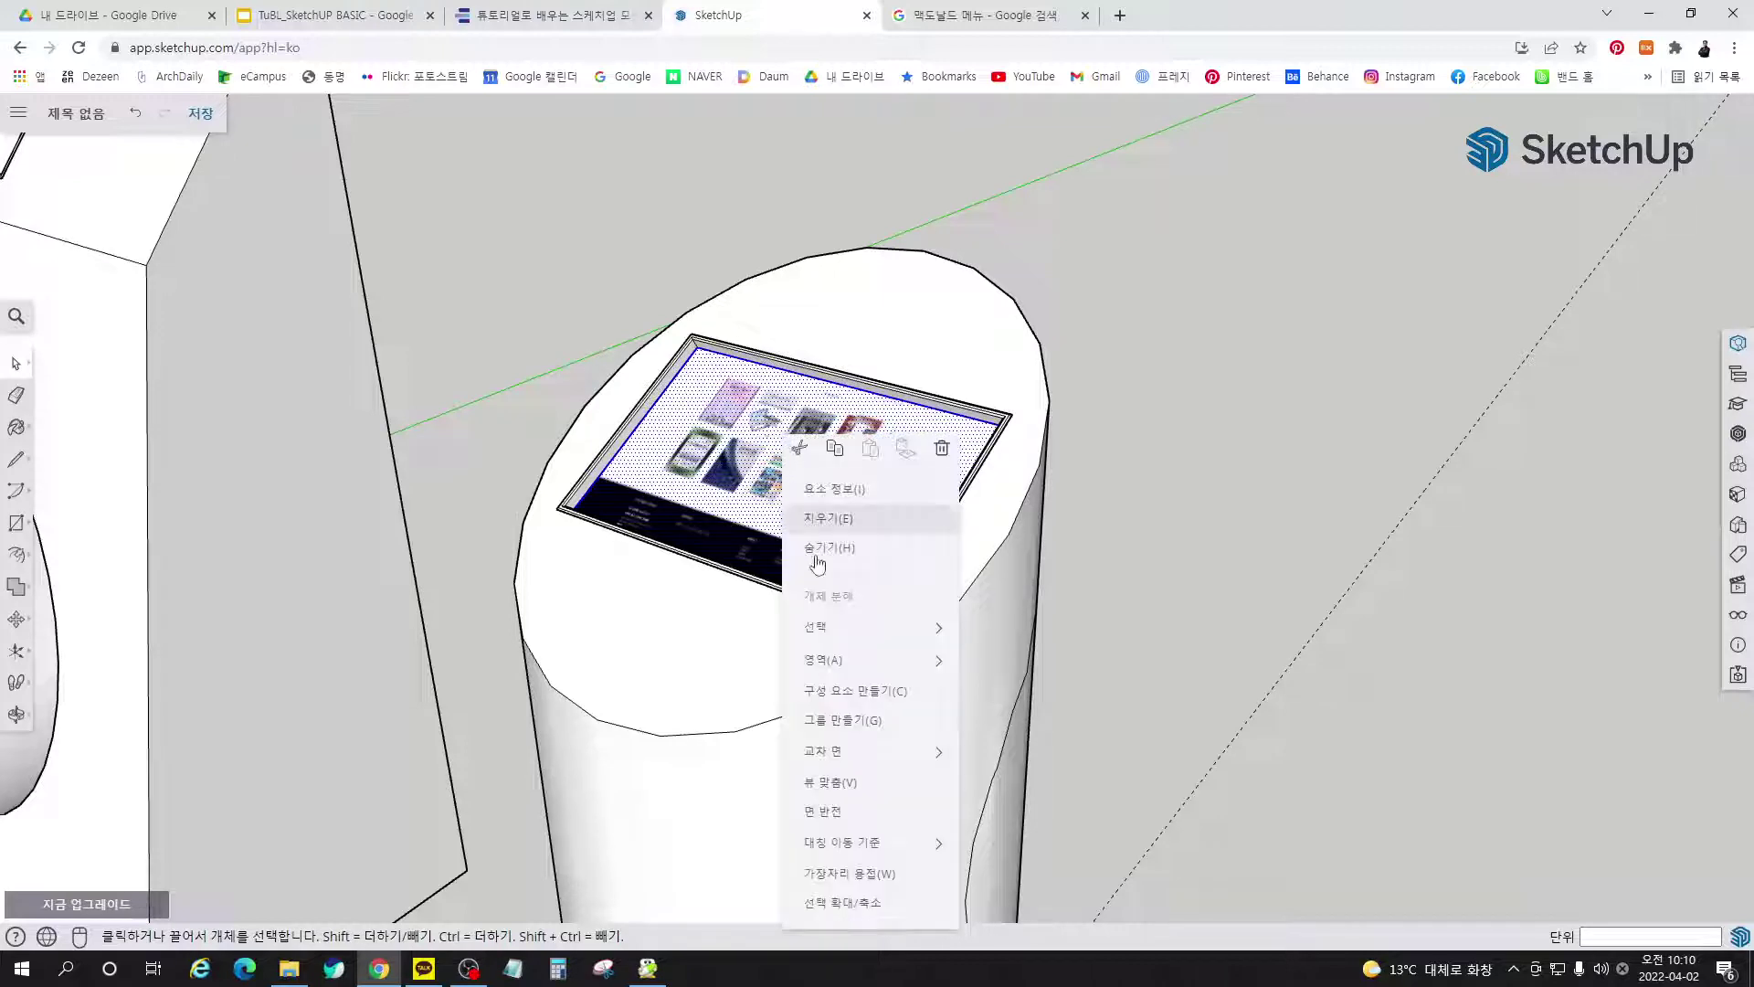
left_click(841, 718)
left_click(1226, 550)
middle_click_drag(821, 535, 857, 502)
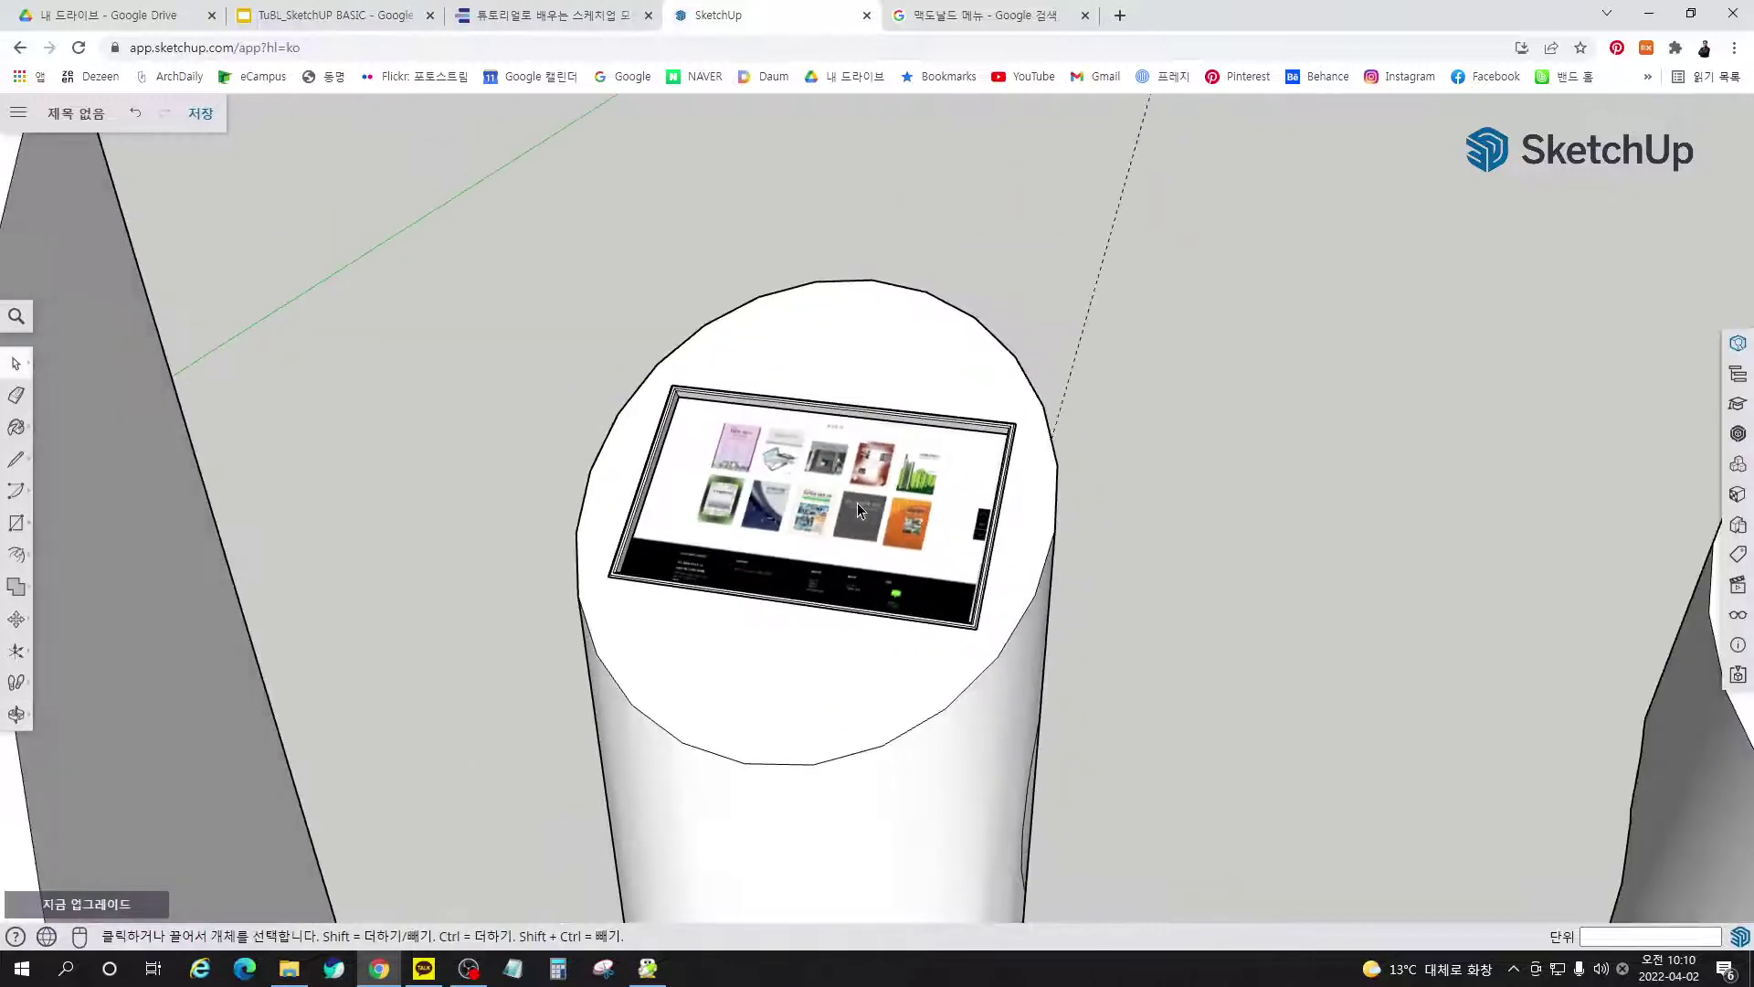
Select the middle kiosk's screen group and the first kiosk's screen group in turn to check them
left_click(857, 502)
middle_click_drag(1072, 587, 768, 405)
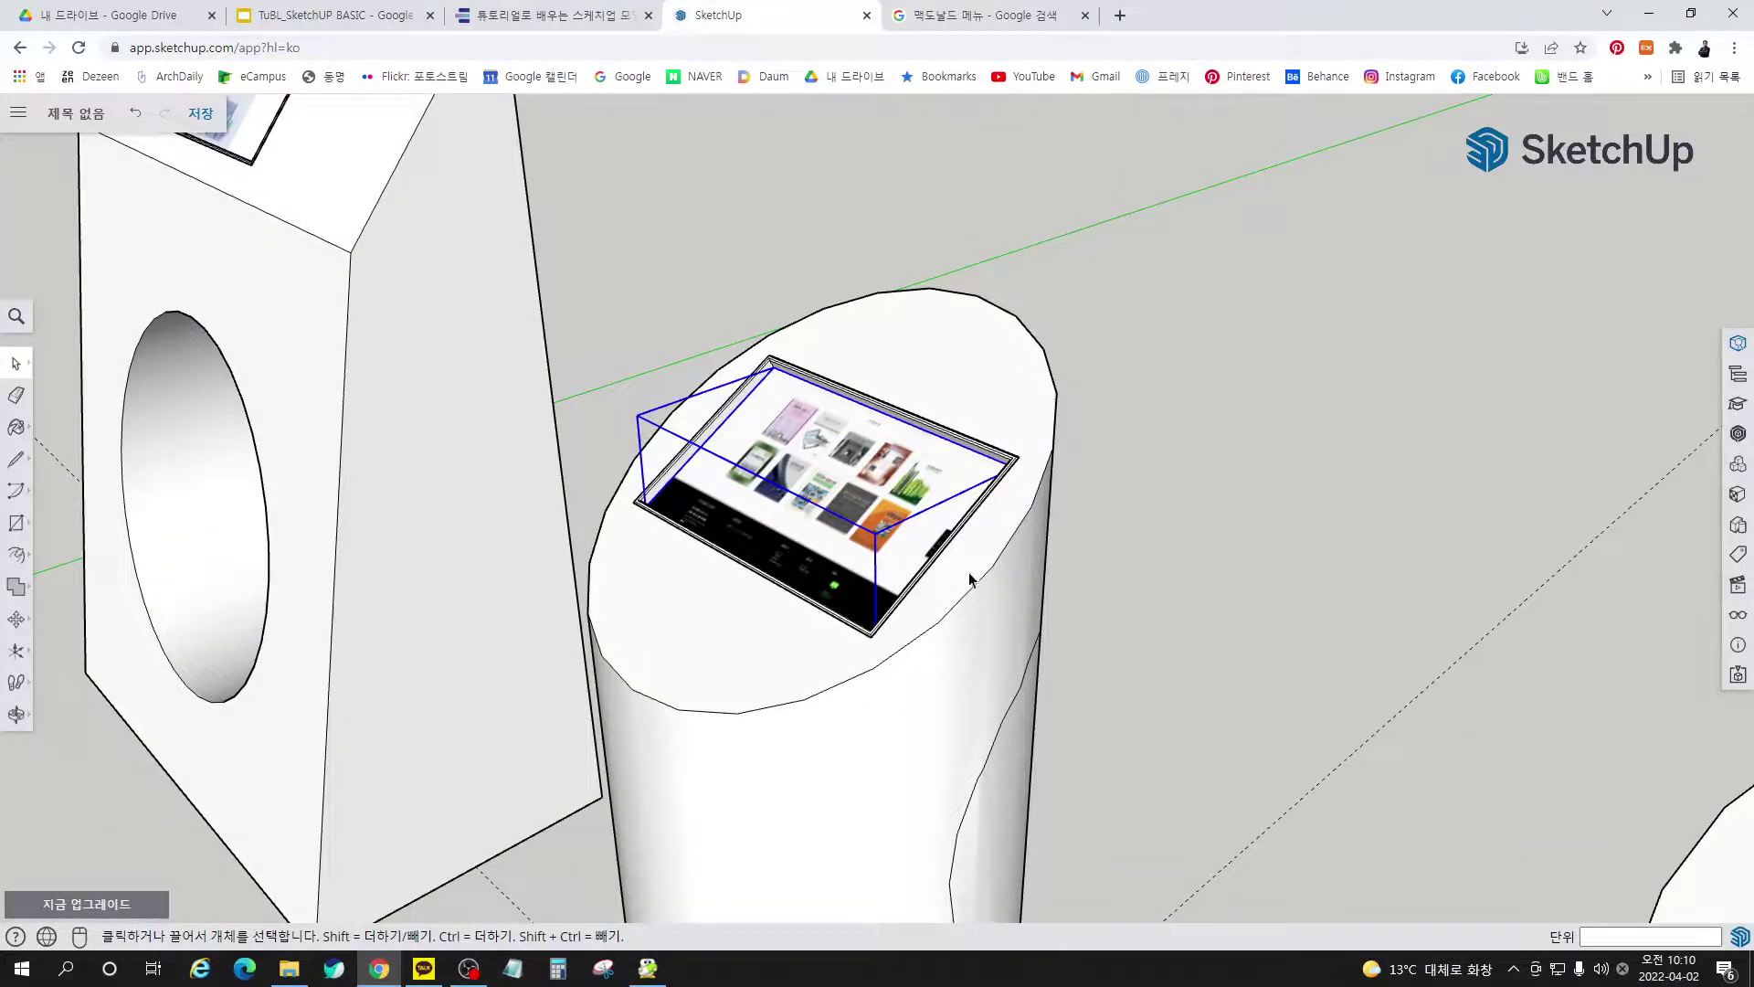
scroll(965, 545, "down", 5)
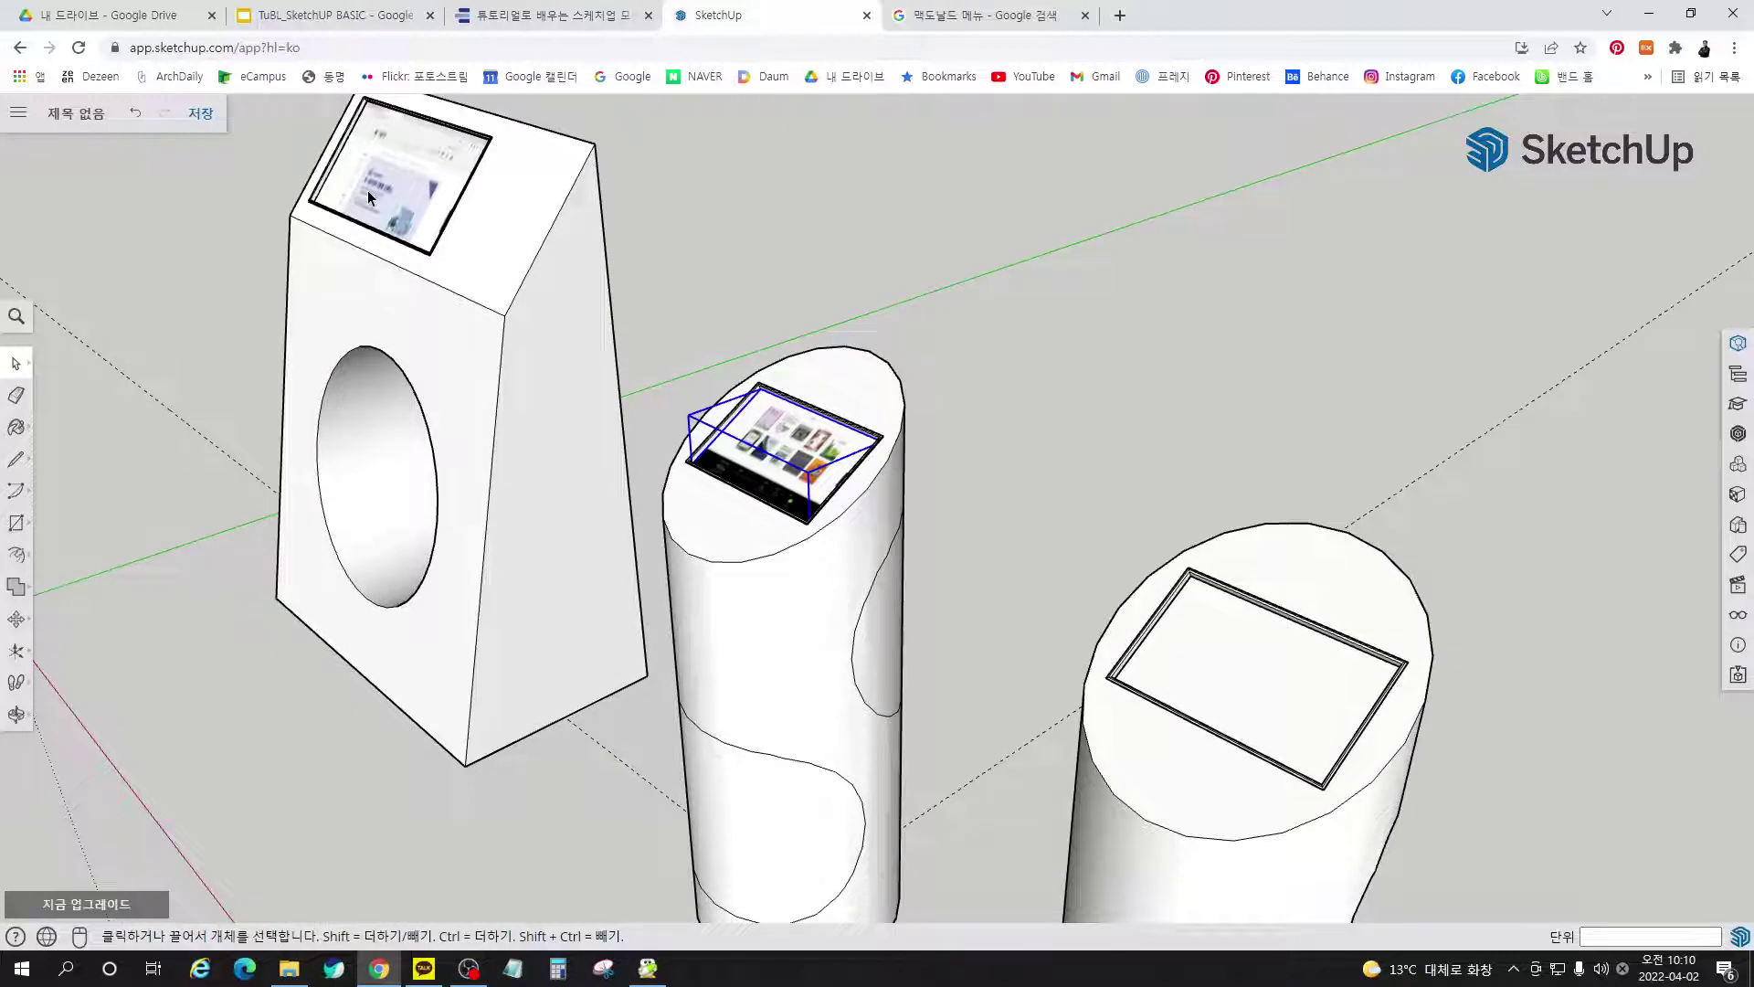
left_click(410, 180)
scroll(979, 607, "down", 3)
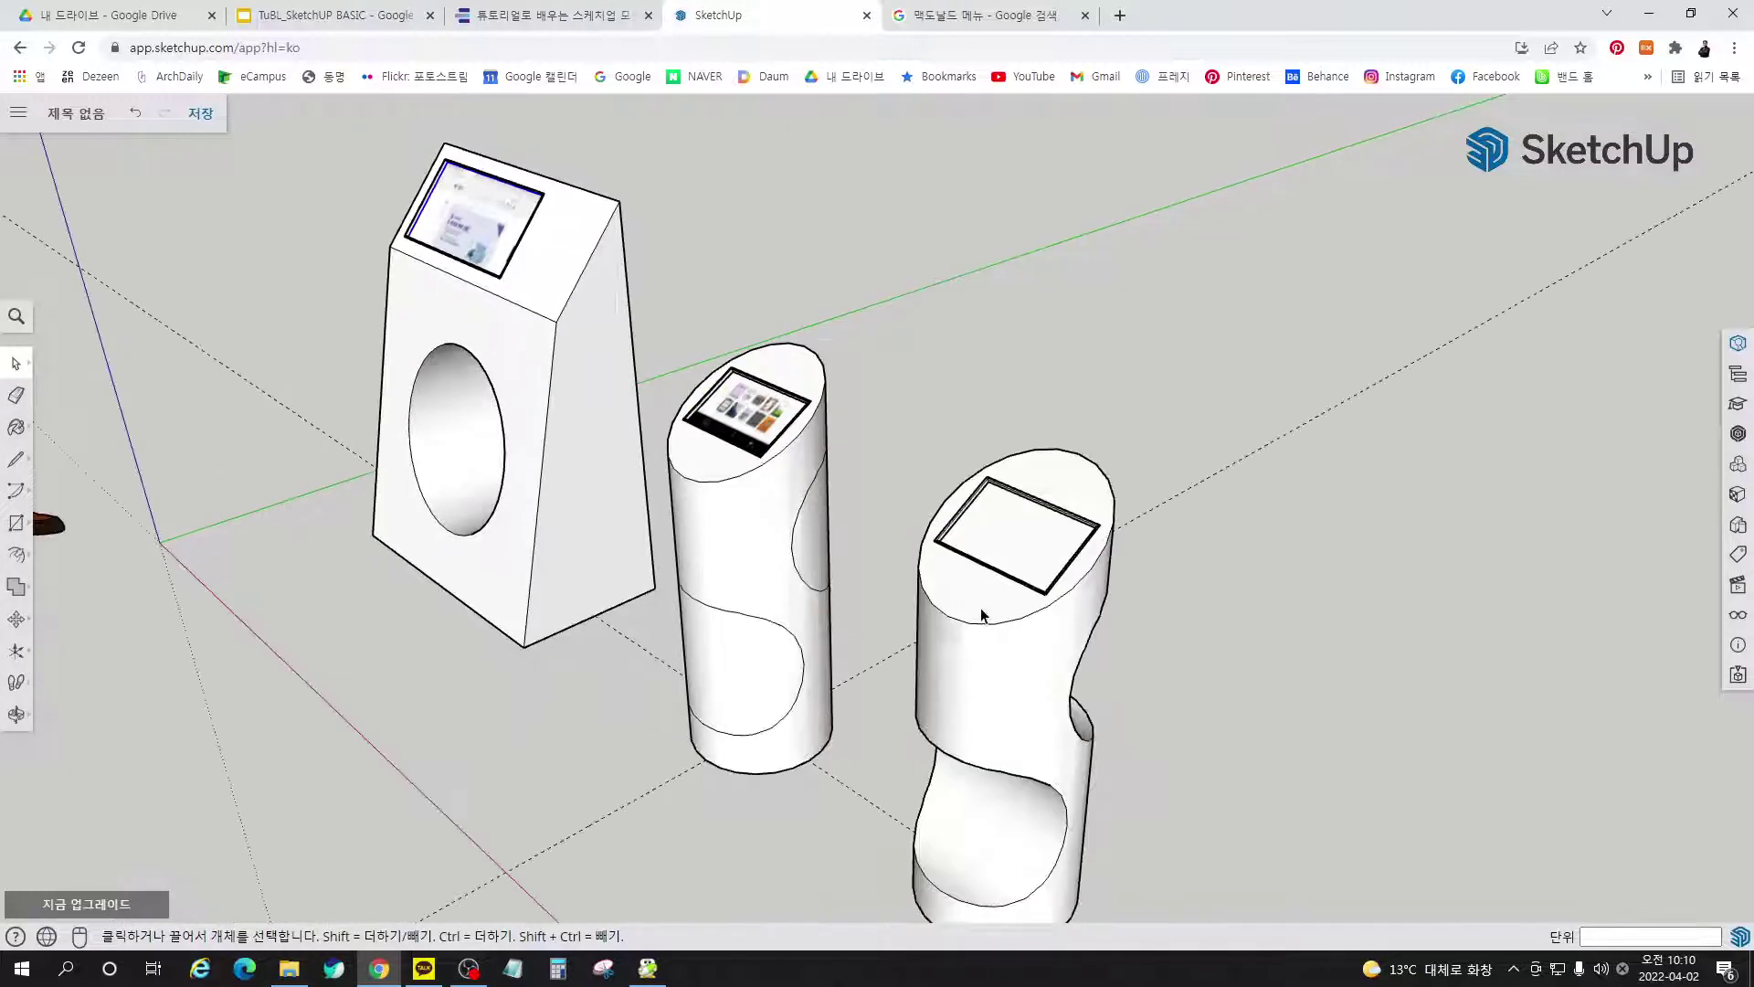
Import the image k-3.PNG from the Tutorials images folder as a material for the third kiosk's screen
scroll(1096, 631, "up", 6)
scroll(607, 469, "down", 5)
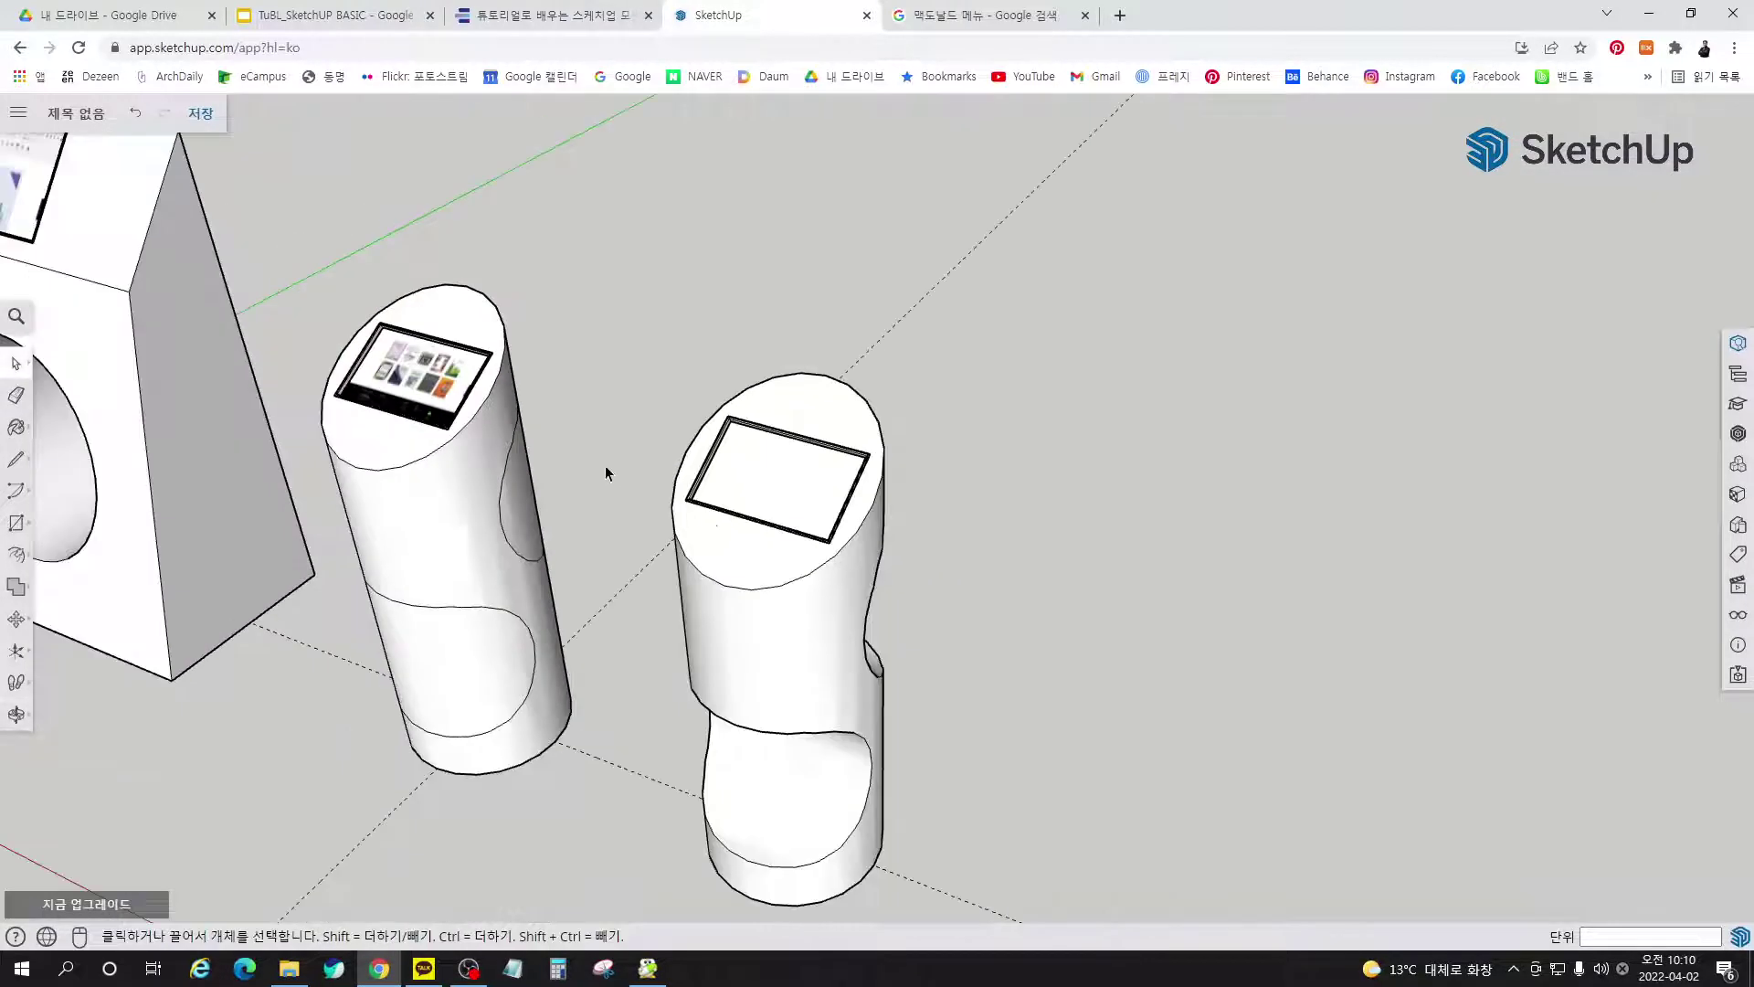
scroll(803, 579, "up", 5)
left_click(288, 969)
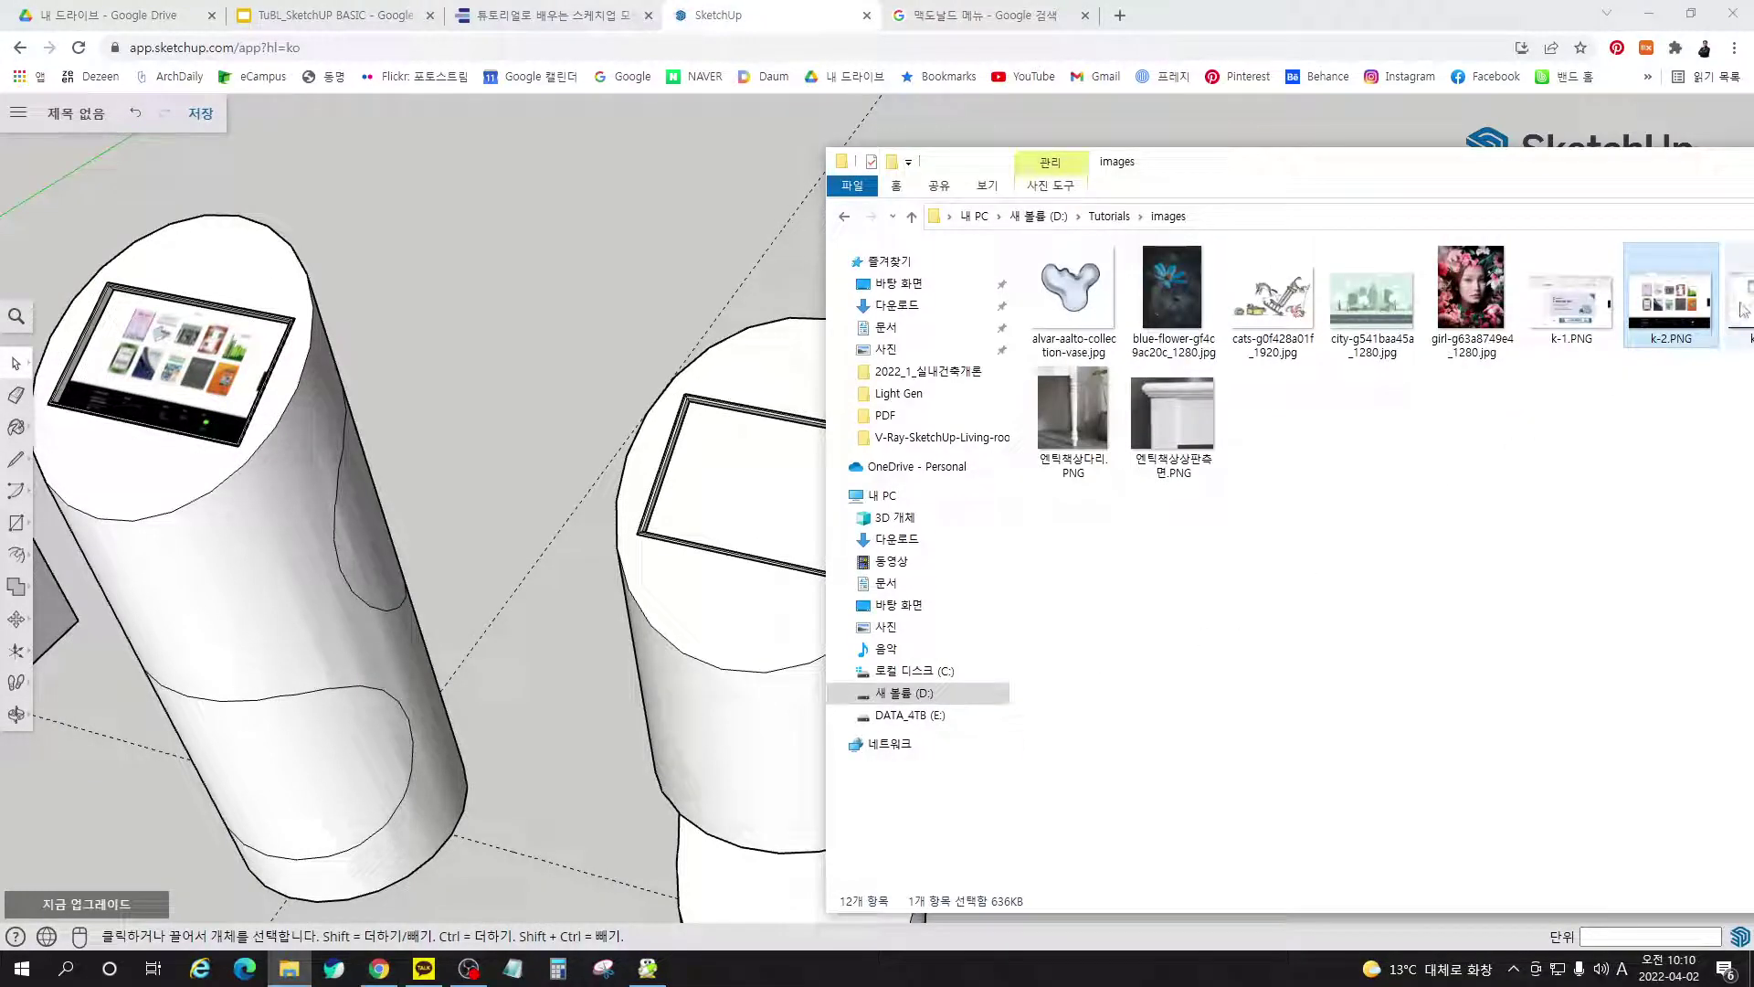
mouse_move(1740, 302)
left_mouse_down()
mouse_move(1102, 450)
mouse_move(761, 498)
left_mouse_up()
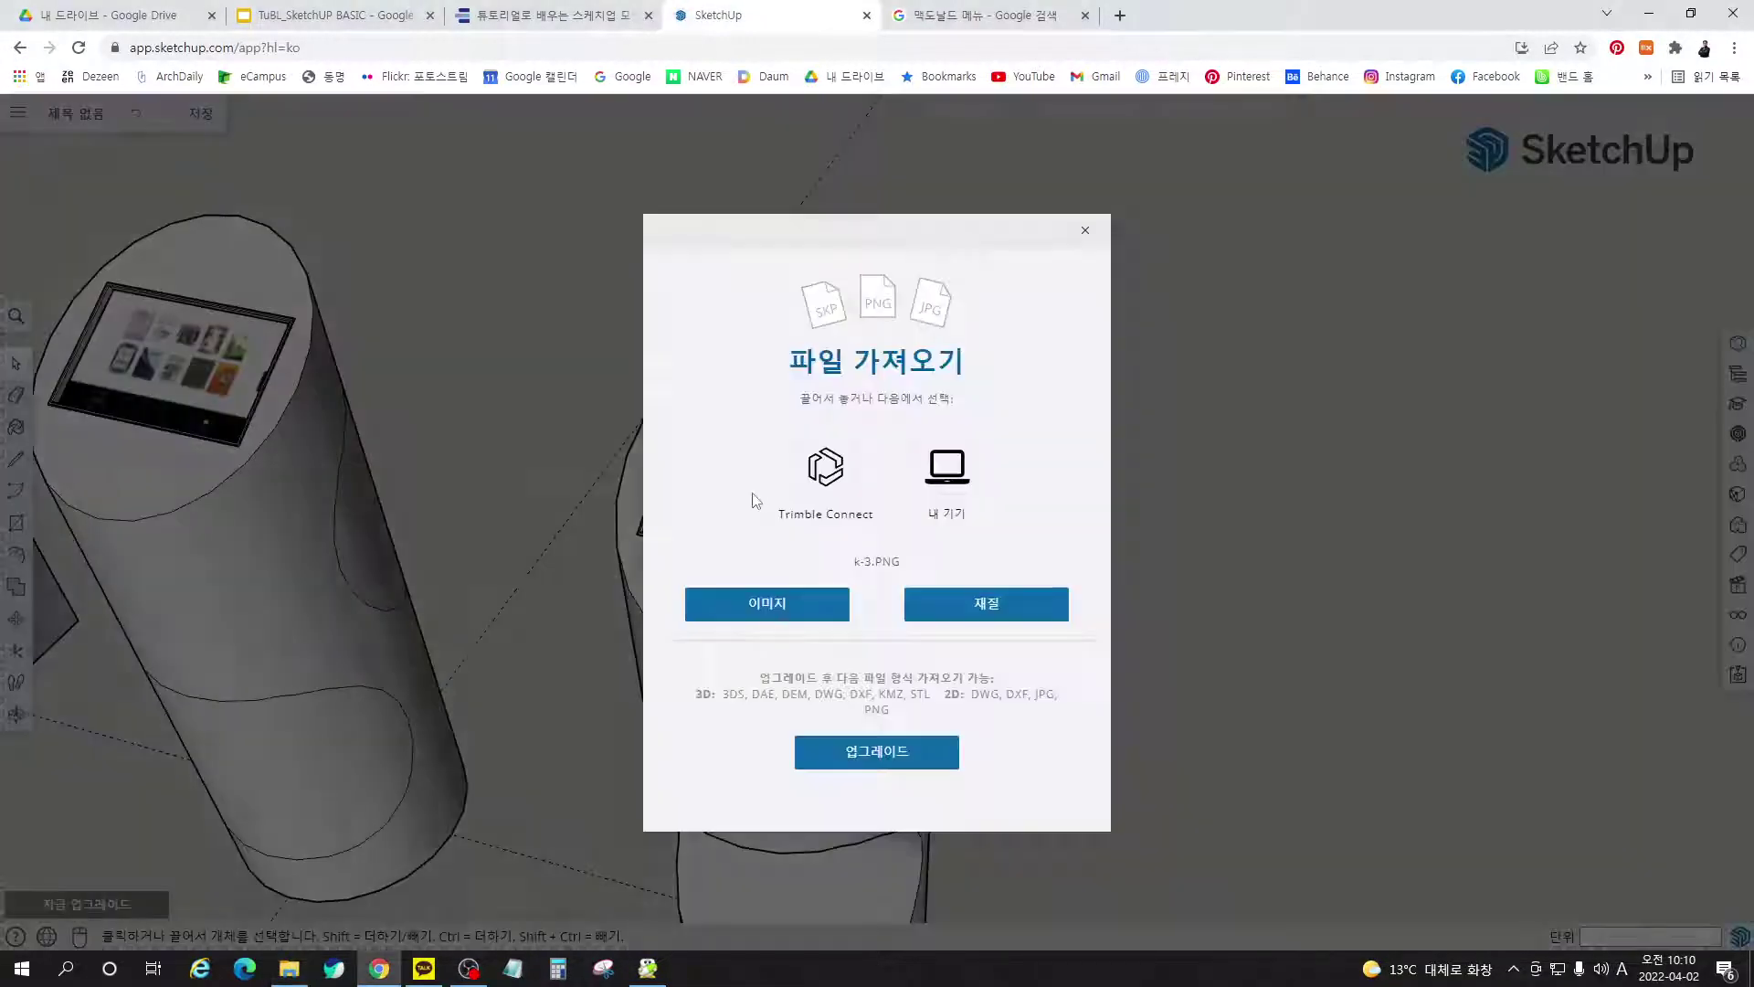
left_click(974, 607)
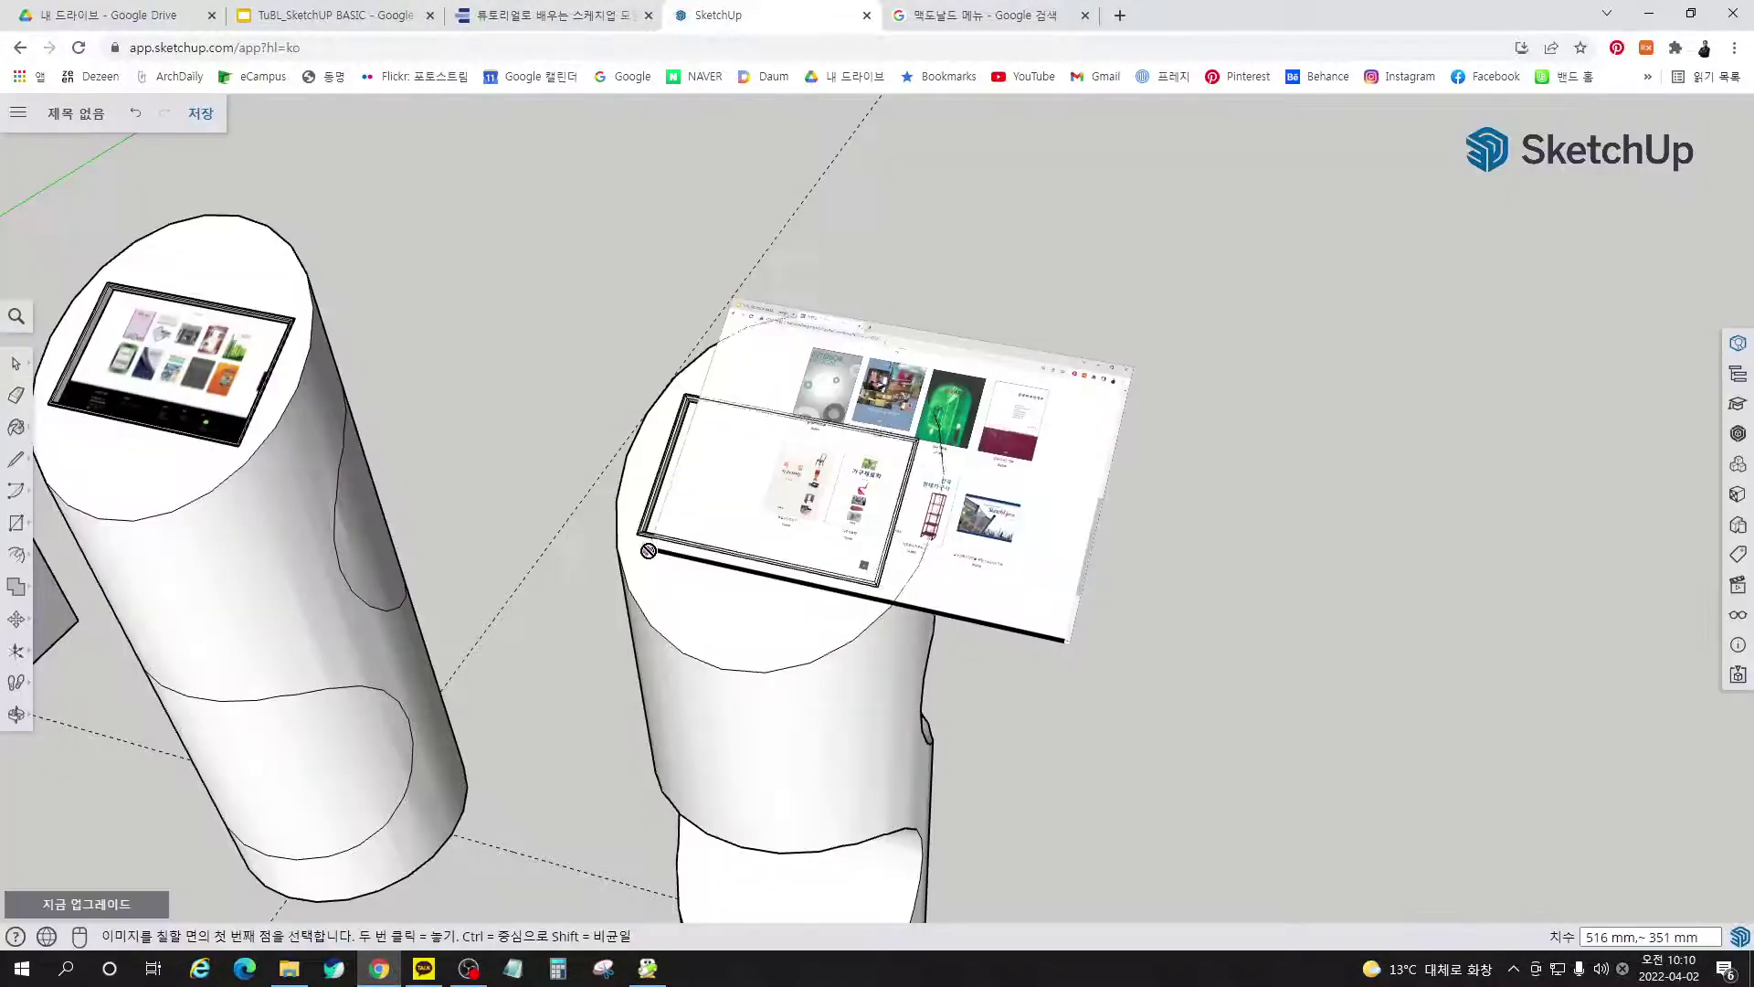
Apply the k-3.PNG material to the third kiosk's screen face, from the frame's lower-left inner corner to the opposite inner edge, about 296 mm wide
scroll(645, 534, "up", 5)
scroll(700, 533, "up", 6)
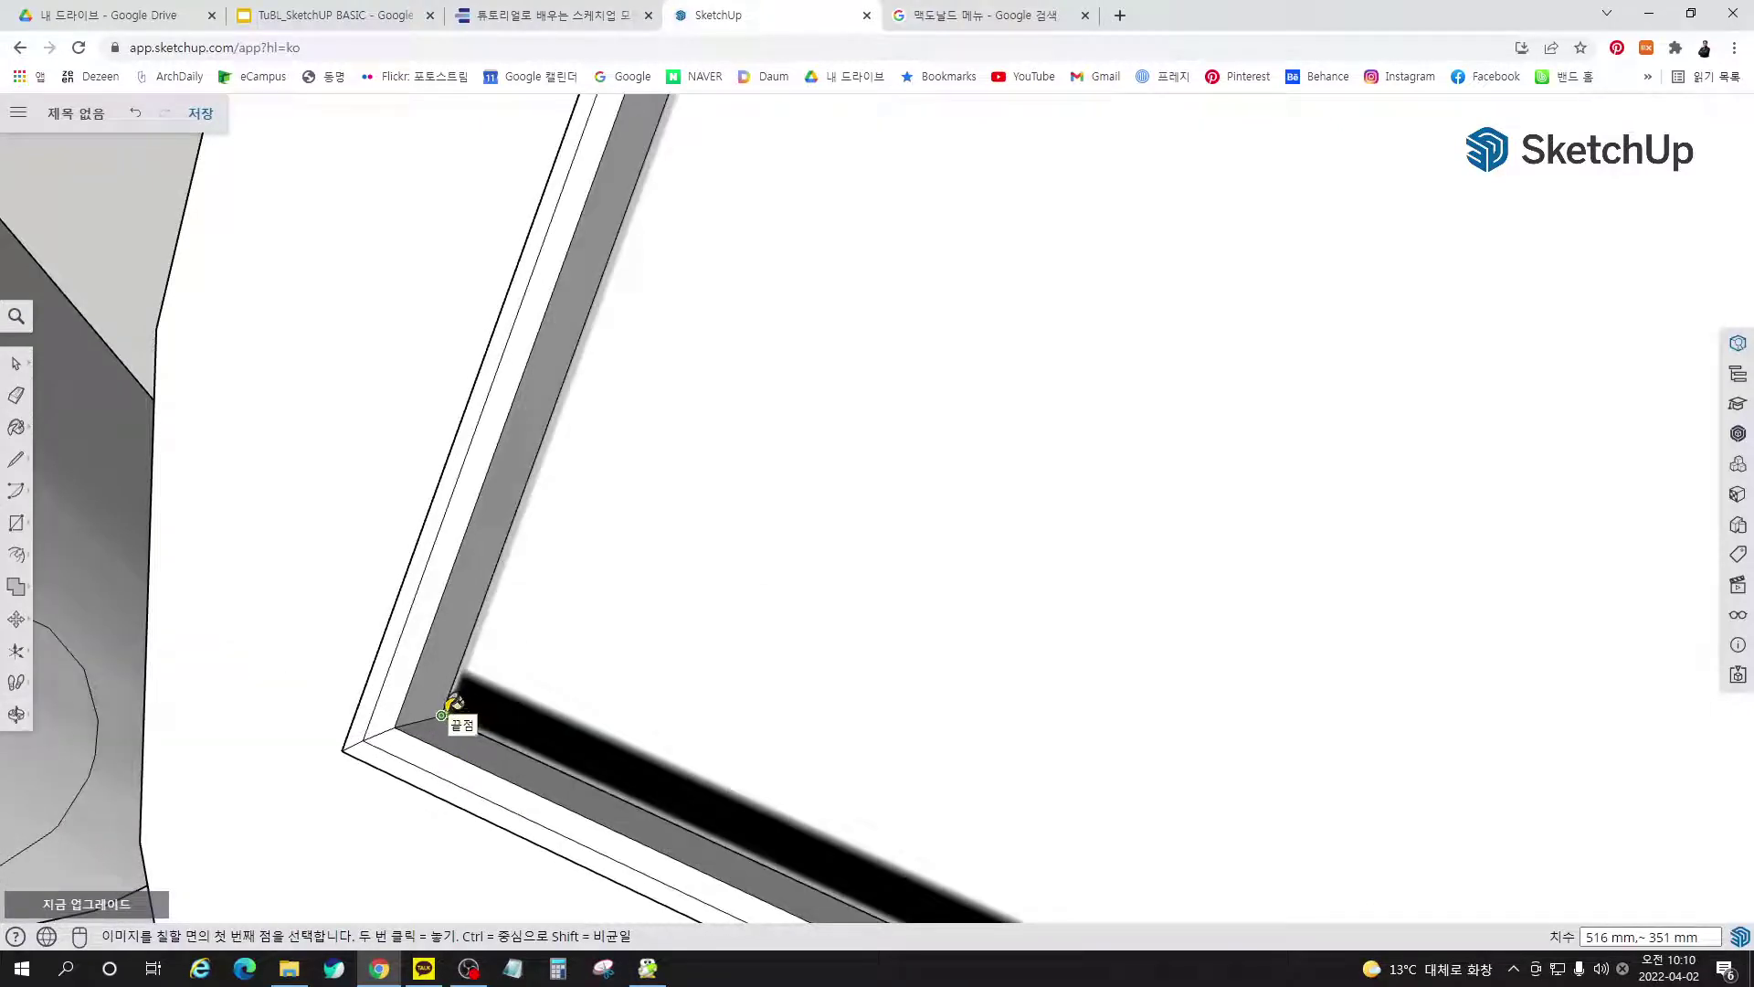
left_click(443, 714)
scroll(579, 677, "down", 8)
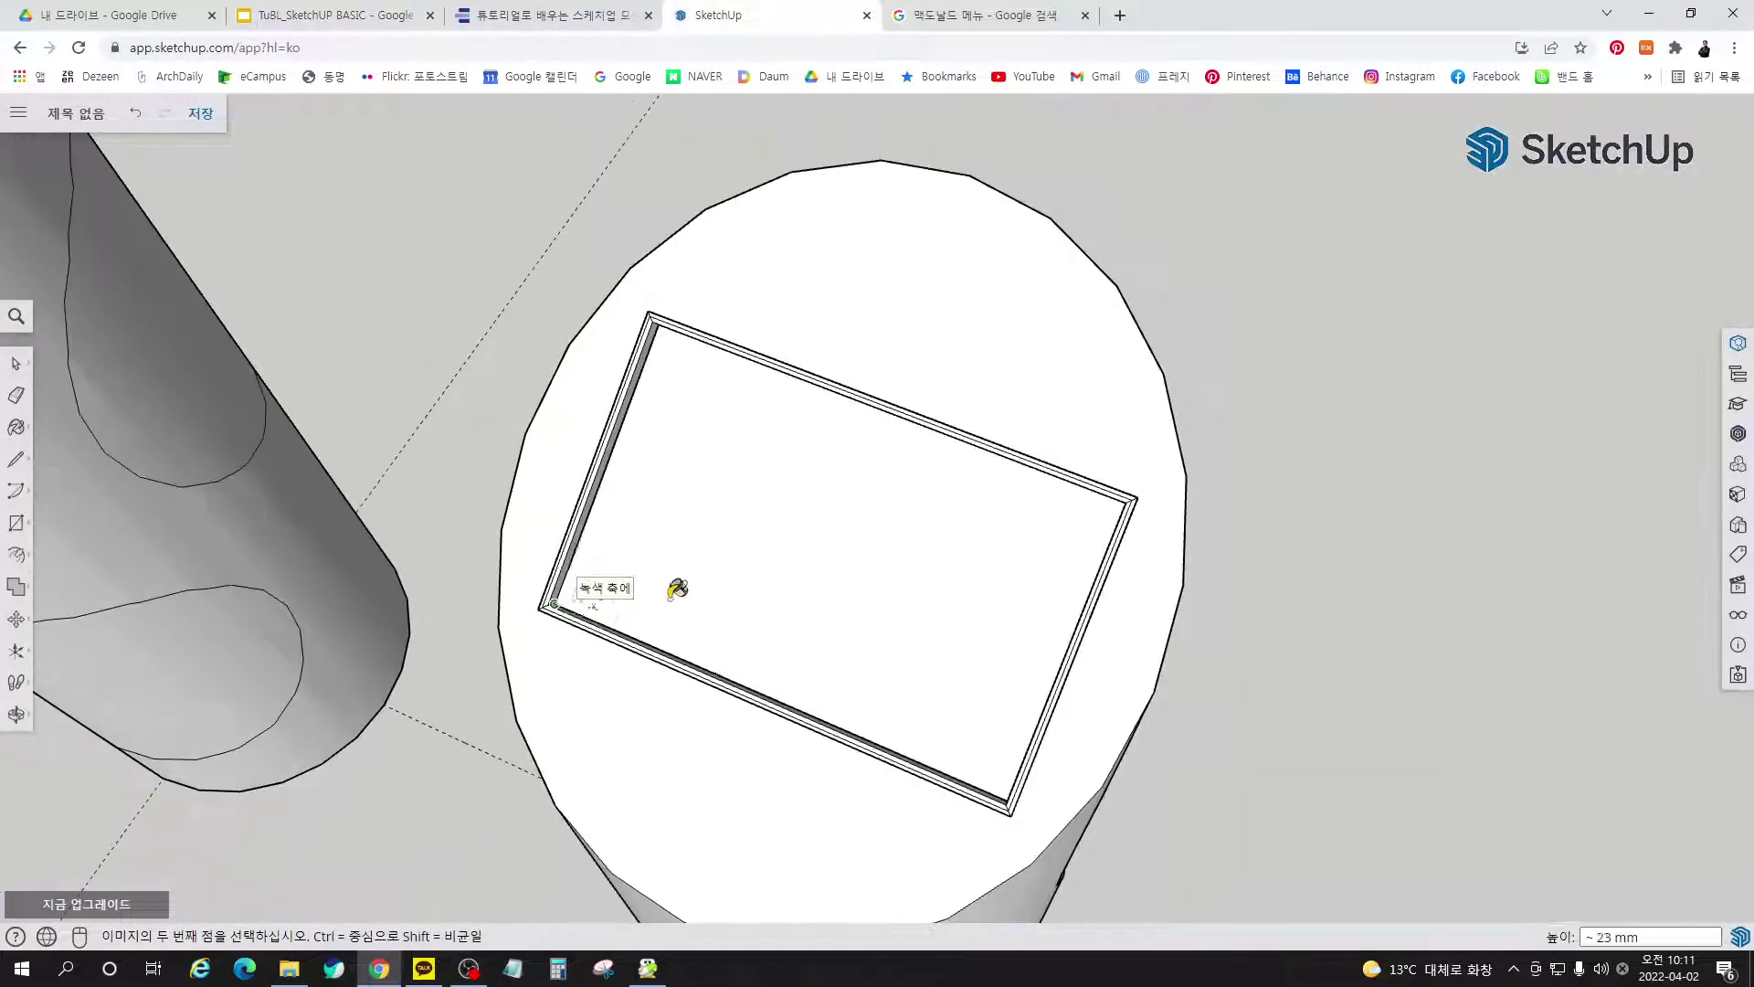
middle_click_drag(884, 631, 1335, 631)
scroll(1113, 575, "up", 3)
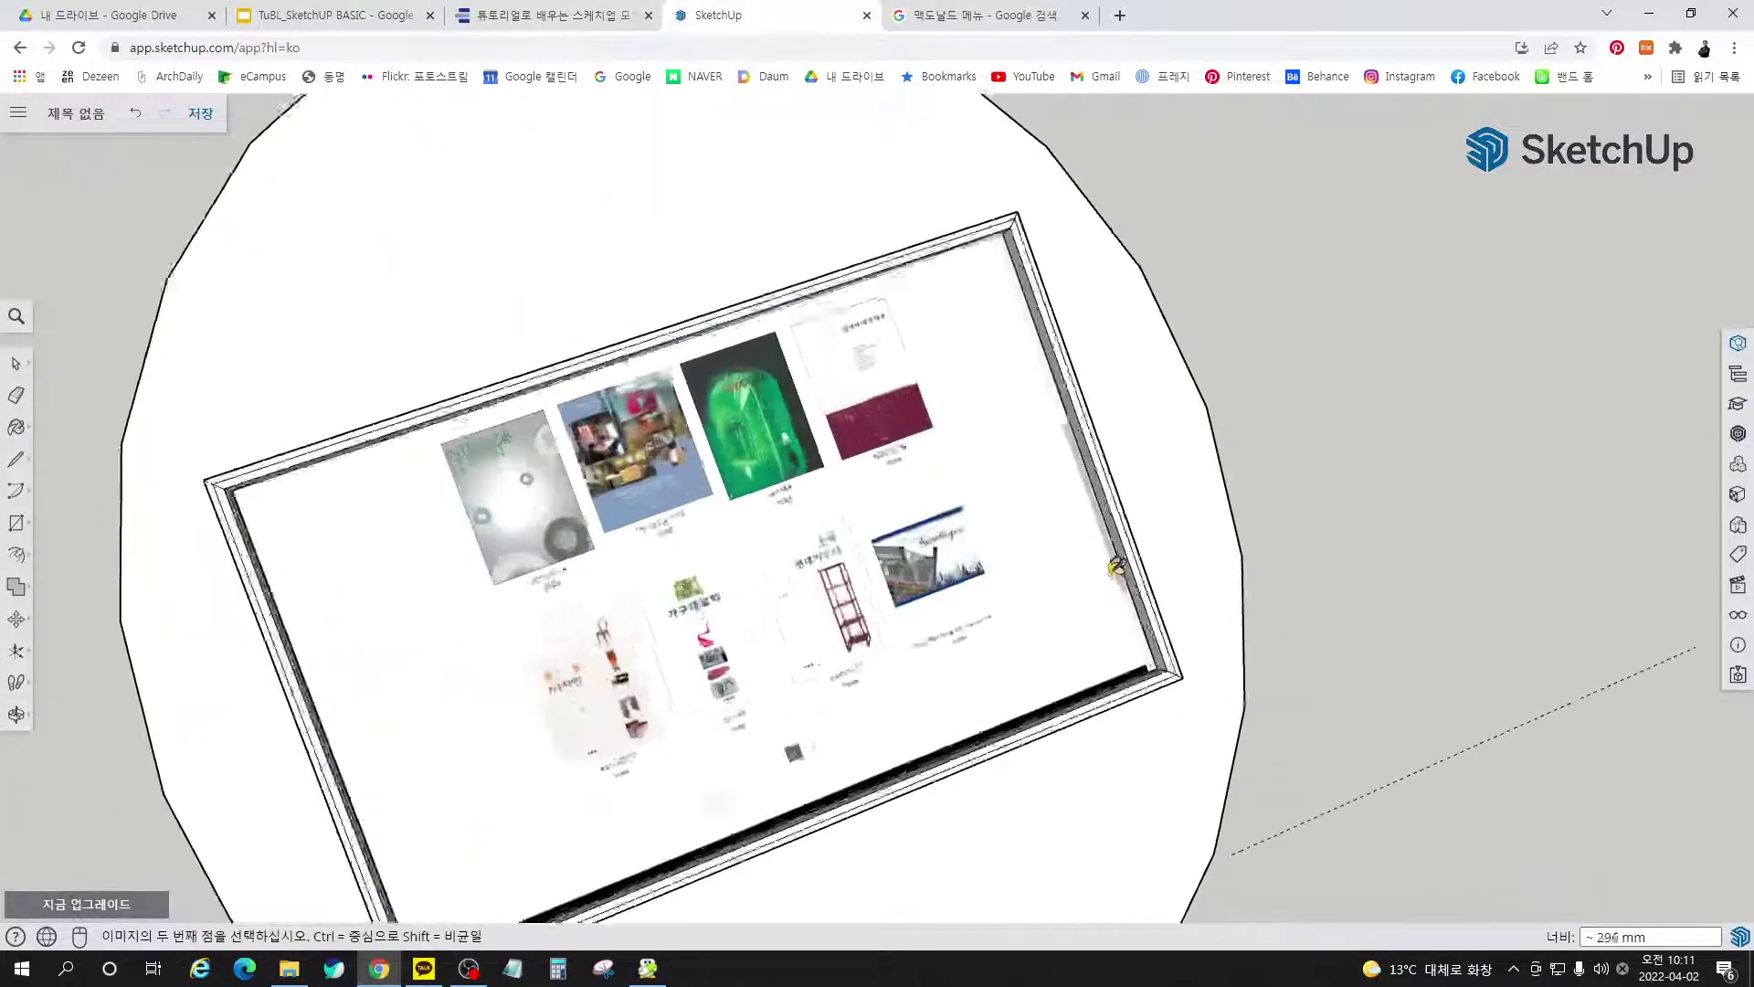
scroll(1115, 566, "up", 3)
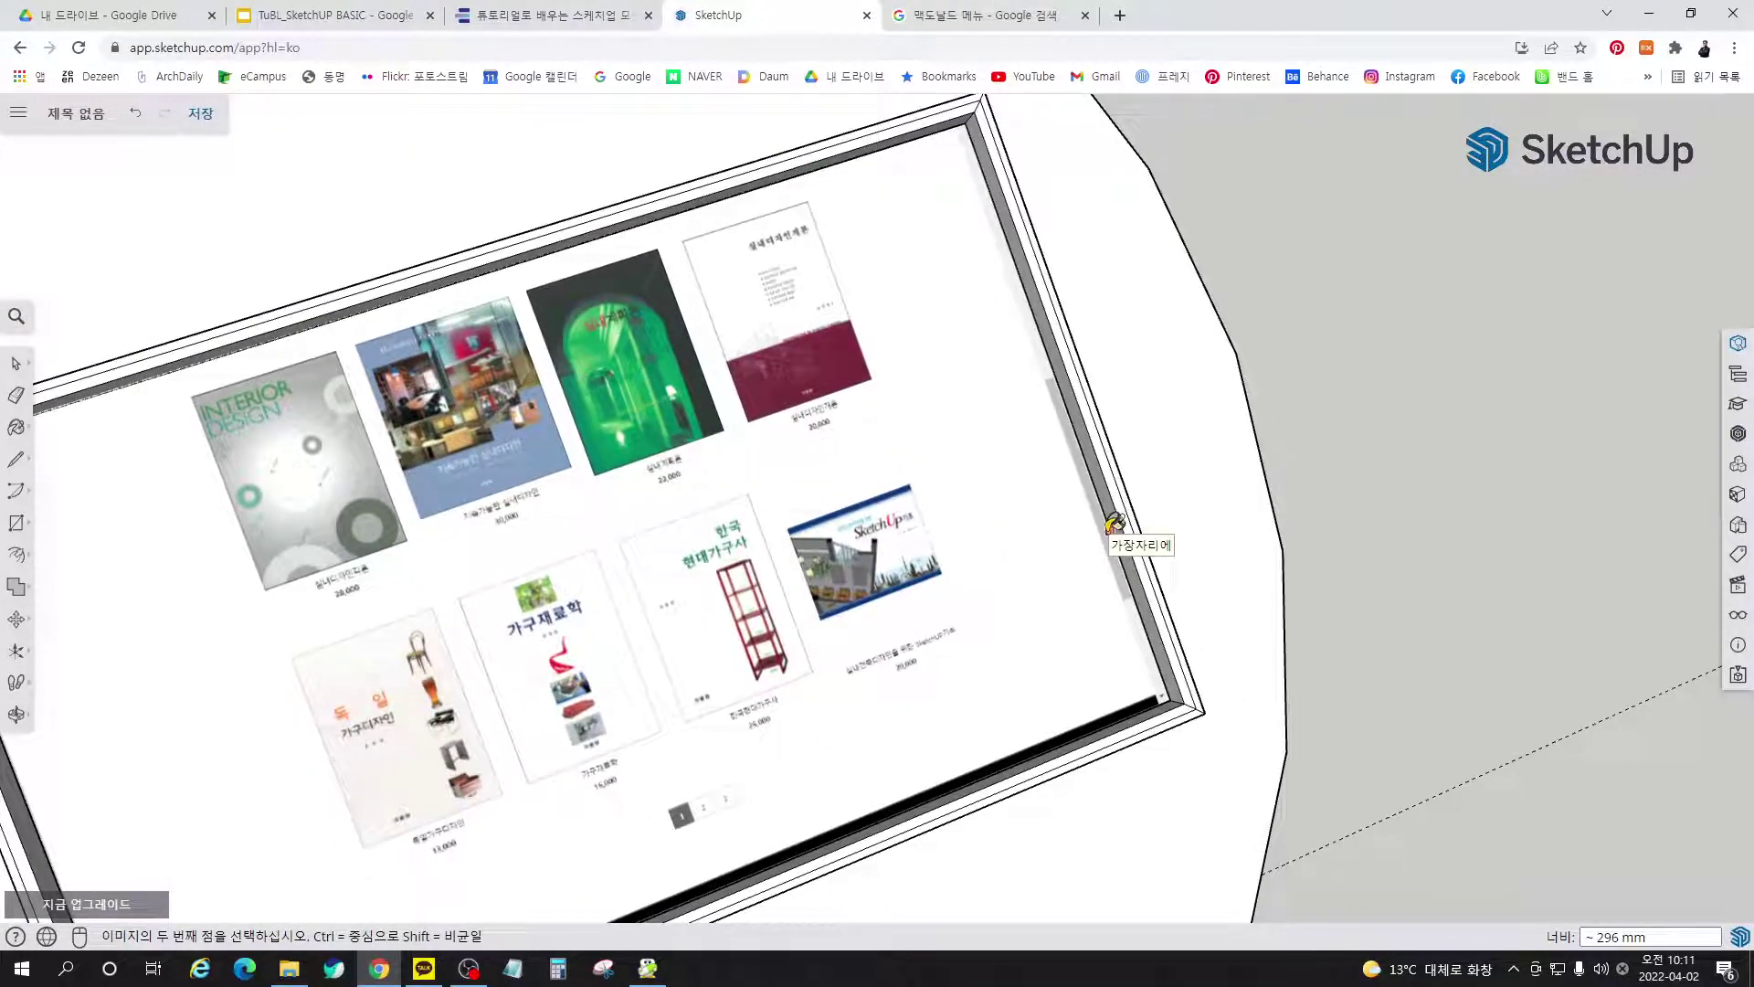
left_click(1114, 523)
scroll(1286, 475, "down", 5)
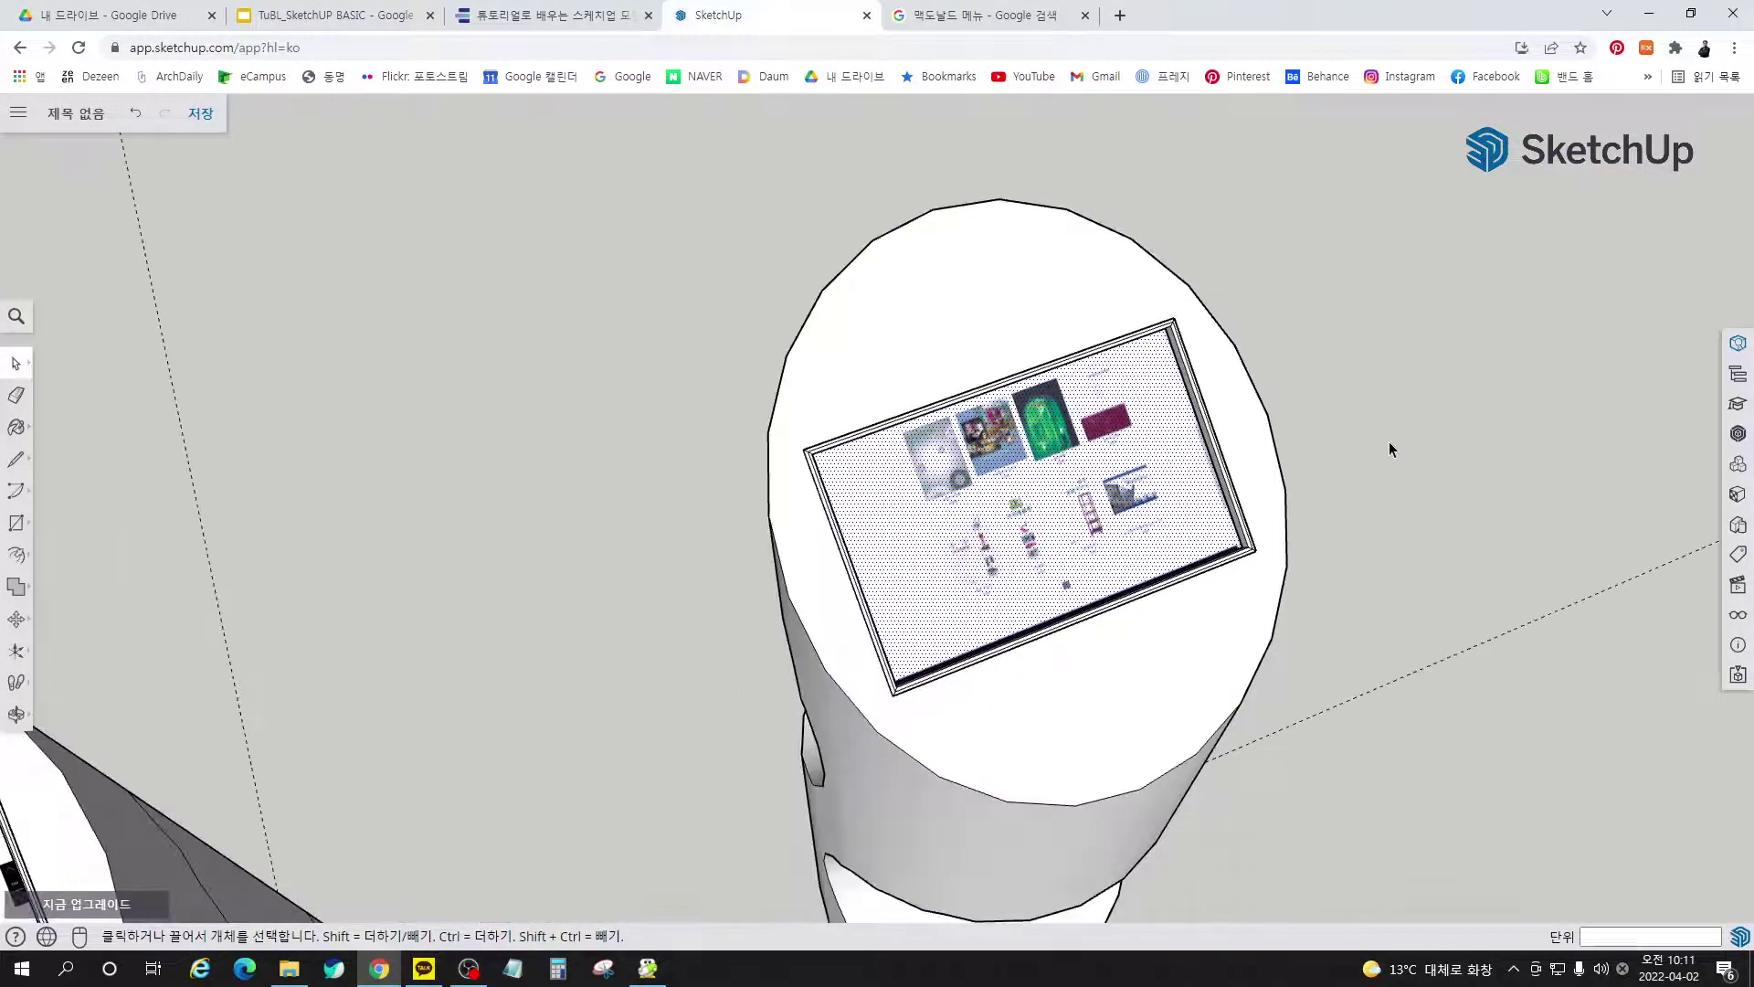
Make a group from the third kiosk's textured screen face and its edges, and clear the selection
left_click(1389, 444)
middle_click_drag(1389, 443, 930, 498)
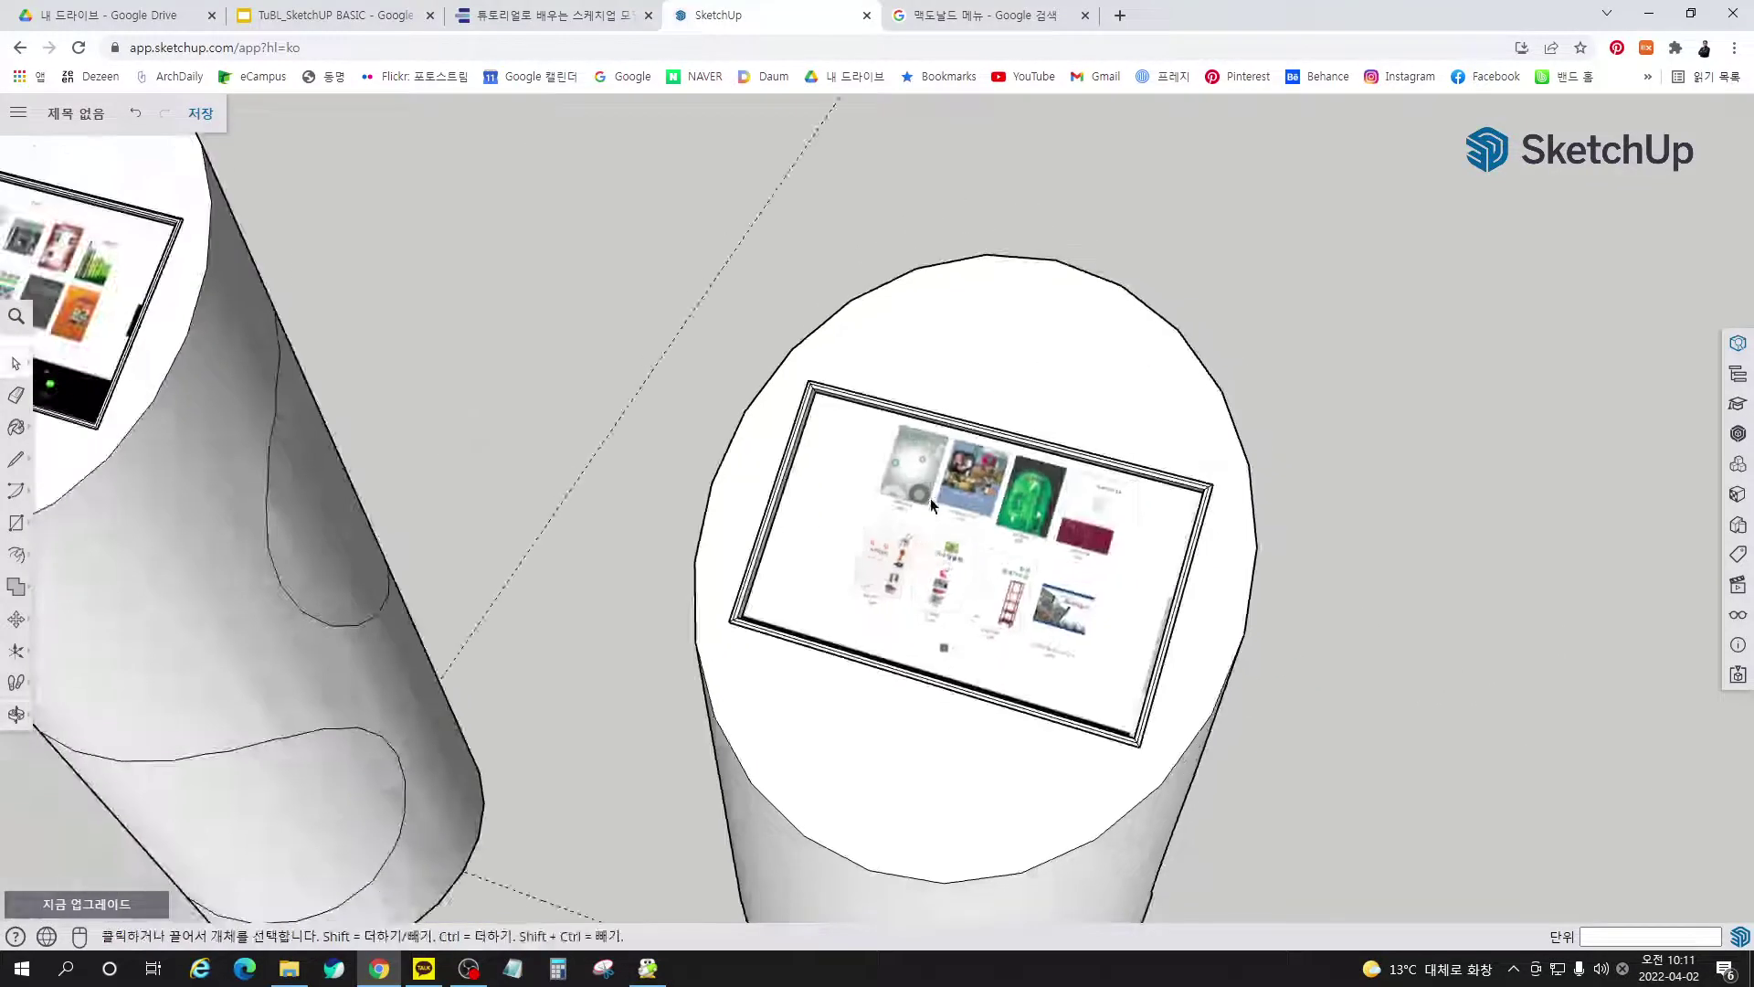
double_click(930, 499)
right_click(930, 499)
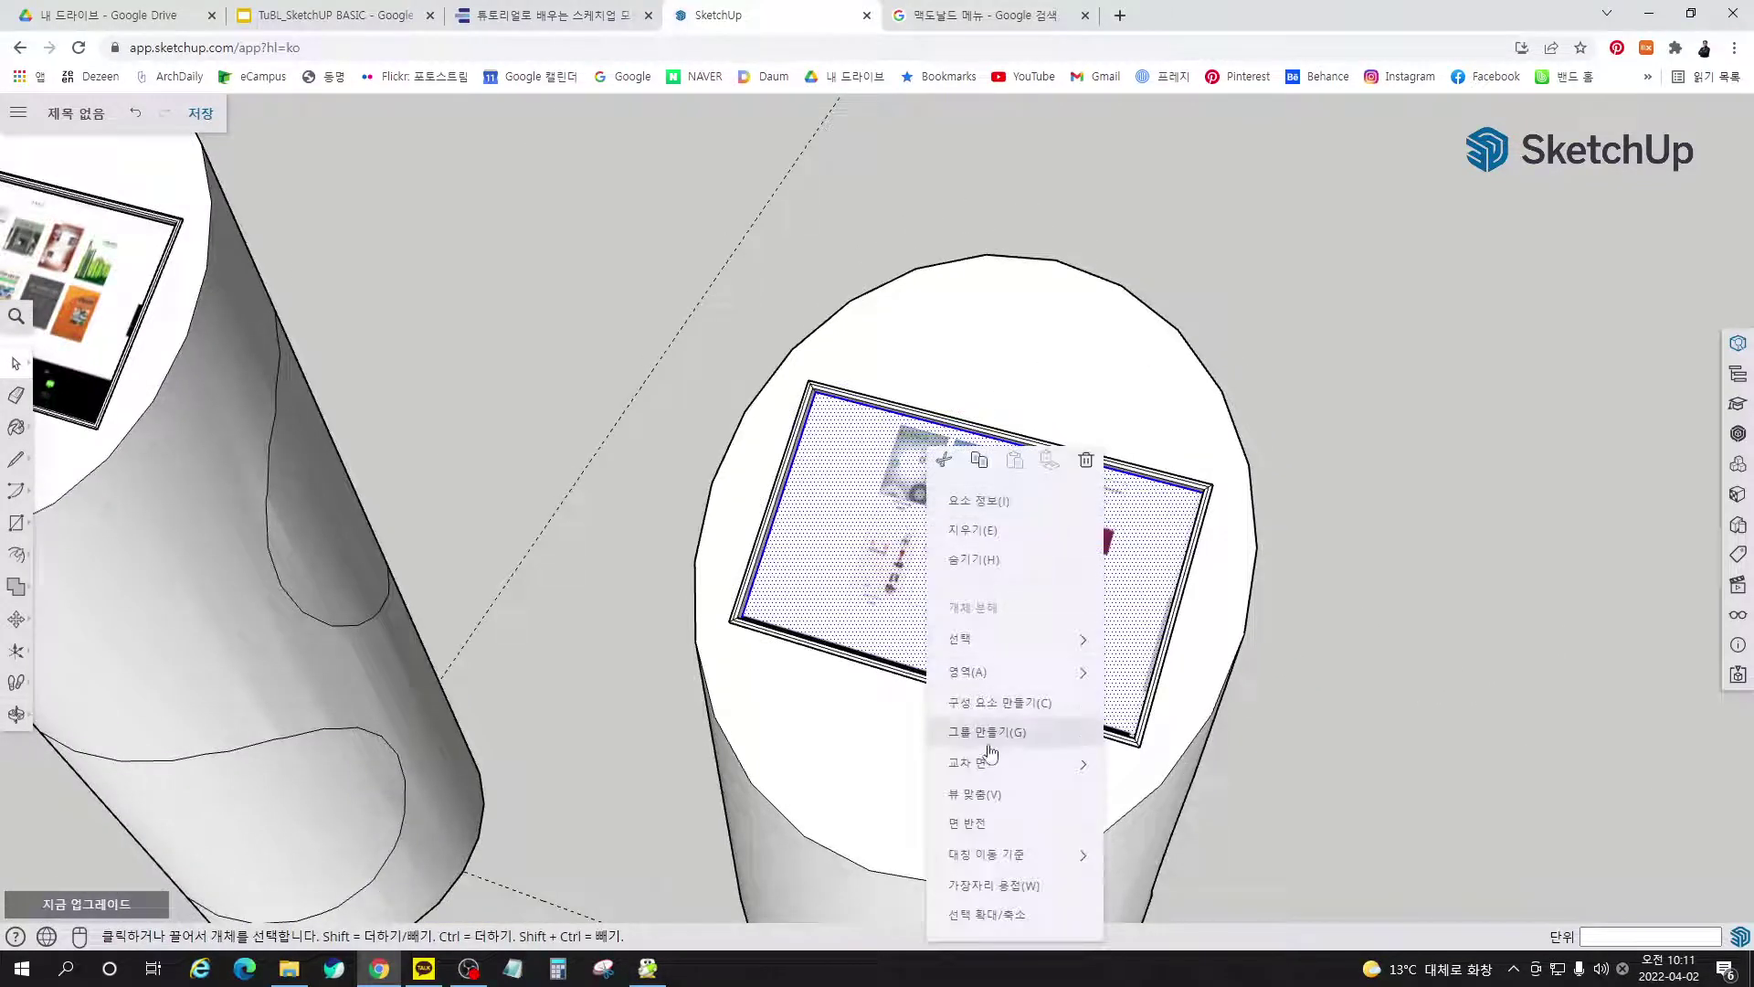
left_click(990, 742)
left_click(1473, 726)
Look over the three kiosks with their finished screens and close the browser page with the McDonald's menu search
middle_click_drag(968, 649, 528, 368)
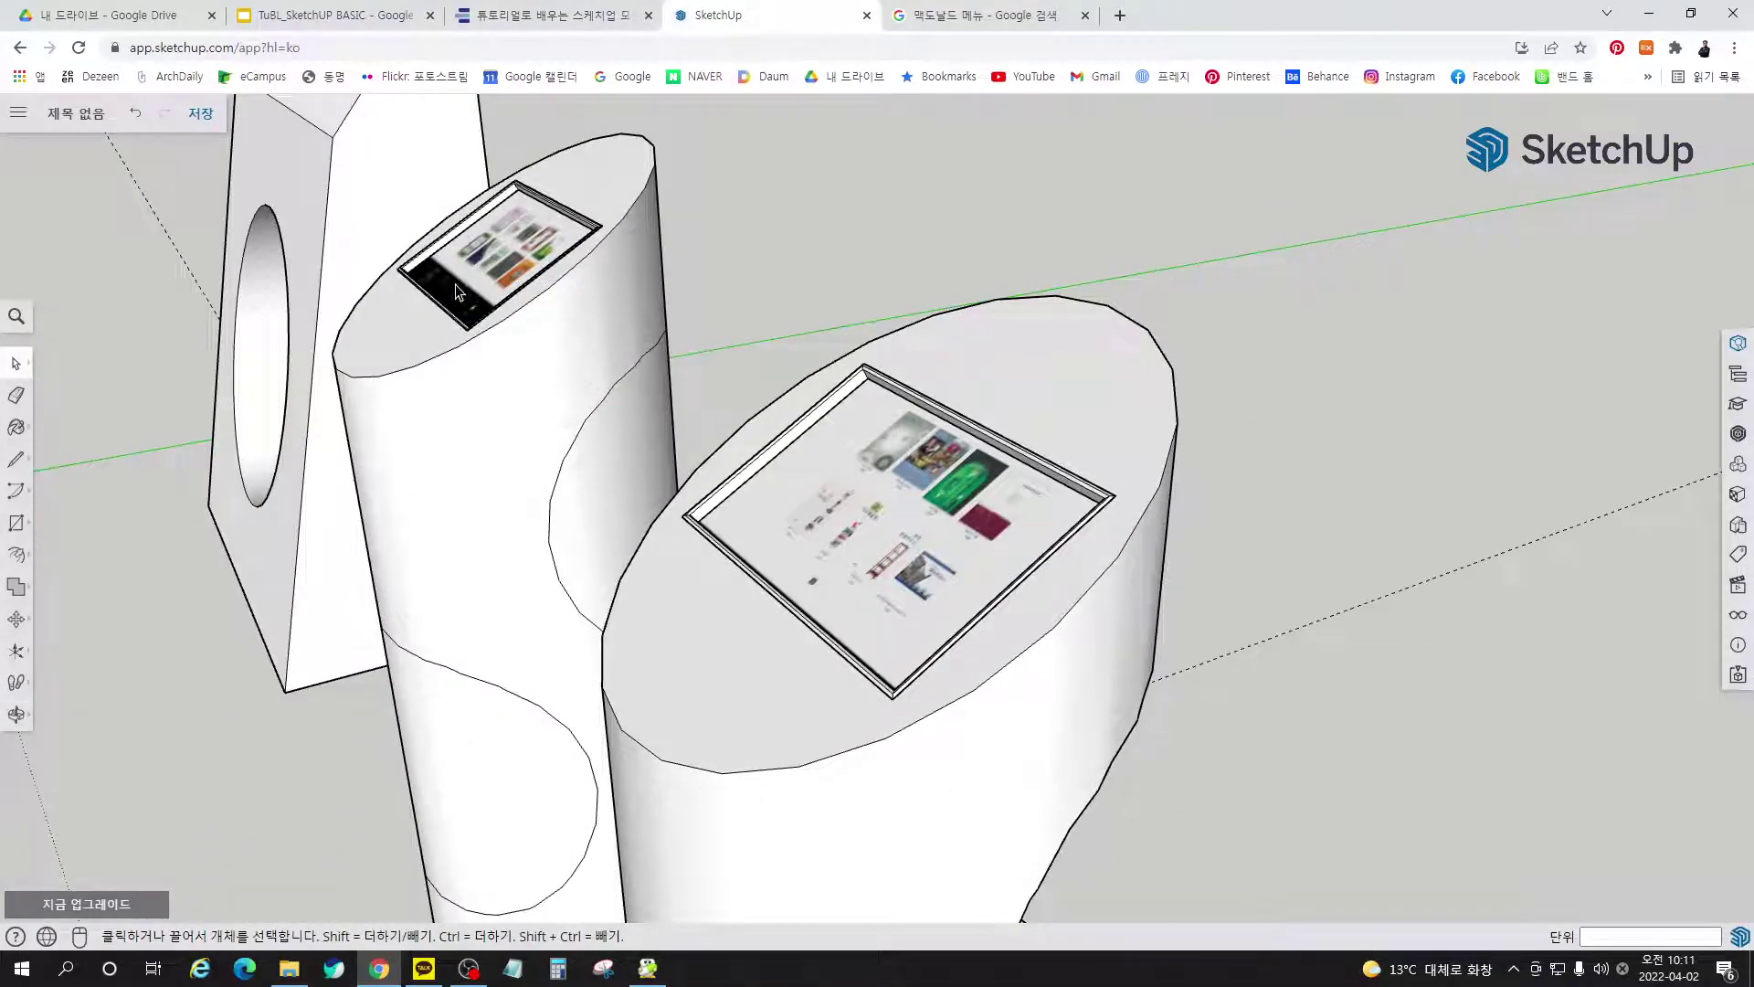
scroll(1280, 560, "down", 10)
middle_click_drag(725, 396, 1000, 485)
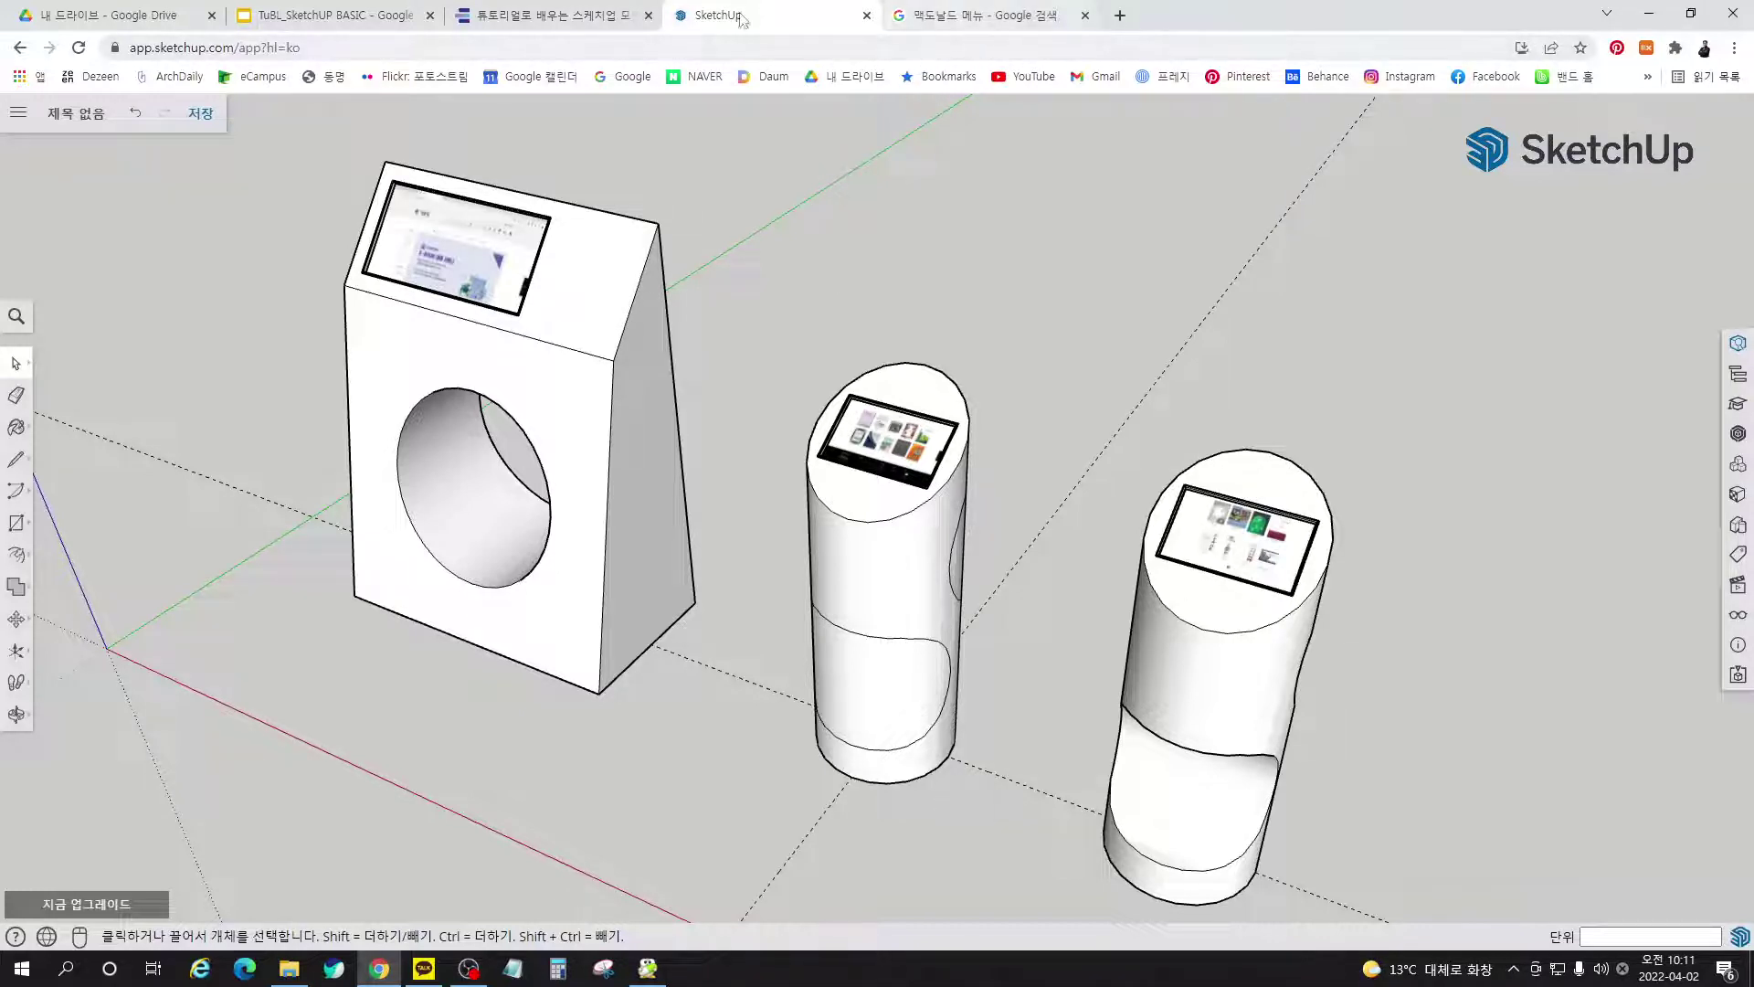
left_click(1086, 17)
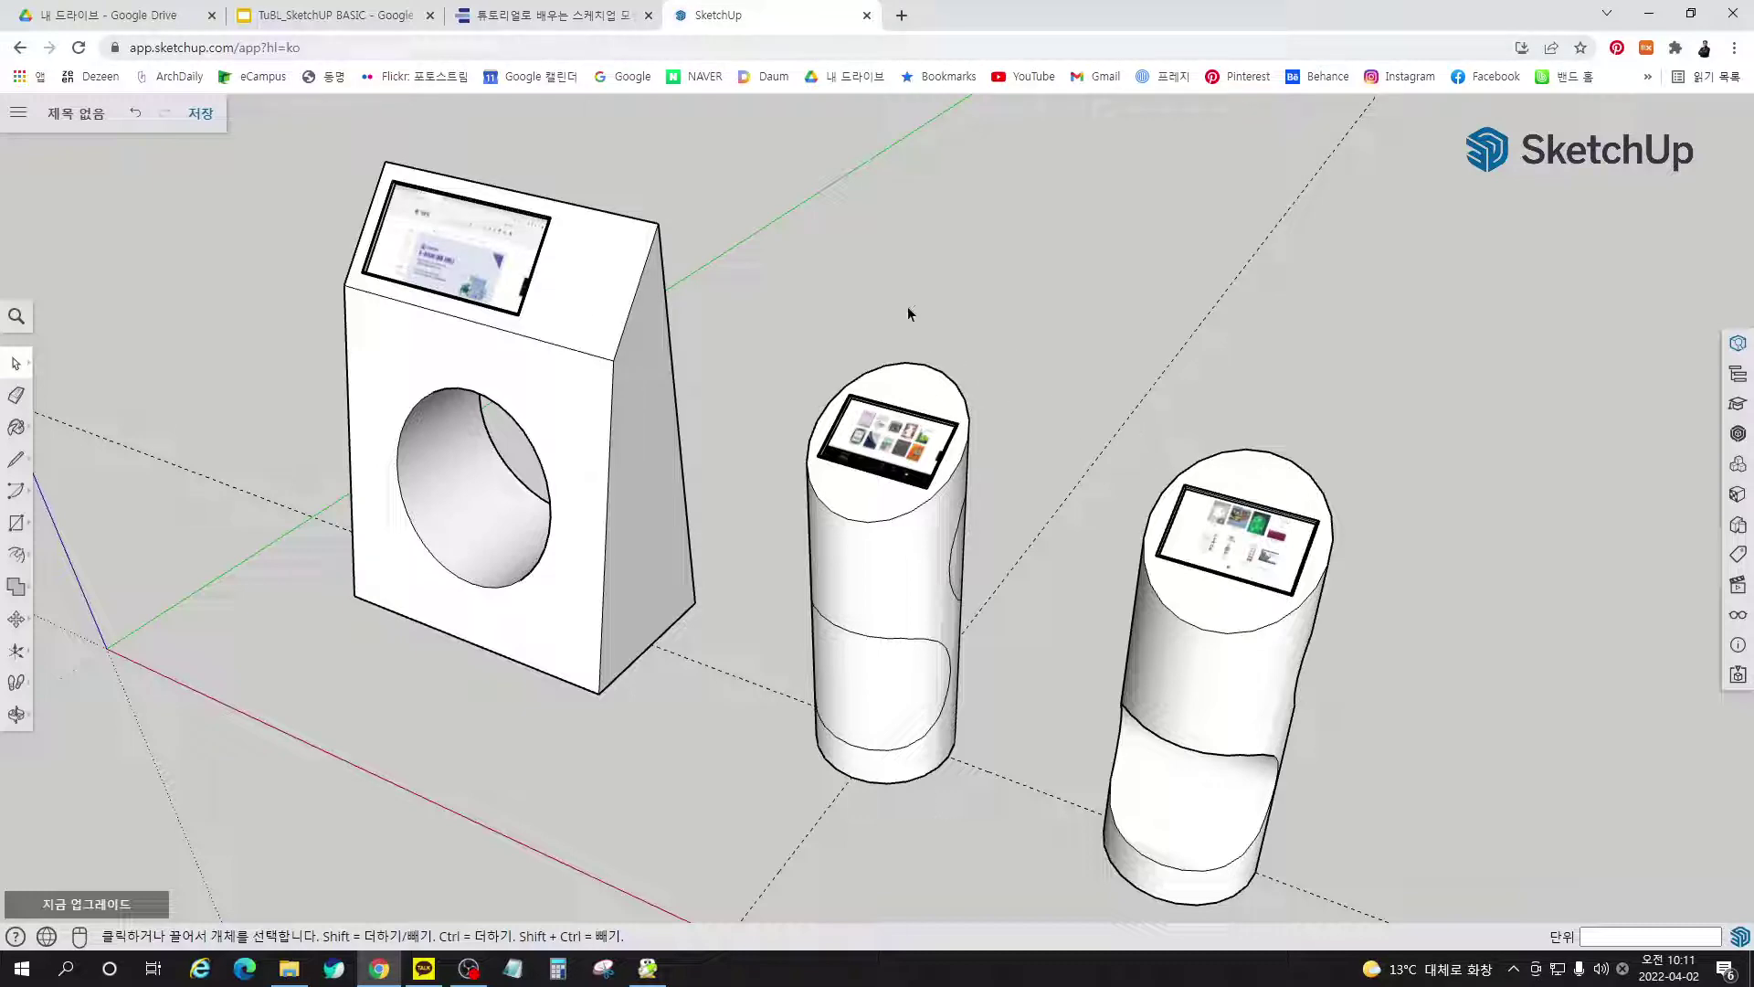
Switch to the tutorial e-book and read the button bezel section's instructions on the guide crossing and the circle
left_click(561, 20)
left_click_drag(997, 638, 598, 754)
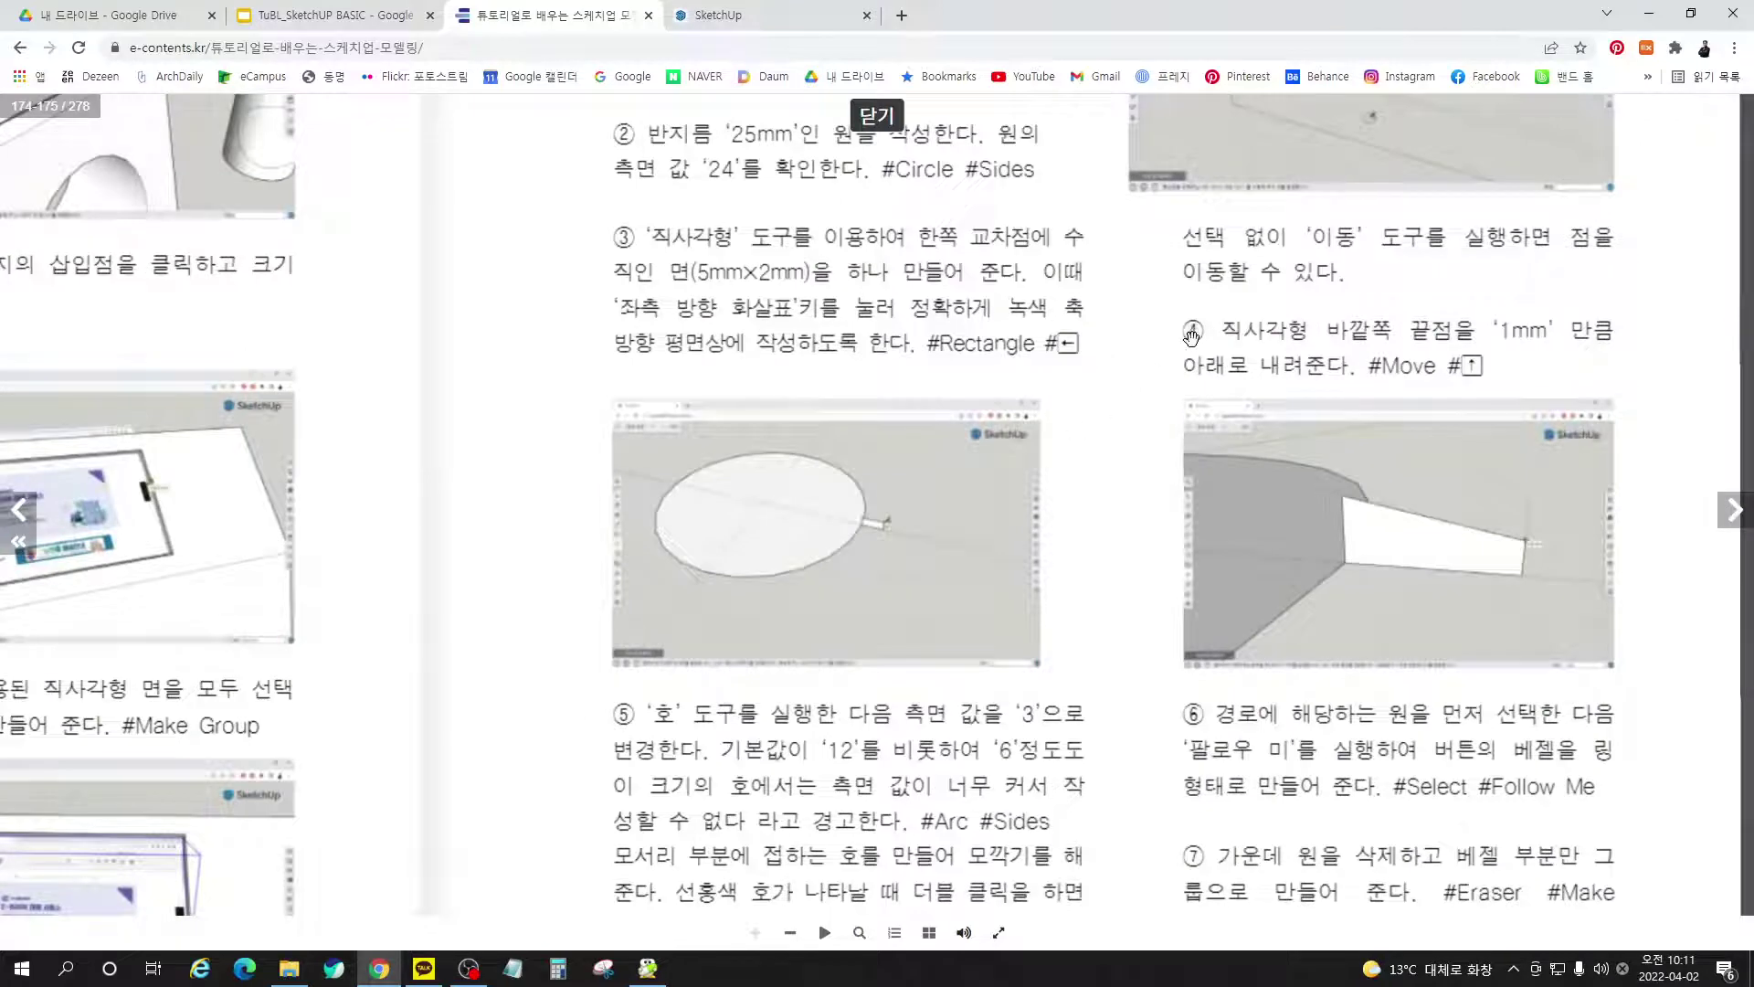
left_click_drag(1190, 336, 1066, 465)
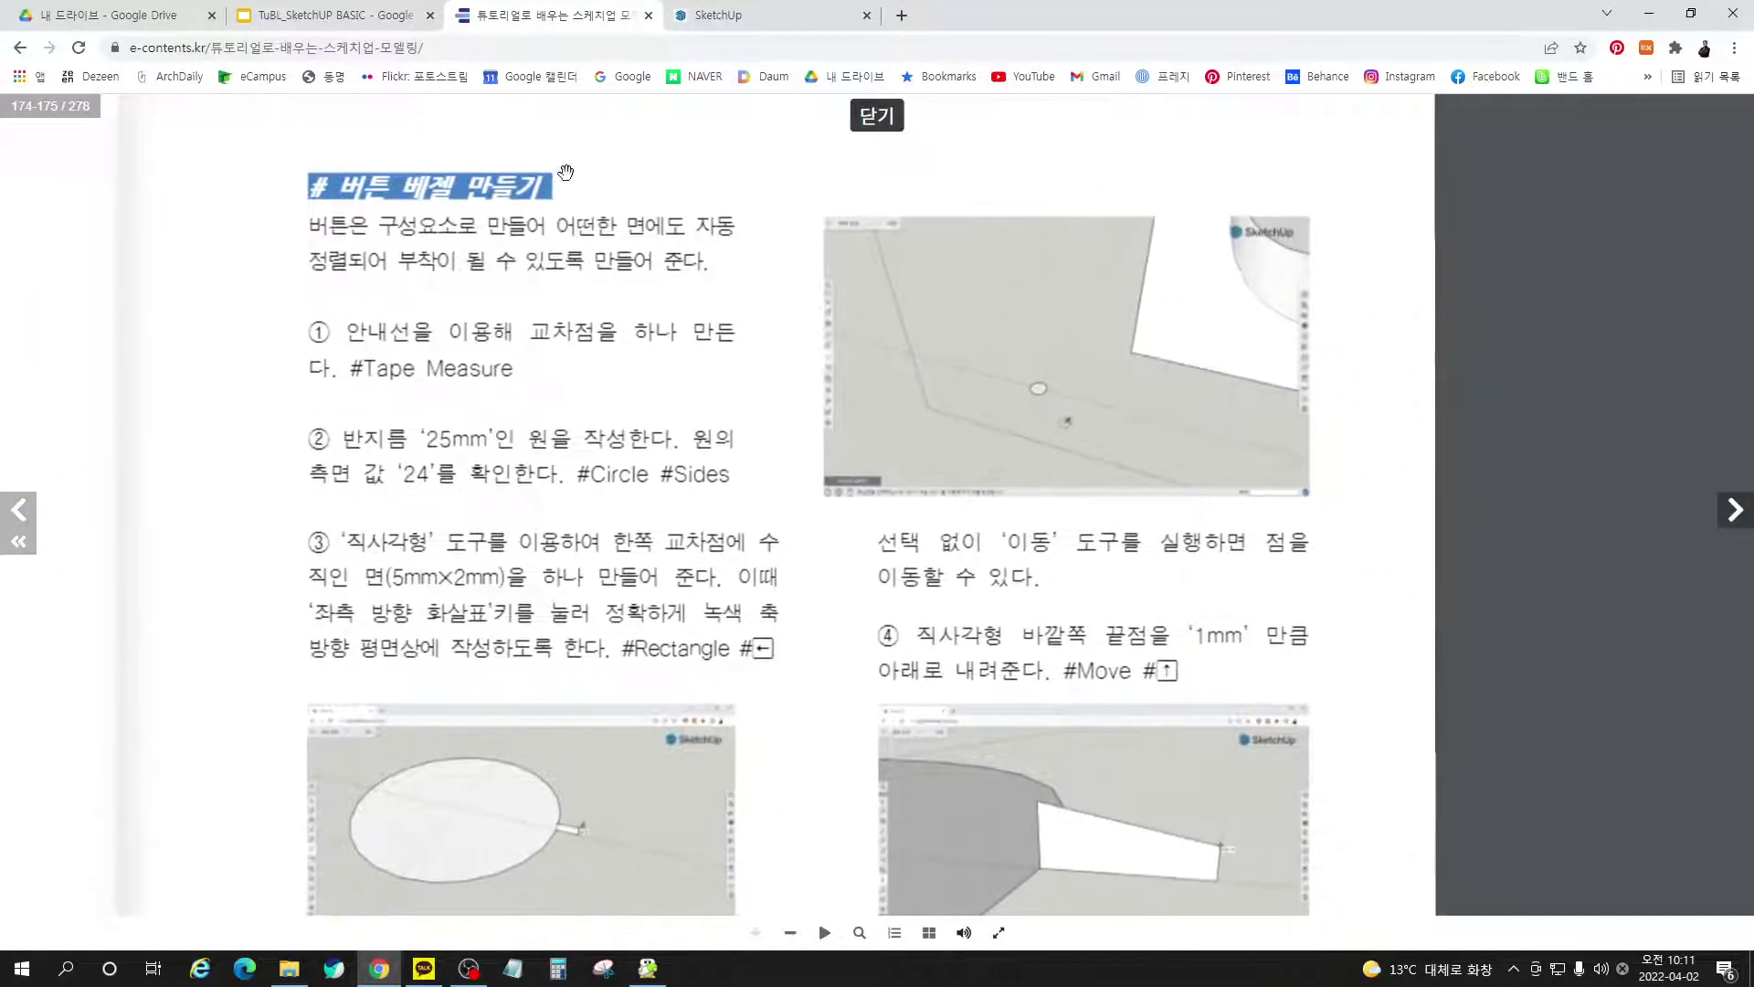
left_click_drag(637, 397, 613, 386)
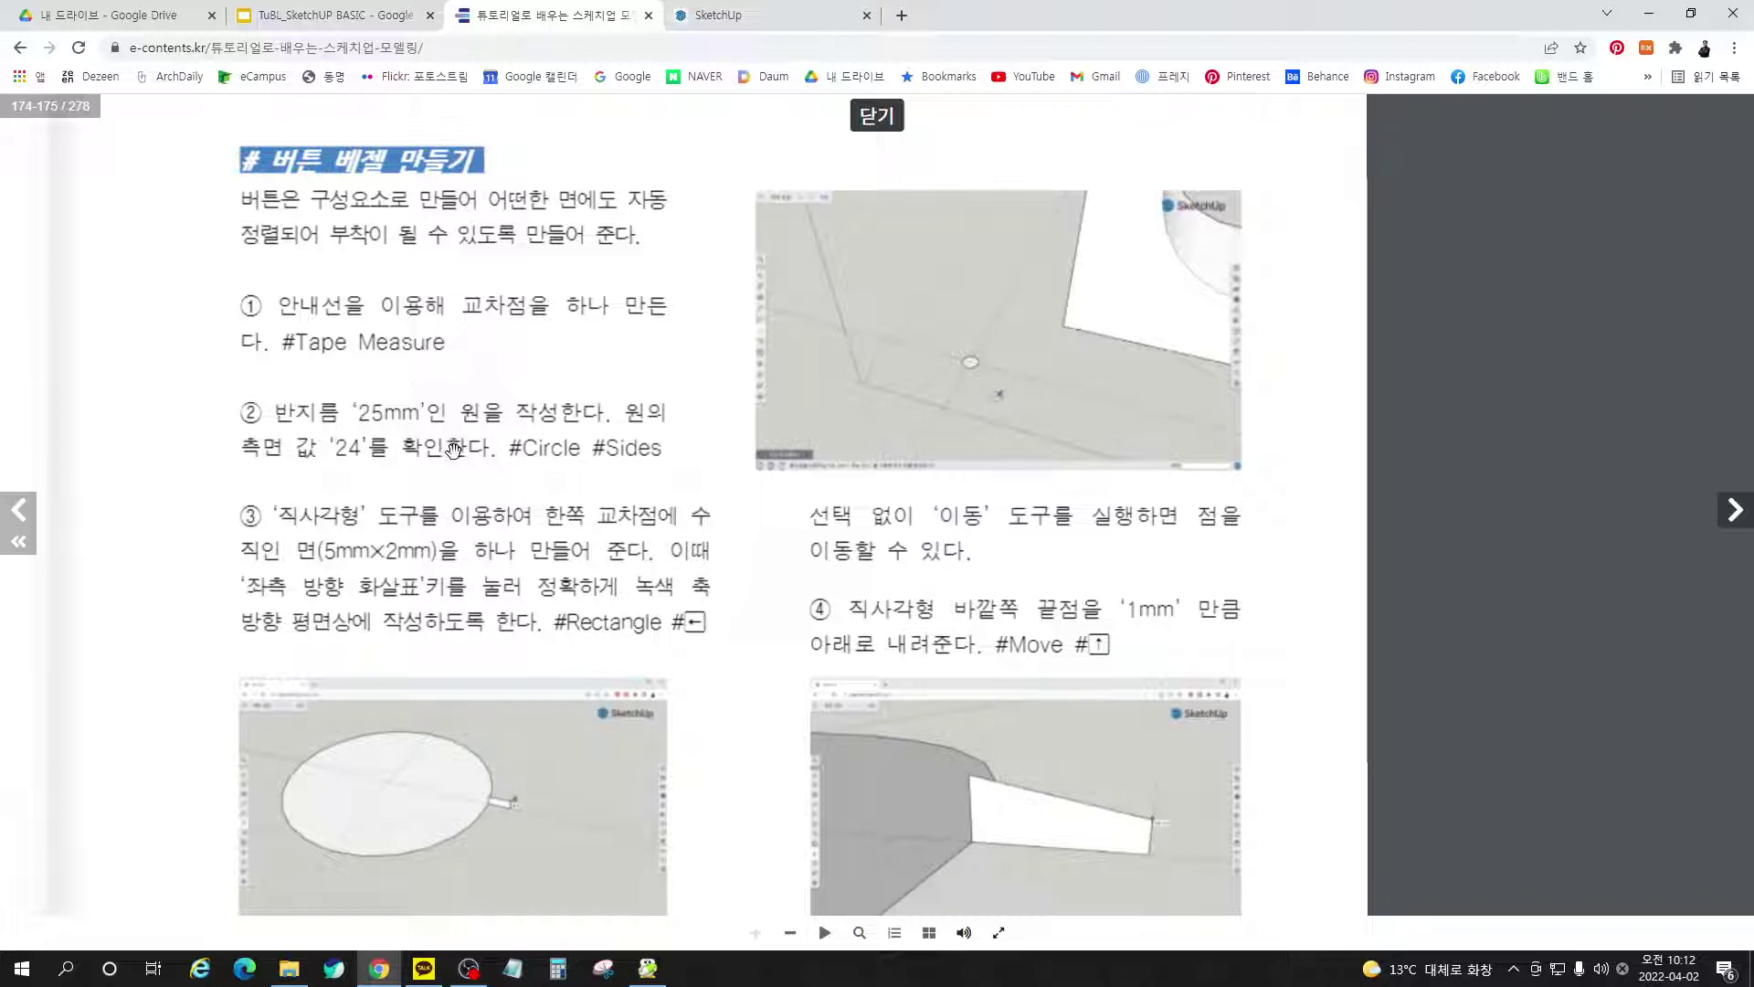
Back in SketchUp, place a guide parallel to the red axis in front of the kiosks, crossing the guide that runs through the middle kiosk
left_click(734, 20)
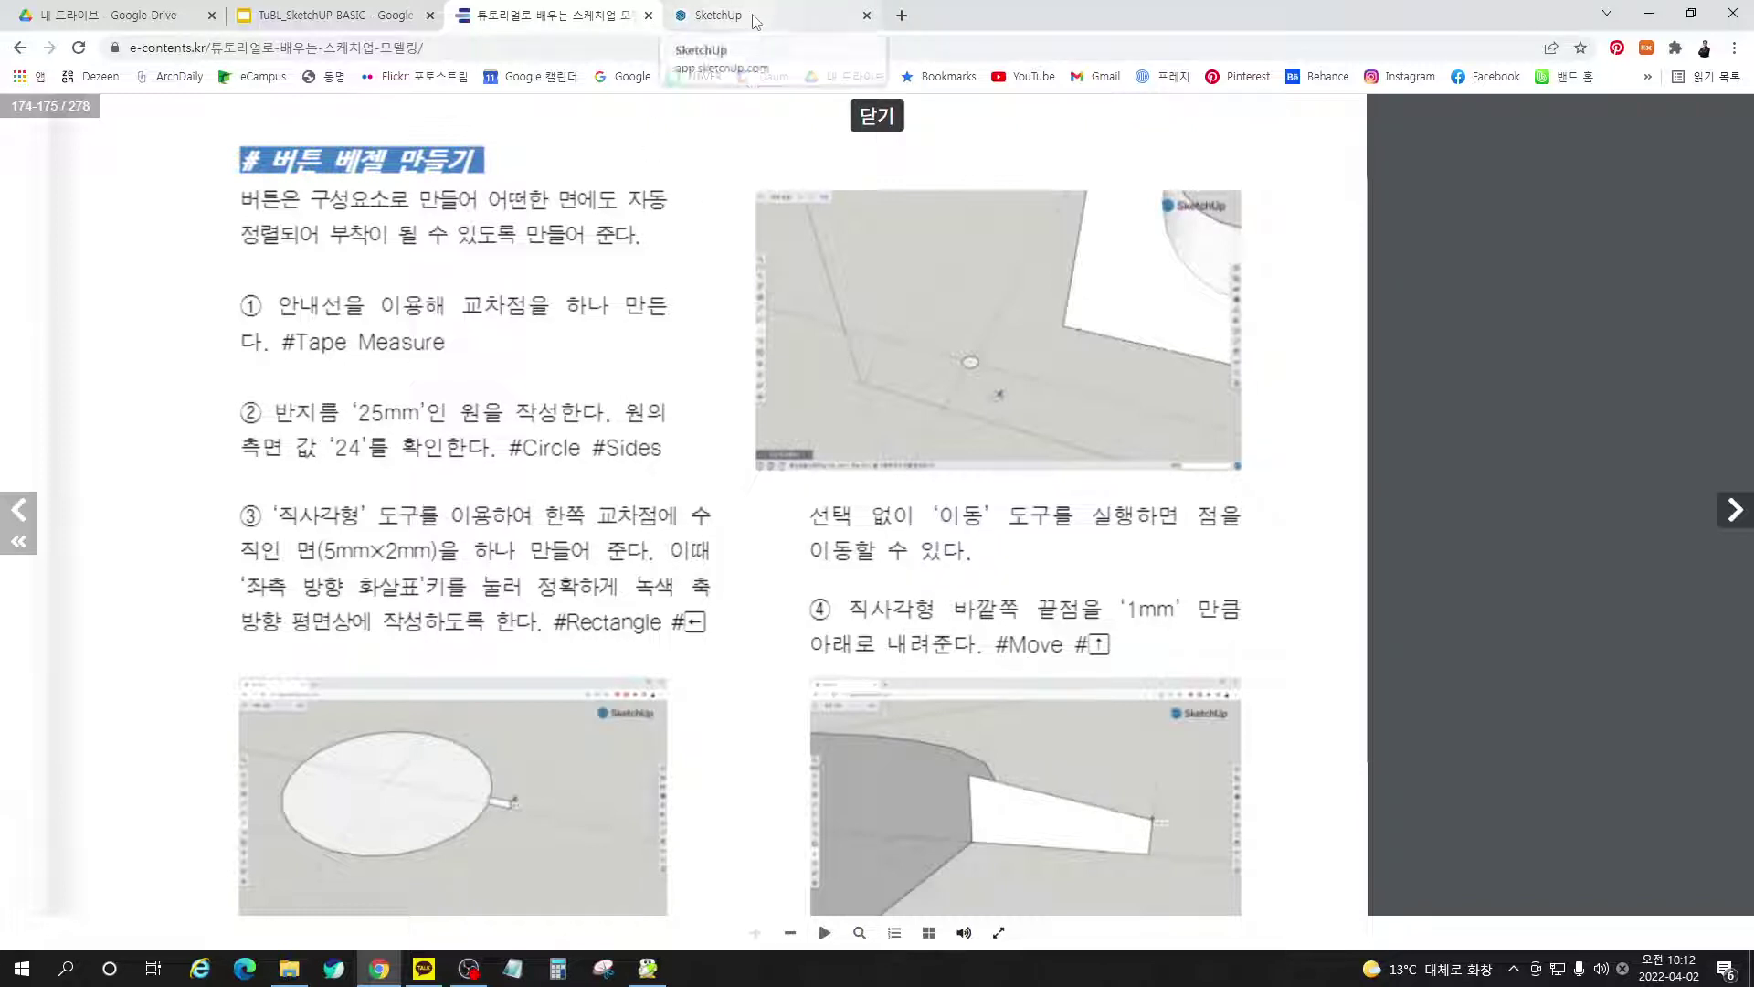
scroll(1378, 623, "down", 5)
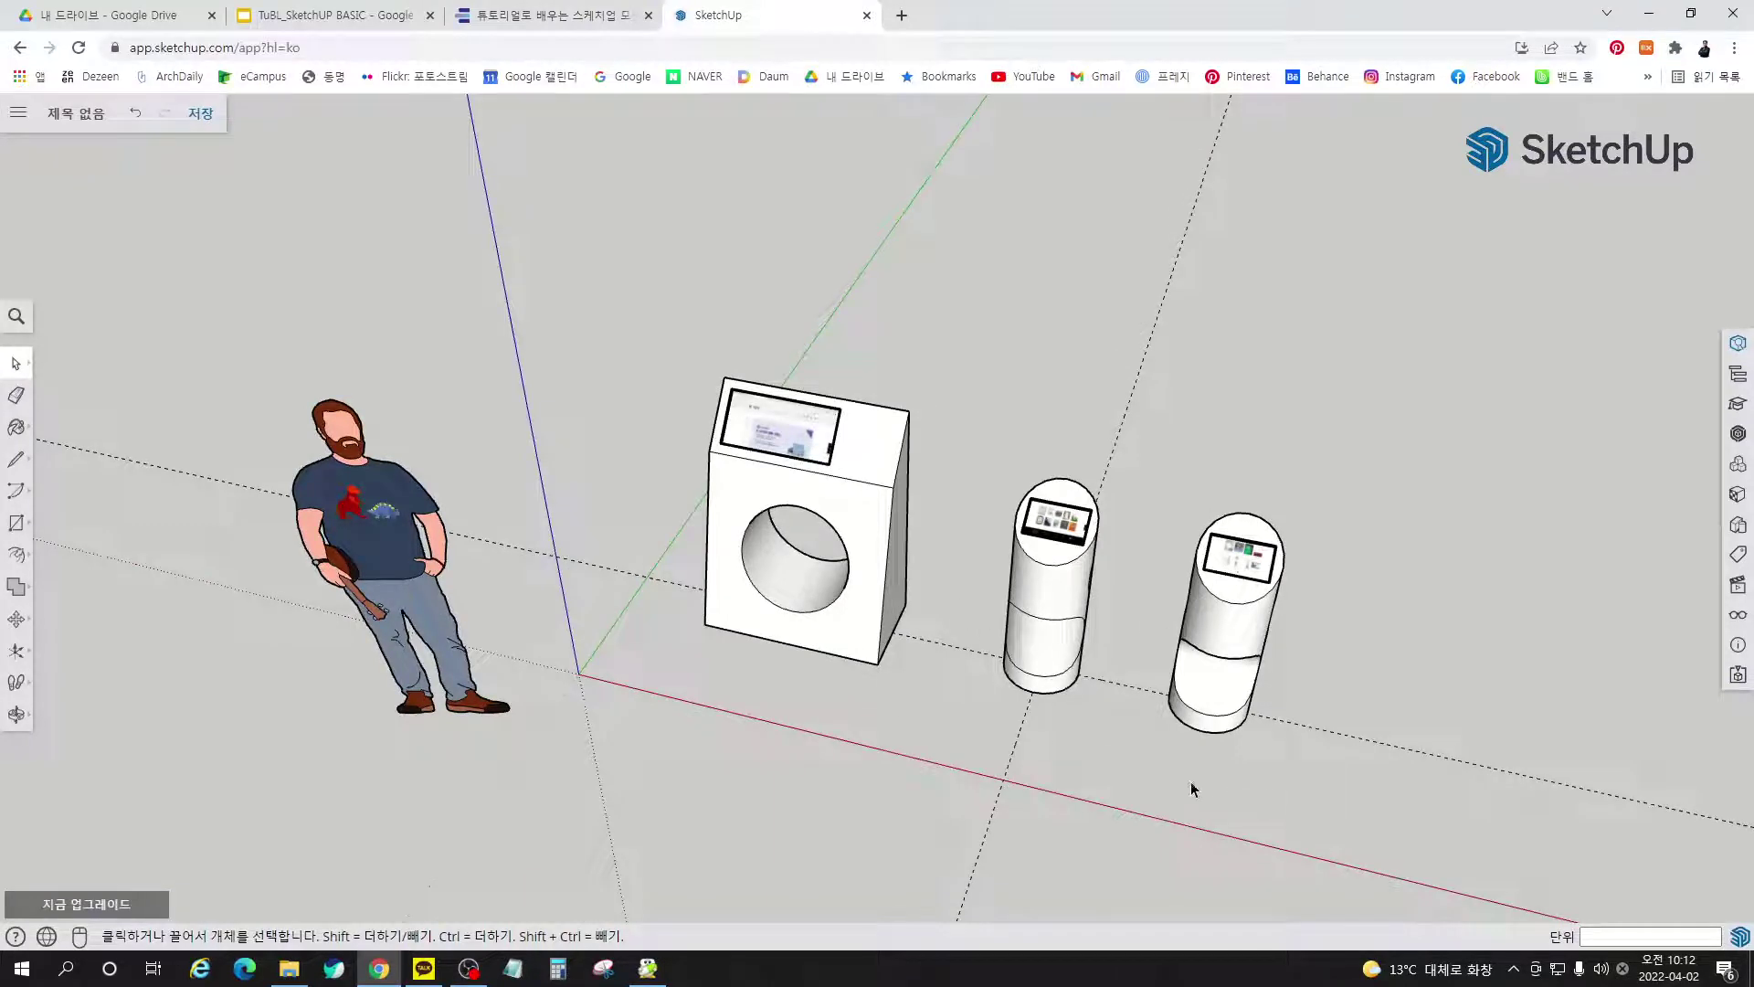
key("t")
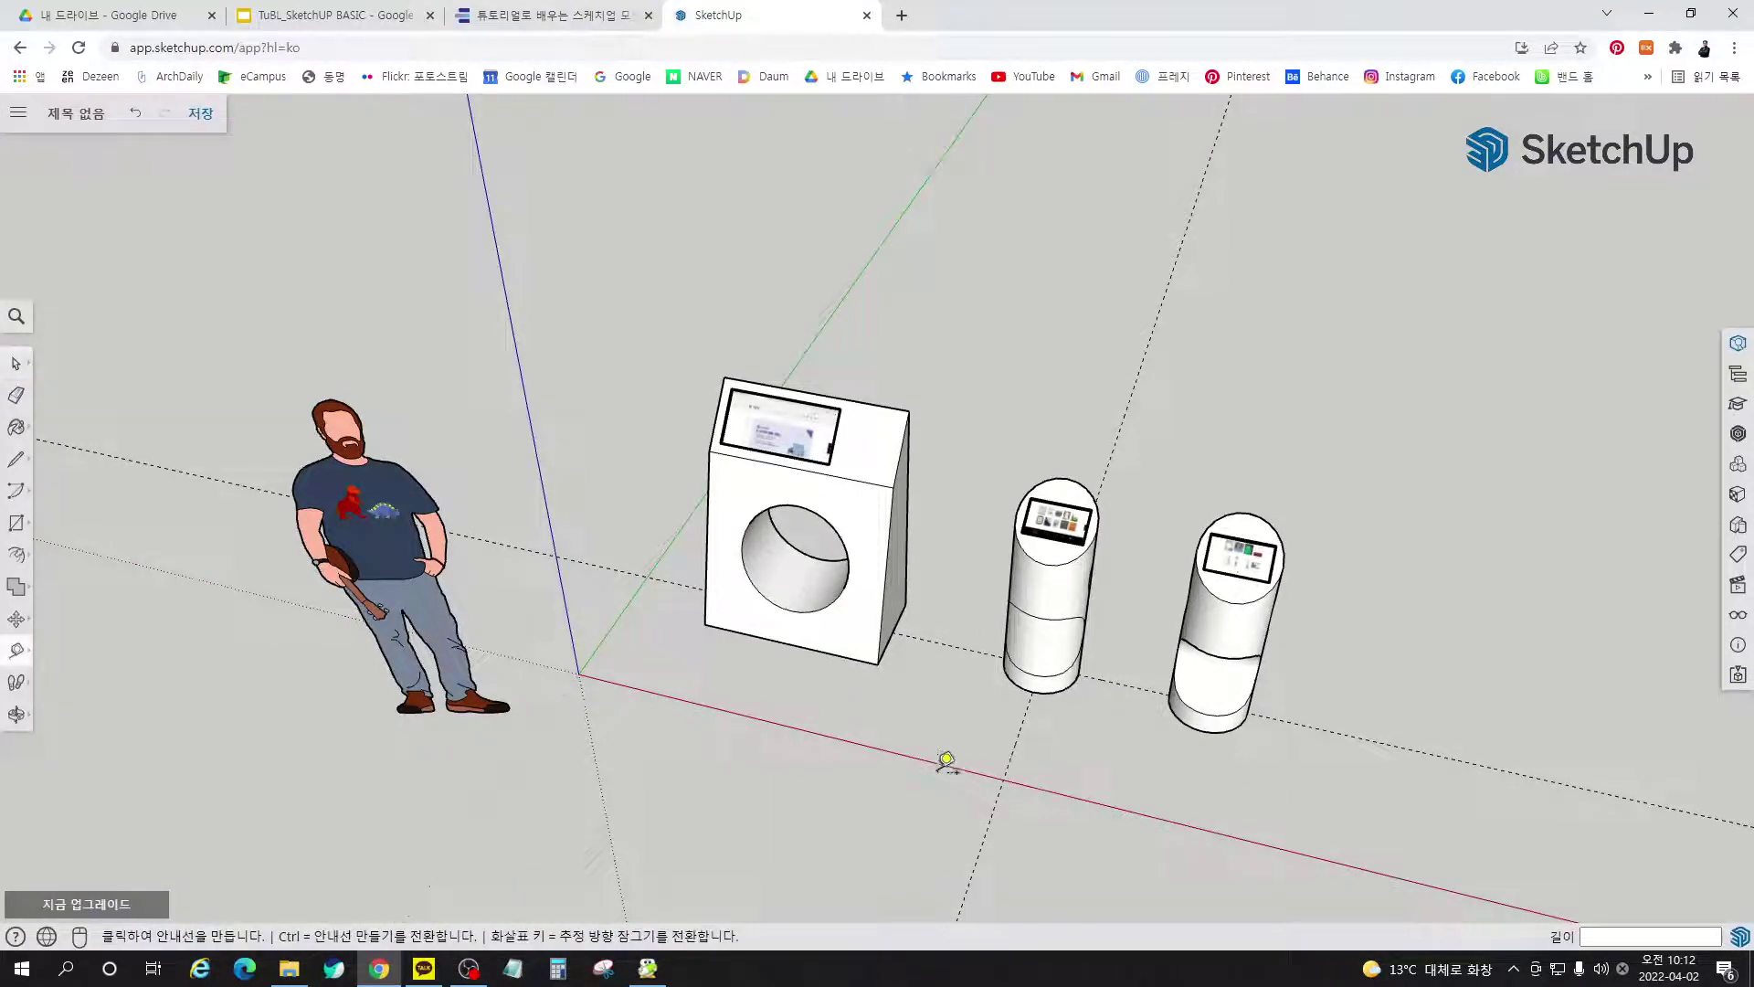
left_click(612, 628)
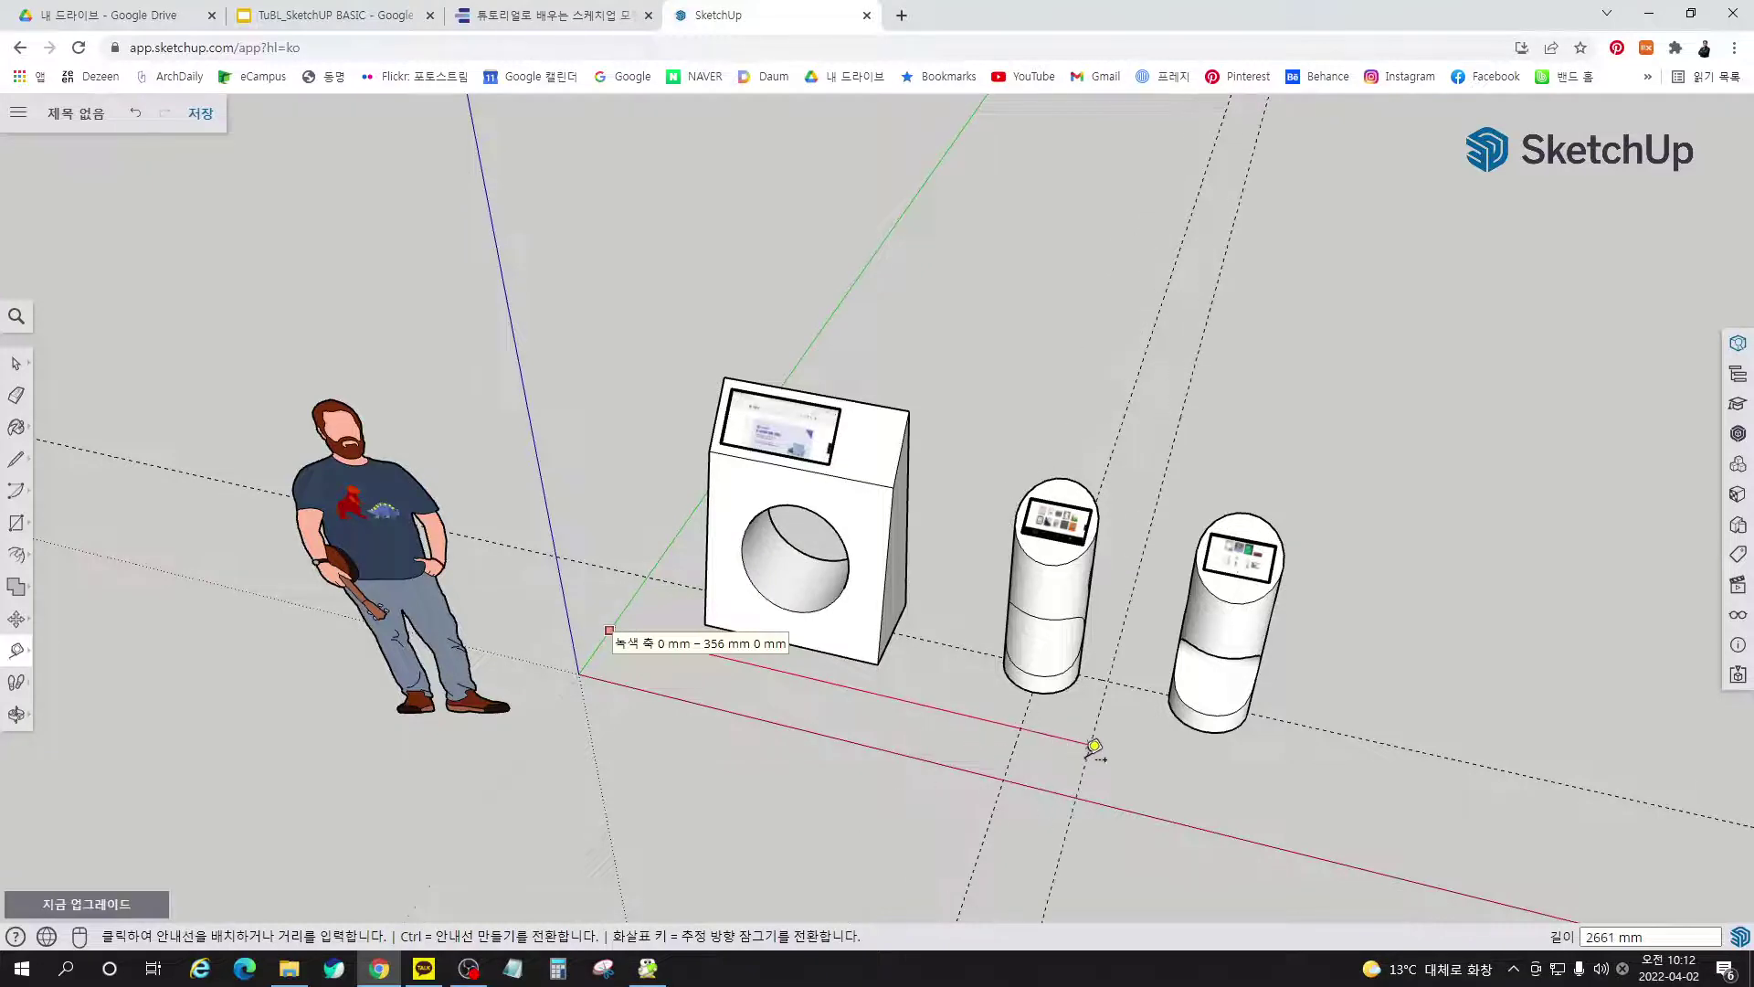
left_click(1094, 745)
left_click(1137, 687)
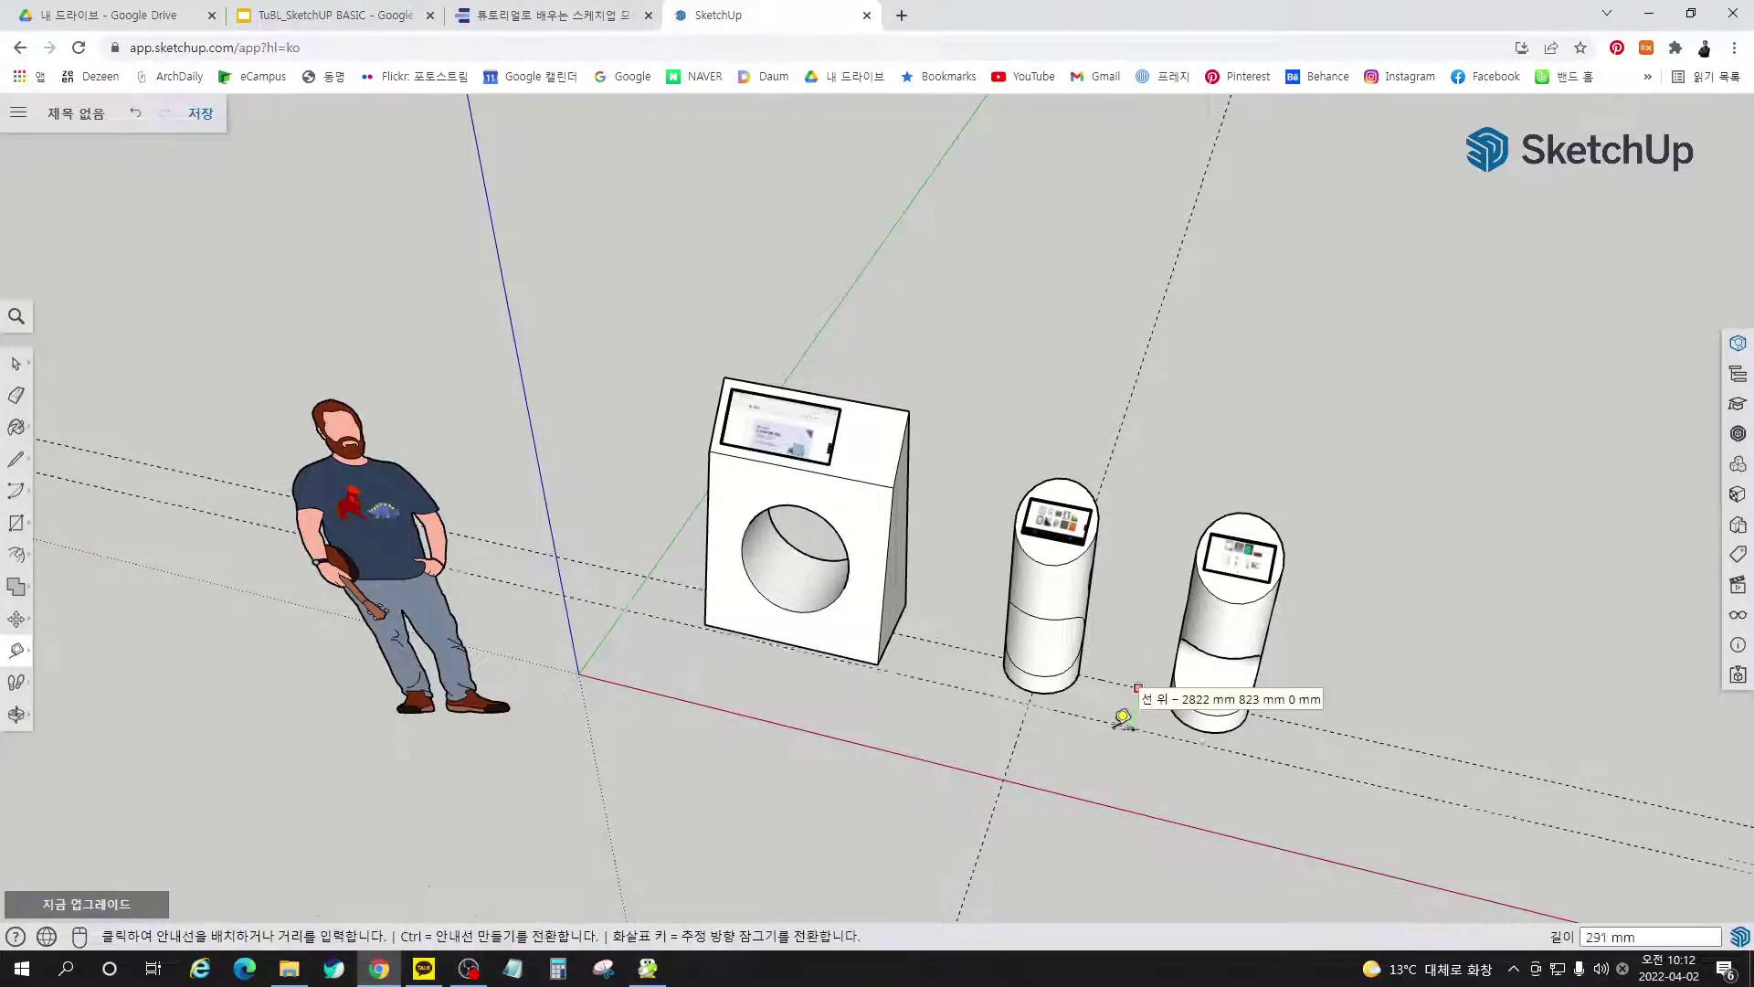
left_click(1099, 762)
key("space")
Draw a 24-sided circle with a 25 mm radius on the ground, centred on the guide crossing in front of the middle kiosk
scroll(1022, 748, "up", 8)
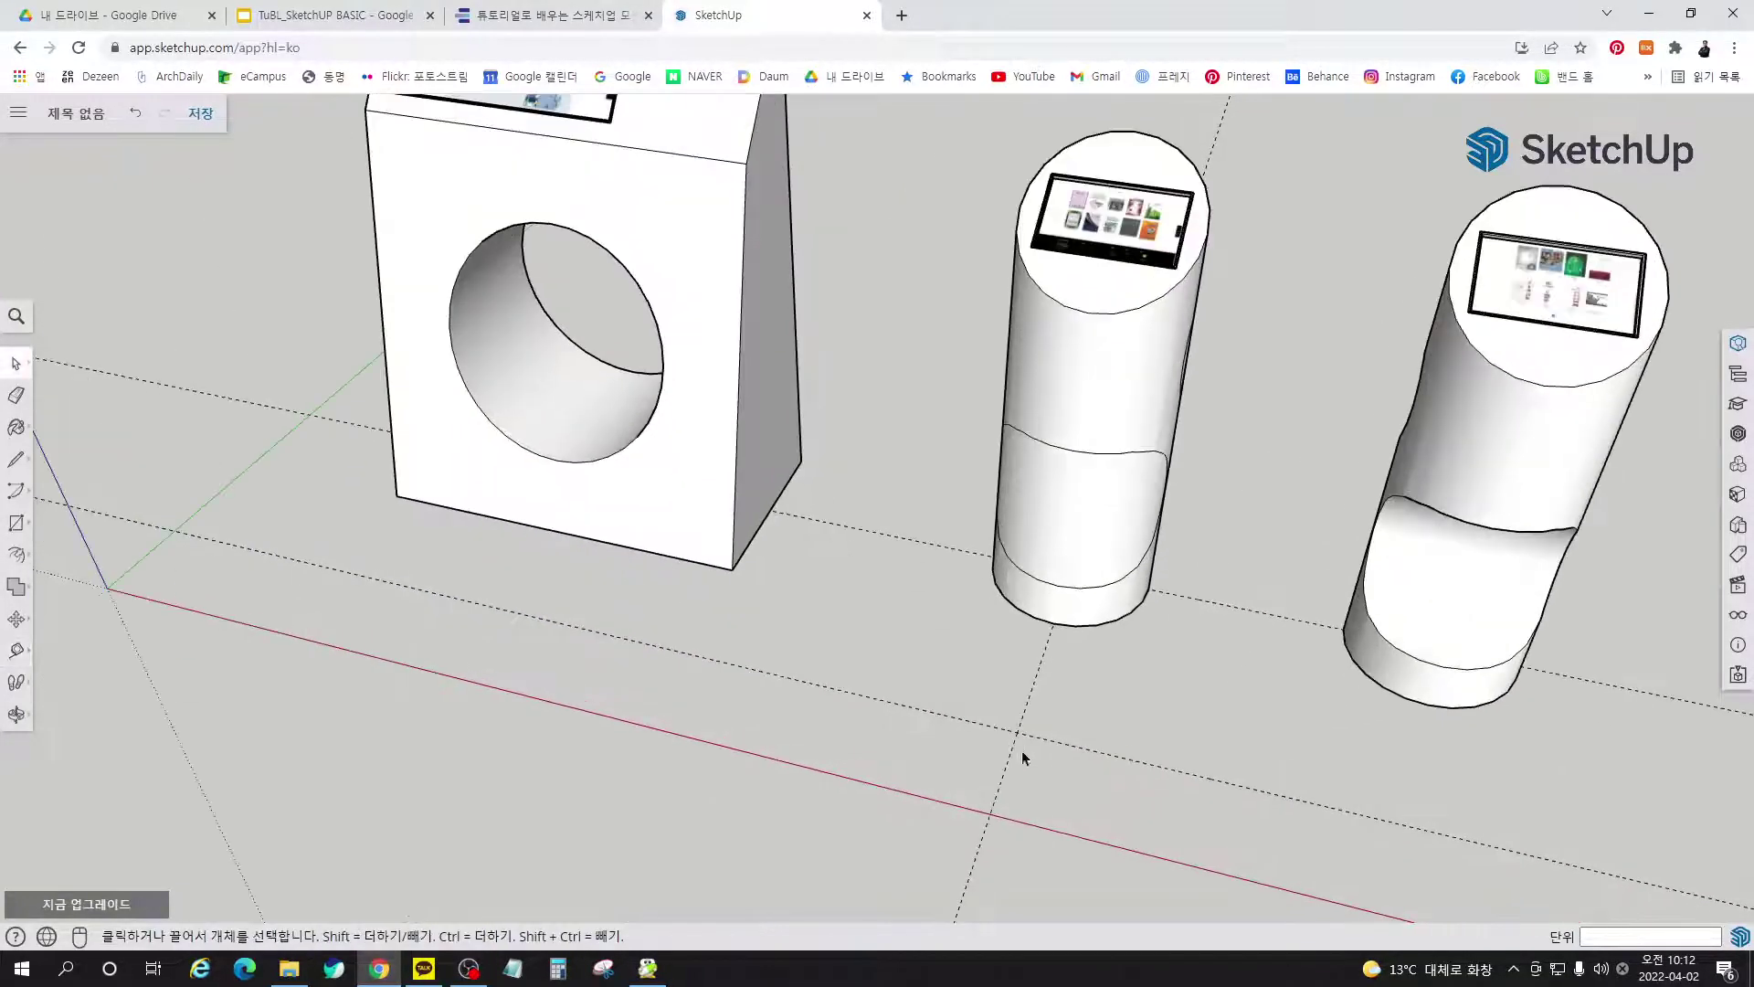
scroll(1019, 735, "up", 3)
key("c")
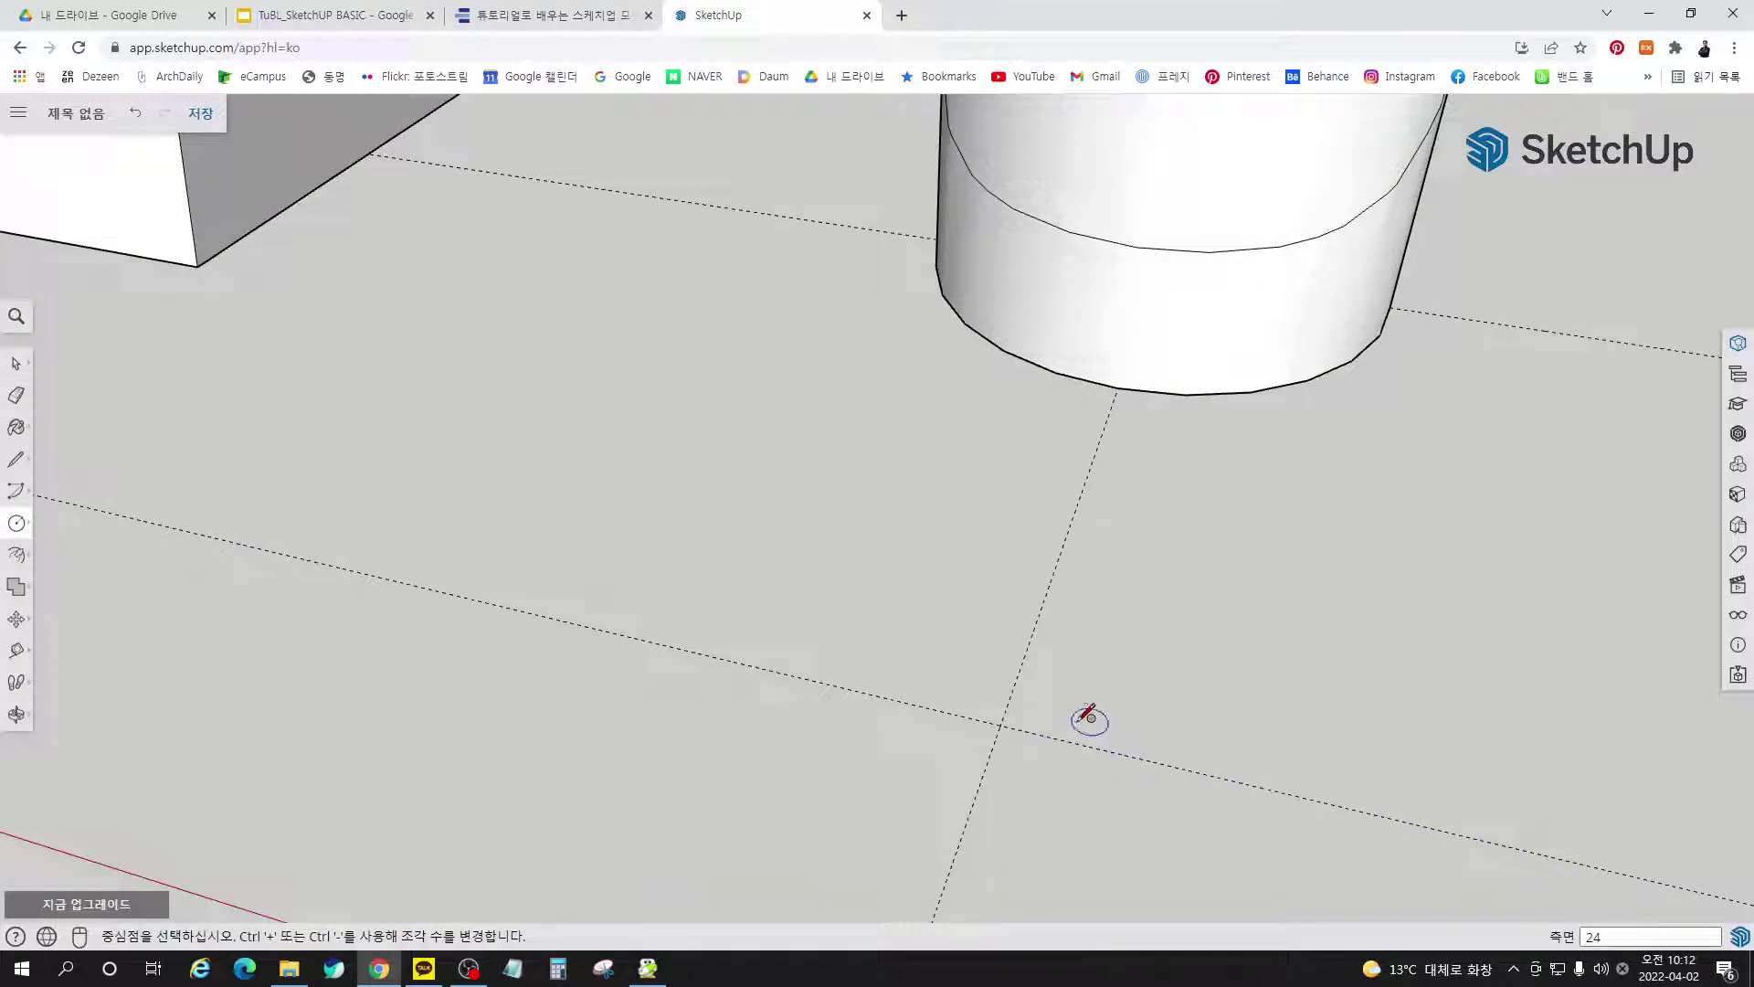
left_click(1000, 726)
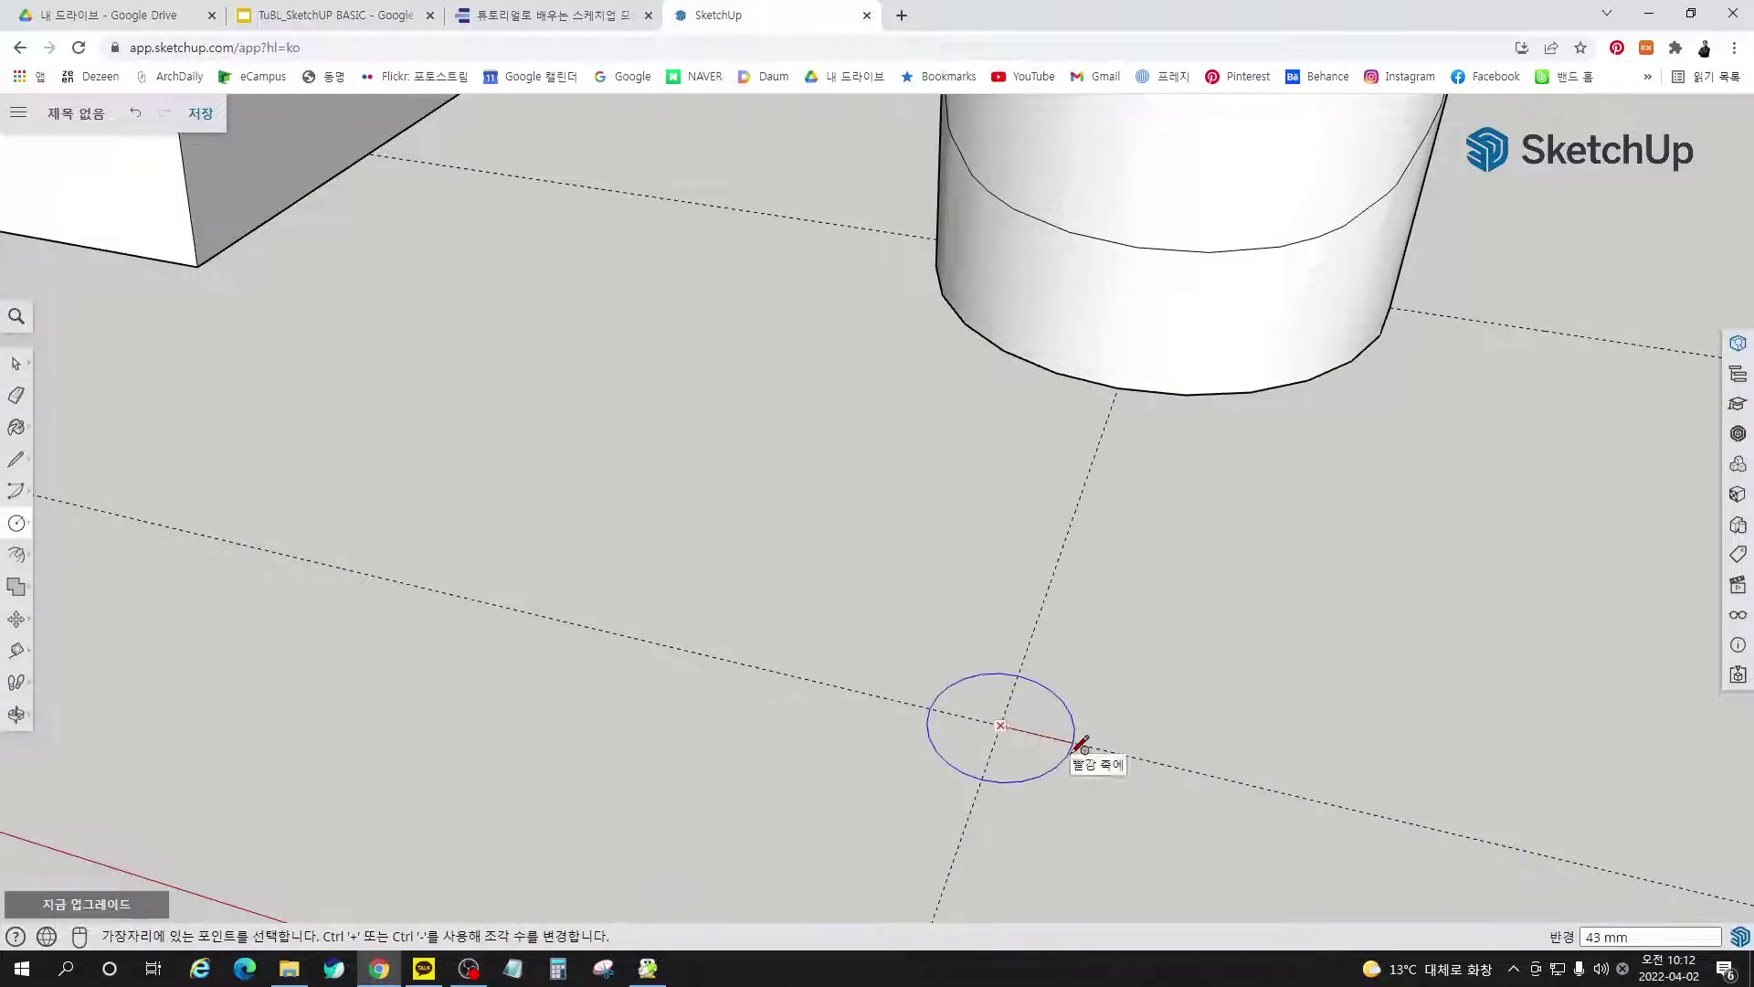
type("25")
key("Return")
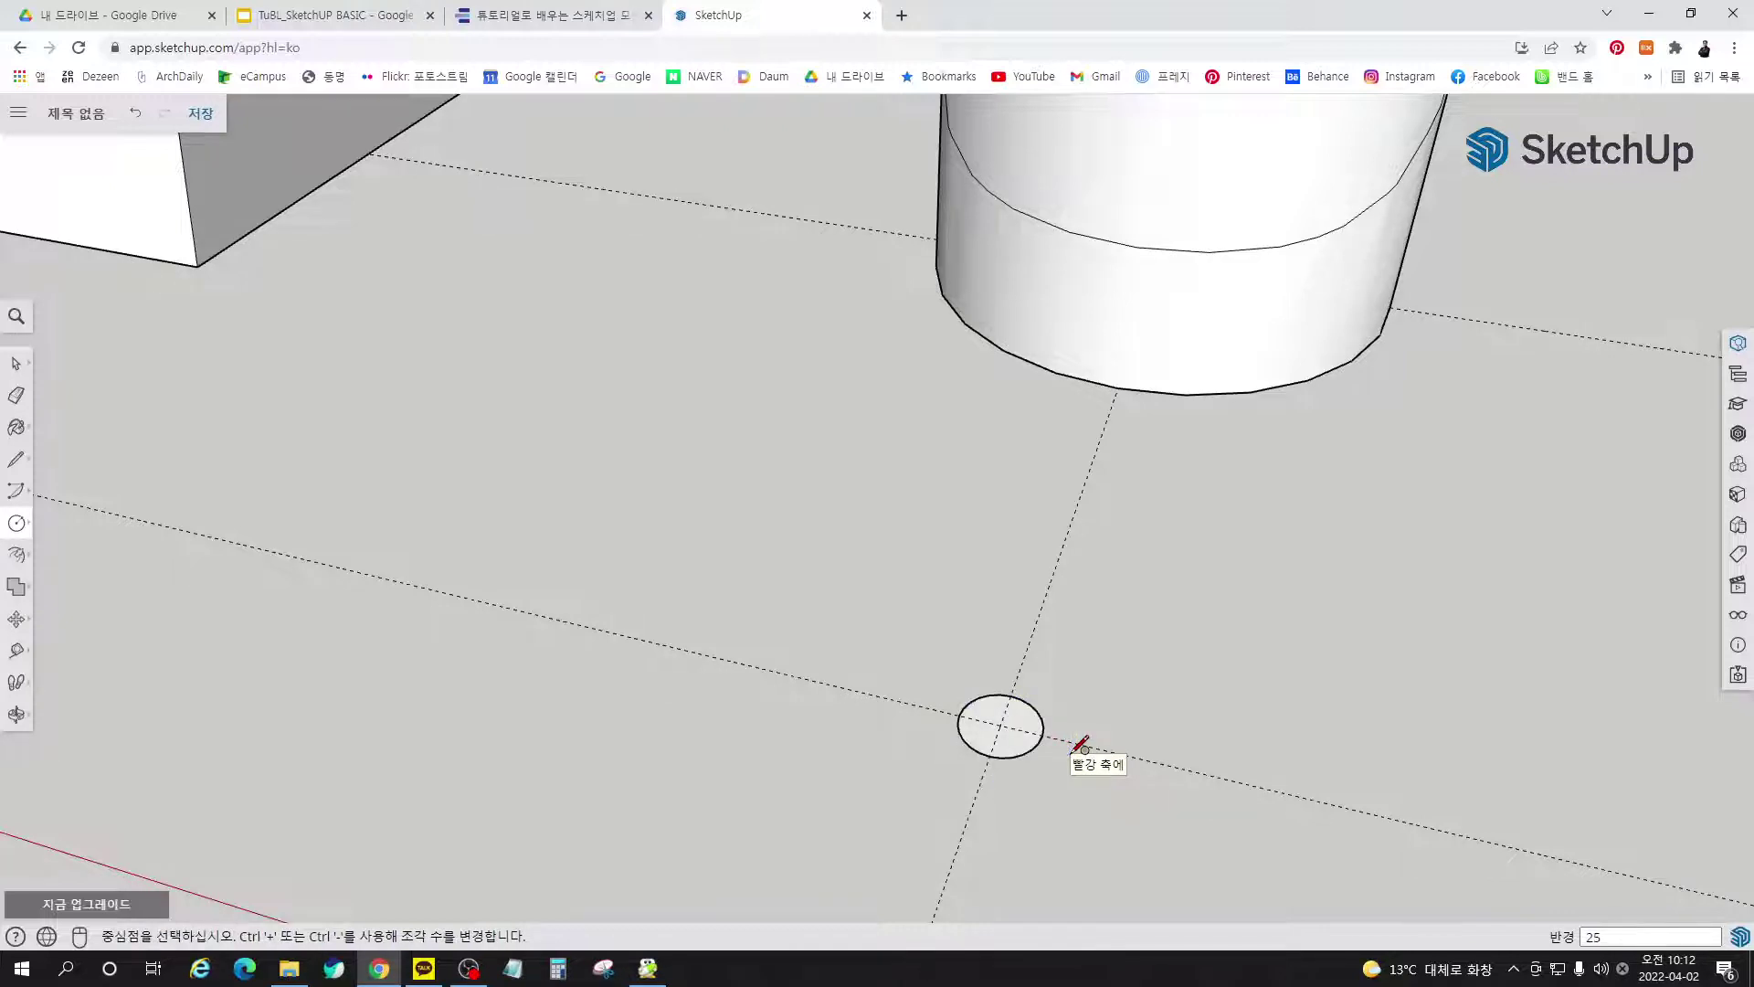
key("space")
Consult the tutorial e-book's instructions for drawing the bezel's upright rectangular profile at the circle's edge
scroll(1022, 769, "up", 6)
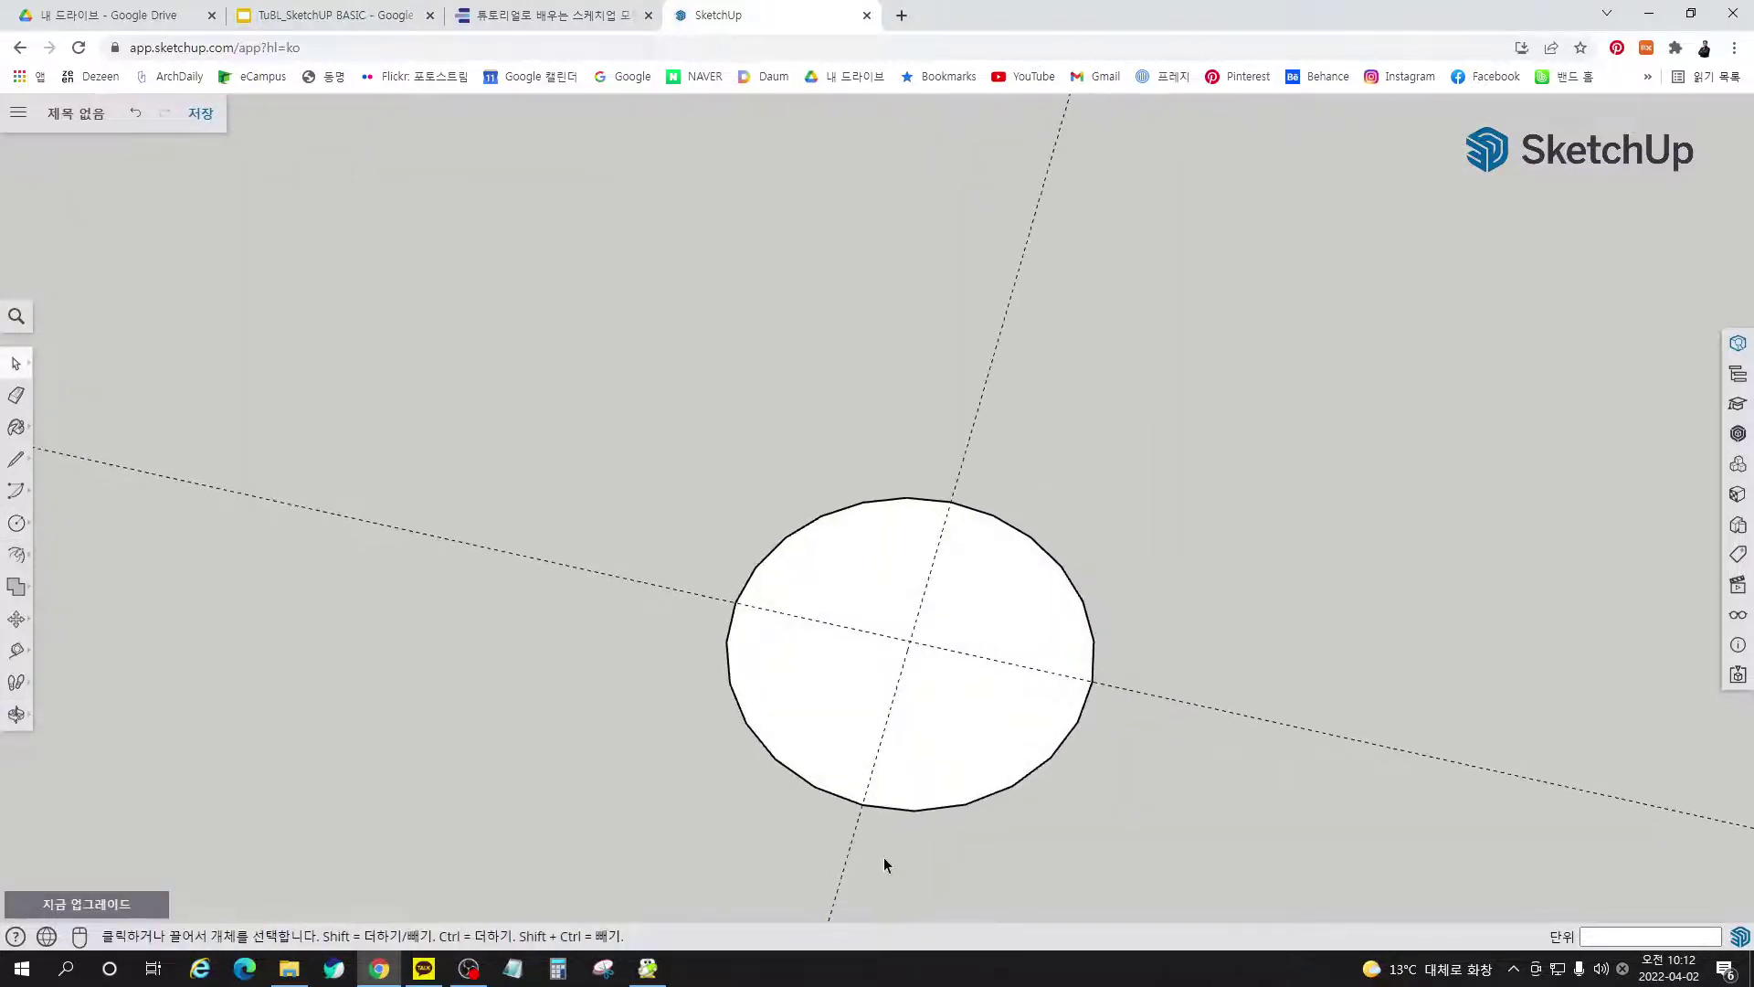
scroll(885, 859, "up", 3)
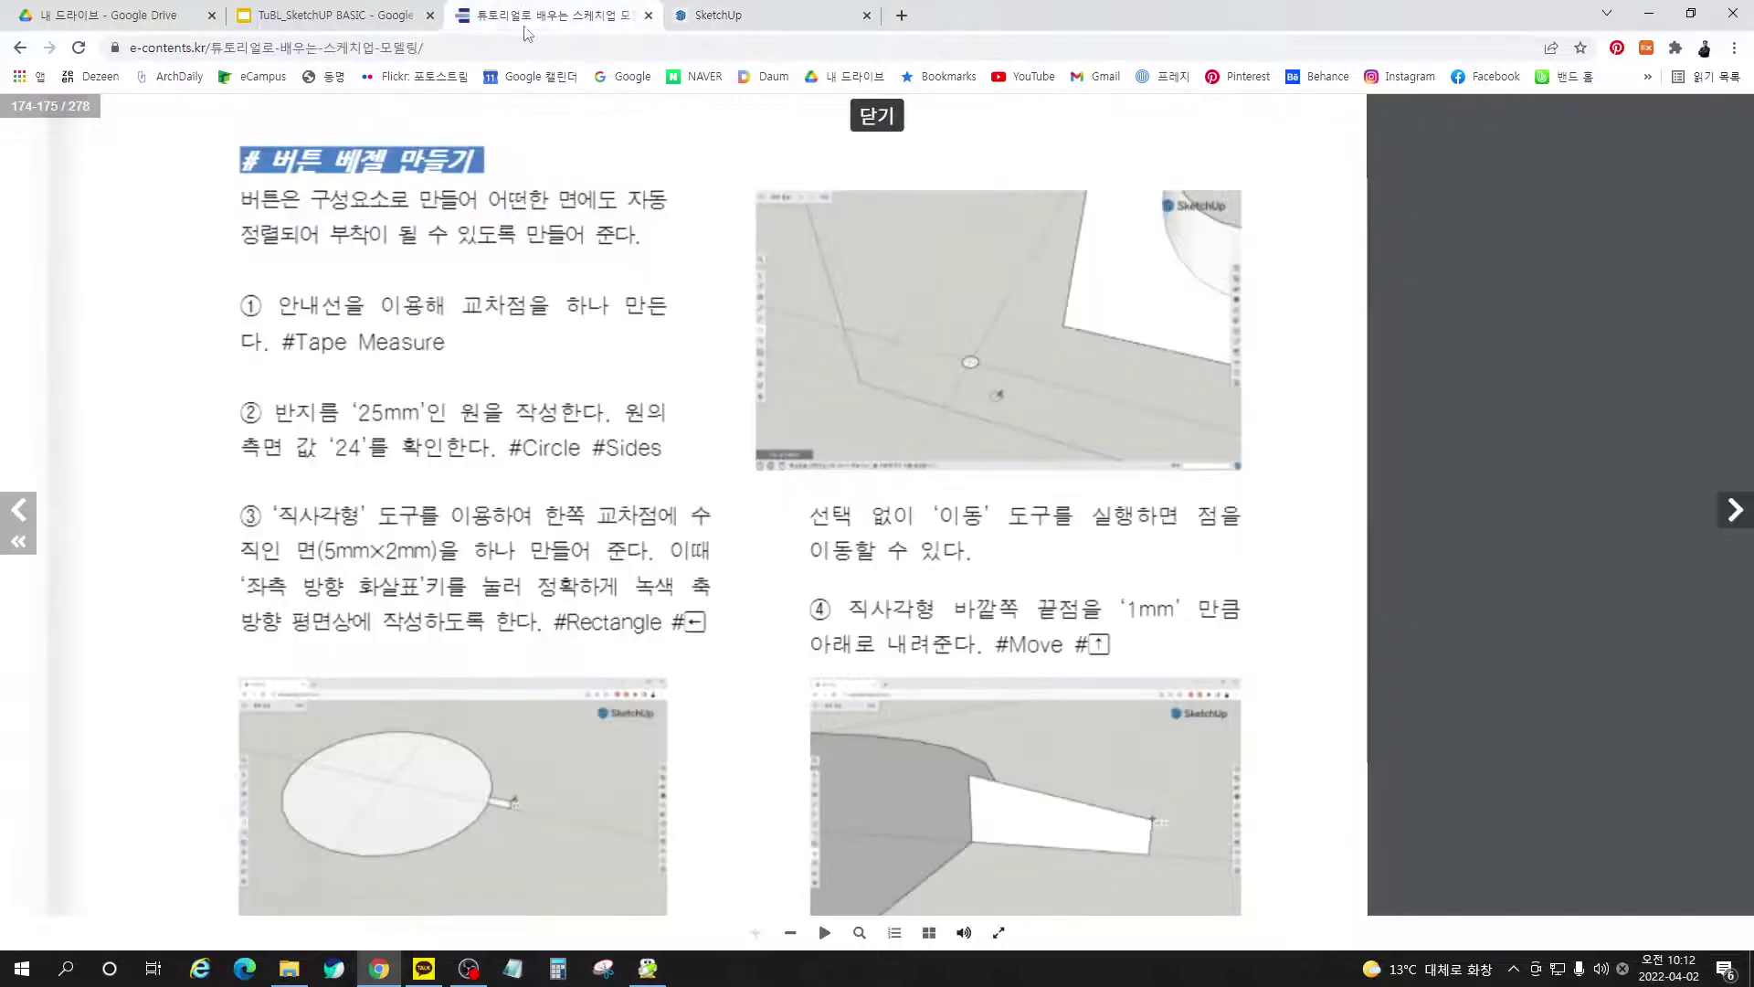
left_click(527, 17)
left_click_drag(965, 633, 1005, 543)
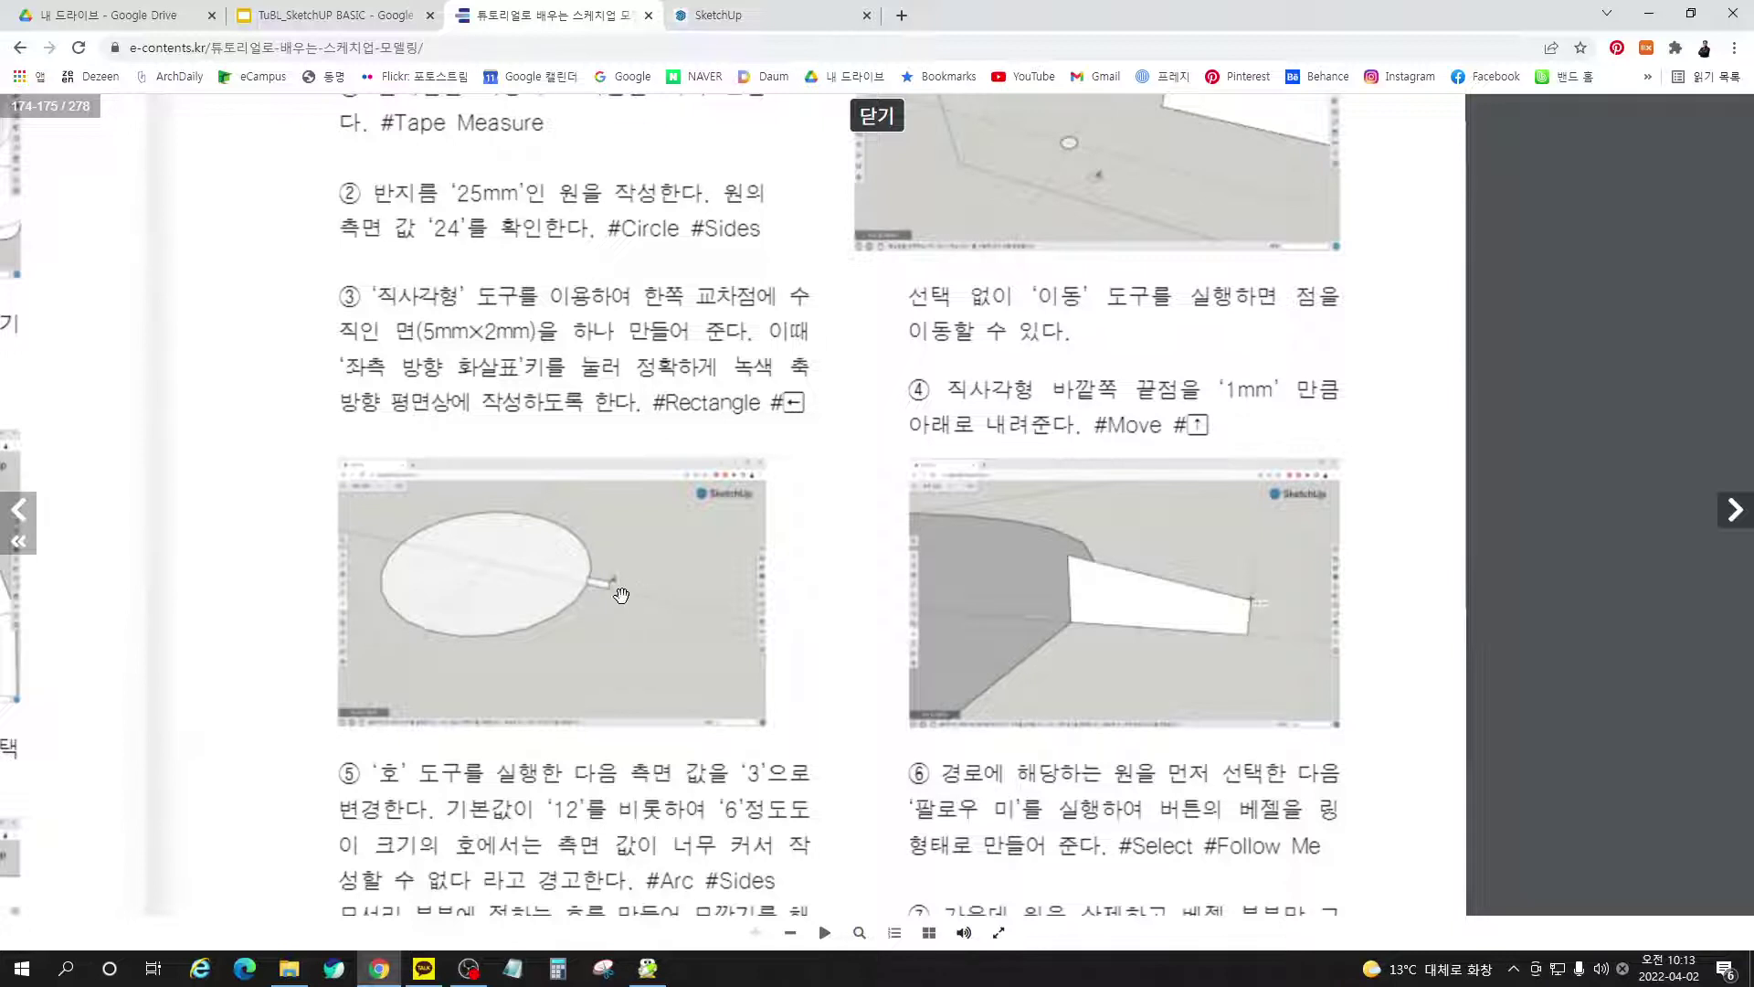
left_click(772, 15)
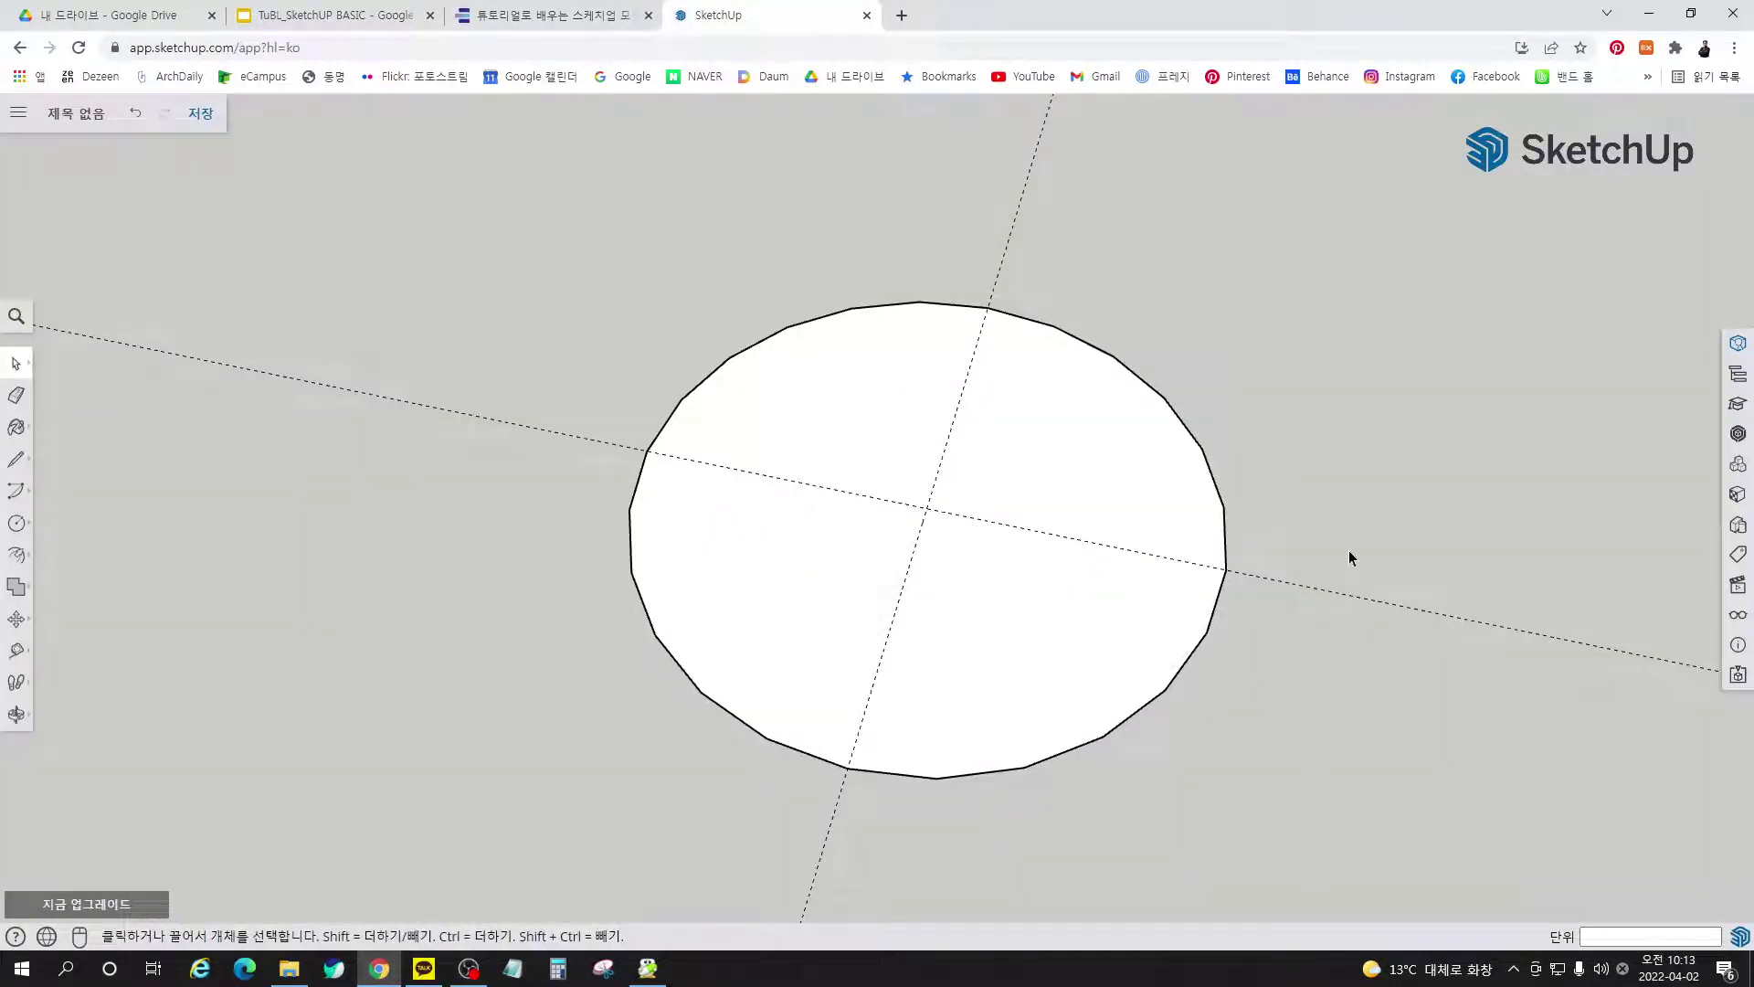
Draw a vertical 5 × 2 mm rectangle perpendicular to the green axis, starting where the guide parallel to the red axis meets the circle
key("r")
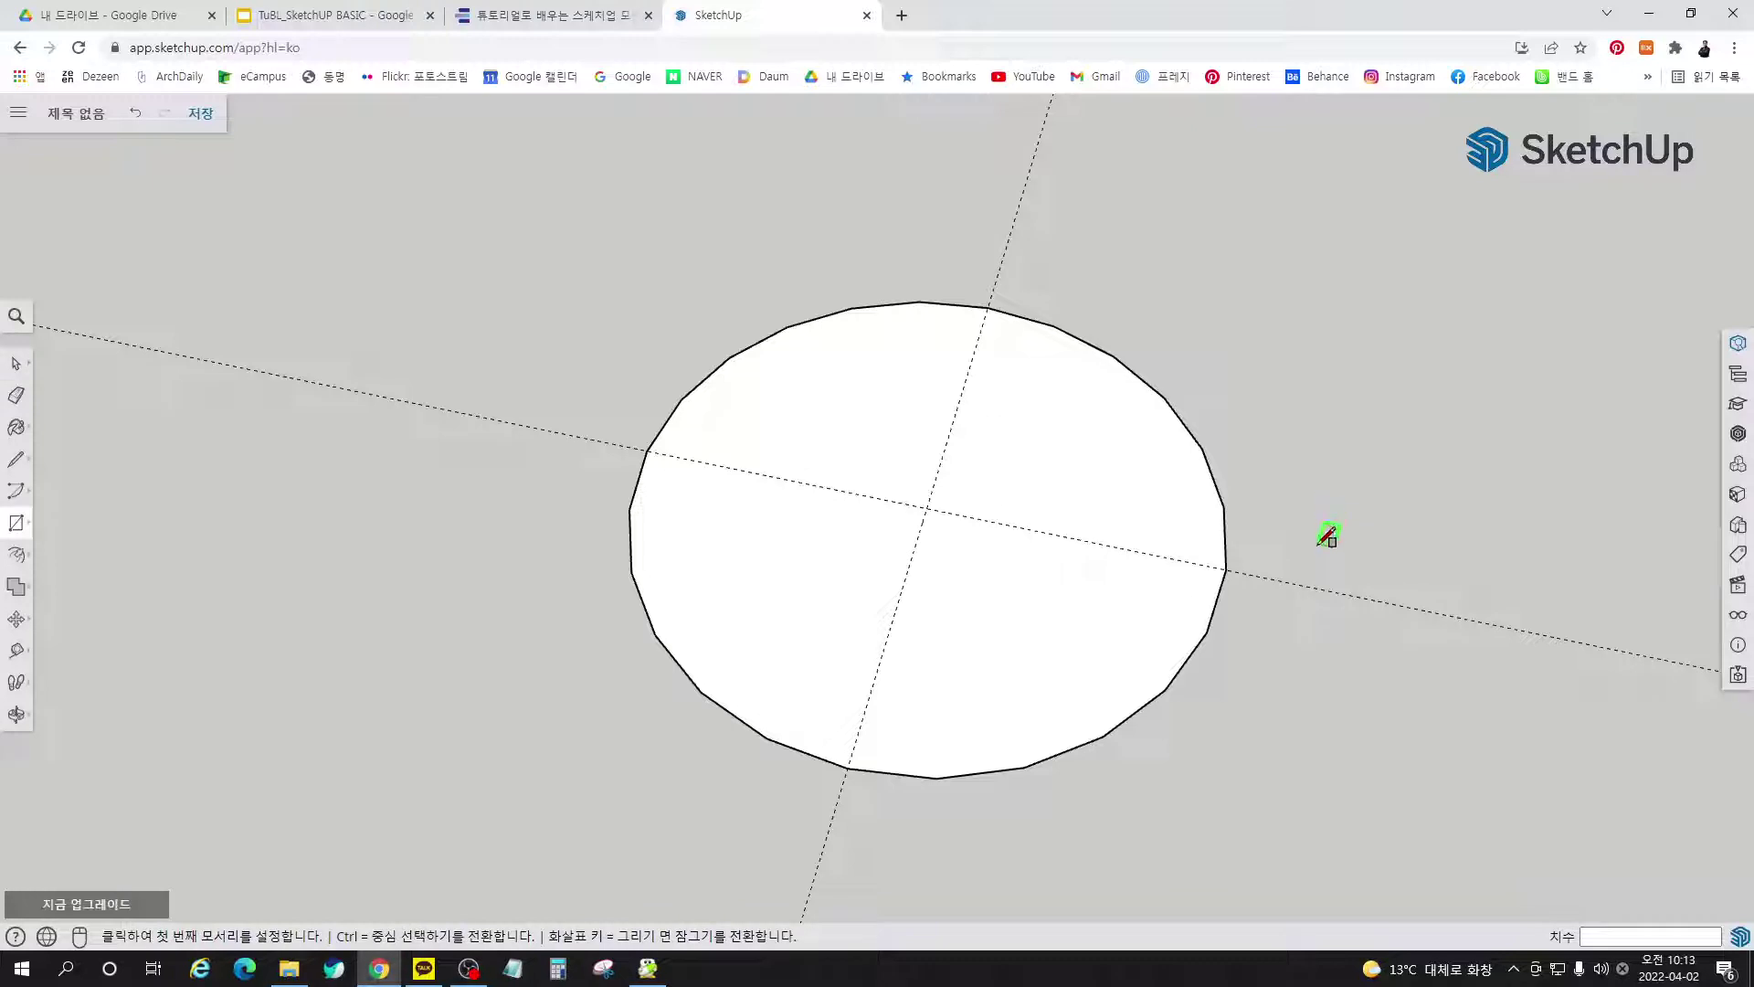
middle_click_drag(1332, 536, 1178, 587)
left_click(1205, 566)
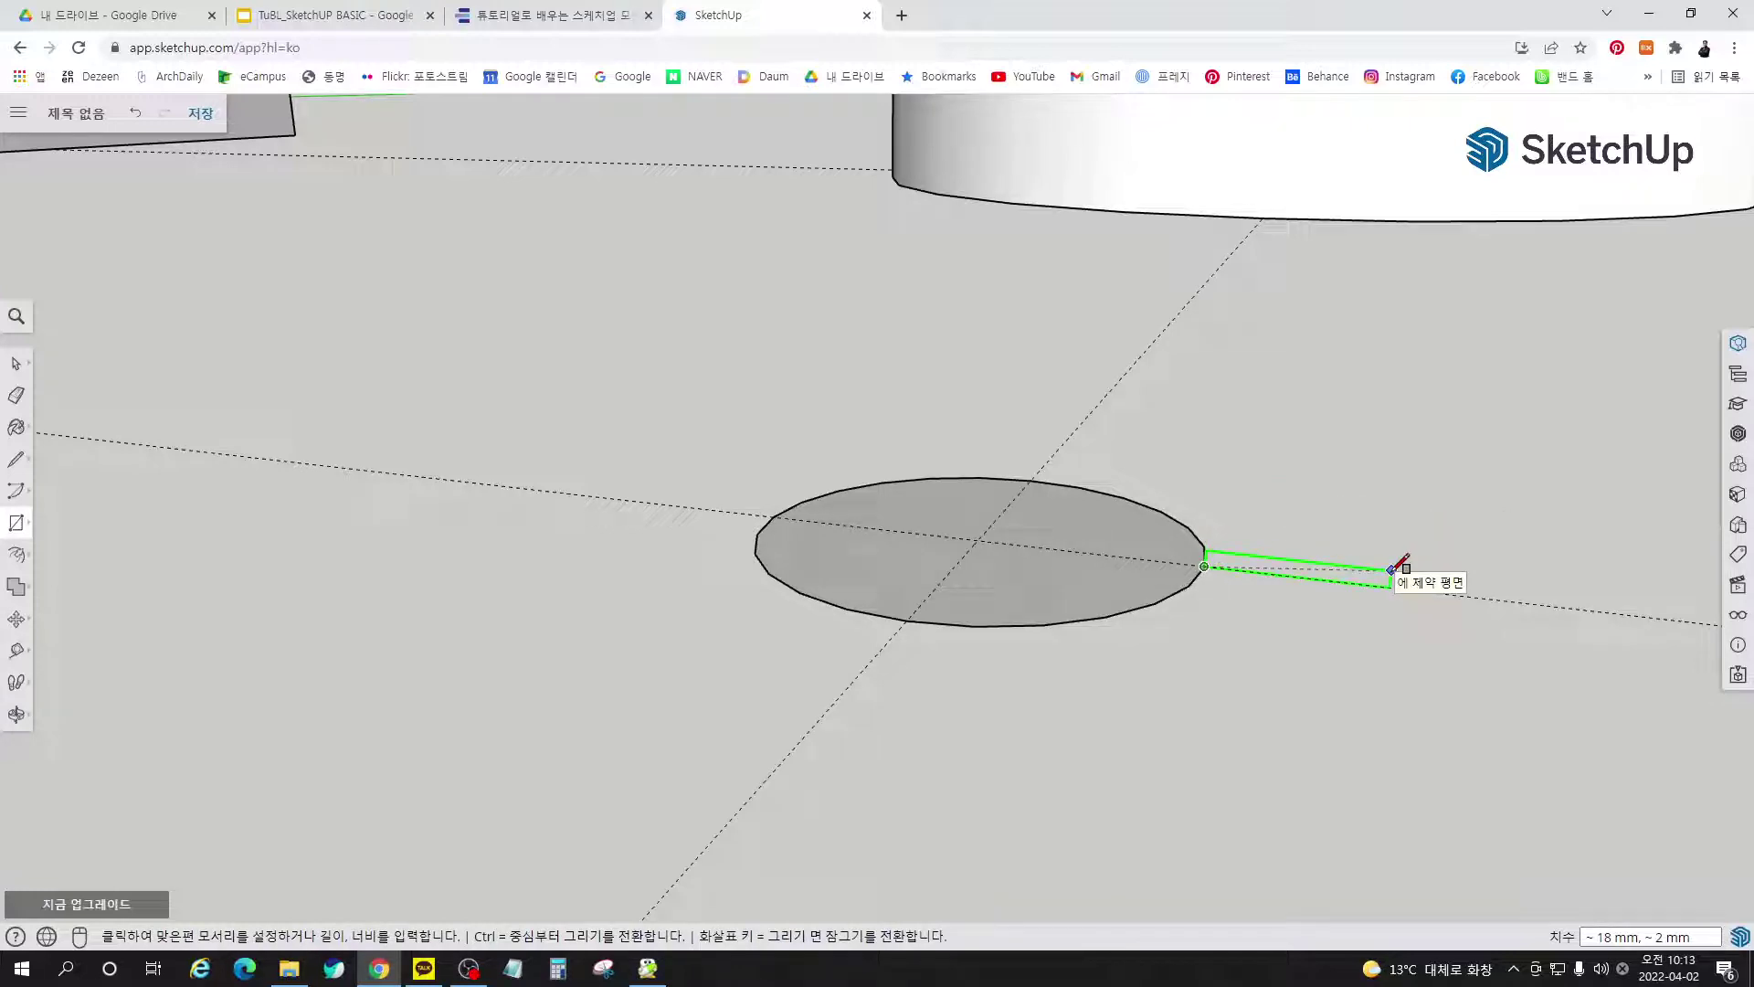
type("5.2")
key("Return")
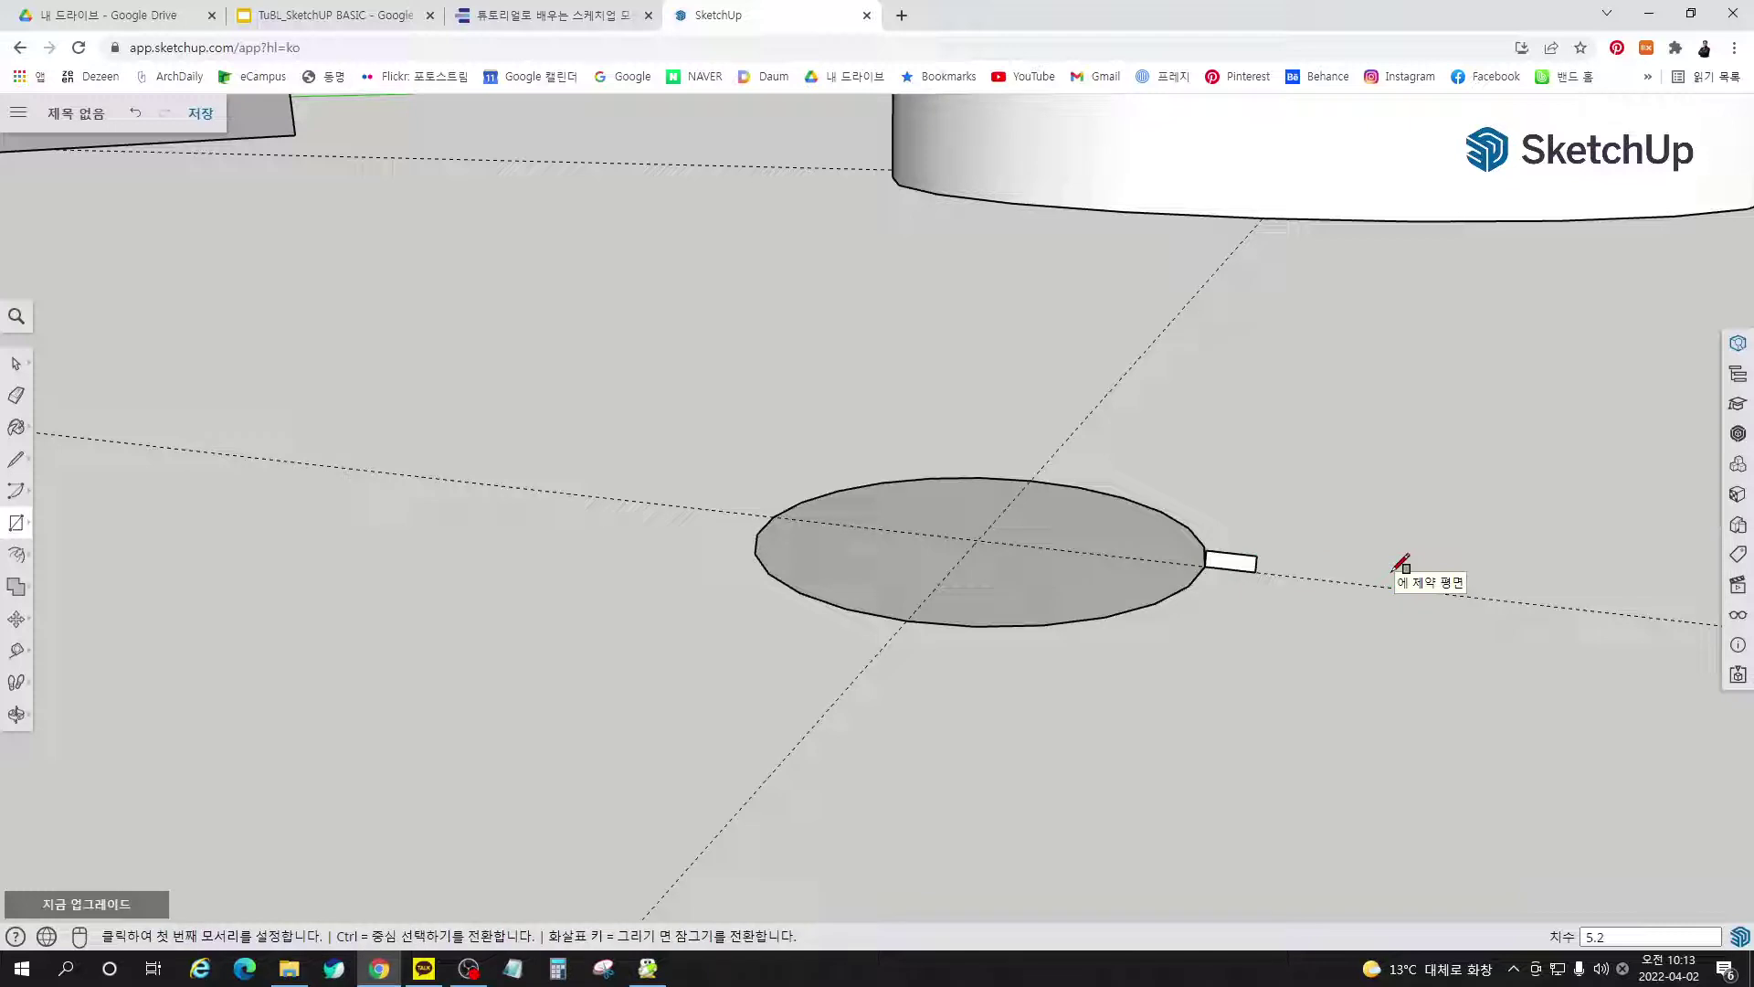
Undo the small rectangle and redraw it 5 by 2 mm, standing upright on the green-axis plane from the circle's edge at the guide
key("ctrl+z")
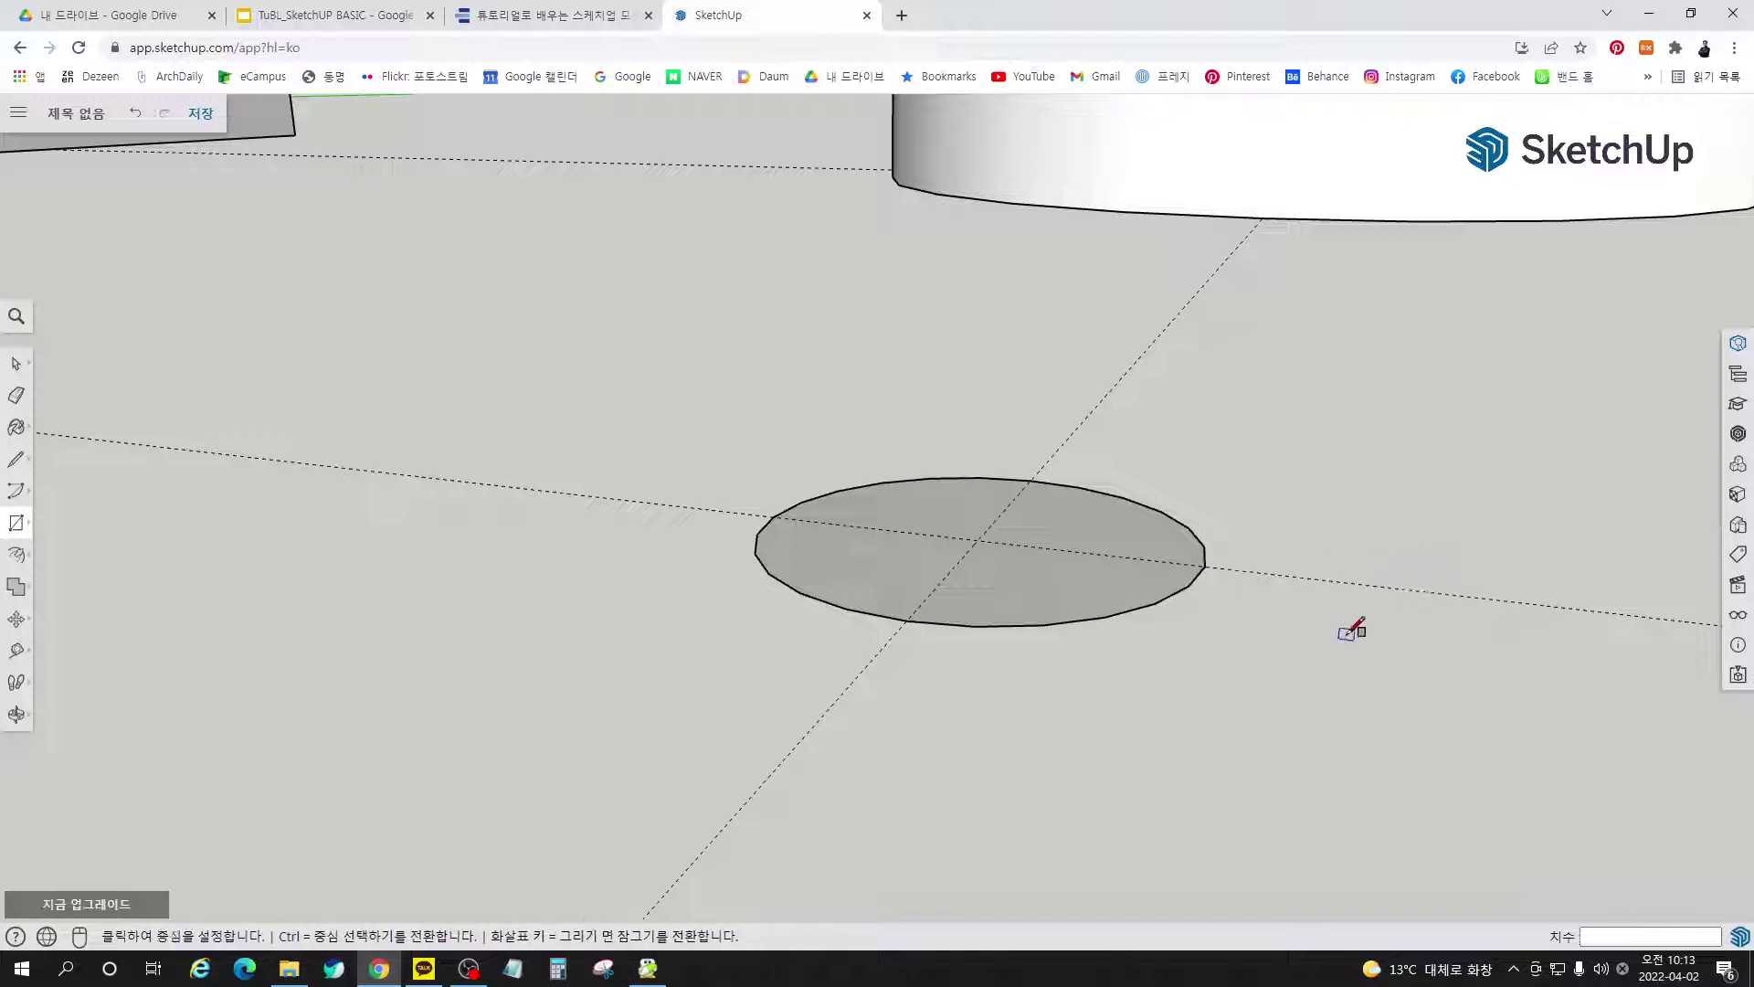
left_click(1205, 566)
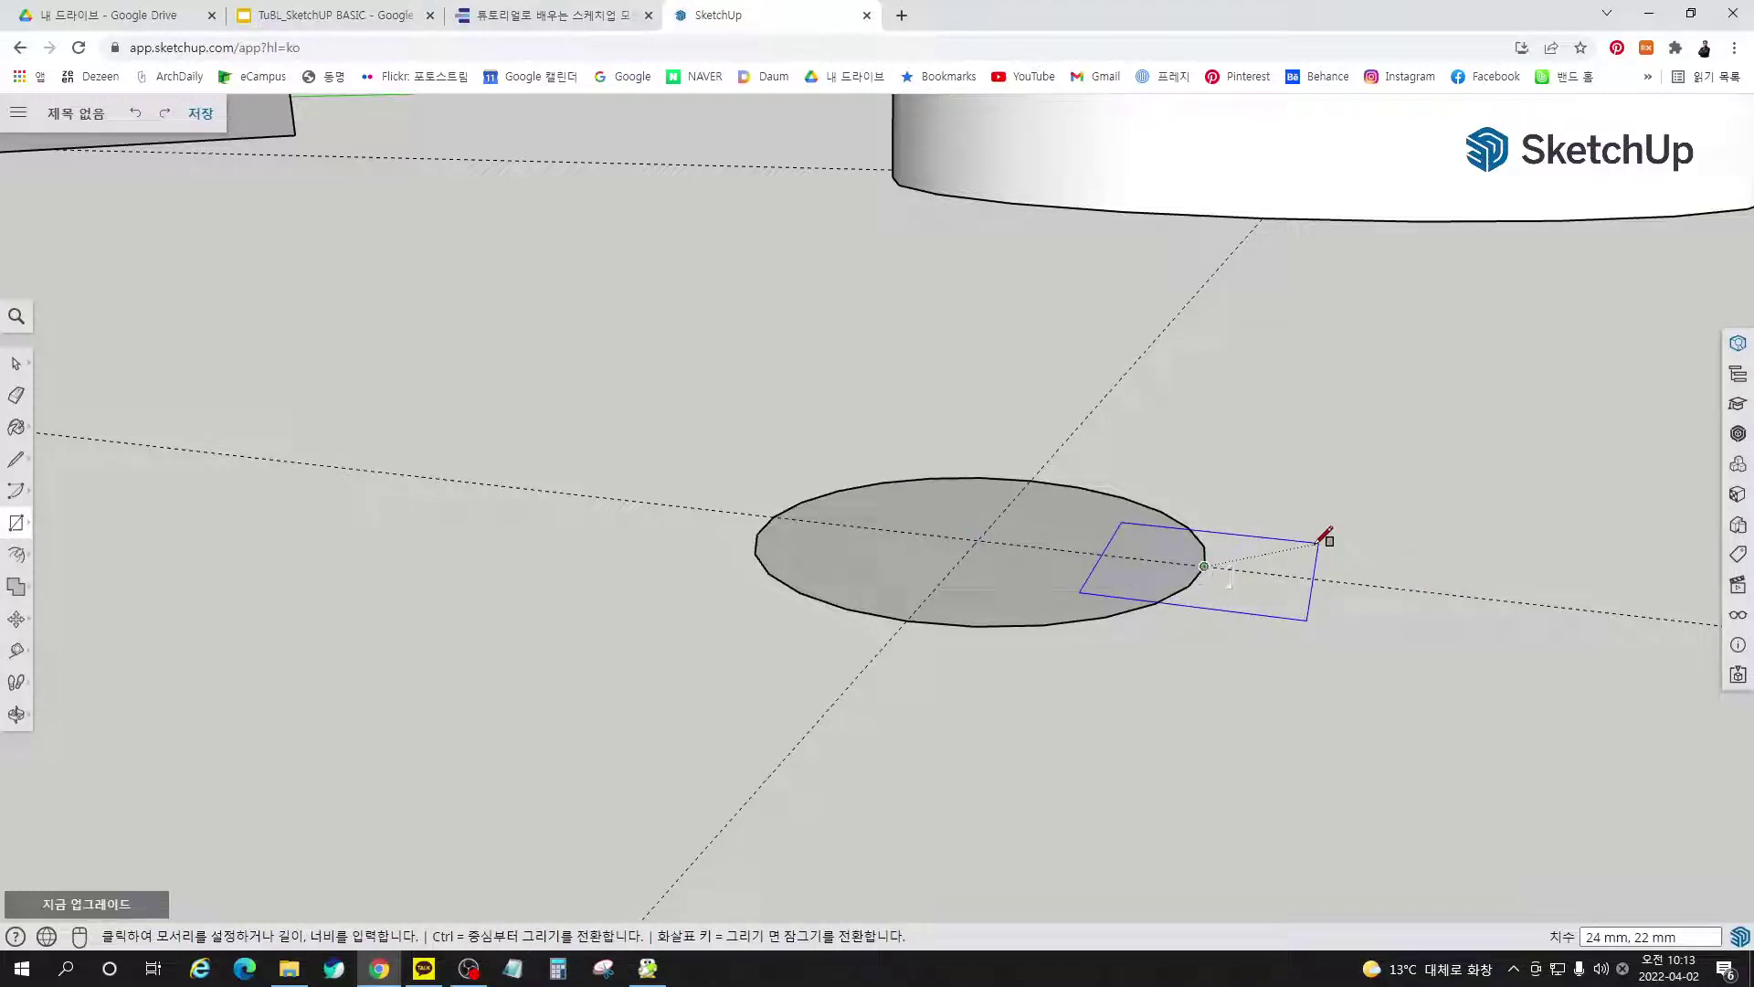
key("Escape")
key("ctrl")
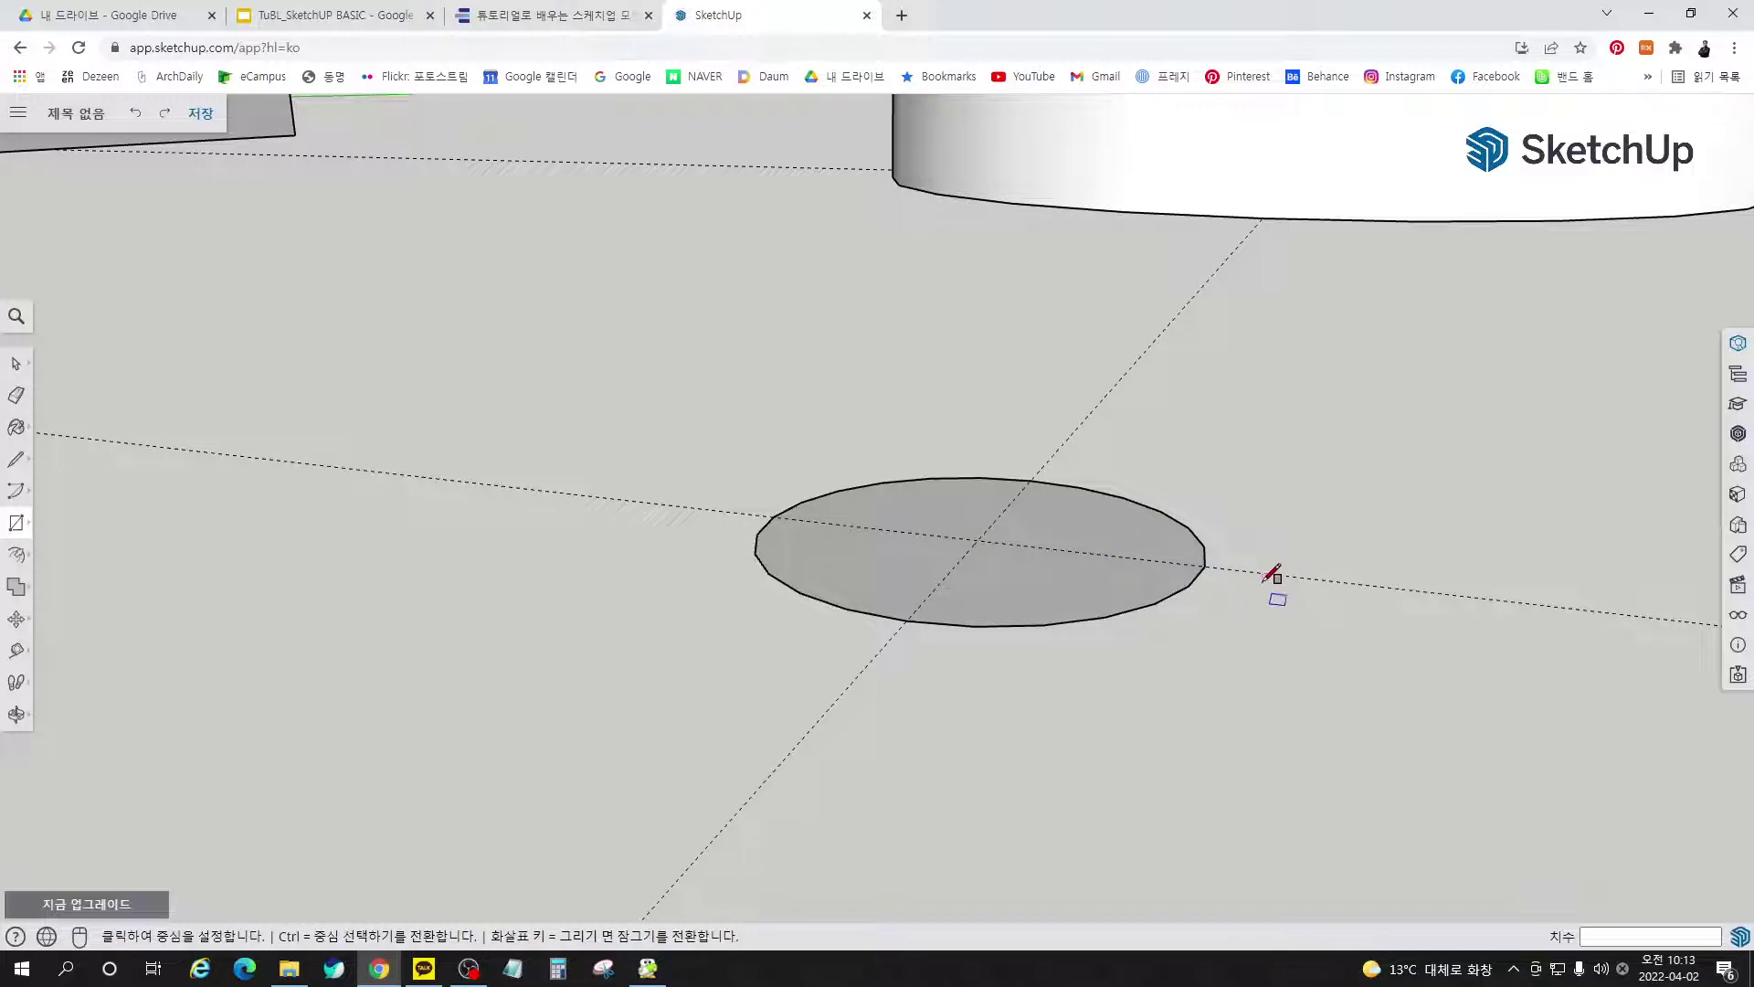
left_click(1205, 566)
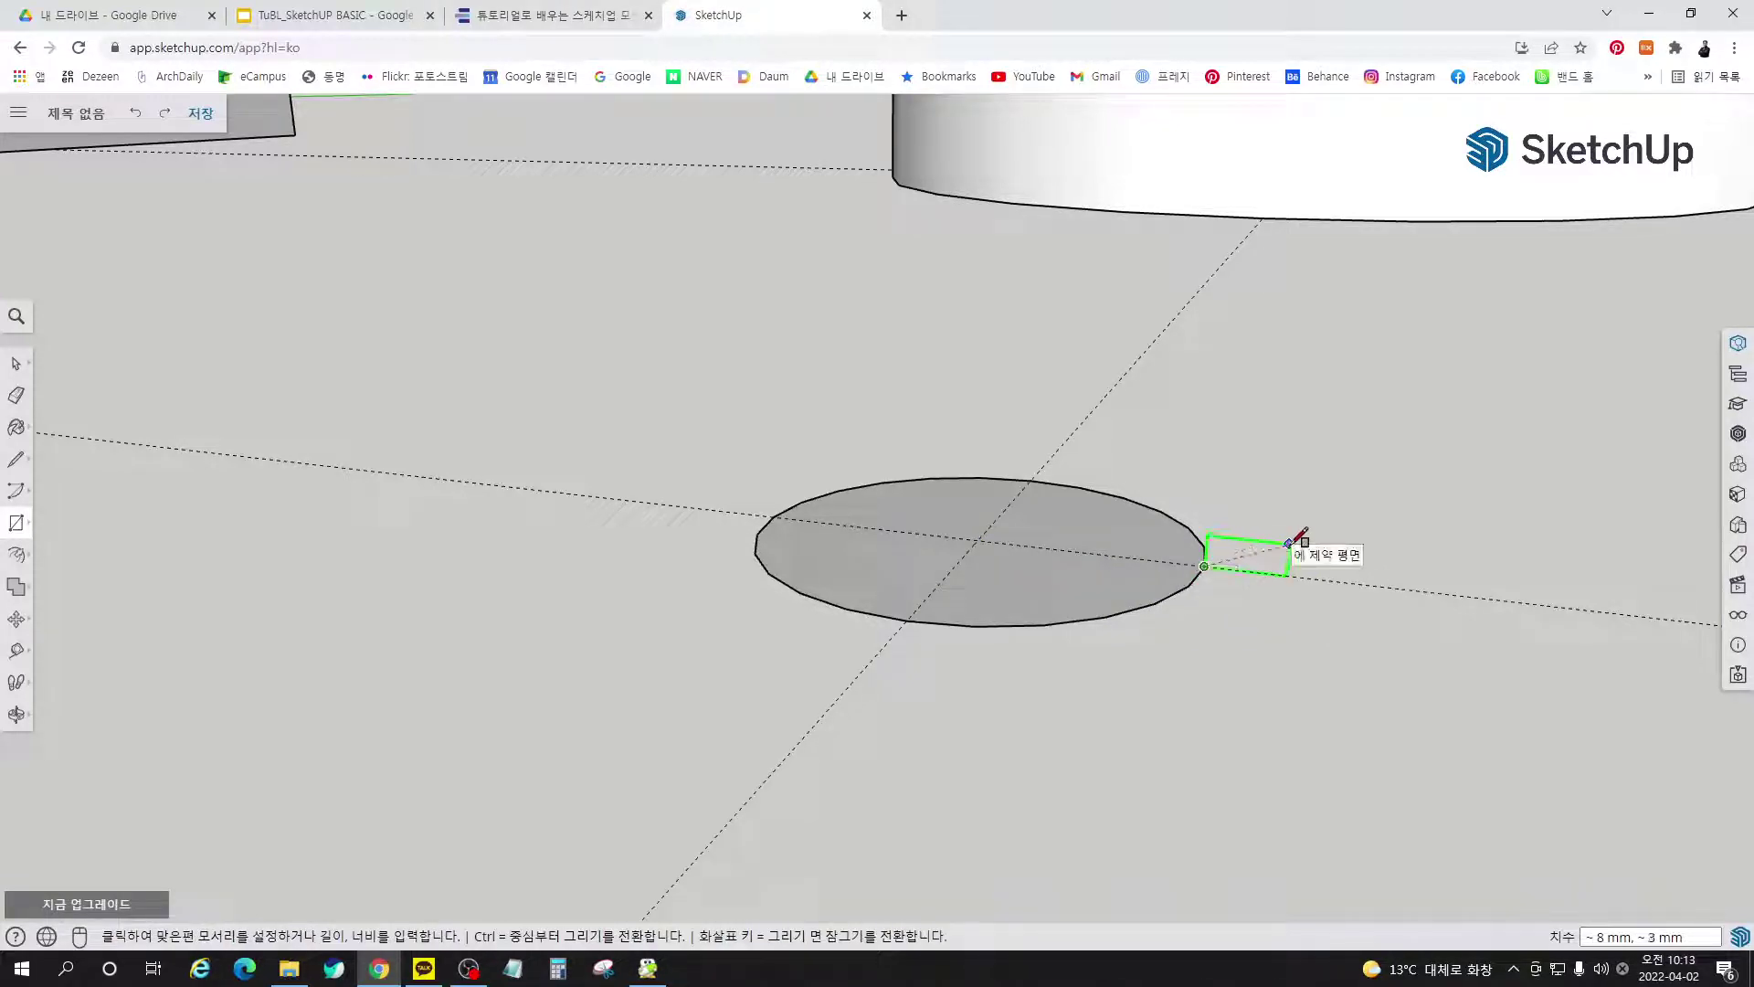
type("5,2")
key("Return")
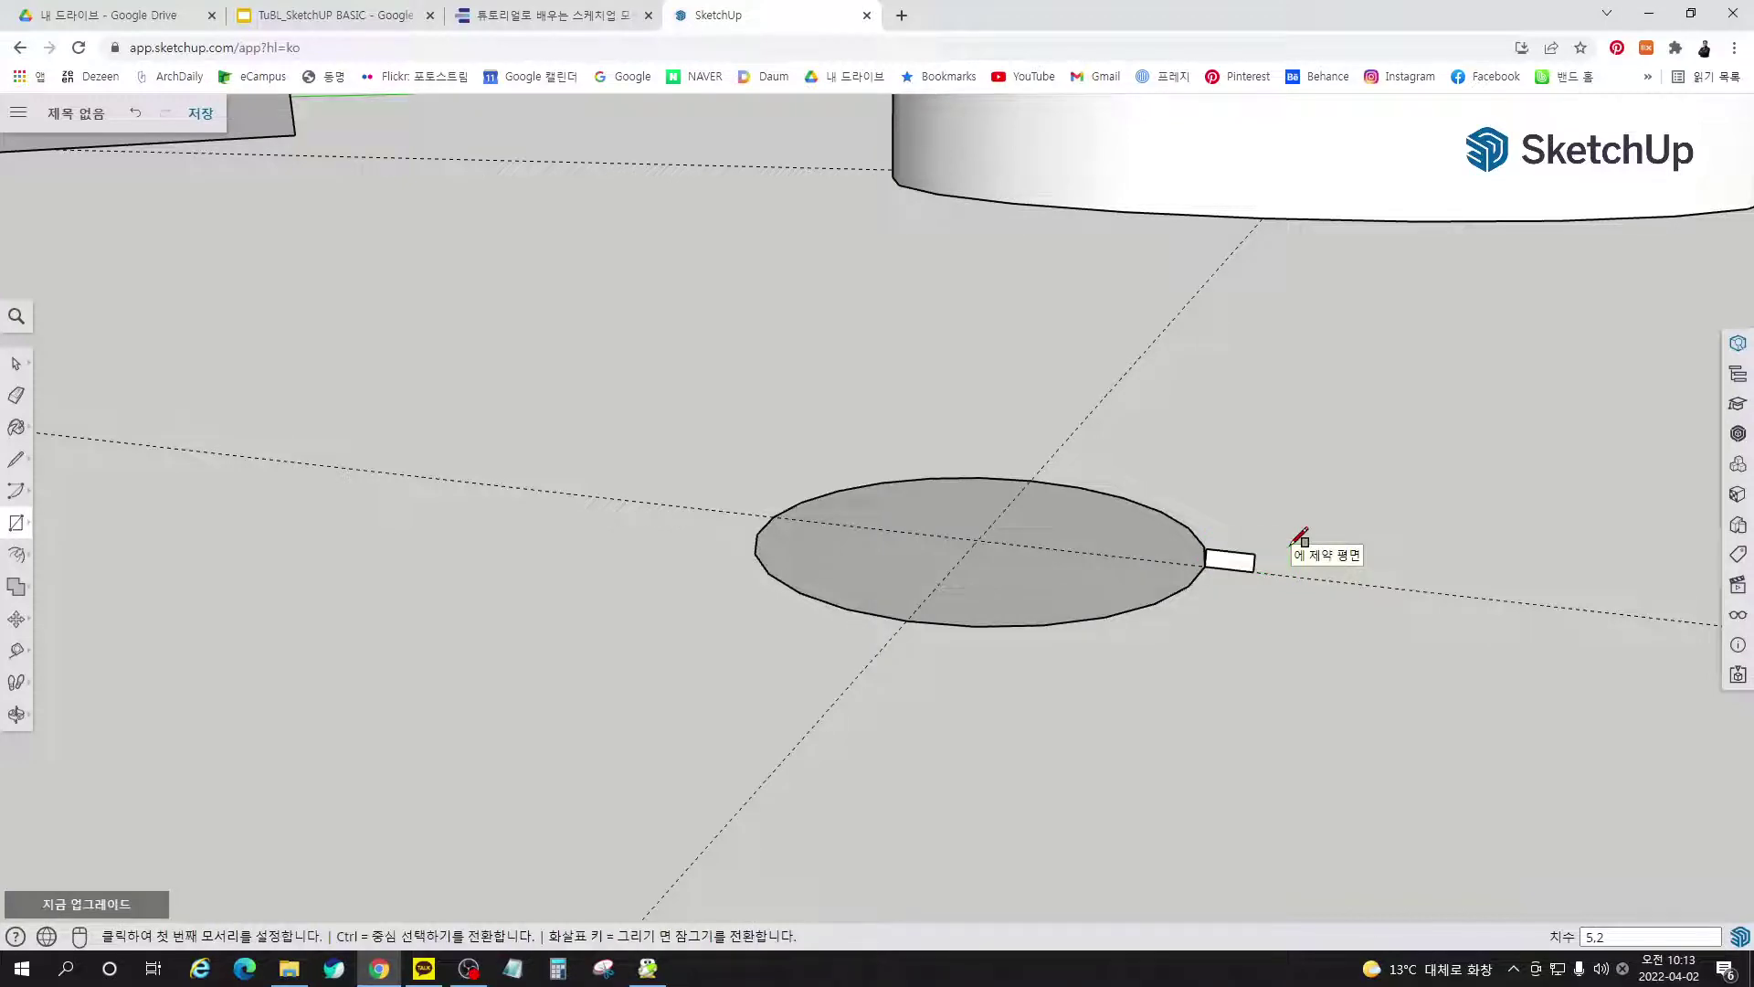
Consult the bezel instructions in the tutorial e-book and lower the rectangle's upper outer corner 1 mm along the blue axis in SketchUp
scroll(1229, 559, "up", 6)
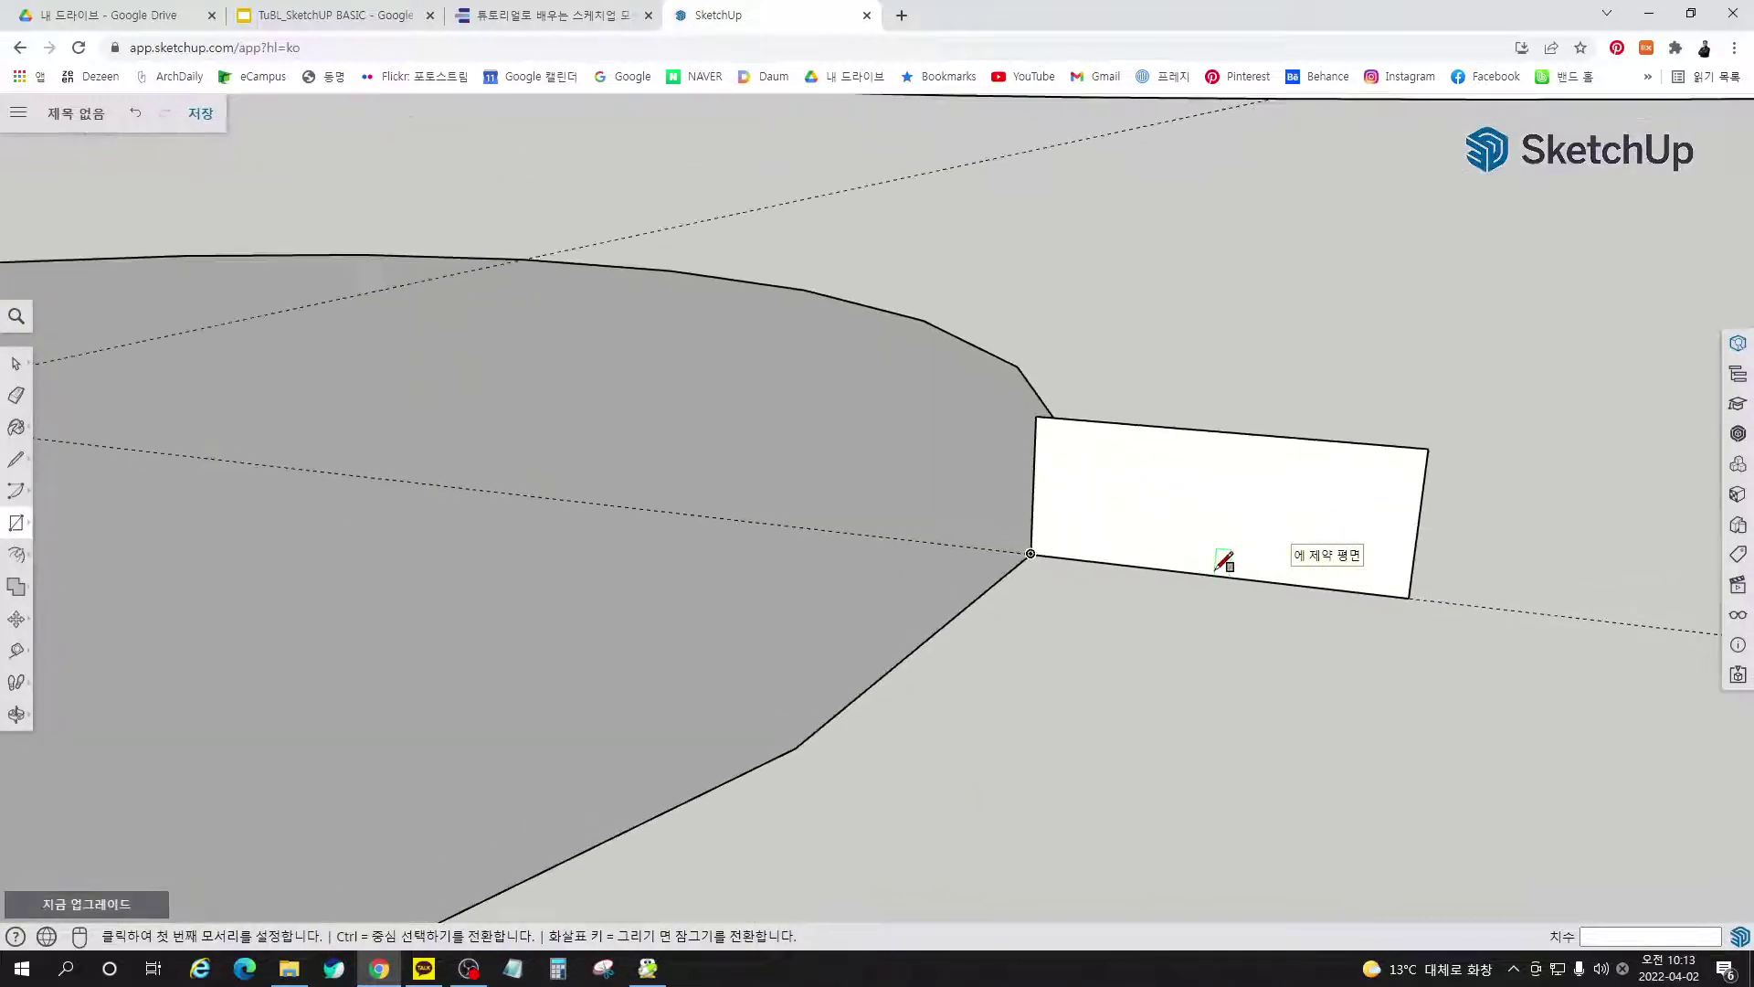
mouse_move(1225, 559)
middle_mouse_down()
mouse_move(838, 509)
mouse_move(877, 552)
mouse_move(332, 353)
mouse_move(1173, 613)
mouse_move(1566, 490)
mouse_move(1345, 524)
mouse_move(1288, 431)
middle_mouse_up()
left_click(553, 16)
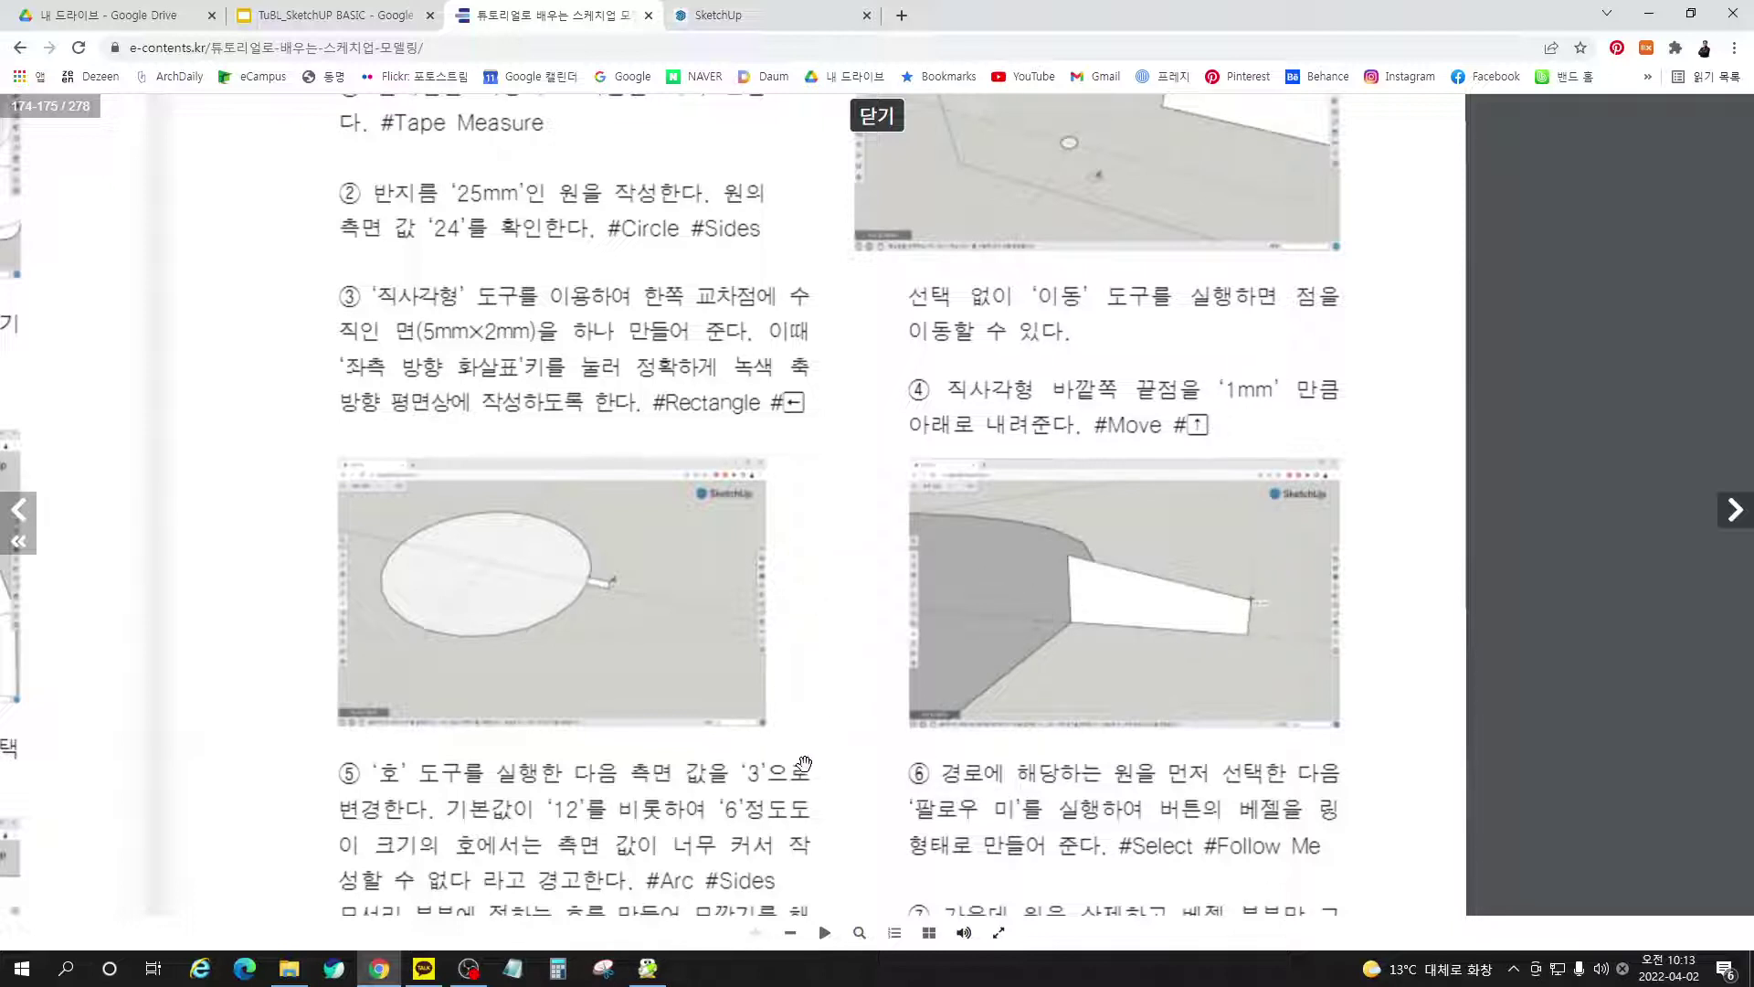
scroll(804, 764, "down", 5)
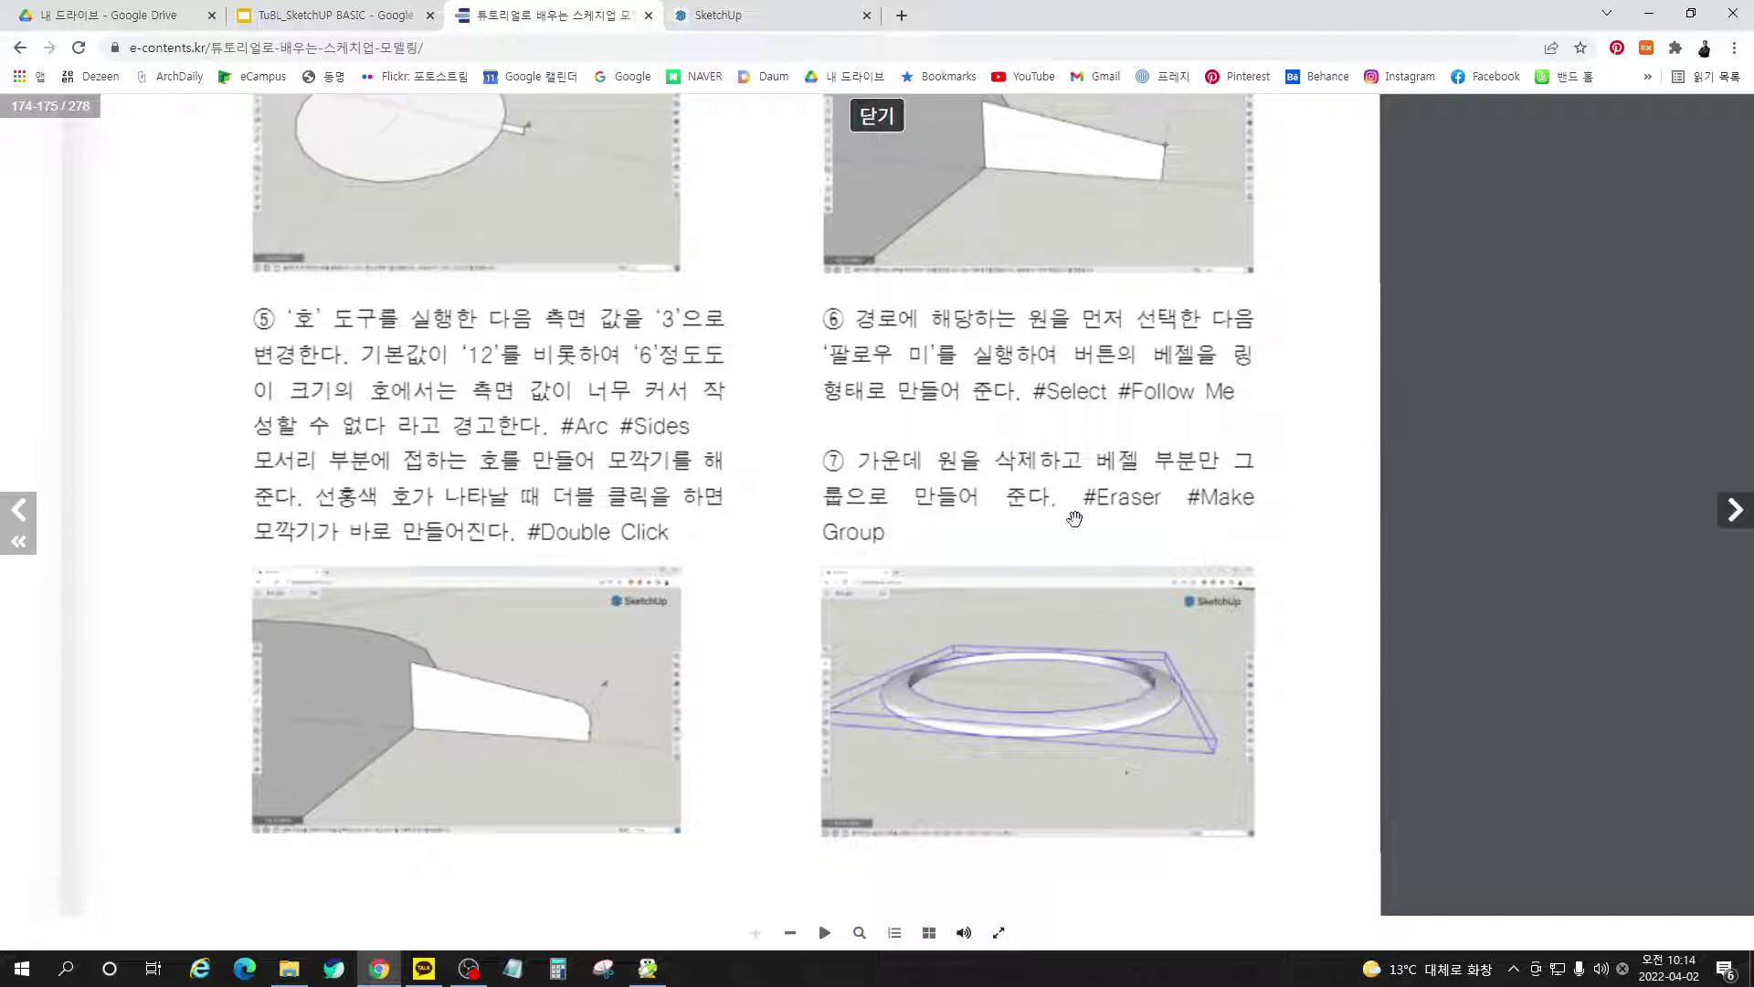
left_click_drag(1055, 507, 1037, 566)
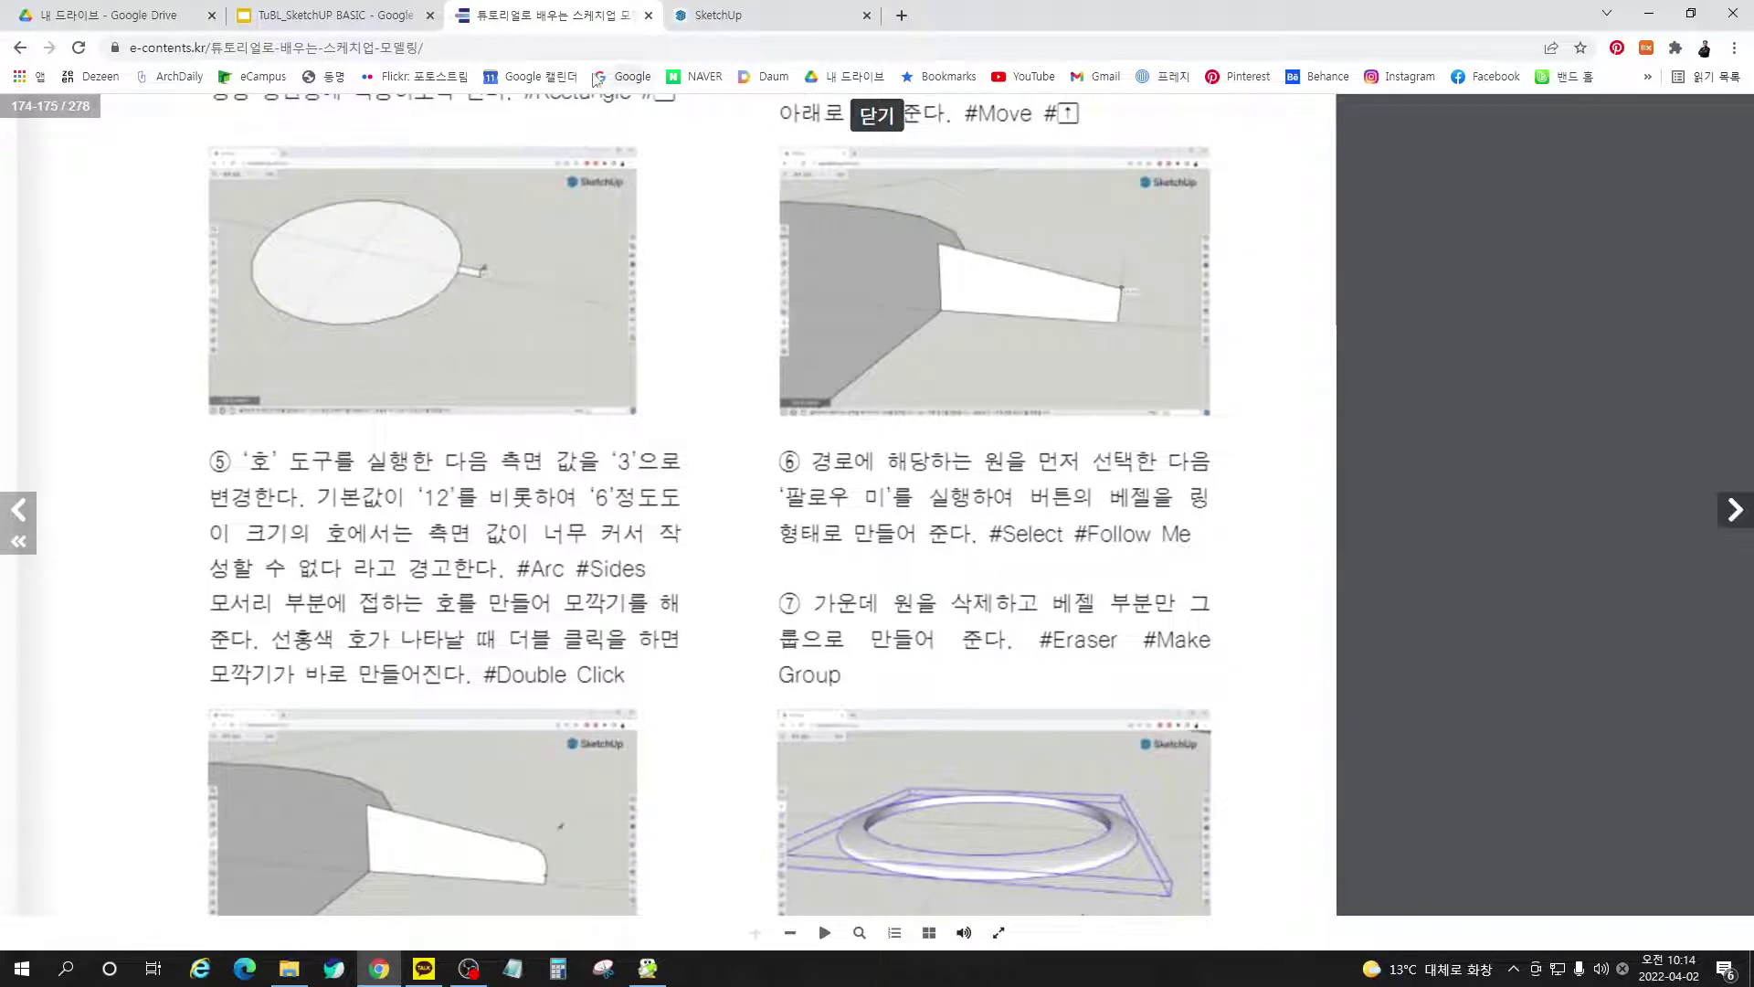
left_click(731, 15)
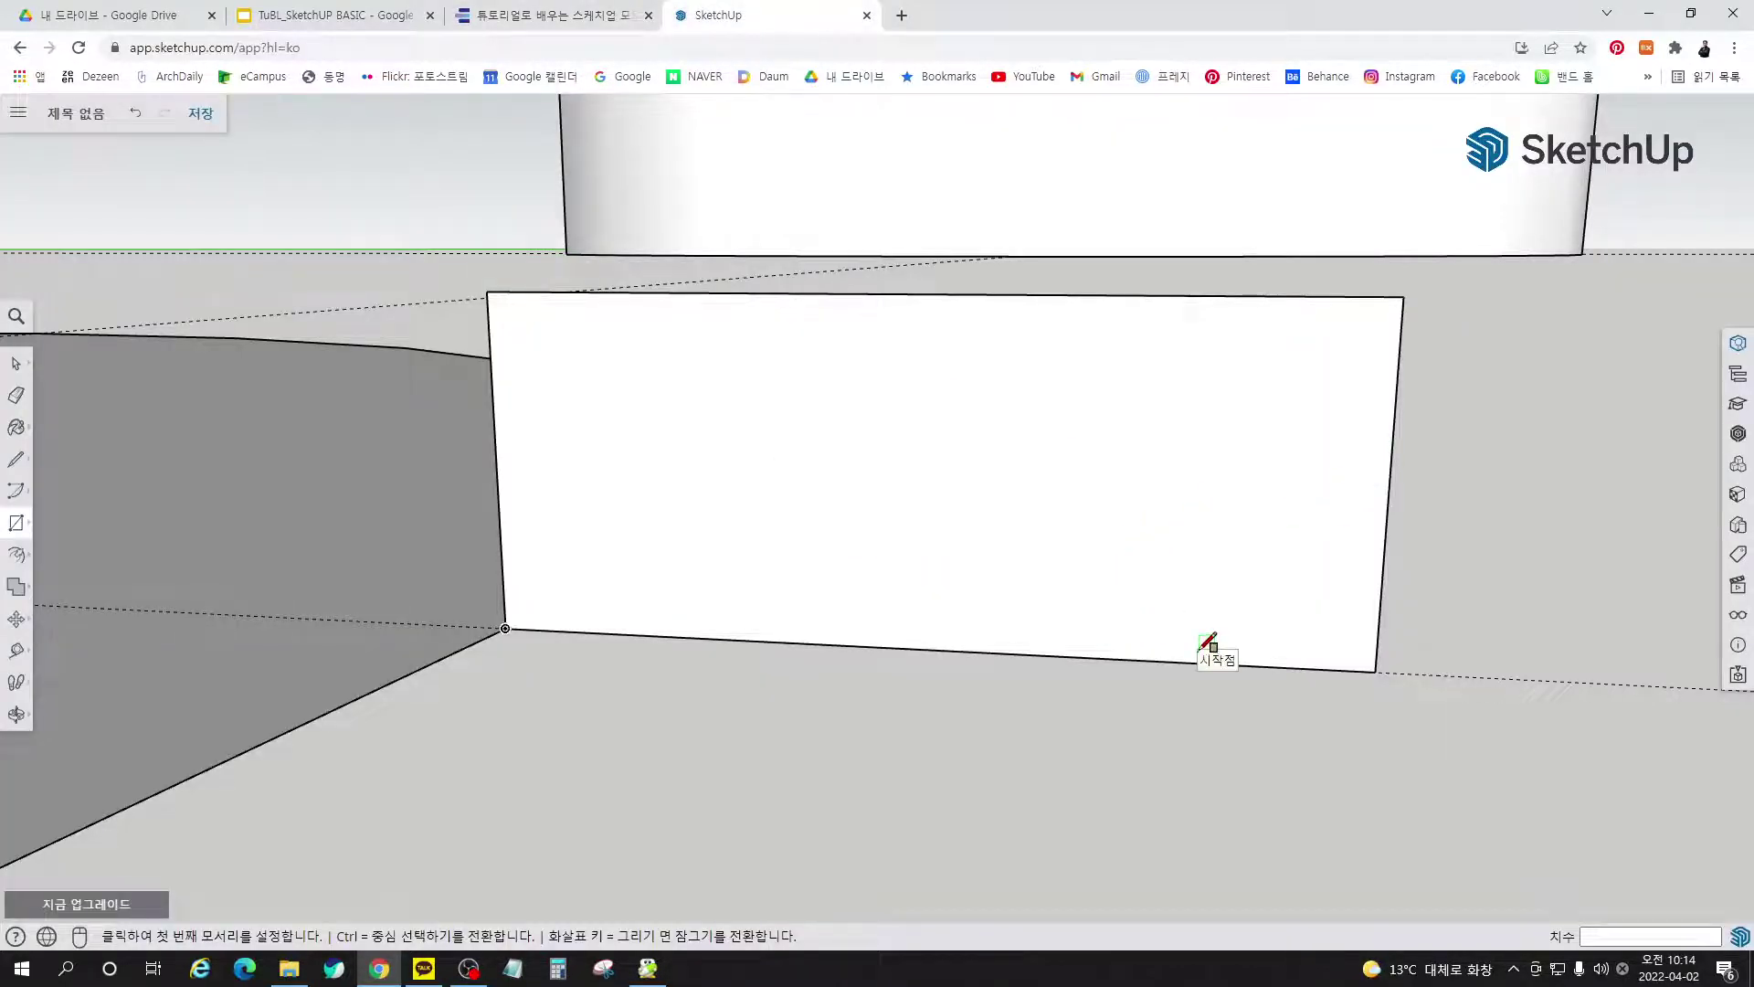
key("m")
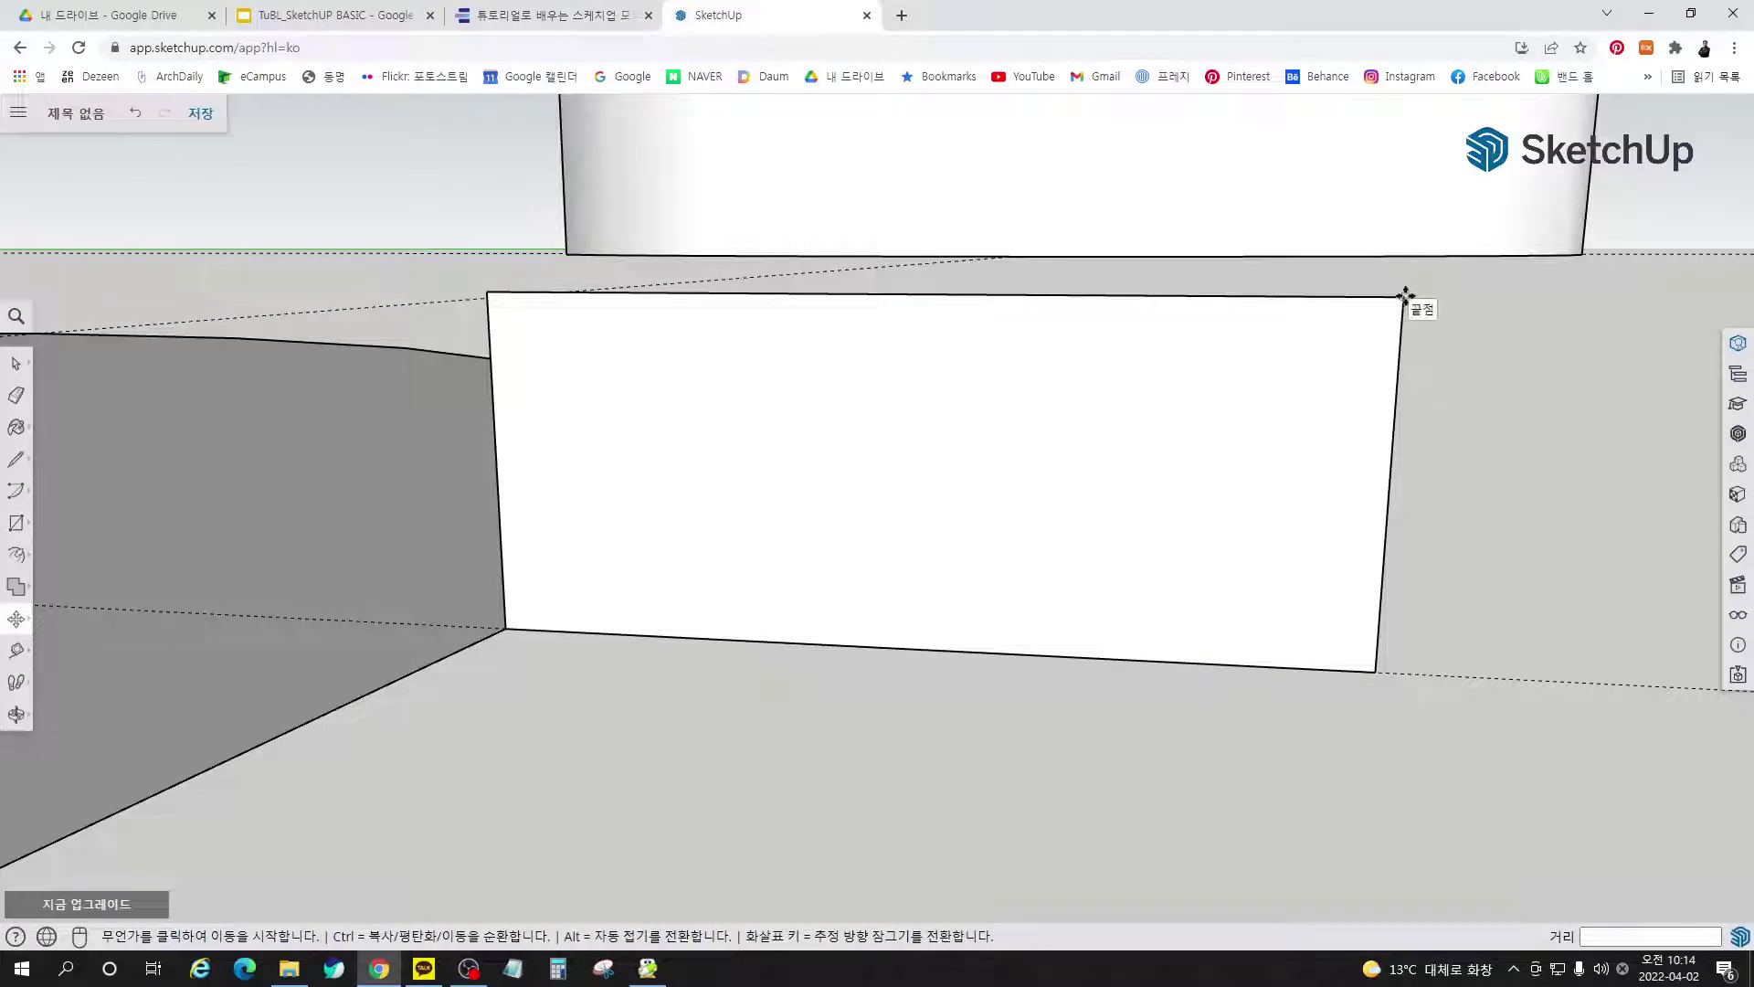
left_click(1405, 297)
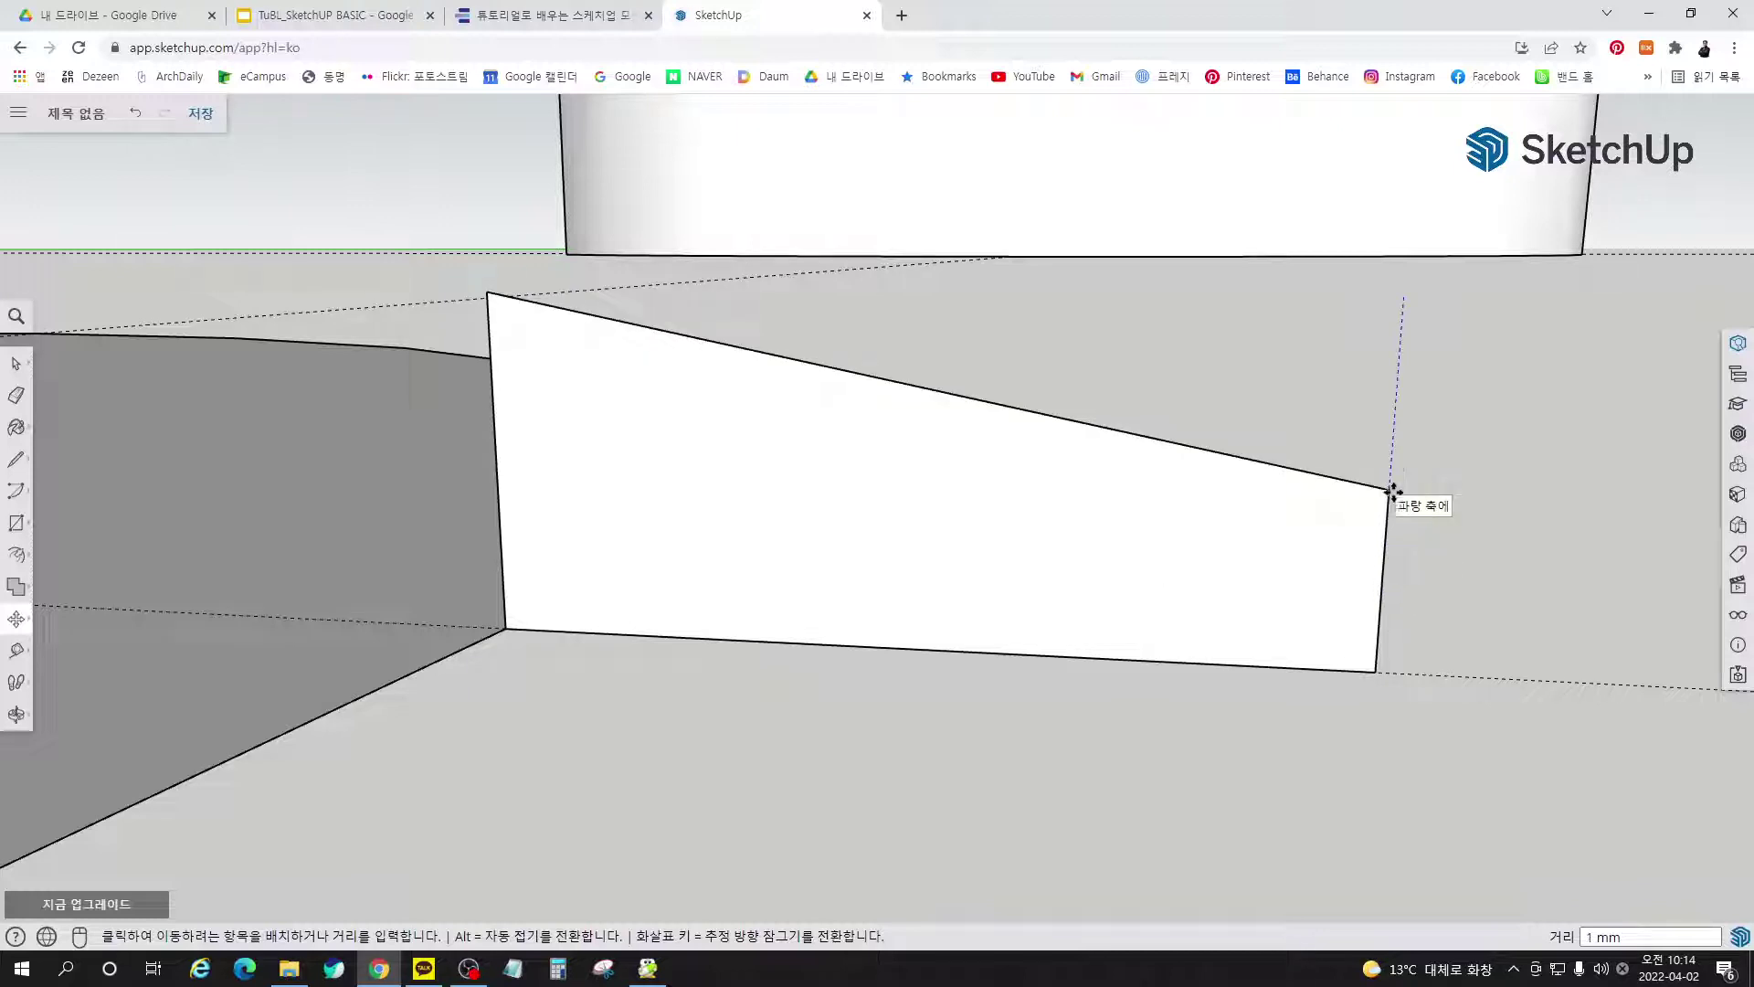
left_click(1392, 491)
Try moving the profile's lower outer corner inward along the red axis
middle_click_drag(1484, 713, 1264, 692)
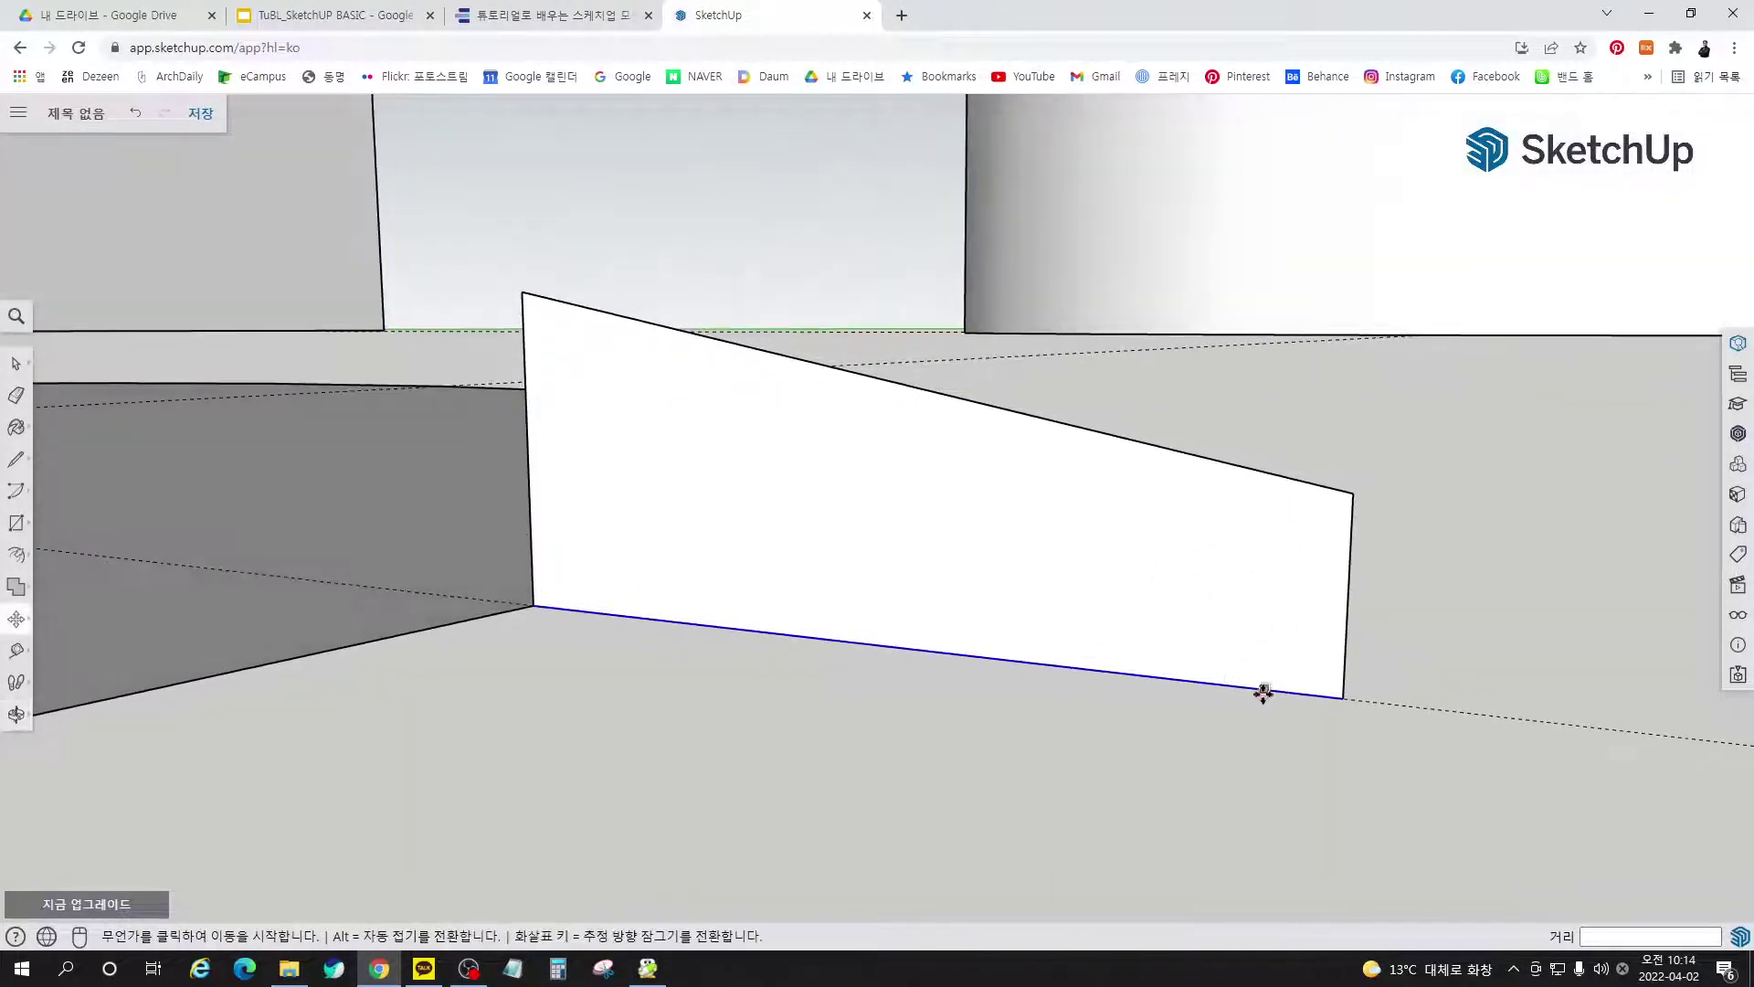
left_click(1343, 697)
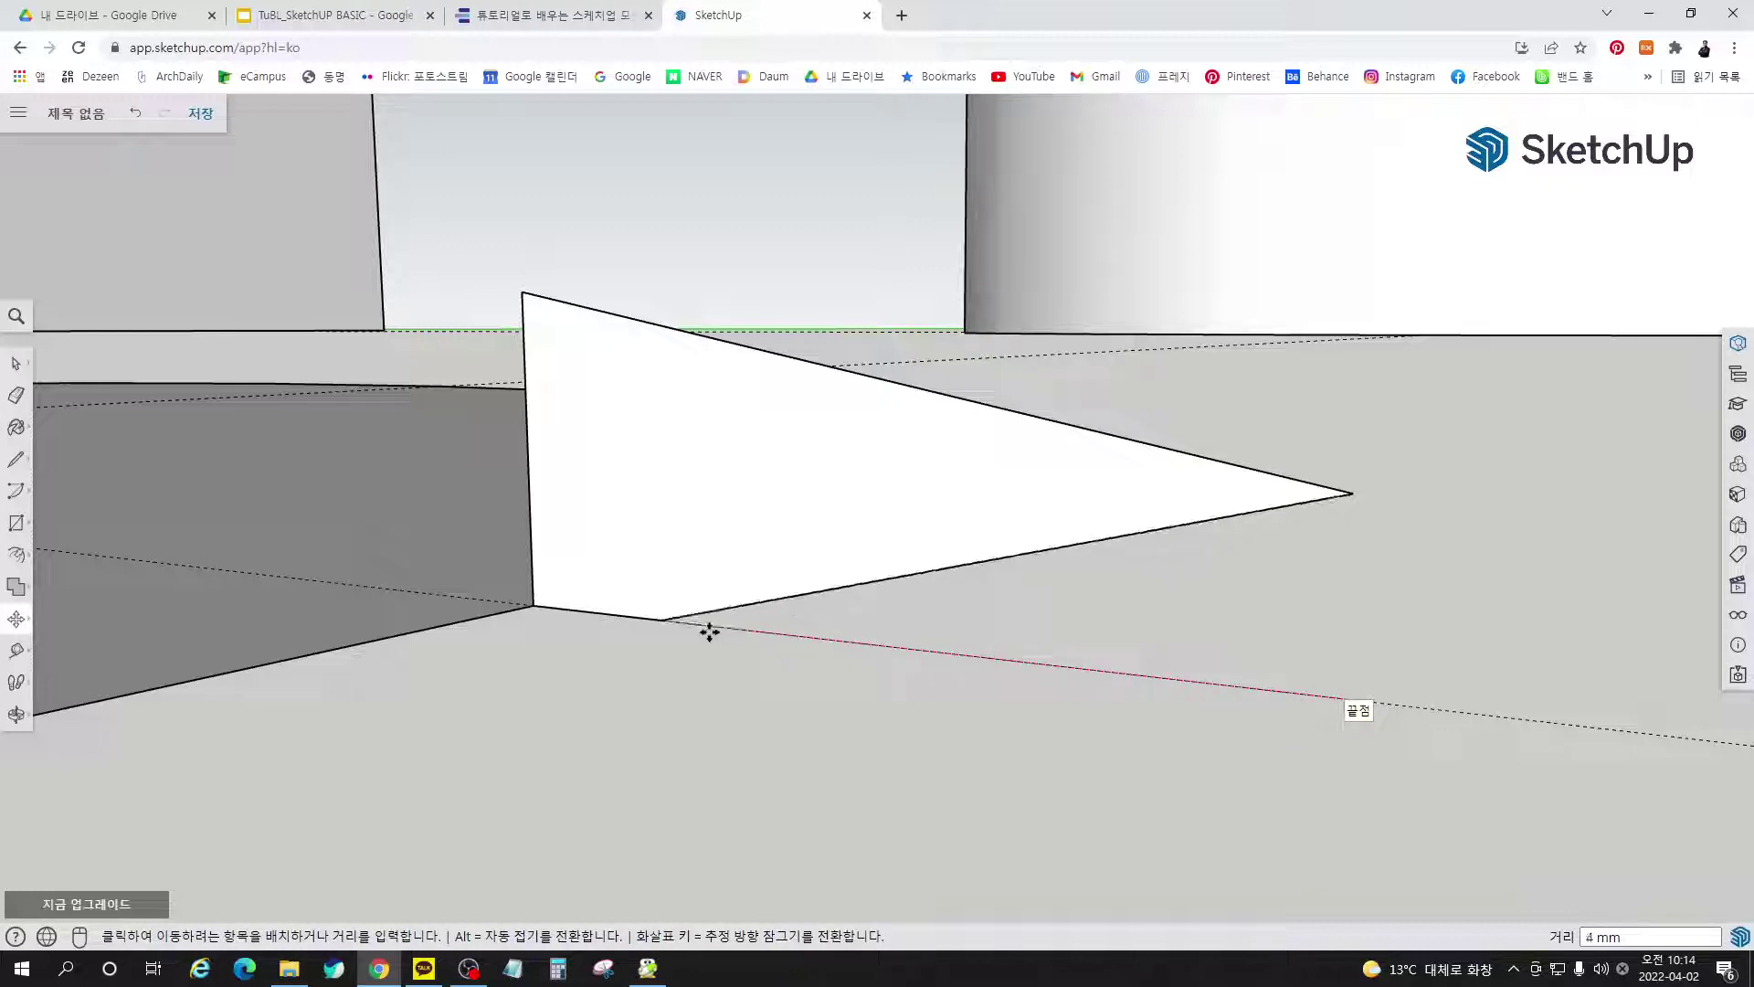
left_click(1335, 695)
key("space")
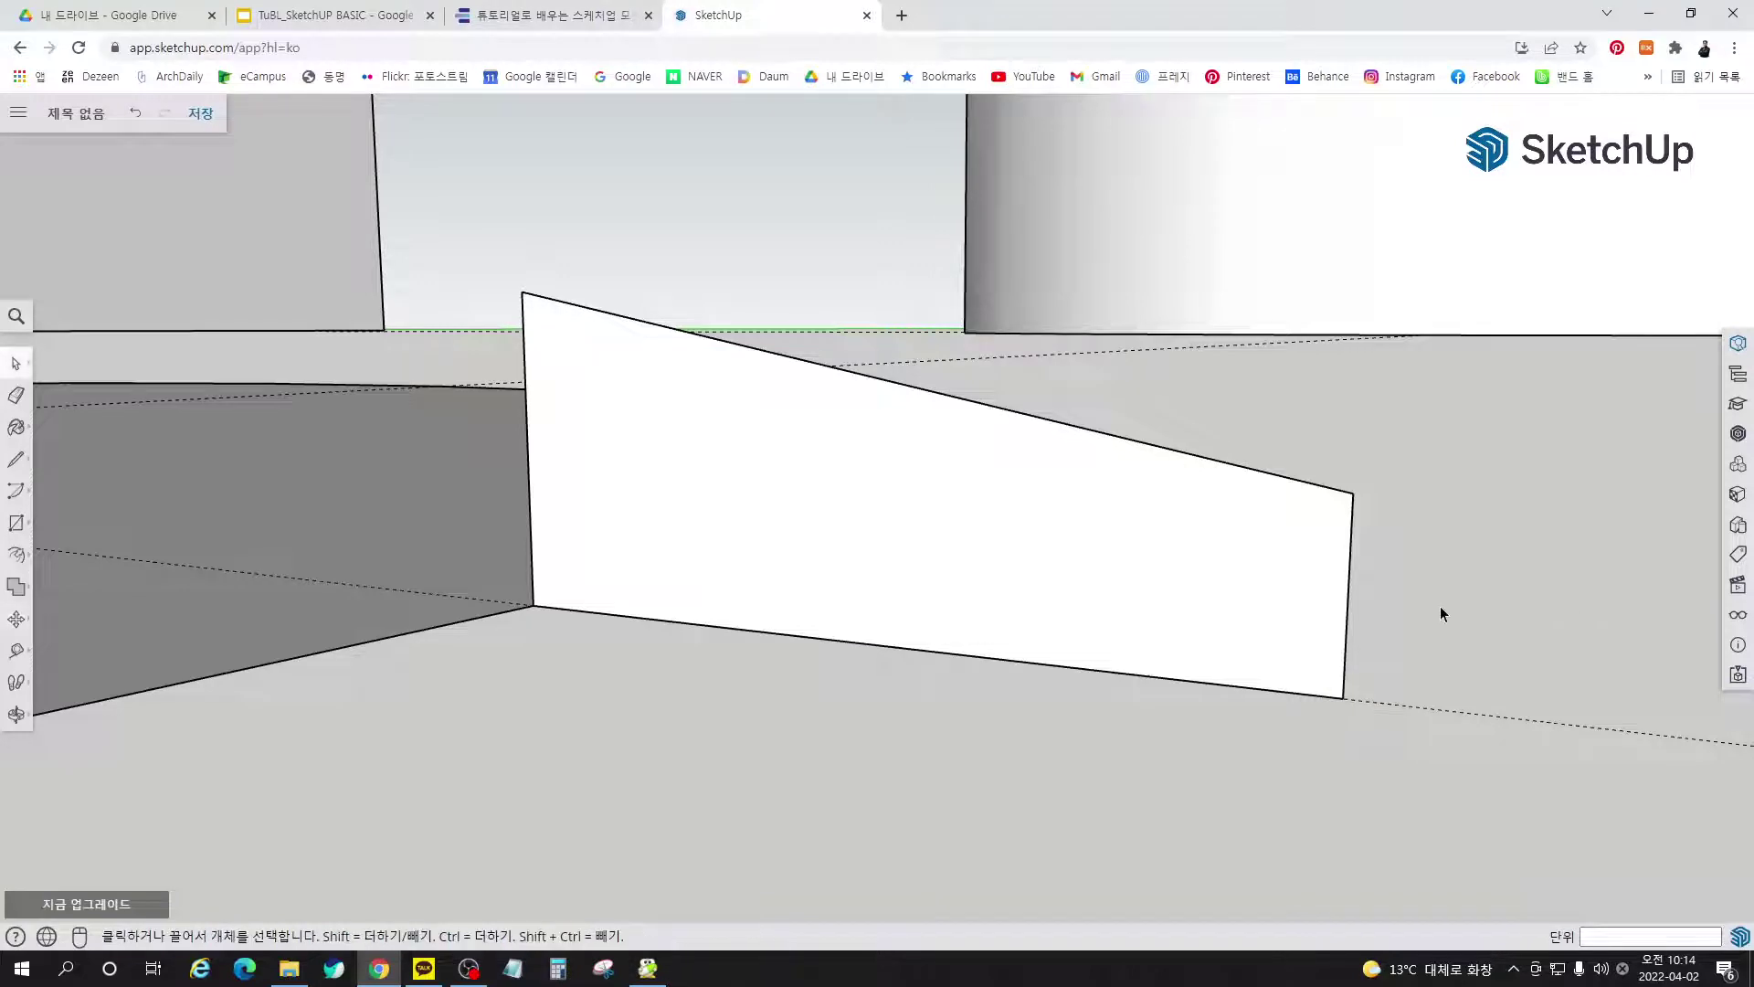
Check the arc instructions in the e-book and try to round the profile's upper outer corner with a 12-sided tangent arc
left_click(548, 20)
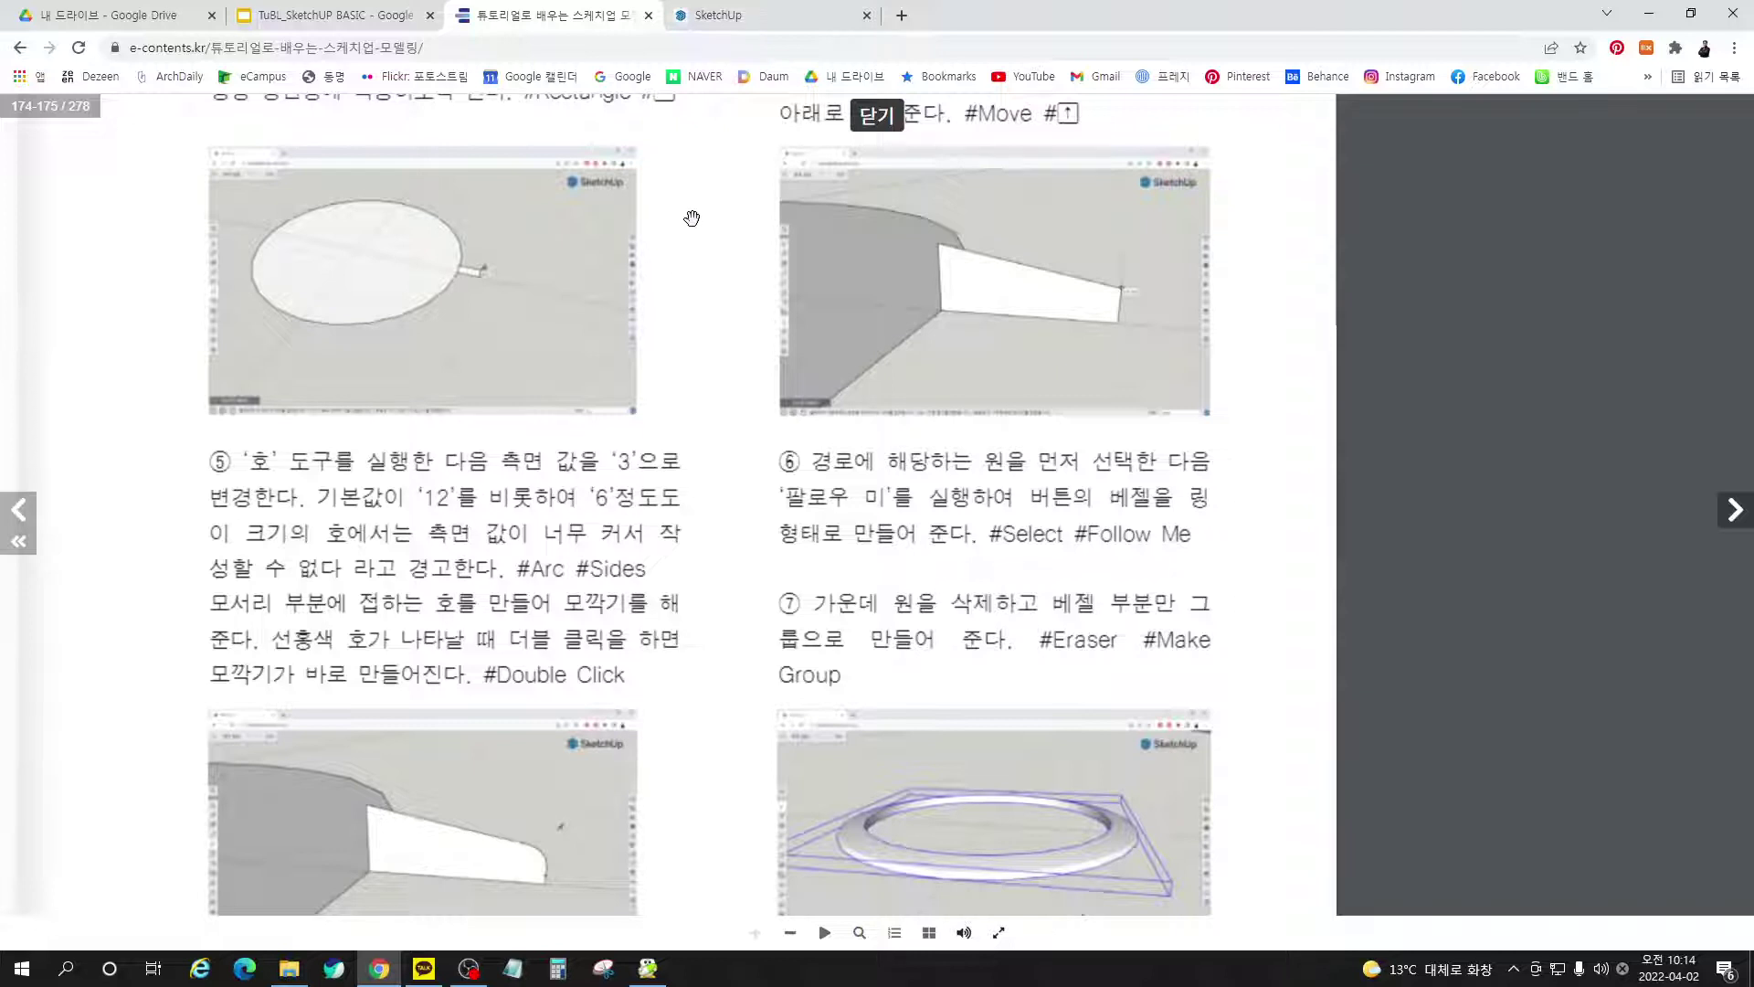
left_click(731, 15)
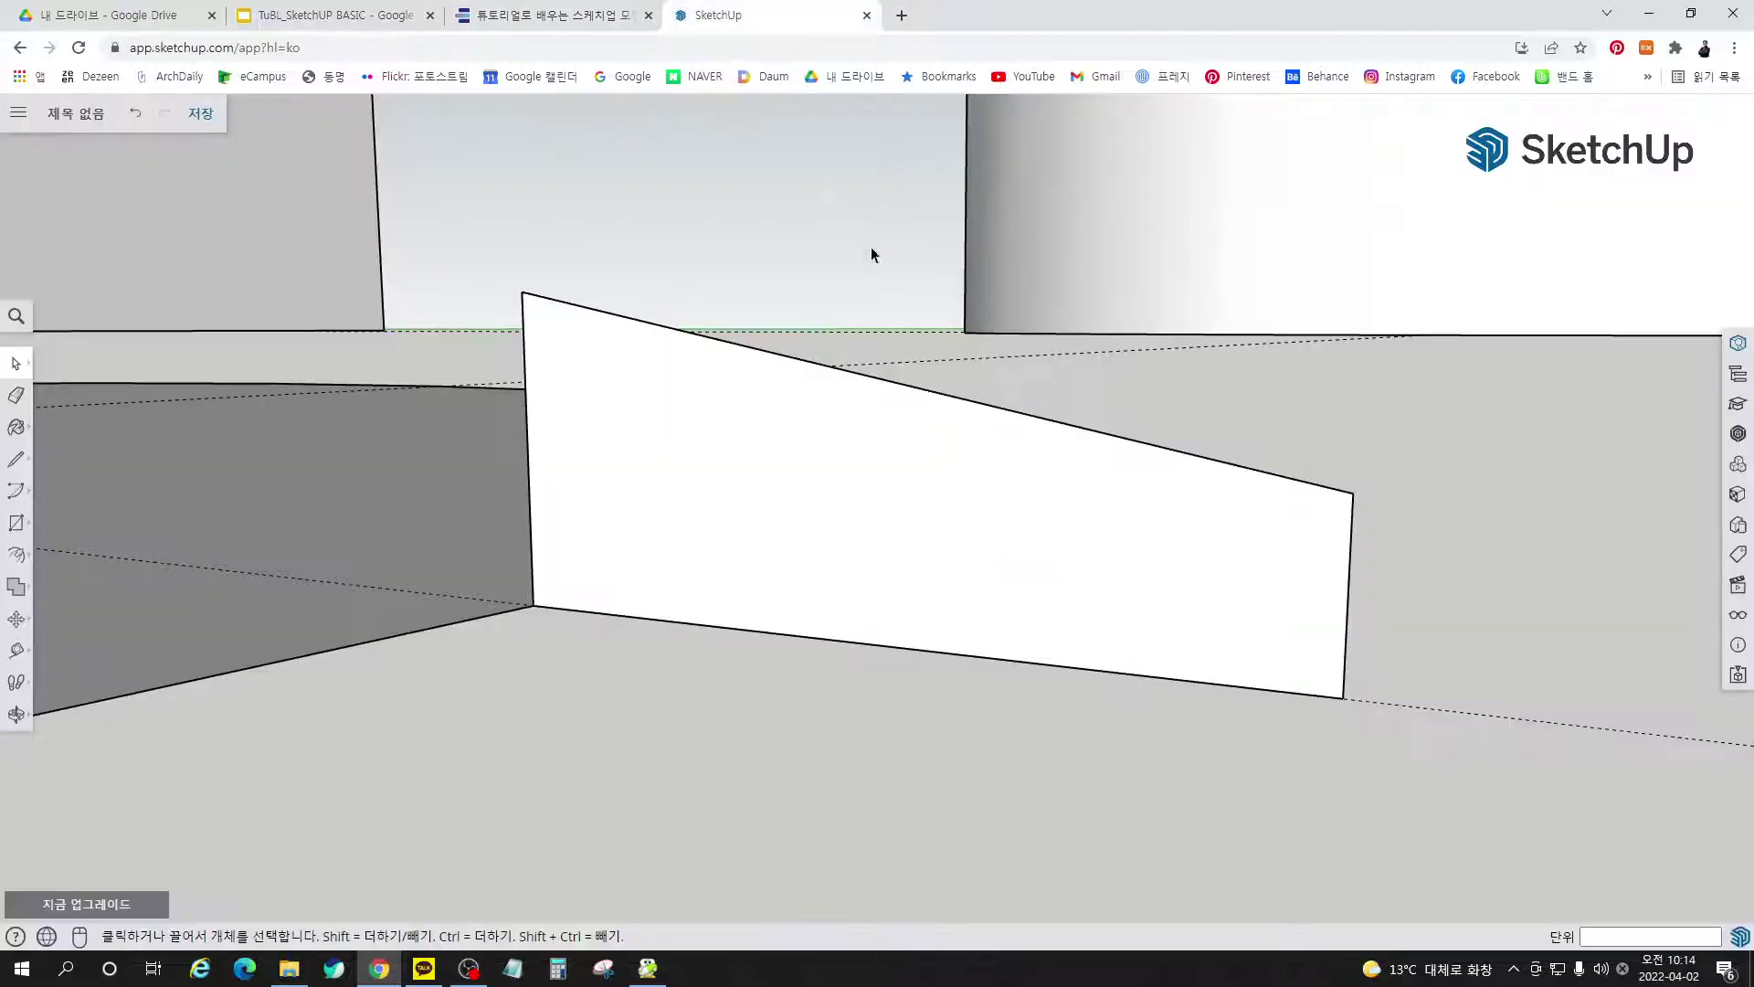
key("a")
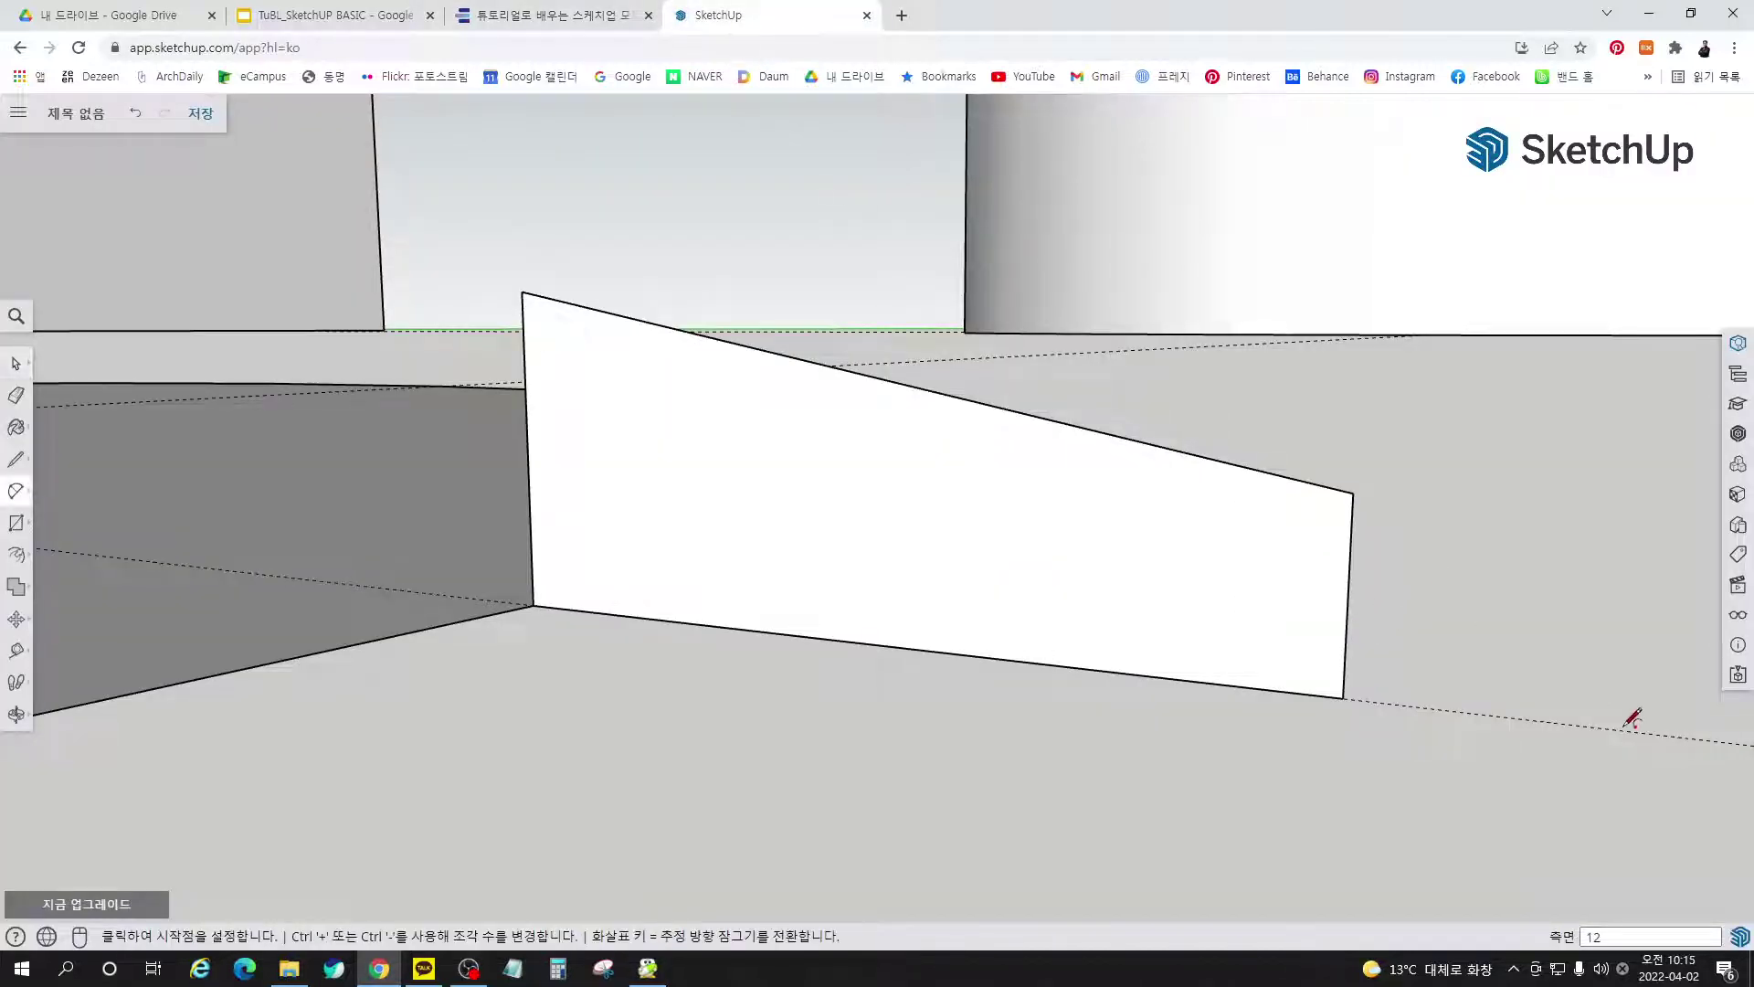
left_click(1348, 594)
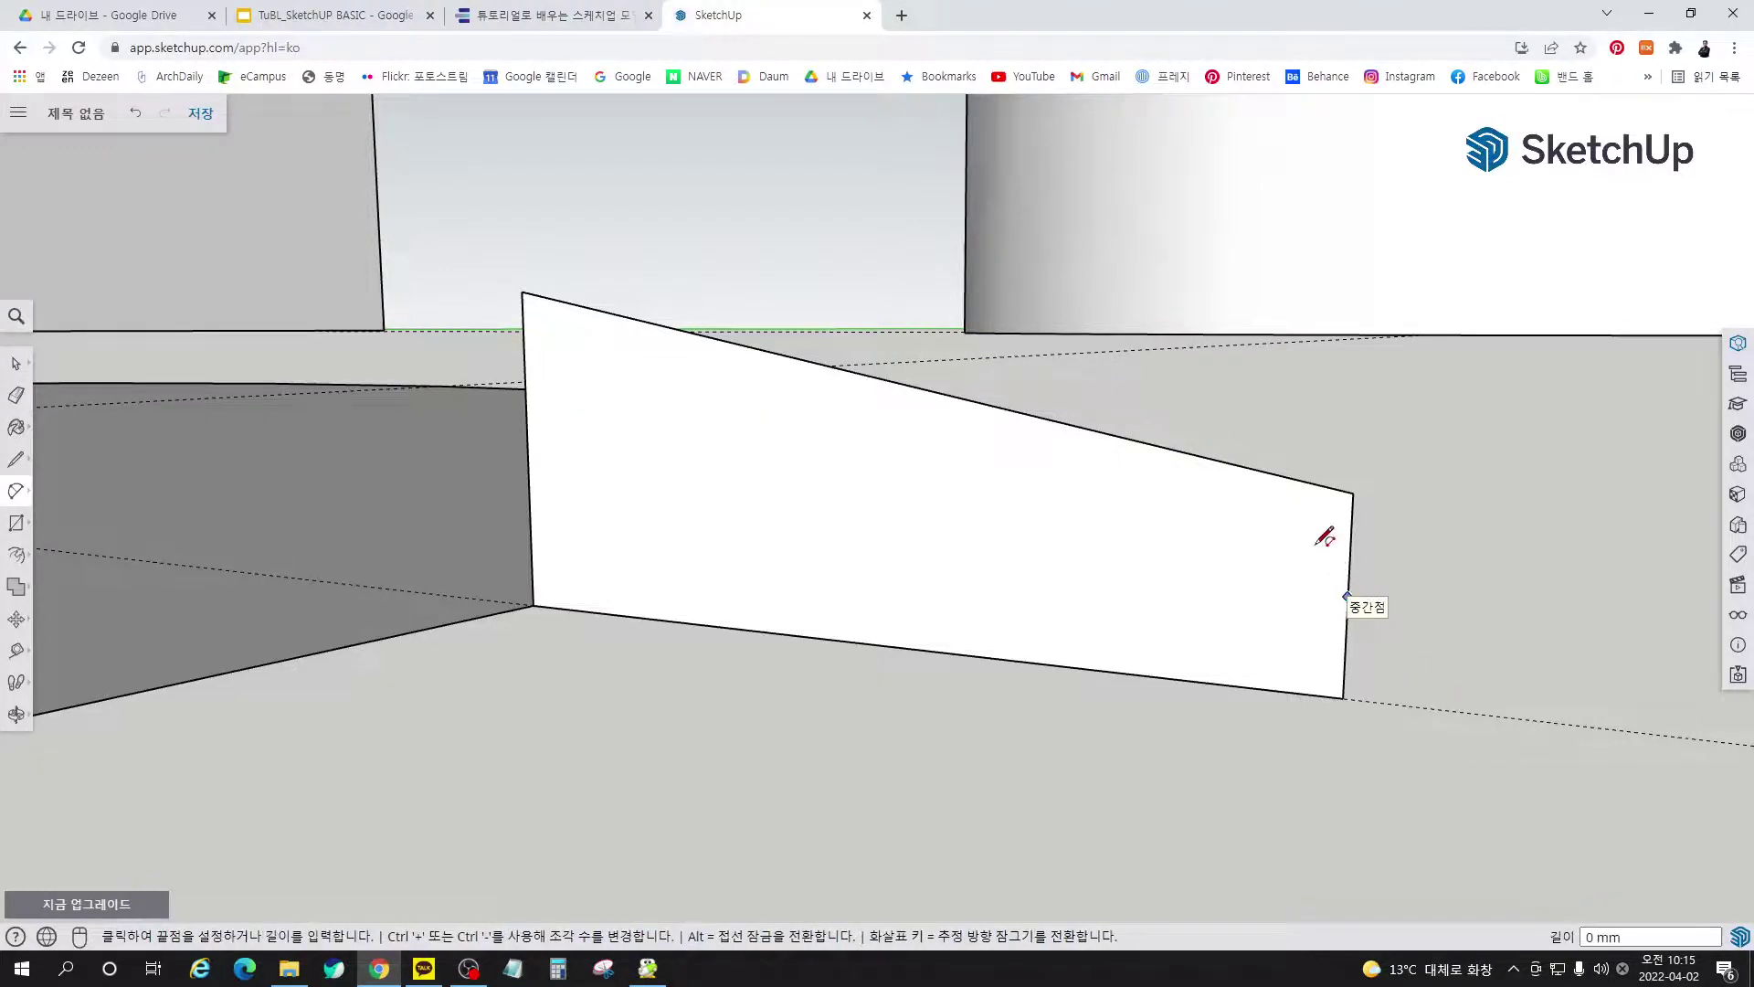
left_click(1249, 465)
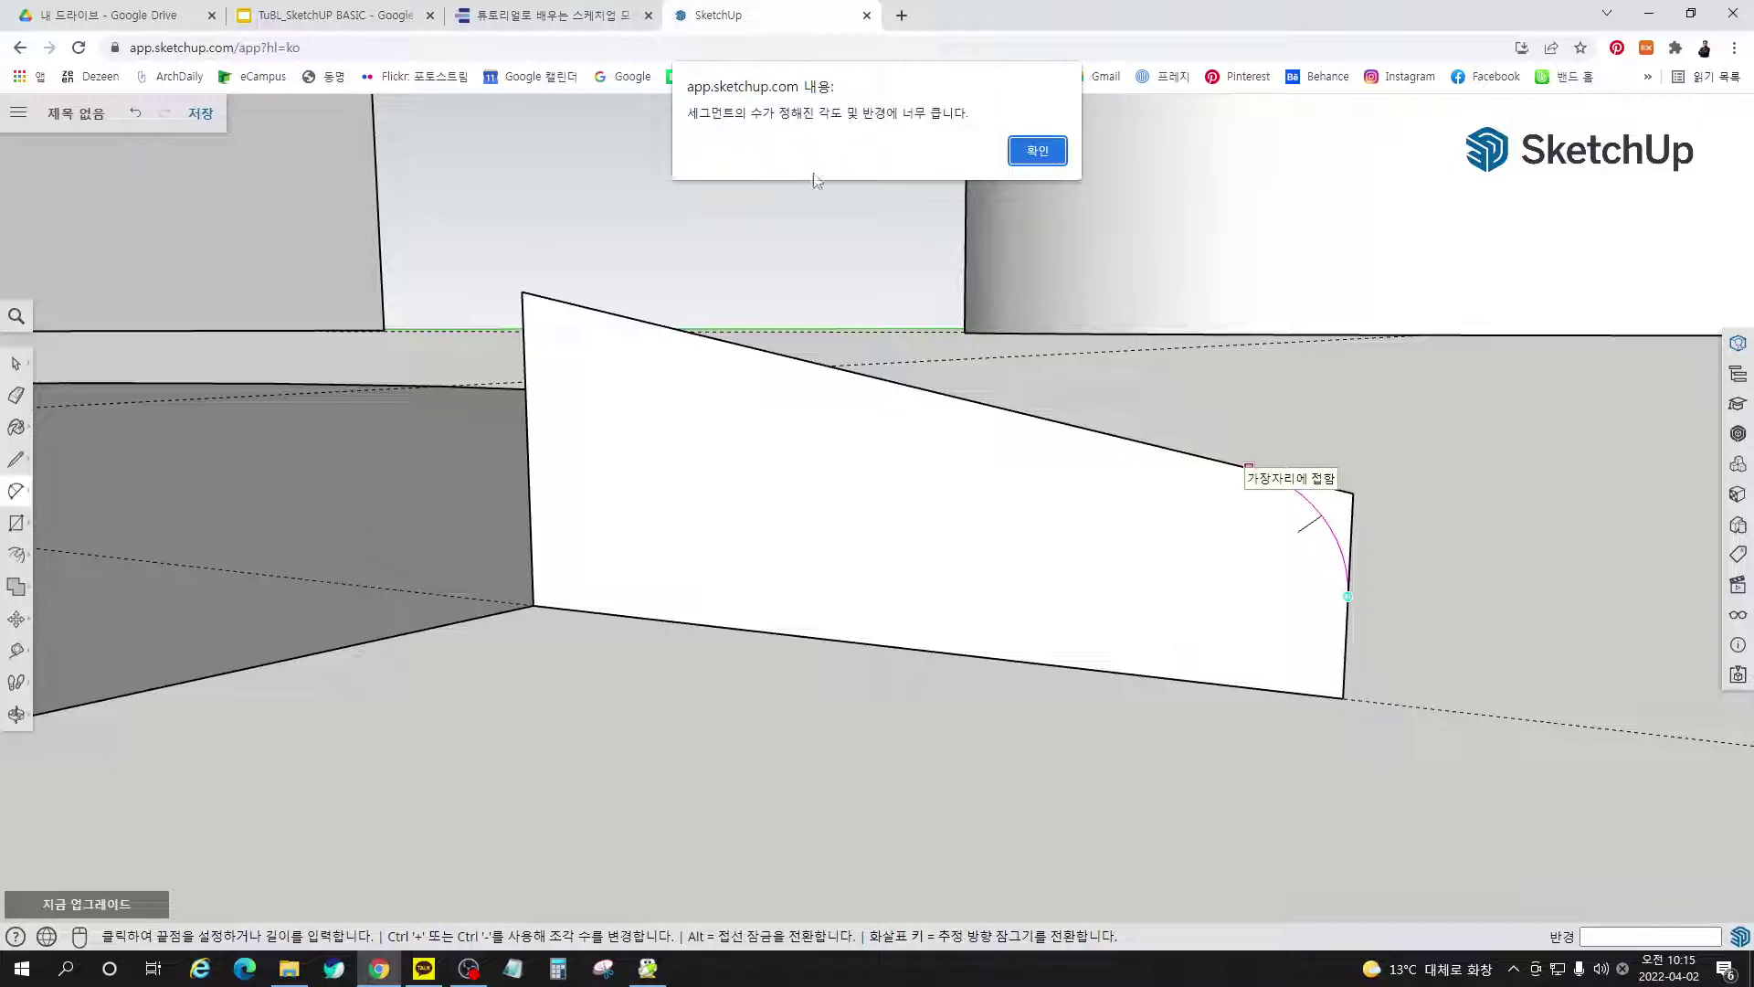
left_click(1037, 154)
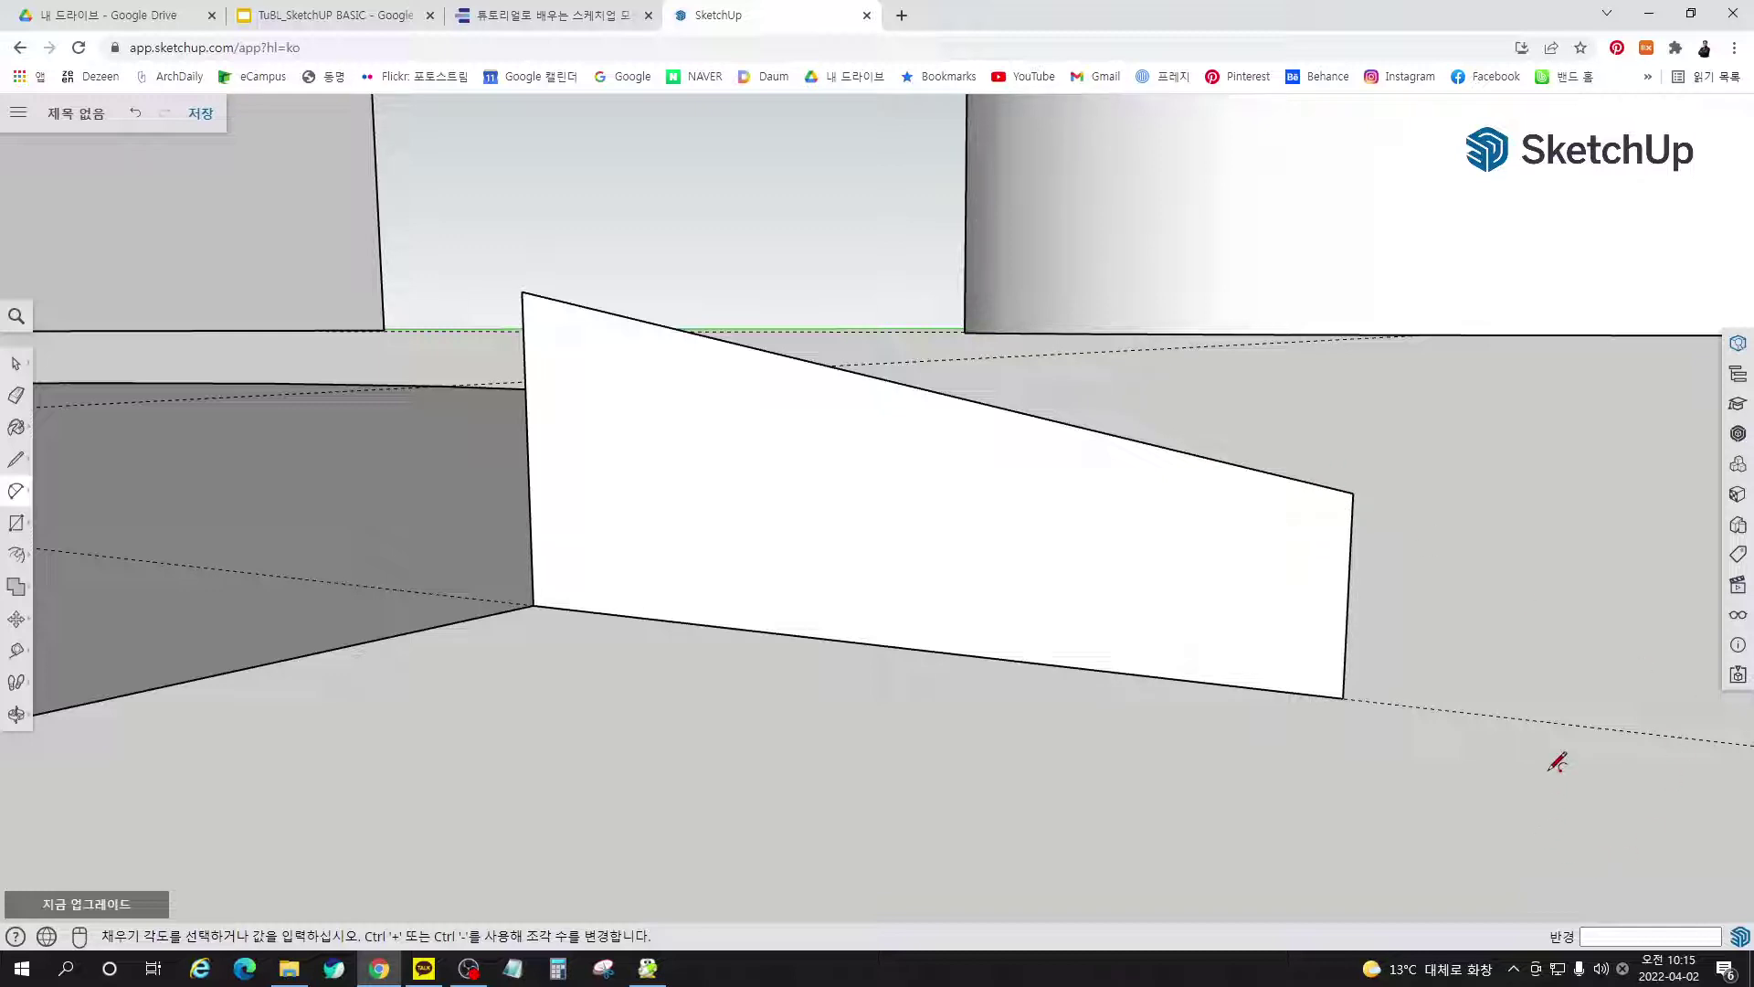
key("Escape")
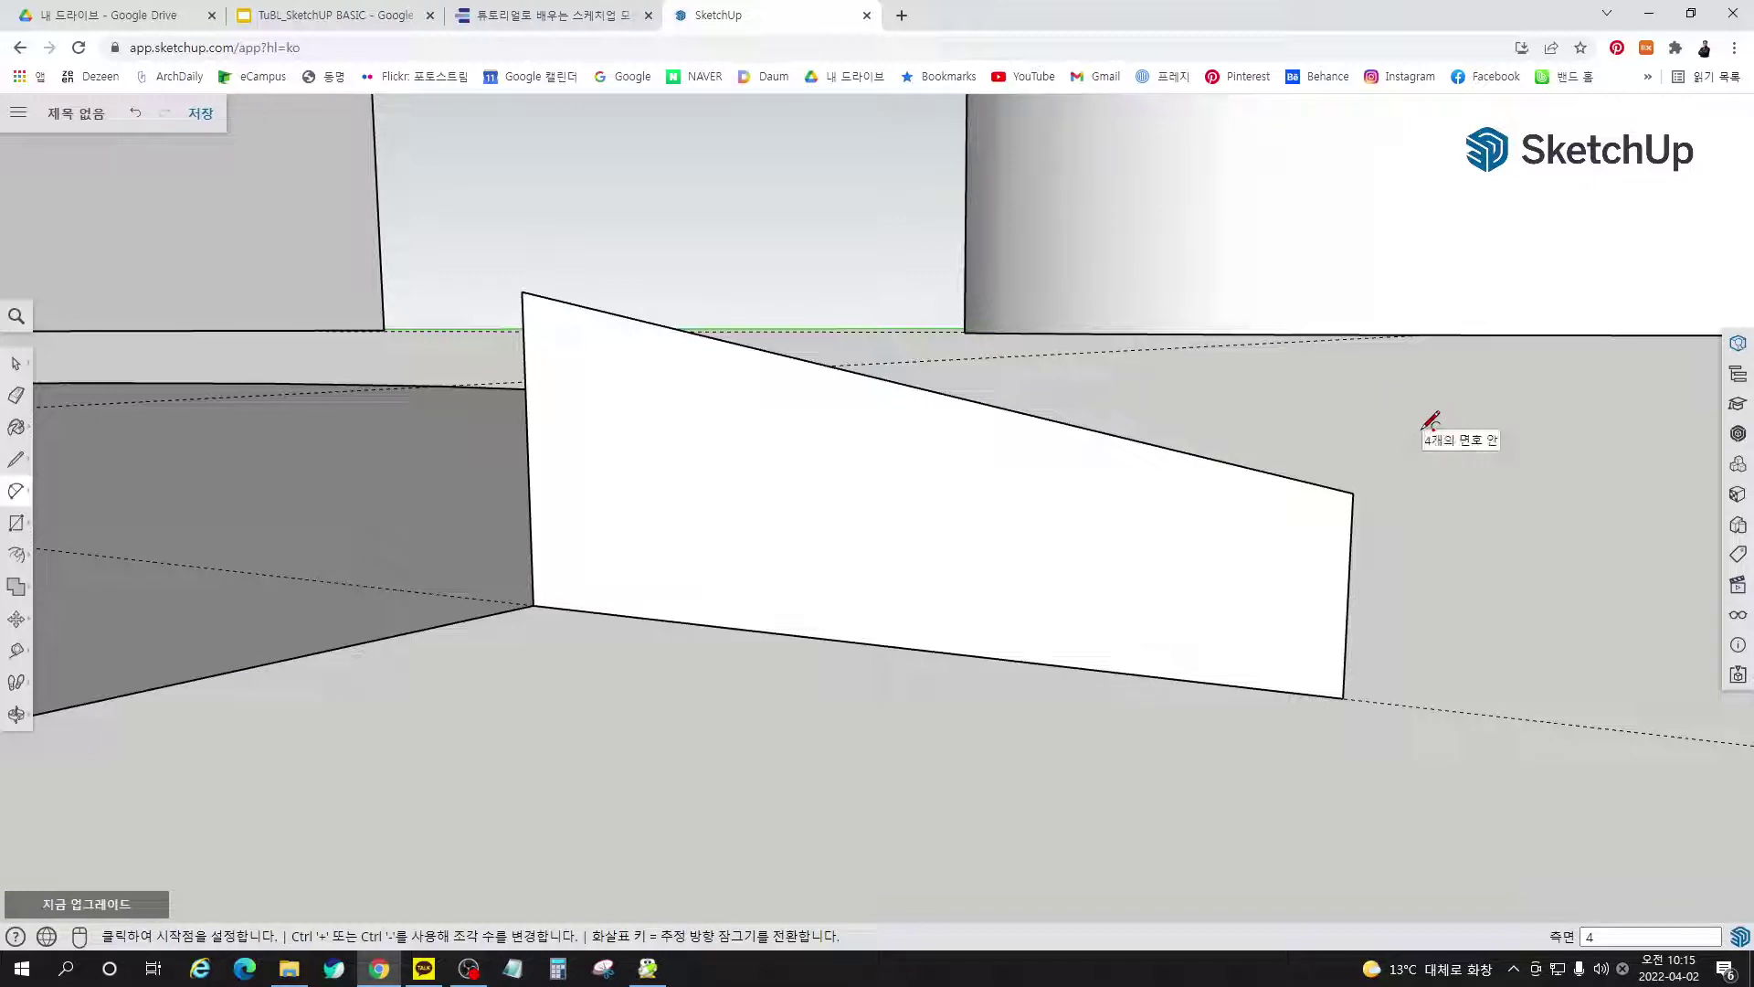
Round the upper outer corner with a 4-sided tangent arc from the outer edge's midpoint, compare it with the e-book and undo it
left_click(1349, 595)
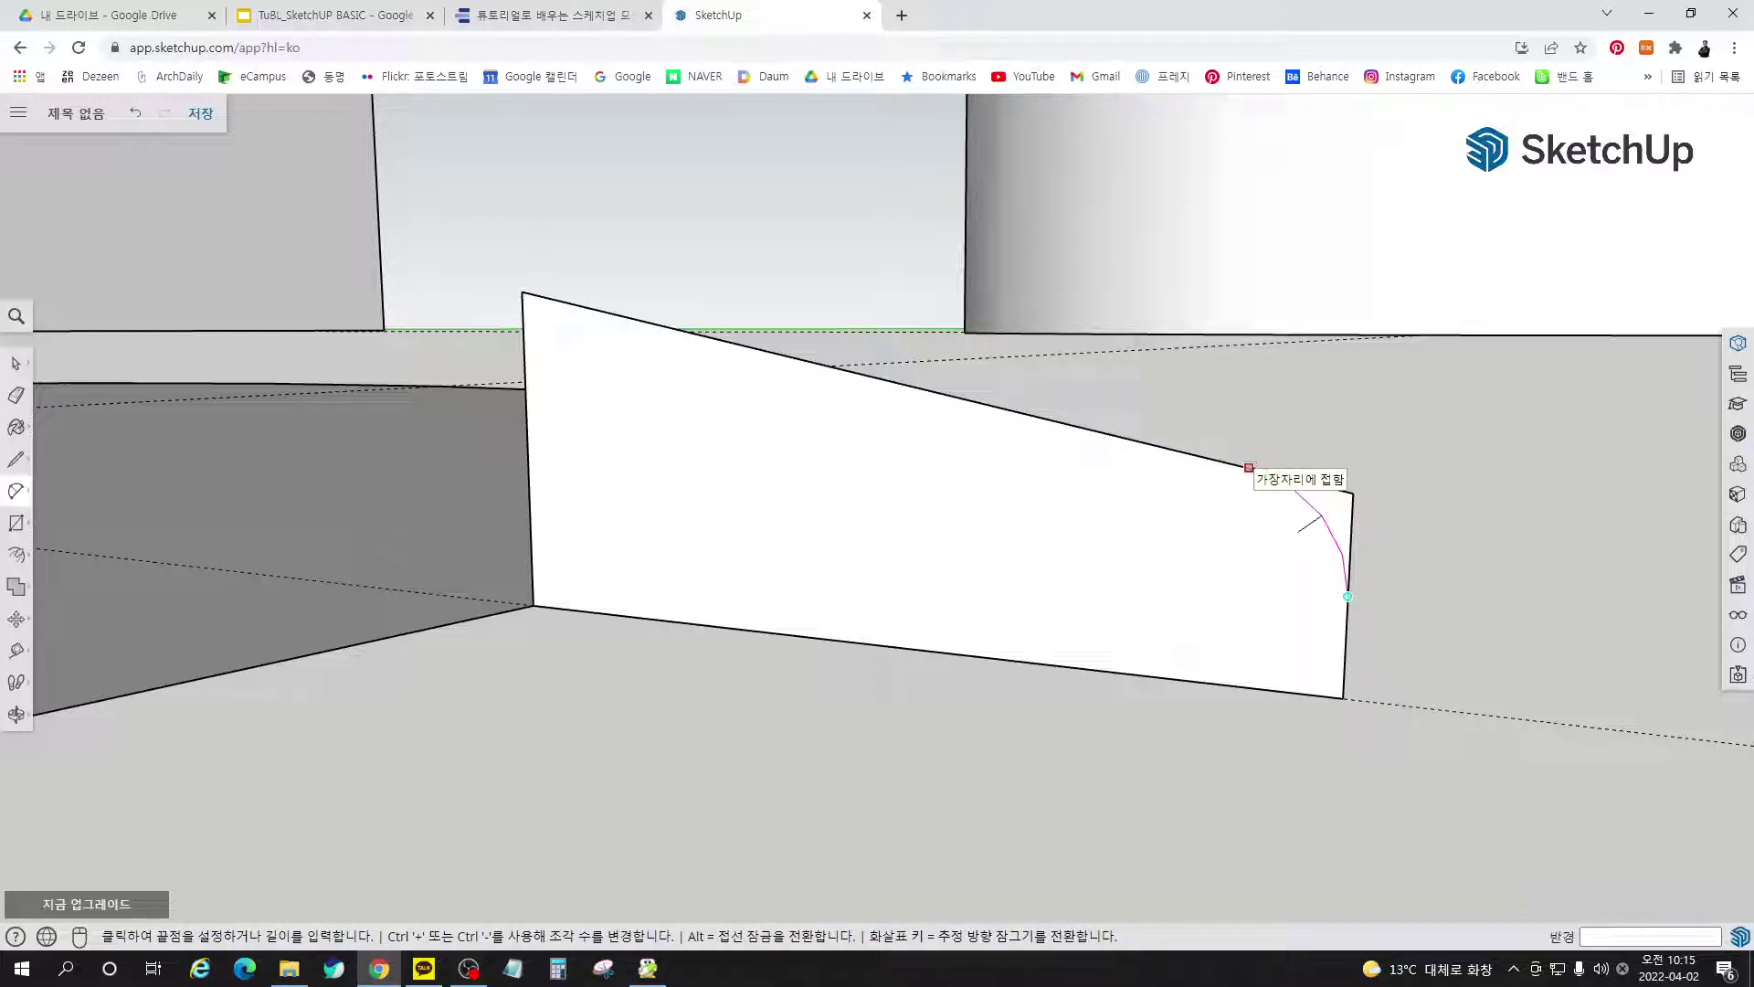
left_click(1249, 467)
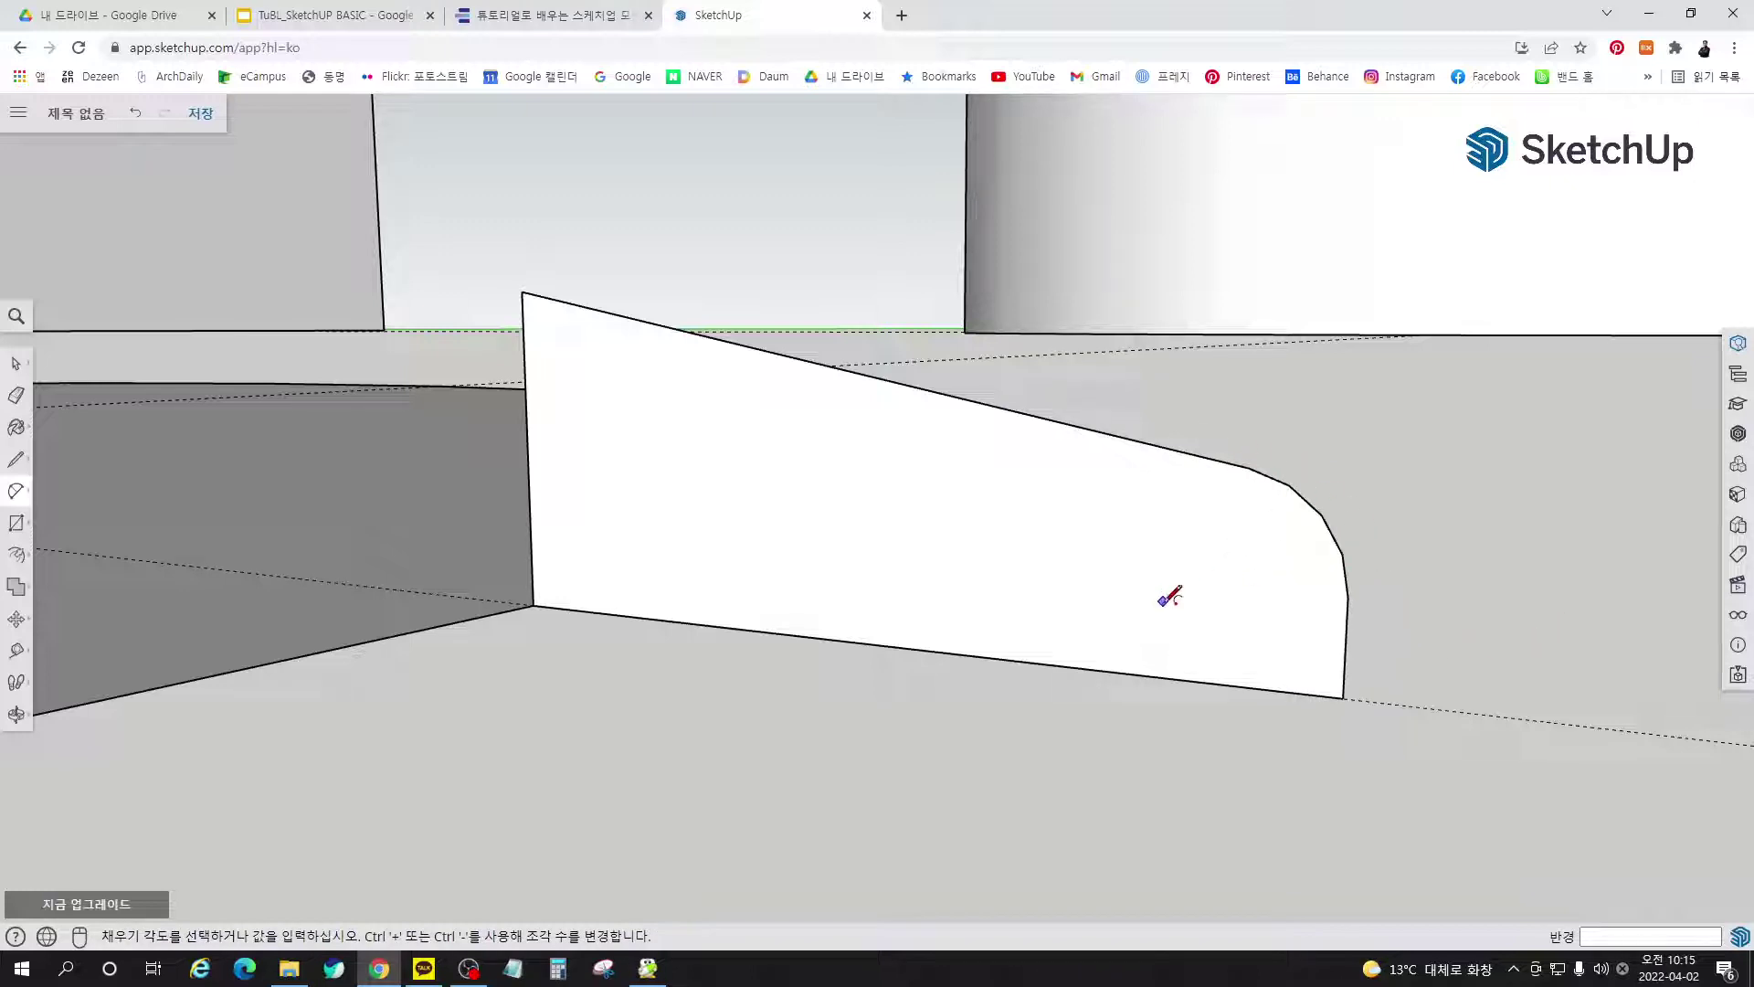
key("space")
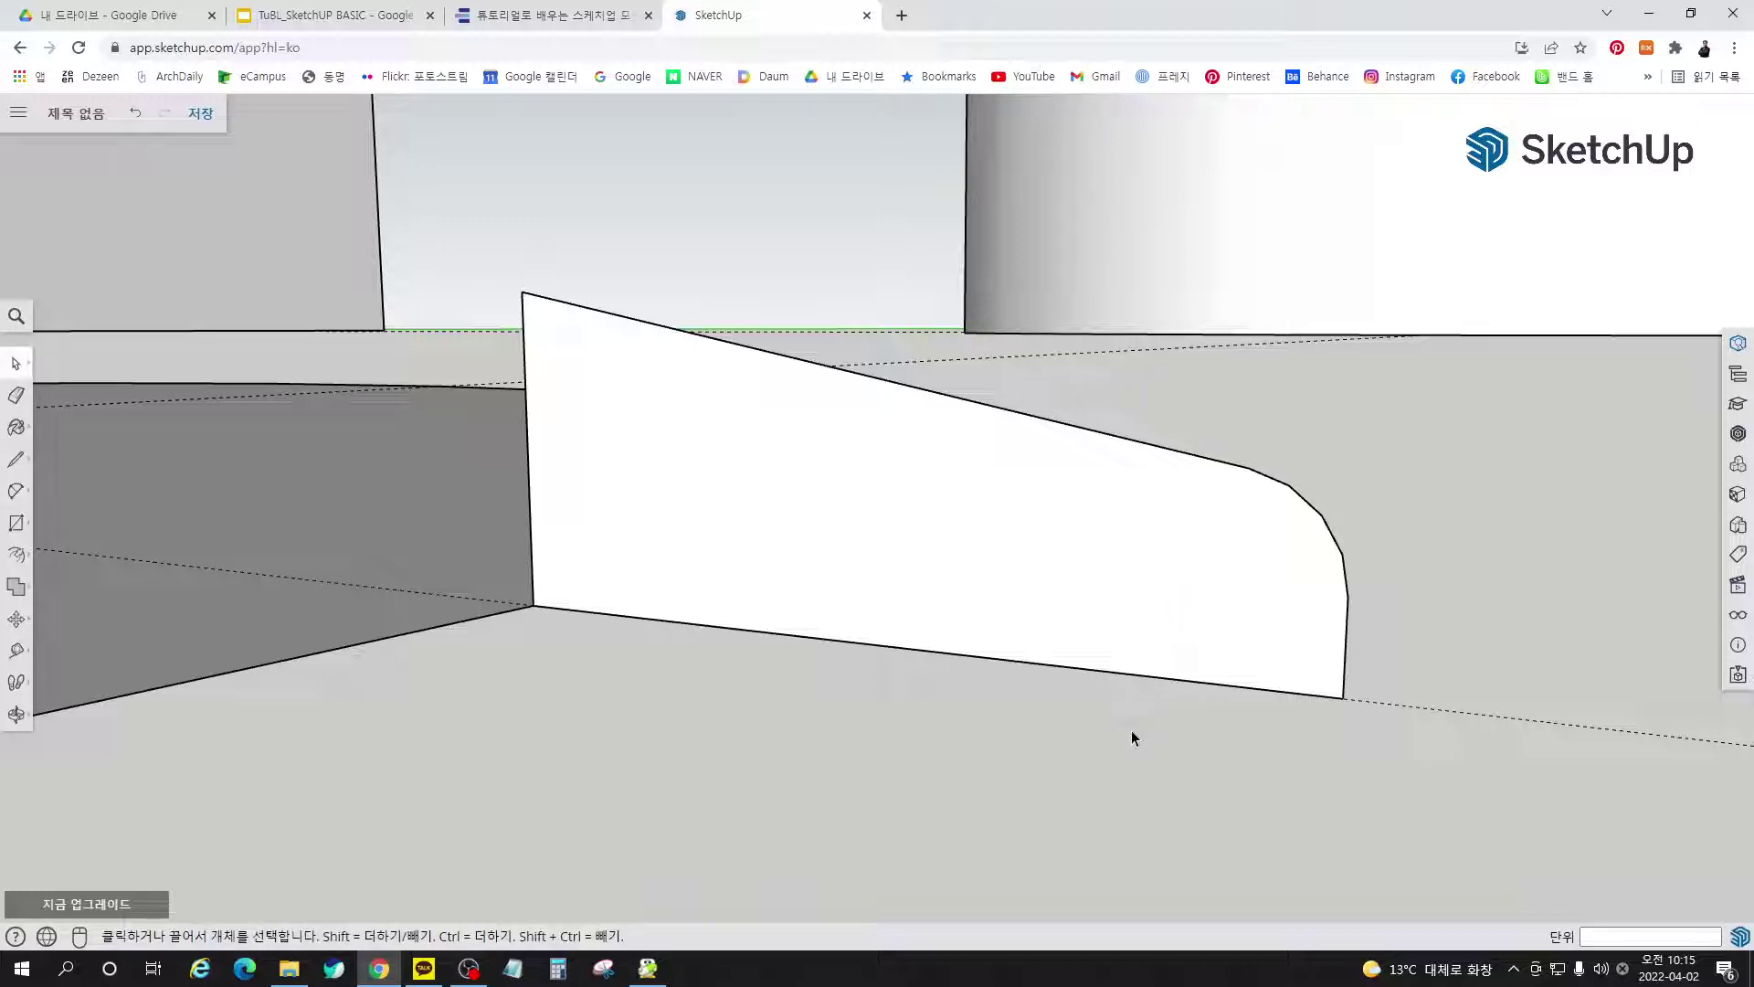
left_click(622, 15)
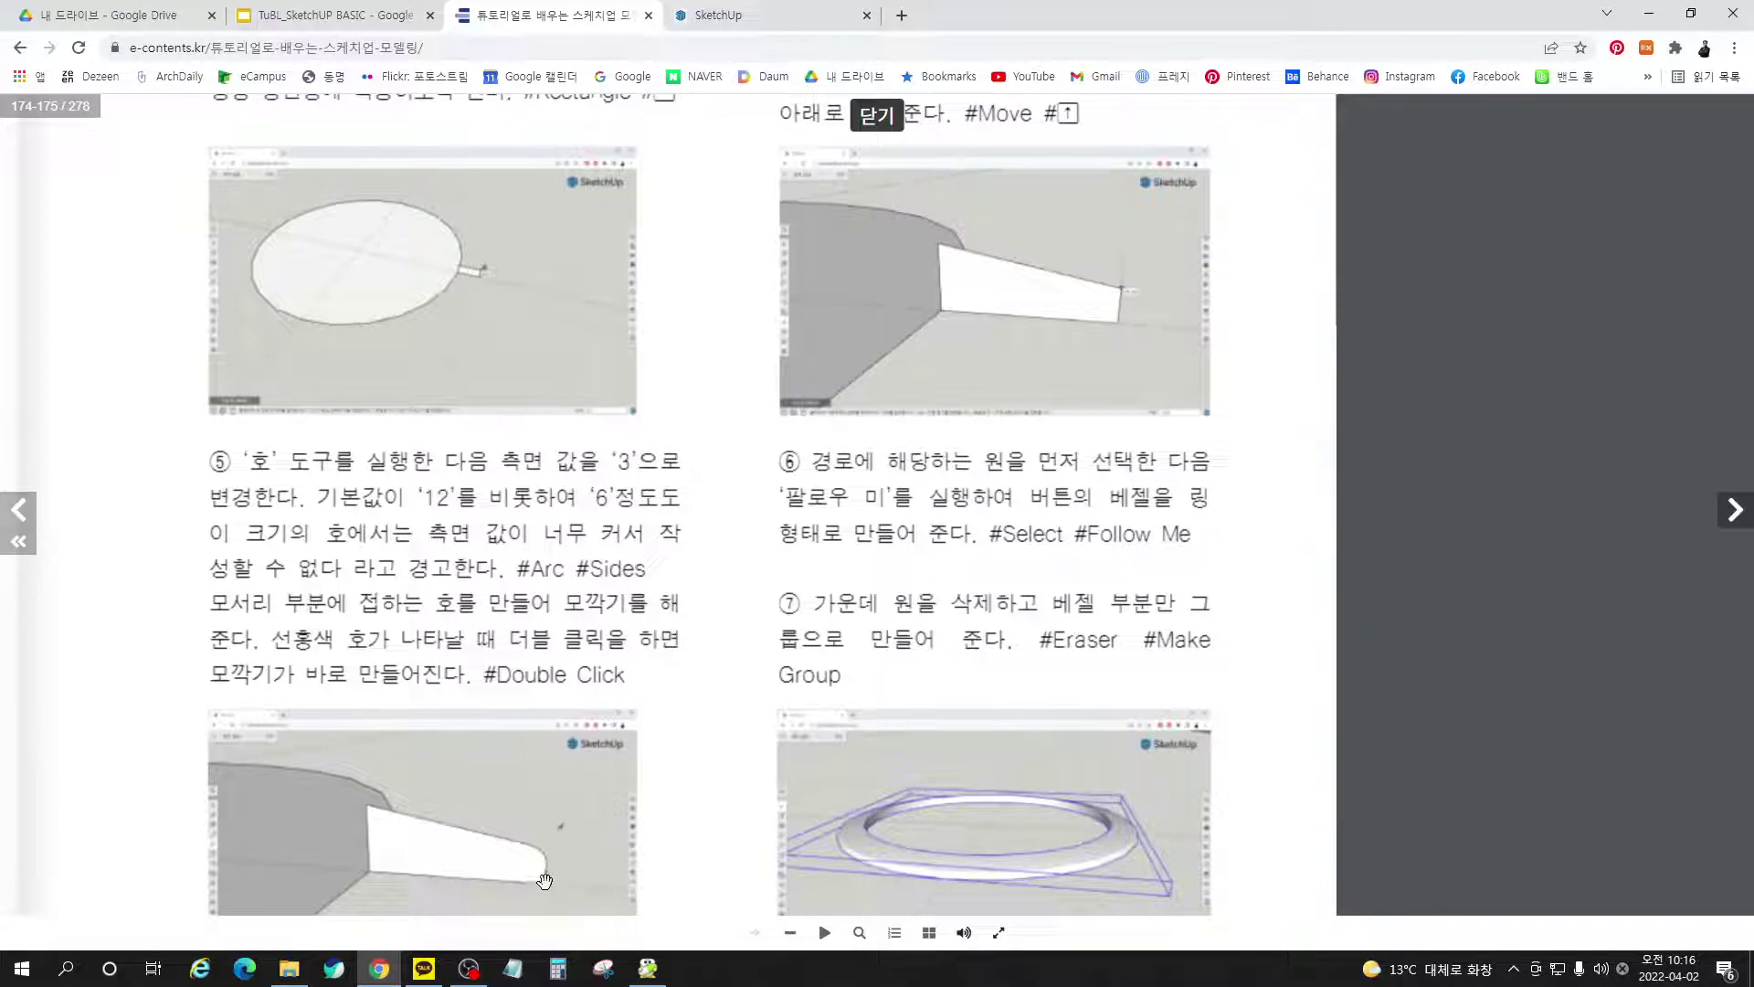
left_click(758, 16)
key("ctrl+z")
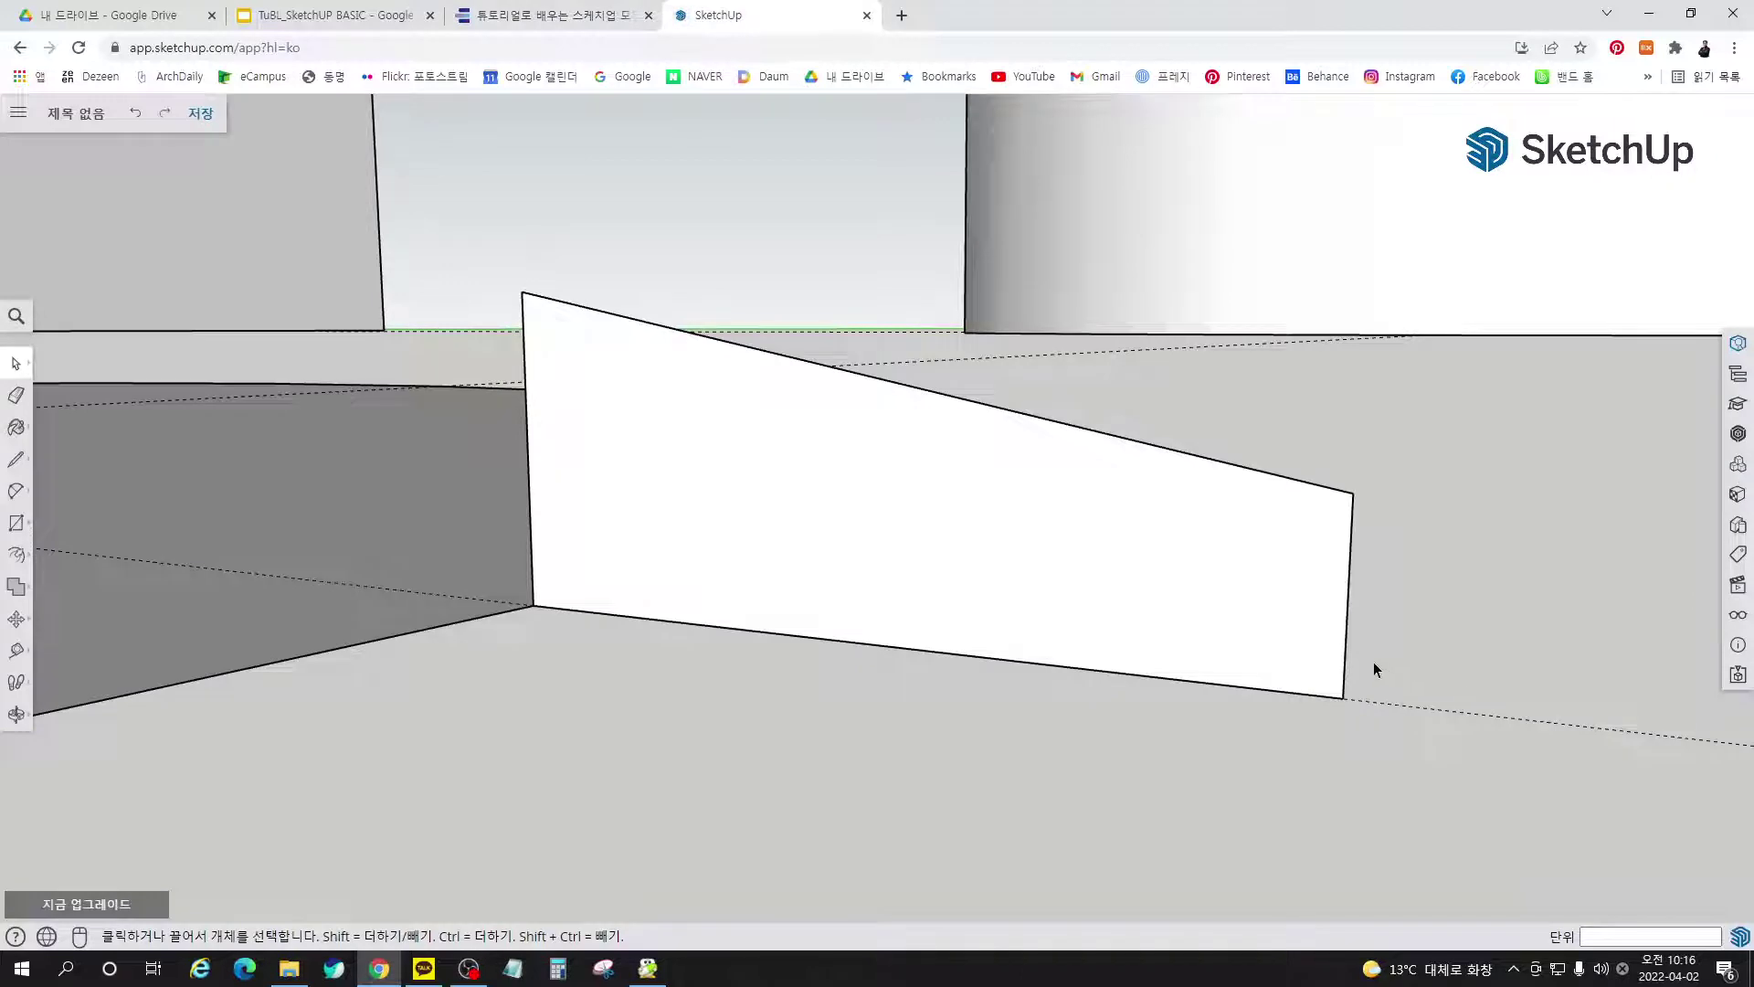
Try a larger 4-sided tangent arc starting near the lower end of the profile's outer edge, and undo it
key("a")
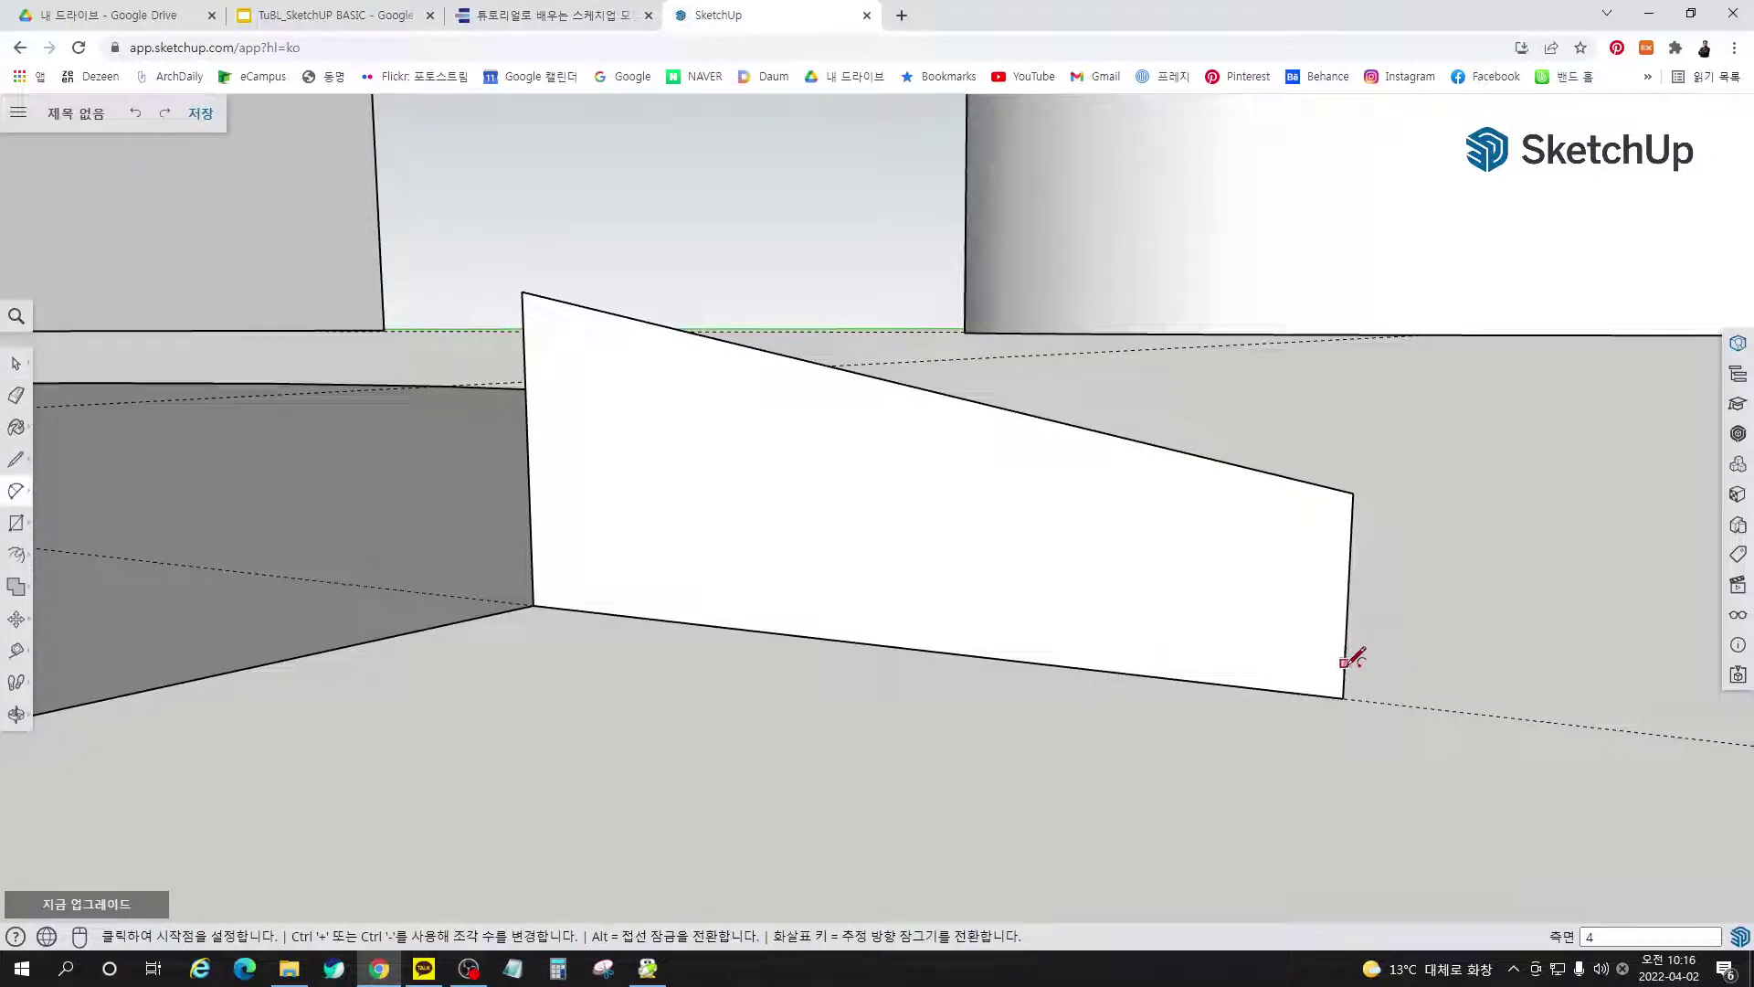
left_click(1345, 657)
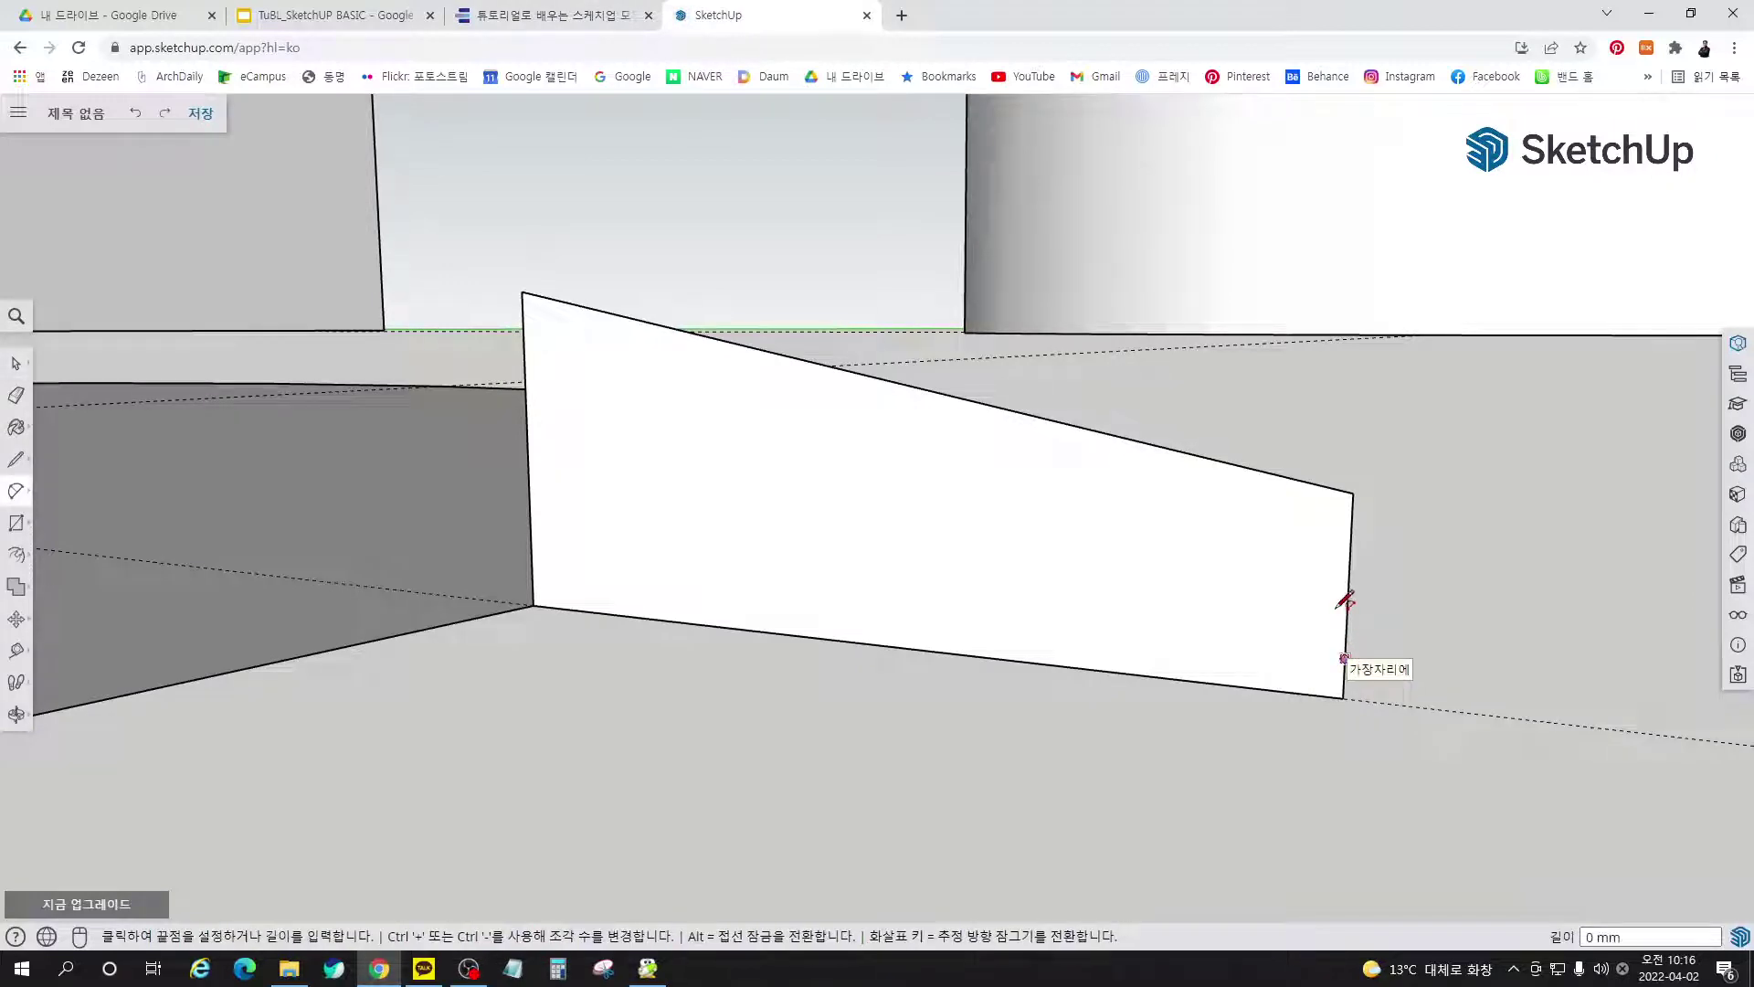
left_click(1192, 448)
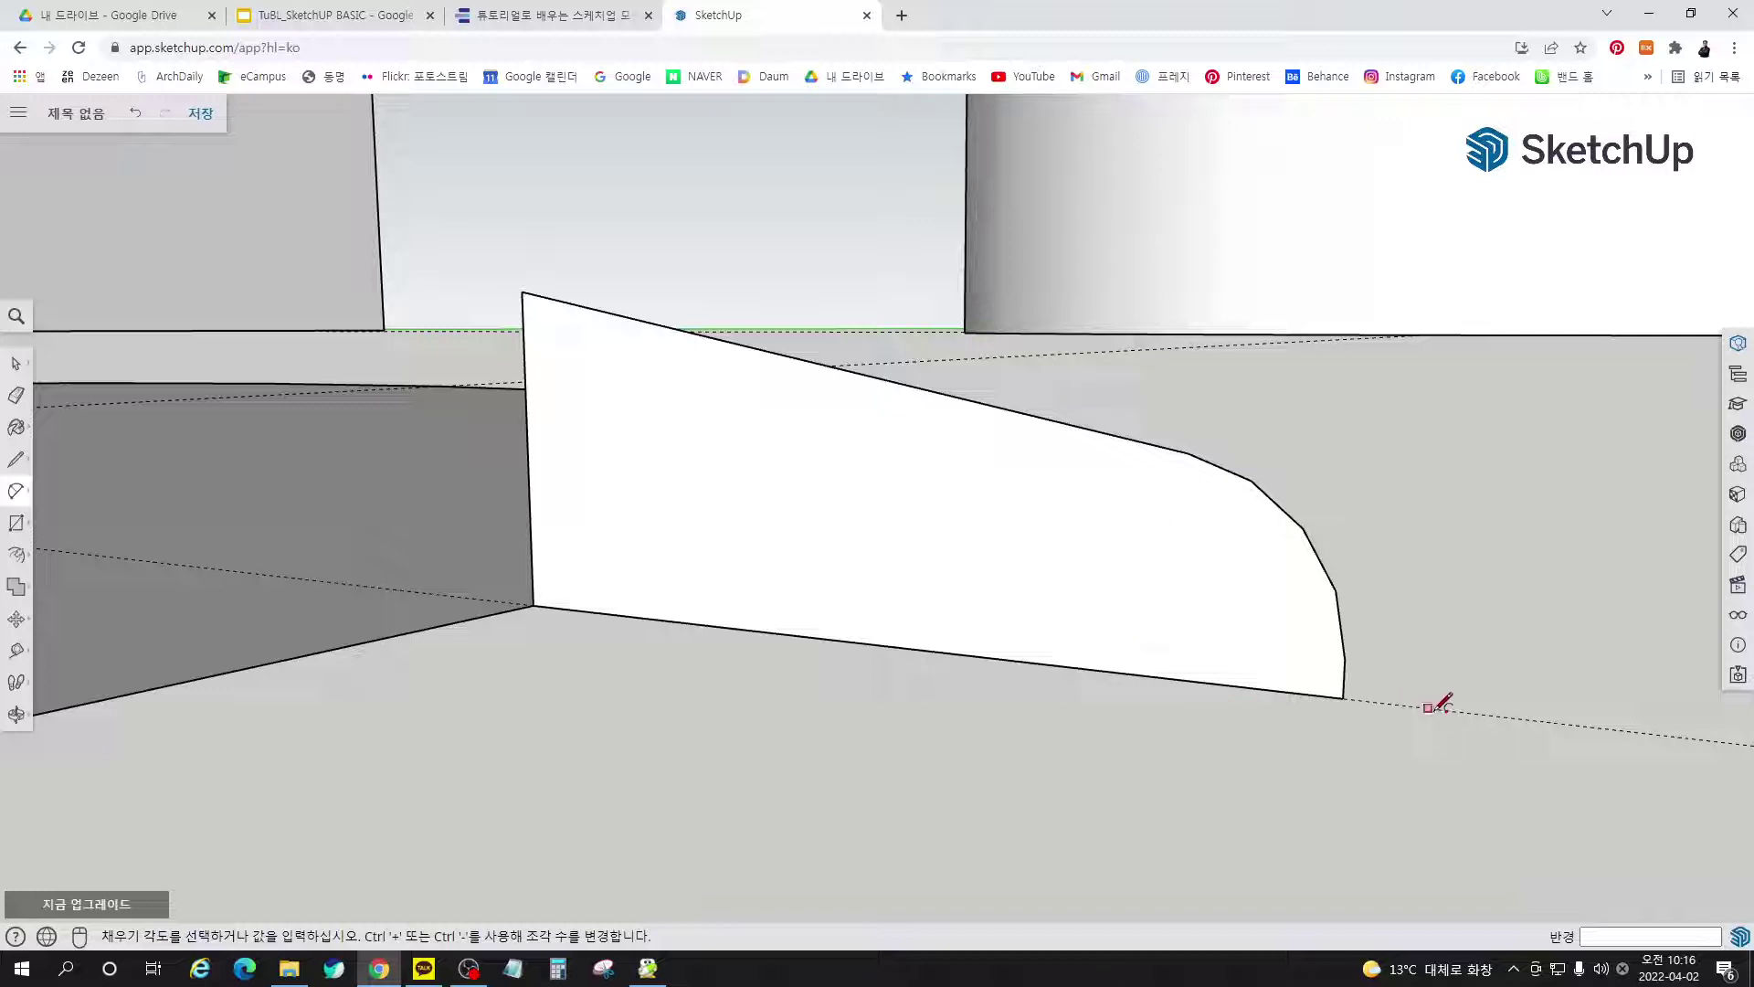
key("ctrl+z")
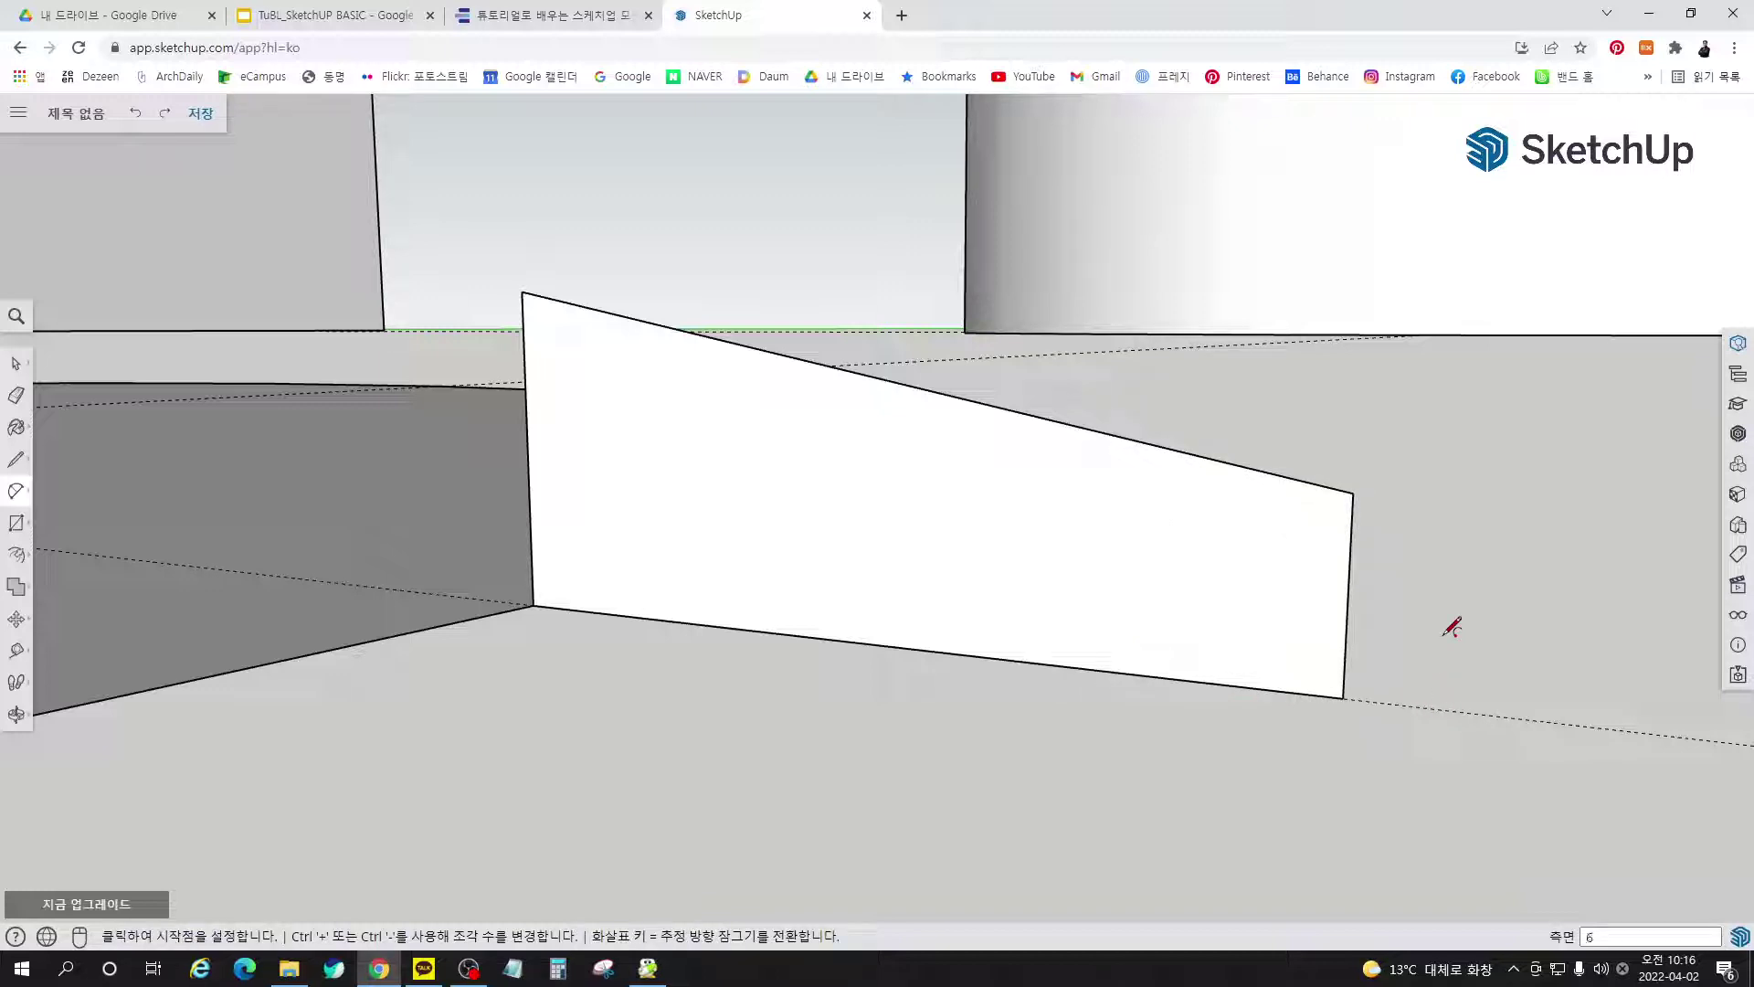
Round the profile's upper outer corner with a 6-sided tangent arc from near the outer edge's lower end to the sloped edge
left_click(1344, 667)
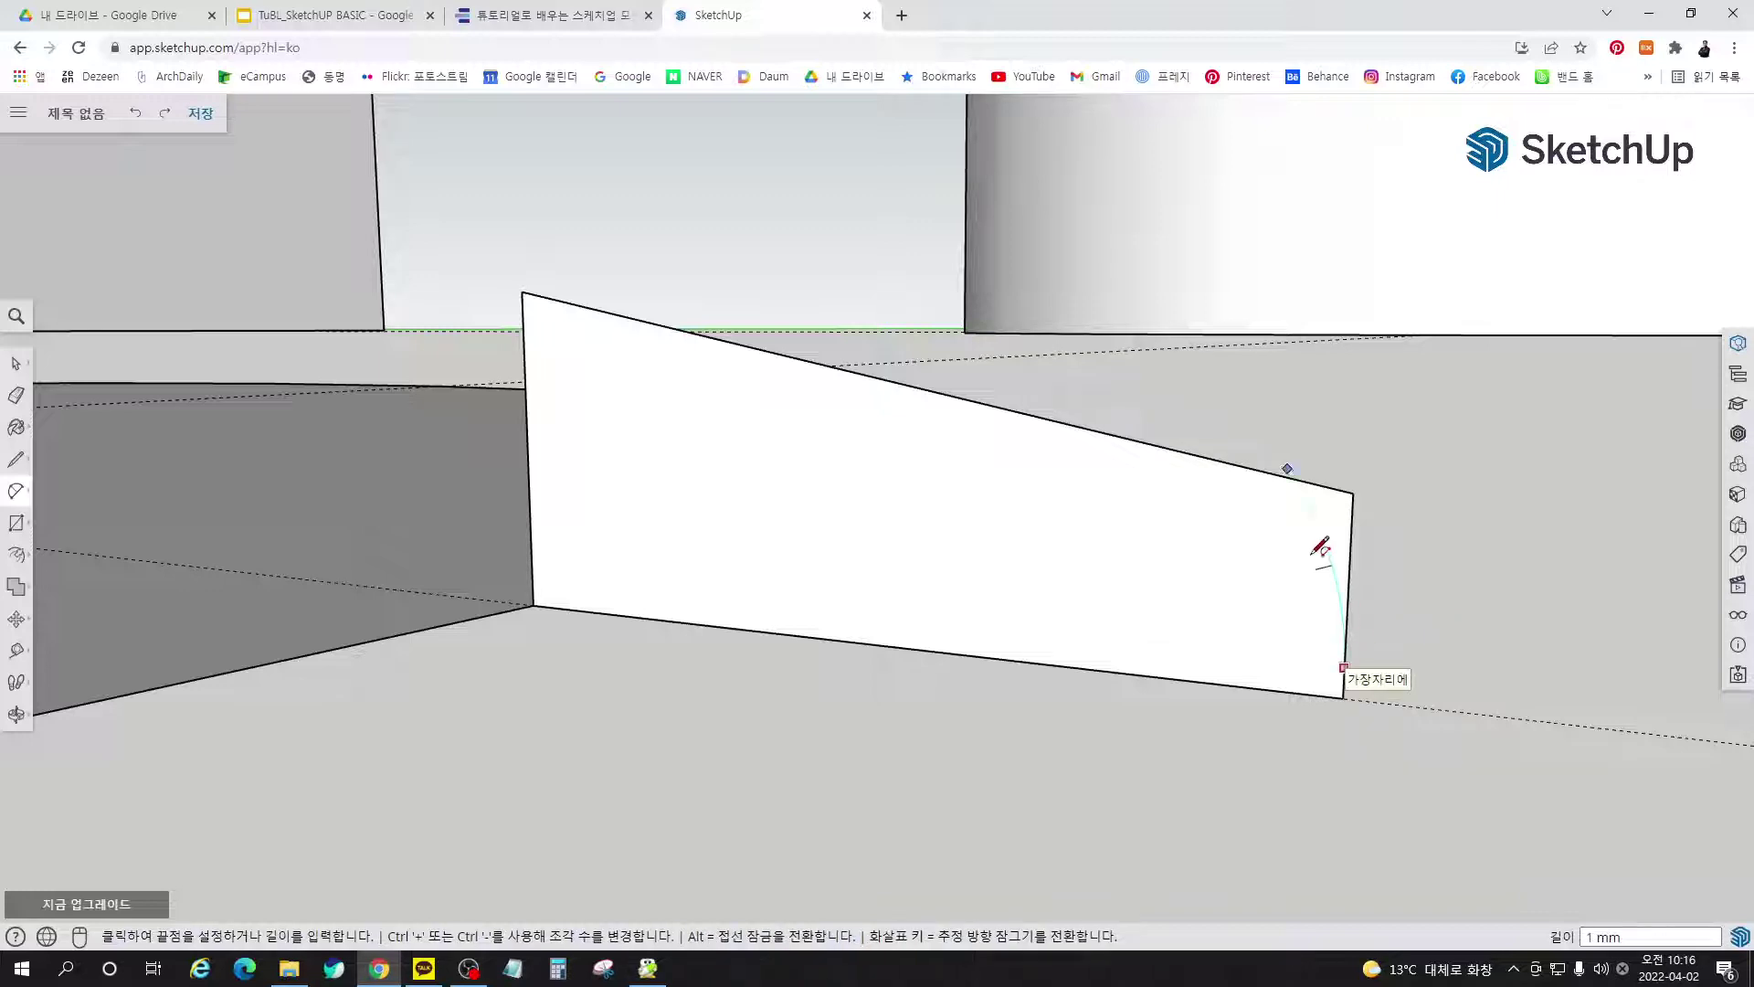
left_click(1177, 447)
key("space")
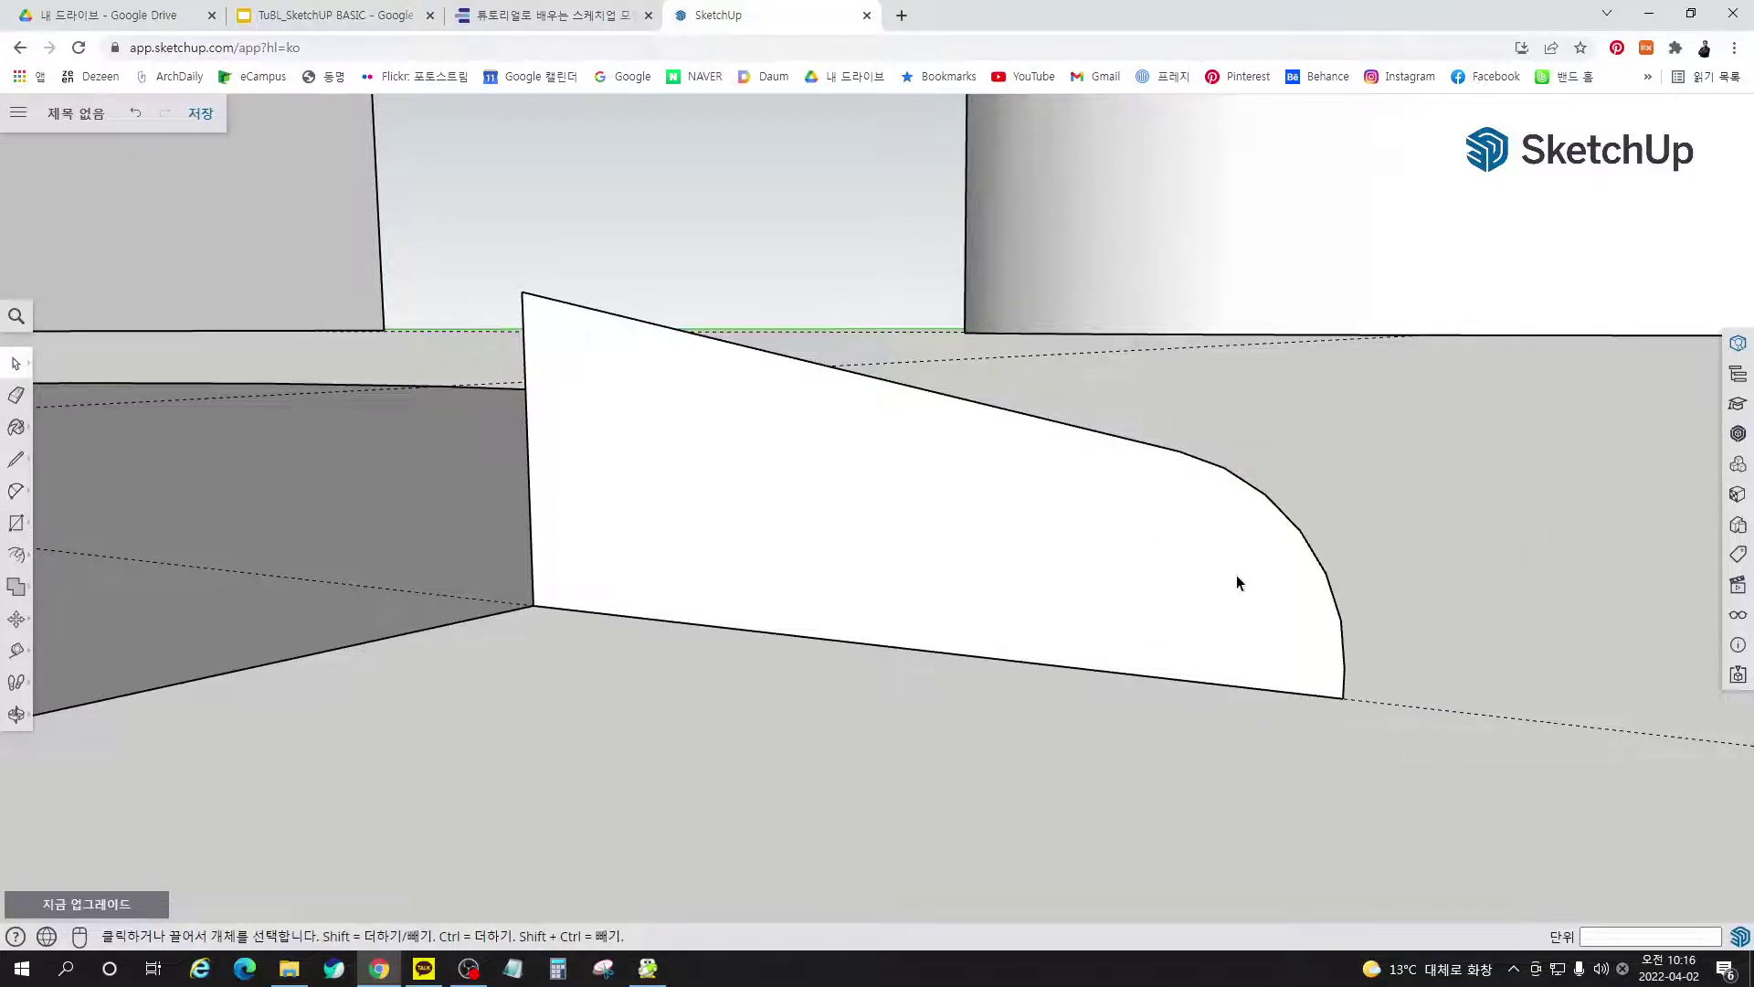
middle_click_drag(1237, 576, 1105, 553)
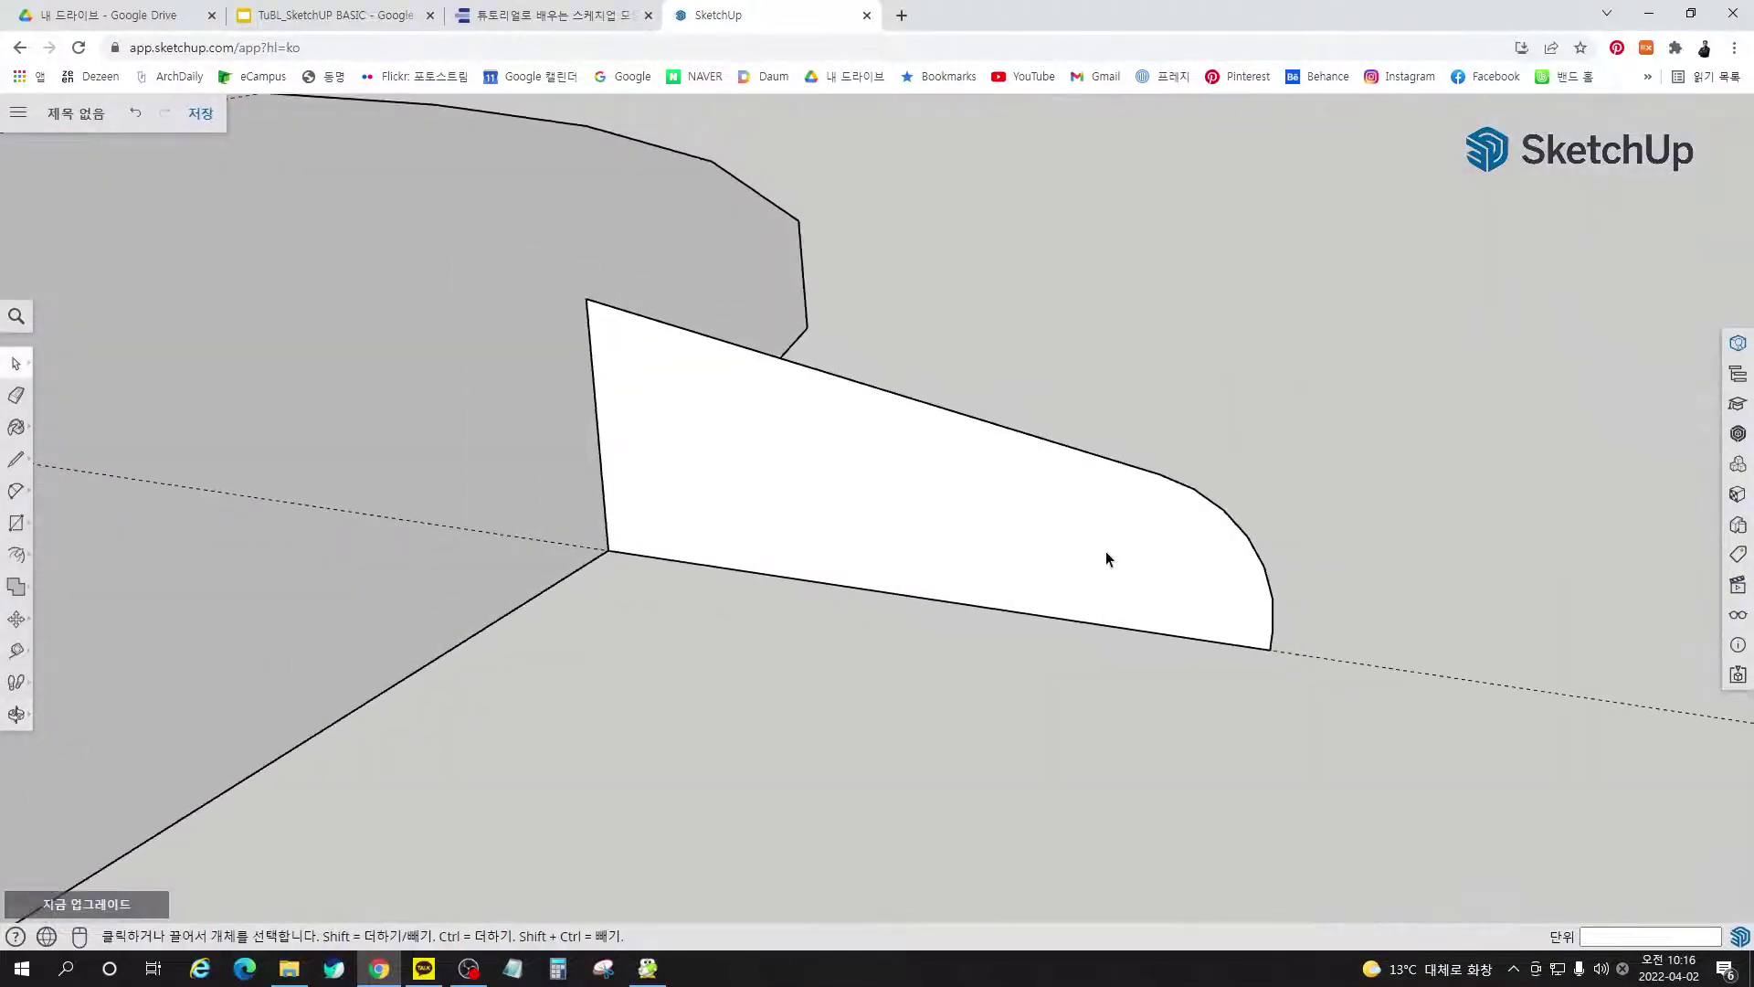
middle_click_drag(1170, 625, 1256, 628)
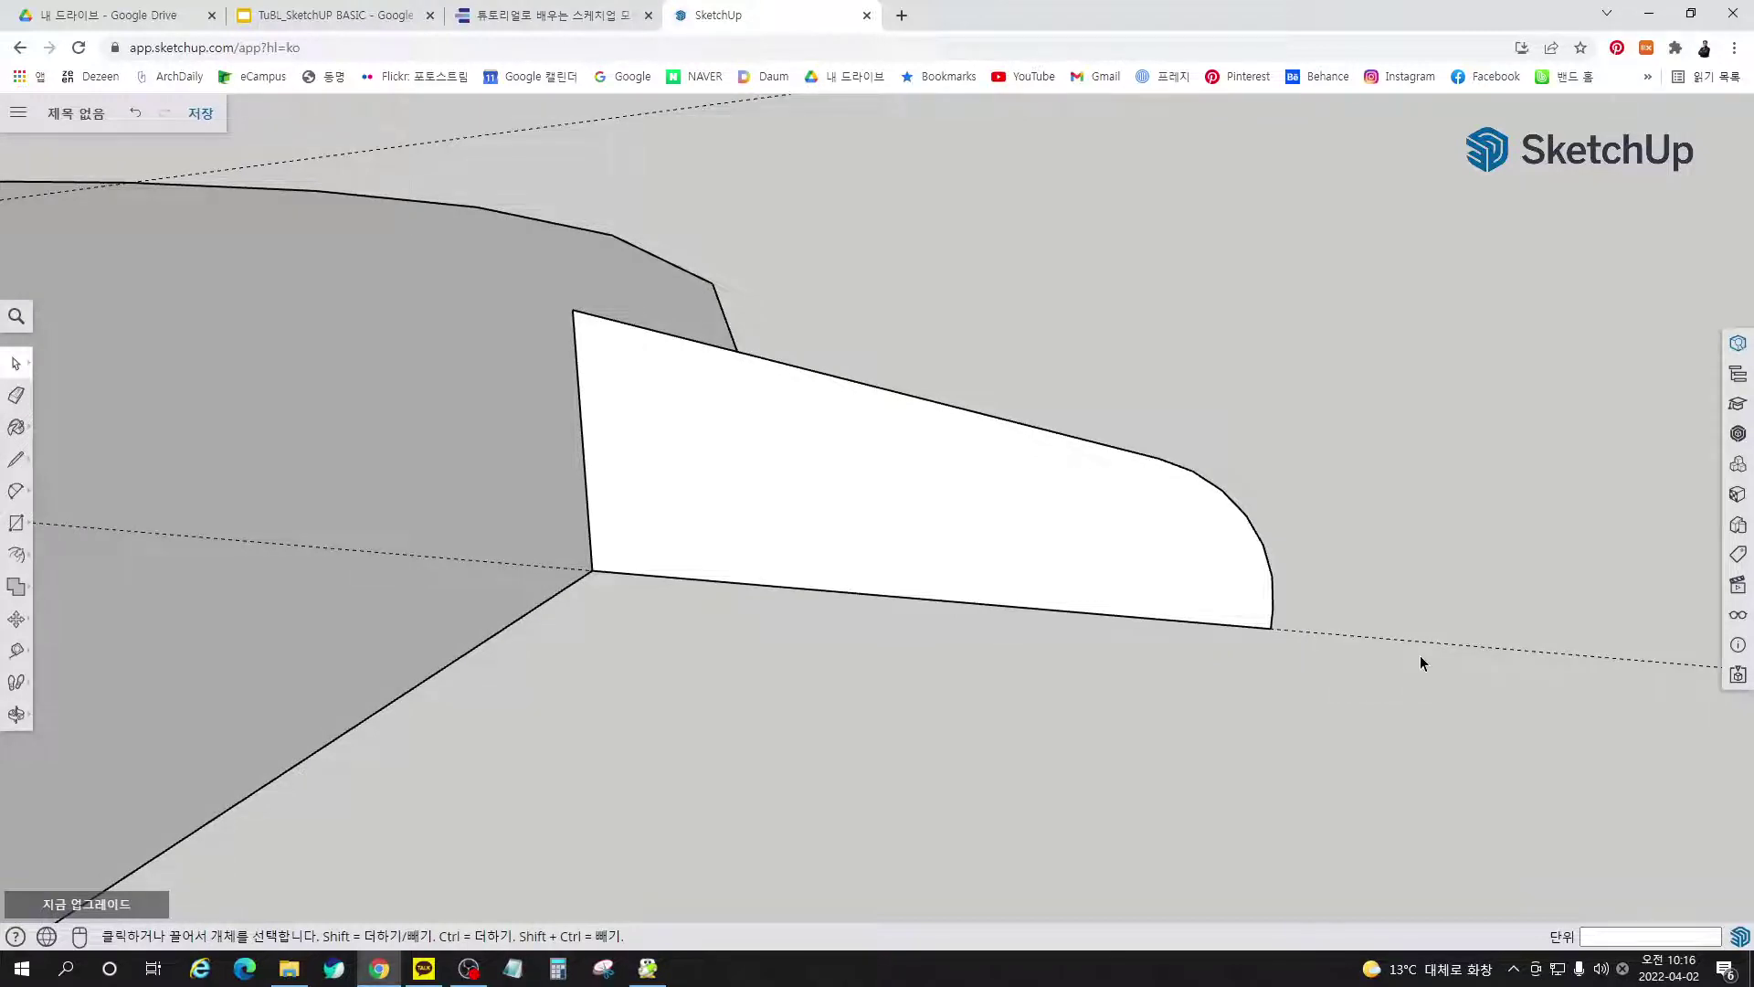
Sweep the rounded profile around the circular face with Follow Me to form the ring-shaped bezel
mouse_move(1422, 661)
middle_mouse_down()
mouse_move(1472, 521)
mouse_move(1344, 407)
mouse_move(1321, 450)
mouse_move(1030, 536)
mouse_move(979, 501)
middle_mouse_up()
left_click(570, 28)
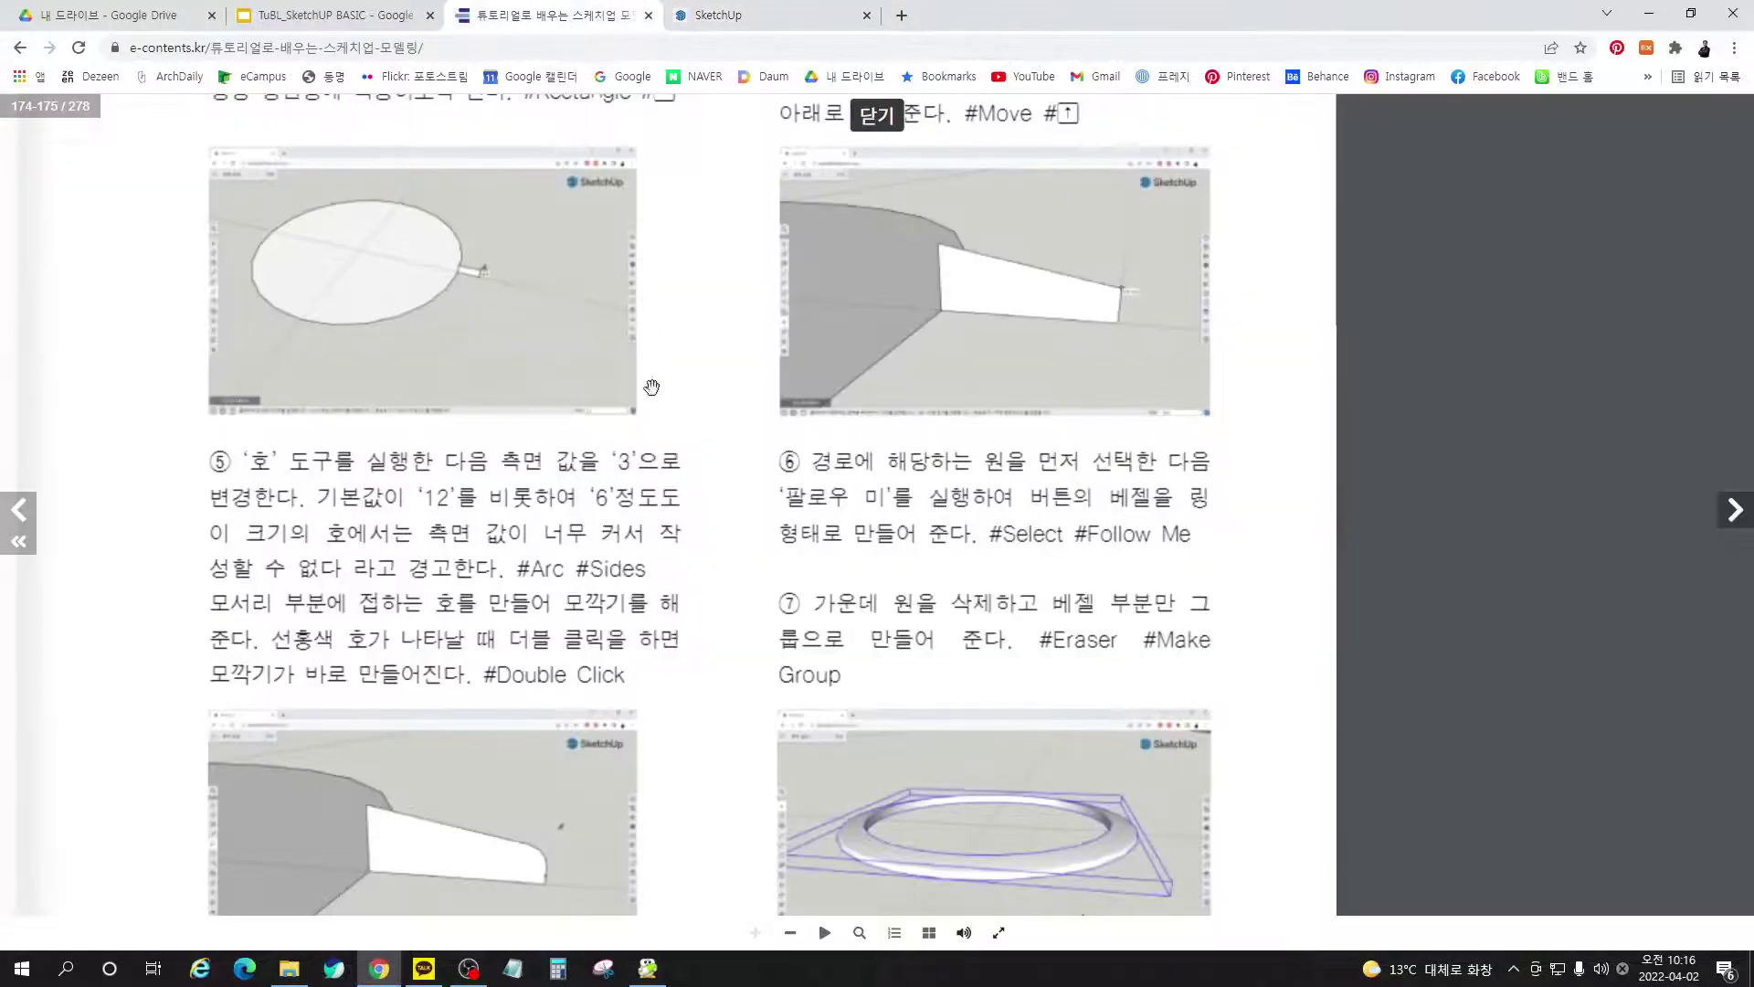
left_click(768, 15)
left_click(1160, 360)
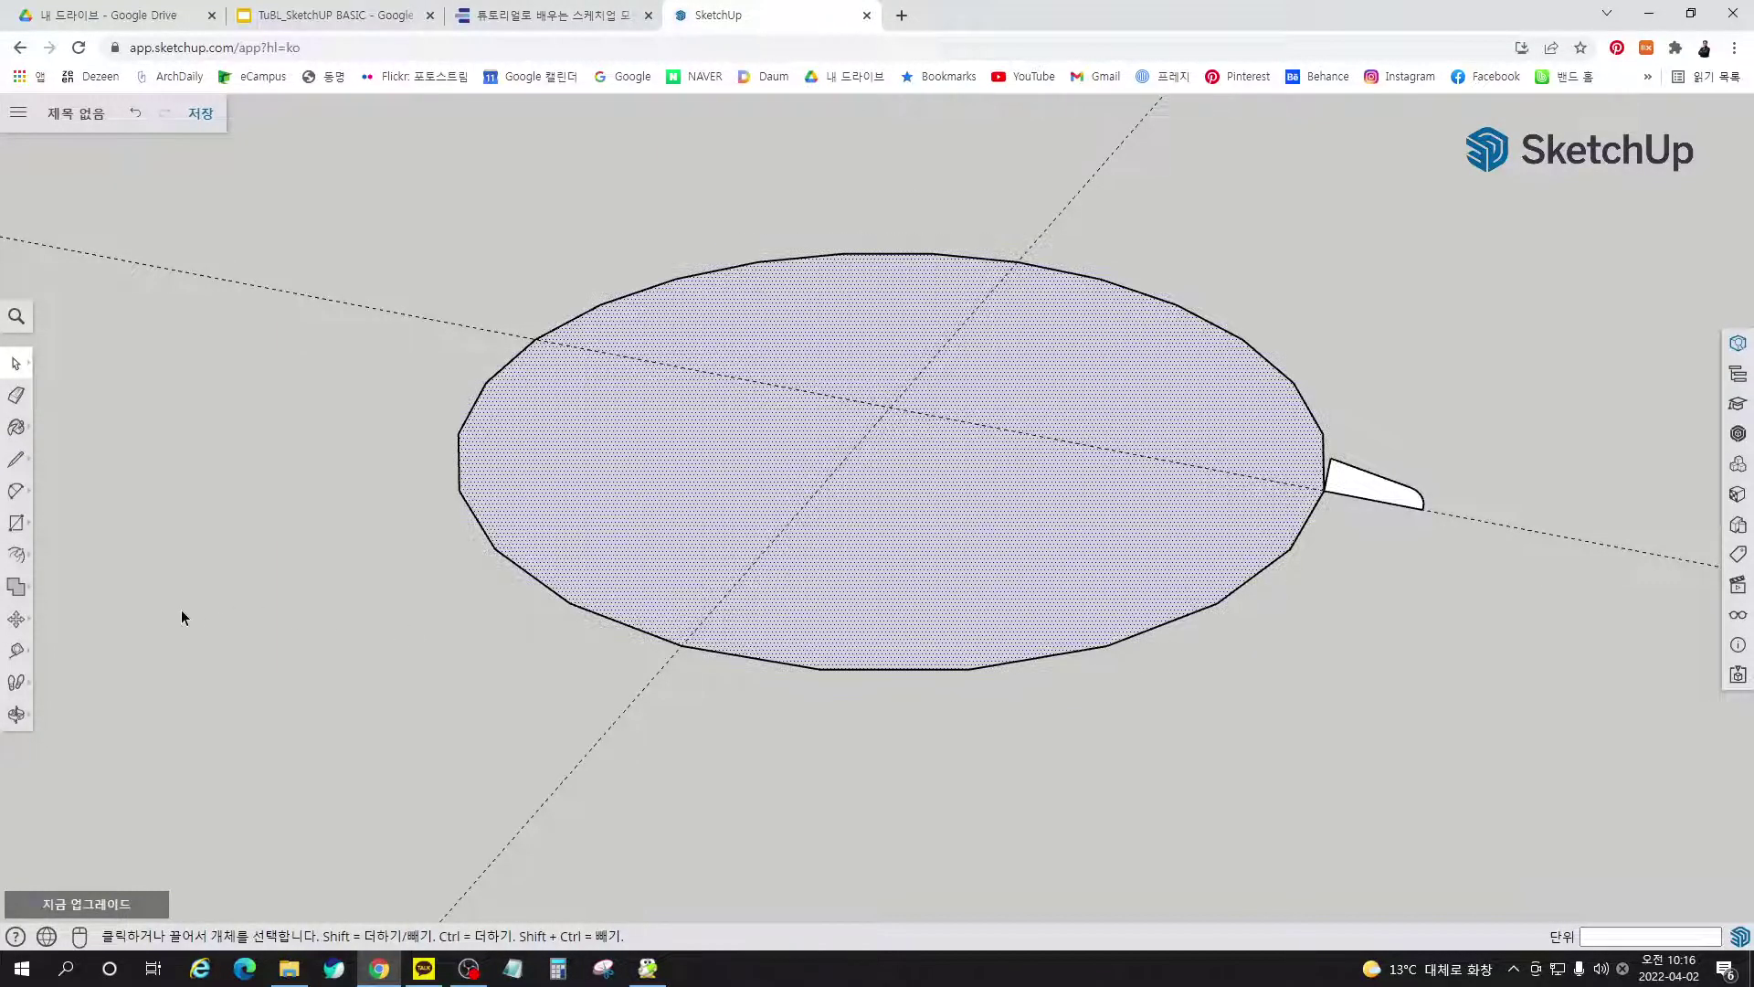
left_click(21, 560)
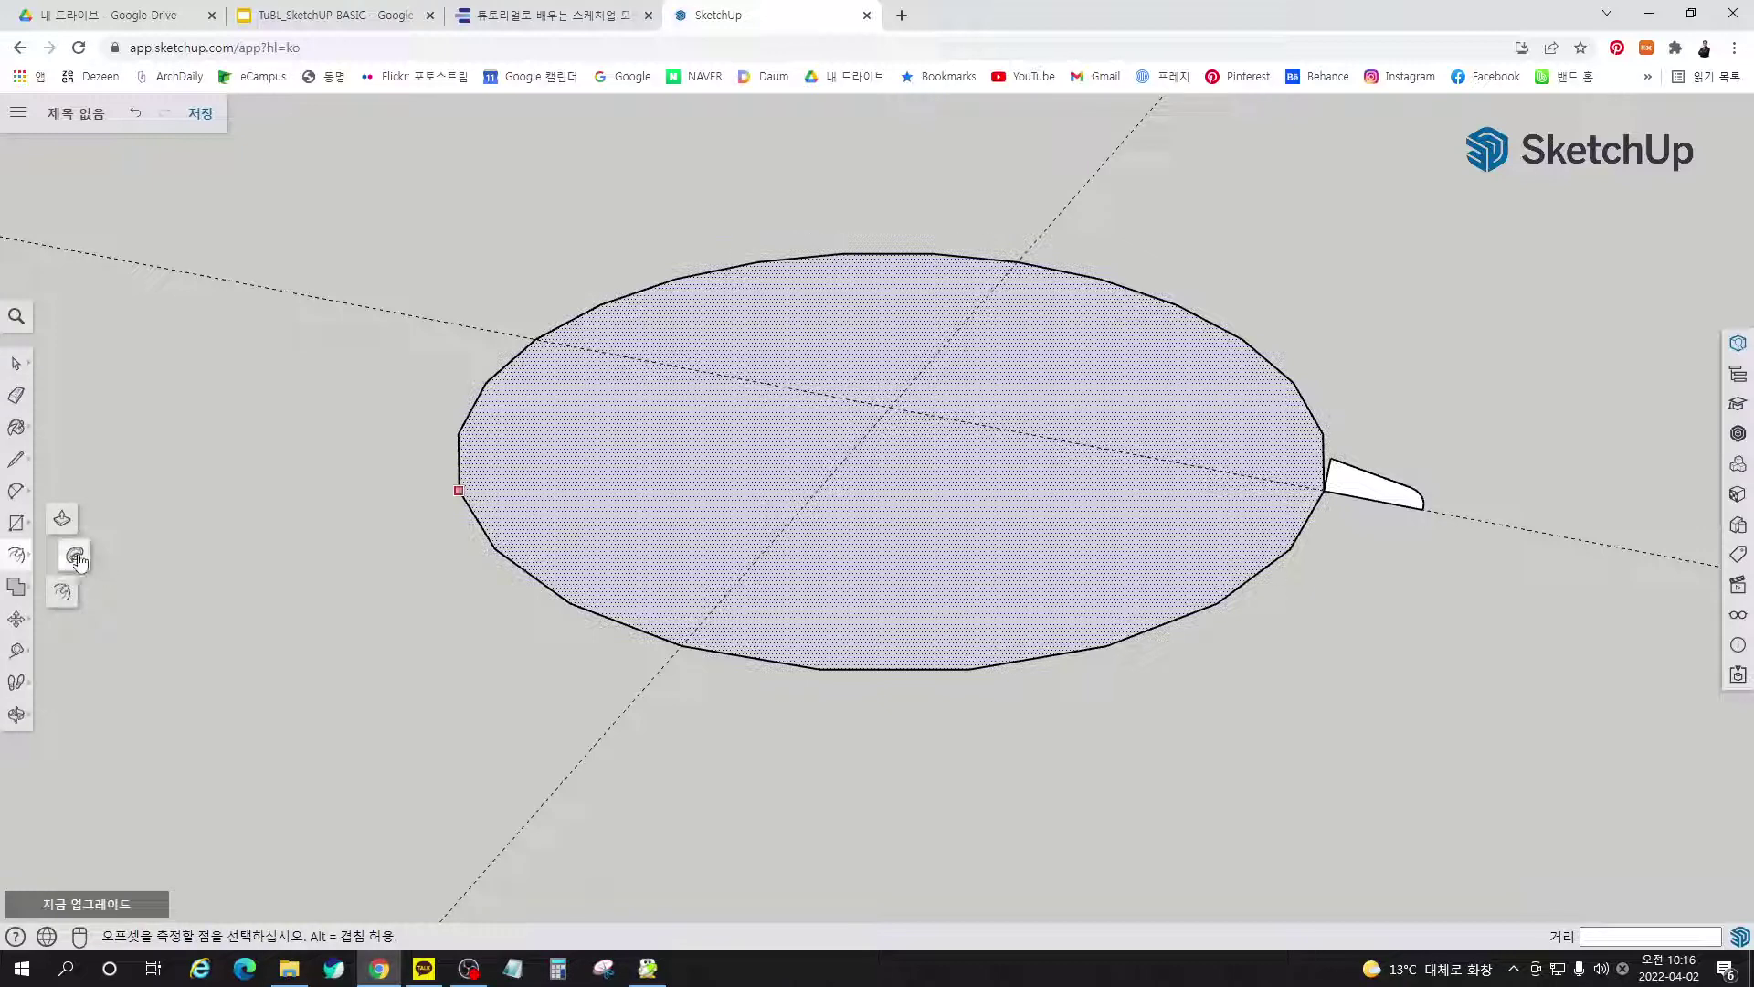
left_click(1385, 486)
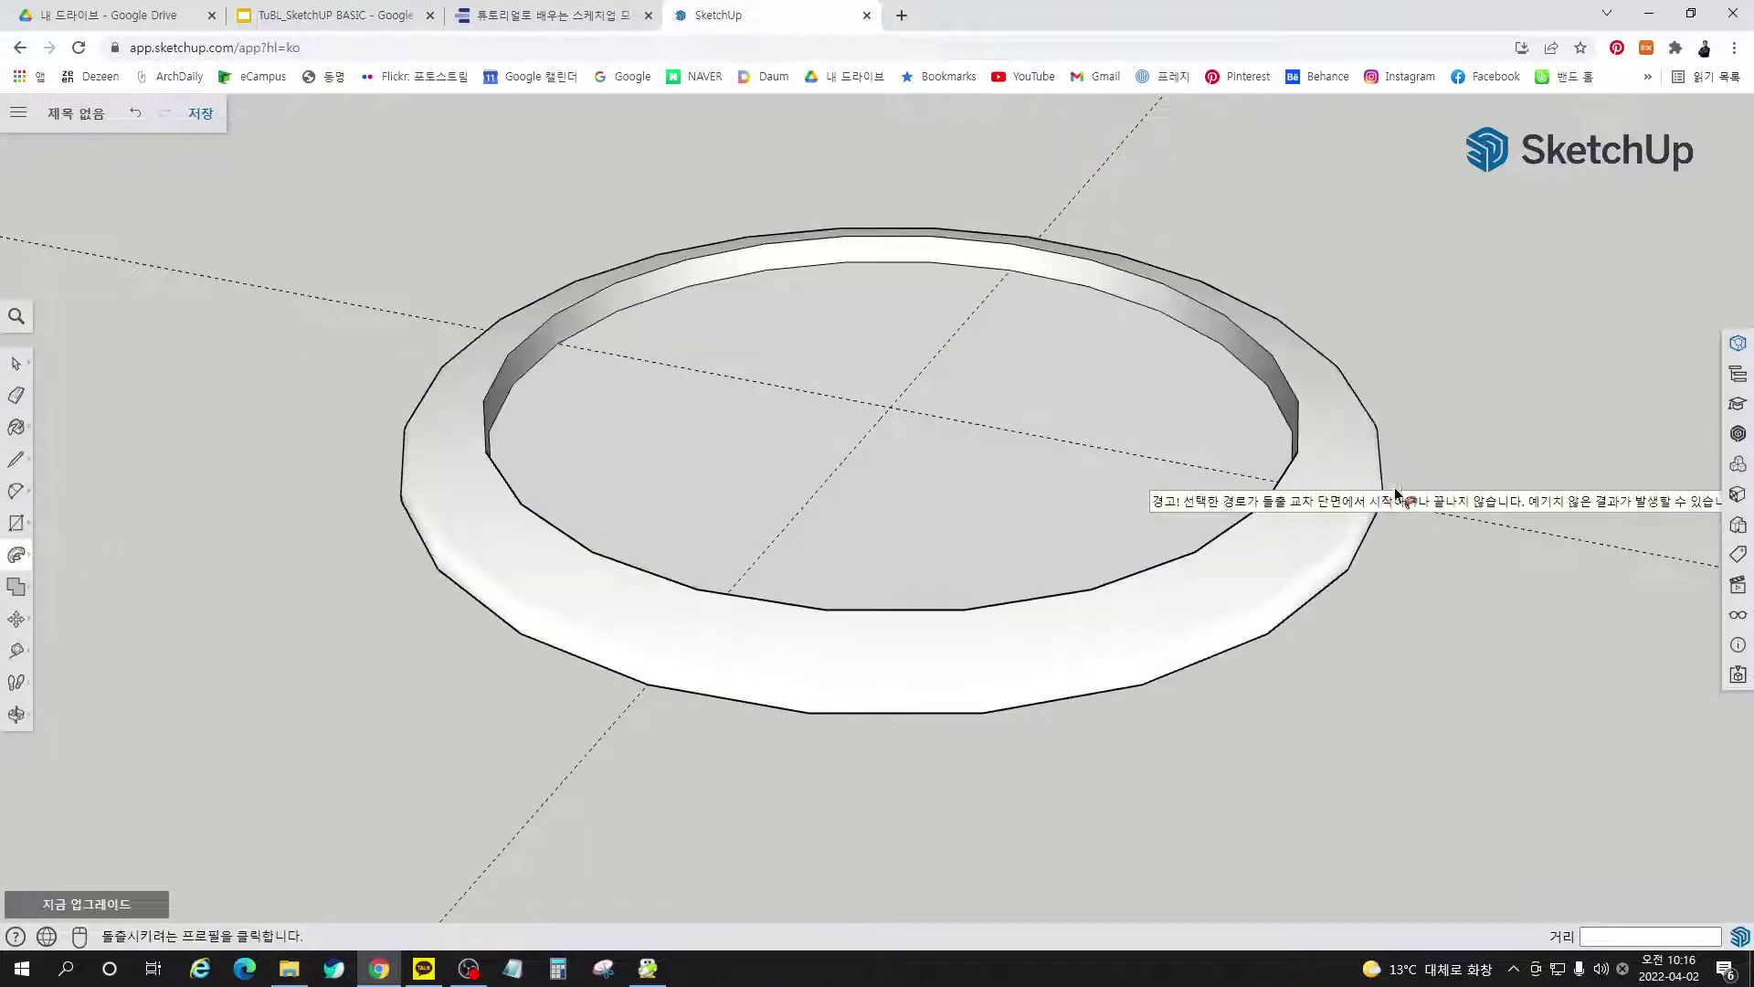
Delete the circular face in the middle of the bezel ring
key("space")
left_click(1095, 413)
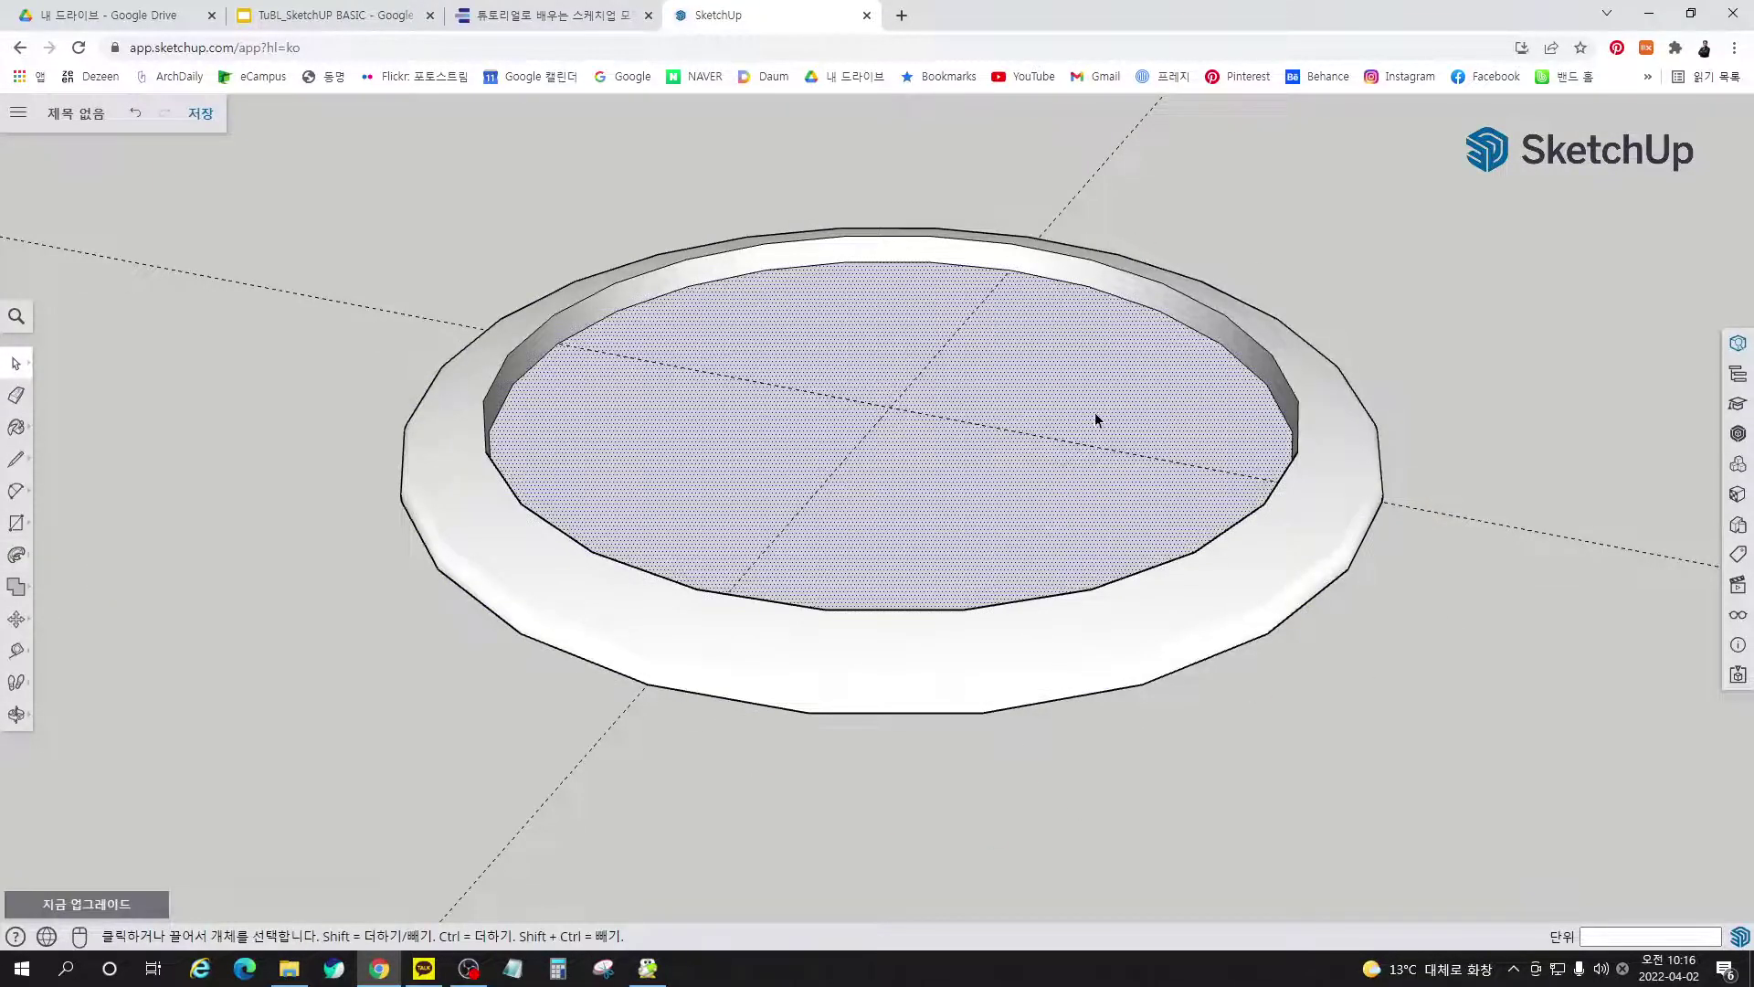
middle_click_drag(968, 479, 990, 646)
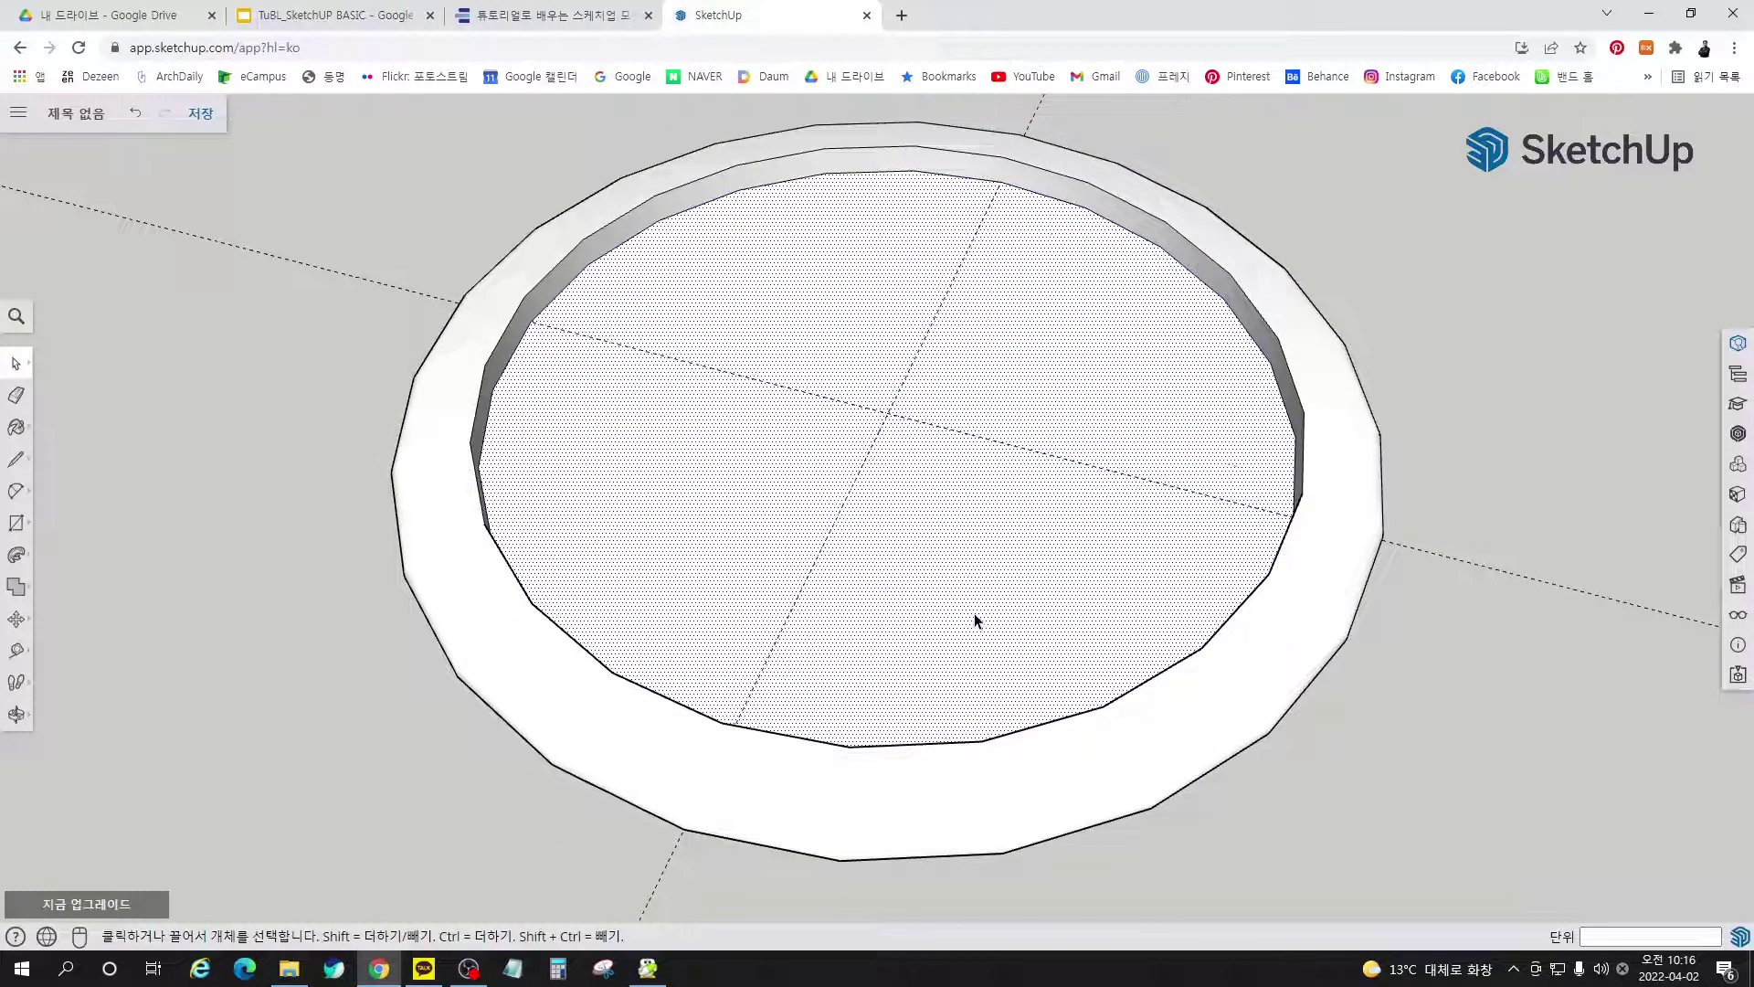
key("Delete")
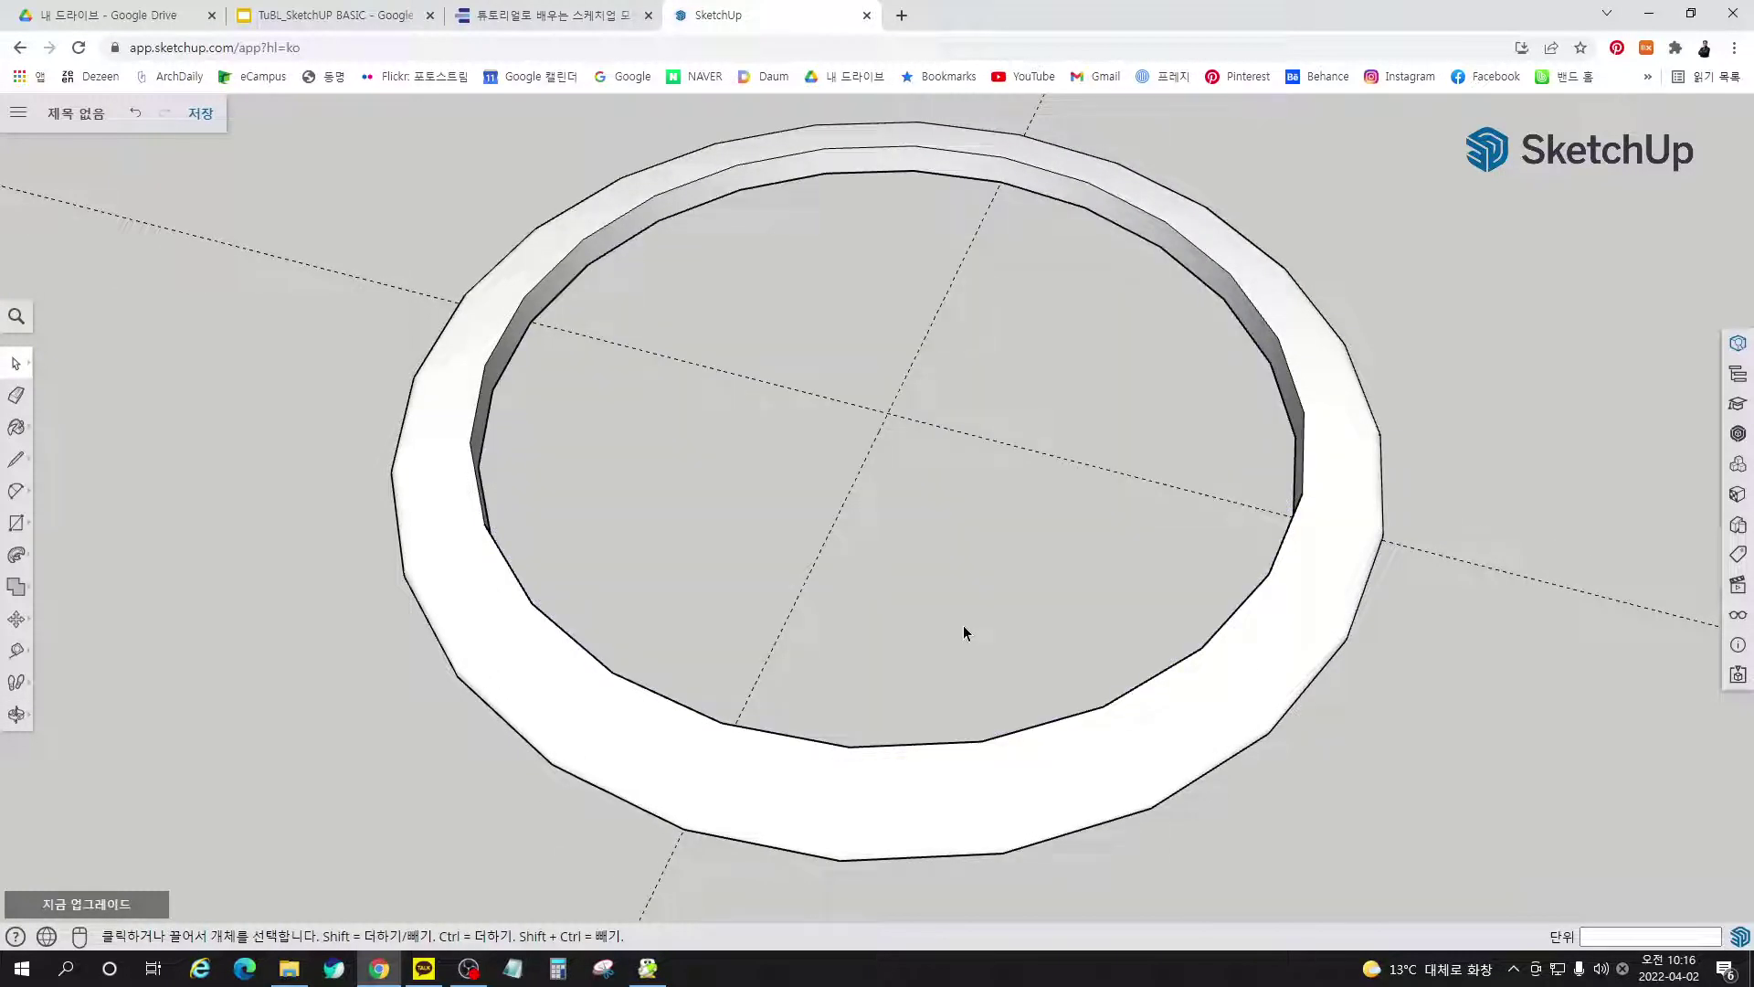
Select all connected geometry of the bezel ring and make it a group
triple_click(1255, 623)
right_click(1255, 622)
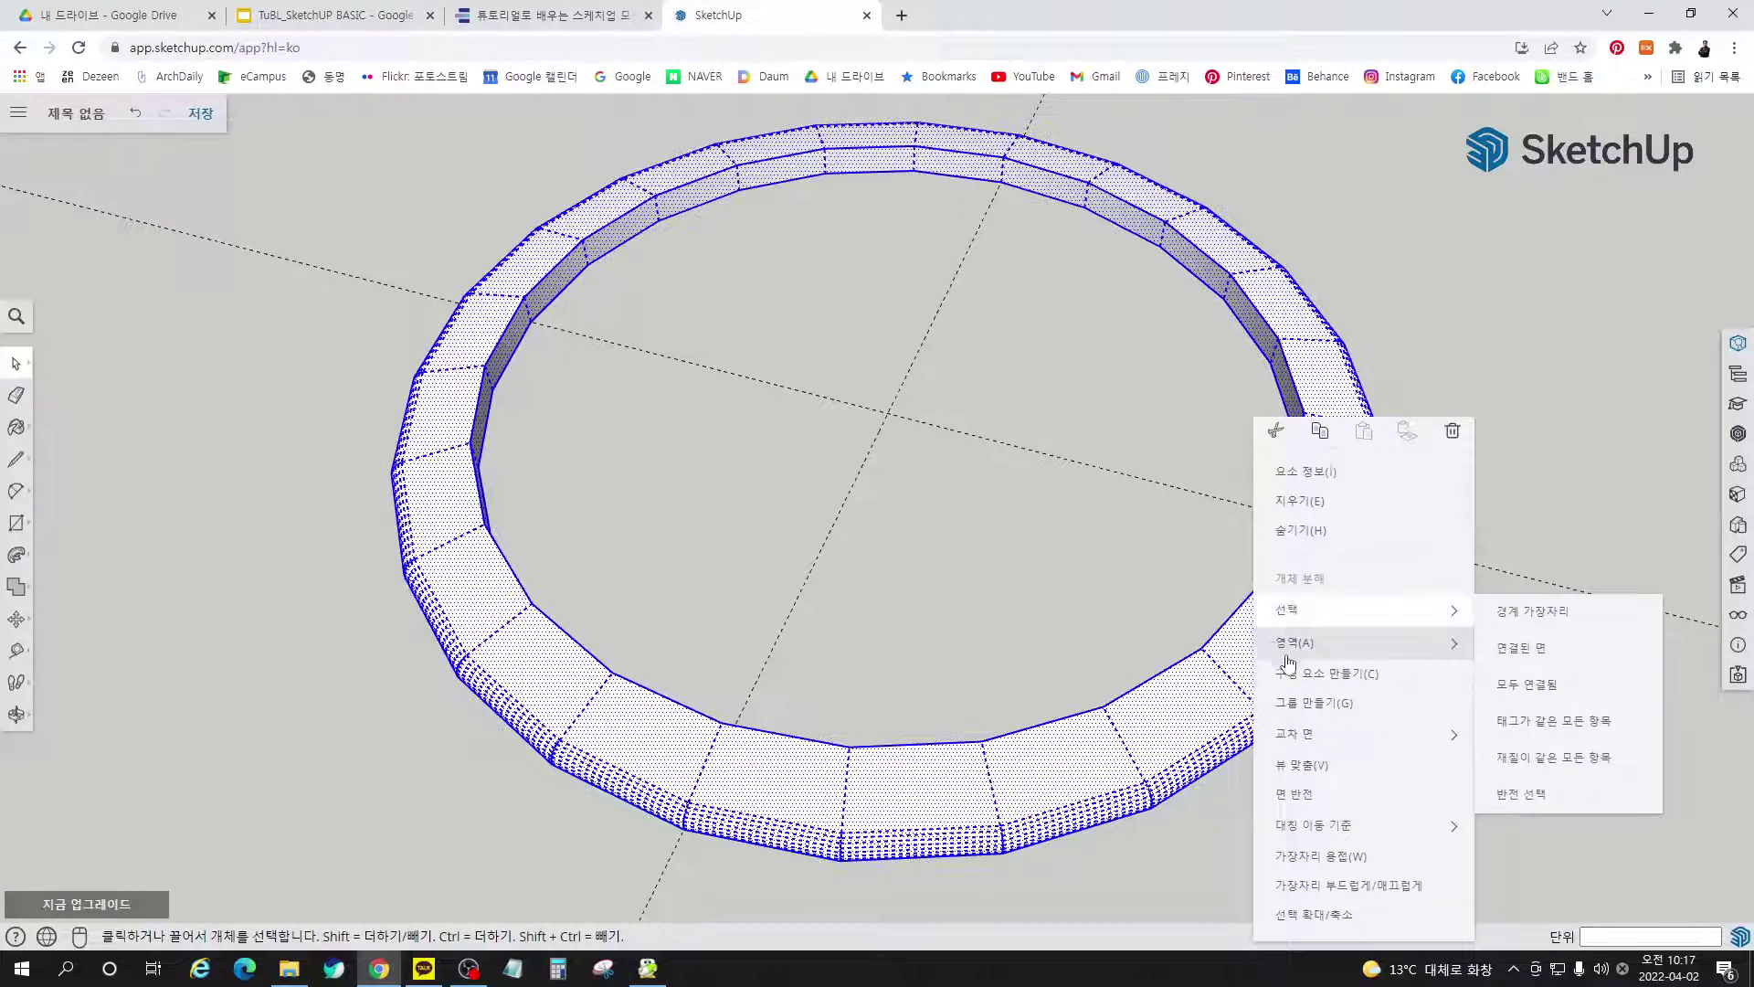
left_click(1320, 709)
left_click(1412, 758)
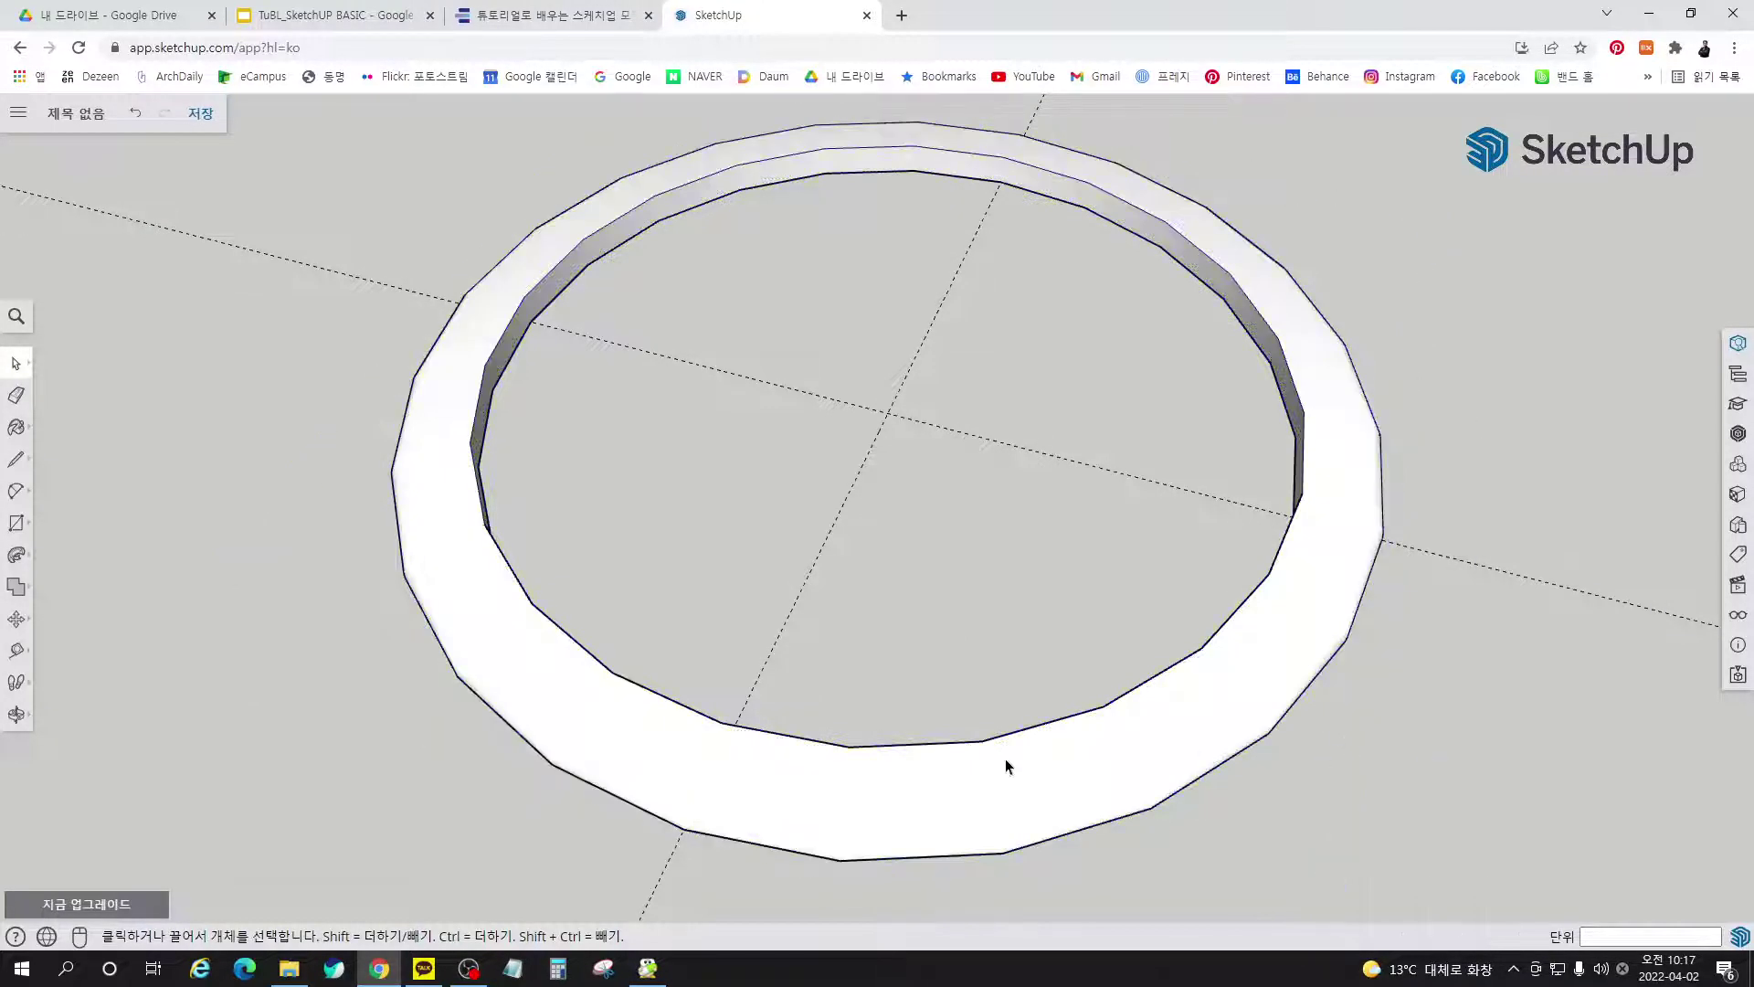
middle_click_drag(1005, 758, 974, 645)
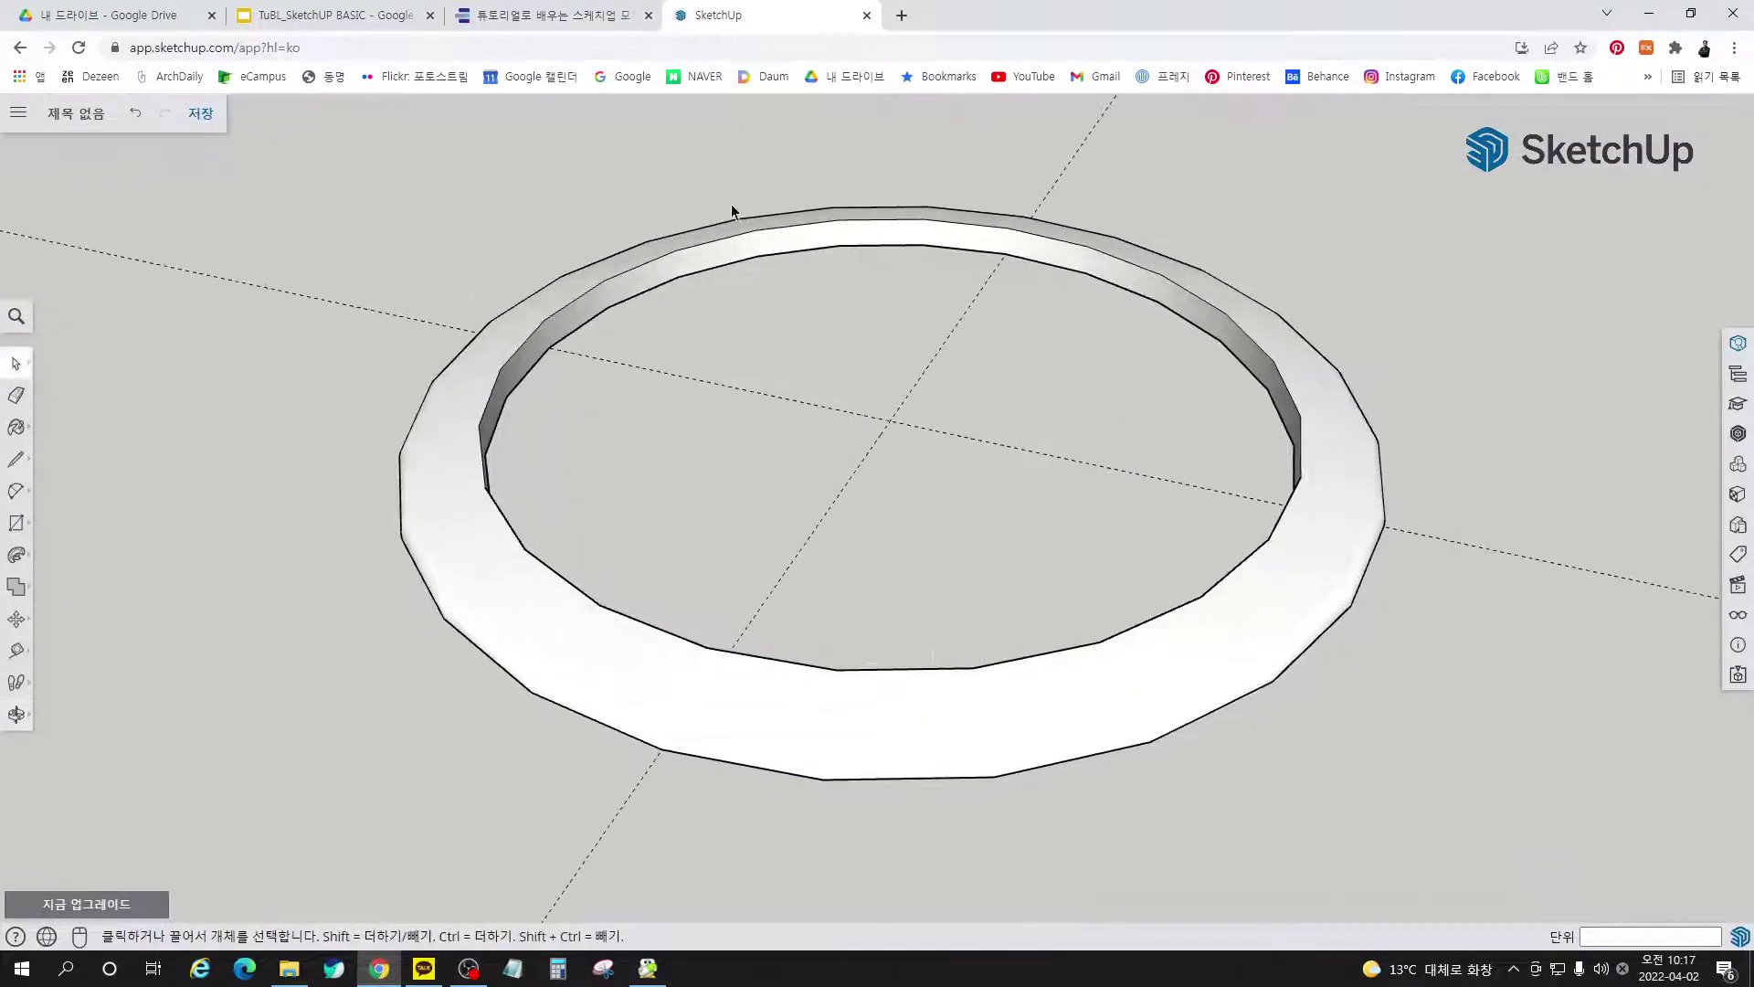
Check the bezel instructions in the e-book and look at the following pages on making the button
left_click(549, 16)
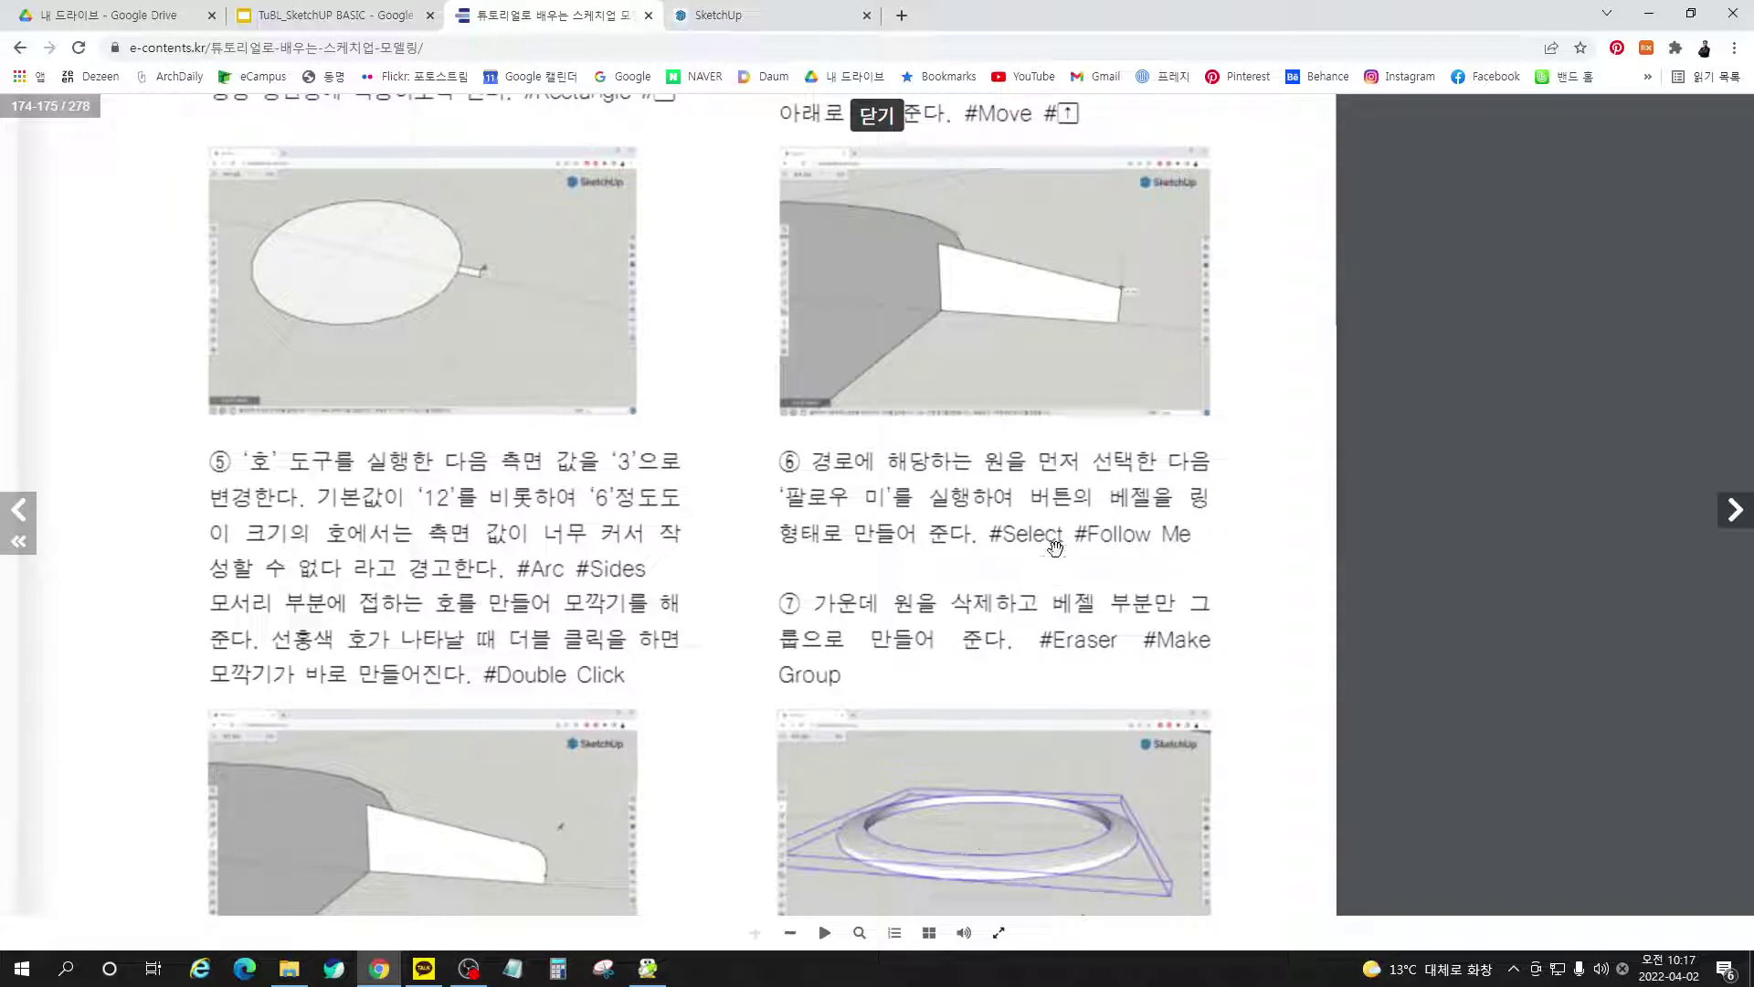
double_click(1062, 519)
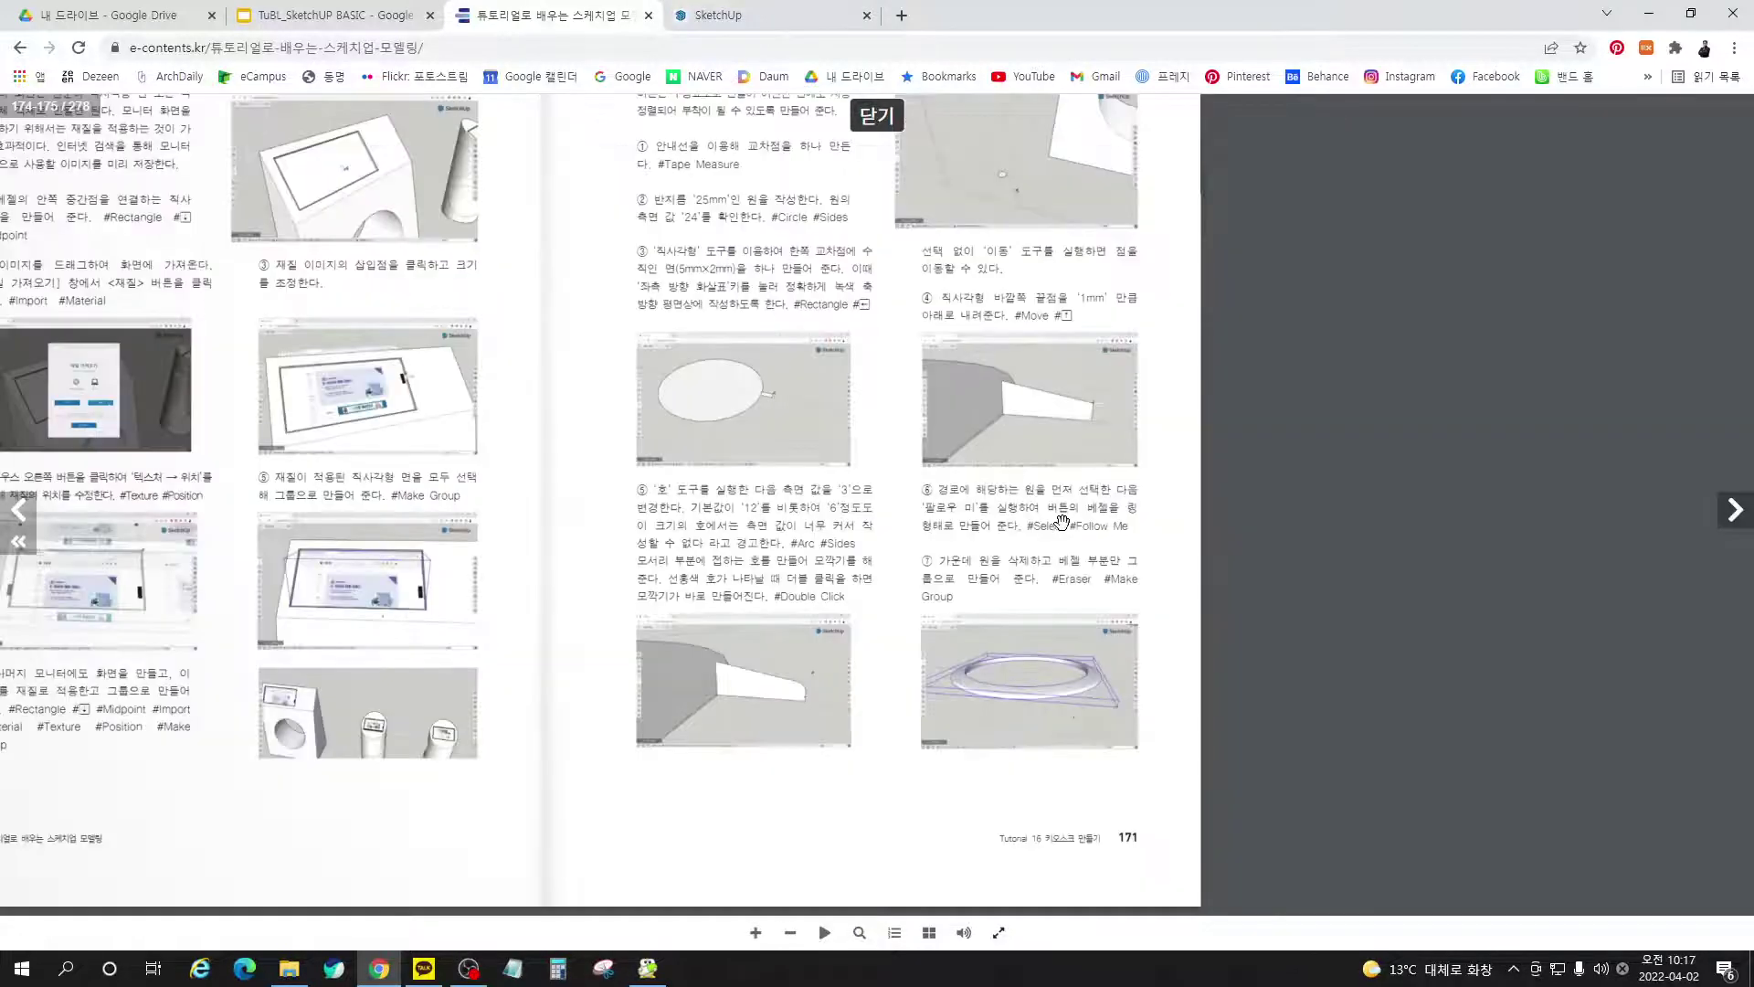
left_click(1735, 510)
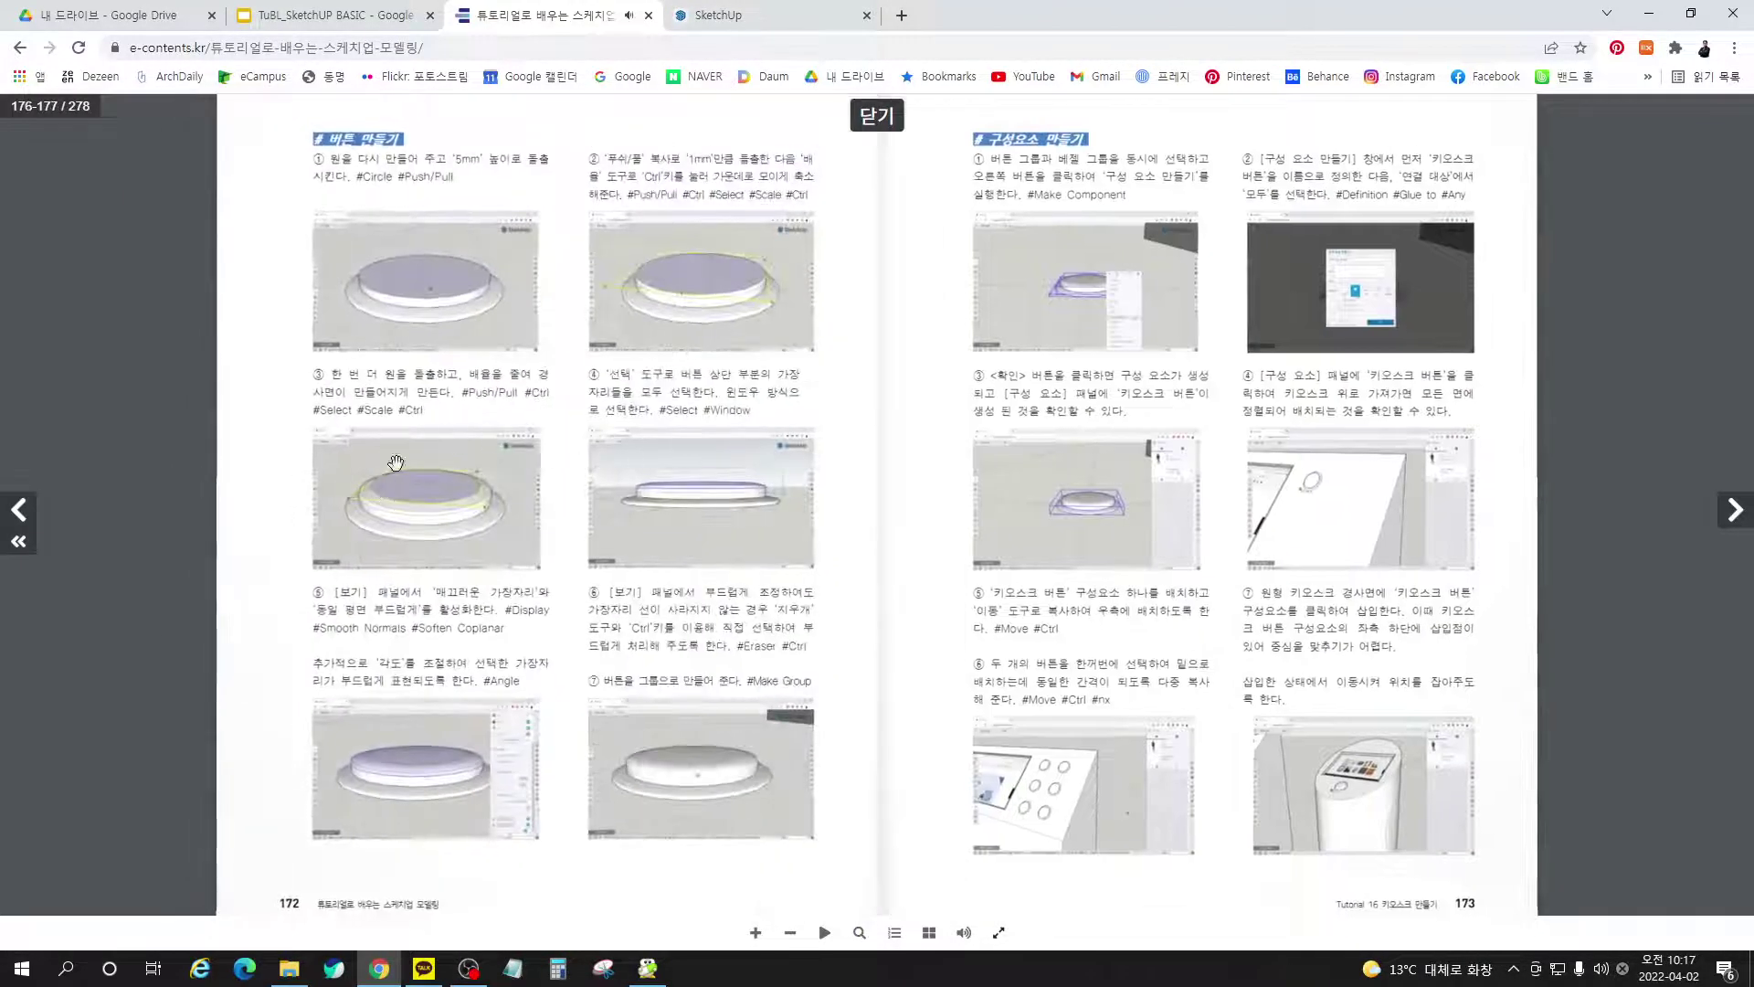
left_click(759, 25)
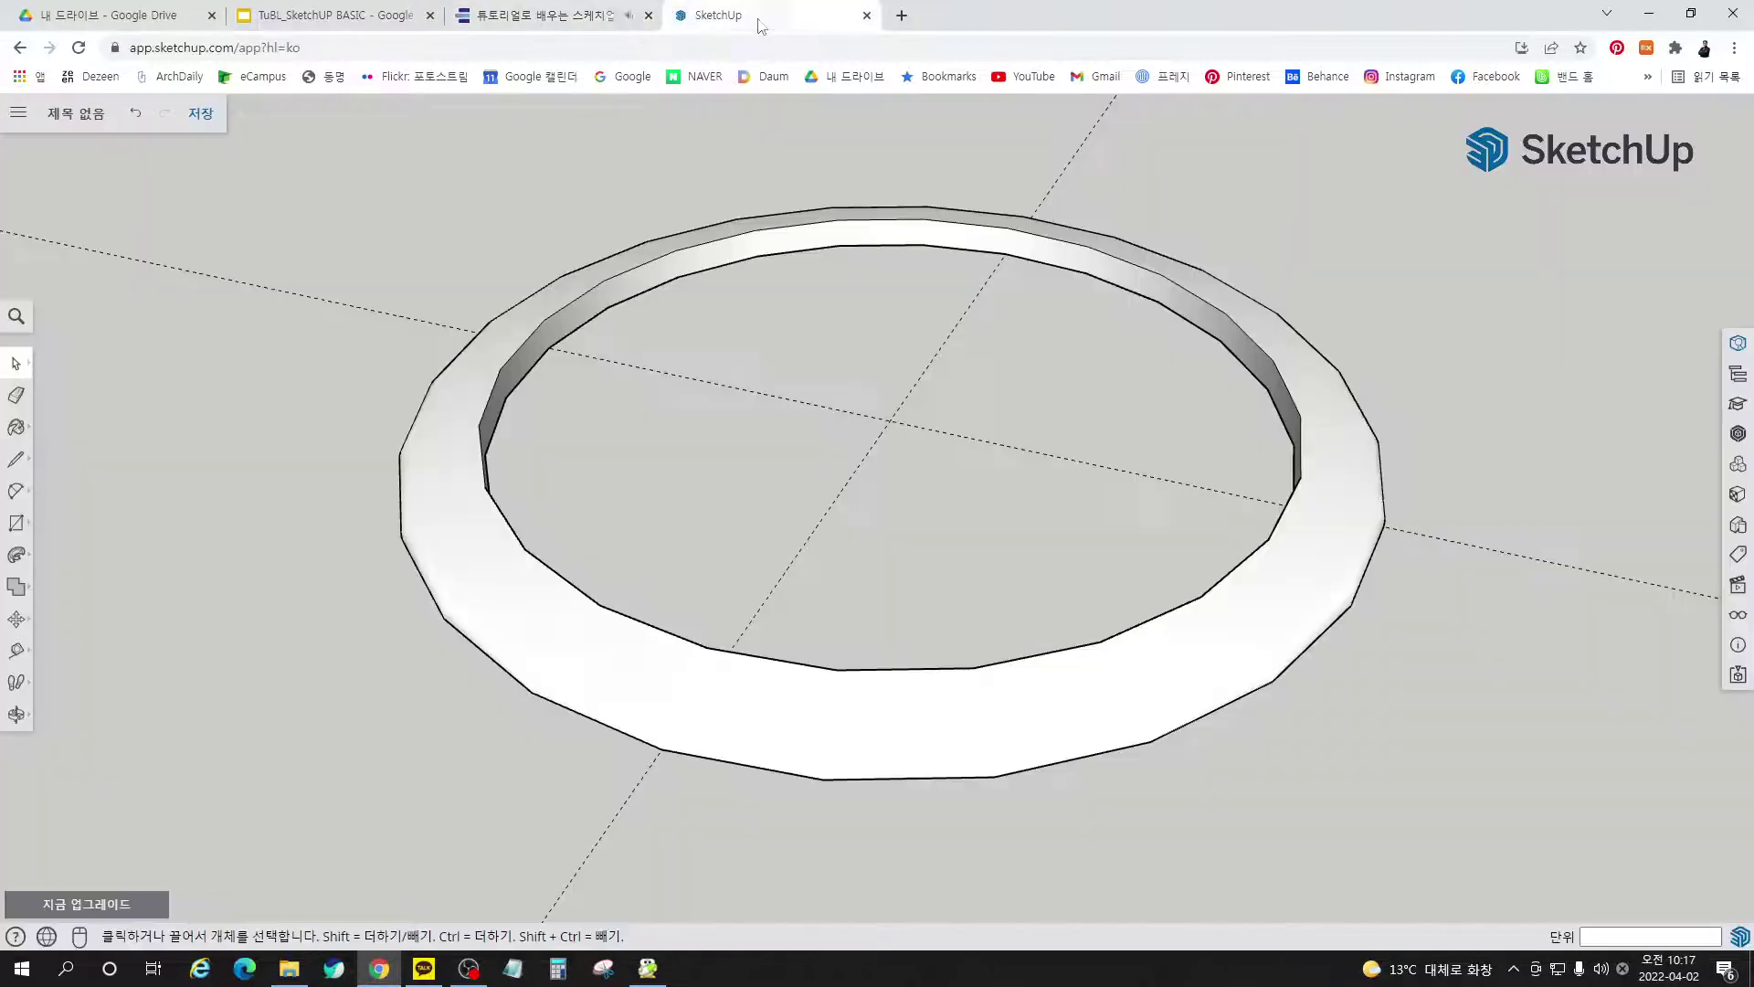
Inspect the bezel ring next to the kiosk model and select it to check its grouping
scroll(1251, 624, "down", 15)
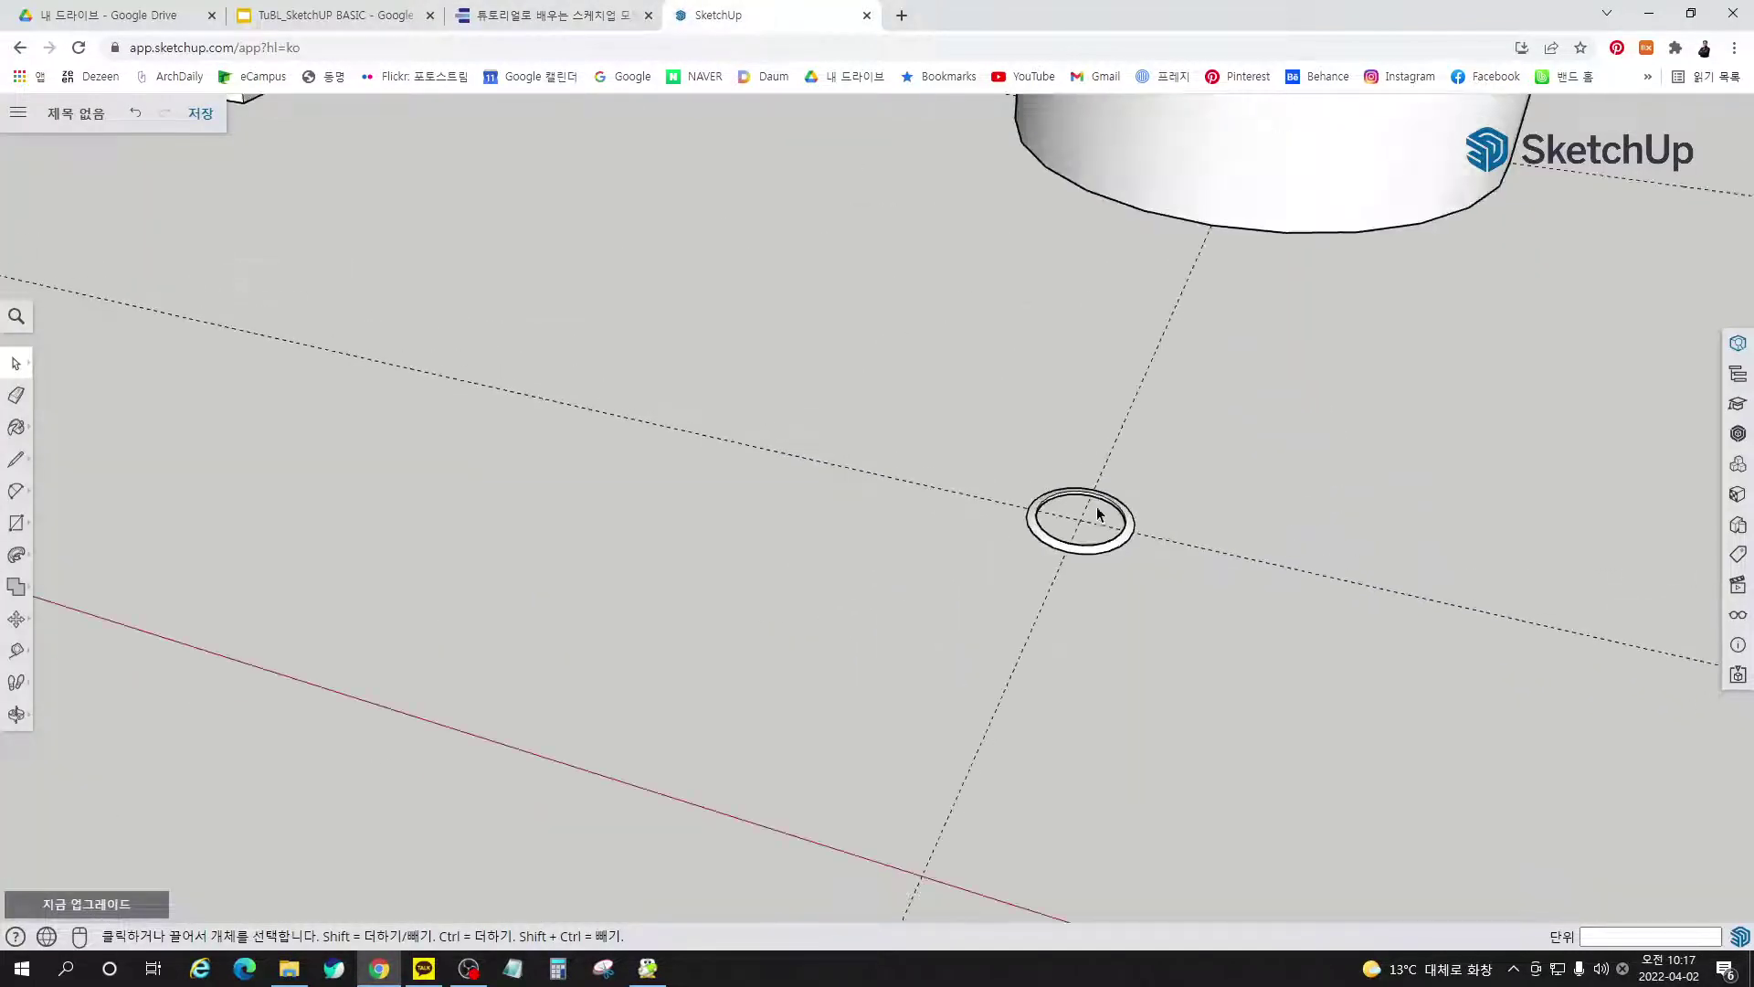
scroll(1100, 539, "down", 4)
scroll(1125, 628, "up", 10)
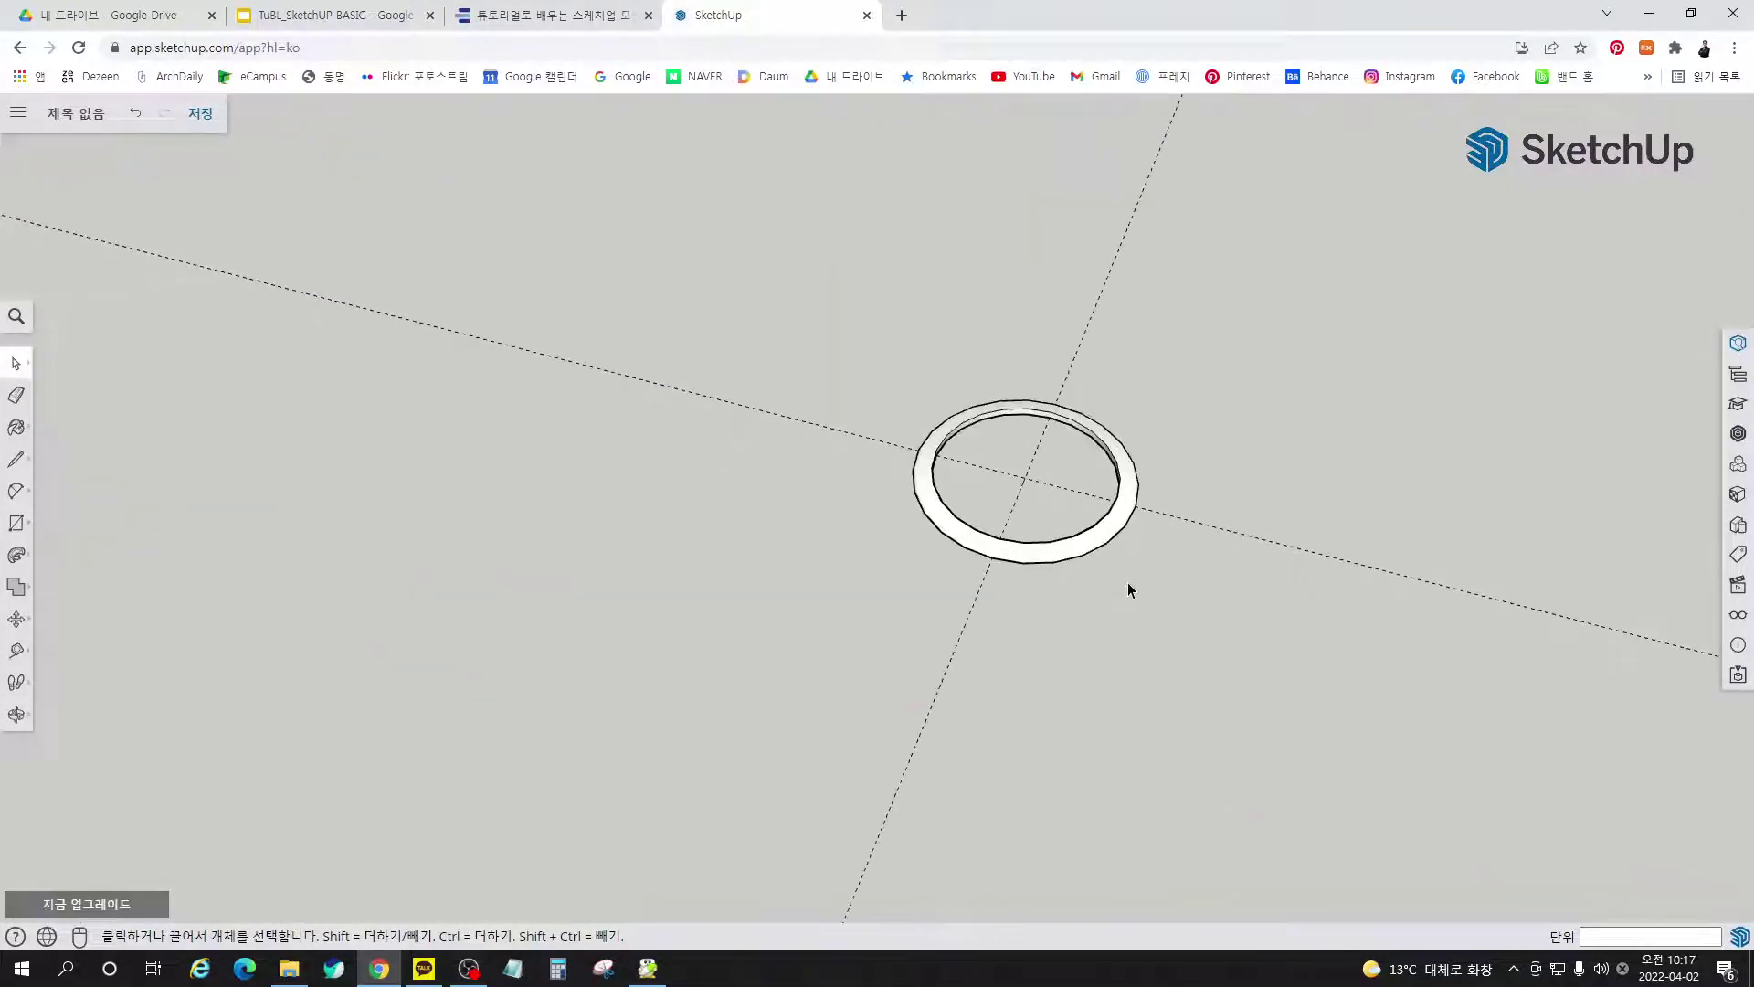
middle_click_drag(1127, 591, 1163, 512)
scroll(1081, 562, "up", 5)
left_click(1163, 512)
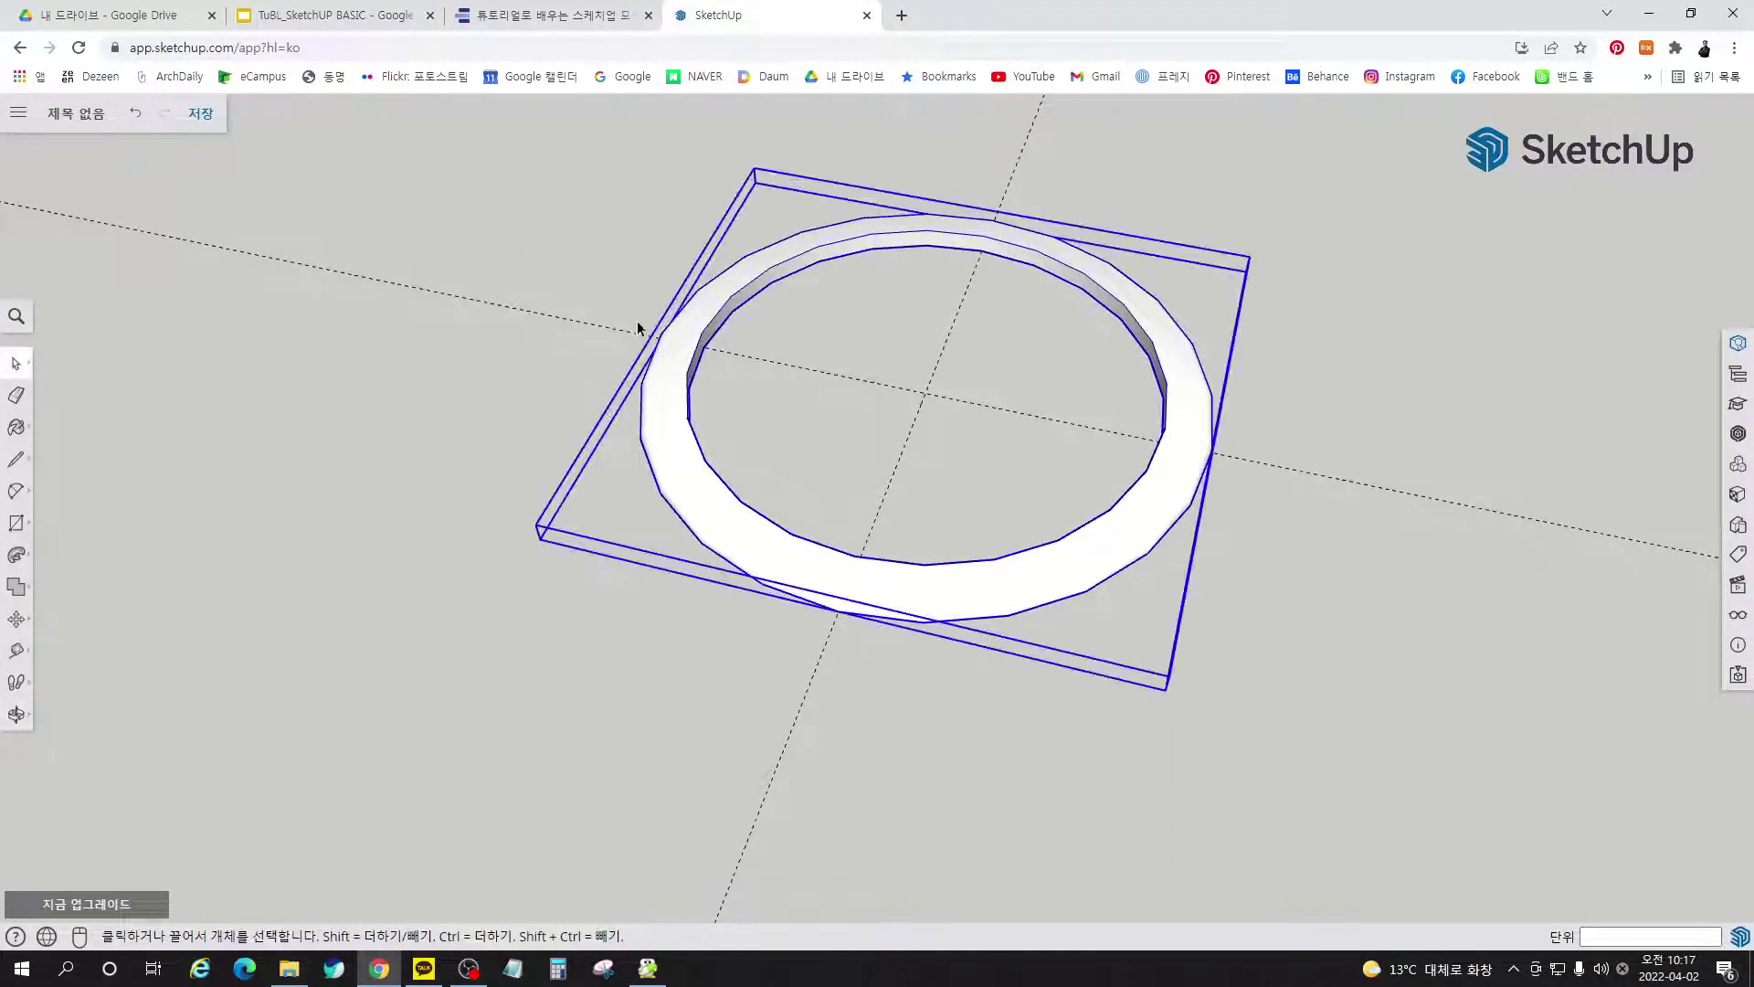
left_click(589, 219)
Compare the e-book's bezel page with the button page to see how the button's circle is made
left_click(552, 20)
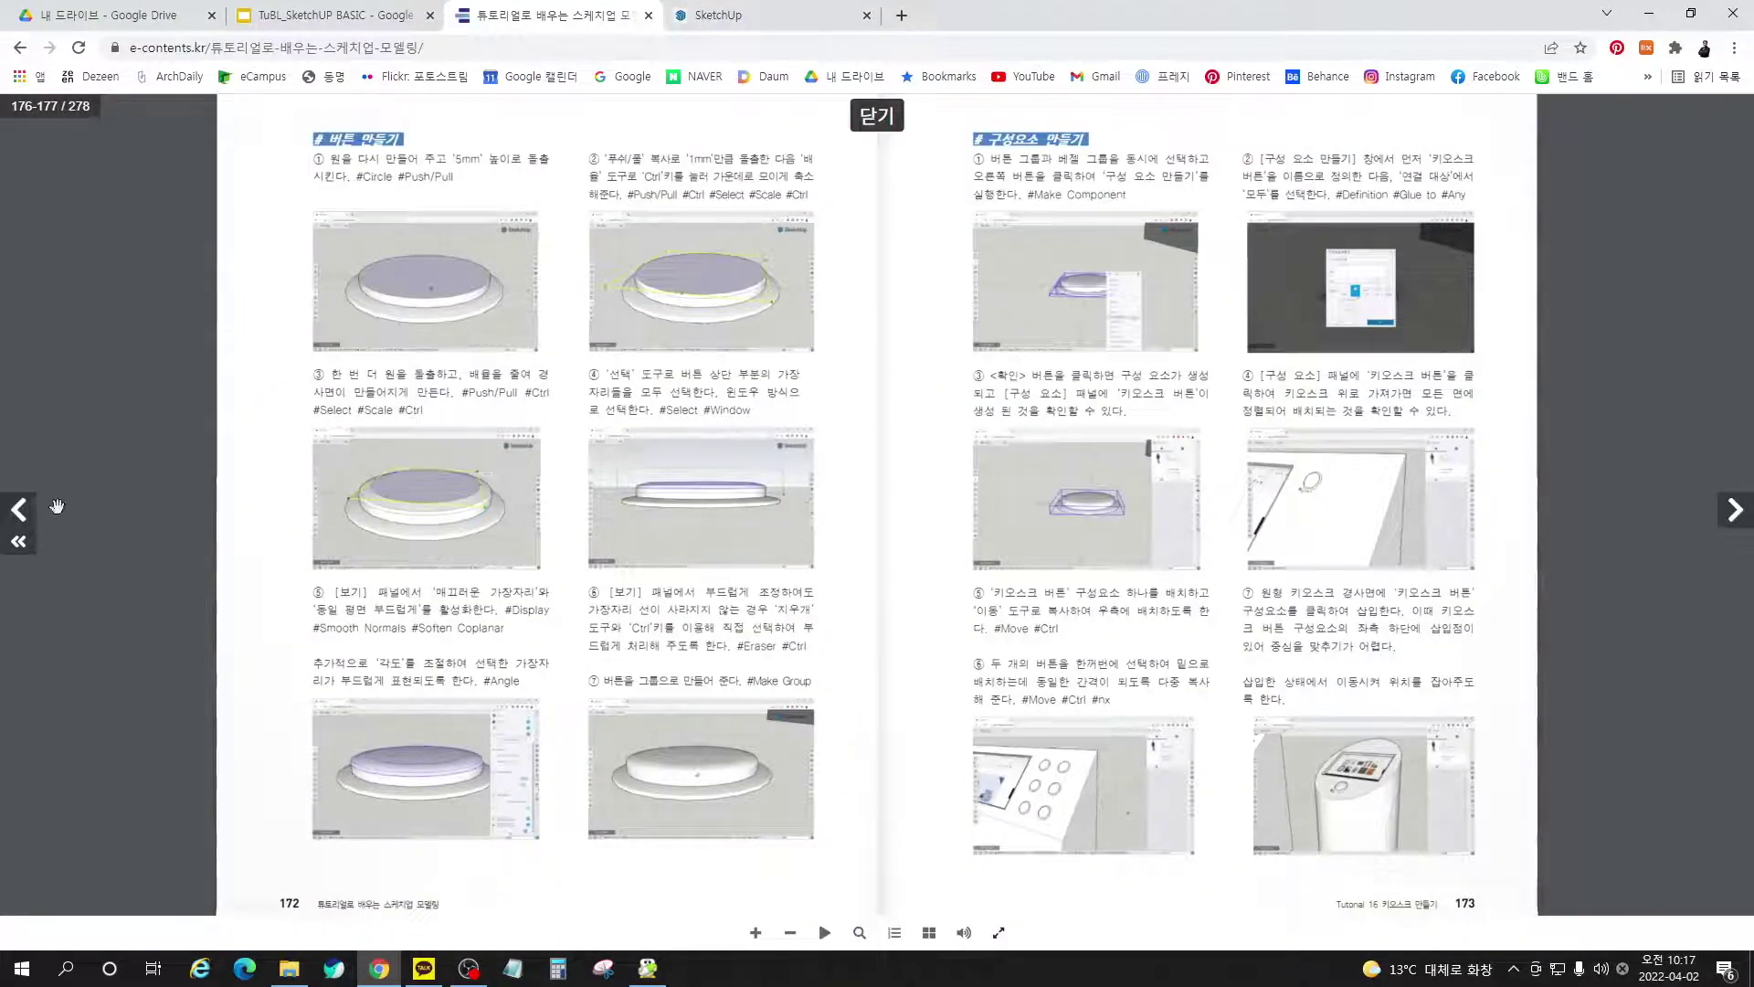
left_click(21, 509)
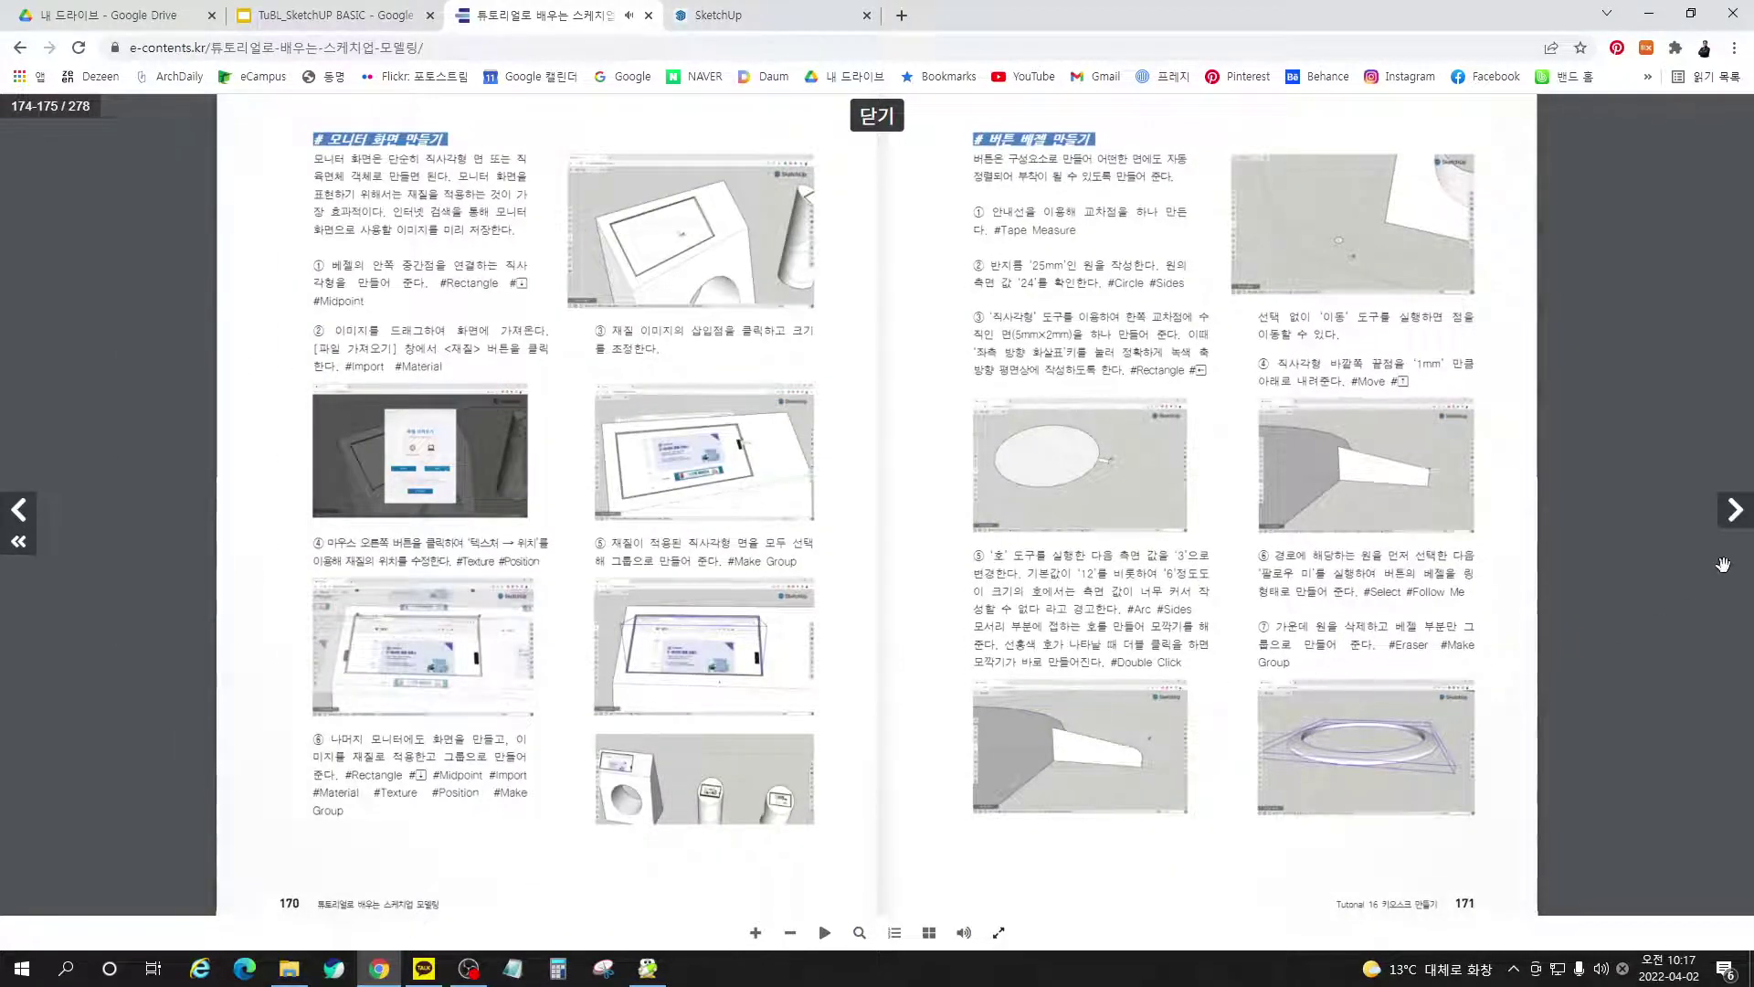
left_click(1735, 510)
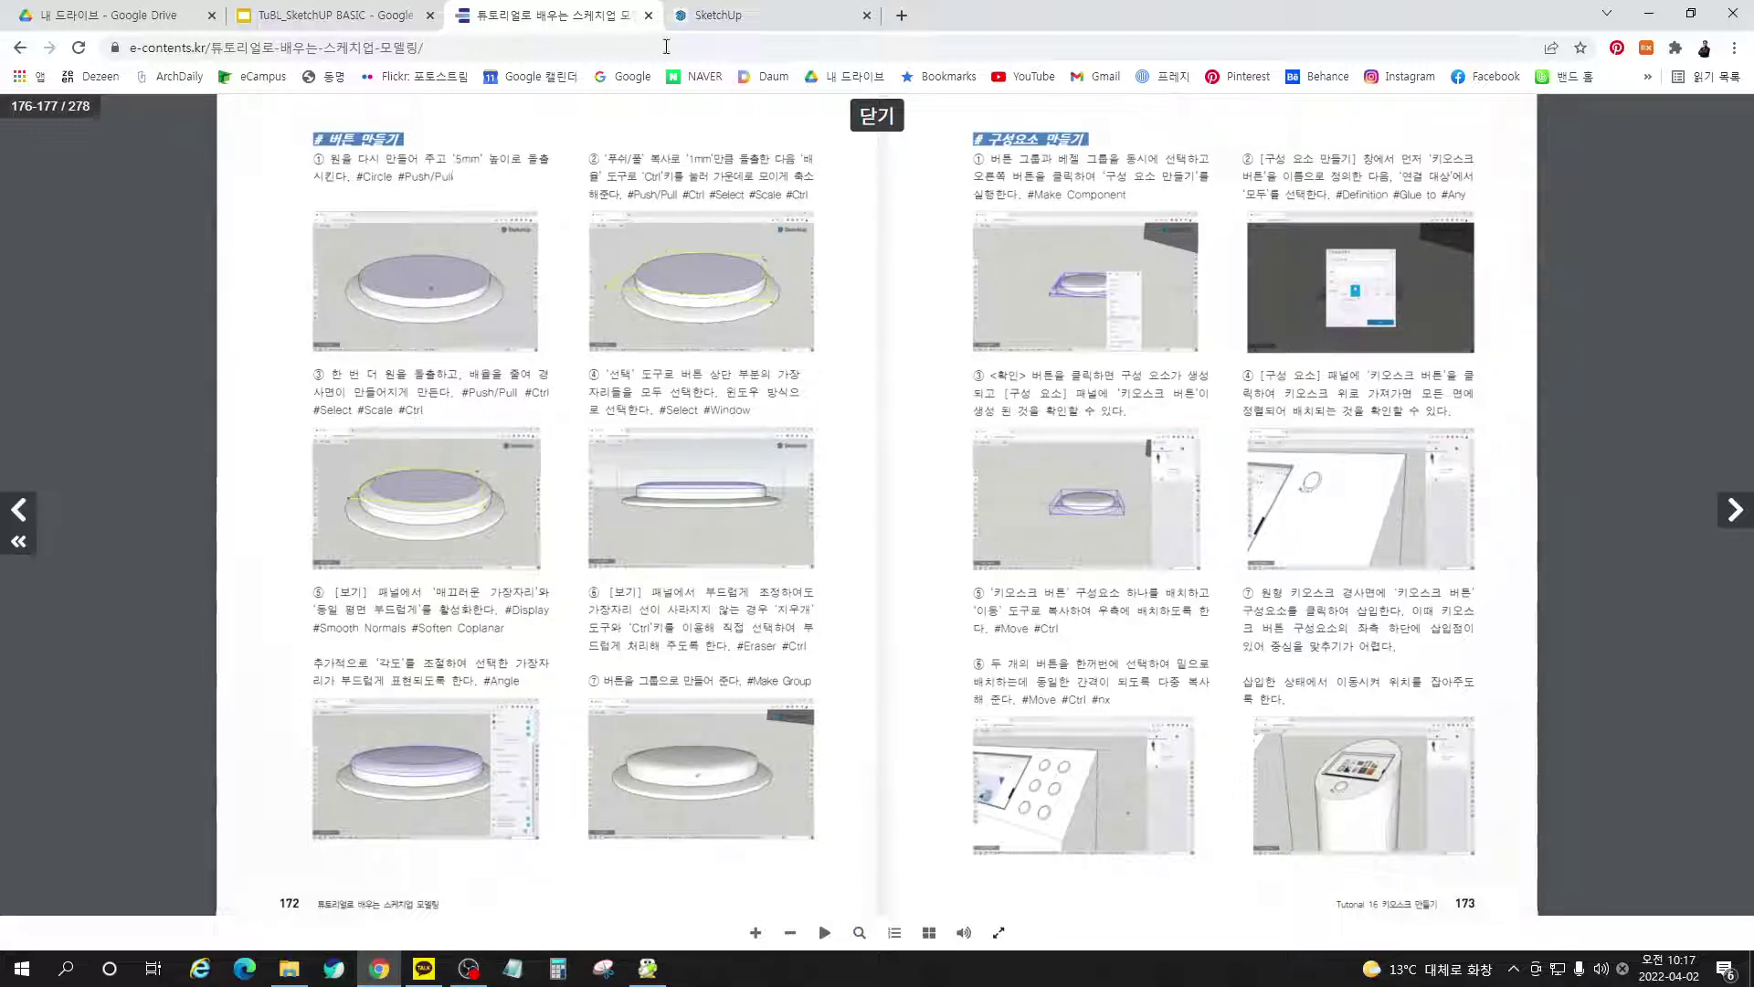
left_click(706, 27)
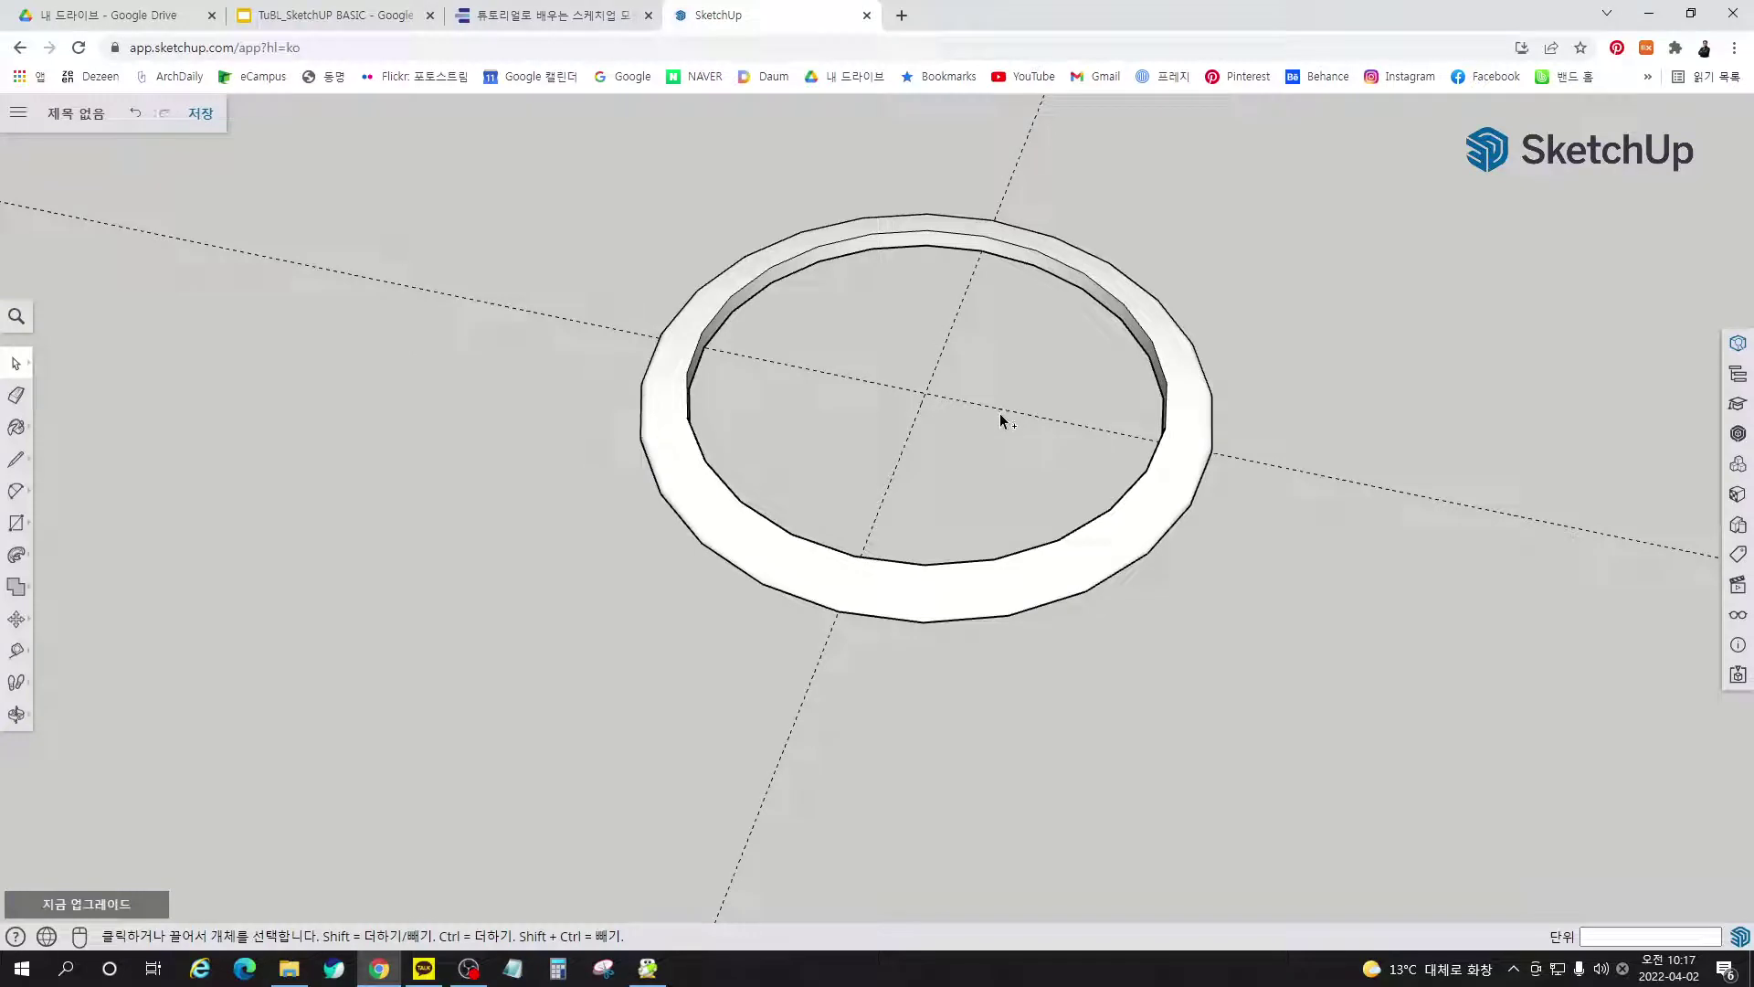
Undo the grouping of the bezel ring and the deletion of its central circular face
middle_click_drag(1199, 519, 1091, 403)
scroll(1091, 403, "up", 3)
left_click(1302, 395)
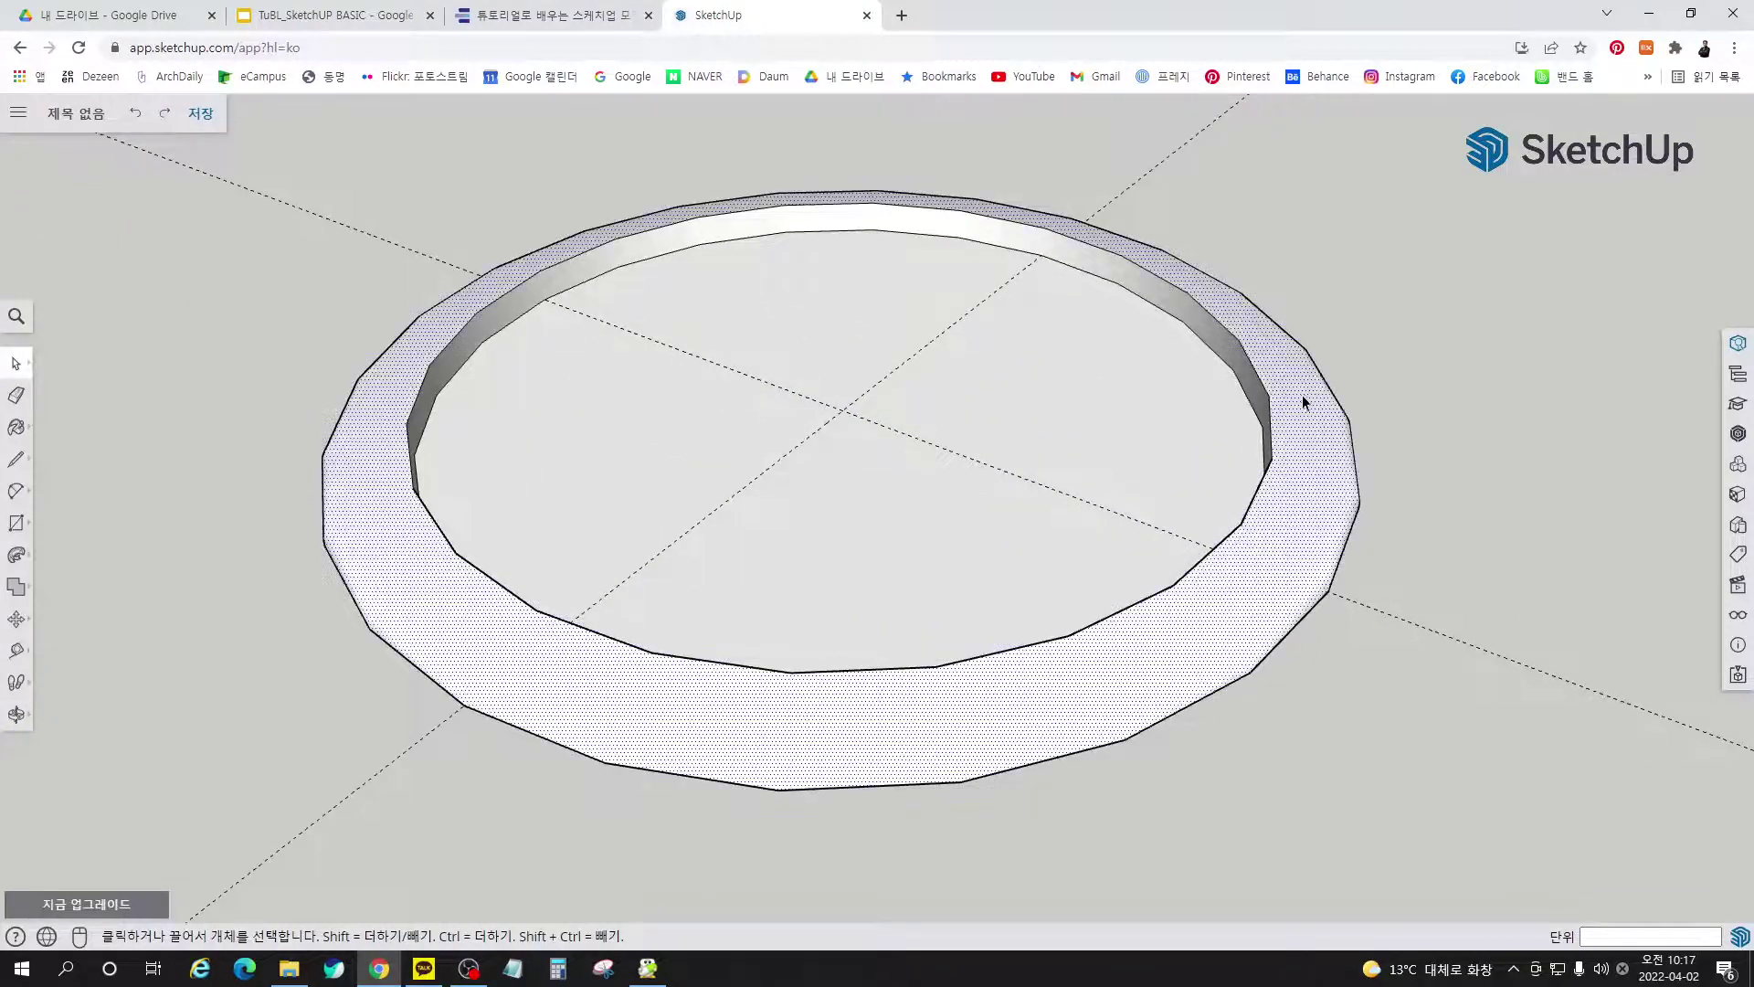
left_click(1361, 493)
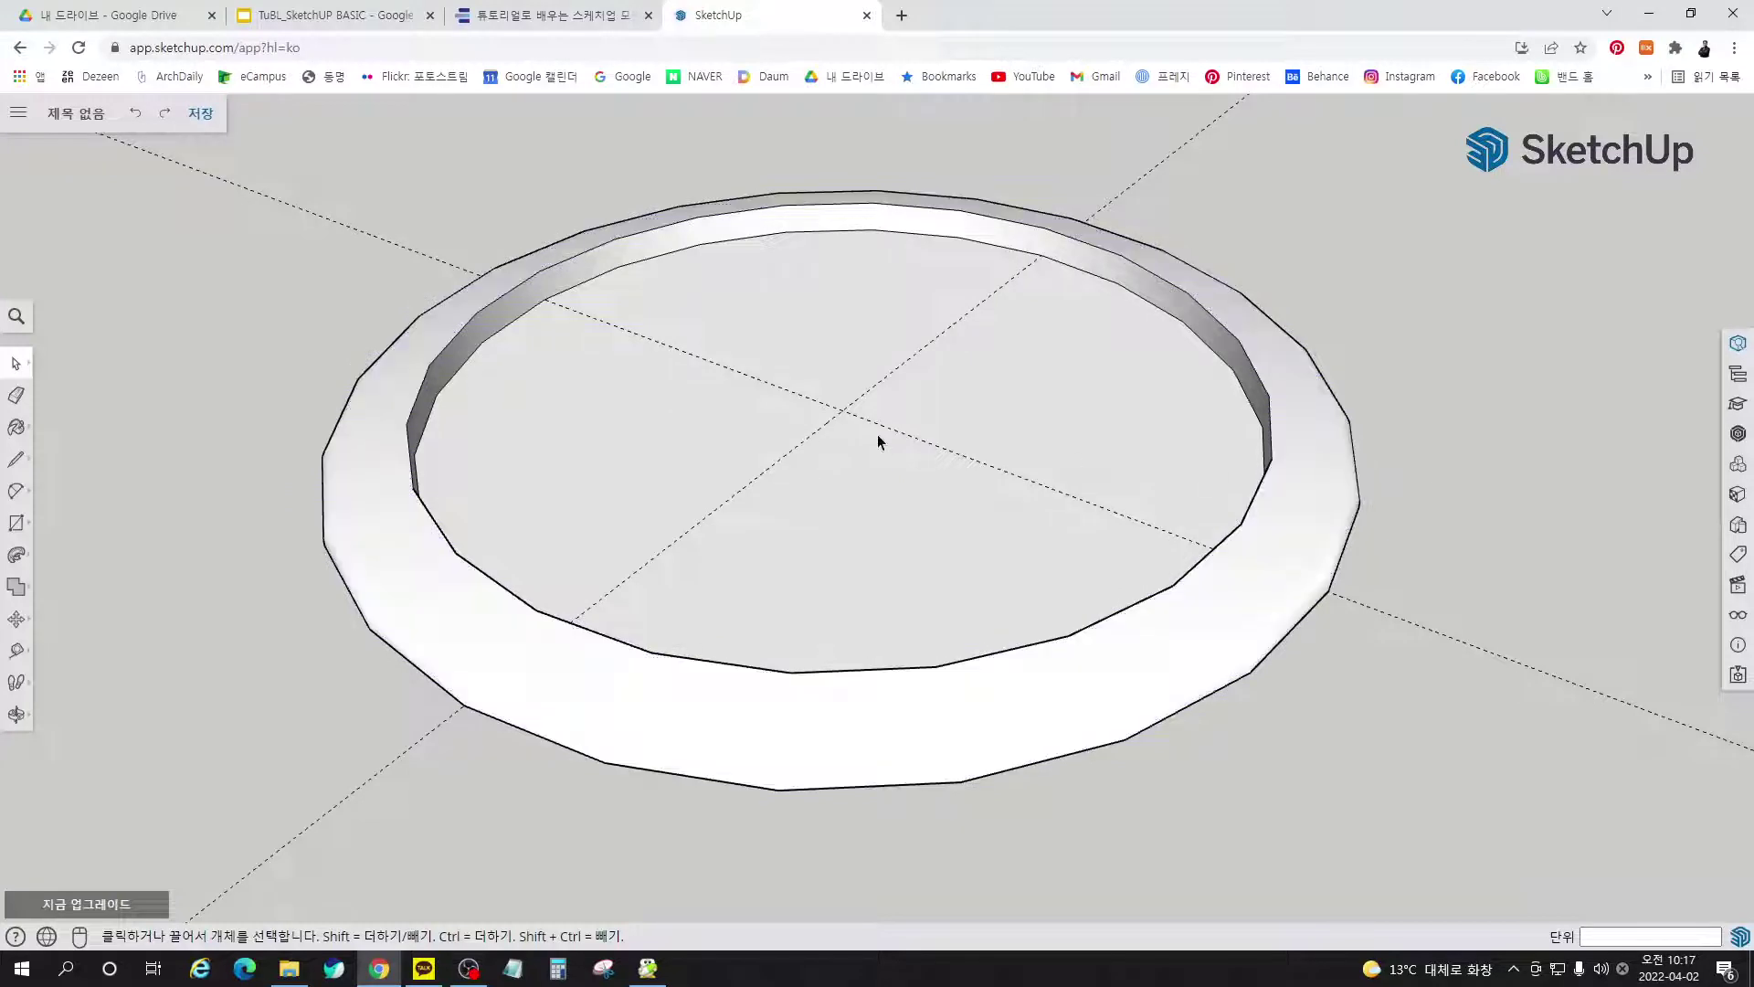
Cut the circular face from the middle of the bezel ring to the clipboard
left_click(815, 508)
middle_click_drag(721, 347, 740, 368)
scroll(731, 329, "down", 4)
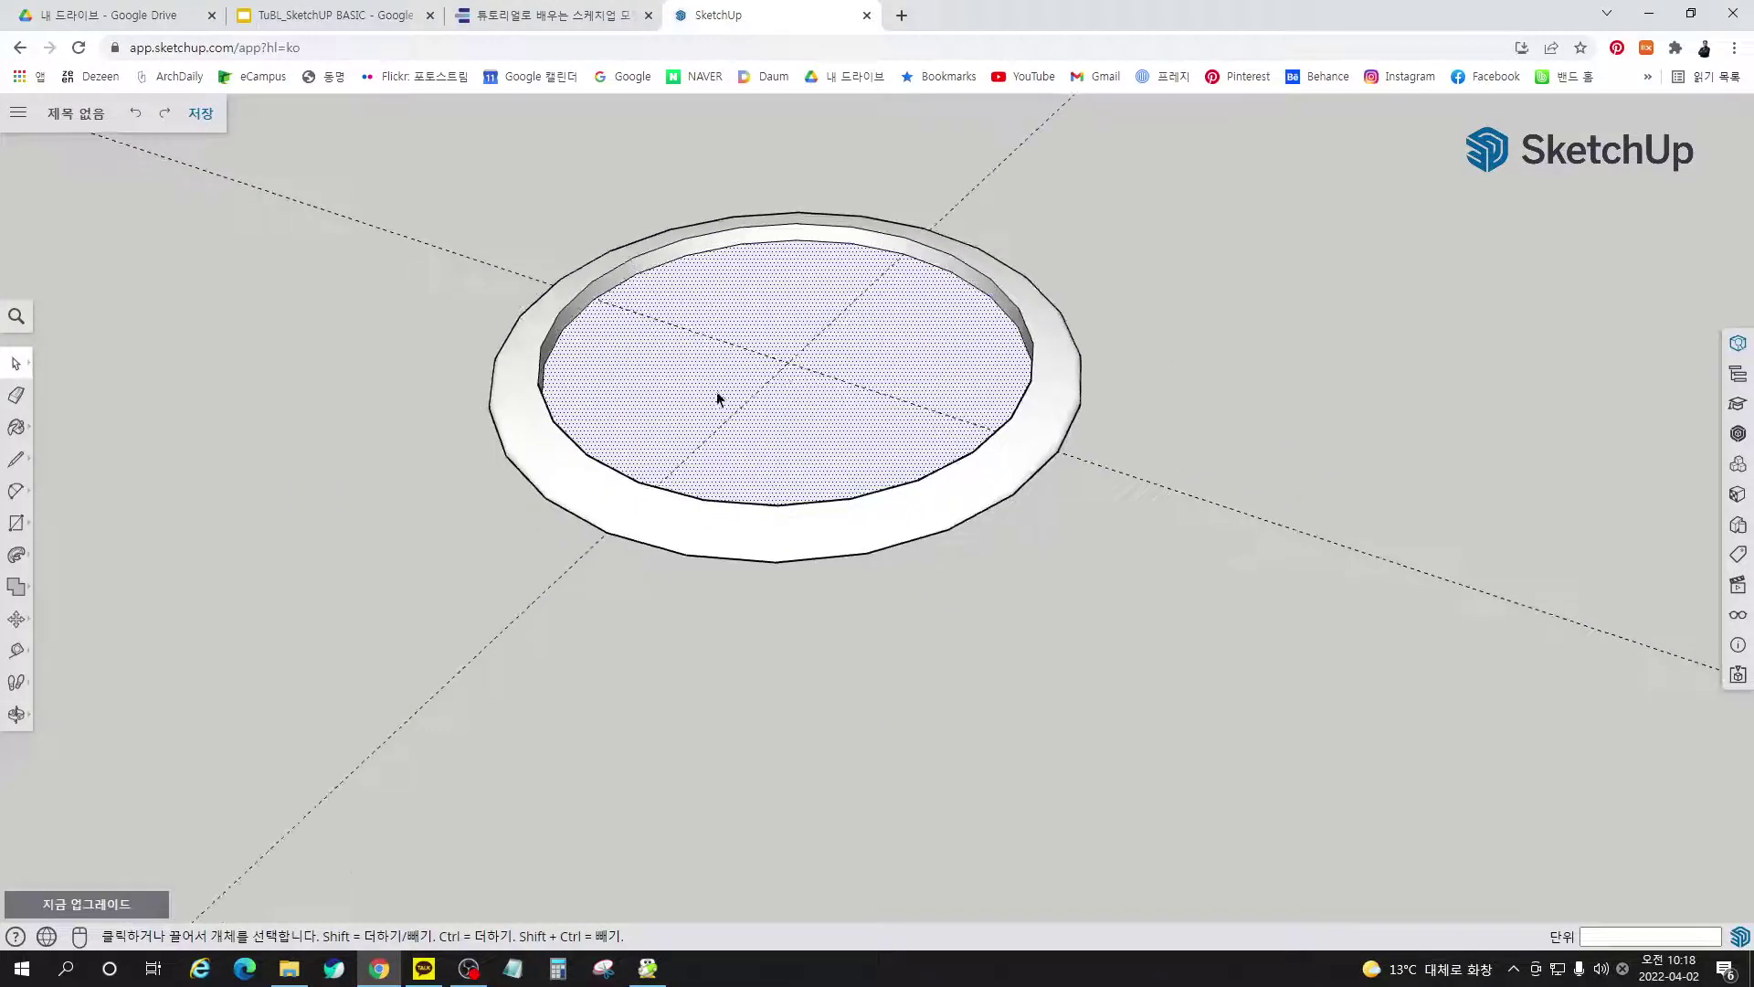
right_click(787, 318)
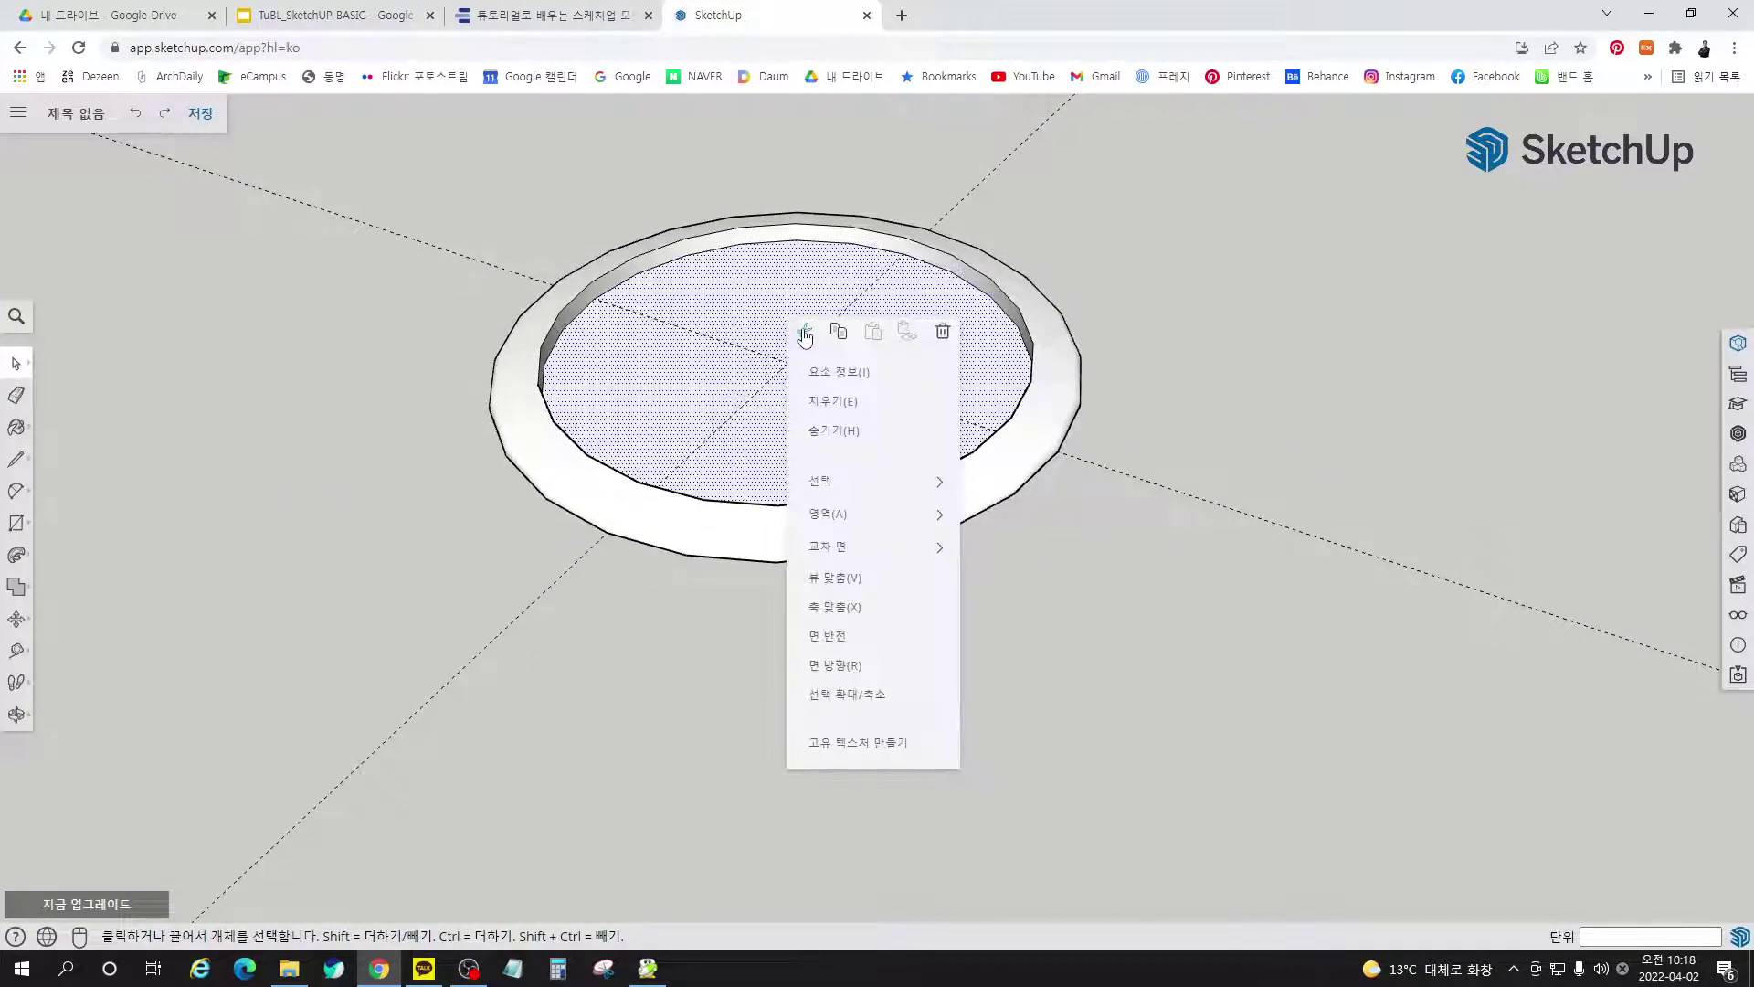
left_click(804, 335)
Make a group from the whole bezel ring without the circular face
left_click(1170, 520)
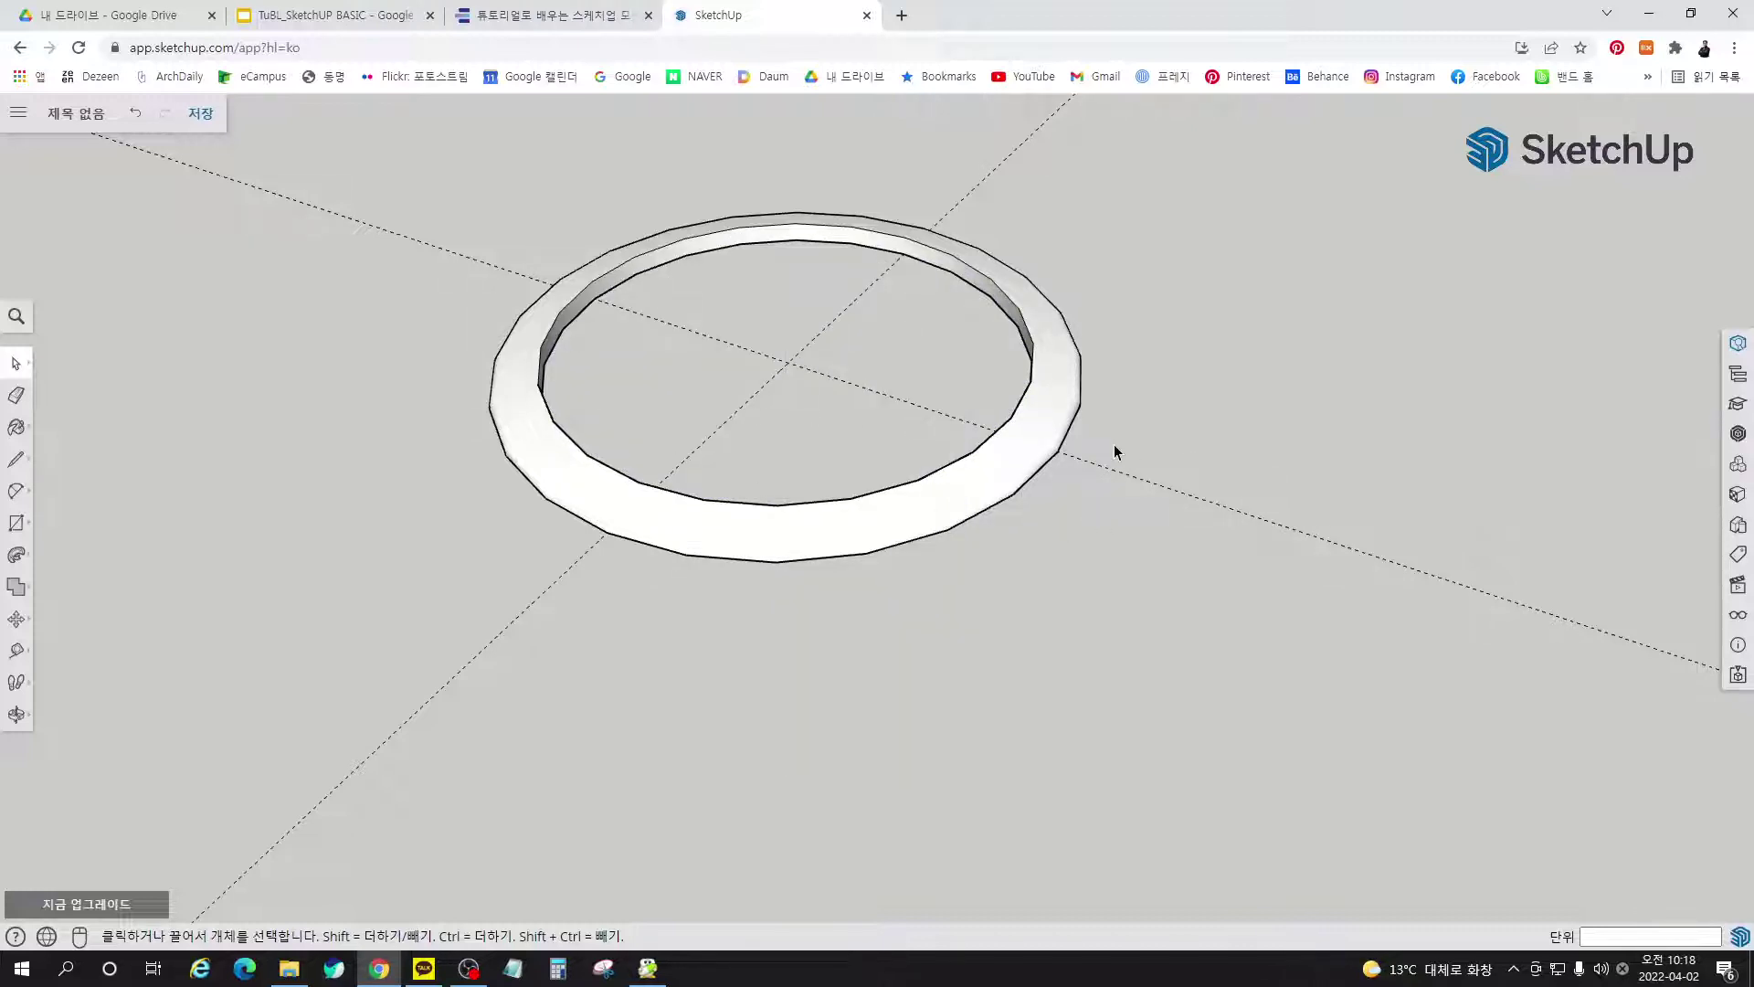
triple_click(1049, 419)
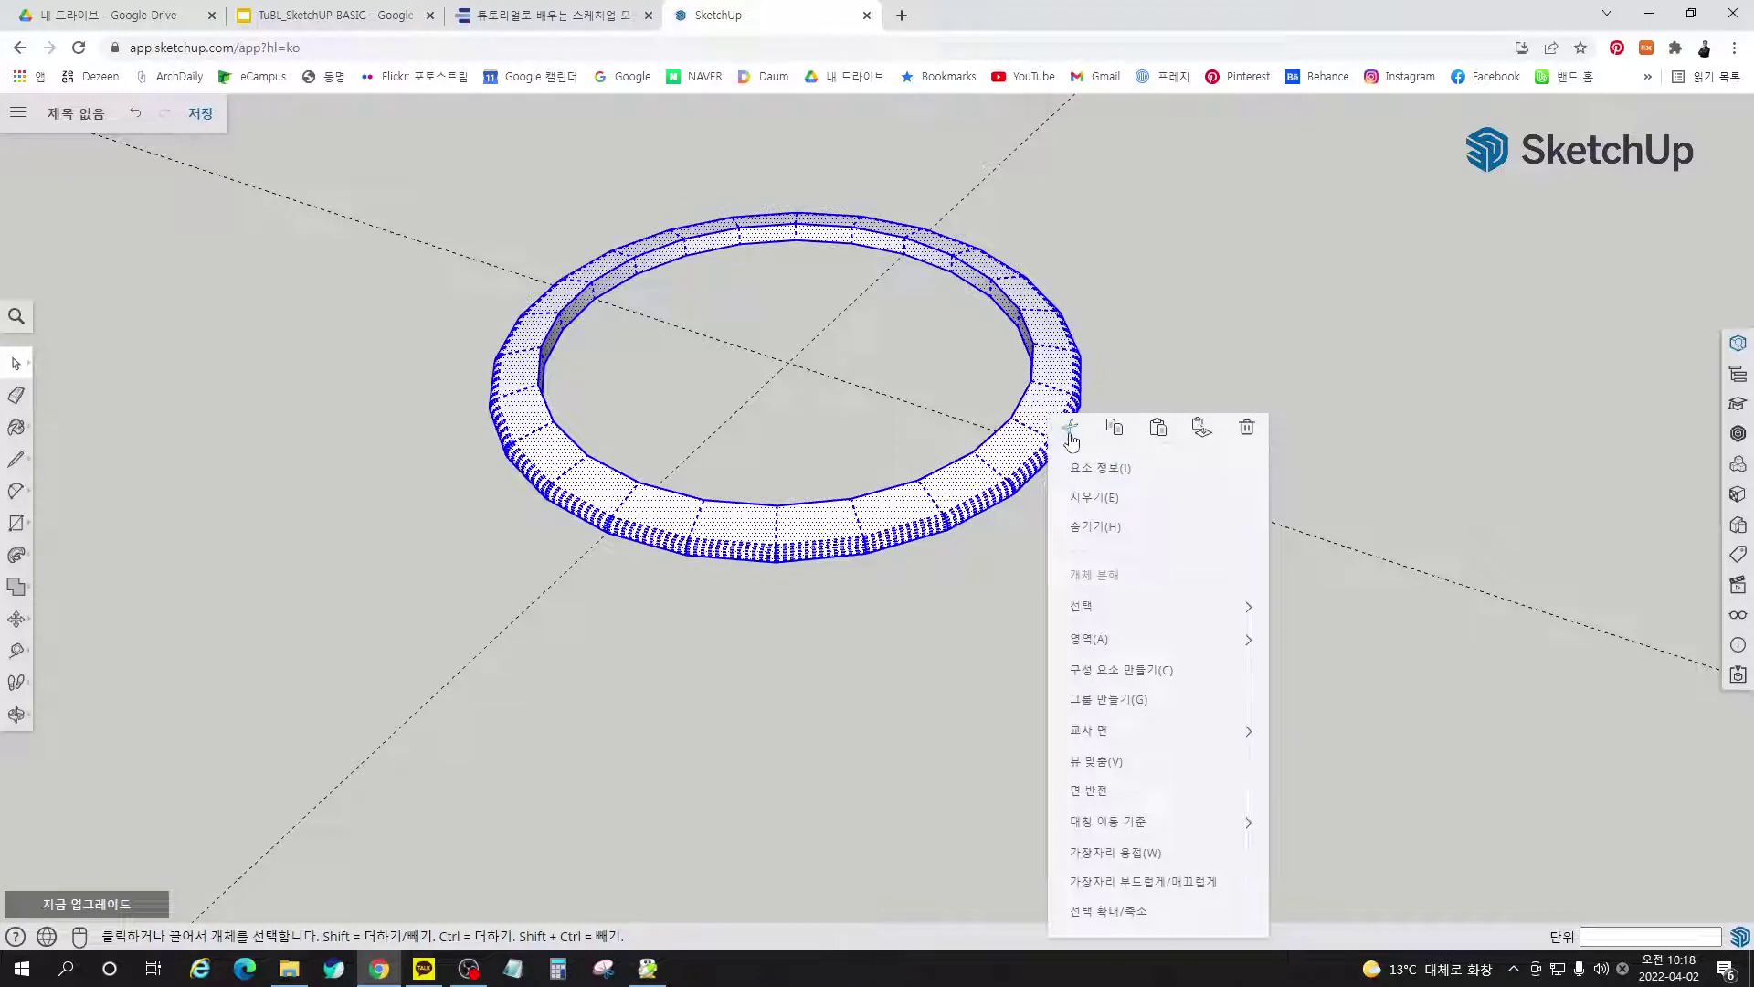
left_click(1126, 702)
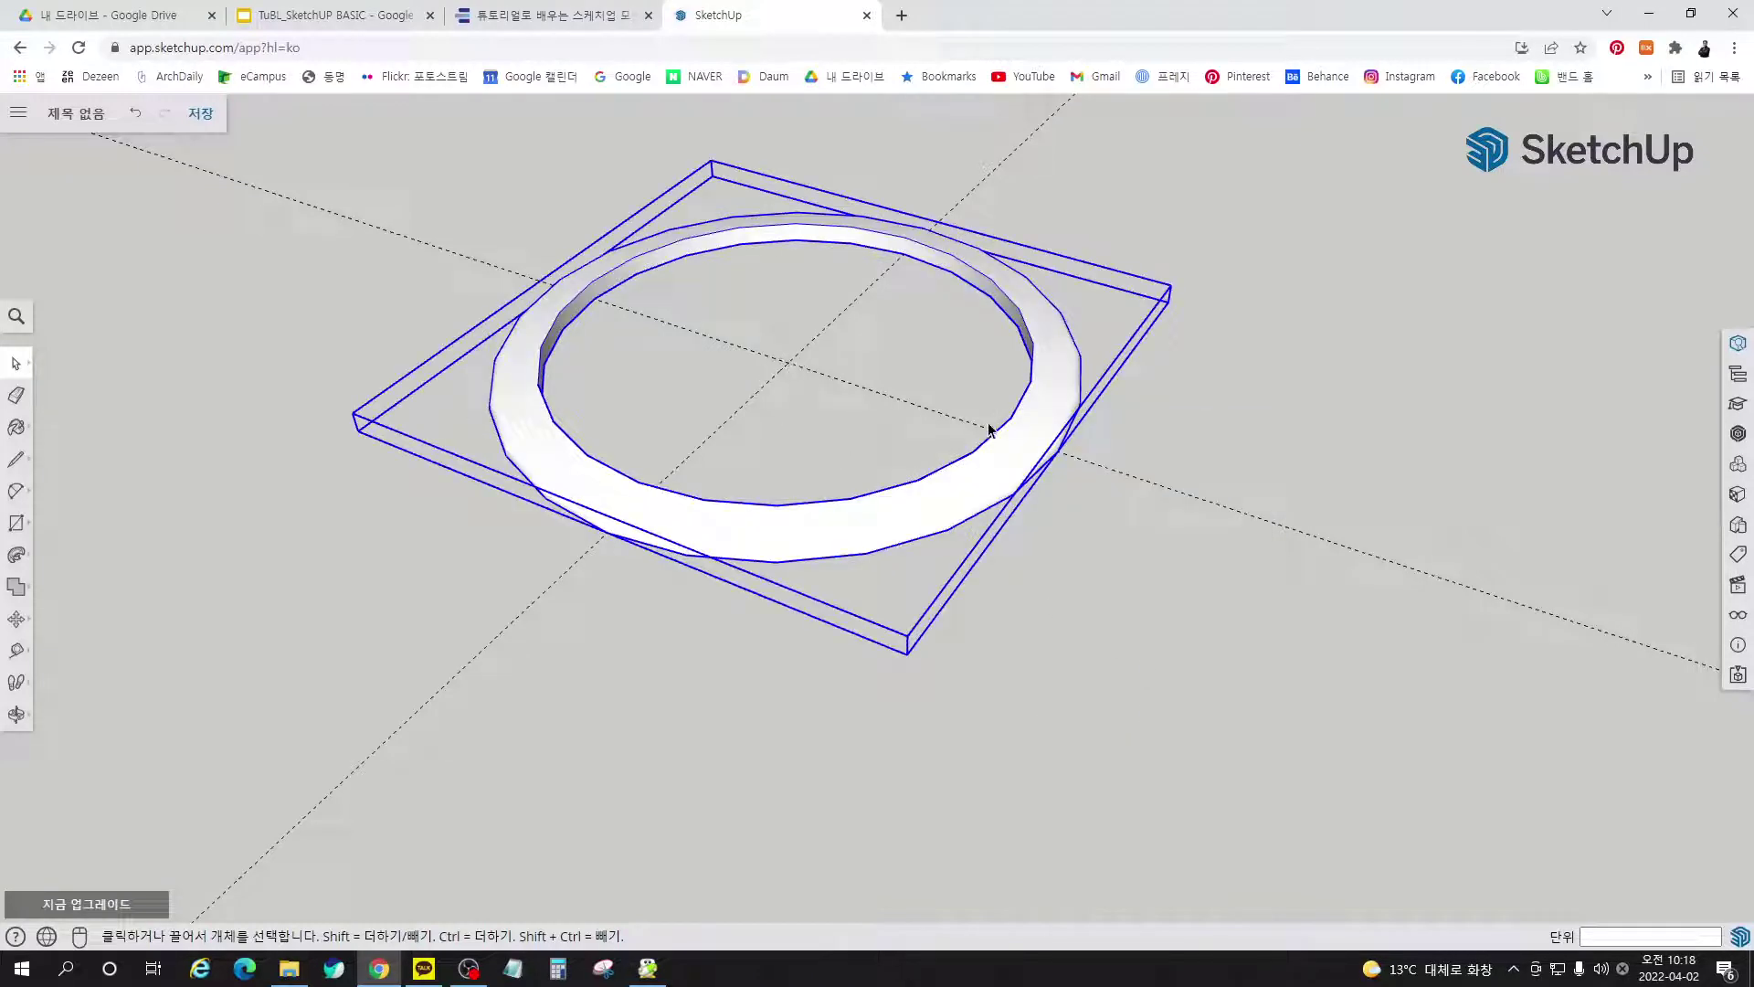
key("ctrl+z")
Paste the cut circular face in place inside the bezel ring and select it to check it
right_click(882, 341)
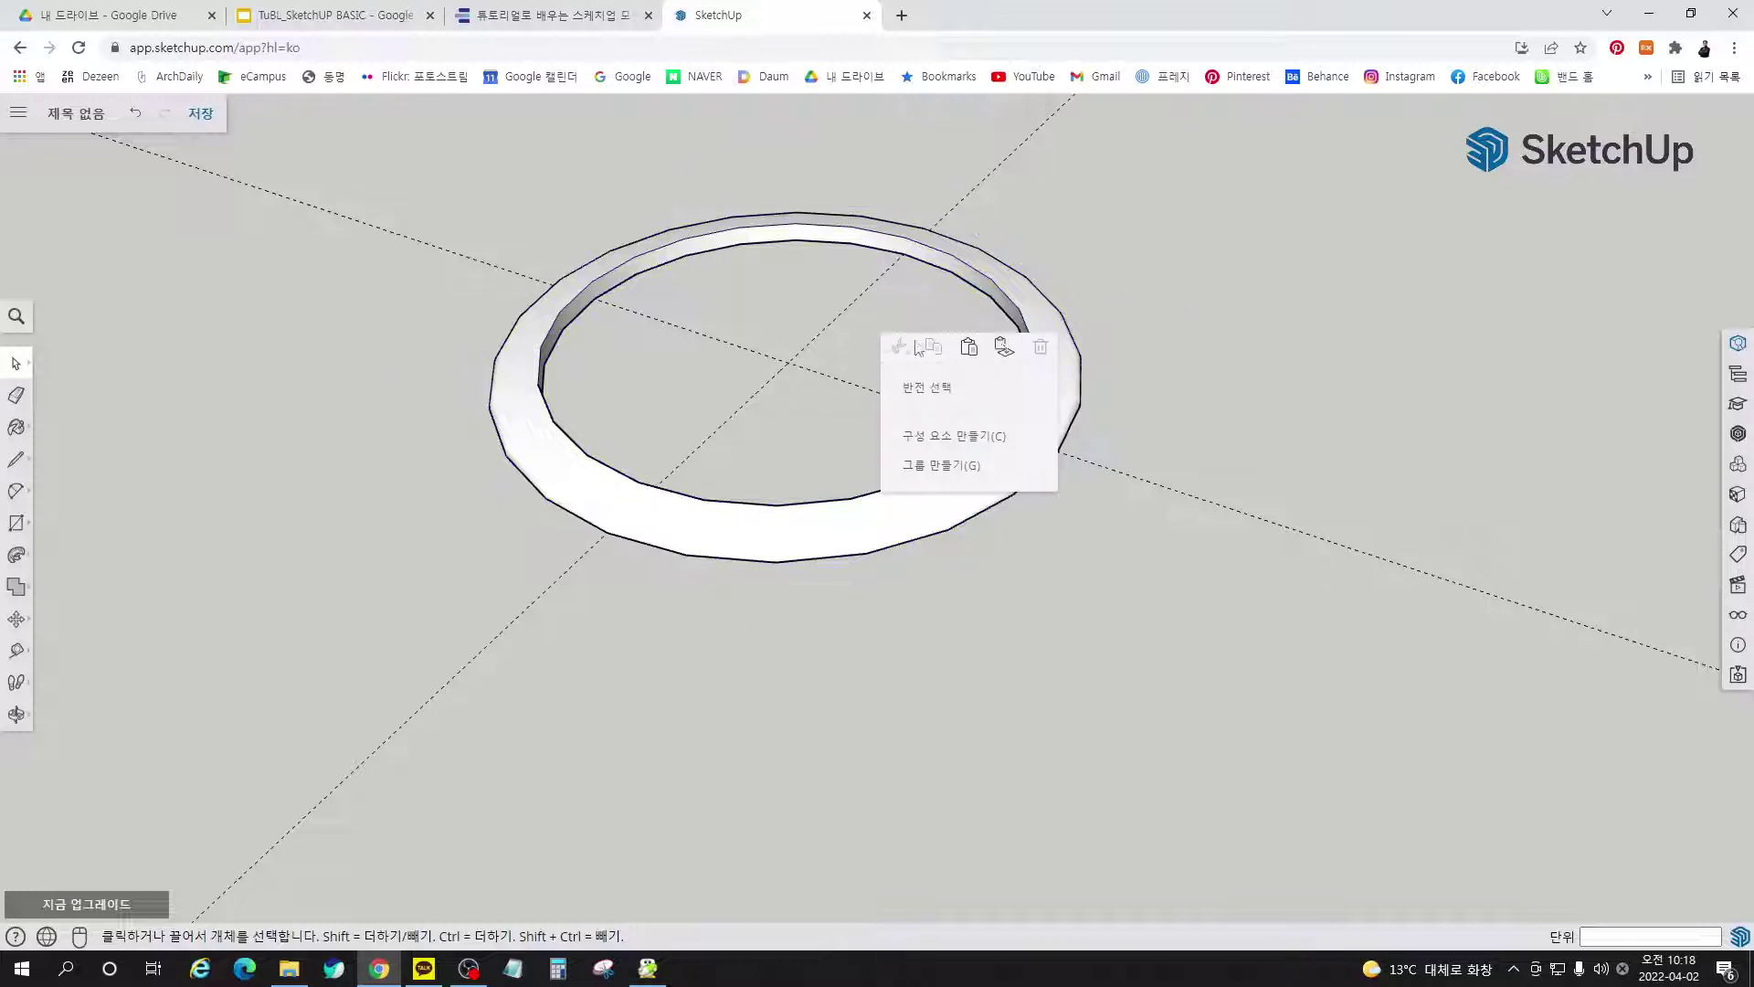
left_click(1003, 348)
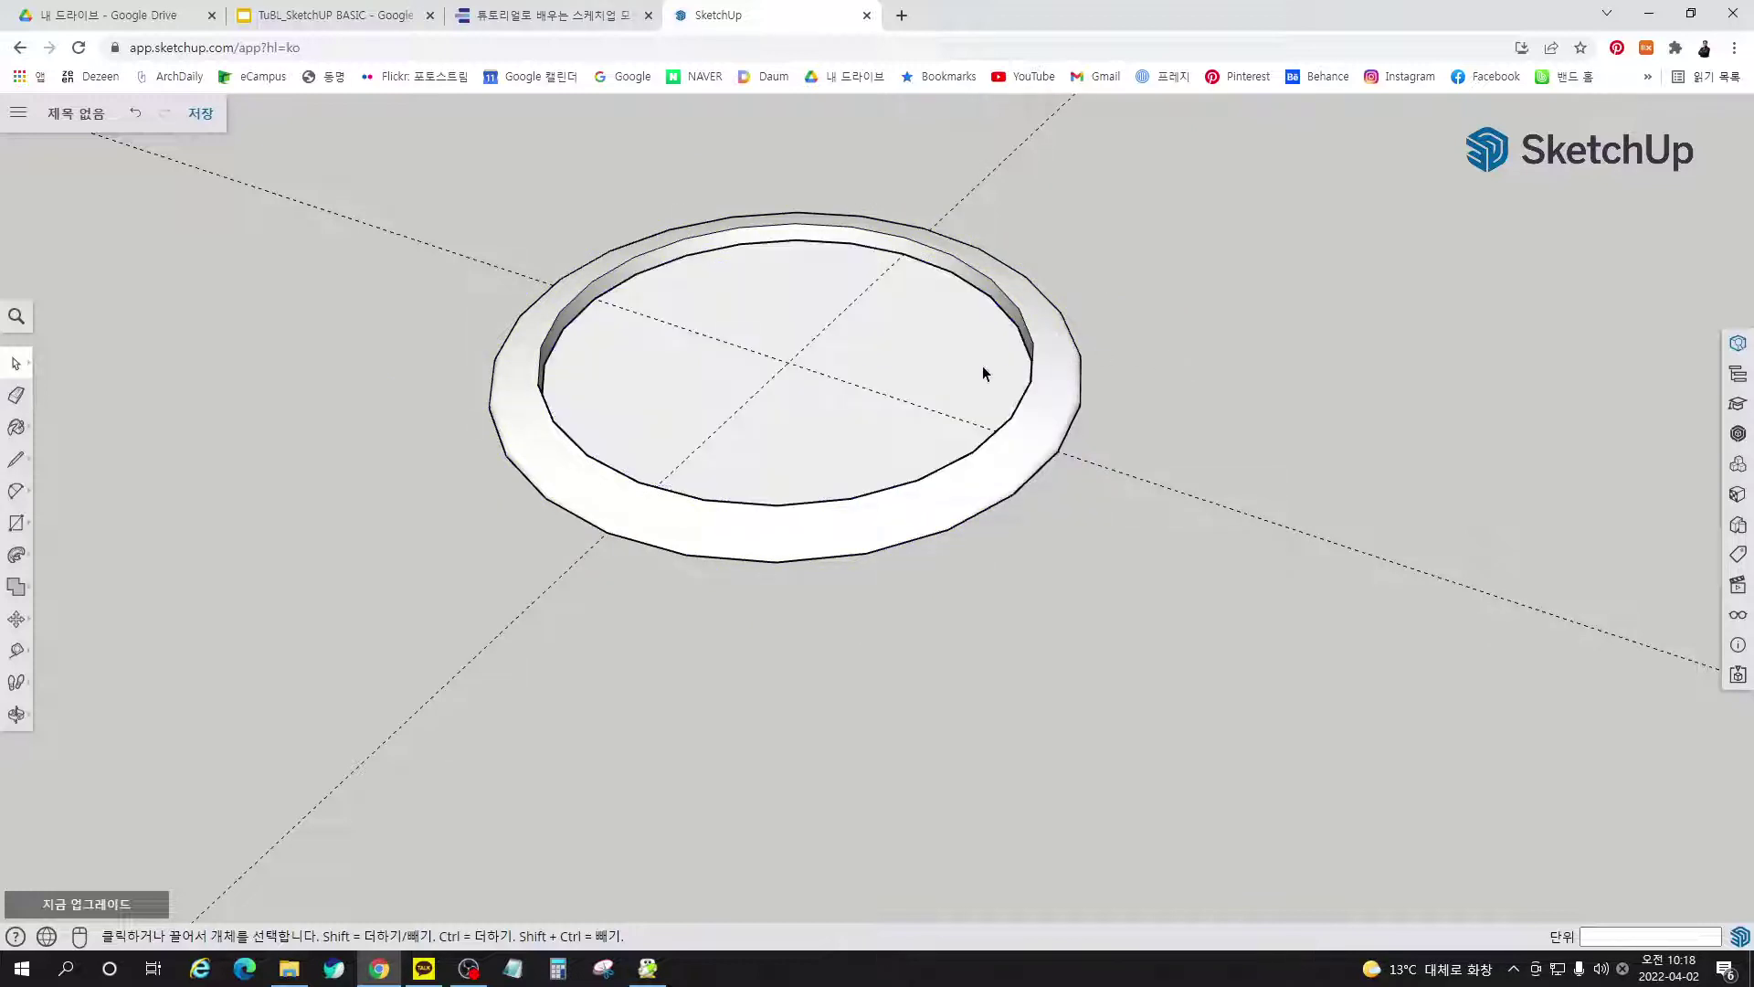
left_click(759, 349)
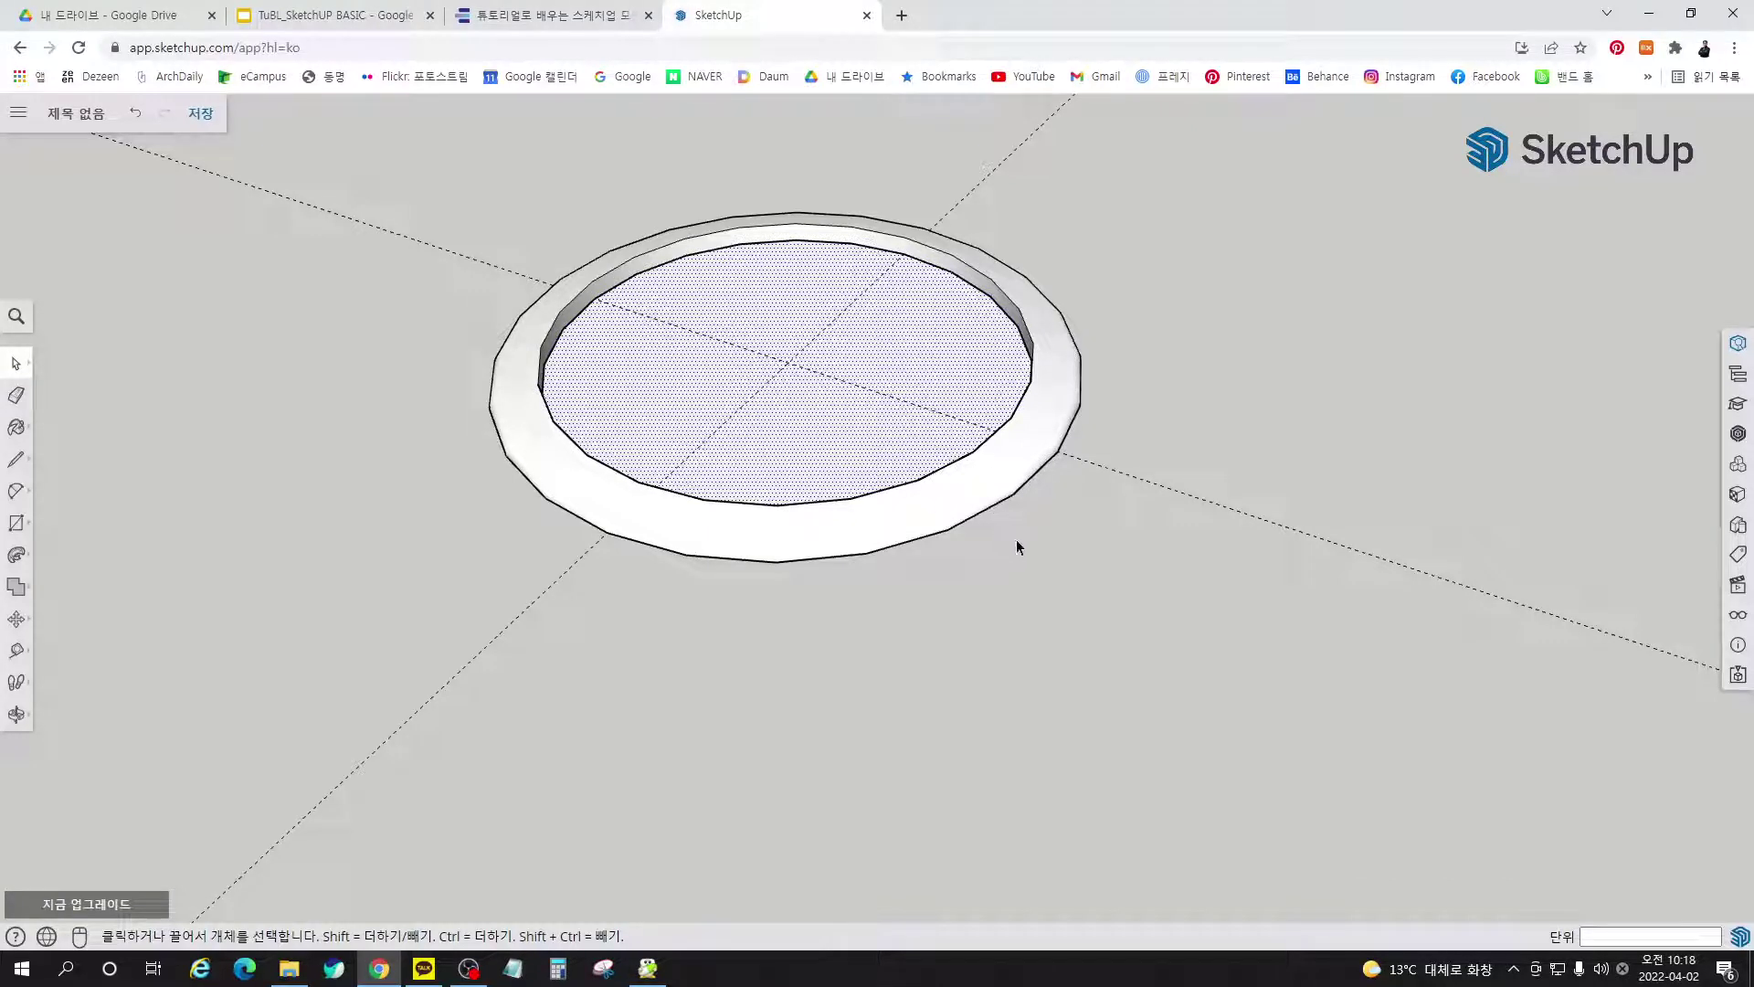
Try moving the bezel group away from the circular face to check that they are separate, and cancel the move
left_click(978, 500)
key("m")
left_click(795, 619)
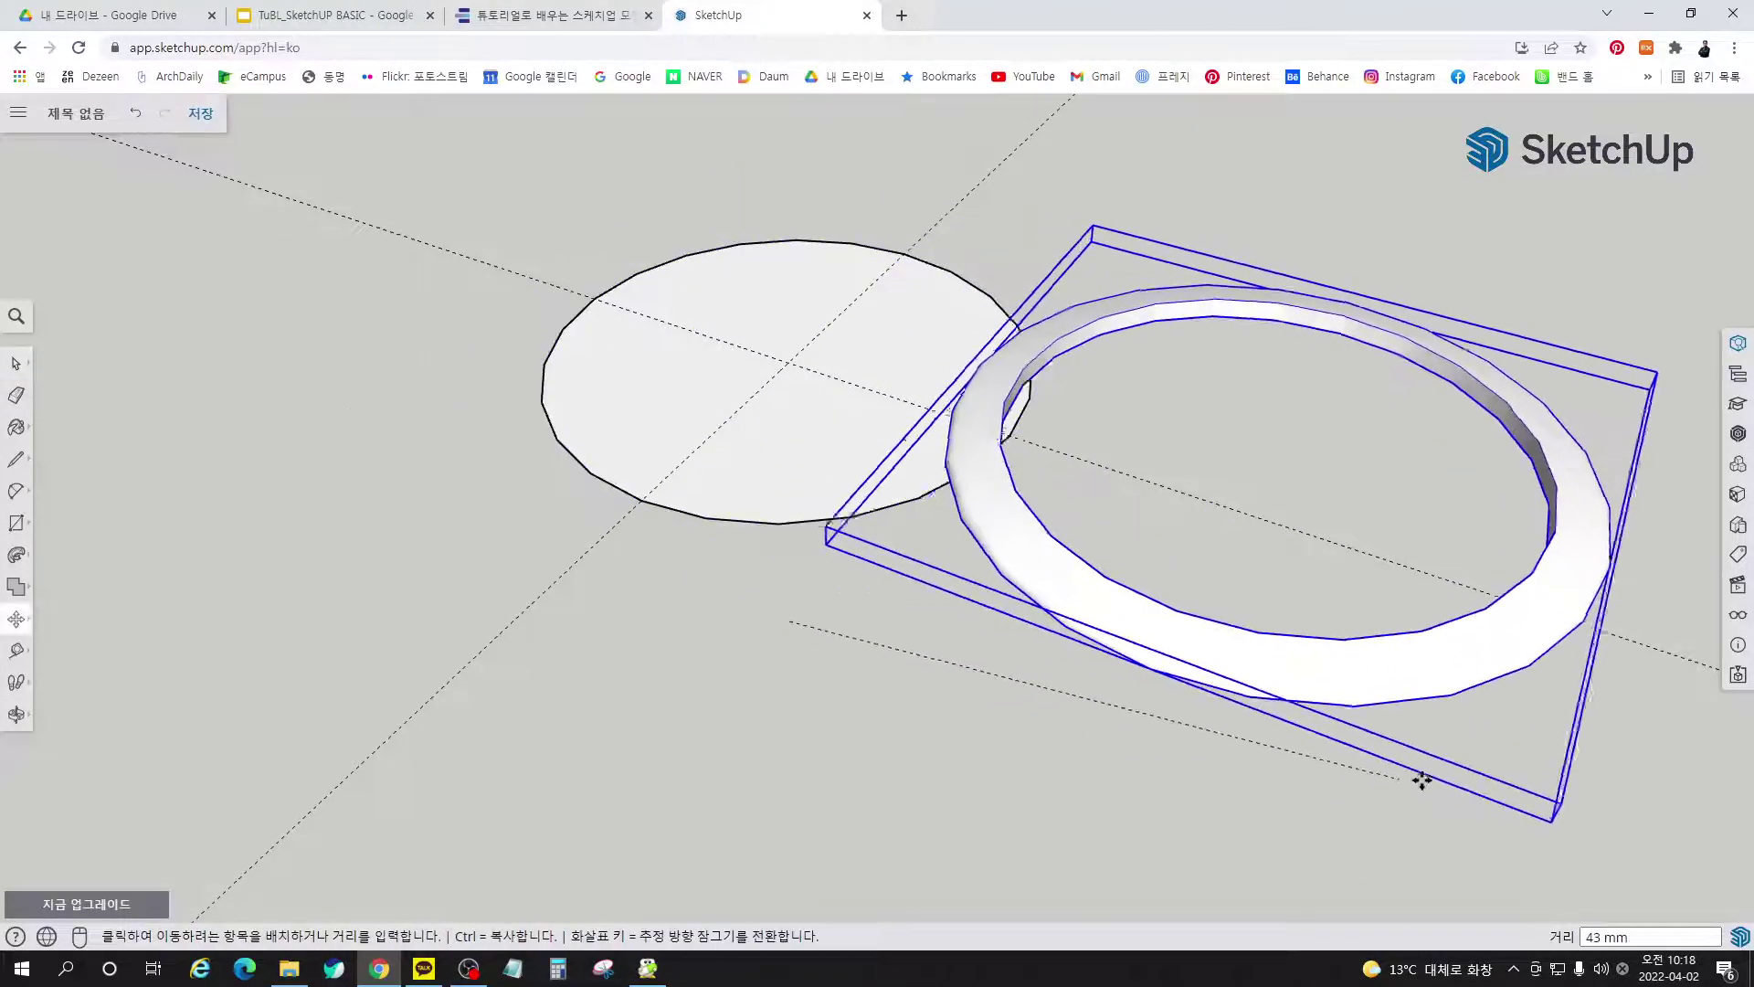
key("Escape")
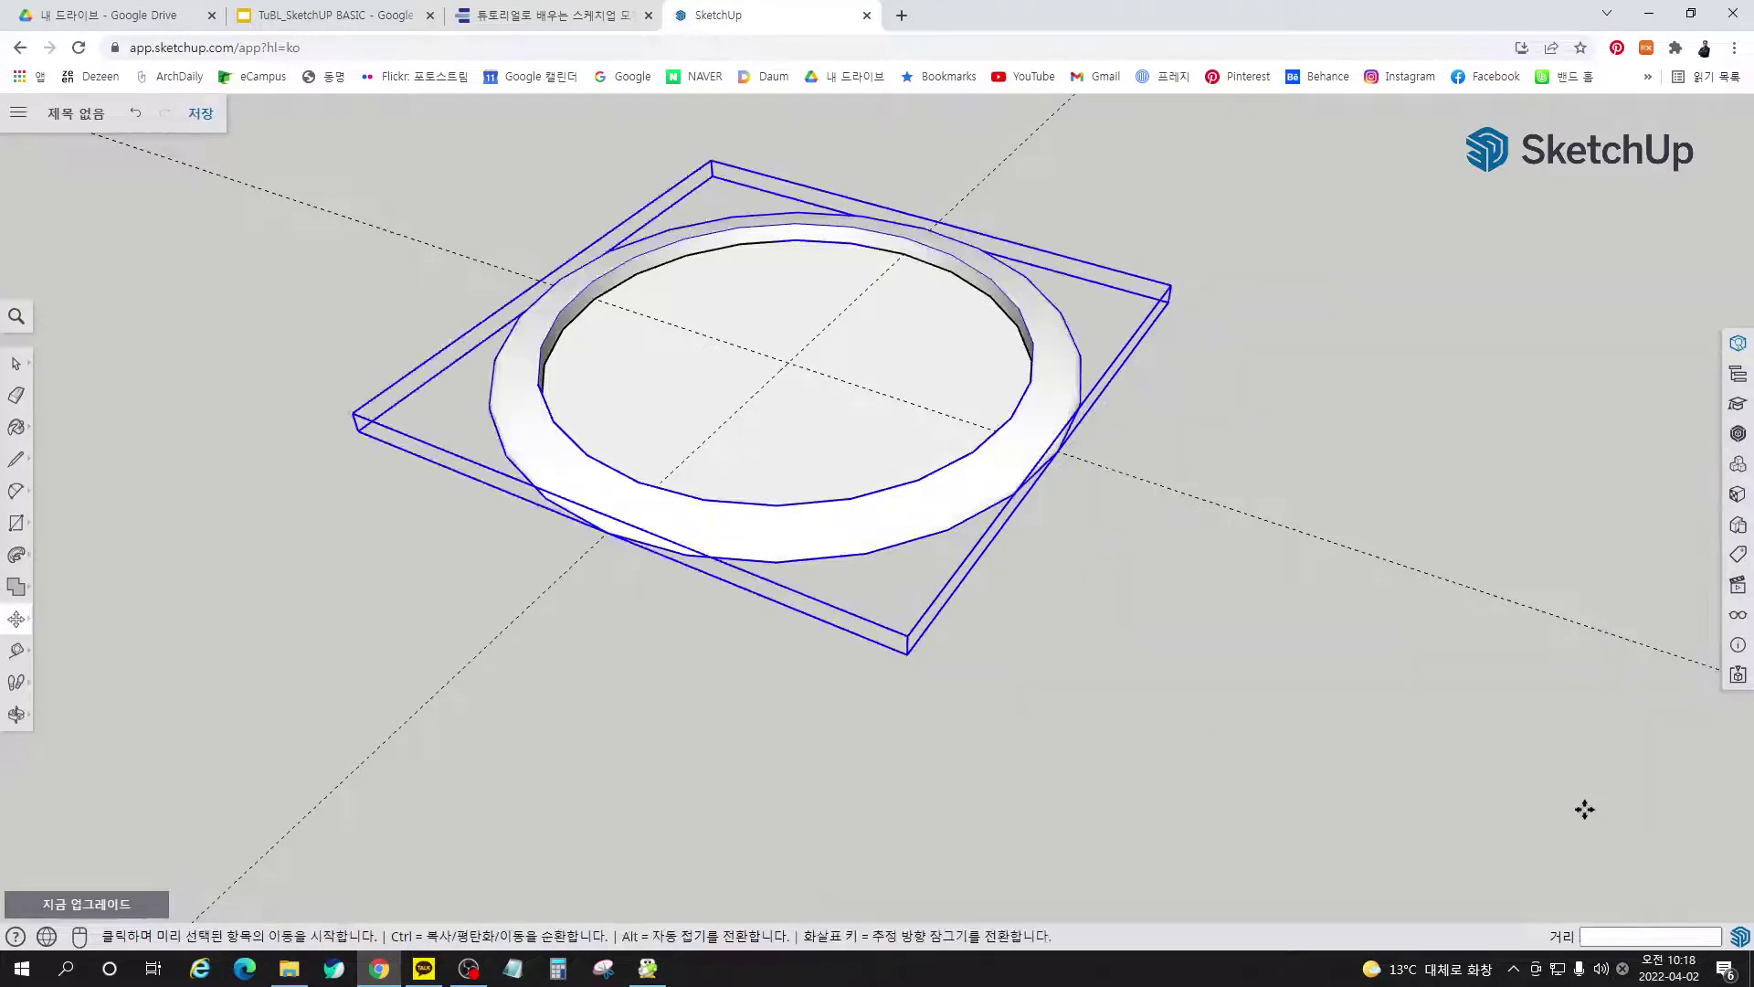
key("space")
left_click(1236, 419)
scroll(603, 365, "up", 3)
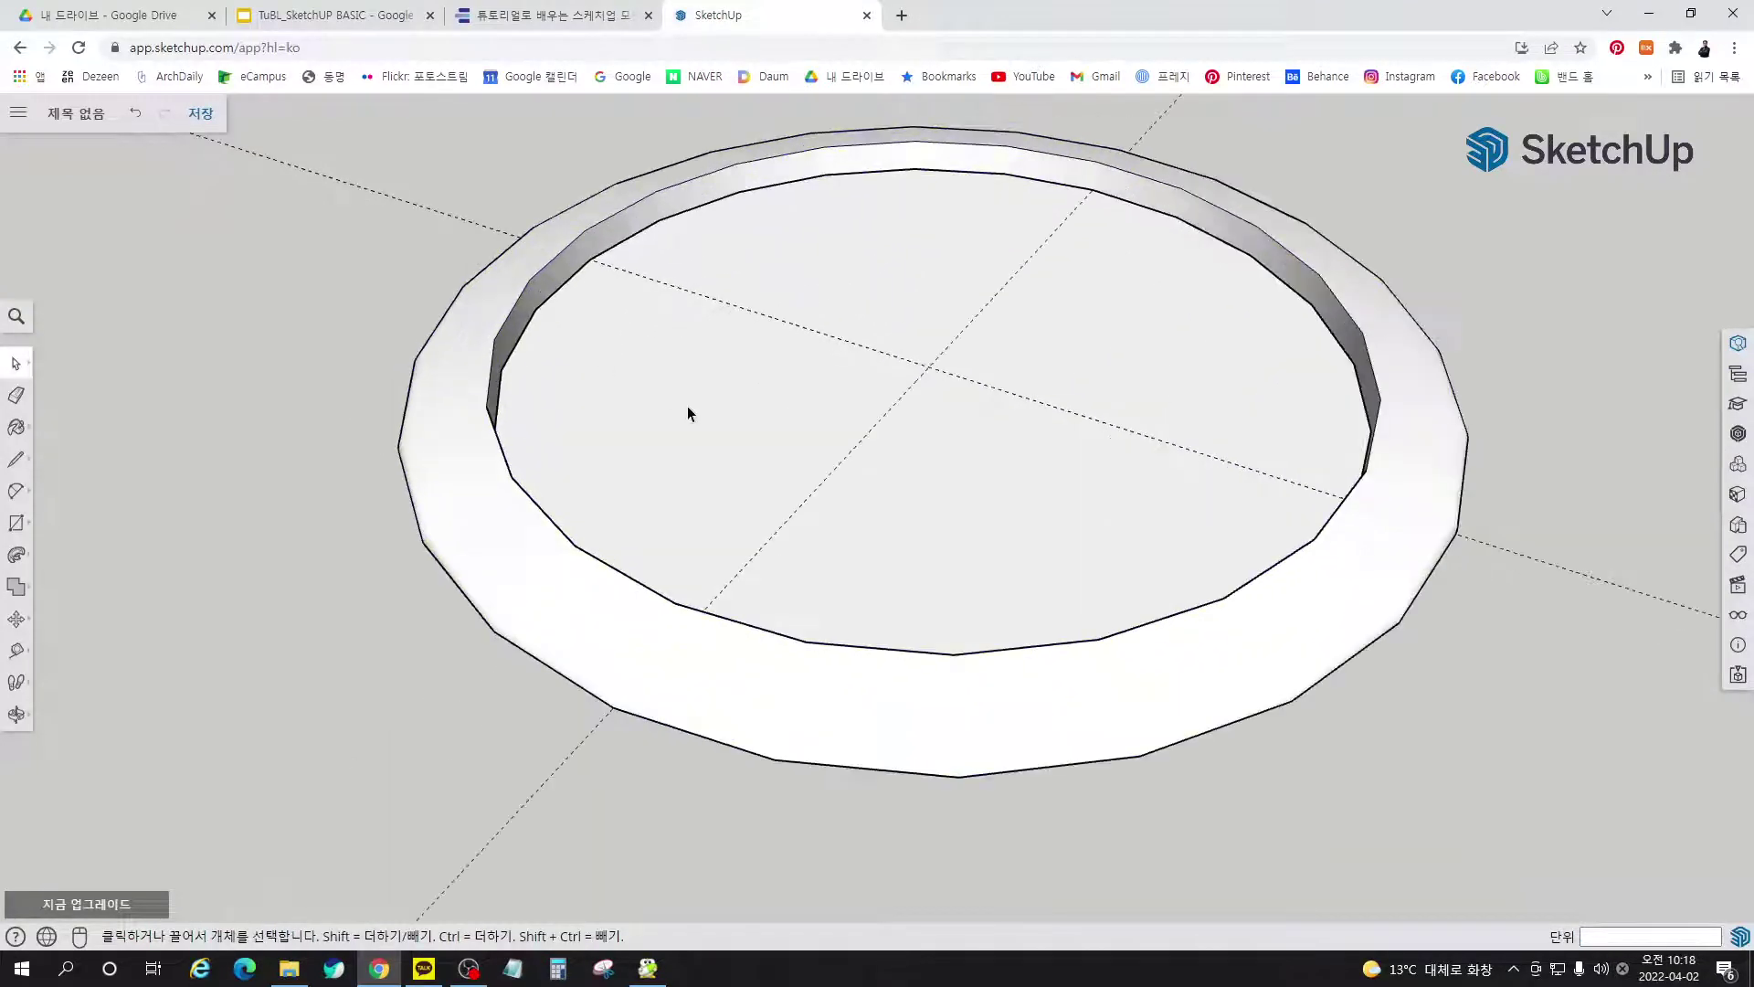
middle_click_drag(689, 407, 627, 313)
scroll(619, 517, "down", 2)
scroll(992, 724, "down", 1)
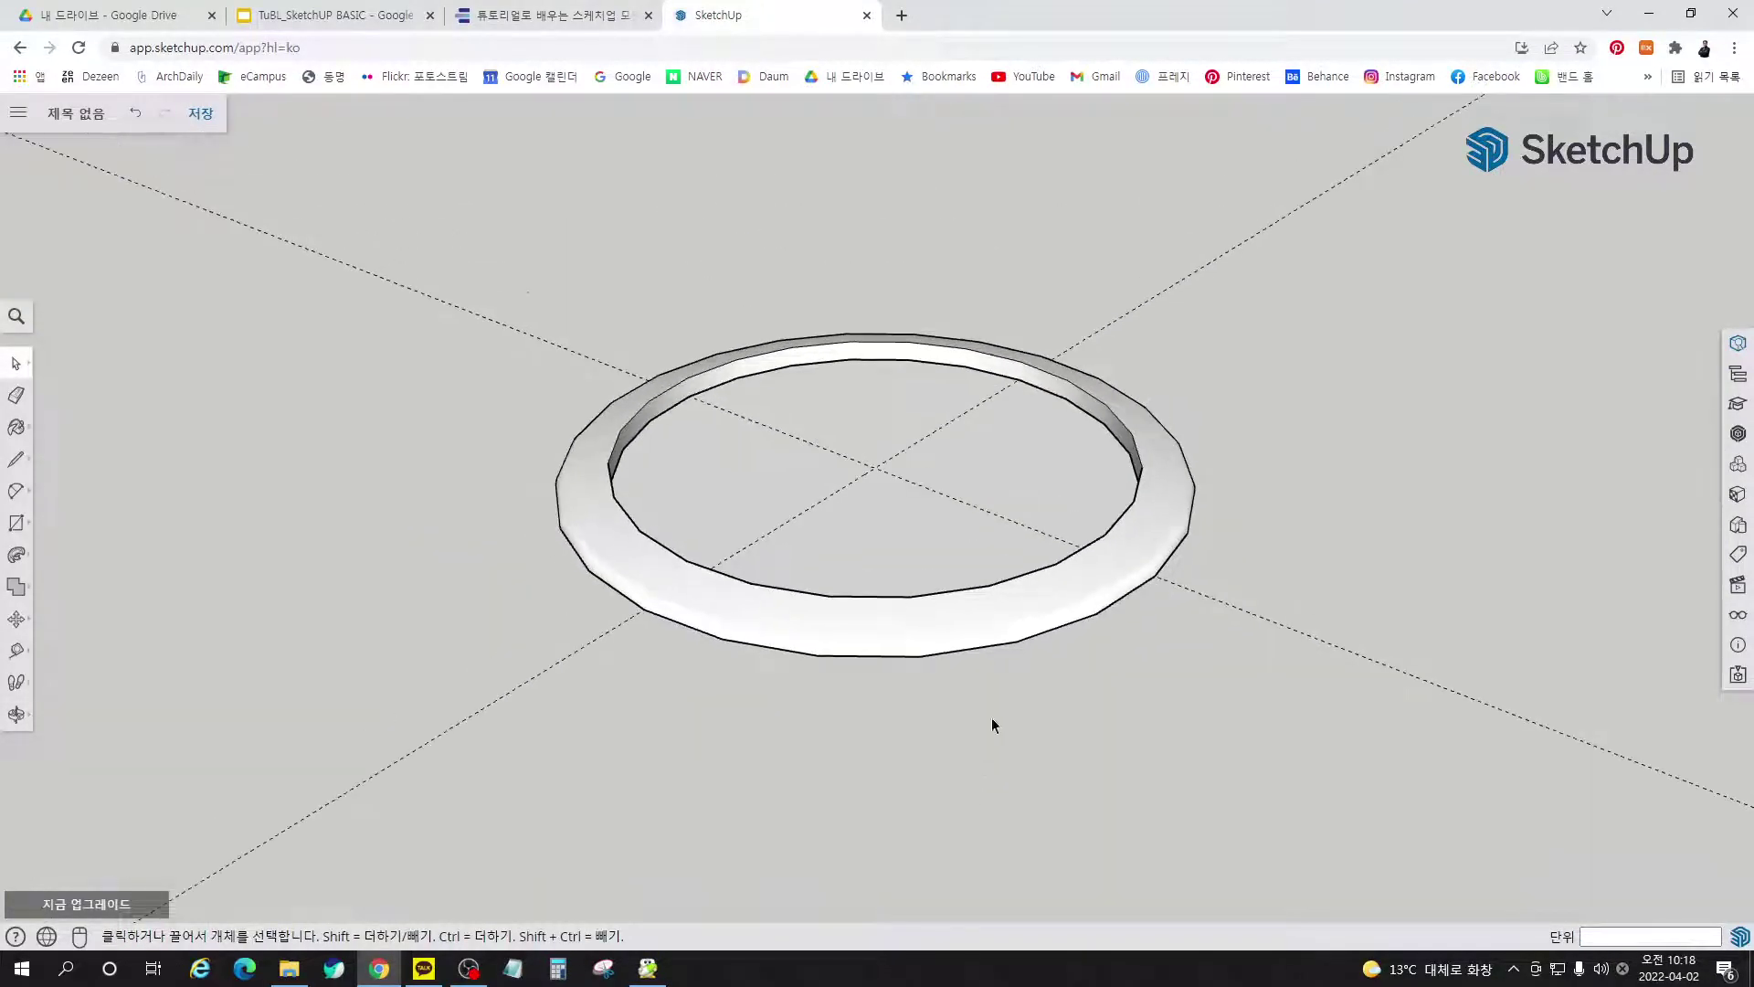
Try extruding the circular face inside the bezel ring upward by about 41 mm with Push/Pull
scroll(987, 305, "up", 2)
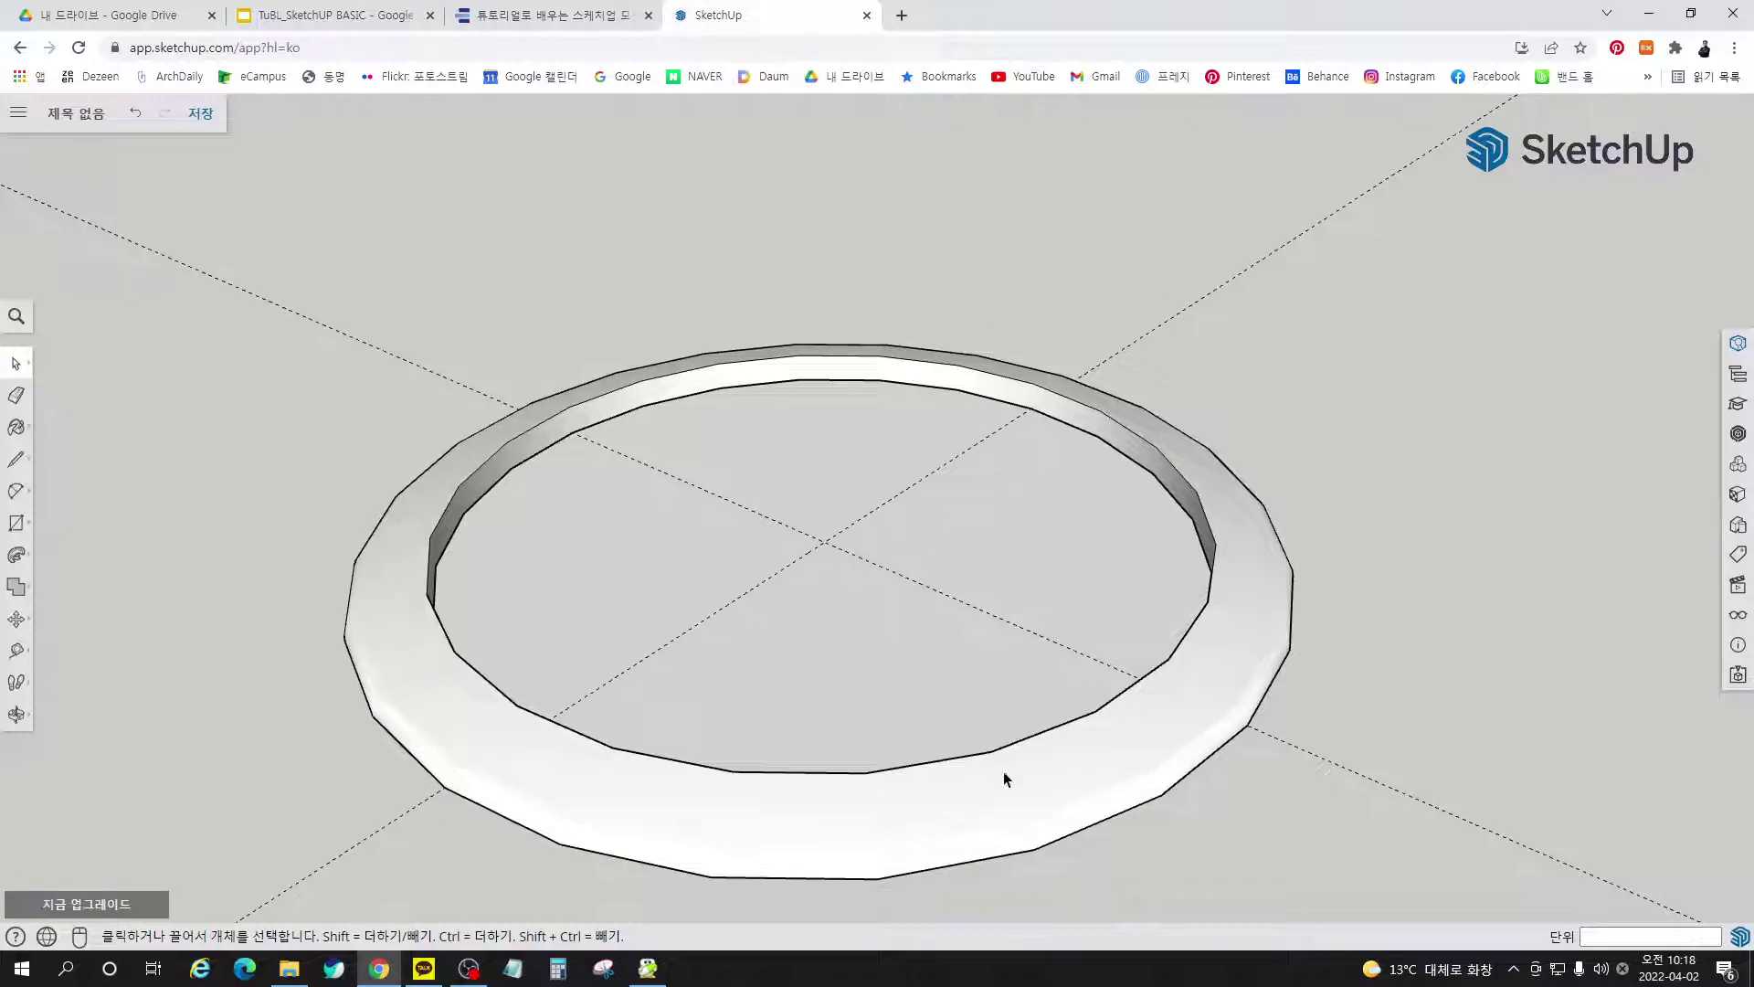
scroll(804, 631, "down", 3)
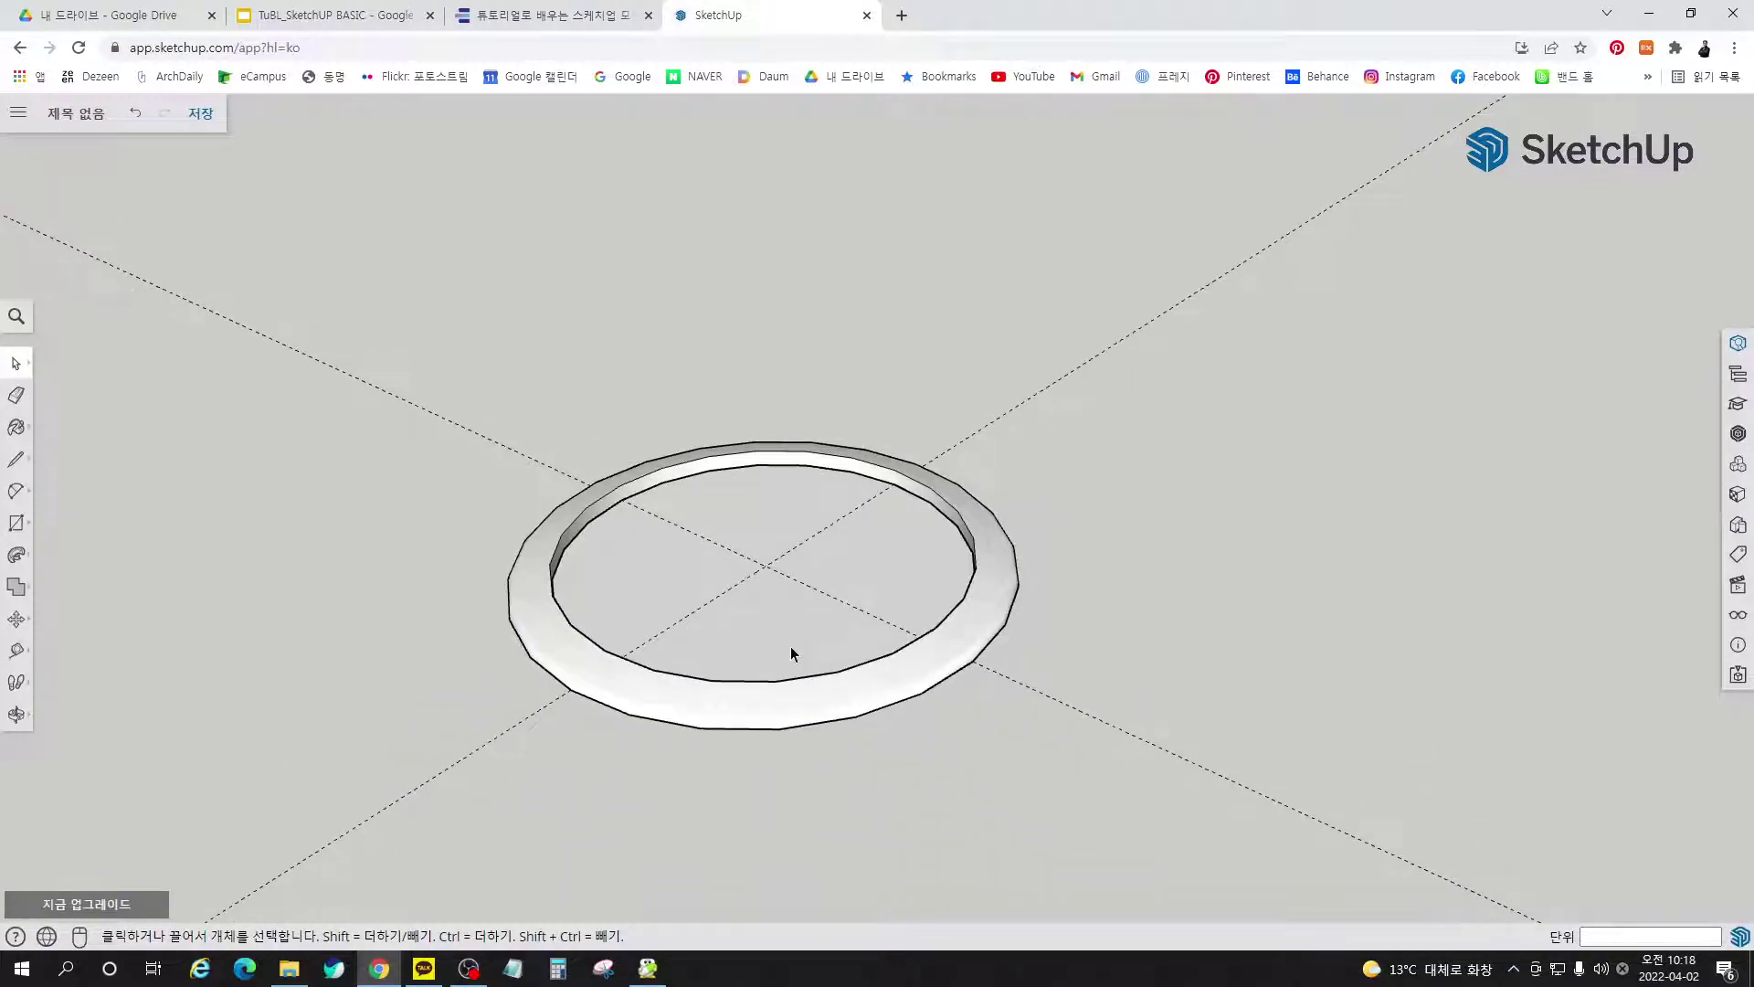
key("p")
left_click(794, 636)
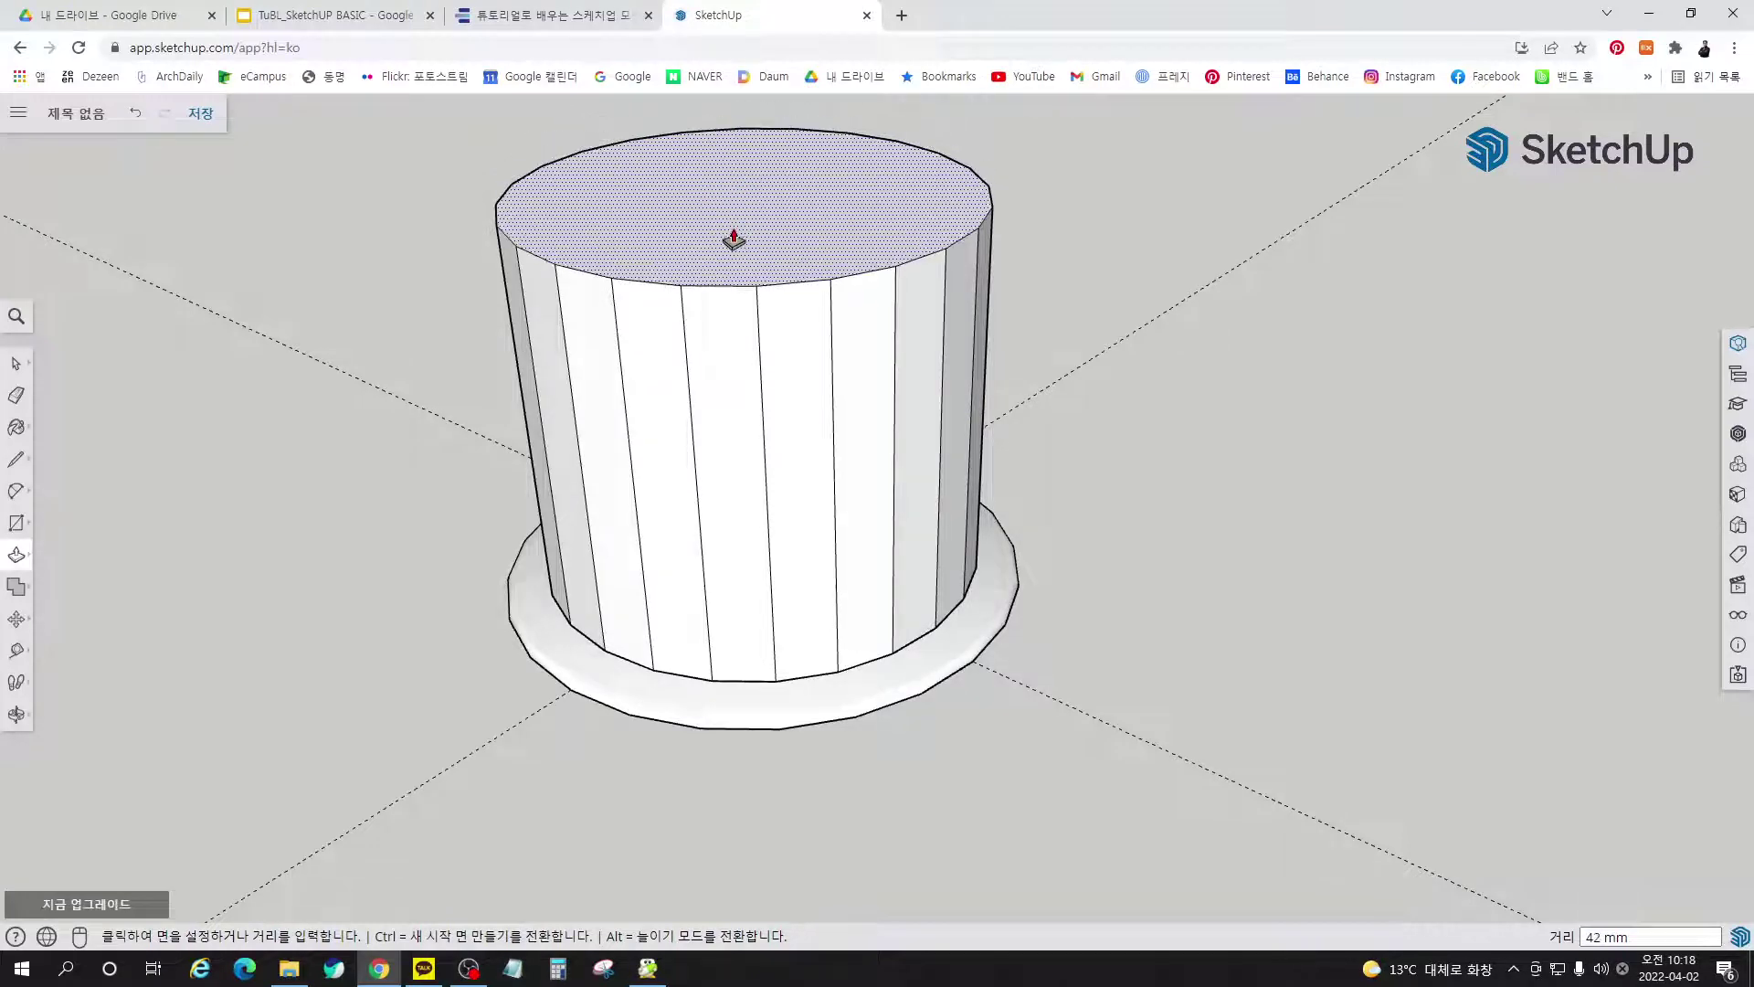
left_click(778, 287)
middle_click_drag(936, 411, 1092, 537)
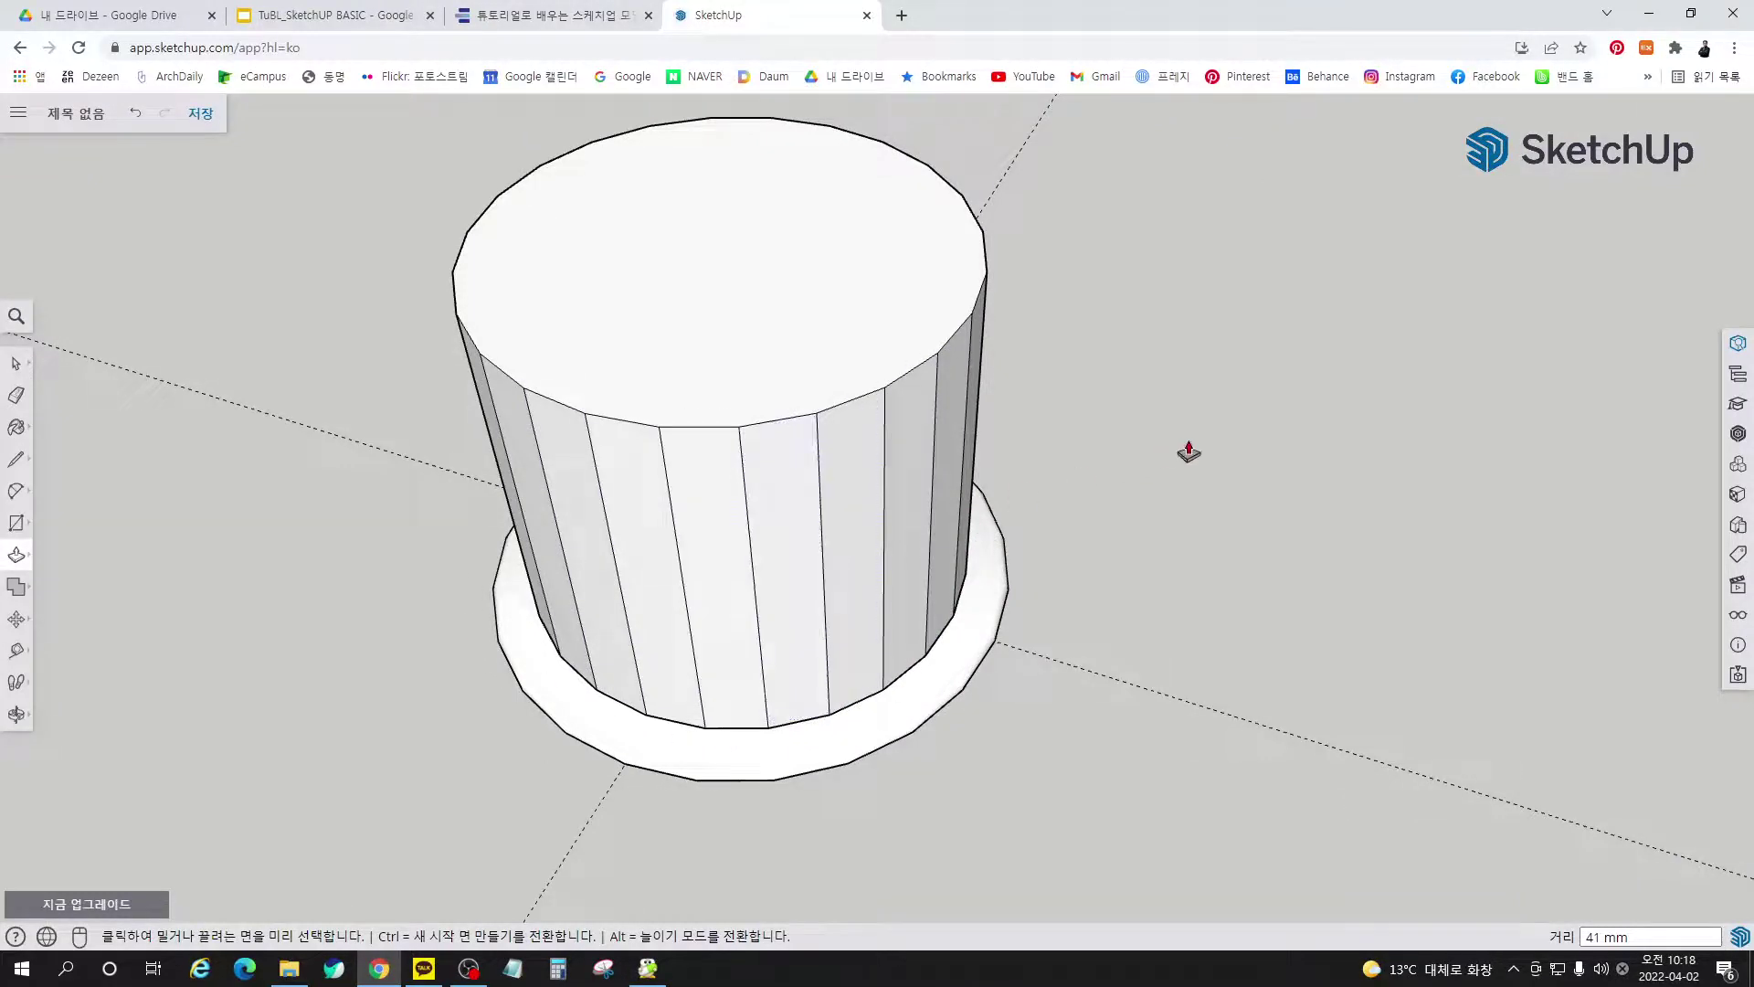
Delete the whole faceted cylinder standing inside the bezel ring
key("space")
triple_click(891, 278)
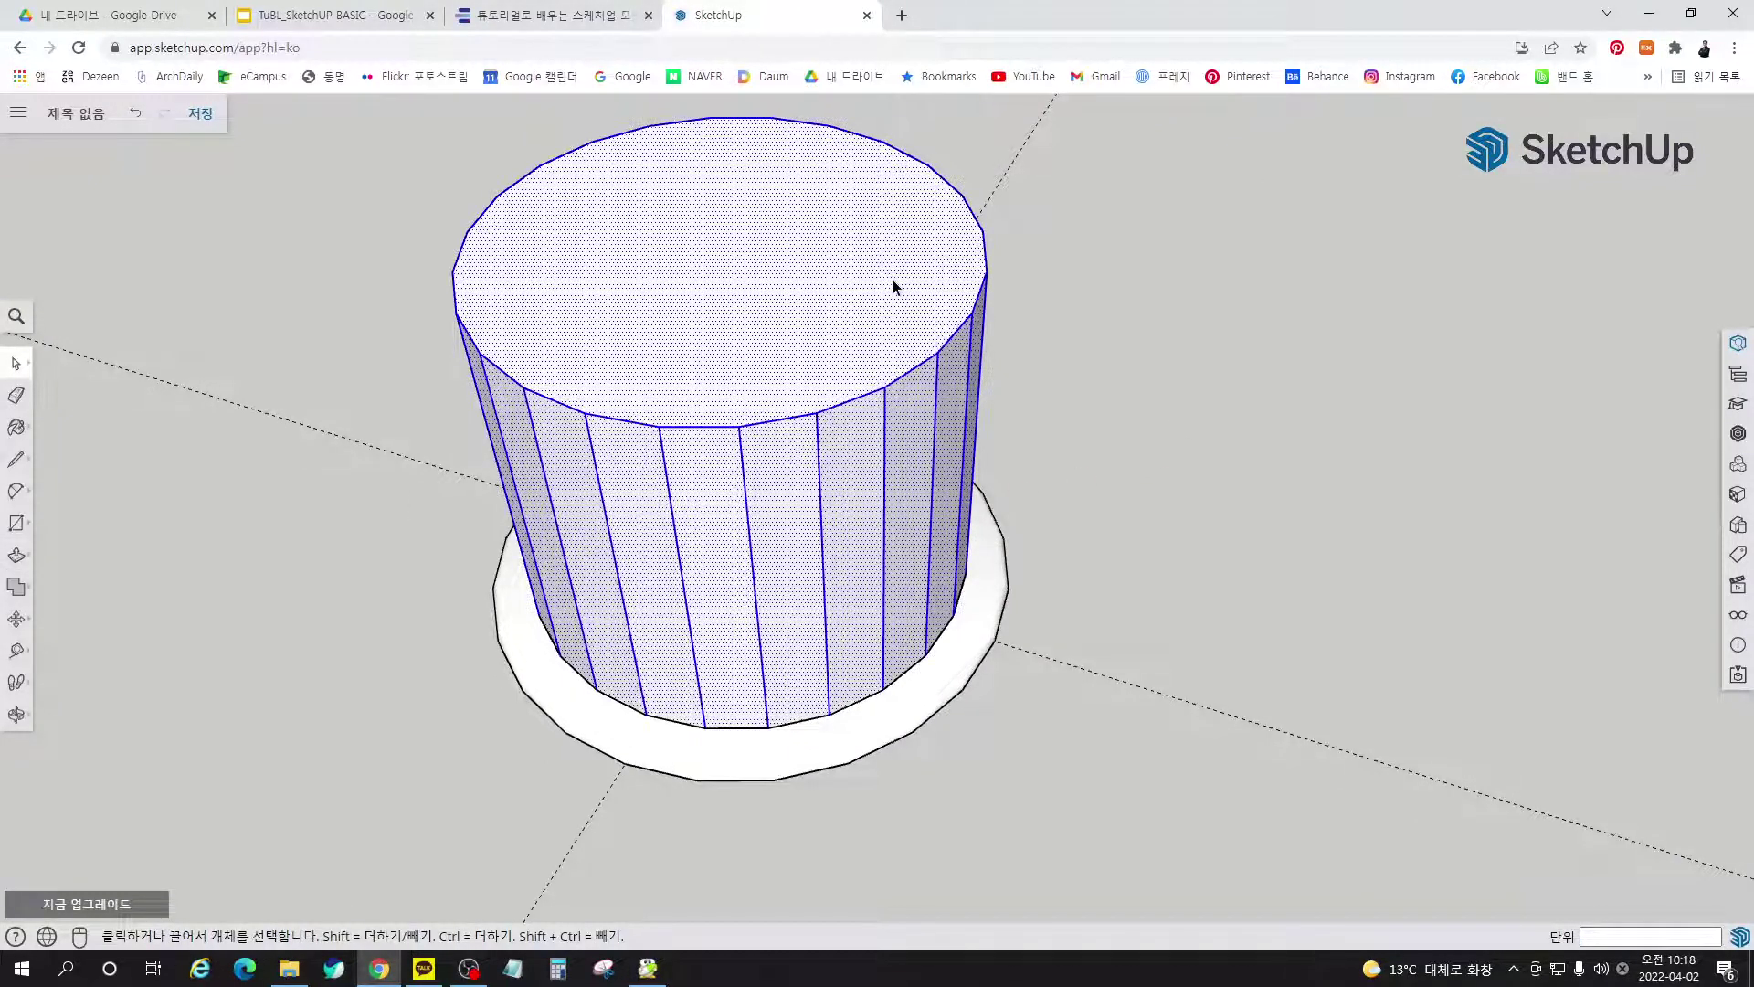
key("Delete")
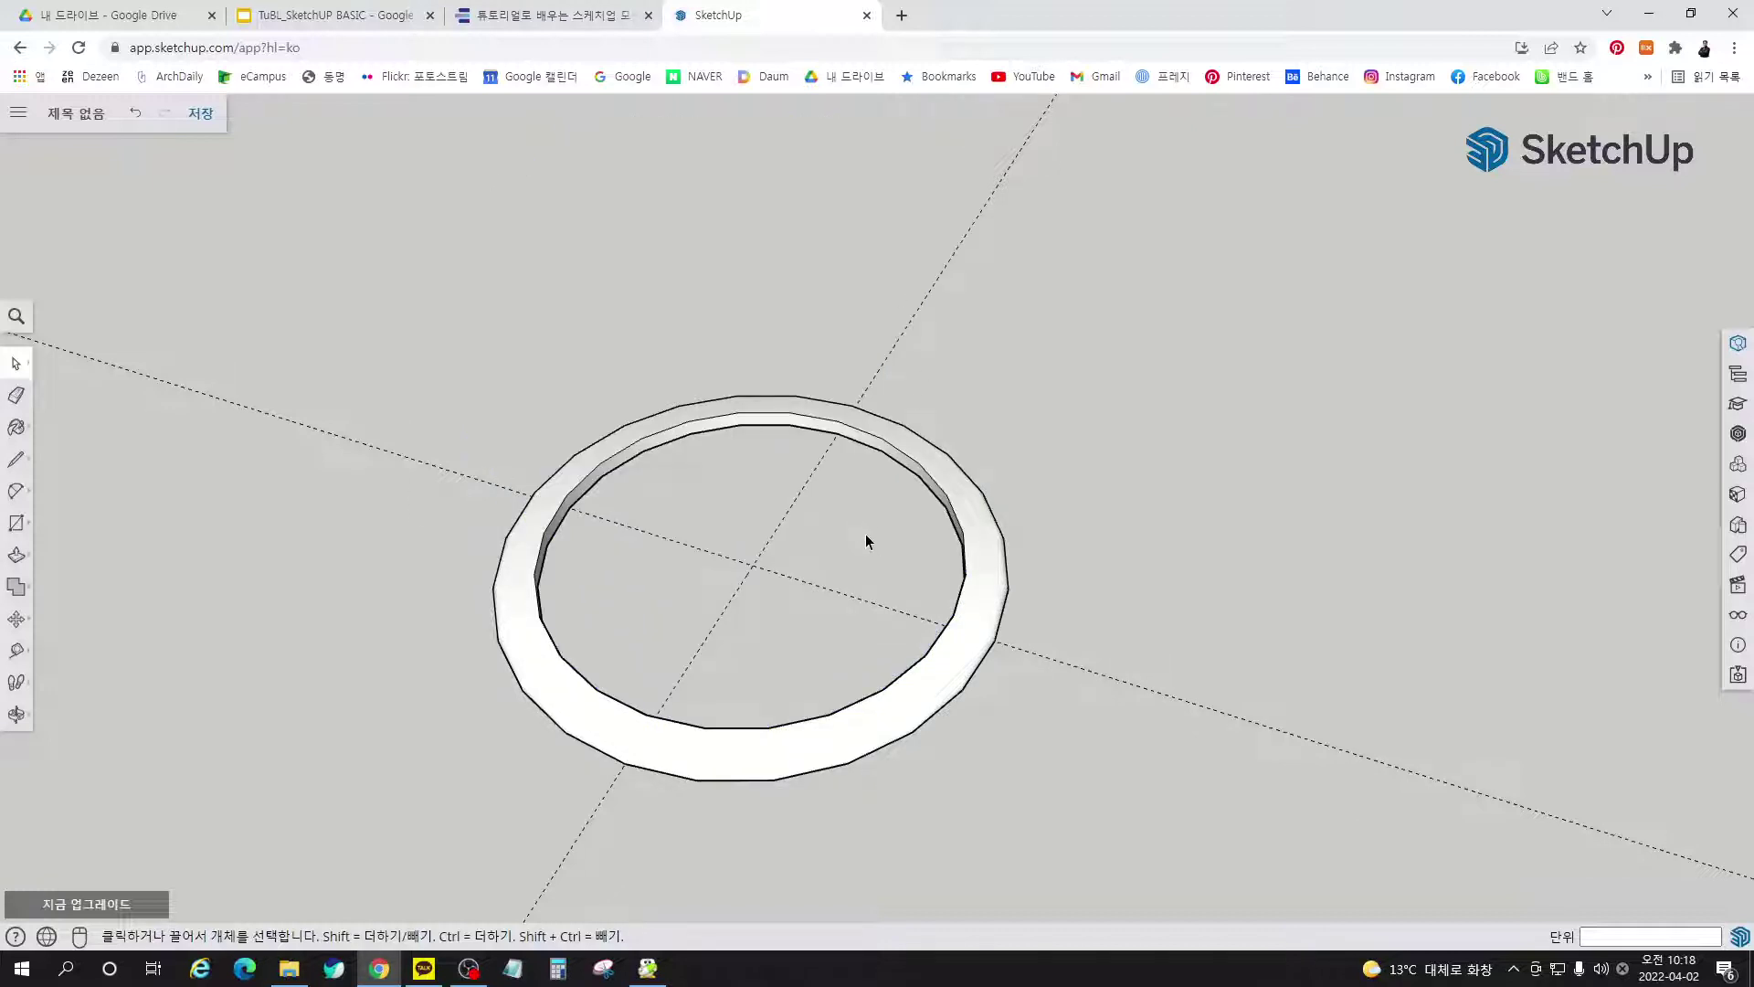
Draw a 24-sided circle centred on the guide intersection and reaching the bezel's inner edge, about 23 mm in radius
key("c")
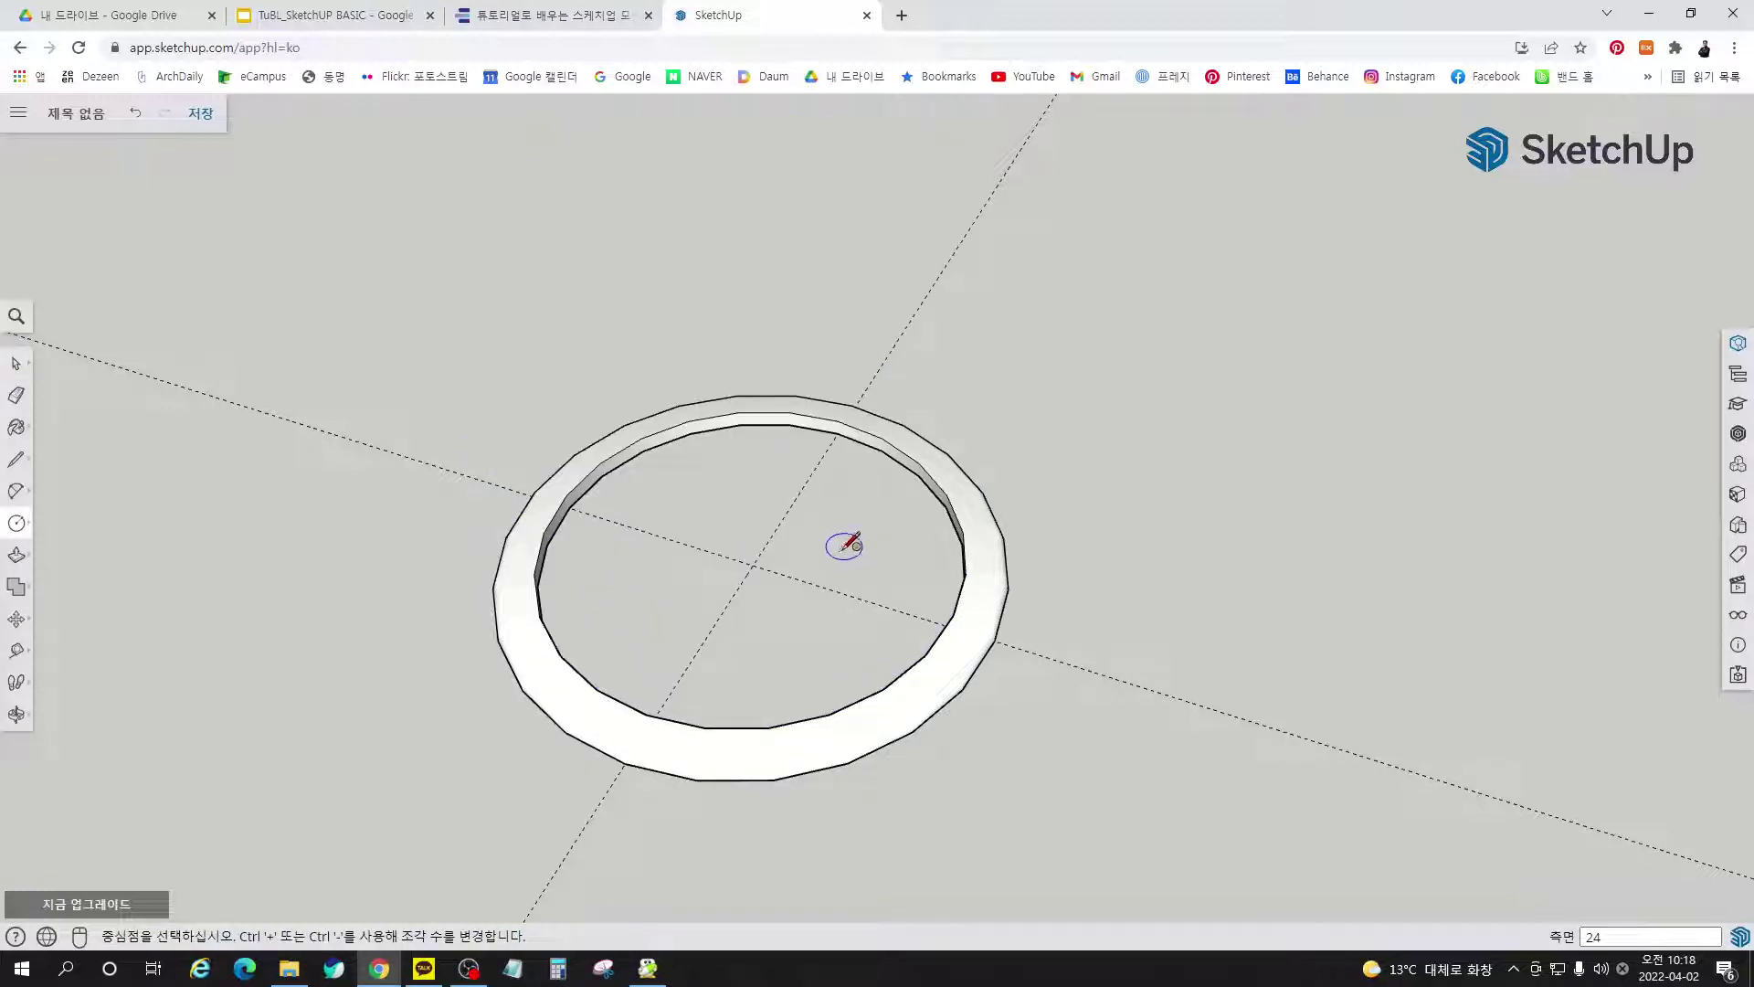
left_click(750, 563)
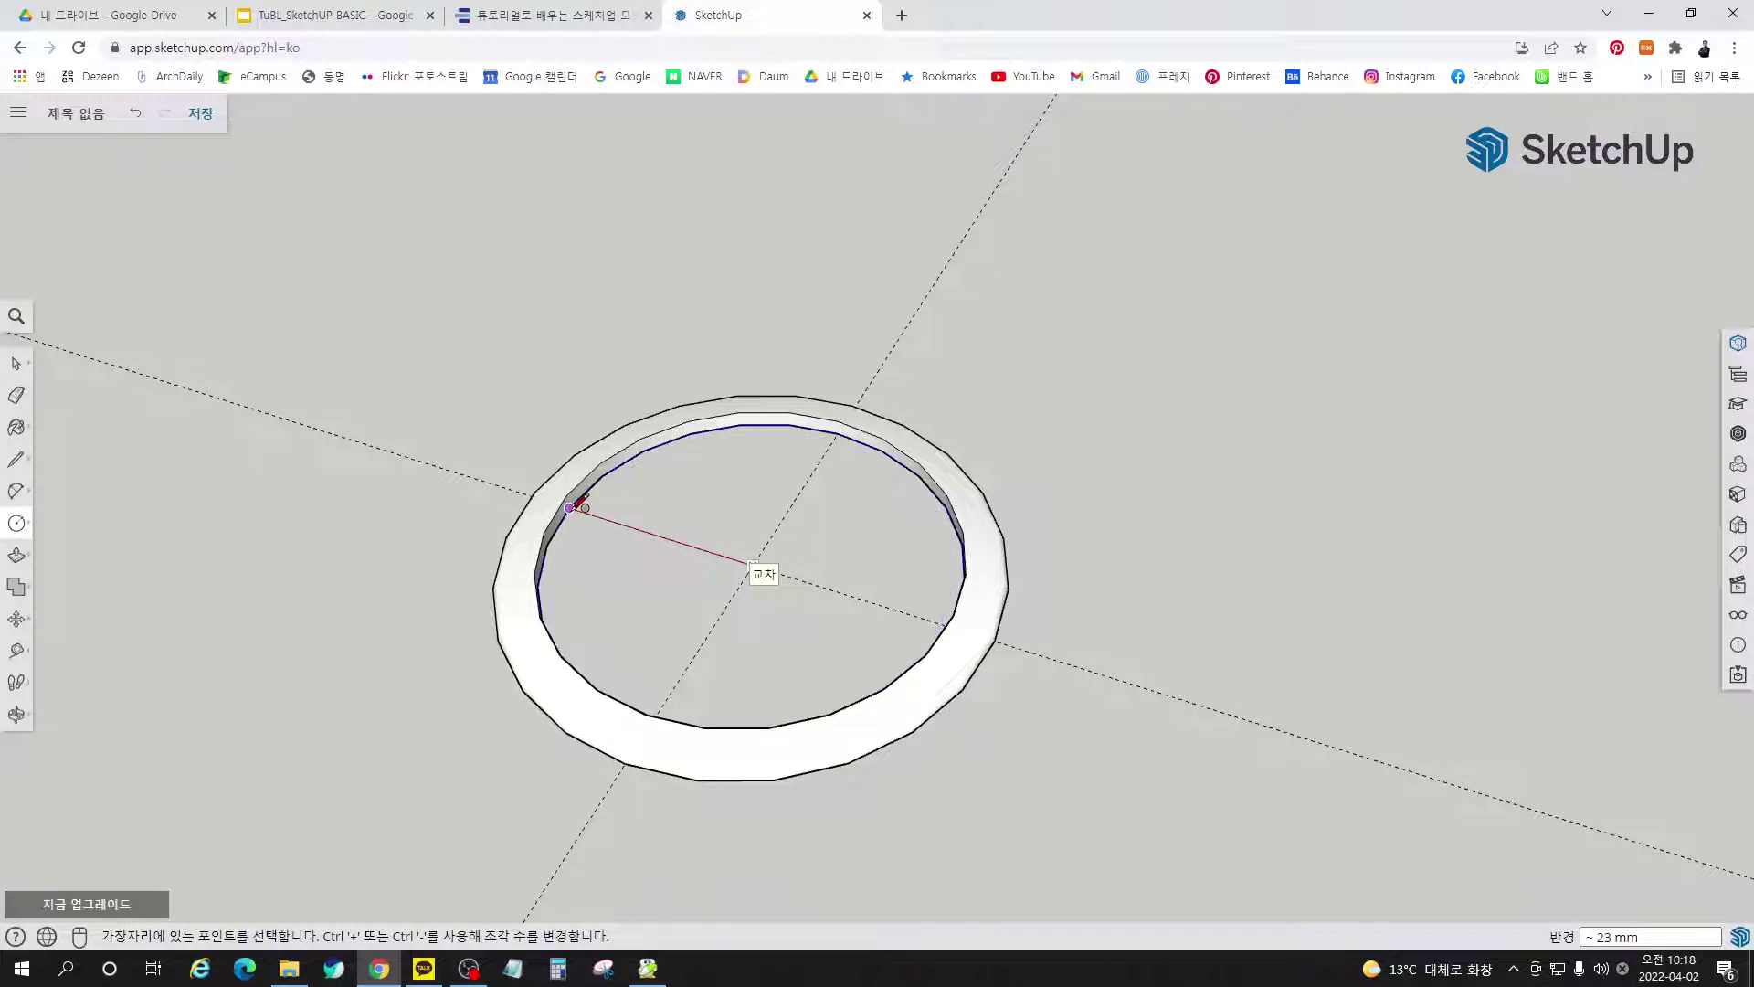
left_click(569, 507)
key("space")
Extrude the new circle inside the bezel upward by 5 mm with Push/Pull
key("p")
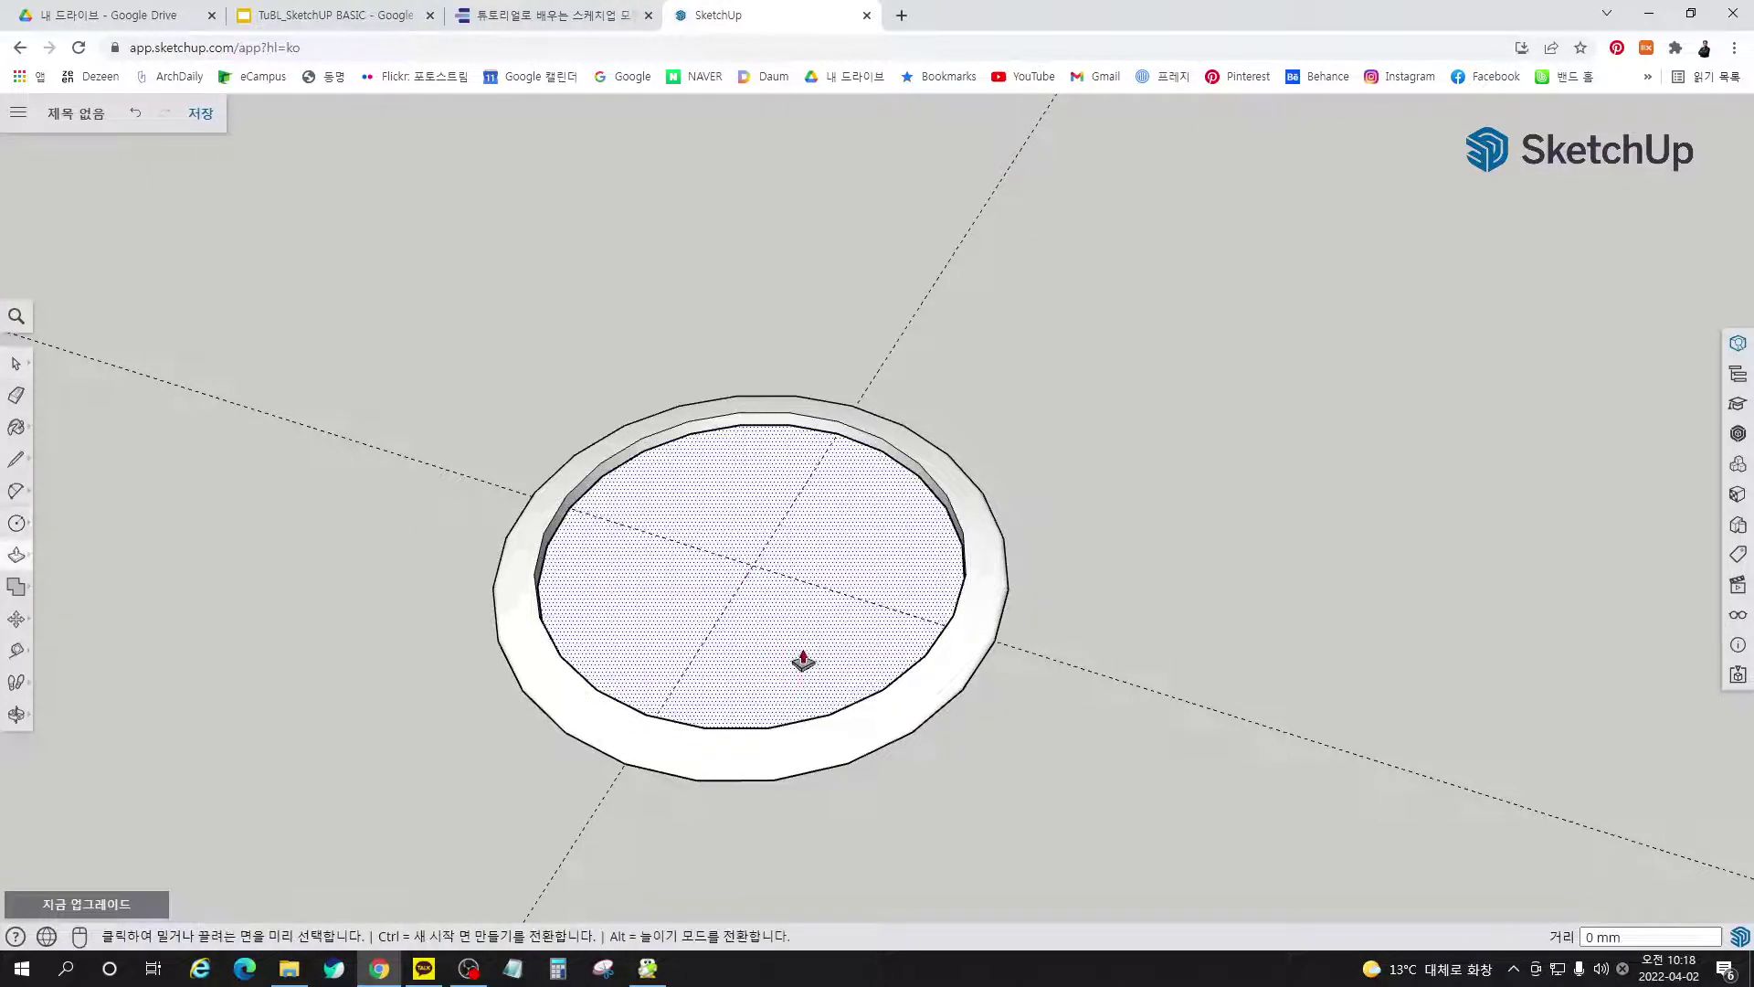
left_click(803, 658)
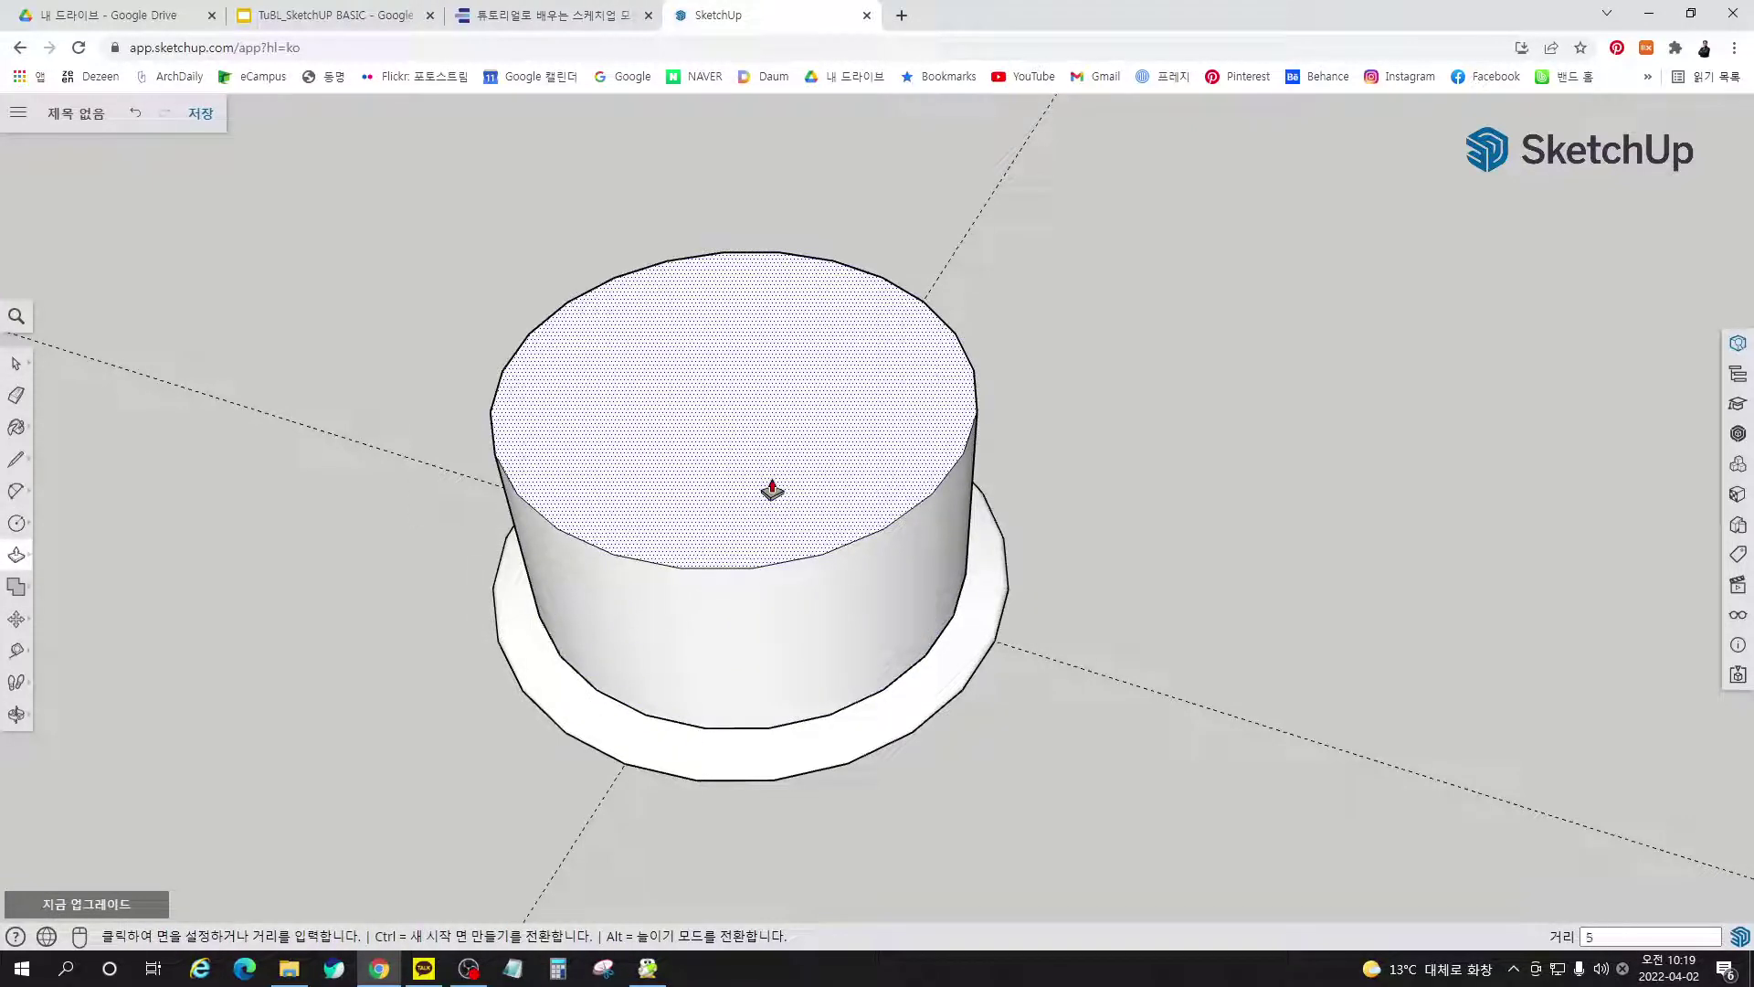
key("Return")
key("o")
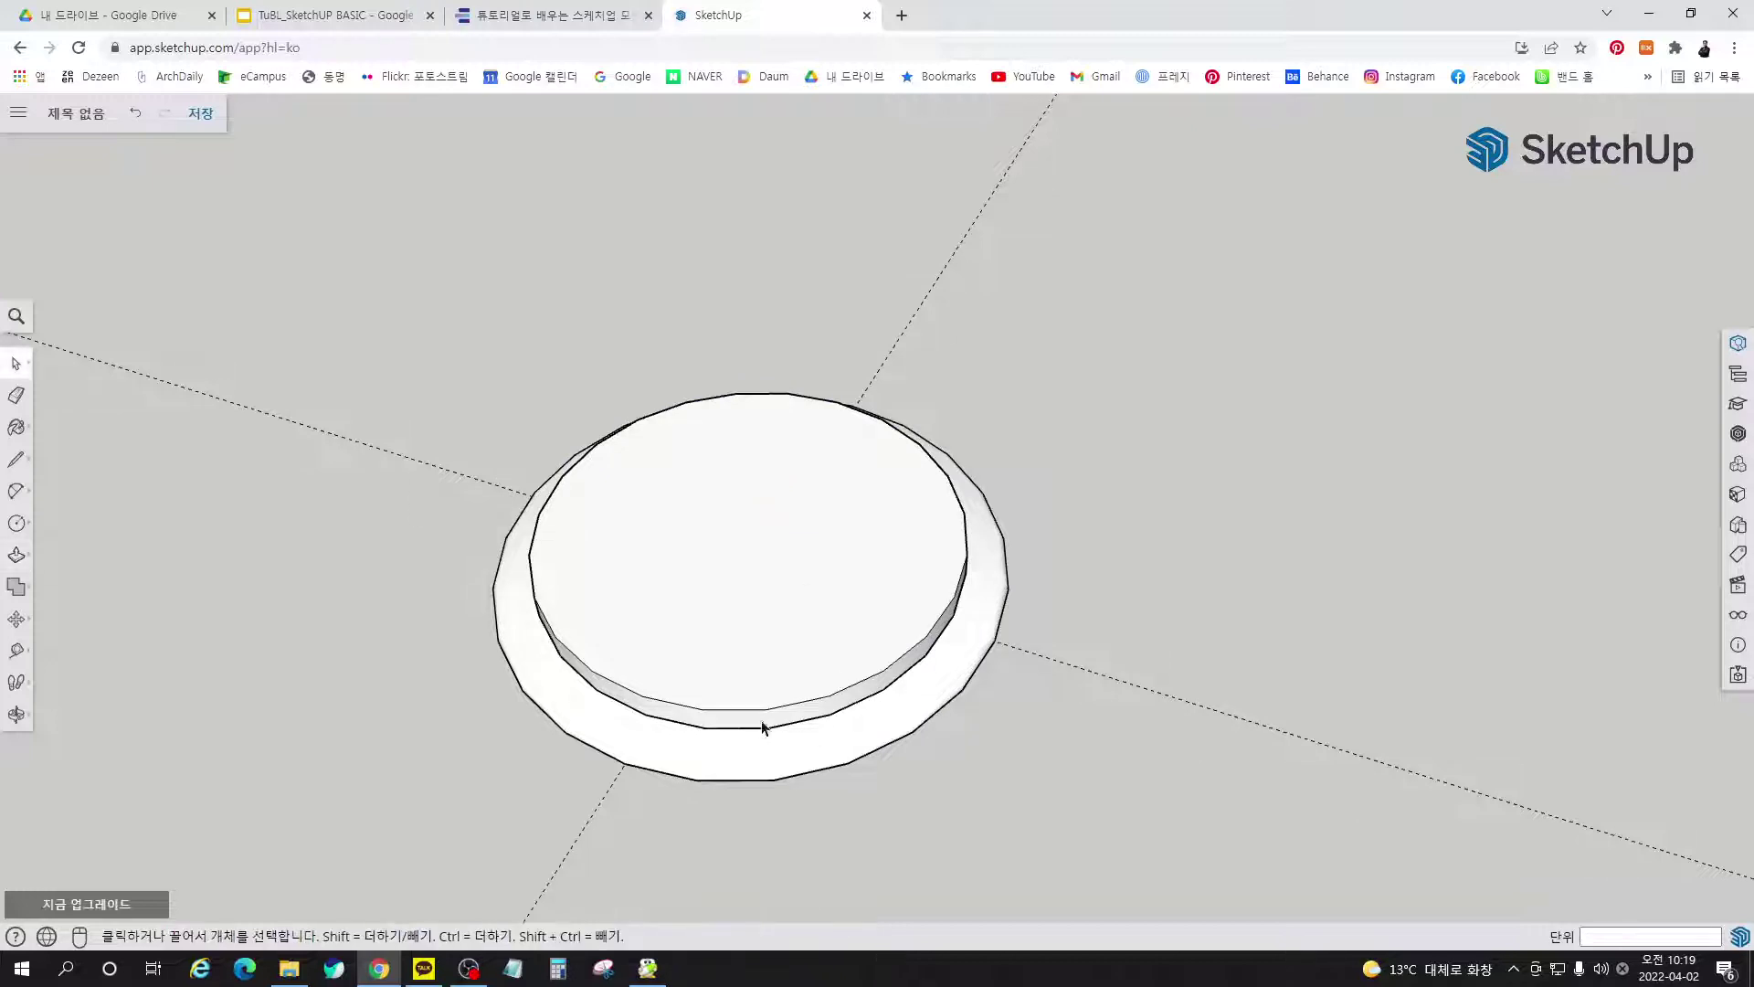
left_click_drag(765, 729, 749, 413)
key("space")
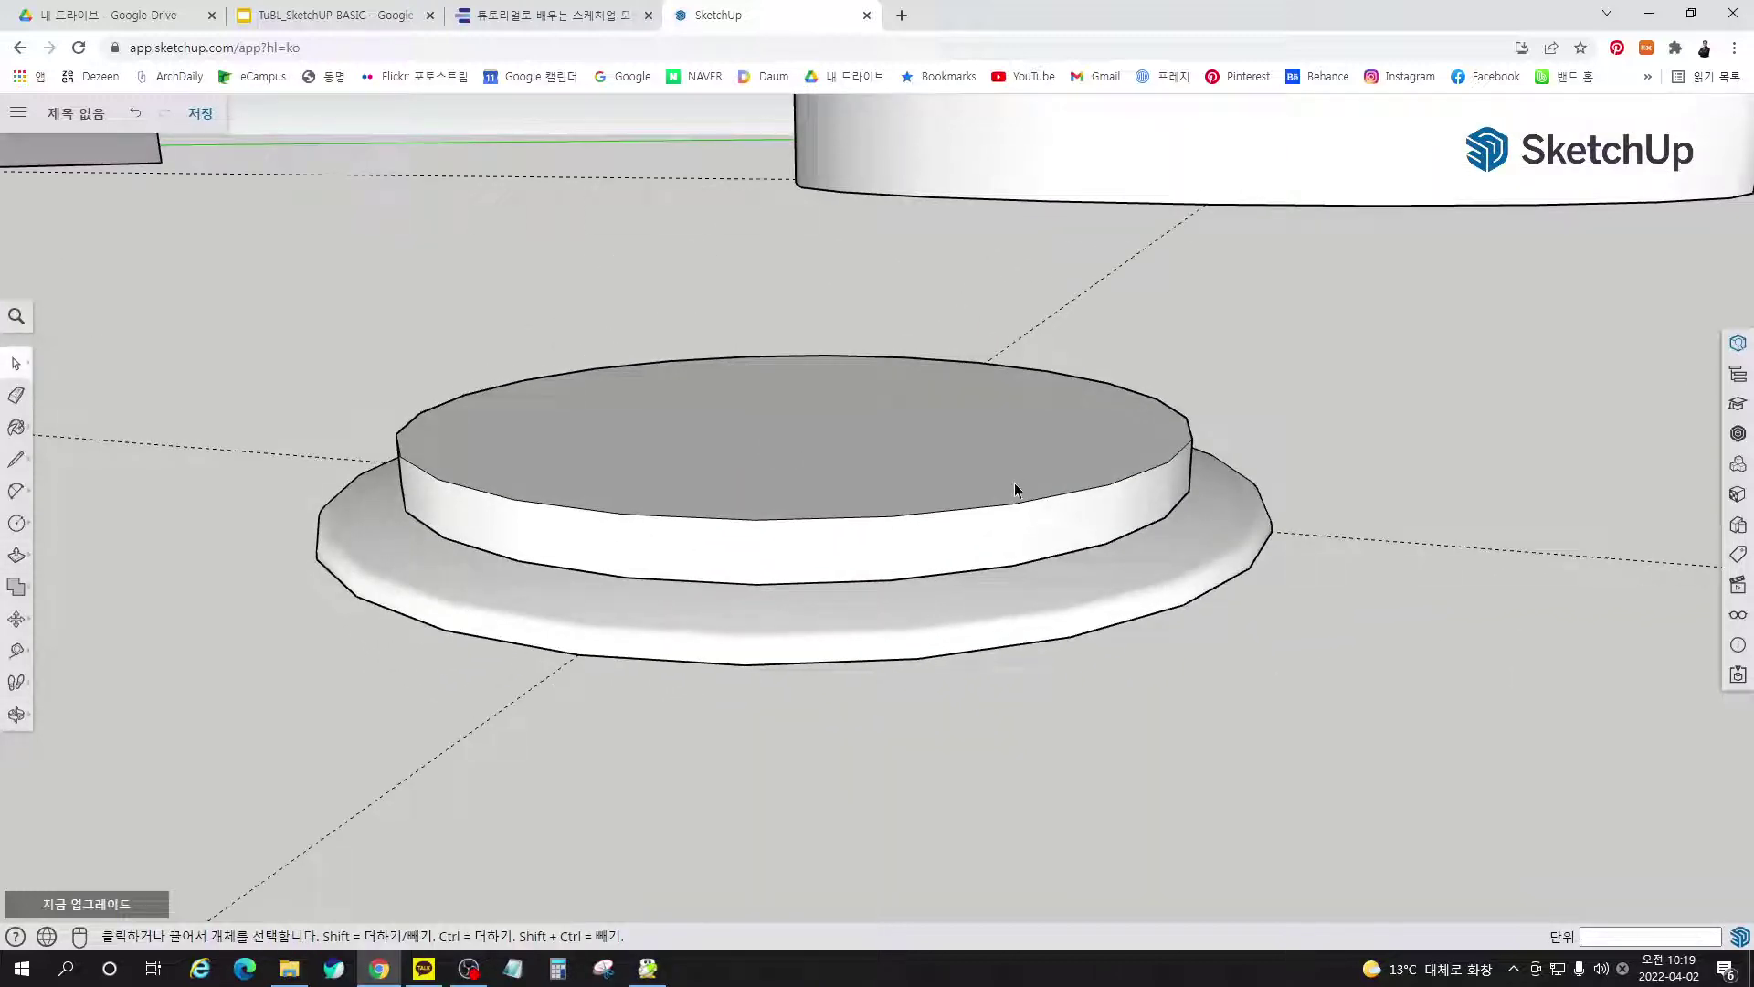
middle_click_drag(1006, 496, 936, 650)
Check the e-book's button-making steps and extrude the button's top face 1 mm as a new layer using Push/Pull in copy mode
left_click(553, 16)
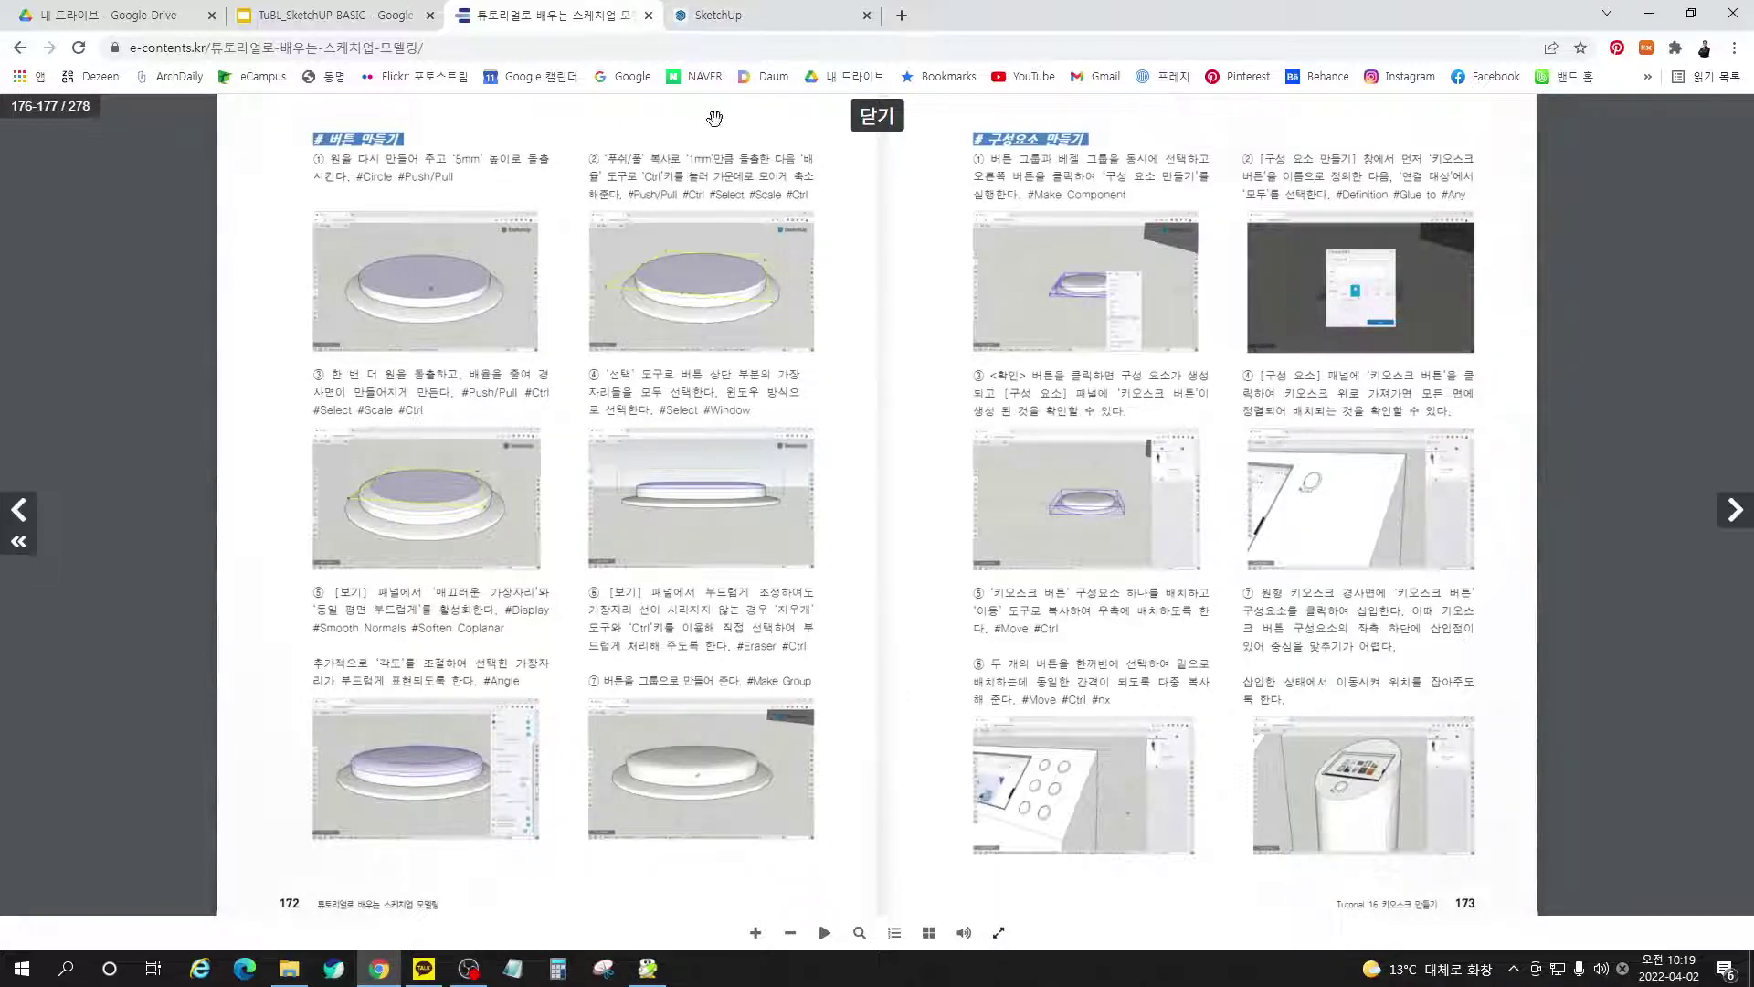
left_click(687, 170)
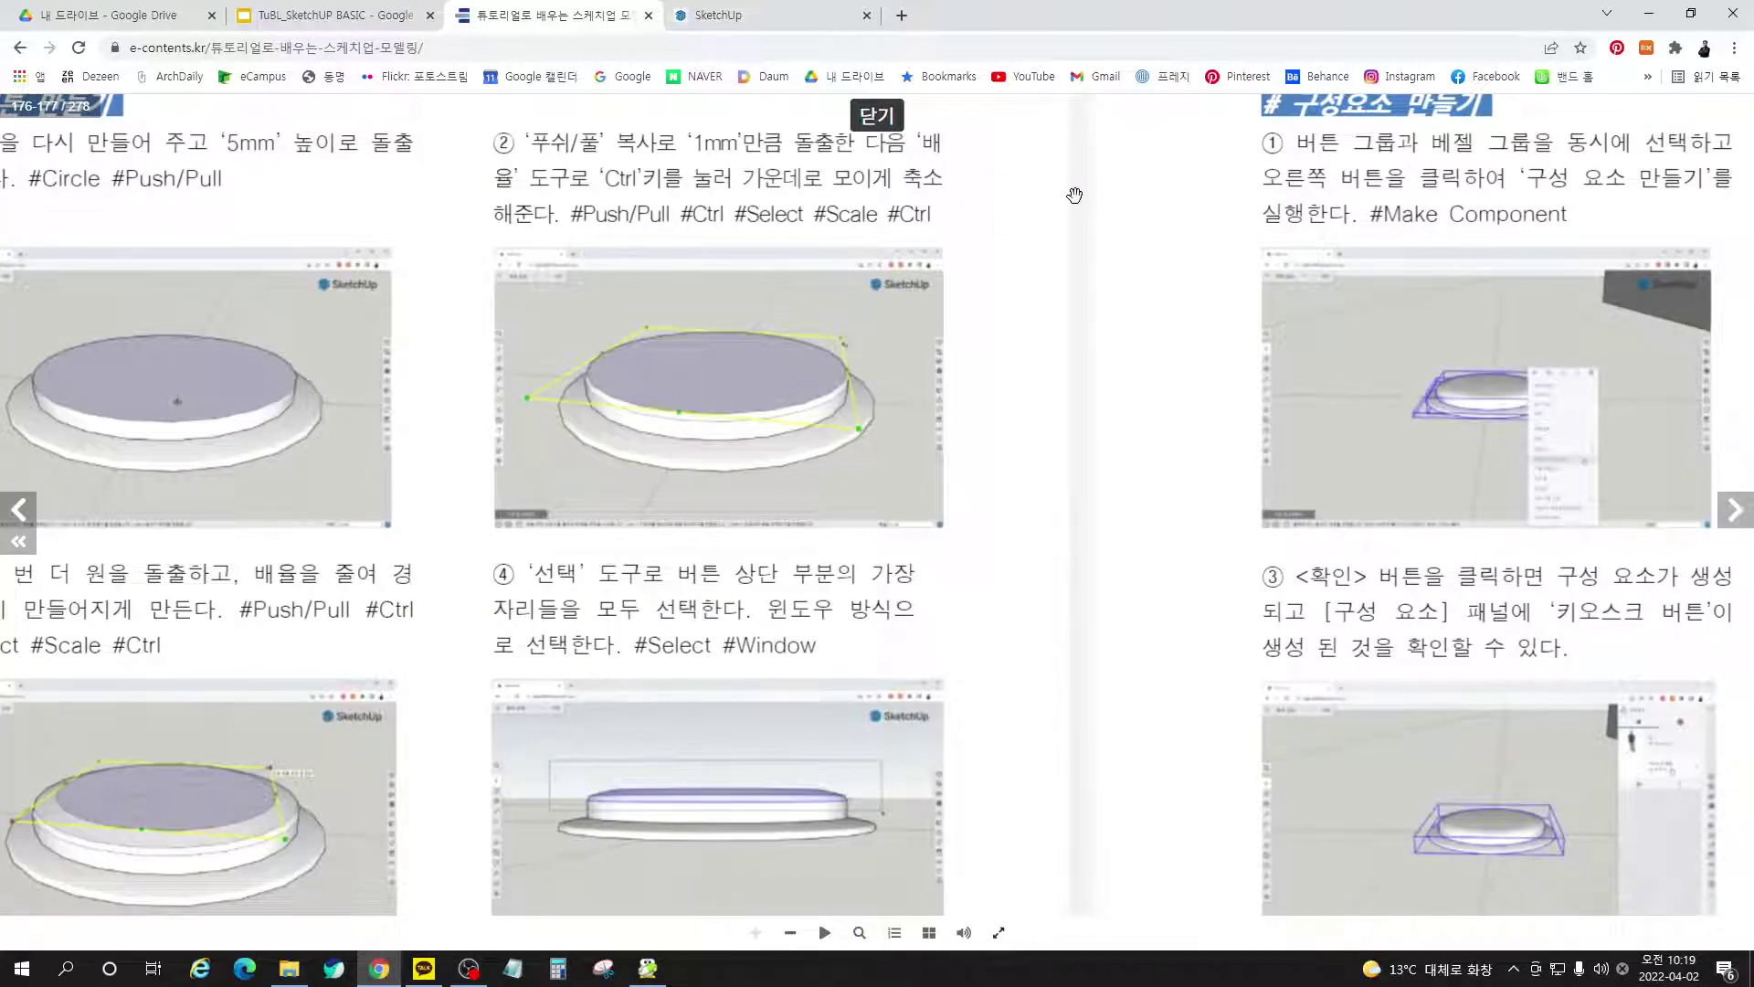
left_click_drag(561, 390, 646, 367)
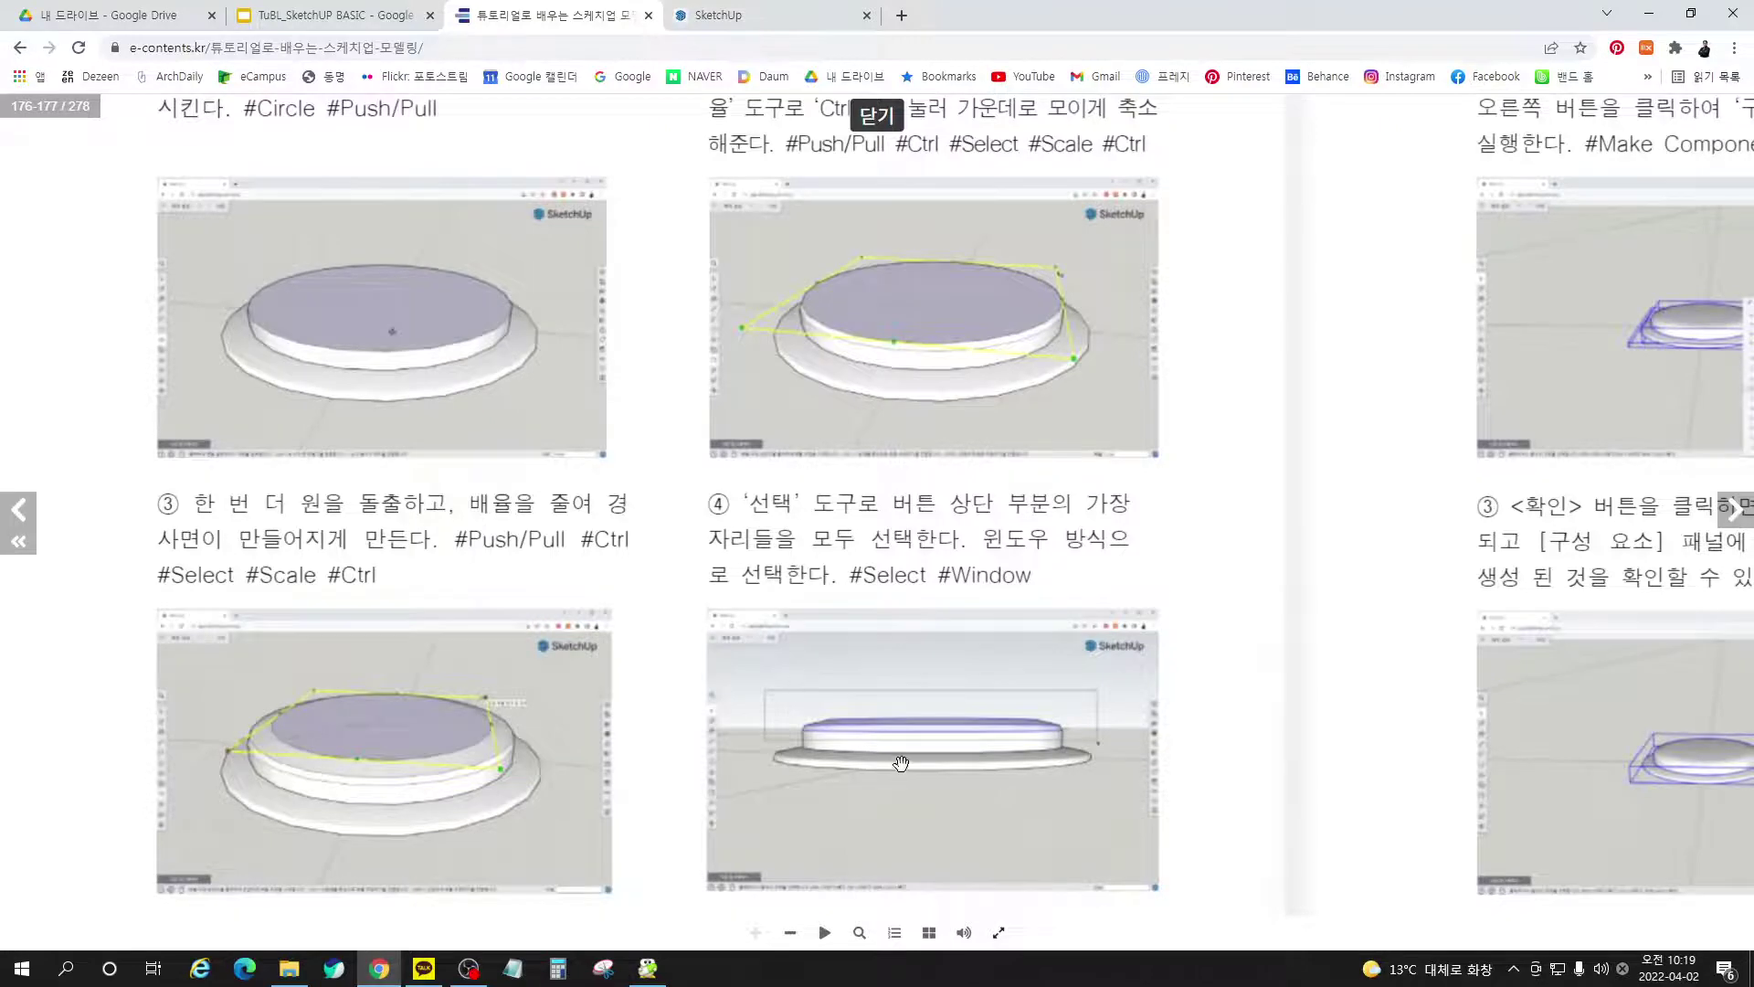
scroll(901, 763, "down", 5)
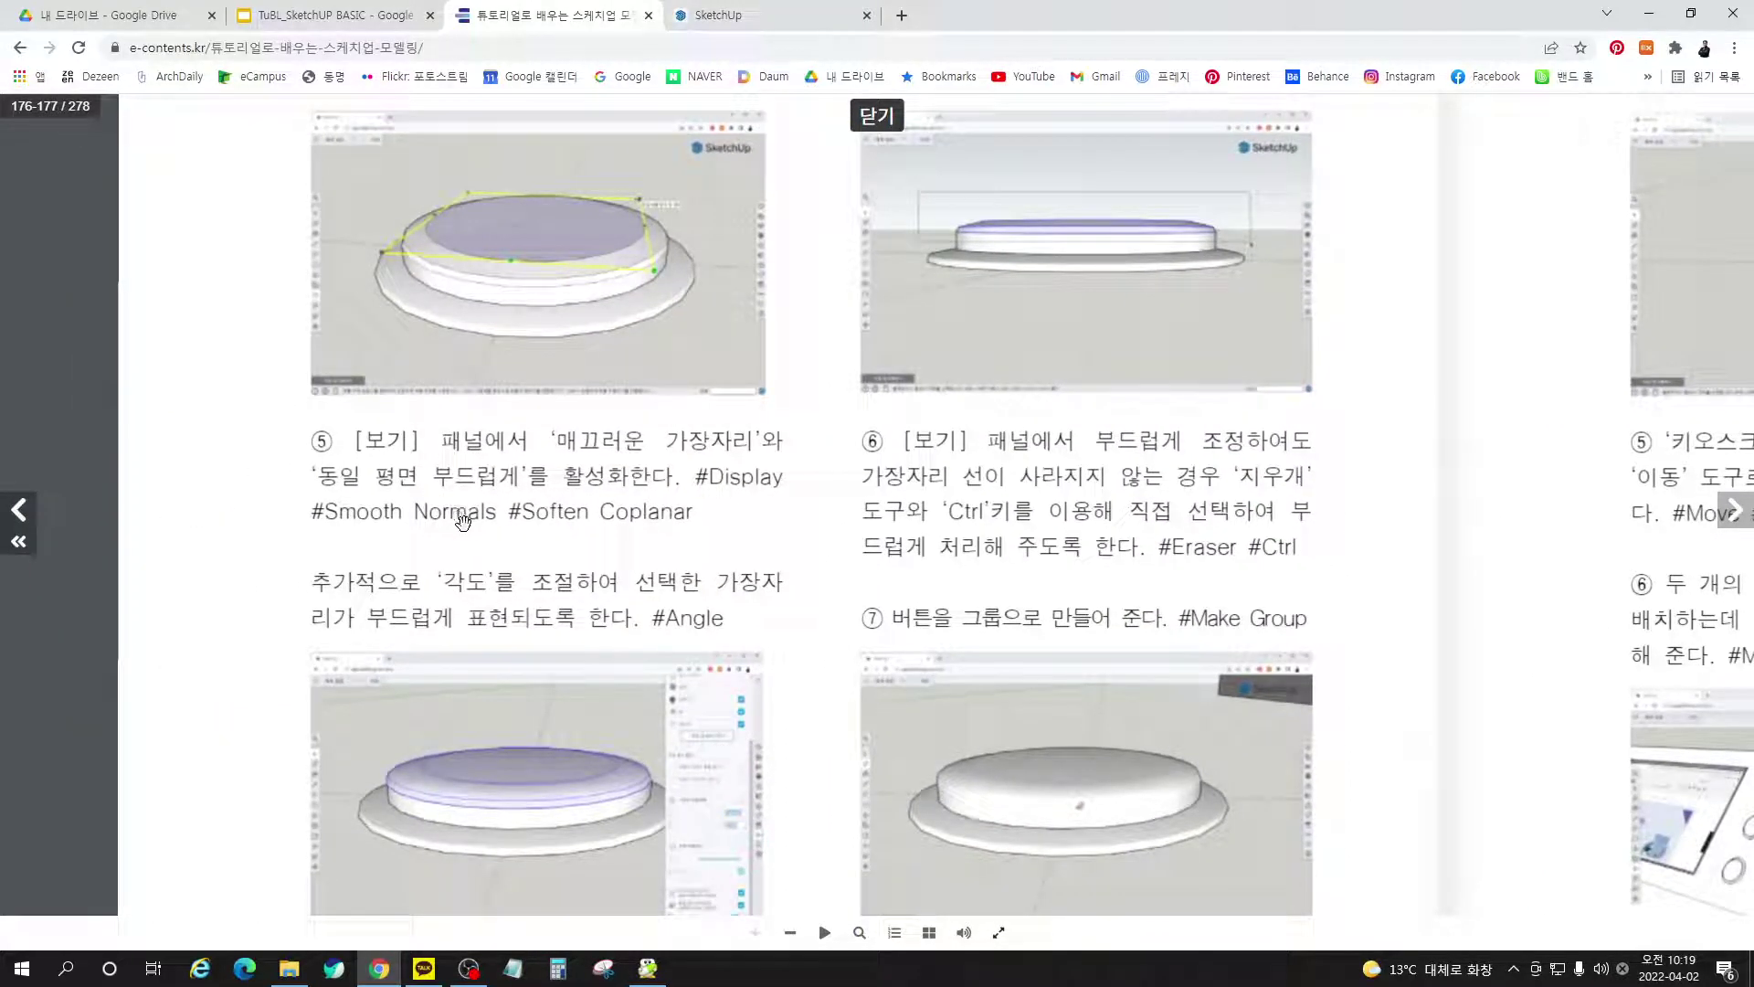
left_click(749, 15)
left_click(749, 427)
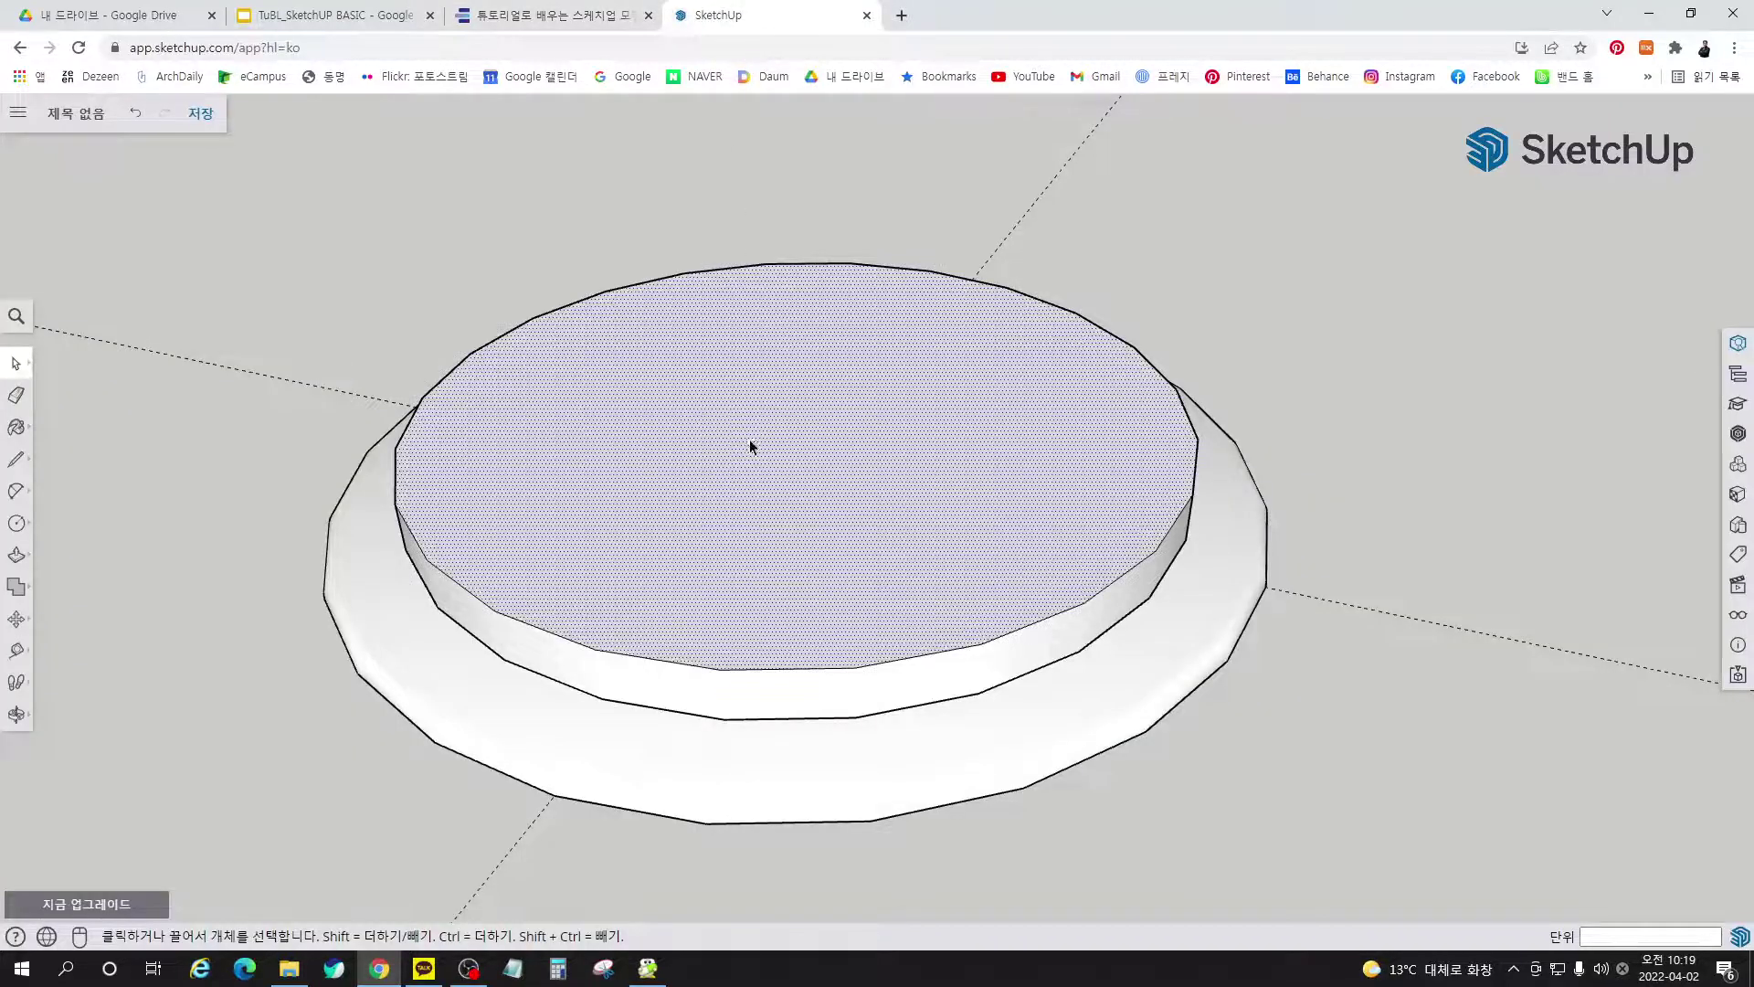
key("p")
left_click(756, 520)
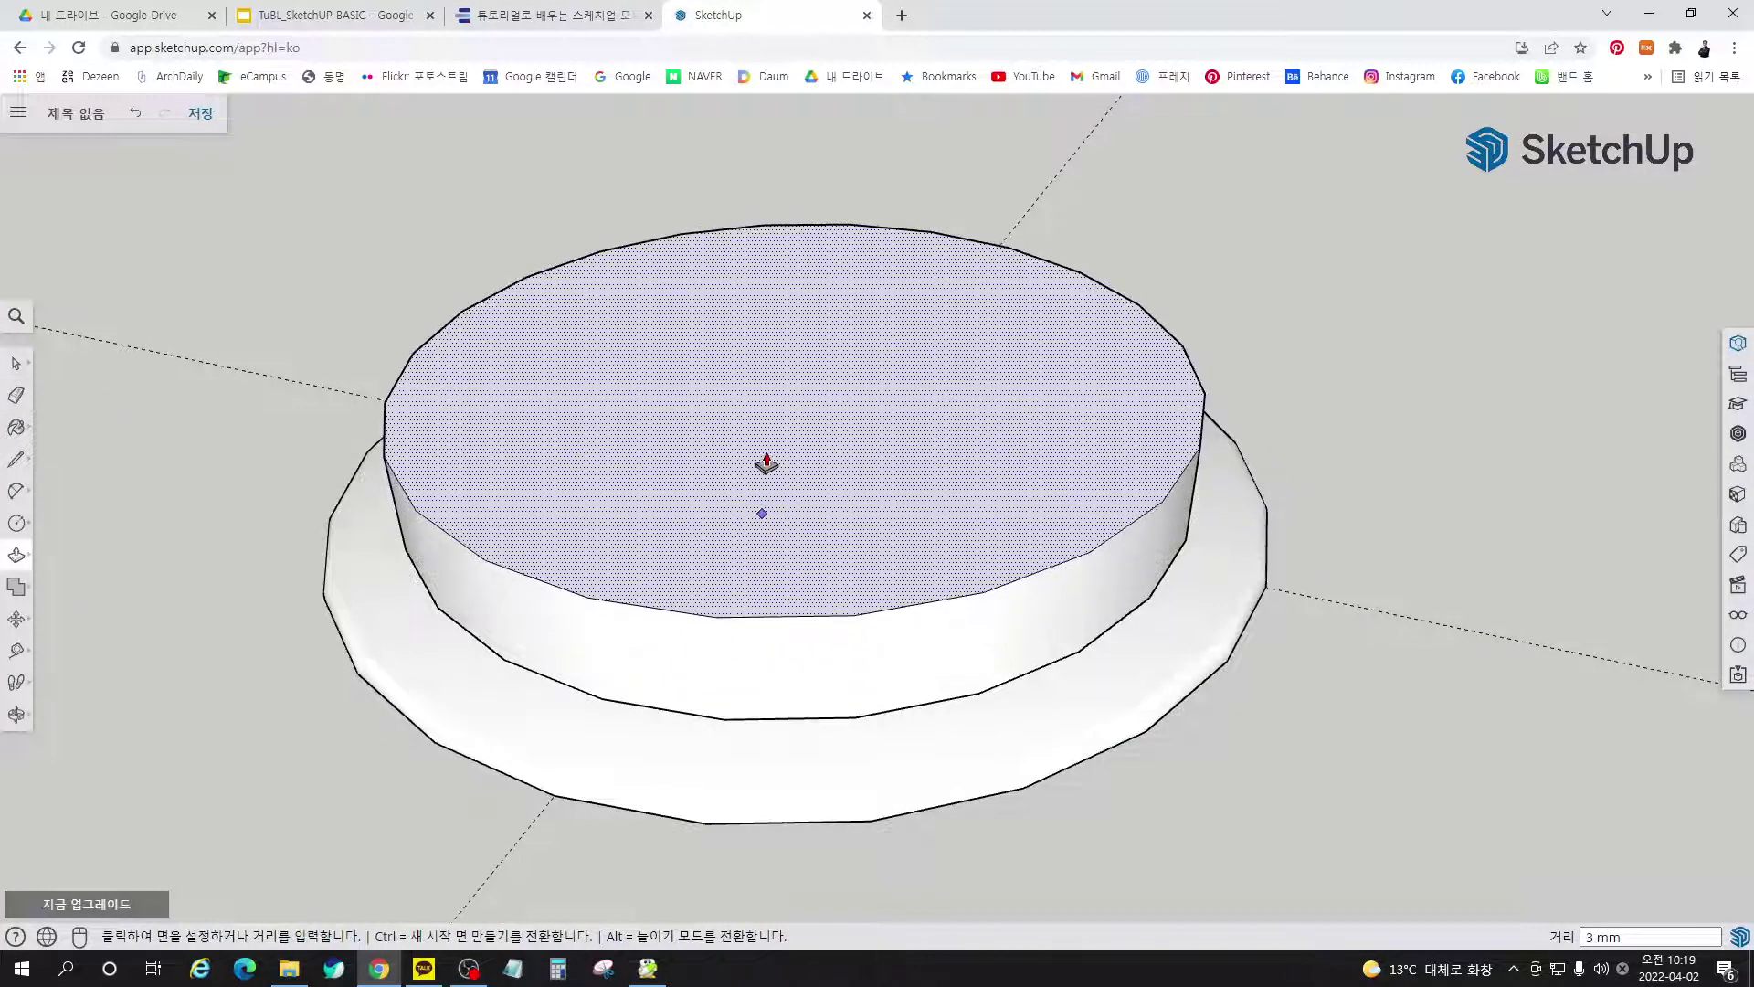
key("ctrl")
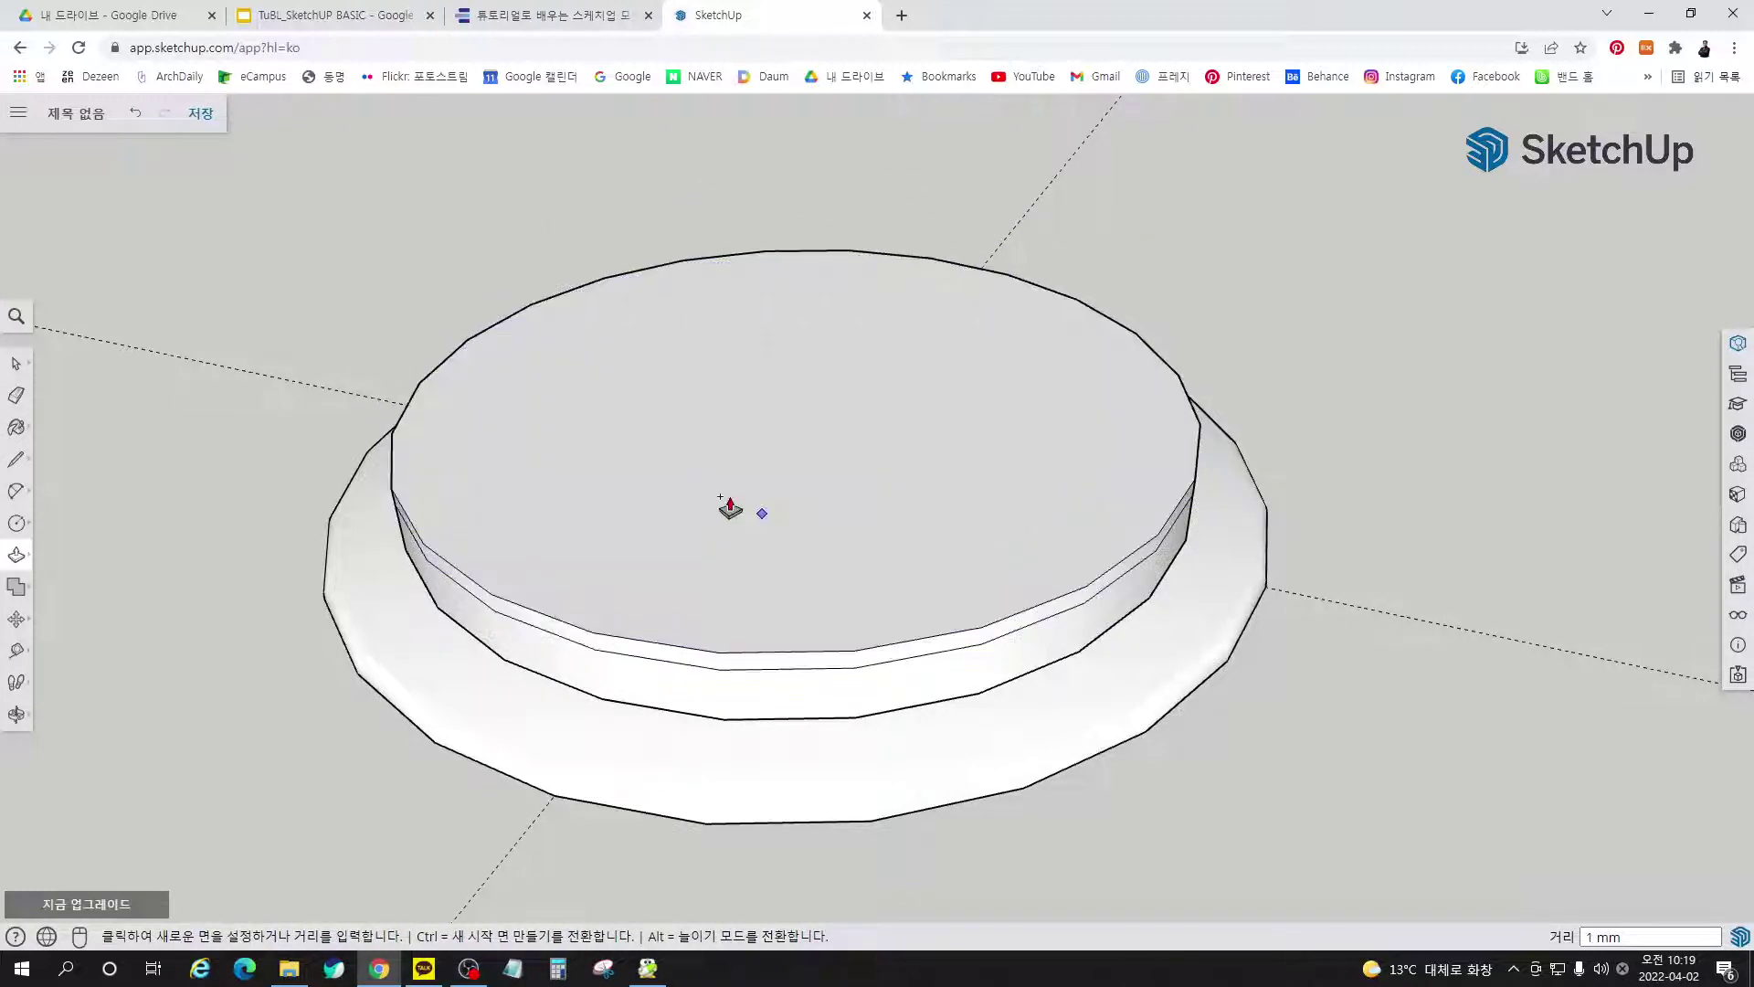
Scale the button's top face uniformly about its centre to 0.85 to form a sloped edge
middle_click_drag(1172, 707, 1320, 564)
key("space")
left_click(1083, 458)
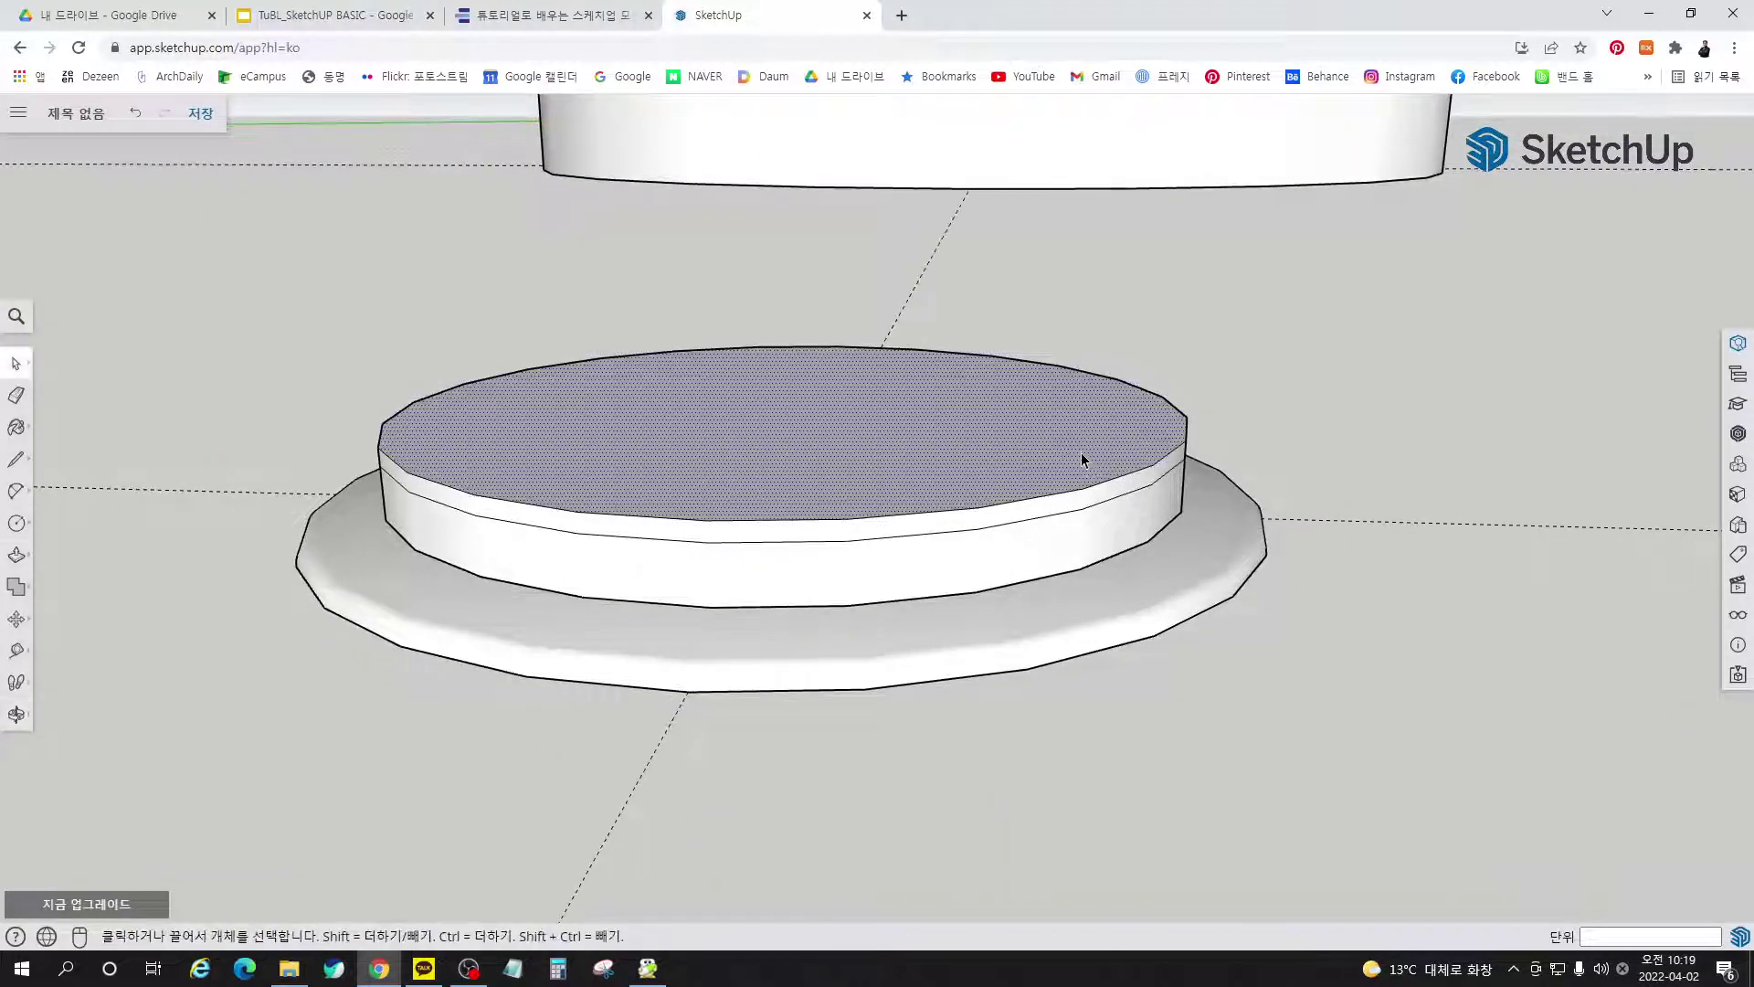
key("s")
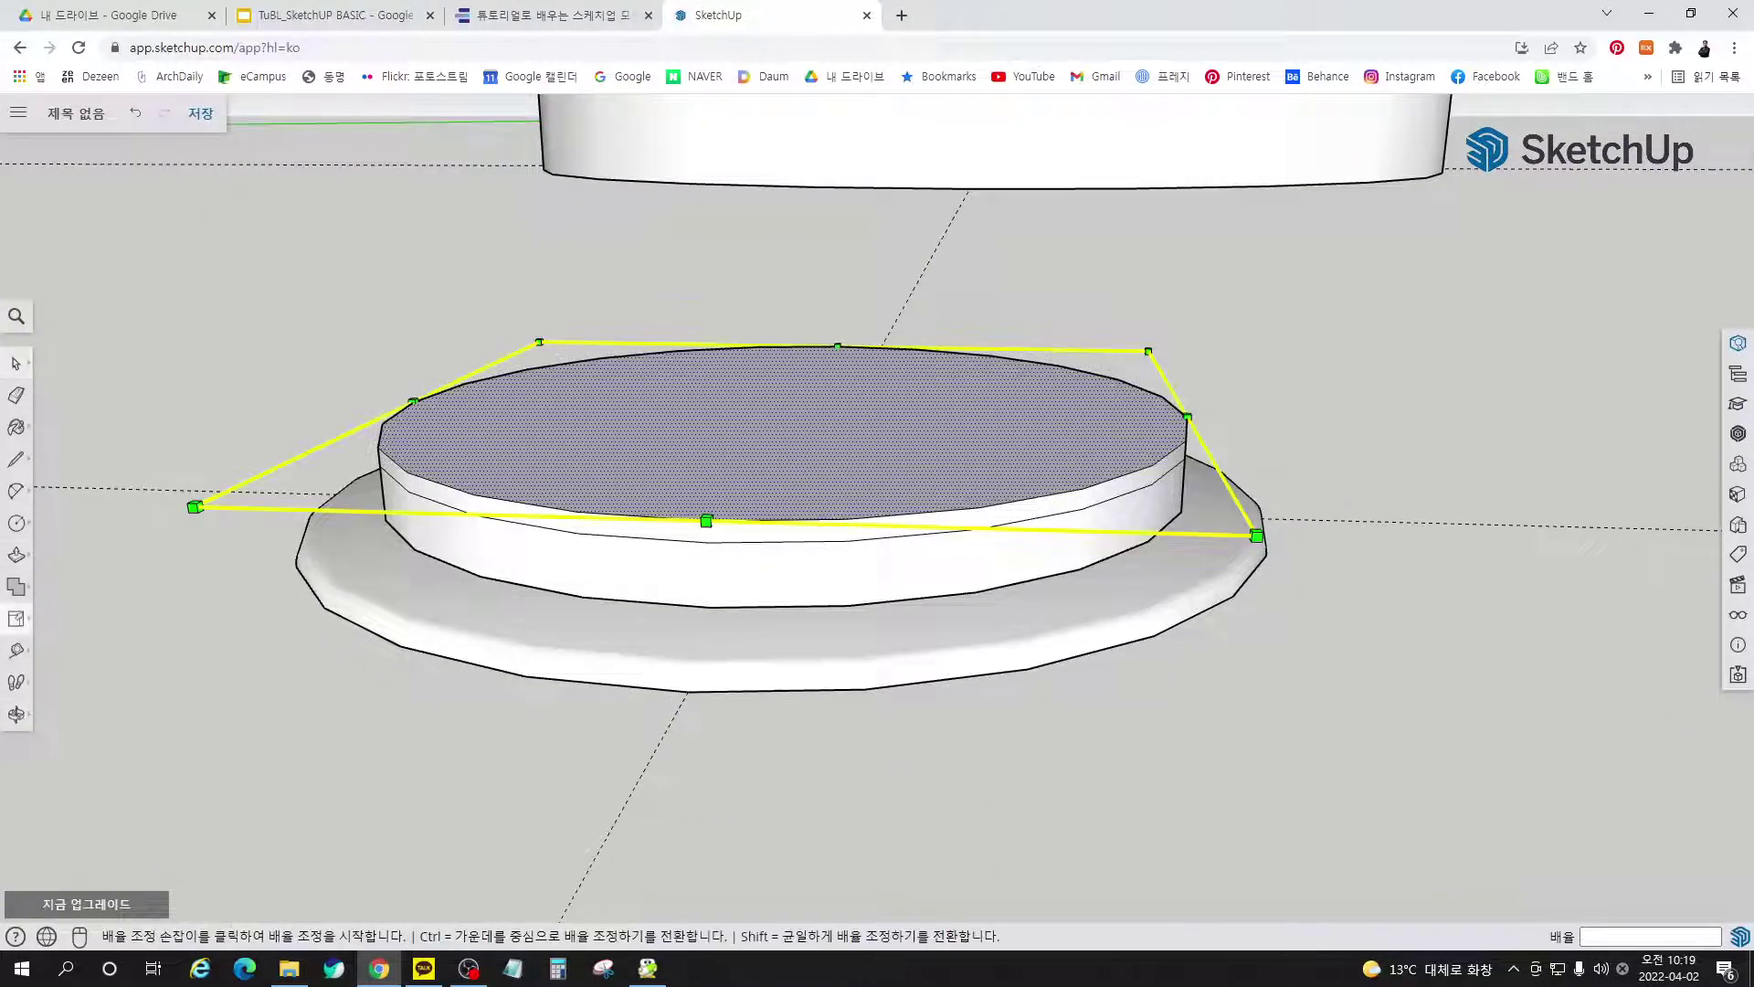
left_click(1148, 350)
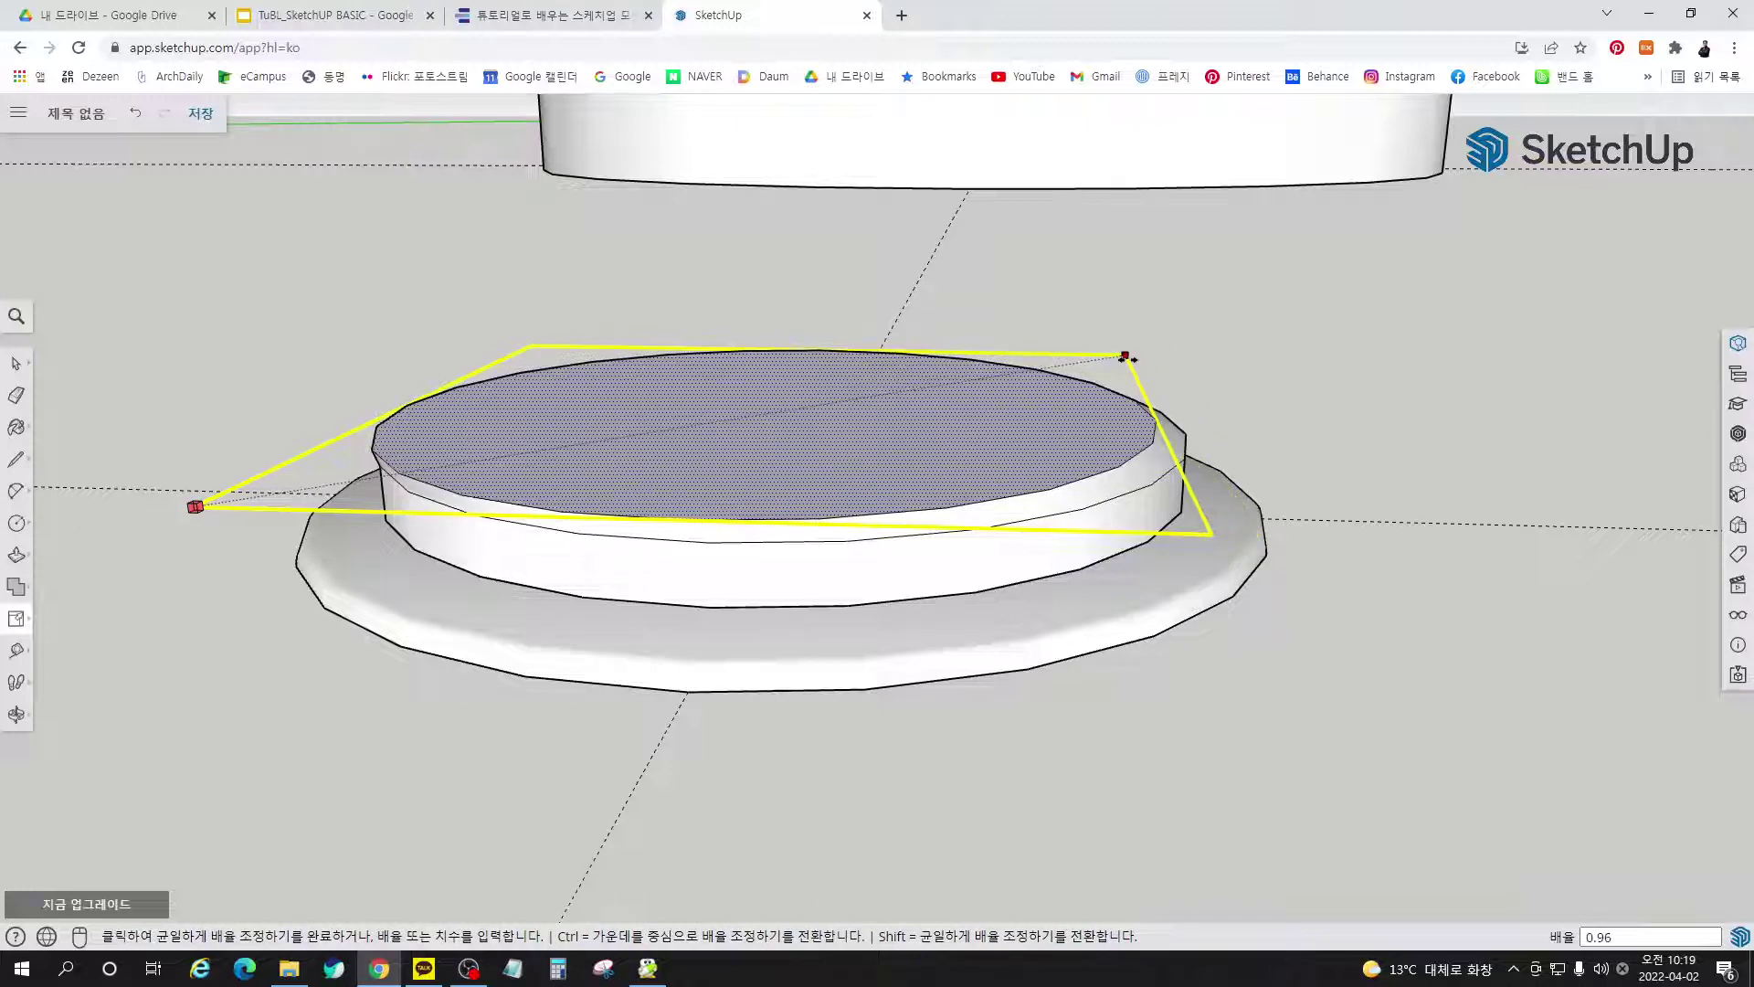
key("ctrl")
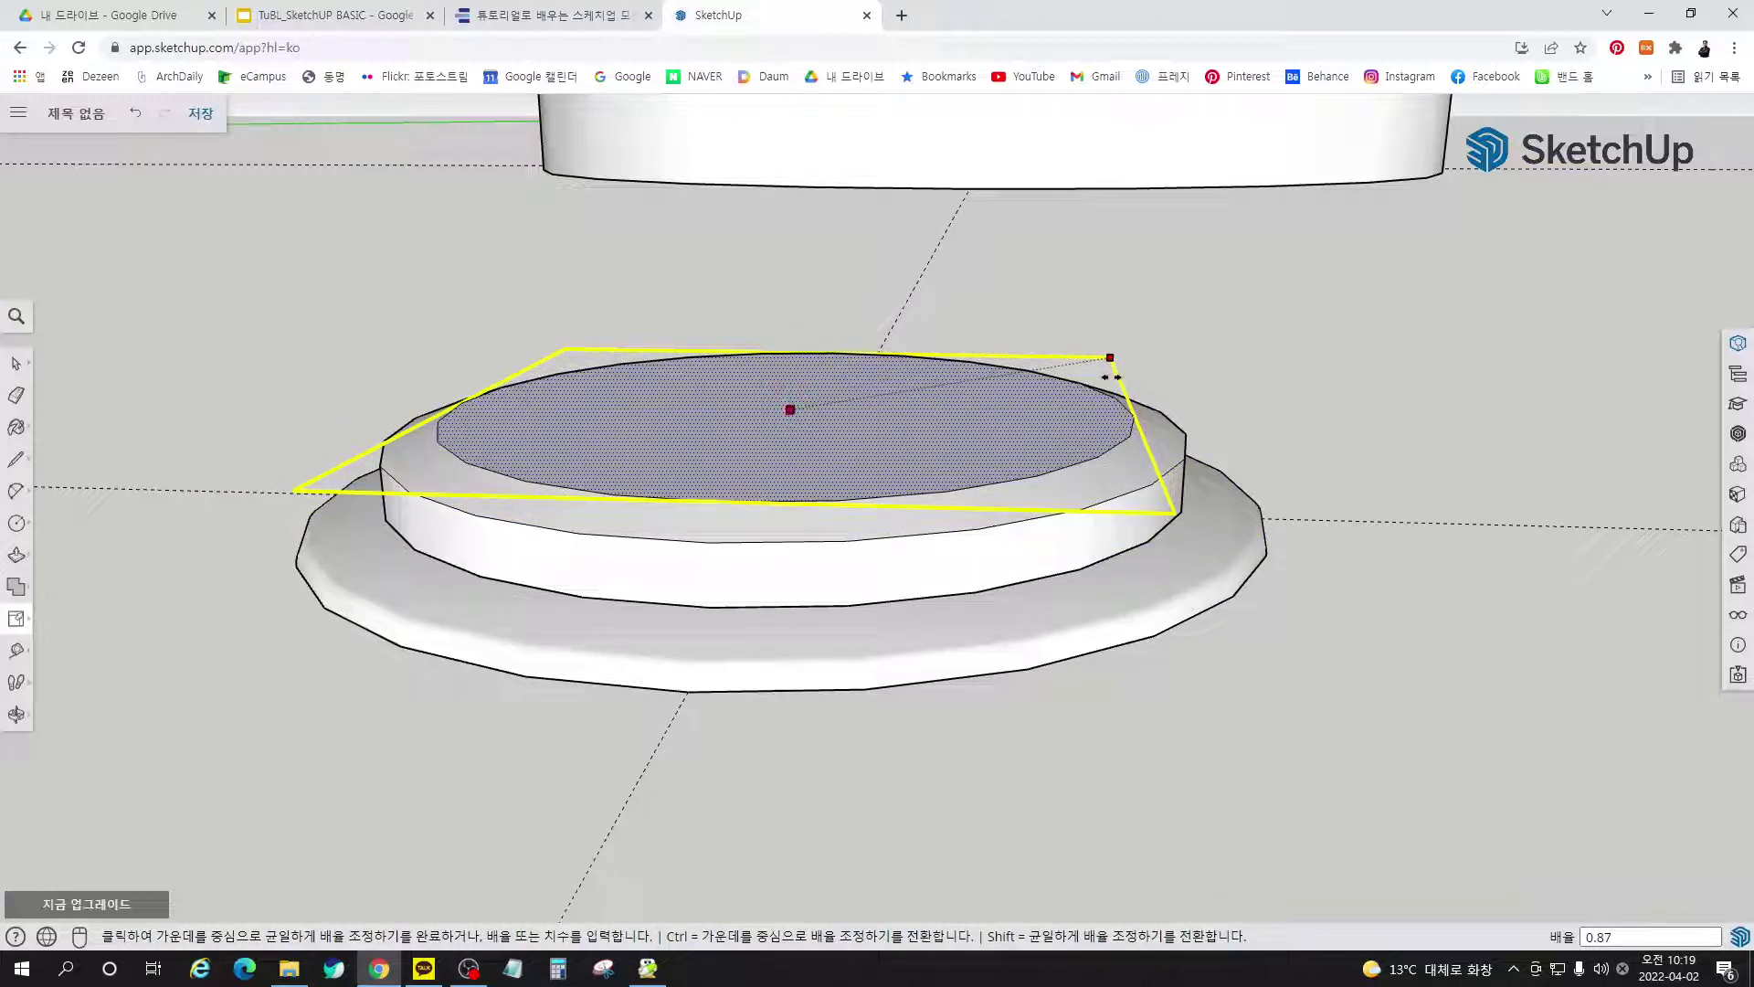
left_click(1107, 376)
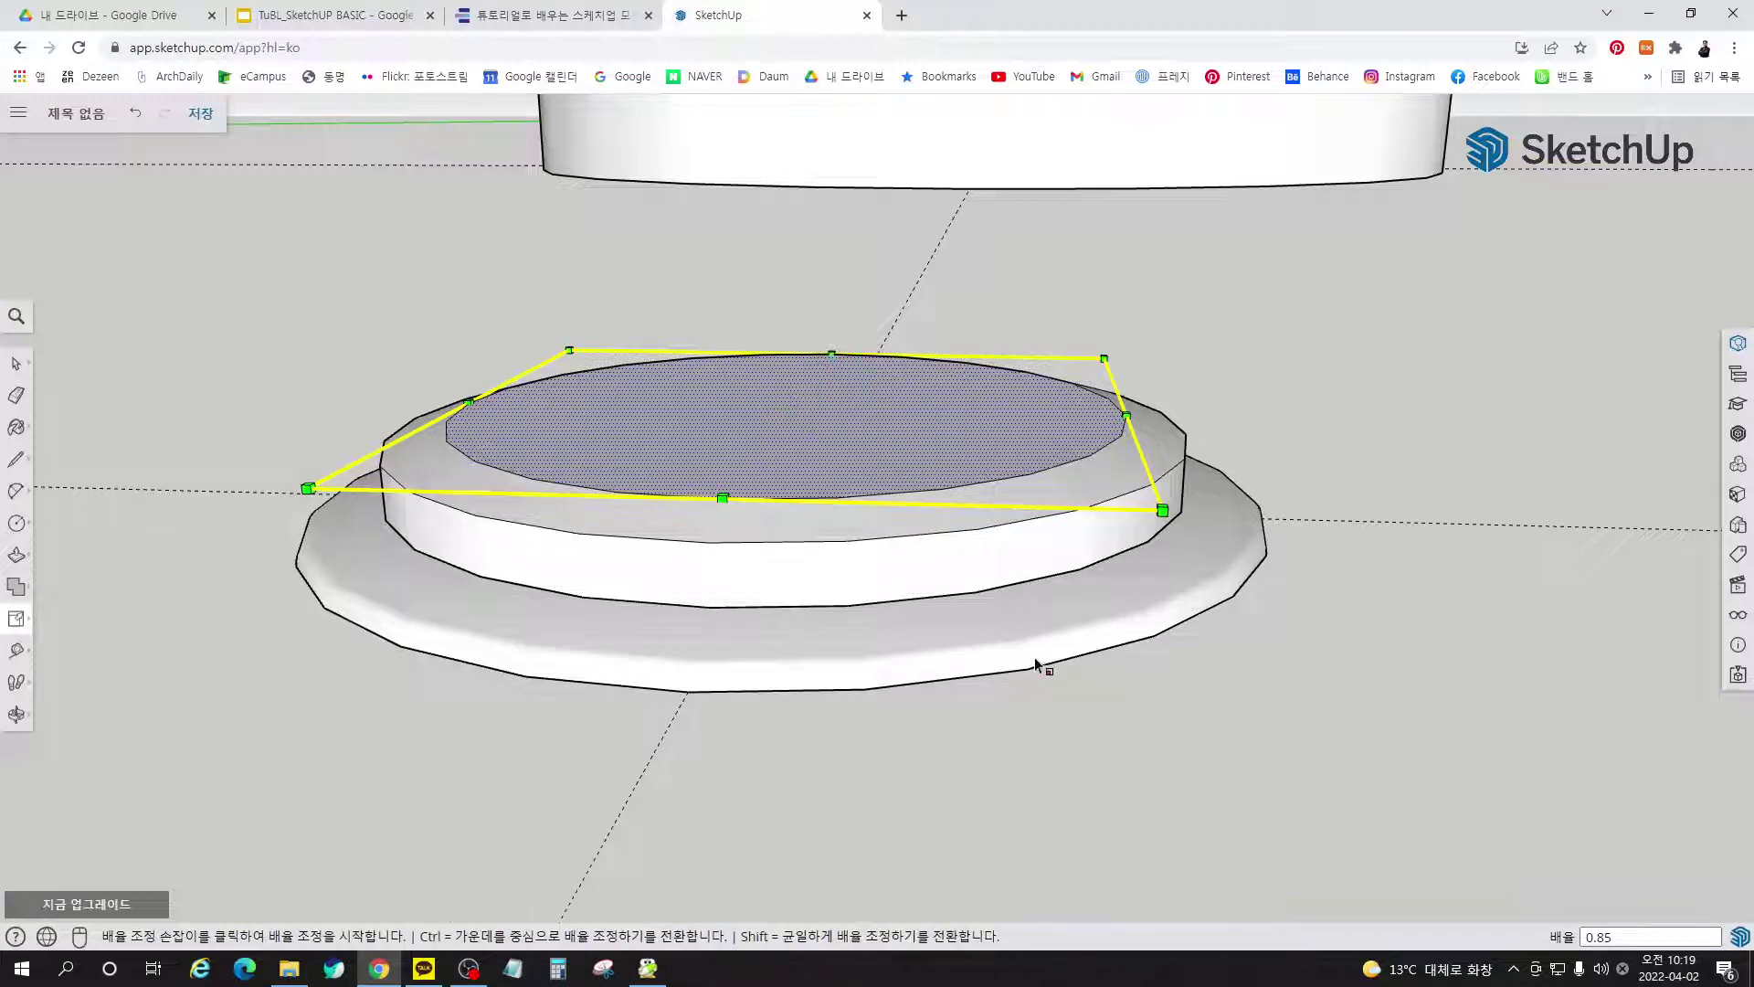
middle_click_drag(1034, 656, 830, 493)
scroll(799, 397, "up", 3)
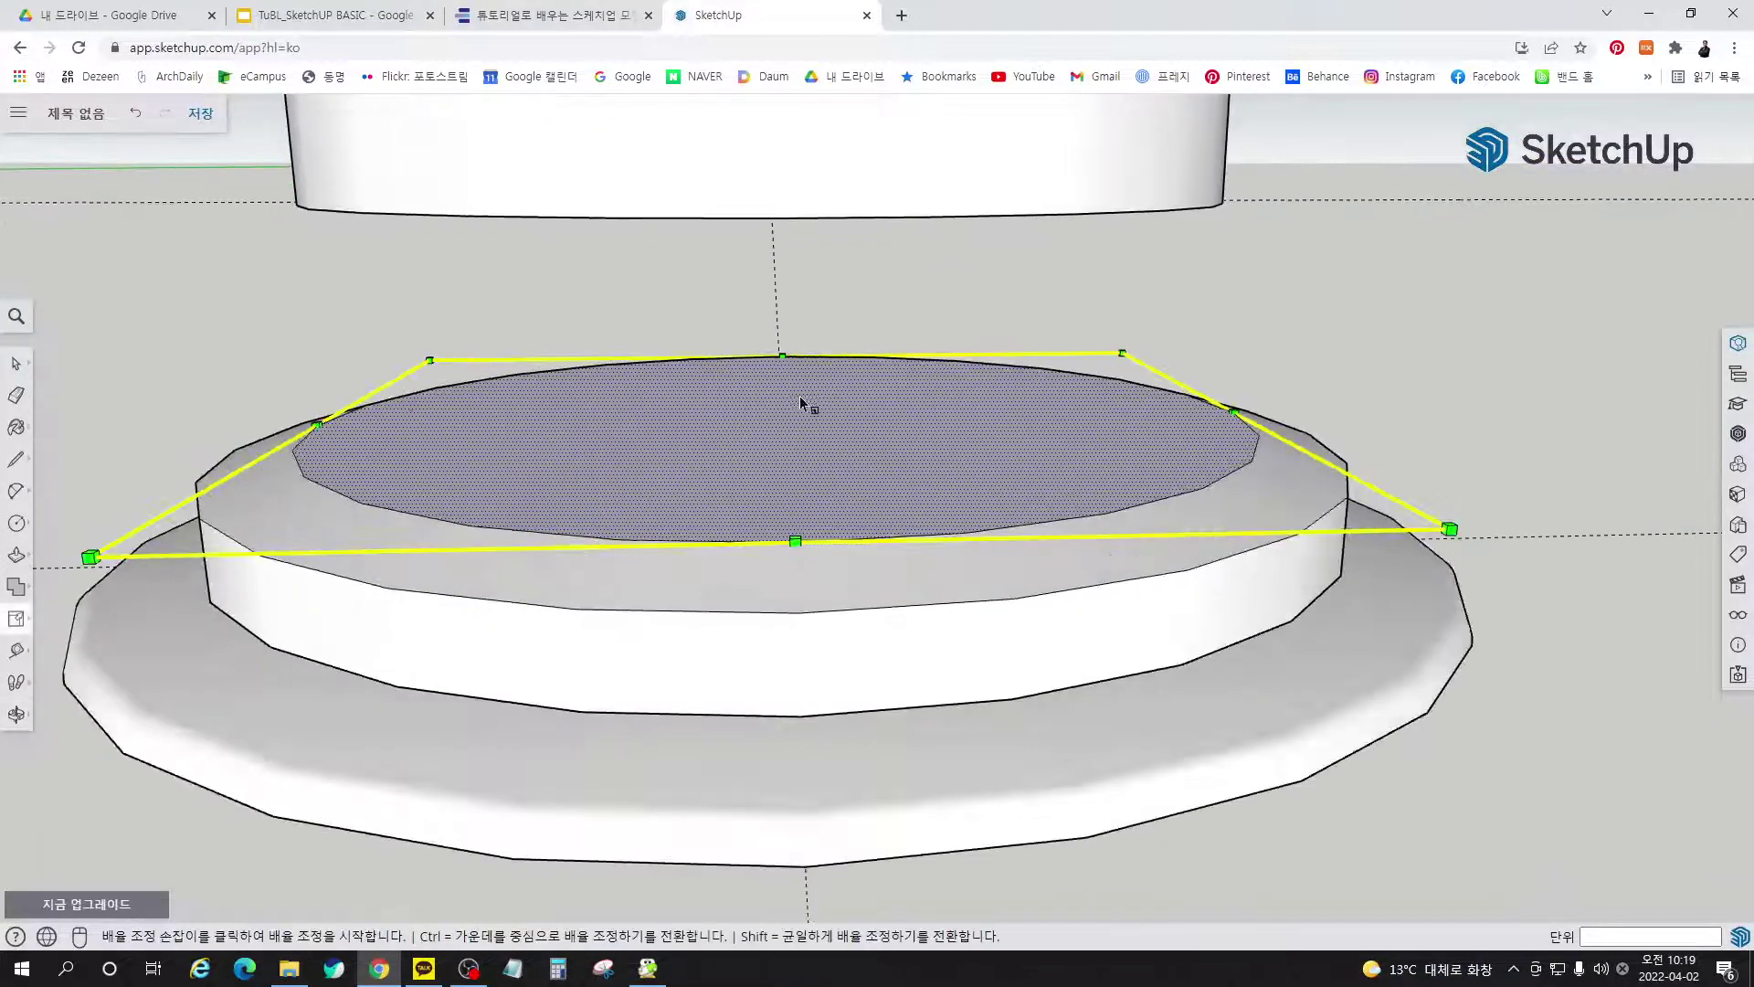
Check the e-book's edge-selection step and window-select all faces and edges of the button's sloped upper part
left_click(590, 24)
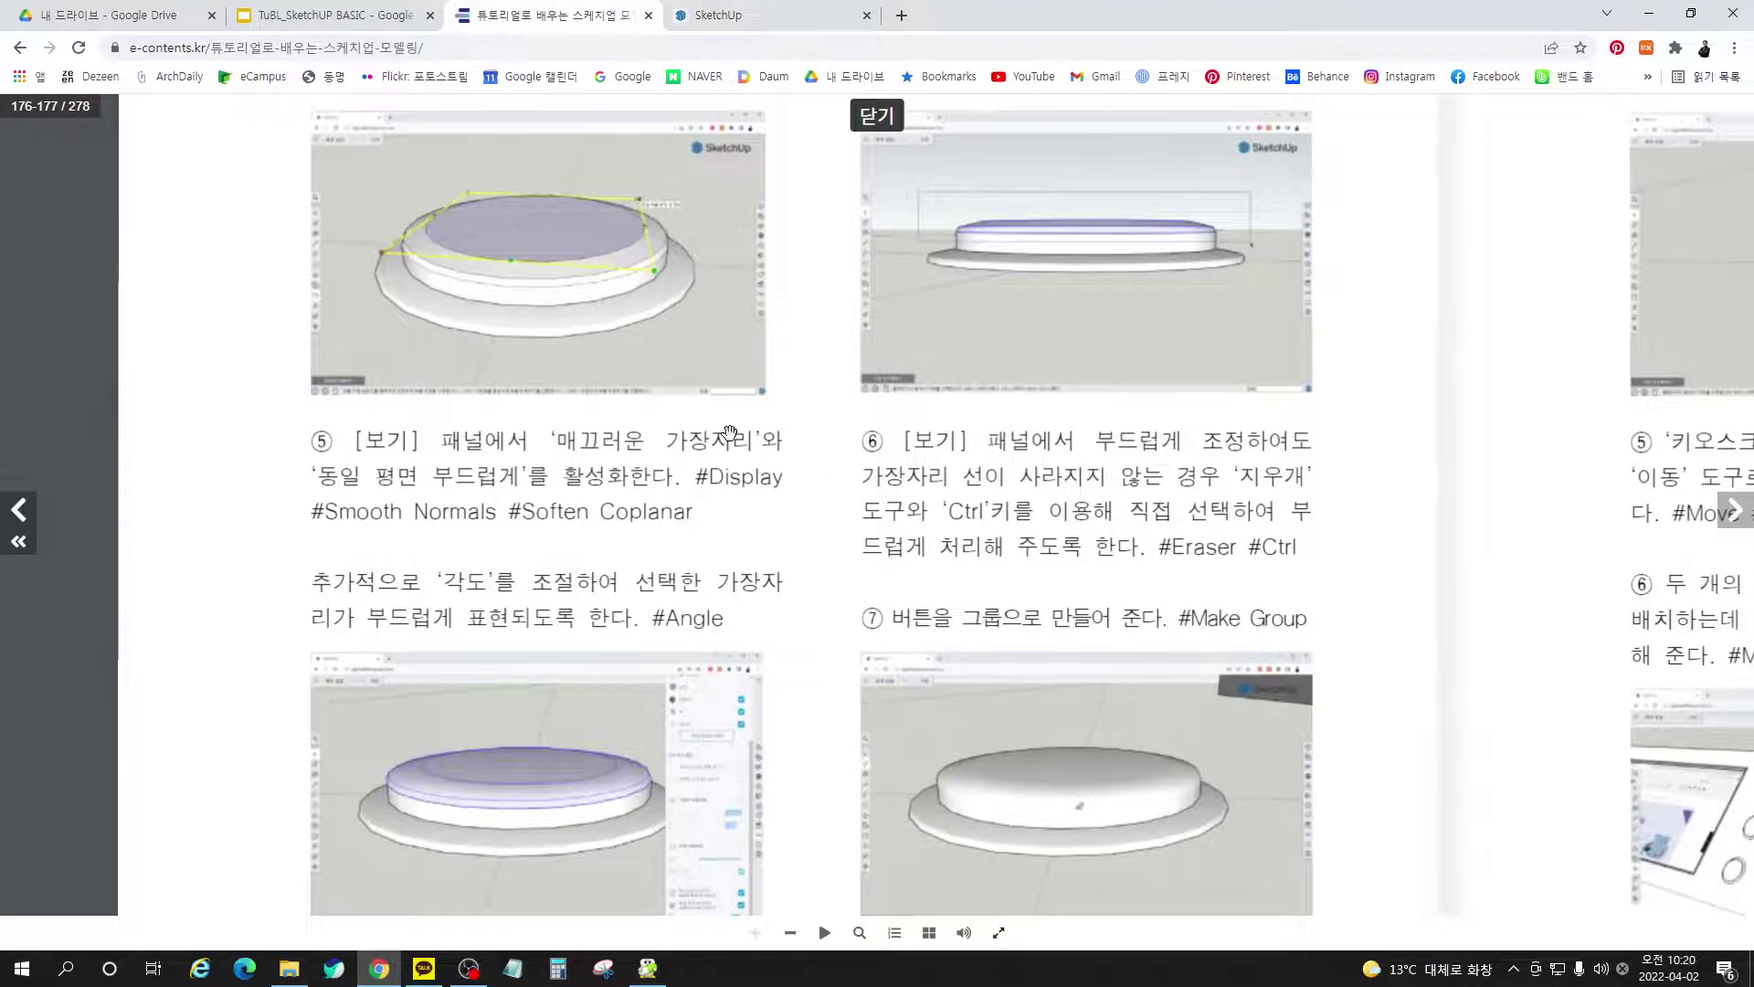
scroll(722, 438, "up", 5)
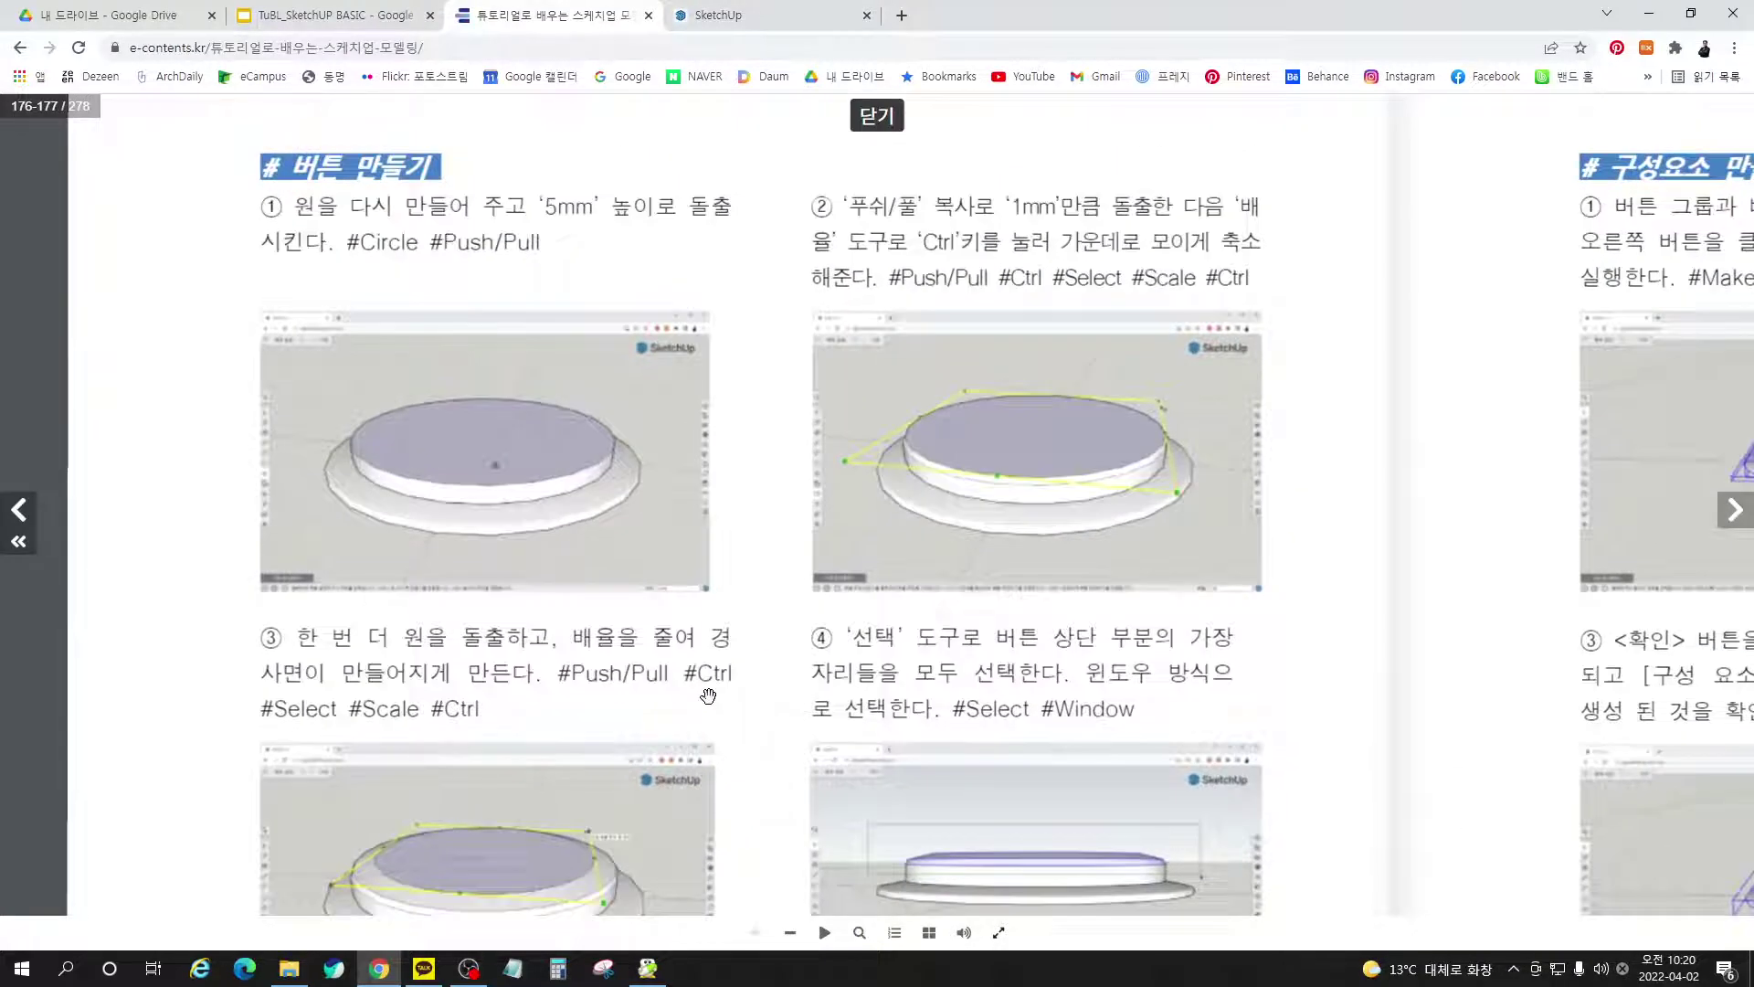
left_click_drag(709, 697, 749, 530)
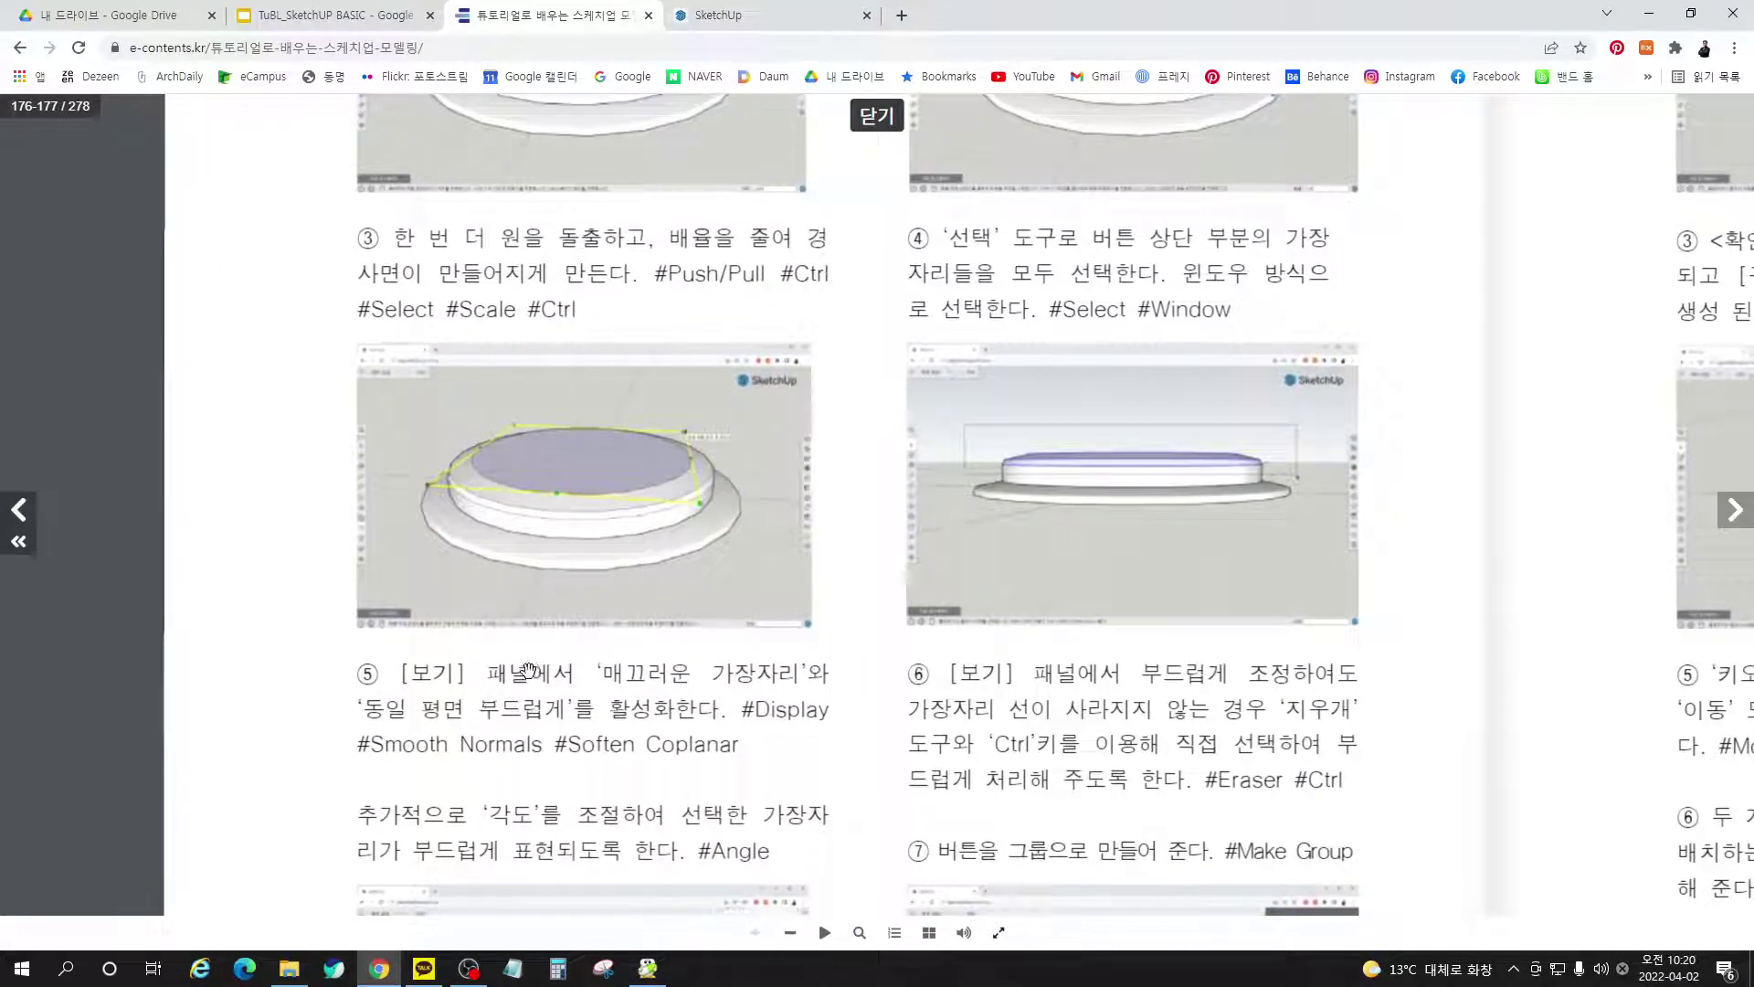
left_click(792, 28)
mouse_move(885, 506)
middle_mouse_down()
mouse_move(853, 568)
mouse_move(869, 509)
mouse_move(810, 469)
middle_mouse_up()
key("s")
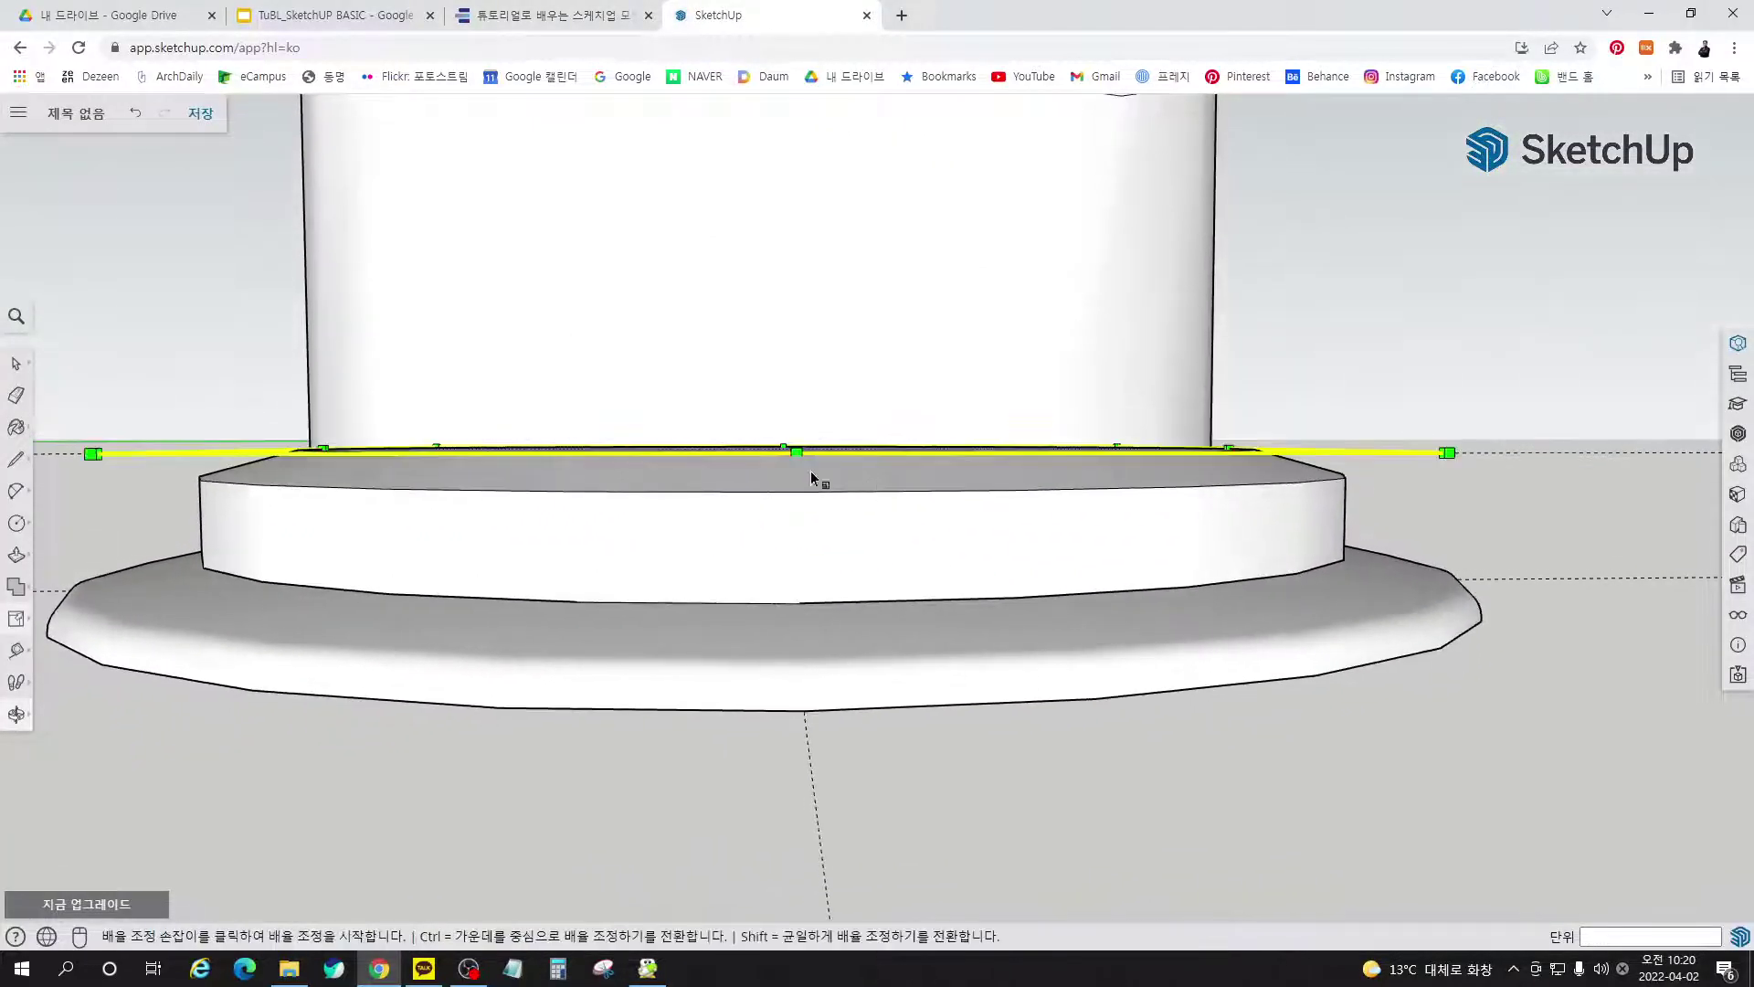
key("space")
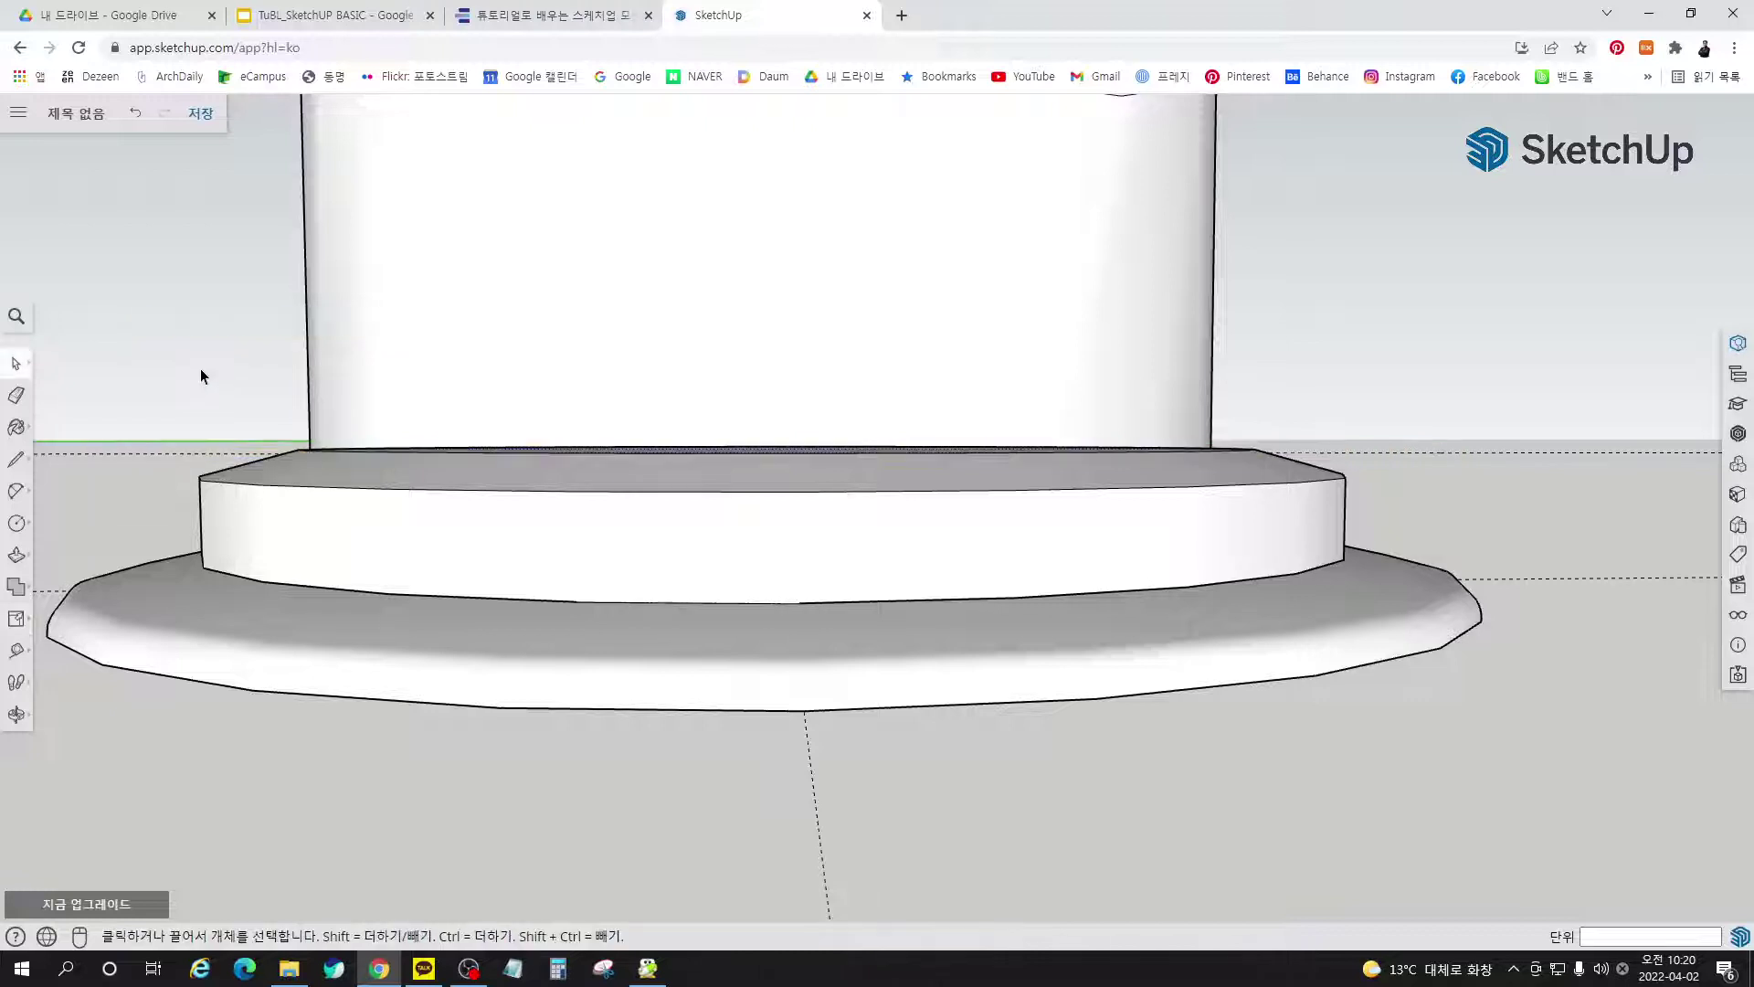
left_click_drag(137, 358, 1467, 521)
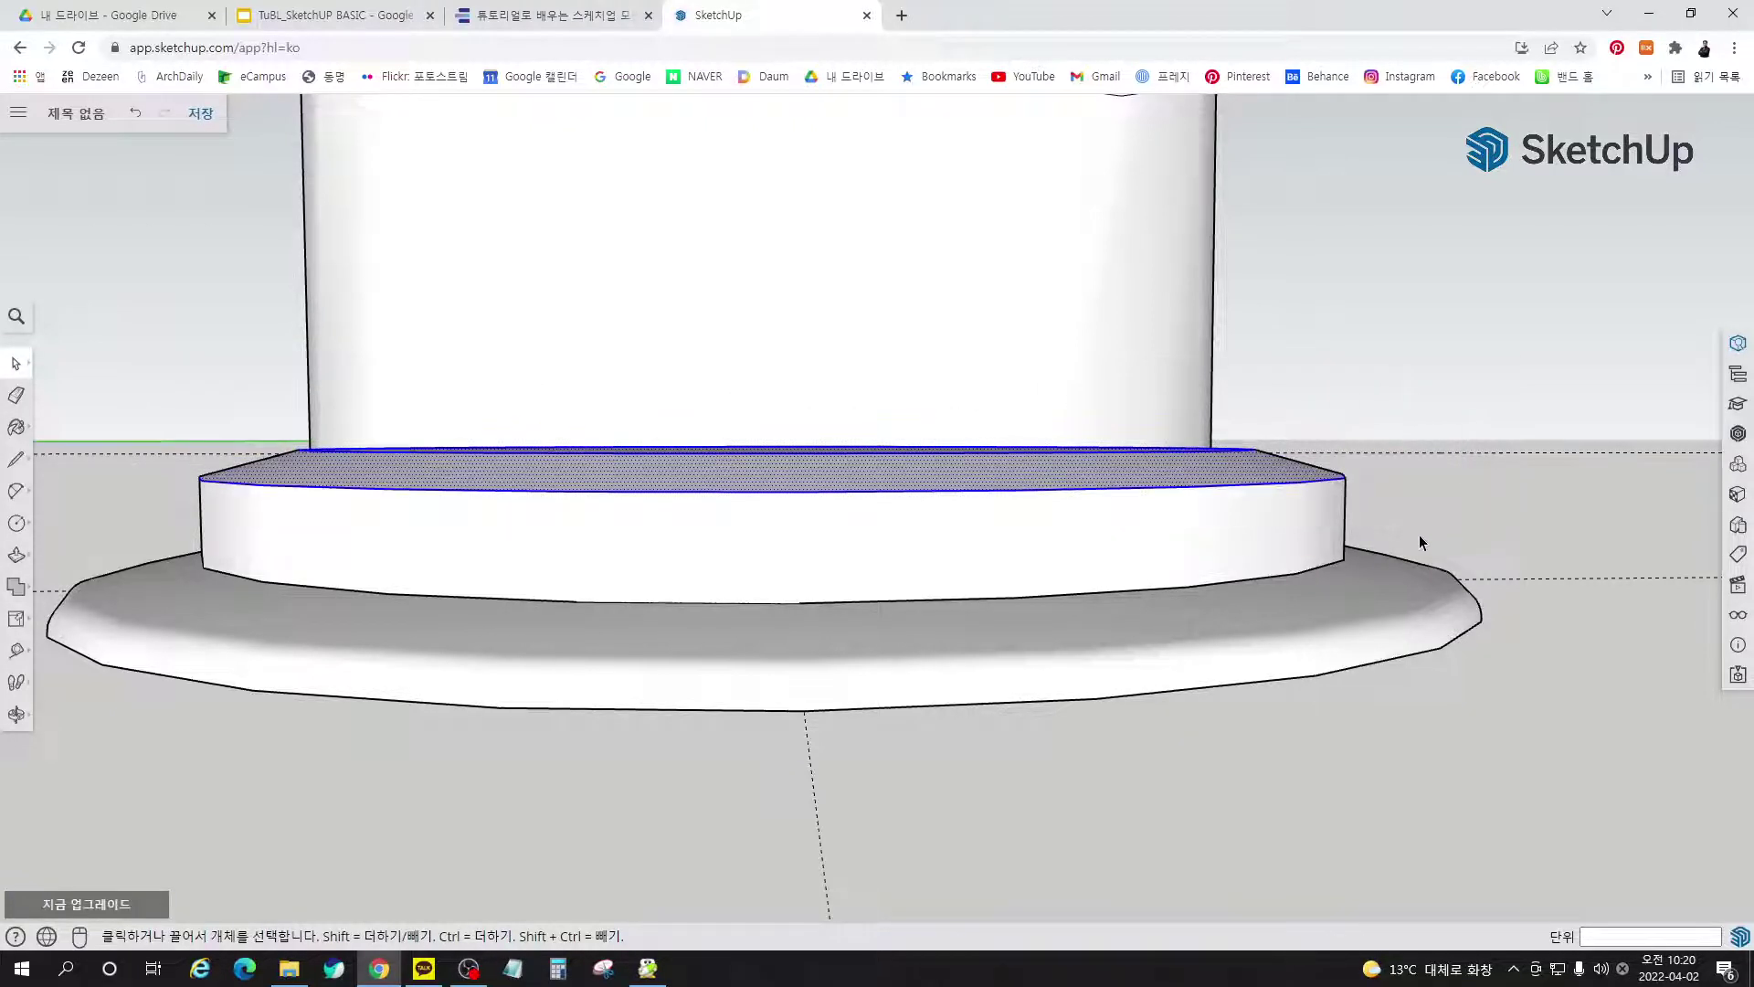
middle_click_drag(1422, 544, 1441, 704)
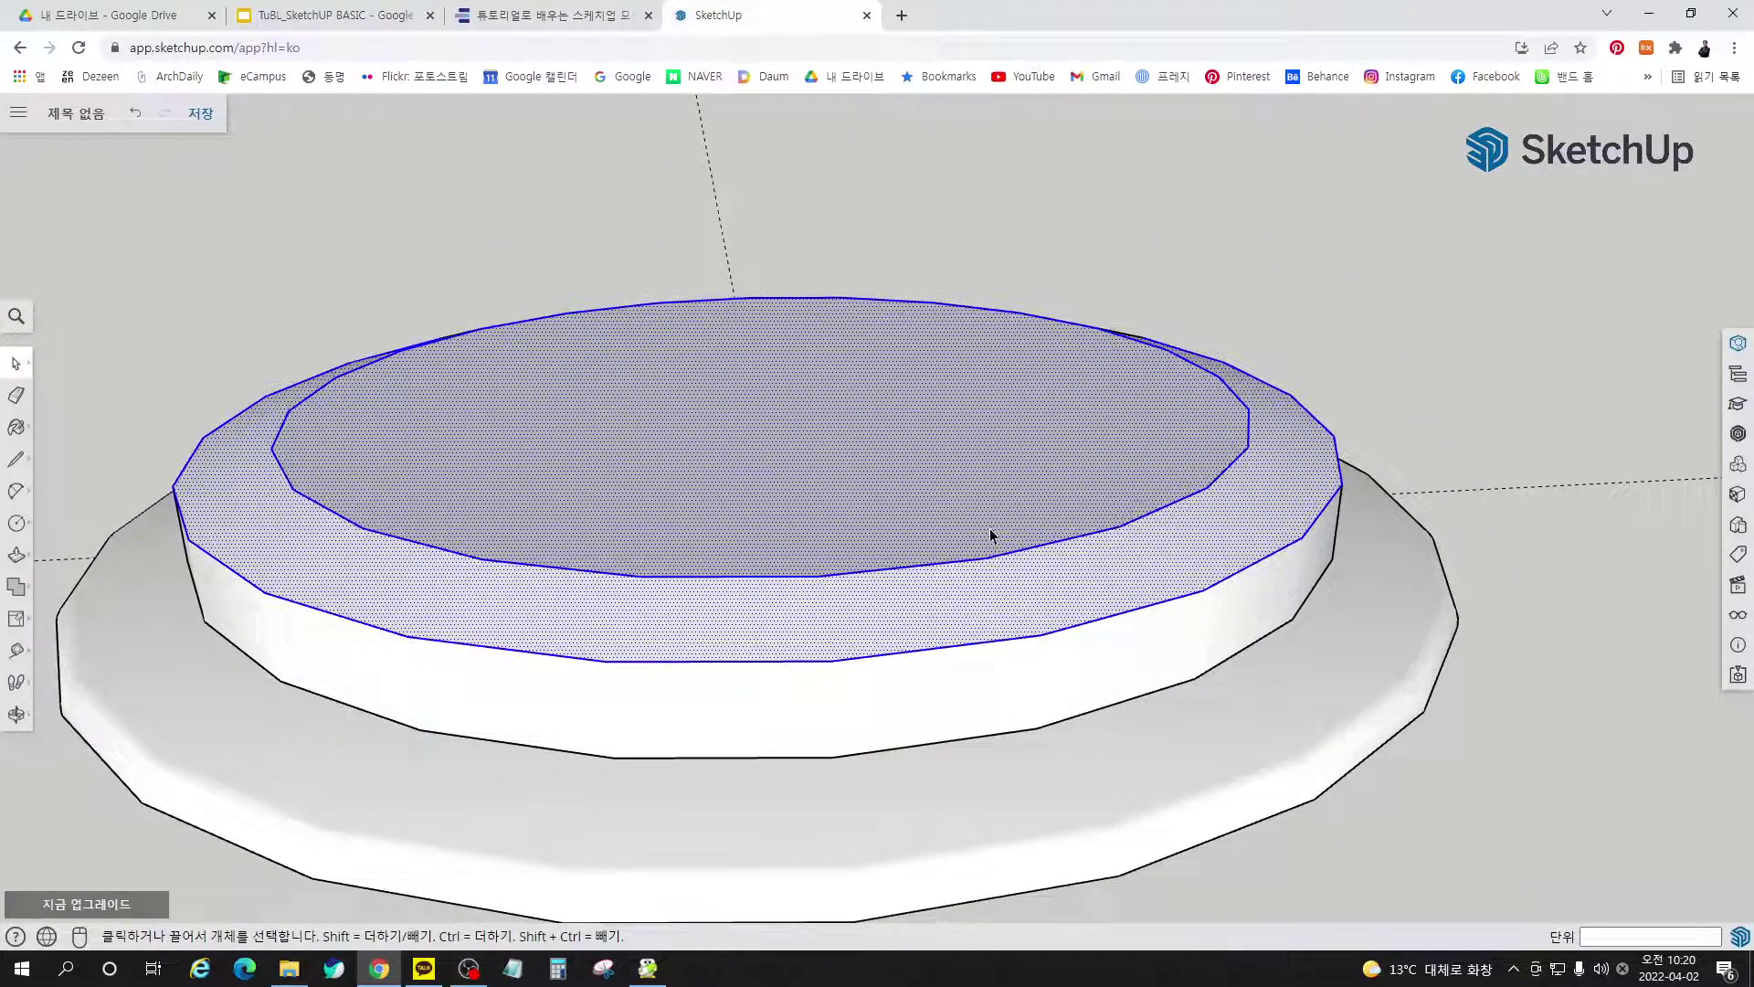
middle_click_drag(912, 600, 1031, 596)
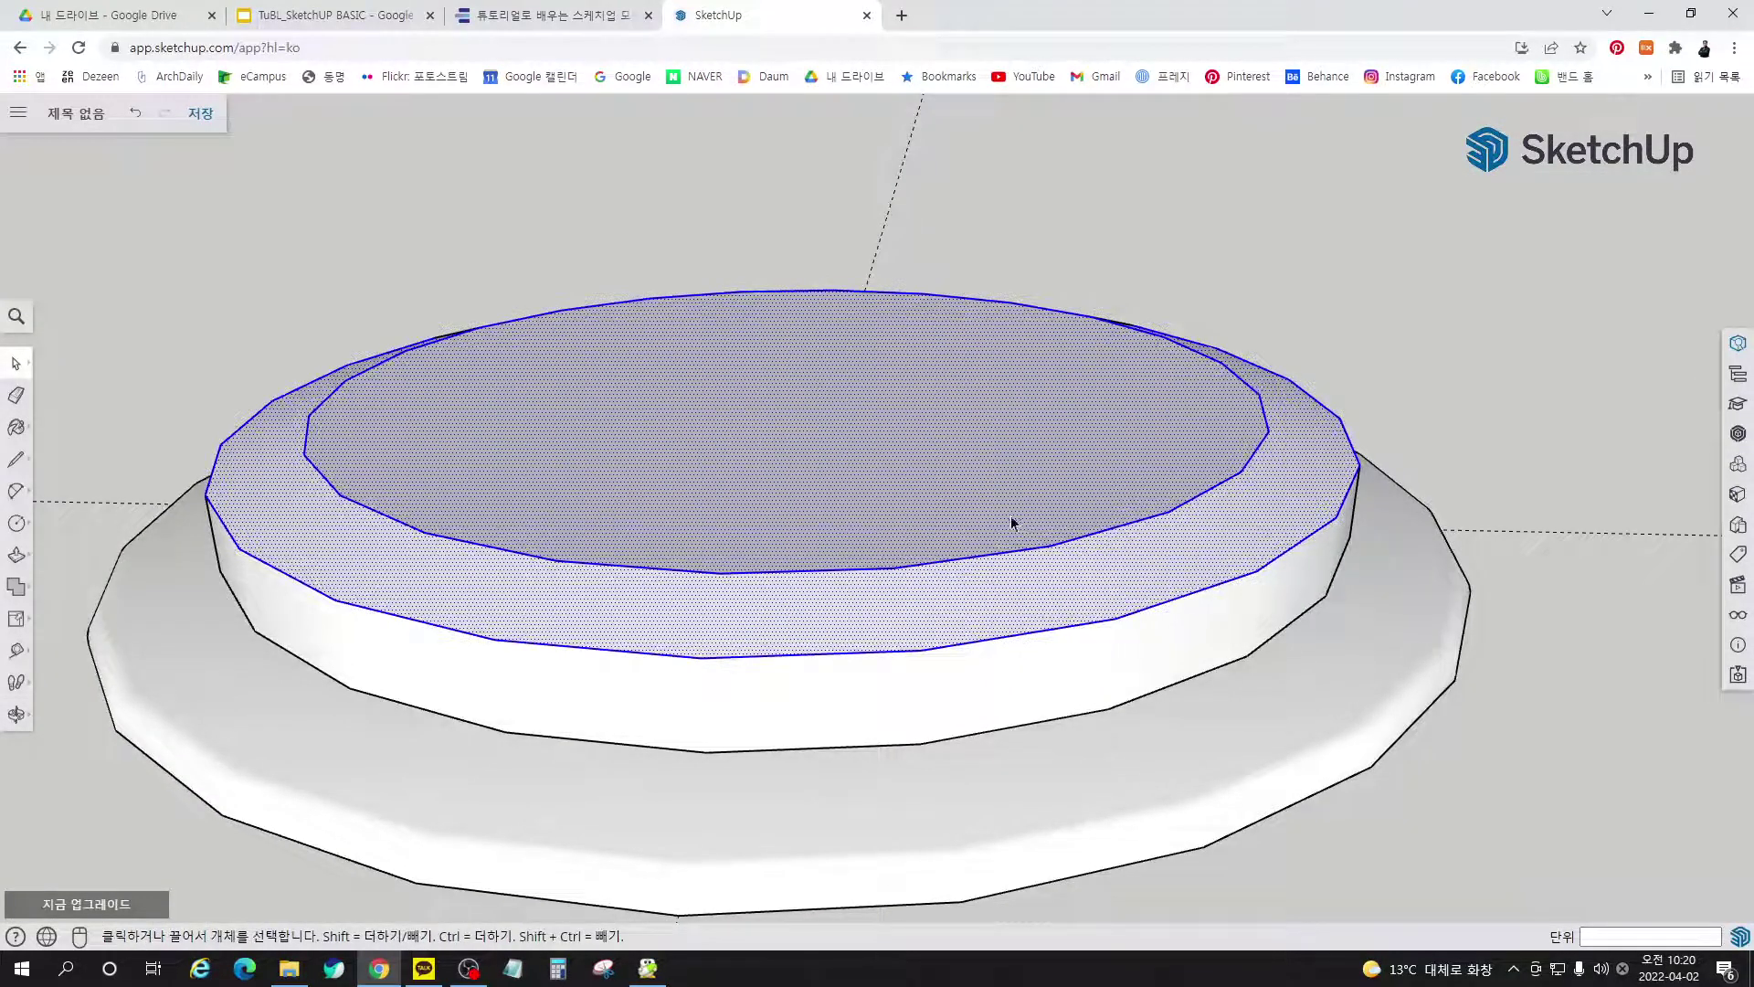
Check the e-book's softening step and enable Smooth Normals and Soften Coplanar for the selected upper part of the button
left_click(597, 16)
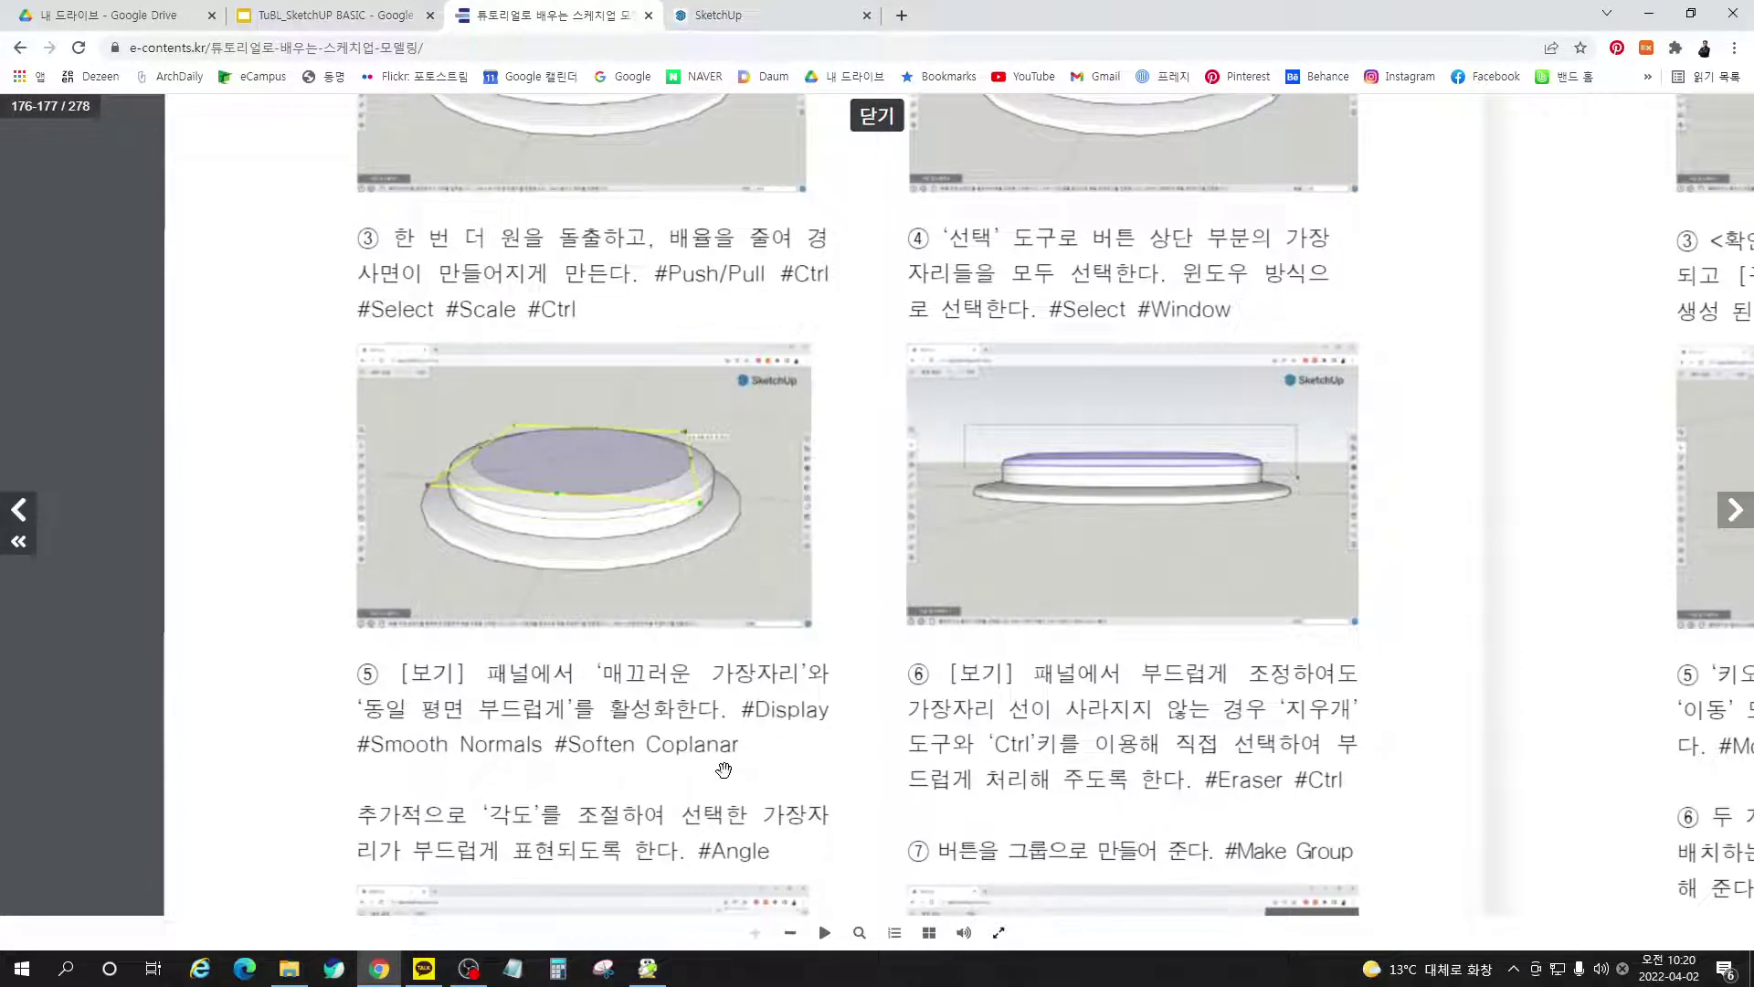
scroll(704, 722, "down", 3)
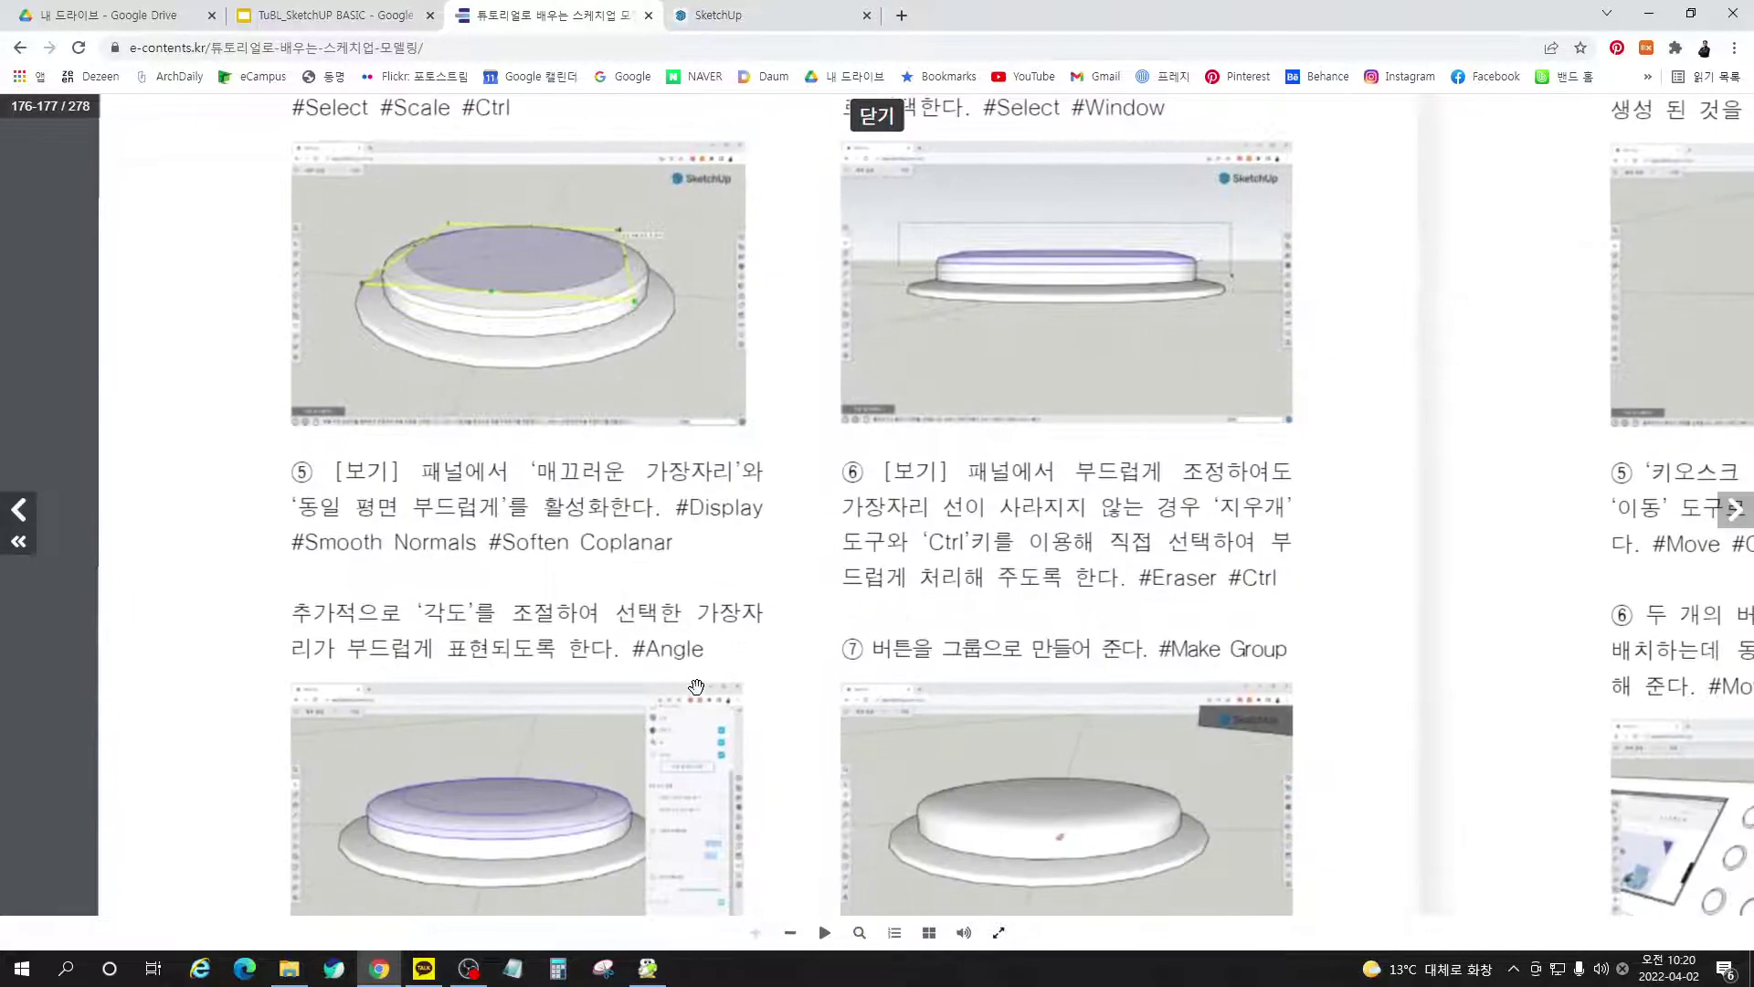
scroll(1054, 591, "down", 3)
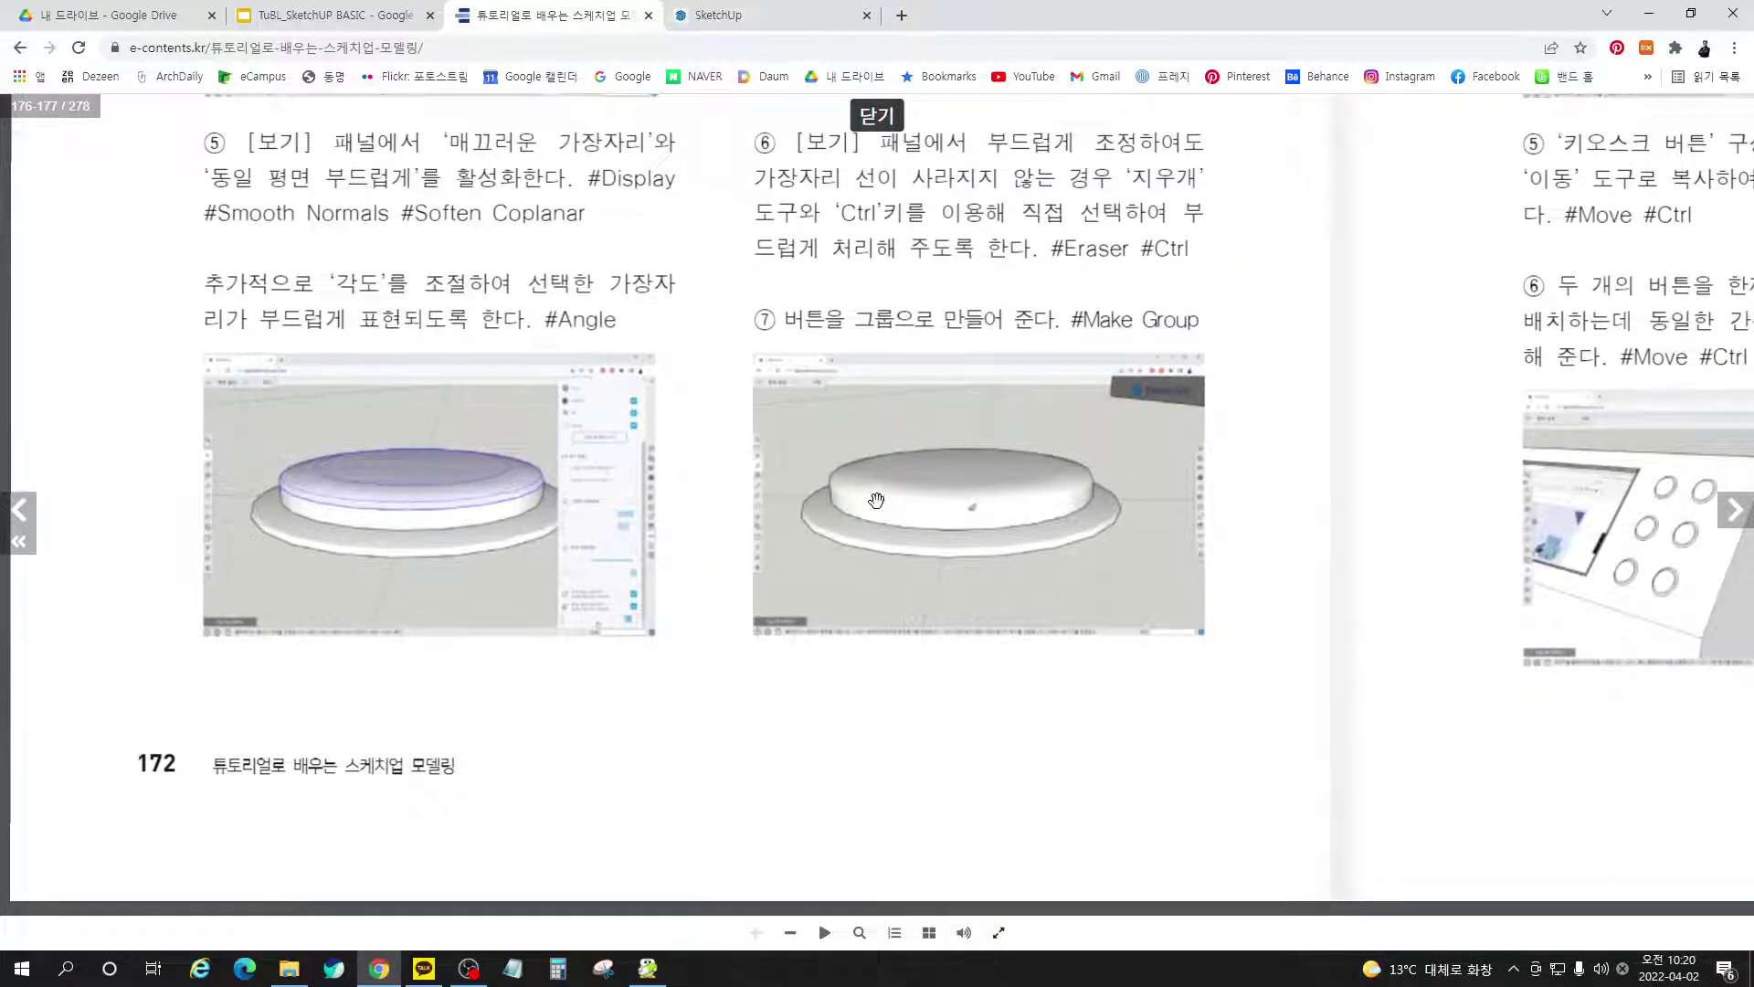
left_click(722, 16)
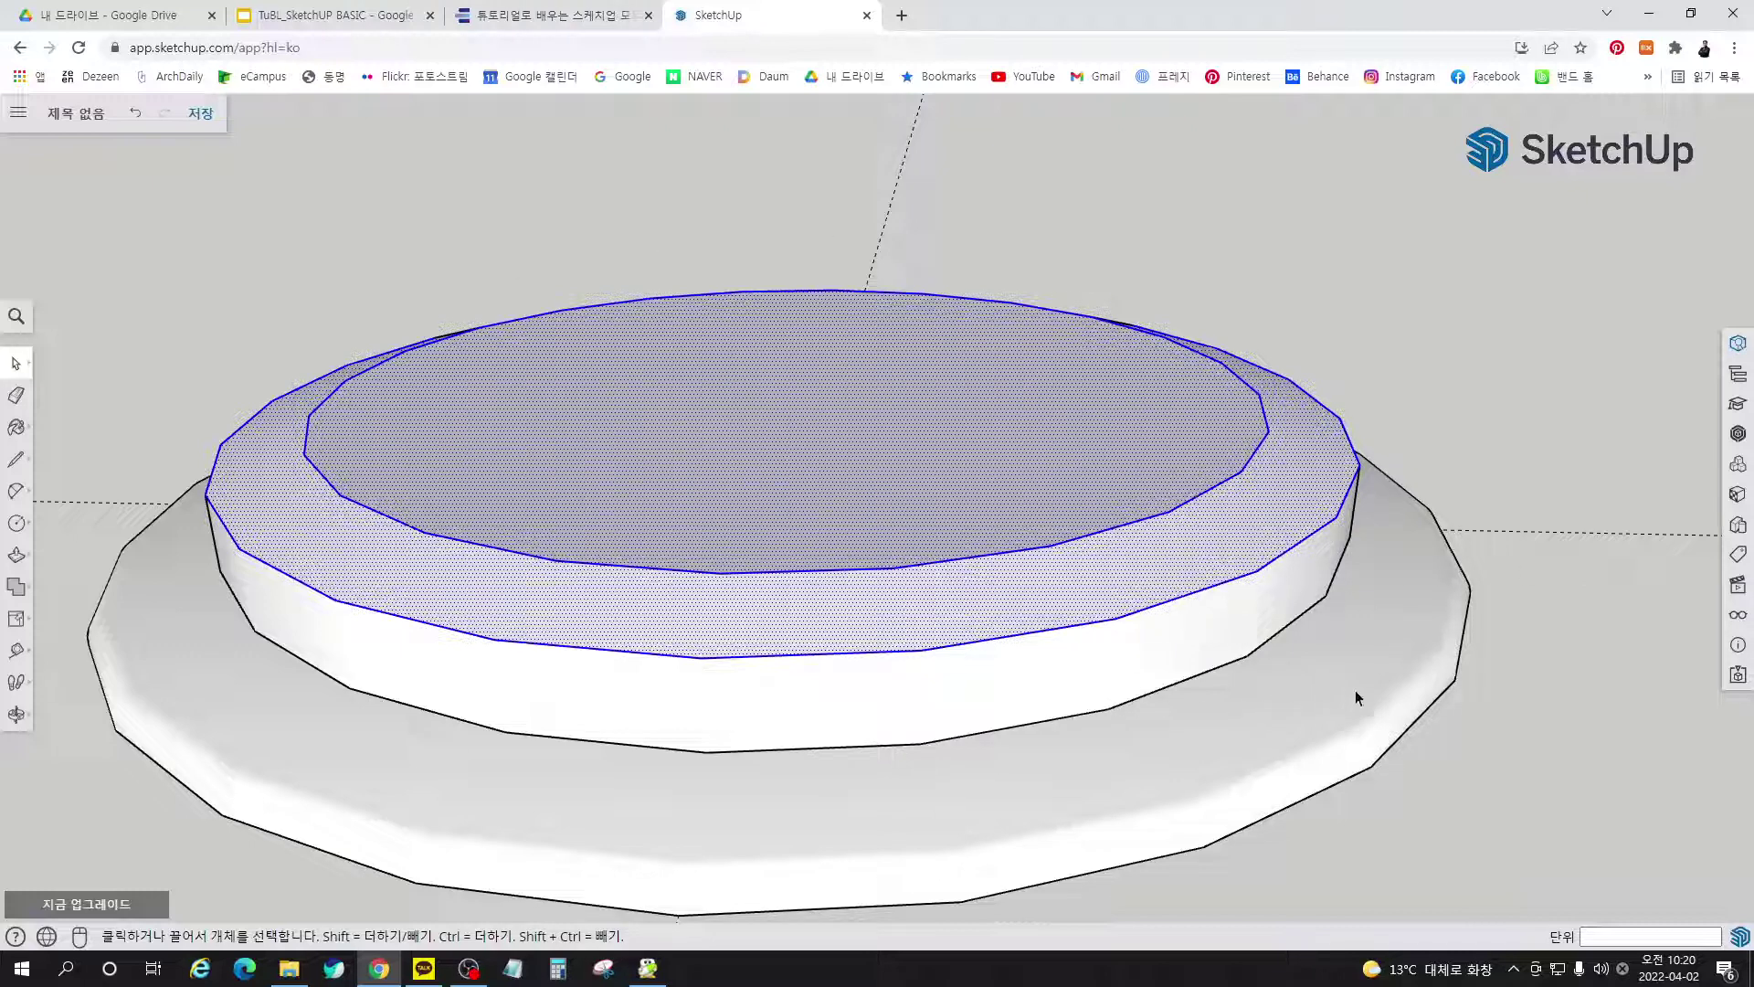
left_click(1740, 618)
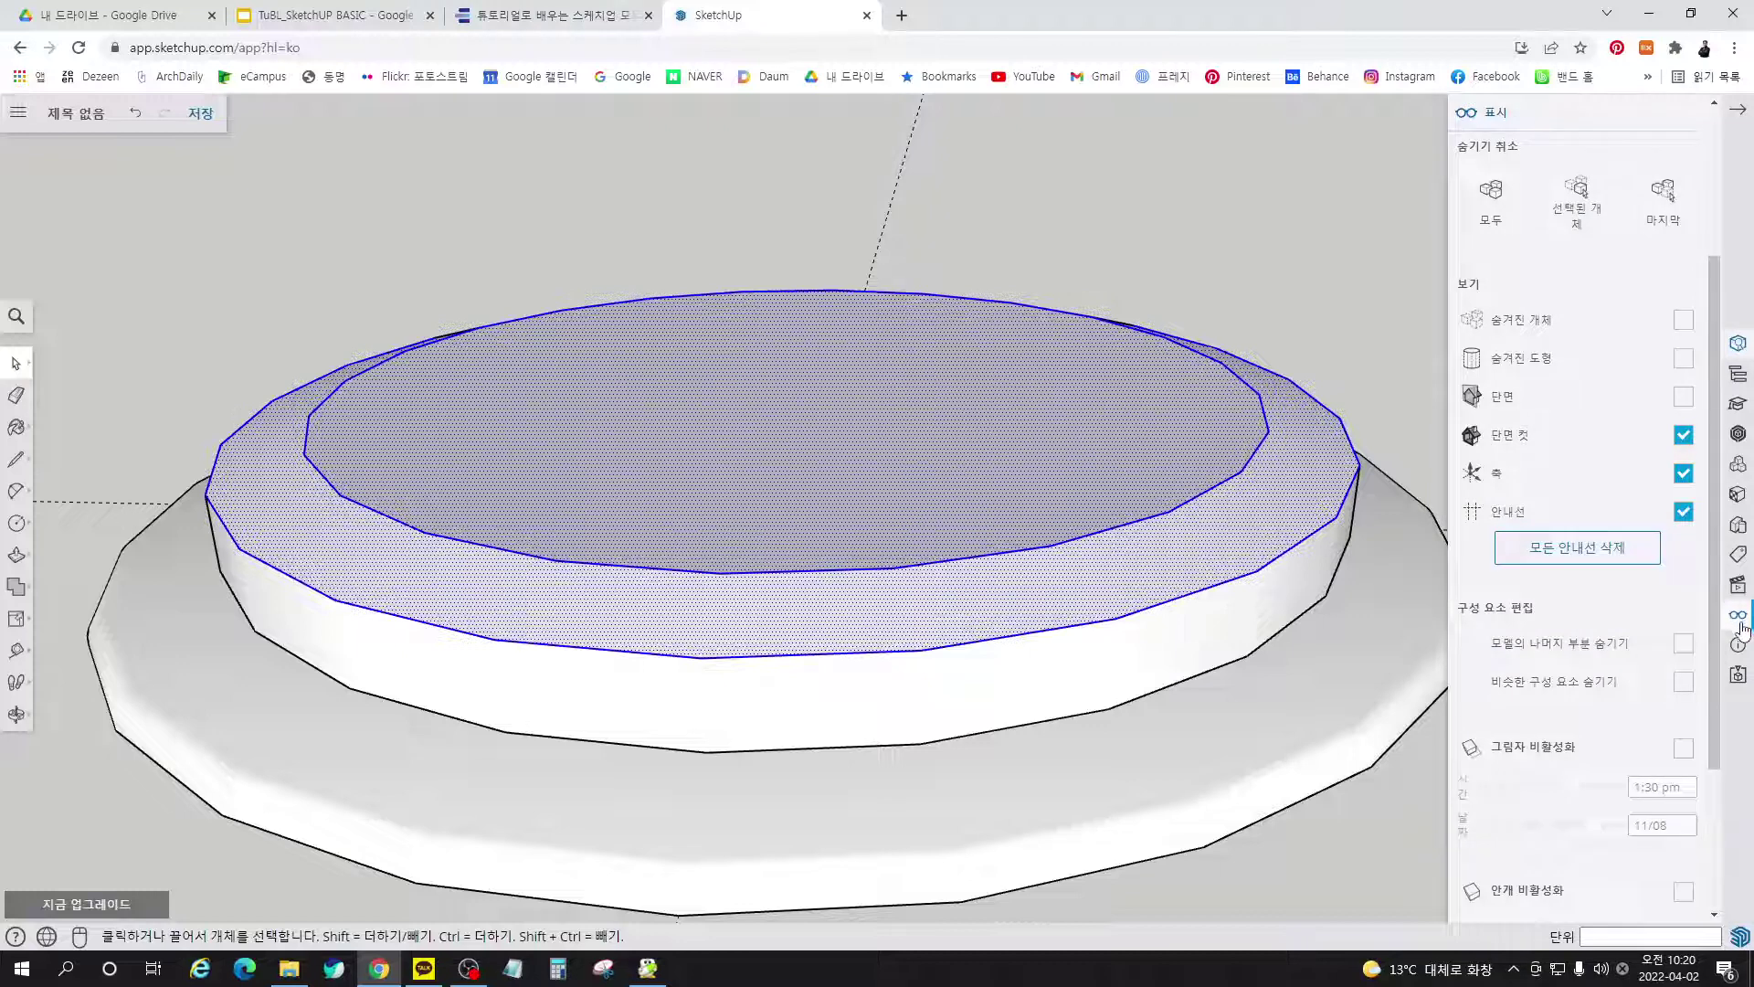
scroll(1534, 859, "down", 3)
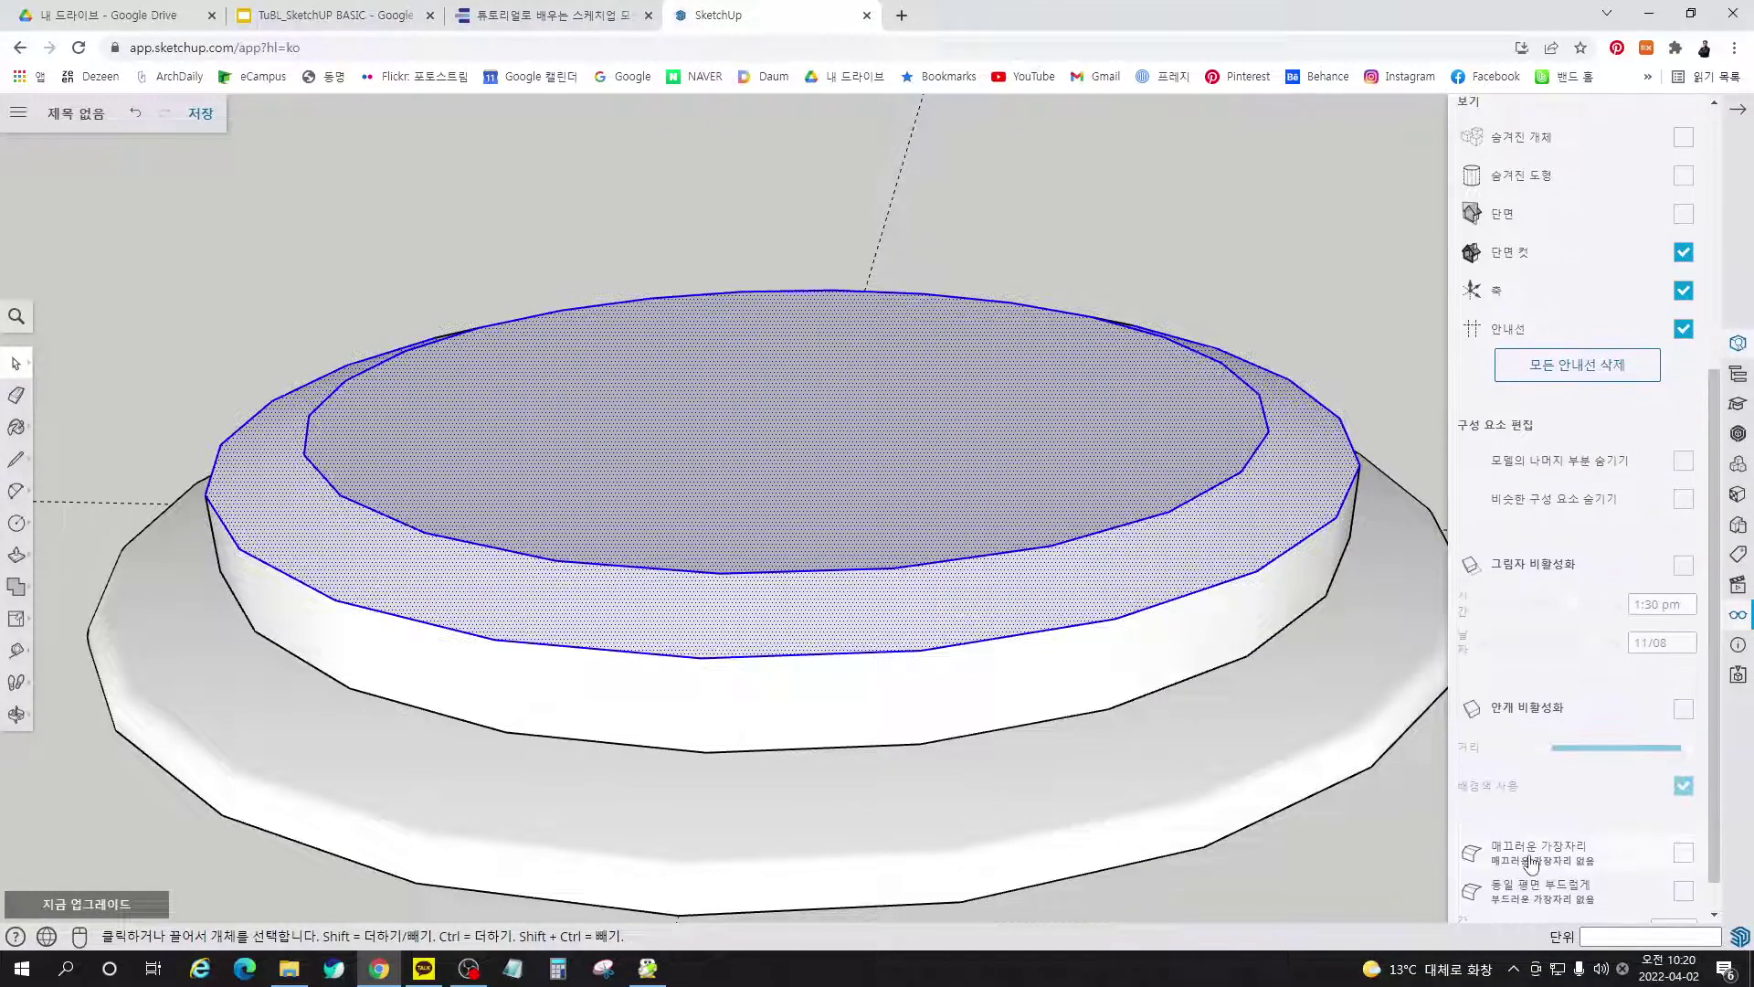
left_click(1691, 816)
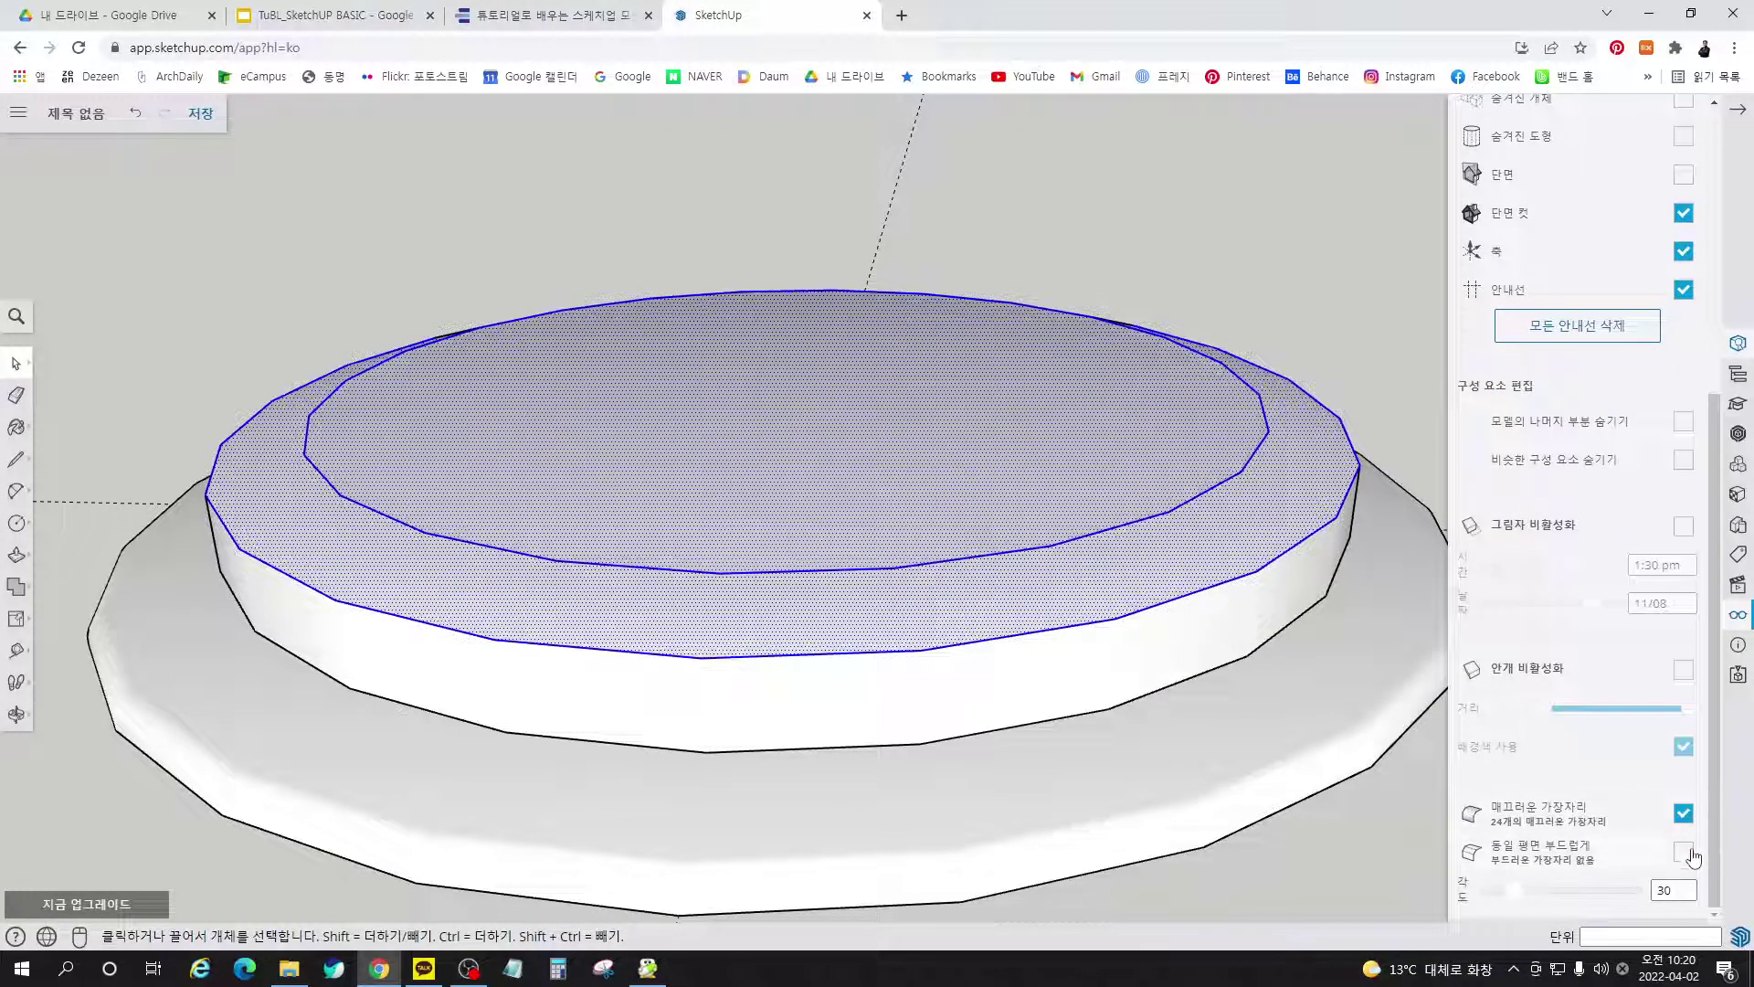
left_click(1684, 854)
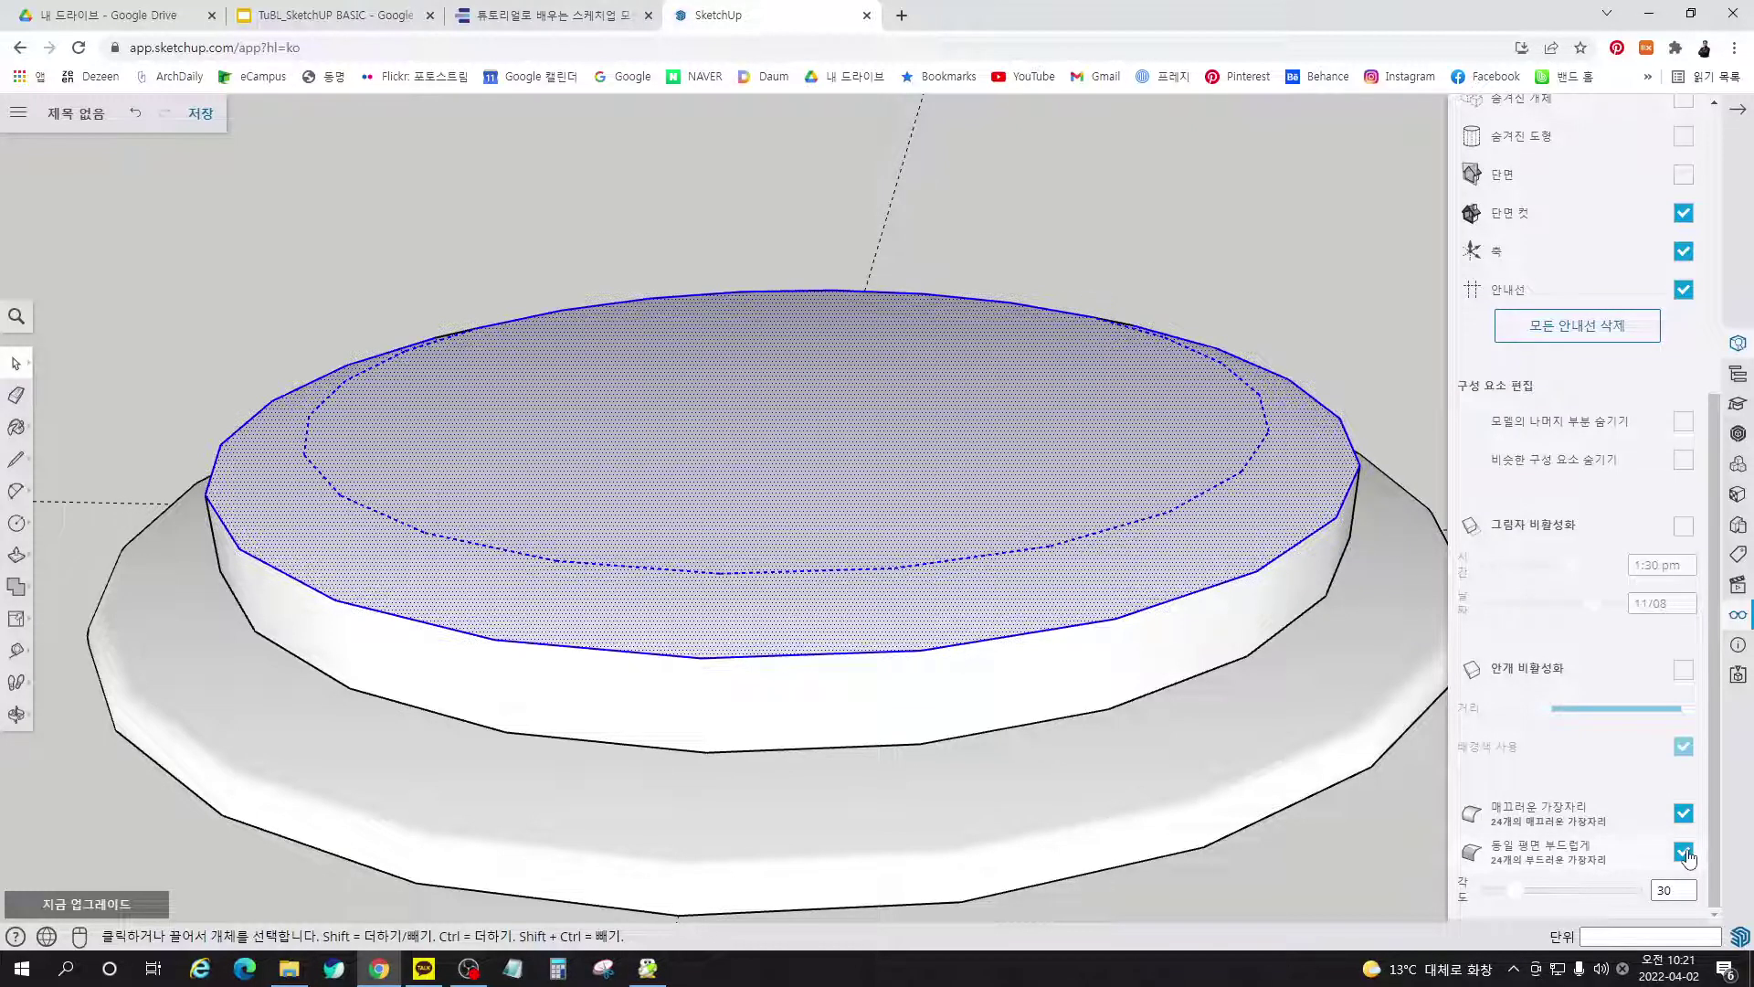
Set the softening angle for the button's upper part to 60 and clear the selection
middle_click_drag(1039, 693, 1065, 548)
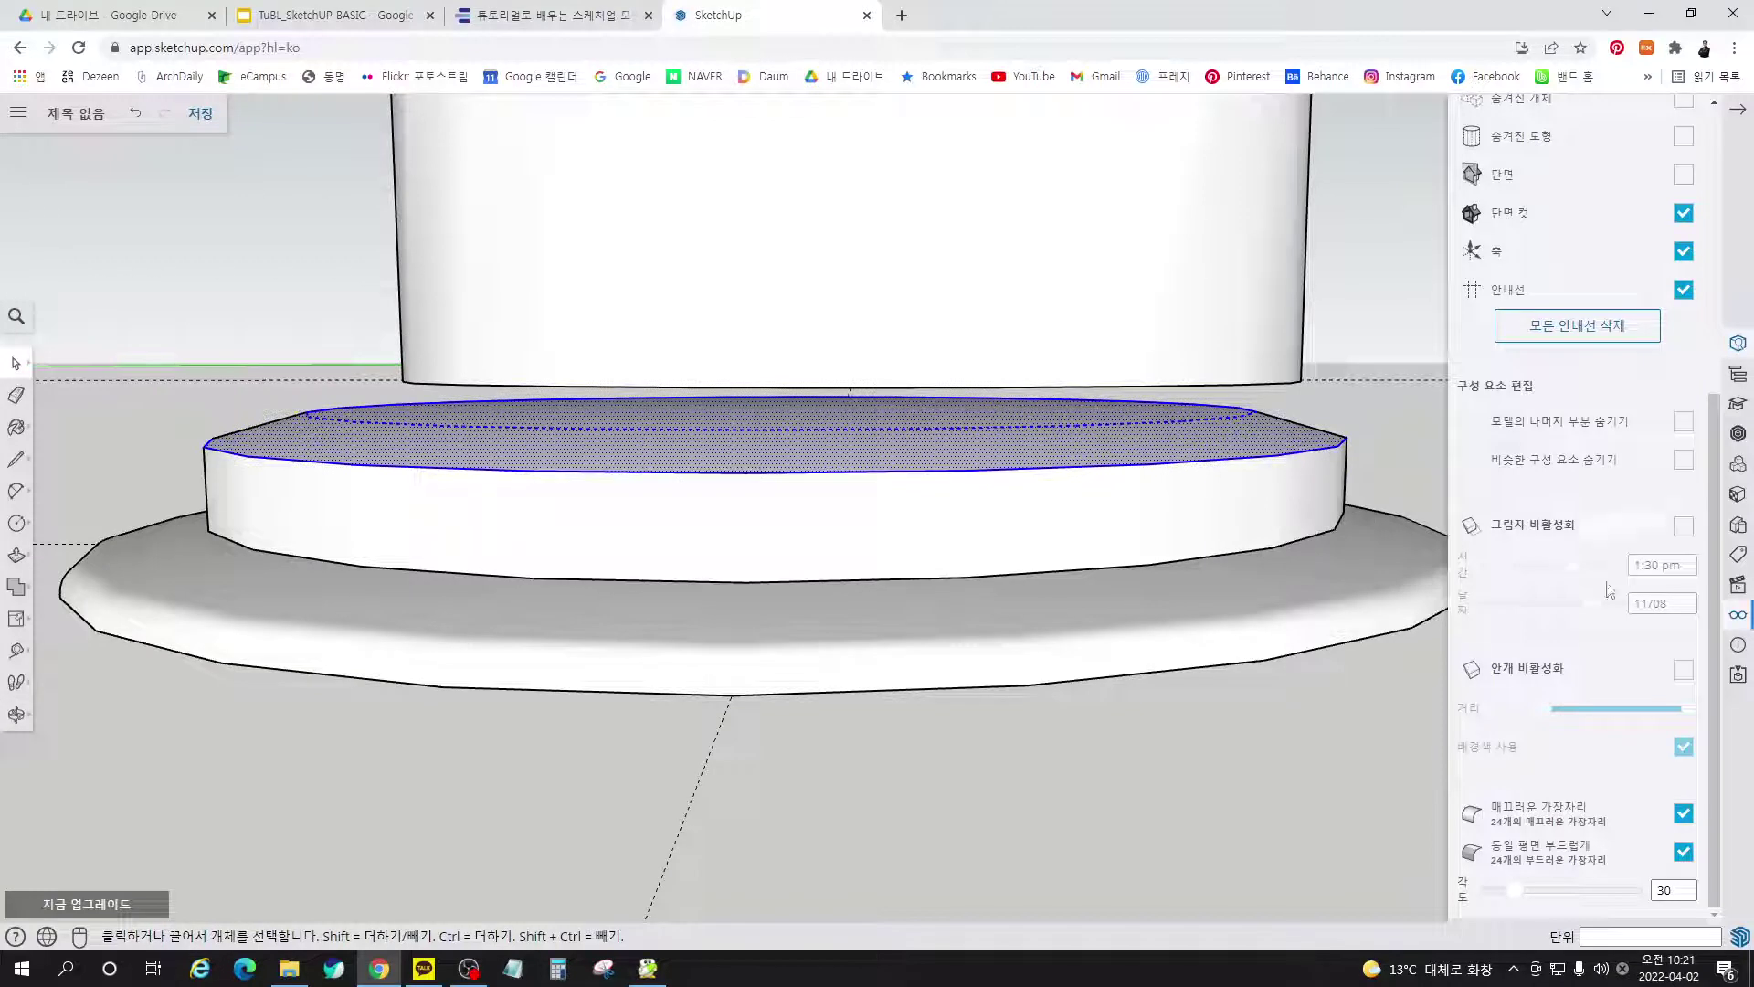
double_click(1665, 891)
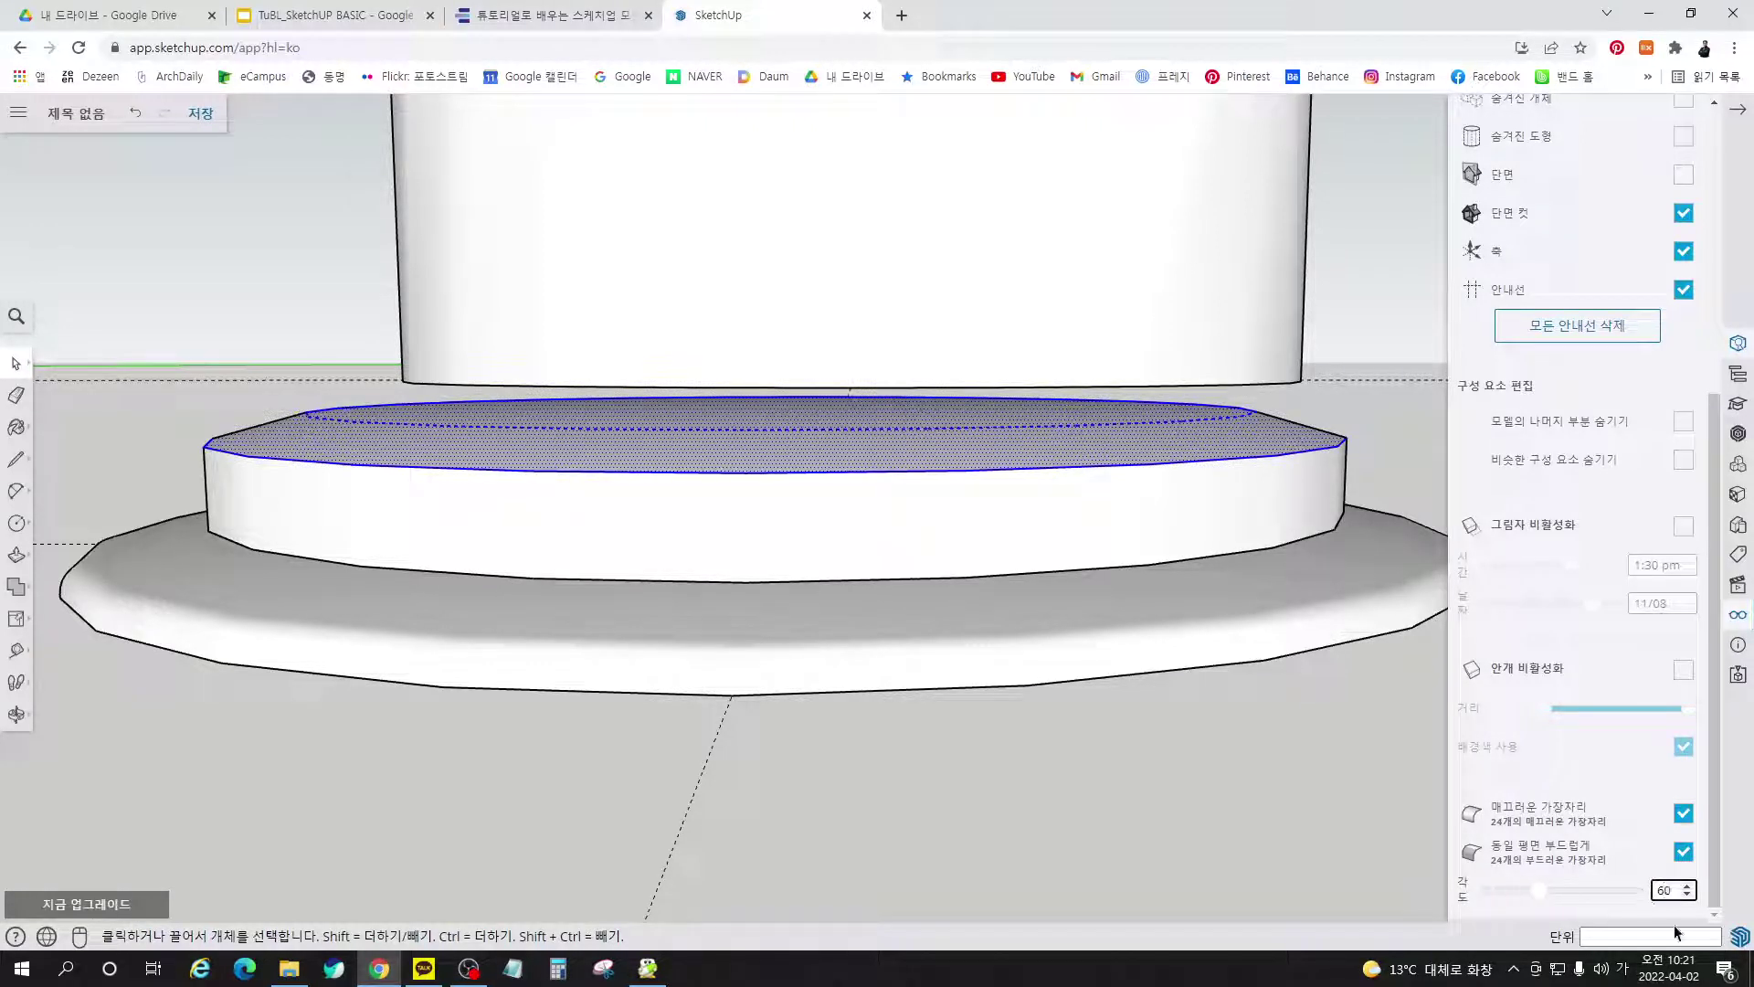
left_click(1405, 468)
middle_click_drag(1132, 492, 1377, 557)
Select the button's rim edge, enable Smooth Normals and Soften Coplanar for it, and set the angle to 120
left_click(1308, 589)
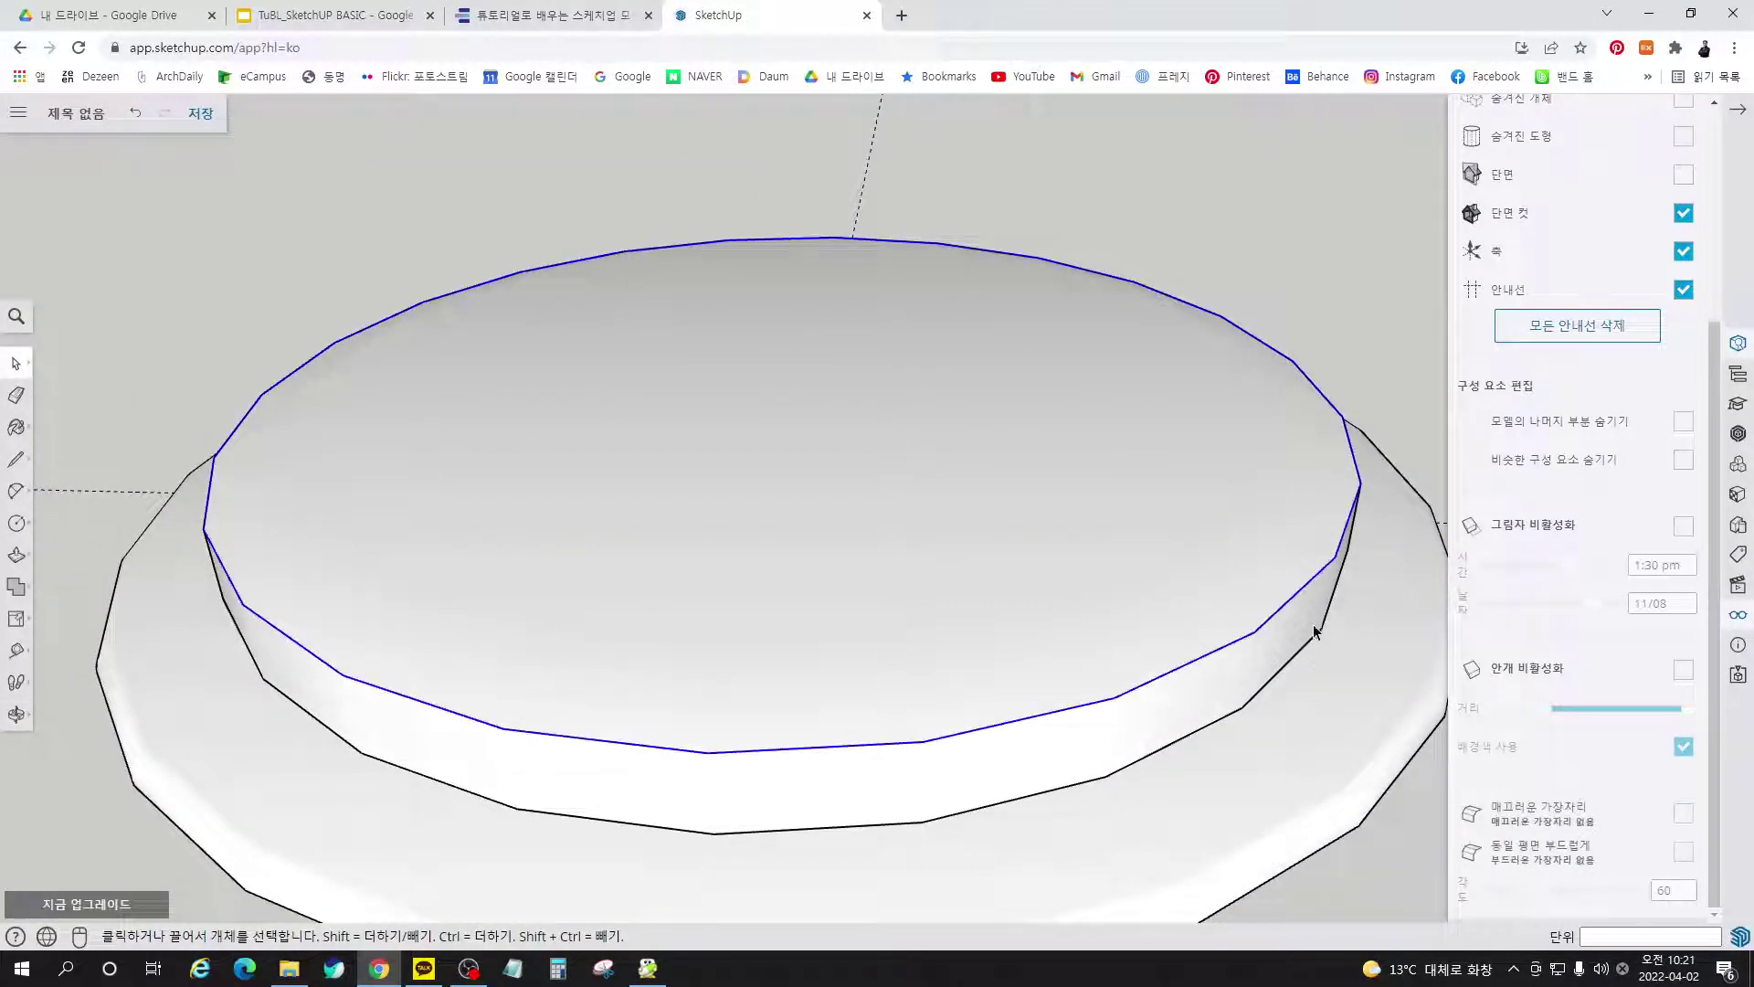
scroll(1535, 580, "down", 3)
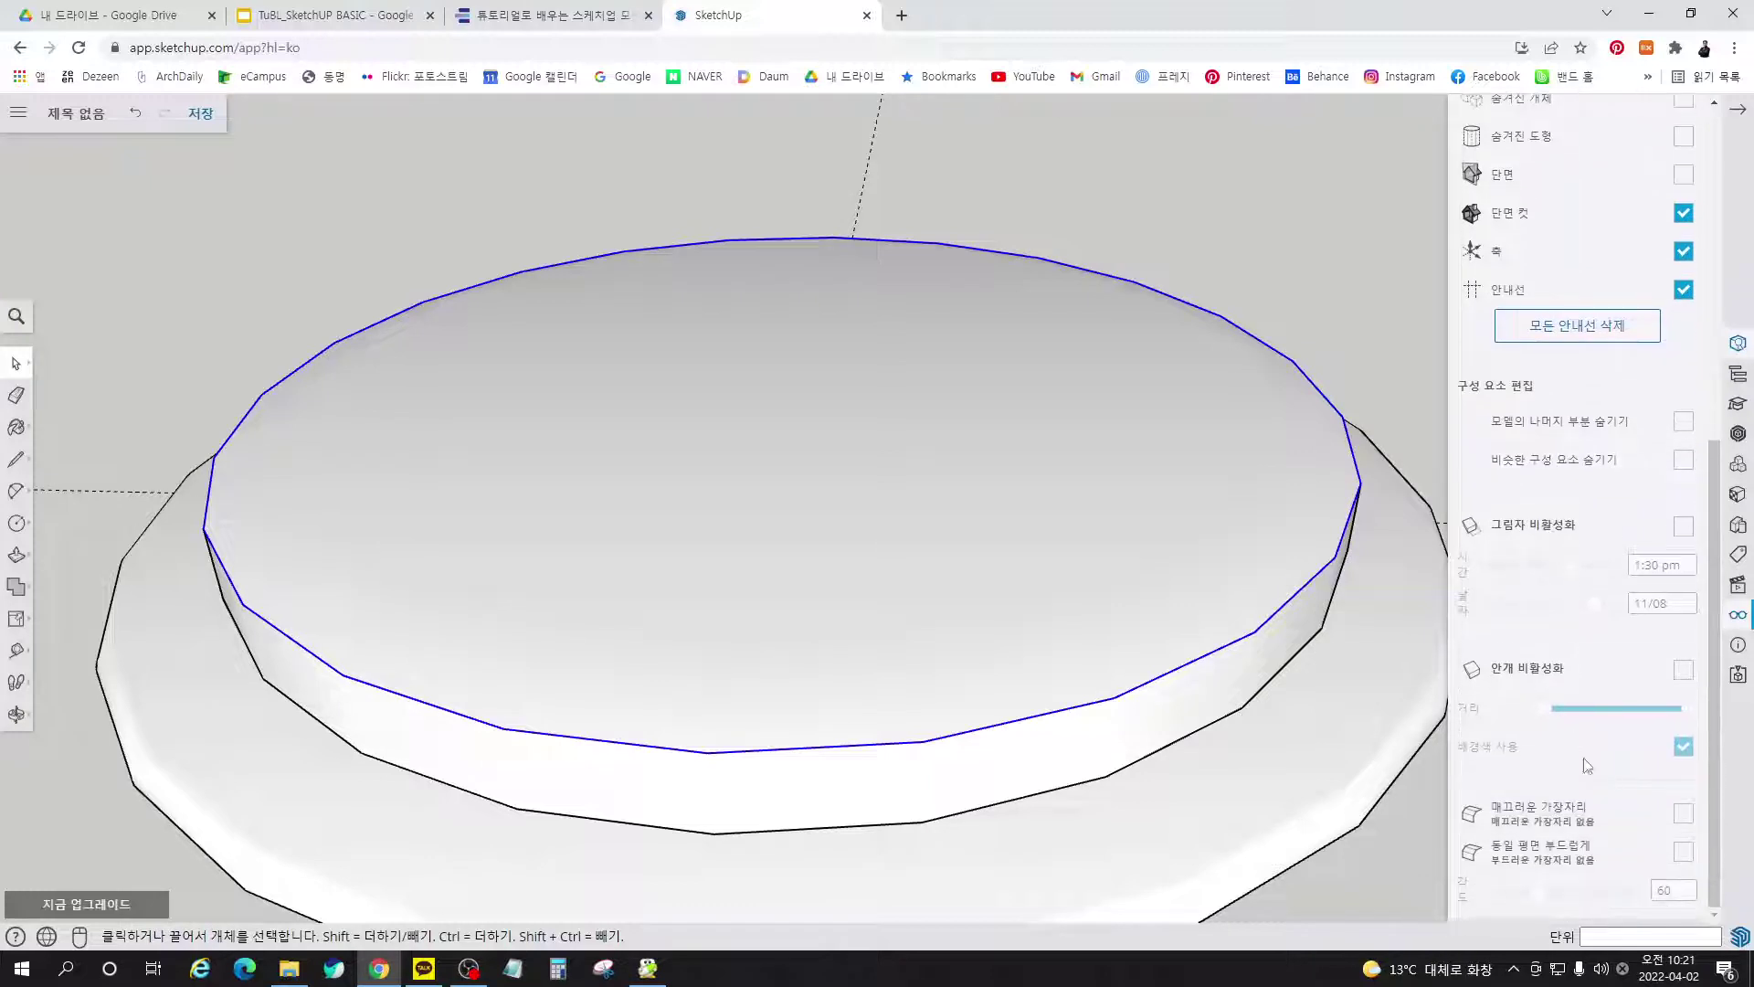
left_click(1684, 852)
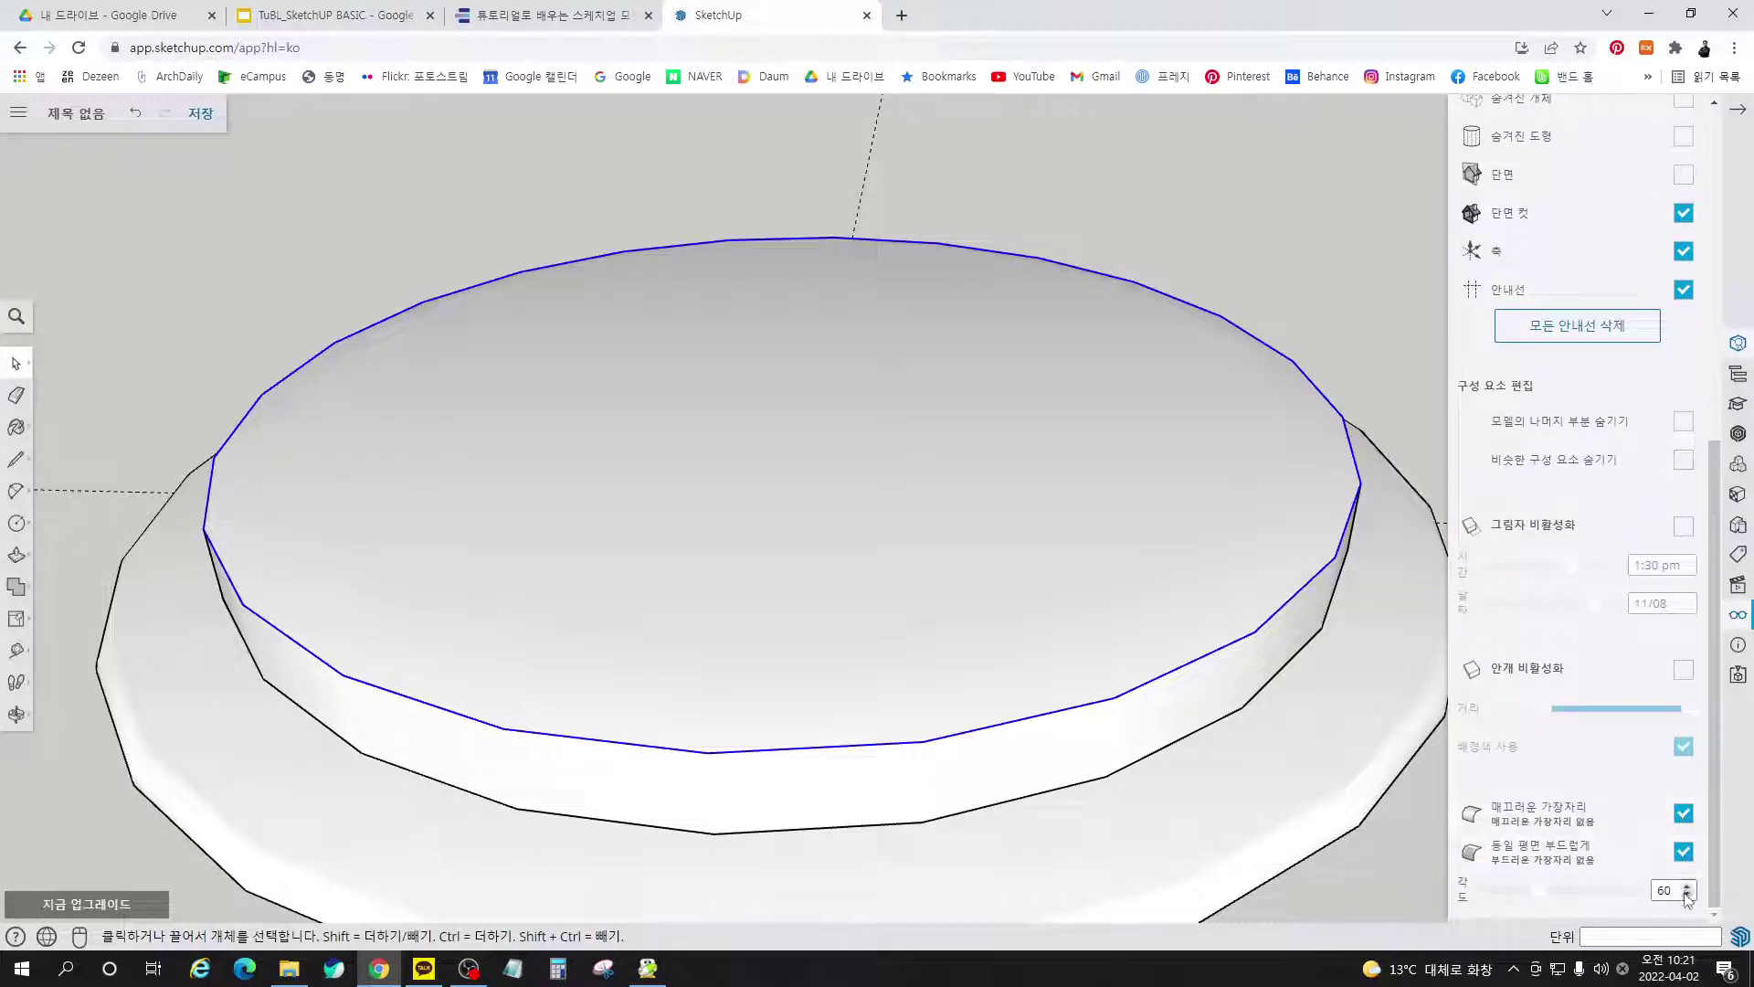
left_click(1674, 890)
middle_click_drag(967, 610, 1049, 364)
middle_click_drag(1127, 485, 1155, 585)
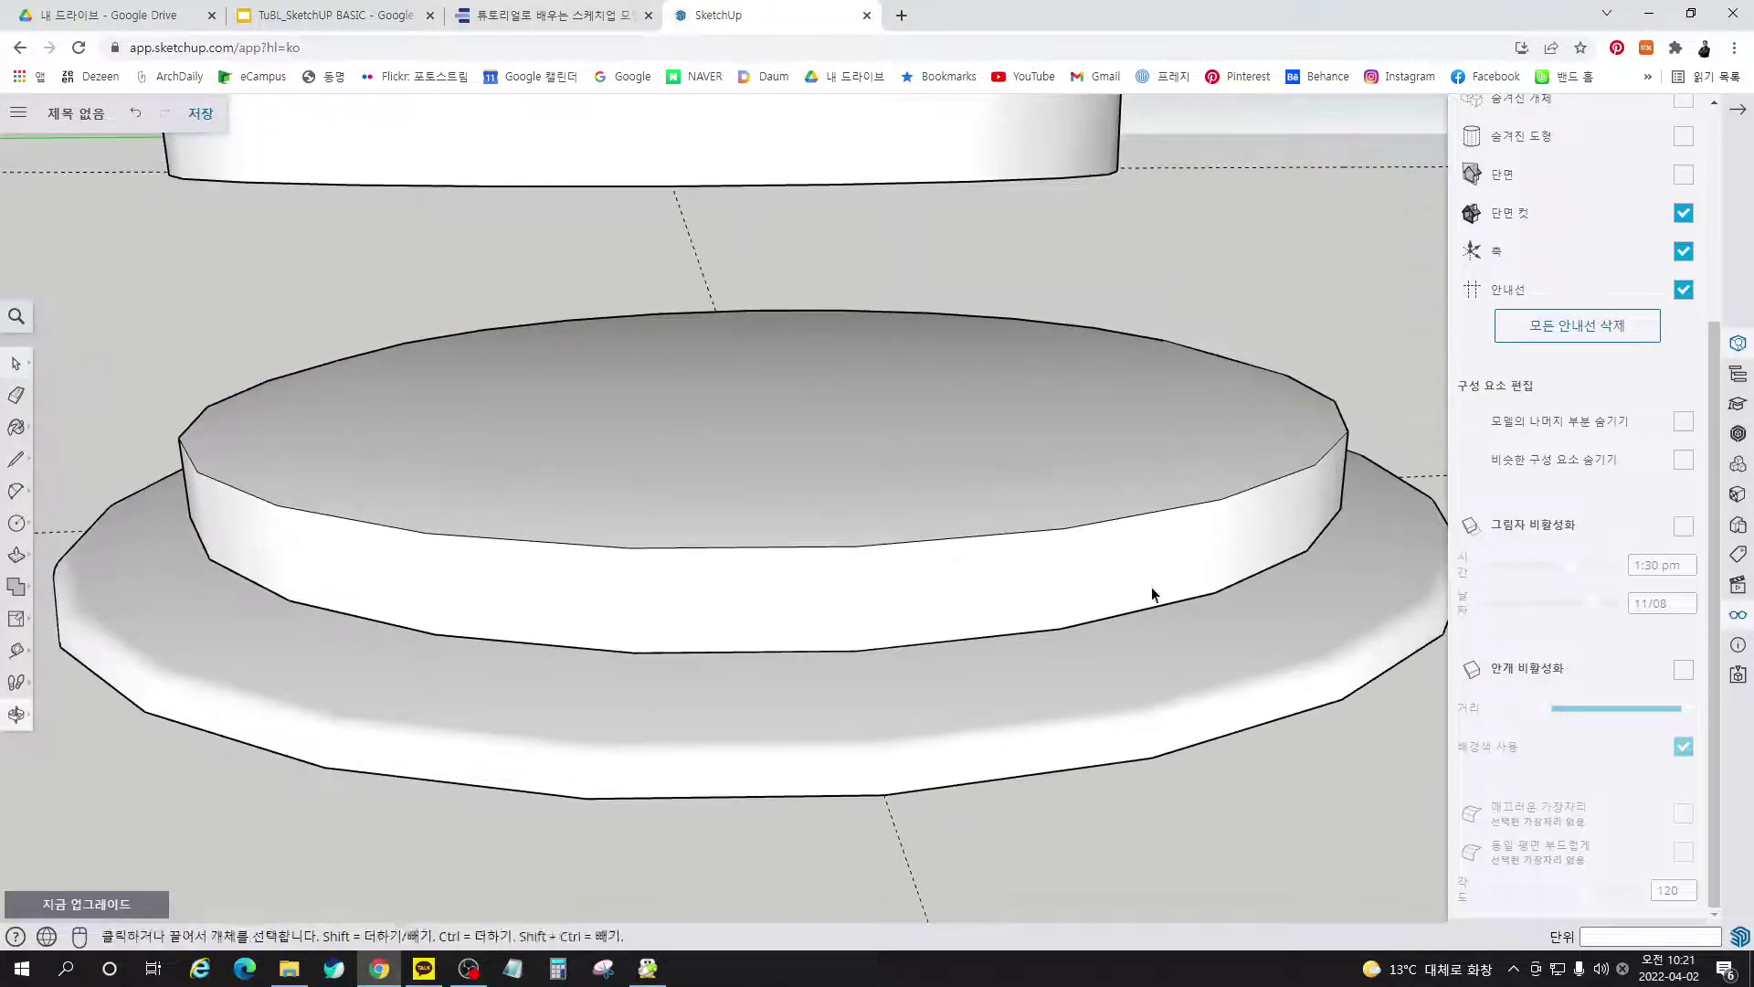
Review the e-book's extrude, scale and softening steps and undo the button's edge softening and top-face scaling
left_click(507, 16)
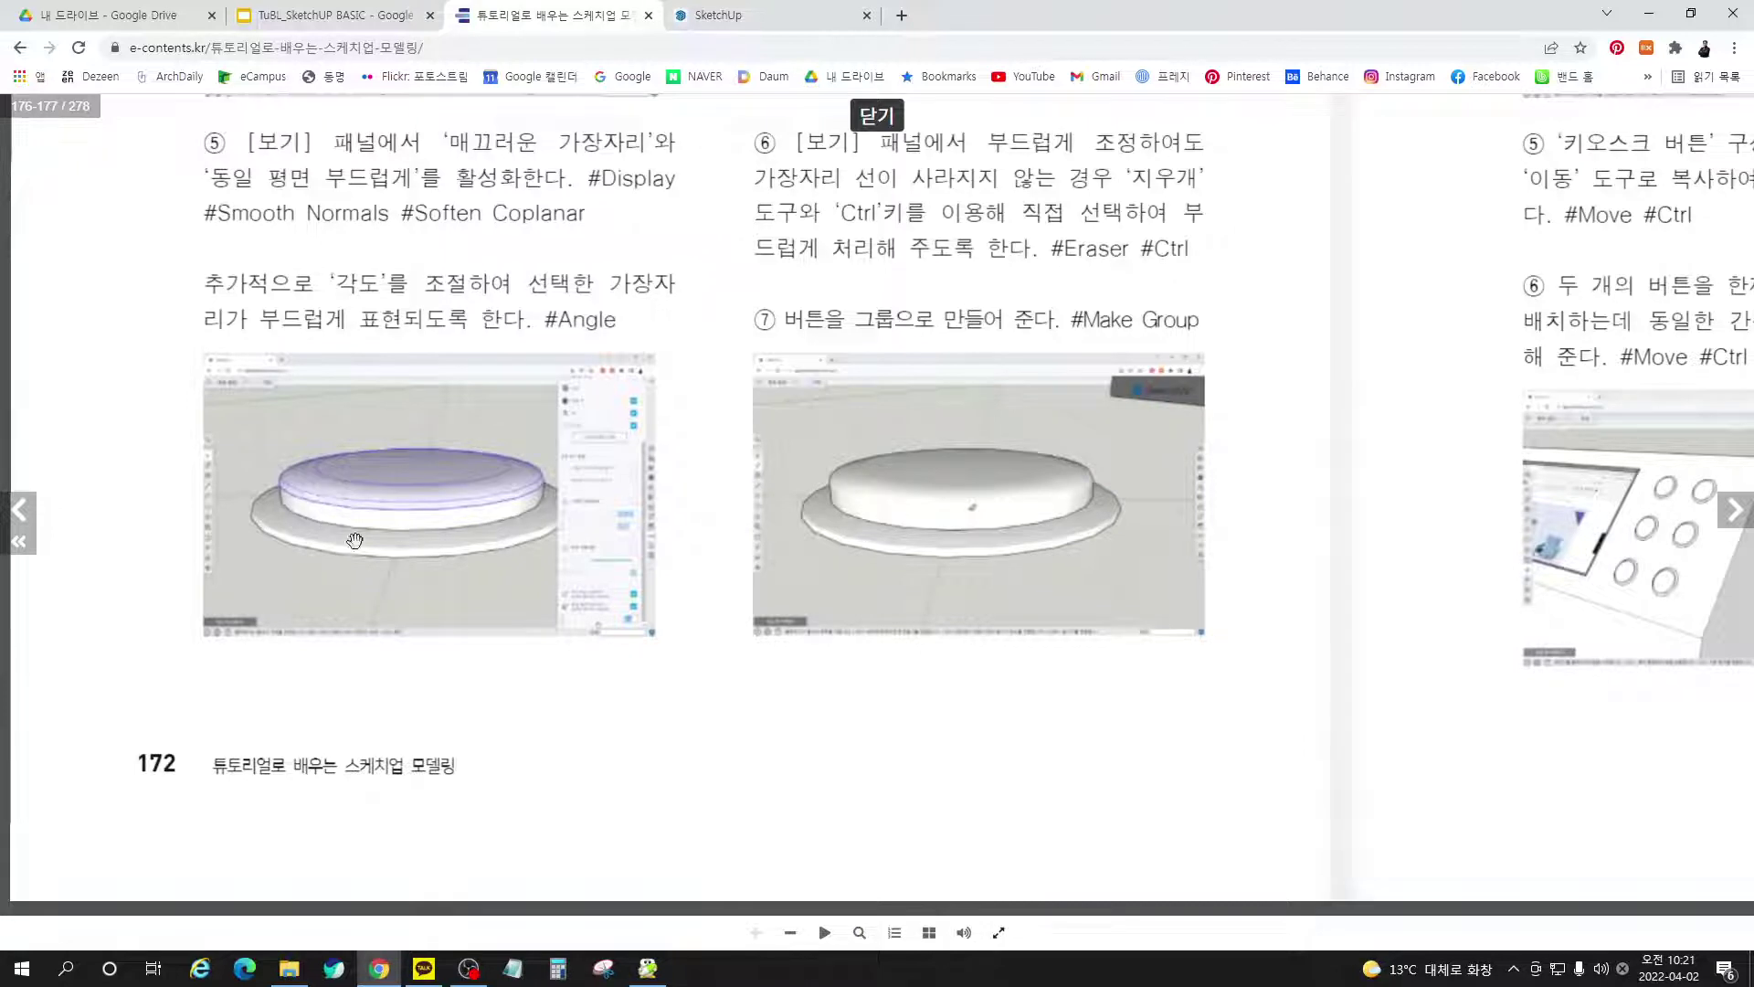
left_click(945, 480)
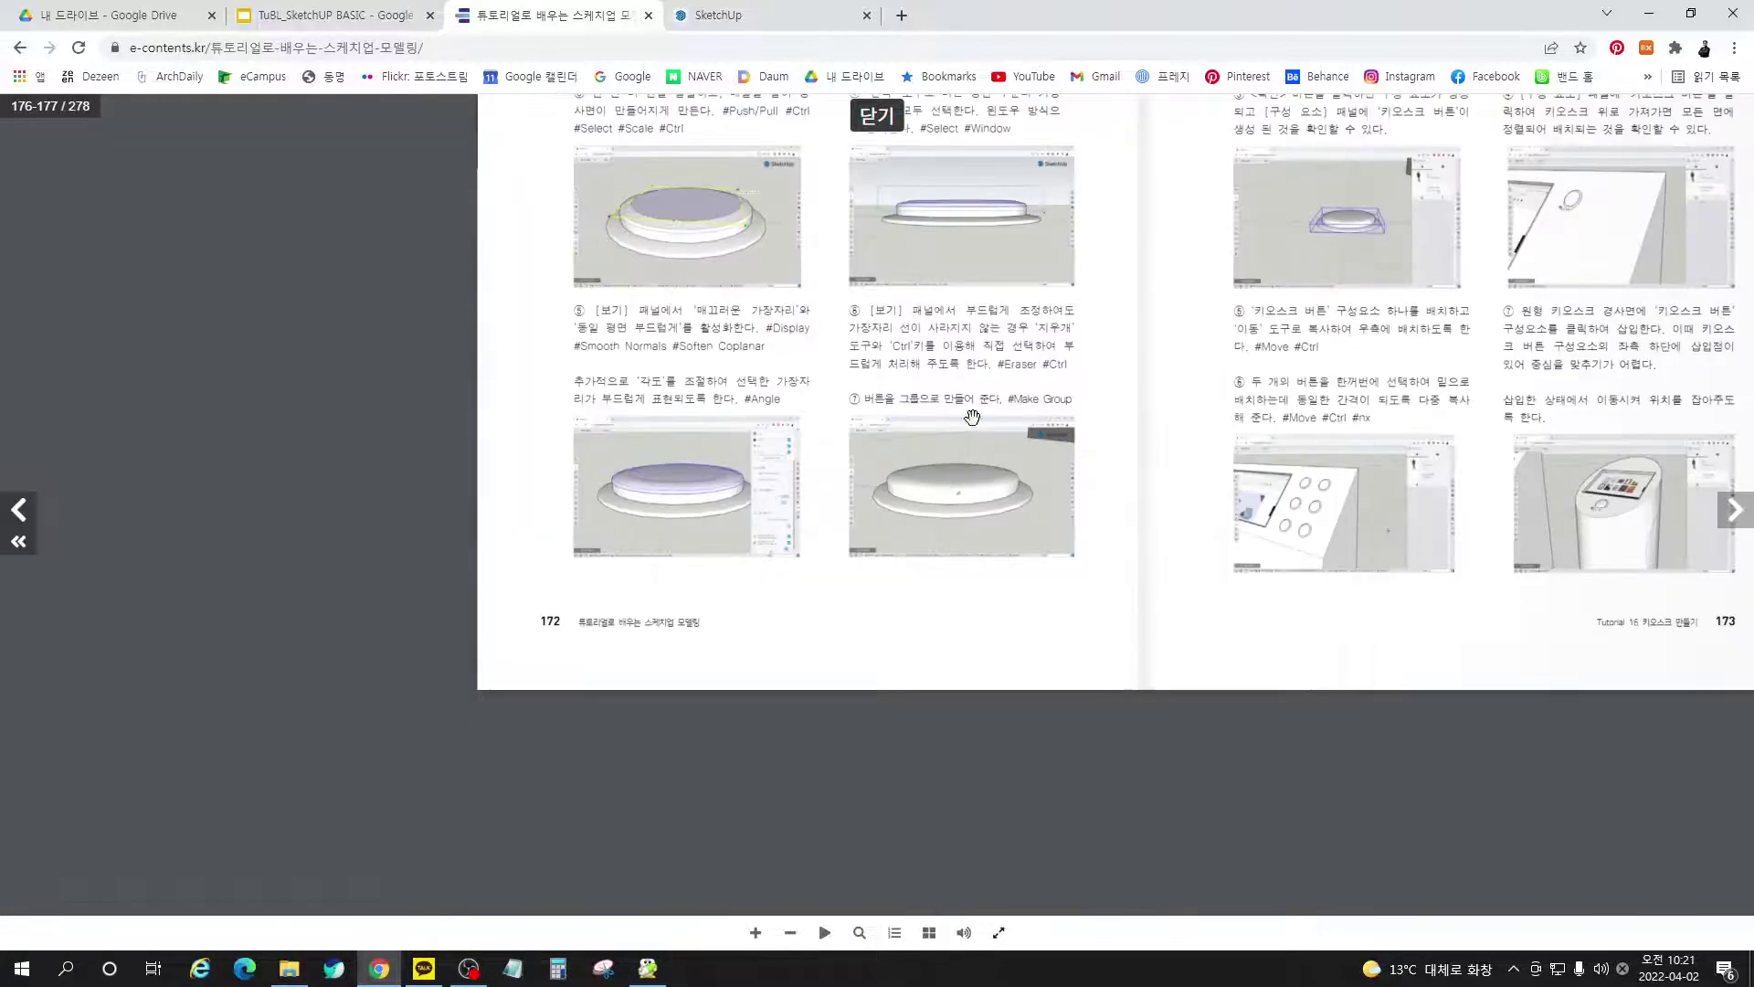
scroll(982, 315, "up", 3)
left_click(680, 423)
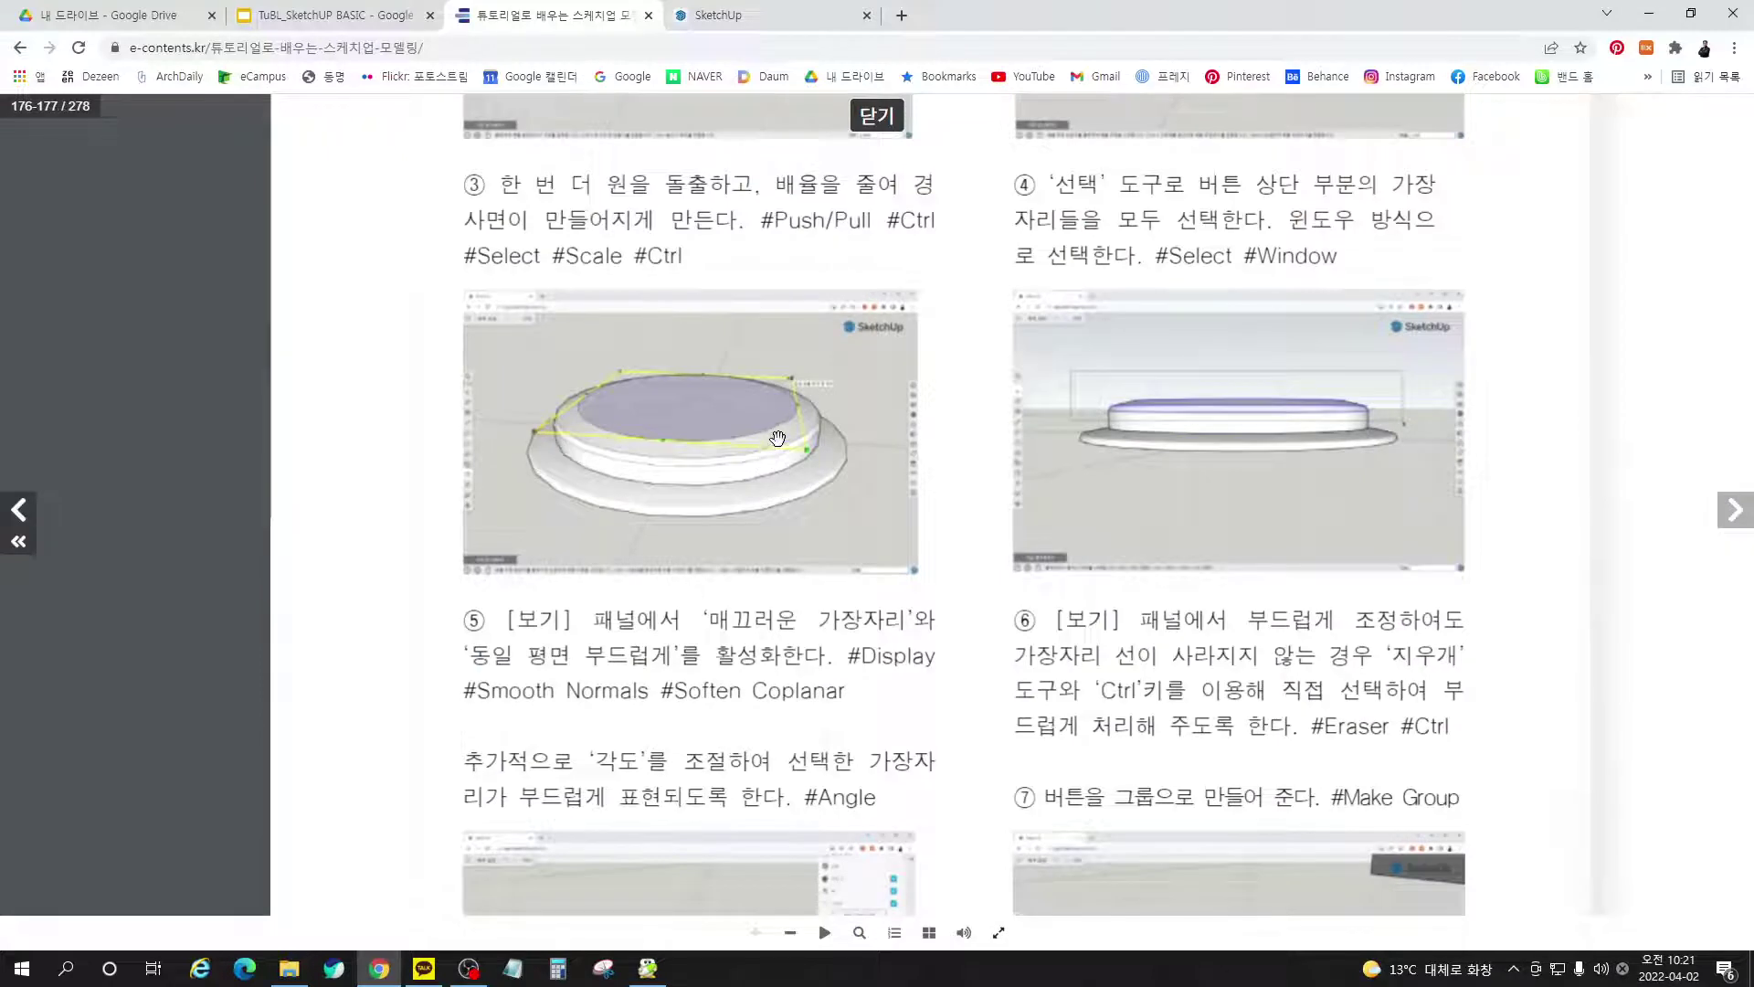
left_click_drag(983, 261, 859, 534)
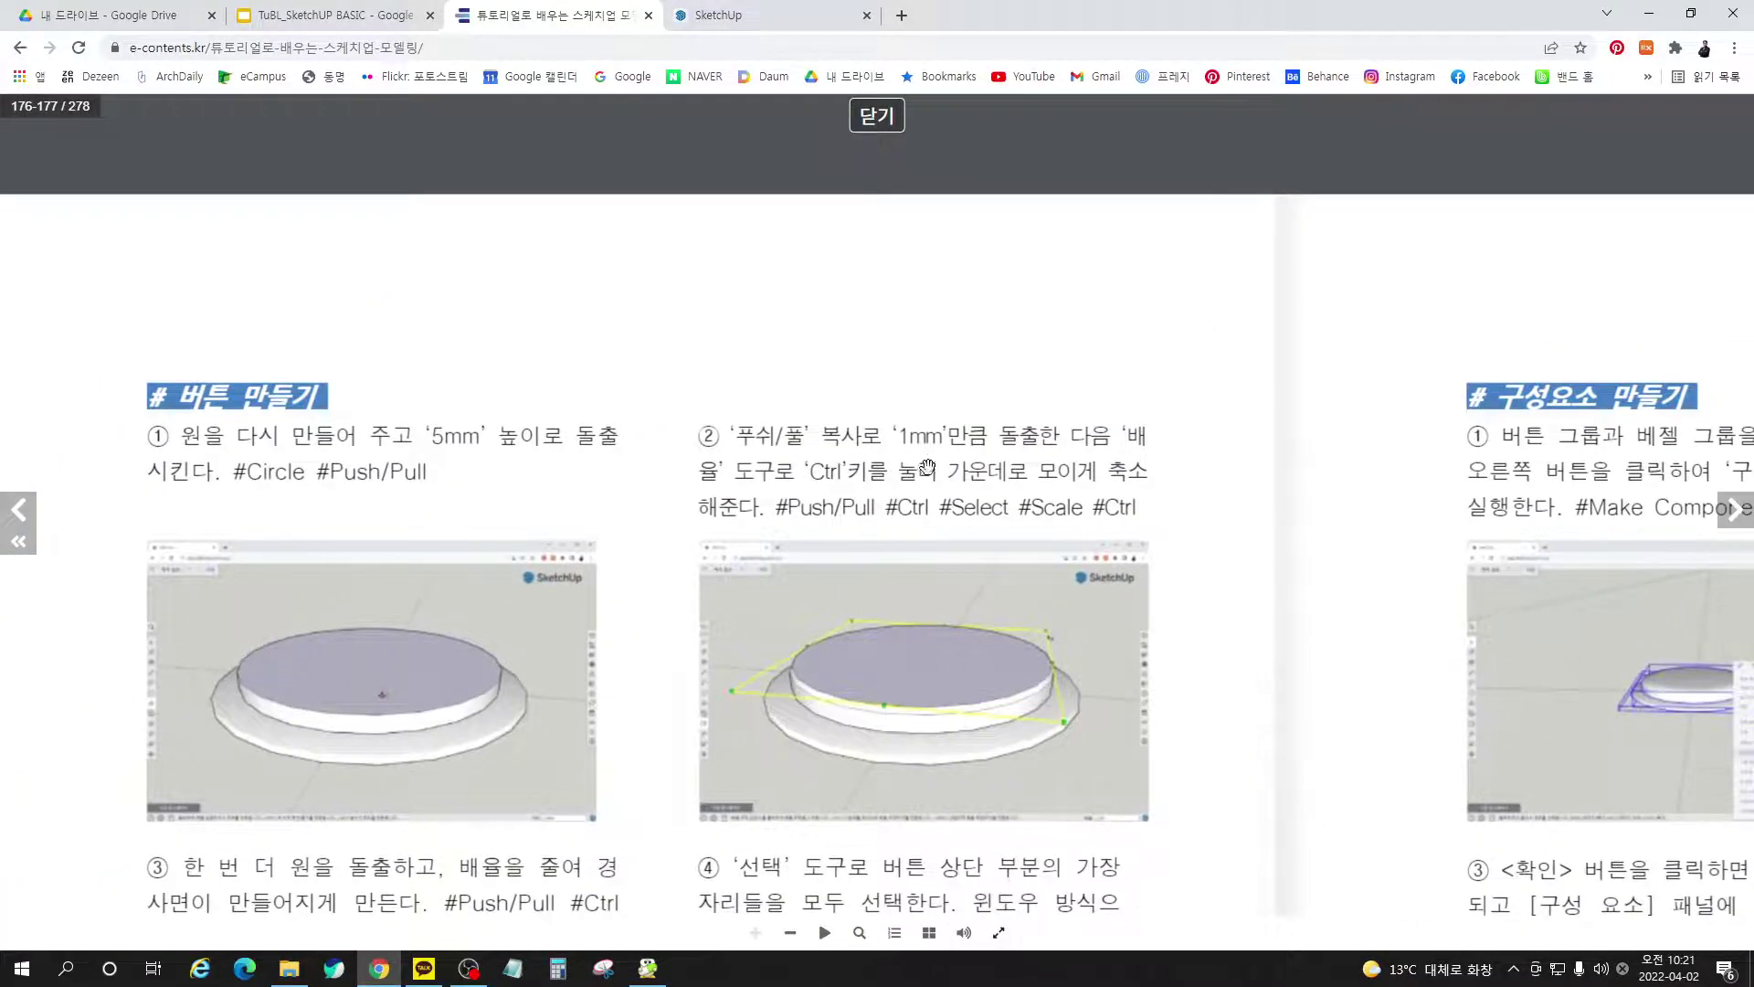
left_click_drag(859, 626, 968, 417)
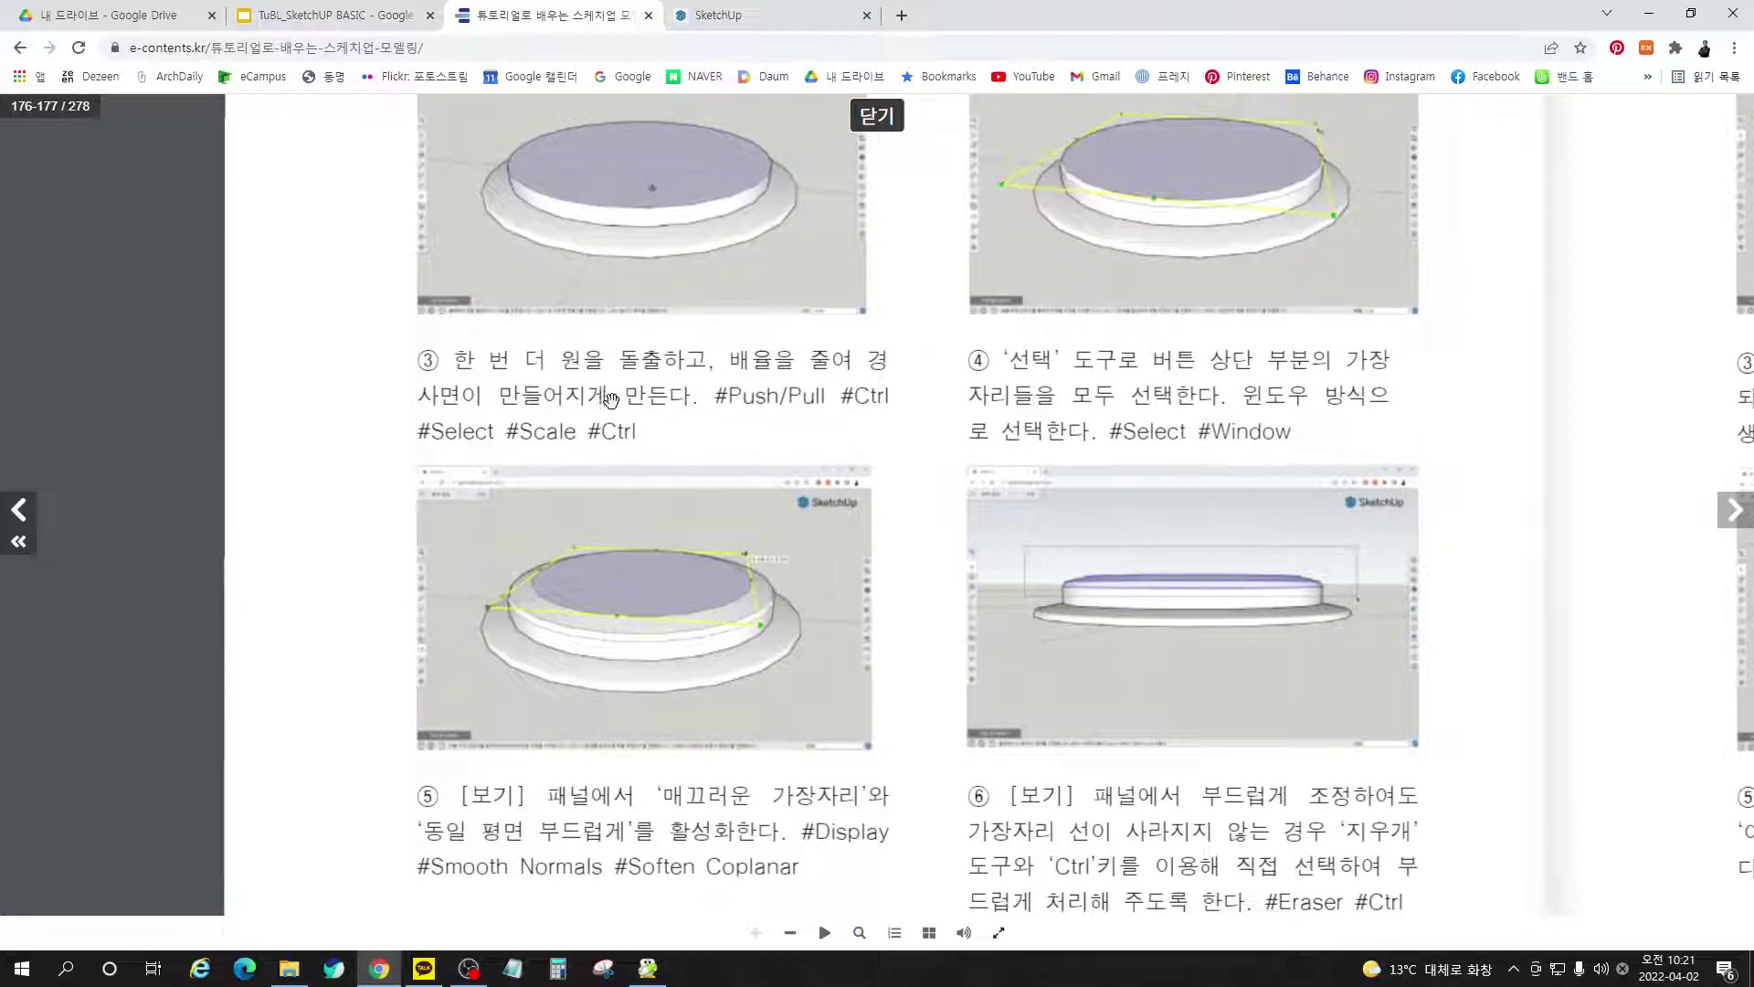
left_click(724, 16)
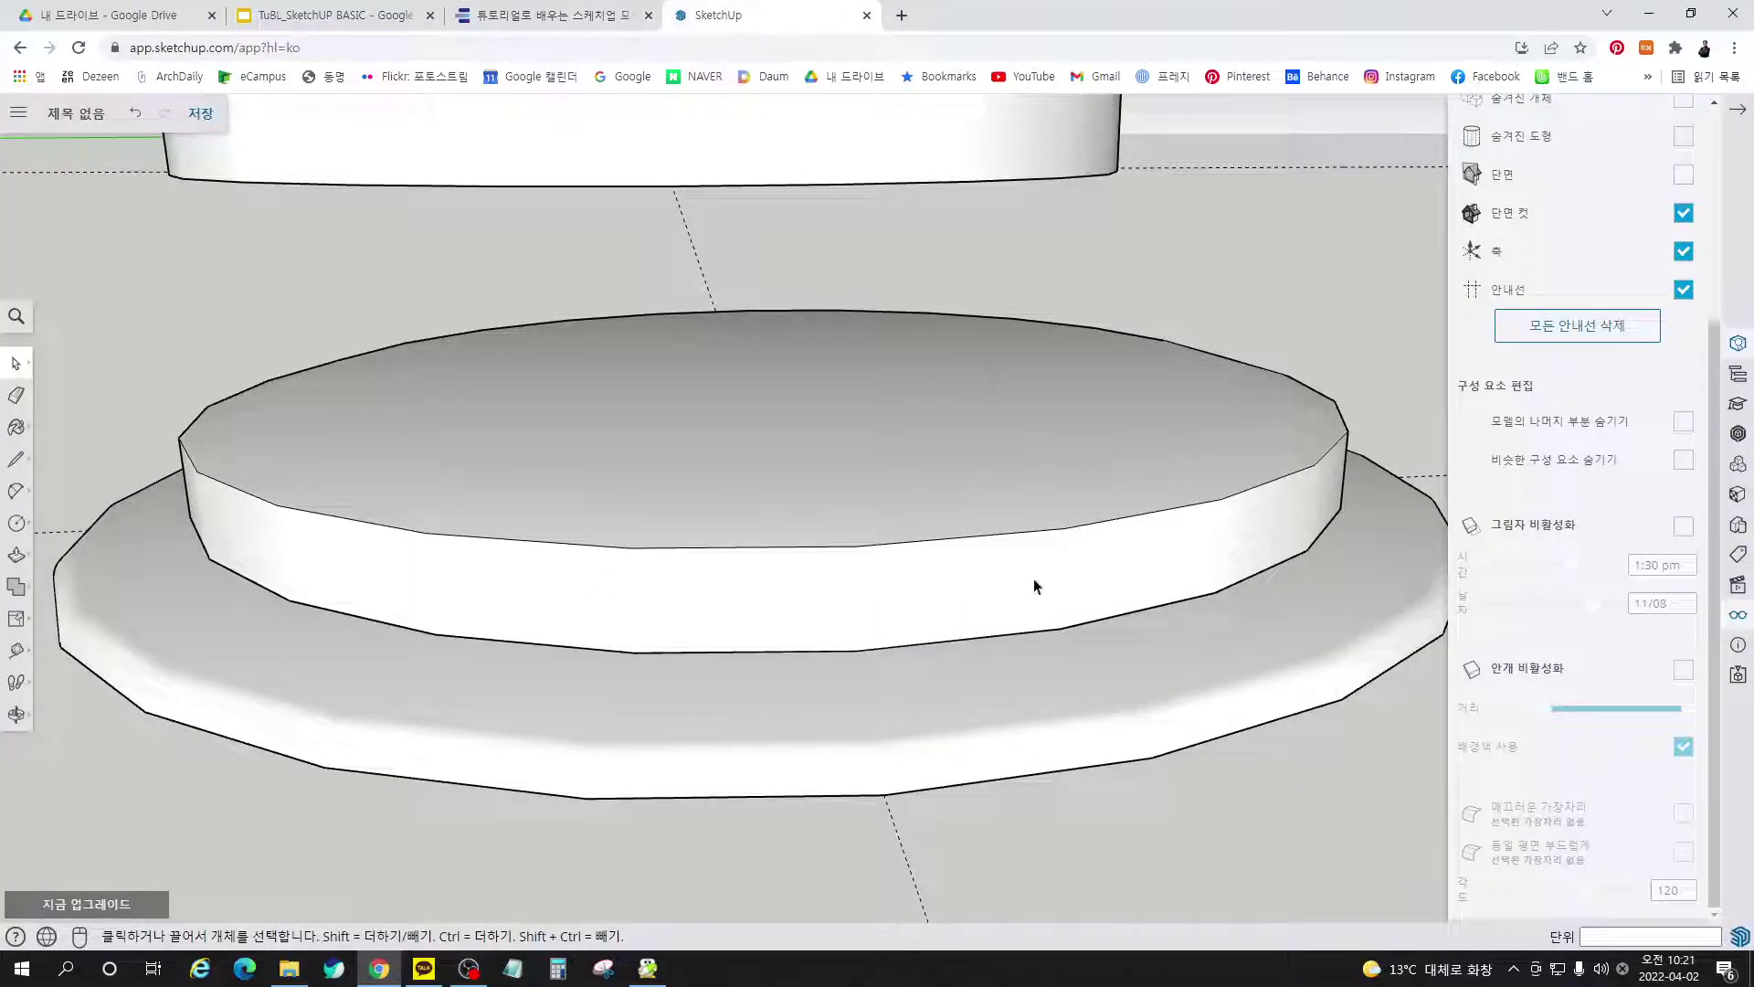
key("ctrl+z")
key("ctrl+z")
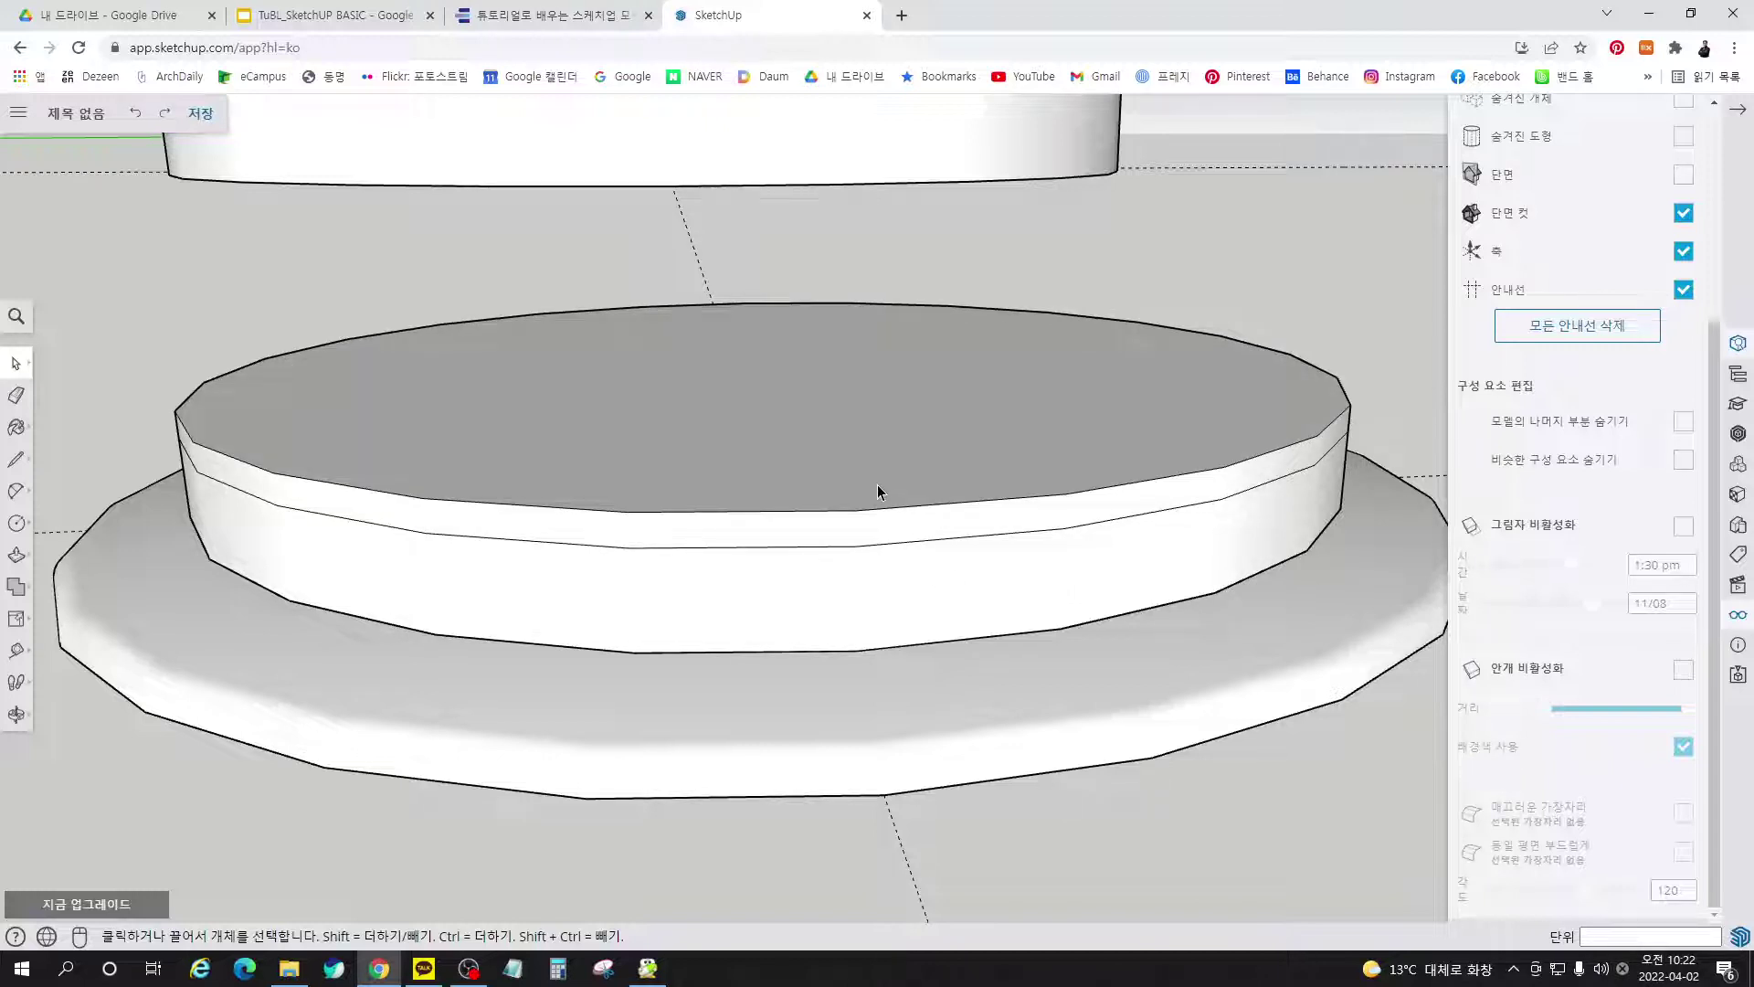
Extrude the button's top face another 1 mm as a second layer using Push/Pull in copy mode
key("p")
left_click(815, 455)
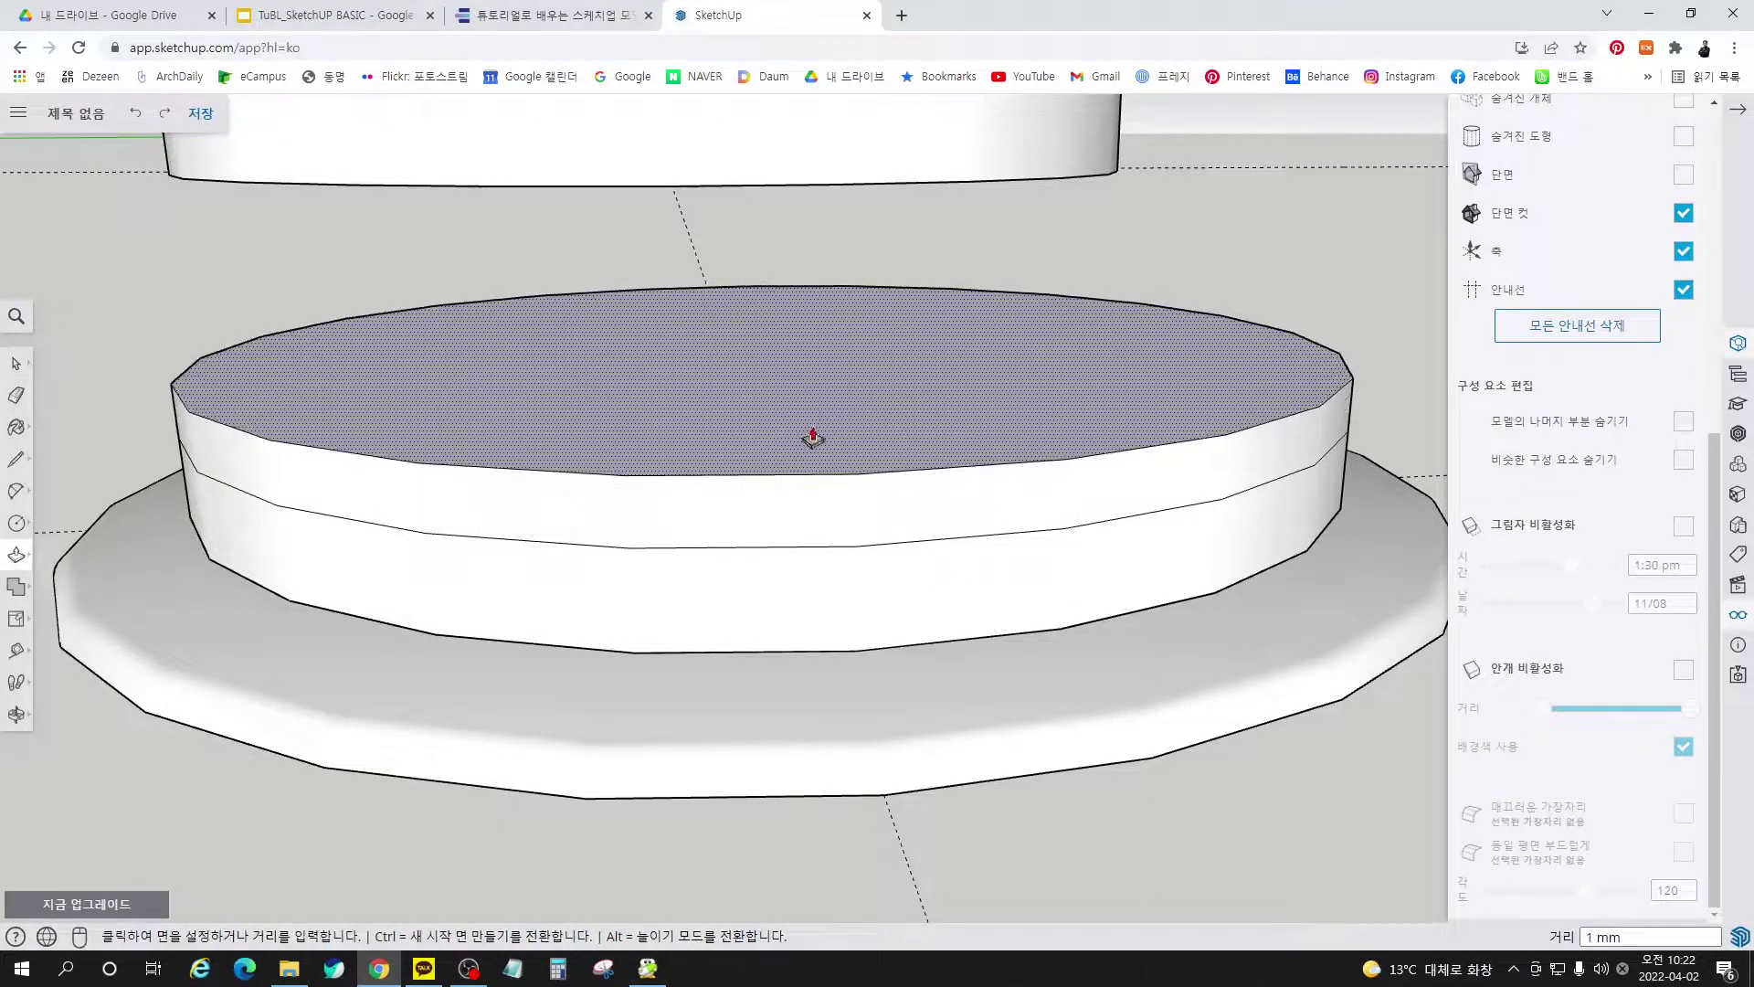
left_click(811, 429)
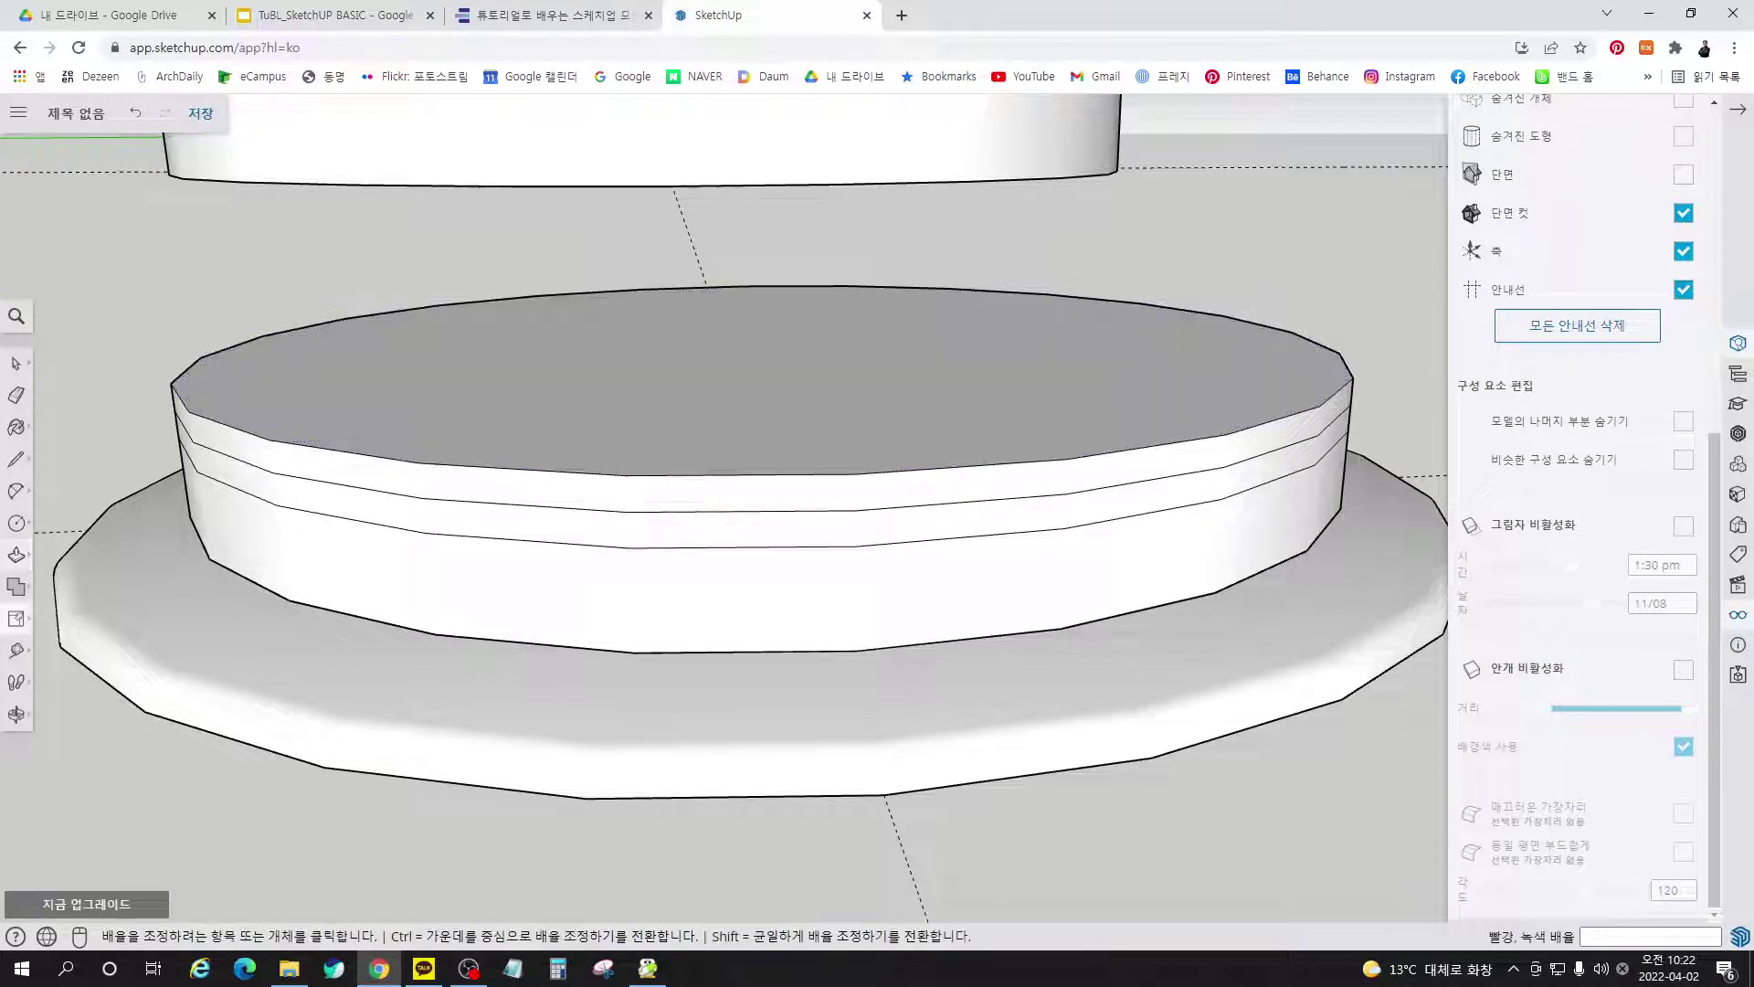
Scale the second layer's top face uniformly about its centre to 0.85
key("space")
key("s")
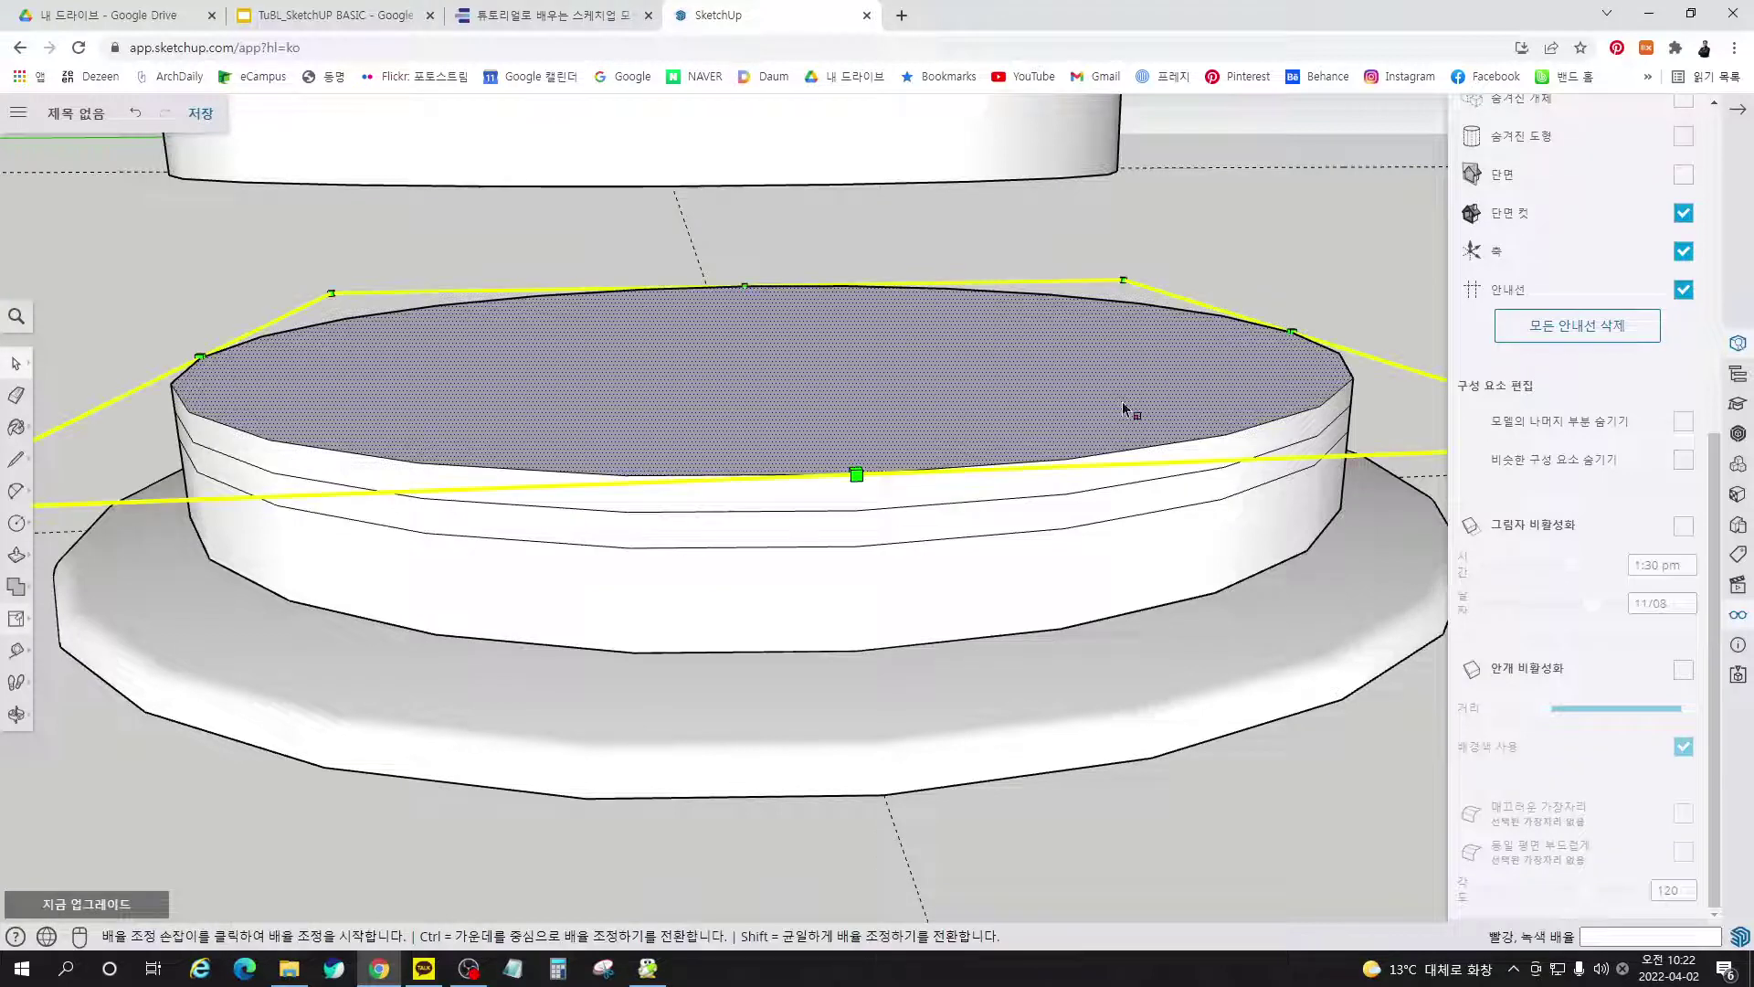
left_click(1123, 279)
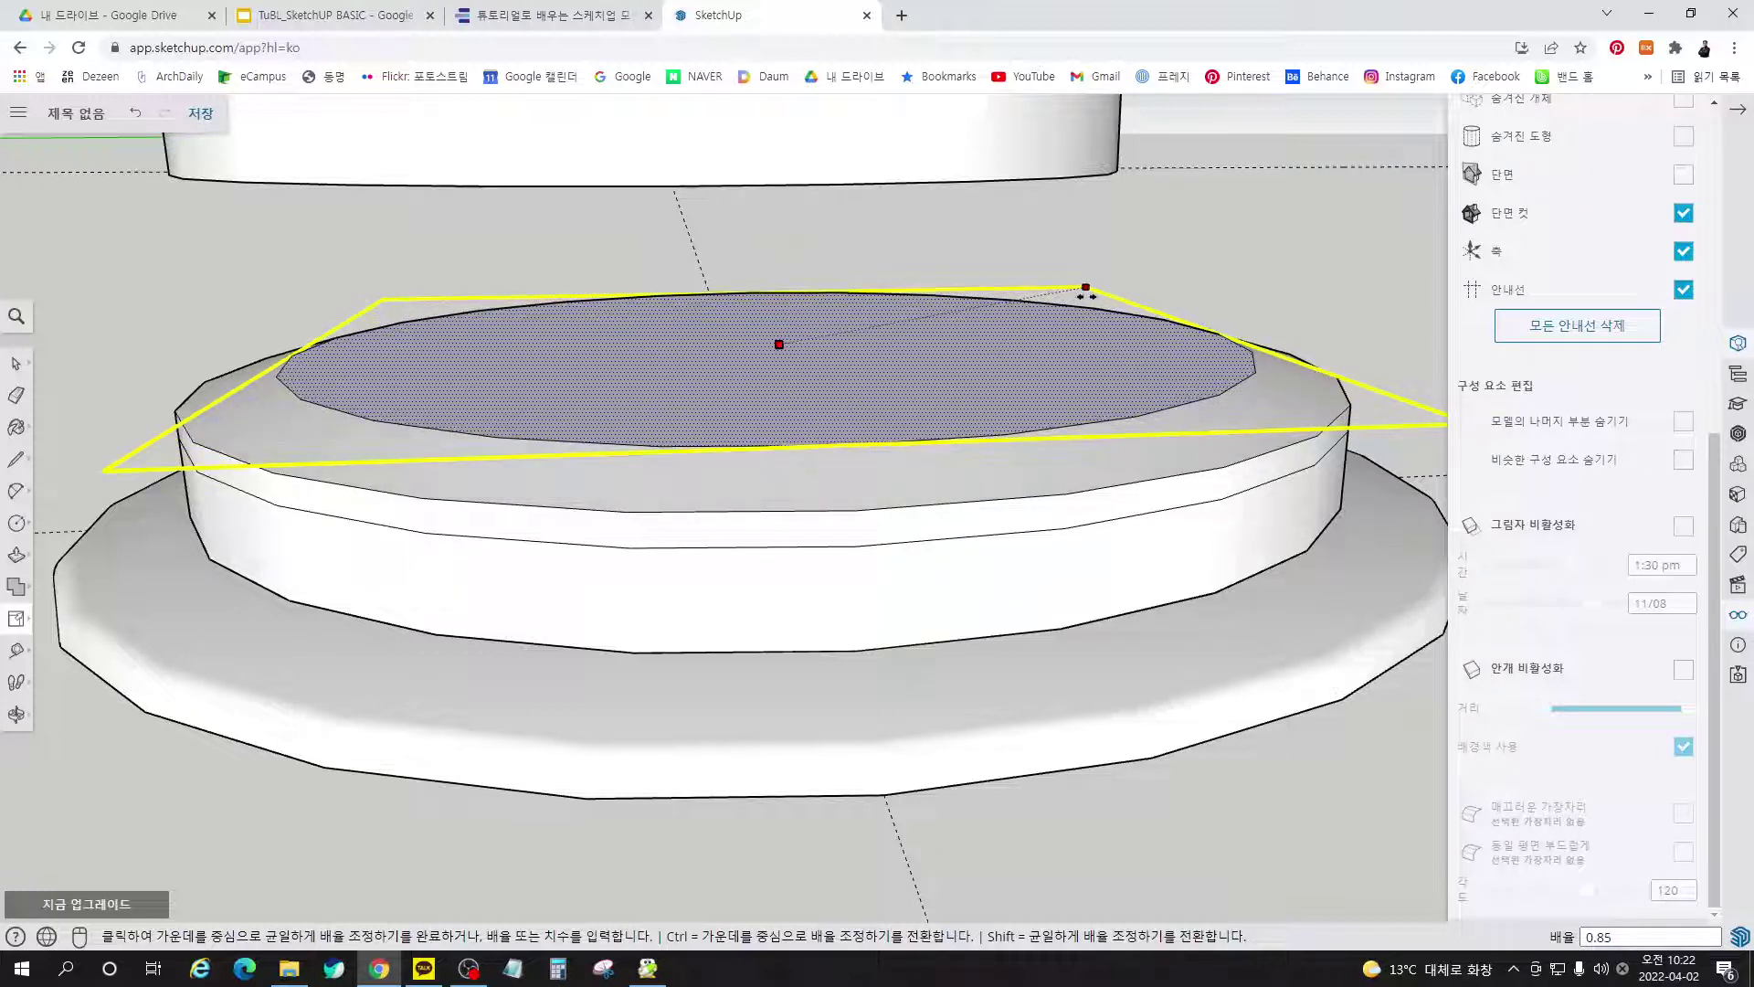
left_click(1086, 290)
Compare the button's profile with the e-book's sloped-top step and undo the added layers back to the 5 mm disc
key("o")
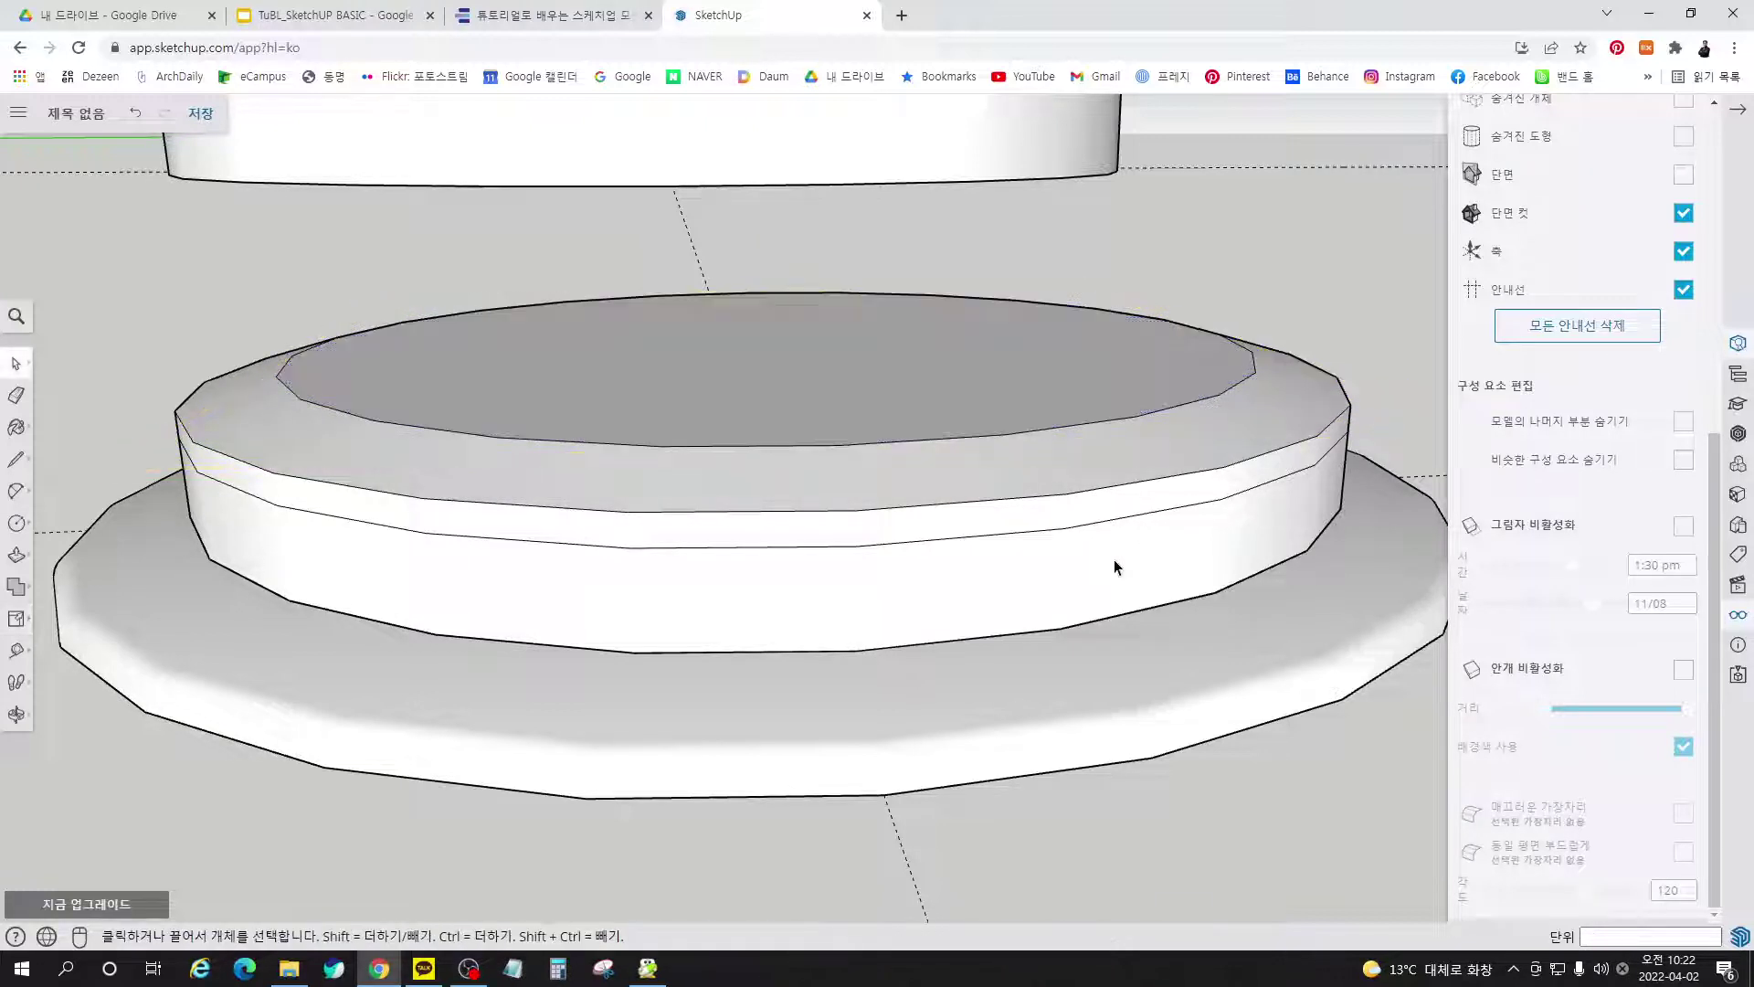
left_click_drag(1115, 559, 1223, 391)
key("space")
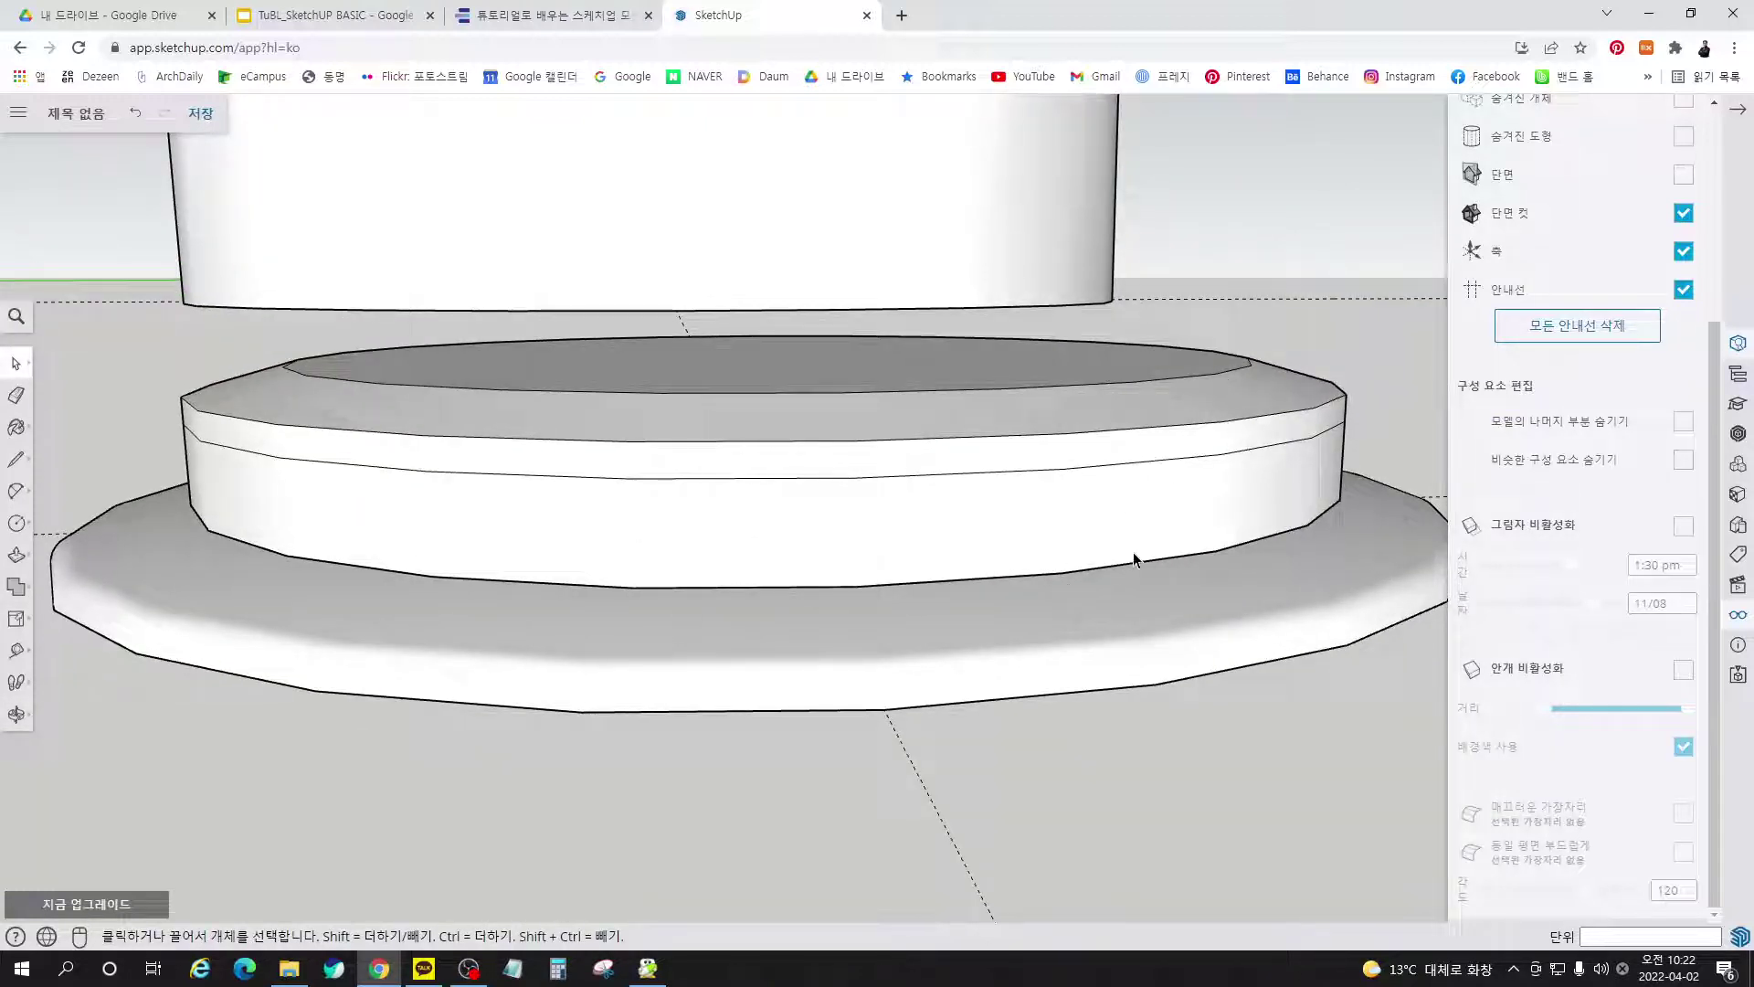
key("o")
left_click_drag(1120, 618, 968, 599)
key("space")
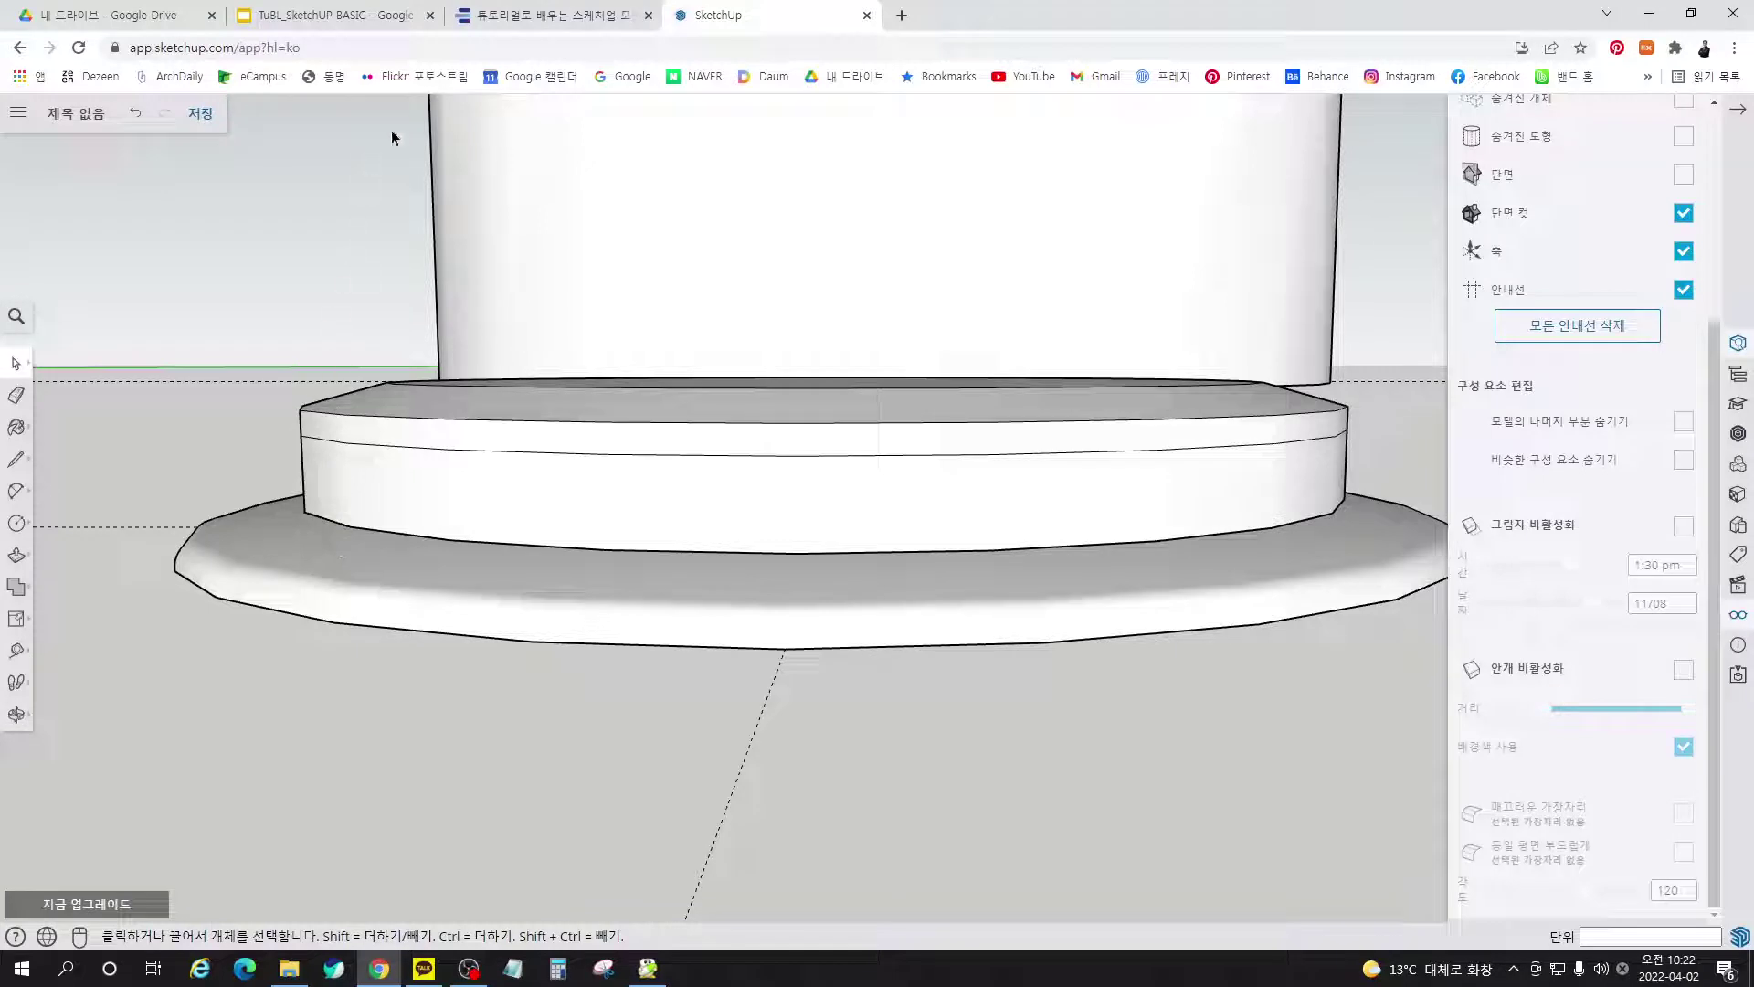
left_click(542, 24)
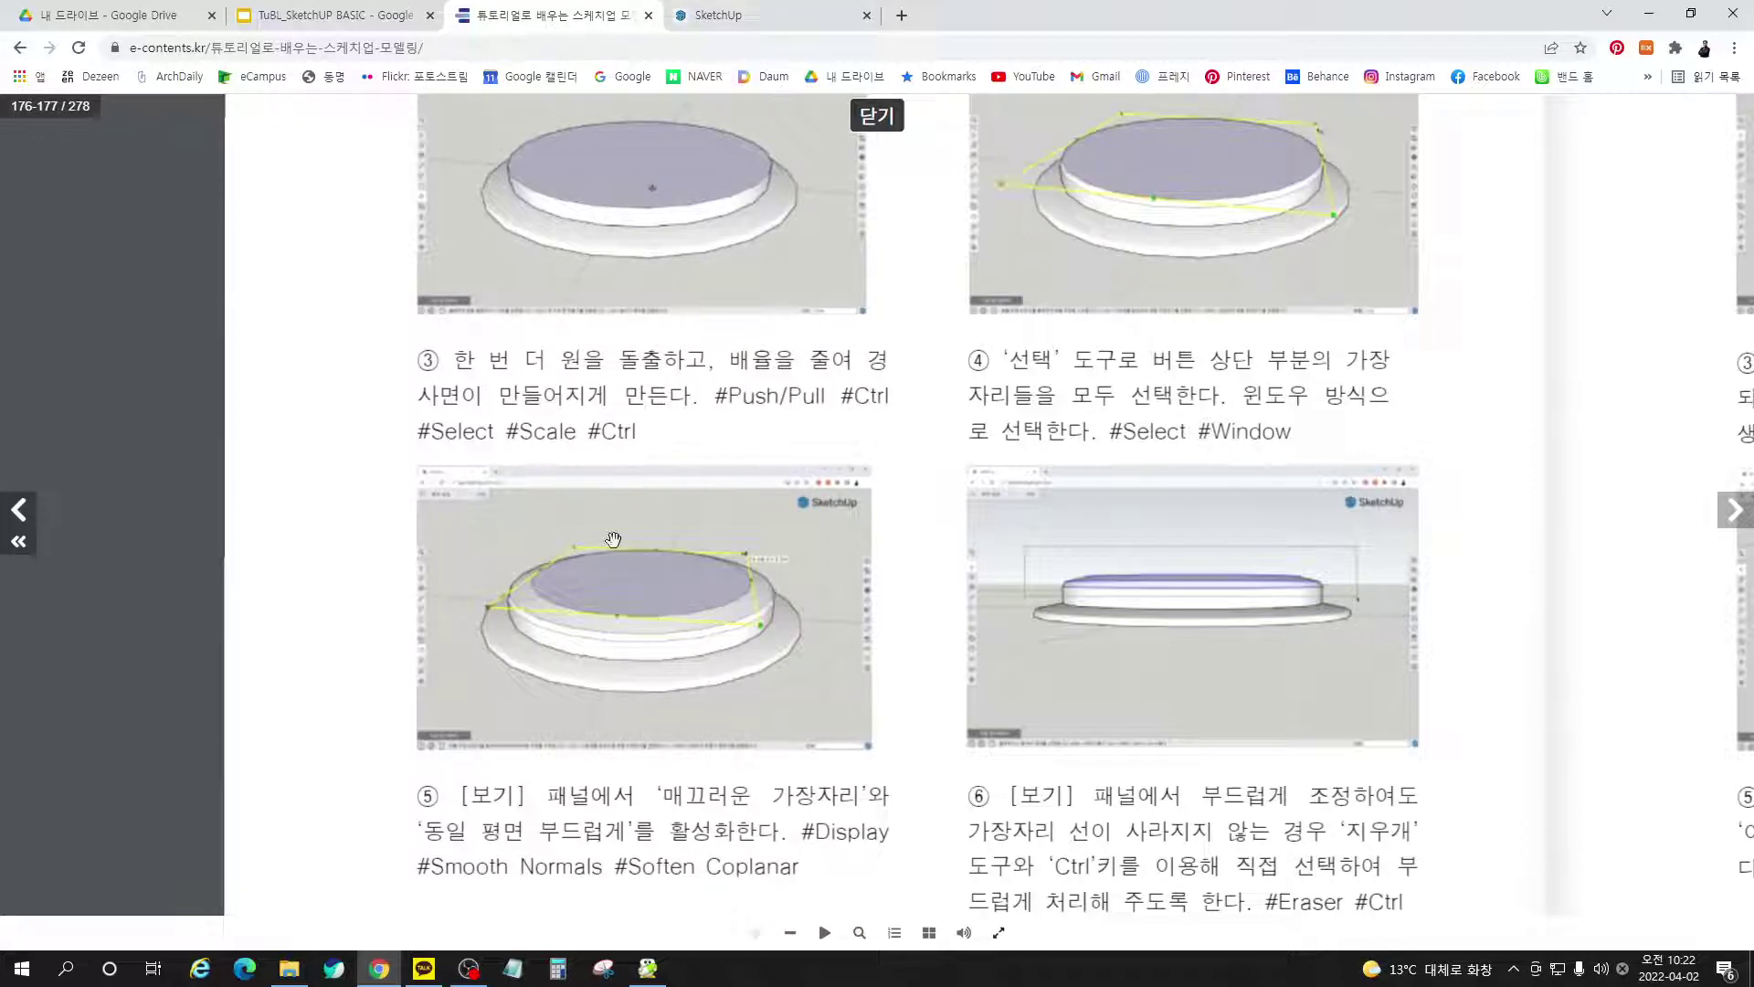
left_click(791, 21)
middle_click_drag(691, 484, 624, 610)
Extrude the top face of the 5 mm disc by 1 mm as a new layer using Push/Pull in copy mode
key("p")
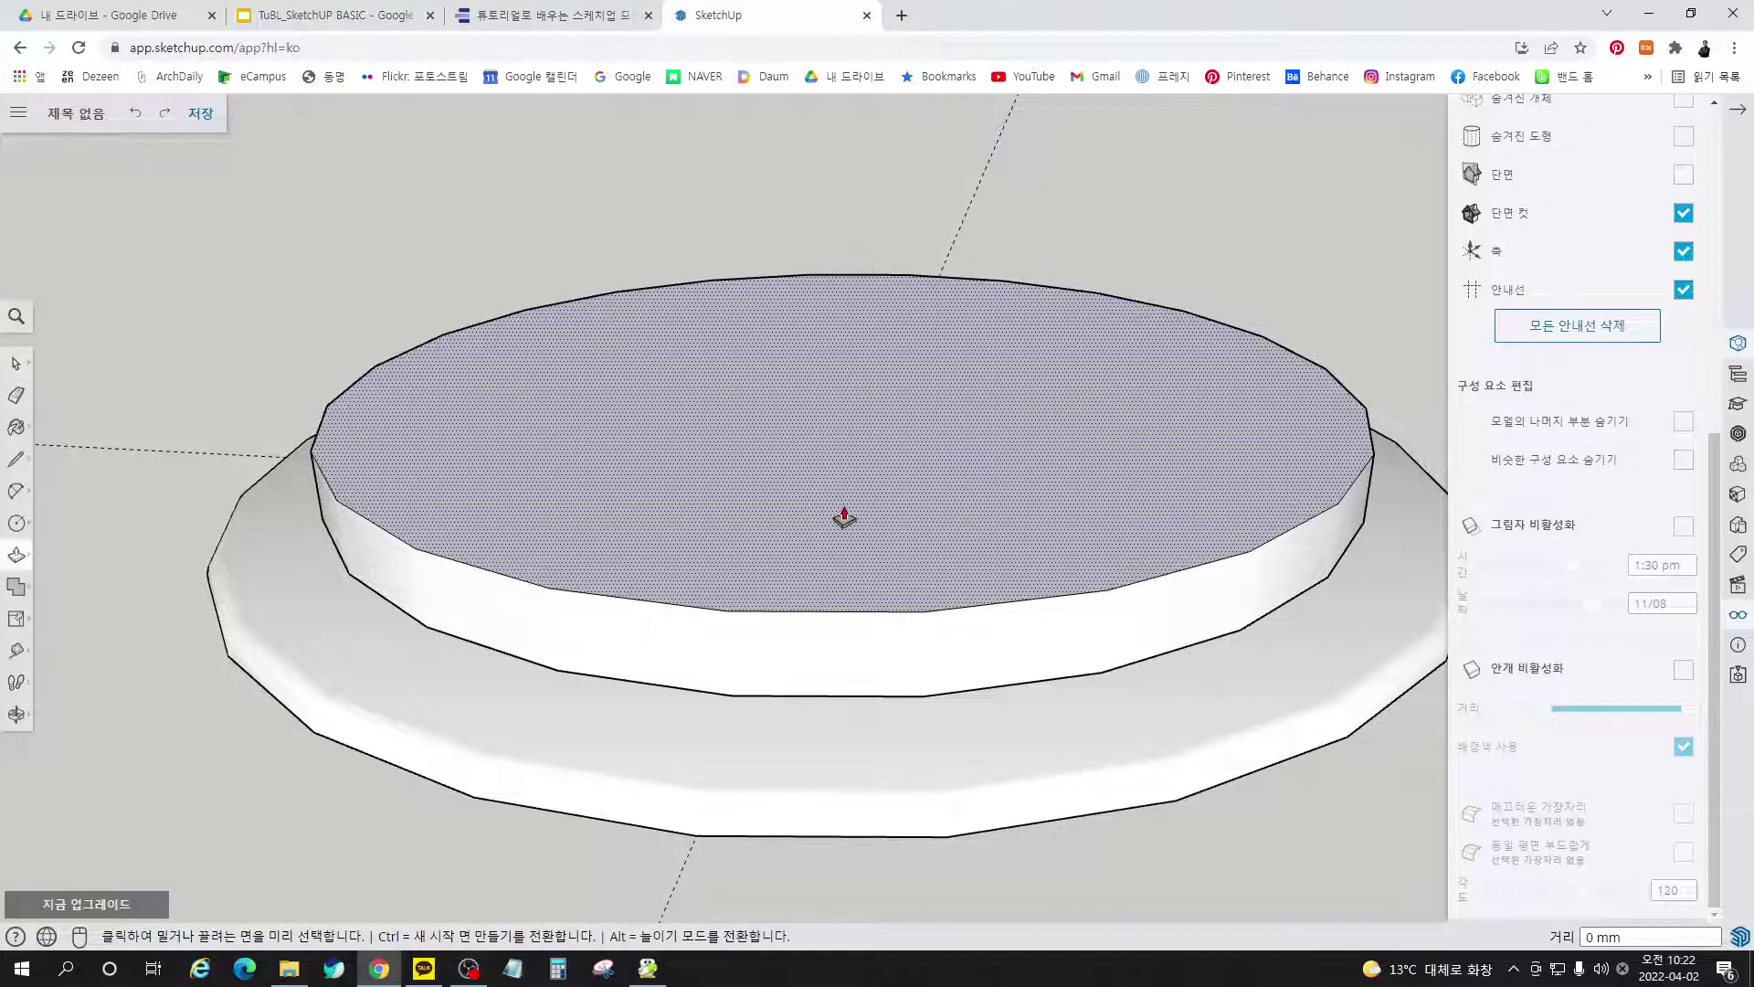
left_click(836, 503)
left_click(838, 479)
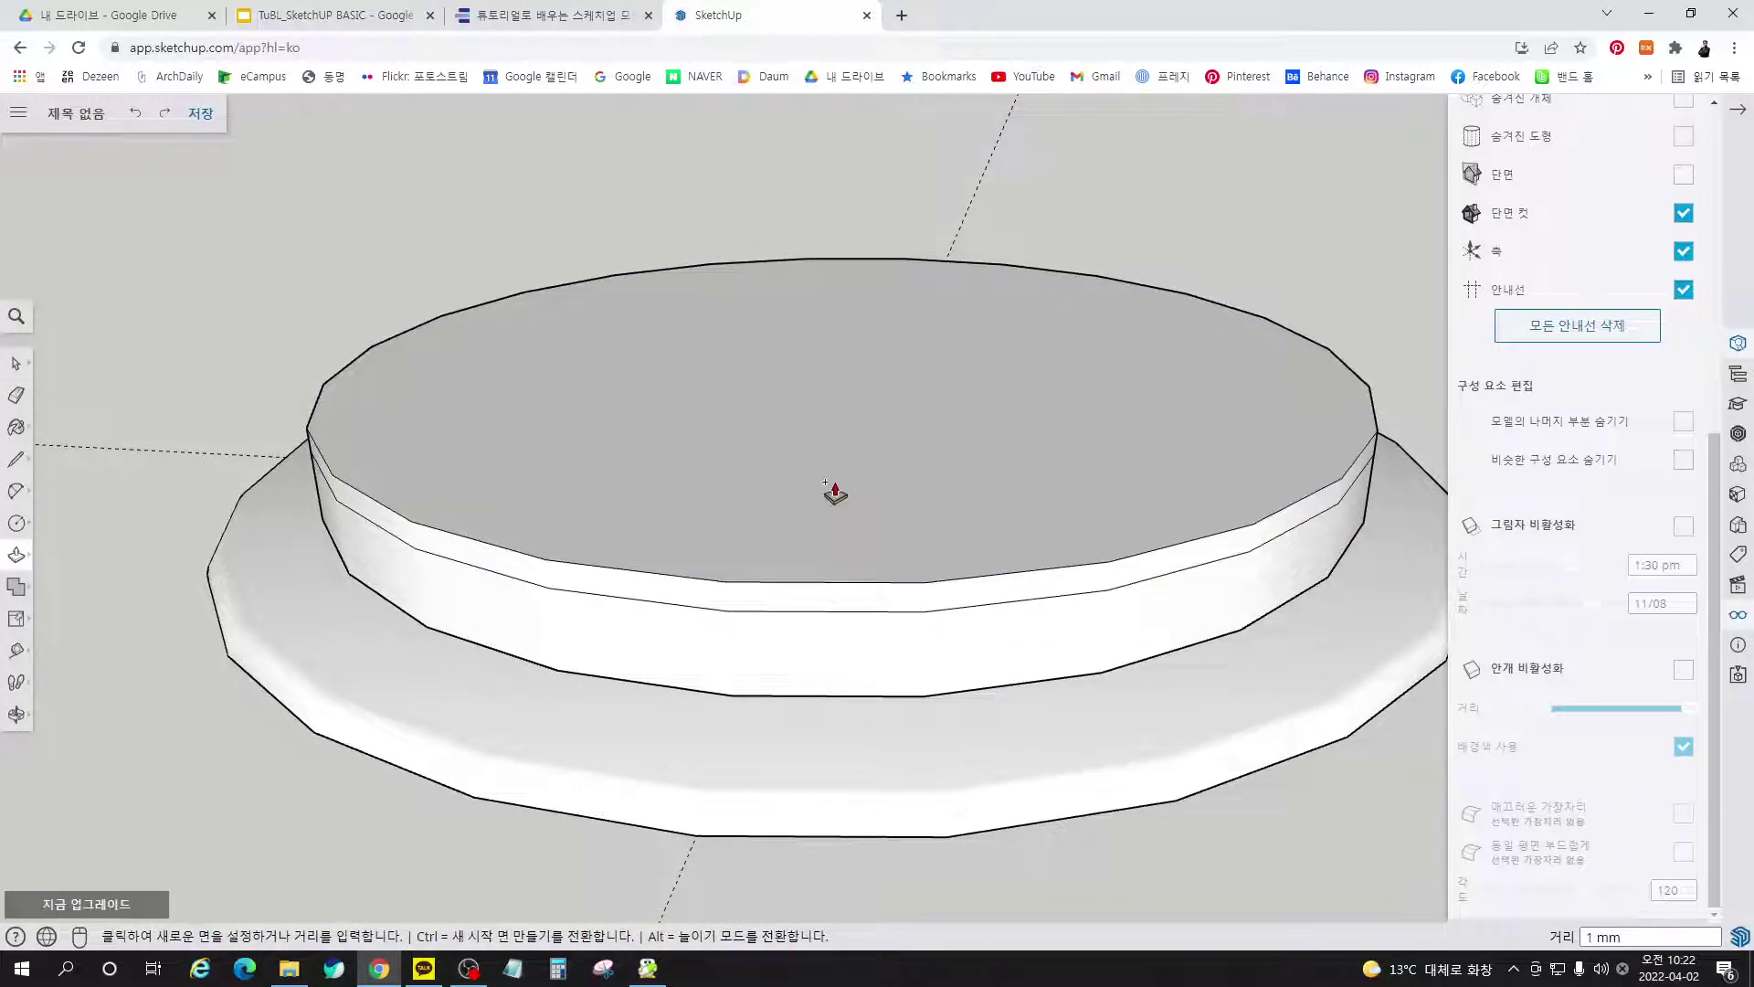
Scale the 1 mm layer's top face uniformly about its centre to 0.97 for a slight slope
key("space")
left_click(836, 485)
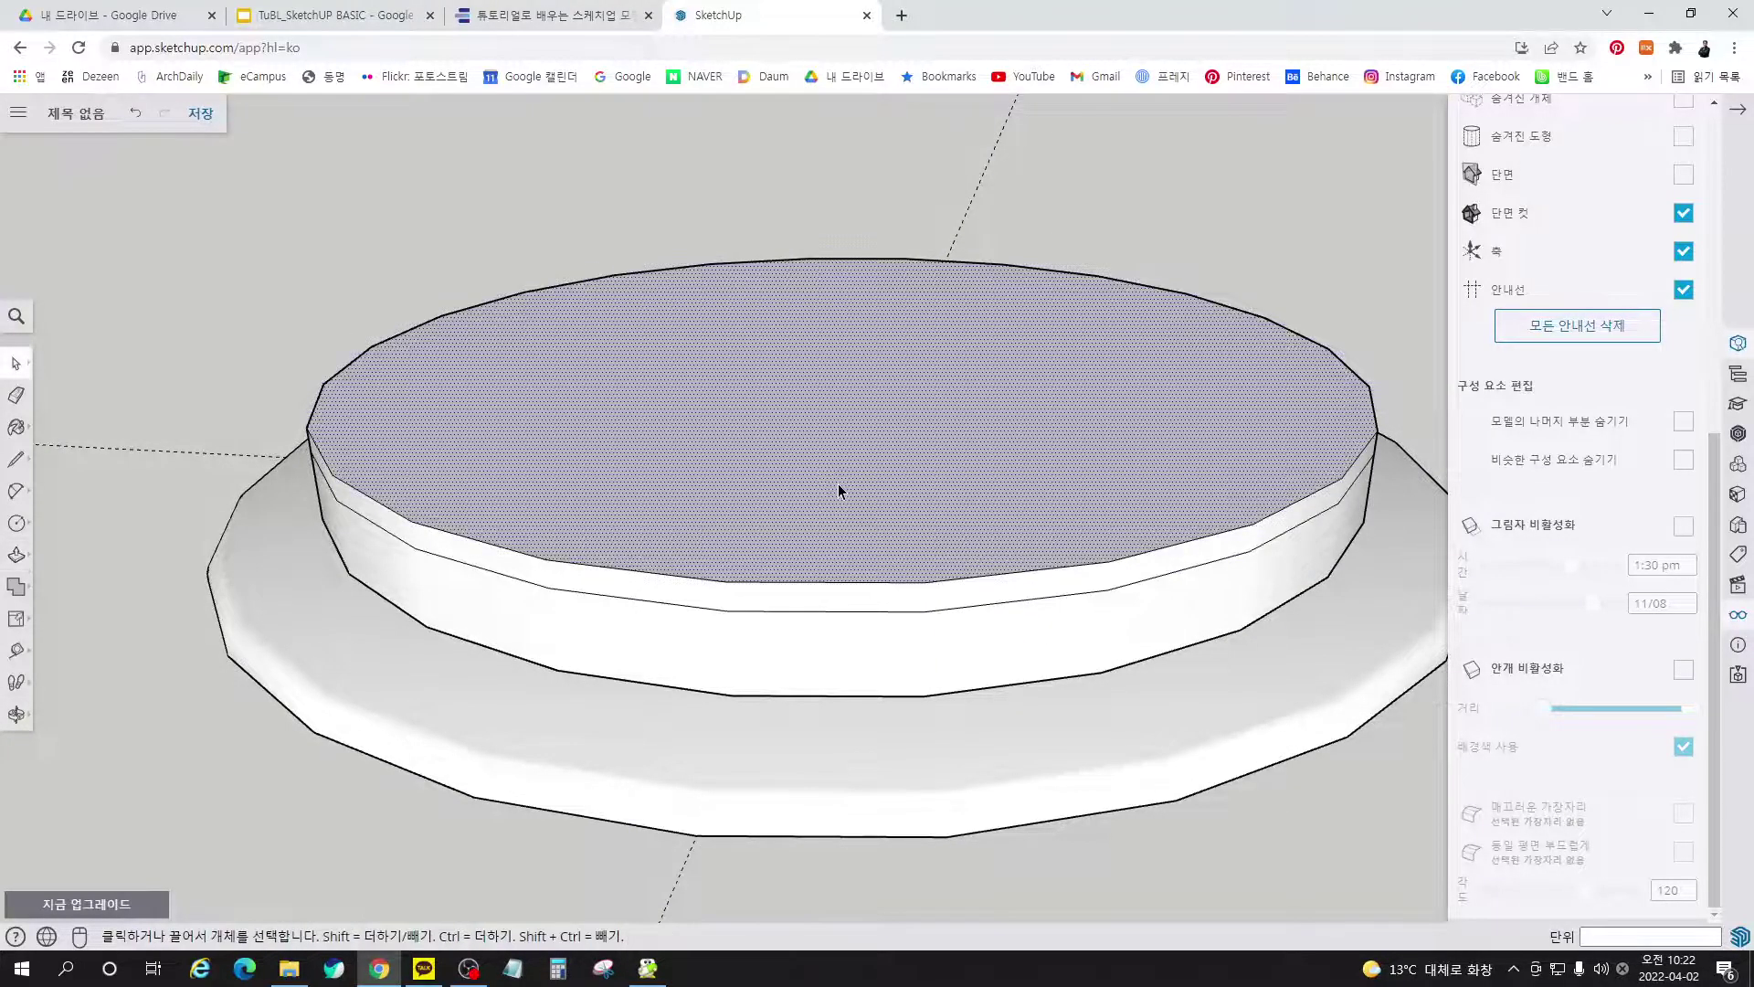
key("s")
left_click(1294, 270)
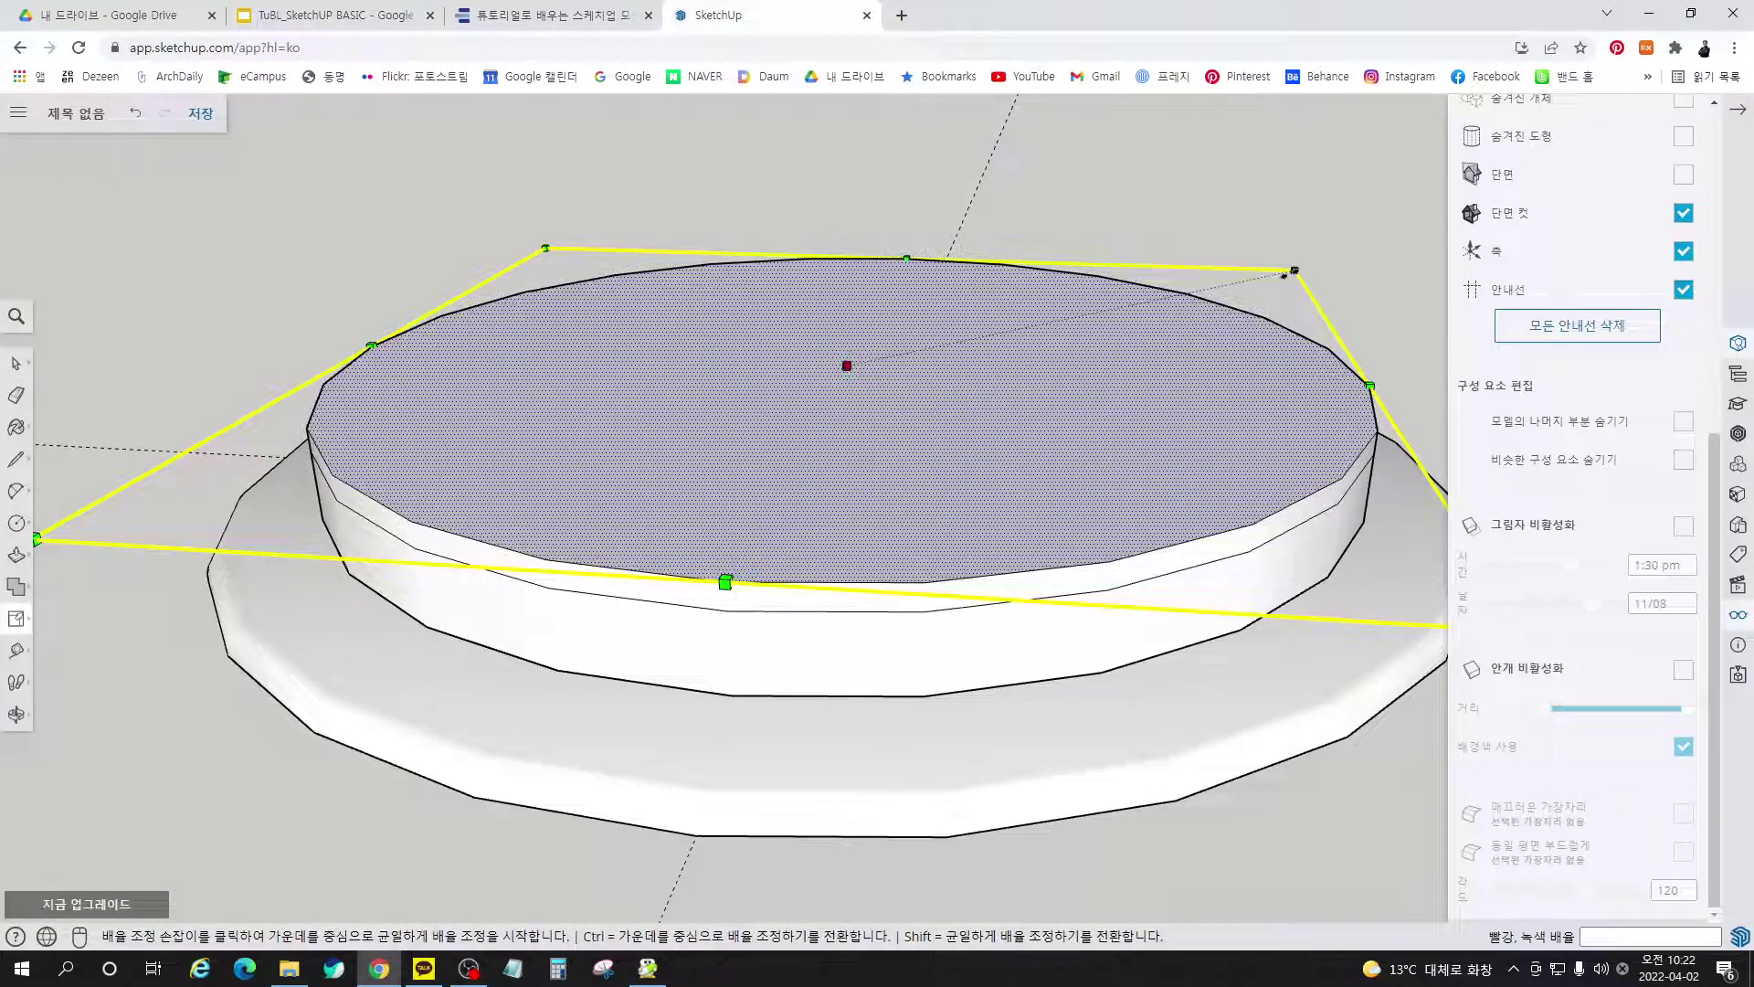
key("ctrl")
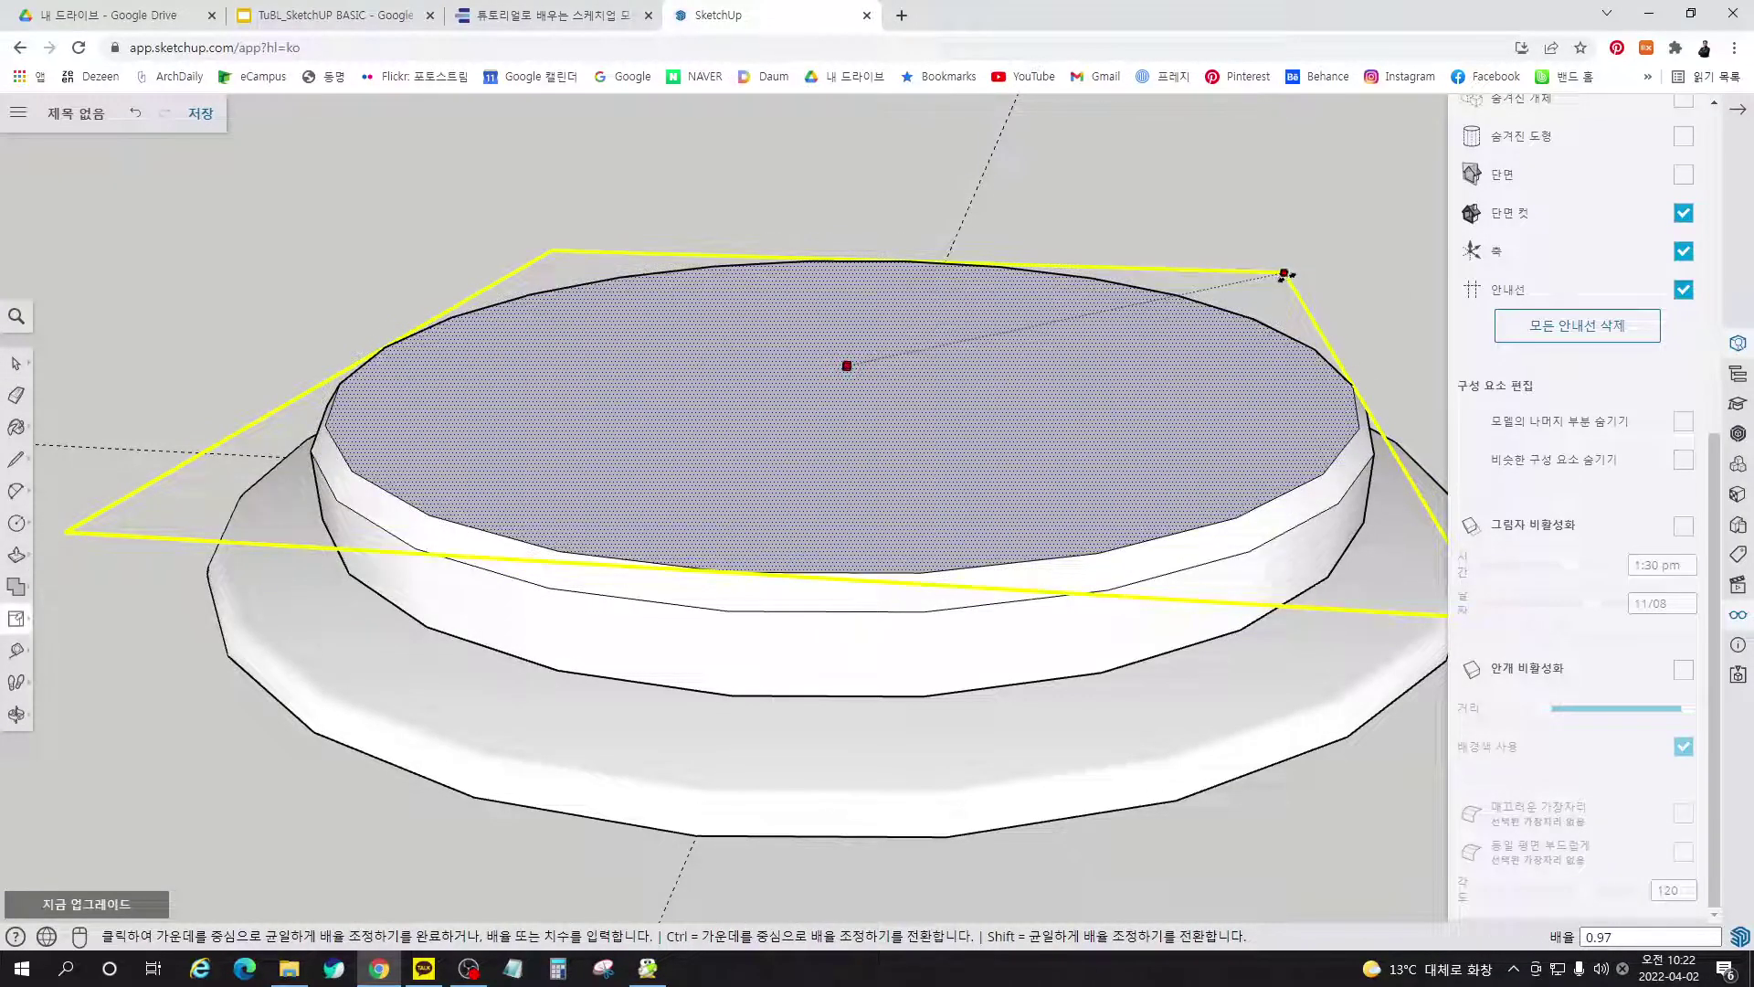
left_click(1285, 272)
middle_click_drag(1128, 392, 952, 380)
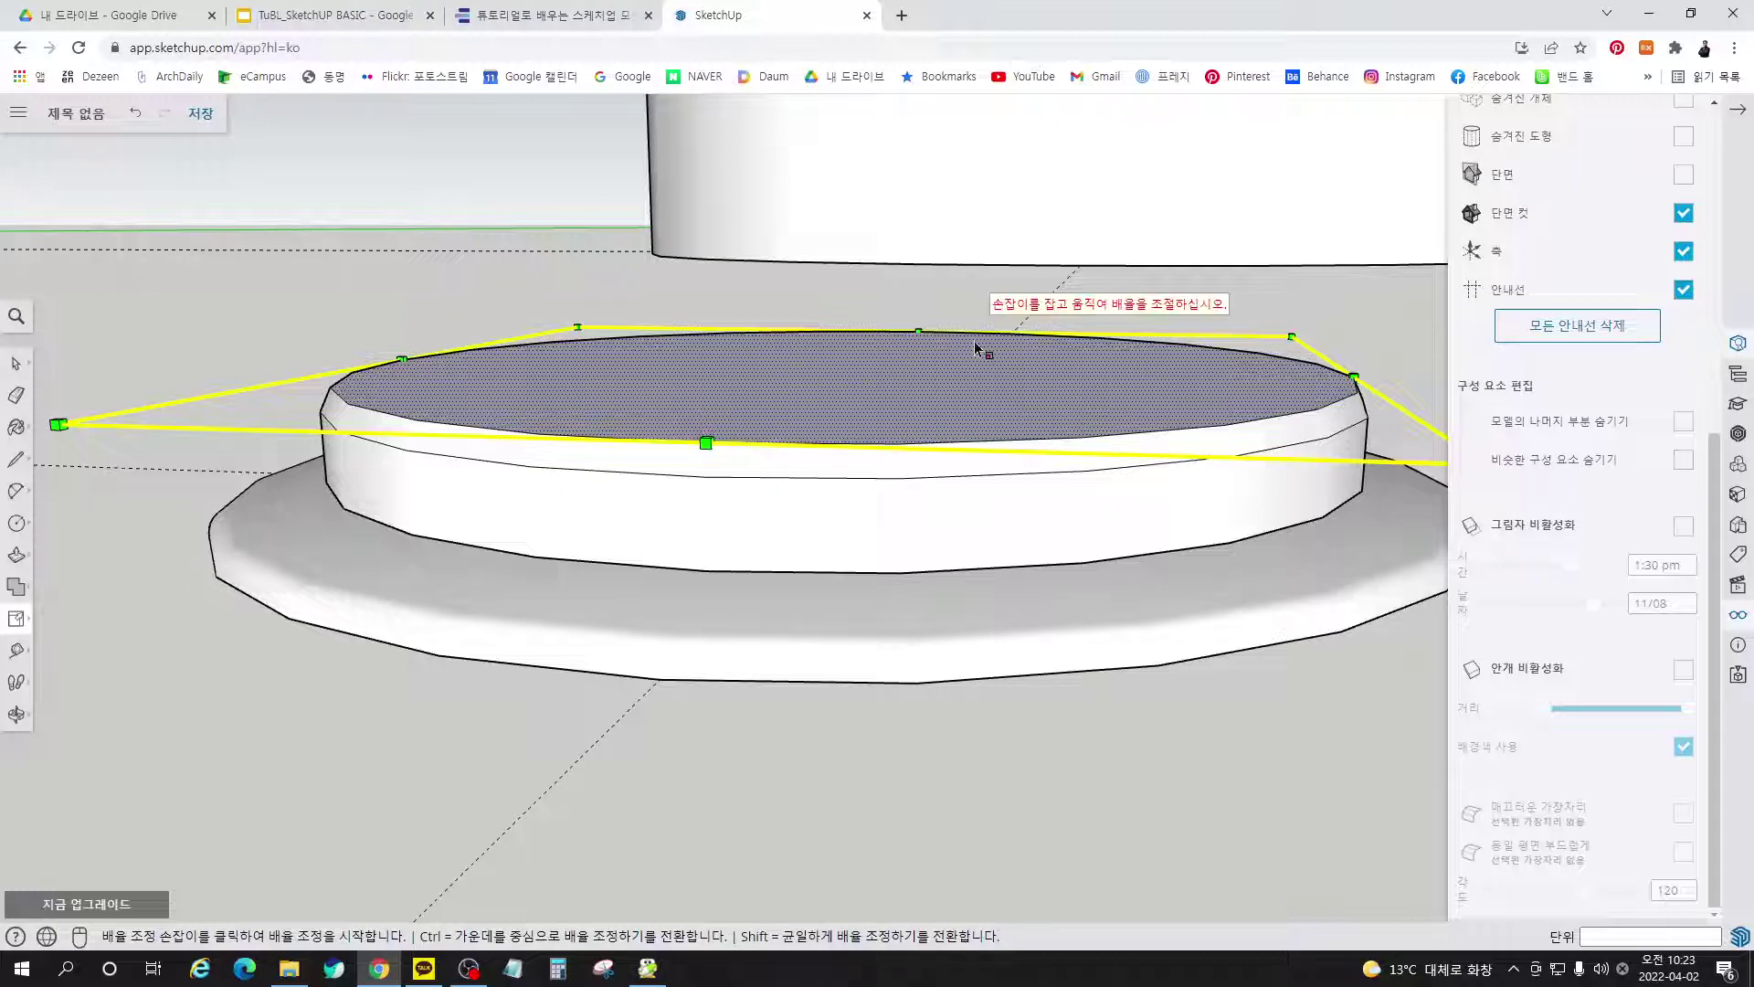
Extrude the sloped layer's top face upward by 1 mm as a second layer with Push/Pull
key("space")
key("p")
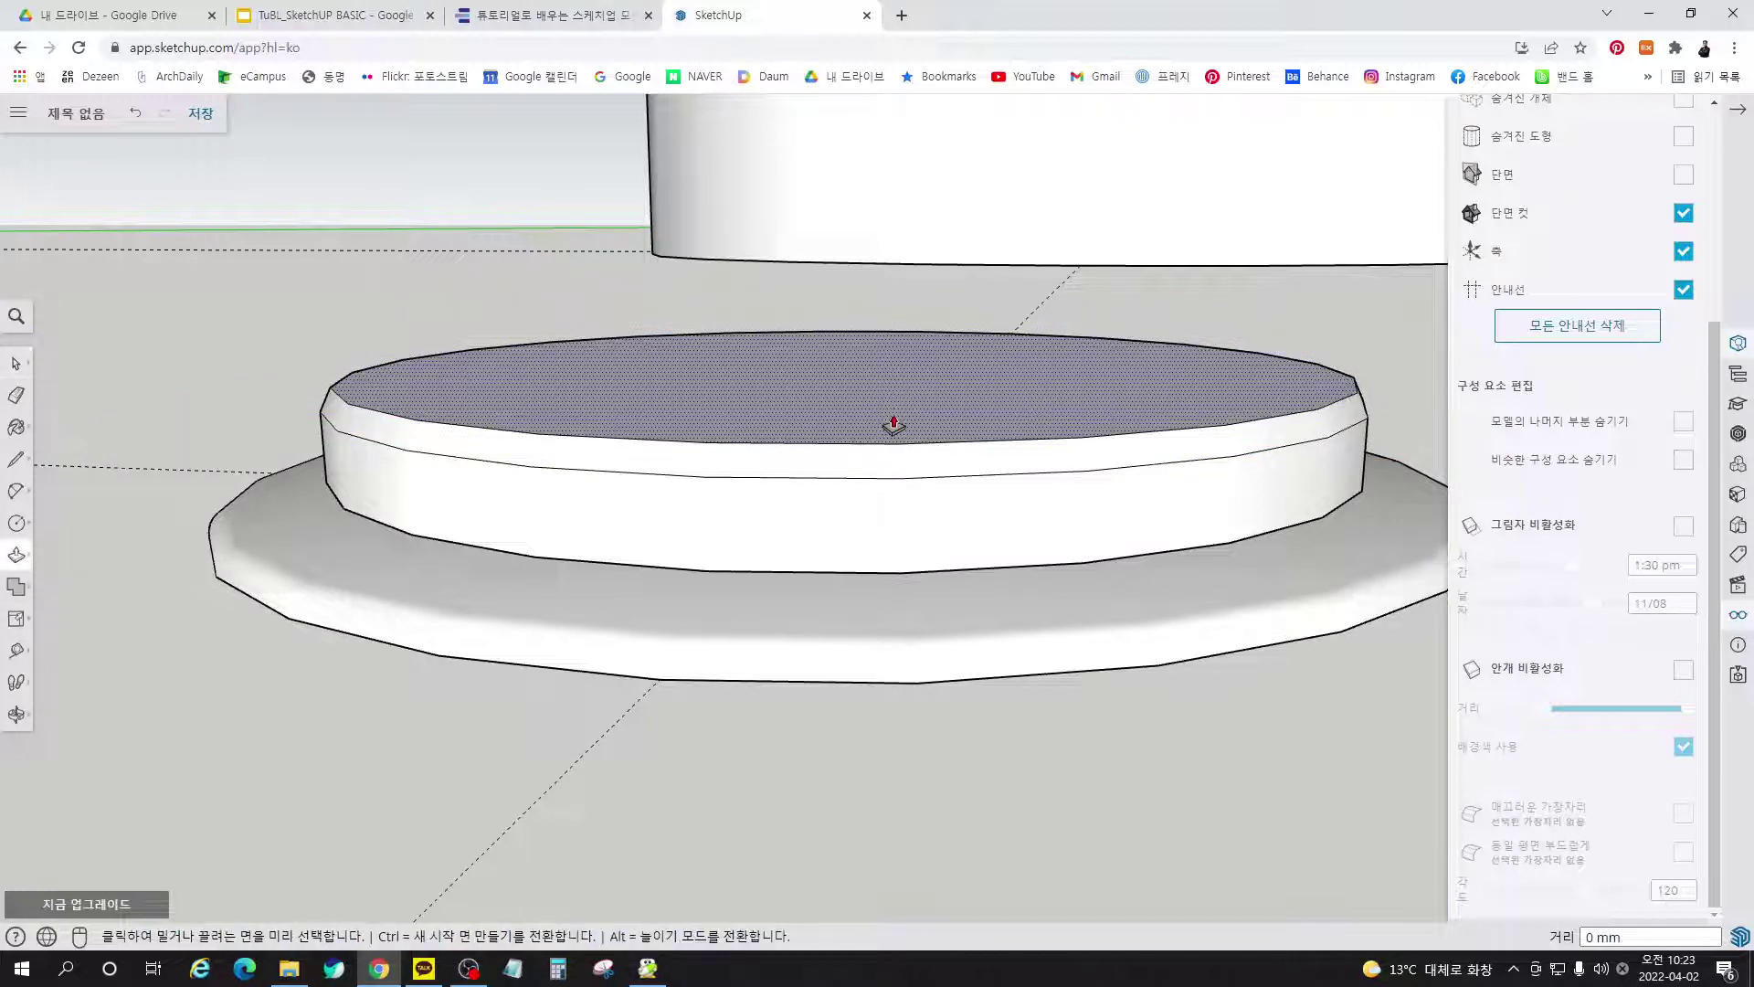
left_click(893, 418)
left_click(893, 398)
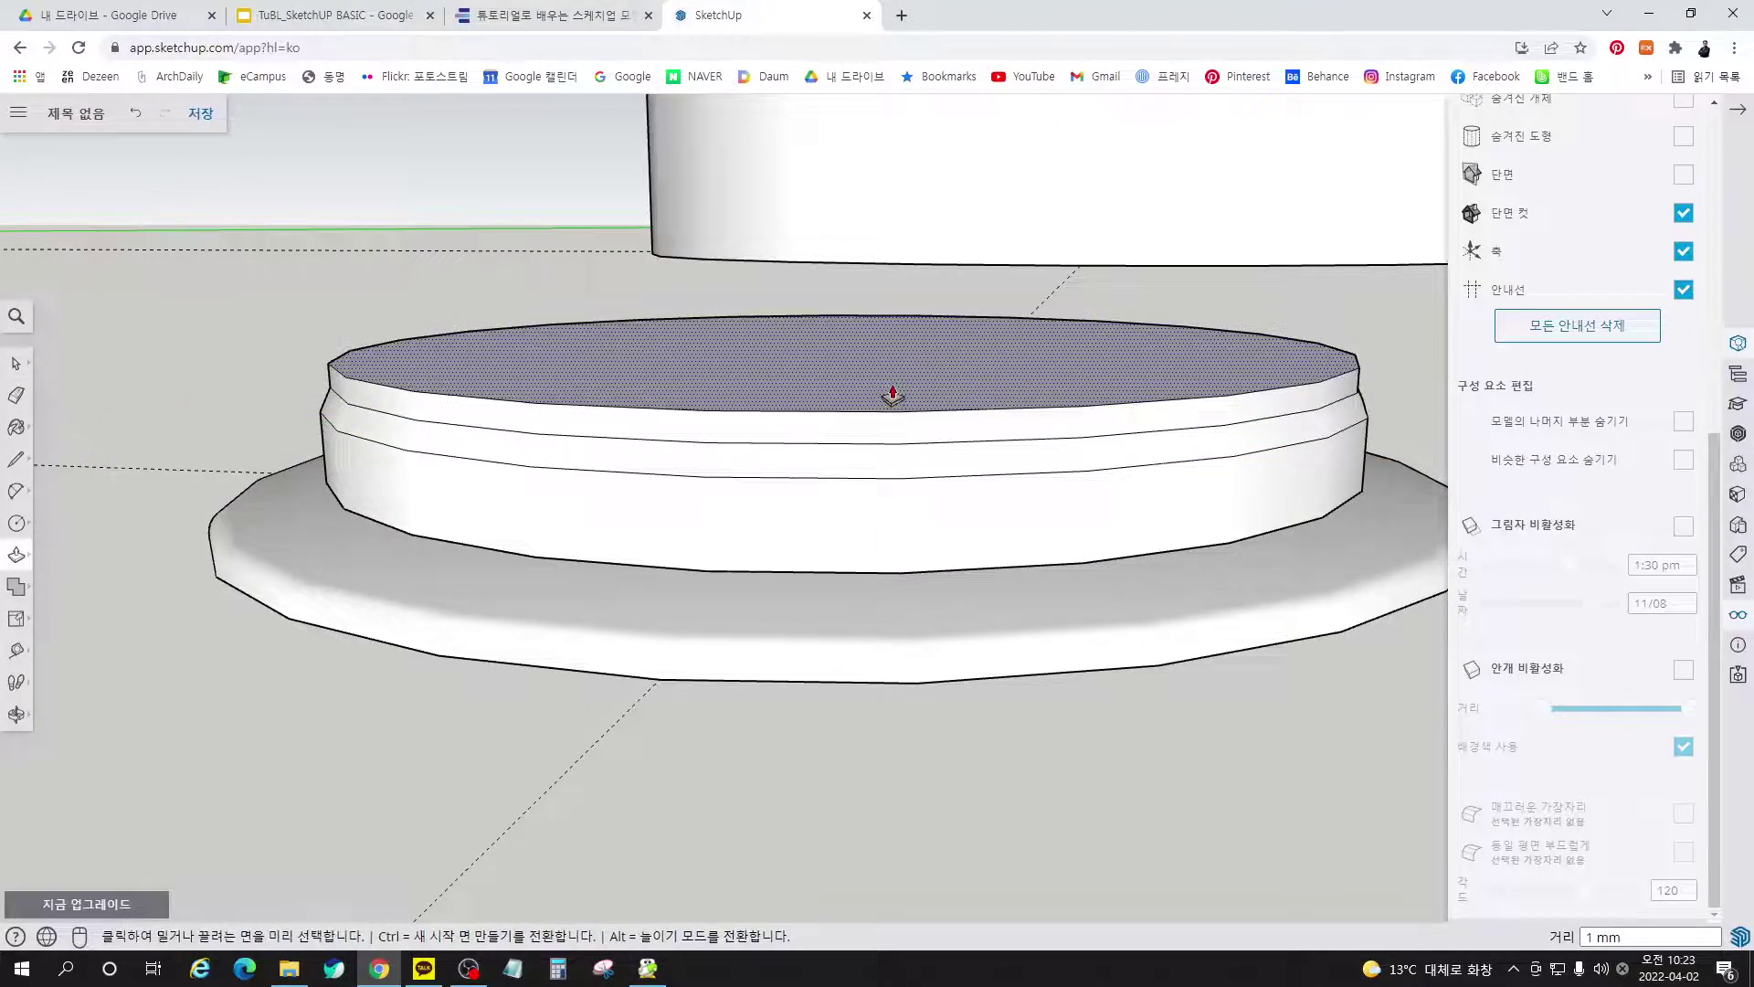
key("space")
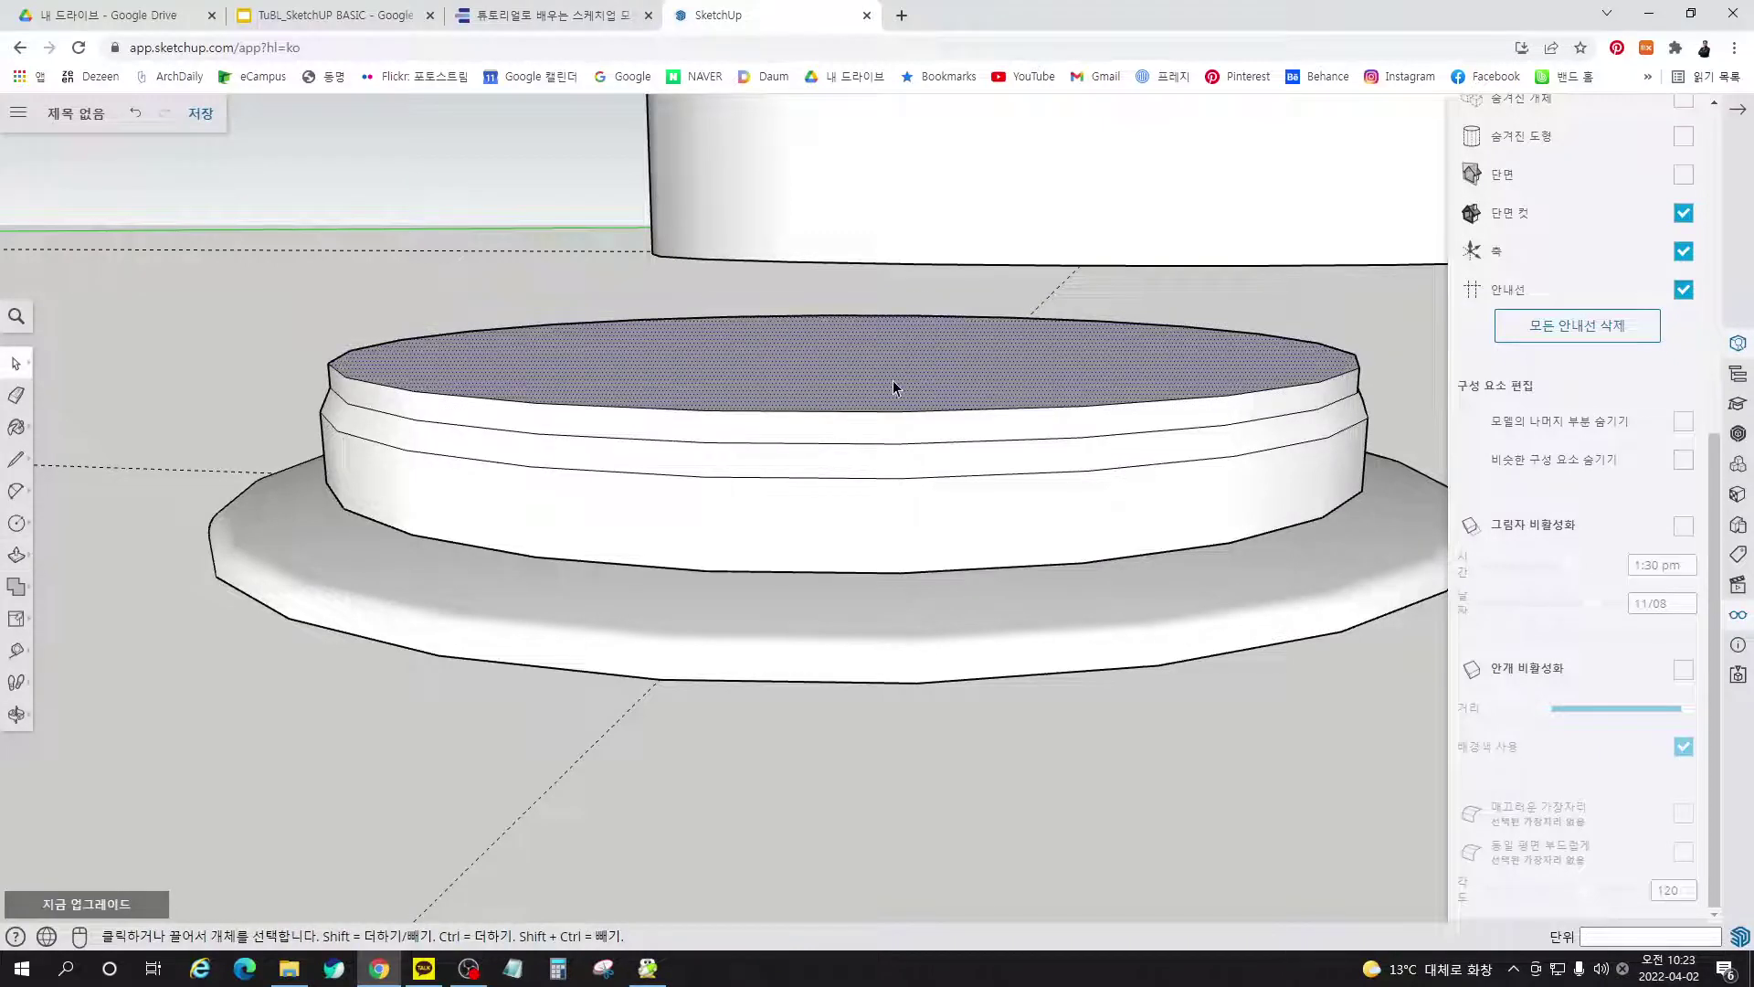
Scale the second layer's top face uniformly about its centre to 0.85 for a stronger slope
key("s")
left_click(1285, 317, "ctrl")
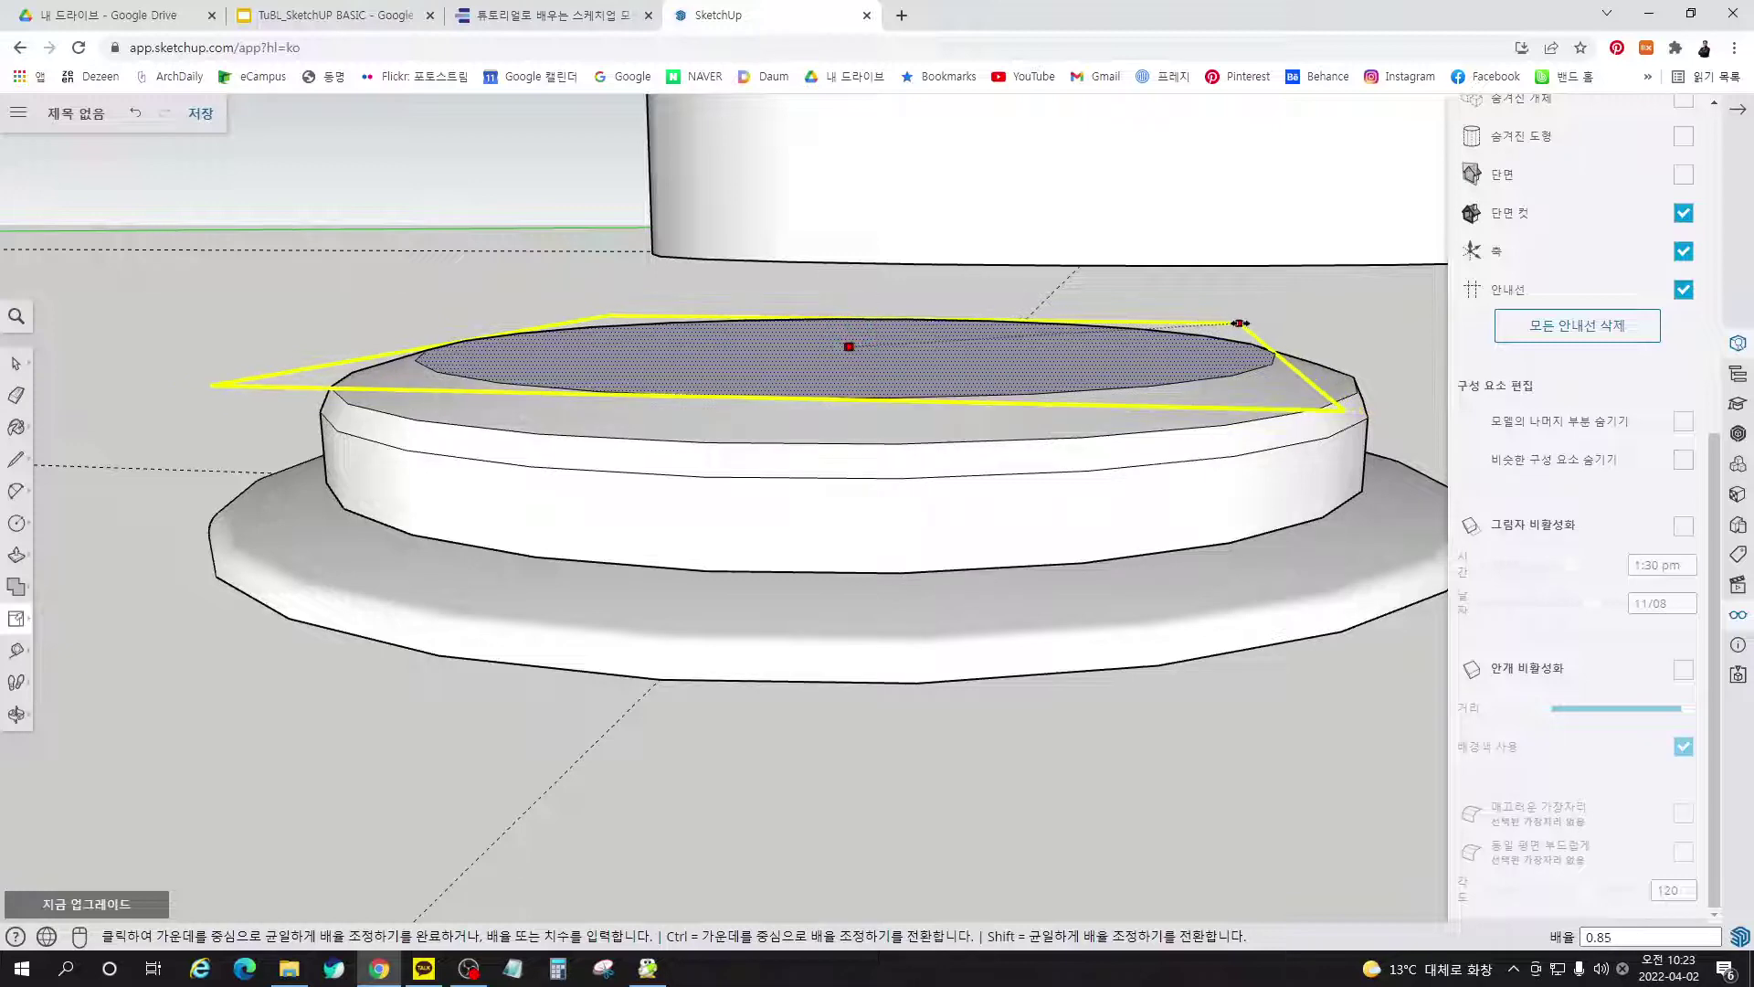
left_click(1240, 323)
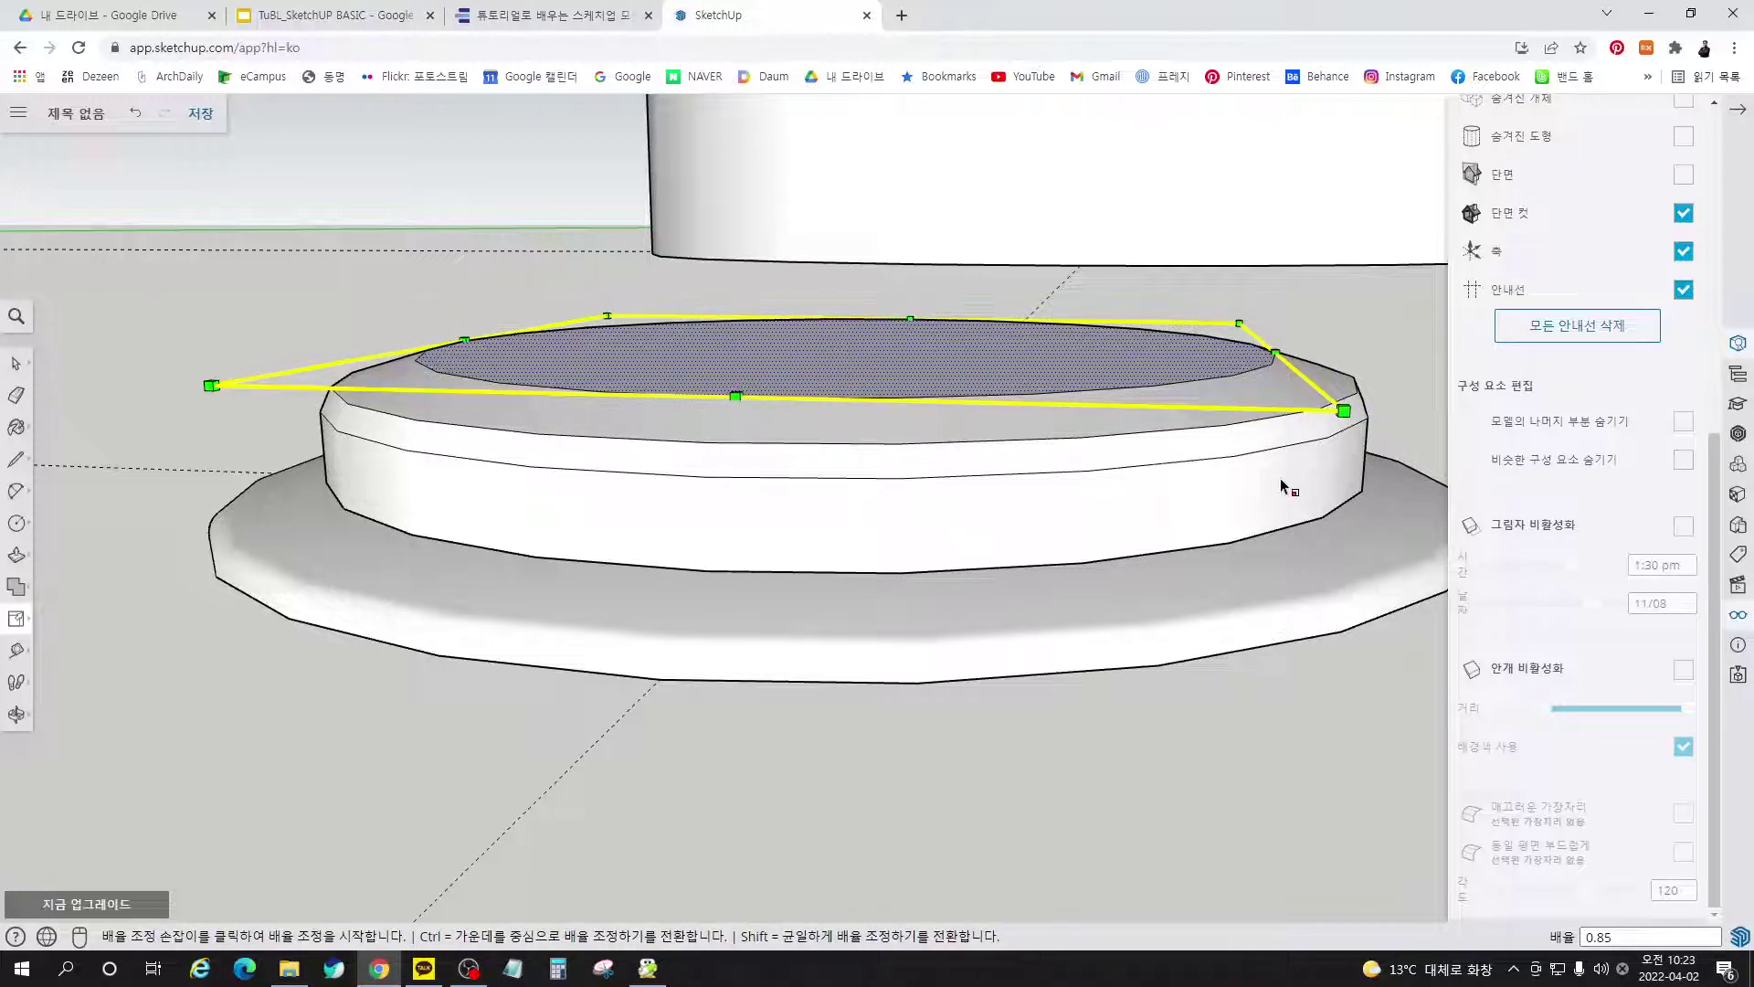
Try smoothing and softening the edges of the two window-selected sloped top layers
middle_click_drag(1280, 478, 1335, 572)
middle_click_drag(1188, 568, 1021, 482)
middle_click_drag(702, 506, 763, 467)
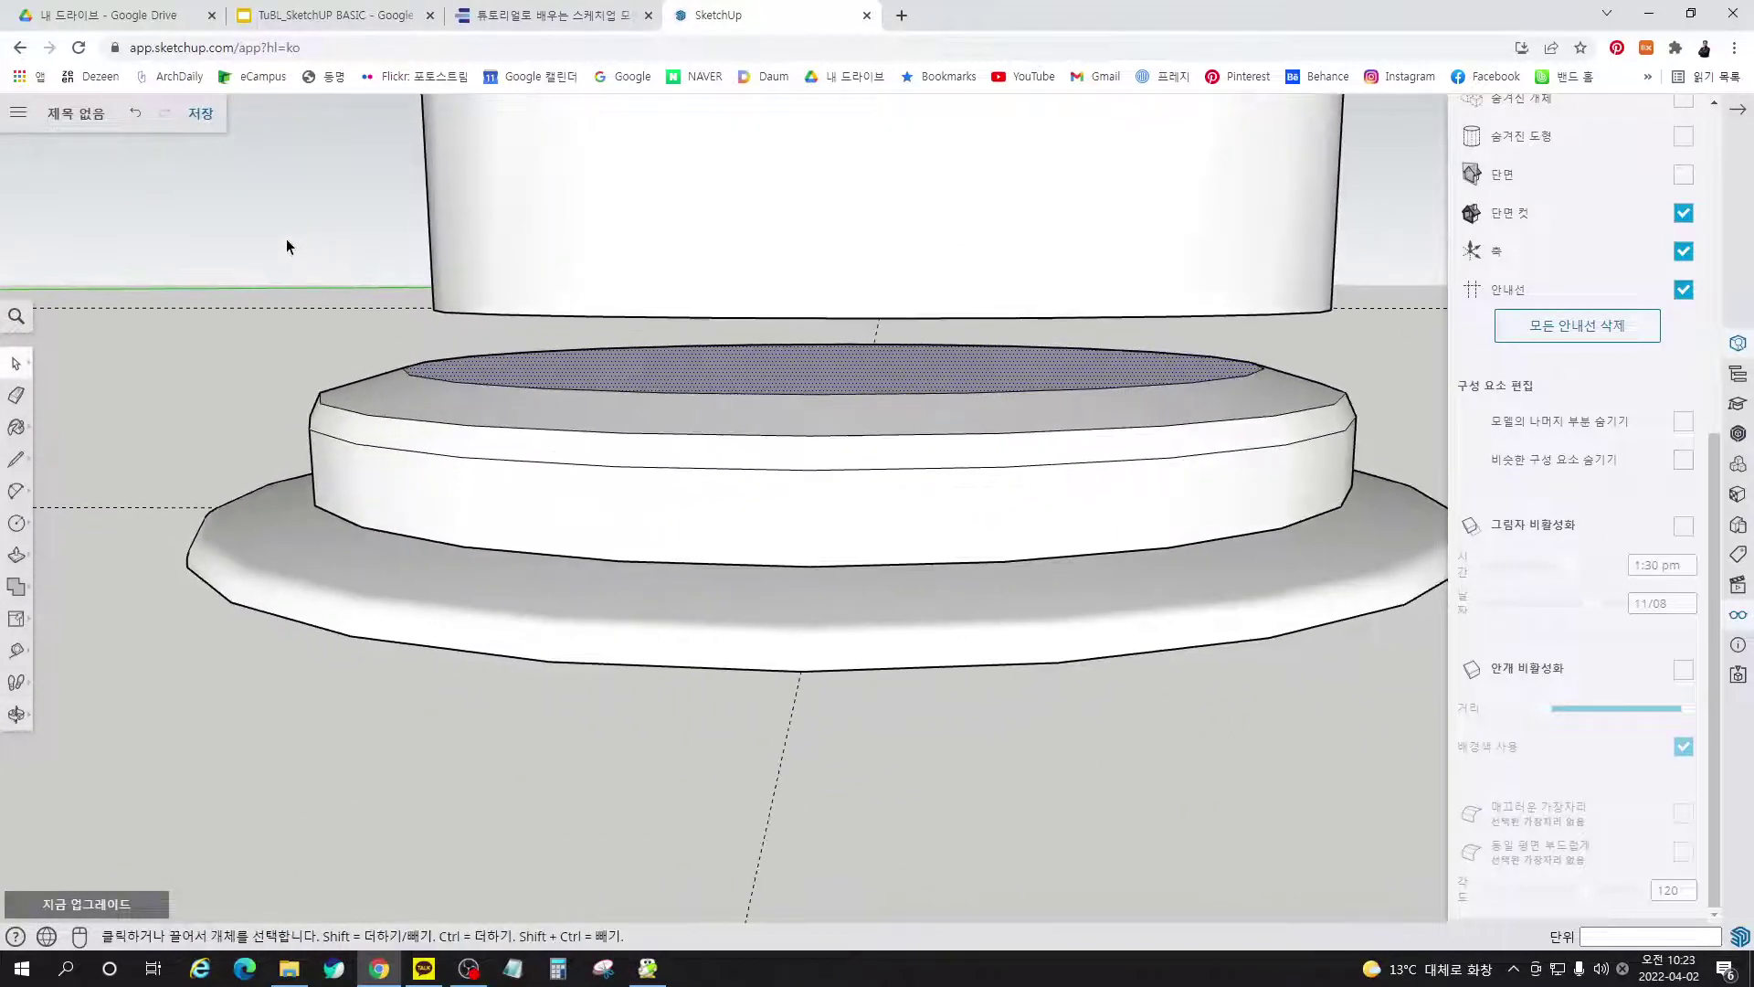
left_click_drag(239, 242, 1386, 466)
middle_click_drag(1236, 550, 1272, 500)
left_click_drag(232, 283, 1409, 436)
middle_click_drag(1357, 431, 1297, 823)
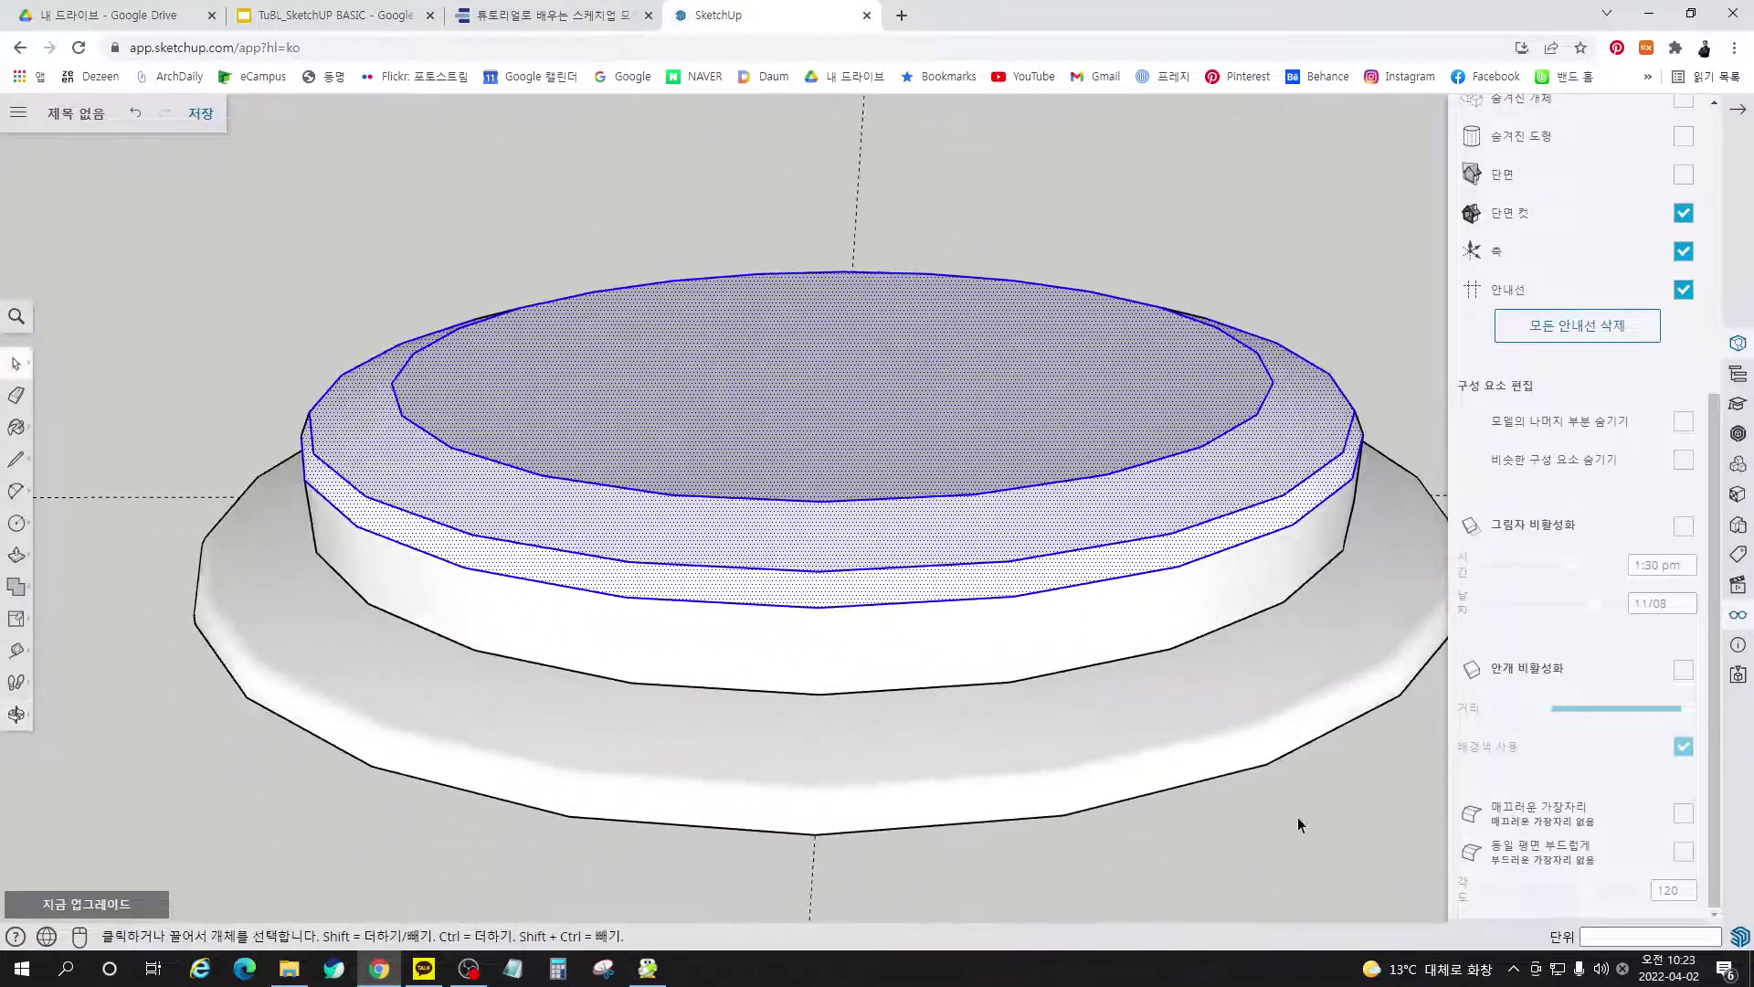
left_click(1685, 813)
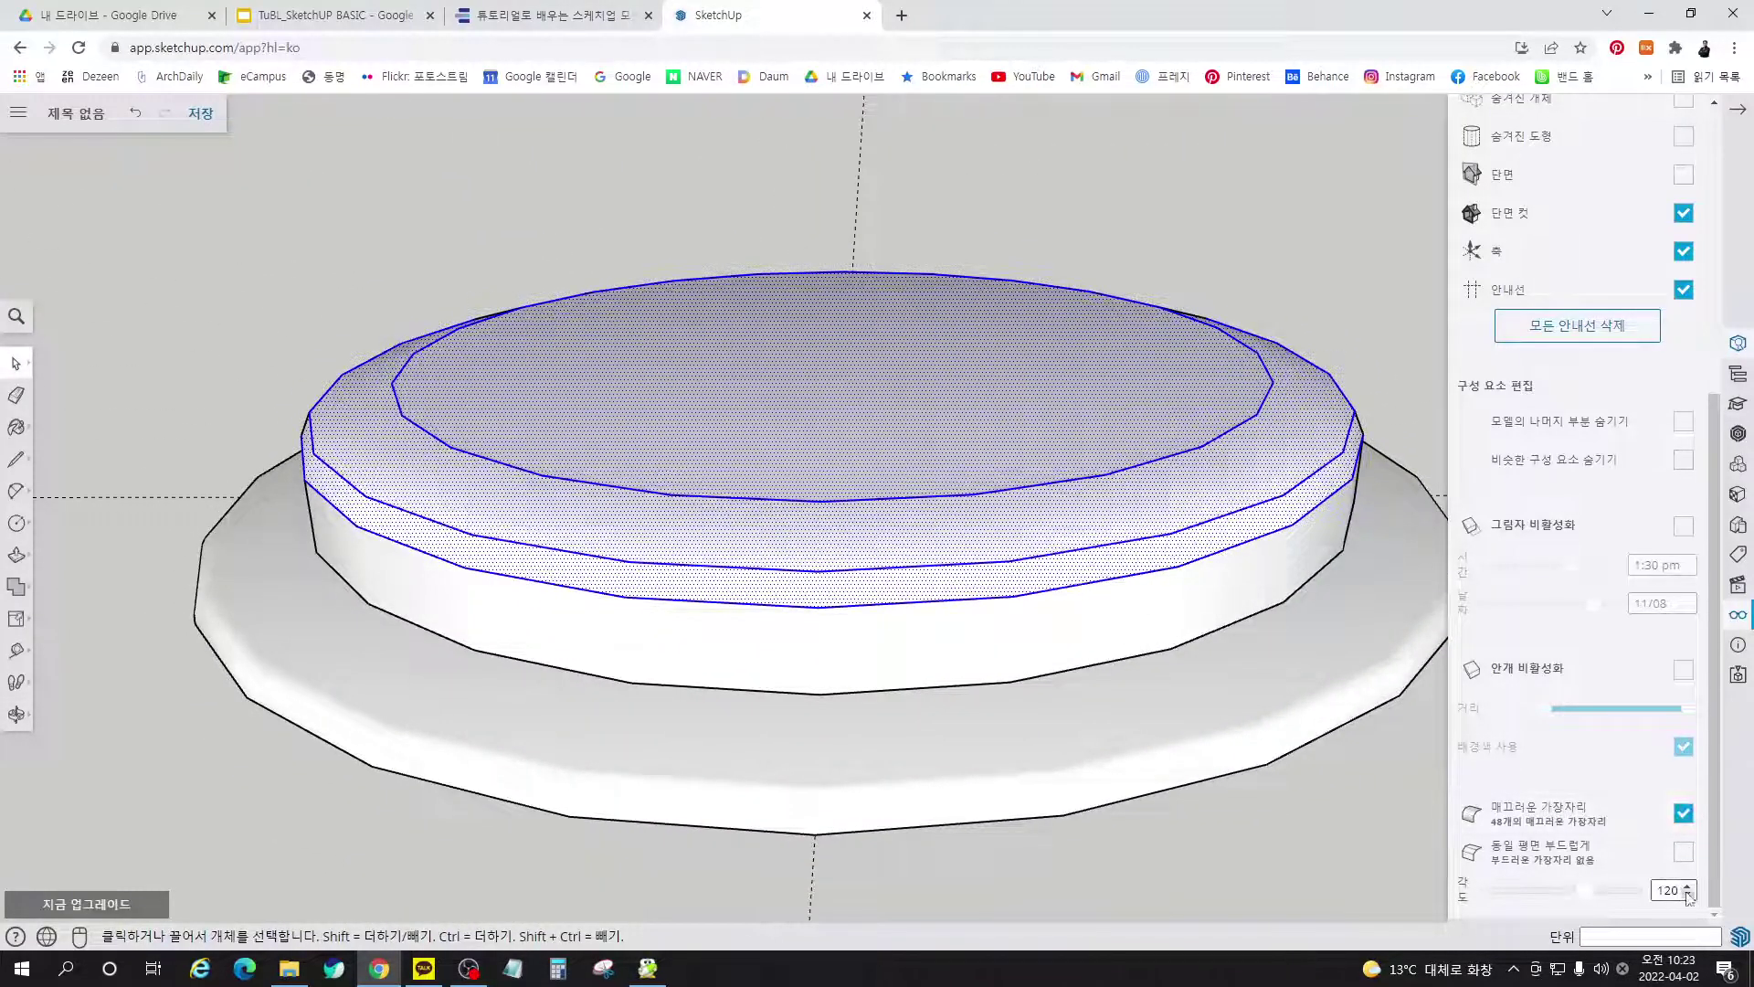
left_click(1682, 853)
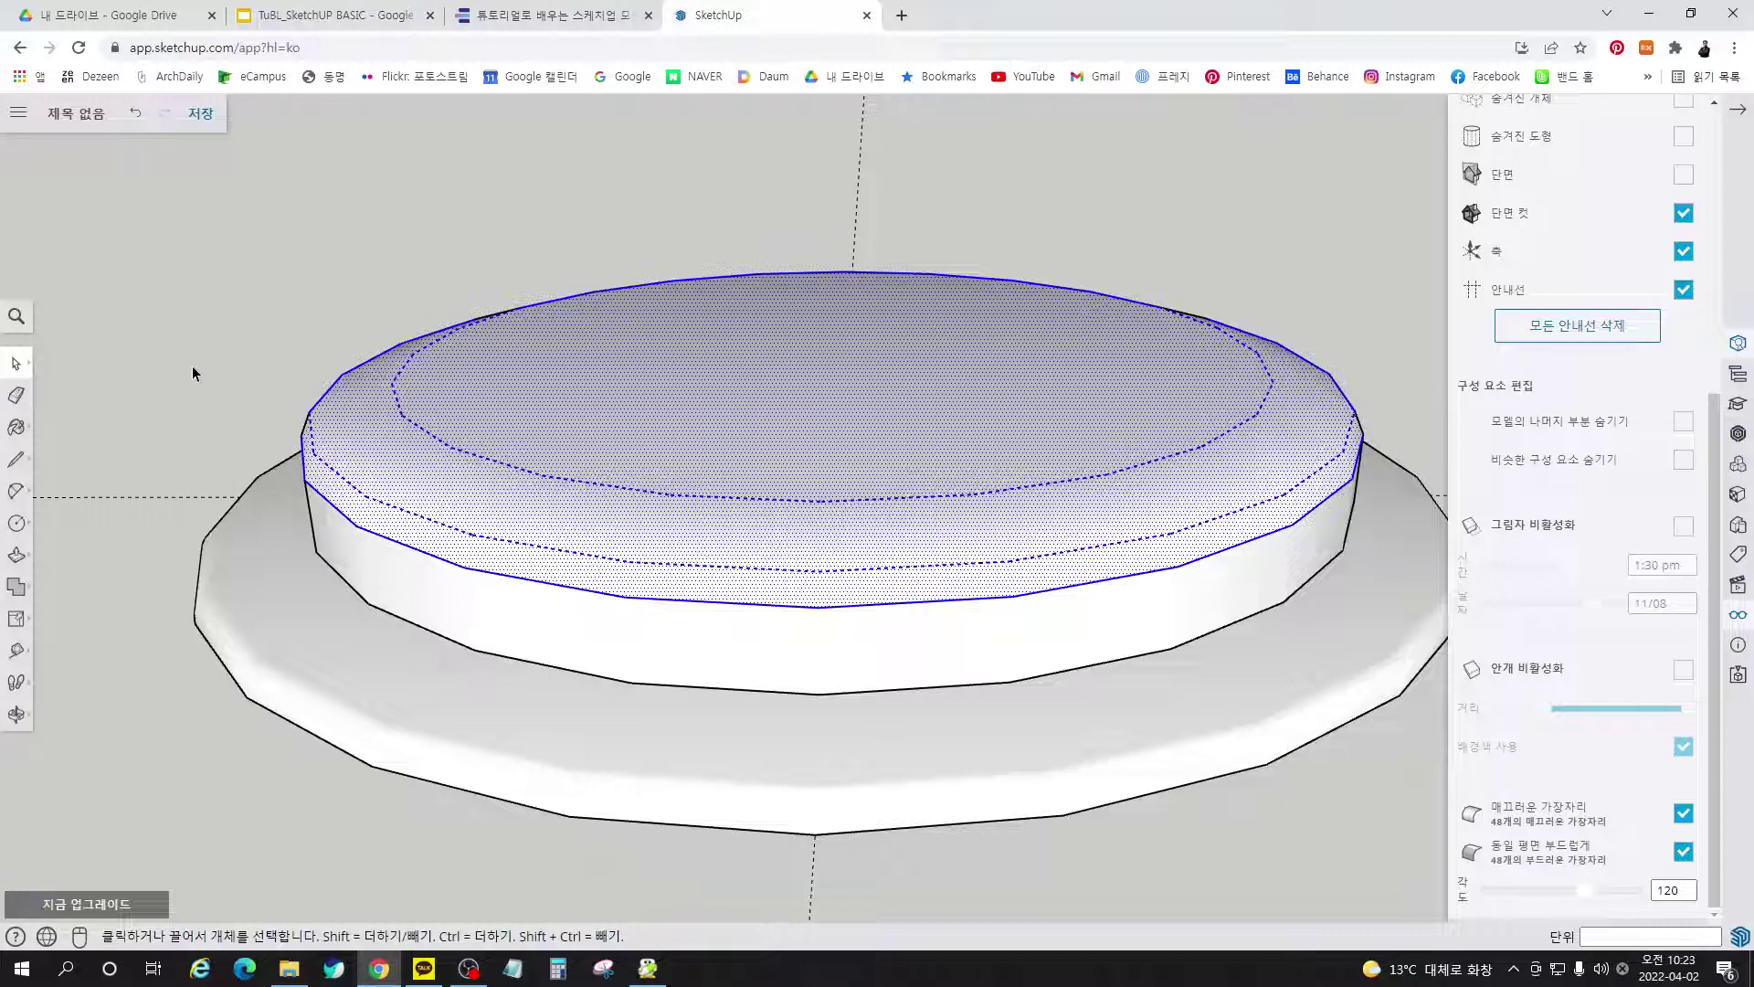
key("Escape")
middle_click_drag(393, 469, 520, 498)
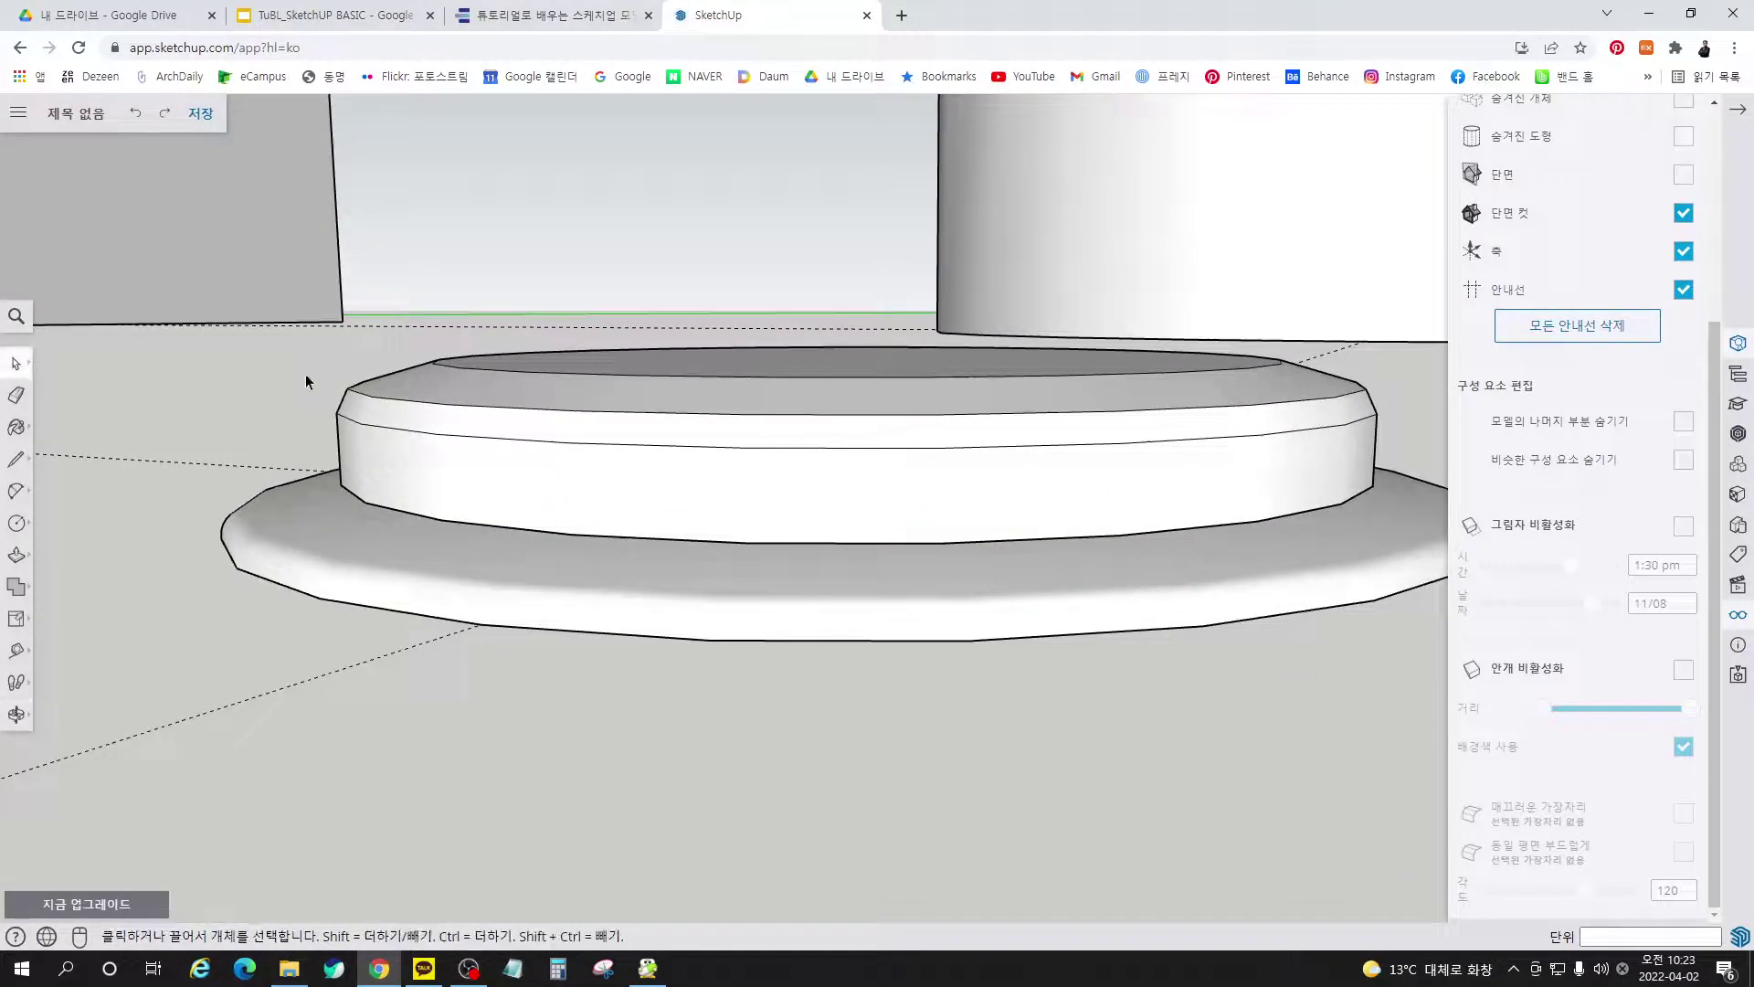
Window-select the two sloped top layers, enable smooth edges and soften coplanar, and set the angle to 180
left_click_drag(500, 364, 1407, 497)
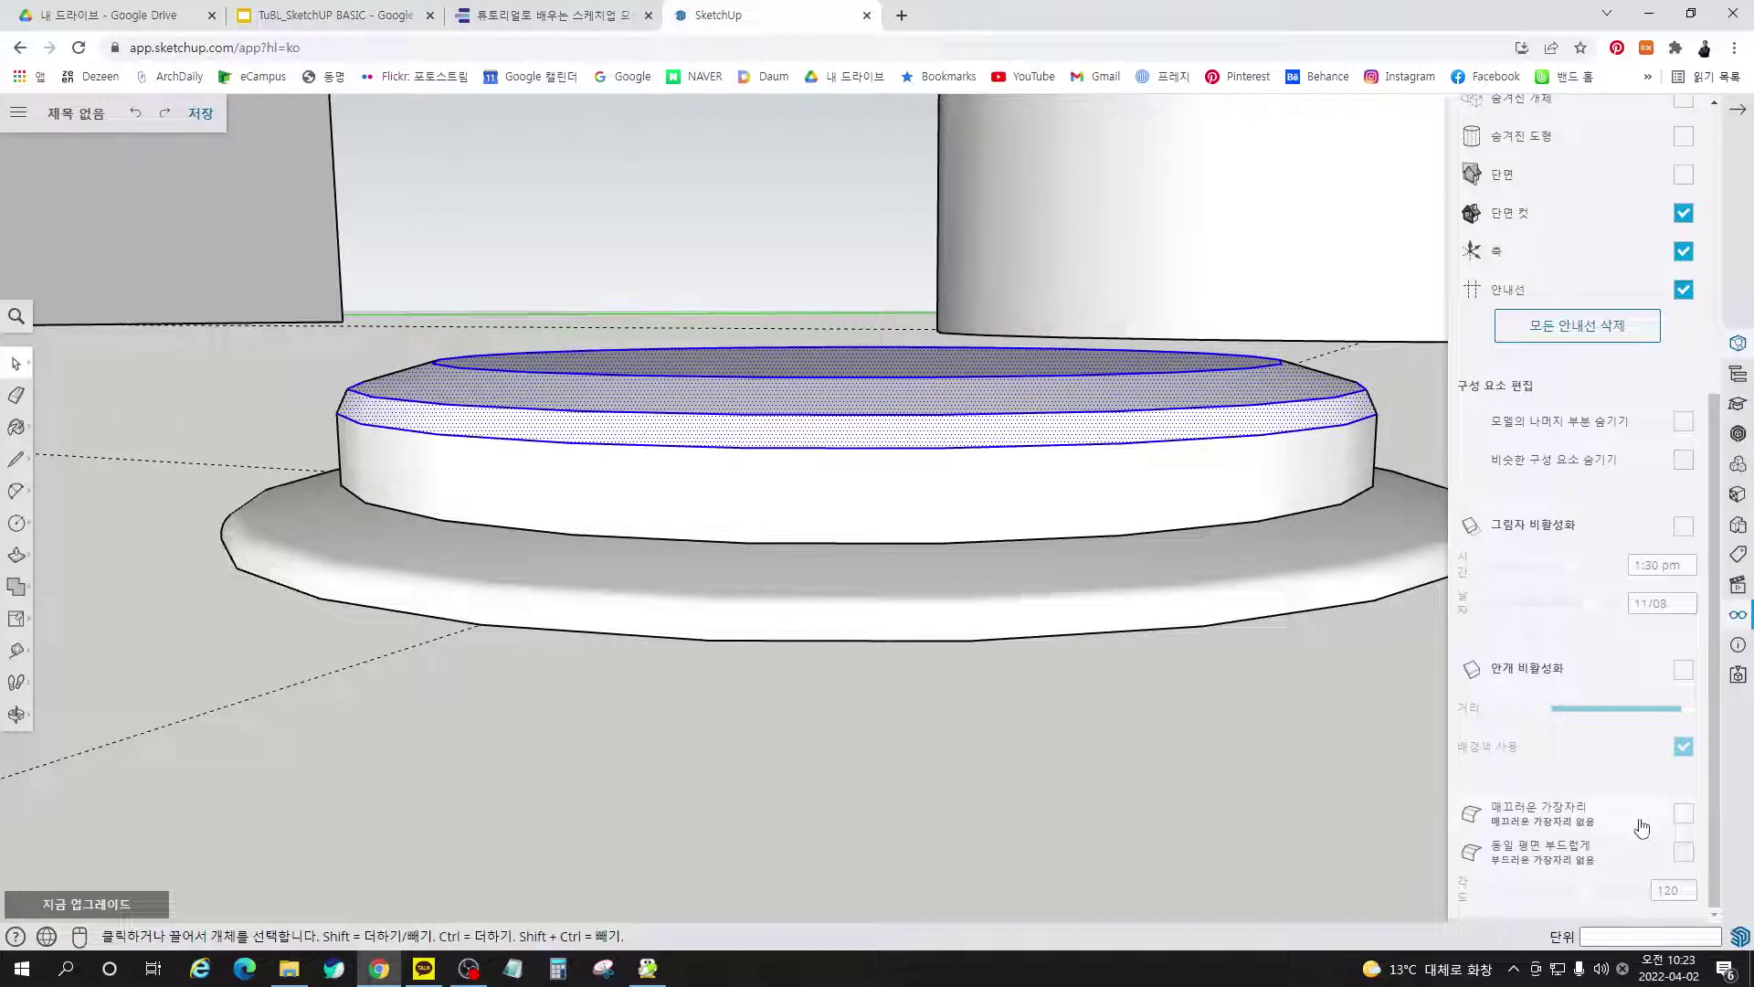
left_click(1684, 813)
left_click(1684, 853)
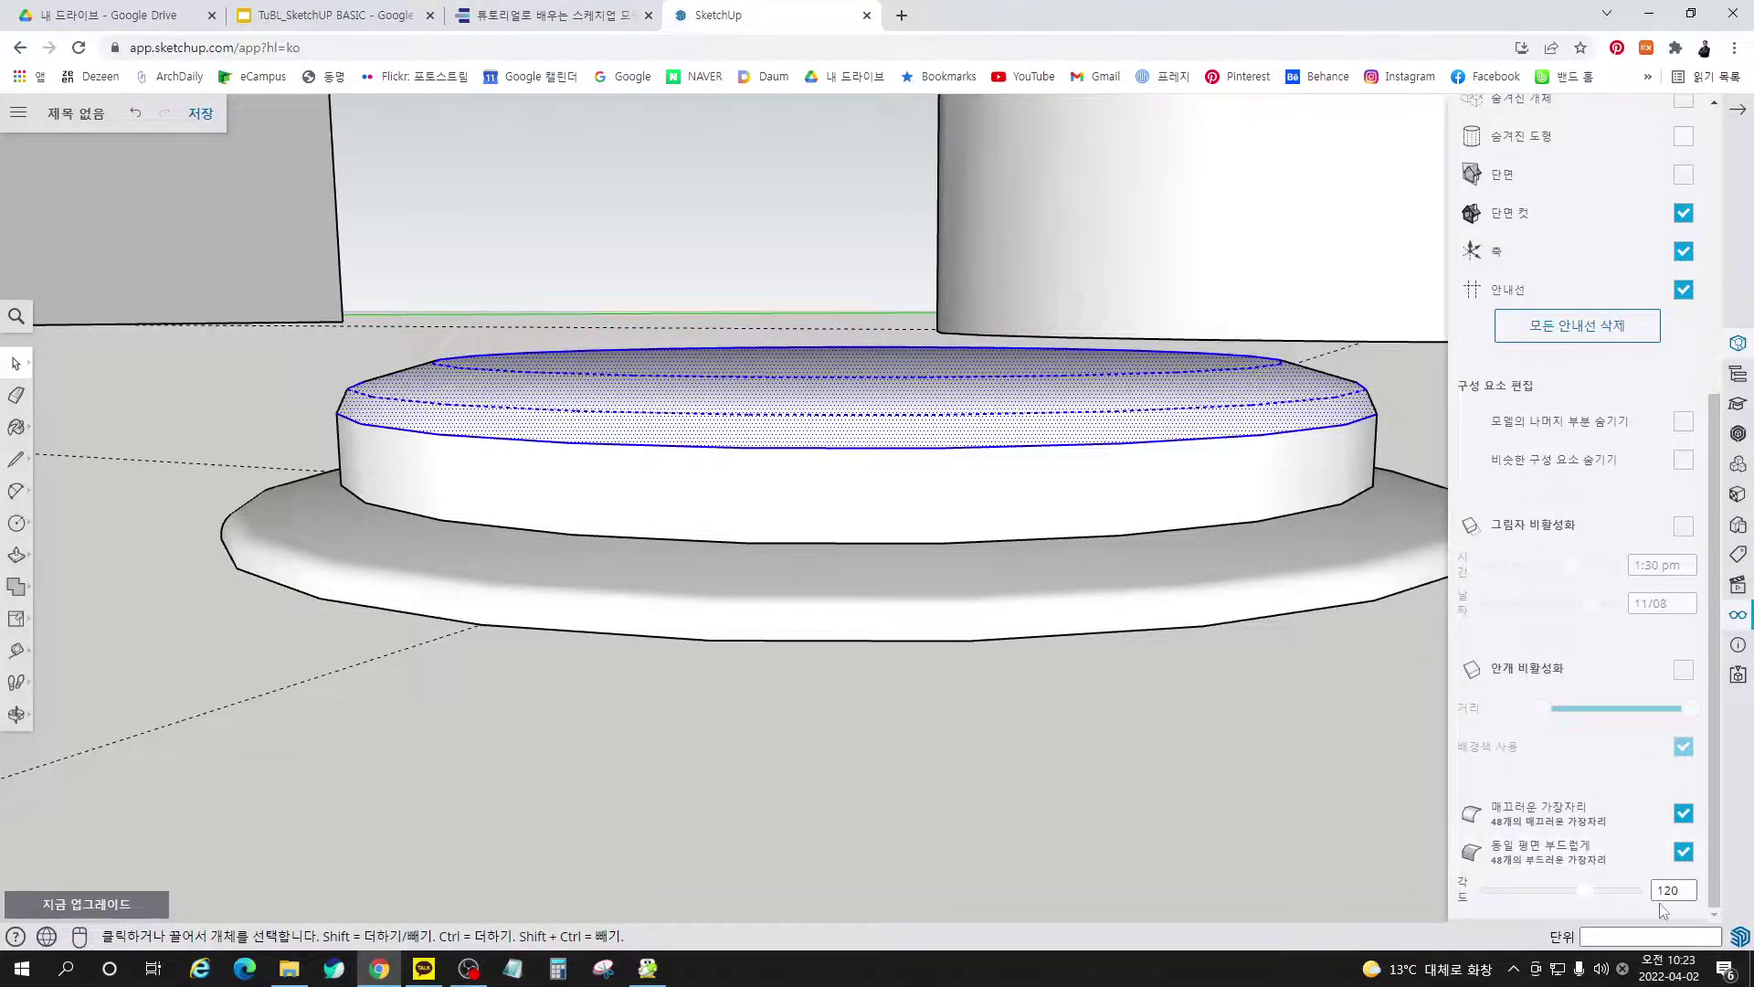
double_click(1668, 890)
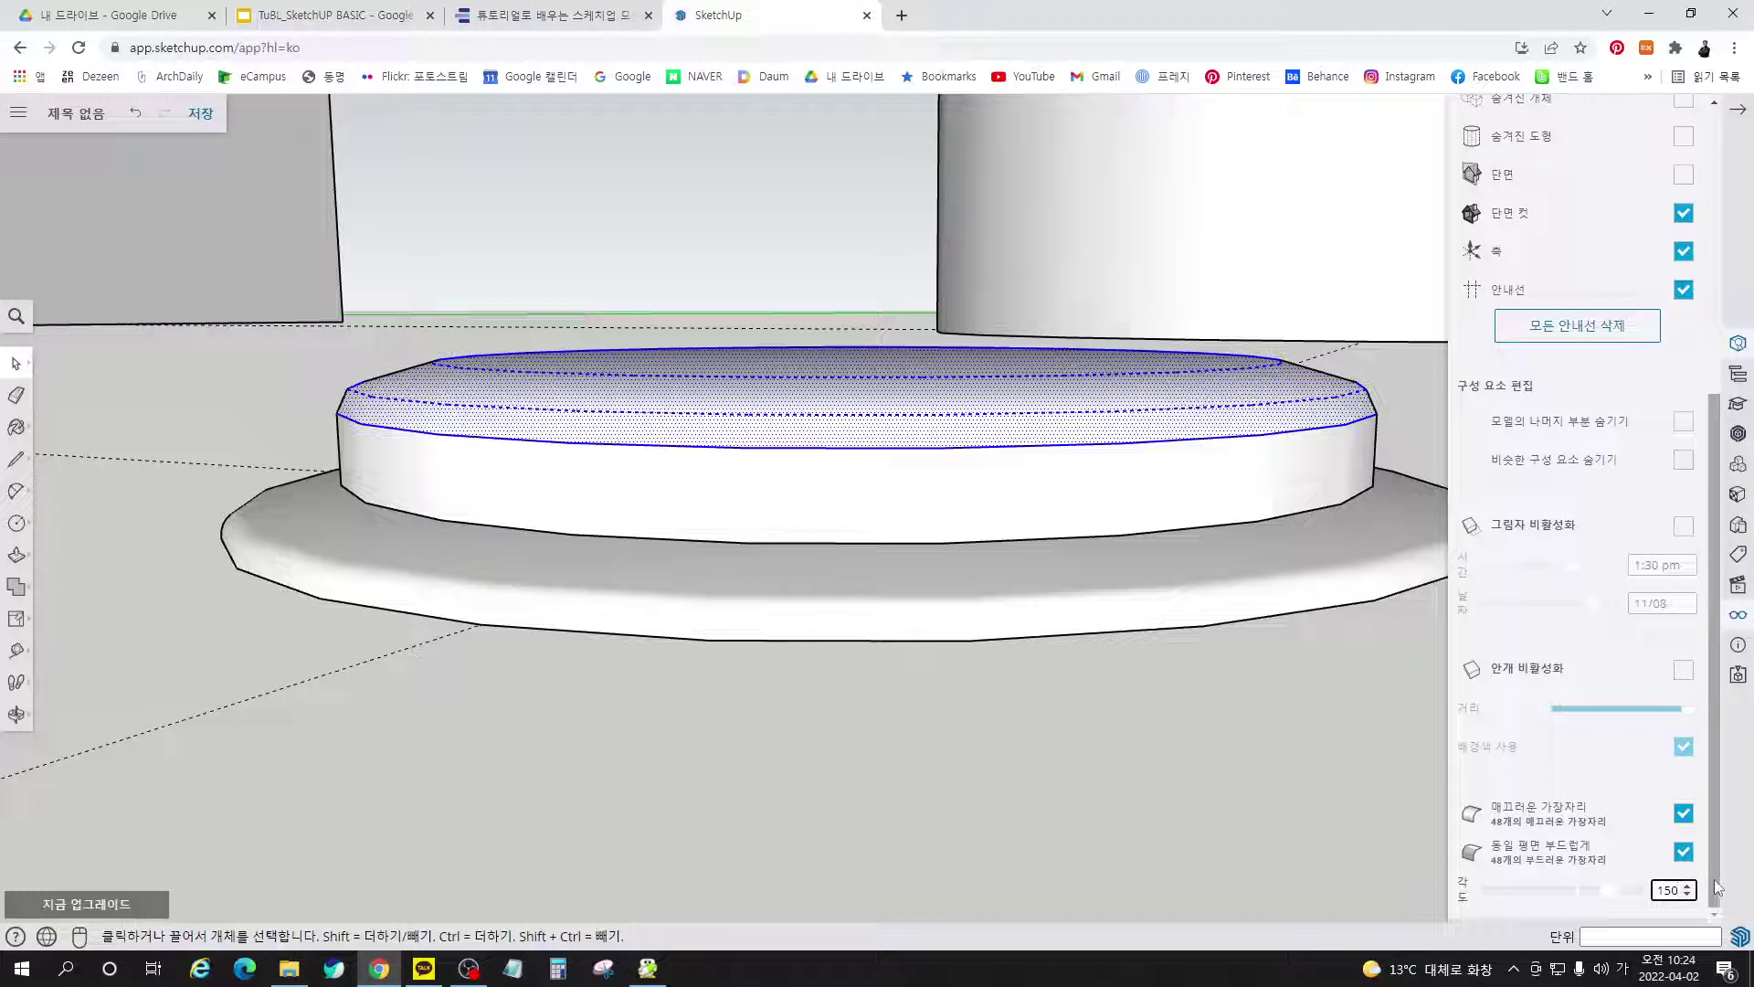
left_click_drag(1608, 896, 1662, 907)
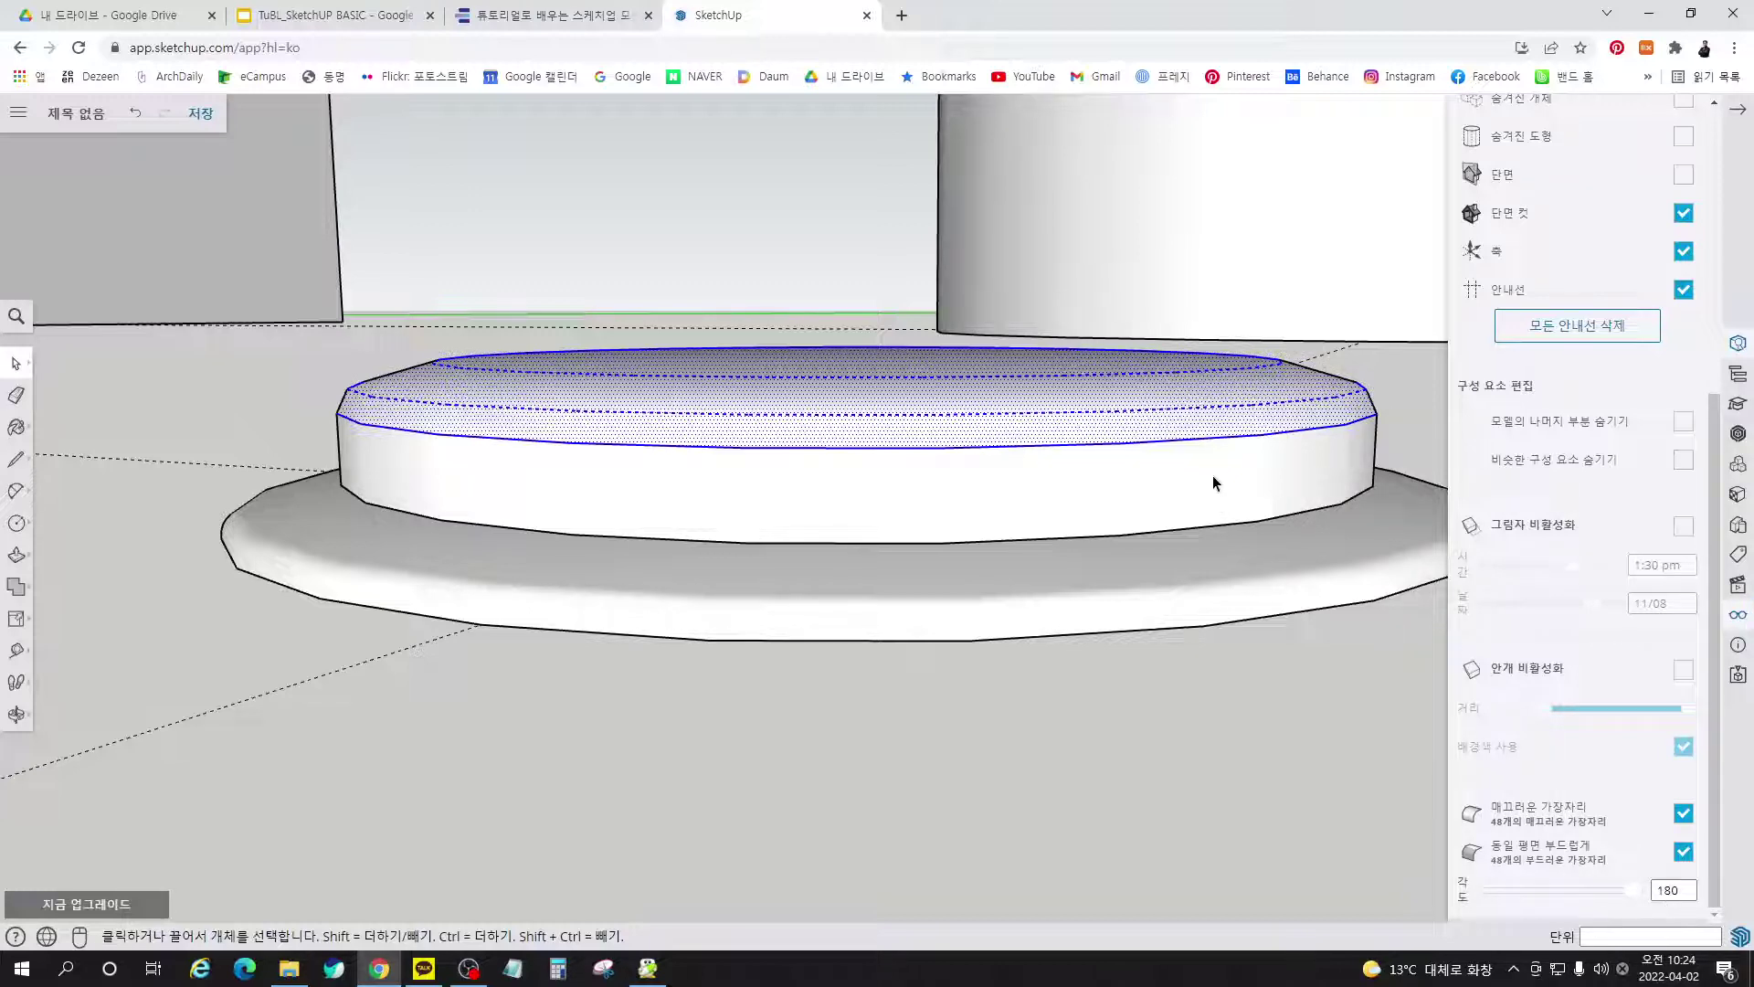
middle_click_drag(1006, 449, 1195, 450)
key("Escape")
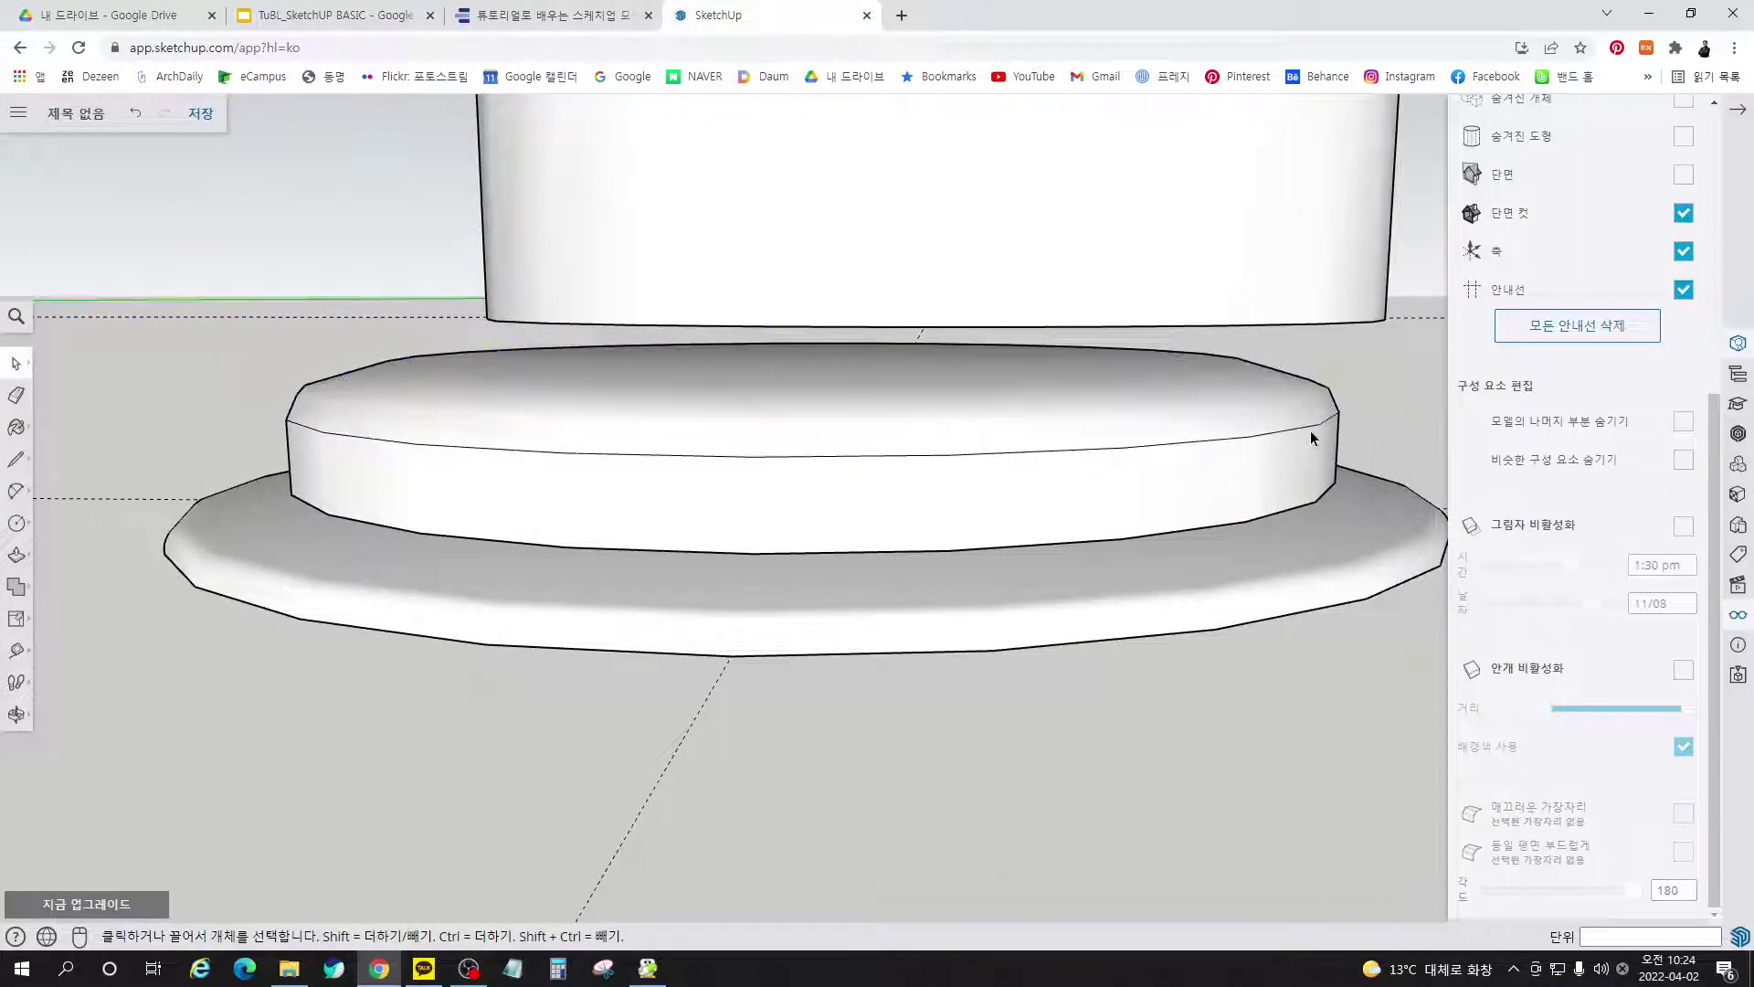
Switch to the e-book, read the steps on softening leftover edges with the Eraser and grouping the button, and return to SketchUp
left_click(572, 16)
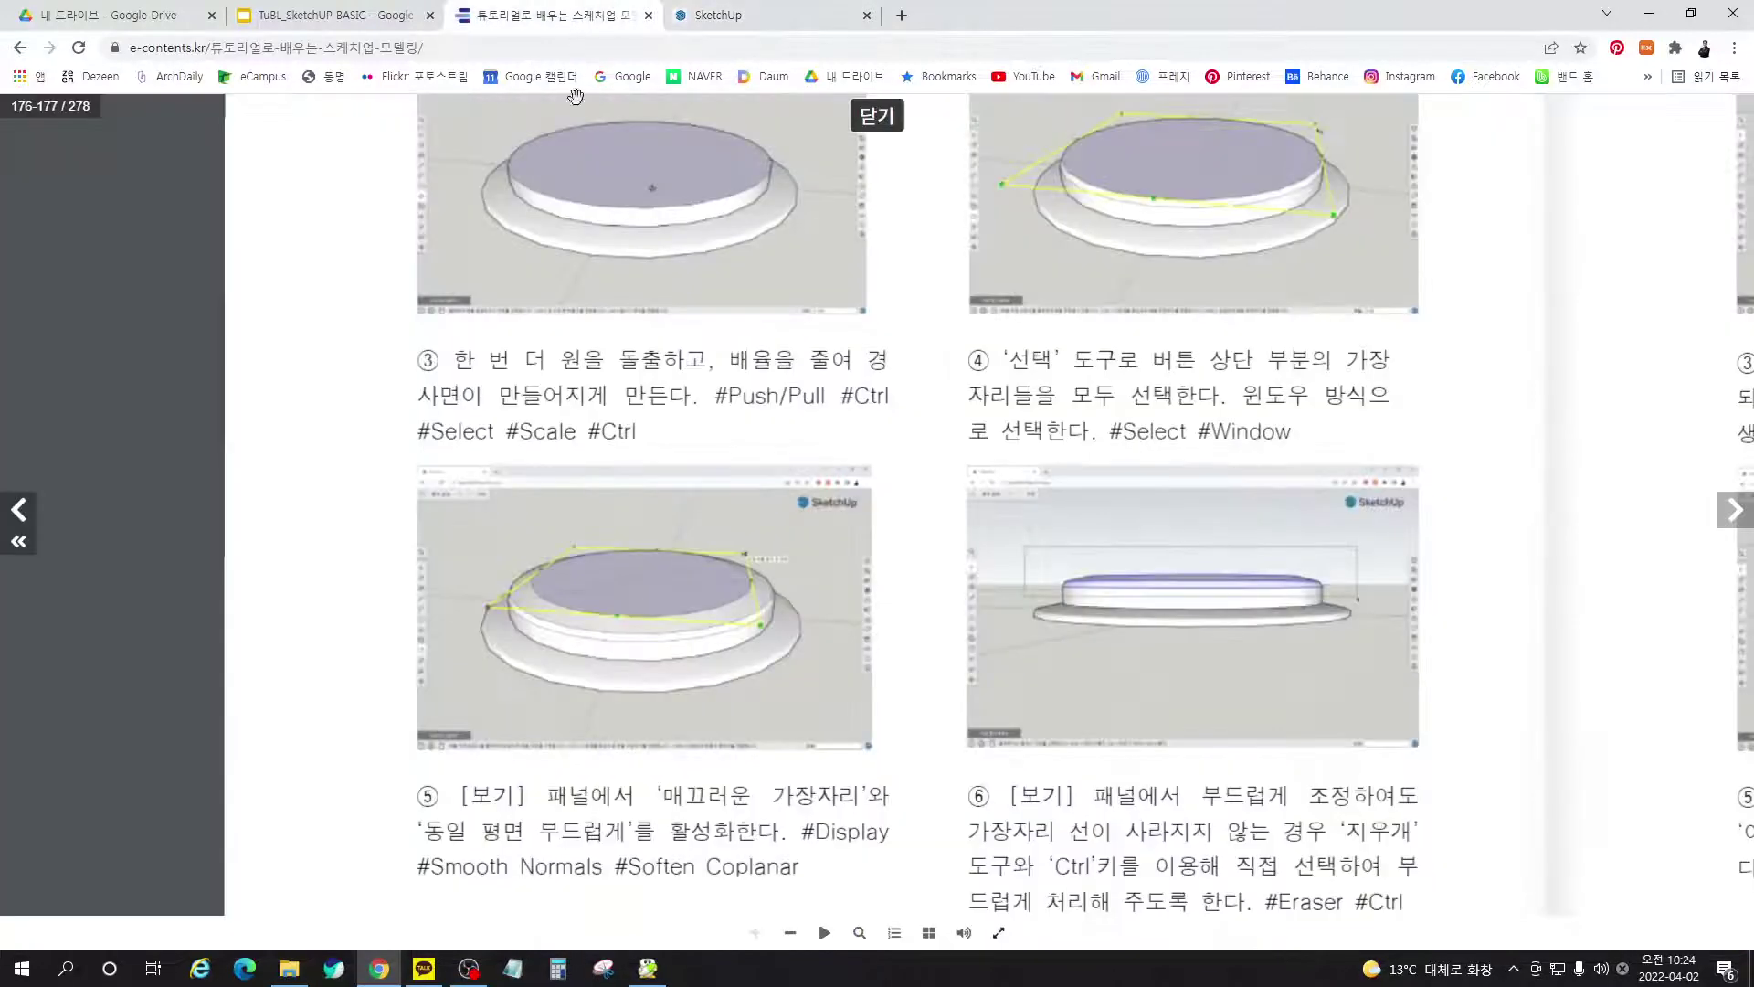
left_click(1126, 639)
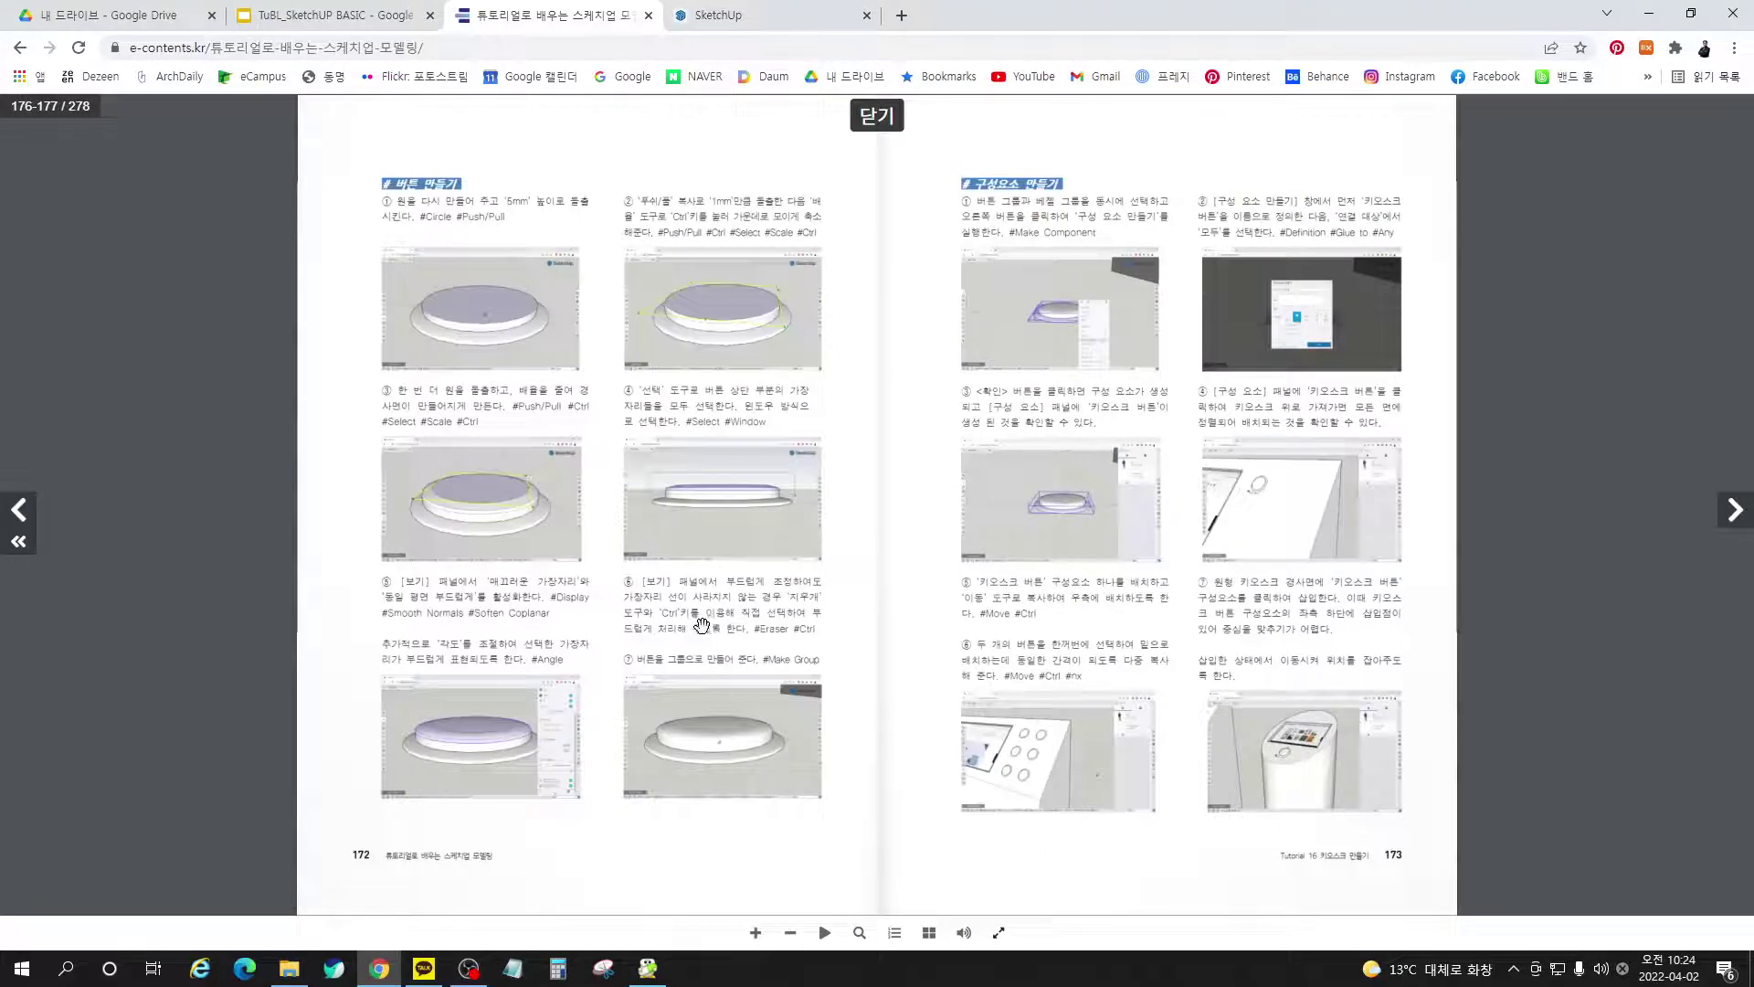
left_click(702, 744)
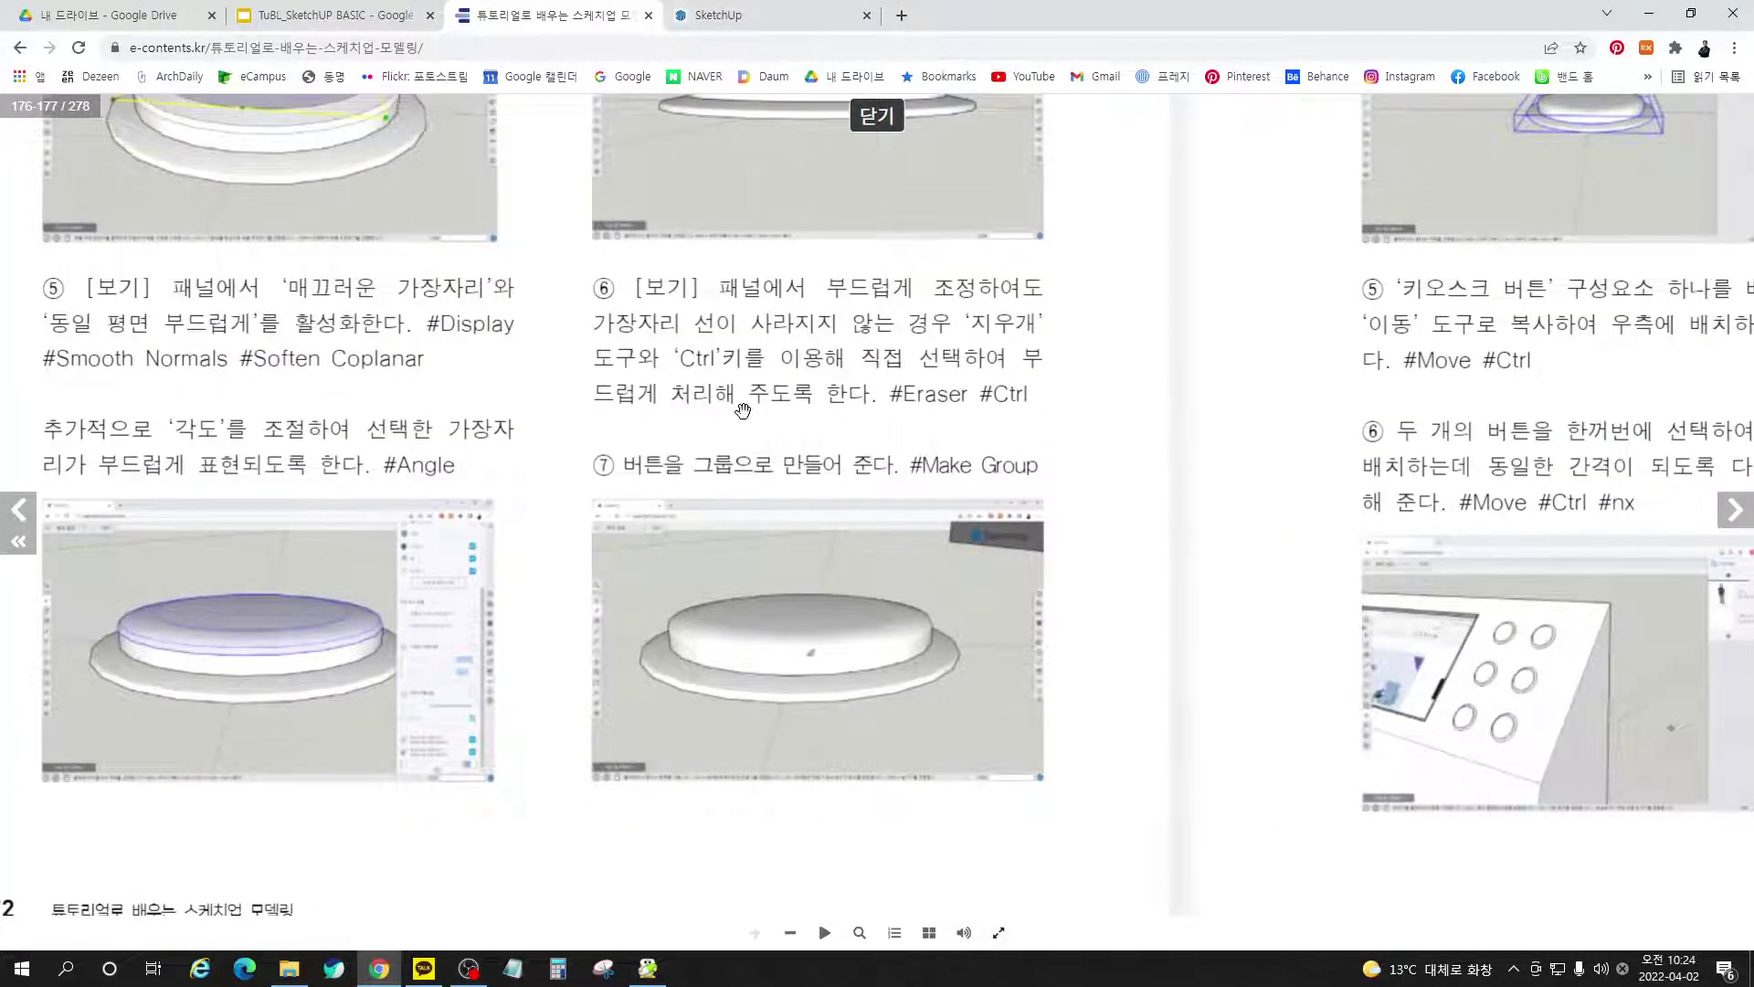
left_click_drag(743, 413, 864, 457)
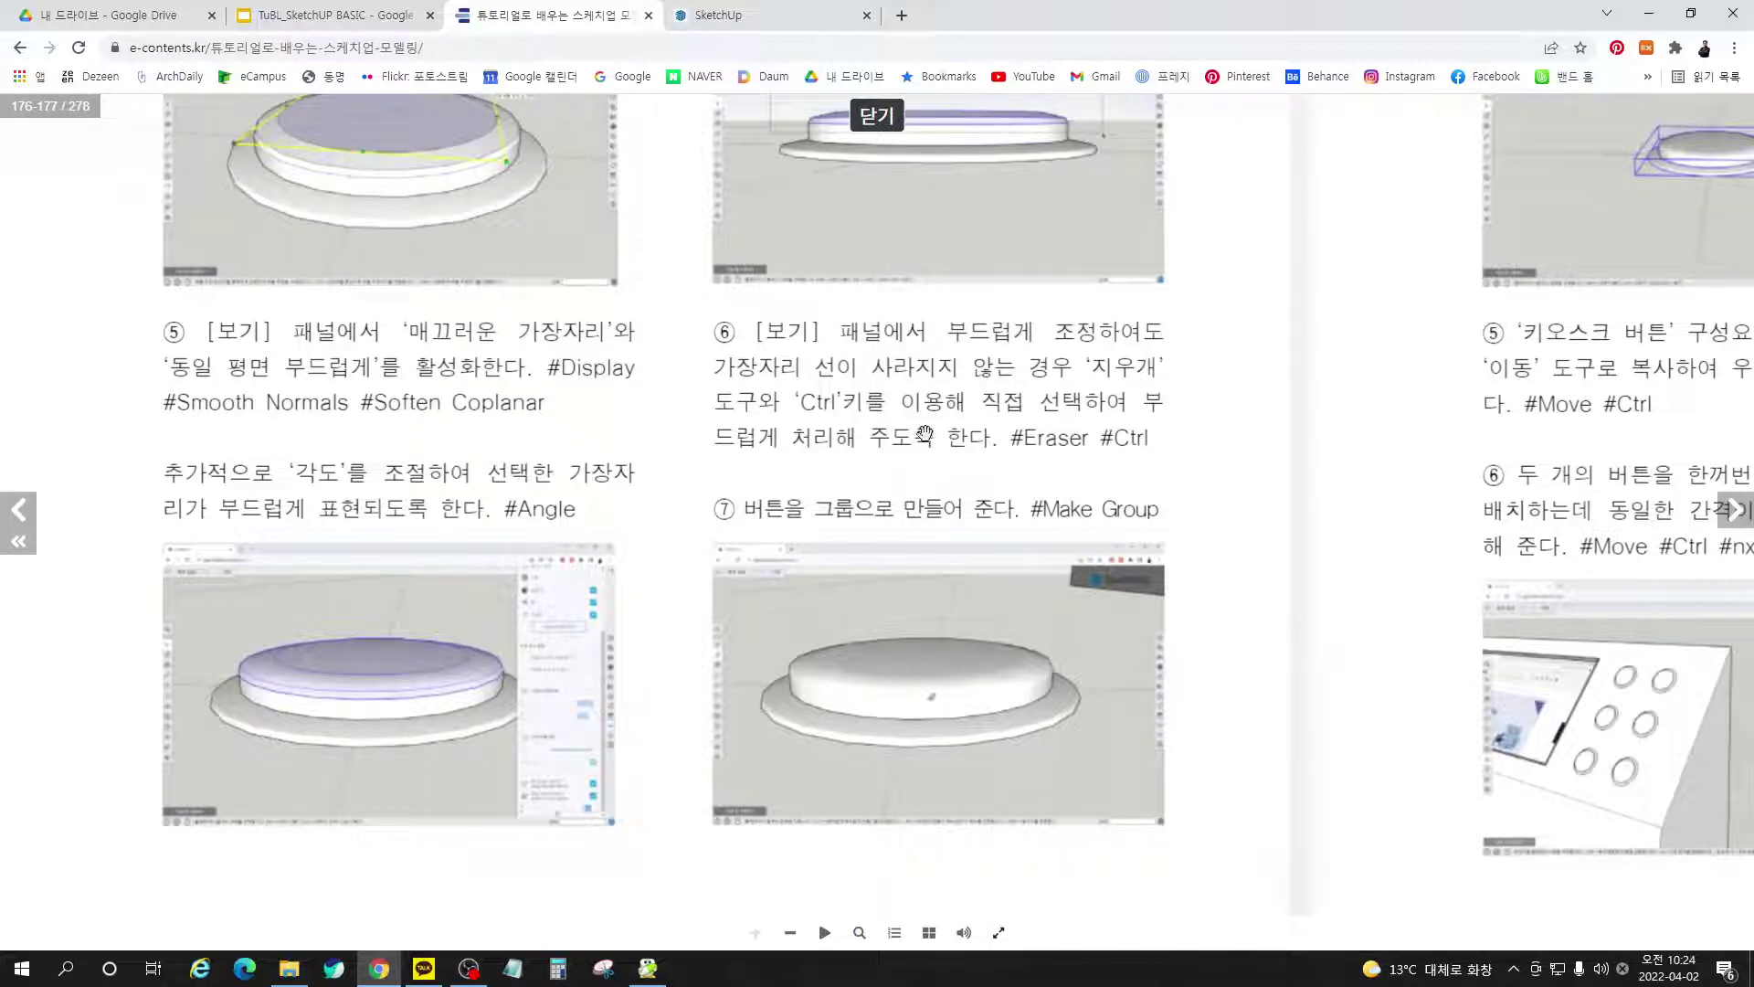
left_click(781, 17)
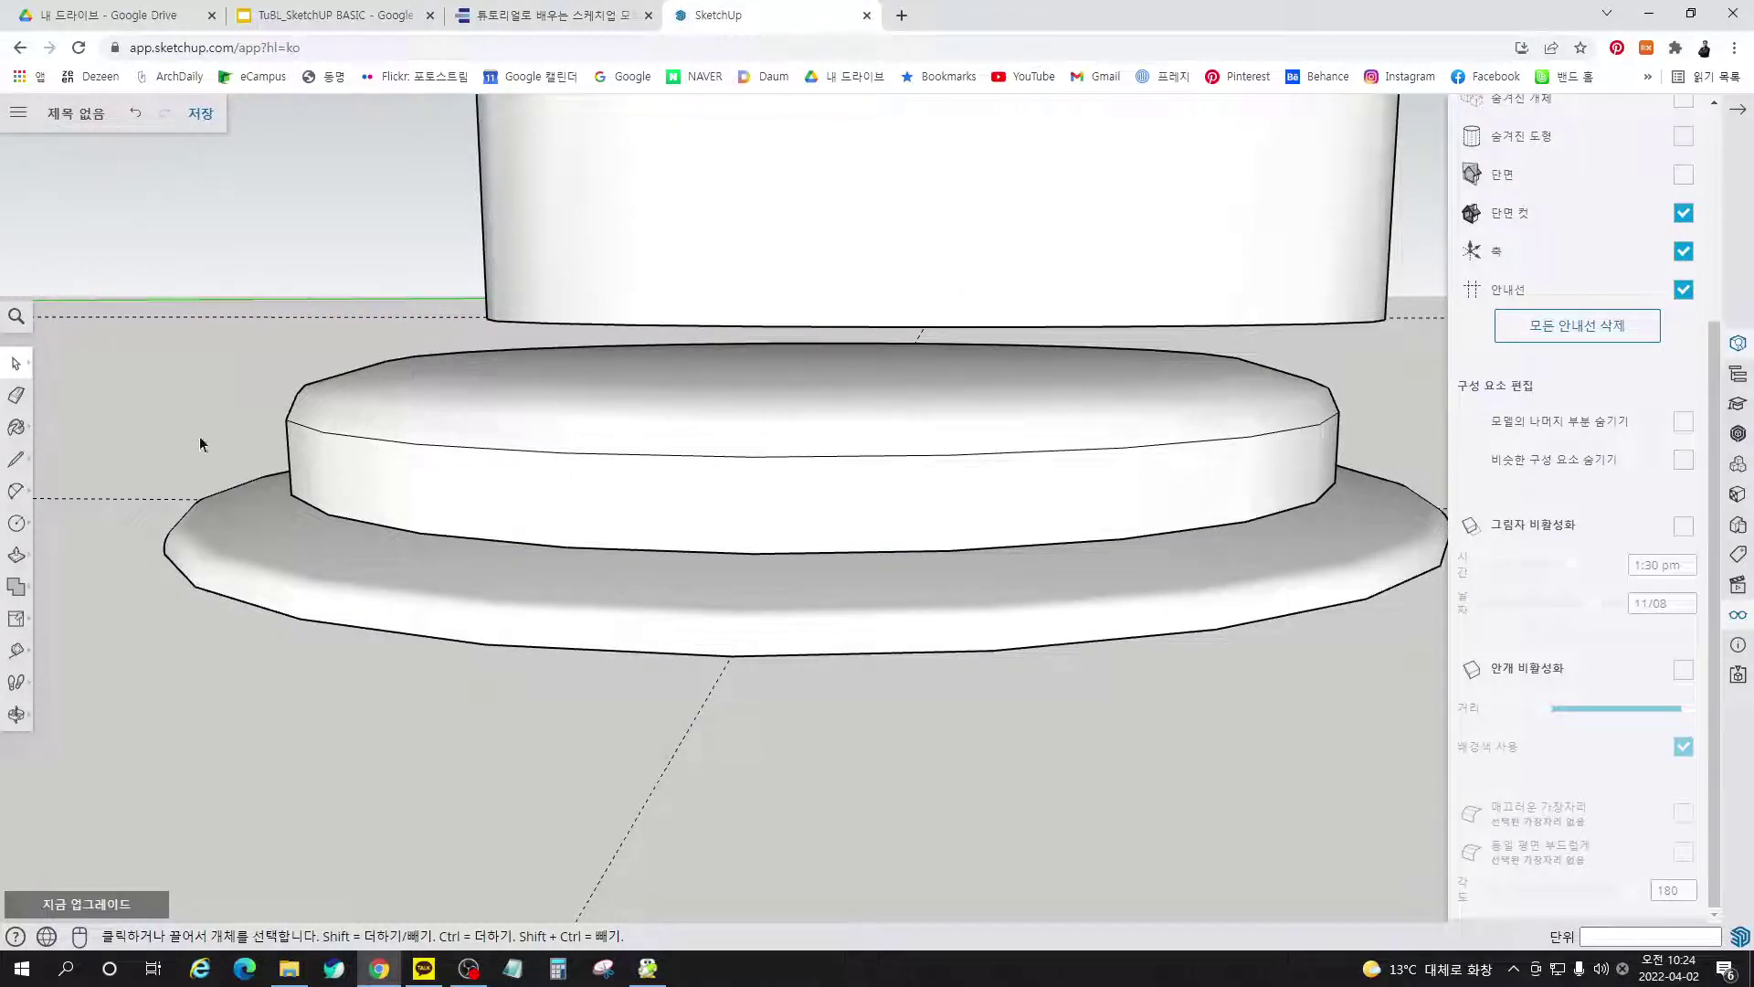
Soften the remaining edge line between the button's side wall and its sloped top with the Eraser
middle_click_drag(322, 424, 424, 457)
key("e")
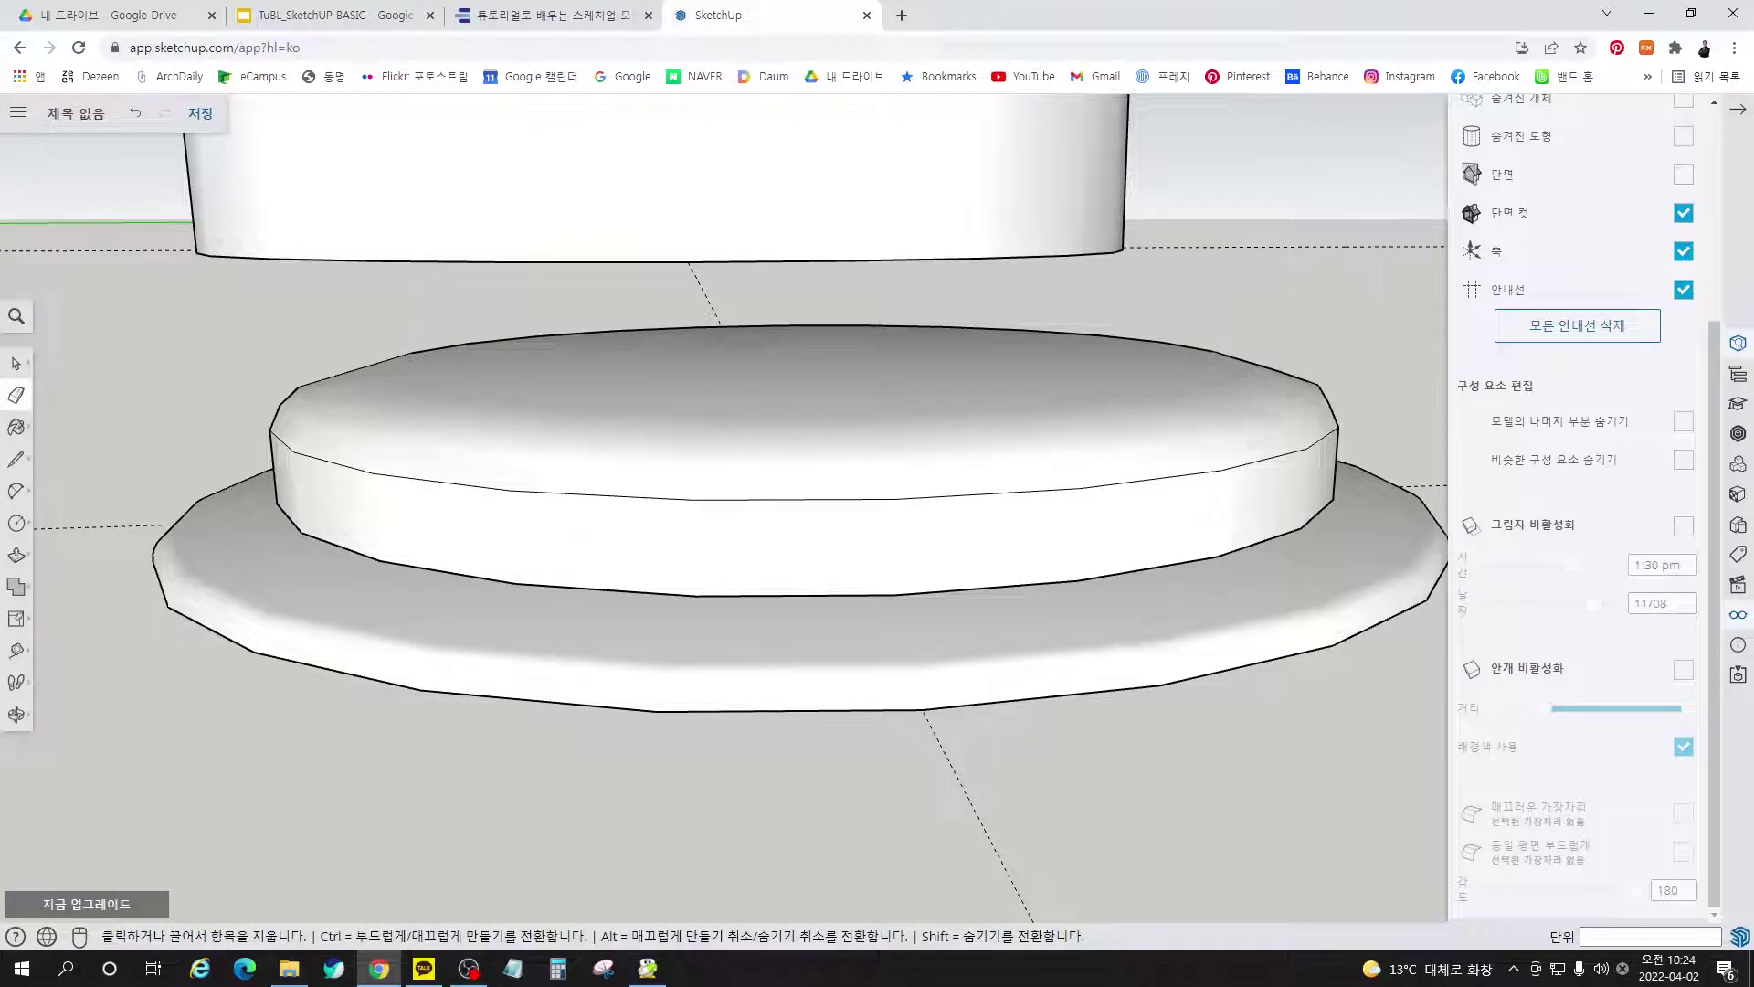
key("ctrl")
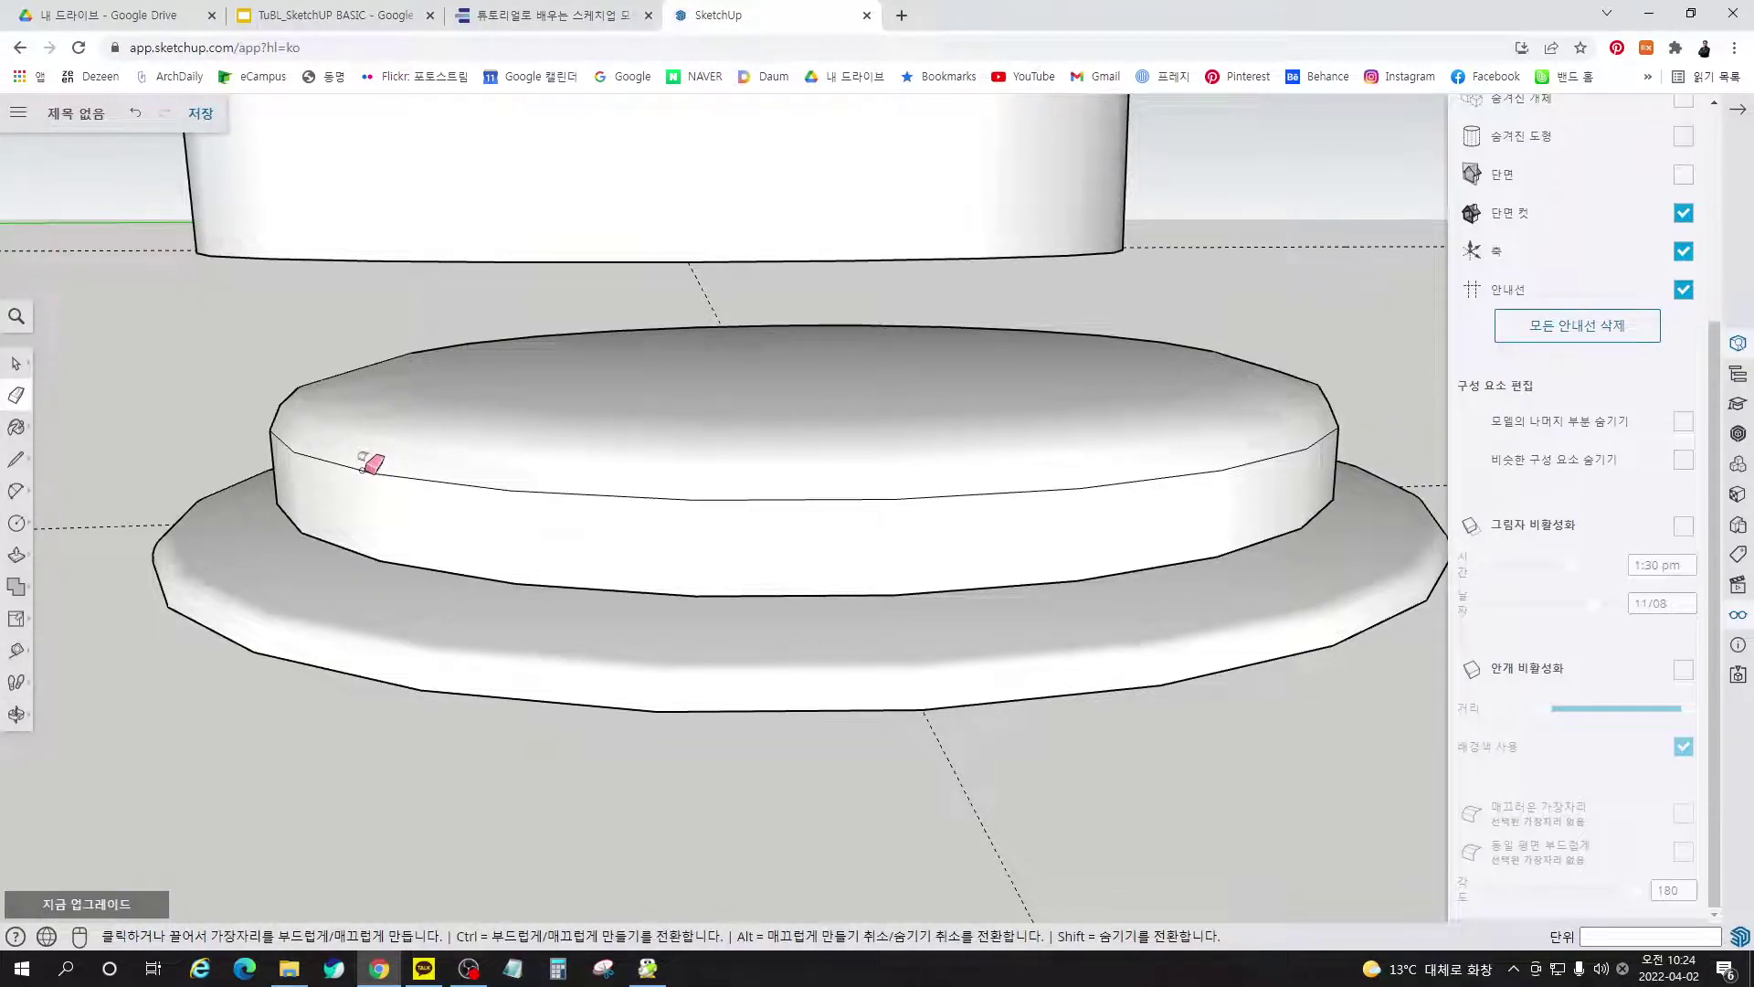
left_click(372, 463, "ctrl")
key("o")
mouse_move(1300, 588)
left_mouse_down()
mouse_move(1247, 498)
mouse_move(1104, 497)
mouse_move(1104, 627)
mouse_move(1298, 508)
left_mouse_up()
key("space")
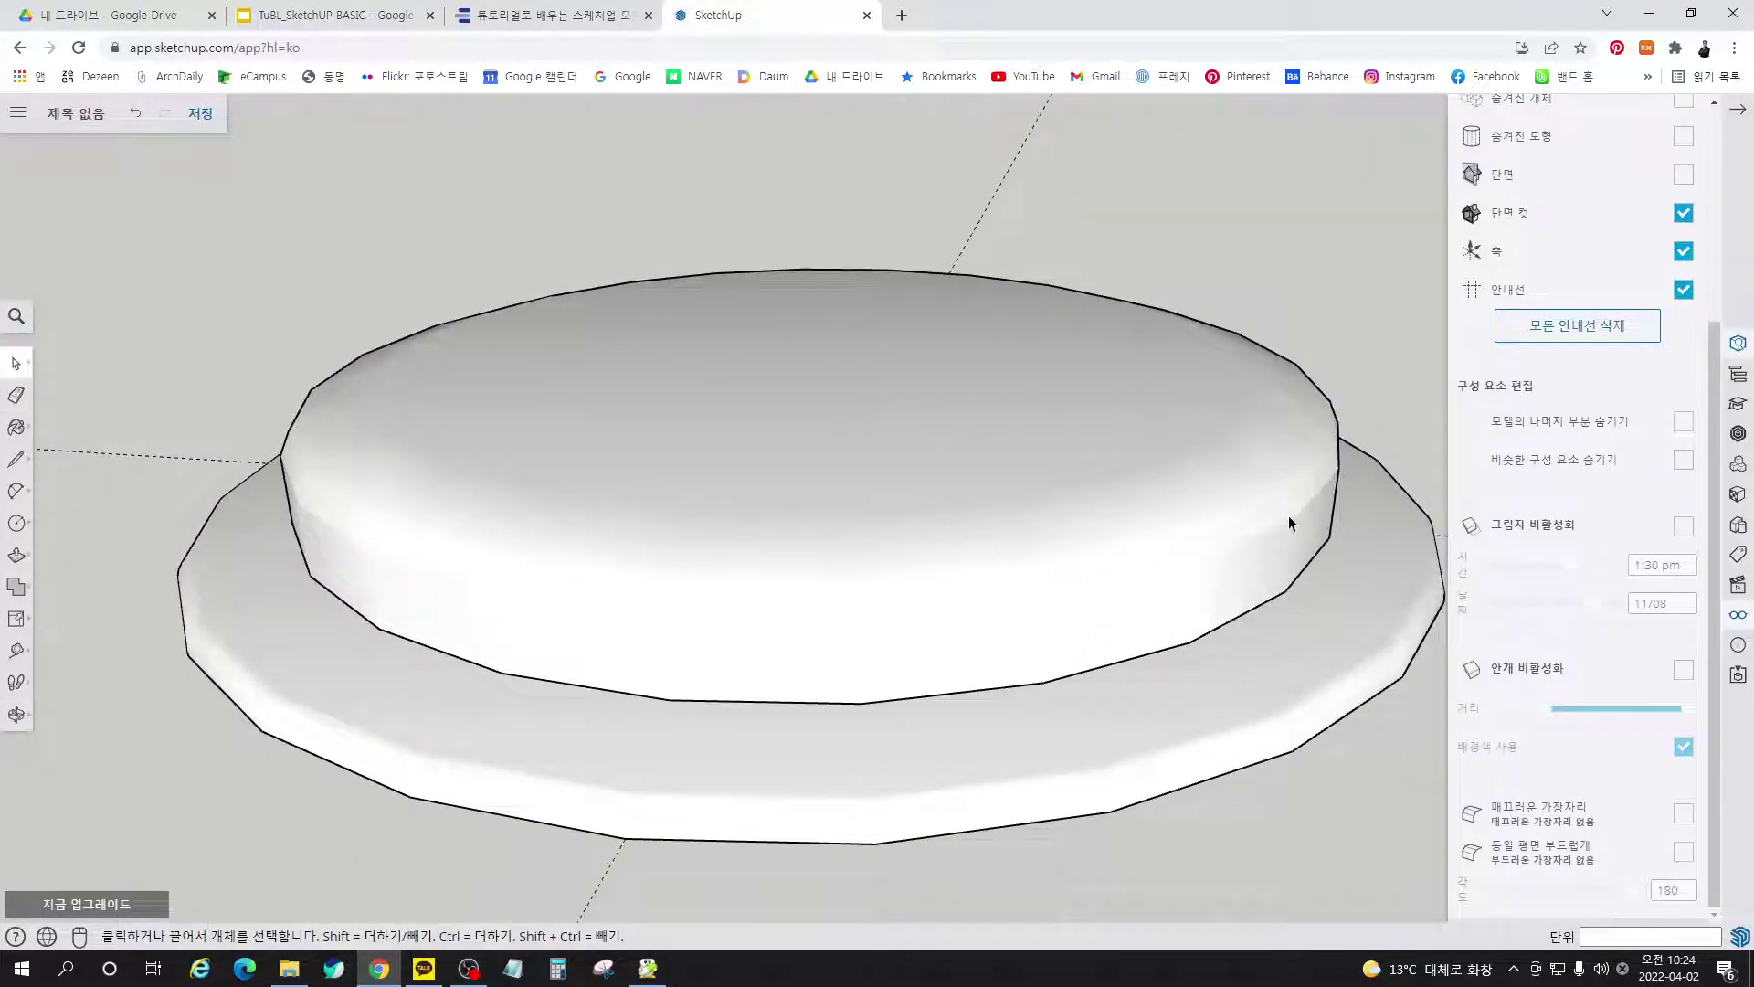
Check the button's smoothed profile up close and from above, and close the display settings panel
middle_click_drag(1288, 516, 1315, 402)
scroll(1328, 457, "up", 5)
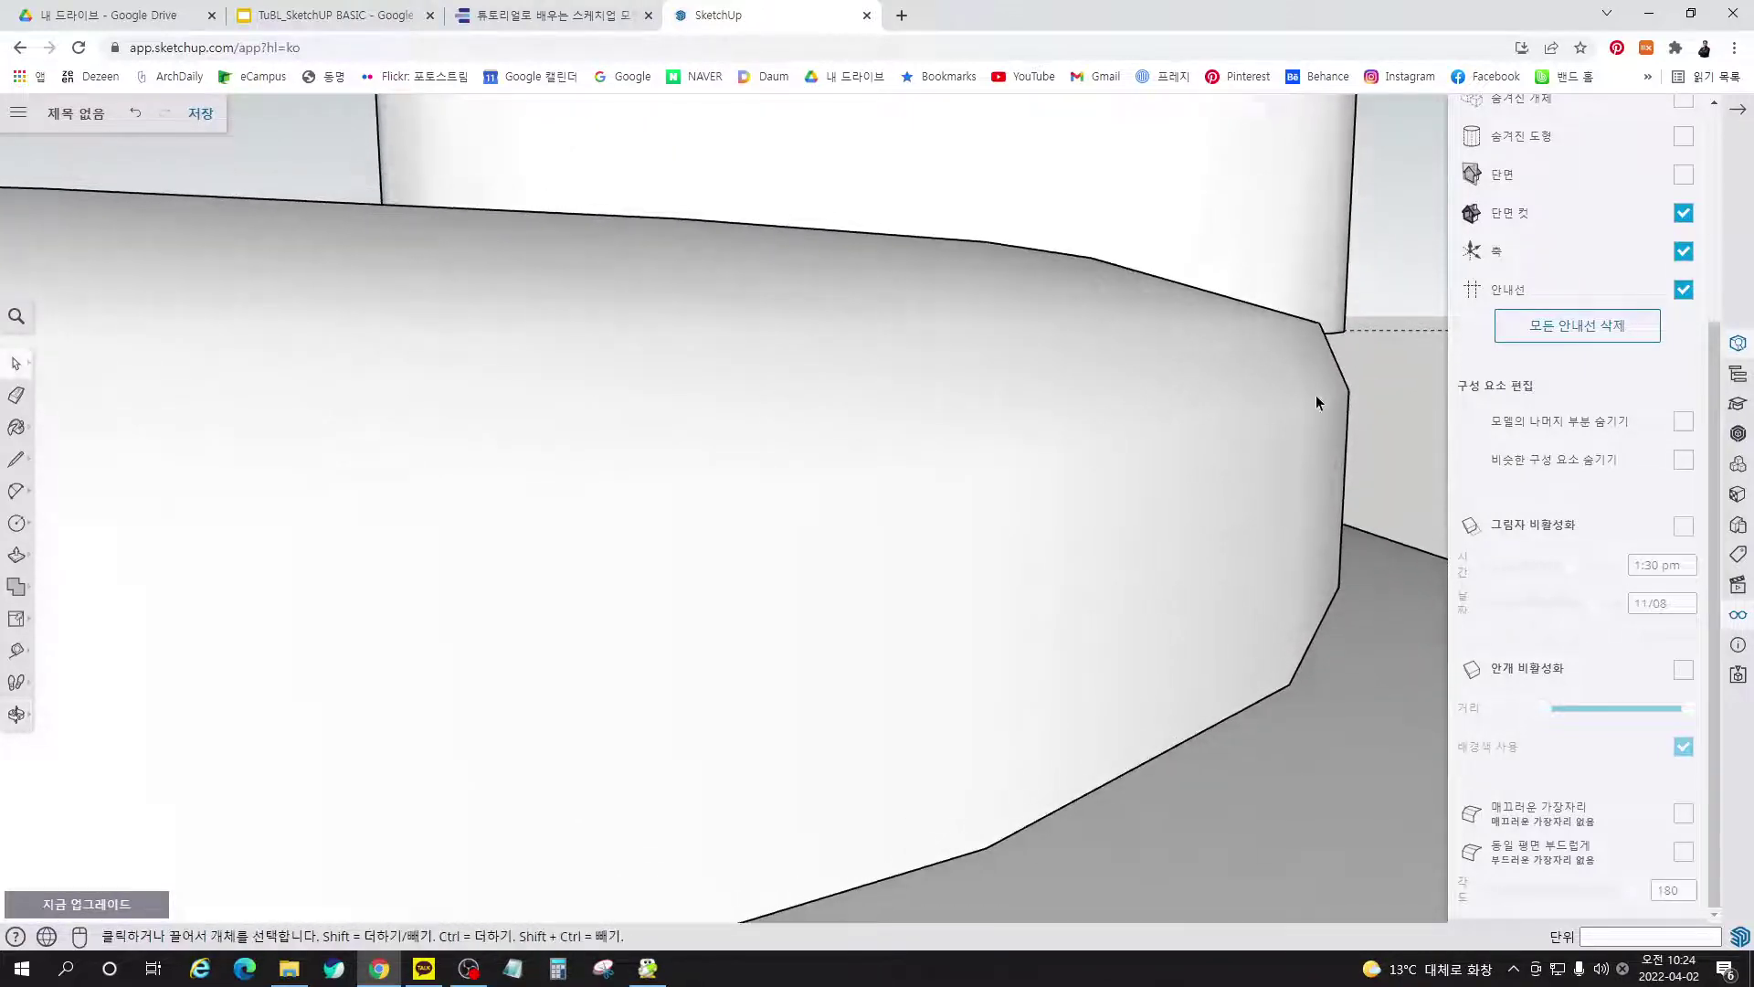
scroll(1336, 537, "down", 10)
middle_click_drag(1235, 557, 1261, 863)
left_click(1738, 109)
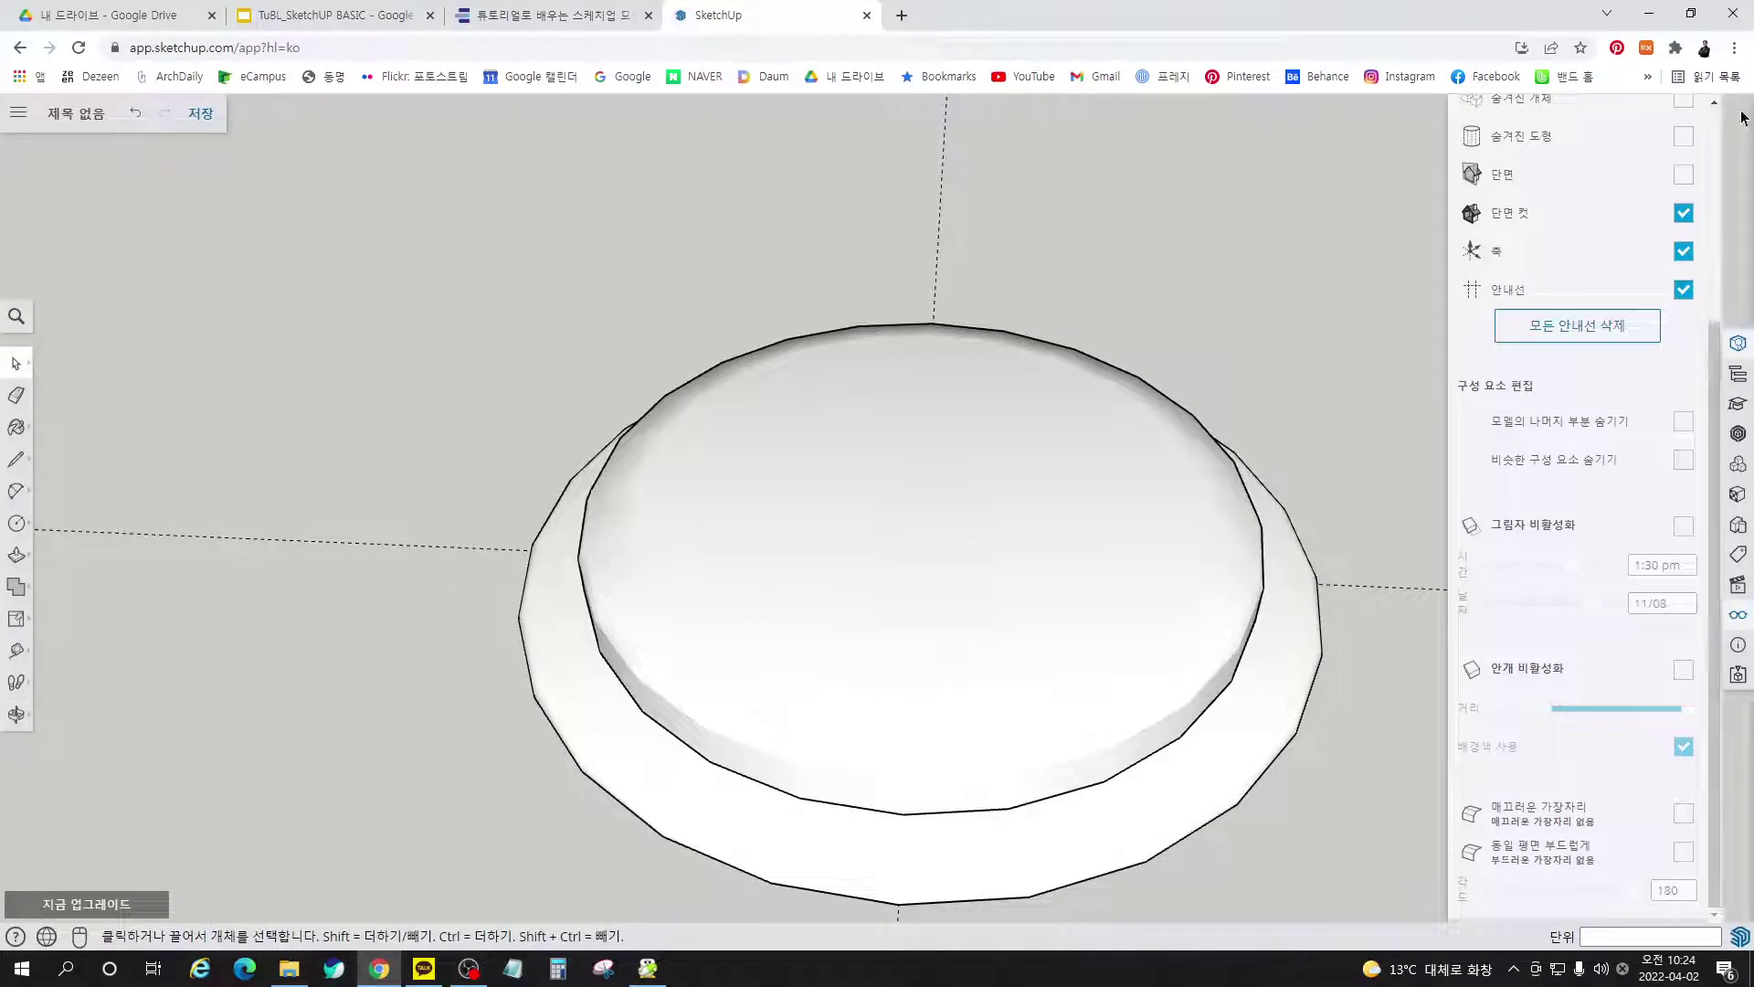
middle_click_drag(731, 530, 610, 705)
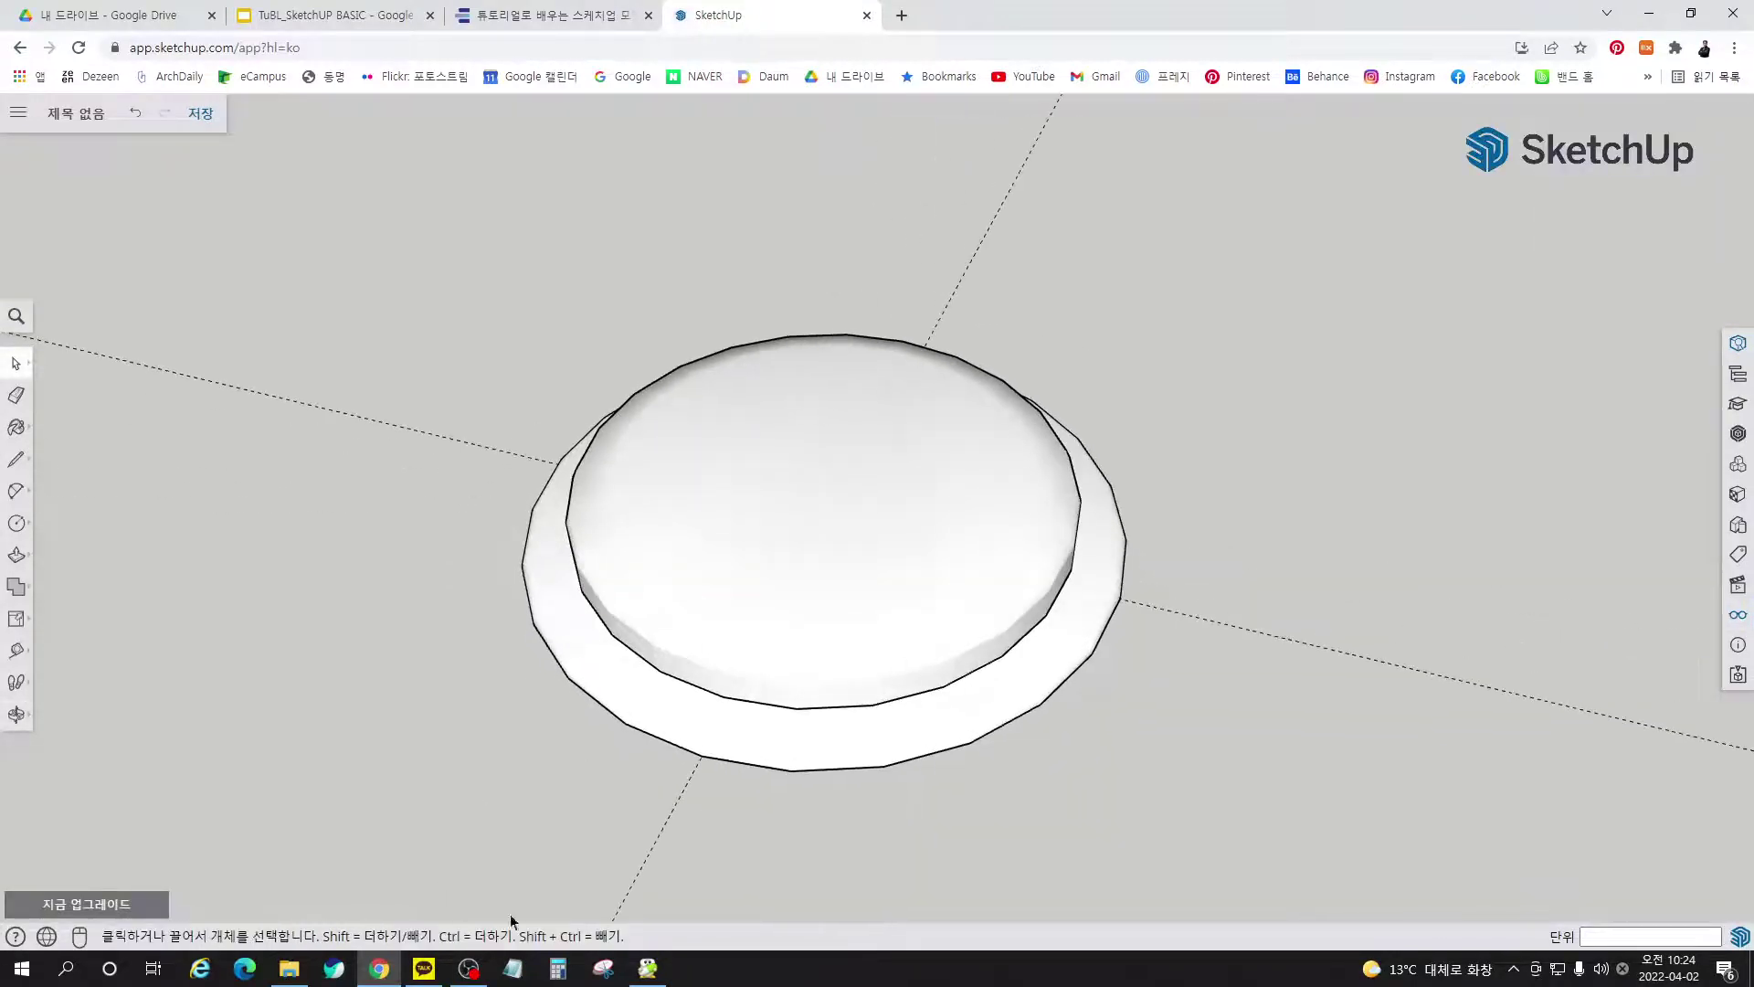
Switch to the e-book, look up the component-making section, and return to SketchUp
left_click(612, 18)
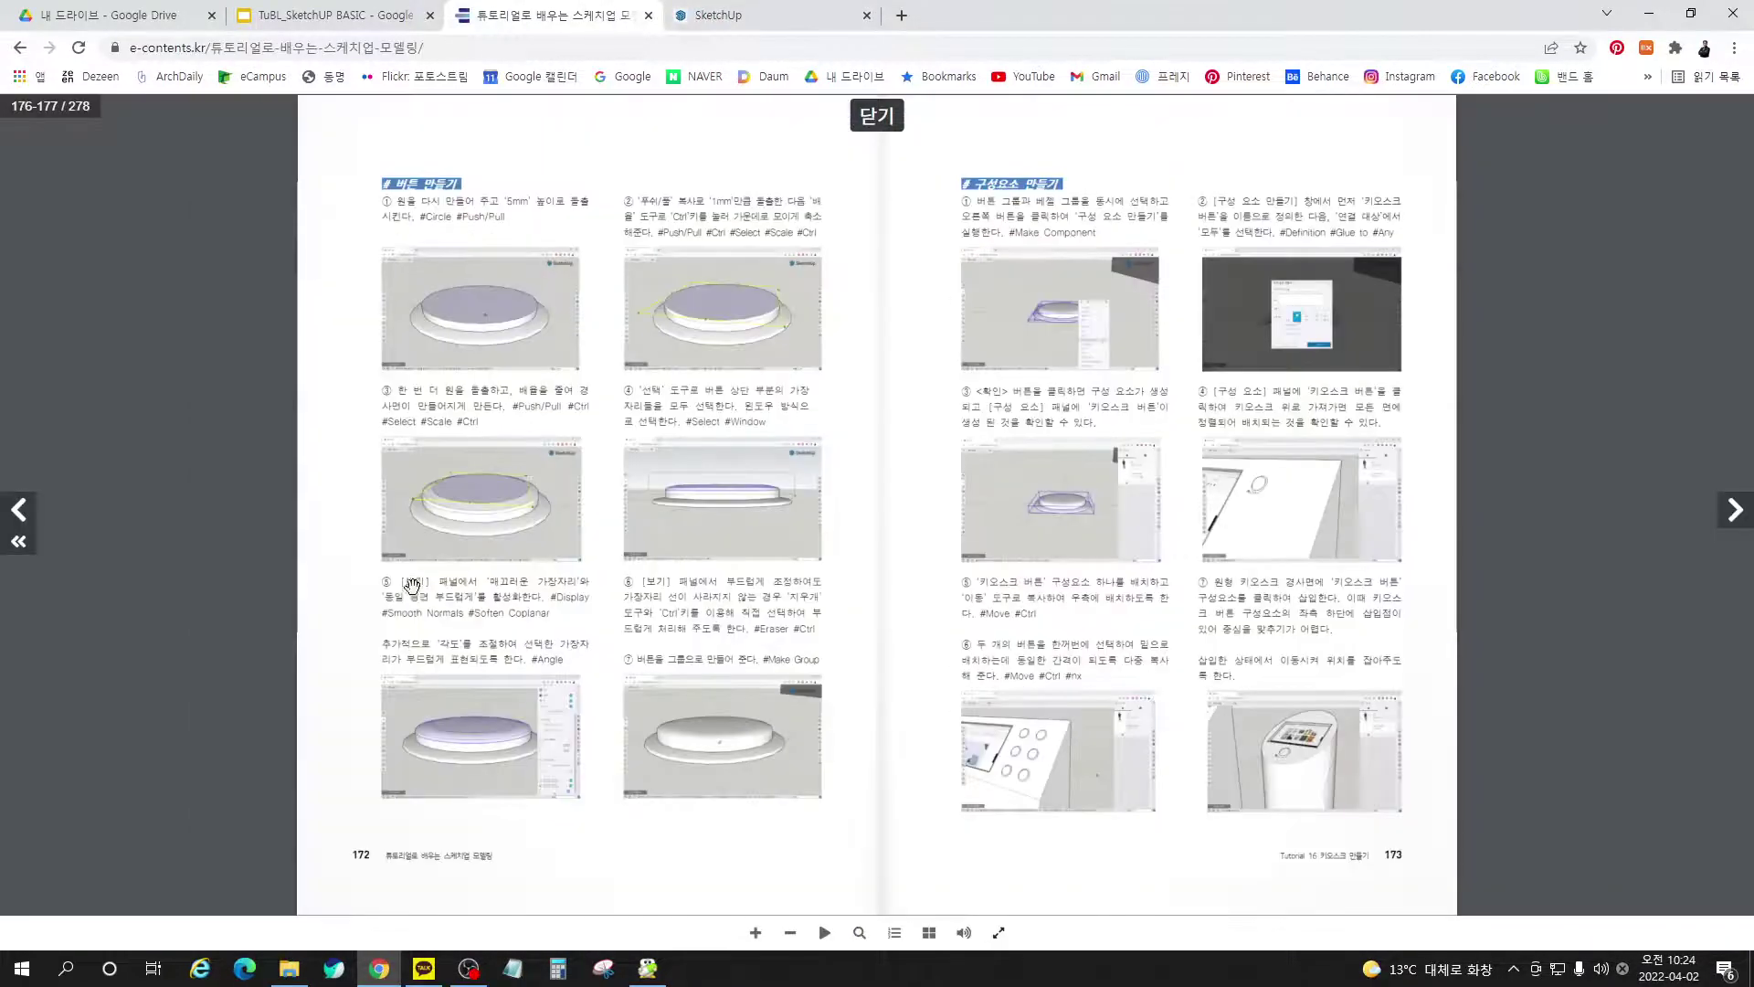
left_click(1283, 250)
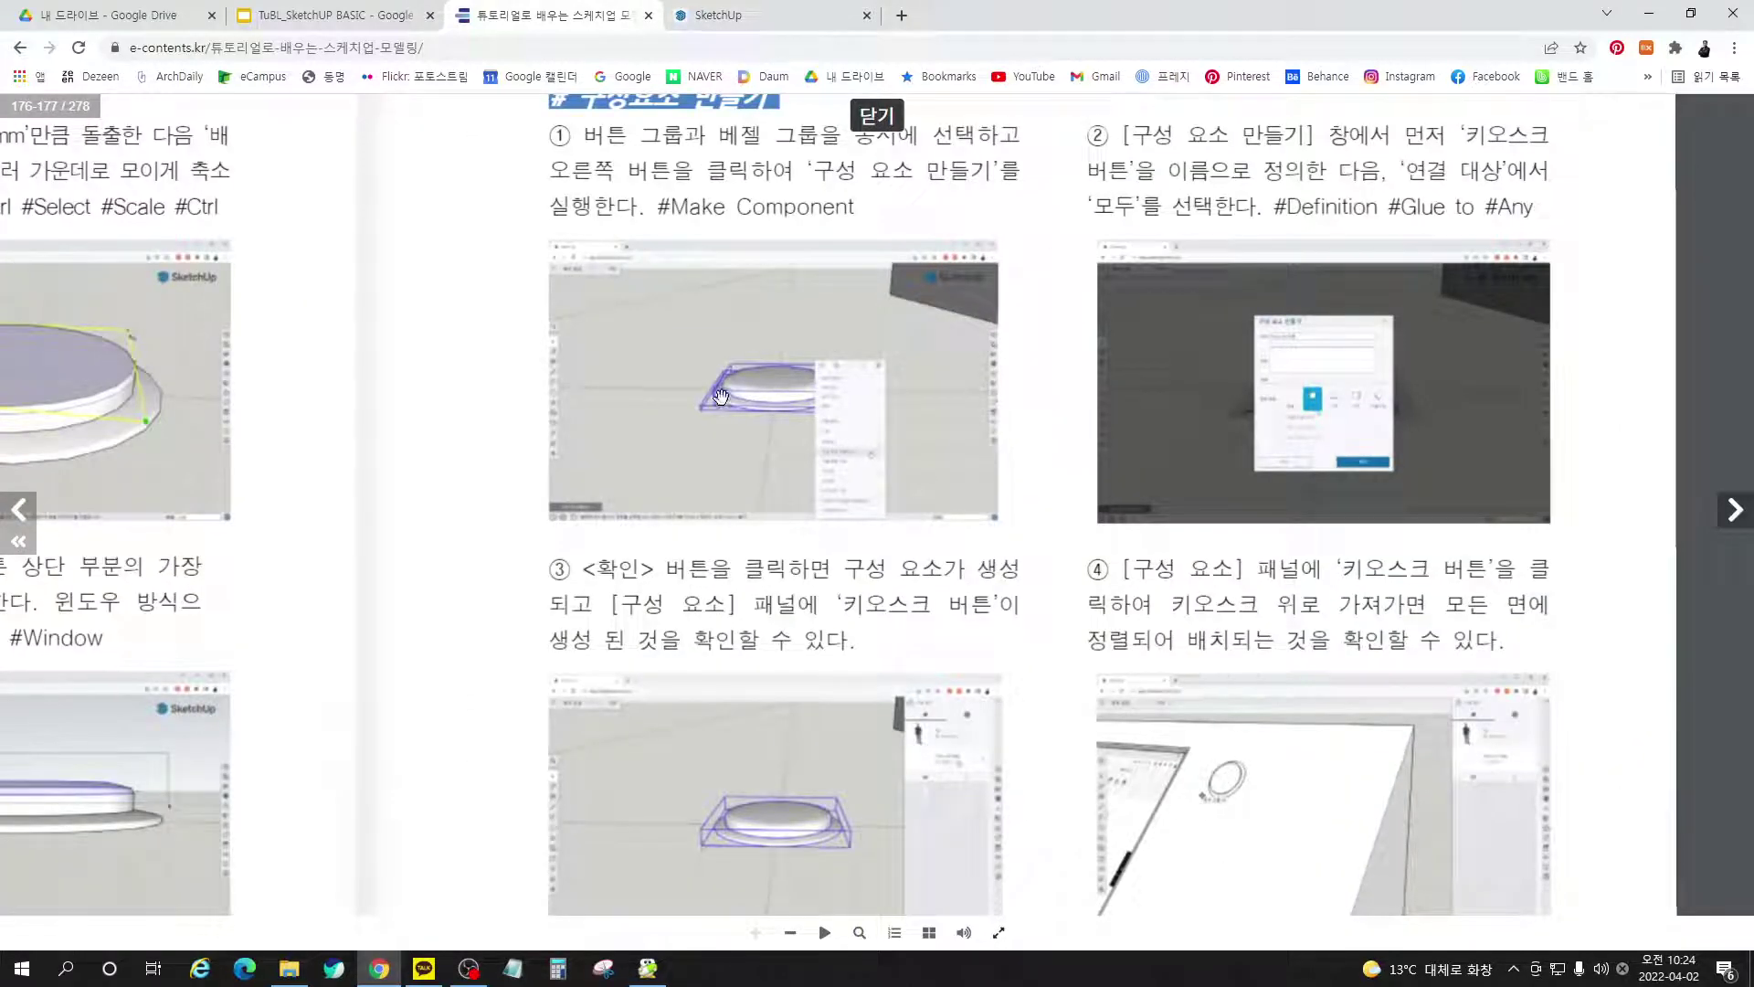
left_click(722, 16)
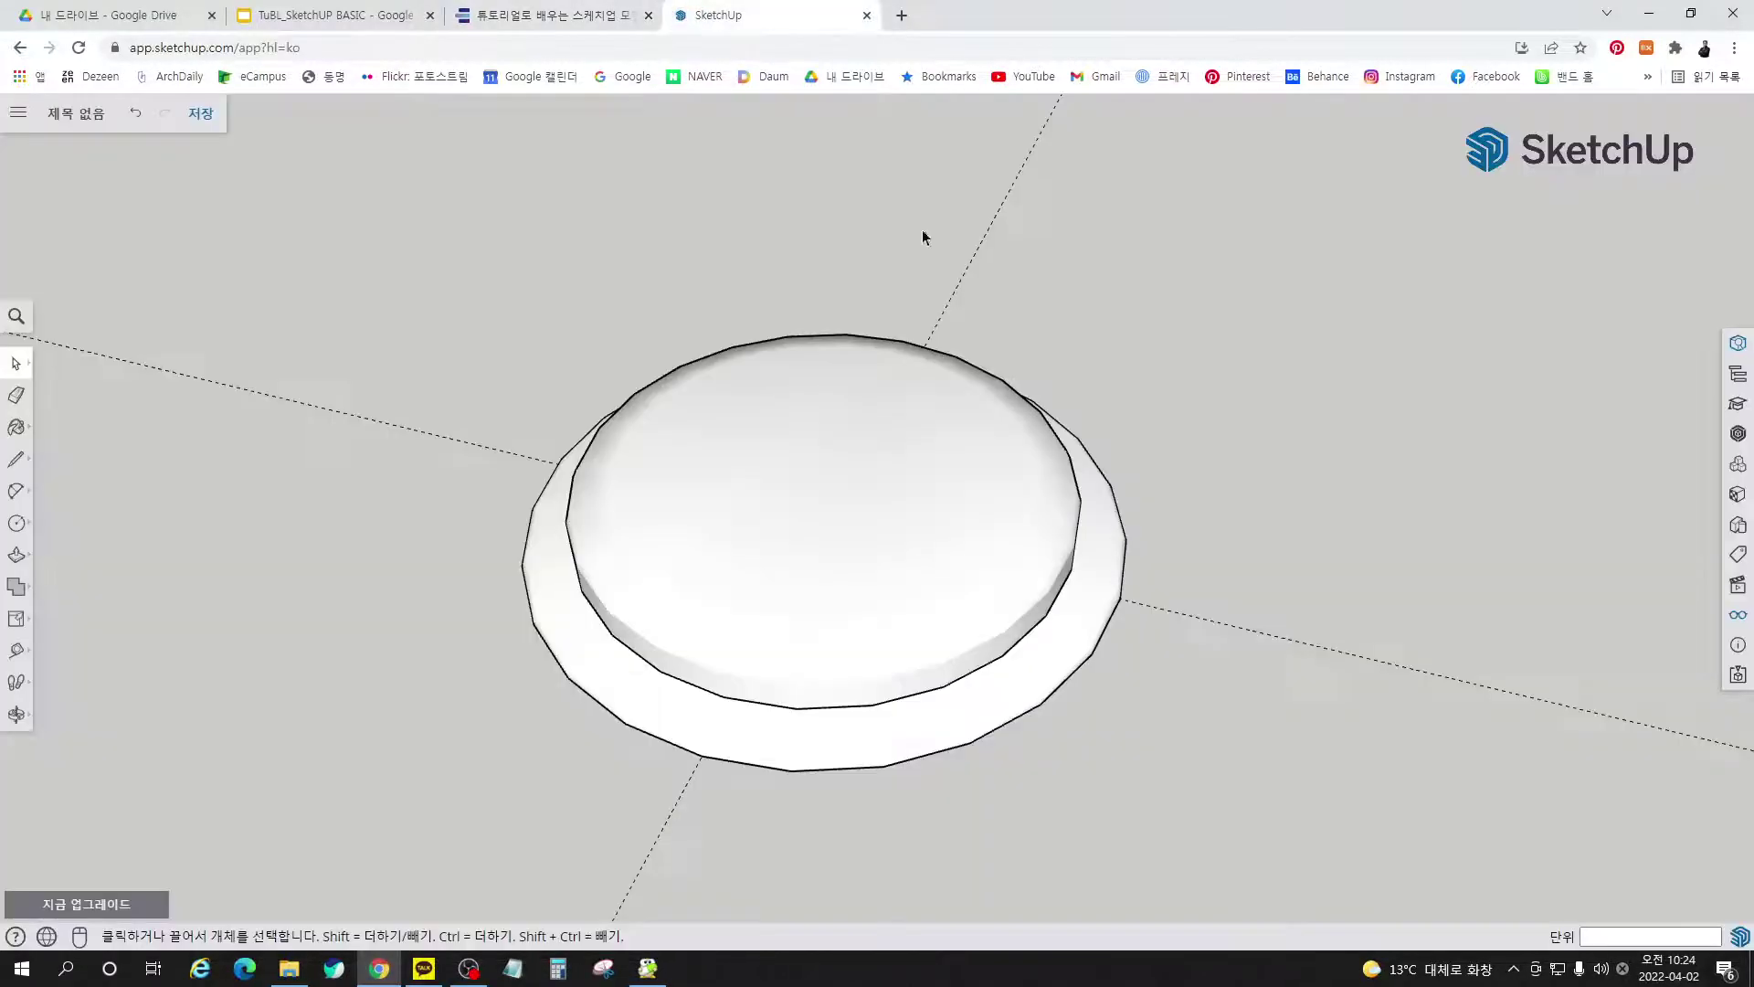
Select all of the button's connected geometry, make it a group, and check the group by selecting it
left_click(914, 472)
triple_click(919, 546)
right_click(904, 534)
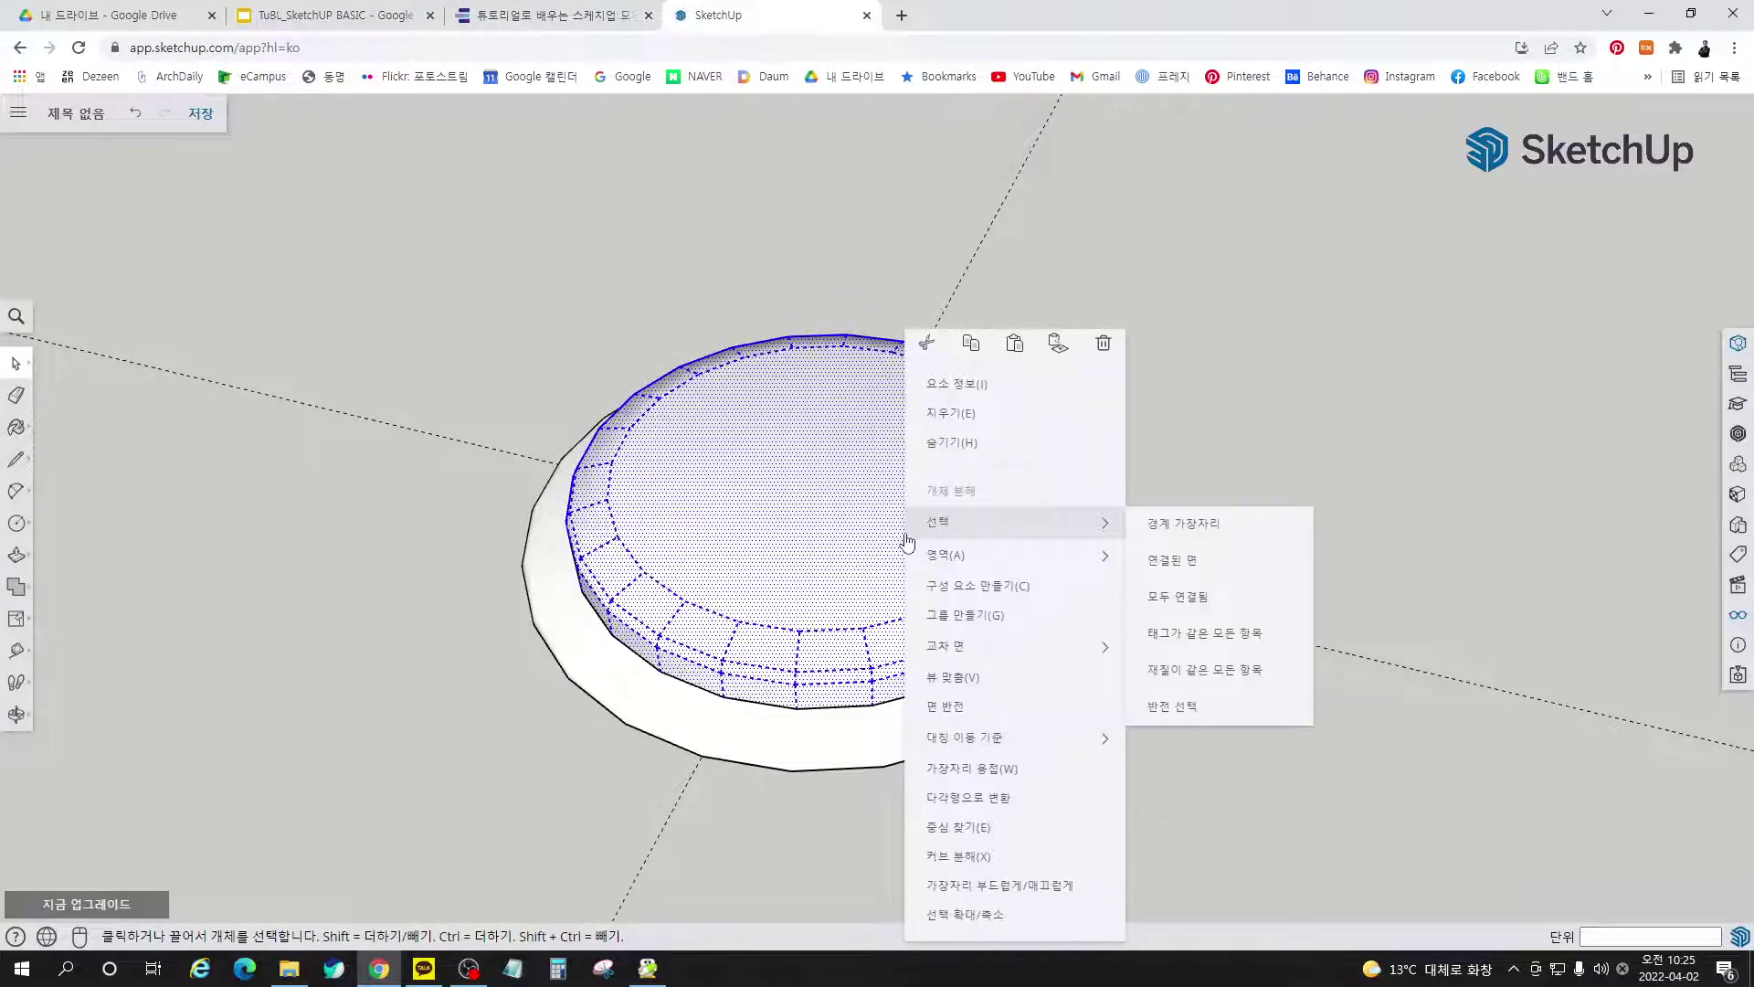
left_click(937, 614)
left_click(1263, 627)
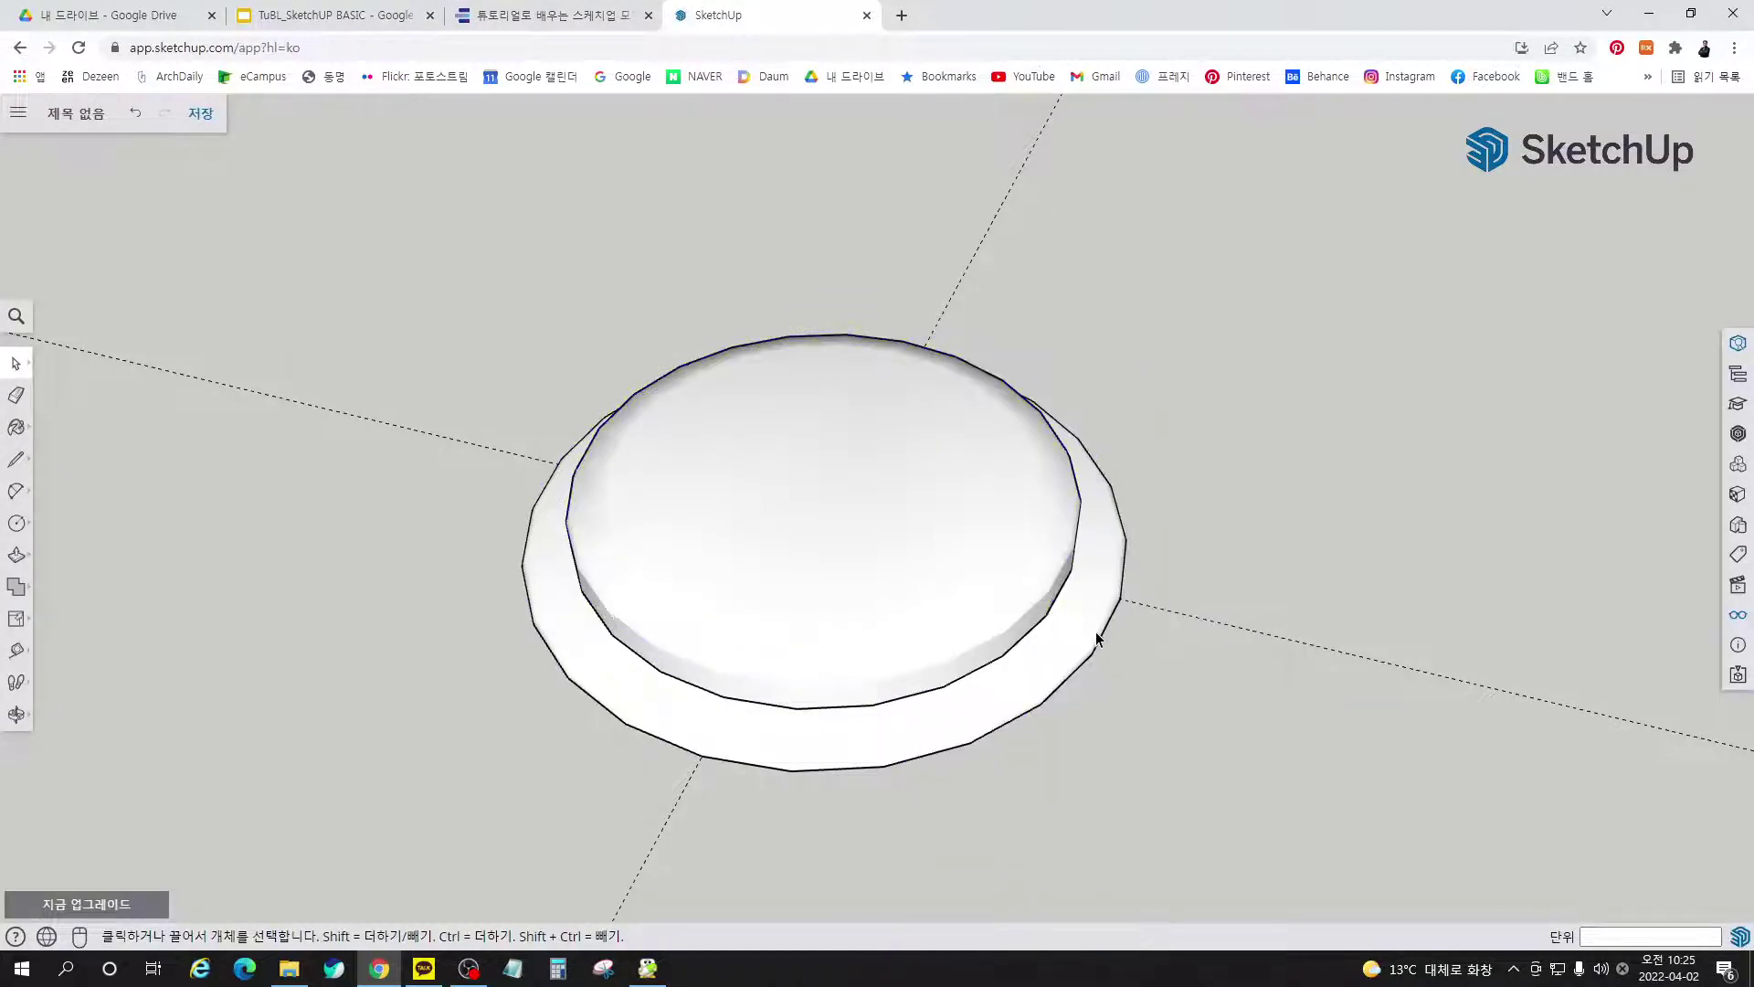
left_click(999, 585)
left_click(1294, 603)
Switch to the e-book, read how to create and place the kiosk button component, and return to the SketchUp model
left_click(565, 16)
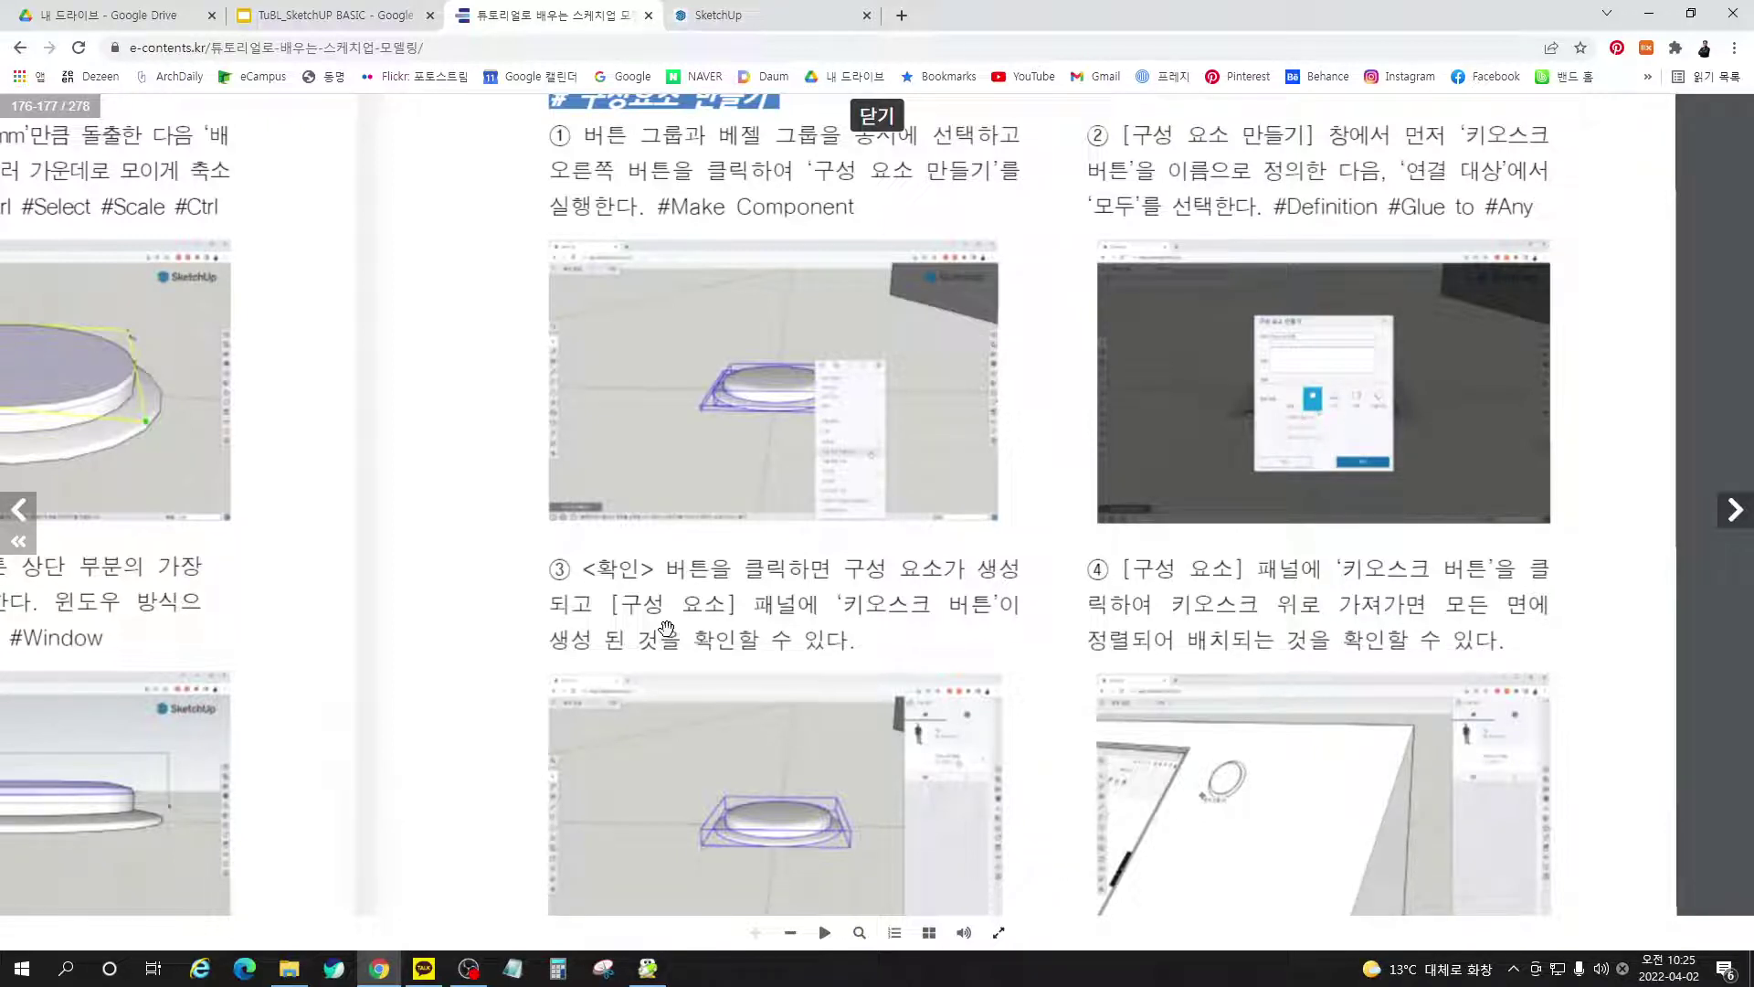
left_click_drag(1191, 639, 1143, 486)
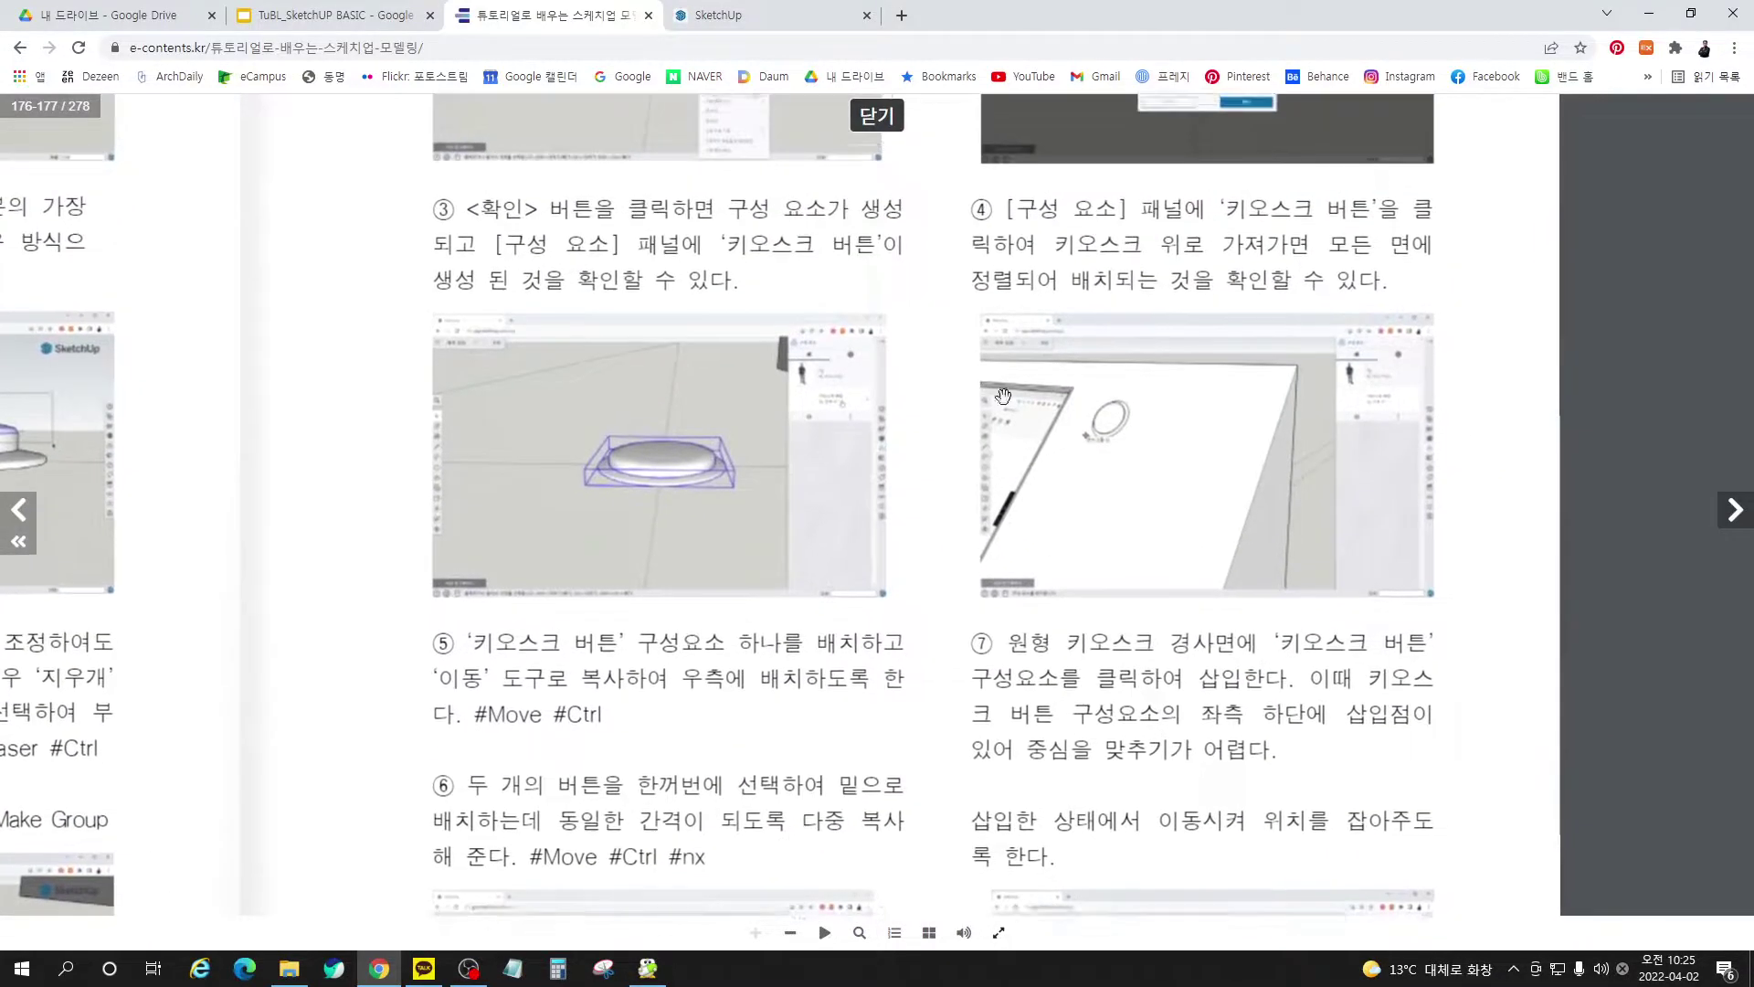
left_click(797, 26)
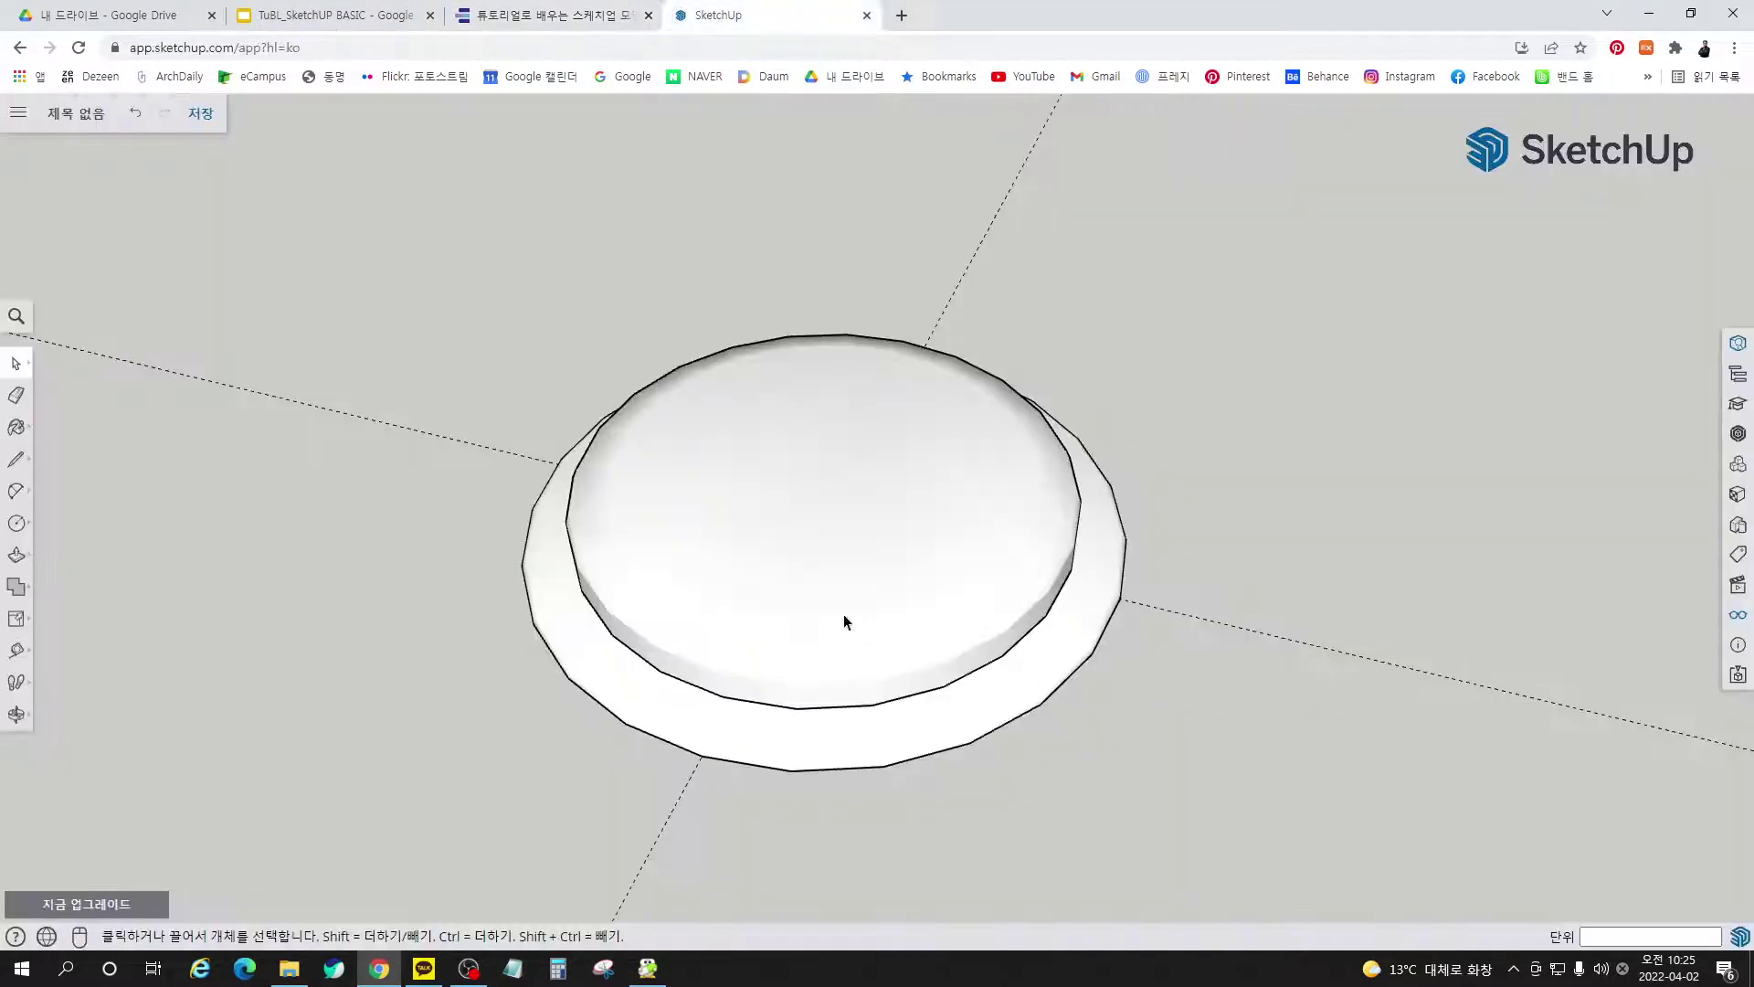
scroll(443, 450, "down", 3)
middle_click_drag(697, 501, 728, 612)
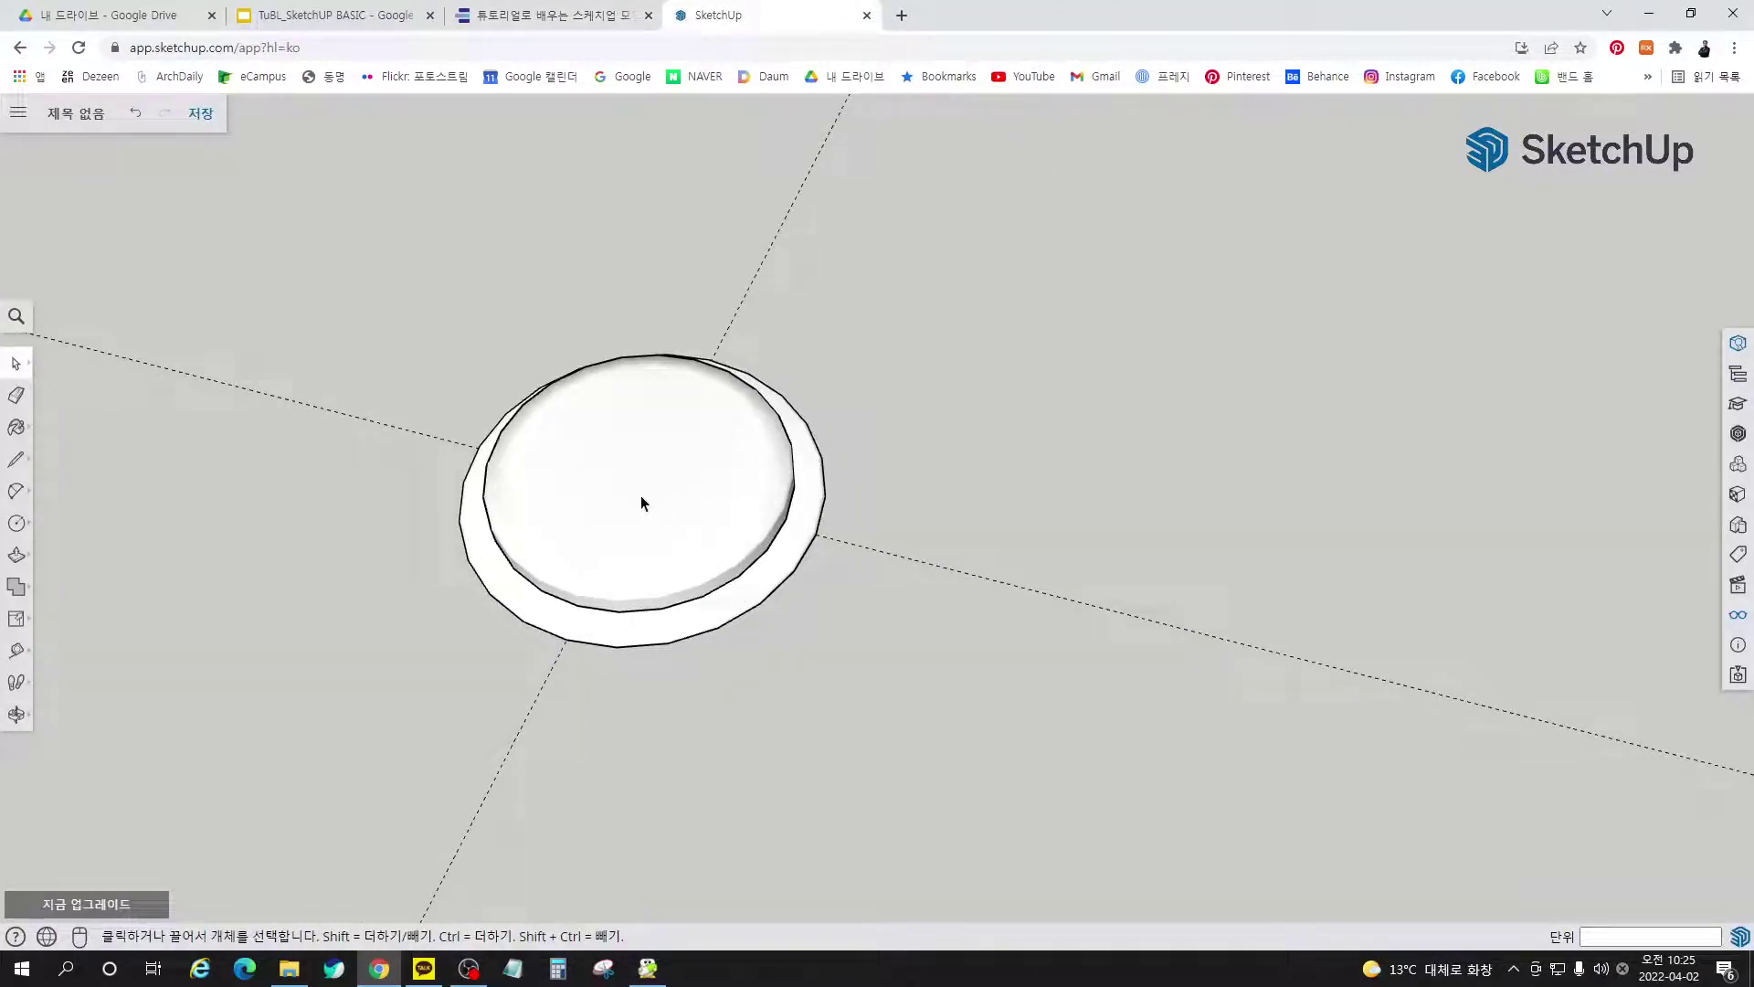
Examine the kiosk button's underside and the open bottom of its bezel from below and above
middle_click_drag(677, 634, 674, 301)
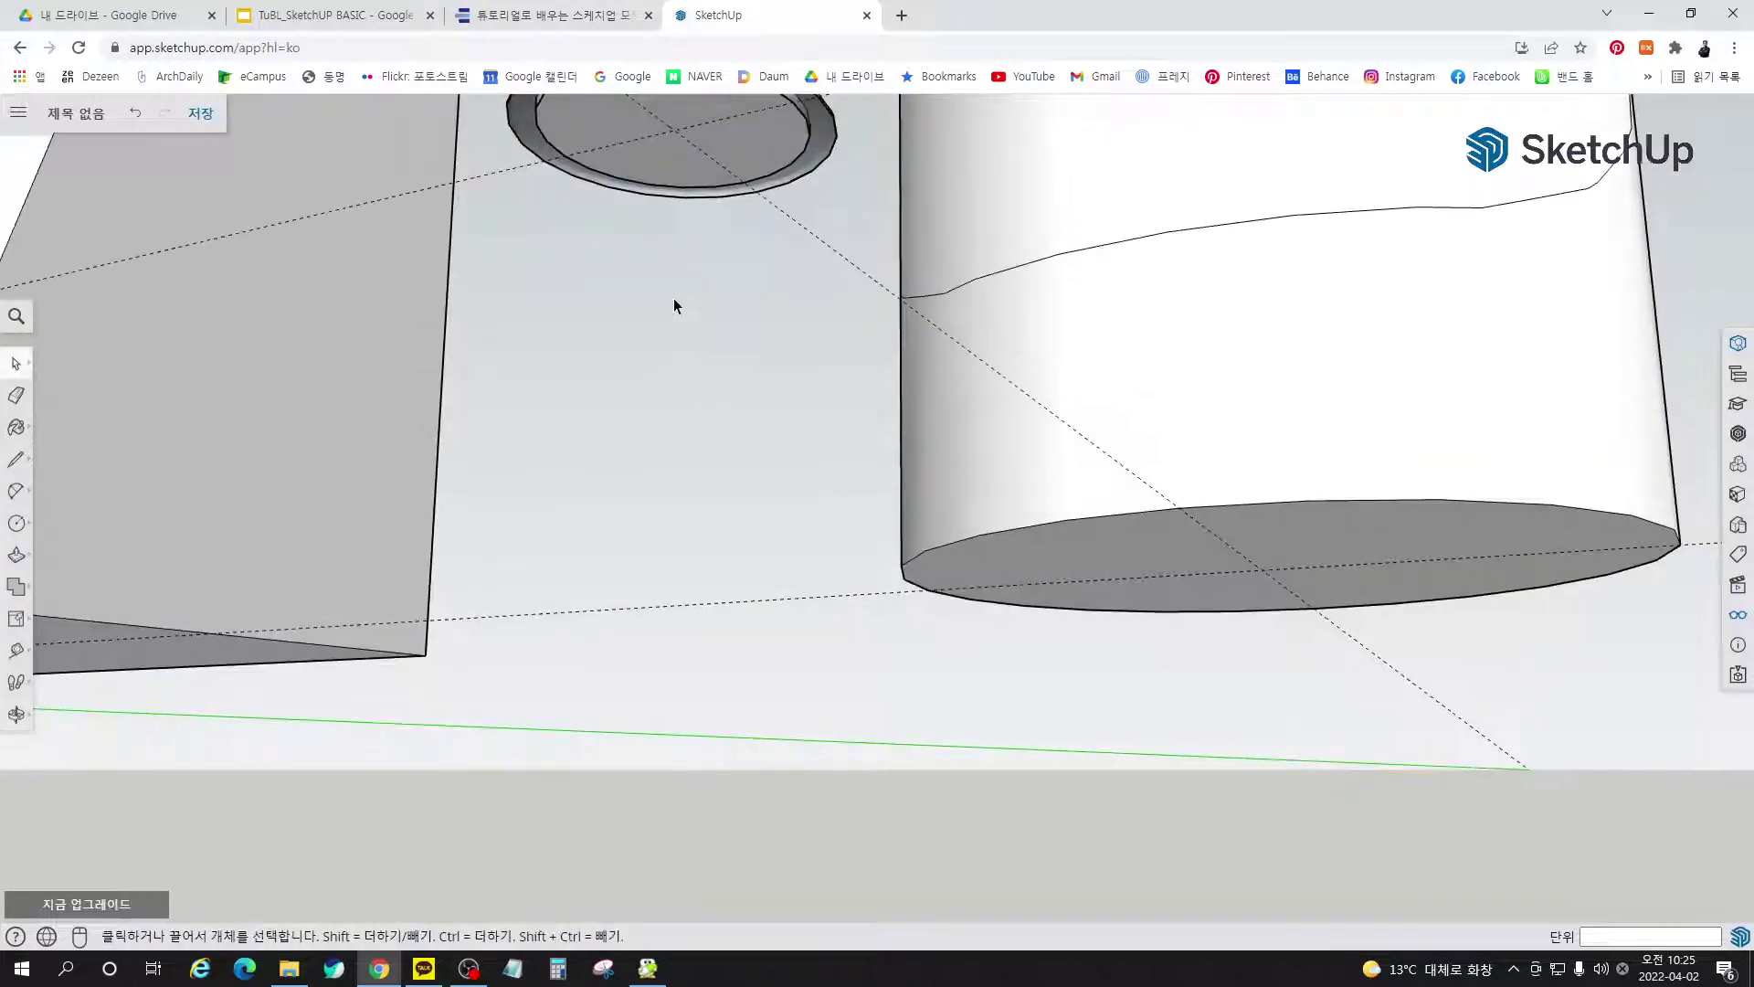
middle_click_drag(677, 136, 671, 497)
scroll(698, 413, "up", 3)
middle_click_drag(698, 413, 1071, 236)
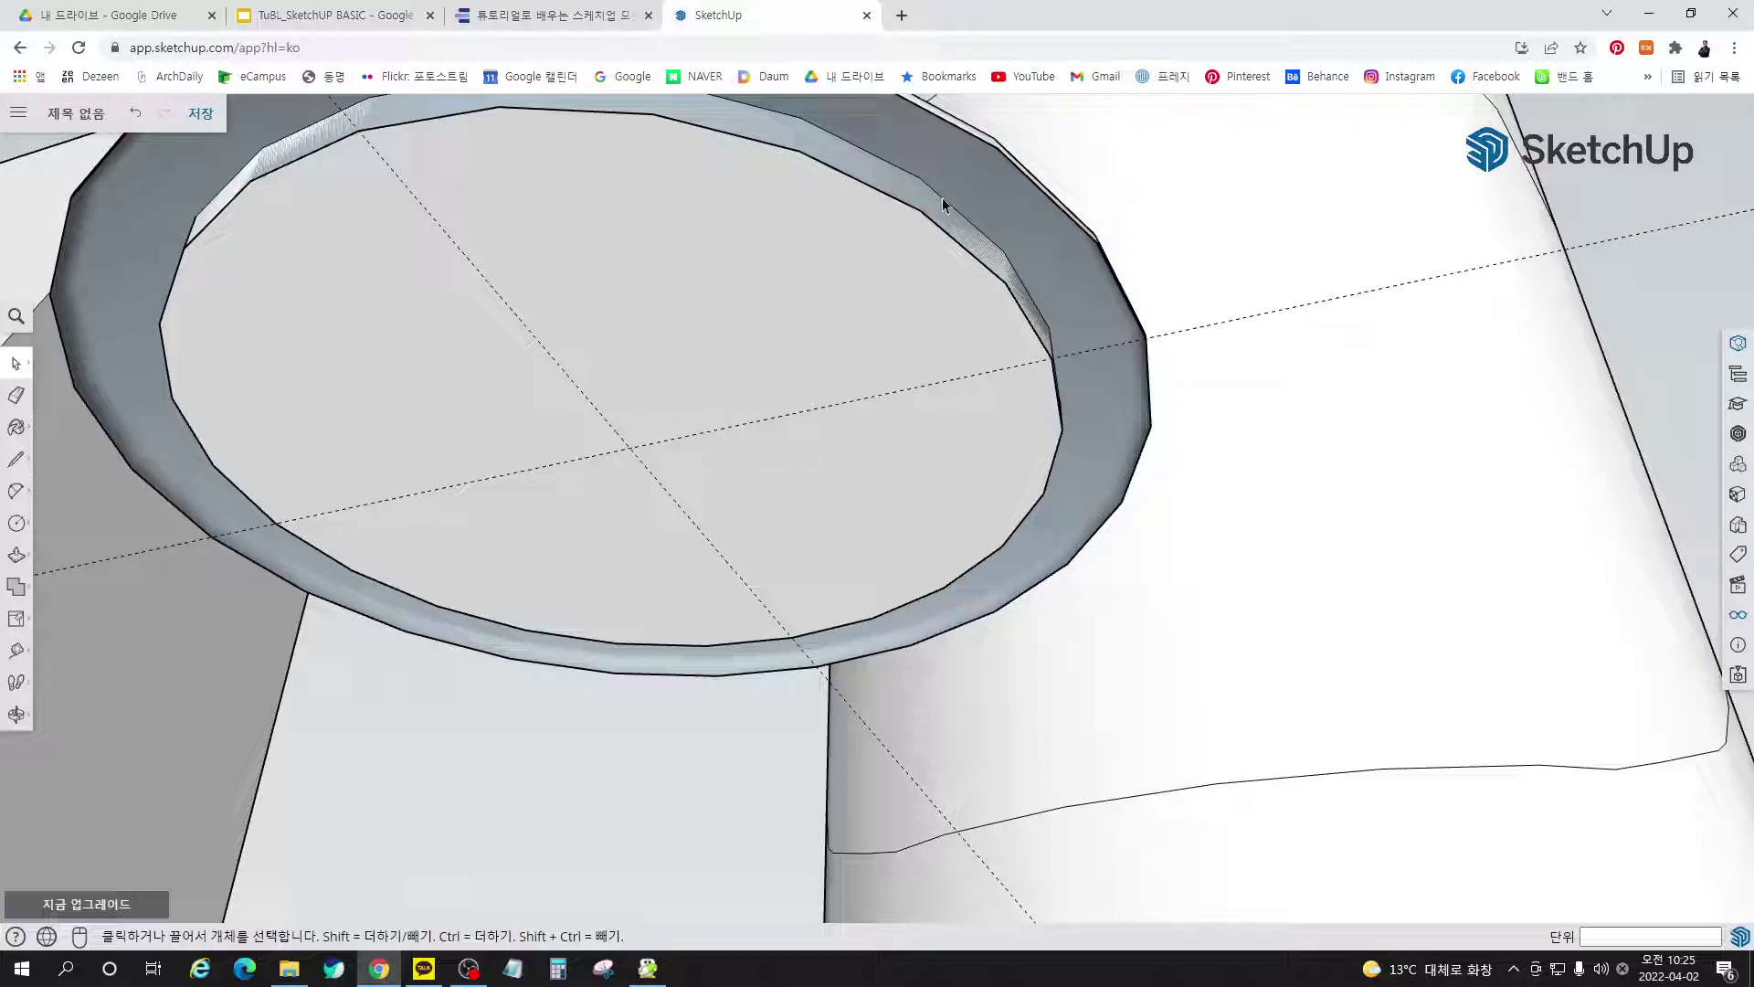
middle_click_drag(956, 193, 865, 509)
scroll(819, 312, "down", 5)
middle_click_drag(869, 578, 869, 689)
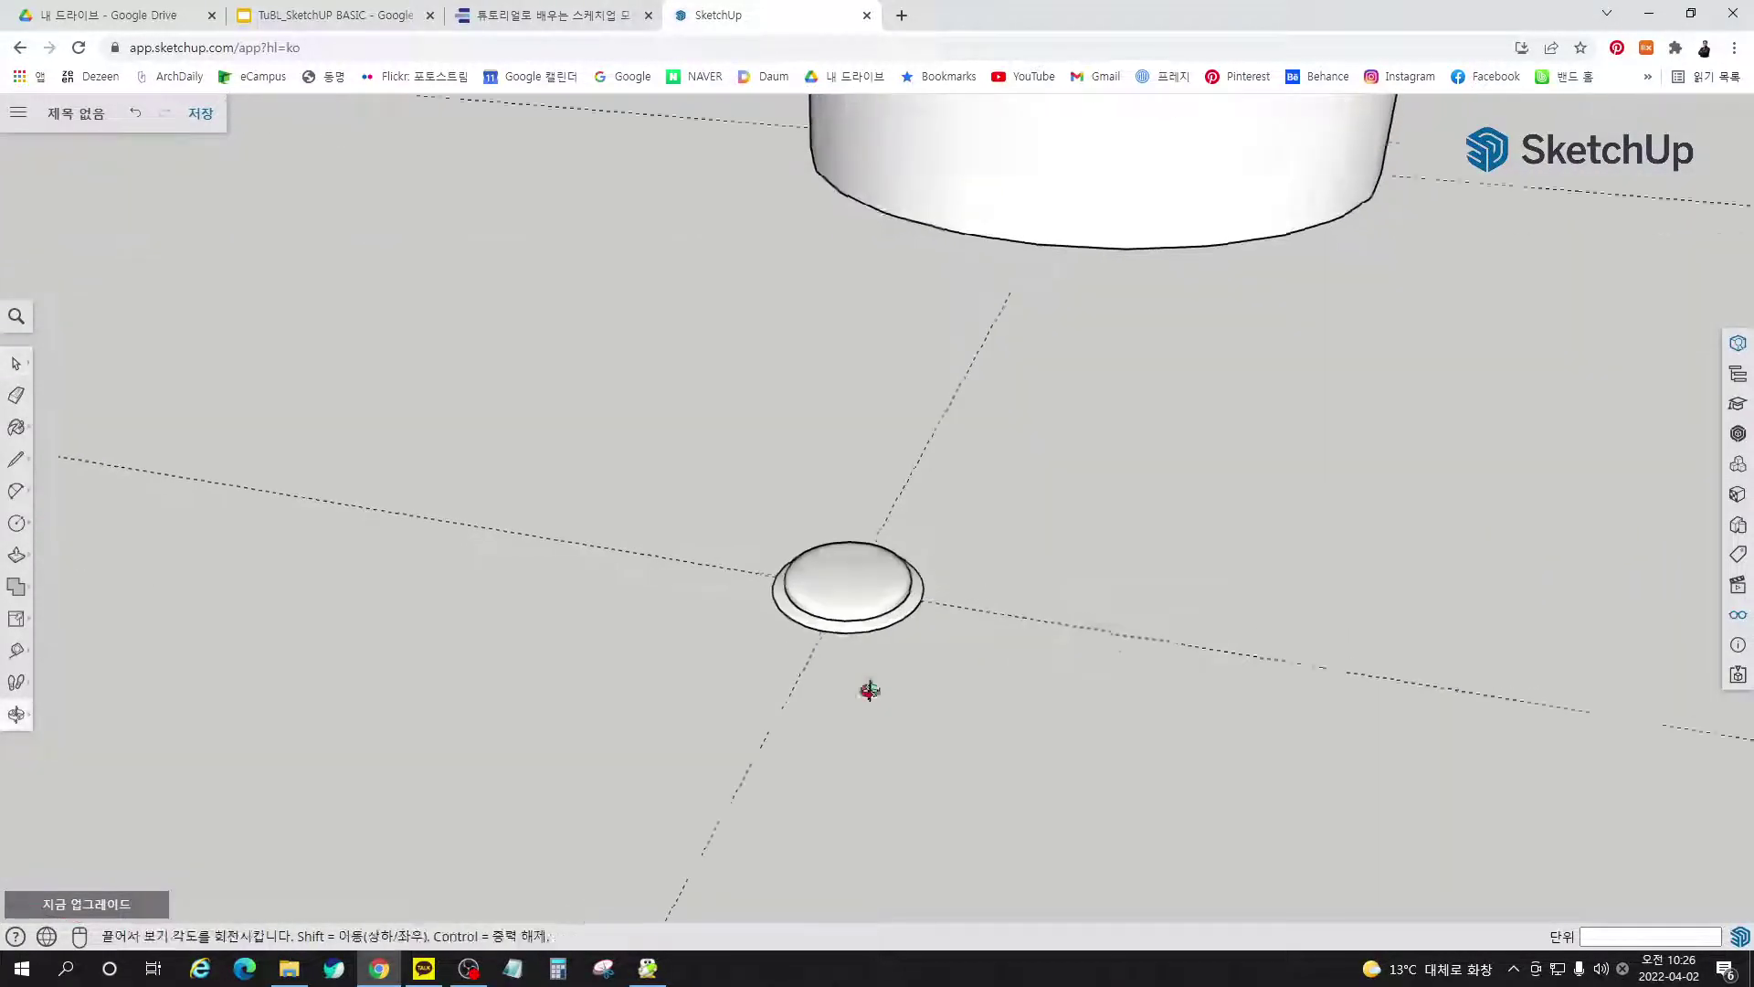
scroll(887, 630, "up", 2)
middle_click_drag(886, 628, 899, 409)
scroll(899, 408, "up", 3)
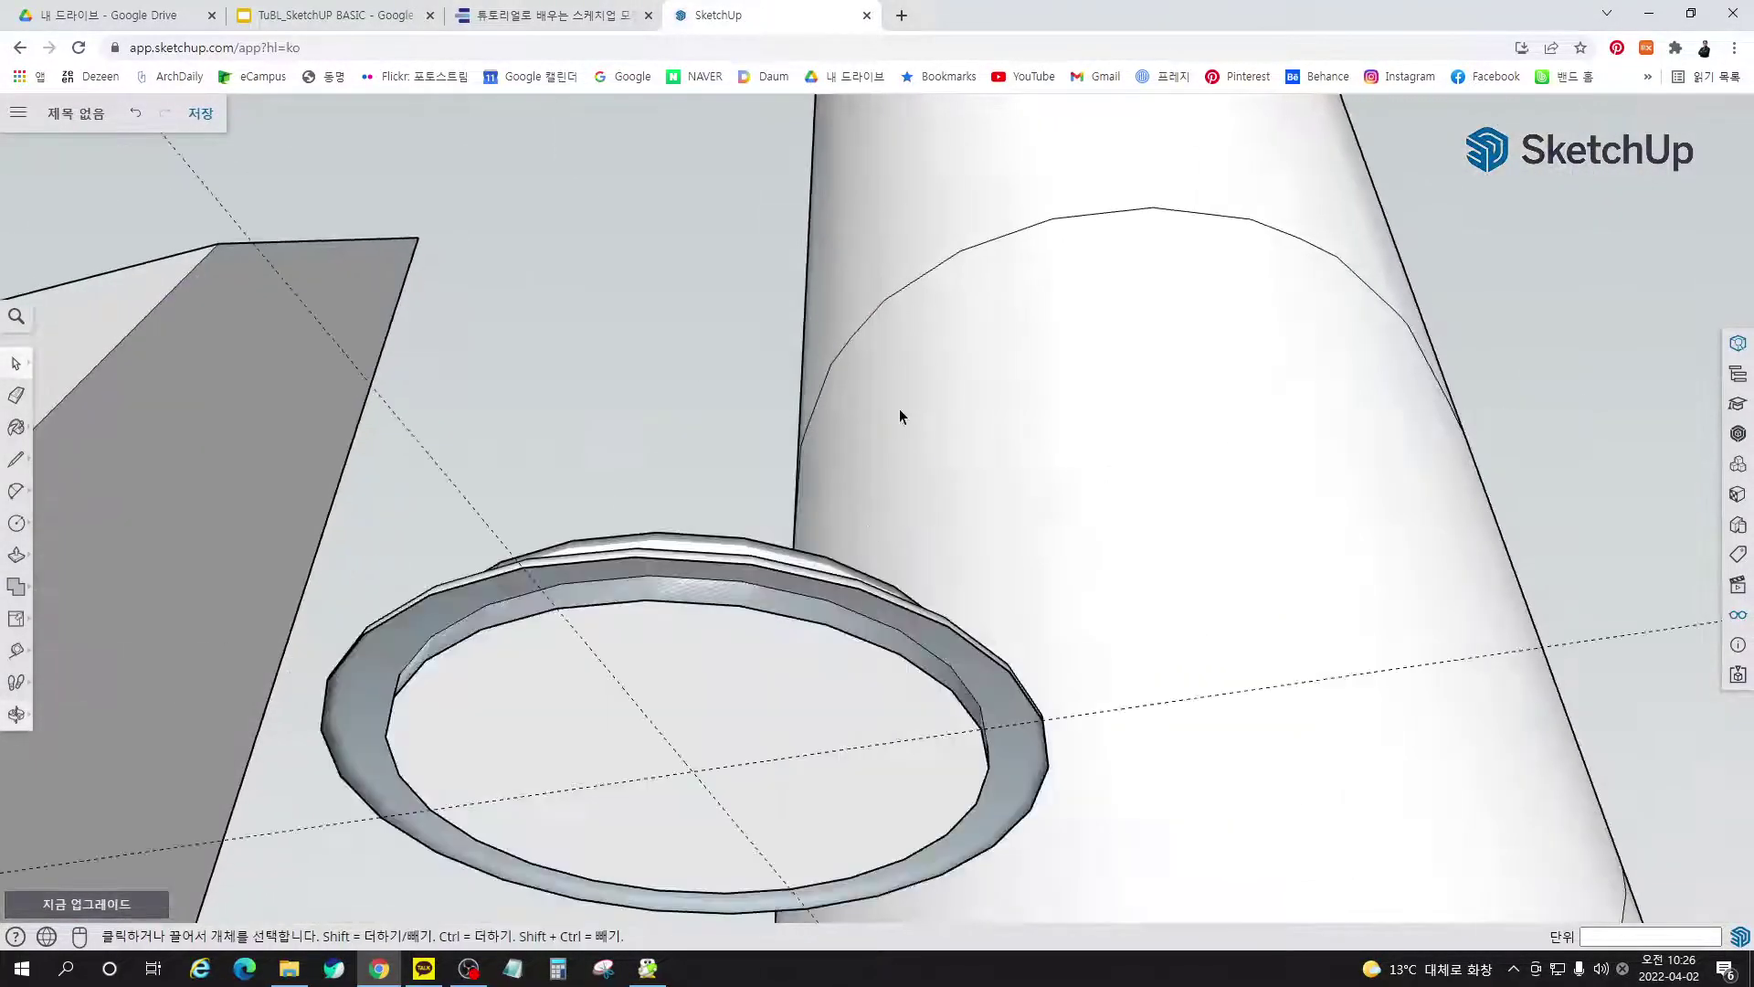
middle_click_drag(868, 693, 798, 561)
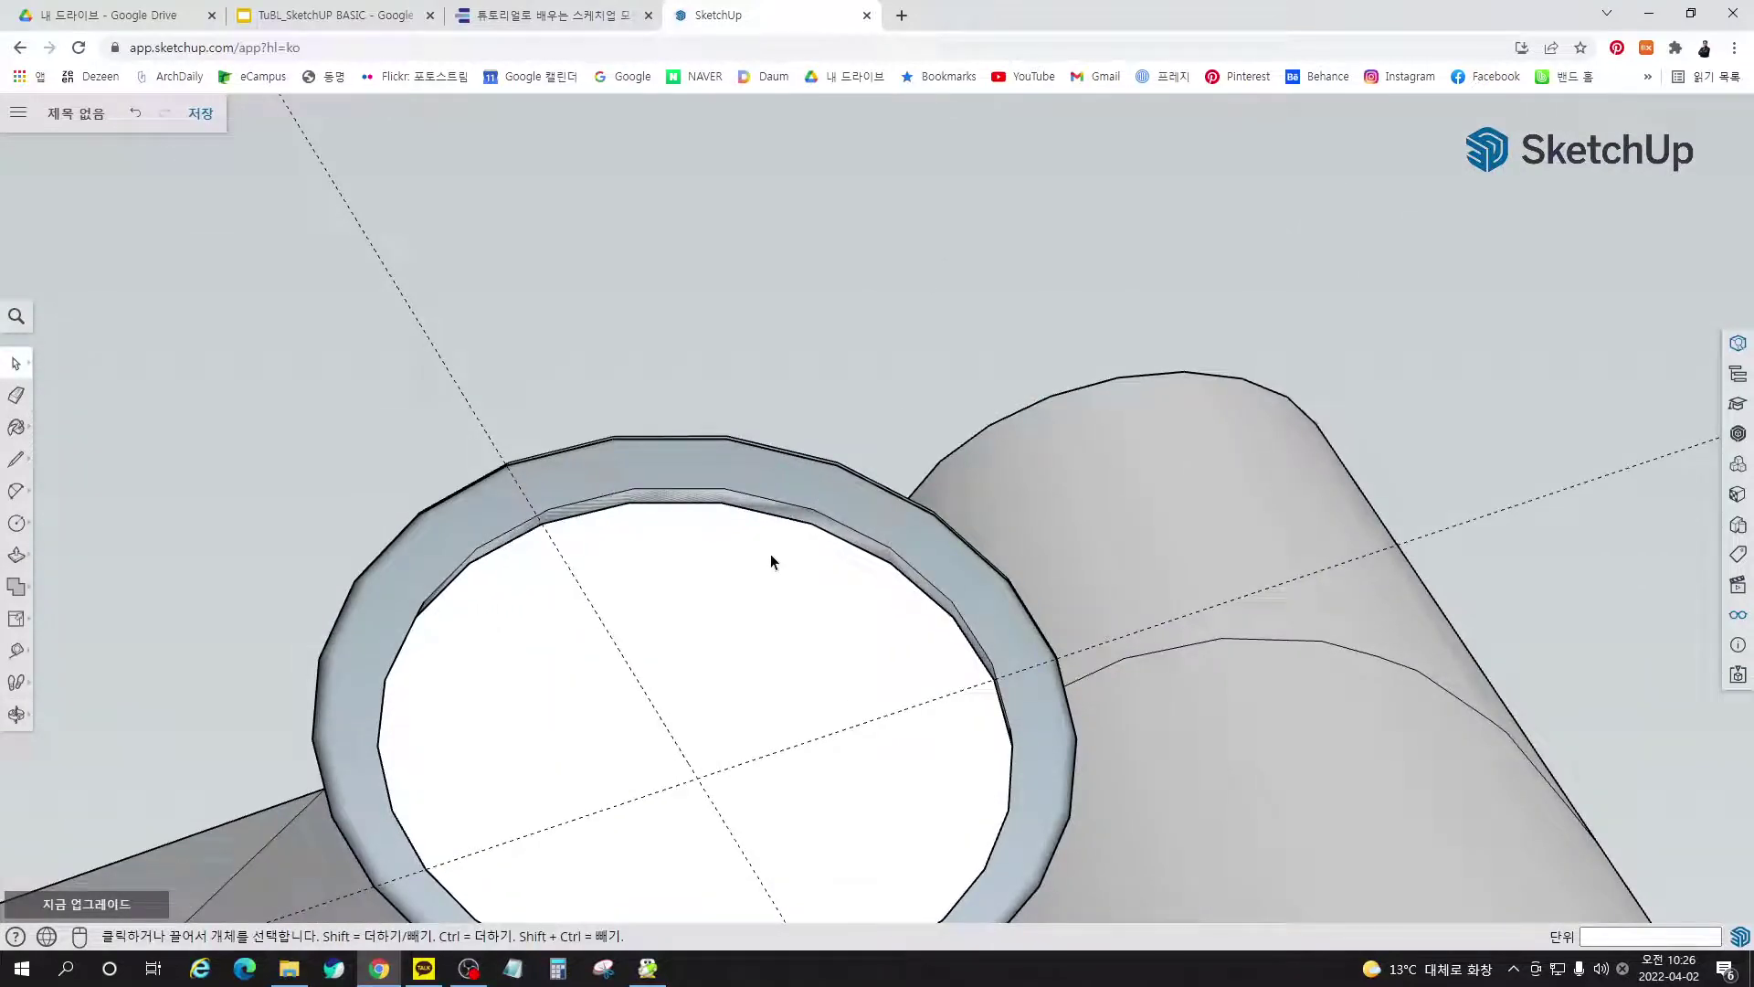
Try to cap the bezel's underside inside its group by tracing lines between rim endpoints
left_click(796, 493)
double_click(781, 492)
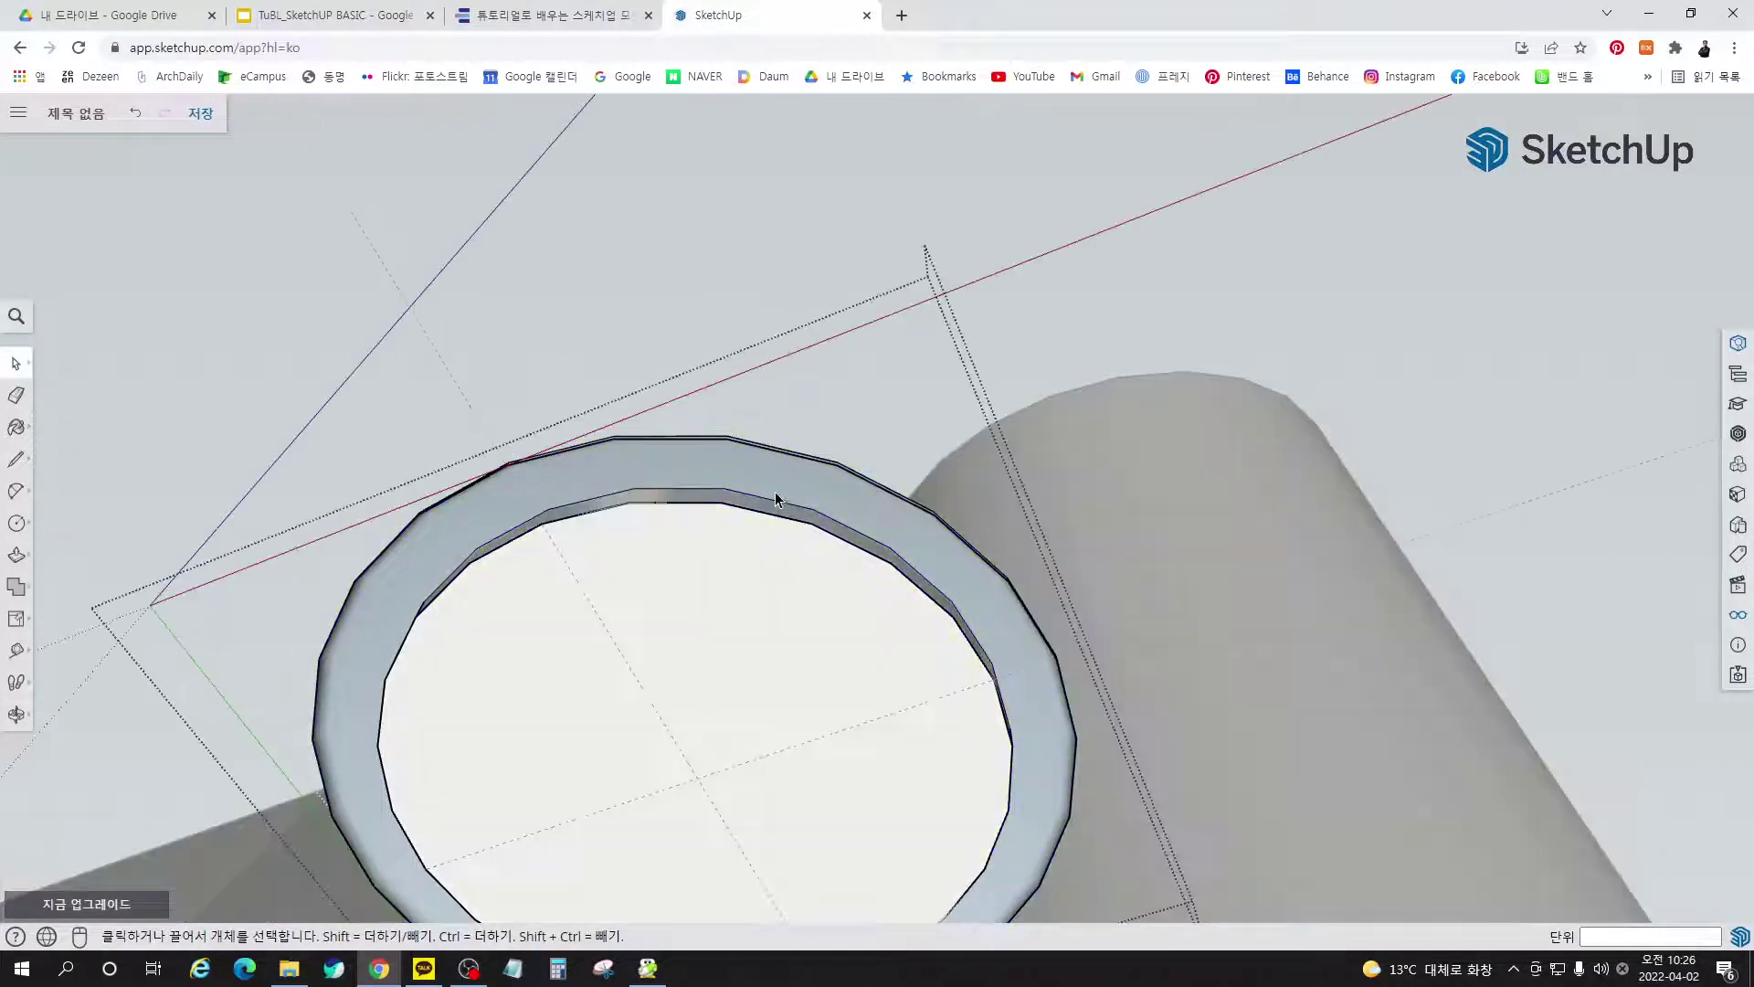
scroll(775, 493, "up", 3)
key("l")
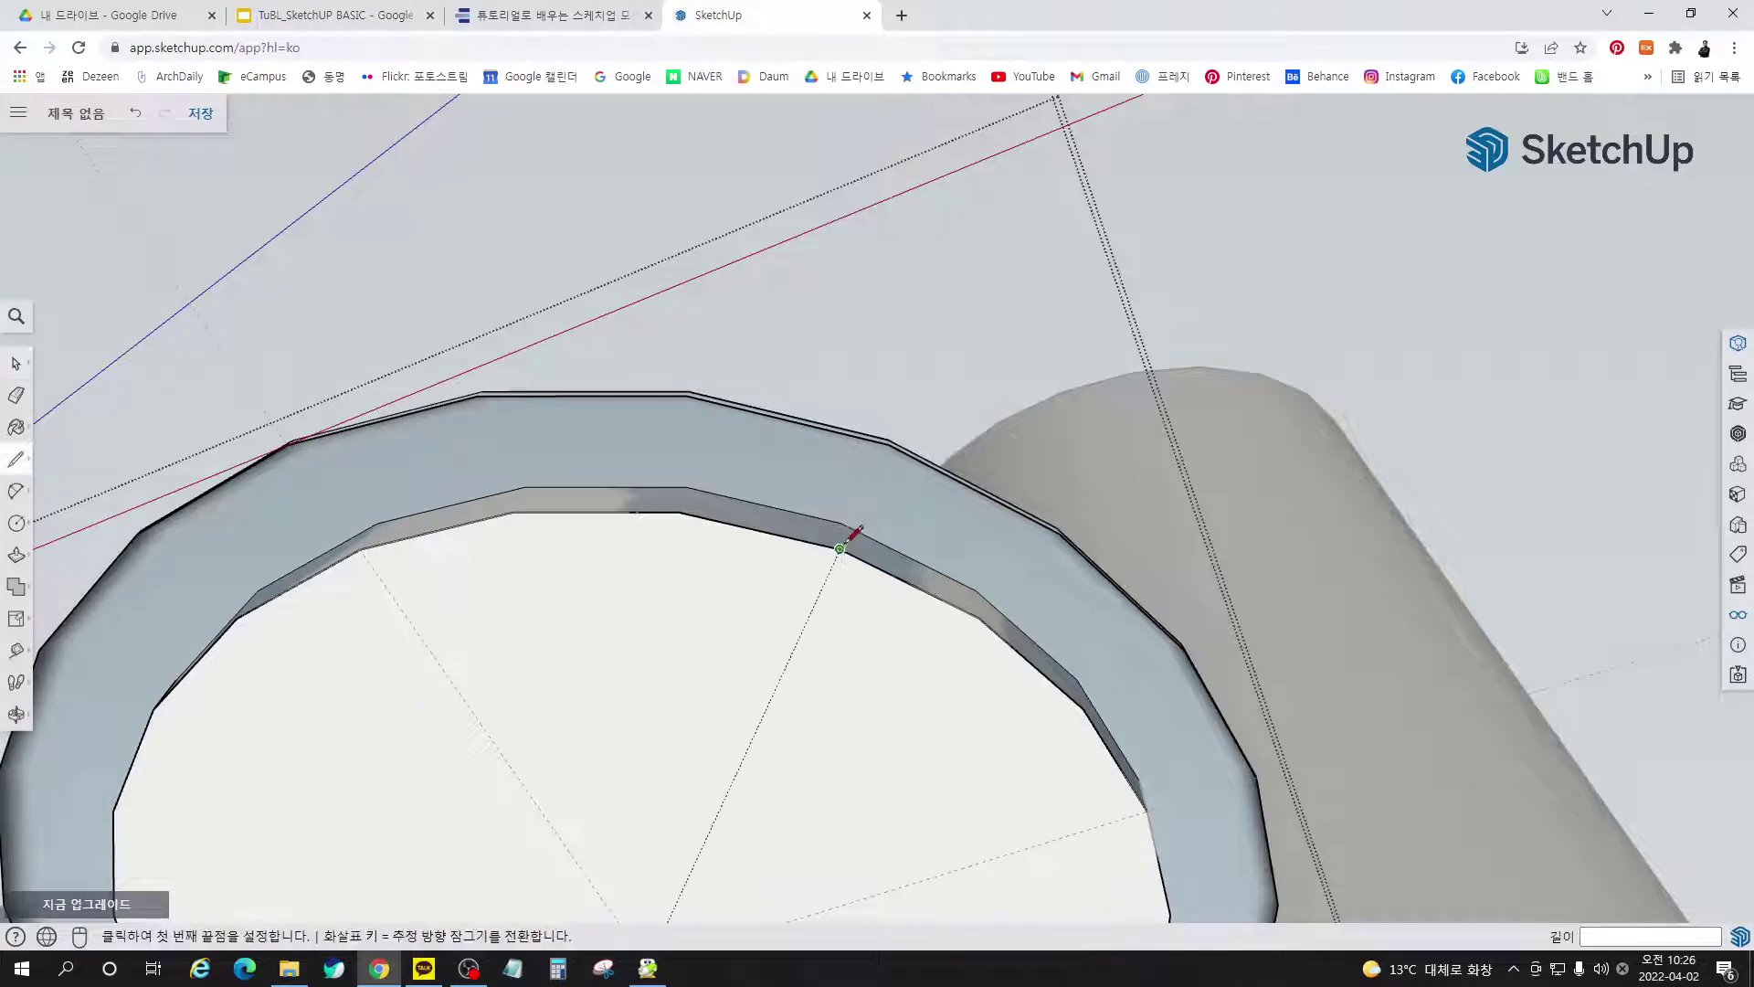
left_click(840, 549)
left_click(679, 511)
left_click(888, 444)
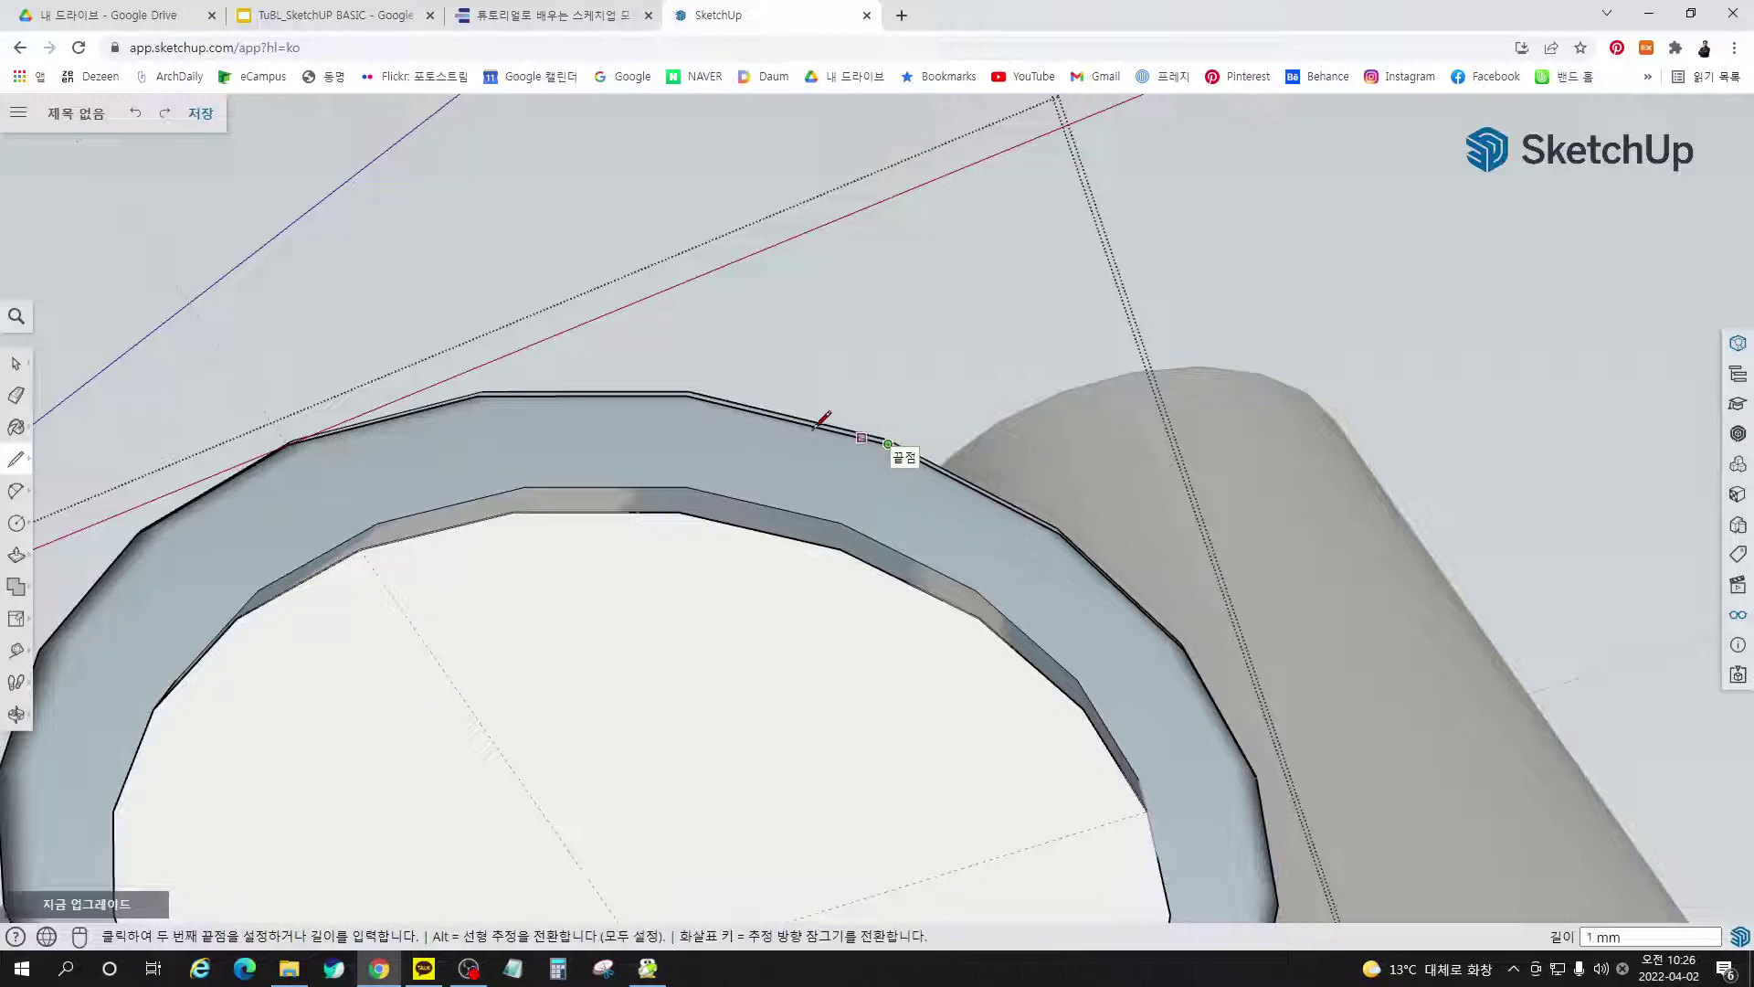
left_click(688, 395)
middle_click_drag(731, 465, 674, 615)
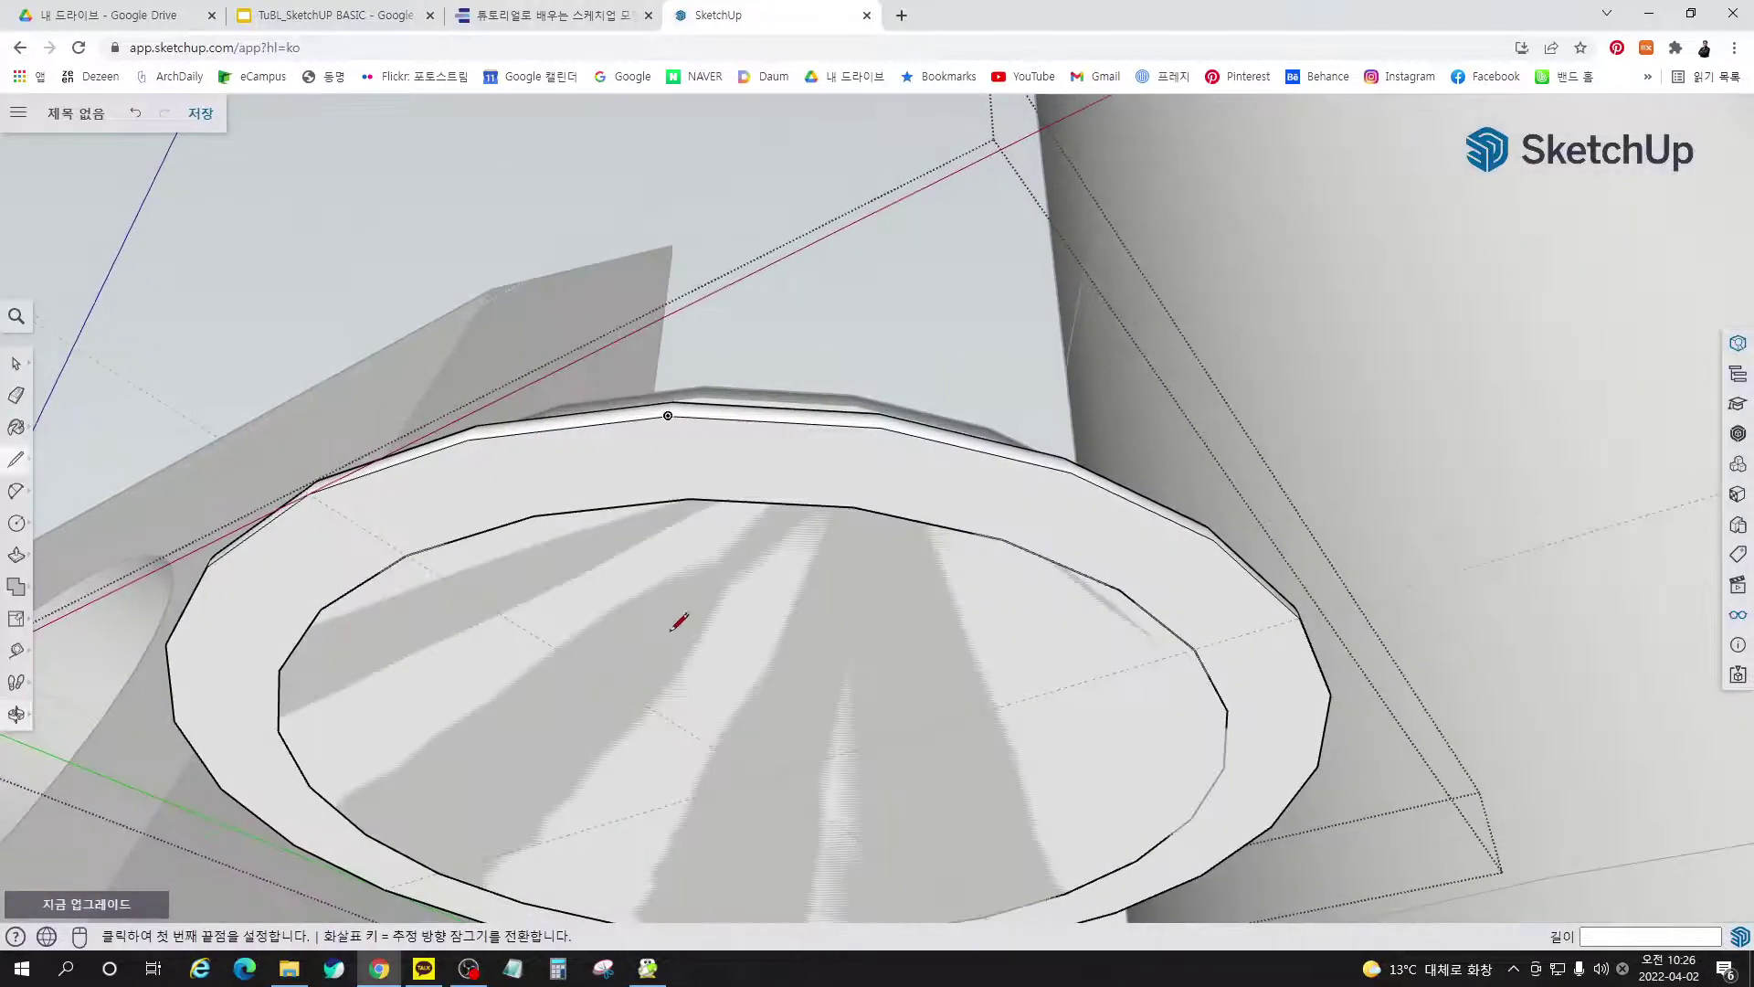
key("space")
left_click(779, 606)
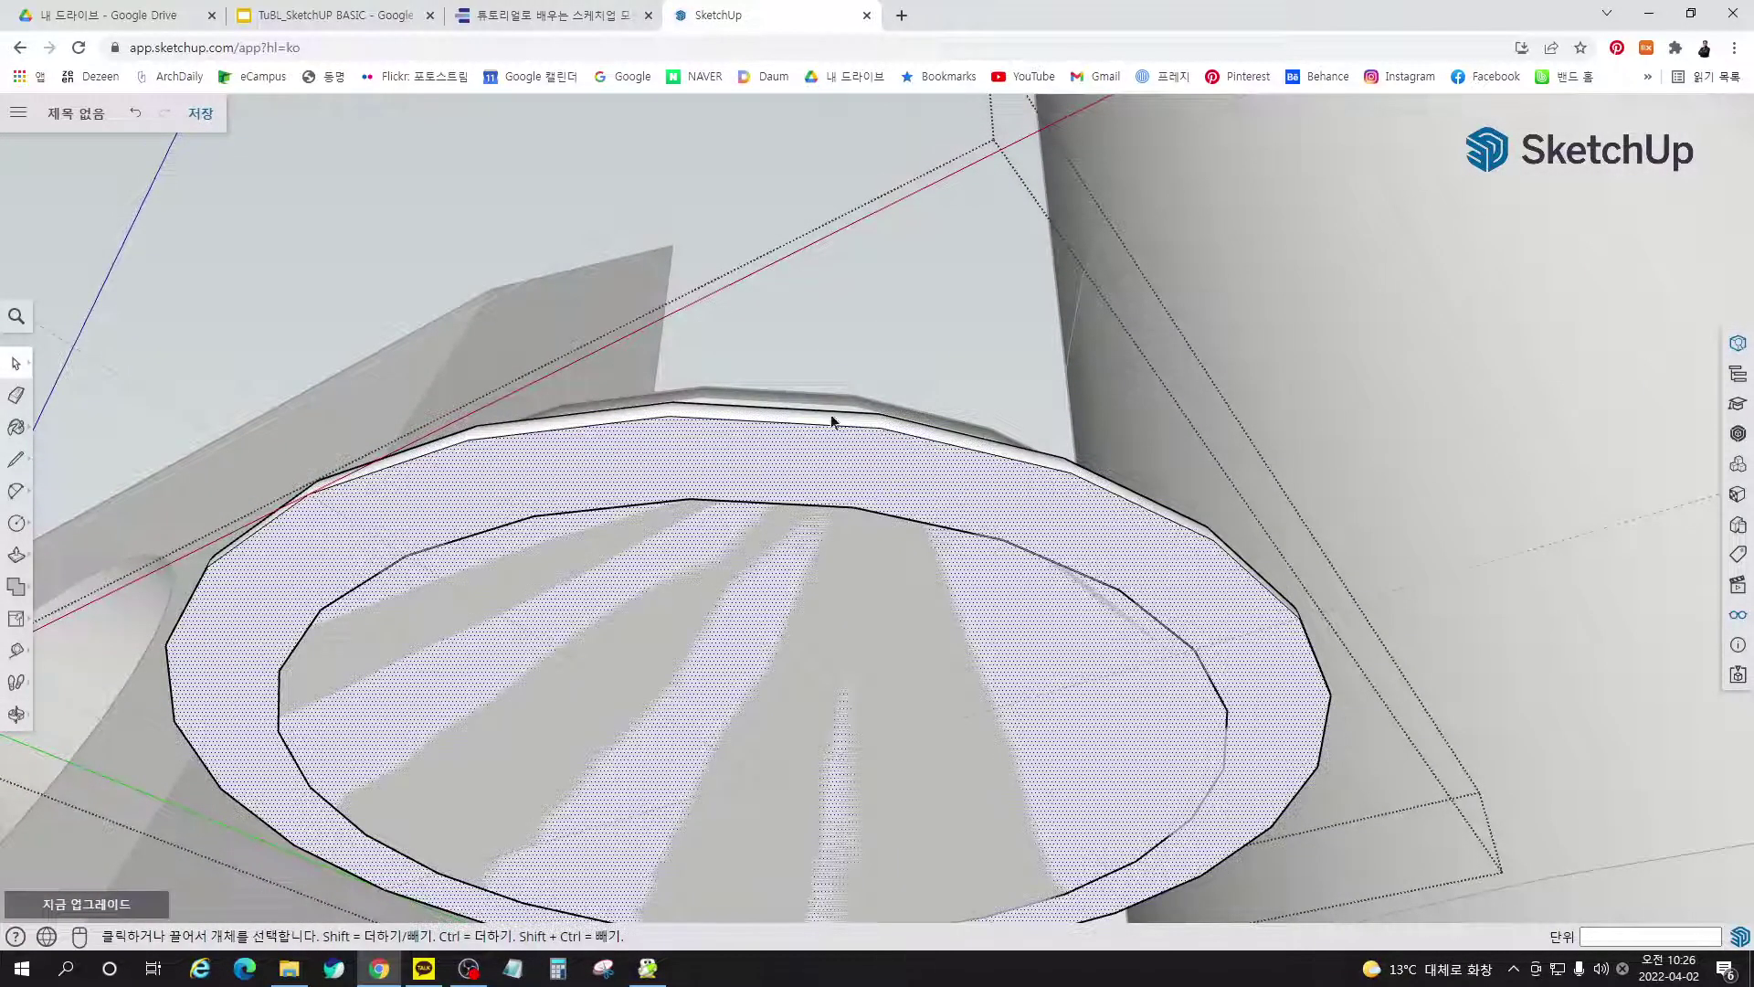
View the button from above and check the disc group by selecting it, leaving nothing selected
middle_click_drag(736, 715, 951, 728)
scroll(951, 718, "up", 5)
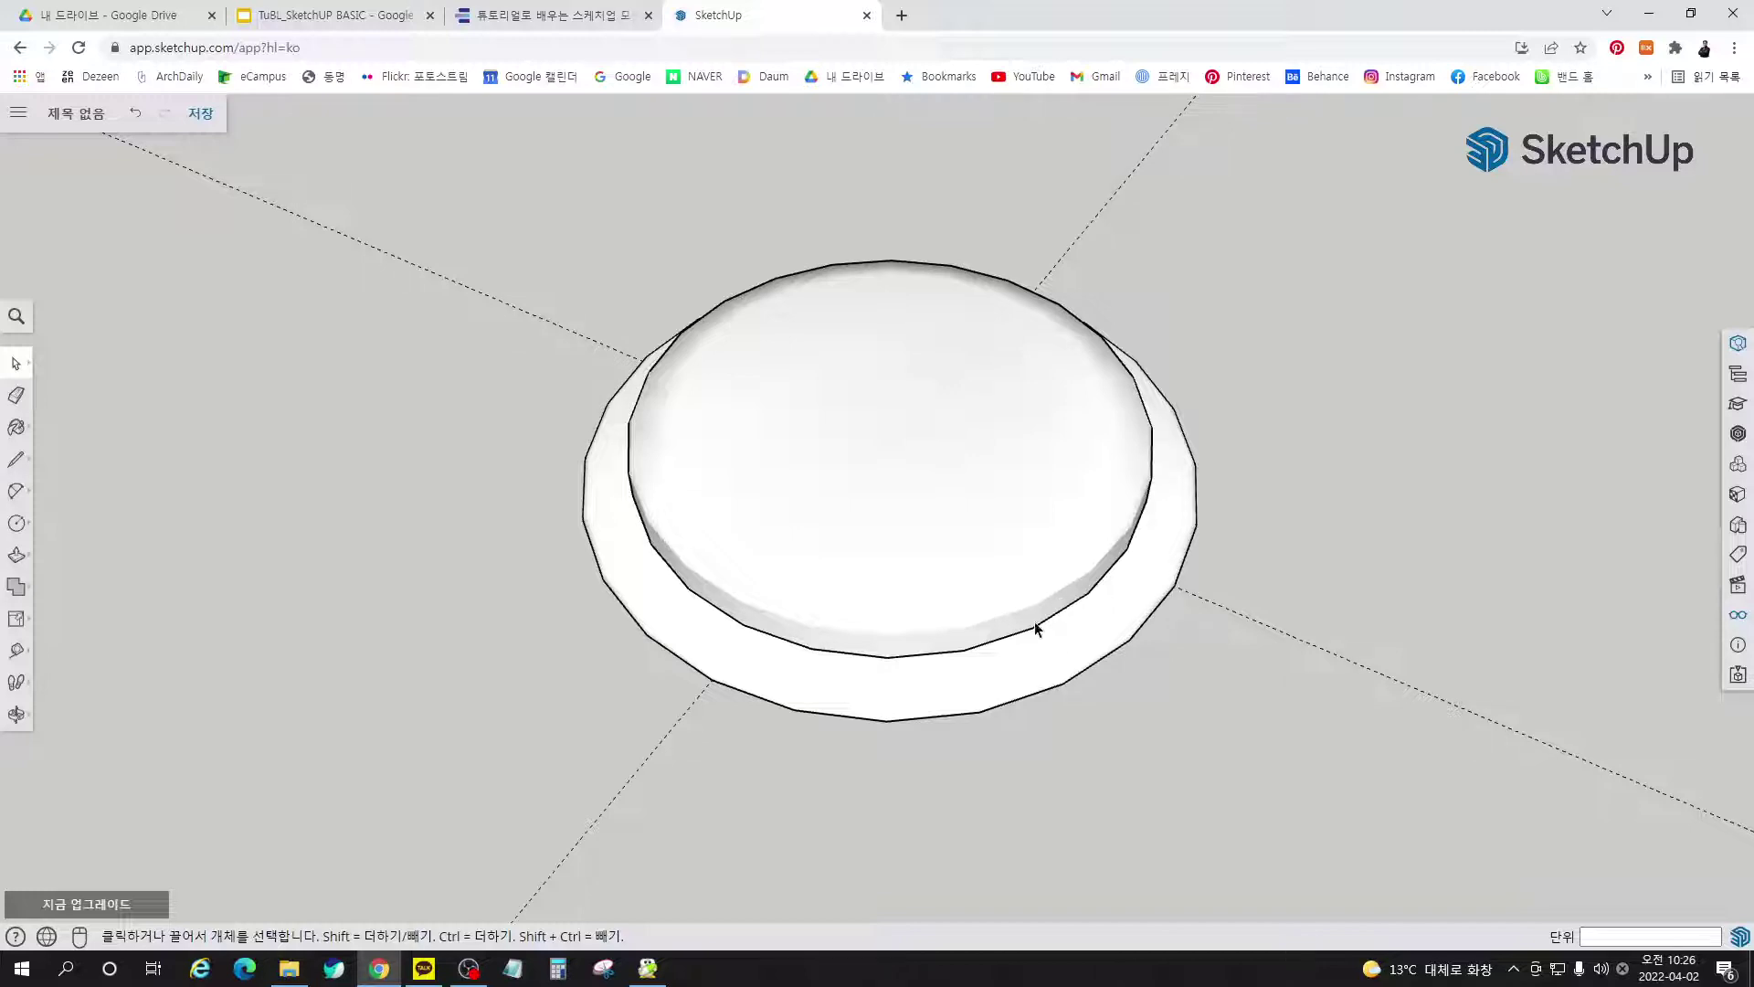
middle_click_drag(1037, 627, 971, 535)
left_click(711, 523)
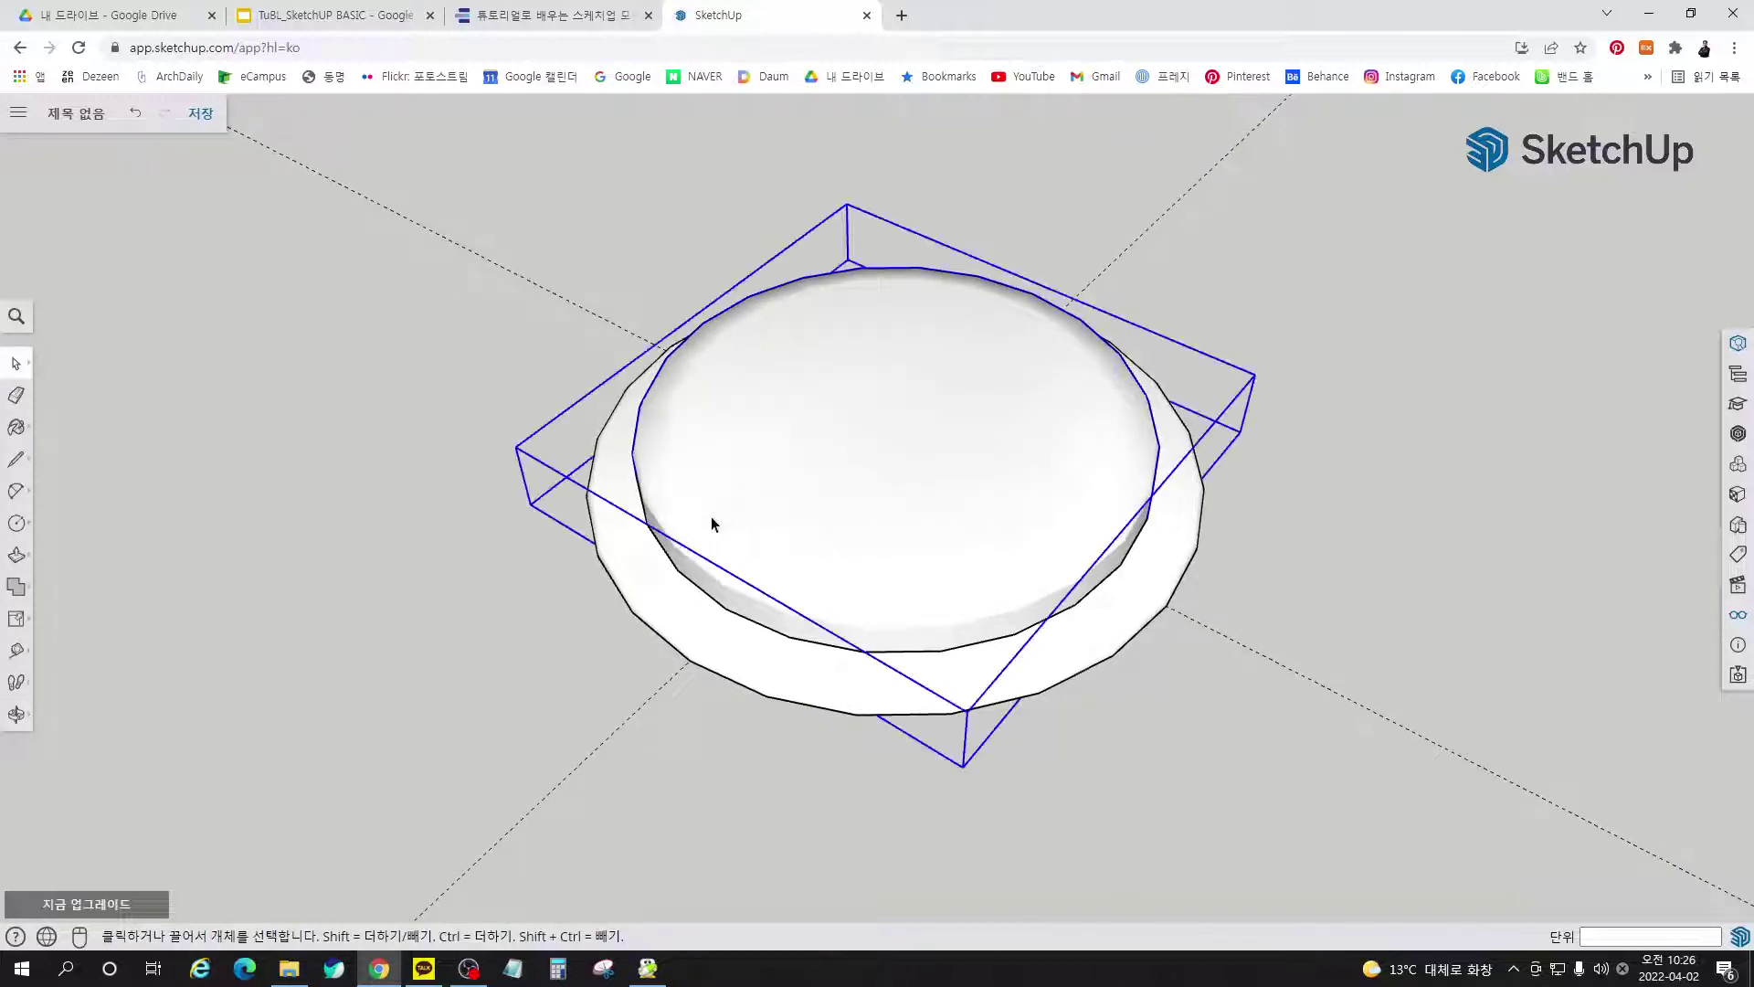
left_click(618, 636)
mouse_move(548, 638)
middle_mouse_down()
mouse_move(587, 673)
mouse_move(558, 640)
middle_mouse_up()
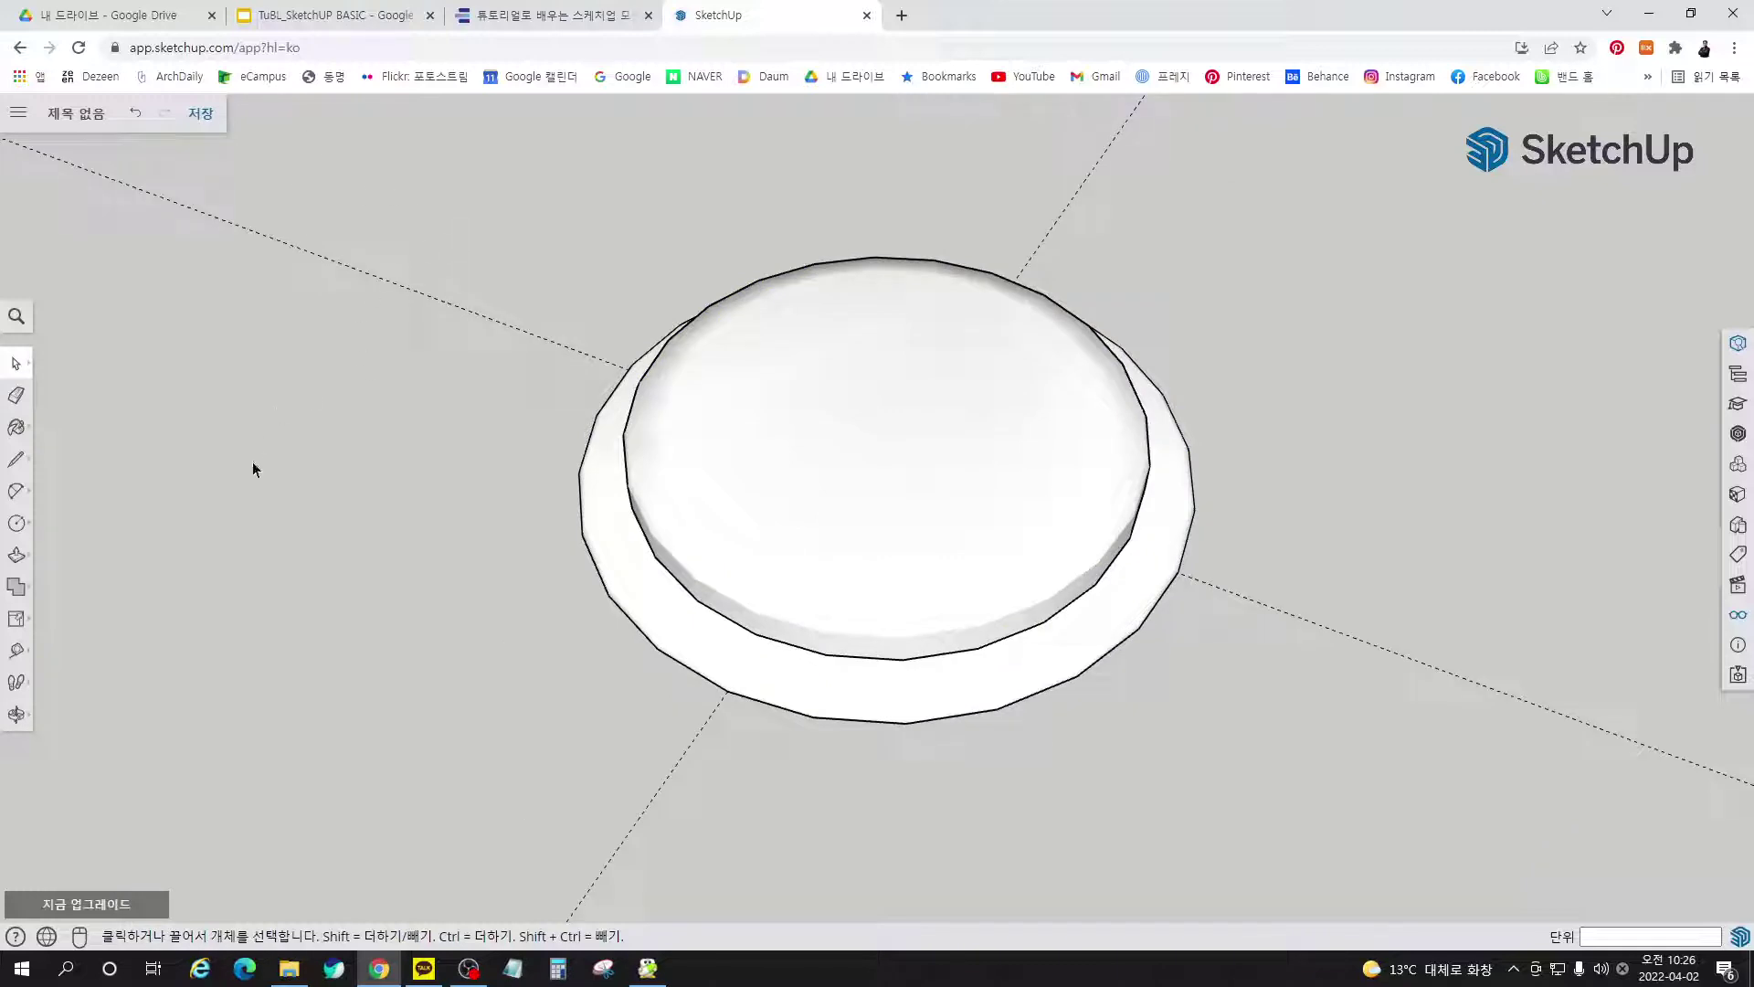
Combine the disc and bezel groups into a component named 키오스크버튼 that glues to any face (모두)
left_click(798, 511)
left_click(1095, 627, "shift")
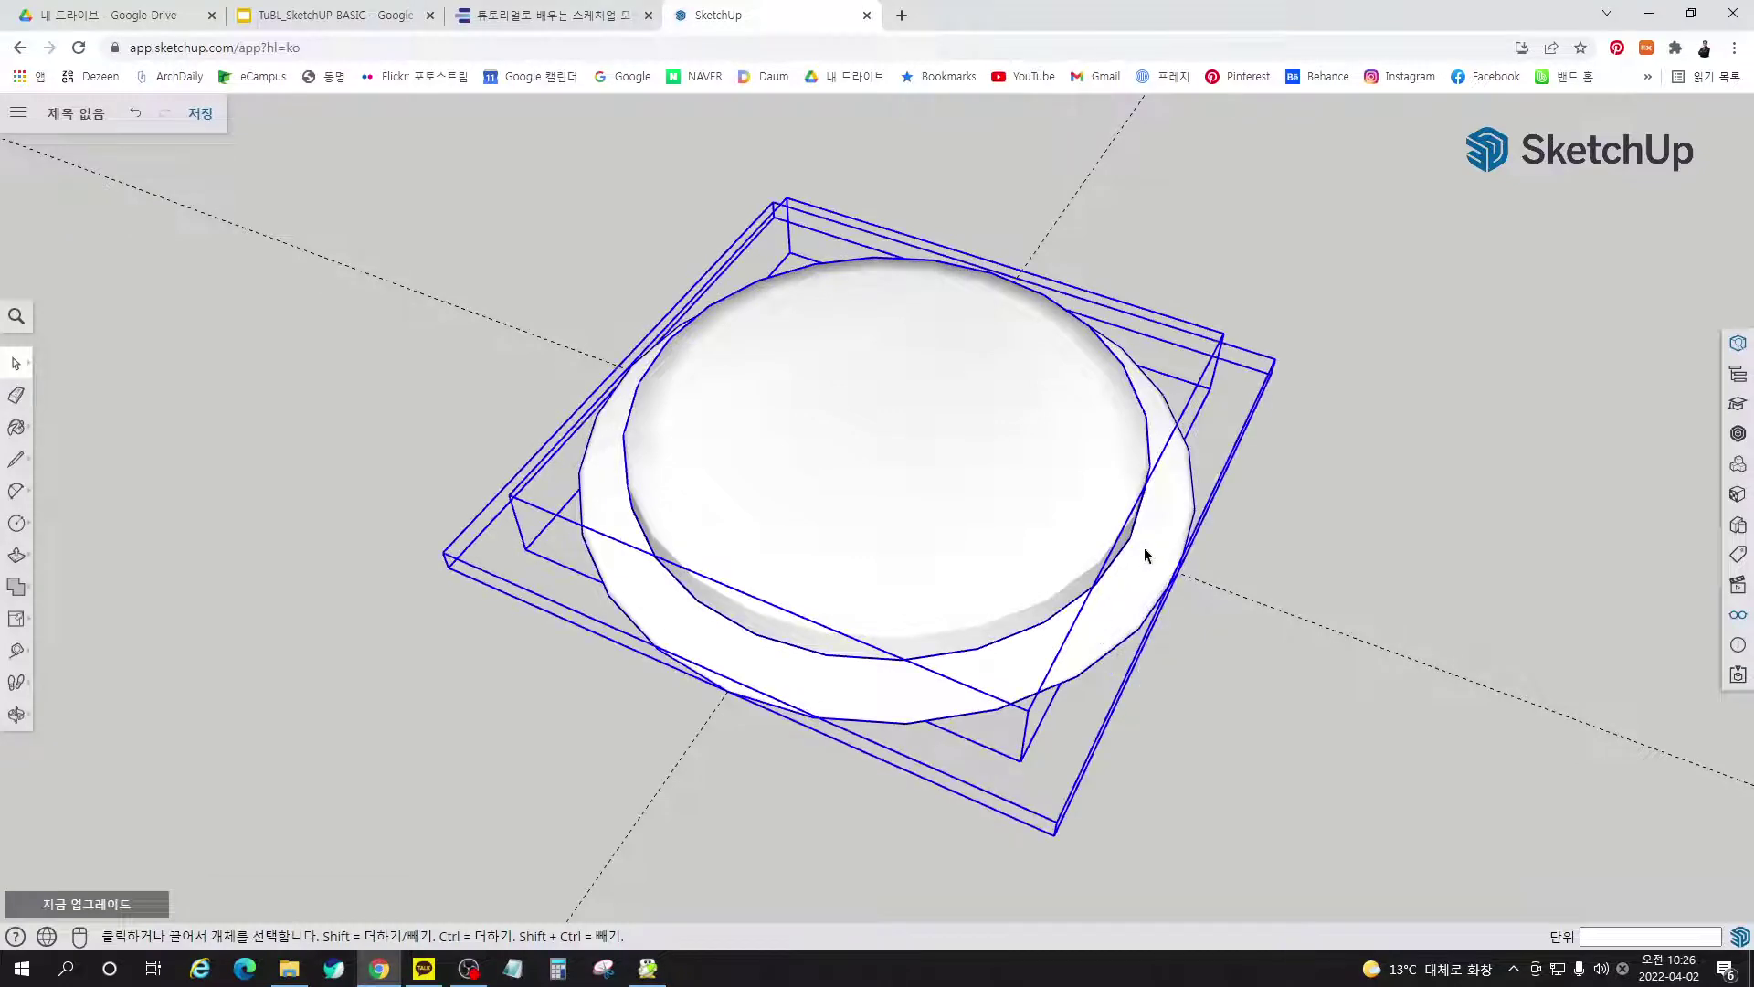
right_click(1097, 482)
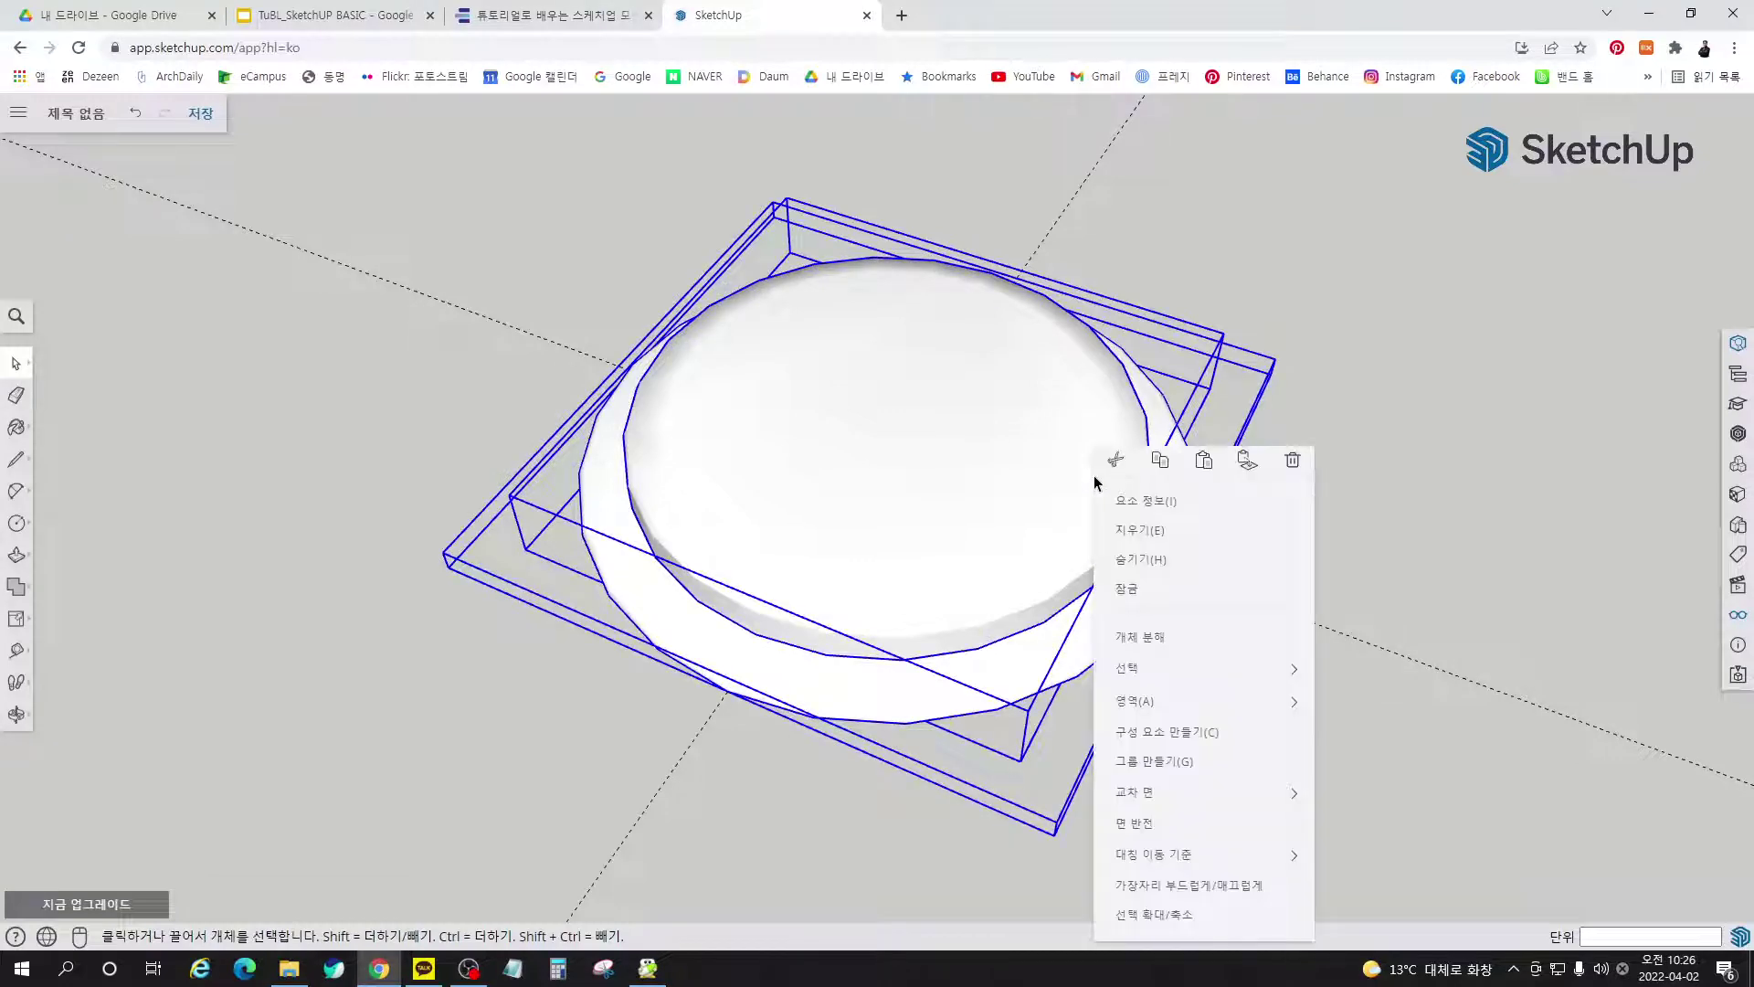
left_click(1171, 733)
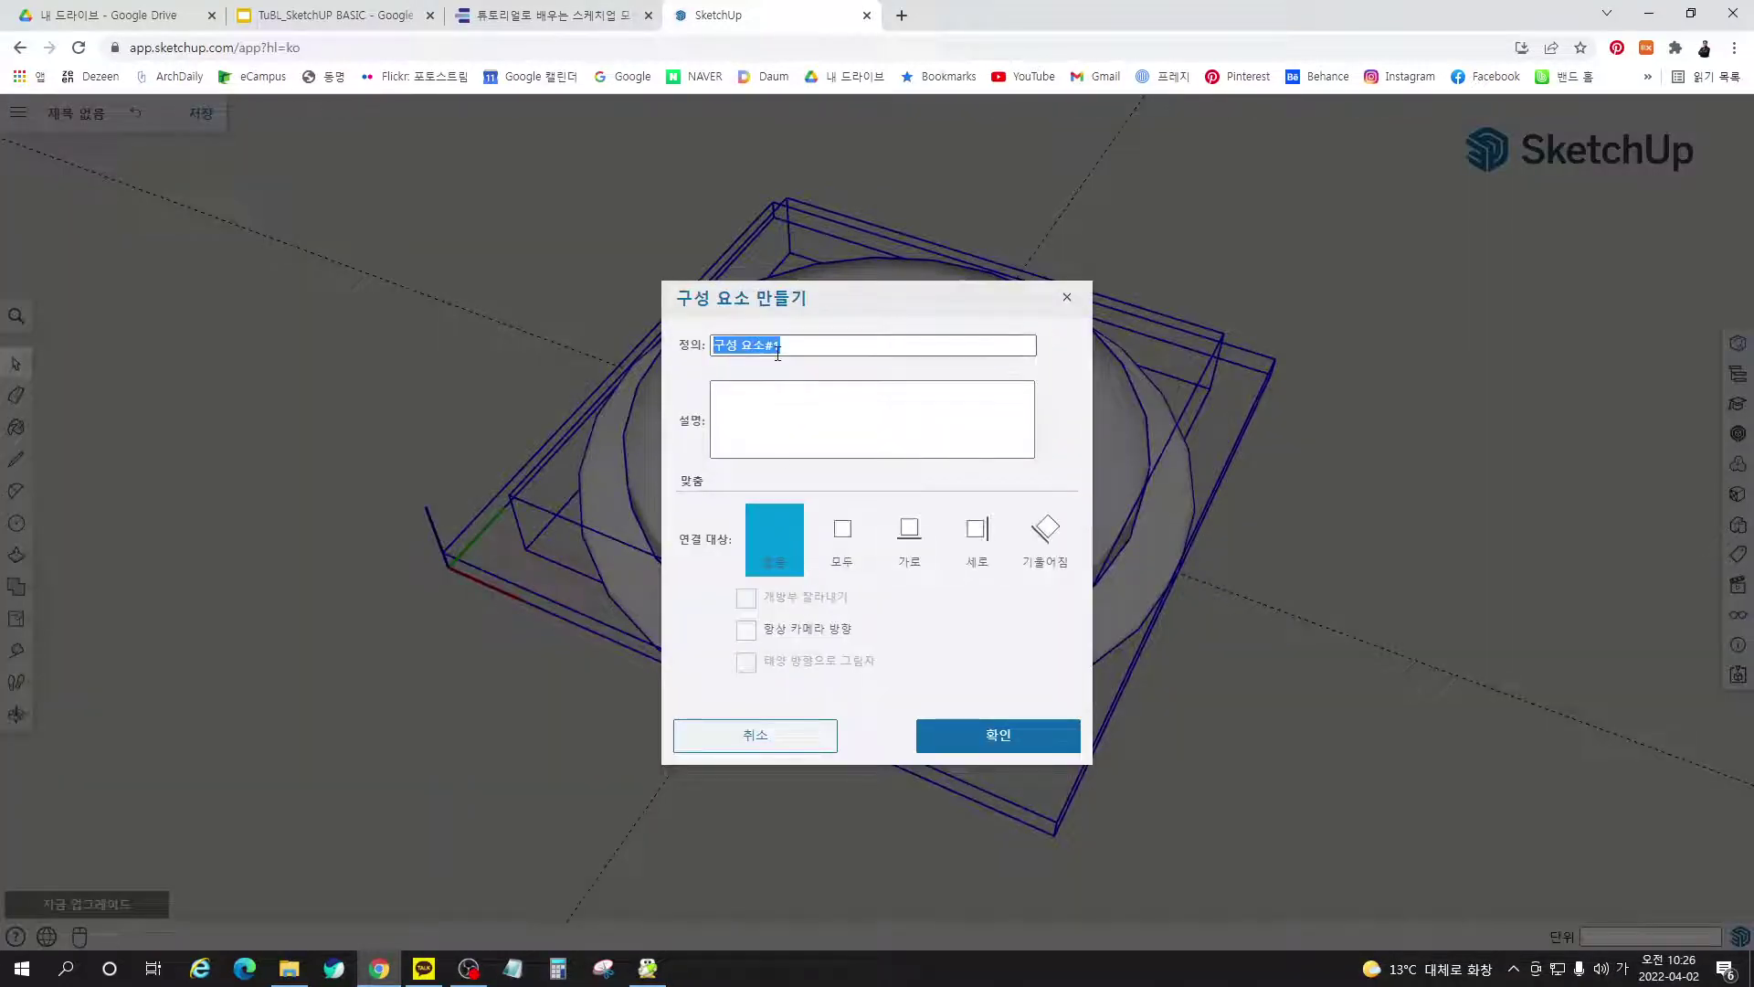
type("키오스크버튼")
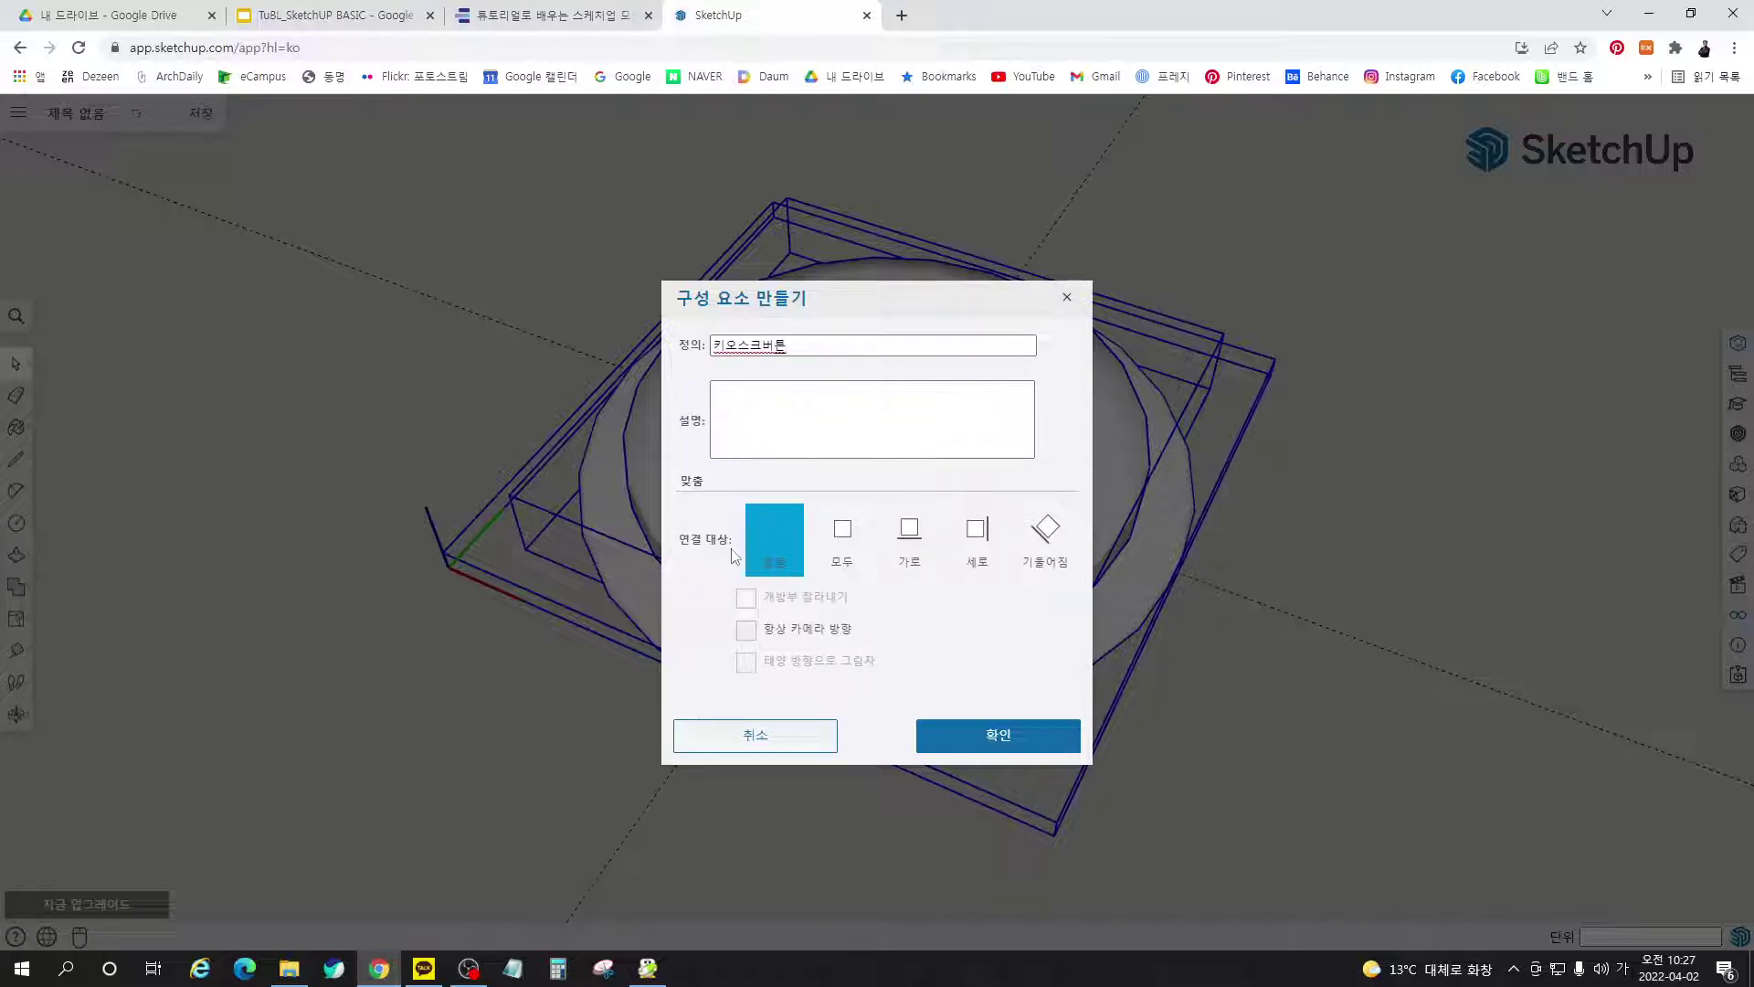
left_click(846, 549)
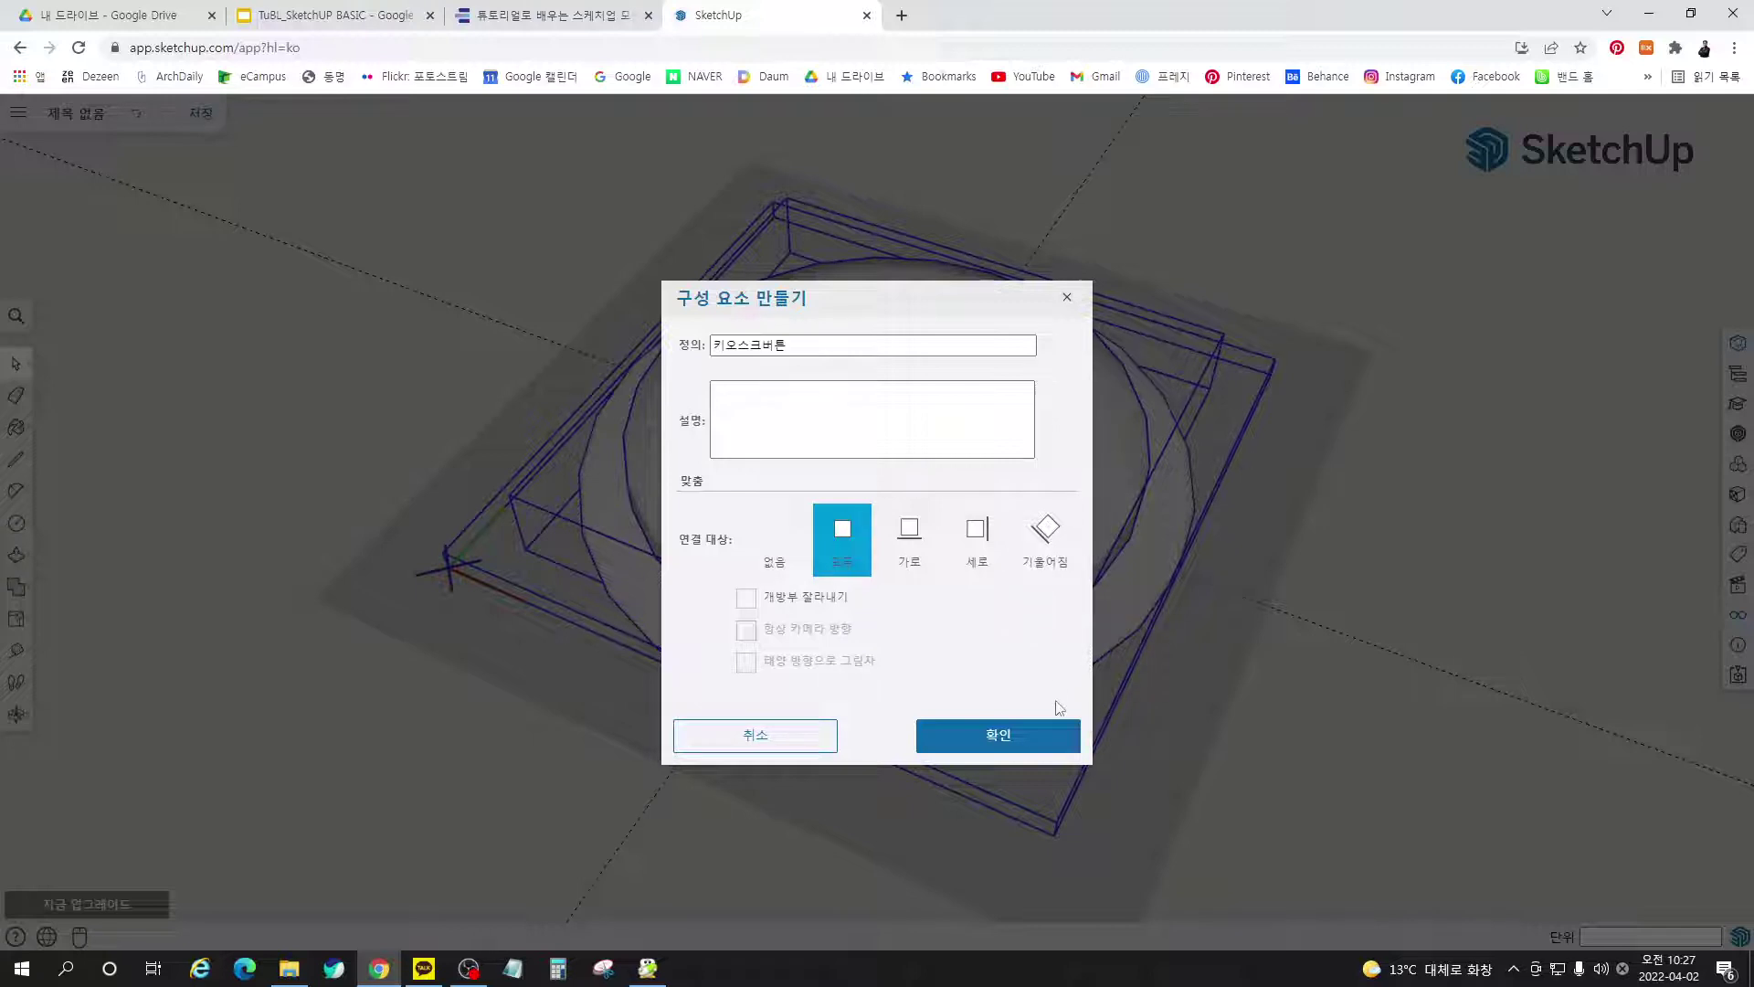
left_click(1018, 742)
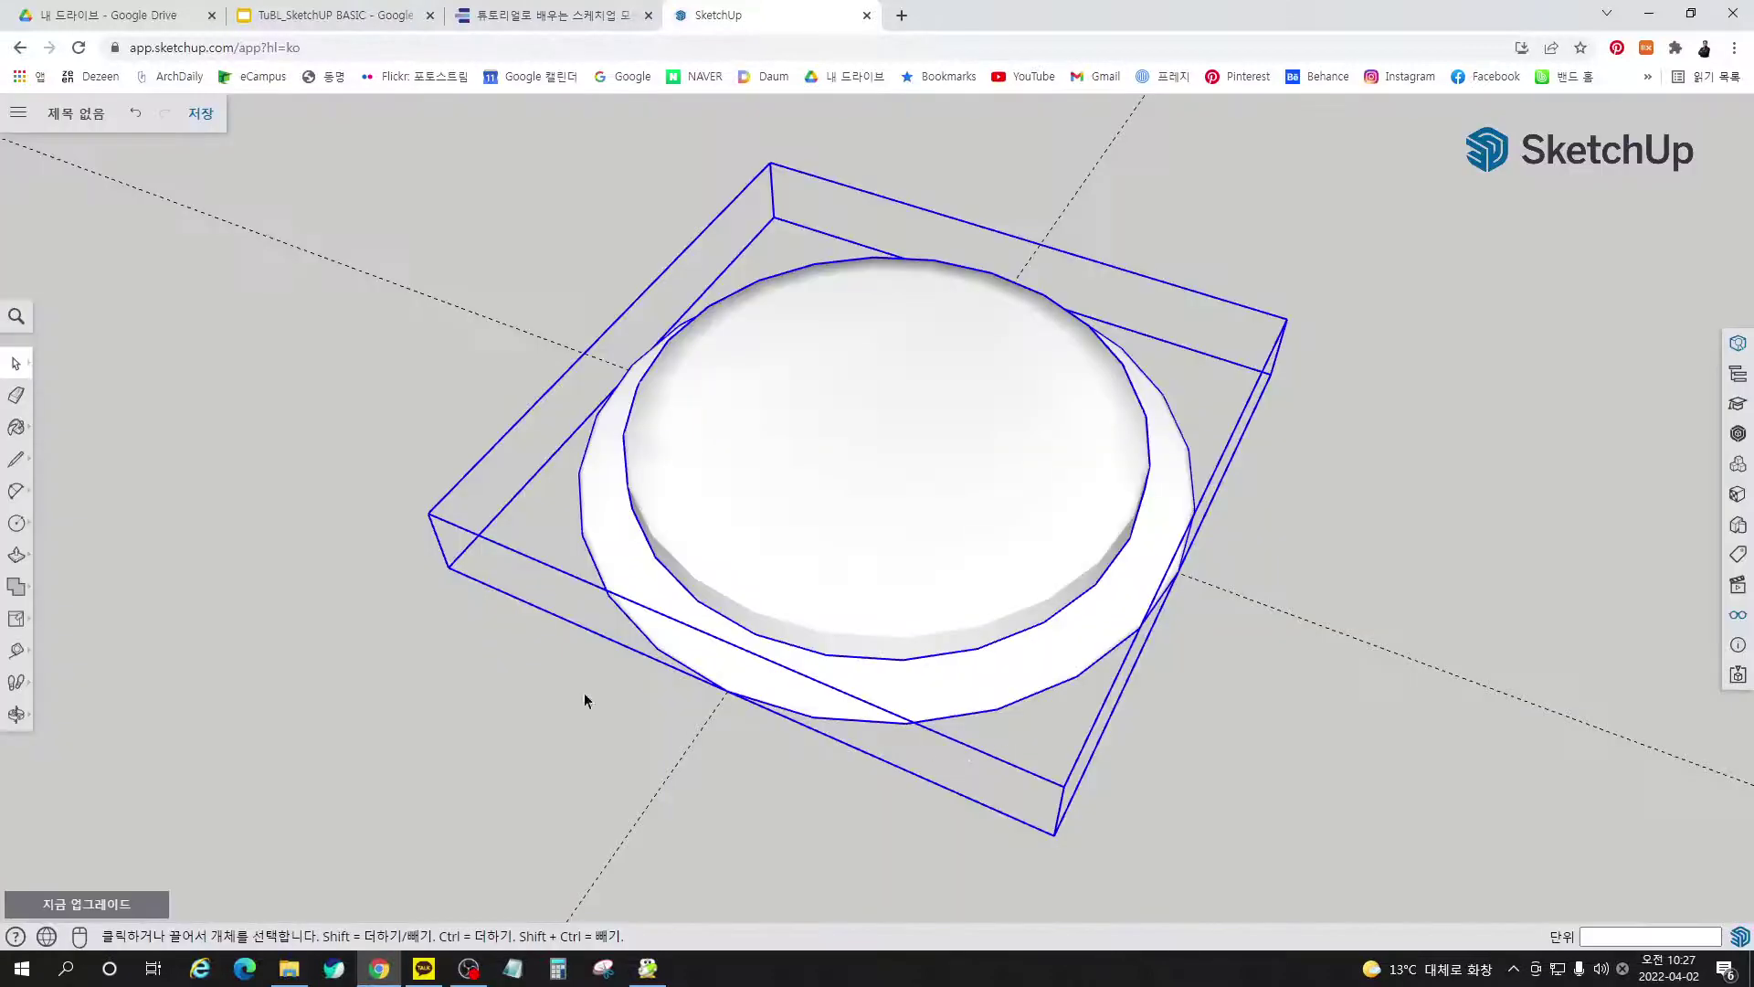
Review the button component's entity information, close it, deselect the component and inspect it from below and above
middle_click_drag(797, 661, 1012, 526)
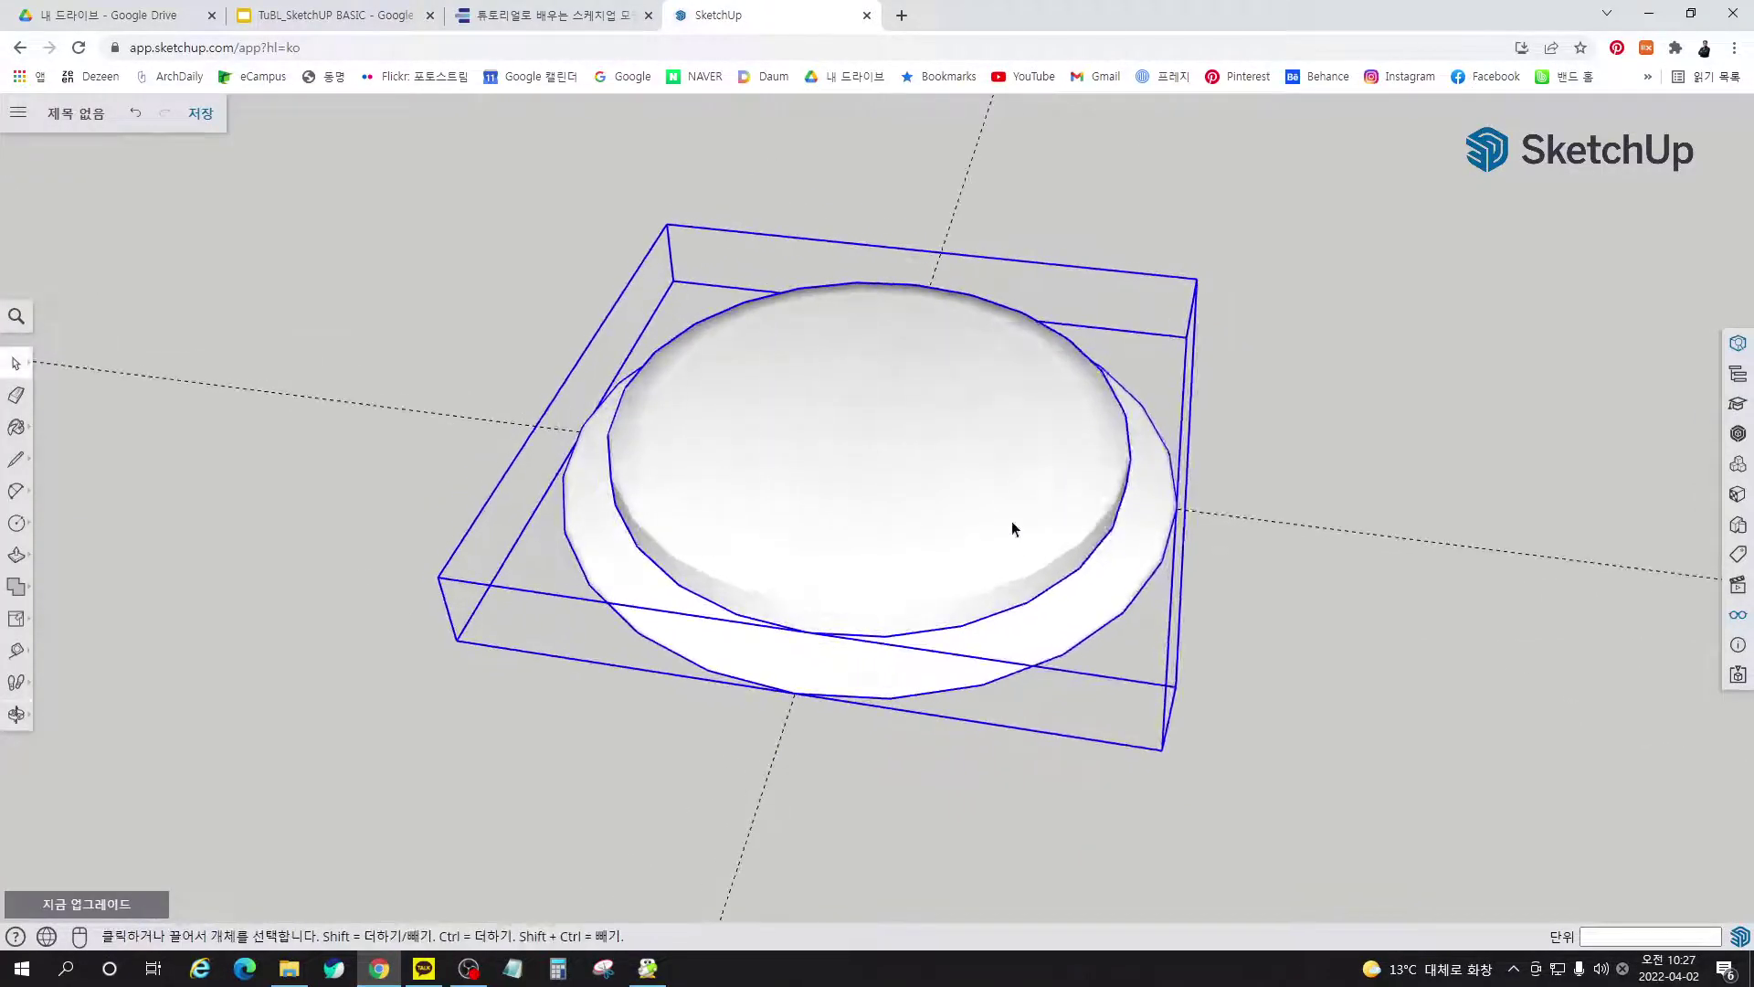
right_click(1012, 525)
mouse_move(1099, 851)
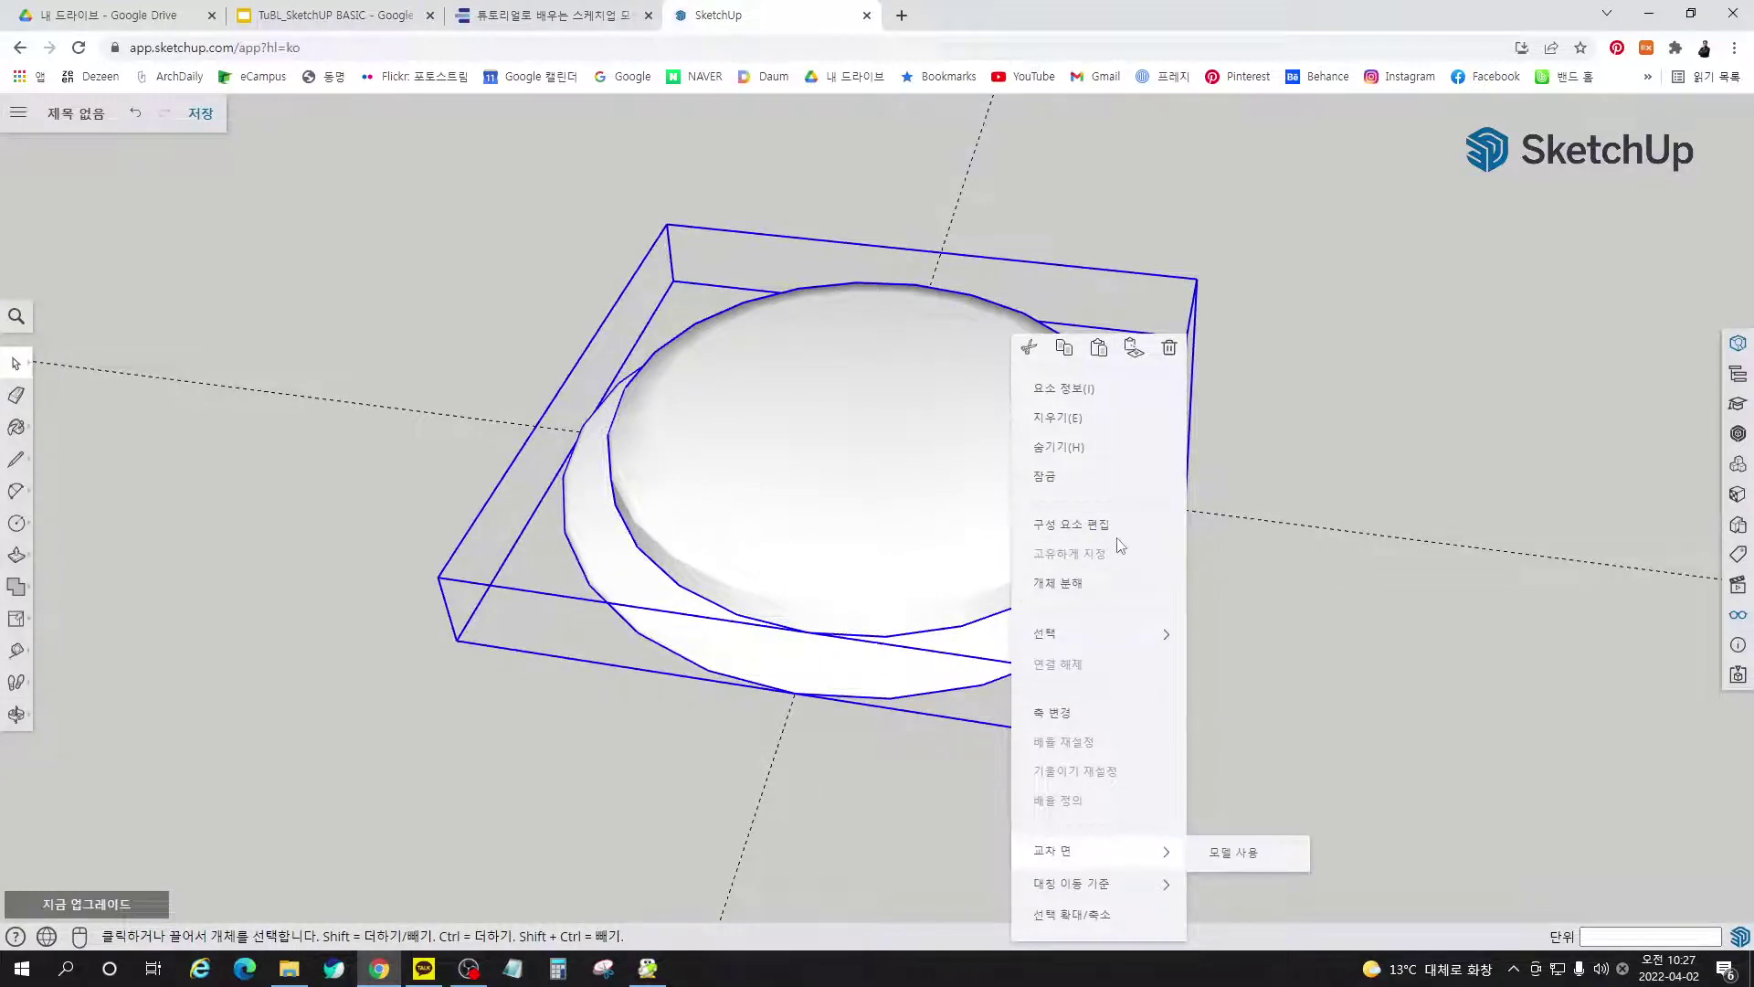
left_click(1124, 388)
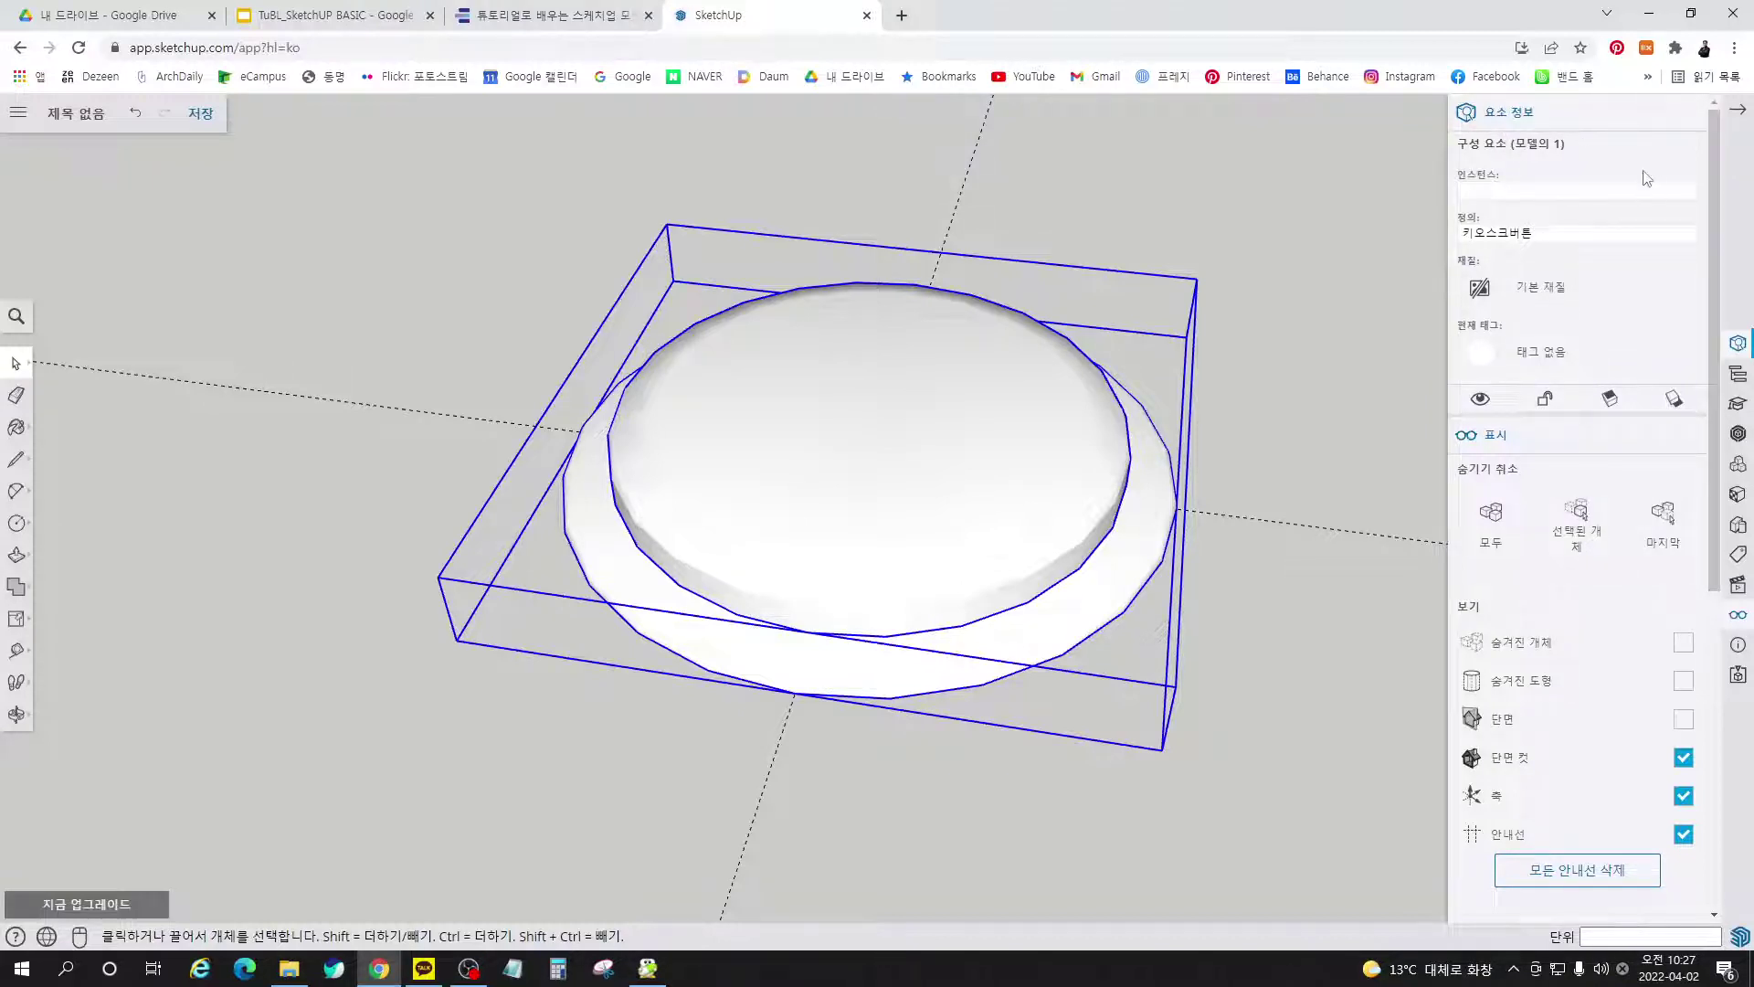
left_click(1738, 110)
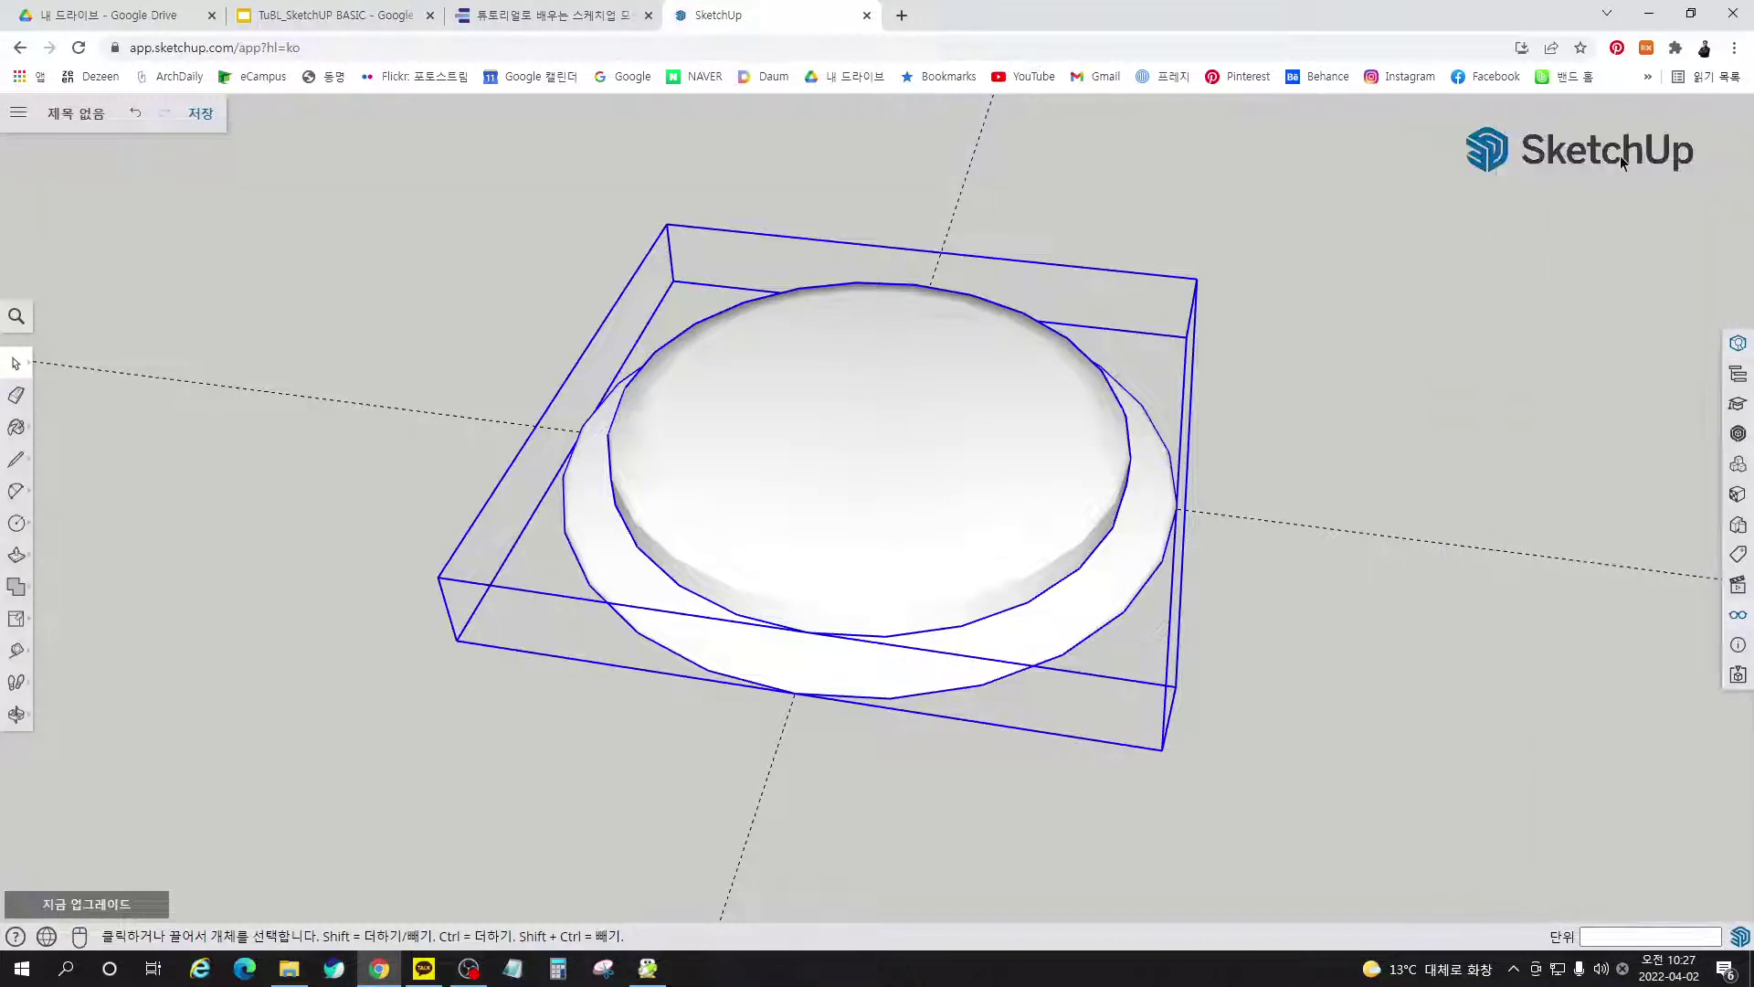
left_click(1402, 276)
middle_click_drag(963, 442, 886, 559)
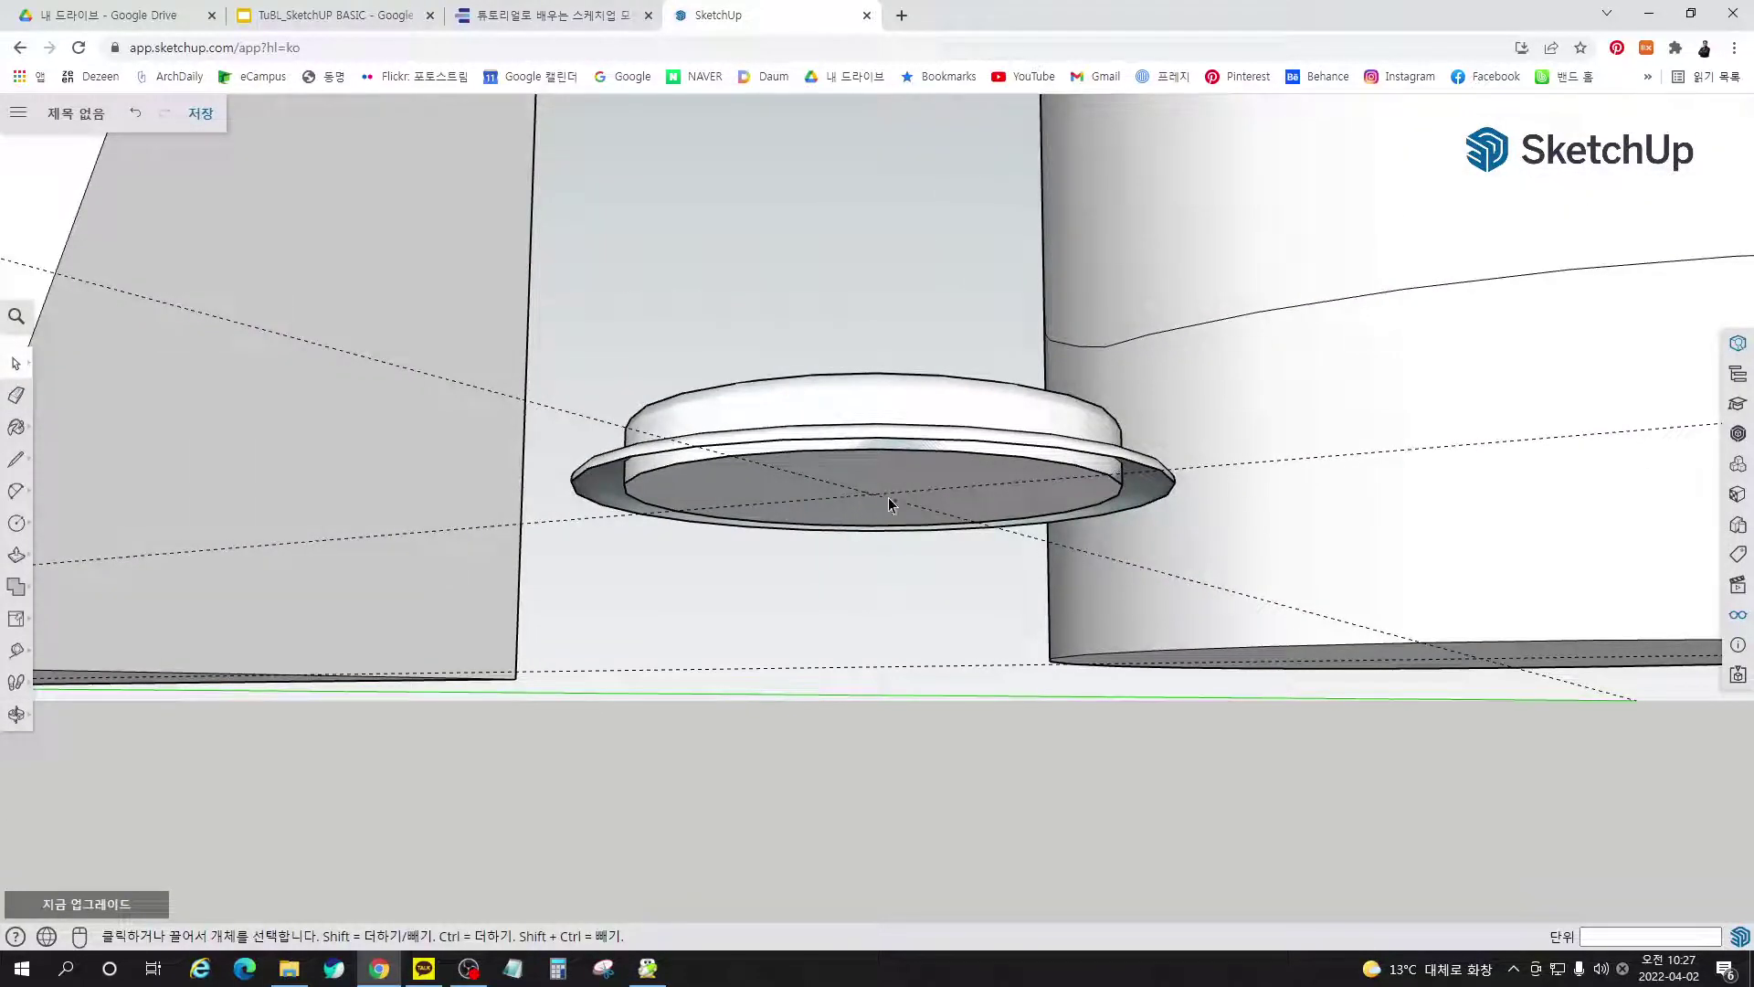
middle_click_drag(833, 472, 791, 654)
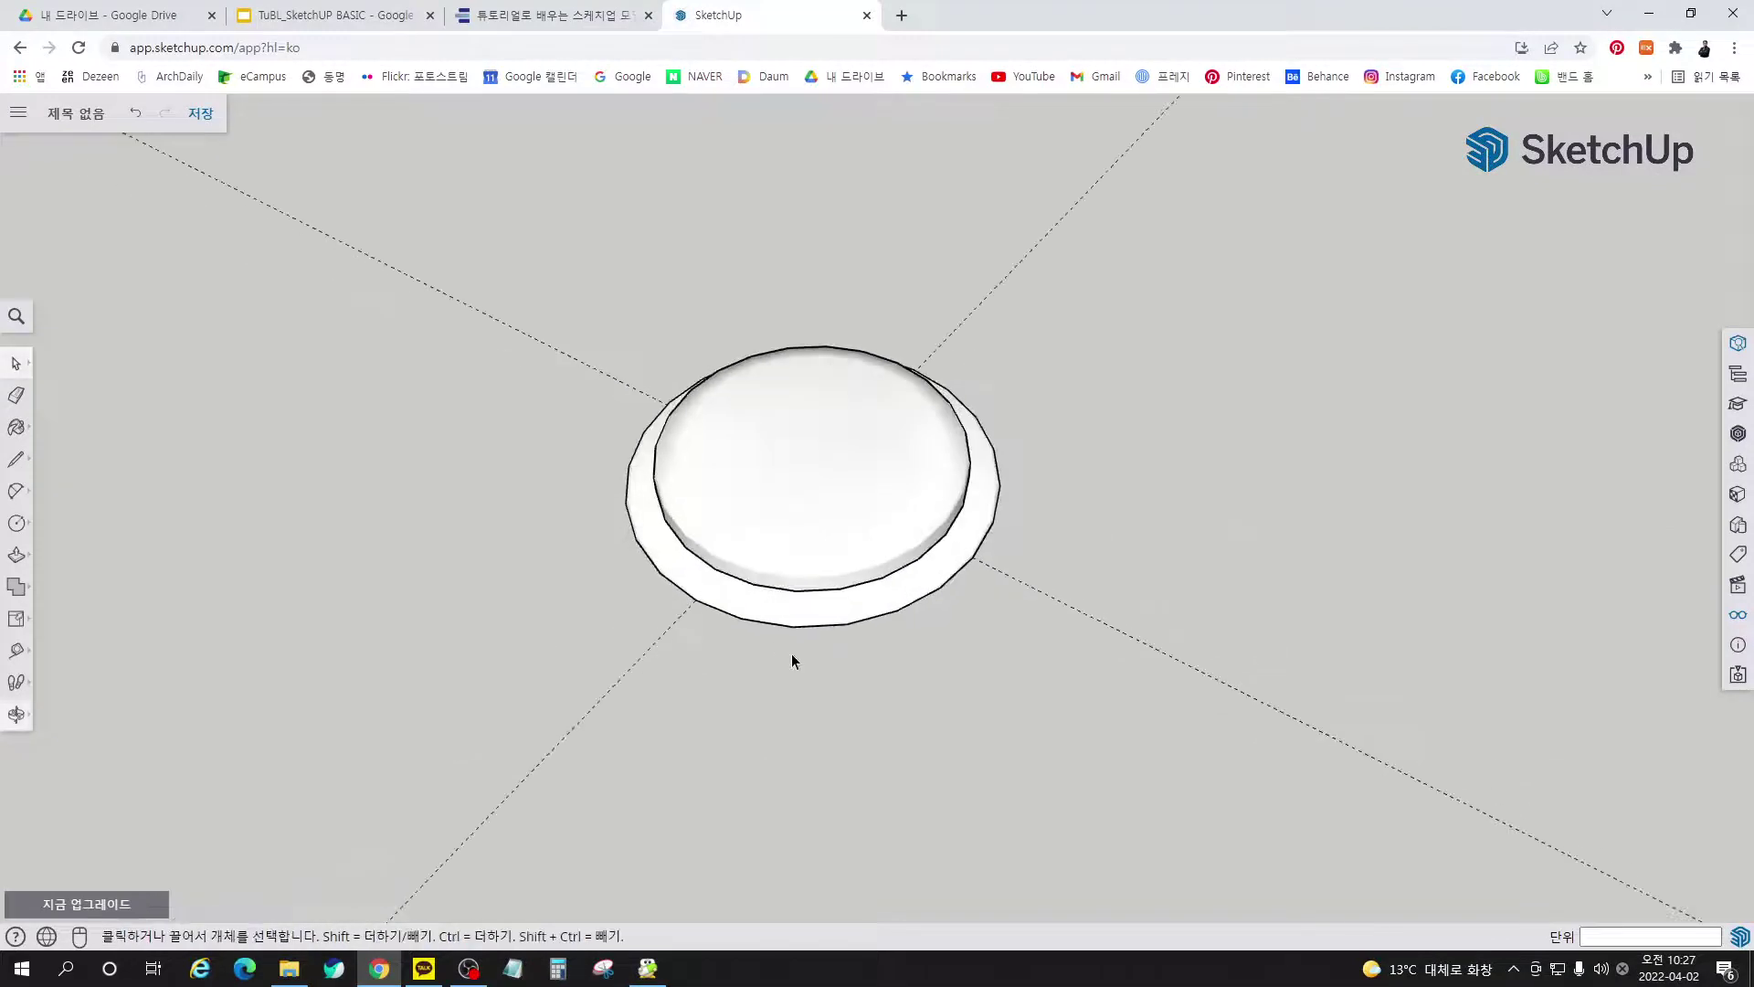
Switch to the e-book to read the button placement steps, return to SketchUp, and show the model's own components
left_click(522, 25)
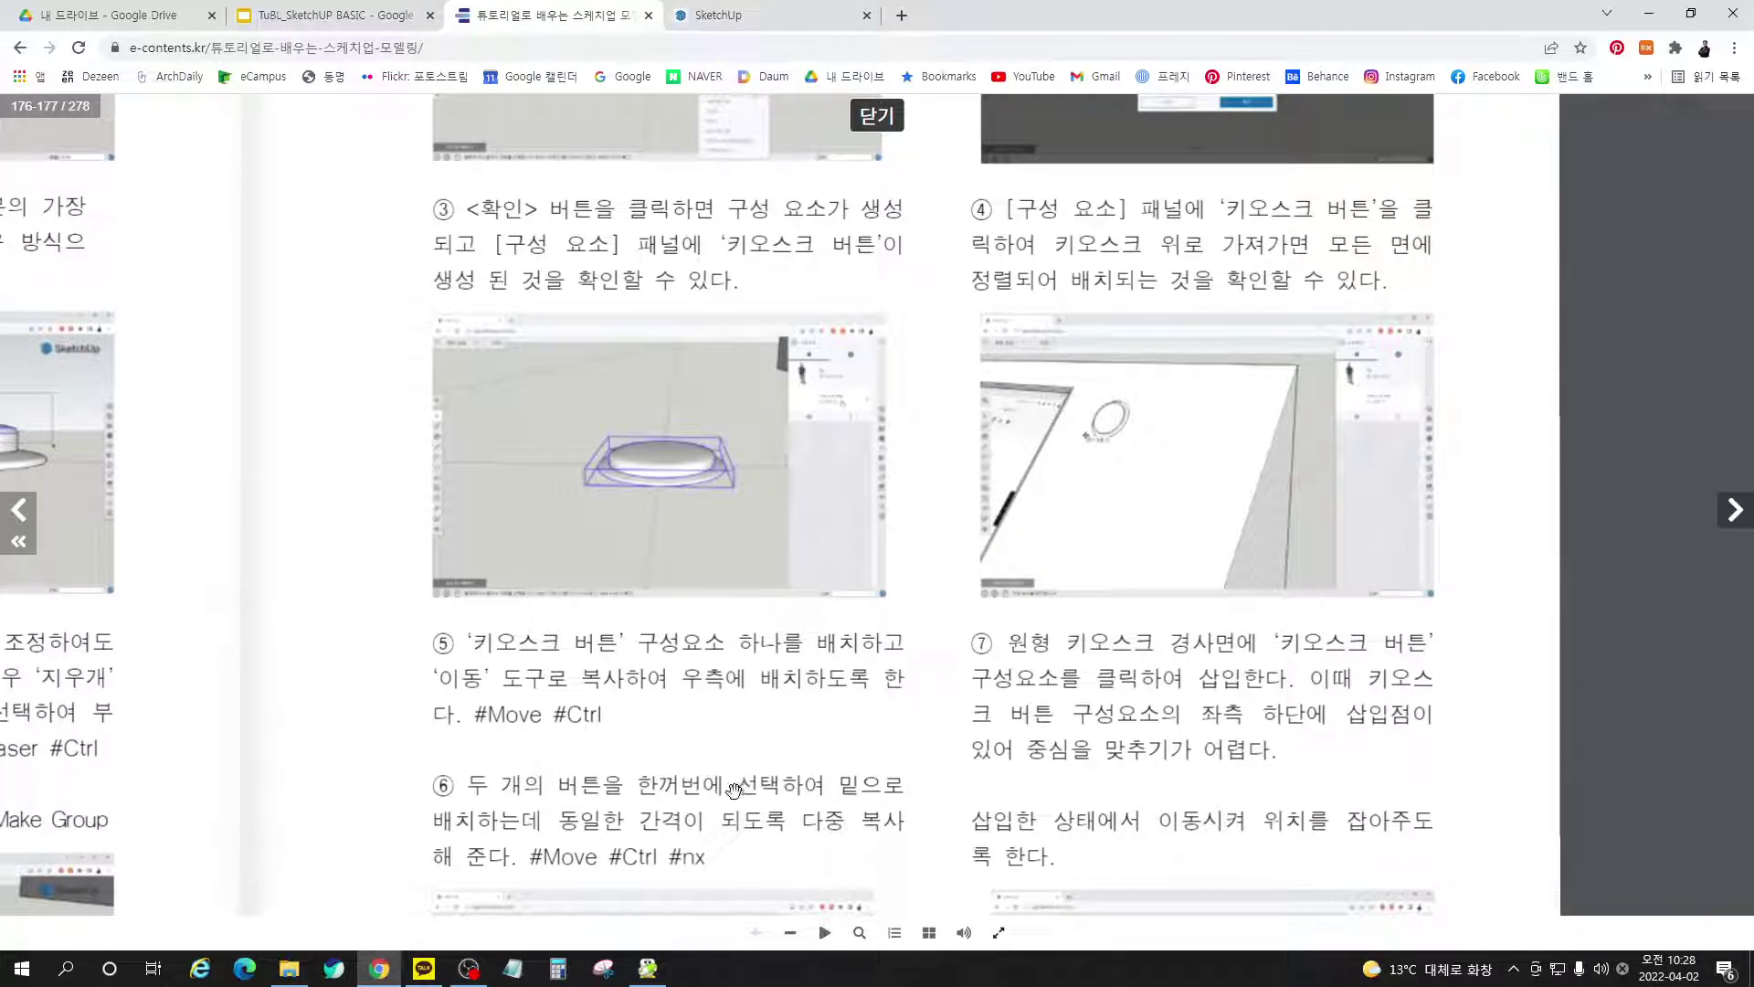
left_click(771, 14)
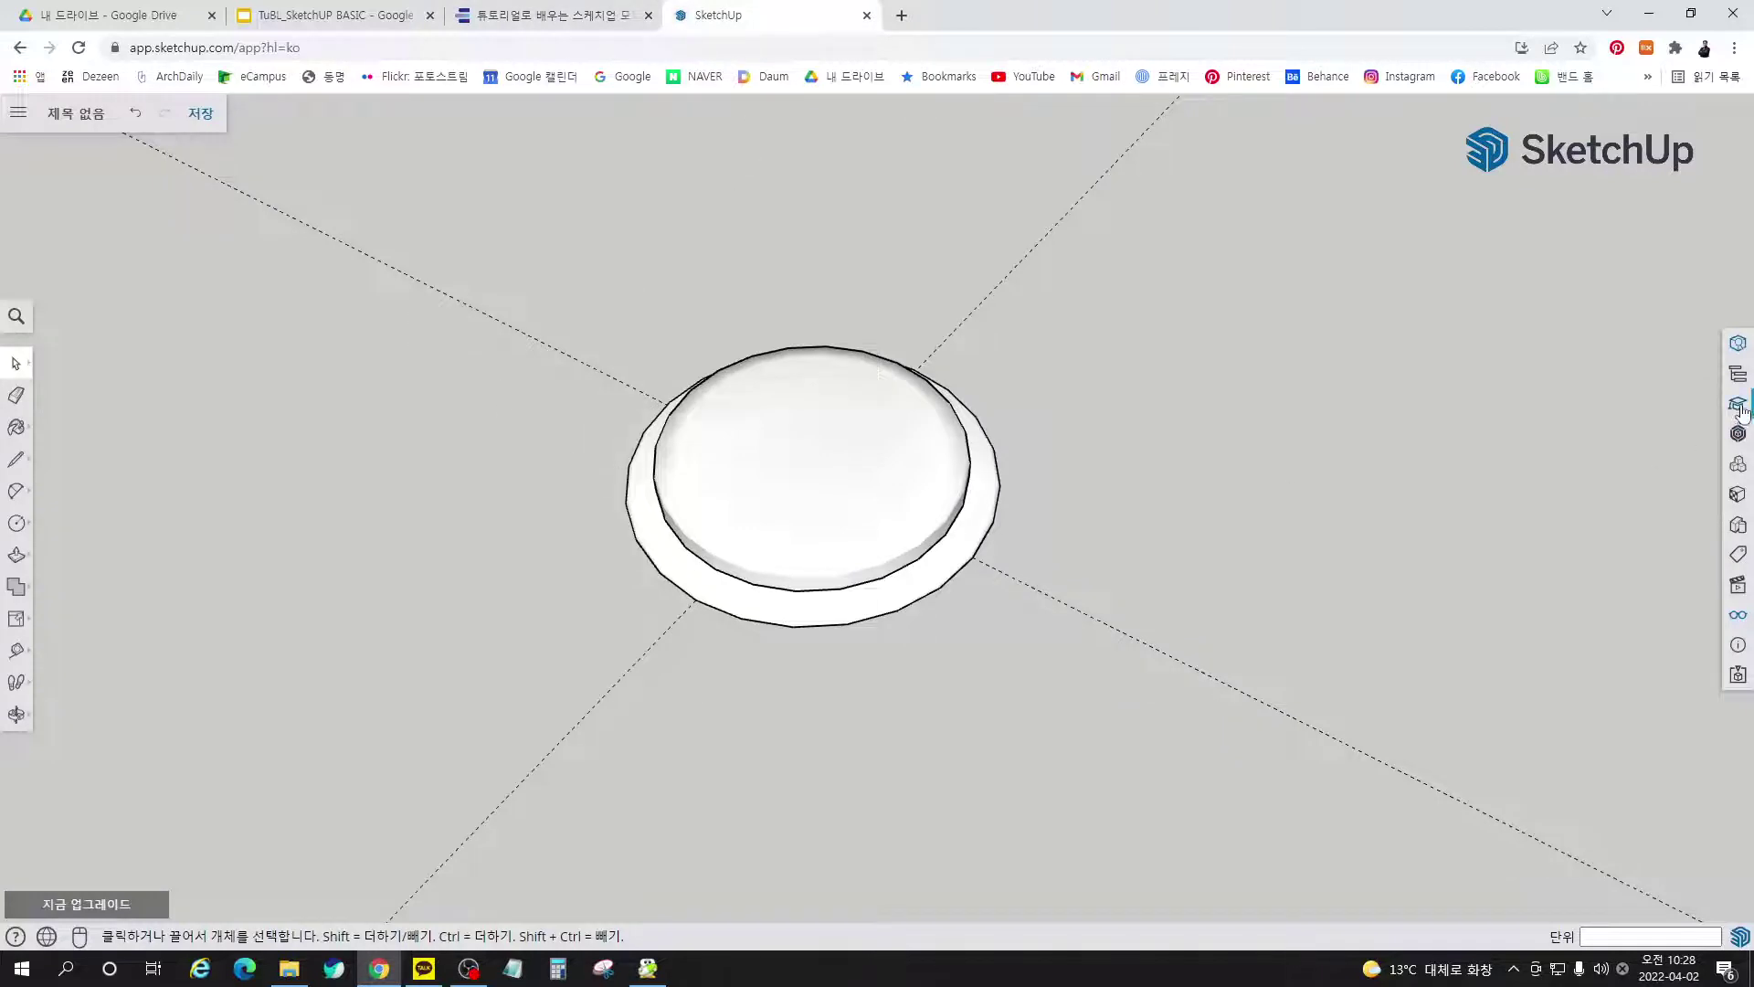
left_click(1739, 466)
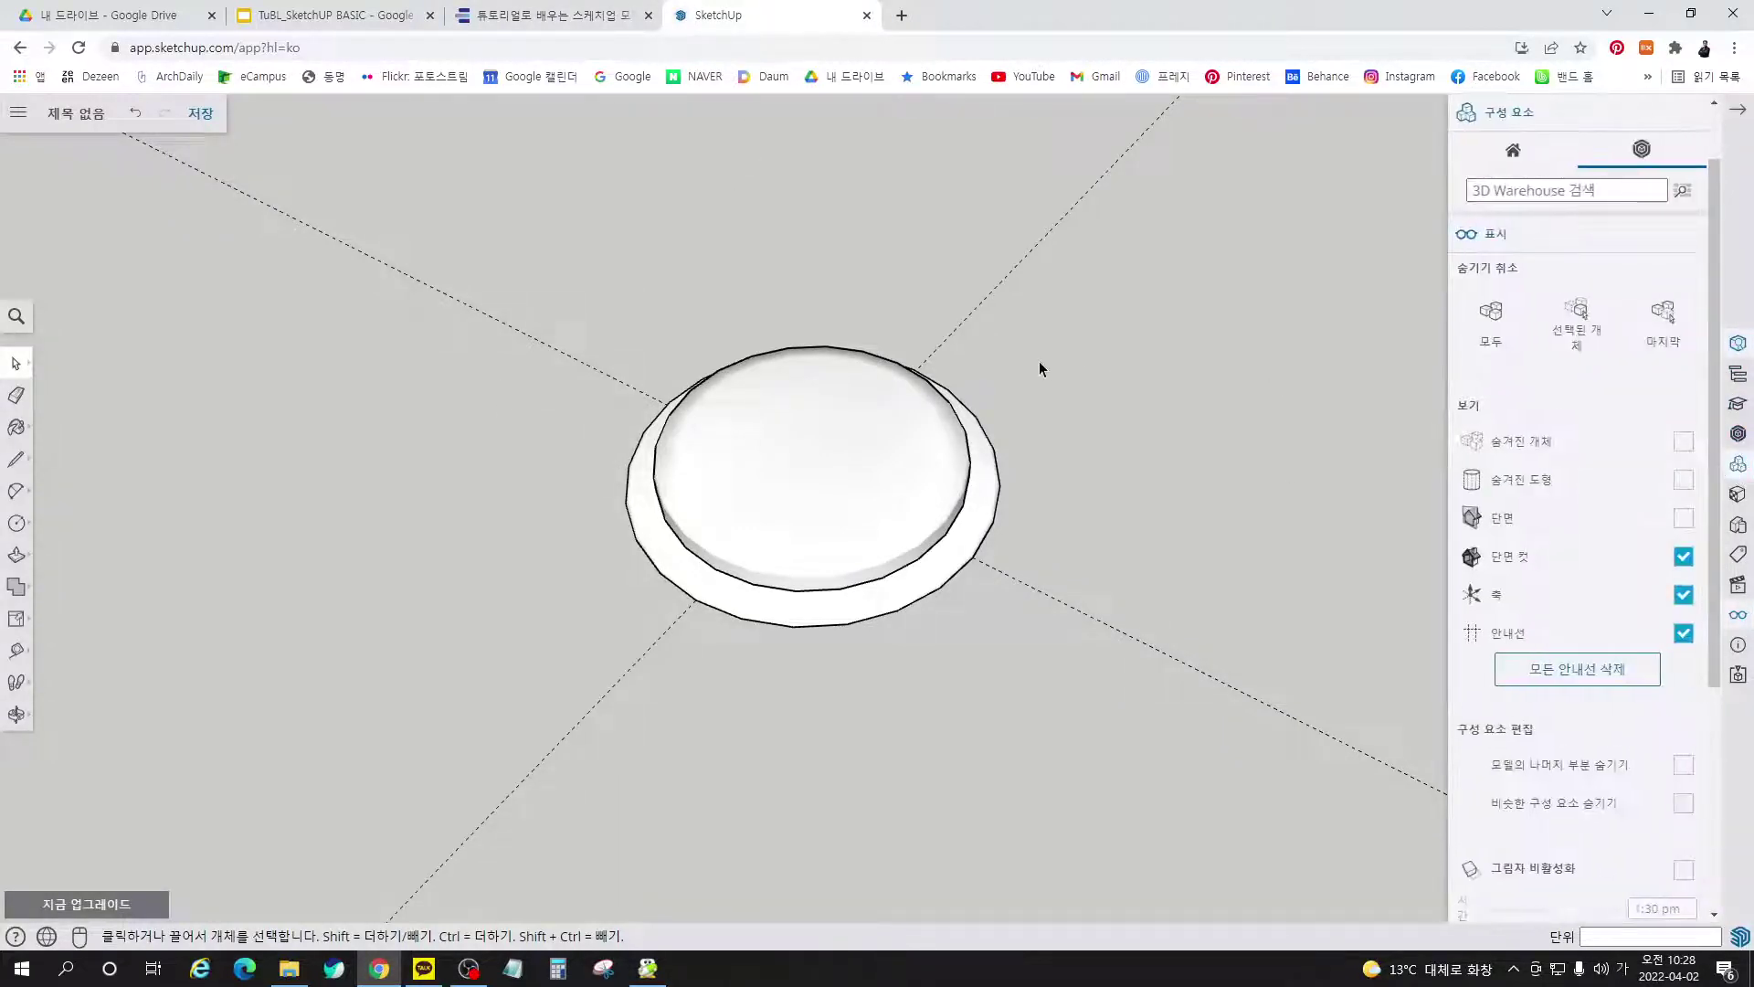
left_click(1514, 150)
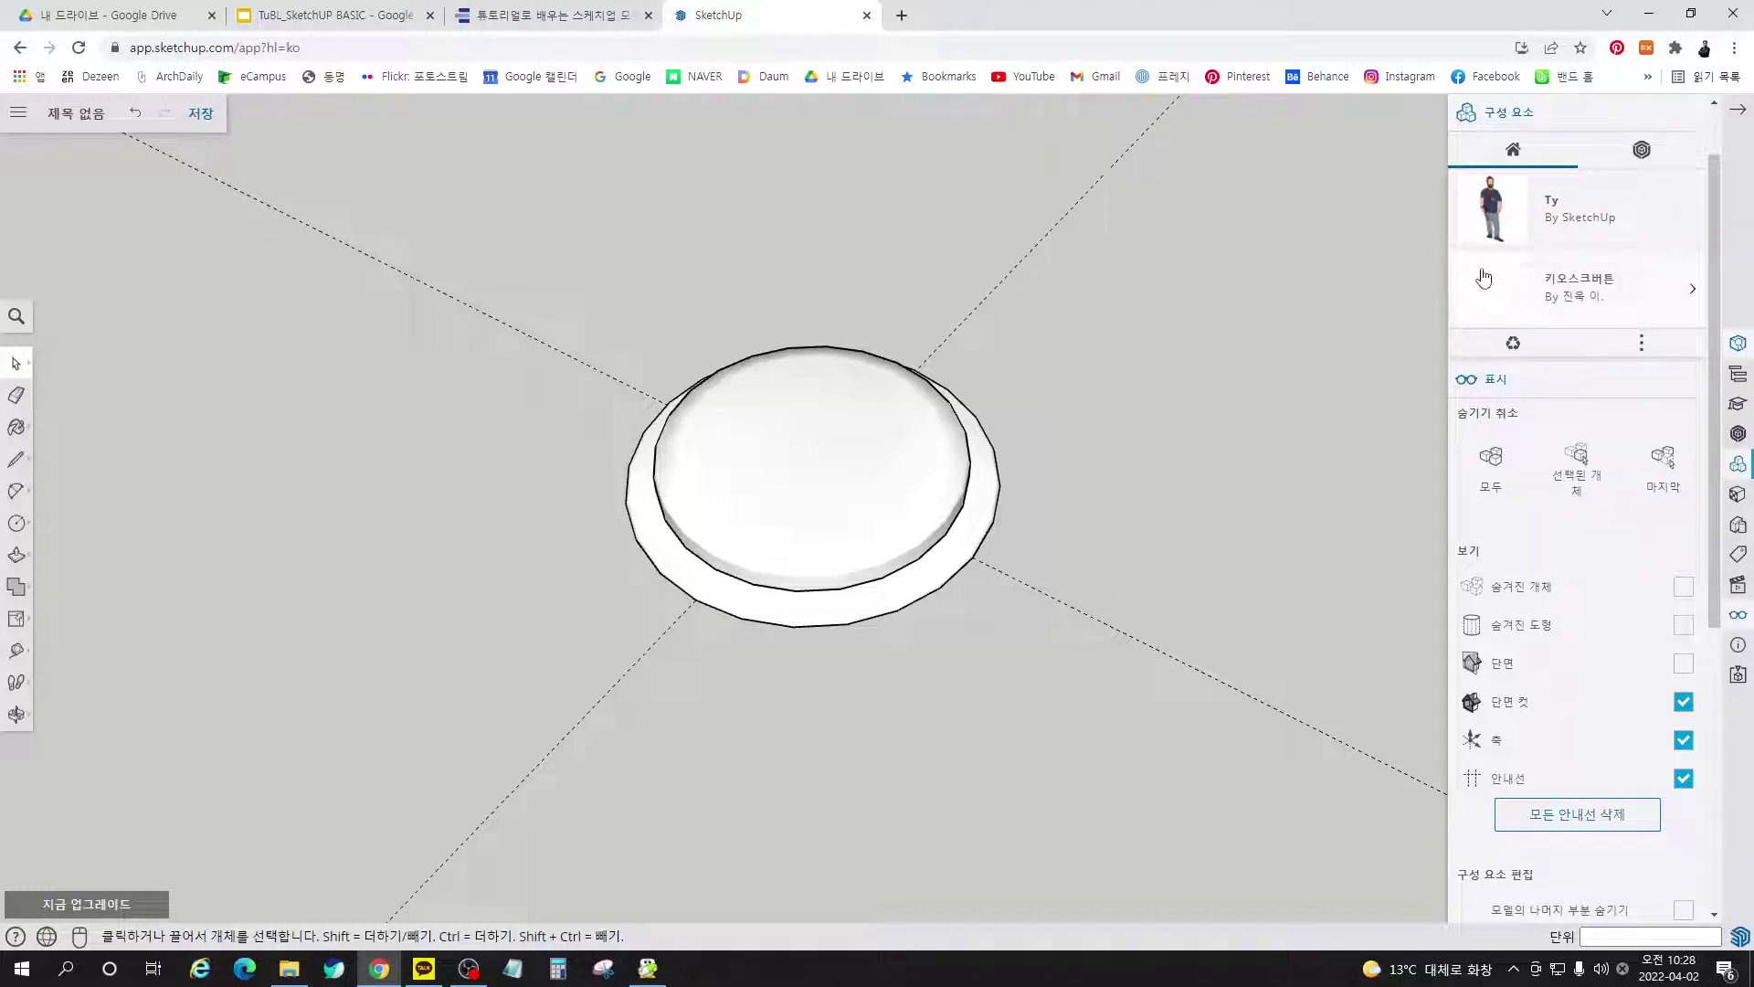
Insert the 키오스크버튼 component on the box kiosk's sloped face, beside the upper part of the screen
scroll(454, 540, "down", 10)
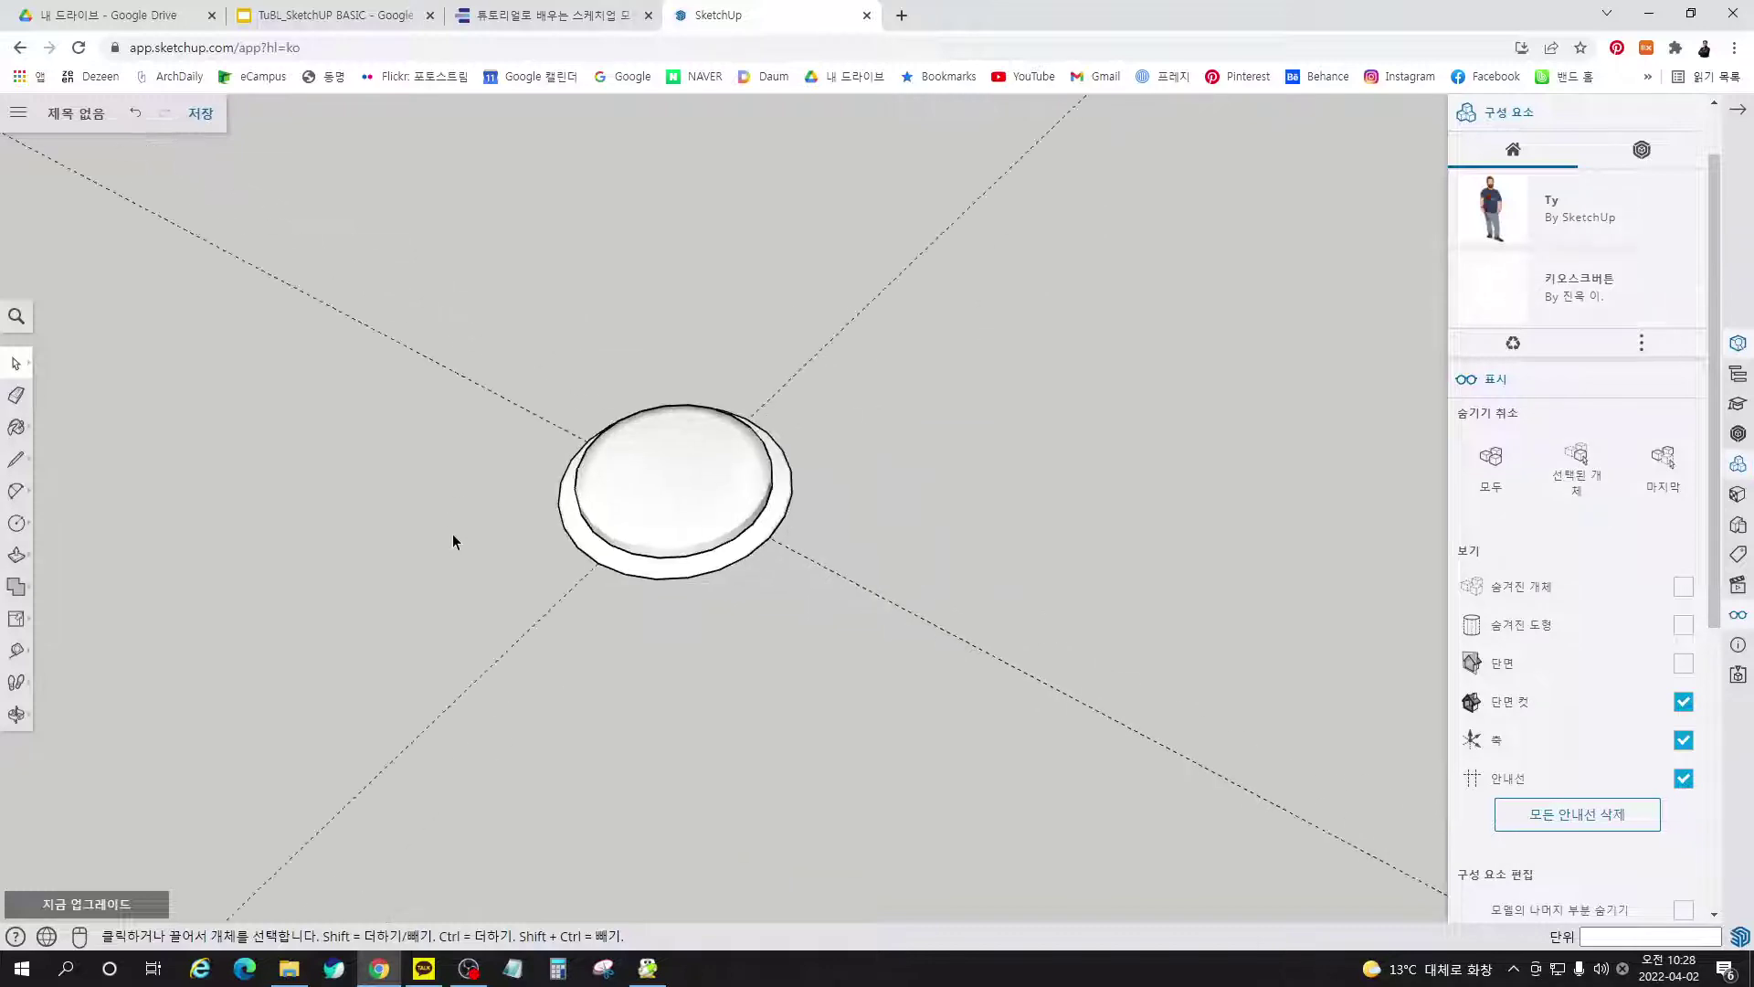
scroll(678, 610, "down", 4)
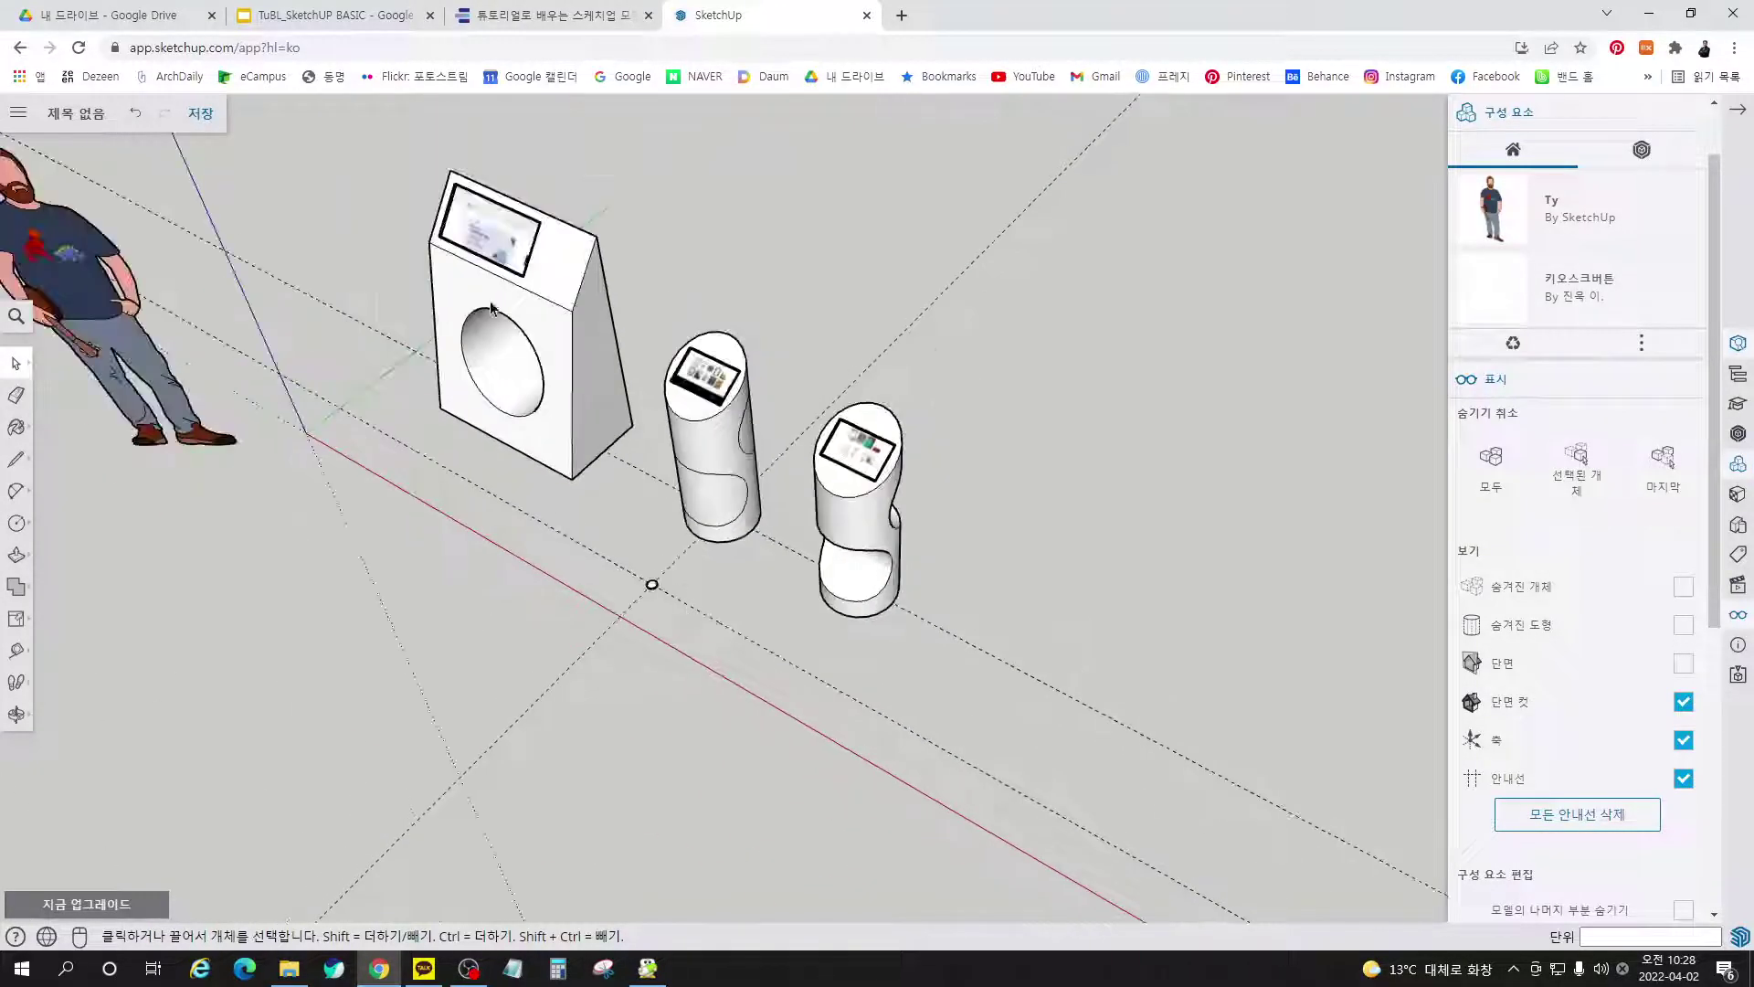
scroll(534, 279, "up", 8)
middle_click_drag(643, 341, 933, 442)
scroll(766, 410, "down", 6)
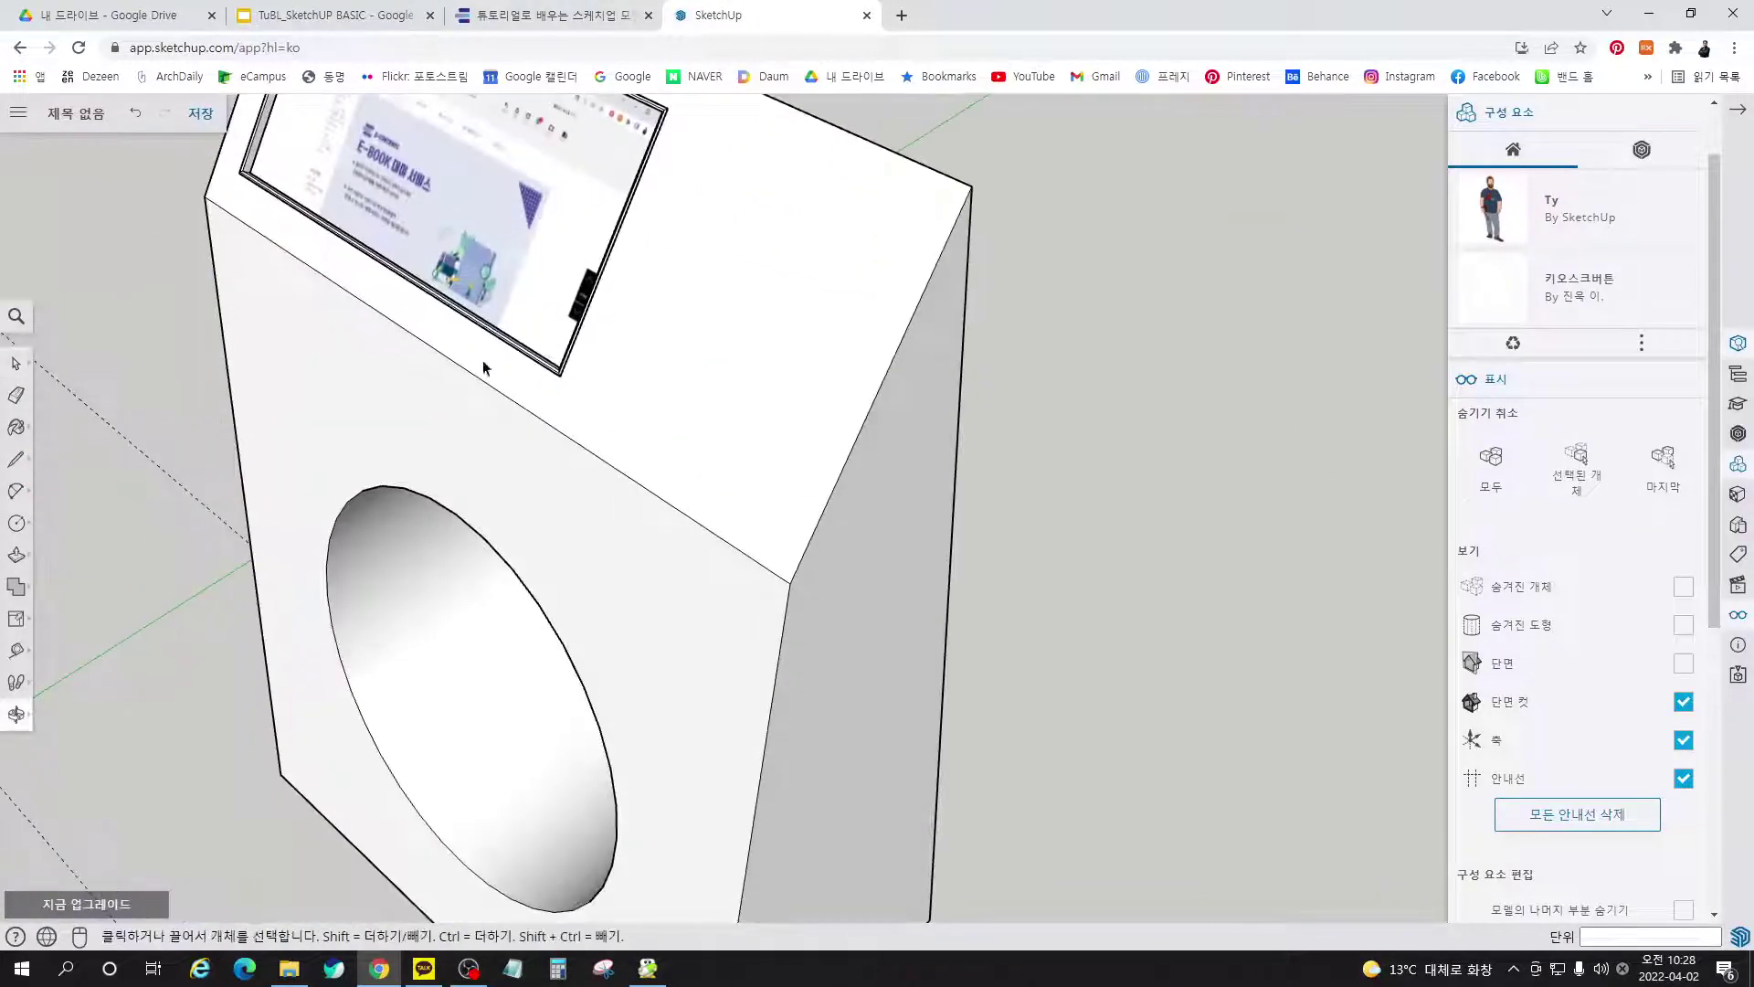
scroll(614, 485, "up", 3)
scroll(888, 386, "down", 2)
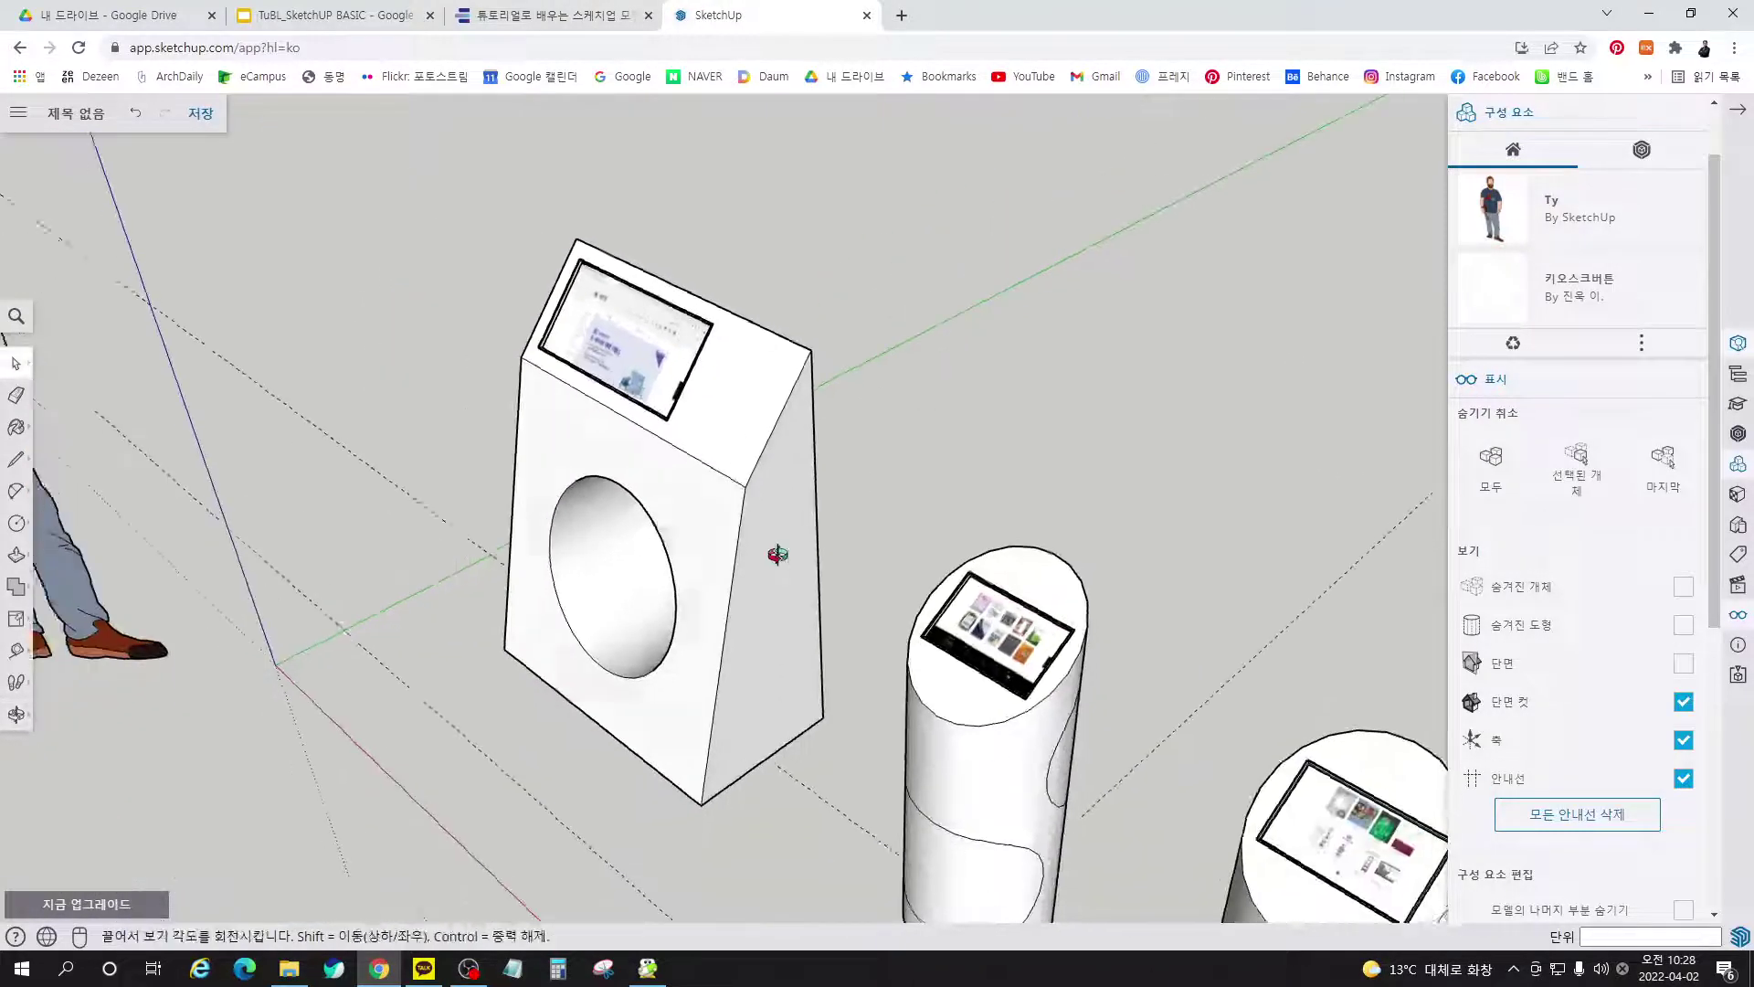
left_click(1496, 306)
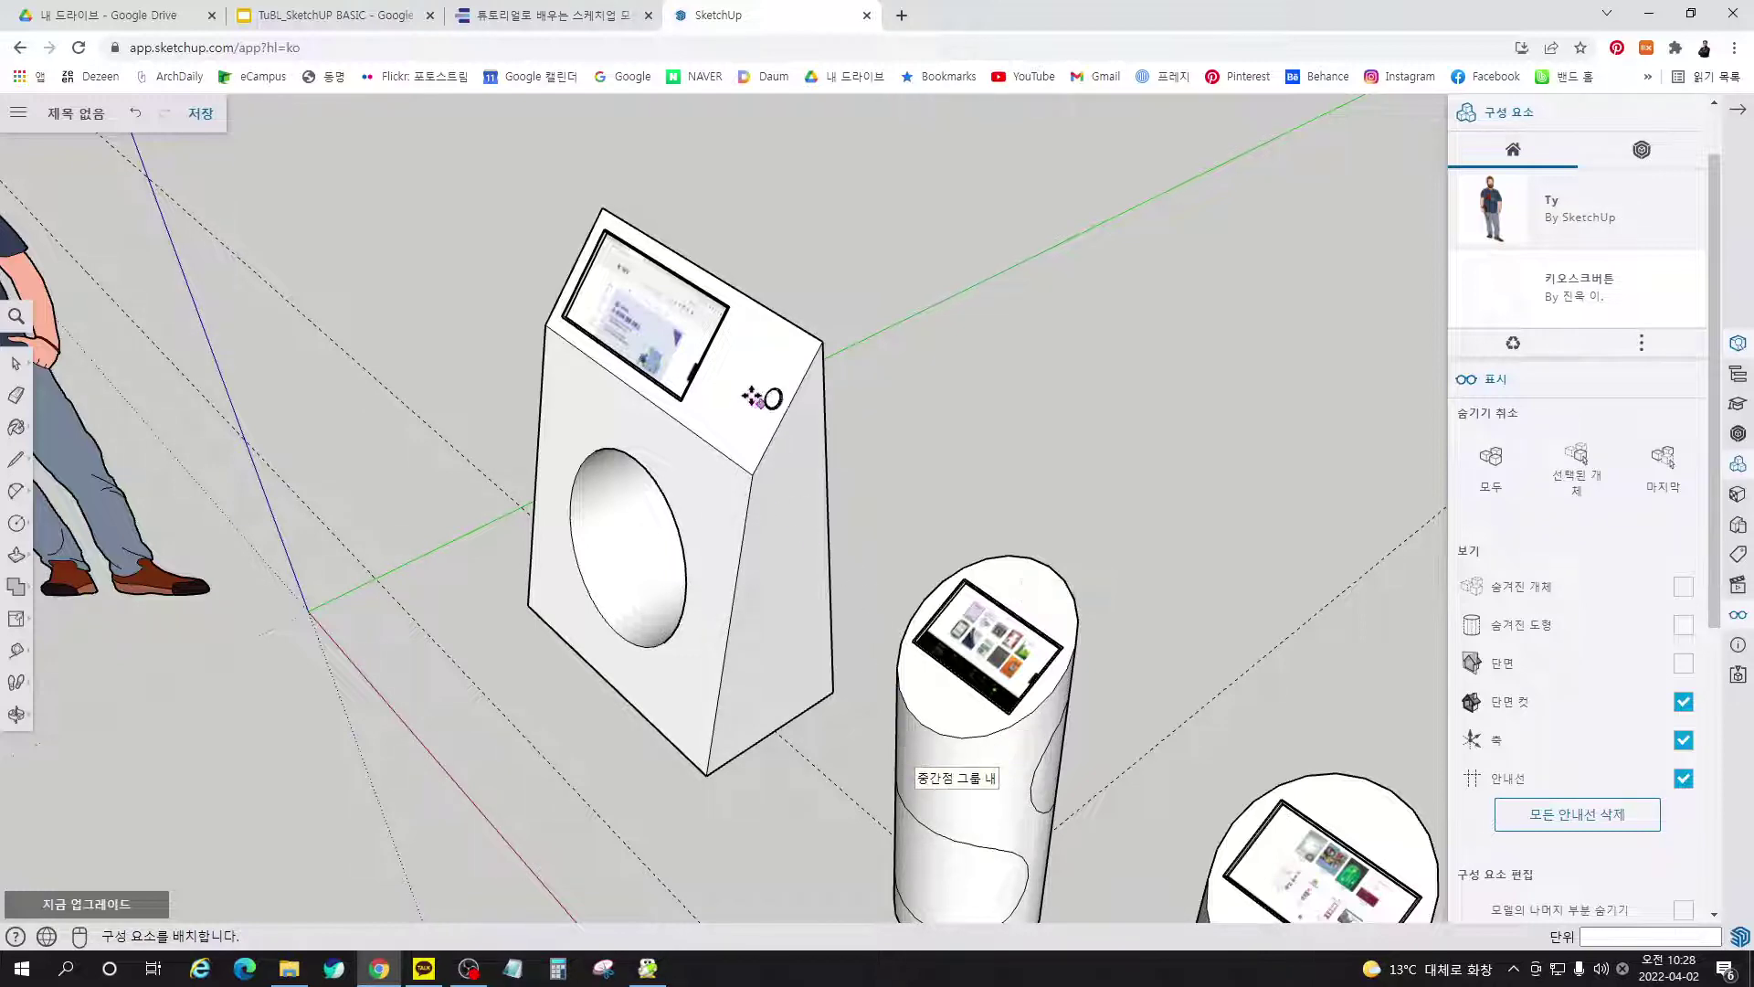
scroll(751, 397, "up", 5)
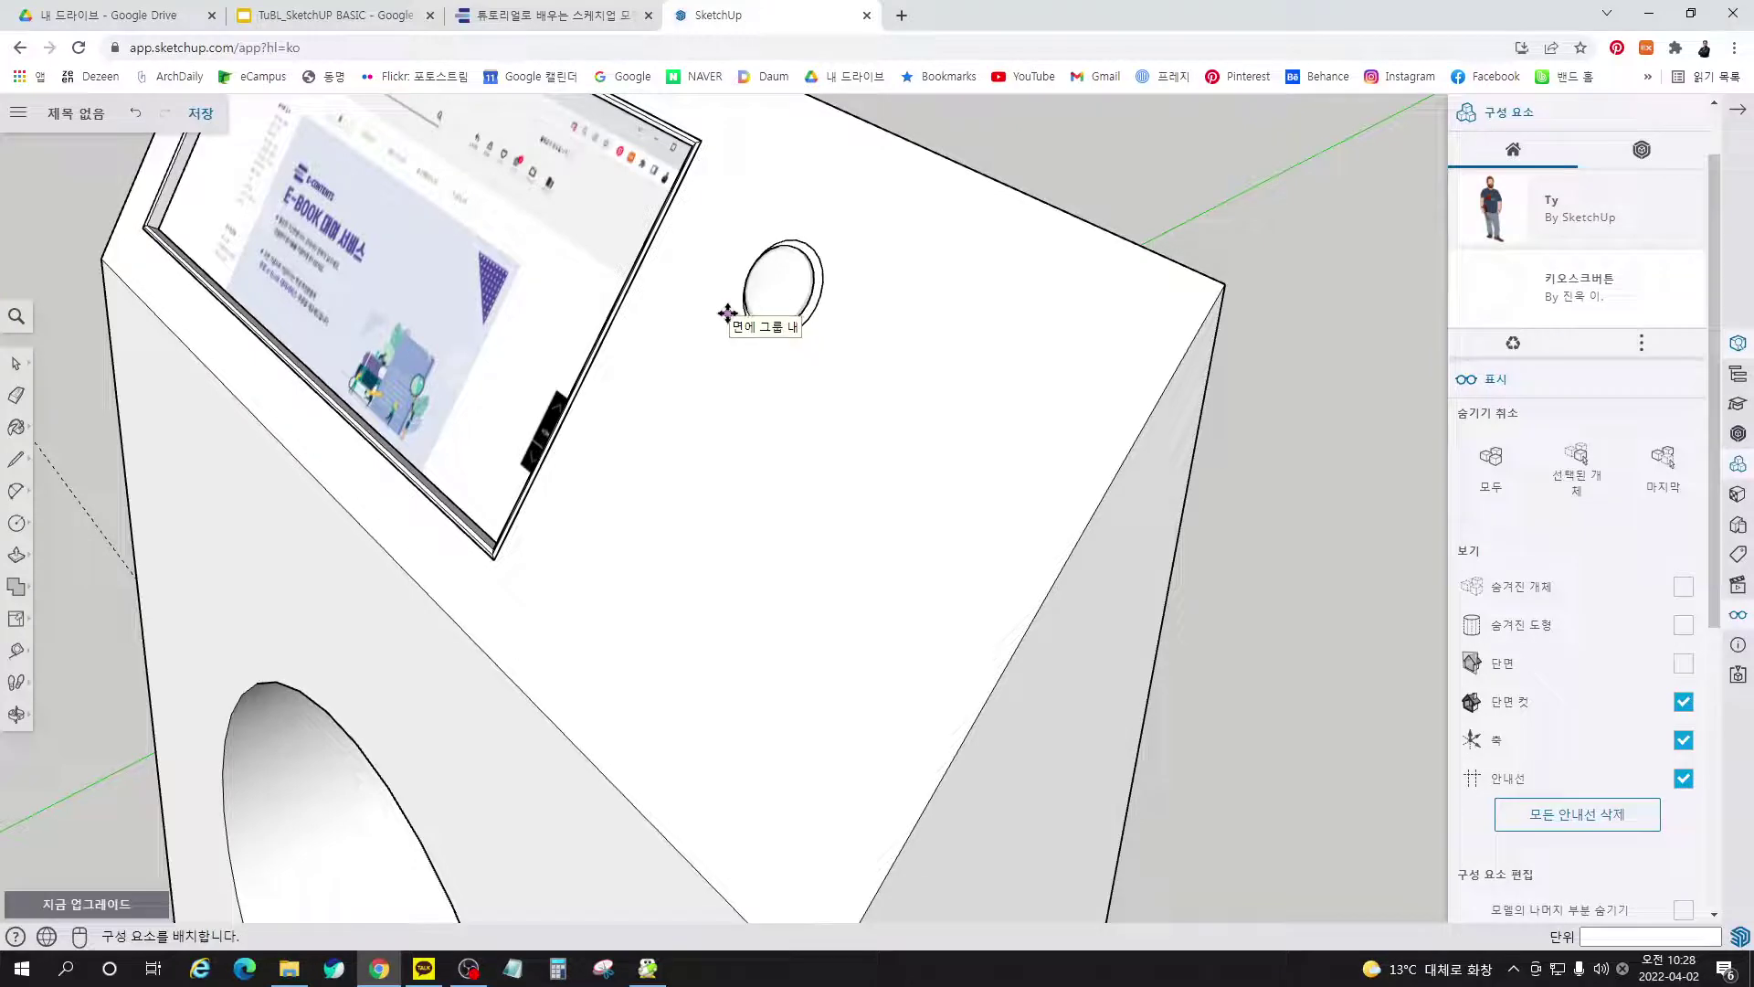
left_click(727, 313)
Examine the placed button's origin corner up close, read the e-book's steps on copying buttons, and return to SketchUp
key("m")
middle_click_drag(854, 502, 850, 236)
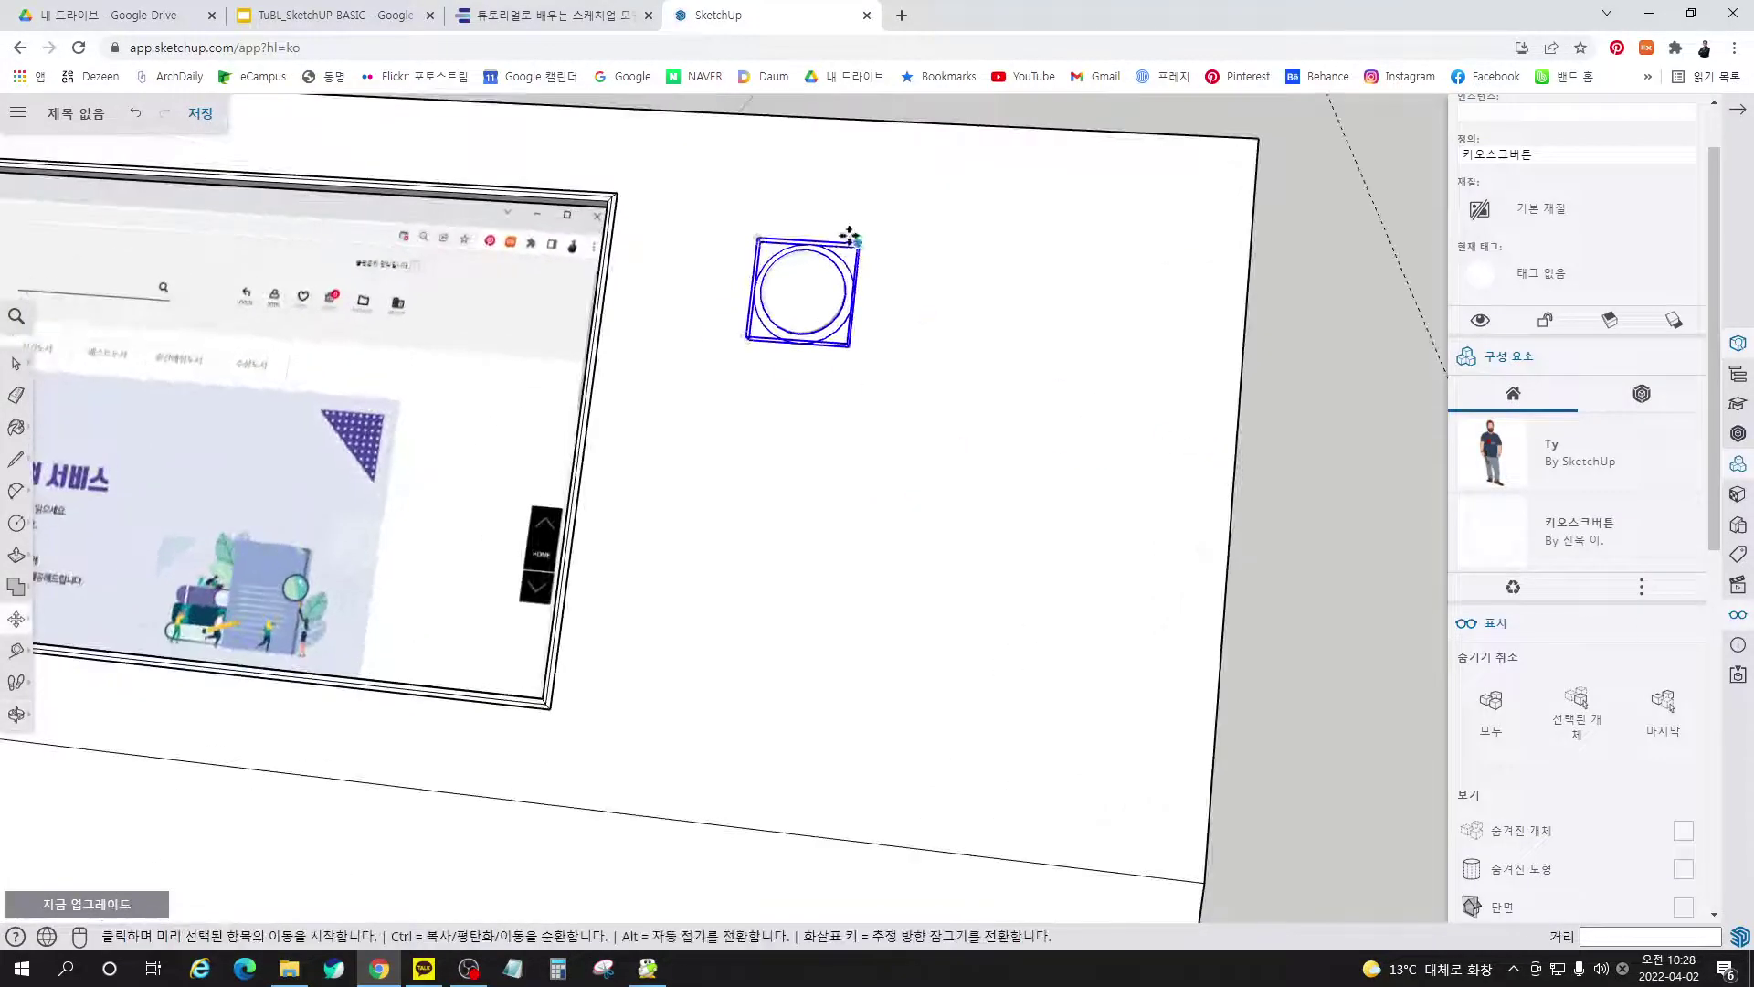
scroll(731, 334, "up", 5)
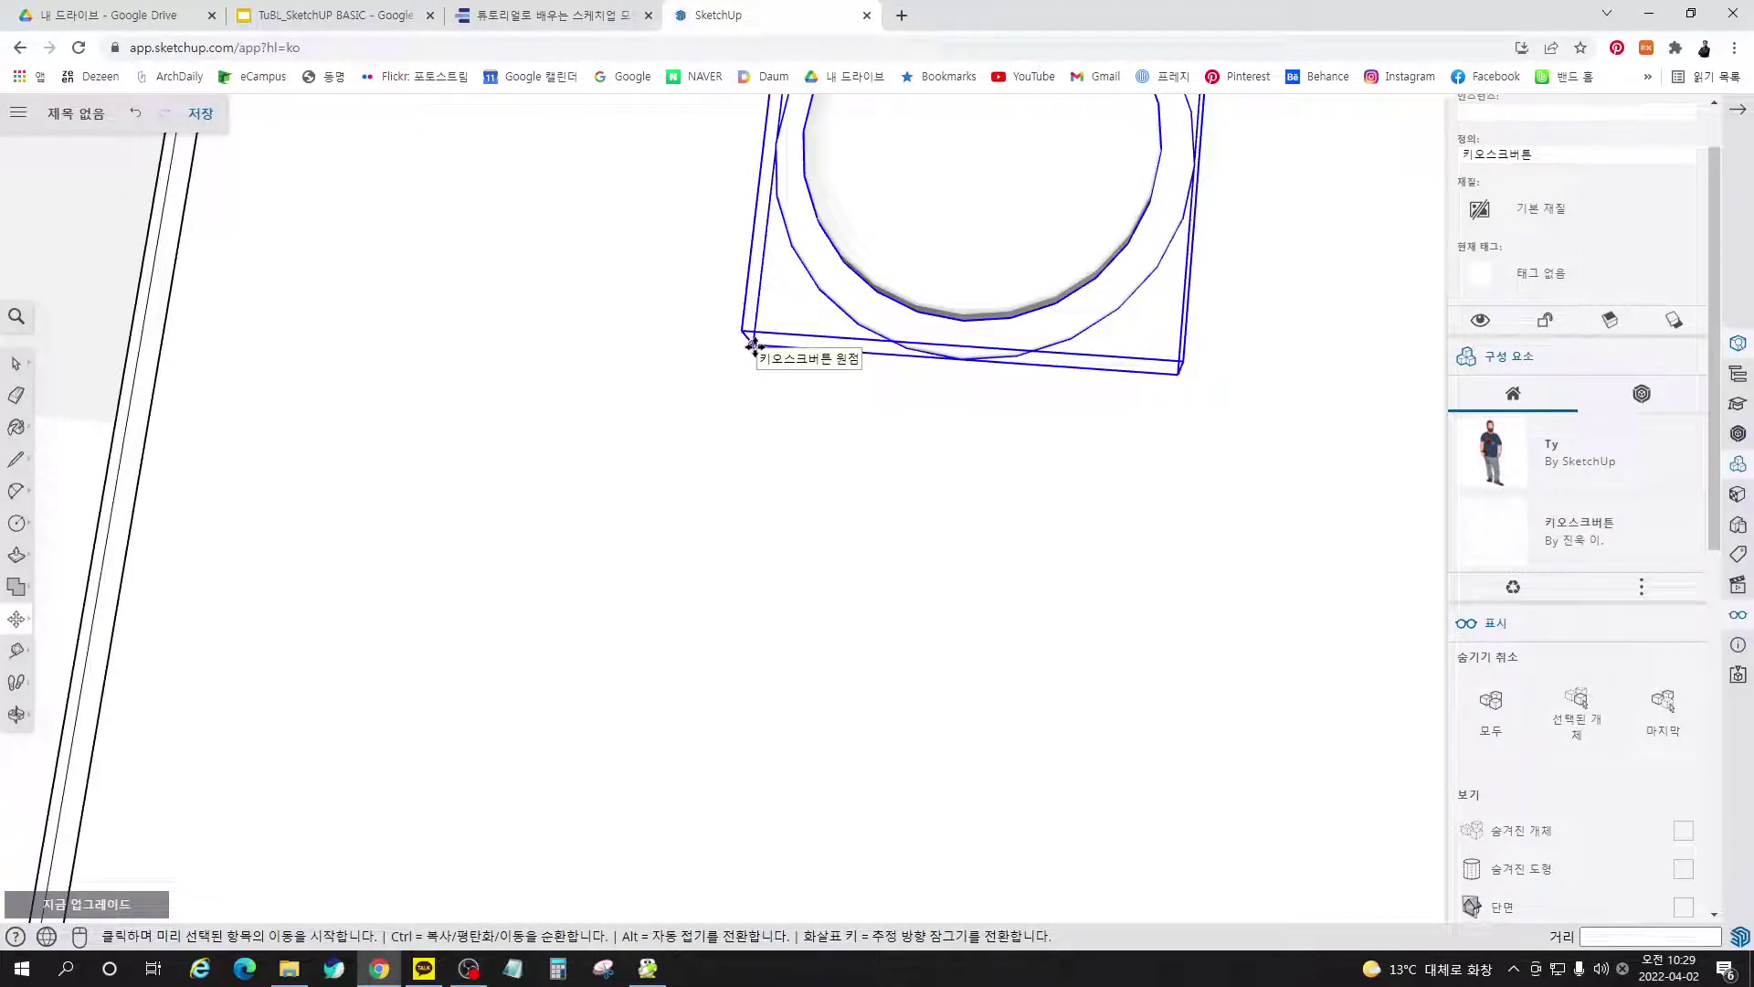
scroll(754, 346, "down", 5)
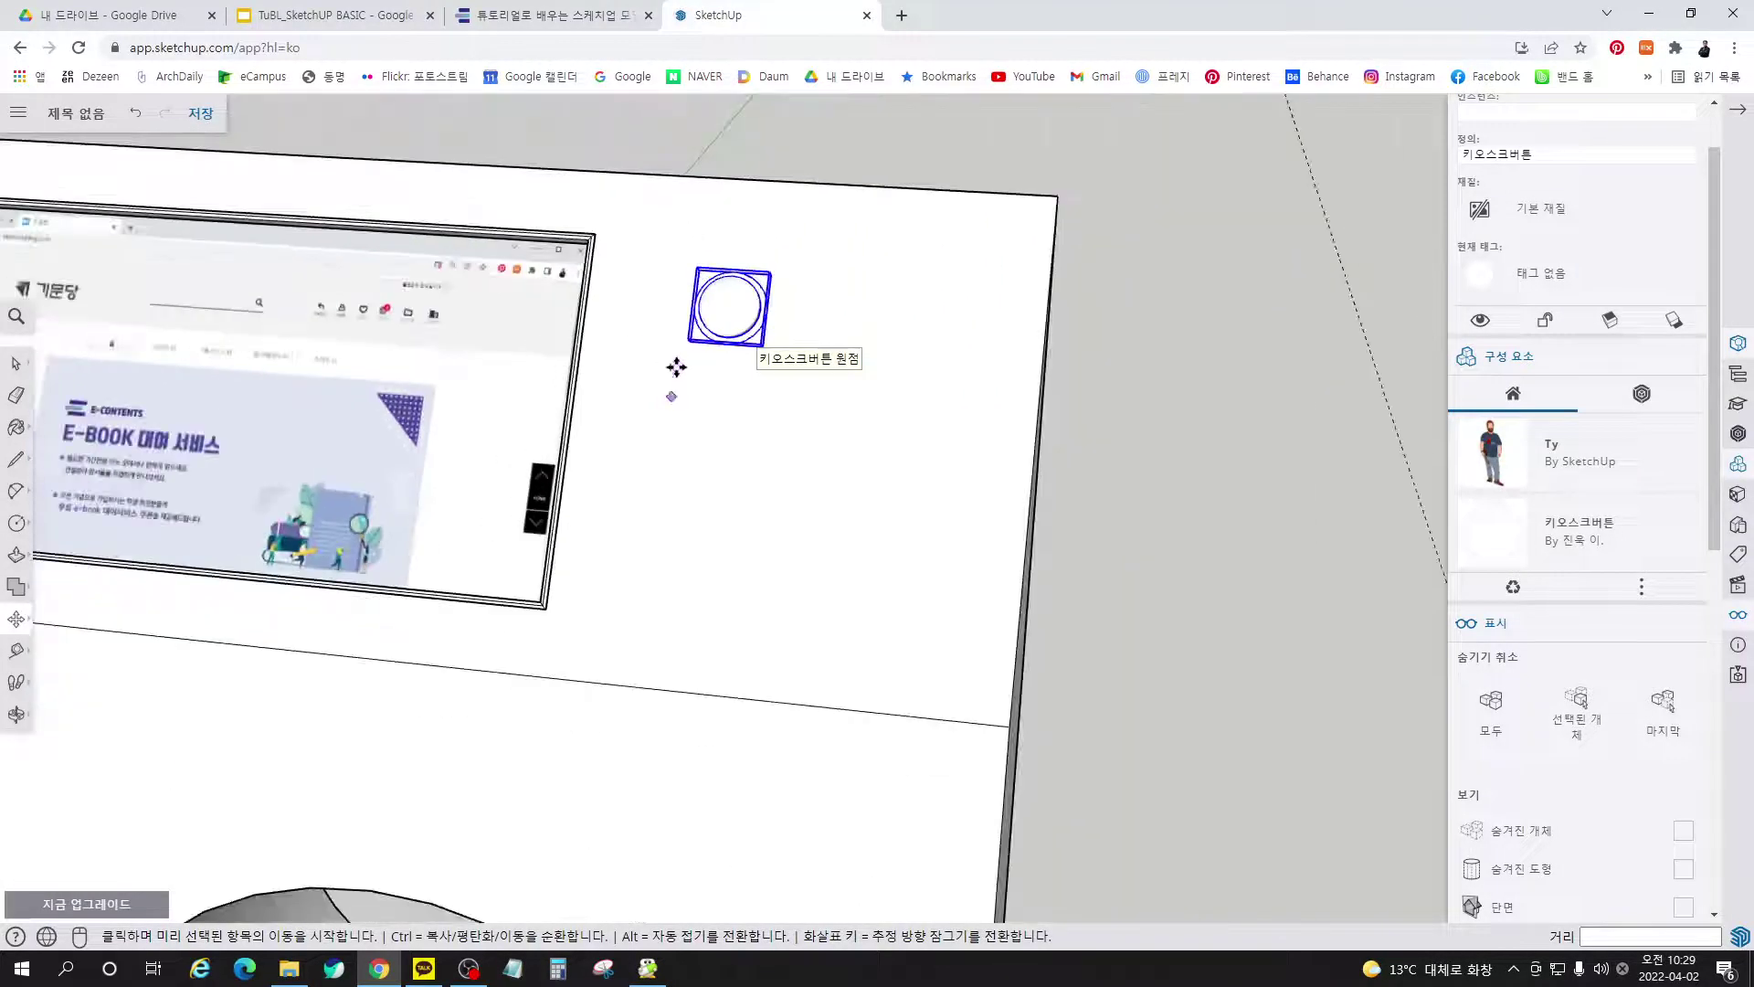
left_click(572, 20)
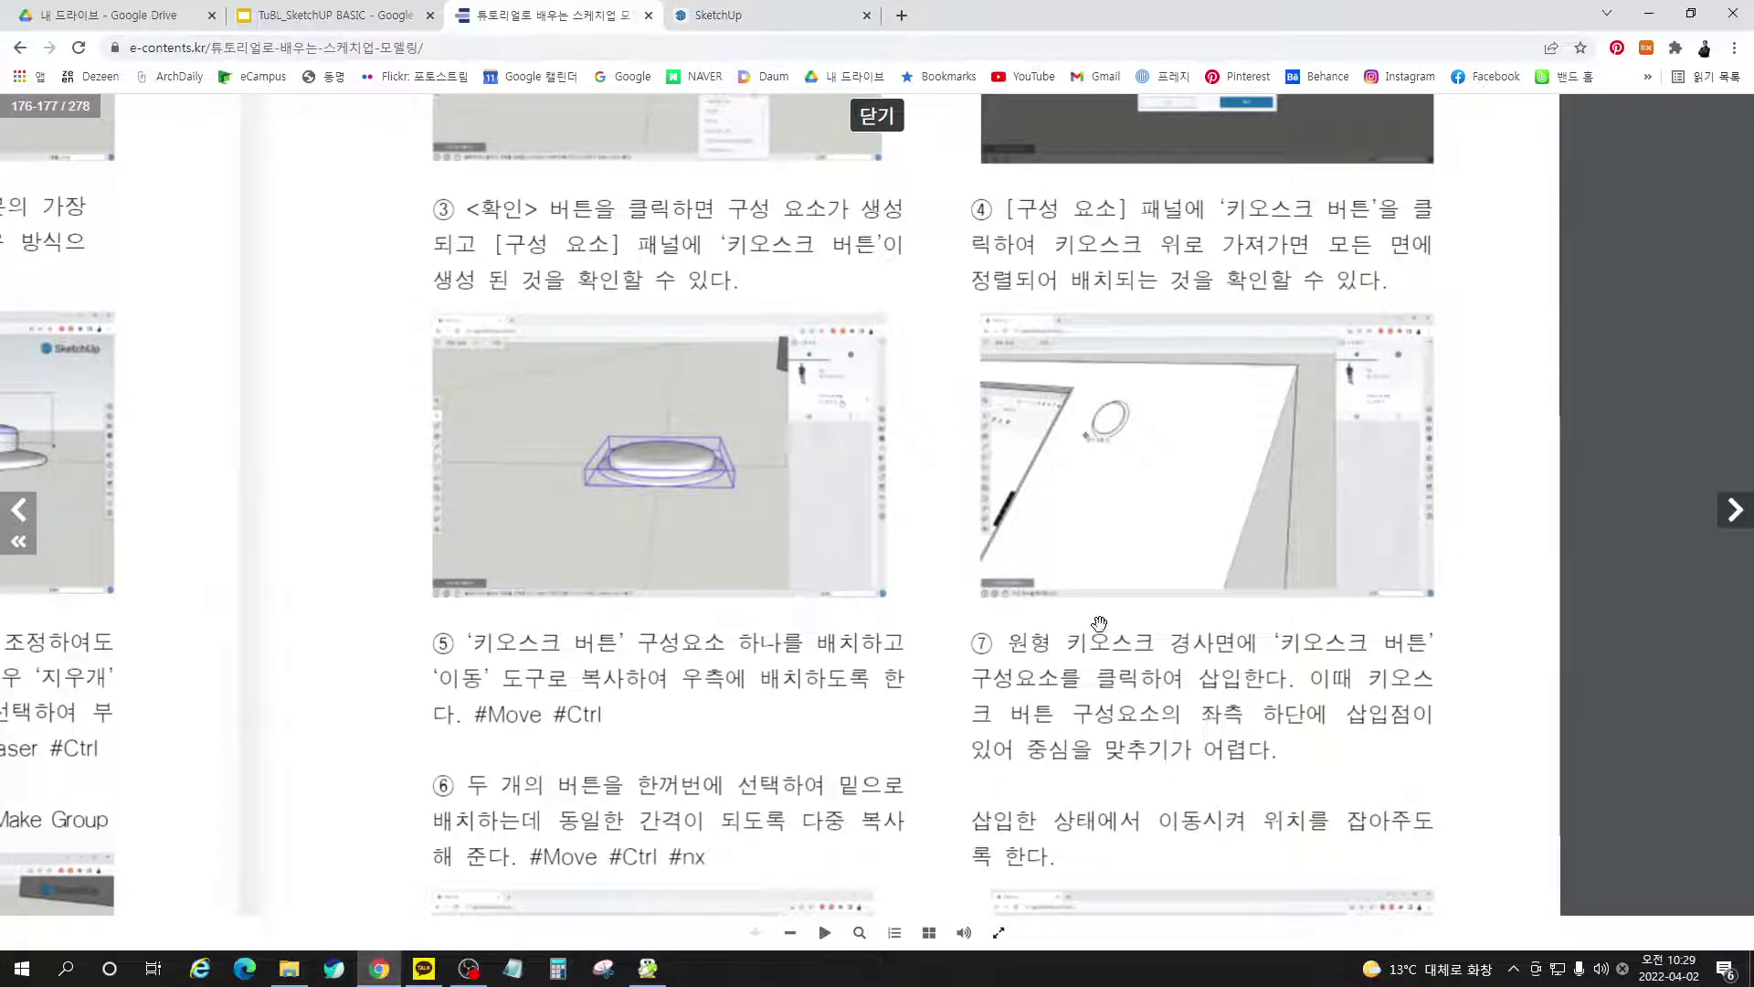
left_click(1108, 710)
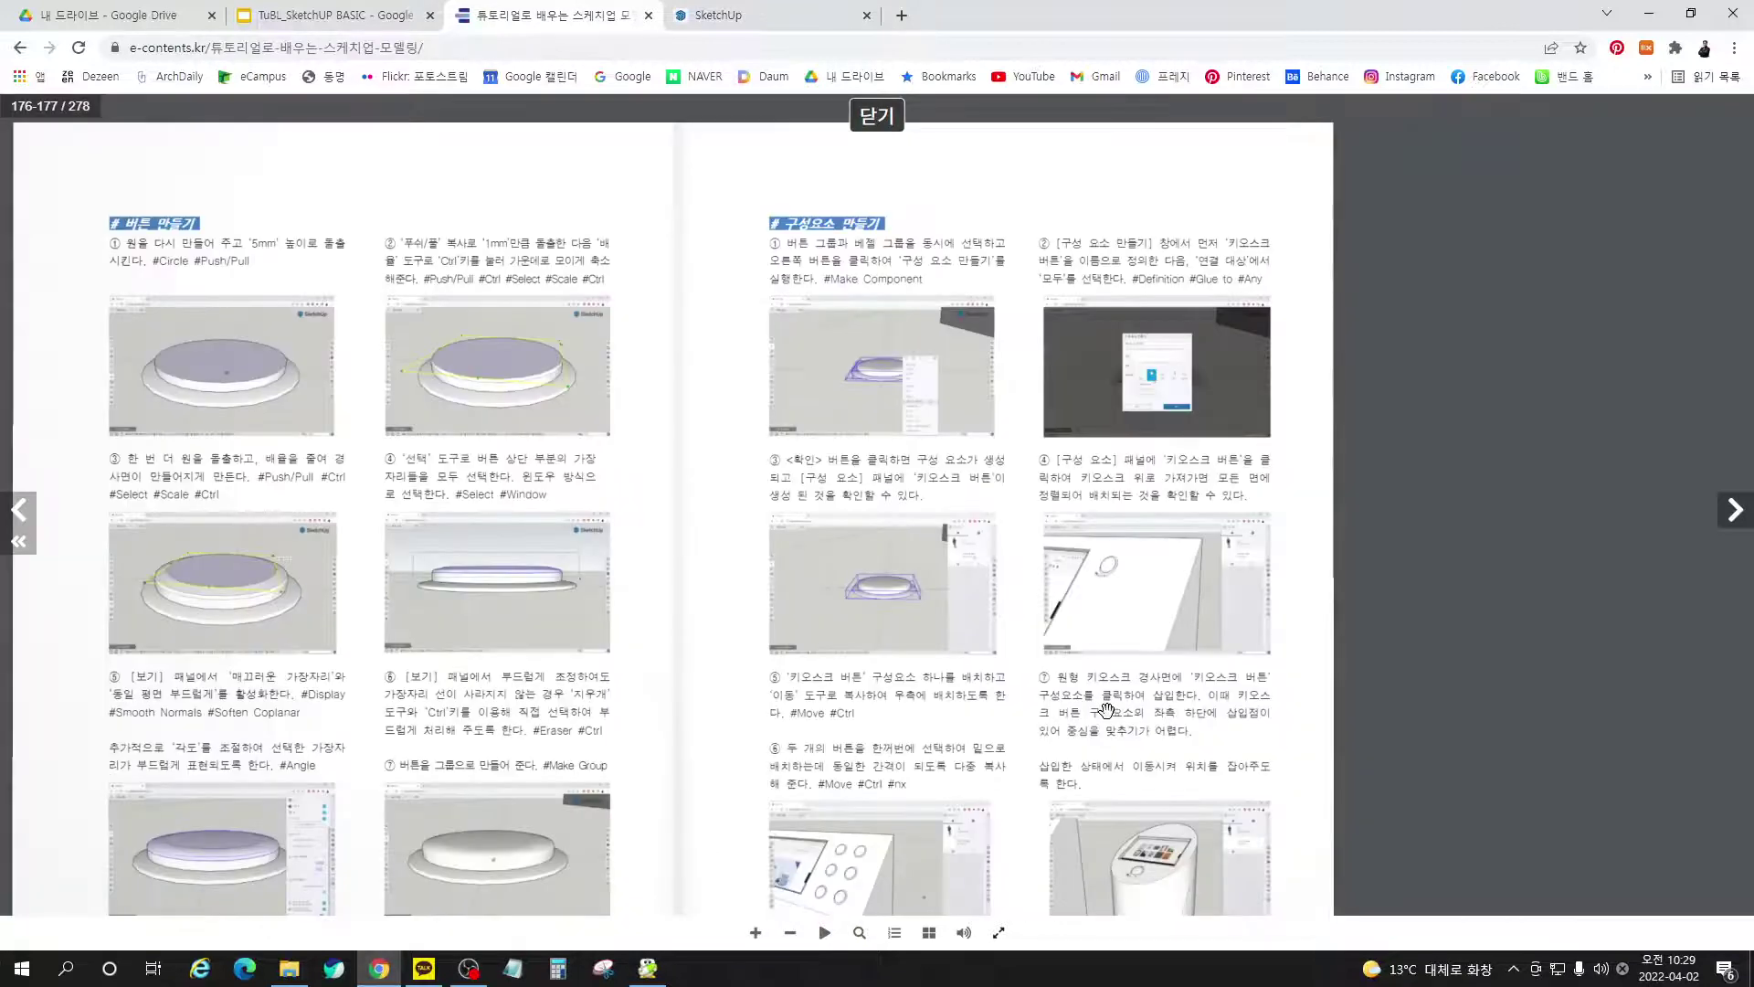
left_click(1107, 711)
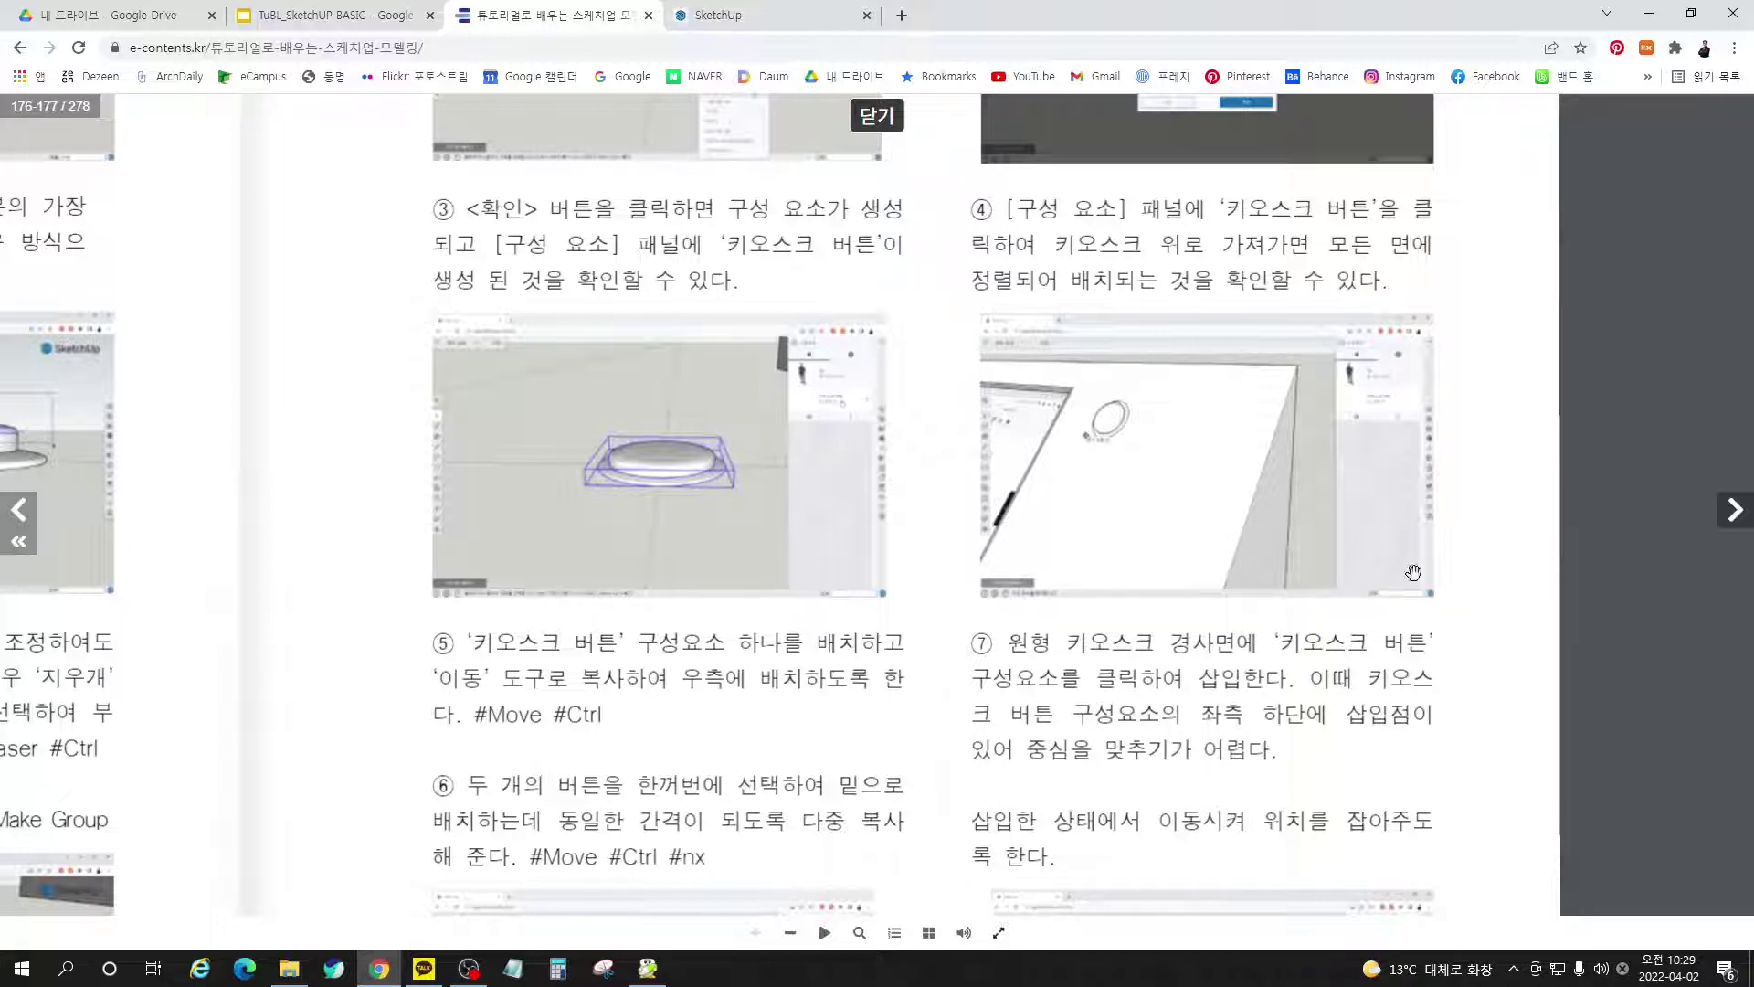
scroll(652, 731, "down", 5)
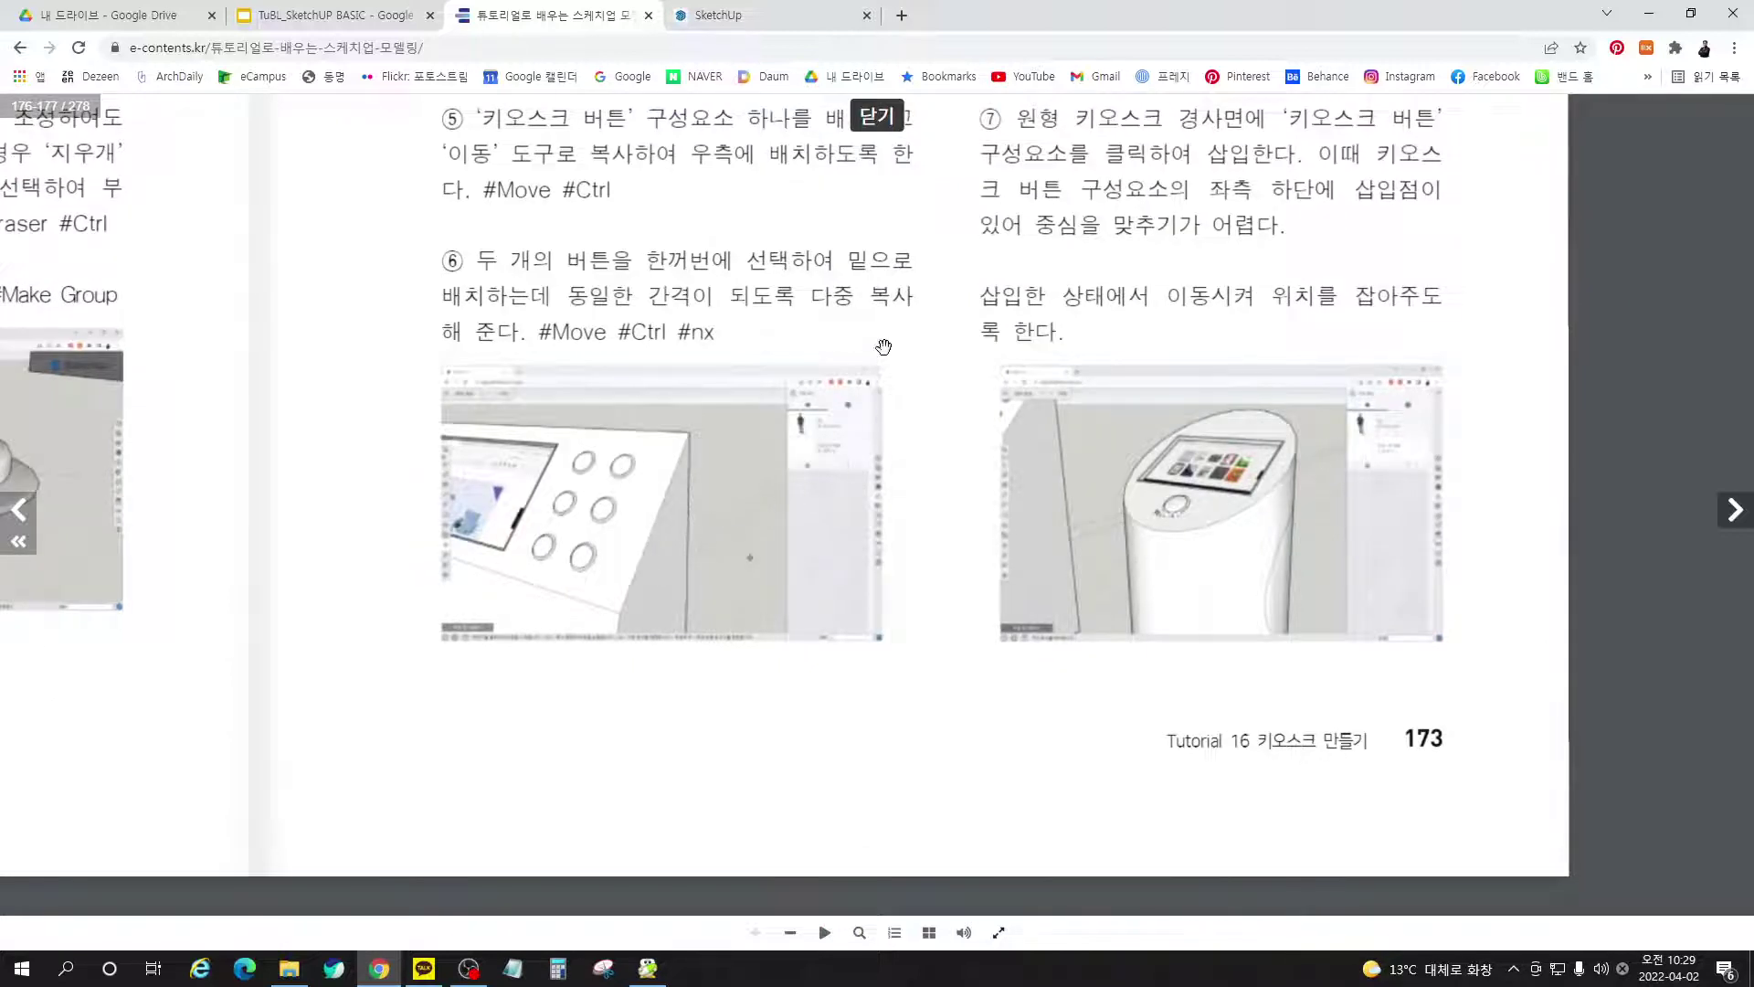
left_click_drag(1142, 264, 1134, 317)
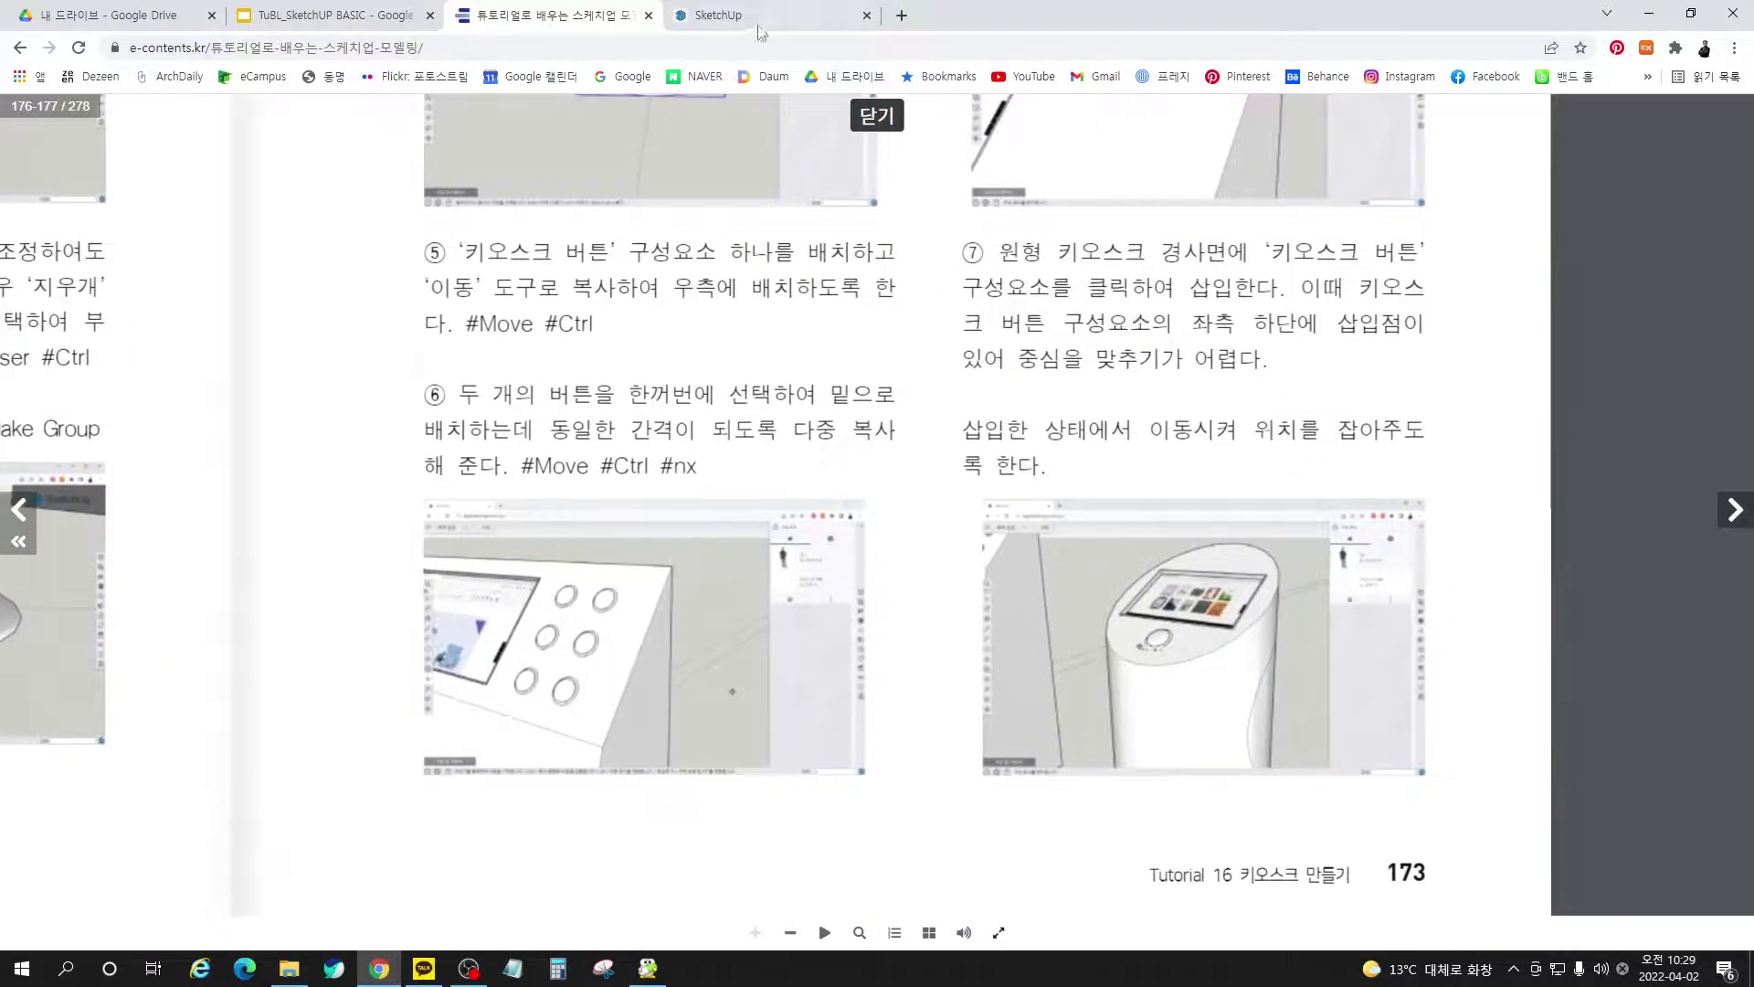
left_click(722, 16)
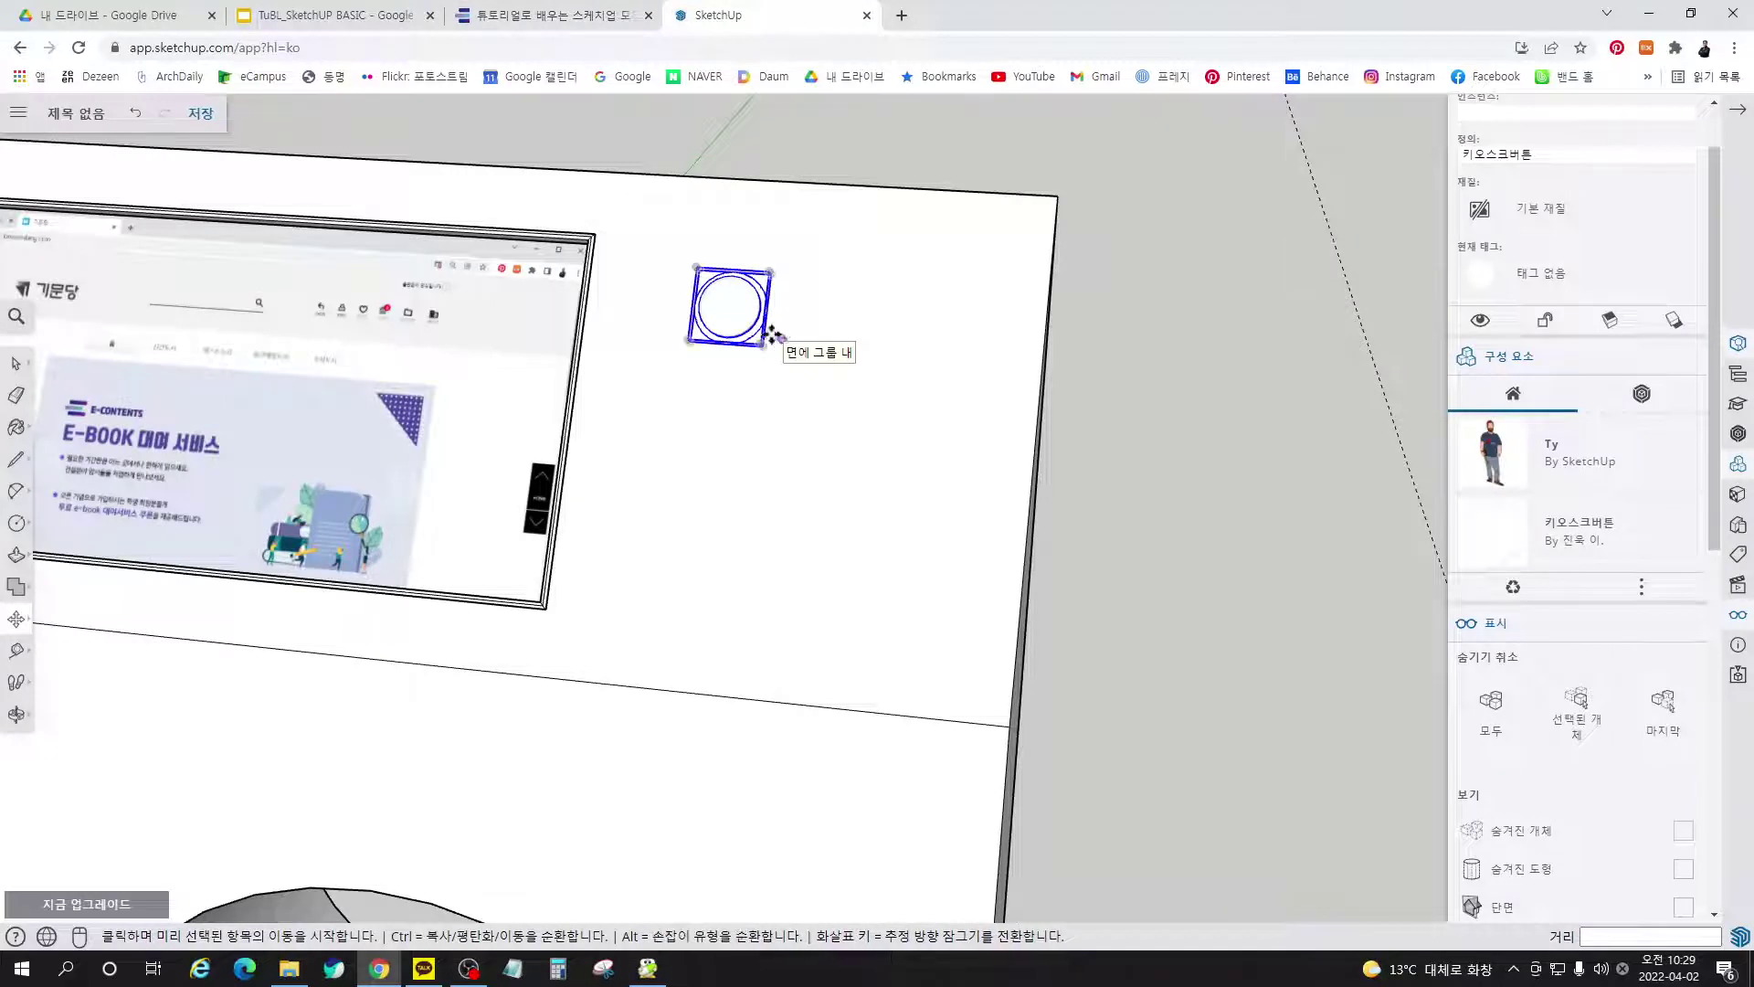
Copy the button about 112 mm across the sloped face, away from the screen, and select both buttons for moving
left_click(741, 393)
key("ctrl")
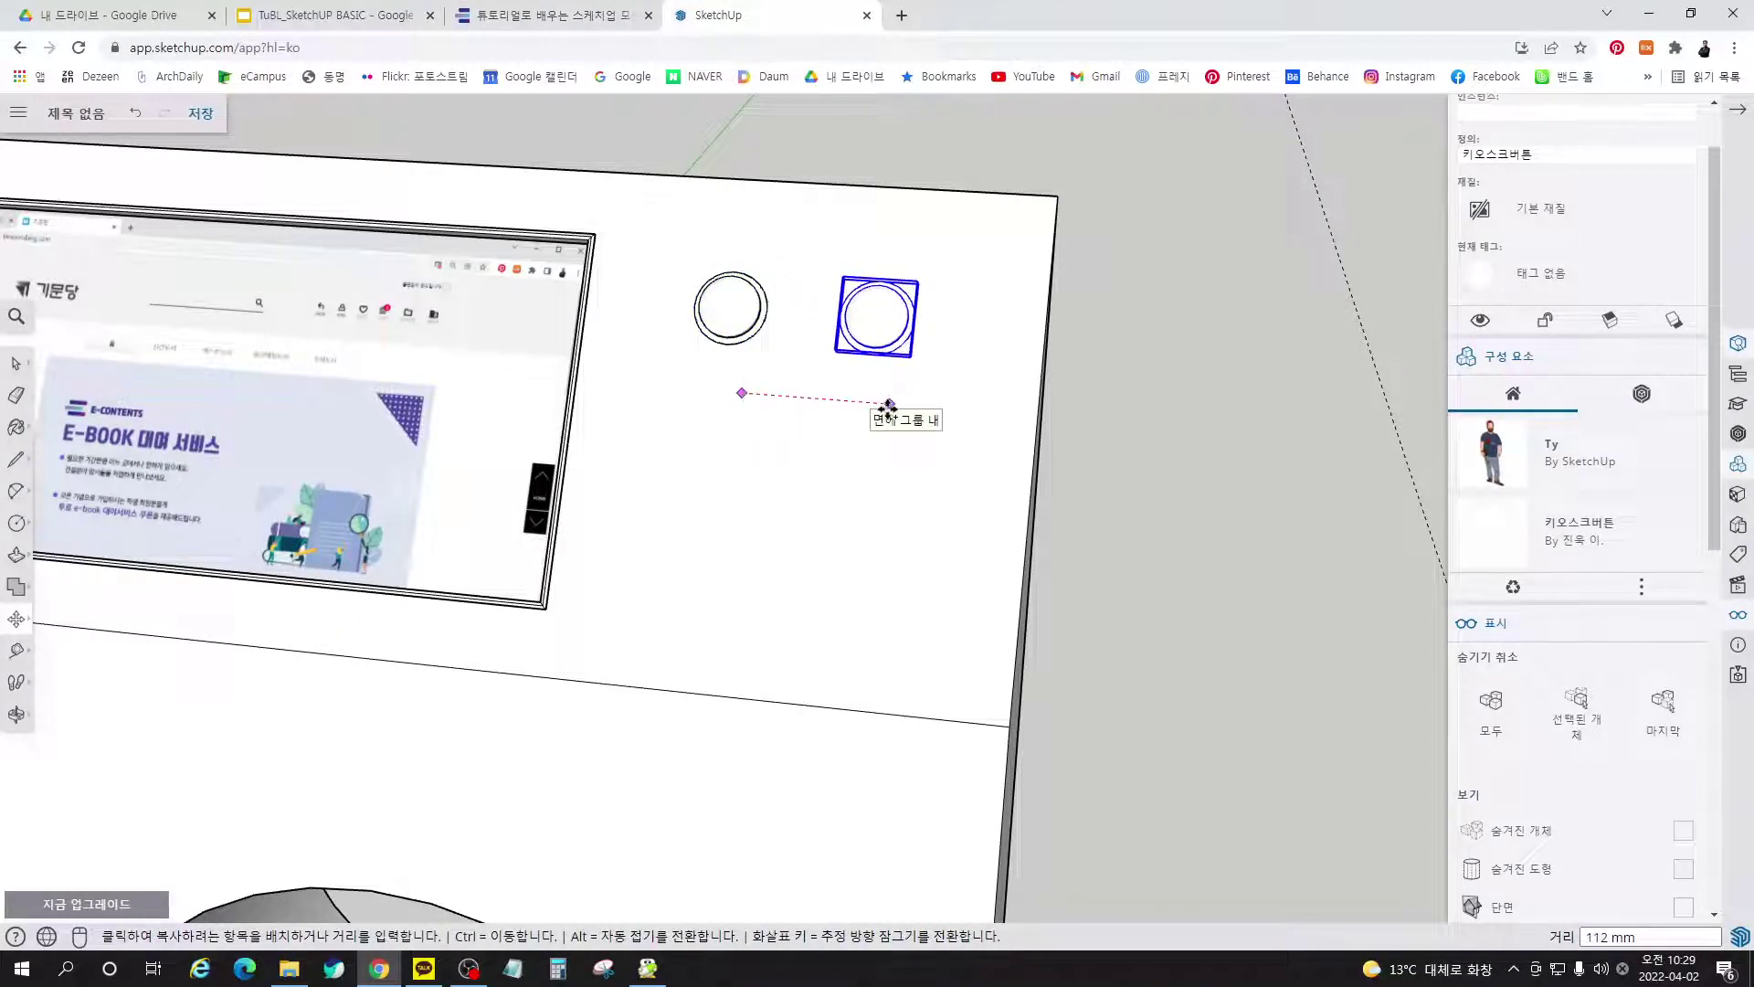
left_click(888, 409)
key("space")
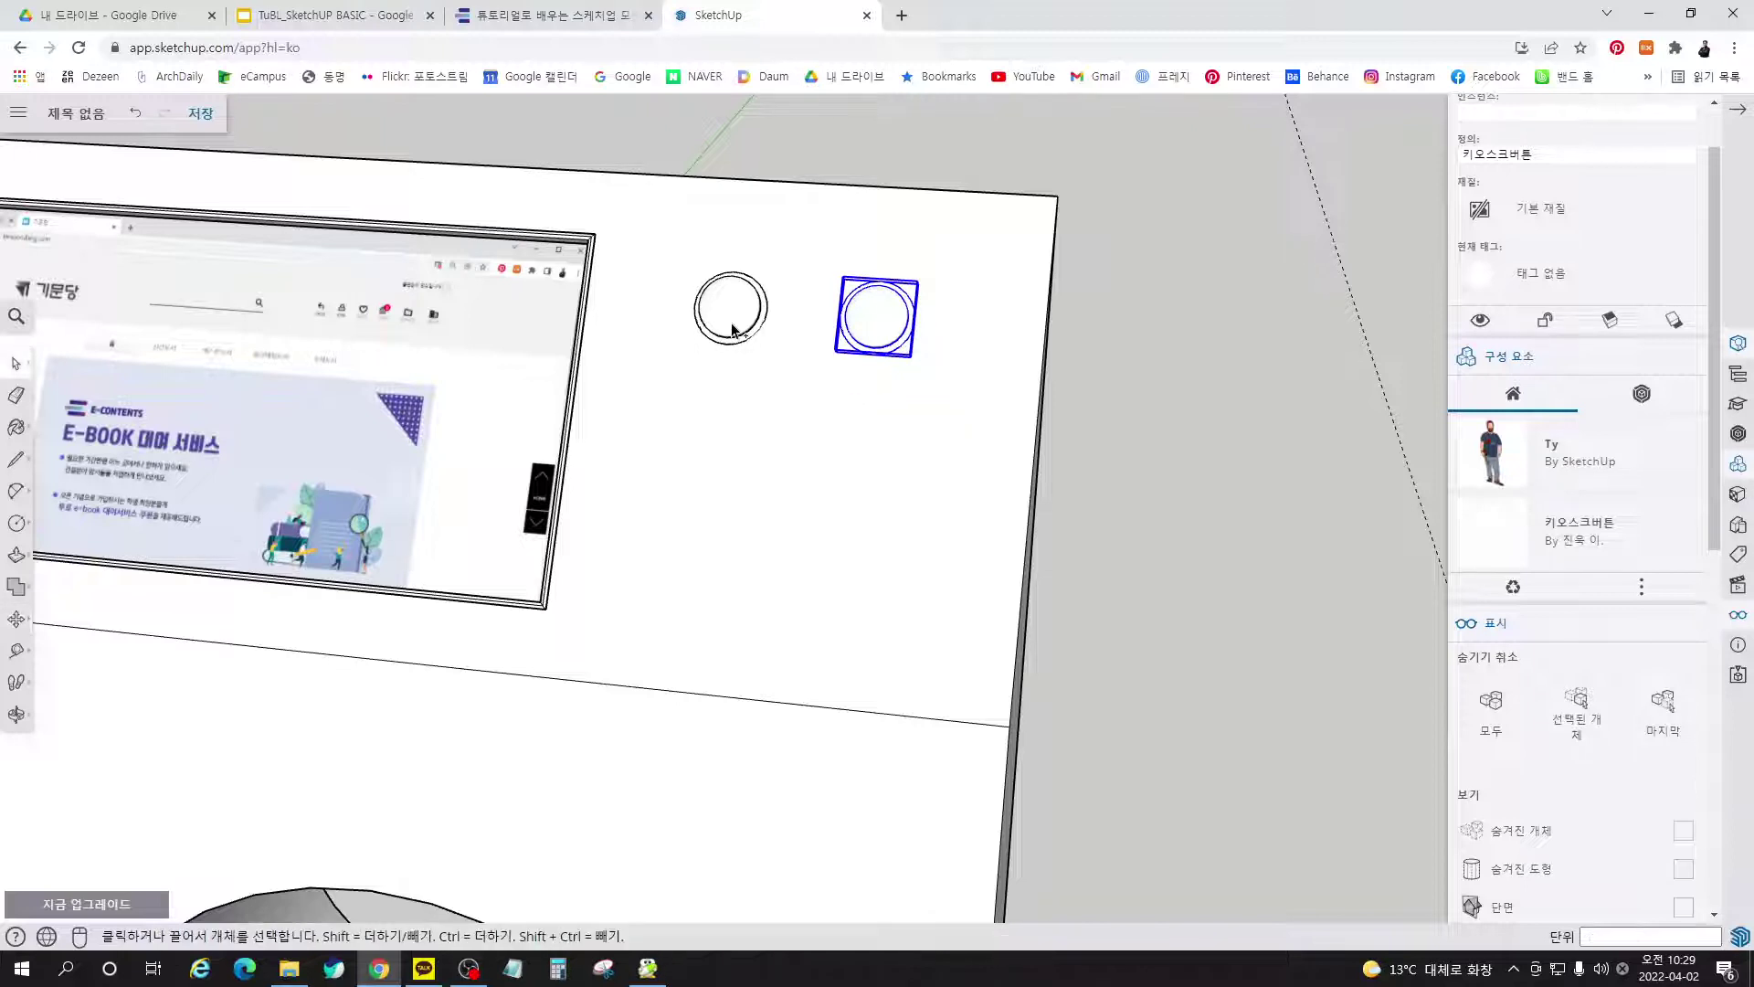
left_click(727, 314, "shift")
key("m")
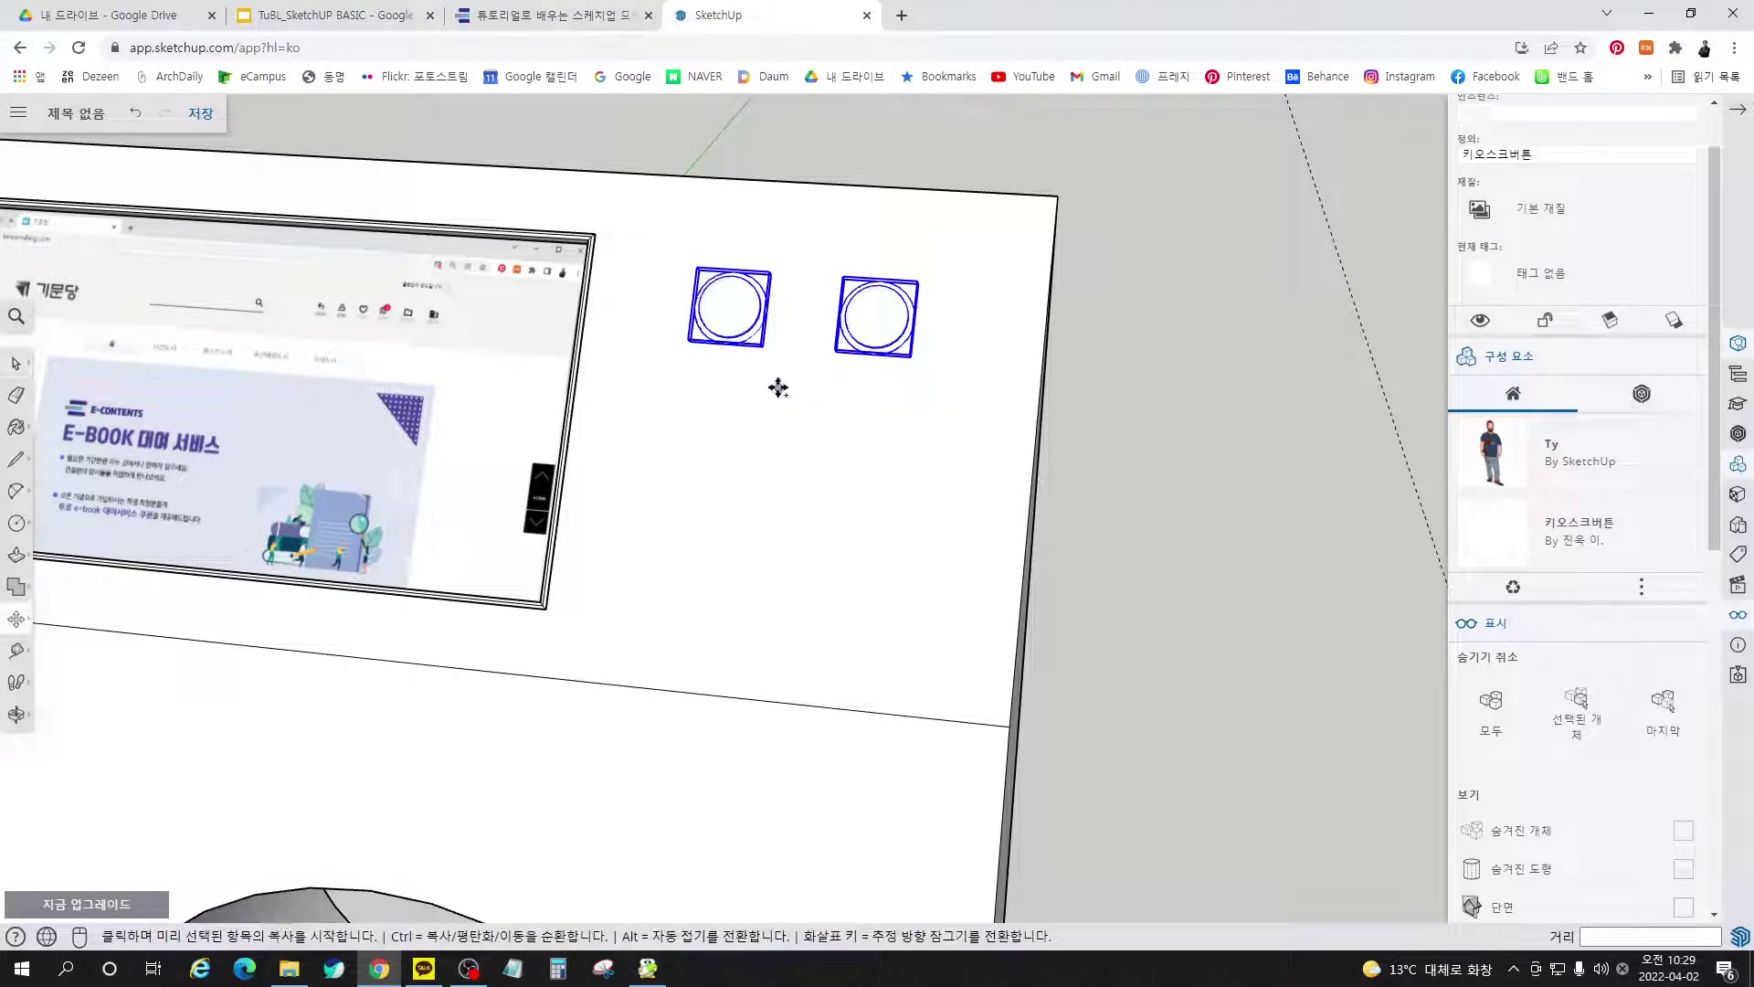
left_click(779, 389)
key("ctrl")
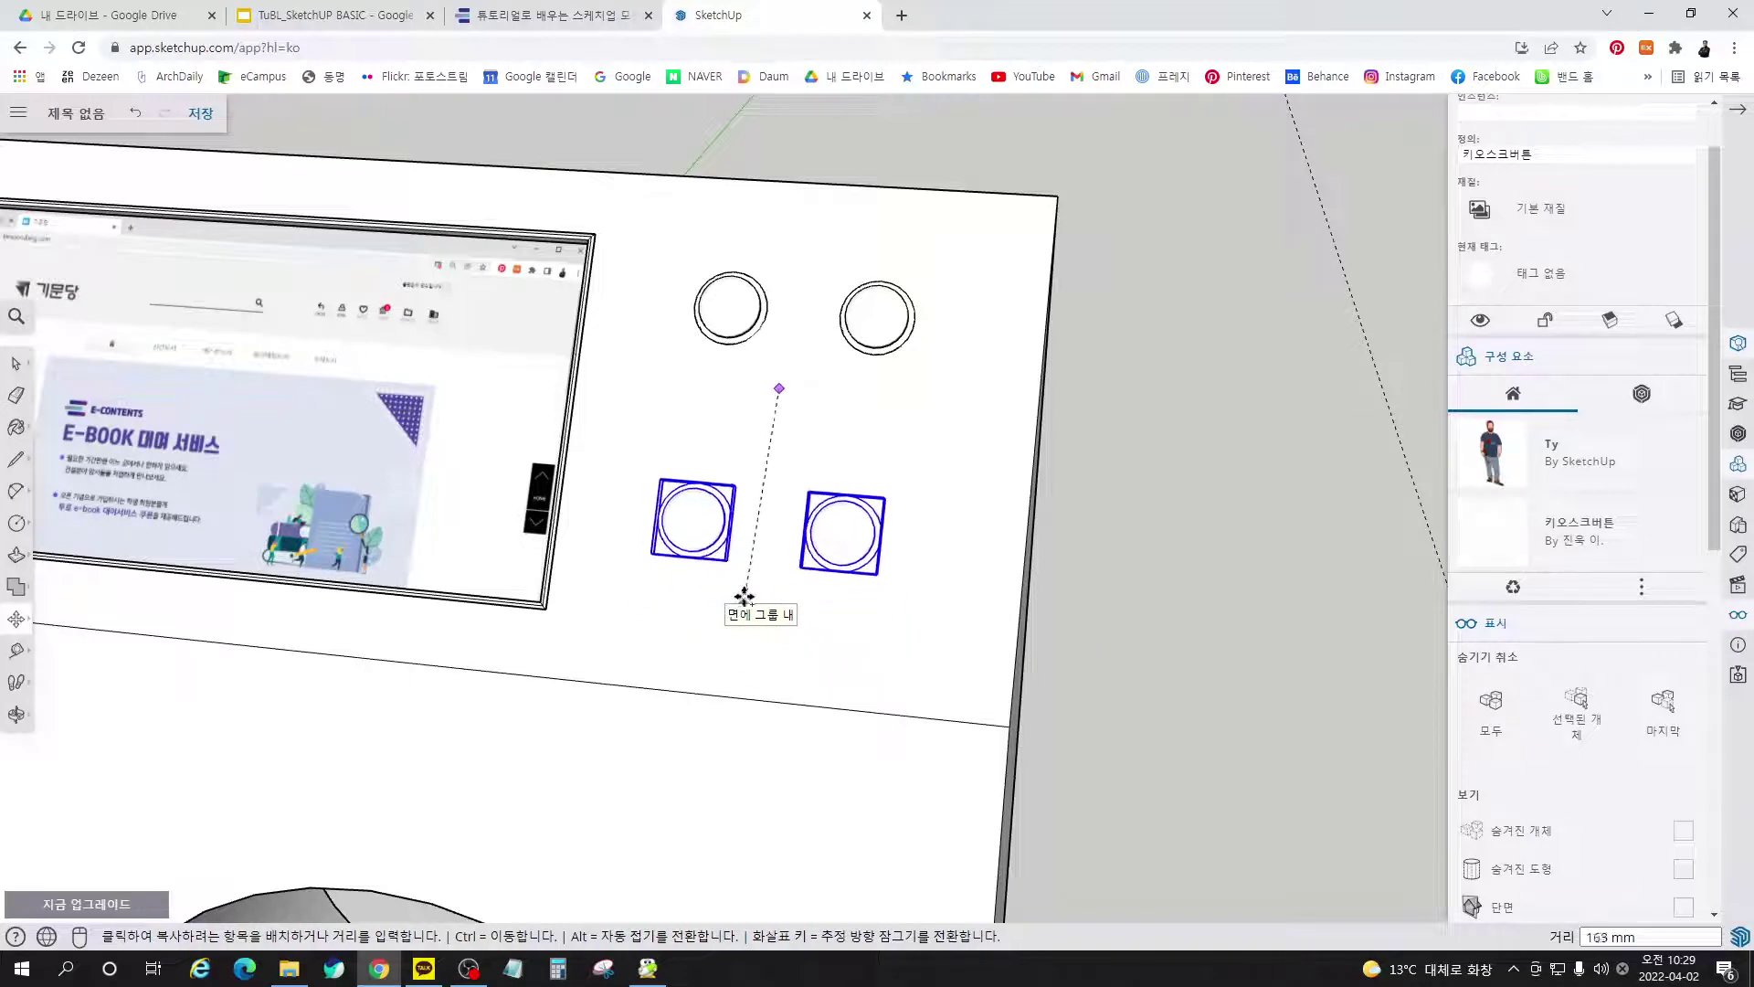
middle_click_drag(796, 509, 855, 509)
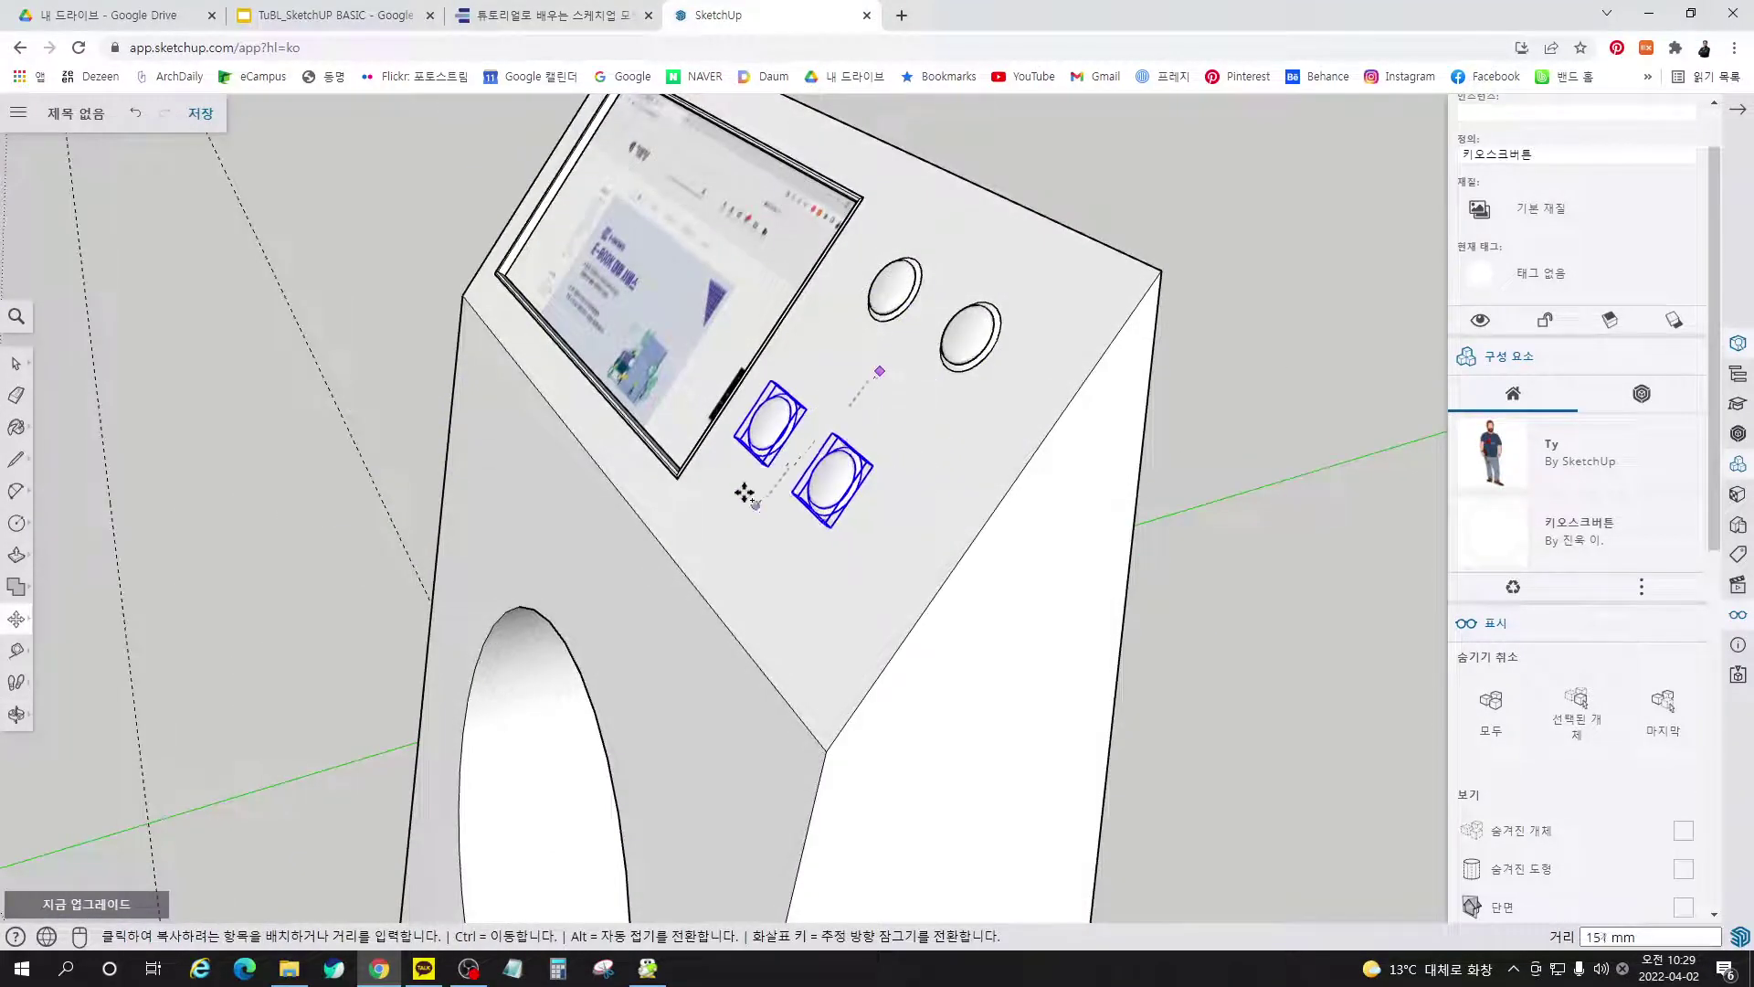
key("Escape")
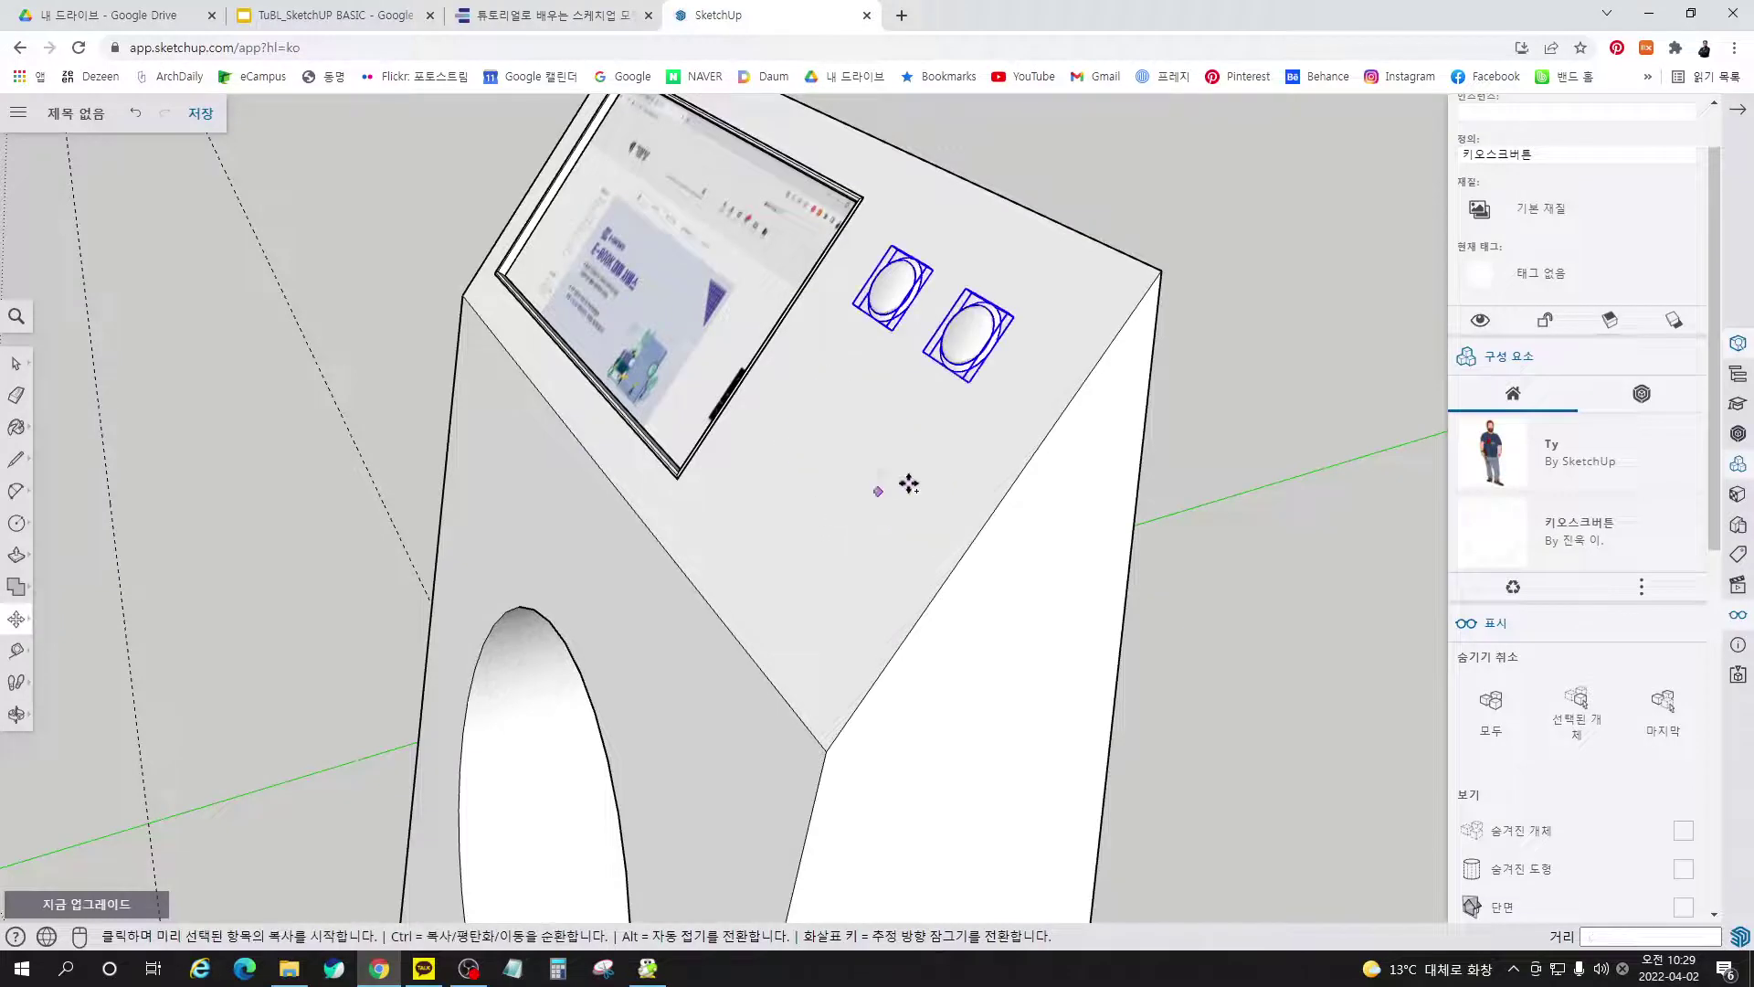
Copy the two selected buttons about 87 mm down the sloped face, parallel to its side edge, and multiply the copy by 2x
left_click(1088, 377)
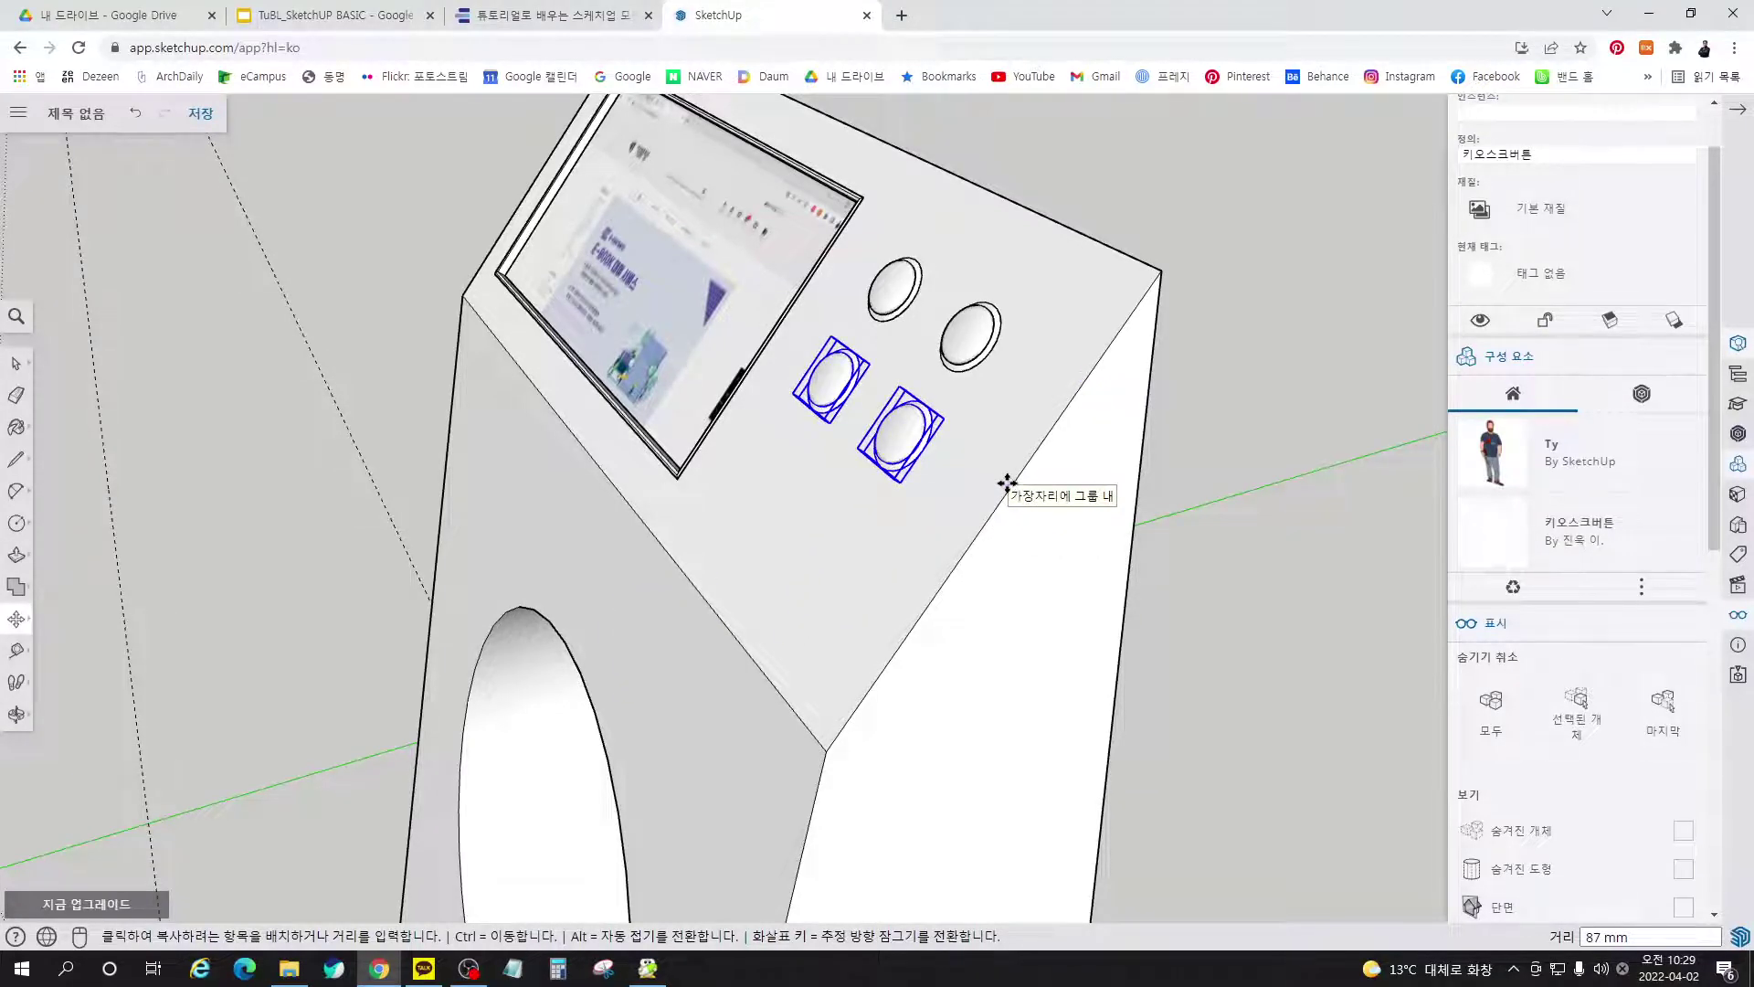
type("2x")
key("Return")
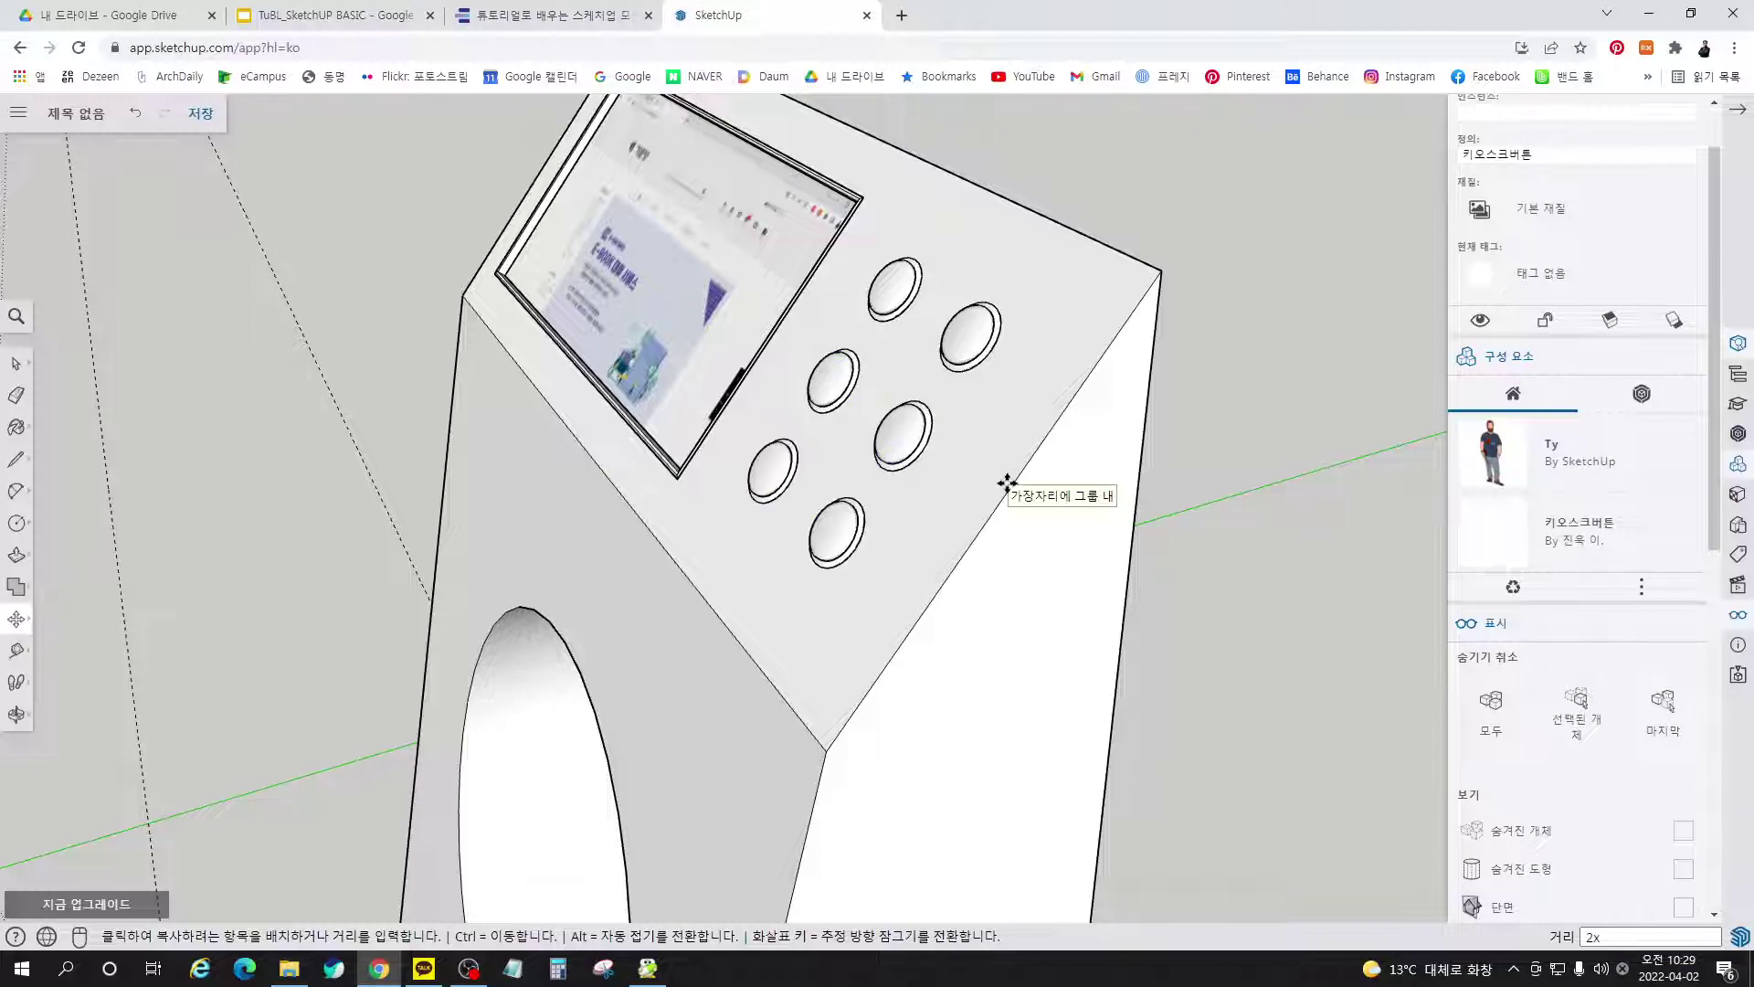
key("space")
View the round kiosk's screen face, read the e-book's step on placing a button there, and return to SketchUp
middle_click_drag(1143, 509, 989, 707)
scroll(714, 375, "down", 5)
scroll(989, 707, "up", 5)
scroll(988, 707, "up", 4)
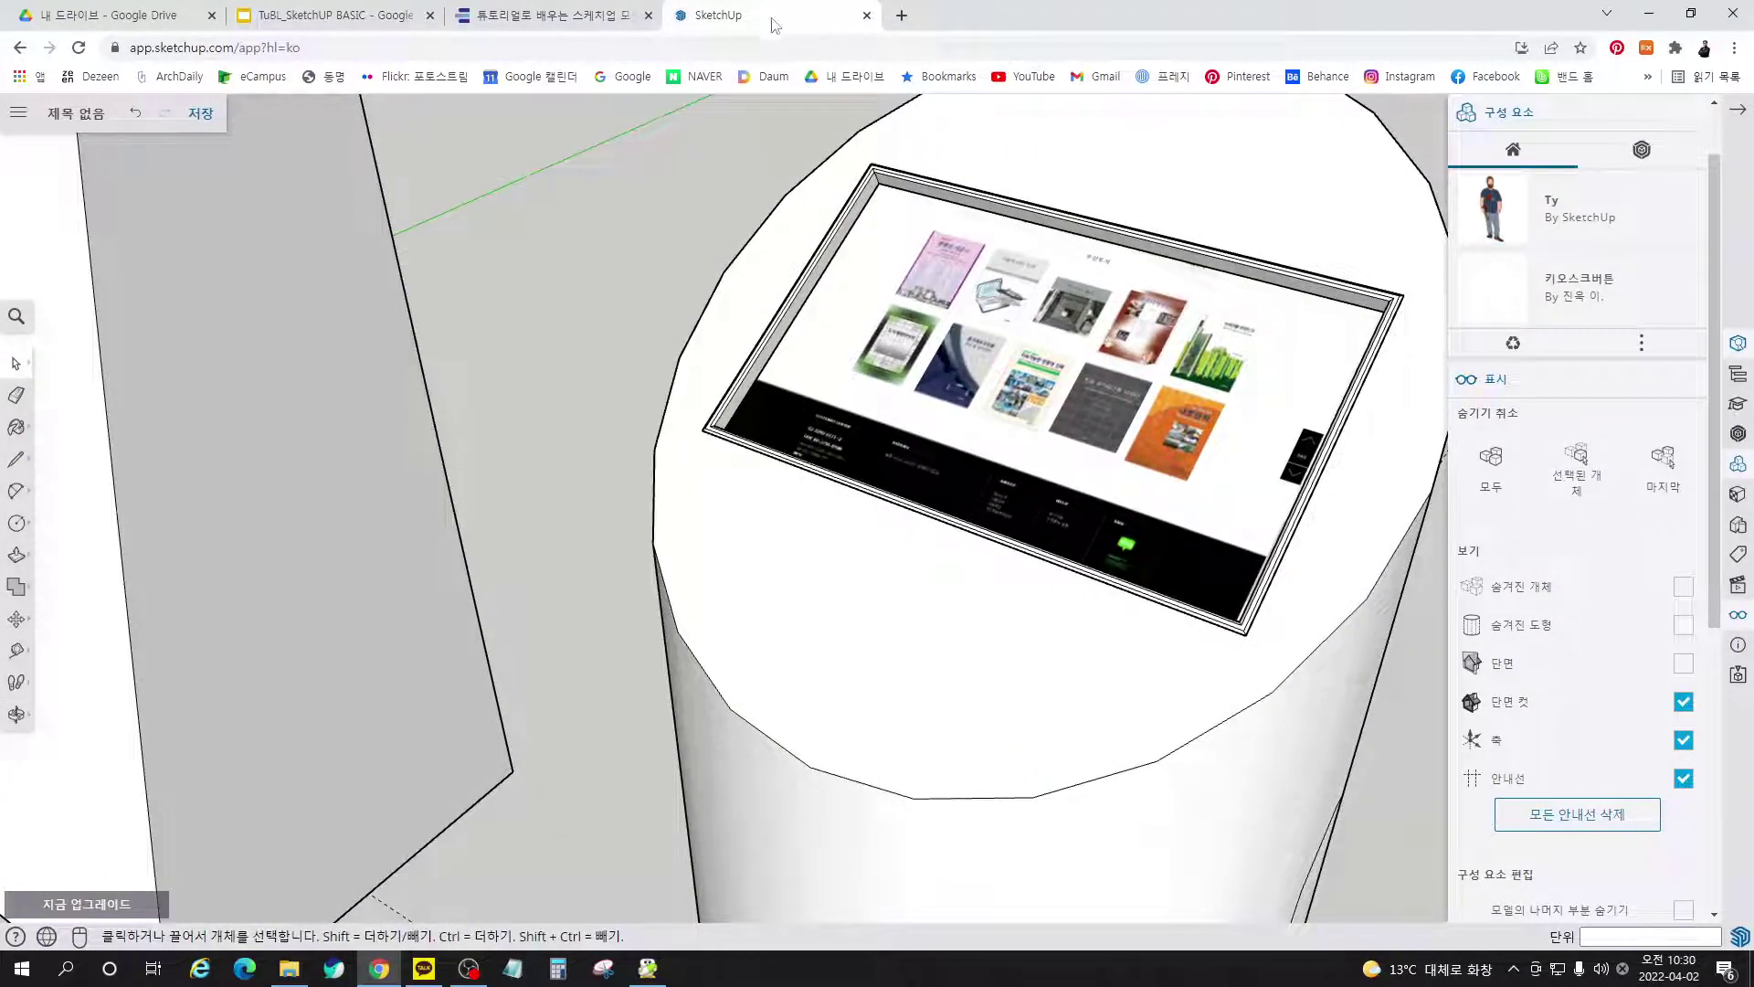
left_click(583, 15)
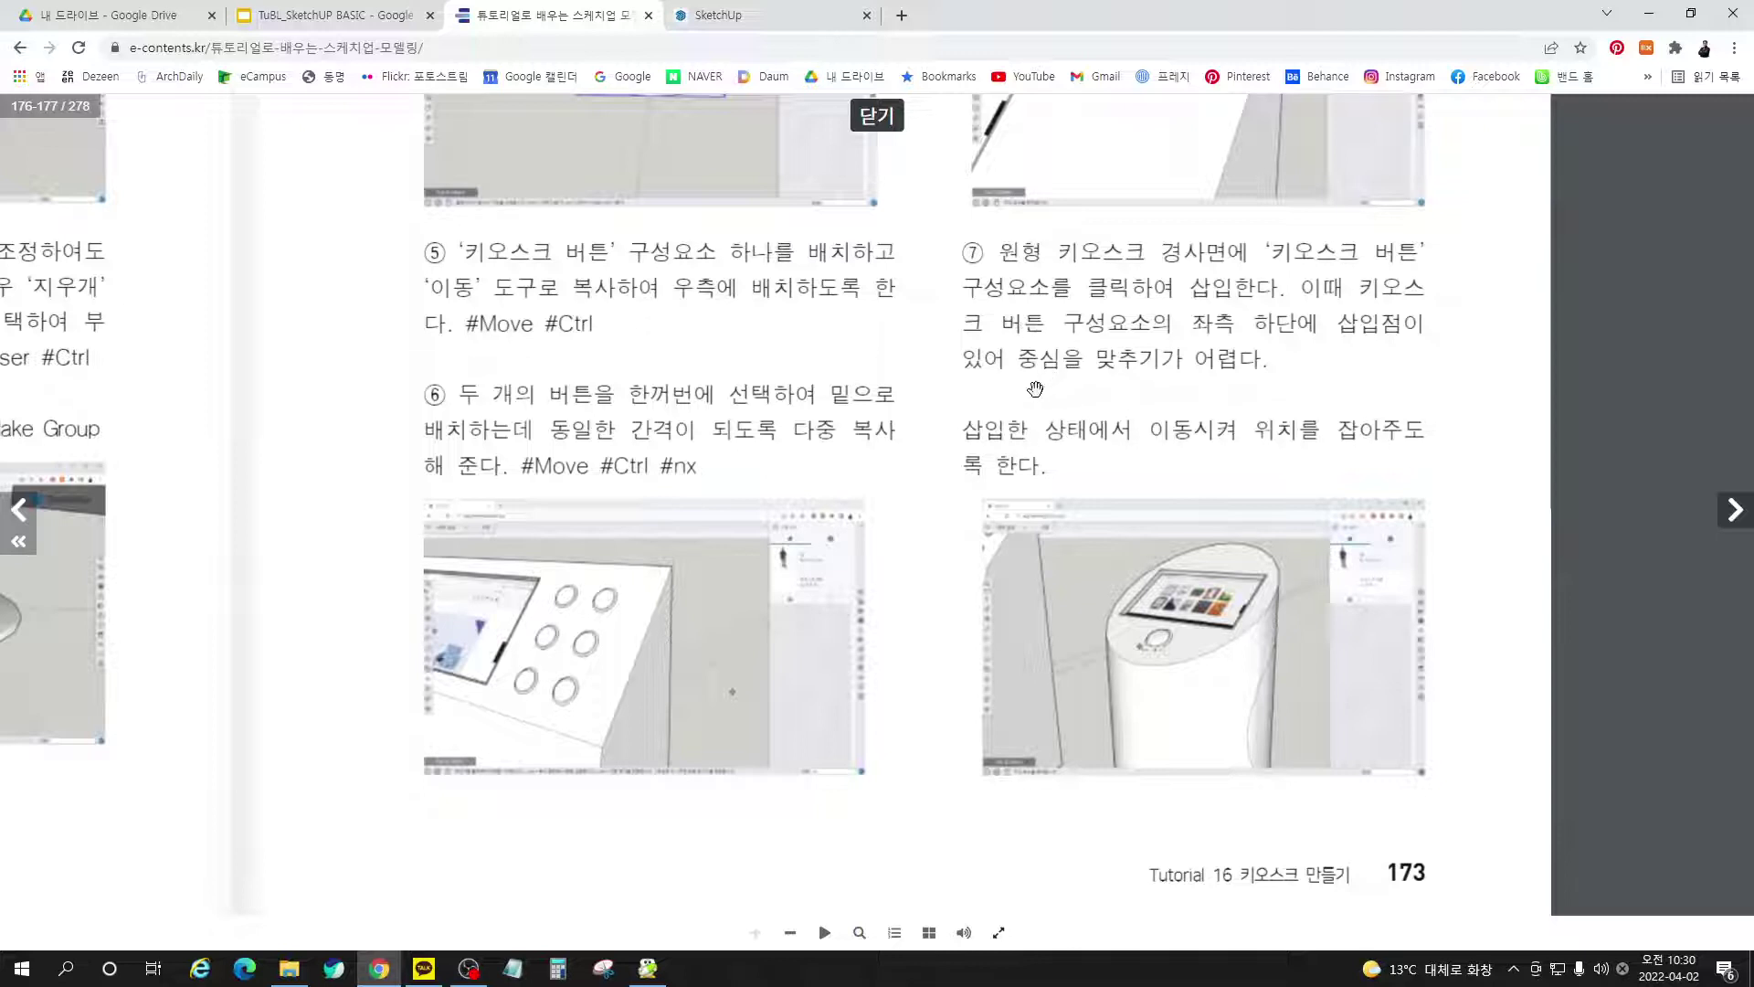
left_click(749, 15)
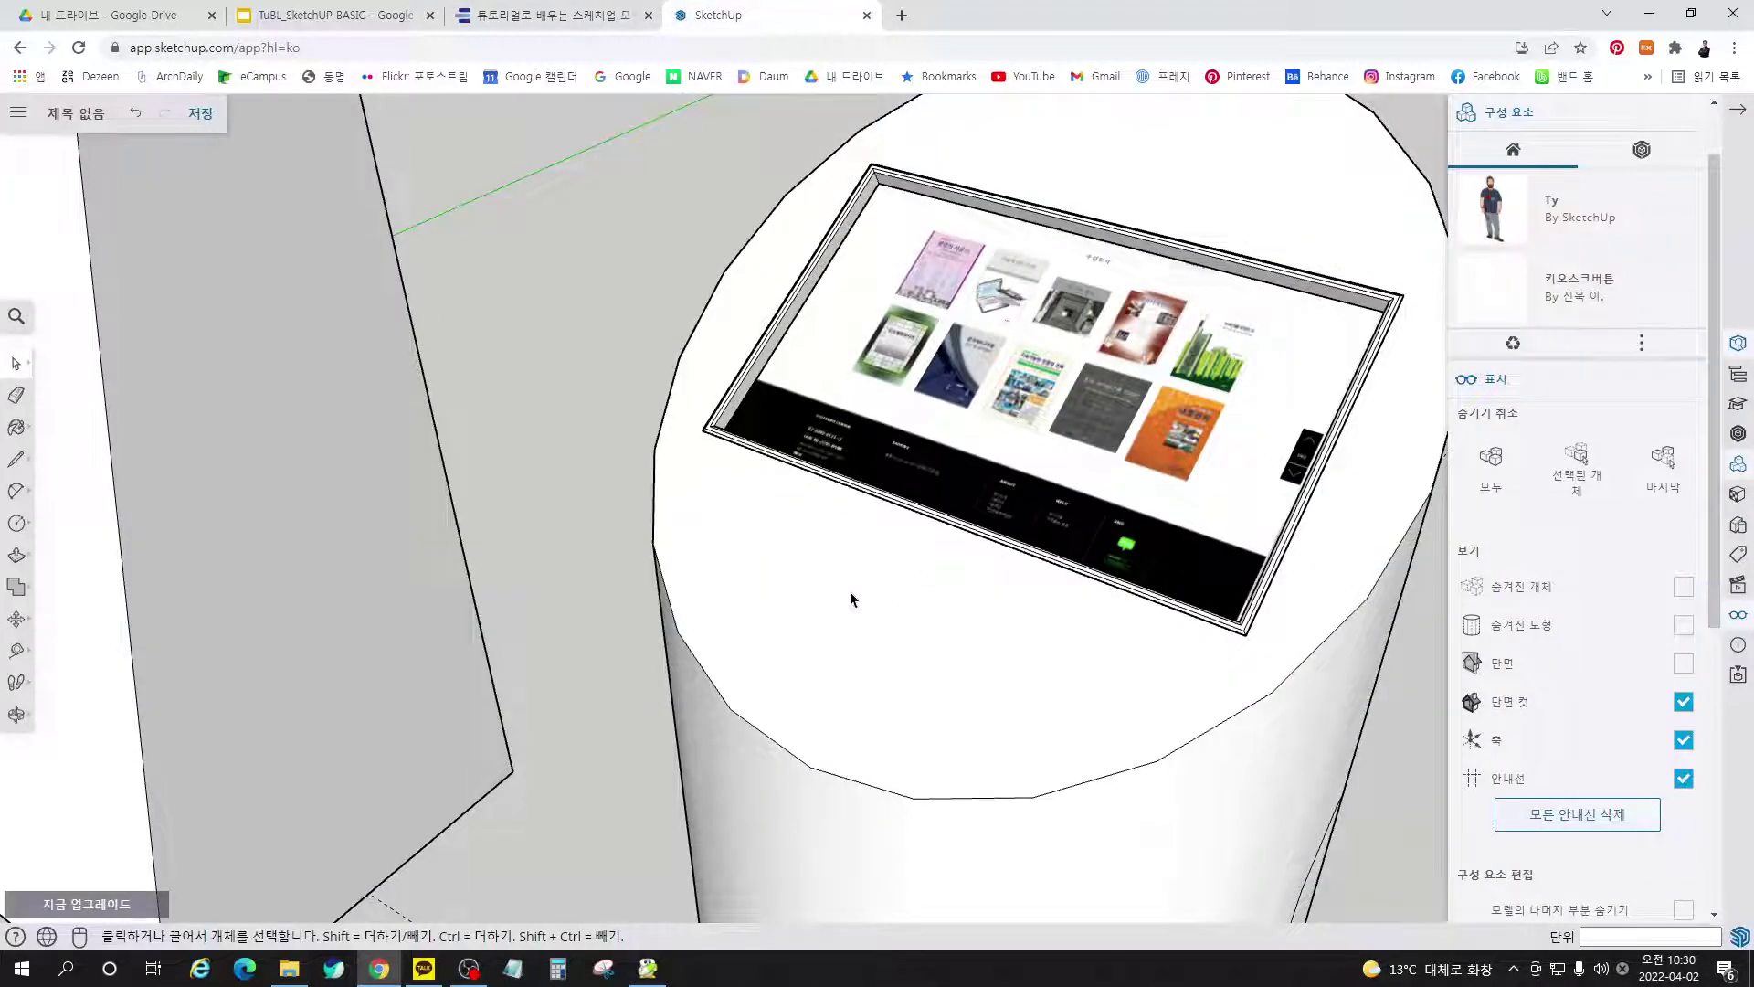
Insert the 키오스크버튼 component on the middle round kiosk's sloped face, just below the screen
middle_click_drag(850, 599, 843, 671)
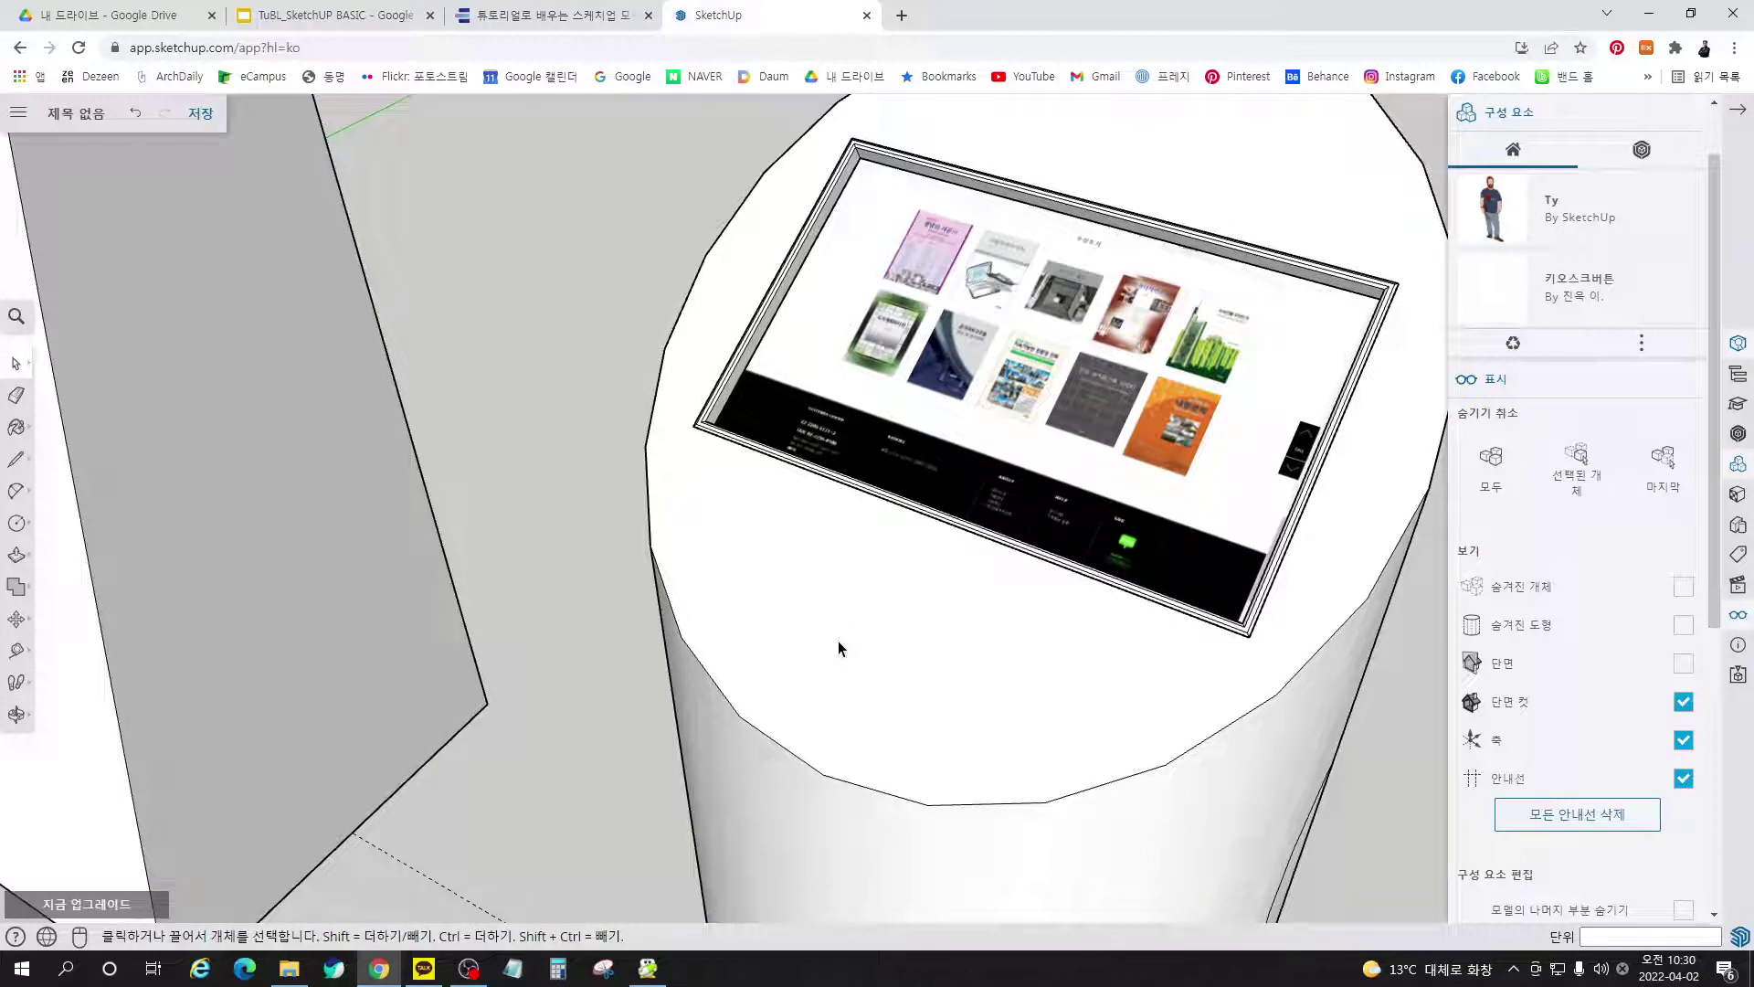
left_click(1495, 310)
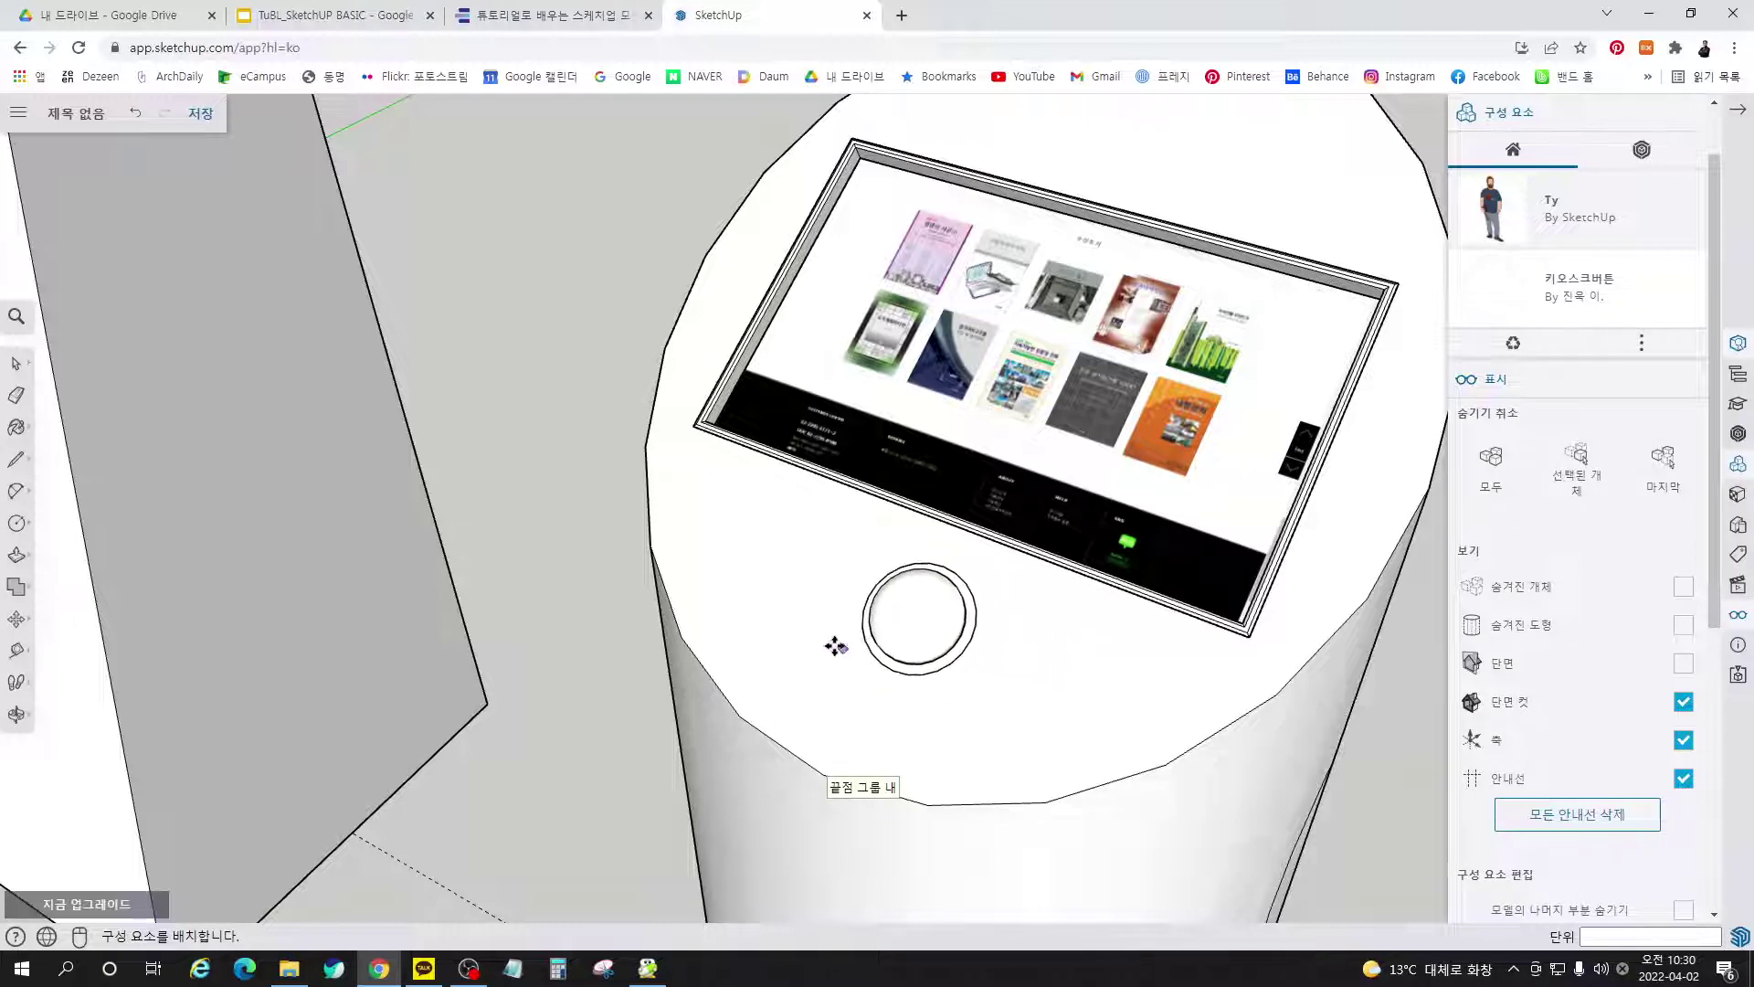
left_click(768, 609)
Try to move the button along the round kiosk's sloped face, gripping it by the lowest point of its bezel
middle_click_drag(935, 717, 897, 772)
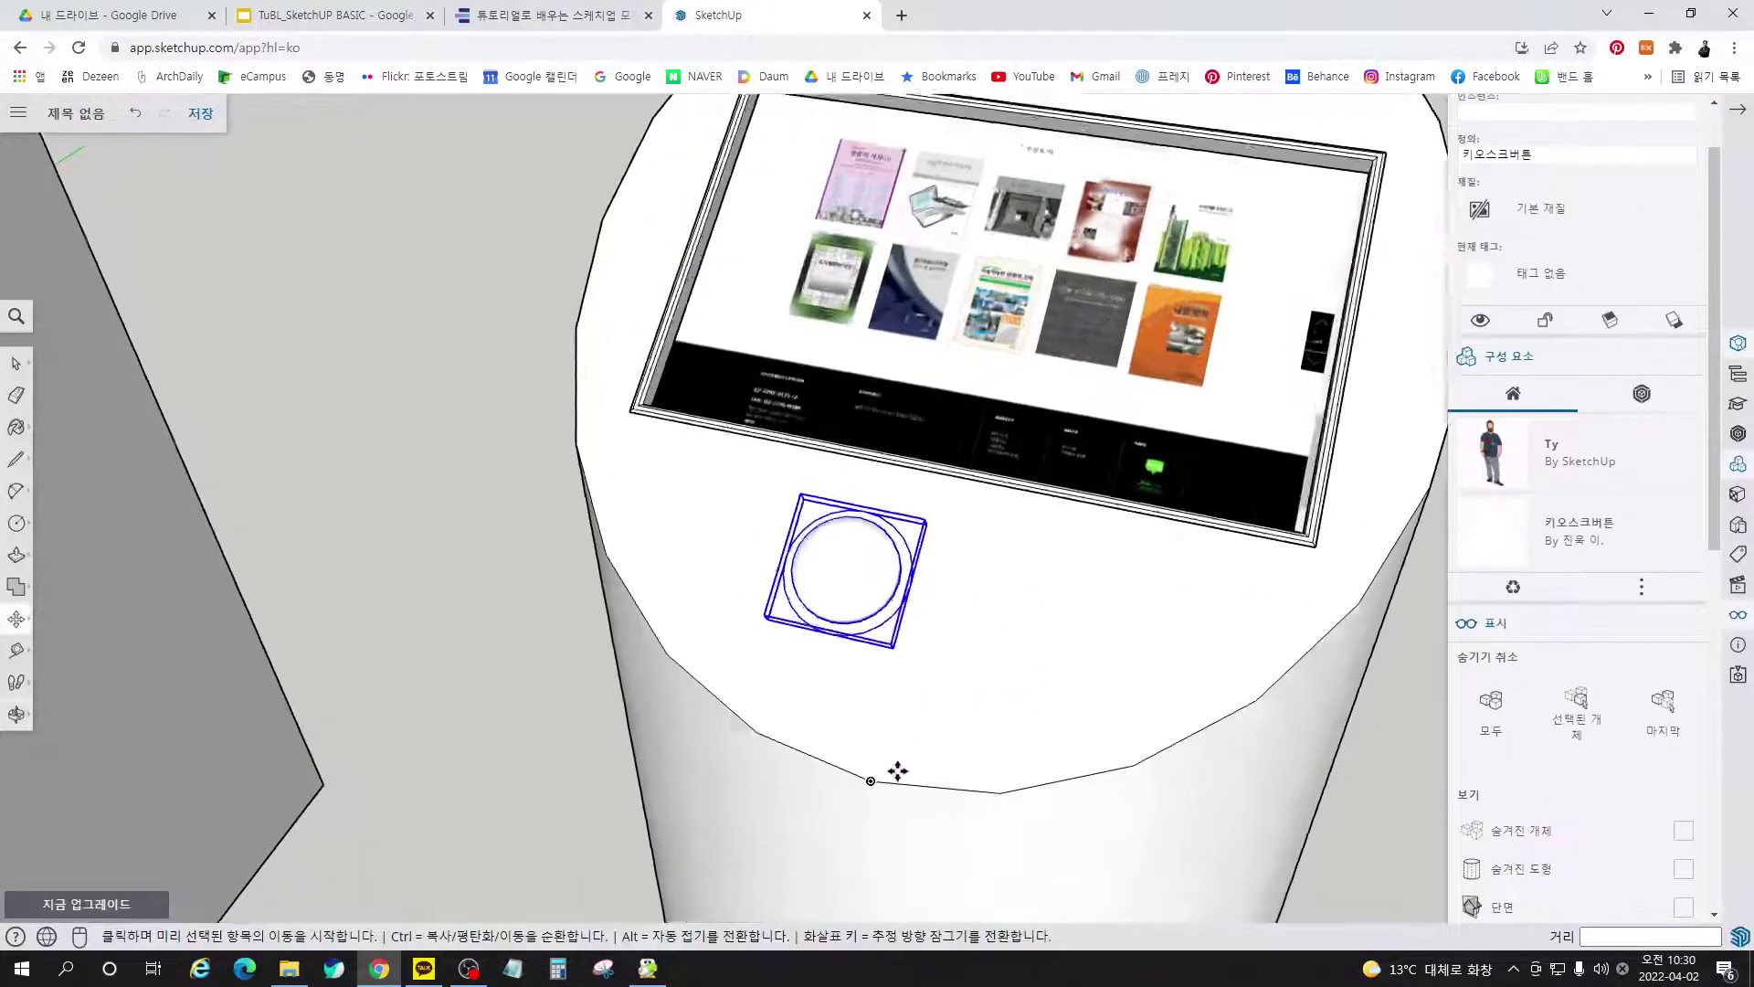
scroll(899, 770, "up", 3)
scroll(780, 654, "up", 6)
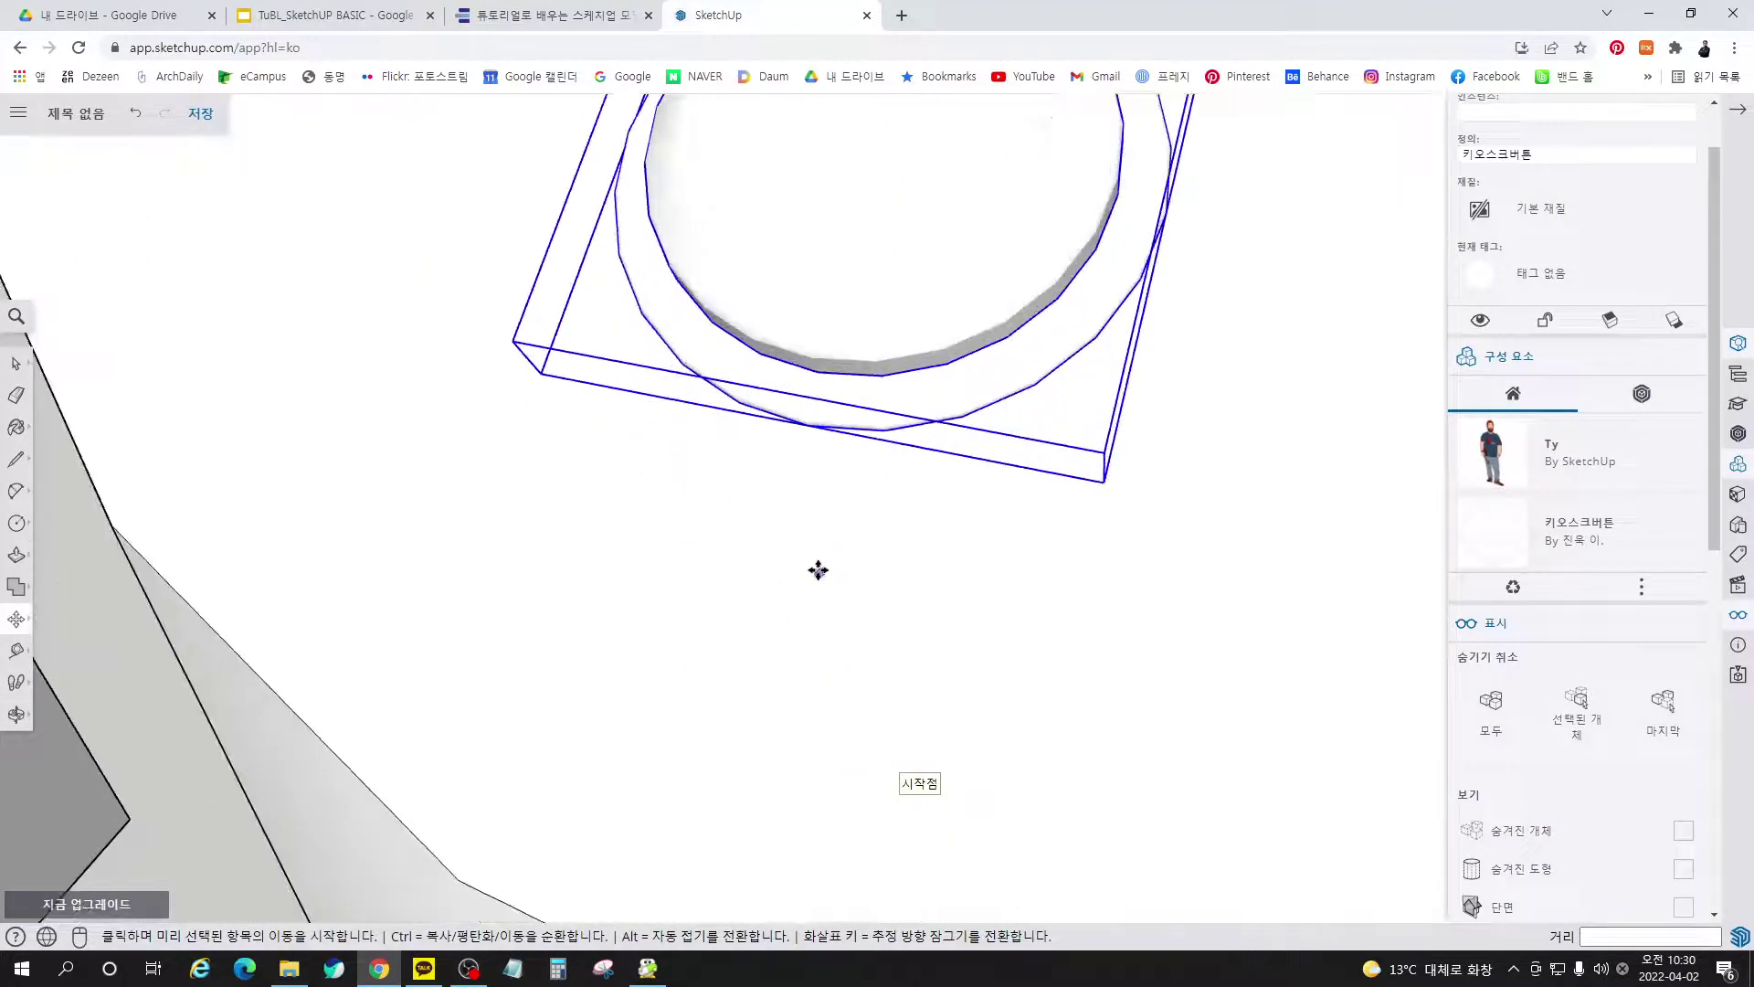
middle_click_drag(808, 428, 777, 463)
scroll(837, 437, "up", 4)
scroll(838, 437, "up", 3)
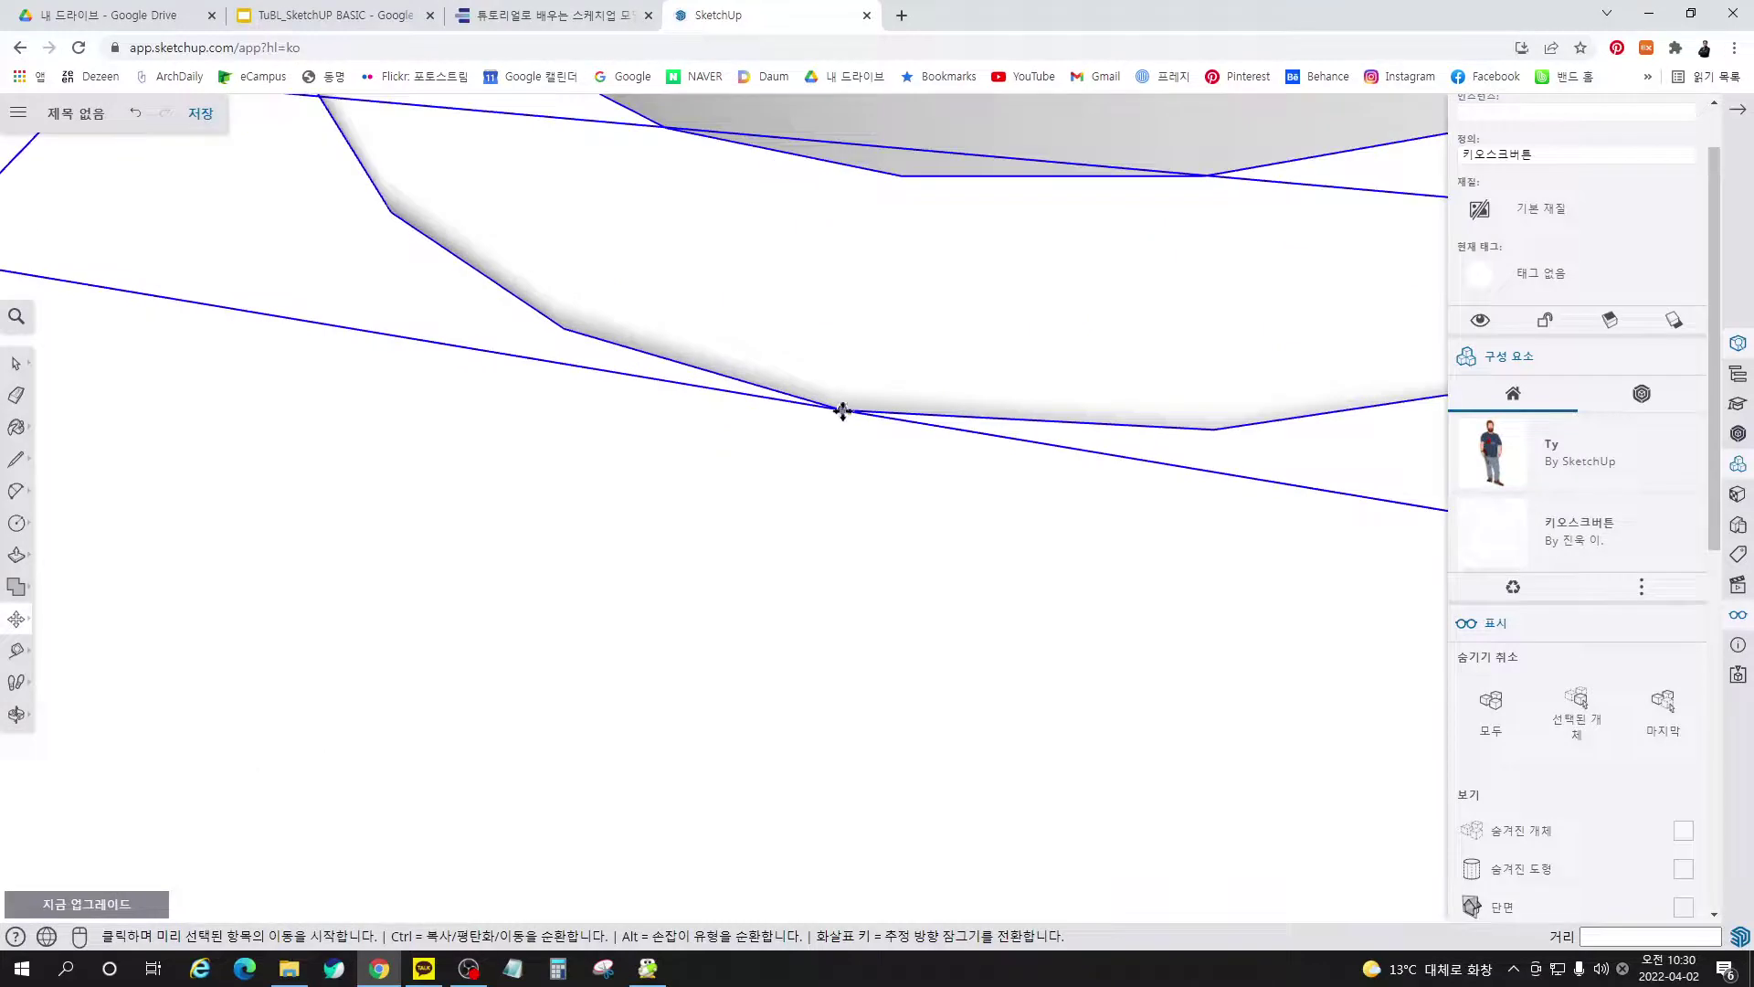
scroll(842, 410, "down", 8)
left_click(843, 410)
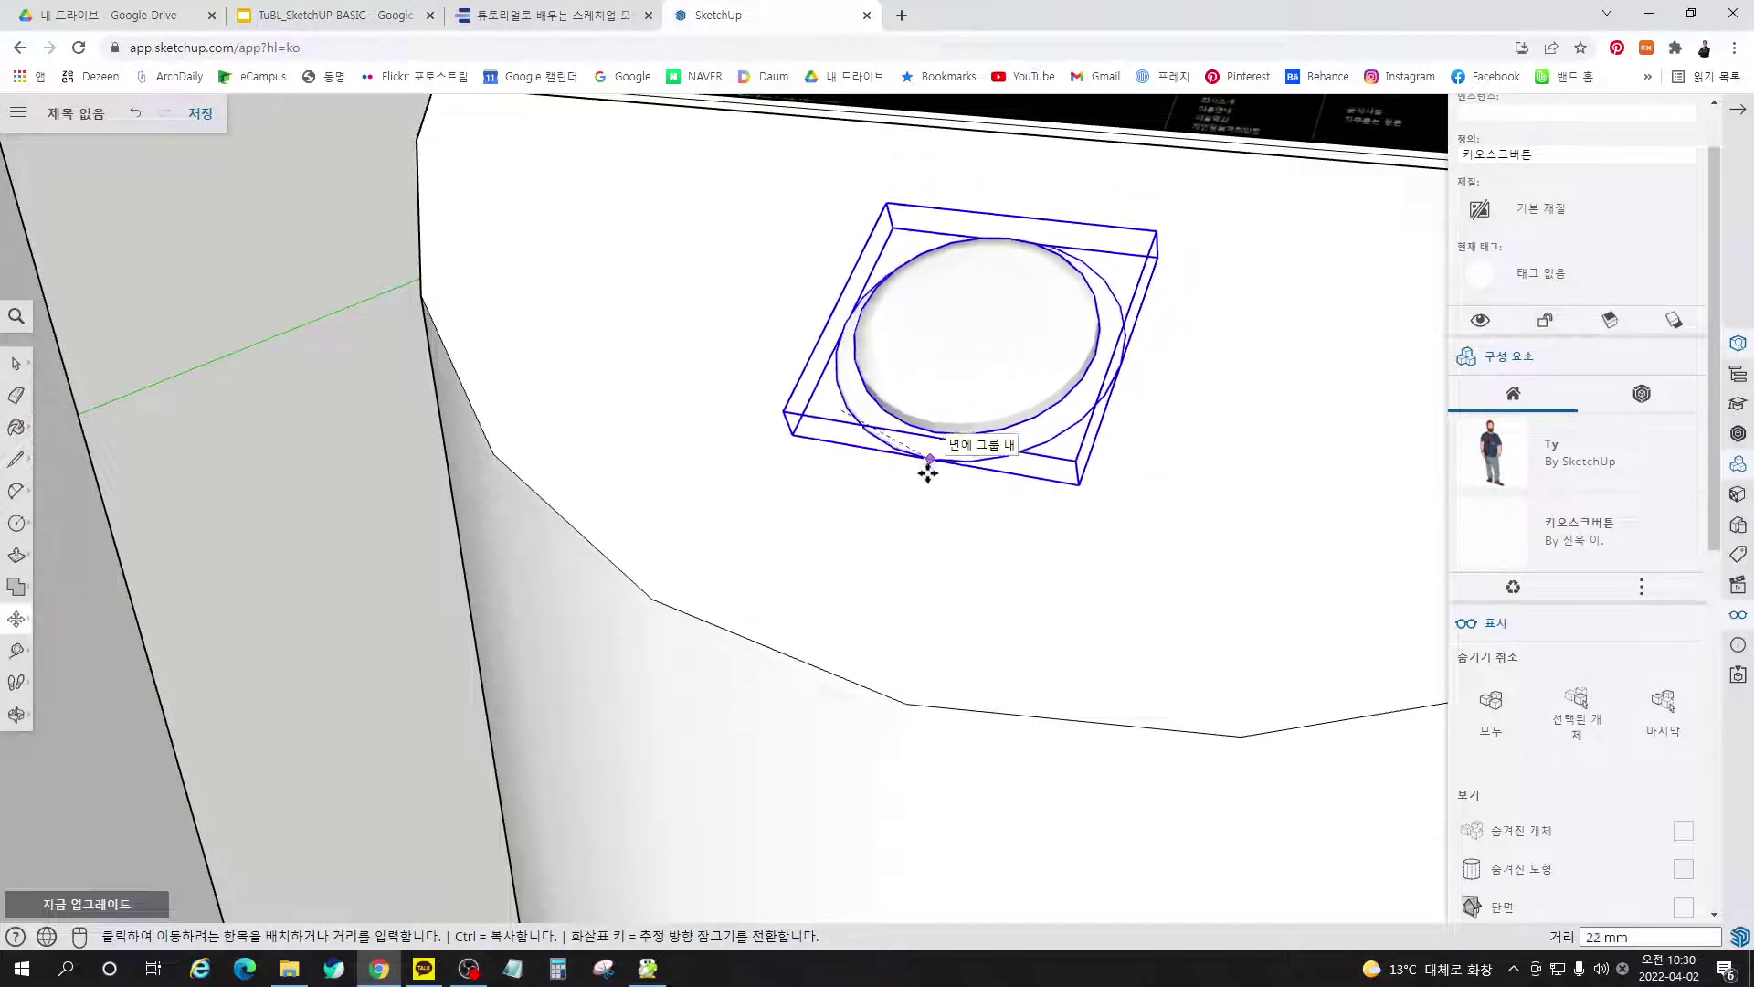
scroll(905, 667, "down", 3)
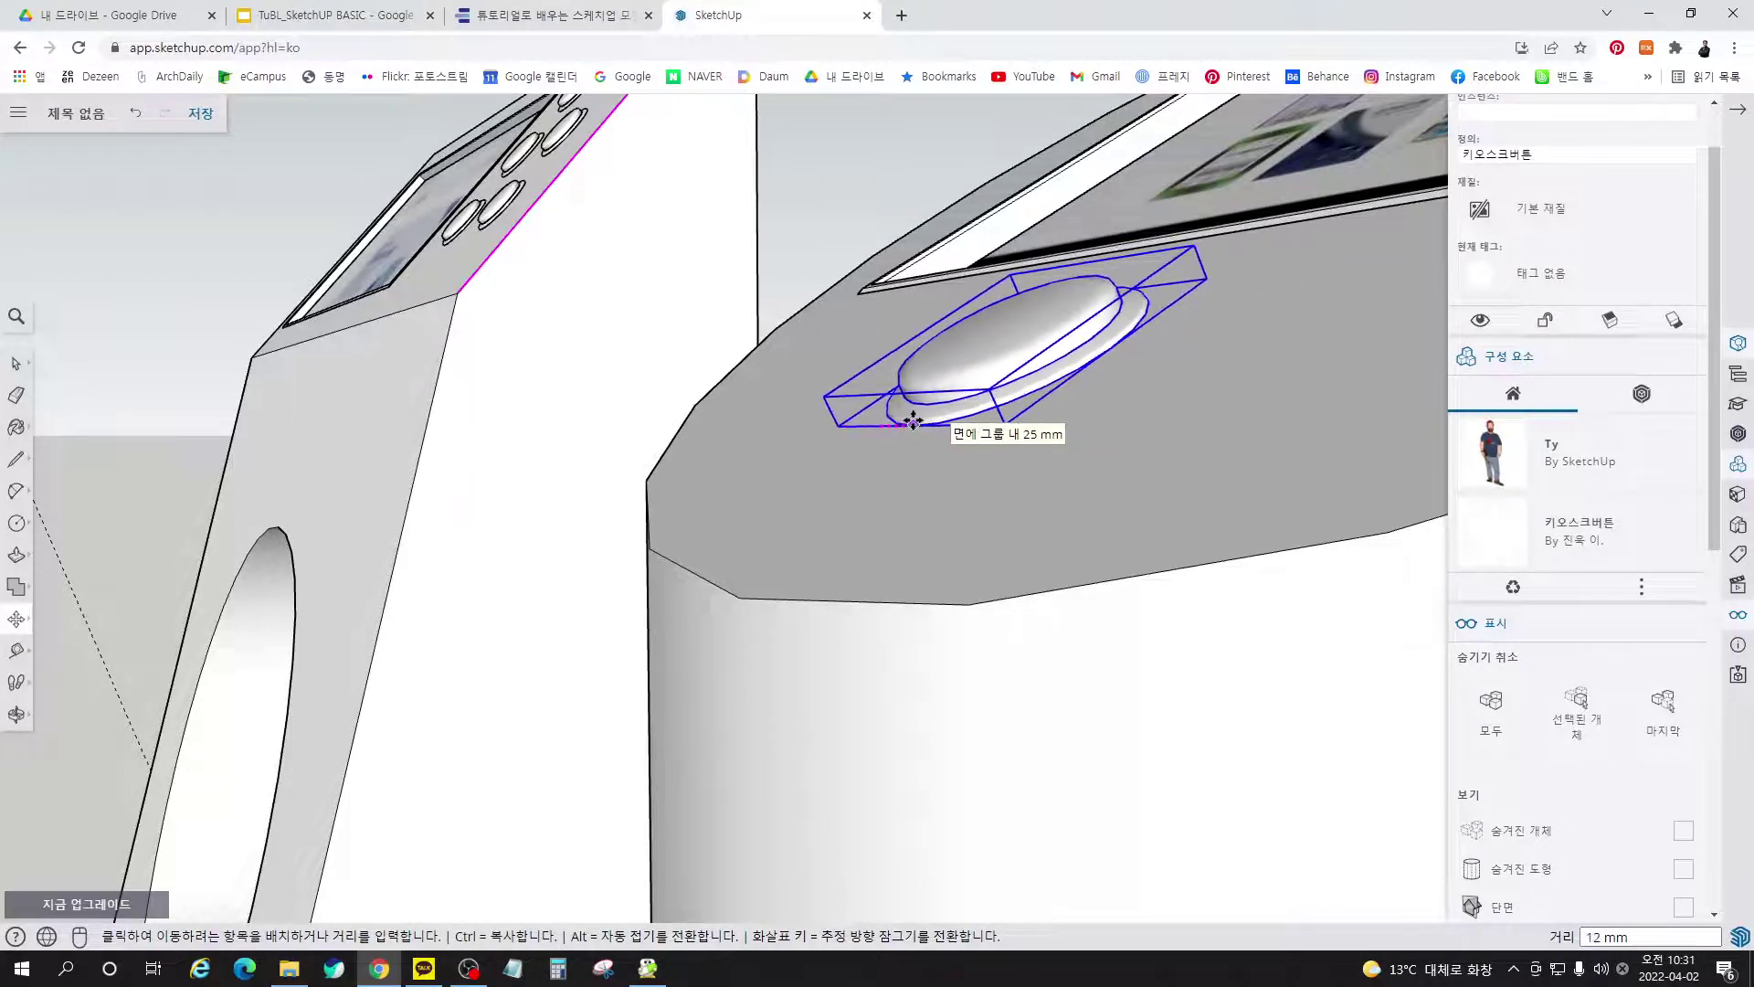
left_click(978, 426)
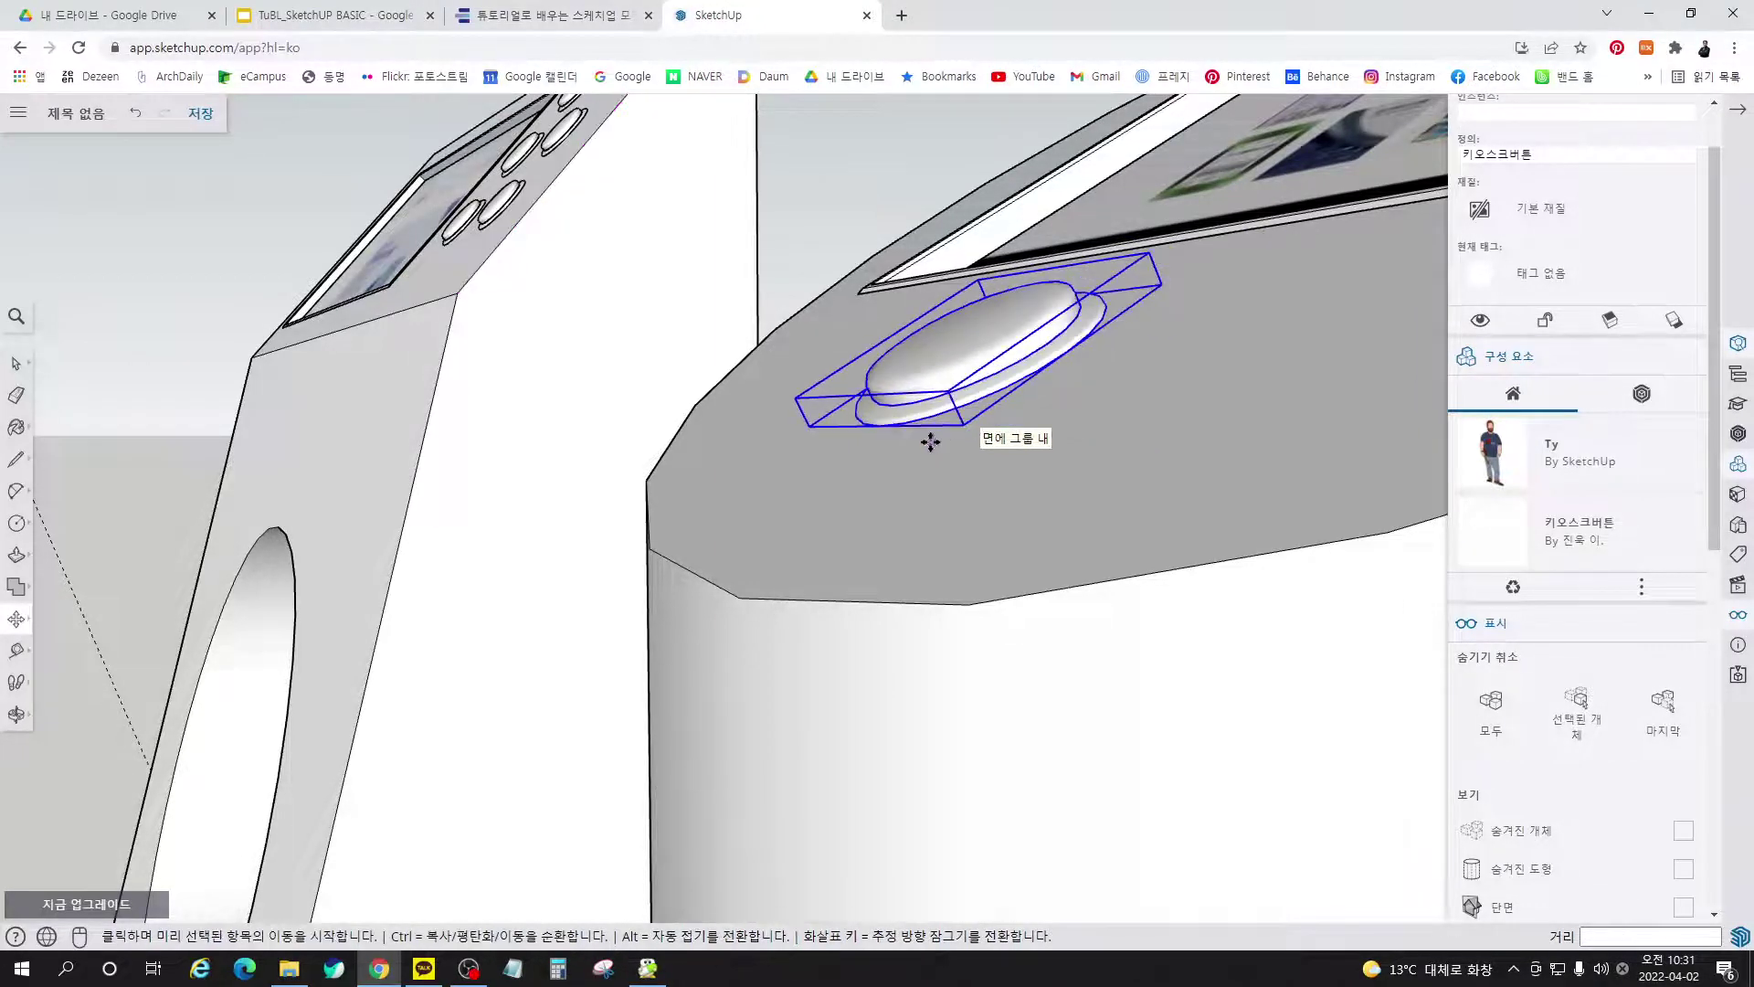
middle_click_drag(928, 442, 941, 639)
scroll(666, 546, "down", 4)
middle_click_drag(665, 546, 811, 693)
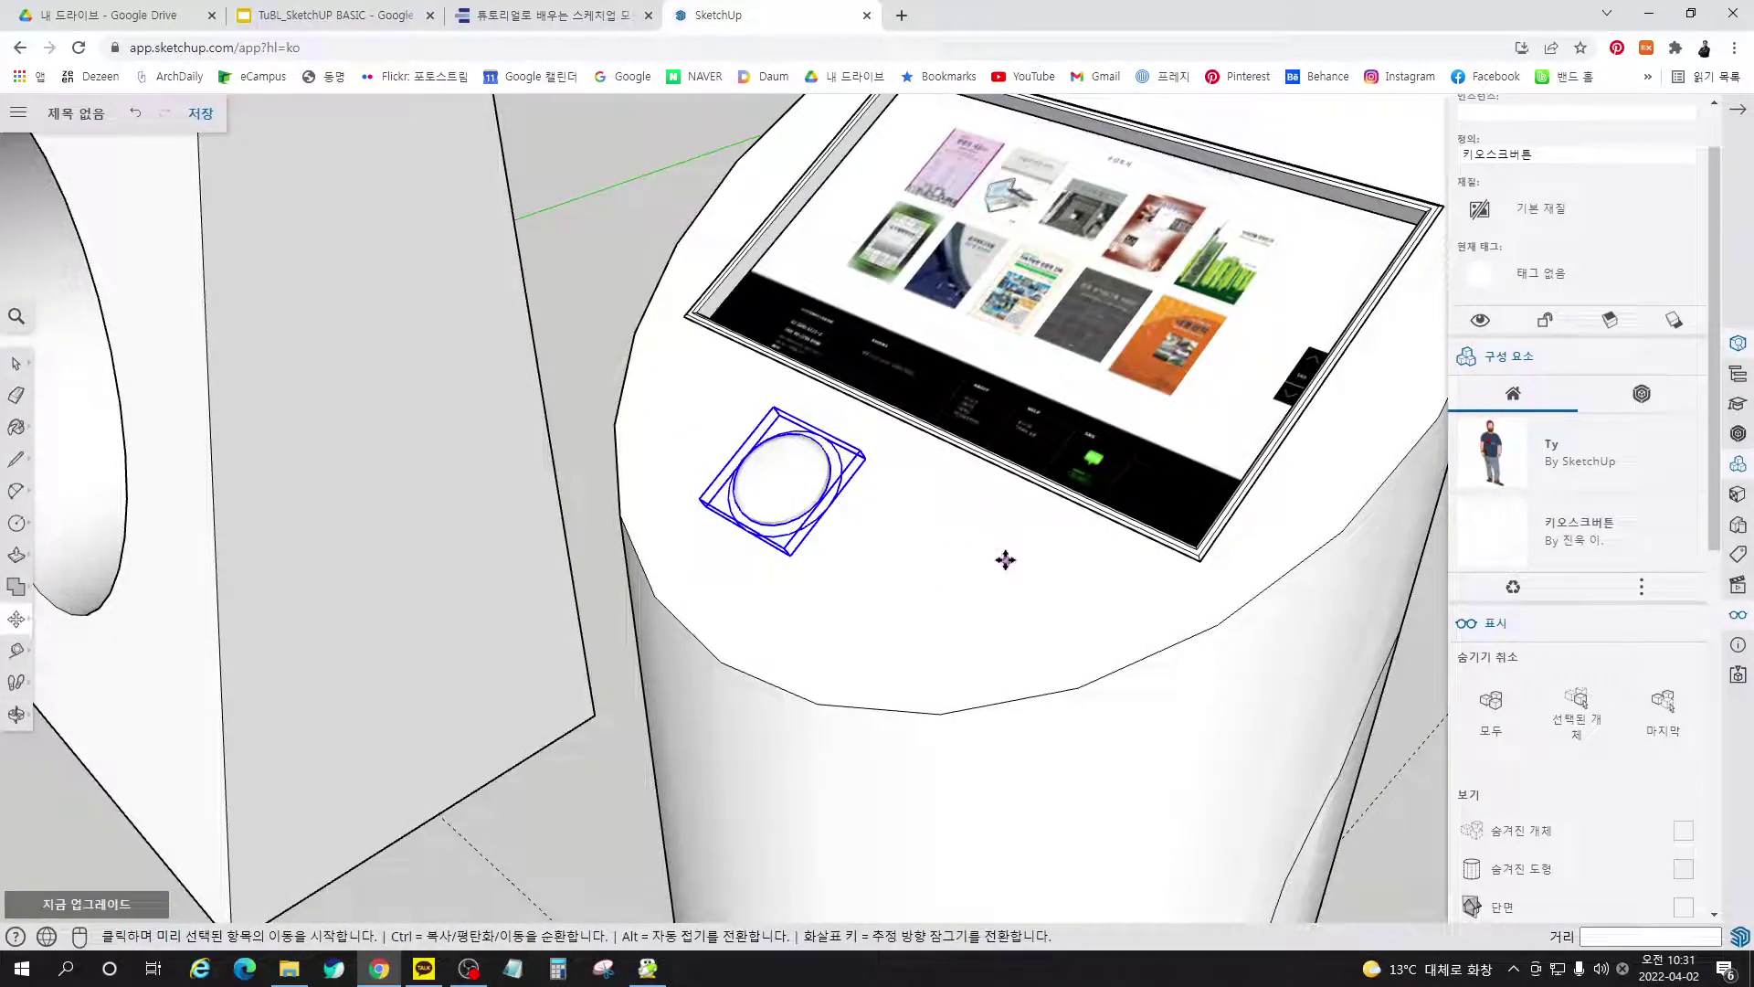
Place a guide line parallel to the screen bezel's side edge through the lowest vertex of the round kiosk's sloped face
key("t")
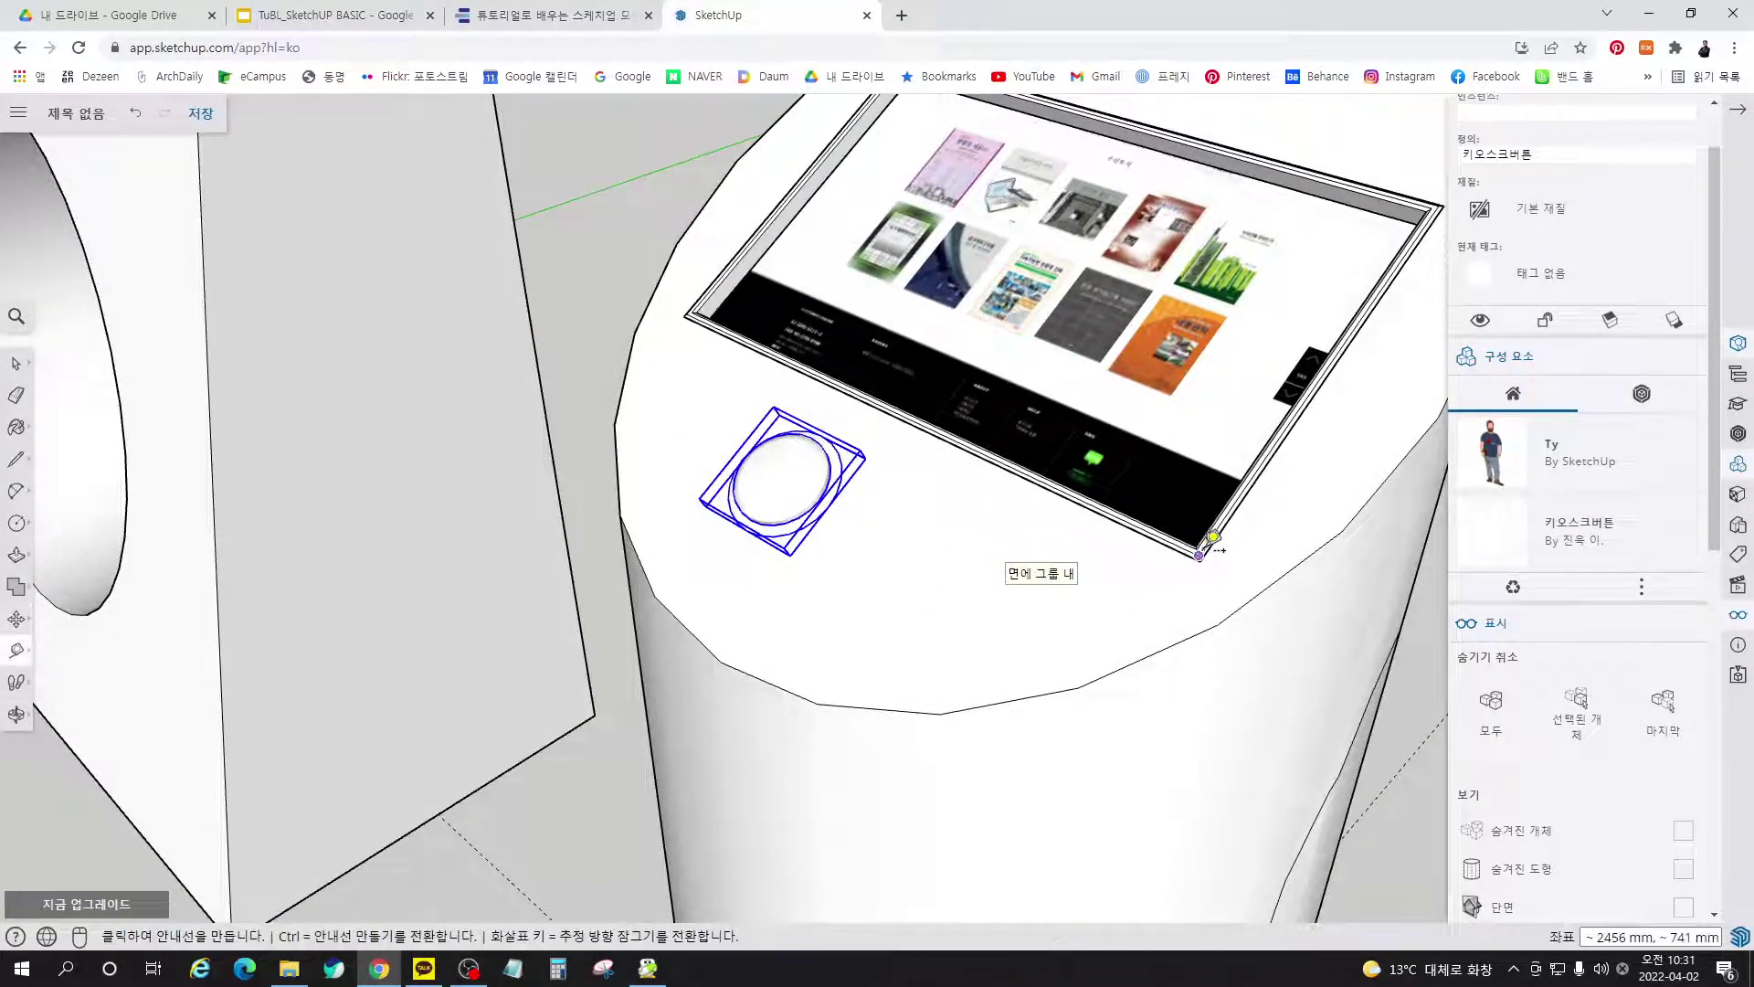
middle_click_drag(1196, 555, 786, 432)
scroll(948, 596, "up", 4)
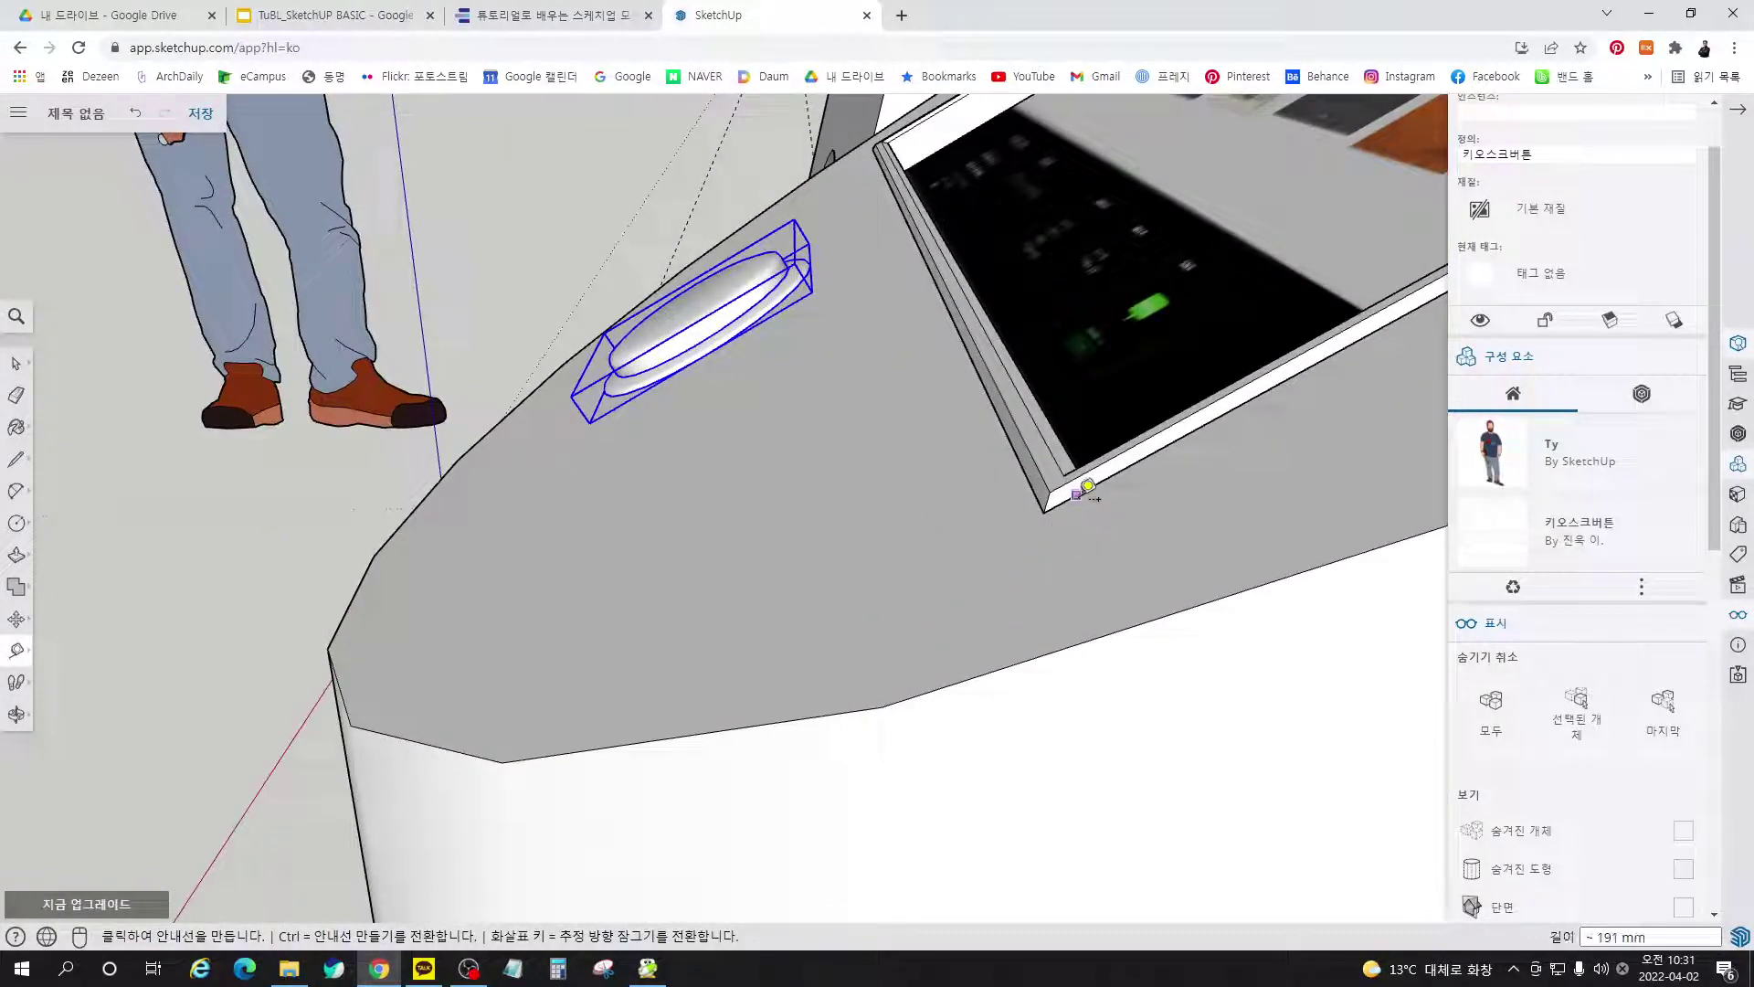
left_click(1078, 474)
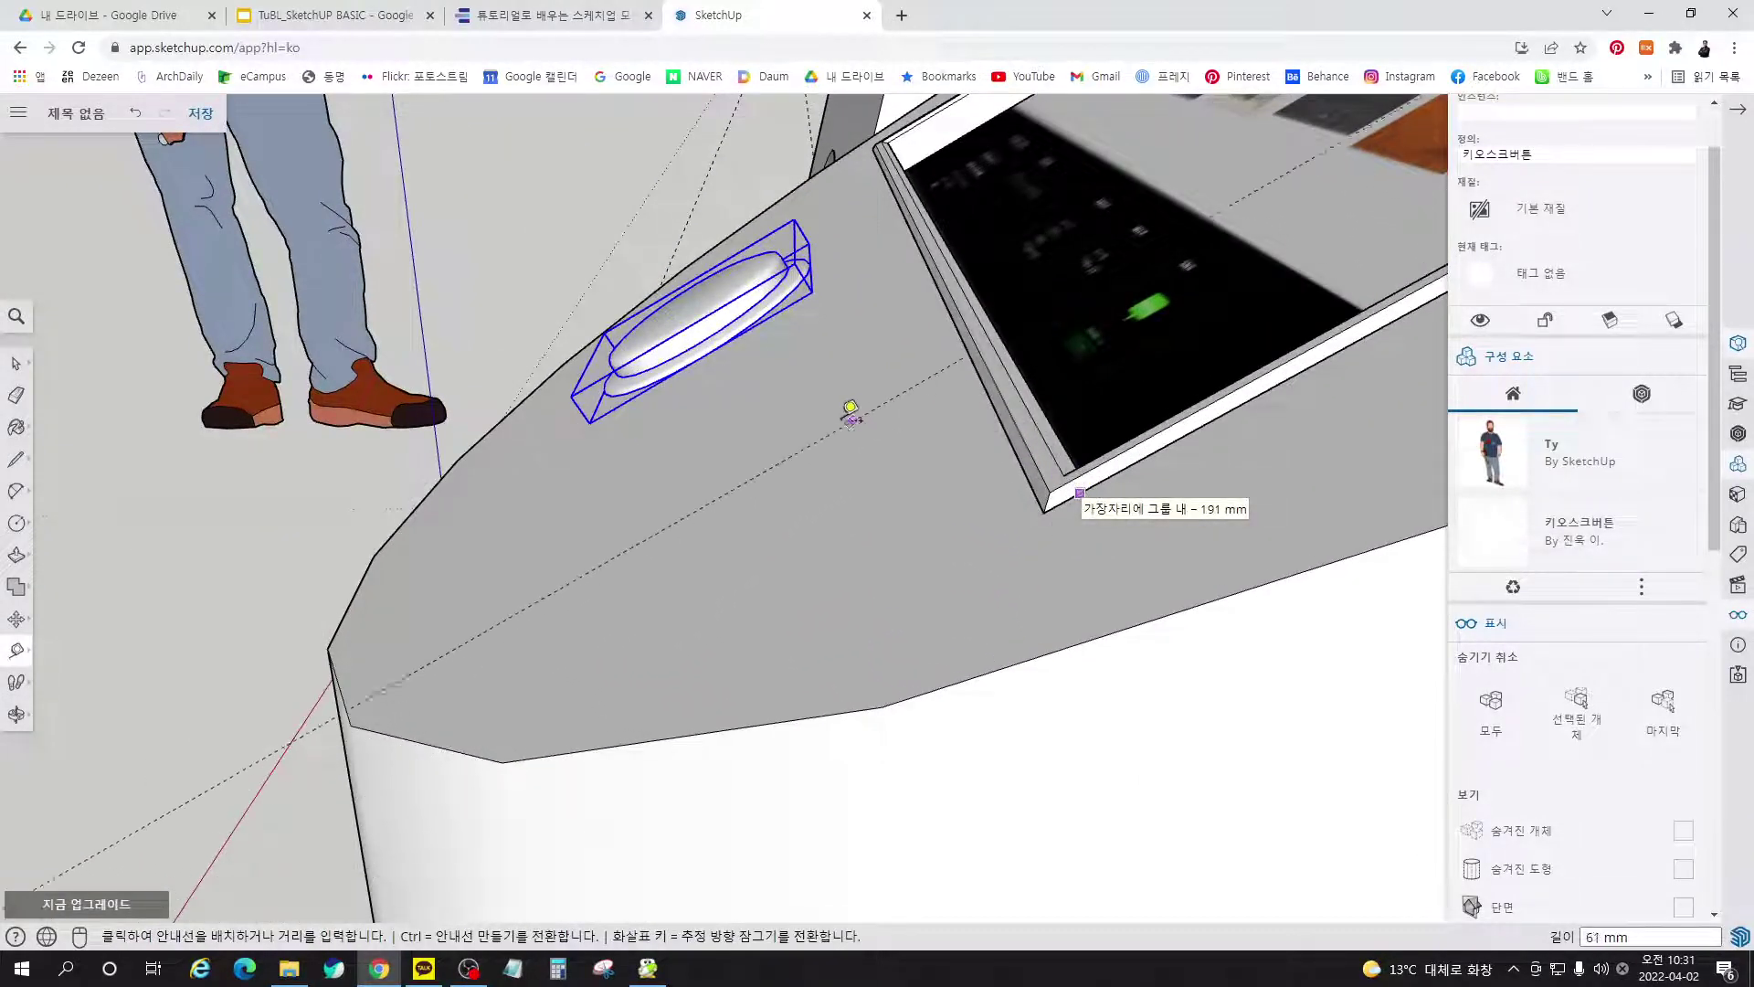
left_click(332, 627)
middle_click_drag(778, 592, 1148, 650)
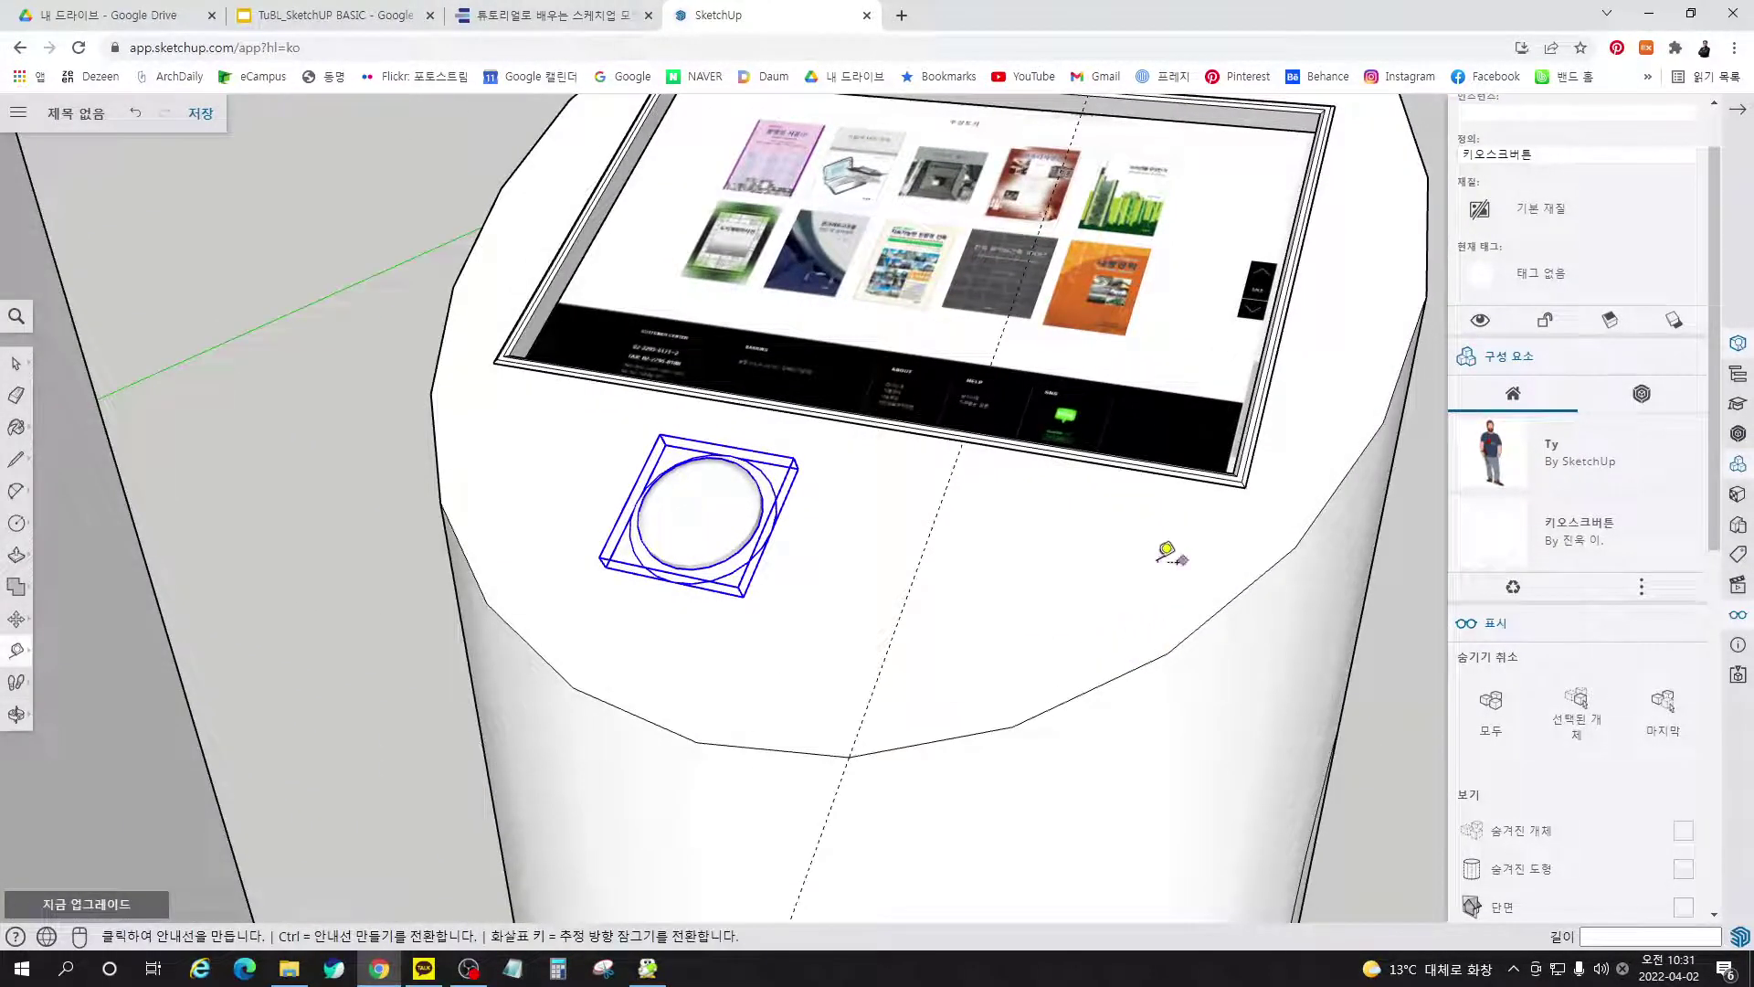
Offset a second guide about 52 mm from the first, through the neighbouring vertex on the face's rim, and delete the first guide
left_click(911, 584)
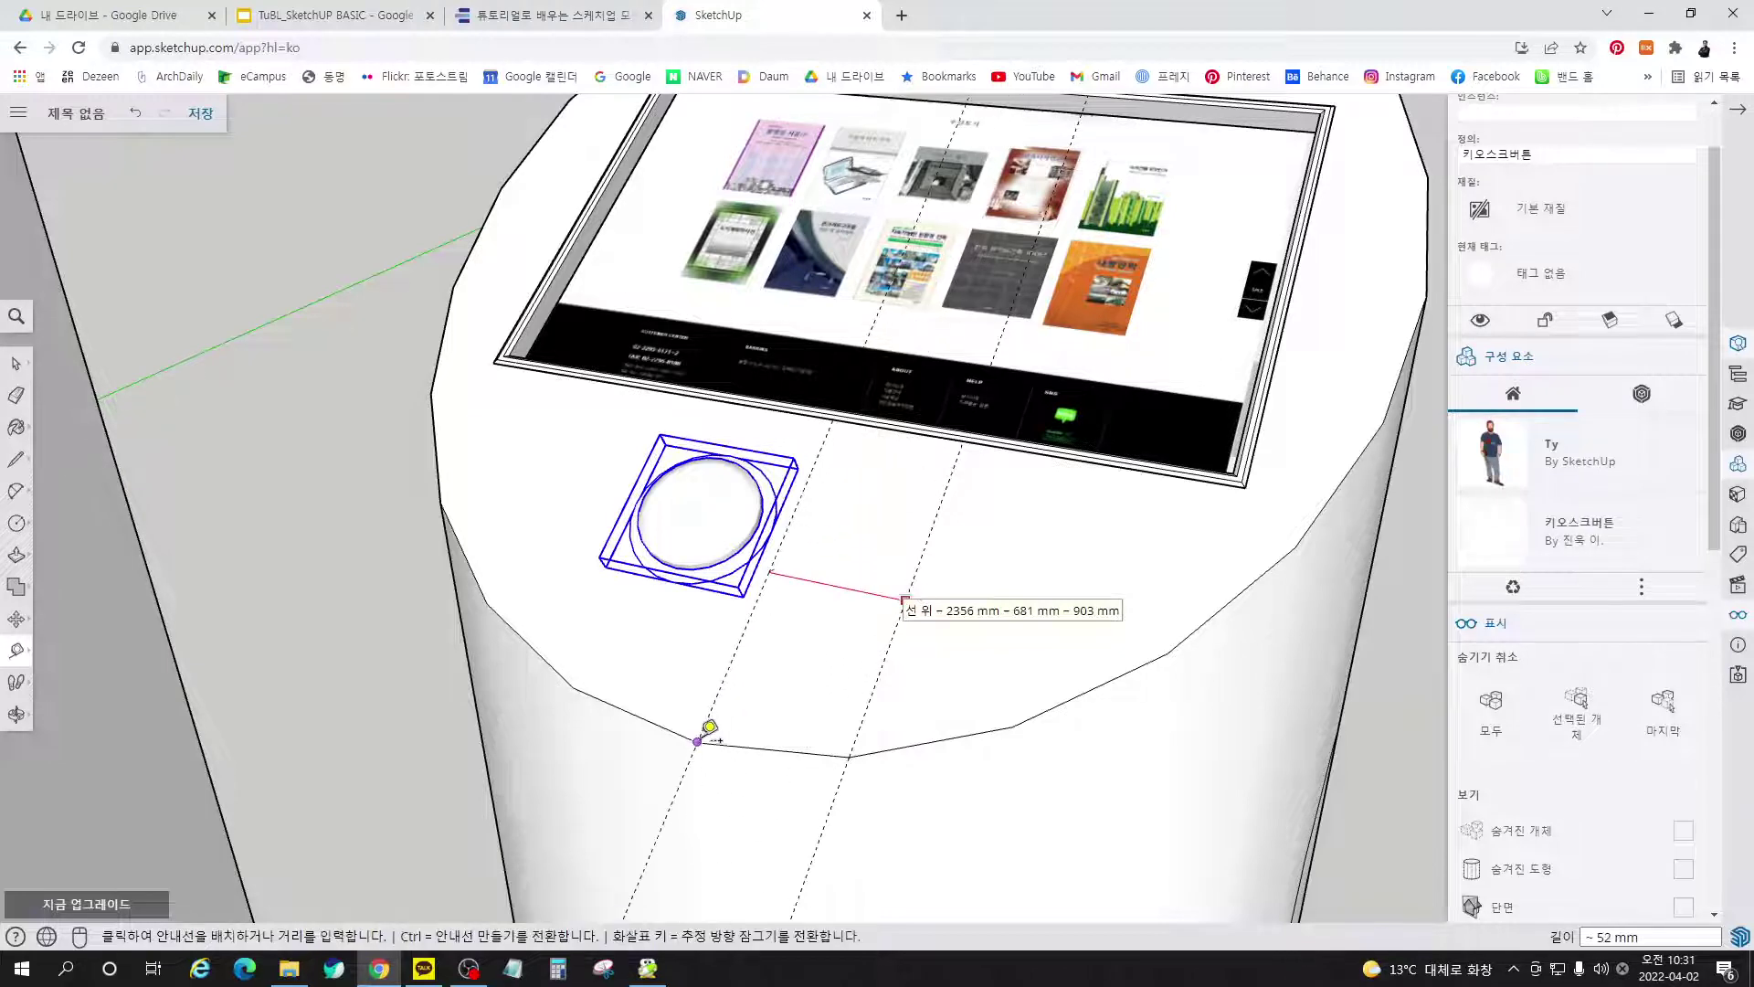
left_click(707, 730)
key("space")
left_click(907, 601)
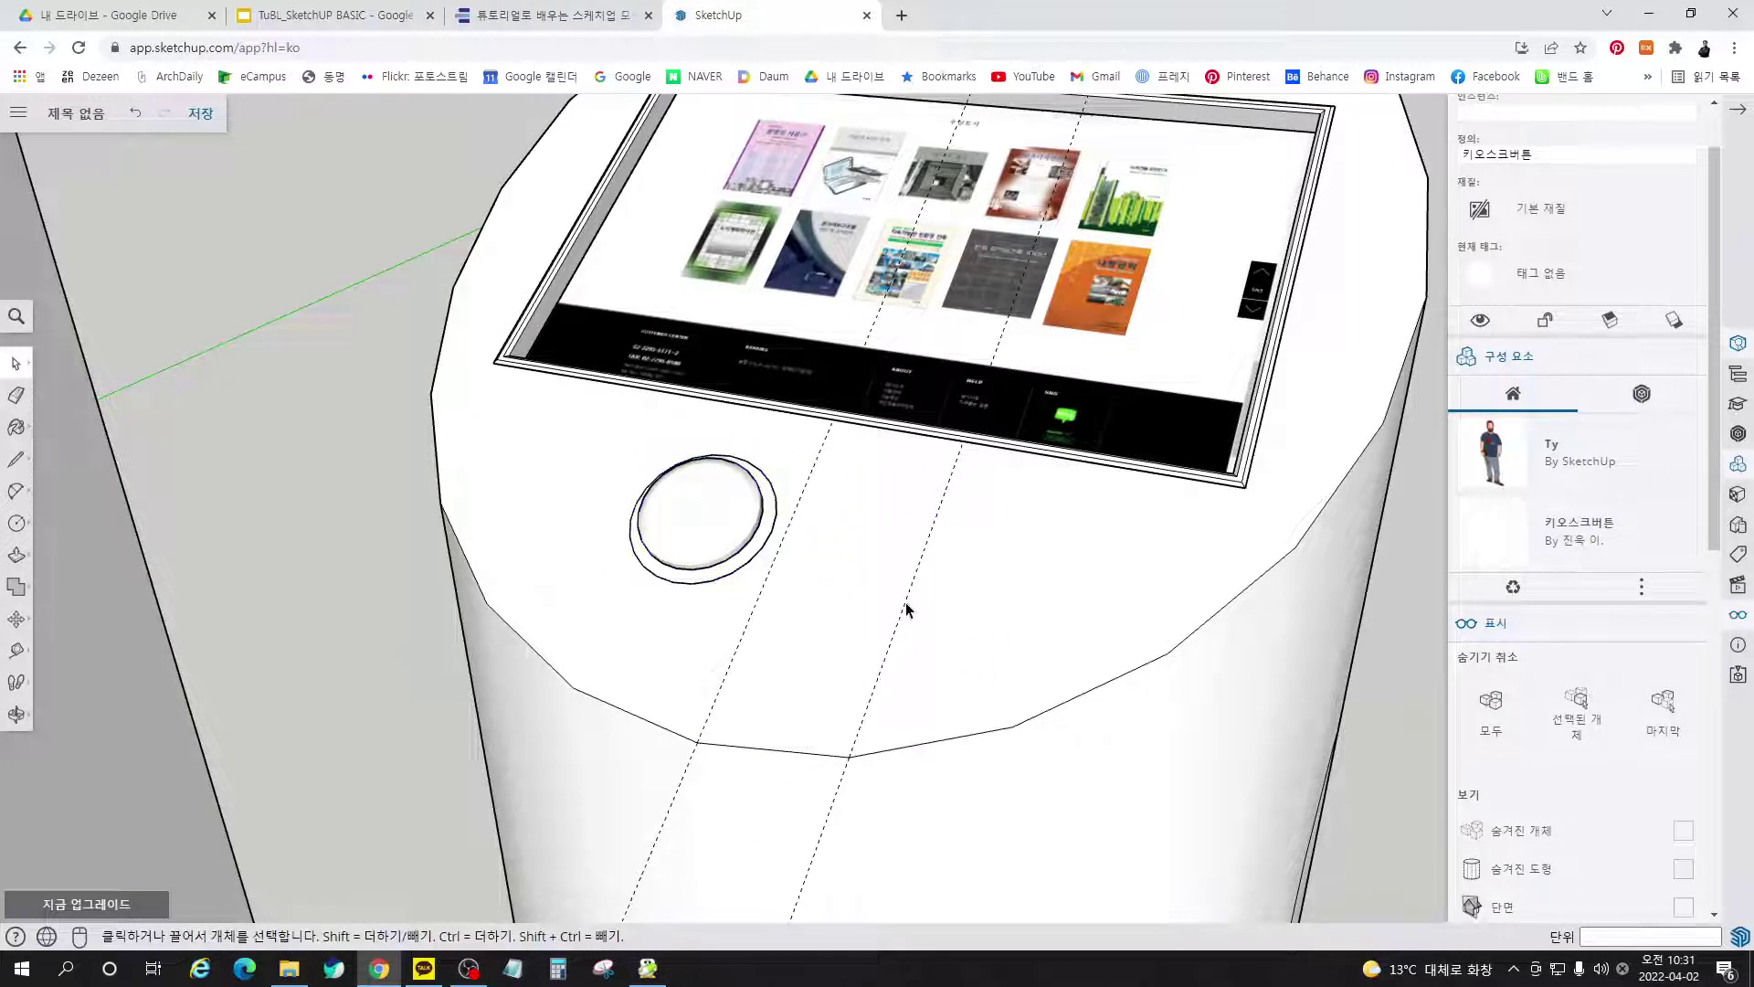
key("Delete")
Move the round kiosk's button by the lowest point of its bezel onto the remaining guide line, and deselect it
scroll(996, 673, "down", 3)
scroll(744, 646, "up", 3)
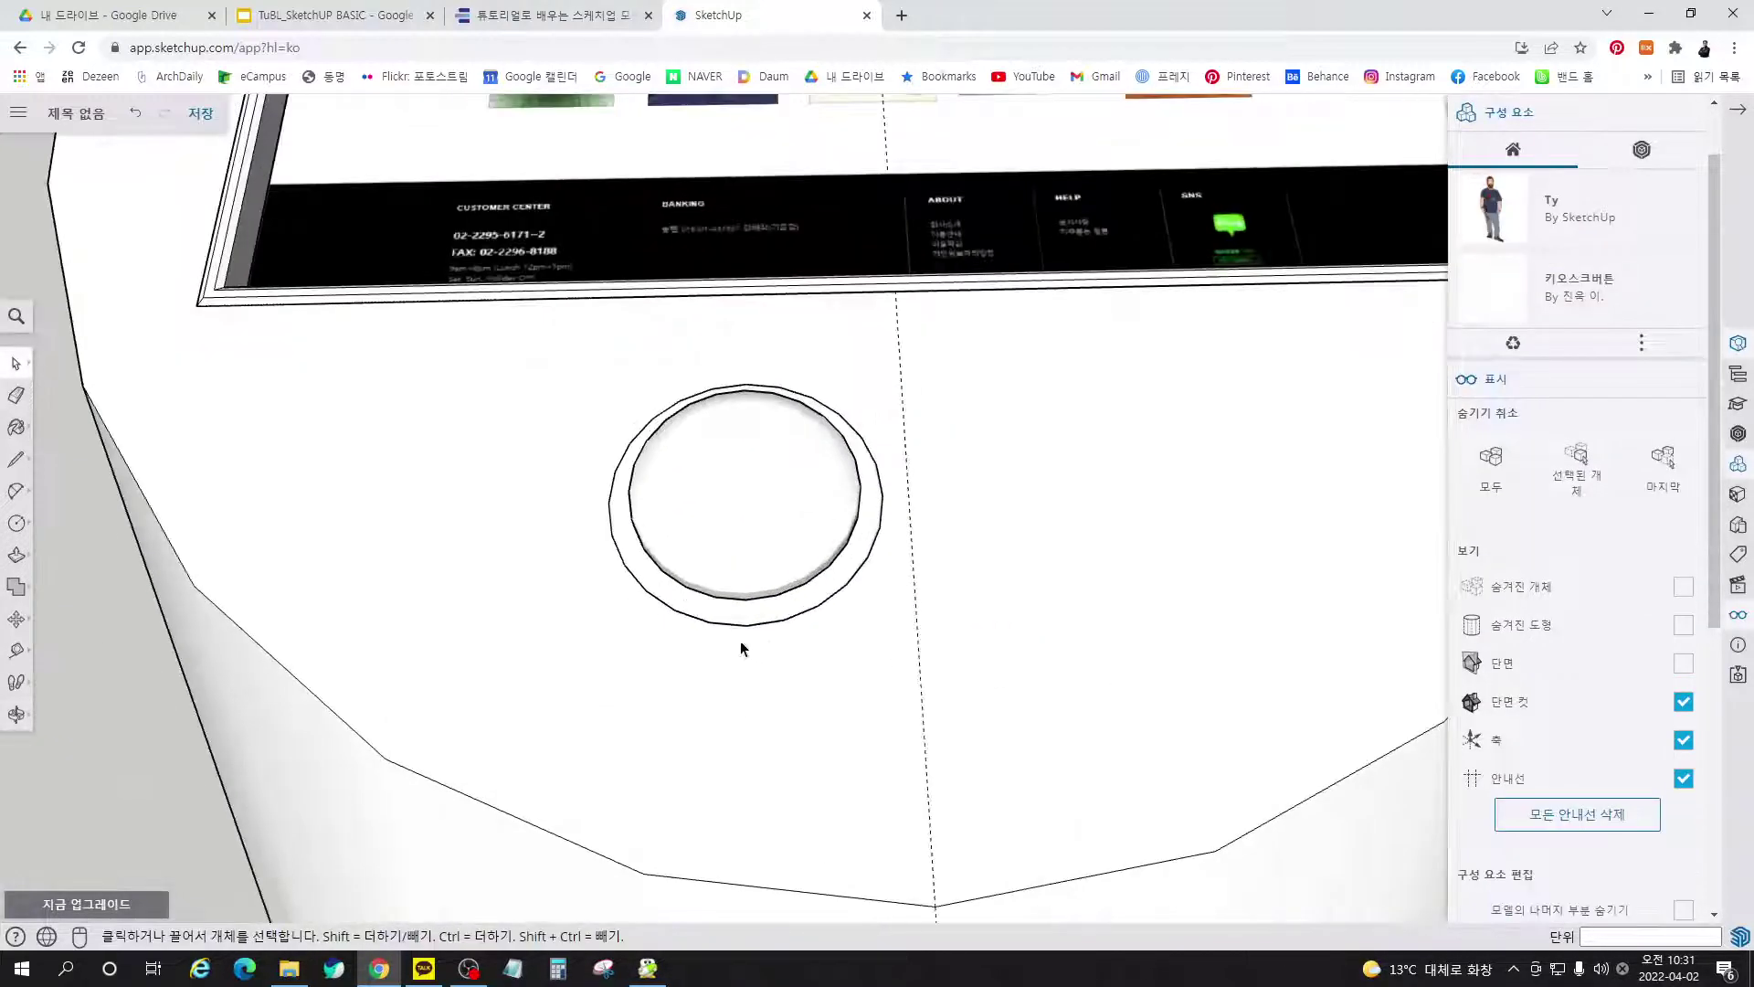
scroll(579, 502, "up", 3)
left_click(644, 472)
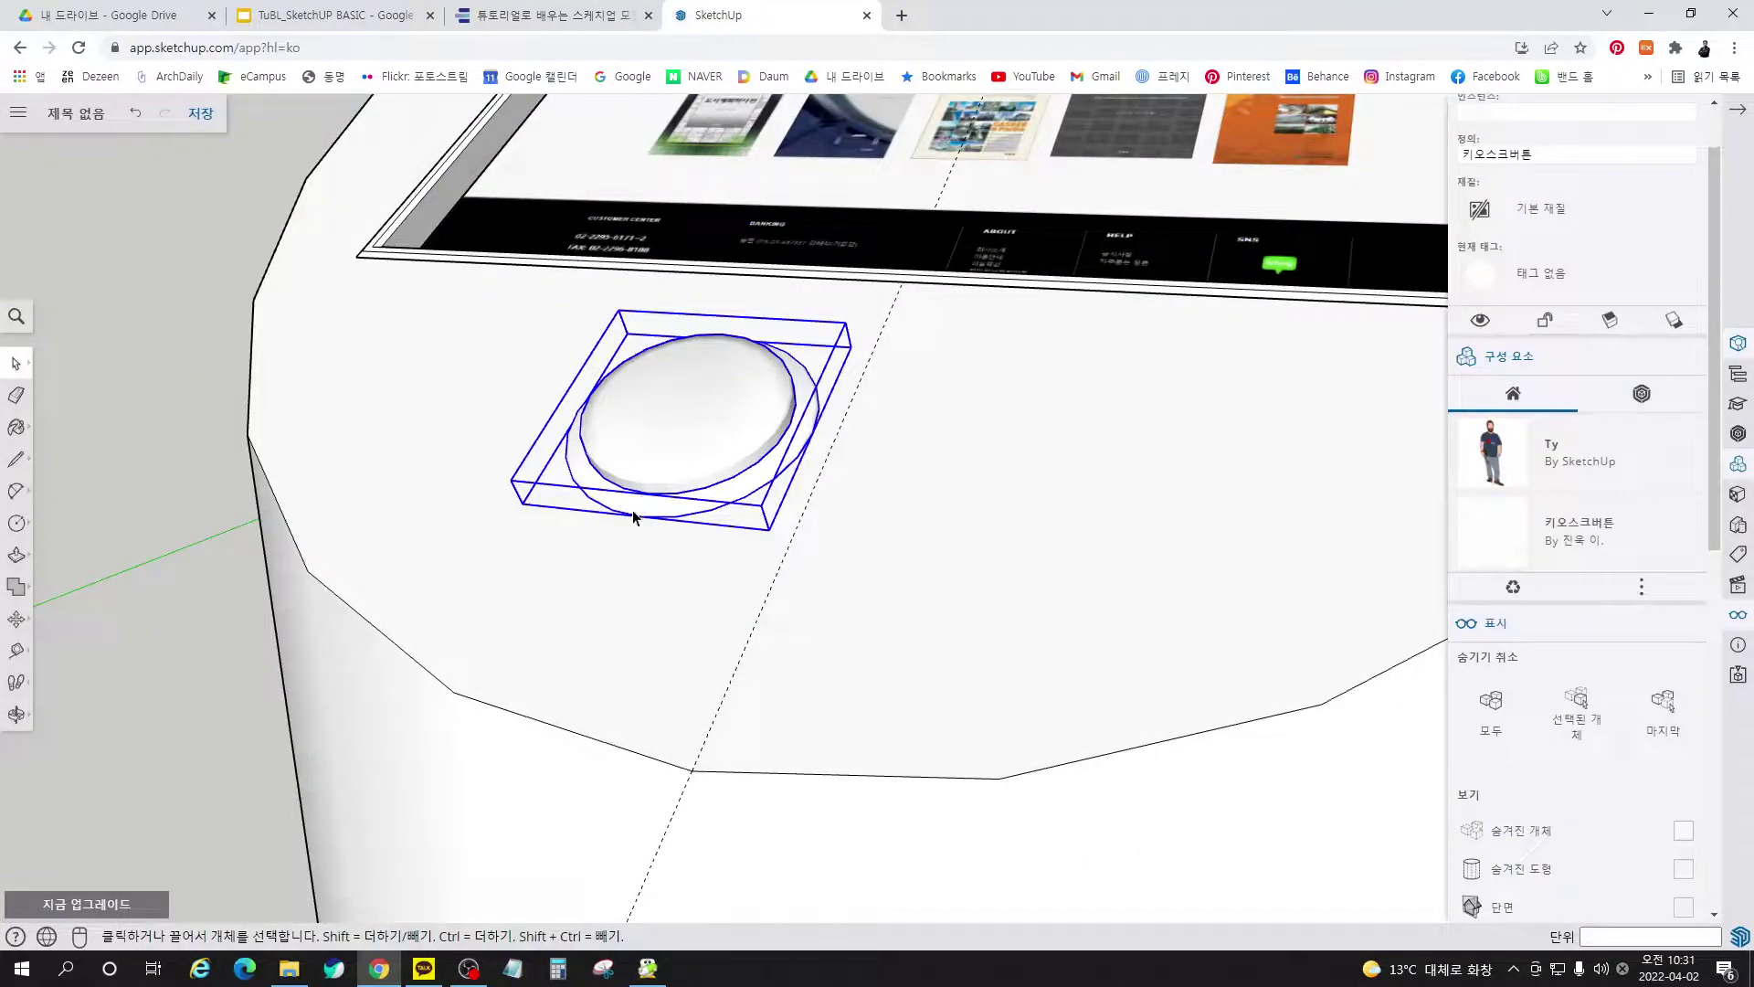
scroll(630, 533, "up", 5)
key("m")
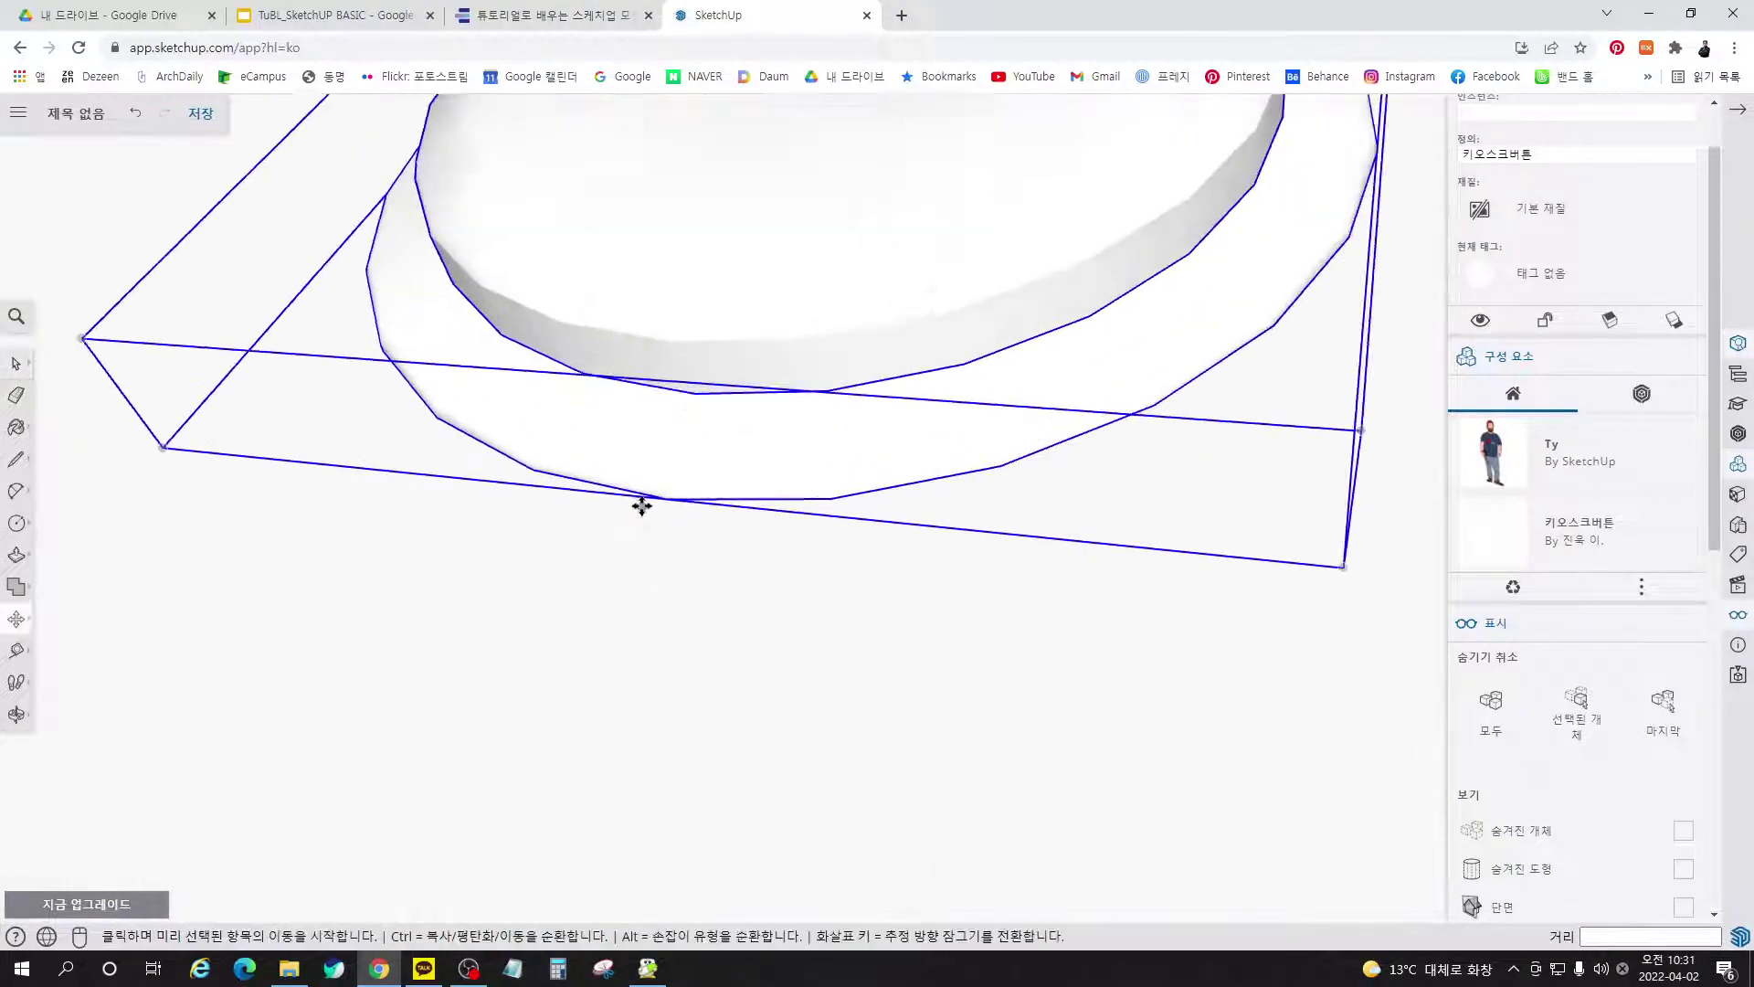
left_click(665, 500)
scroll(664, 500, "down", 2)
scroll(1018, 537, "up", 4)
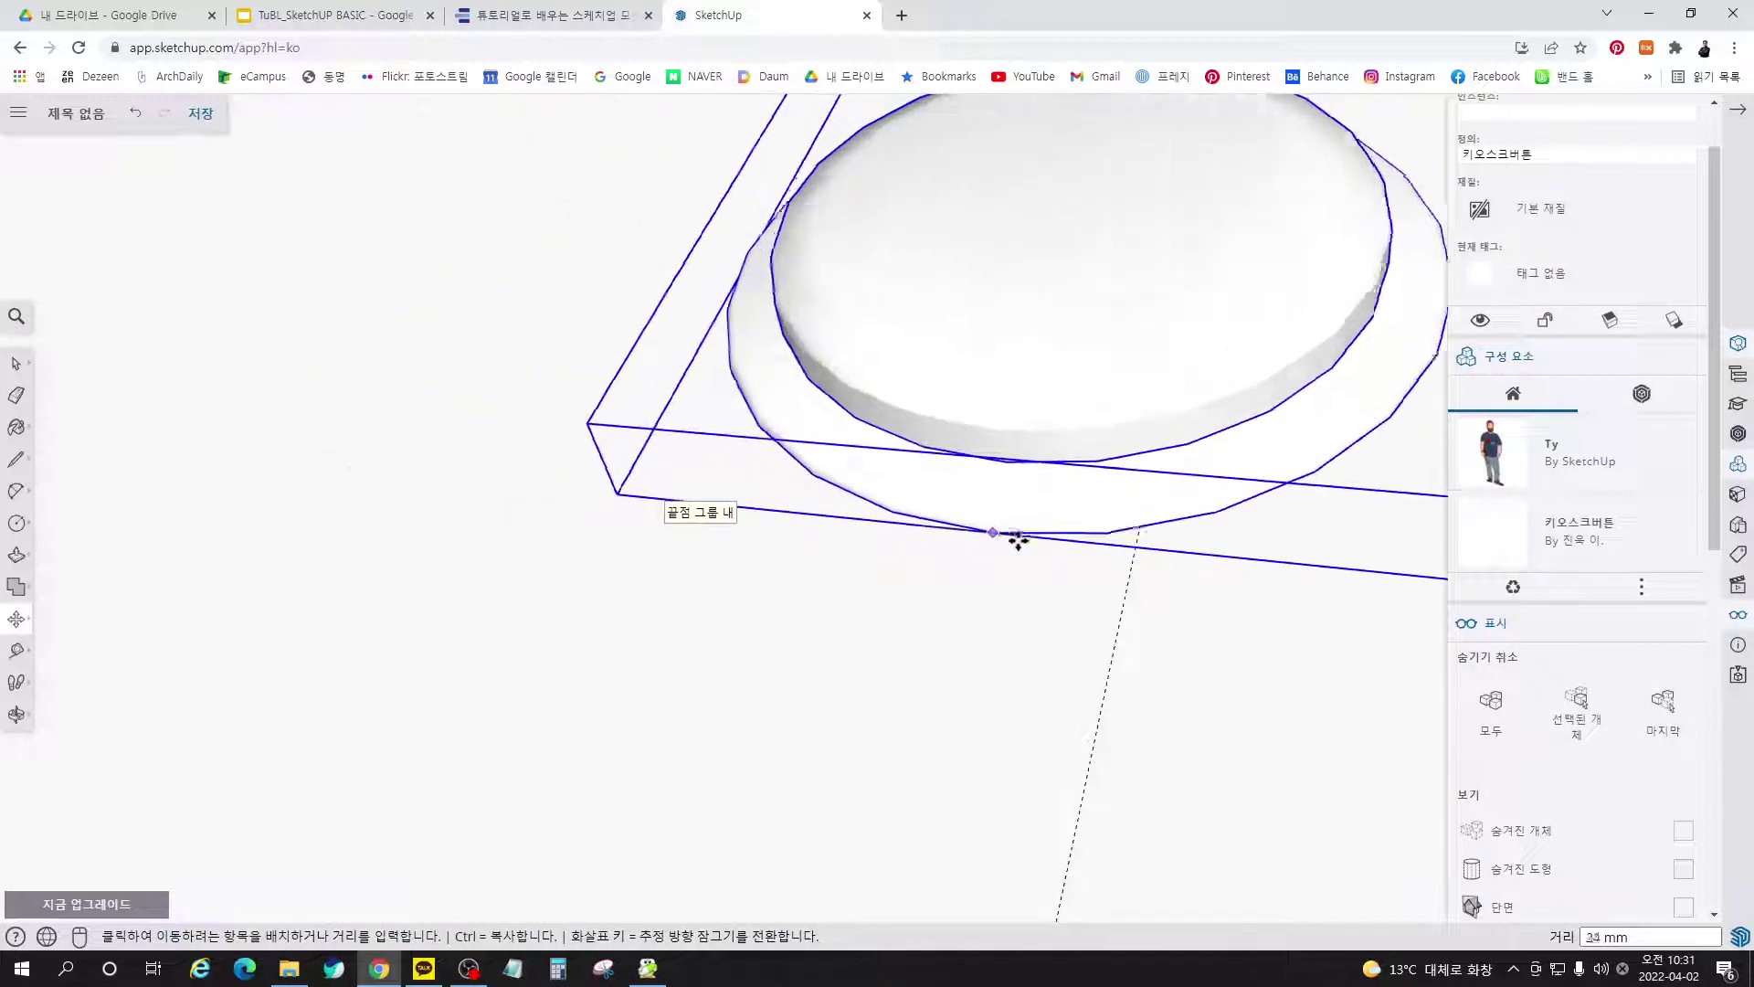
left_click(1136, 549)
scroll(1069, 525, "down", 4)
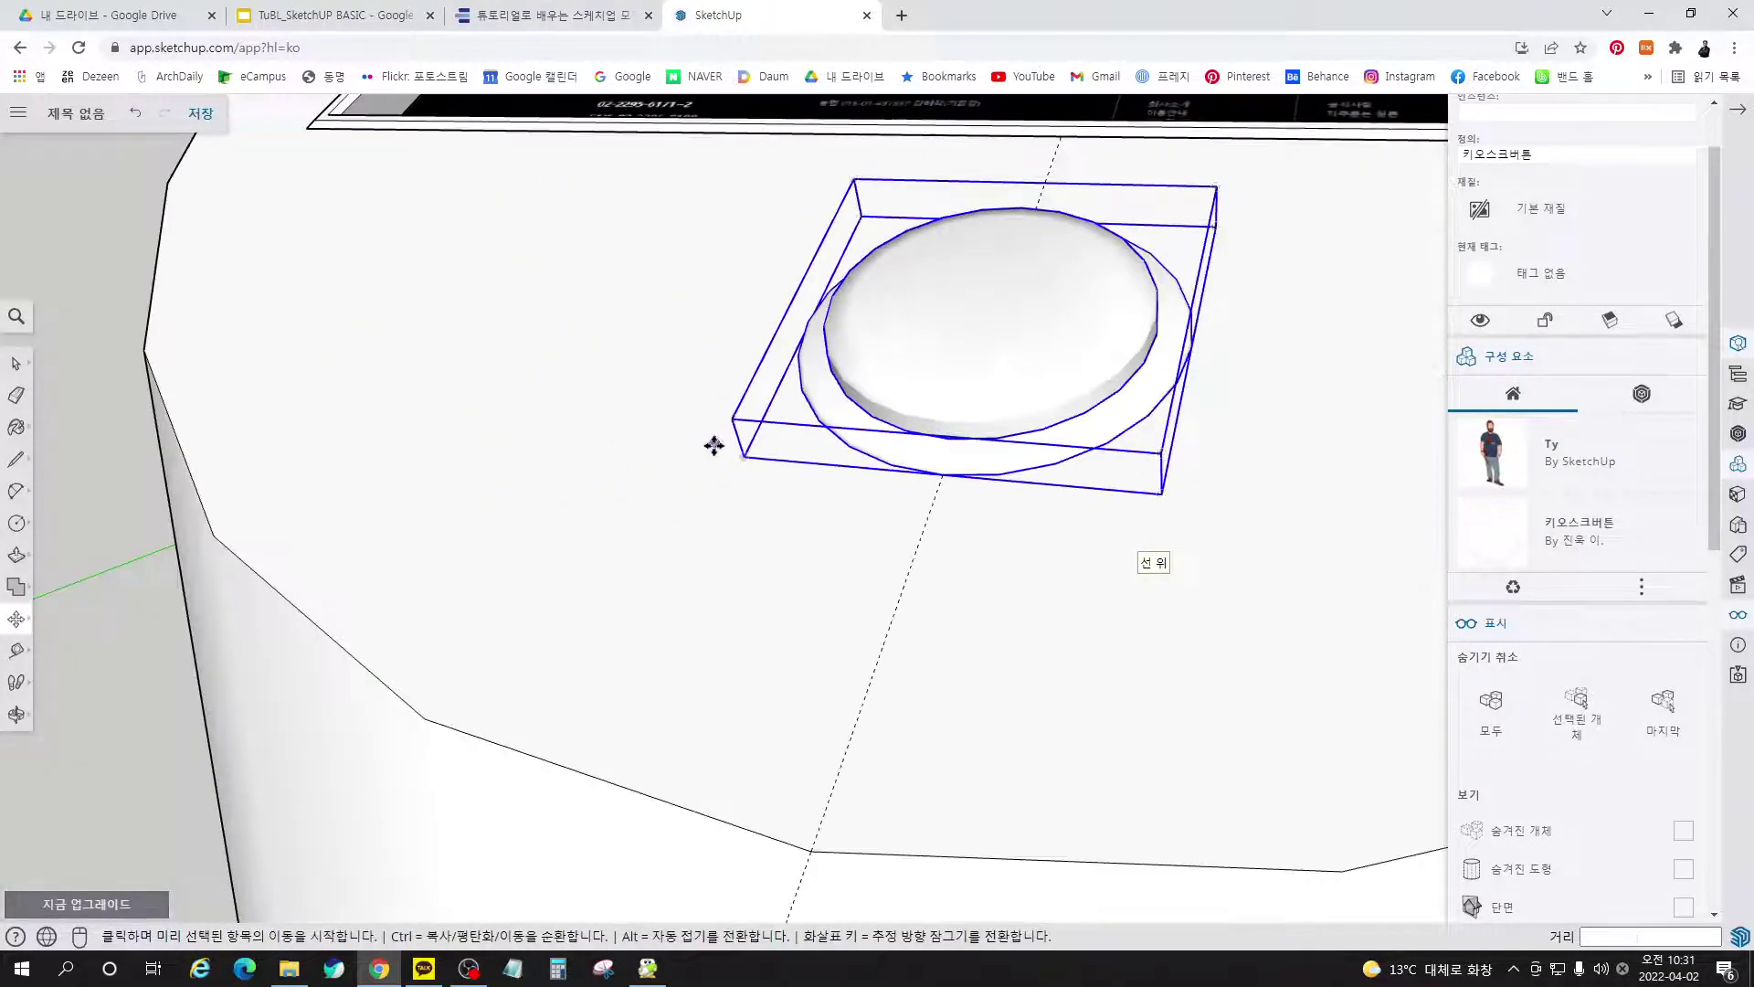
key("space")
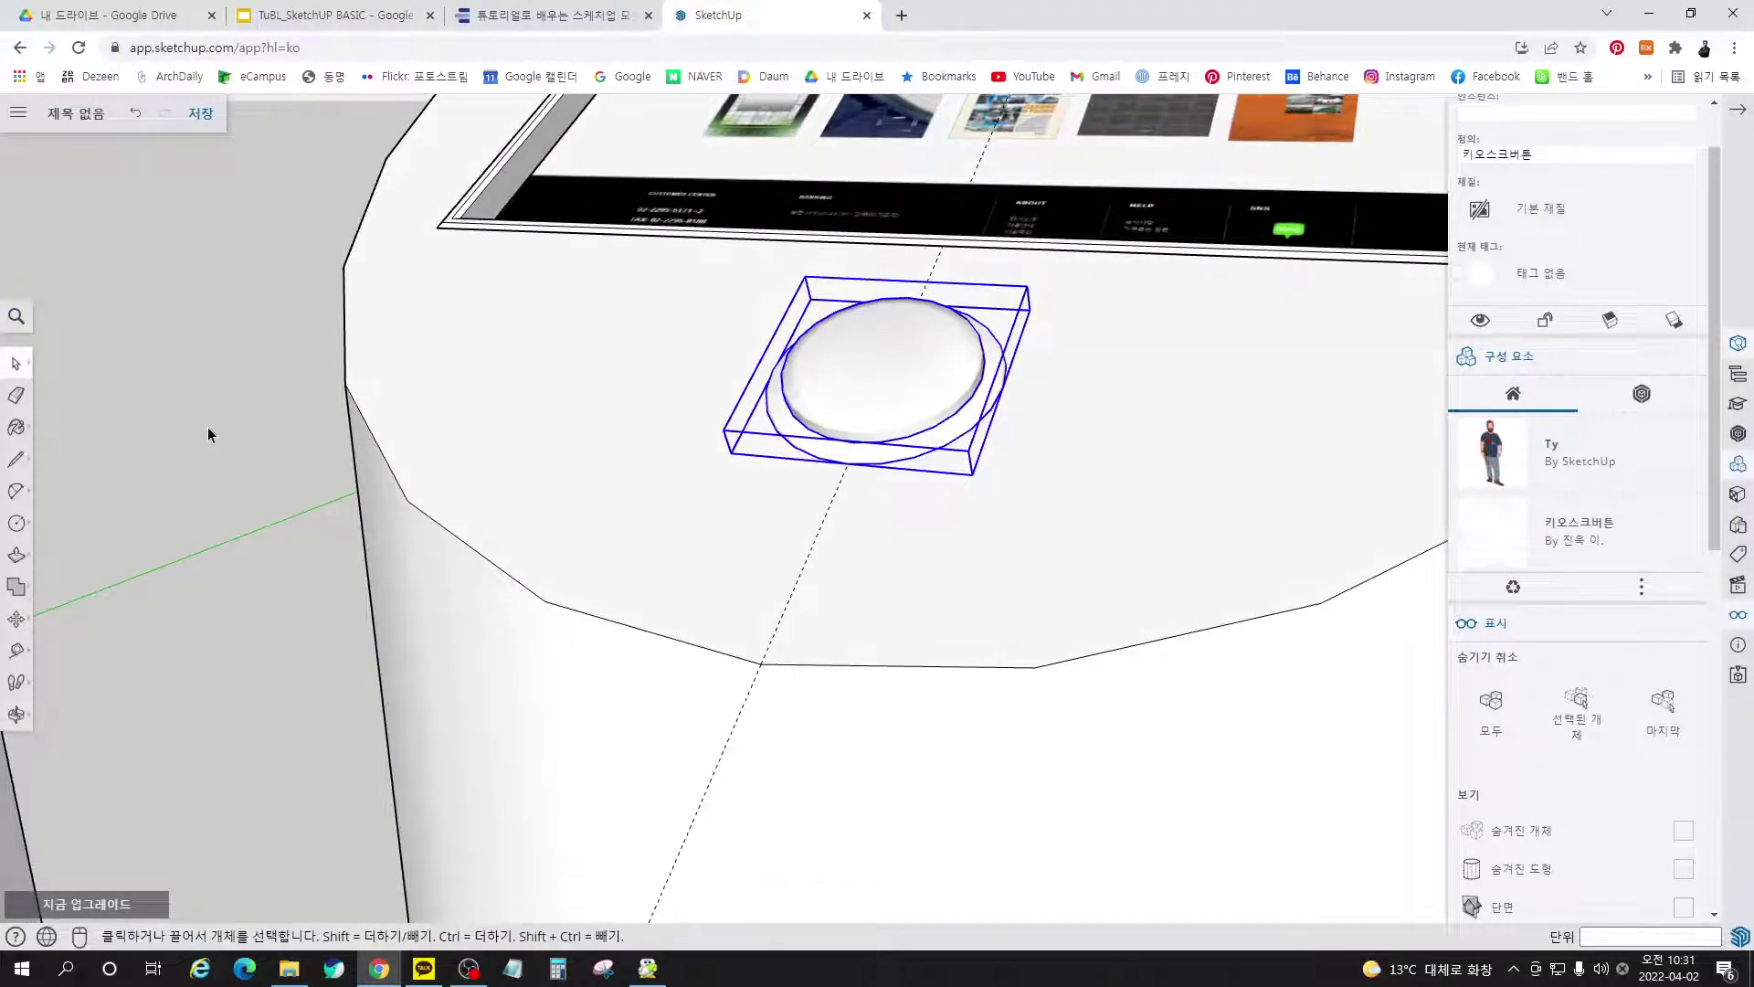
left_click(208, 430)
Read the e-book's steps on crossing guides, X-ray display and moving the button by its base centre, and return to SketchUp
middle_click_drag(947, 704, 1076, 623)
left_click(548, 15)
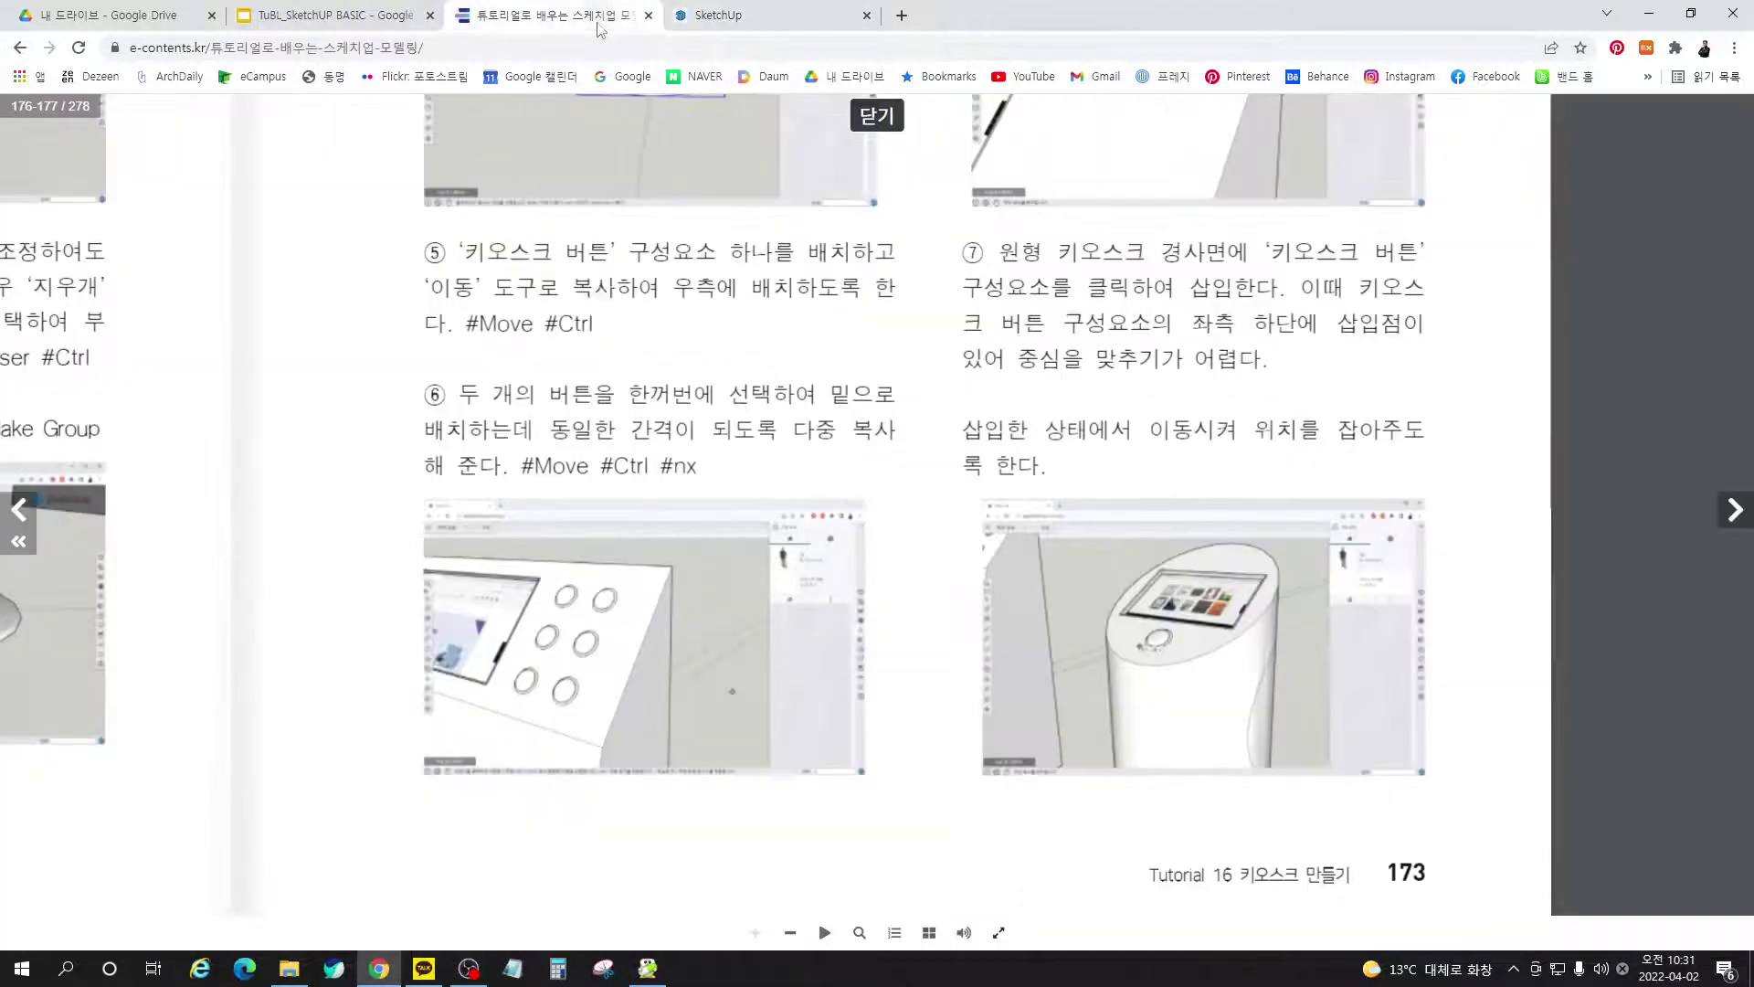
left_click(1736, 519)
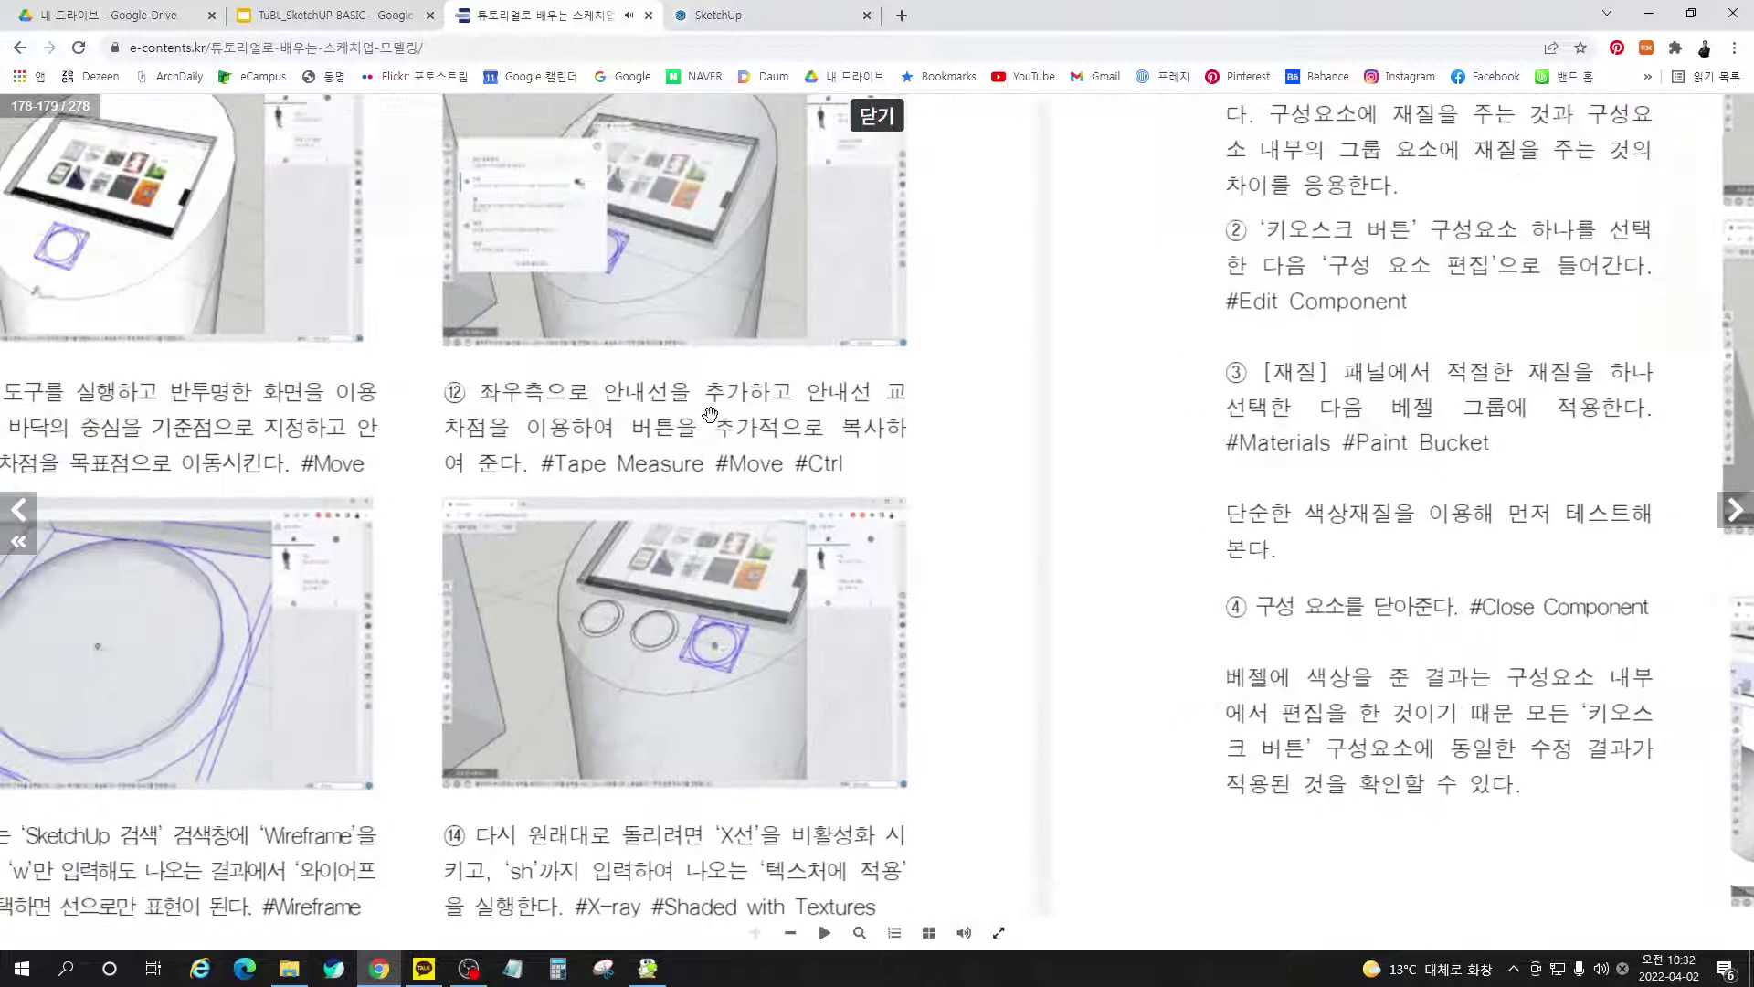
left_click_drag(710, 415, 858, 419)
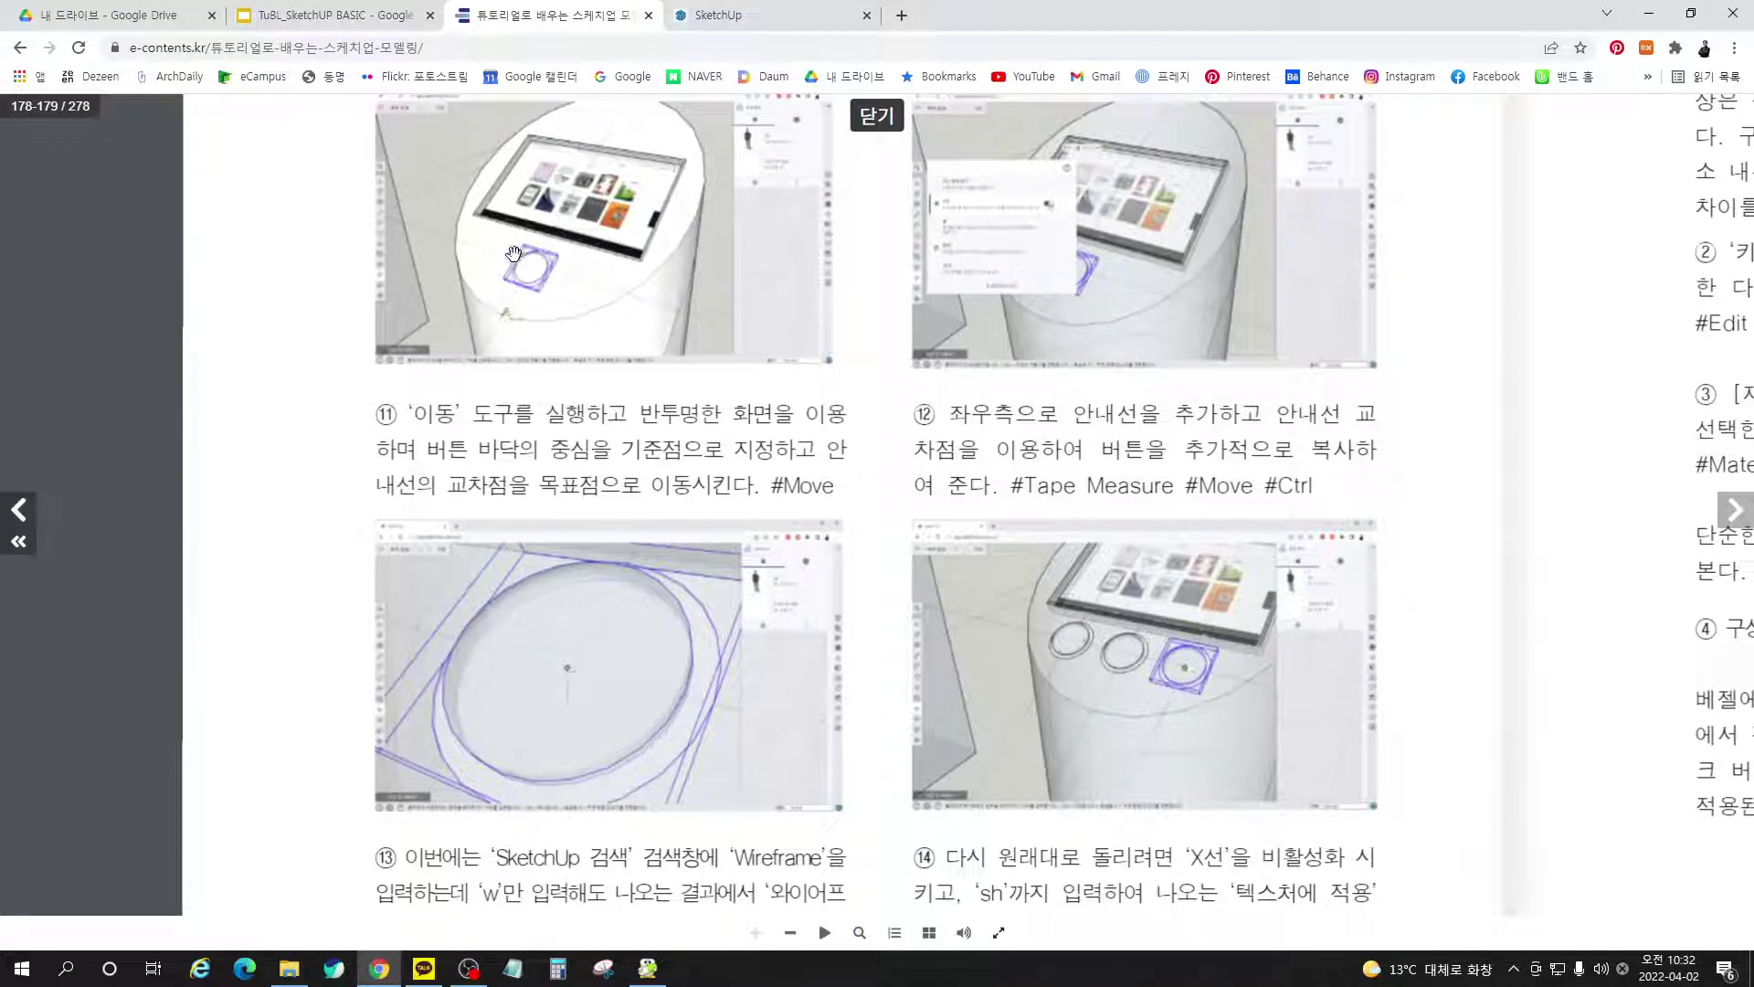
scroll(905, 467, "up", 3)
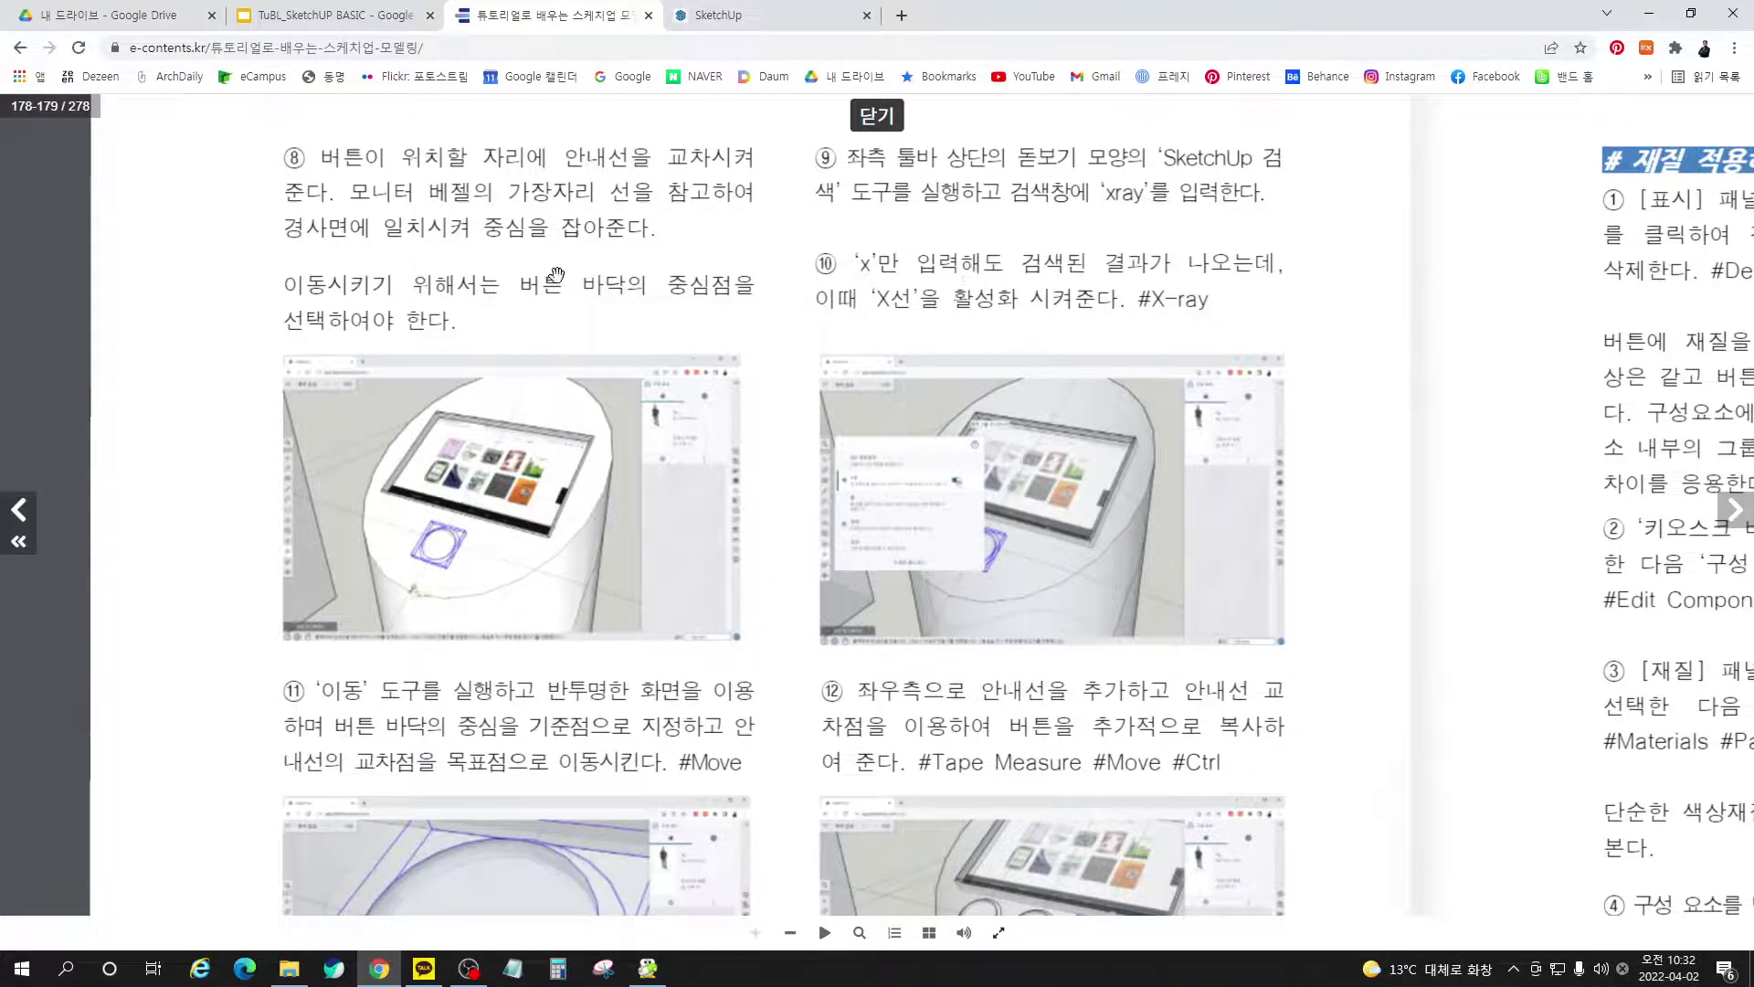
left_click(755, 27)
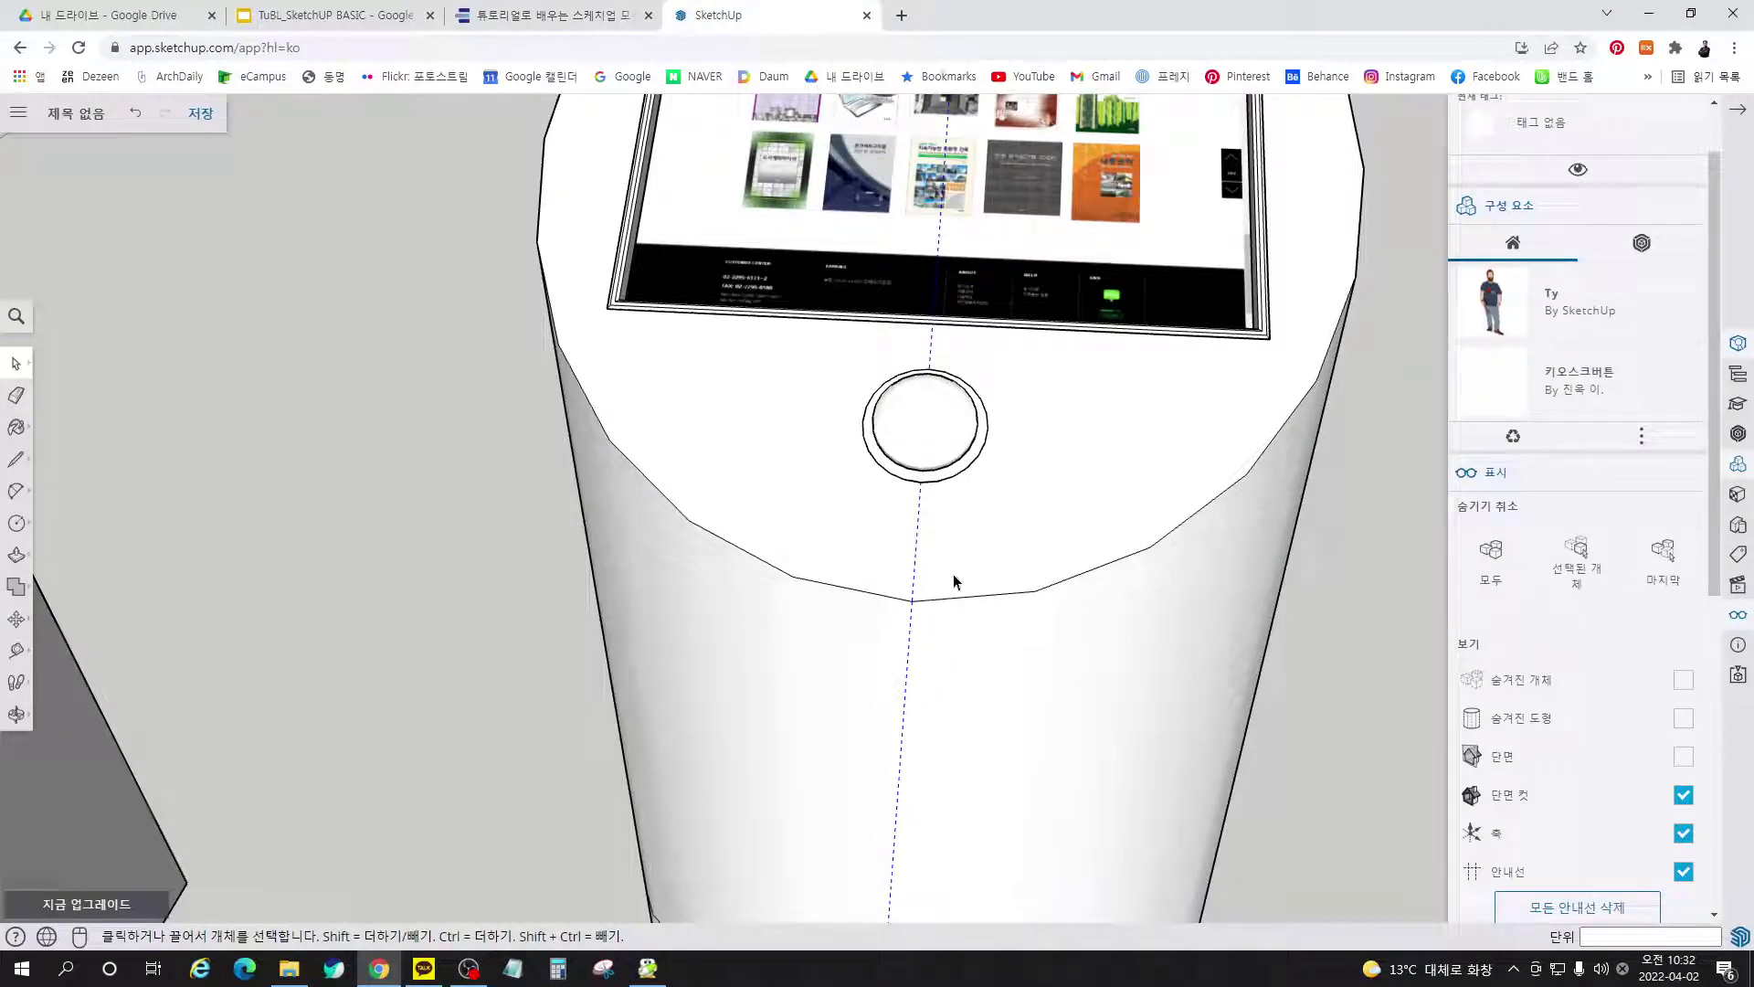
Add parallel guide lines 70 mm to either side of the centre guide on the sloped face
key("t")
left_click(916, 532)
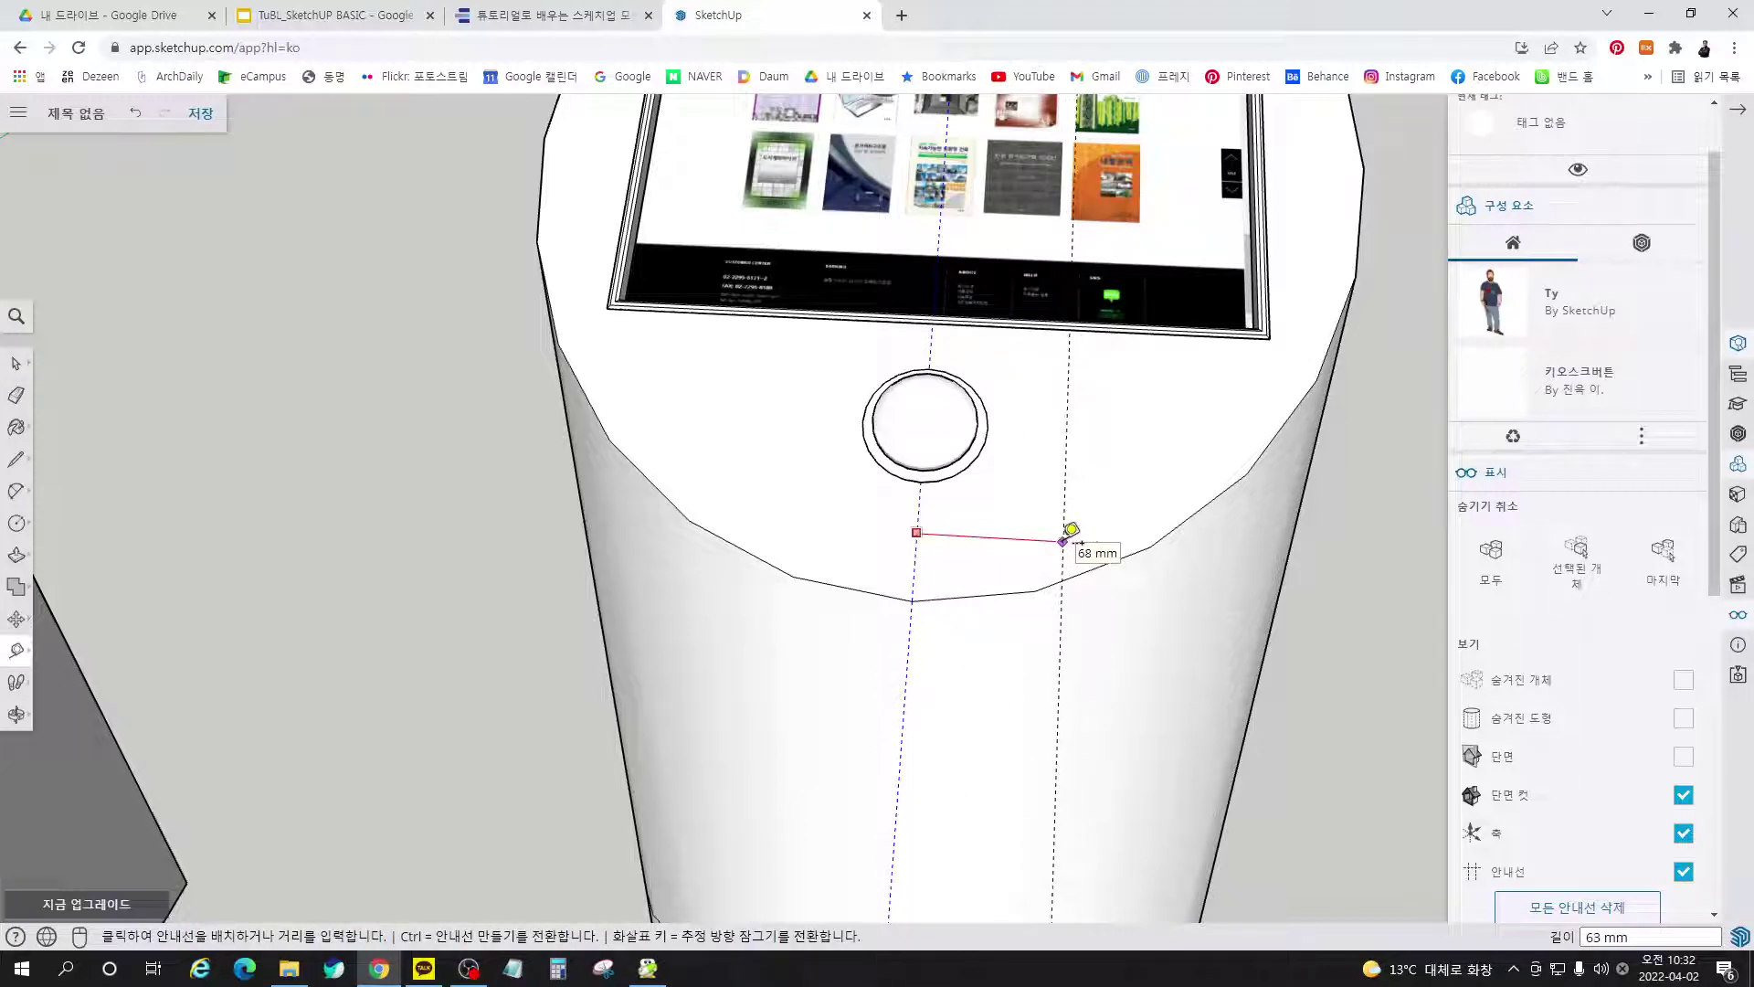
type("70")
key("Return")
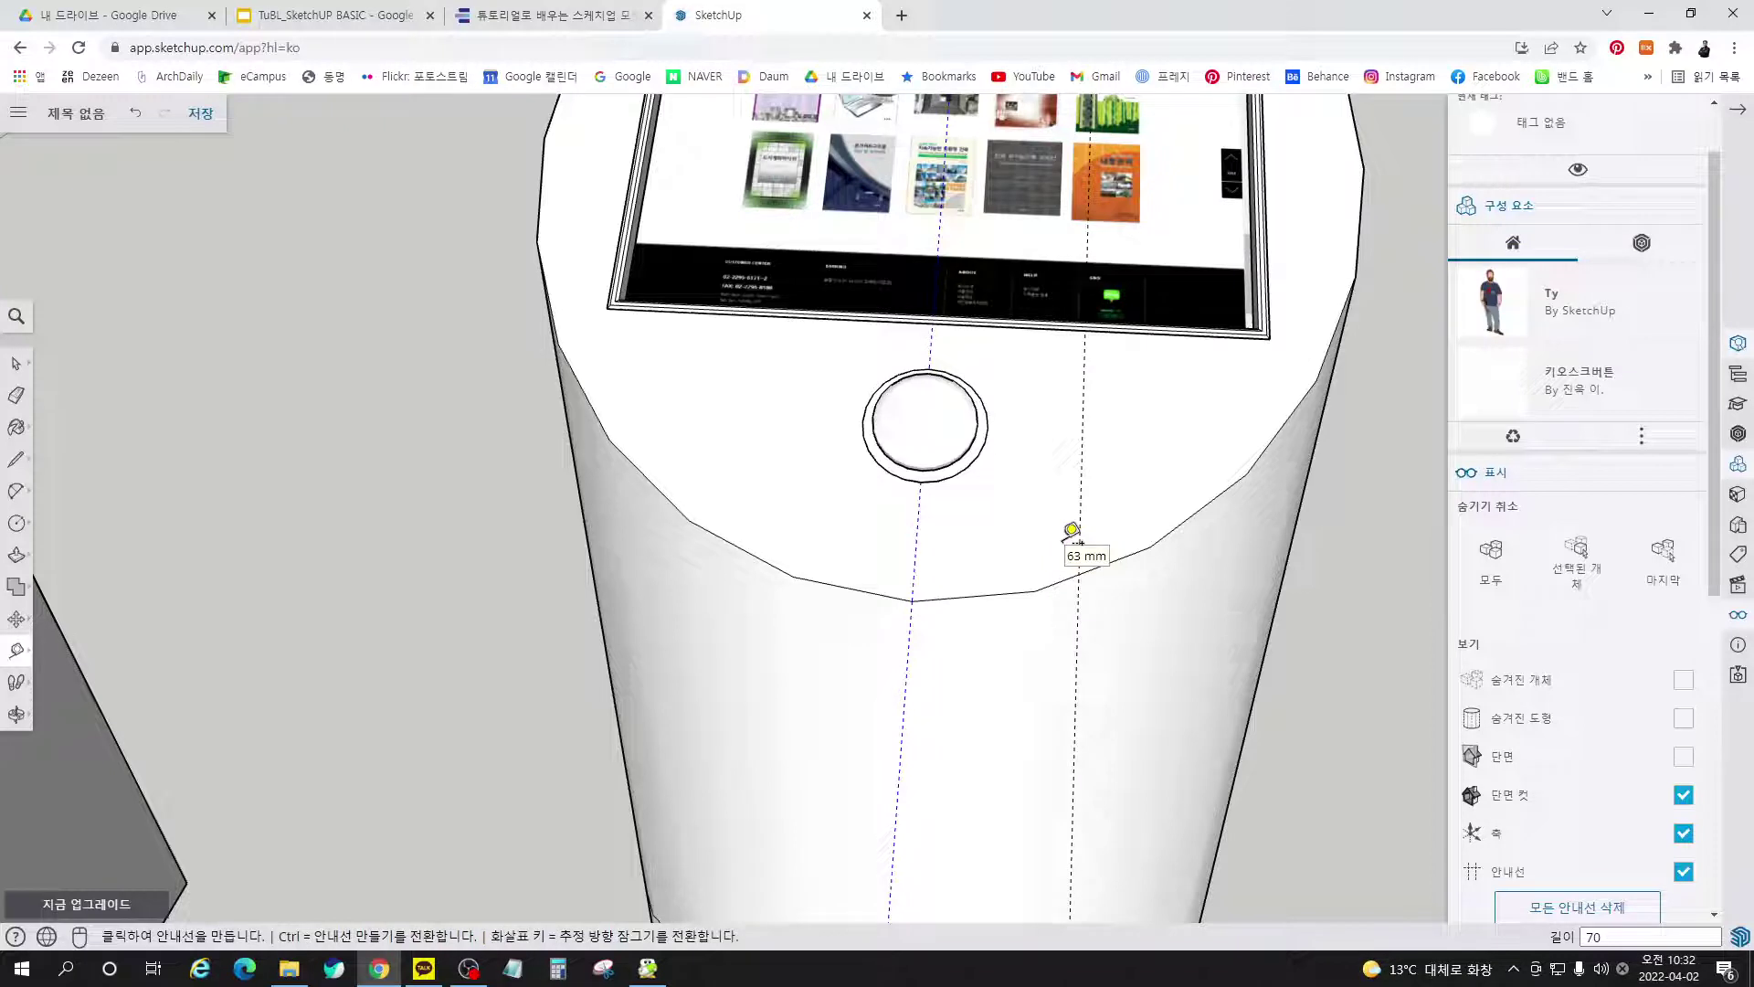
left_click(916, 536)
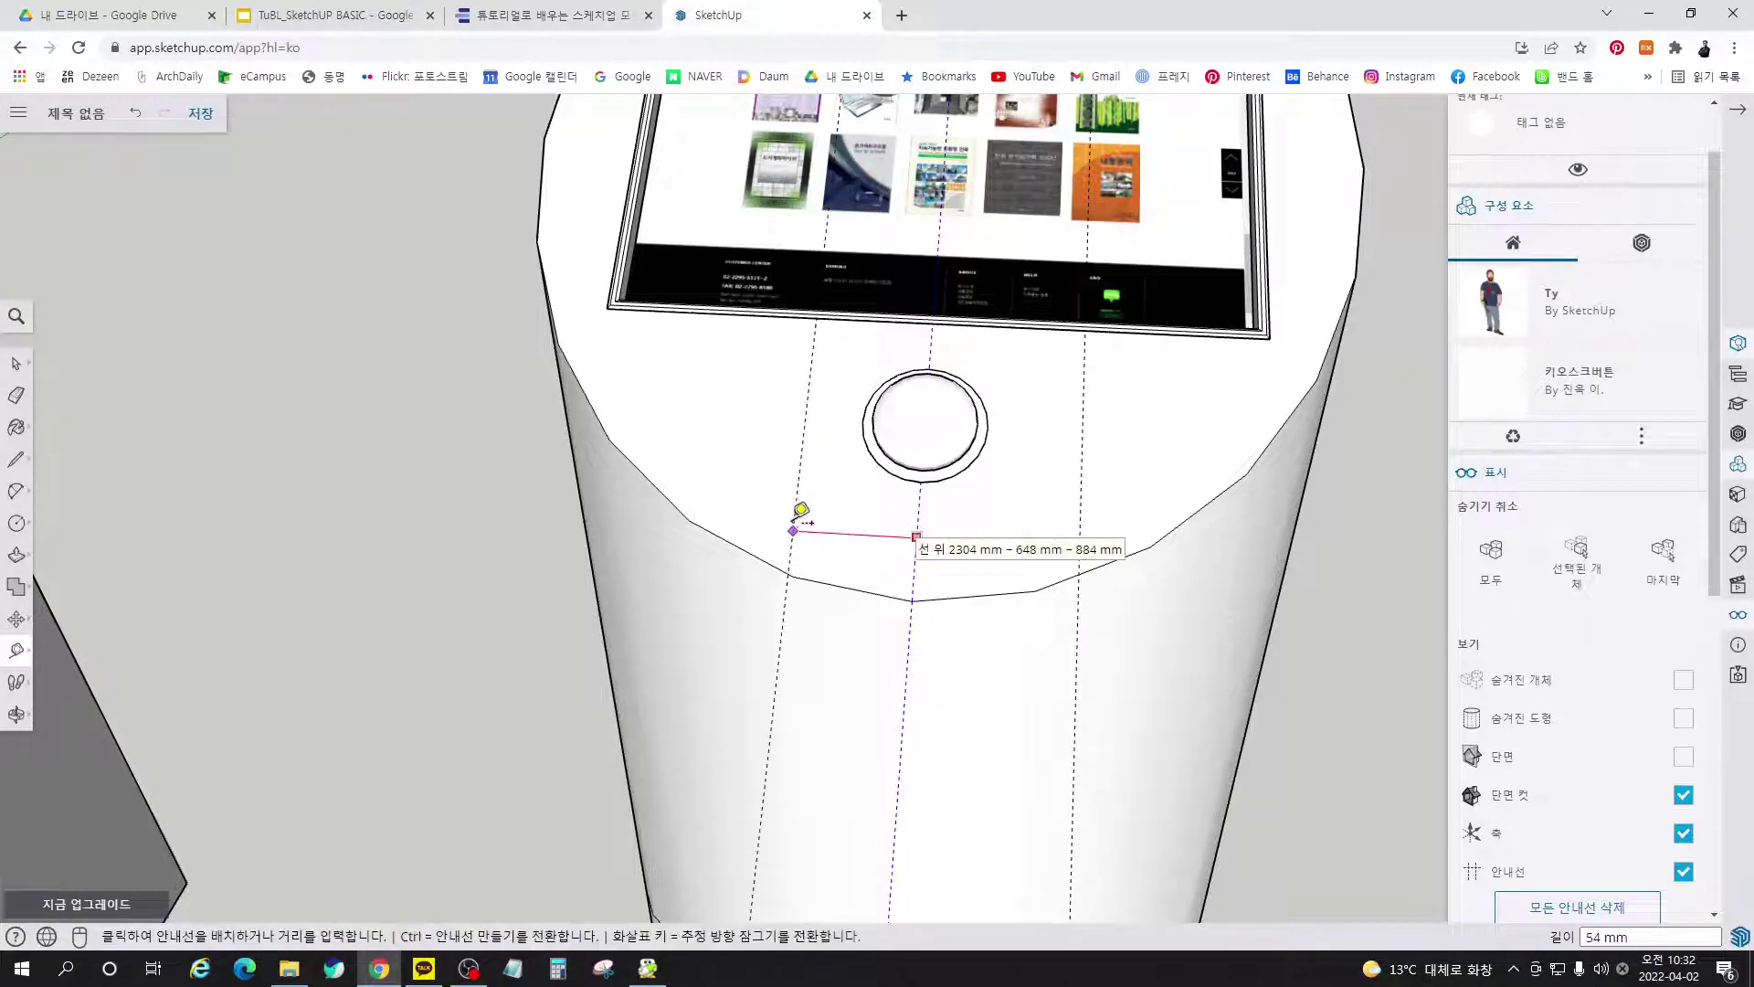
left_click(801, 509)
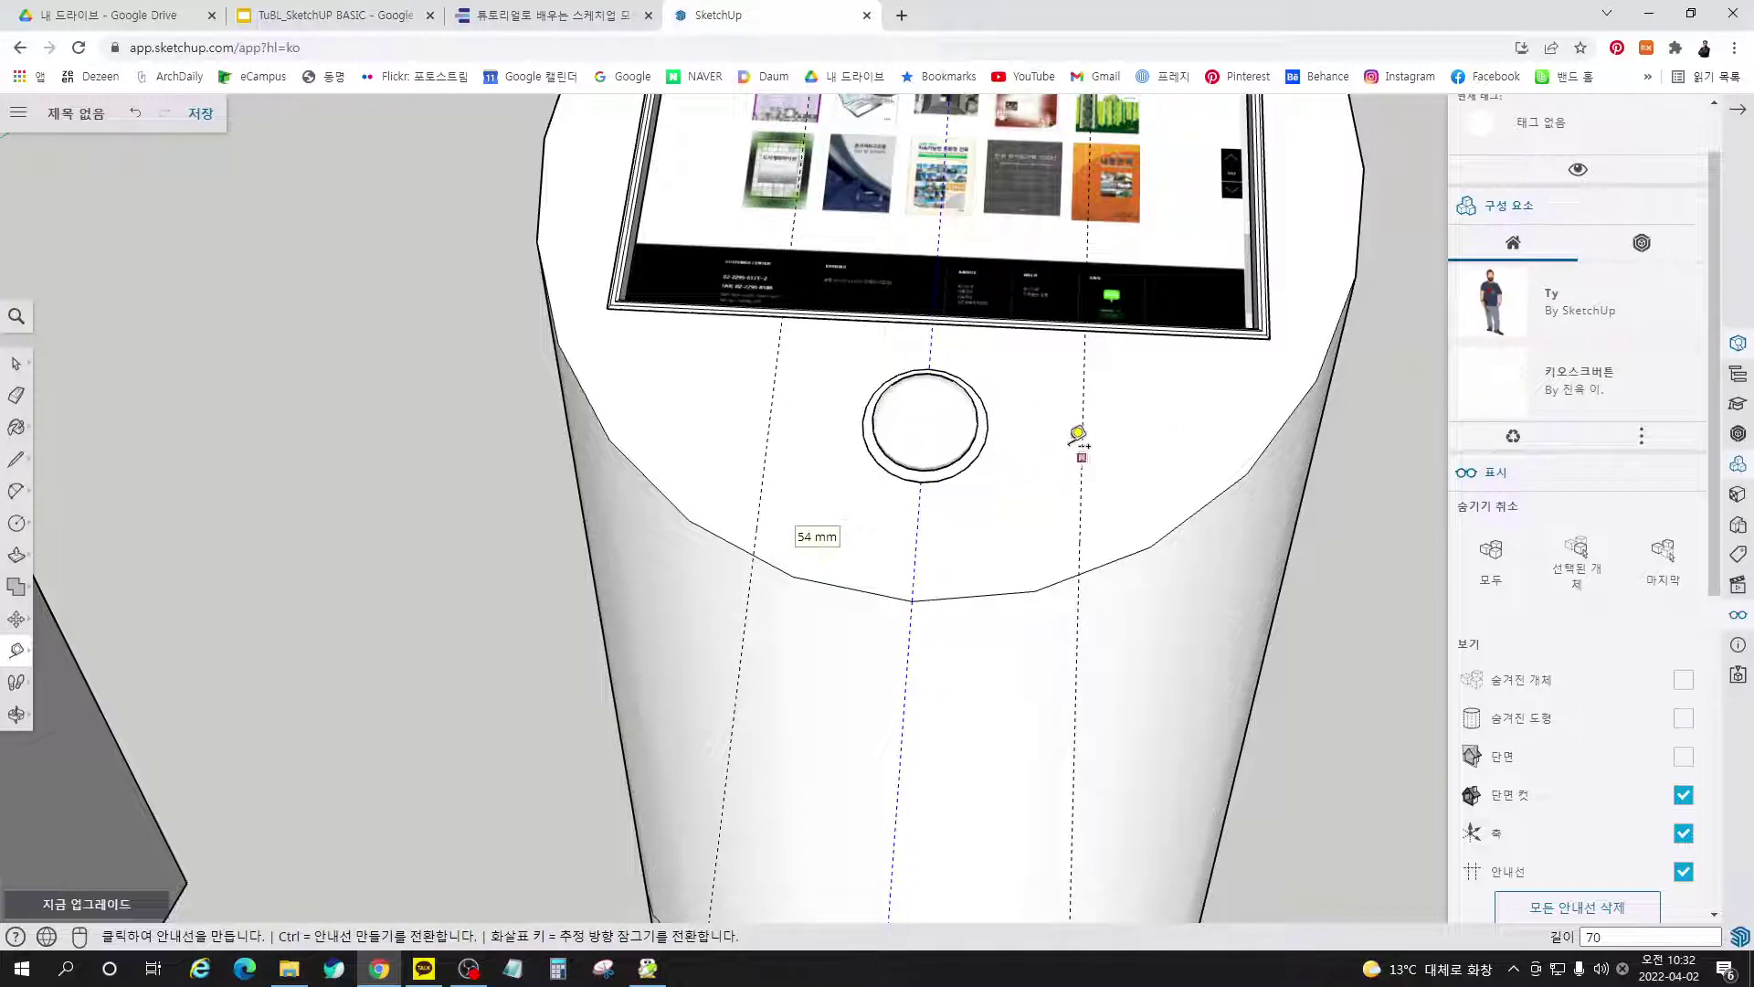
Add a crossing guide line about 54 mm below the screen bezel's lower edge, parallel to that edge
key("o")
left_click_drag(1157, 400, 1060, 402)
scroll(1057, 403, "up", 6)
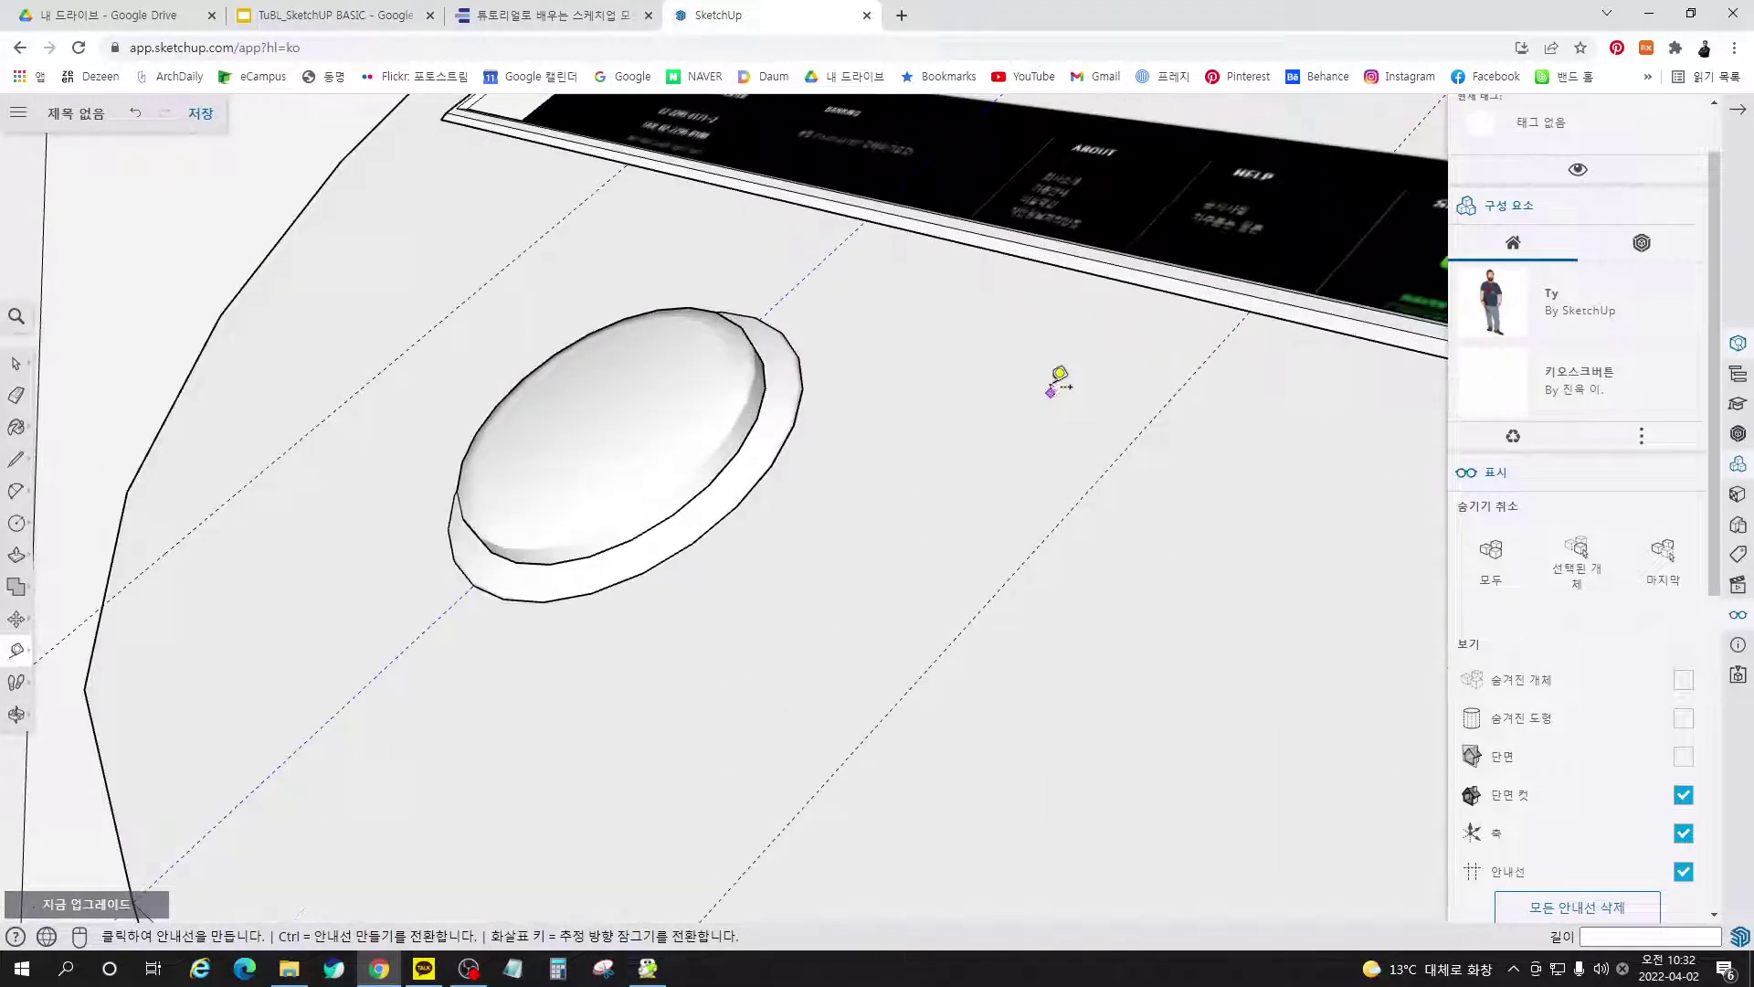
key("t")
left_click(1064, 238)
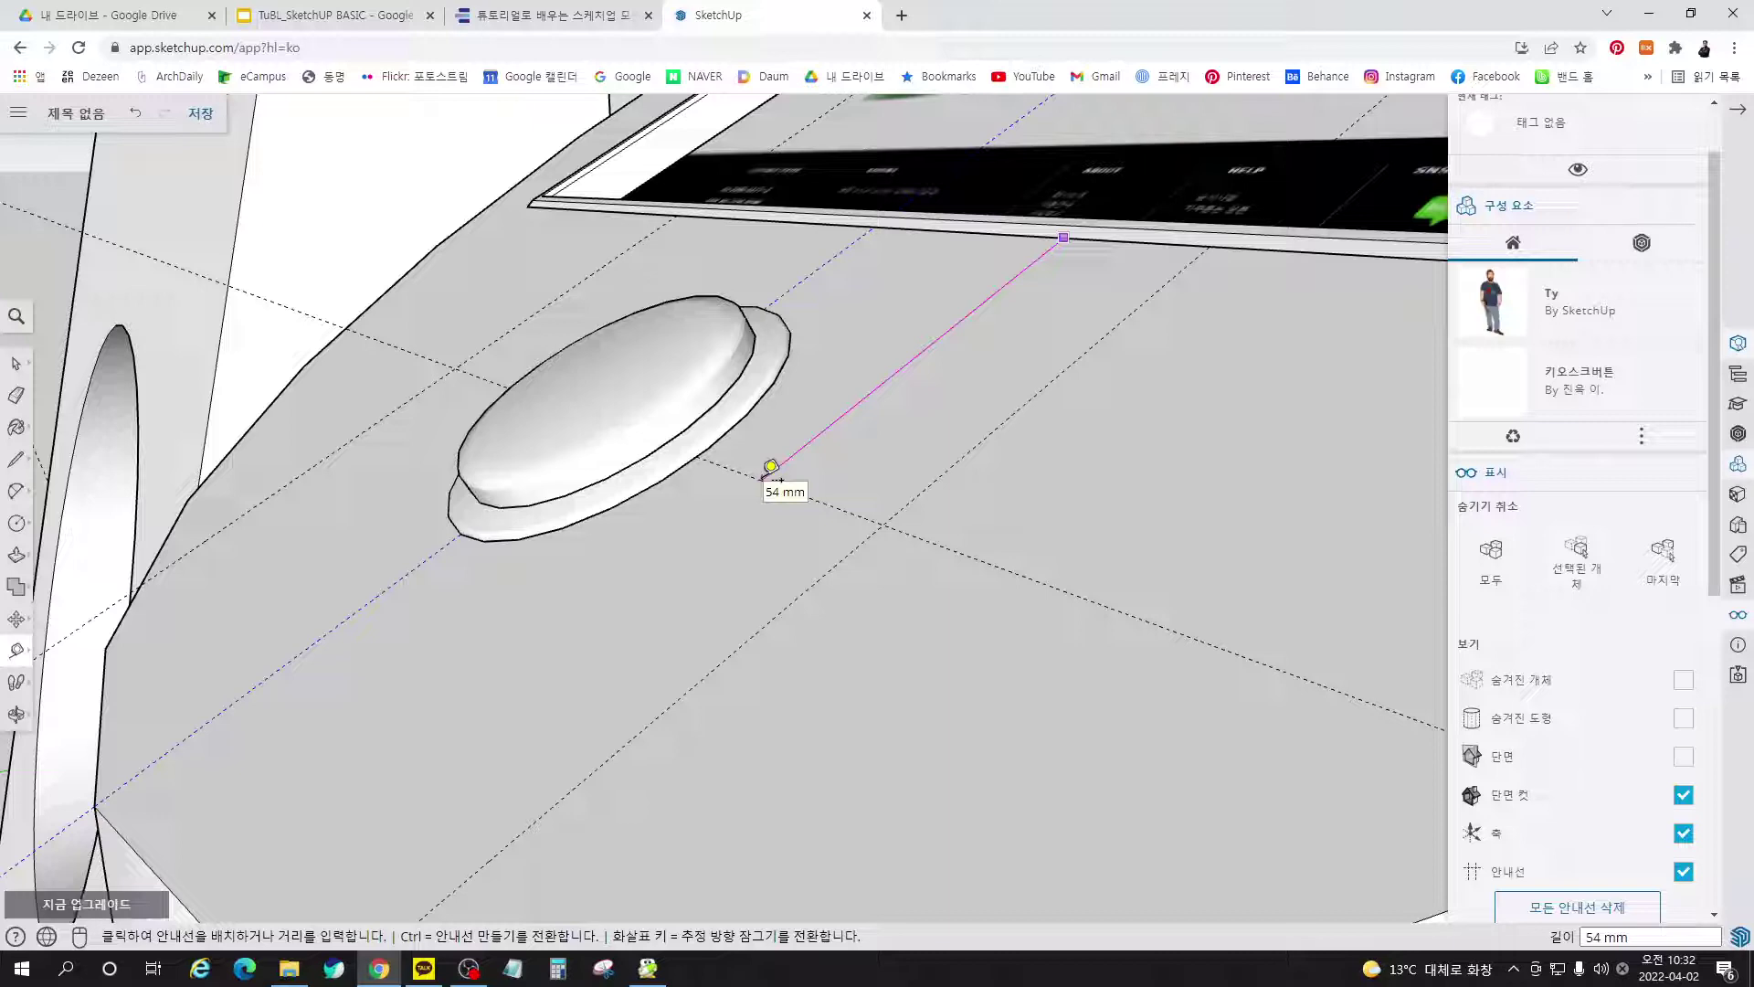
key("Return")
Delete the existing button and insert a new 키오스크버튼 component on the sloped face near the central guide intersection
middle_click_drag(772, 476, 1155, 575)
key("space")
scroll(868, 571, "up", 3)
scroll(868, 571, "up", 2)
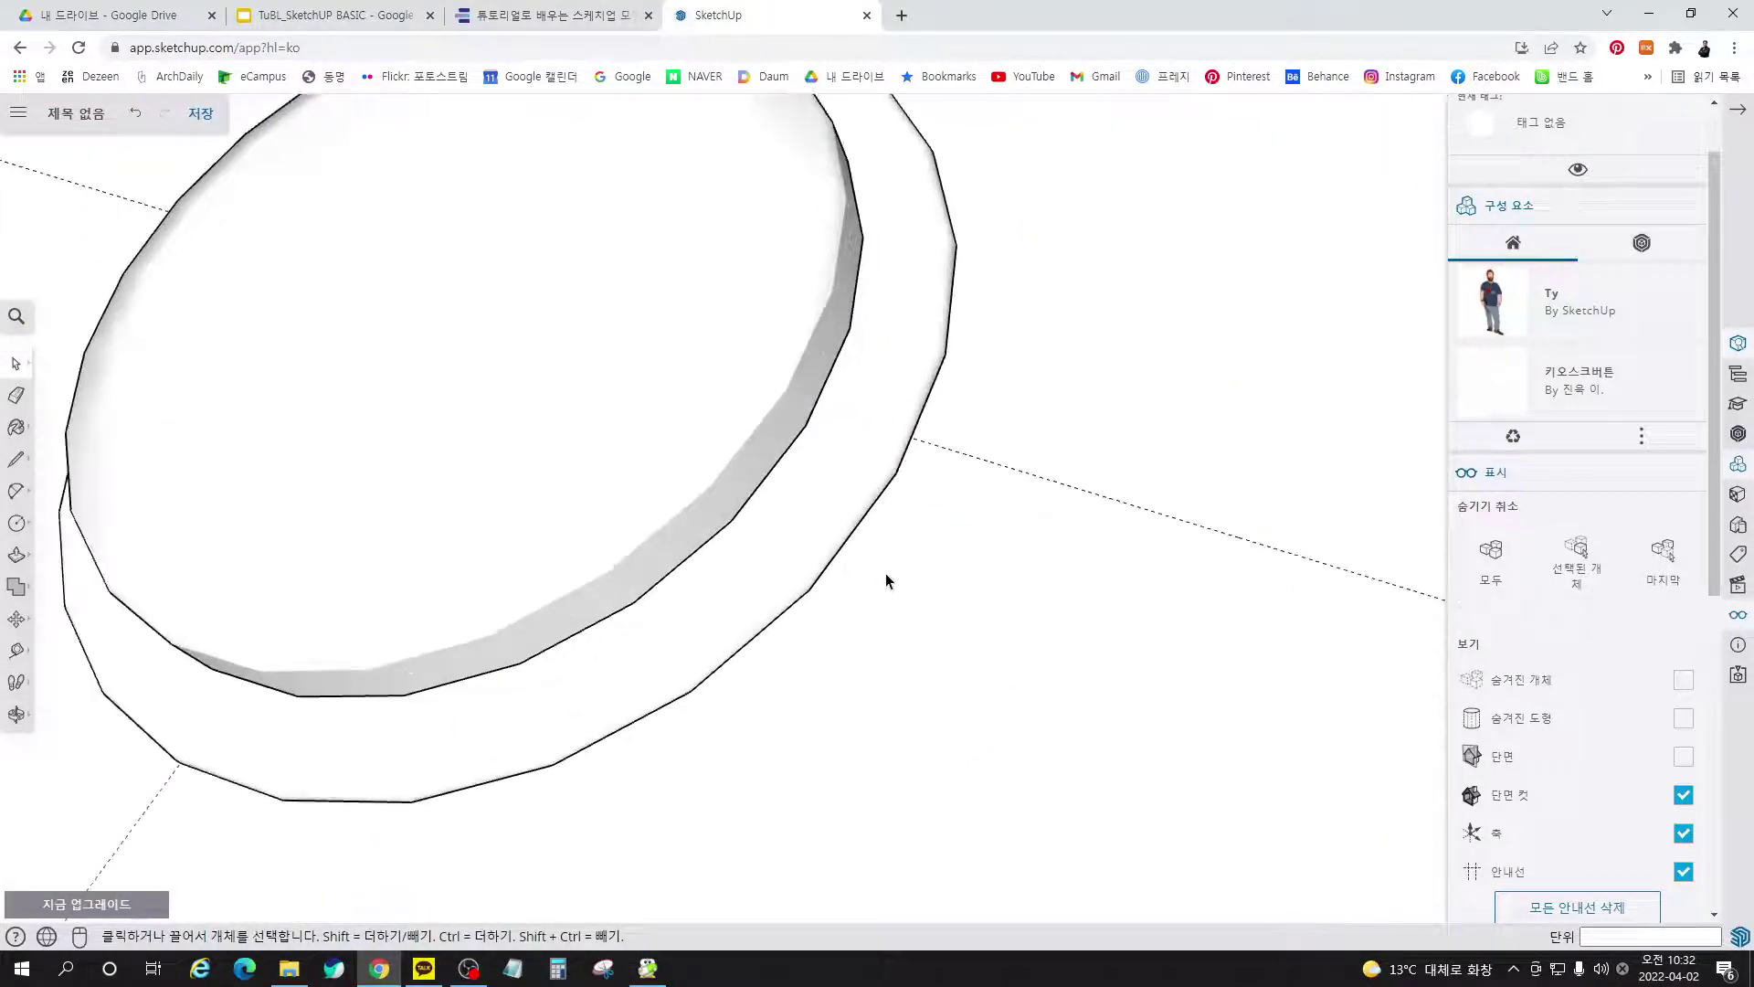
scroll(859, 581, "down", 5)
scroll(908, 448, "down", 2)
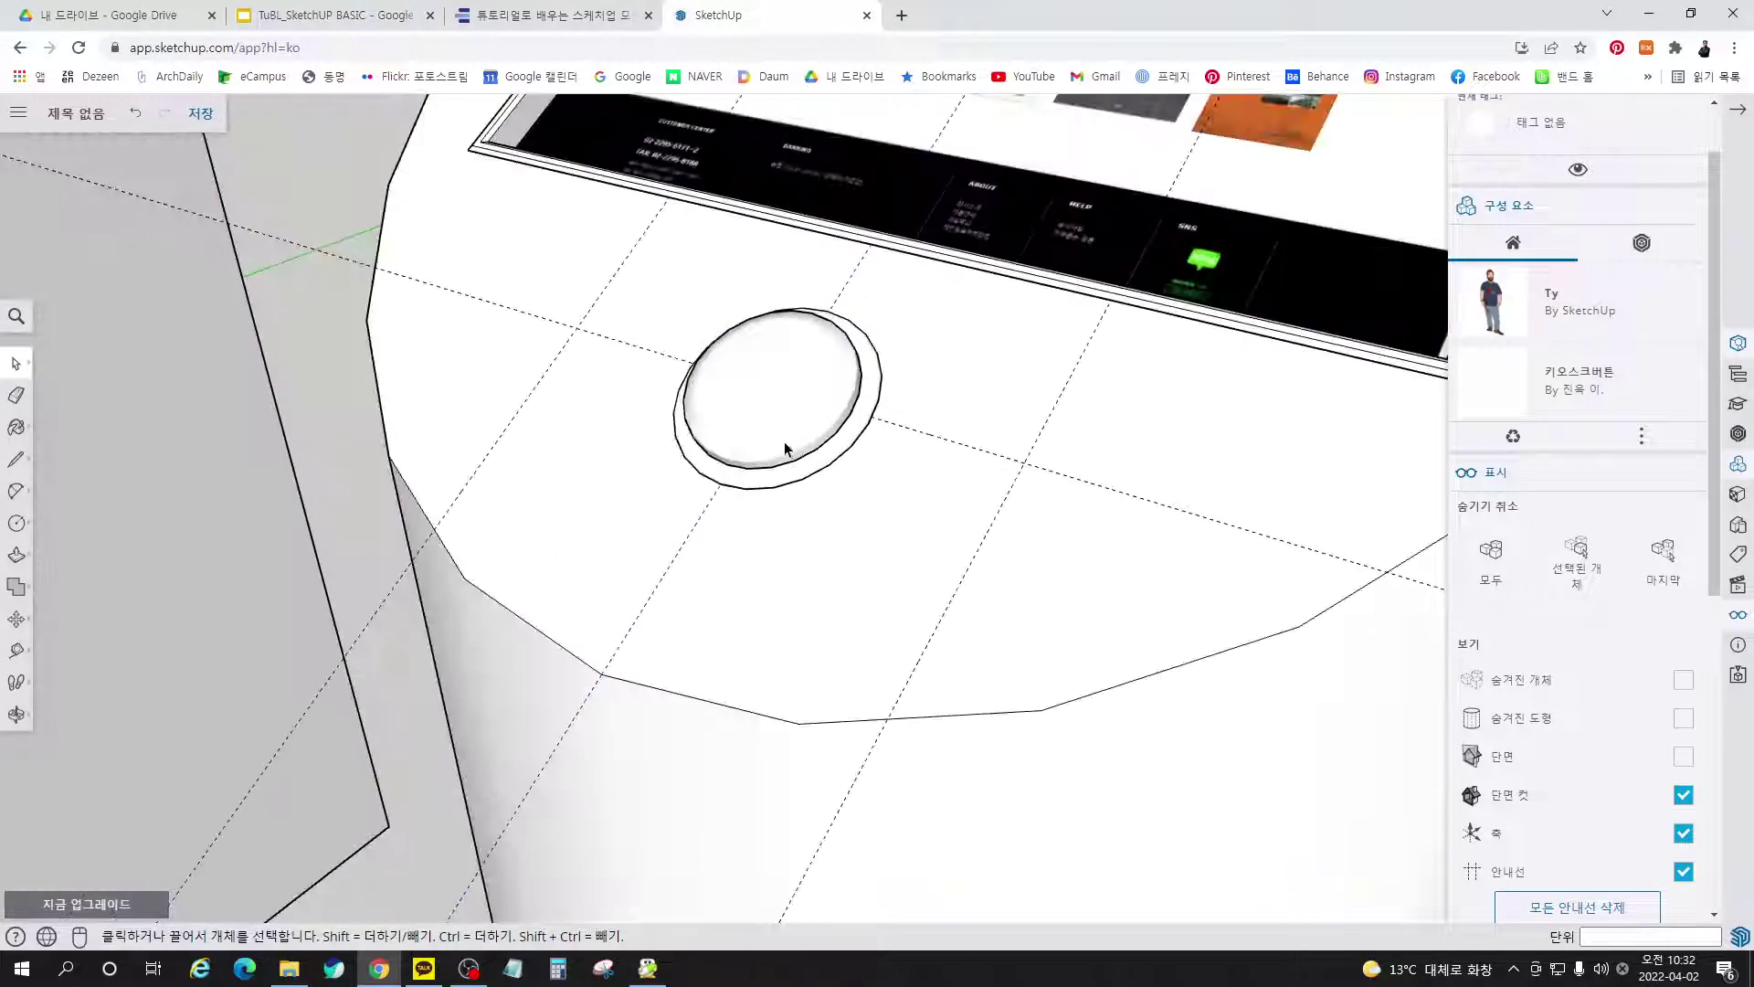
left_click(794, 457)
key("Delete")
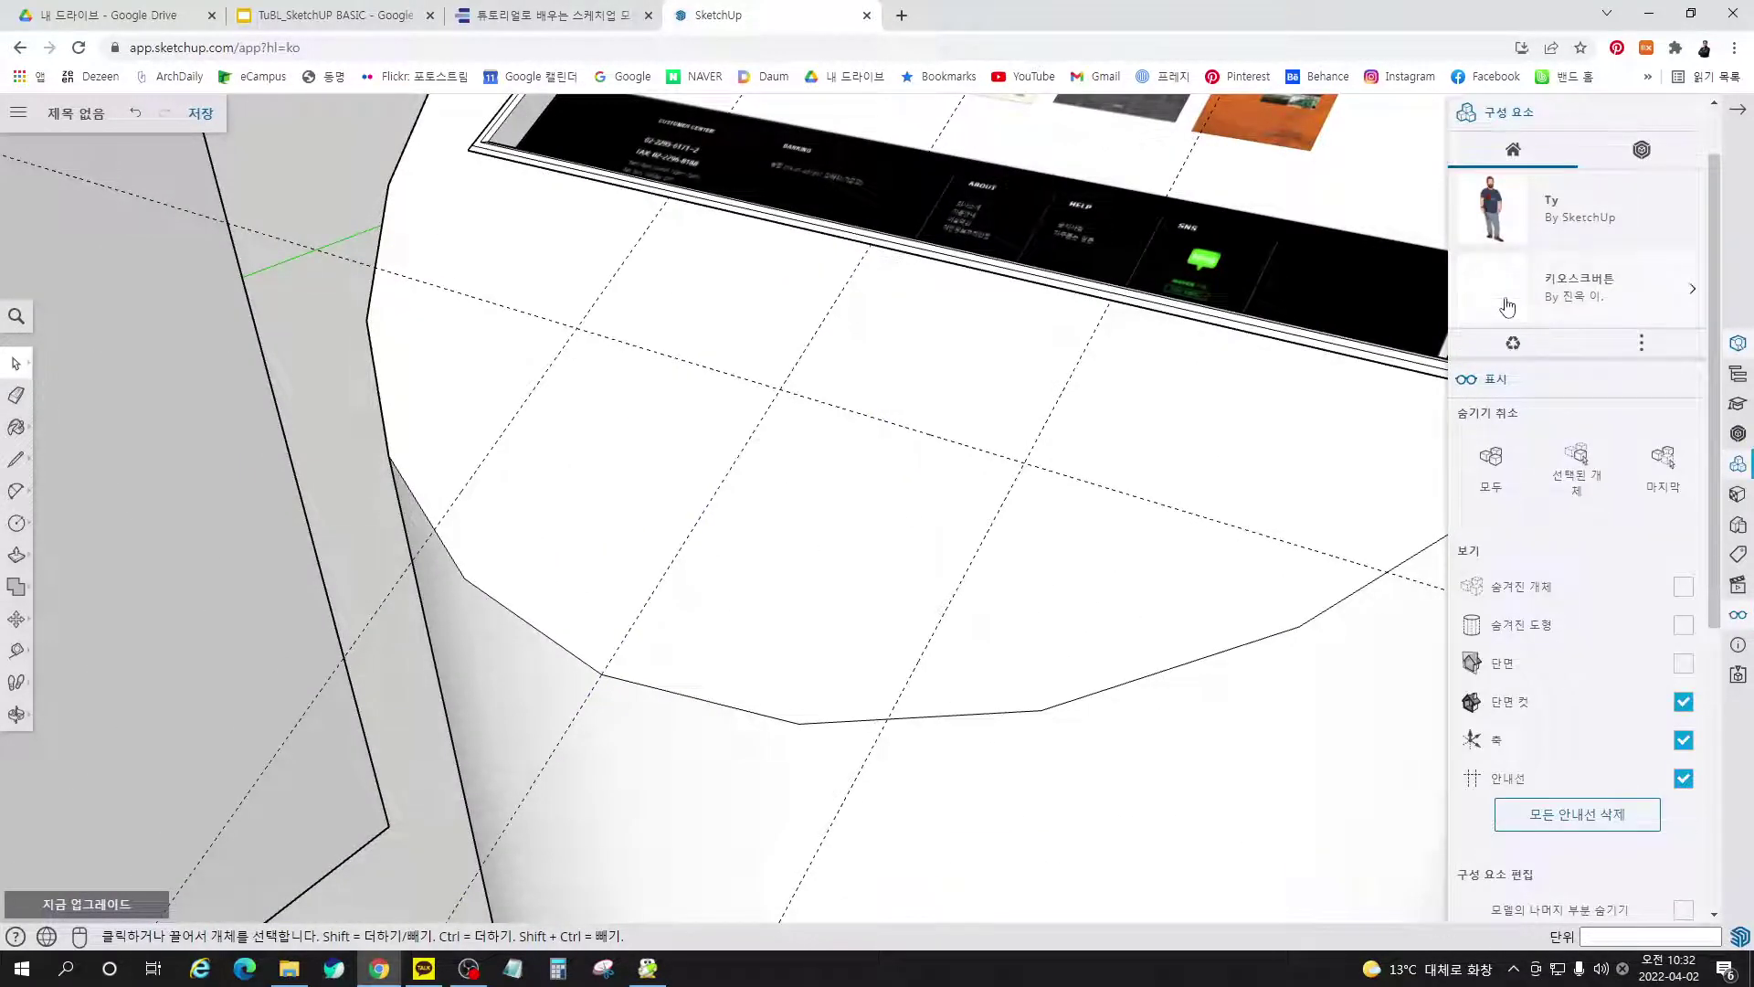
left_click(1507, 307)
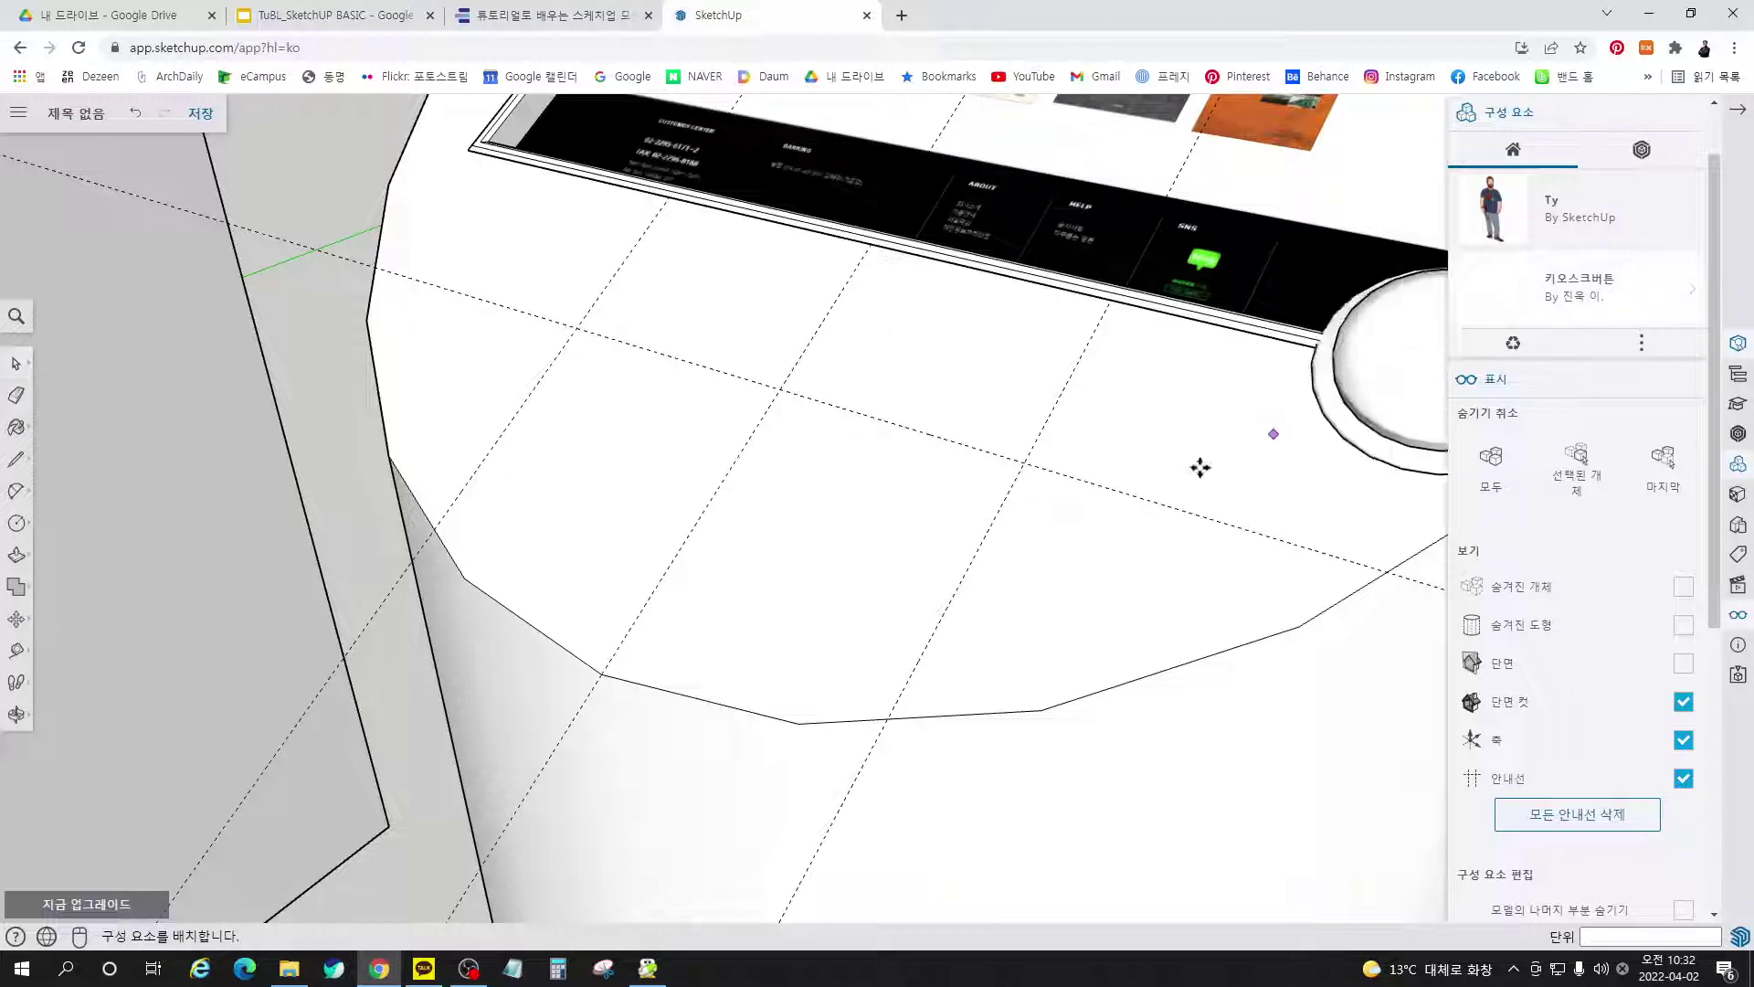
left_click(593, 483)
scroll(695, 475, "up", 5)
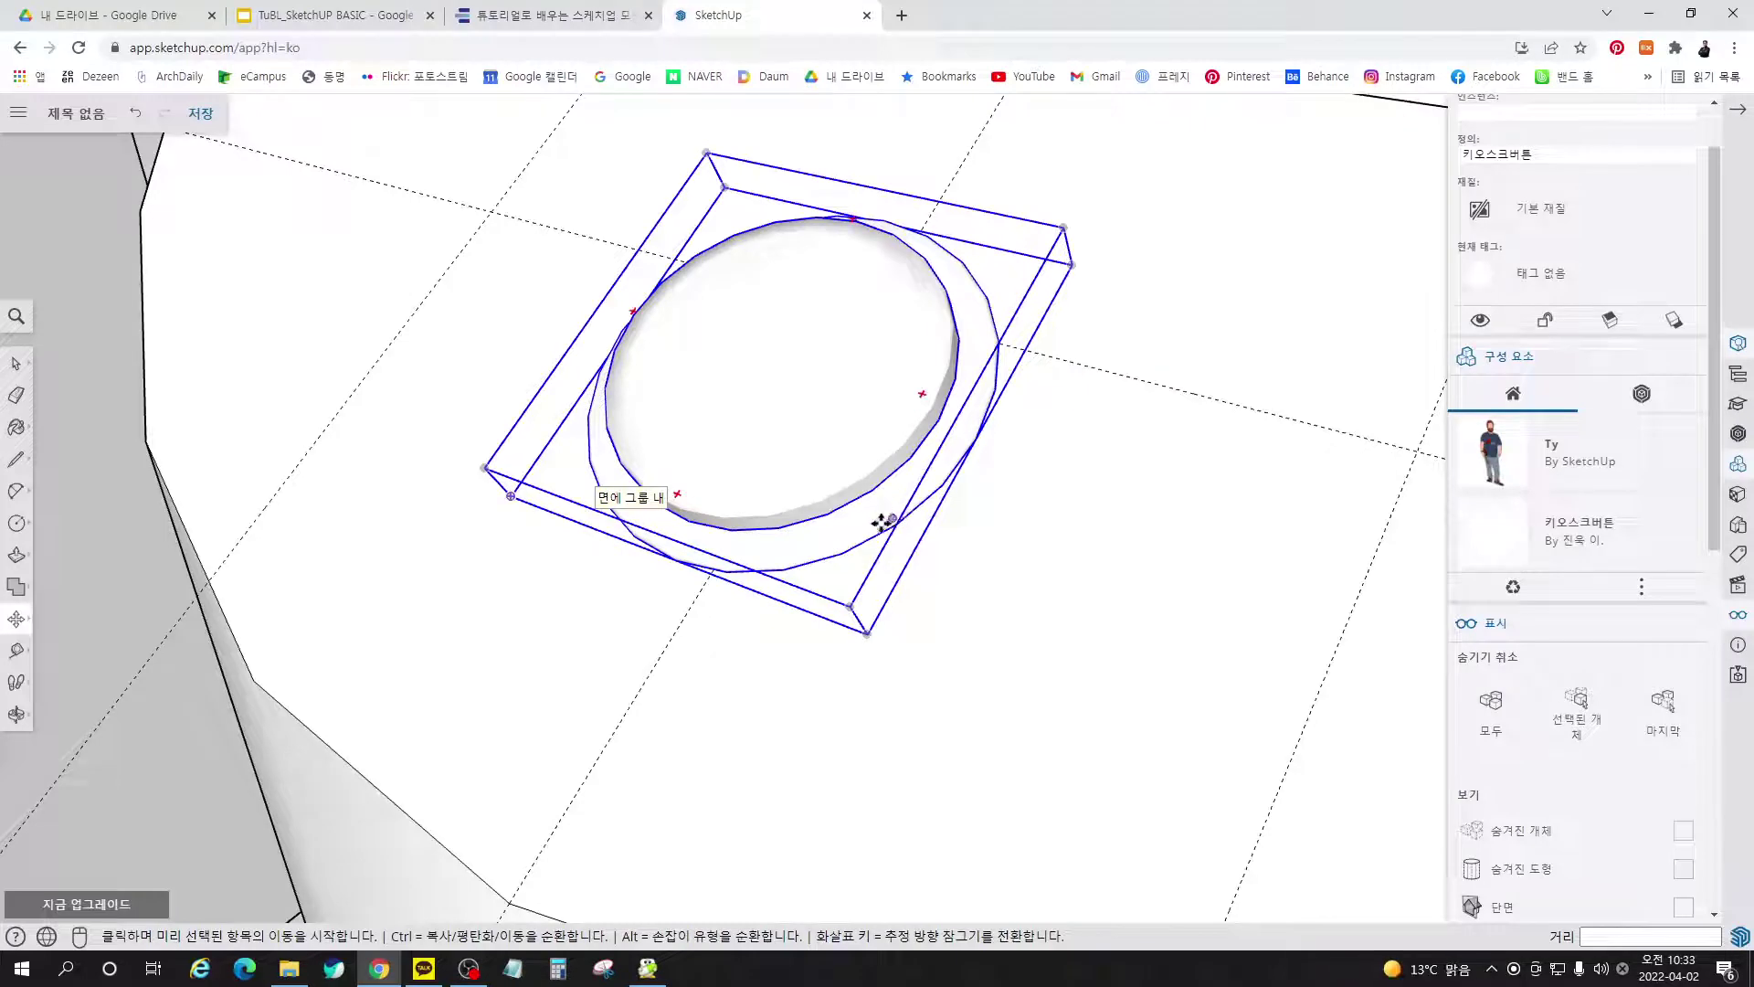
Search SketchUp's commands for "x" and turn on the X선 (X-ray) display
left_click(795, 455)
left_click(30, 321)
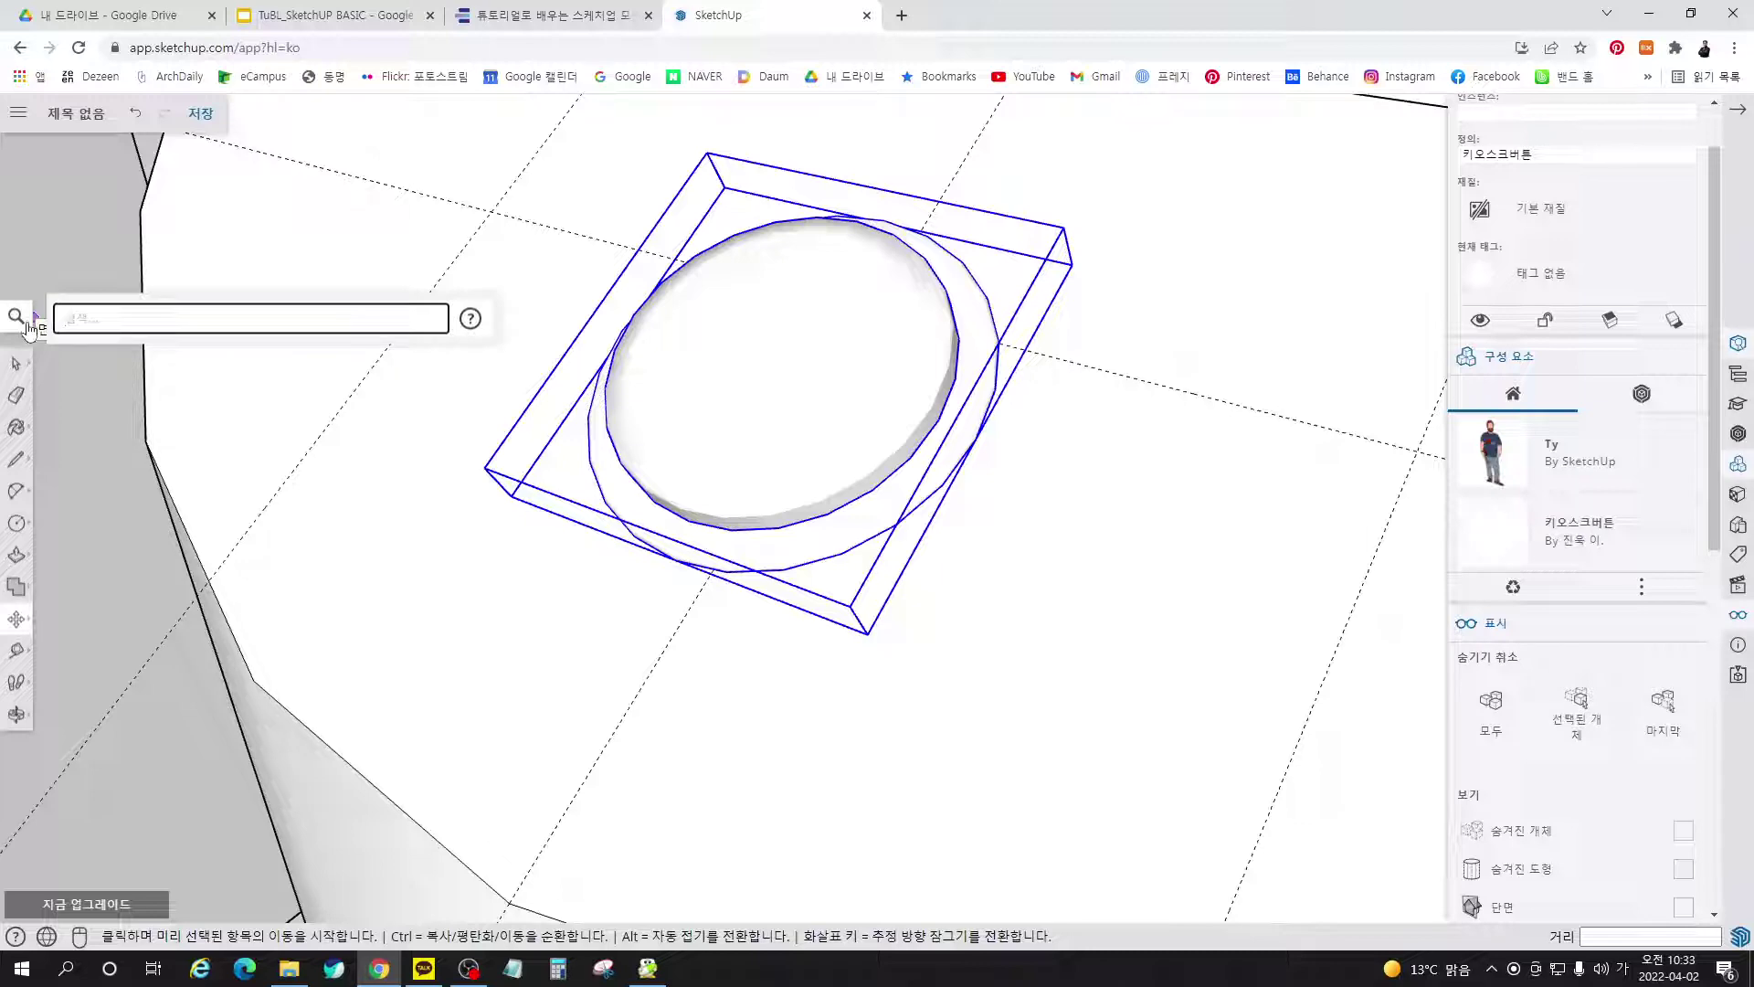
type("x")
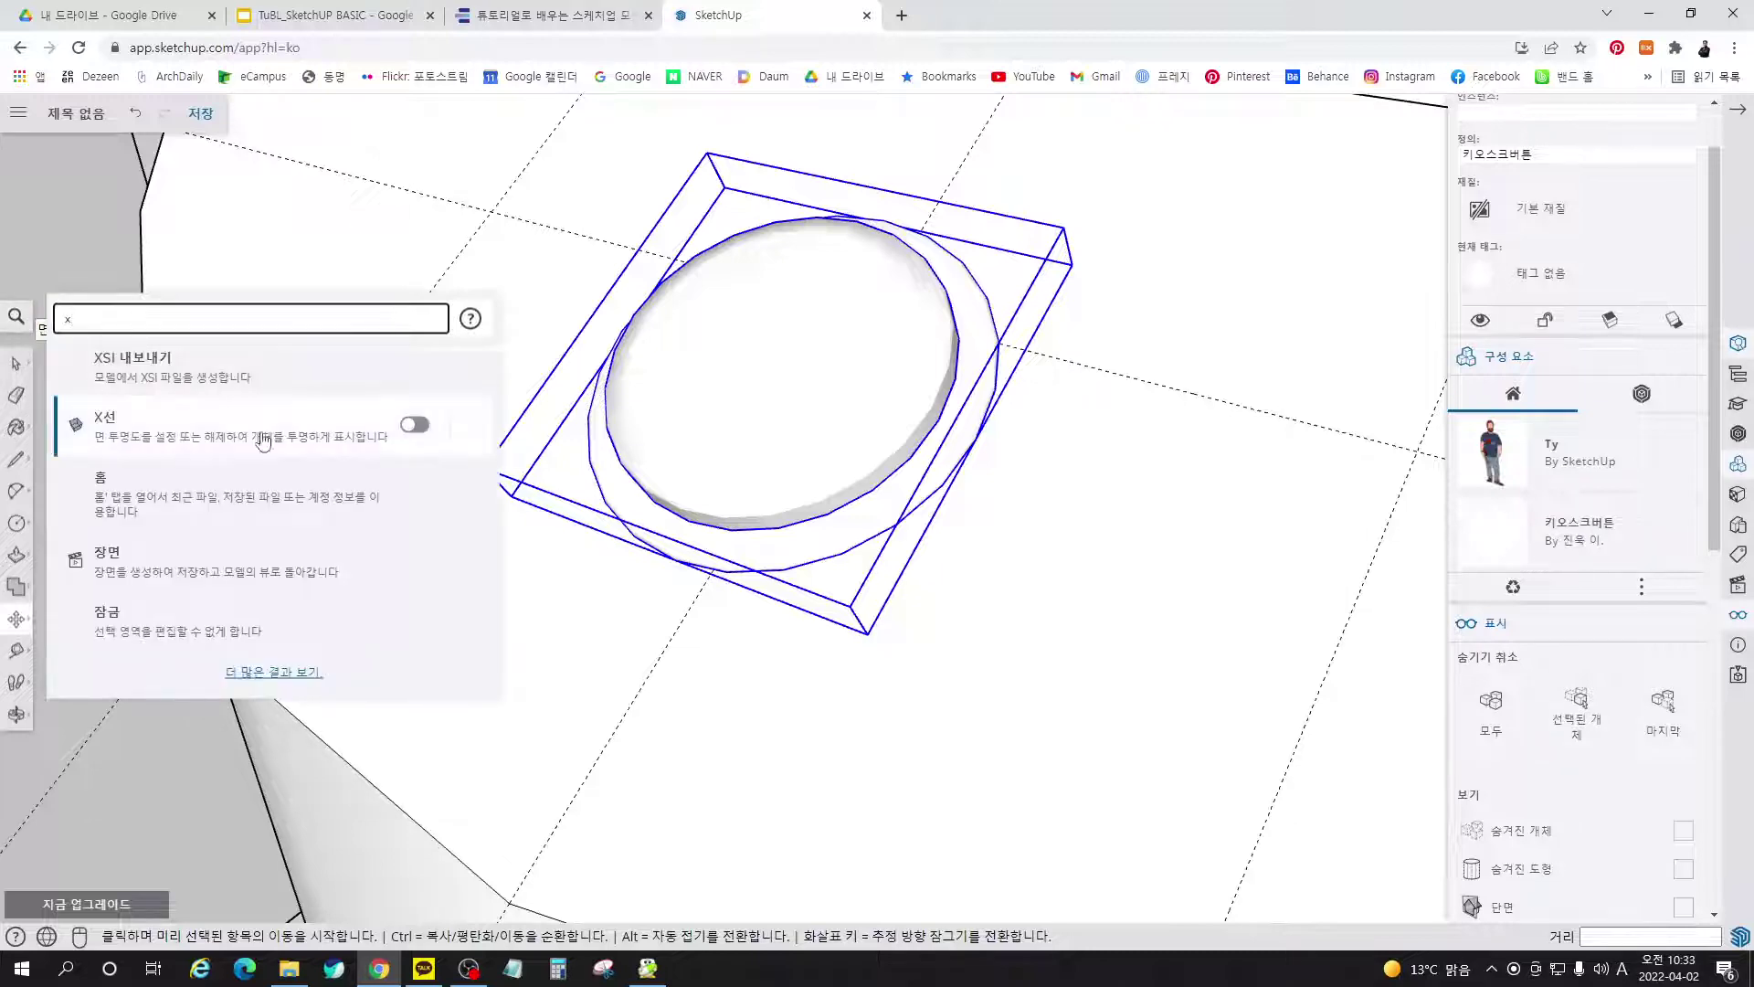
left_click(414, 425)
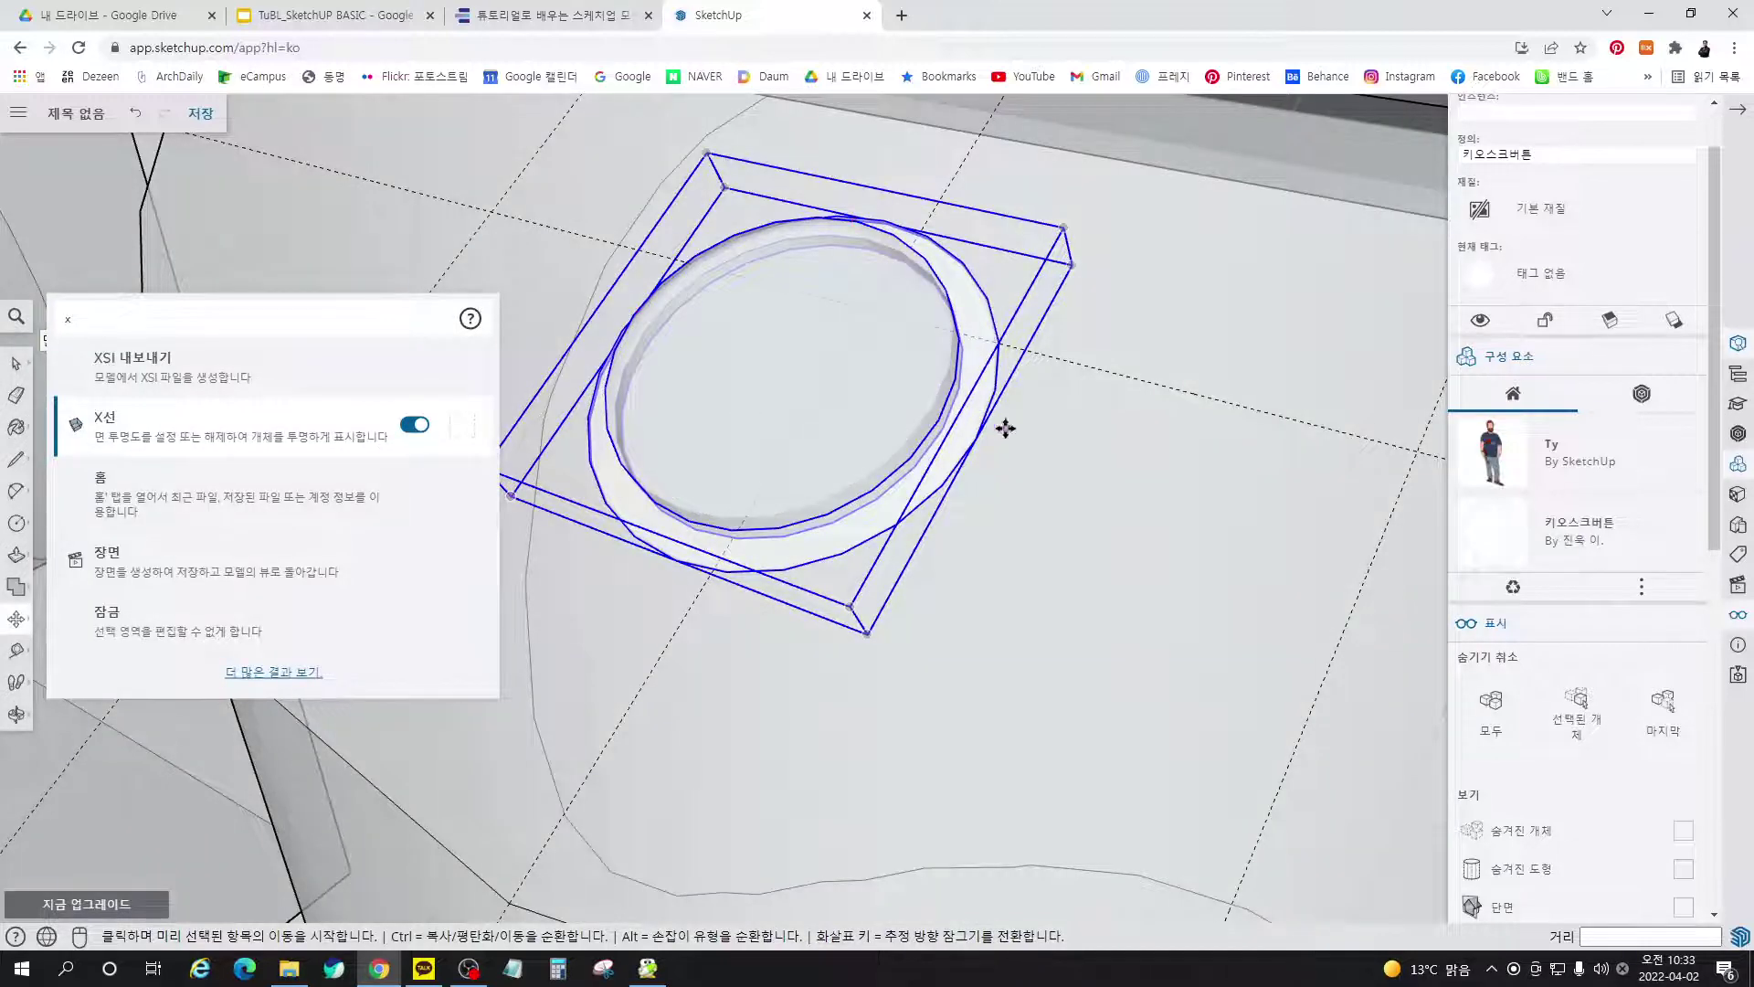
middle_click_drag(1005, 429, 701, 406)
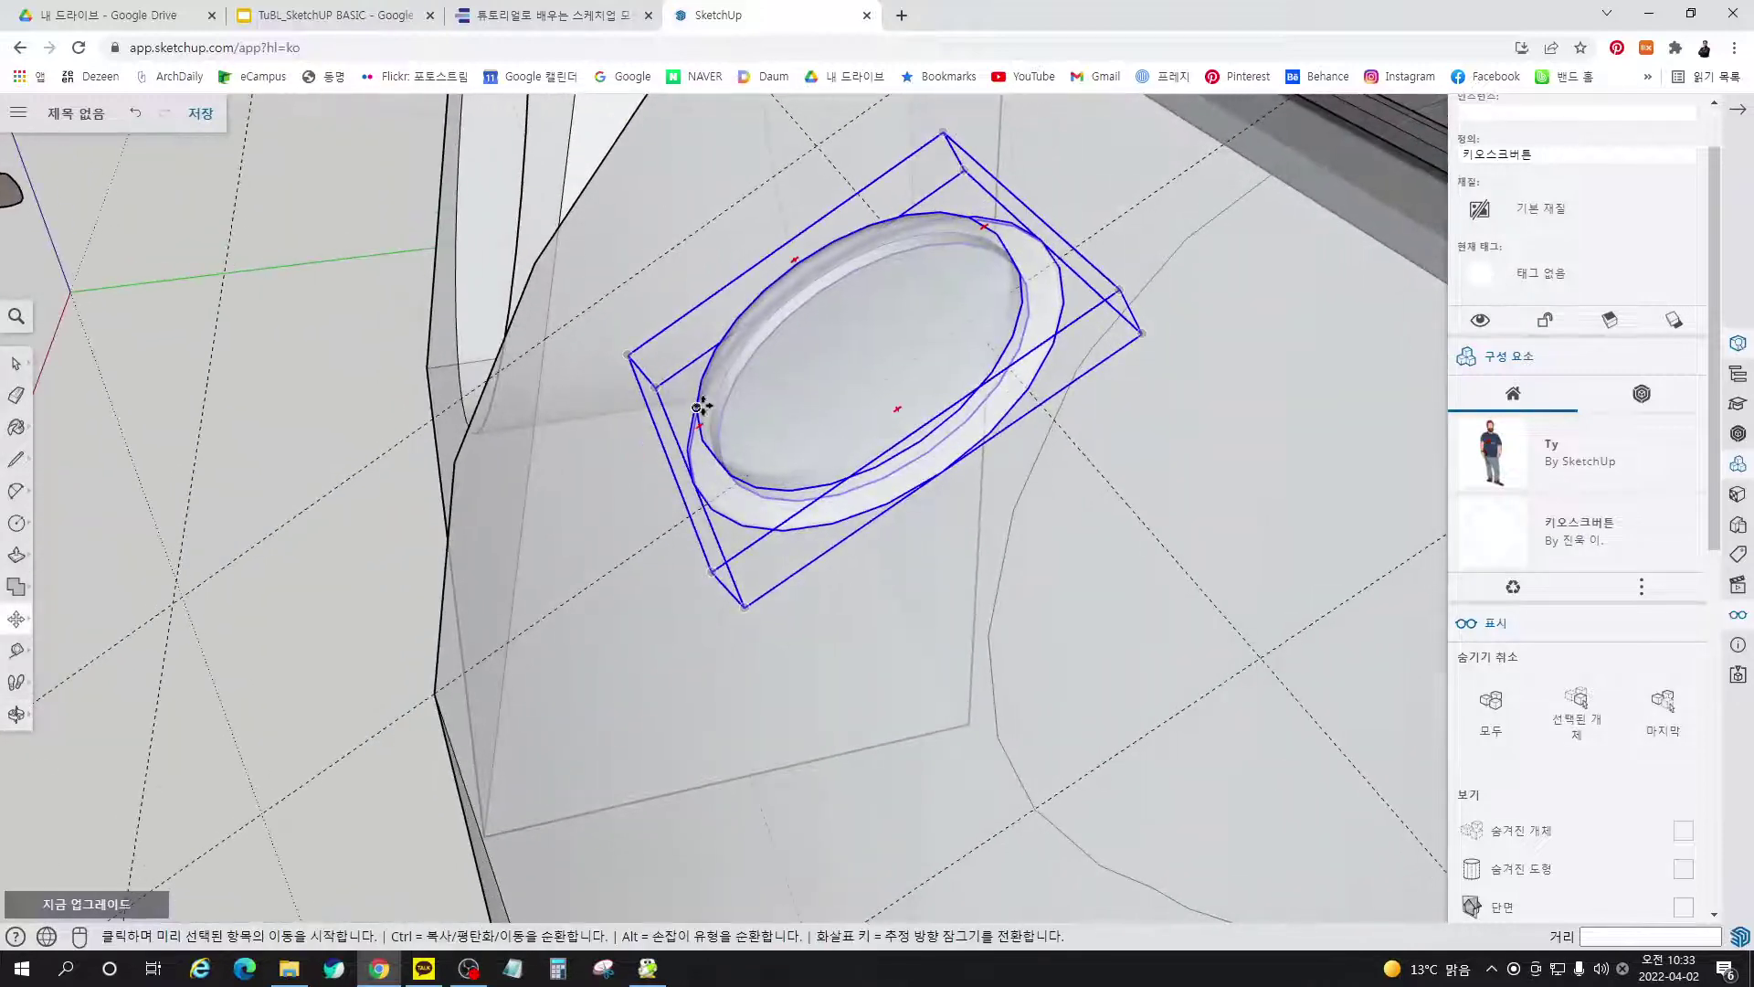
scroll(731, 400, "up", 4)
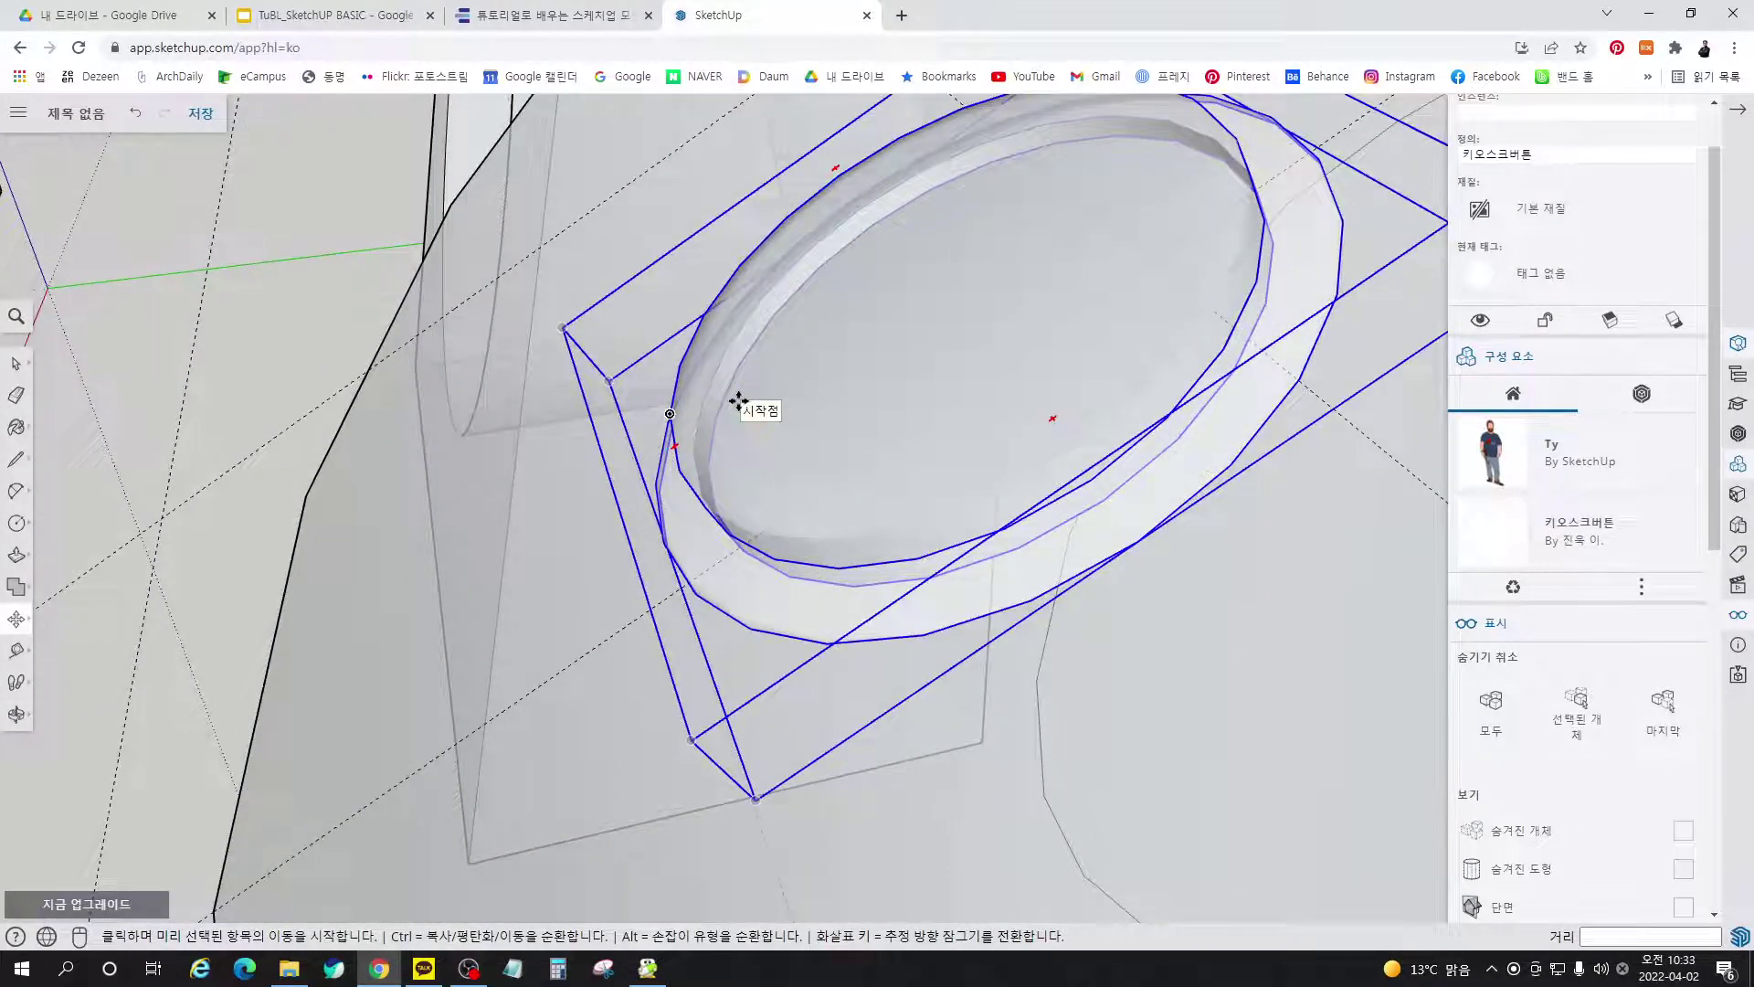
middle_click_drag(900, 315, 770, 273)
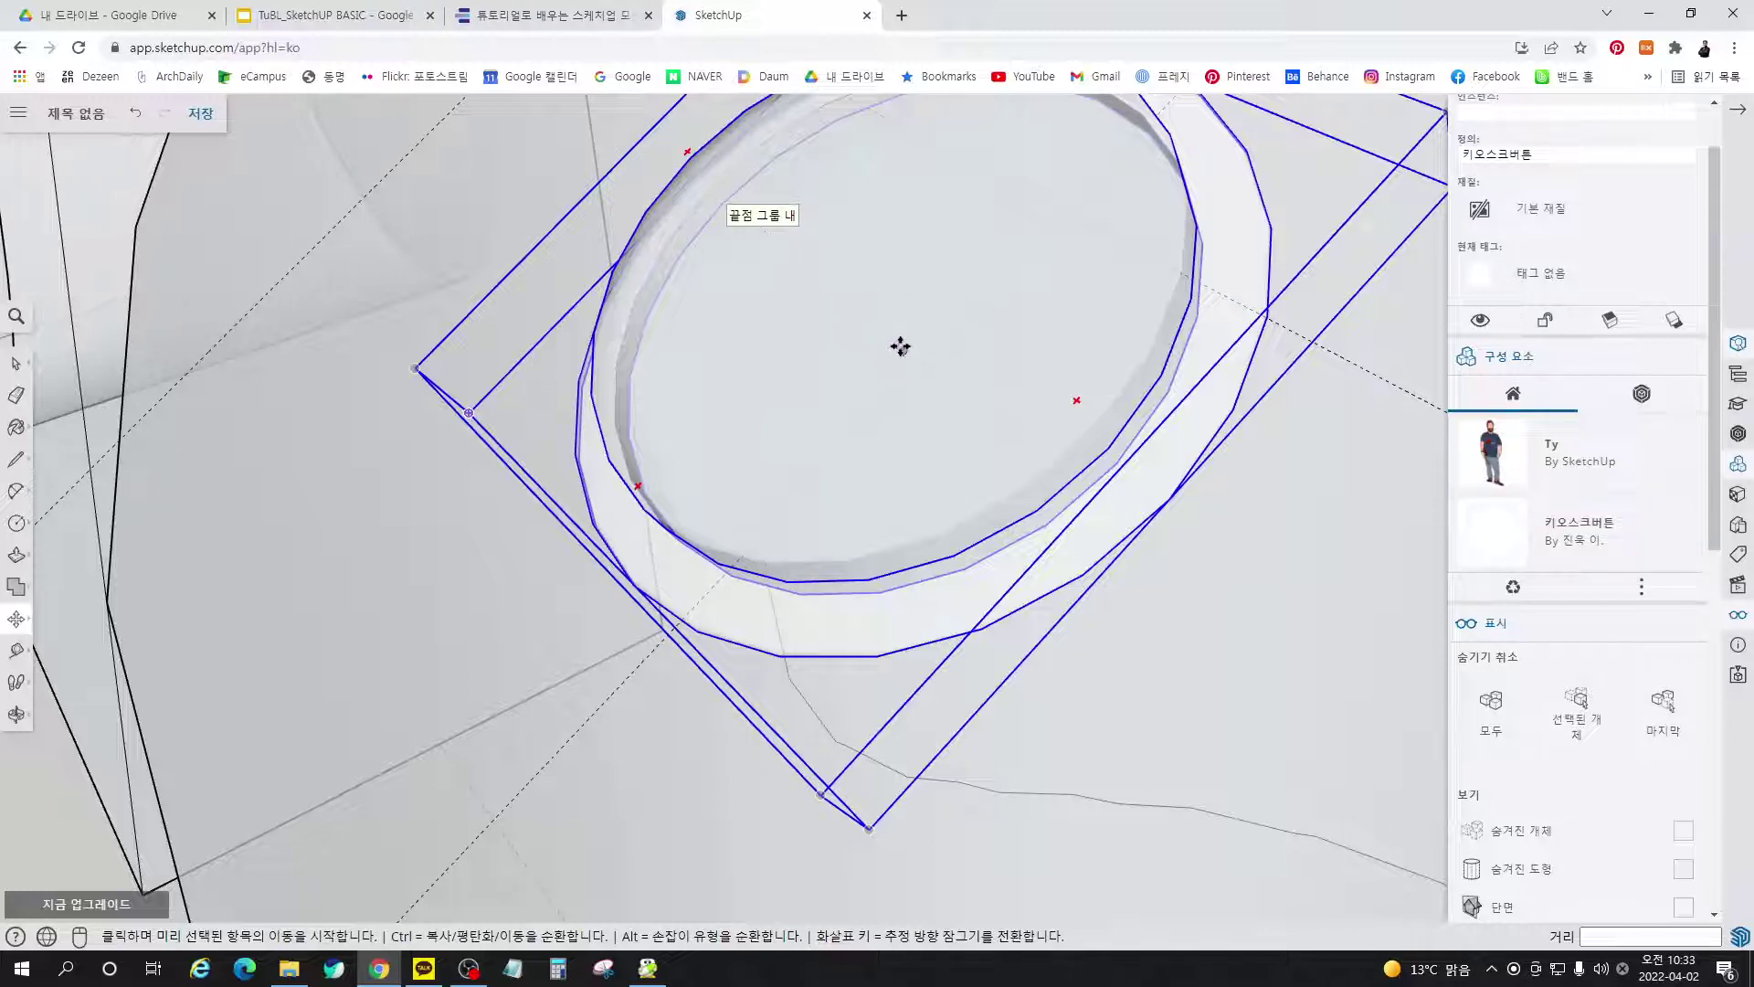
middle_click_drag(894, 337, 1020, 447)
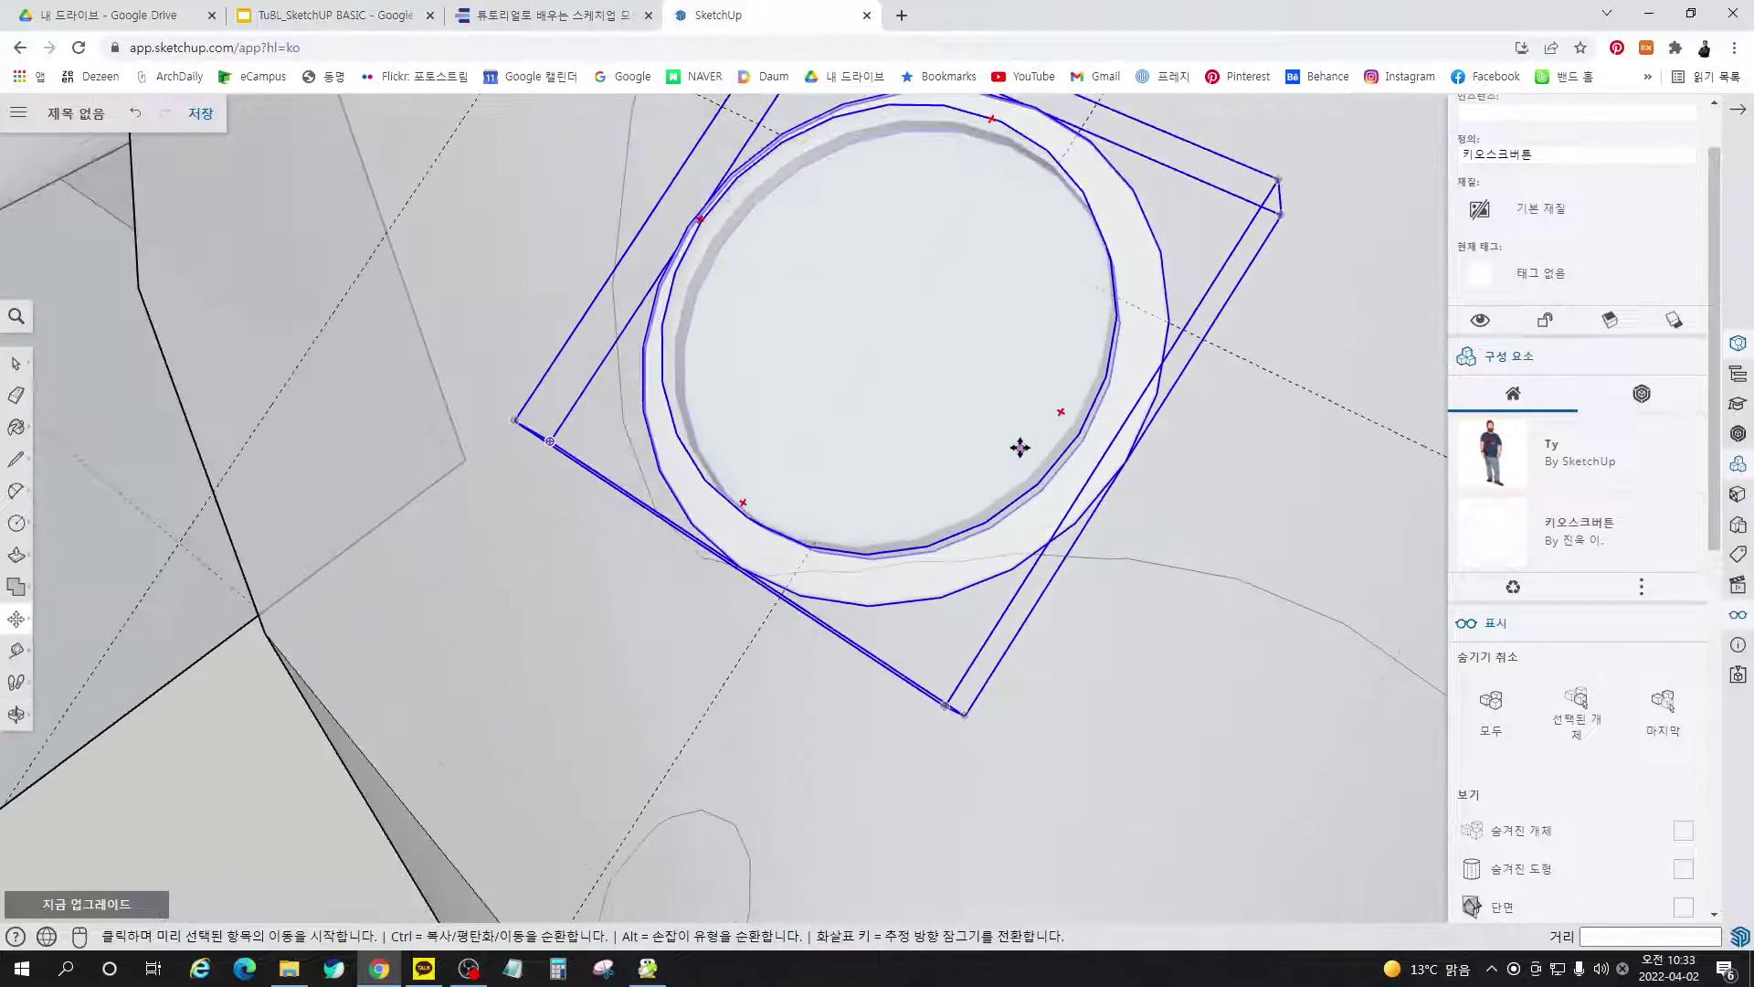
left_click(872, 313)
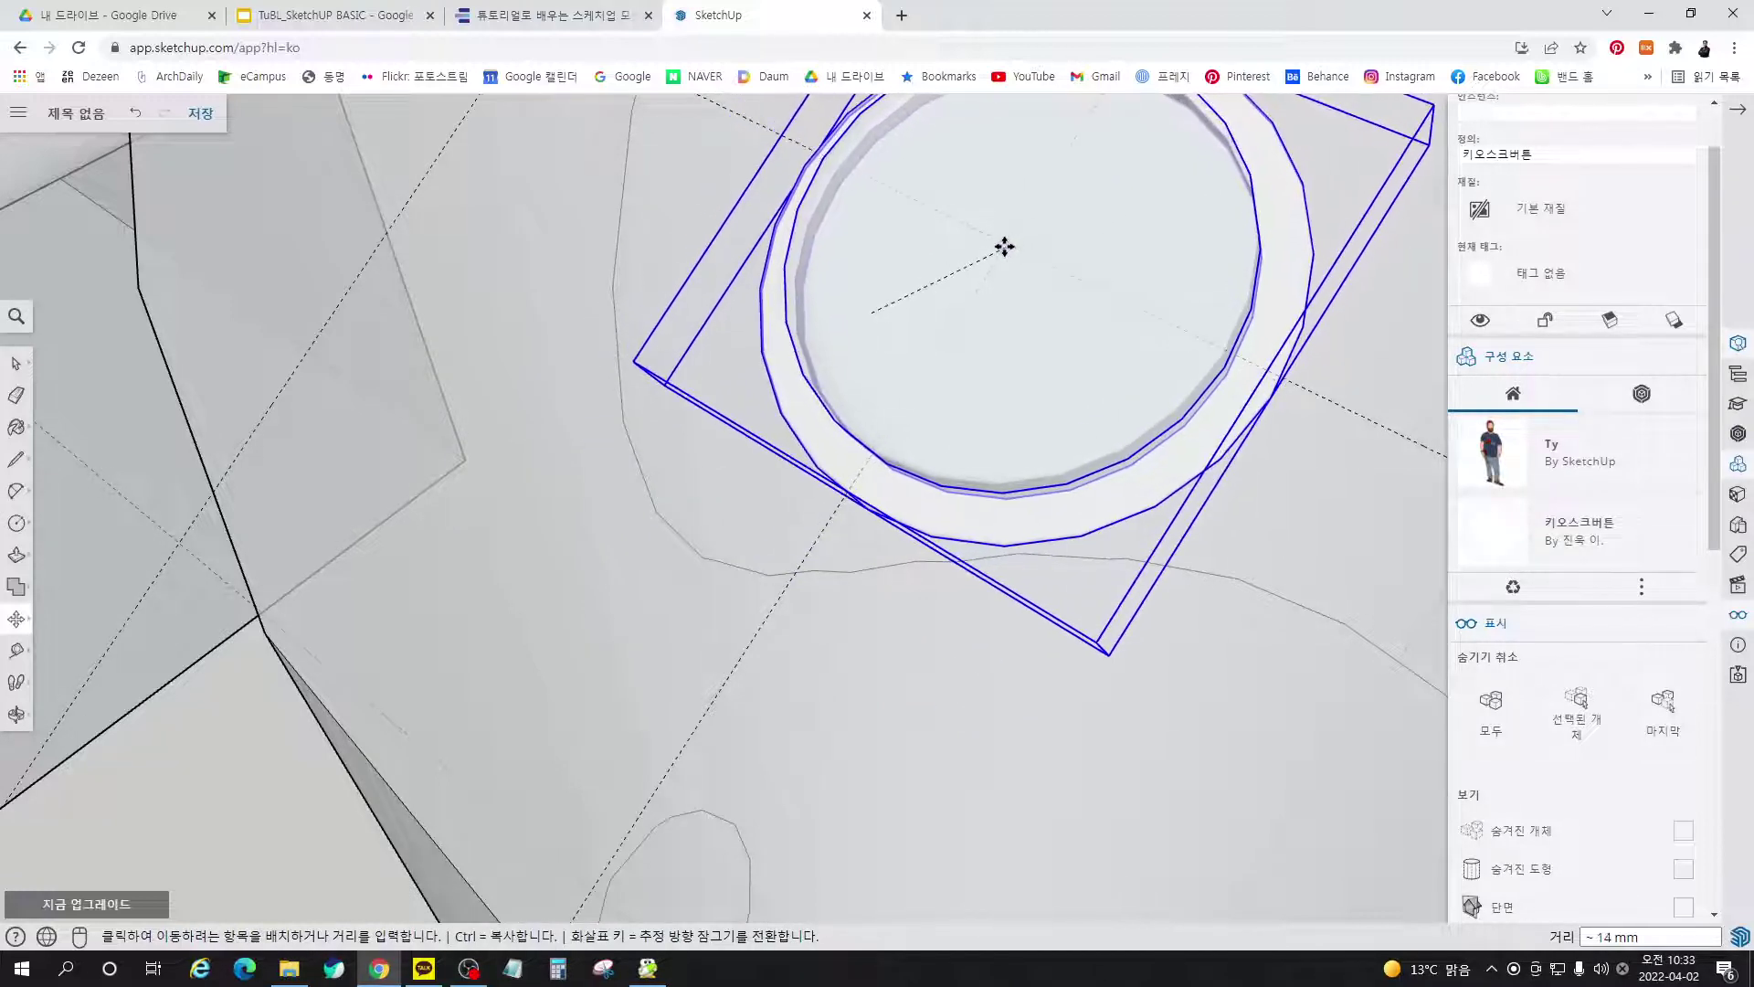
middle_click_drag(1003, 243, 721, 165)
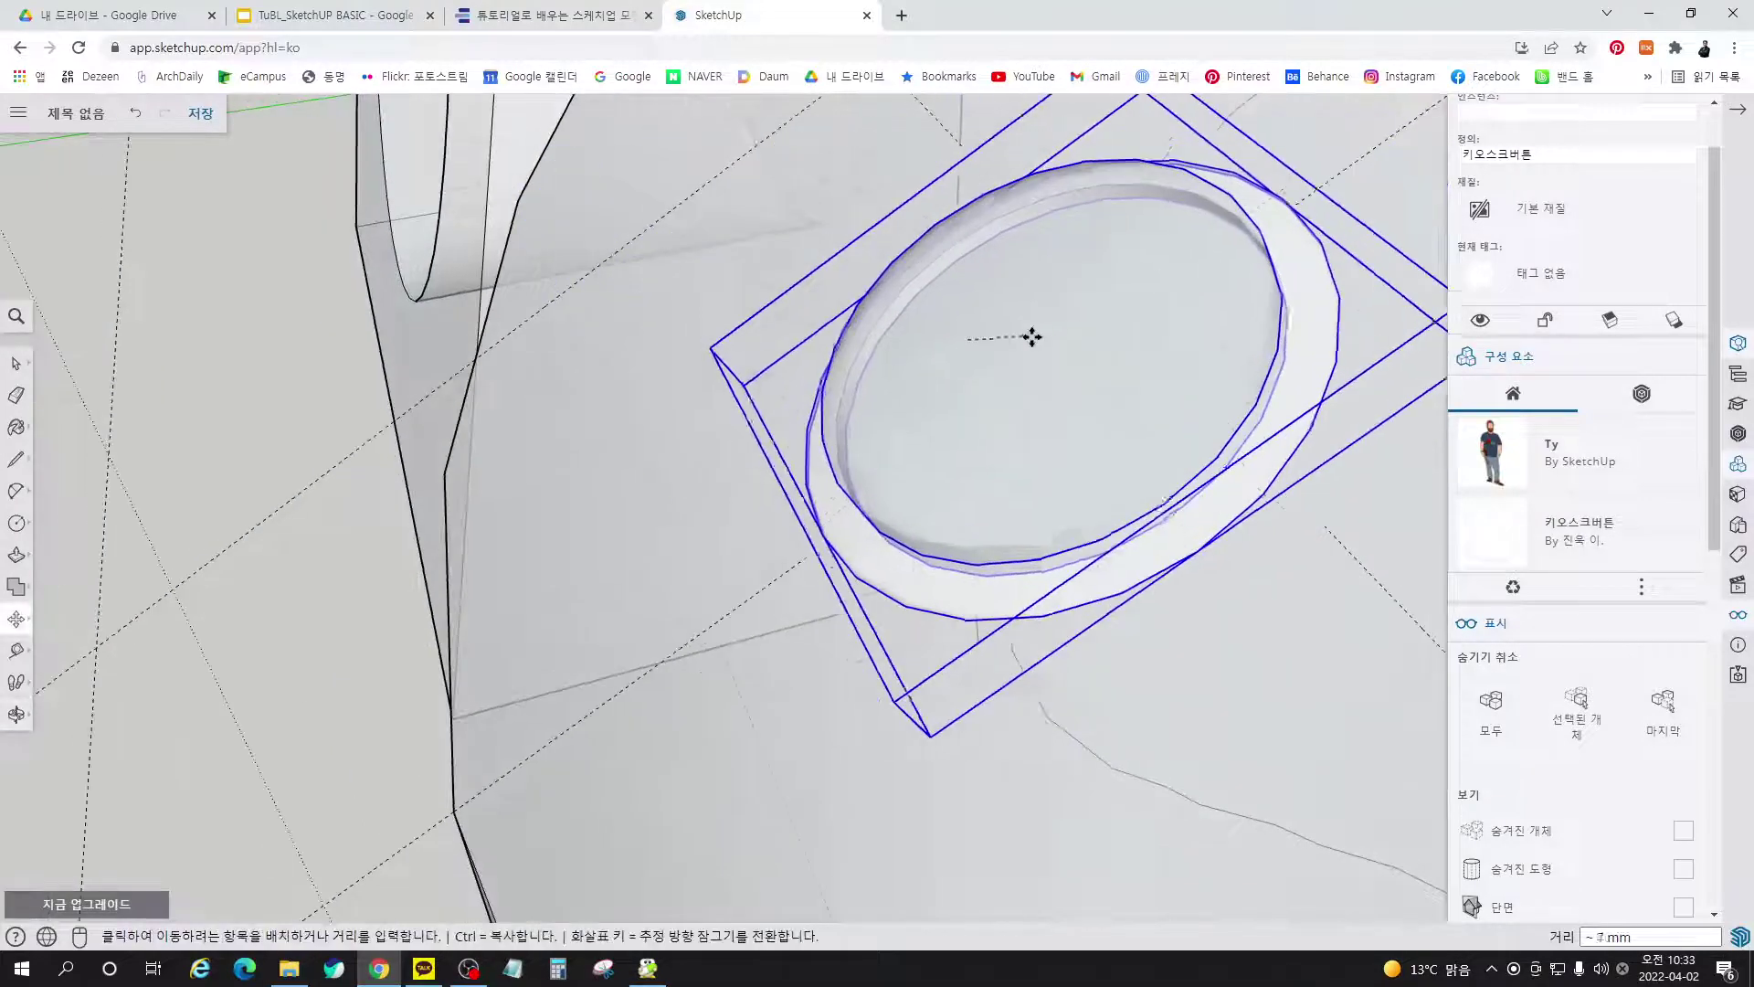
middle_click_drag(1007, 306, 917, 180)
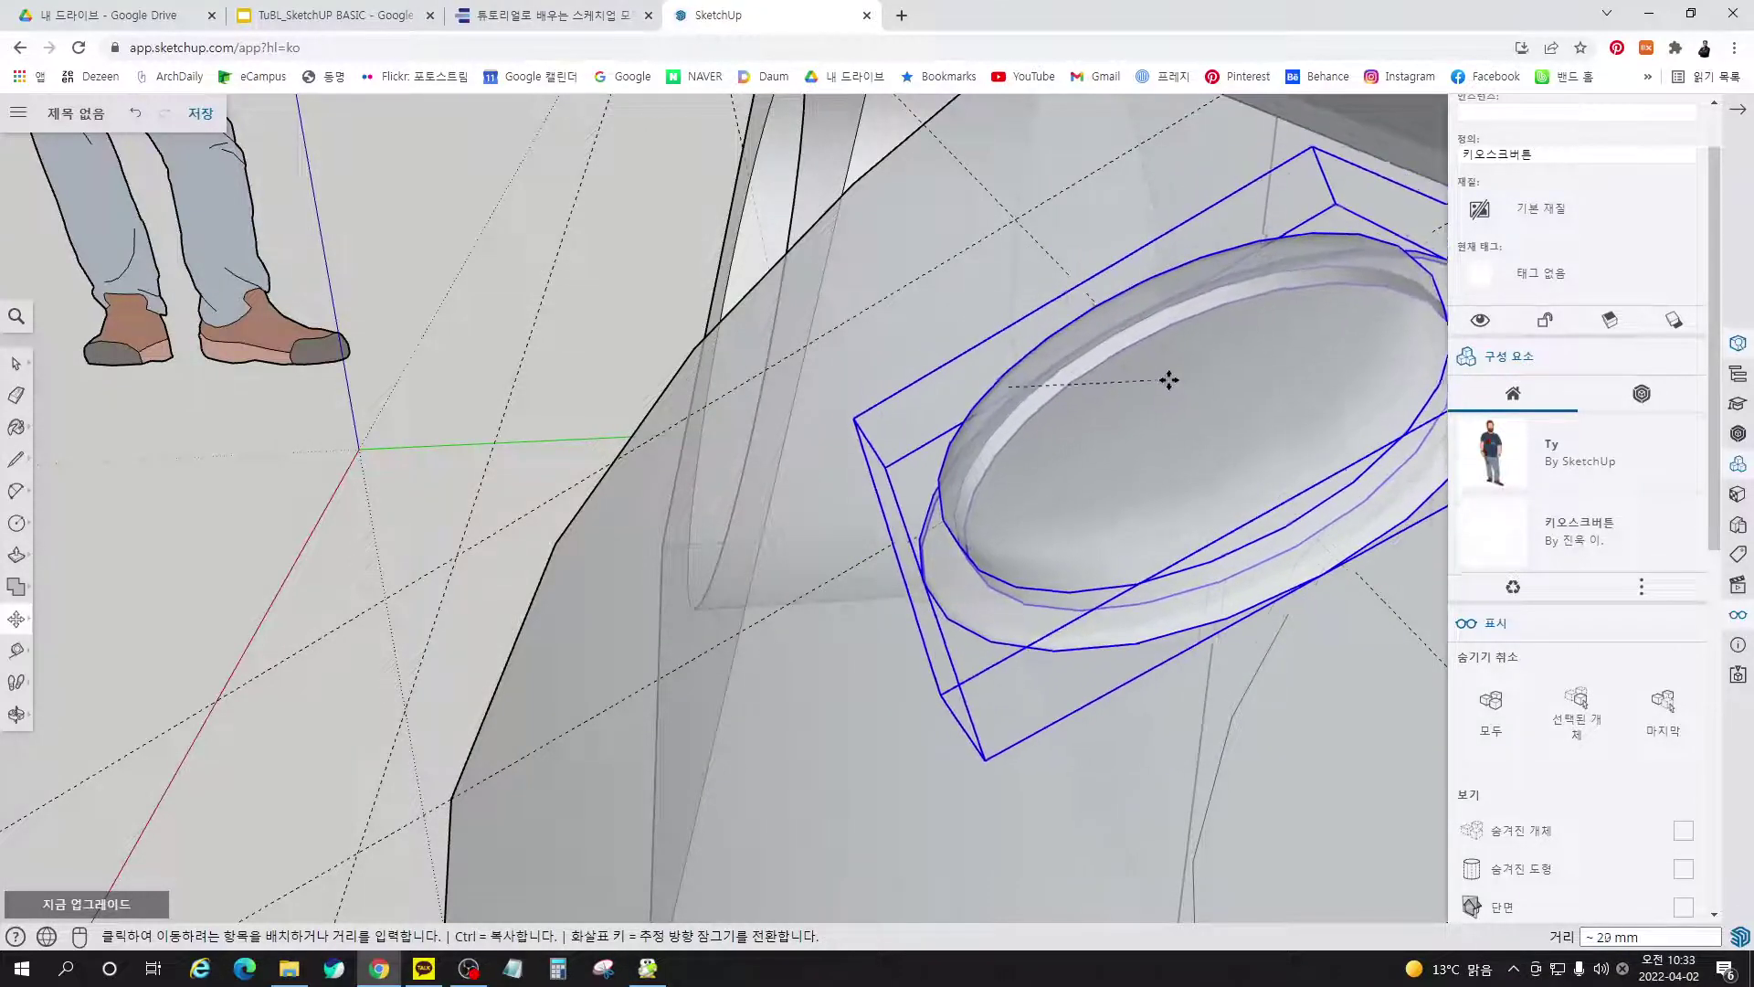
mouse_move(1171, 380)
middle_mouse_down()
mouse_move(1143, 333)
mouse_move(960, 301)
mouse_move(1296, 501)
mouse_move(1183, 356)
middle_mouse_up()
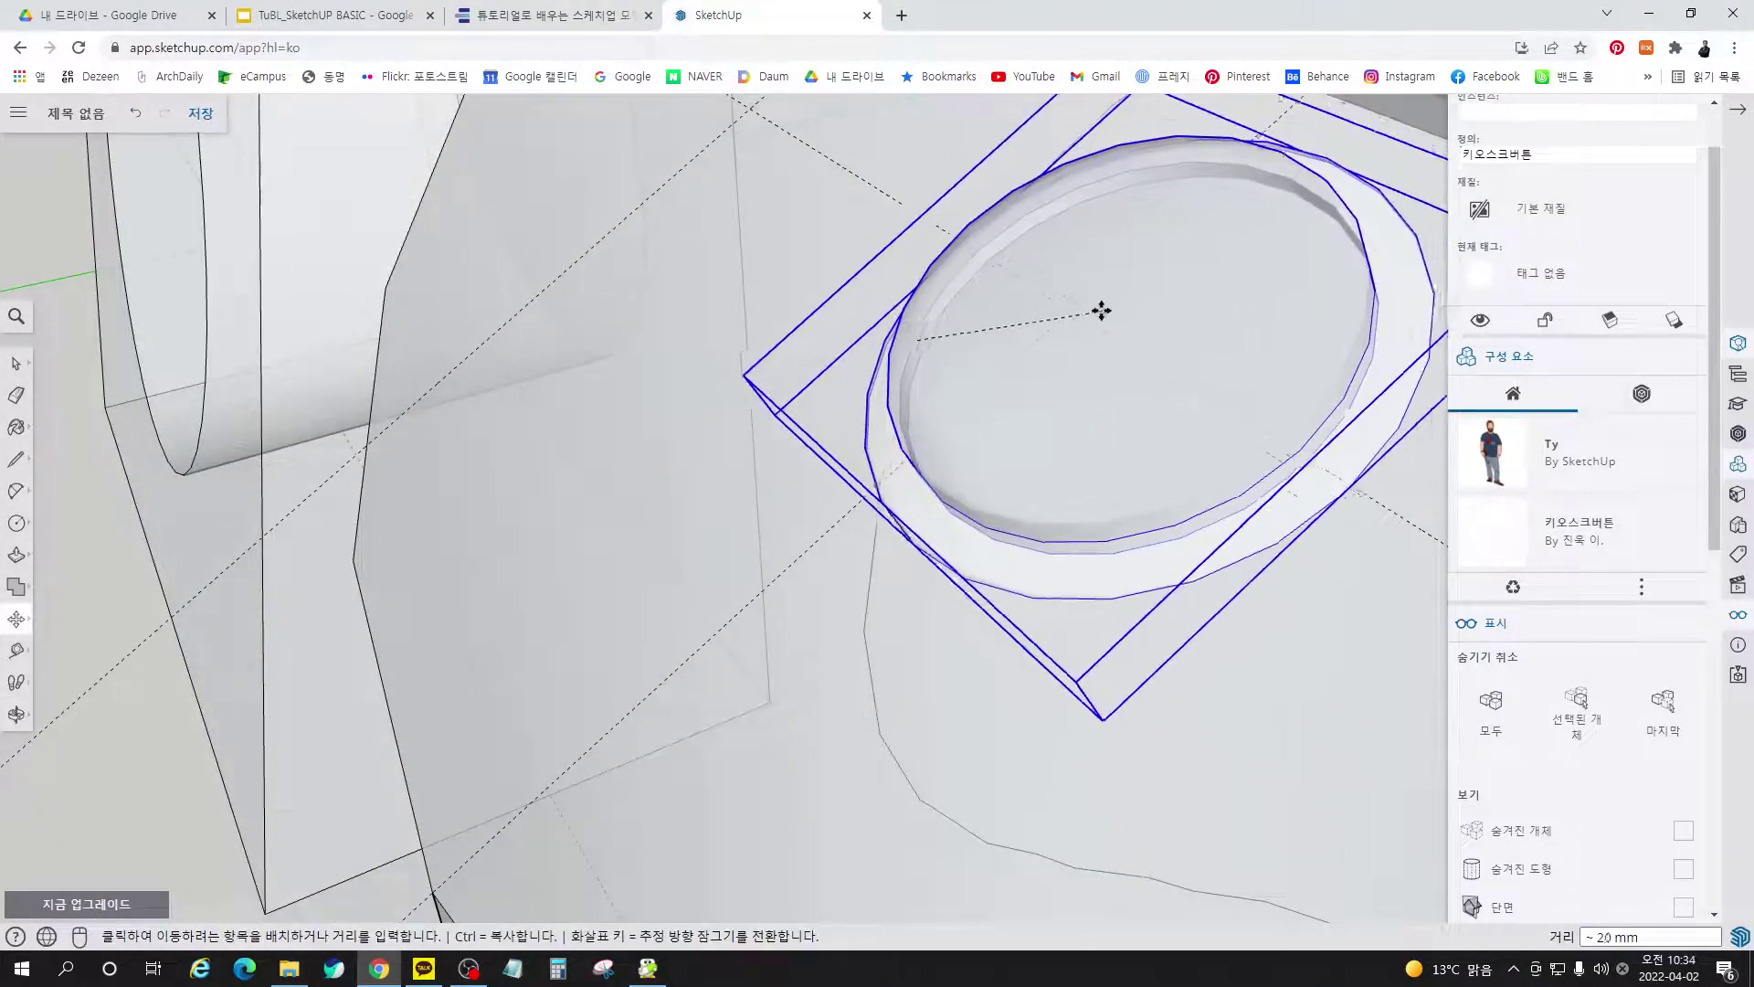
key("Escape")
Move the button component by the lower endpoint of its ring onto the central guide line
middle_click_drag(884, 474, 1220, 391)
scroll(748, 665, "up", 3)
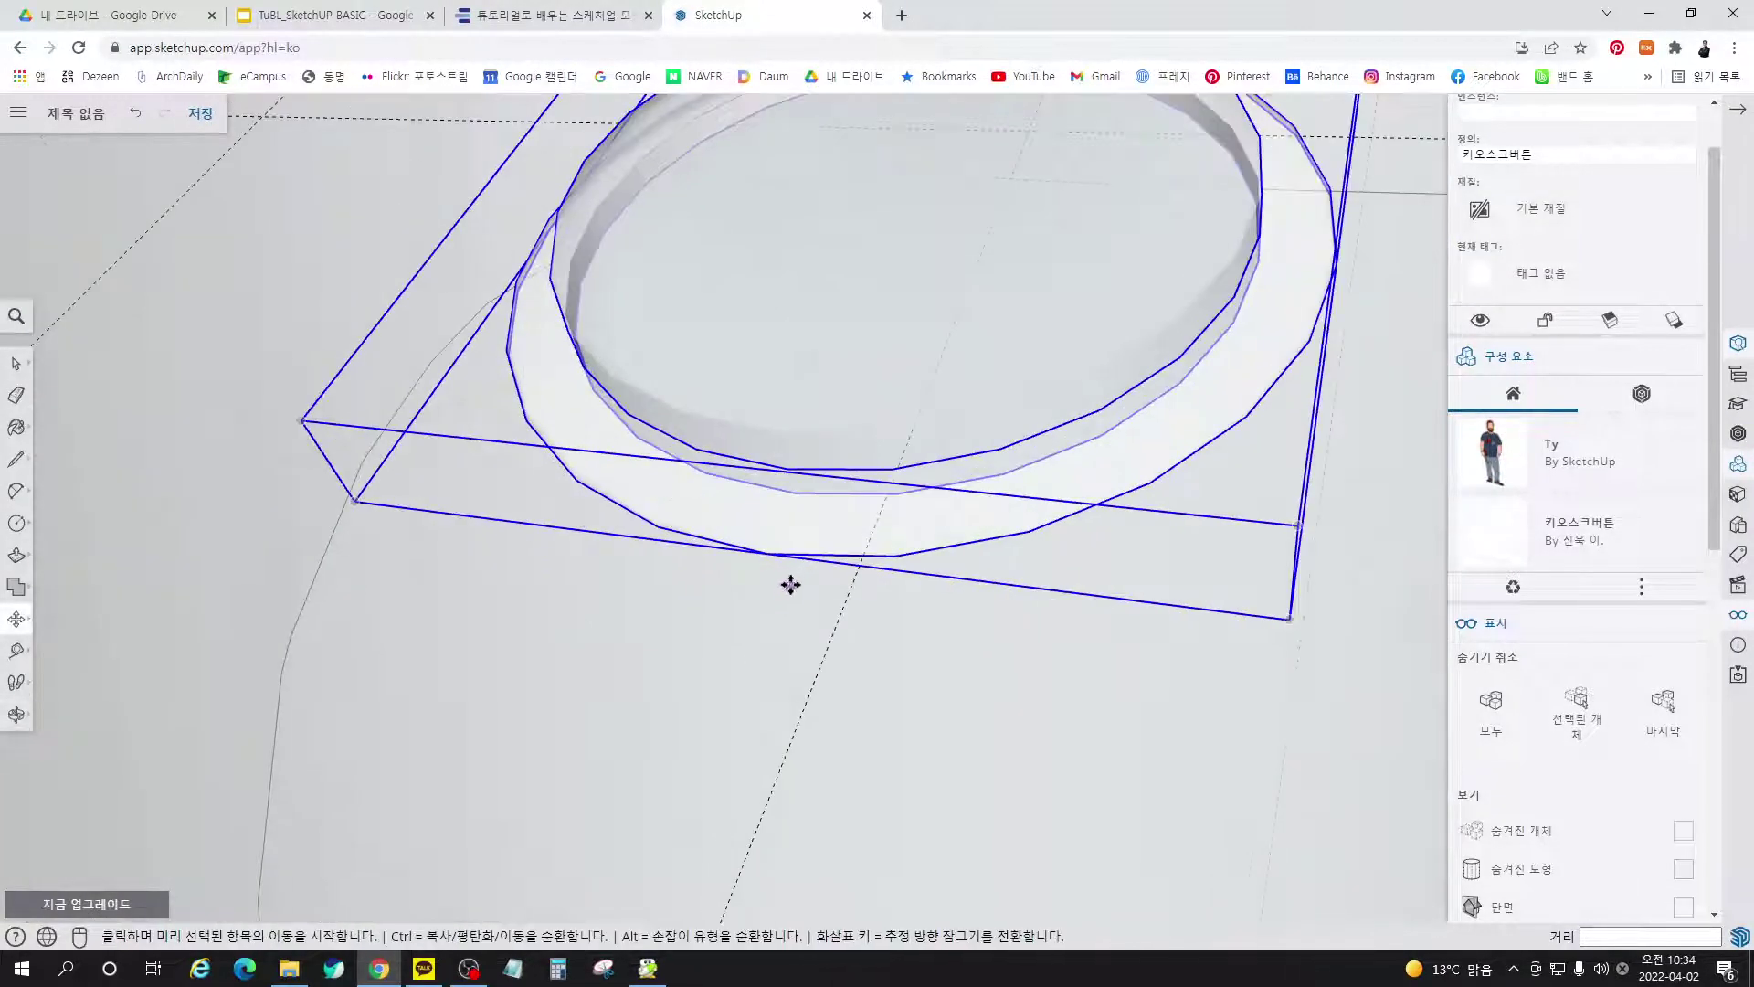
left_click(768, 553)
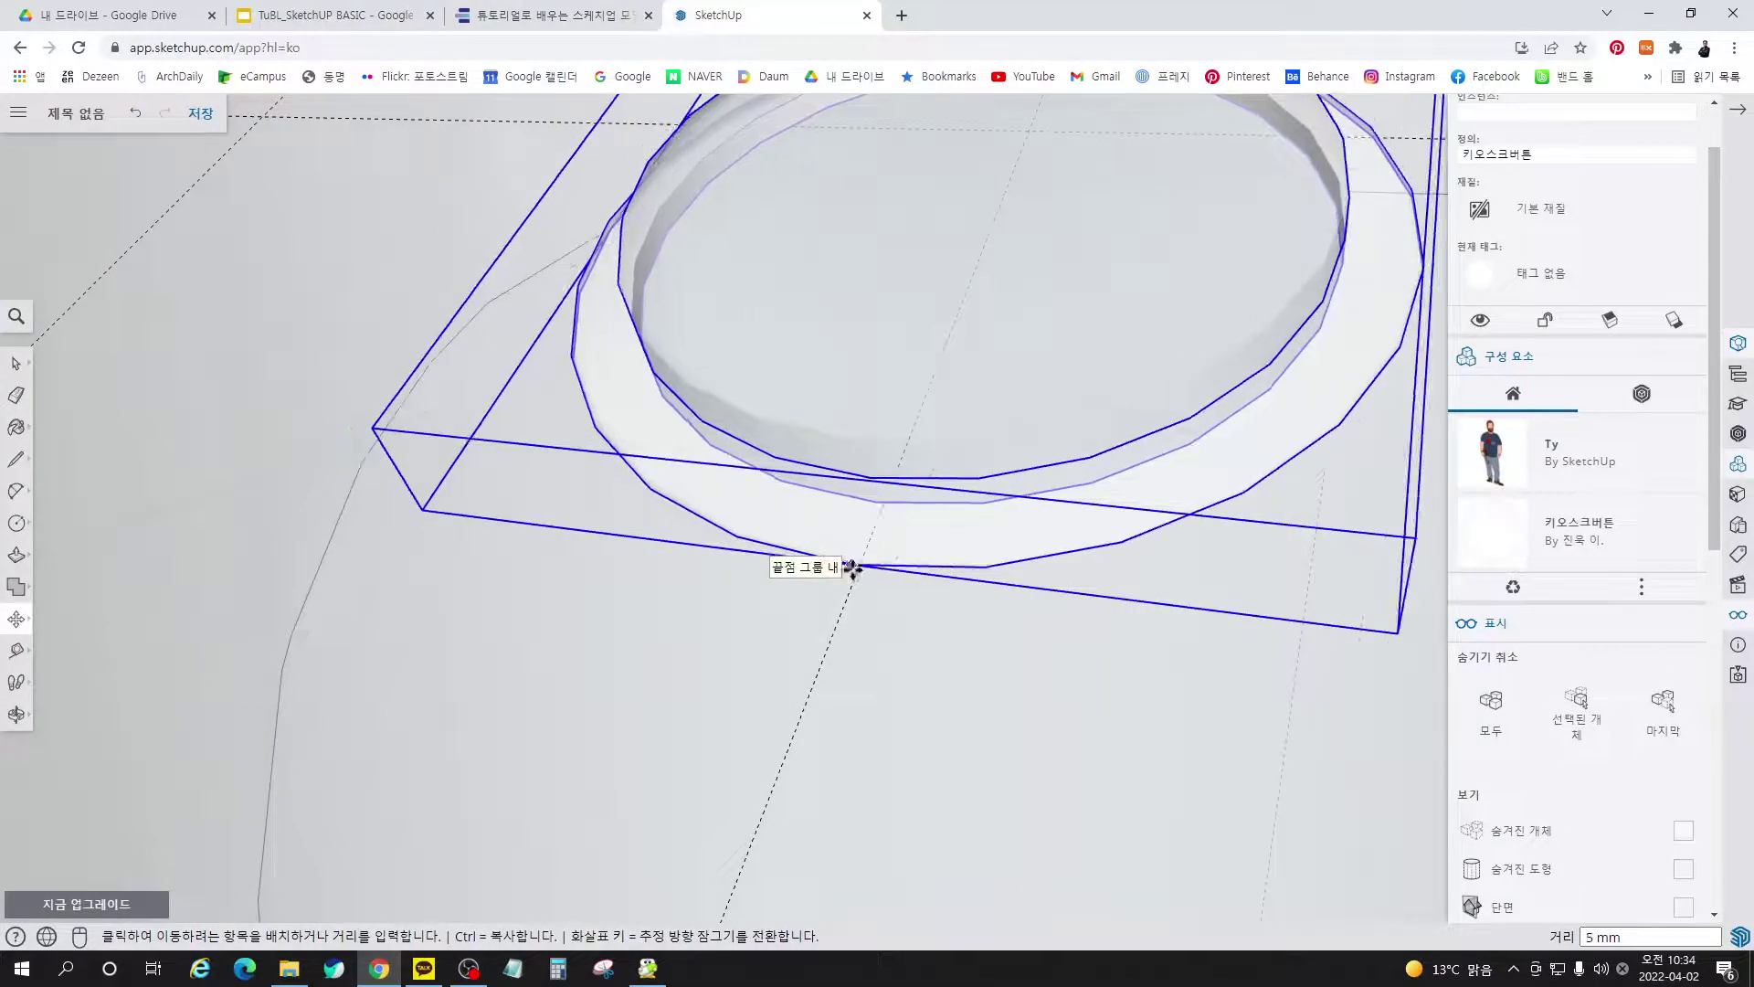
left_click(859, 569)
scroll(827, 603, "down", 3)
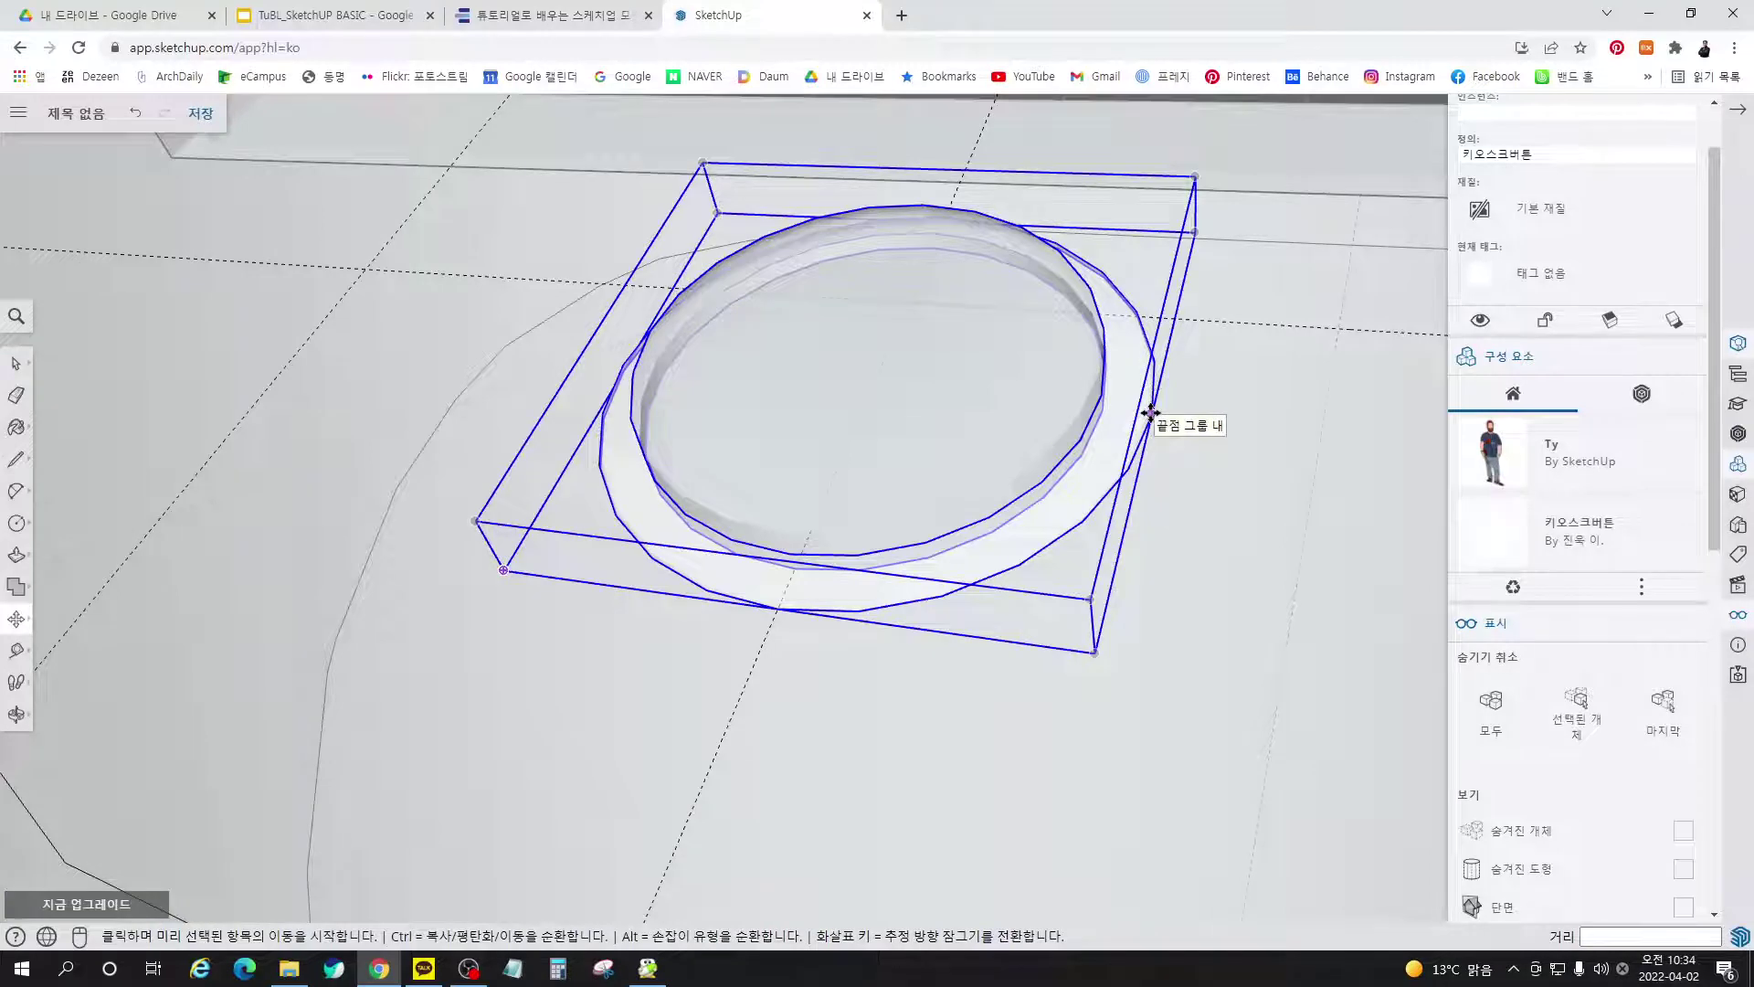
Try to move the button by its ring's side endpoint onto the crossing guide line below the screen
scroll(1170, 416, "up", 5)
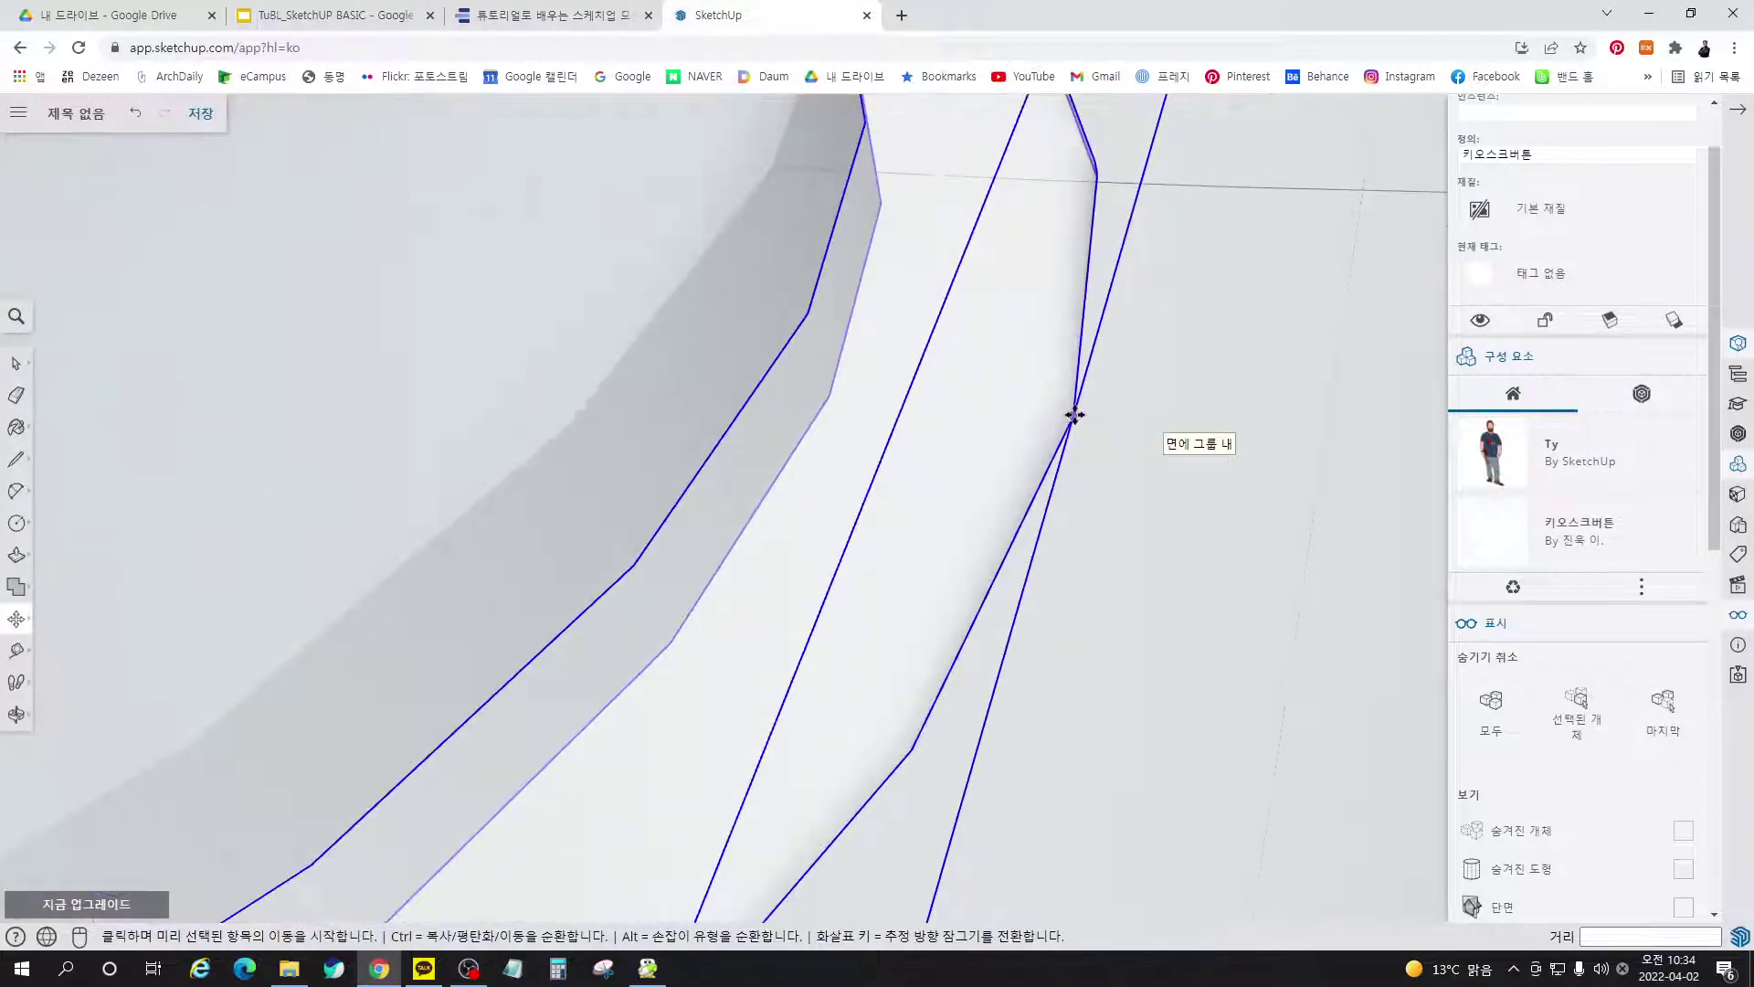
left_click(1074, 415)
scroll(1069, 413, "down", 5)
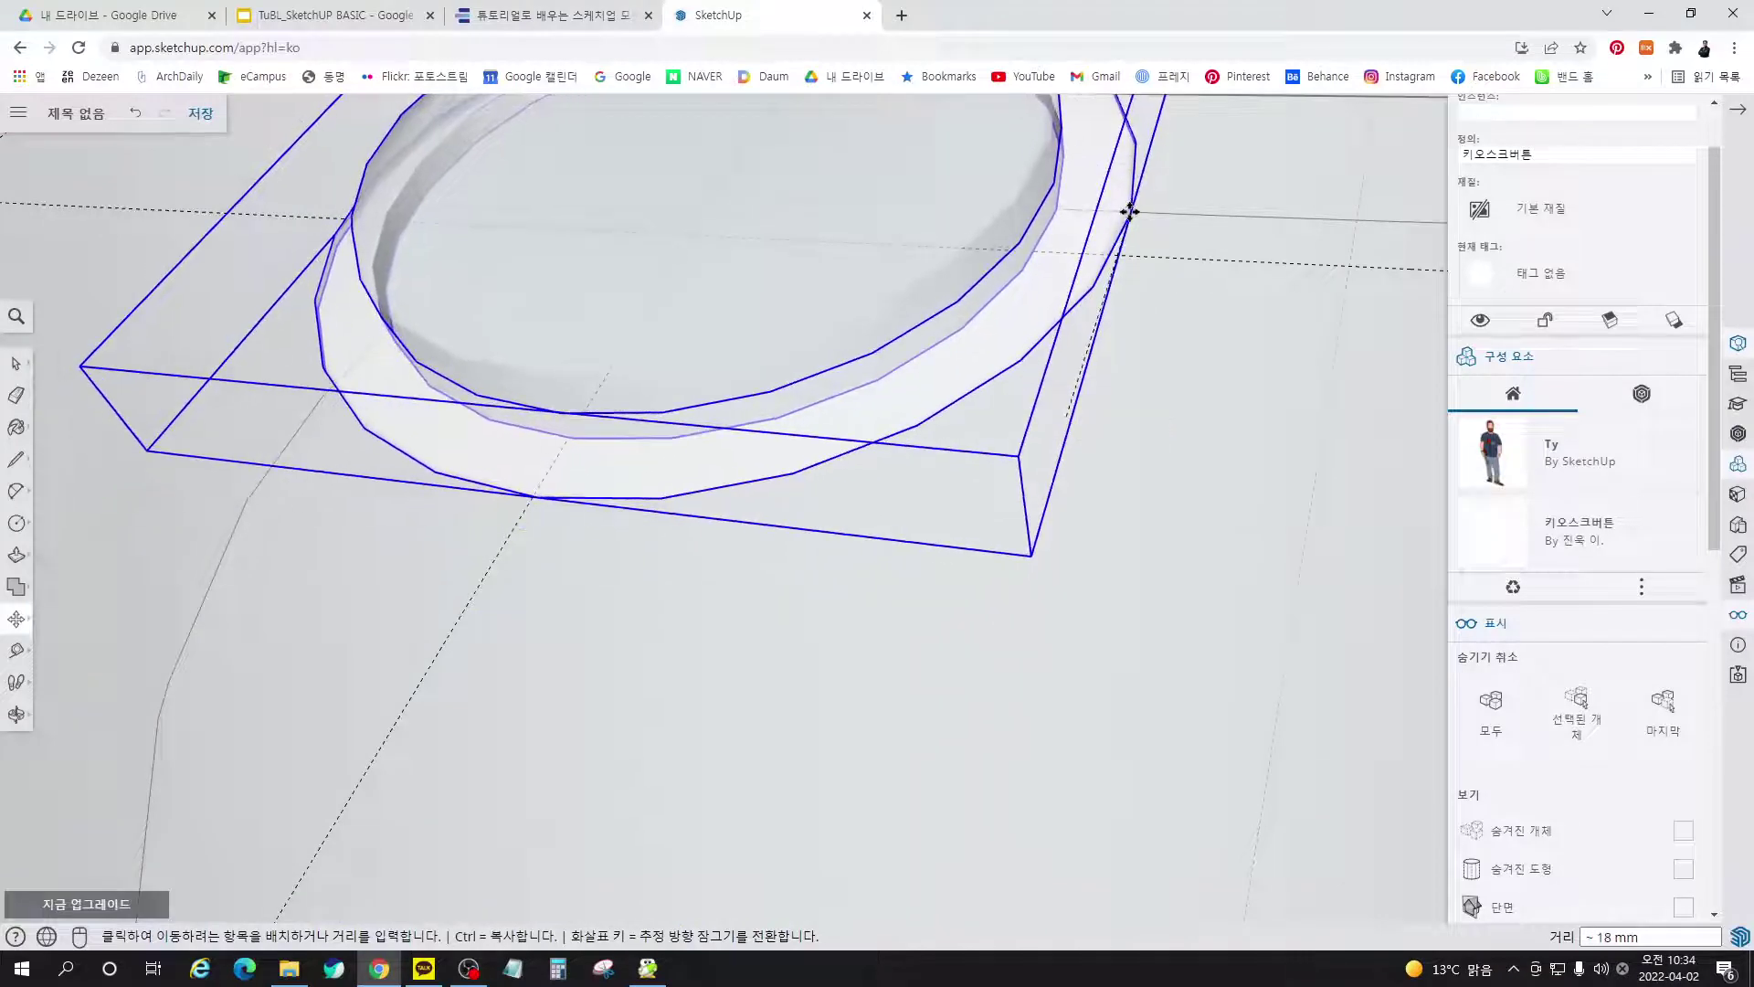
scroll(1065, 352, "up", 3)
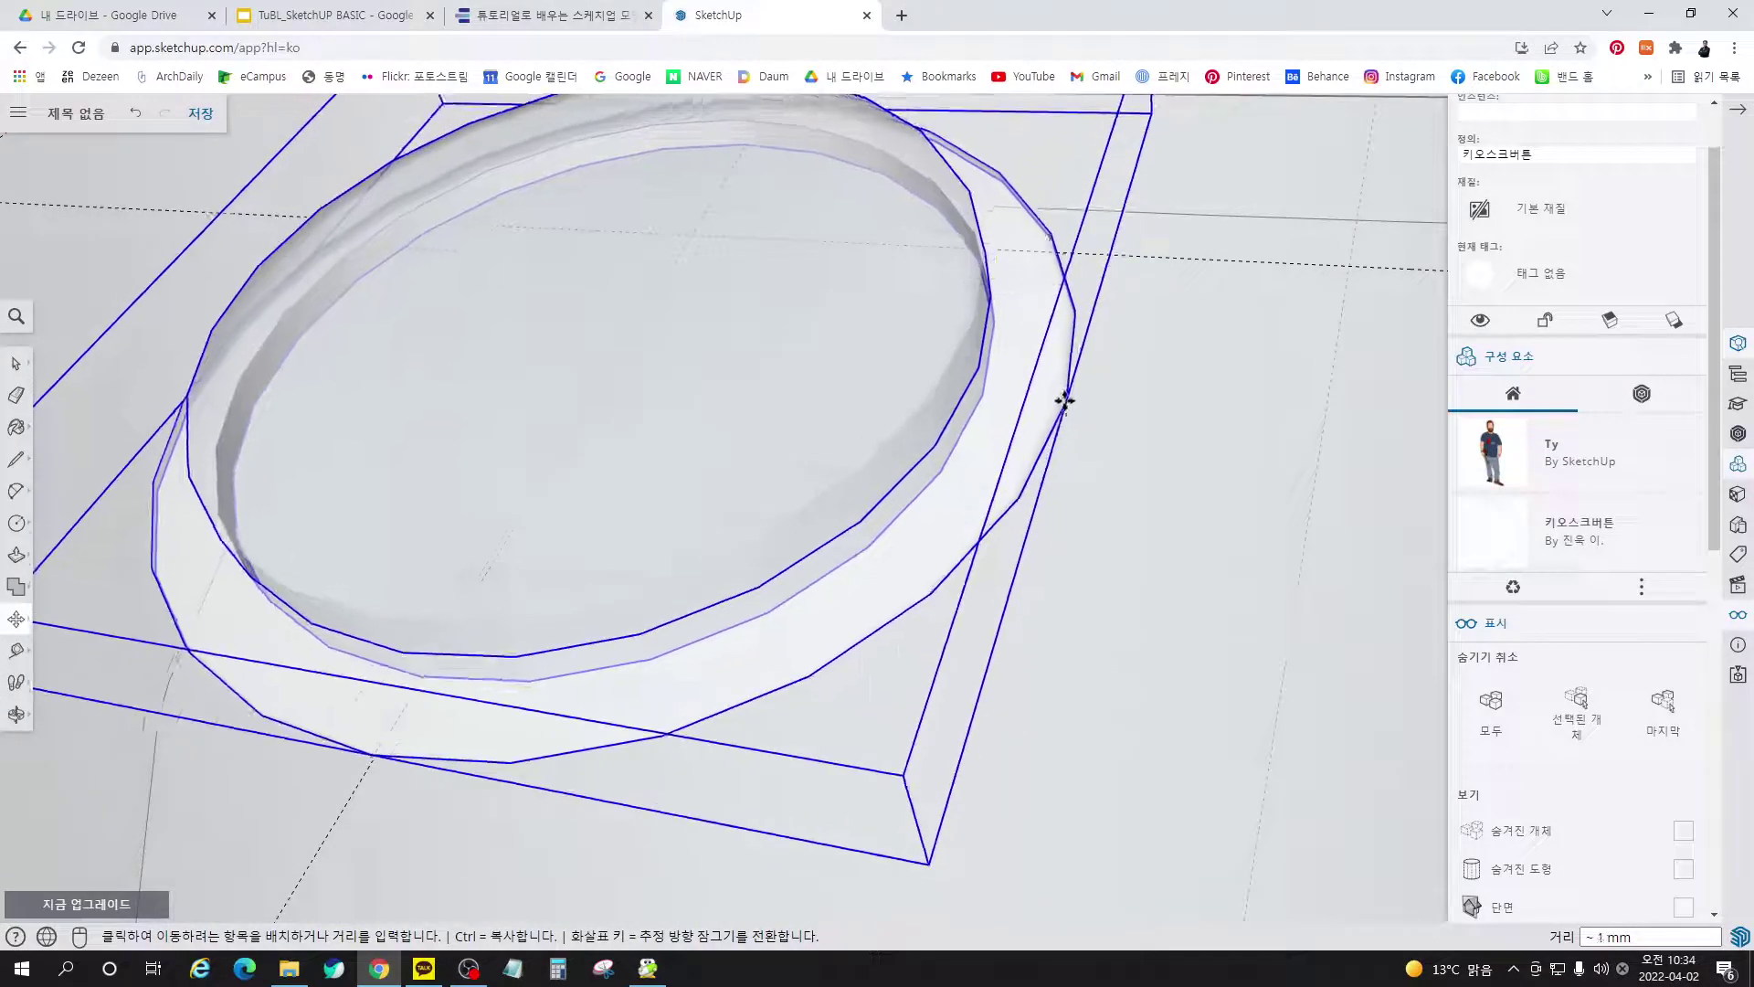
scroll(1066, 401, "down", 5)
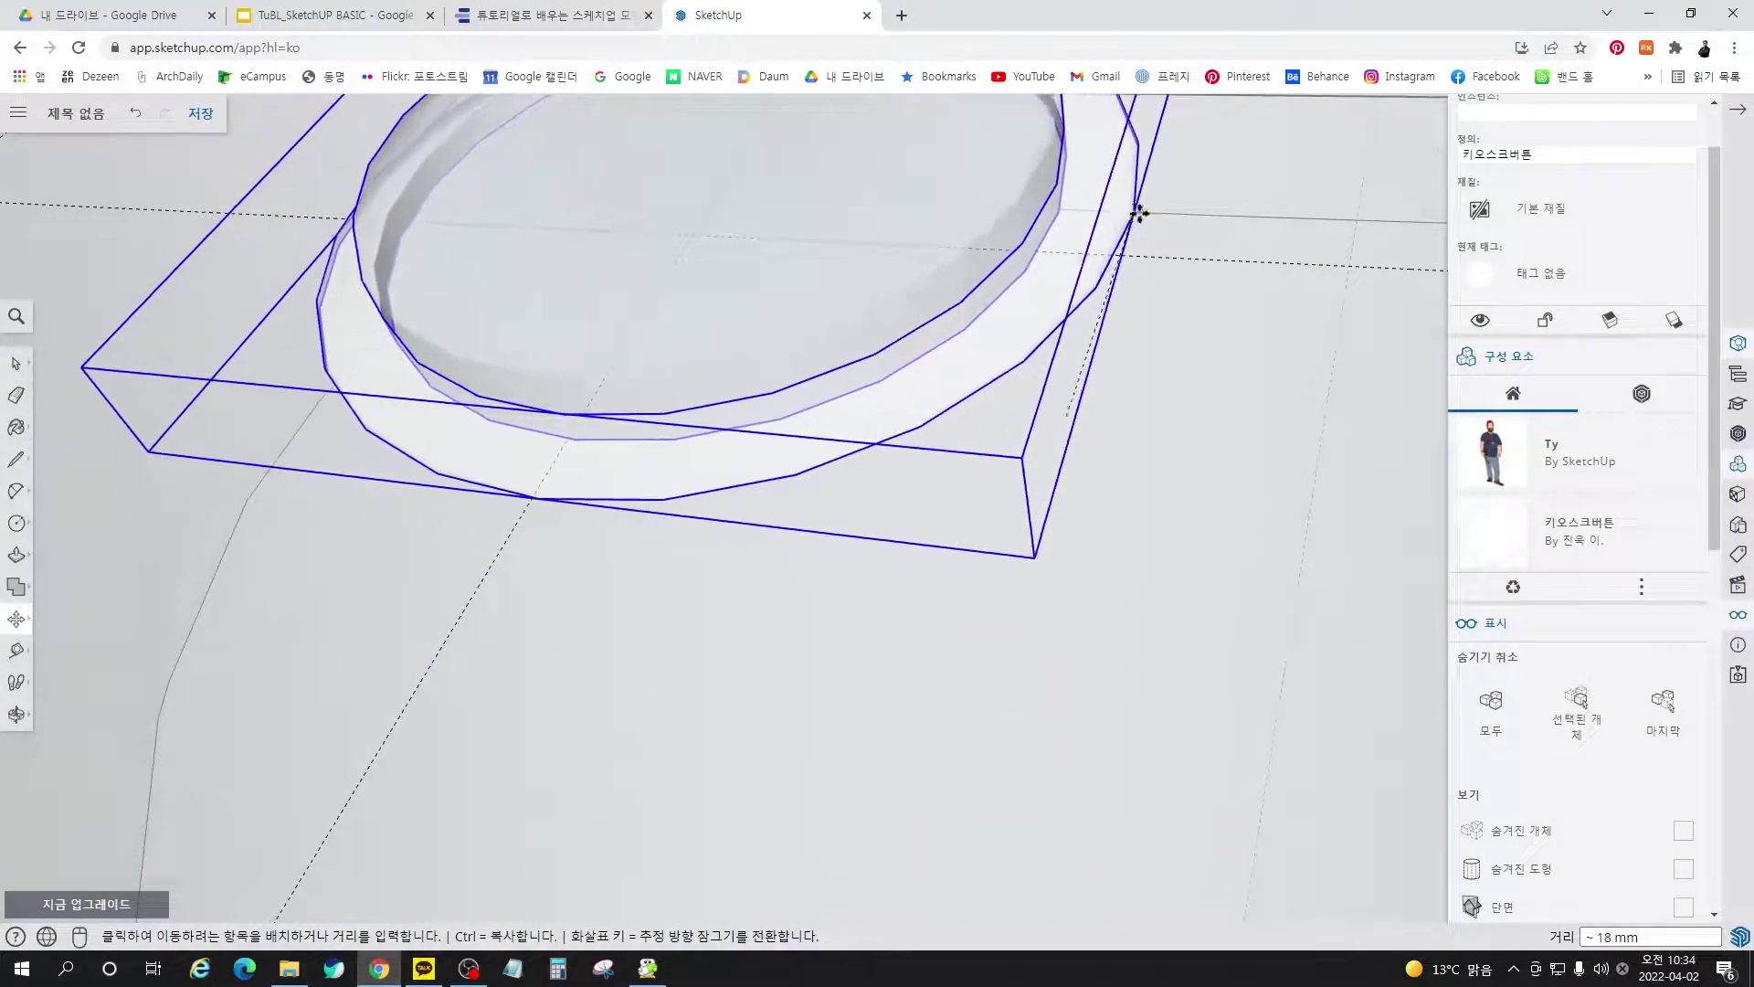
middle_click_drag(1139, 214, 631, 248)
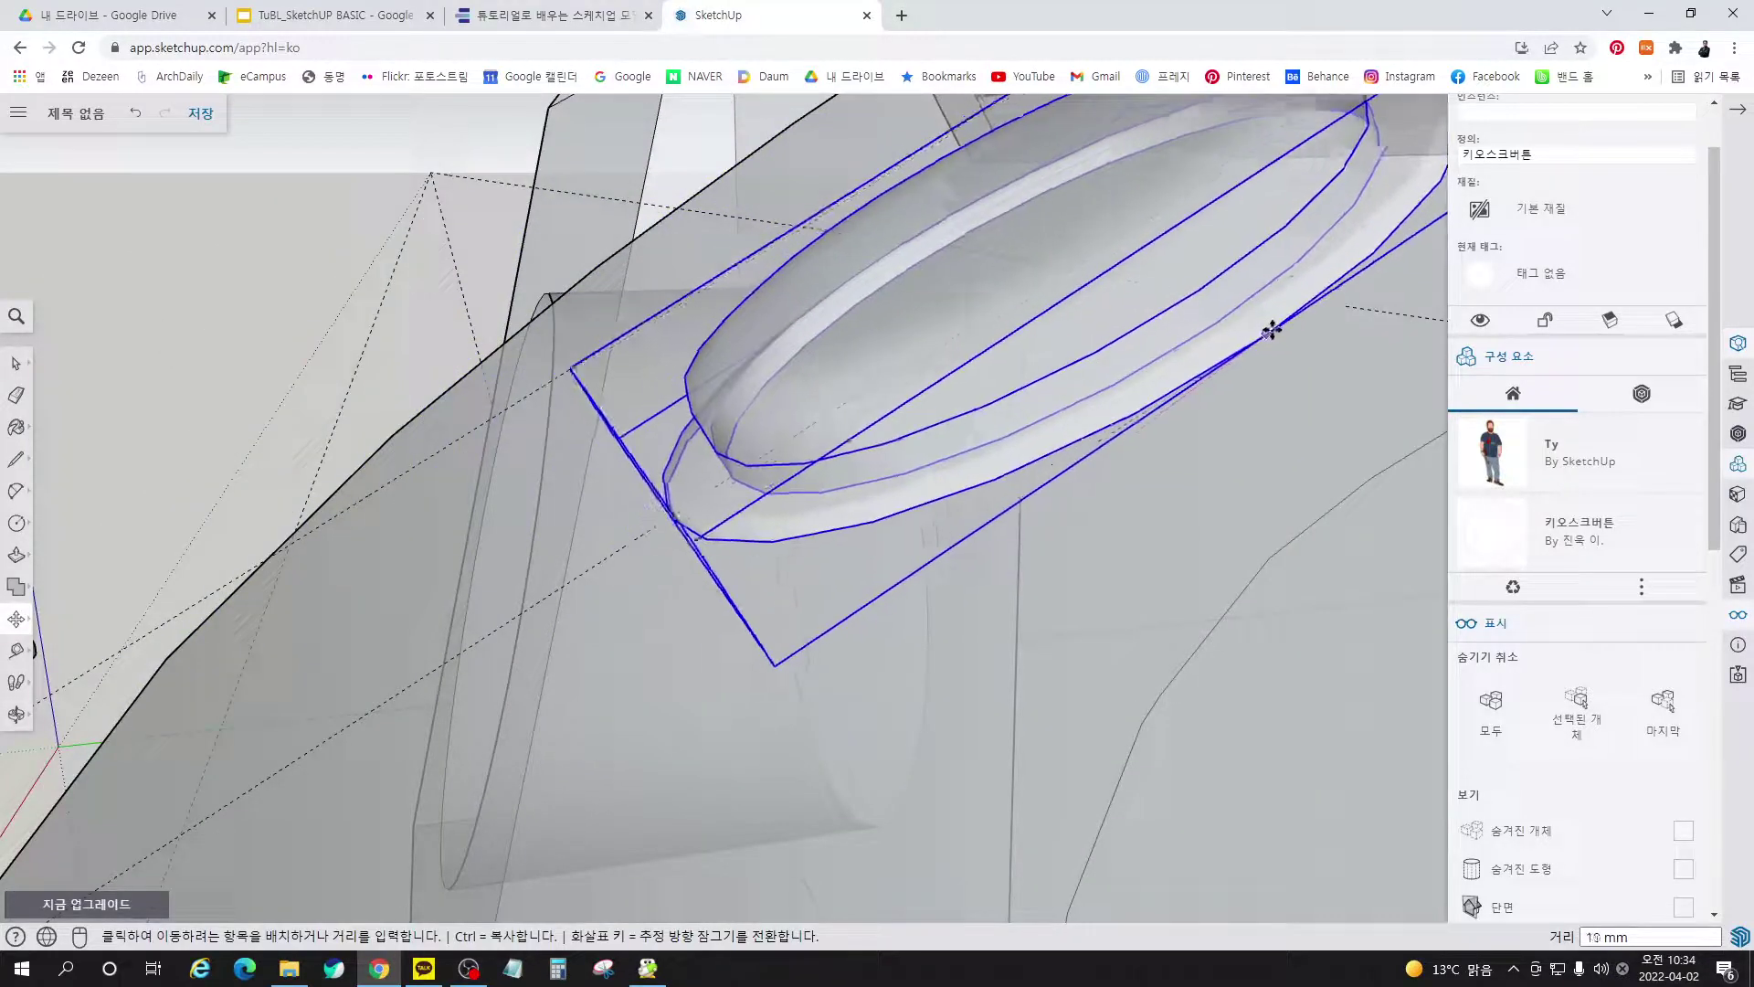
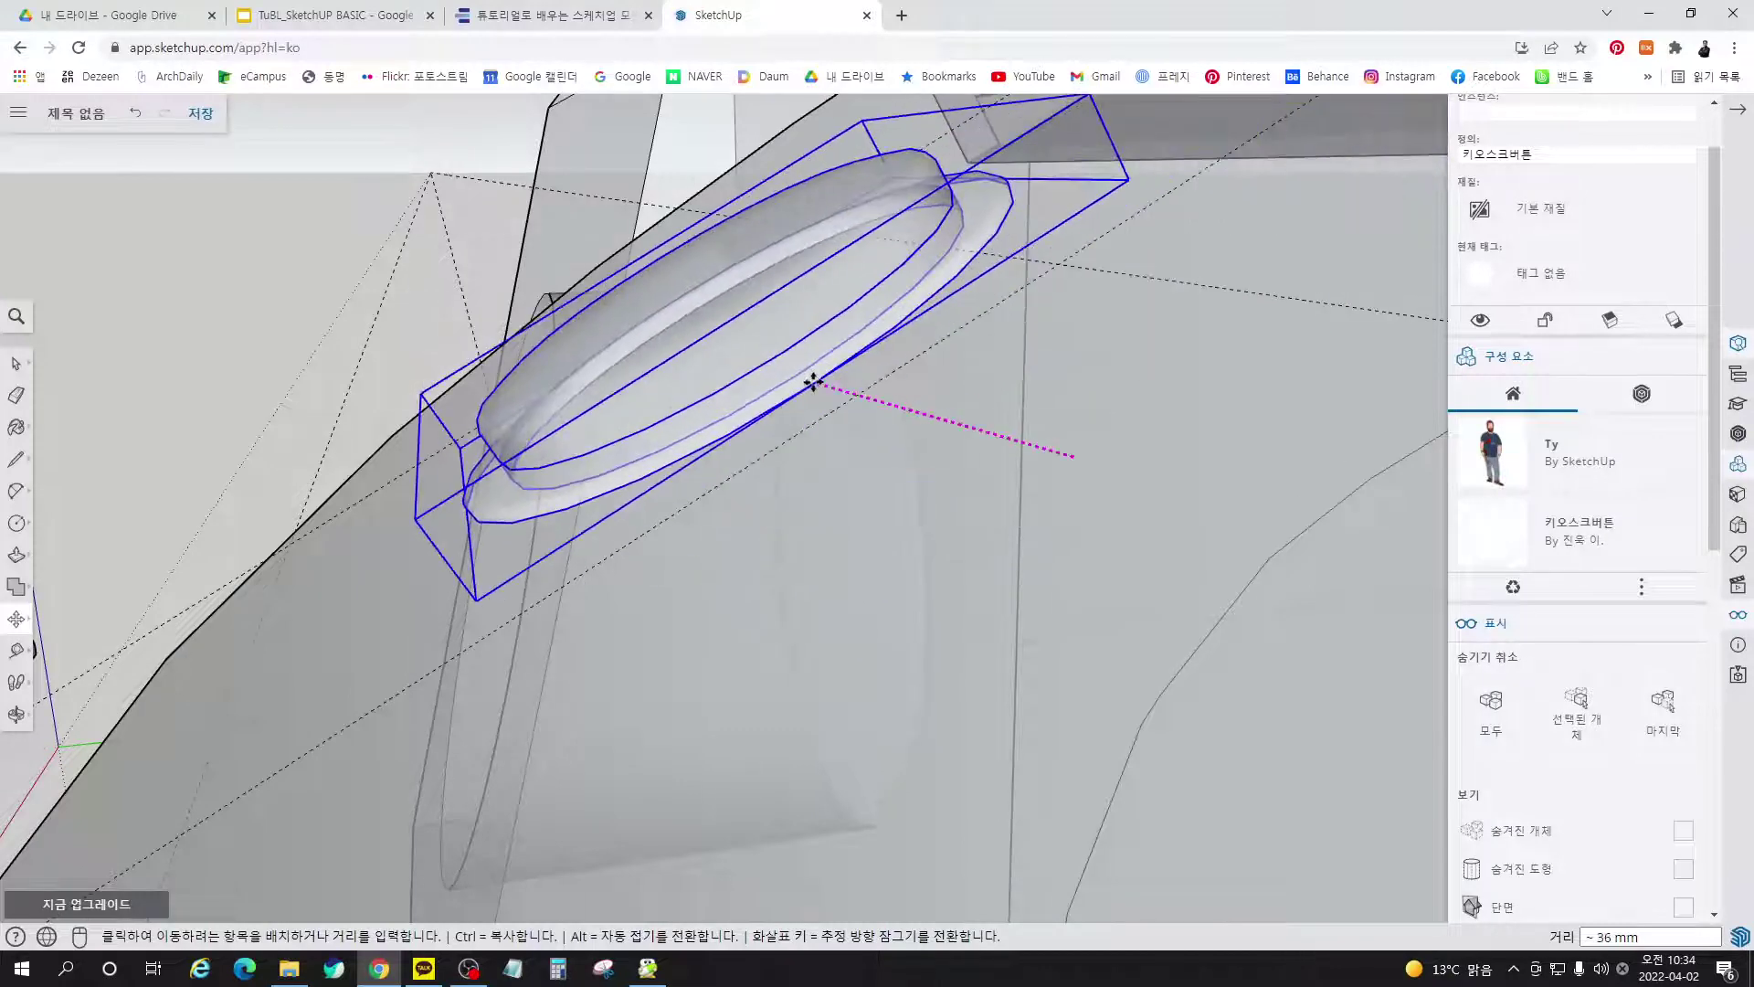
left_click(1281, 310)
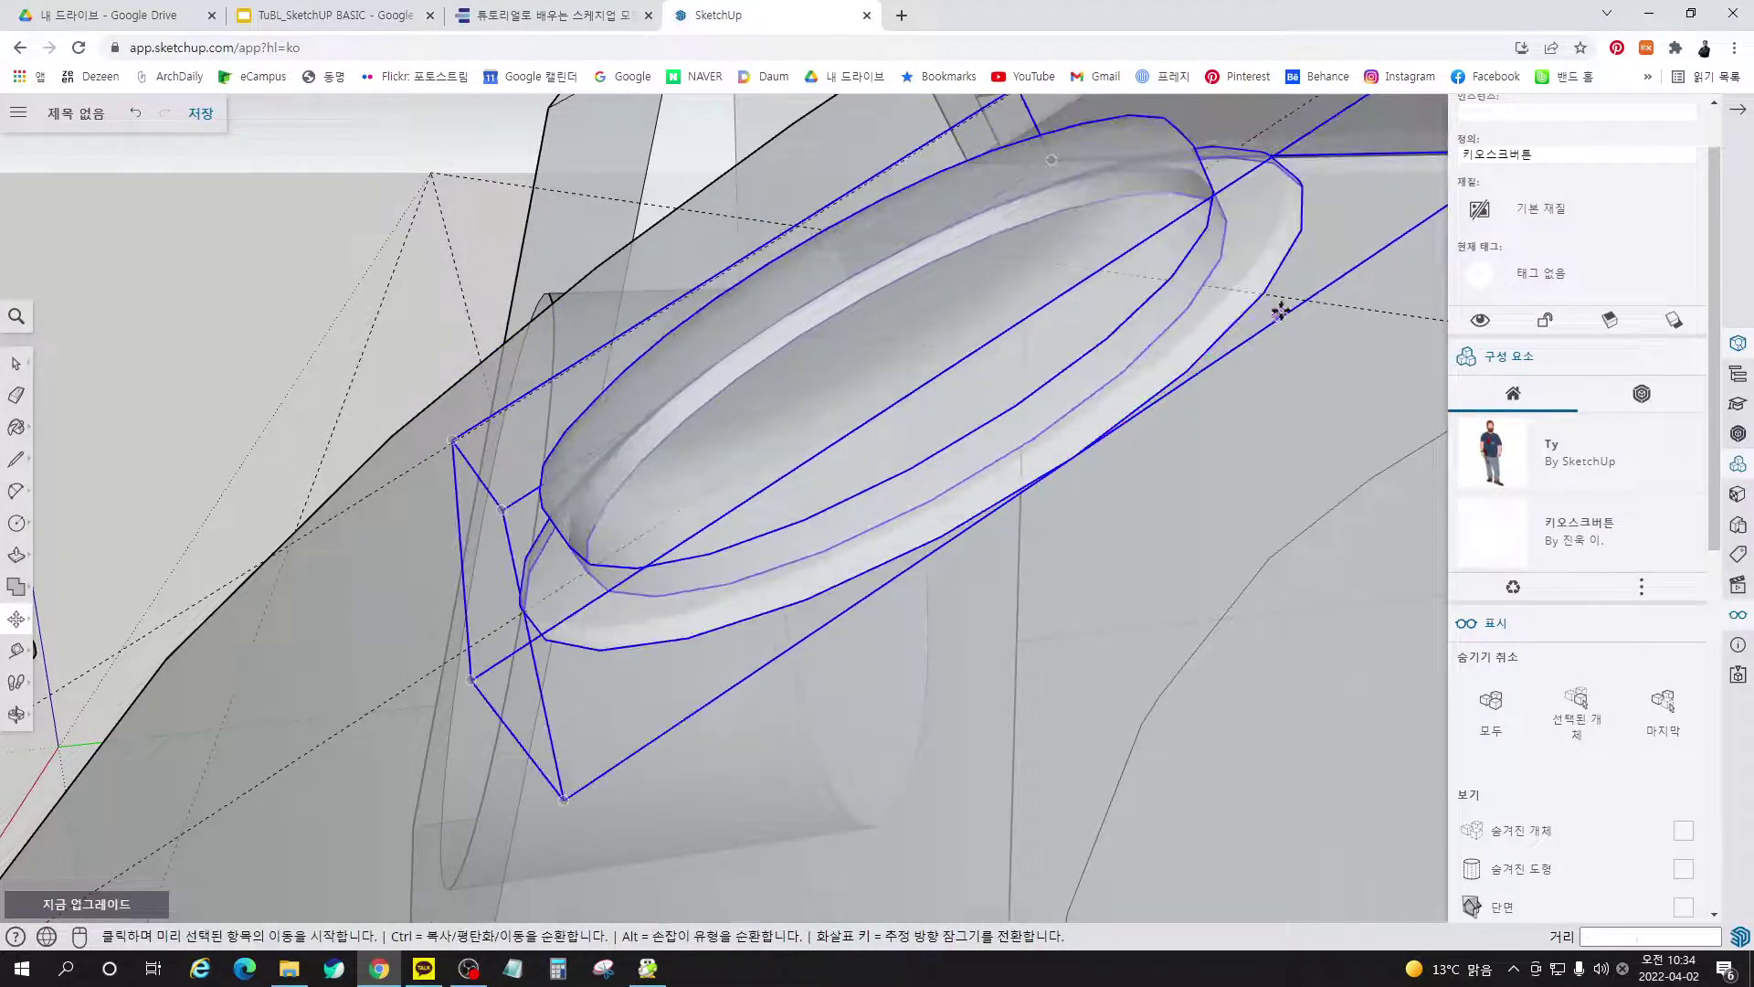
Align the button's ring endpoints with the crossing guide and the central guide so the button is centred on their intersection
middle_click_drag(1283, 343, 969, 859)
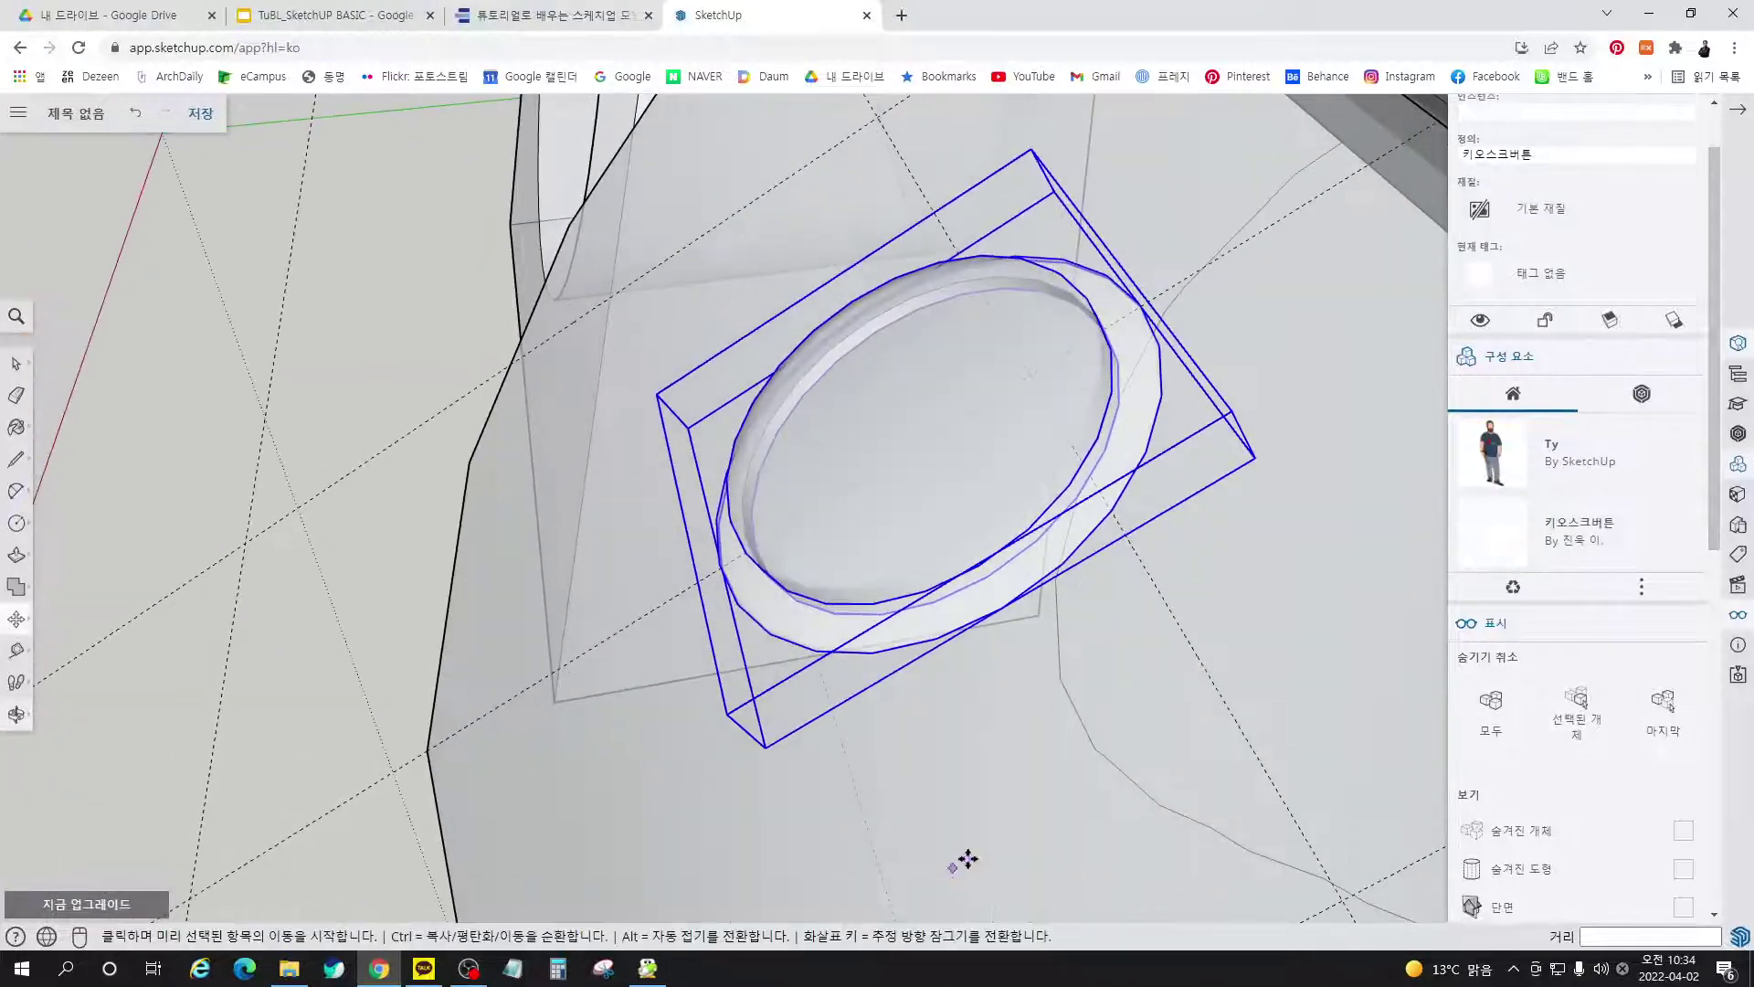
left_click(1003, 608)
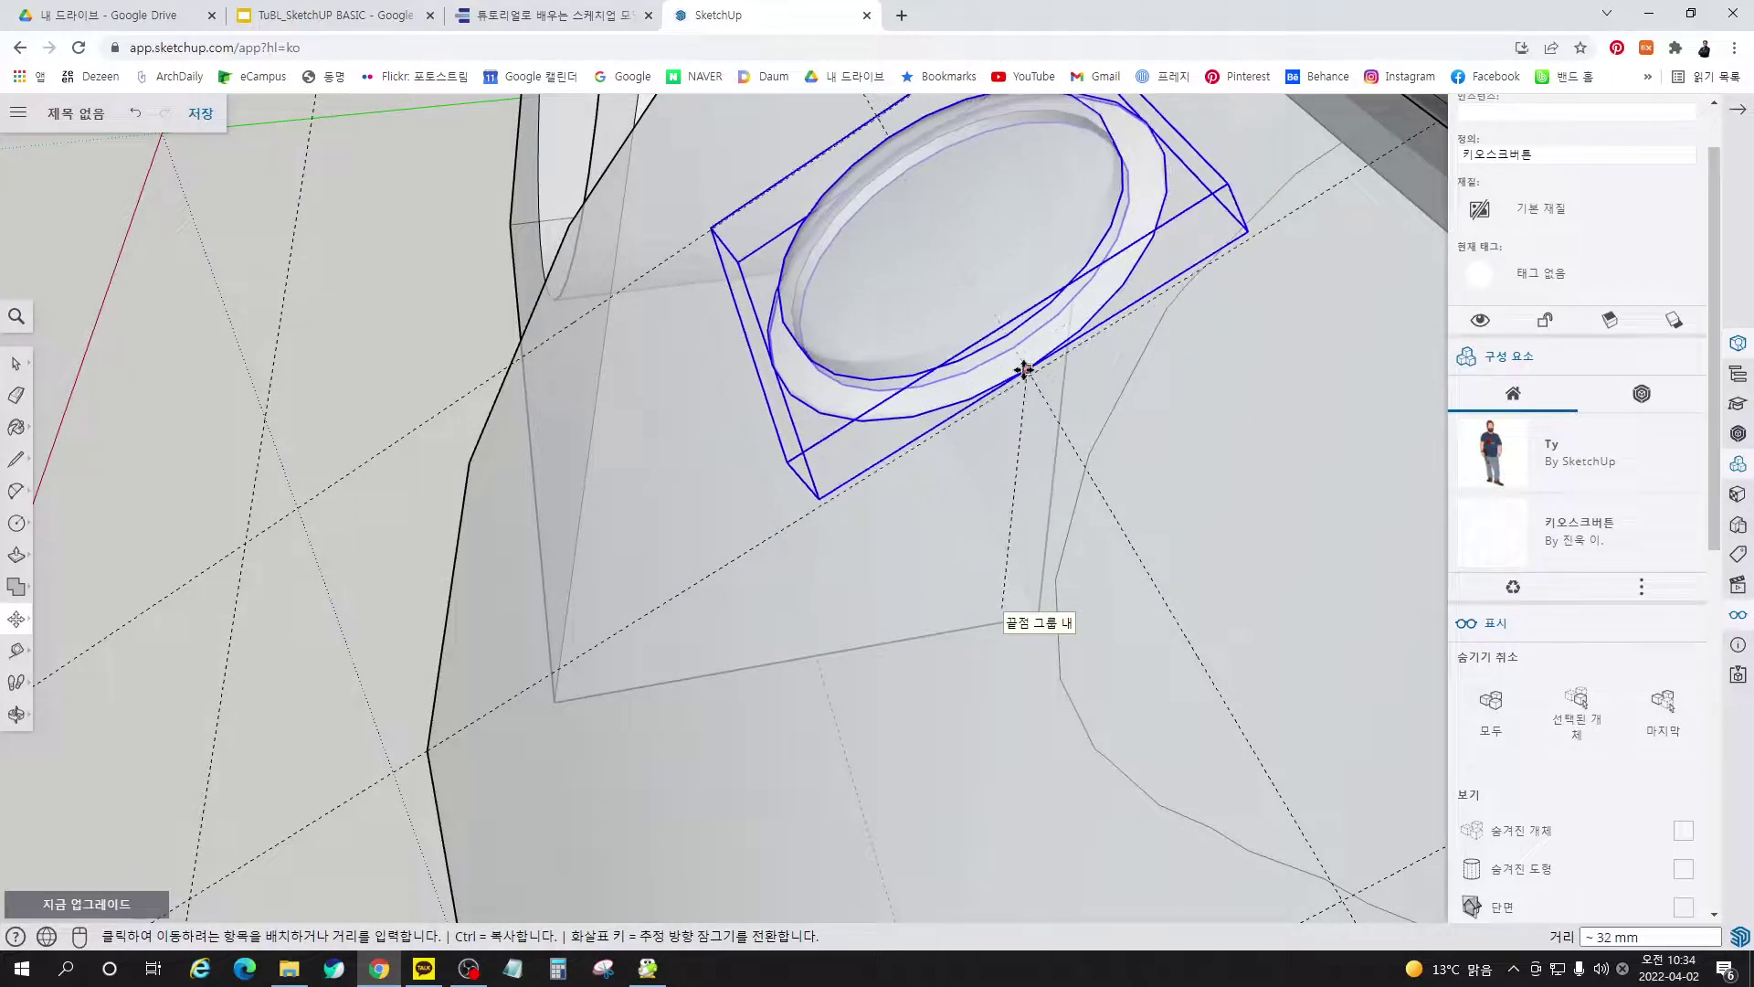
left_click(912, 442)
middle_click_drag(912, 443, 691, 470)
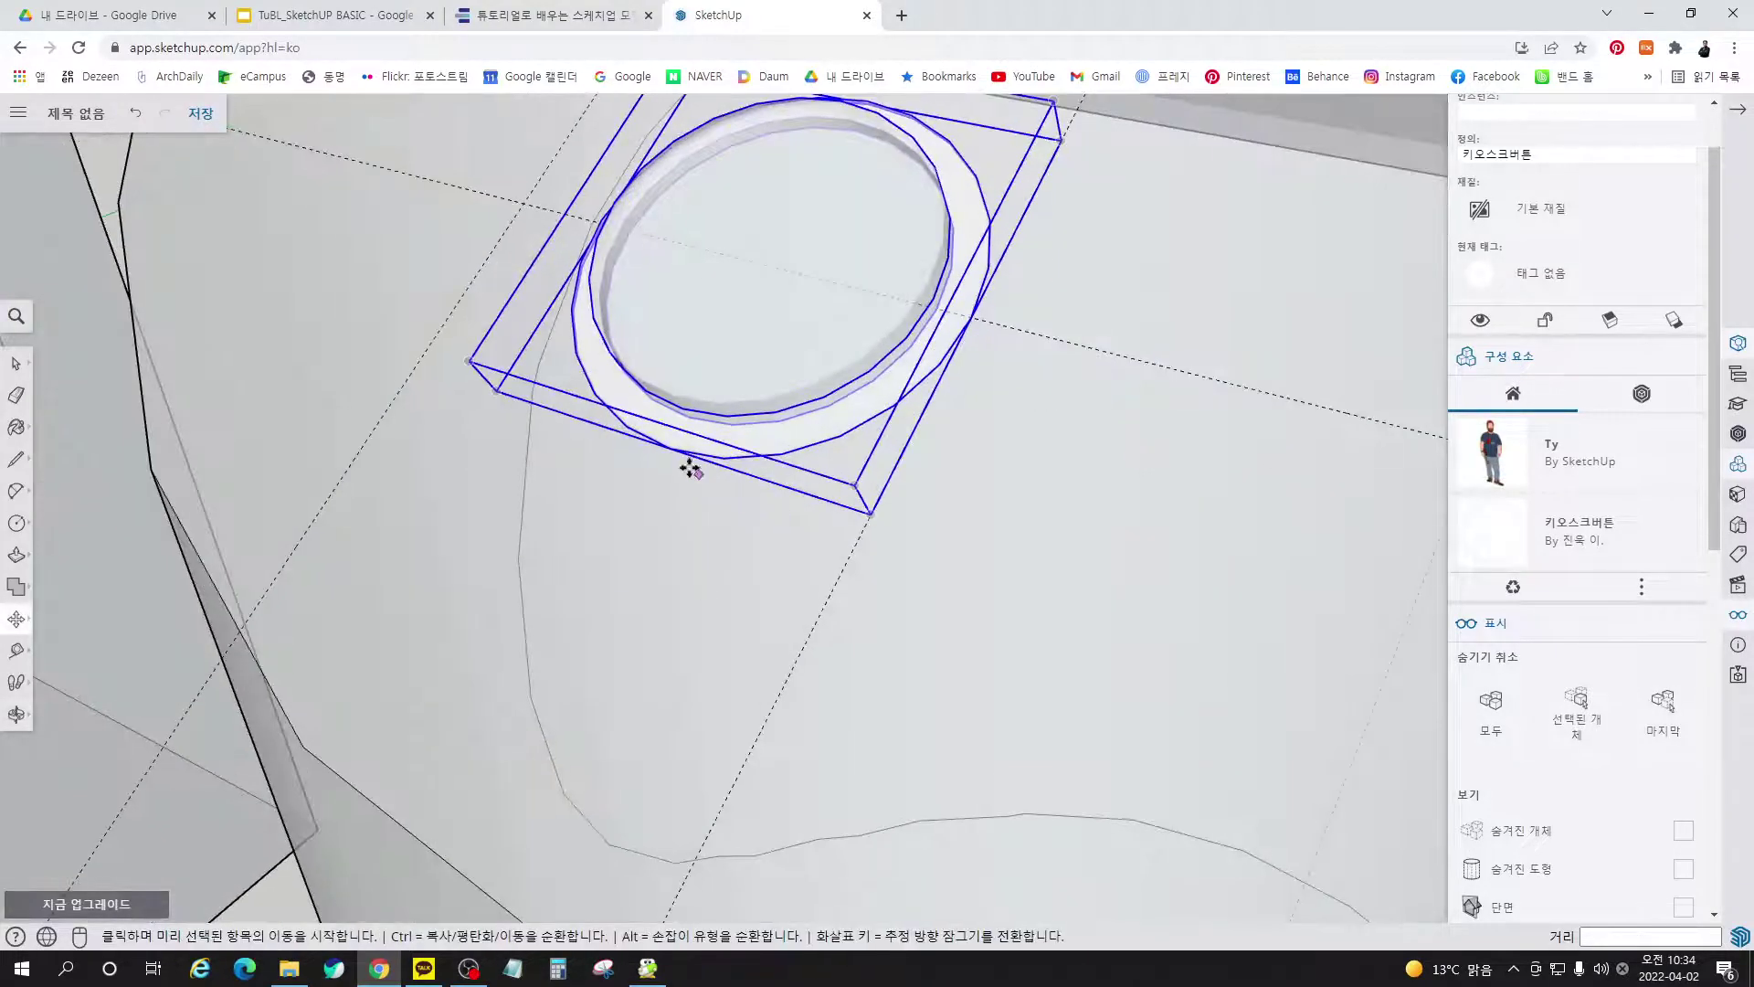
left_click(668, 451)
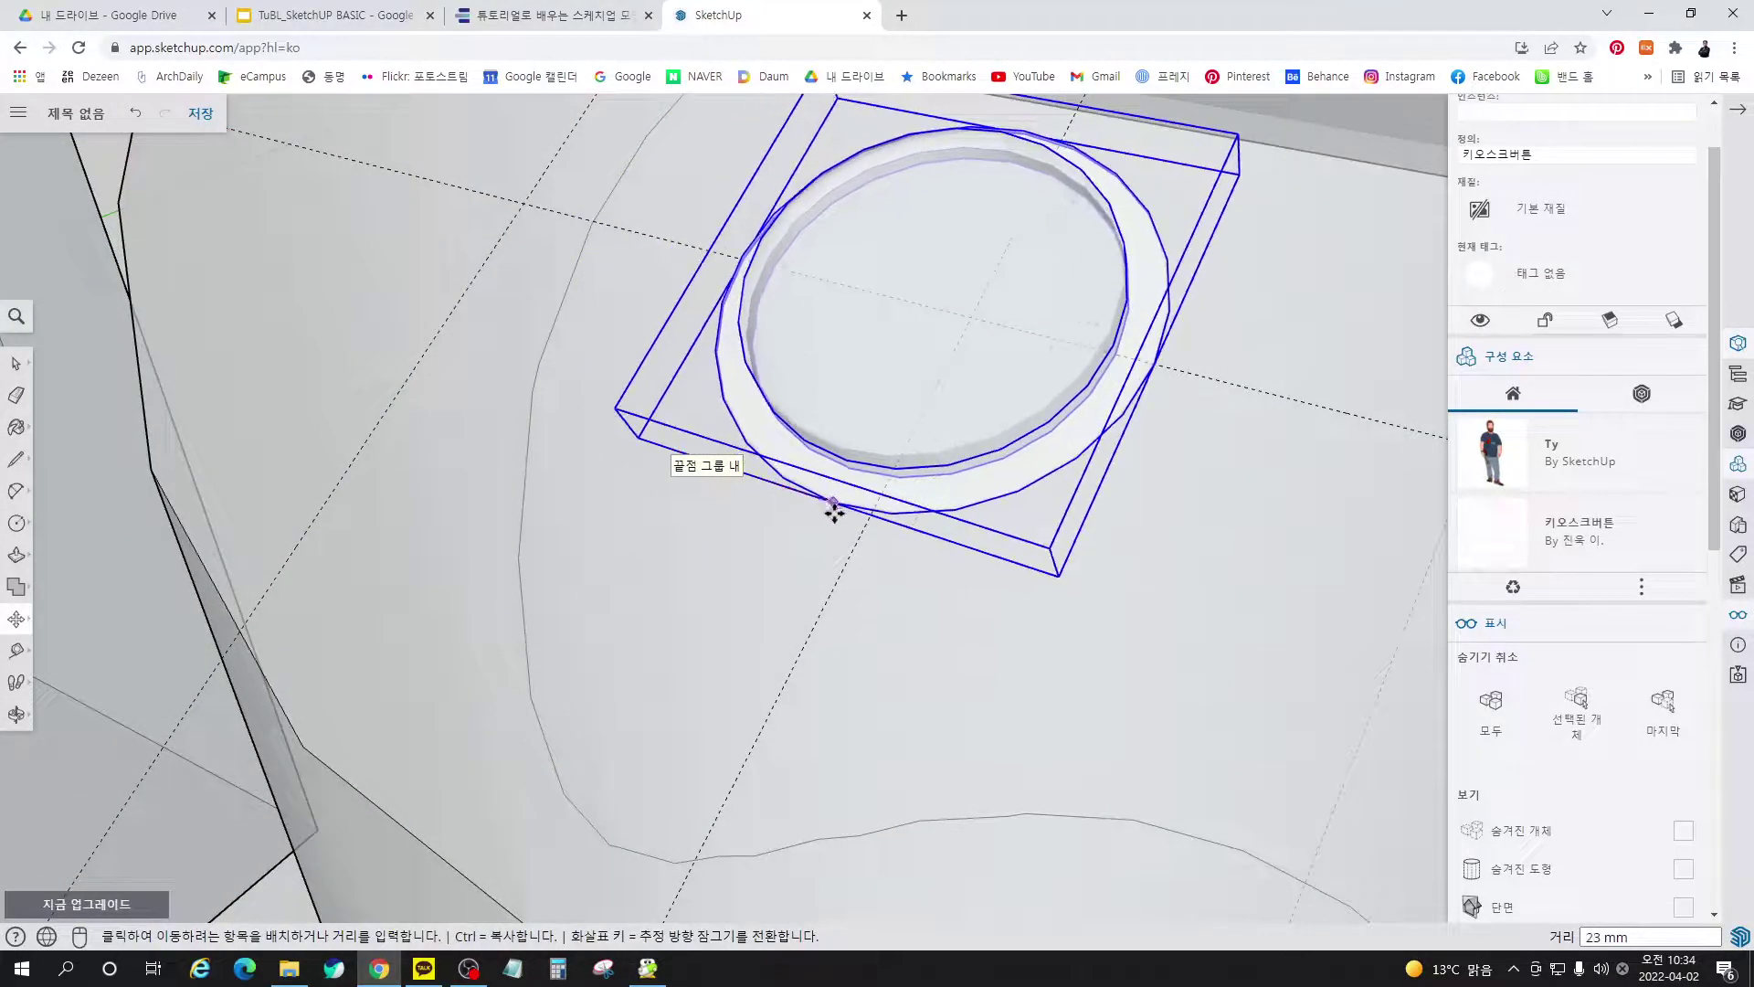
left_click(864, 526)
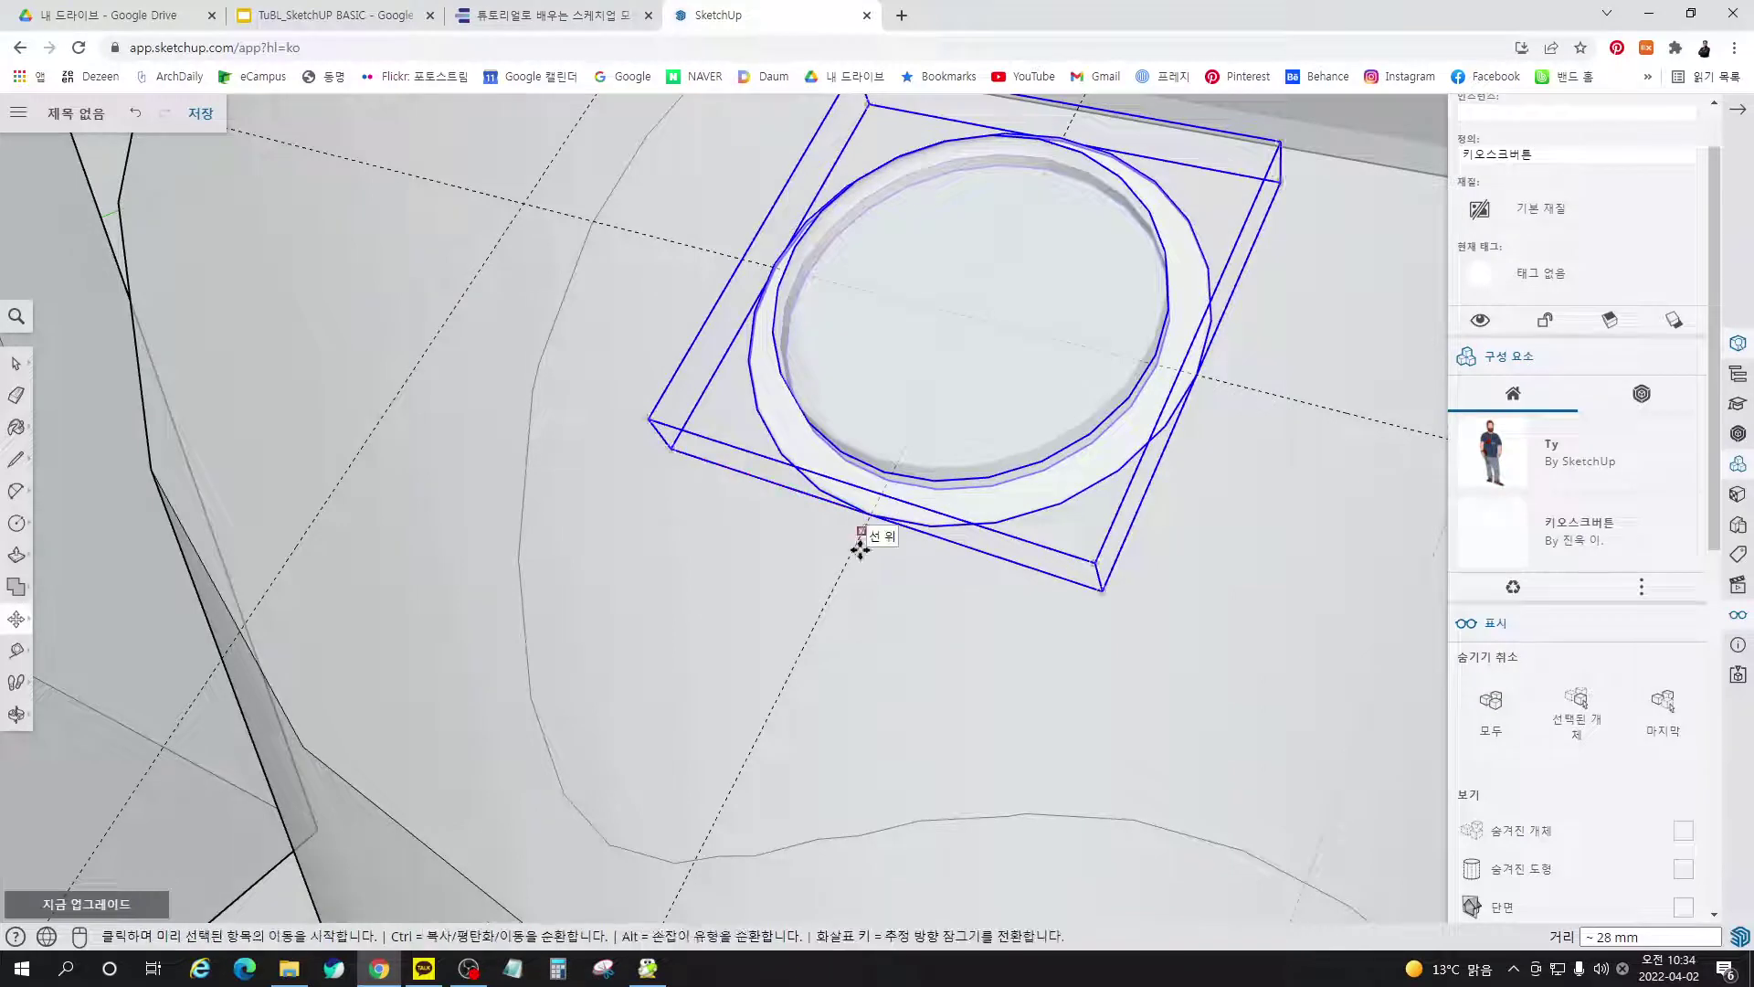
scroll(708, 690, "down", 3)
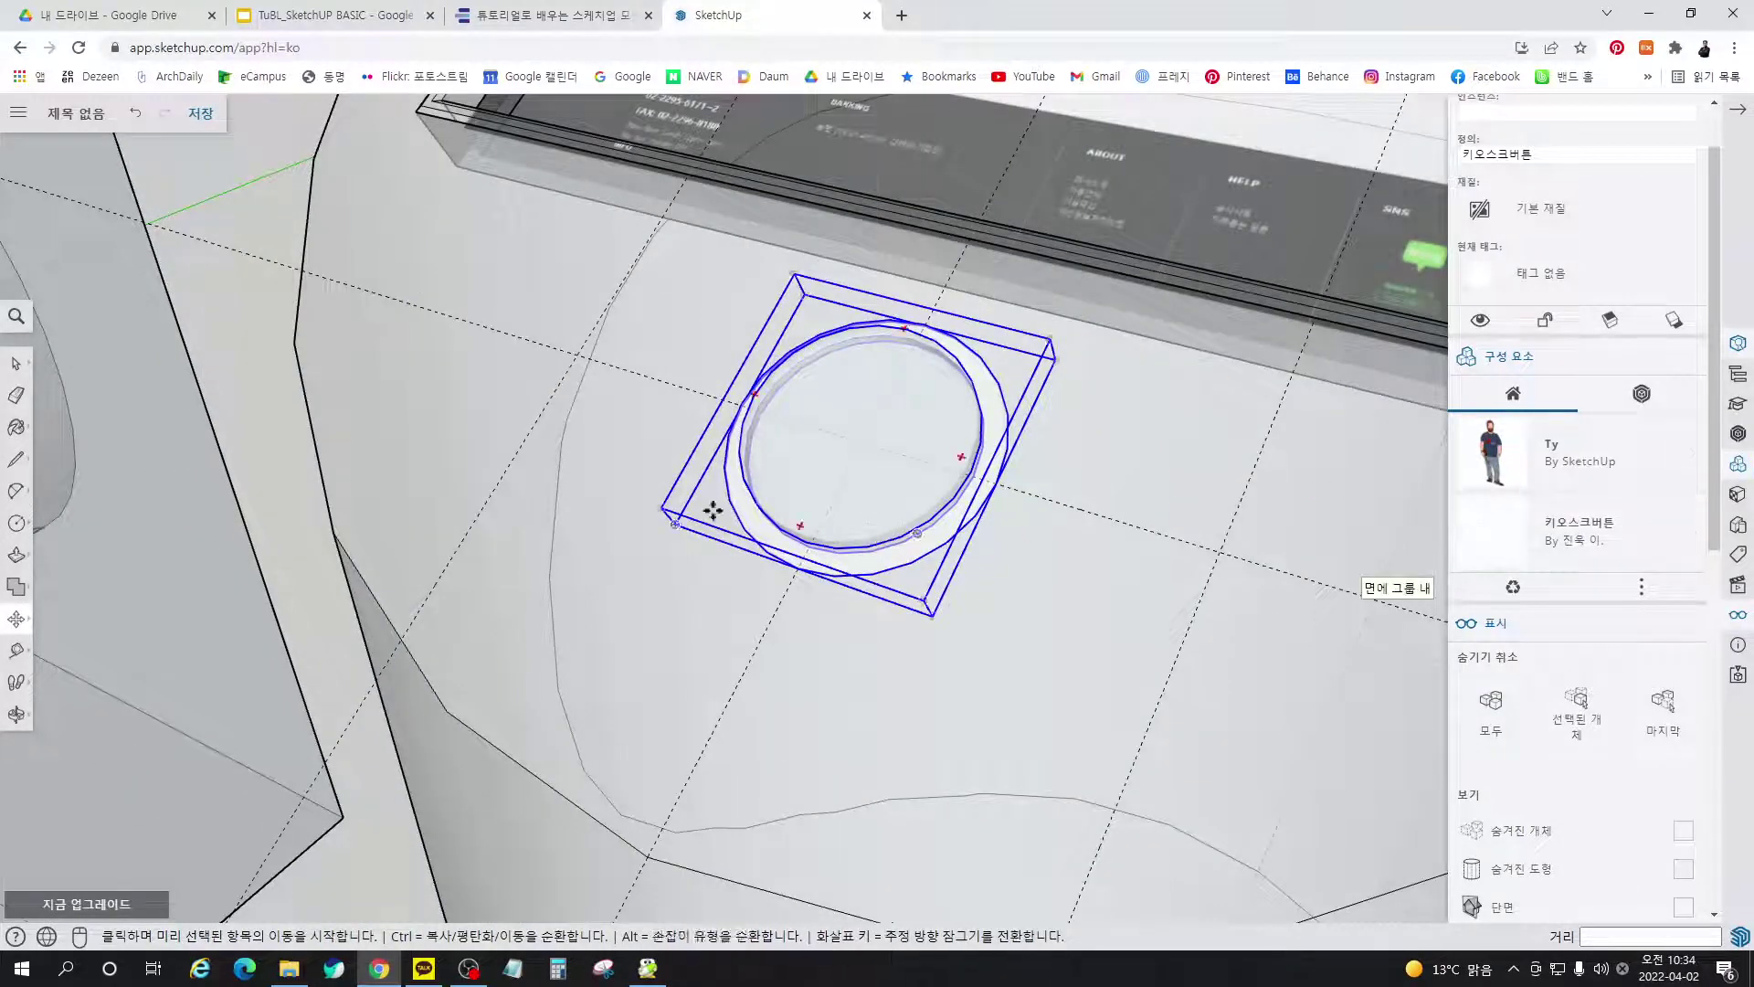
Search the commands for "x", turn off the X선 (X-ray) display and check the button's placement below the screen
left_click(16, 317)
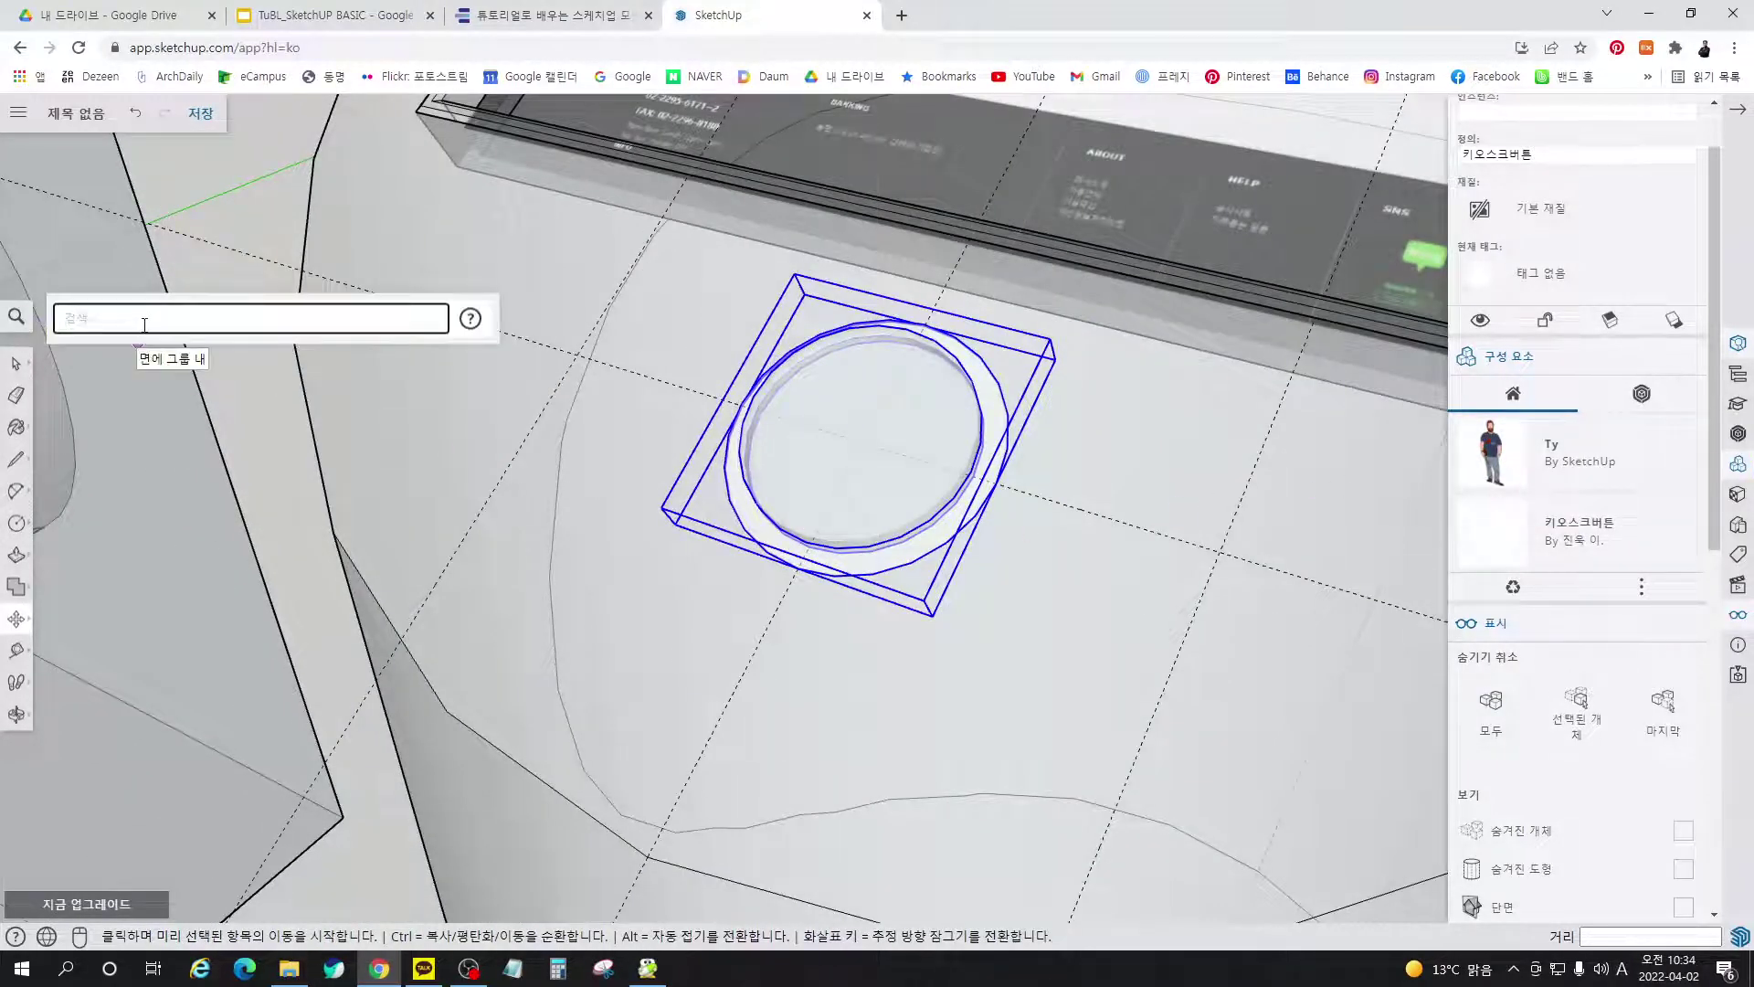
type("x")
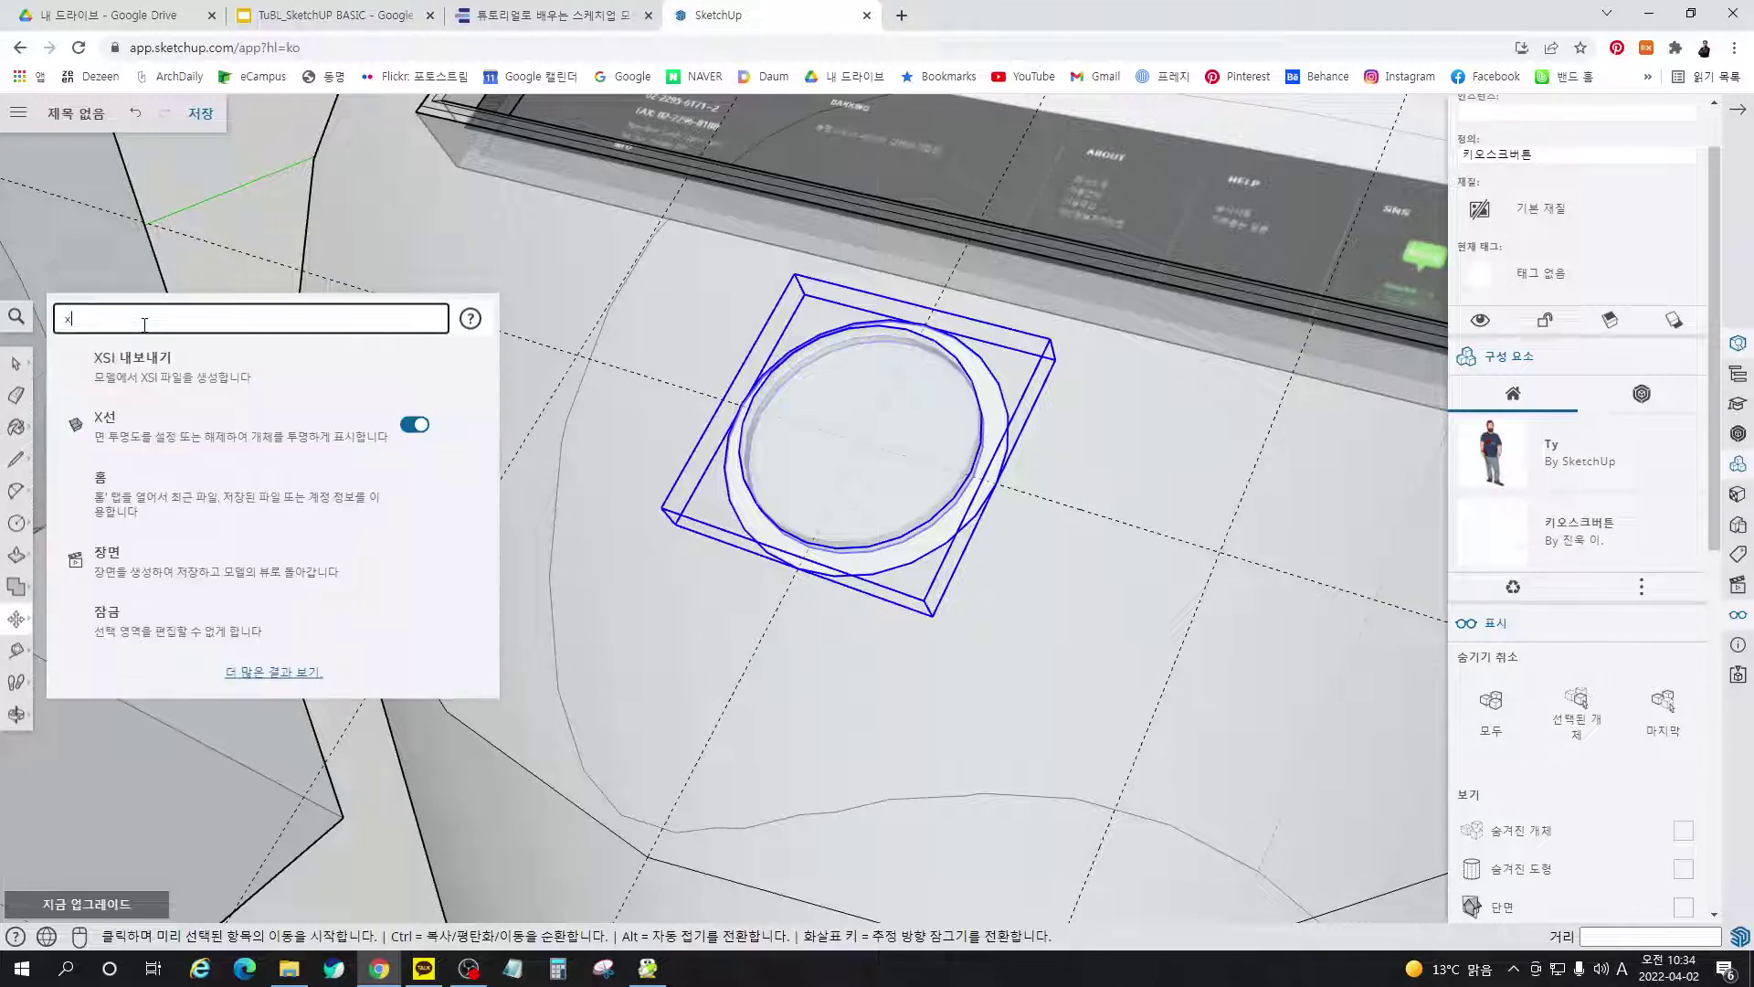
left_click(415, 425)
key("space")
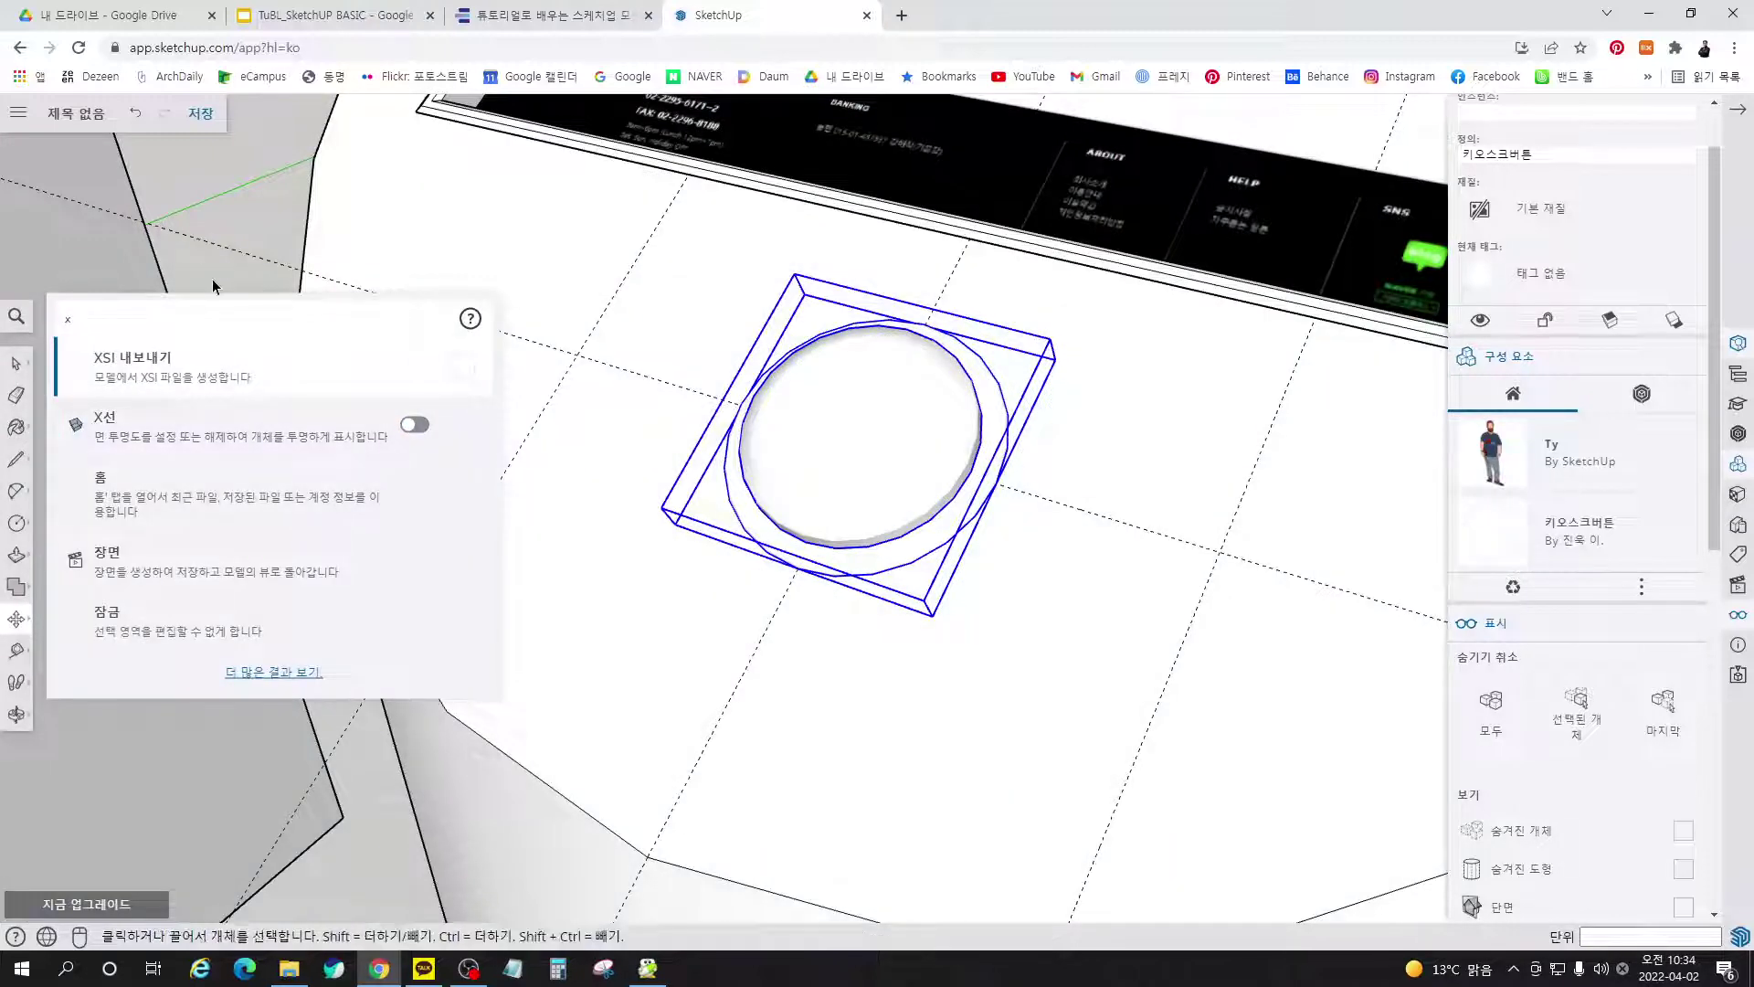
left_click(215, 285)
scroll(556, 563, "down", 5)
middle_click_drag(606, 580, 831, 600)
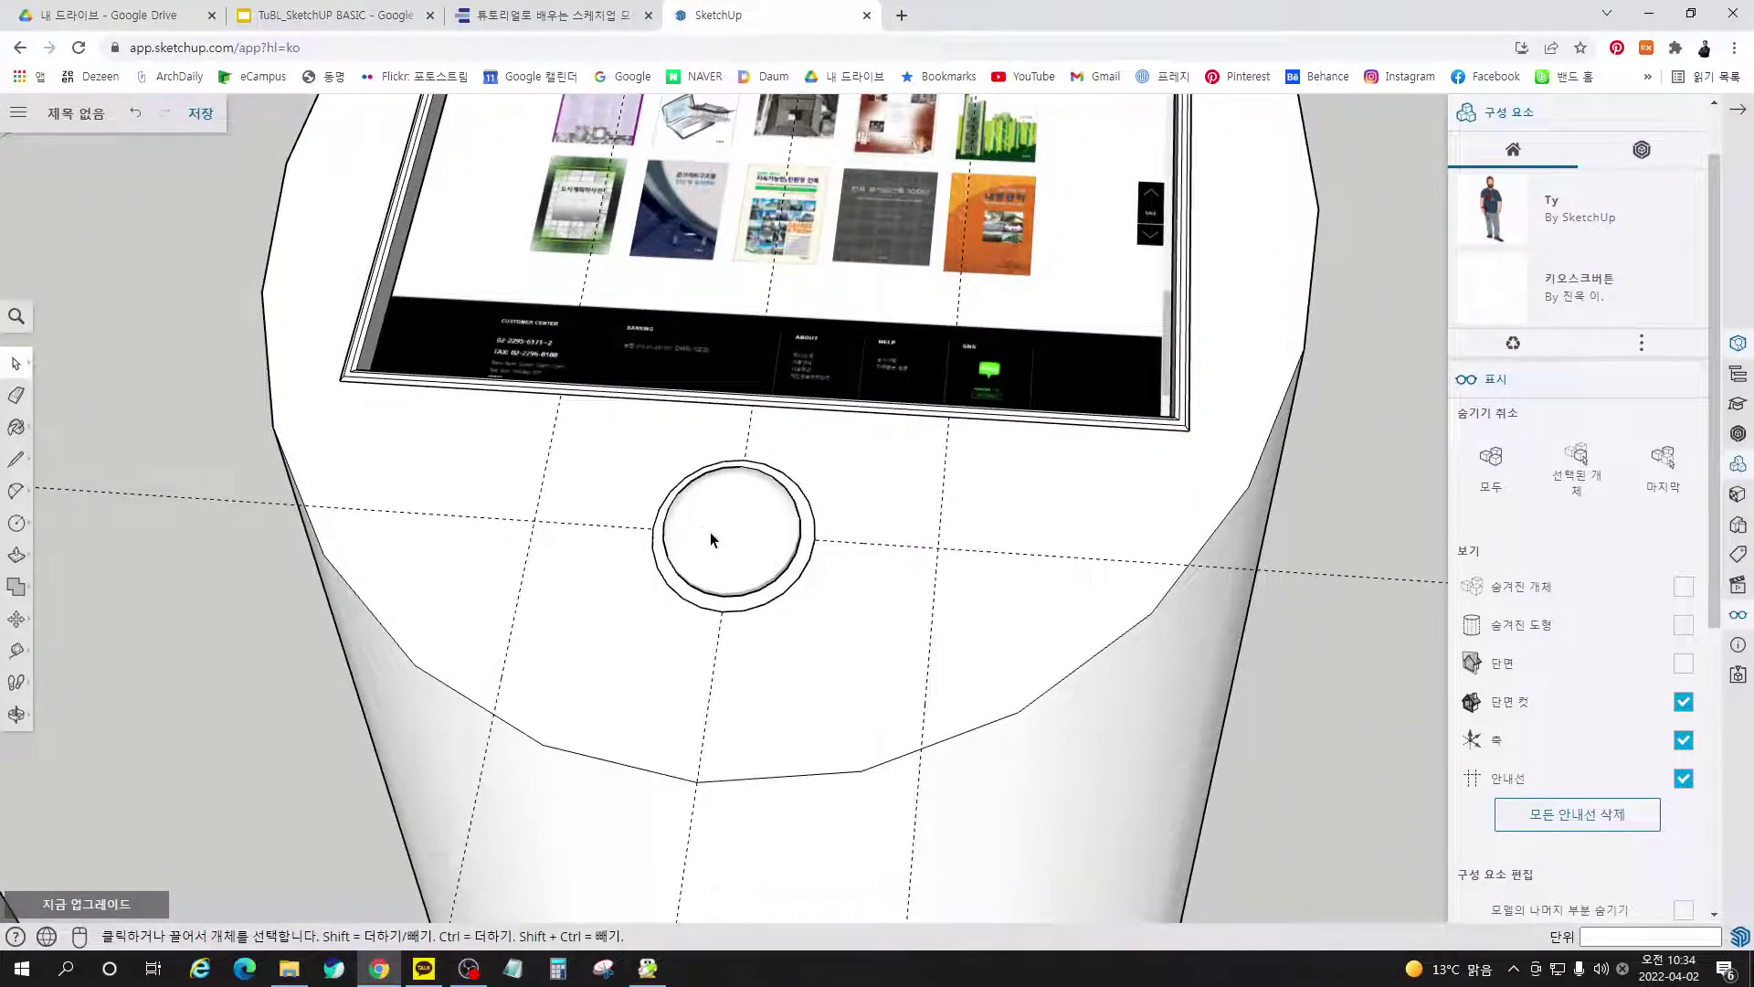
scroll(710, 532, "up", 3)
left_click(848, 544)
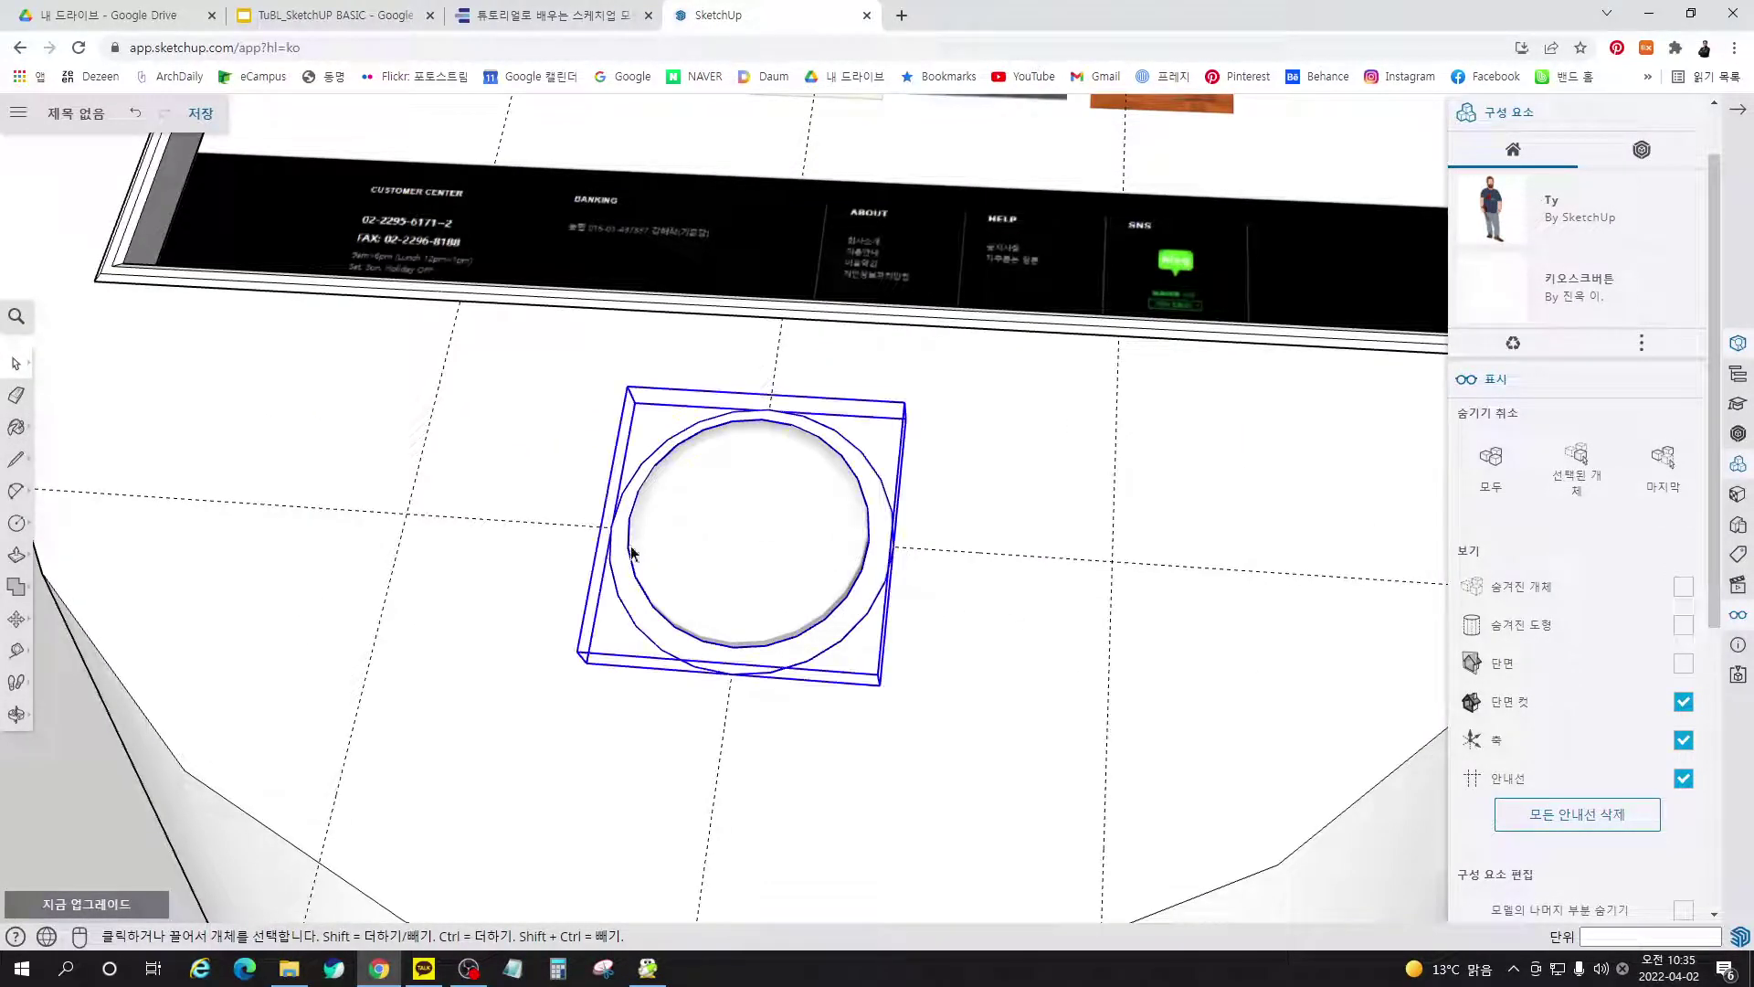
left_click(97, 814)
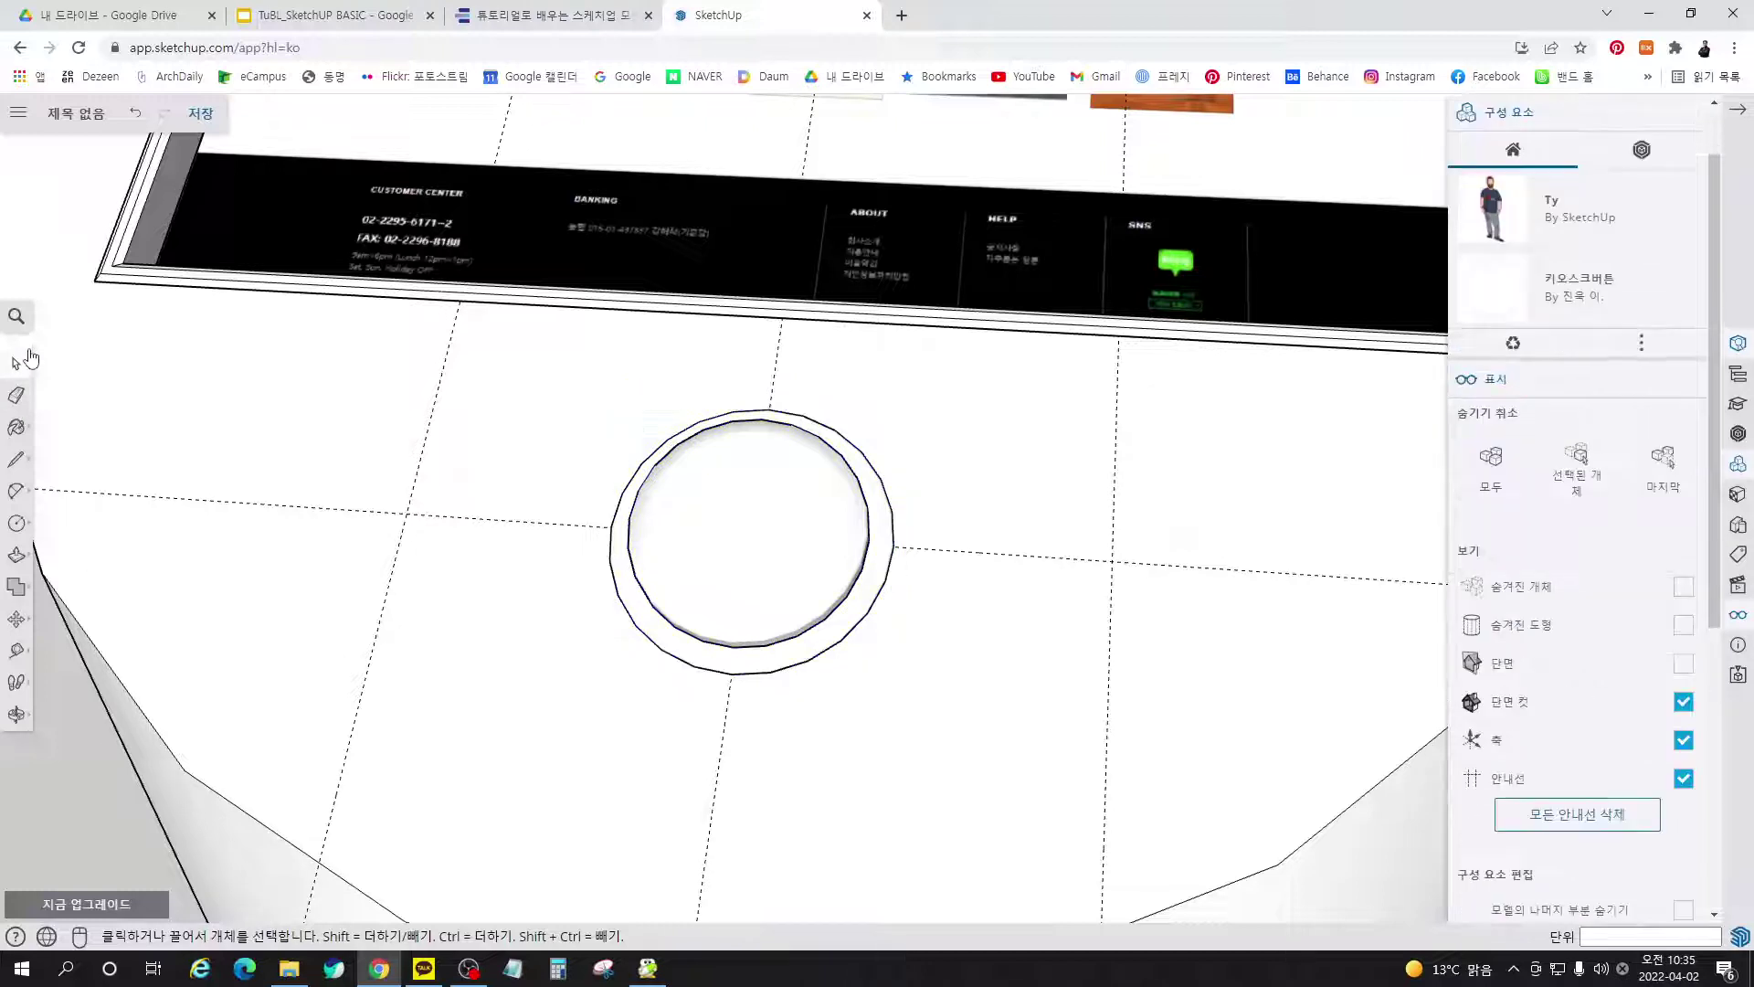
Search the commands for "x" and turn the X선 display back on
left_click(17, 316)
type("x")
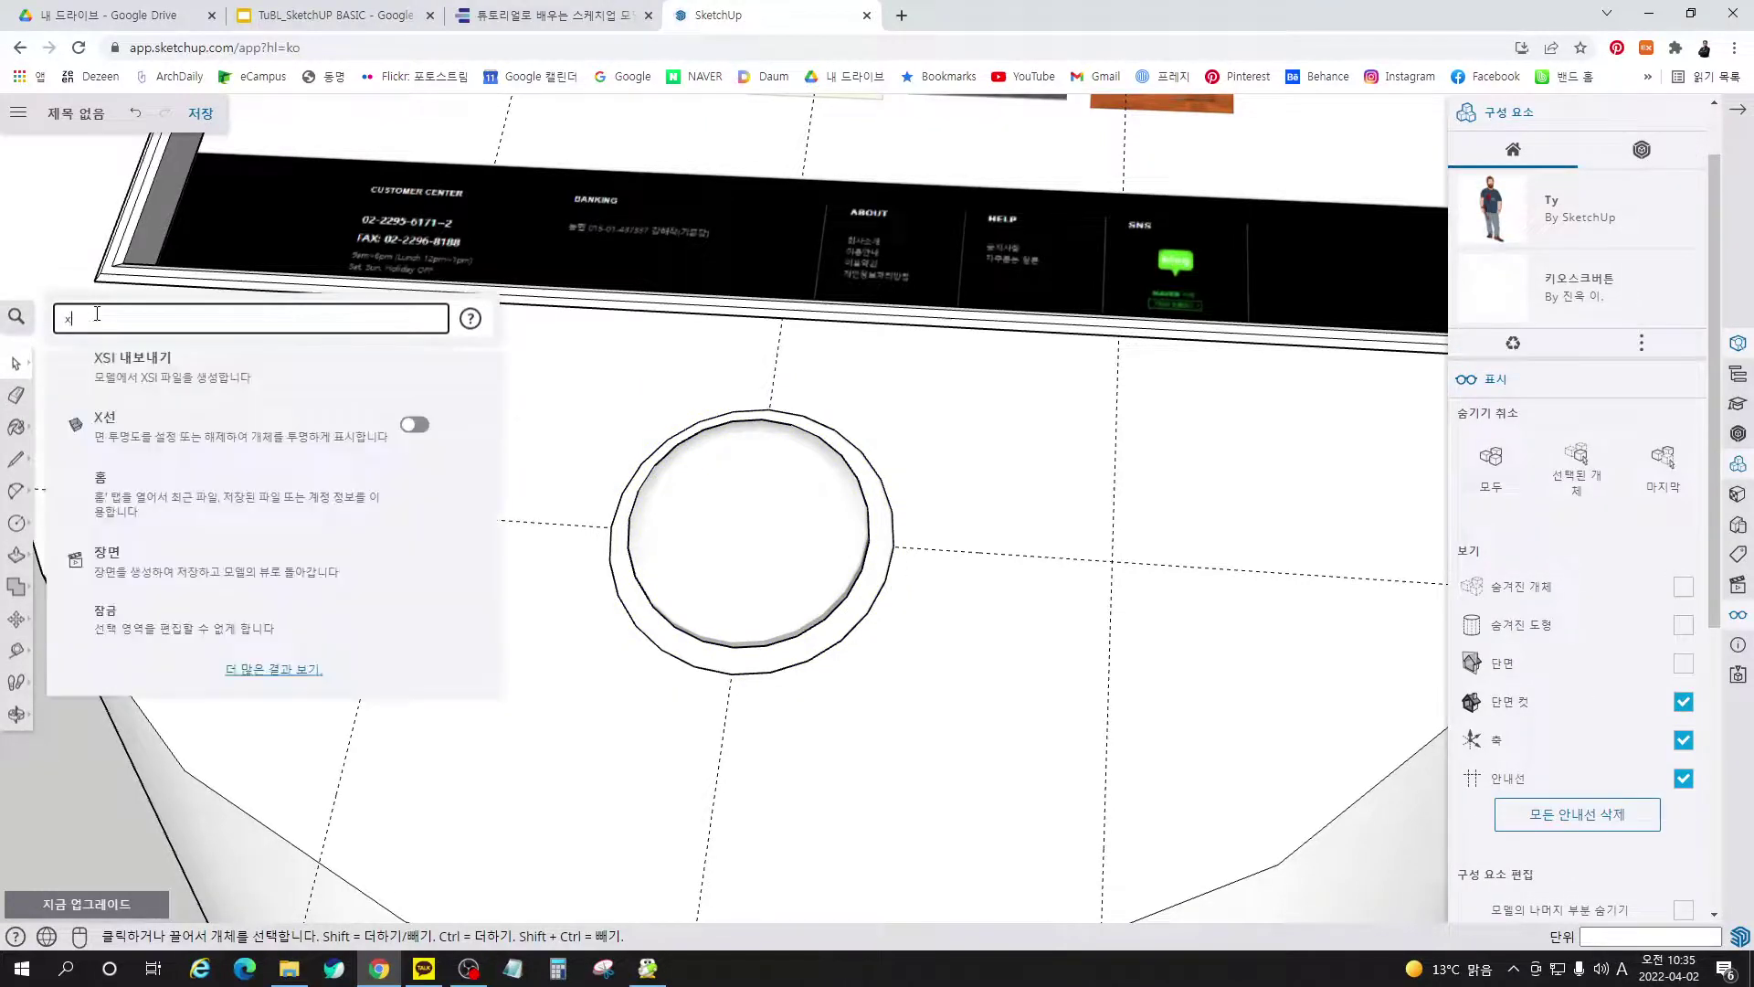
left_click(427, 435)
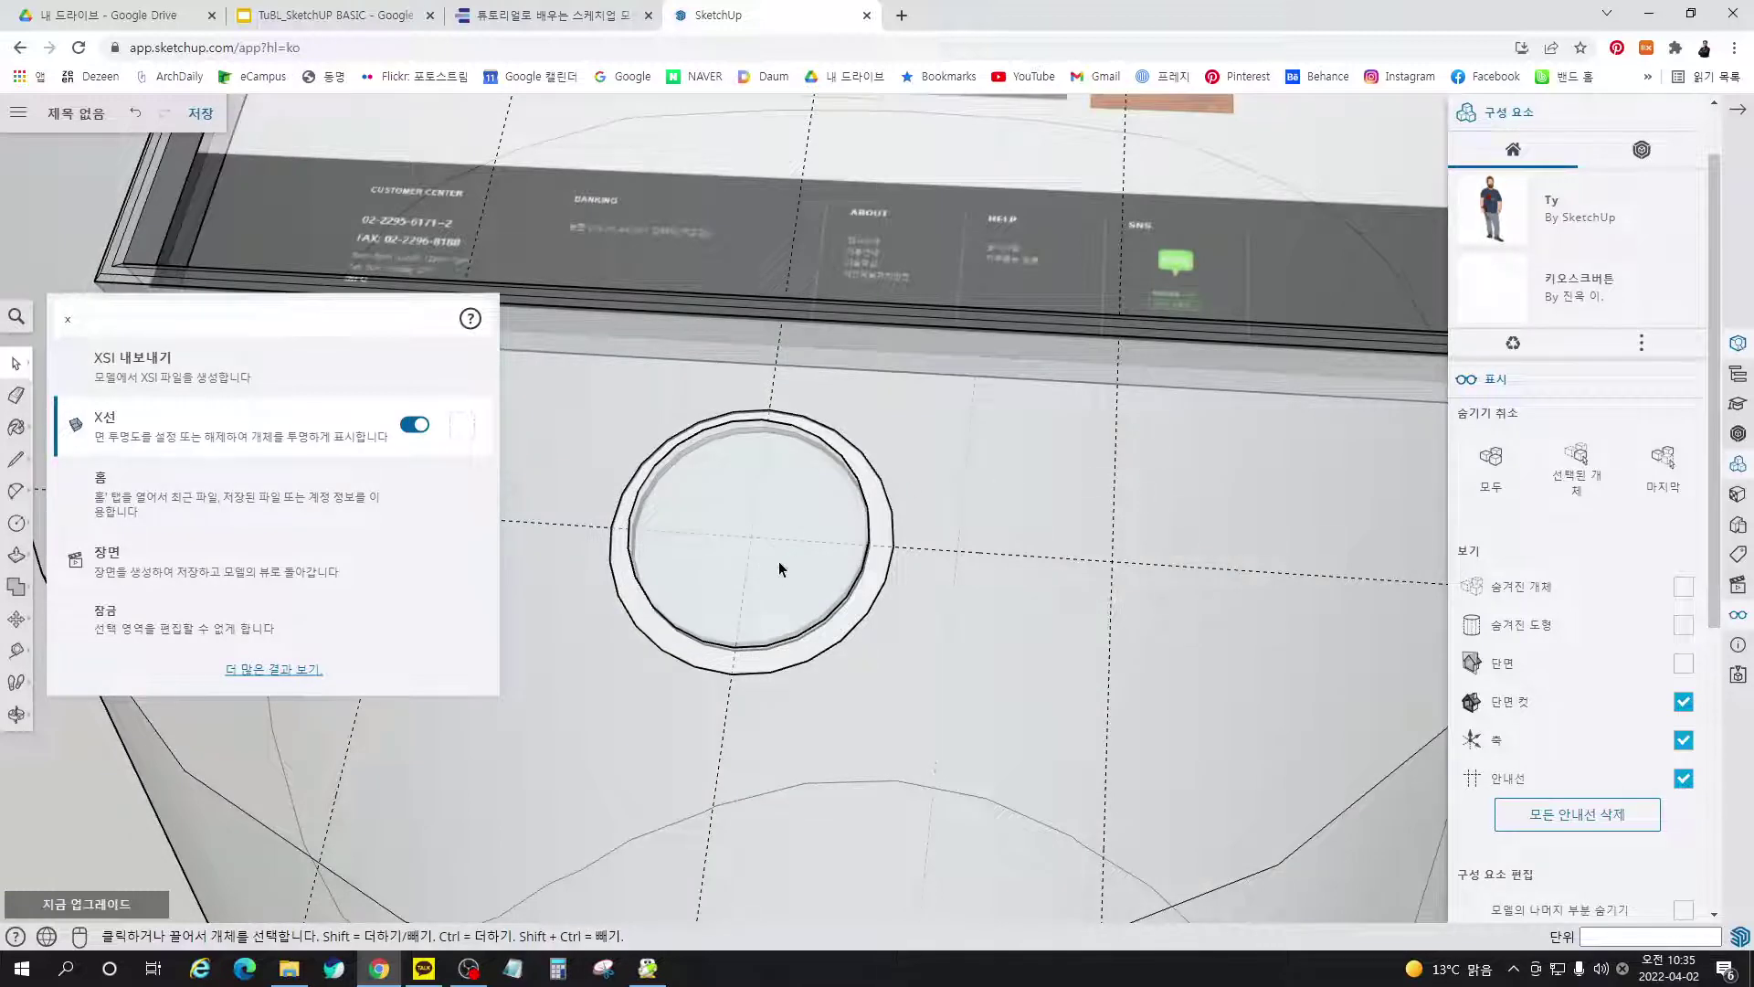
Copy the button 70 mm from the central guide intersection to the neighbouring intersection below the screen's SNS section
left_click(779, 561)
key("m")
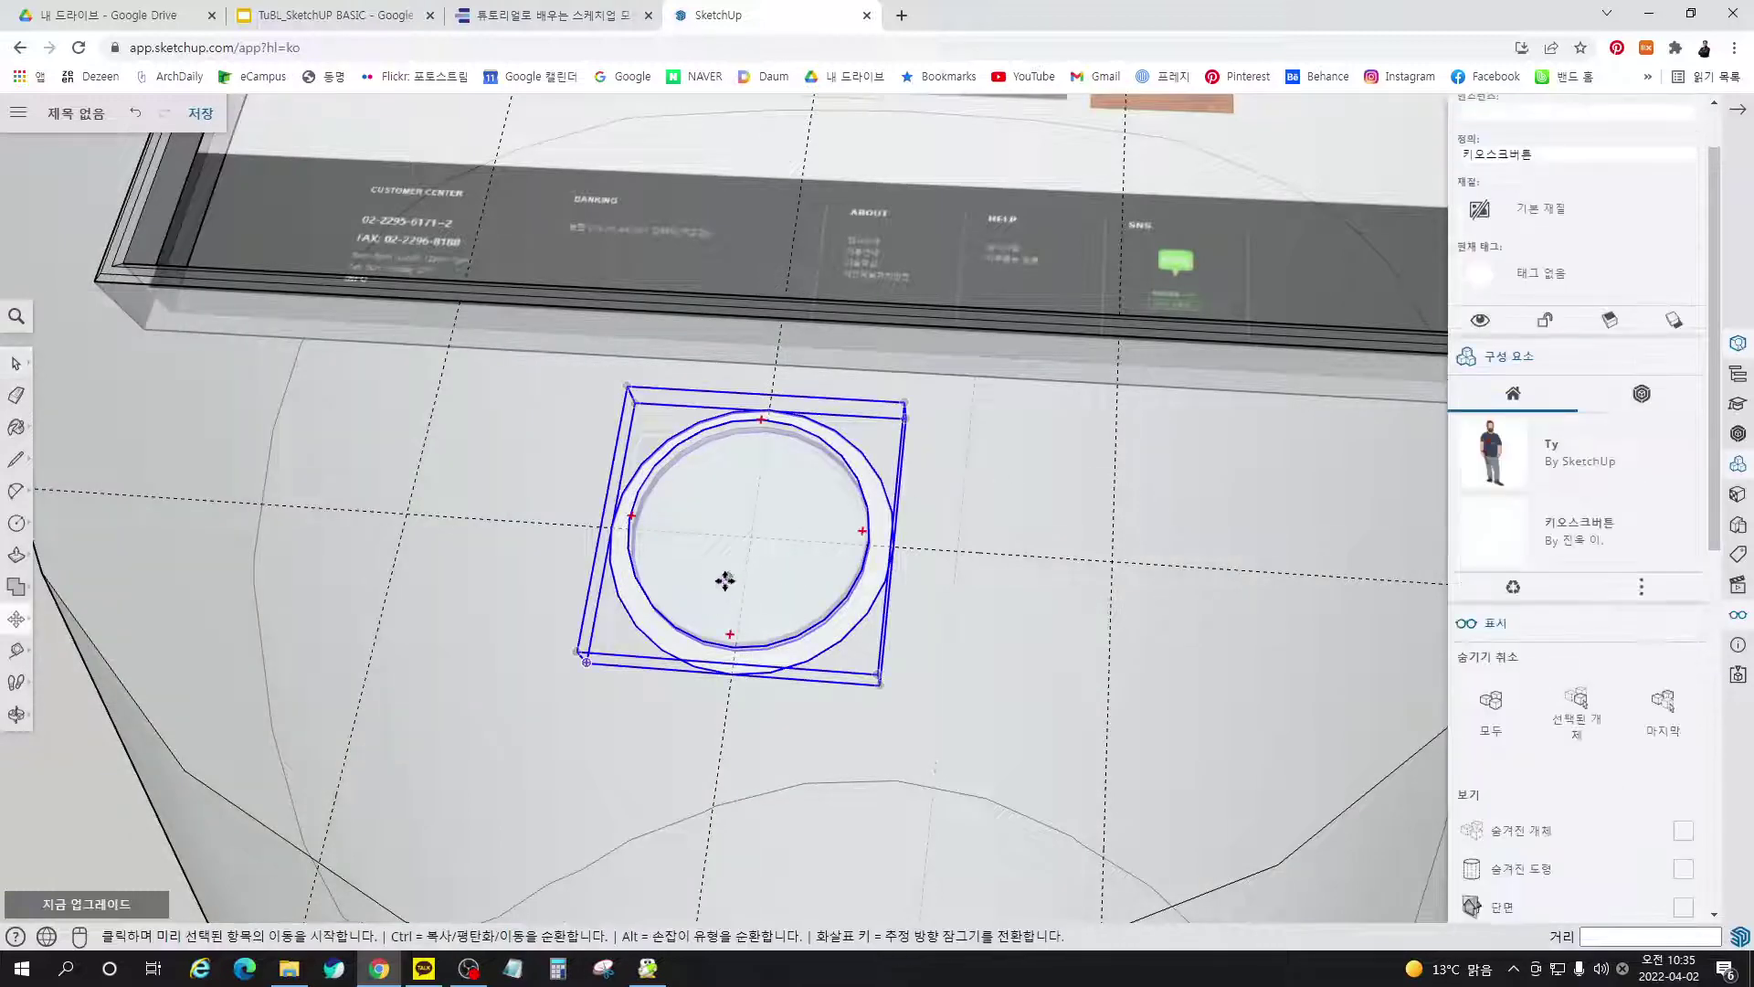
key("ctrl")
left_click(753, 540)
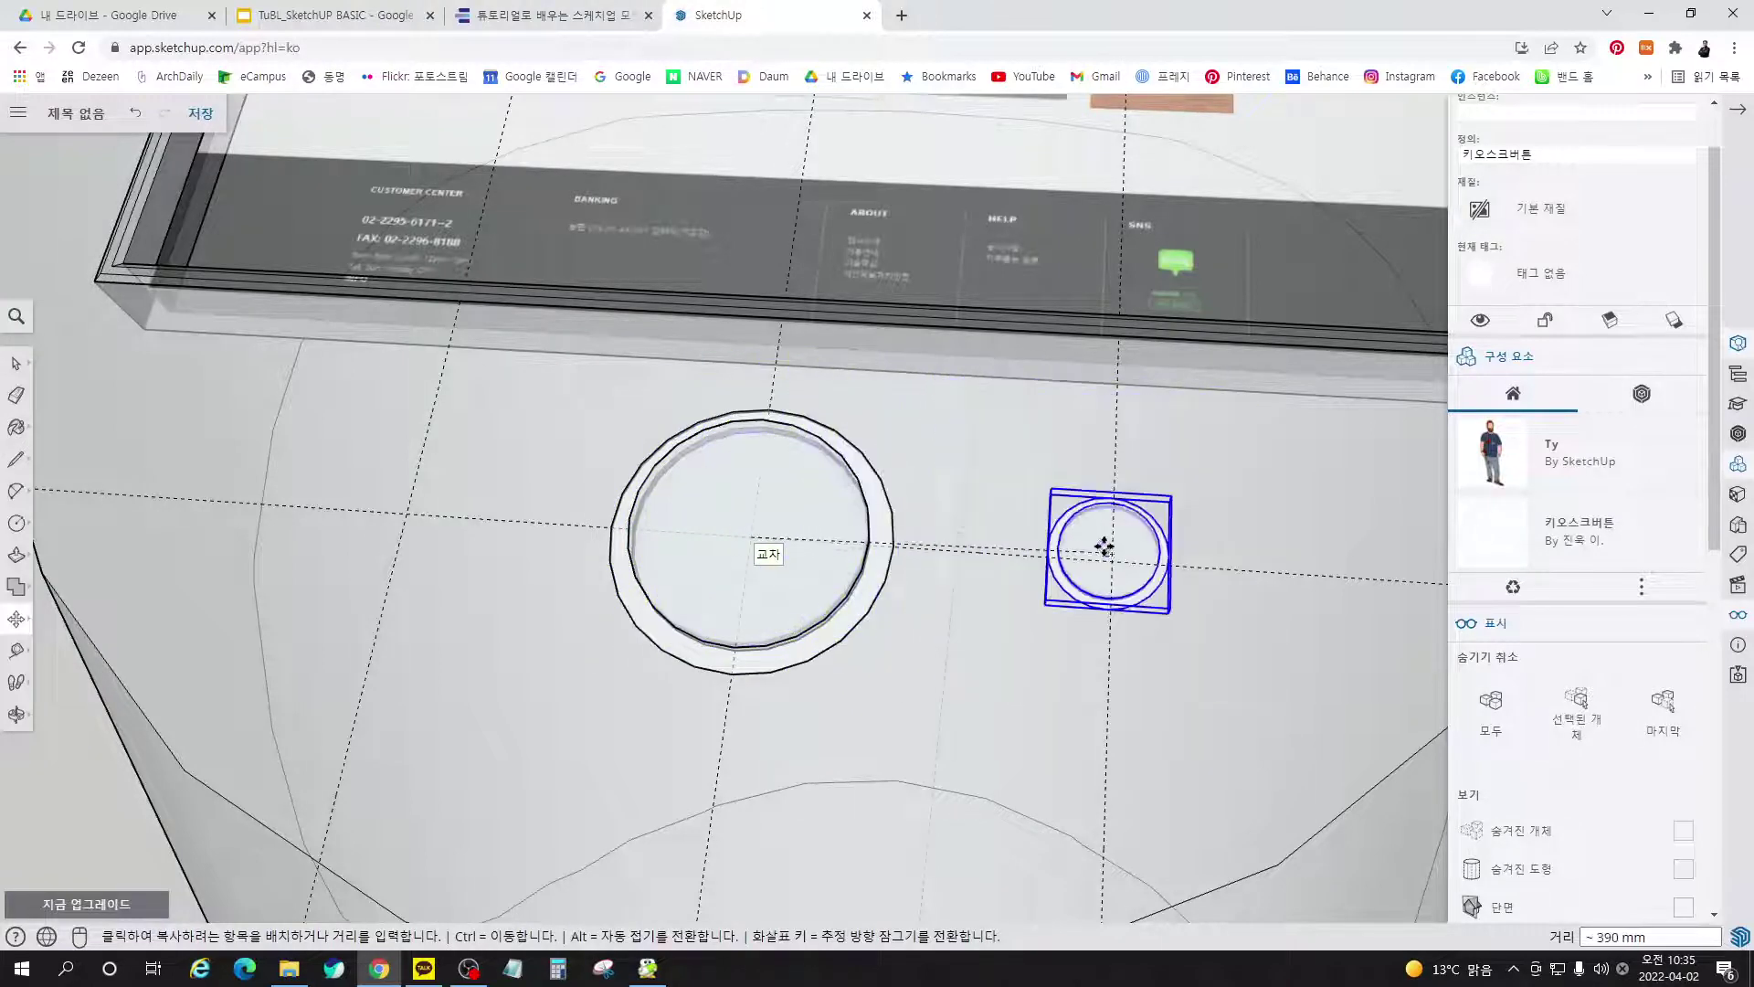
left_click(1110, 554)
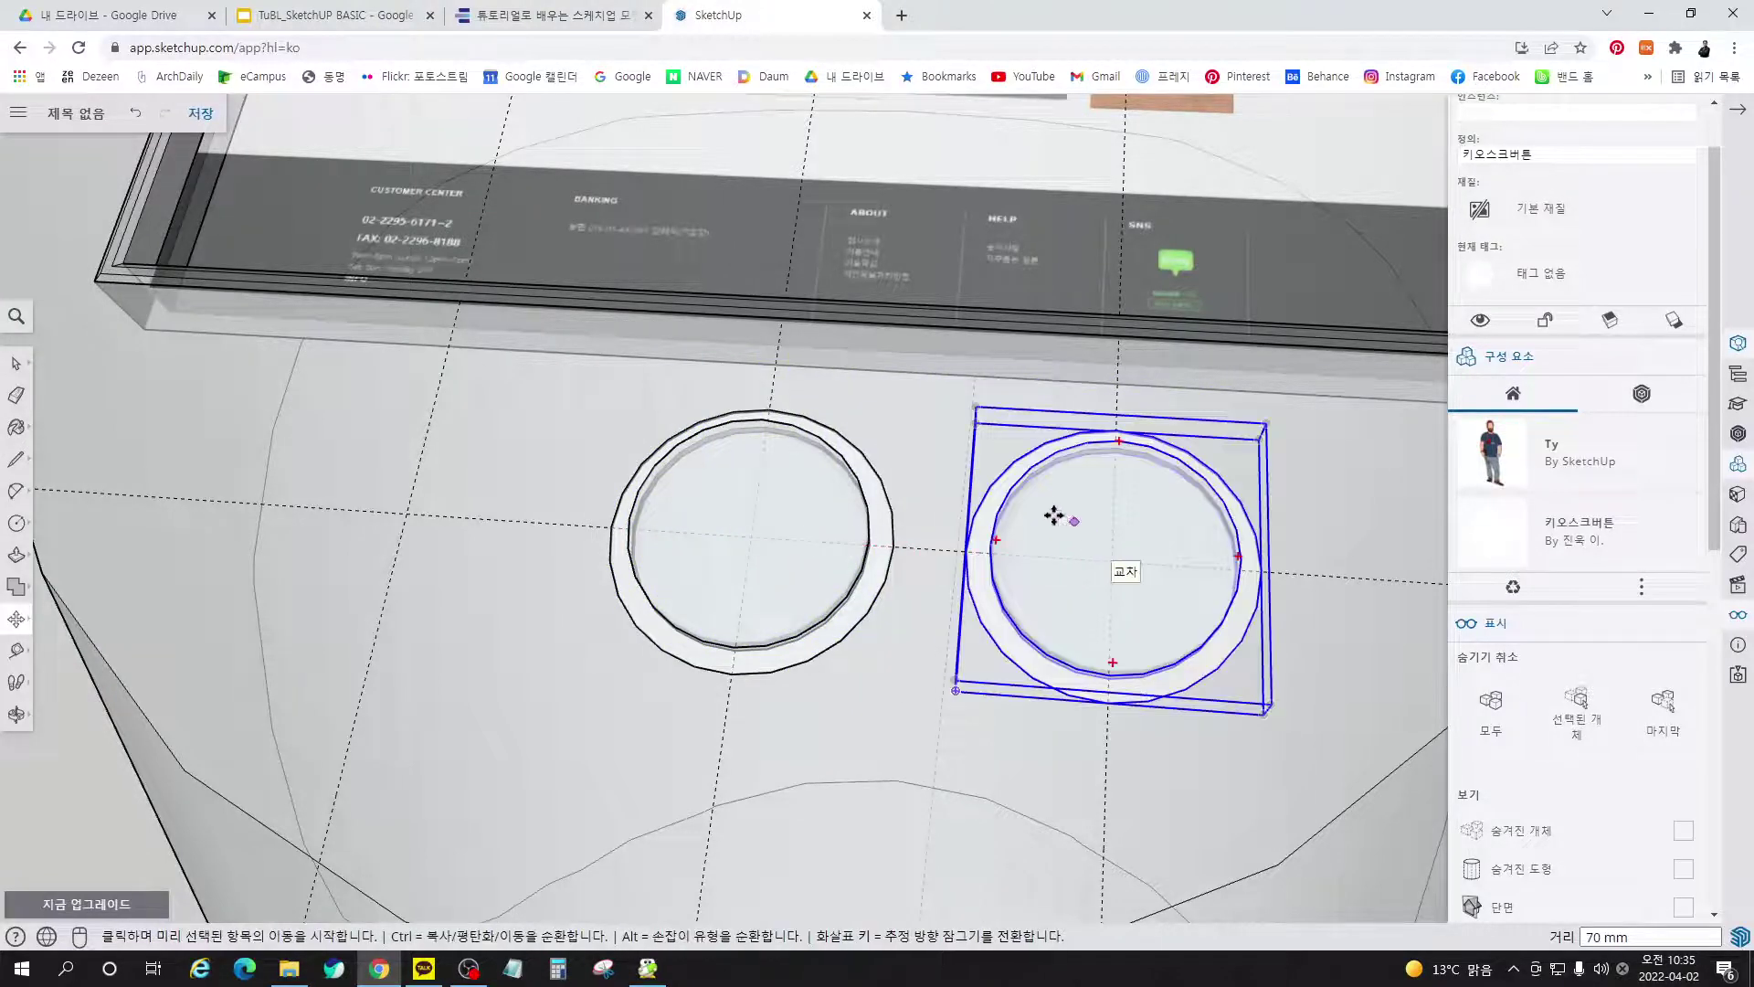
Copy the button 140 mm from the intersection below the screen's SNS section to the one on the central button's other side
left_click(1112, 550)
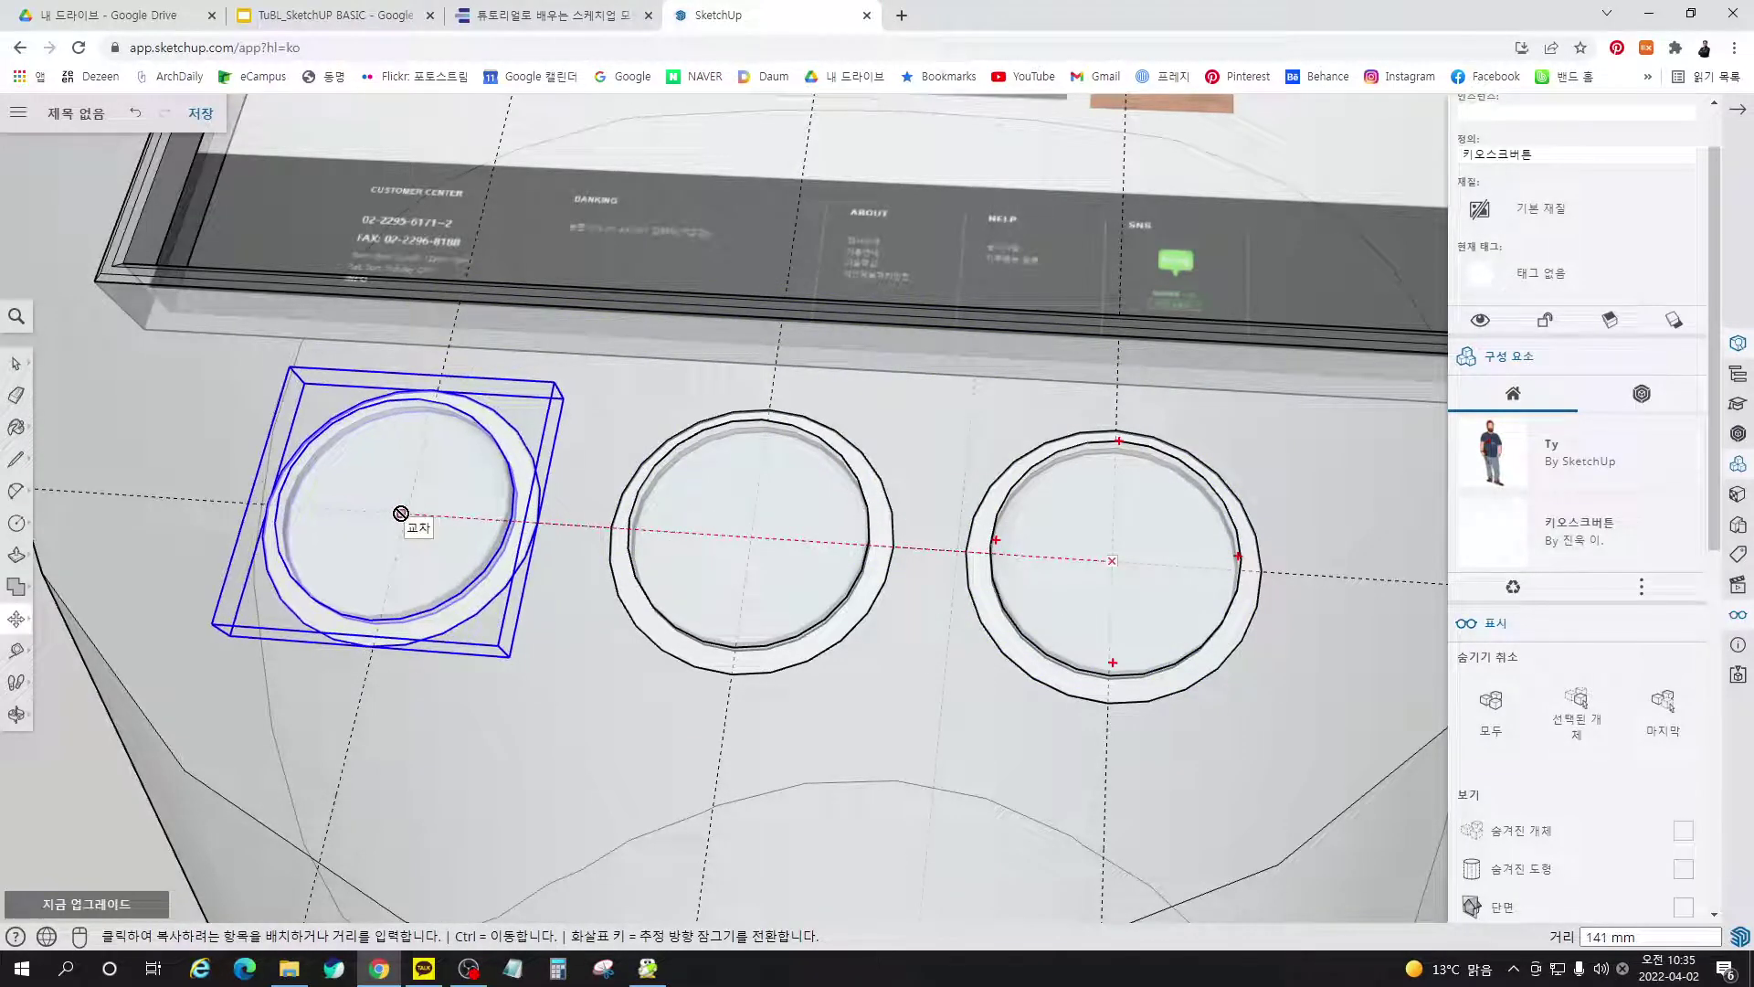
left_click(407, 516)
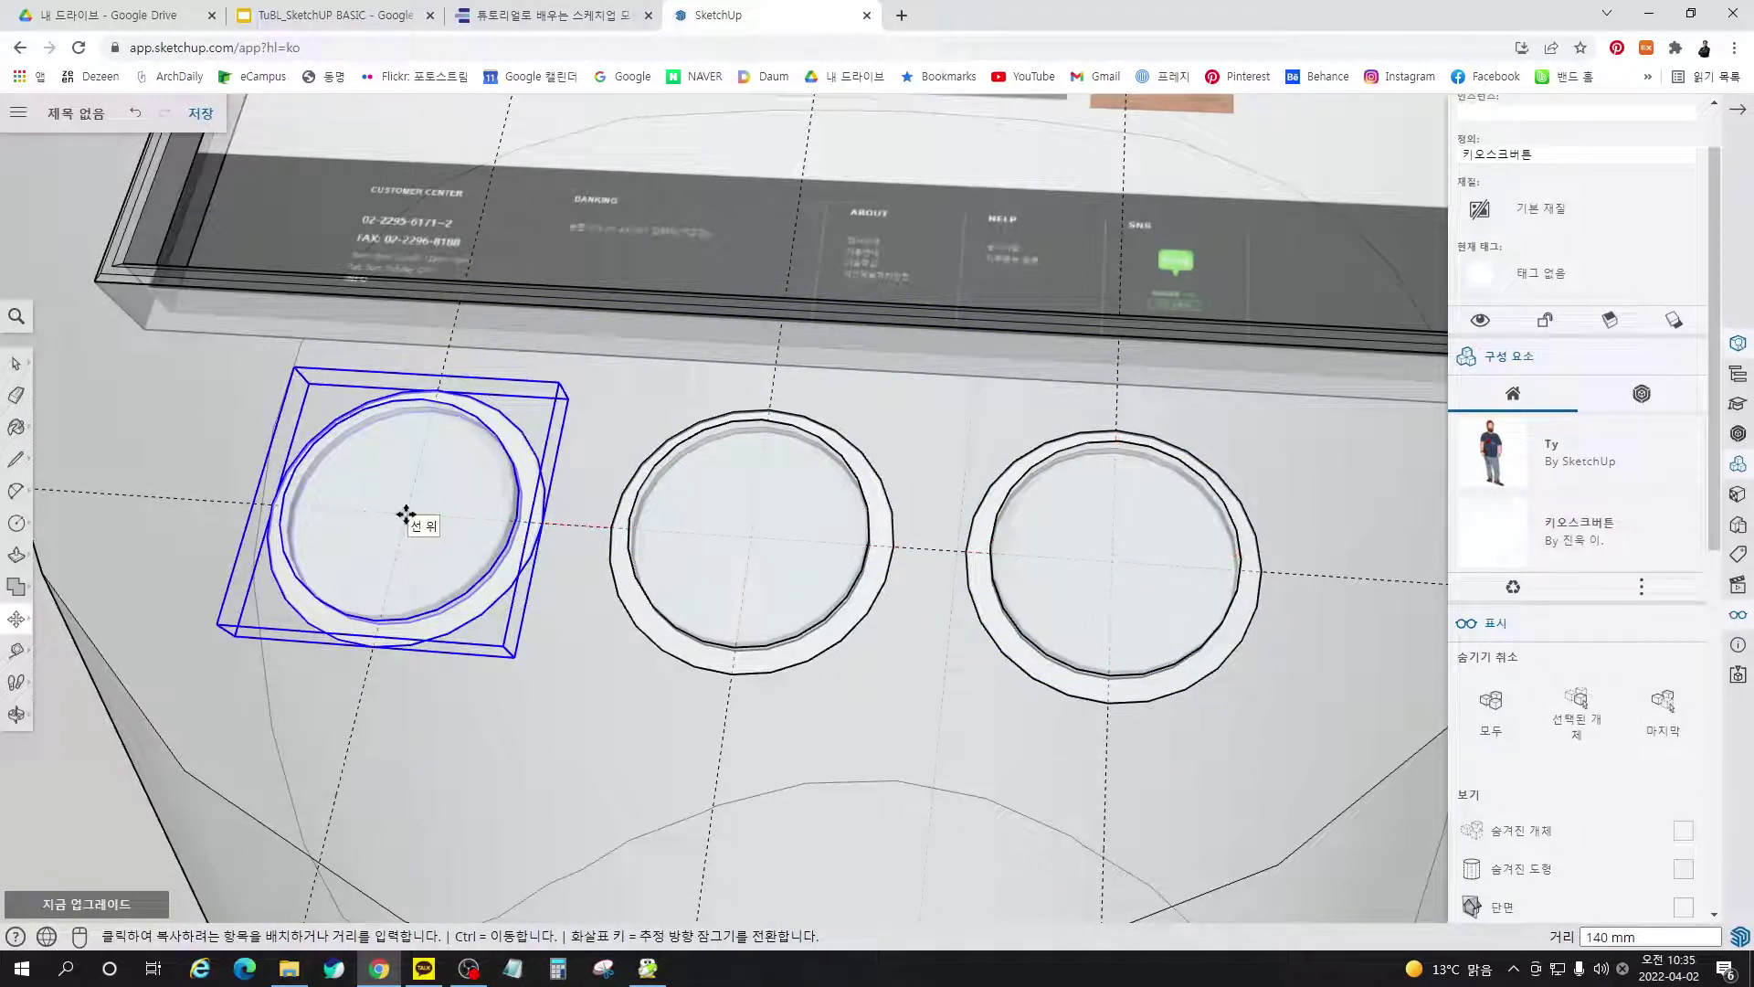
key("space")
left_click(709, 717)
middle_click_drag(709, 717, 627, 607)
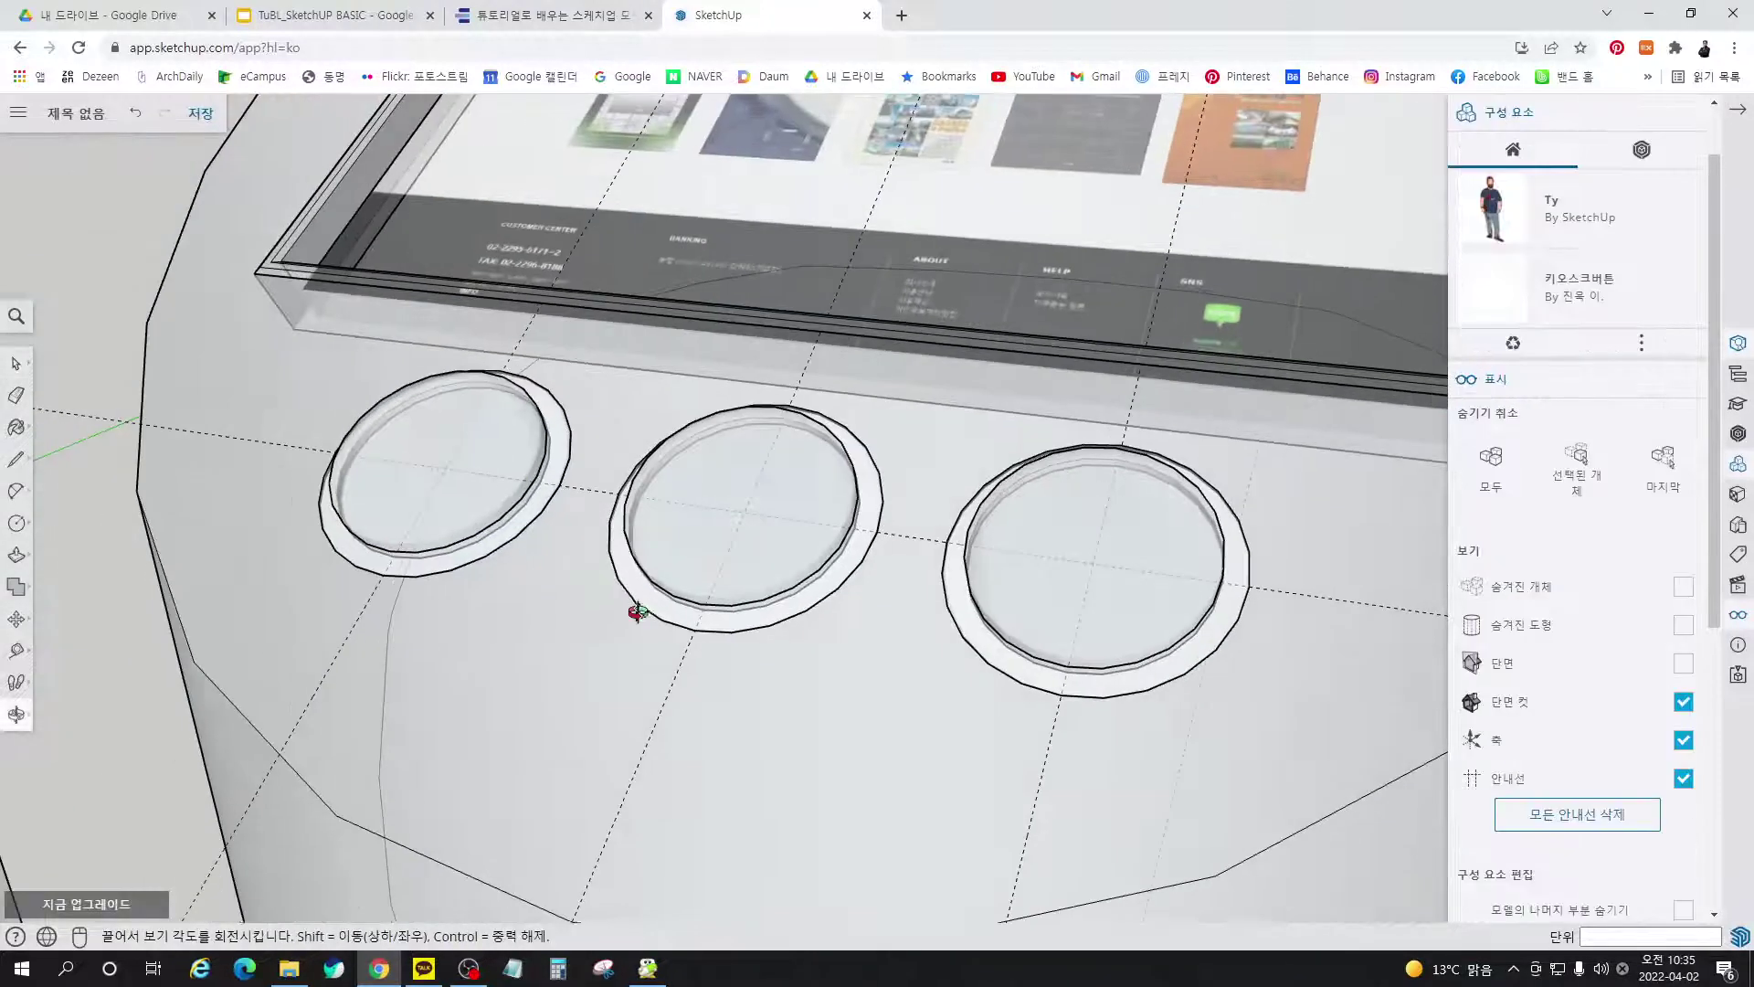
Search the commands for "x" and turn off the X선 (X-ray) display
left_click(16, 316)
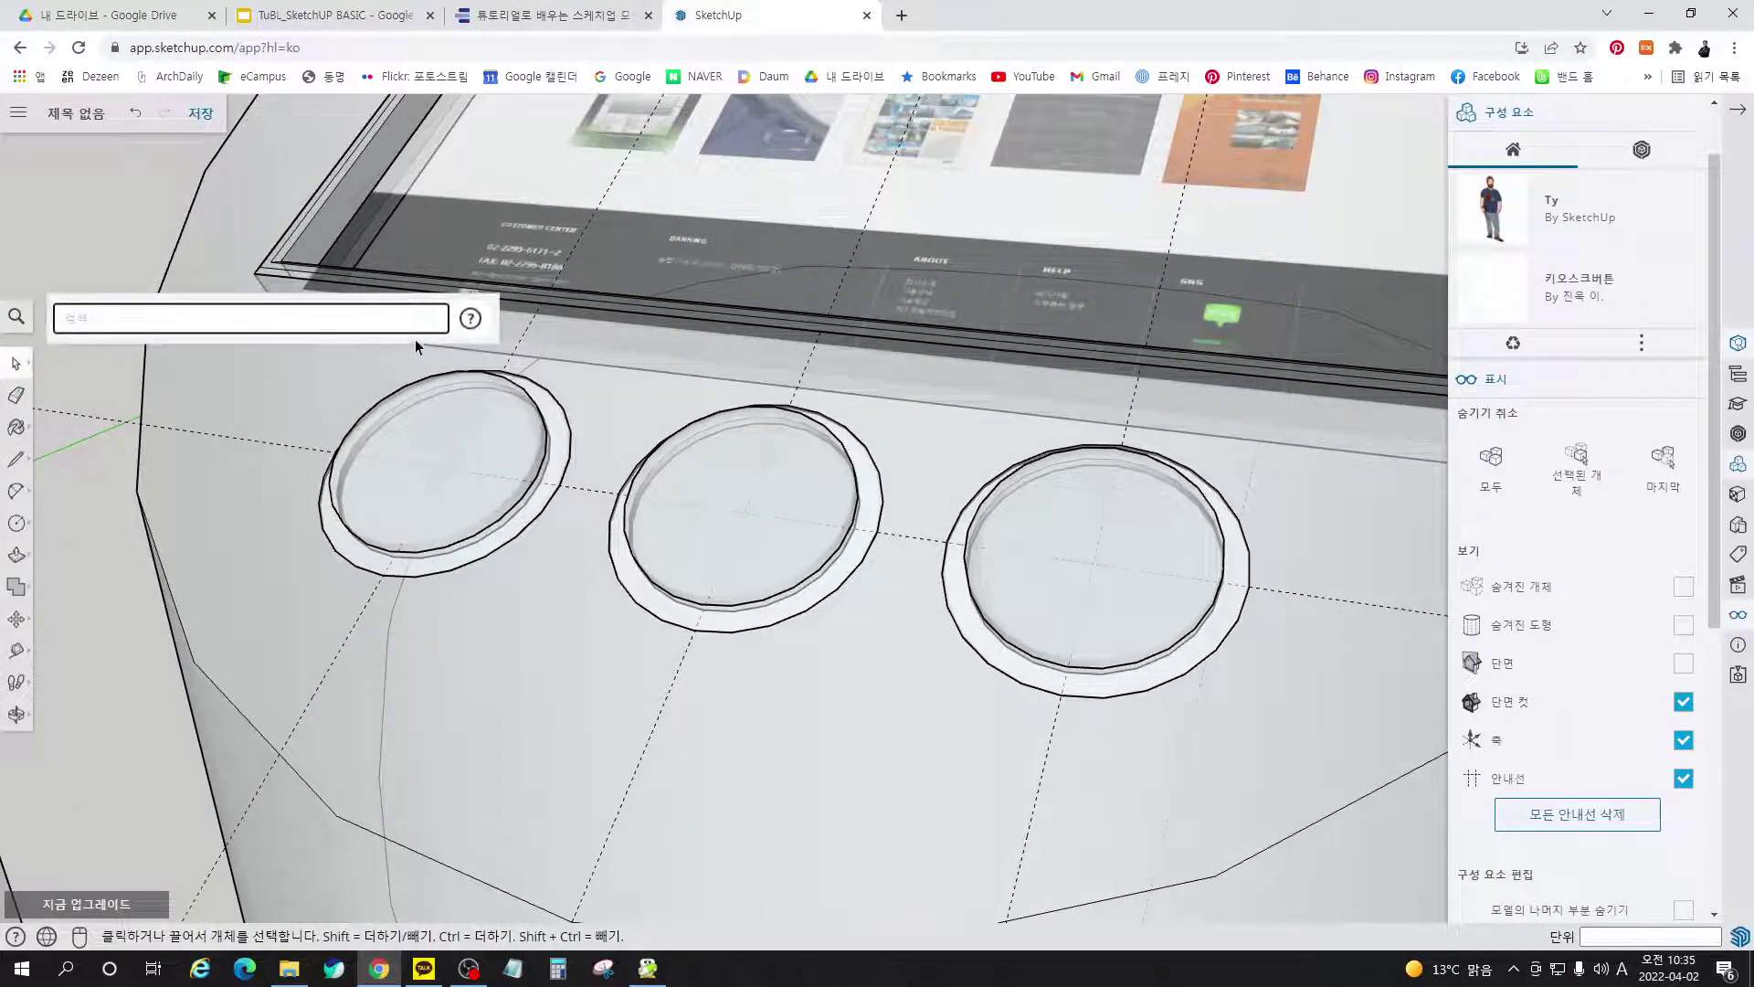
type("x")
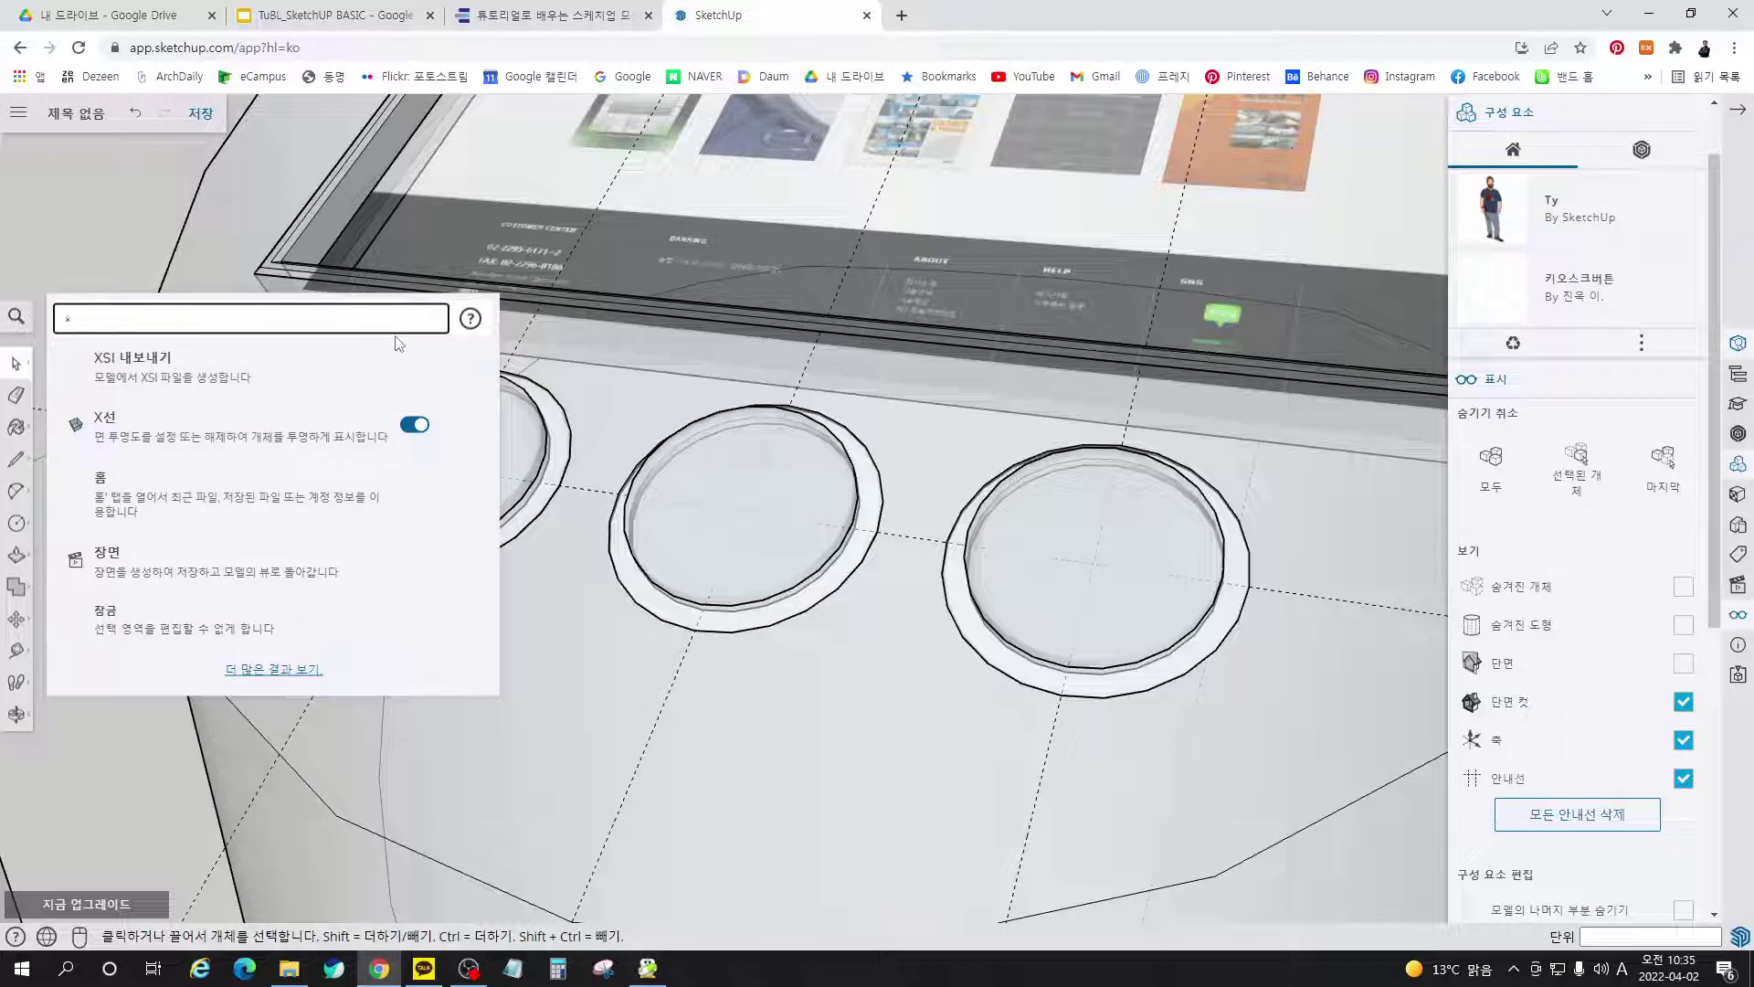
left_click(416, 427)
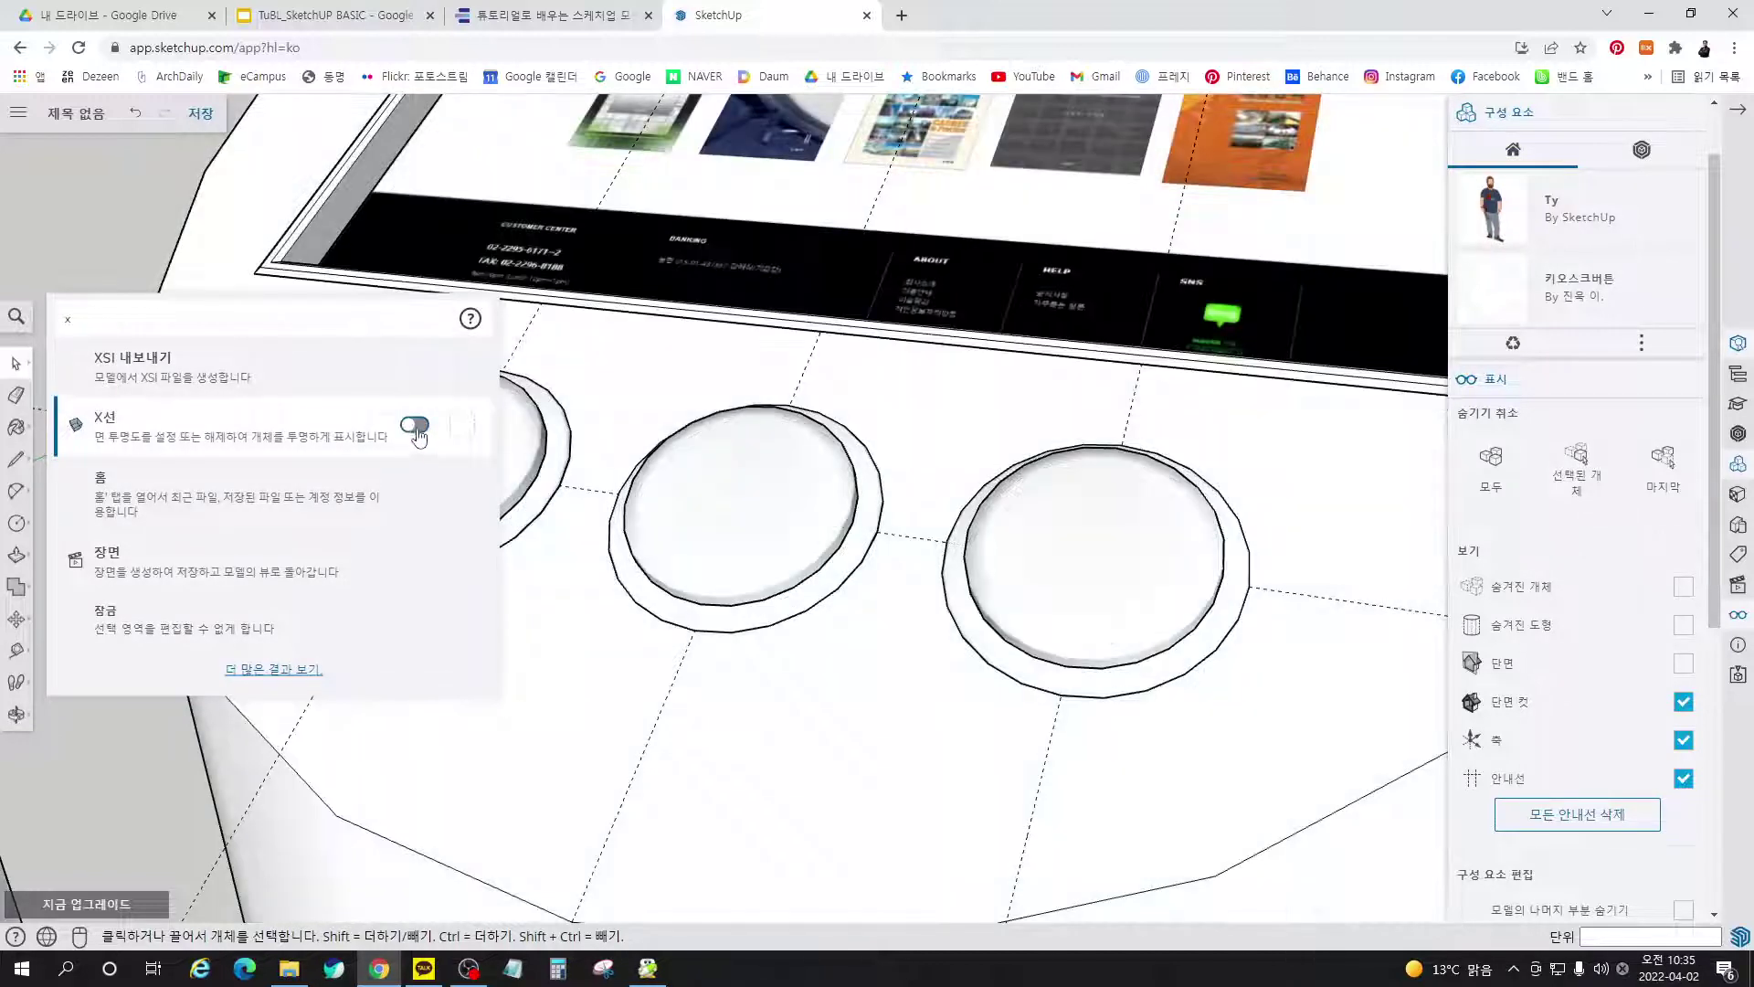
left_click(159, 716)
scroll(453, 501, "down", 5)
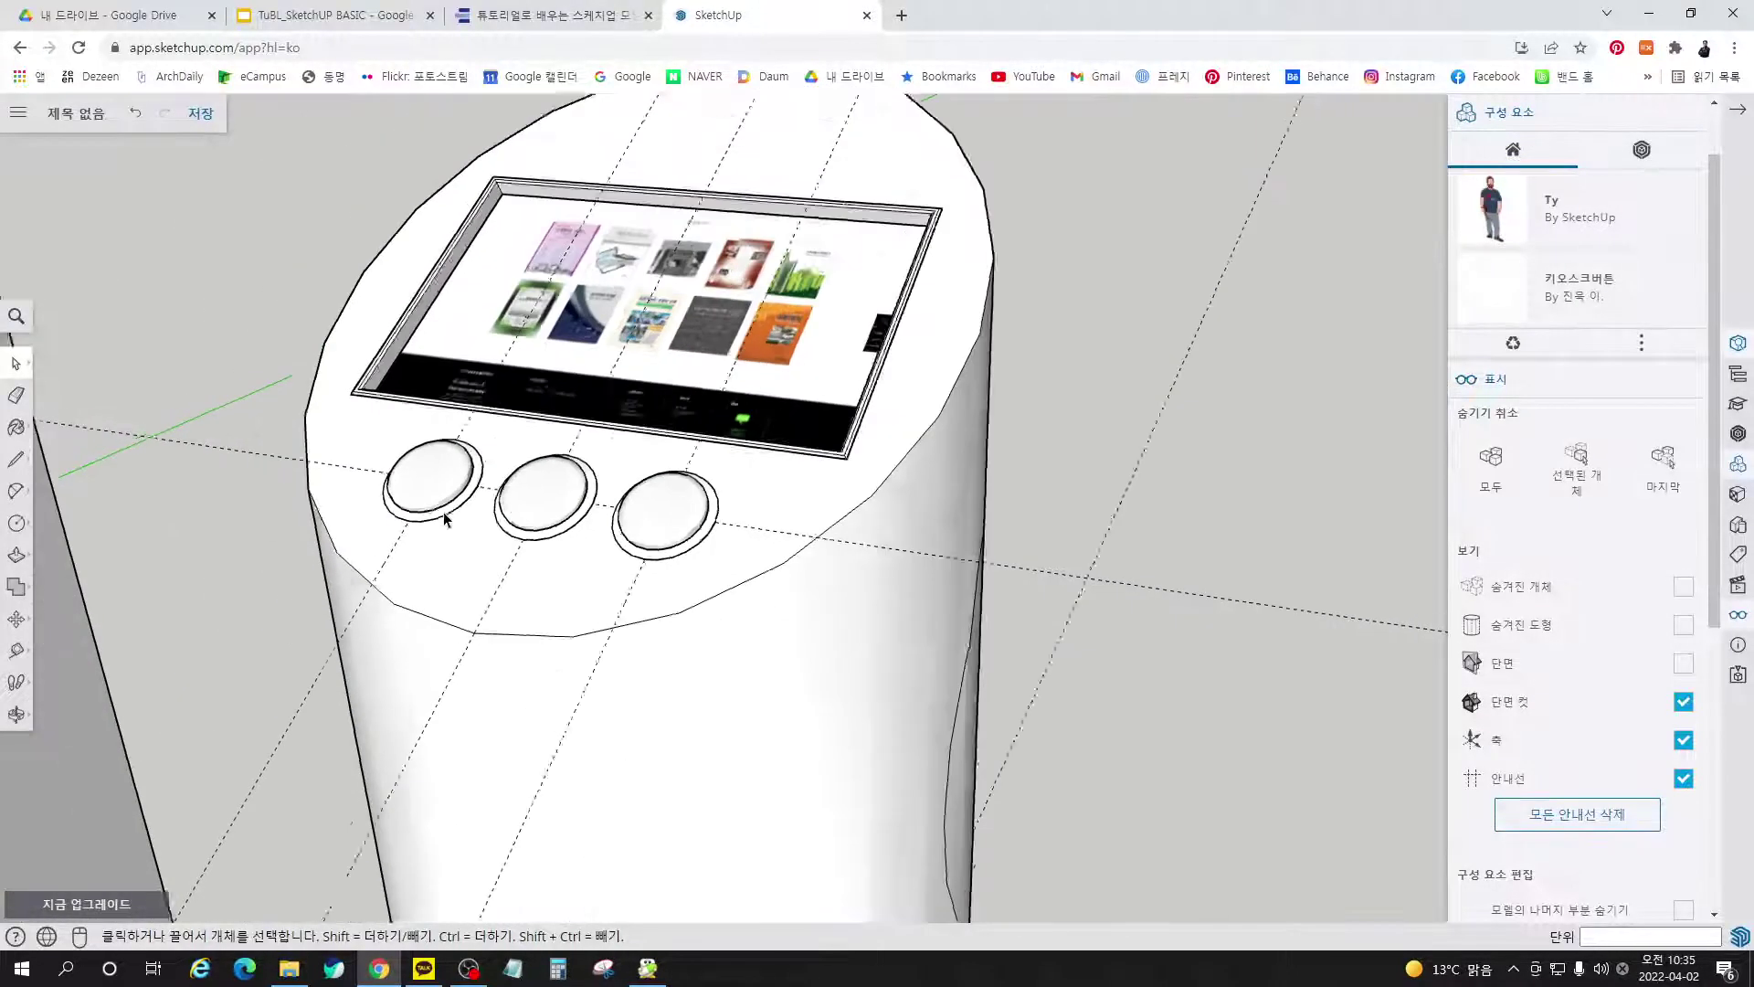
scroll(1038, 557, "up", 3)
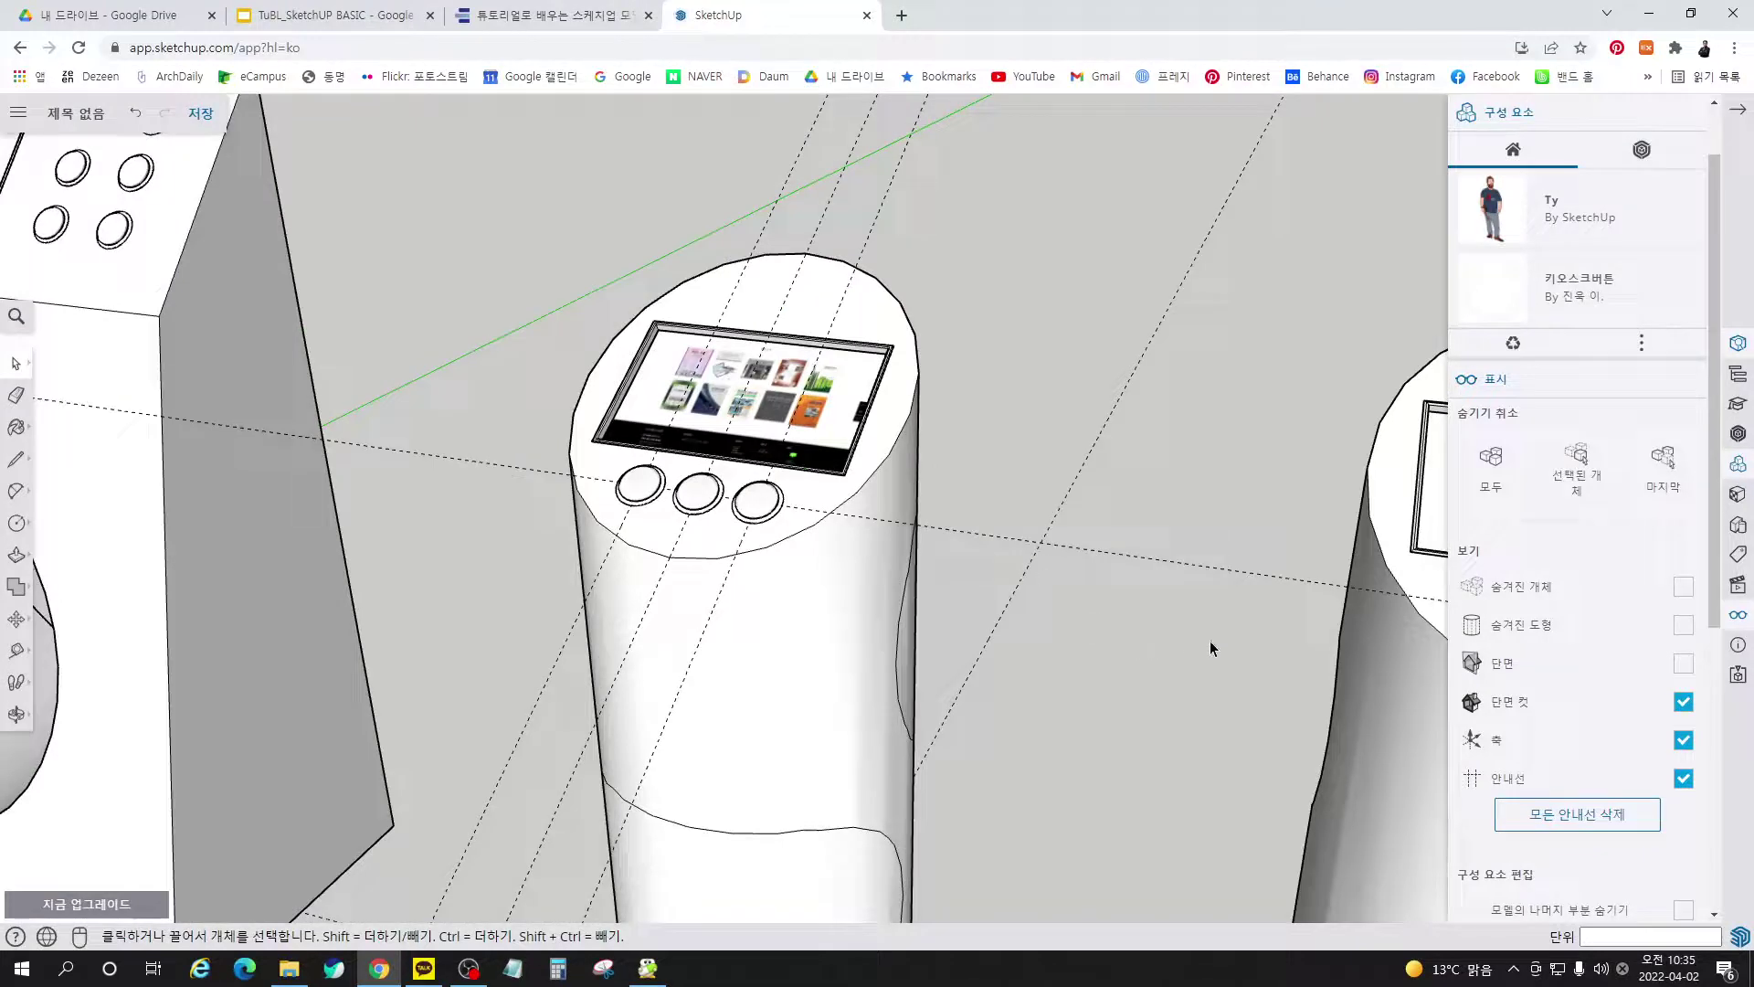
Delete the guide lines crossing the three buttons on the round kiosk
left_click_drag(1154, 511, 1124, 556)
key("Delete")
left_click_drag(902, 225, 820, 193)
key("Delete")
middle_click_drag(994, 541, 671, 572)
Switch to the e-book and read steps 13 and 14 on Wireframe and Shaded with Textures
left_click(603, 16)
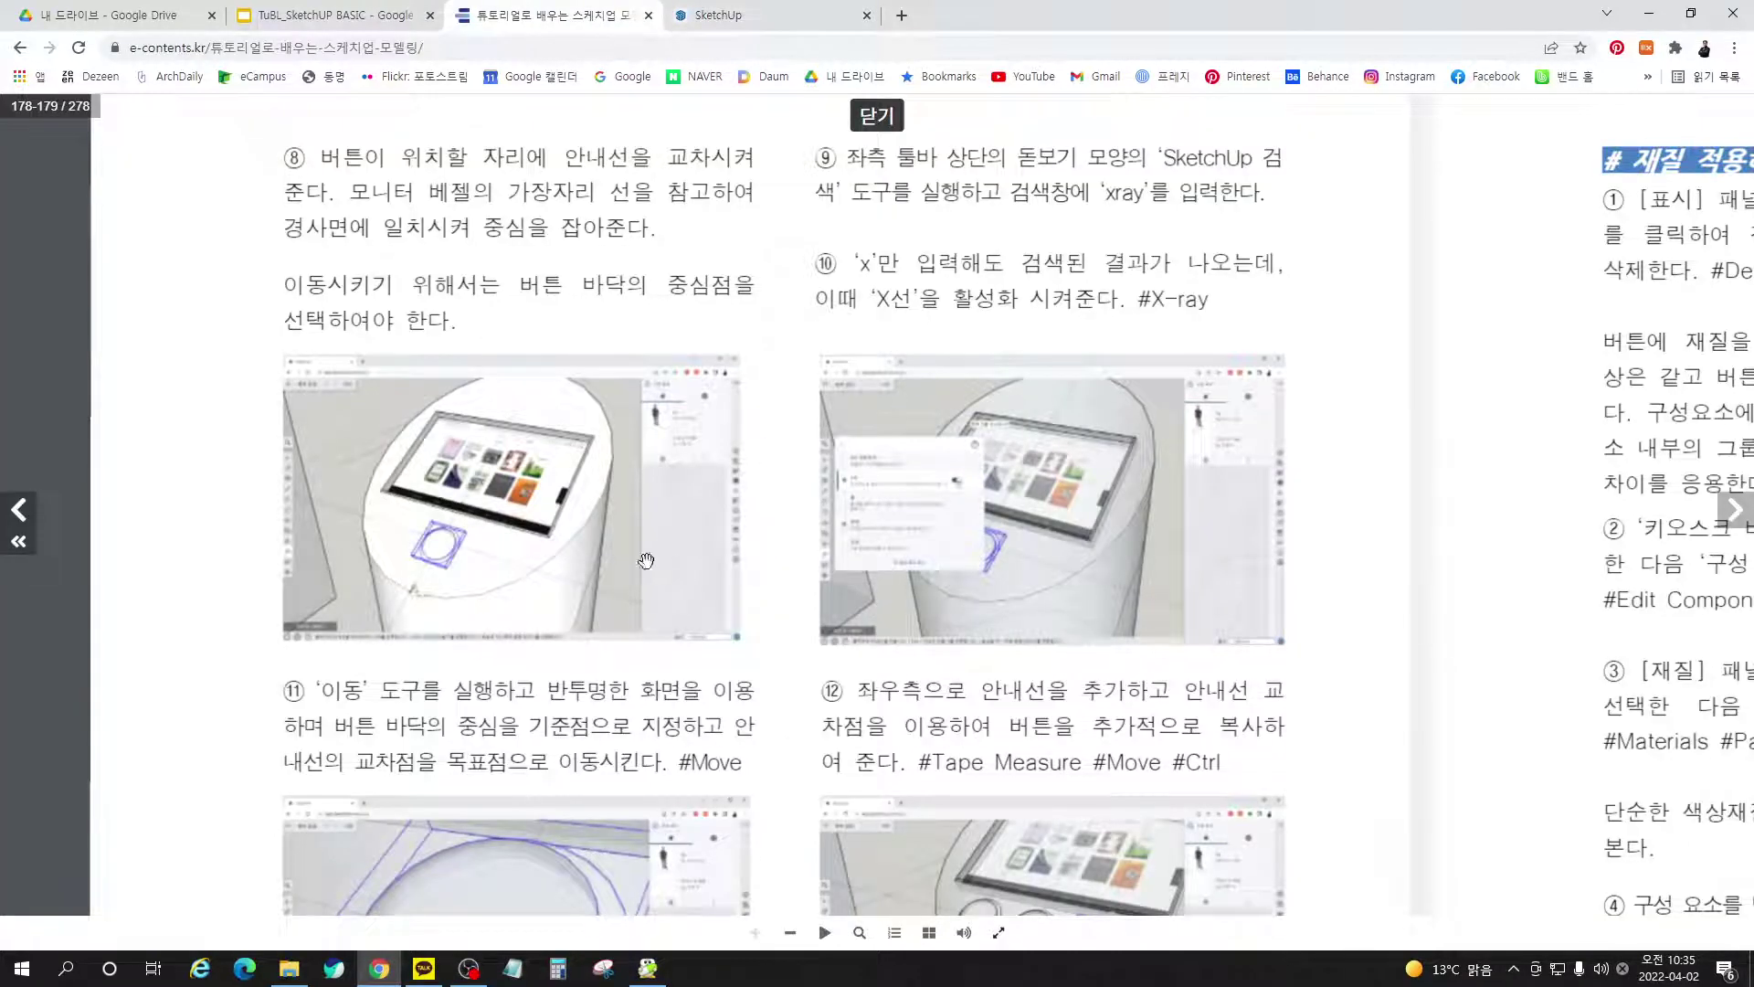
scroll(978, 676, "down", 5)
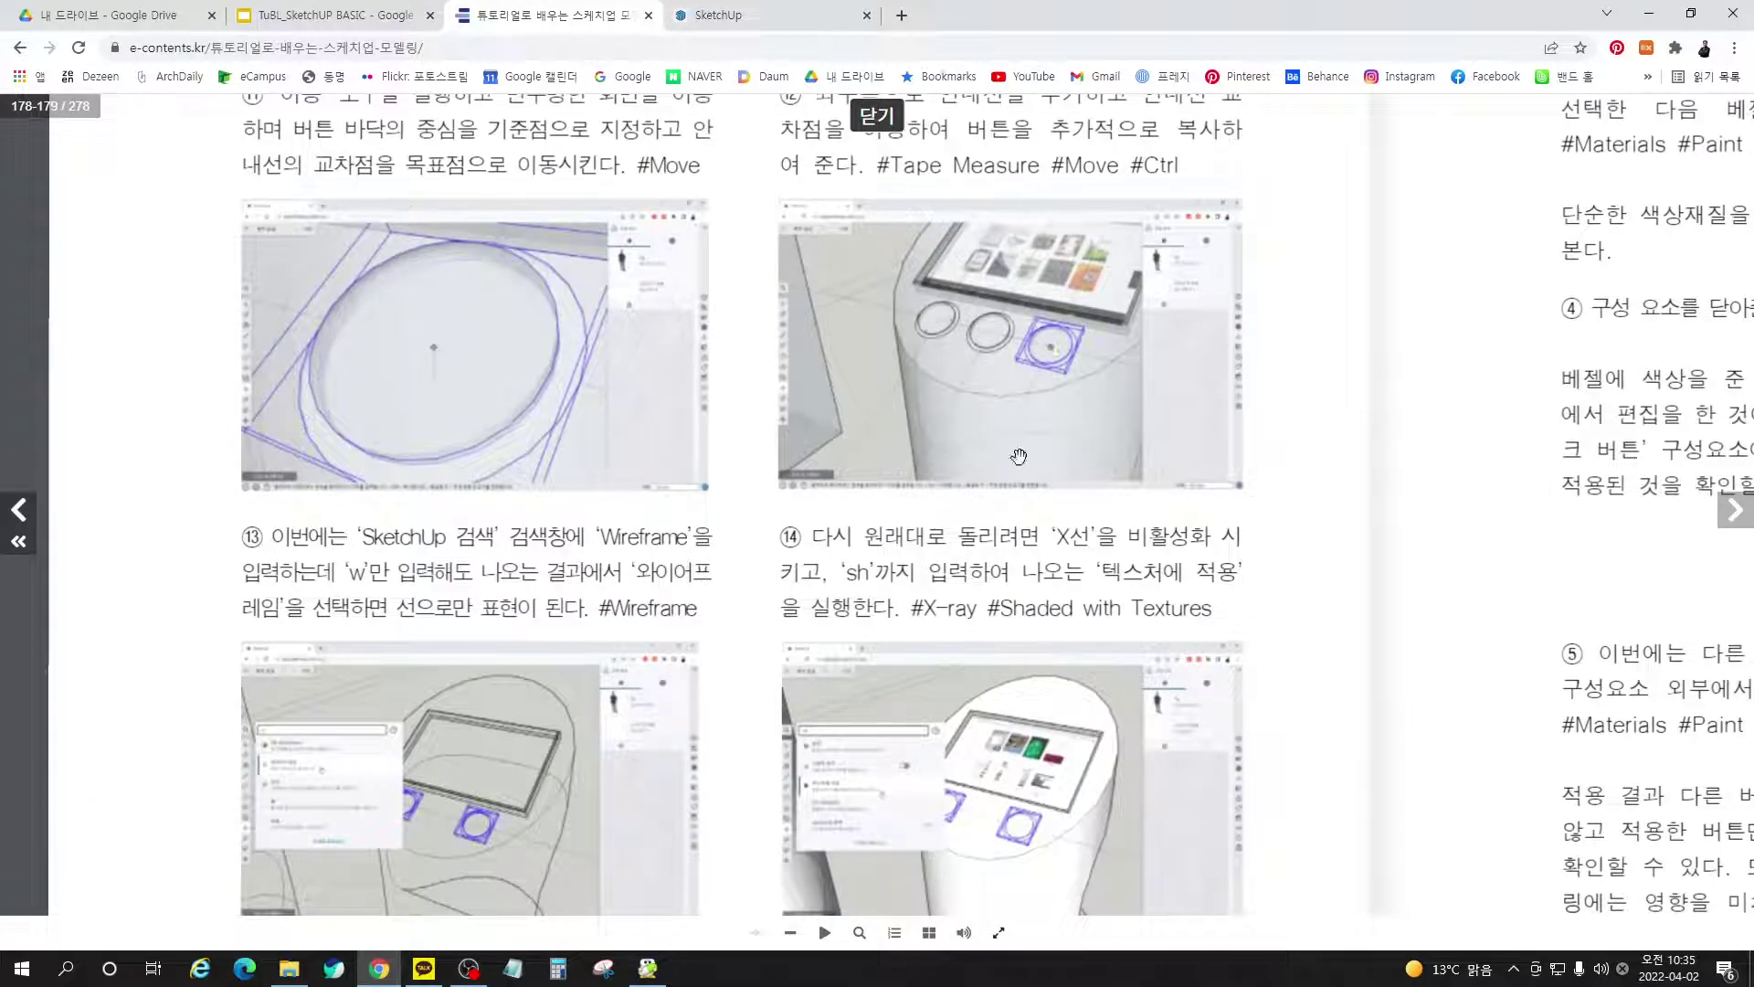
left_click_drag(506, 576, 453, 568)
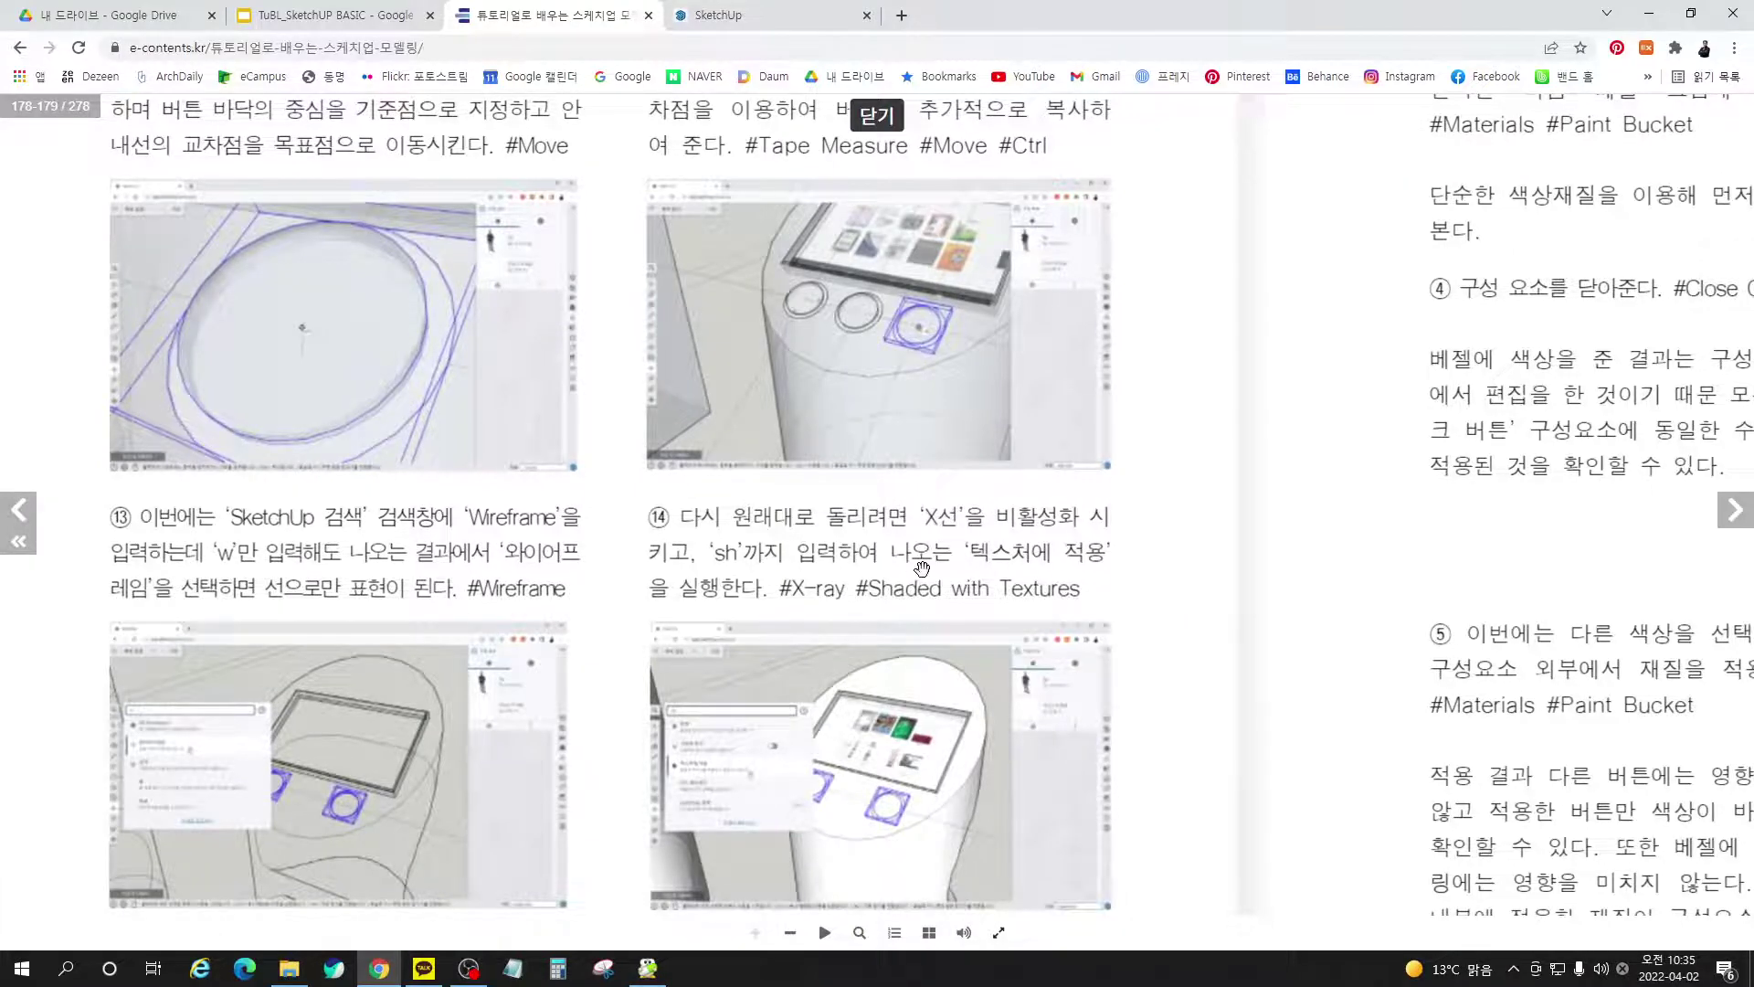
left_click_drag(922, 568, 1021, 492)
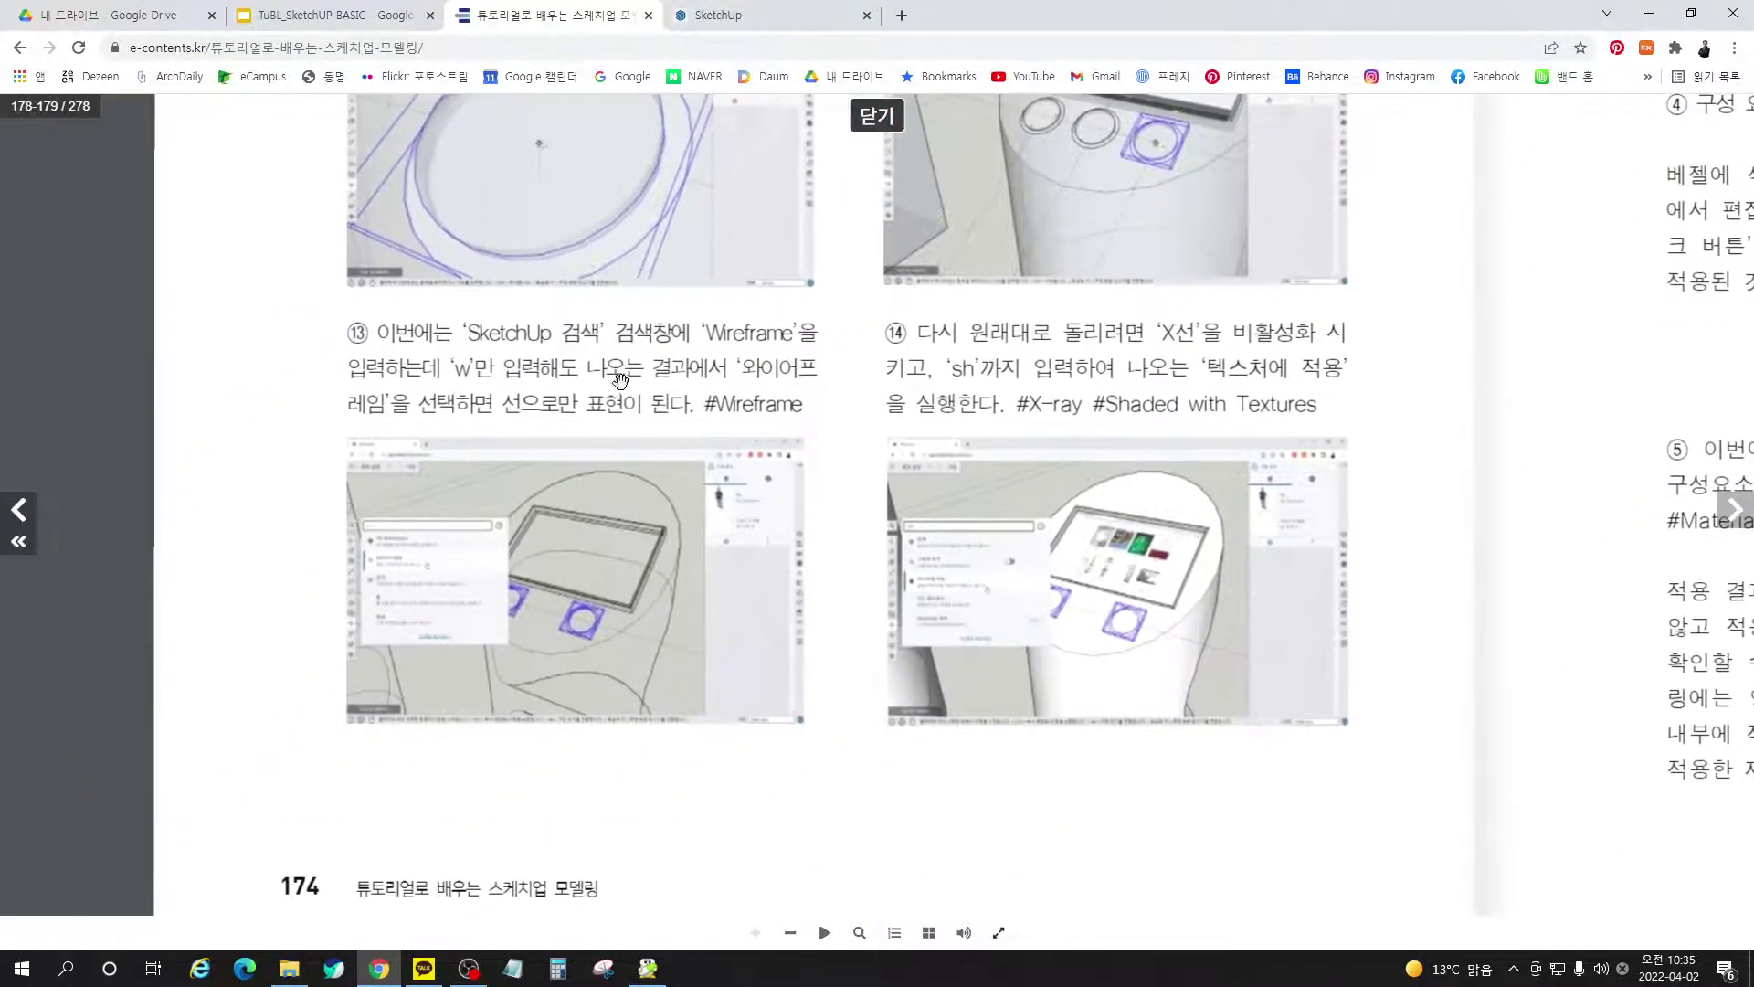
left_click_drag(620, 381, 555, 451)
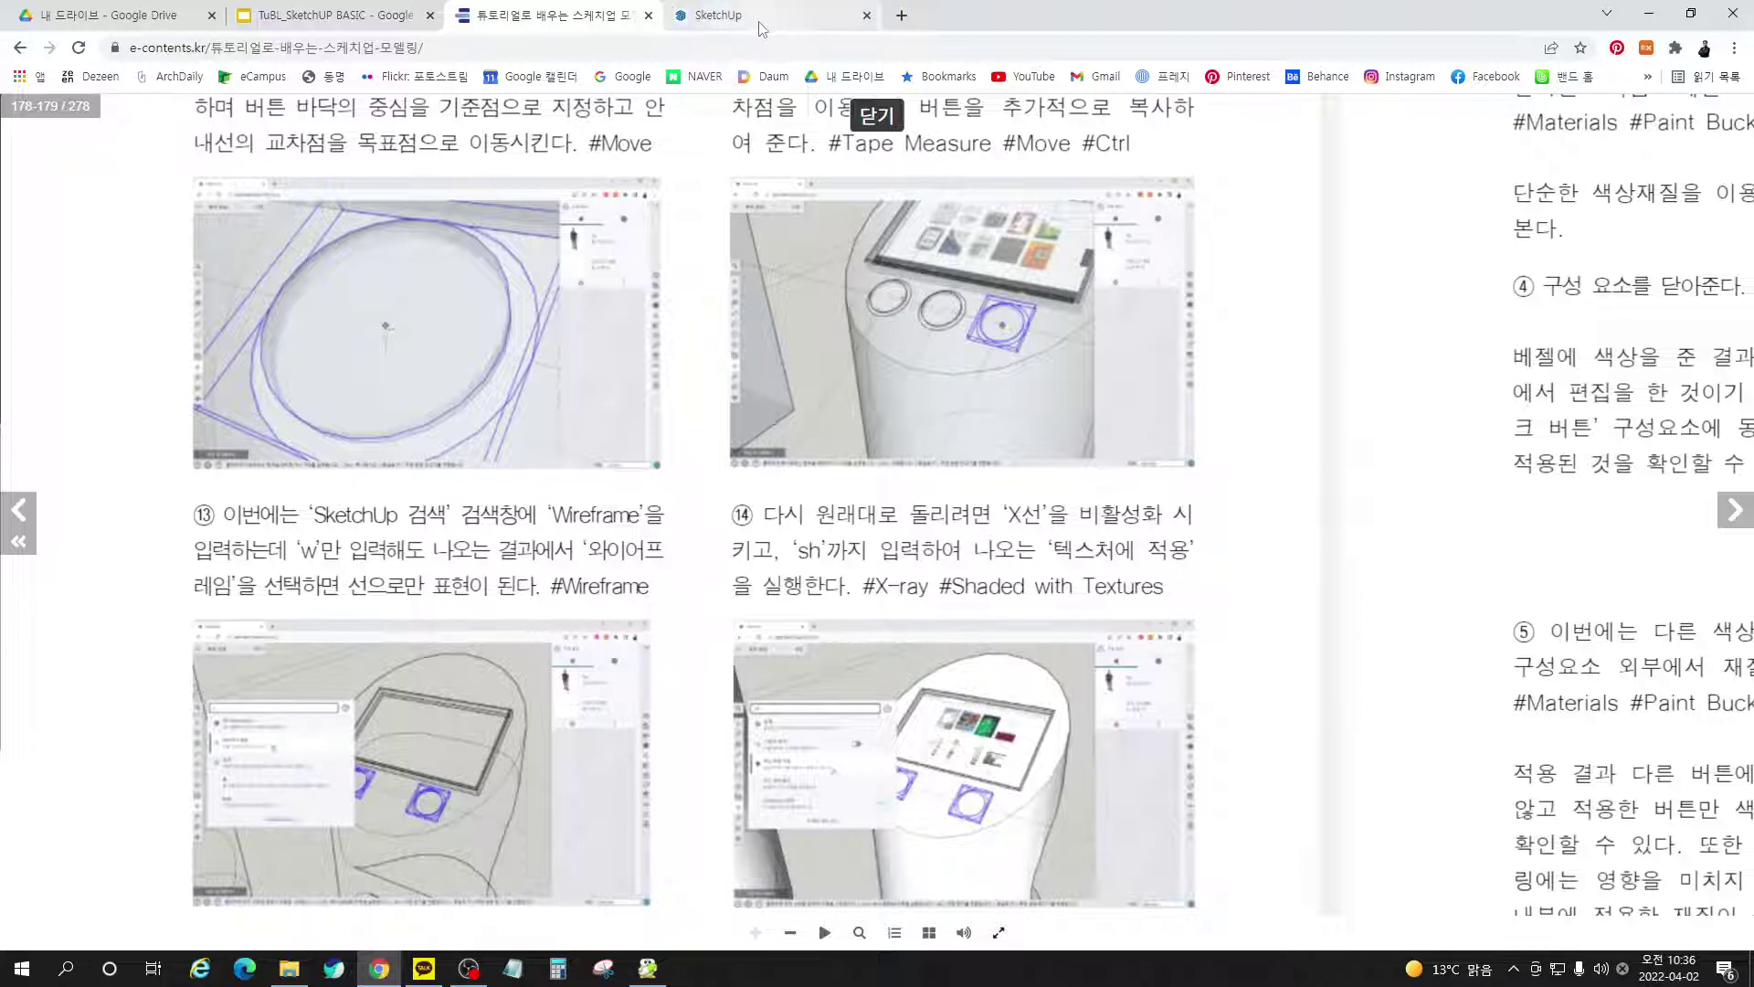
Return to SketchUp and undo the guide-line deletions and the two outer button copies on the round kiosk
left_click(722, 16)
scroll(790, 523, "up", 2)
scroll(744, 562, "up", 4)
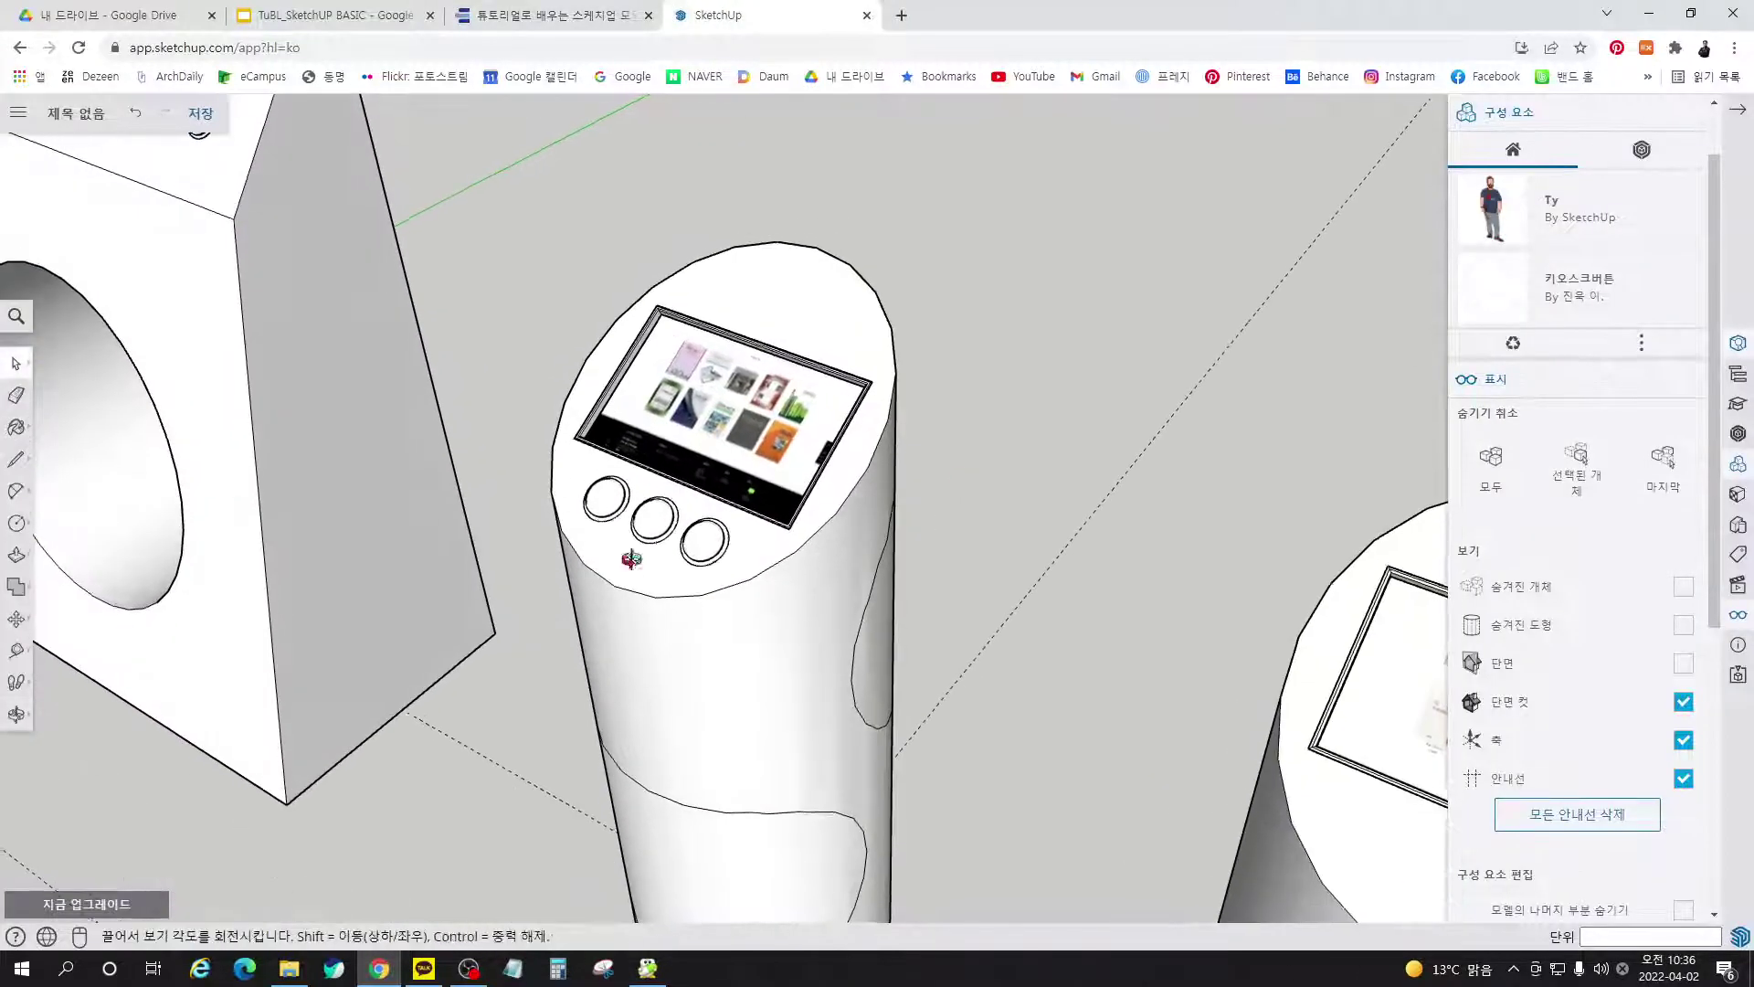
key("ctrl+z")
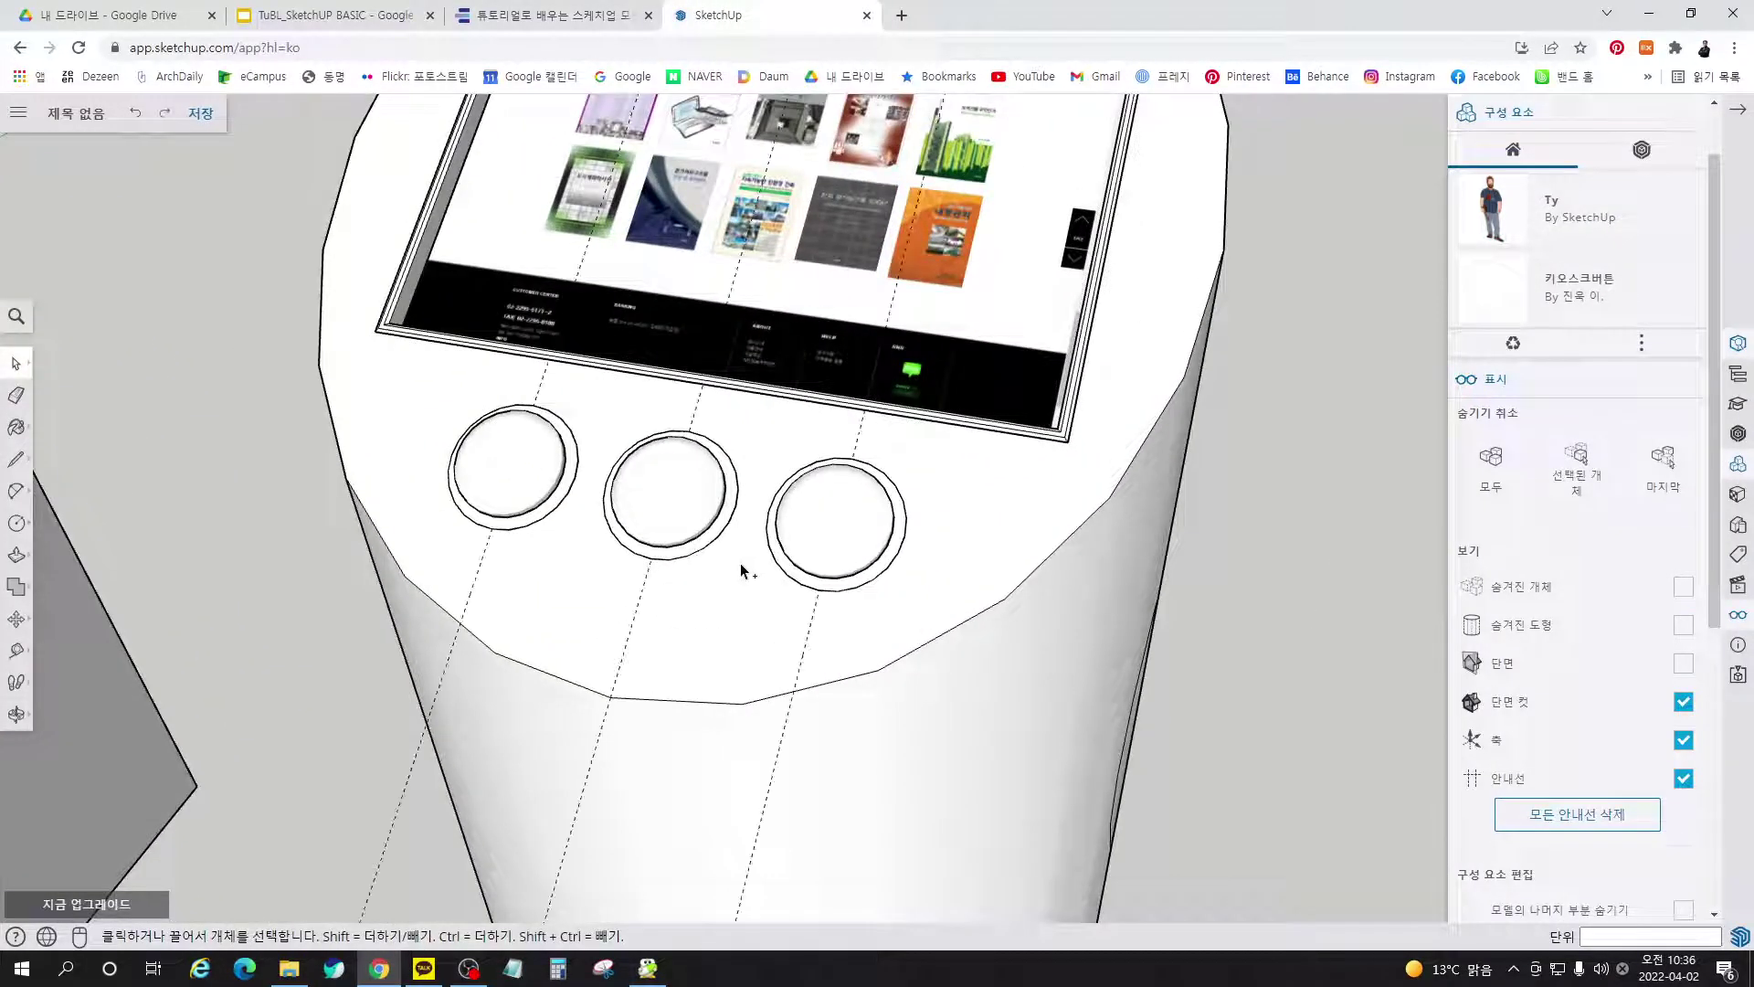
key("ctrl+z")
key("ctrl+z")
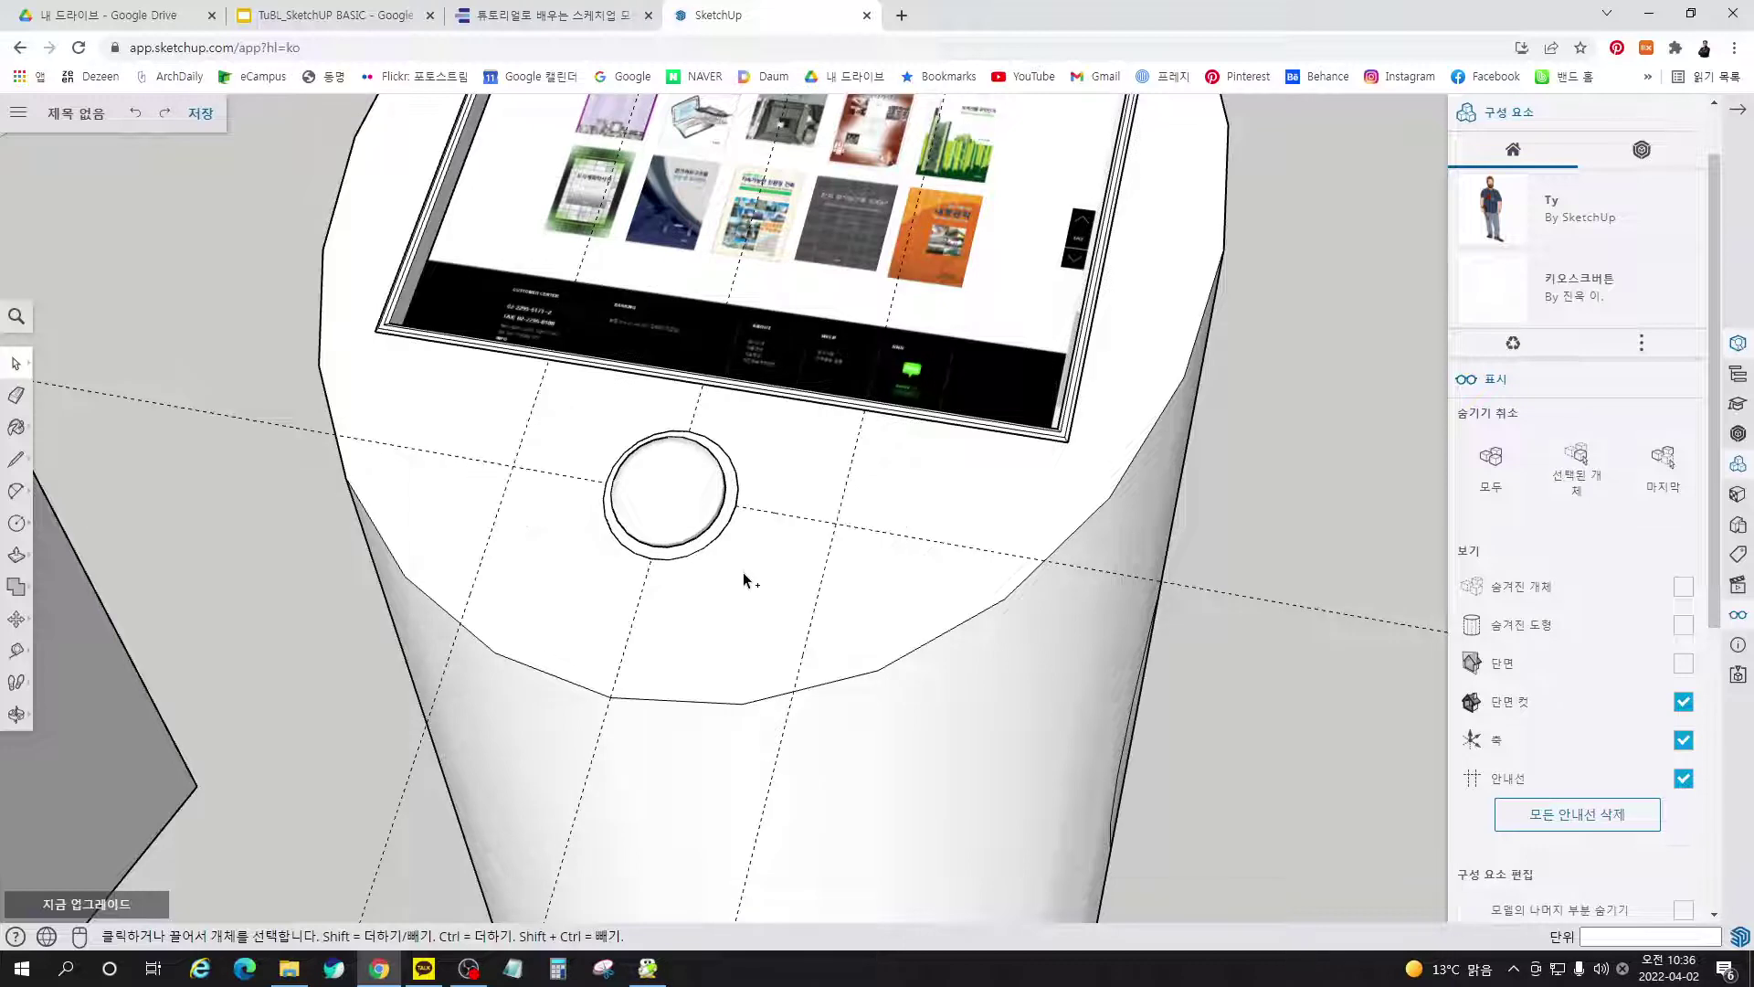
Search the commands for "w" and switch the display to 와이어프레임 (Wireframe)
left_click(703, 528)
scroll(245, 622, "up", 5)
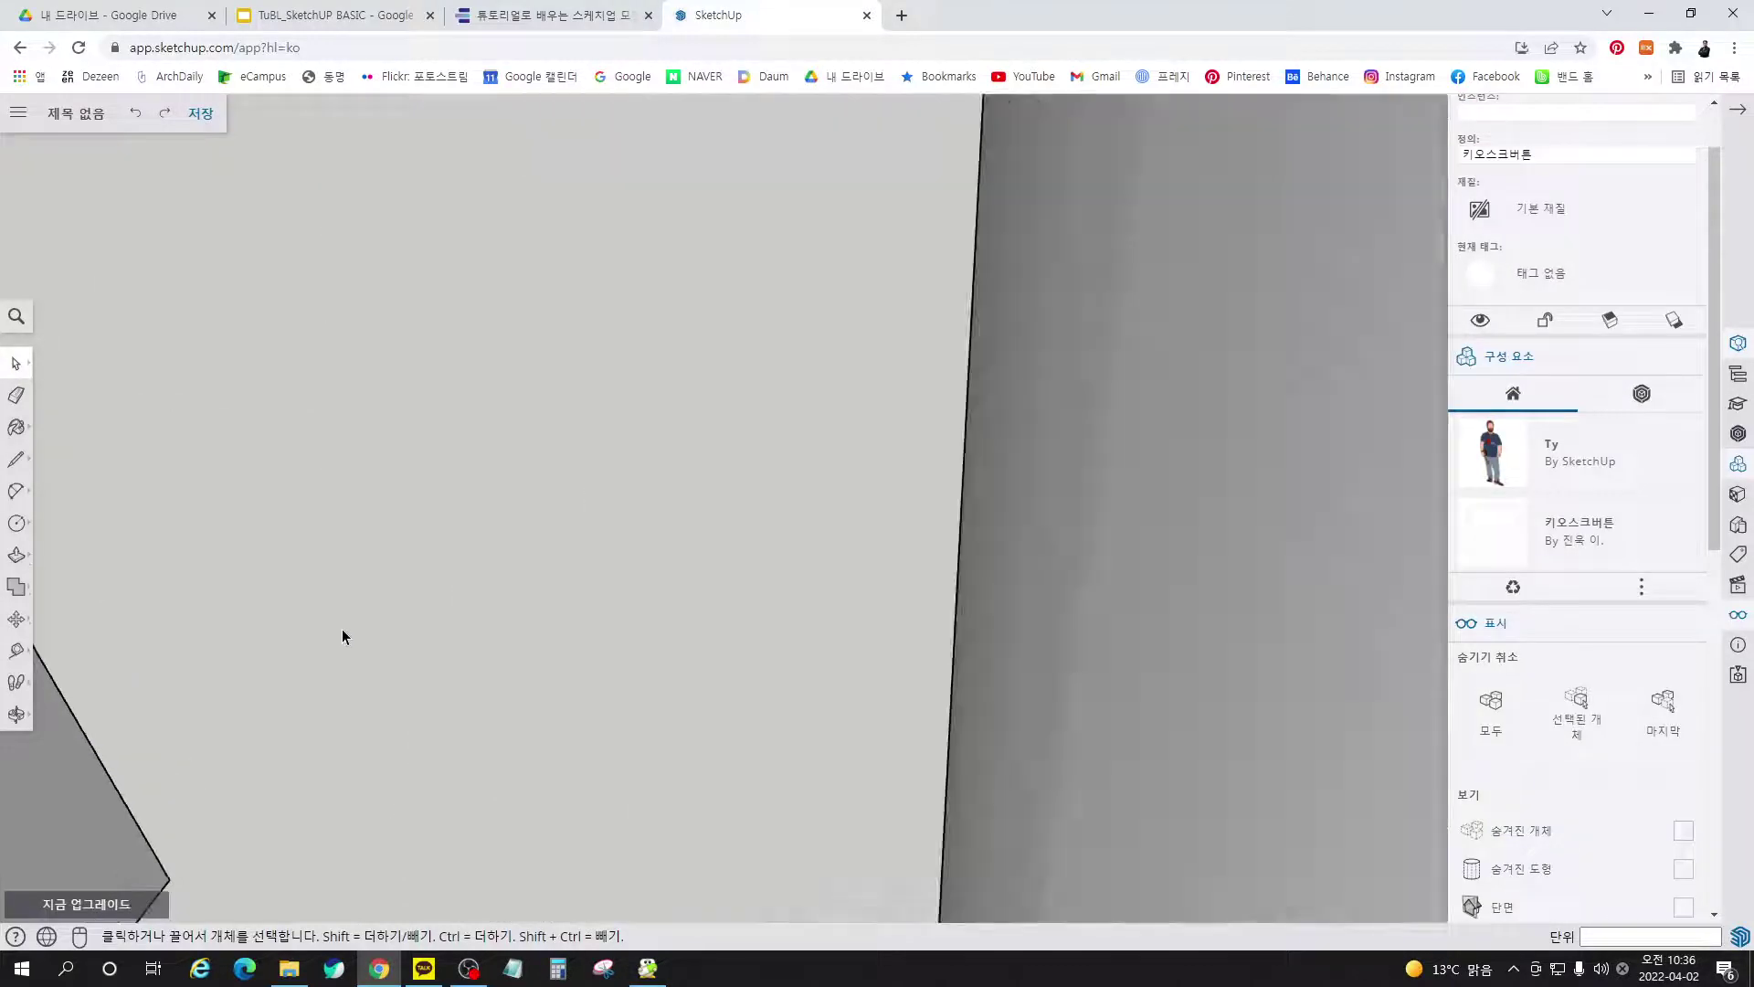
scroll(338, 612, "down", 4)
left_click(210, 468)
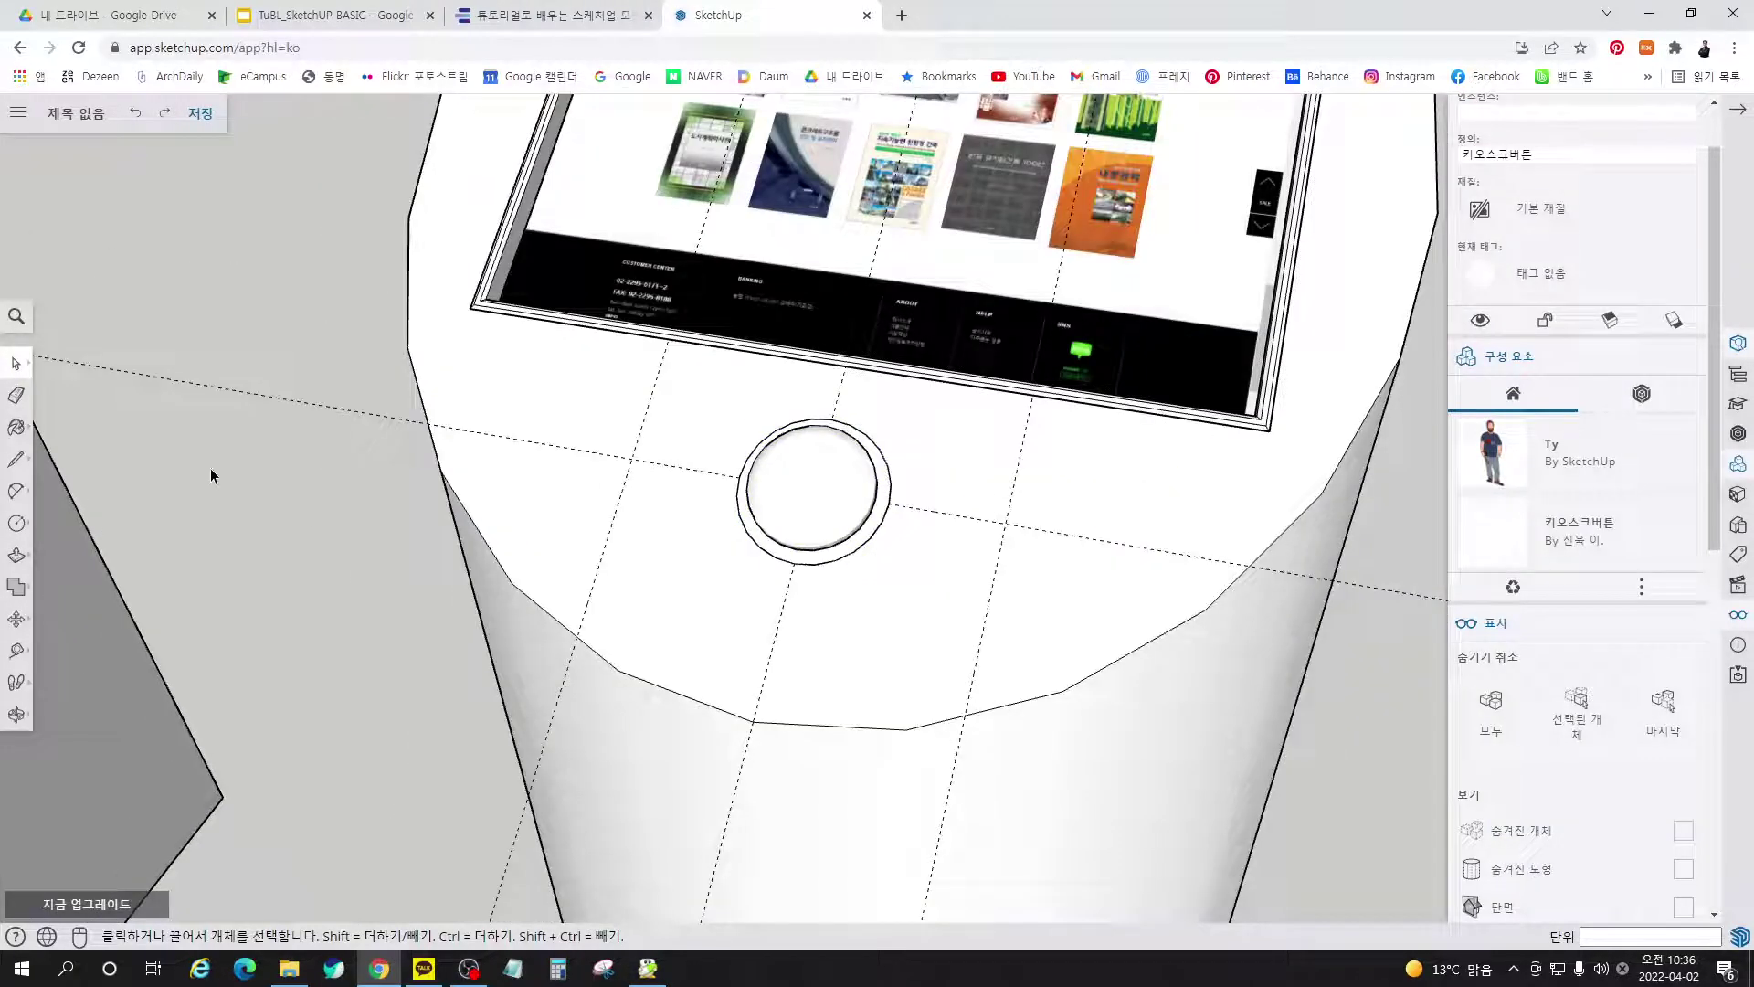
left_click(17, 316)
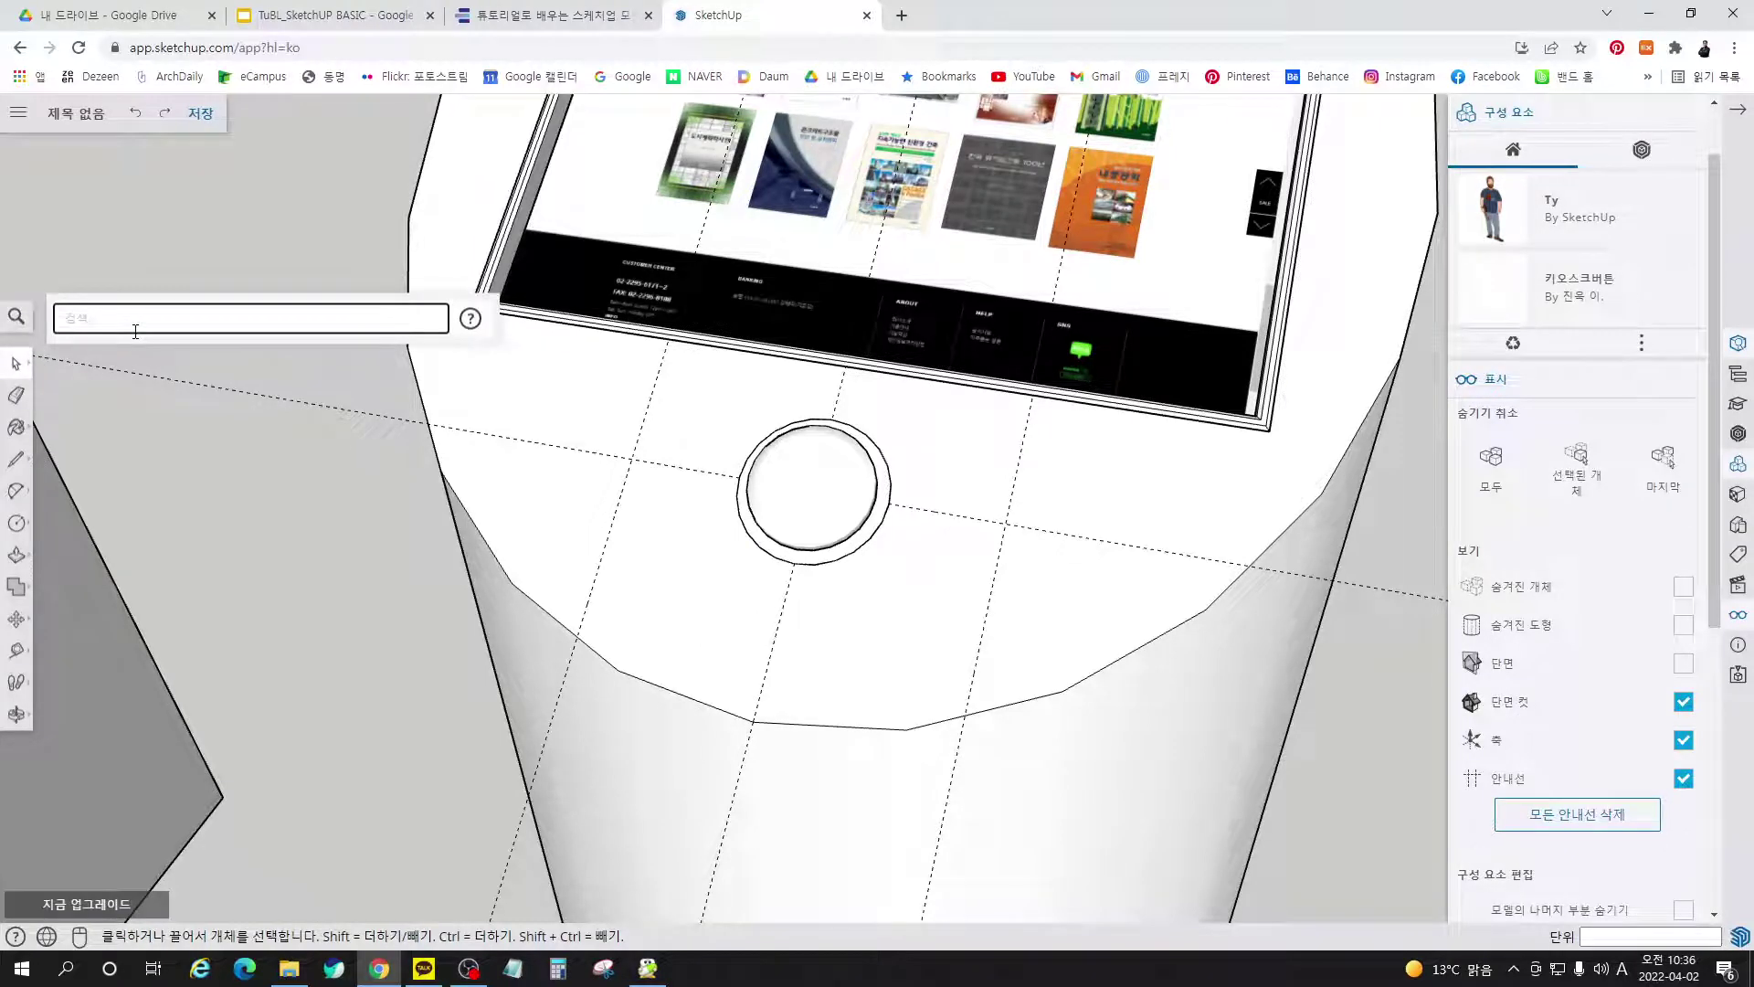
type("w")
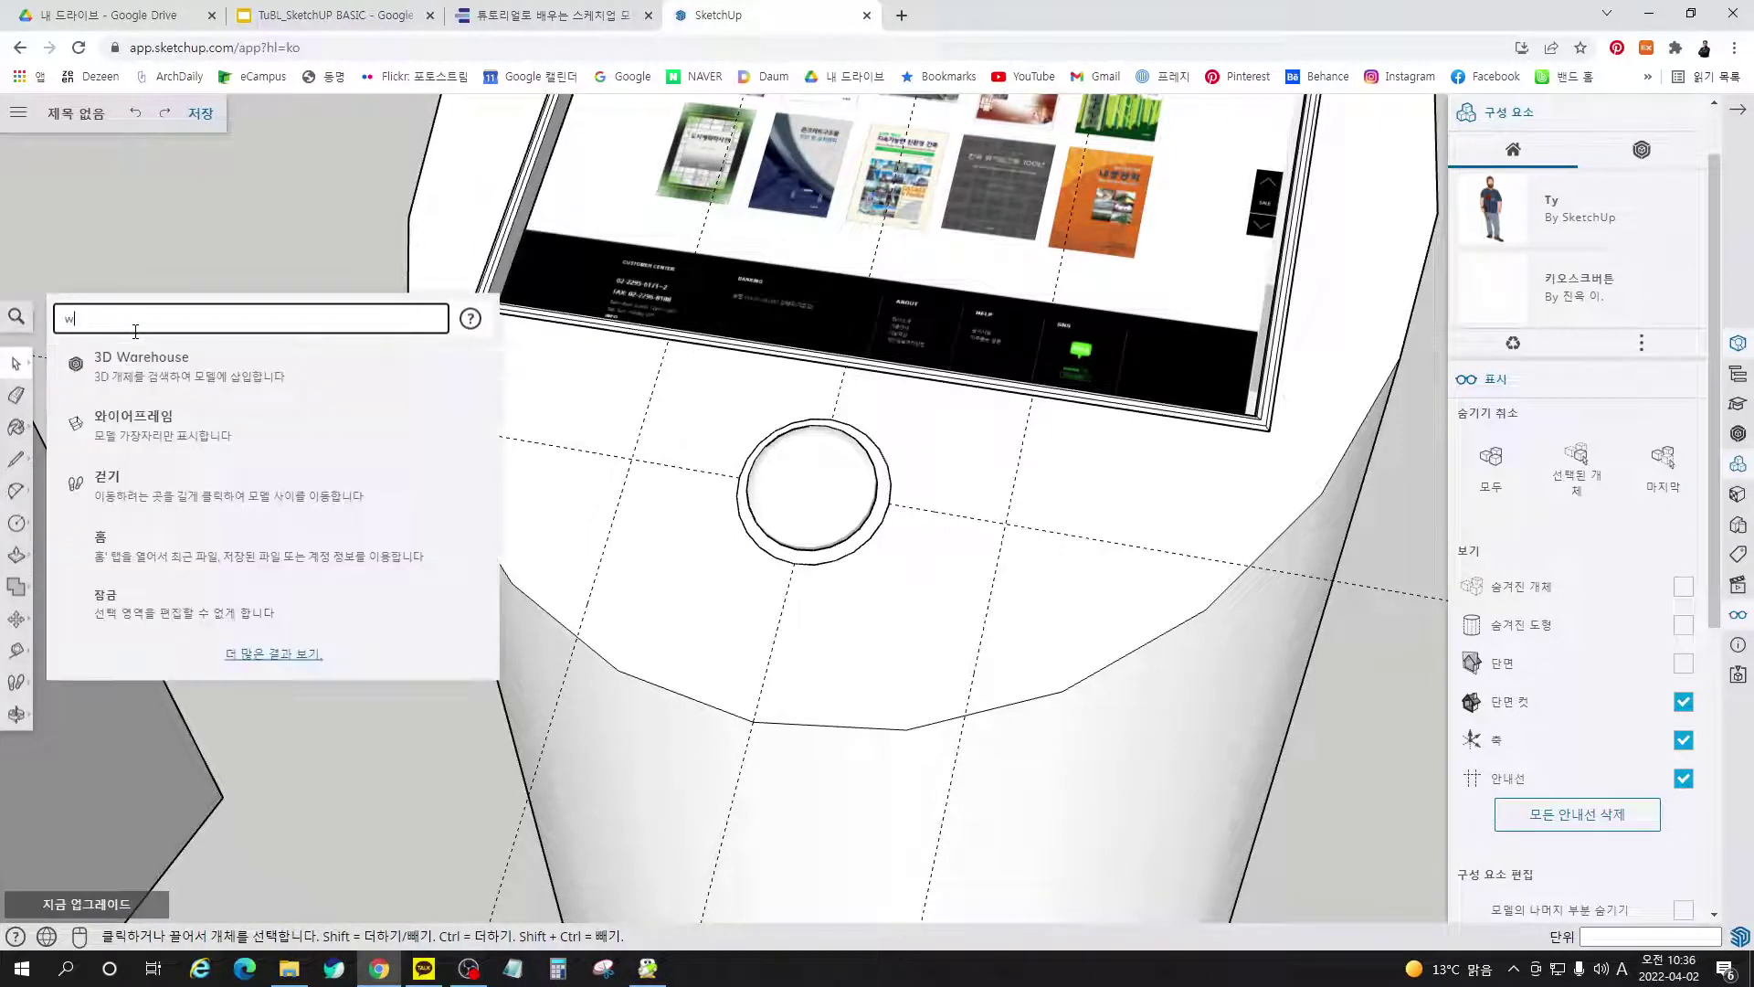
left_click(186, 450)
middle_click_drag(611, 404, 845, 546)
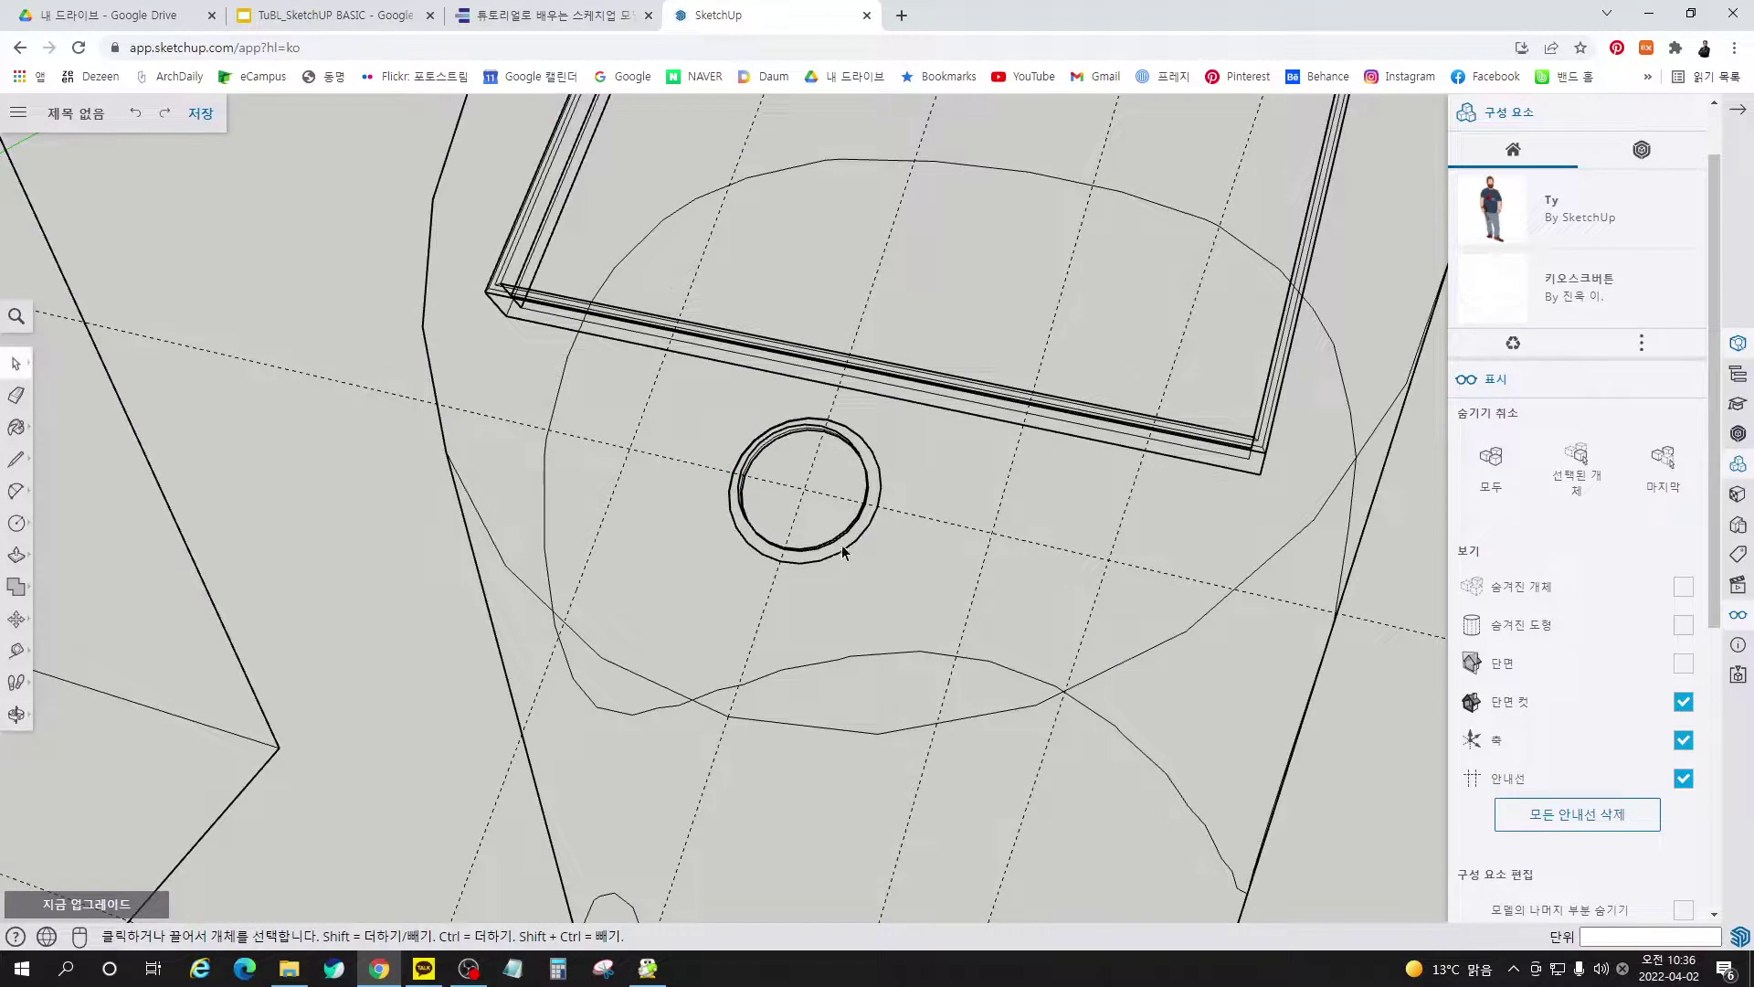
Copy the central button 70 mm along the crossing guide to the neighbouring guide intersection on its right
left_click(810, 530)
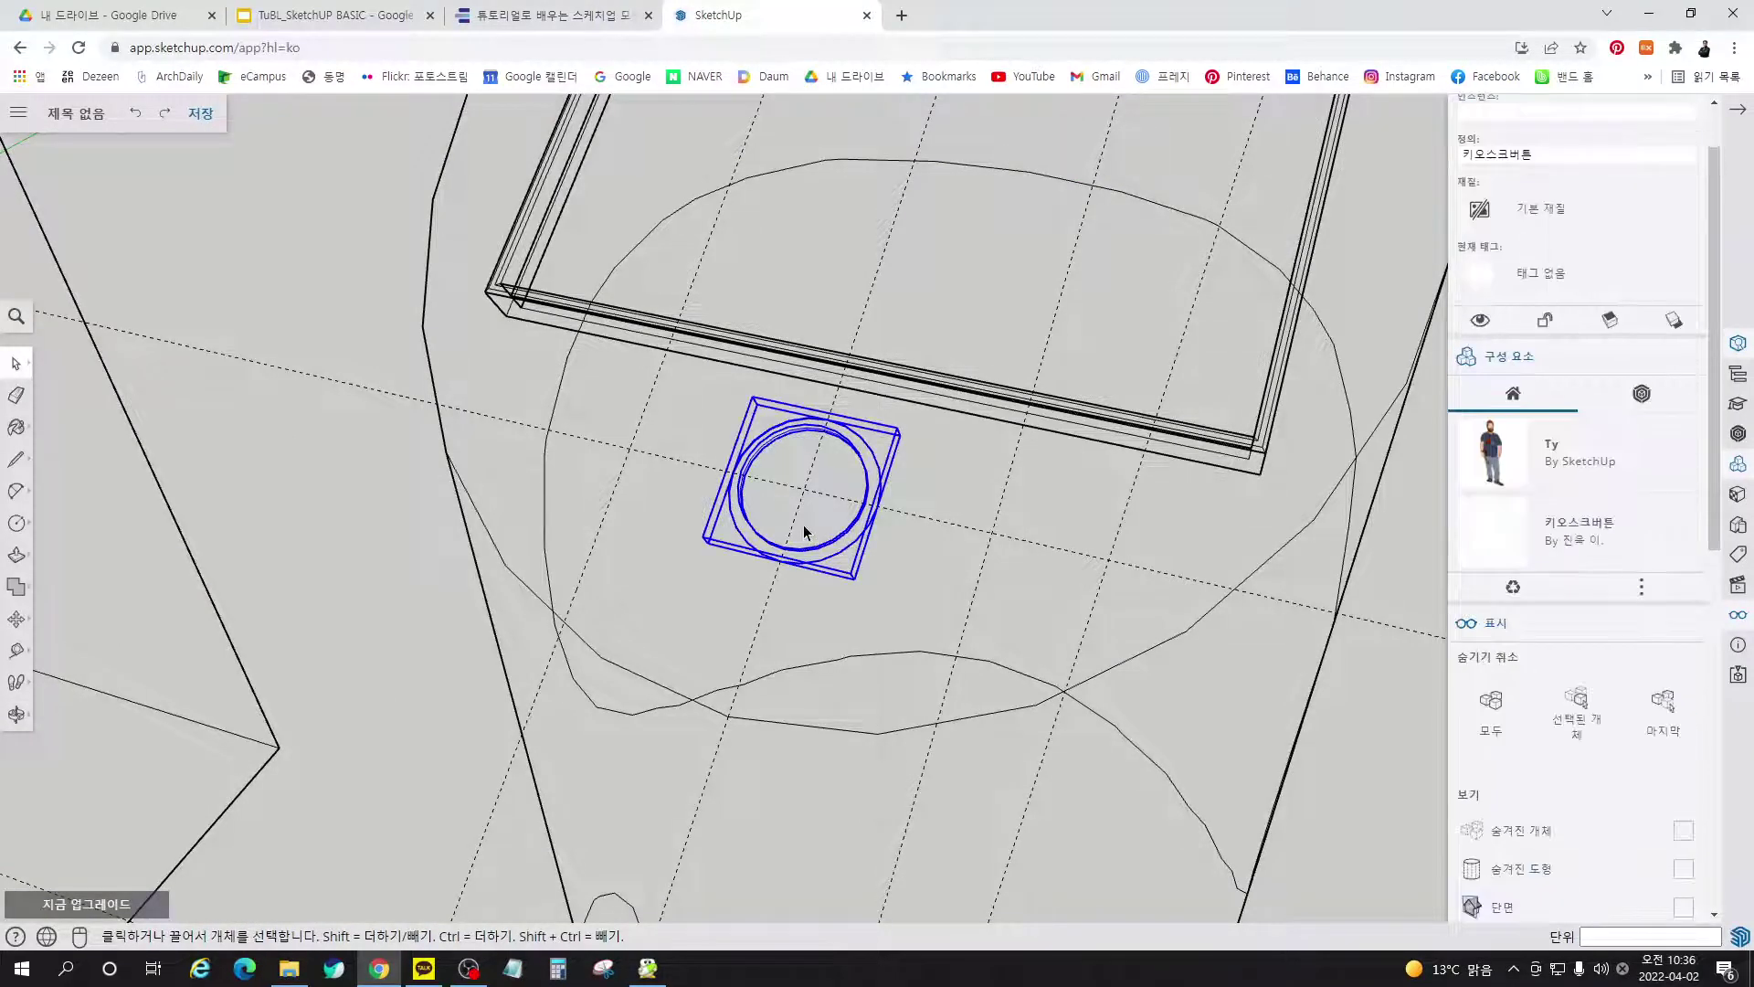
key("m")
left_click(807, 488)
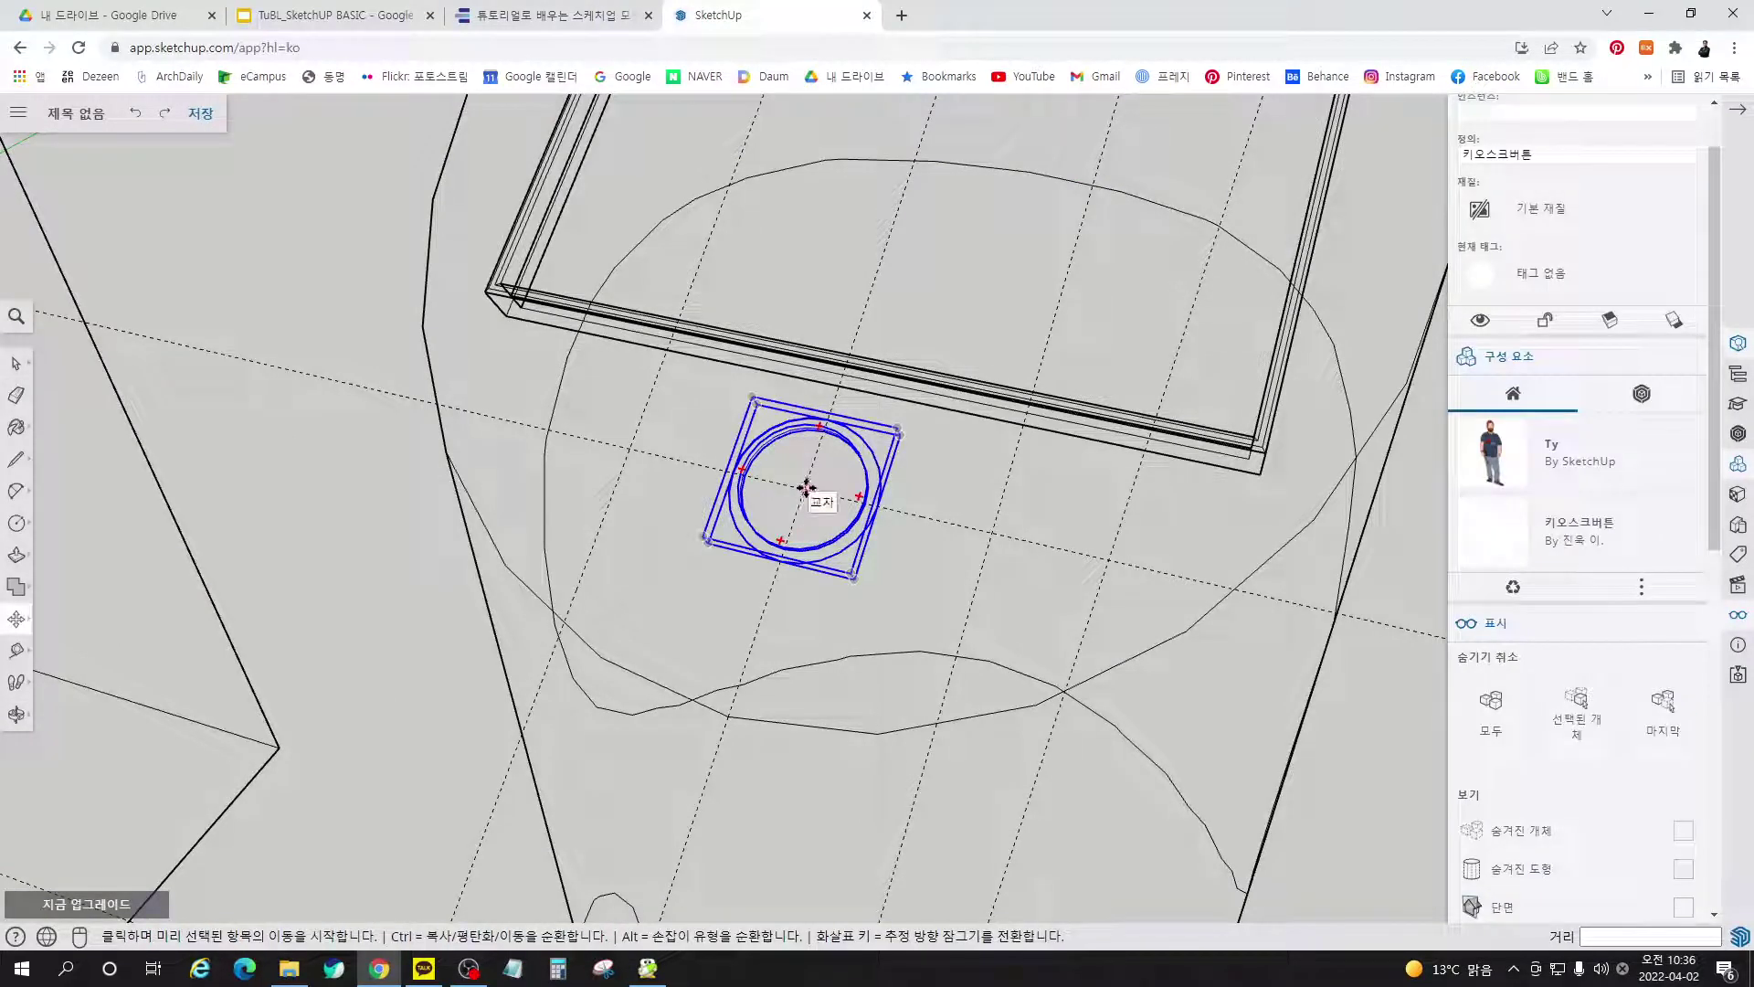
key("ctrl")
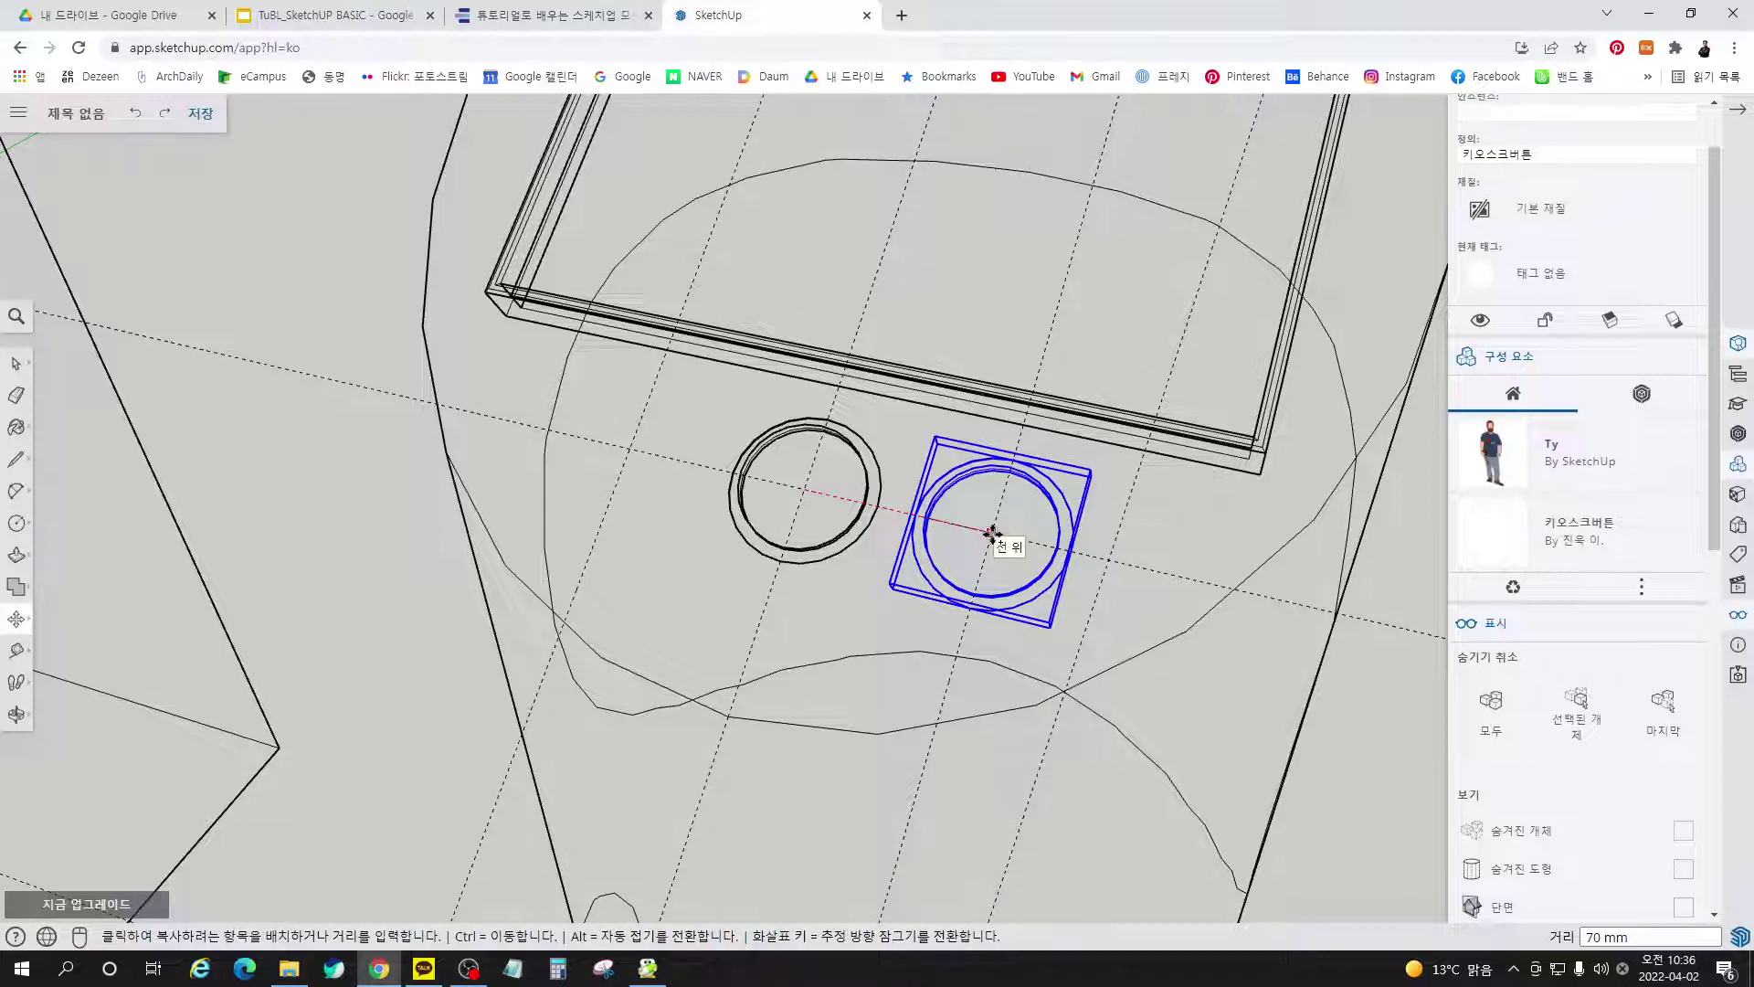
scroll(992, 533, "up", 5)
scroll(985, 535, "down", 4)
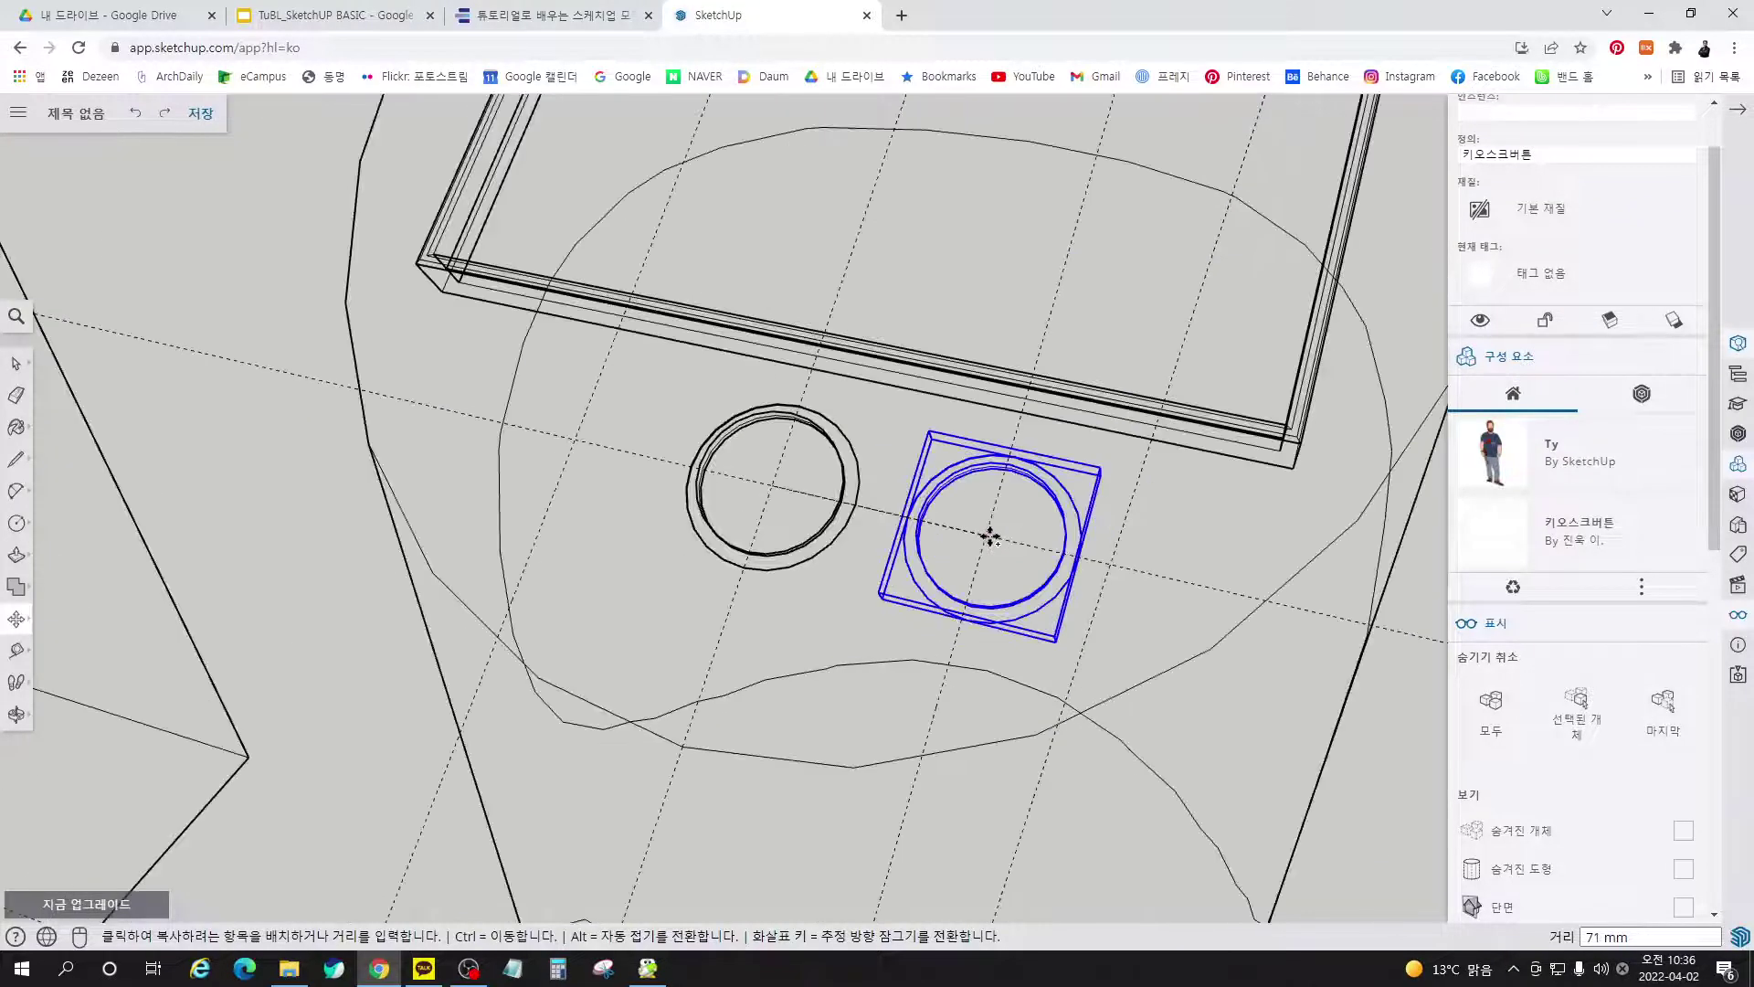
left_click(985, 535)
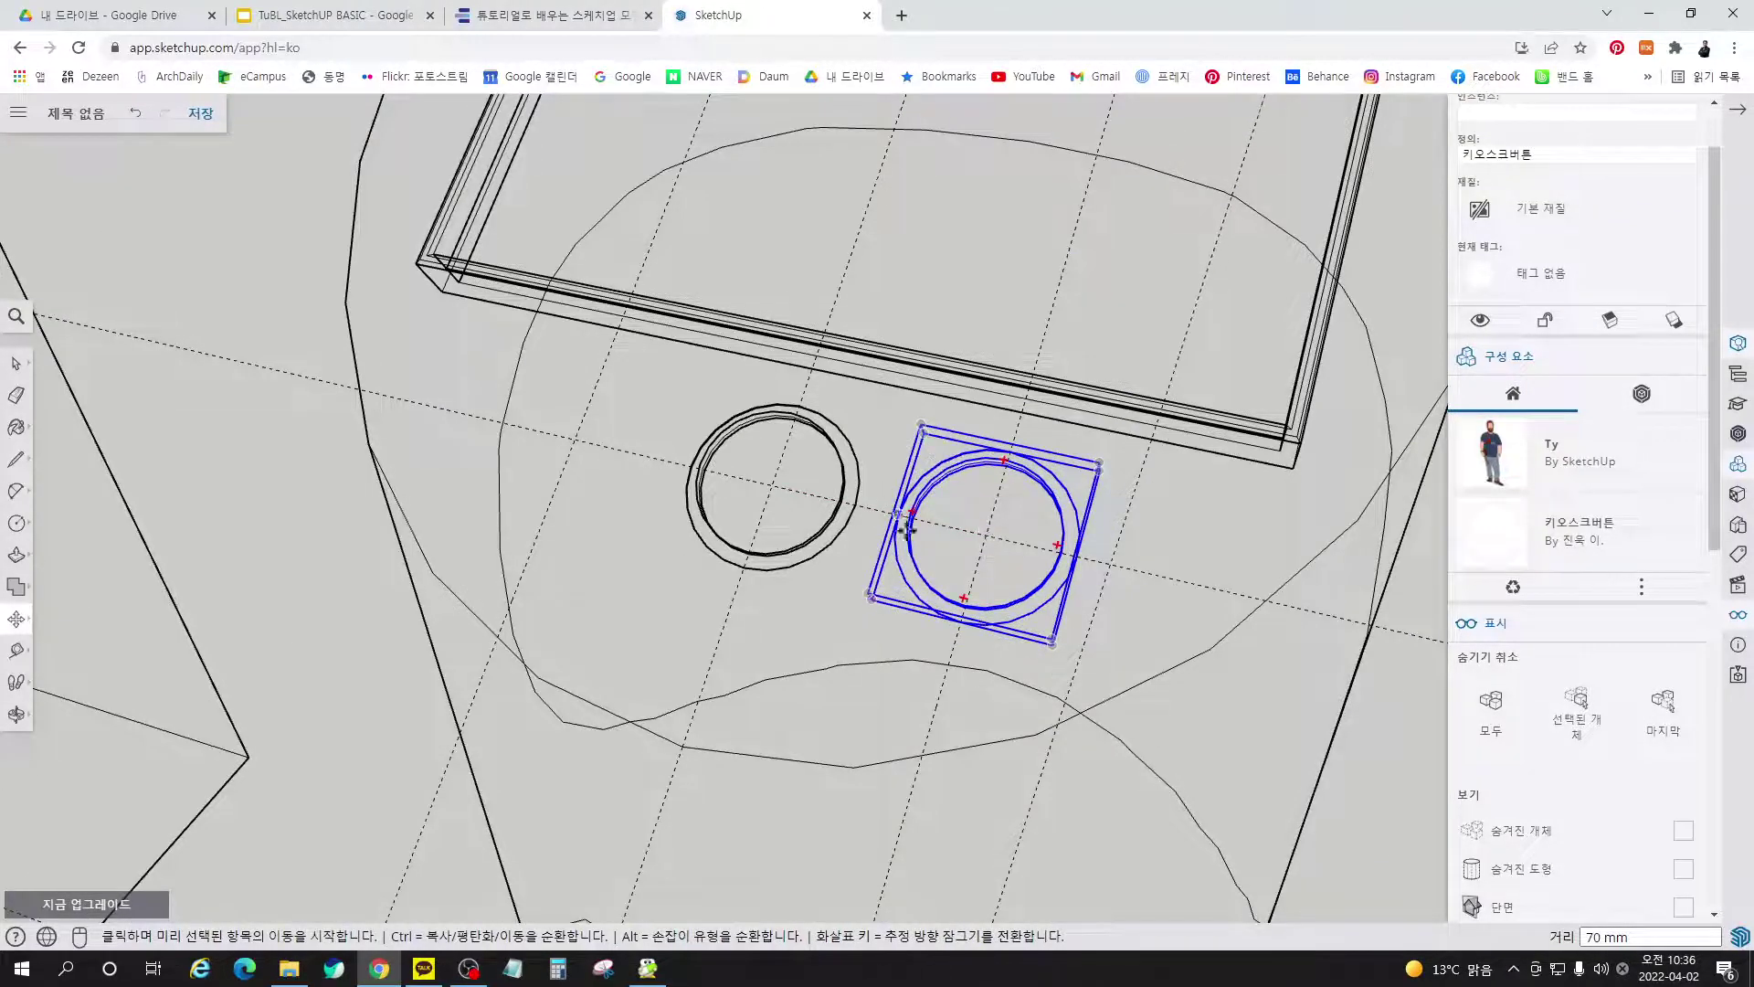
Copy the new button by its centre to the remaining guide intersection on the central button's left
left_click(986, 535)
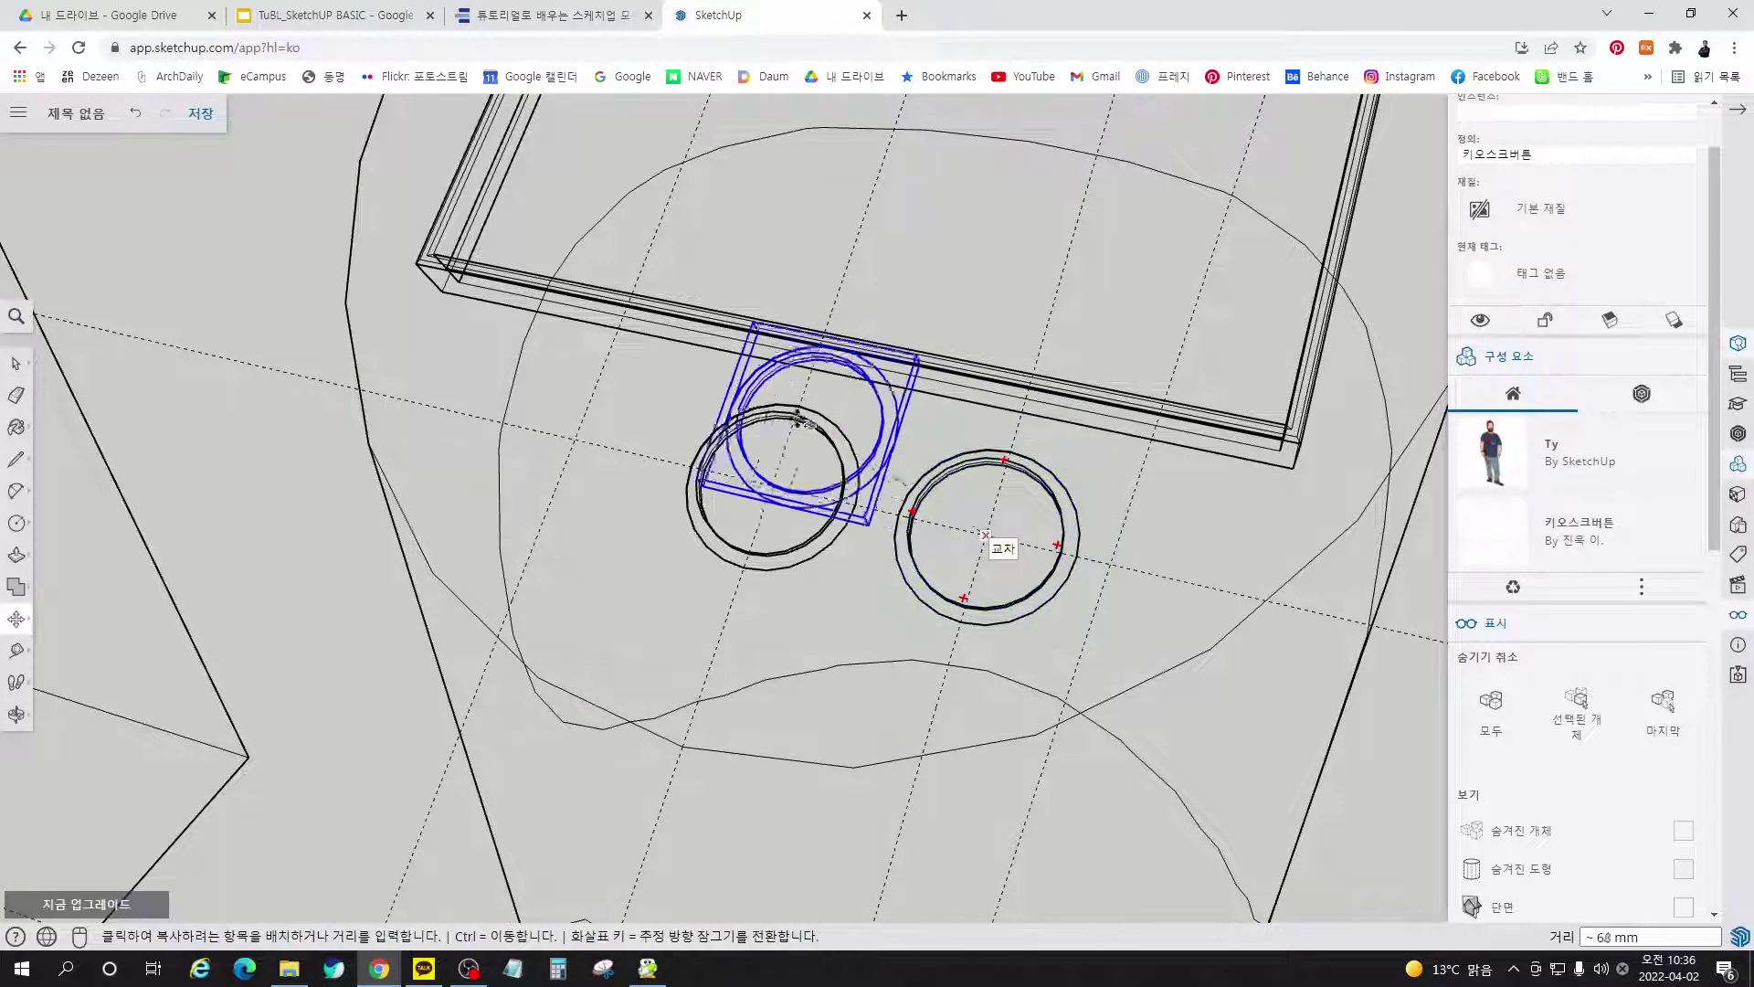
left_click(570, 442)
key("space")
left_click(662, 584)
scroll(578, 514, "down", 3)
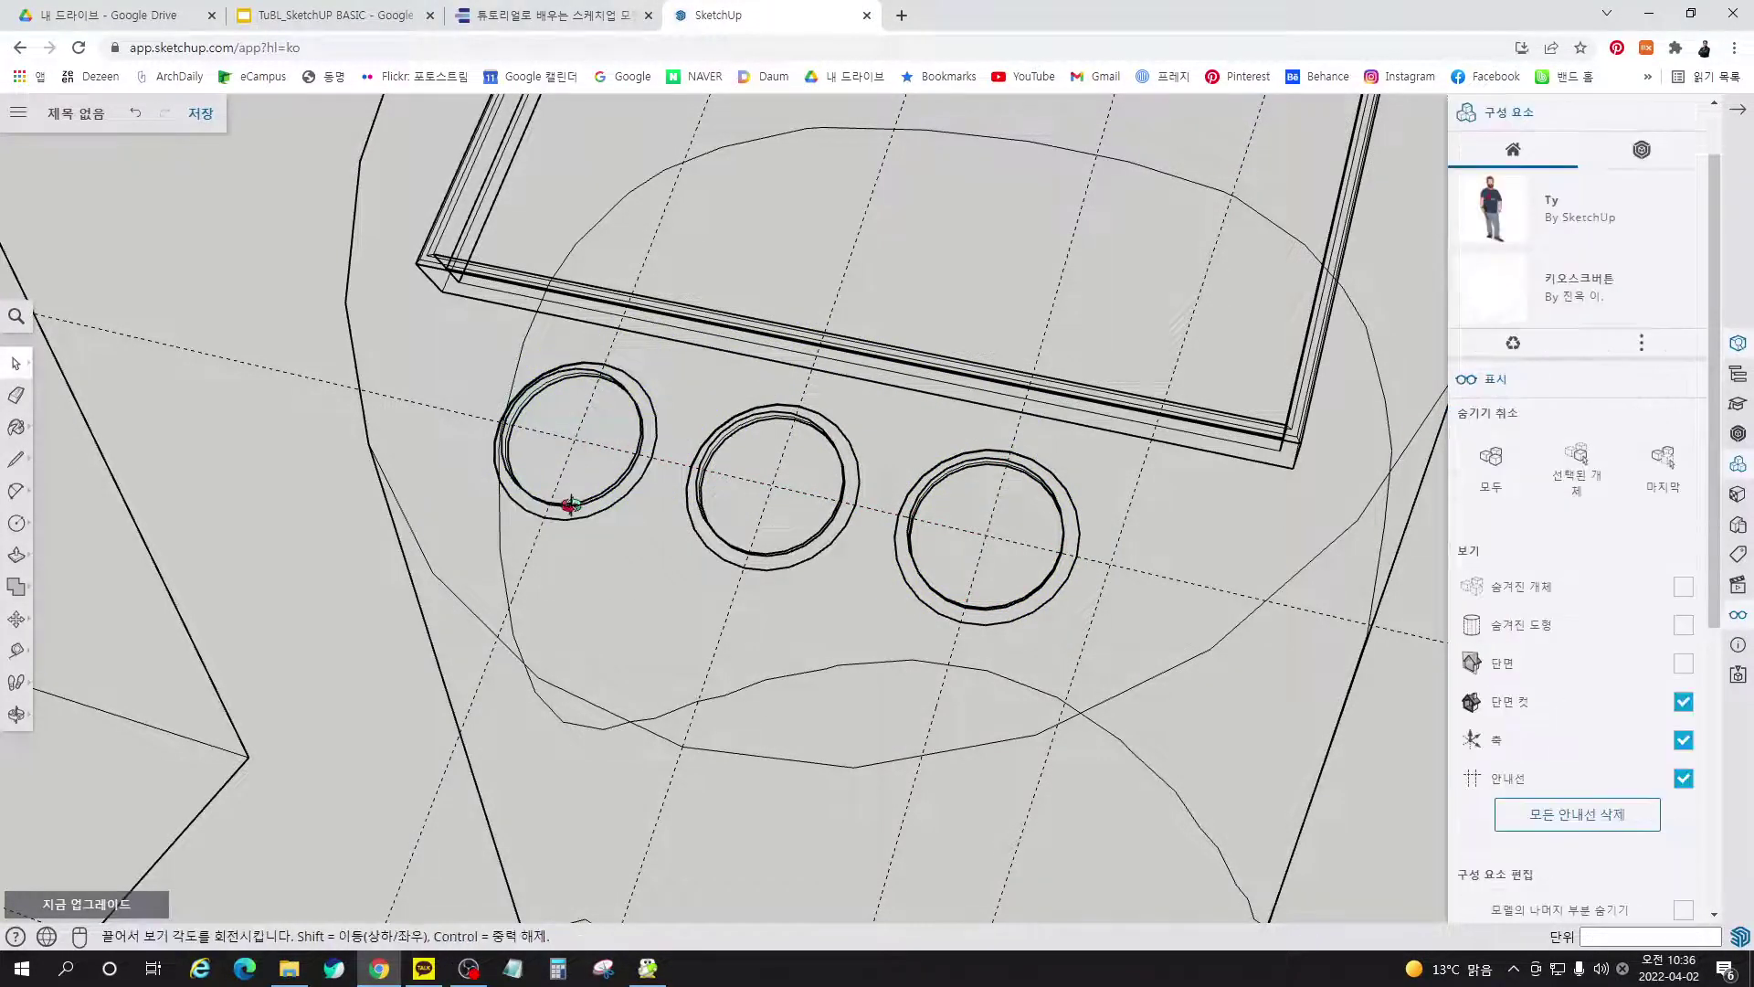
Examine the three buttons in wireframe from several angles and check the e-book's Wireframe and Shaded with Textures steps
middle_click_drag(568, 501, 709, 348)
scroll(560, 474, "up", 6)
scroll(545, 485, "down", 6)
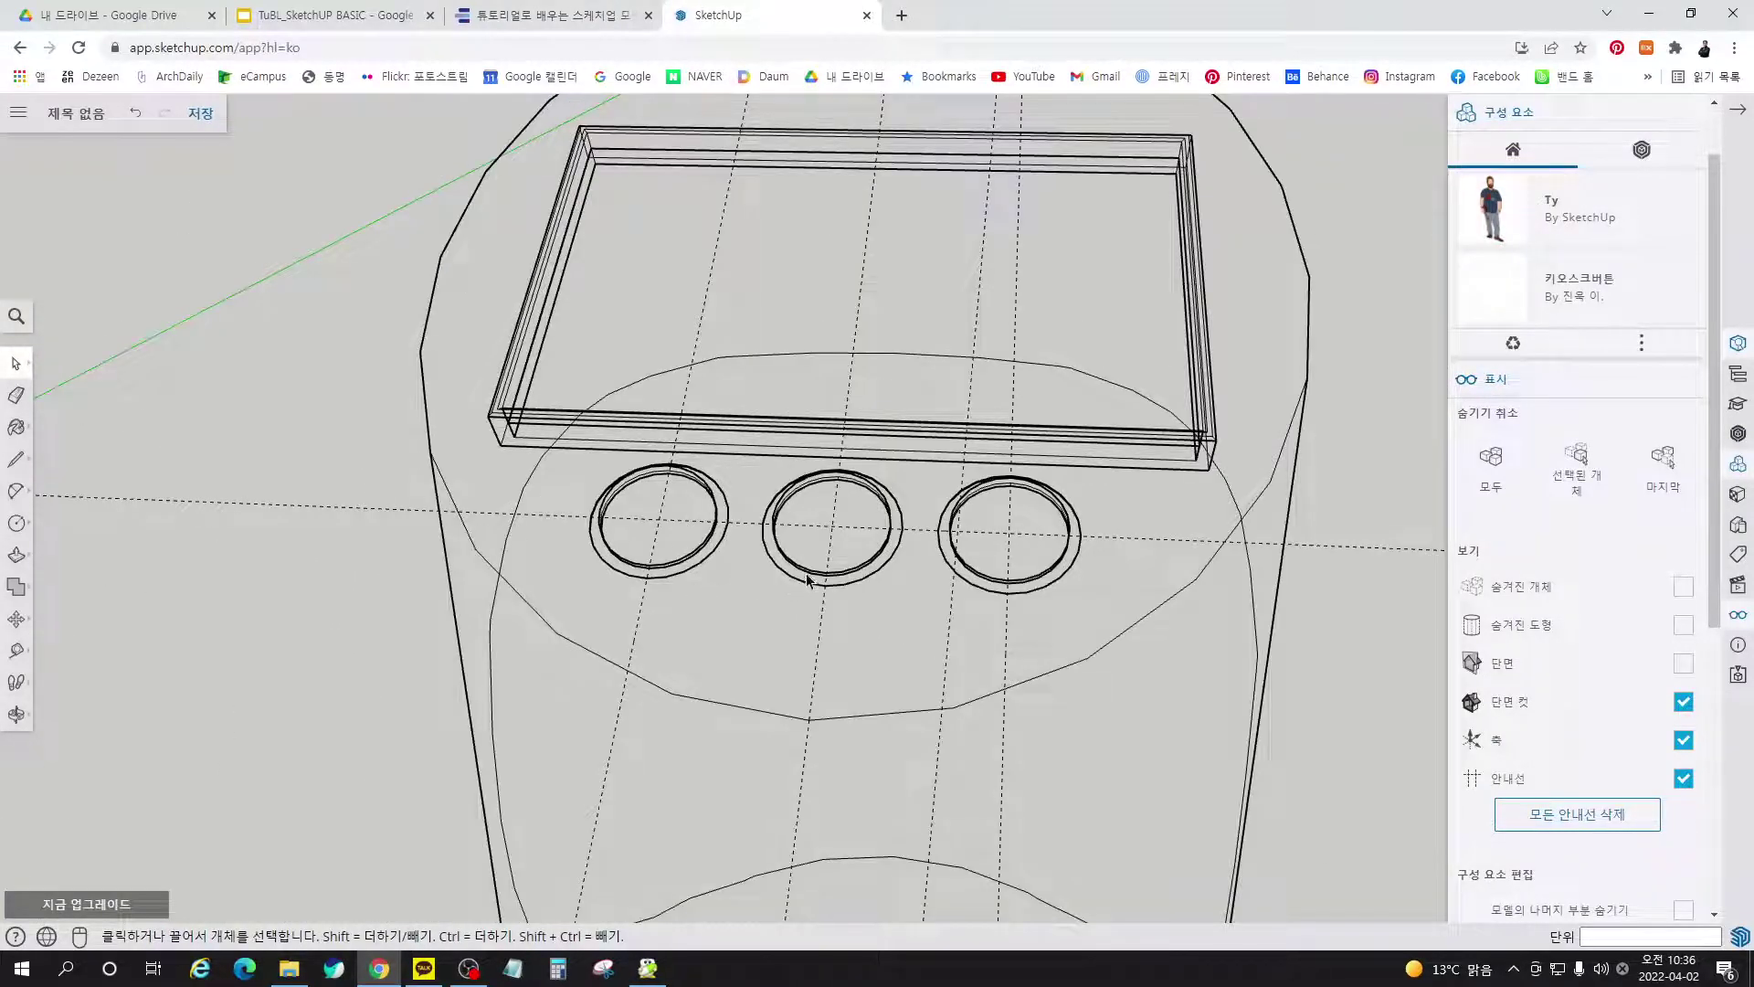
middle_click_drag(1032, 674, 471, 655)
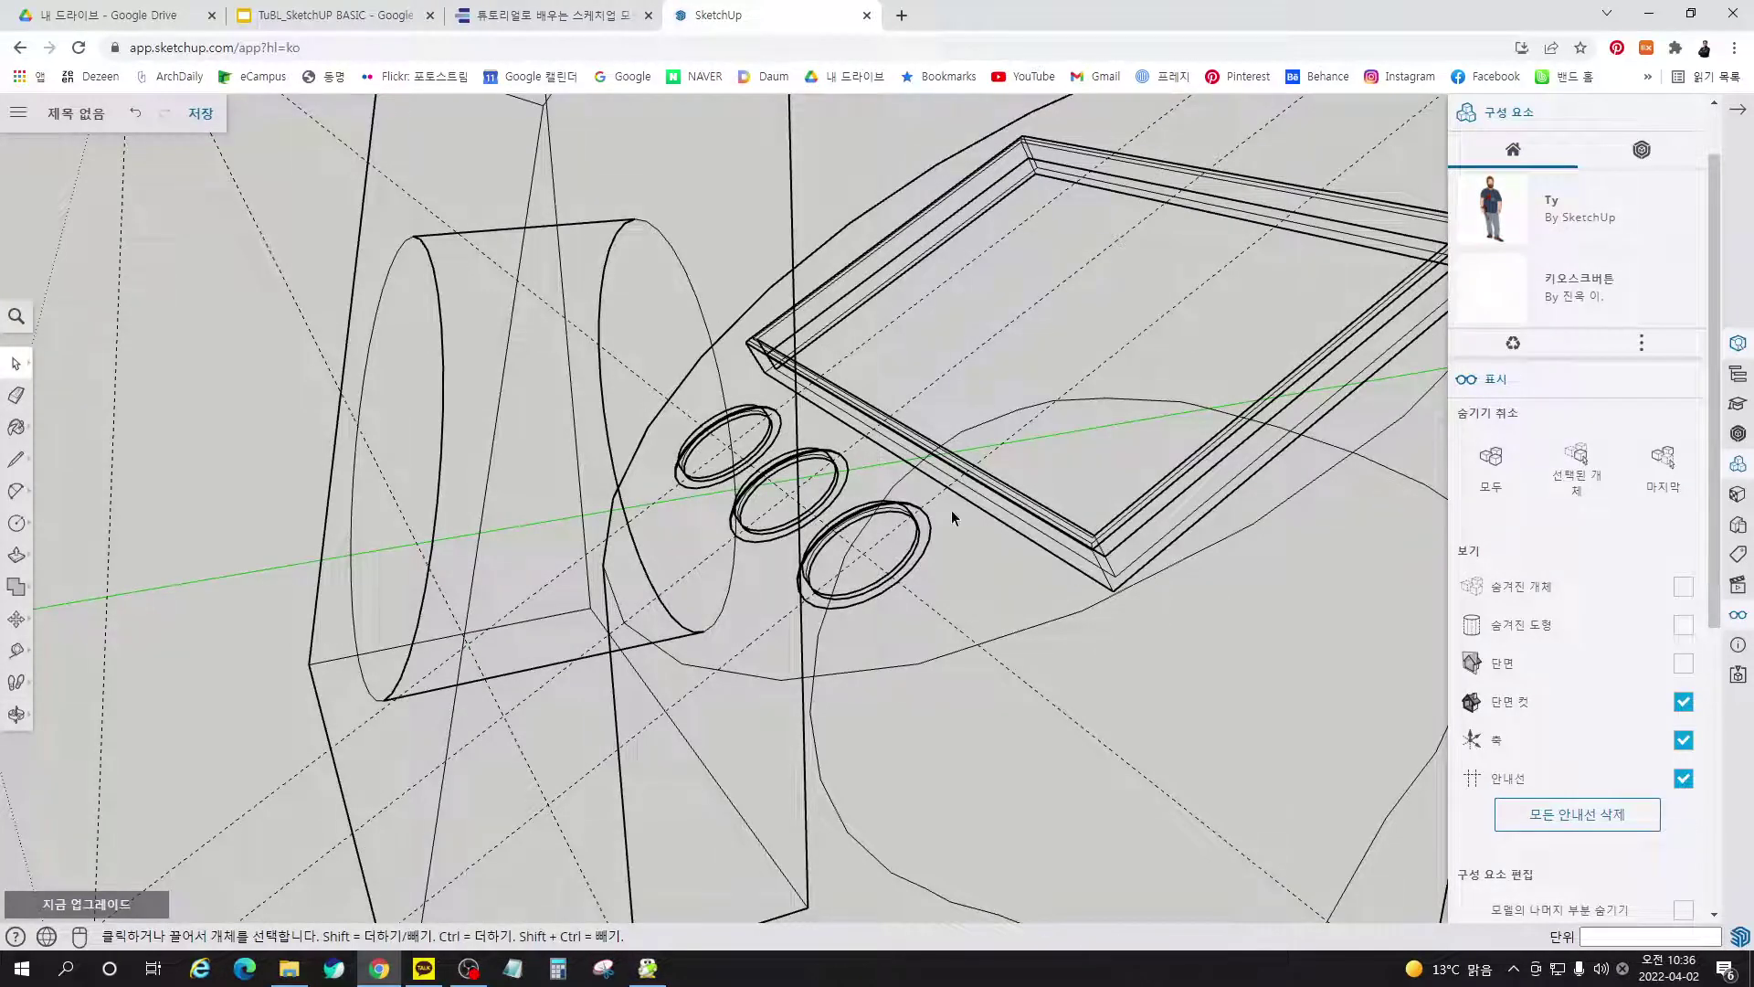
scroll(714, 408, "down", 5)
middle_click_drag(714, 402, 775, 446)
scroll(786, 414, "down", 5)
left_click(549, 15)
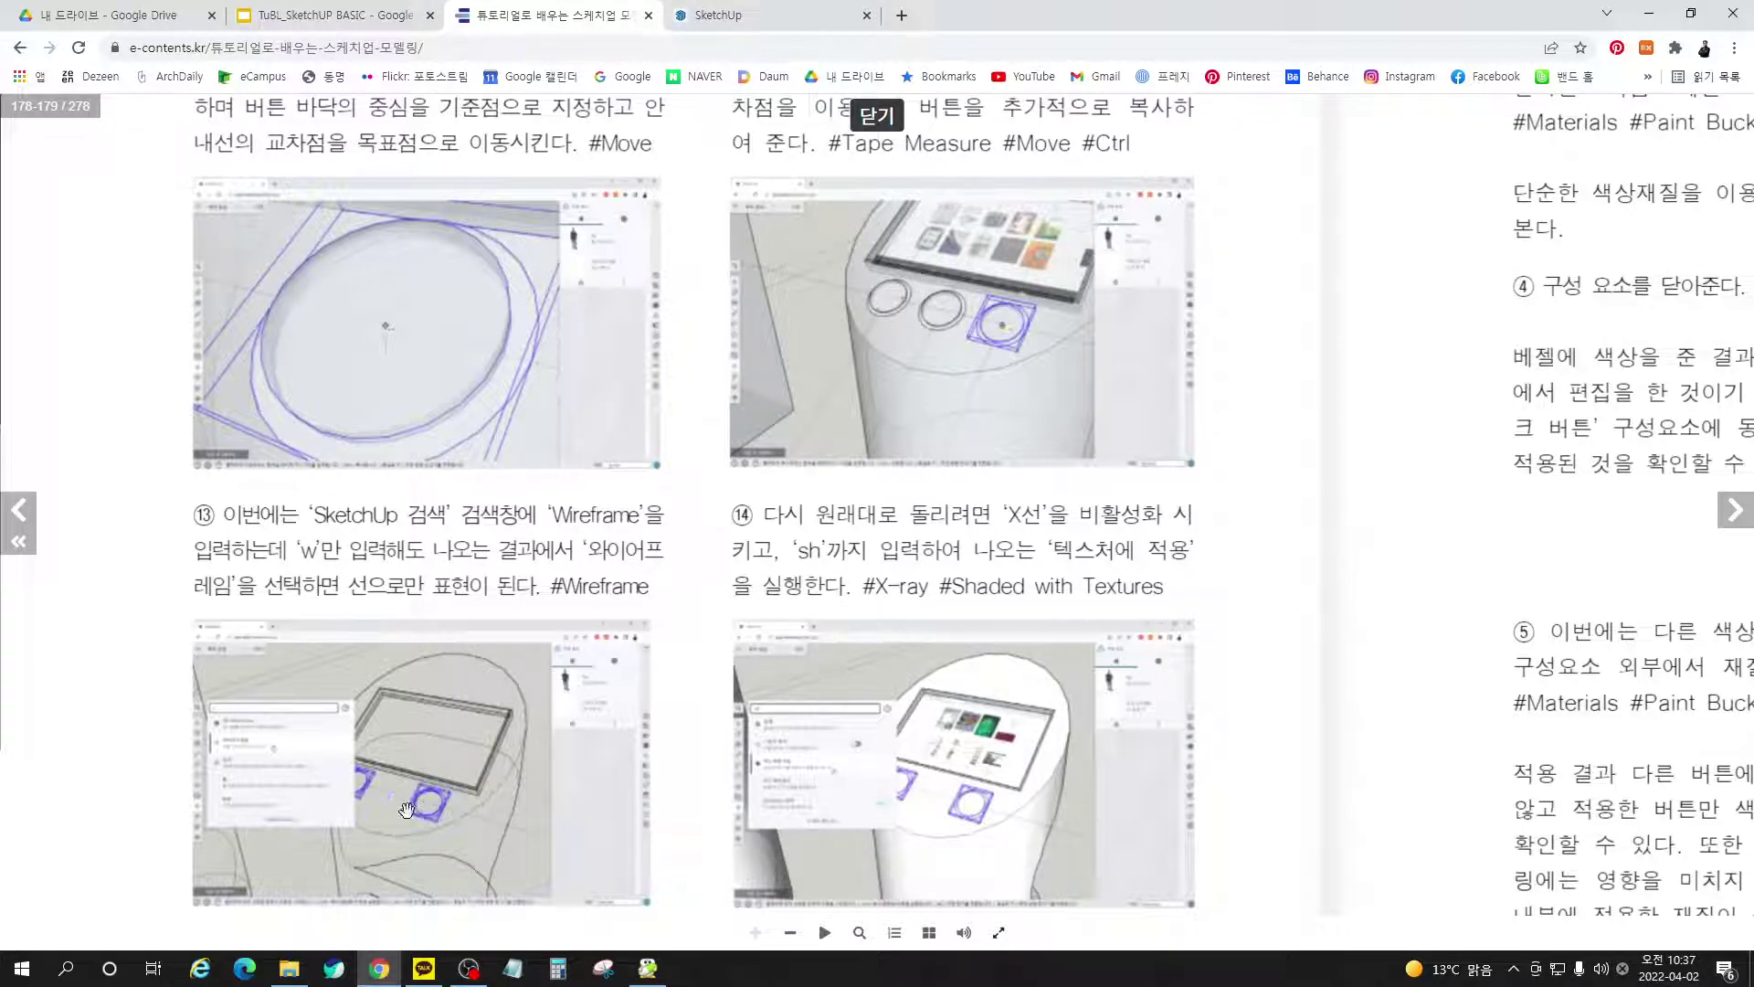
left_click(795, 20)
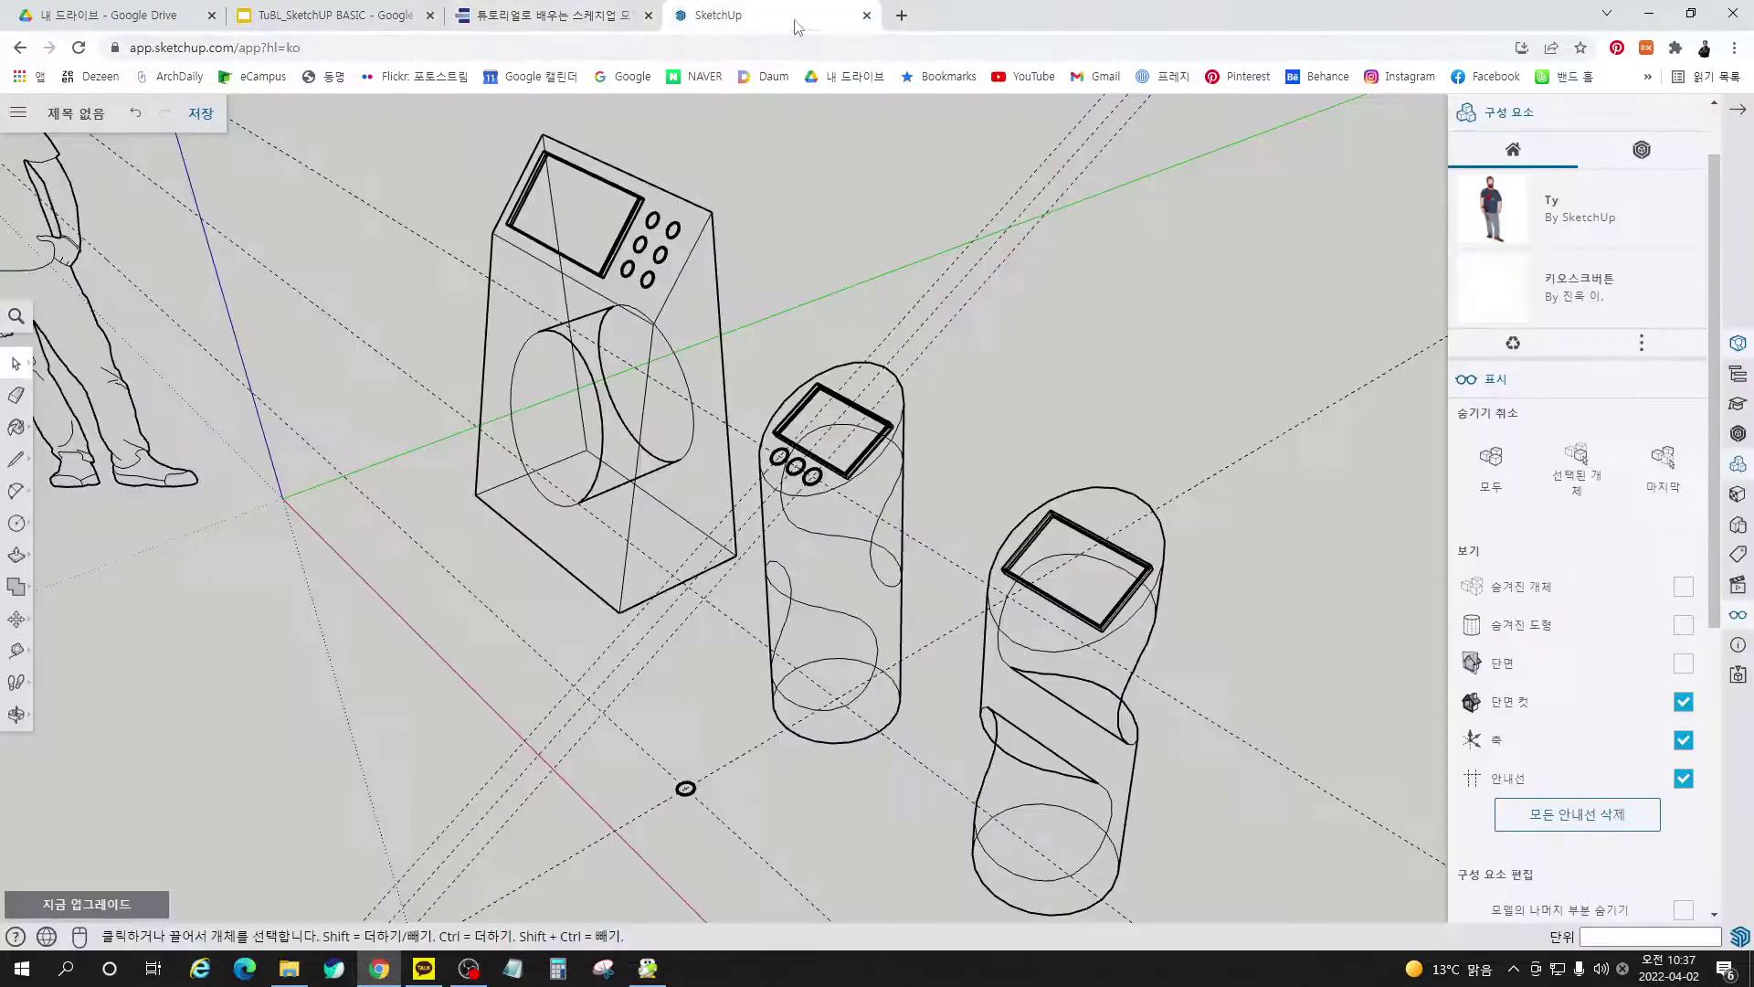
Delete the middle button and the guide lines crossing the round kiosk's sloped face
scroll(798, 475, "up", 6)
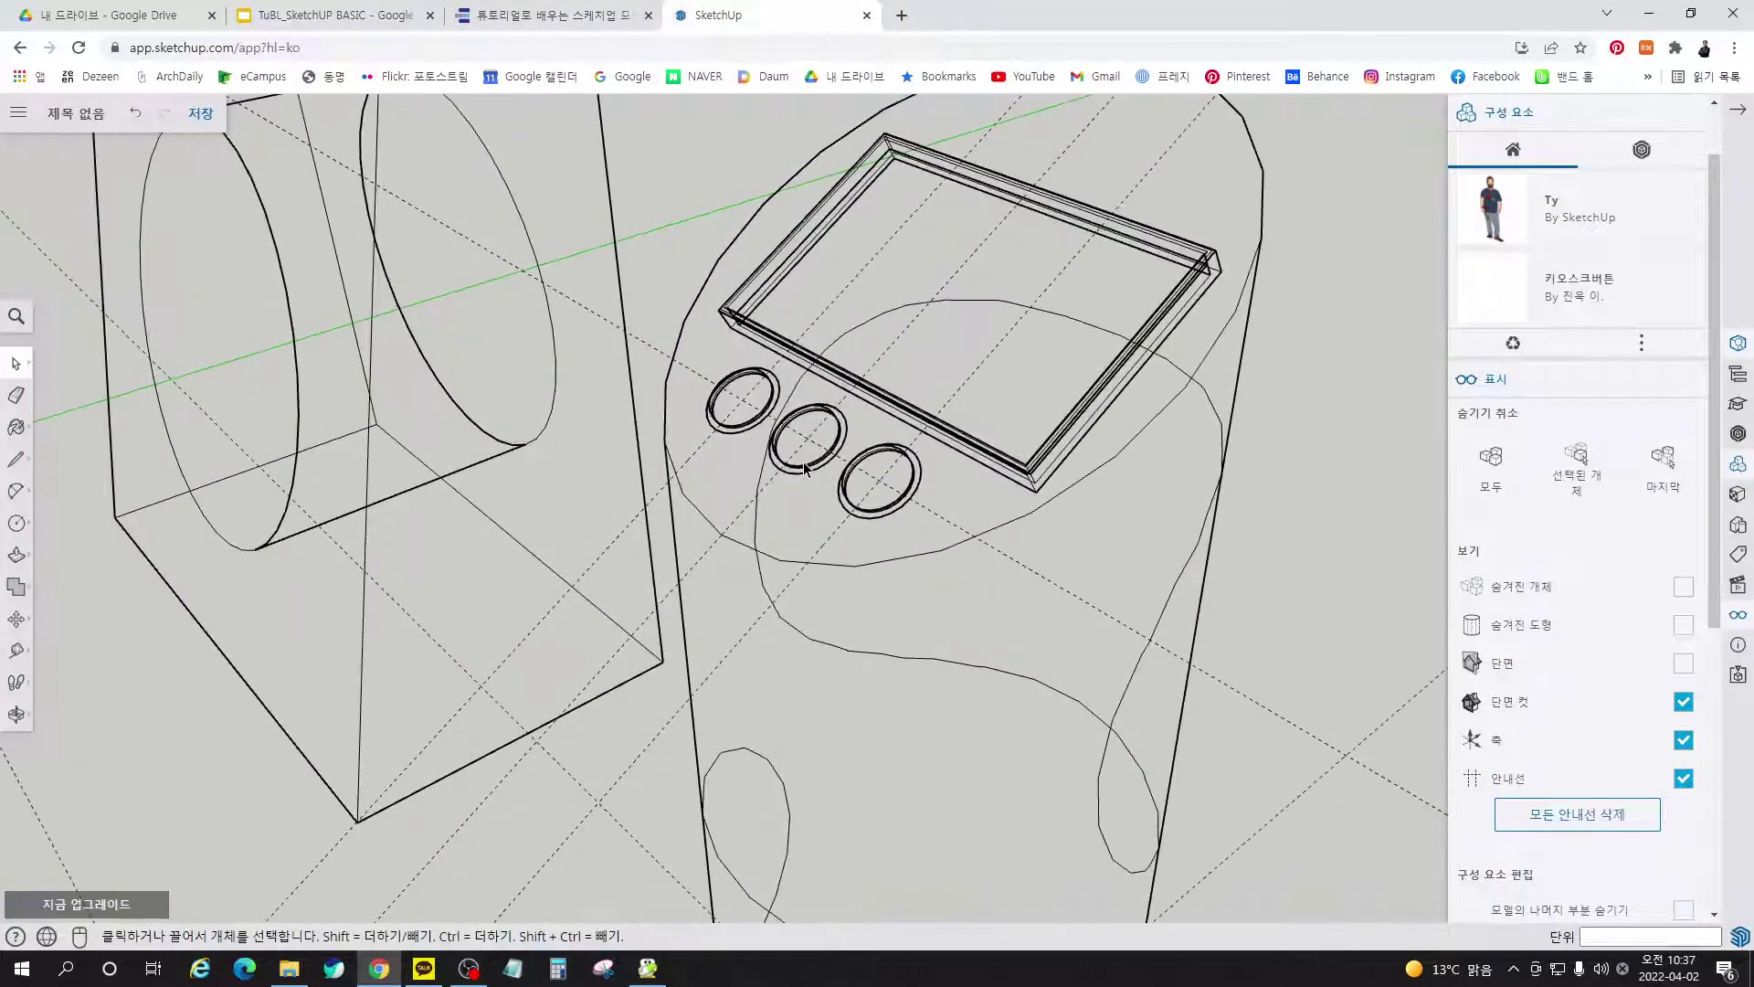
left_click(808, 468)
key("Delete")
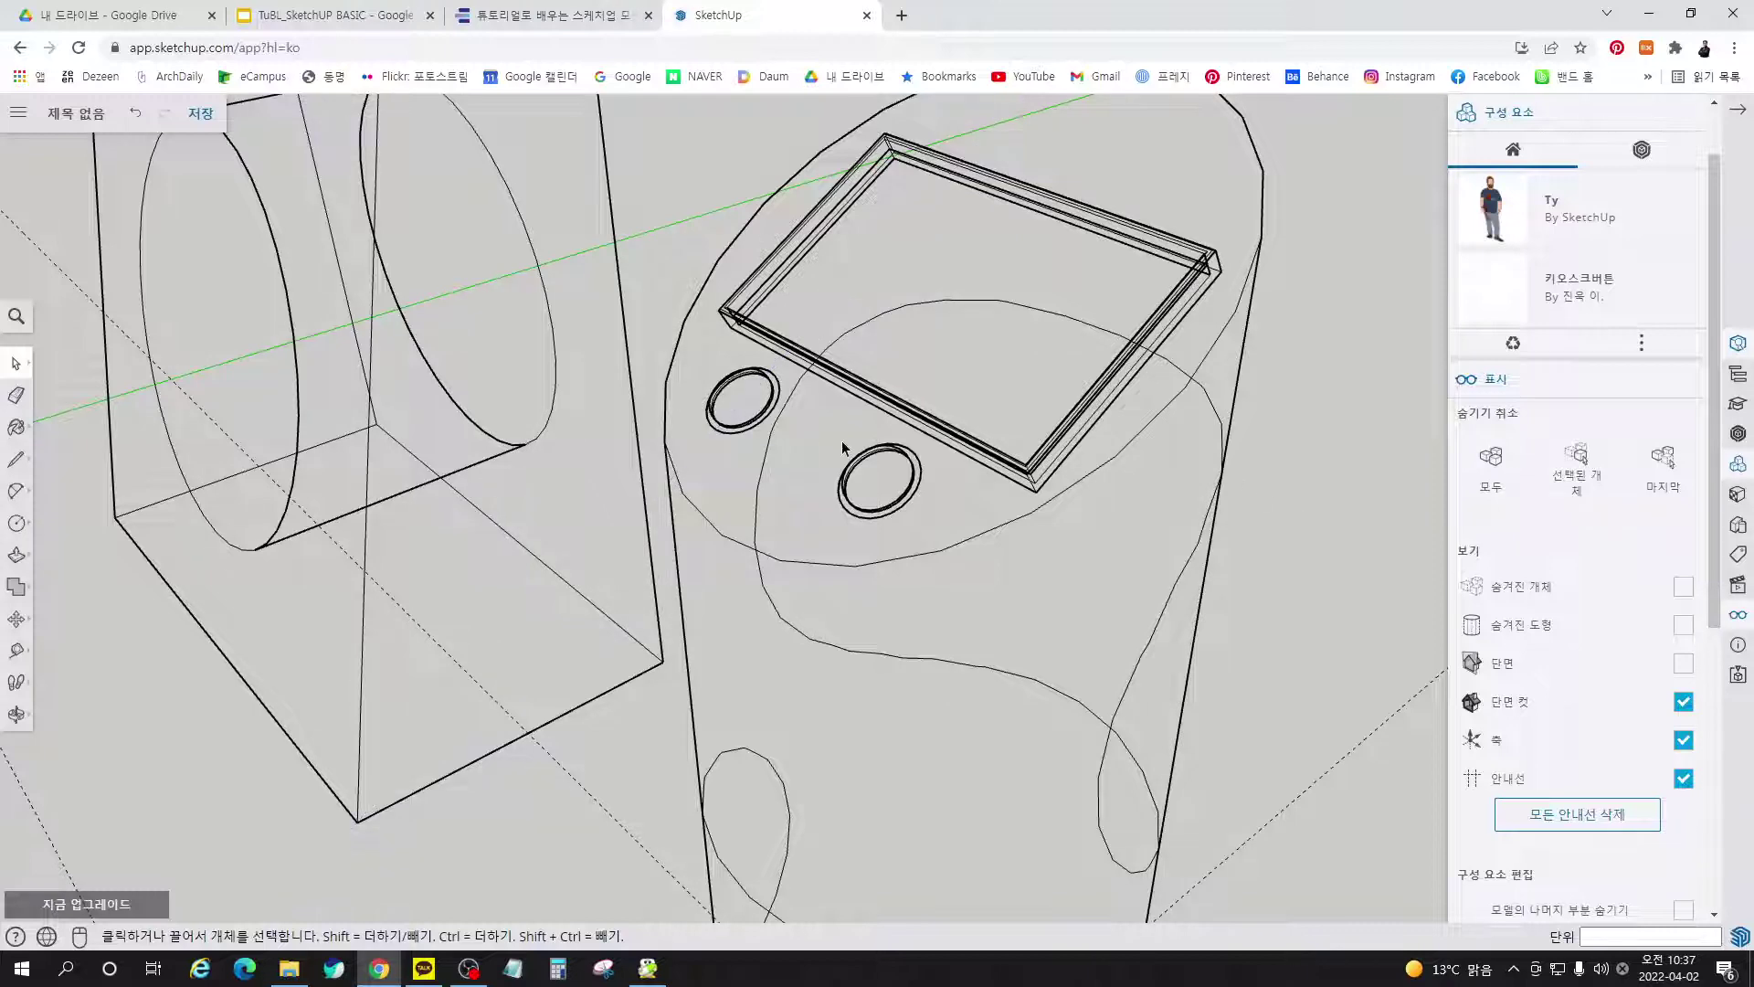
scroll(842, 446, "down", 3)
scroll(915, 495, "up", 2)
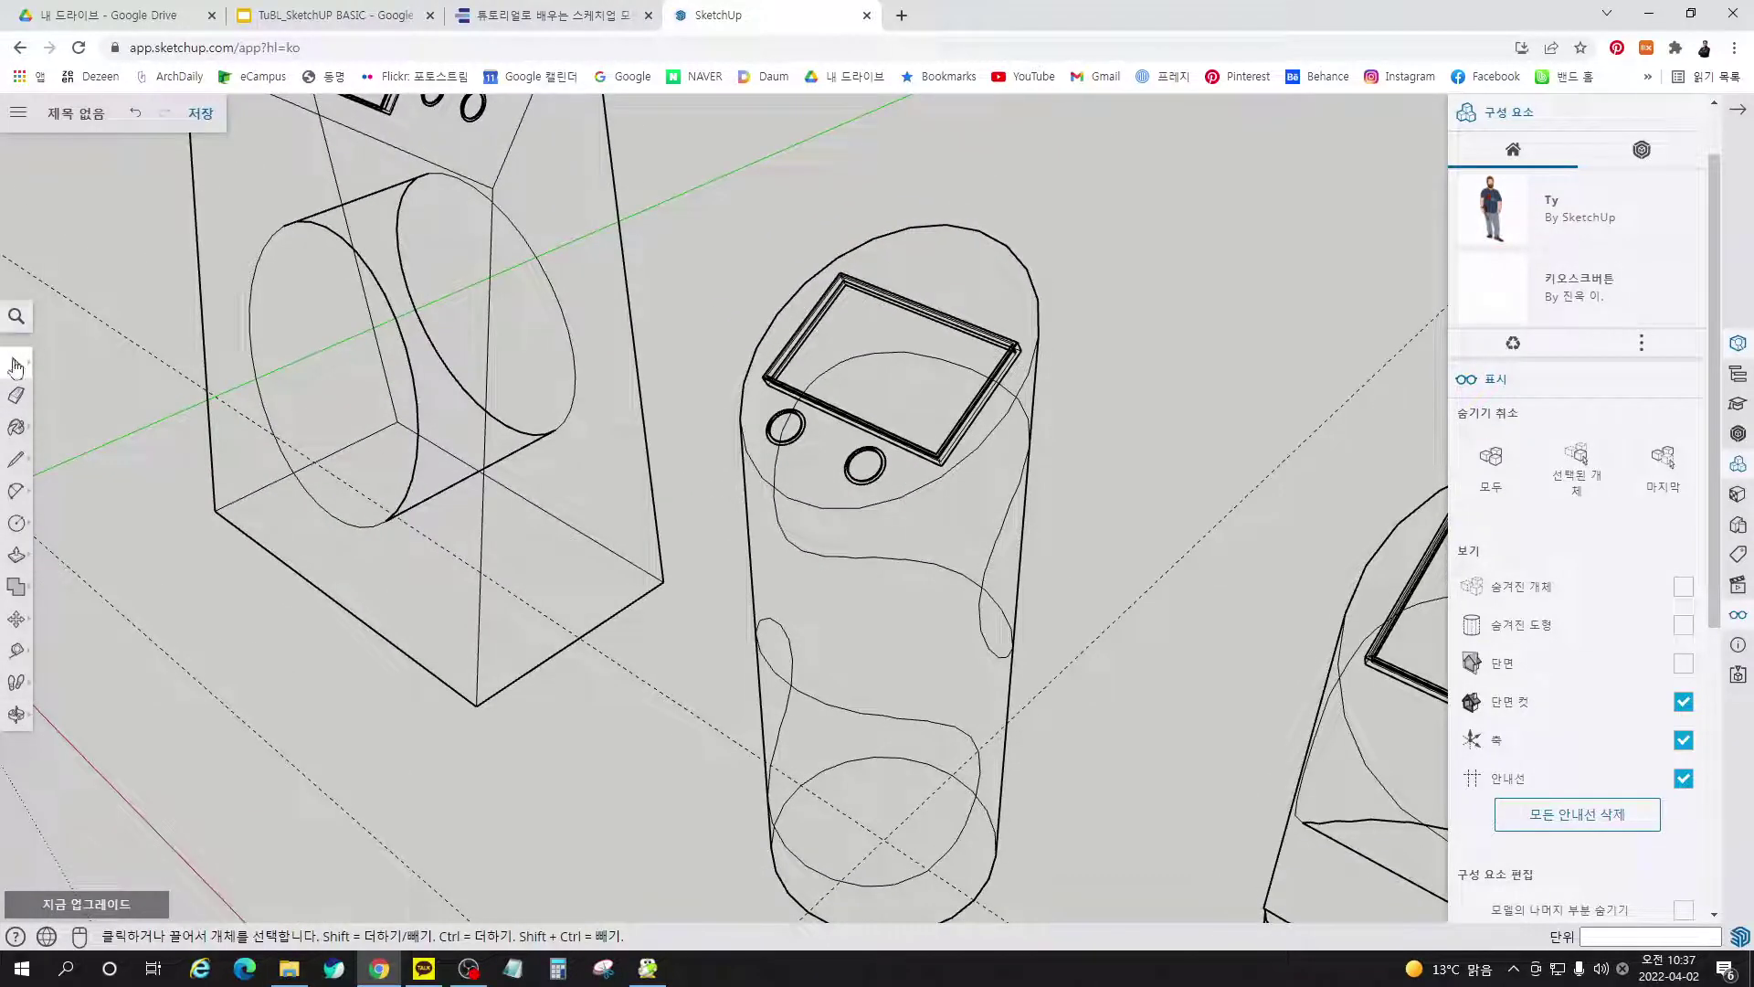
Switch the model's face display from wireframe to Shaded (음영)
left_click(16, 318)
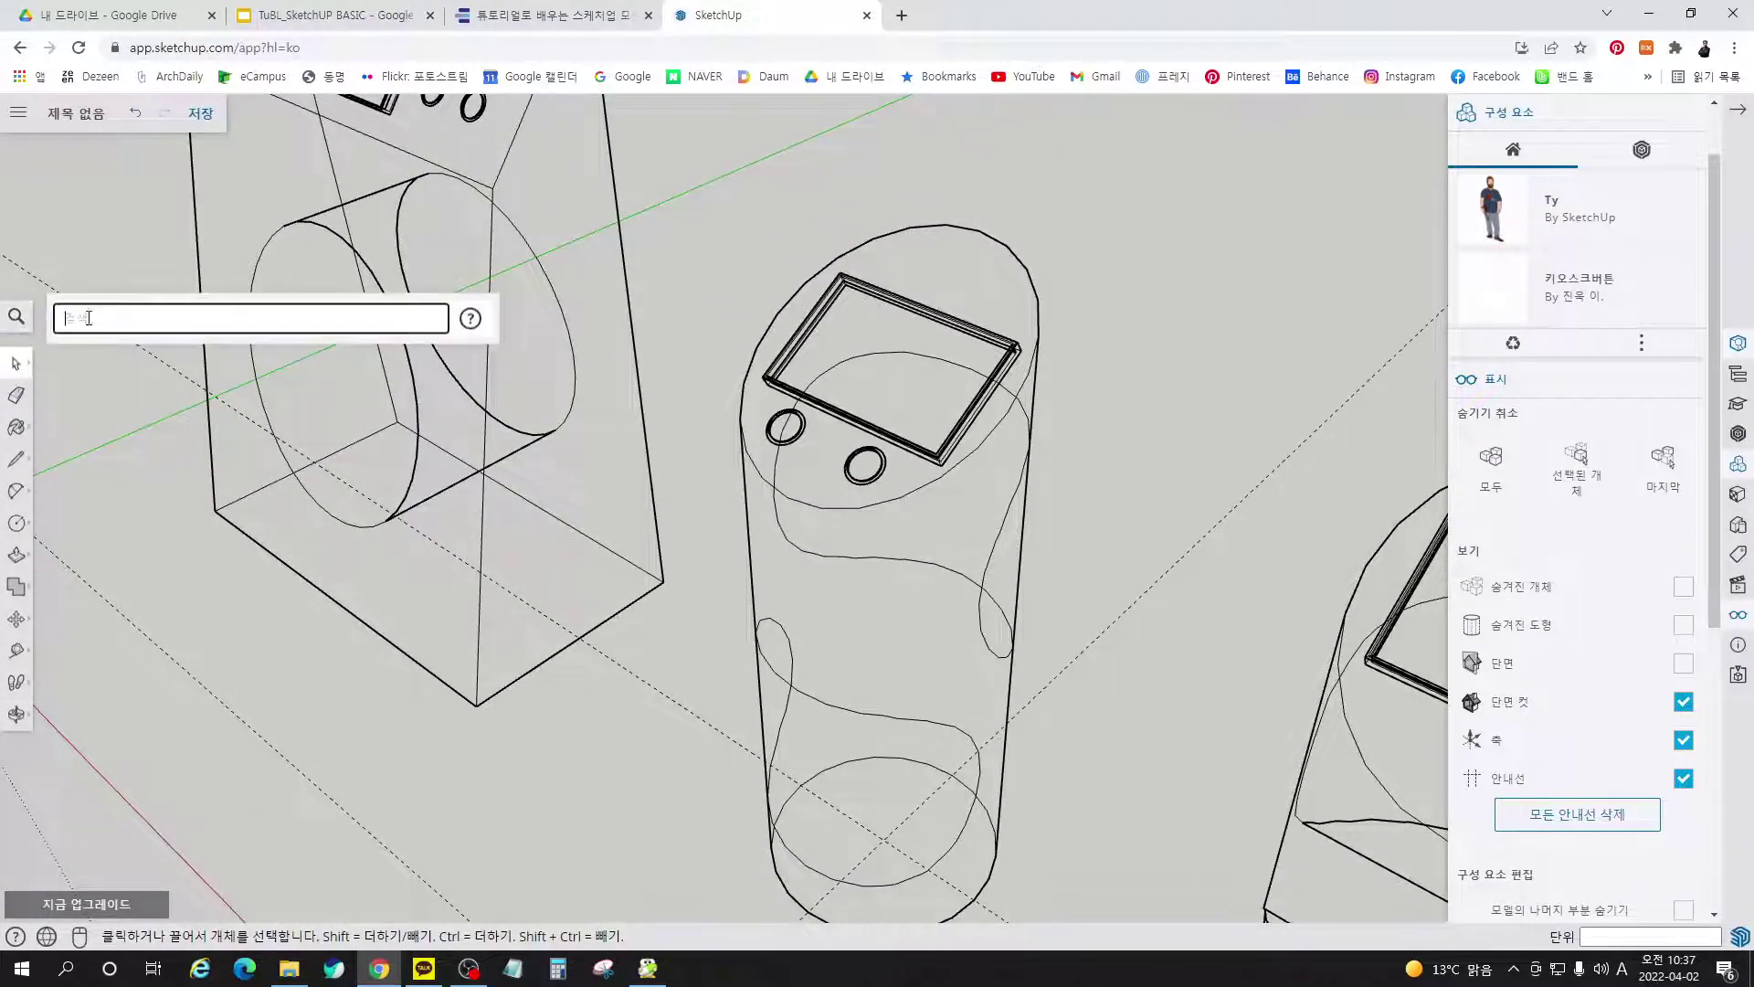
type("sh")
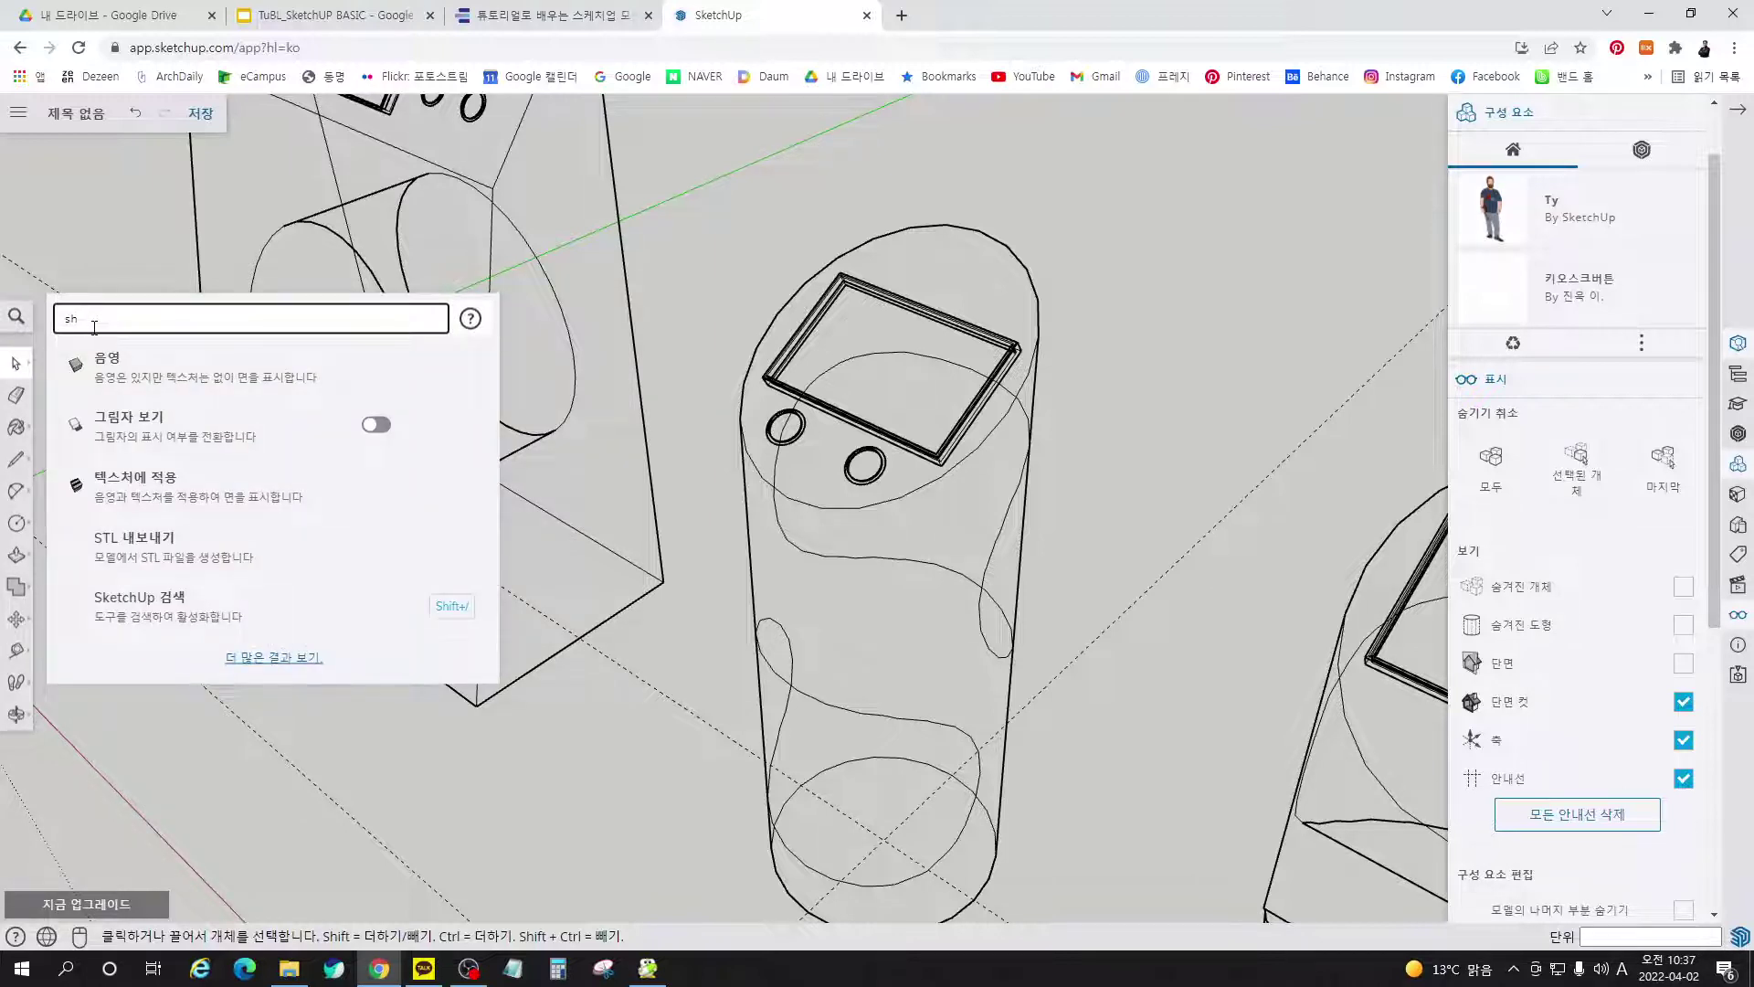
left_click(115, 370)
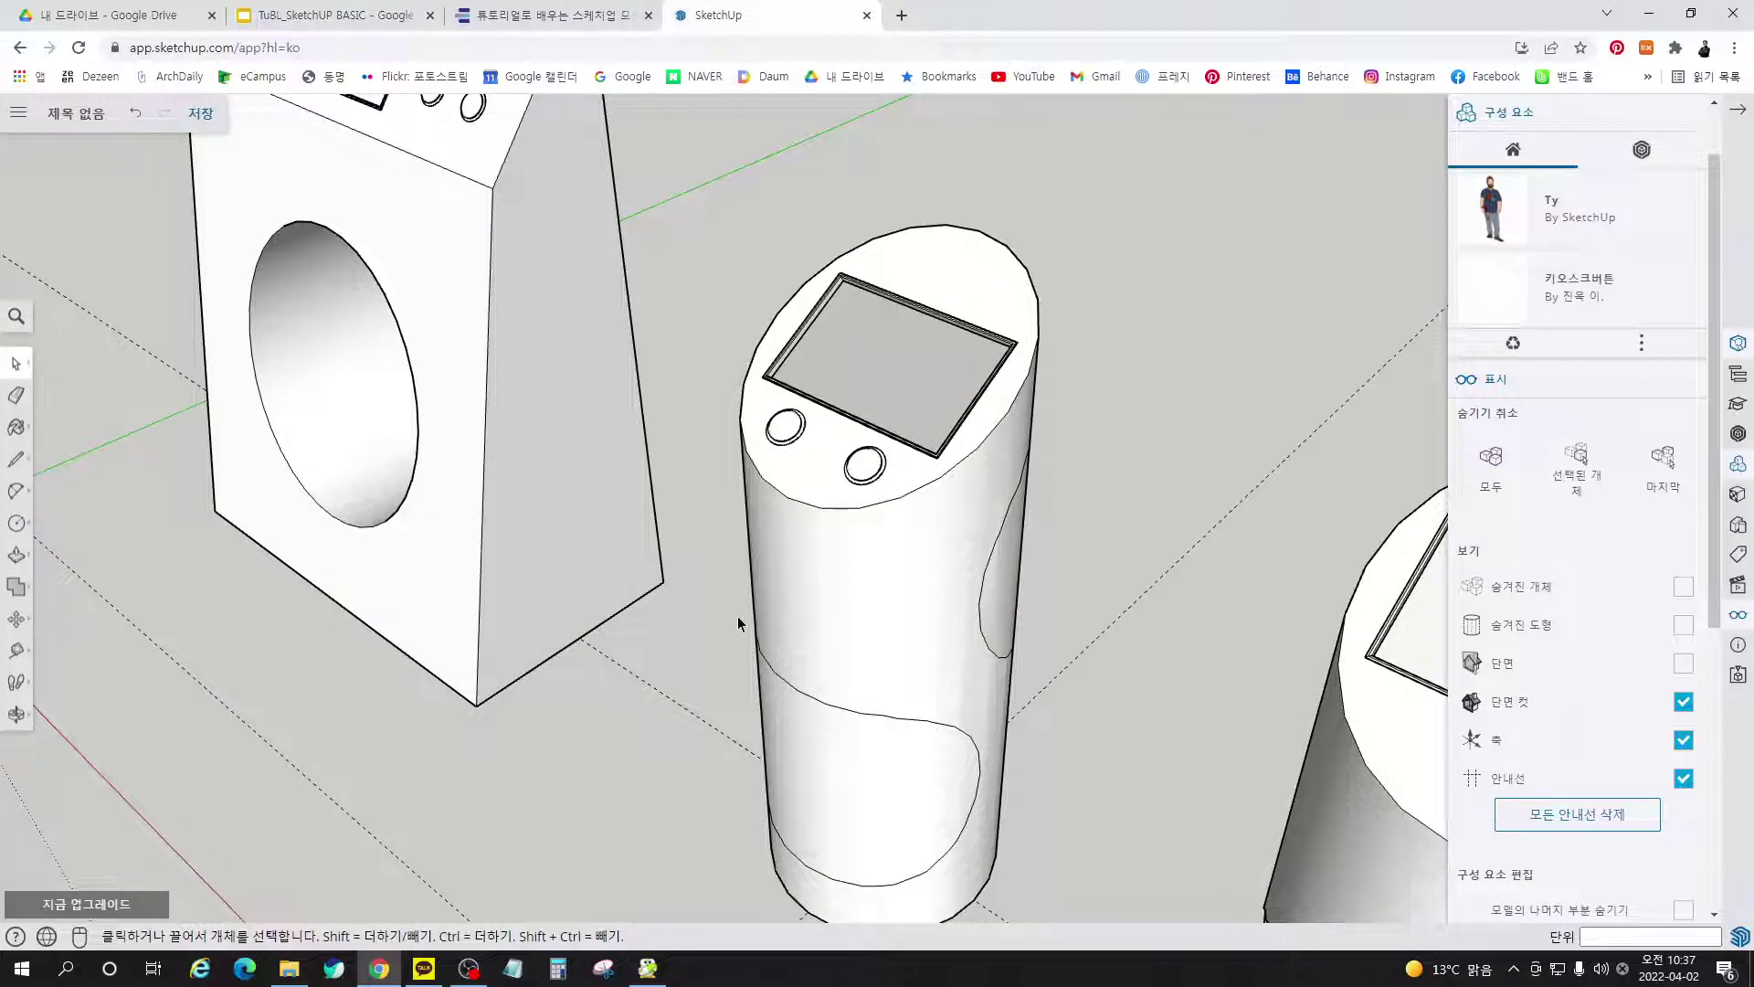
scroll(738, 616, "down", 5)
middle_click_drag(736, 620, 814, 494)
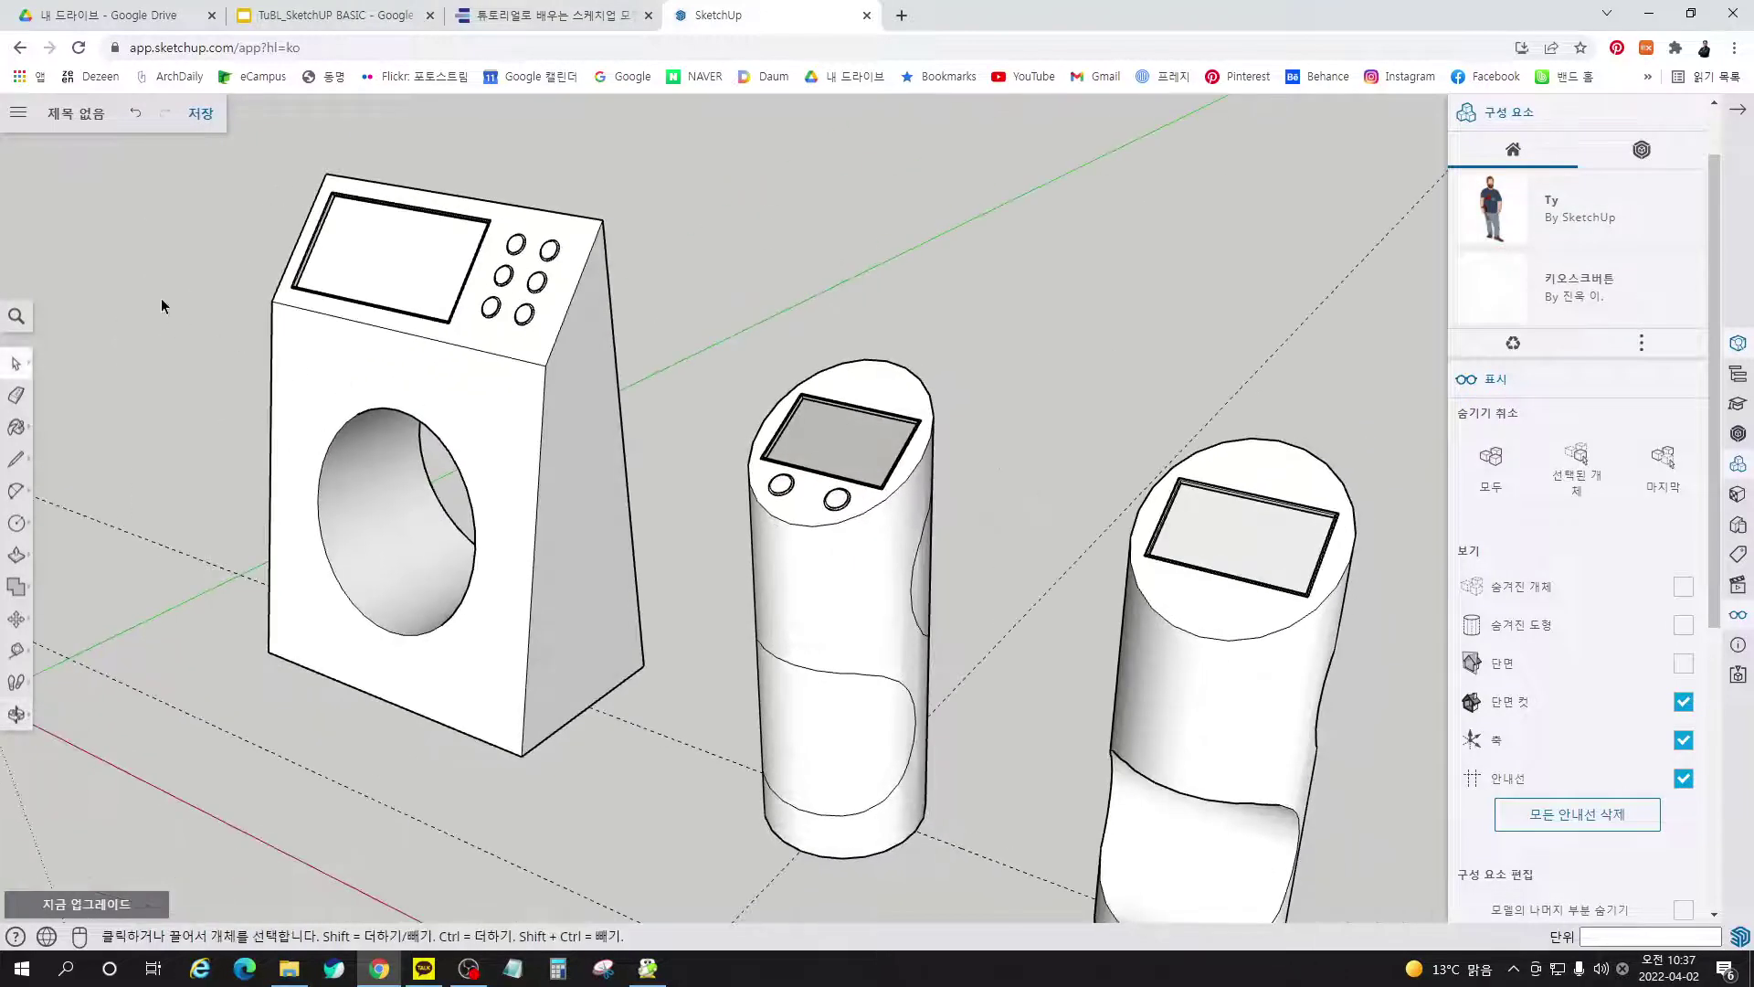
Apply the Shaded with Textures (텍스처에 적용) display and check the e-book's section on applying materials (재질 적용하기)
left_click(17, 316)
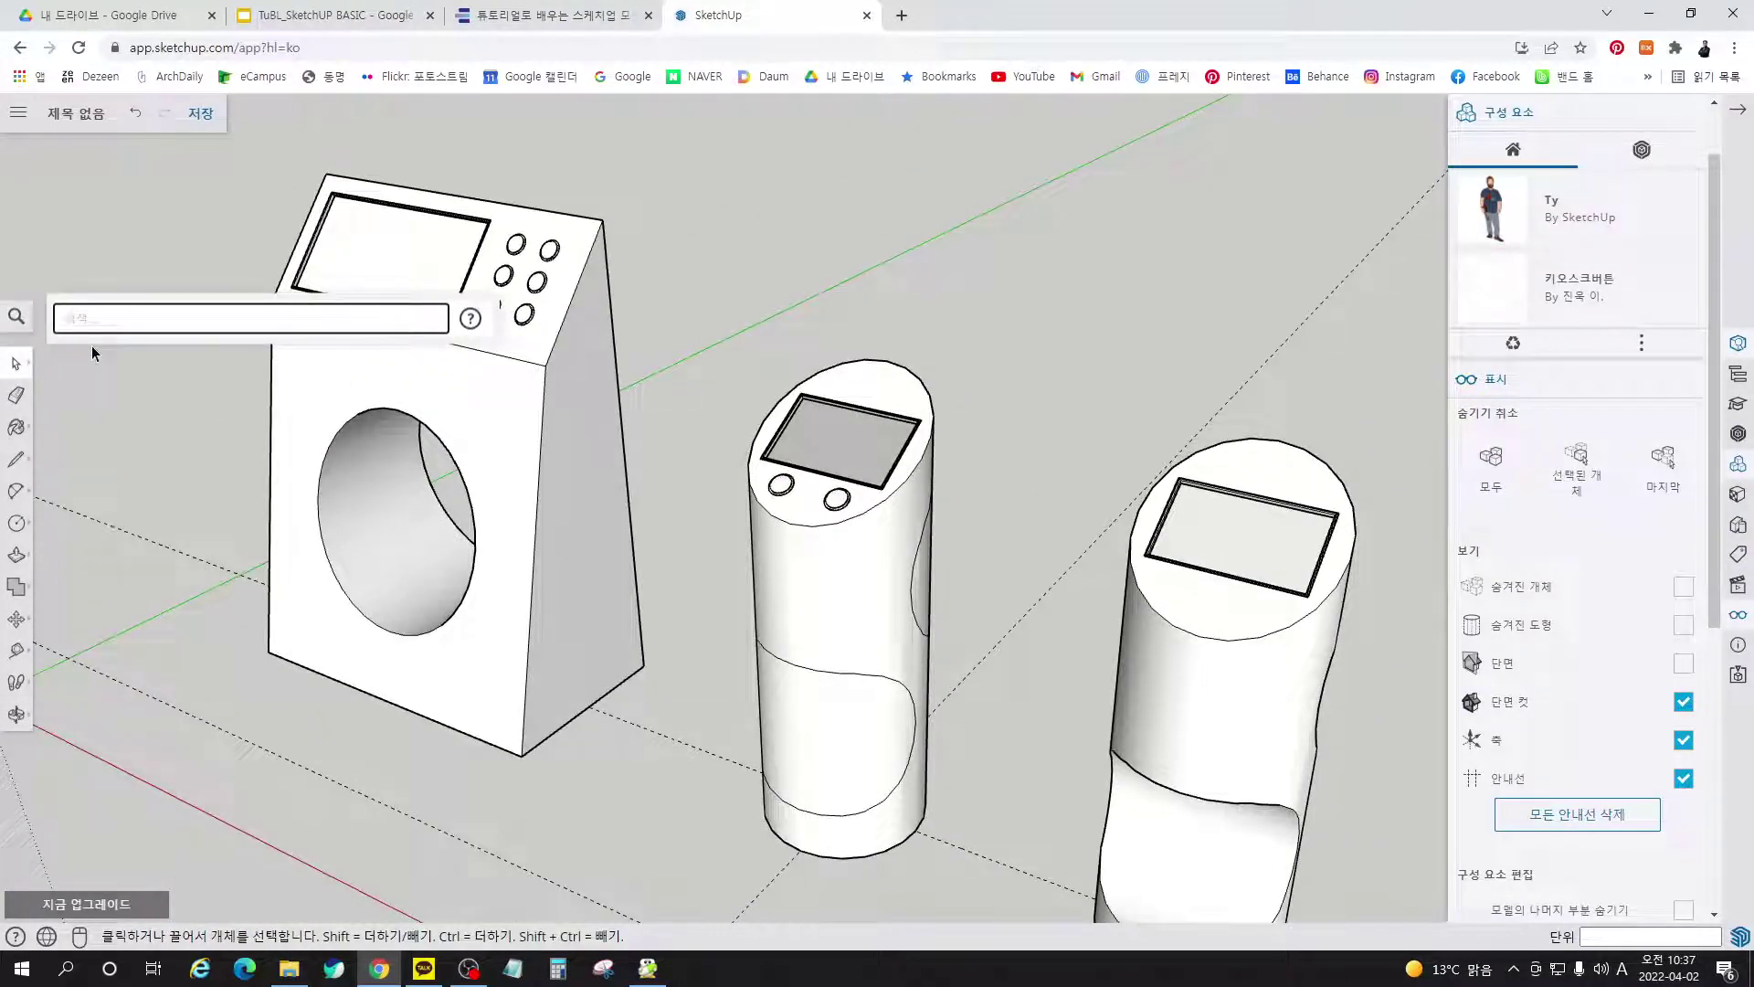
type("sh")
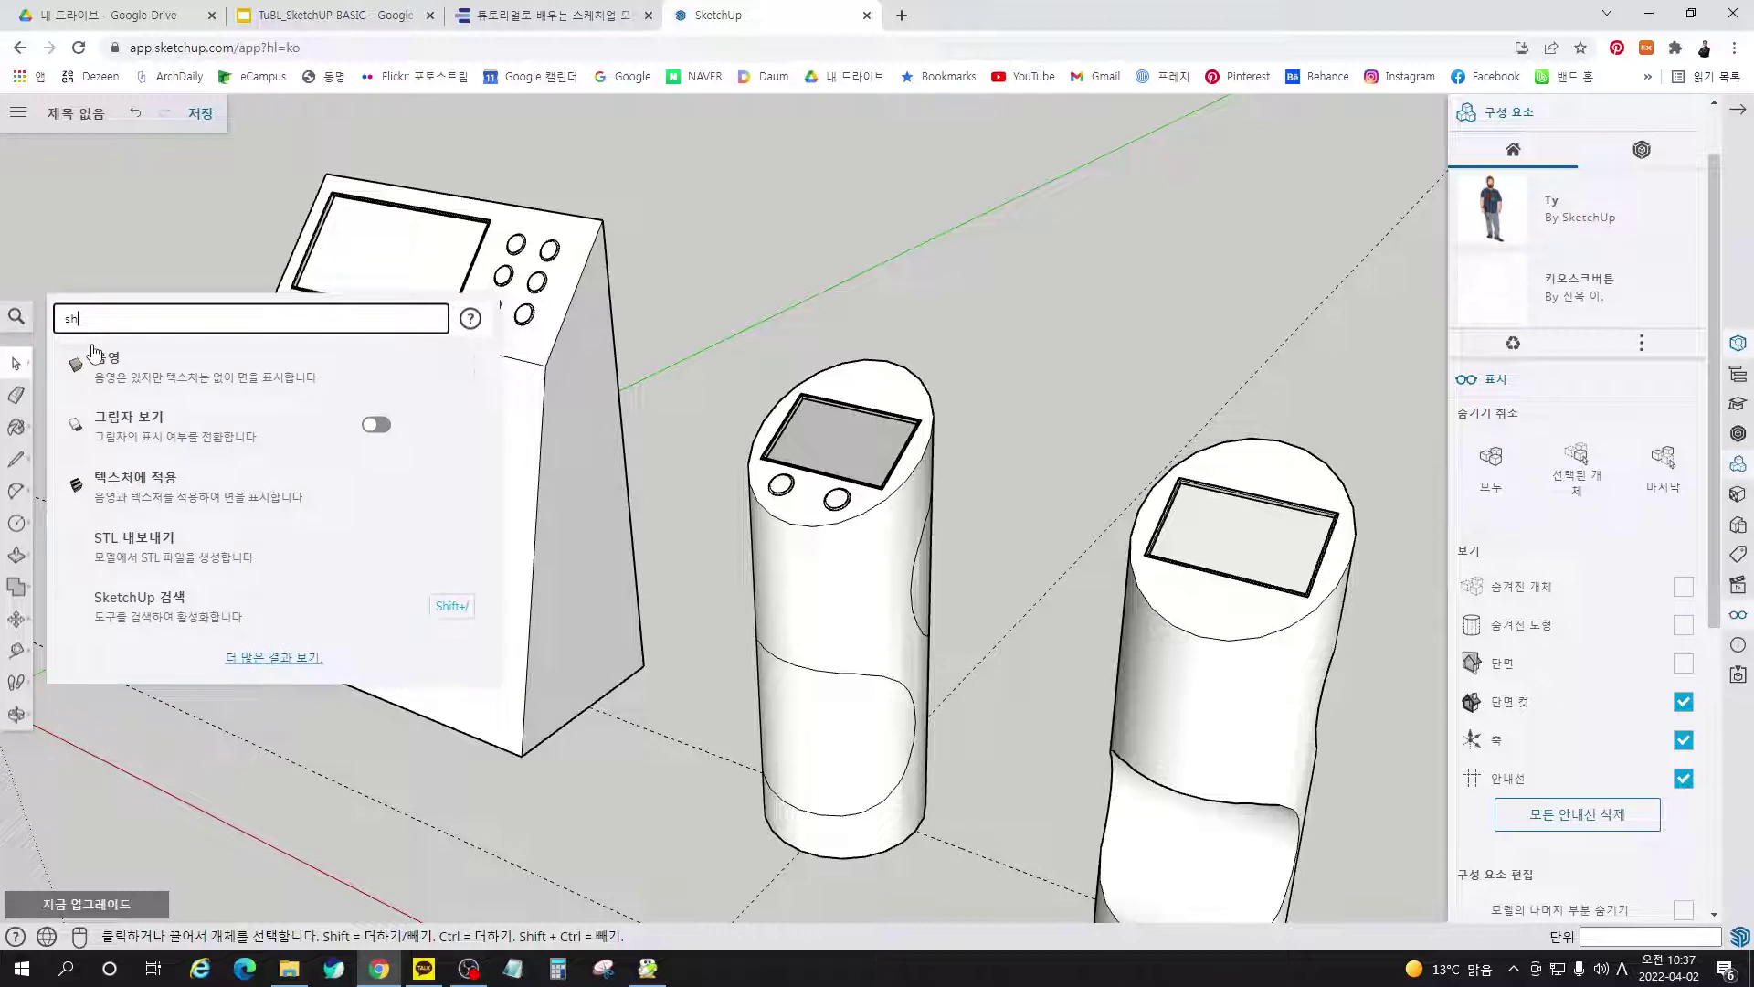
left_click(199, 498)
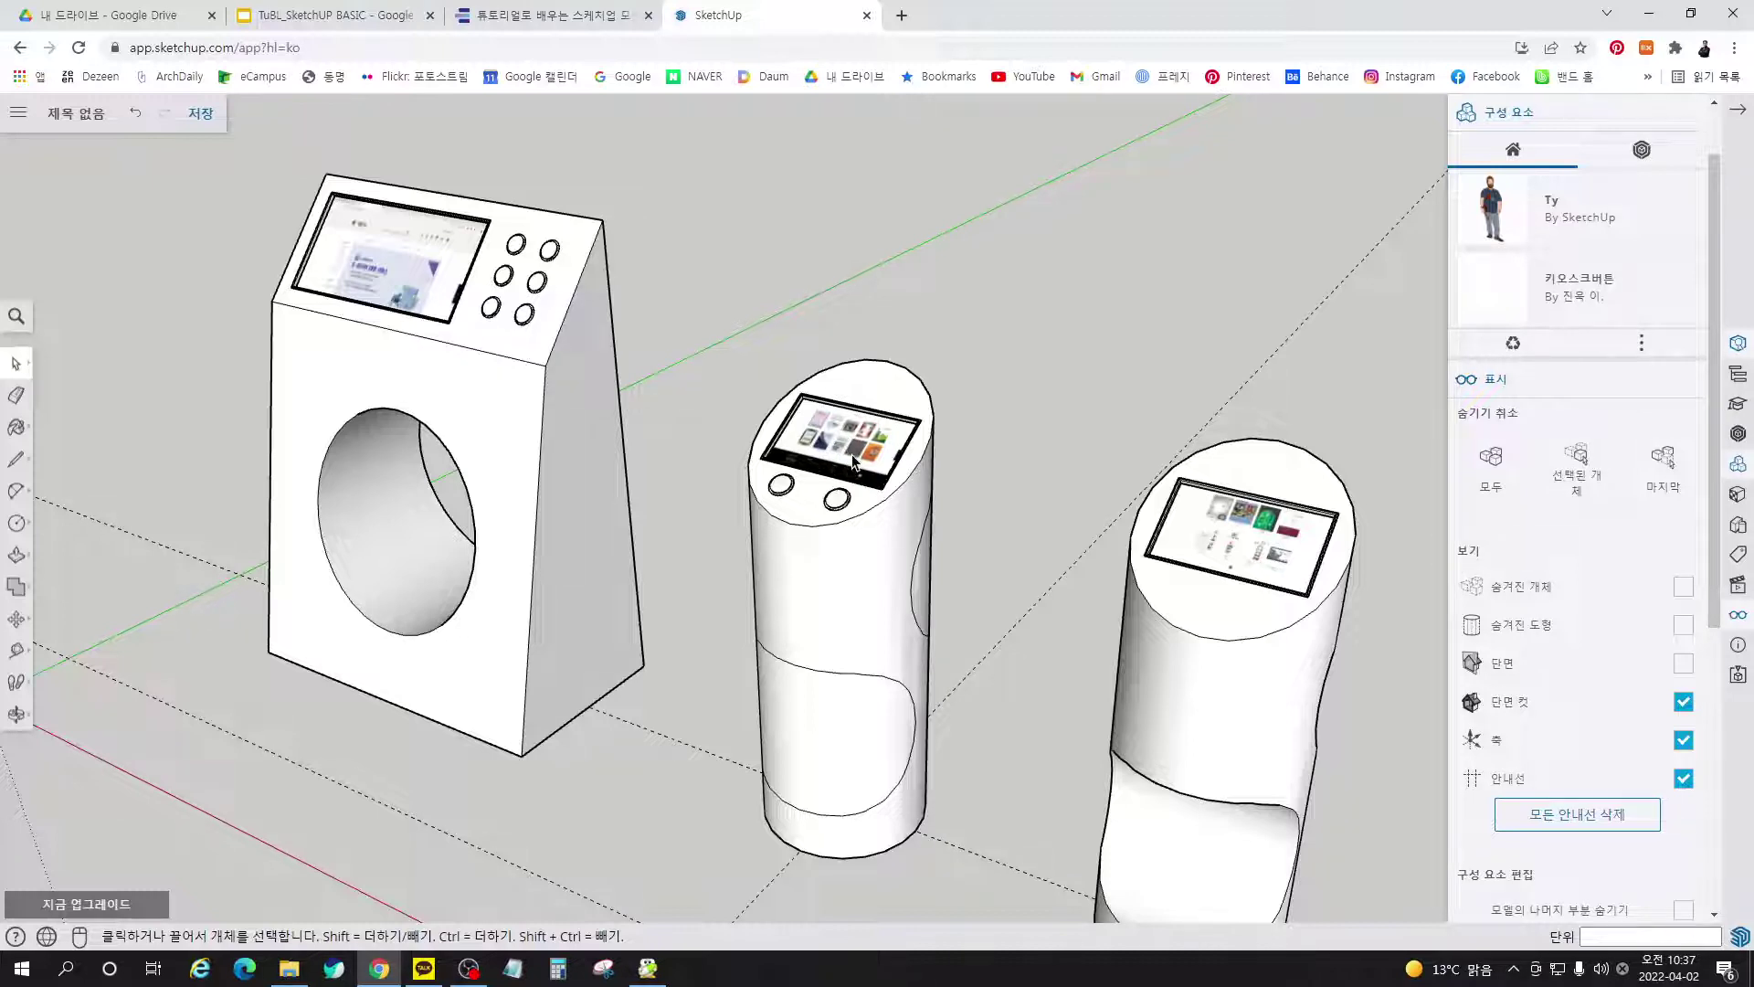
middle_click_drag(750, 470, 670, 558)
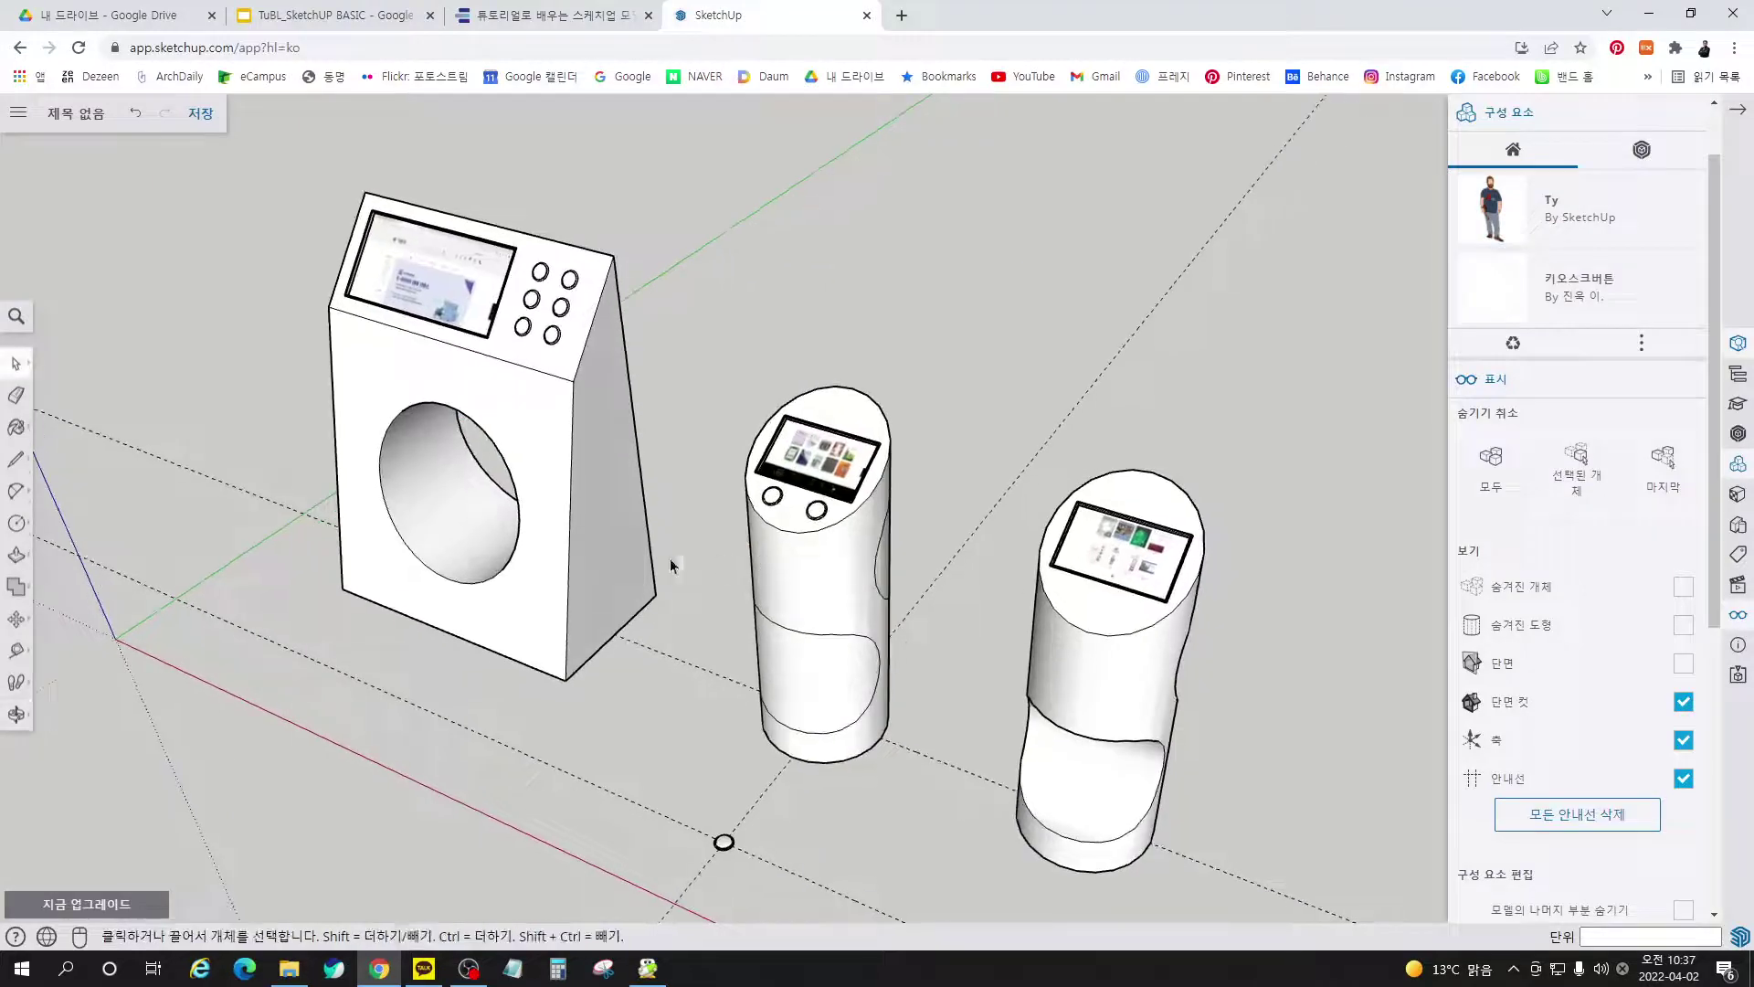
left_click(585, 17)
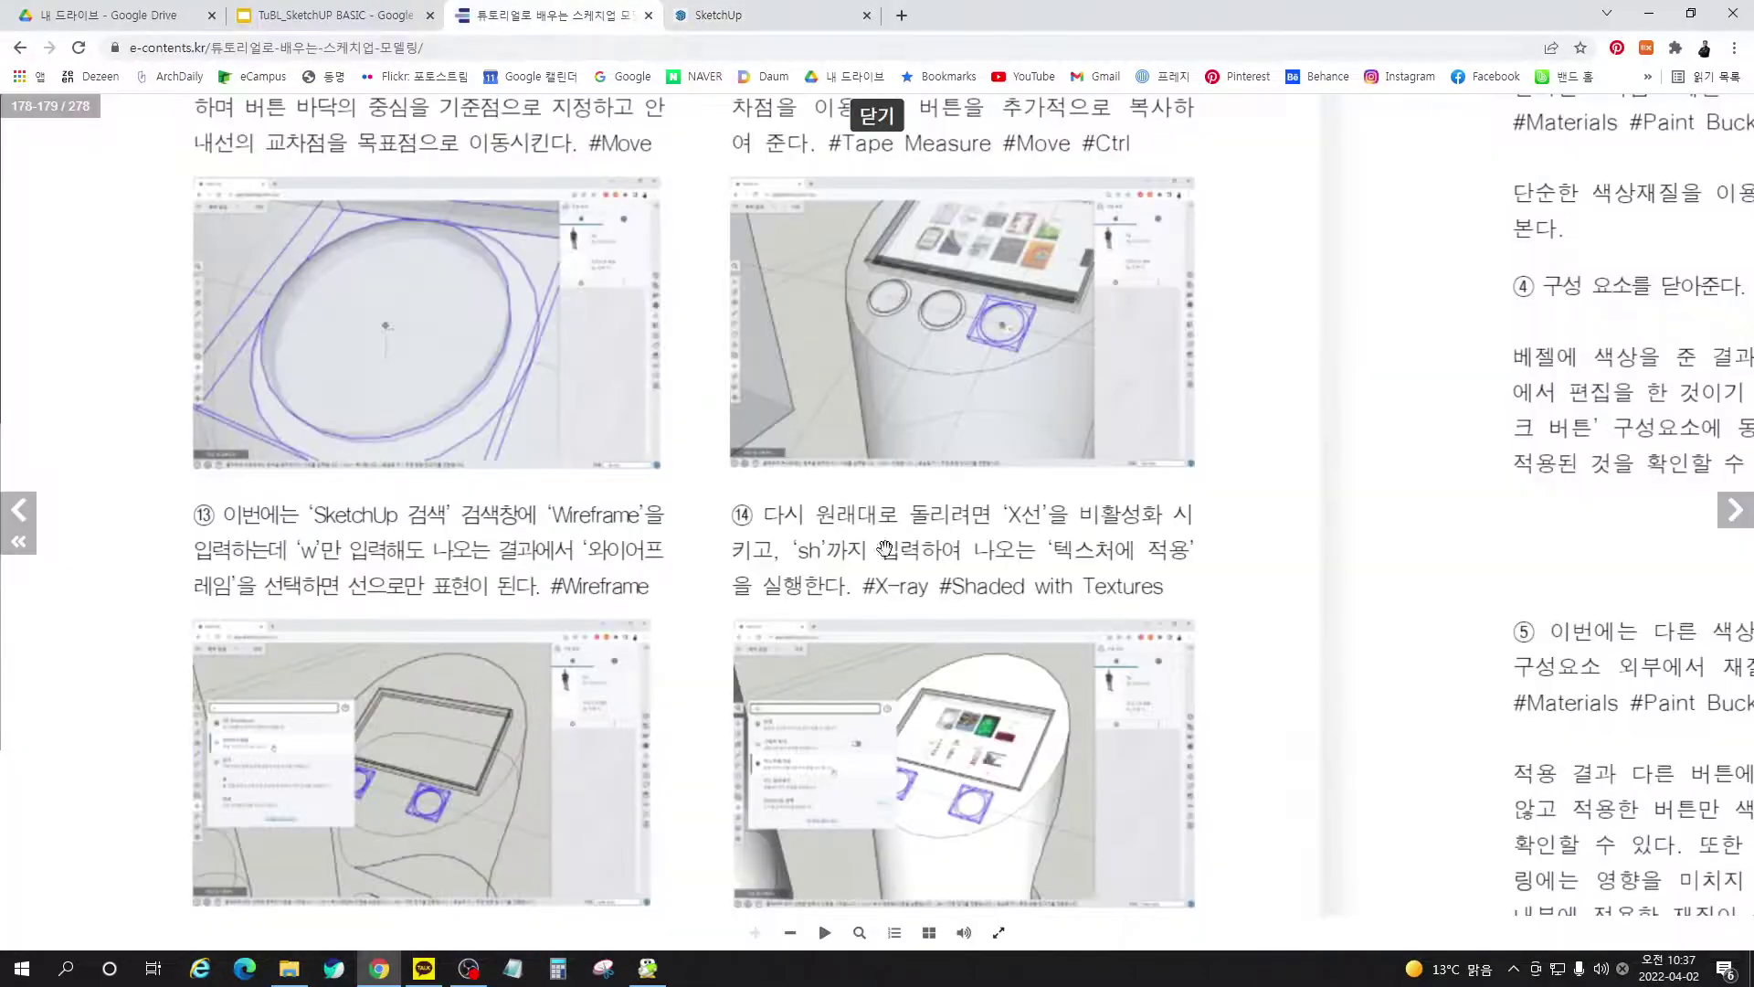
left_click_drag(1363, 471, 819, 748)
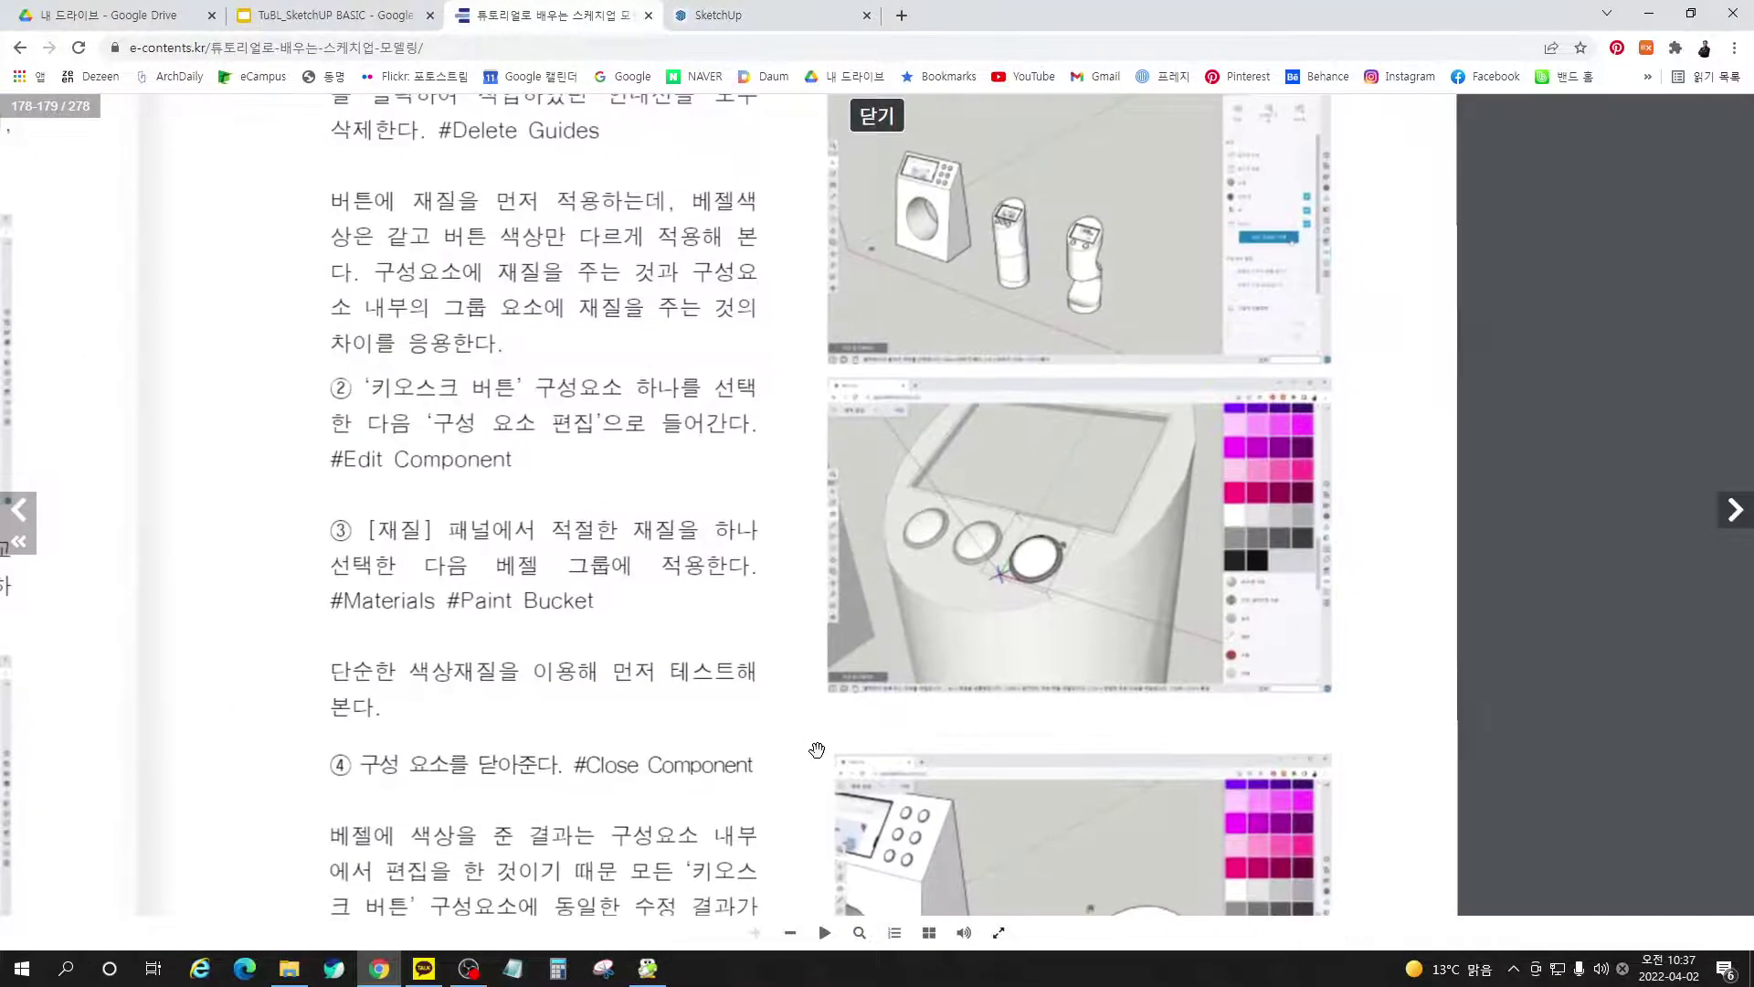
left_click_drag(804, 413, 753, 466)
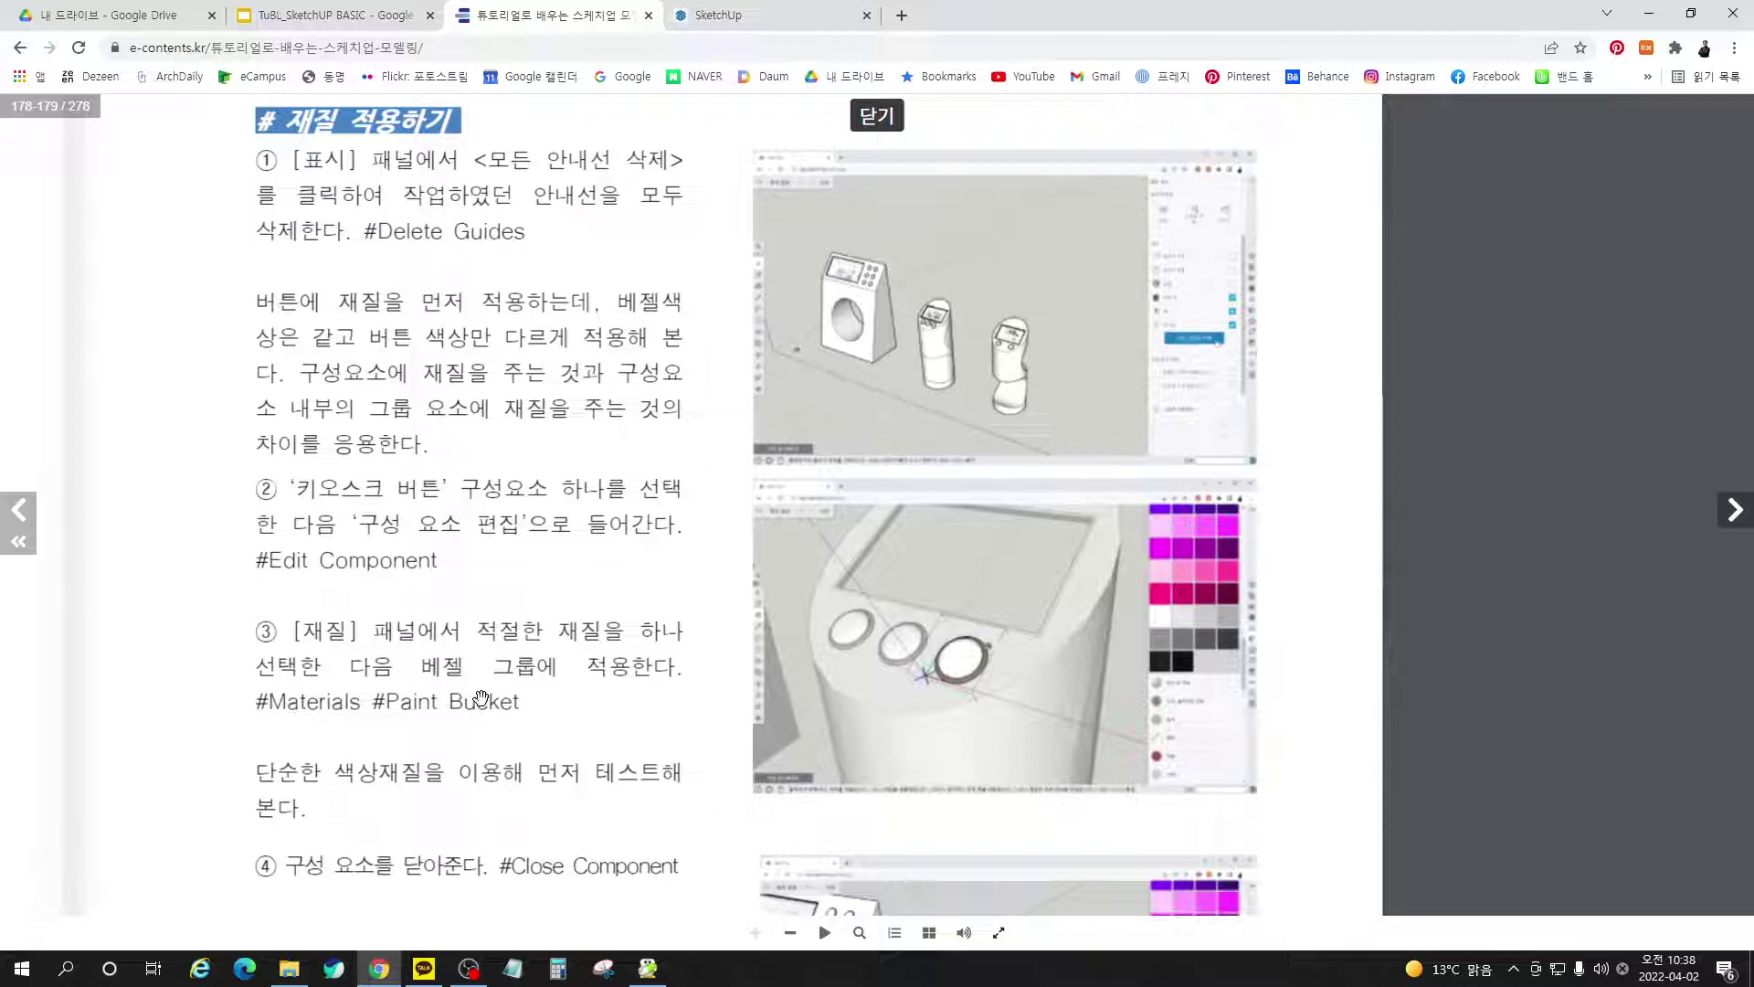
left_click(729, 16)
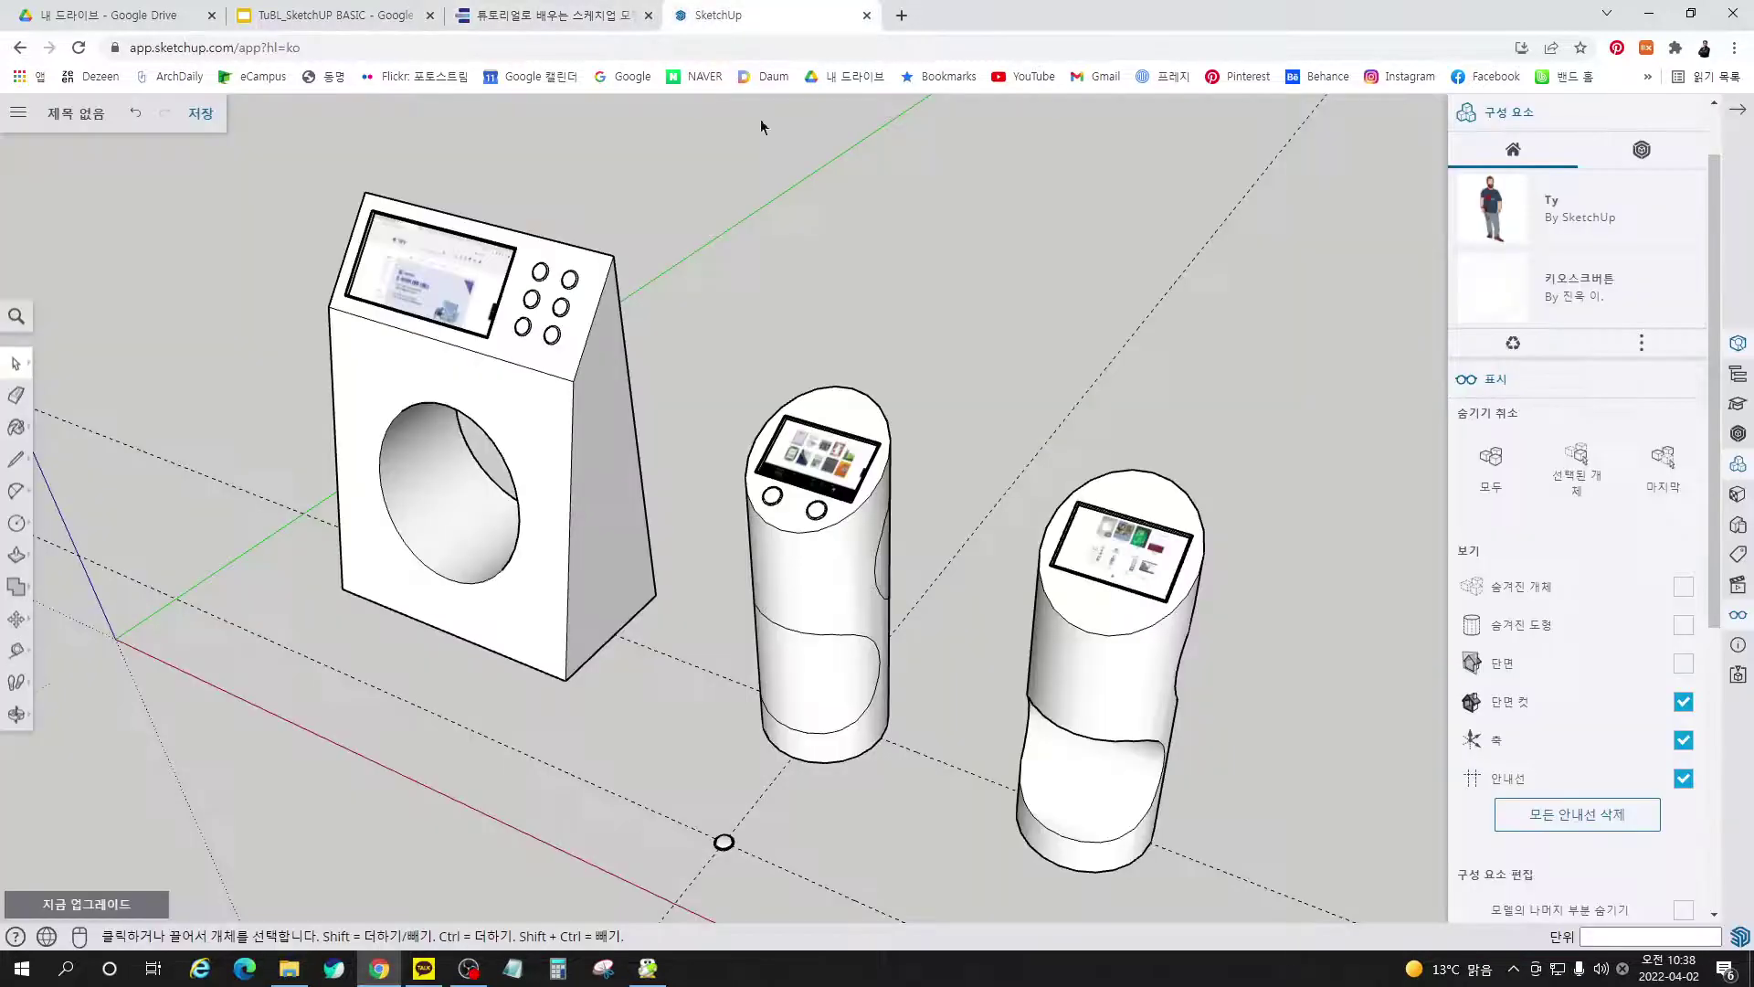
Copy both round kiosk buttons to the neighbouring kiosk with the cut-out body, matching the endpoints on the sloped faces' front edges
scroll(816, 535, "up", 6)
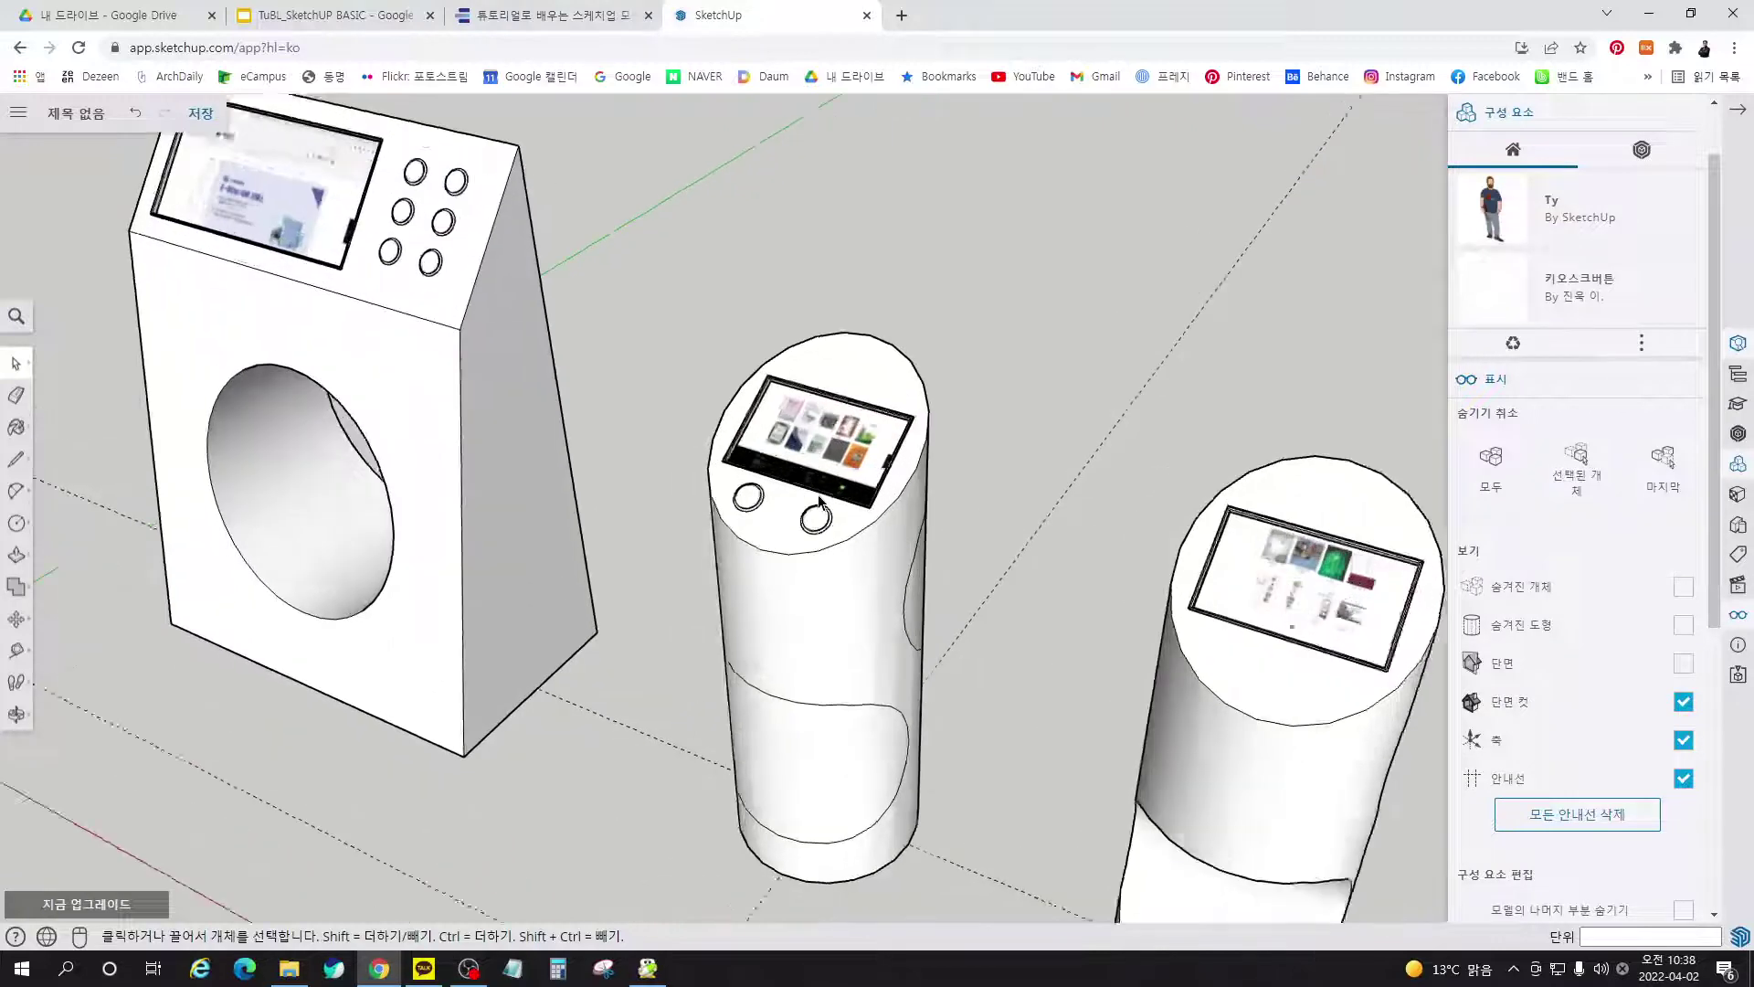
middle_click_drag(752, 542, 848, 574)
left_click(848, 574)
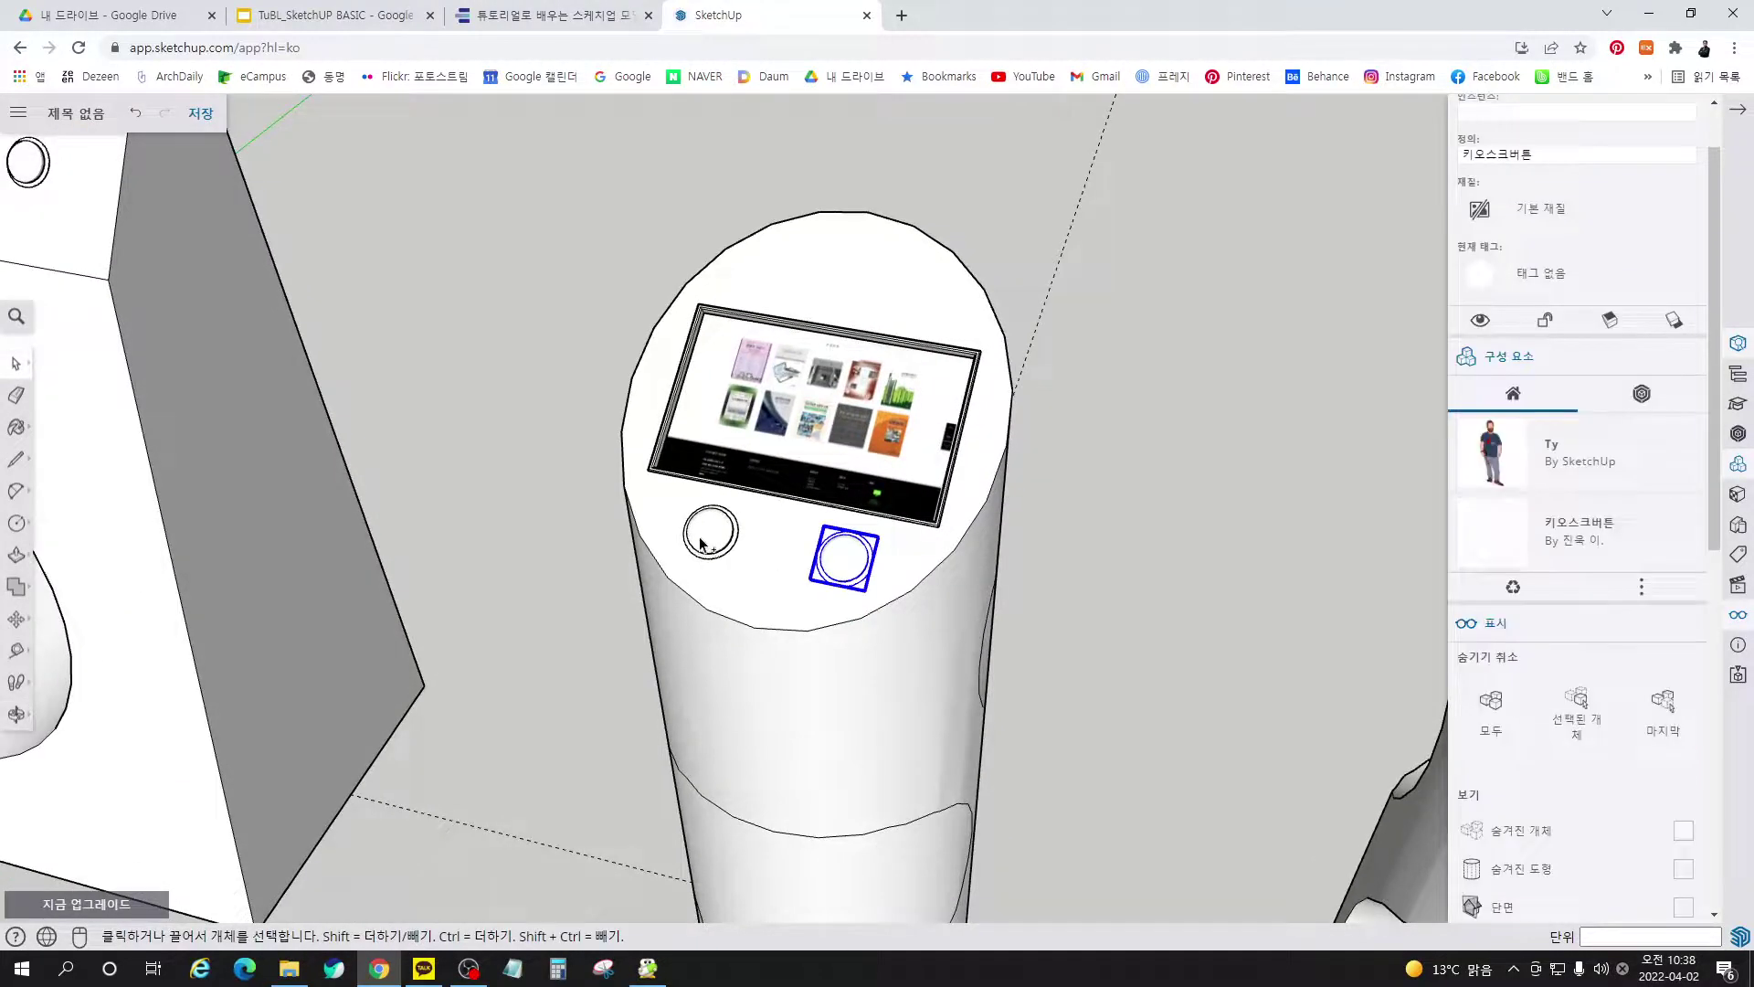
left_click(720, 557, "shift")
key("m")
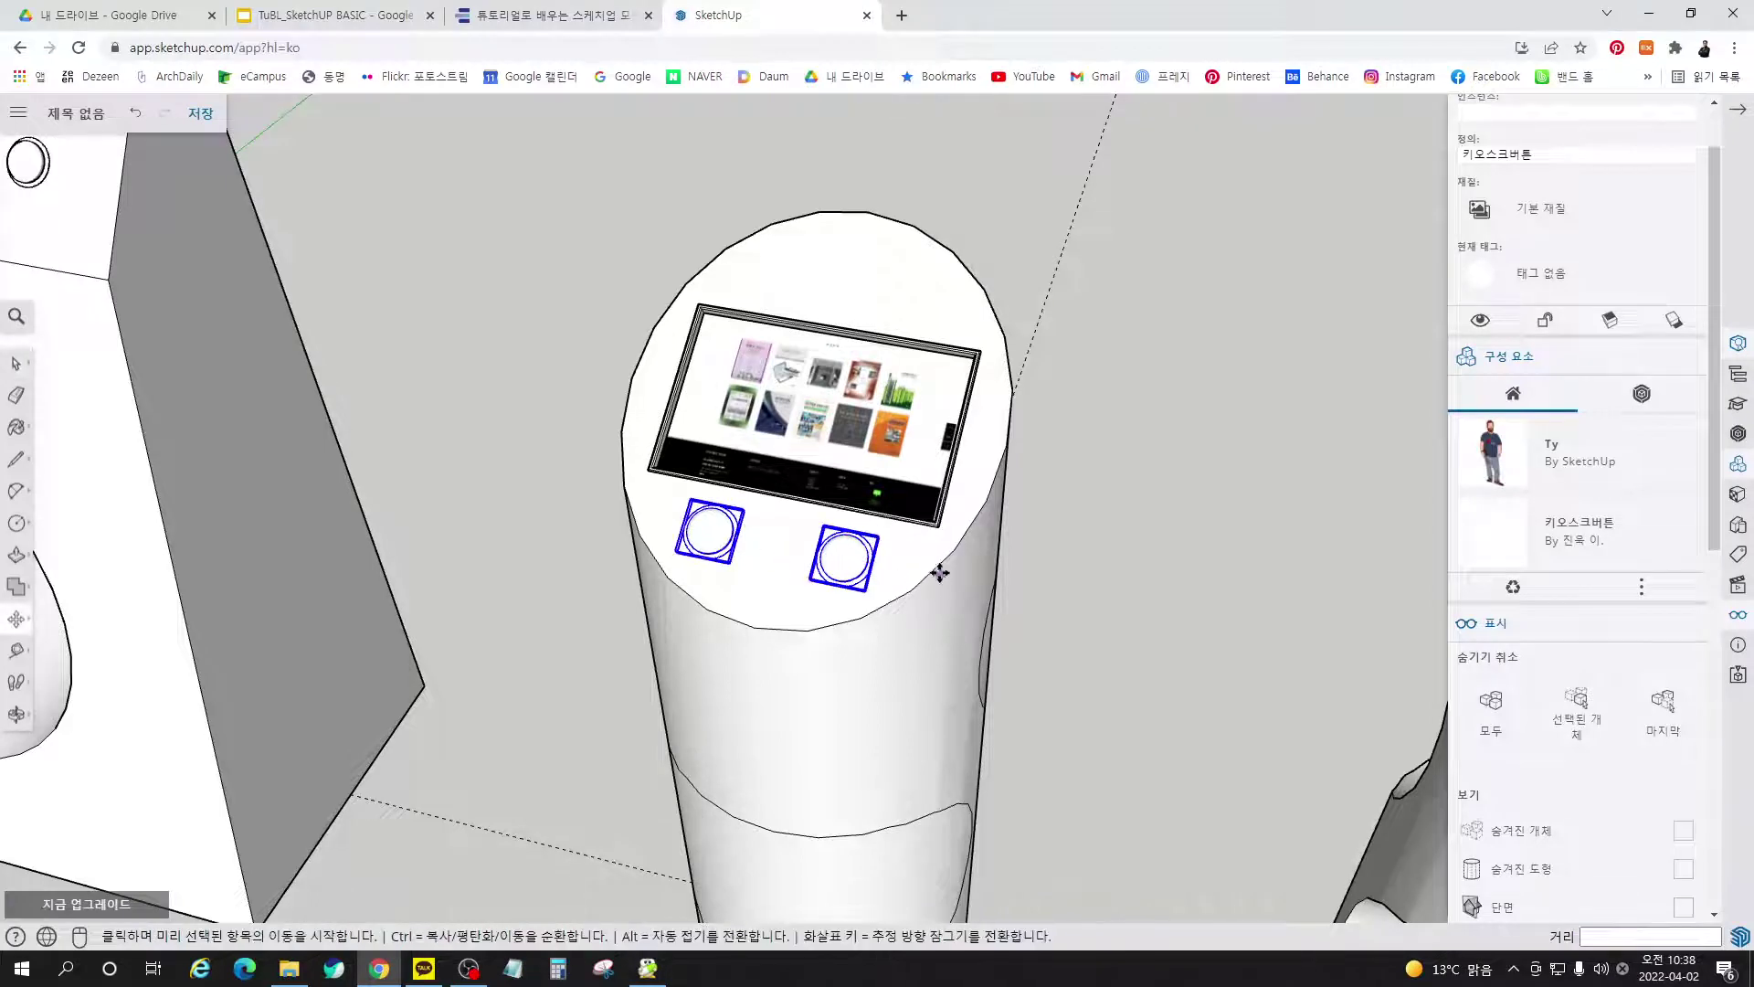
scroll(940, 569, "up", 5)
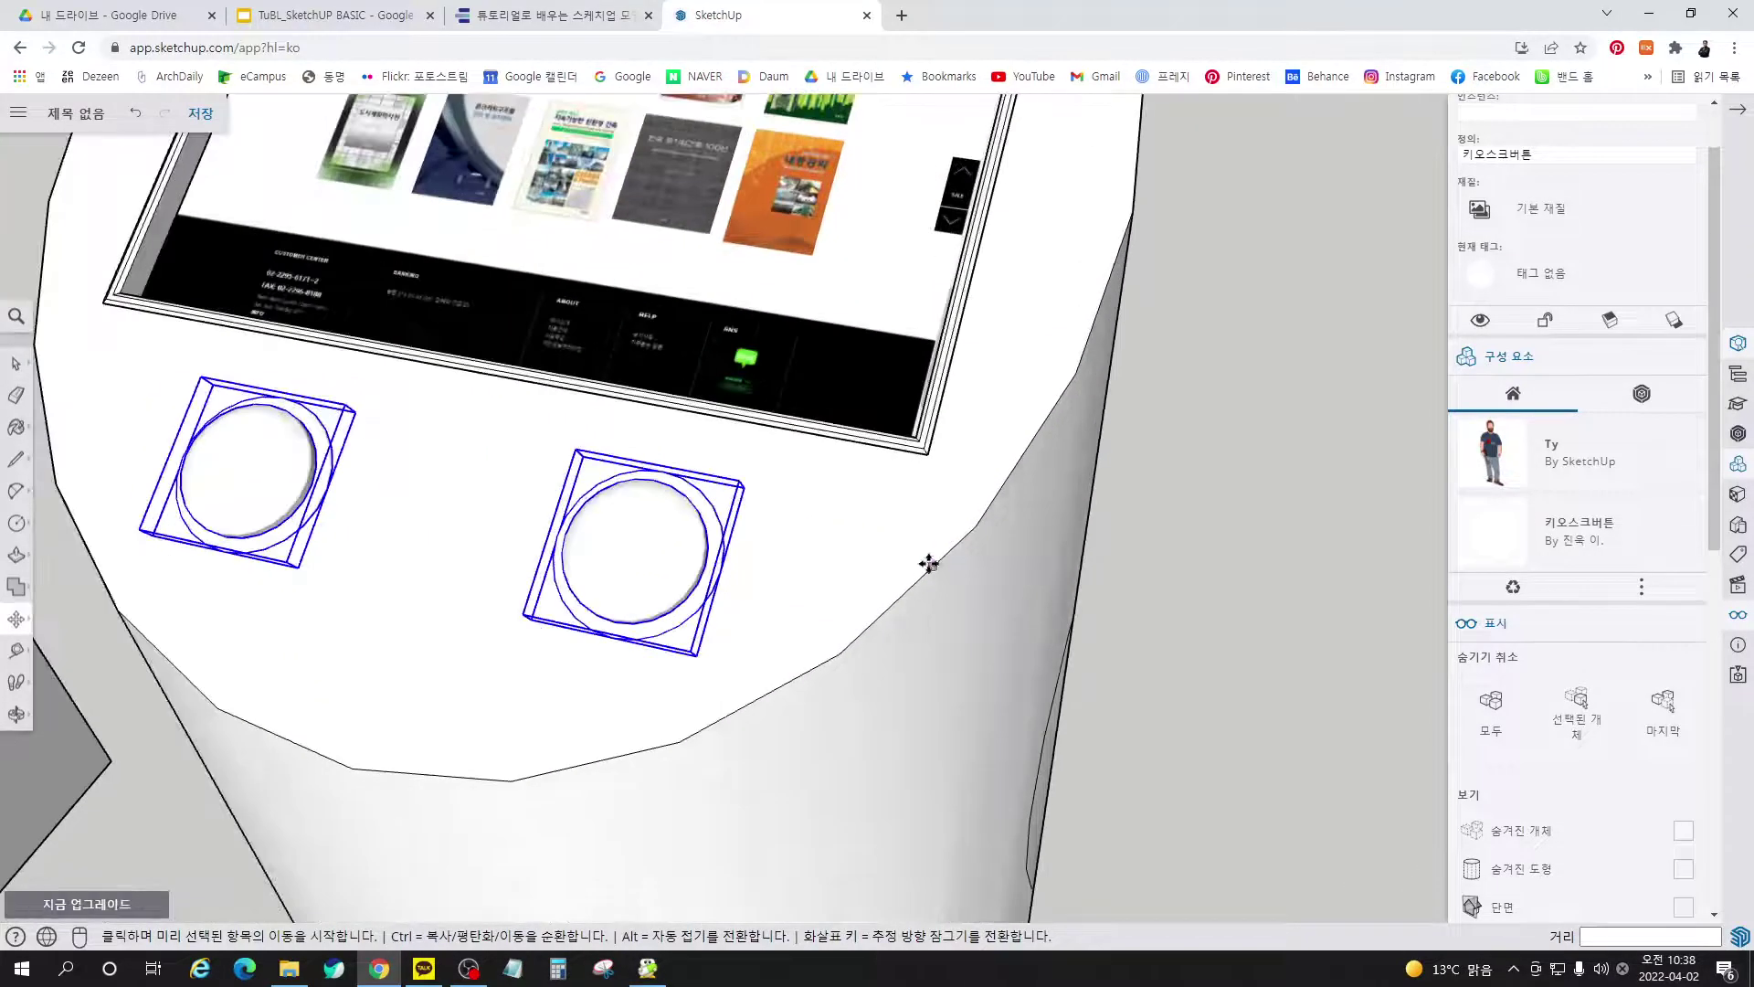
key("ctrl")
left_click(352, 767)
scroll(383, 621, "down", 6)
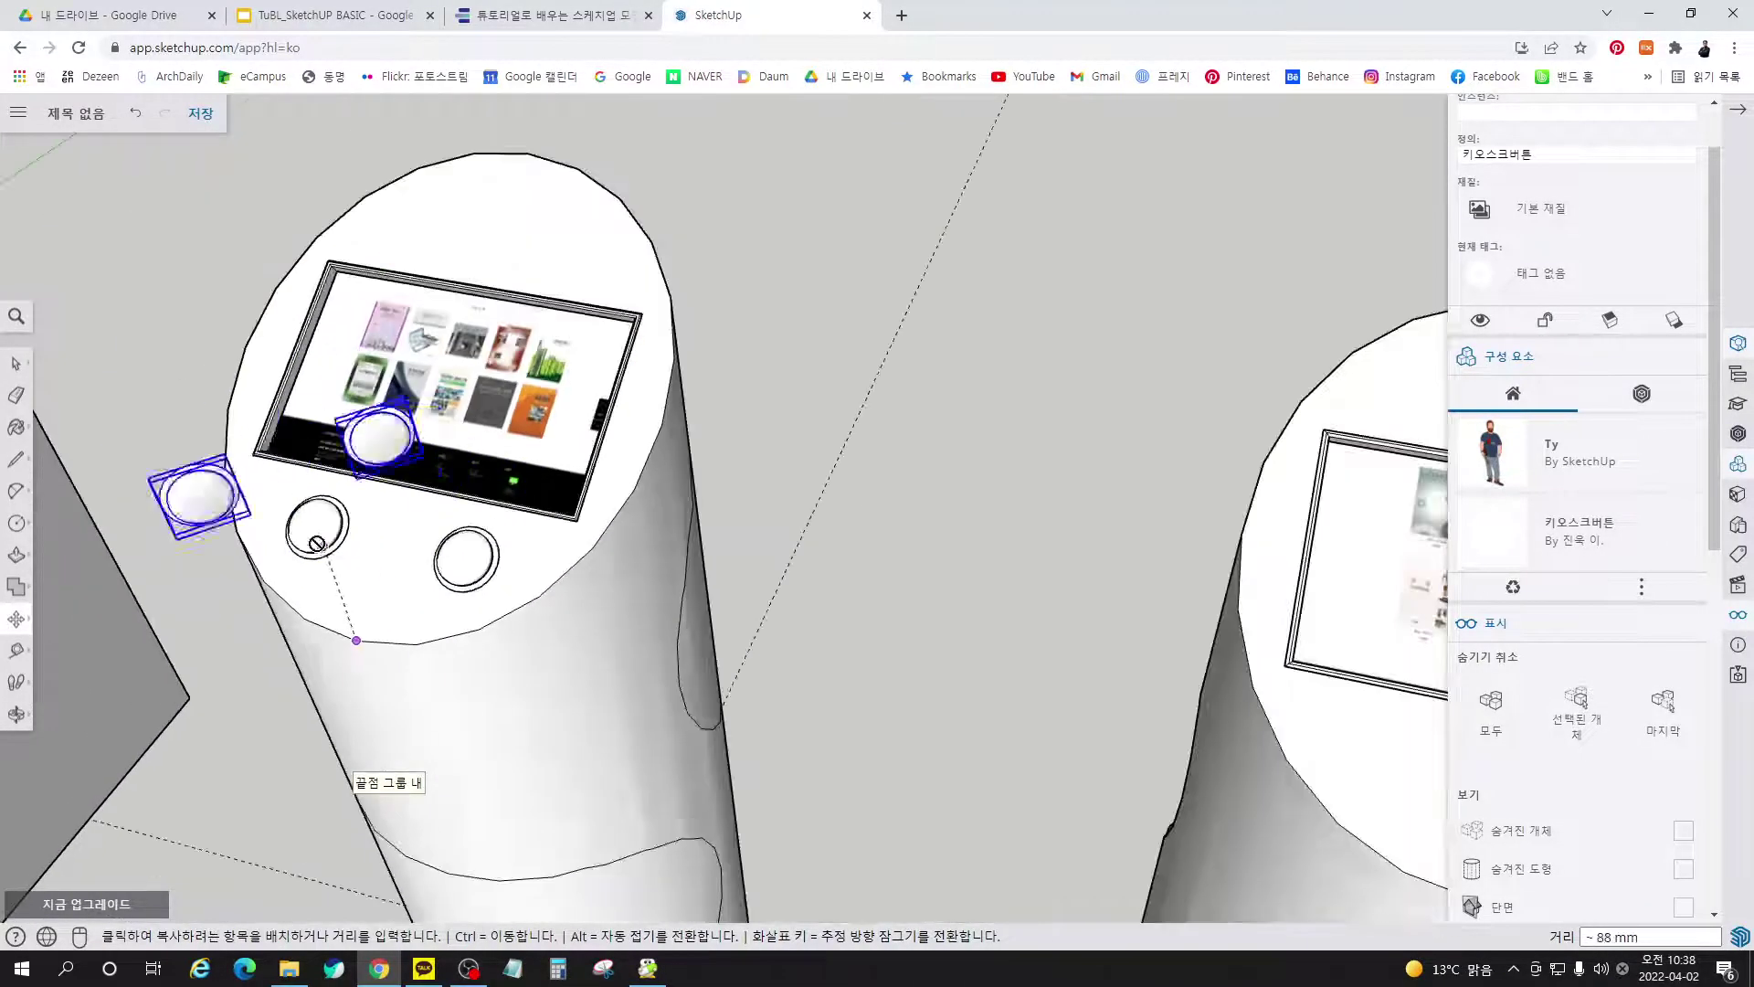
scroll(1005, 744, "up", 4)
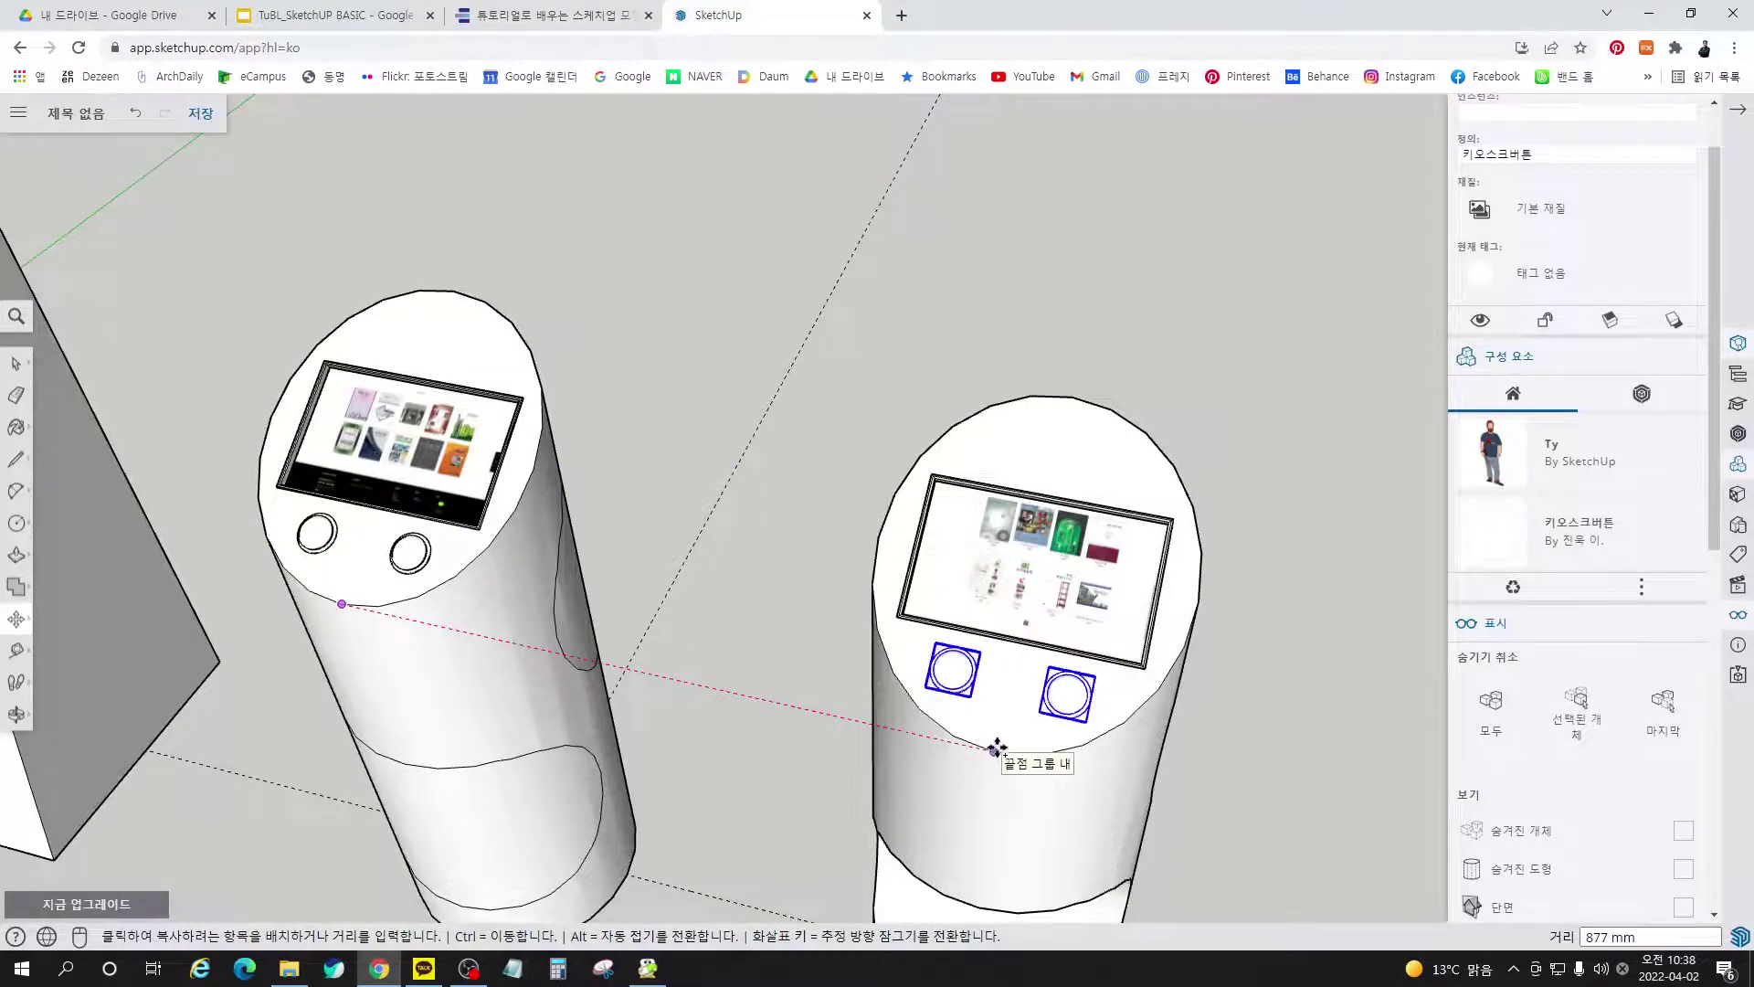
left_click(996, 746)
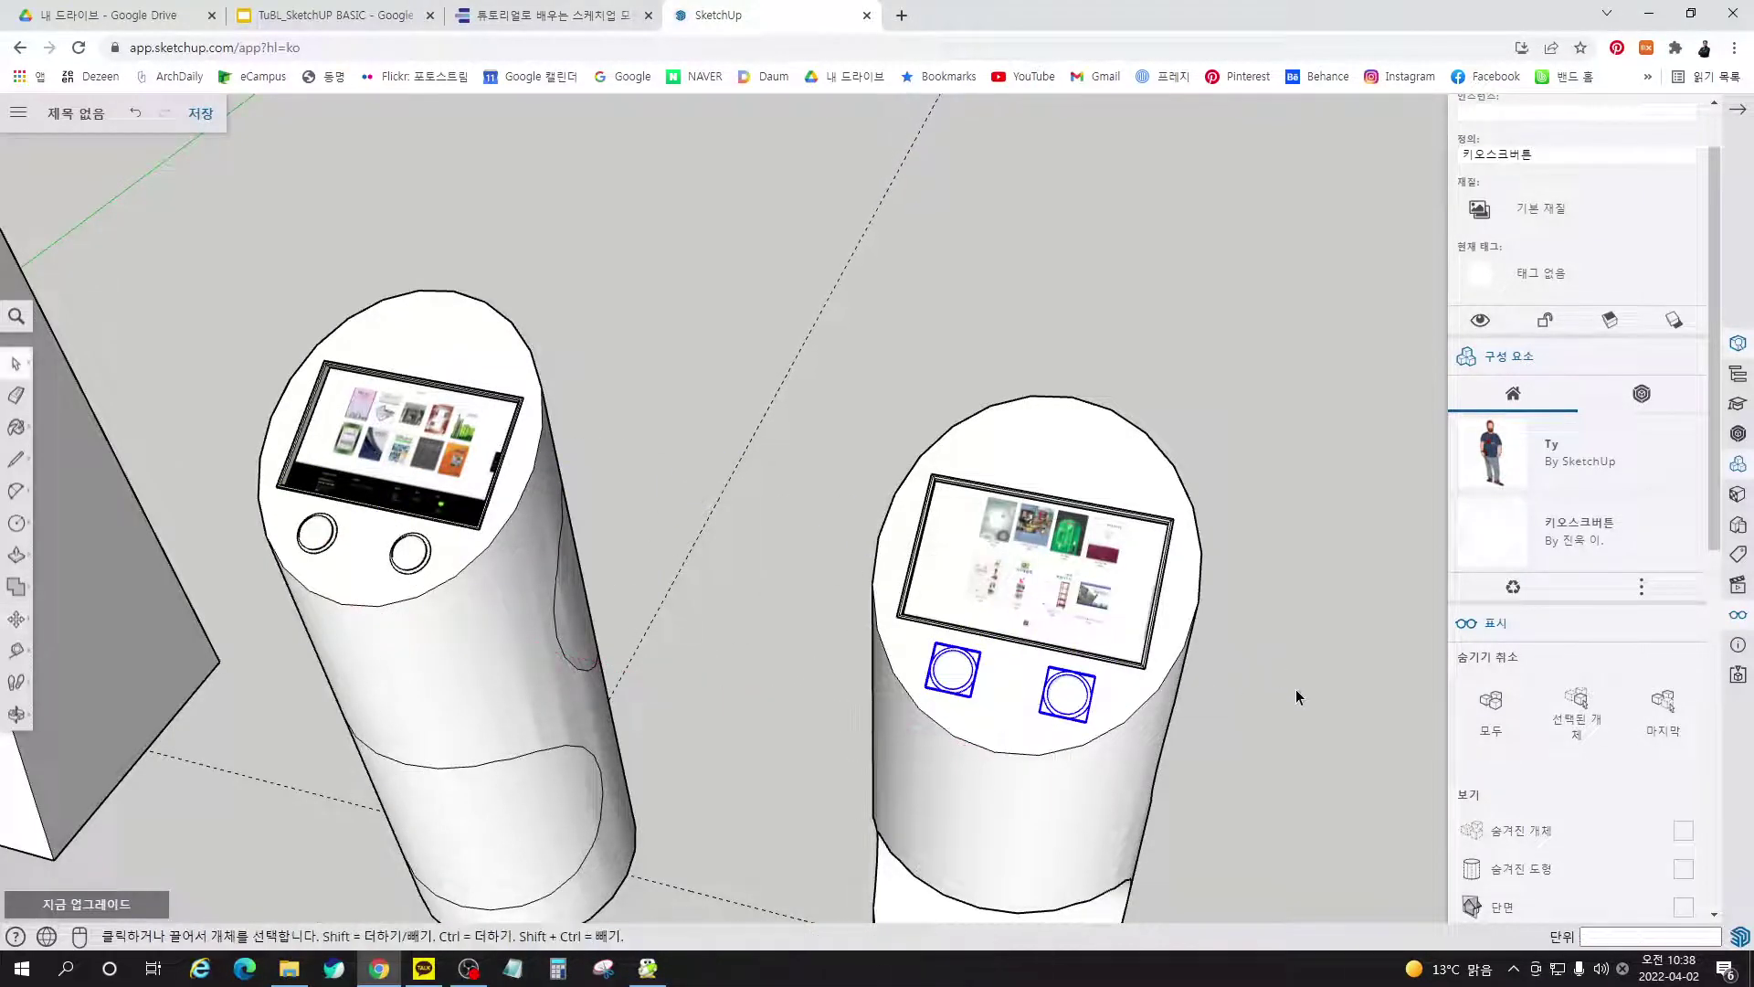
middle_click_drag(1155, 685, 1018, 380)
scroll(1018, 380, "down", 4)
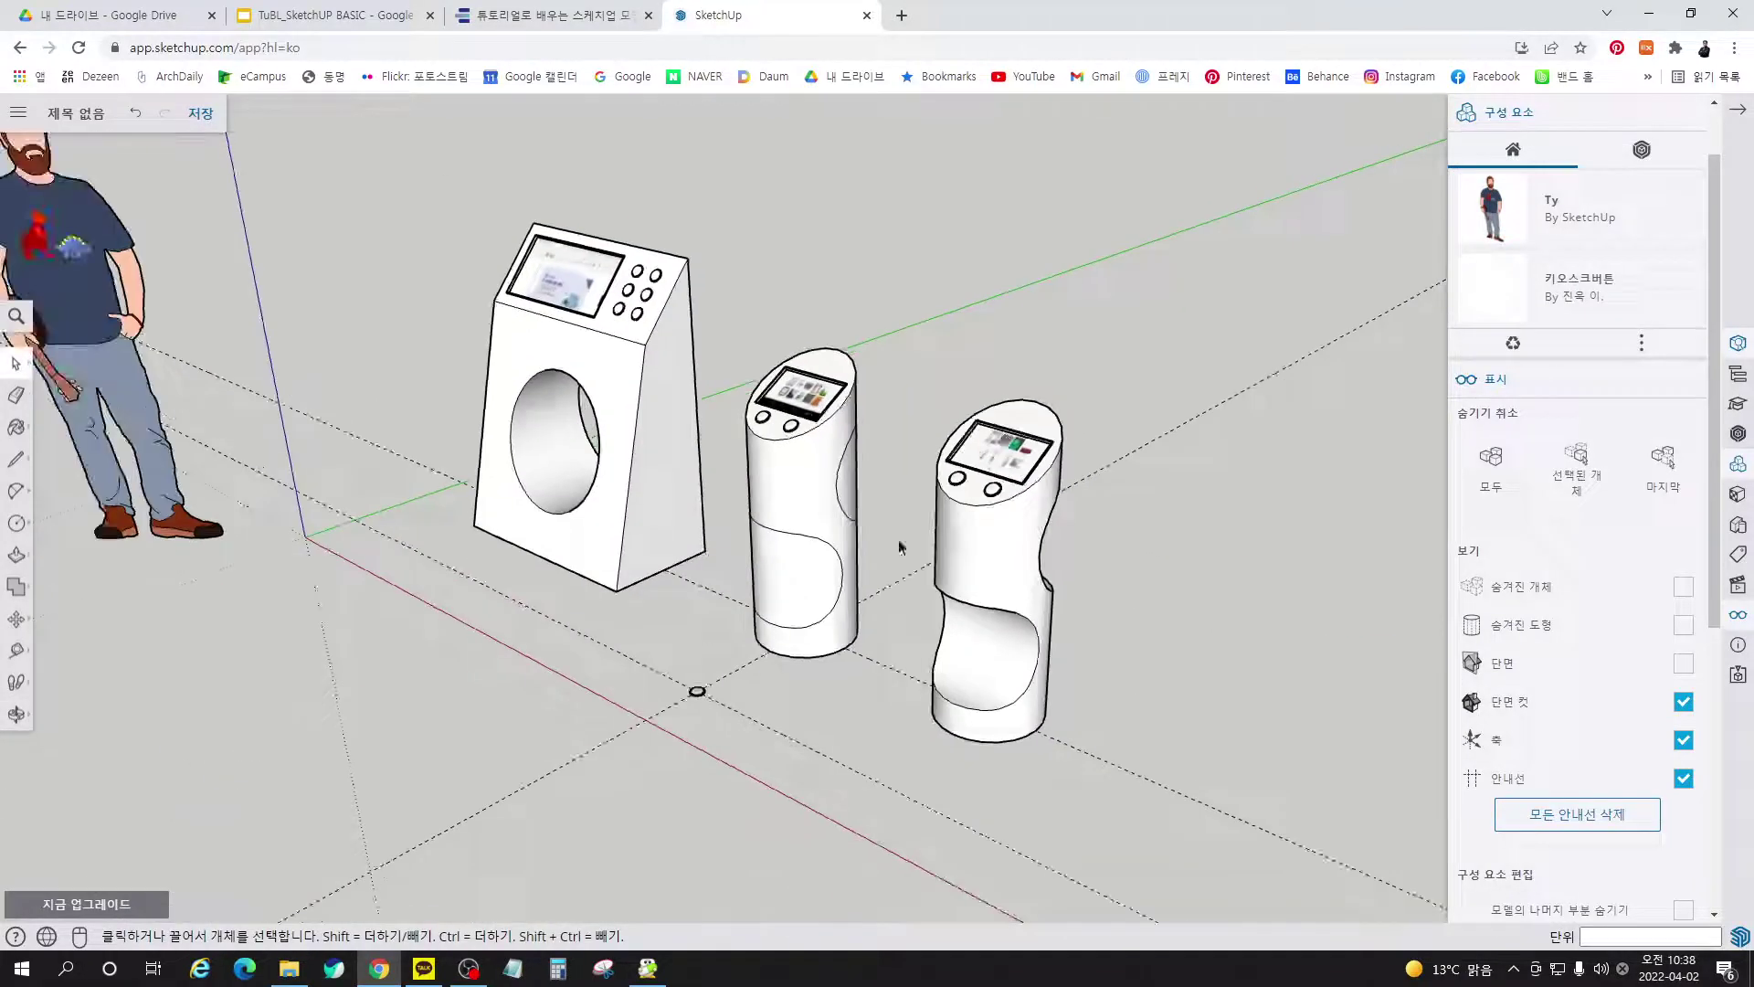
Open the right button on the cut-out kiosk for component editing and select its bezel group
left_click(593, 27)
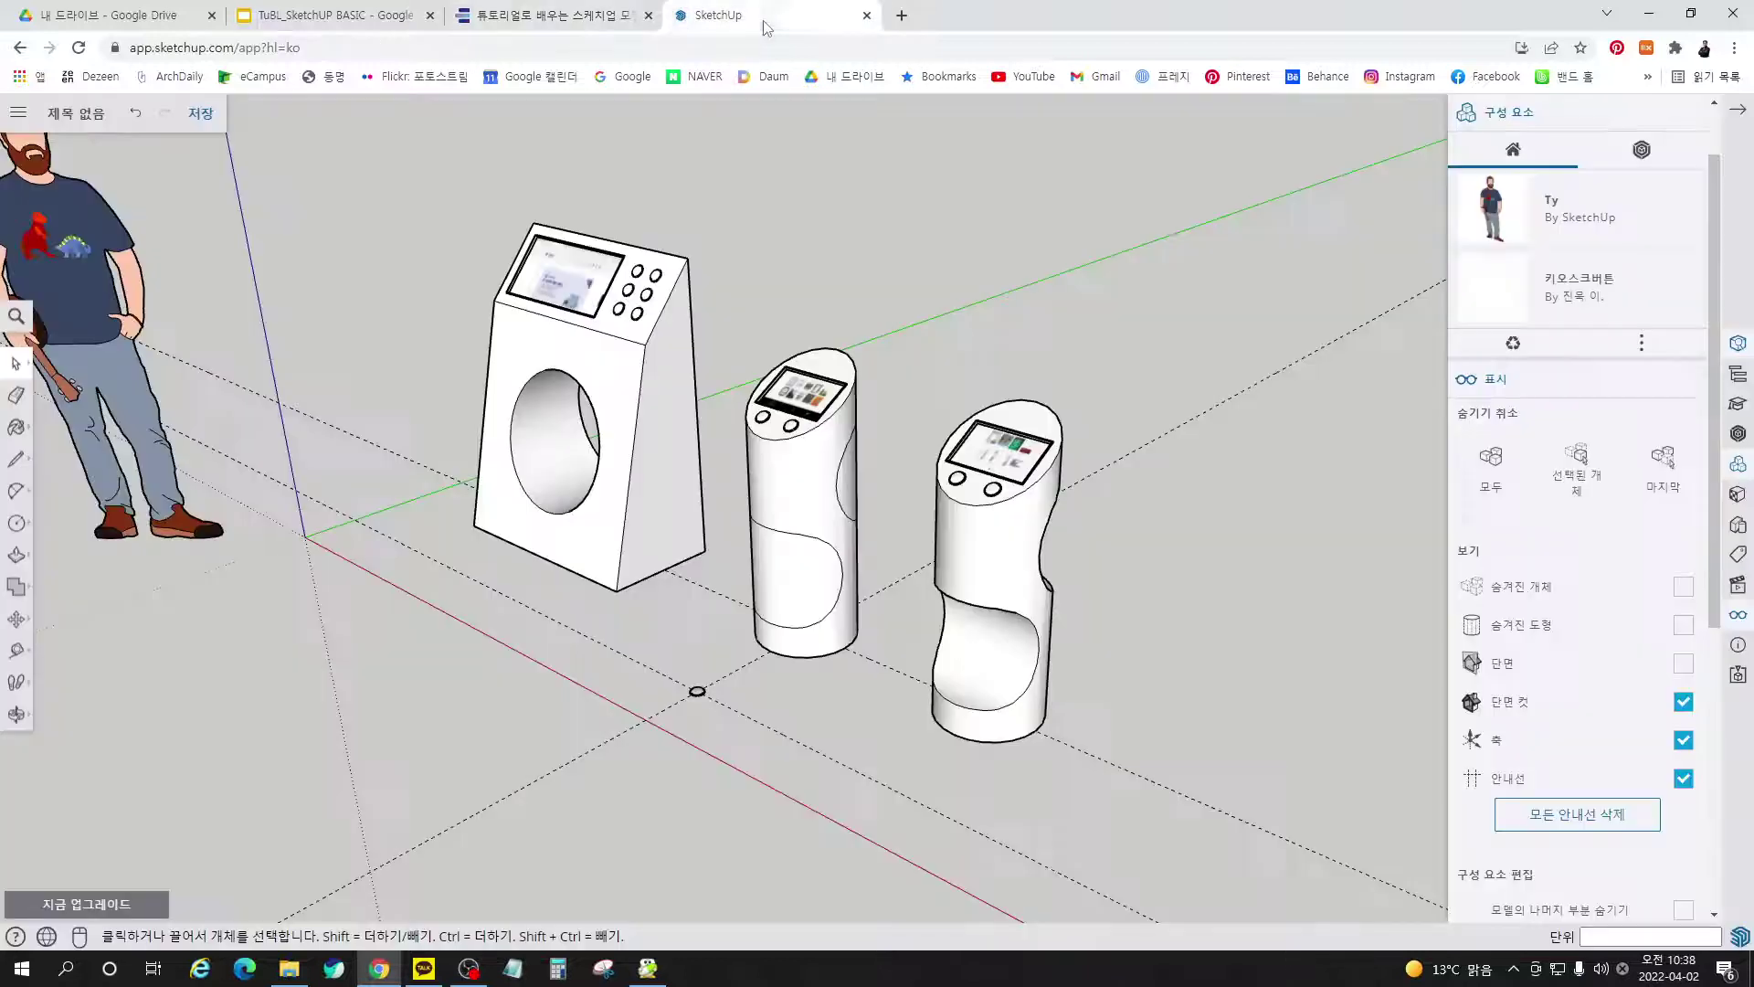
left_click(764, 20)
scroll(1006, 588, "up", 3)
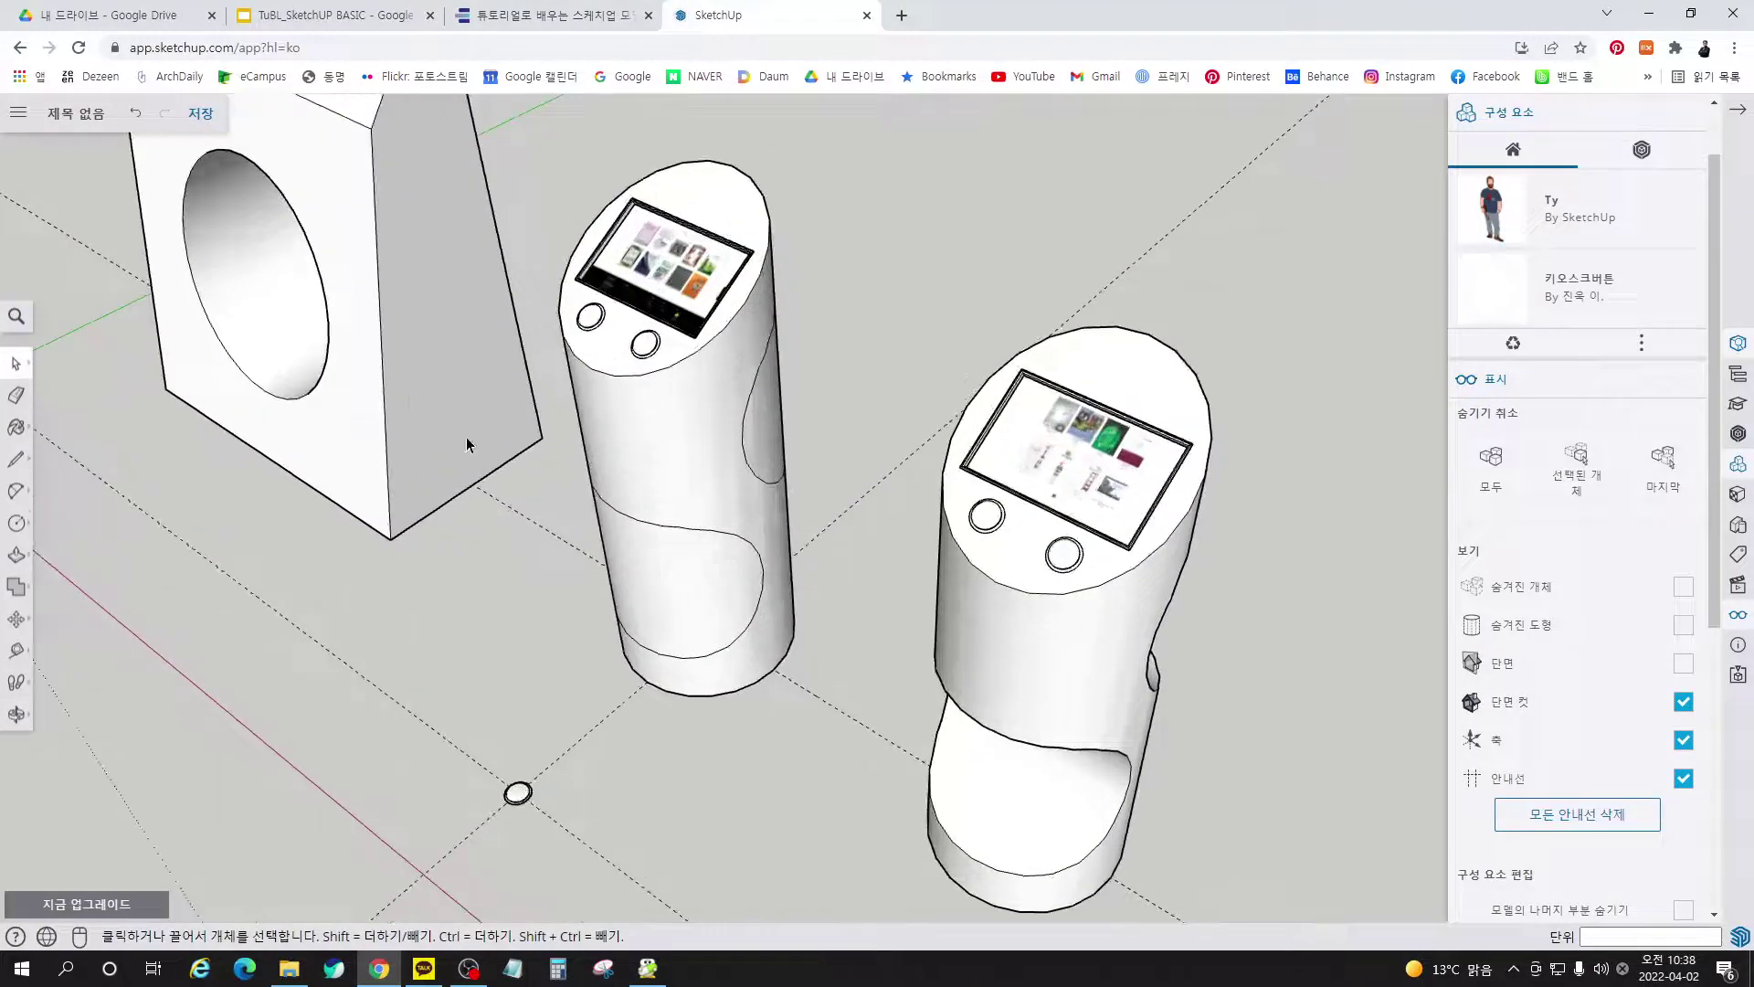
scroll(500, 842, "up", 5)
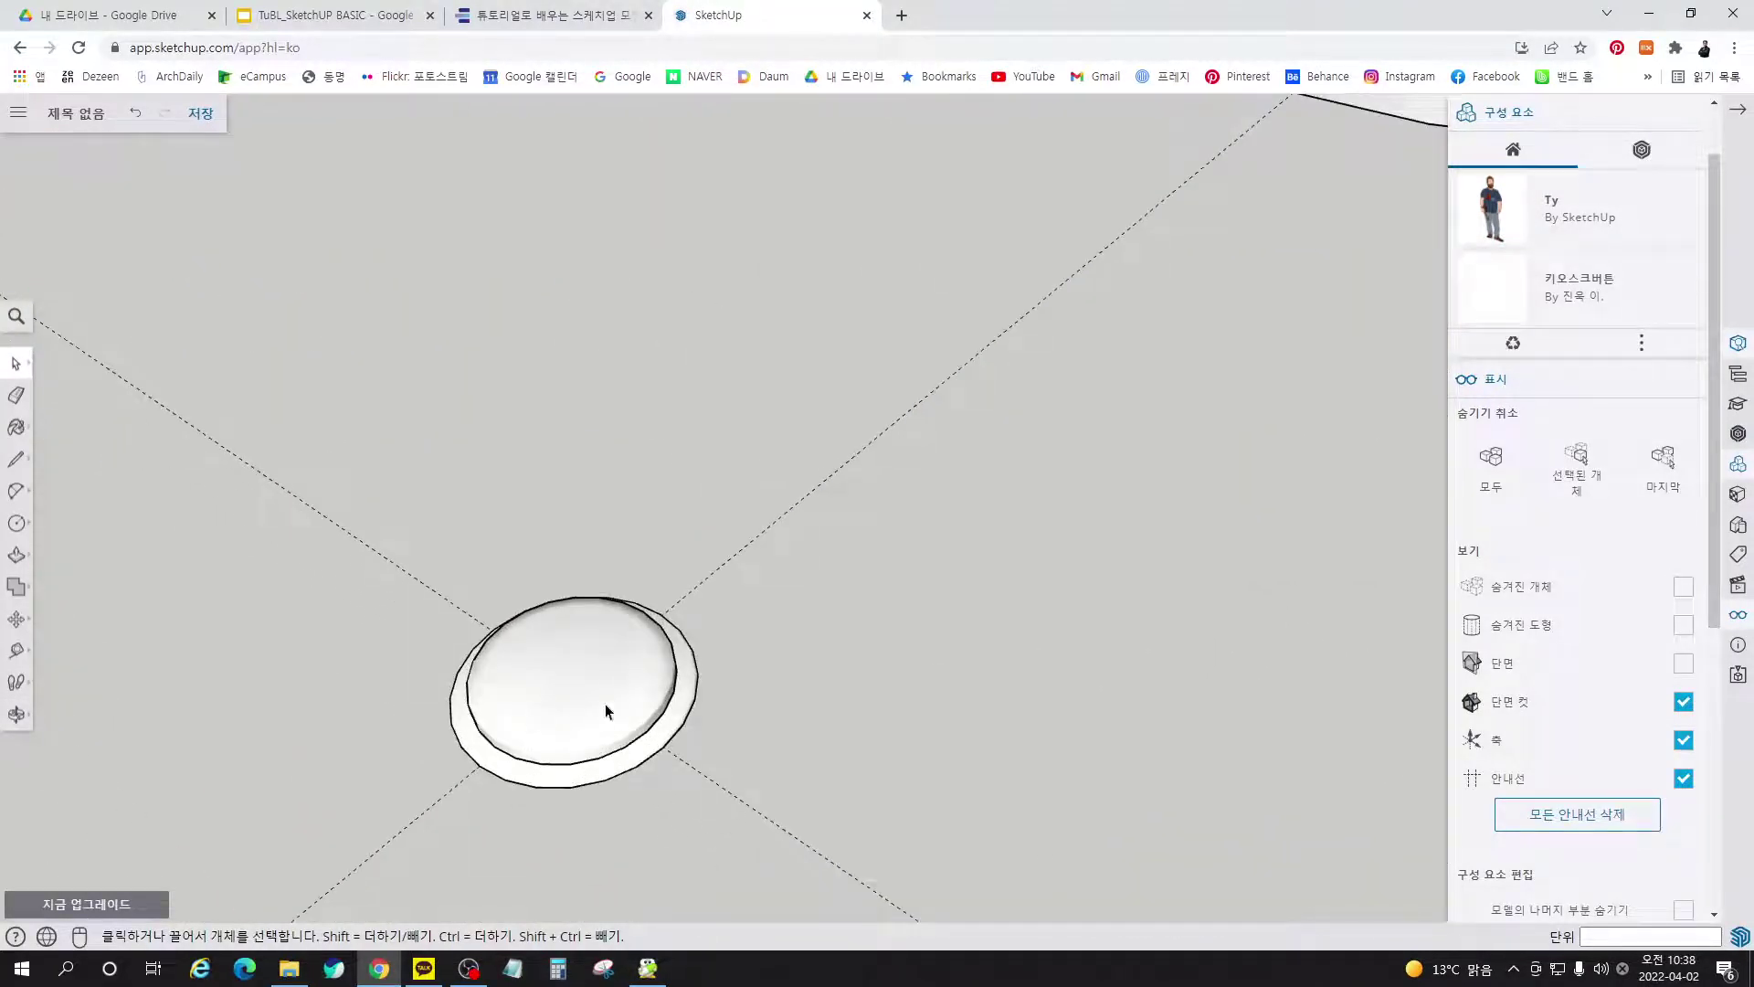
scroll(606, 712, "down", 6)
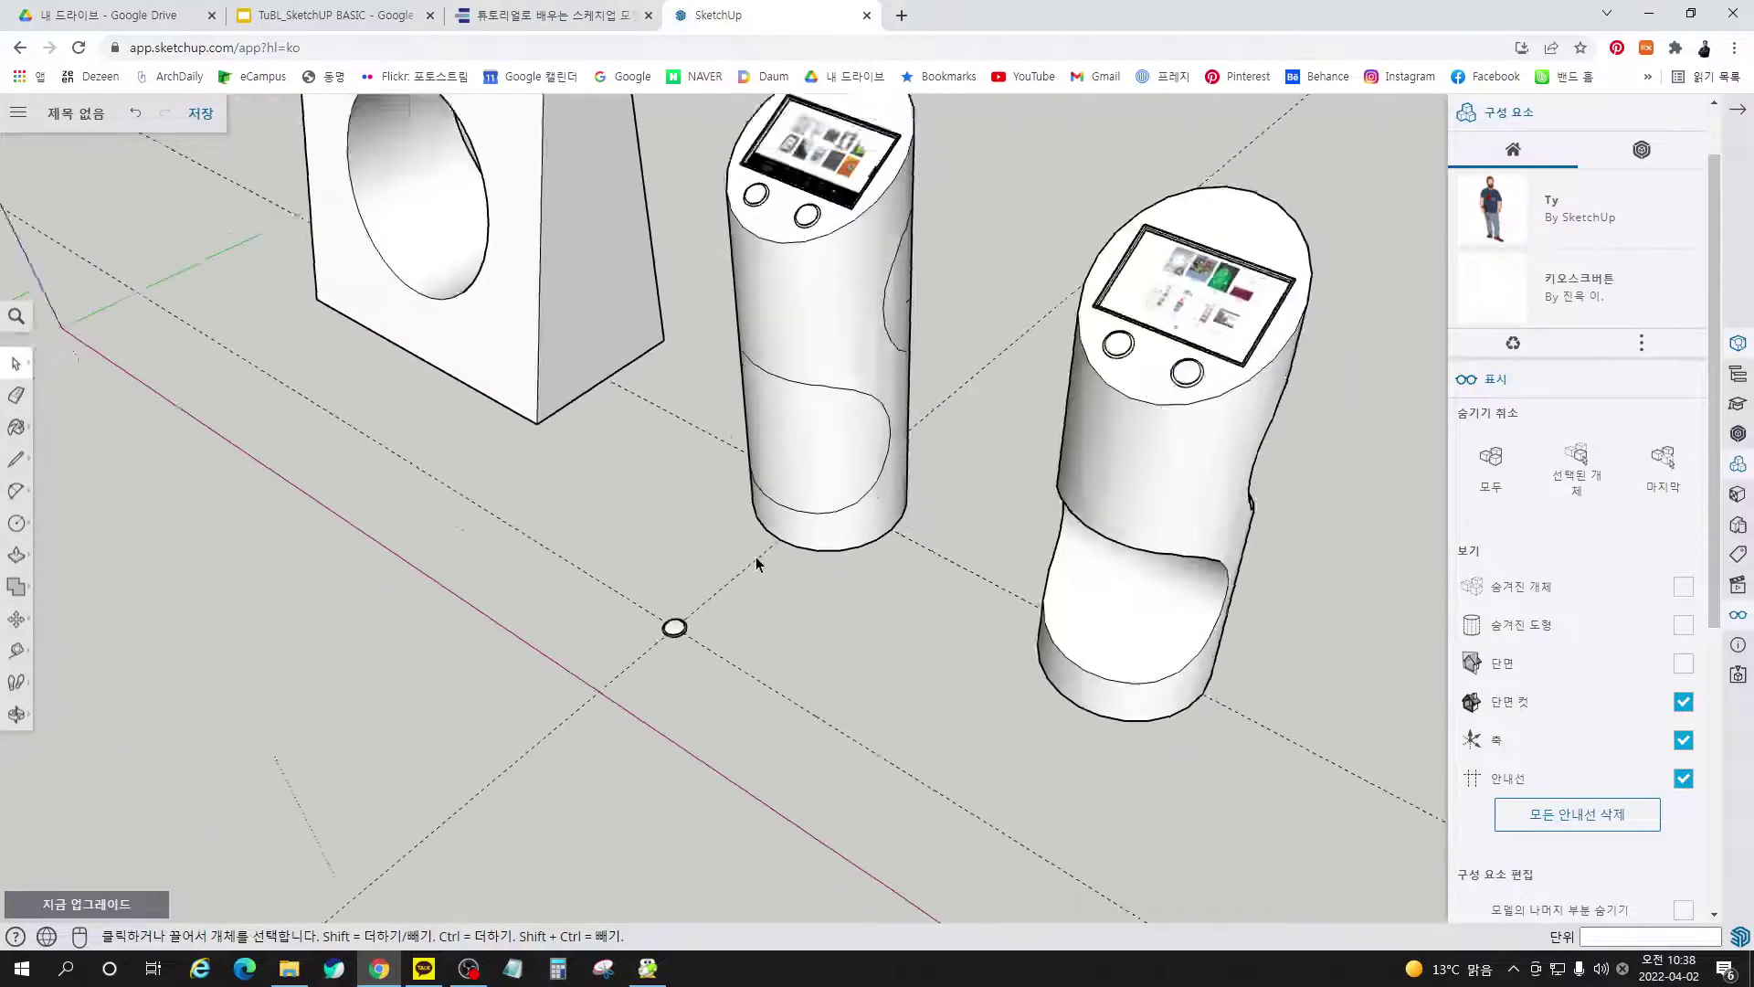
scroll(1009, 455, "up", 8)
left_click(1006, 452)
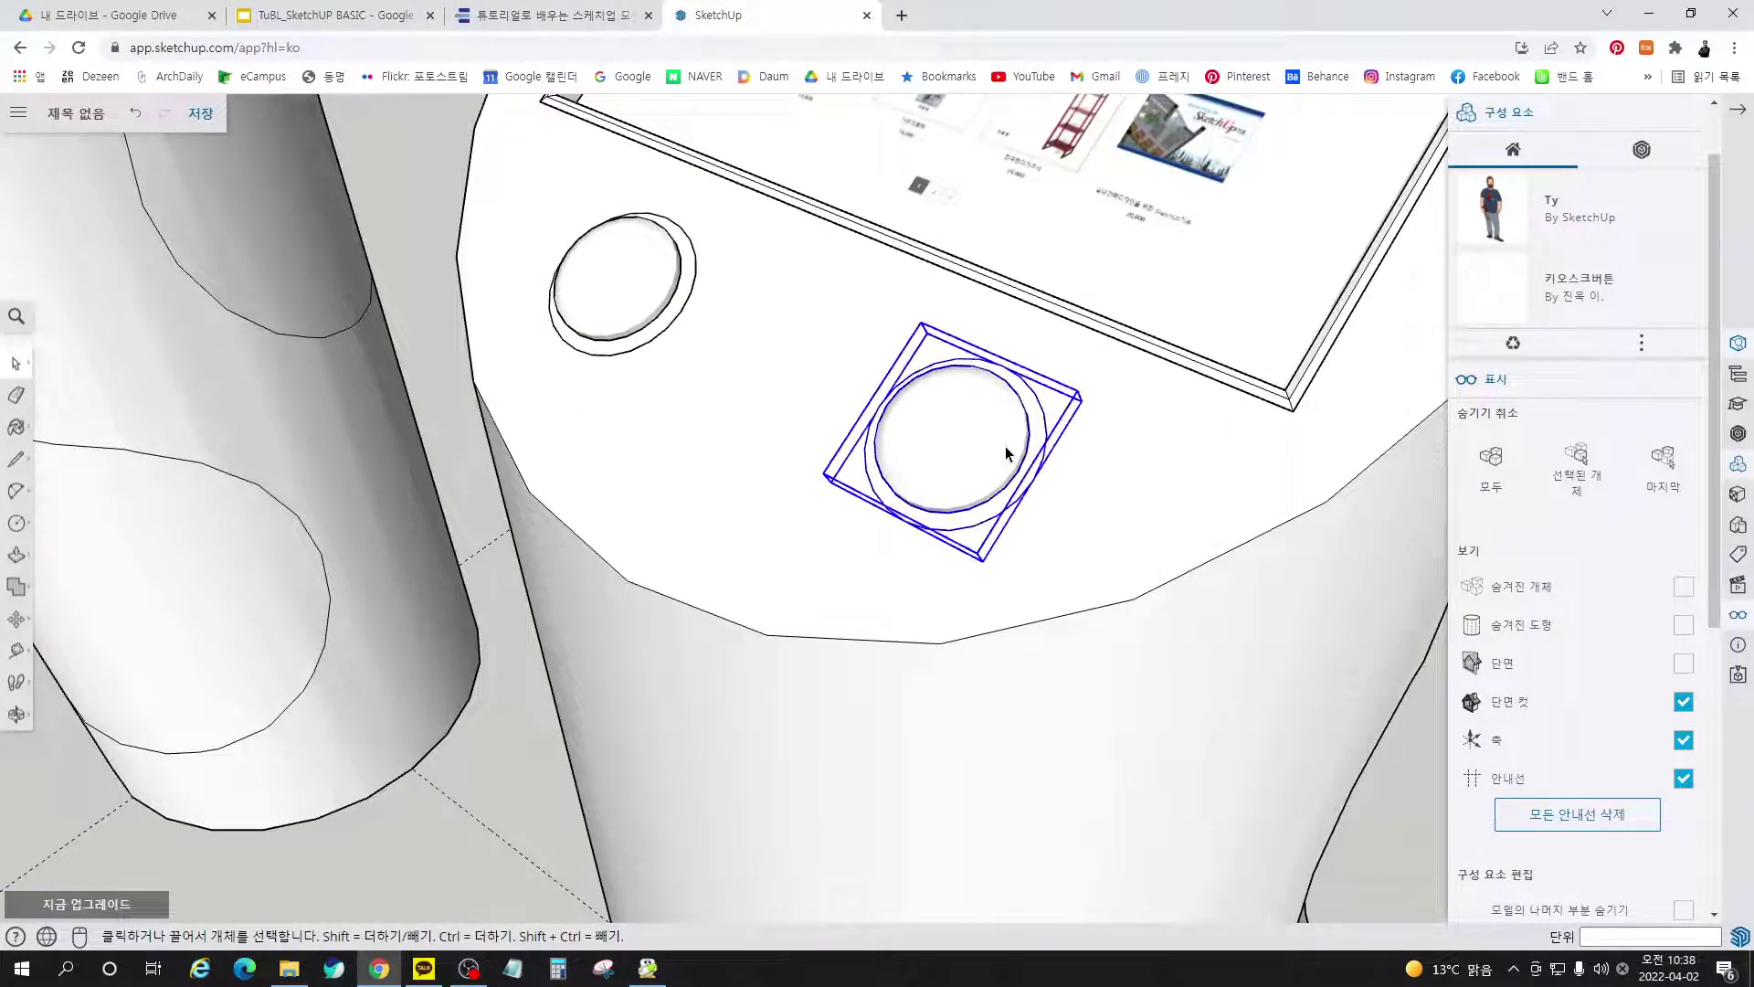
scroll(1009, 453, "up", 3)
right_click(1073, 347)
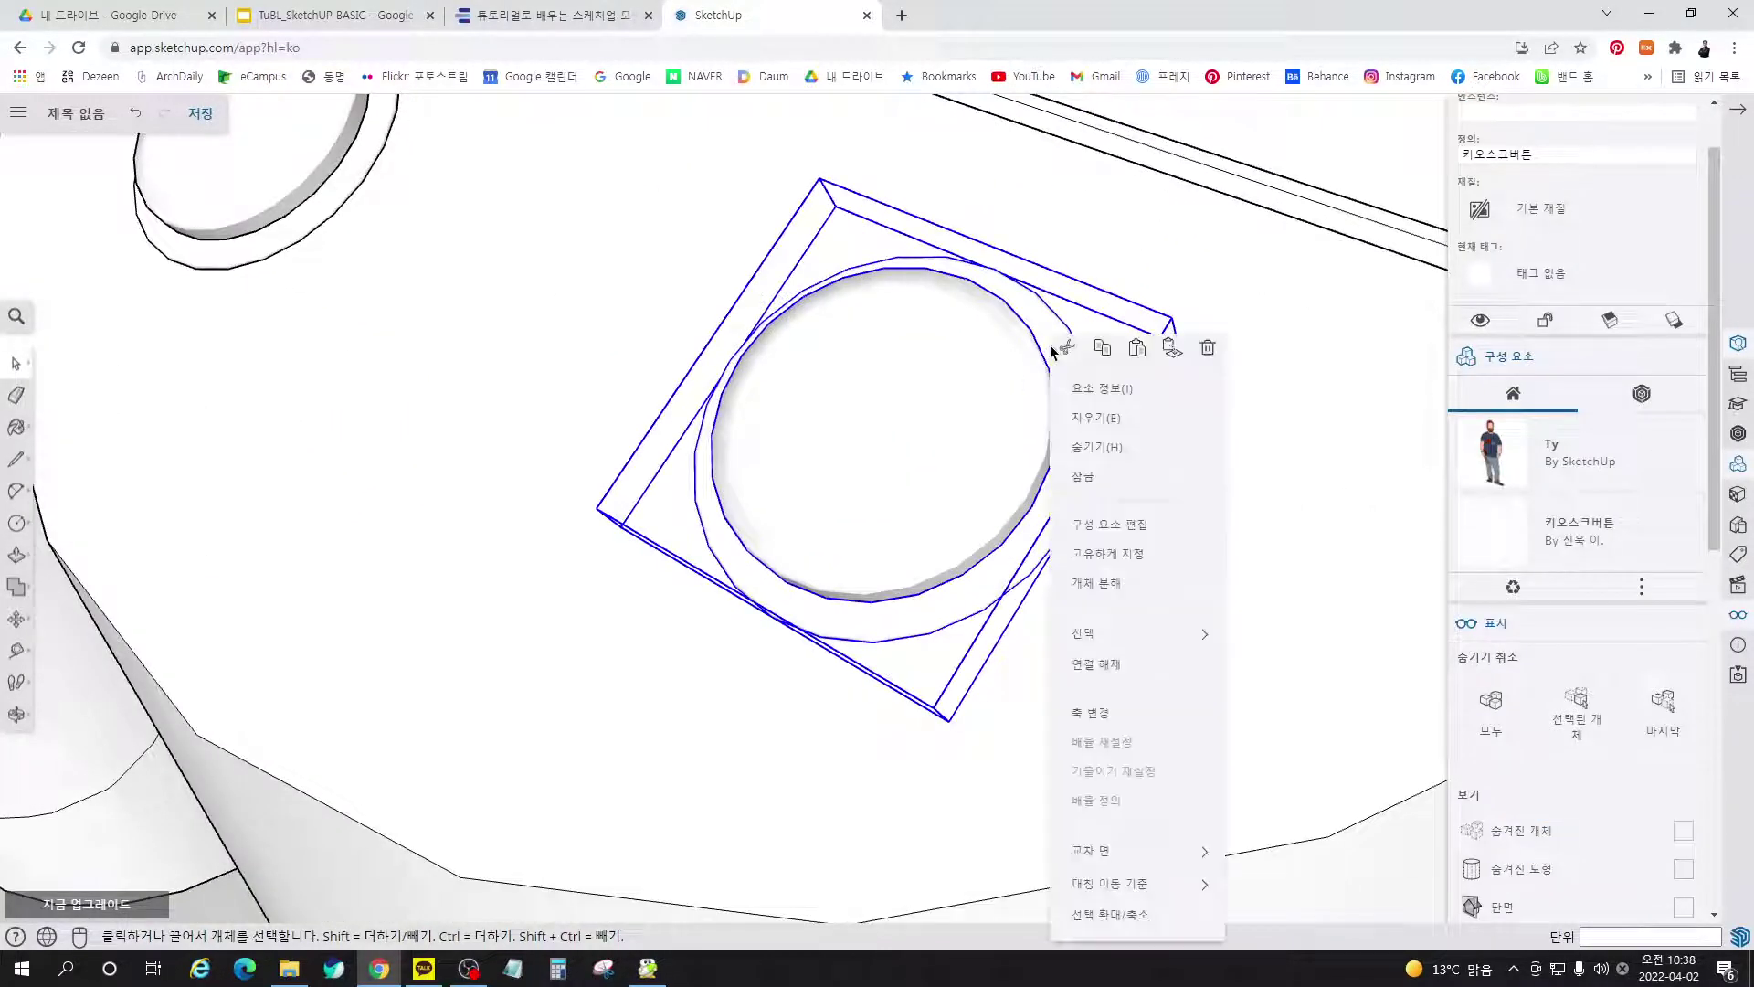
left_click(1111, 535)
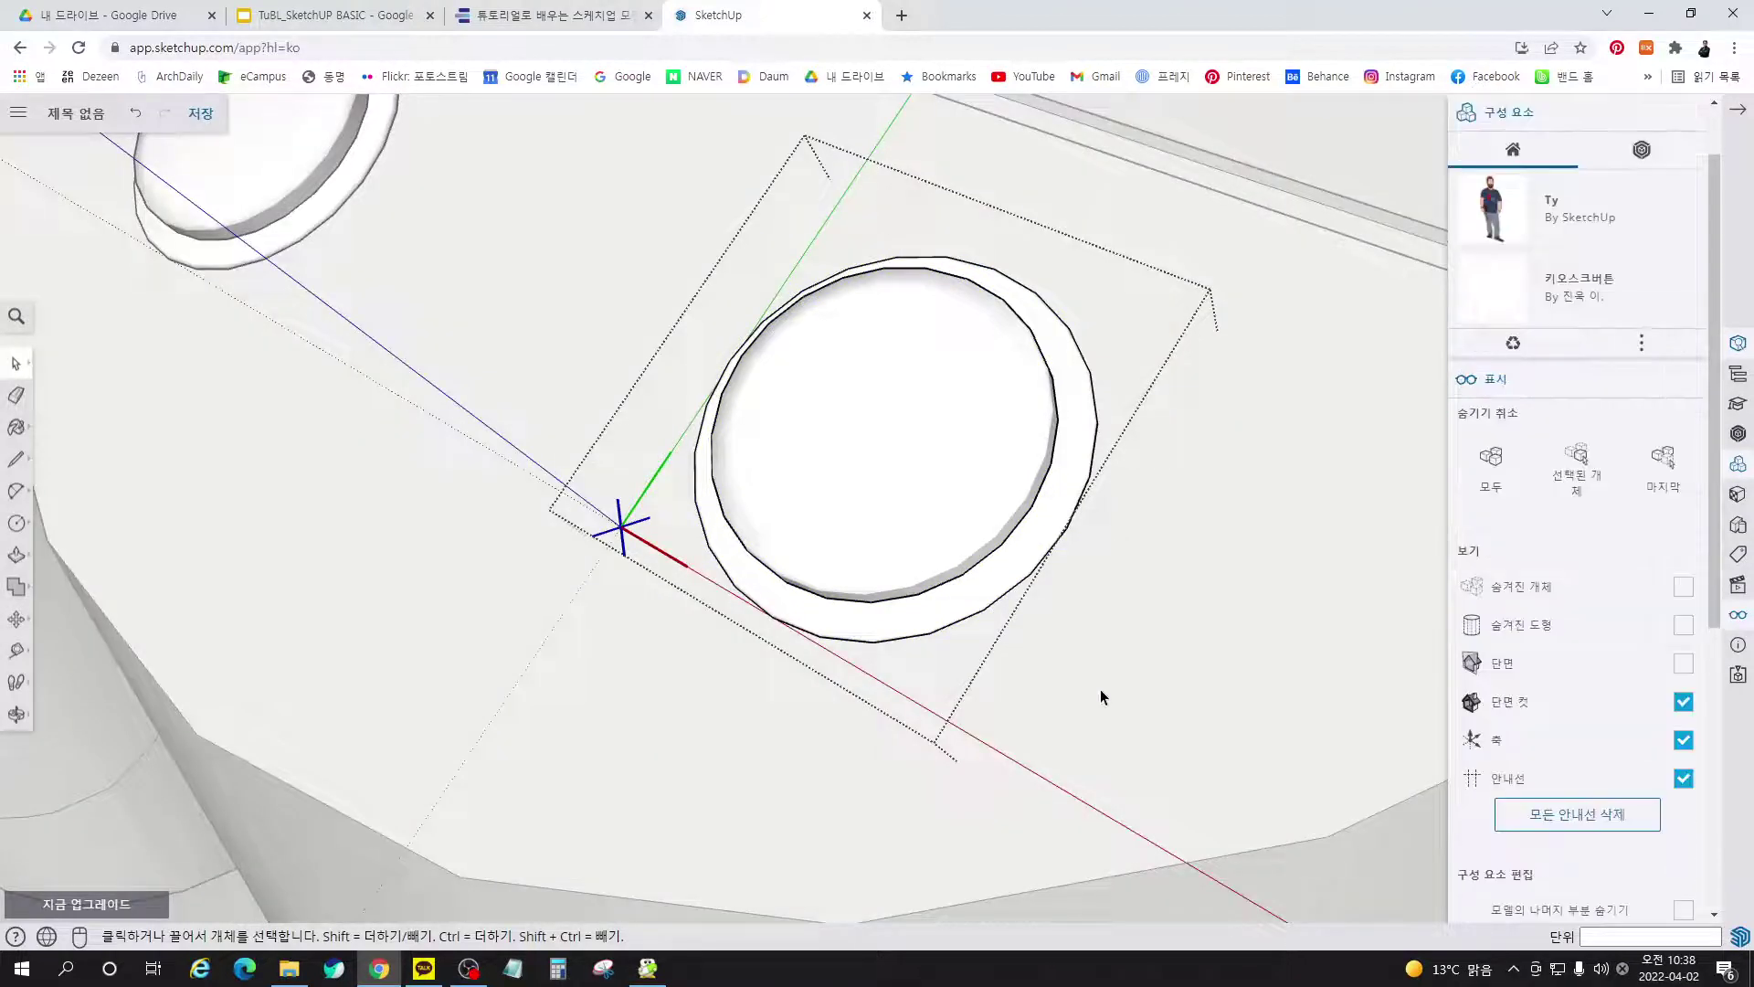
triple_click(1088, 442)
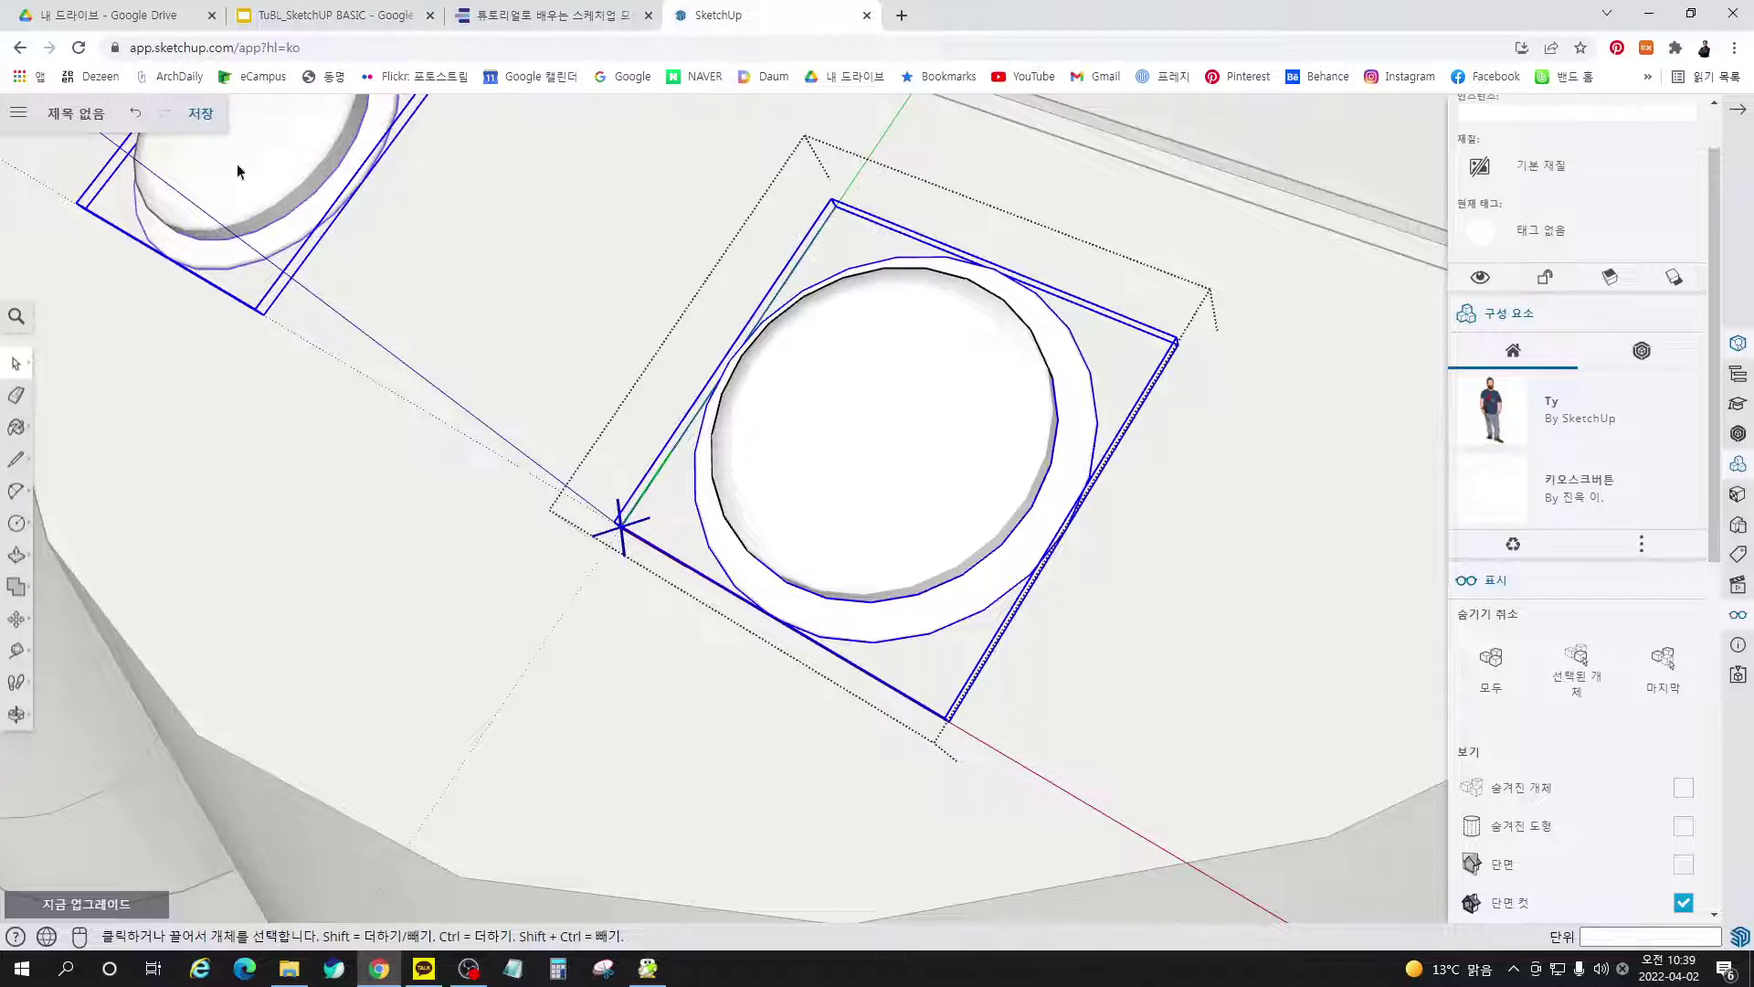
Paint the bezel ring inside the open kiosk button component dark gray, using a swatch from the Colors material collection
left_click(1736, 495)
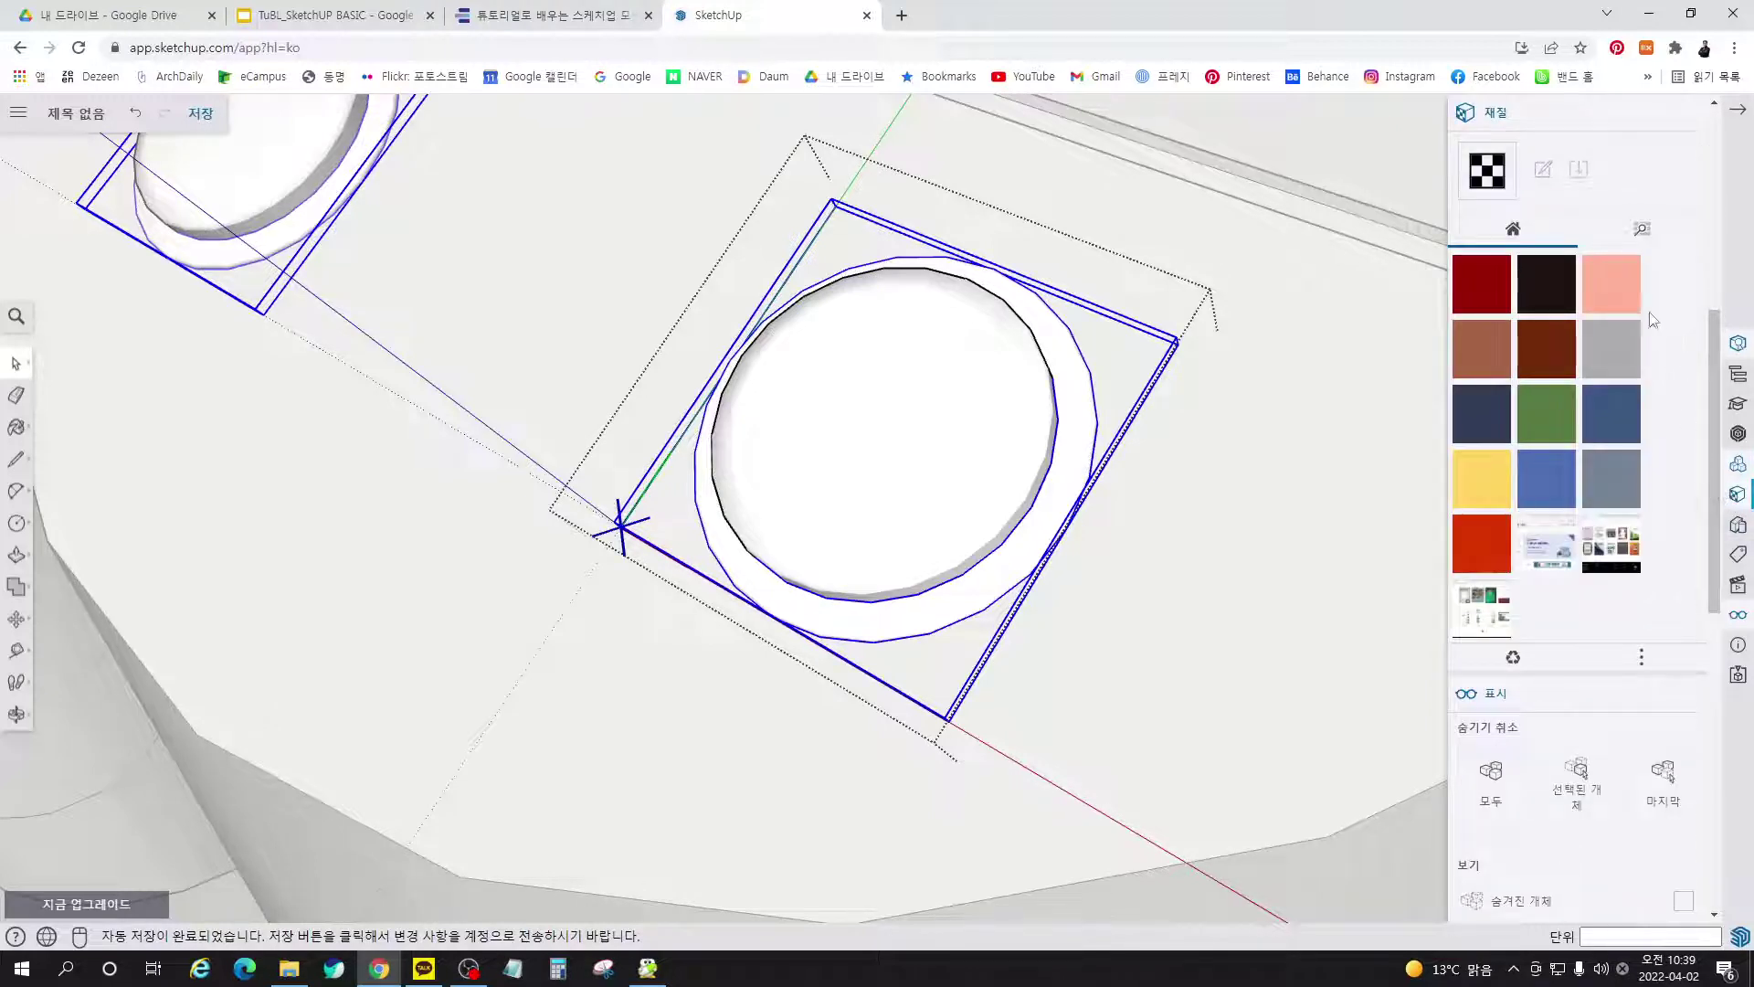
left_click(1642, 231)
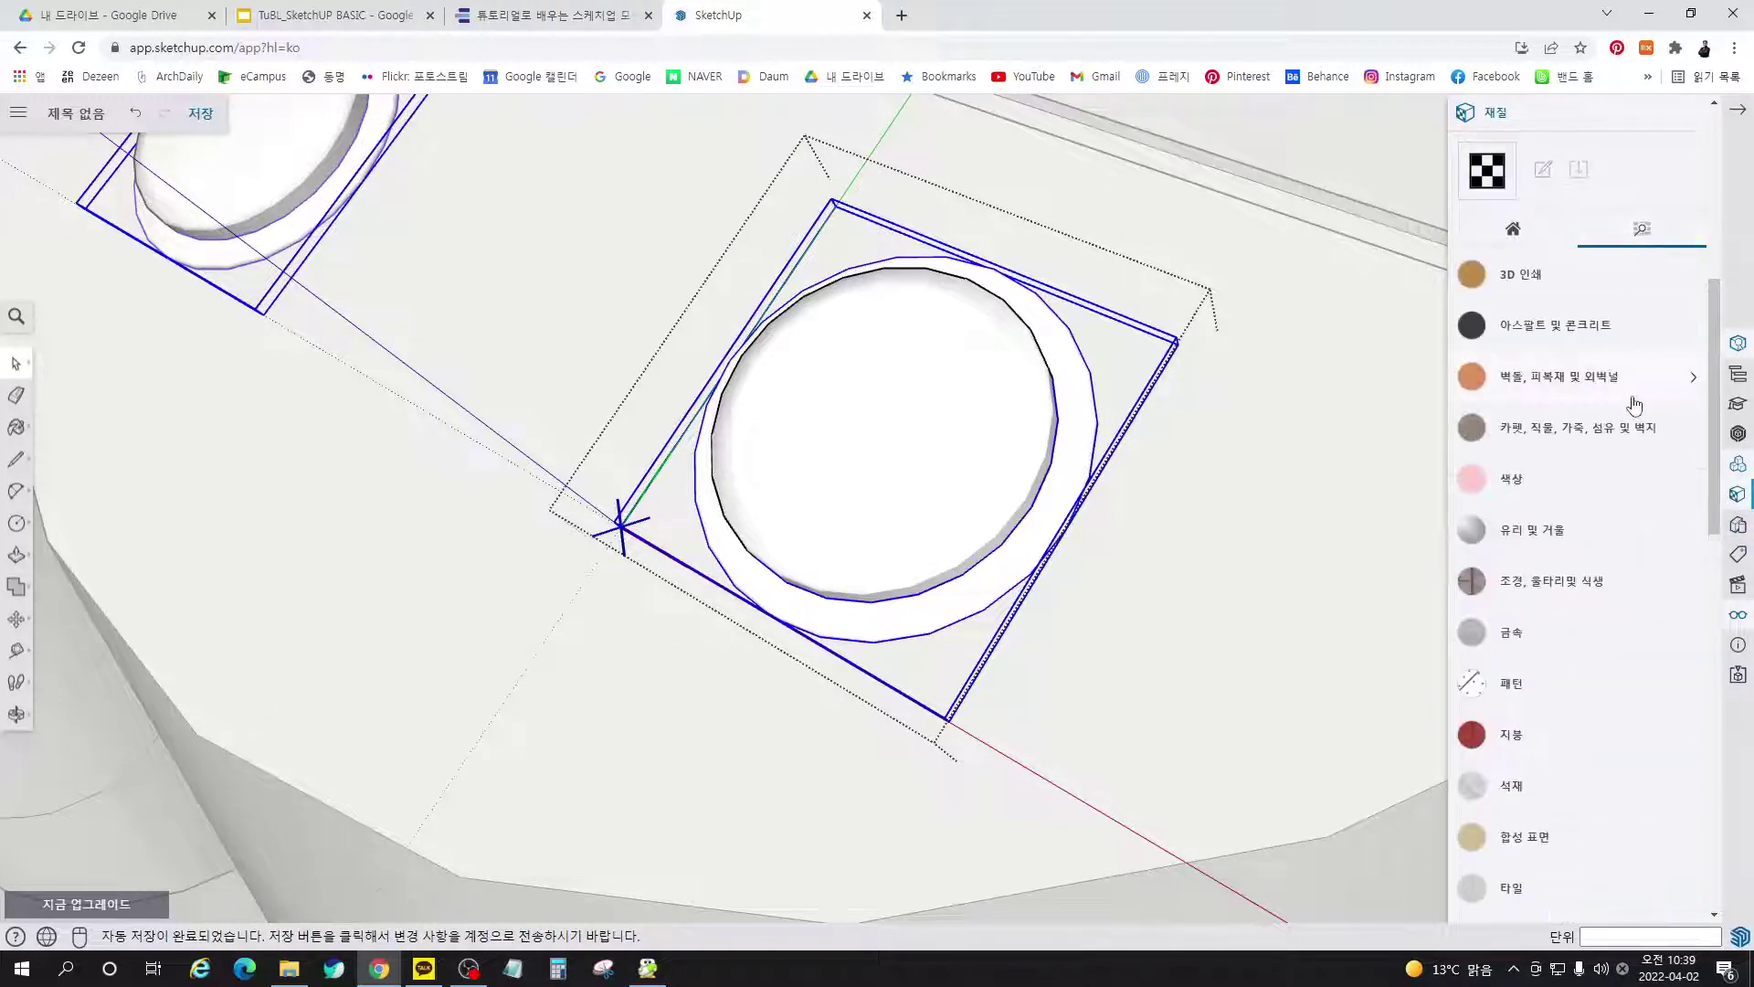
left_click(1487, 498)
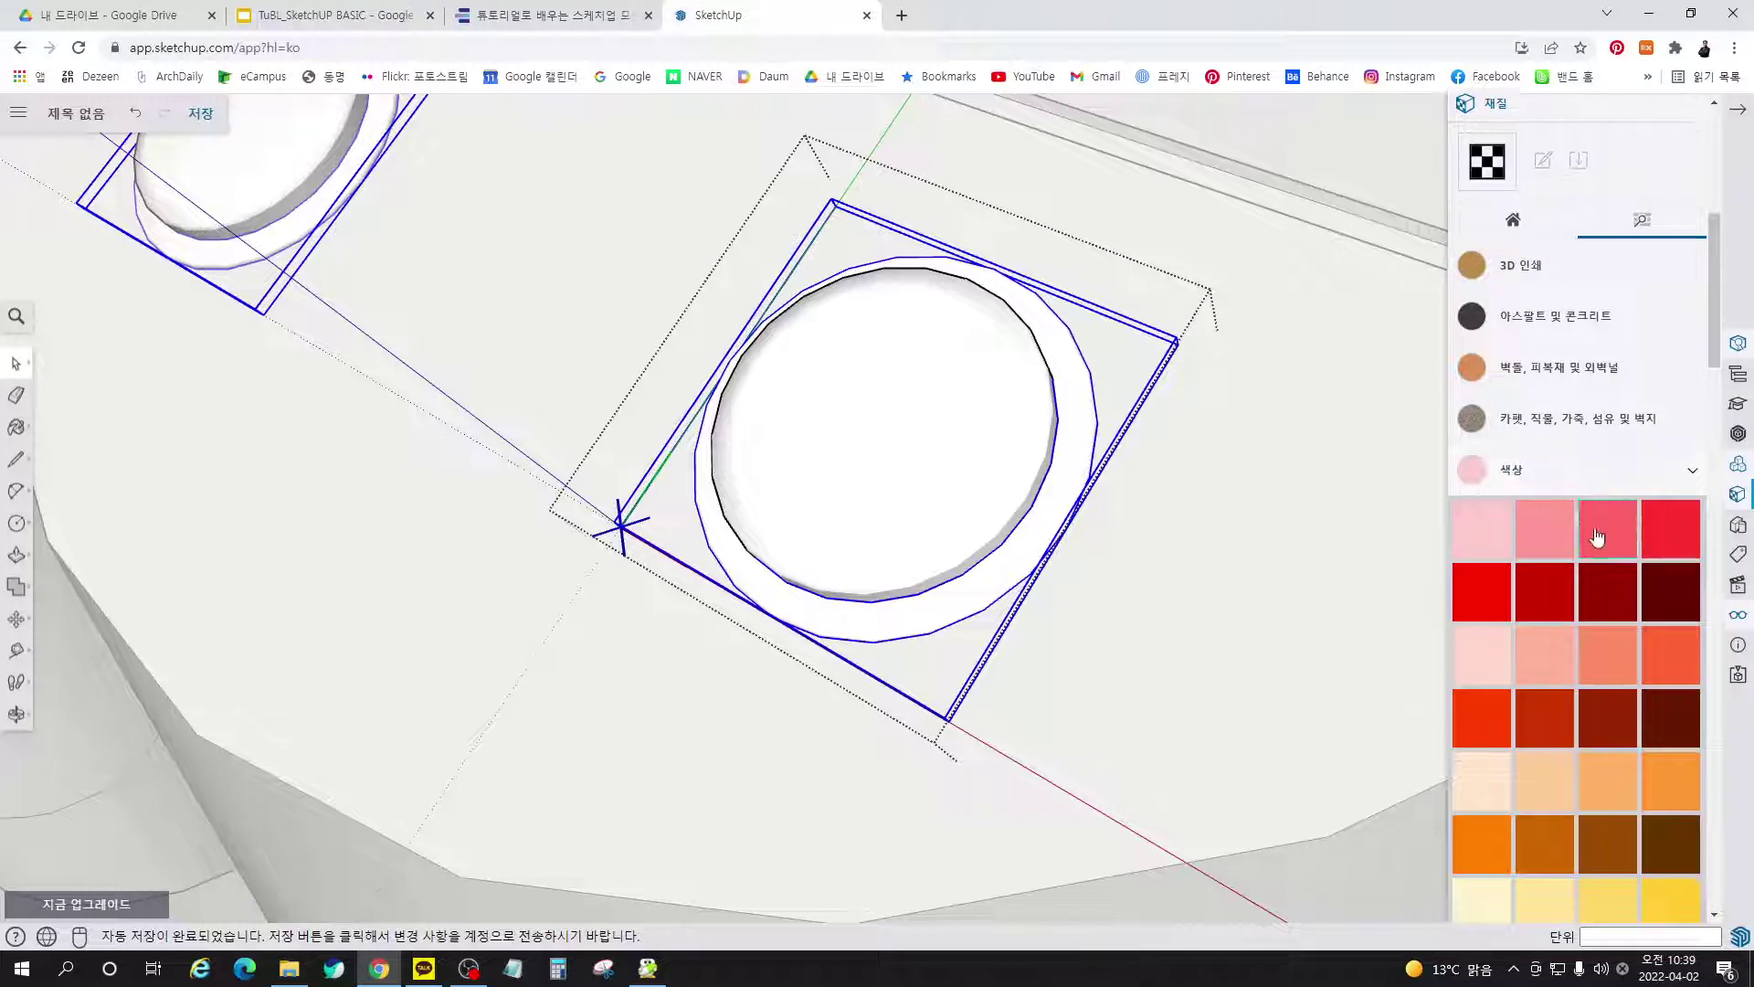
scroll(1594, 549, "down", 10)
scroll(1595, 551, "down", 9)
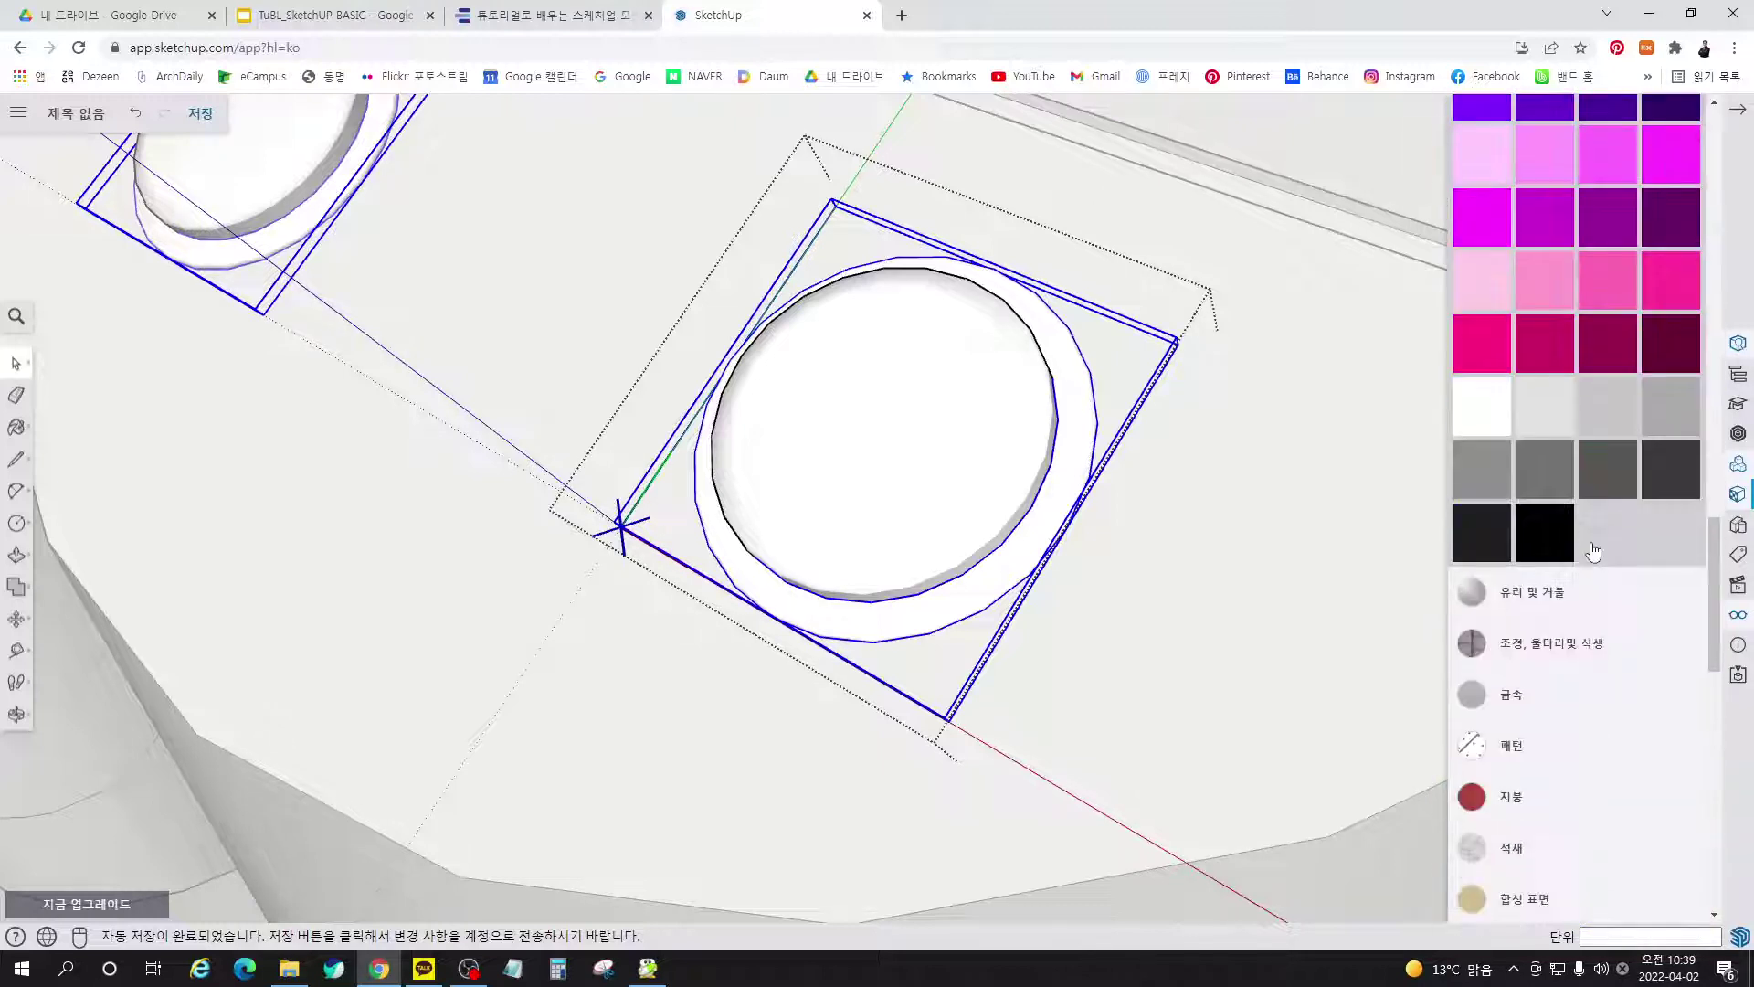
left_click(1556, 470)
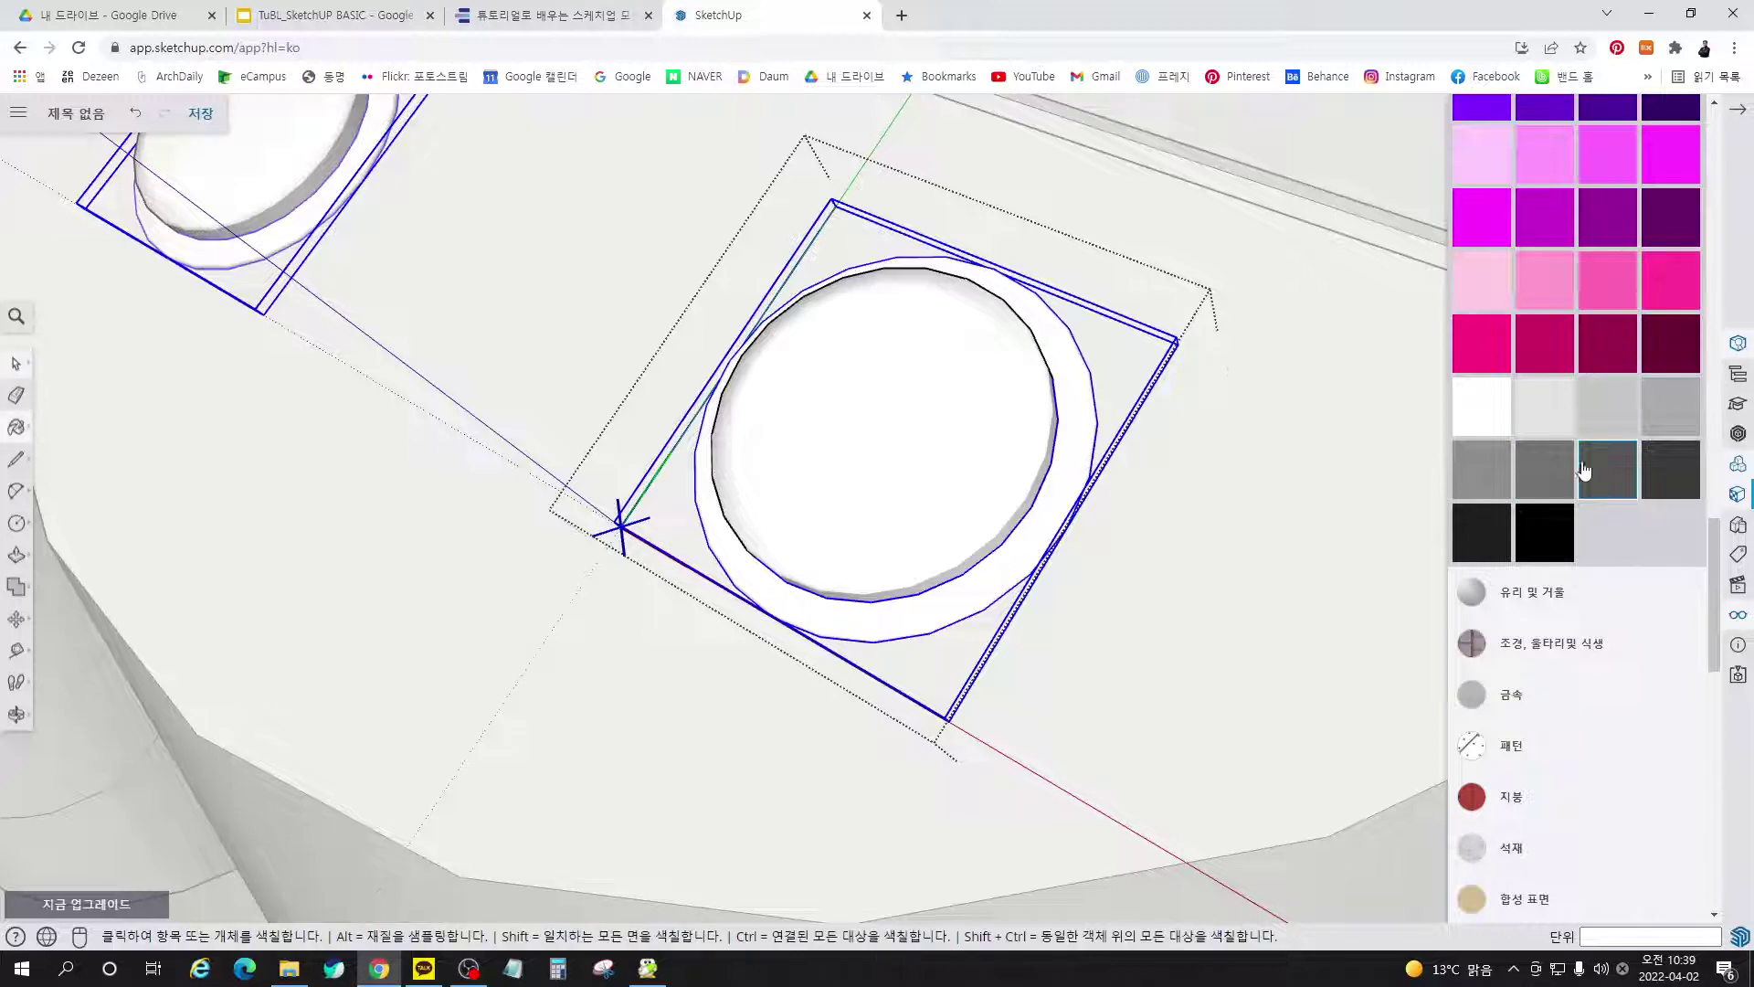
left_click(1082, 393)
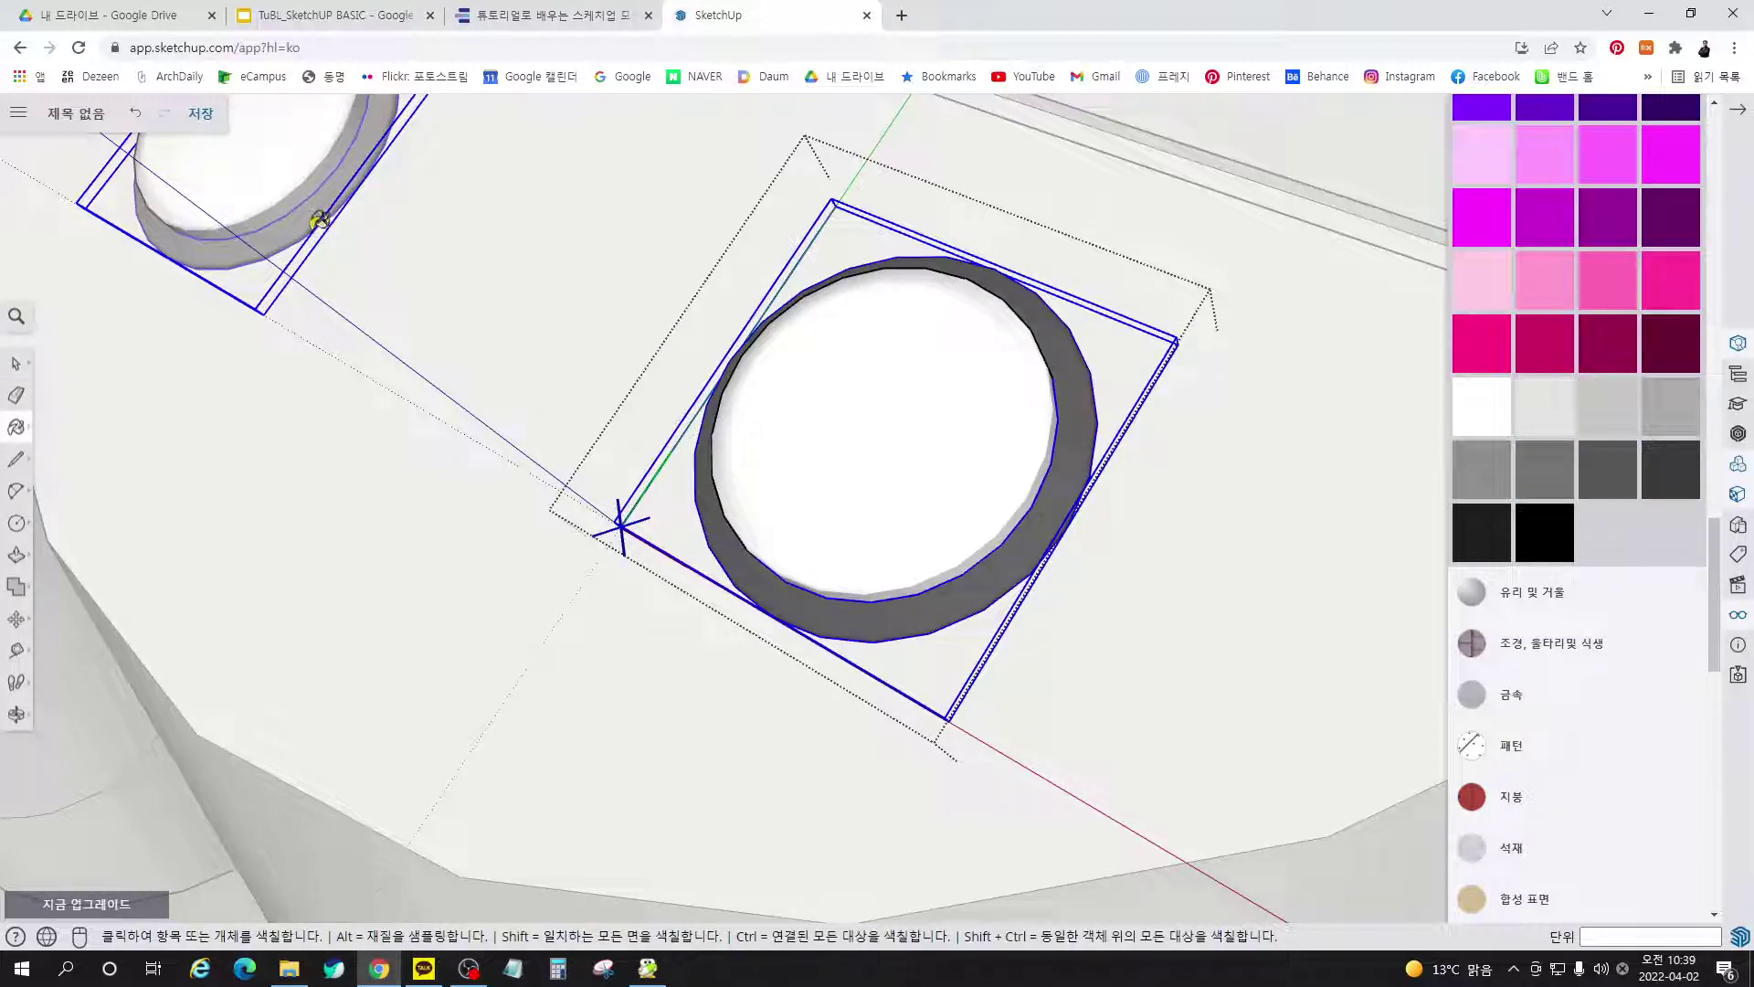
Close the kiosk button component to leave its editing mode
scroll(1085, 437, "down", 10)
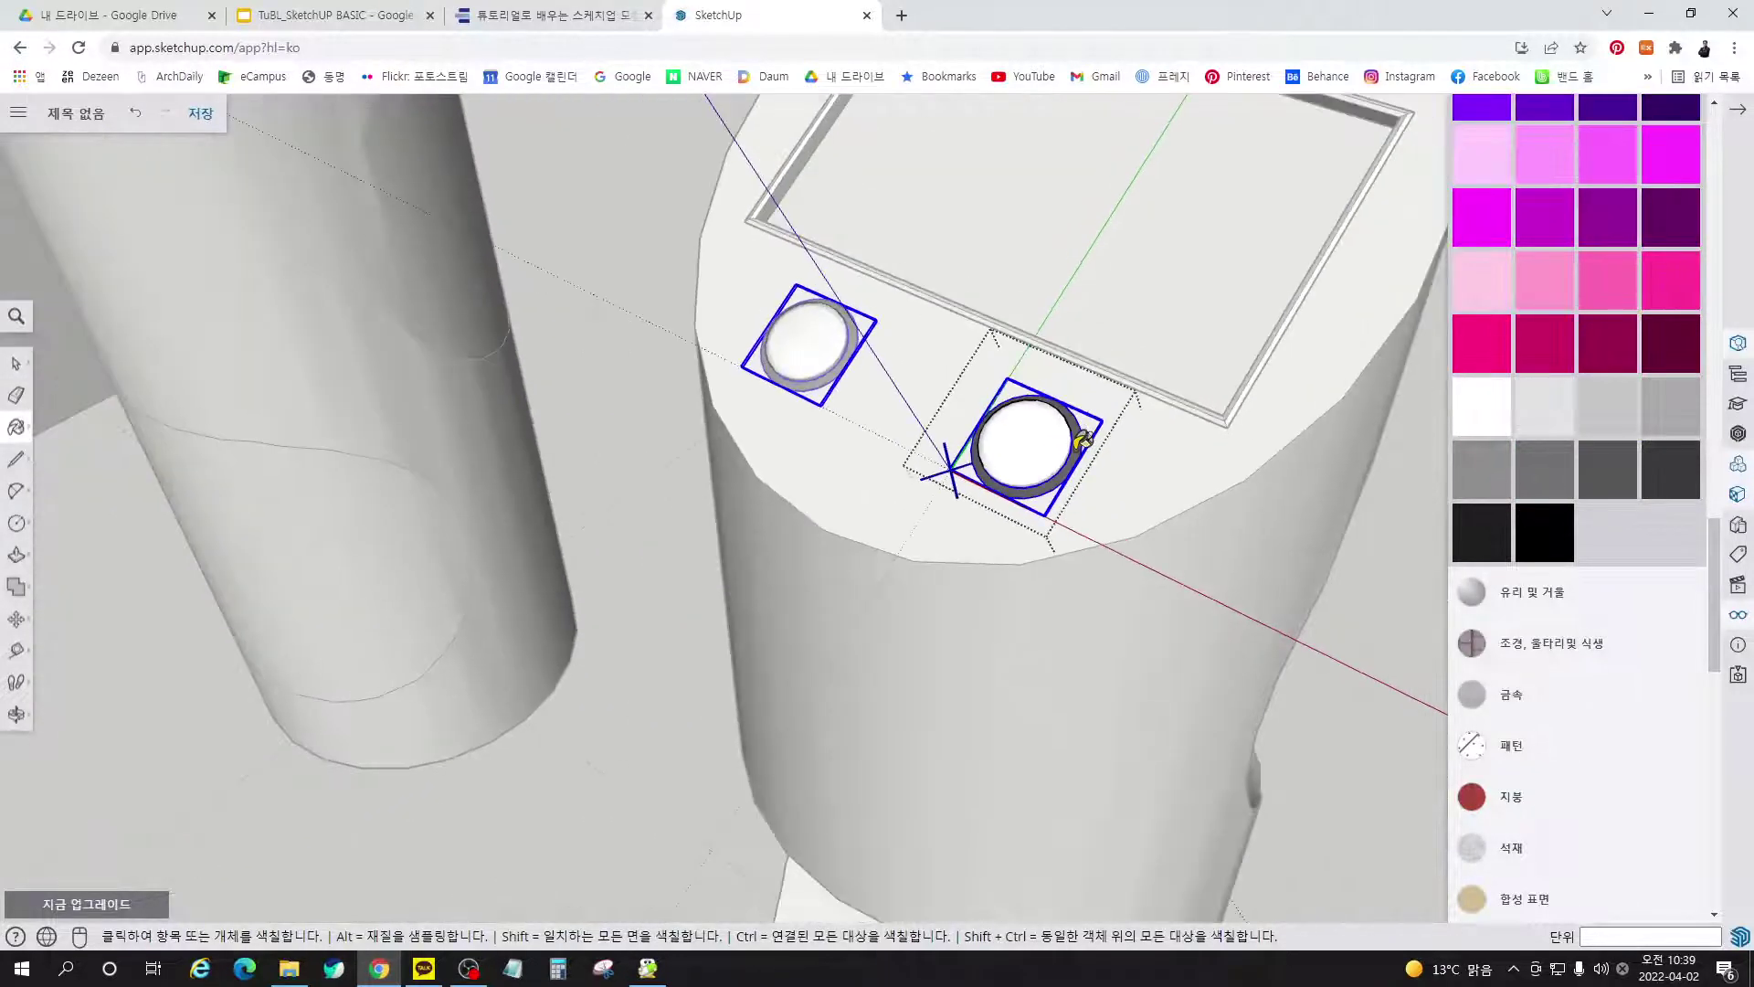
scroll(1082, 440, "down", 3)
scroll(759, 306, "up", 10)
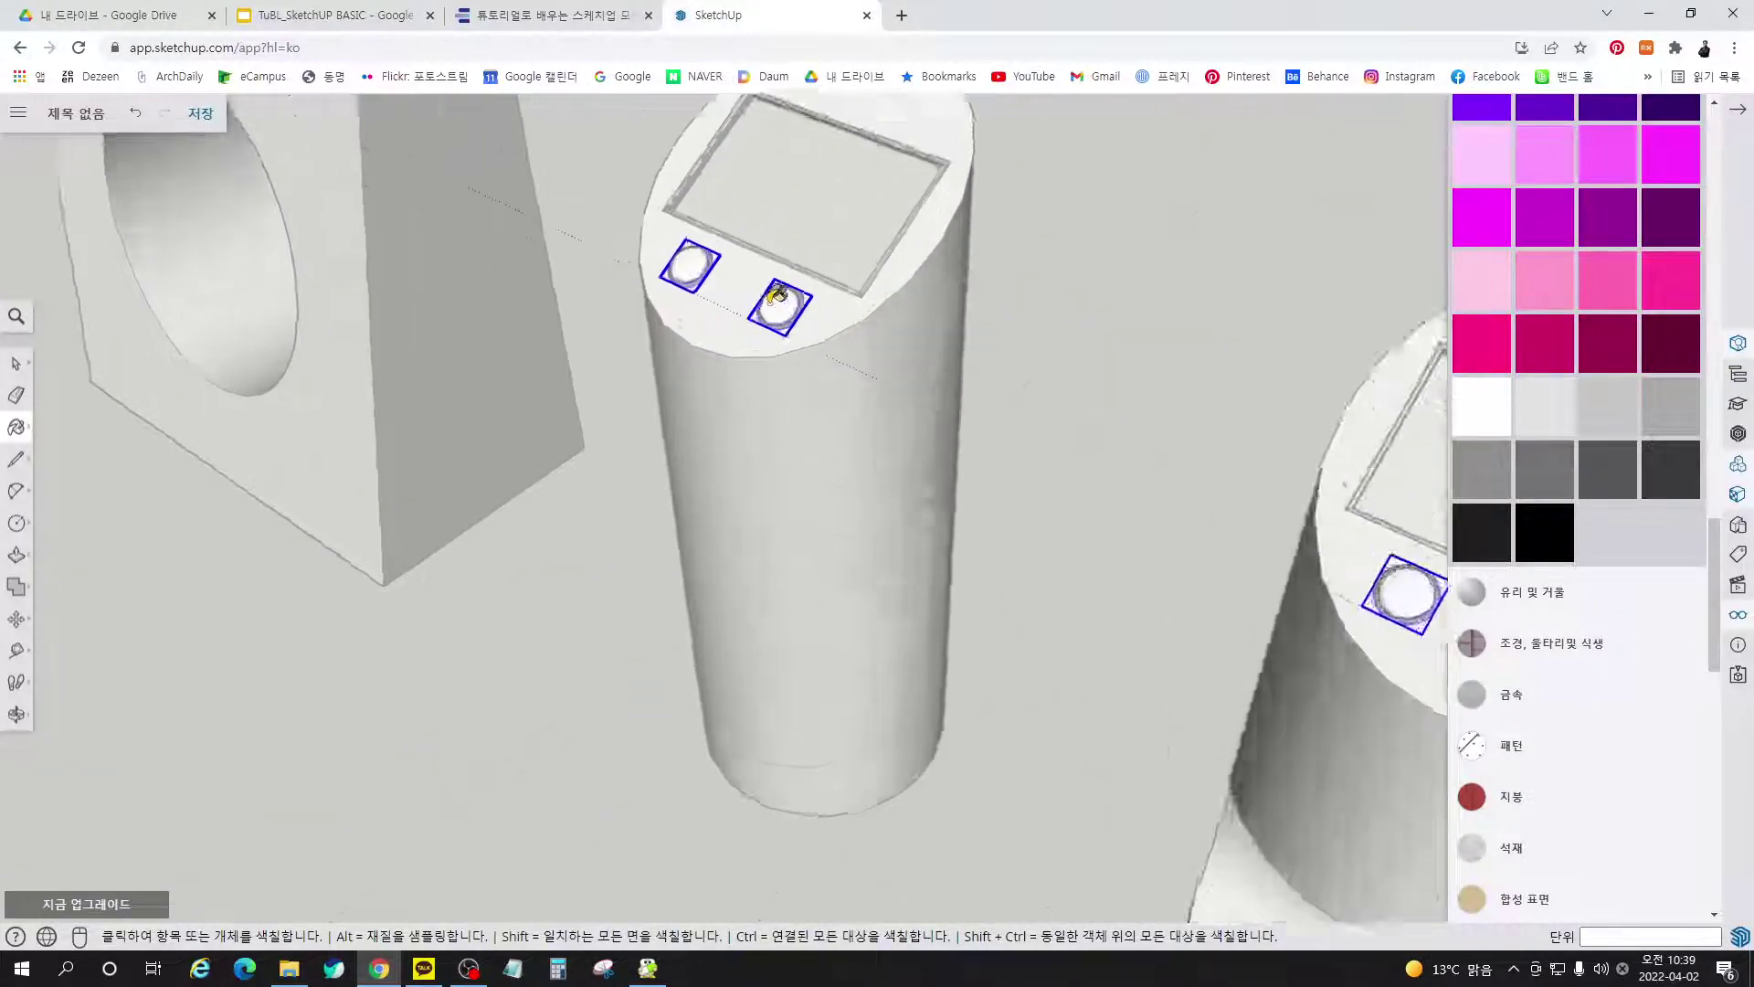
scroll(822, 319, "down", 10)
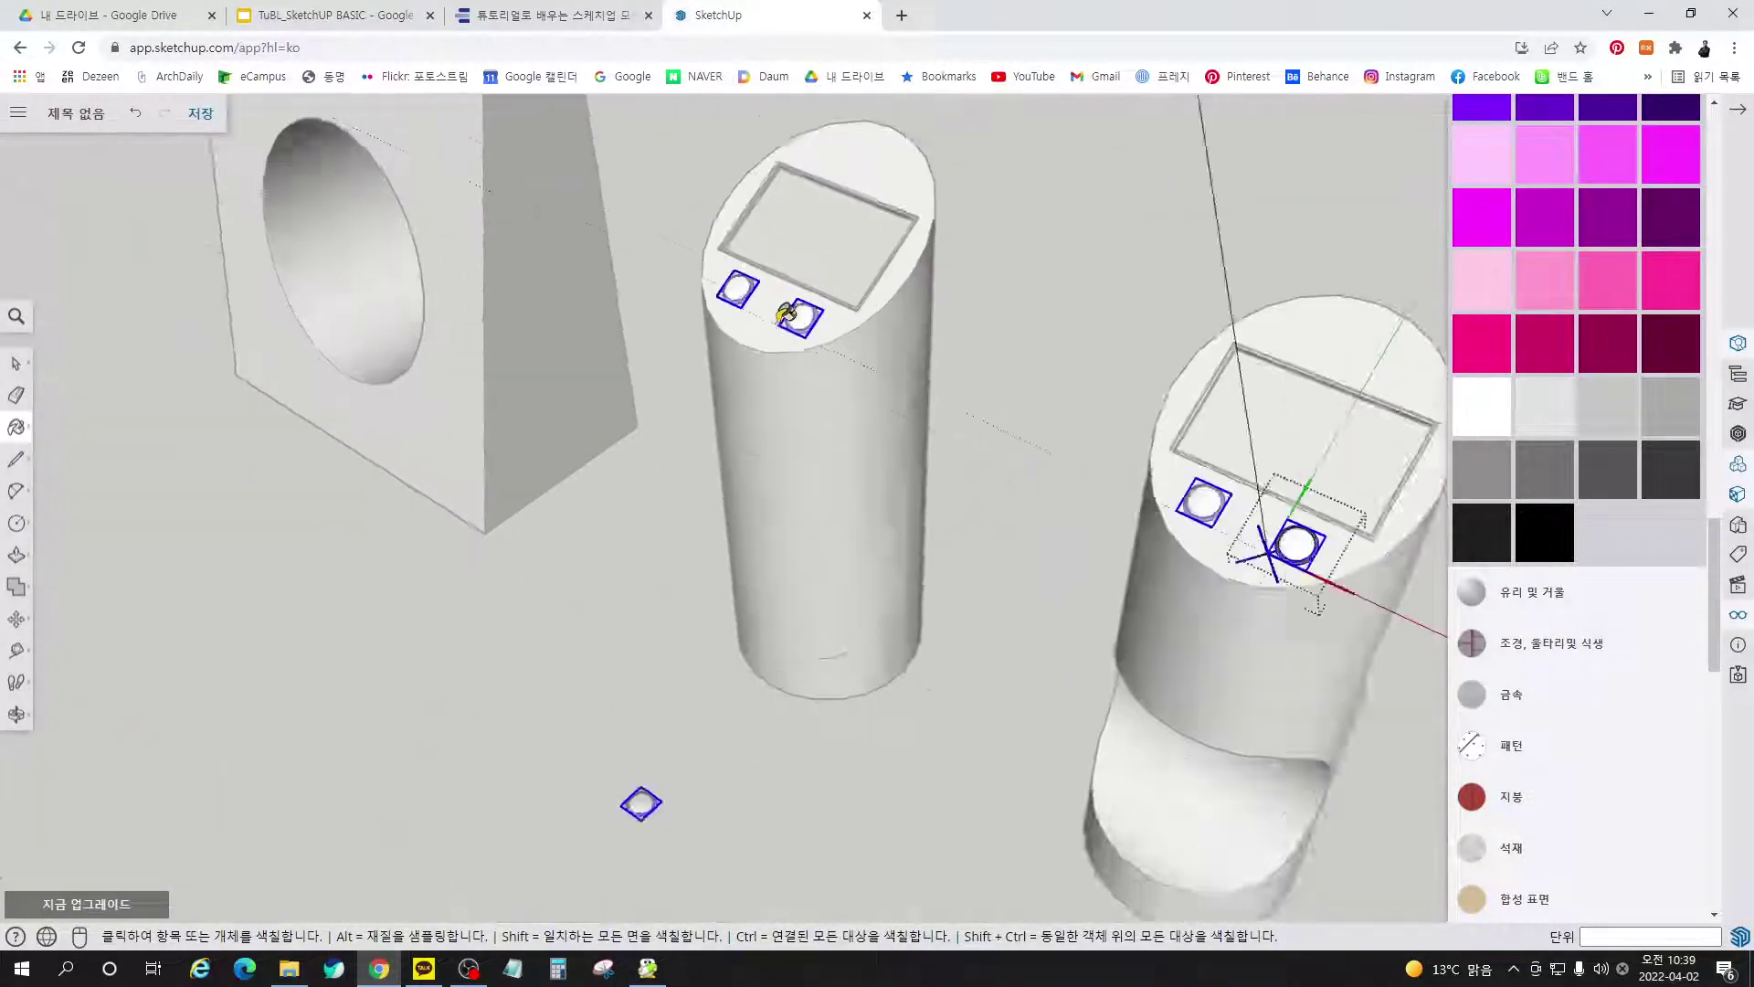
scroll(791, 321, "down", 3)
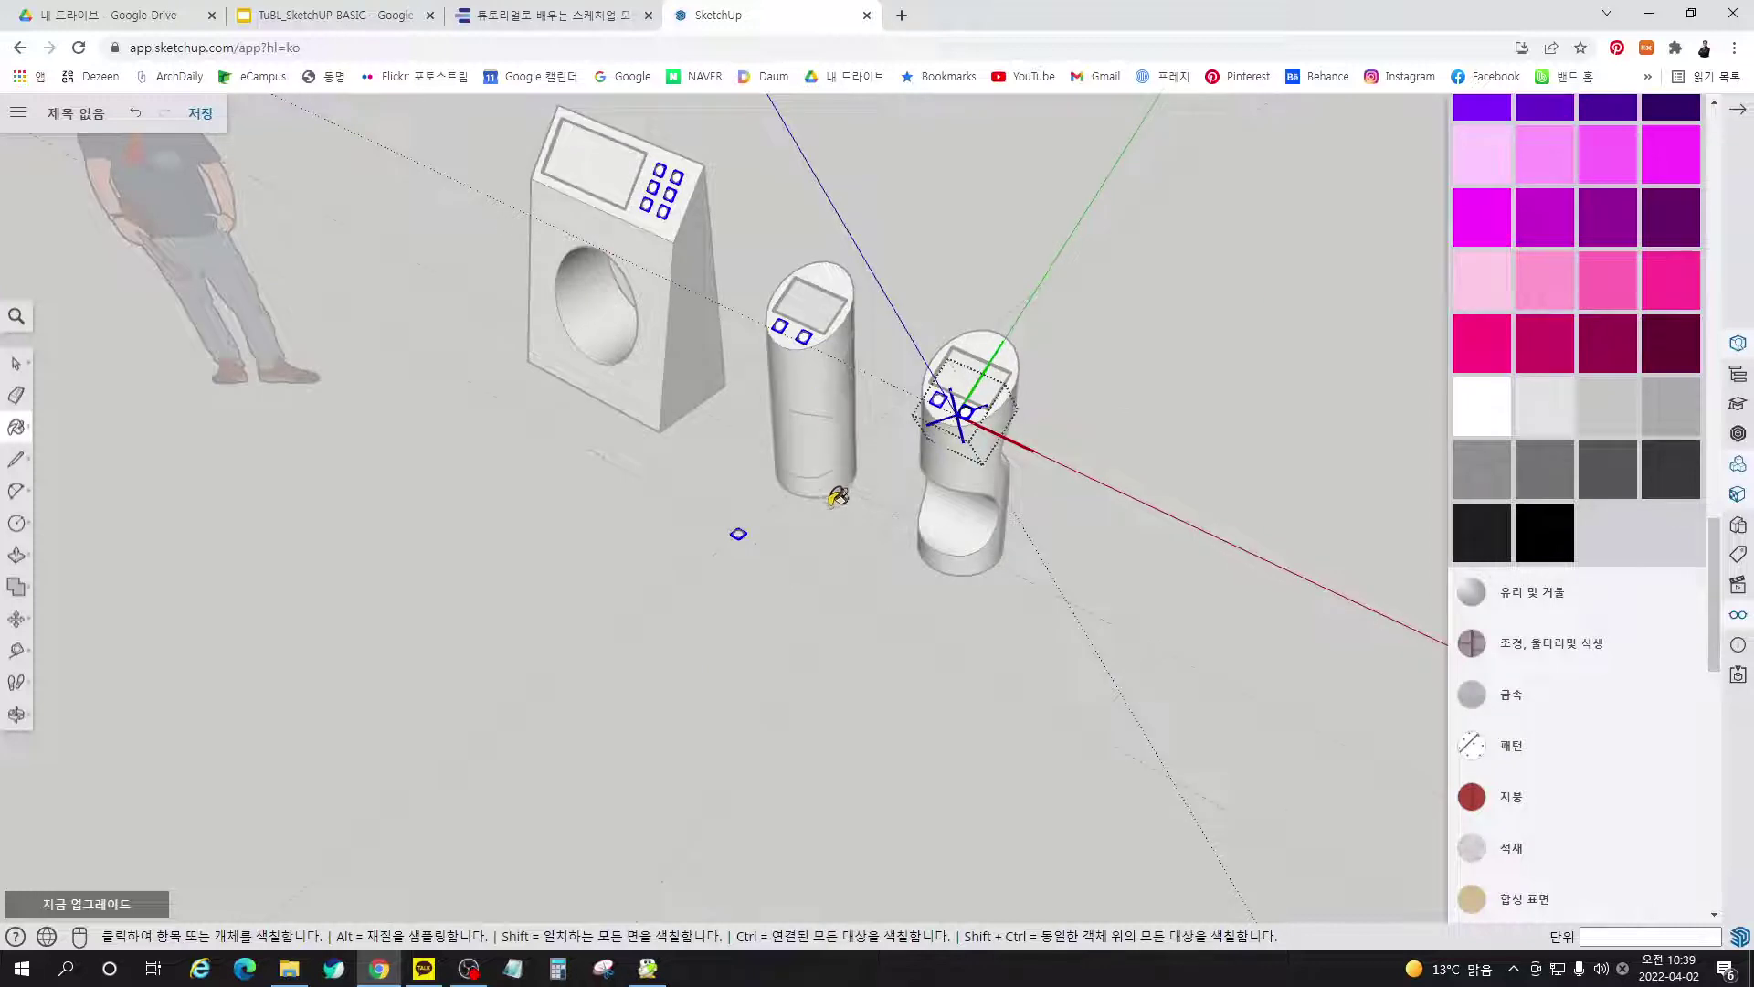
scroll(982, 409, "up", 6)
key("space")
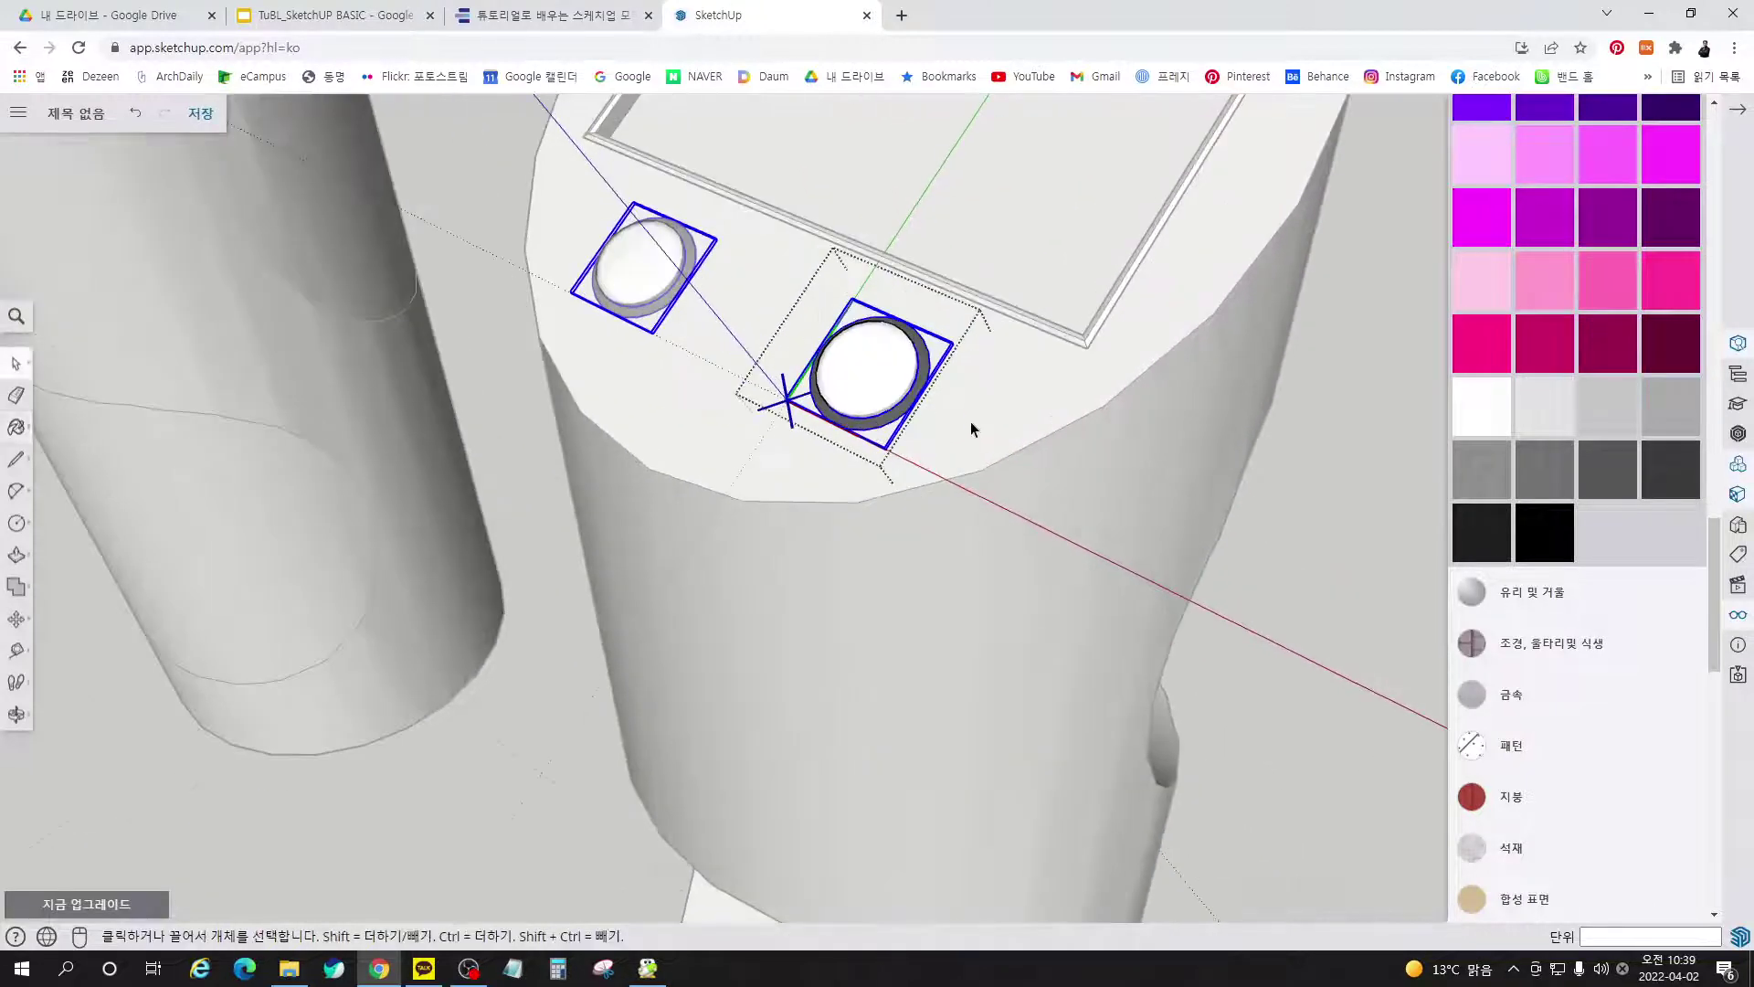
right_click(1274, 443)
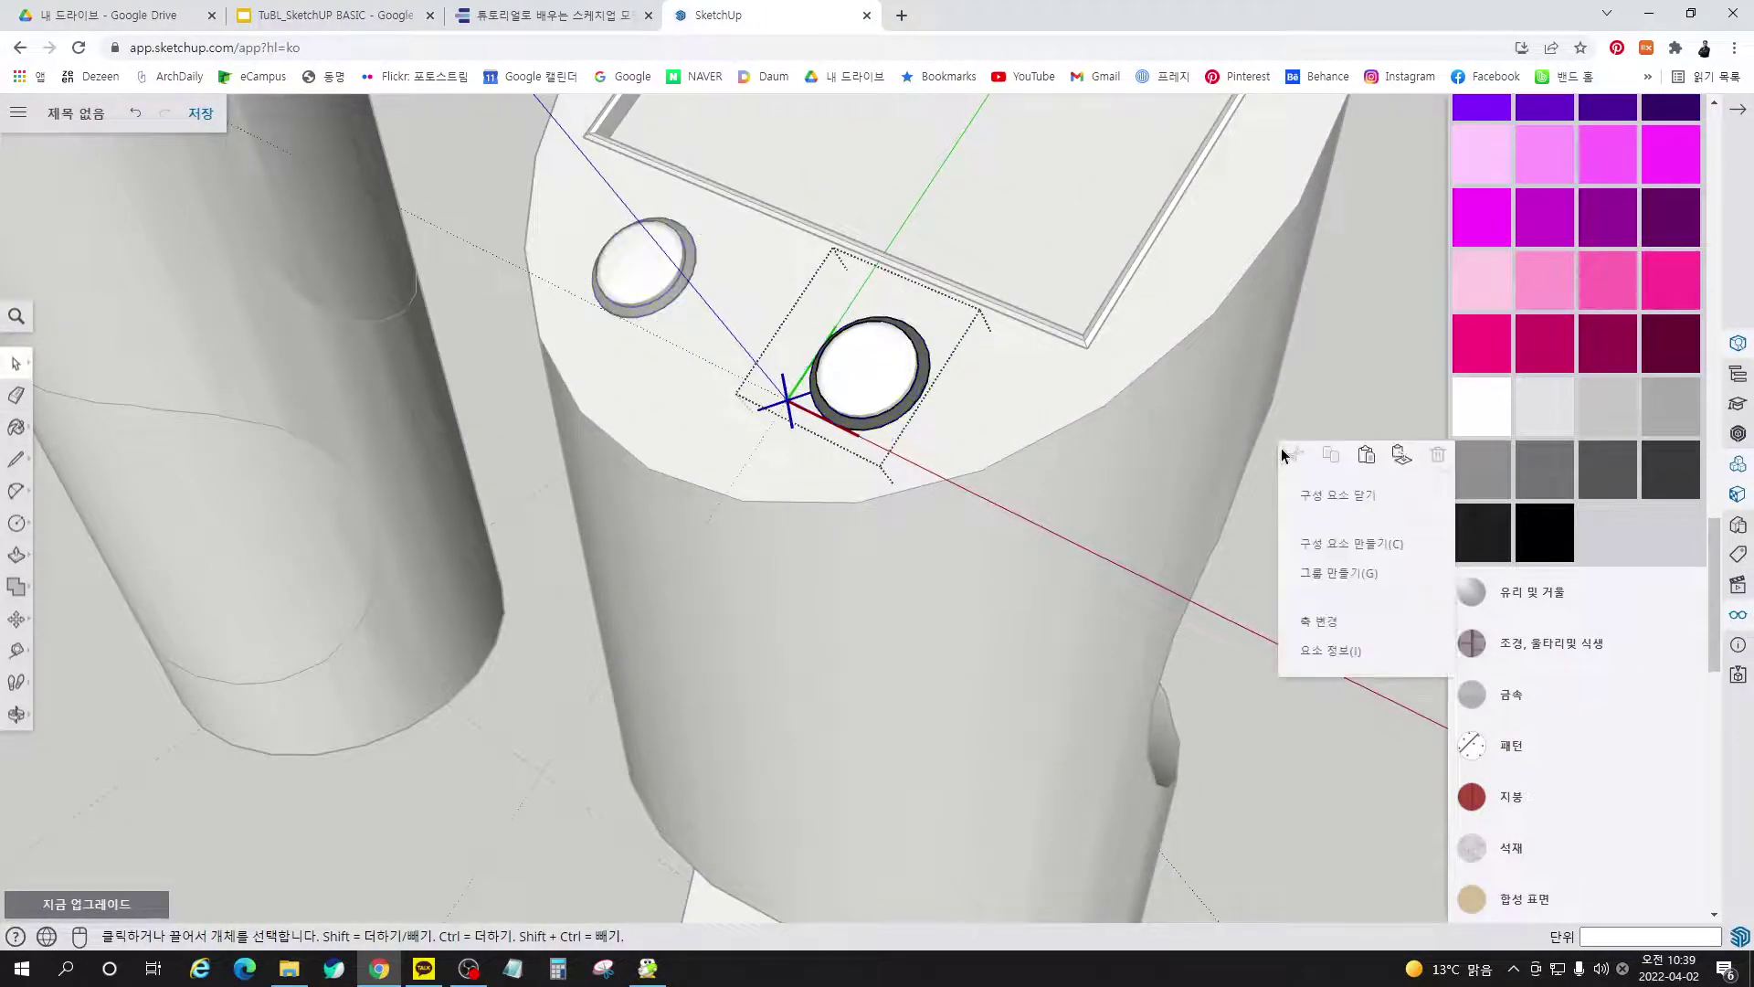
left_click(1330, 499)
Examine the bezel color on the other kiosk buttons and read the tutorial page on painting the button component from outside
scroll(1225, 435, "down", 5)
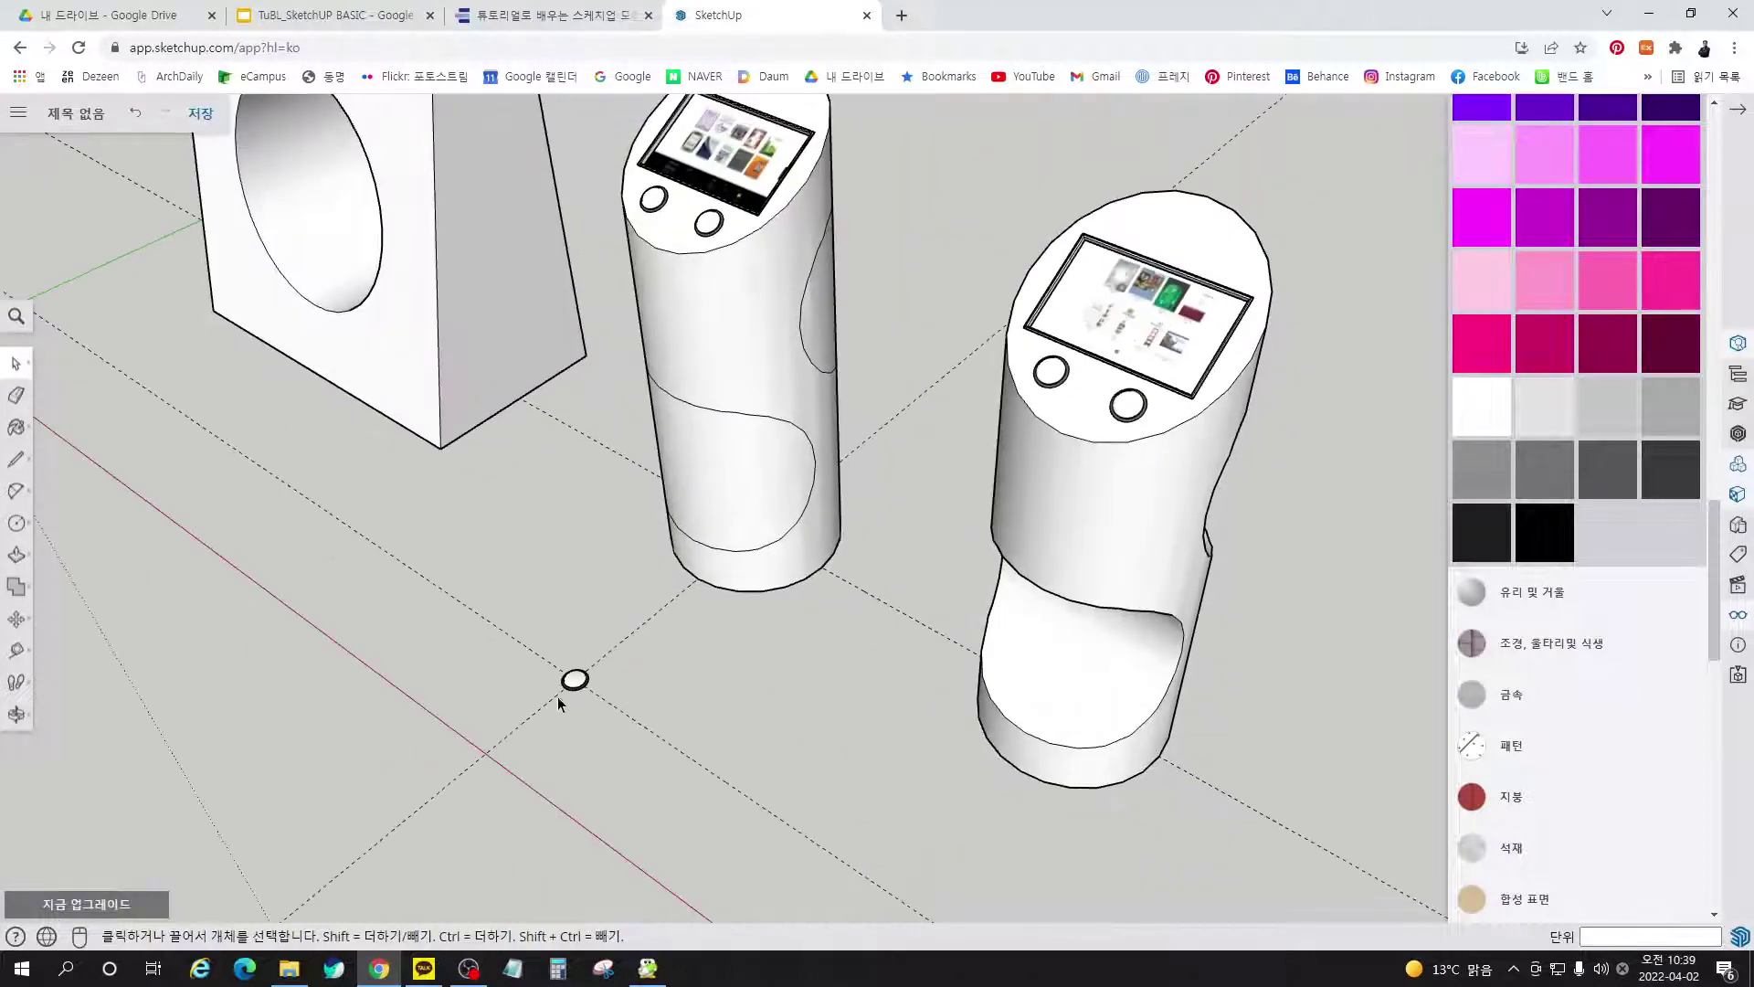
scroll(557, 697, "up", 6)
scroll(609, 658, "down", 4)
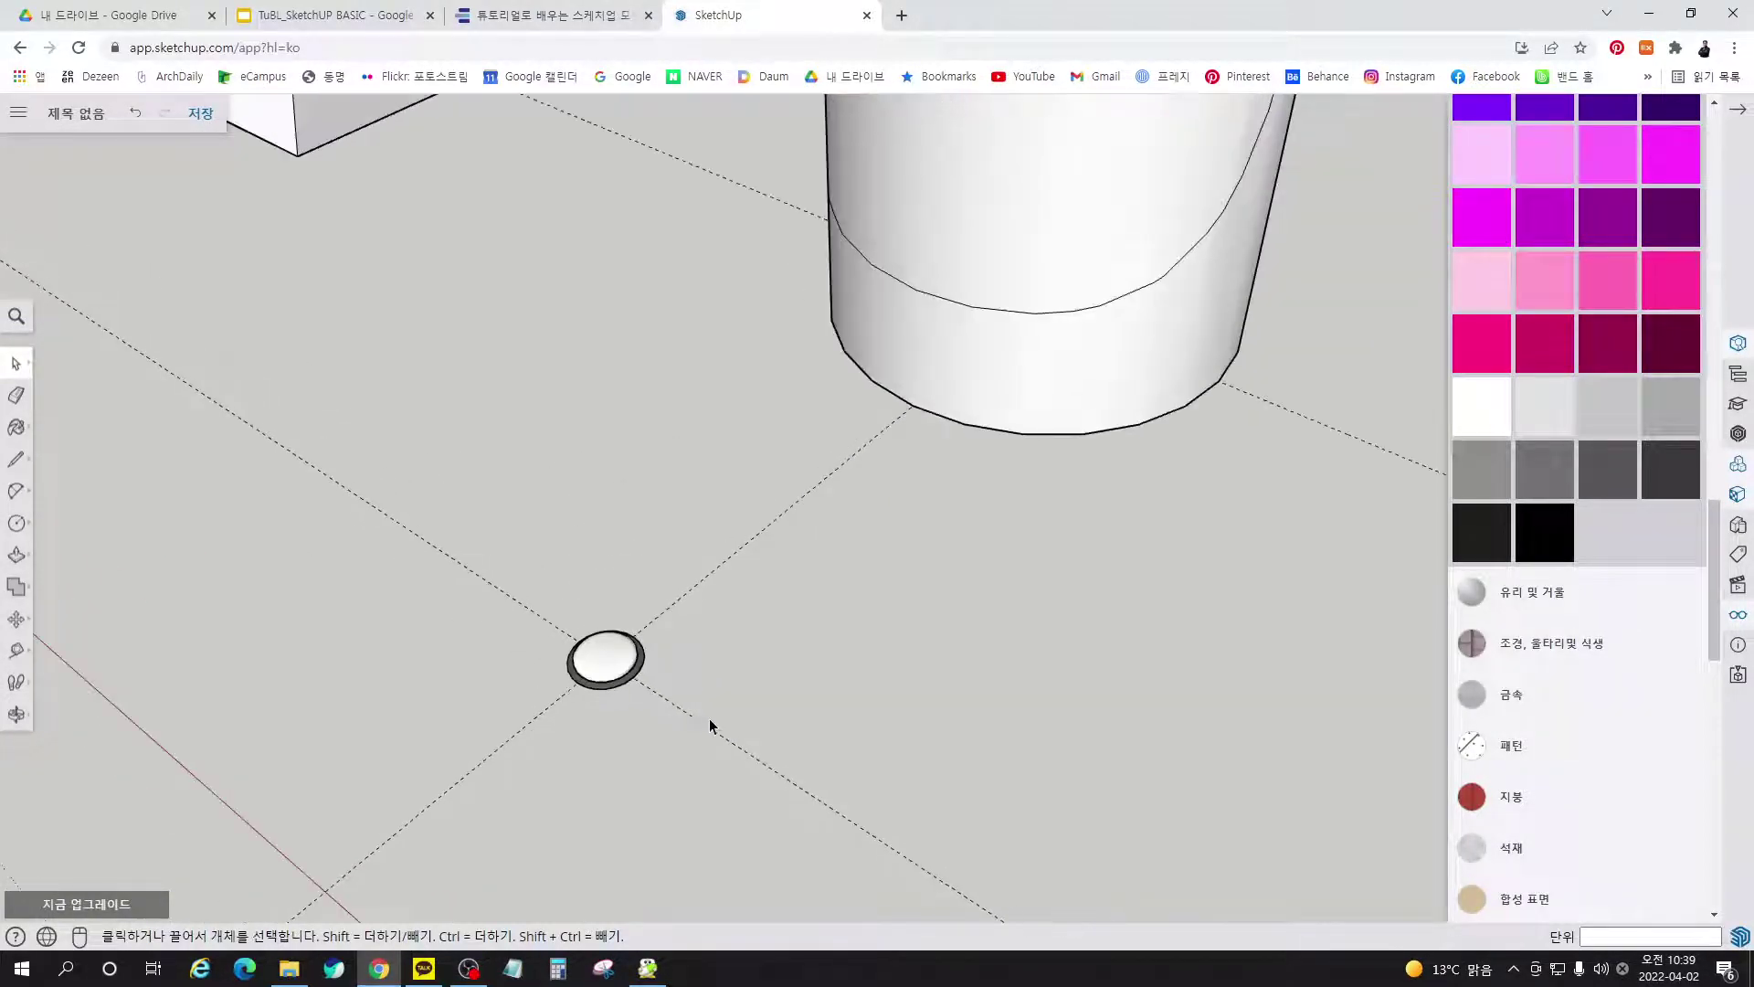
scroll(710, 724, "down", 5)
scroll(770, 380, "up", 6)
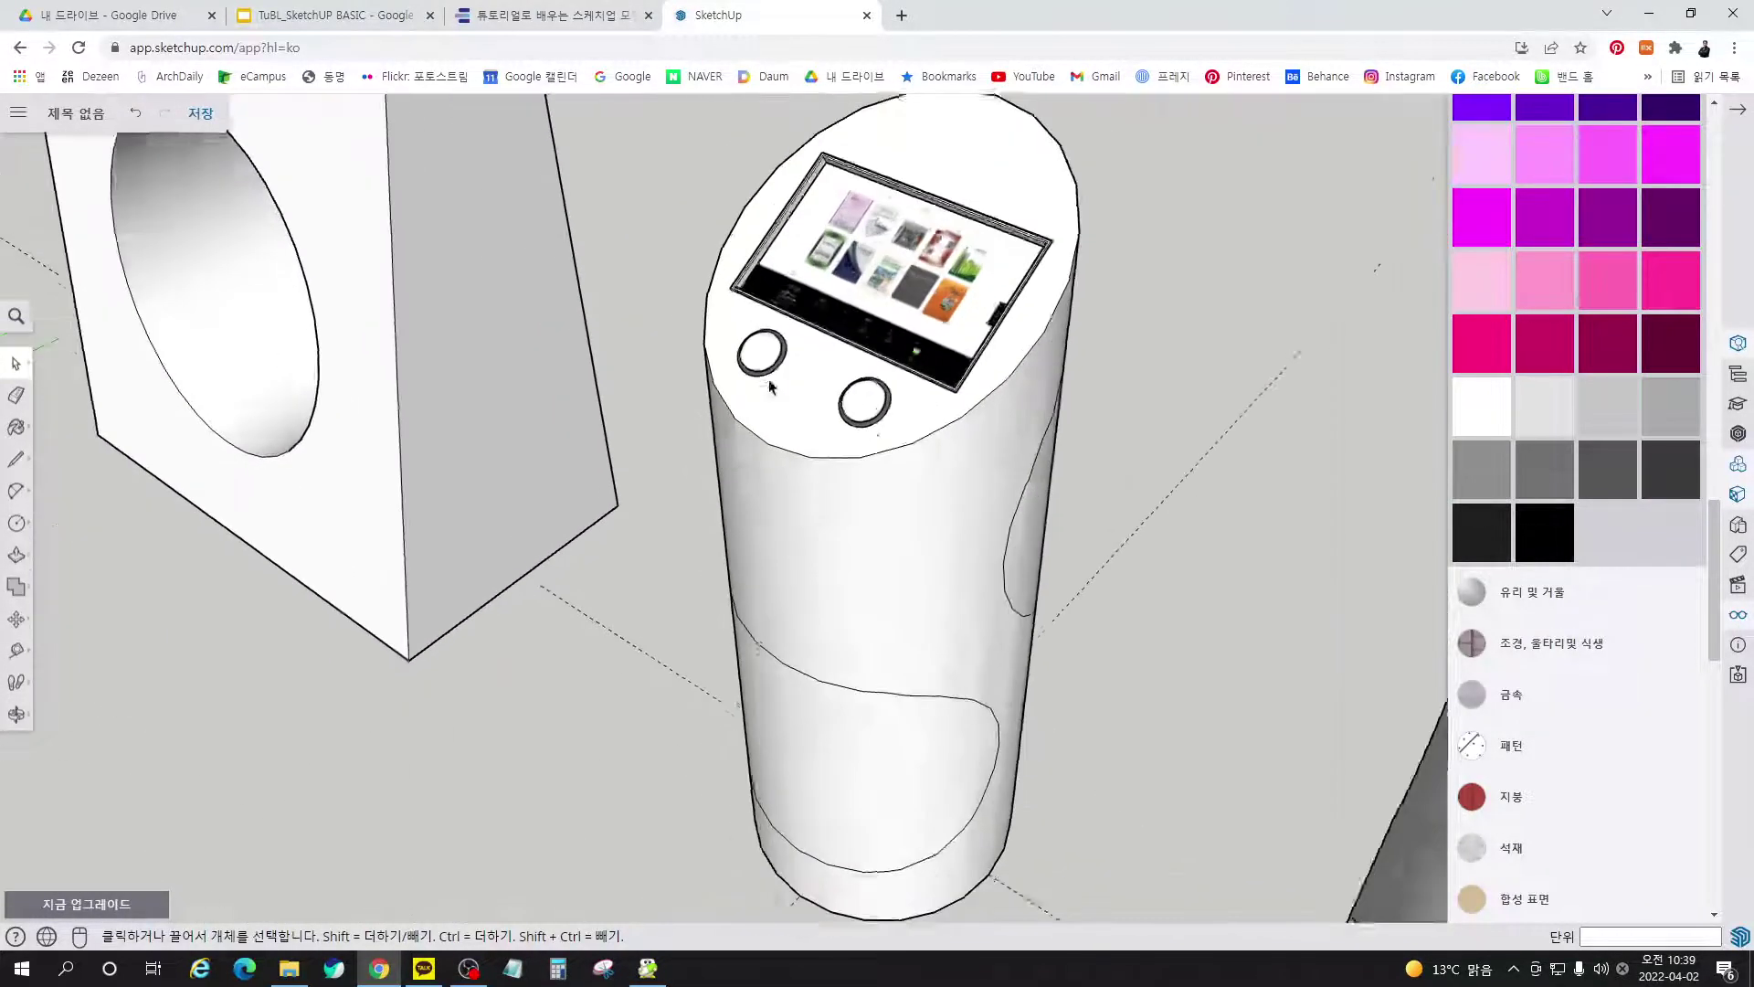
scroll(769, 380, "down", 8)
left_click(556, 16)
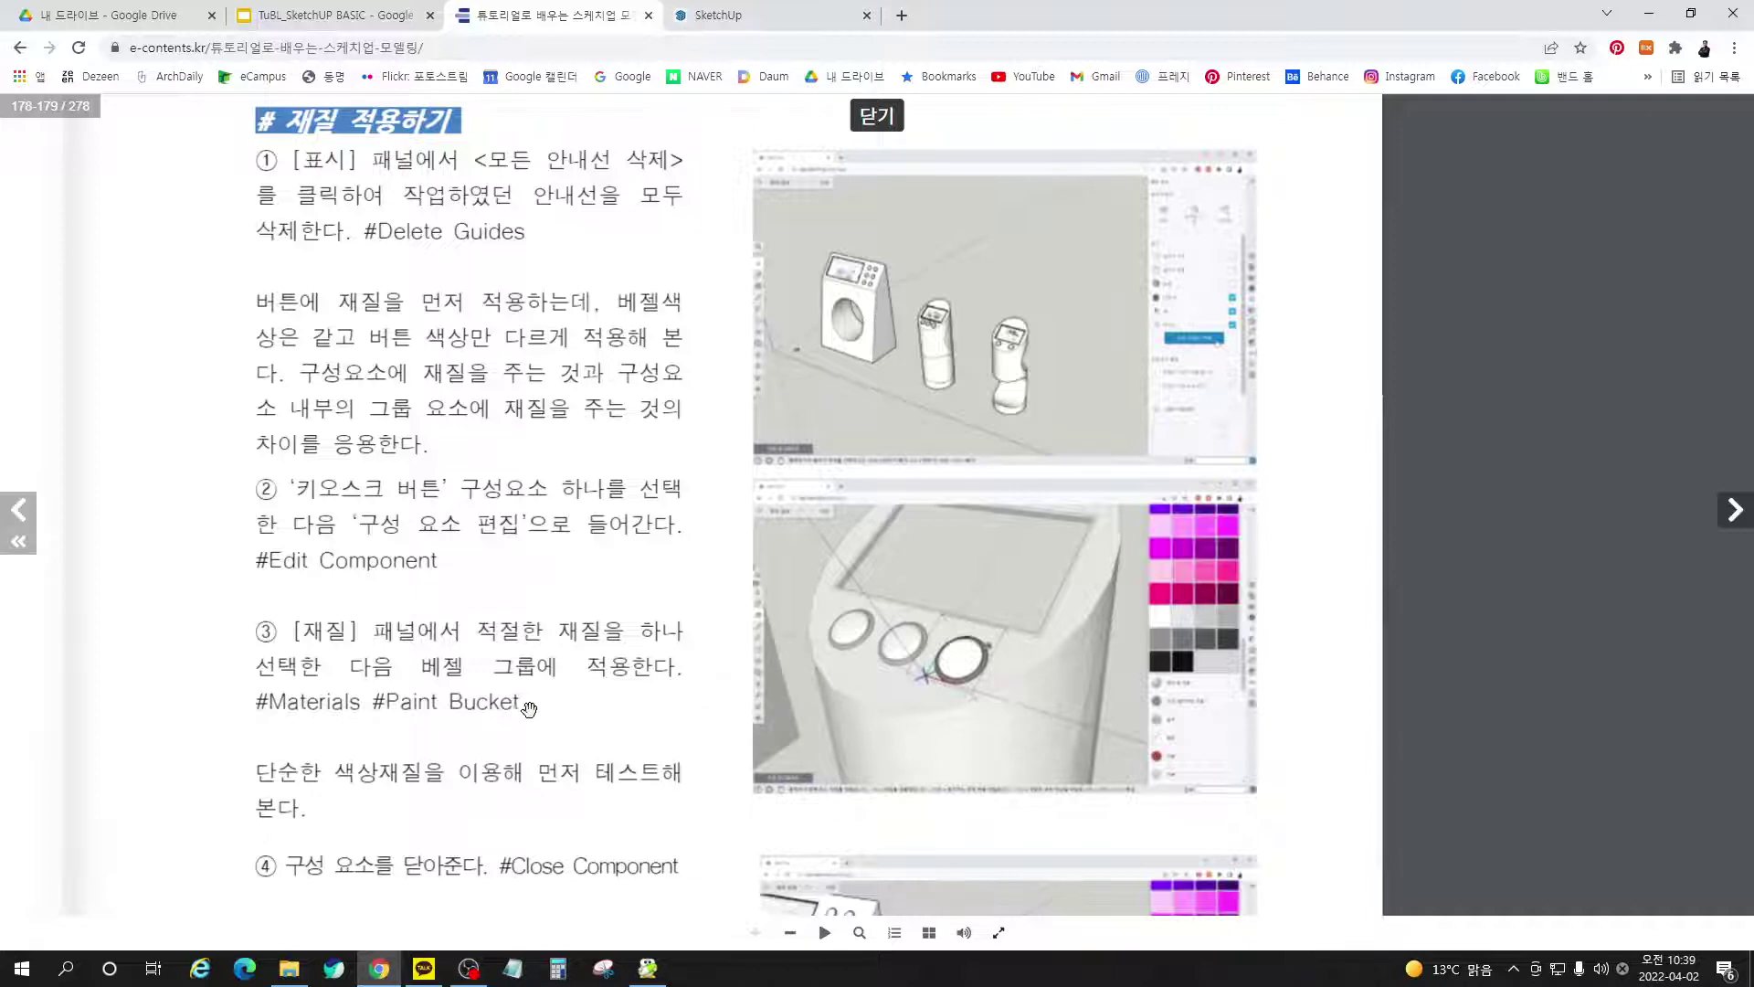
scroll(562, 776, "down", 8)
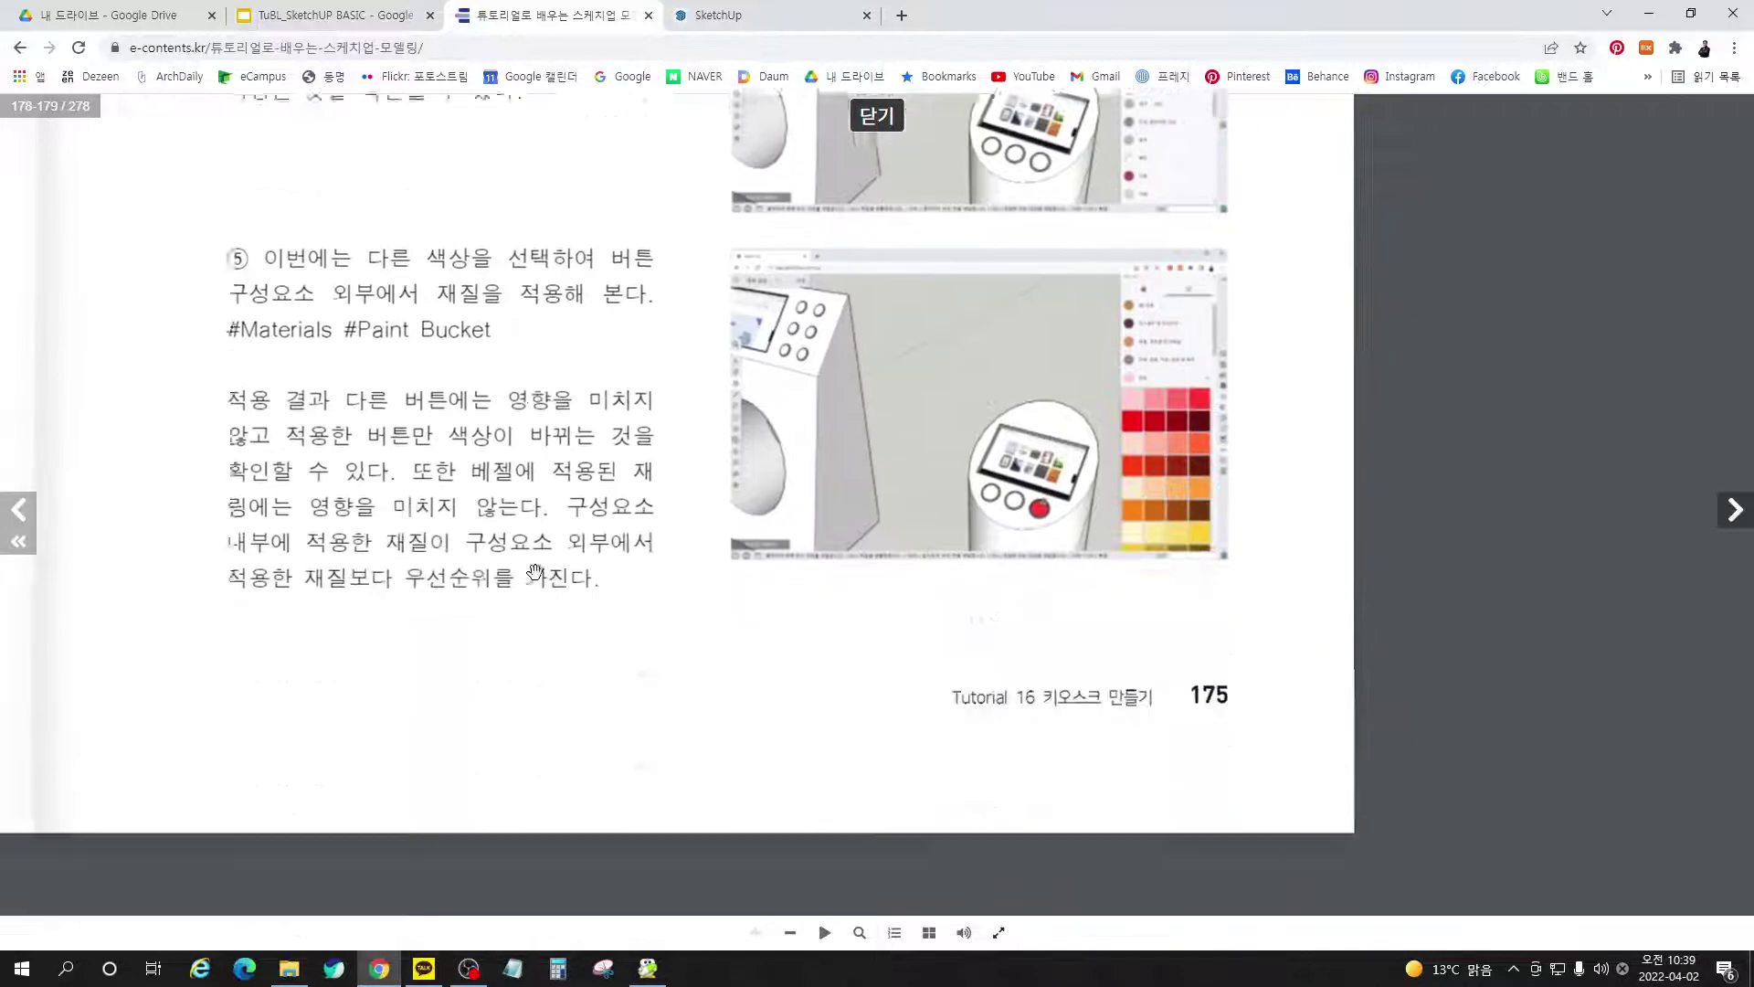
scroll(534, 616, "up", 2)
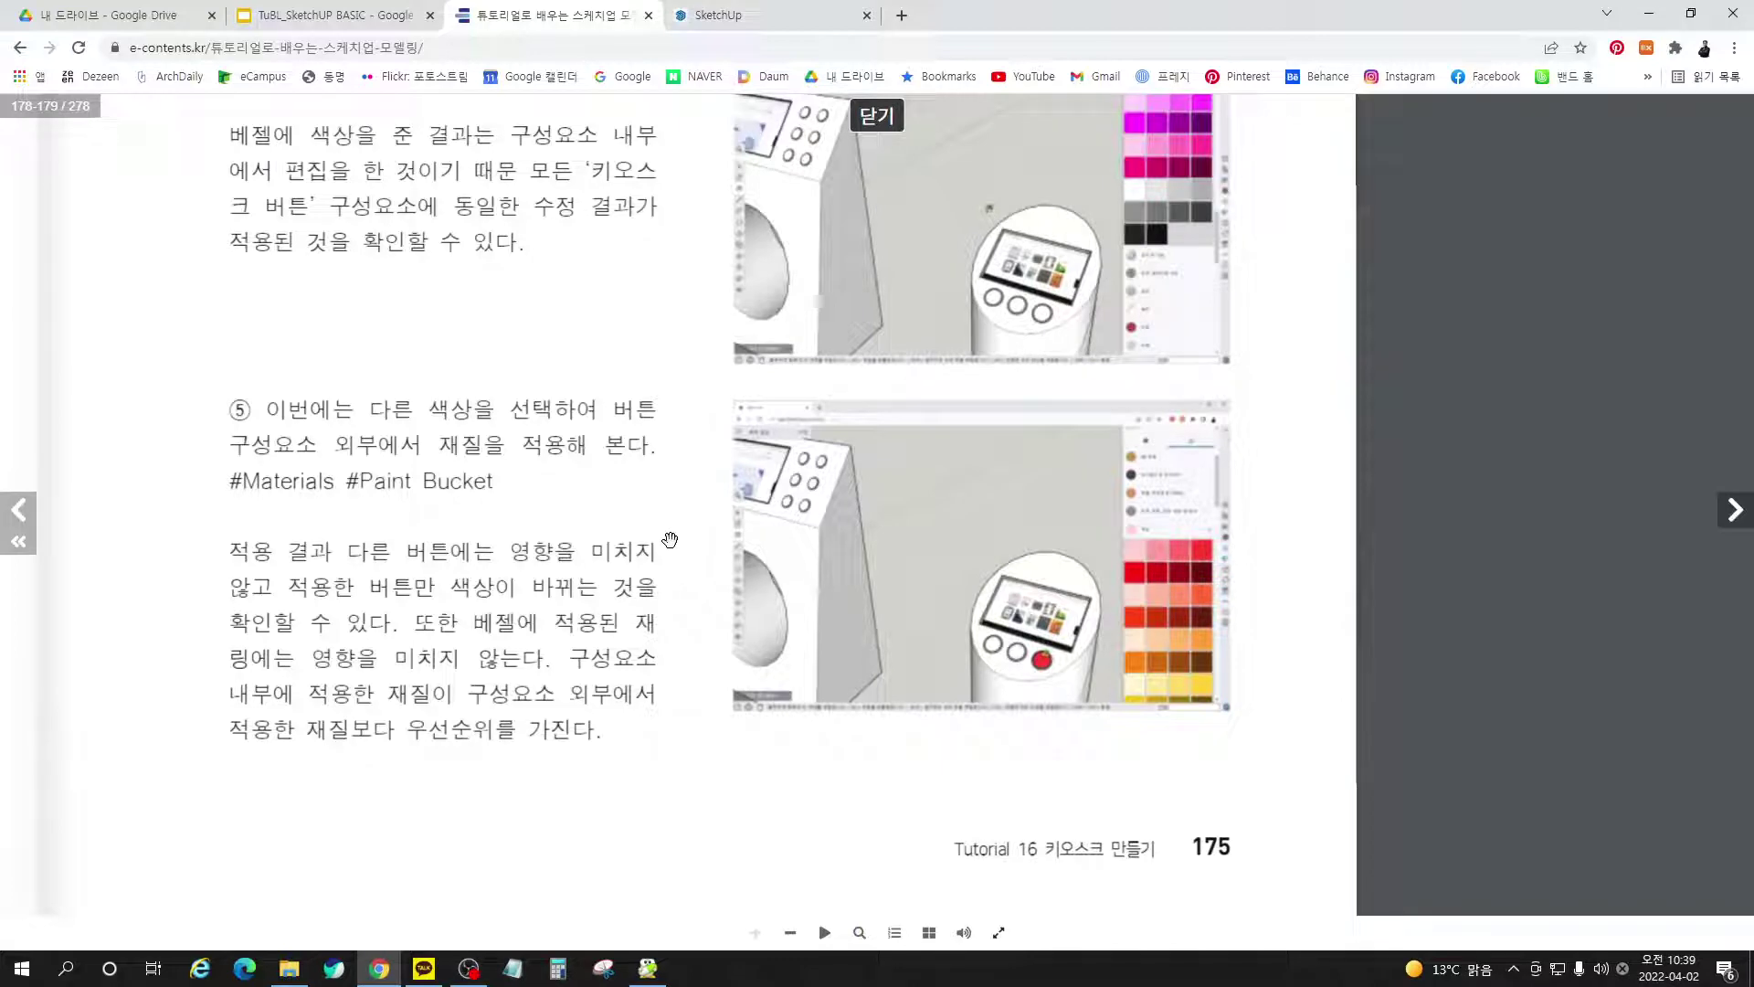
Return to SketchUp and paint the right-hand button of the cut-out cylindrical kiosk pink from outside the component
left_click(722, 16)
scroll(1180, 546, "up", 8)
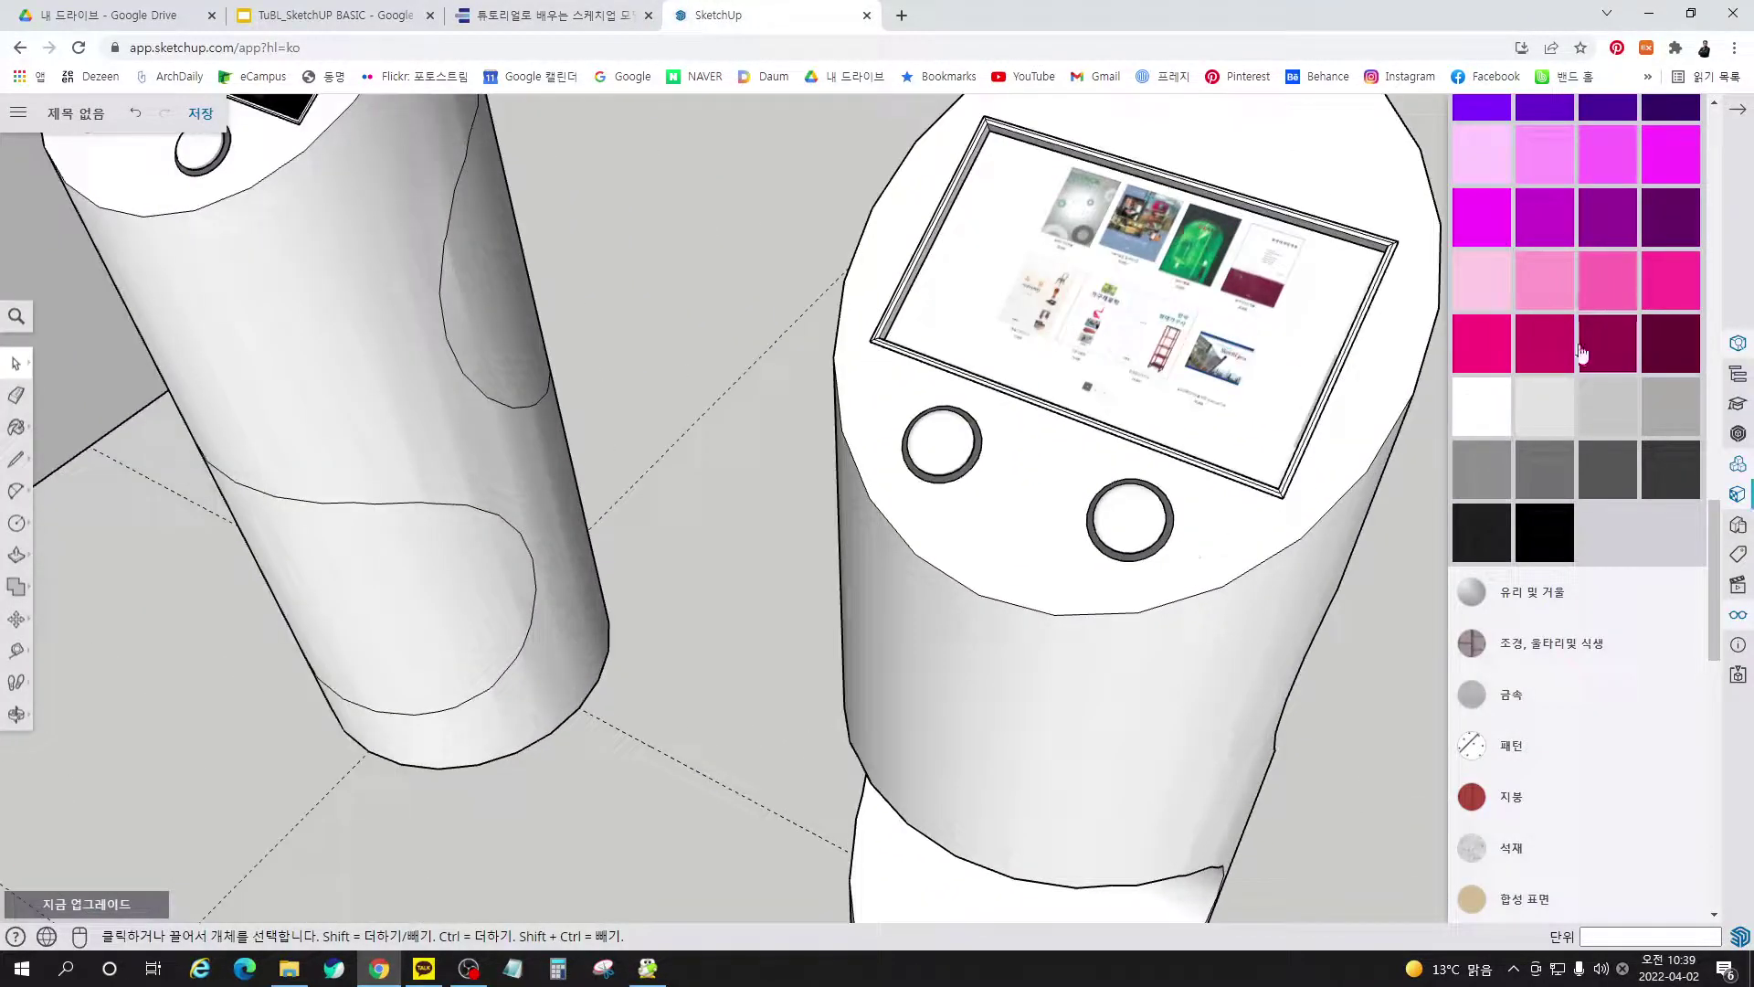
left_click(1544, 280)
scroll(1144, 494, "up", 2)
left_click(1144, 493)
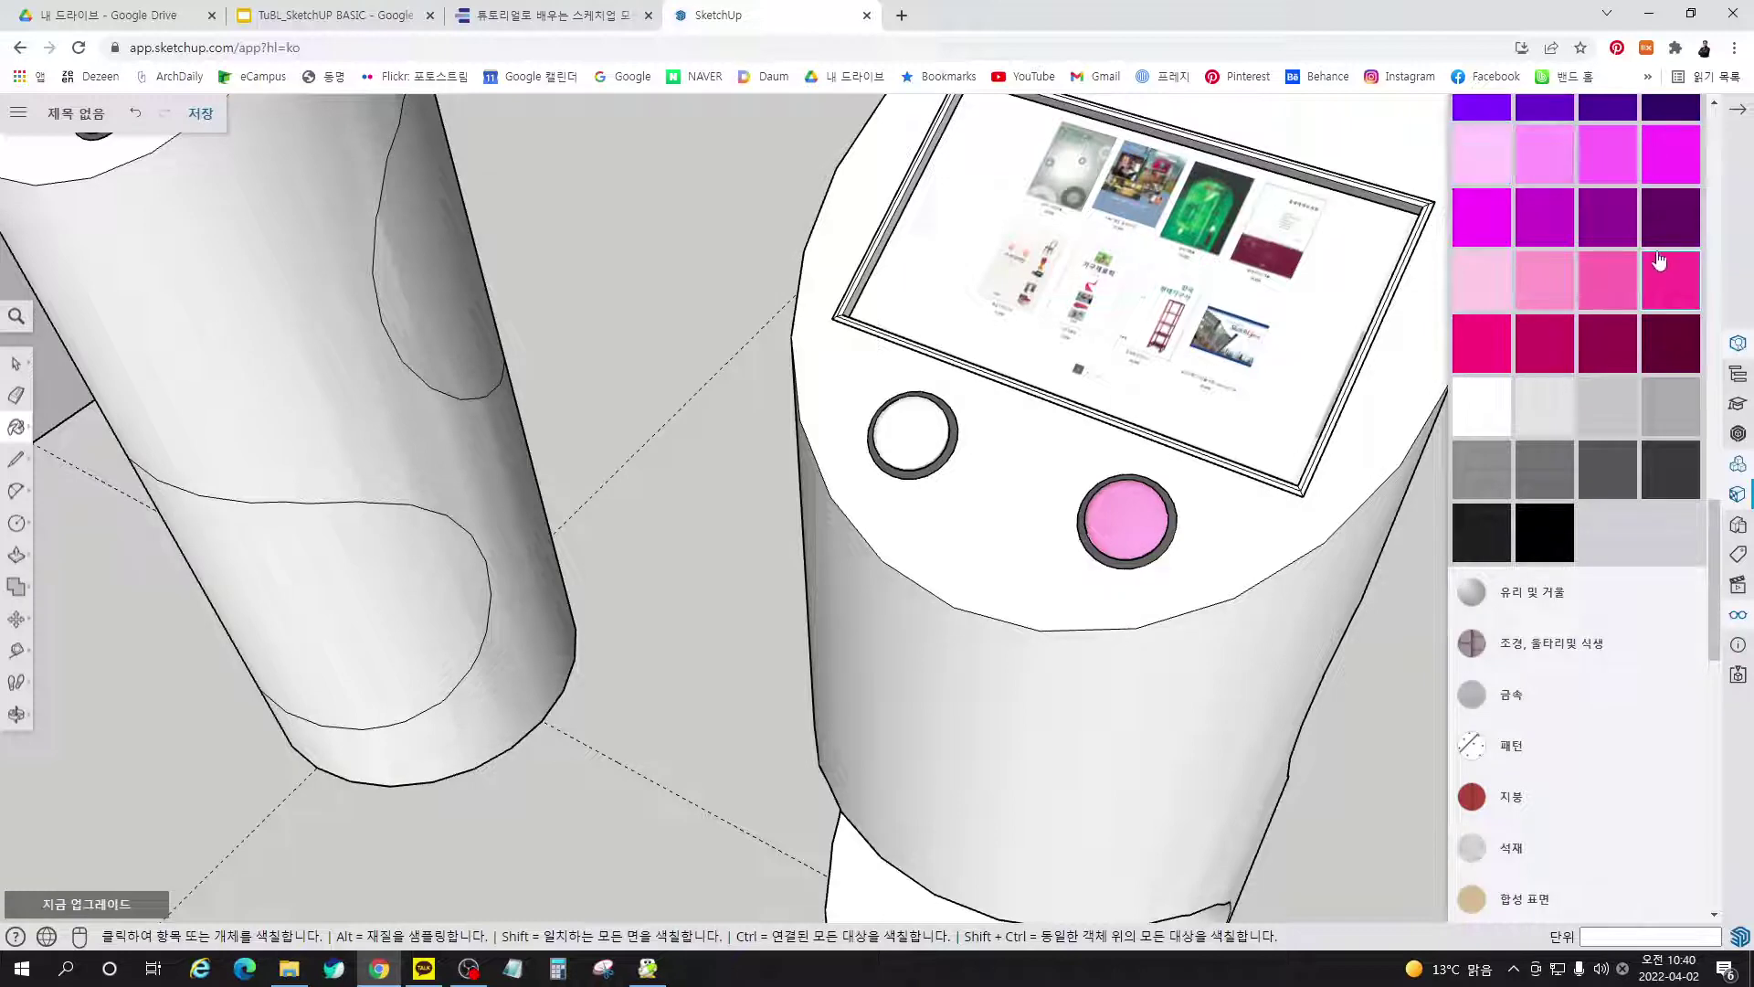
Paint the left-hand button of the cut-out cylindrical kiosk light violet-blue
scroll(1660, 264, "up", 4)
left_click(1546, 274)
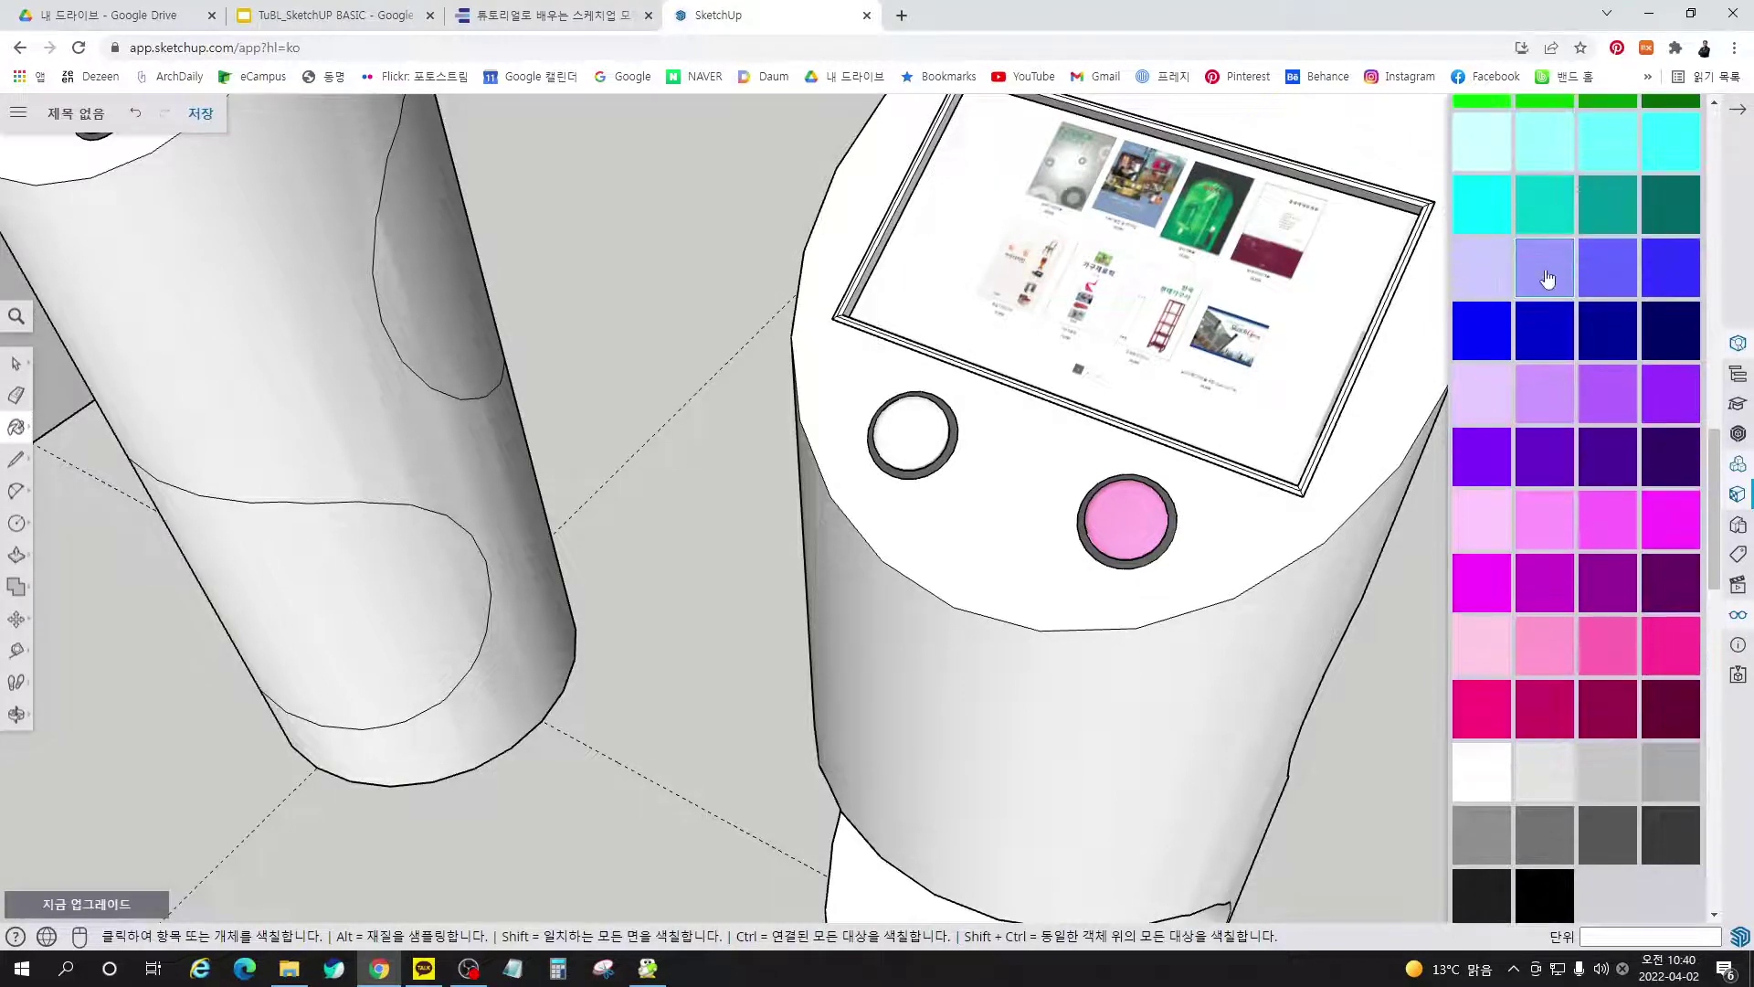
left_click(885, 419)
scroll(1071, 566, "down", 5)
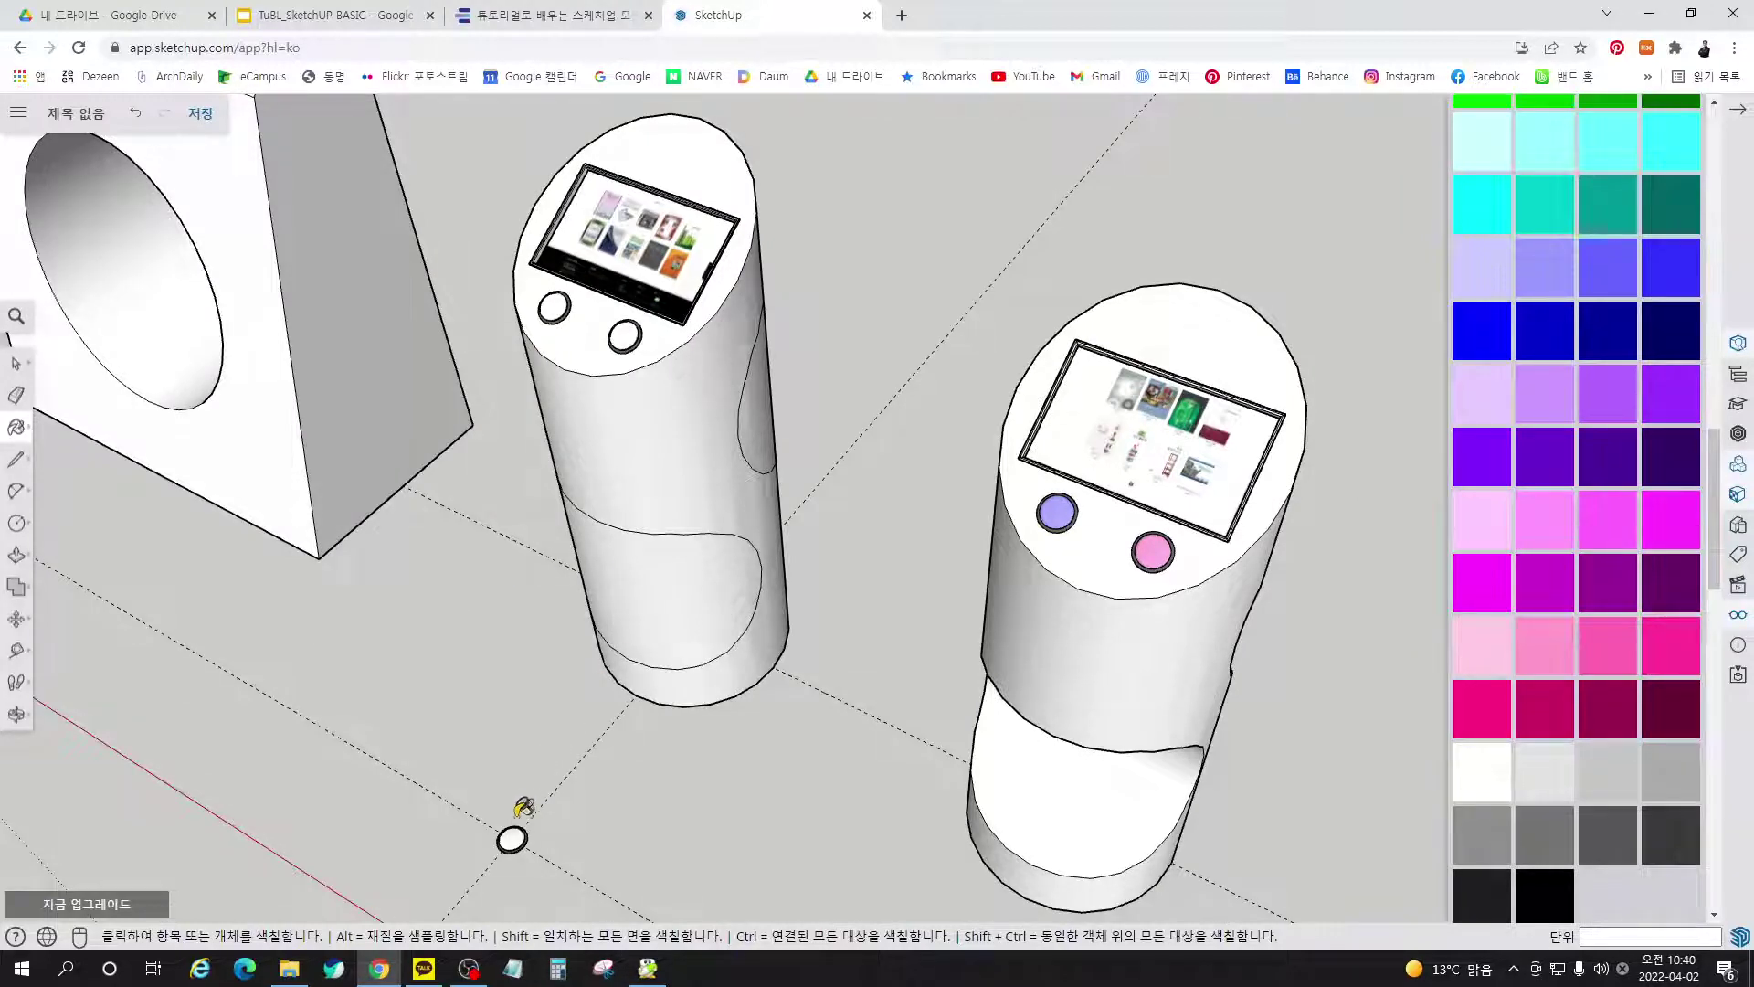
Paint the loose button on the ground turquoise, and the middle kiosk's right button pale cyan and left button light green
left_click(1571, 189)
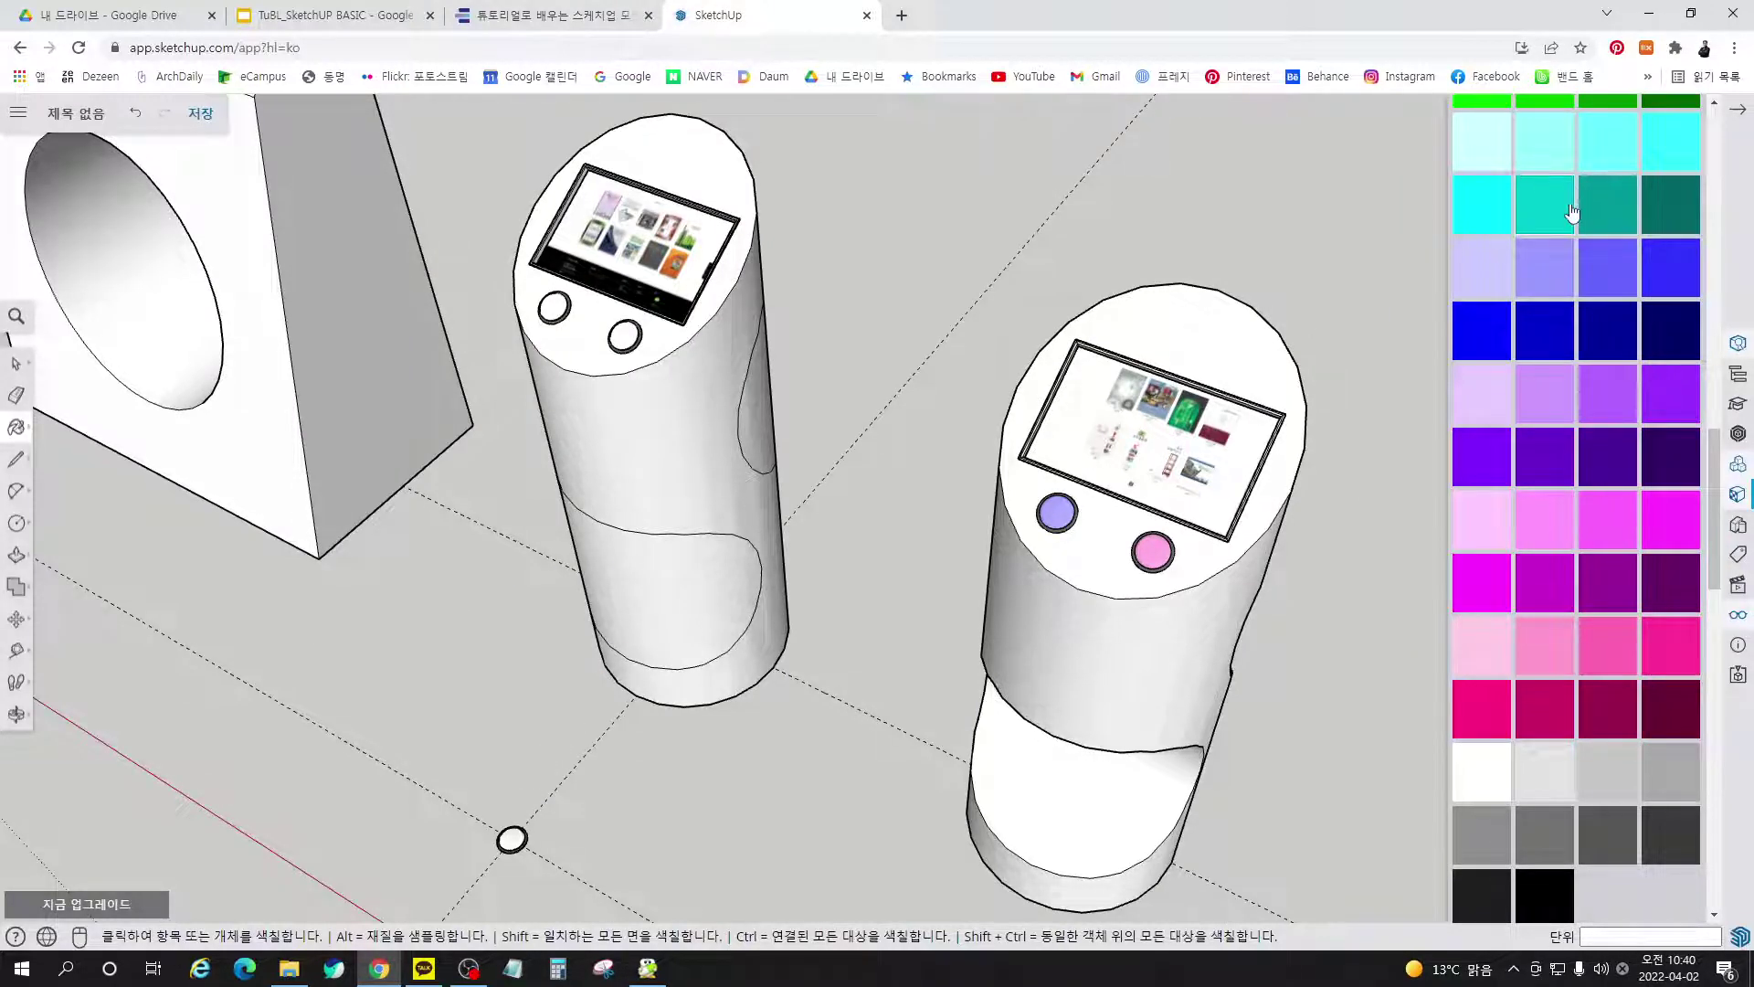
left_click(512, 835)
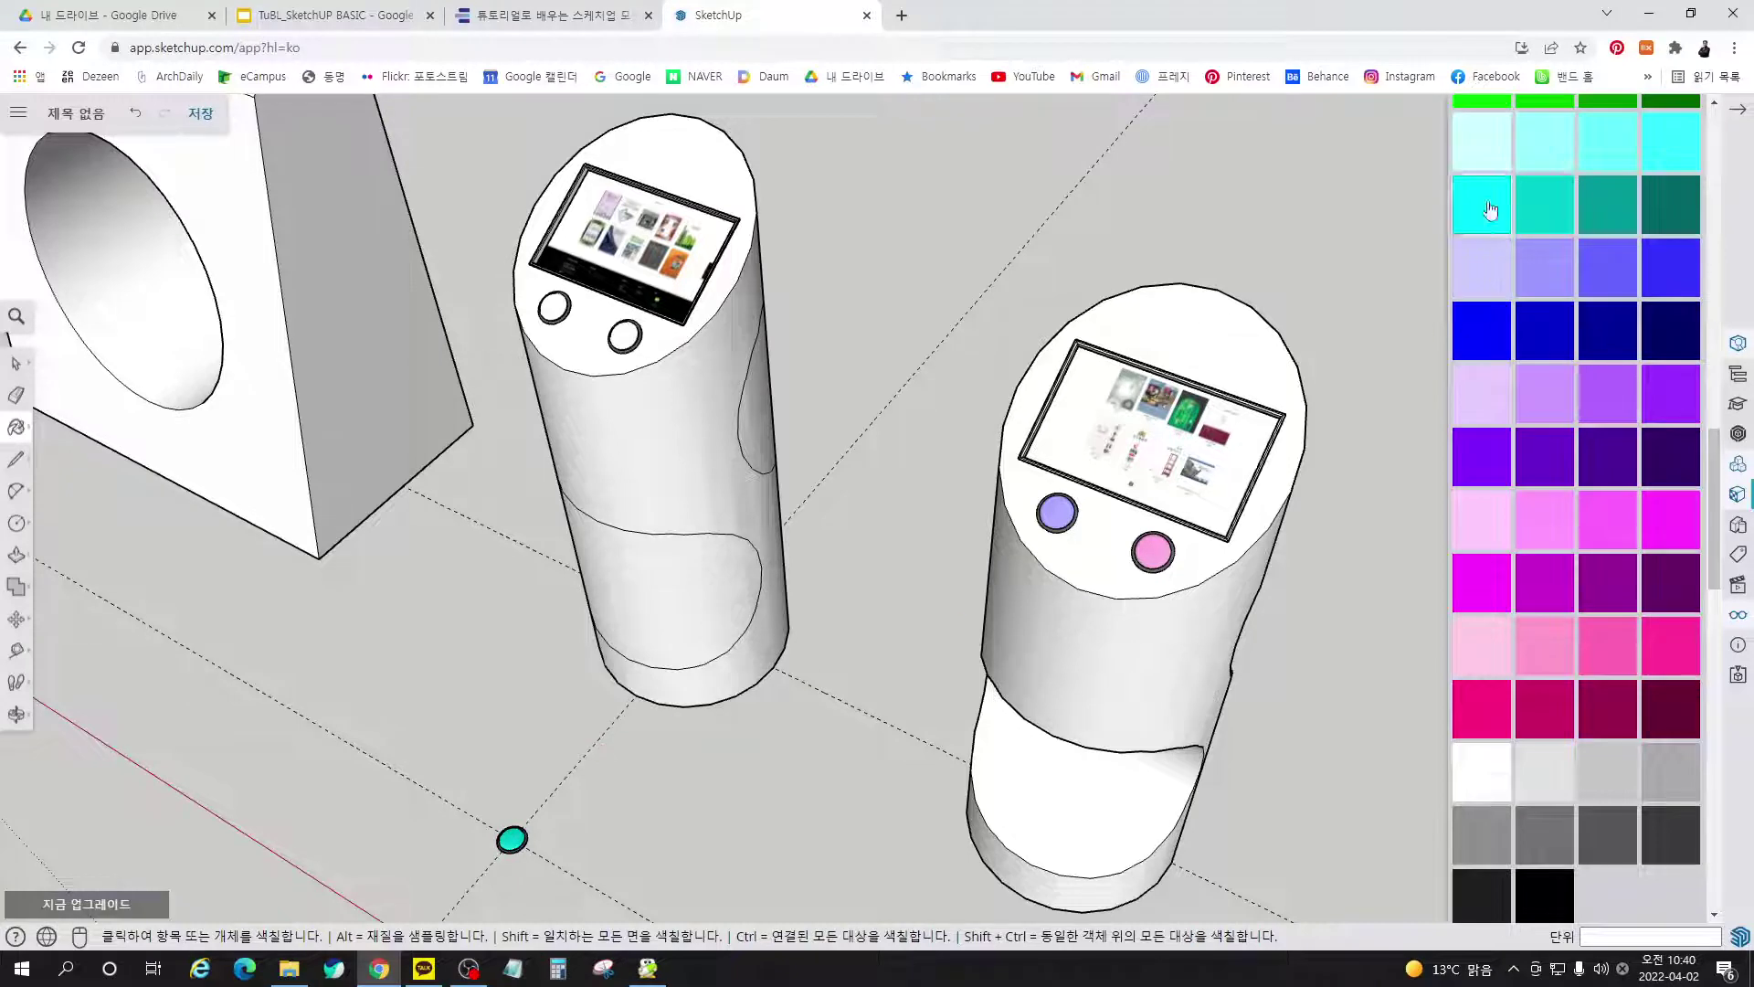
left_click(1493, 146)
left_click(632, 331)
scroll(1587, 348, "up", 4)
left_click(1554, 402)
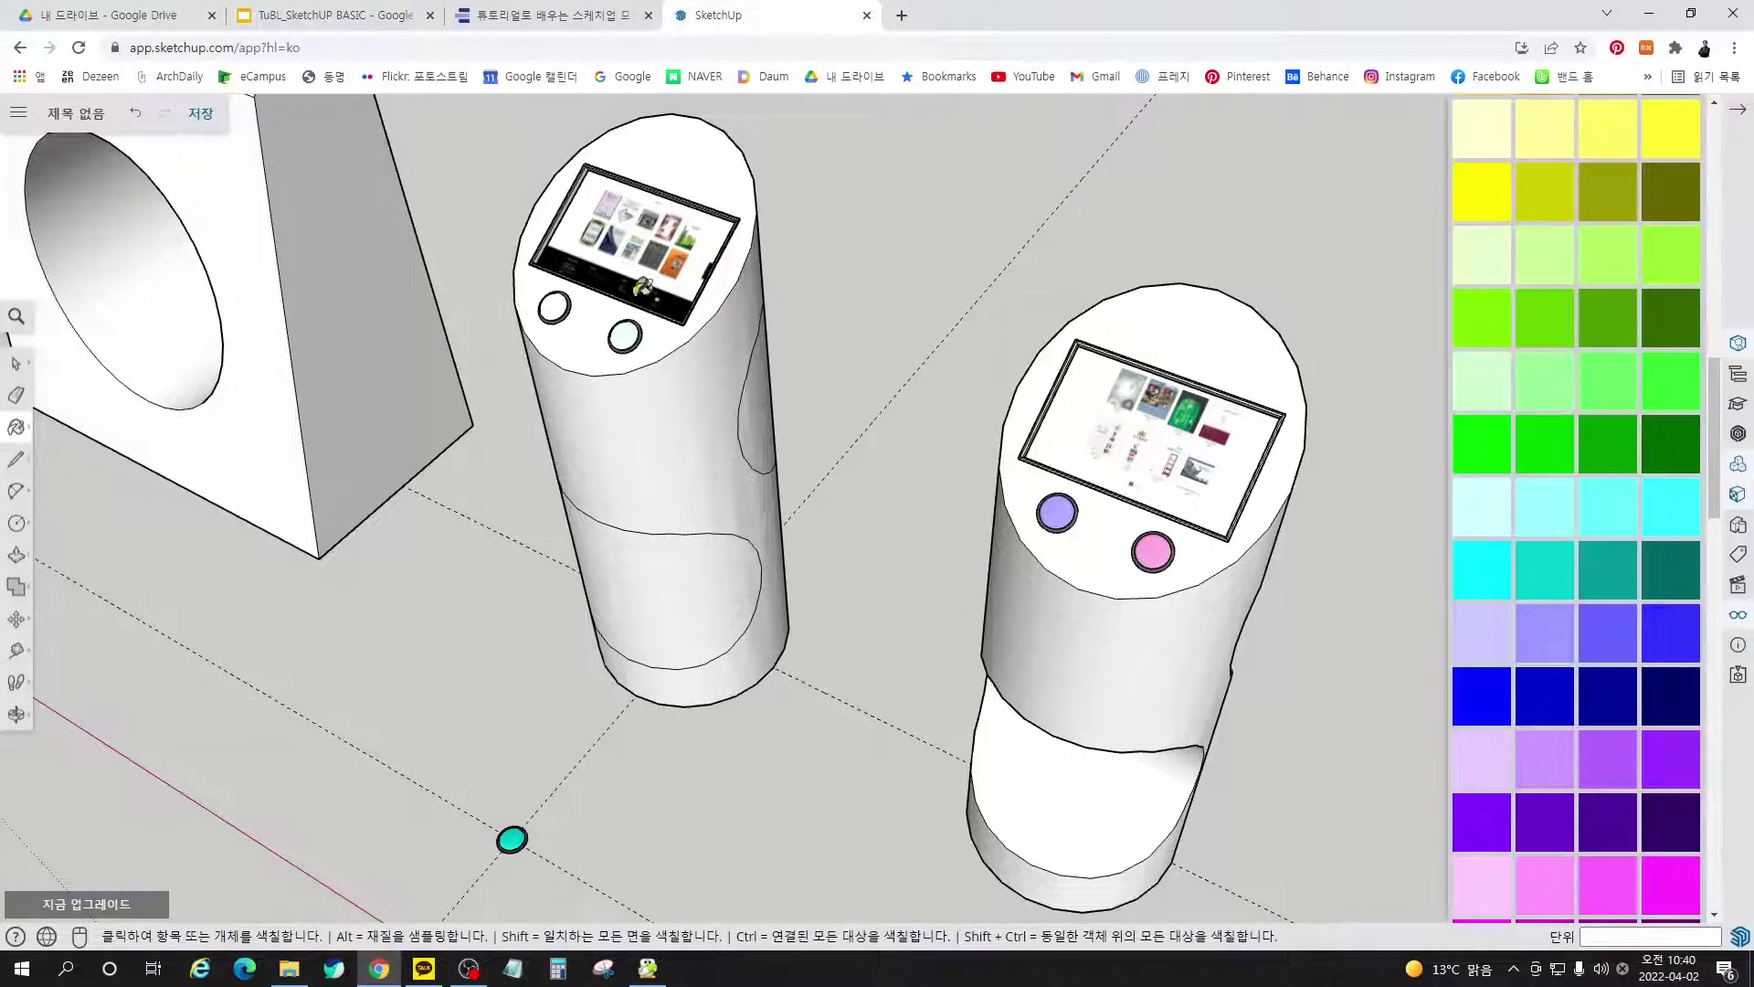
left_click(554, 308)
Paint the top two buttons on the large kiosk's six-button panel, the right one yellow-green and the left one light orange
scroll(1243, 740, "down", 4)
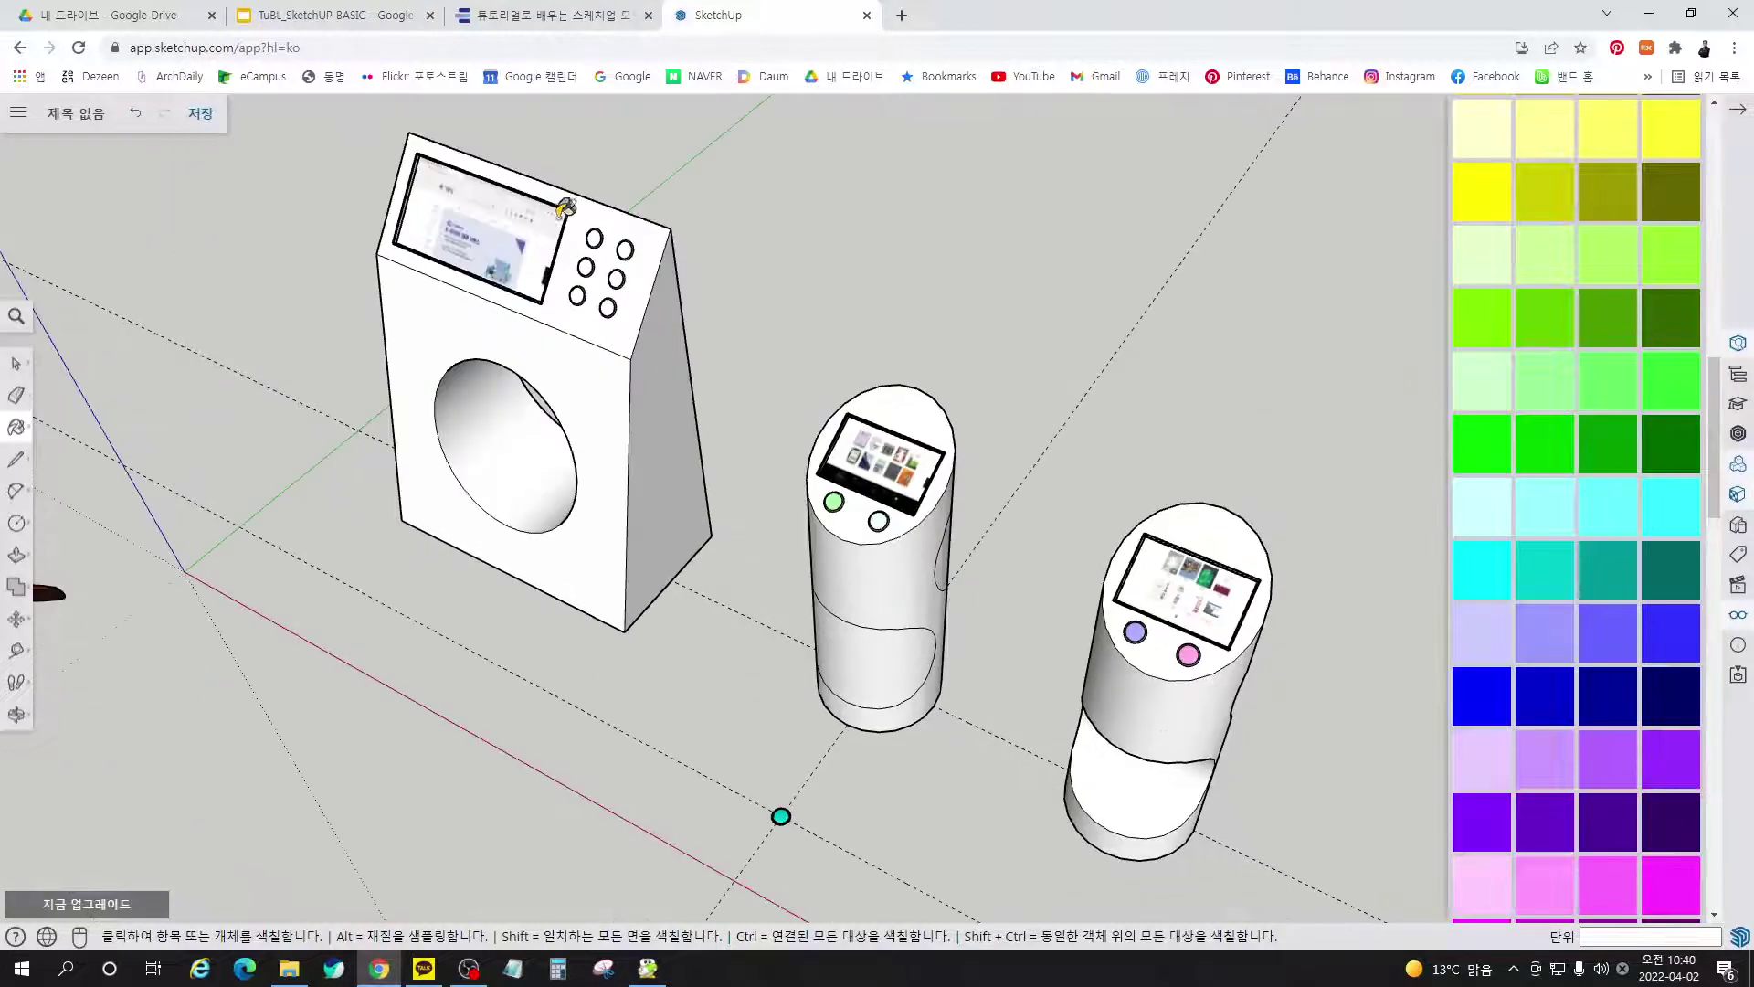
scroll(594, 228, "up", 6)
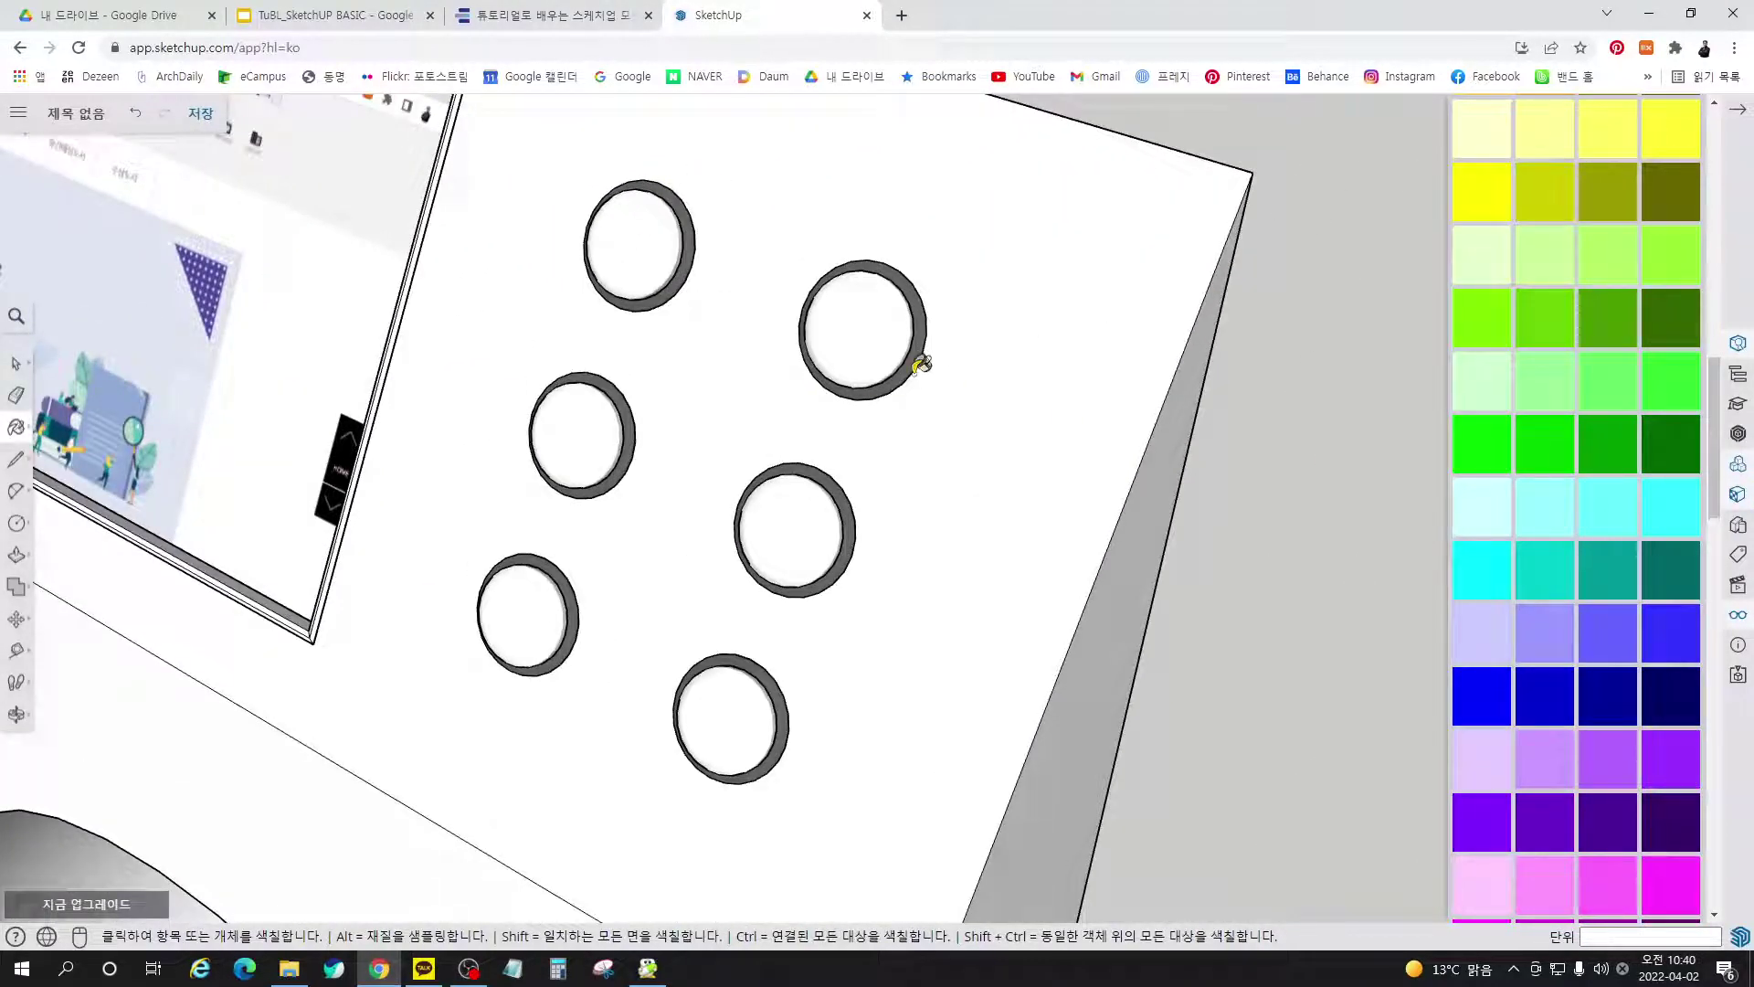
left_click(864, 340)
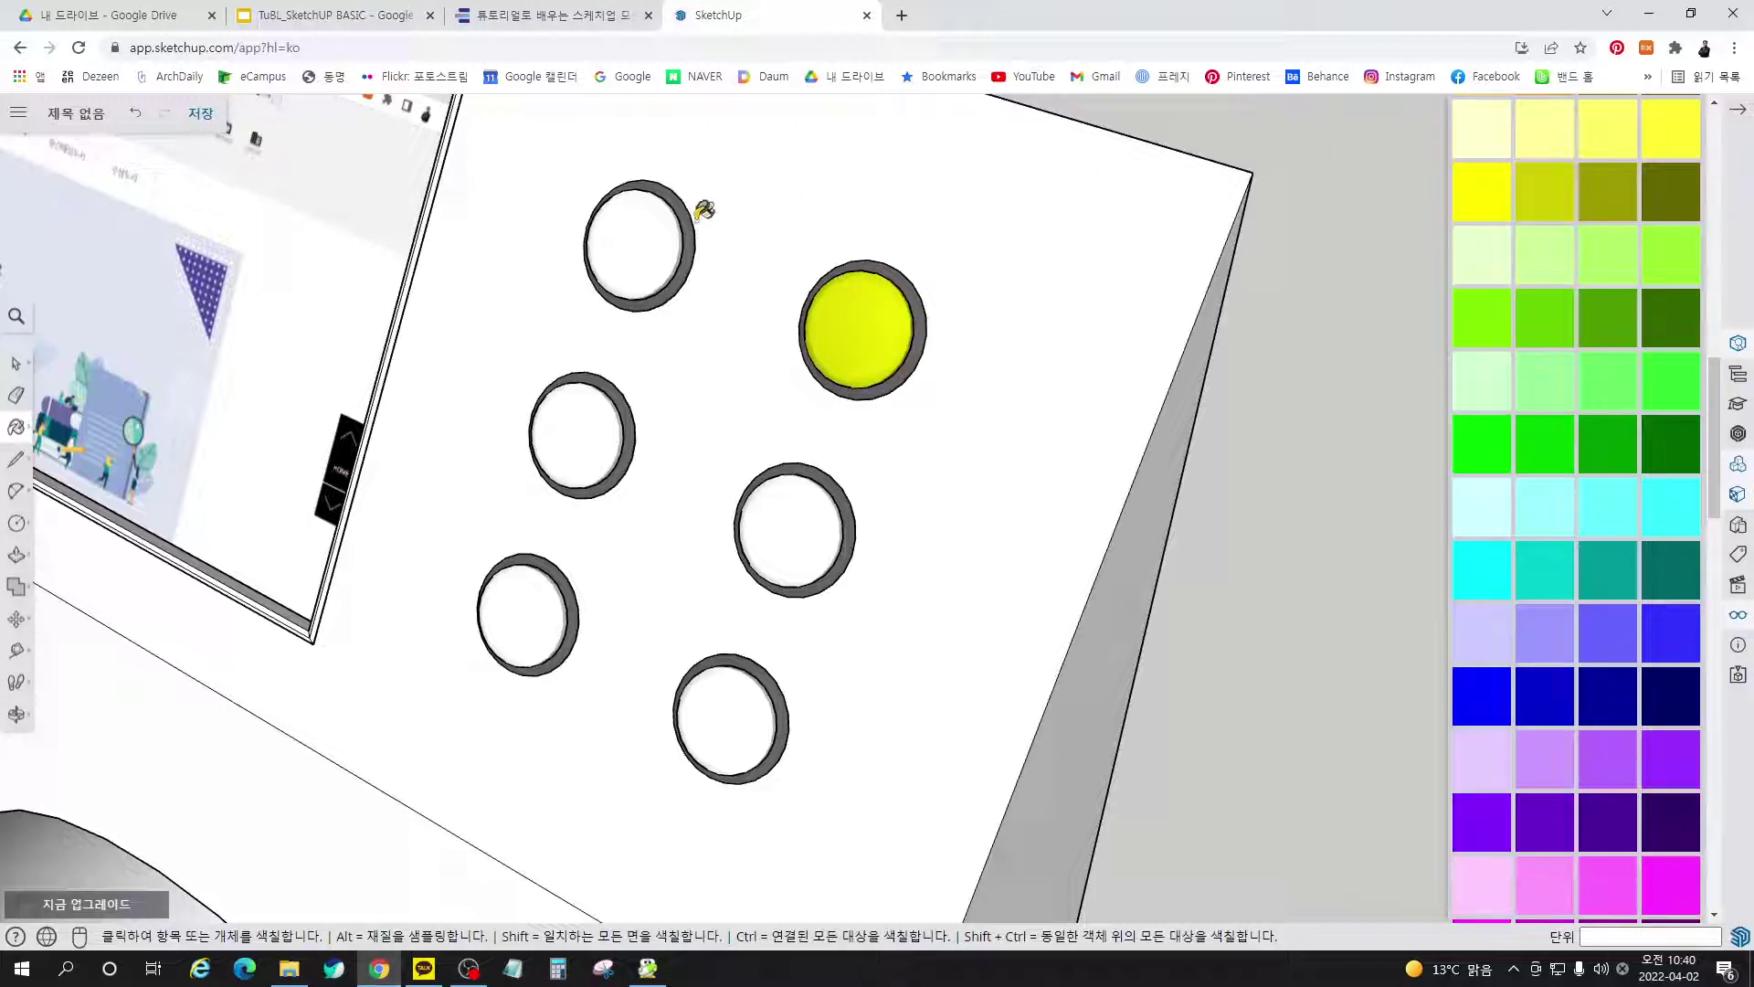
left_click(651, 222)
scroll(1595, 422, "up", 5)
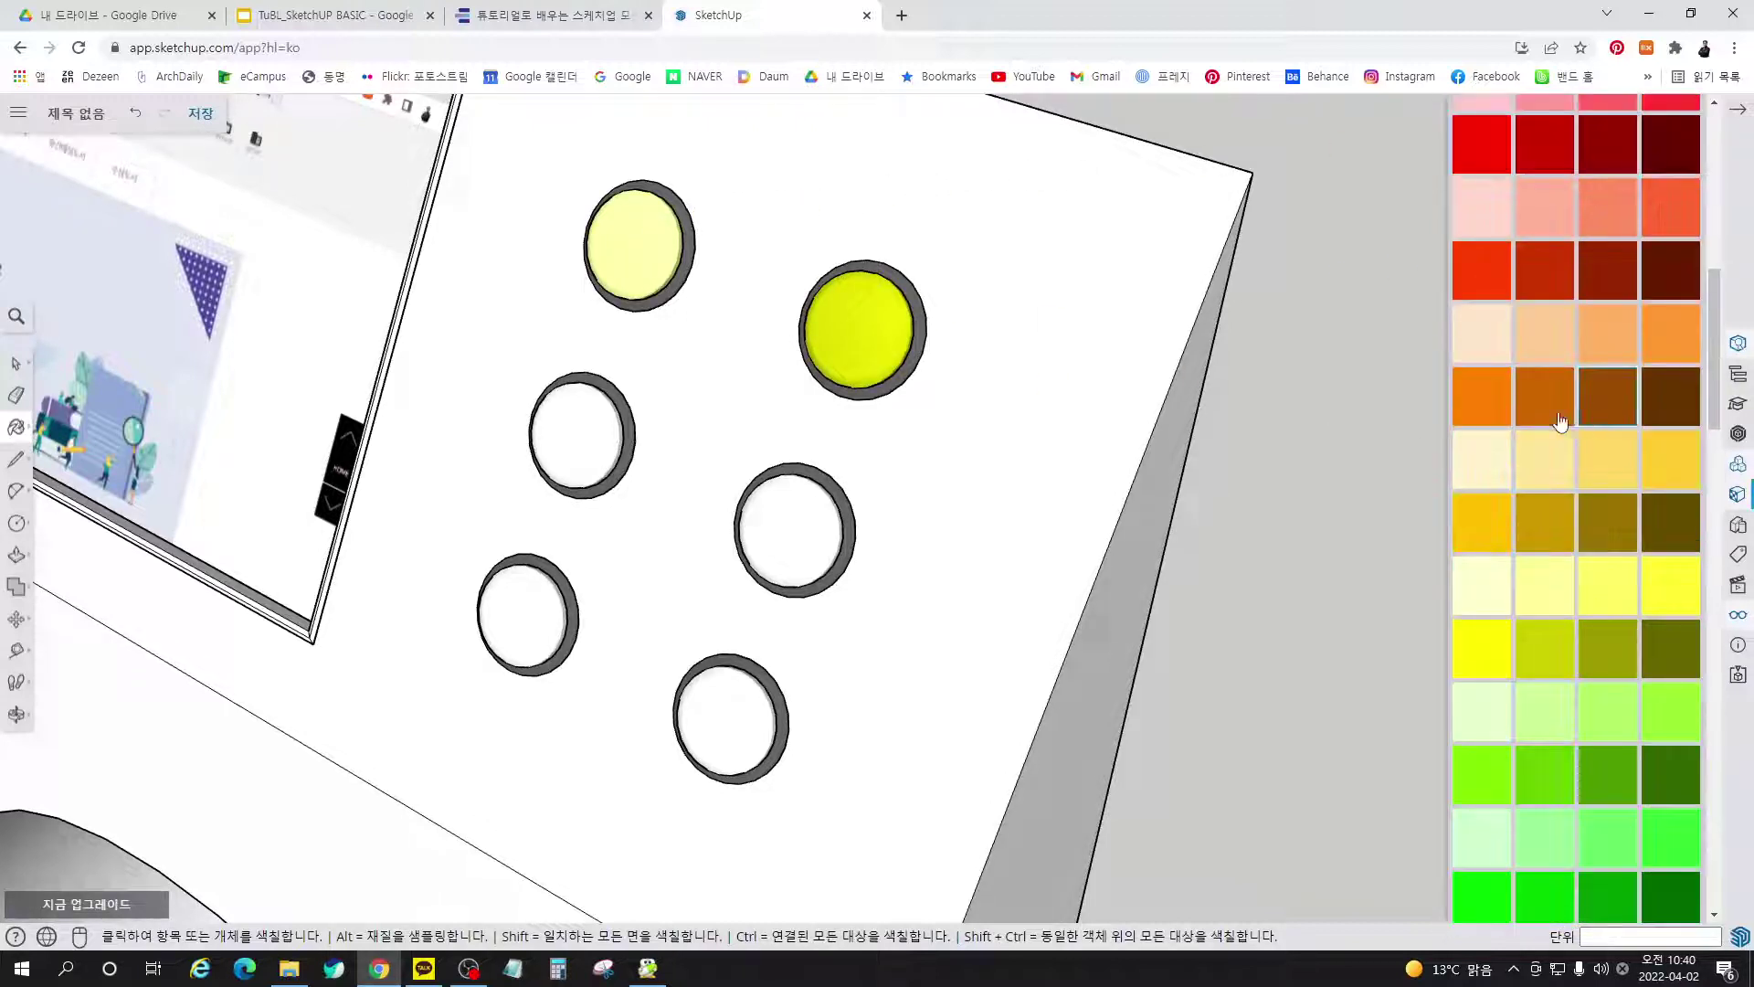
left_click(658, 236)
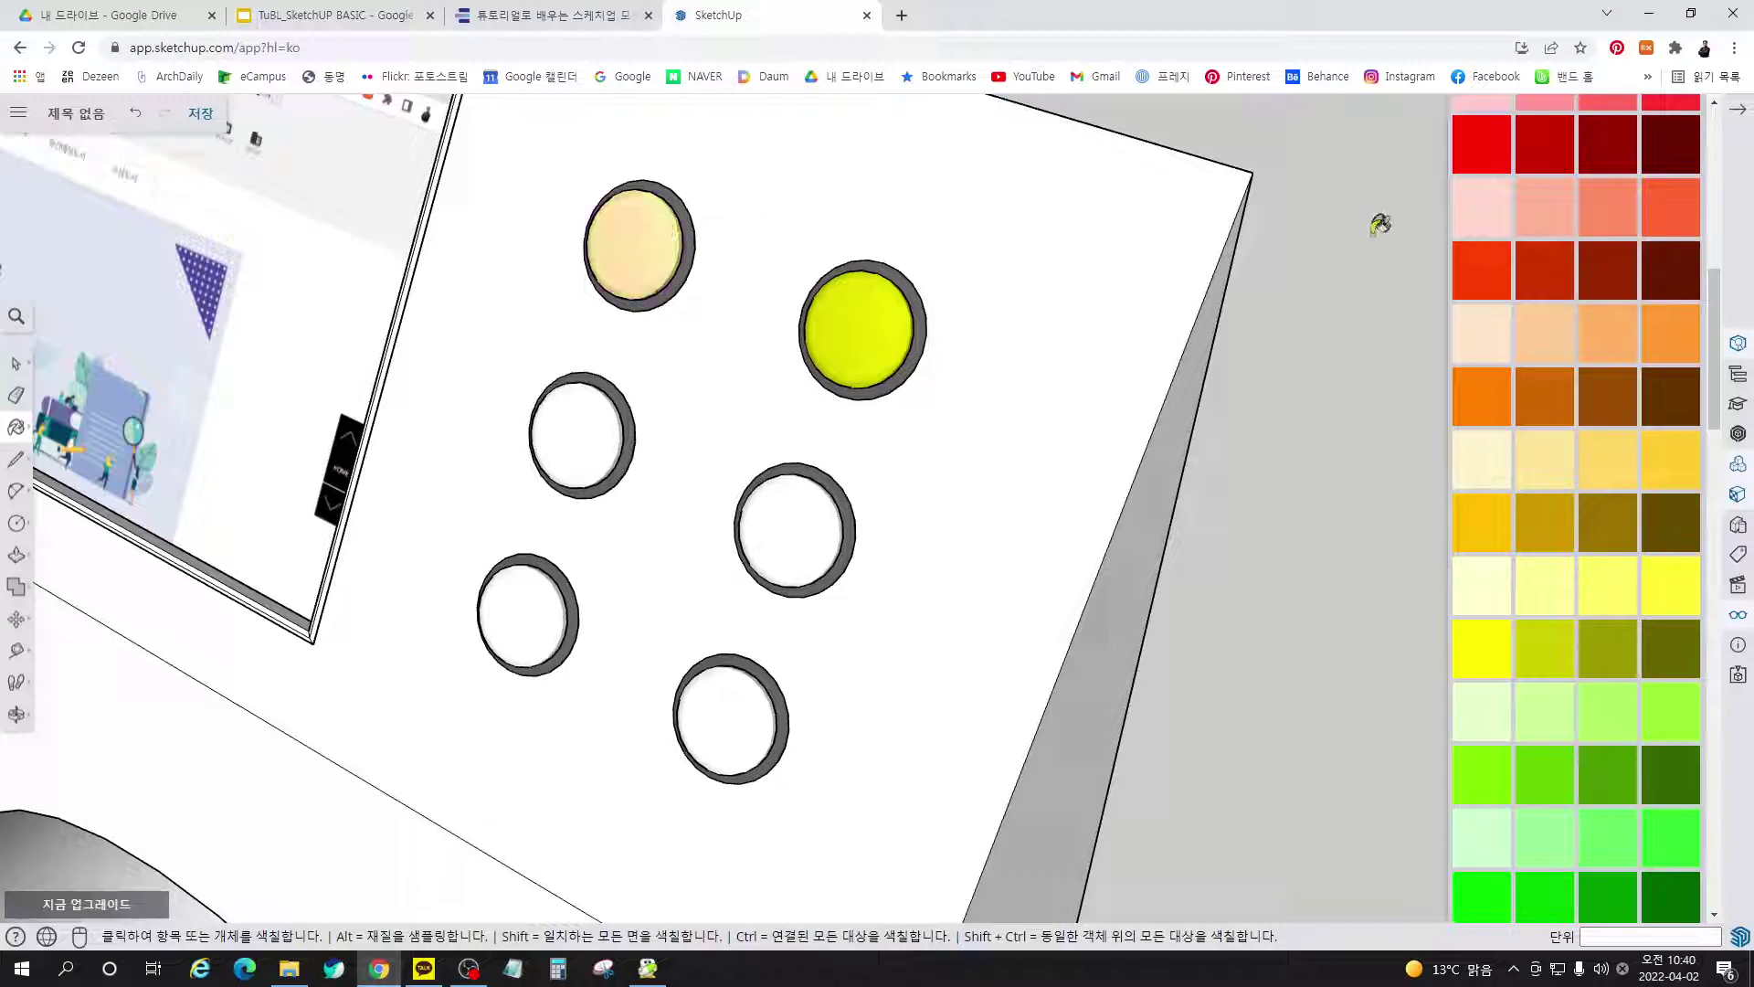
Paint the large kiosk's middle-right button red and its bottom-left button coral pink with color A03
left_click(1538, 146)
left_click(788, 527)
scroll(1645, 583, "up", 5)
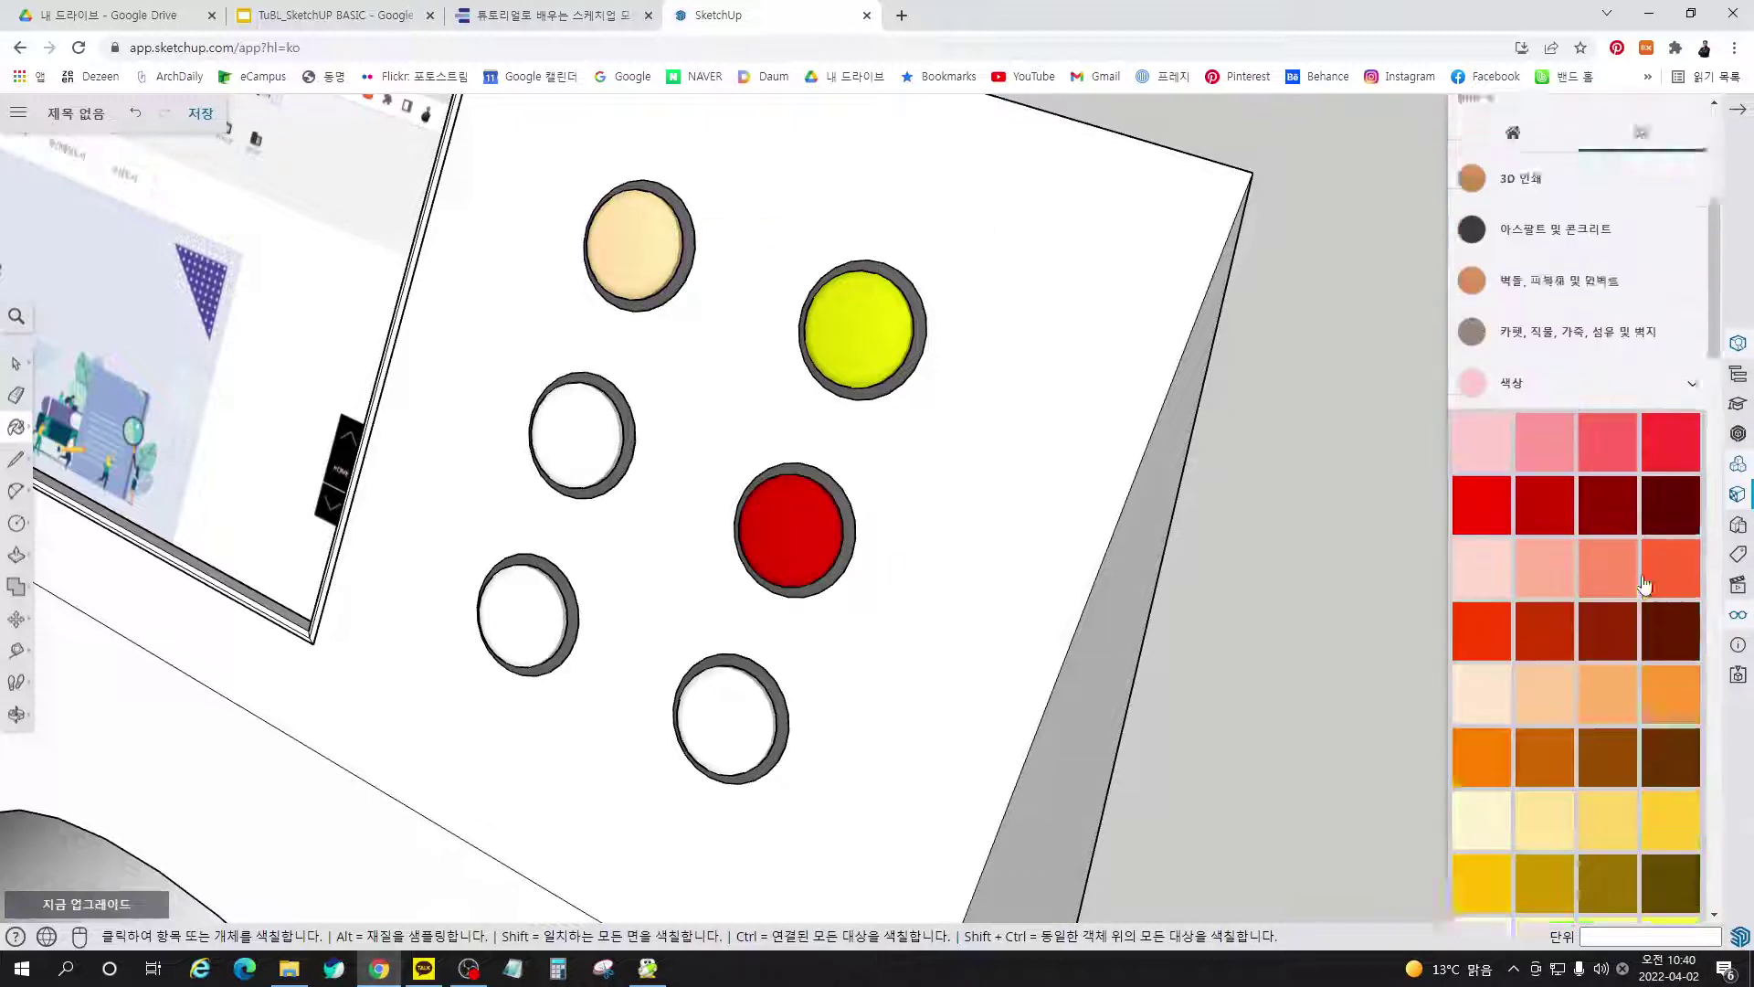
left_click(1608, 629)
left_click(539, 622)
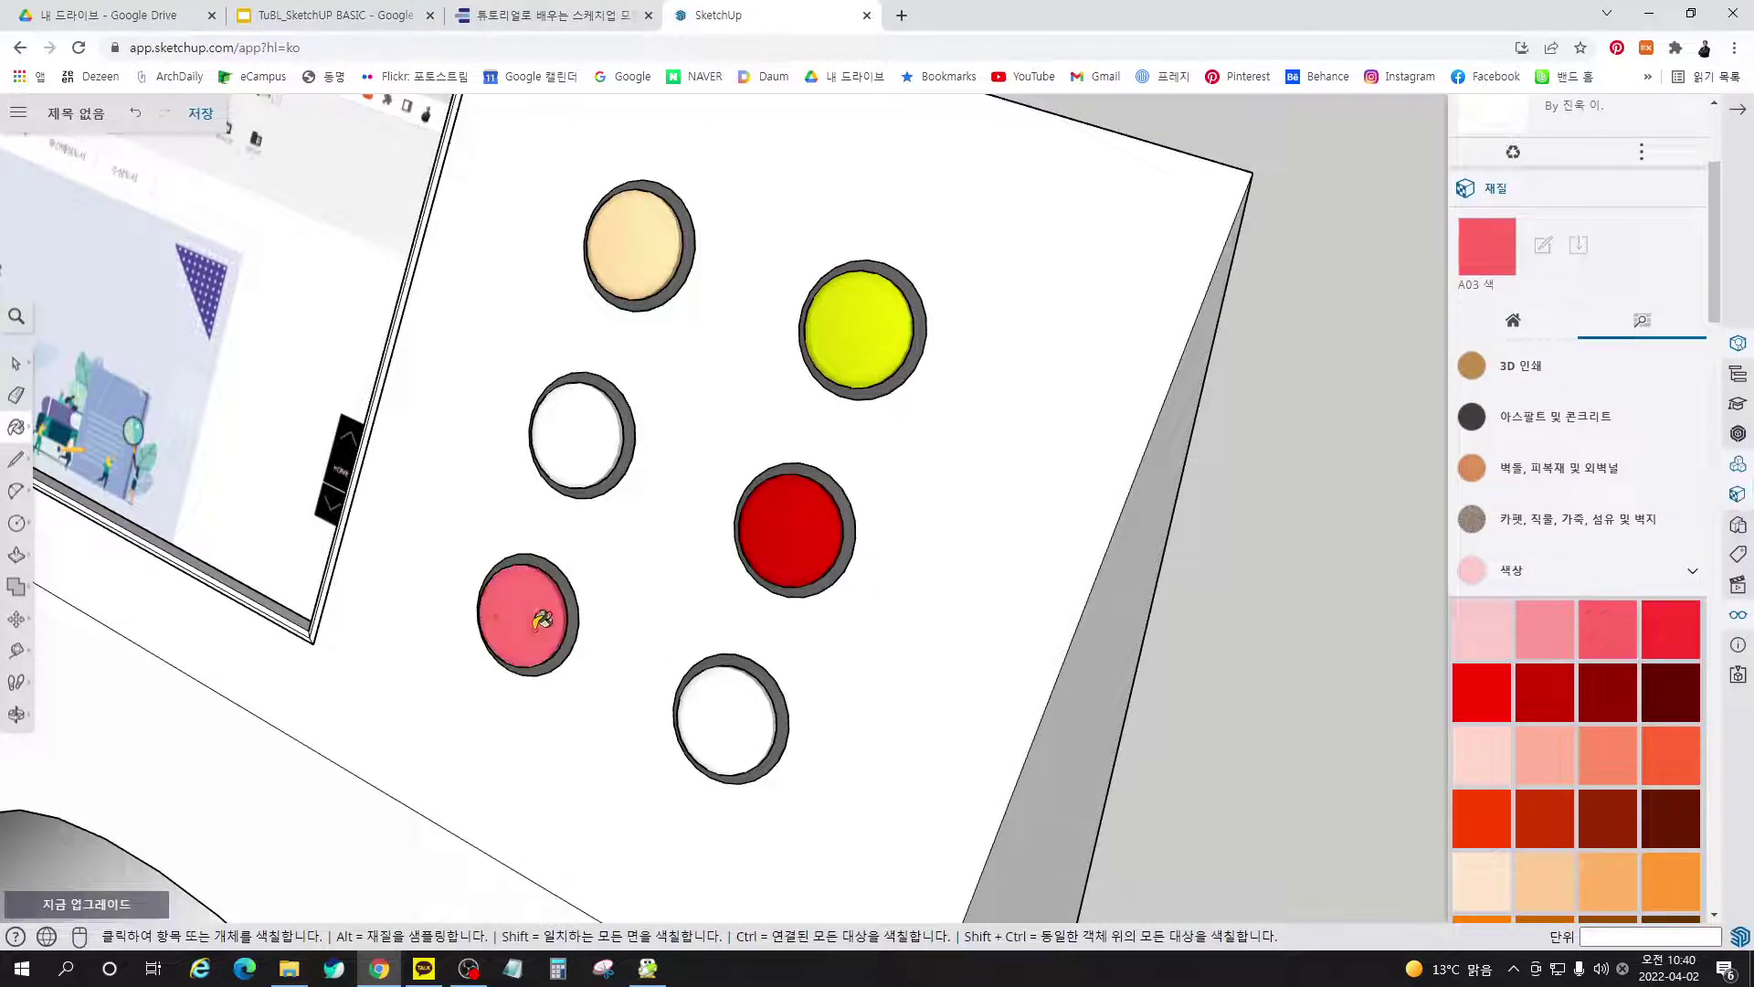
Paint the large kiosk's middle-left button light purple and its bottom-right button light violet-blue
scroll(1553, 594, "down", 10)
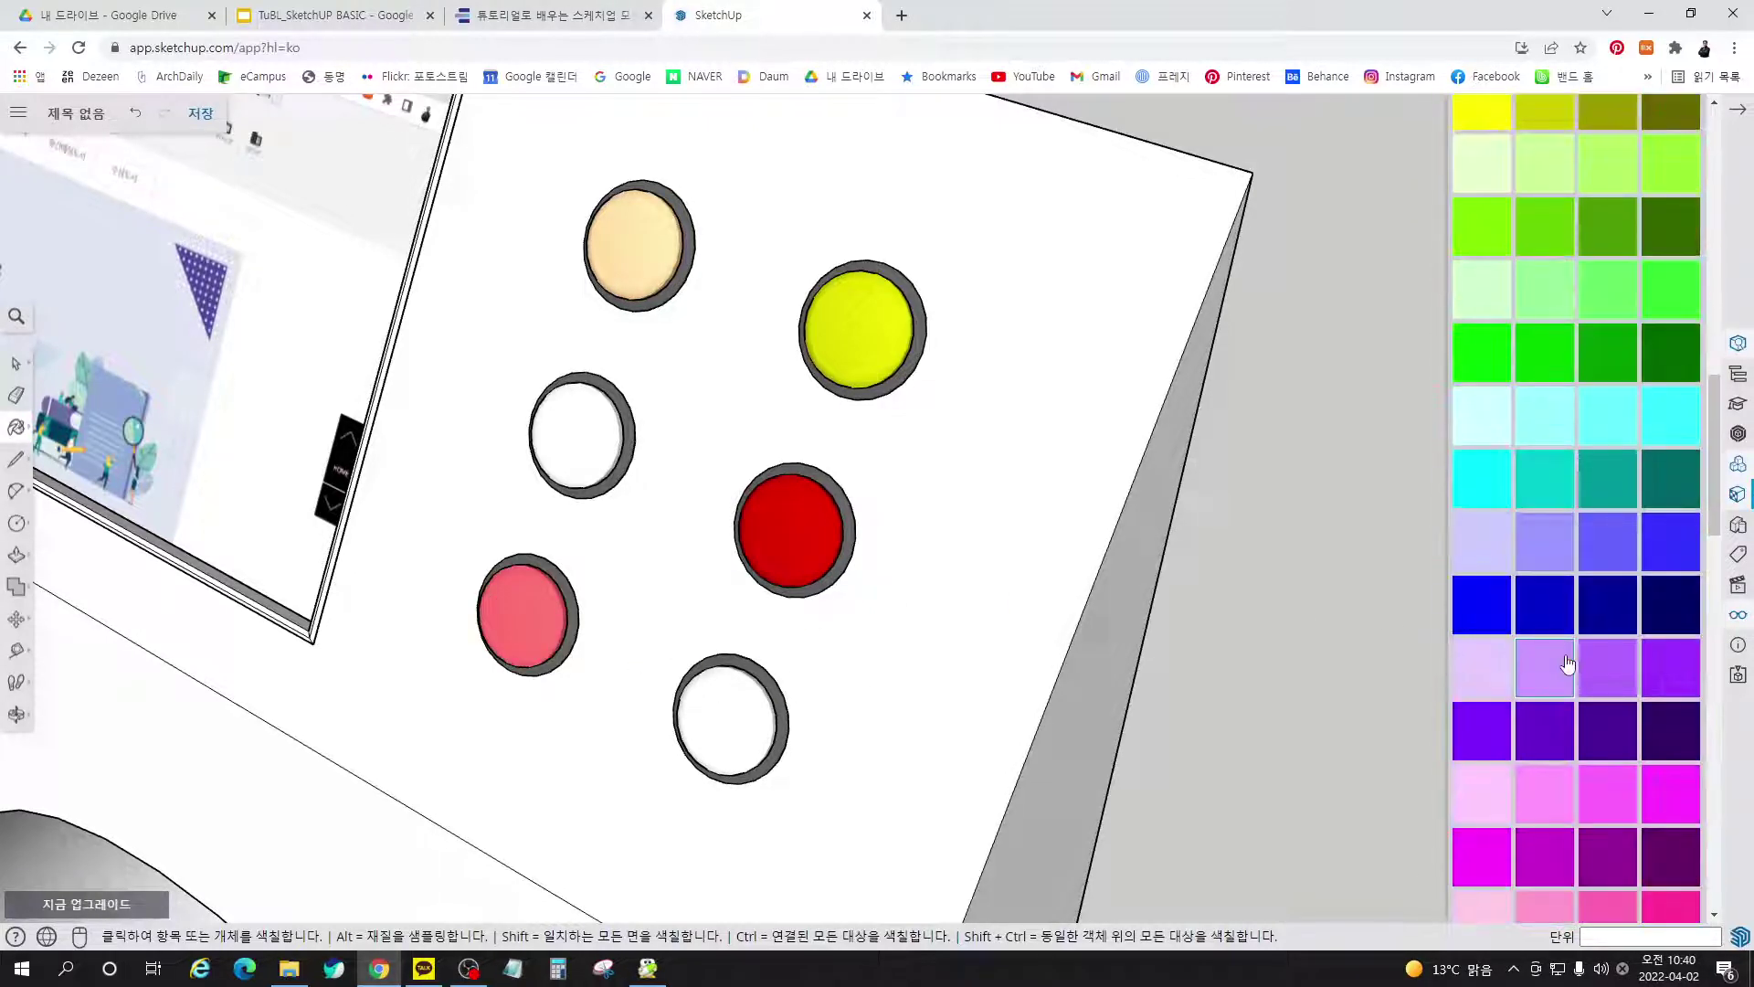
left_click(1551, 670)
left_click(578, 434)
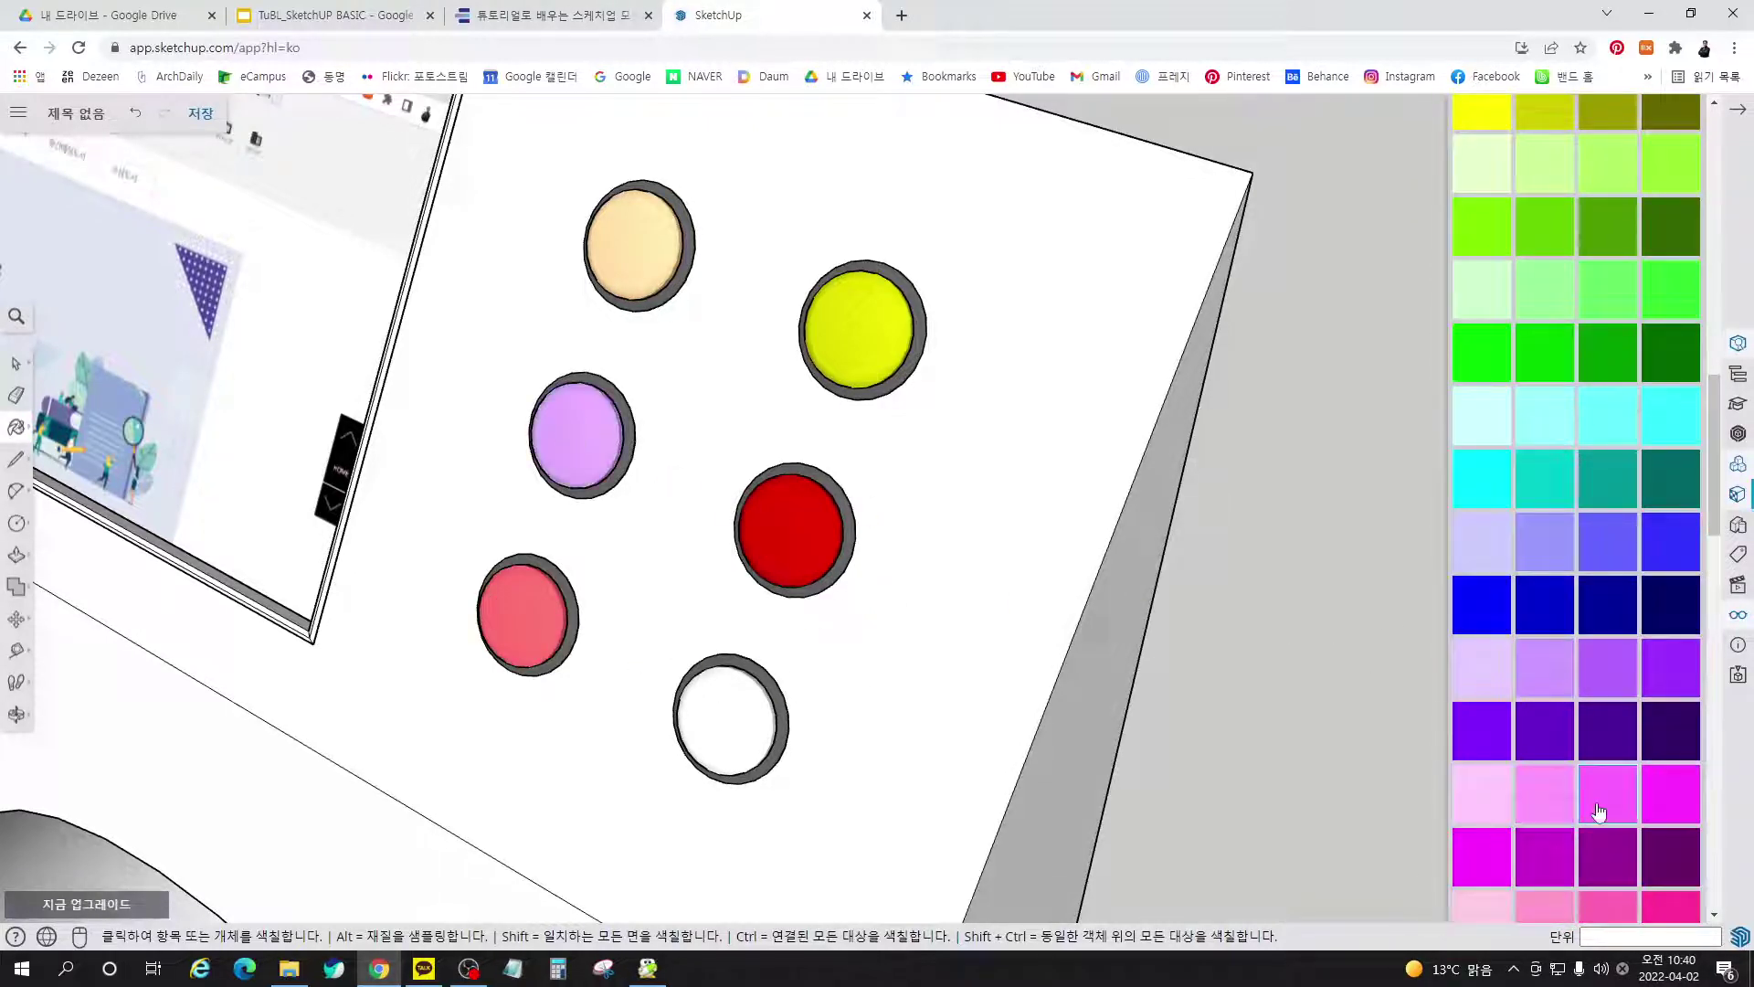
scroll(1594, 809, "down", 5)
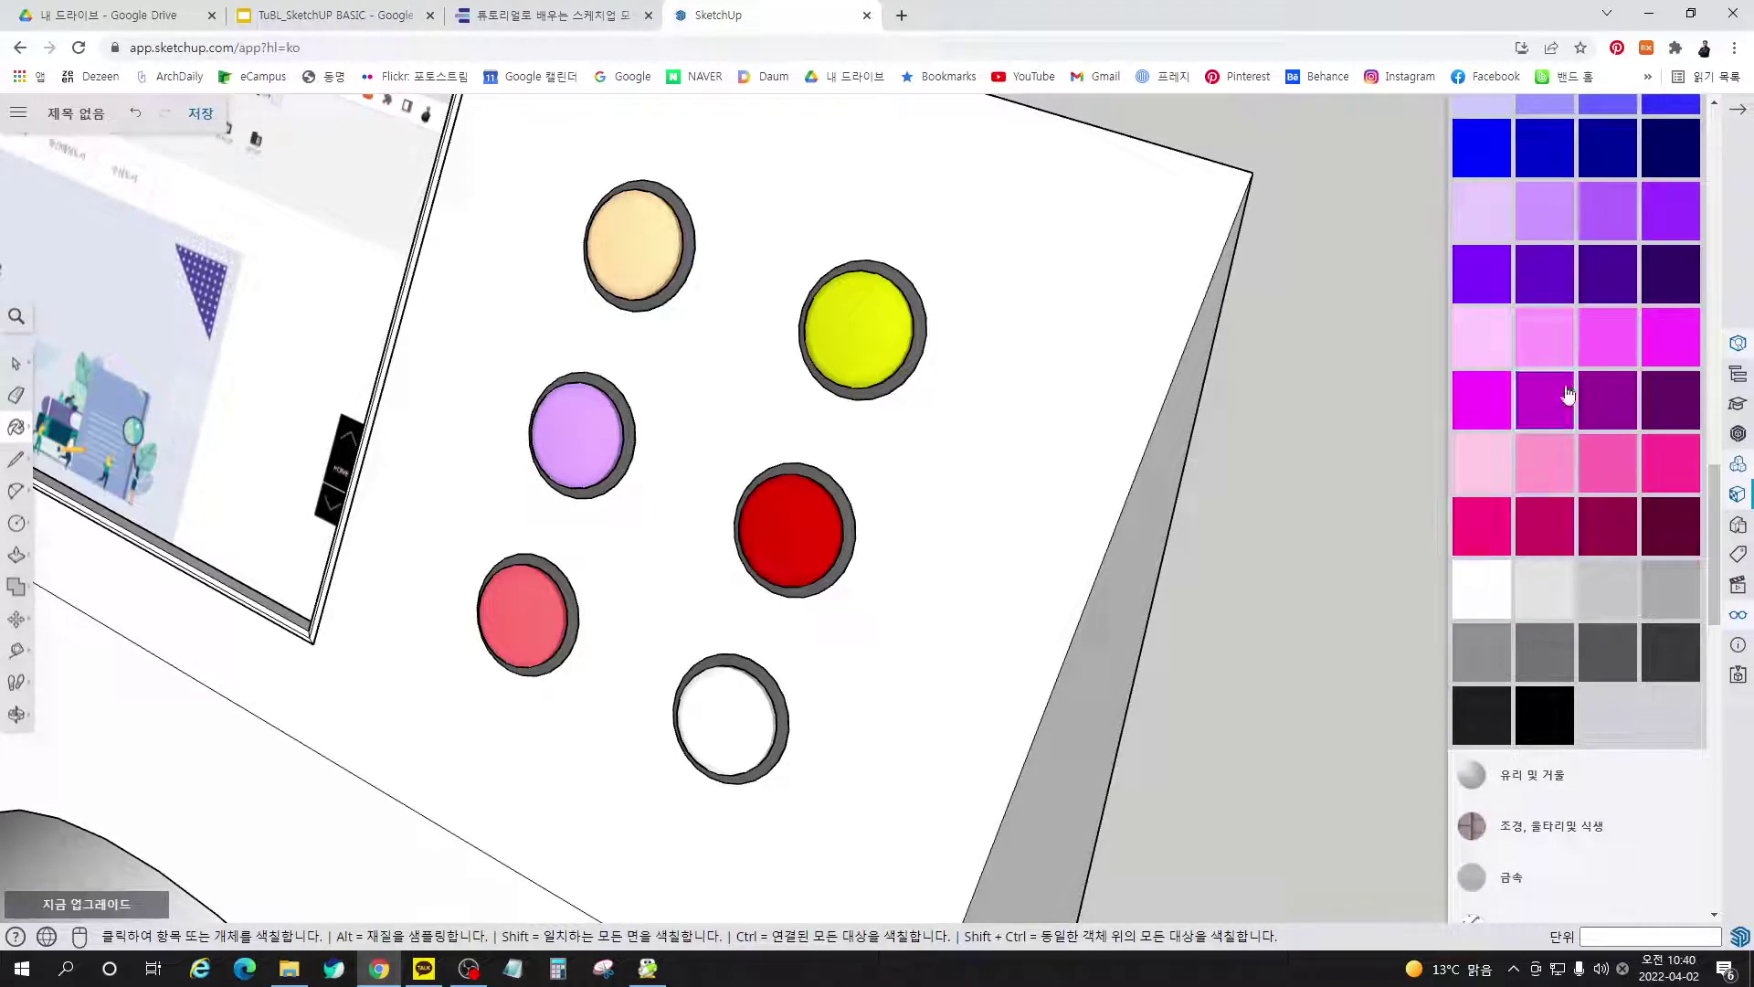
left_click(1490, 276)
left_click(1545, 146)
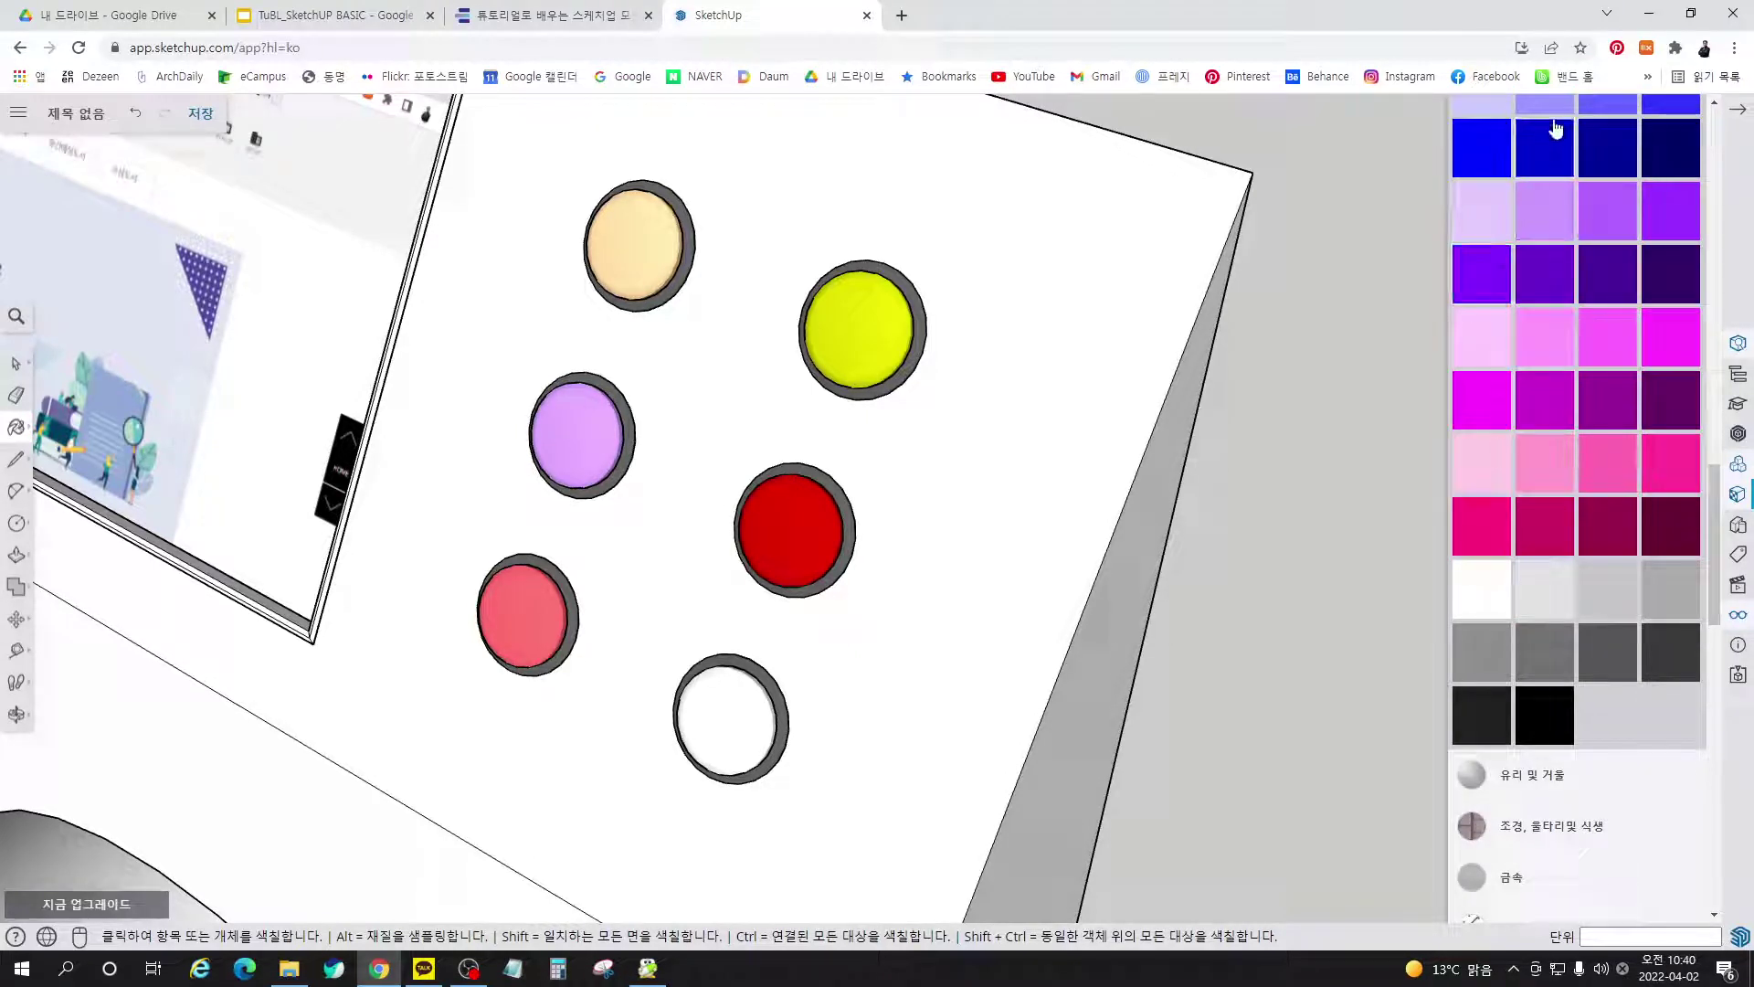
left_click(749, 700)
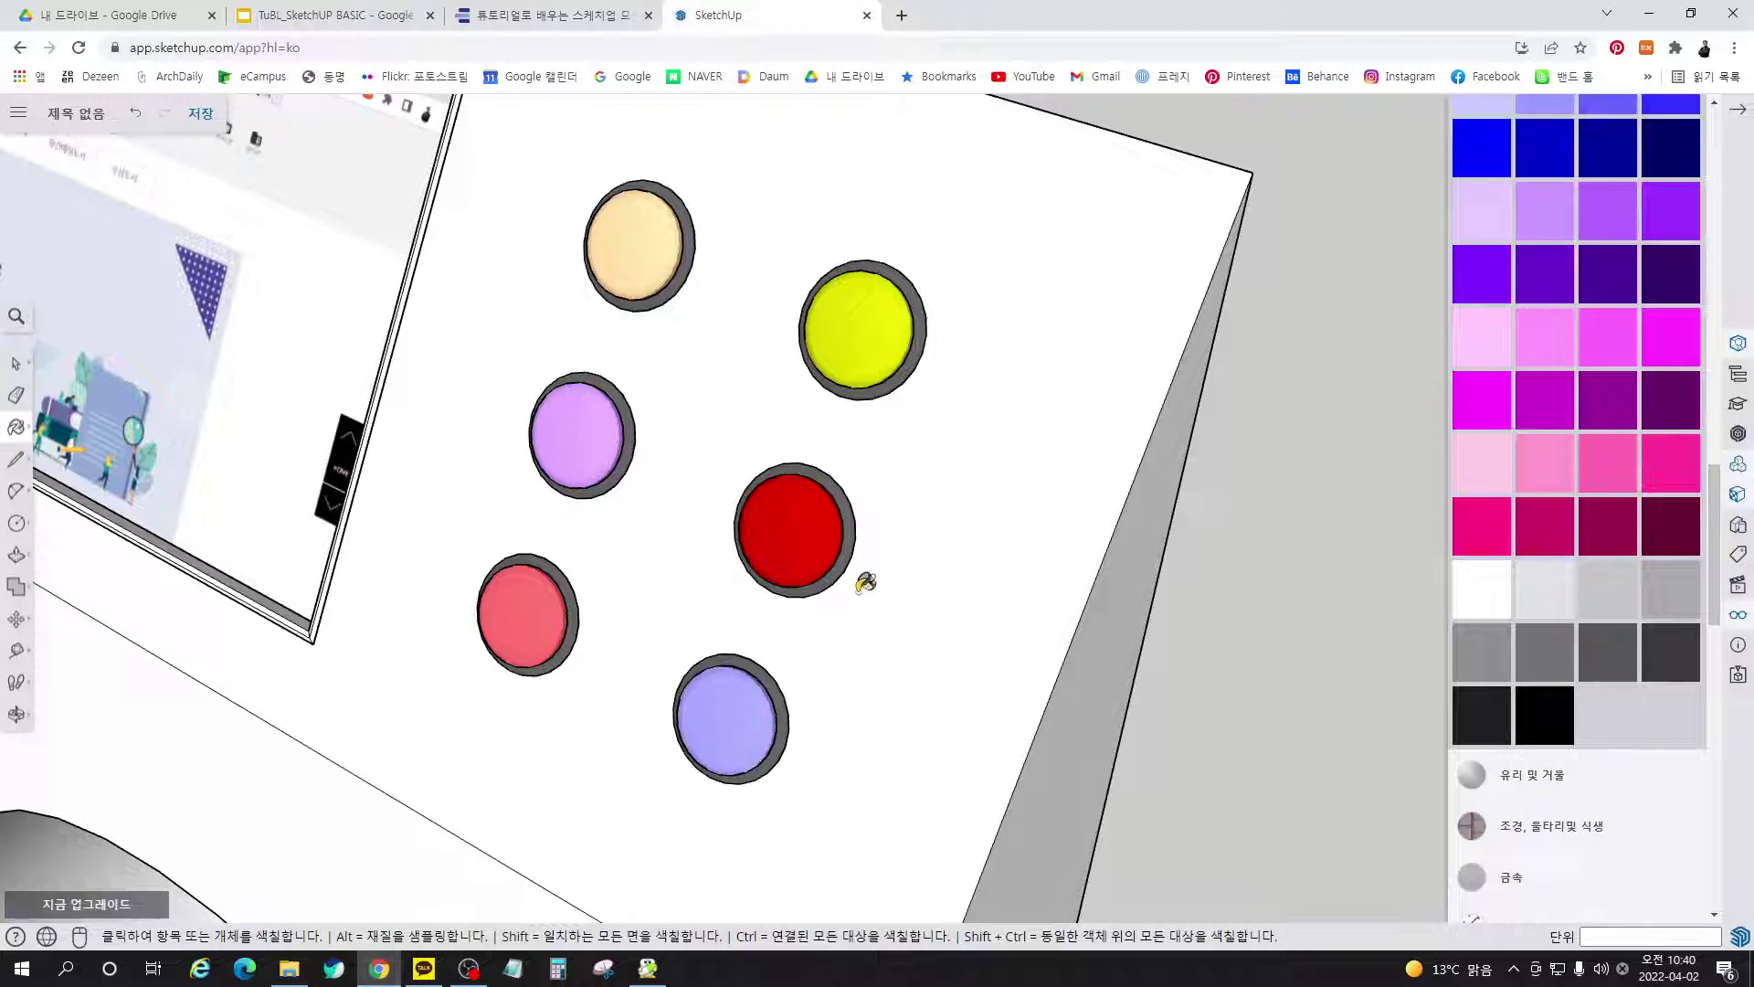
scroll(867, 585, "down", 5)
key("space")
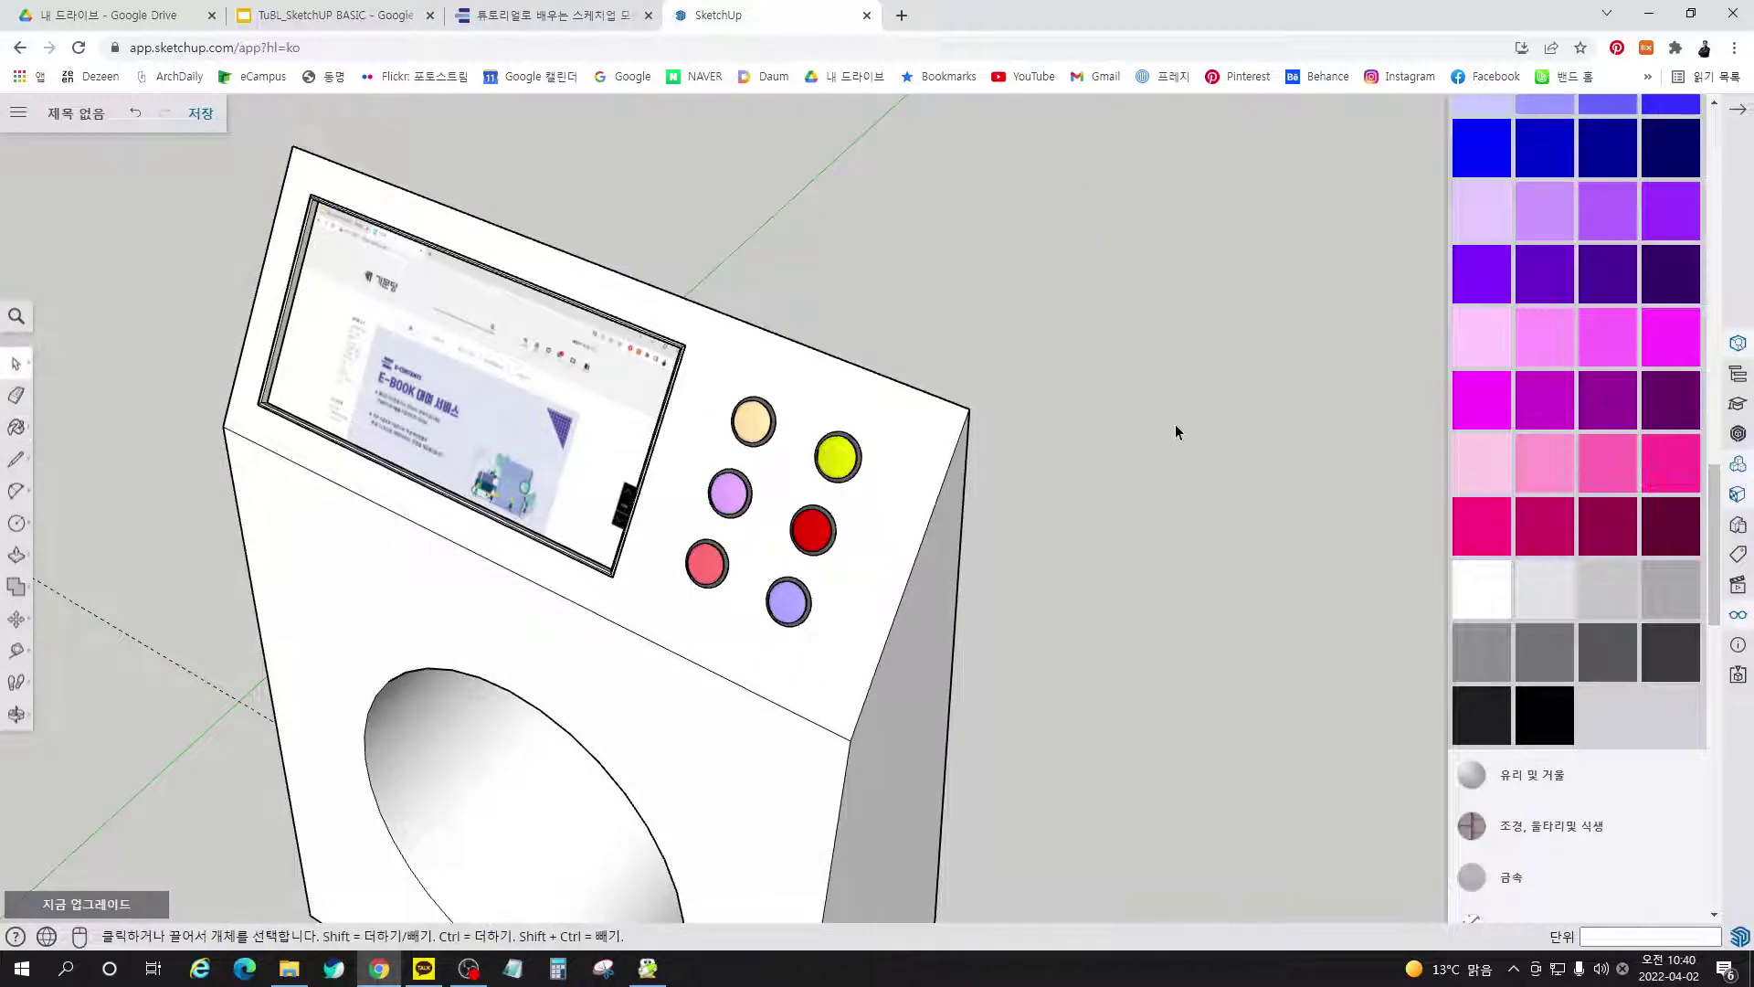
middle_click_drag(971, 654, 707, 523)
scroll(713, 534, "down", 3)
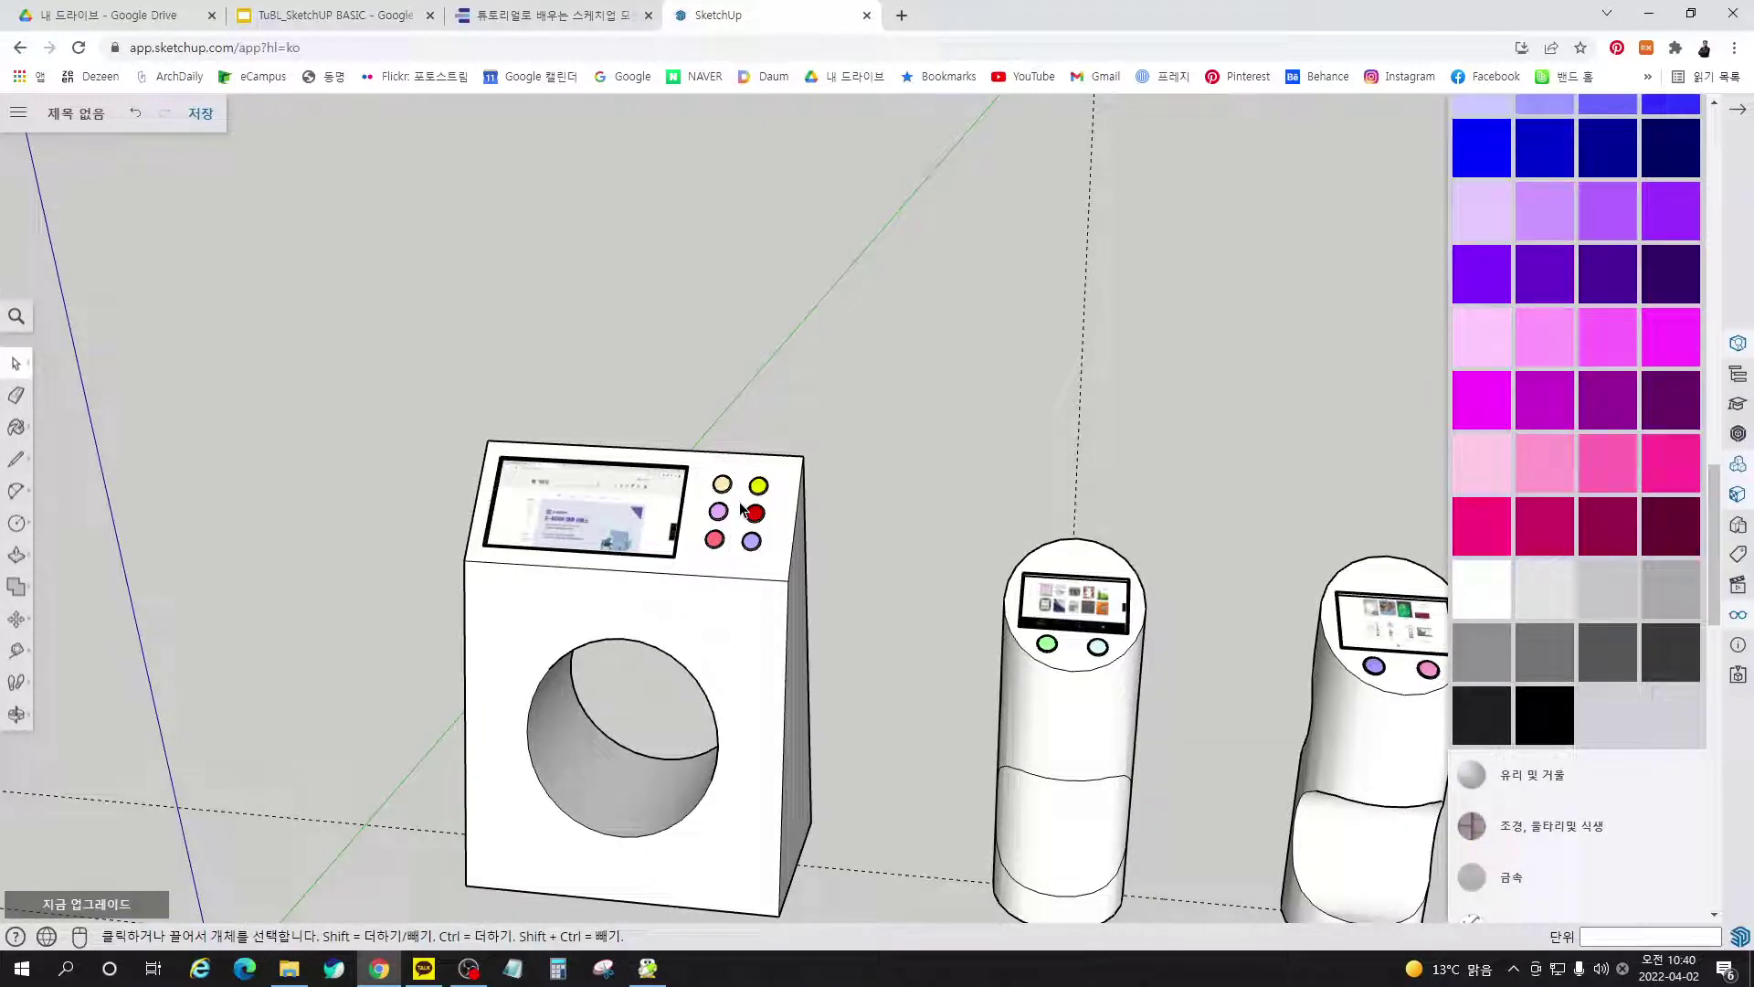
scroll(725, 494, "down", 5)
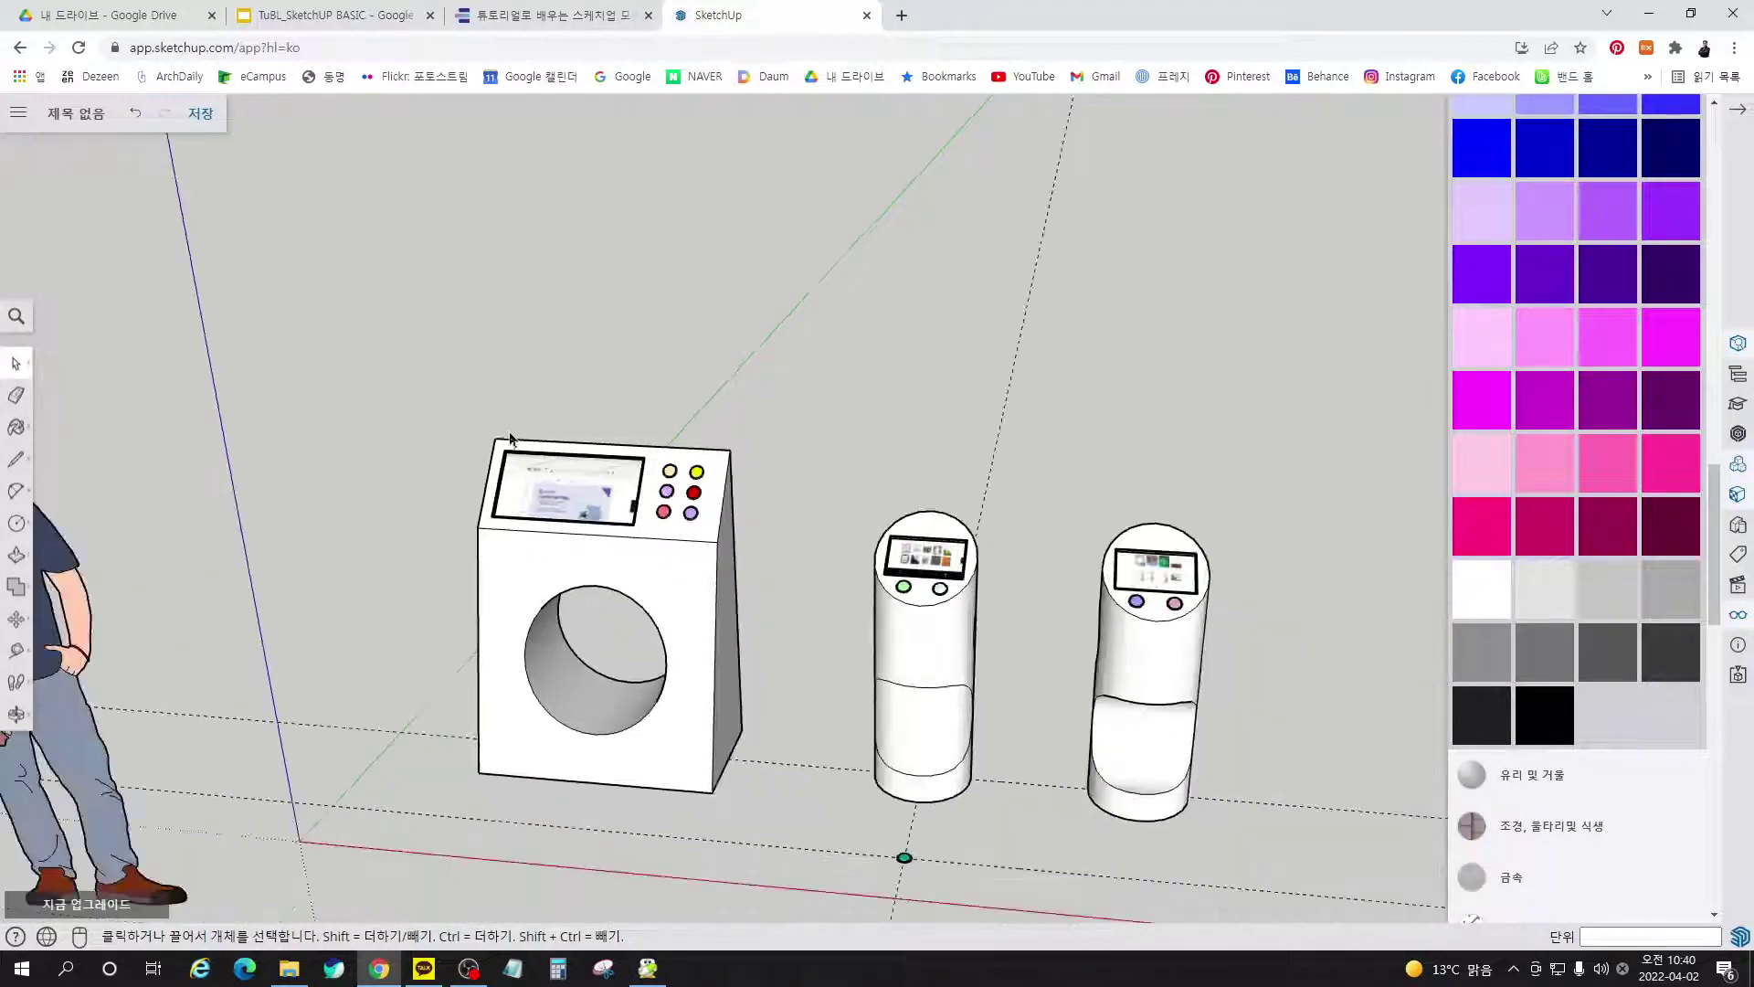
middle_click_drag(786, 548, 949, 582)
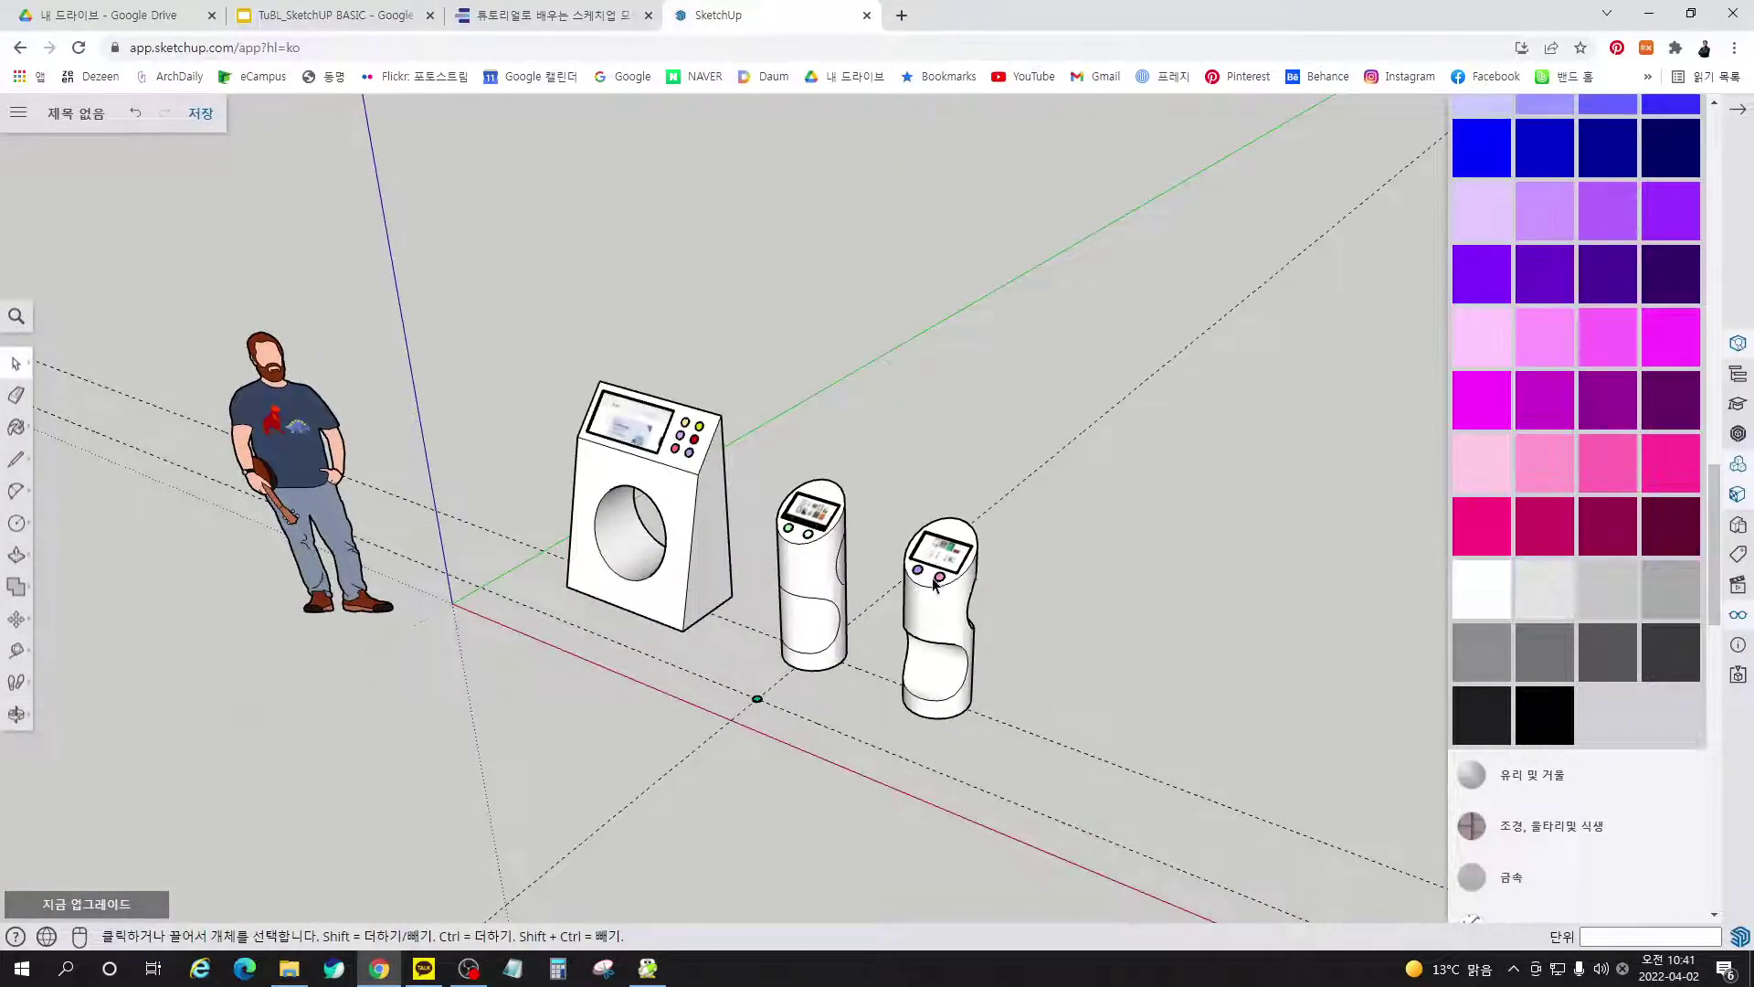
scroll(936, 585, "up", 5)
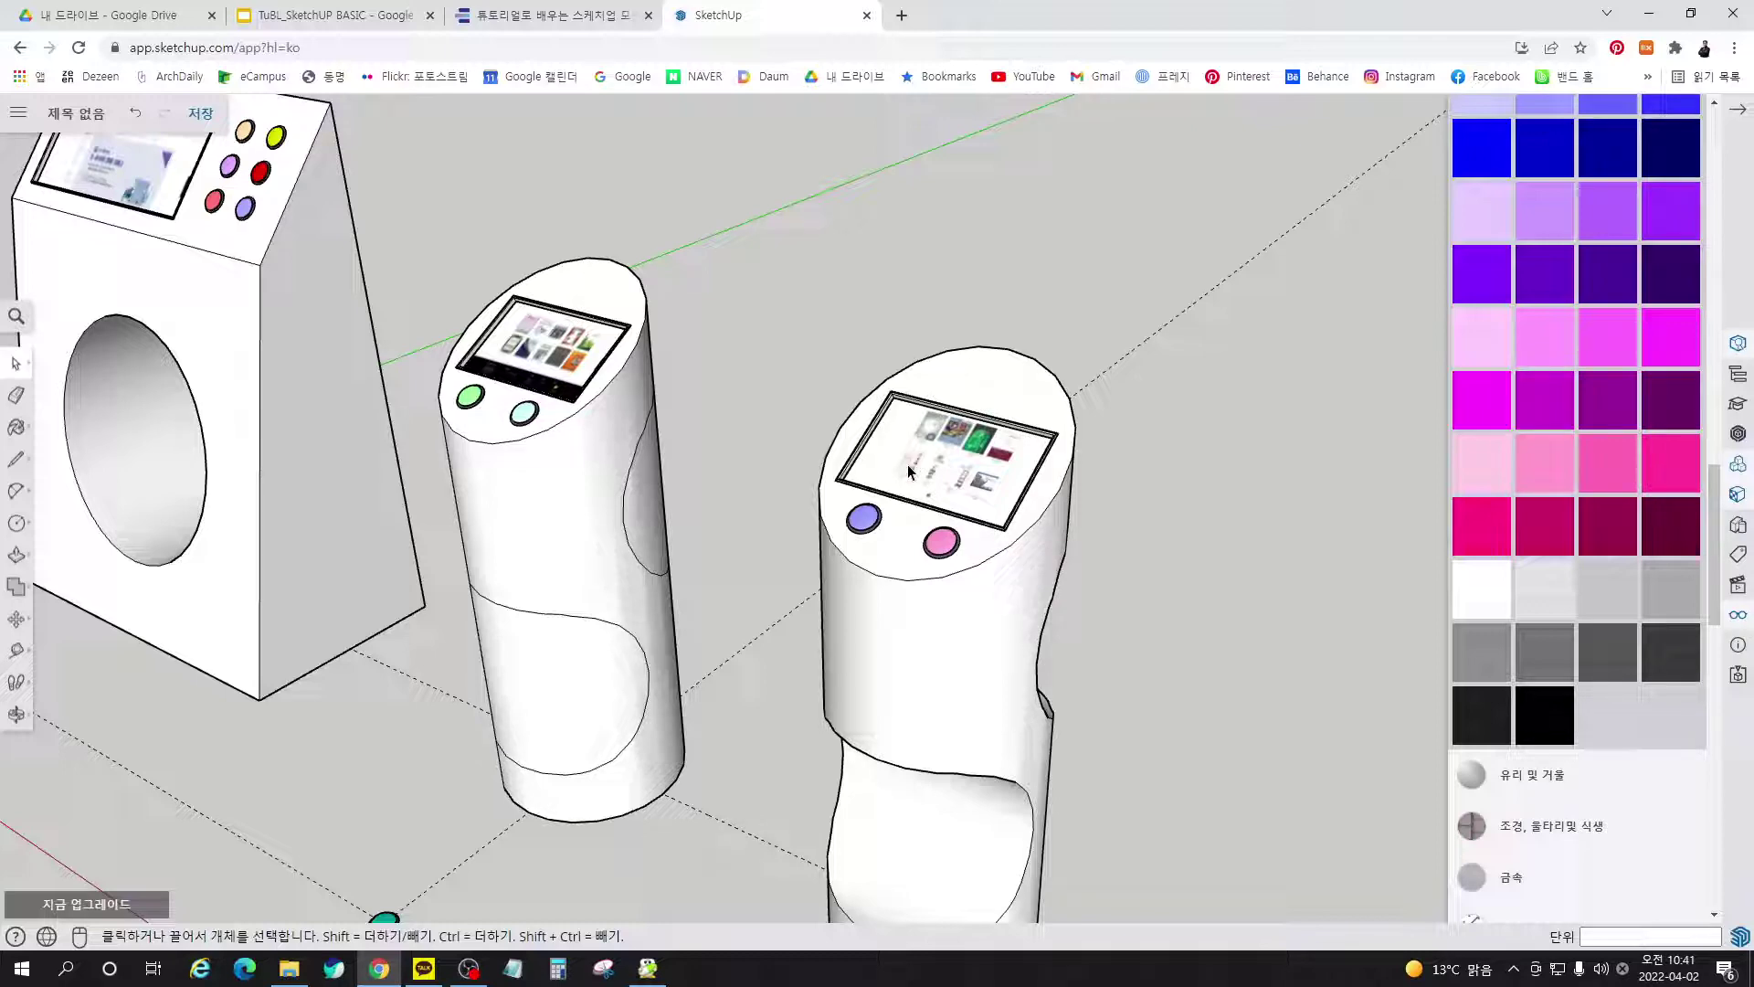
scroll(1069, 427, "down", 3)
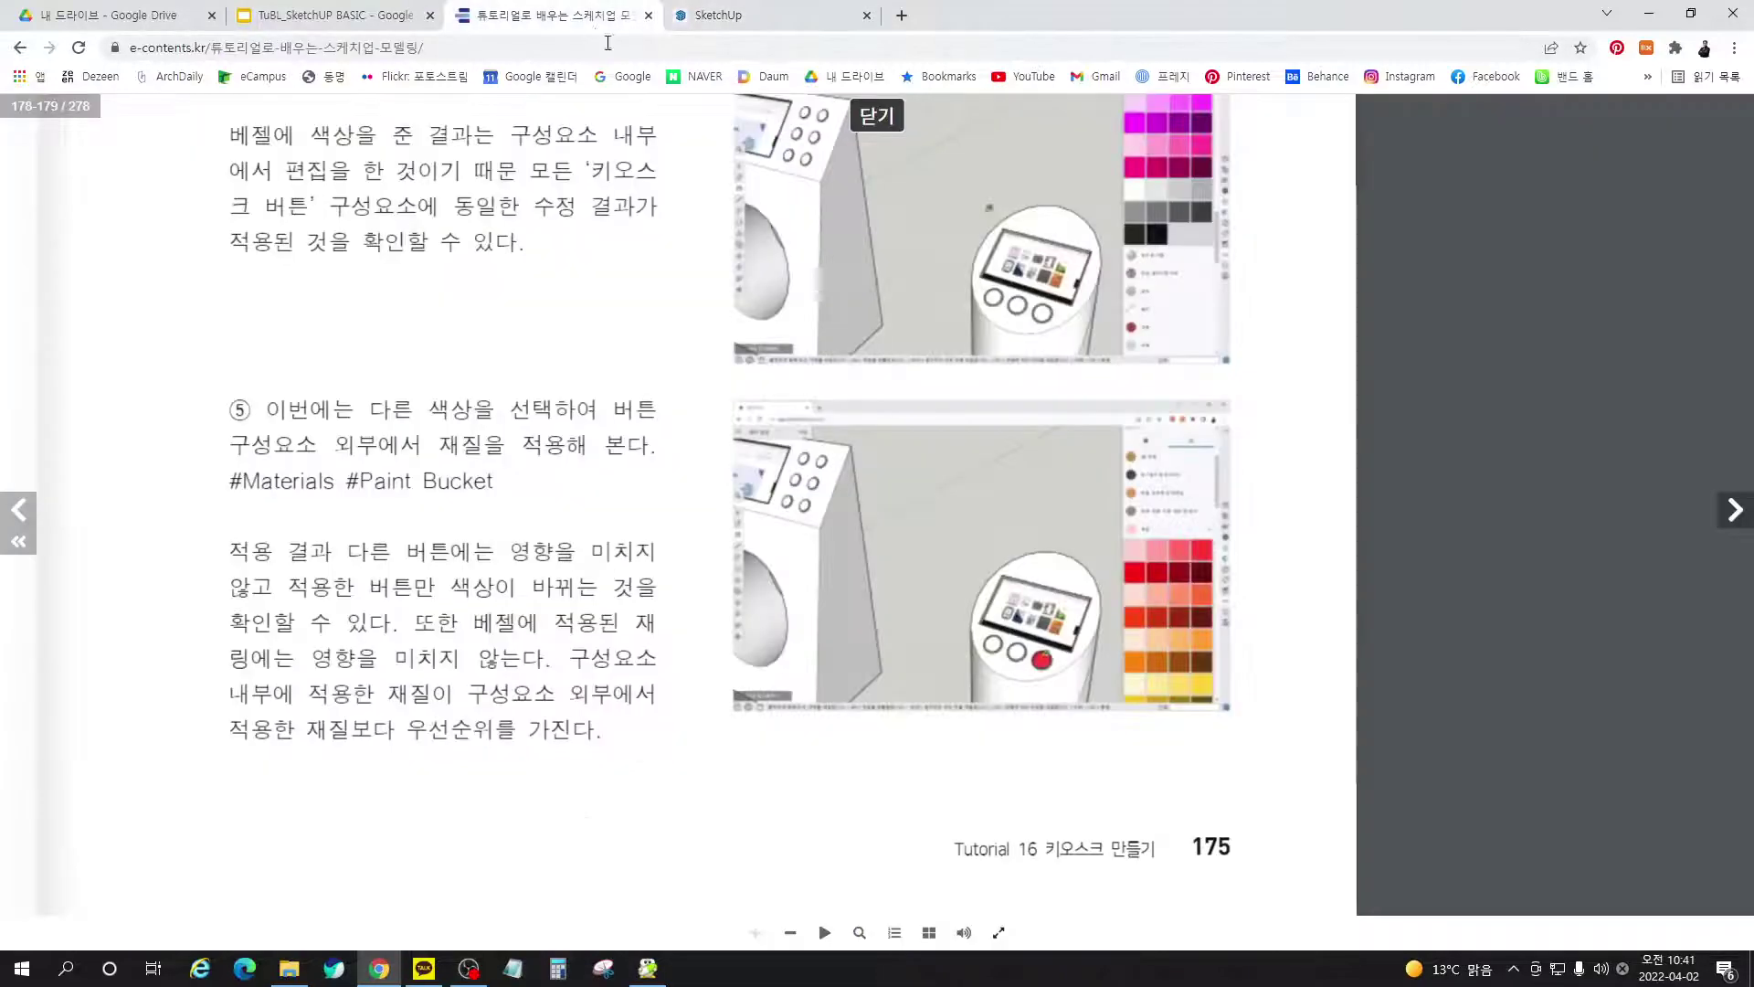
Switch to the e-book tutorial and read steps 6 to 9 on painting the kiosk bodies and their faces
left_click(548, 15)
left_click(1735, 512)
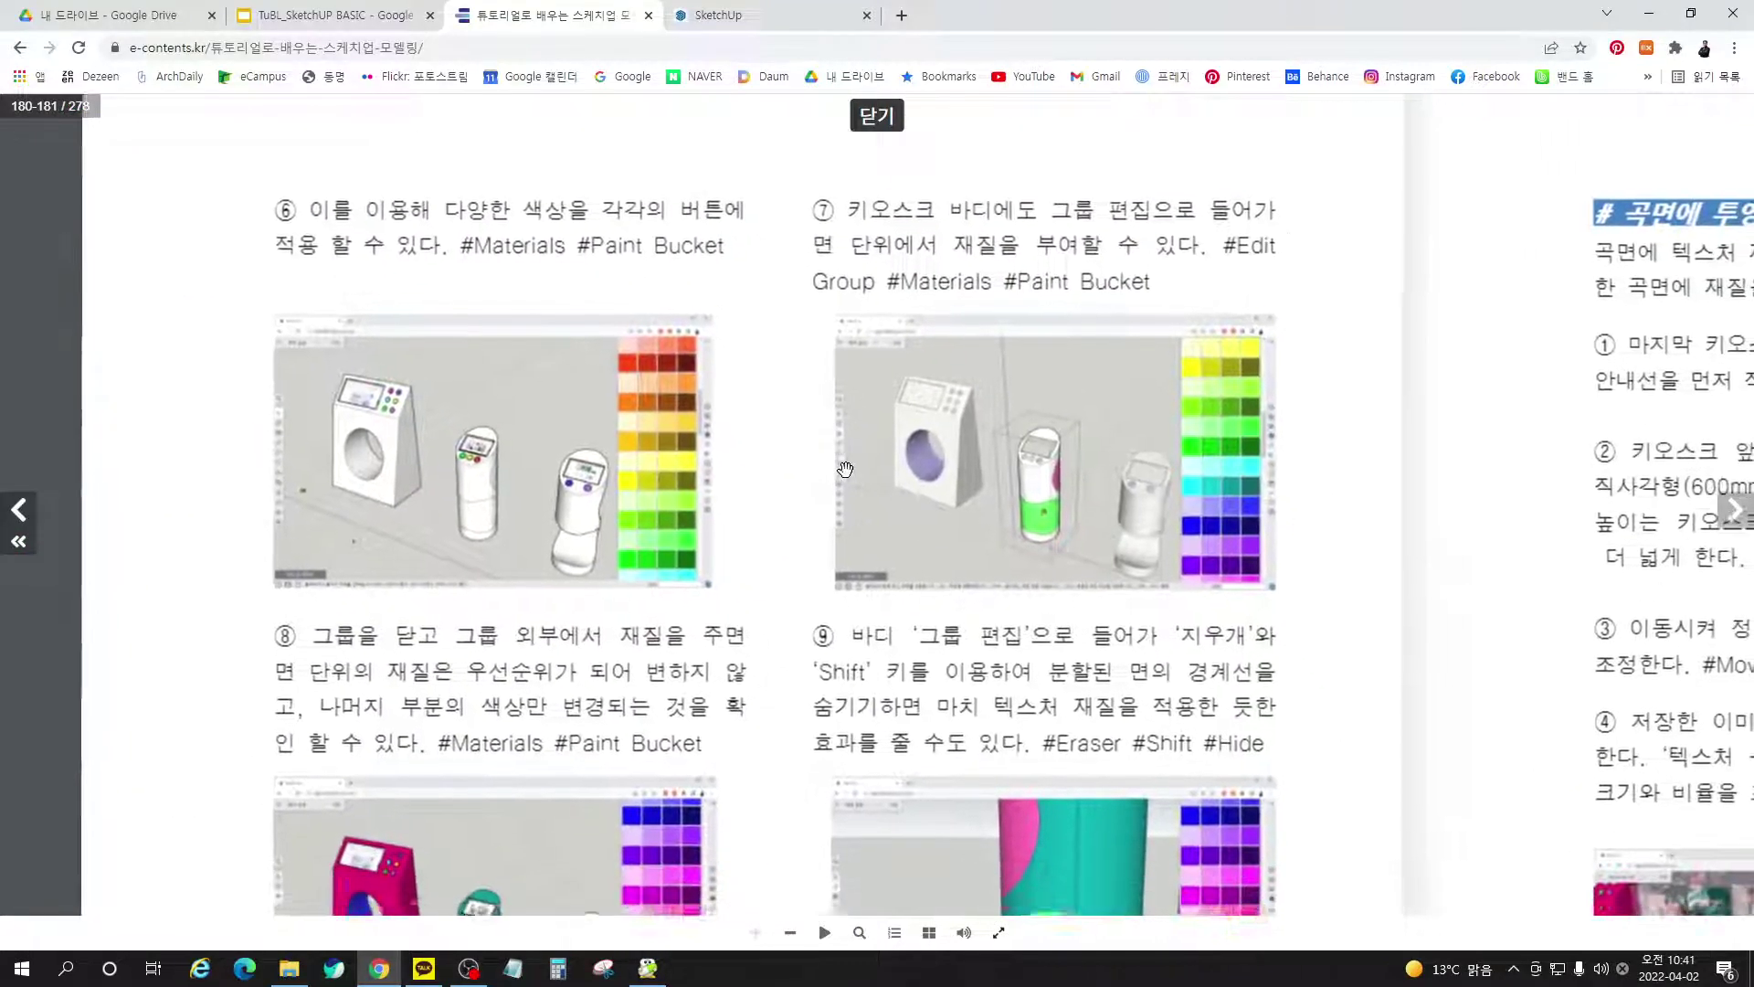
left_click_drag(846, 469, 786, 470)
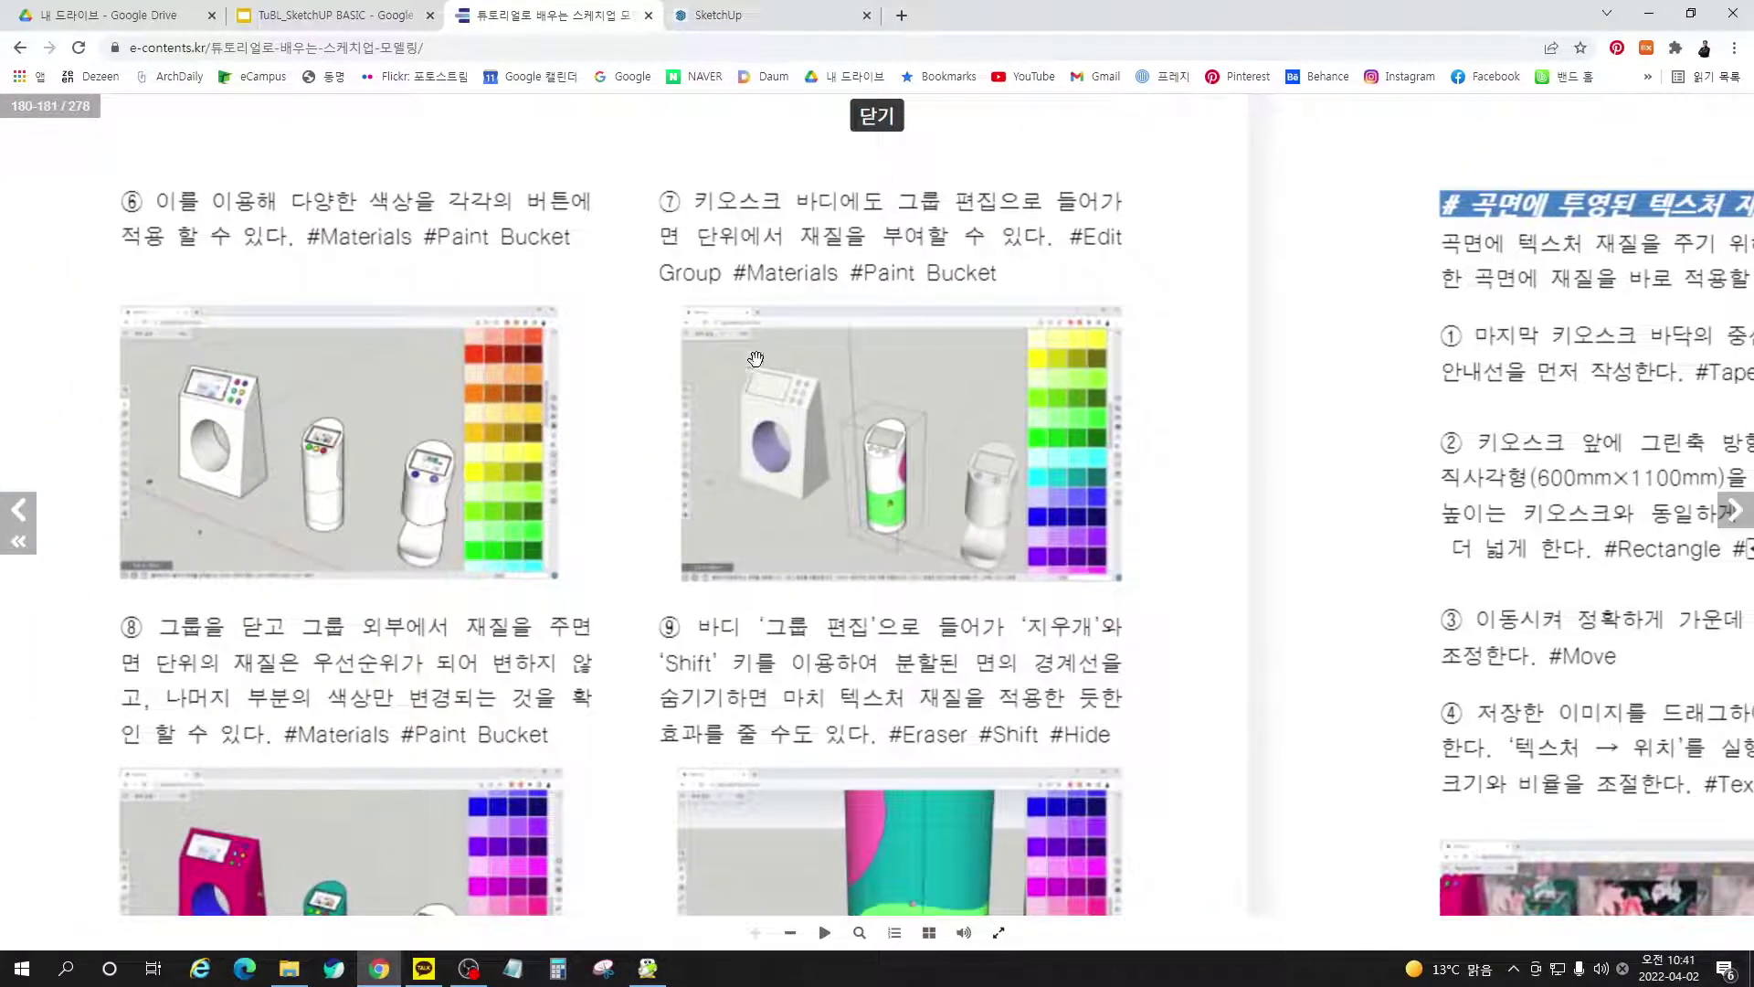
left_click_drag(928, 563, 939, 455)
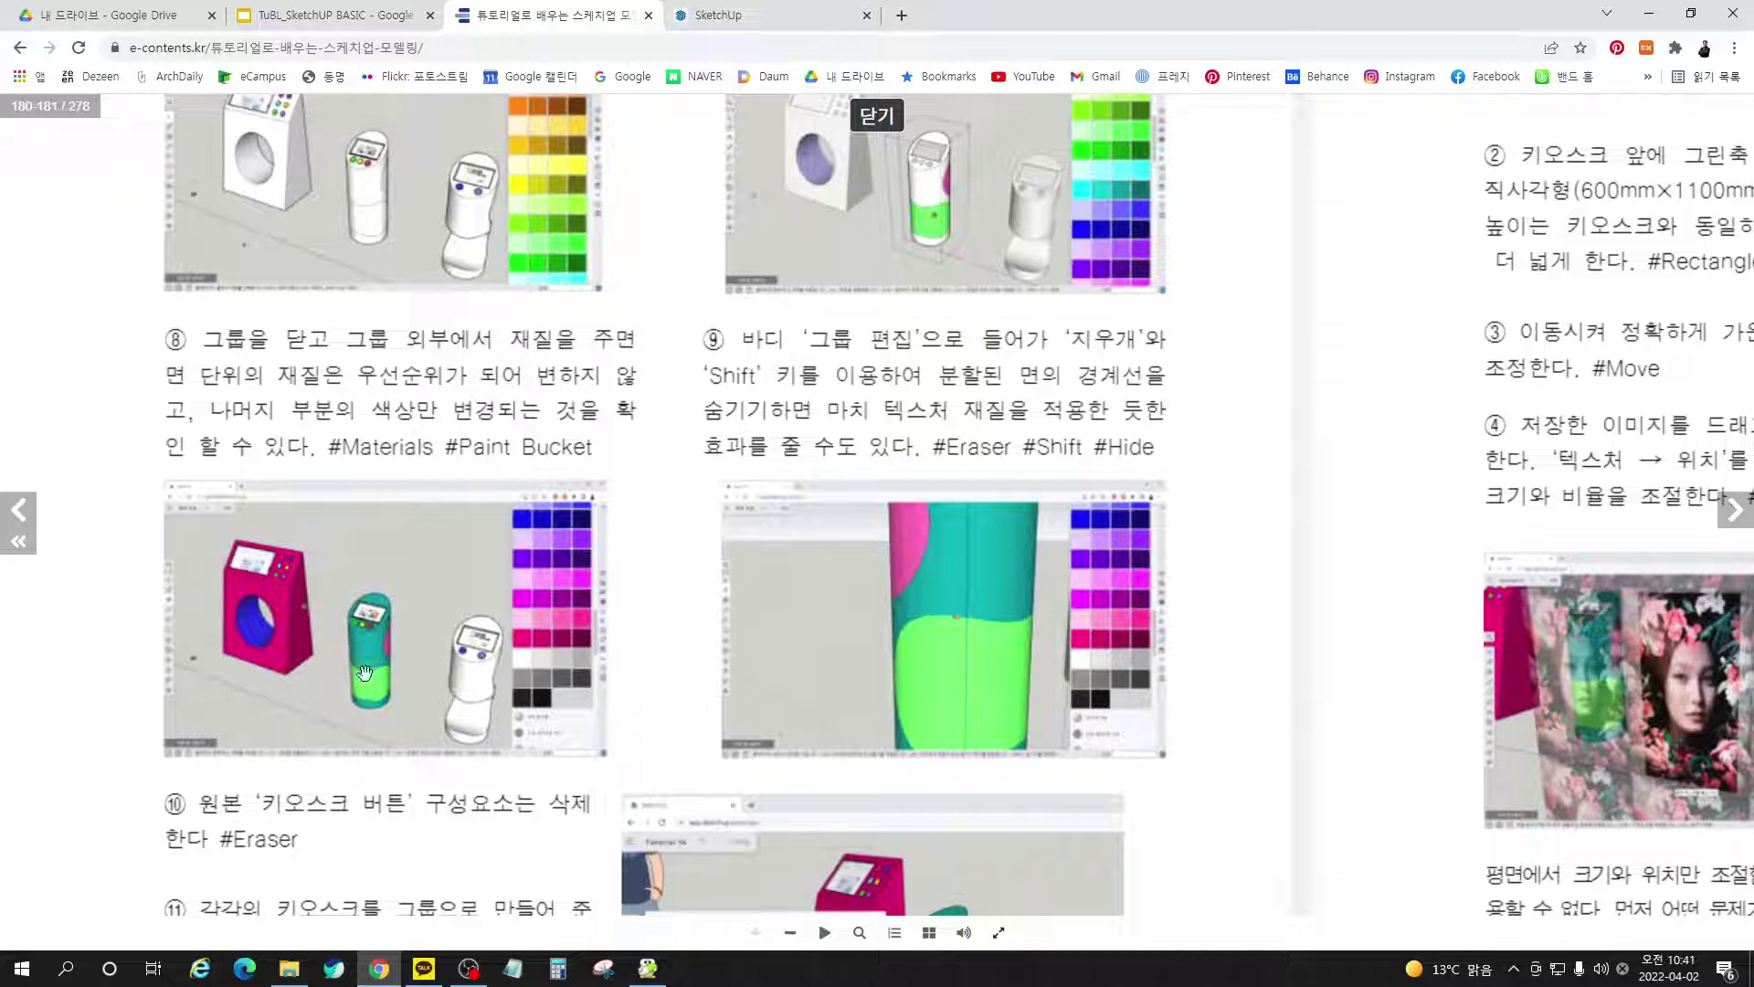
Switch back to SketchUp and paint the large kiosk's whole body pink from outside its group
left_click(731, 30)
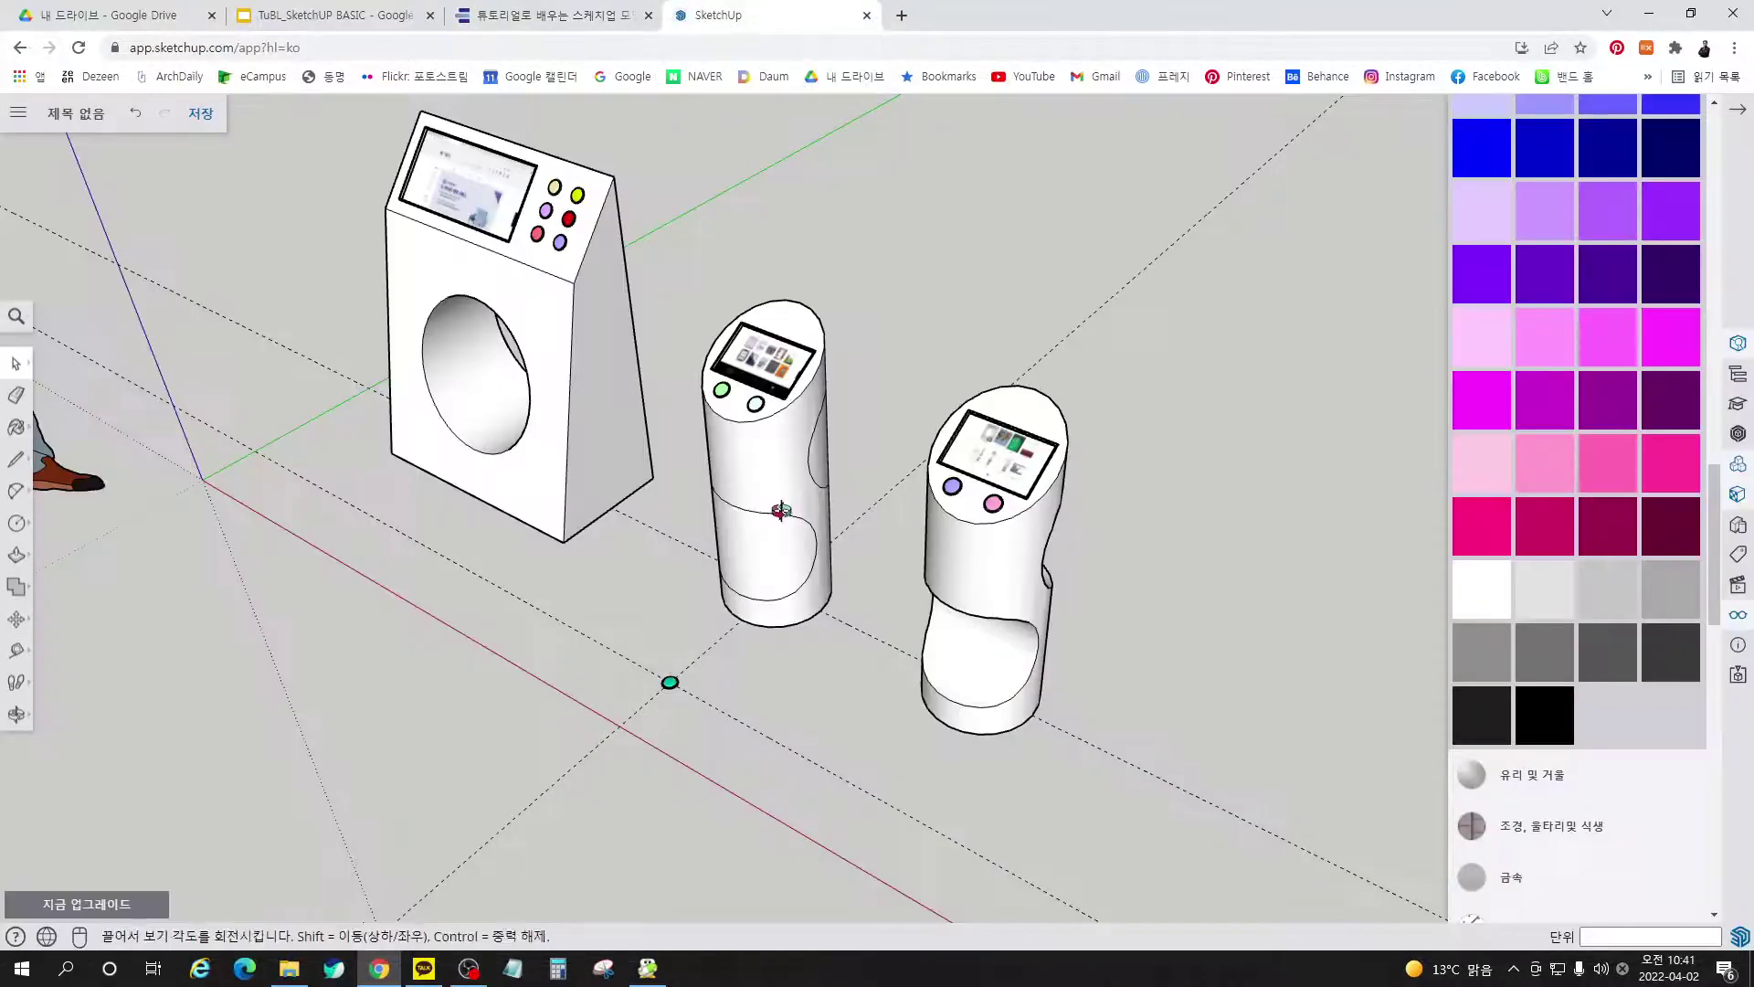
key("space")
scroll(462, 286, "up", 3)
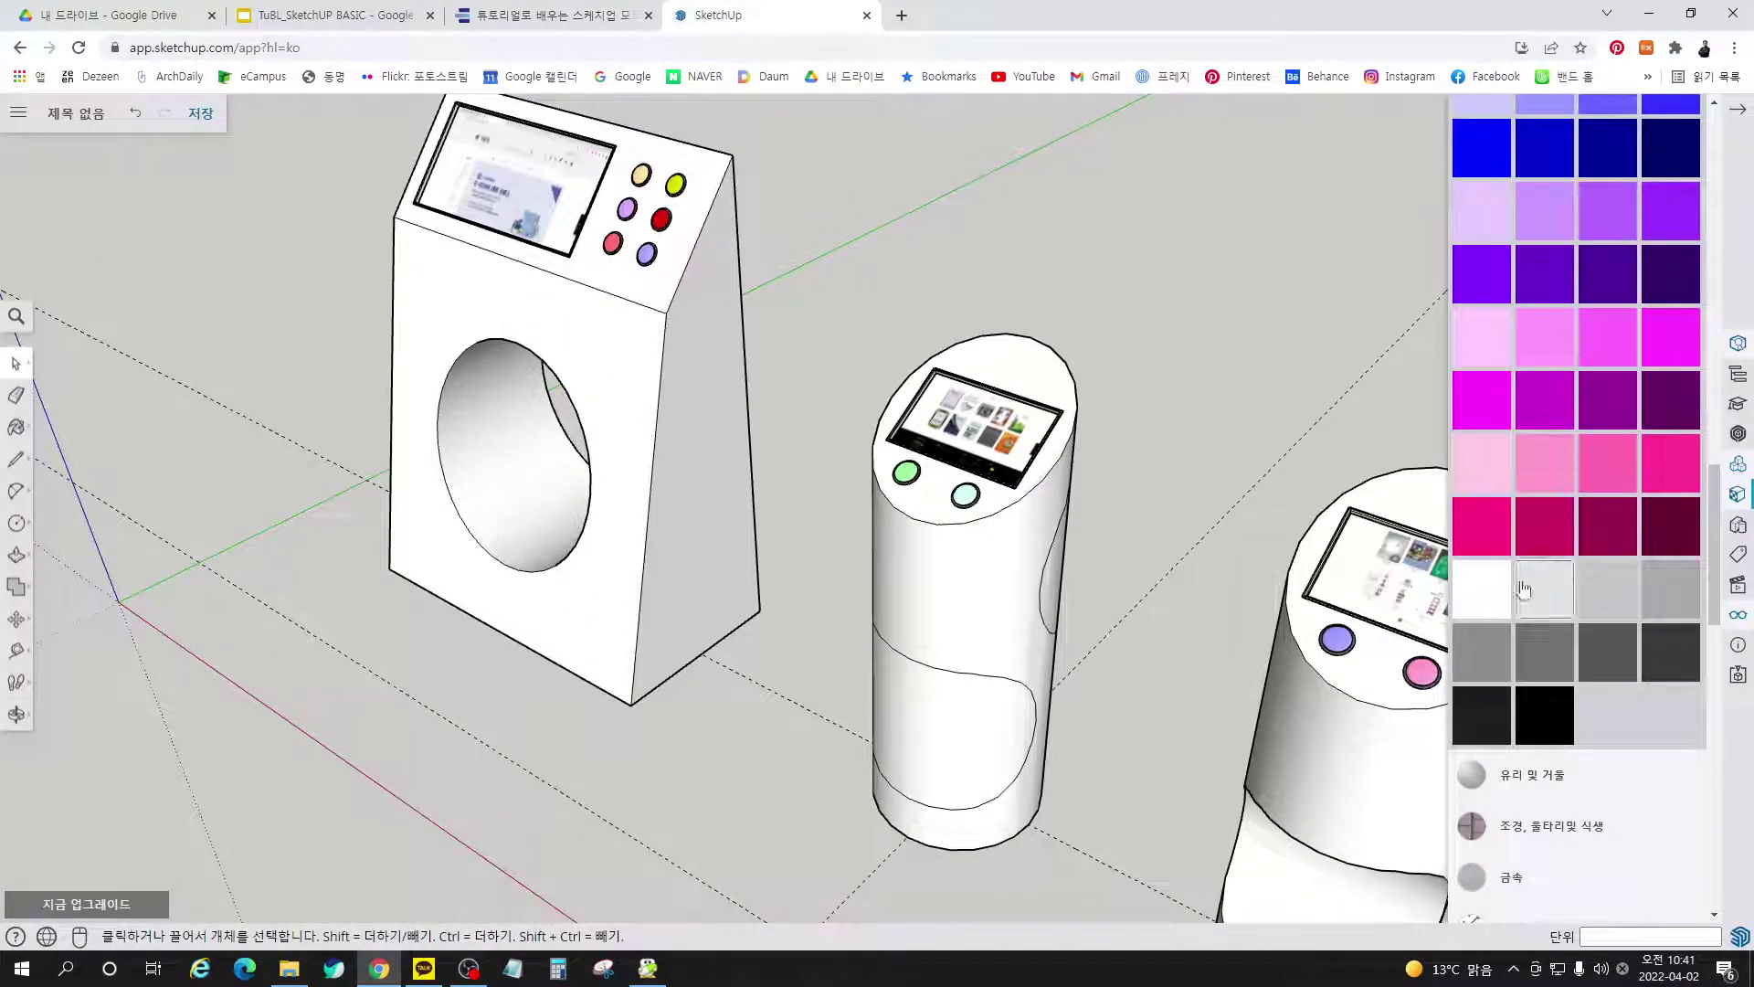
left_click(1606, 462)
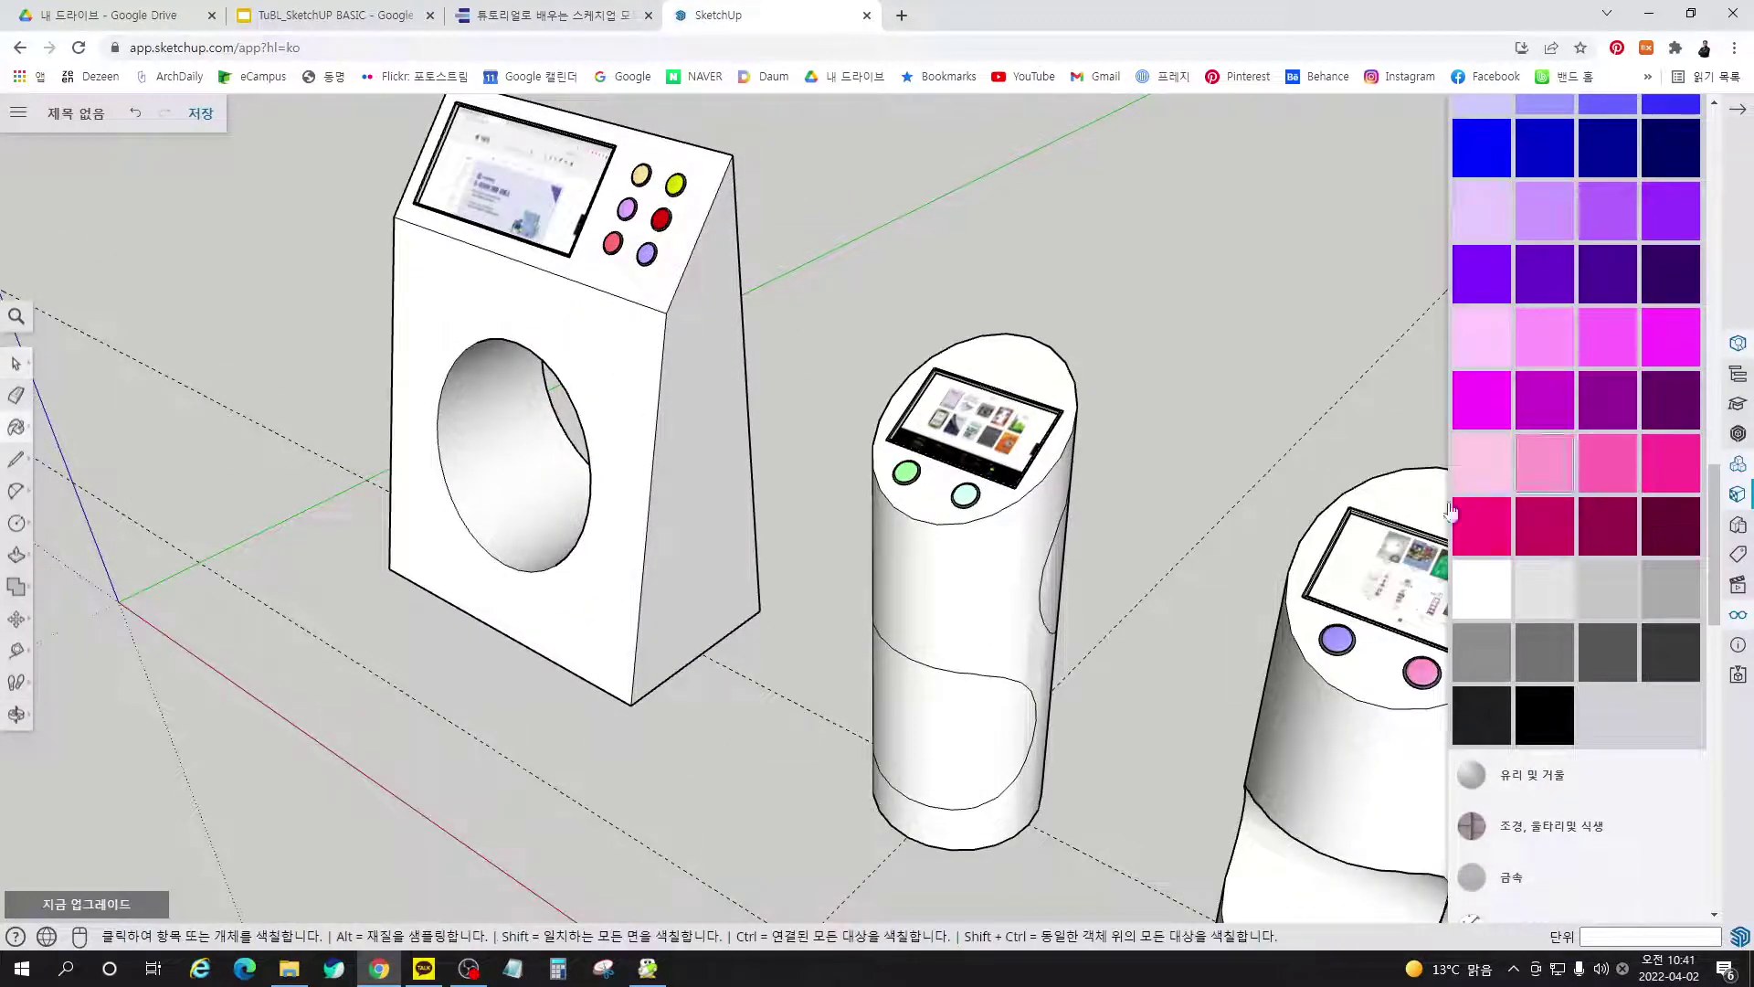
left_click(630, 319)
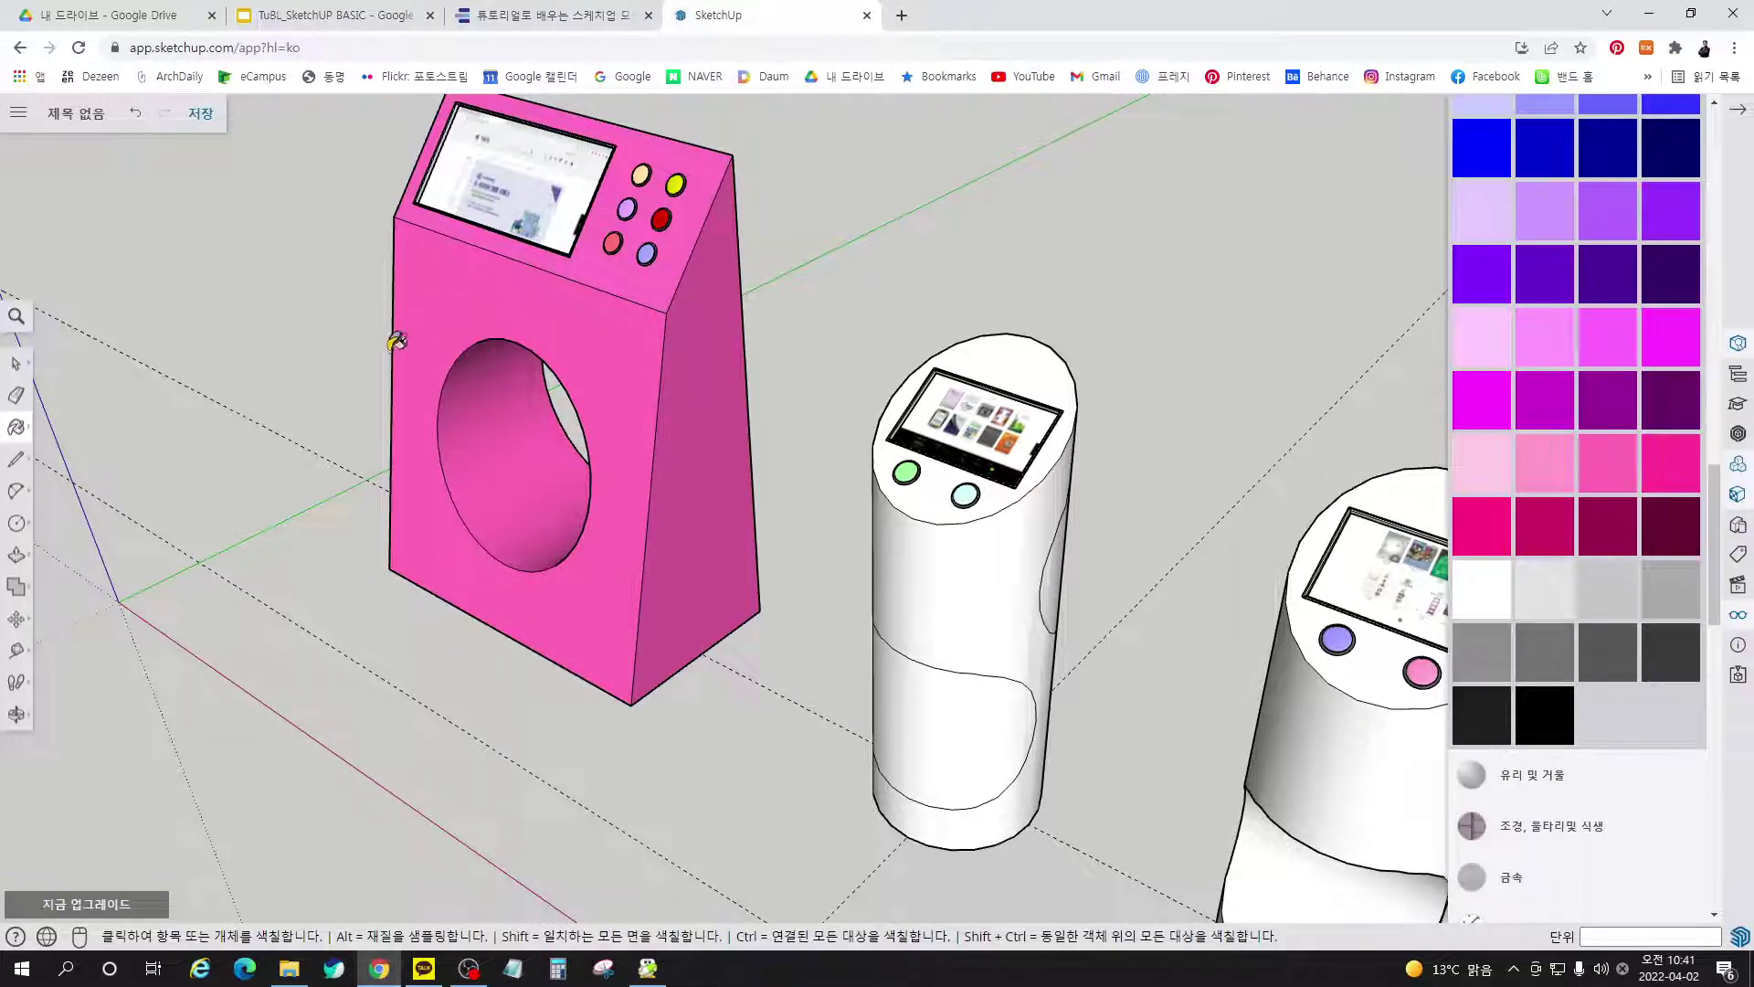
Paint the inner surface of the large kiosk's round opening light violet-blue inside the body group, and close the group
scroll(397, 342, "up", 3)
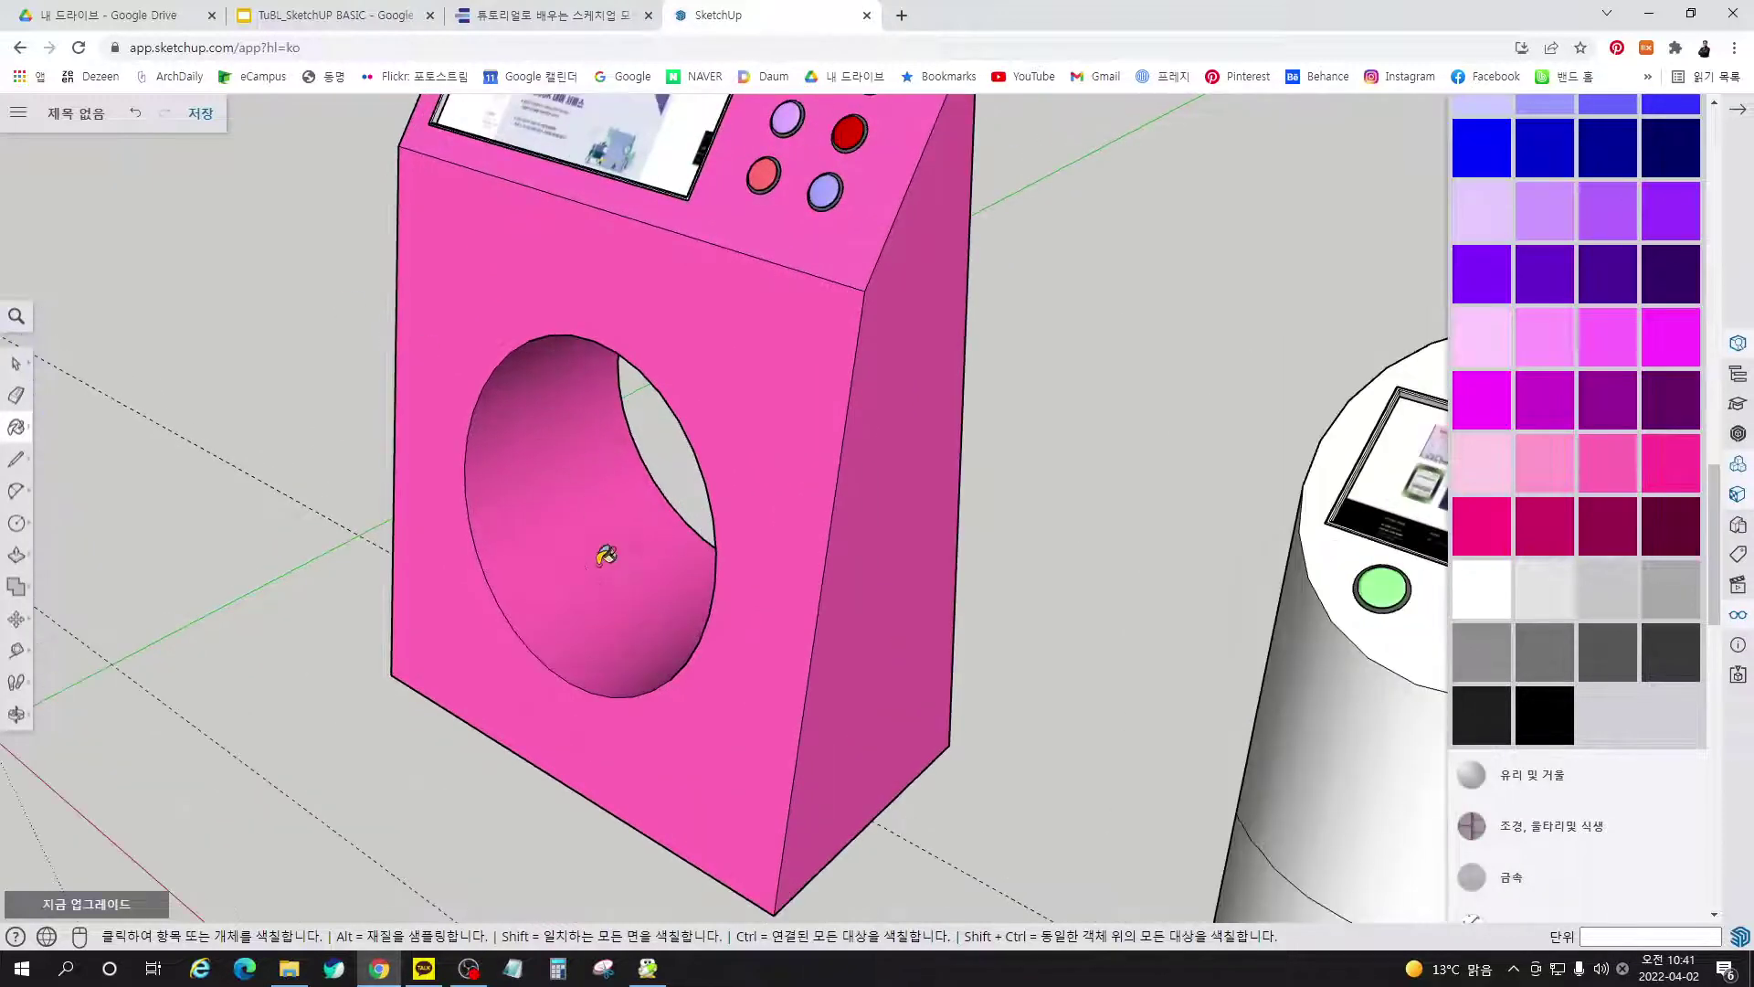
right_click(557, 459)
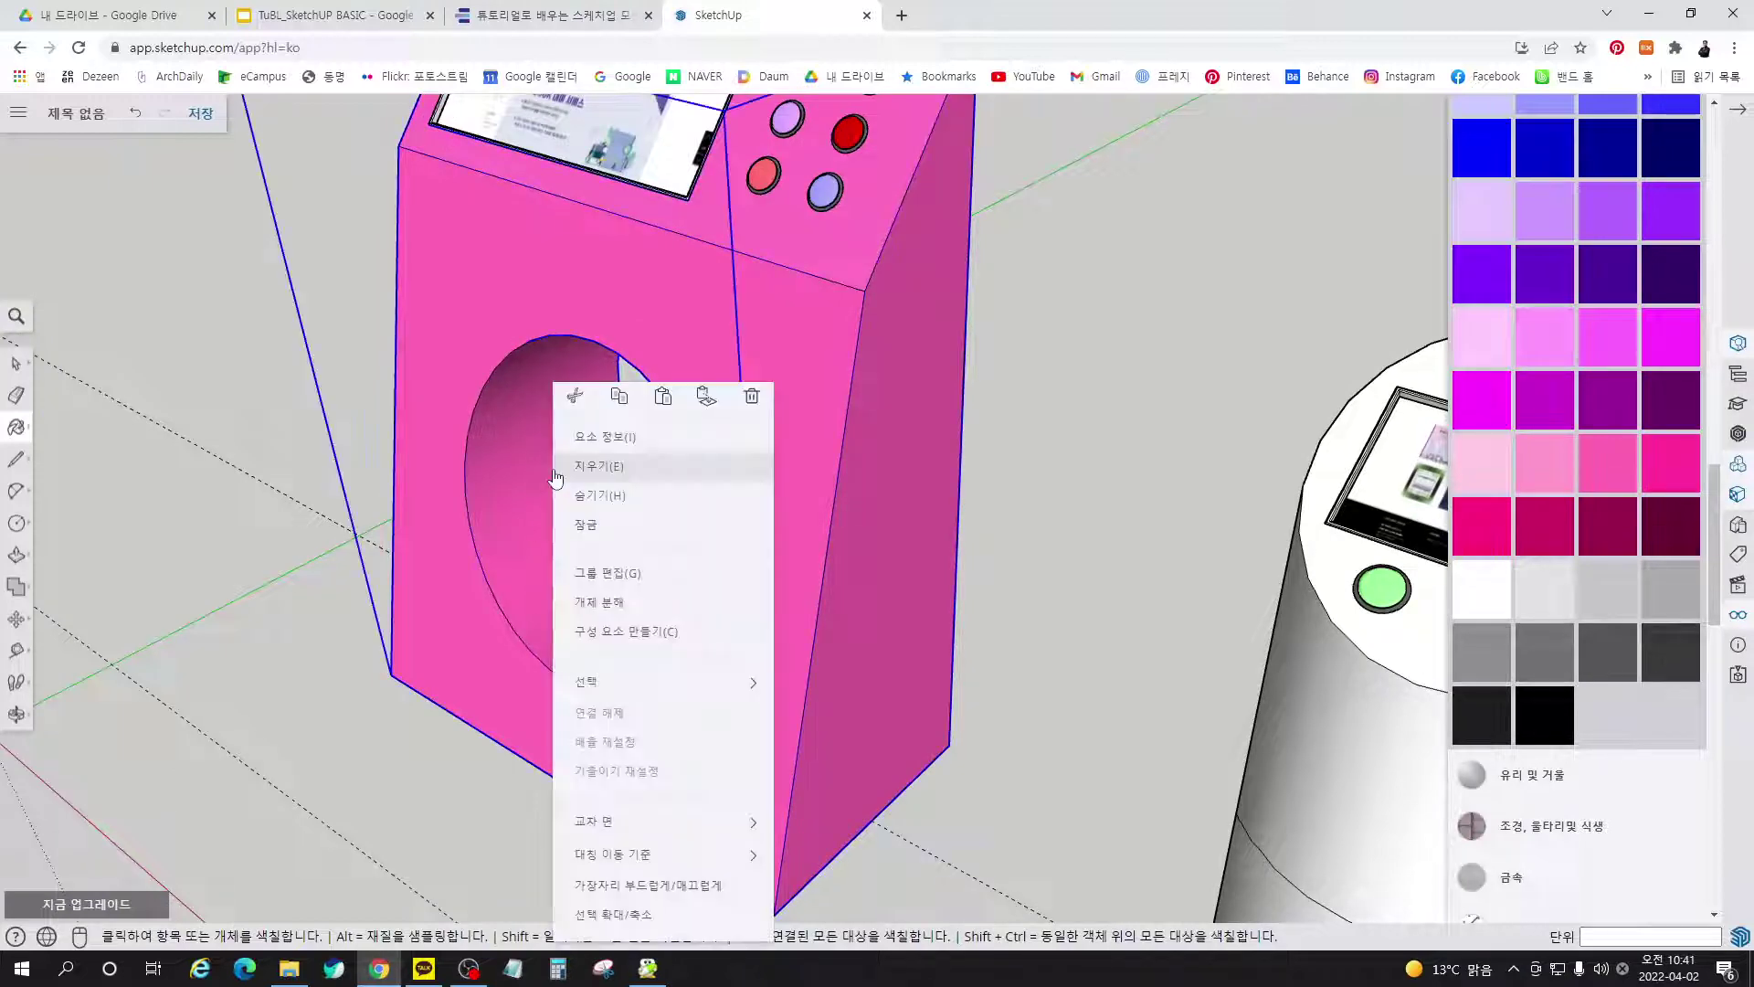
left_click(592, 573)
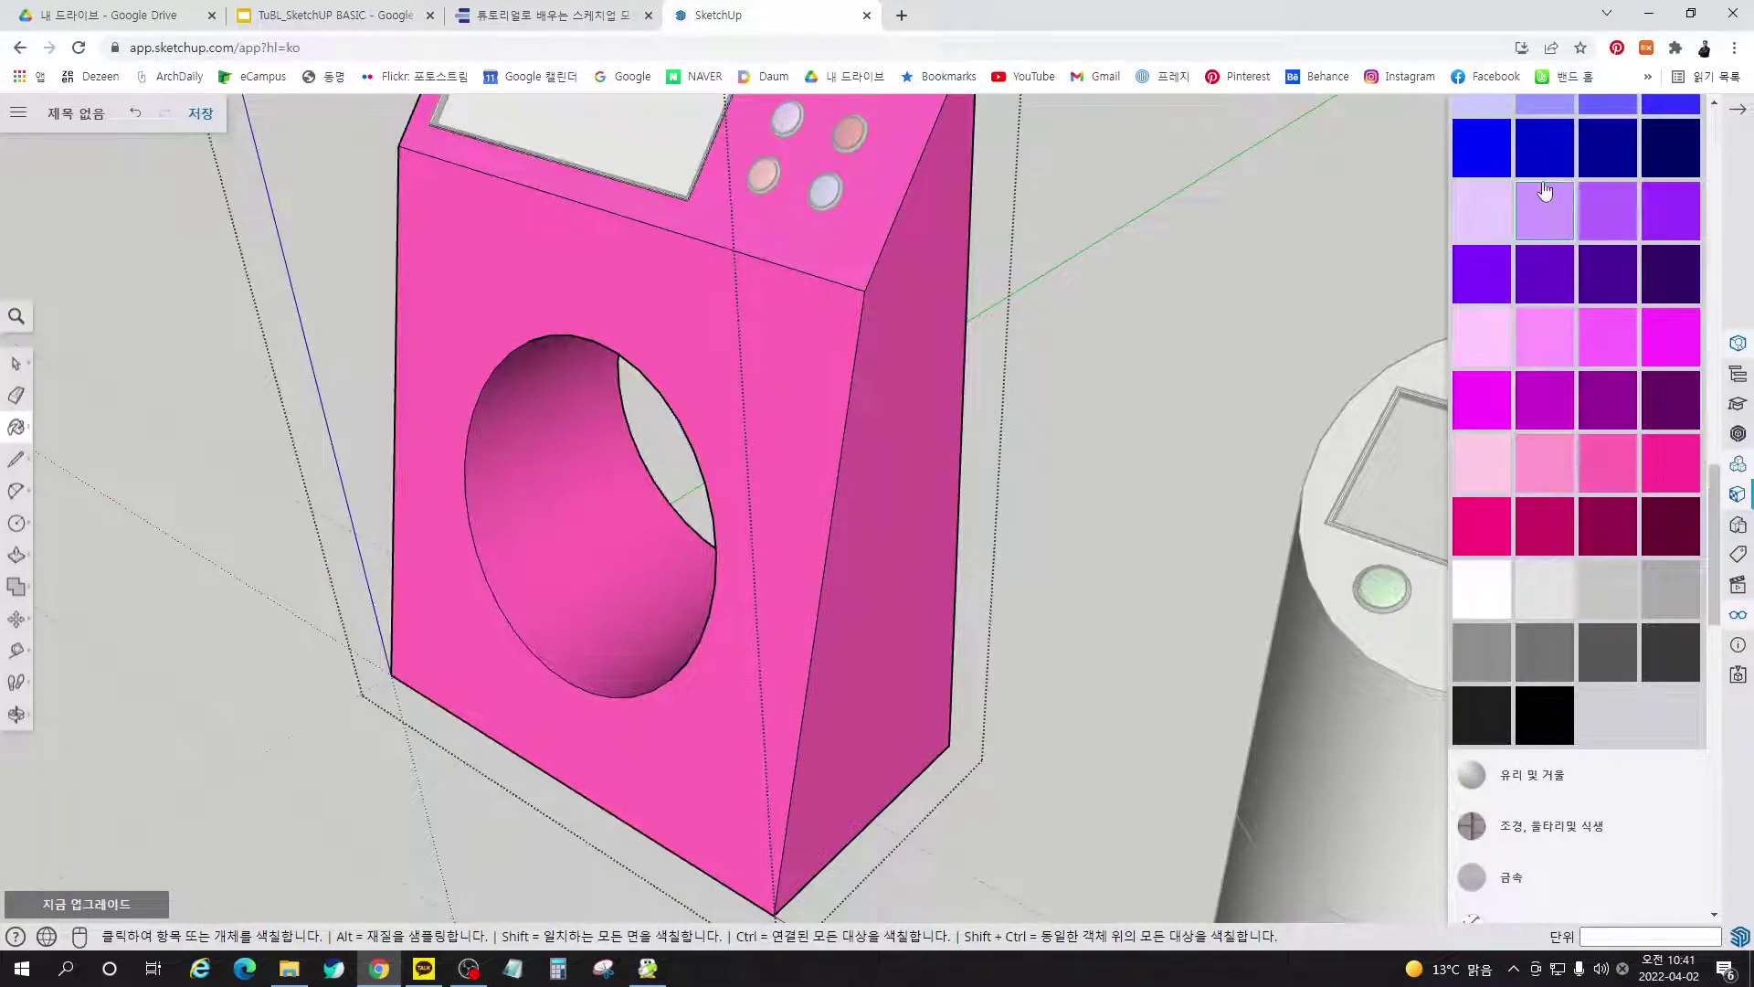
left_click(1545, 107)
left_click(586, 567)
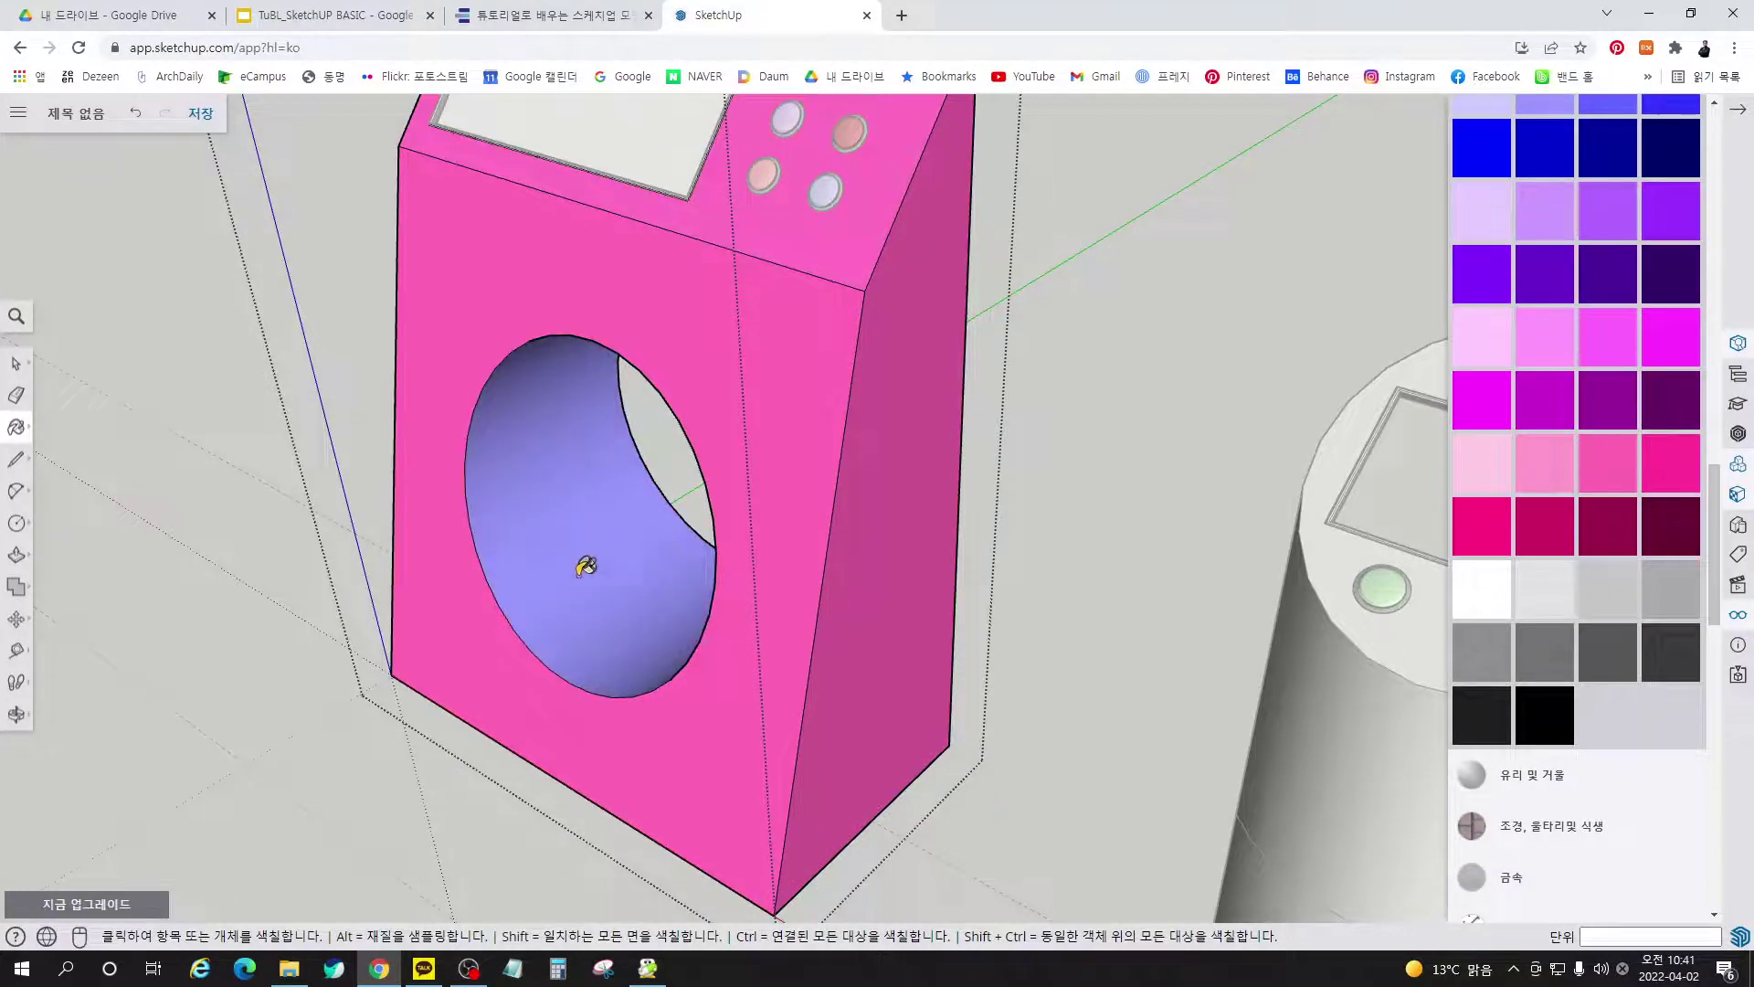
key("space")
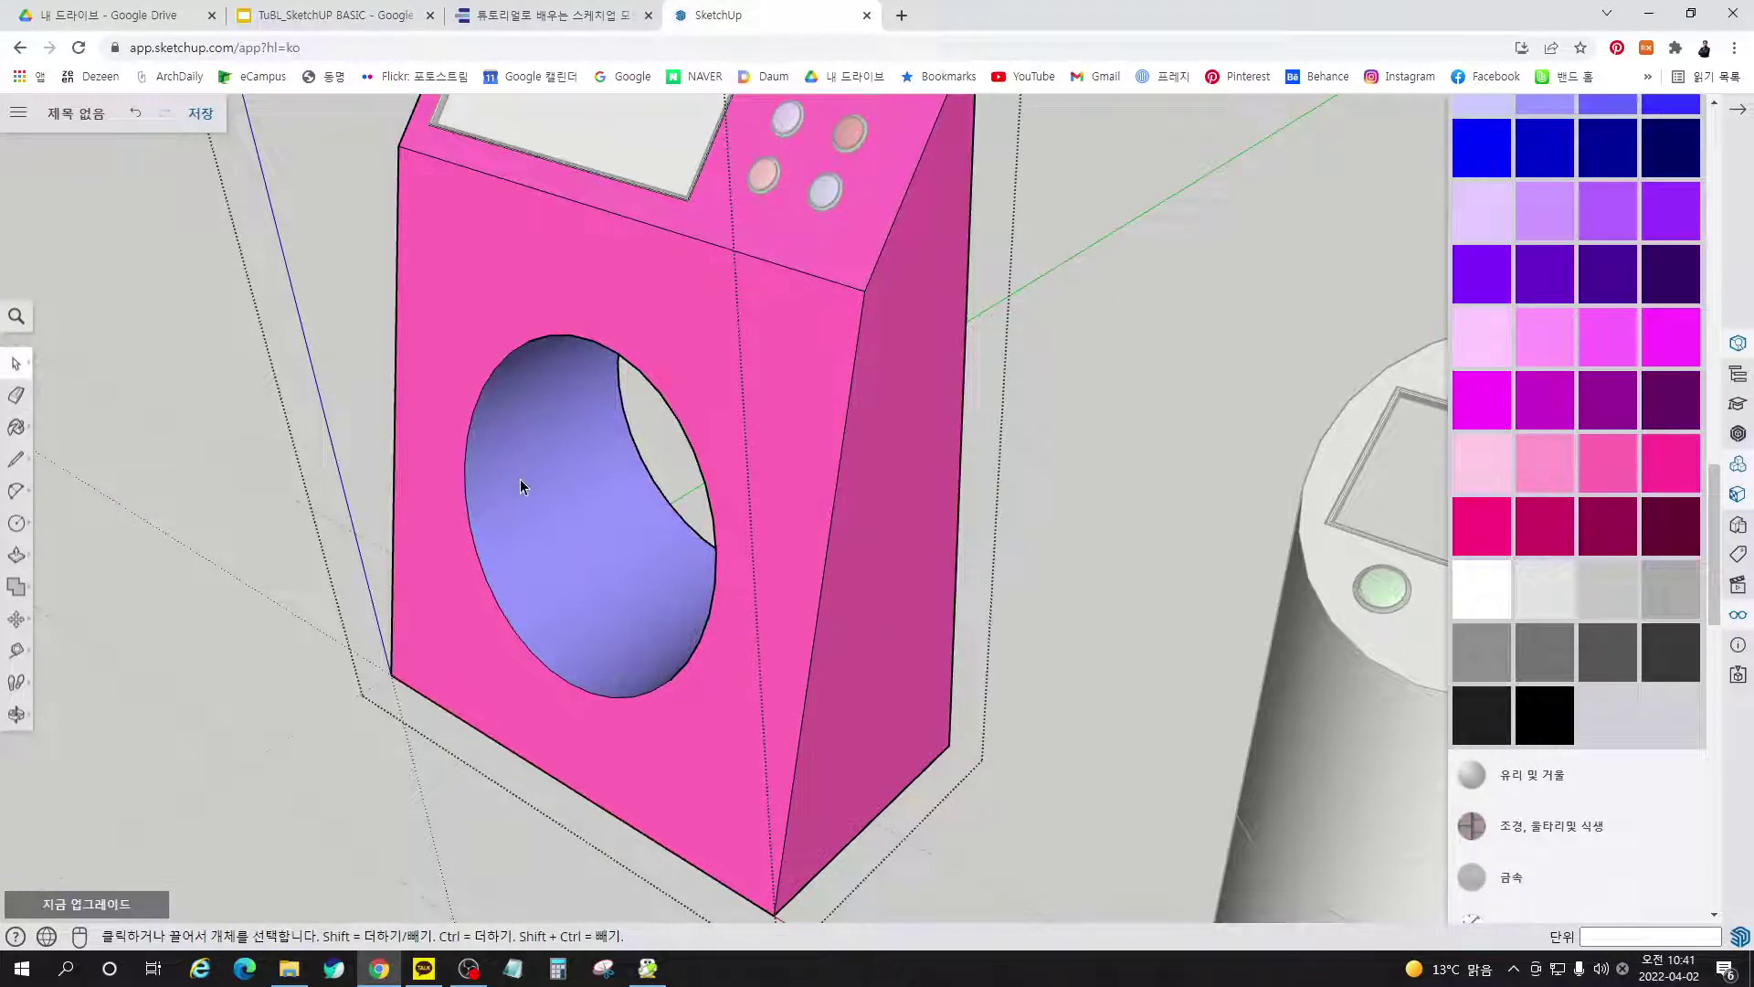
left_click(1035, 527)
Paint the whole body of the middle cylindrical kiosk light green
scroll(1034, 526, "down", 6)
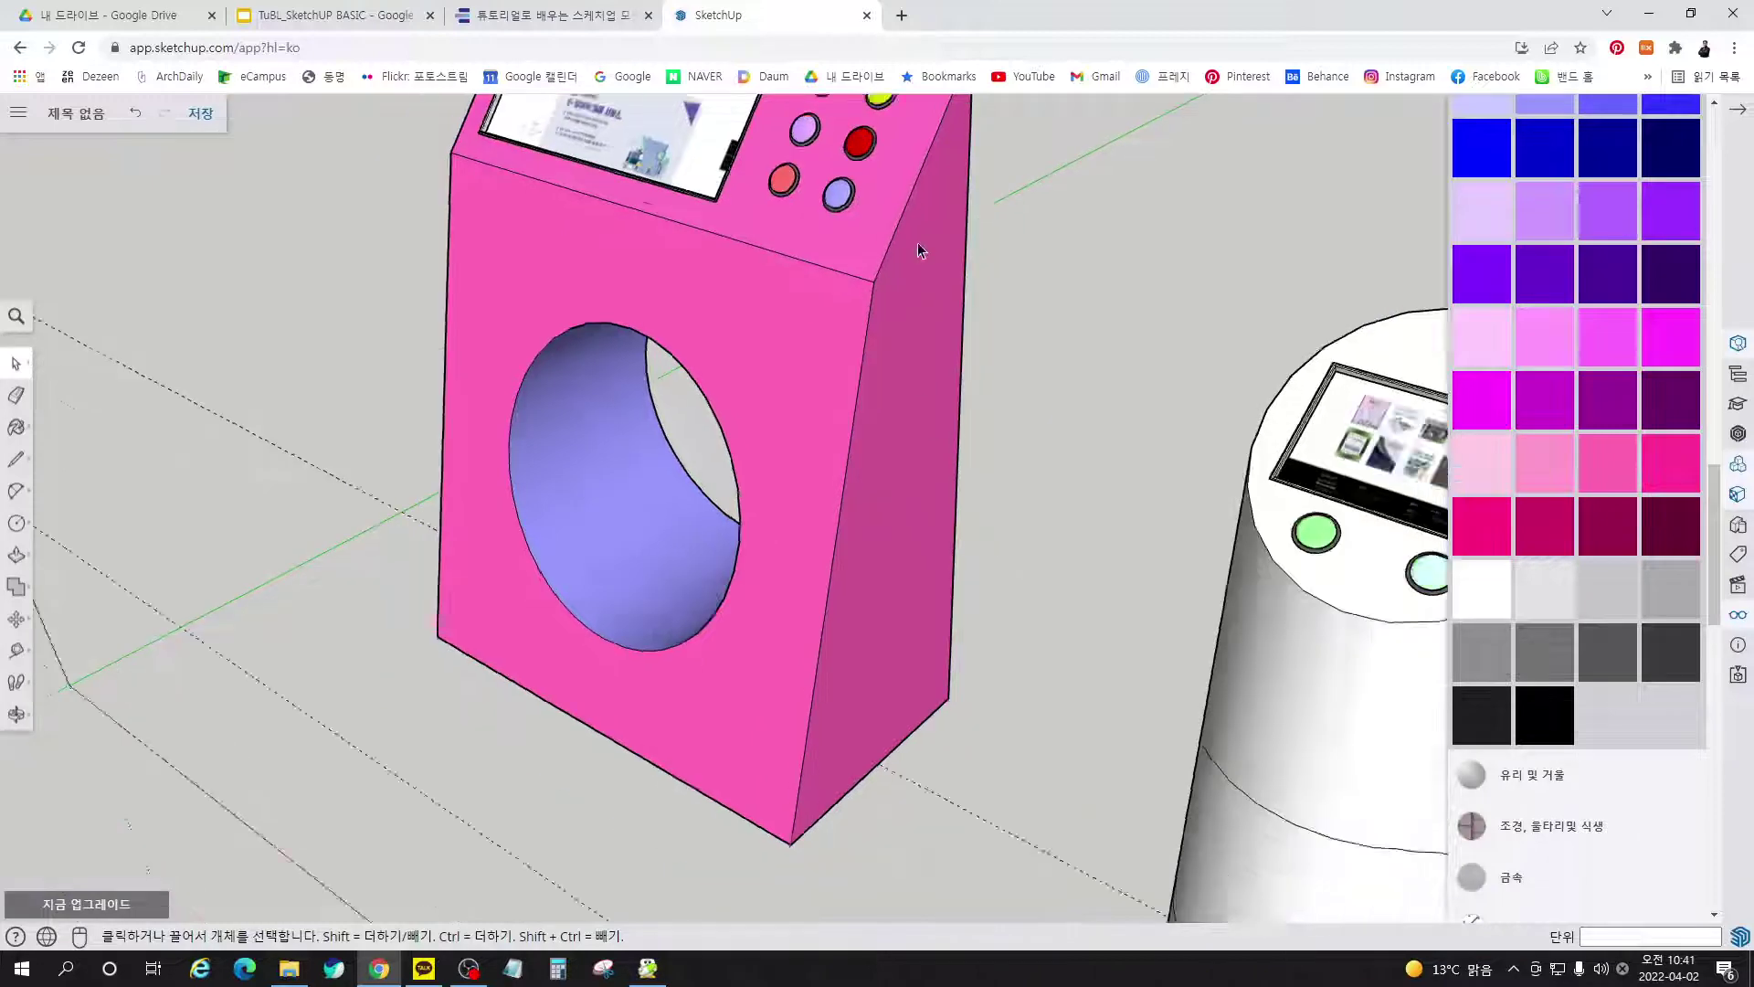
middle_click_drag(951, 670, 1096, 347)
scroll(649, 580, "down", 3)
scroll(974, 583, "up", 5)
scroll(1594, 203, "up", 3)
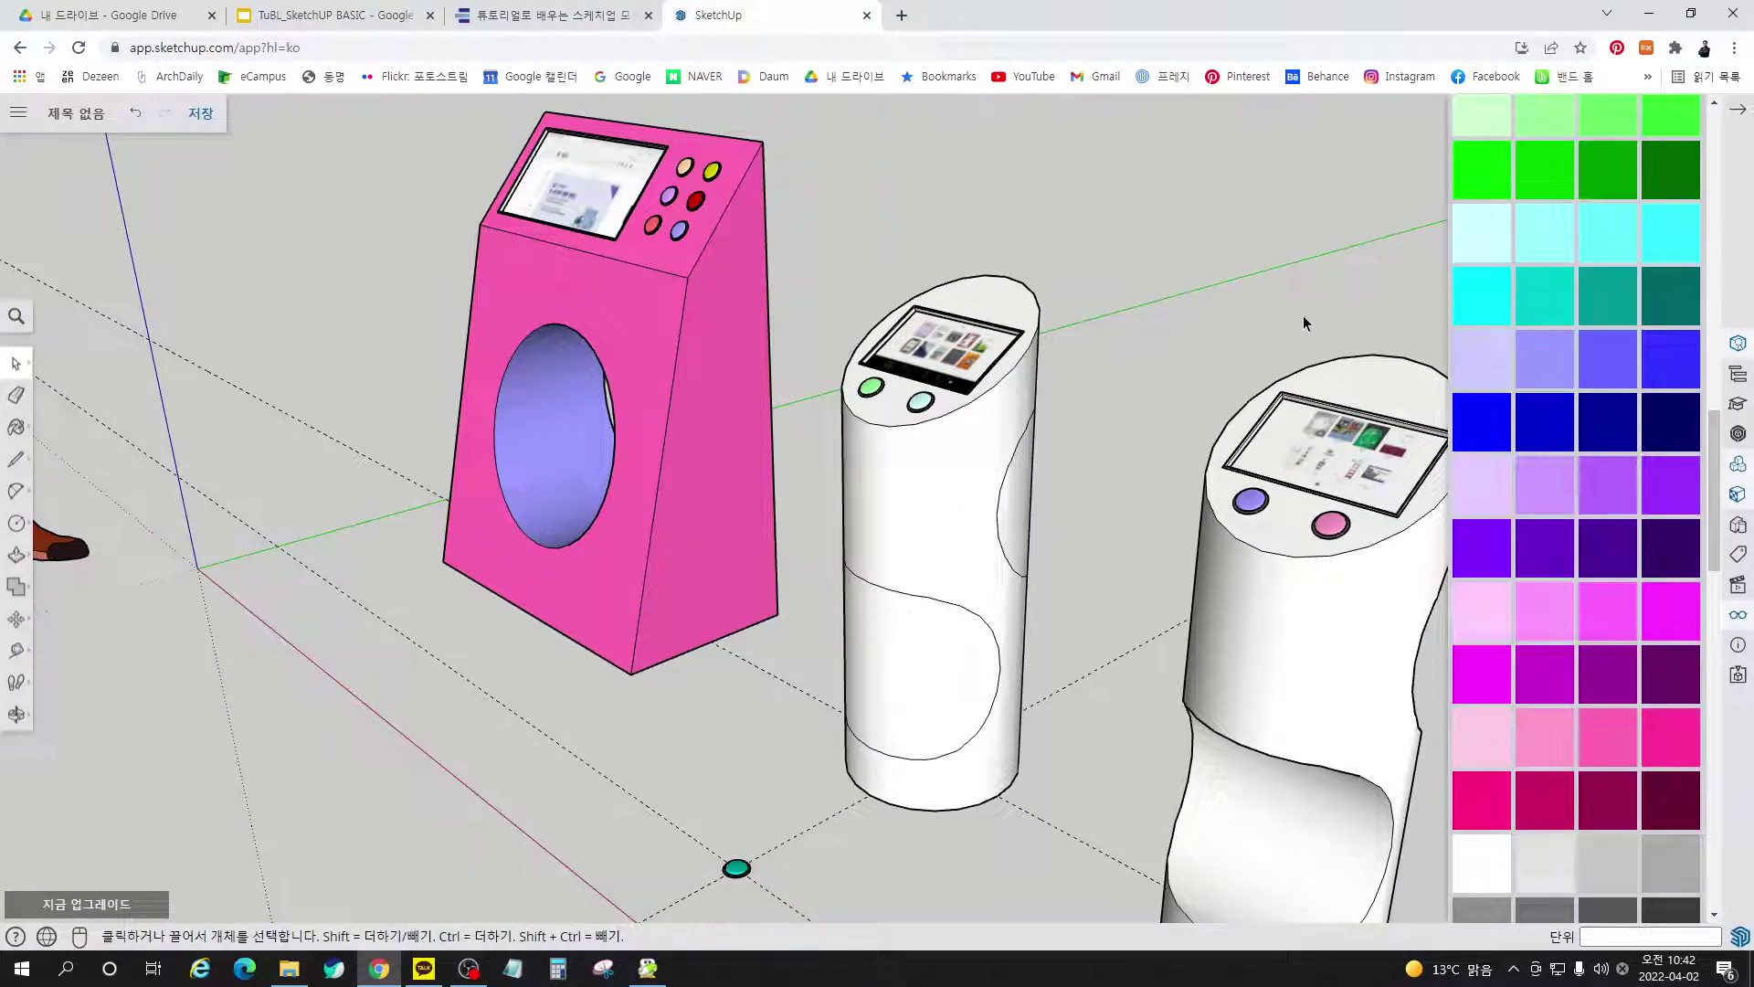
left_click(1560, 130)
left_click(921, 466)
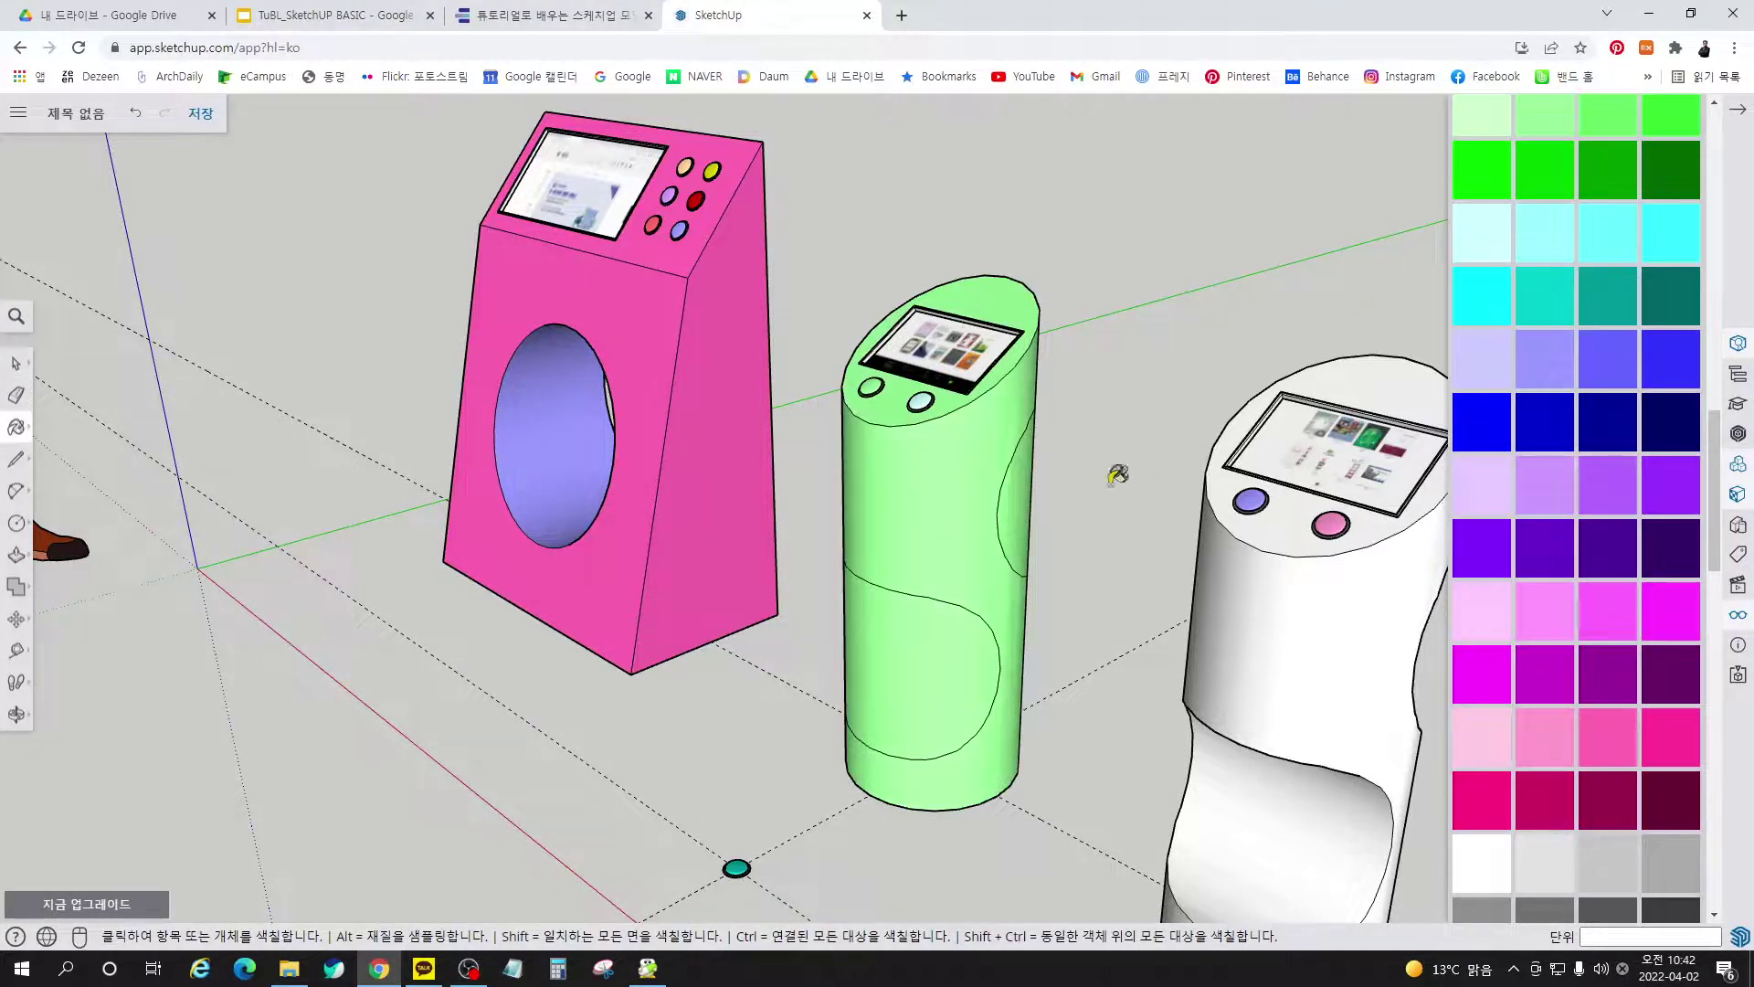
Inside the middle kiosk's body group, paint the lower curved front face cyan and the curved side face purple, and close the group
right_click(962, 504)
left_click(1075, 549)
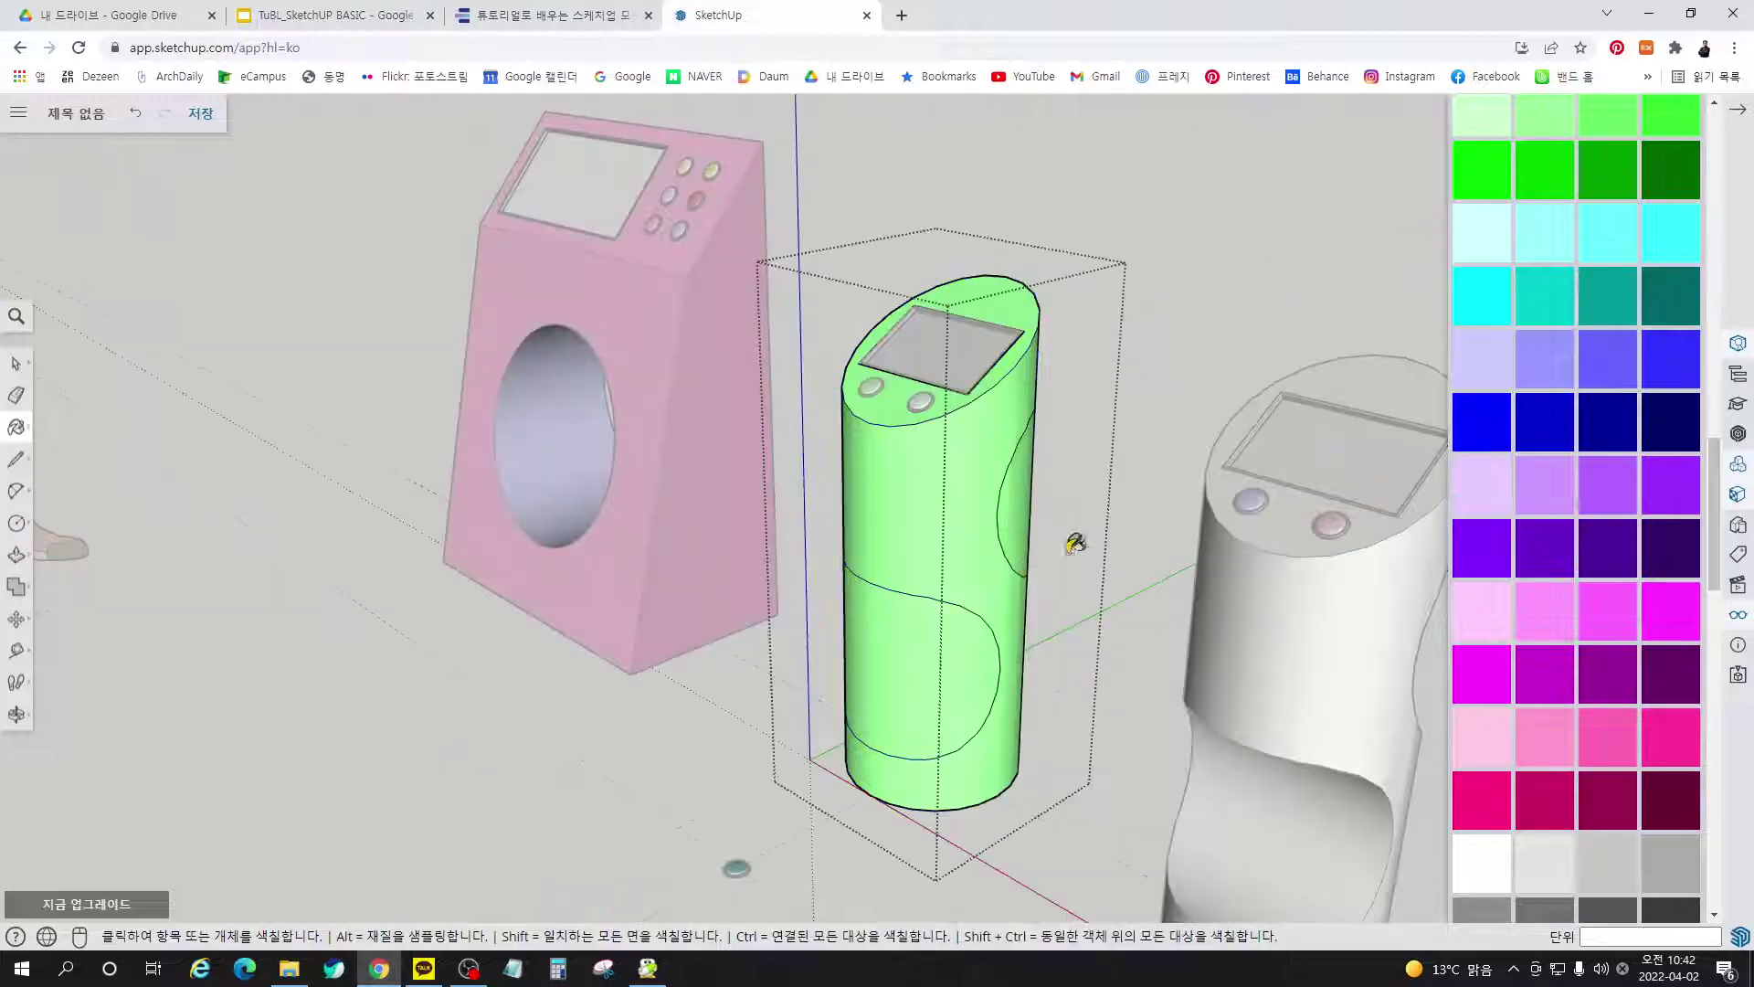
left_click(1552, 306)
left_click(919, 641)
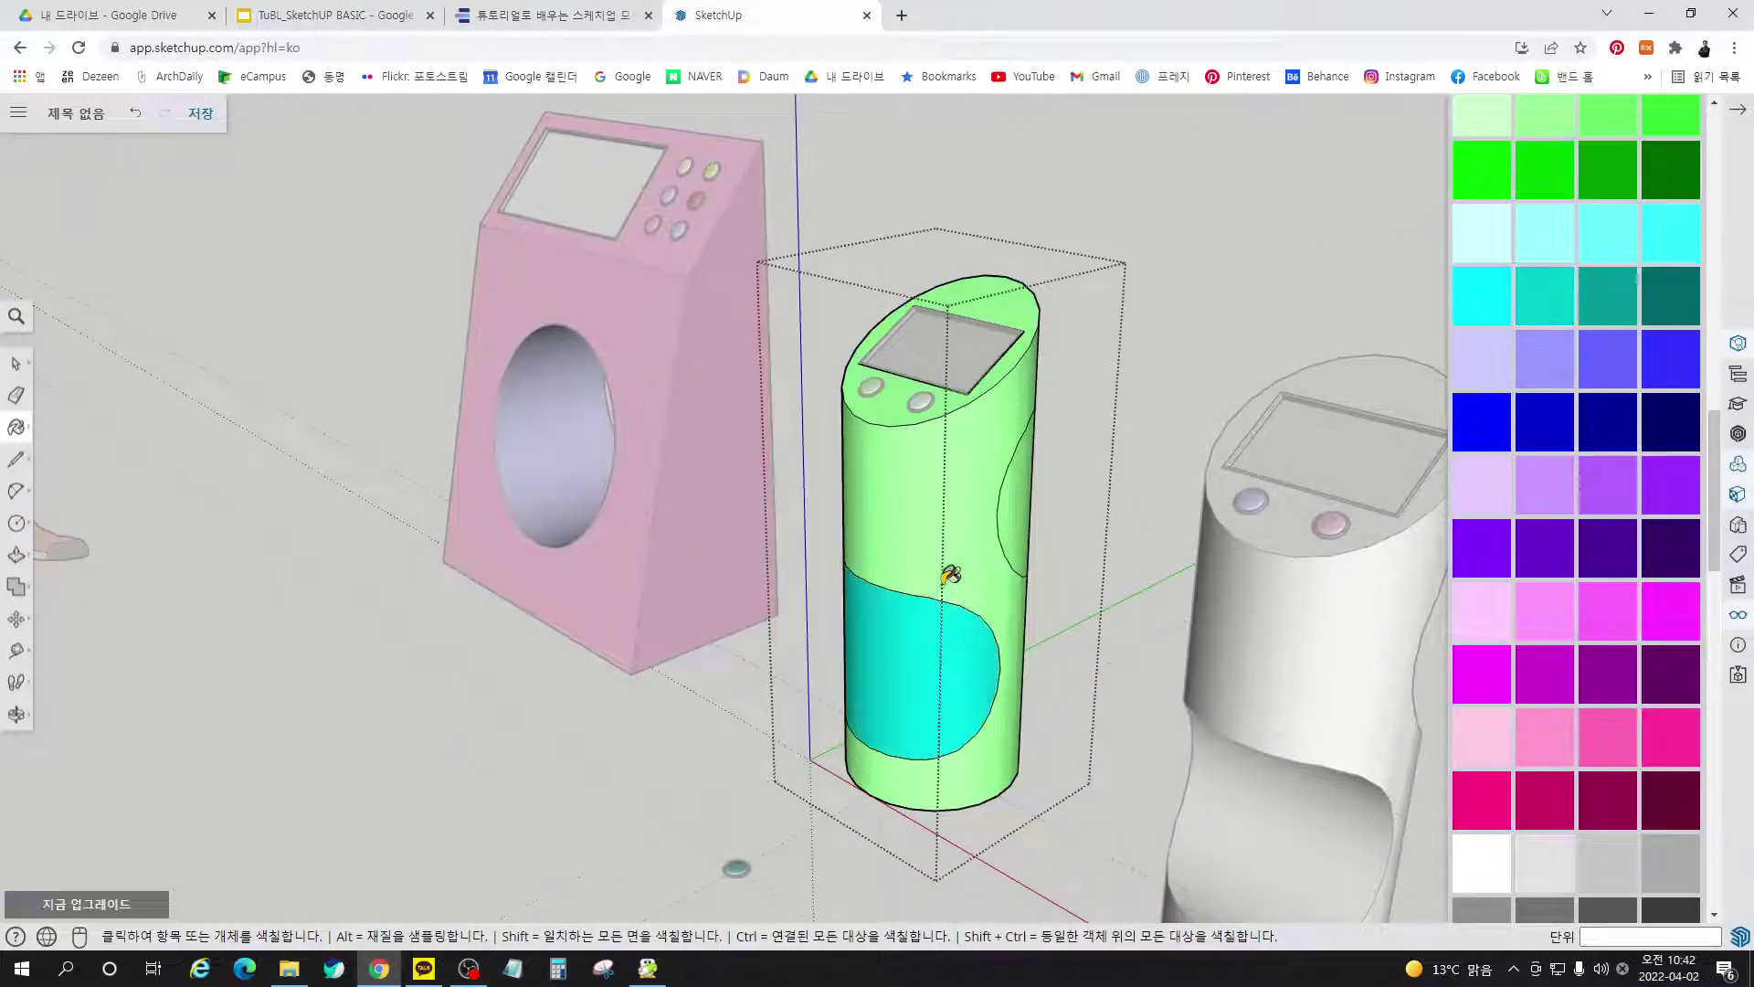
left_click(1033, 494)
mouse_move(1143, 584)
middle_mouse_down()
mouse_move(1089, 502)
mouse_move(423, 451)
mouse_move(85, 535)
mouse_move(1131, 321)
mouse_move(527, 420)
middle_mouse_up()
scroll(528, 419, "down", 3)
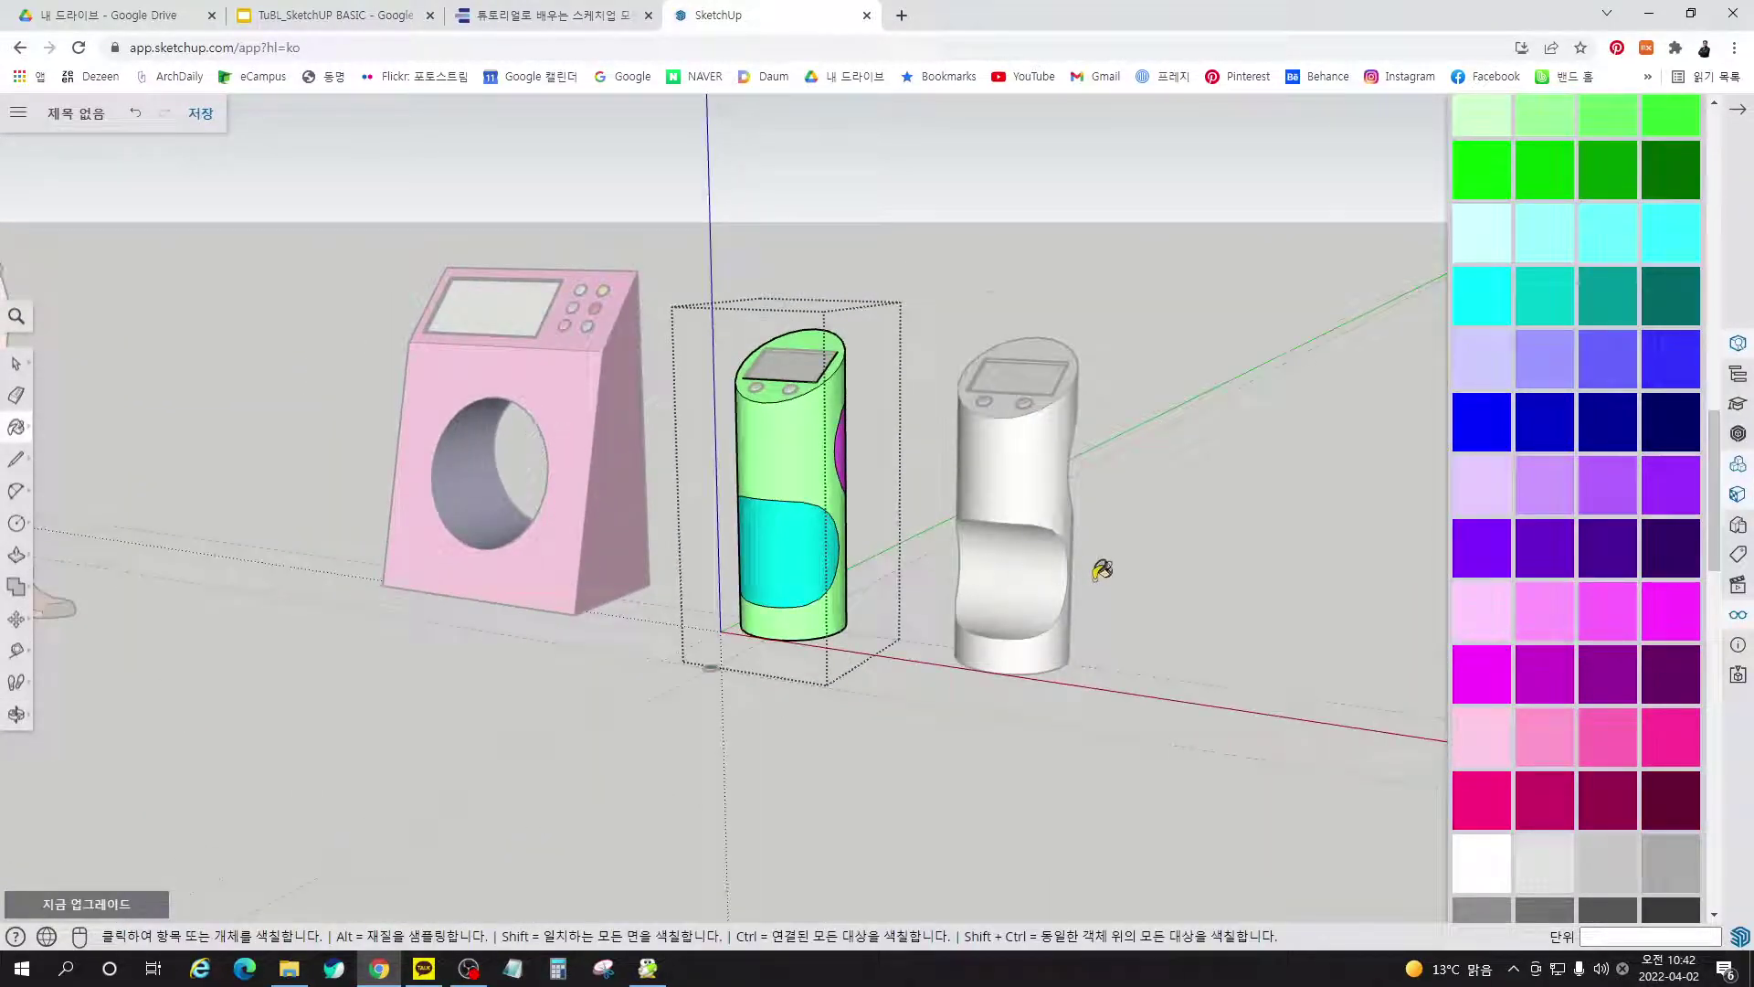
scroll(1096, 578, "up", 1)
key("space")
left_click(1165, 563)
mouse_move(887, 530)
middle_mouse_down()
mouse_move(883, 607)
mouse_move(922, 647)
middle_mouse_up()
Switch to the e-book tutorial and read steps 10 to 12 on deleting the original button, grouping the kiosks and disabling profiles
left_click(559, 16)
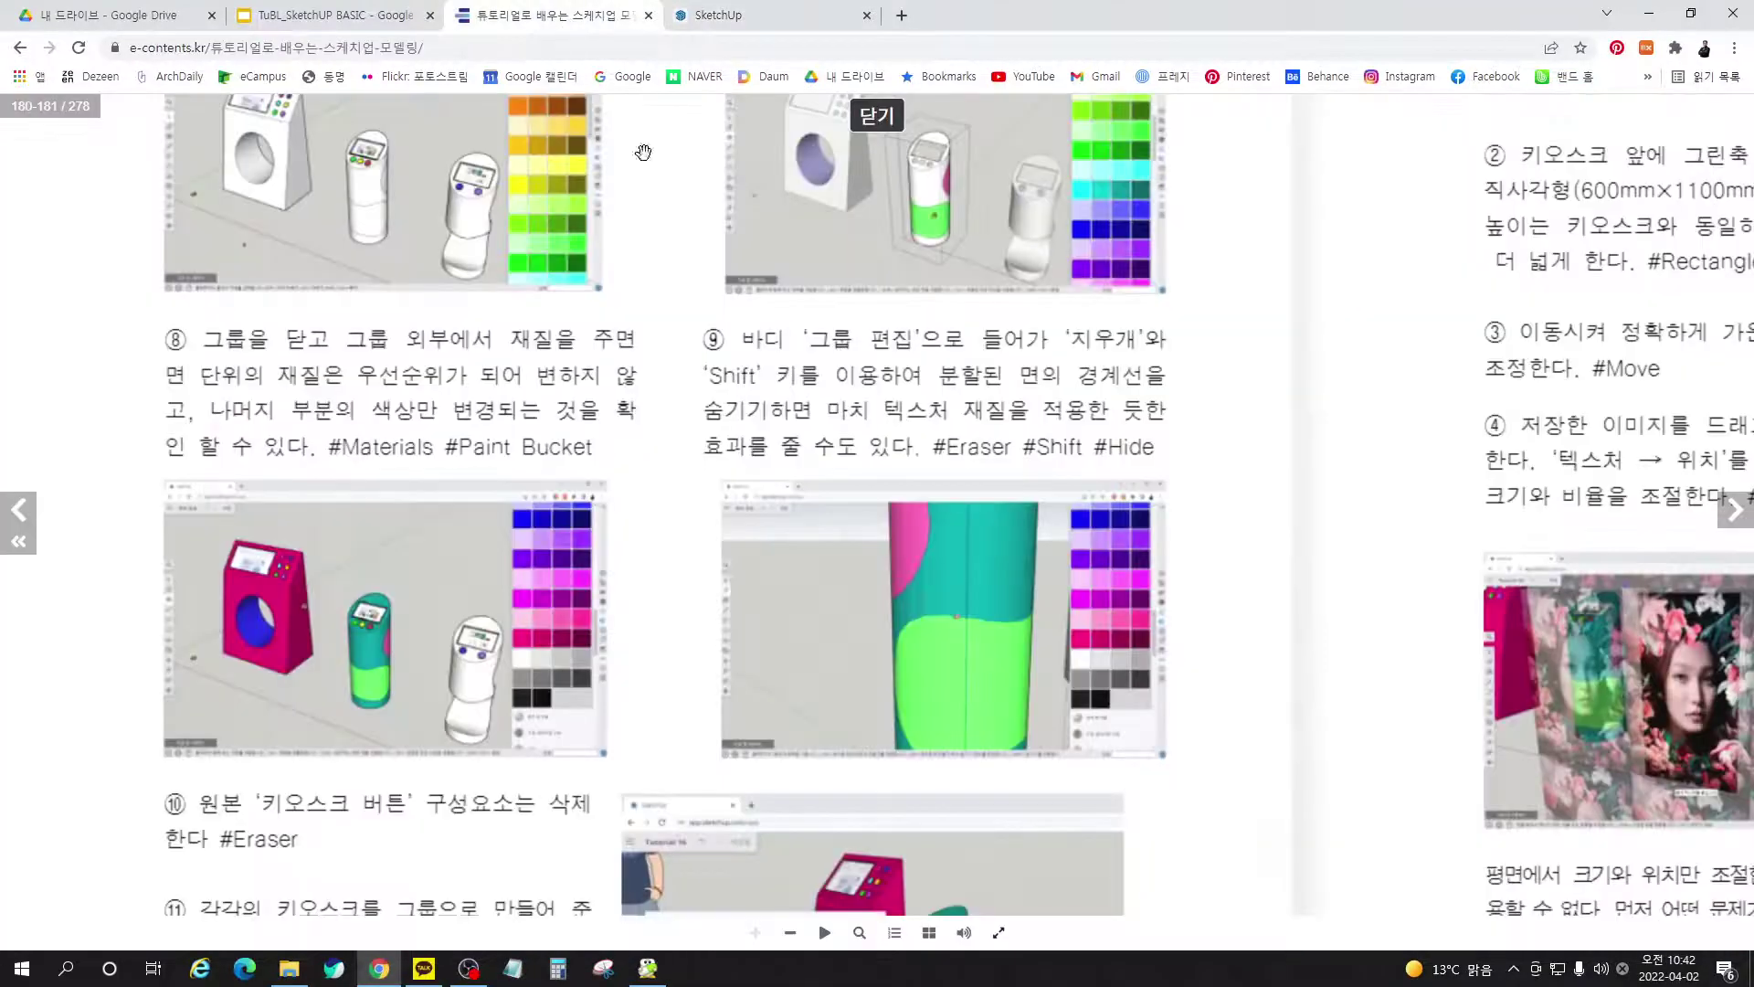
scroll(877, 622, "down", 7)
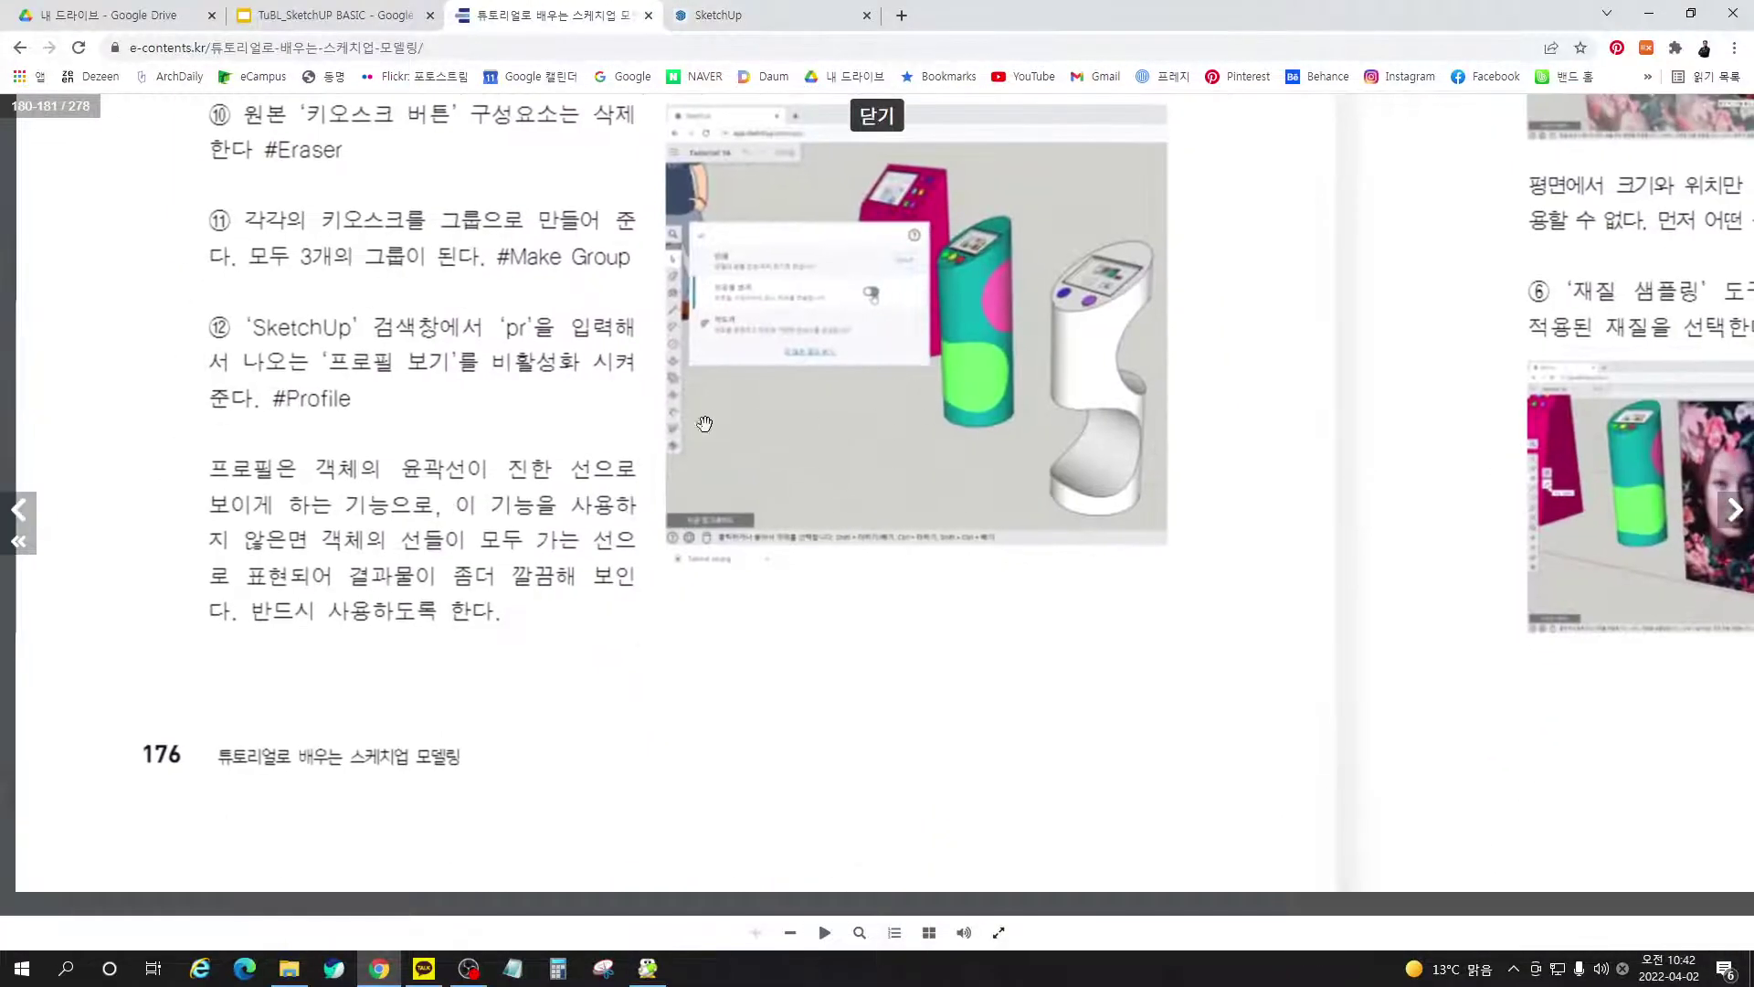
scroll(374, 269, "up", 3)
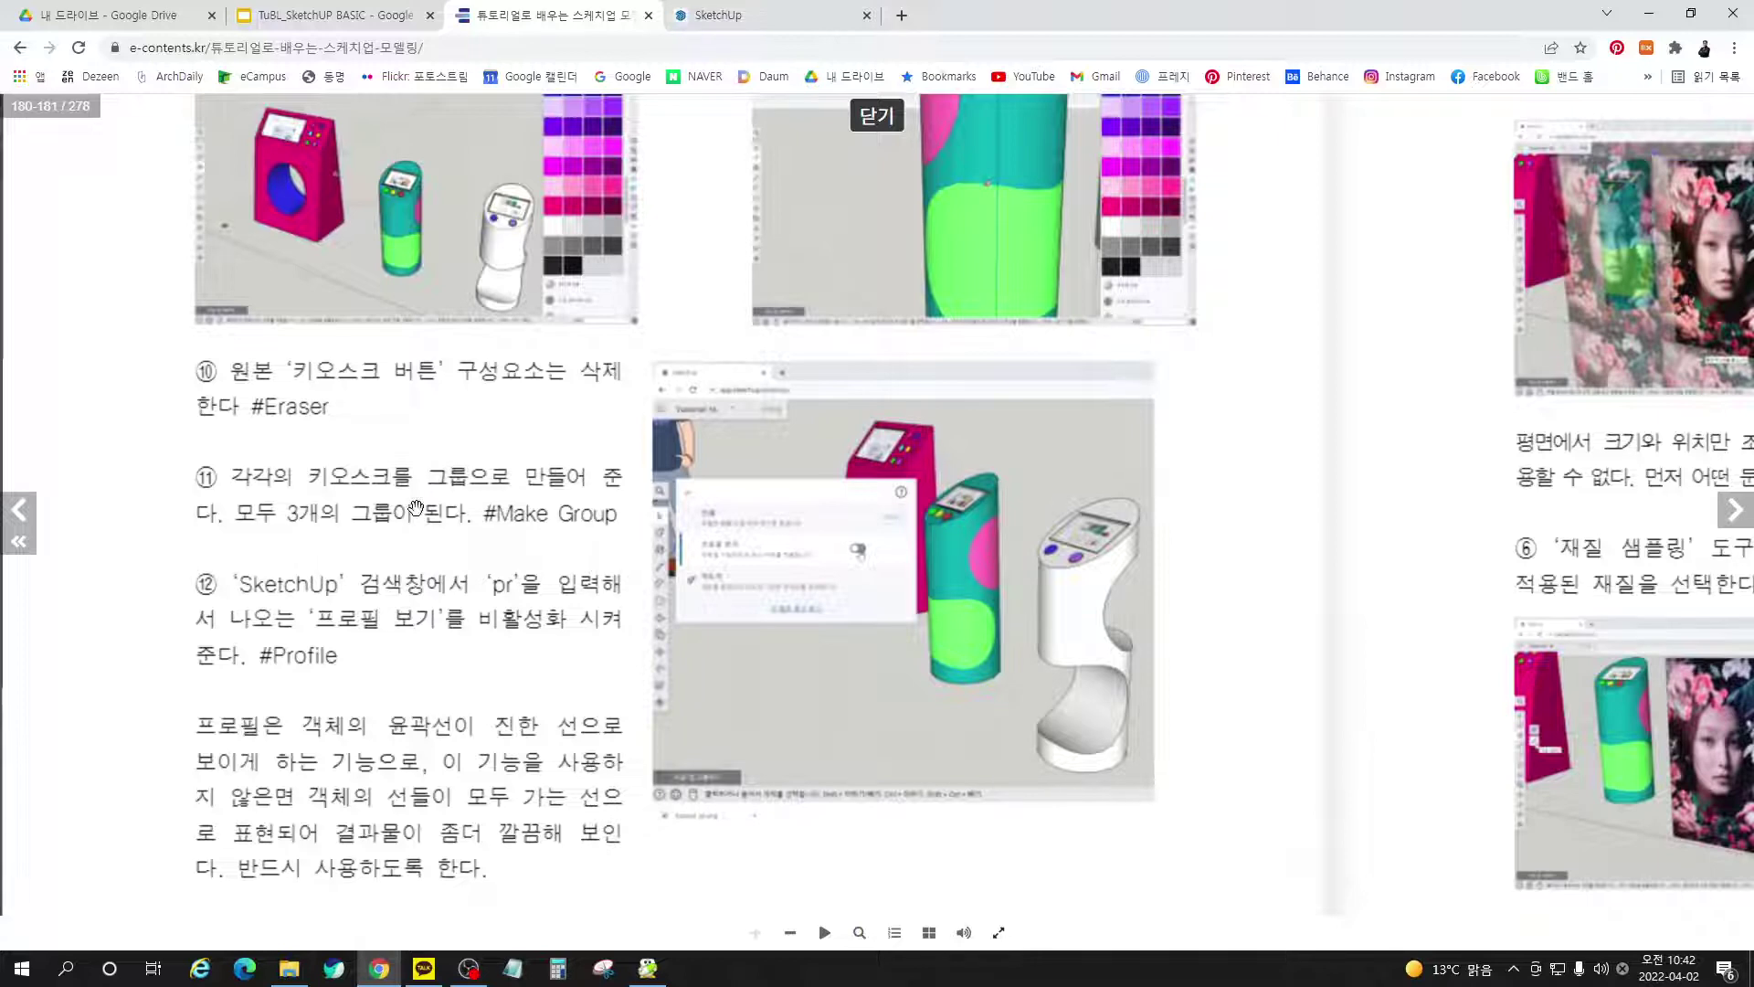
left_click_drag(416, 508, 397, 423)
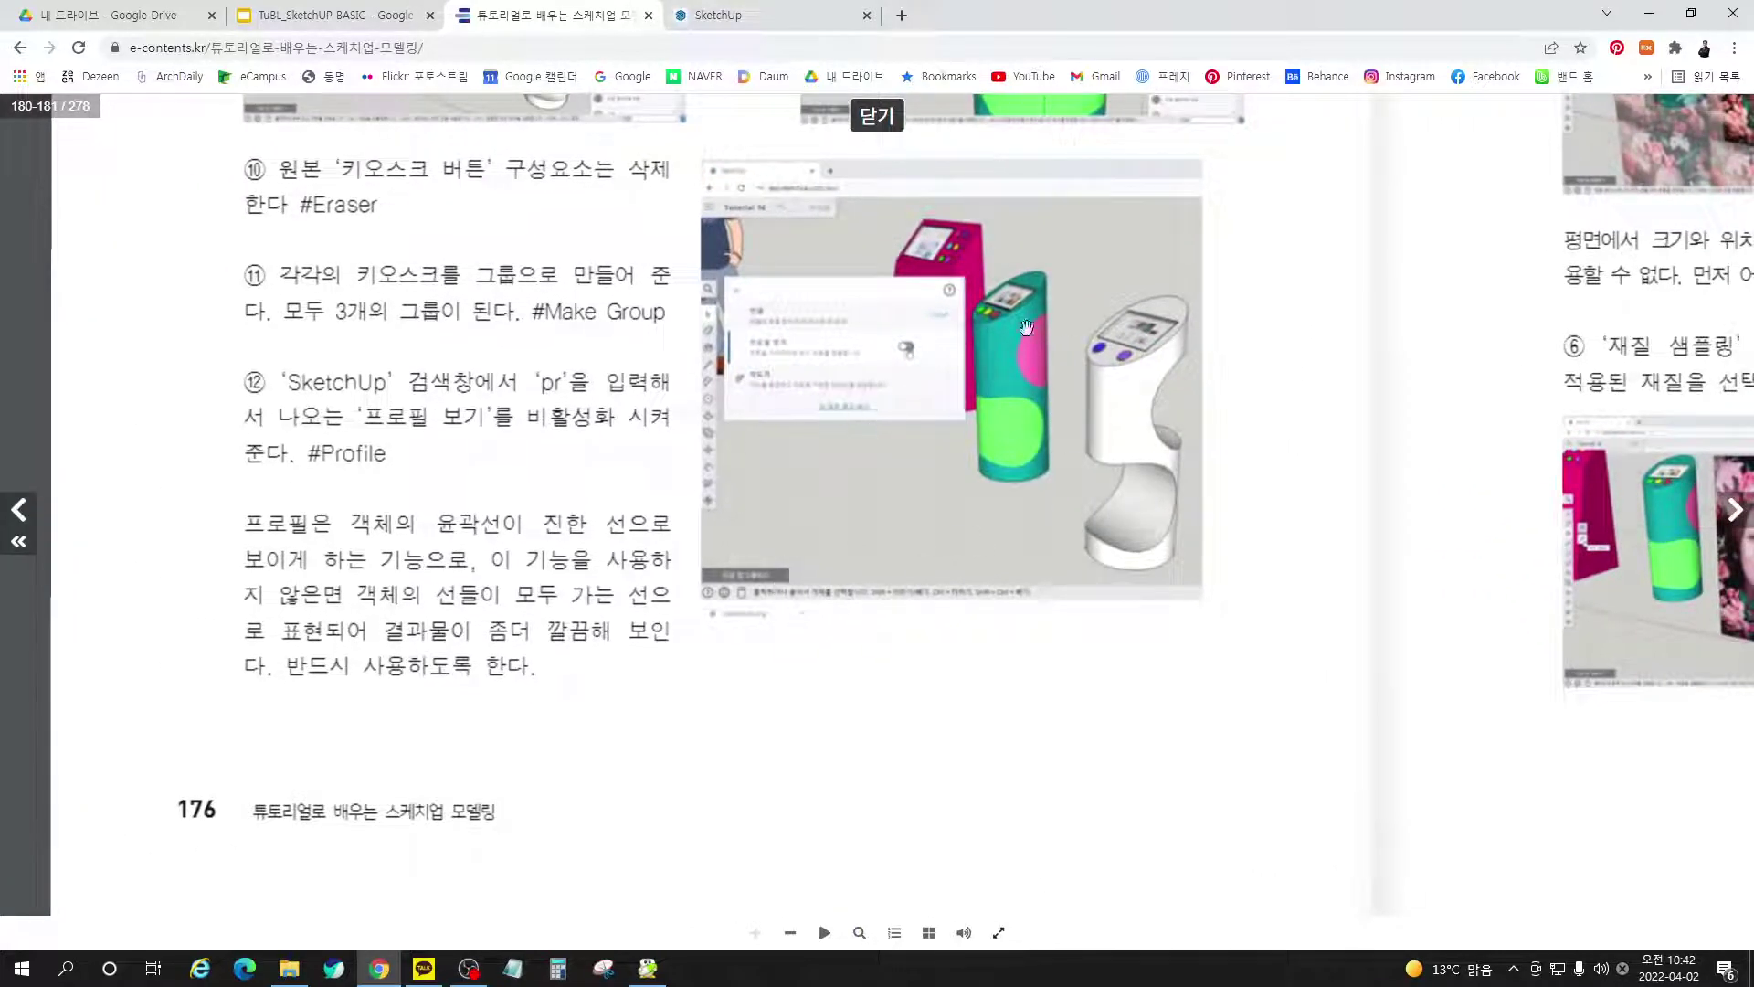
Switch back to SketchUp and delete the loose original button on the ground together with the dashed guide lines
left_click(706, 23)
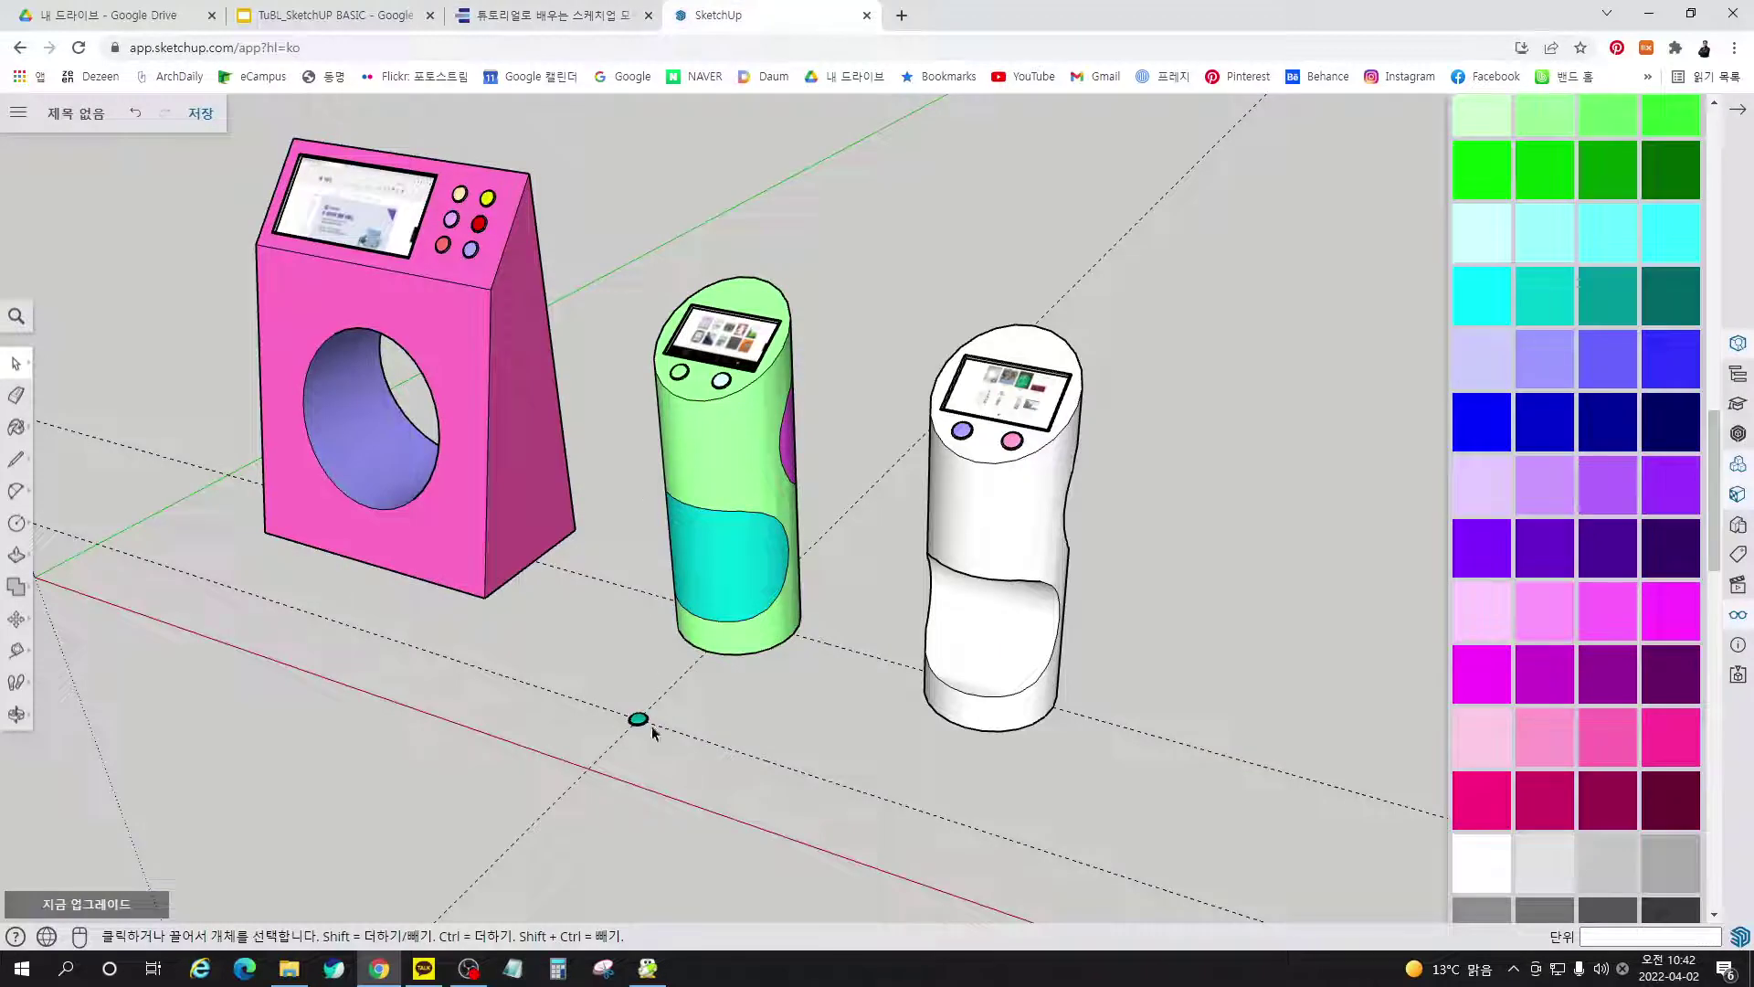
left_click(614, 709)
key("Delete")
middle_click_drag(792, 779, 775, 738)
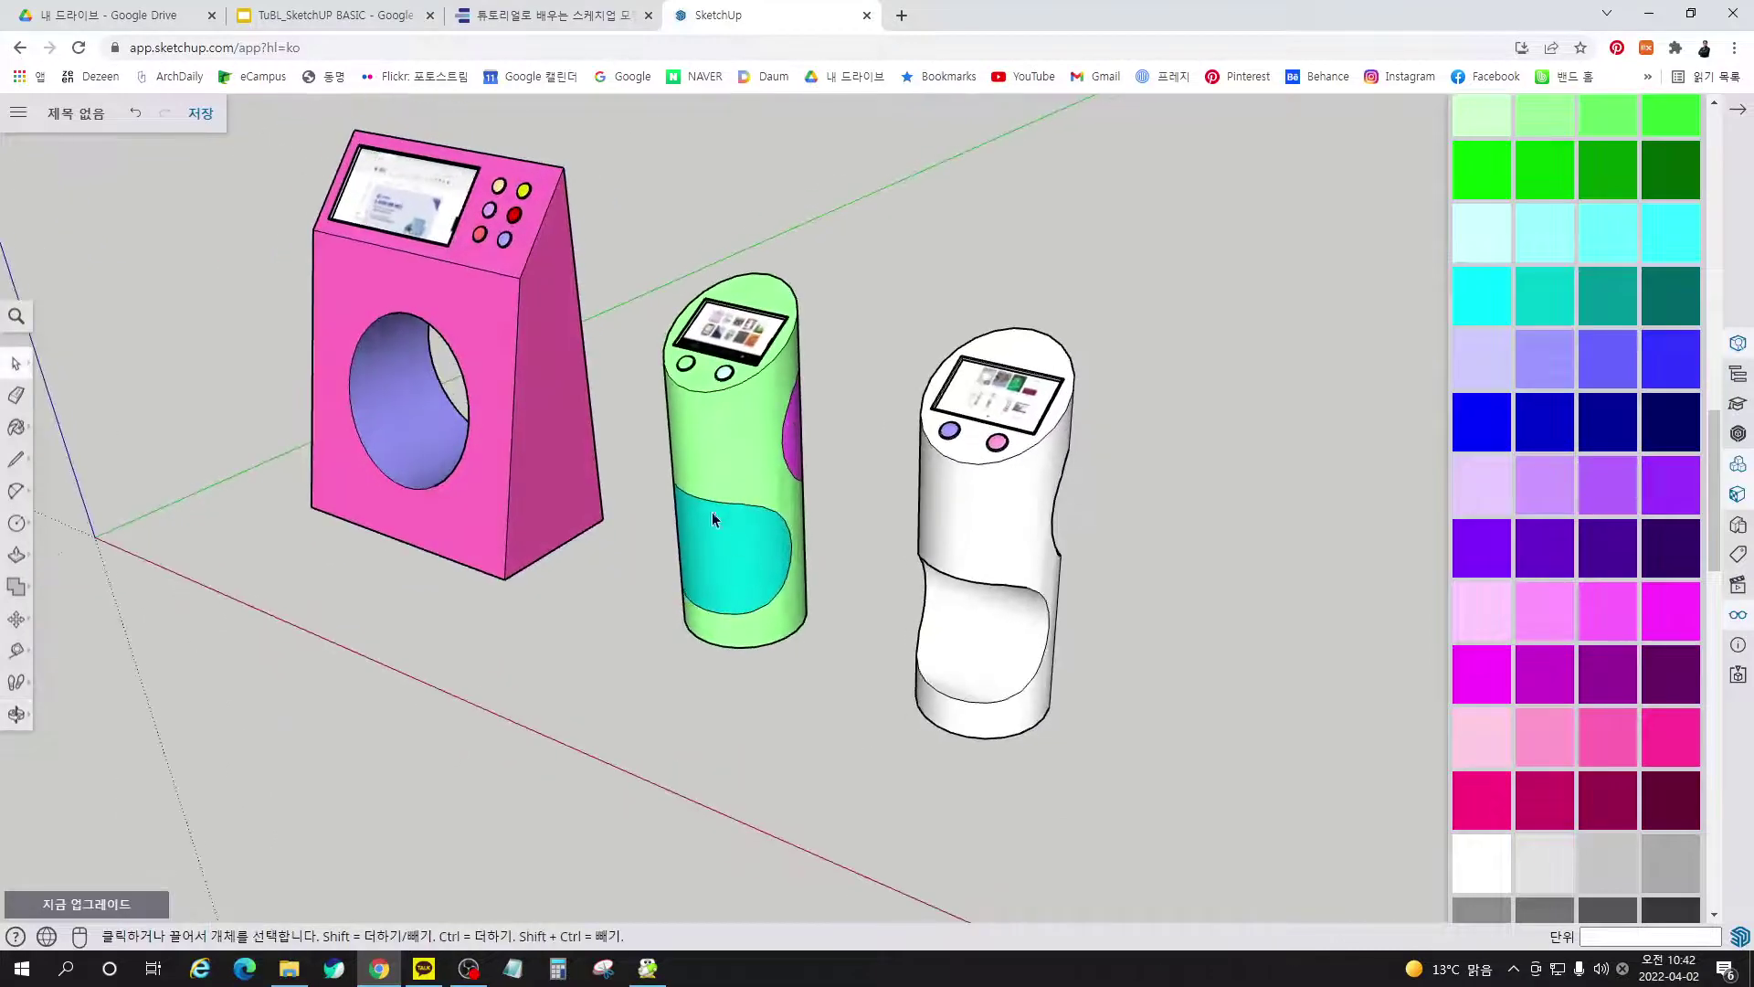
Find the Profiles display setting through the command search, turn it off, and check the thinner outlines on the kiosks and buttons
scroll(602, 384, "up", 3)
middle_click_drag(794, 463, 767, 417)
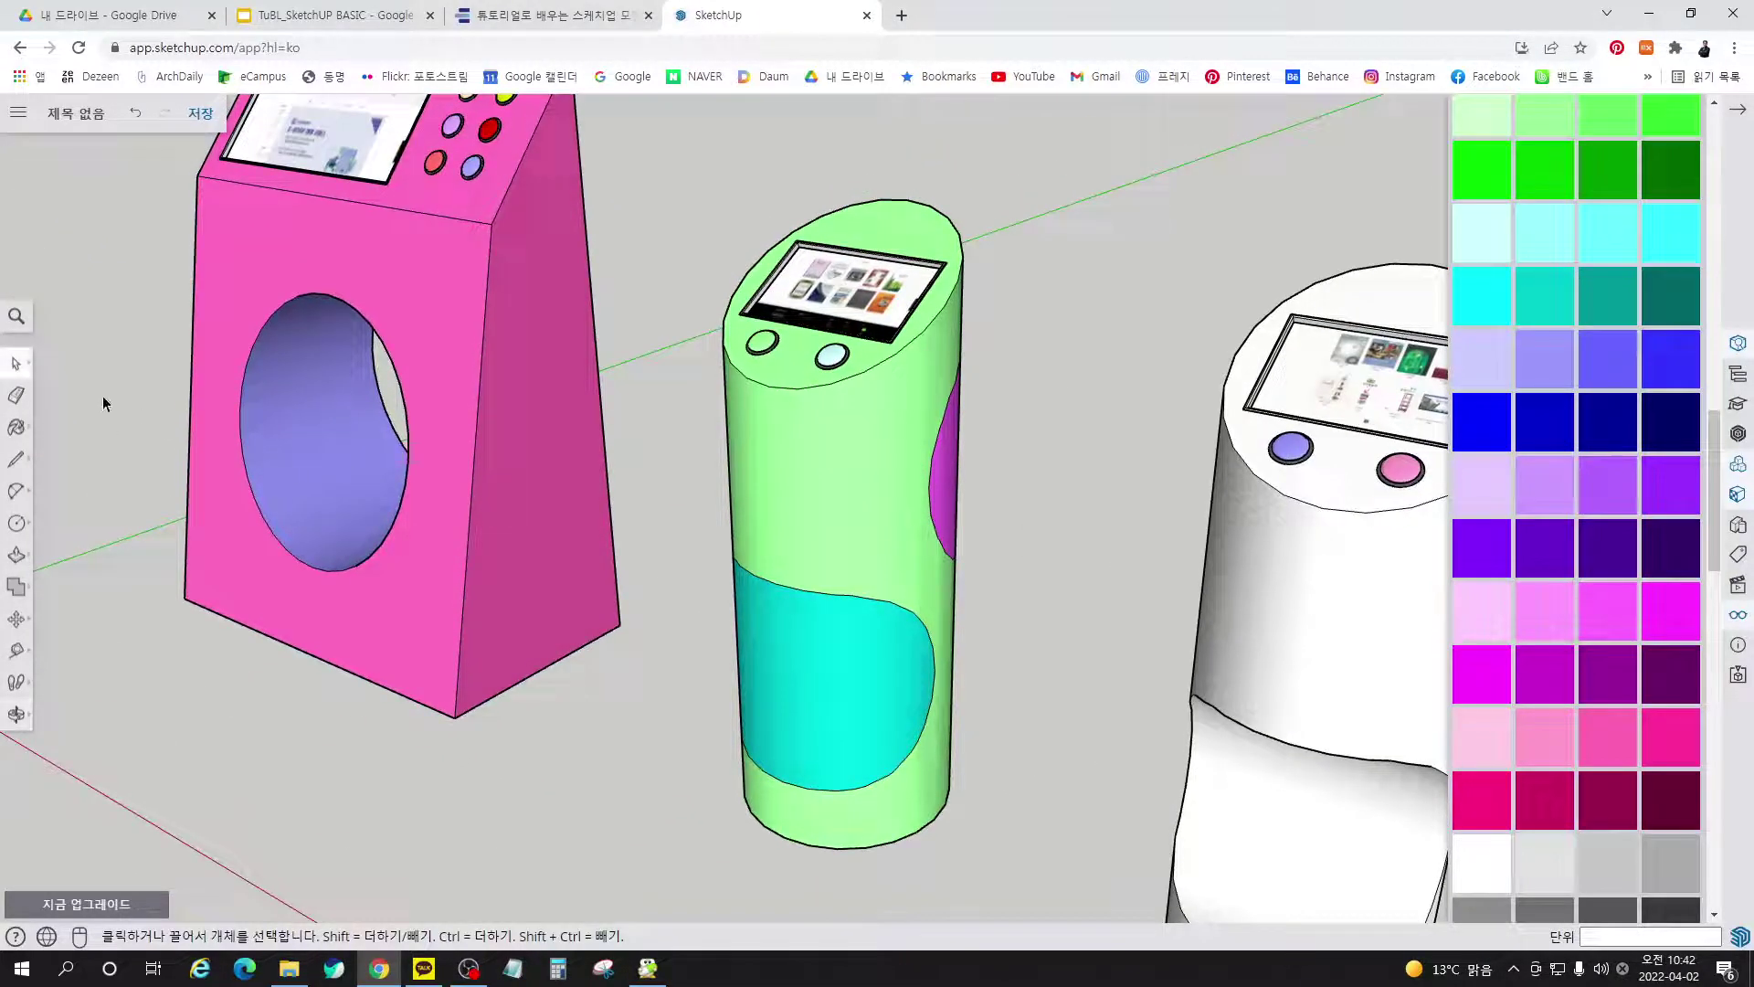
left_click(13, 316)
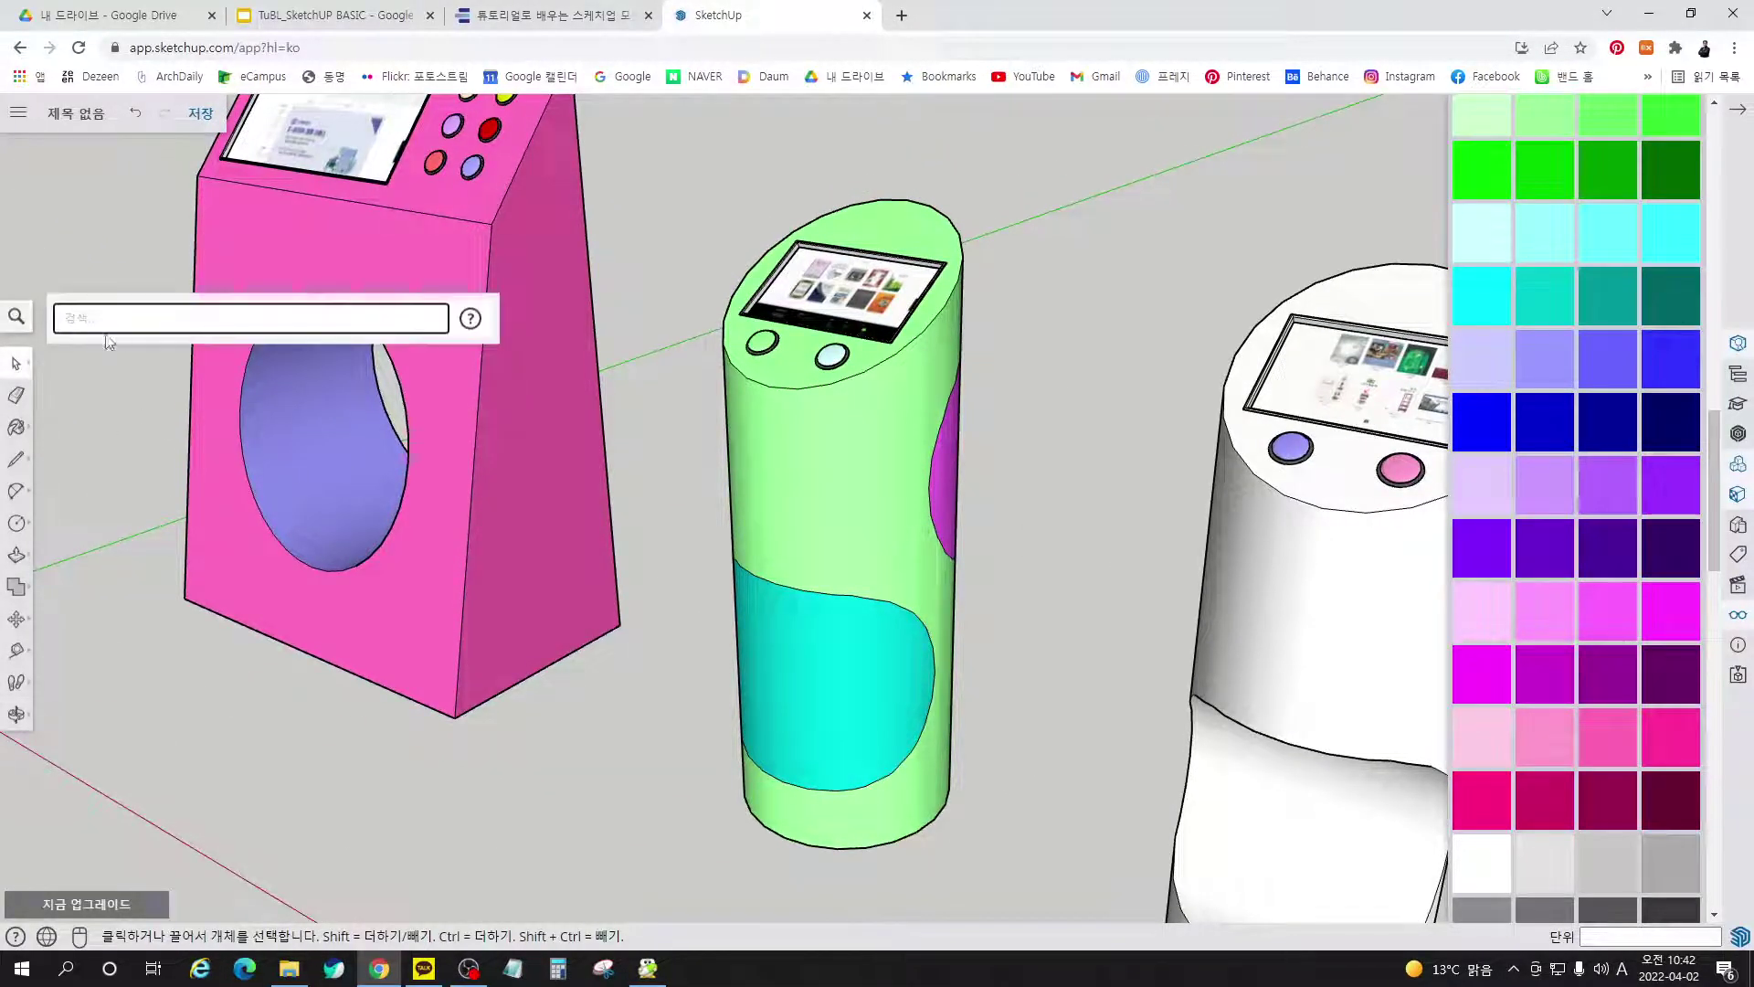
type("vm")
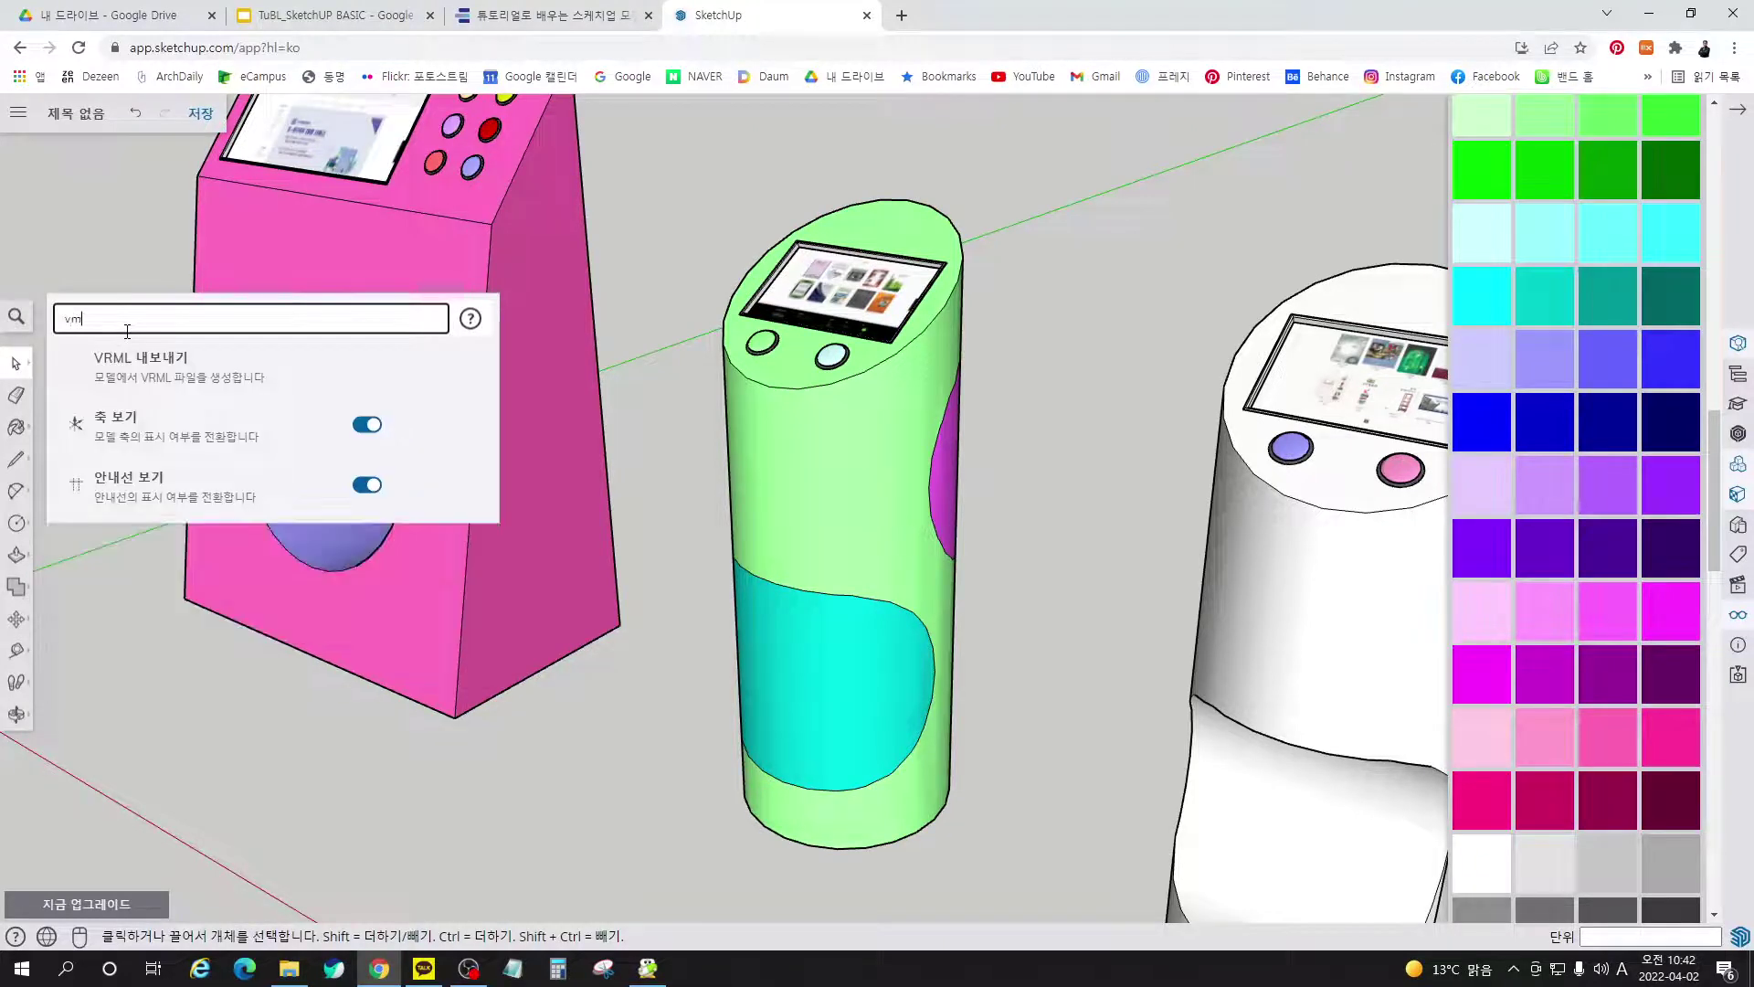
left_click_drag(128, 326, 64, 324)
type("p")
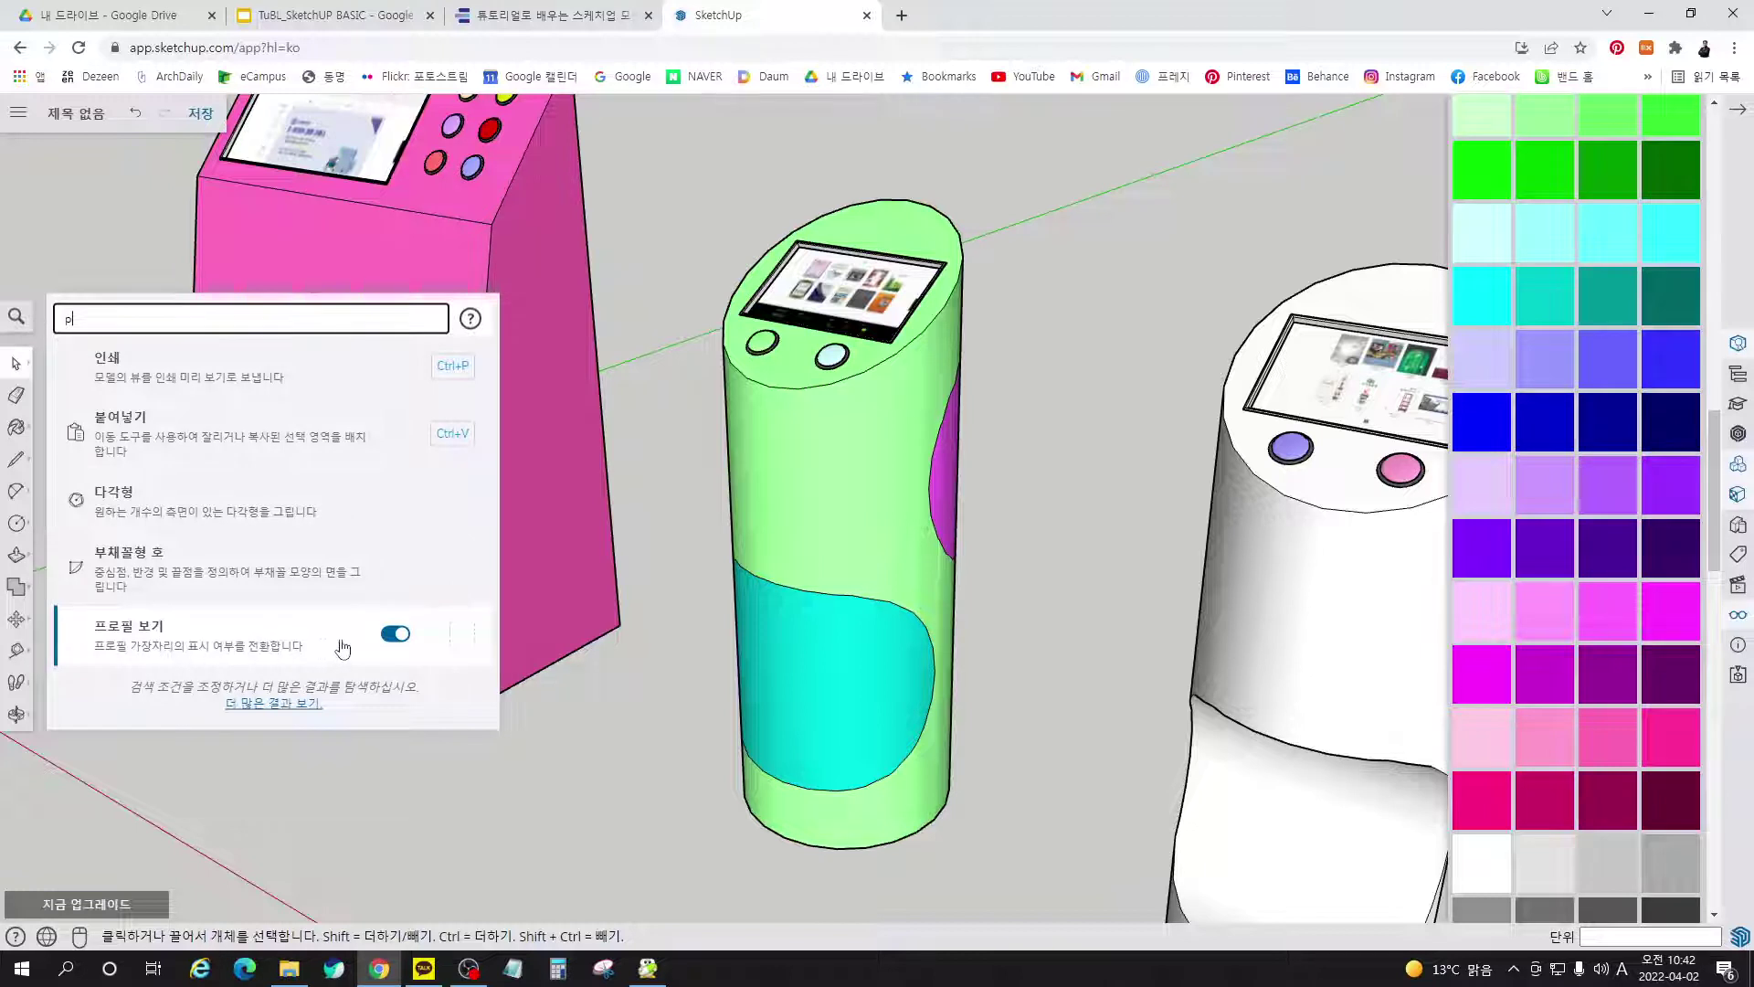
left_click(395, 634)
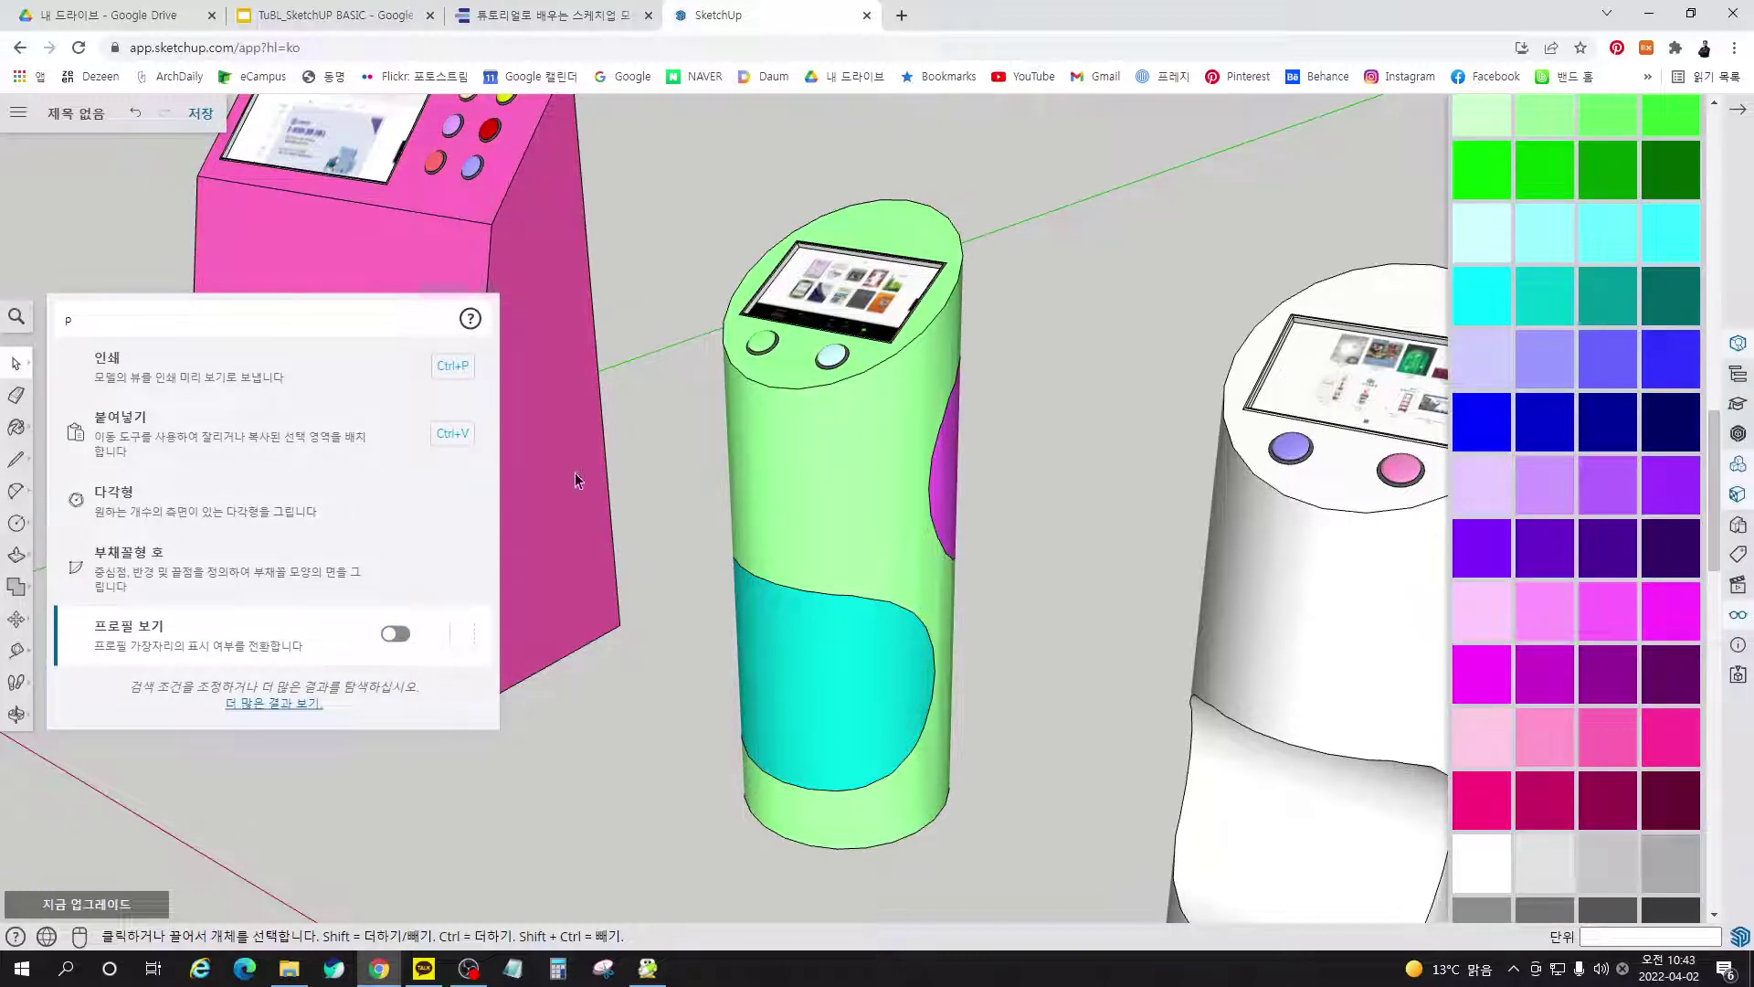
middle_click_drag(645, 503, 708, 615)
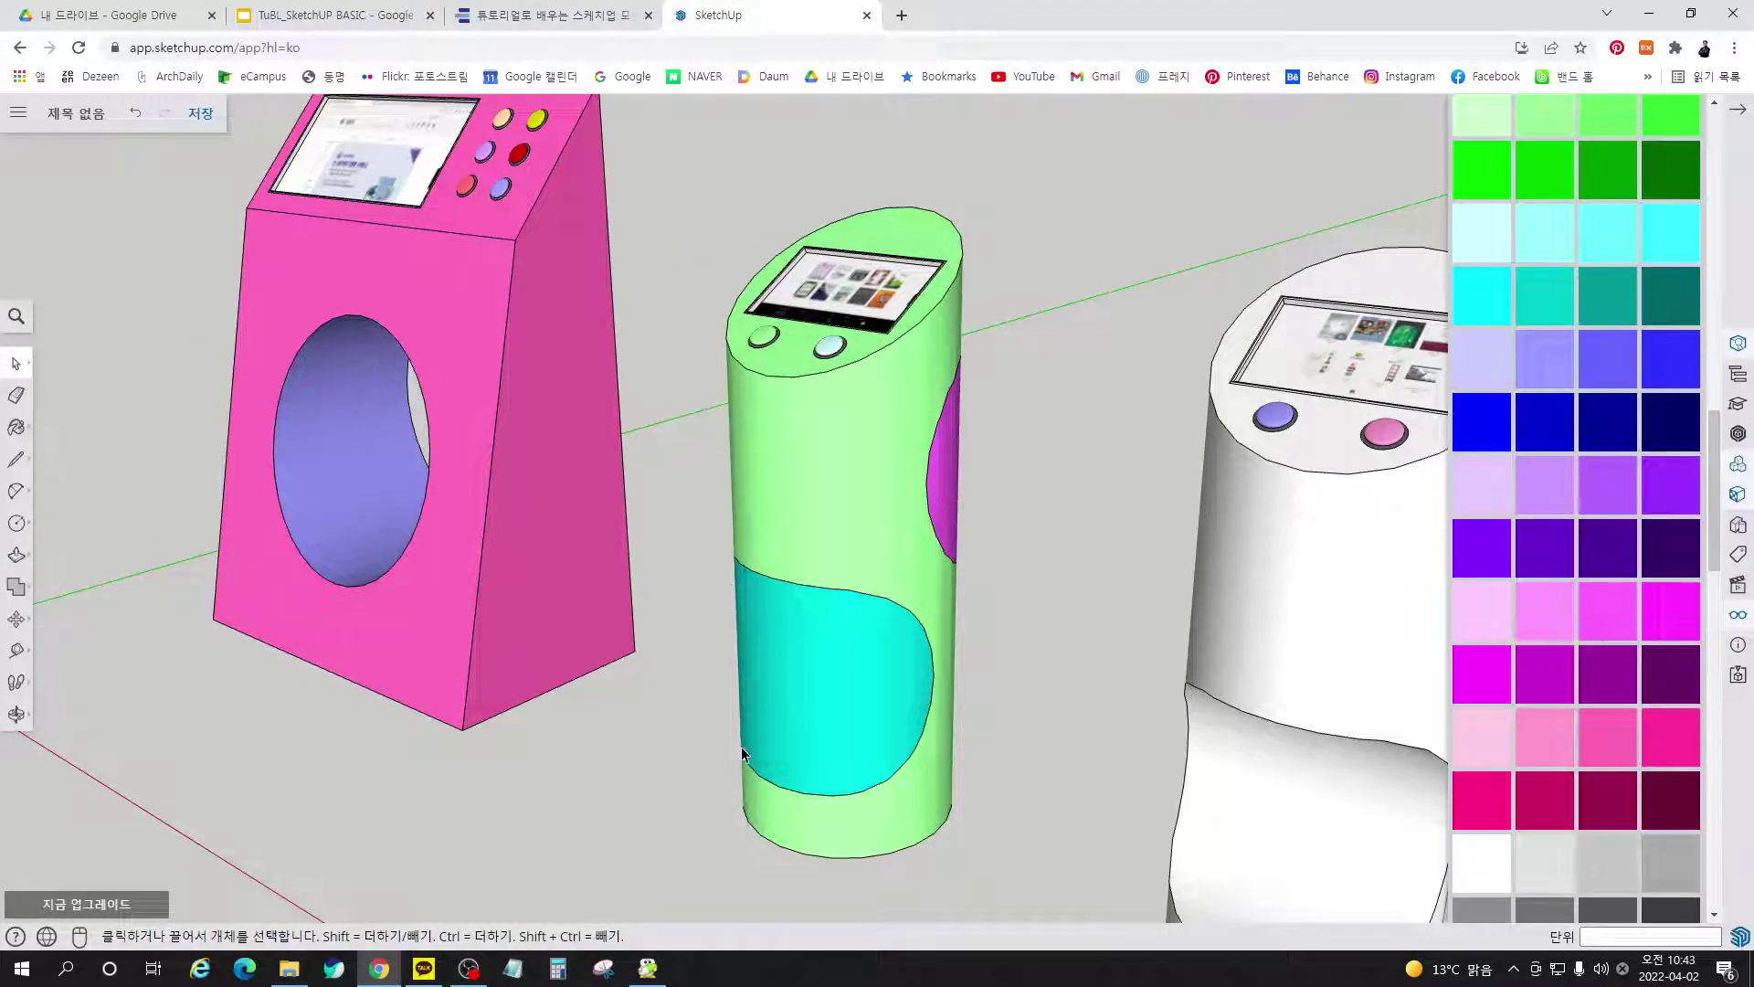
scroll(837, 348, "up", 6)
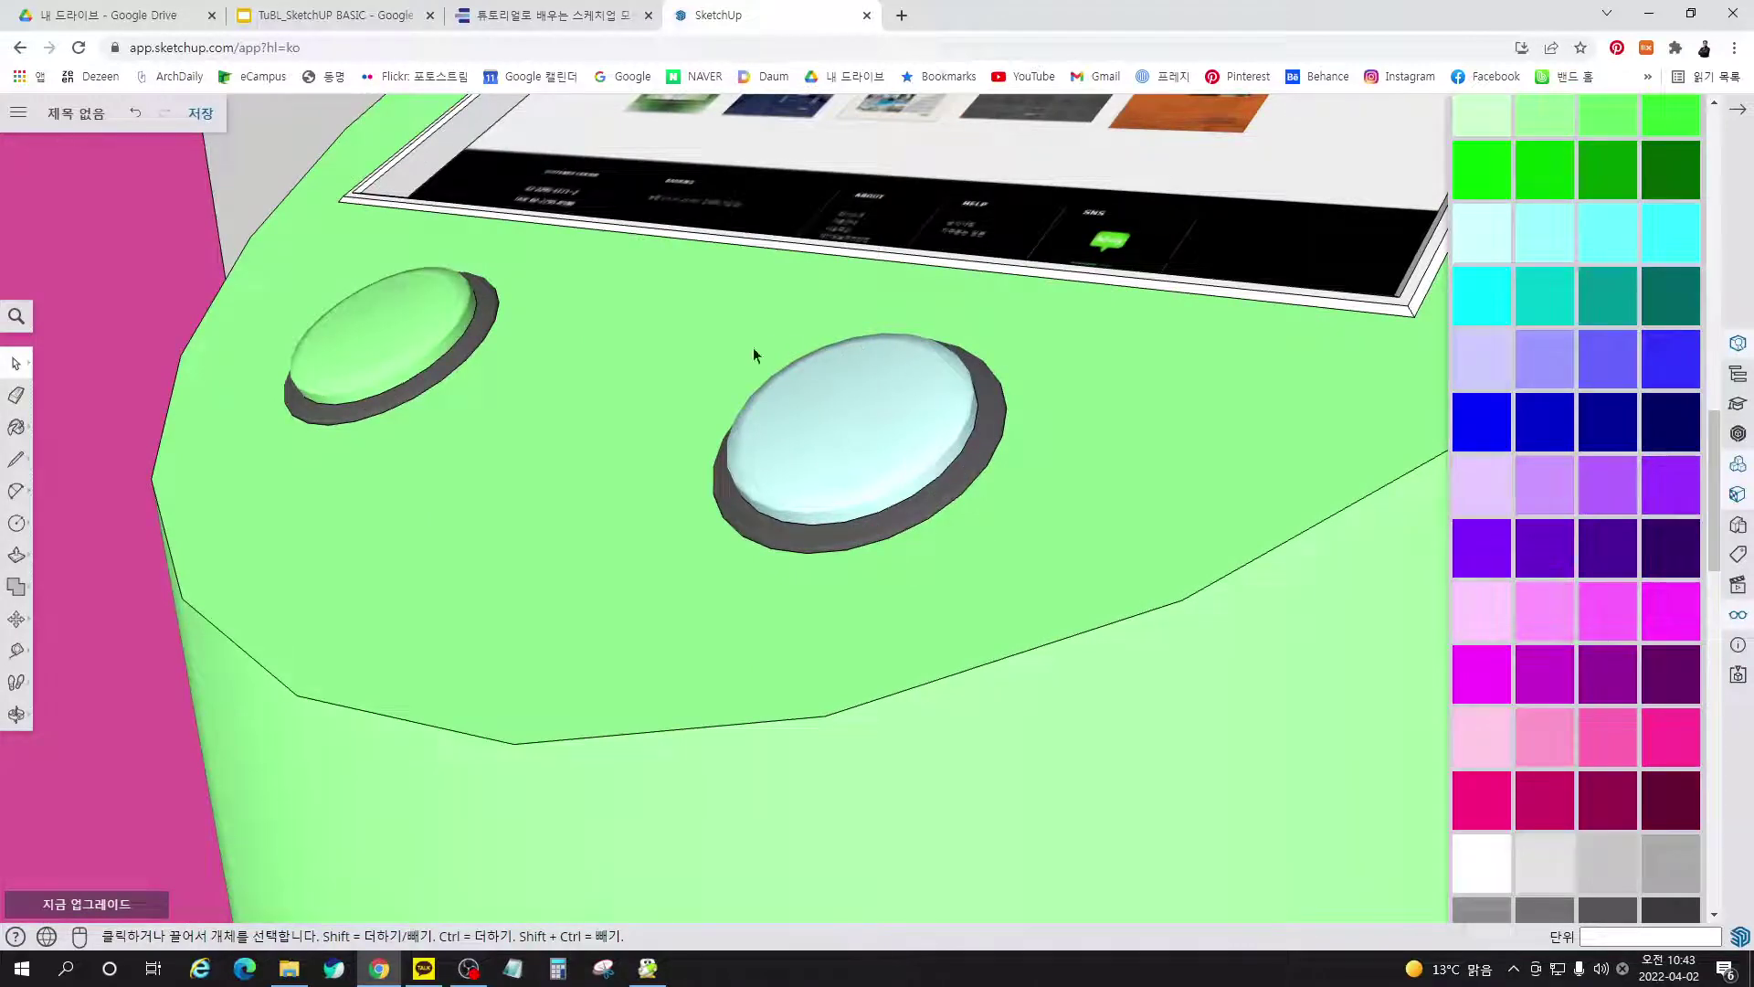
scroll(825, 313, "down", 6)
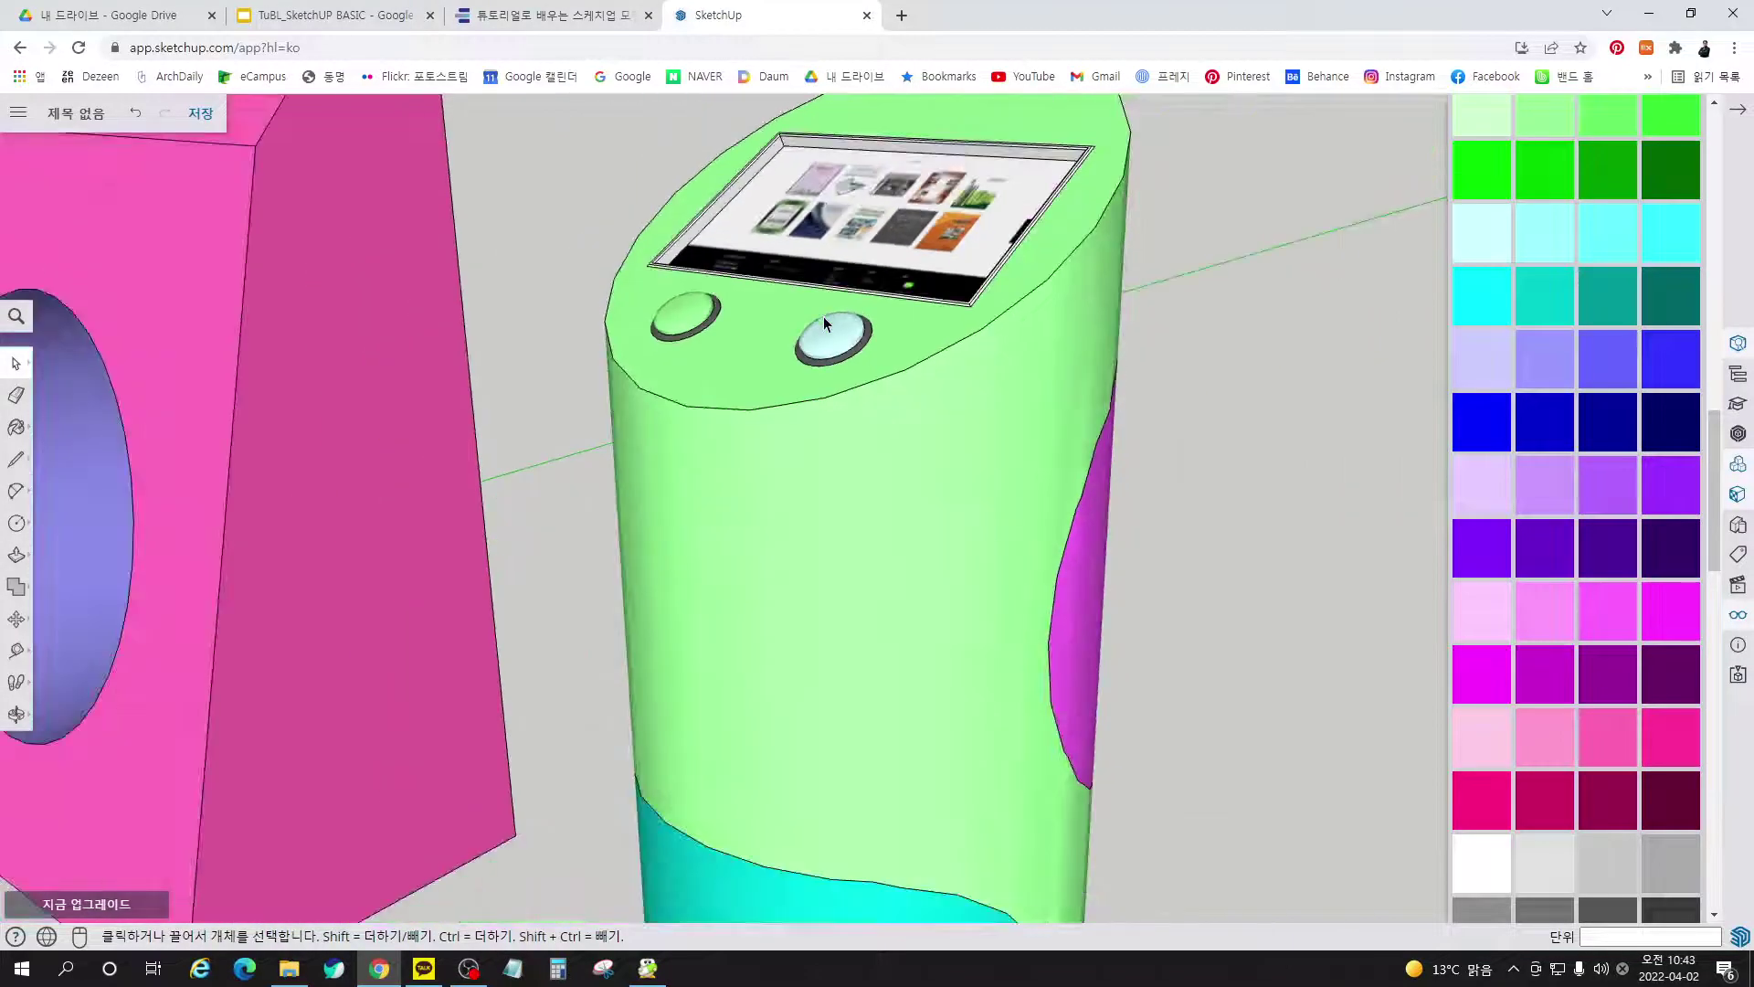
scroll(827, 316, "down", 6)
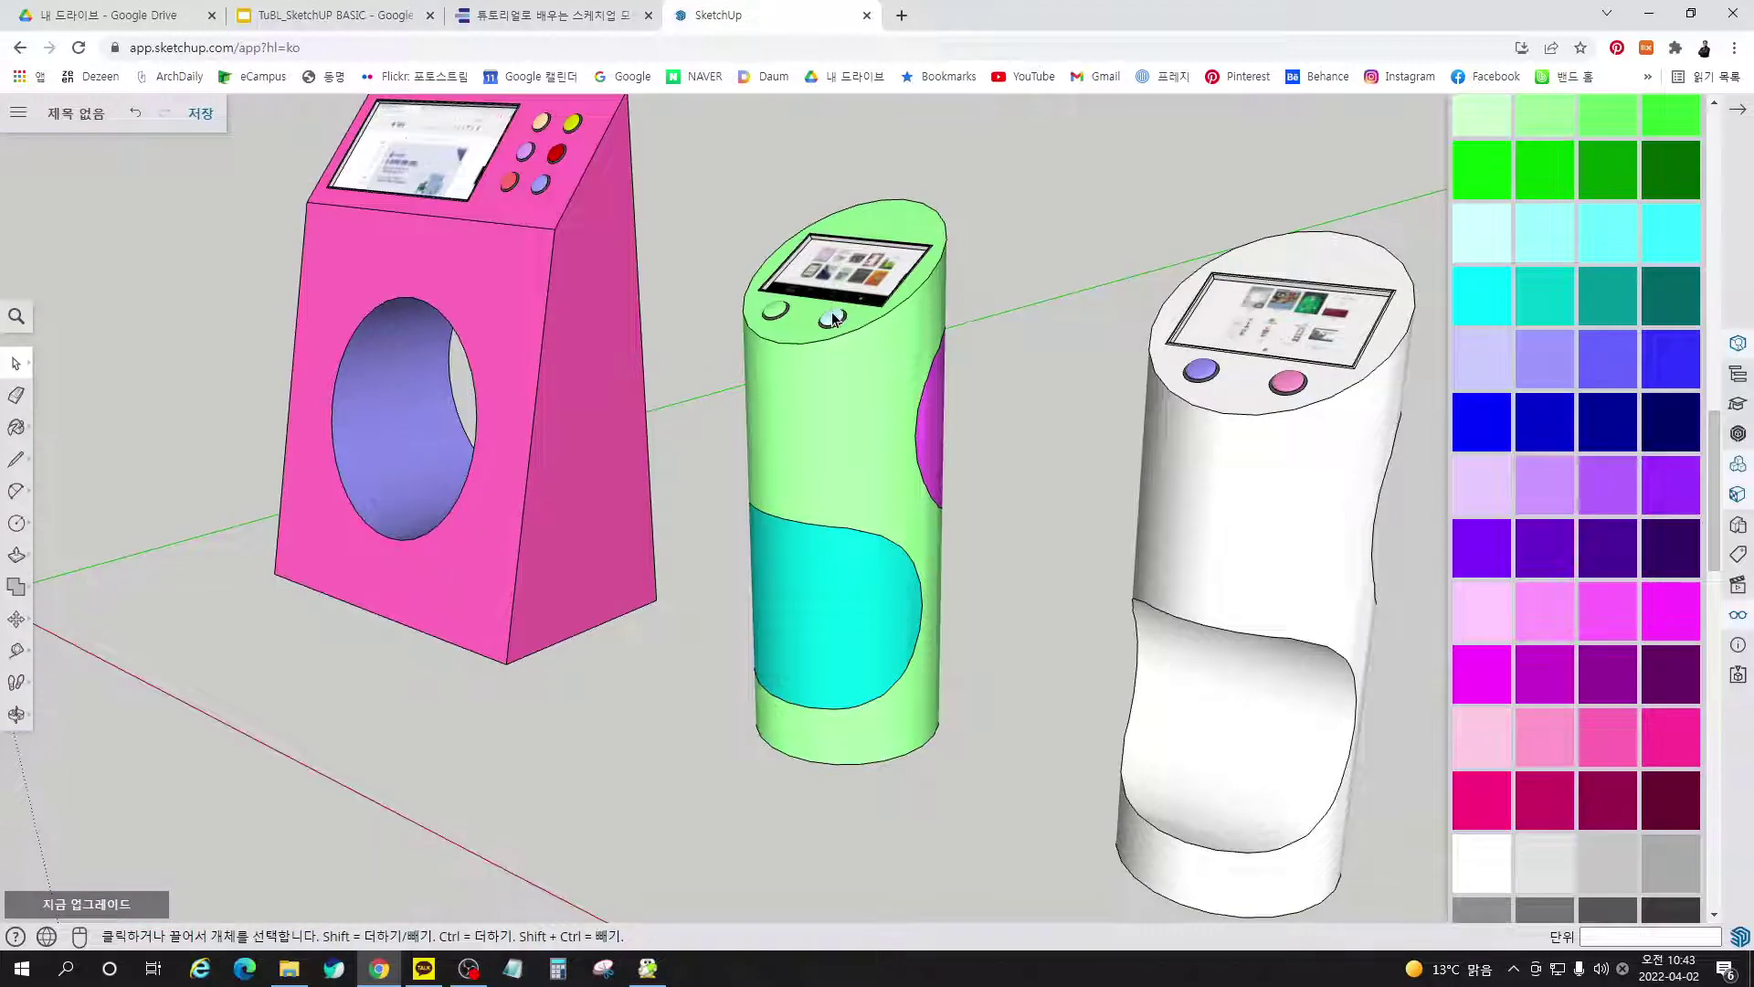
scroll(828, 491, "down", 3)
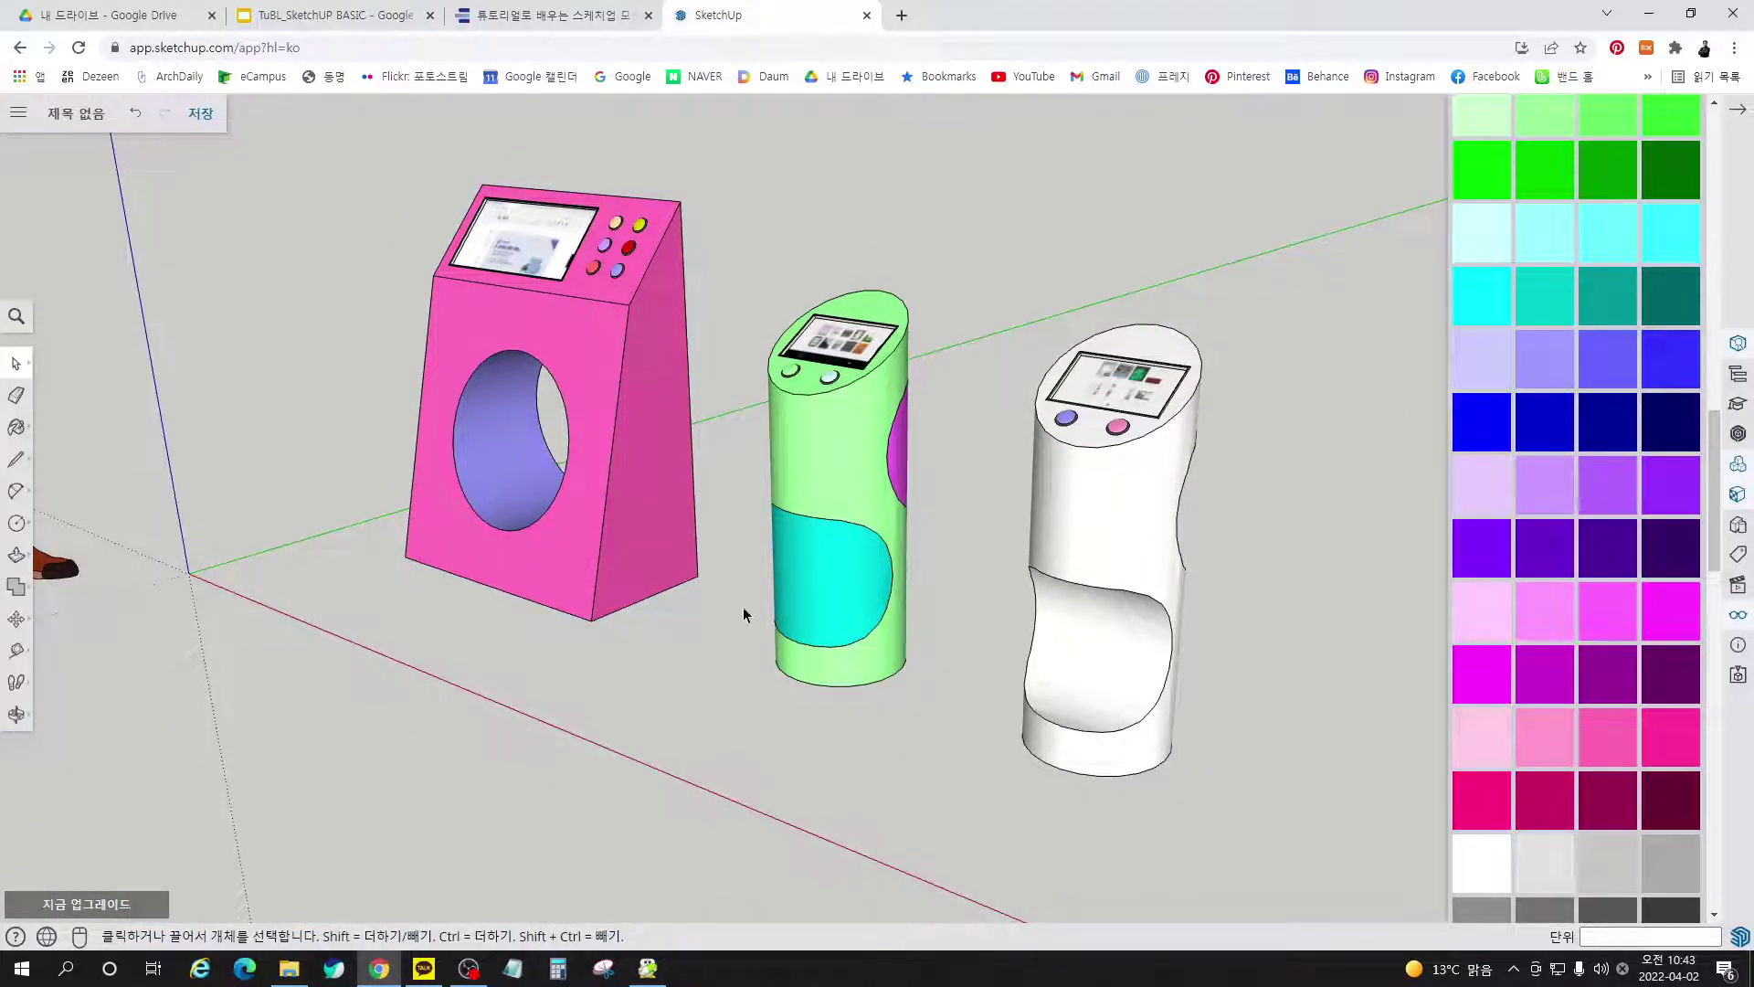
scroll(743, 607, "down", 2)
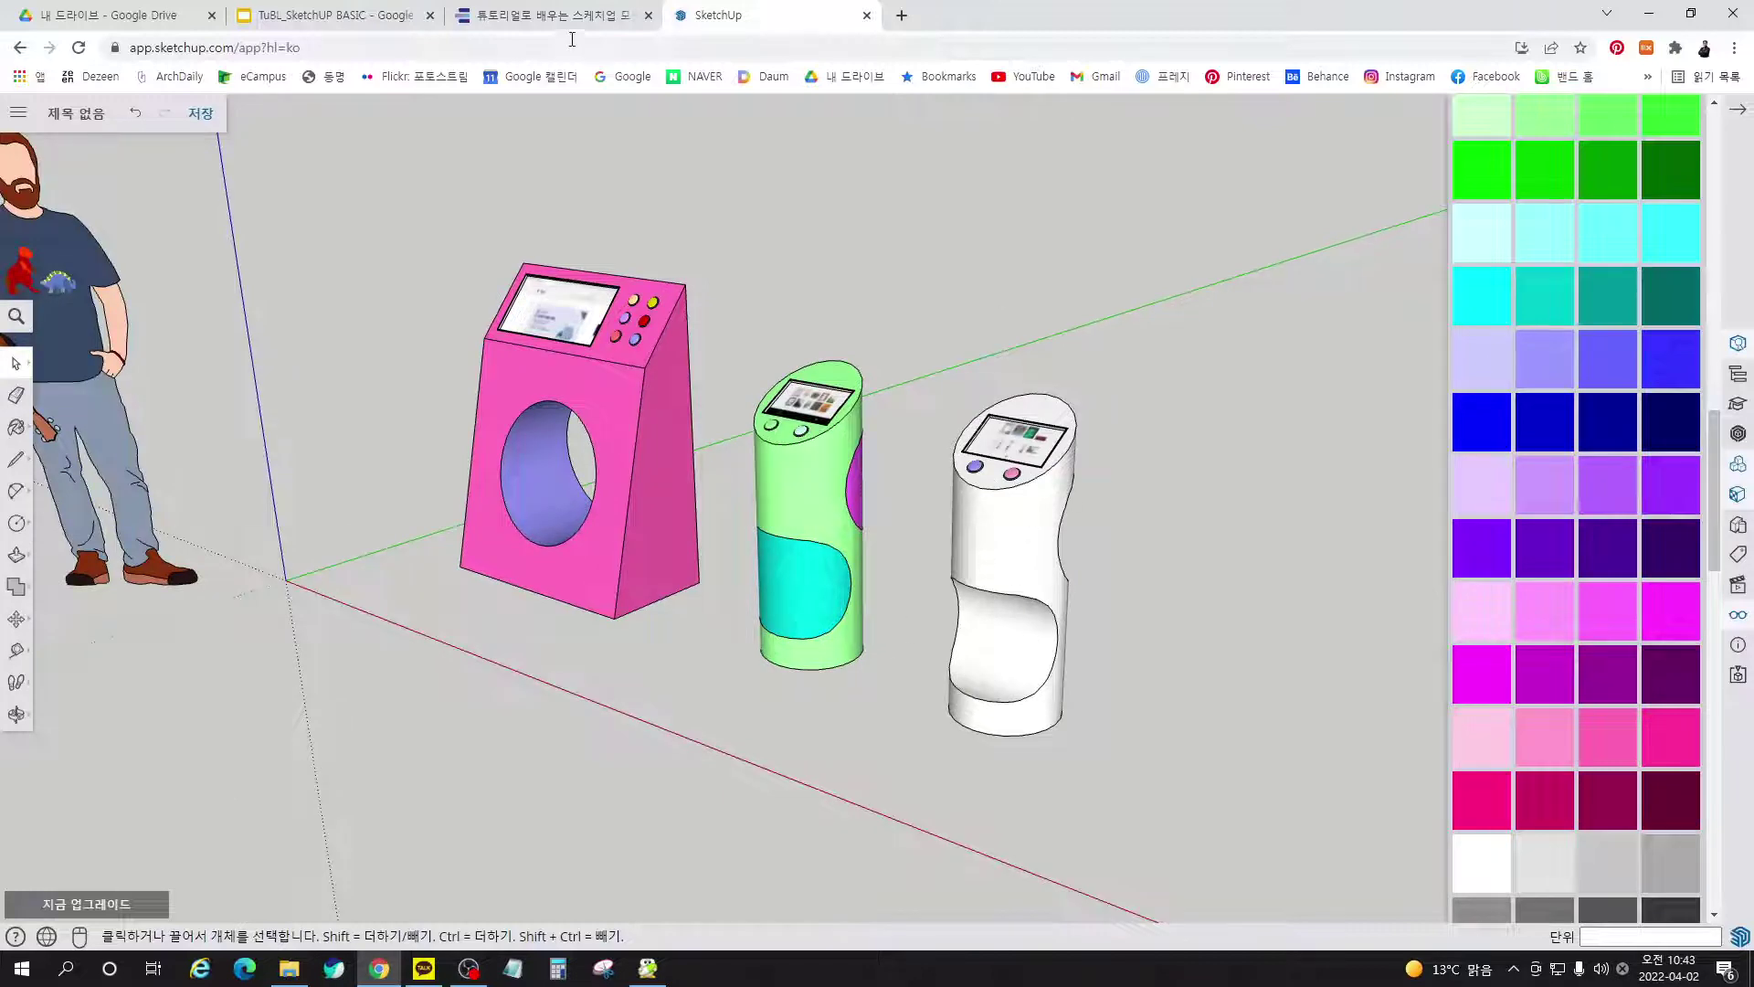
Switch to the e-book tutorial and read steps 1 to 5 on applying a projected texture to a curved surface
left_click(538, 11)
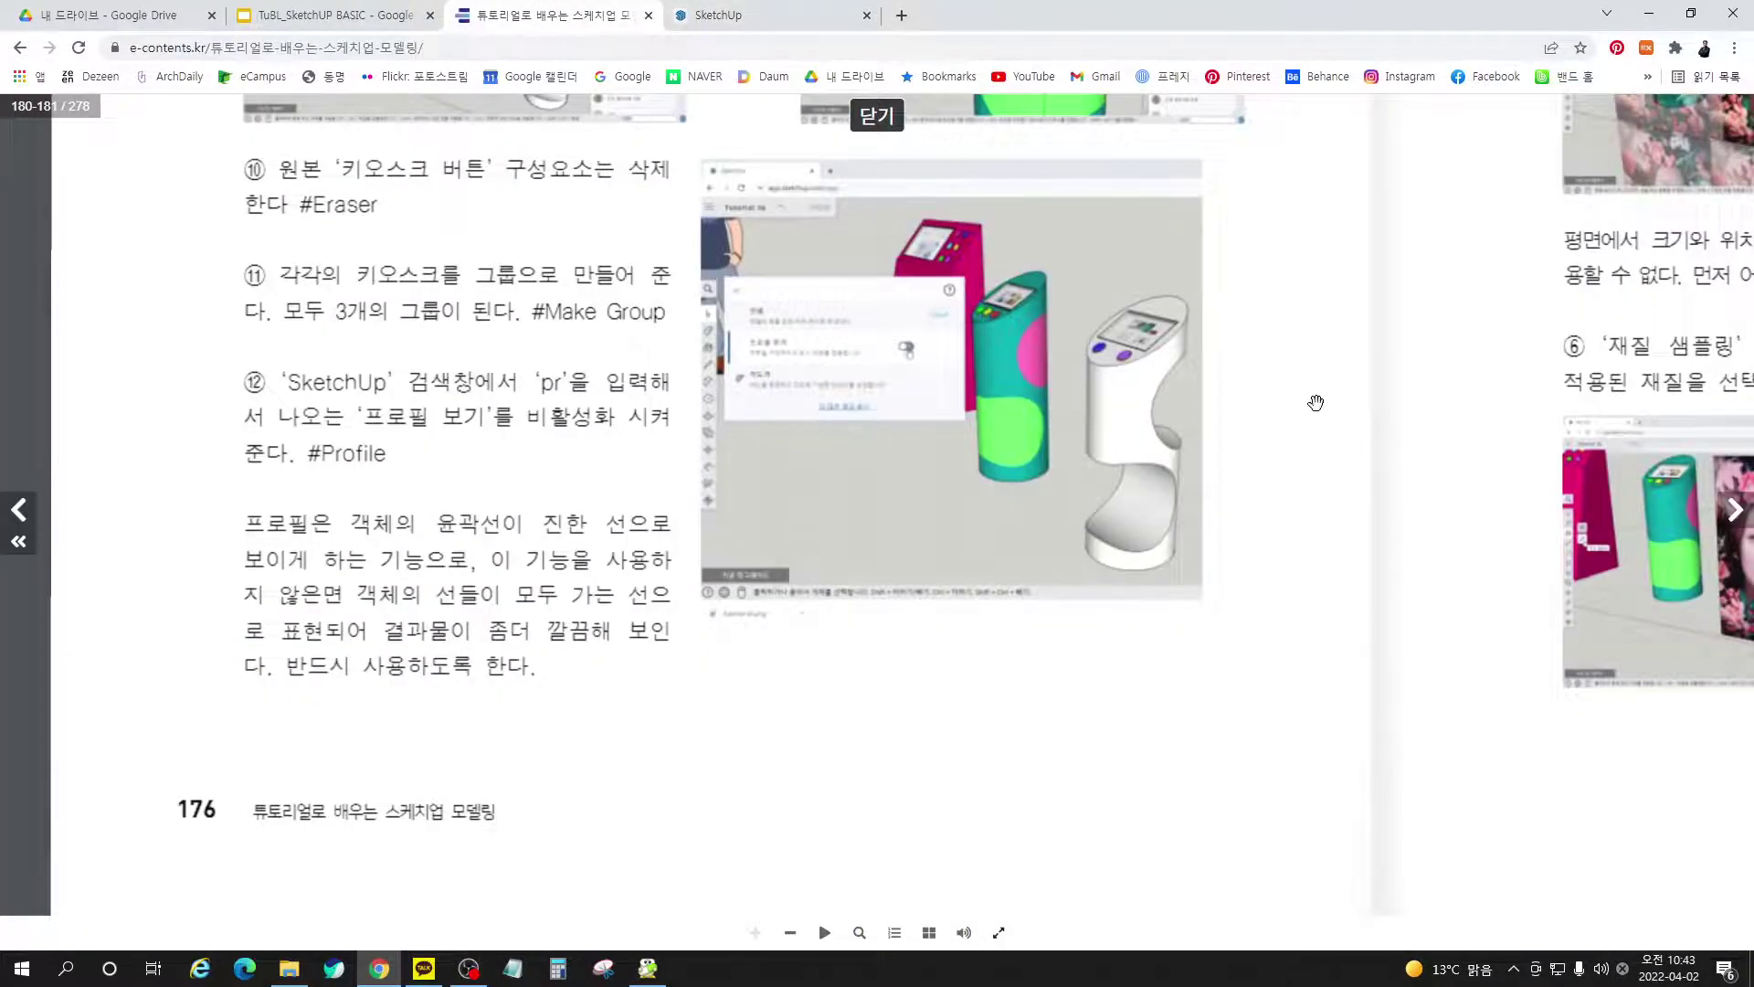
left_click_drag(1316, 403, 772, 555)
left_click_drag(848, 333, 857, 398)
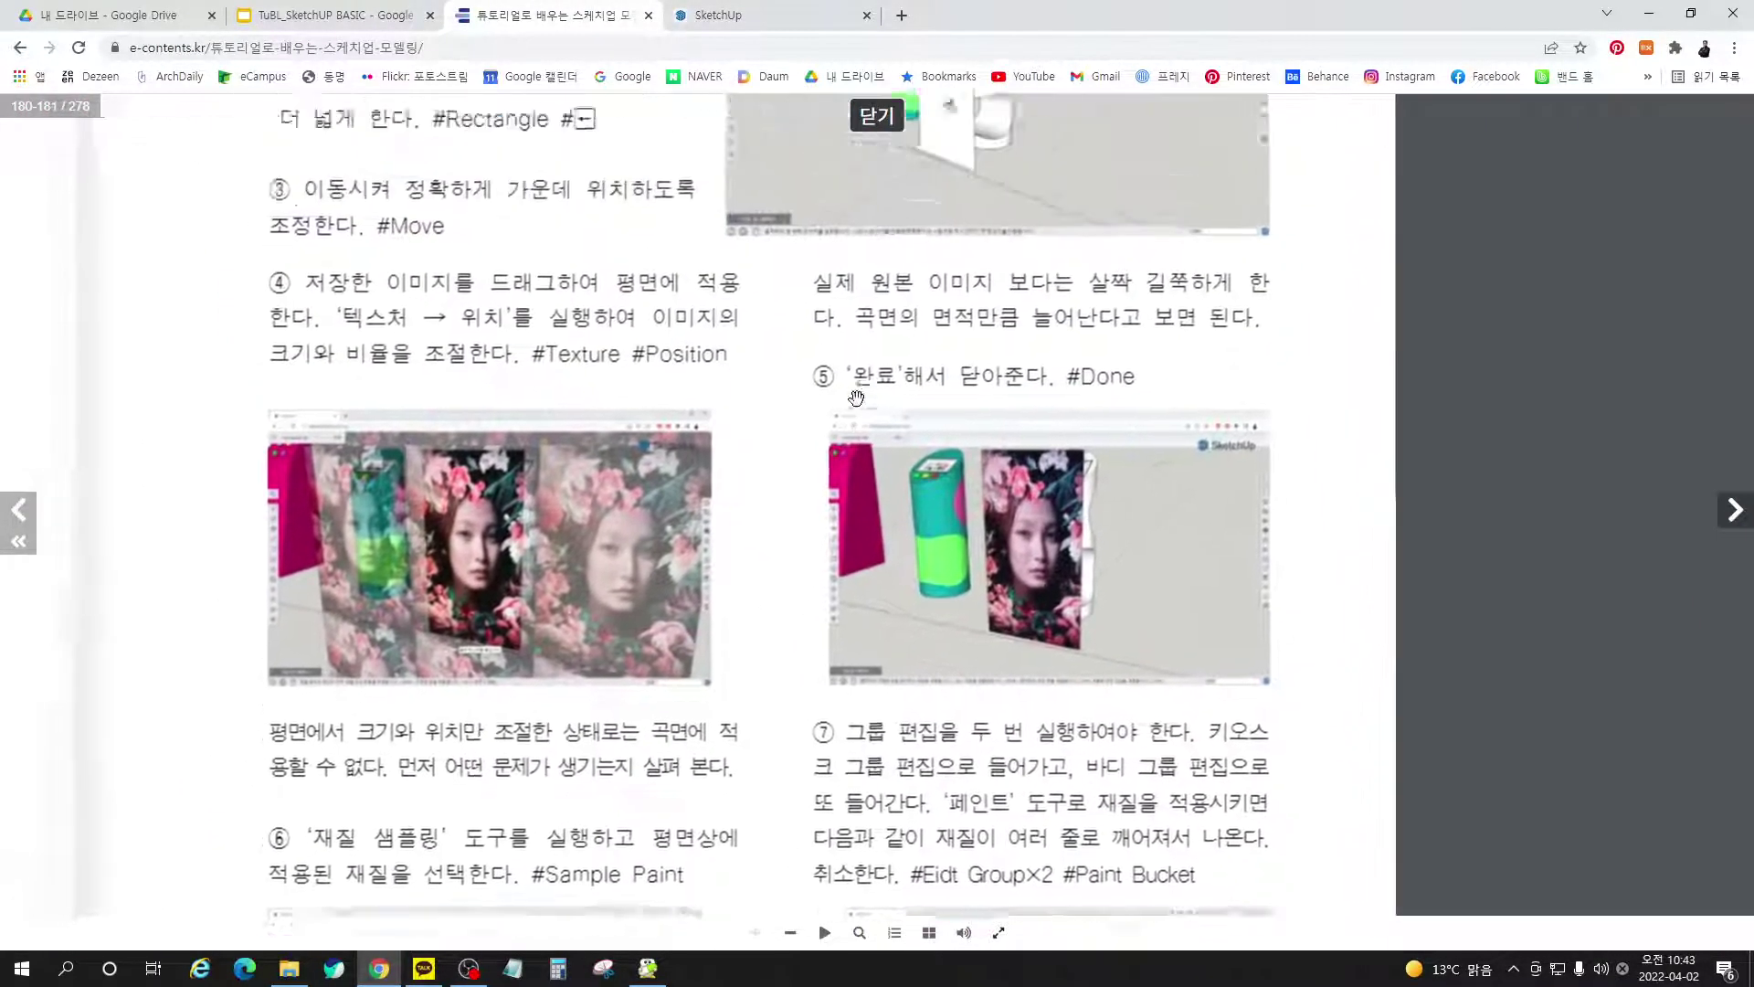
scroll(856, 398, "up", 2)
scroll(509, 381, "up", 3)
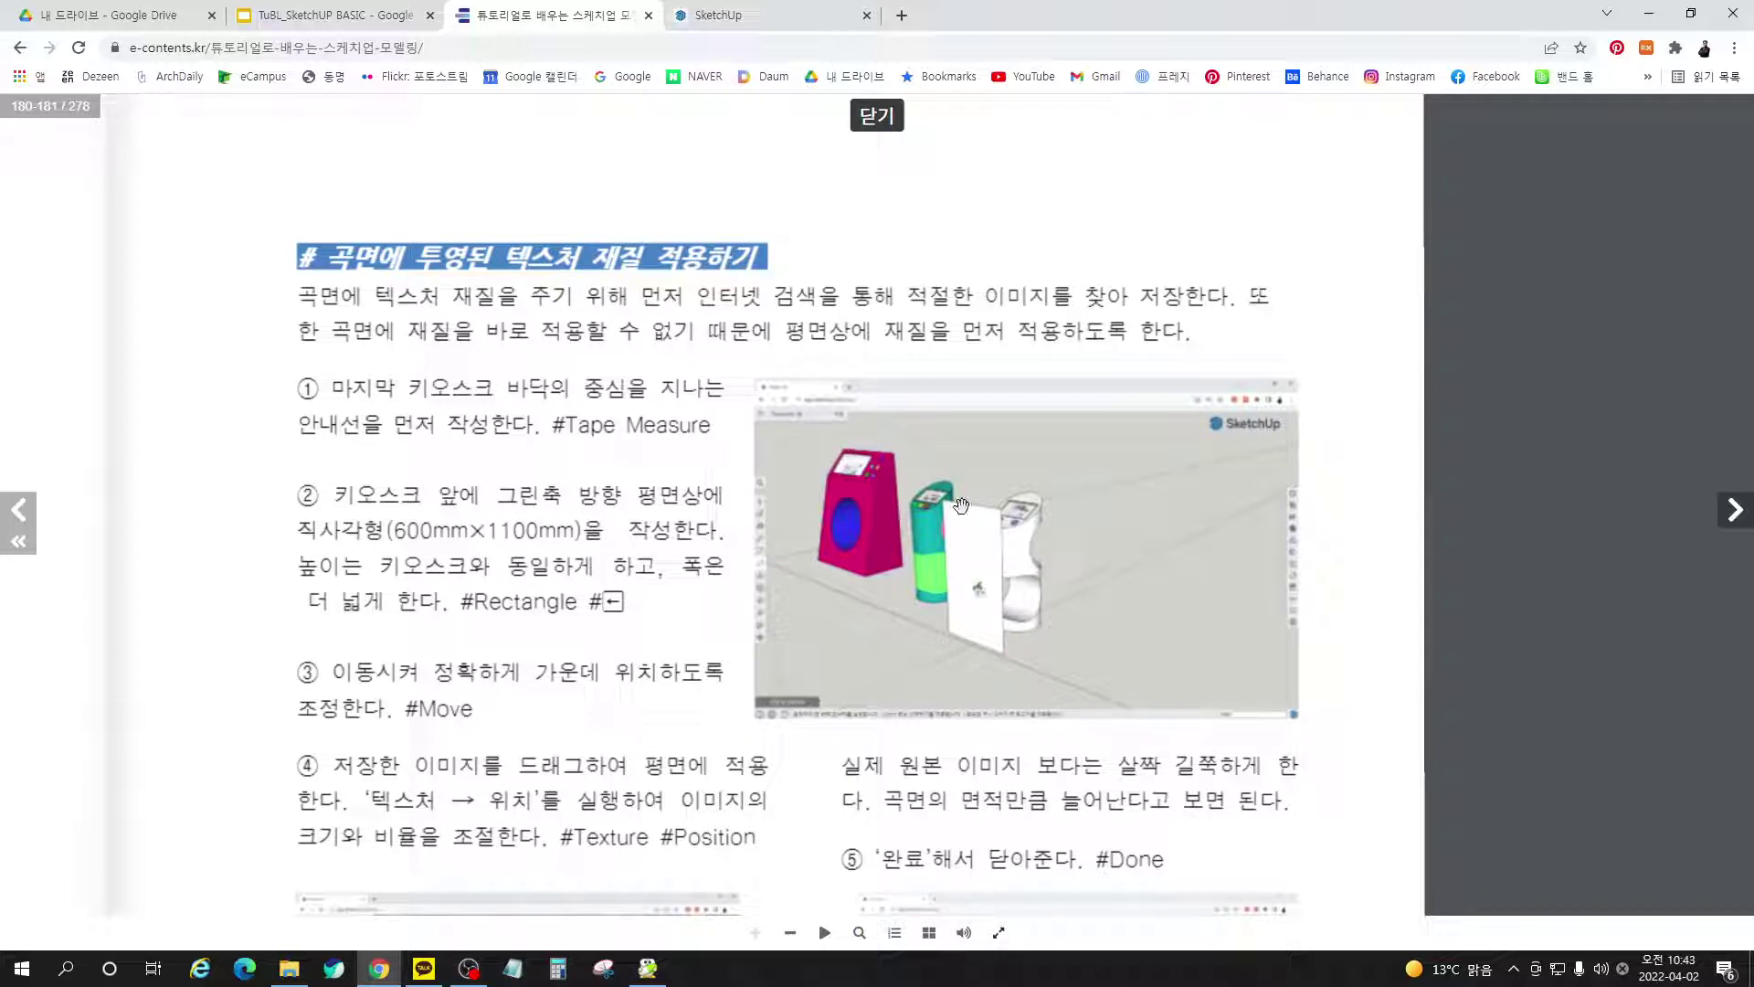
scroll(454, 522, "down", 3)
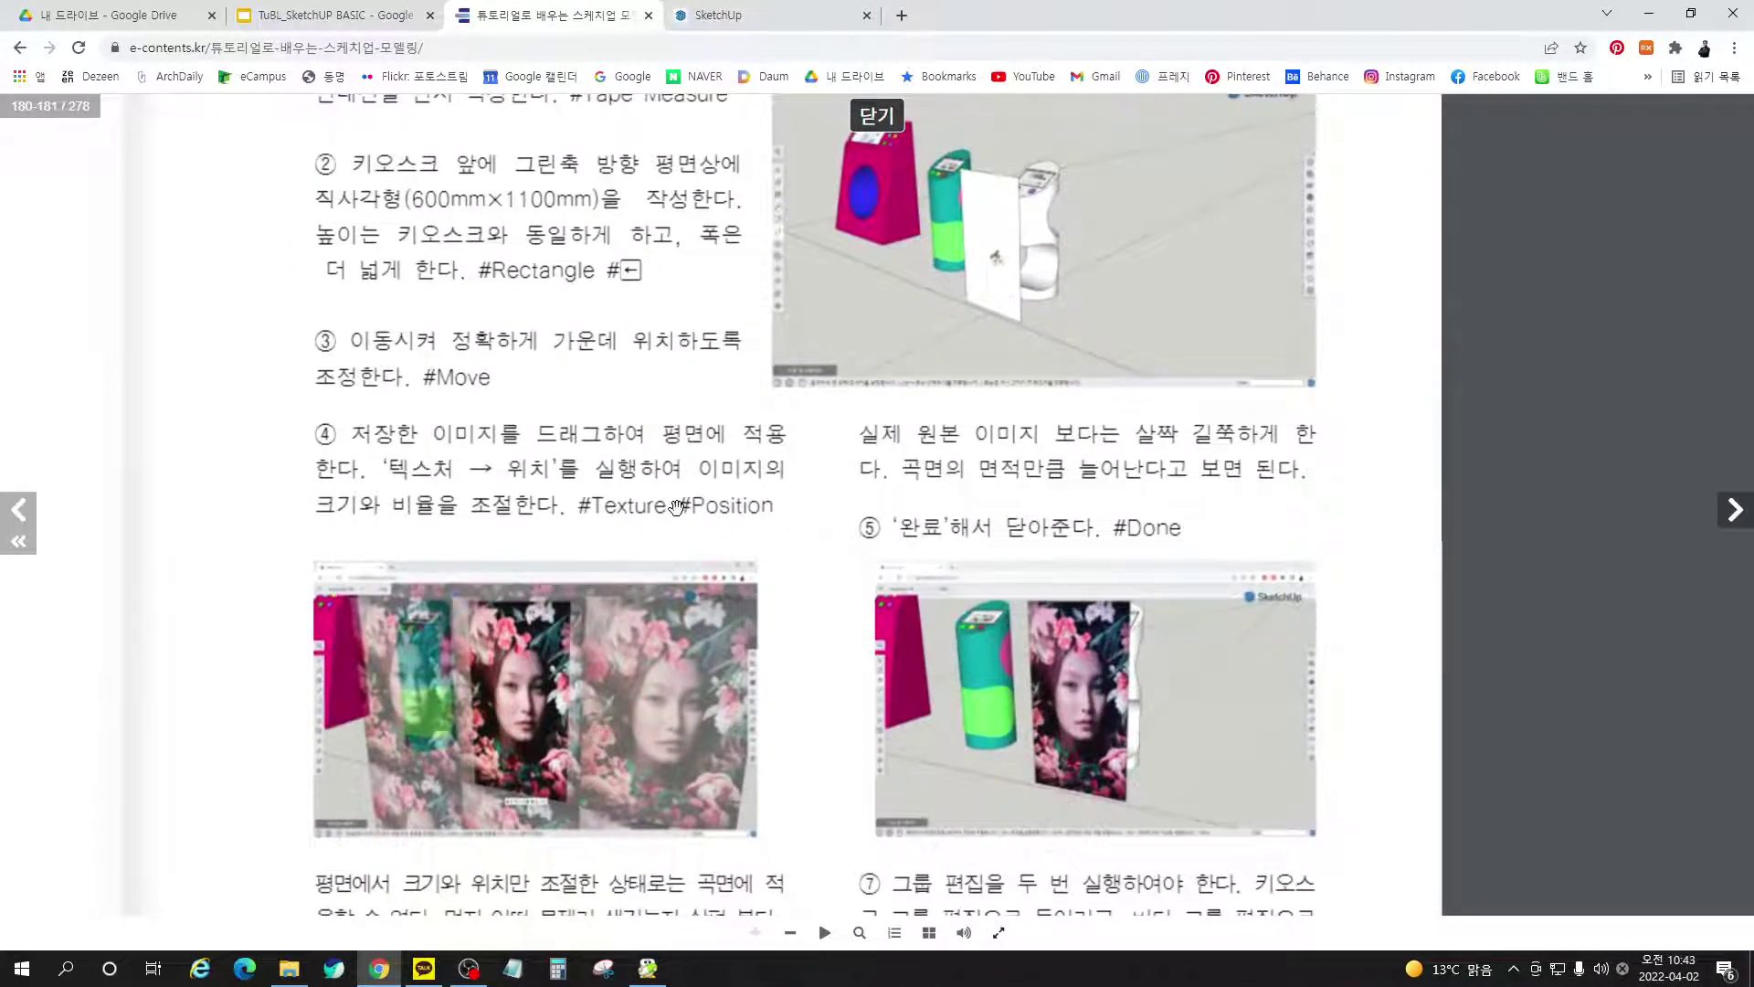
mouse_move(676, 508)
left_mouse_down()
mouse_move(662, 499)
mouse_move(676, 521)
left_mouse_up()
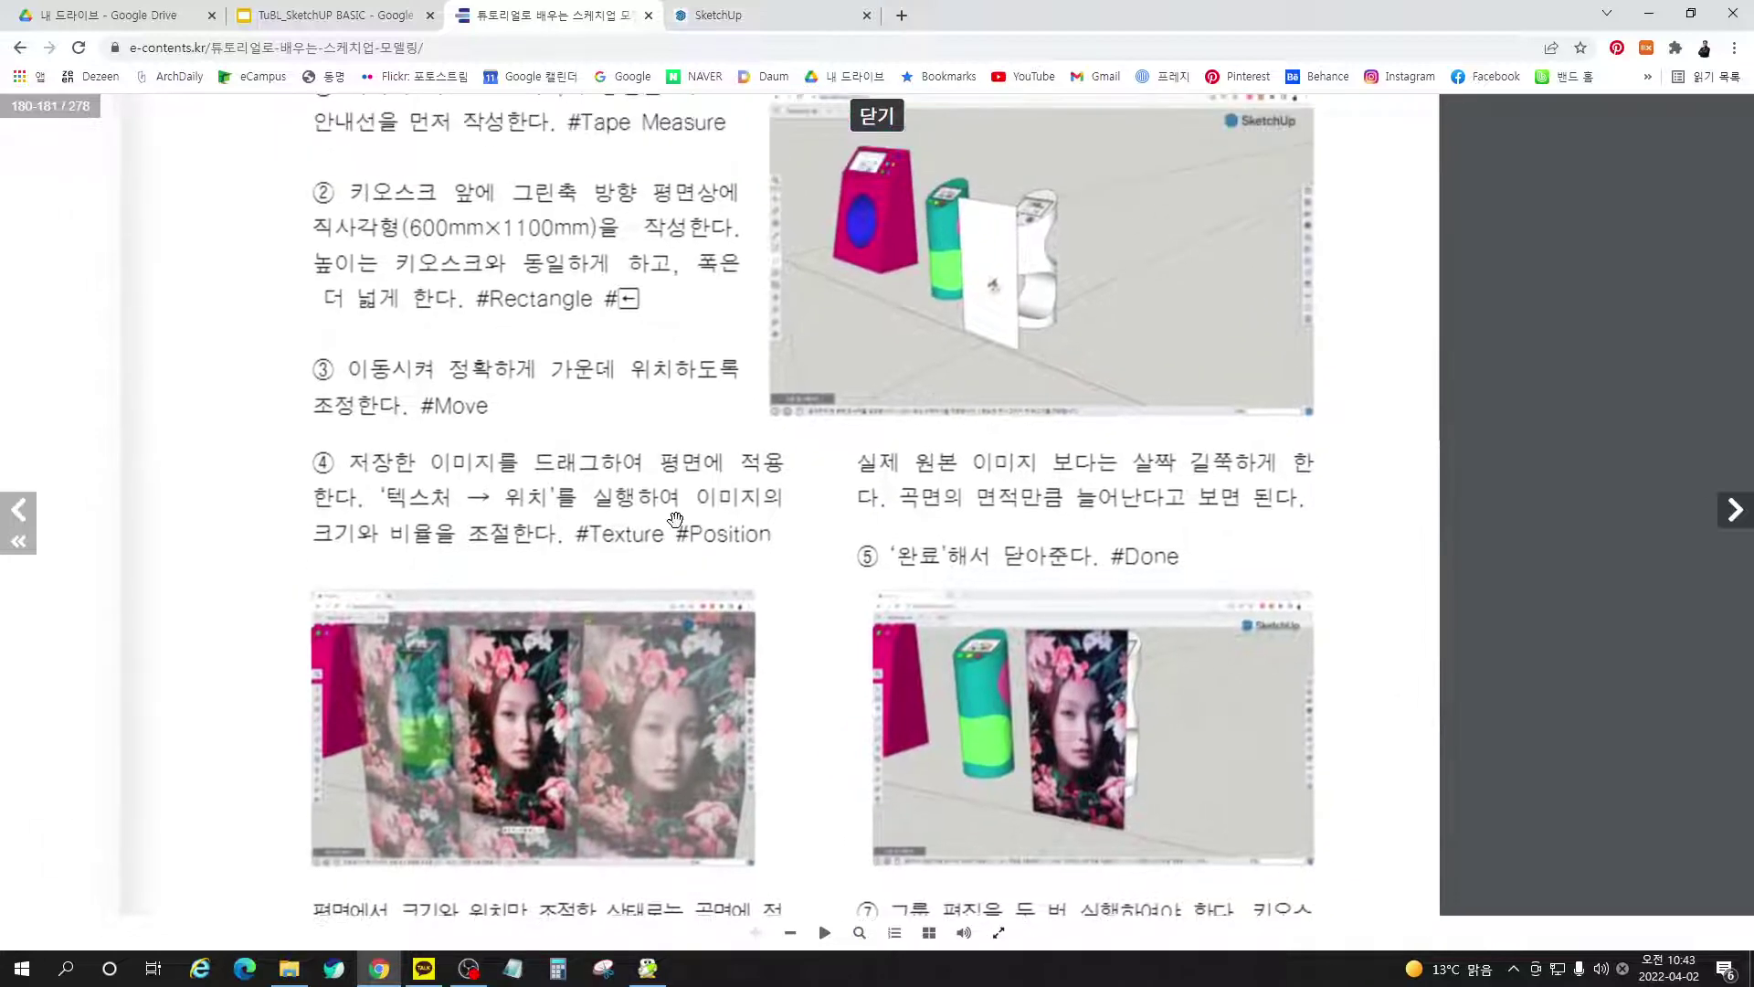
Switch back to SketchUp and open the white cylindrical kiosk's group for editing
left_click(748, 22)
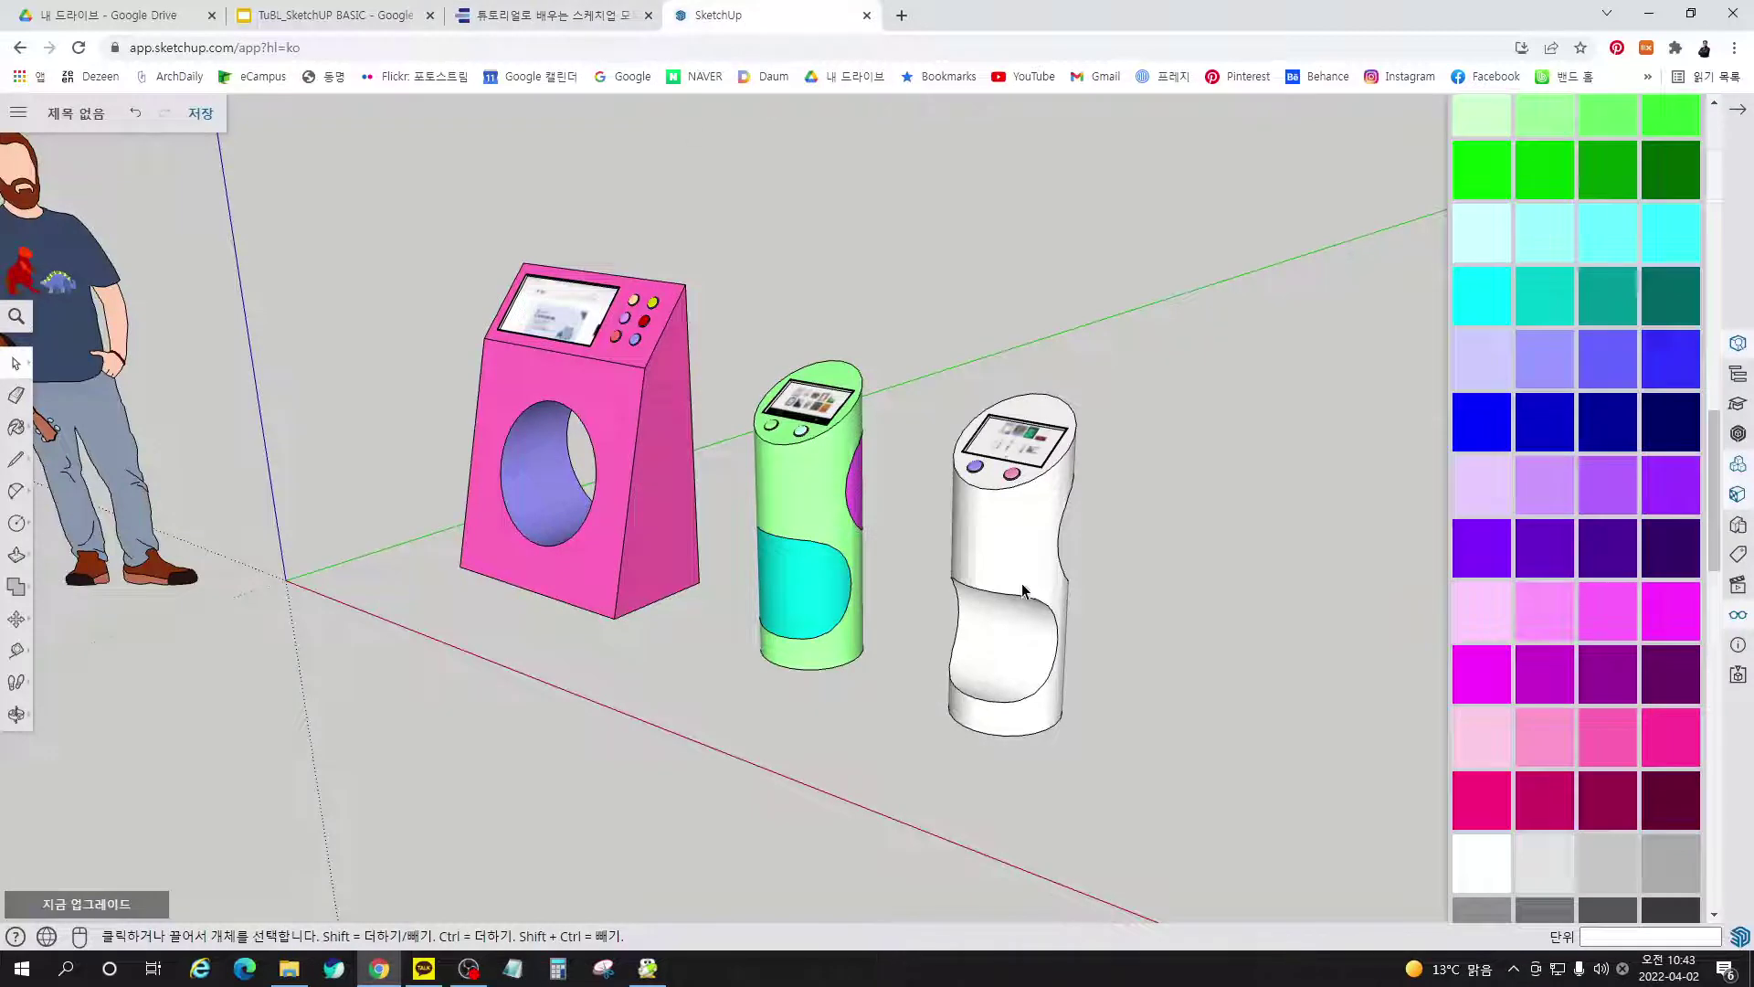
left_click(979, 539)
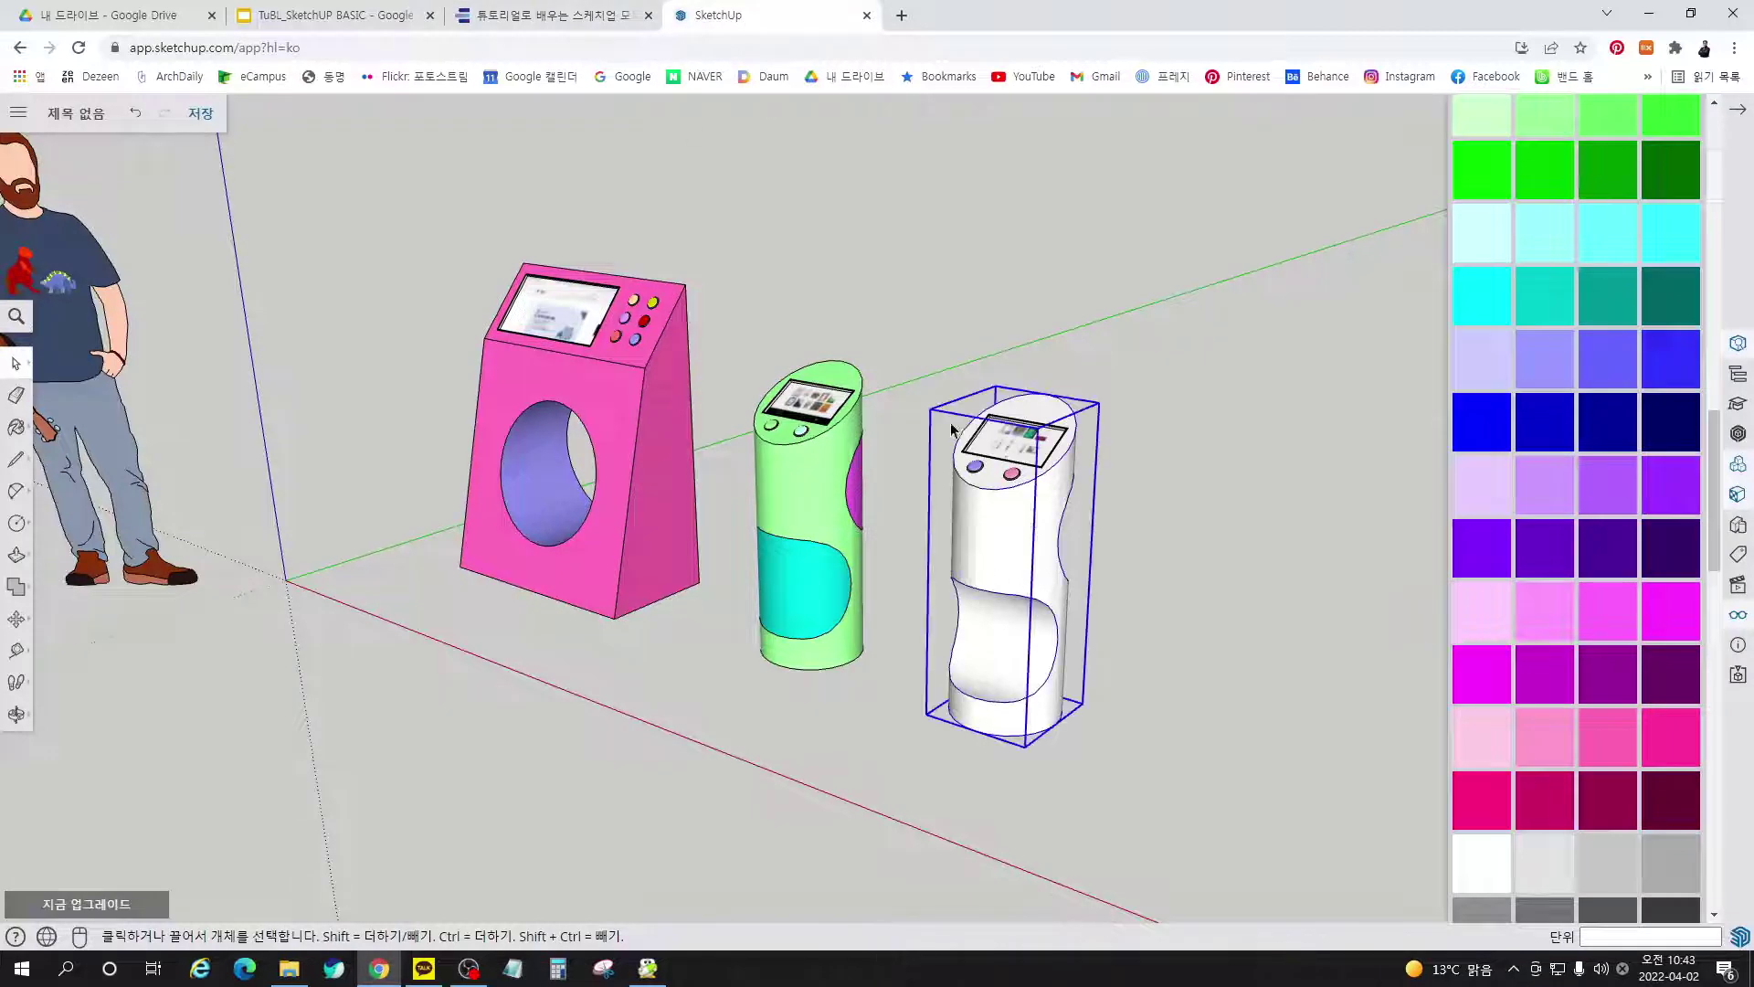
right_click(987, 537)
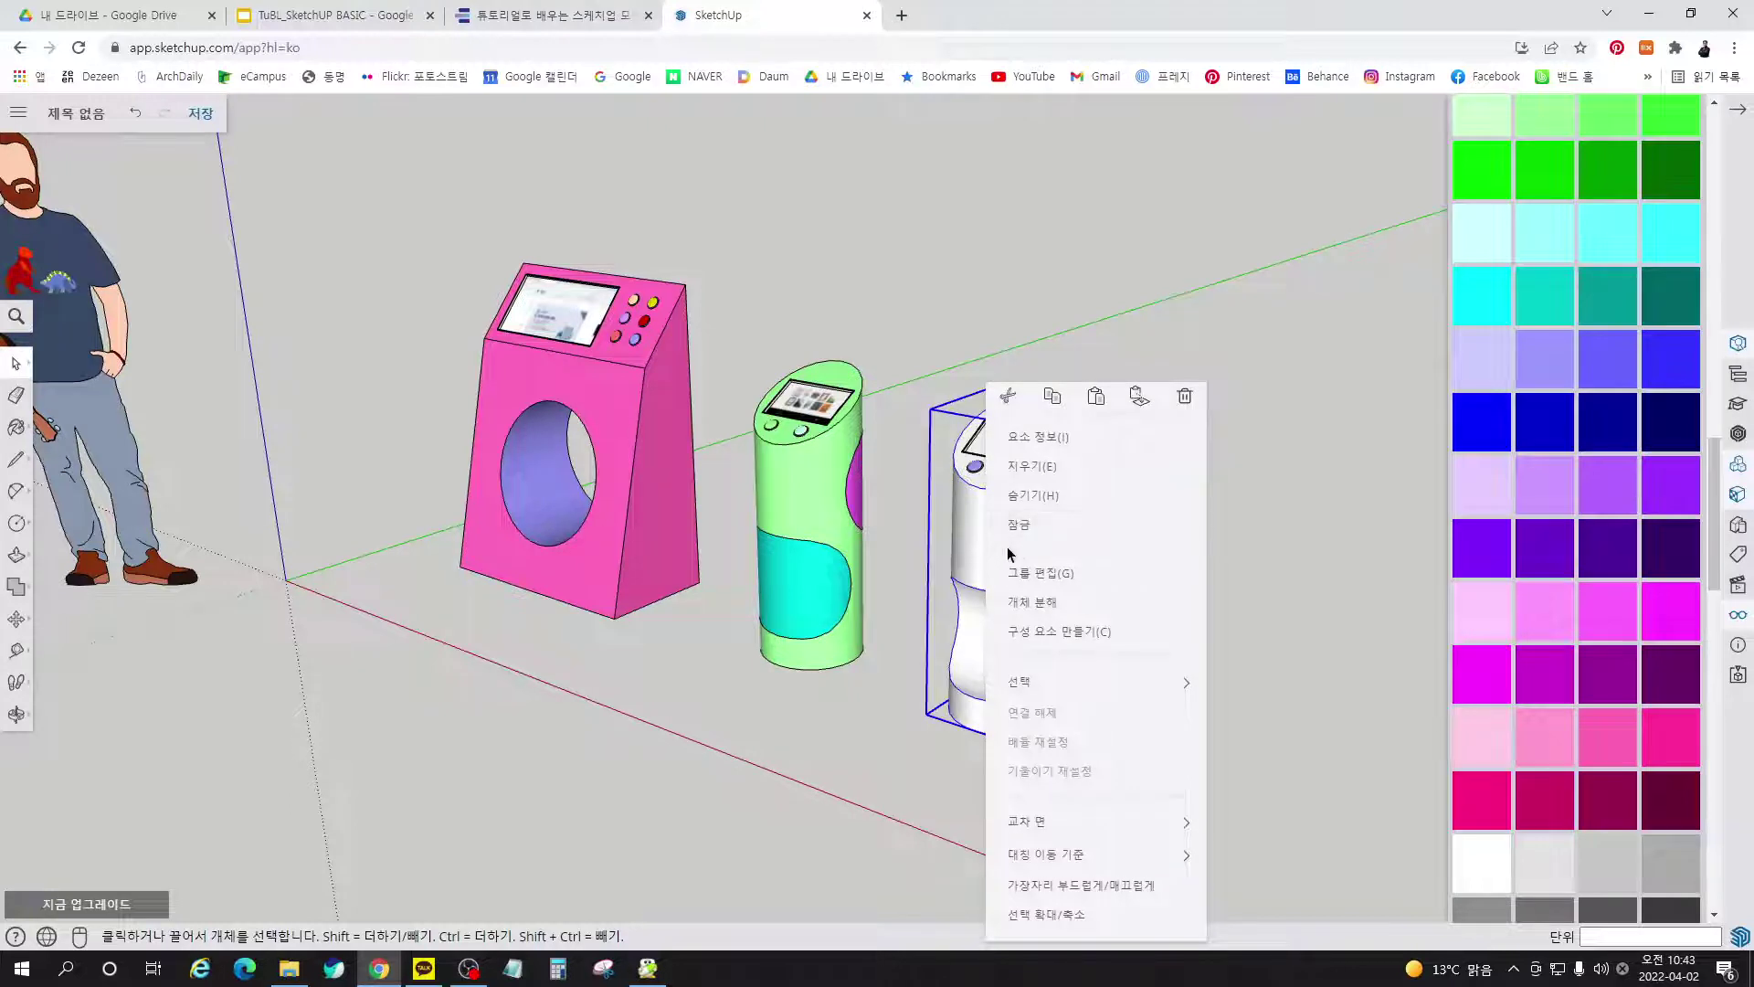
left_click(1042, 574)
scroll(804, 549, "down", 2)
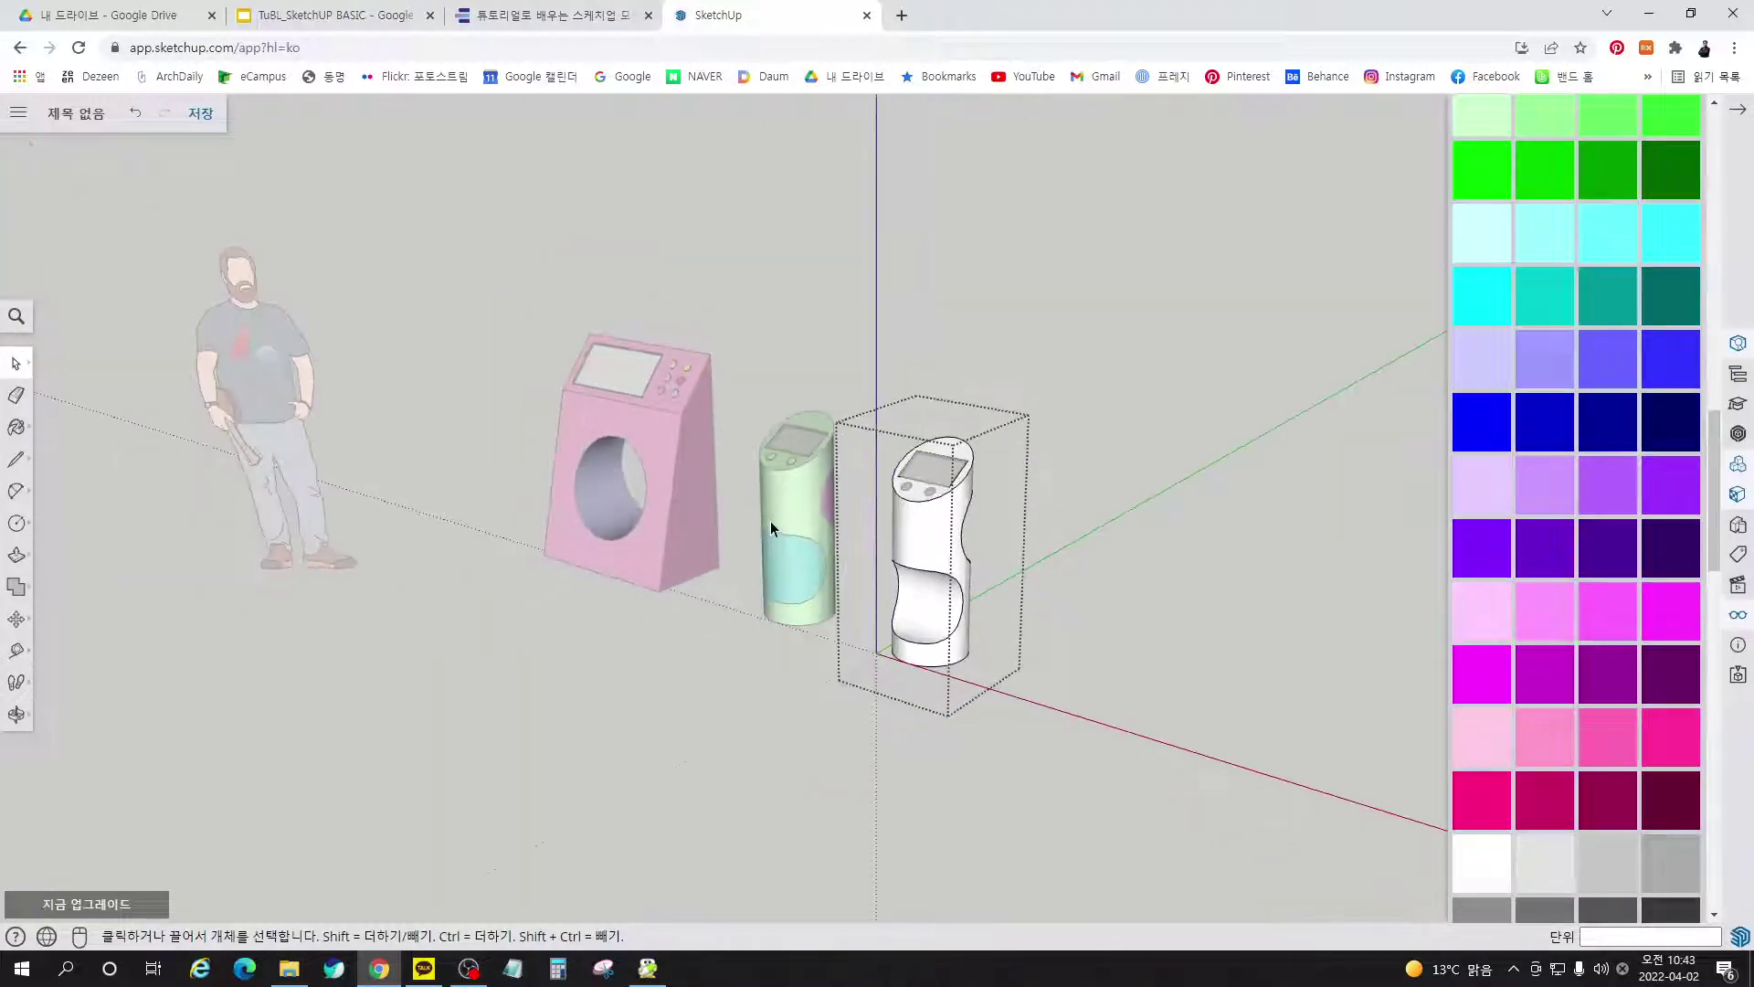
Try to import girl-g63a8749e4_1280.jpg from the images folder as a material directly onto the white kiosk's curved body
key("alt+Tab")
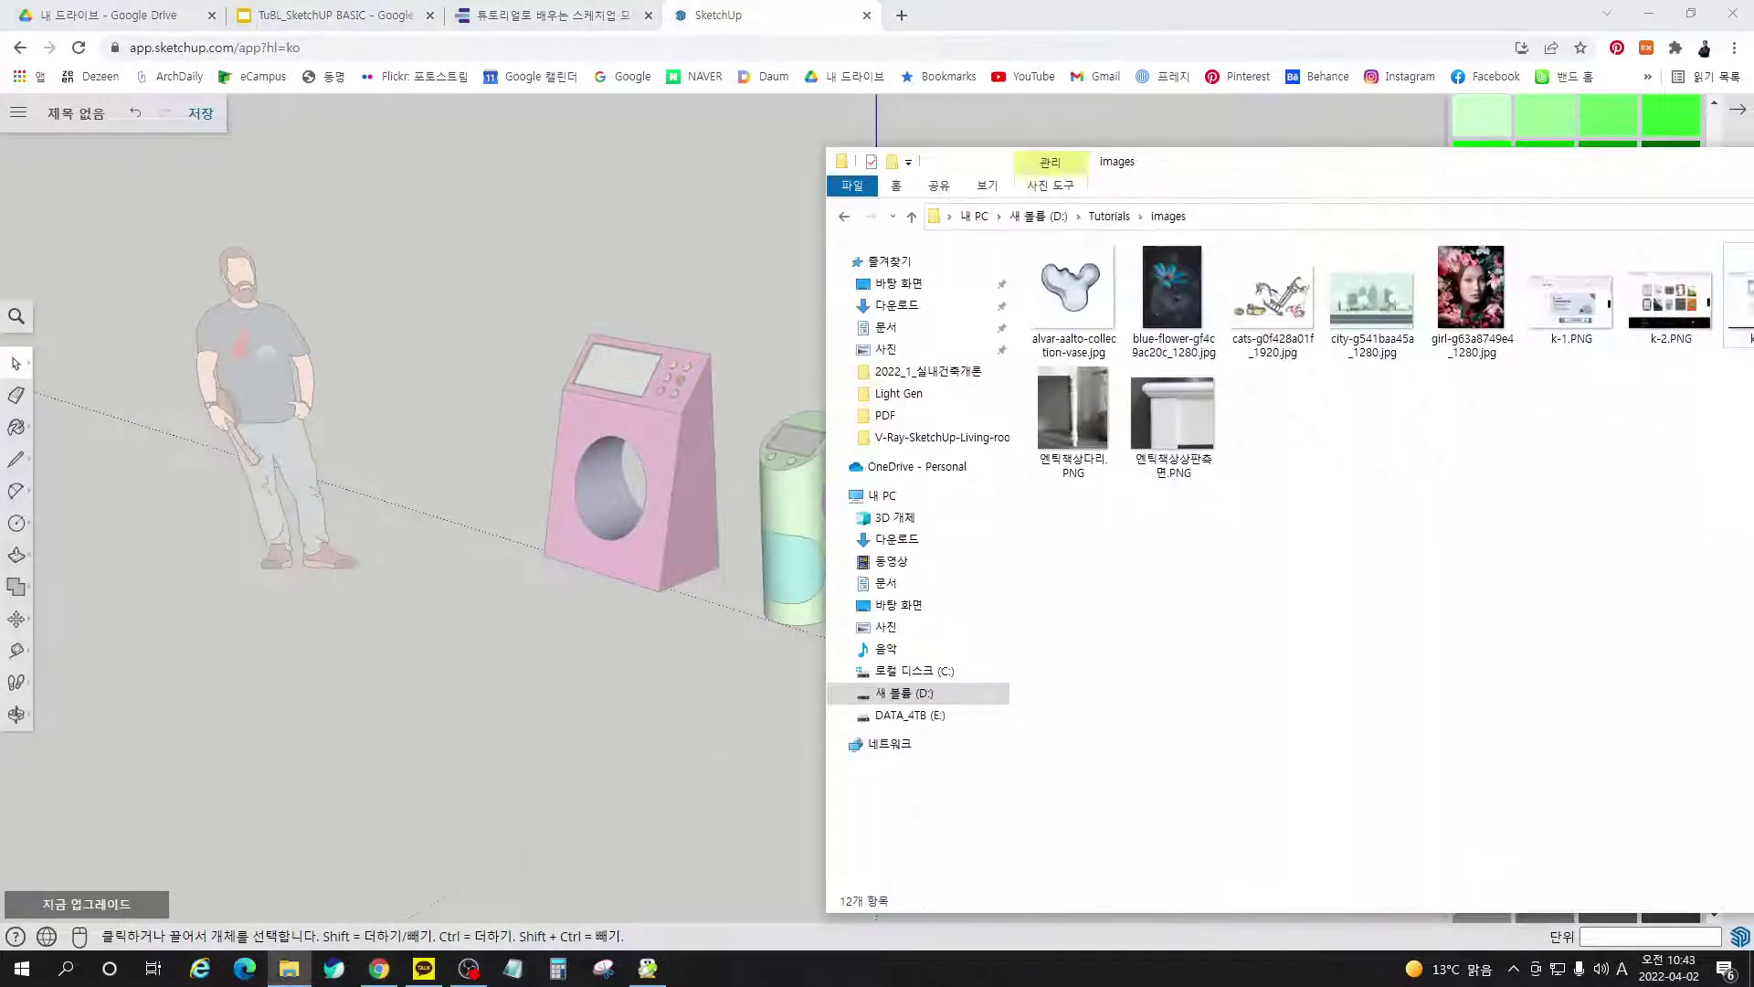
mouse_move(1483, 314)
left_mouse_down()
mouse_move(1286, 343)
mouse_move(919, 540)
mouse_move(709, 699)
mouse_move(737, 671)
left_mouse_up()
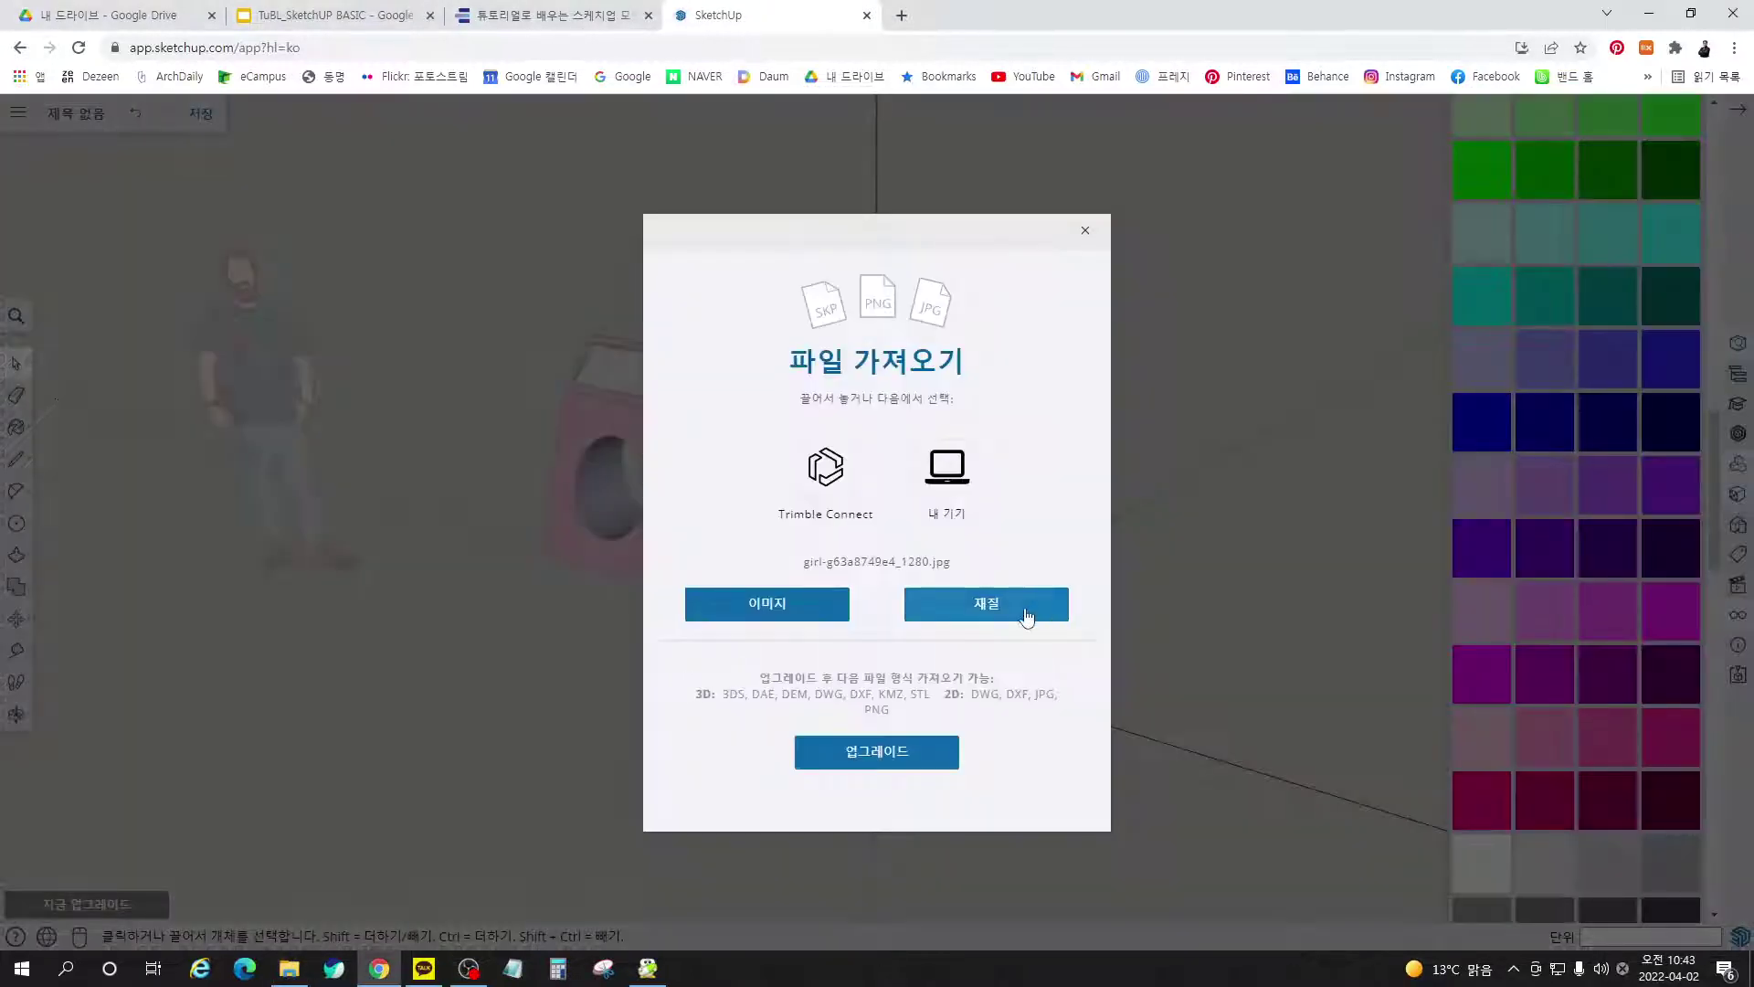
left_click(1001, 609)
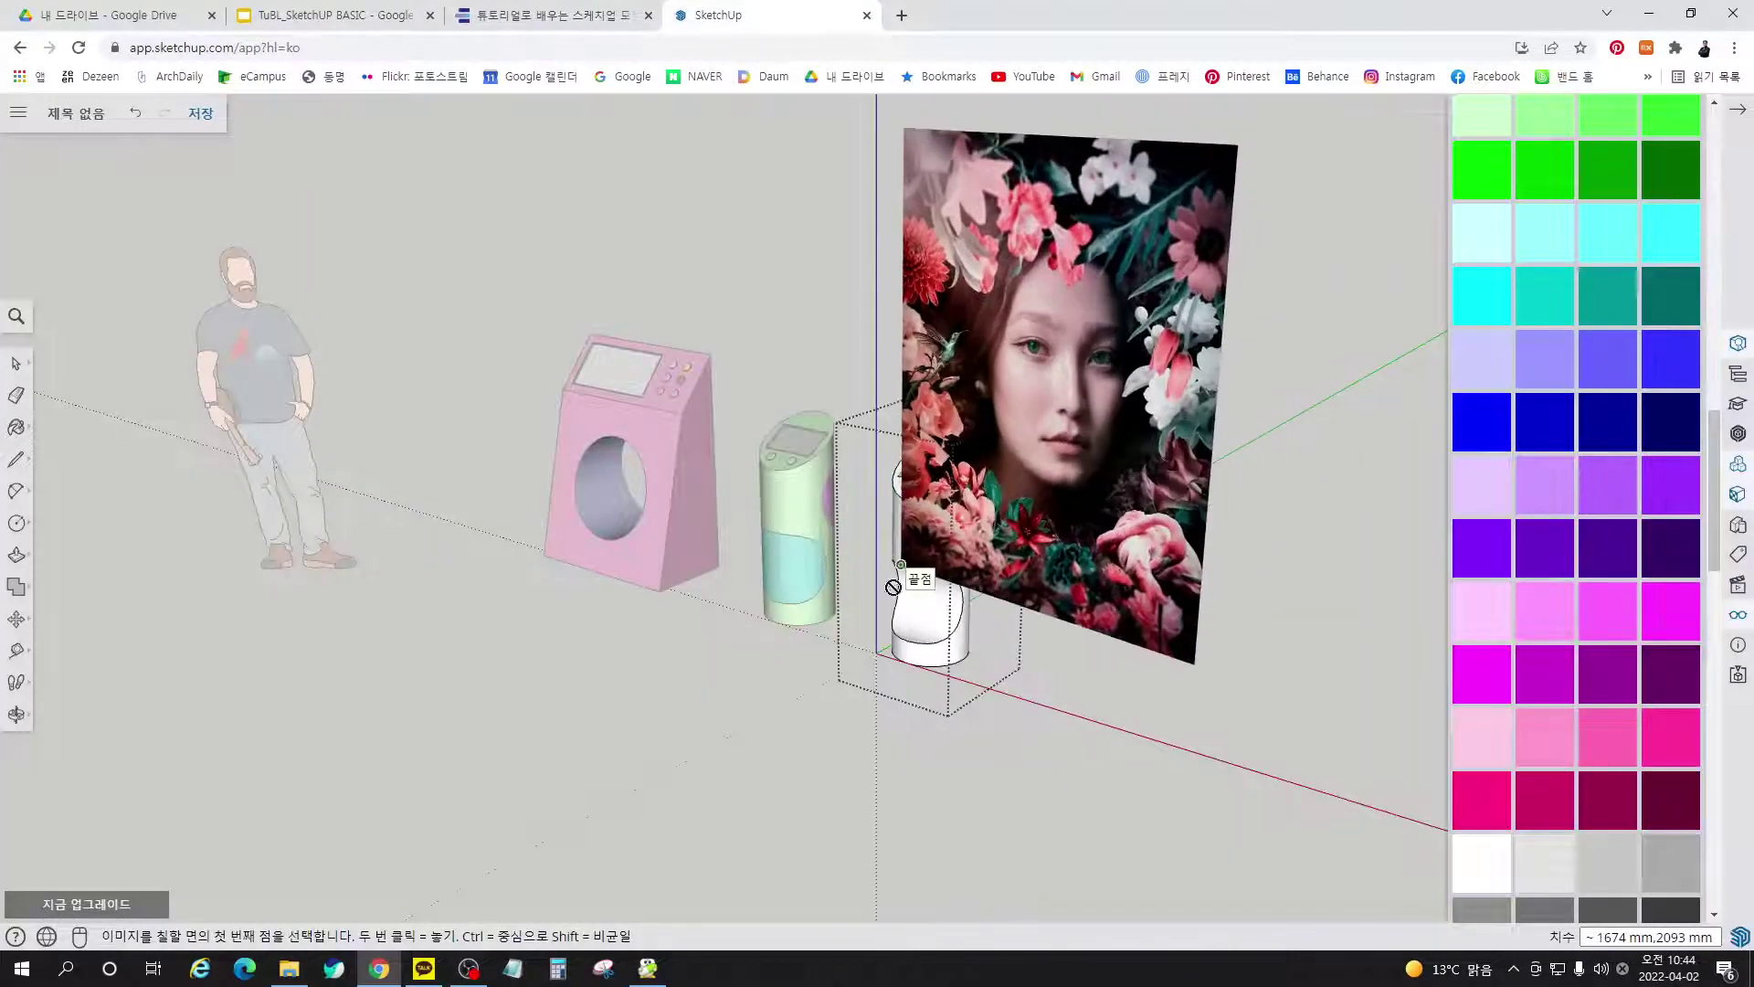
scroll(905, 640, "up", 3)
scroll(900, 647, "up", 2)
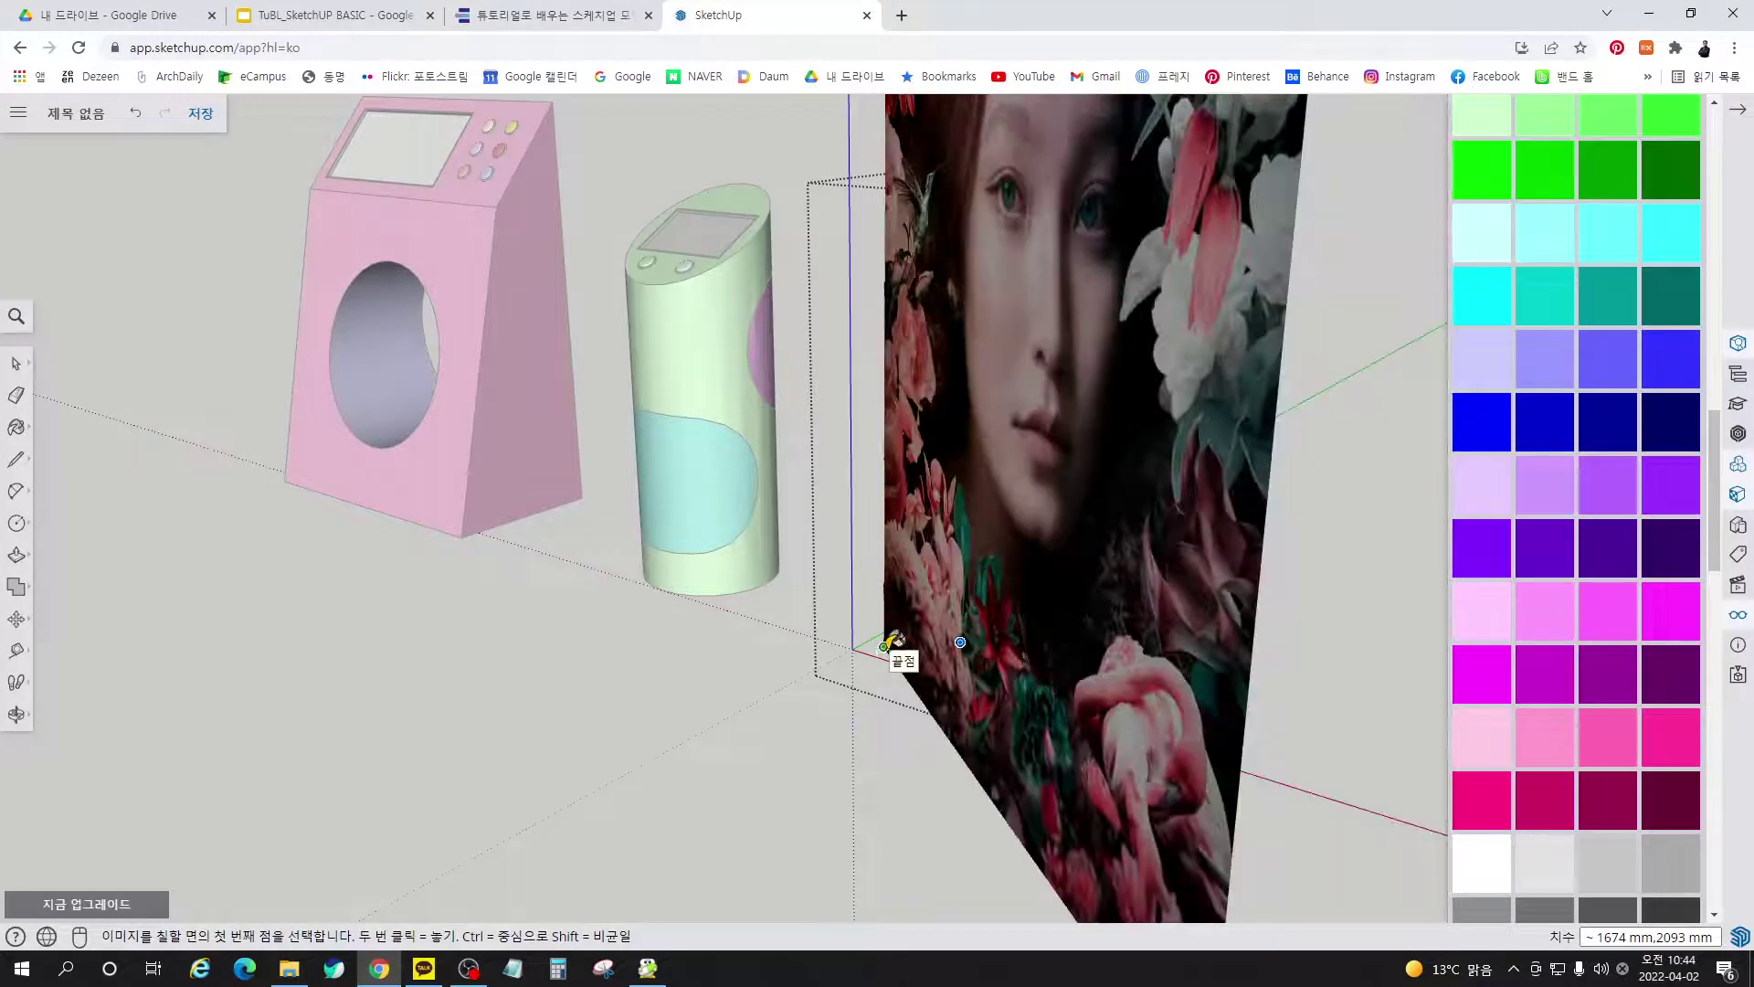
left_click(885, 646)
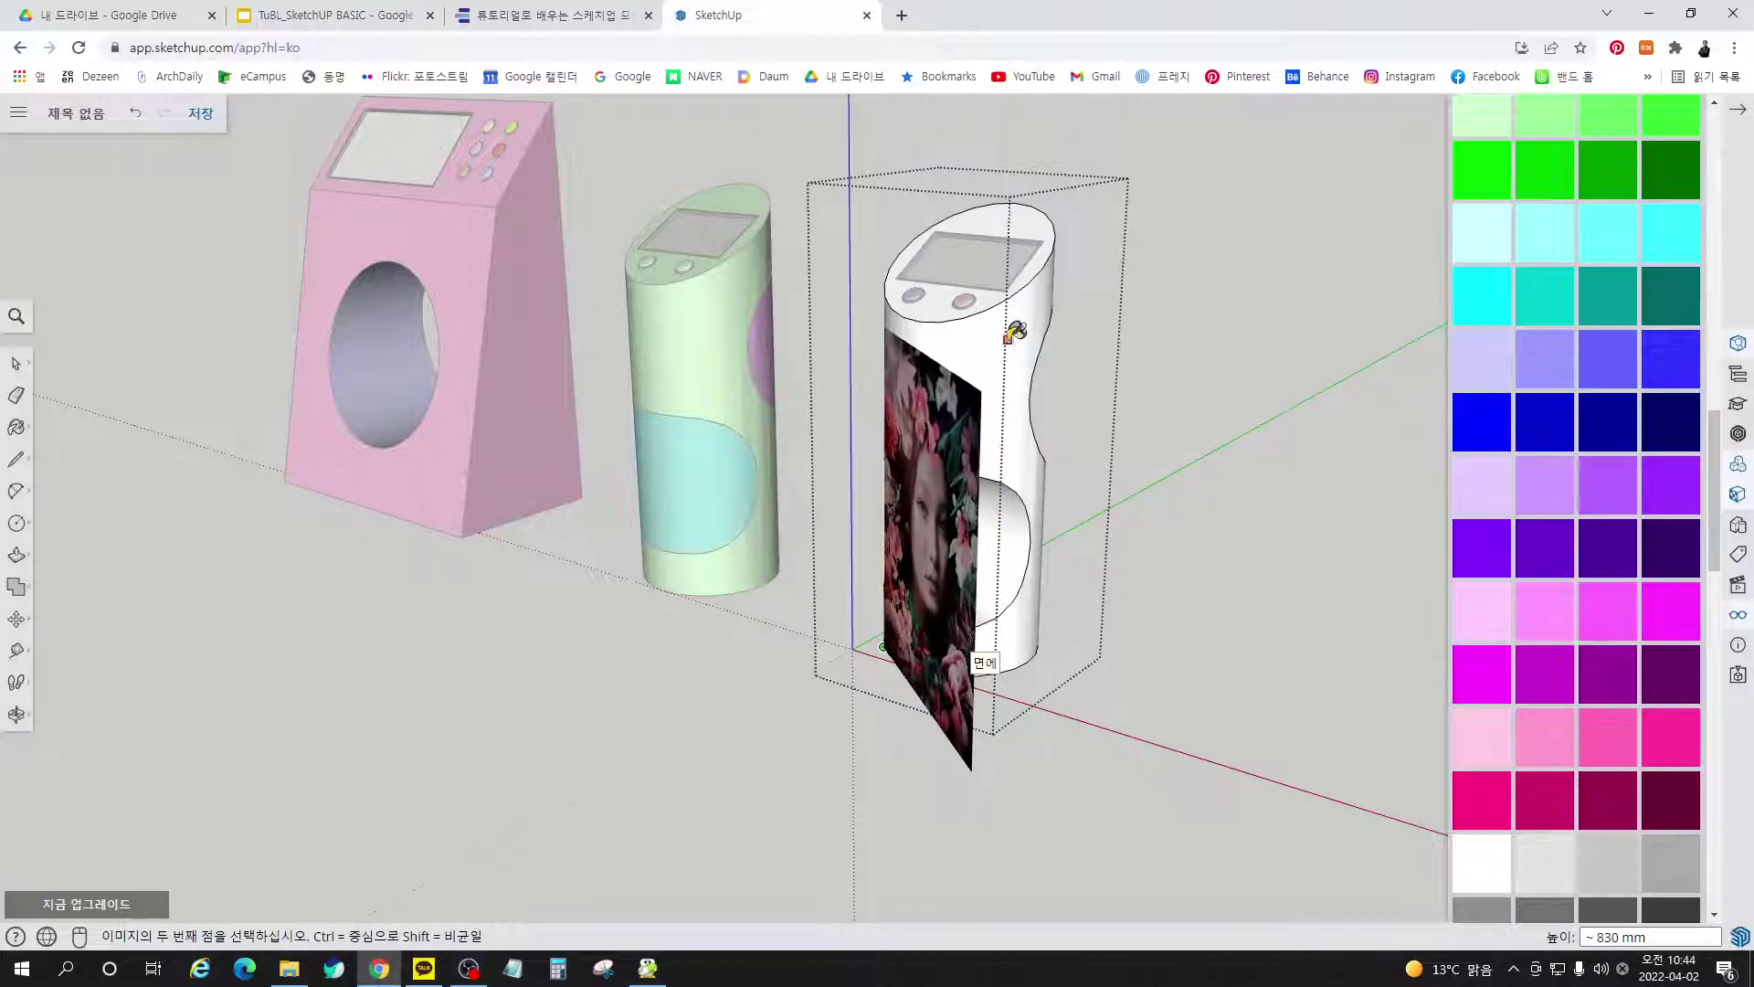
Cancel the image placement, inspect the textured strip at the white kiosk's base, undo it and close the group
key("Escape")
scroll(1273, 595, "up", 6)
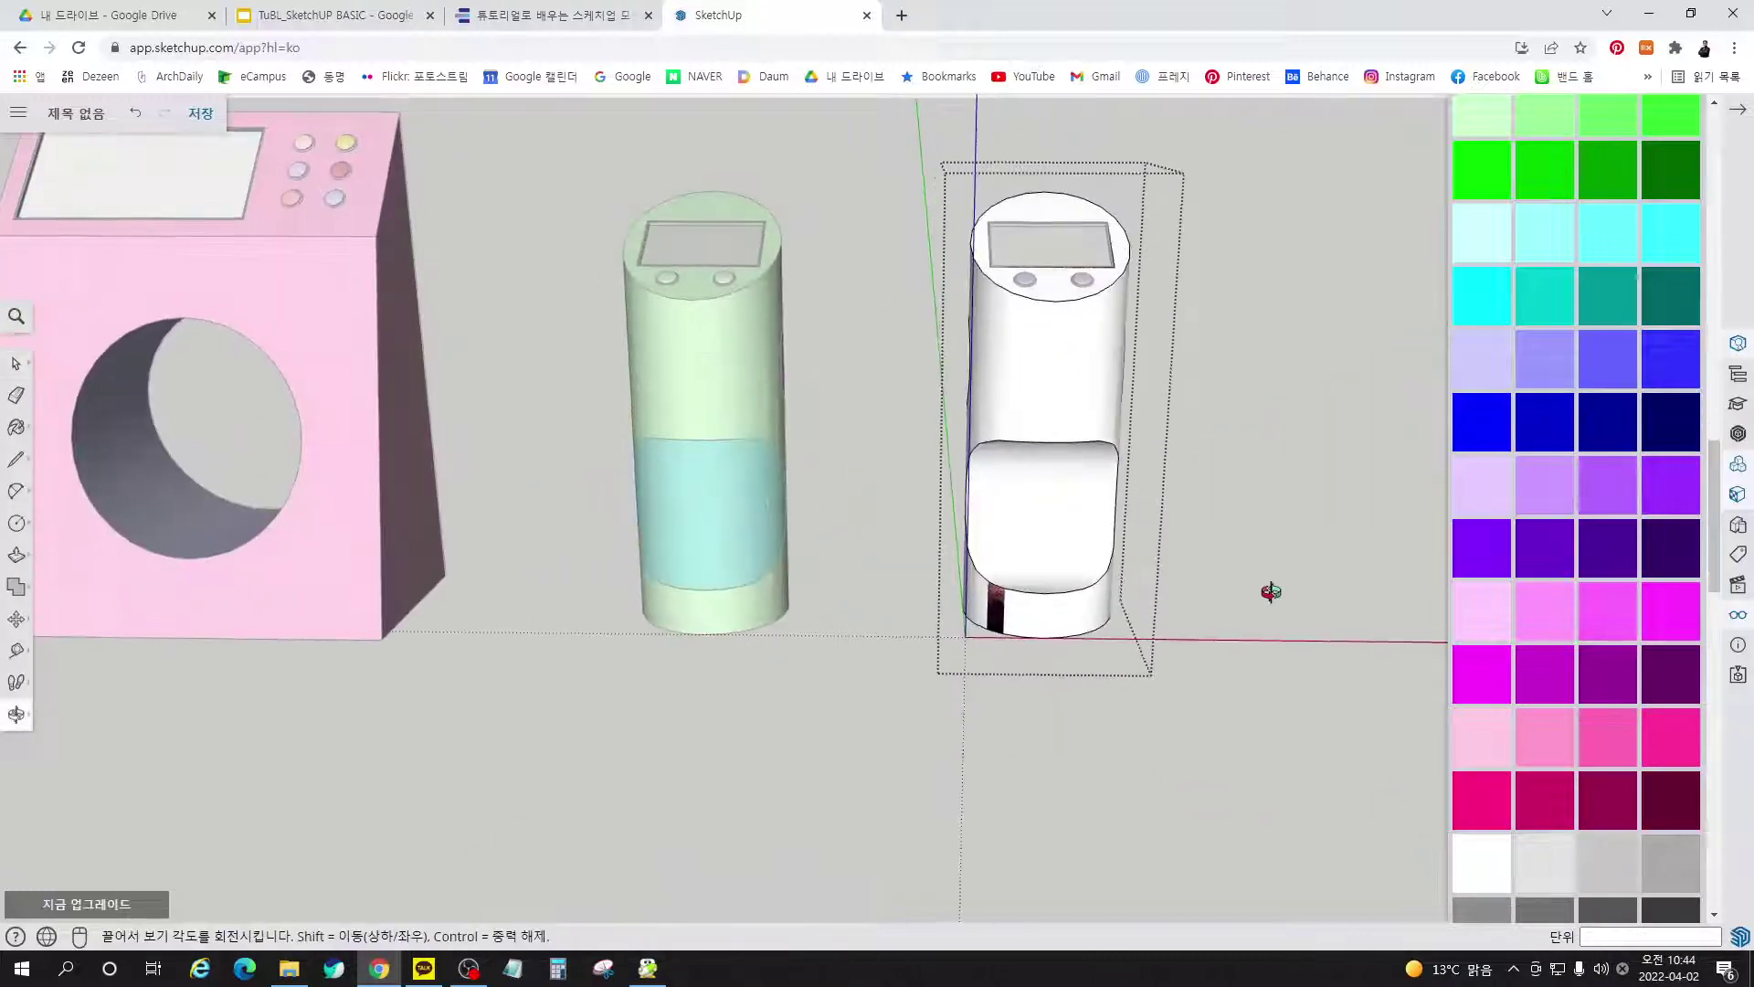
key("space")
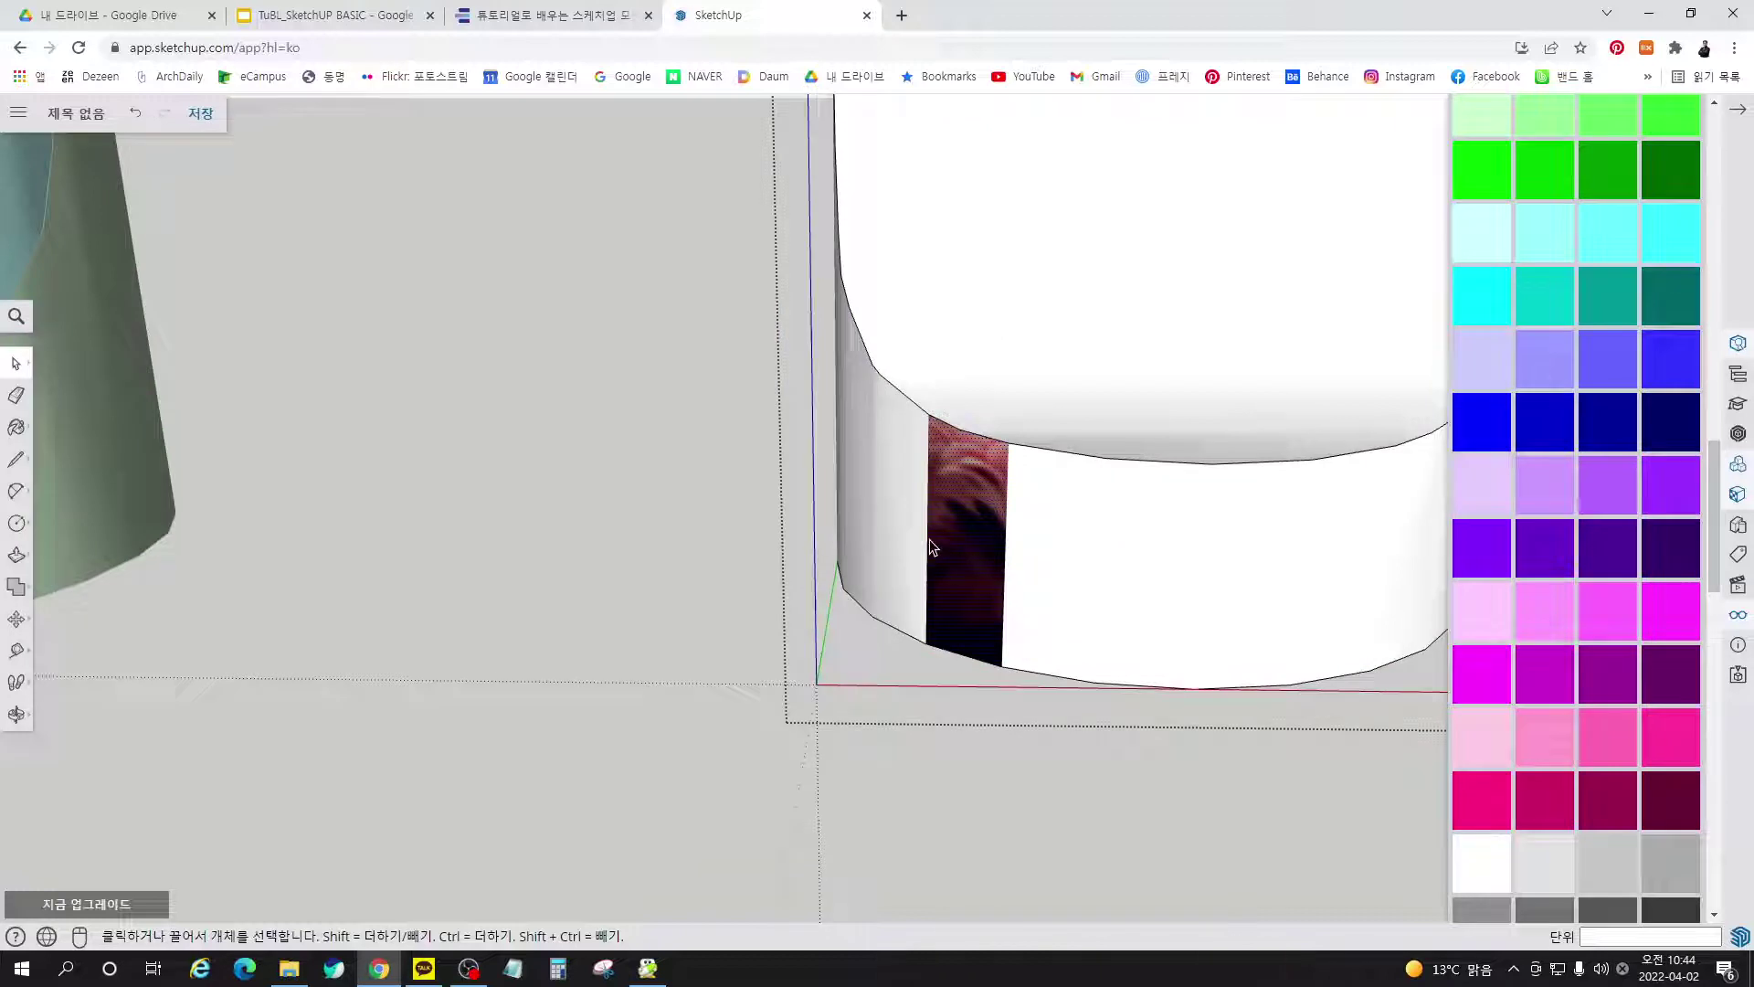
key("ctrl+z")
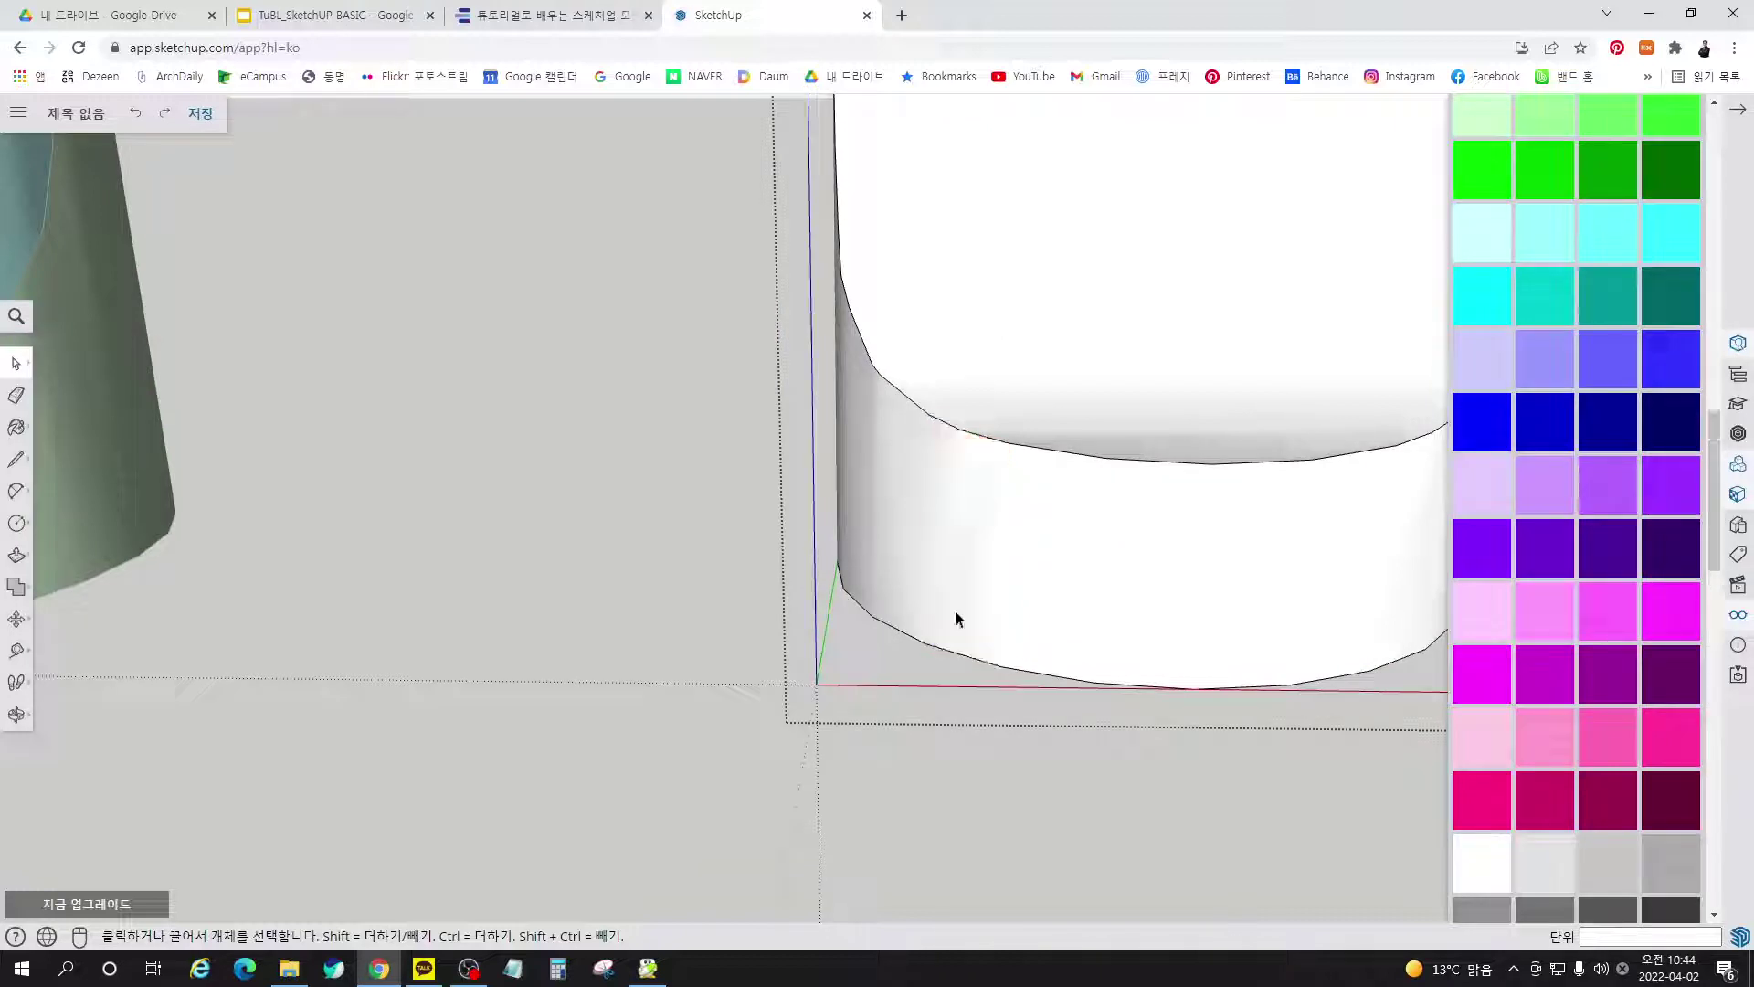
scroll(668, 644, "down", 5)
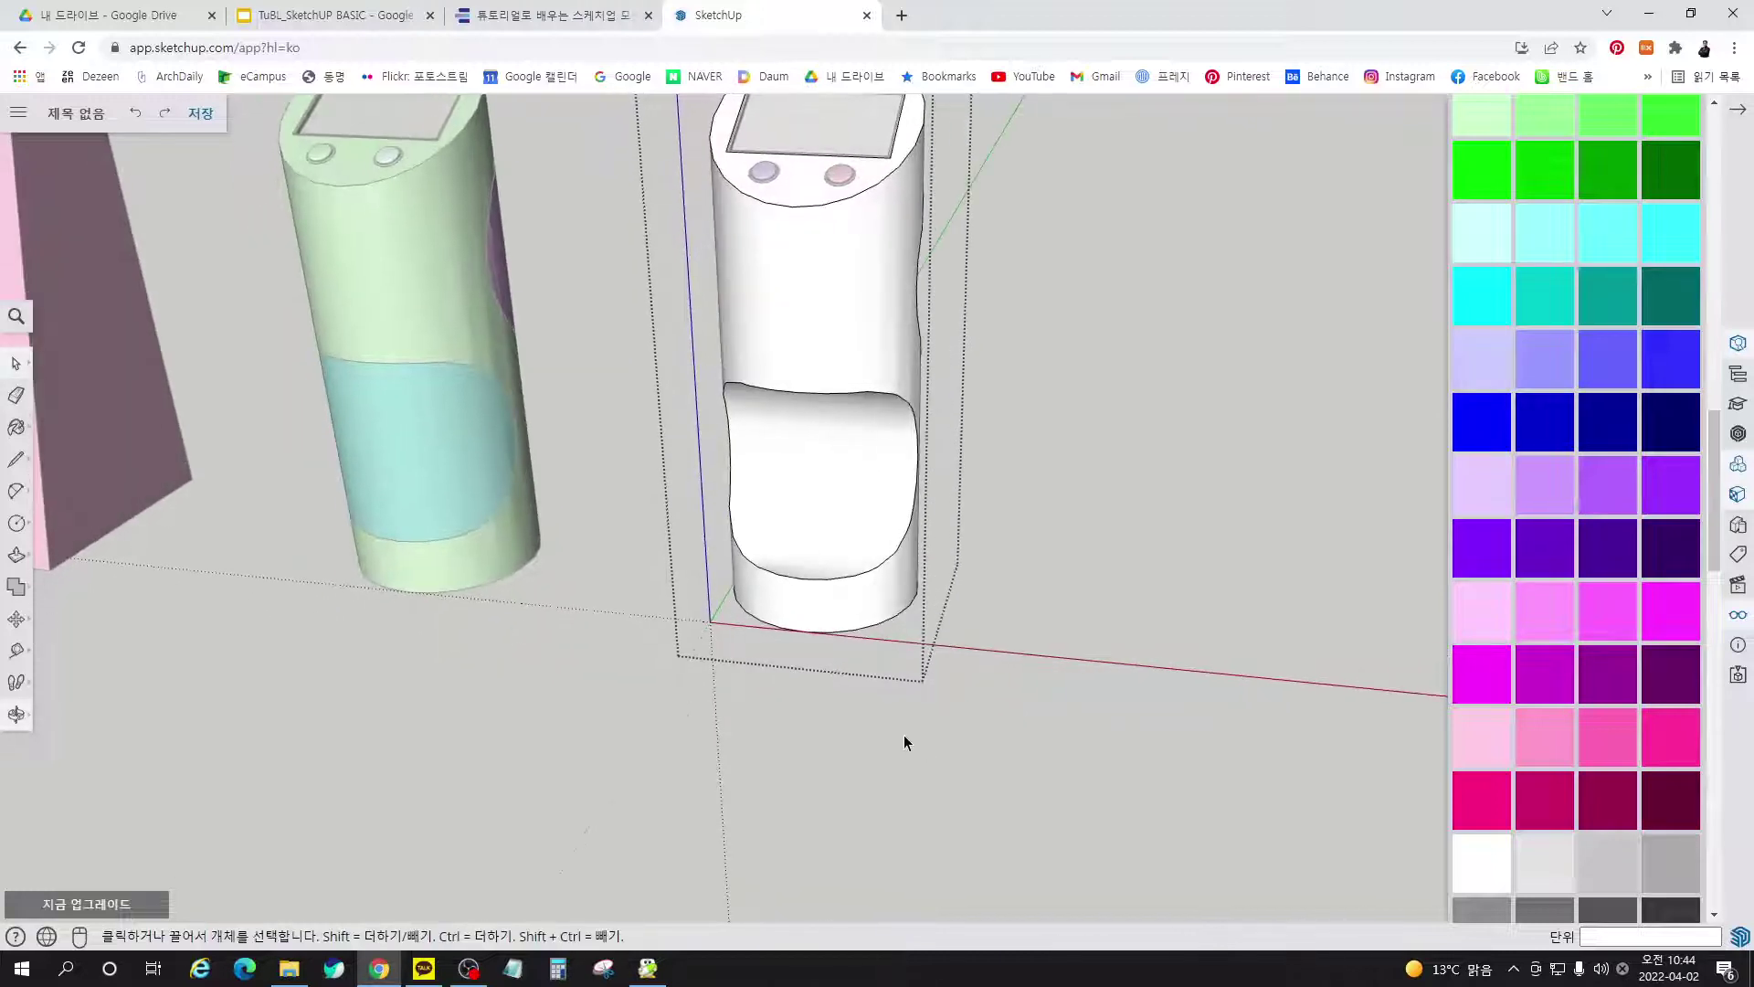
key("ctrl+y")
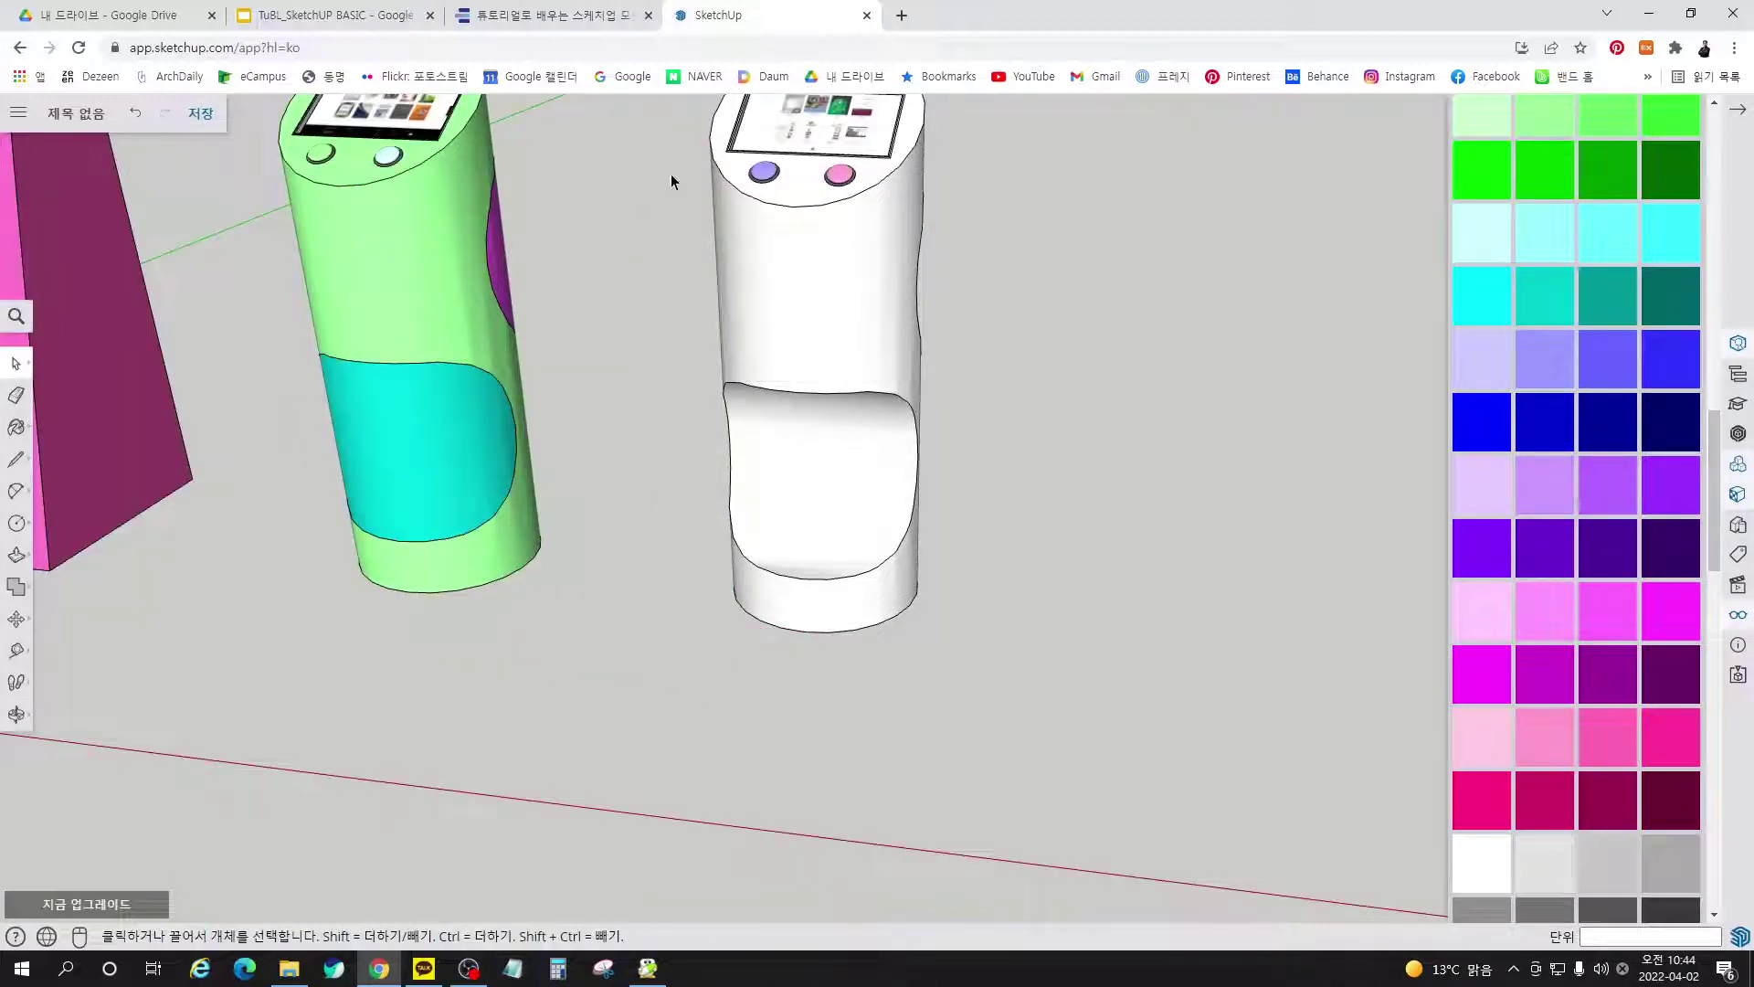
Switch to the e-book tutorial to reread steps 1 to 4 on the guide line and flat rectangle, and return to SketchUp
left_click(552, 16)
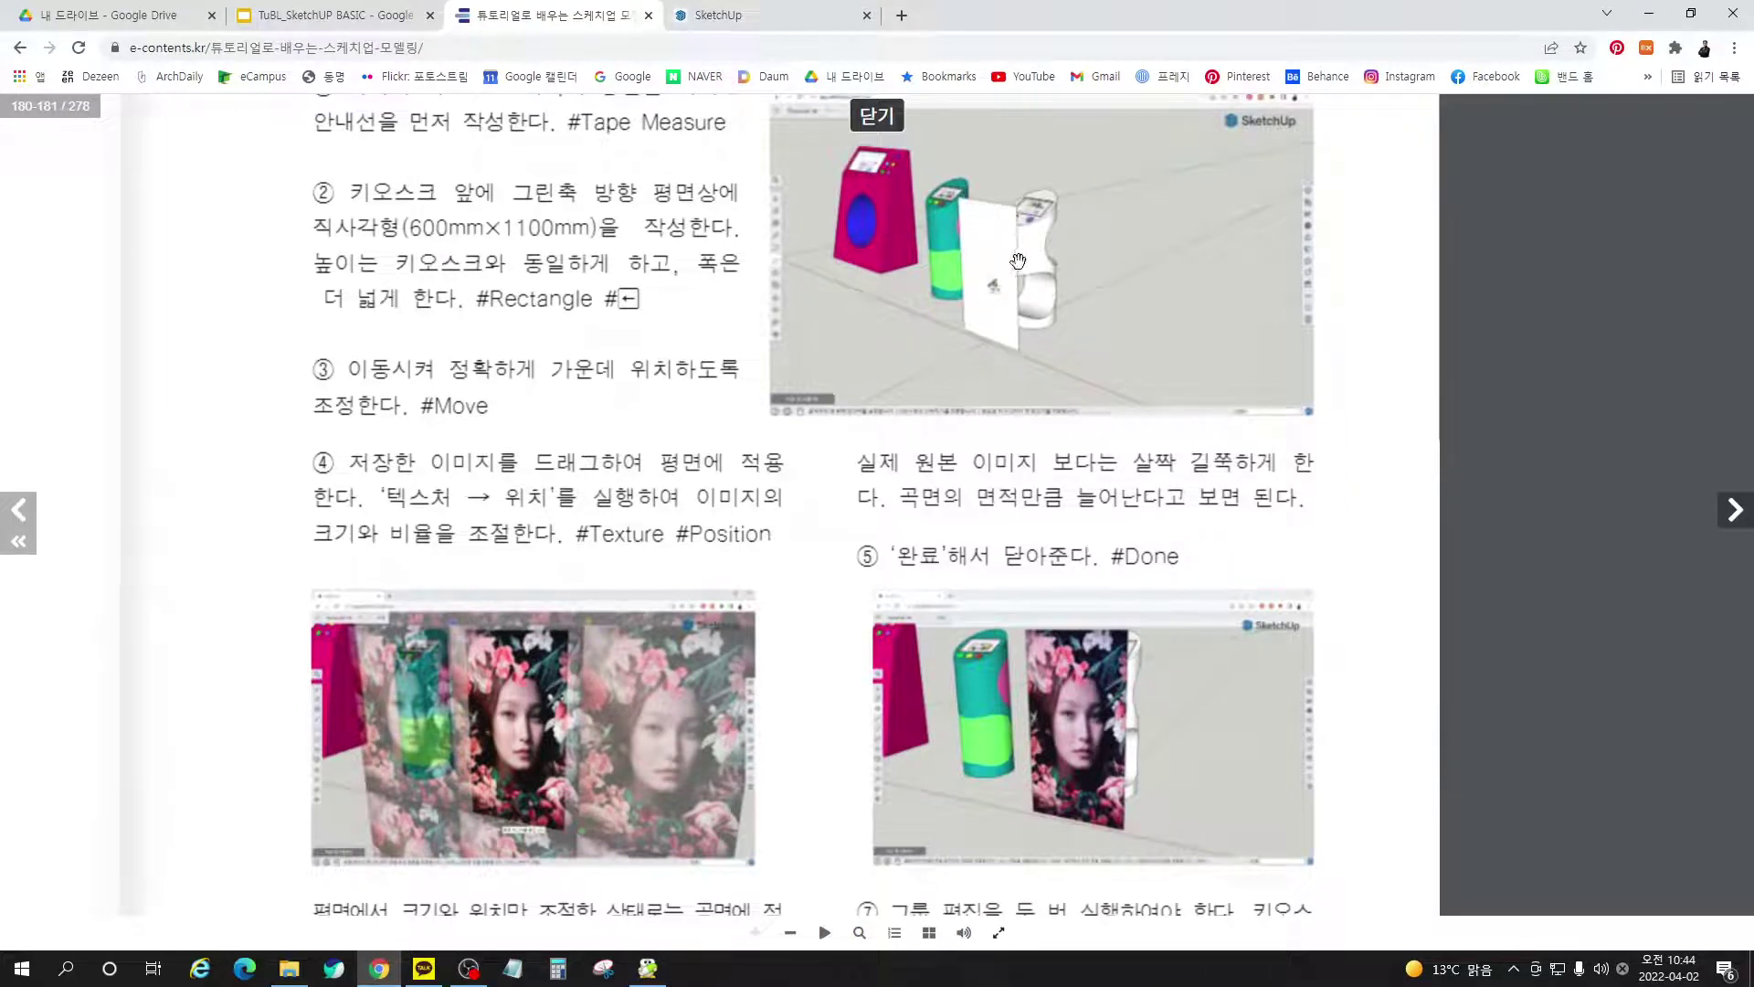
scroll(488, 277, "up", 2)
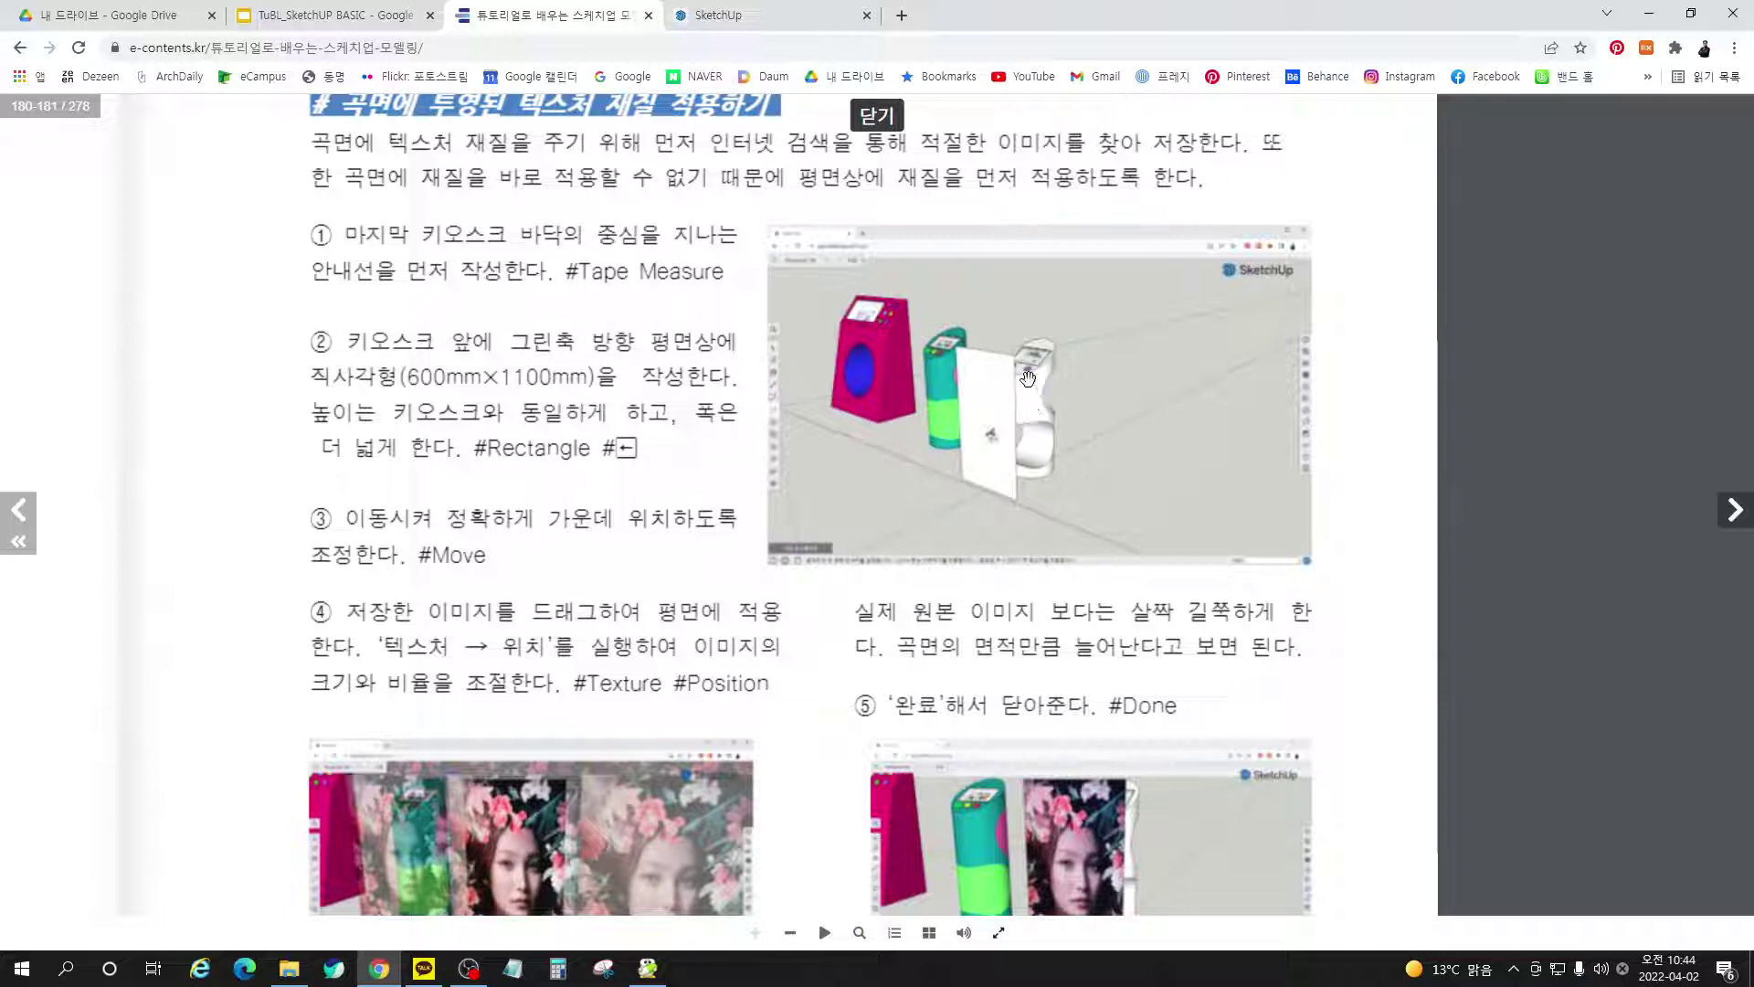
left_click(810, 22)
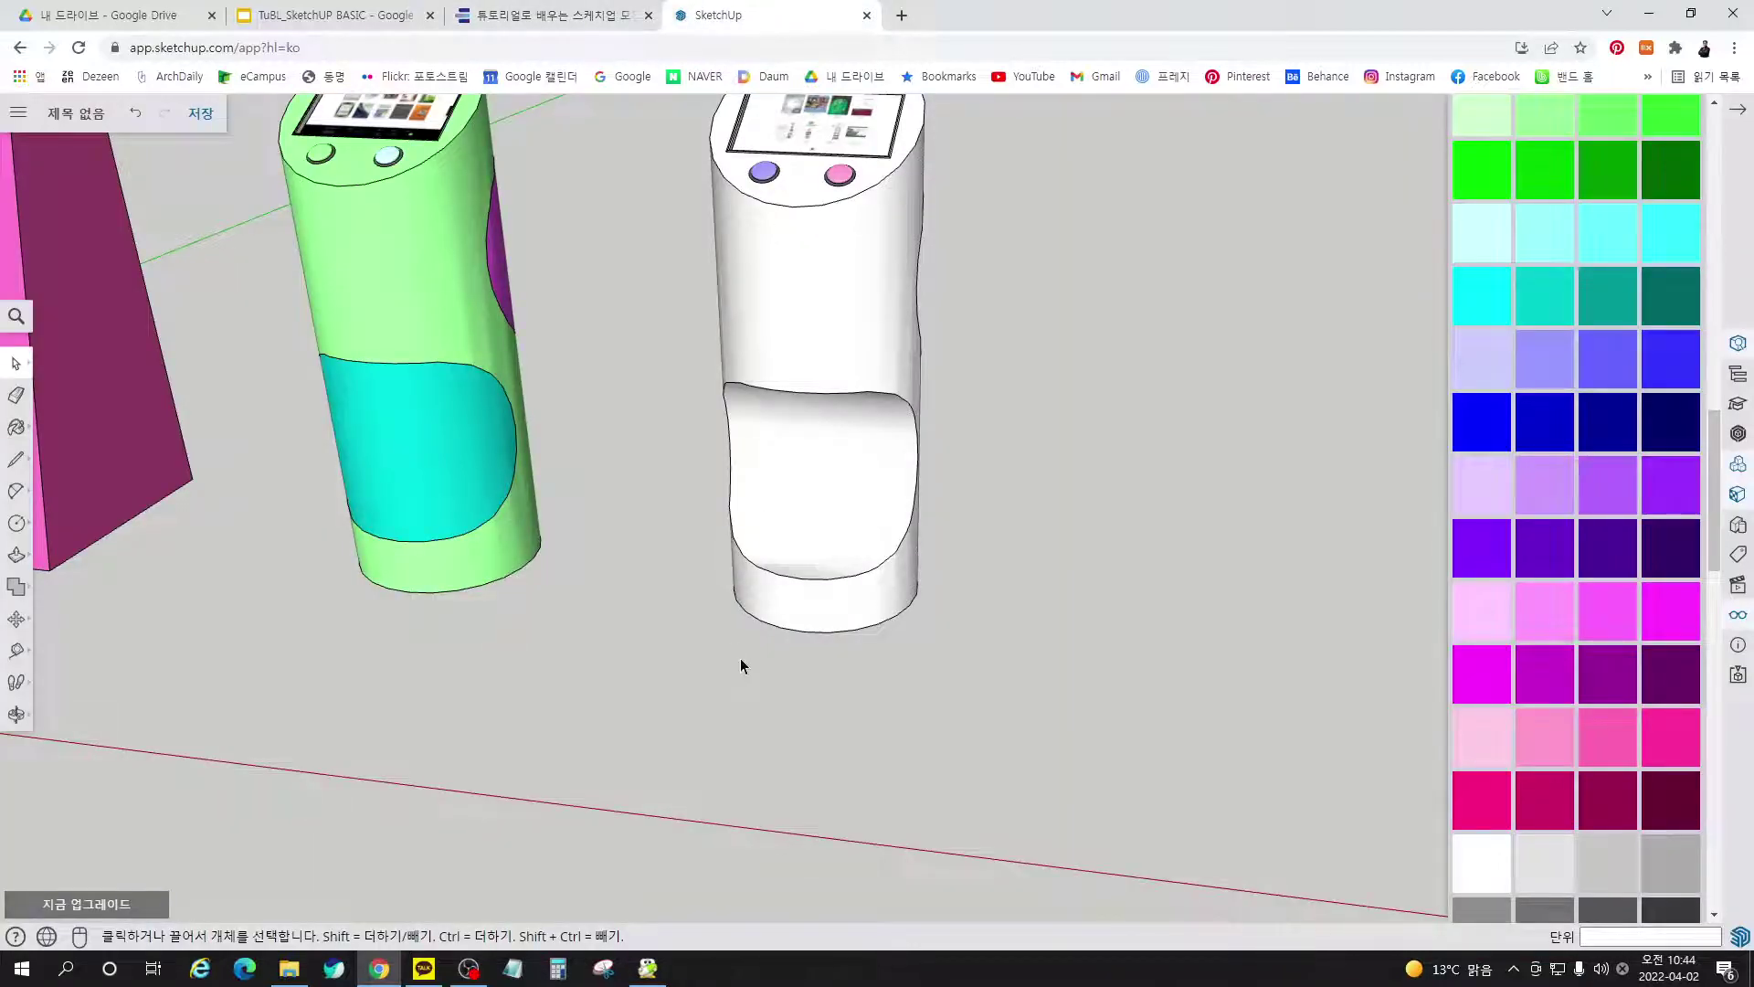
Draw a vertical rectangle through the white kiosk, starting at the edge of its base and rising past the slanted screen top
middle_click_drag(737, 687, 765, 779)
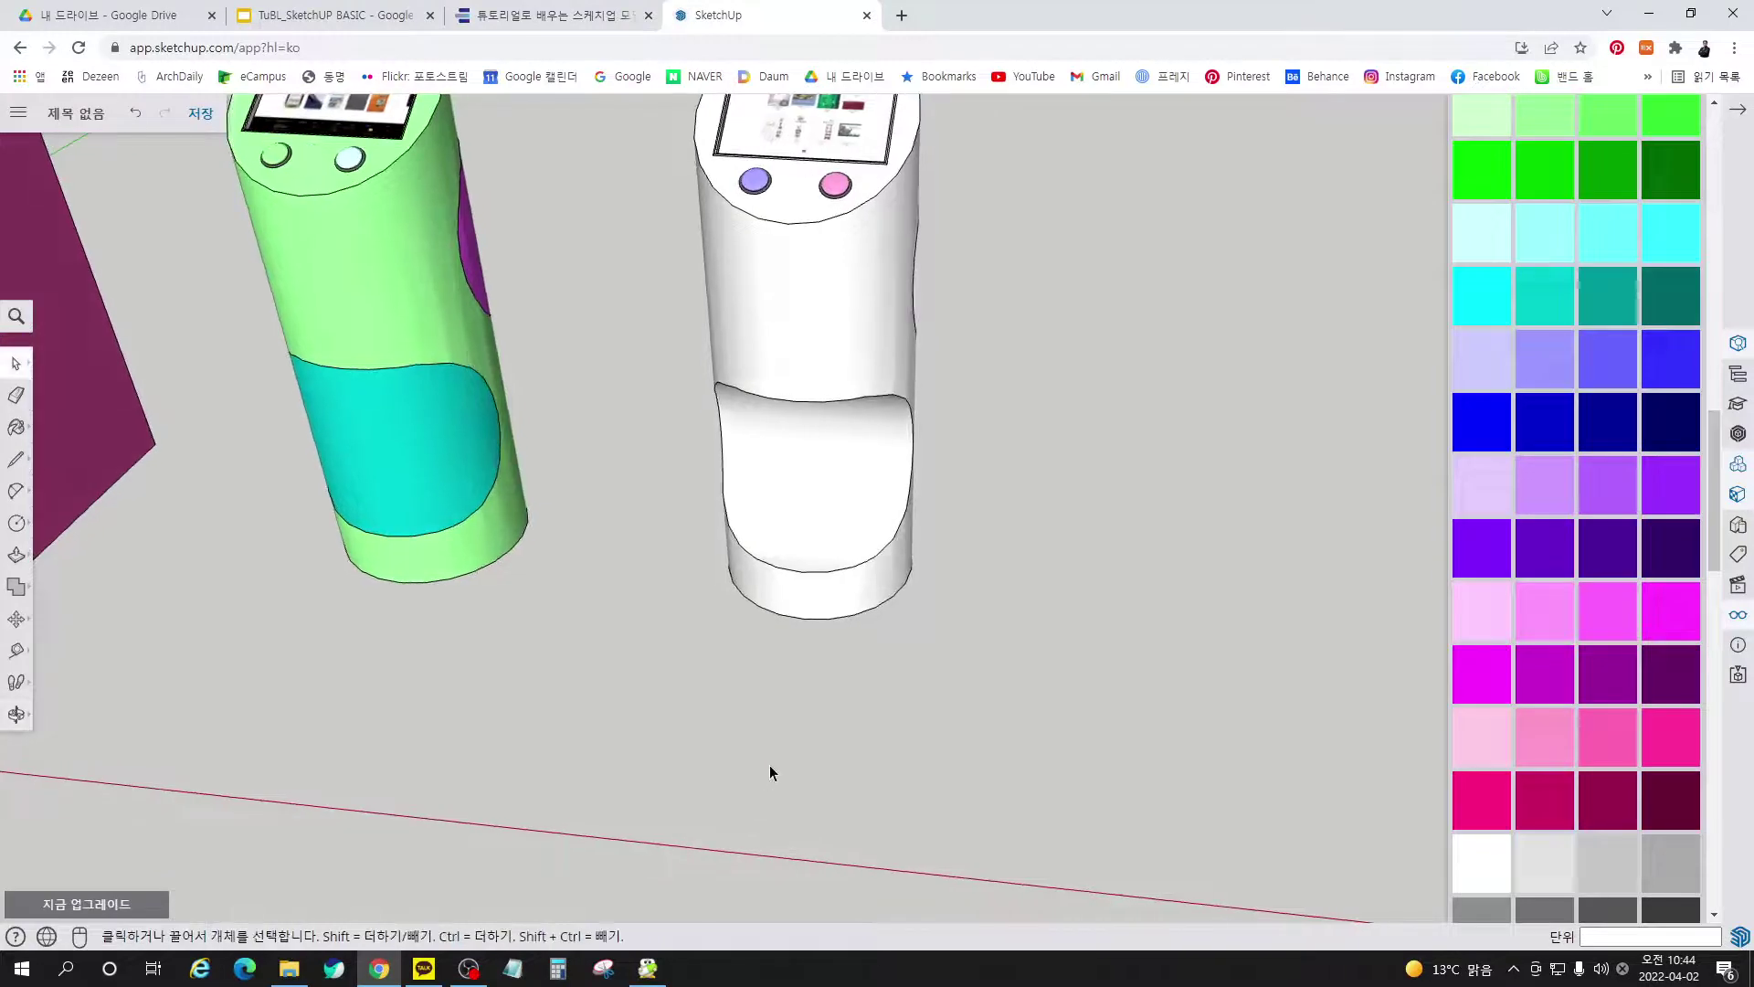
key("r")
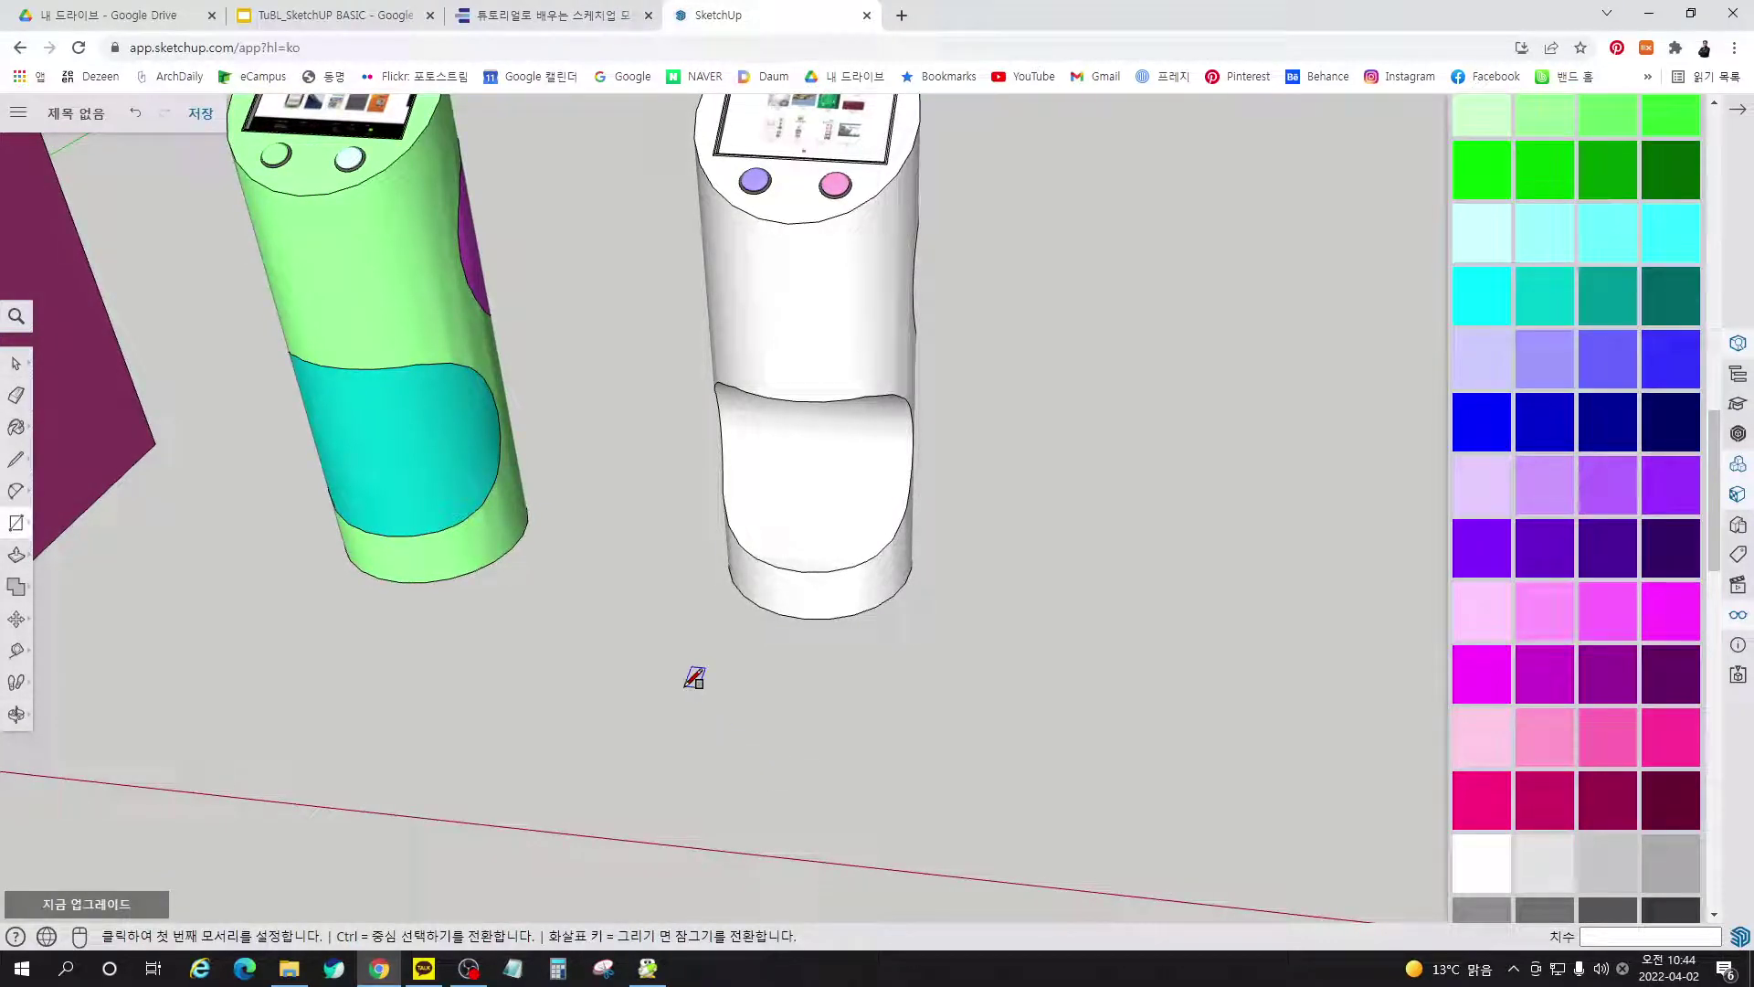
middle_click_drag(727, 680, 813, 676)
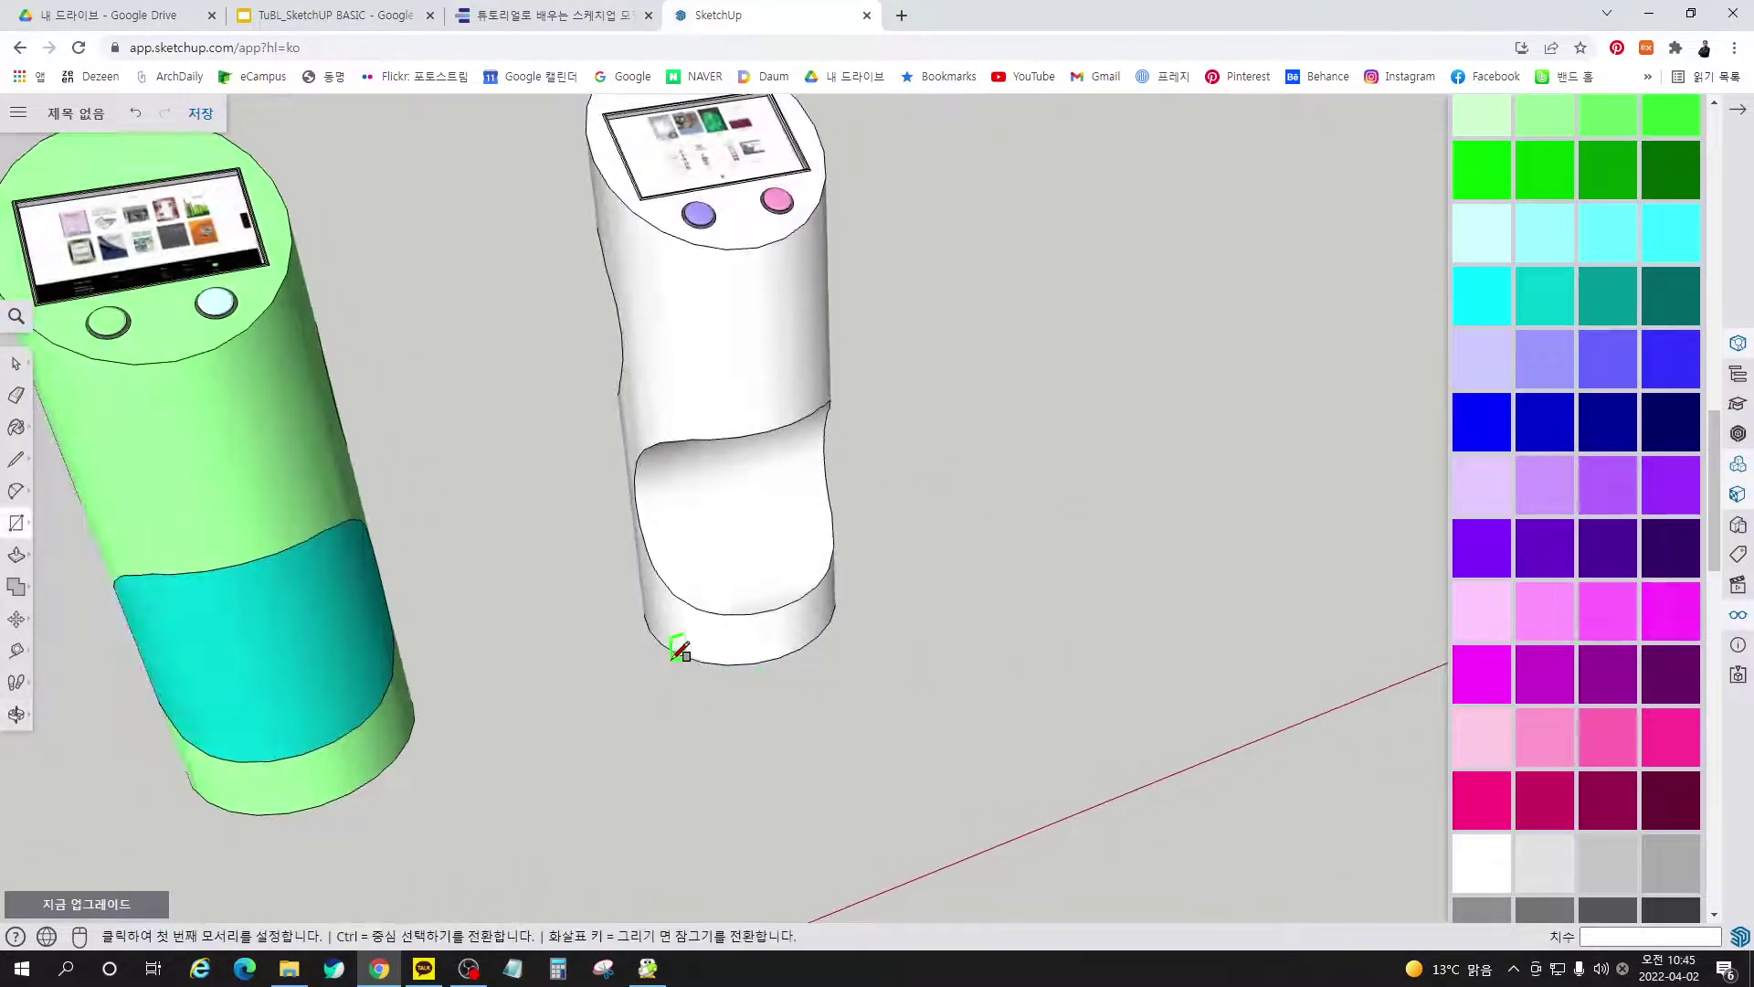
left_click(649, 629)
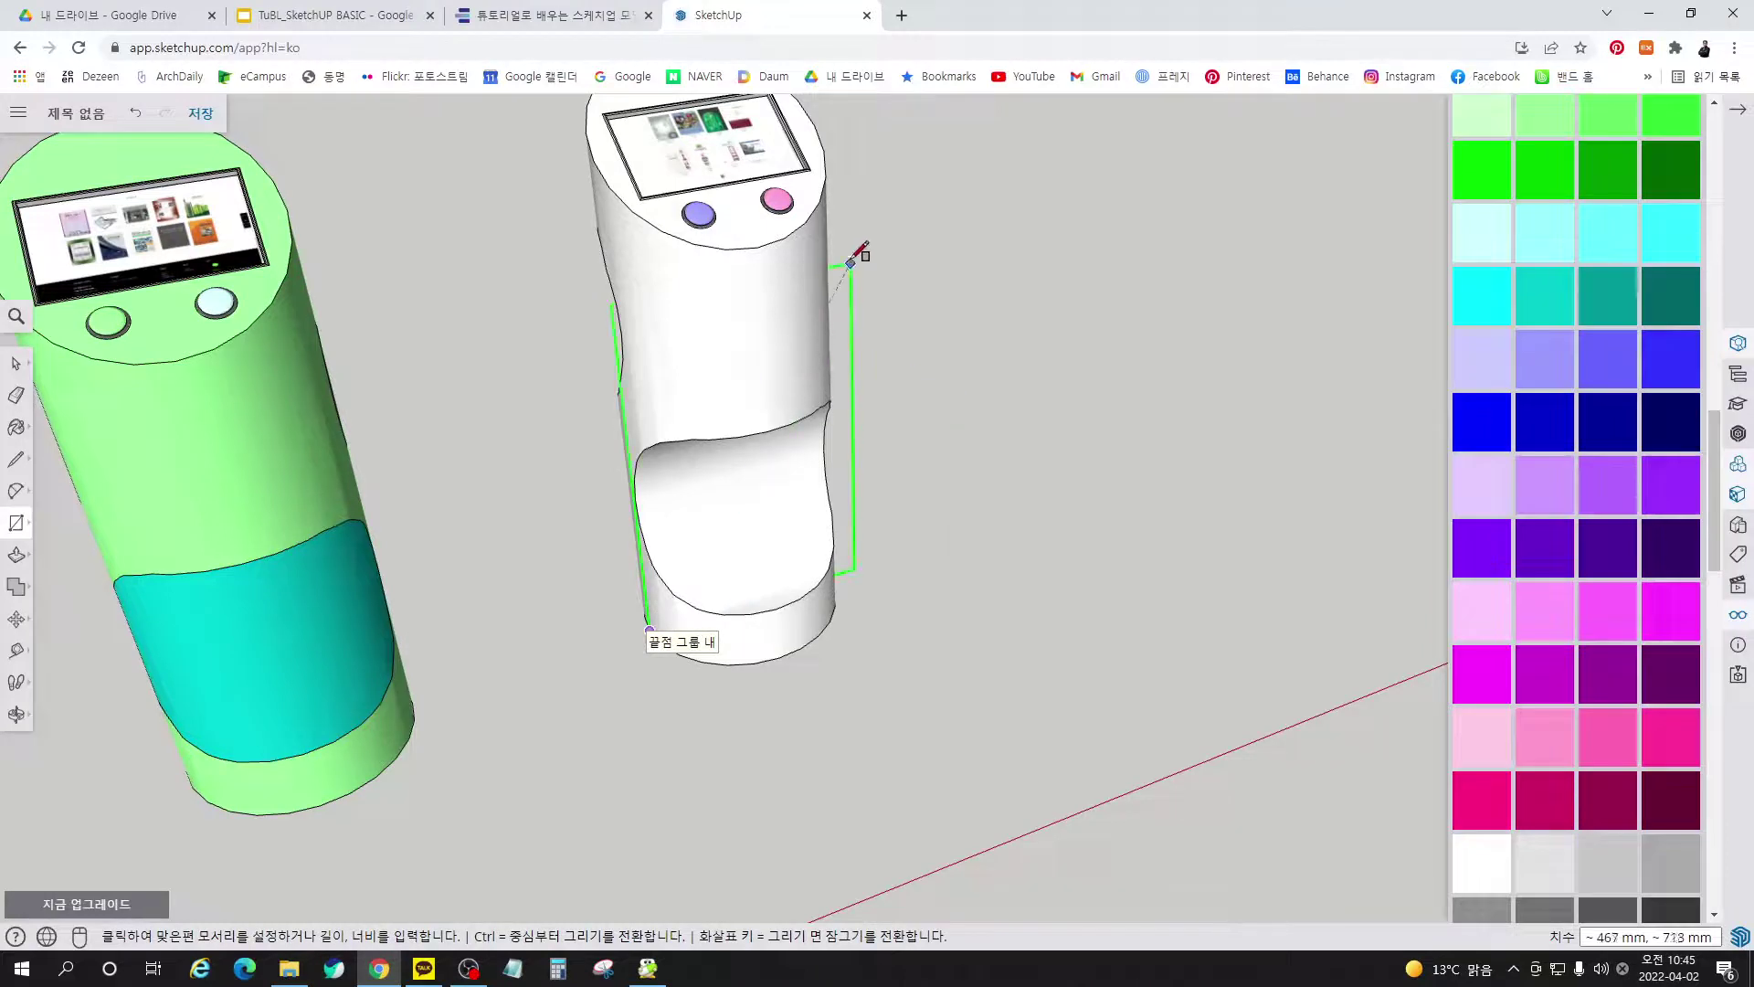
scroll(735, 526, "down", 3)
scroll(730, 530, "down", 2)
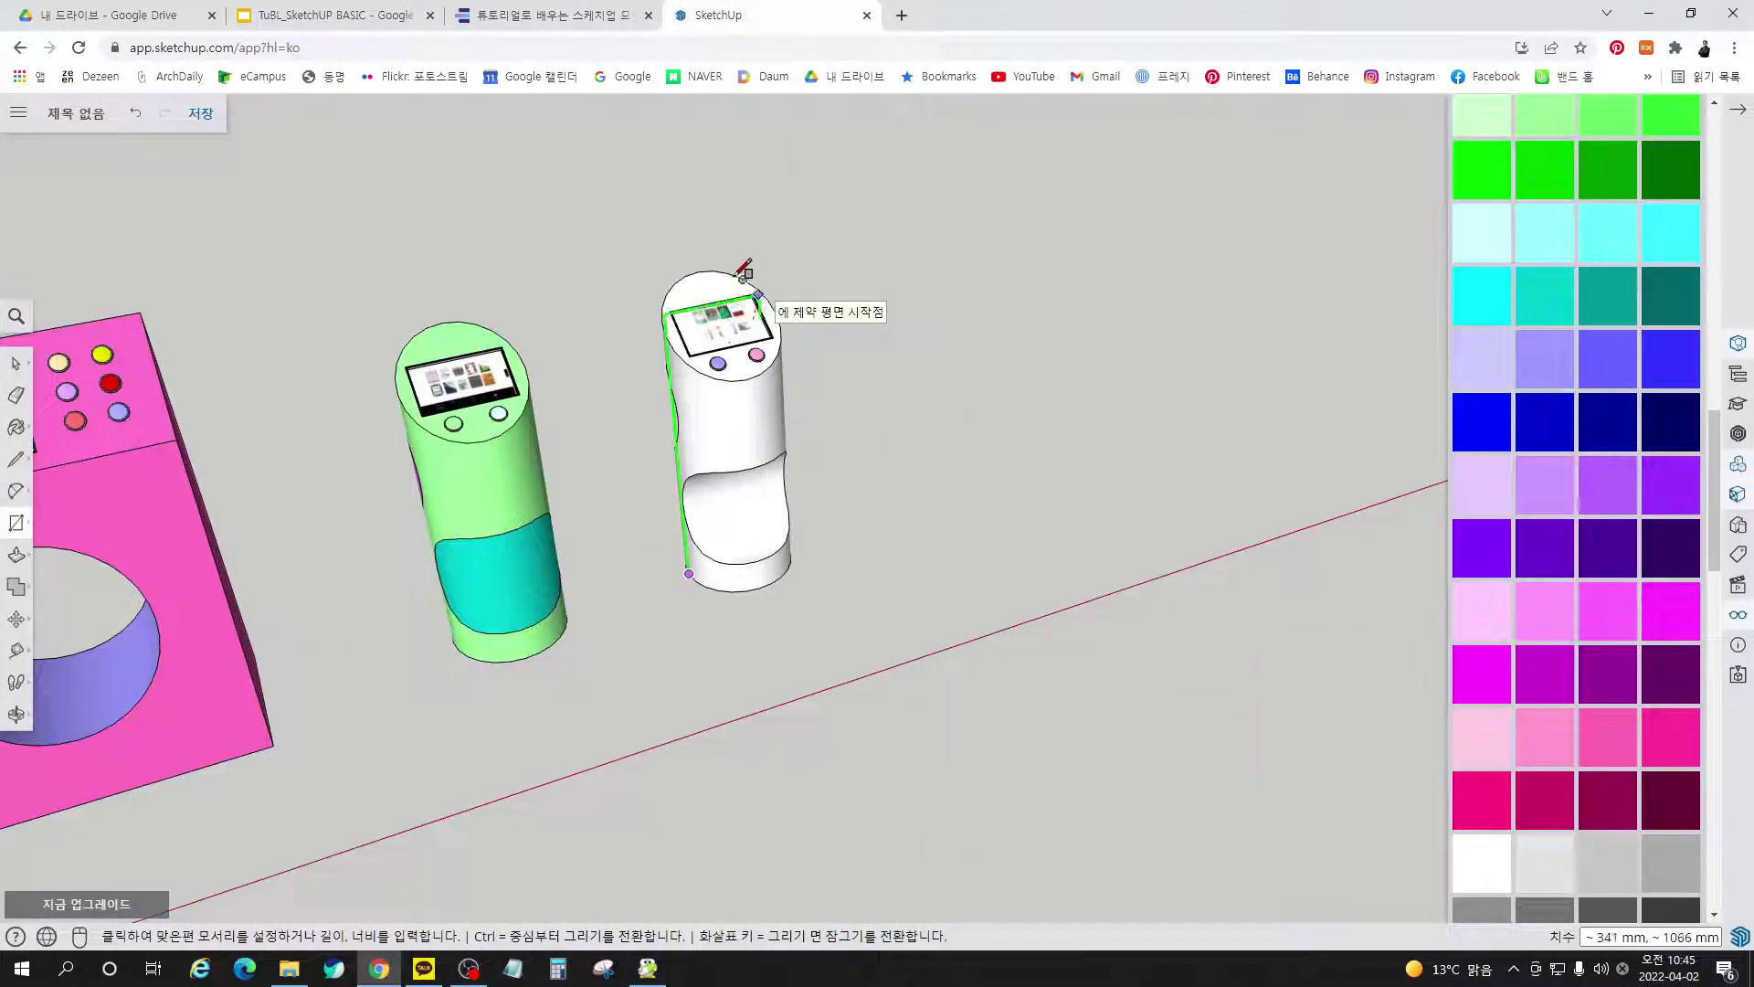
left_click(786, 297)
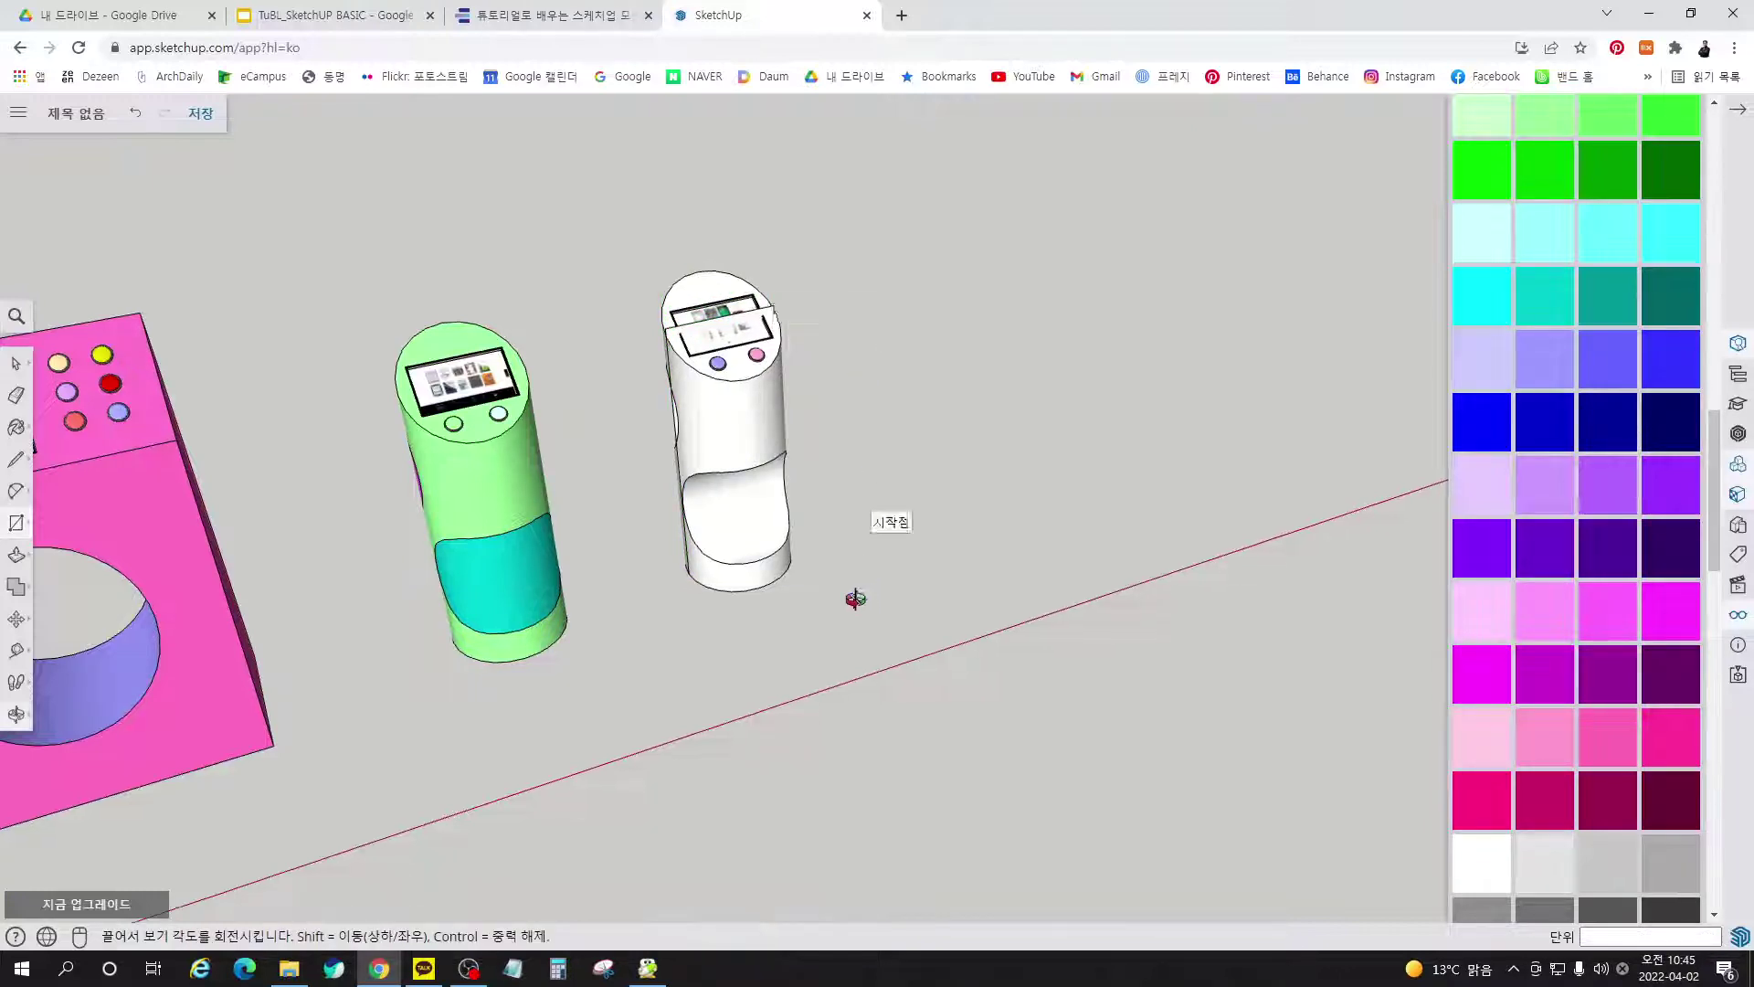
Scale the rectangle taller so its upper edge reaches the highest point of the kiosk's slanted top
middle_click_drag(854, 599, 548, 391)
scroll(940, 512, "up", 3)
mouse_move(940, 513)
middle_mouse_down()
mouse_move(596, 615)
mouse_move(729, 541)
mouse_move(739, 446)
mouse_move(987, 607)
mouse_move(564, 759)
mouse_move(767, 627)
mouse_move(437, 464)
mouse_move(666, 435)
mouse_move(1191, 537)
mouse_move(639, 564)
mouse_move(1229, 612)
mouse_move(959, 517)
middle_mouse_up()
key("r")
scroll(846, 485, "up", 2)
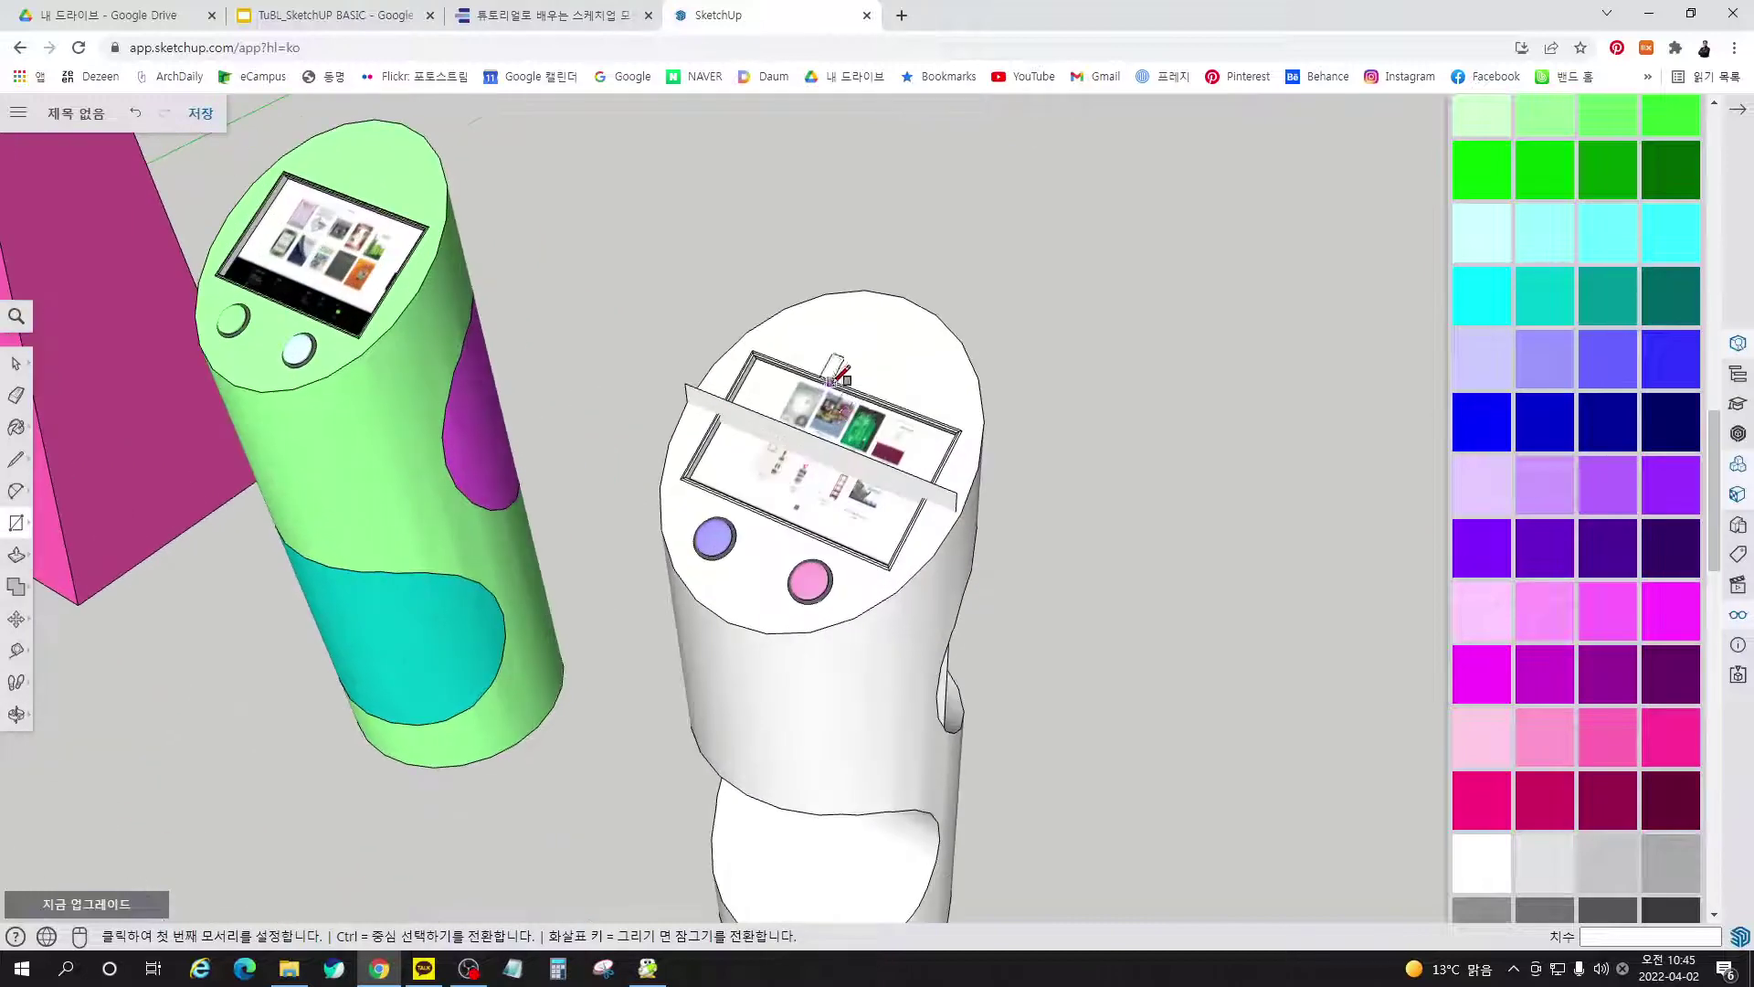
middle_click_drag(843, 481, 944, 223)
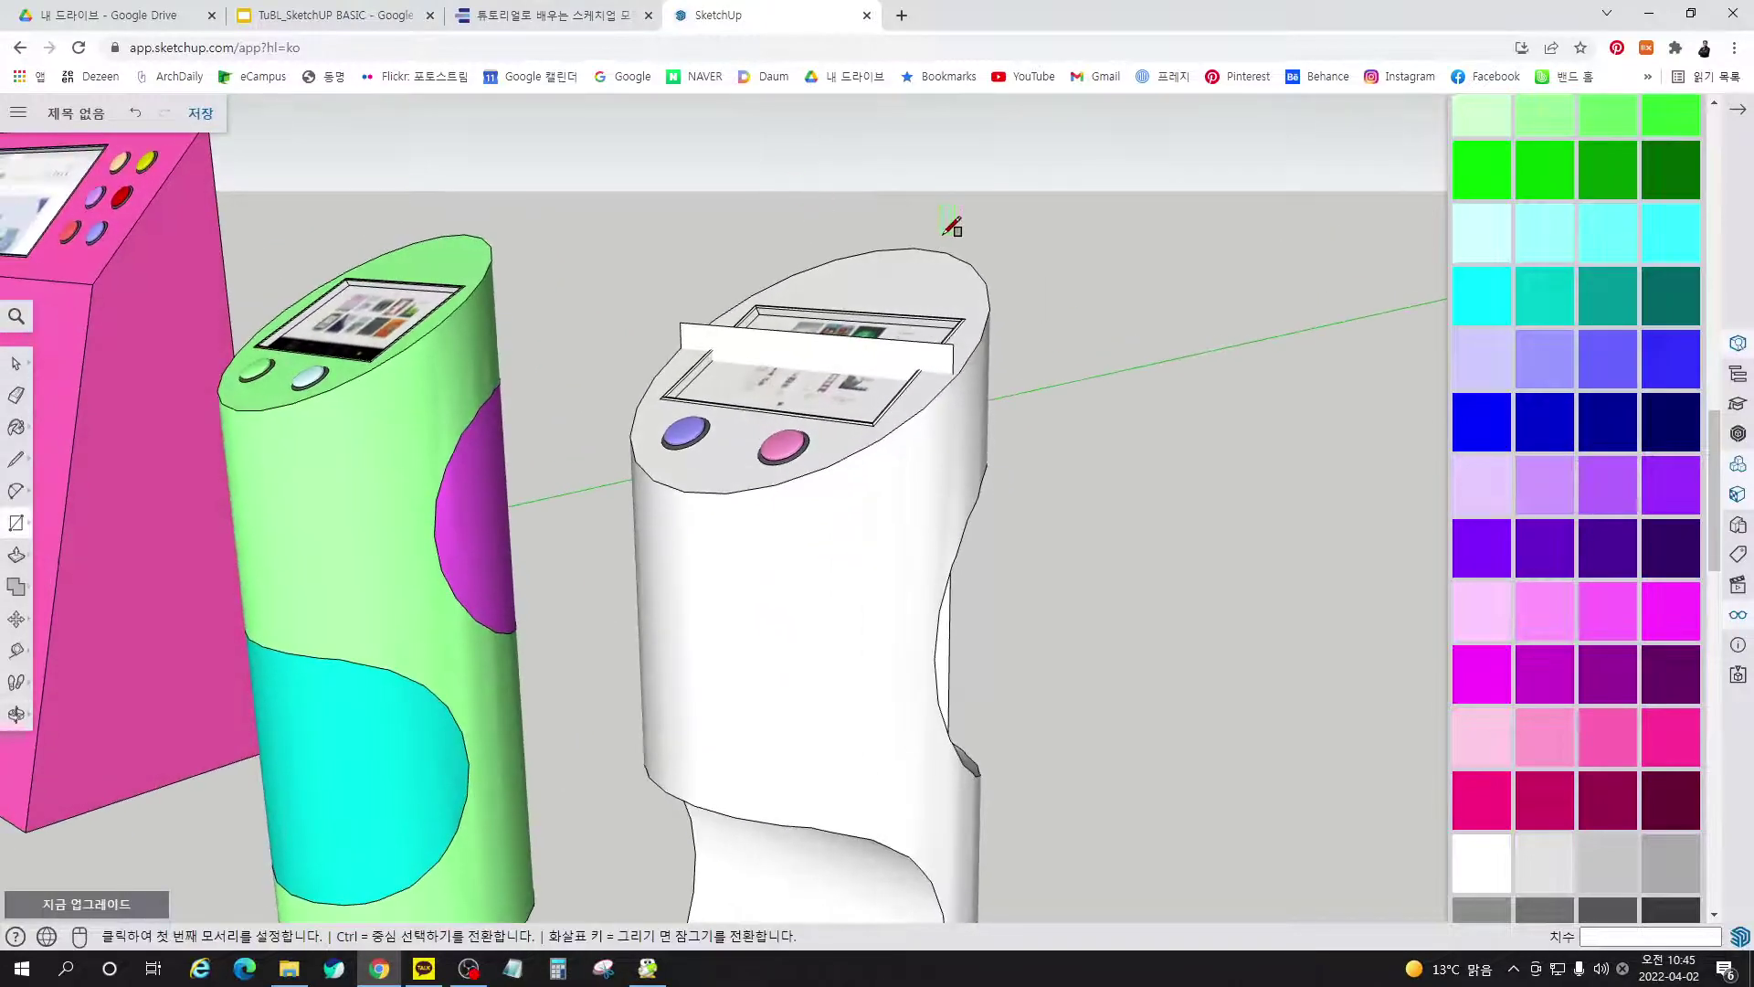
key("space")
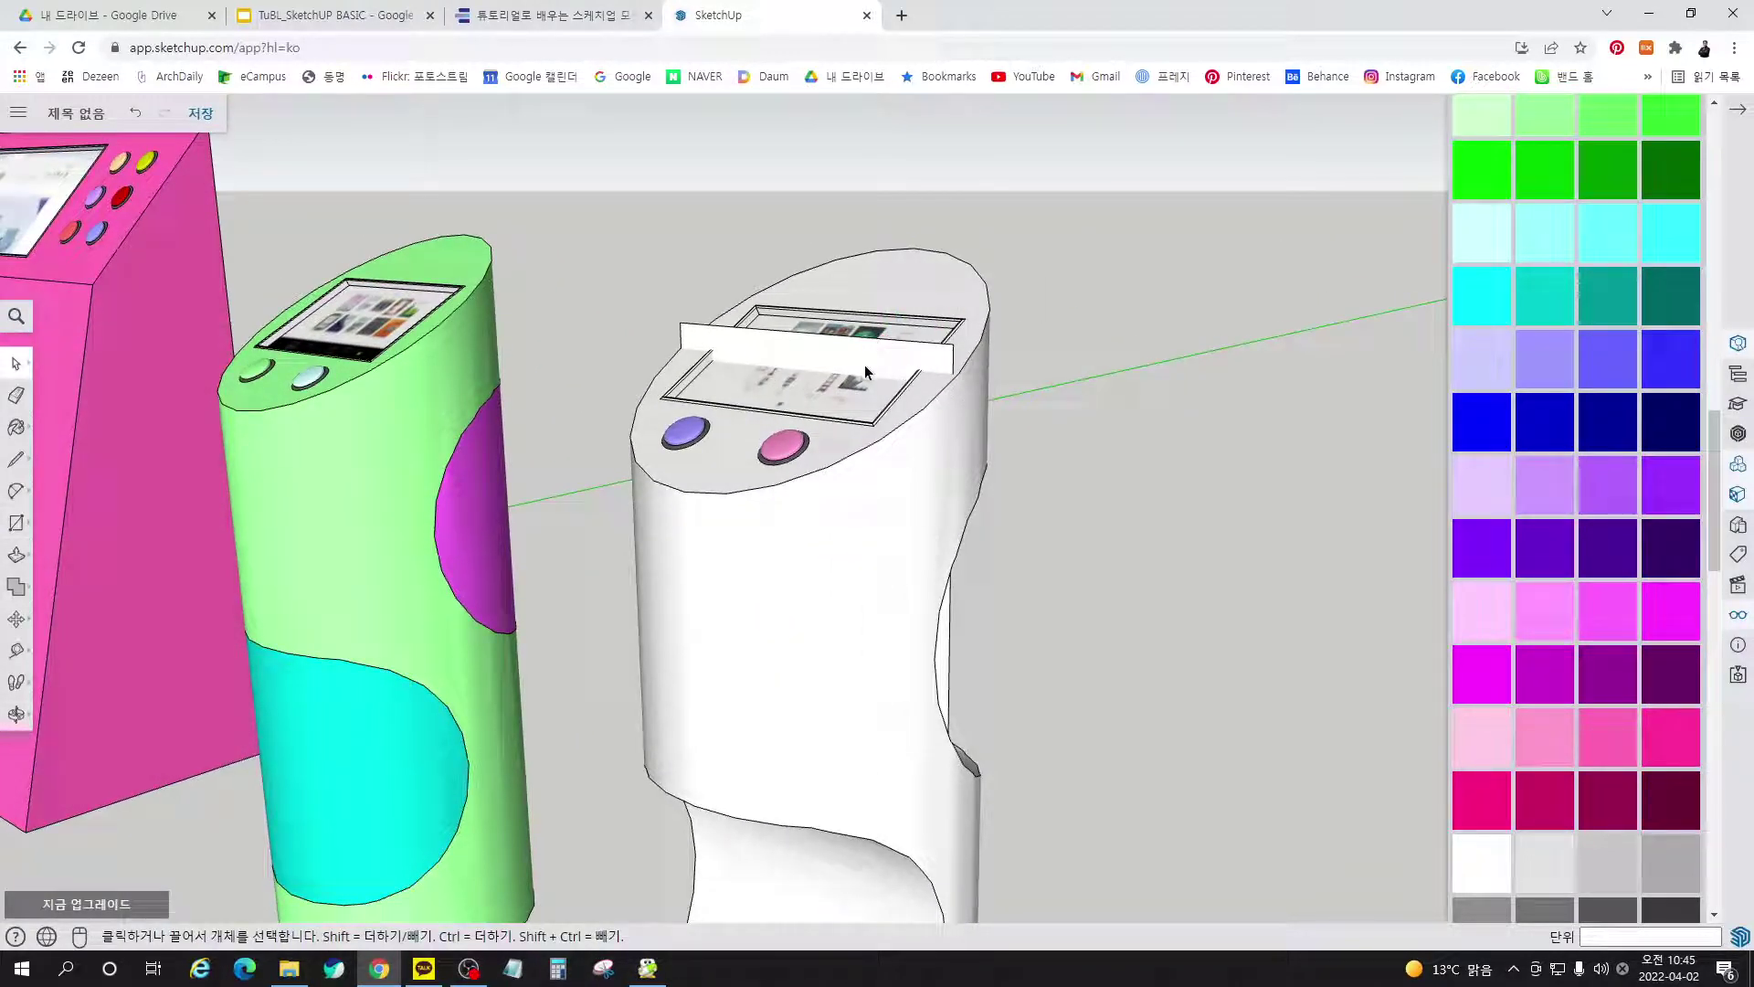
left_click(864, 365)
key("s")
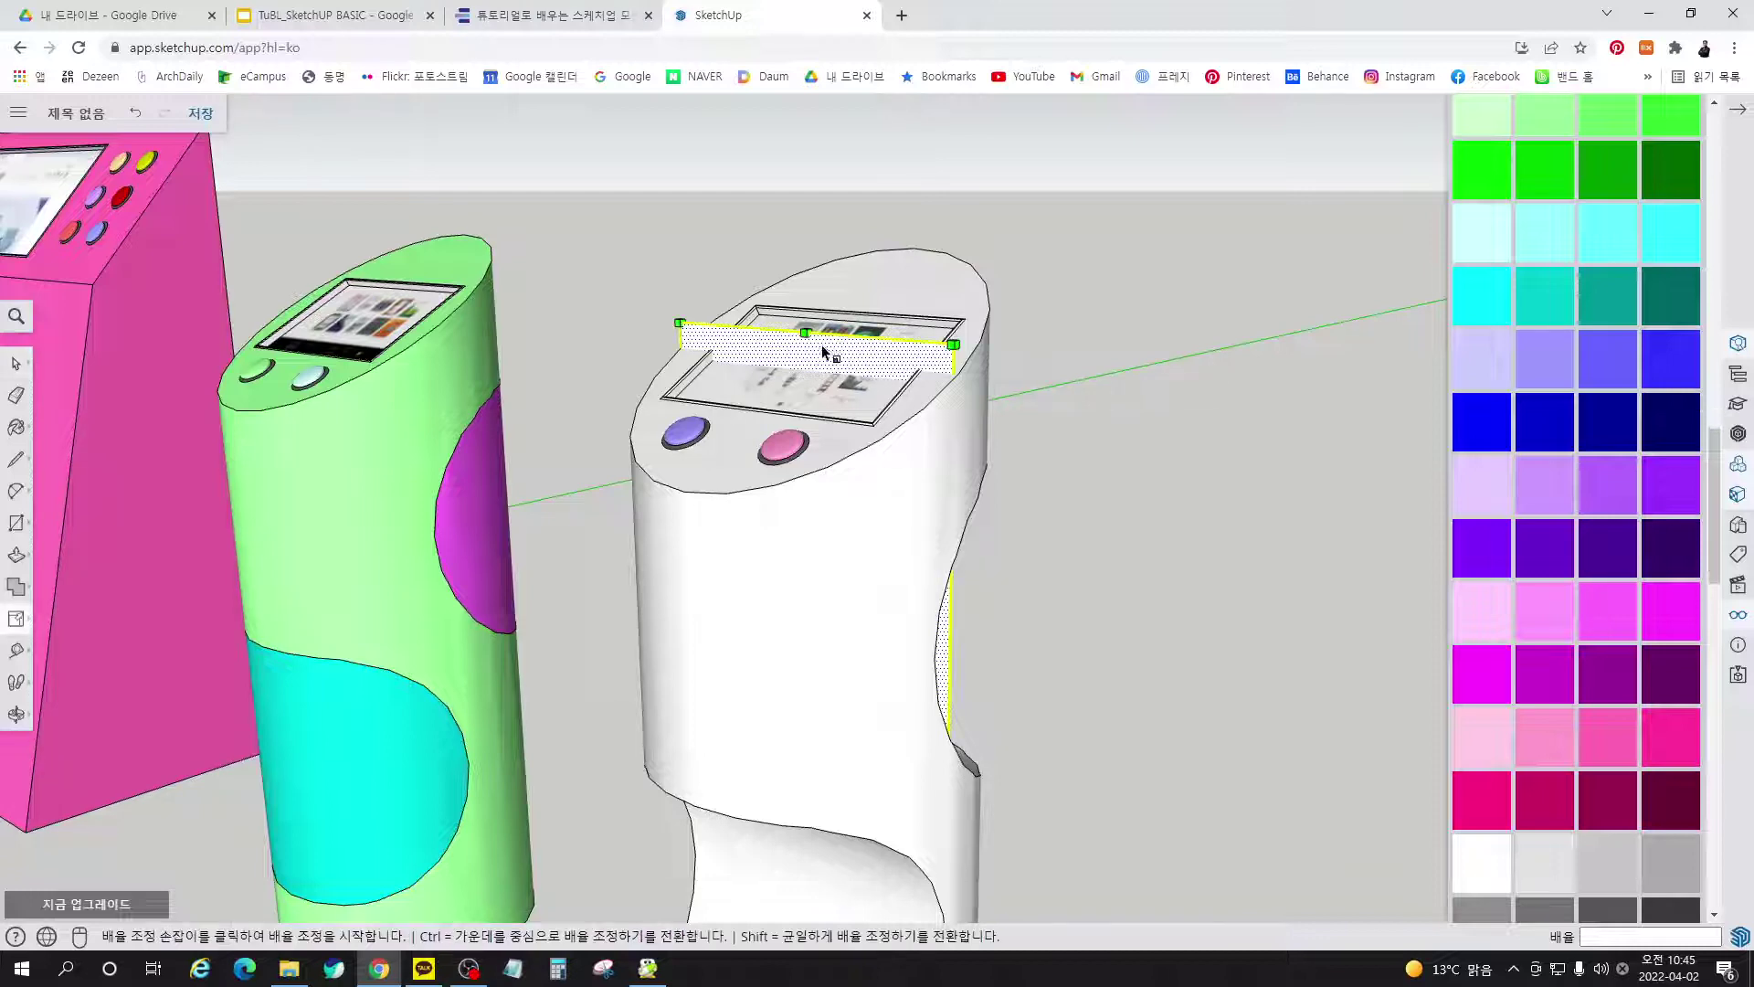
left_click(805, 333)
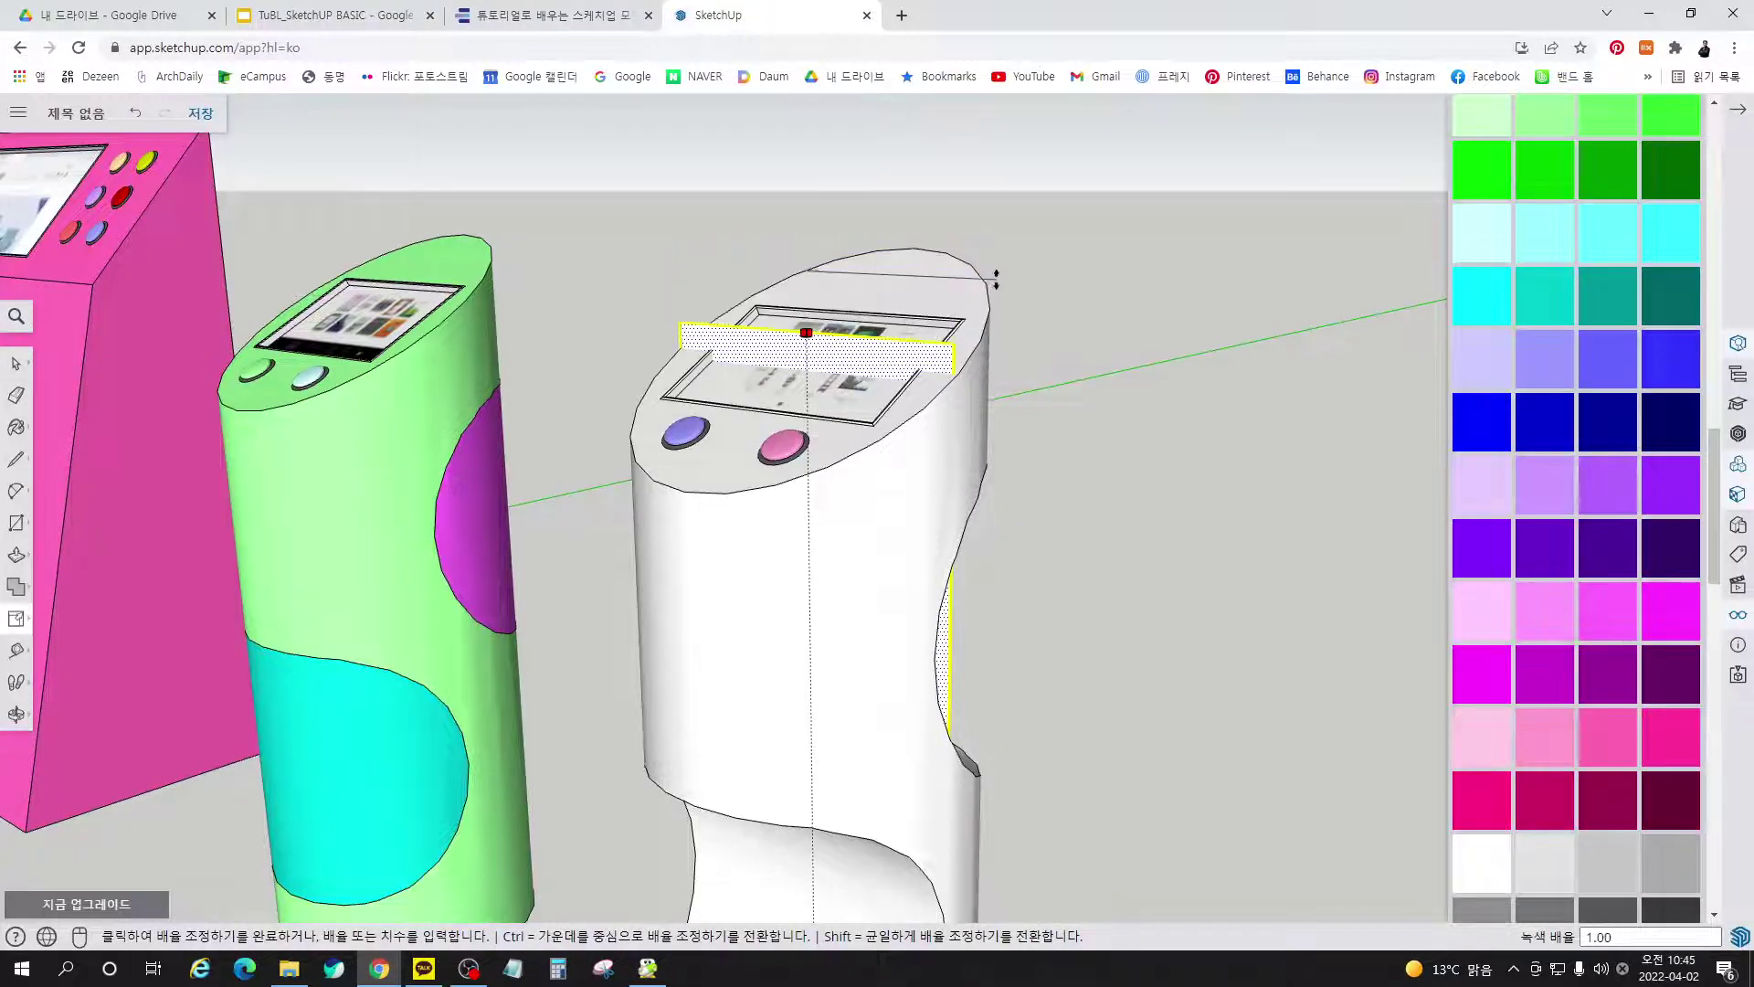
middle_click_drag(996, 279, 795, 362)
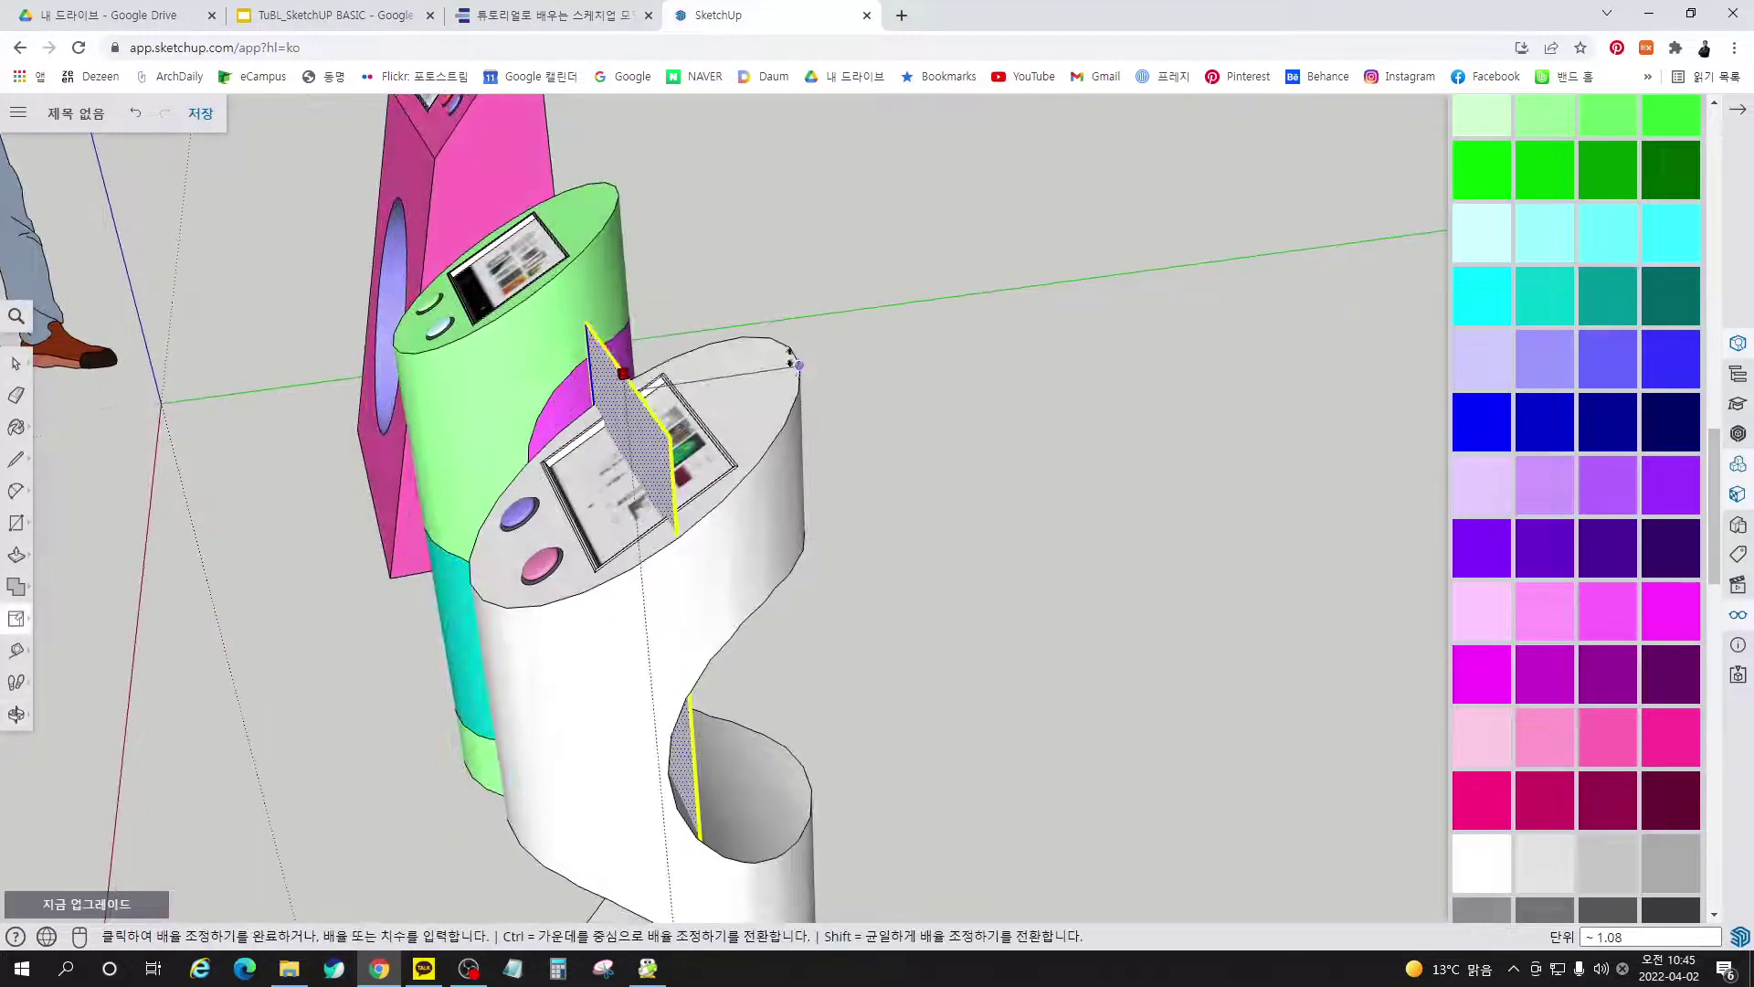
left_click(786, 347)
middle_click_drag(943, 512, 939, 490)
scroll(703, 394, "up", 3)
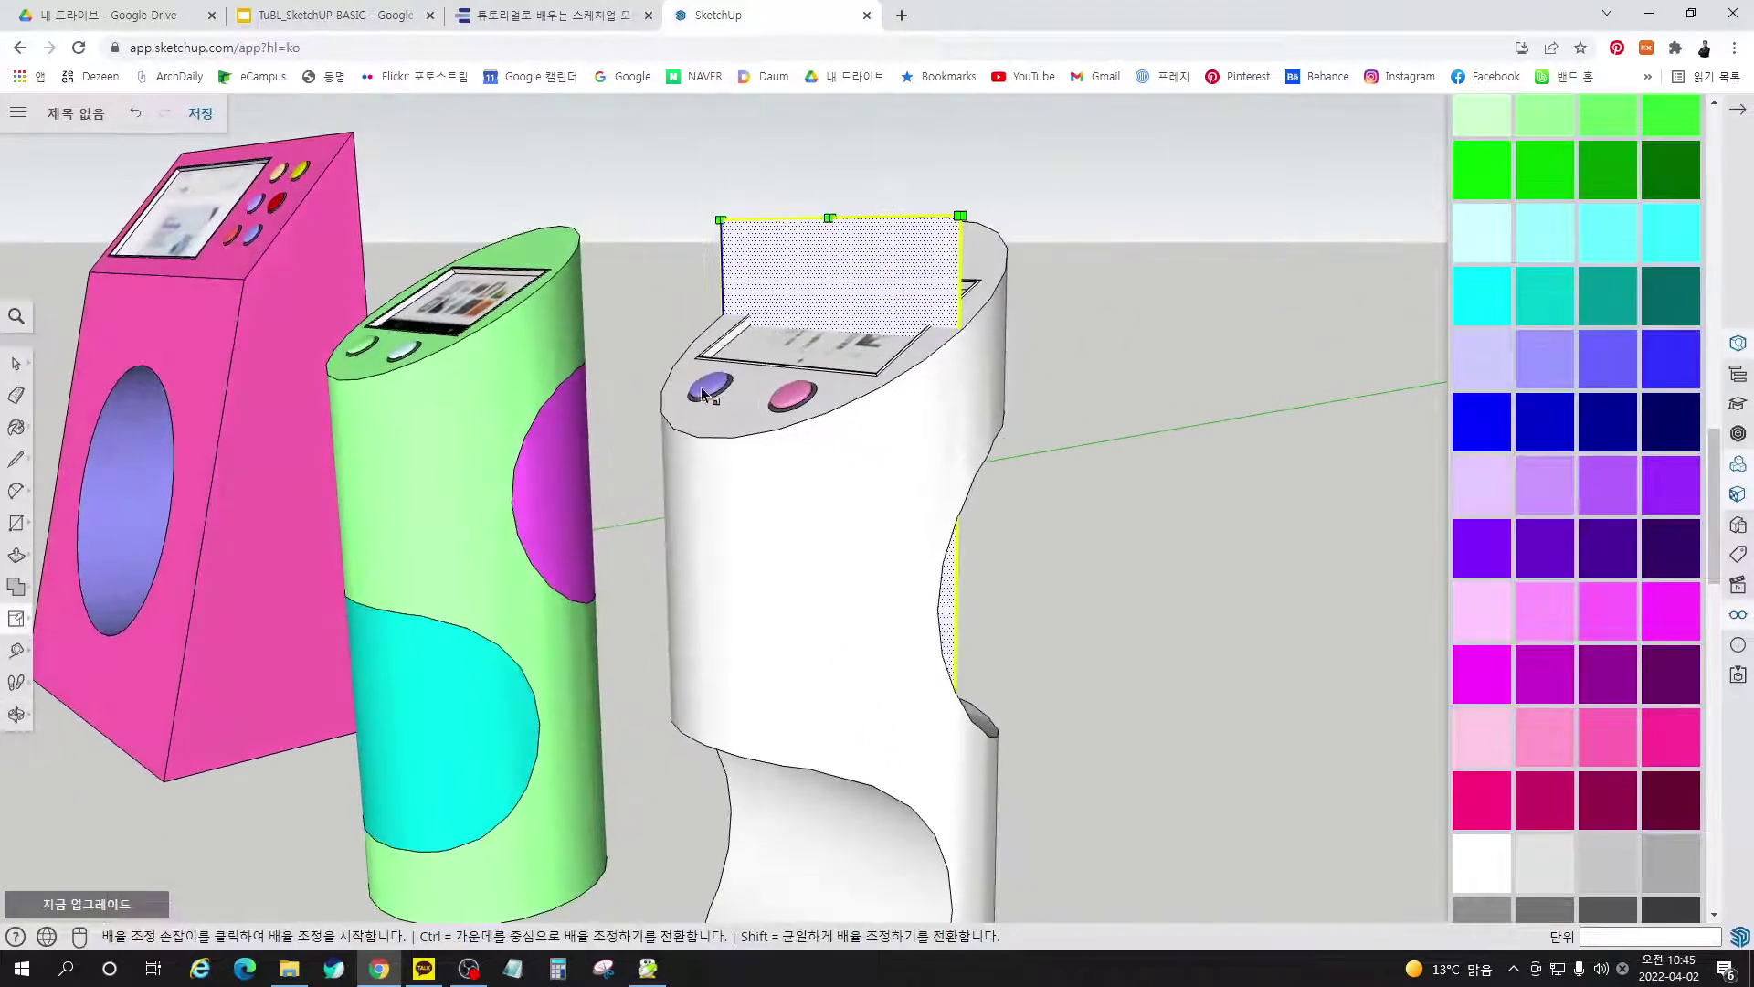
Widen the rectangle about its centre by a scale factor of about 1.12 so it extends beyond the kiosk's body
scroll(704, 394, "down", 3)
middle_click_drag(732, 415, 967, 647)
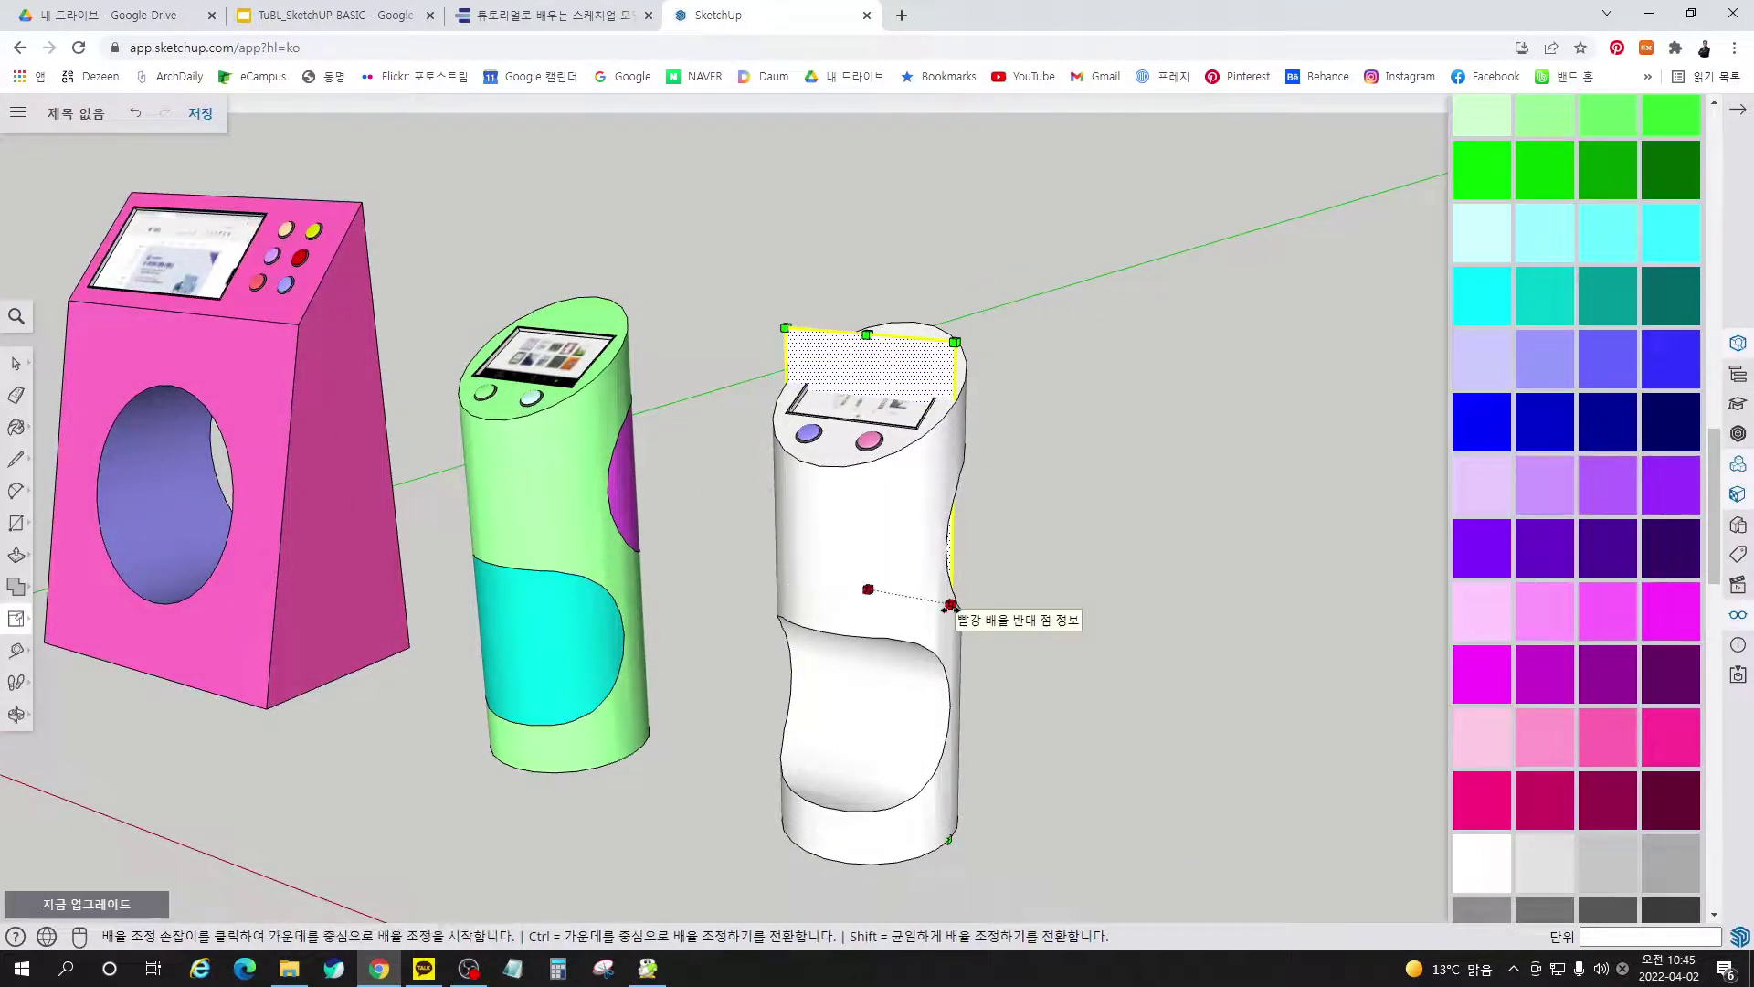
left_click(952, 605, "ctrl")
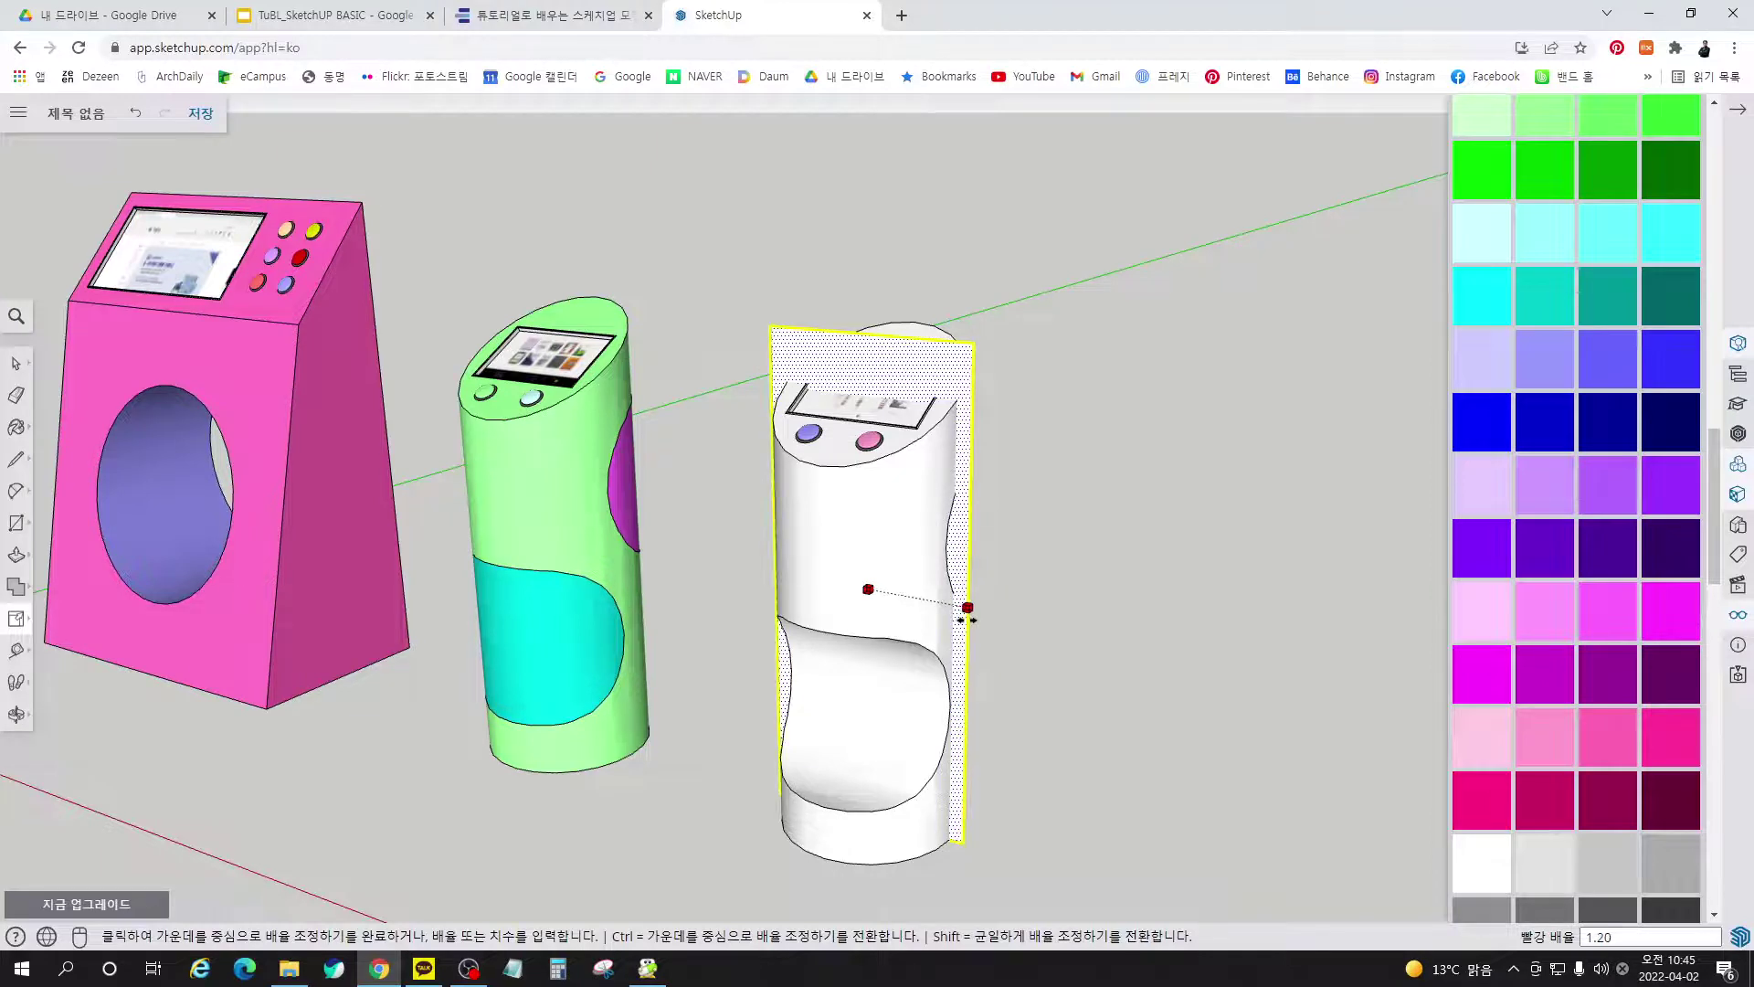
left_click(967, 621)
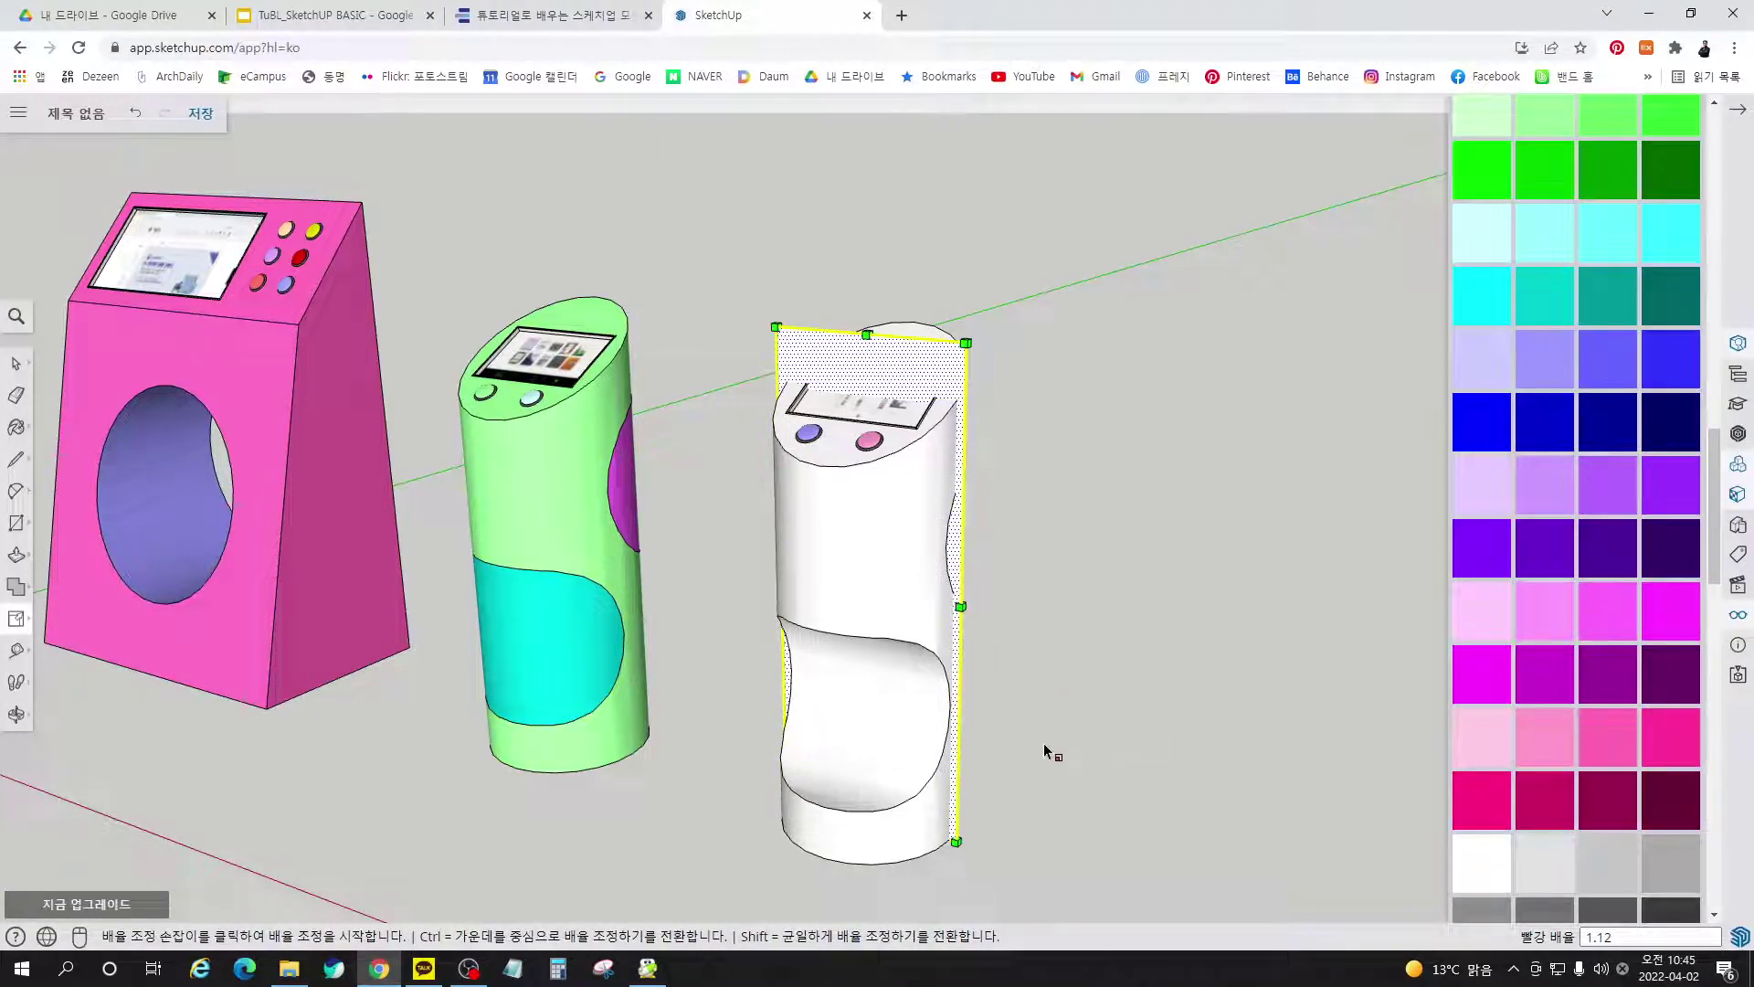
Move the rectangle about 617 mm along the green axis so it stands in front of the white kiosk
key("m")
scroll(1004, 633, "down", 2)
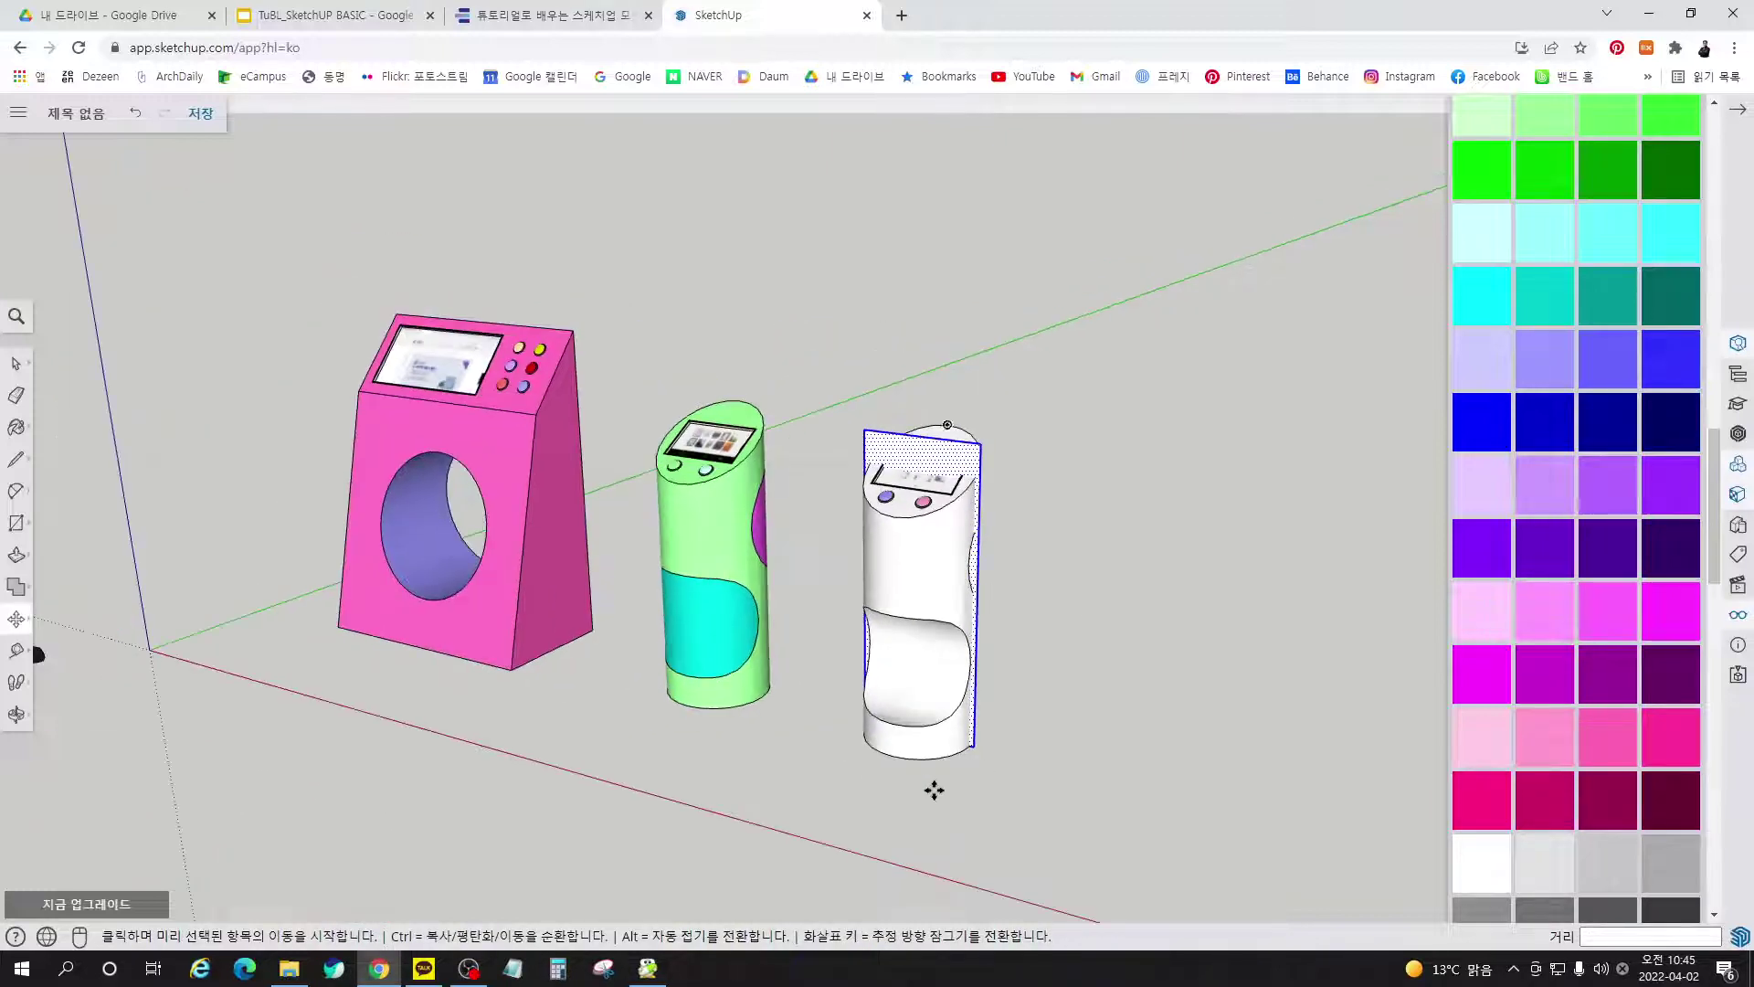
left_click(891, 786)
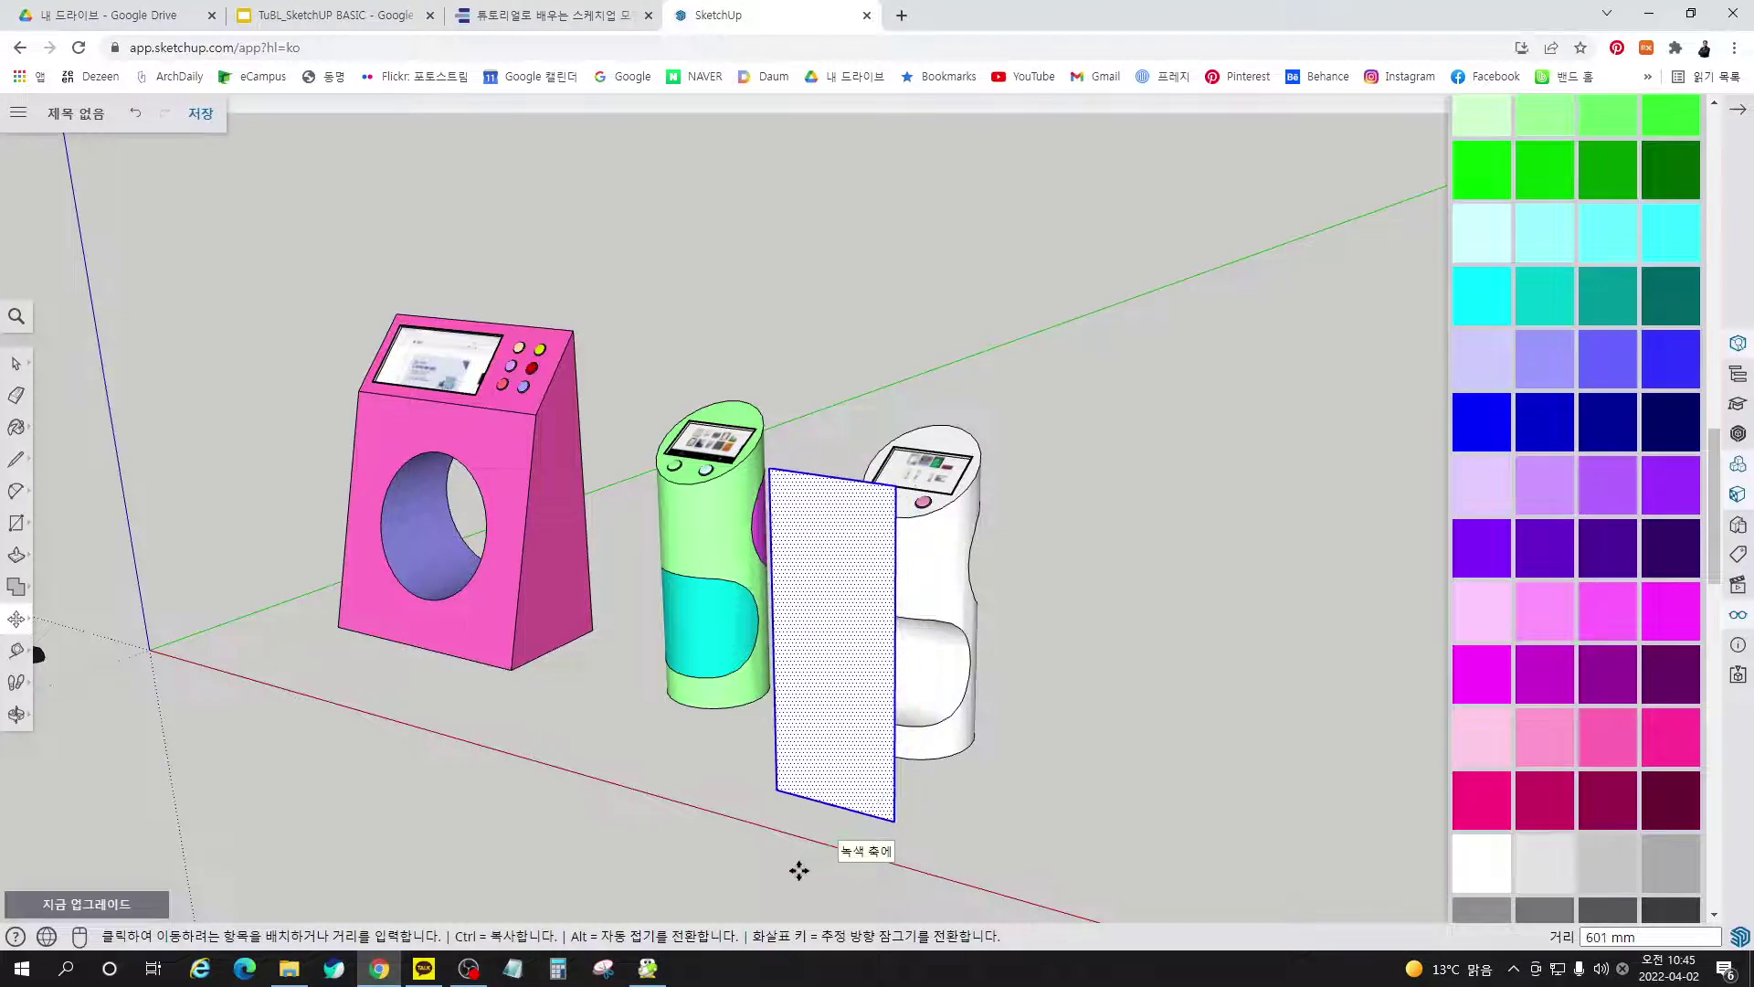
left_click(796, 875)
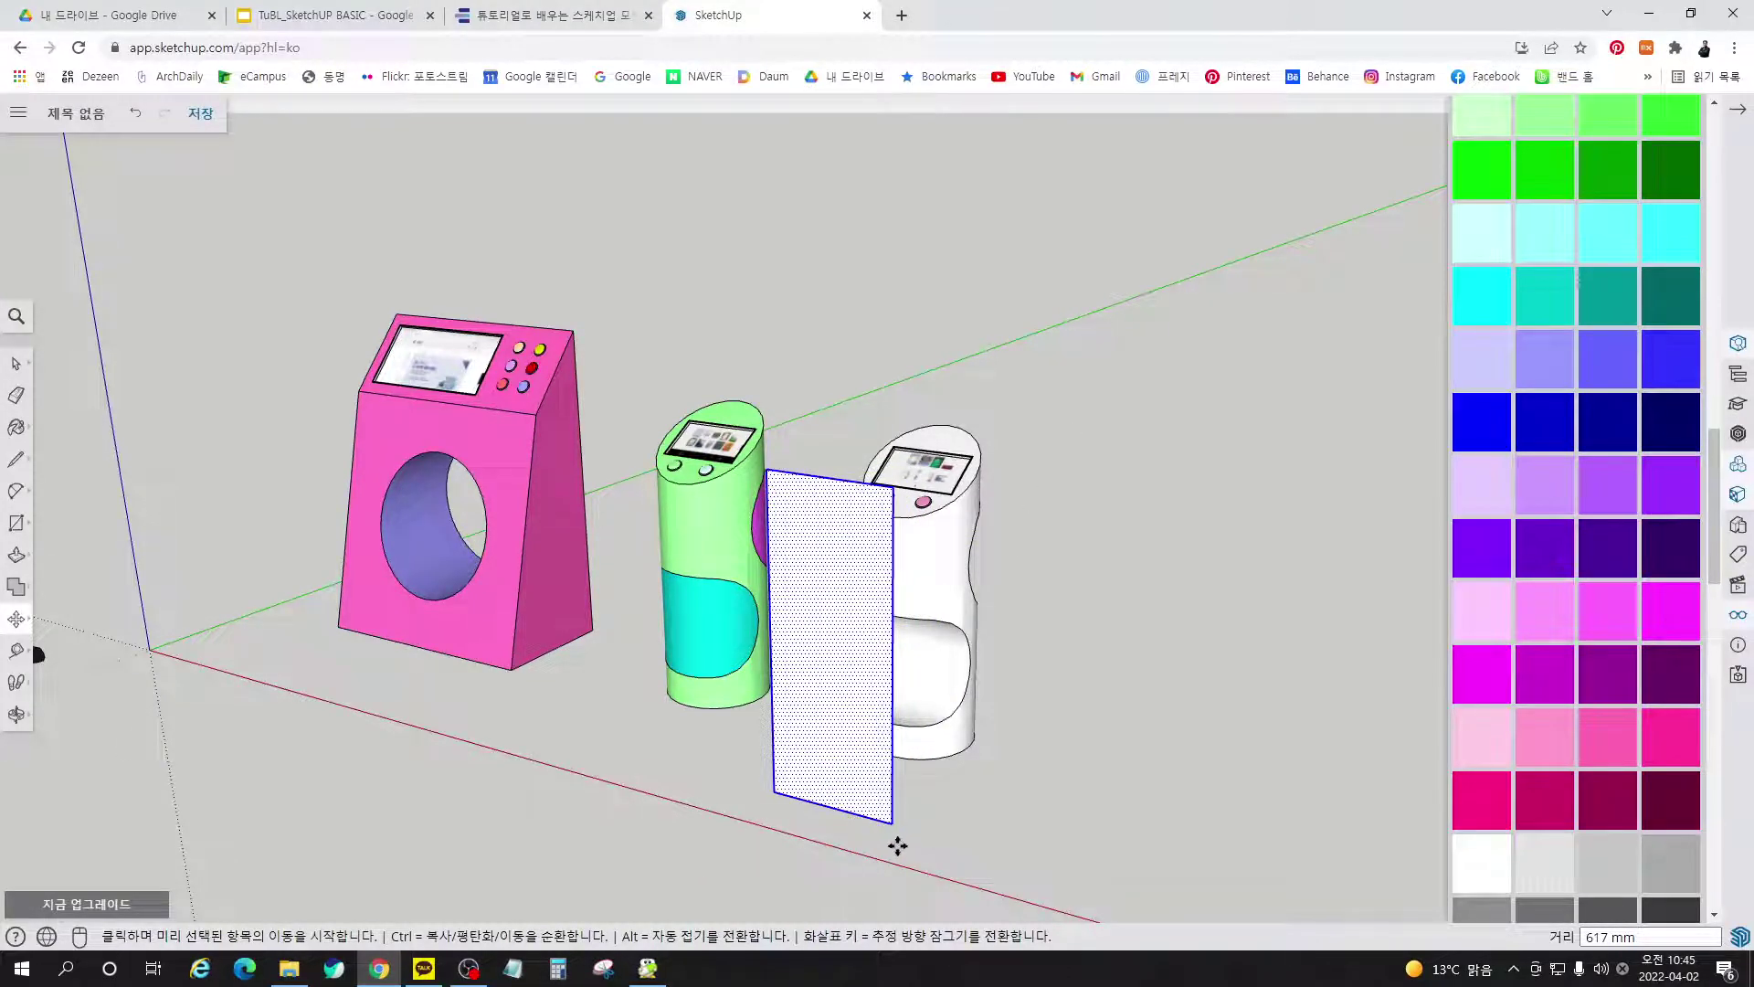
left_click(946, 850)
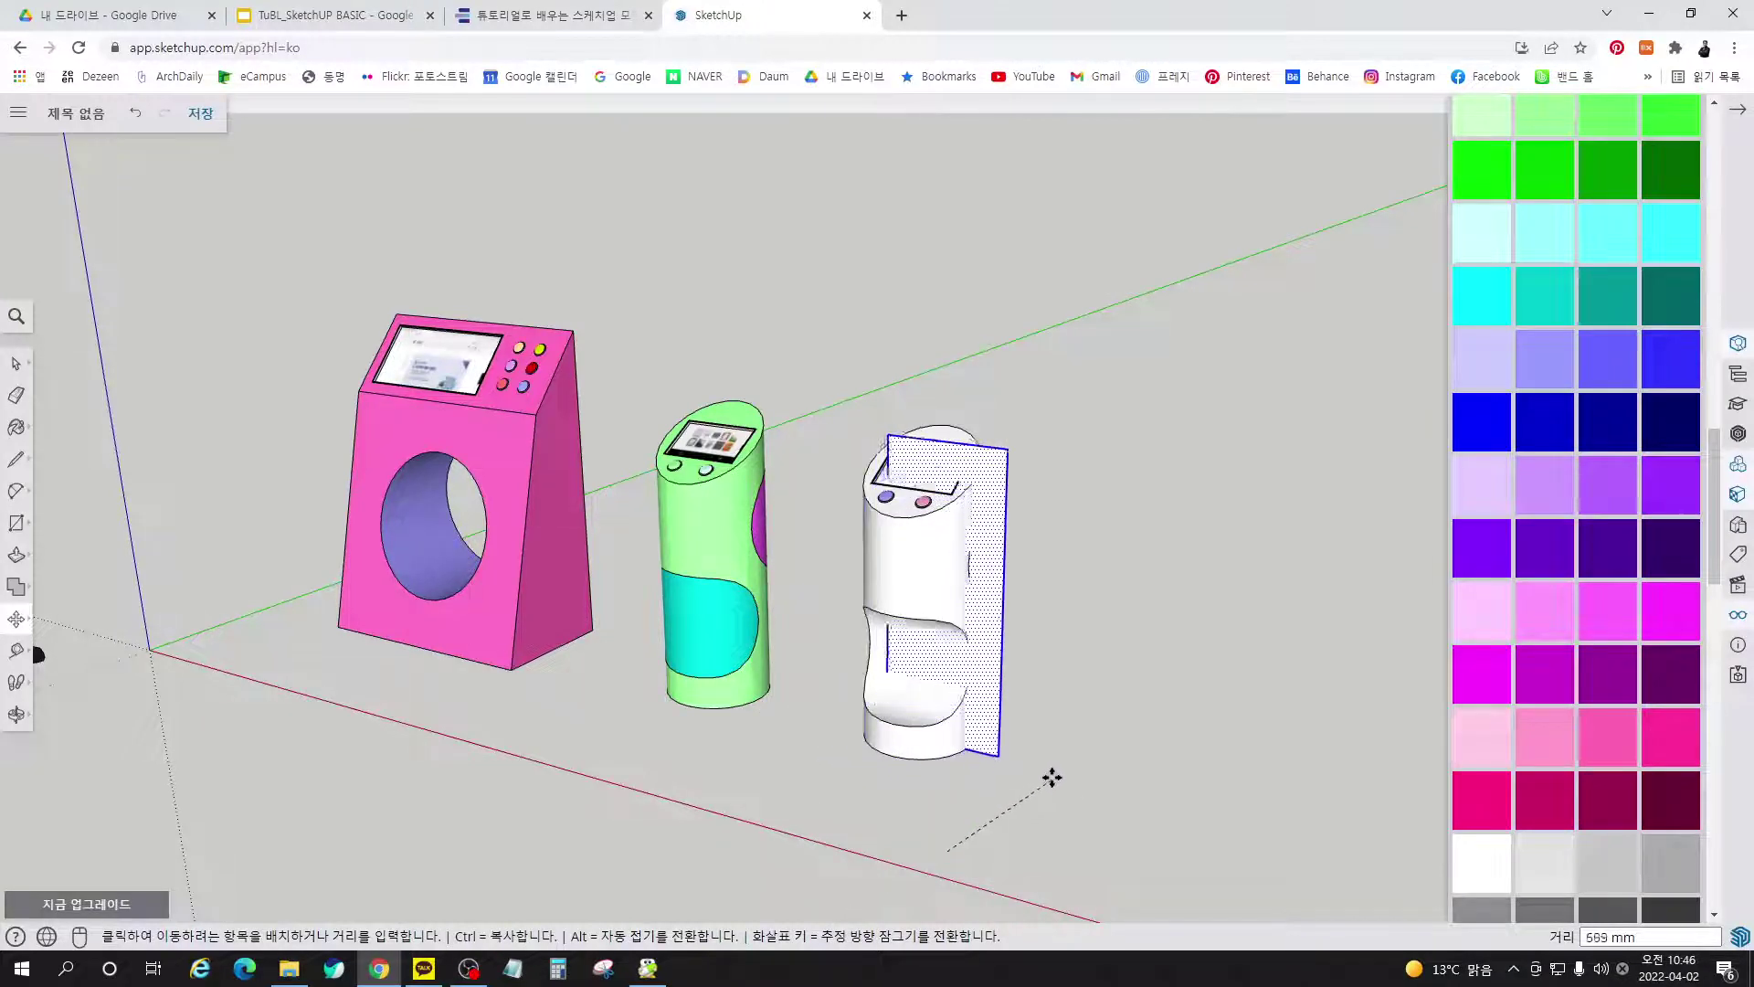
left_click(944, 859)
key("space")
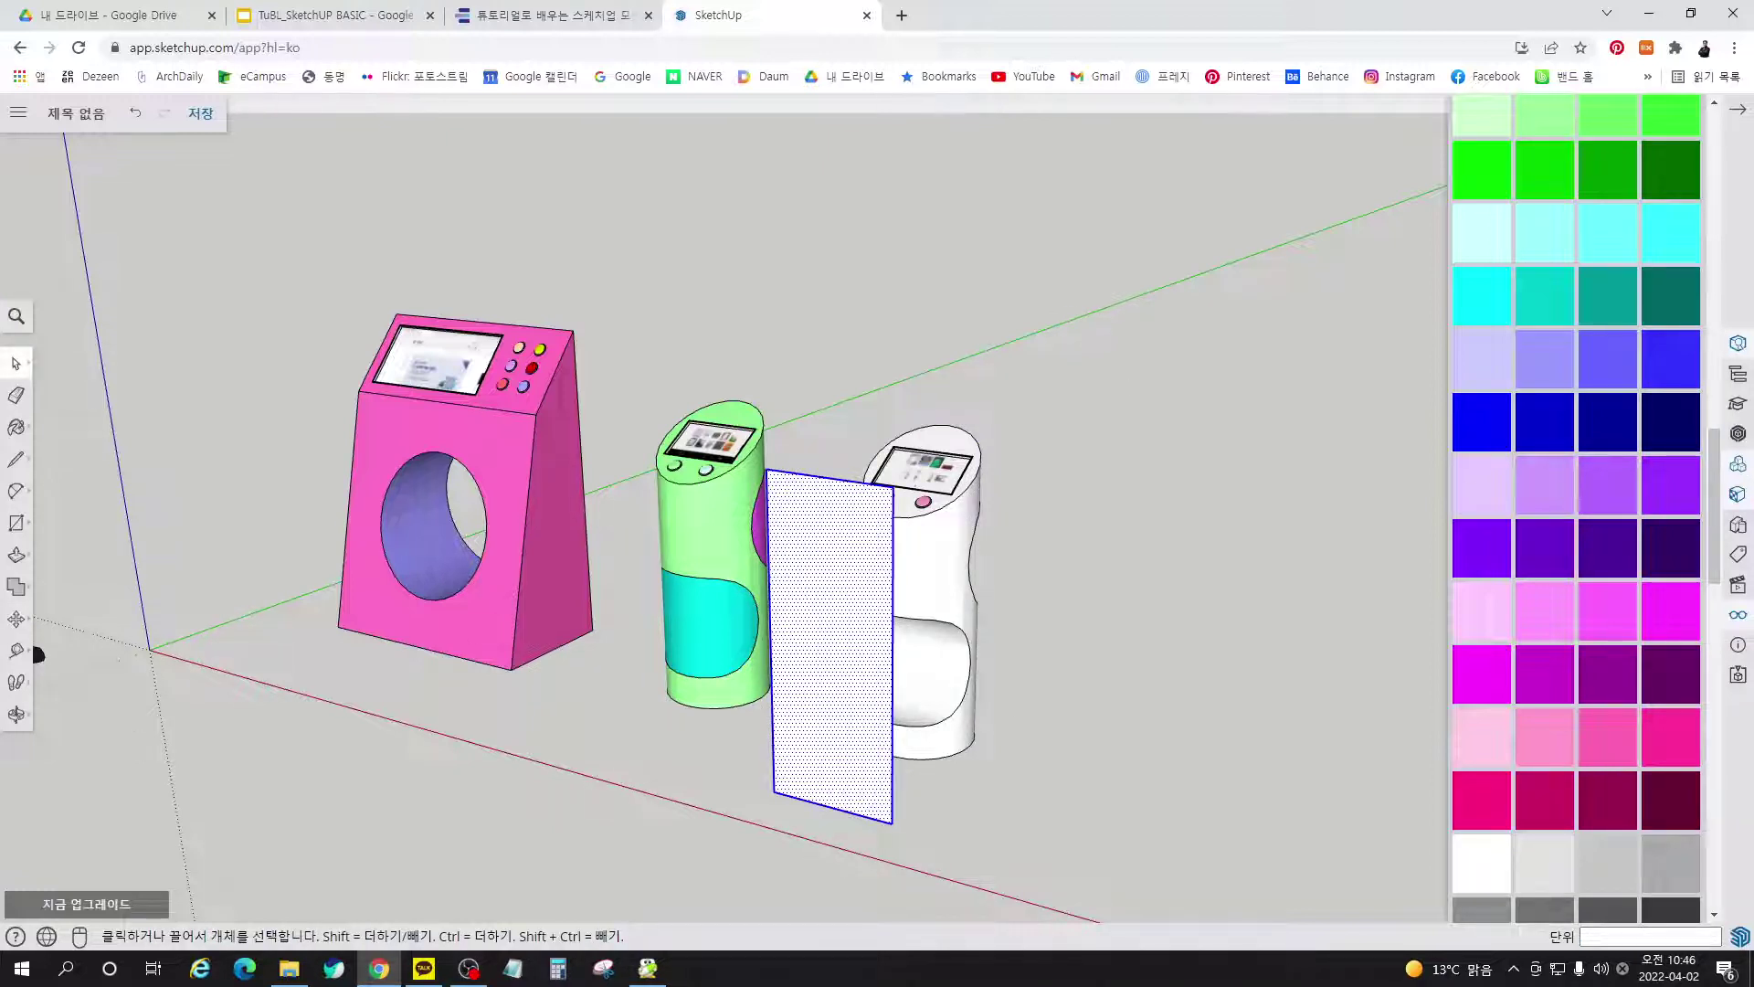
Import girl-g63a8749e4_1280.jpg as a material and fit it to the rectangle's full height, from its lower corner to its upper edge
key("alt+Tab")
mouse_move(1471, 288)
left_mouse_down()
mouse_move(868, 645)
mouse_move(681, 795)
left_mouse_up()
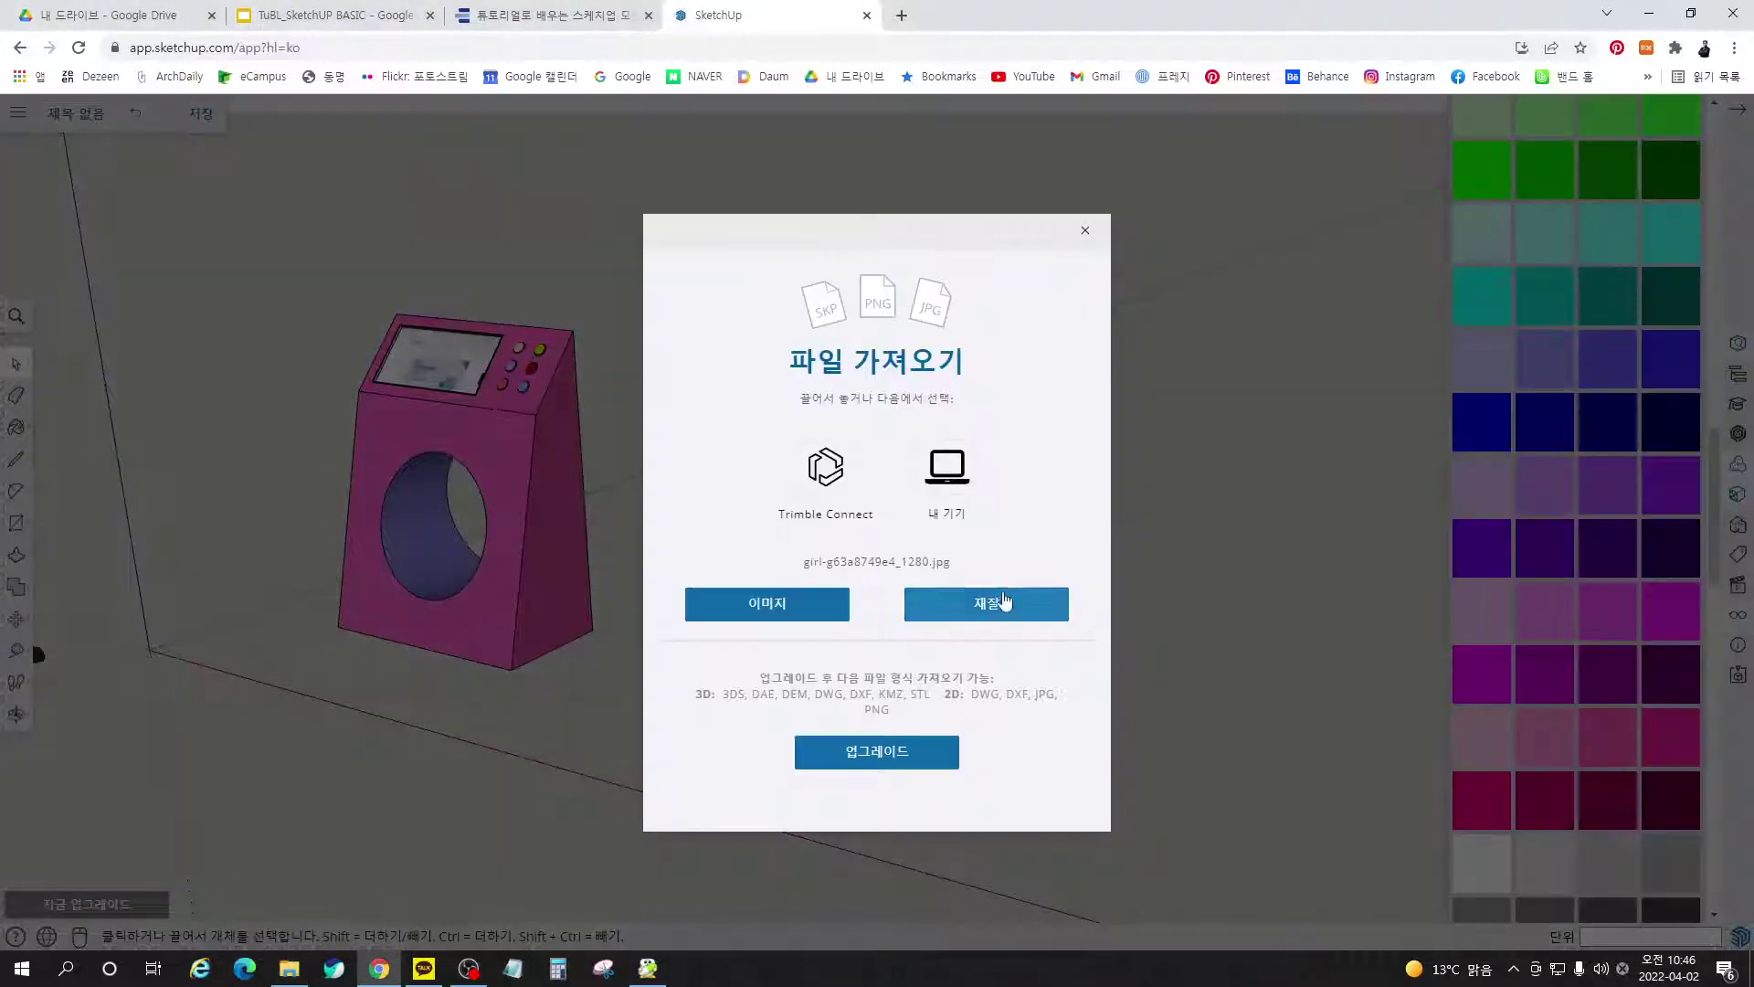
left_click(992, 606)
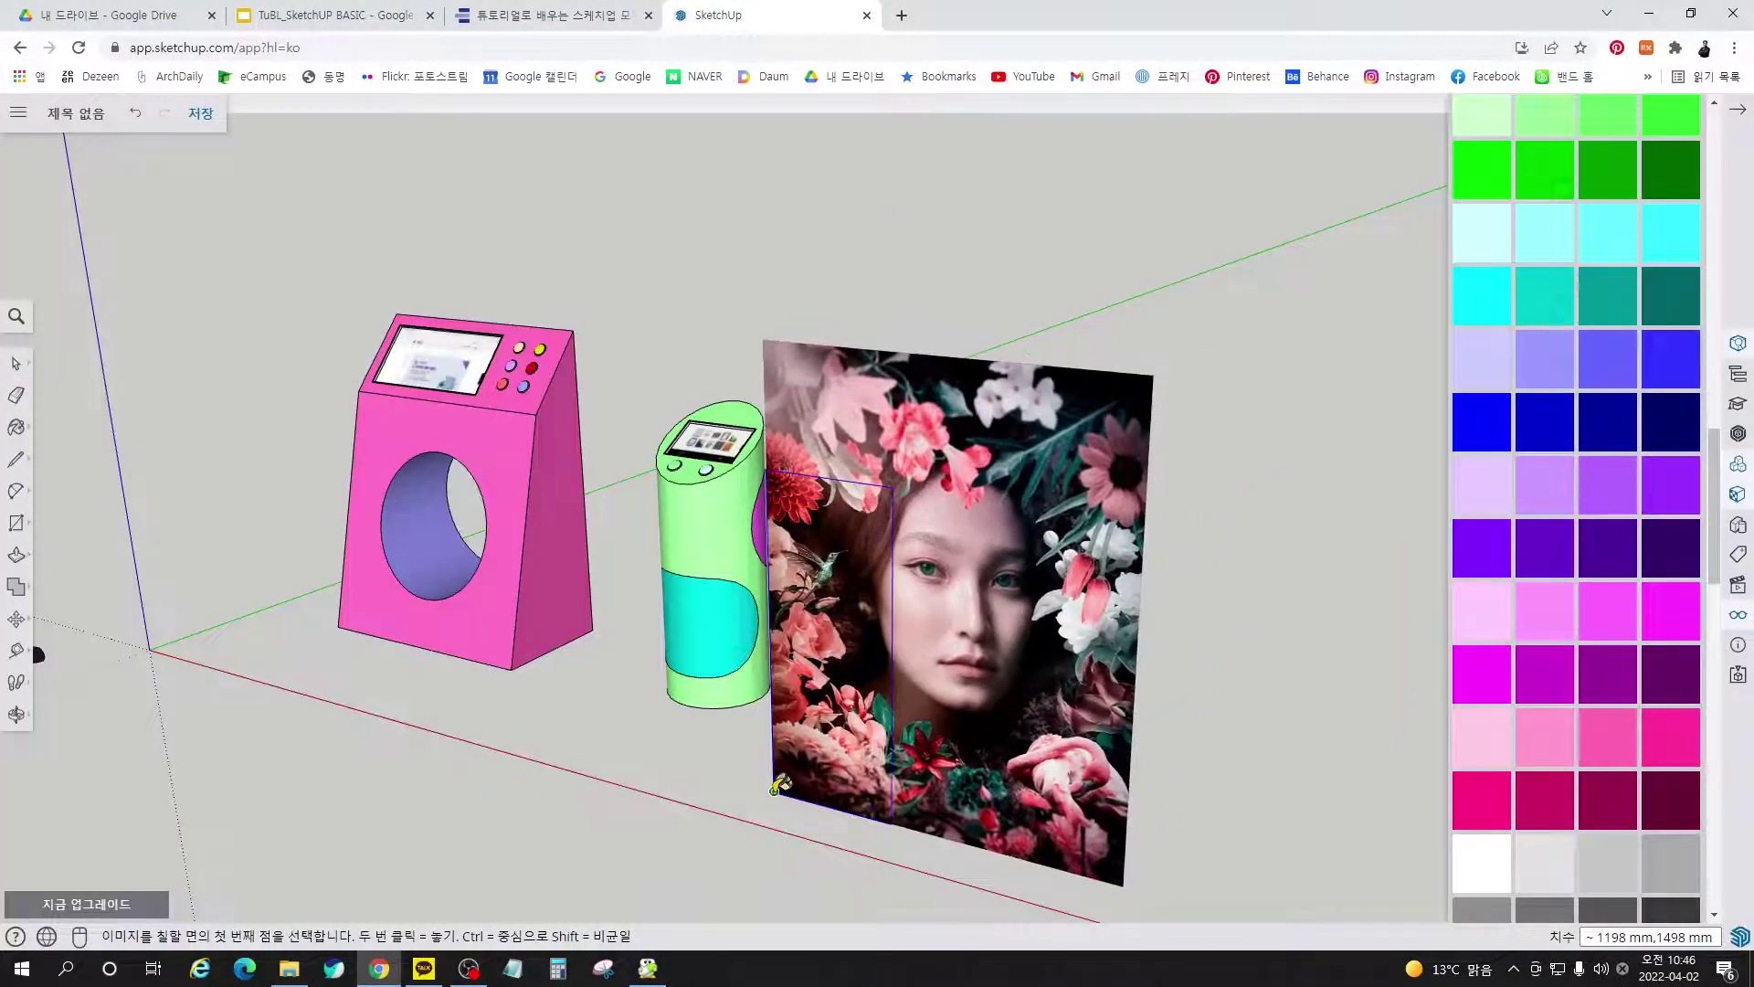
left_click(774, 790)
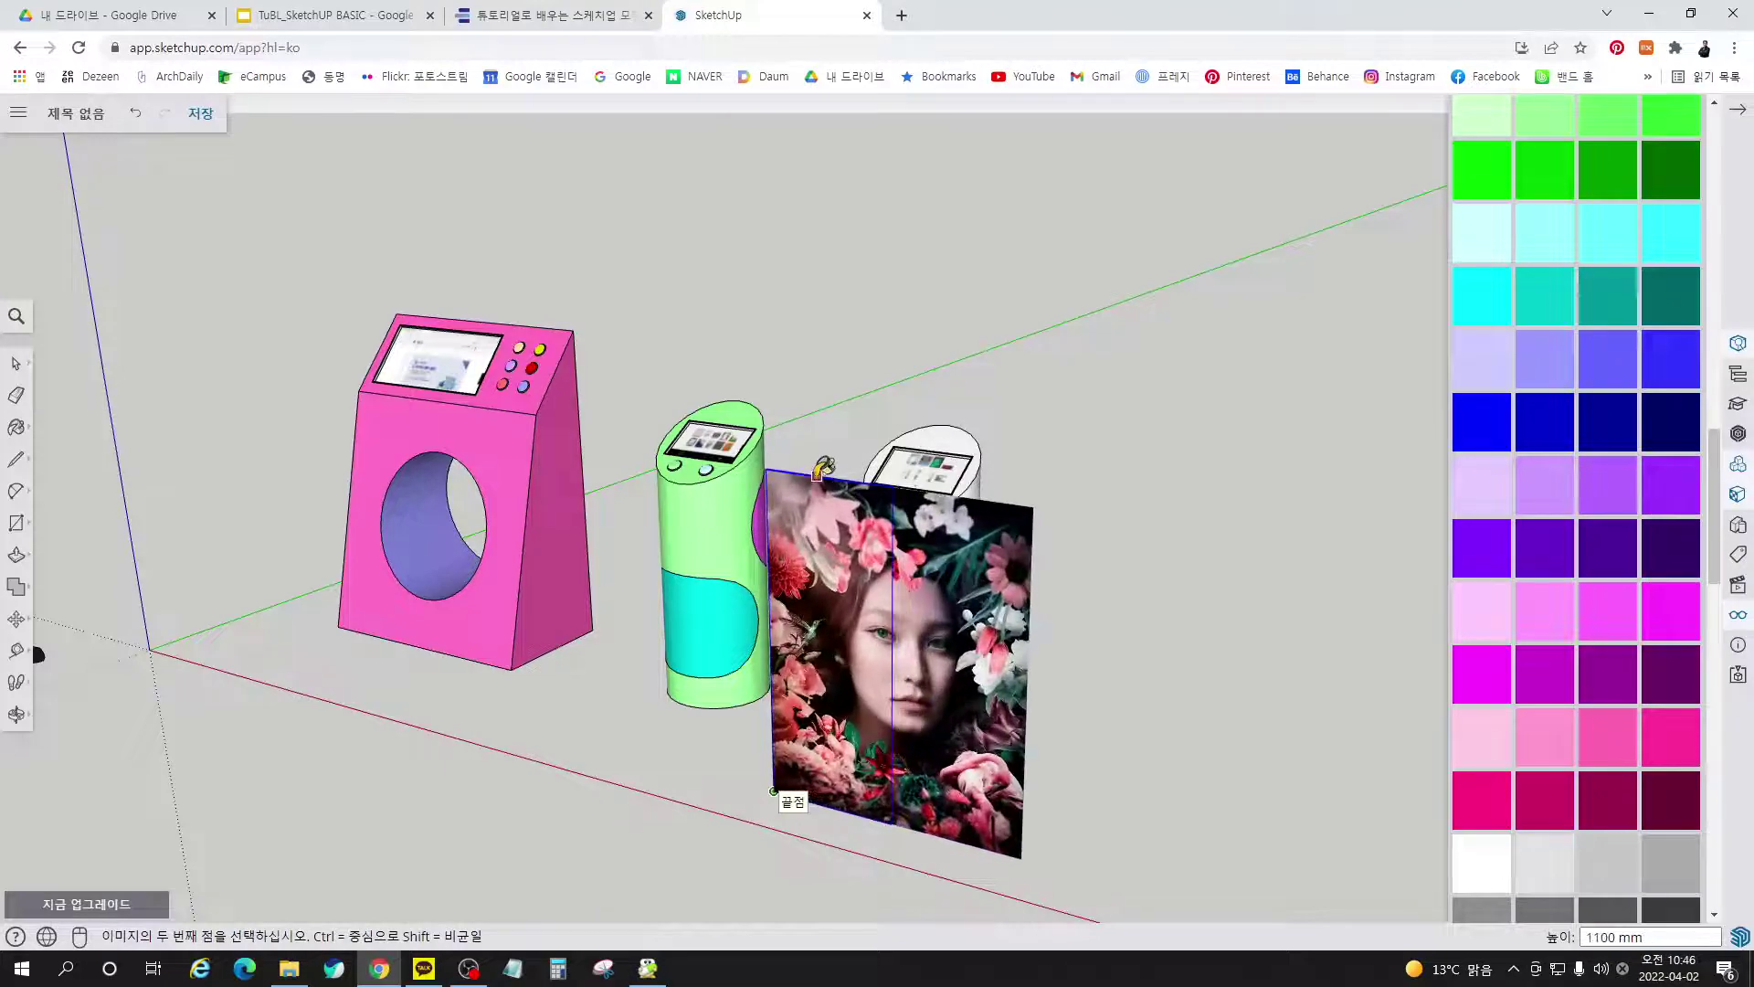
left_click(892, 484)
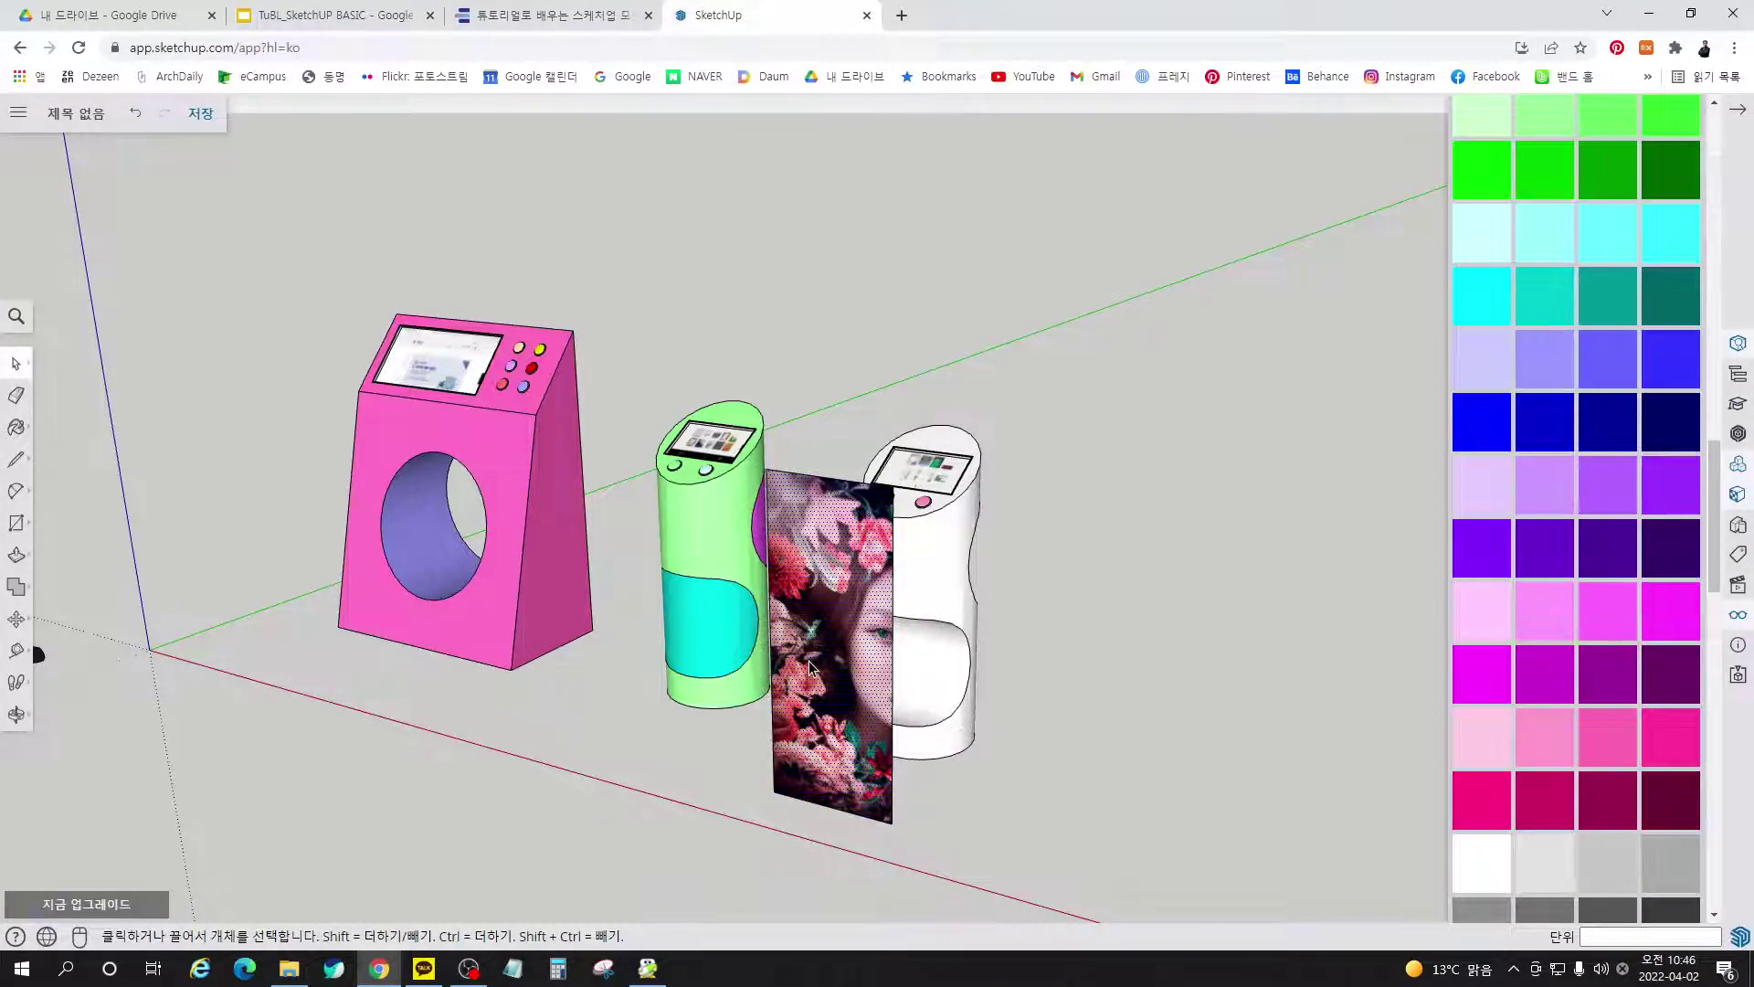
Reposition the texture on the rectangle to centre the face between the side edges, enlarging the image slightly
middle_click_drag(809, 667, 1026, 654)
scroll(919, 798, "up", 3)
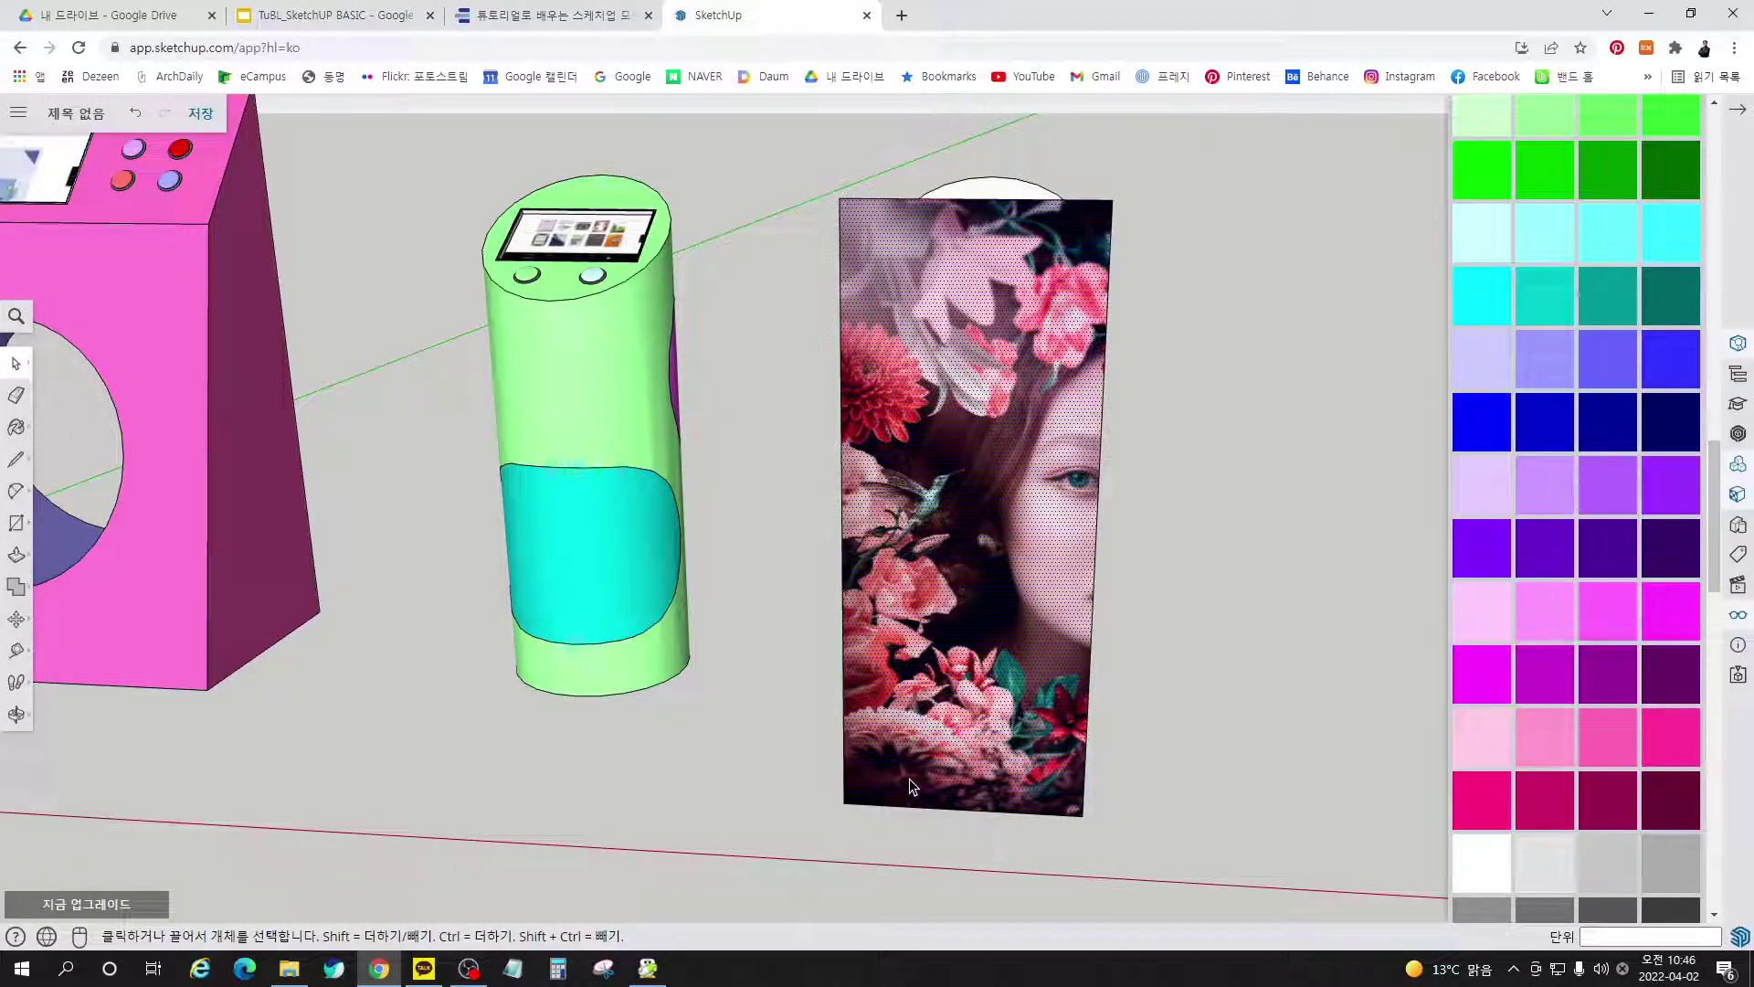
right_click(988, 585)
mouse_move(1030, 656)
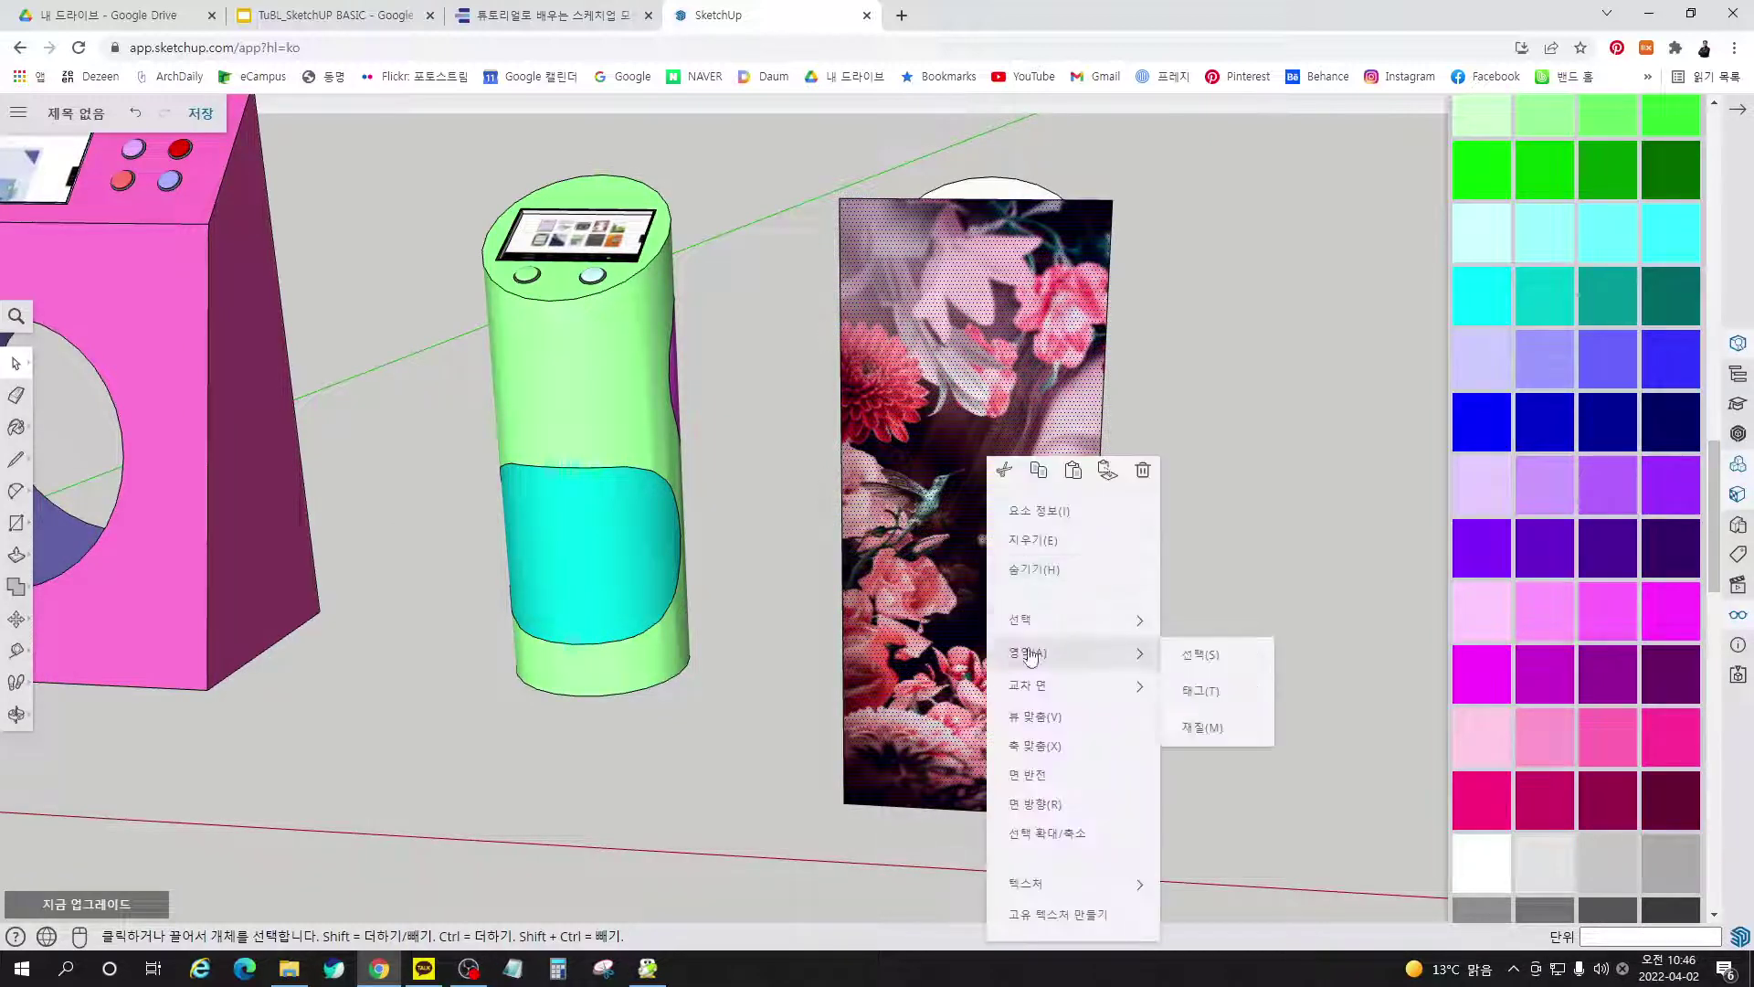
mouse_move(1077, 885)
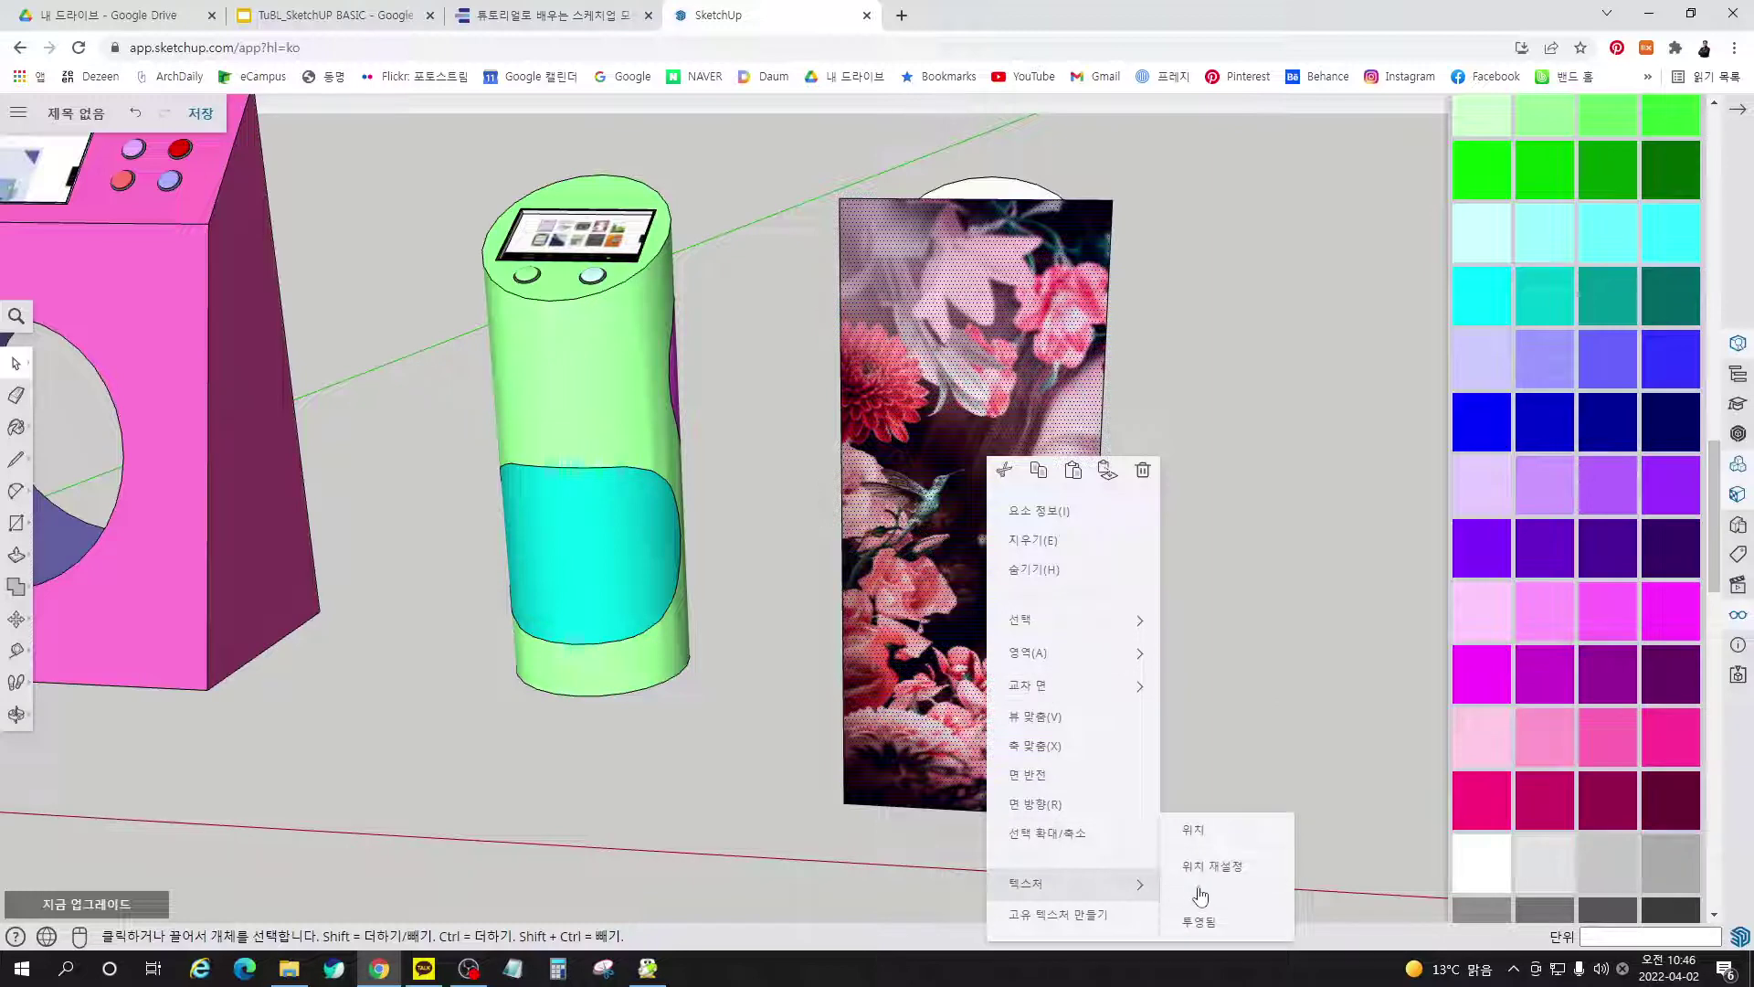
left_click(1229, 833)
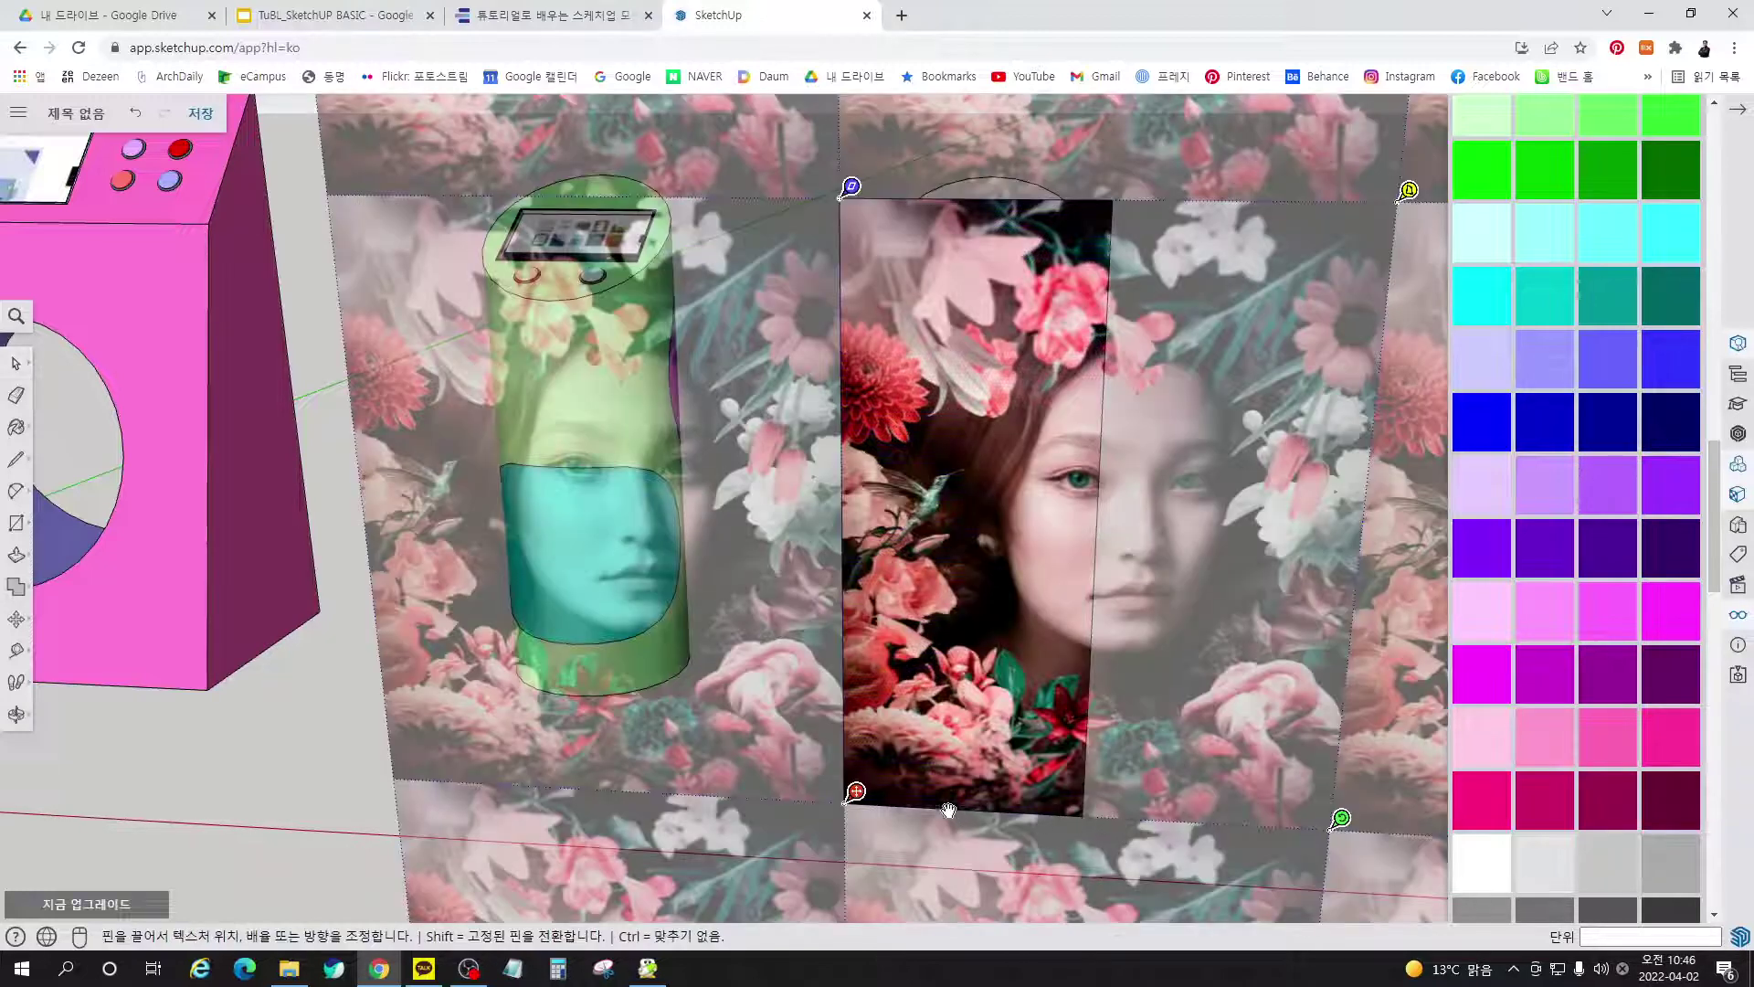
left_click_drag(856, 791, 721, 783)
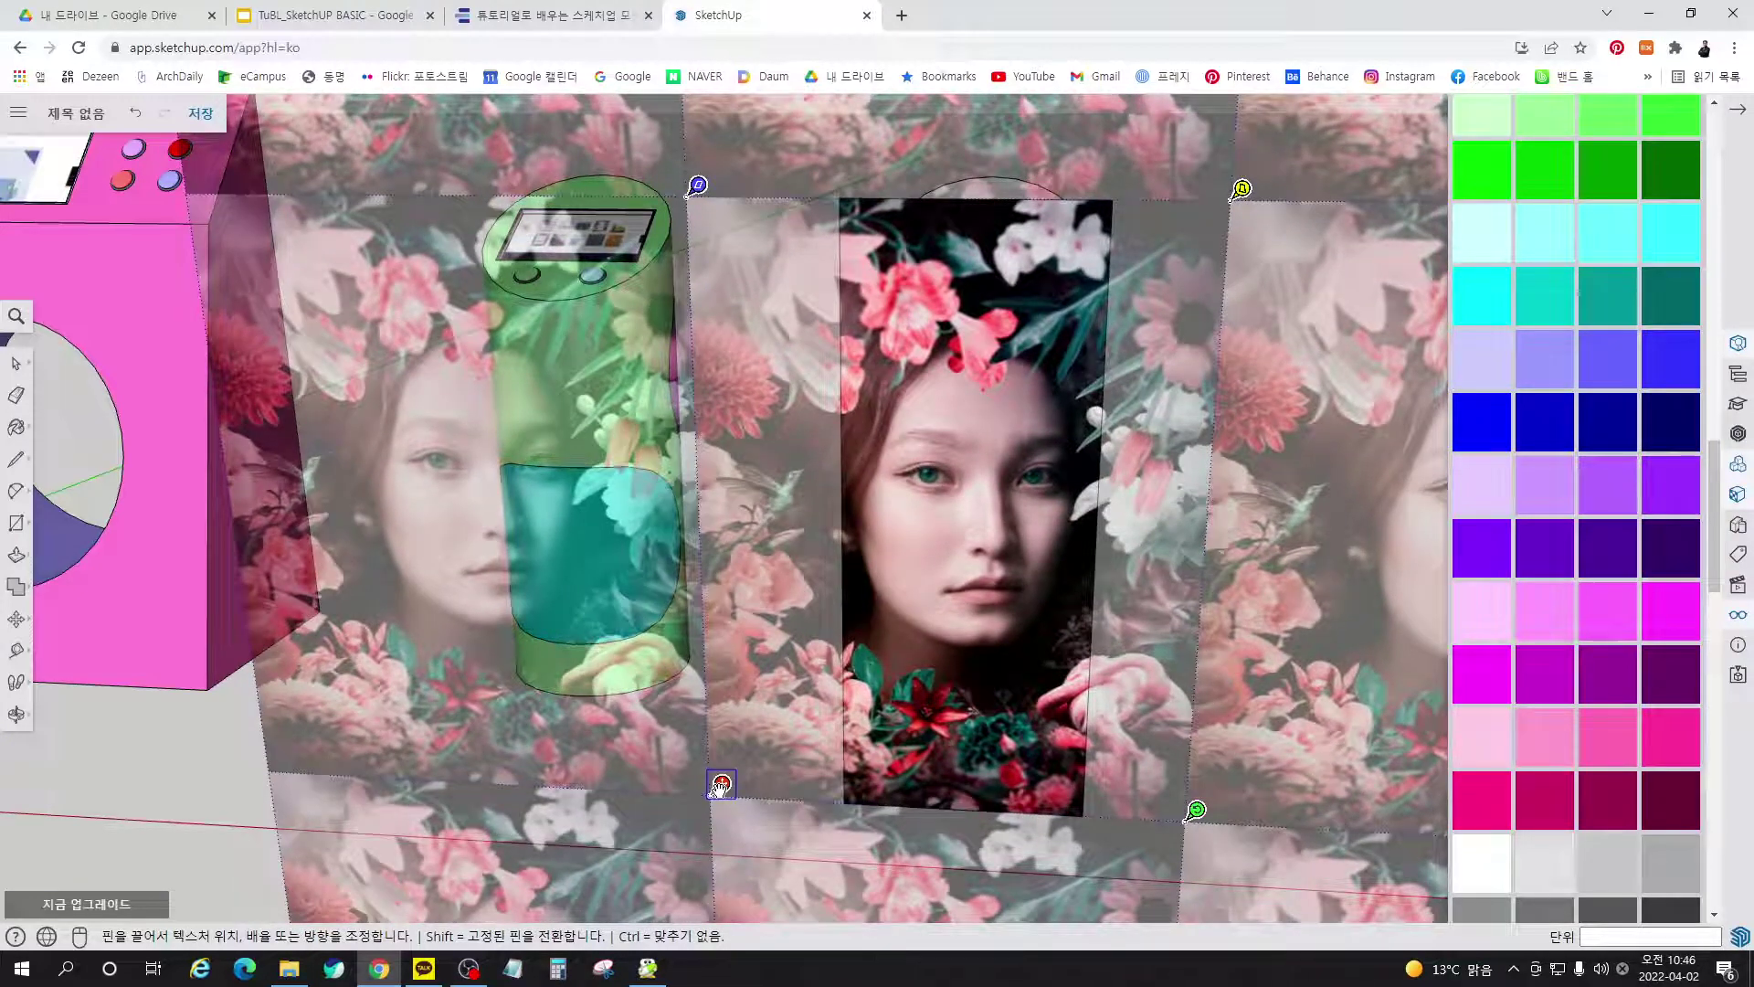
left_click_drag(721, 783, 725, 794)
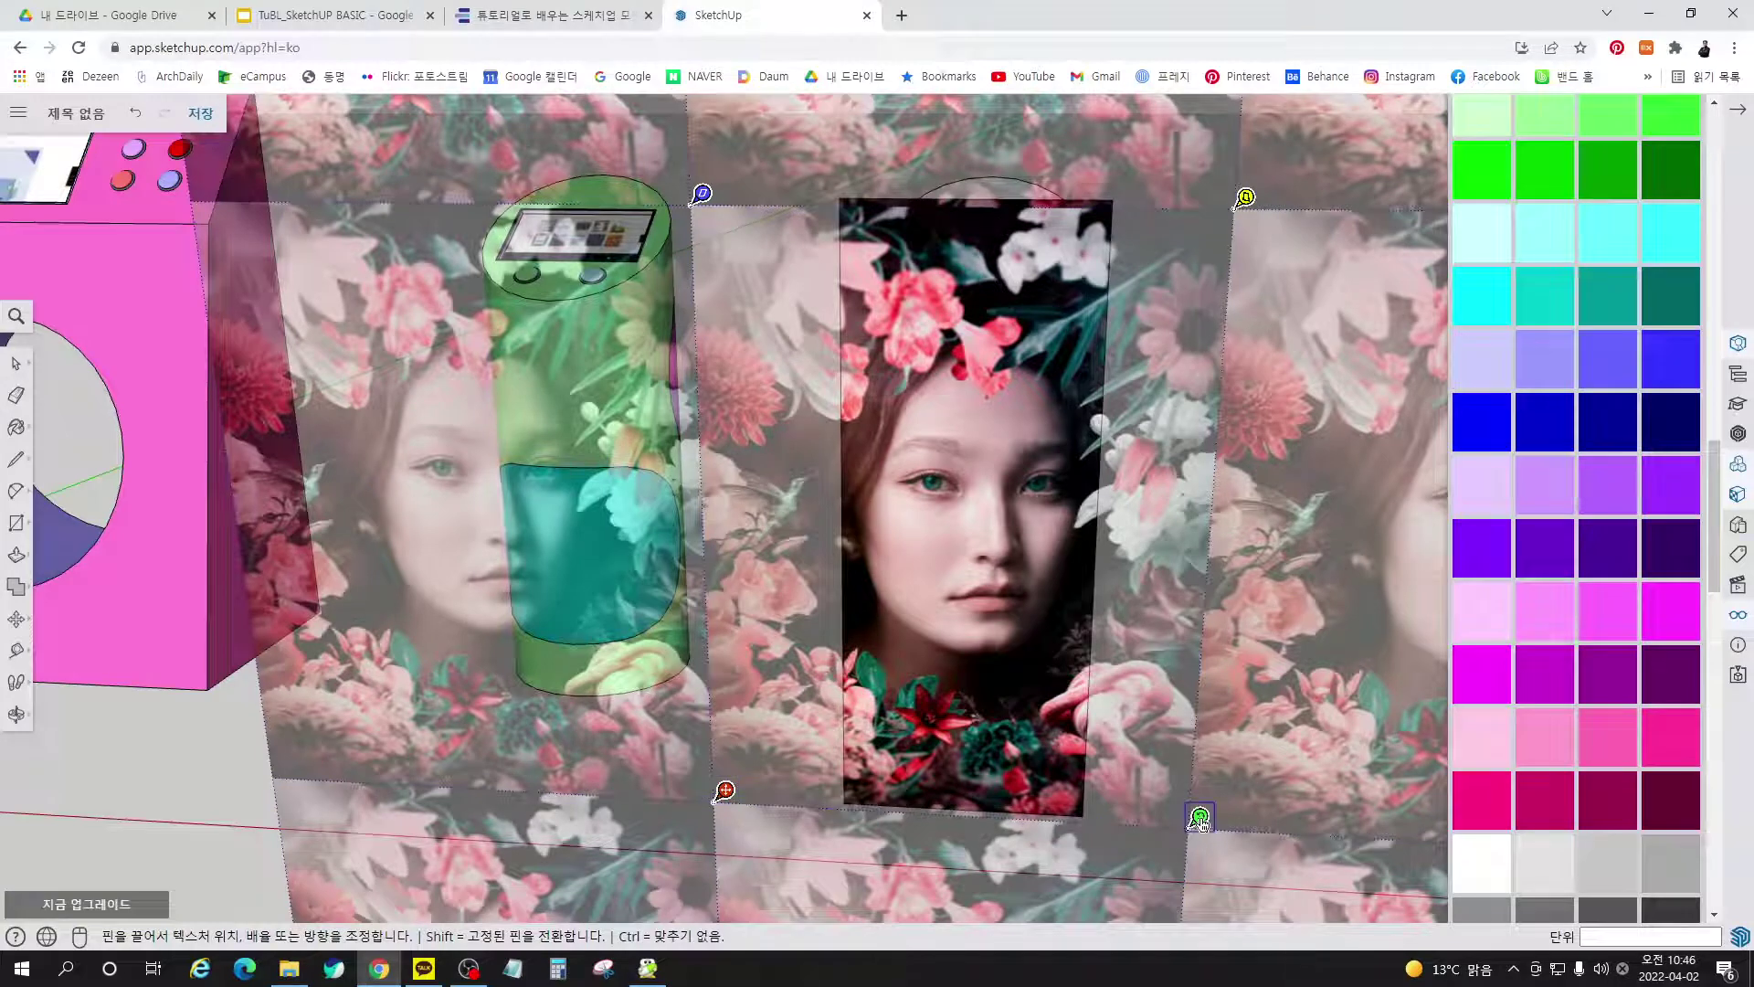
left_click_drag(1203, 823, 1213, 818)
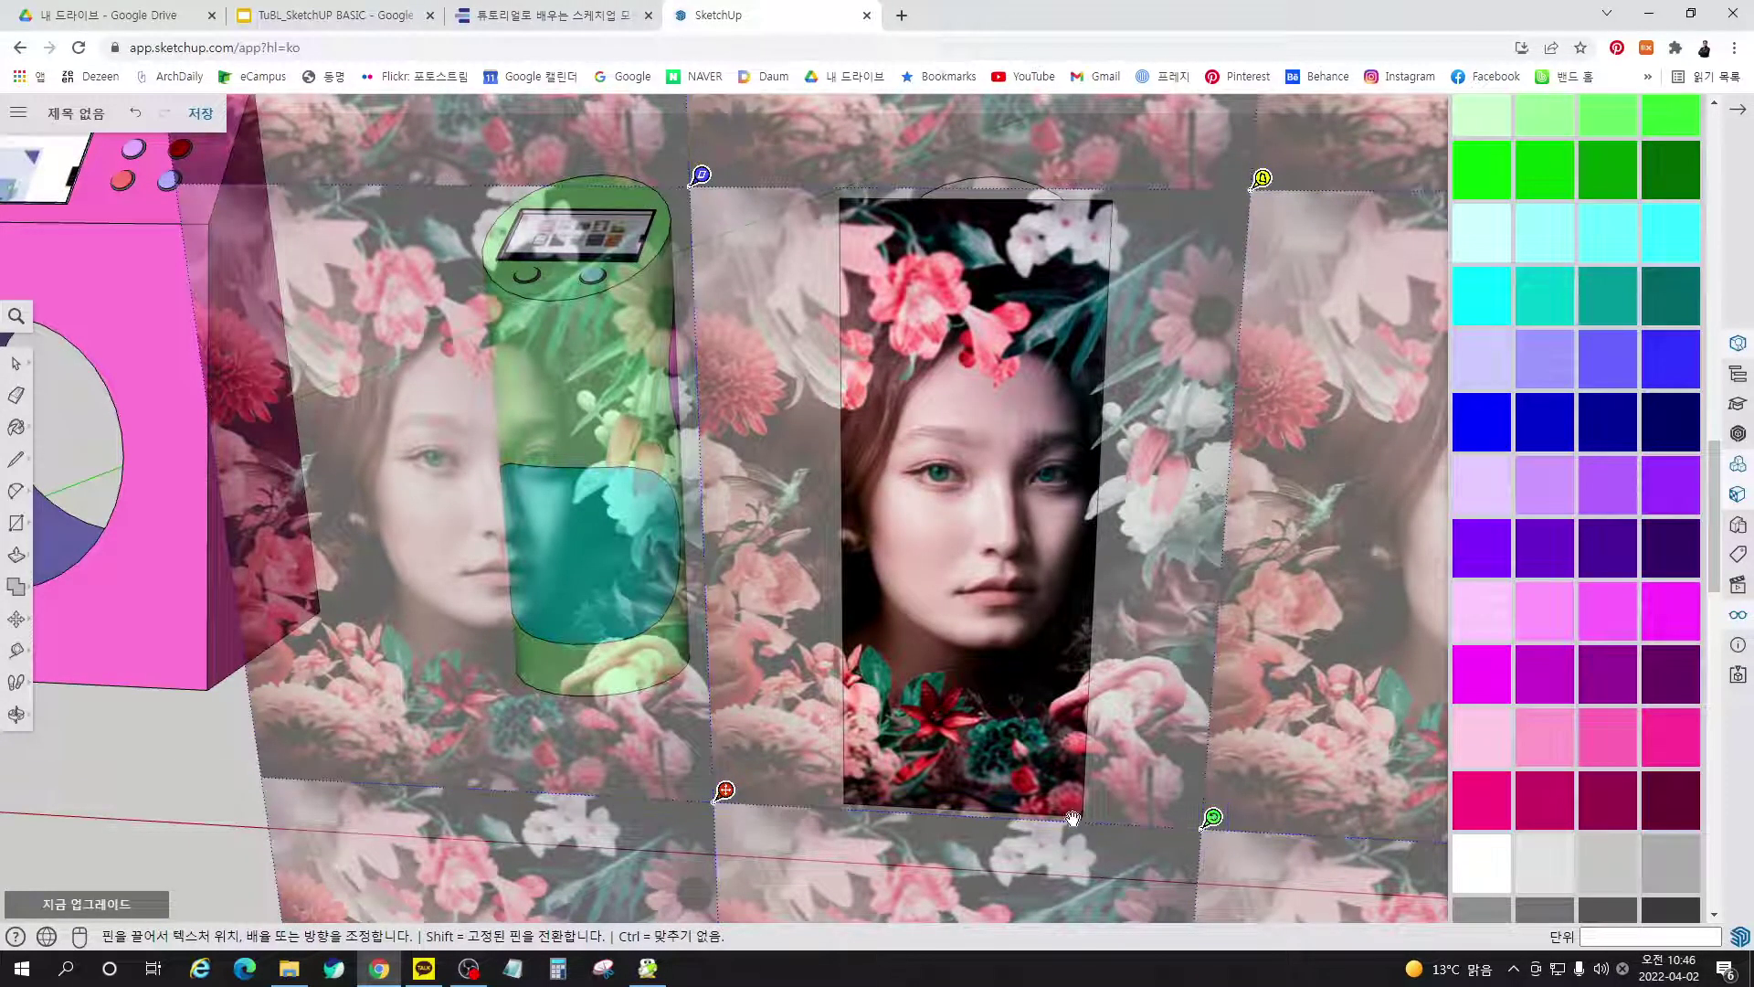
left_click(187, 787)
scroll(411, 703, "down", 3)
middle_click_drag(816, 761, 717, 791)
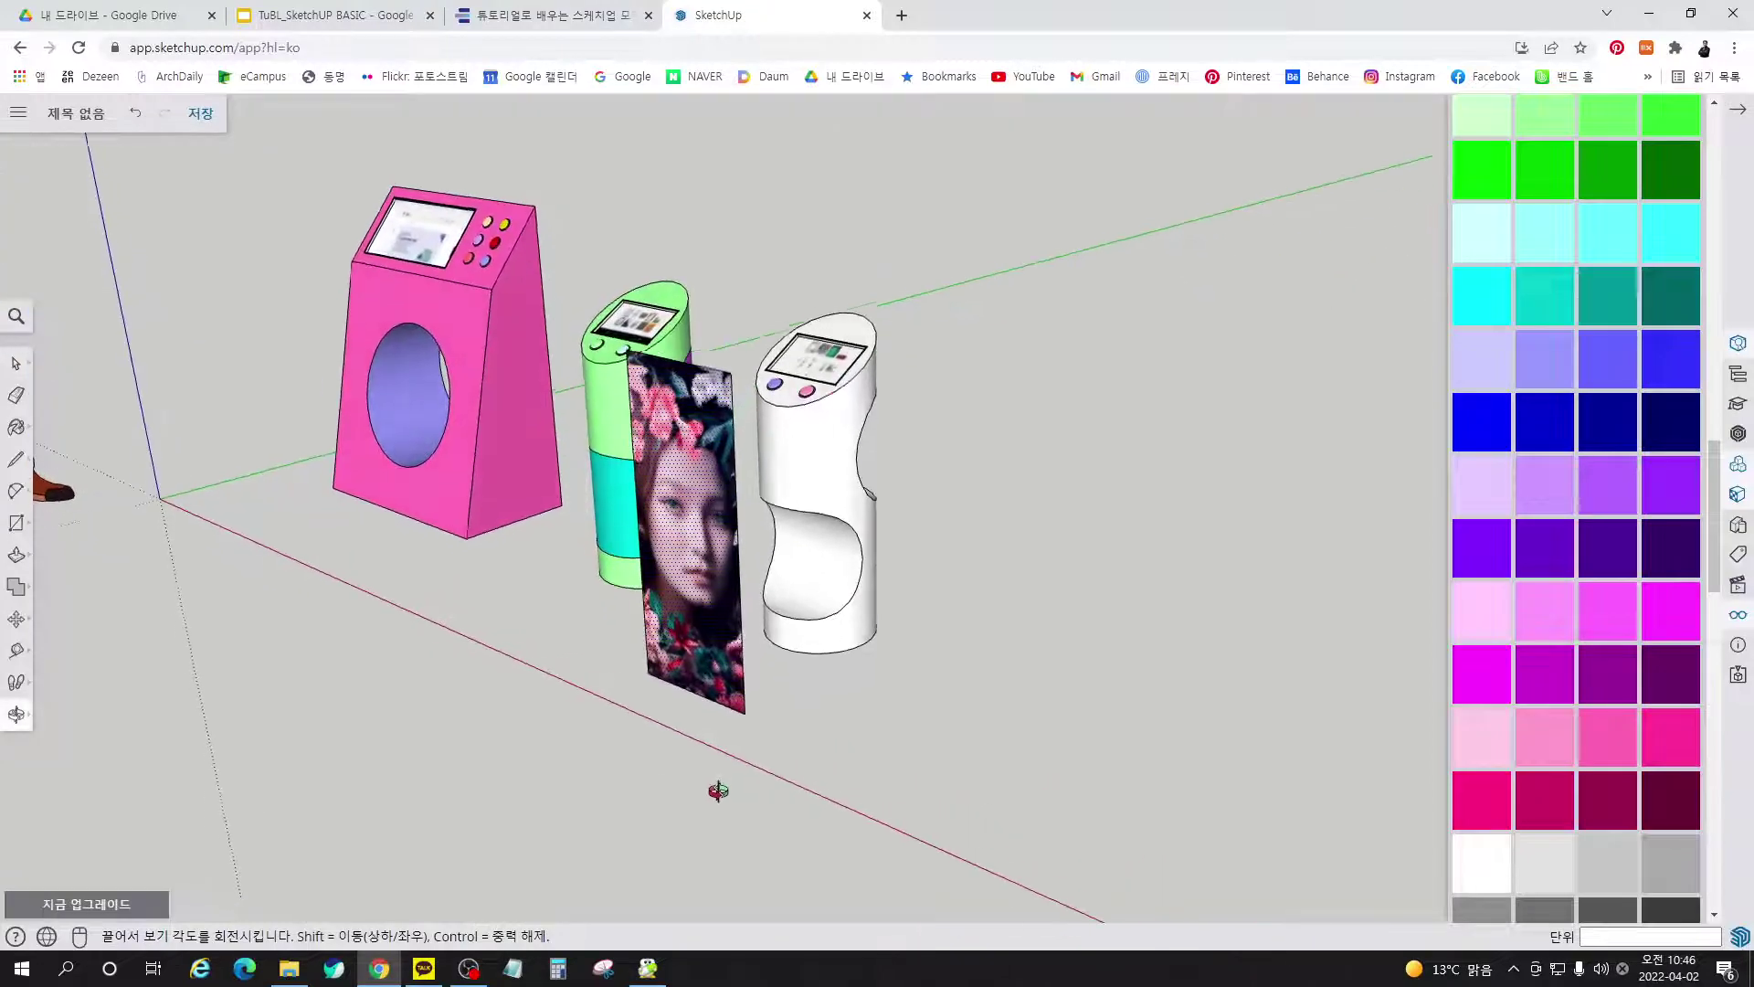
key("m")
left_click(781, 748)
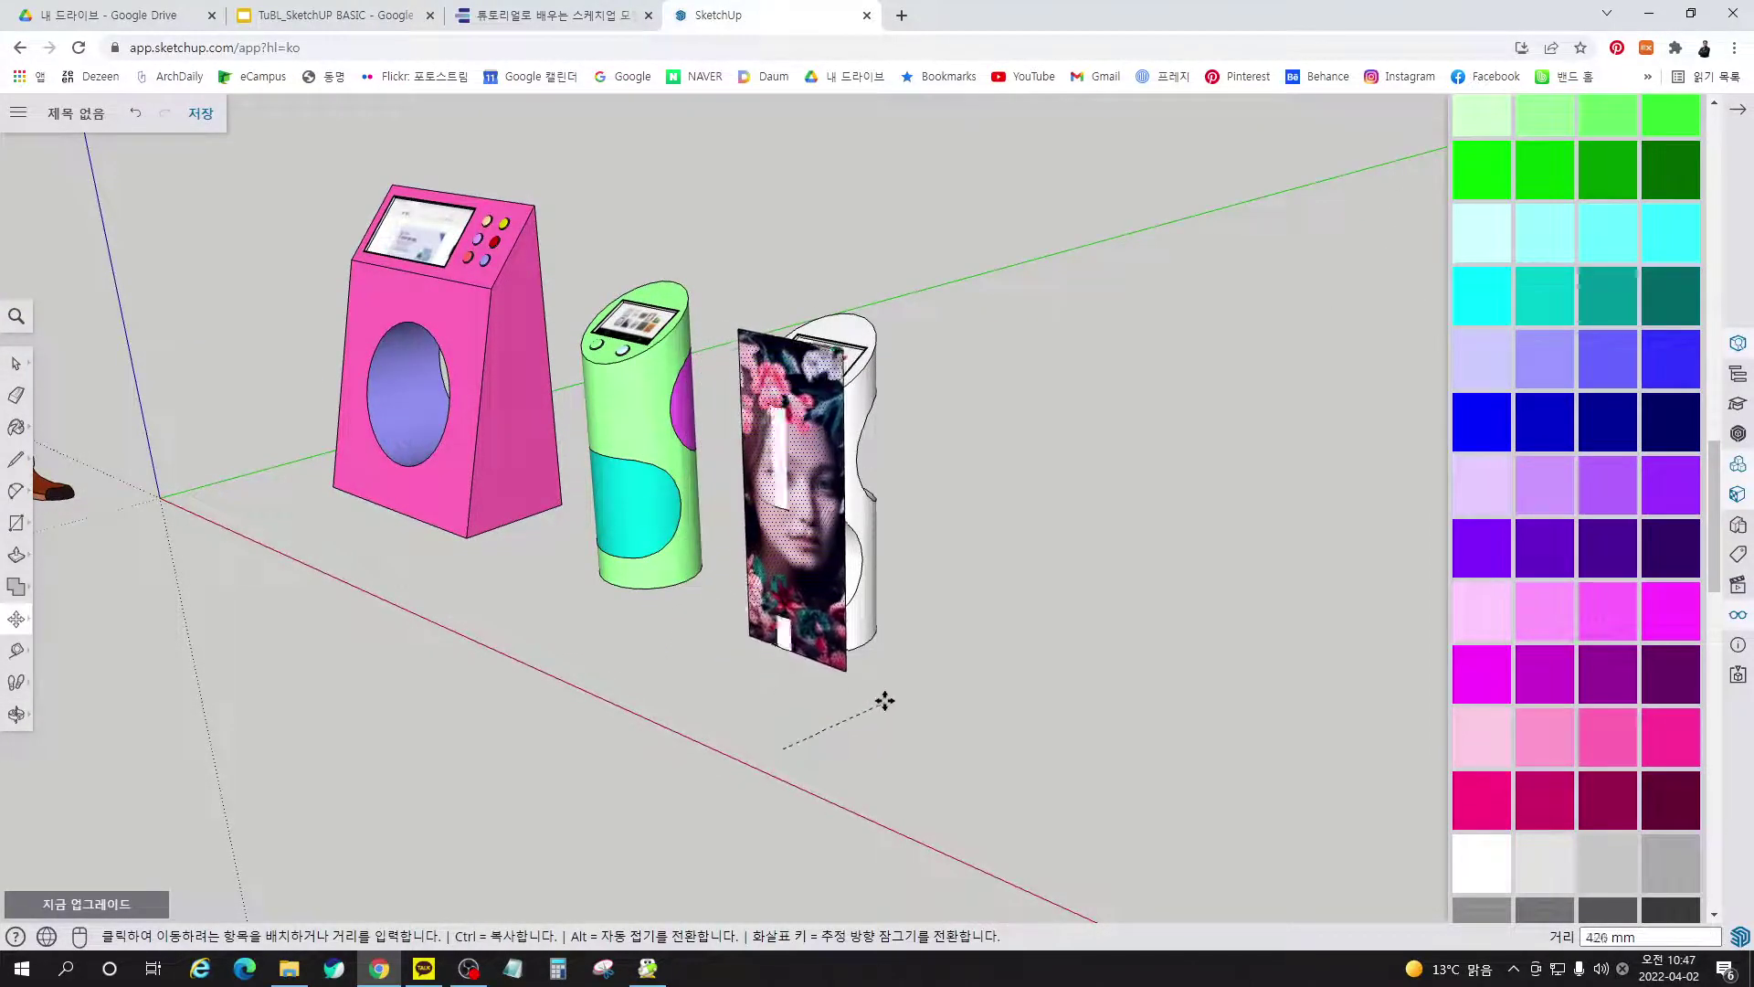
key("Escape")
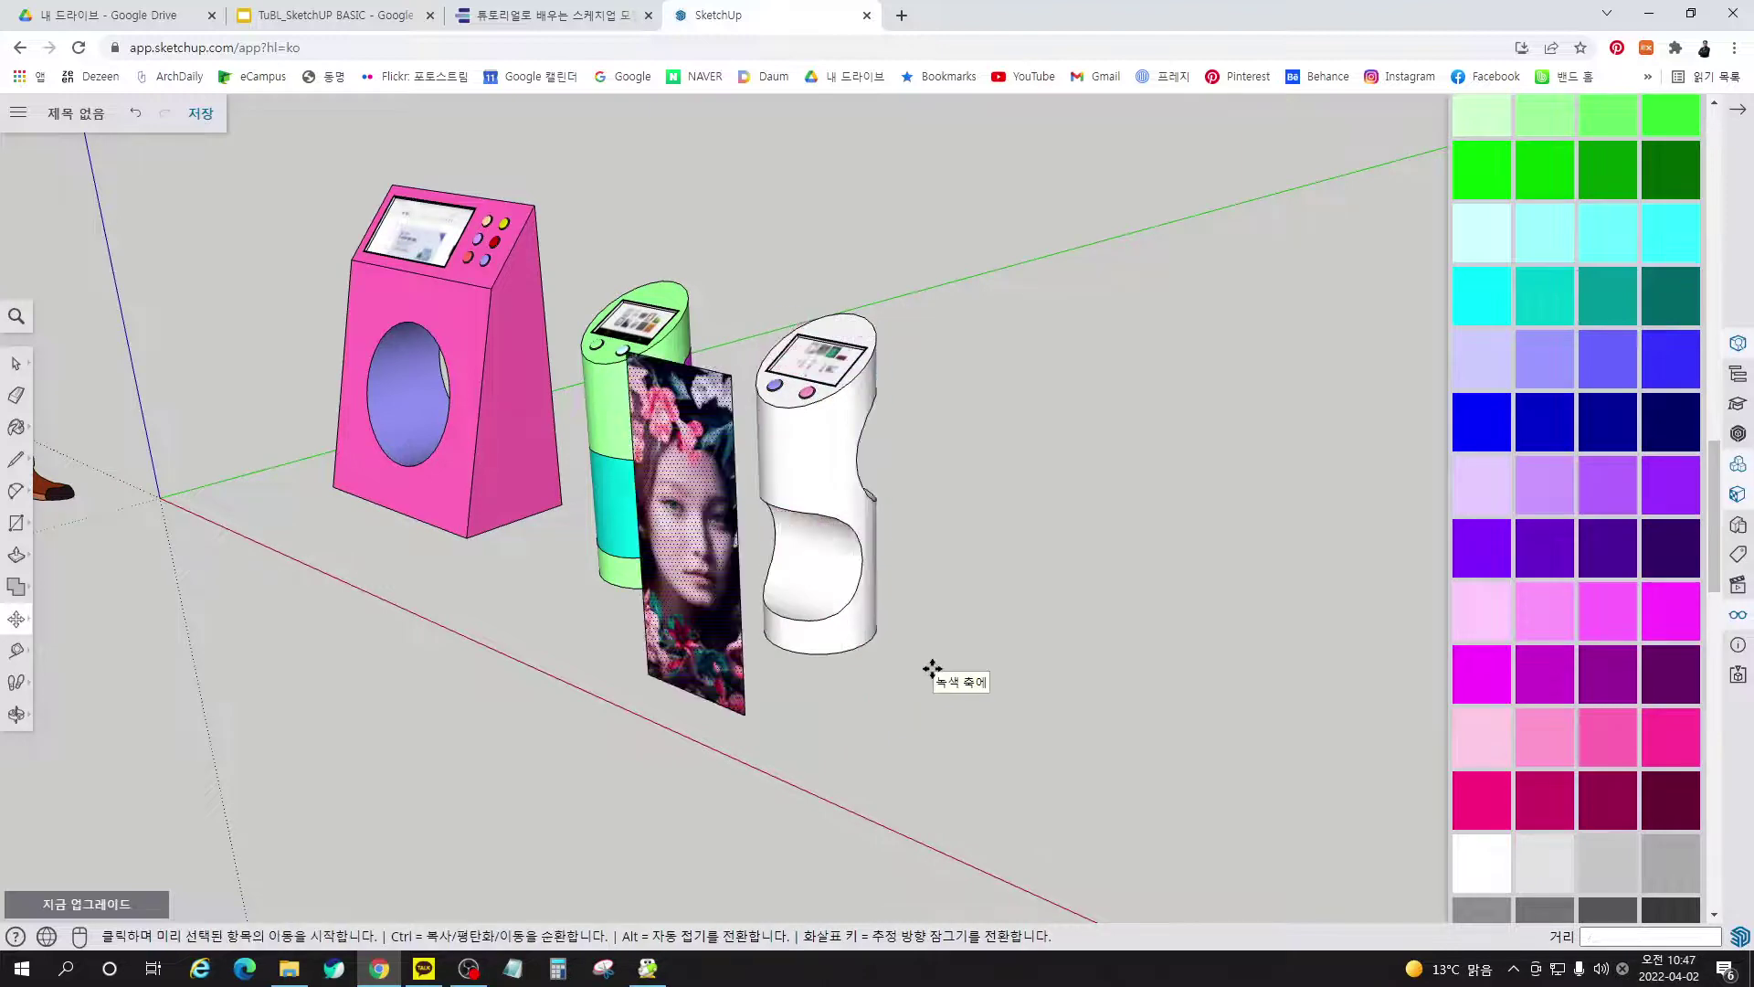
Consult the e-book's texture-positioning instructions, and widen the portrait texture slightly on the rectangle, shifting it to recentre the face
scroll(603, 519, "up", 5)
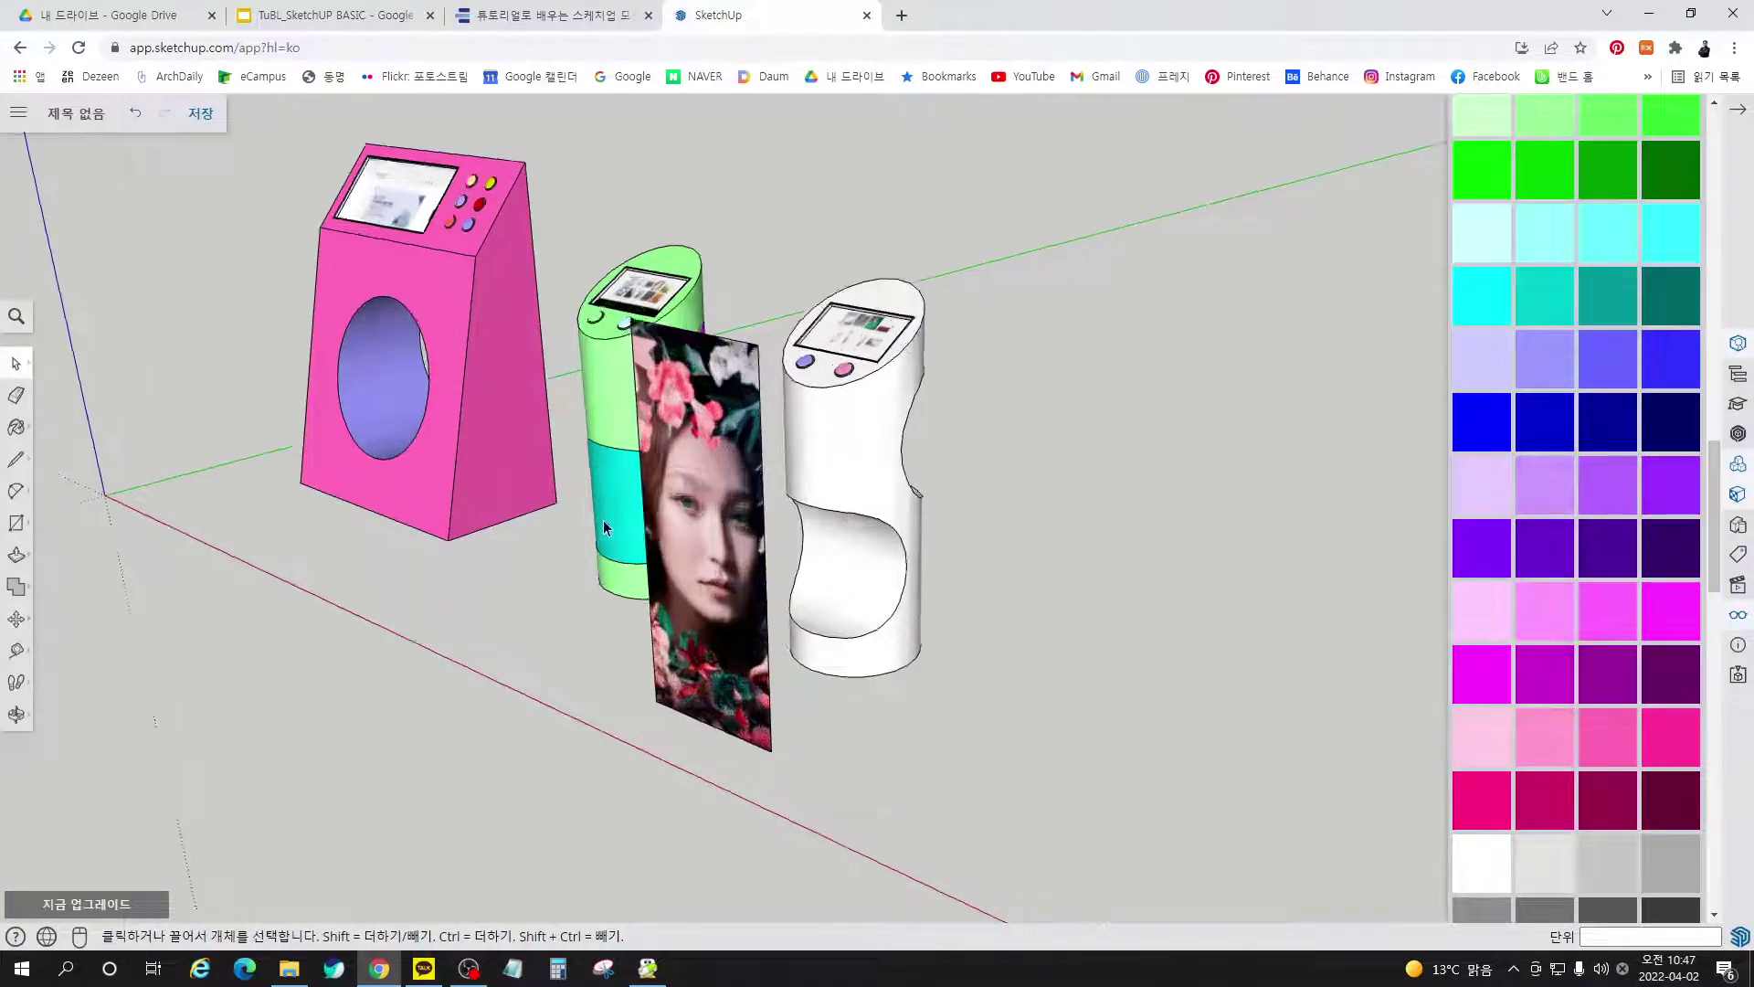
middle_click_drag(722, 534, 745, 543)
left_click(578, 18)
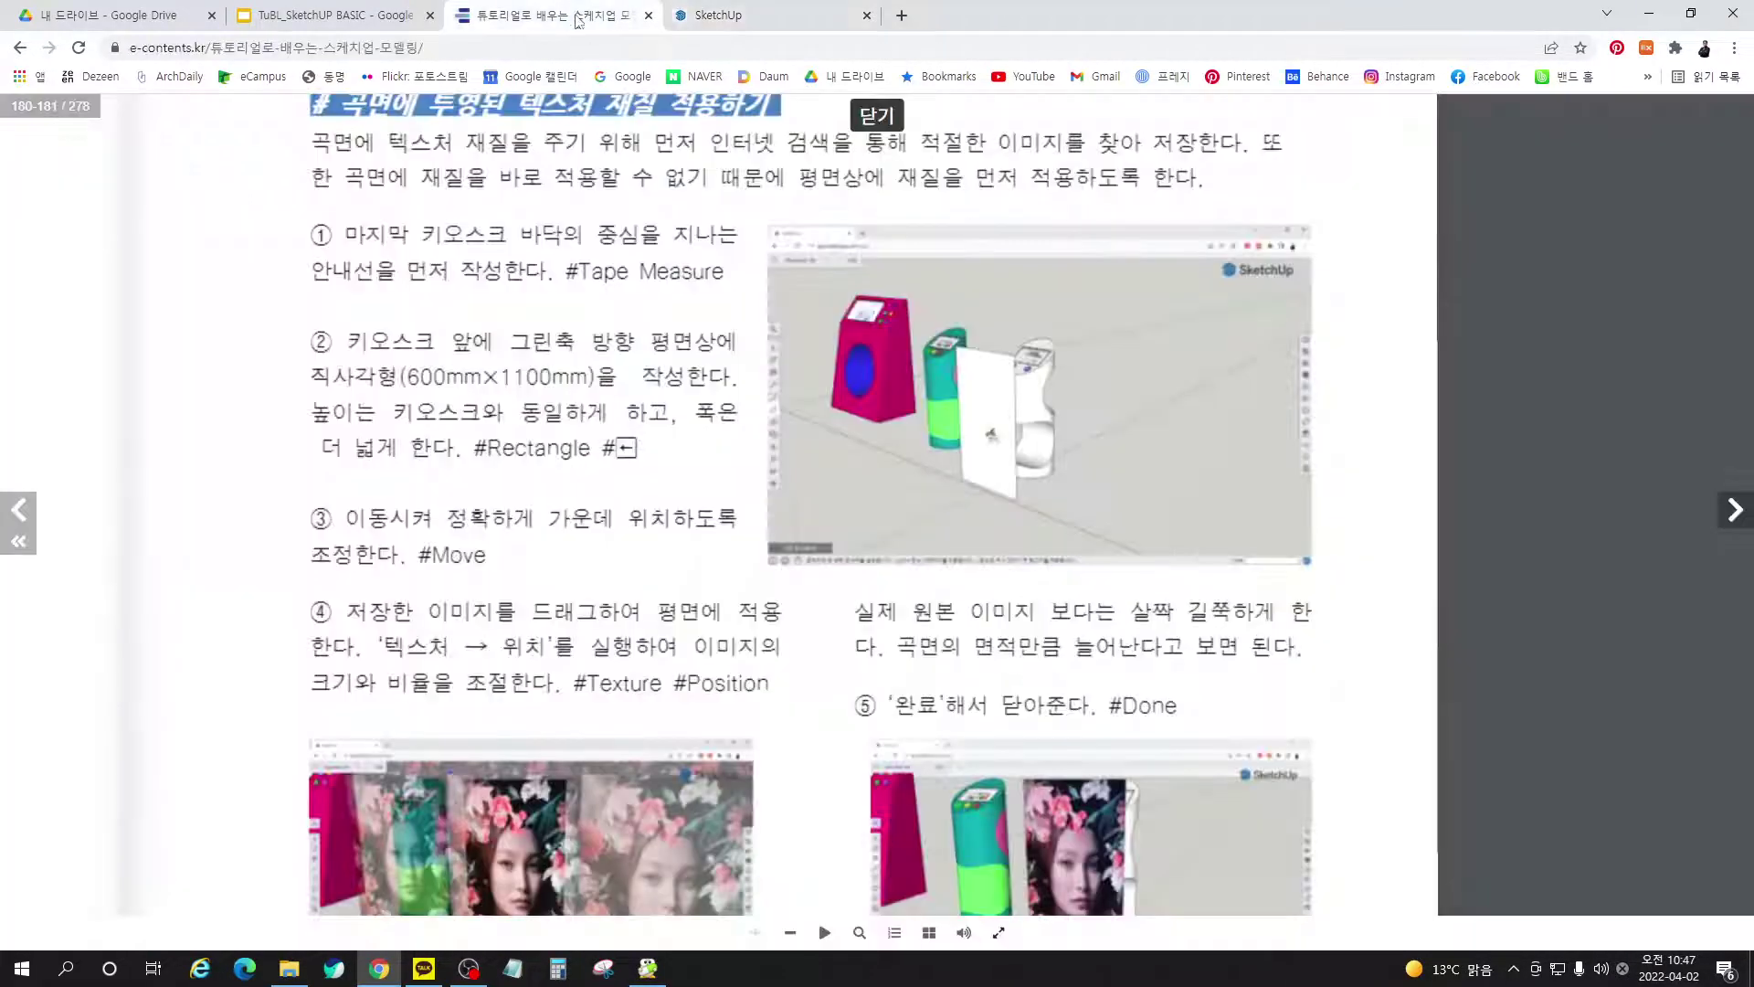
scroll(1105, 705, "down", 3)
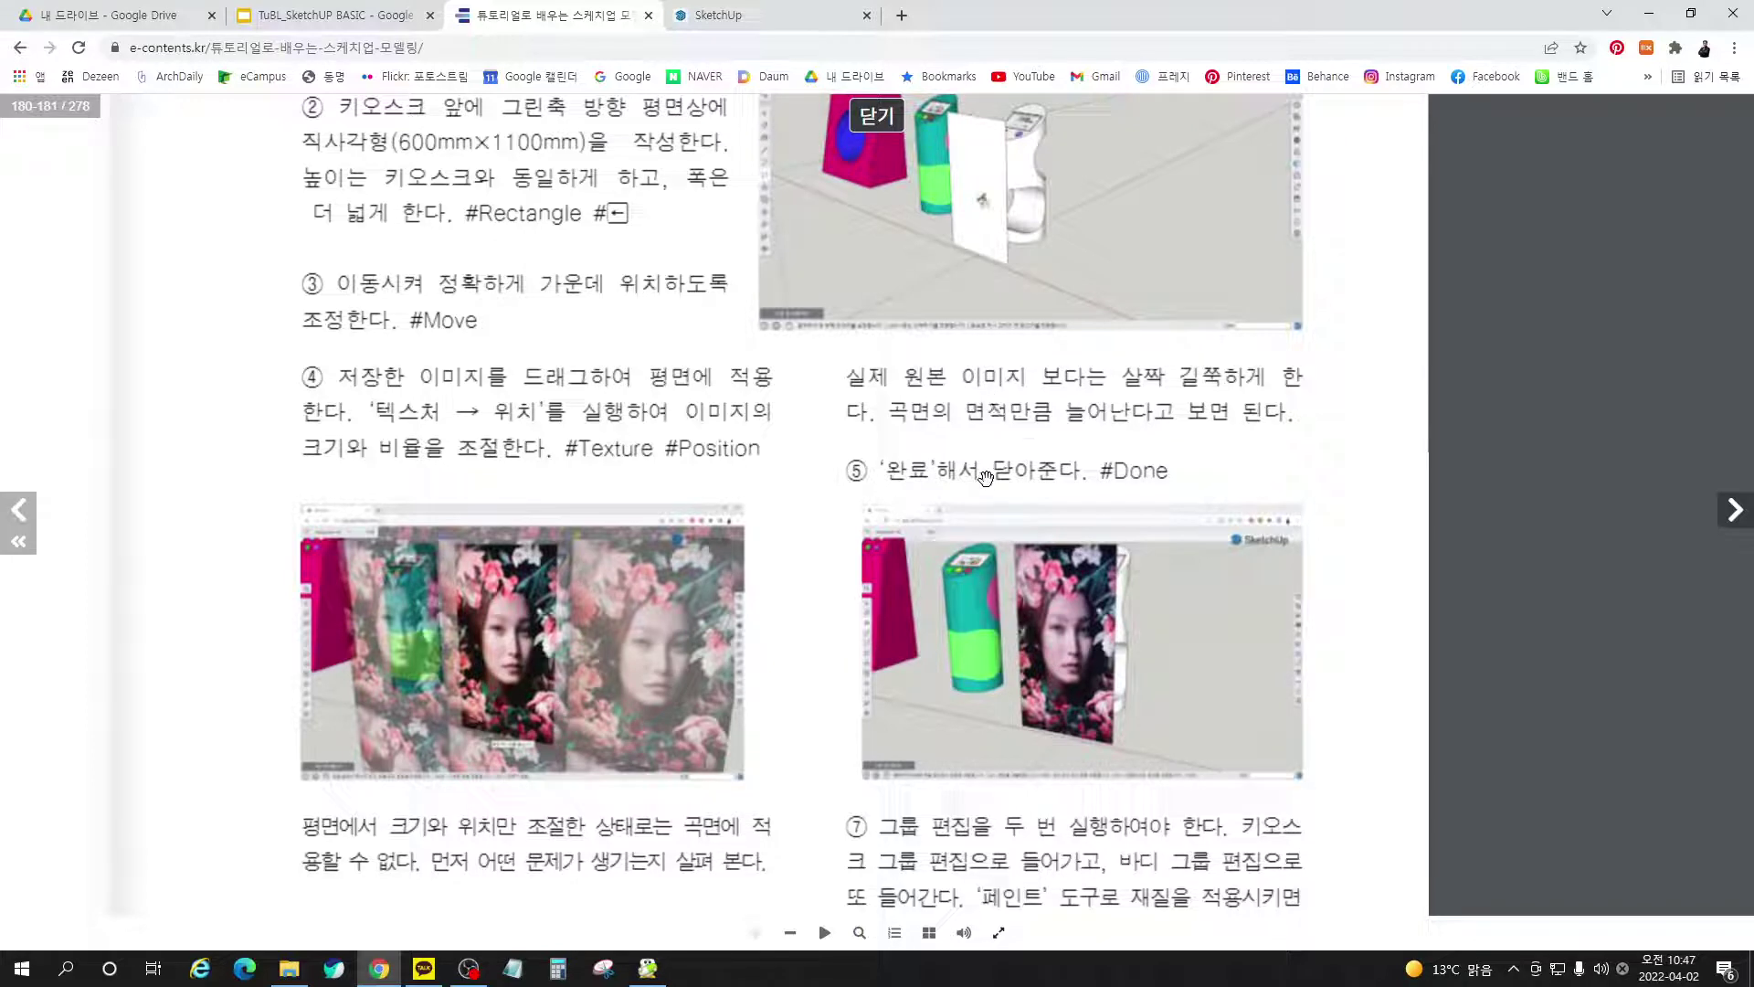
left_click(820, 15)
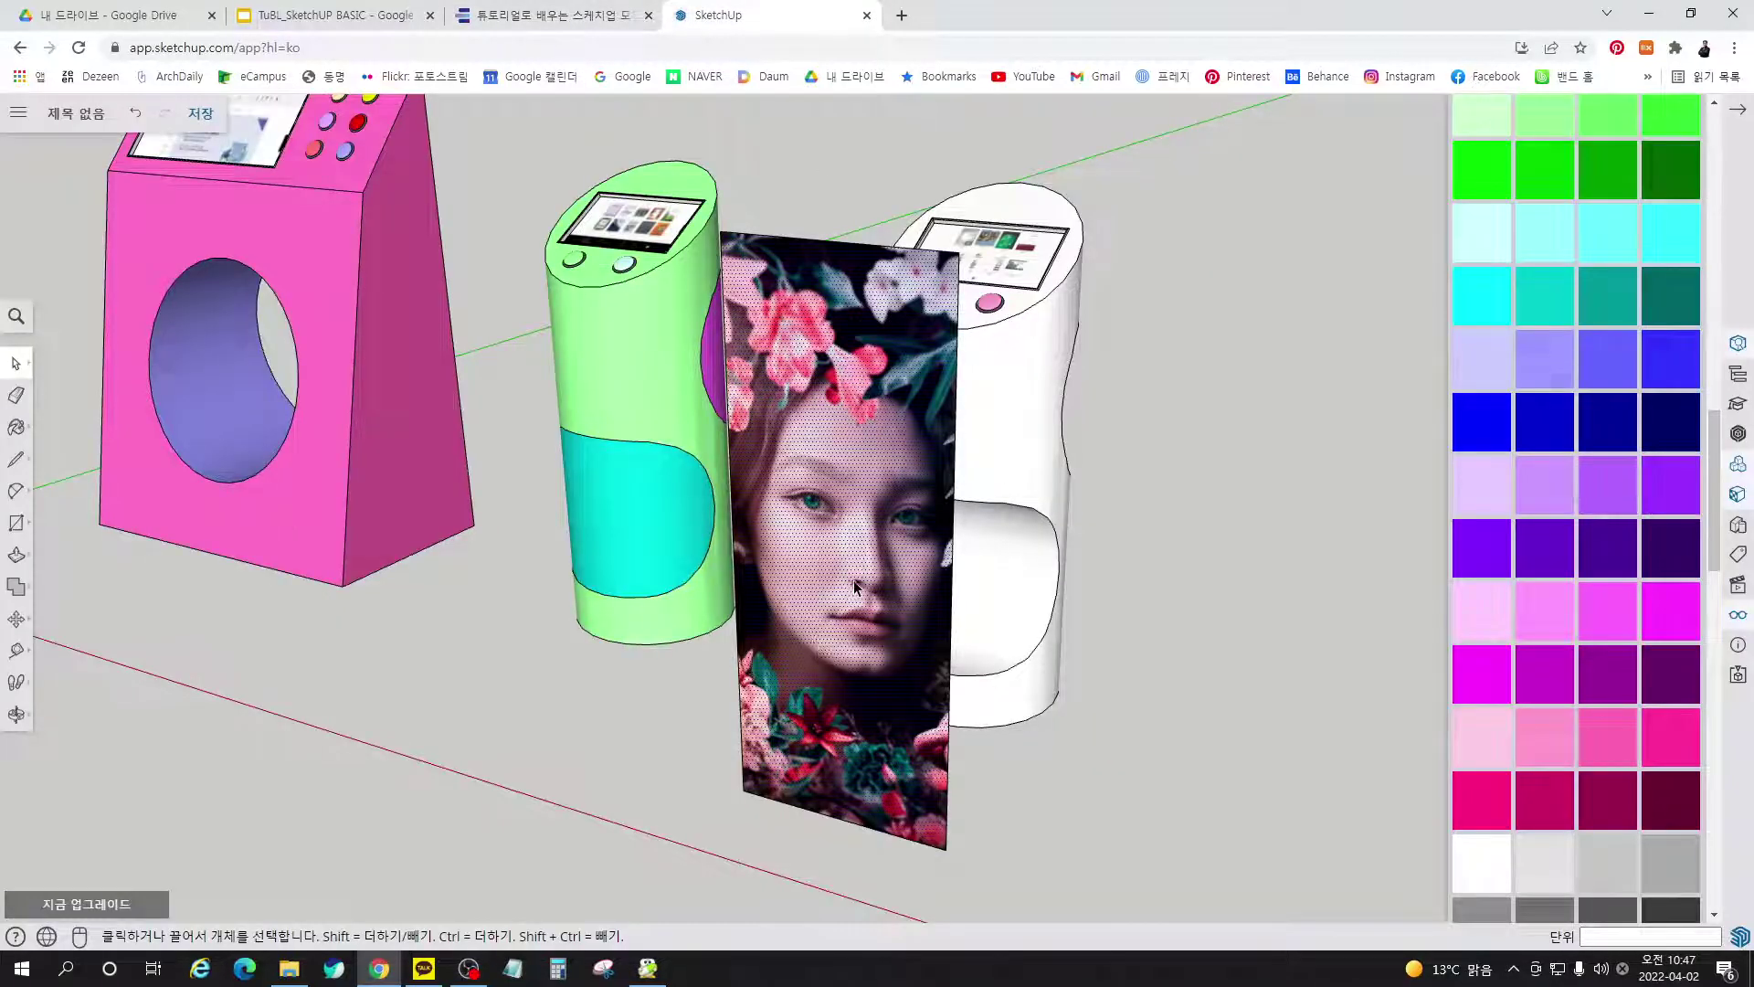
right_click(813, 634)
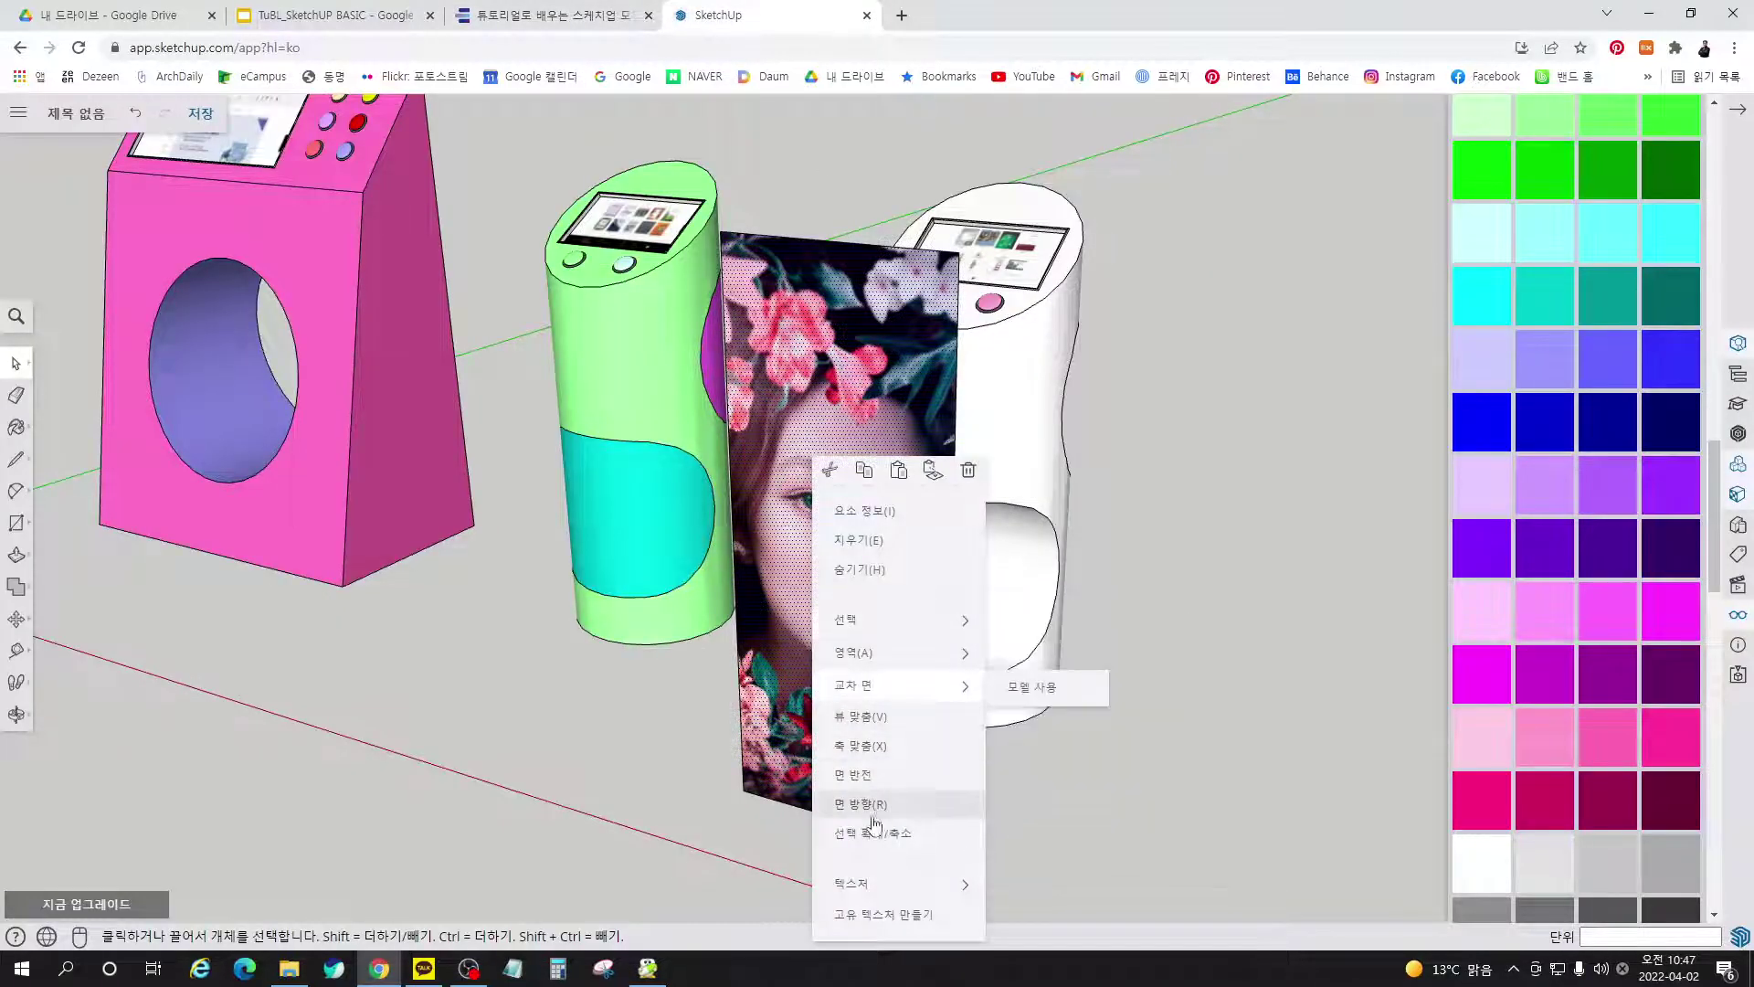
mouse_move(894, 884)
left_click(1055, 833)
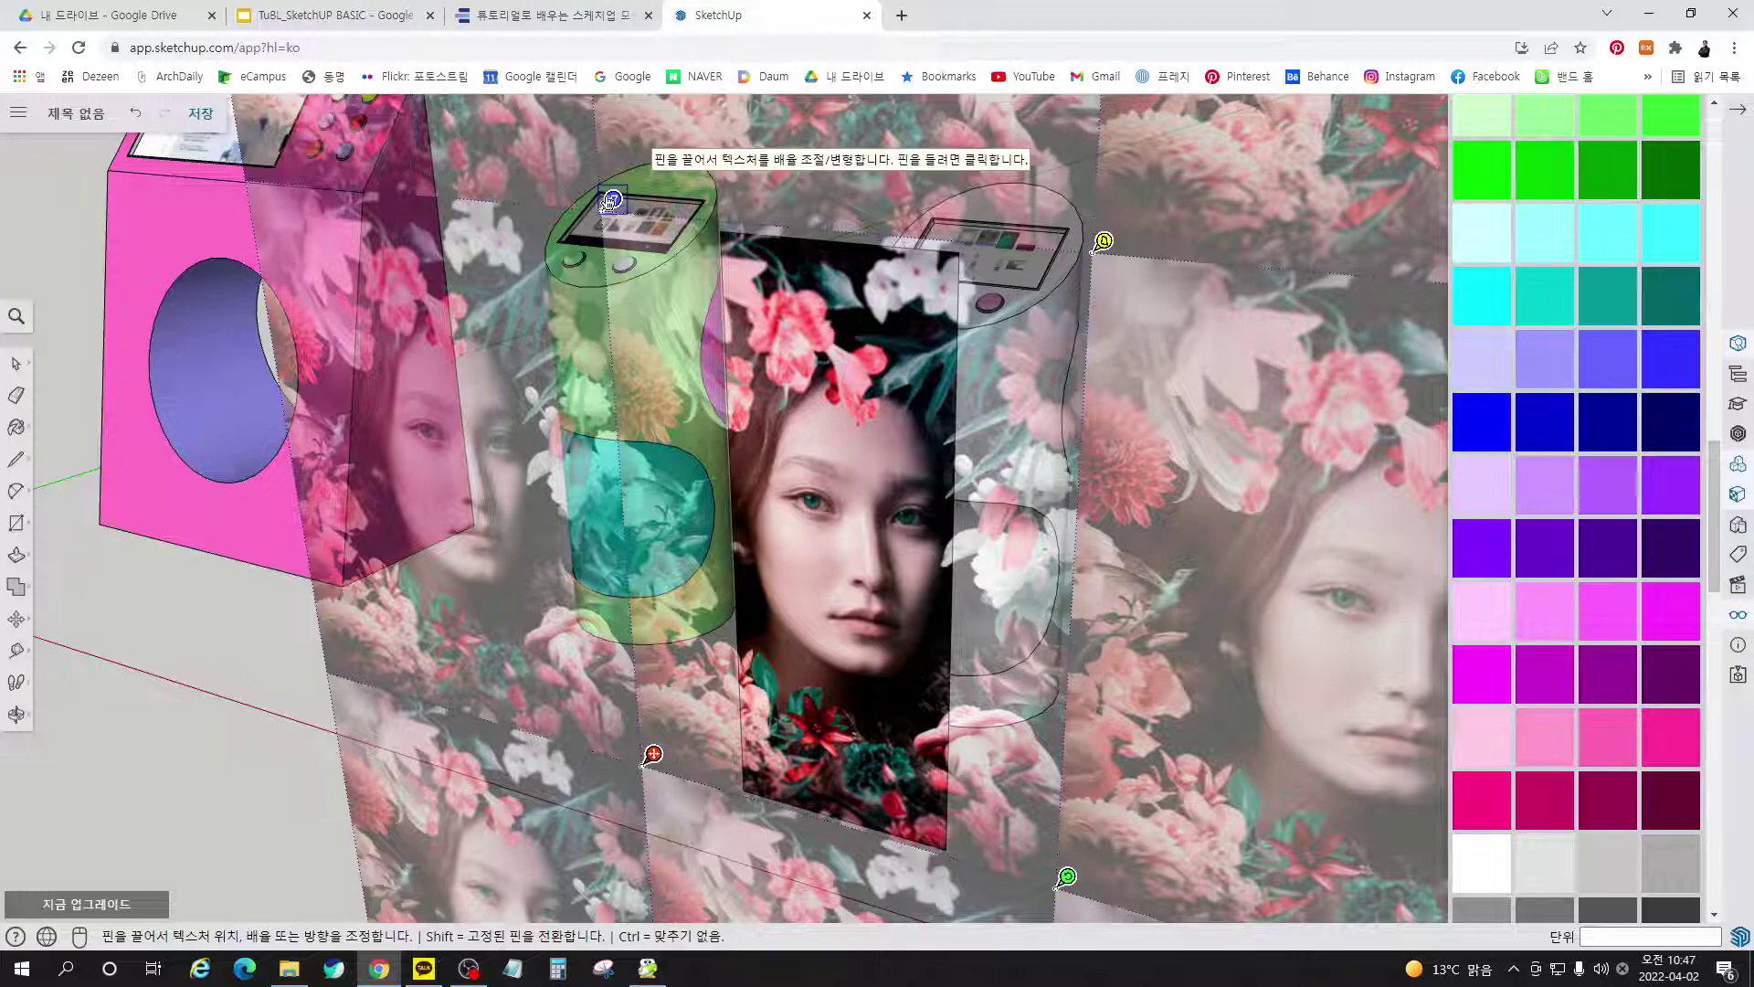
left_click_drag(614, 202, 610, 254)
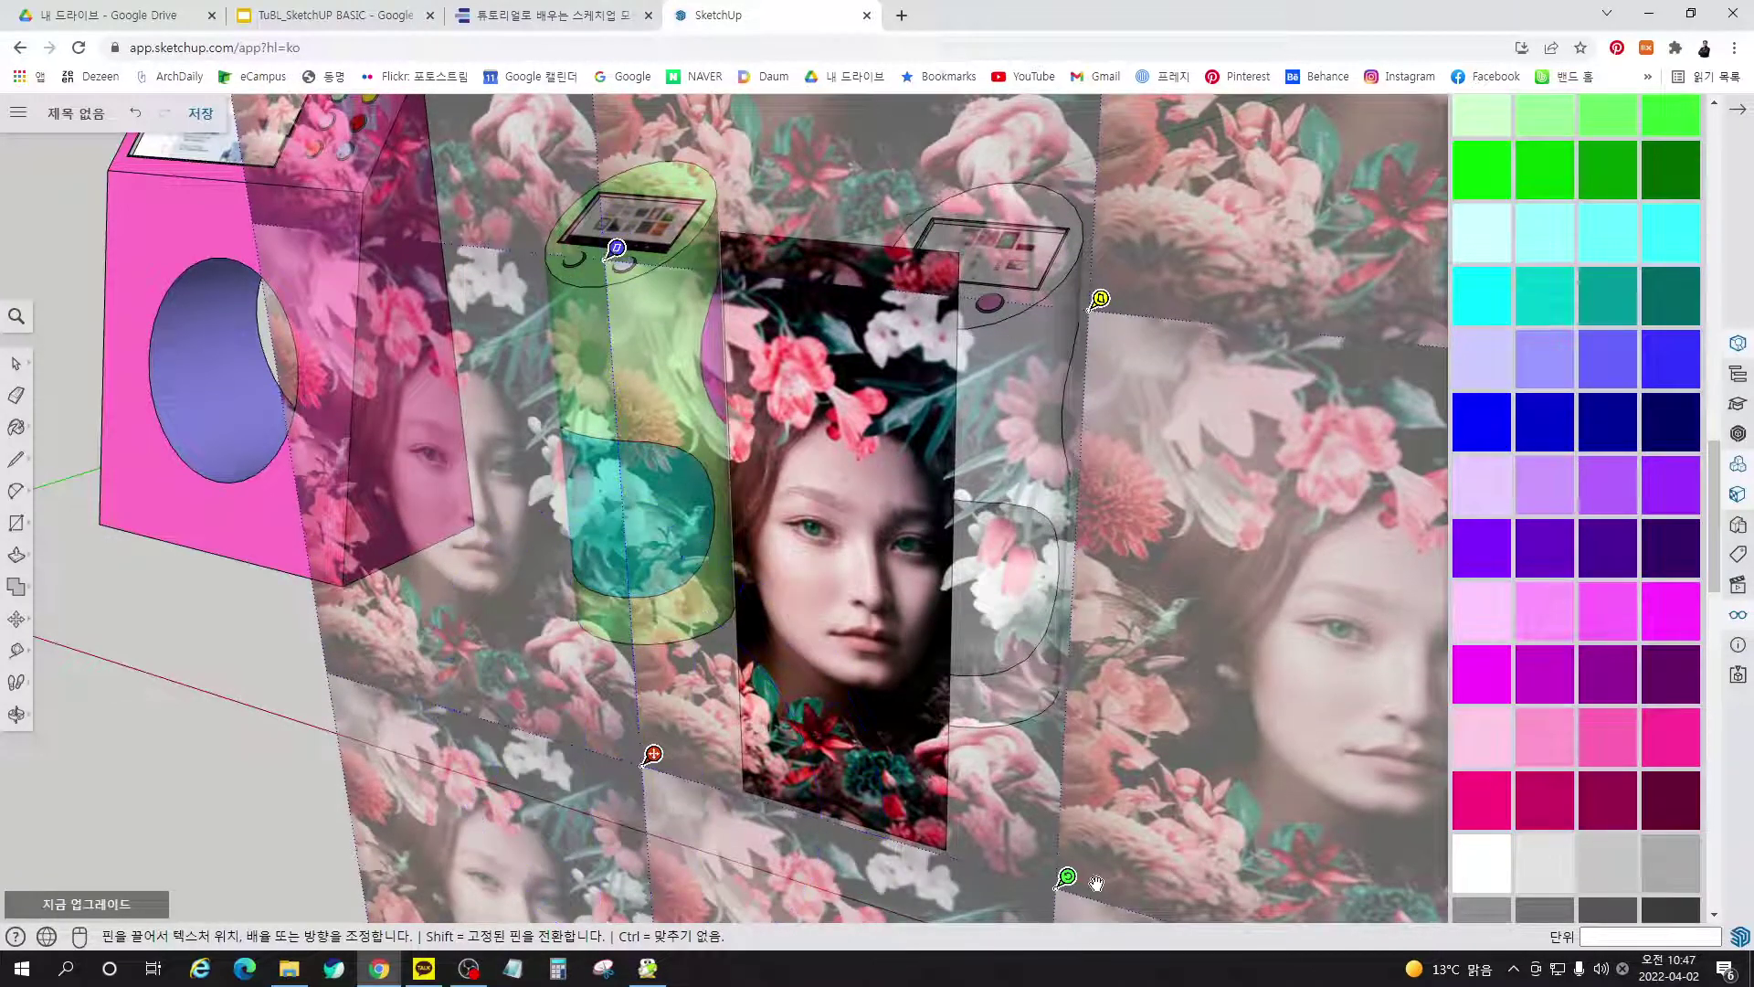
left_click_drag(1069, 879, 1107, 895)
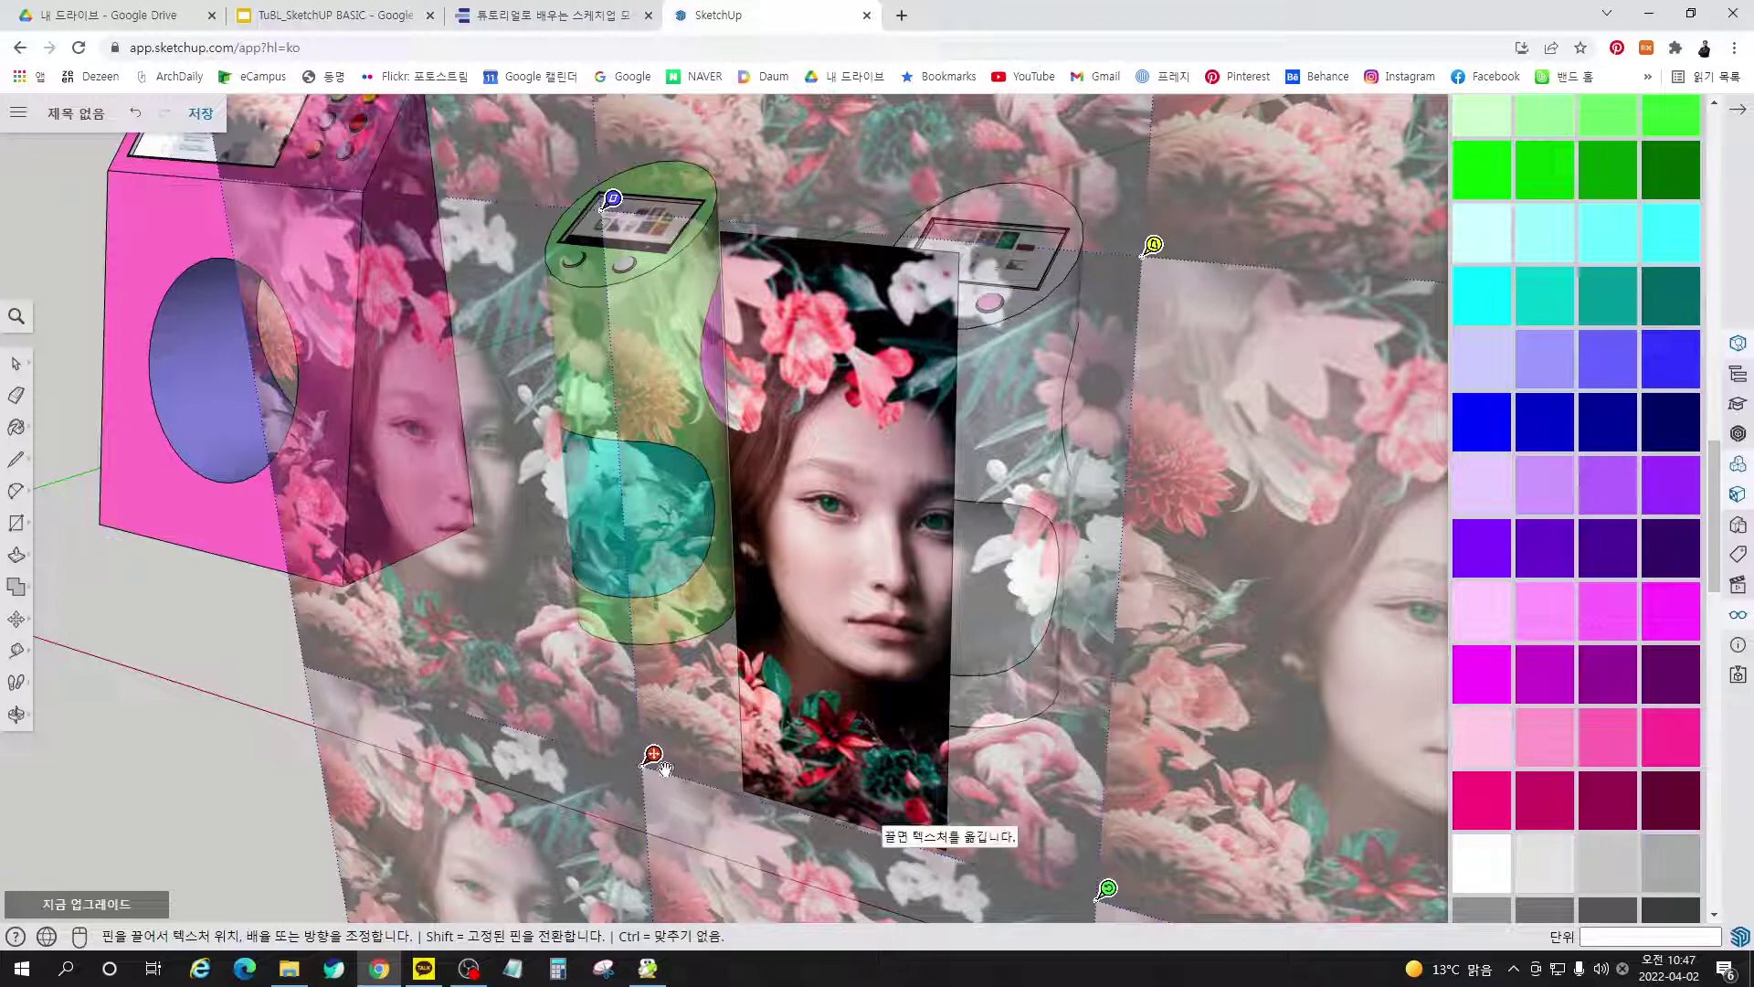
left_click_drag(653, 755, 636, 750)
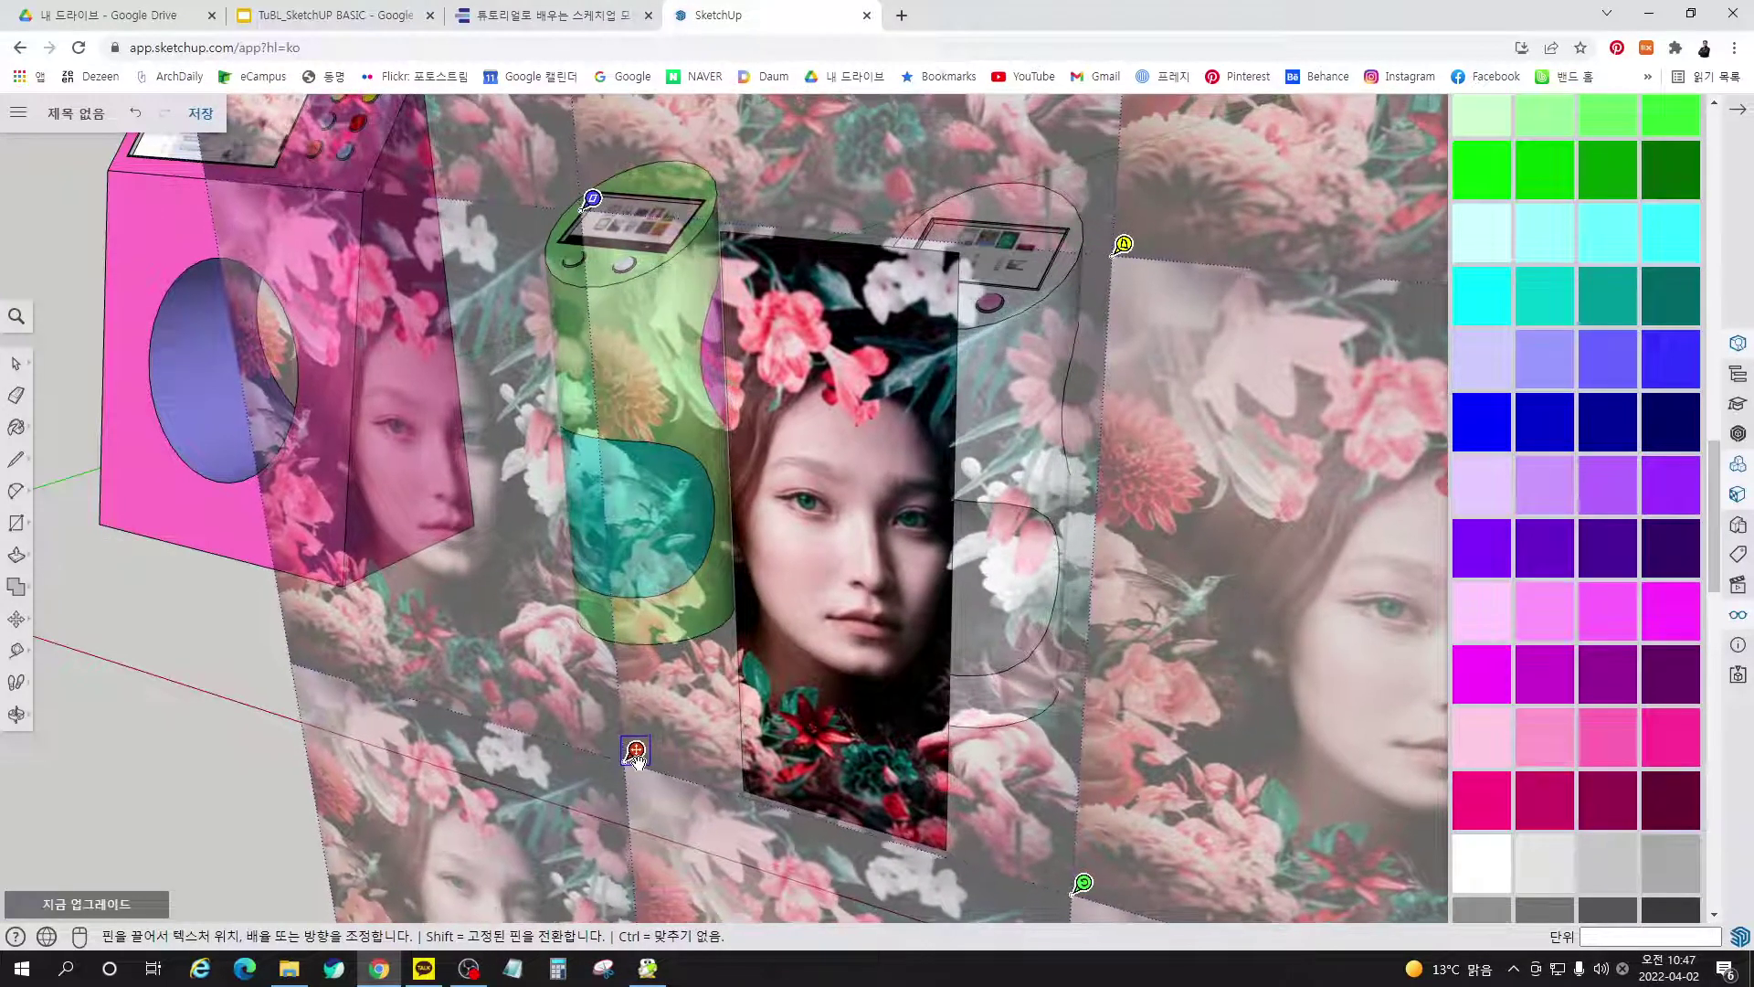
left_click(428, 721)
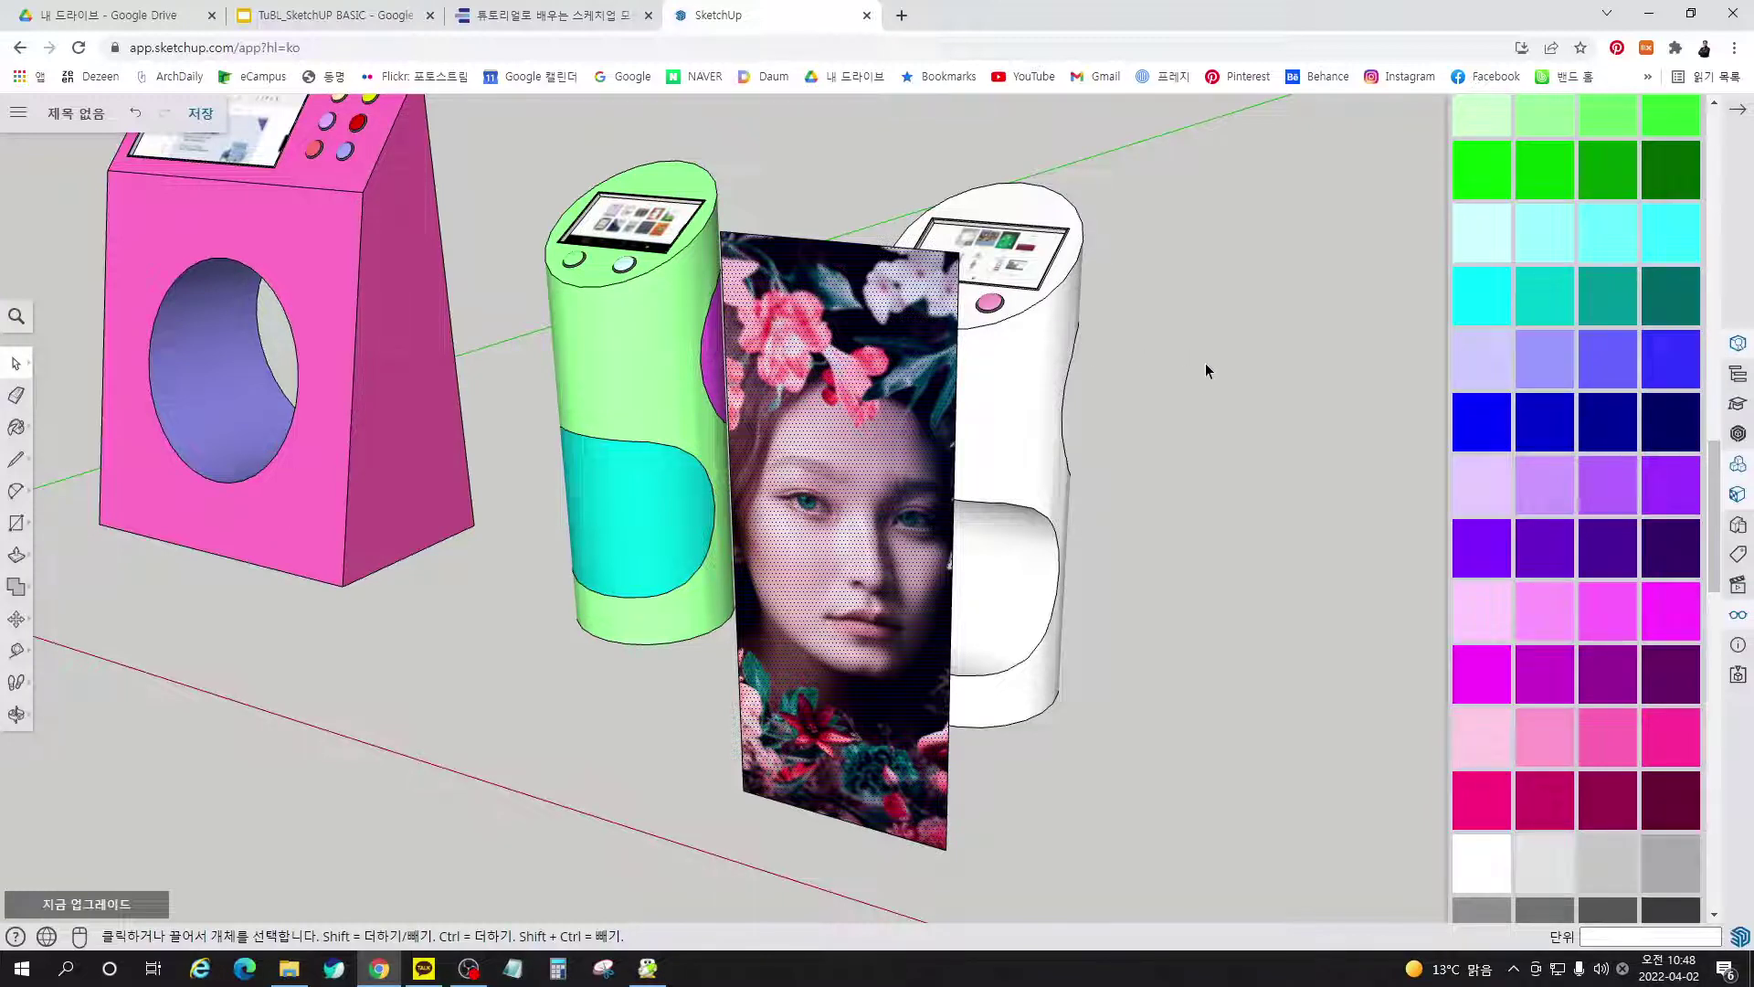
Read the e-book's instructions on sampling the flat face's material and painting it inside the kiosk's nested body group
left_click(583, 17)
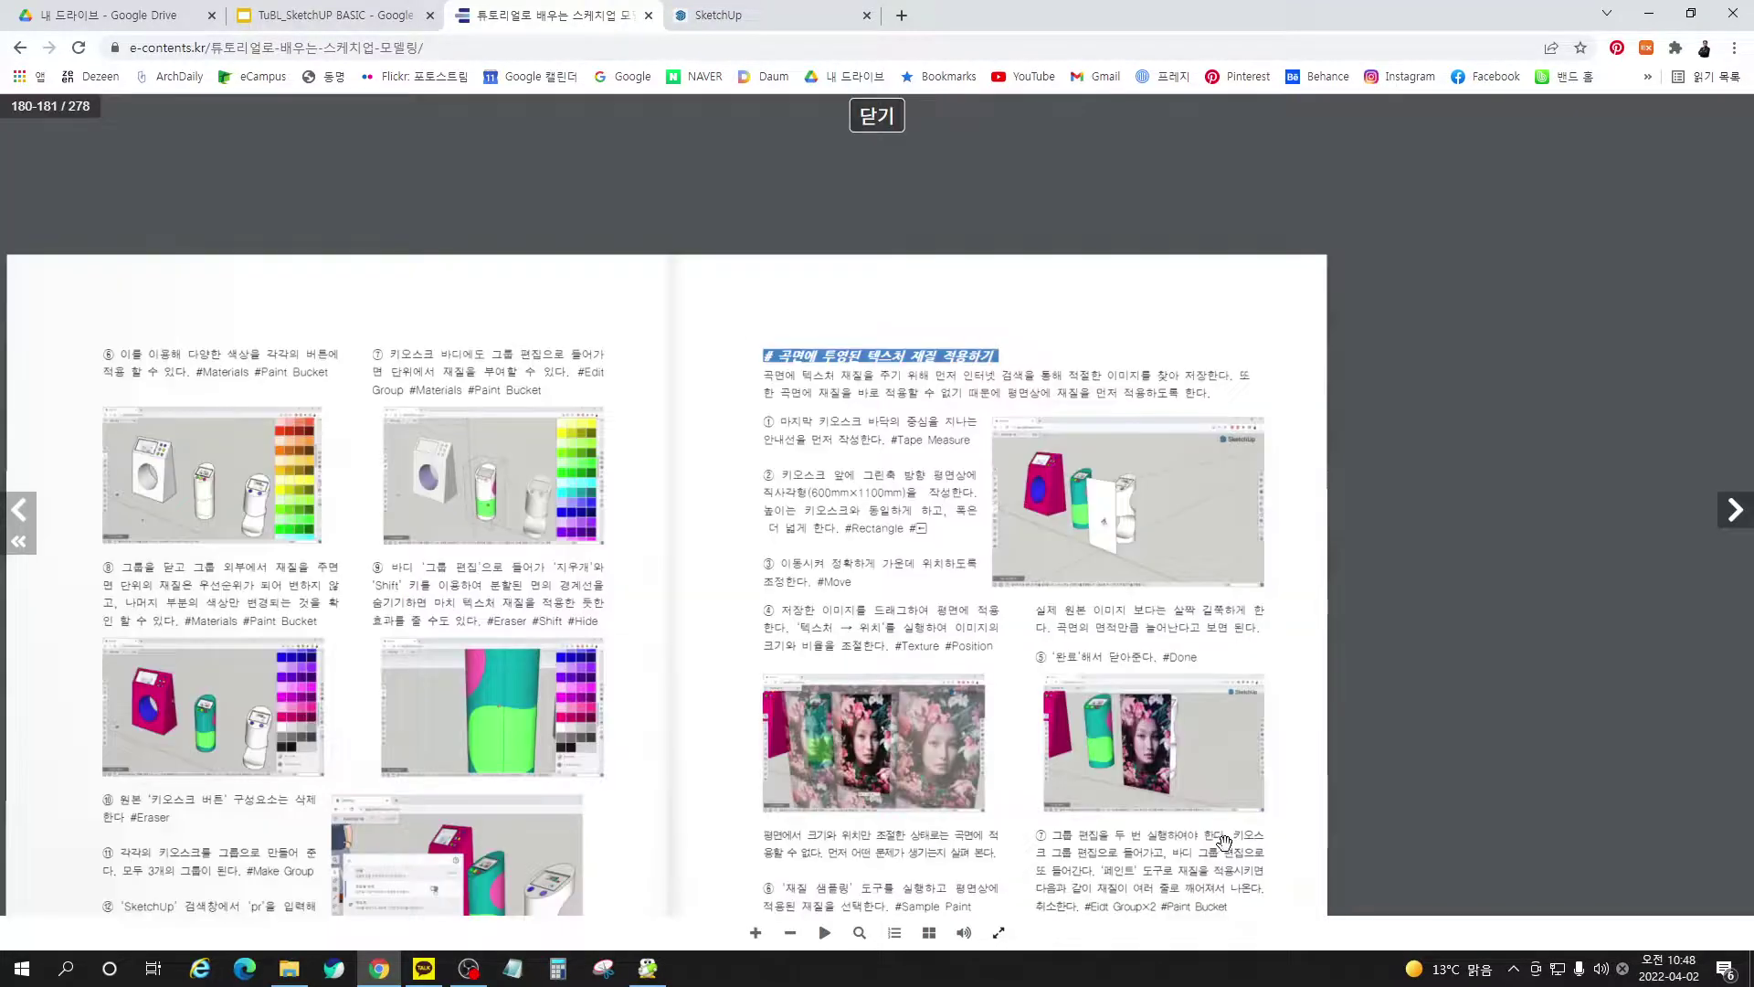
left_click_drag(1153, 822, 1103, 673)
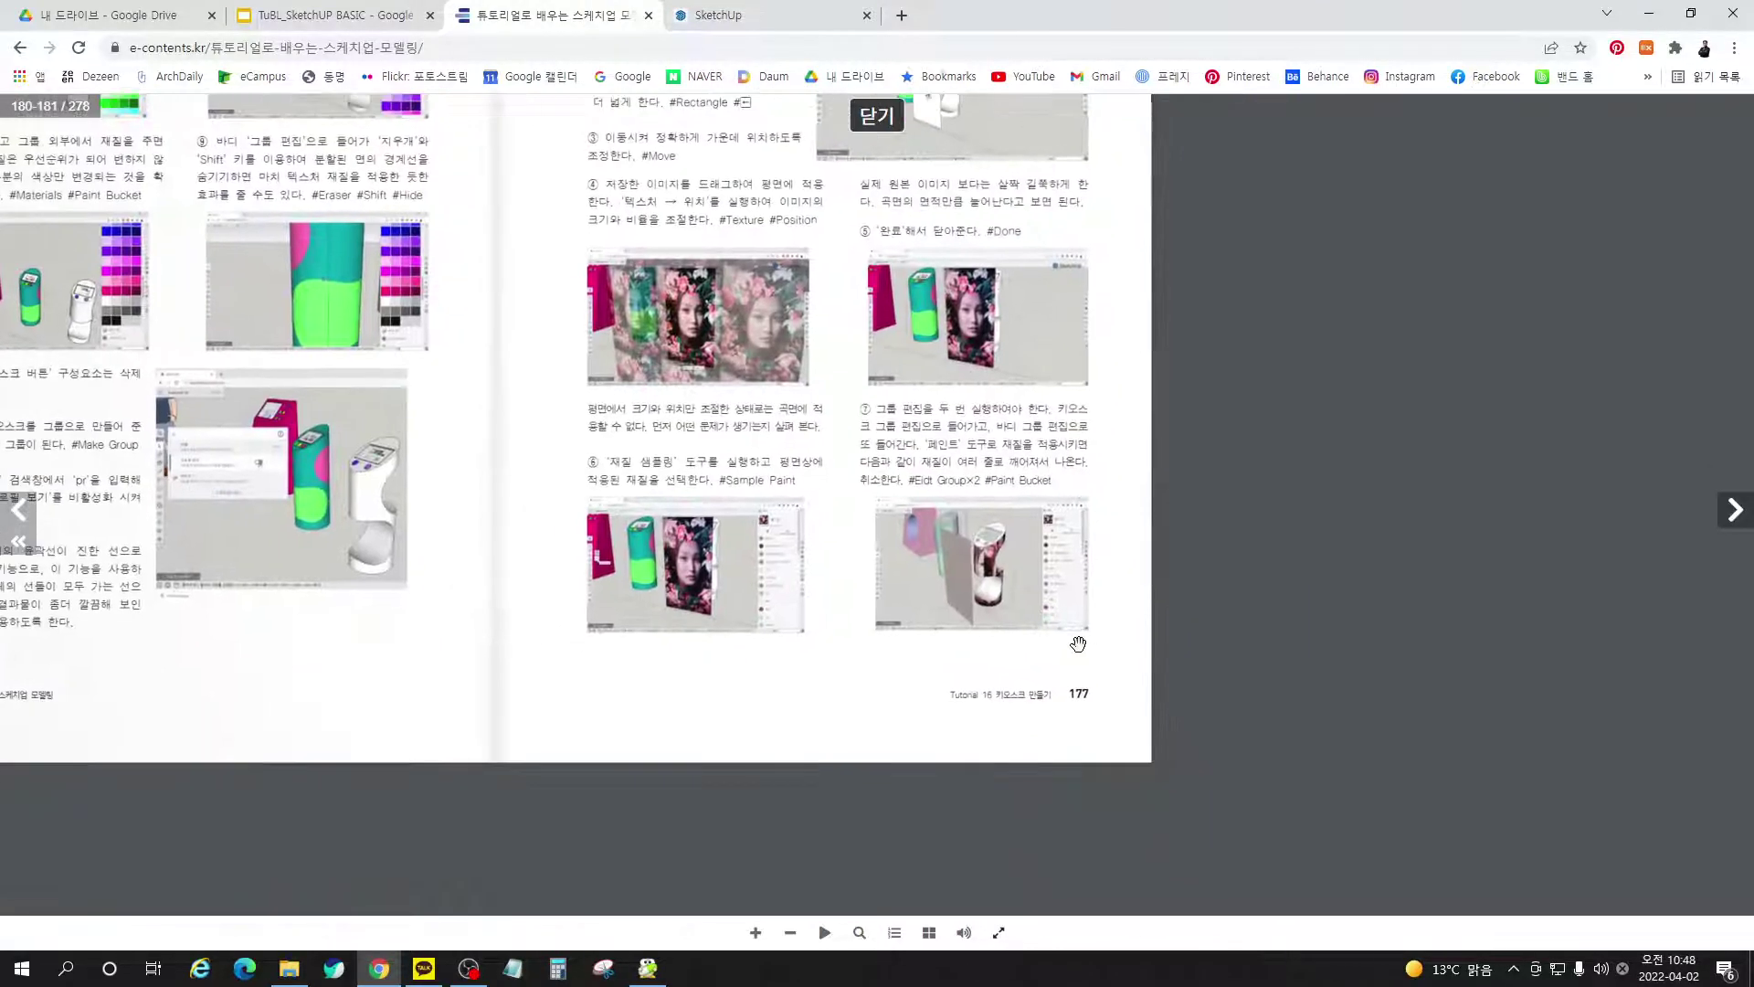
scroll(879, 493, "up", 2)
scroll(829, 382, "up", 2)
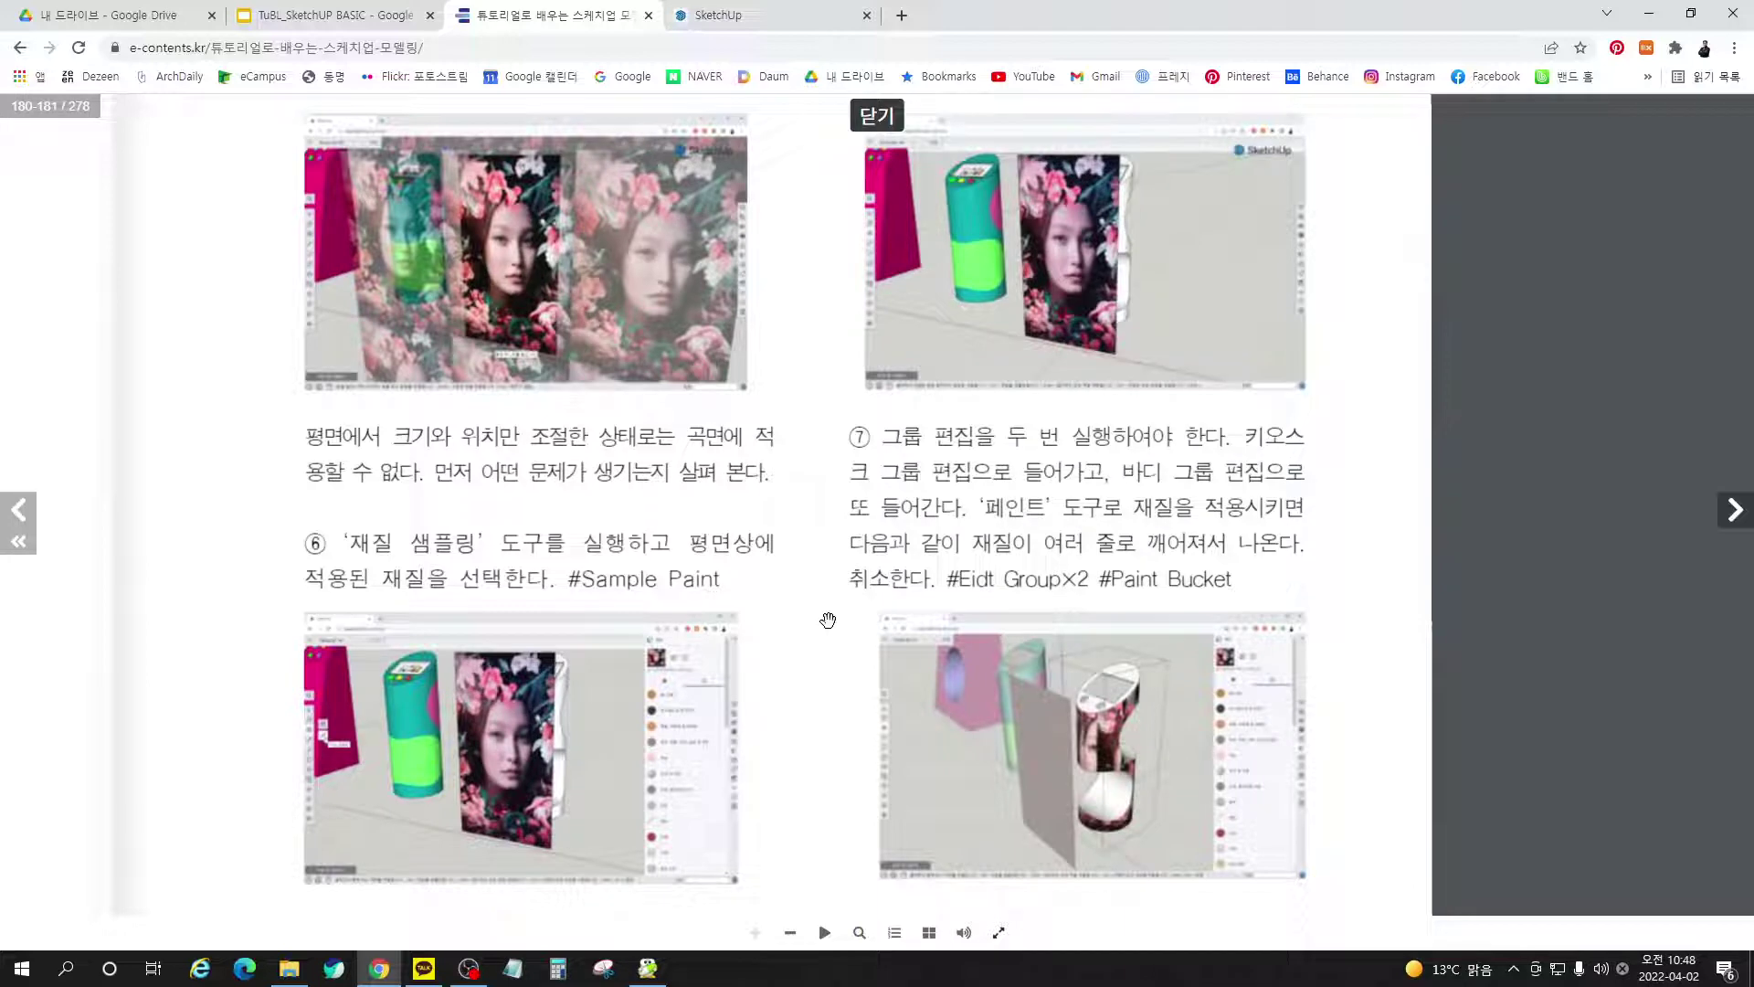
scroll(905, 505, "up", 2)
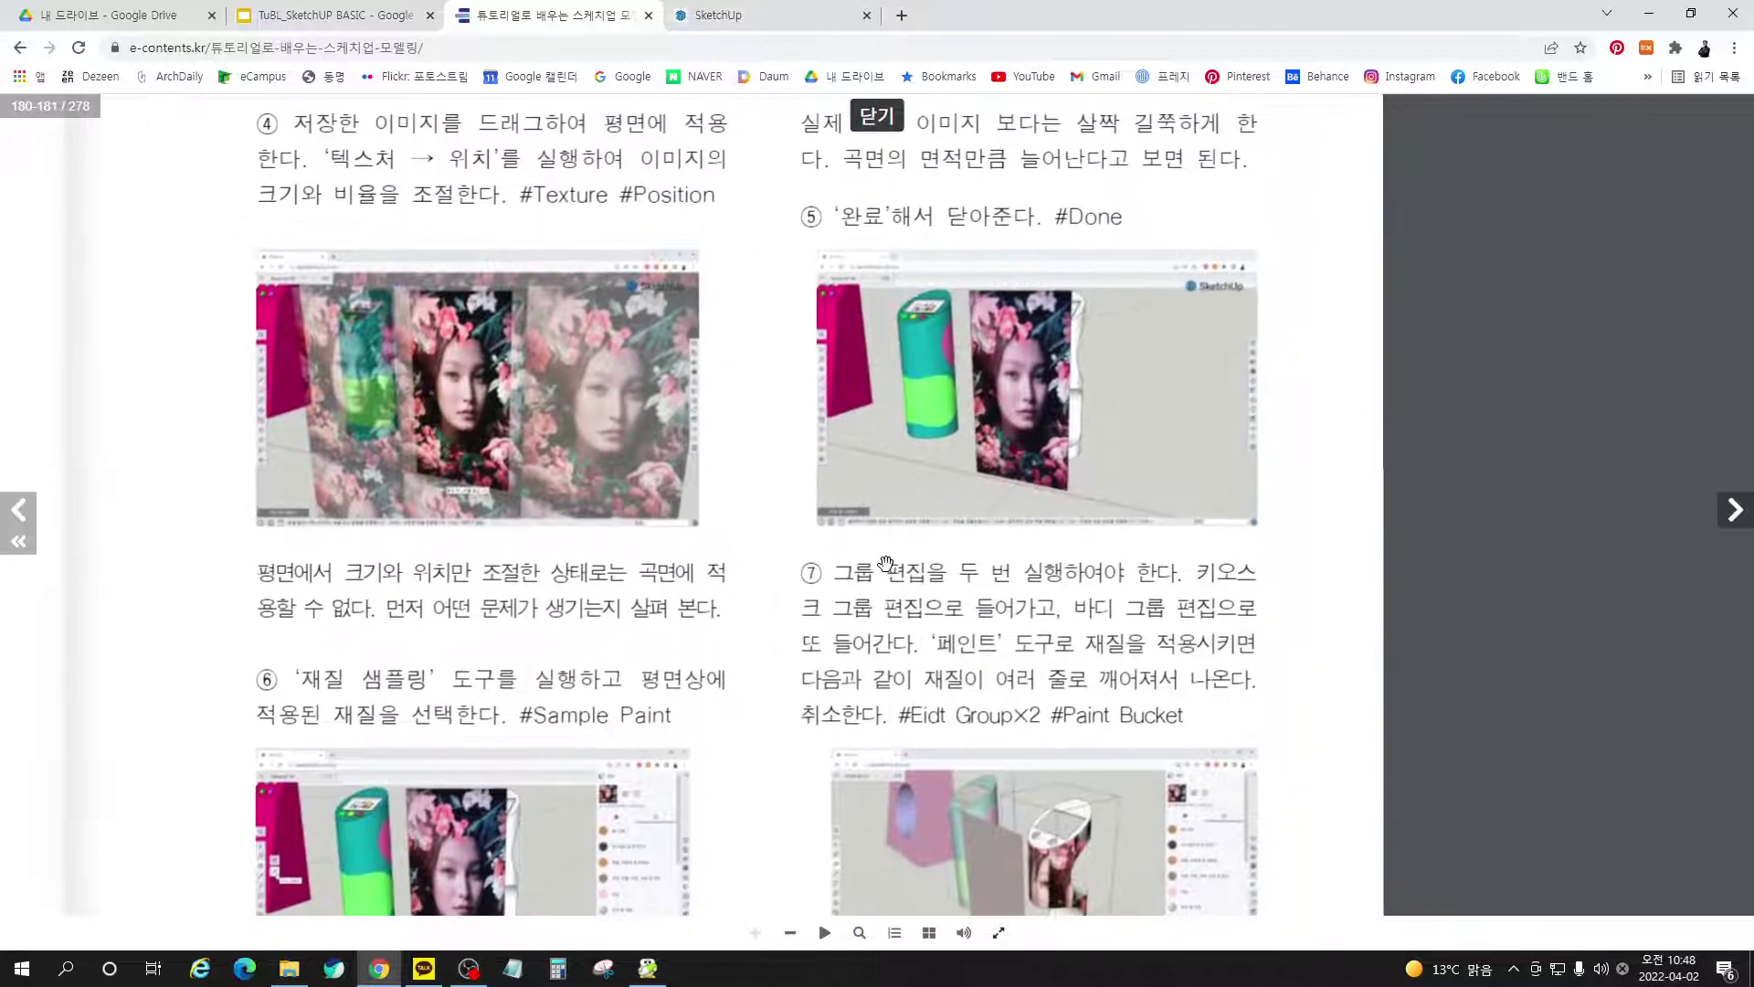
scroll(914, 588, "down", 2)
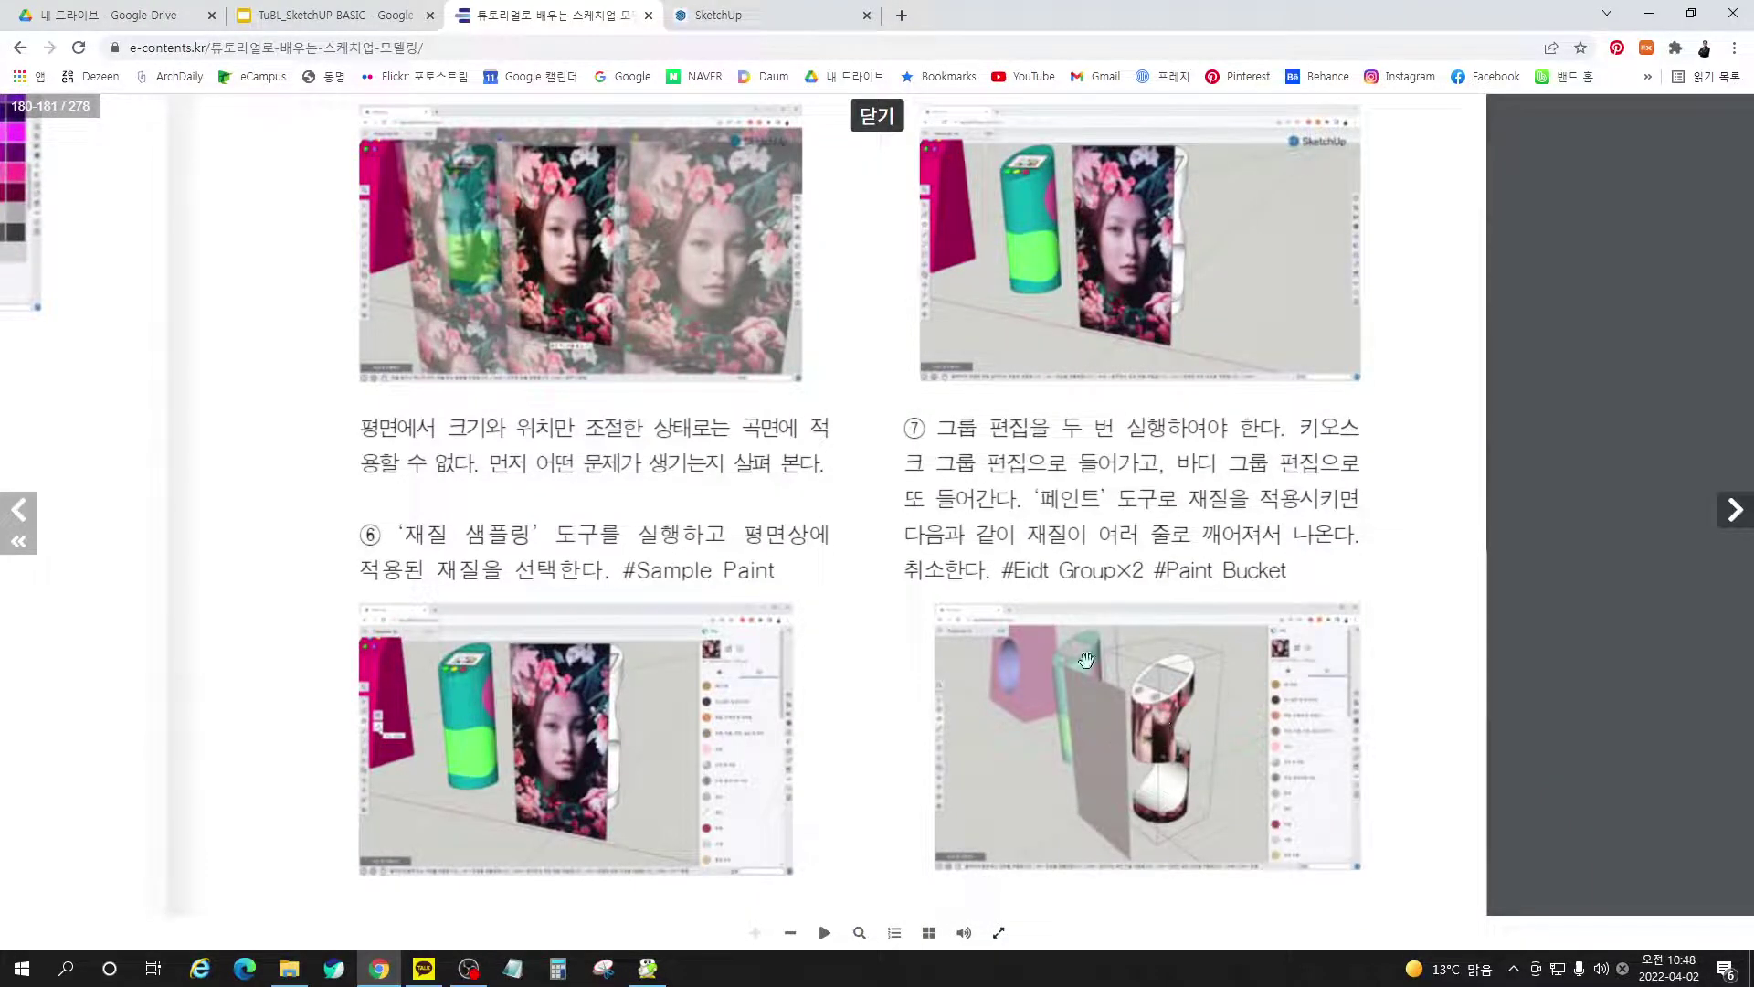
left_click(781, 20)
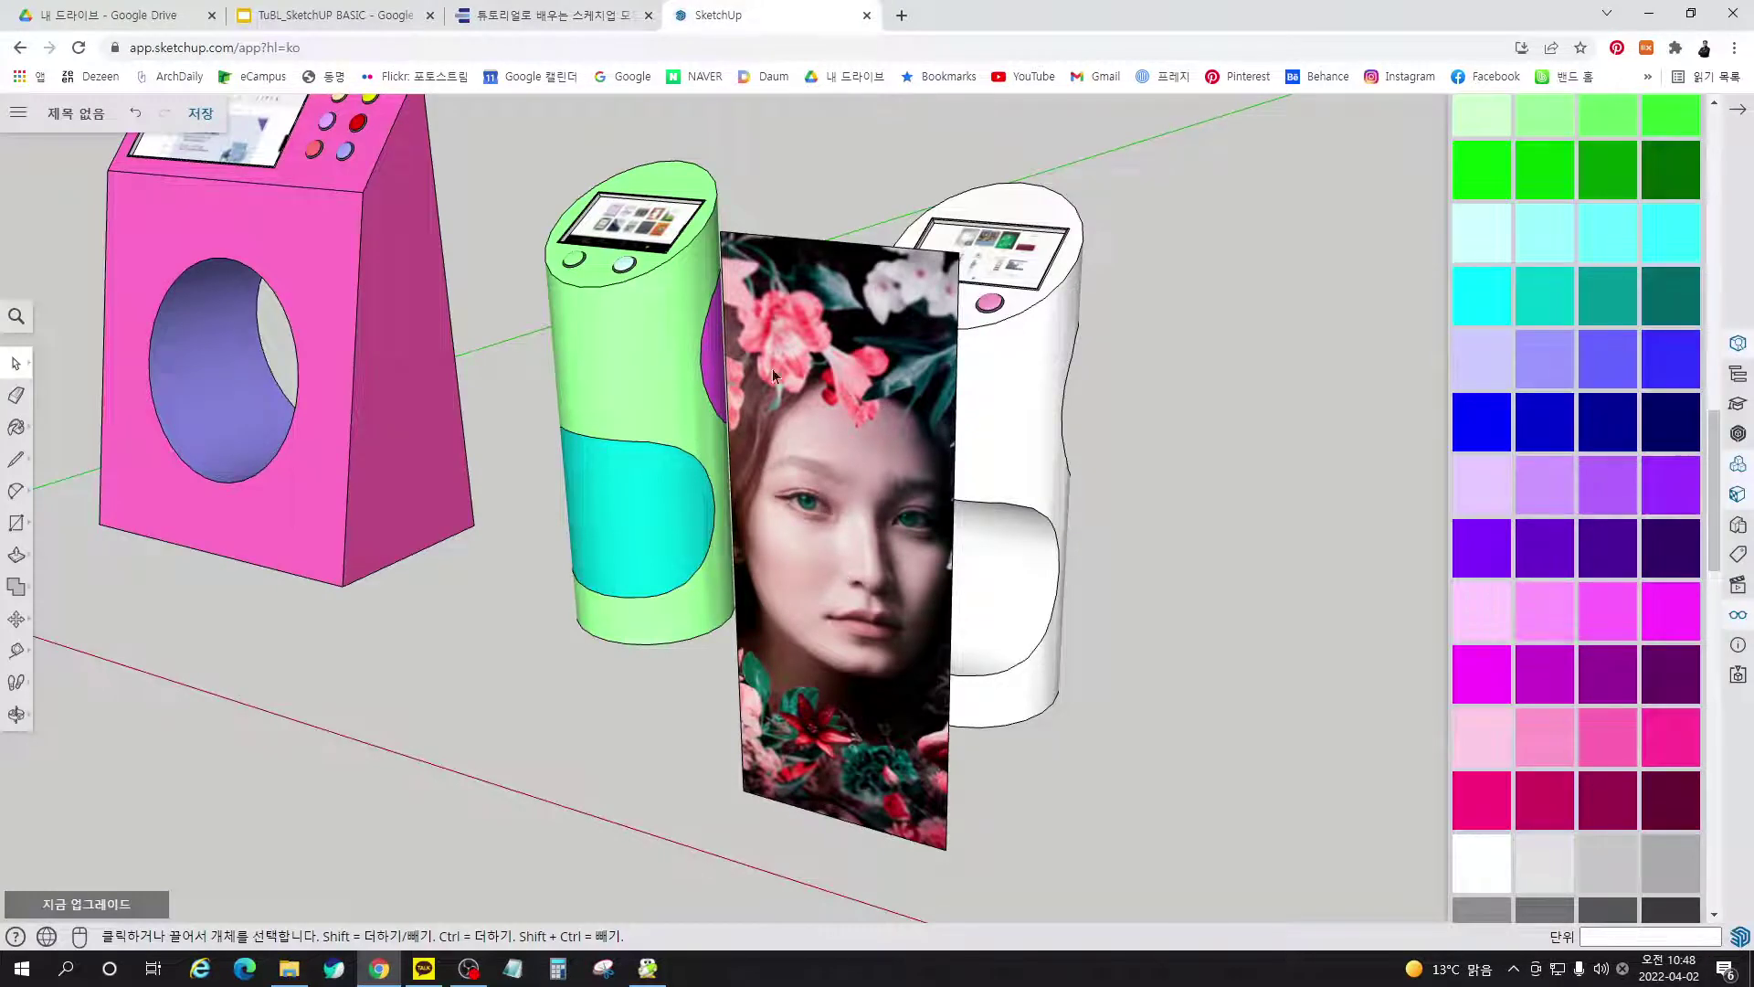
Open the white kiosk's body group, select its curved face, close the group, and window-select the kiosk to check its grouping
left_click(17, 427)
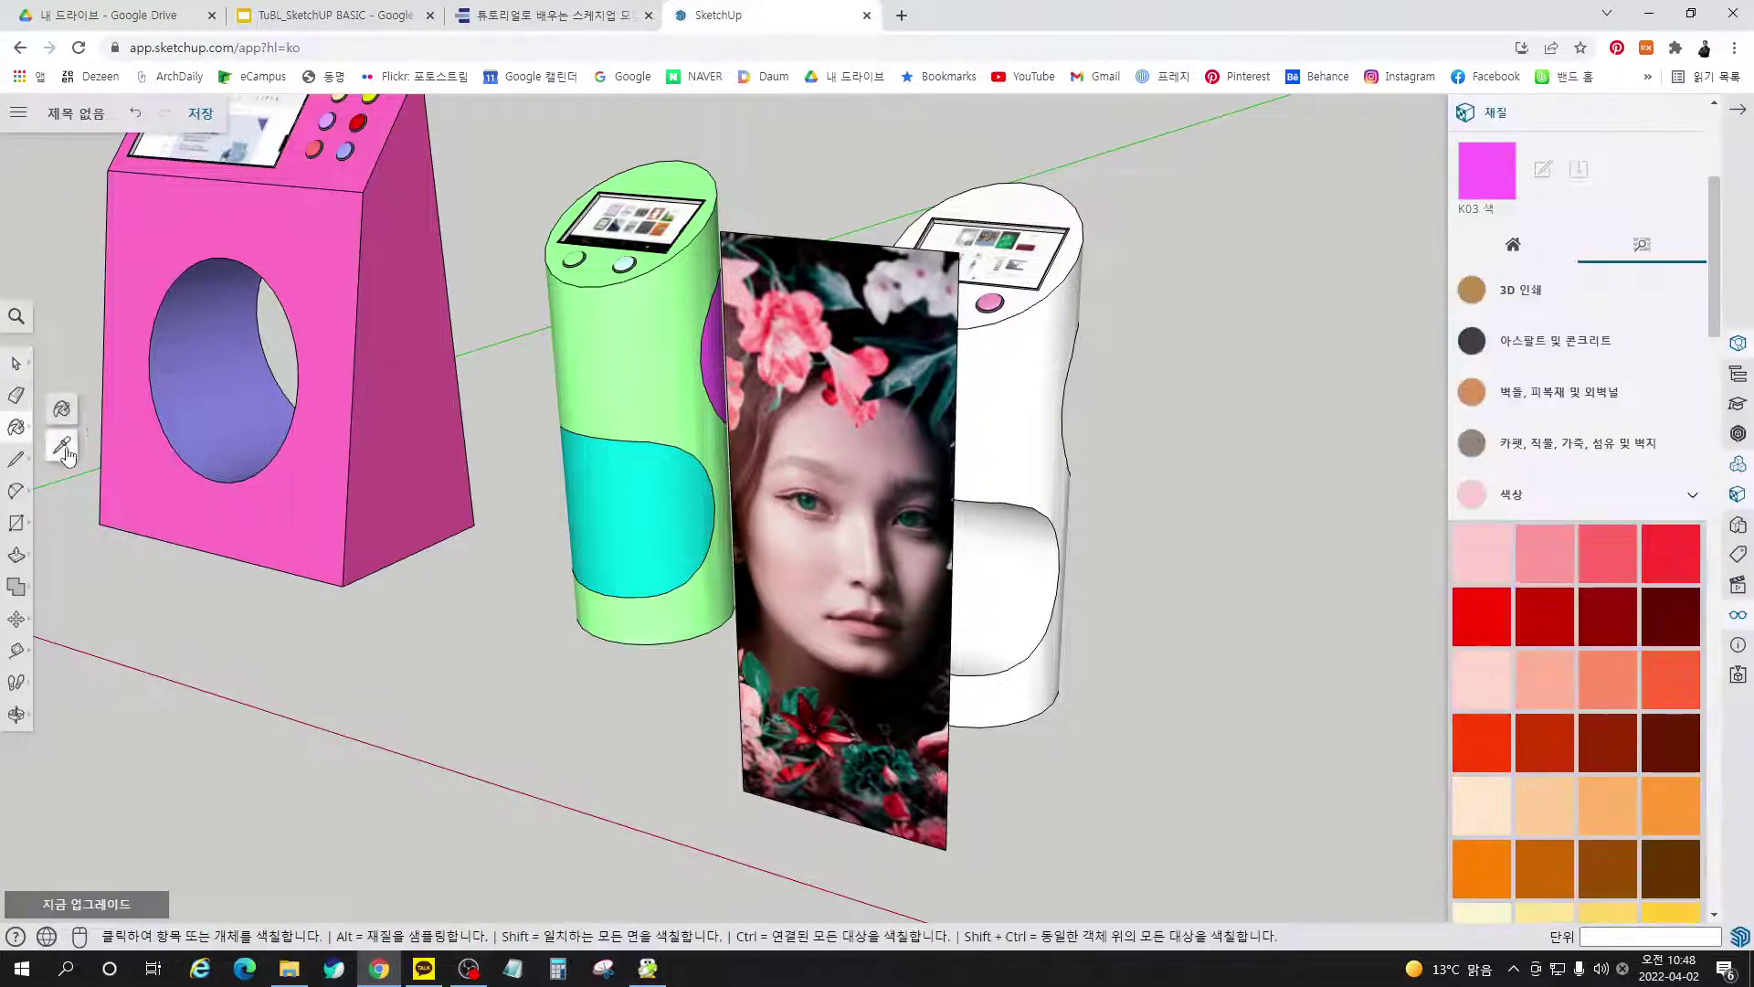
left_click(37, 430)
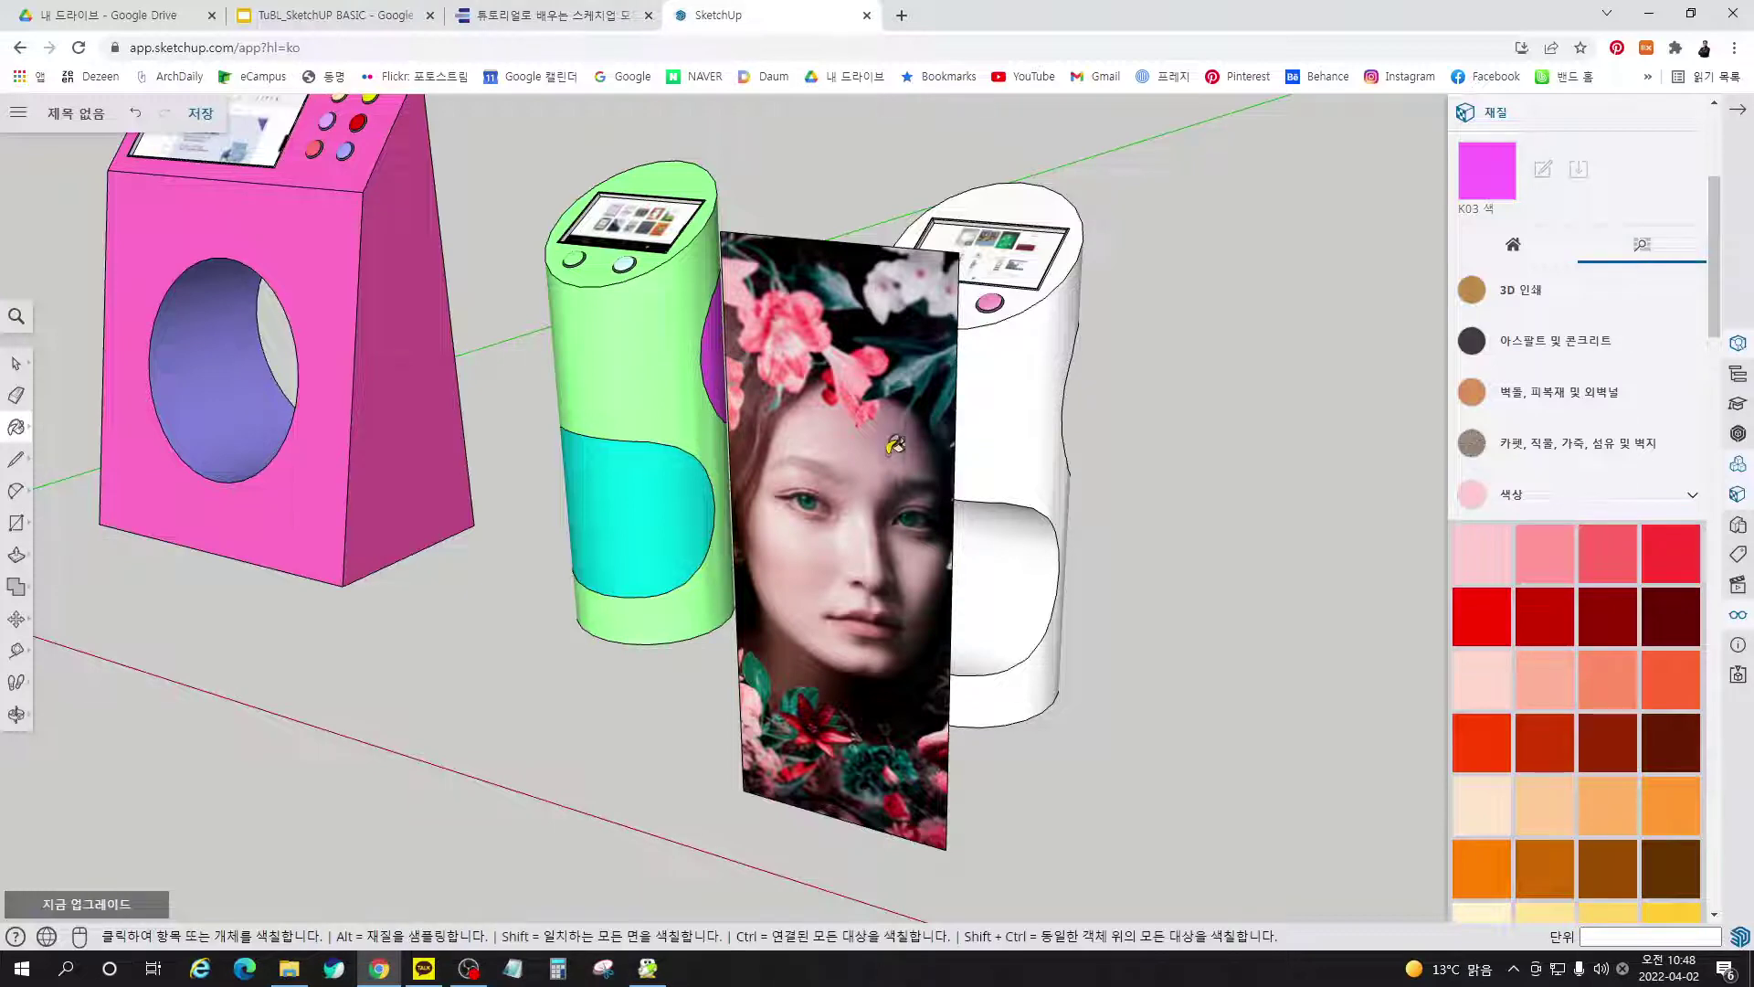
mouse_move(932, 479)
middle_mouse_down()
mouse_move(975, 499)
mouse_move(941, 473)
middle_mouse_up()
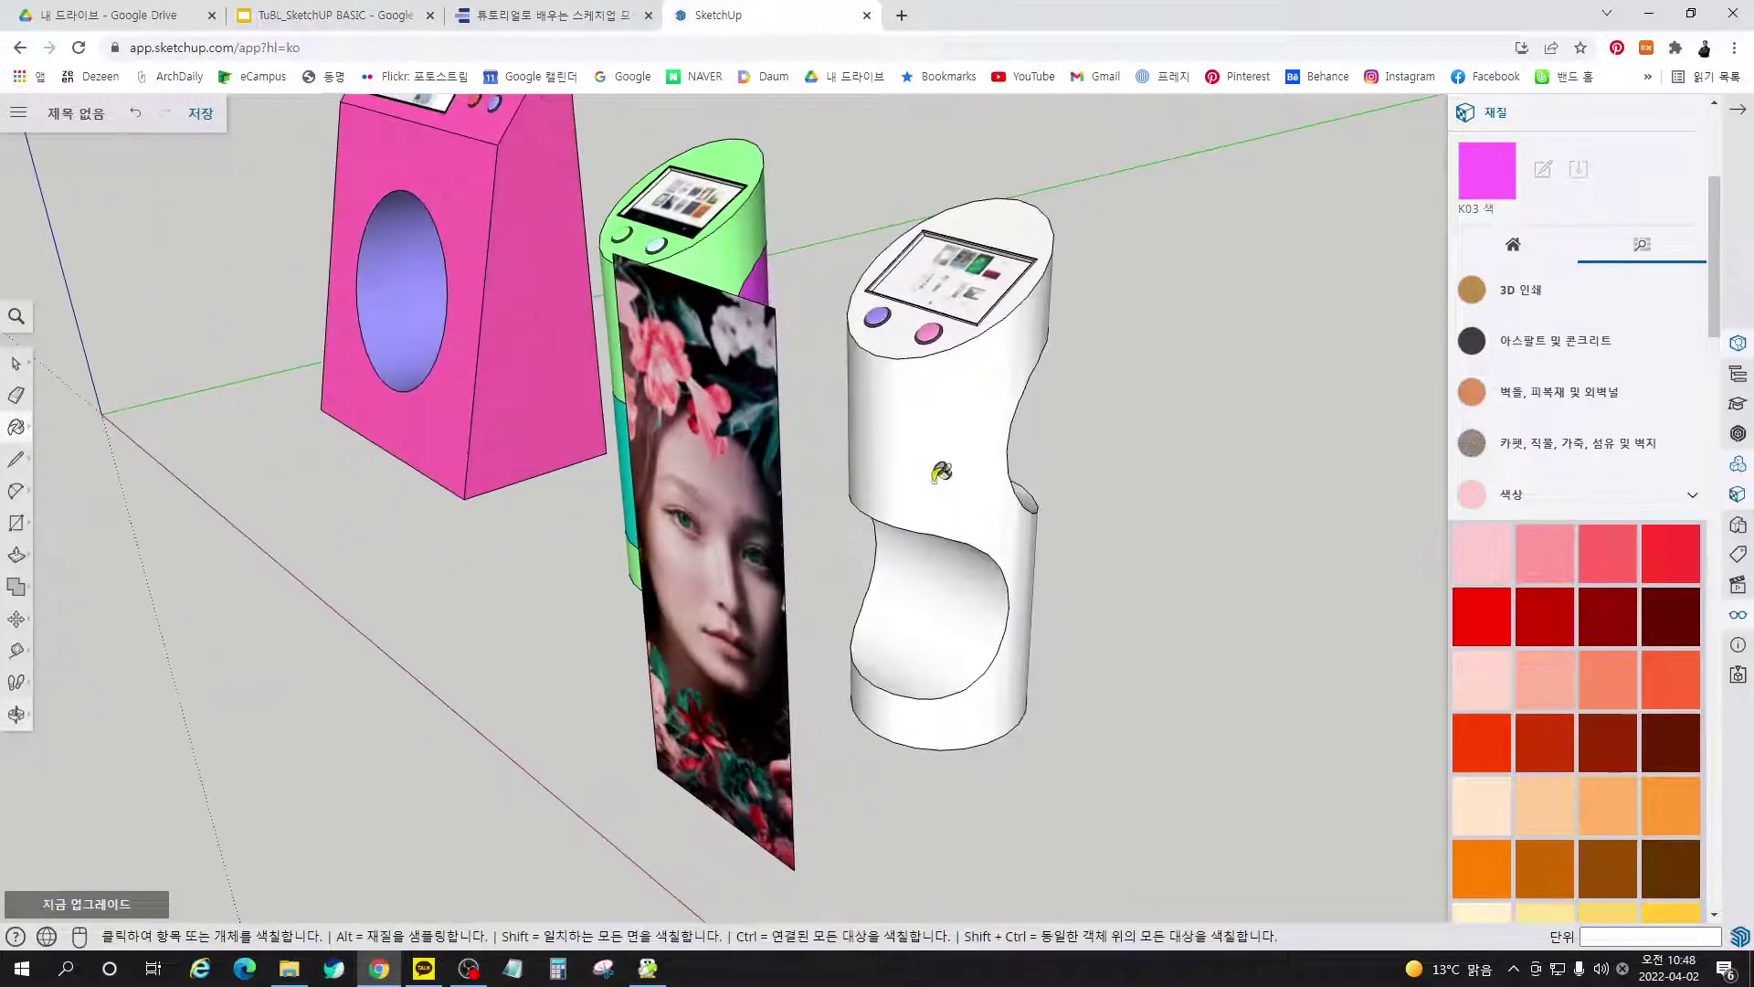
right_click(955, 402)
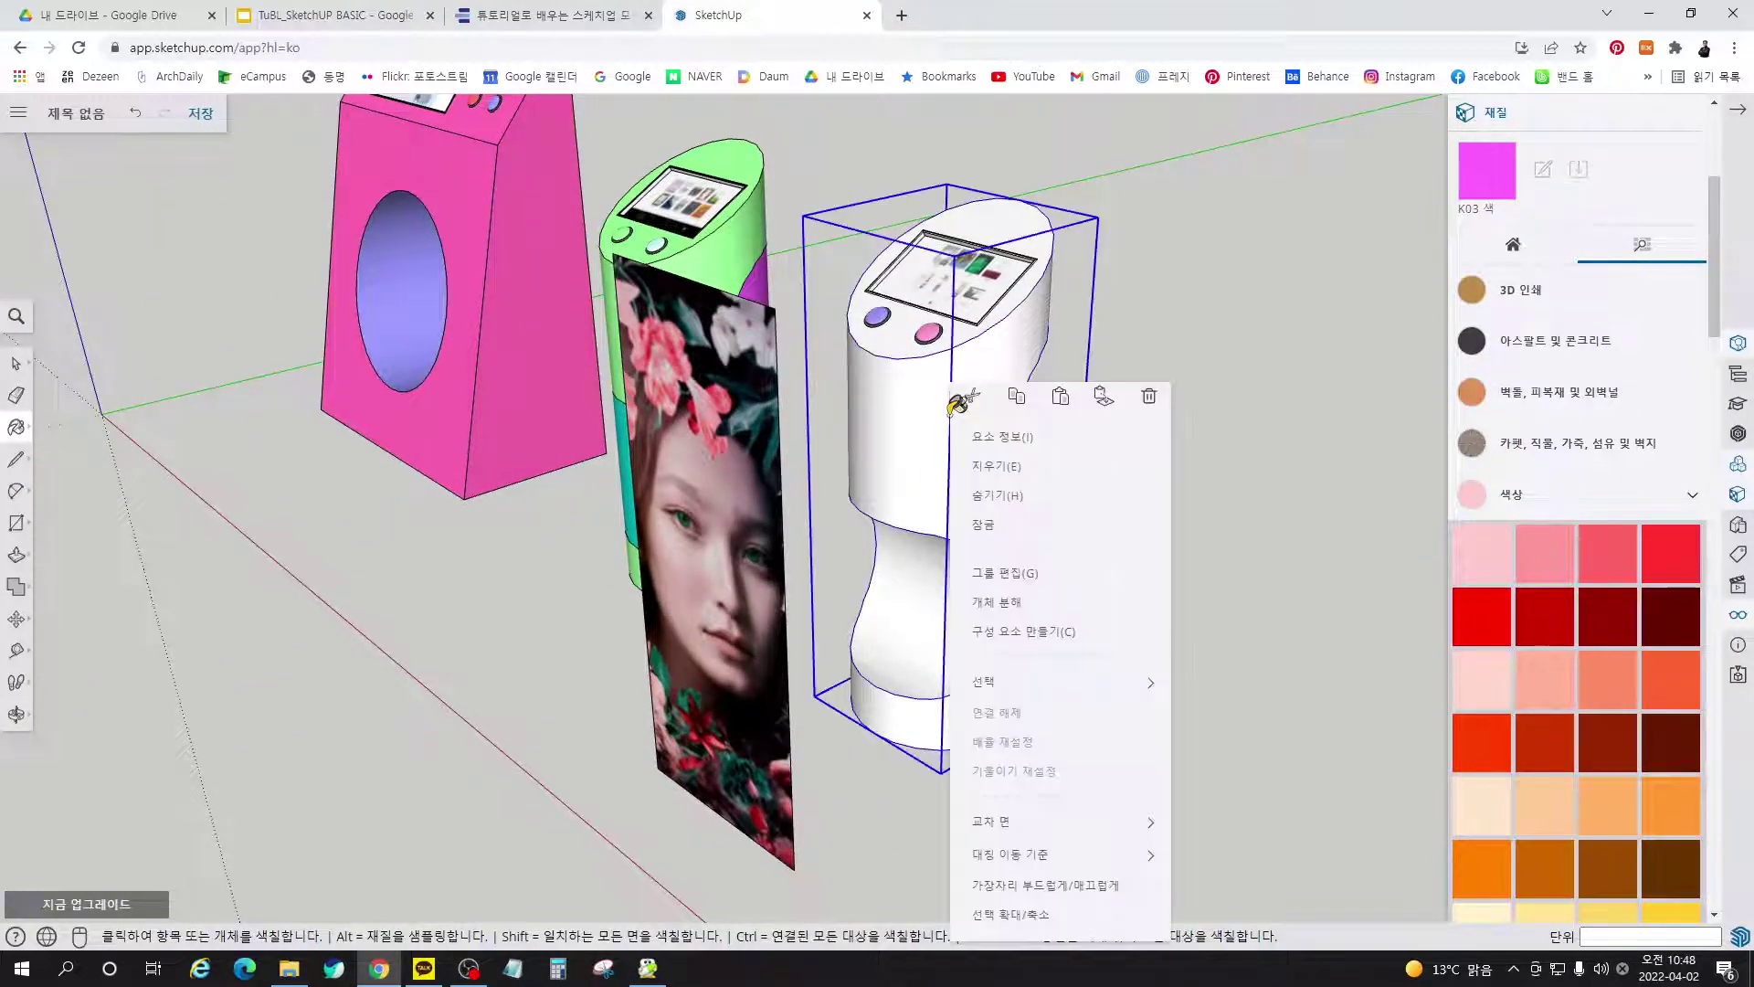
left_click(992, 578)
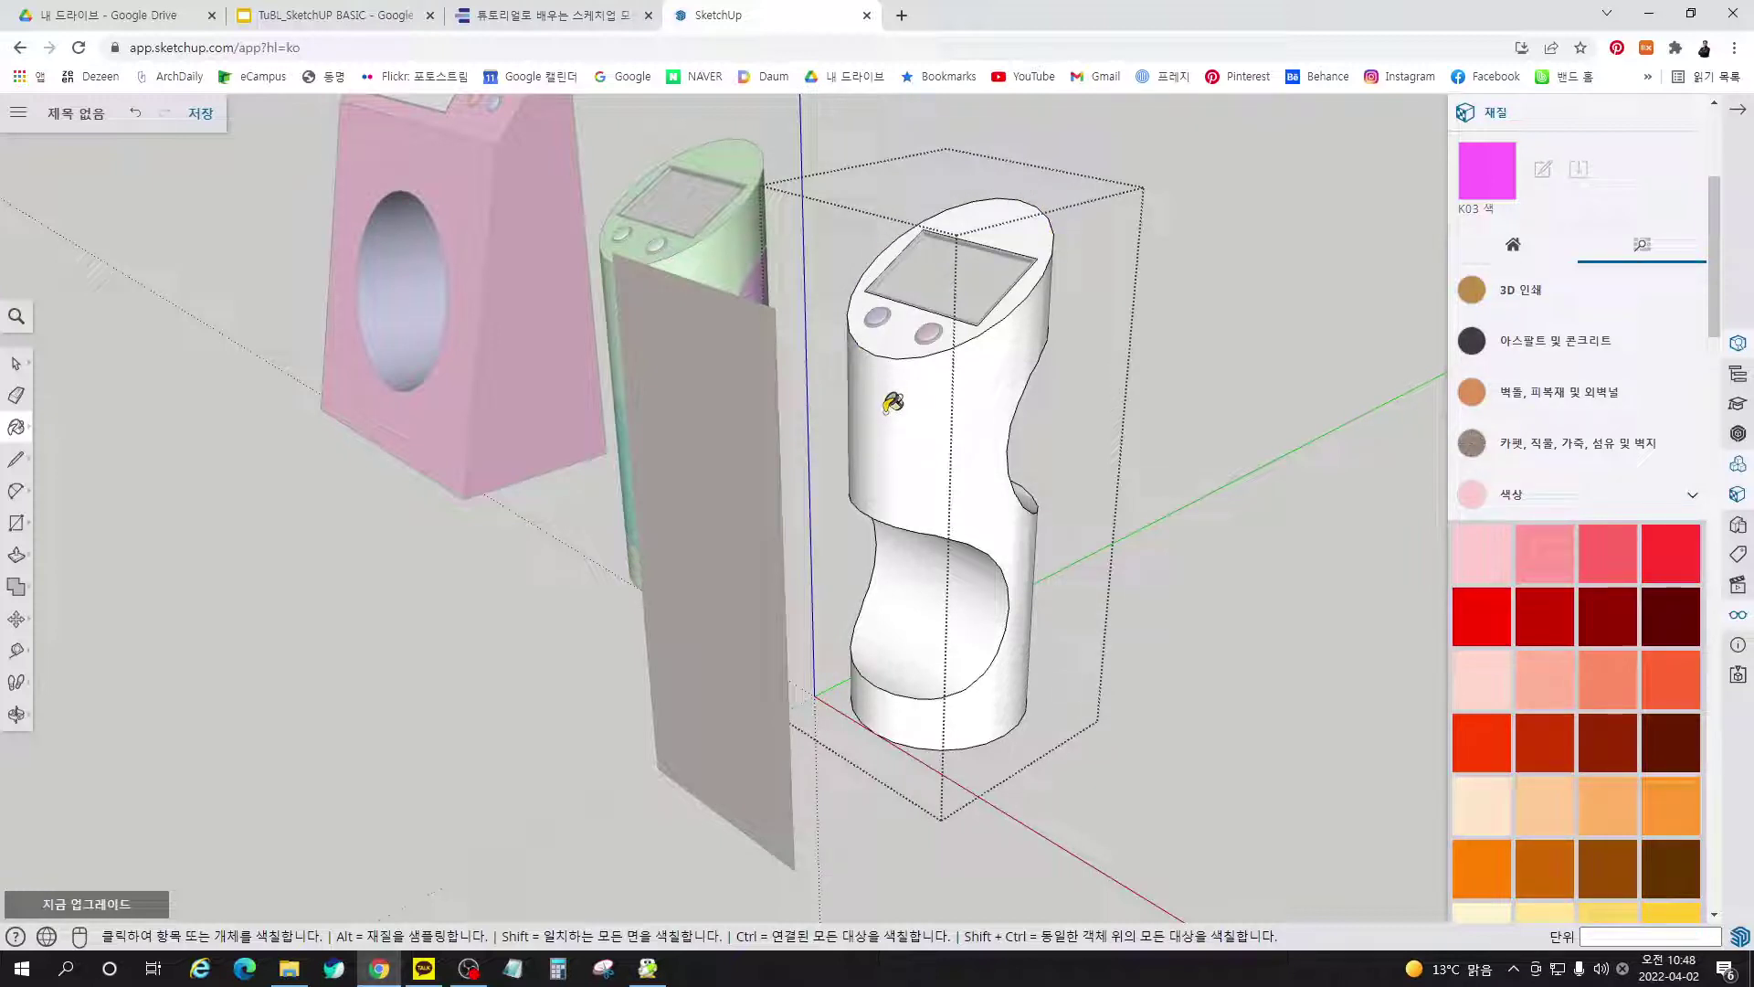
key("space")
left_click(1001, 416)
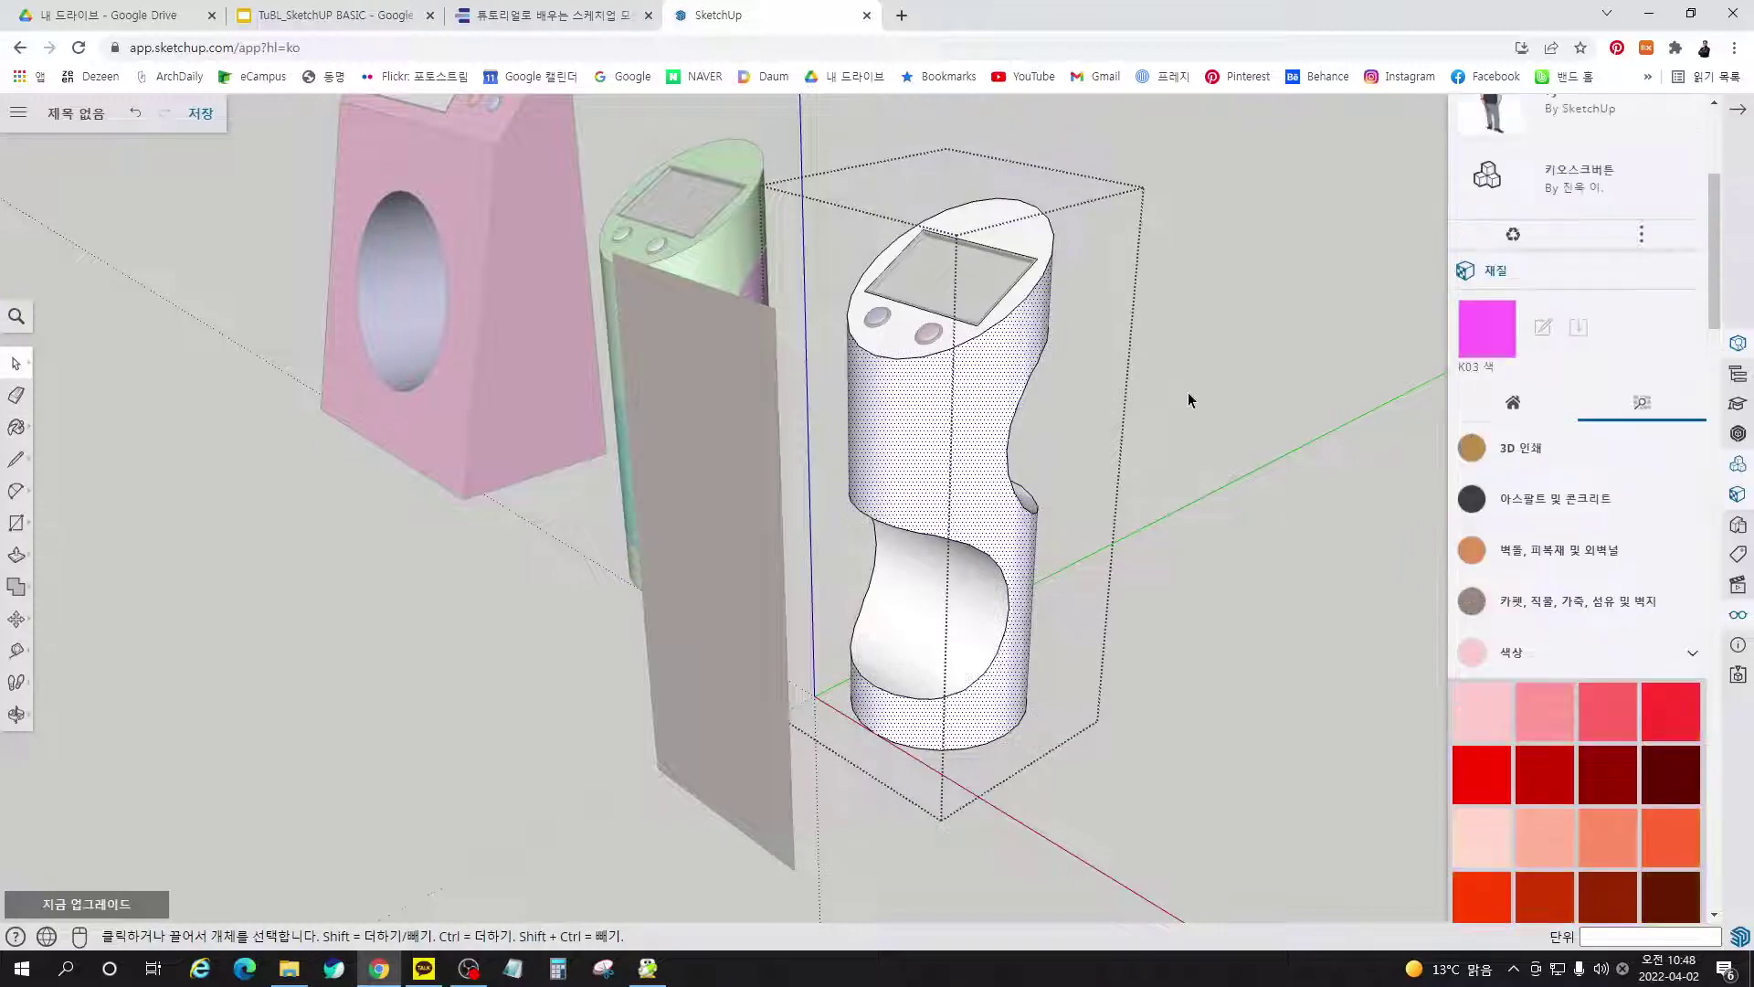
left_click(1188, 400)
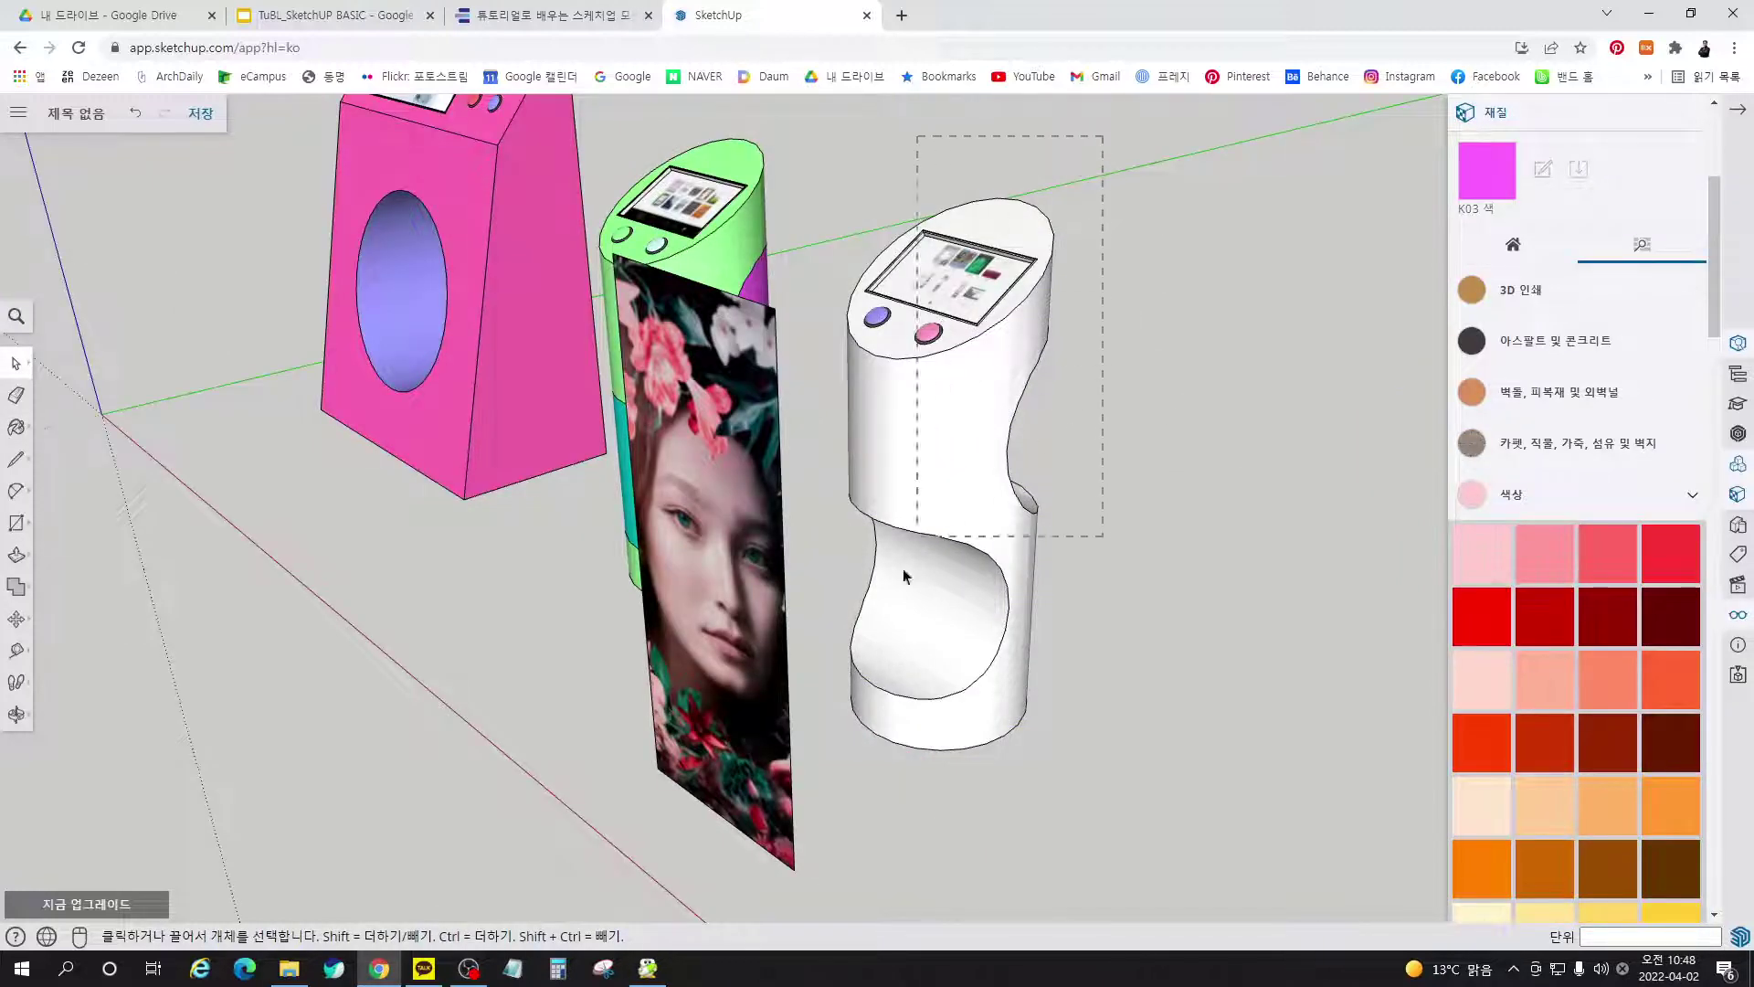
left_click(923, 541)
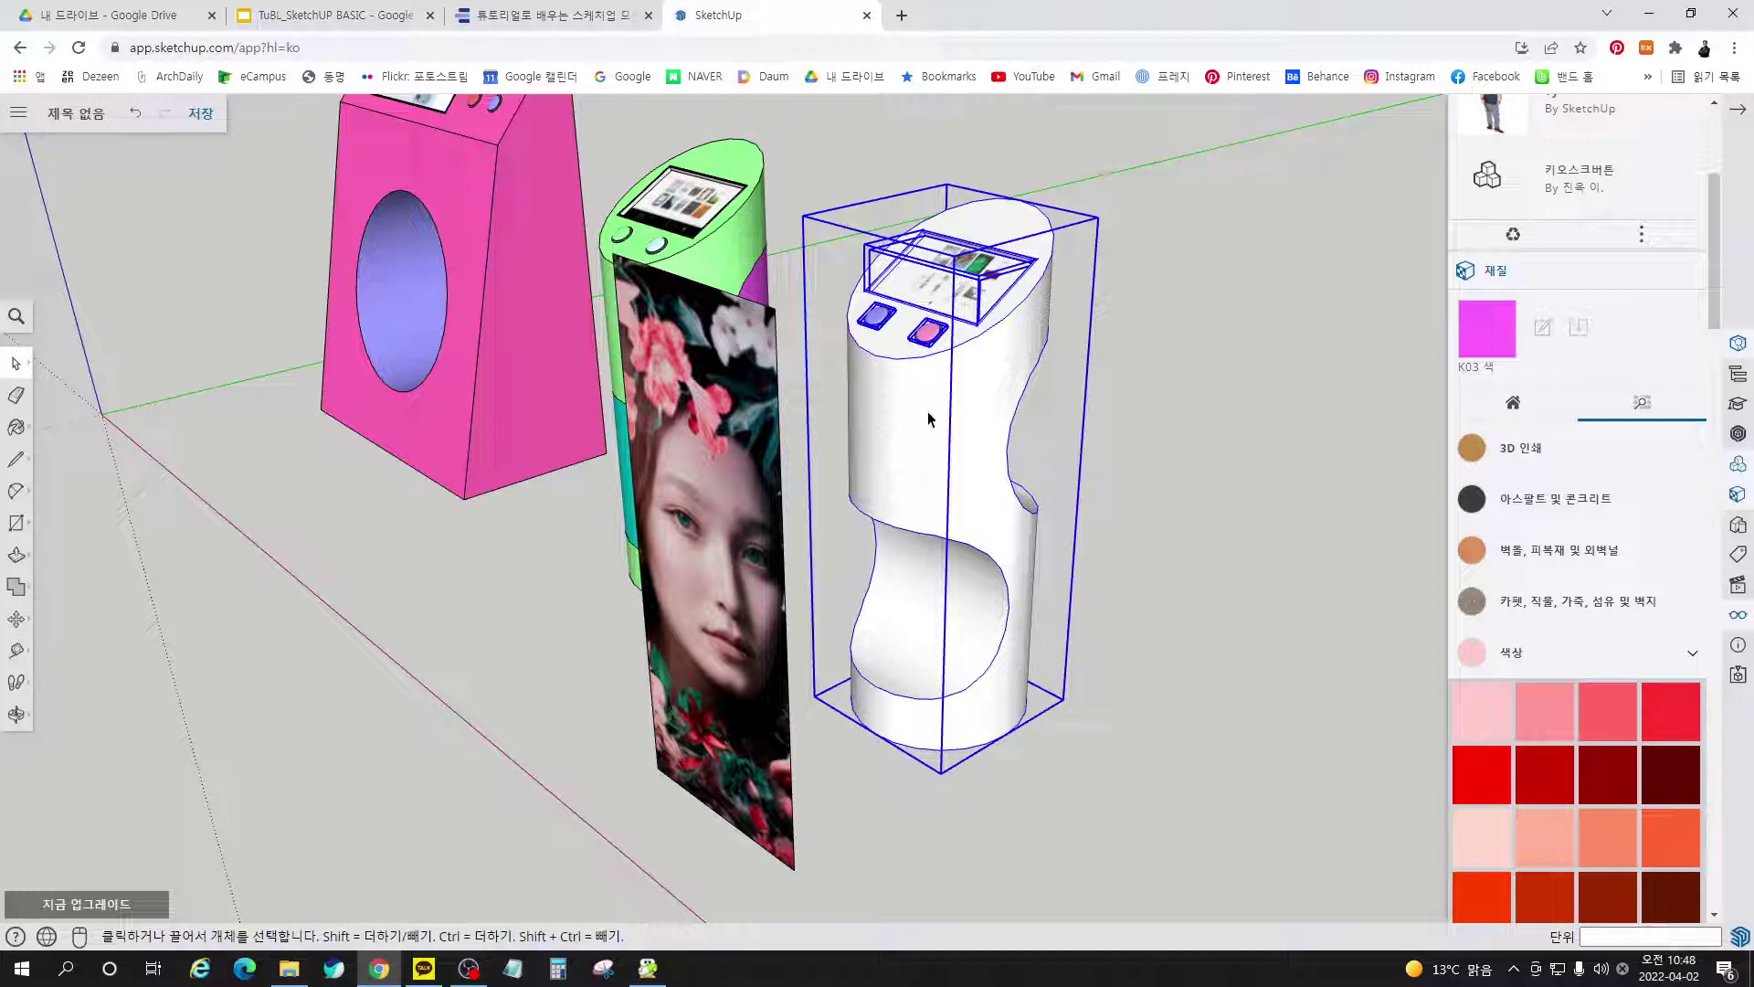
left_click(1187, 375)
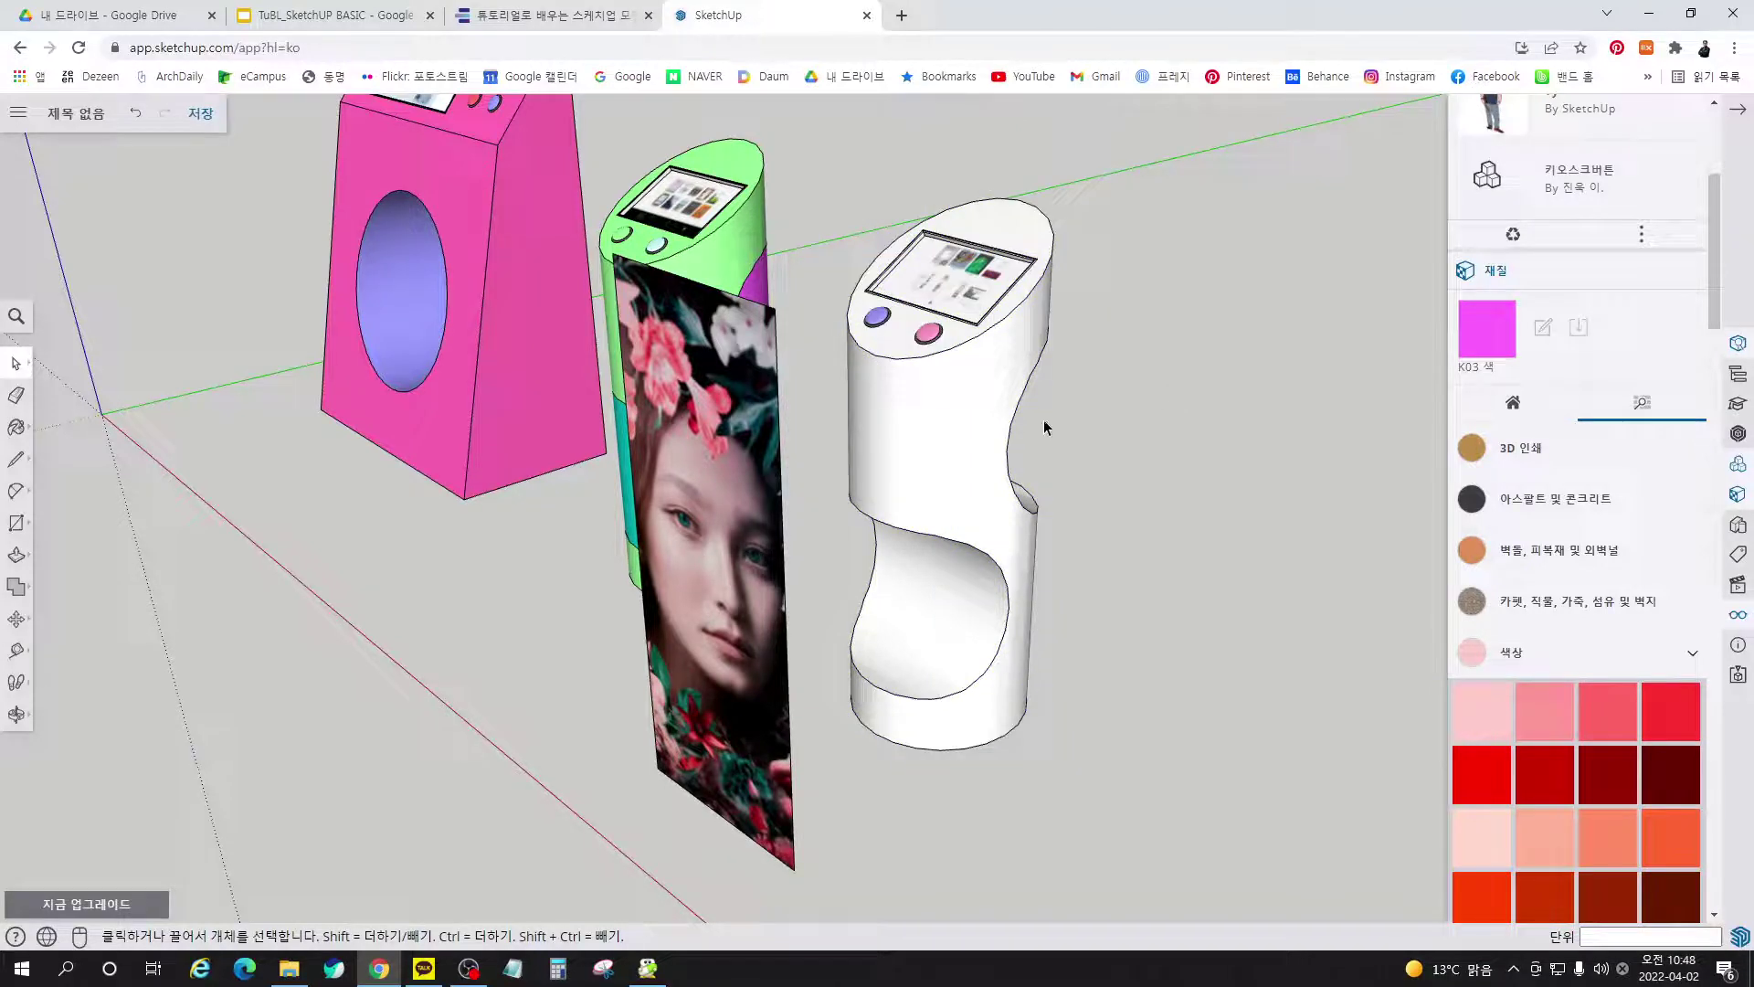
Recheck whether the white kiosk's body, screen and buttons share an outer group by opening the body group and window-selecting all parts
left_click(947, 461)
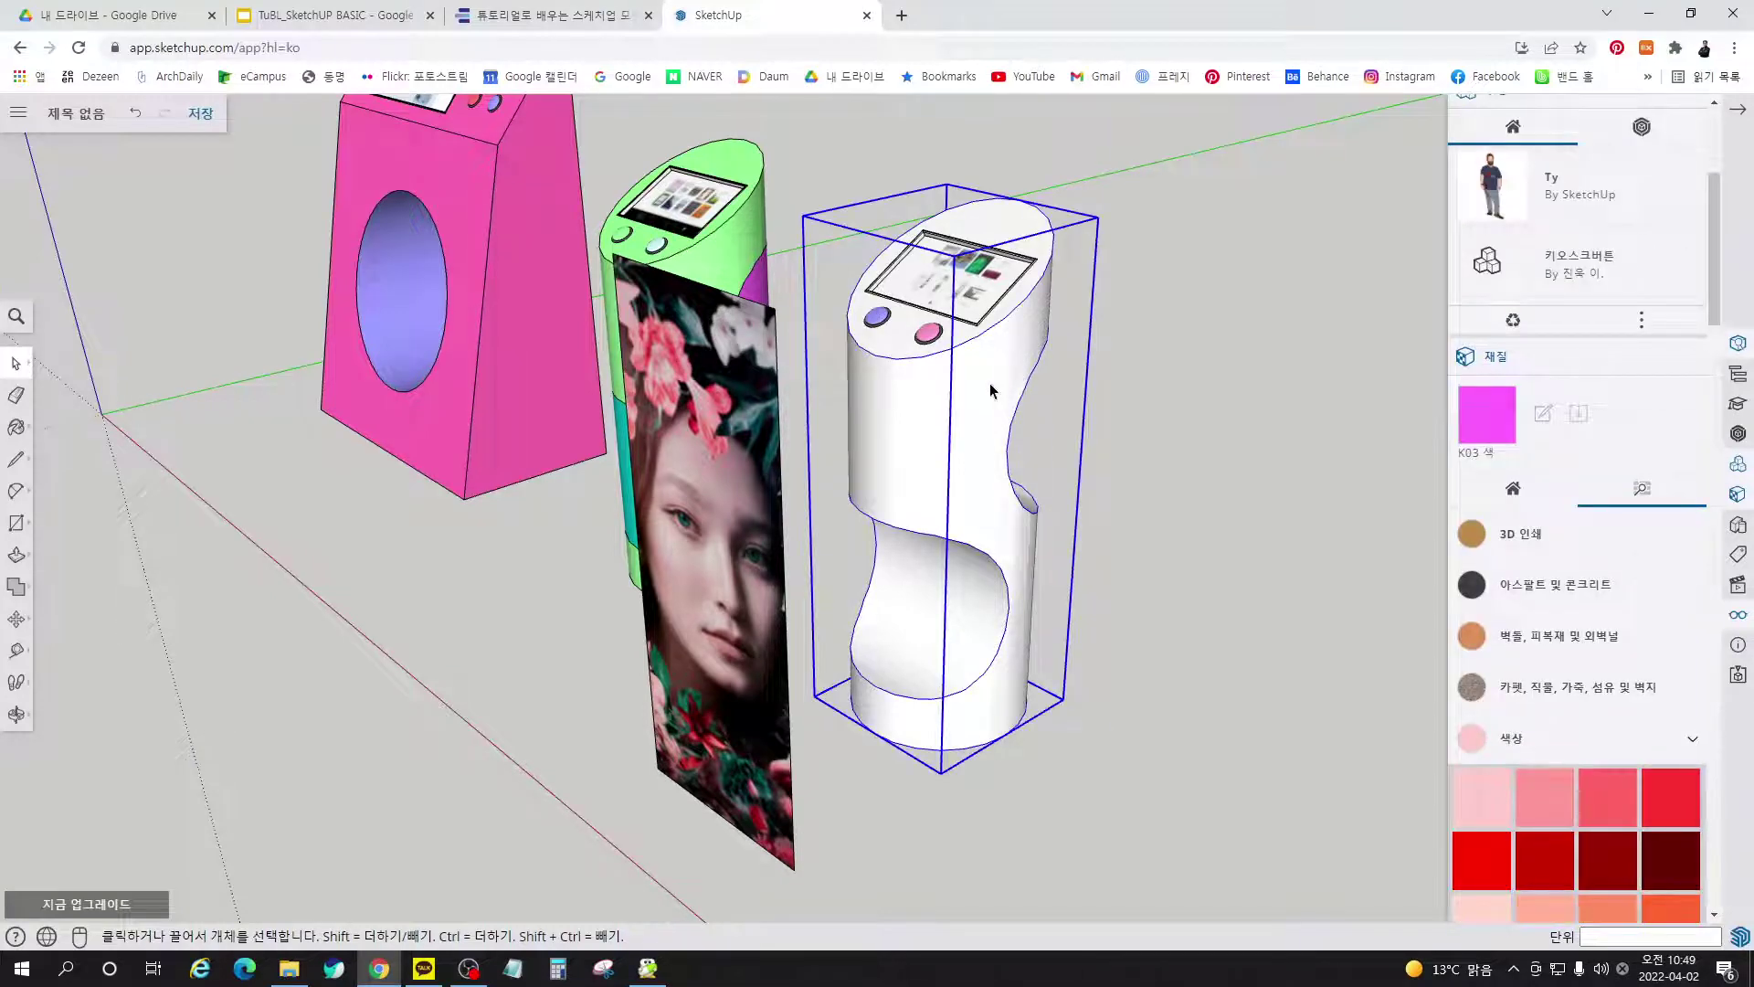
double_click(991, 392)
left_click(939, 450)
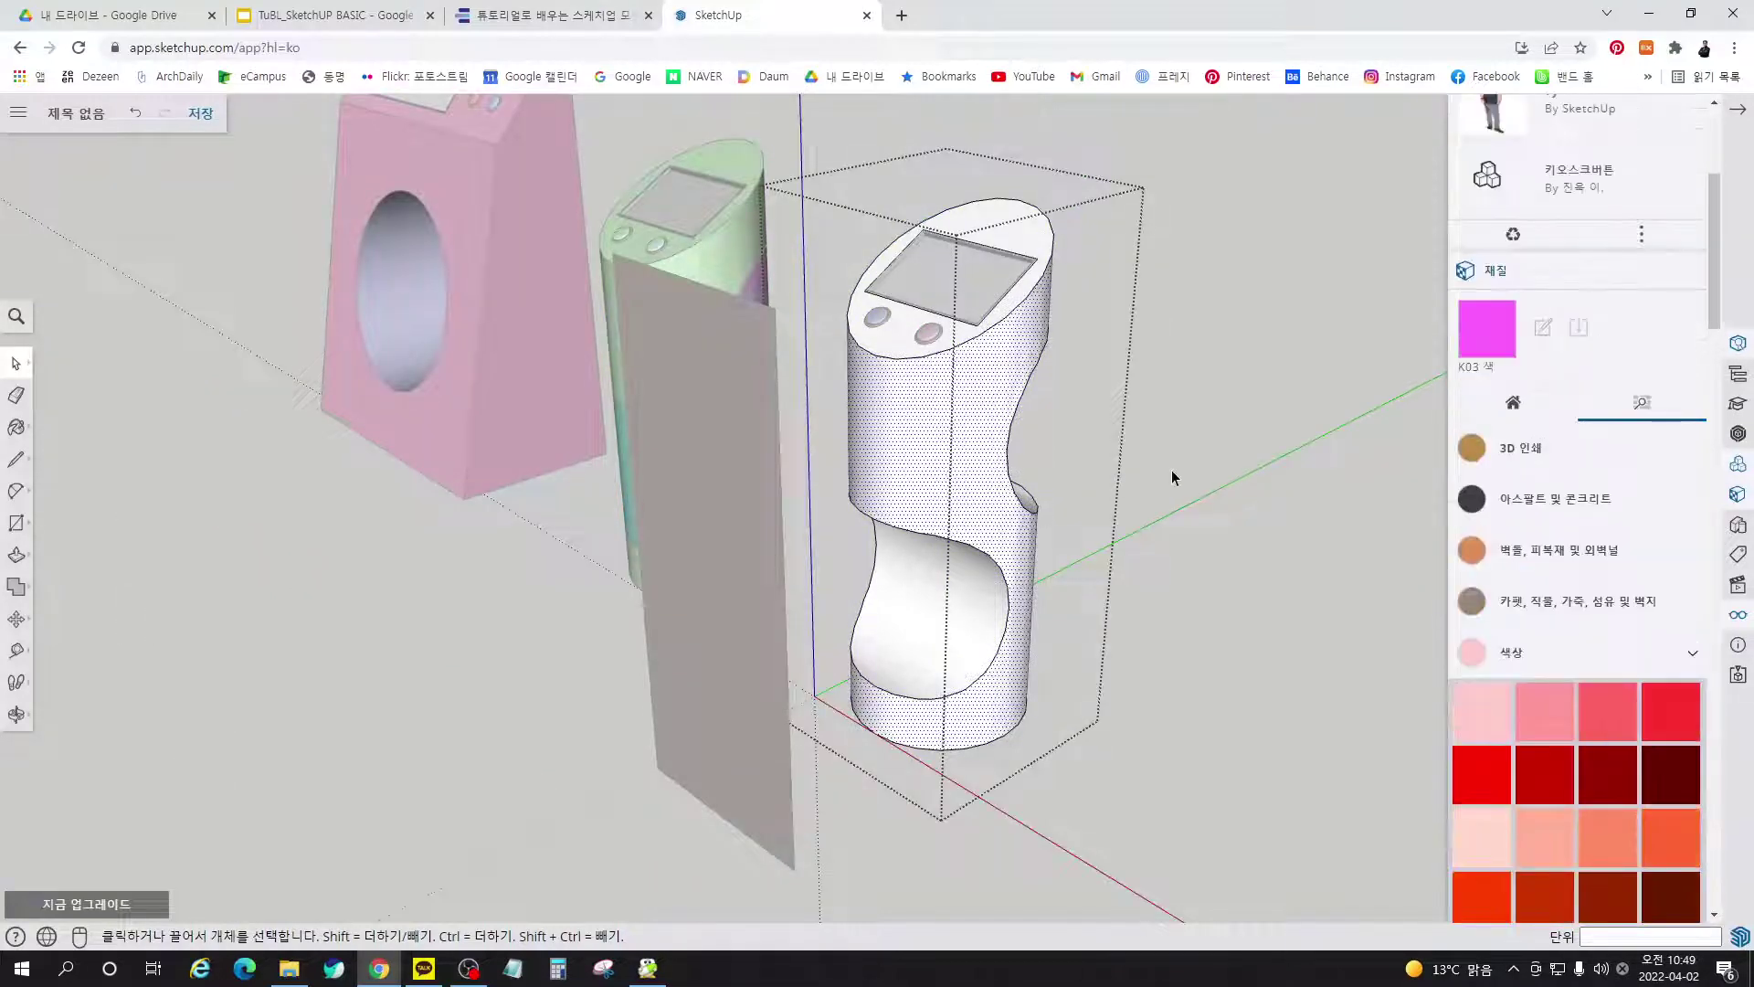
left_click(1171, 470)
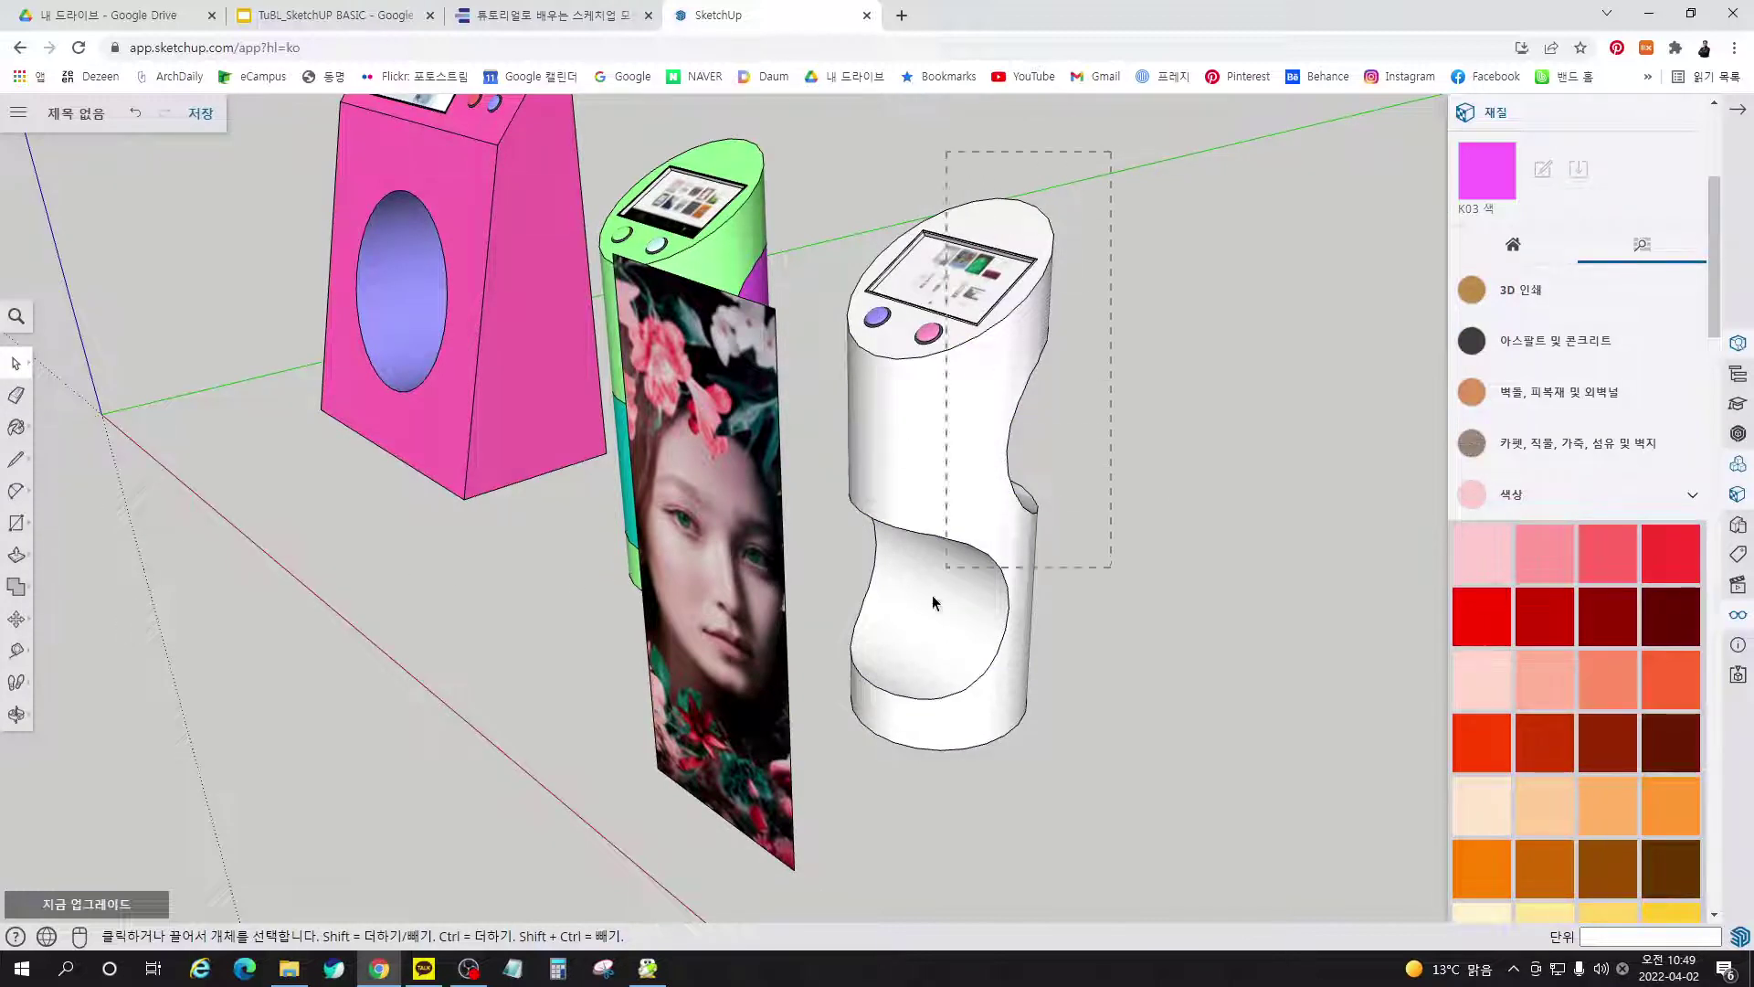
left_click(901, 717)
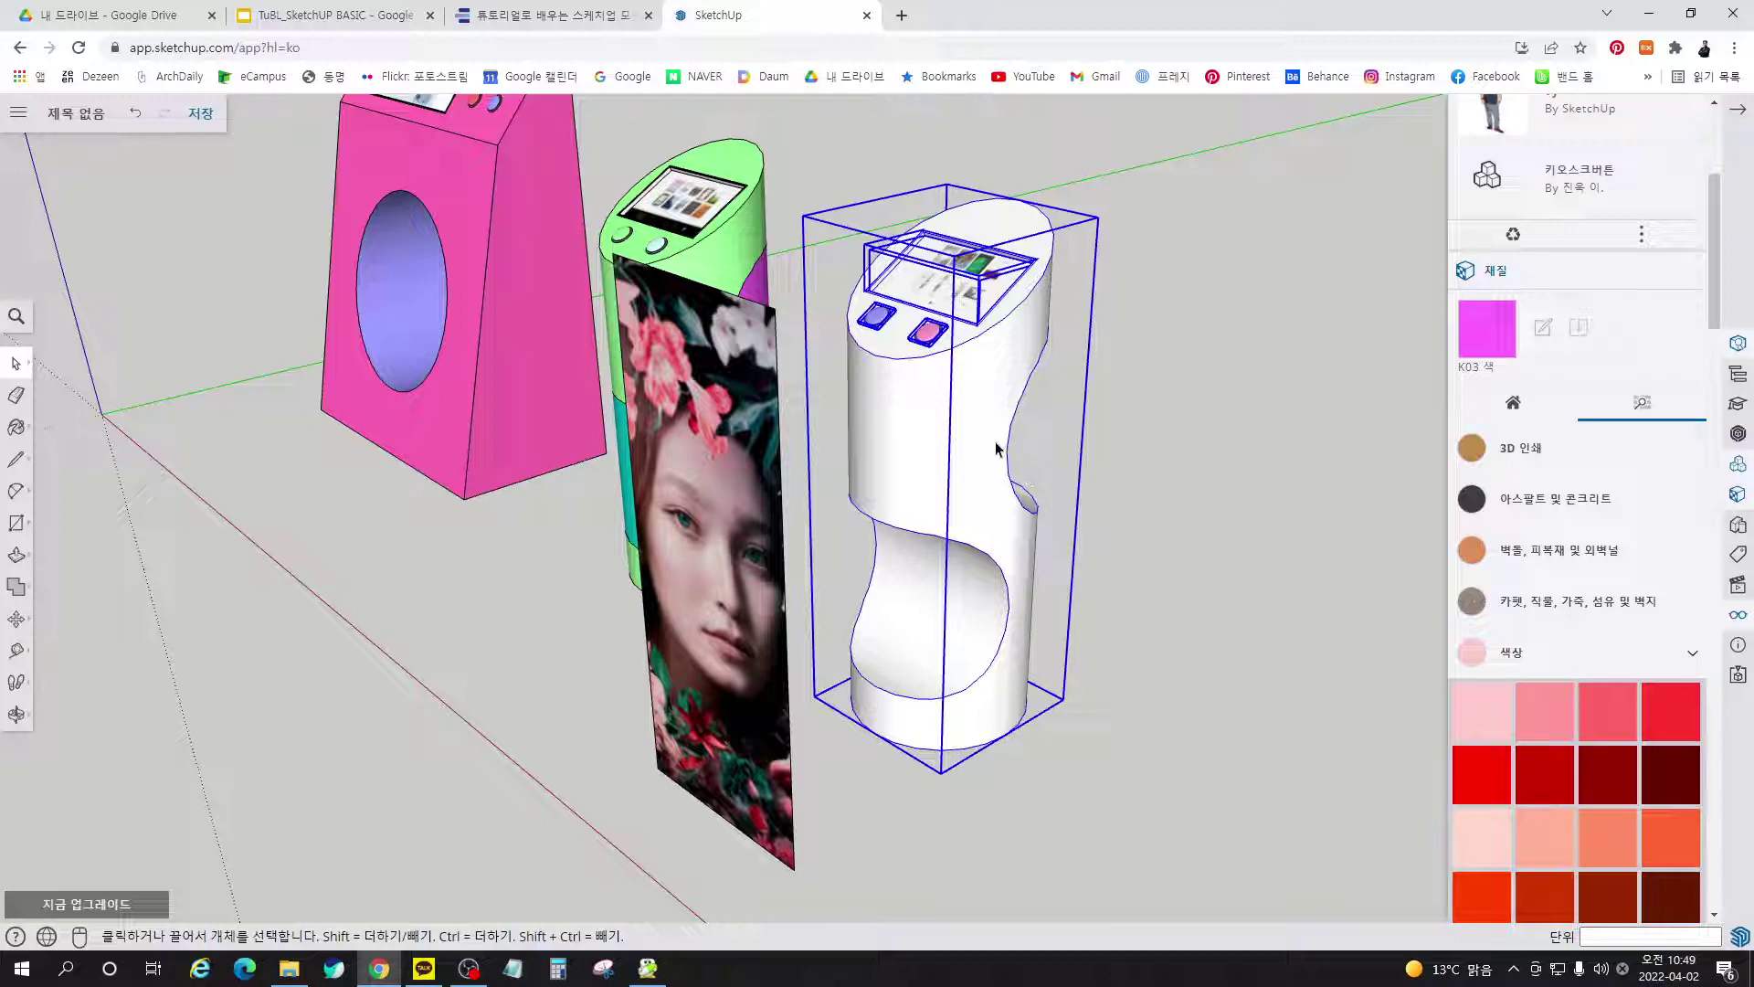
left_click(1154, 384)
Combine the green kiosk's body, screen and buttons into a single group
middle_click_drag(886, 358, 1331, 403)
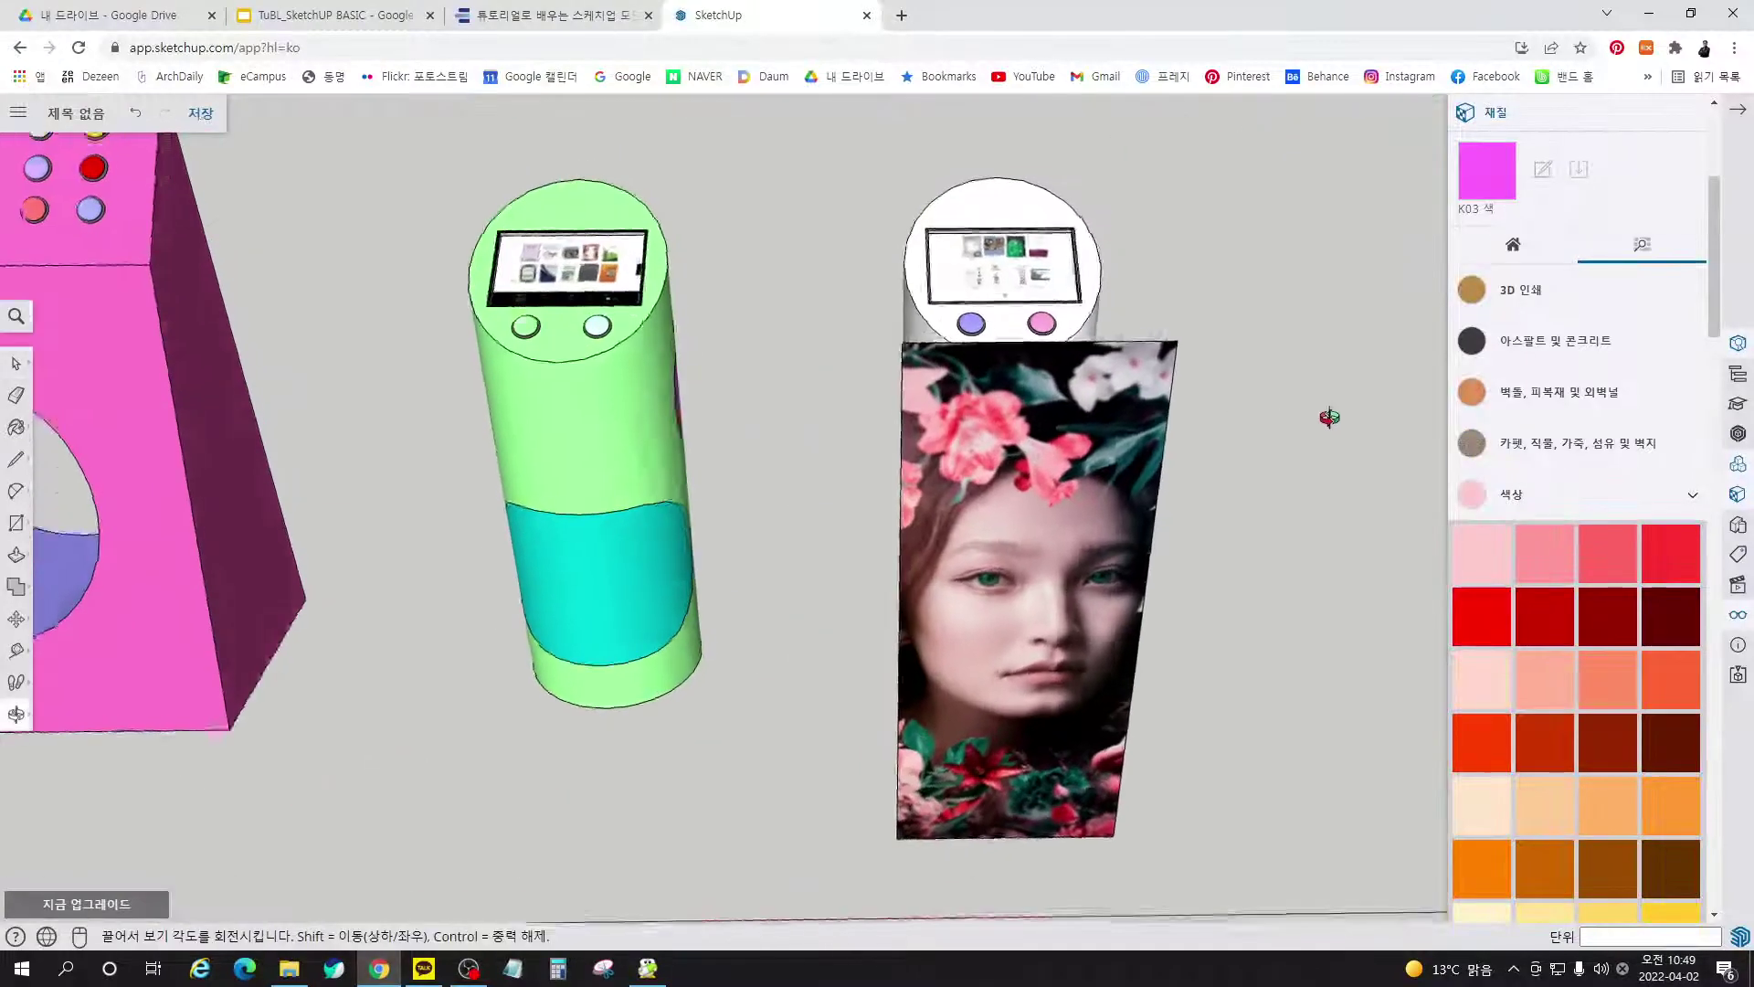
left_click_drag(547, 759, 417, 155)
right_click(543, 221)
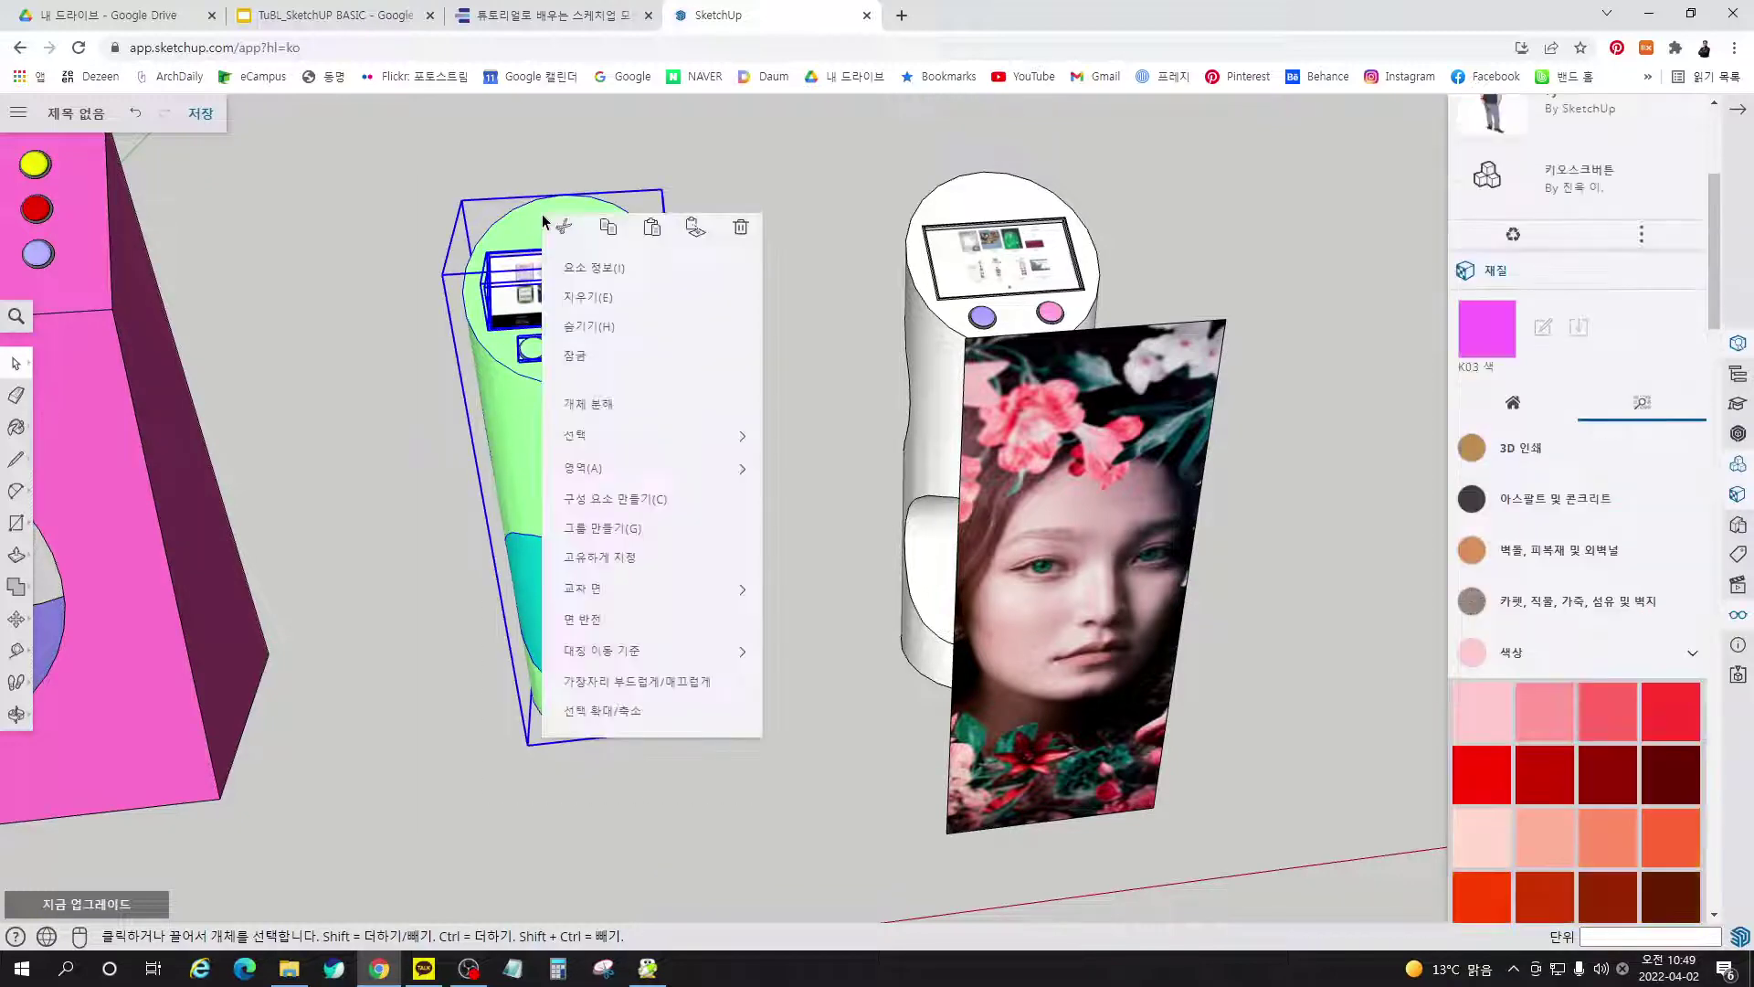
left_click(654, 530)
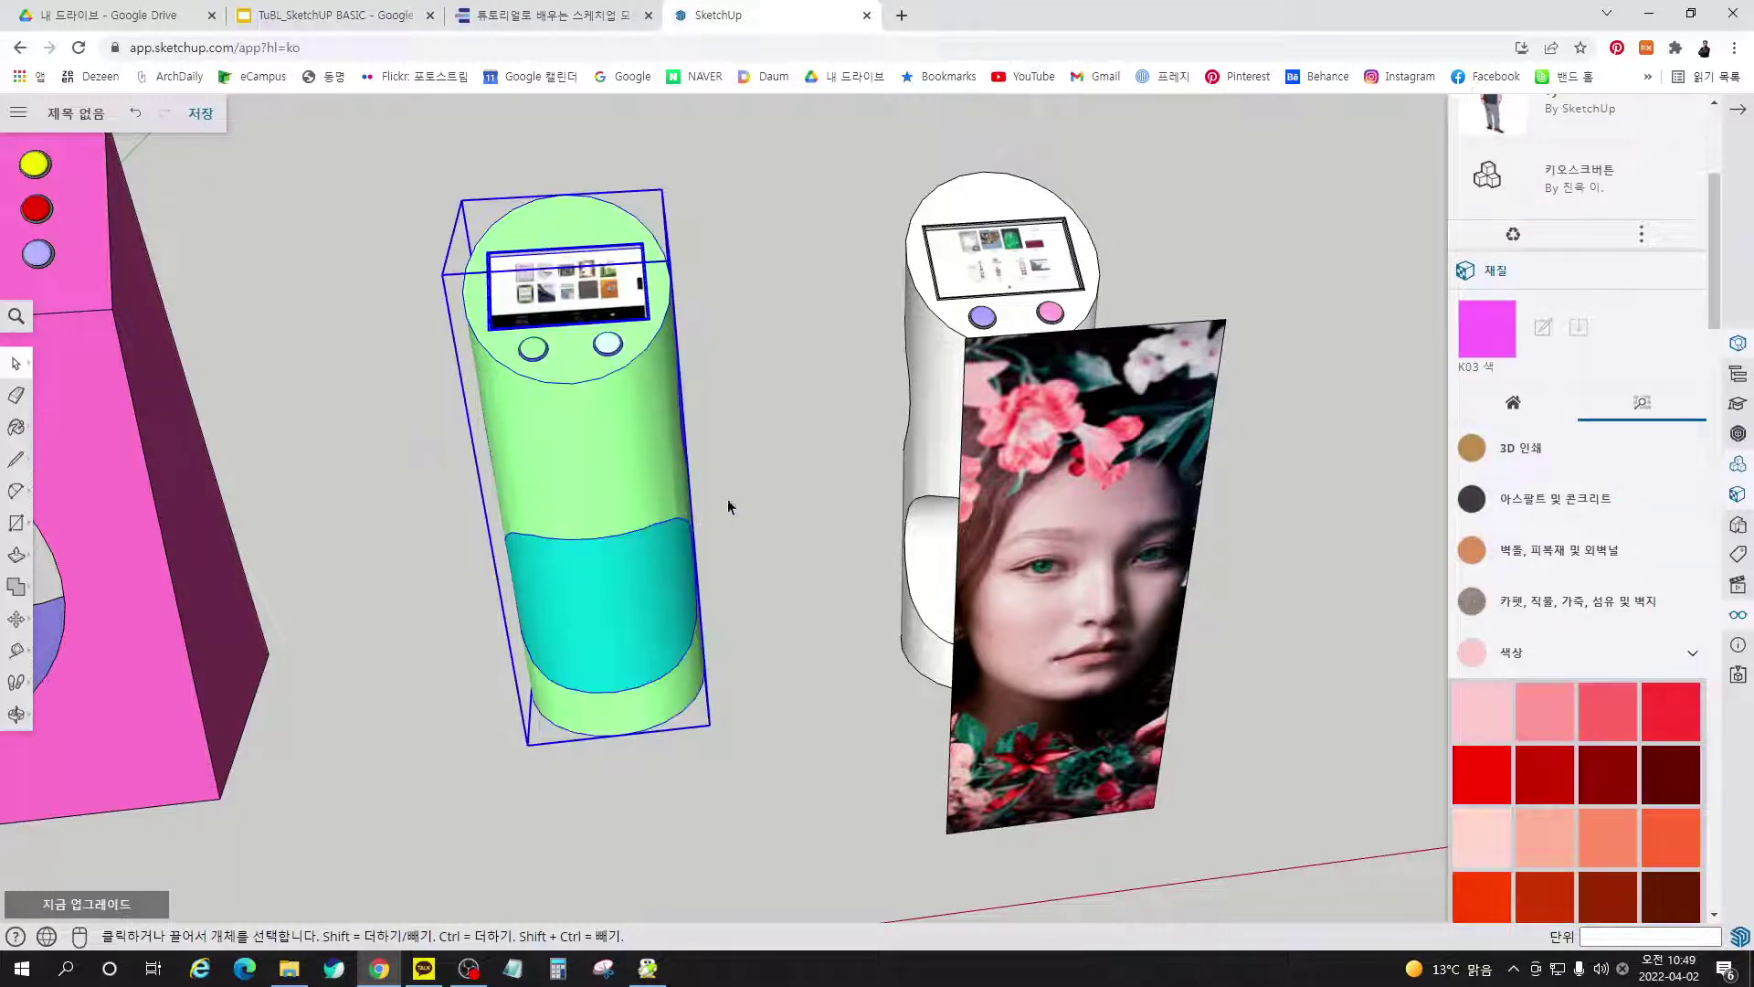
Combine the pink kiosk's body, screen and buttons into a single group
scroll(874, 435, "down", 4)
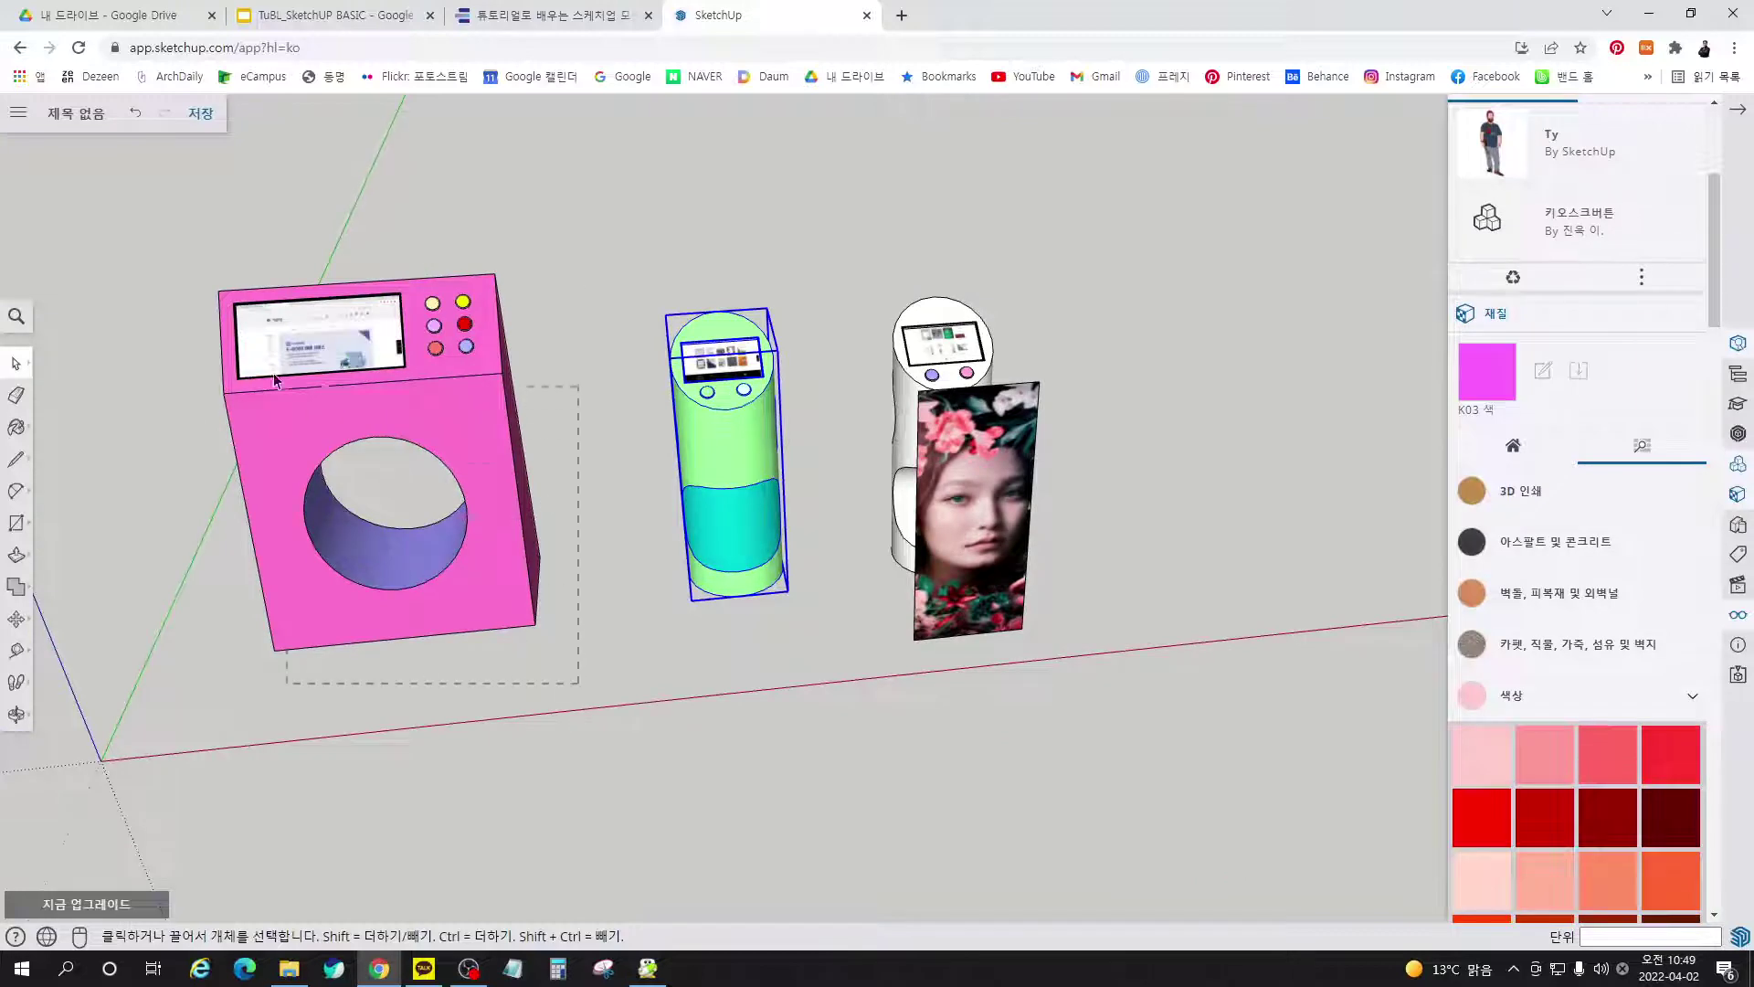
left_click_drag(162, 240, 164, 242)
right_click(390, 407)
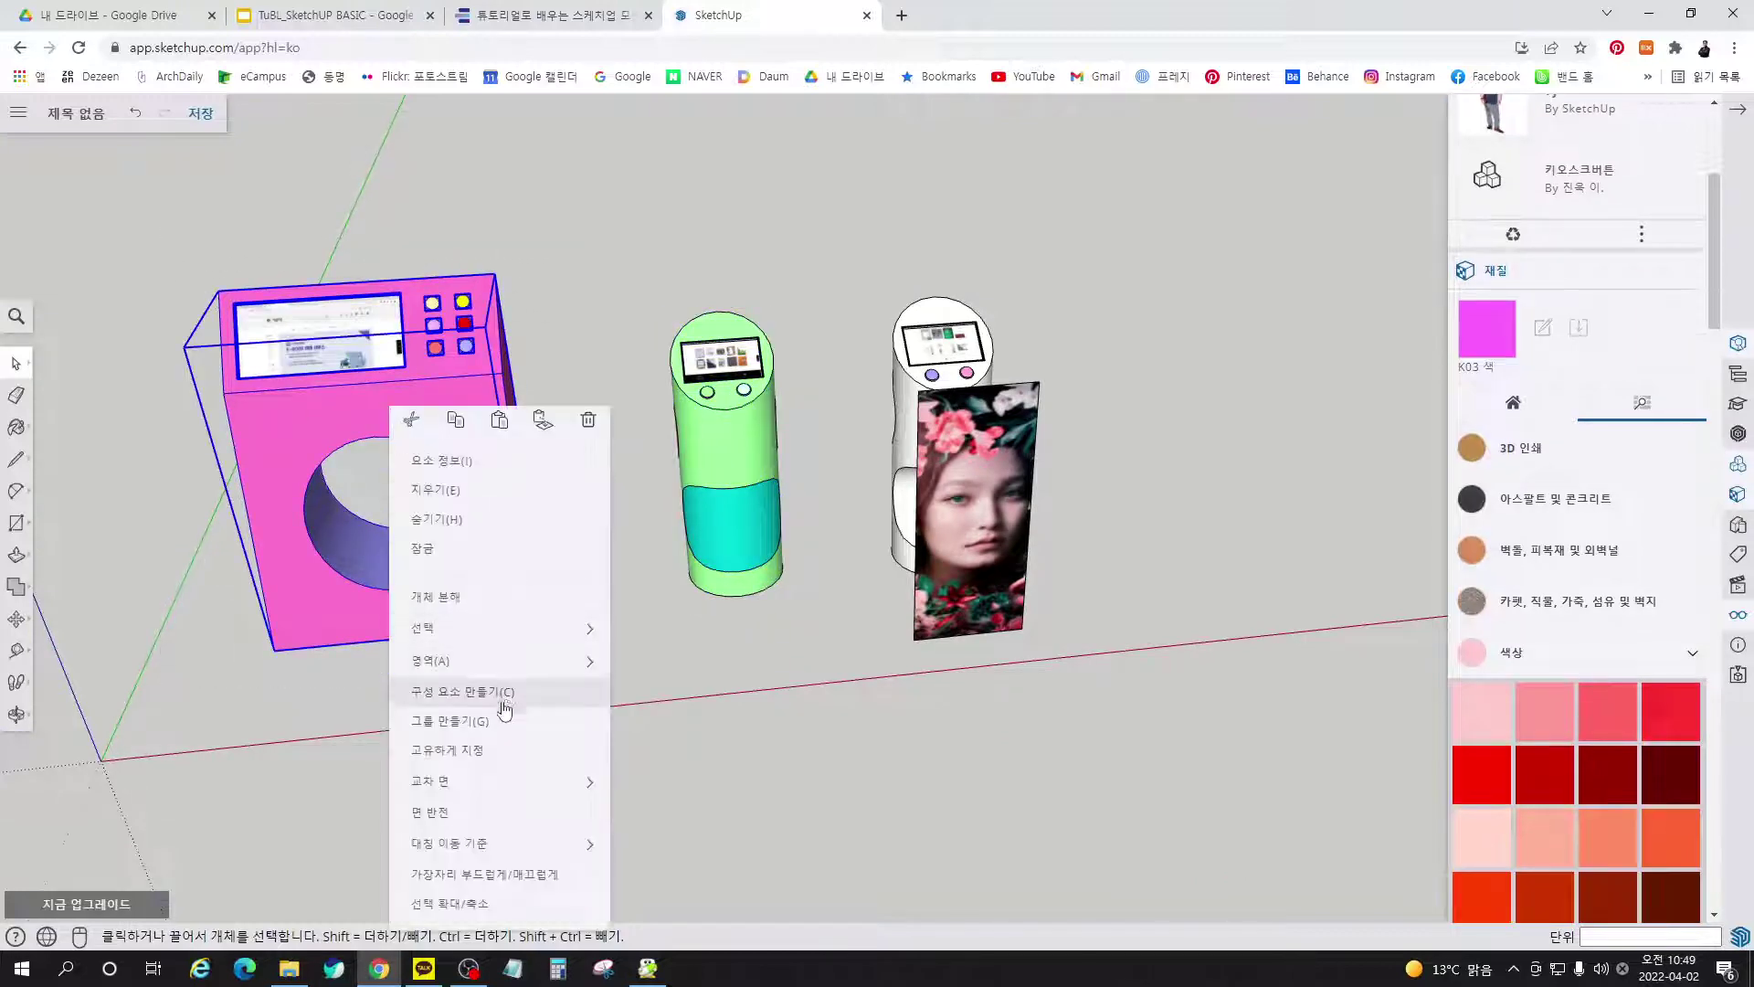
left_click(507, 728)
Combine the white kiosk's body, screen and buttons into a single group
left_click(1174, 501)
middle_click_drag(1175, 500, 575, 501)
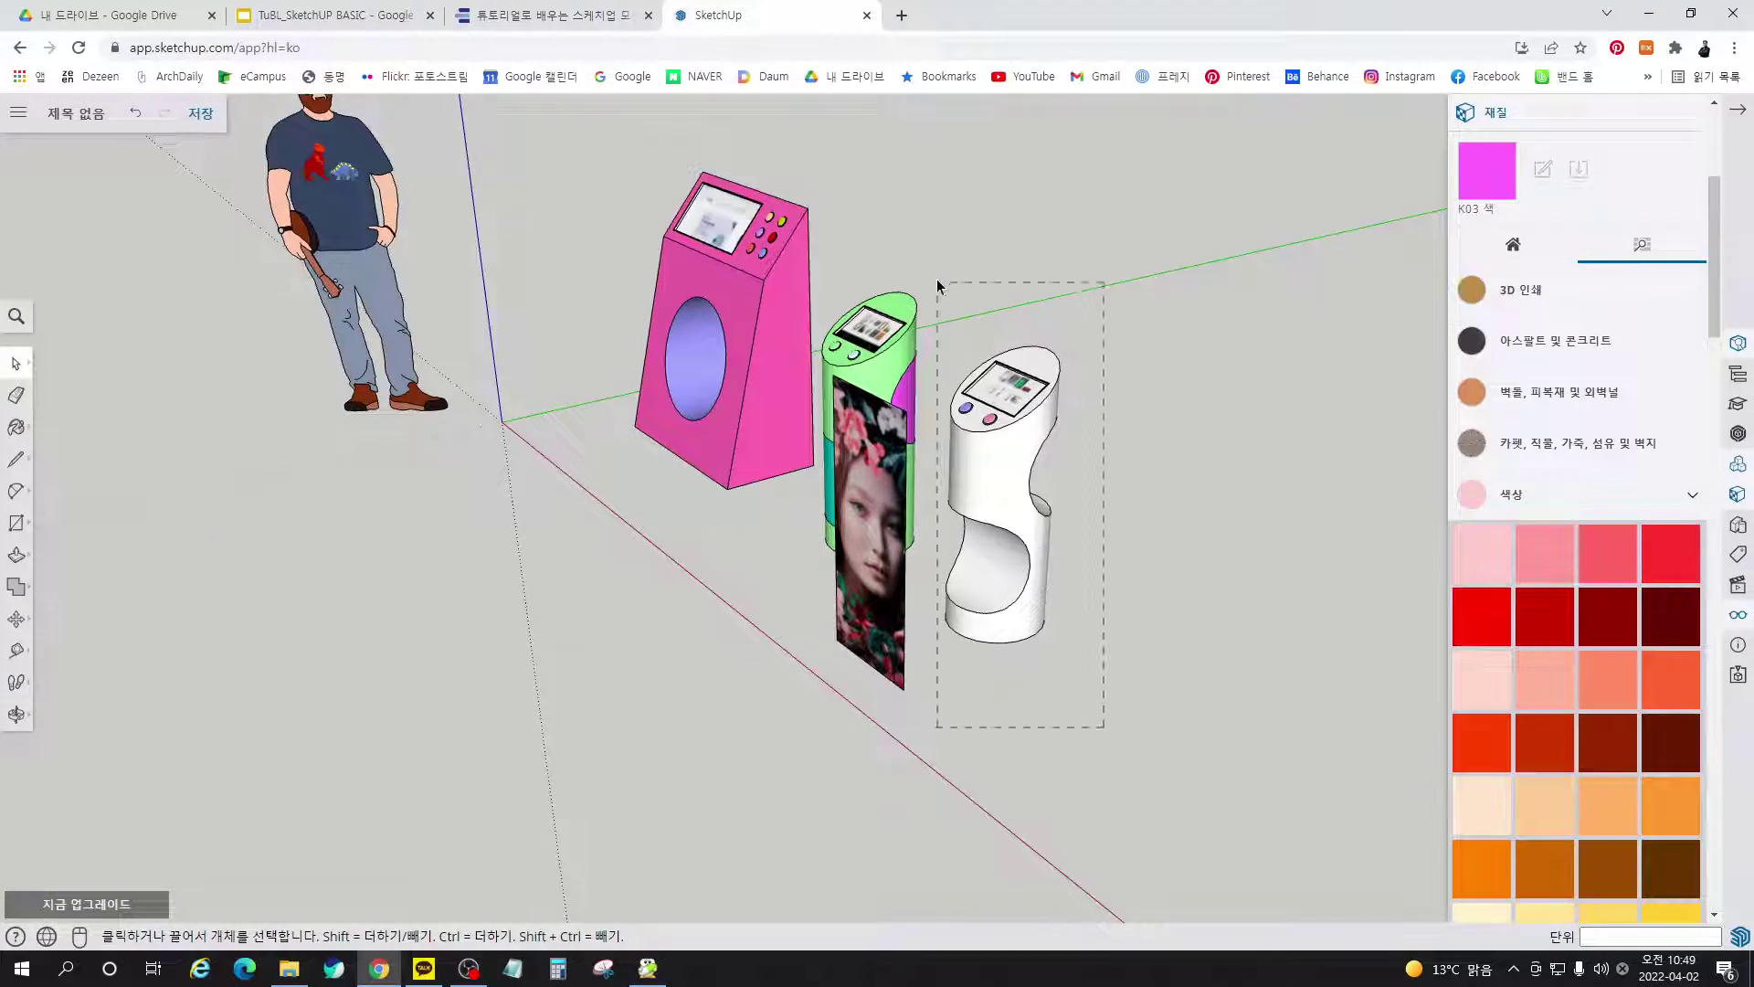
left_click_drag(937, 286, 938, 283)
right_click(996, 453)
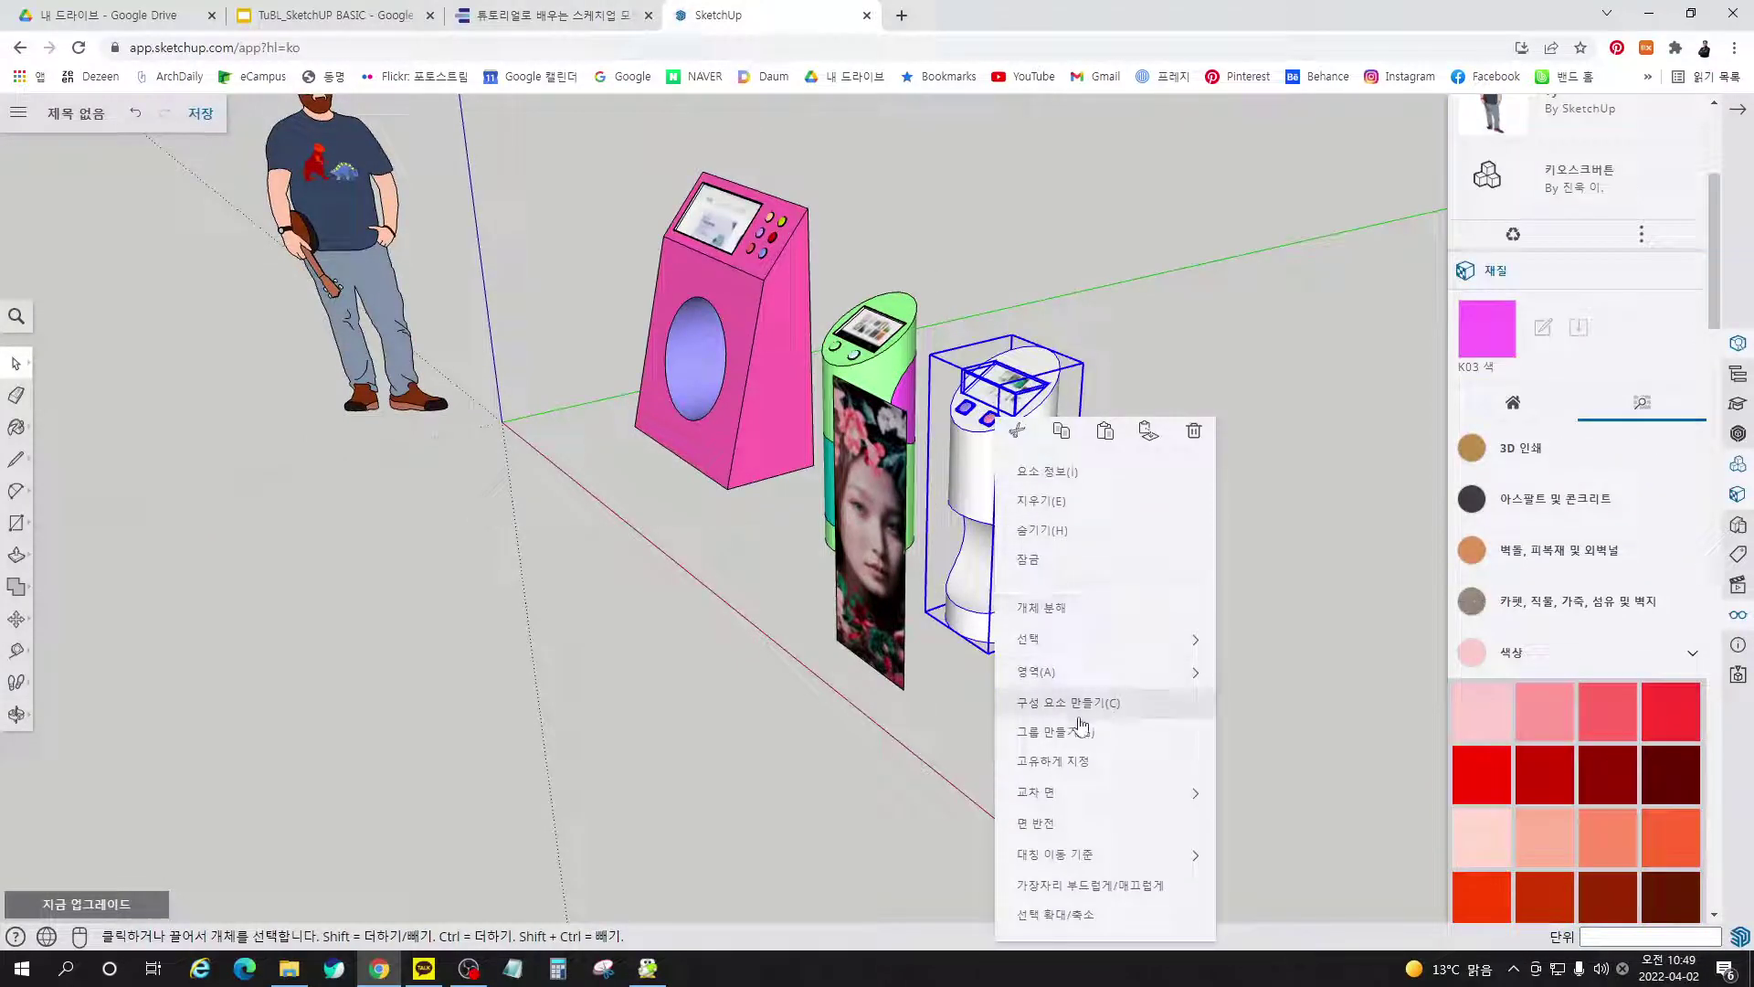
left_click(1051, 731)
left_click(1098, 759)
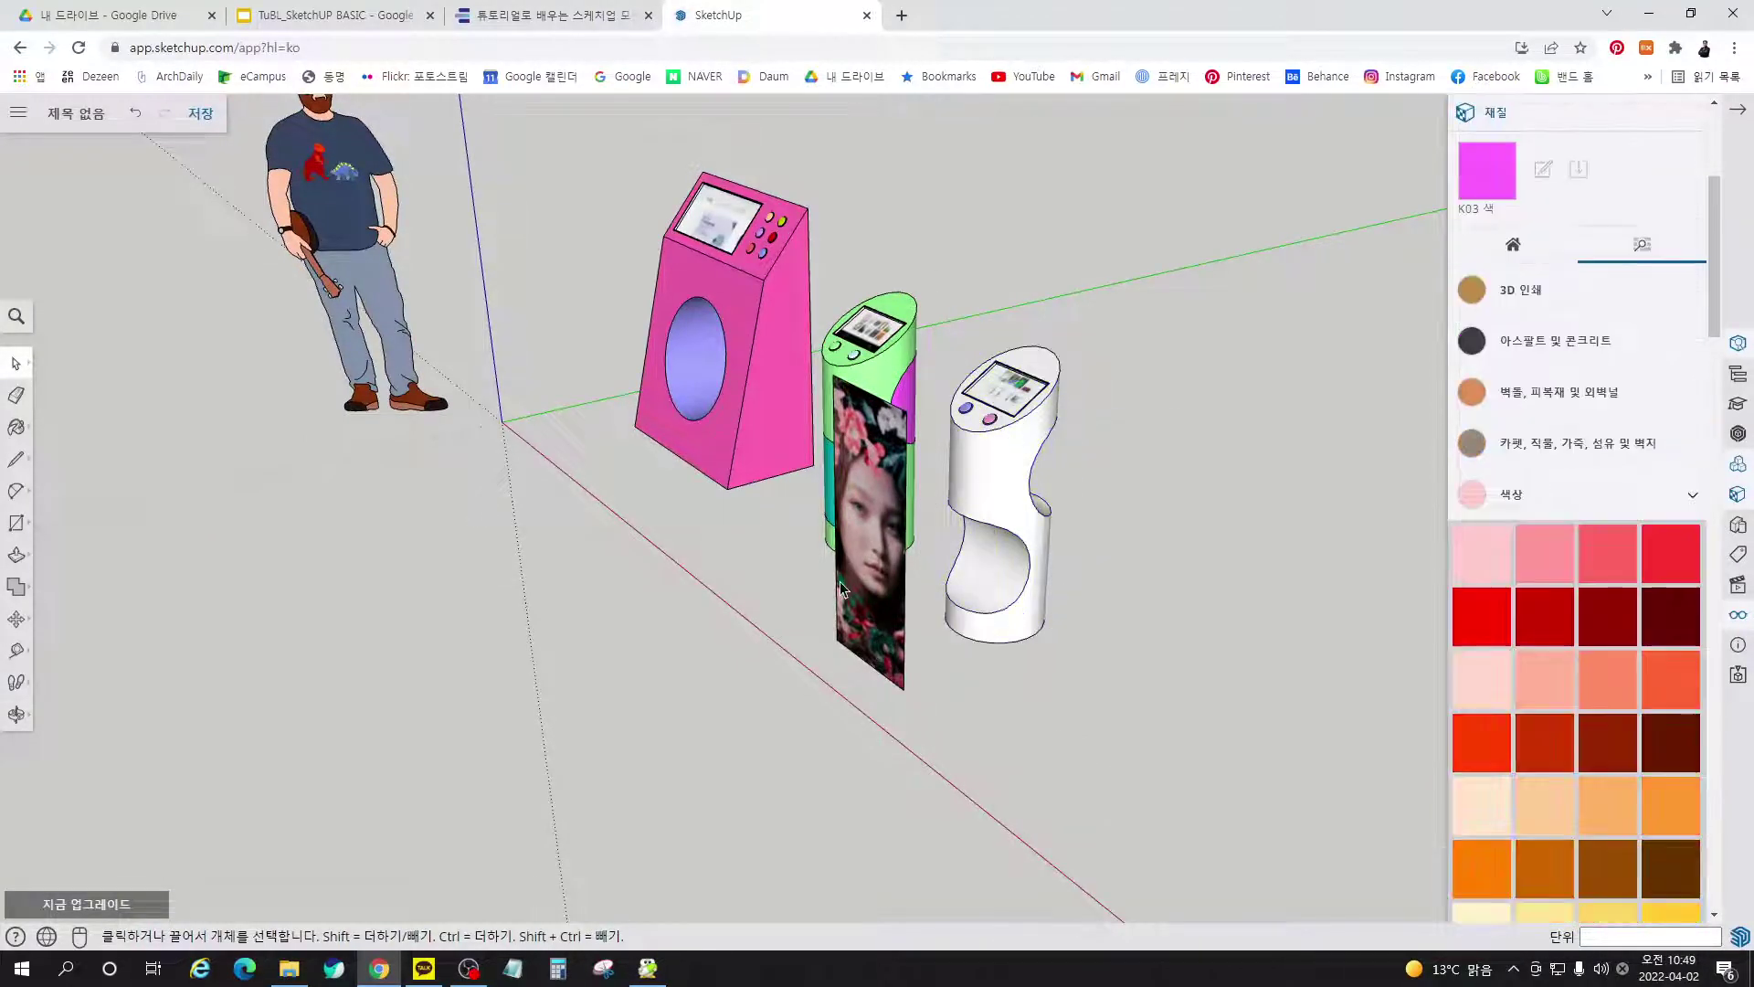
Sample the portrait material from the flat rectangle and open the white kiosk's outer group for editing
left_click(16, 426)
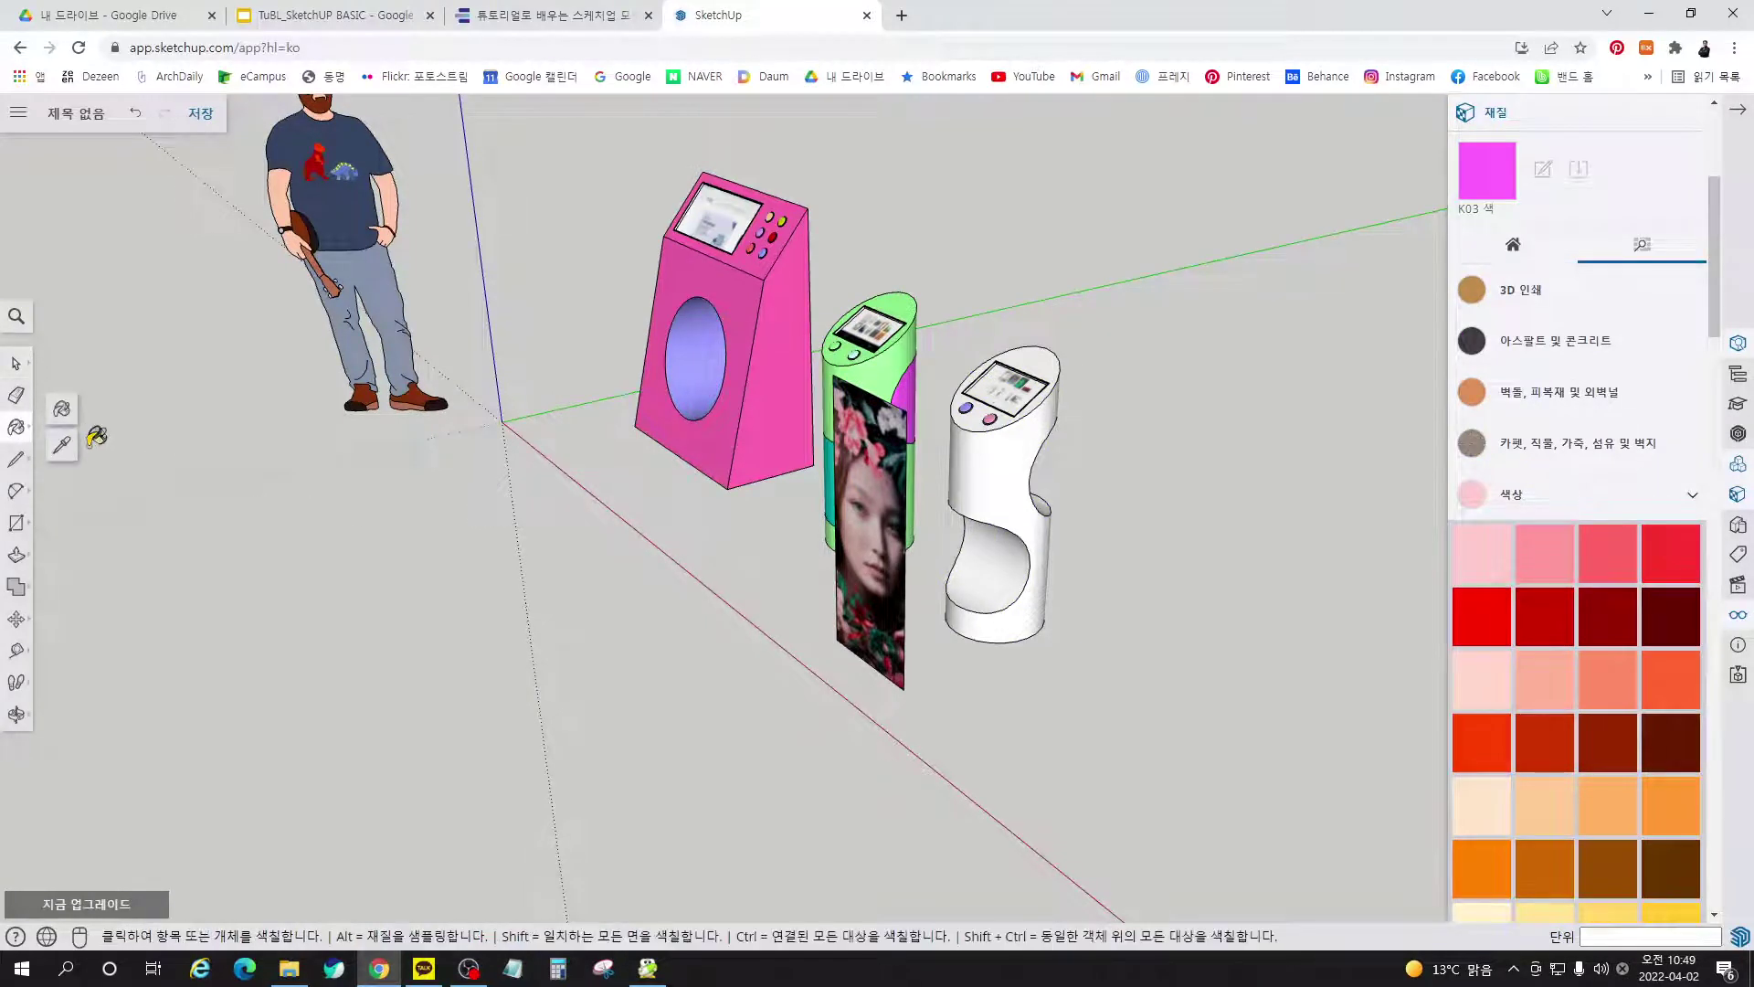
key("alt")
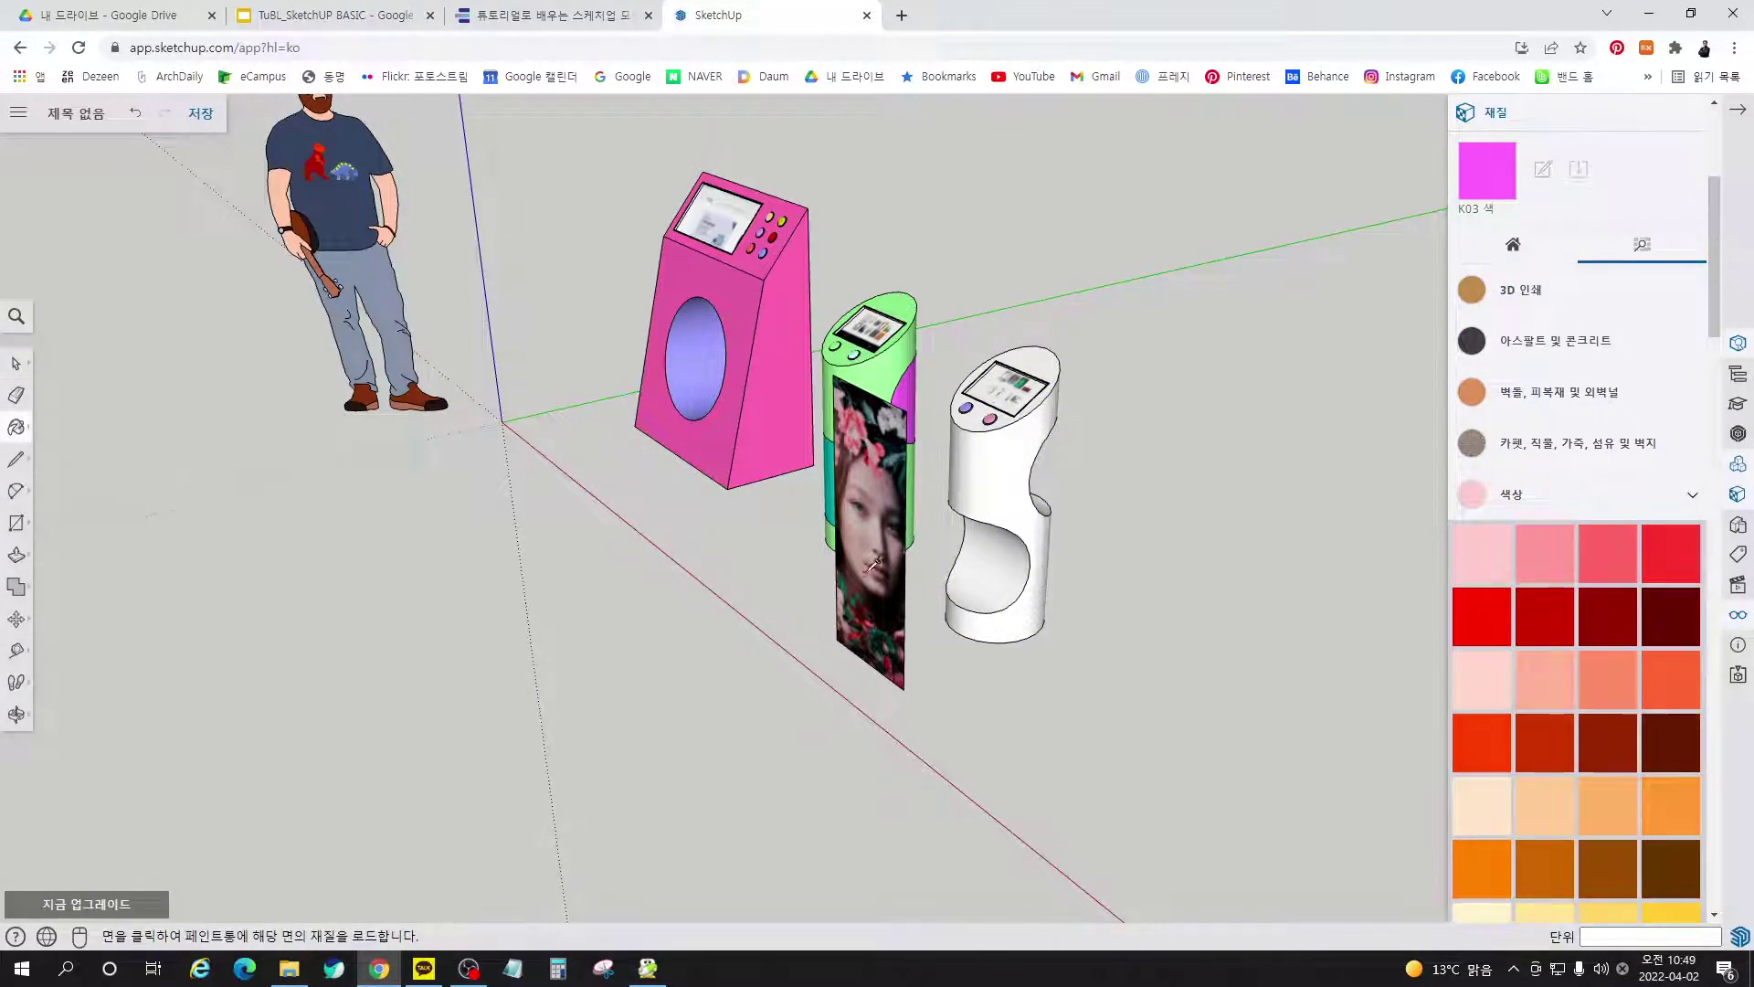
scroll(1003, 459, "up", 3)
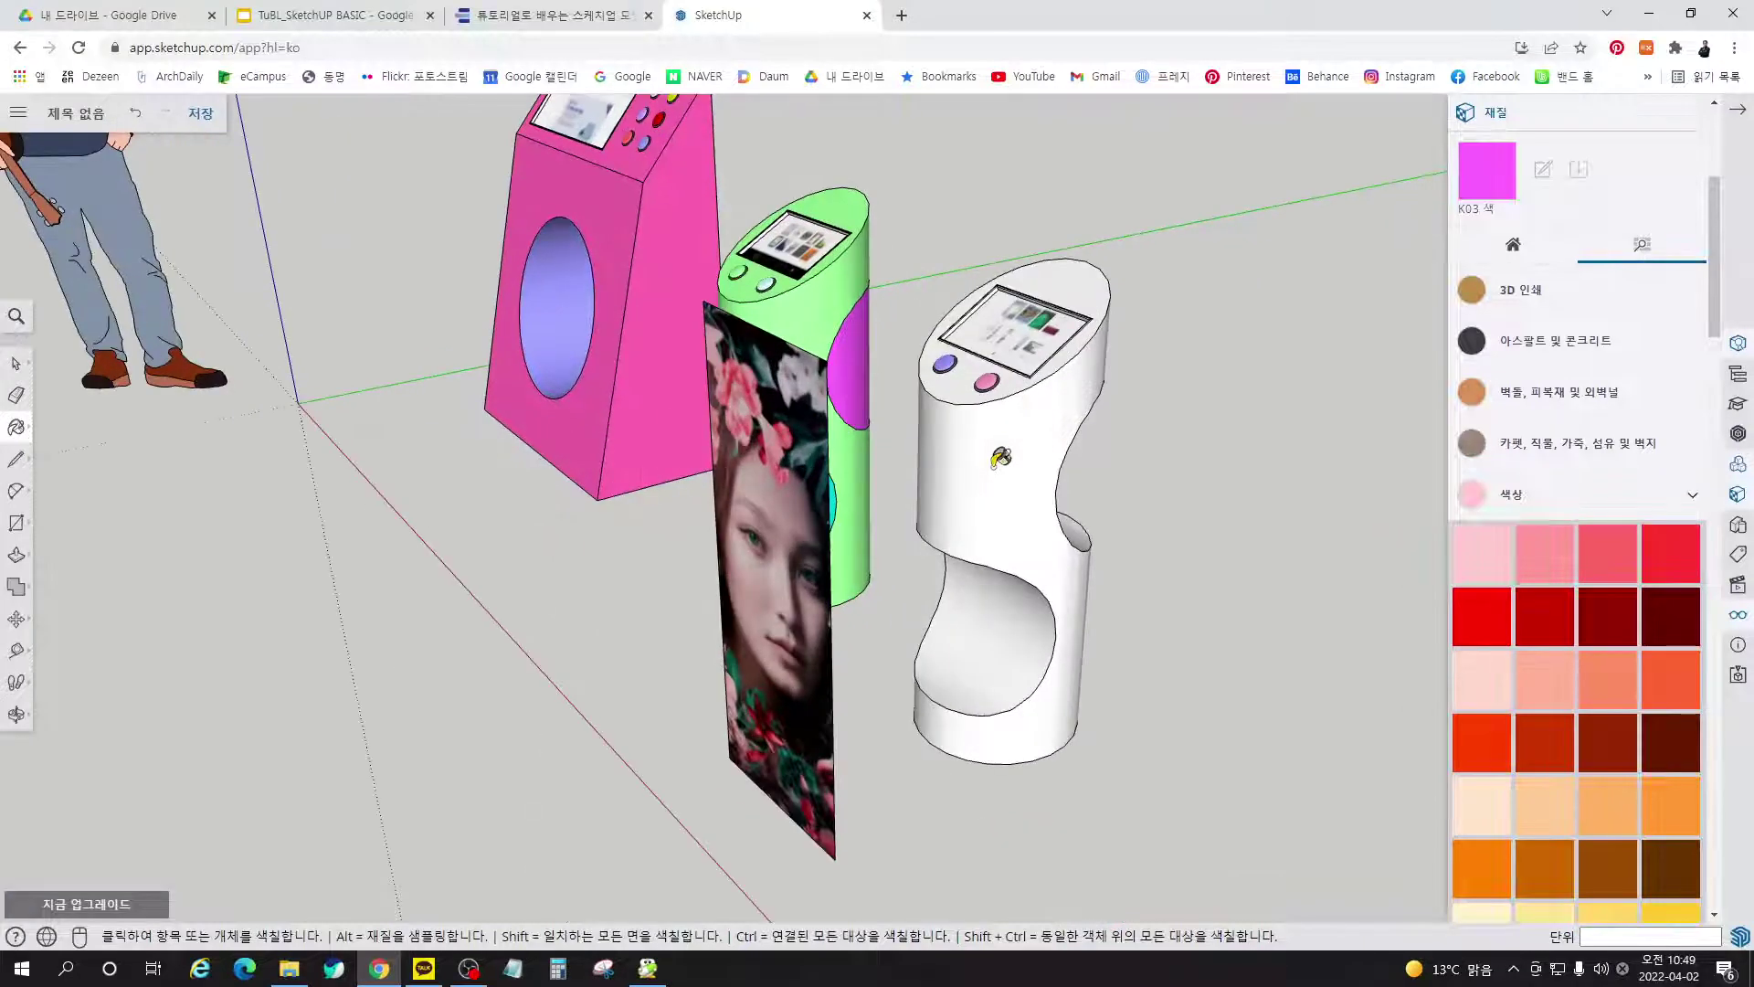
right_click(1012, 448)
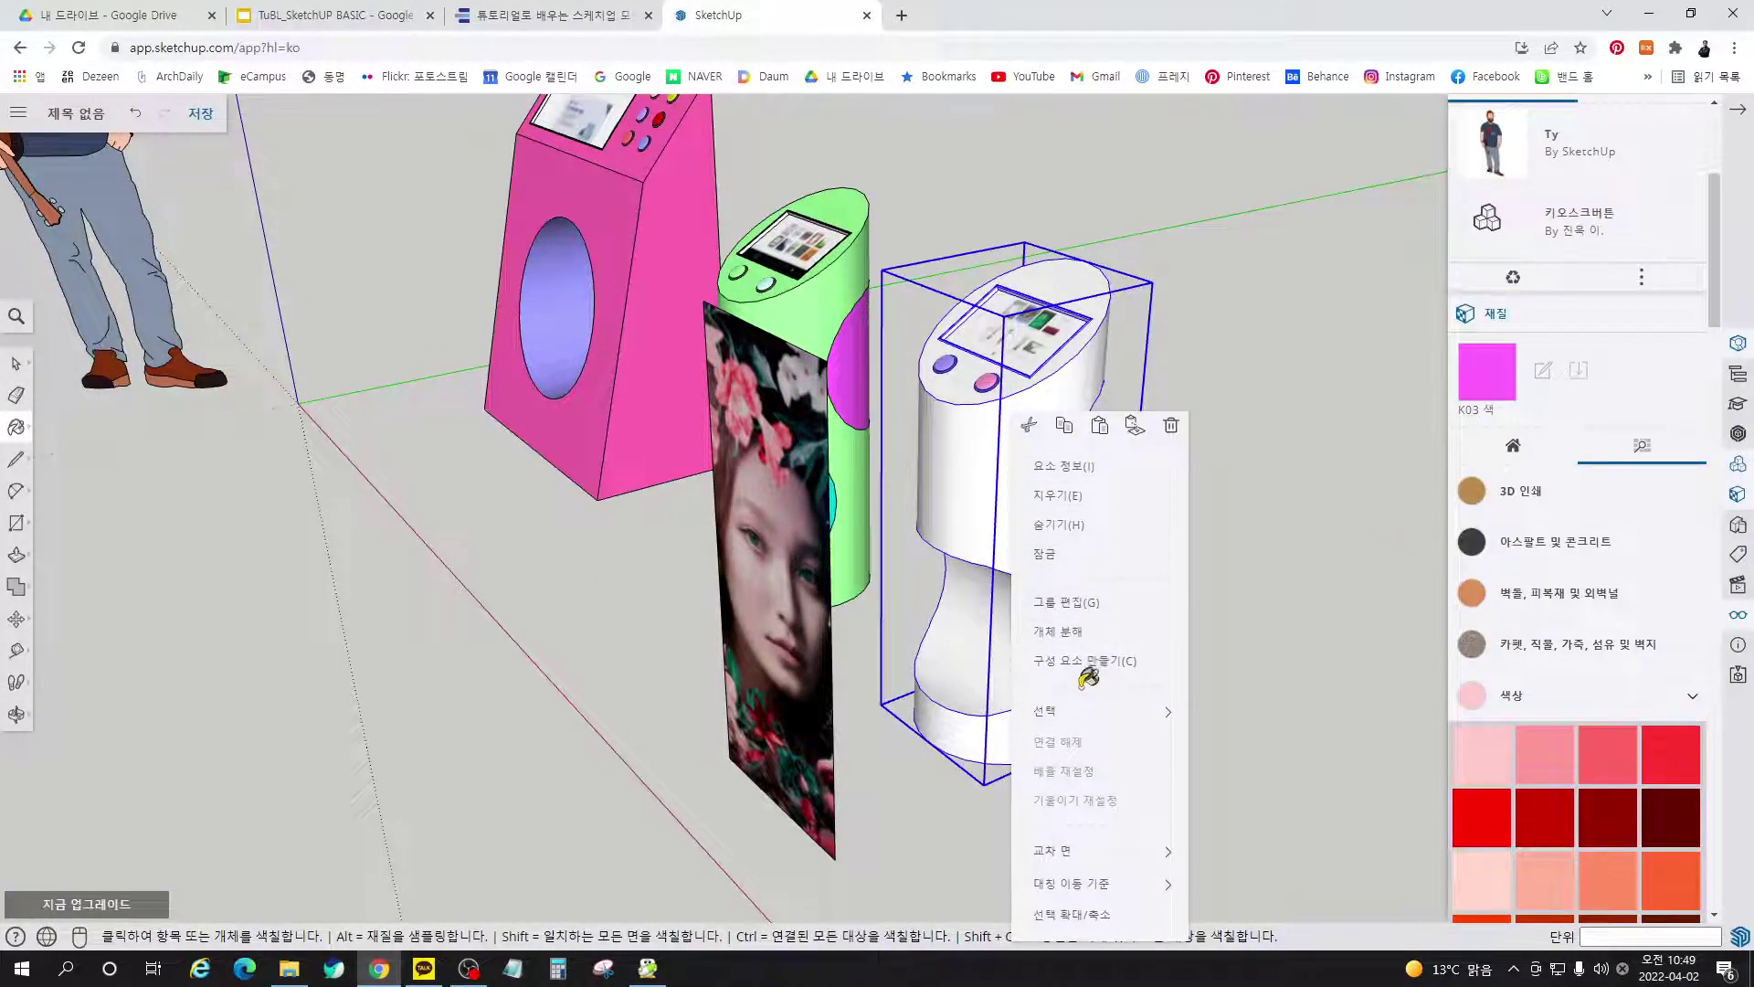
left_click(1116, 605)
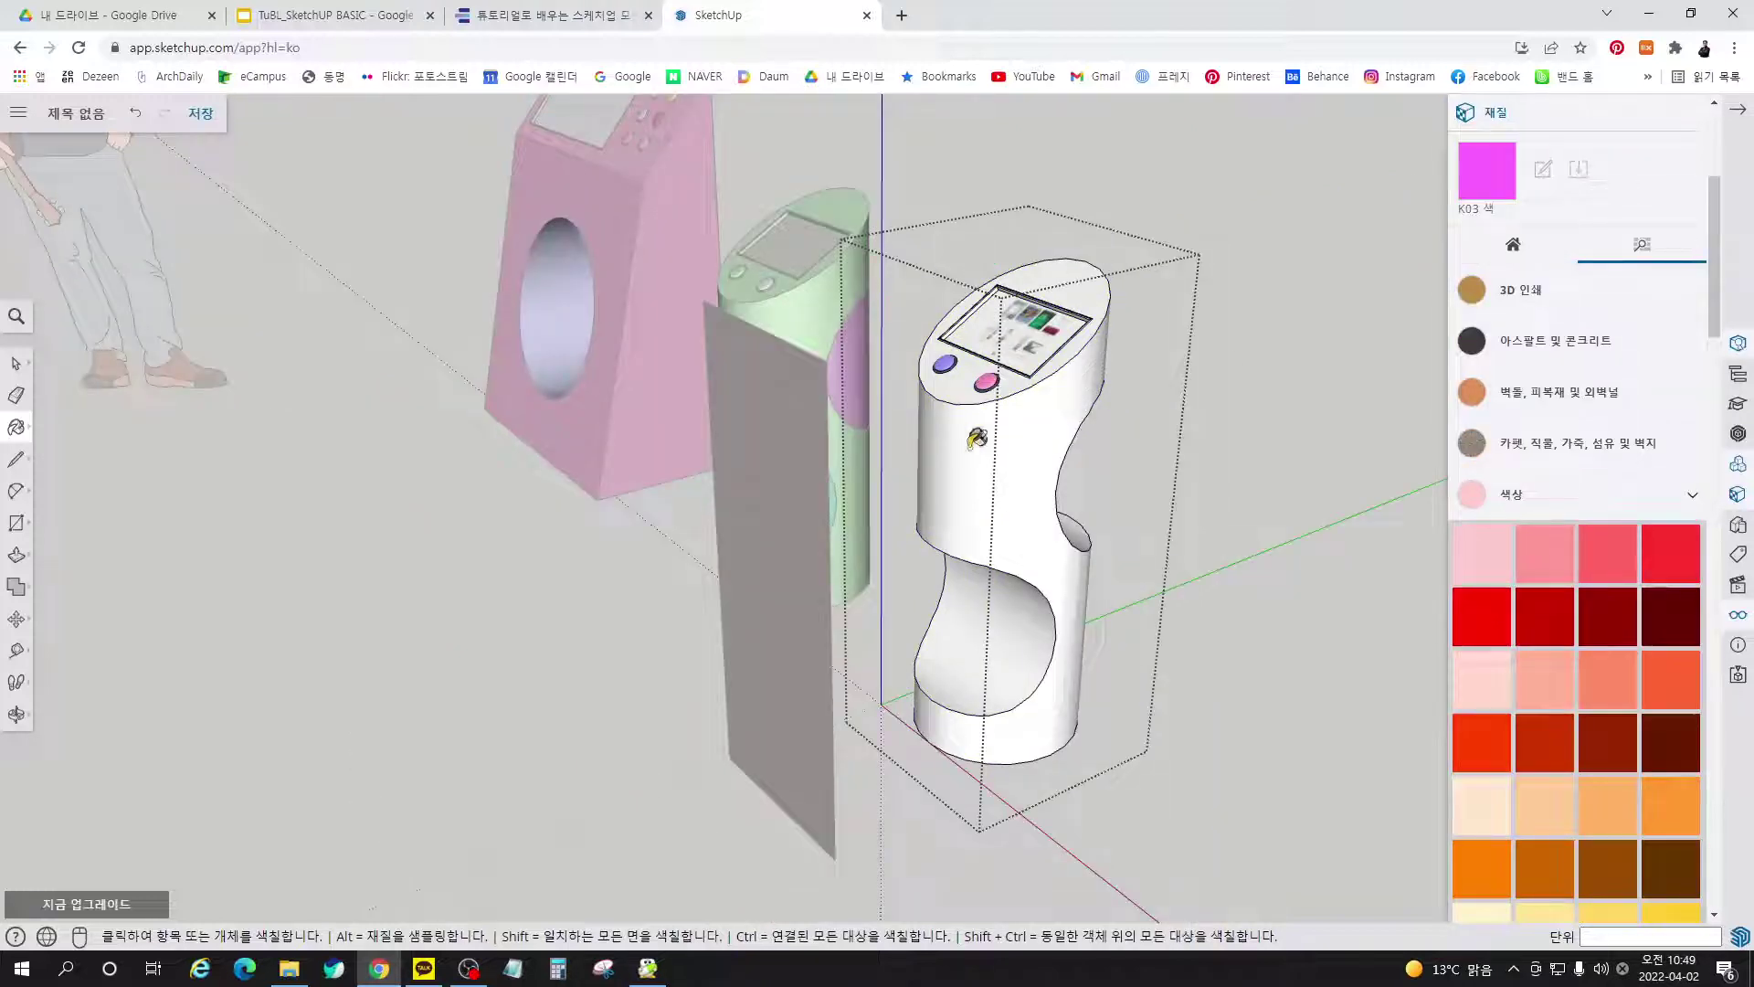
Open the nested body group and try painting the white kiosk's curved face with the sampled portrait material
right_click(1063, 402)
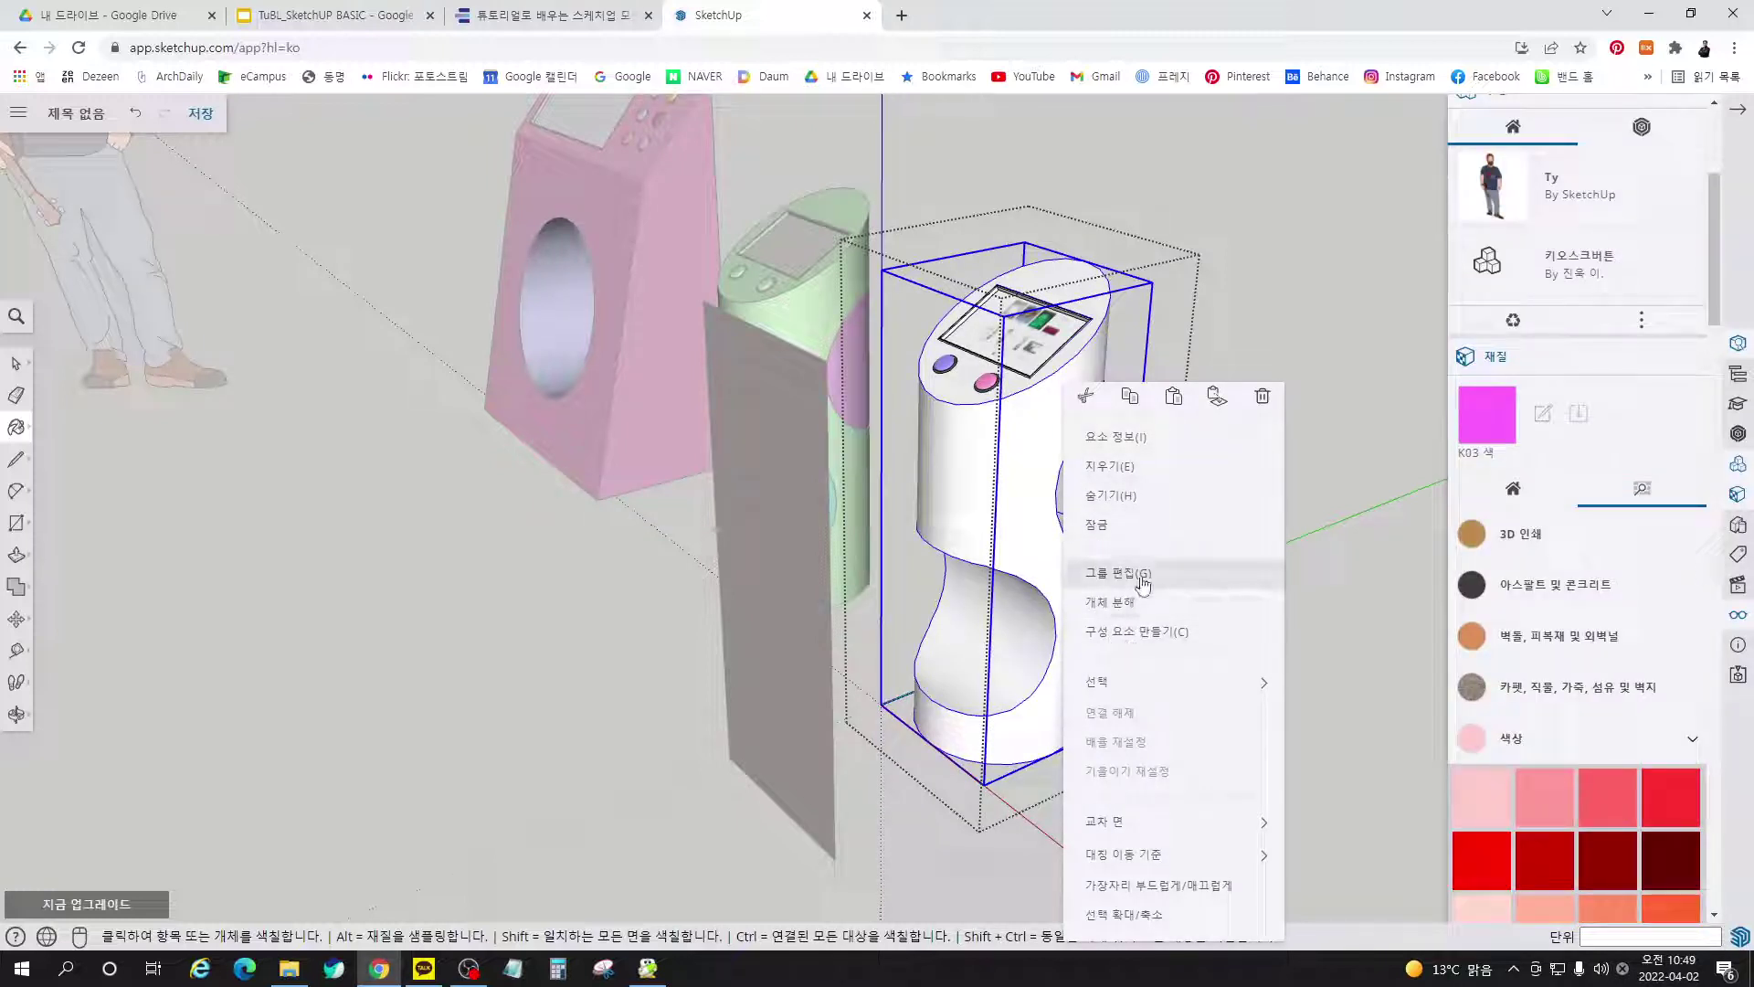
left_click(1143, 576)
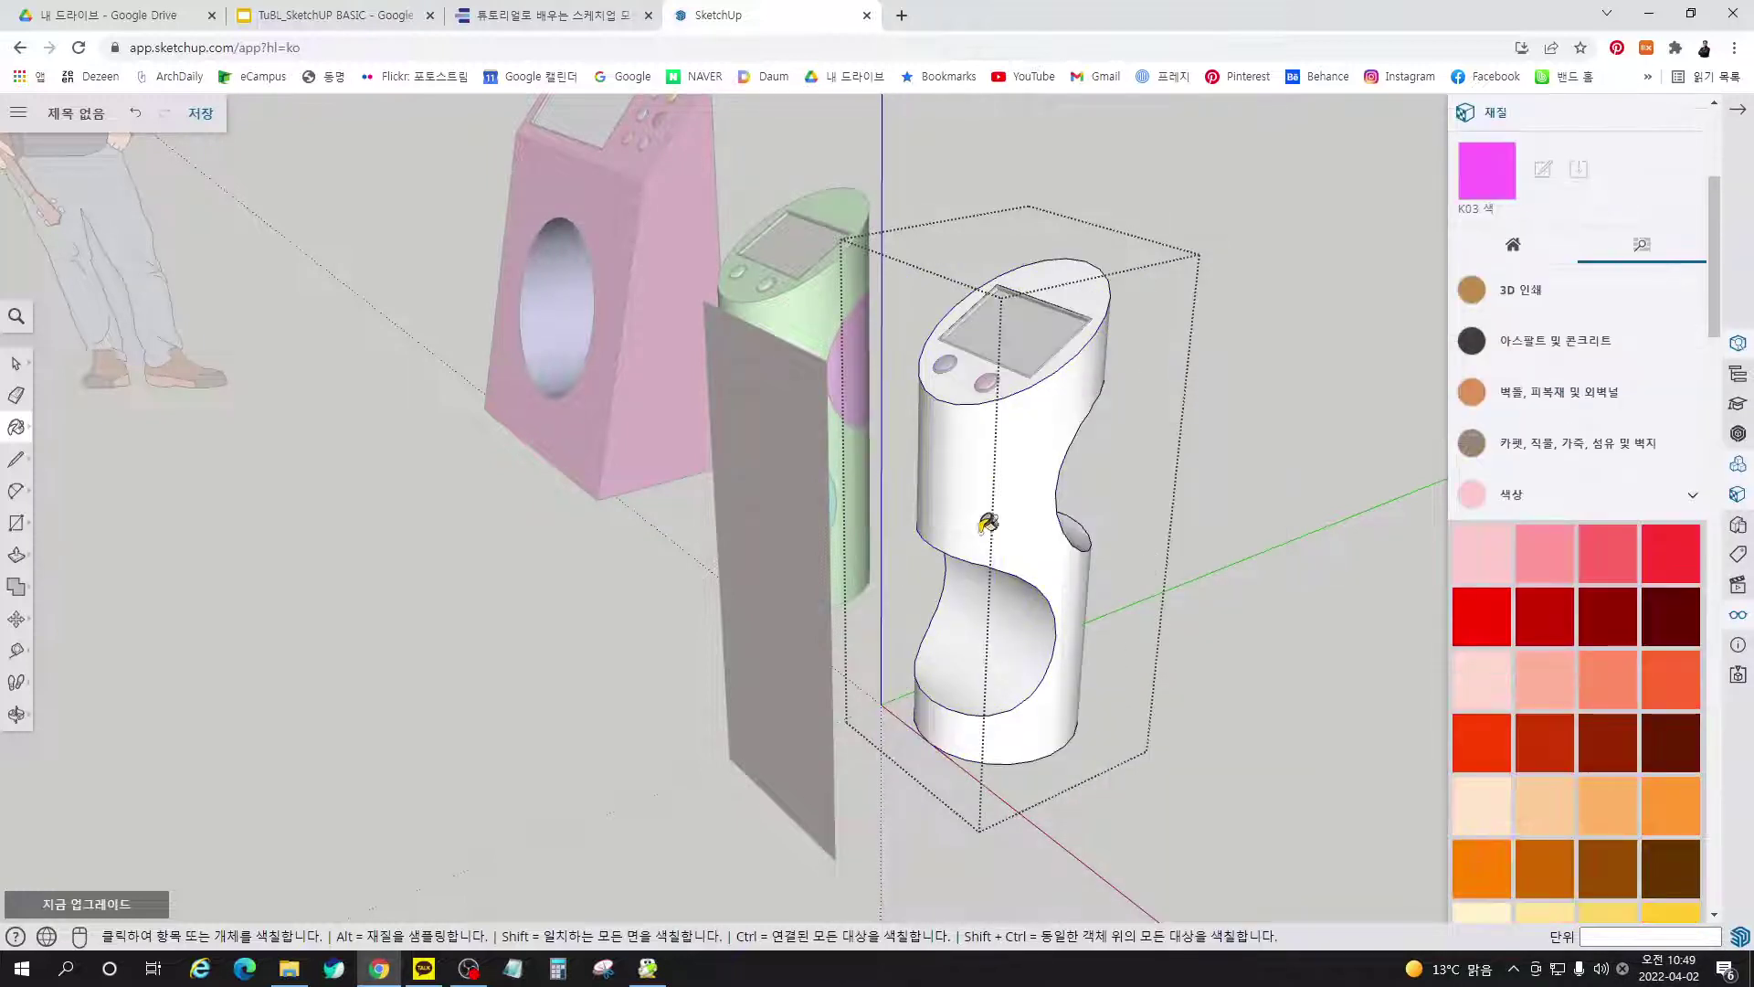
left_click(989, 492)
mouse_move(1040, 543)
middle_mouse_down()
mouse_move(617, 316)
mouse_move(345, 399)
mouse_move(271, 560)
mouse_move(627, 595)
mouse_move(987, 422)
mouse_move(1130, 512)
middle_mouse_up()
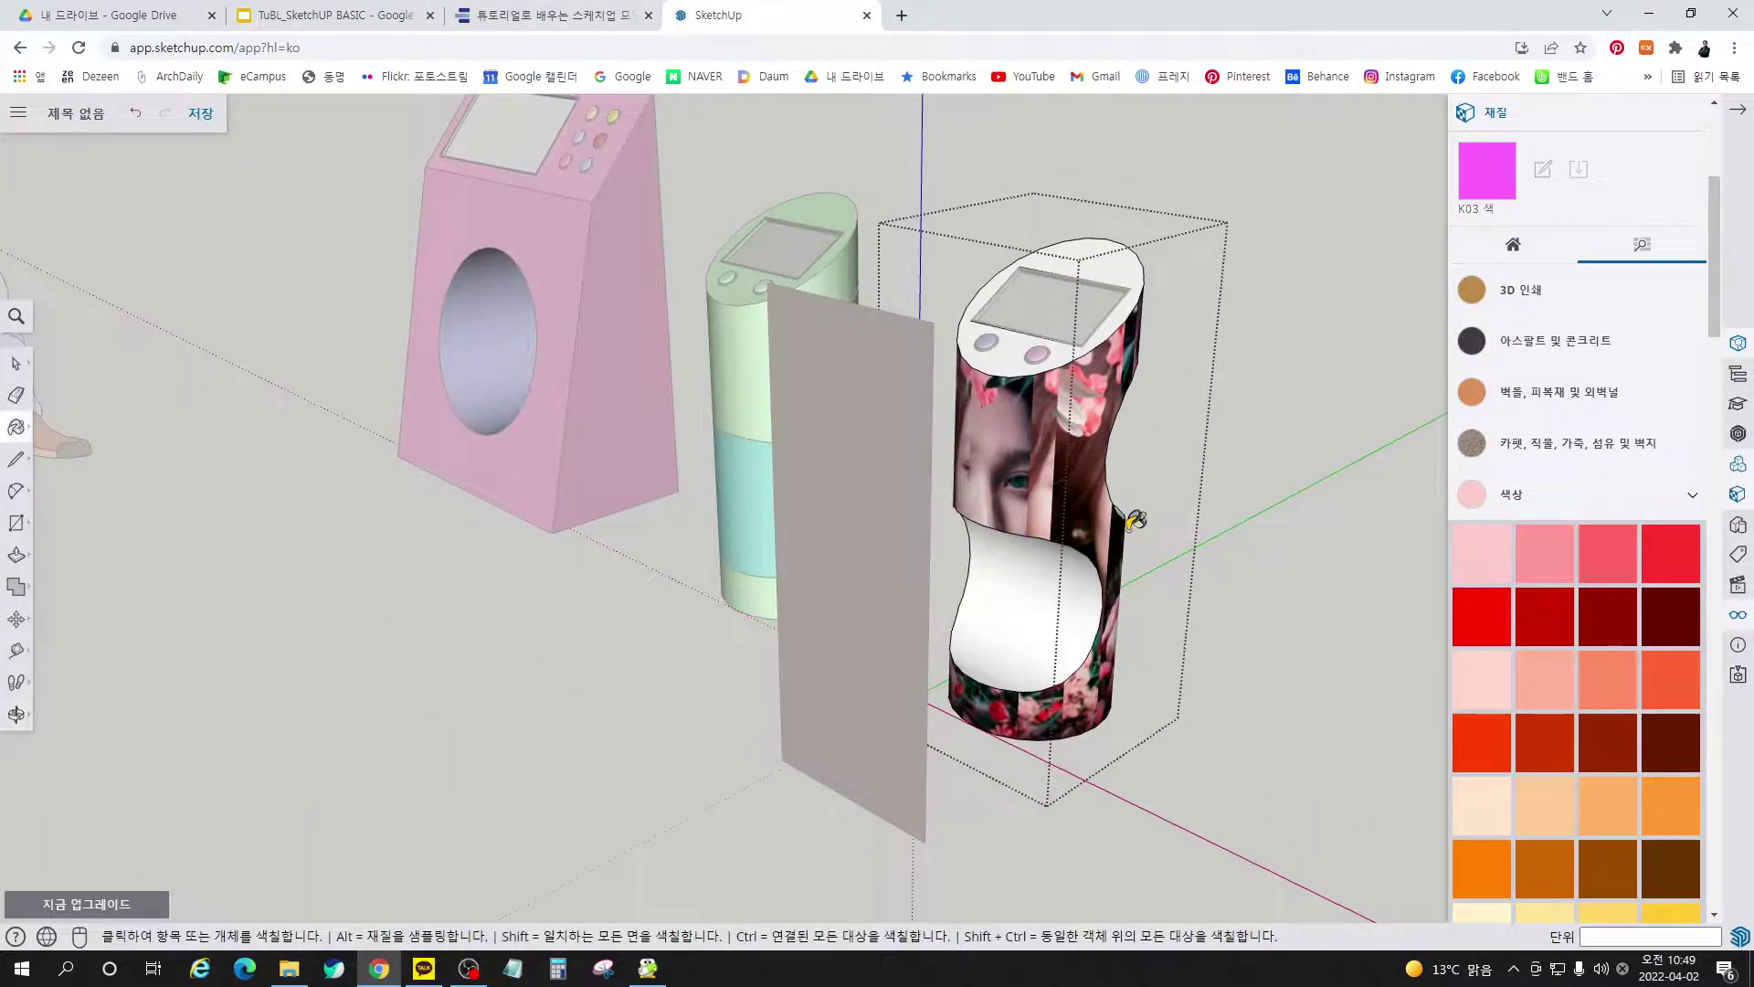
Undo the portrait fill on the white kiosk's body and close its groups
key("ctrl+z")
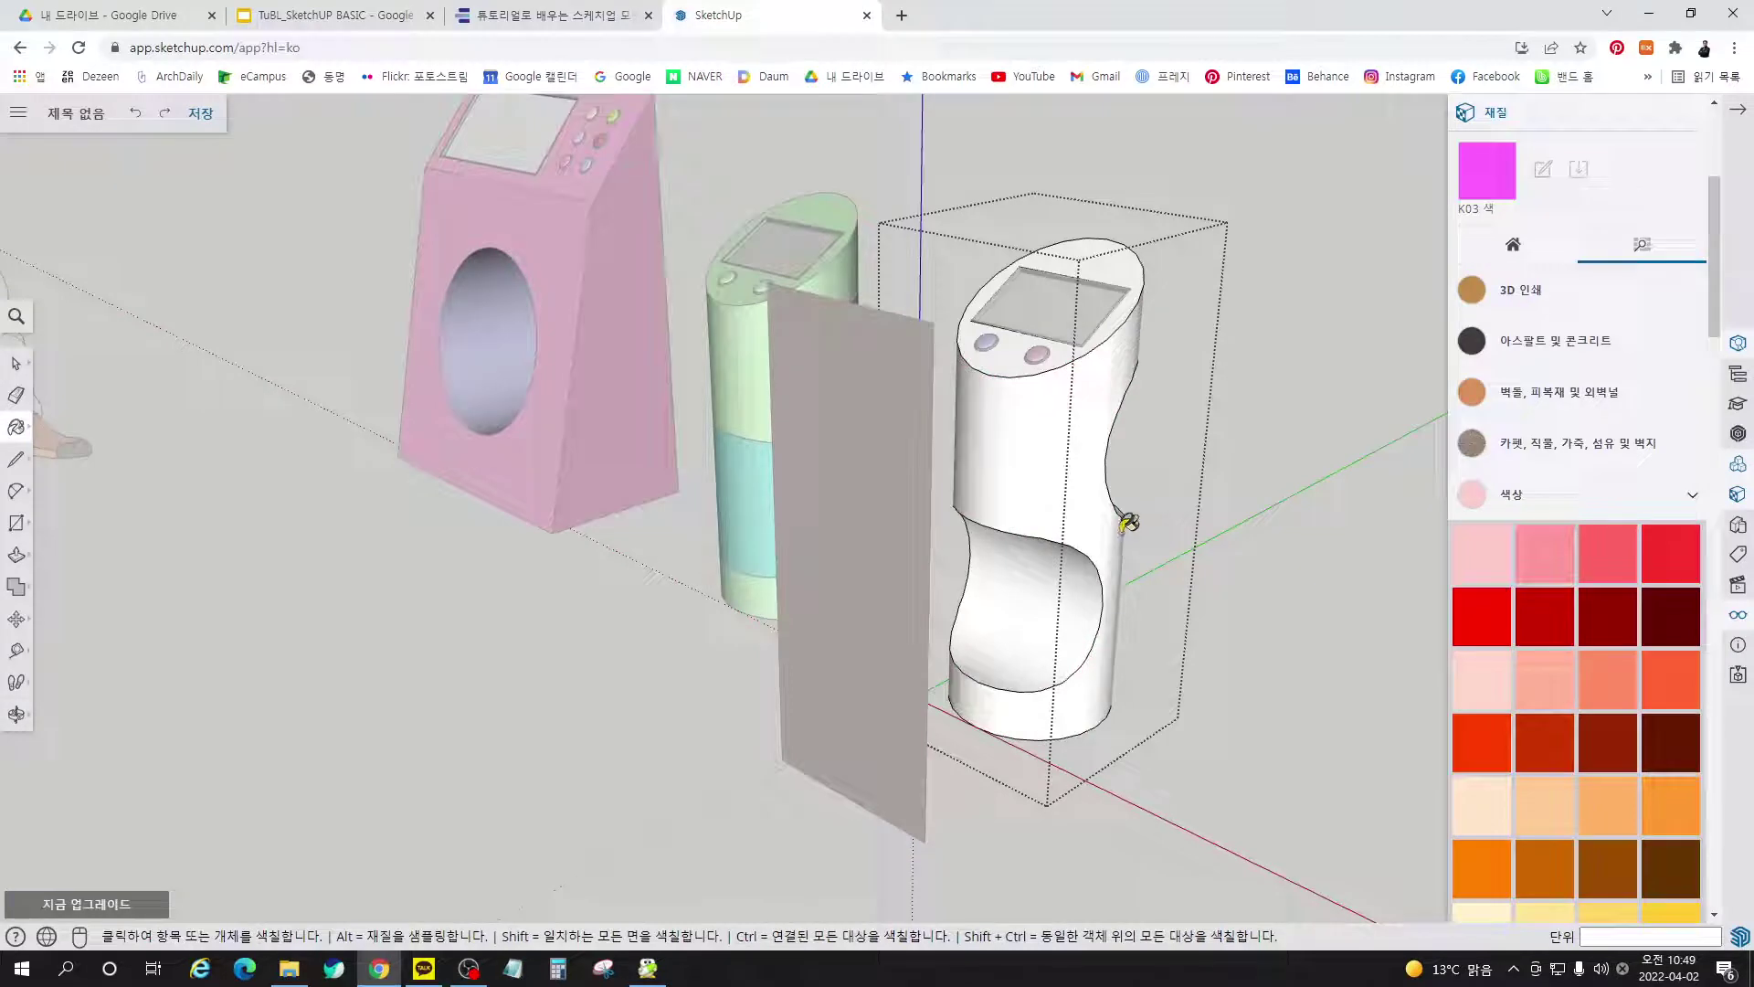
key("space")
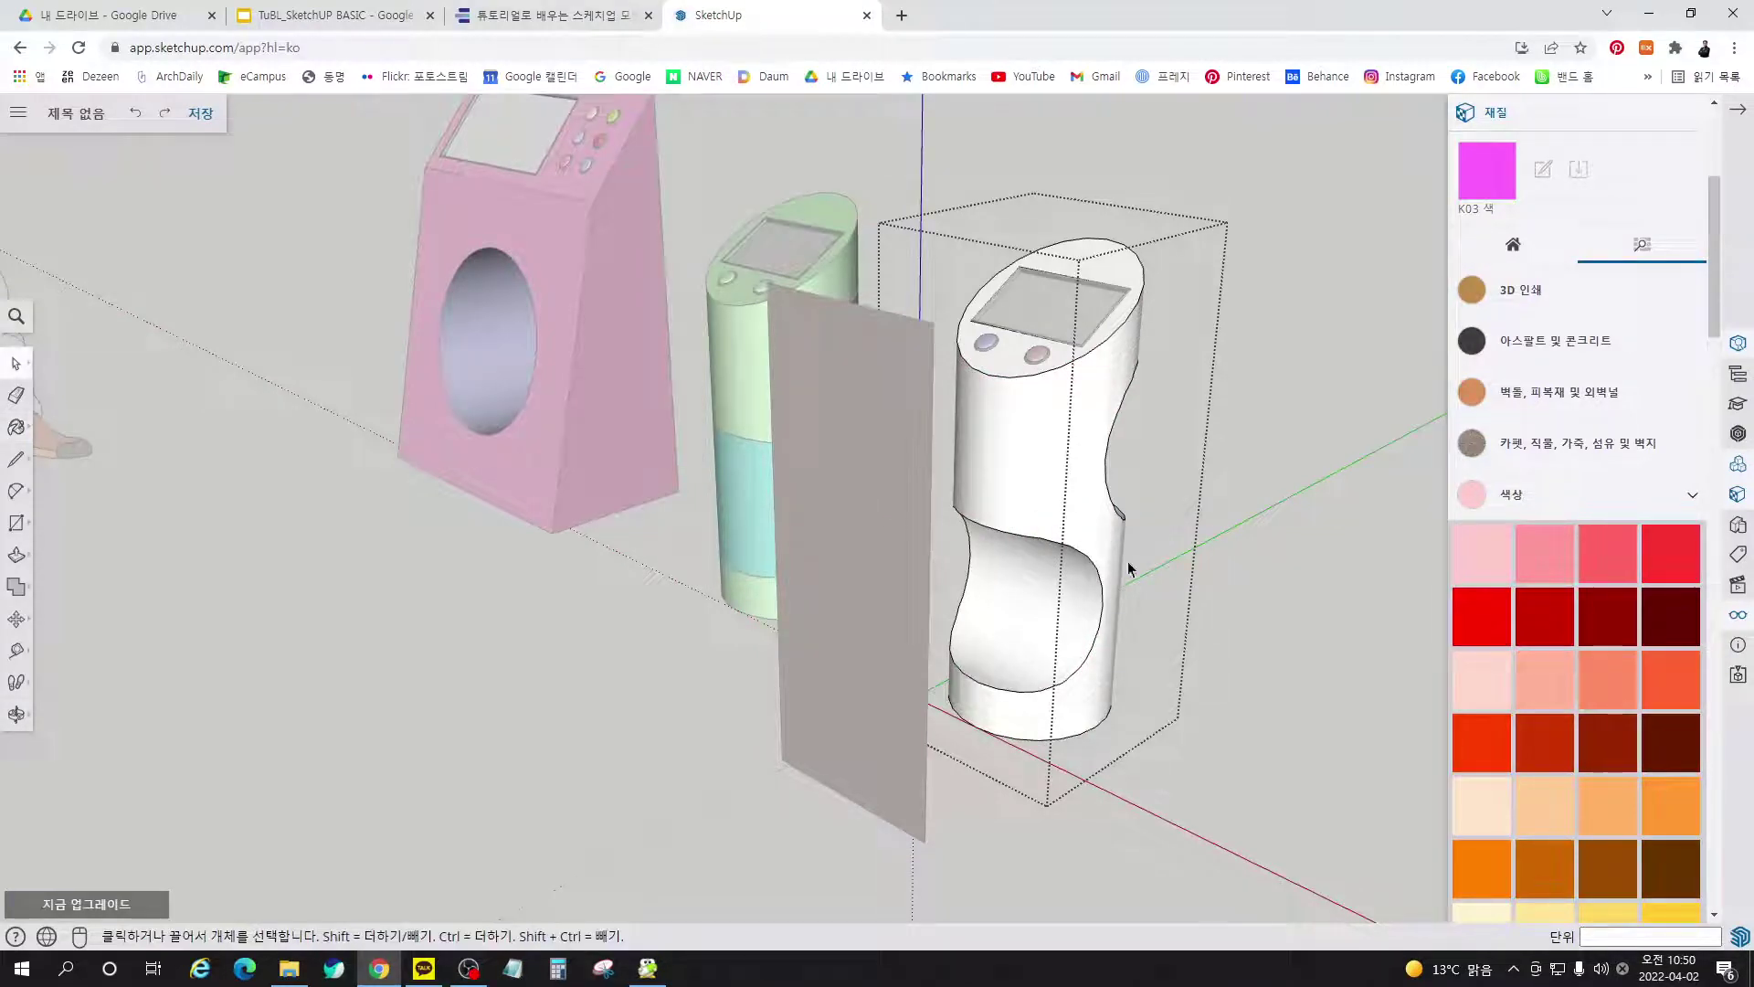
key("ctrl+y")
mouse_move(1341, 633)
middle_mouse_down()
mouse_move(1236, 742)
mouse_move(1022, 440)
mouse_move(1000, 436)
middle_mouse_up()
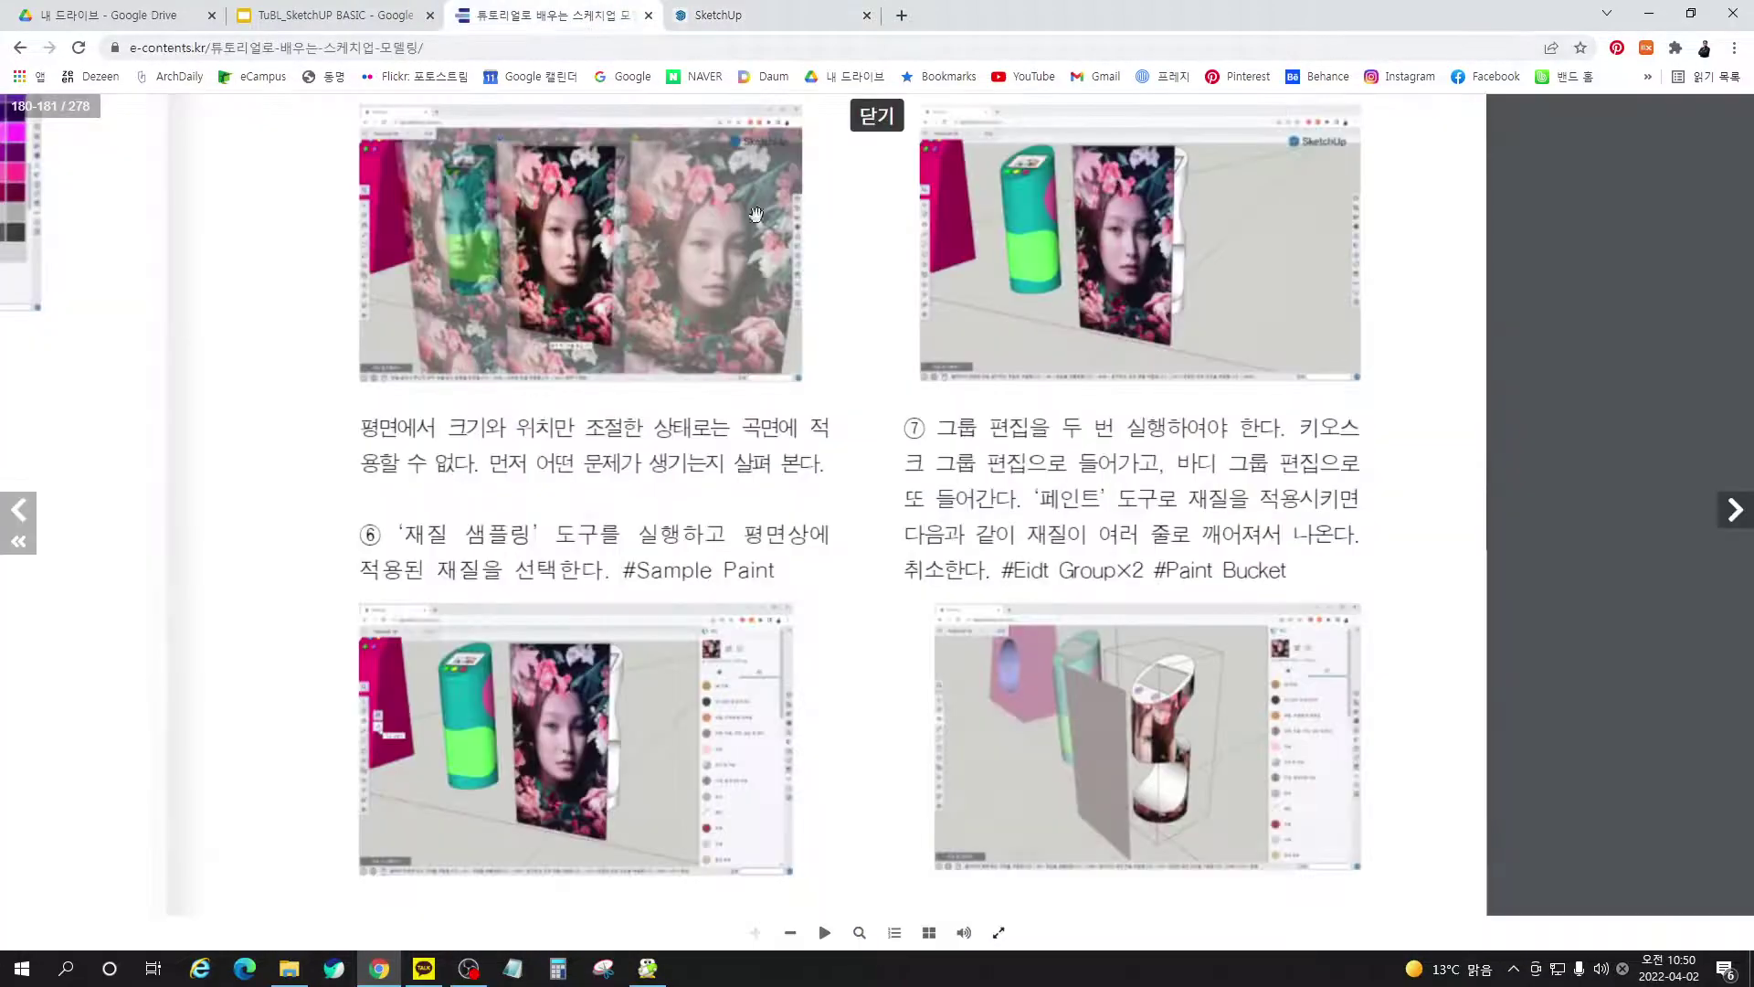
Switch to the tutorial e-book and read the next page's instructions on projecting a texture onto a curved surface
left_click(549, 14)
left_click(1734, 510)
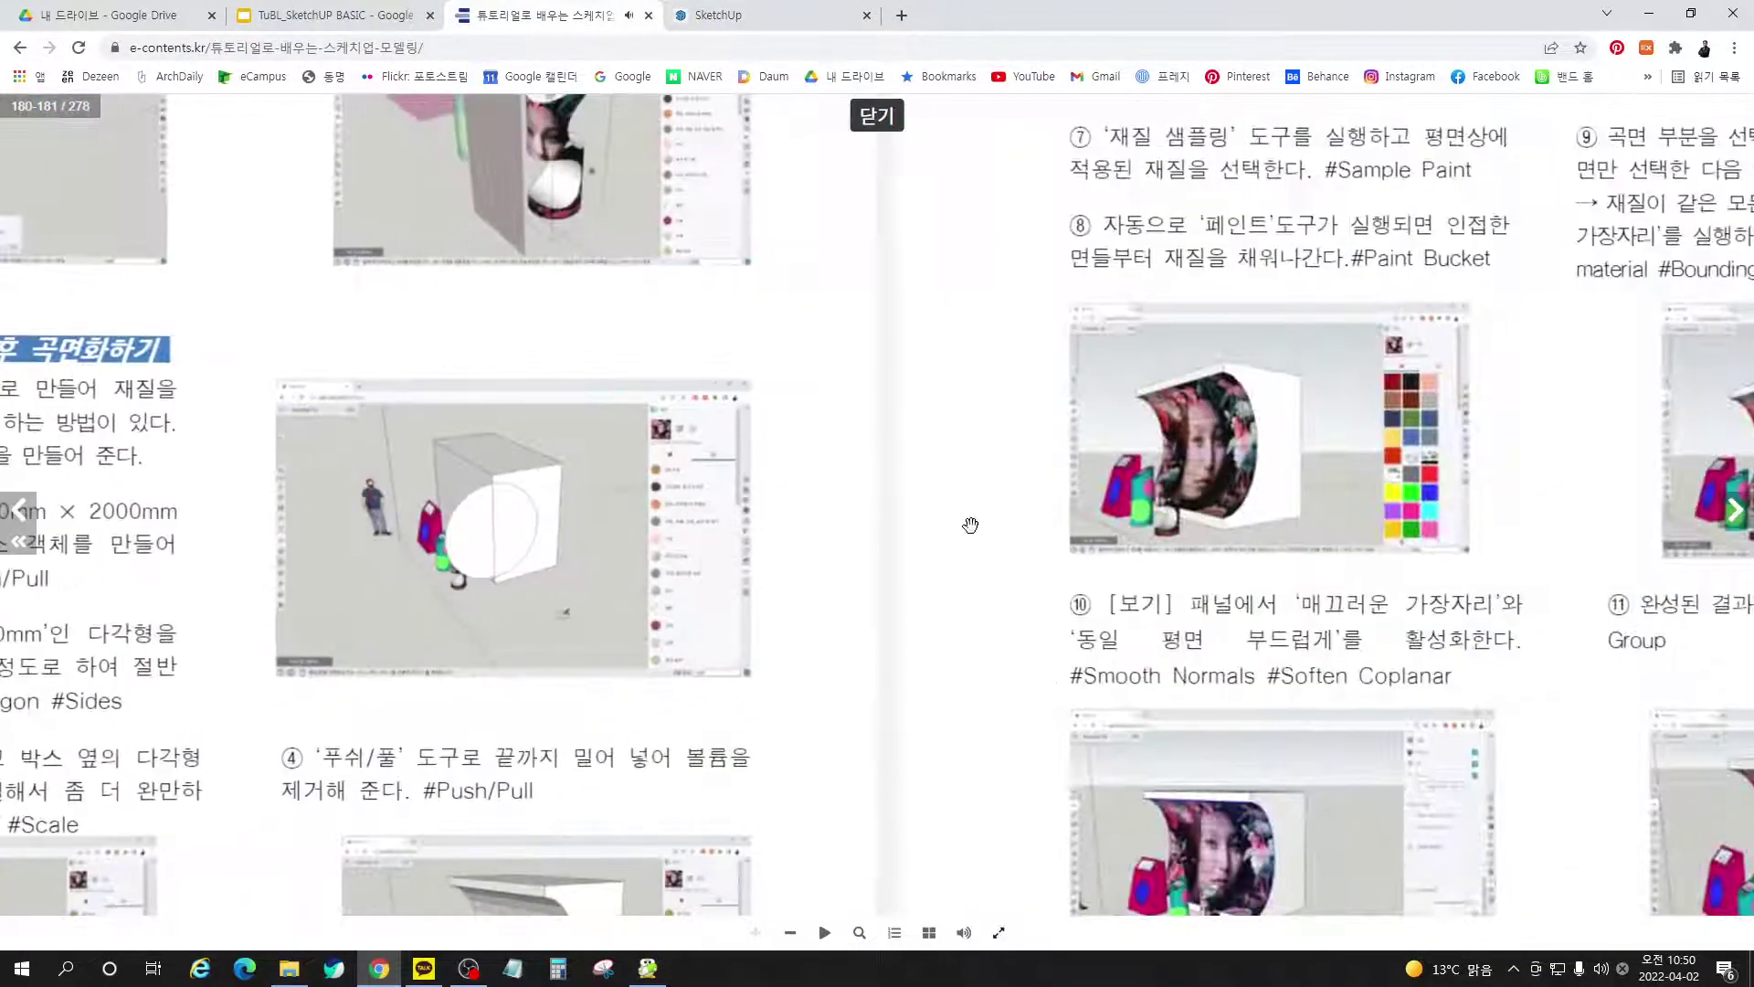
left_click_drag(509, 329, 687, 453)
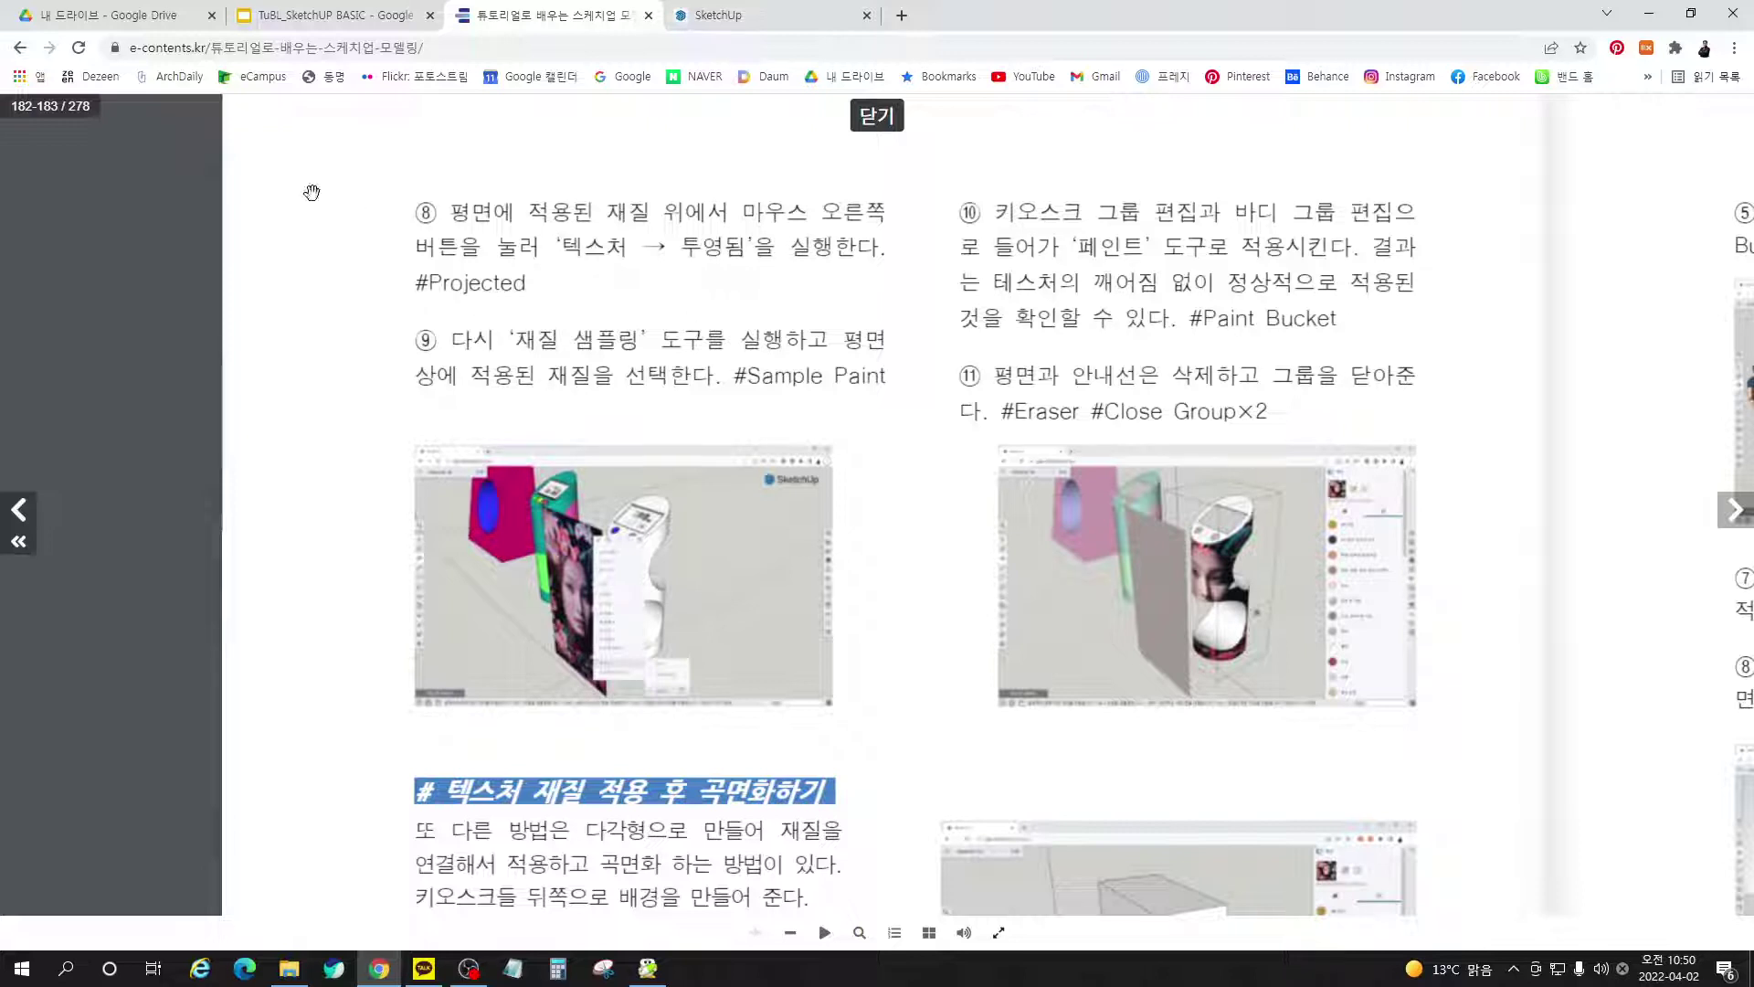
Switch back to SketchUp and set the flat rectangle's portrait texture to Projected, checking that the option is enabled
left_click(757, 20)
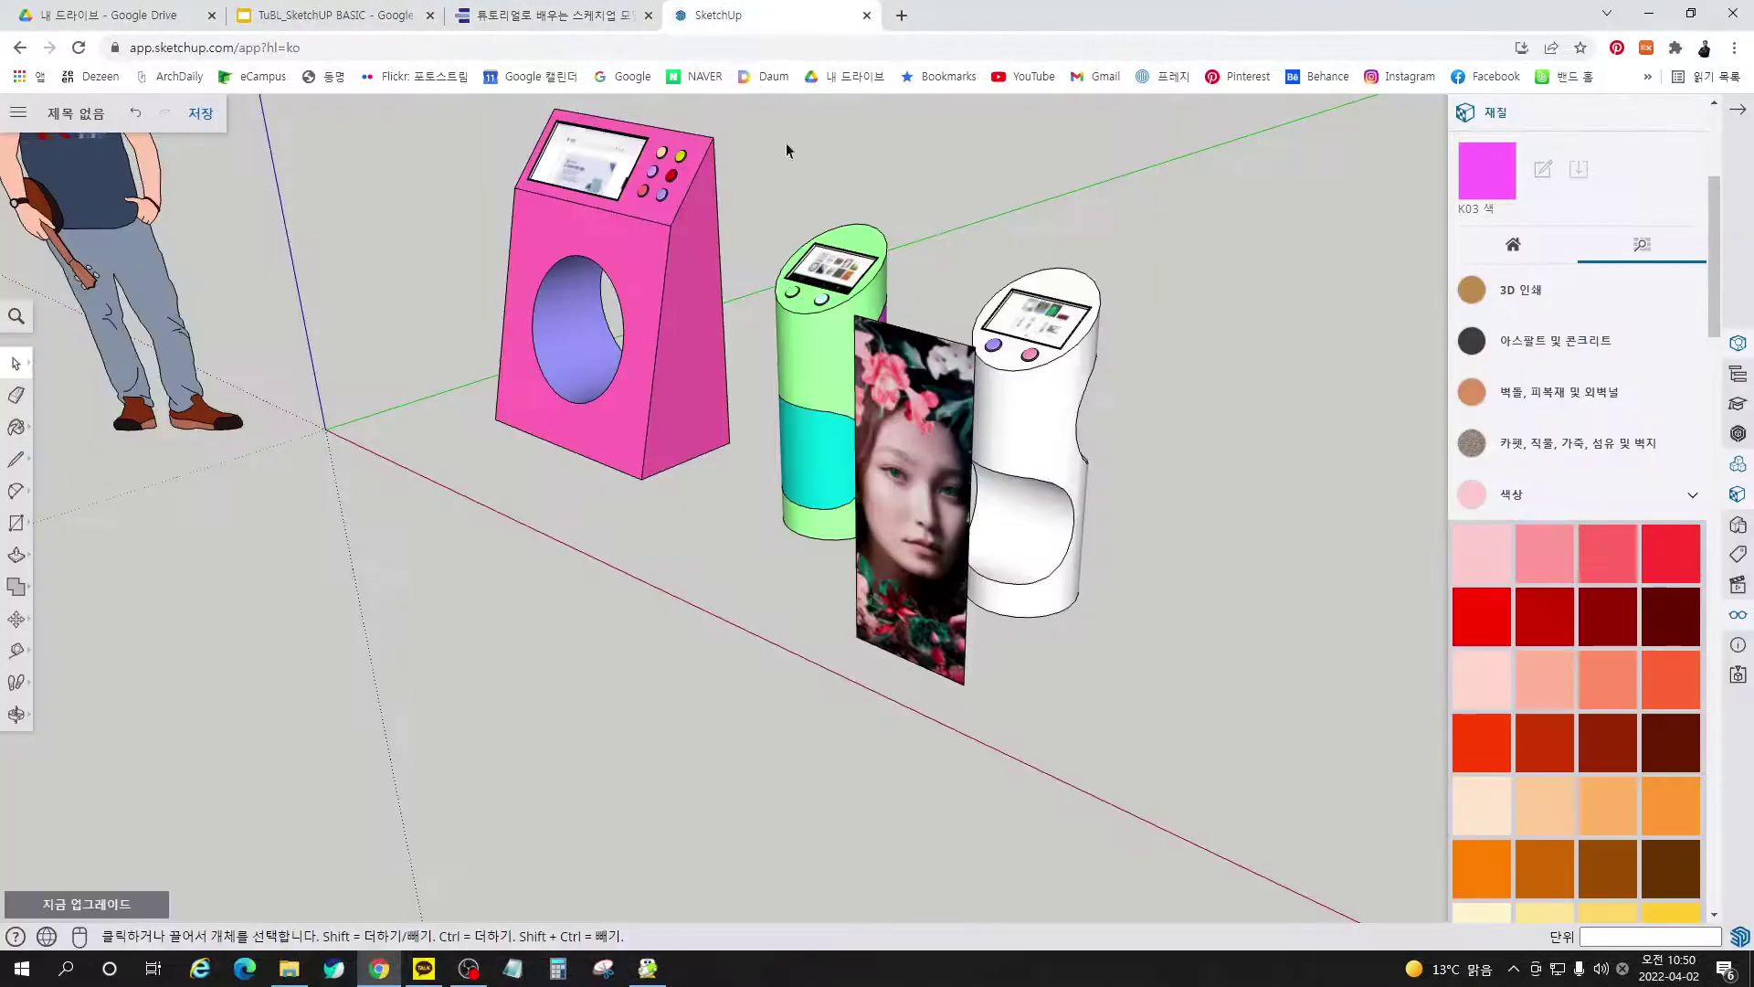
left_click(923, 480)
right_click(894, 459)
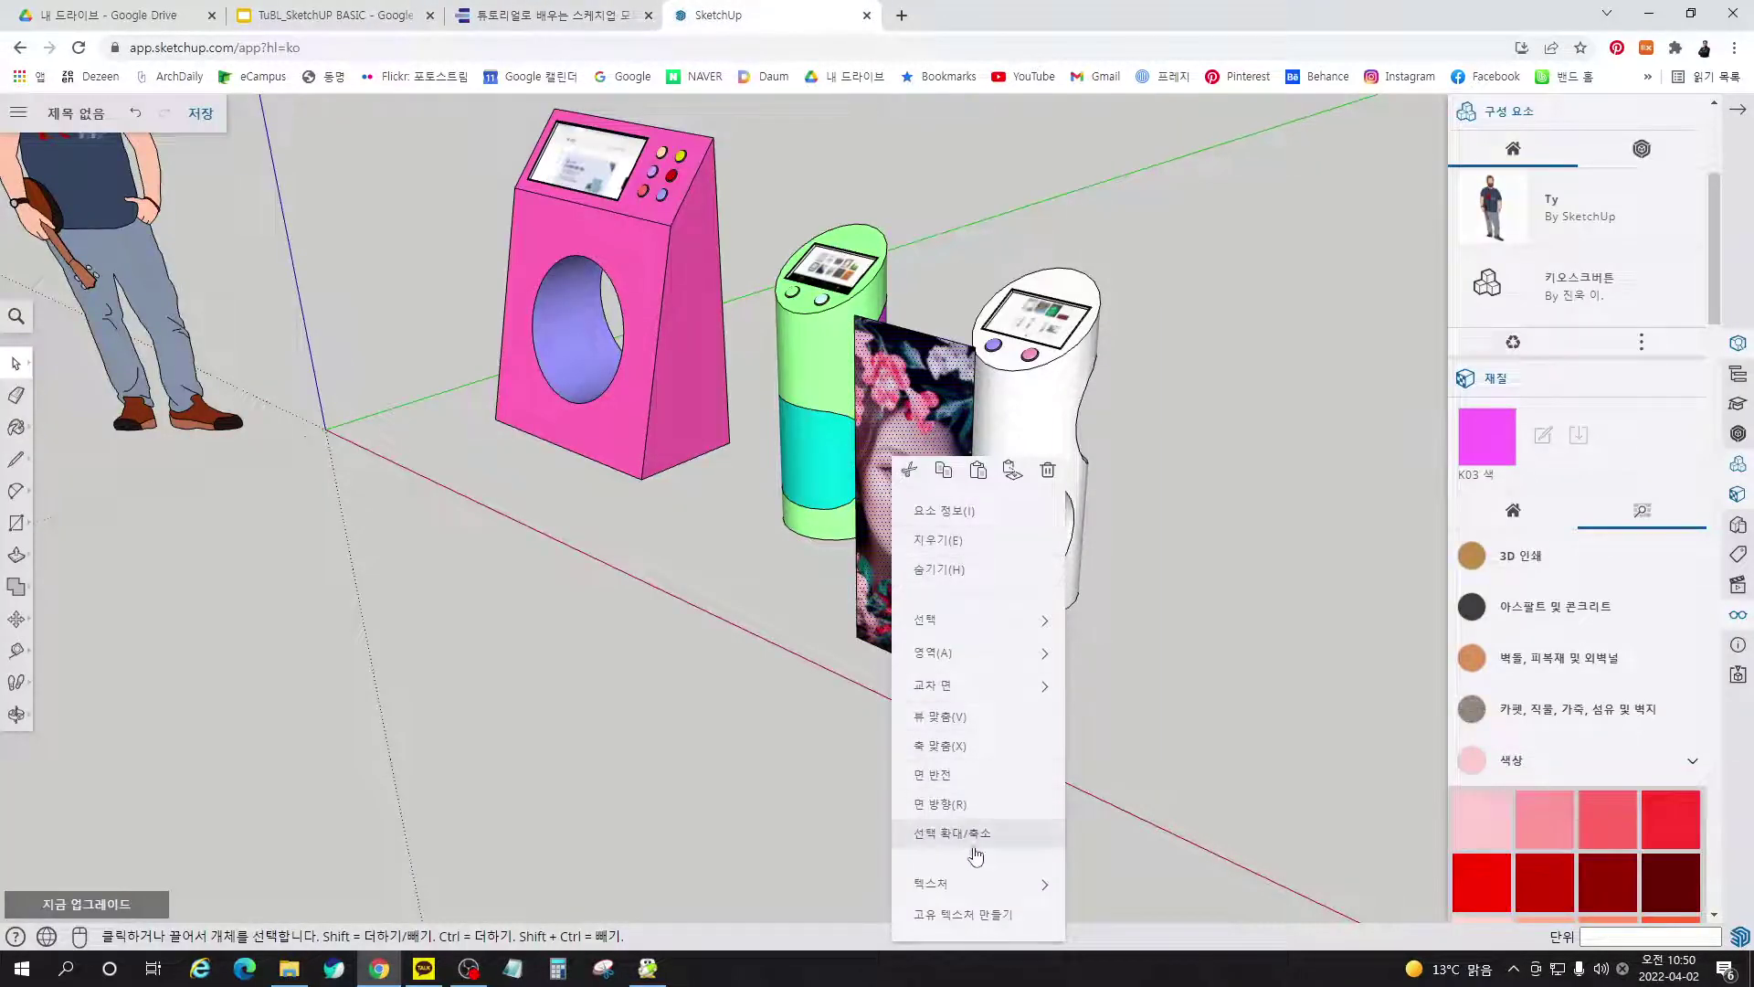
mouse_move(982, 888)
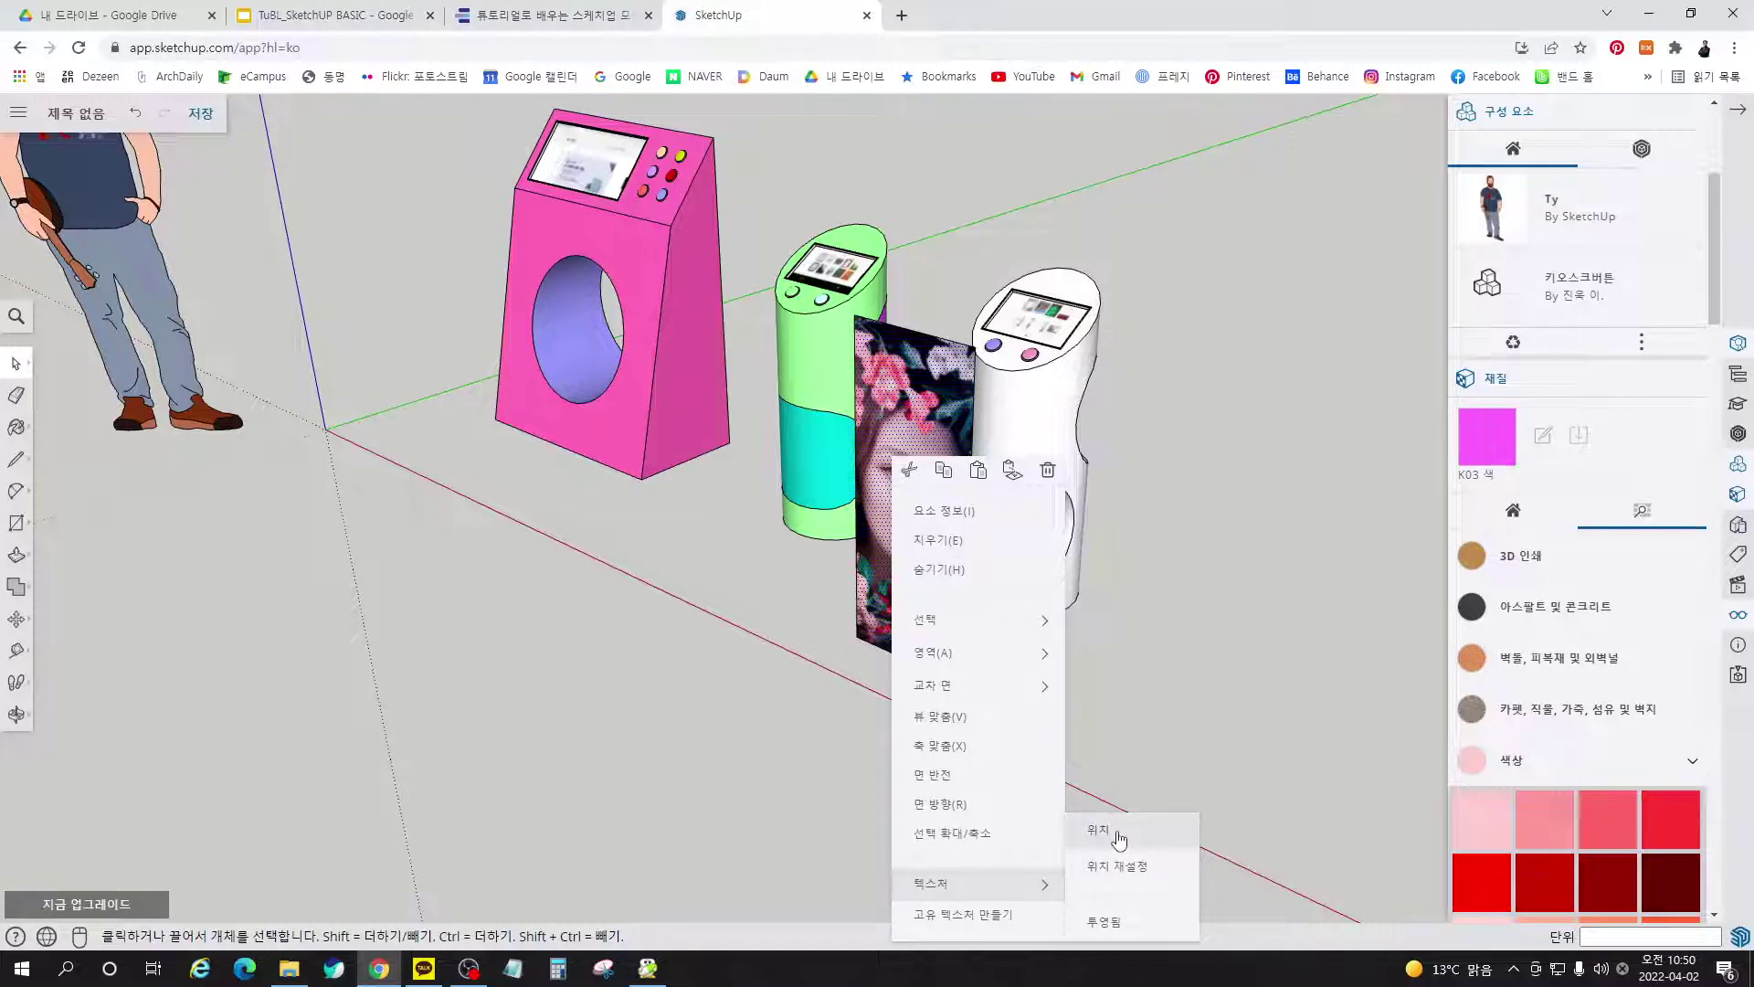
left_click(1105, 923)
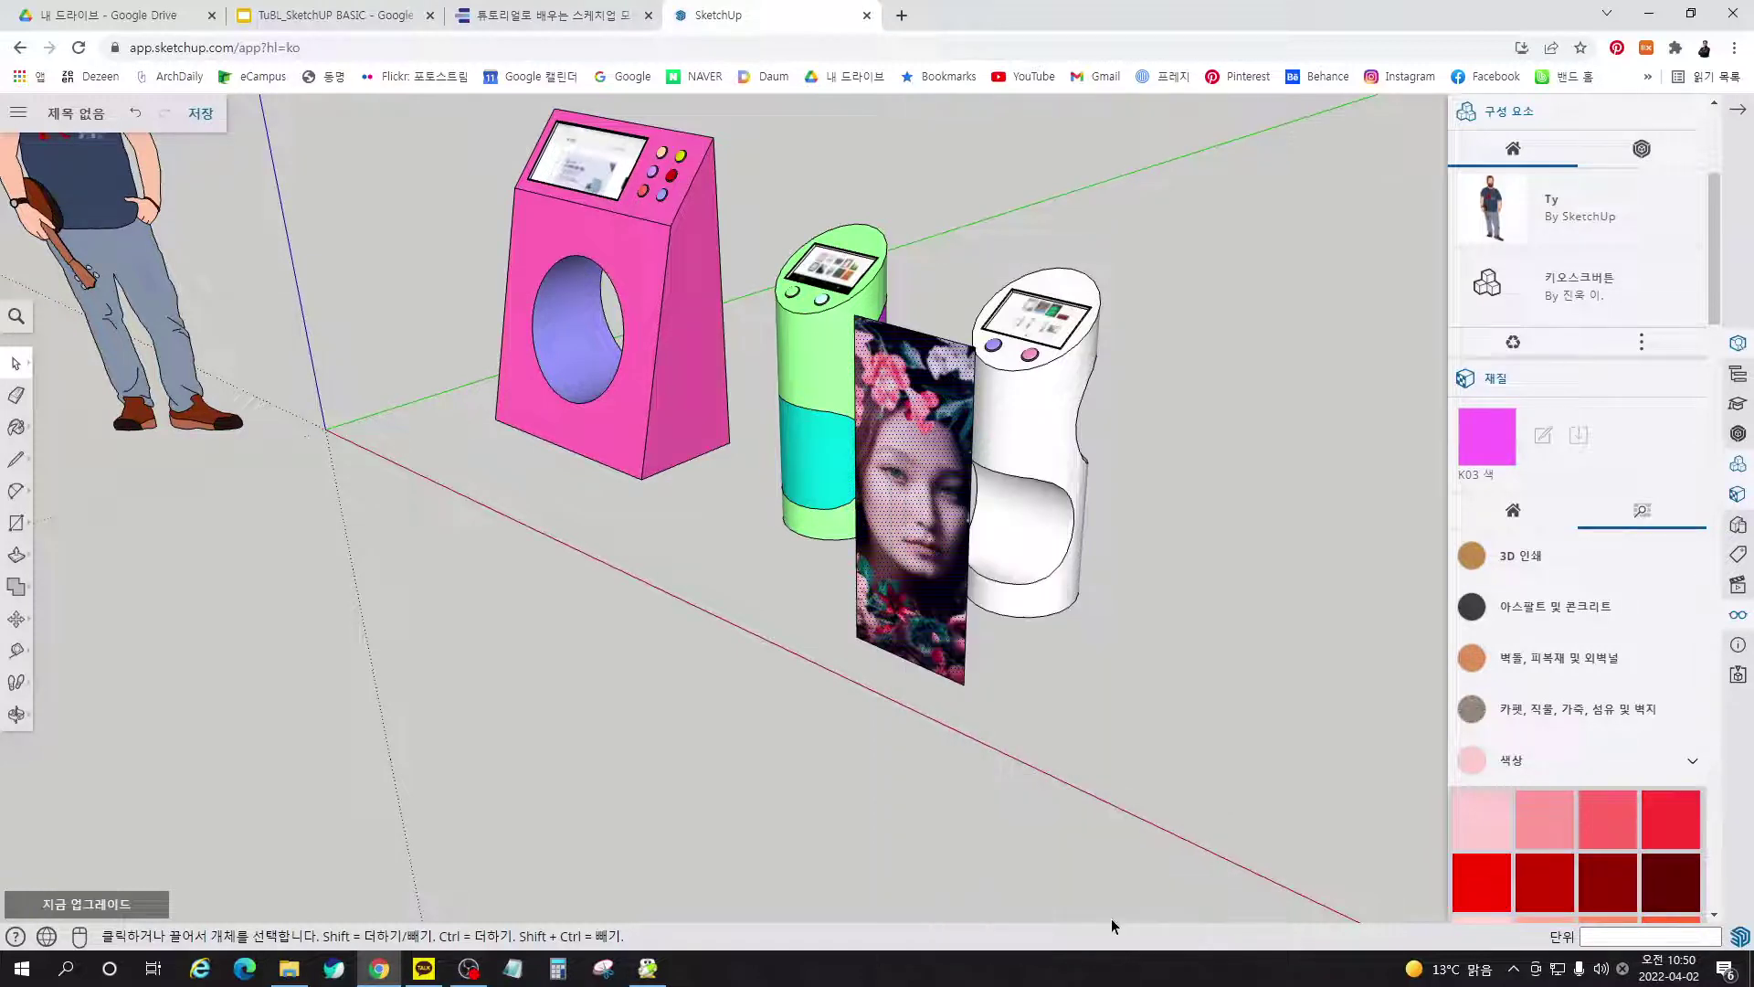
right_click(895, 364)
mouse_move(976, 788)
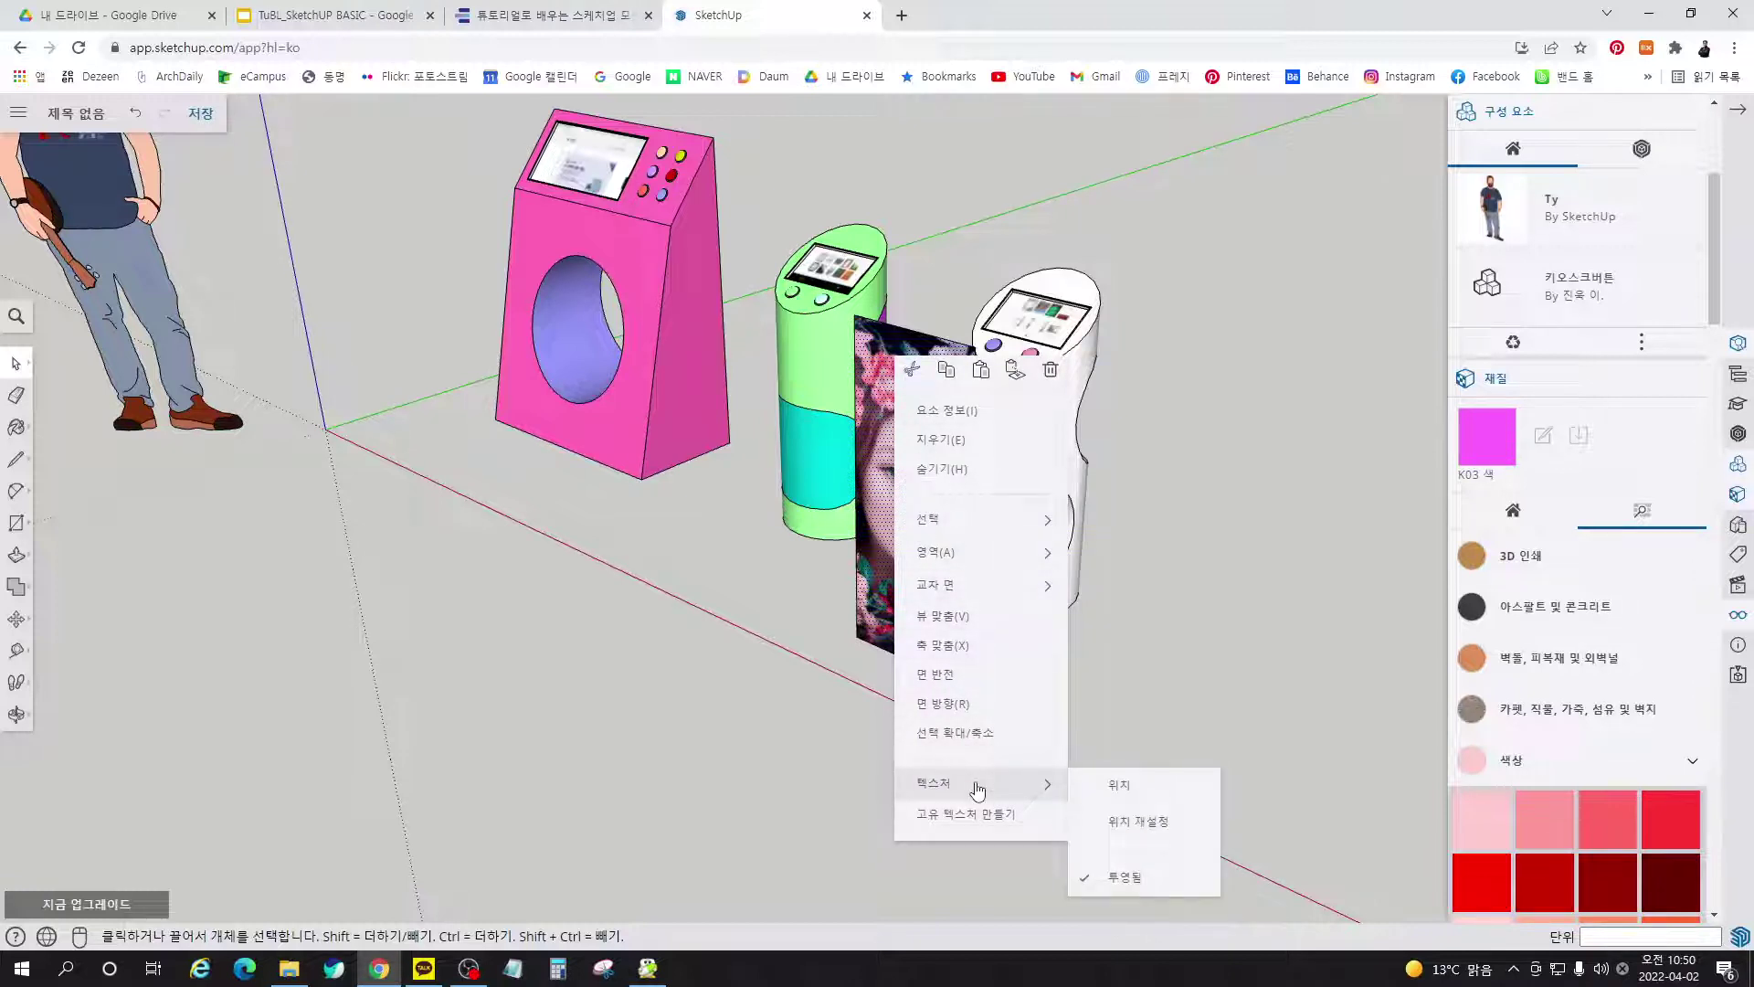
left_click(706, 687)
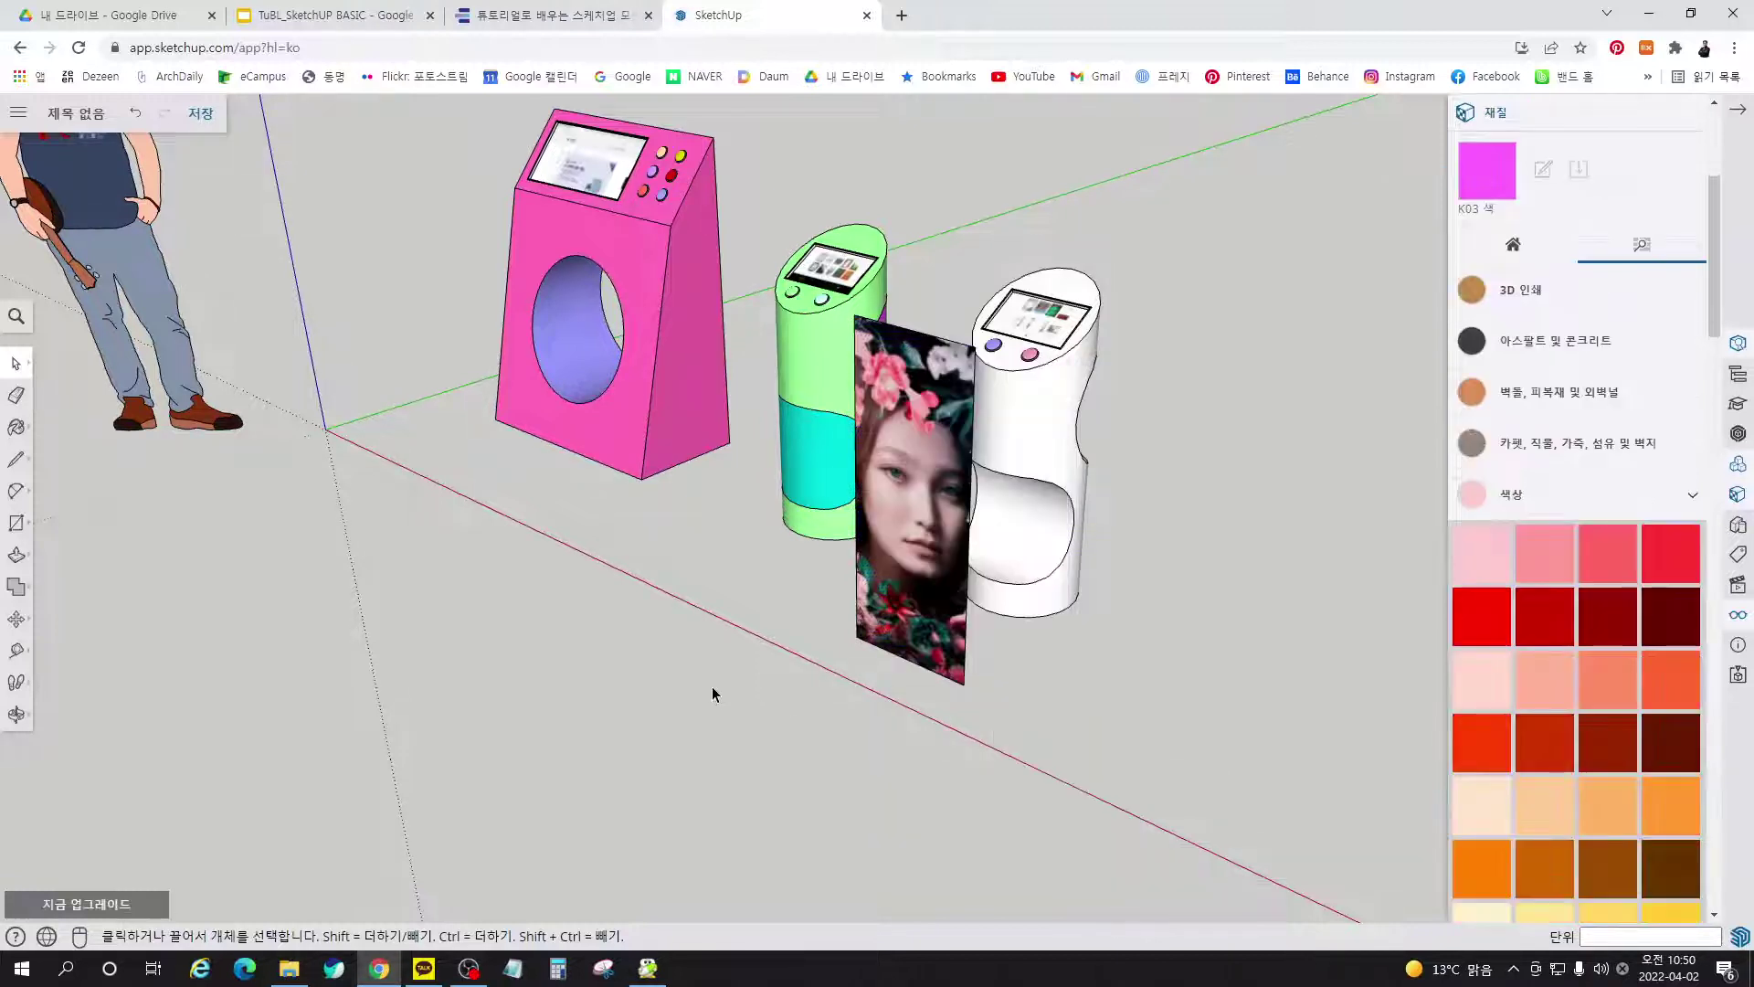
Sample the projected portrait texture from the flat rectangle and open the white kiosk's outer group for editing
left_click(17, 427)
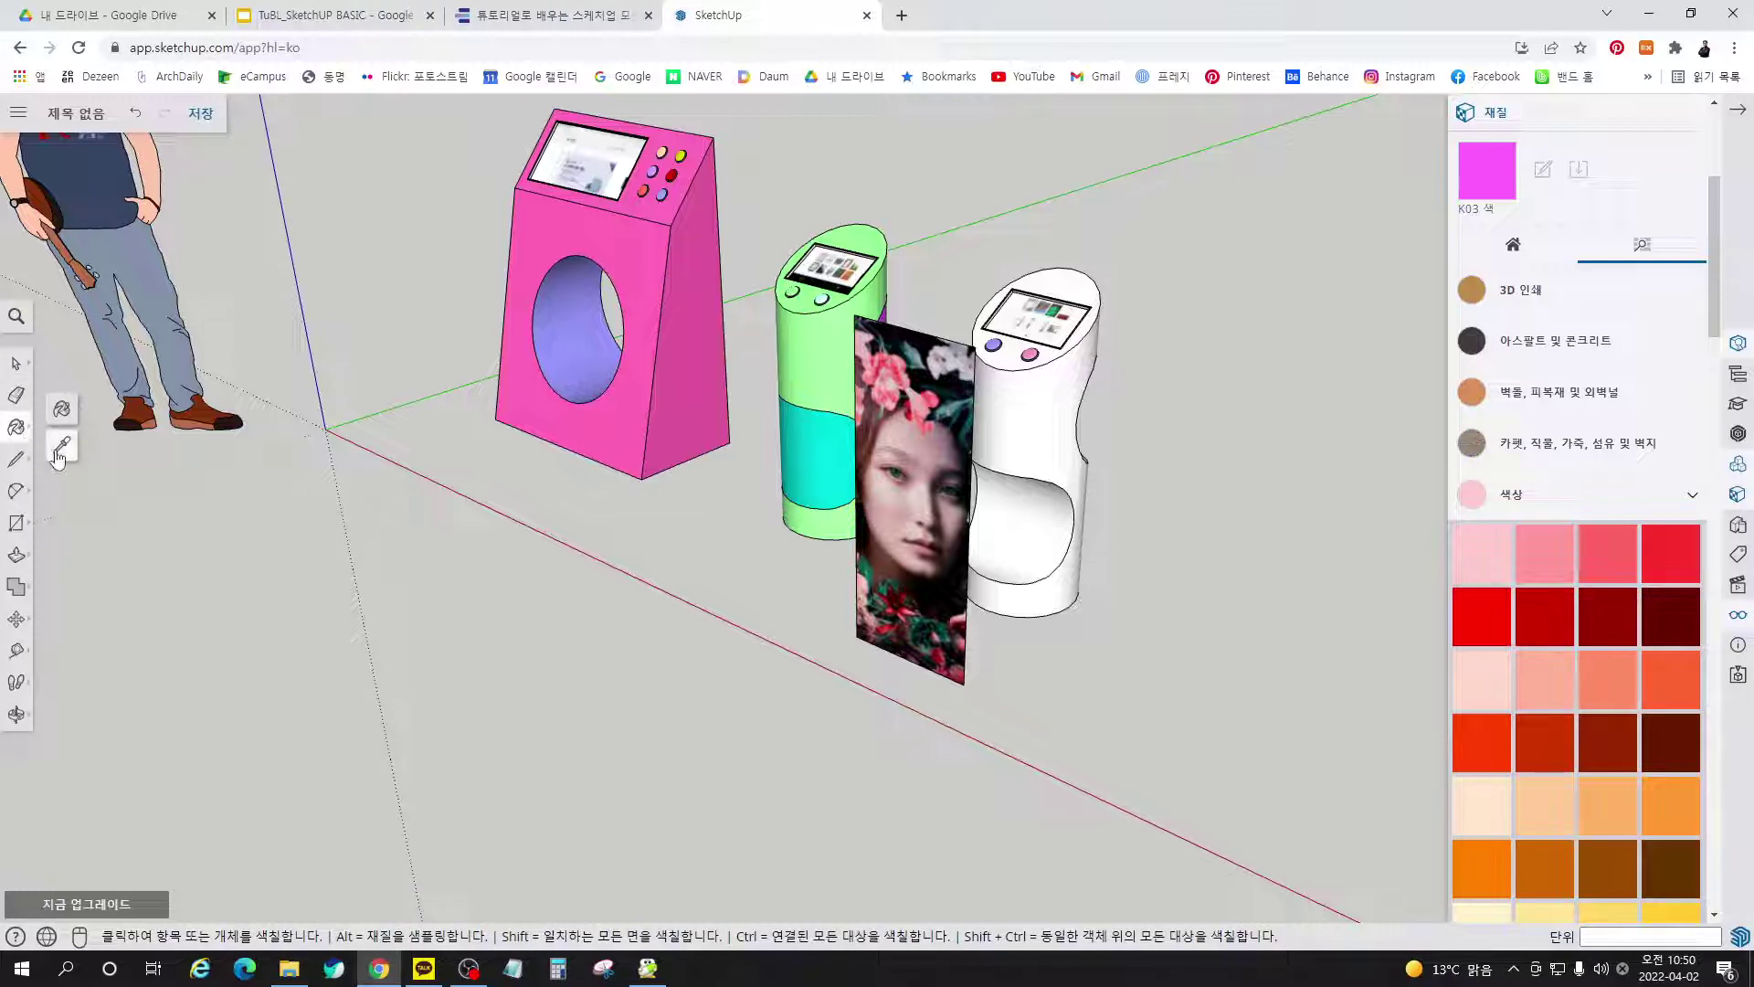
key("alt")
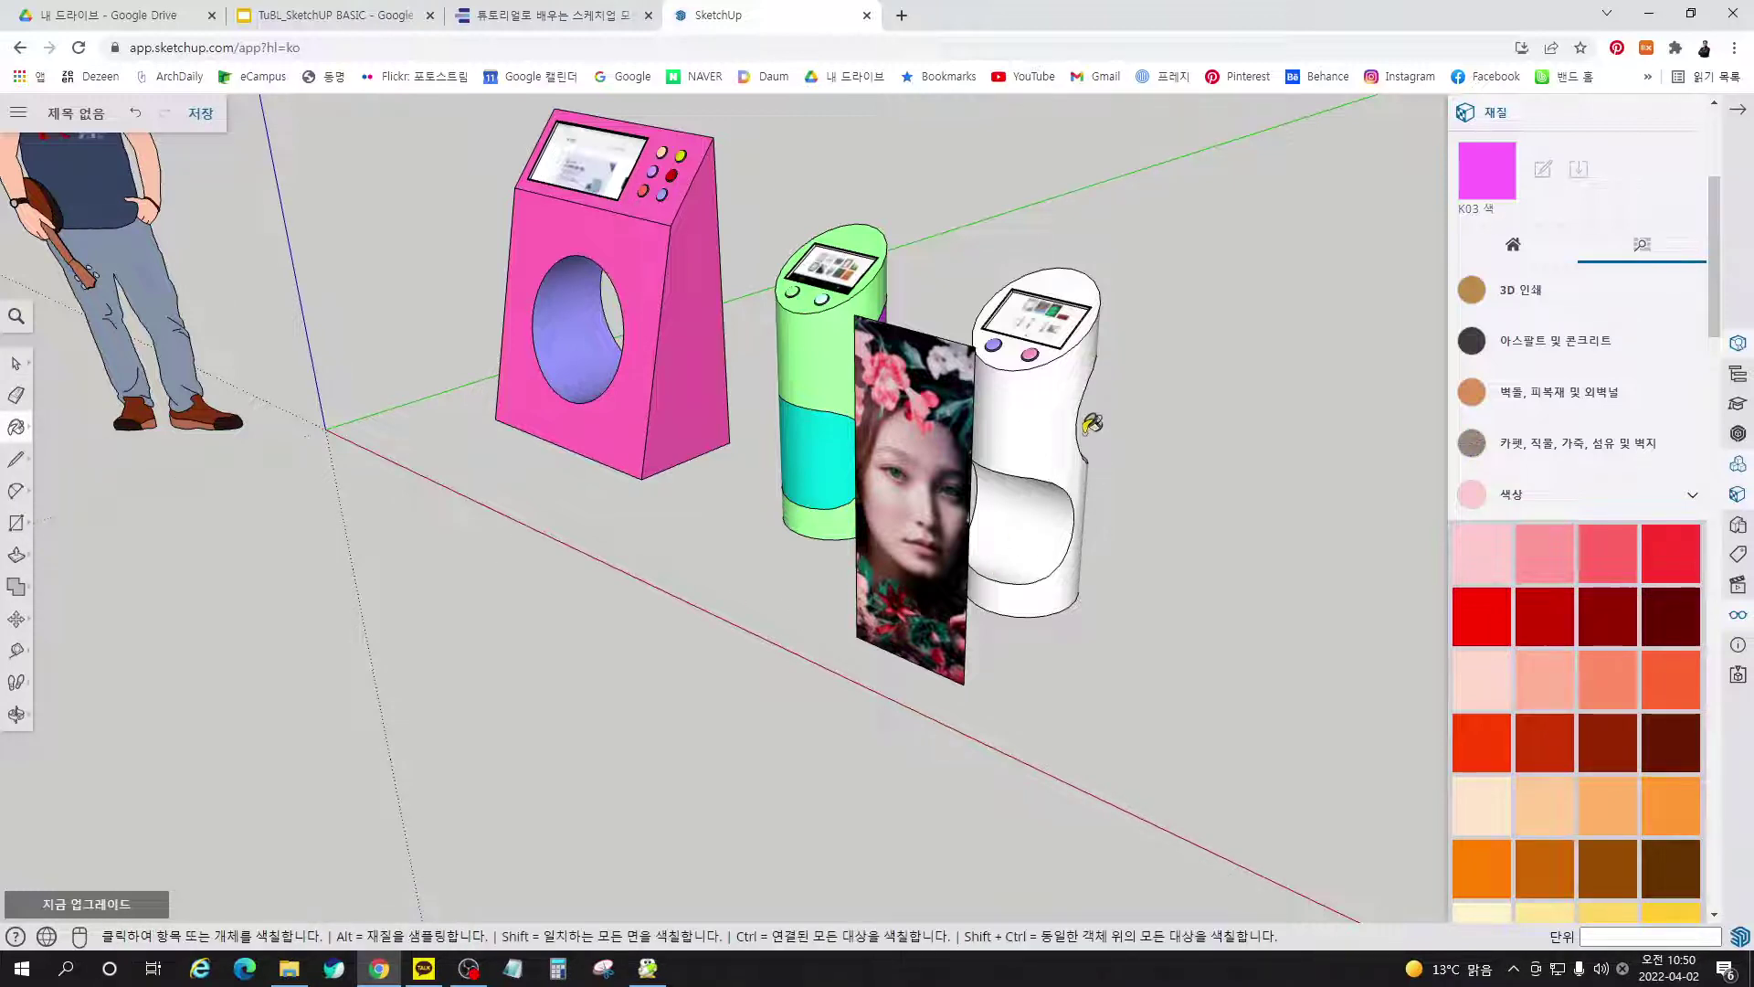
right_click(1074, 391)
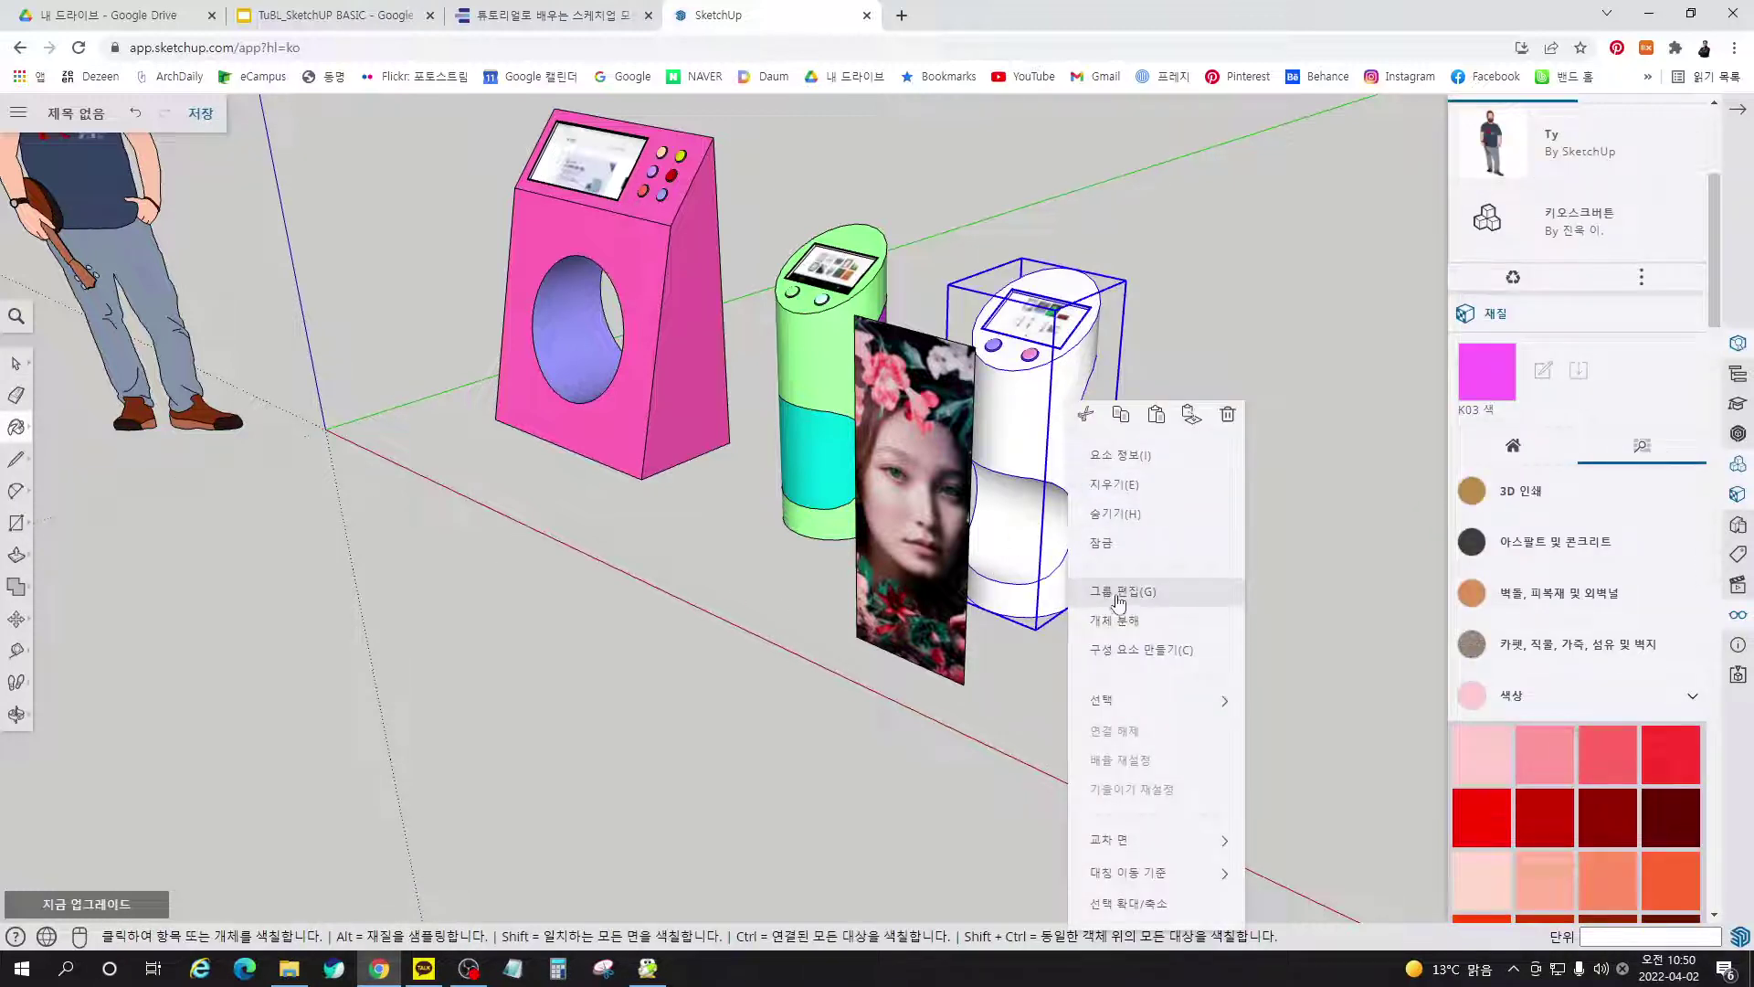
left_click(1122, 585)
Open the nested body group, paint the white kiosk's curved face with the projected portrait texture, and inspect it up close
right_click(1027, 407)
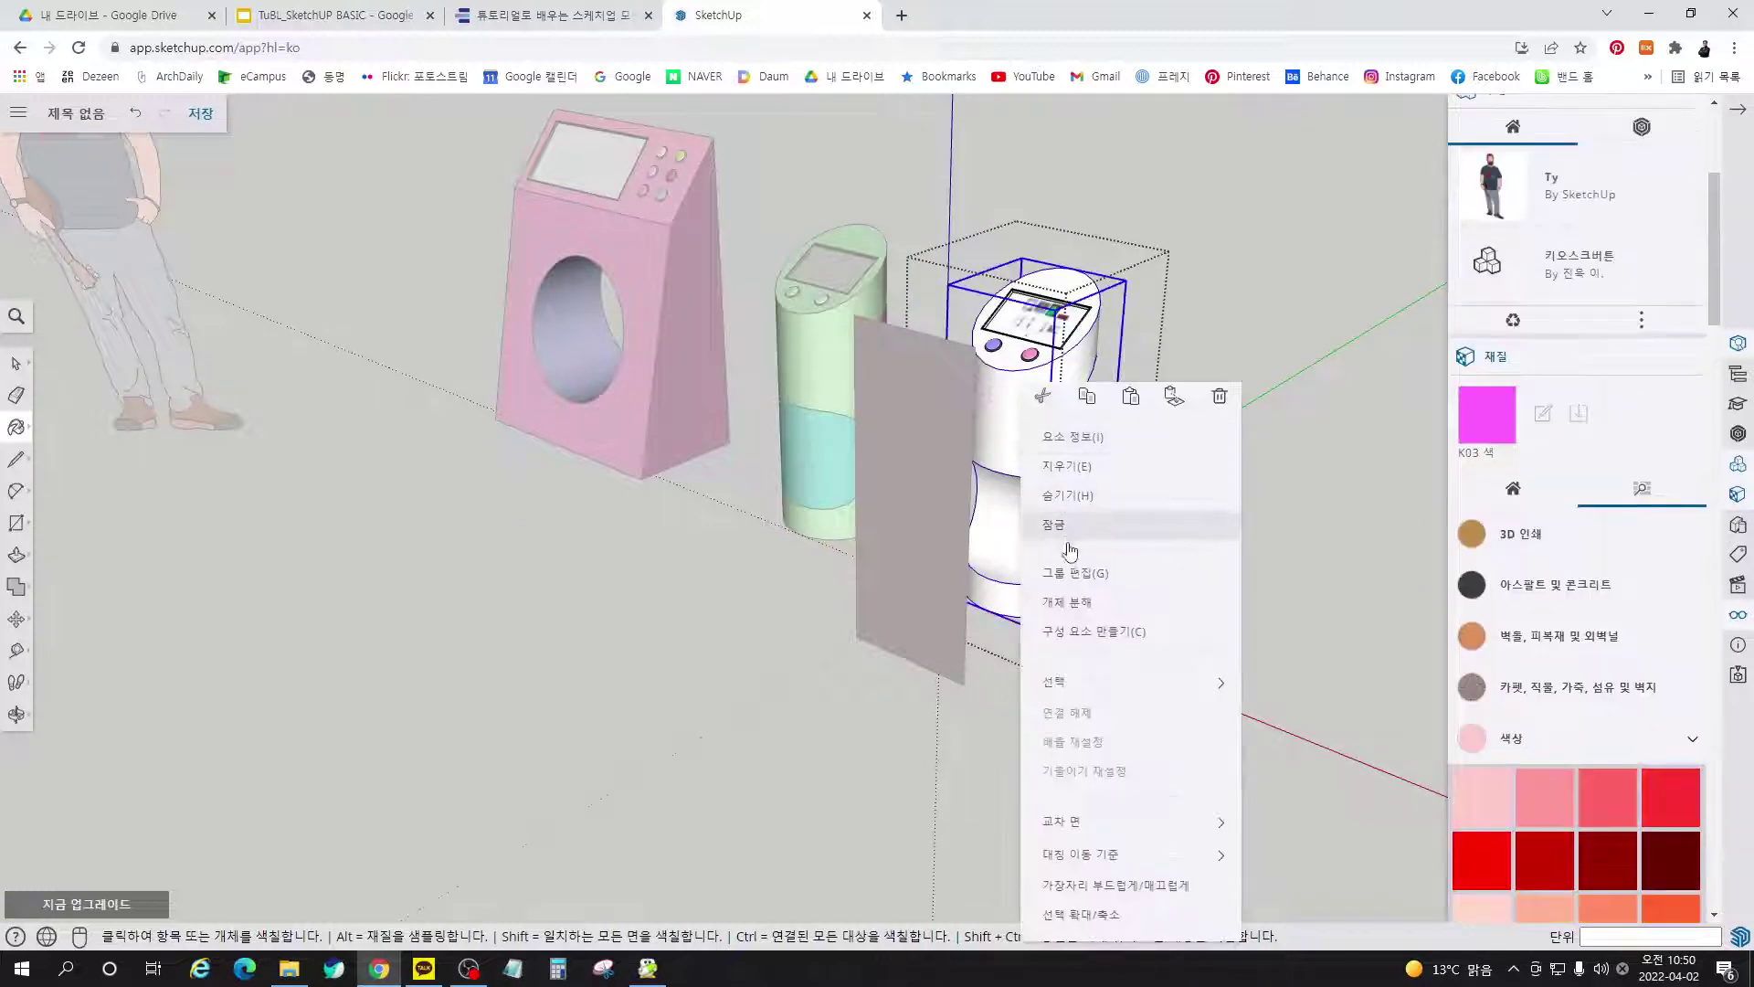
left_click(1081, 585)
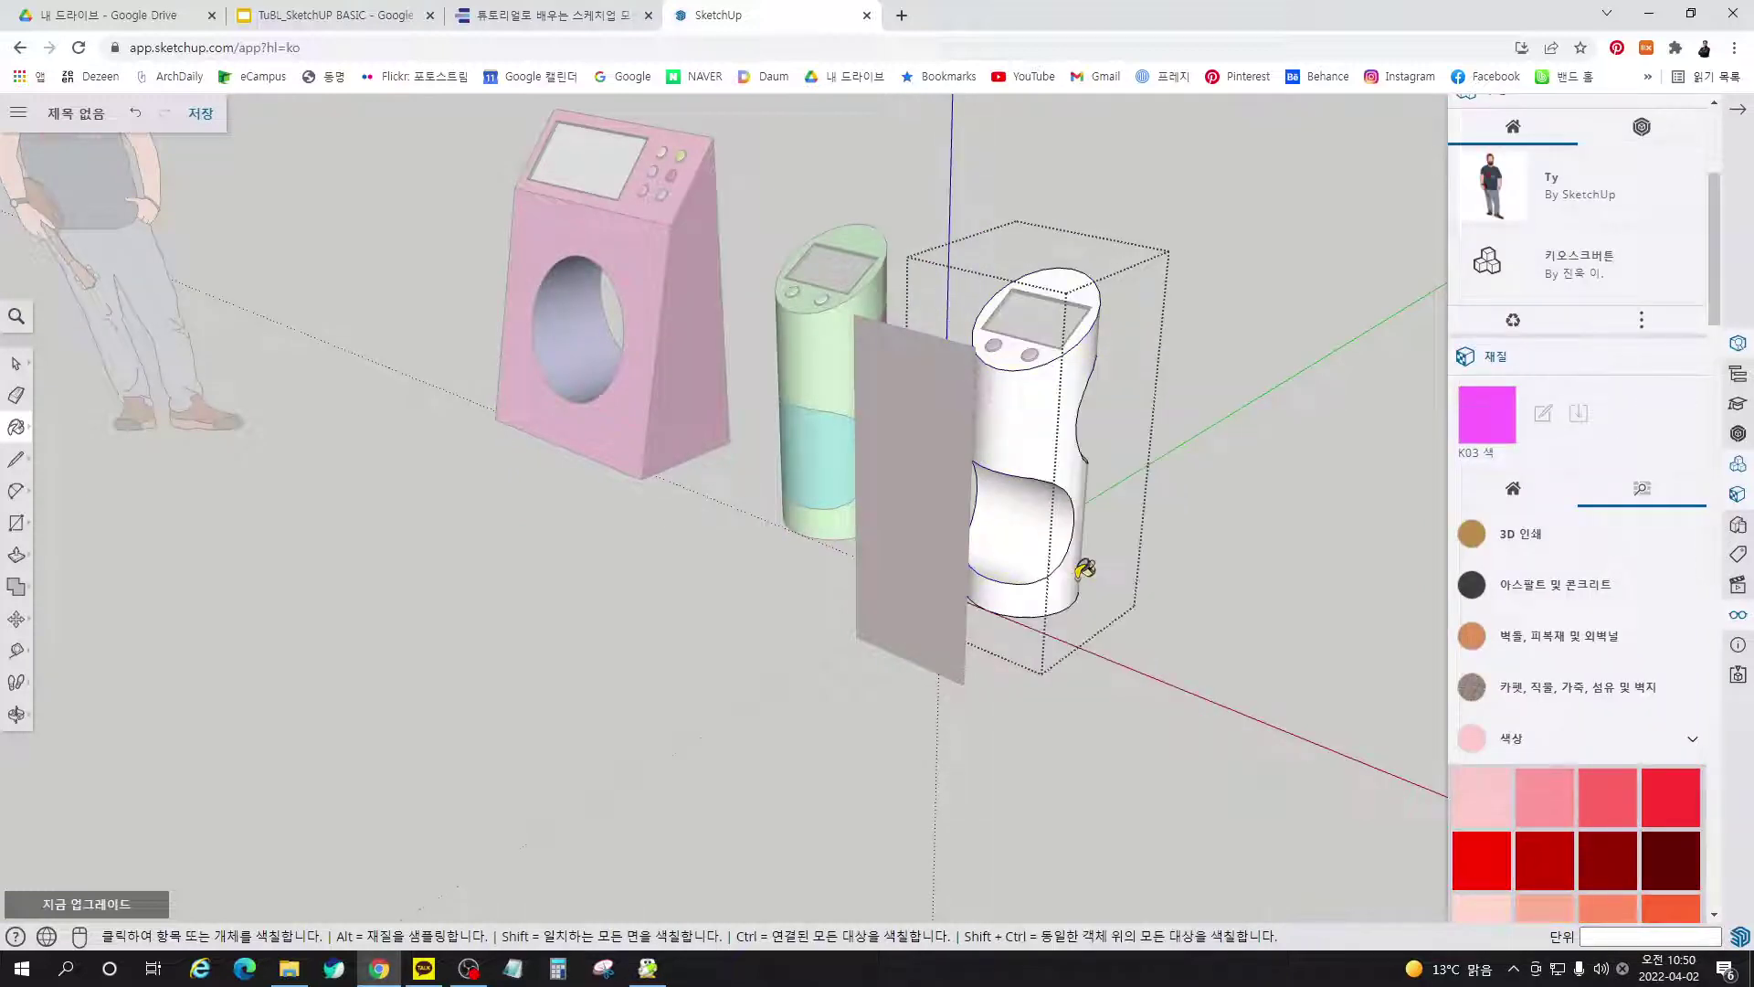
left_click(999, 416)
mouse_move(1127, 512)
middle_mouse_down()
mouse_move(13, 431)
mouse_move(546, 559)
mouse_move(1245, 619)
mouse_move(1088, 509)
middle_mouse_up()
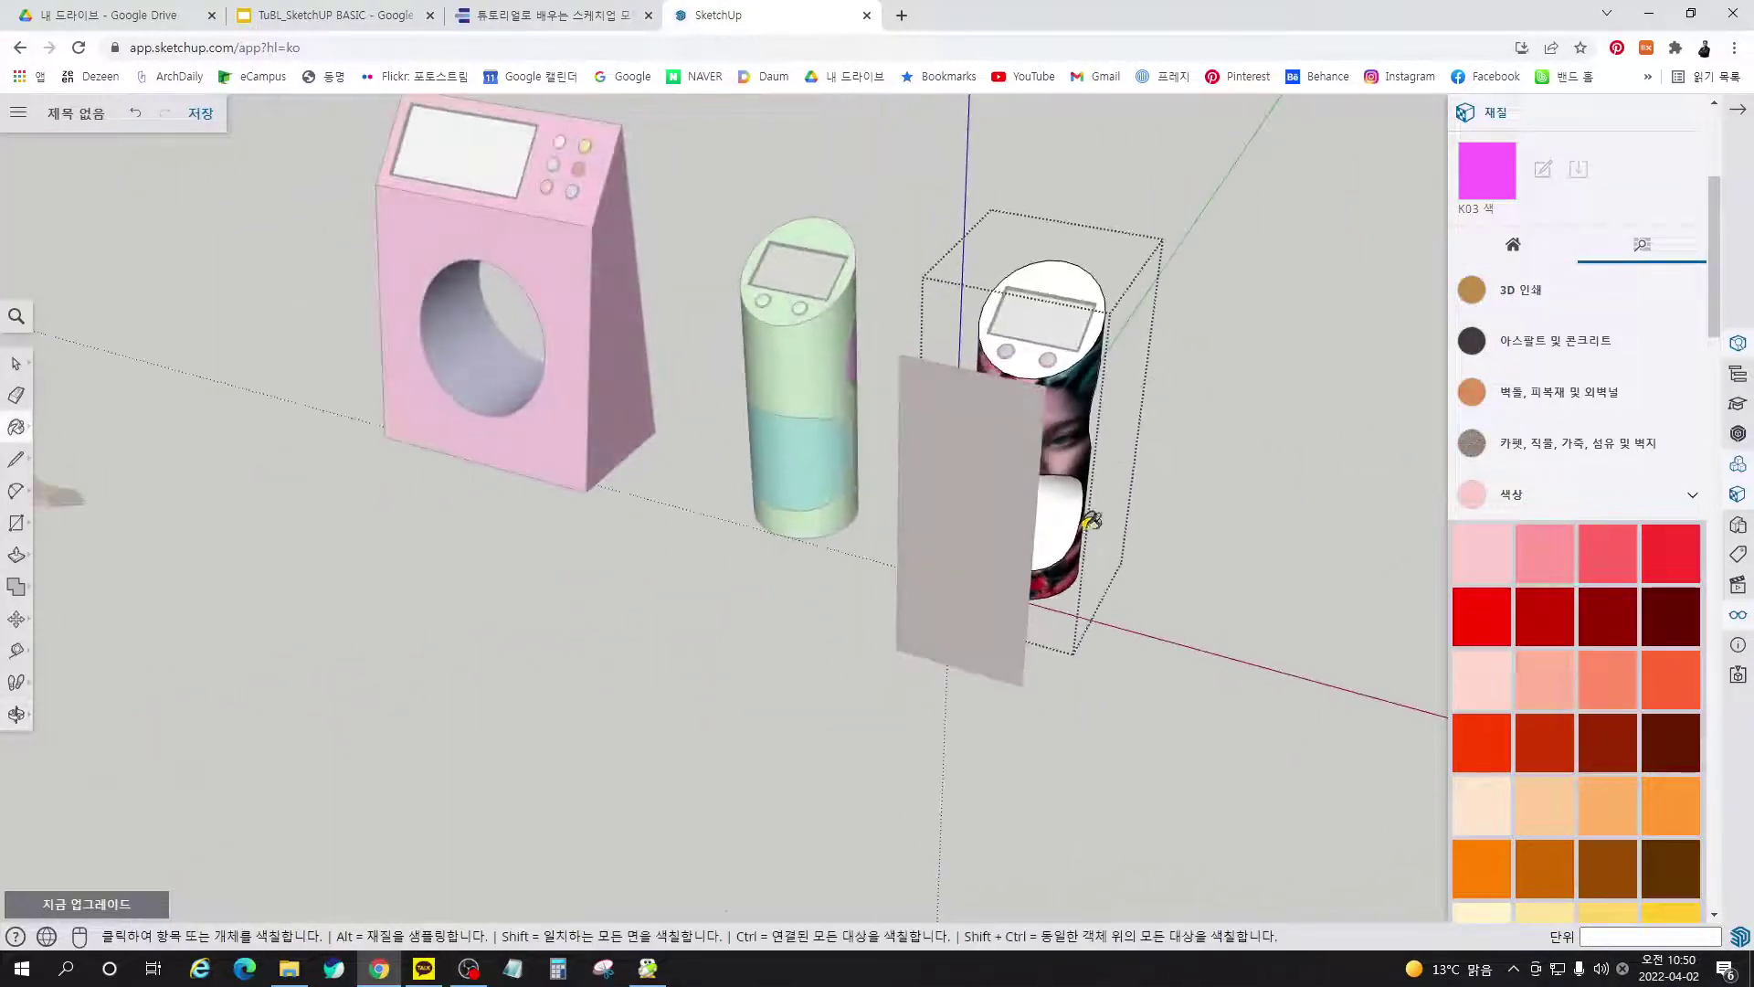
scroll(1064, 446, "up", 5)
scroll(1060, 444, "up", 3)
middle_click_drag(1049, 442, 893, 265)
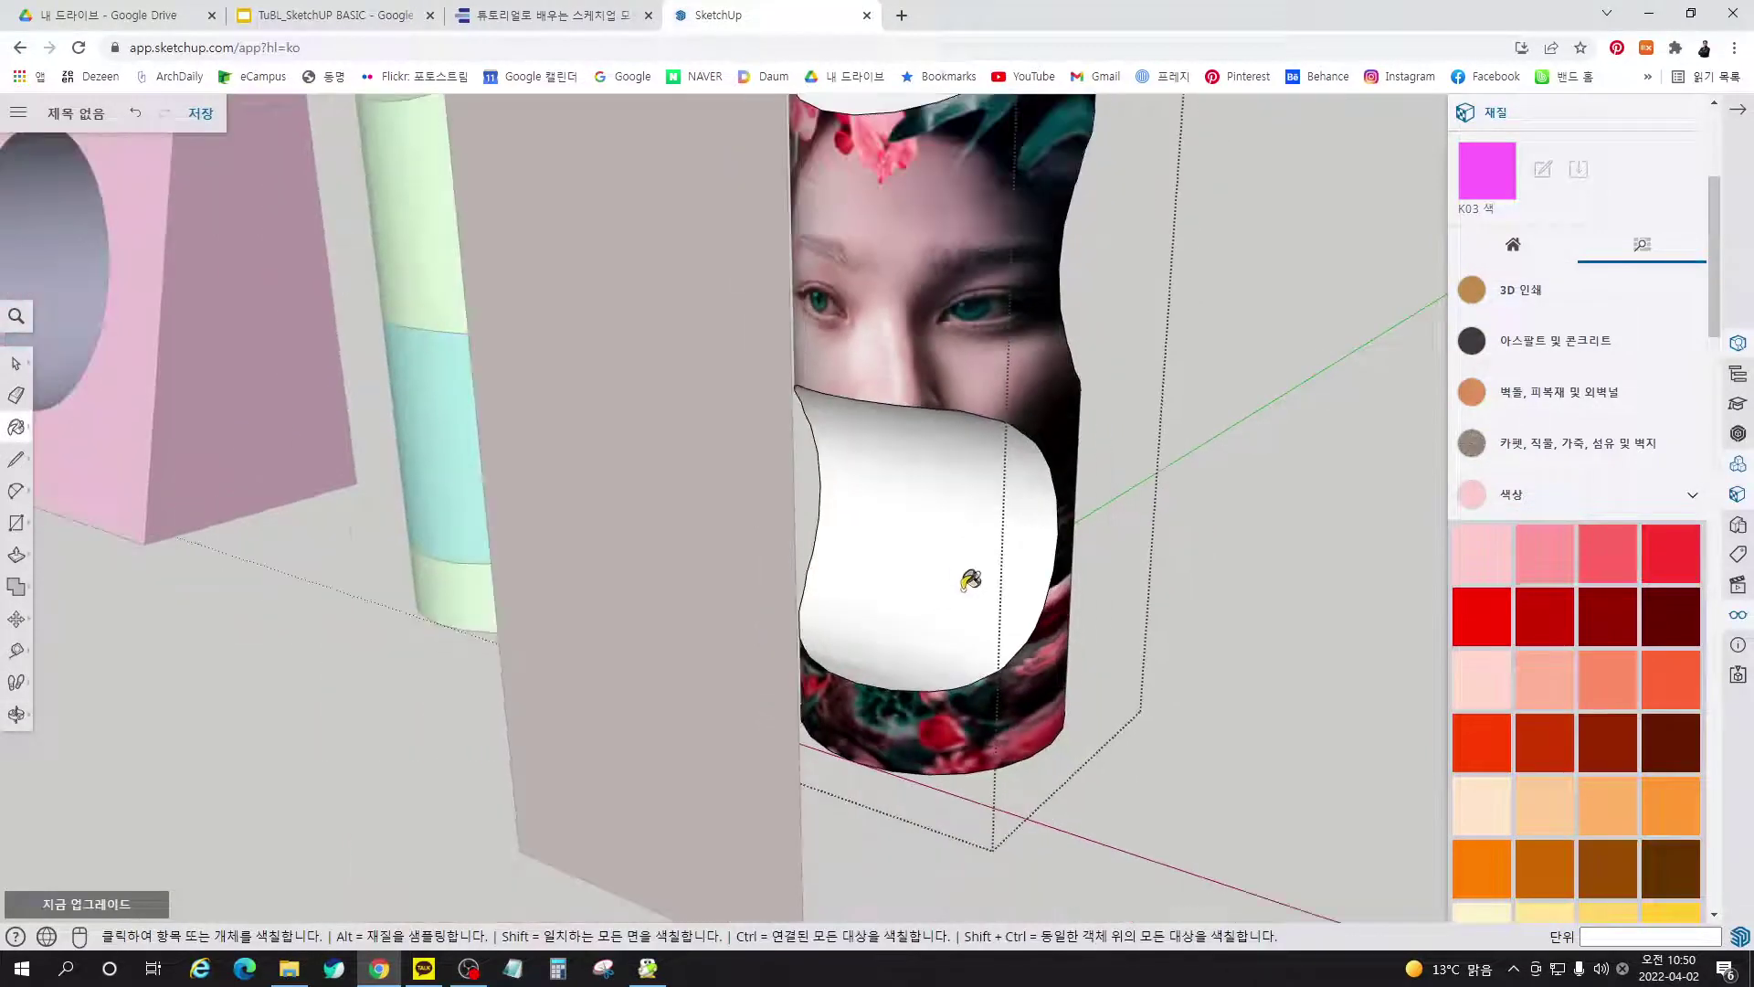
scroll(960, 577, "down", 2)
Switch to the tutorial e-book and review the steps for finishing the kiosk texture and building the curved background
left_click(607, 15)
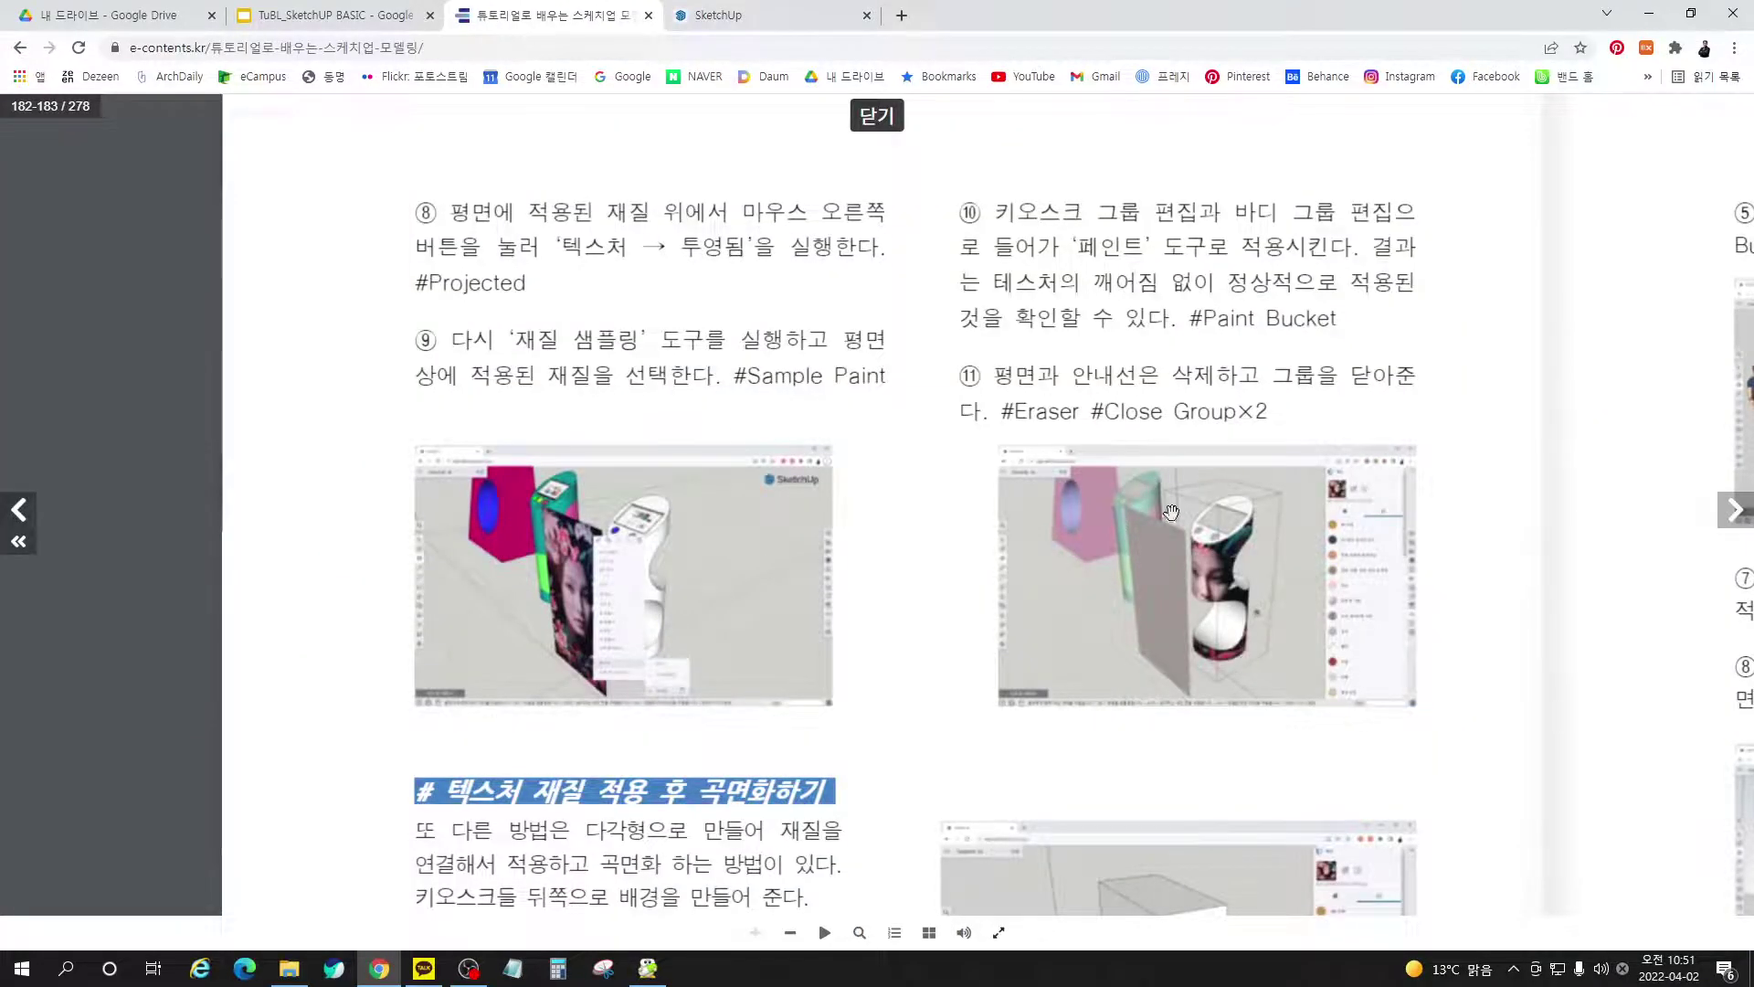
left_click(1106, 420)
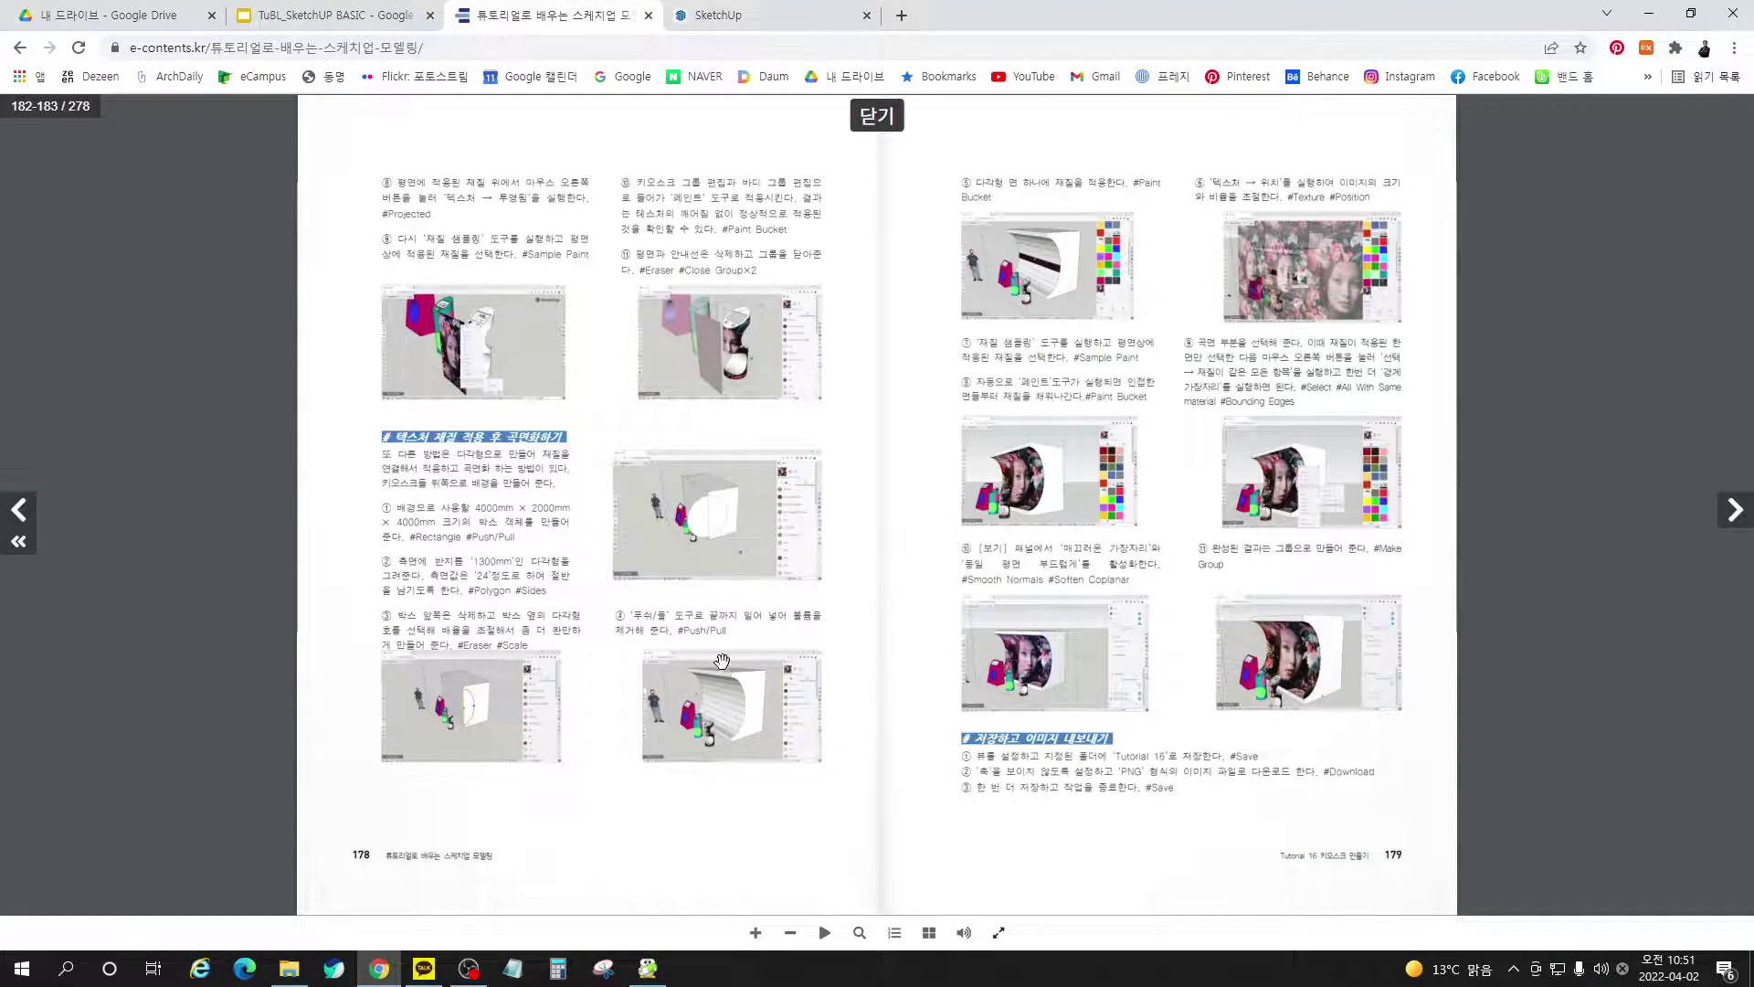
left_click(1039, 300)
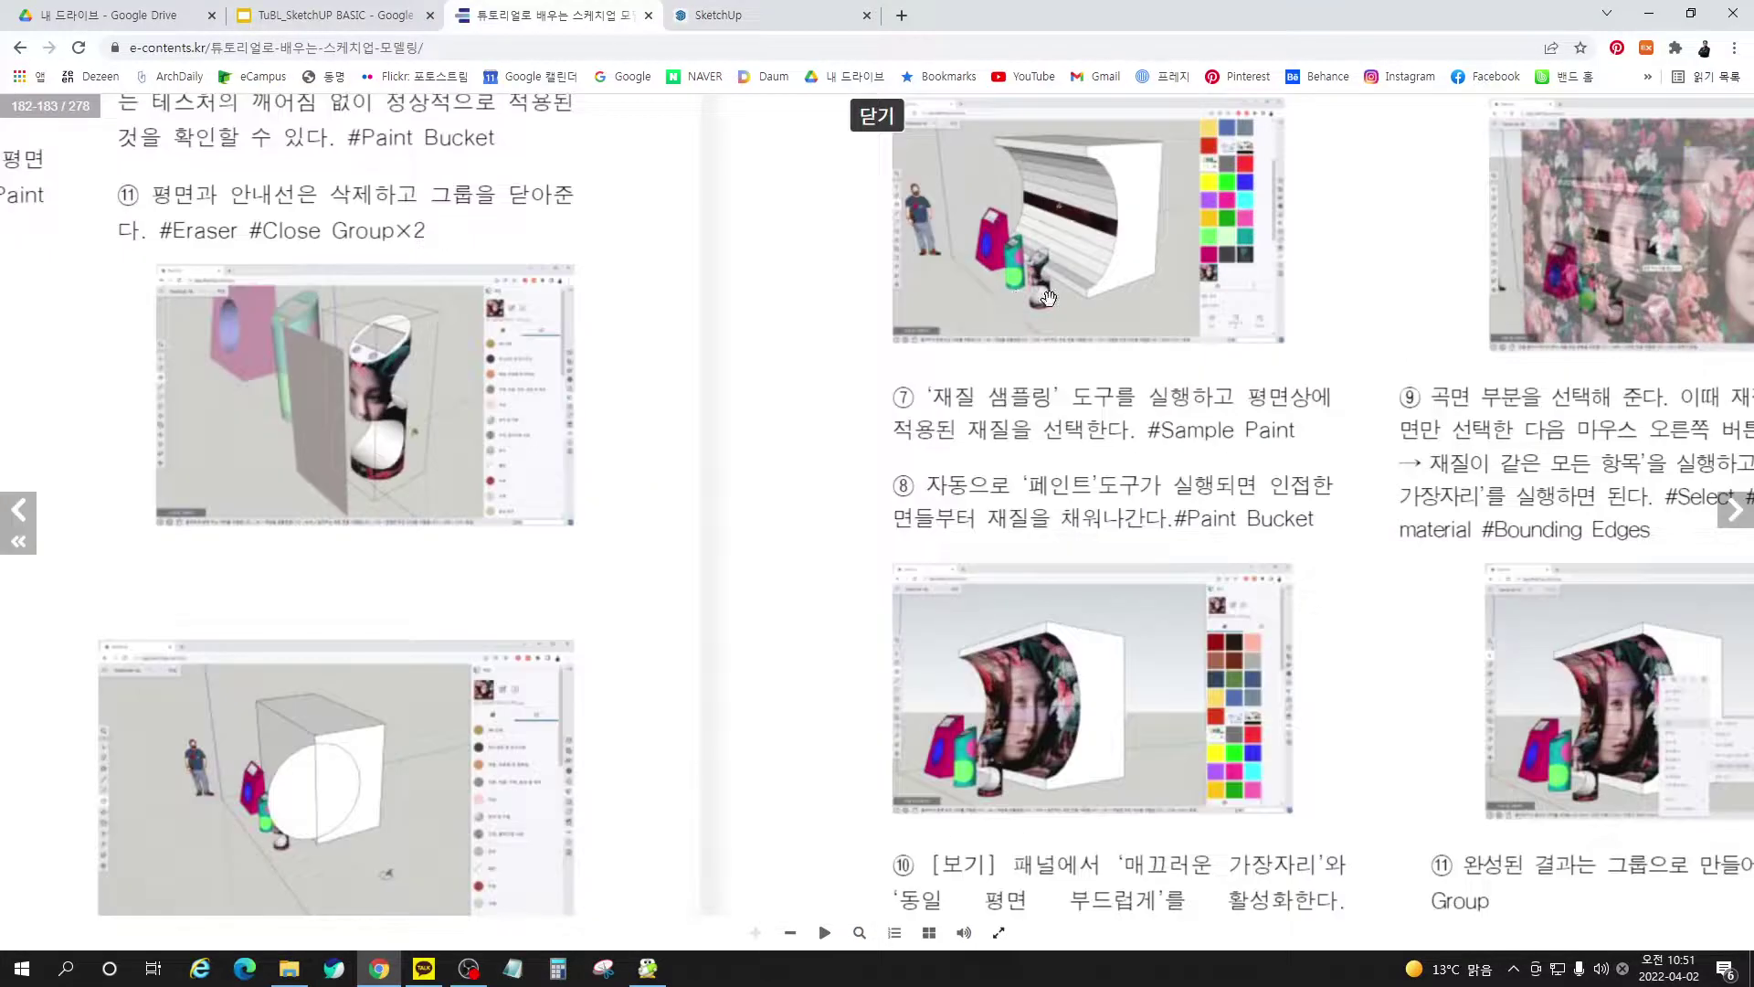
left_click(635, 465)
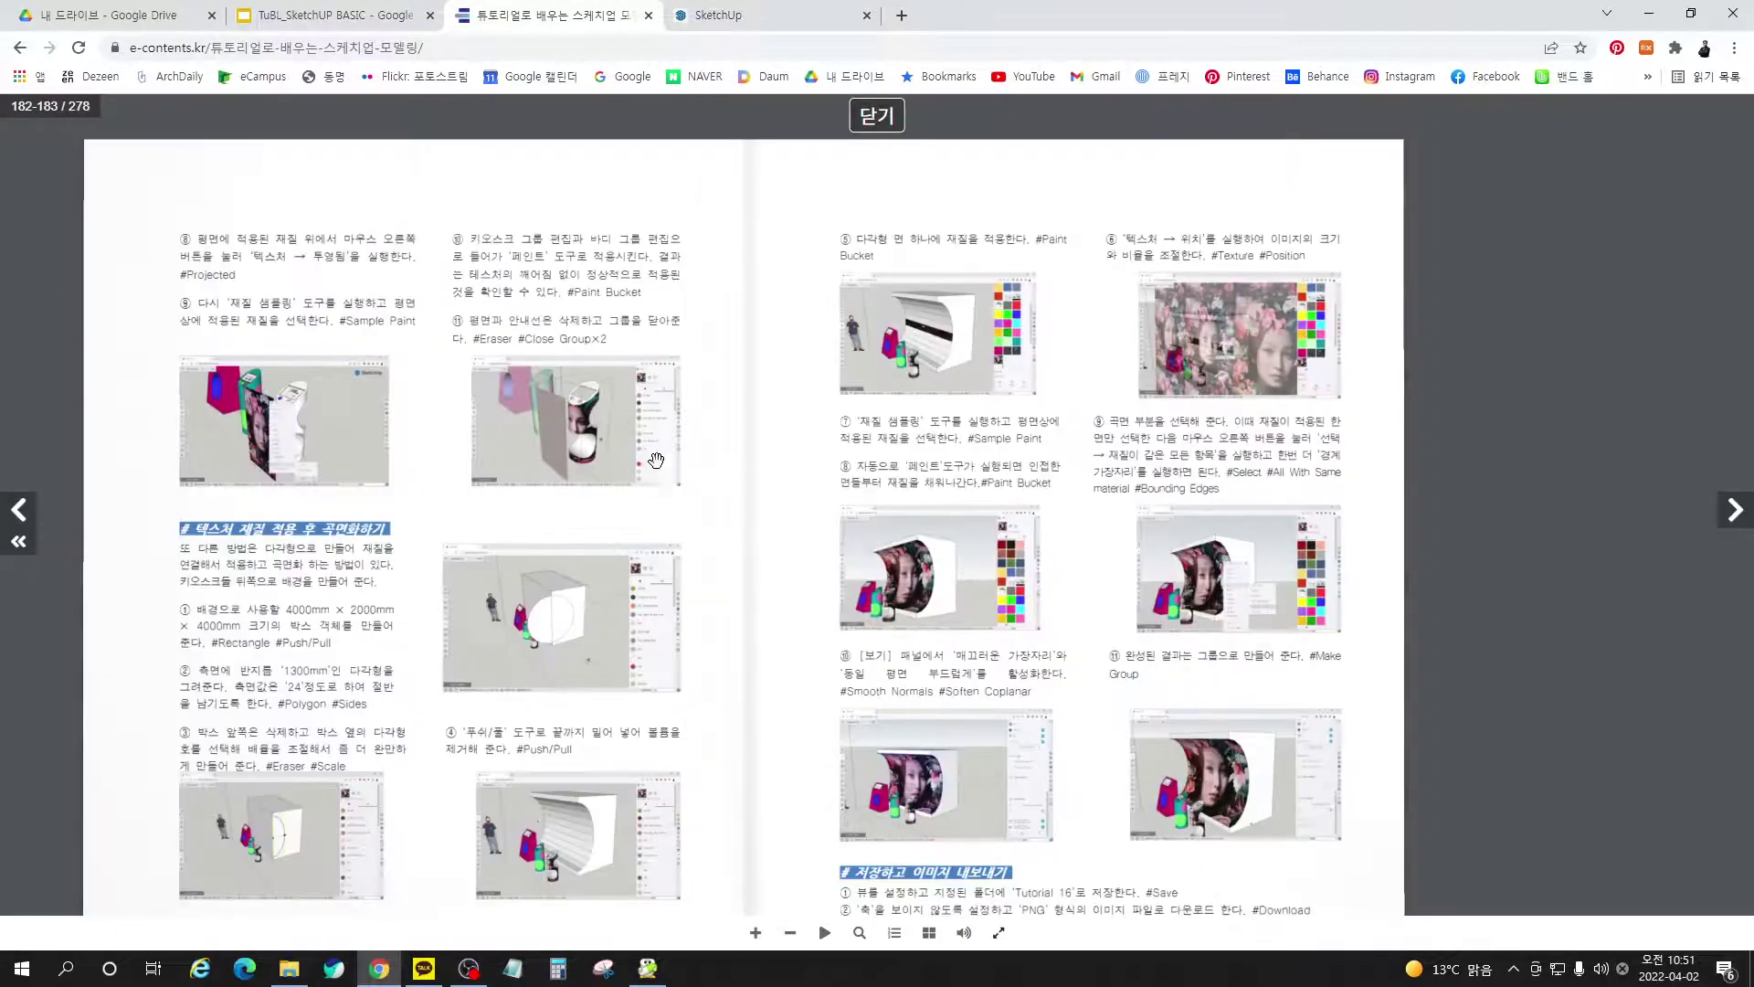
left_click(412, 562)
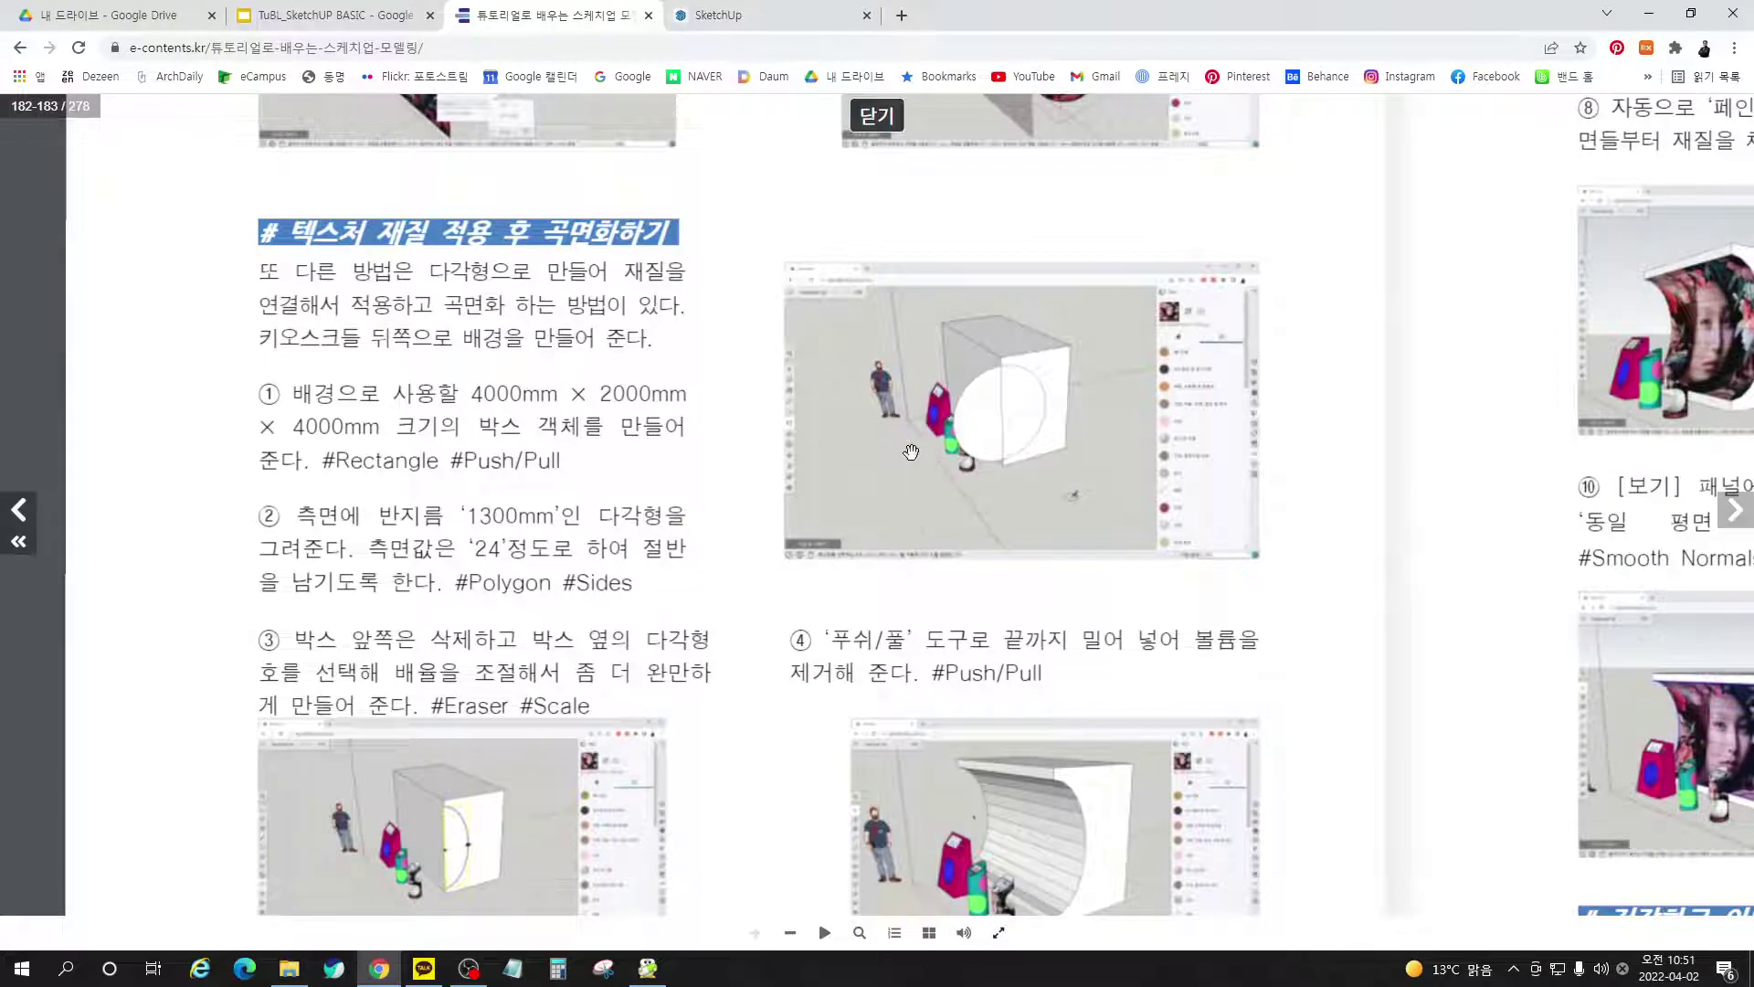
scroll(911, 451, "up", 5)
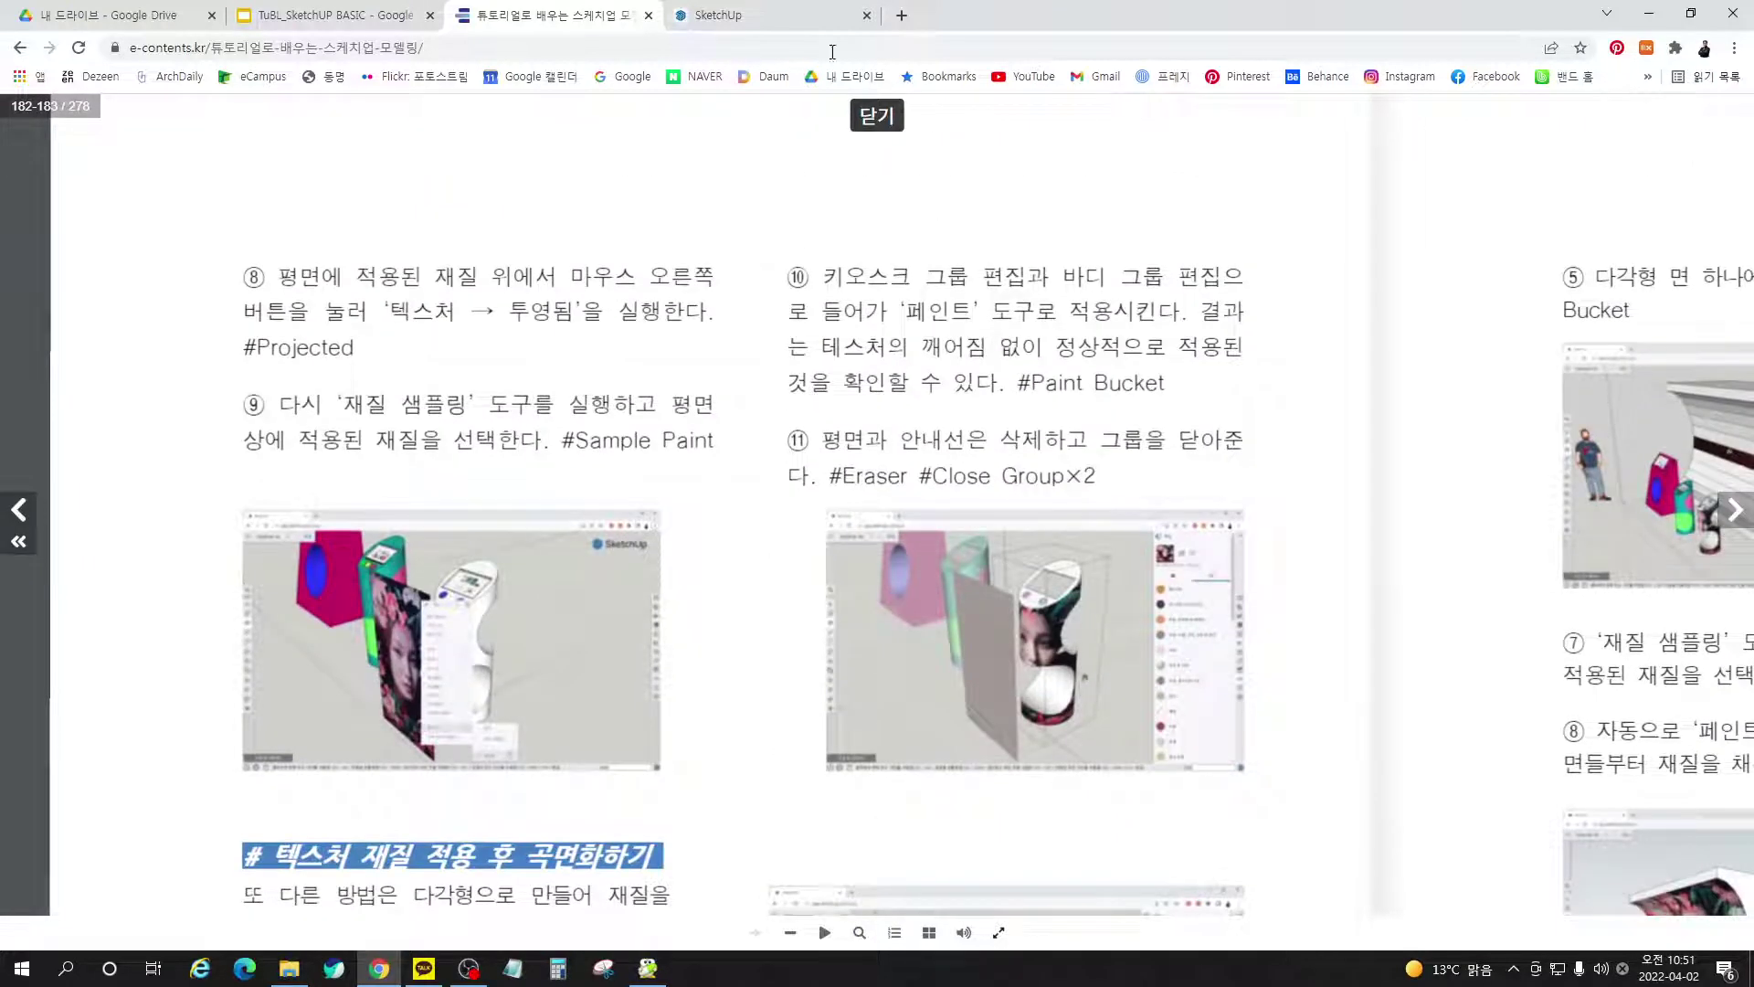
Switch back to SketchUp and close the white kiosk's nested body group and outer group
left_click(786, 15)
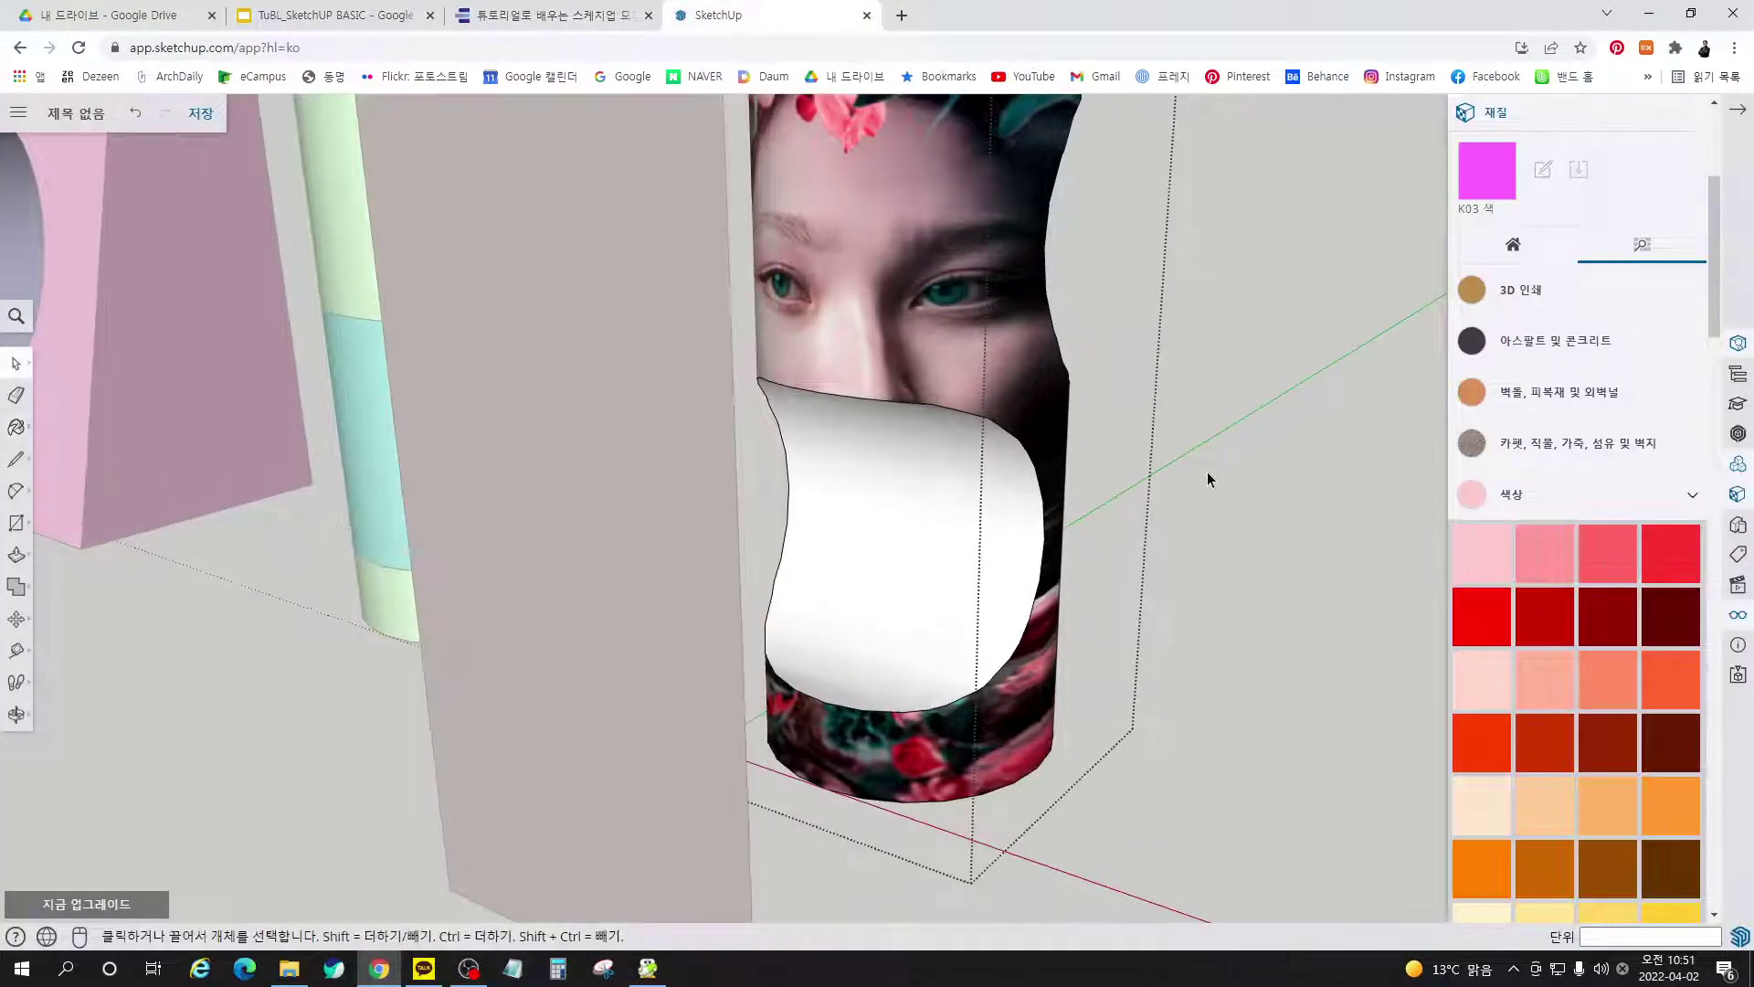
scroll(962, 555, "down", 6)
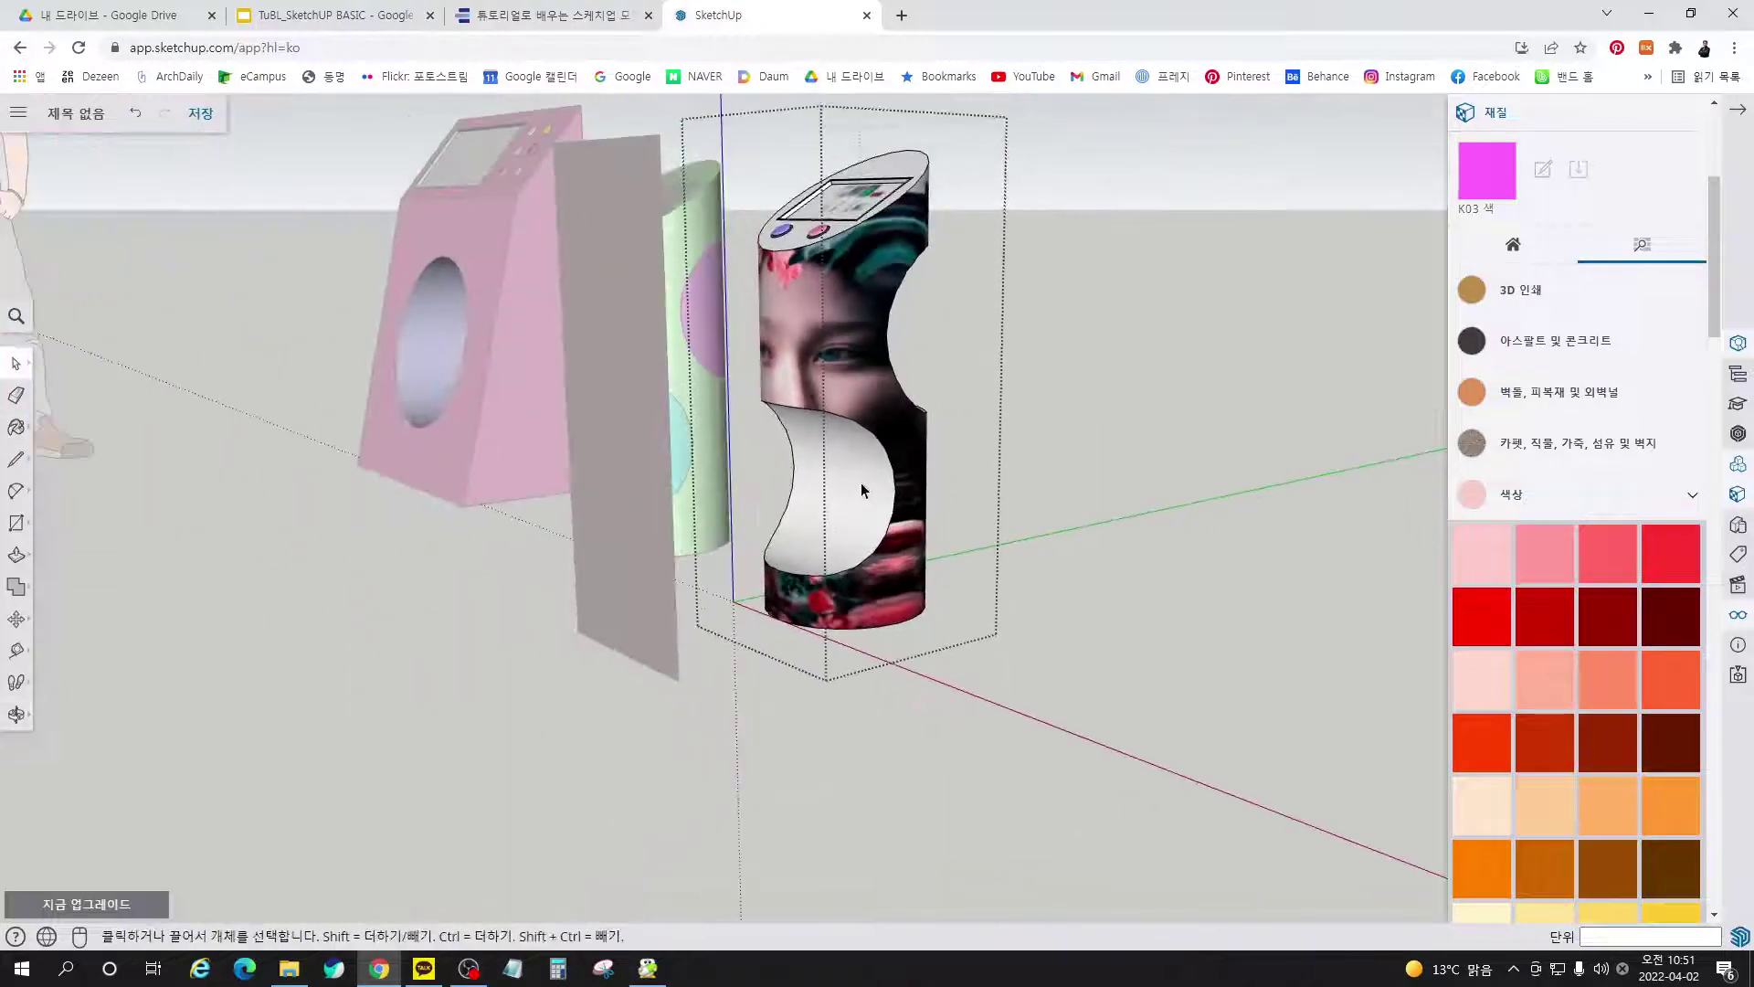
middle_click_drag(868, 405, 1320, 595)
scroll(1020, 624, "up", 4)
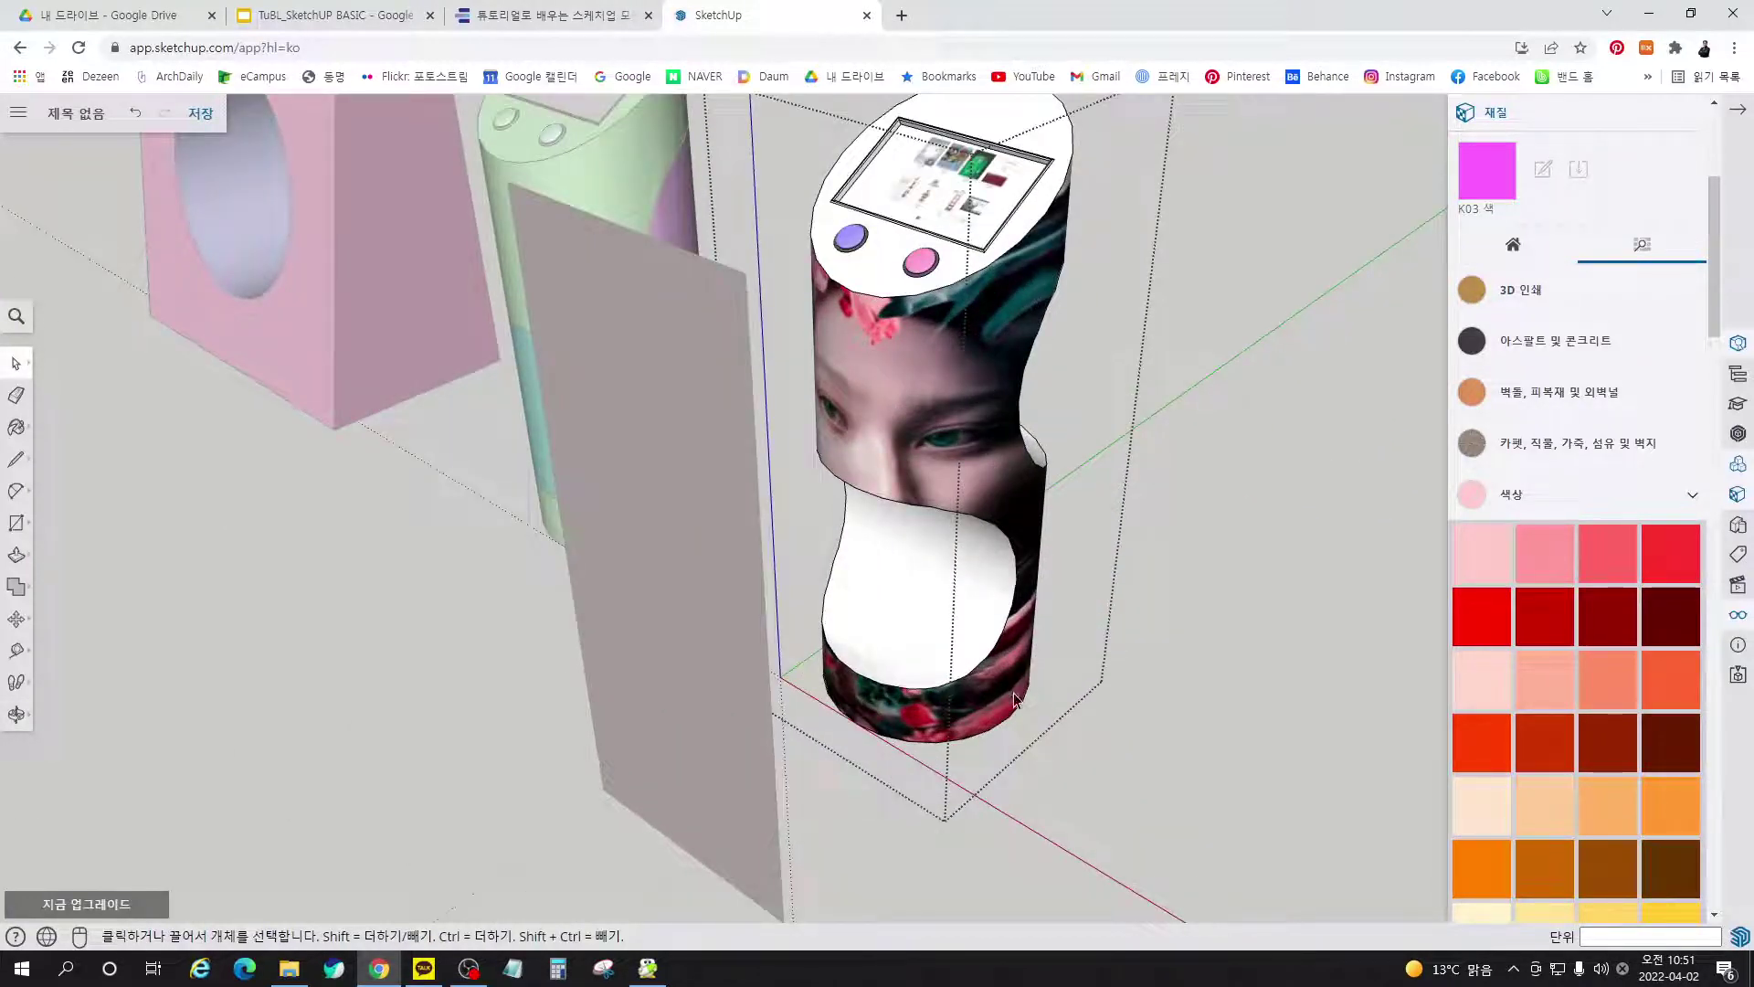
middle_click_drag(1016, 658, 1006, 652)
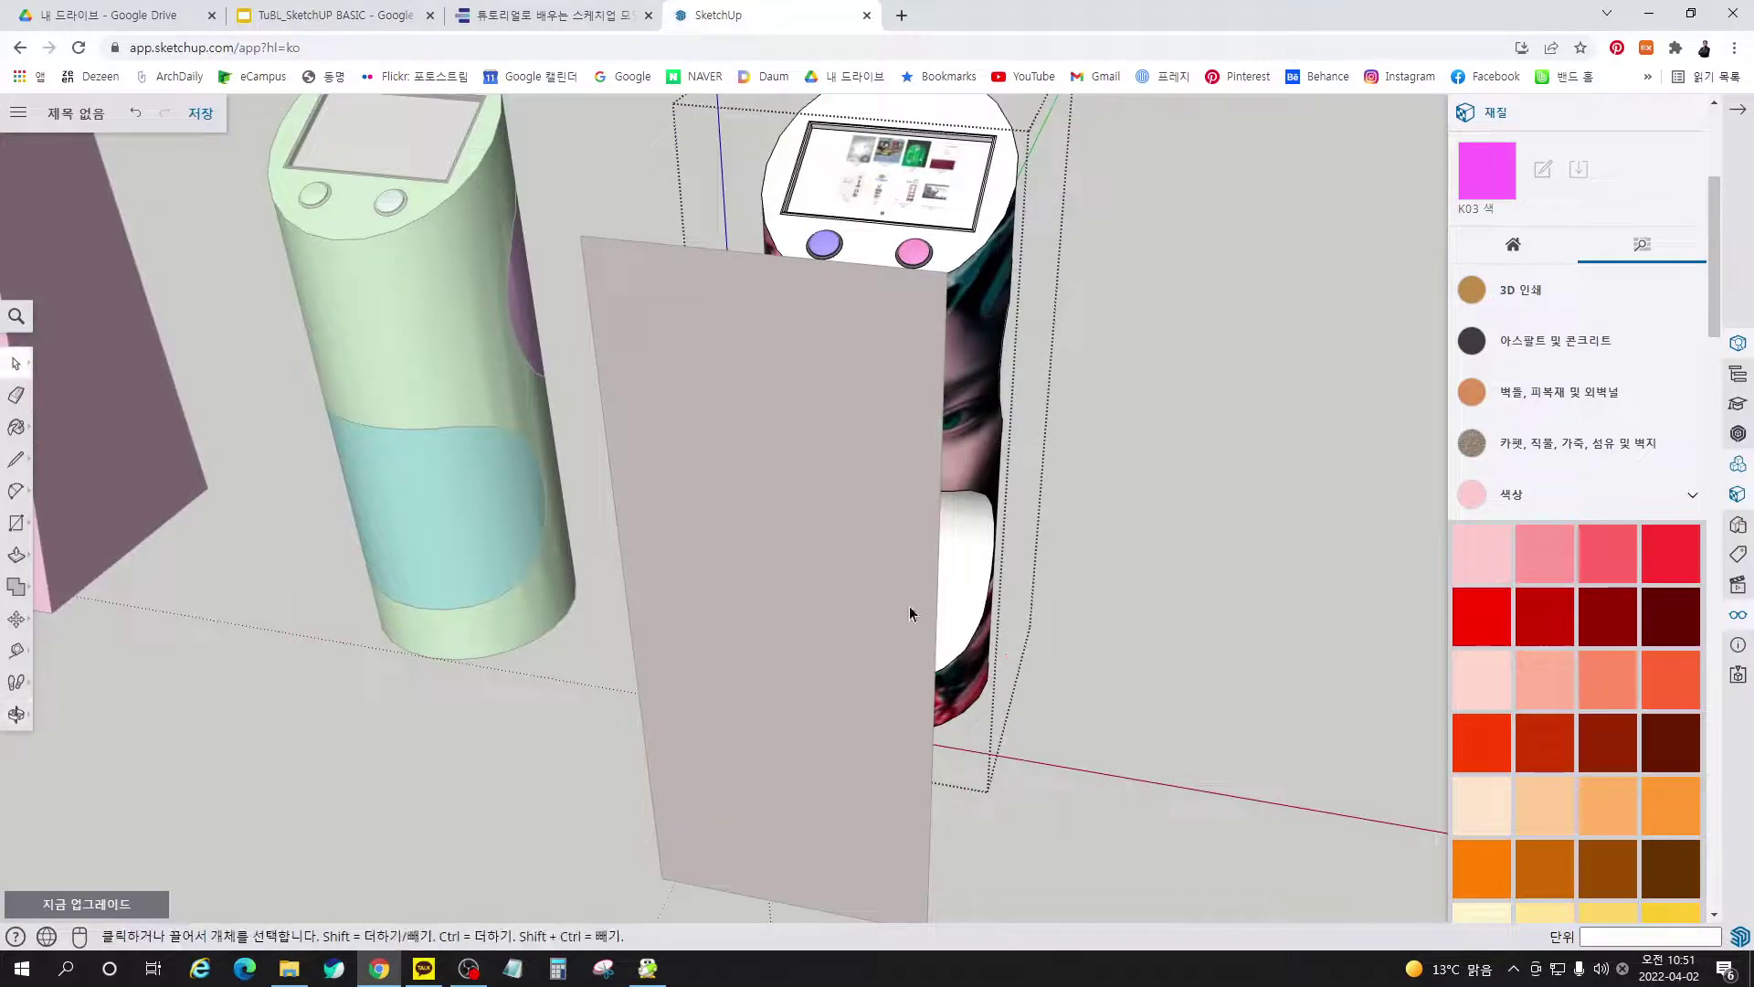
scroll(1188, 475, "down", 3)
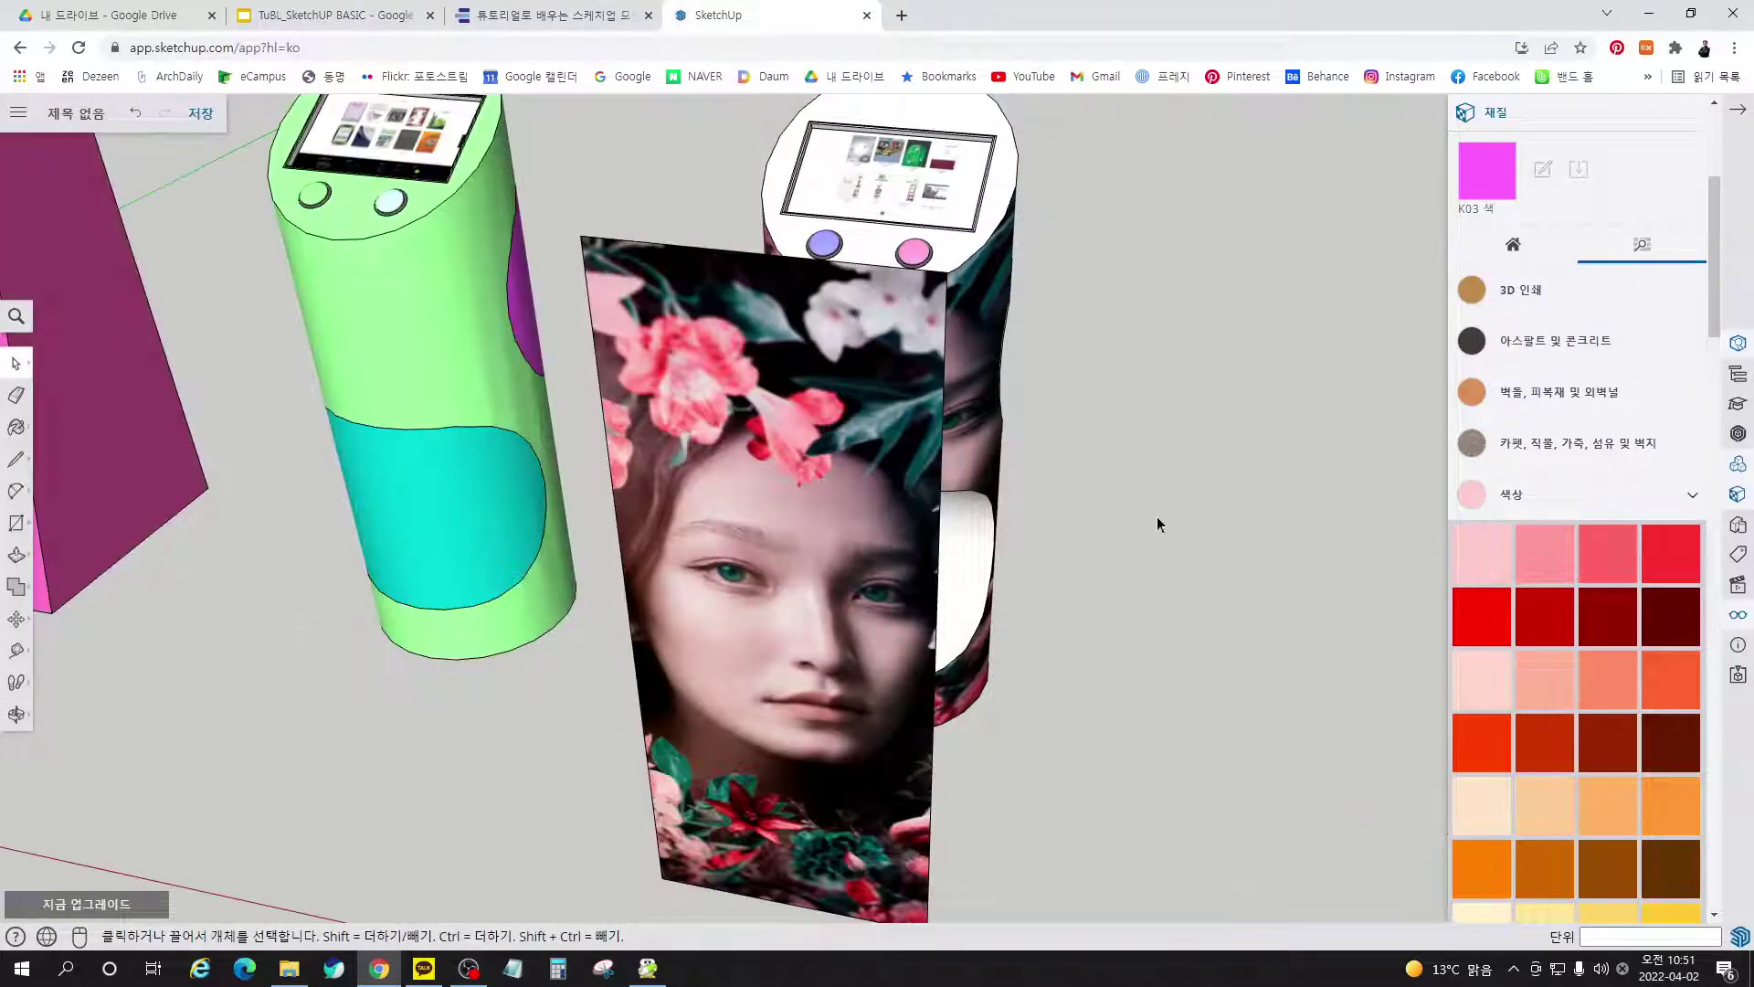
Delete the flat portrait rectangle in front of the white kiosk and inspect the three kiosks
scroll(1157, 517, "down", 2)
left_click(837, 732)
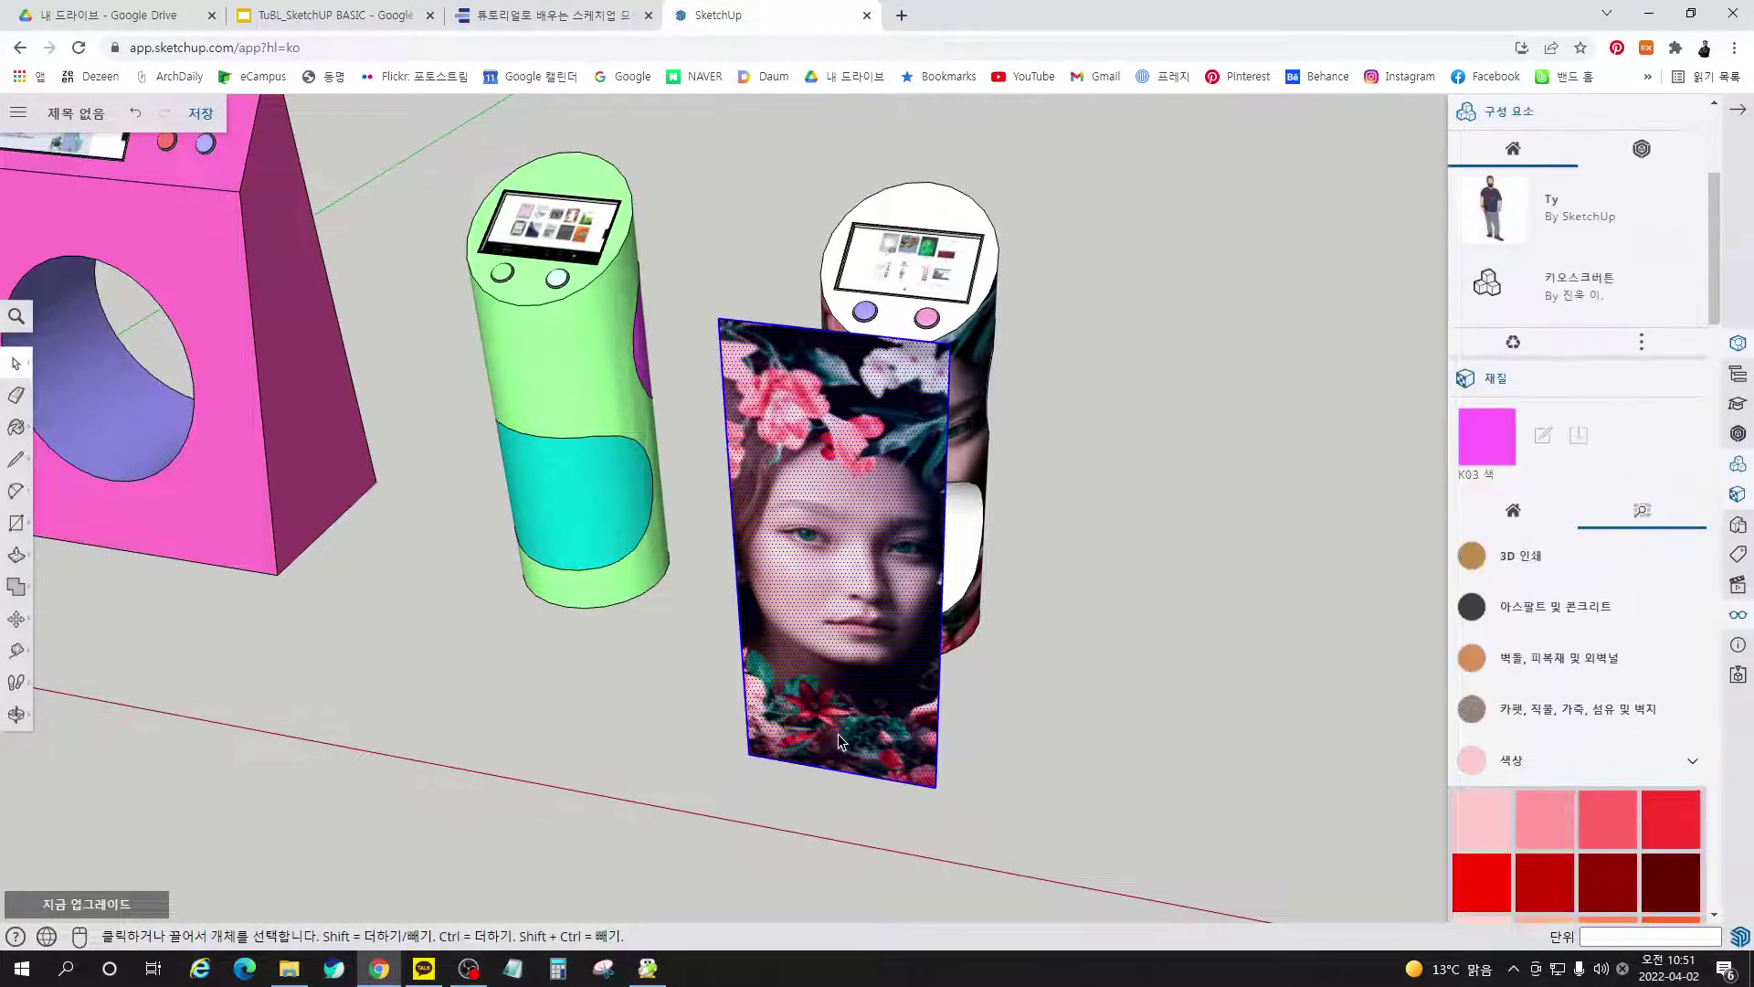
key("Delete")
middle_click_drag(877, 737, 788, 466)
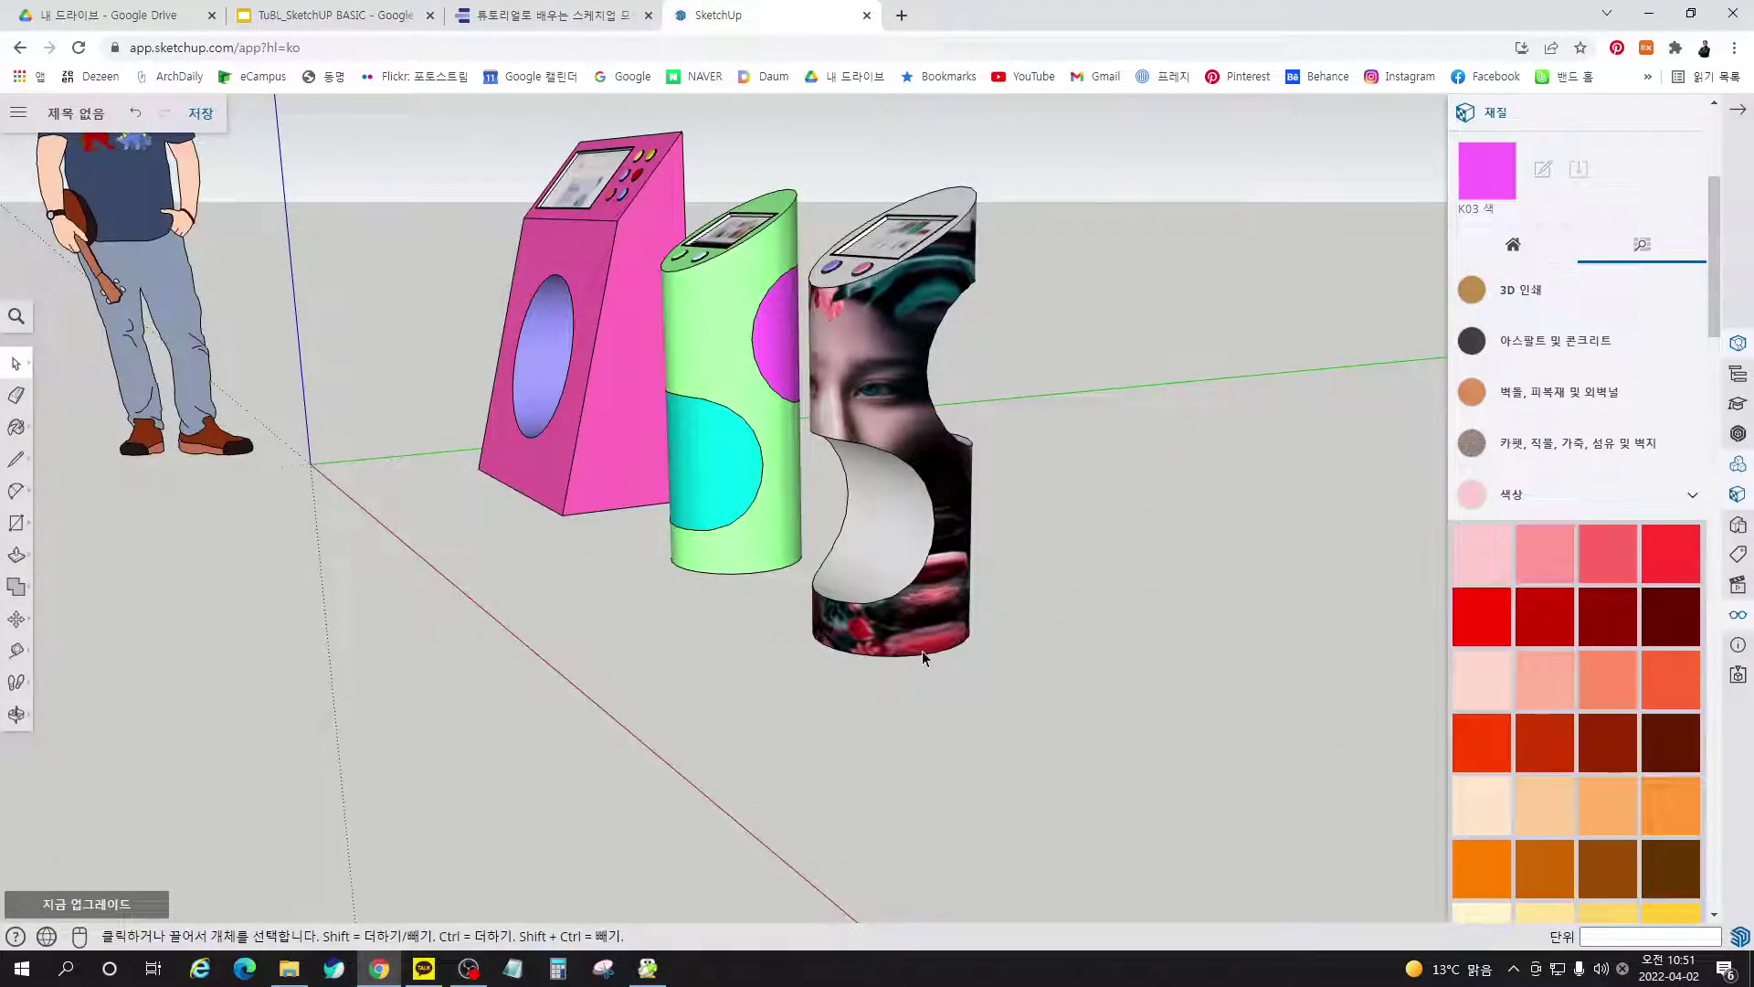
scroll(1058, 551, "down", 1)
middle_click_drag(1060, 559, 750, 723)
scroll(750, 724, "down", 2)
scroll(755, 727, "up", 1)
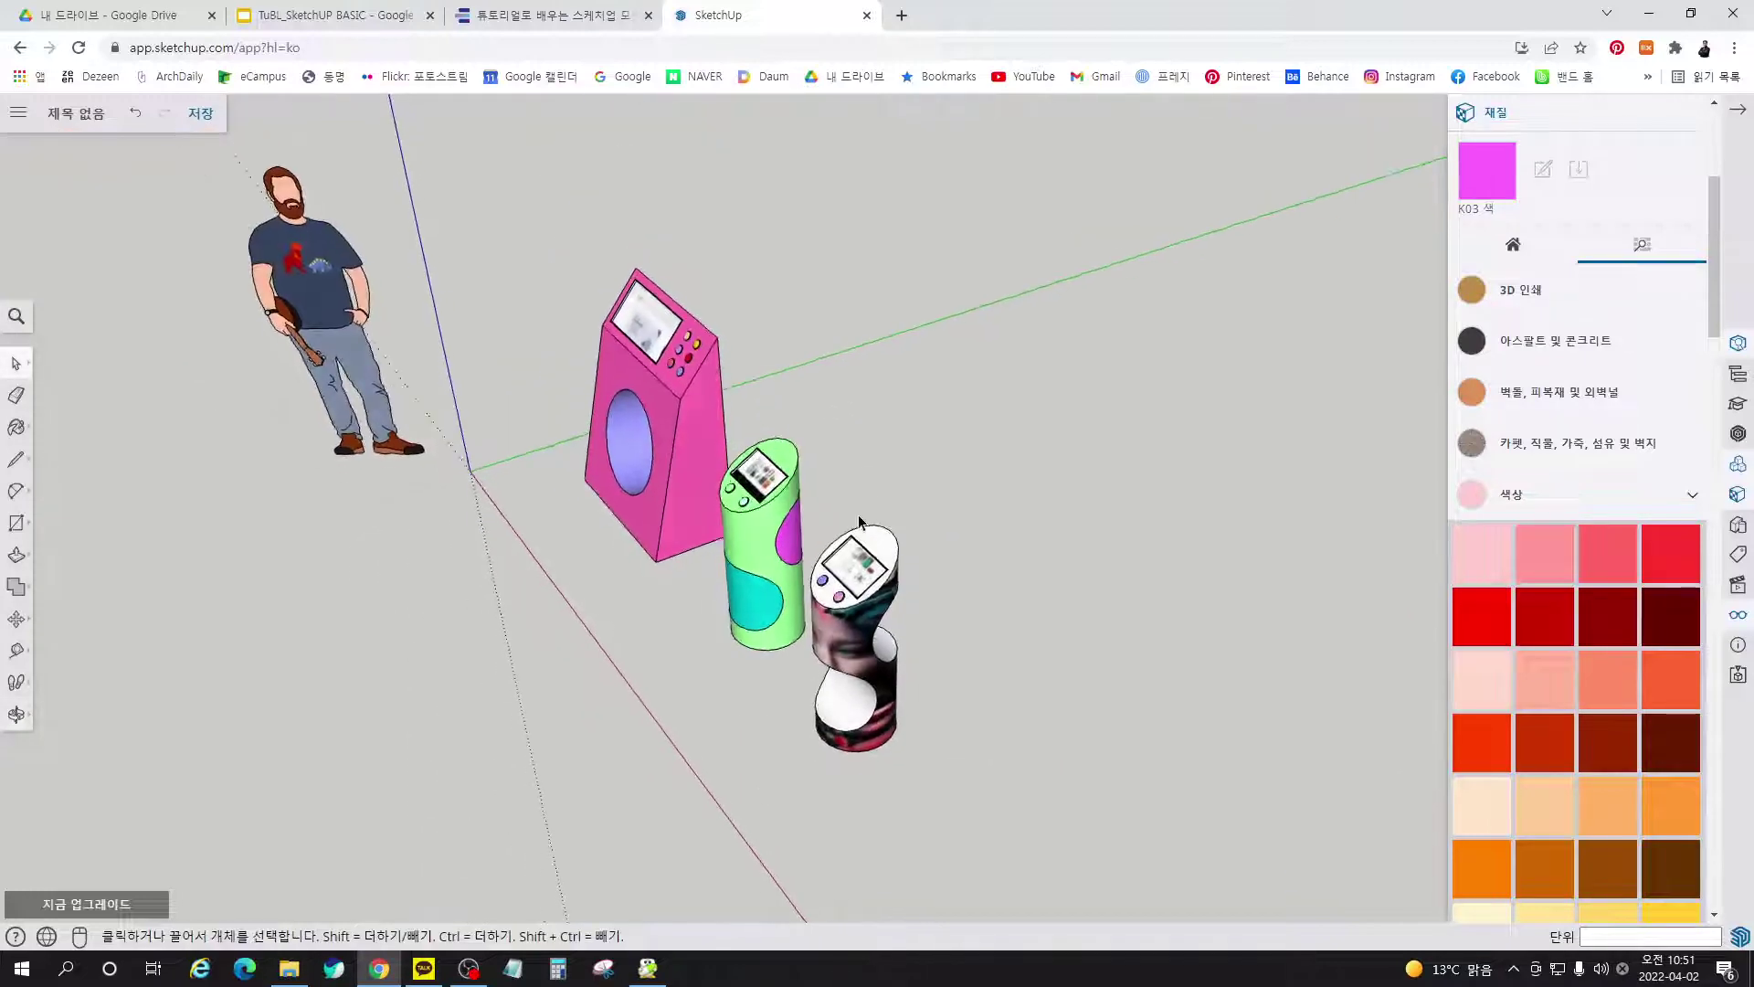
Read the tutorial e-book's steps for building the curved background box and return to SketchUp
left_click(571, 13)
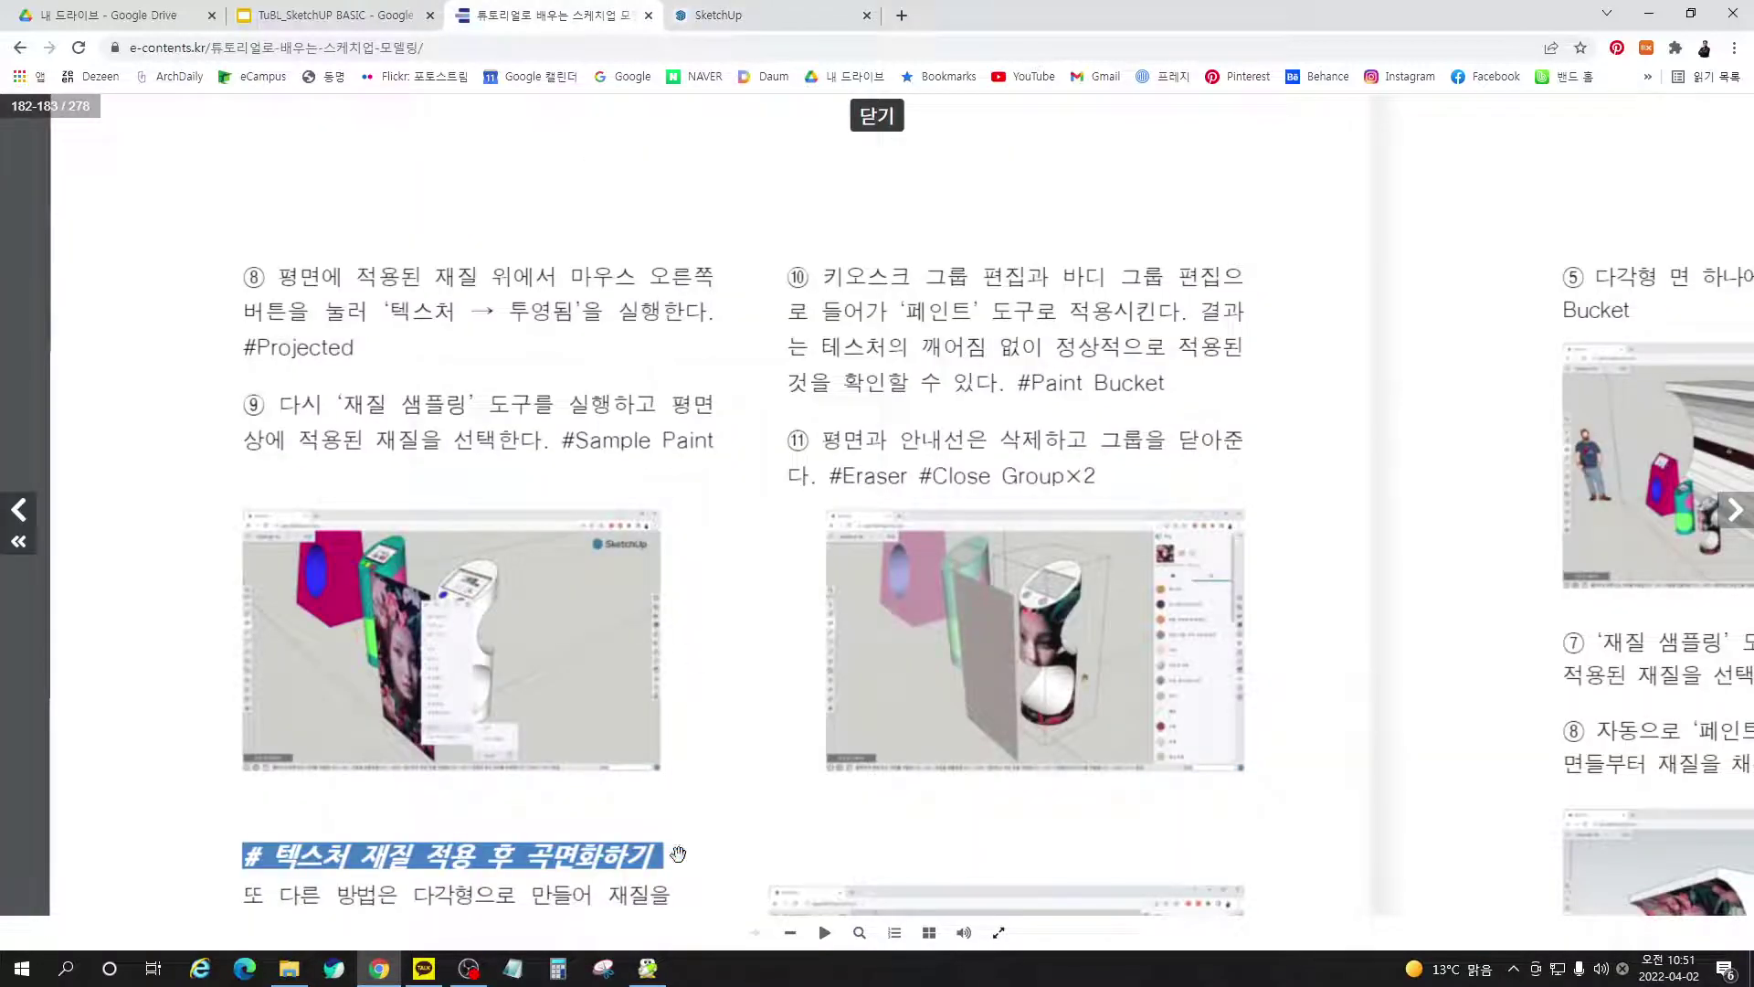
scroll(702, 804, "down", 7)
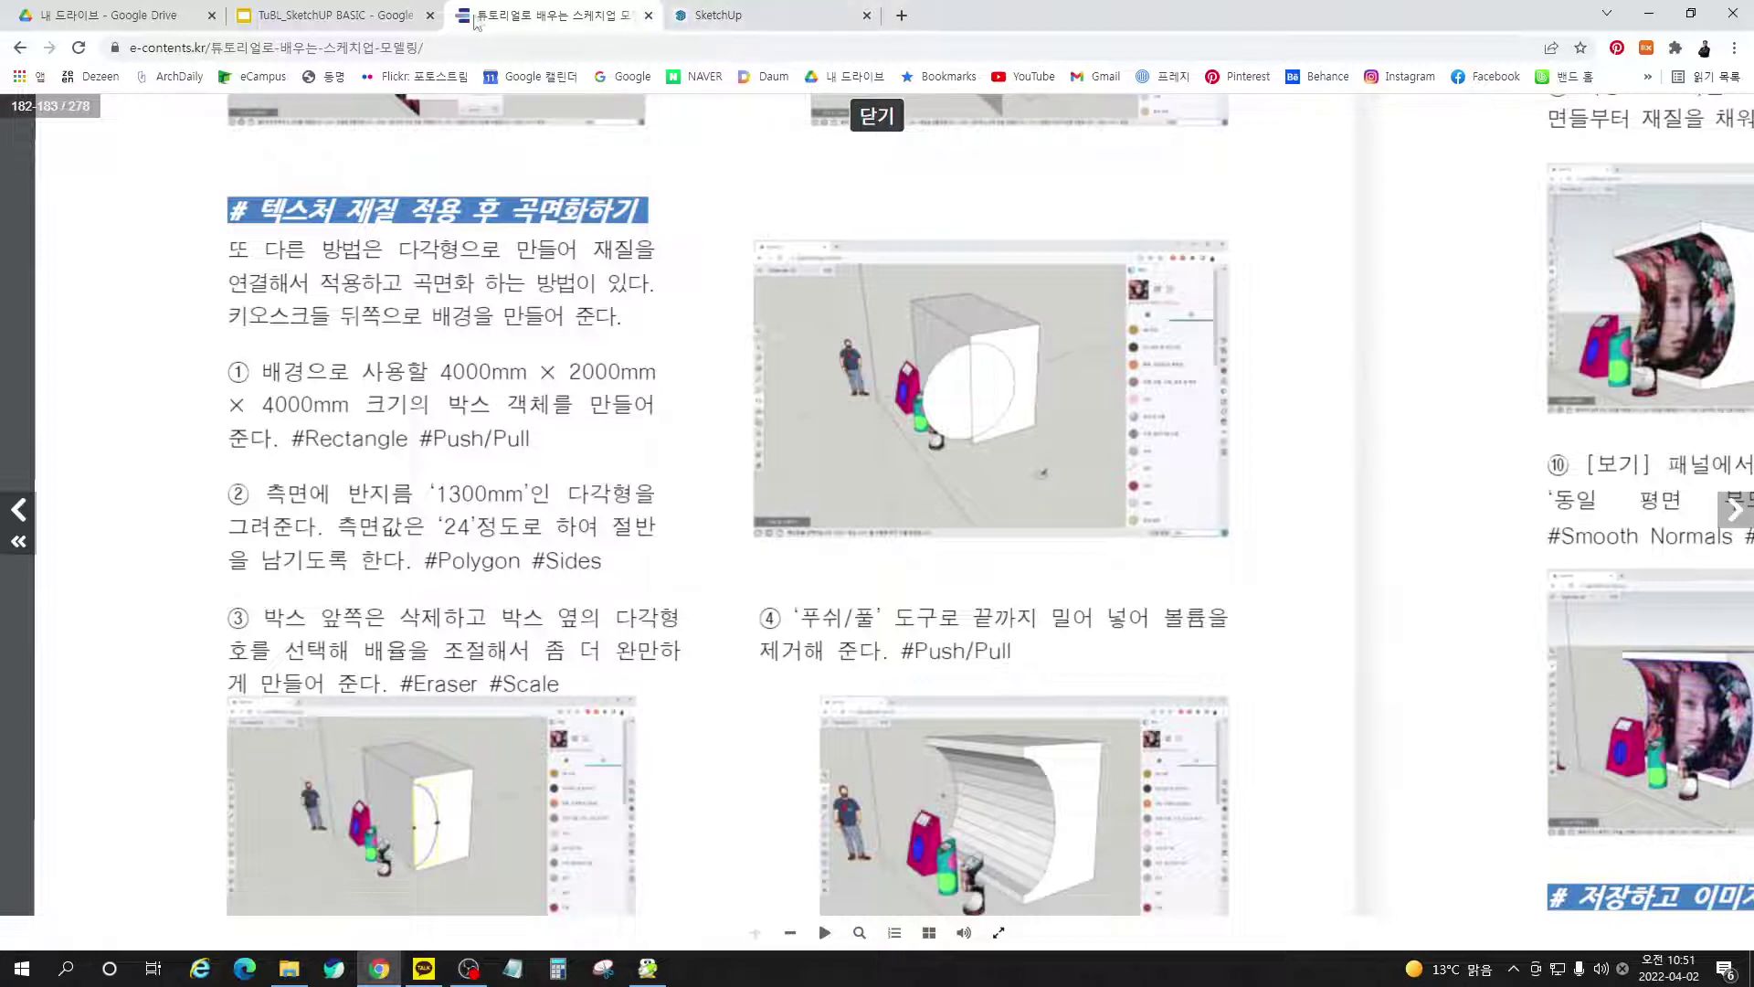
left_click(676, 18)
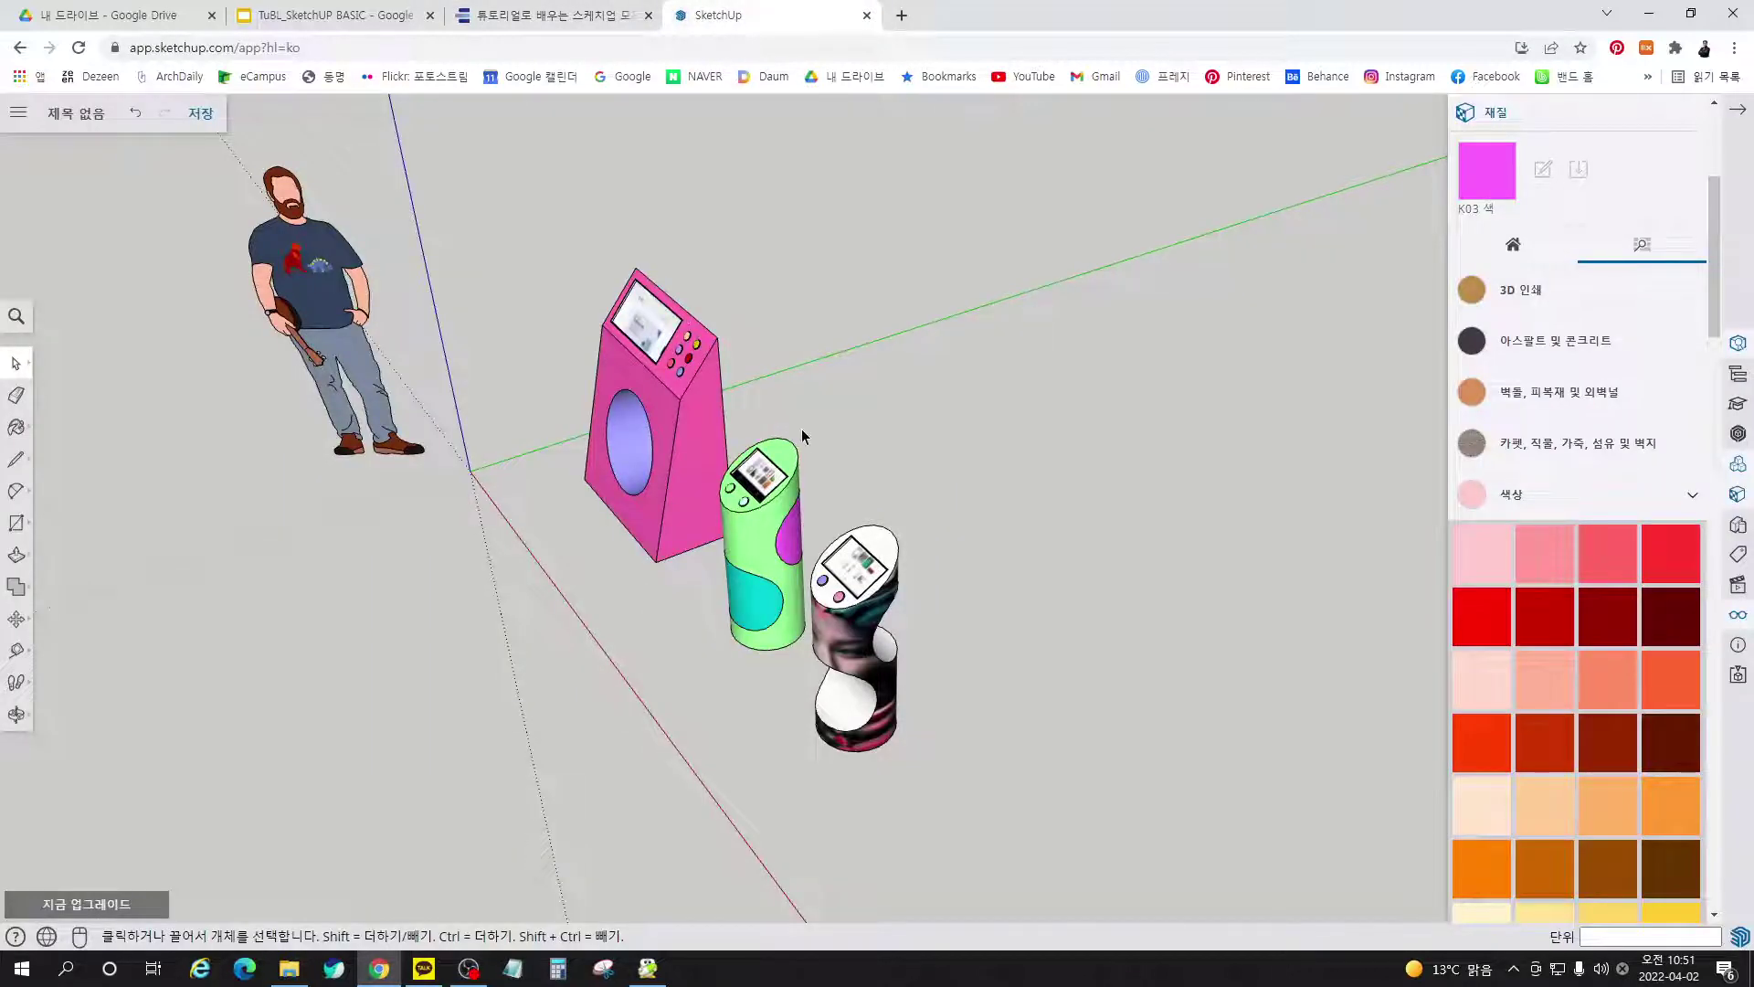
Draw a 4000 × 2000 mm rectangle on the ground behind the three kiosks
middle_click_drag(739, 409, 627, 639)
key("r")
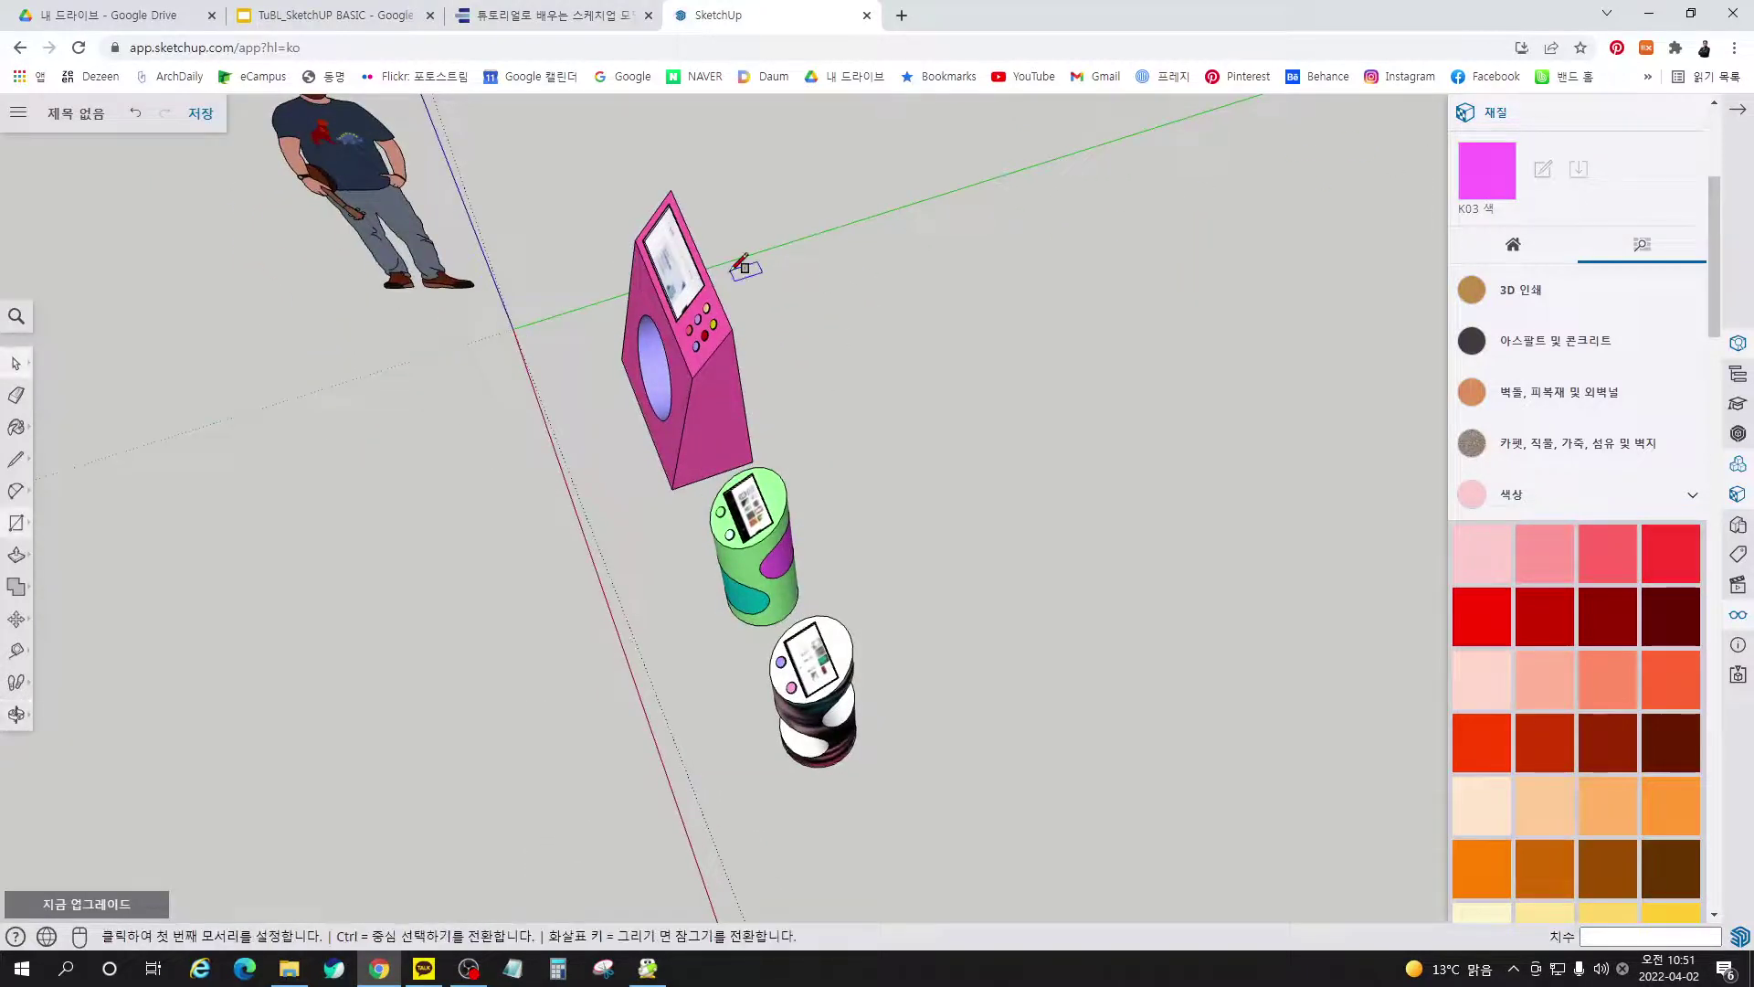
left_click(725, 274)
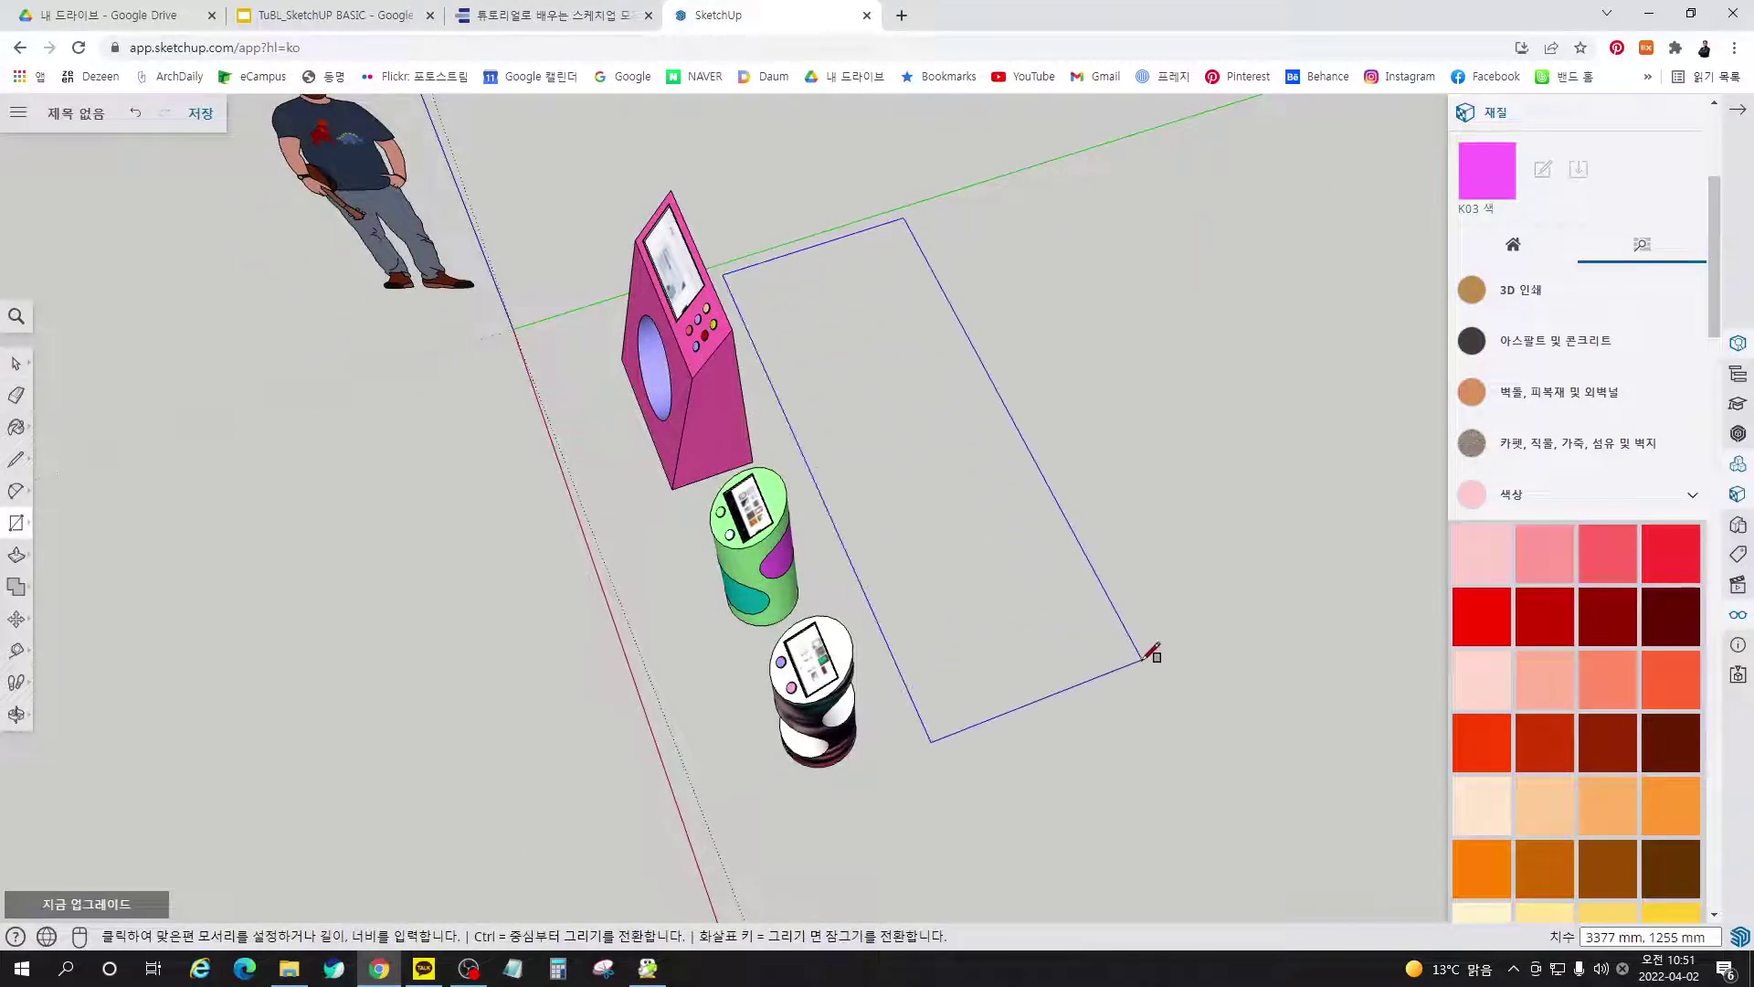
type("4000,200")
key("Return")
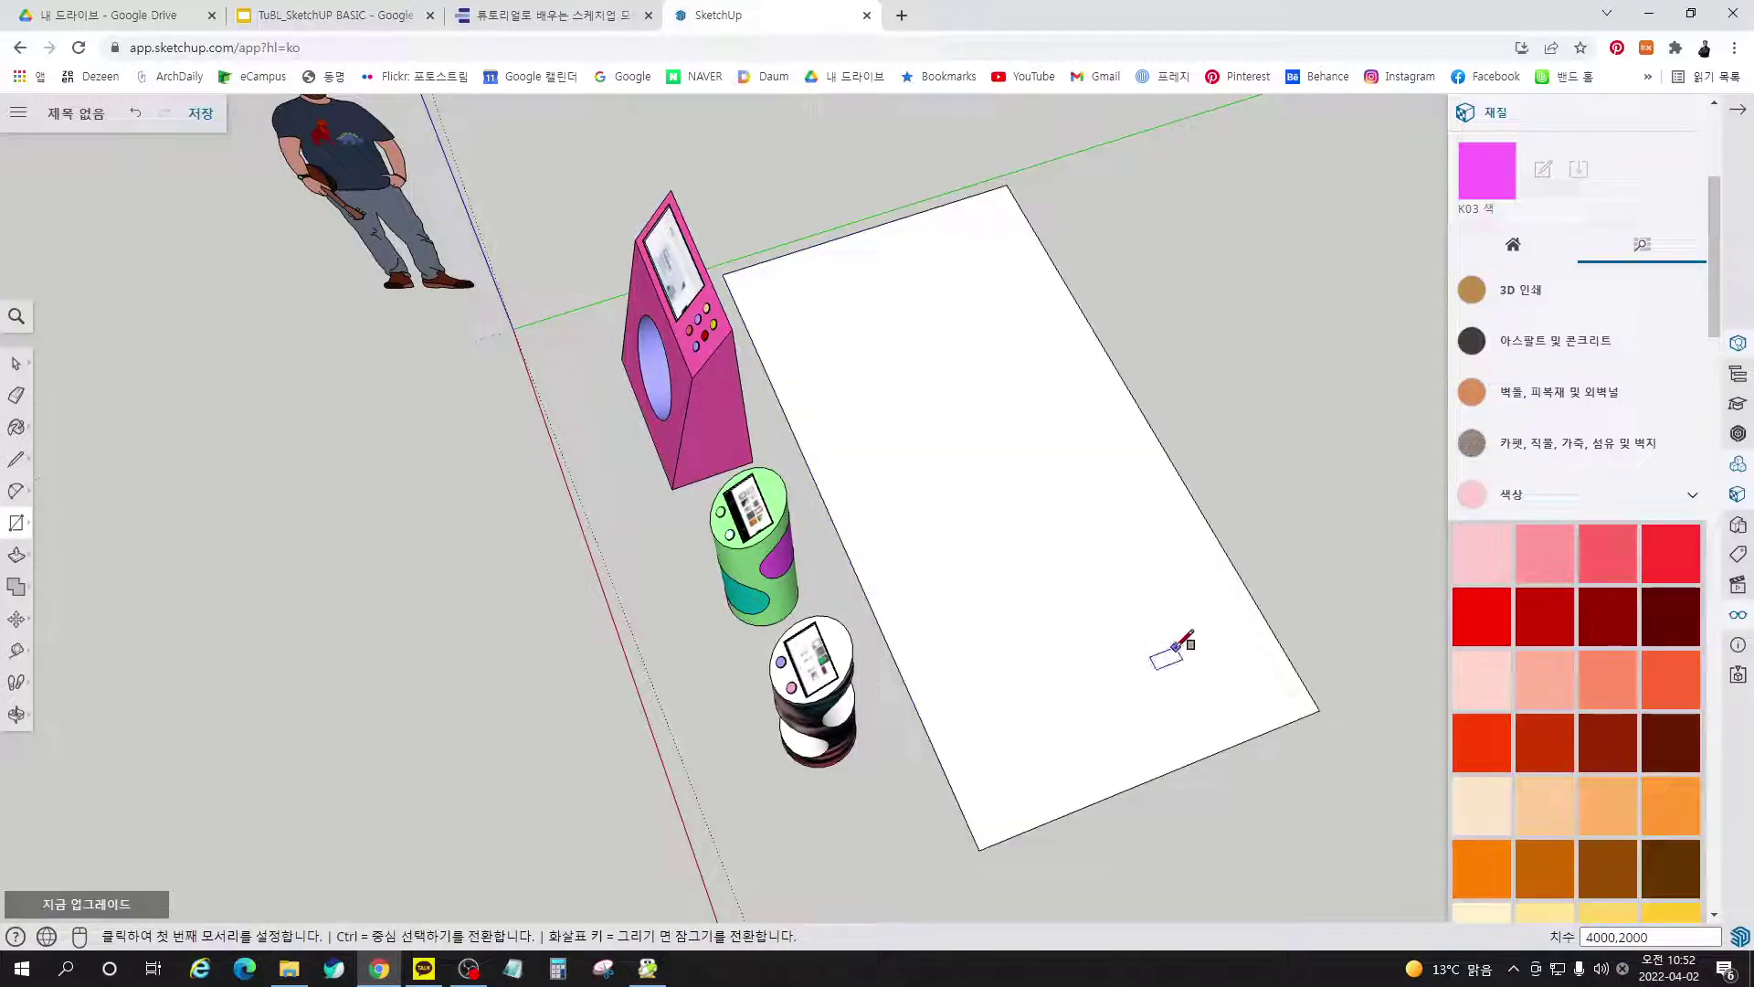
Push/Pull the ground rectangle up 4000 mm into a background box and check it from its side
key("p")
left_click(1085, 713)
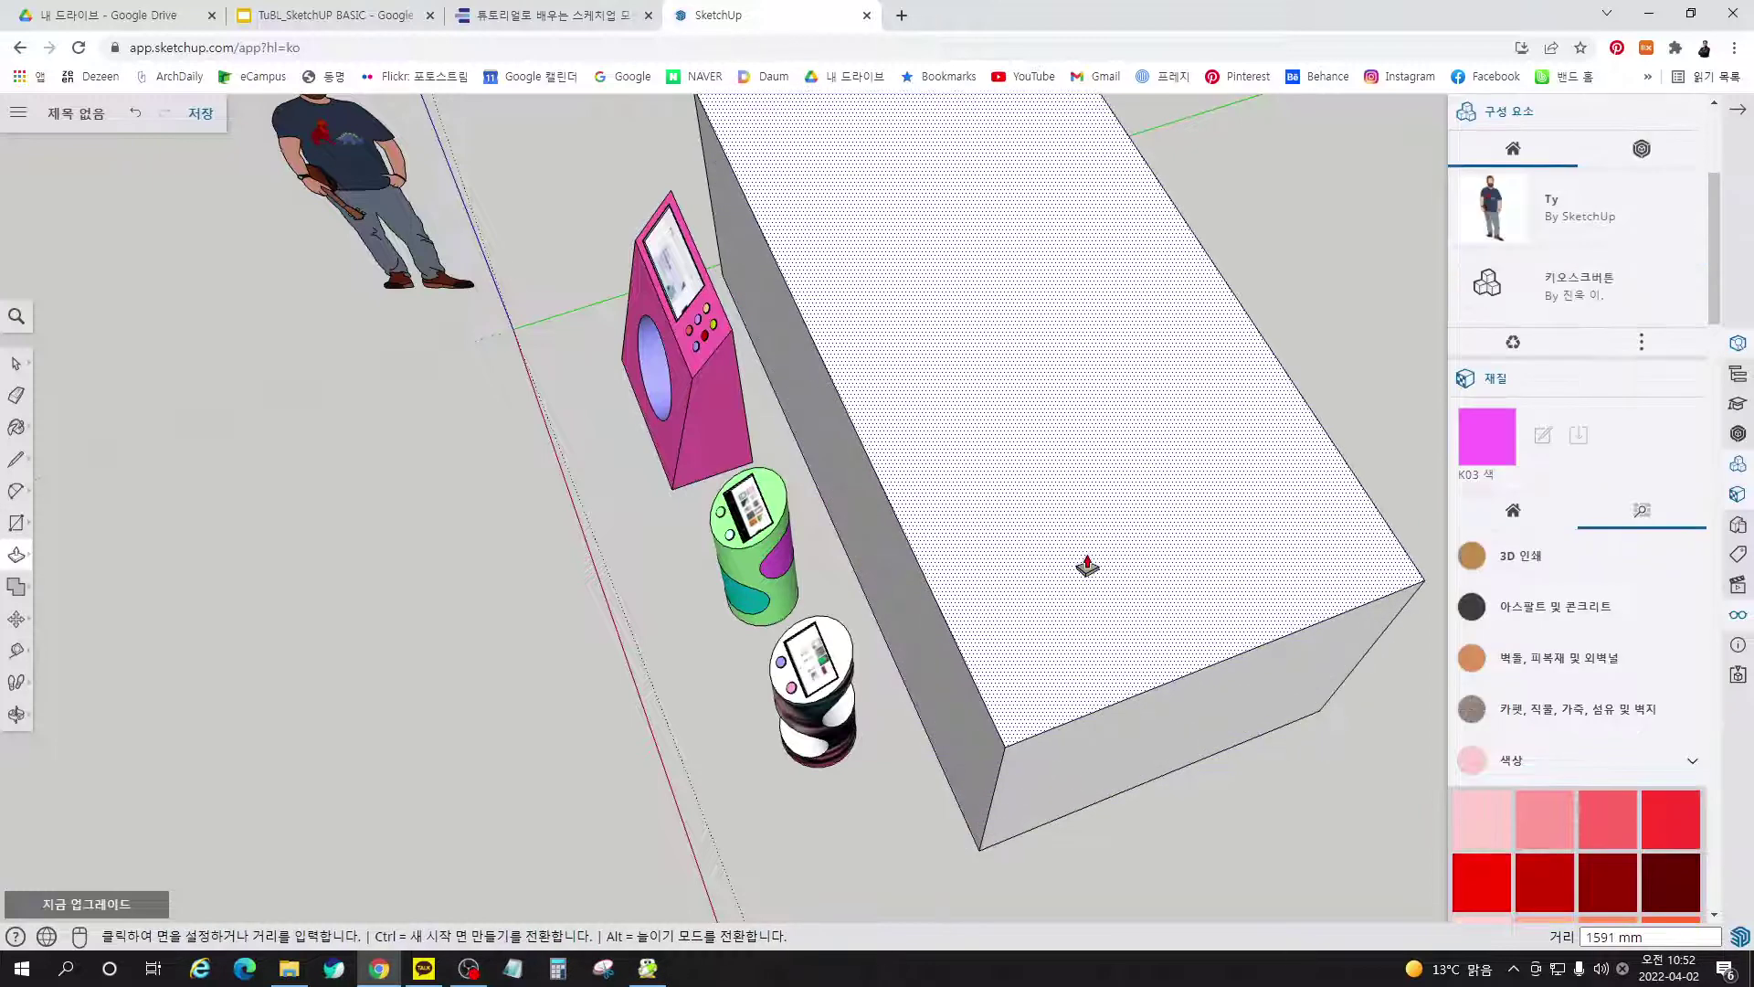
type("4000")
key("Return")
middle_click_drag(1097, 580, 1438, 439)
scroll(1028, 487, "down", 2)
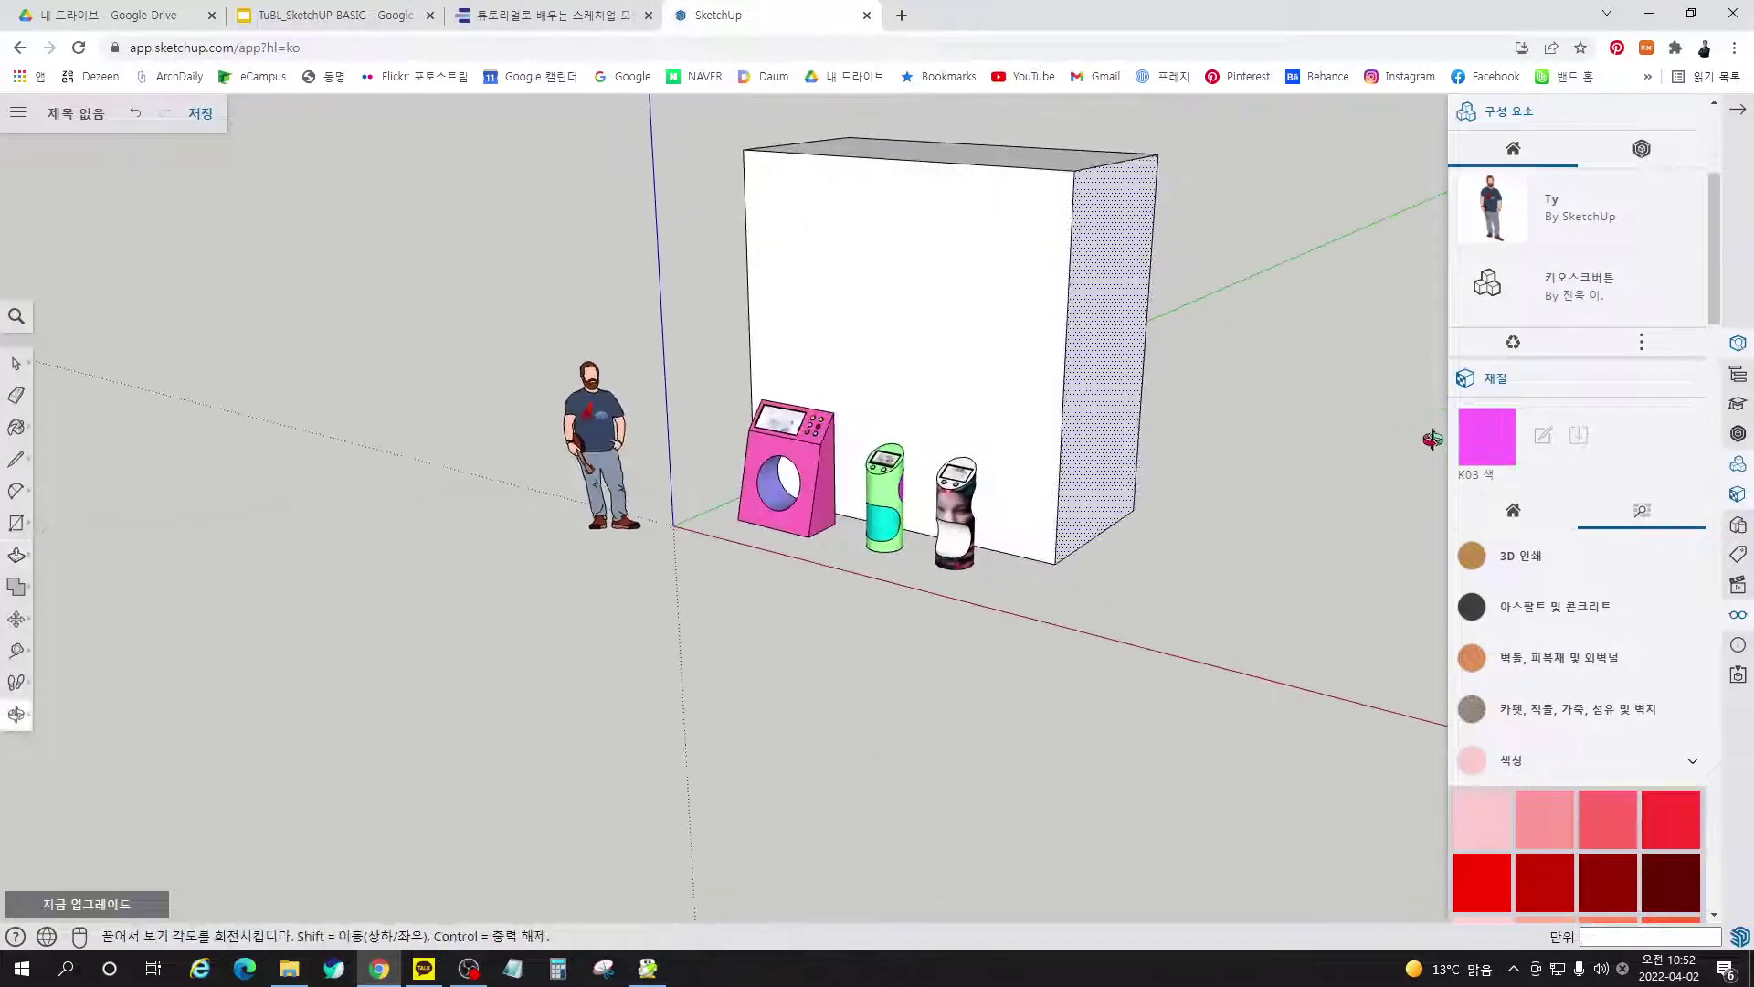
middle_click_drag(1105, 517, 1084, 560)
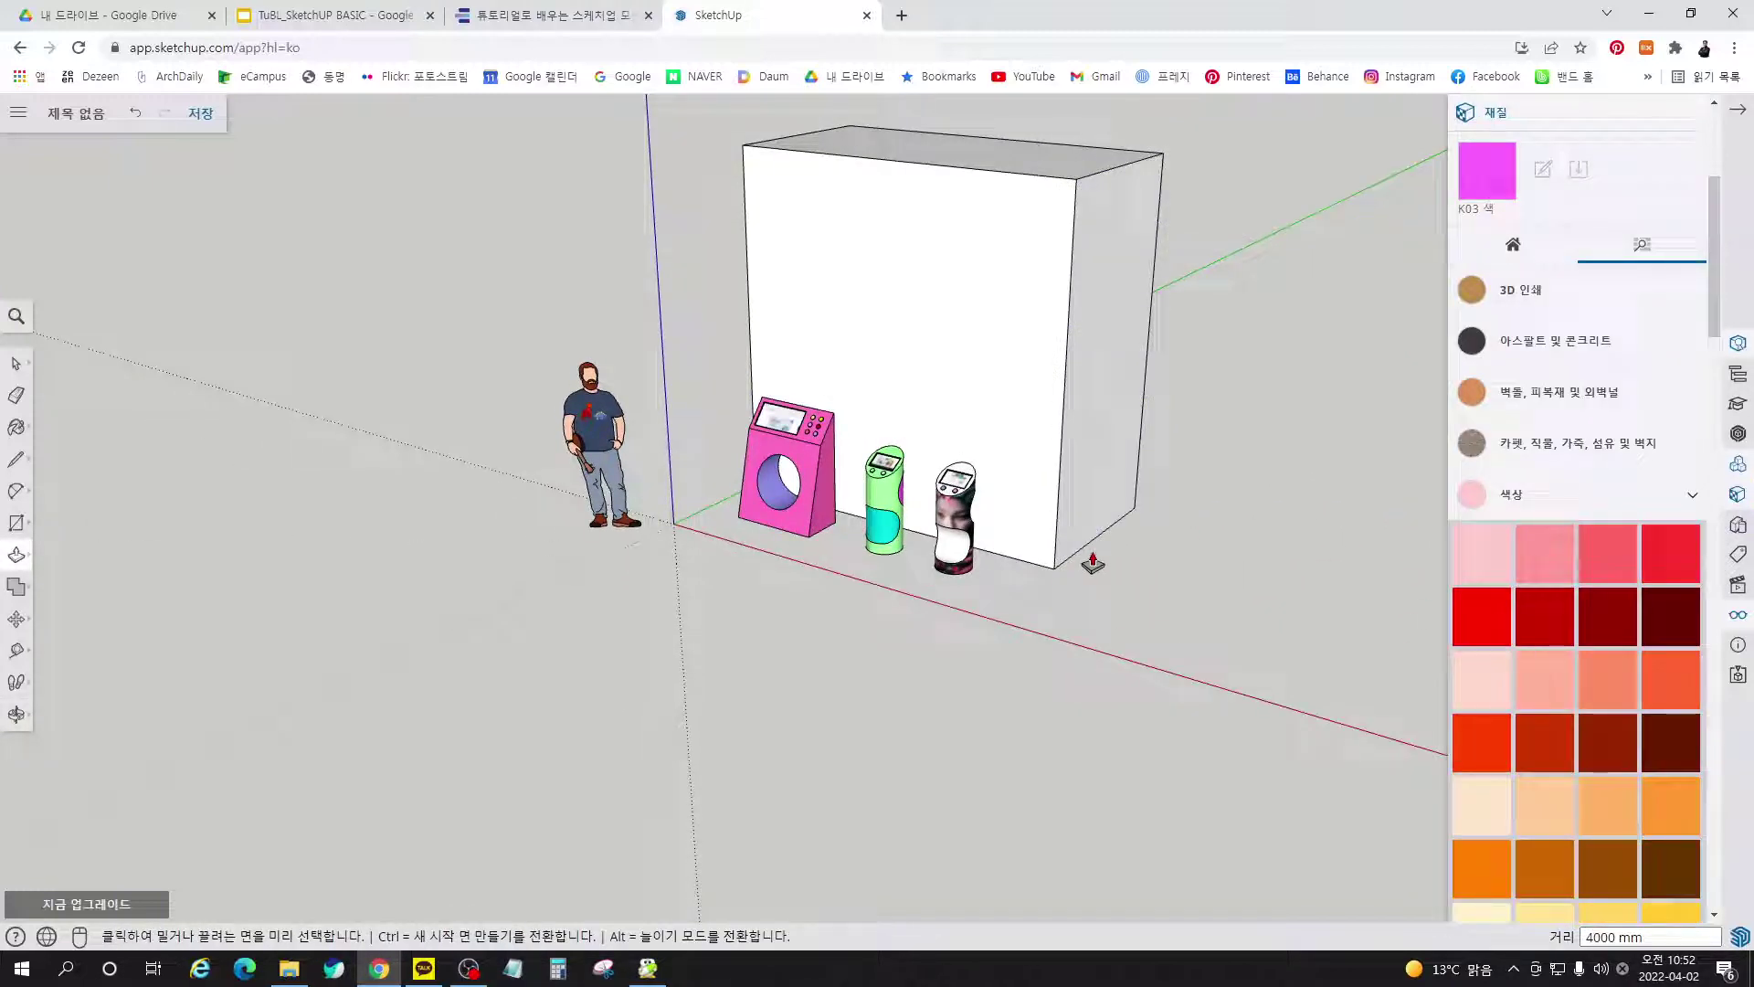
middle_click_drag(1176, 595, 936, 639)
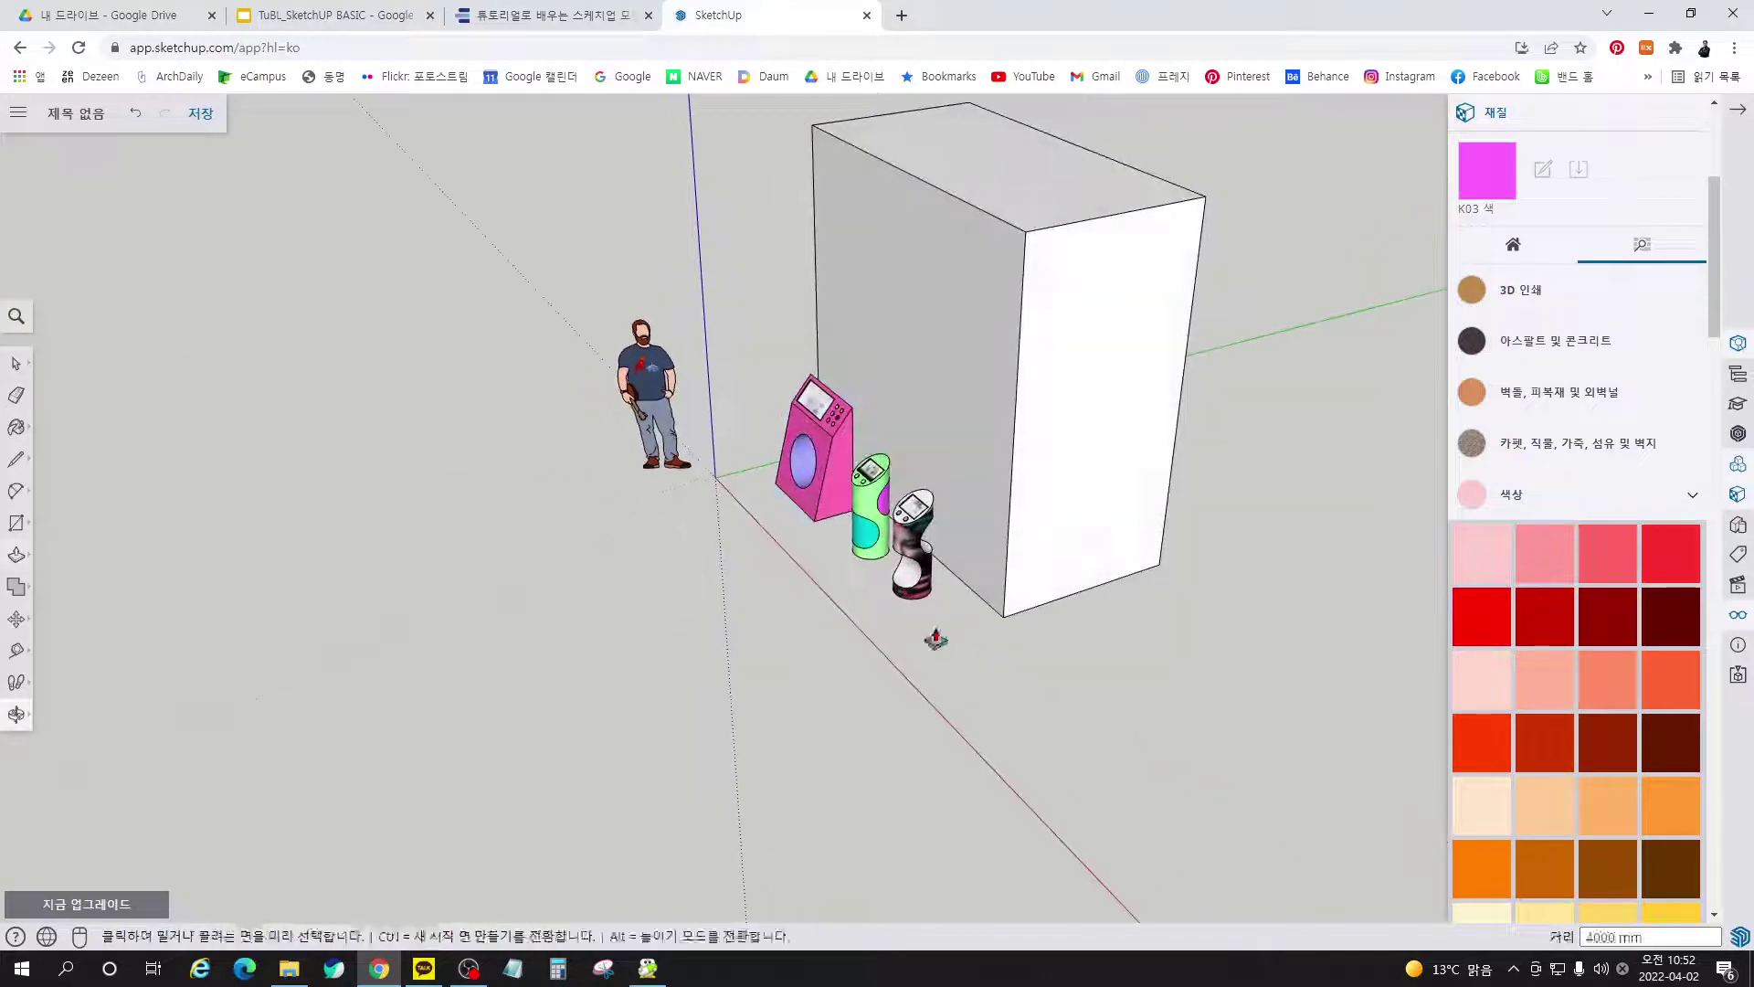
Select the whole background box and move it about 1146 mm backward, away from the kiosks
key("space")
triple_click(1085, 539)
key("m")
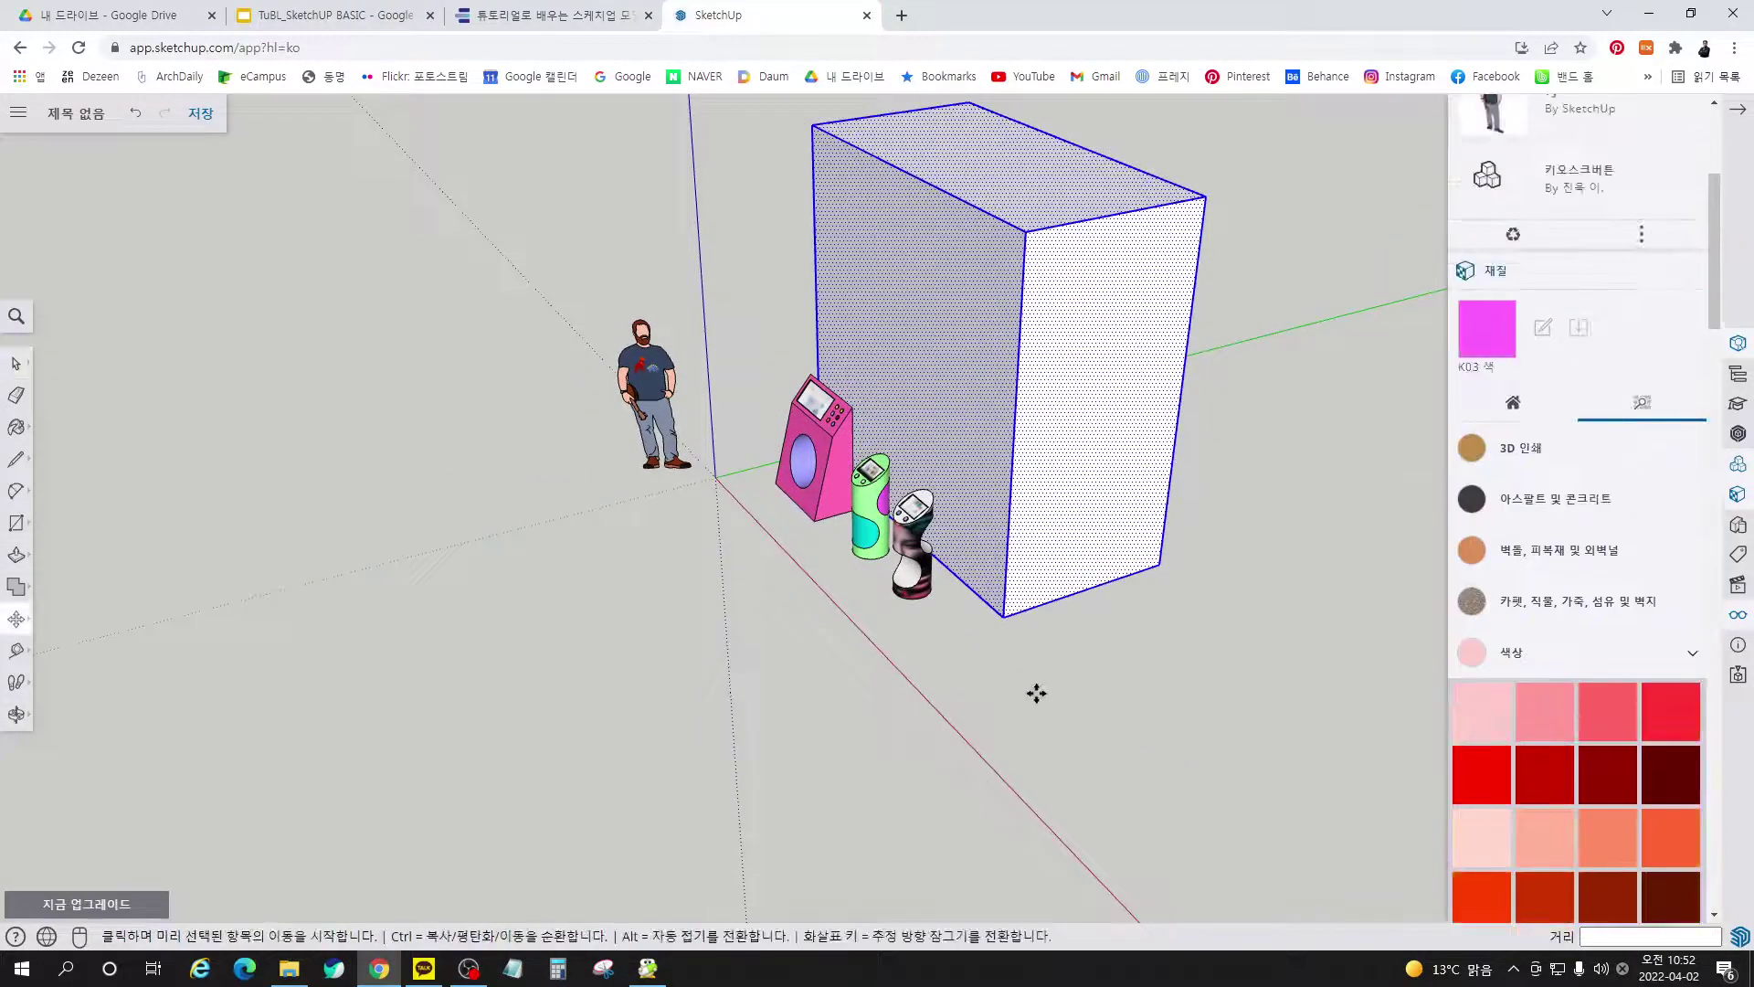
left_click(1036, 693)
left_click(1132, 666)
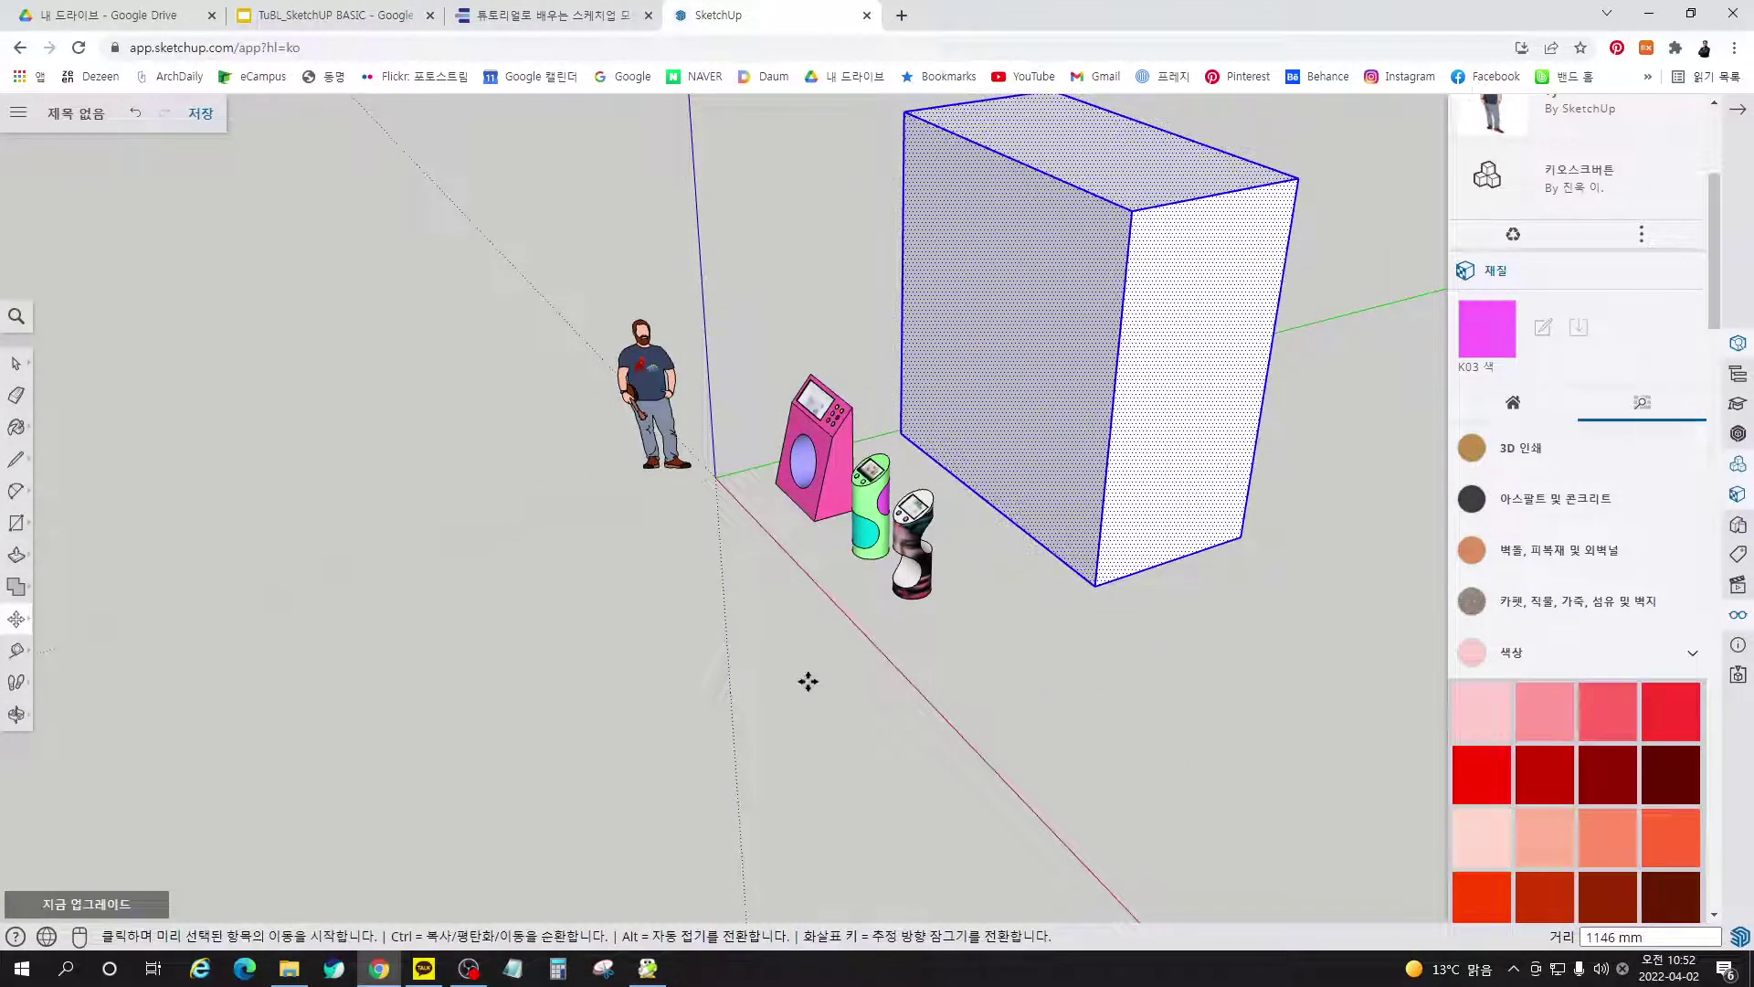
middle_click_drag(808, 681, 999, 474)
key("space")
scroll(1044, 390, "up", 3)
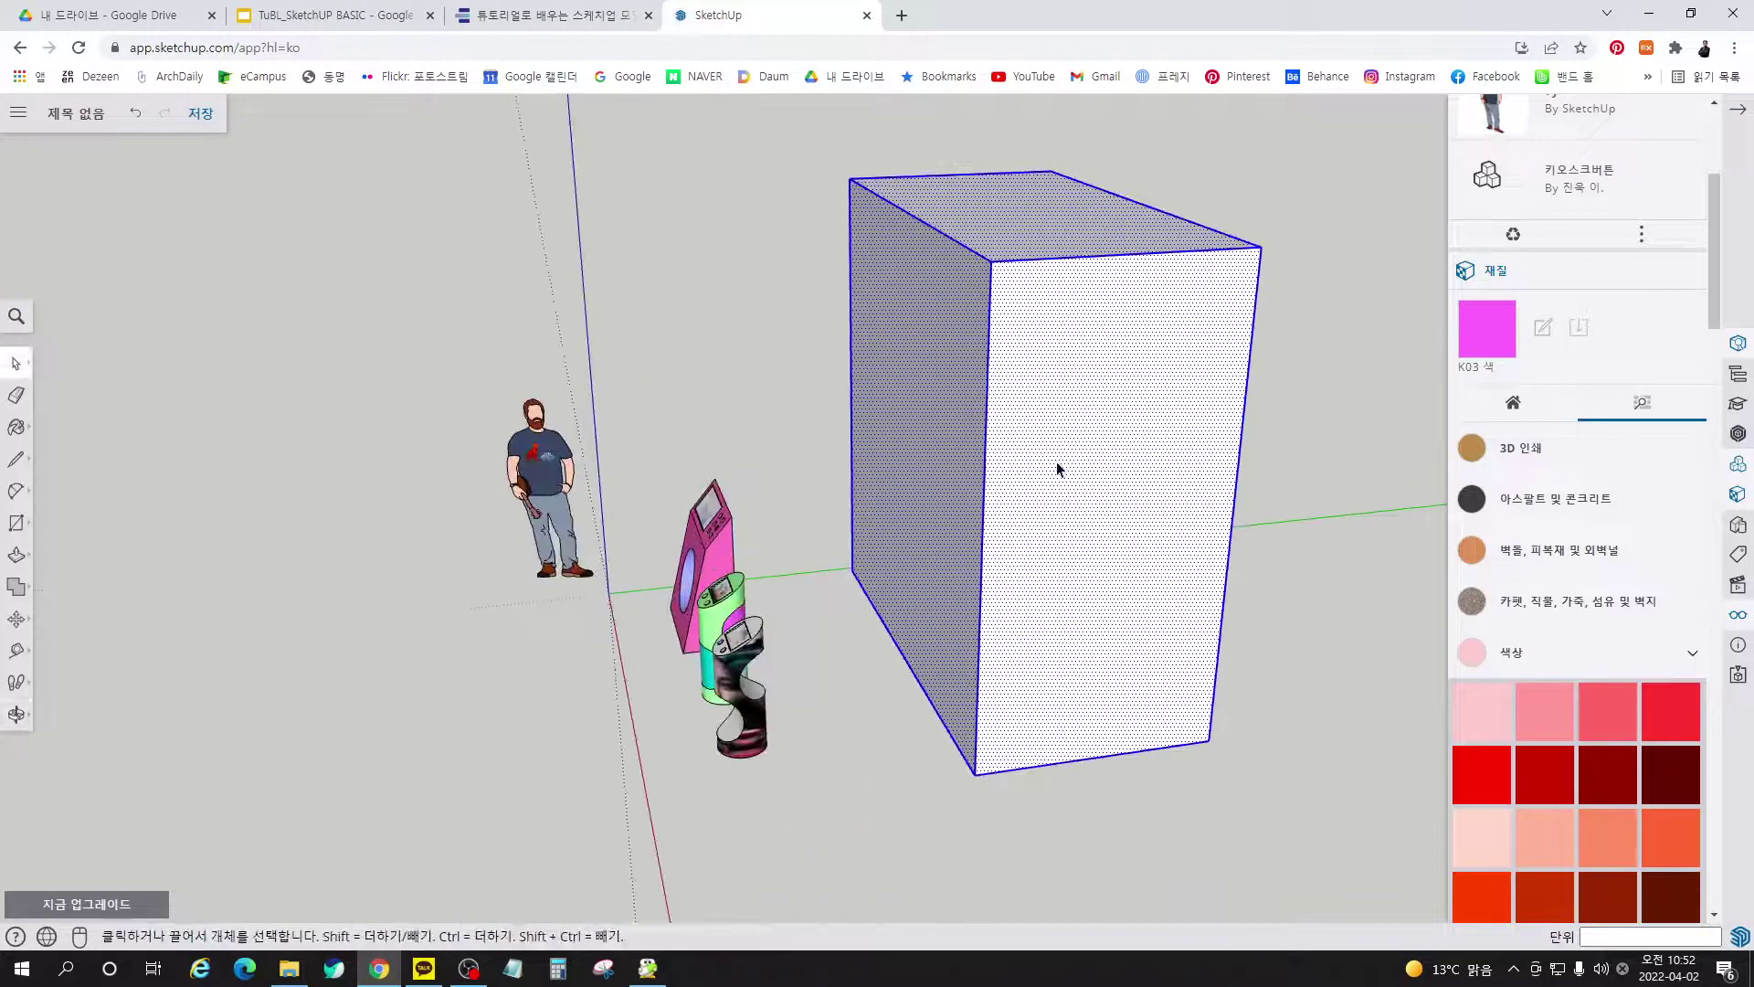
Check the e-book's polygon step, and draw a 24-sided, 1500 mm radius polygon on the box's side, centred on its front edge's midpoint
left_click(579, 23)
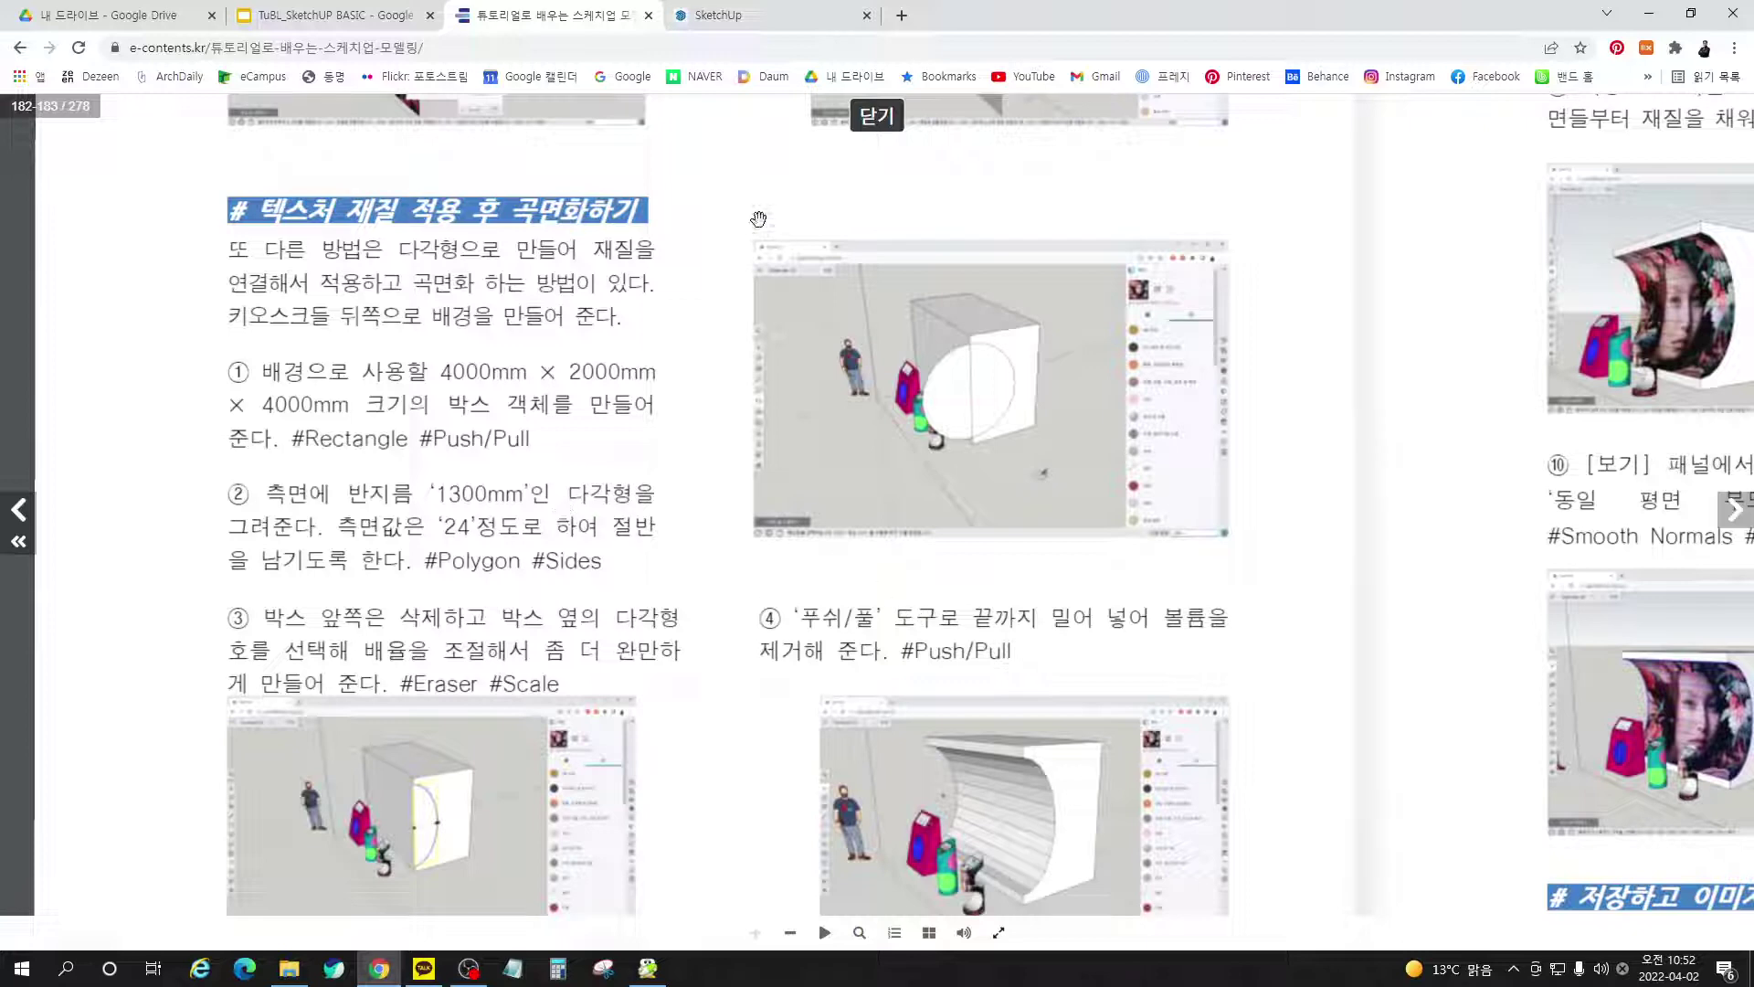
left_click(768, 18)
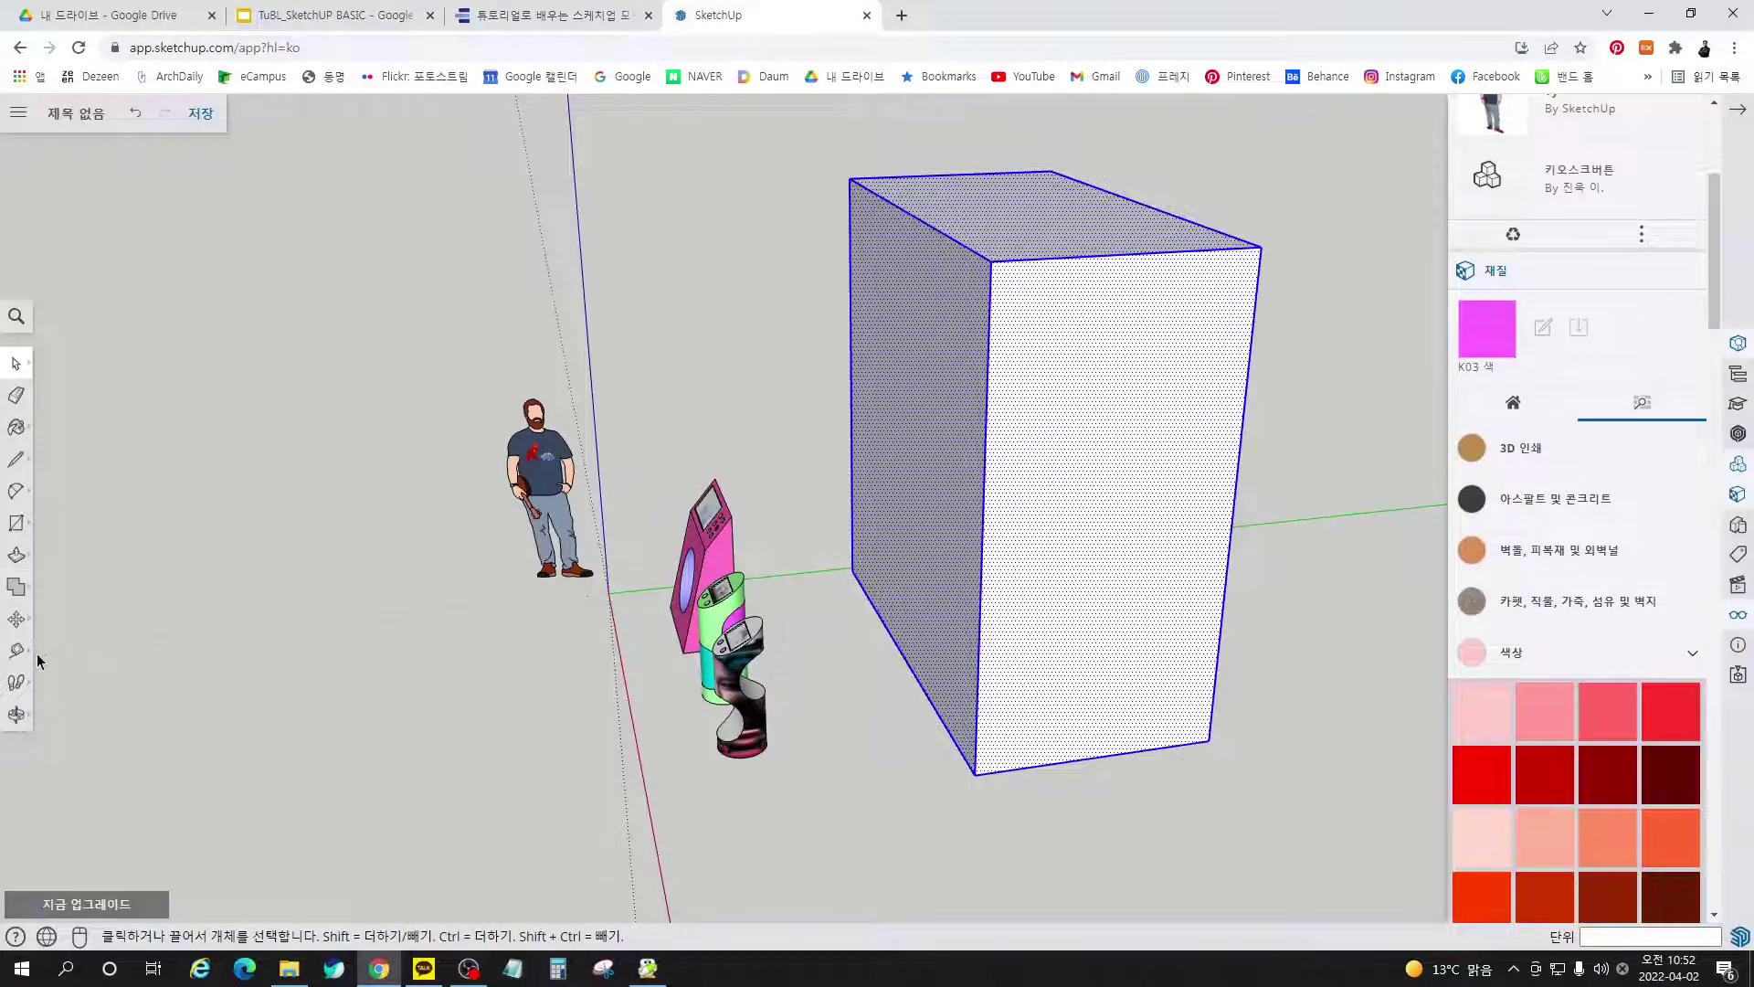
left_click(18, 523)
left_click(85, 559)
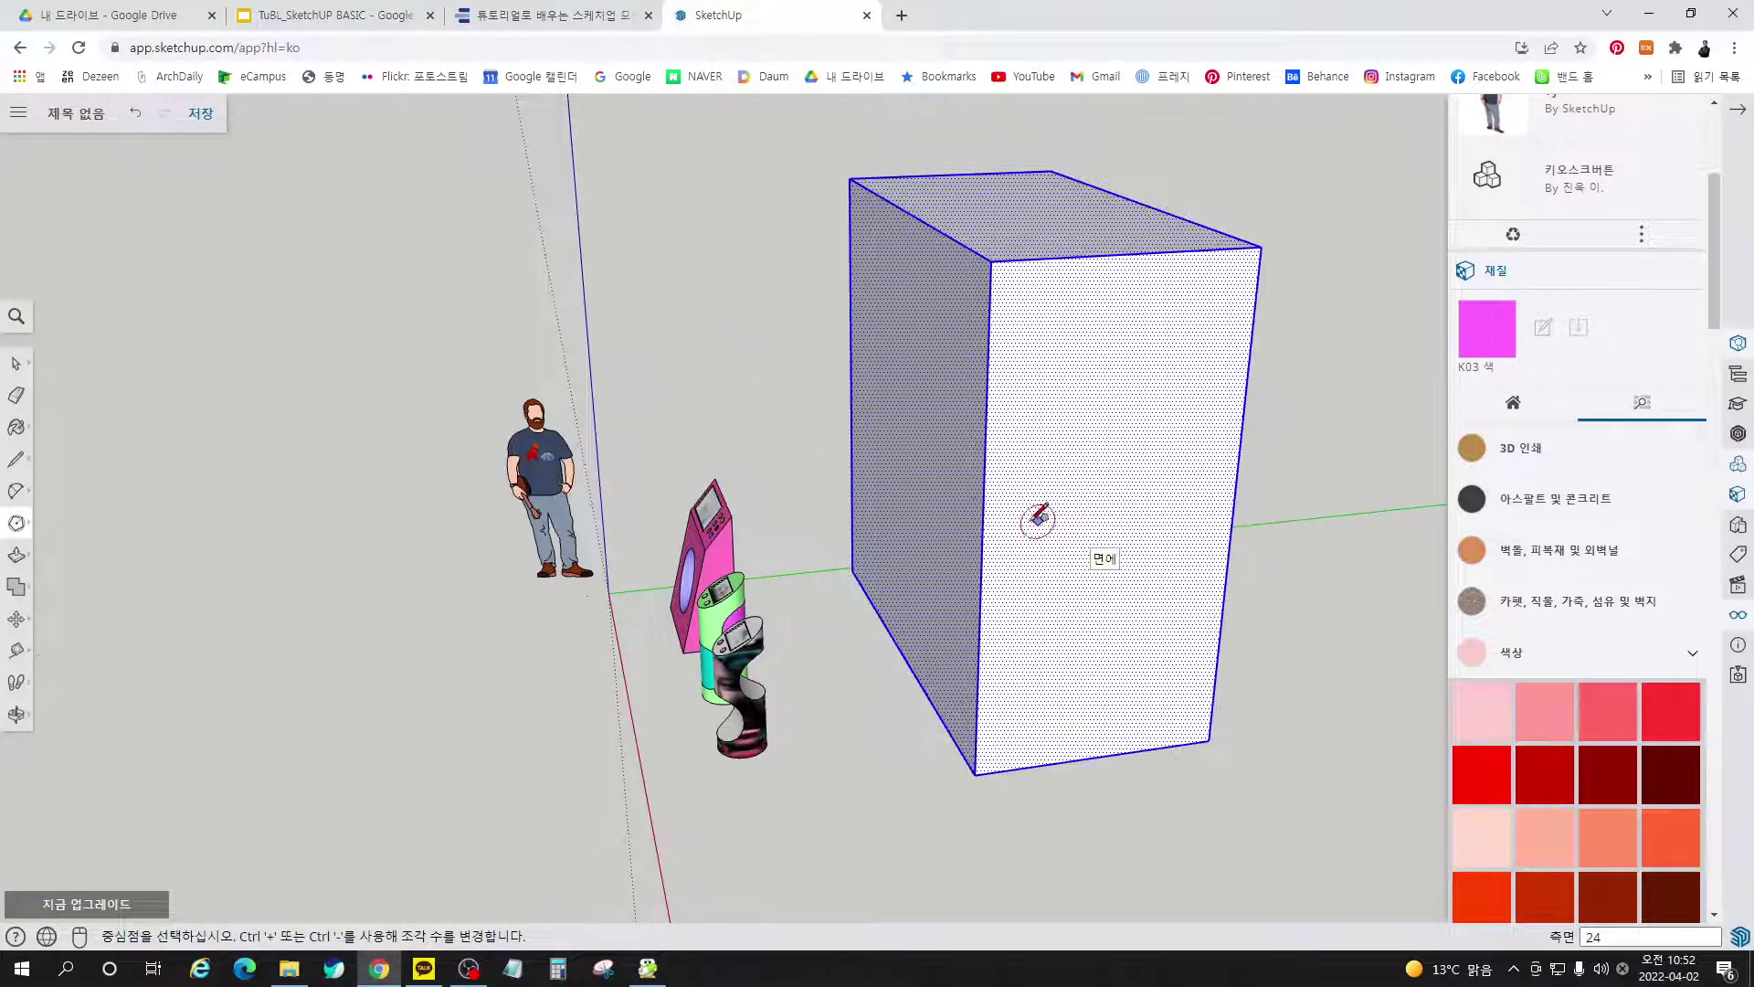
left_click(982, 538)
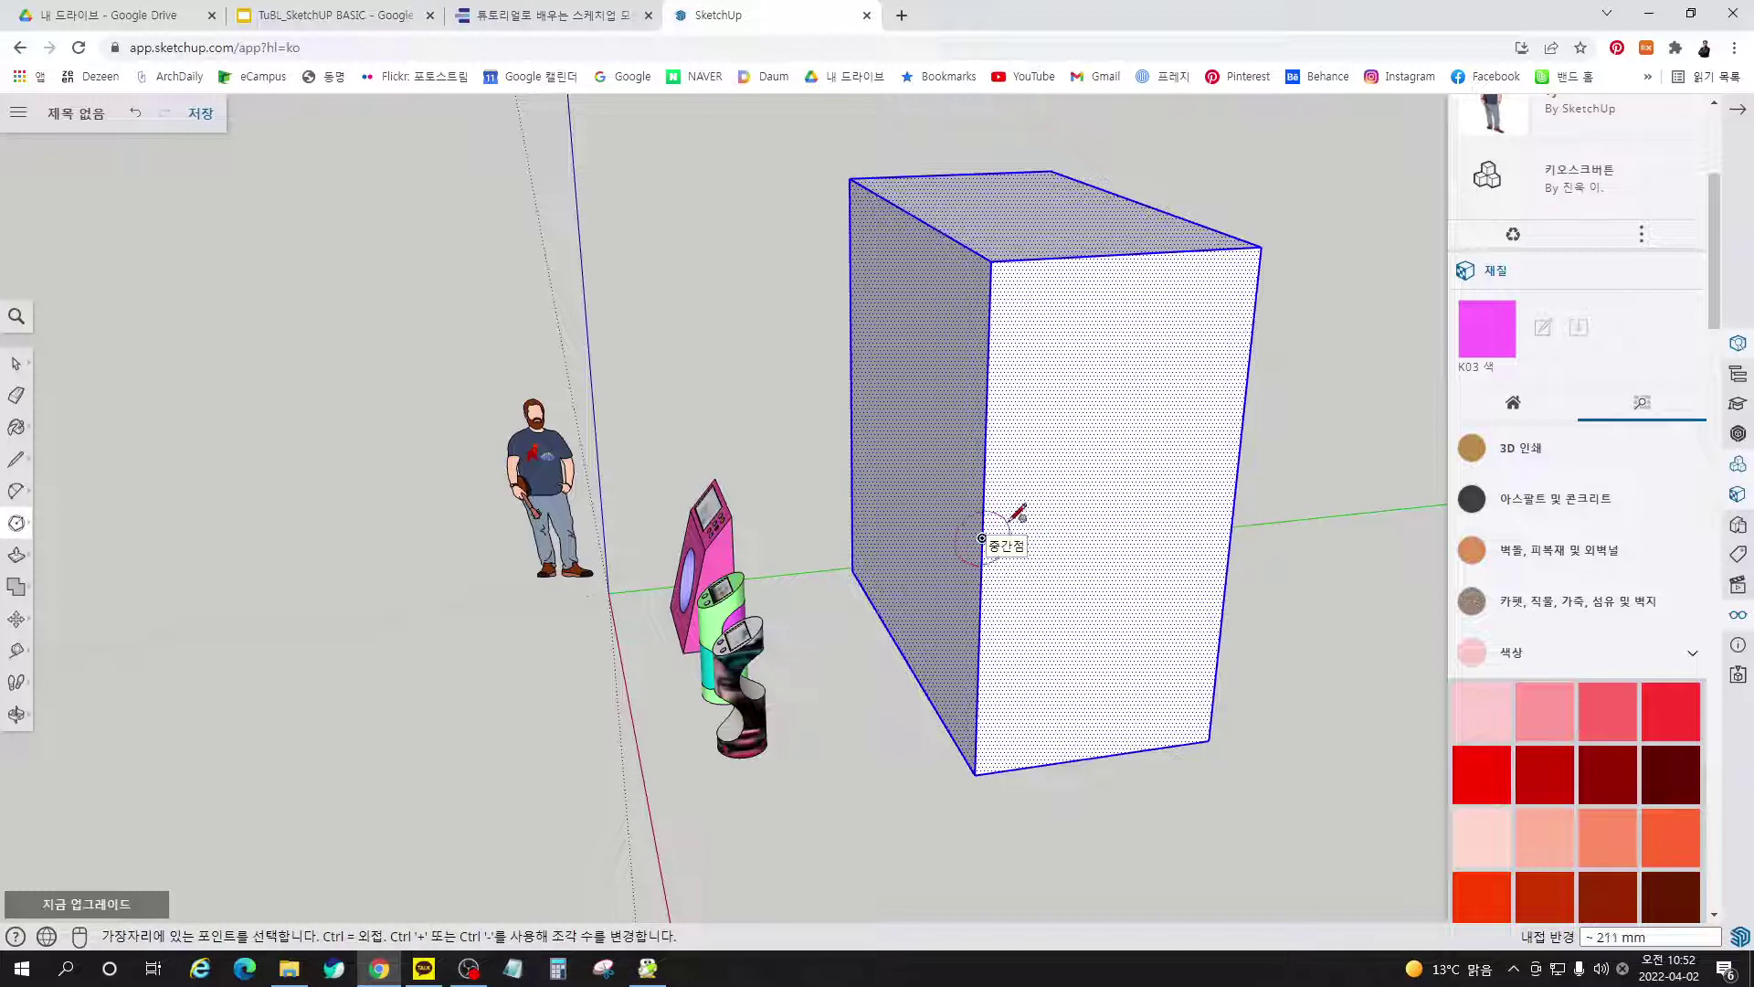
left_click(1000, 362)
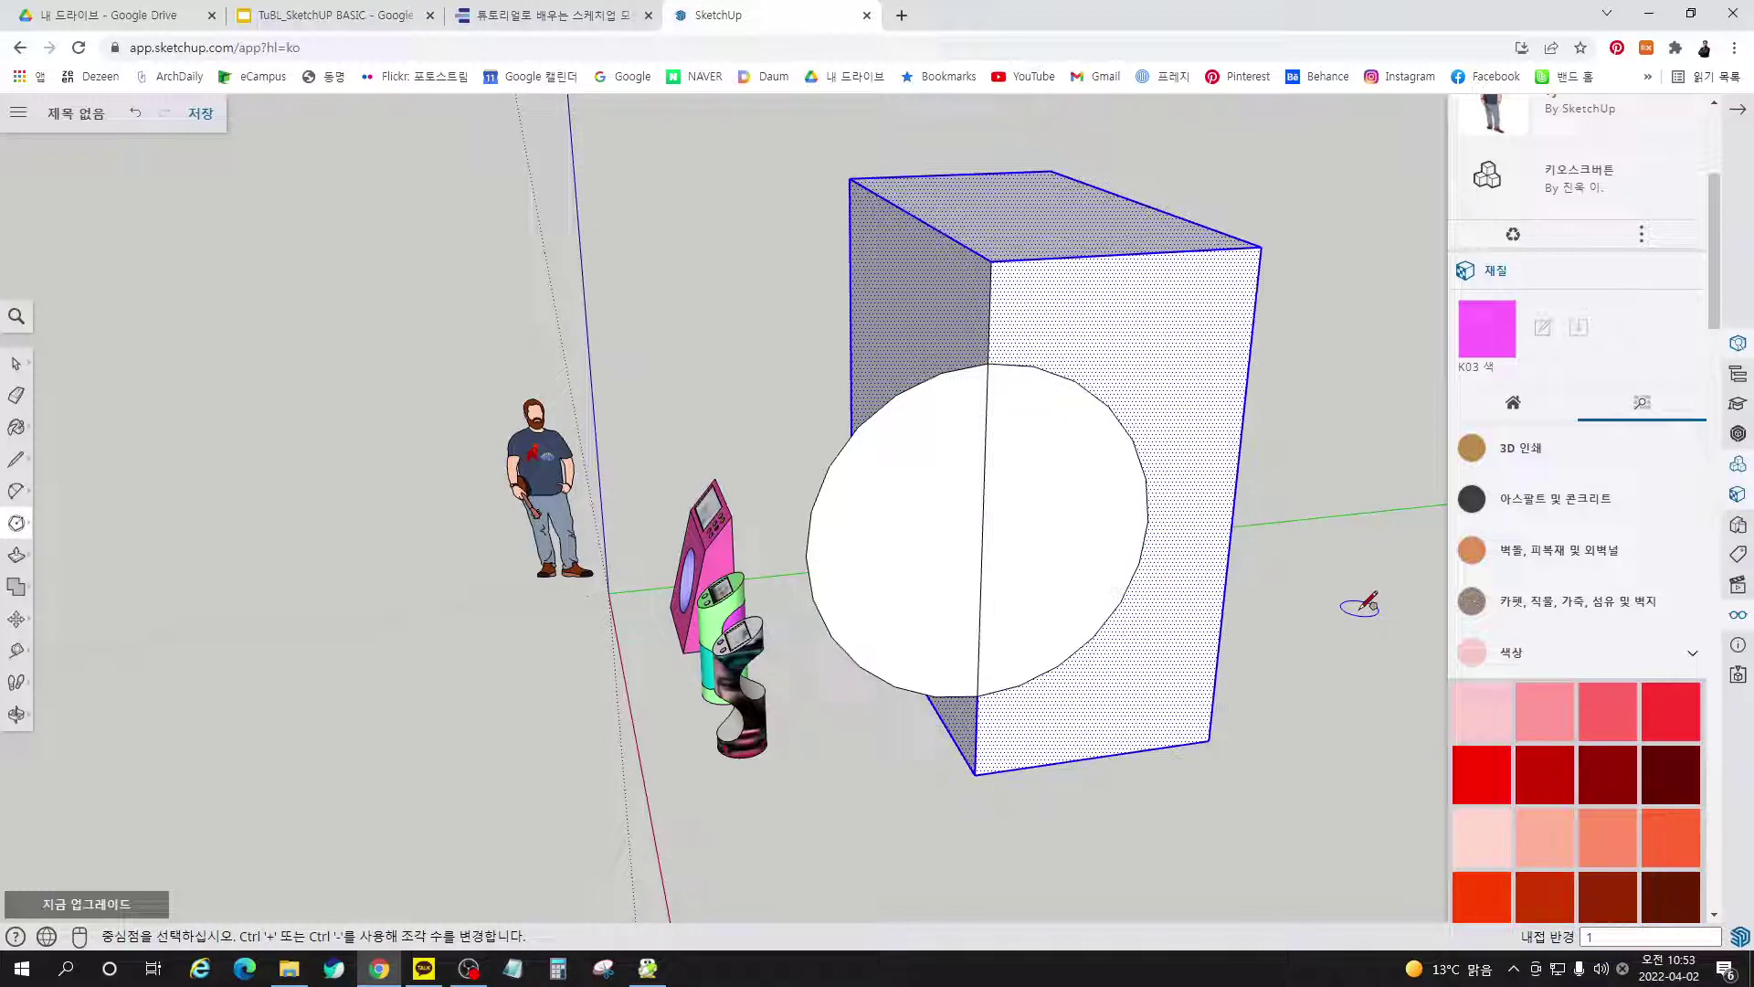
type("0")
key("Return")
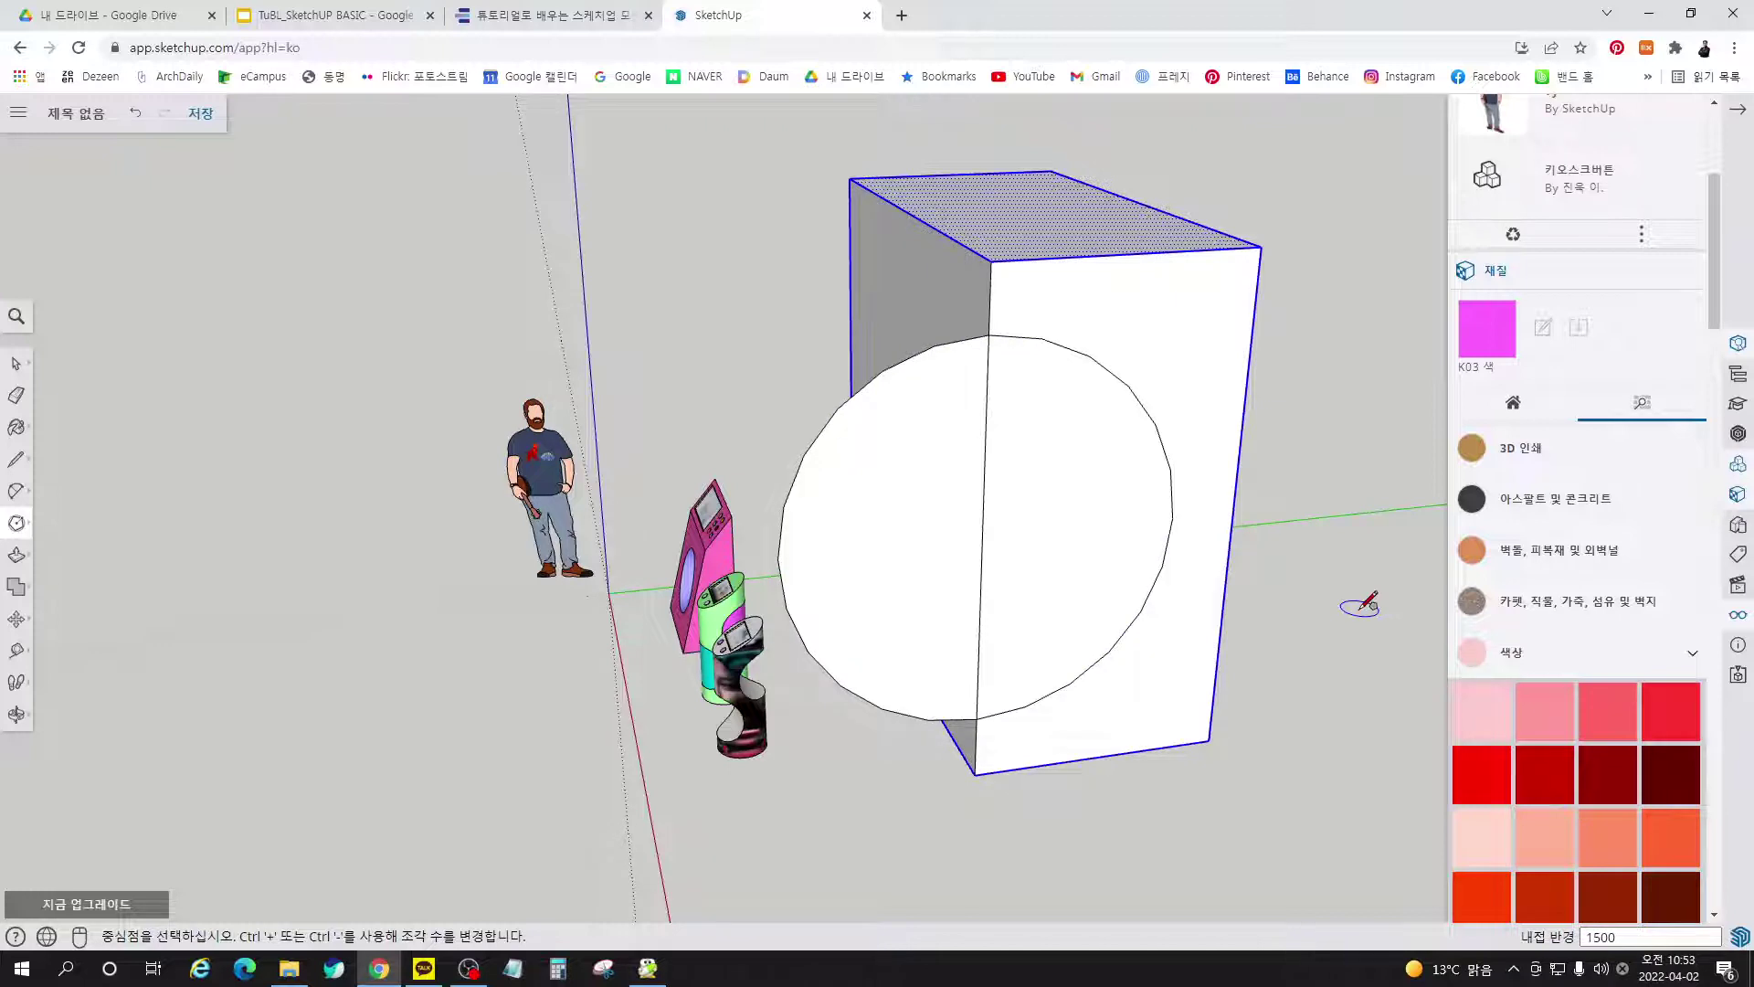
key("space")
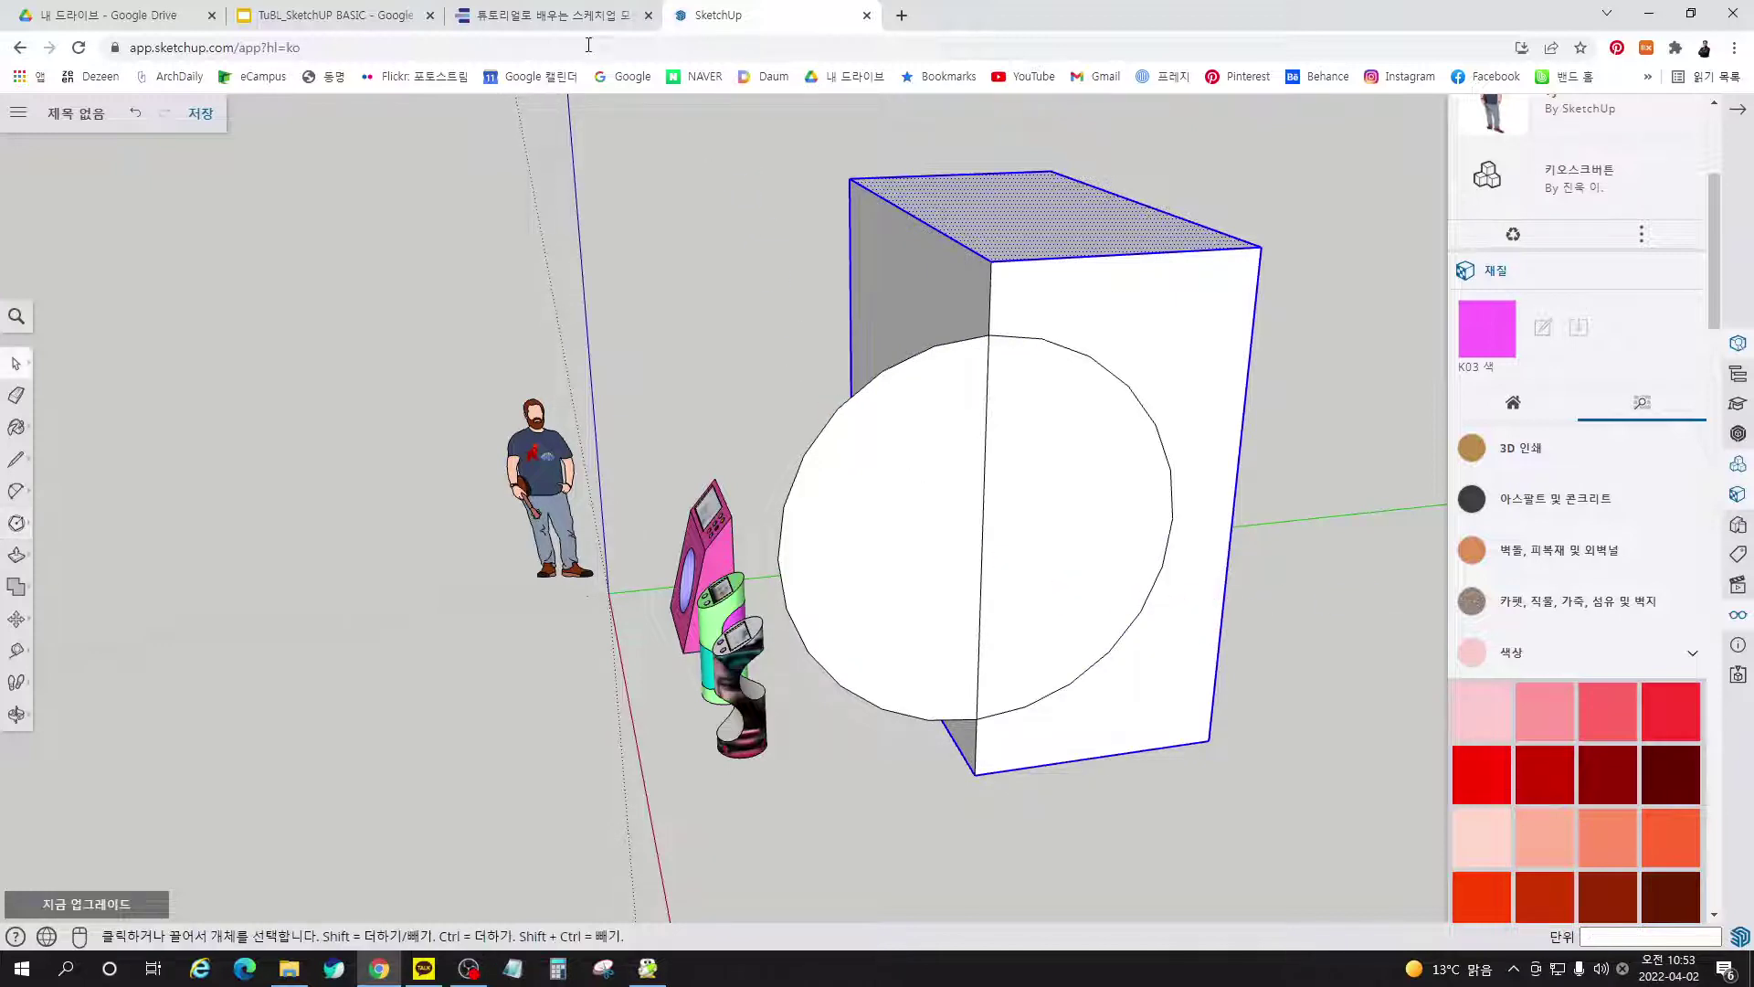
Compare the polygon with the e-book's figure and undo it on the background box
left_click(559, 16)
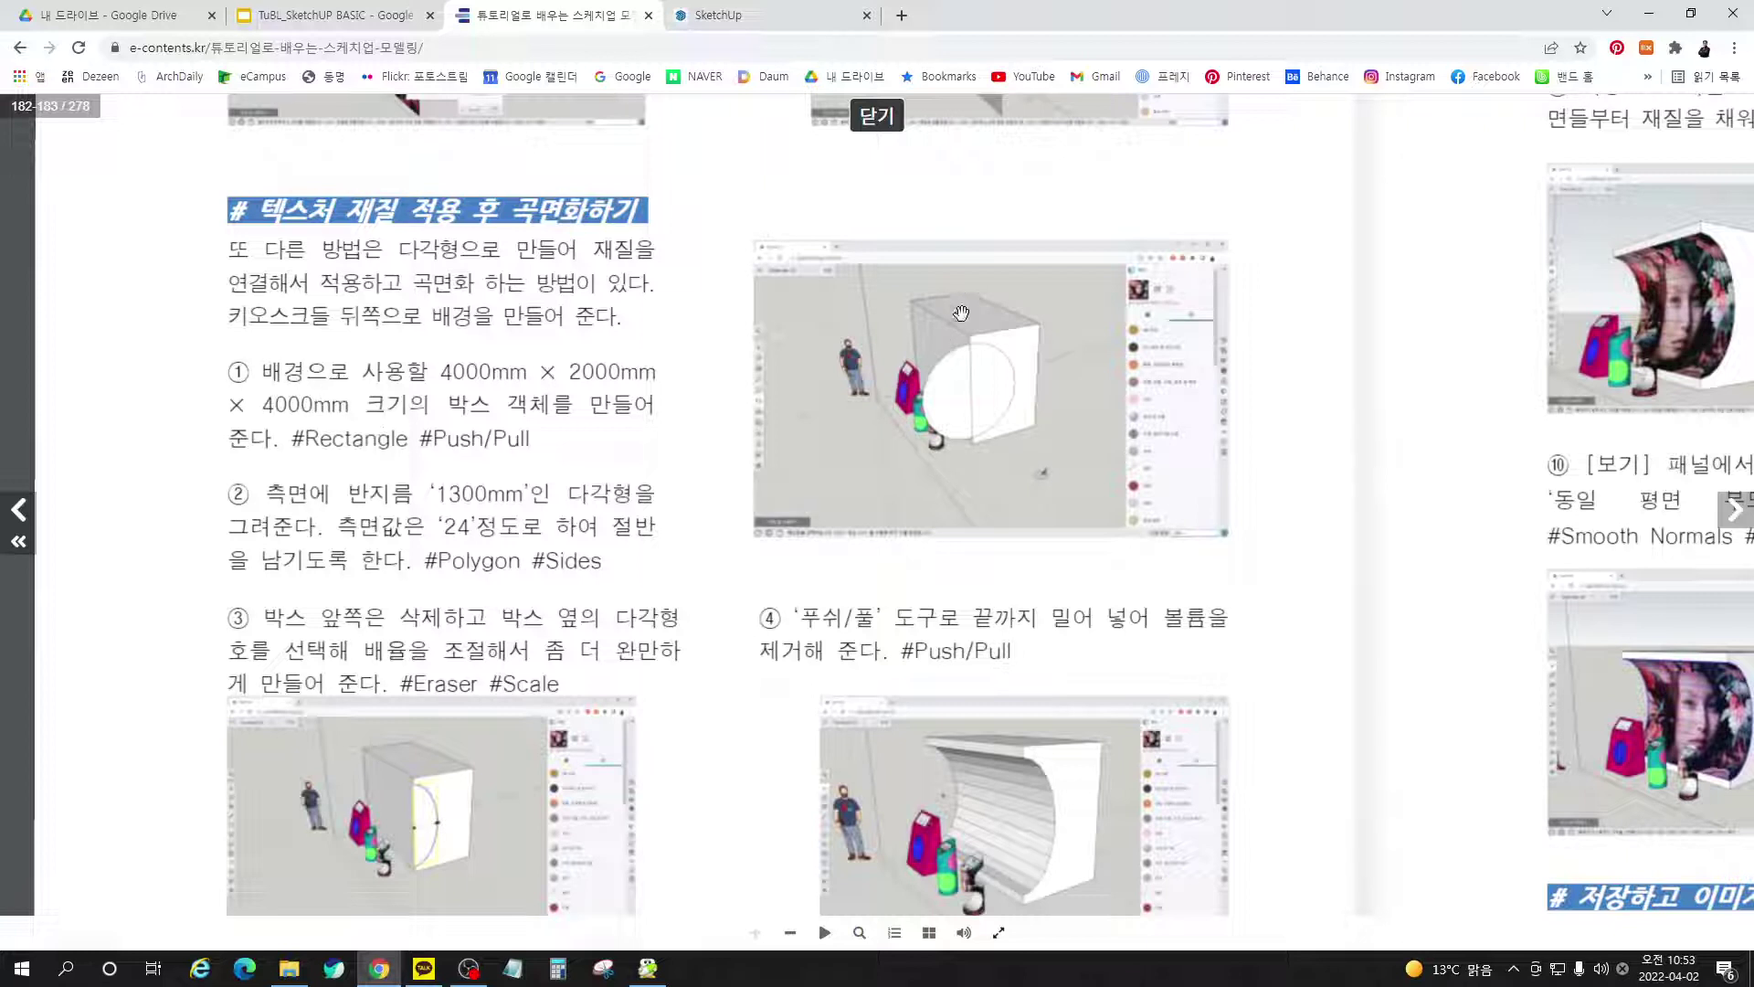
left_click(759, 25)
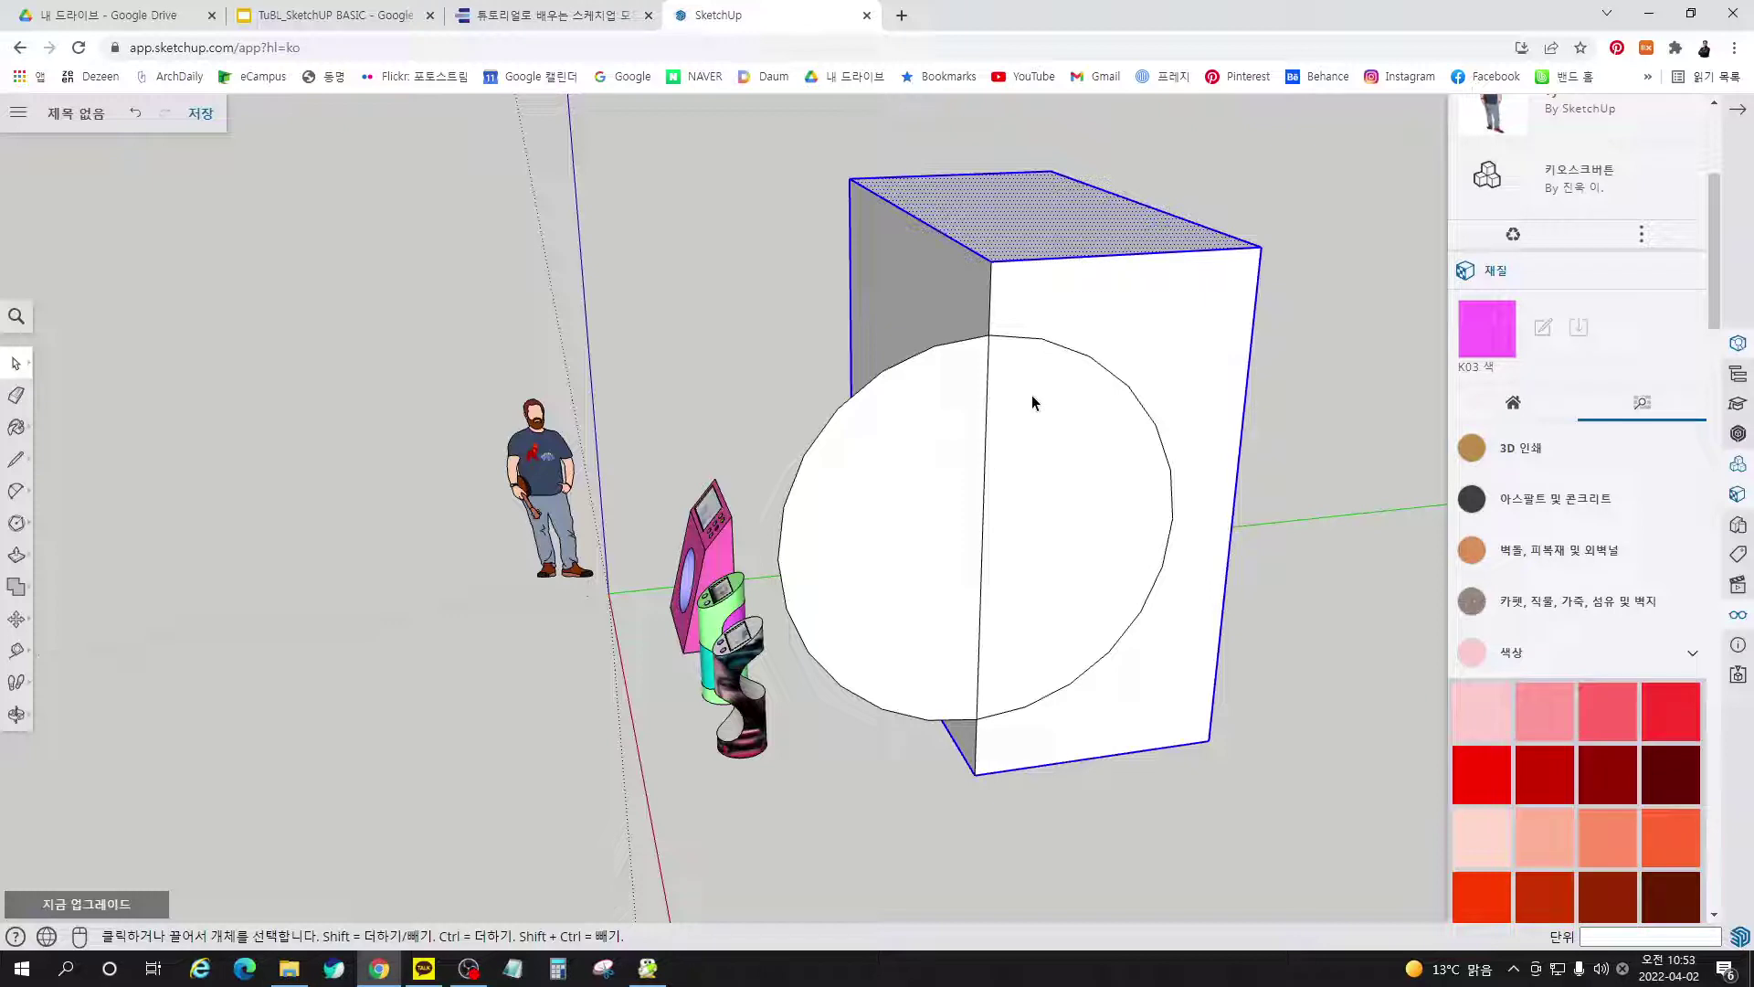
key("ctrl+z")
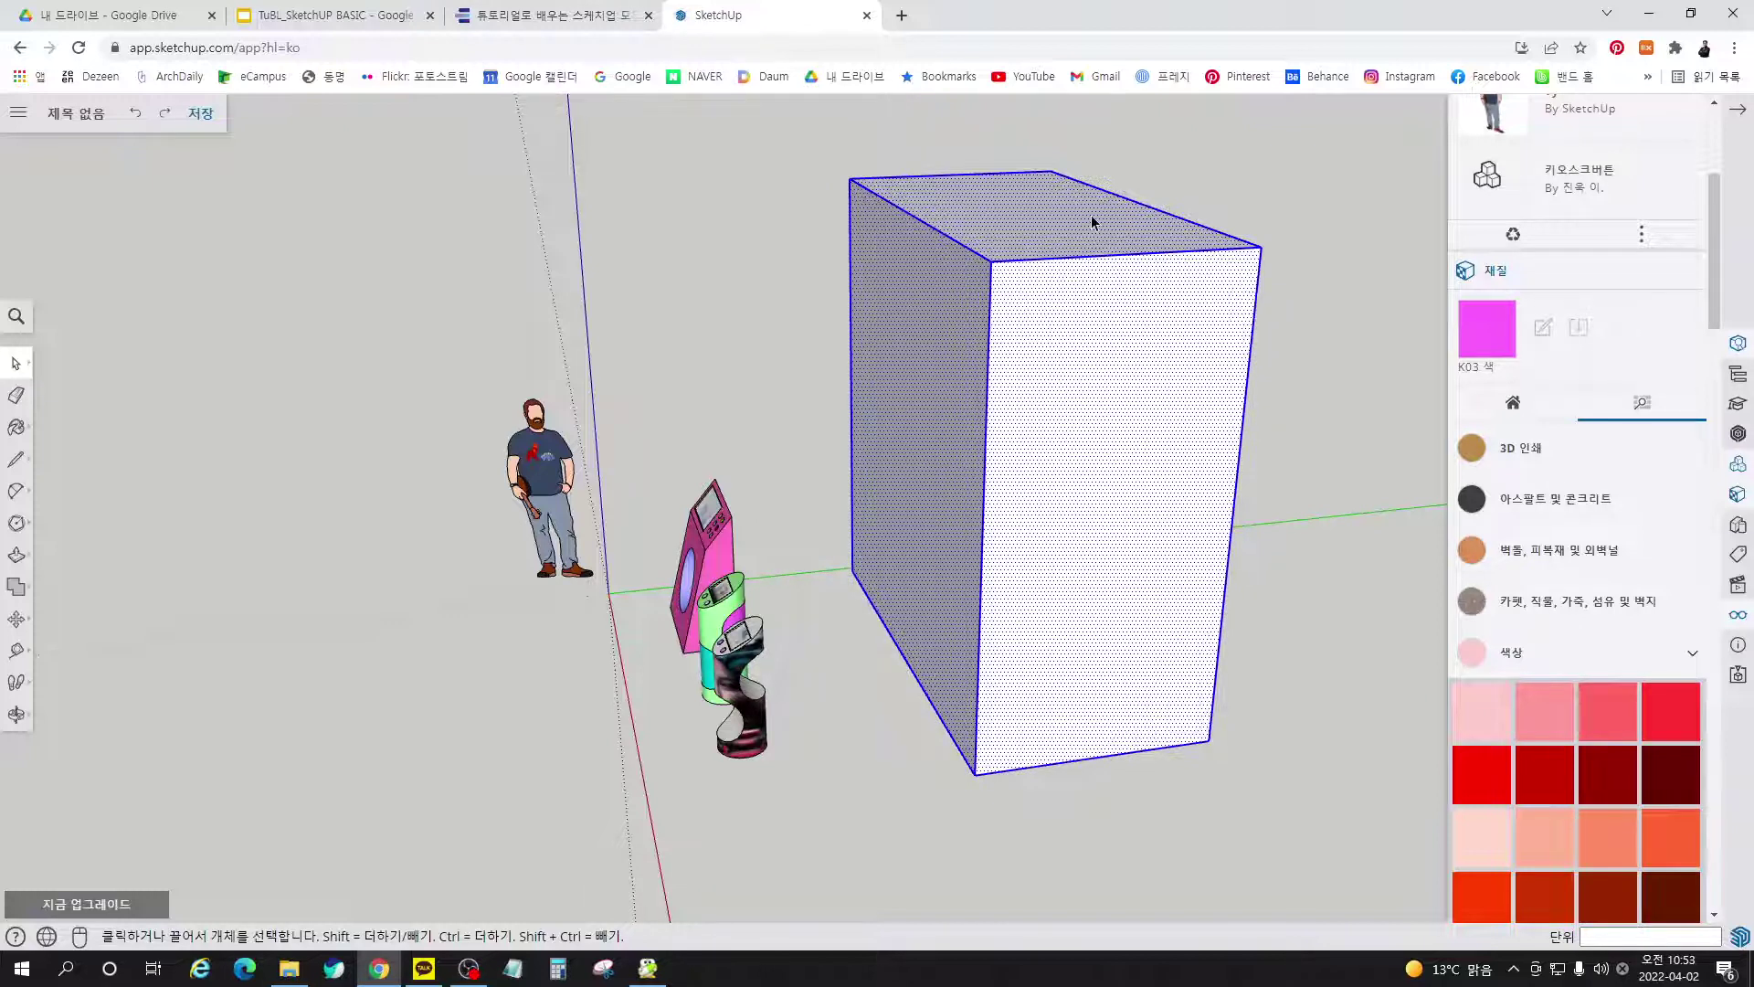
Push the background box's top face down 1000 mm and inspect its side face
left_click(1343, 201)
key("p")
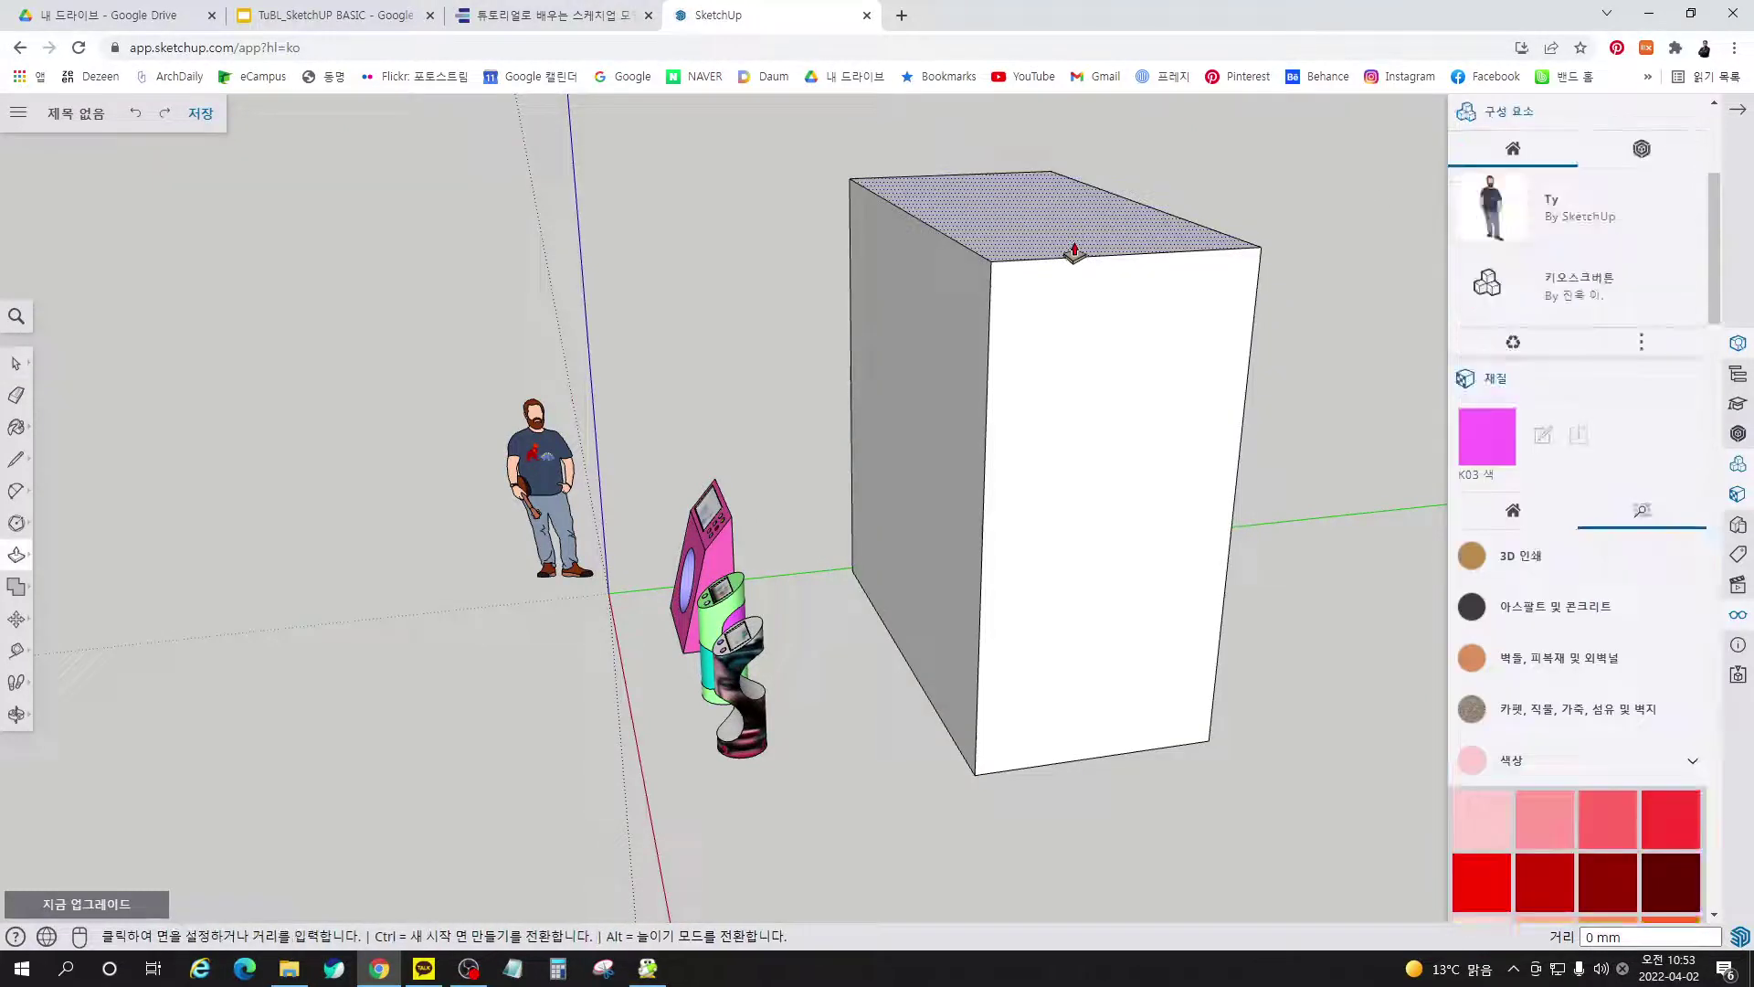
left_click(1073, 250)
key("Return")
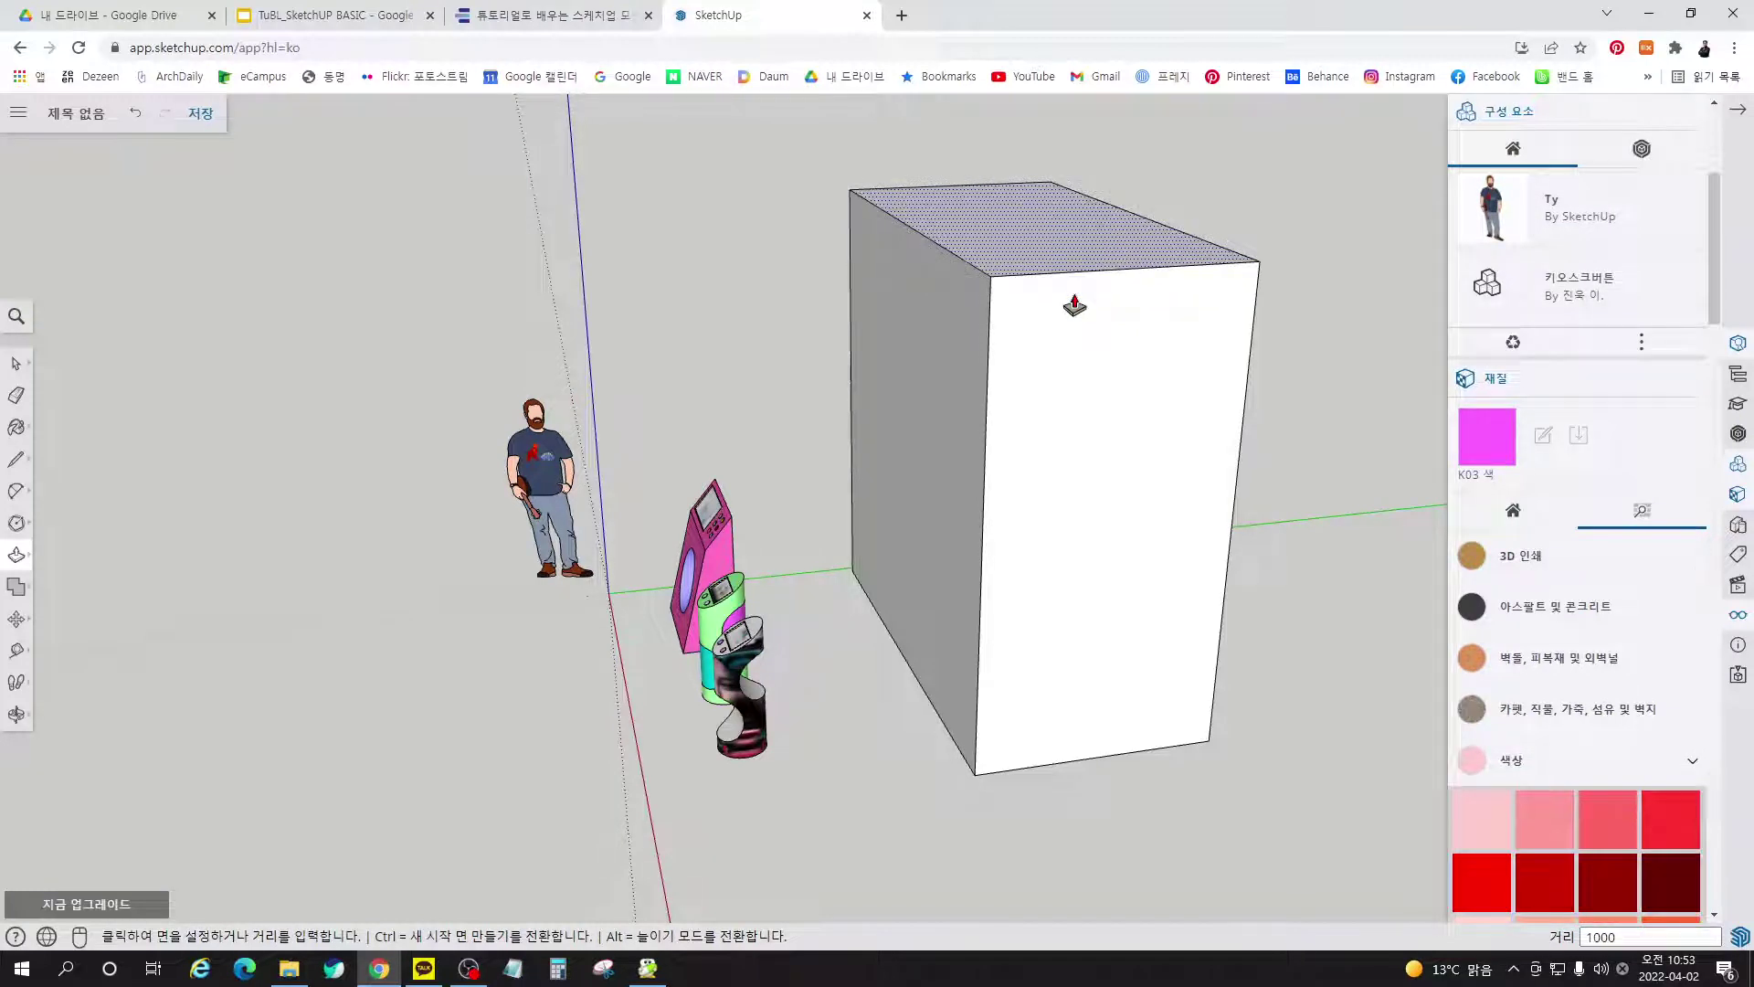
key("Return")
middle_click_drag(1040, 574, 993, 402)
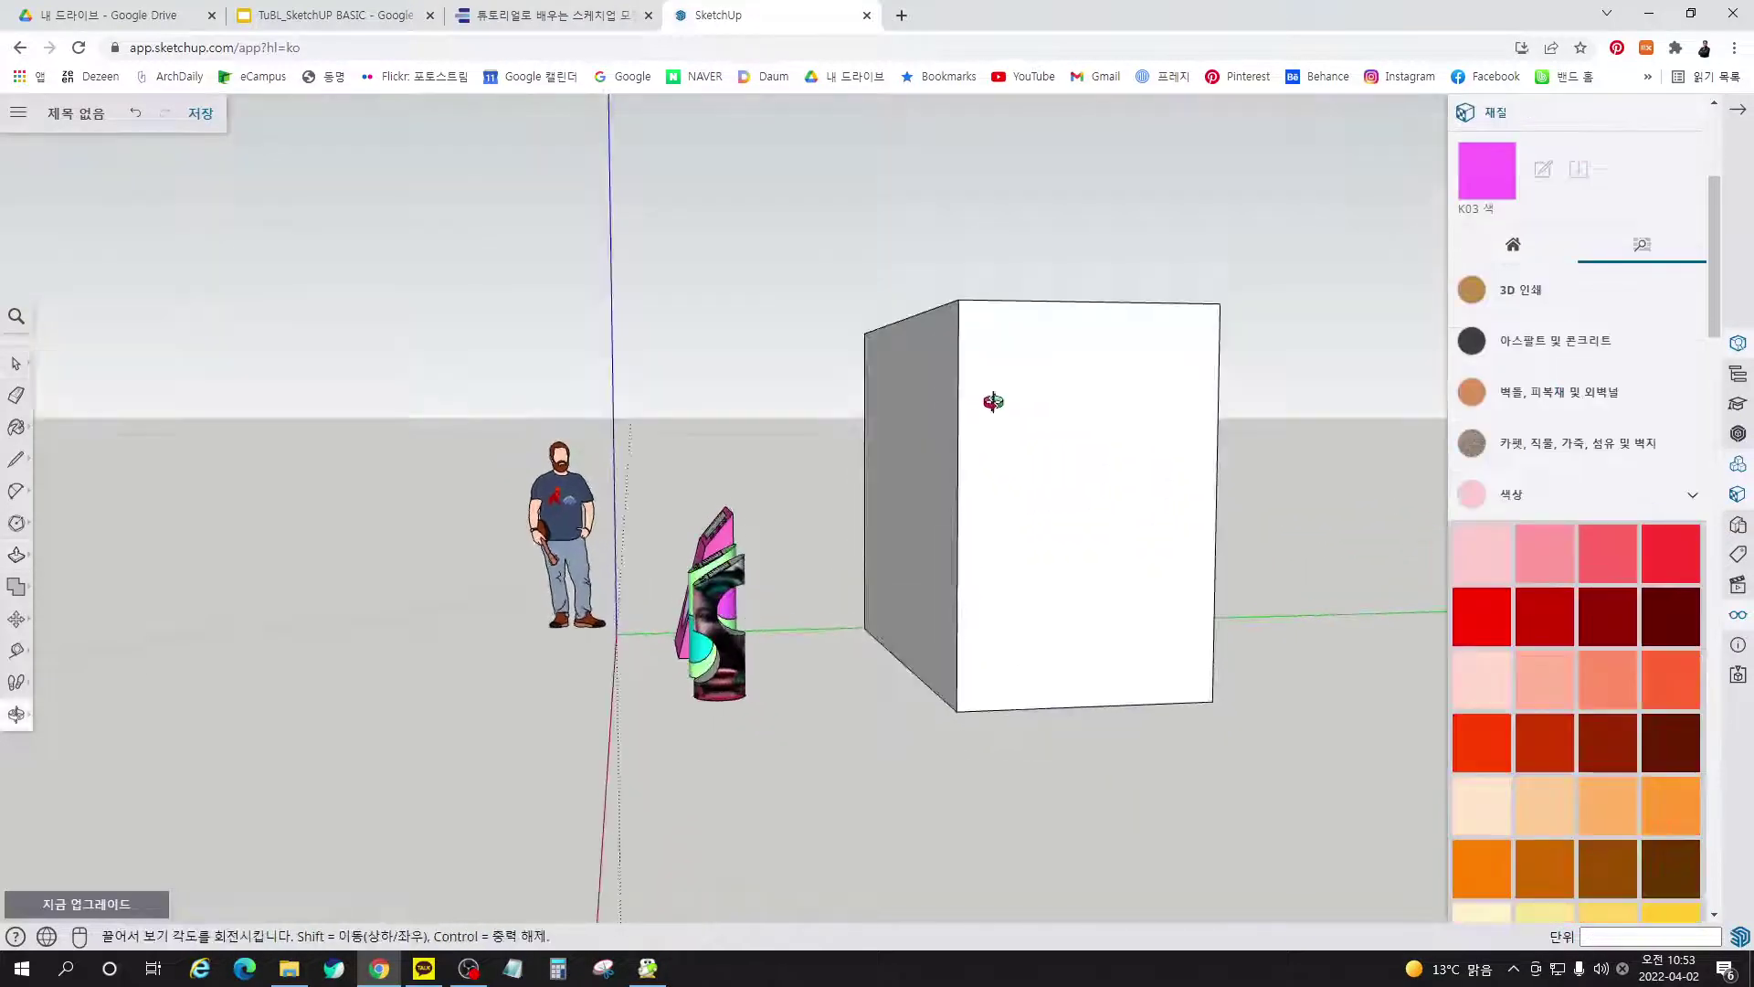
key("space")
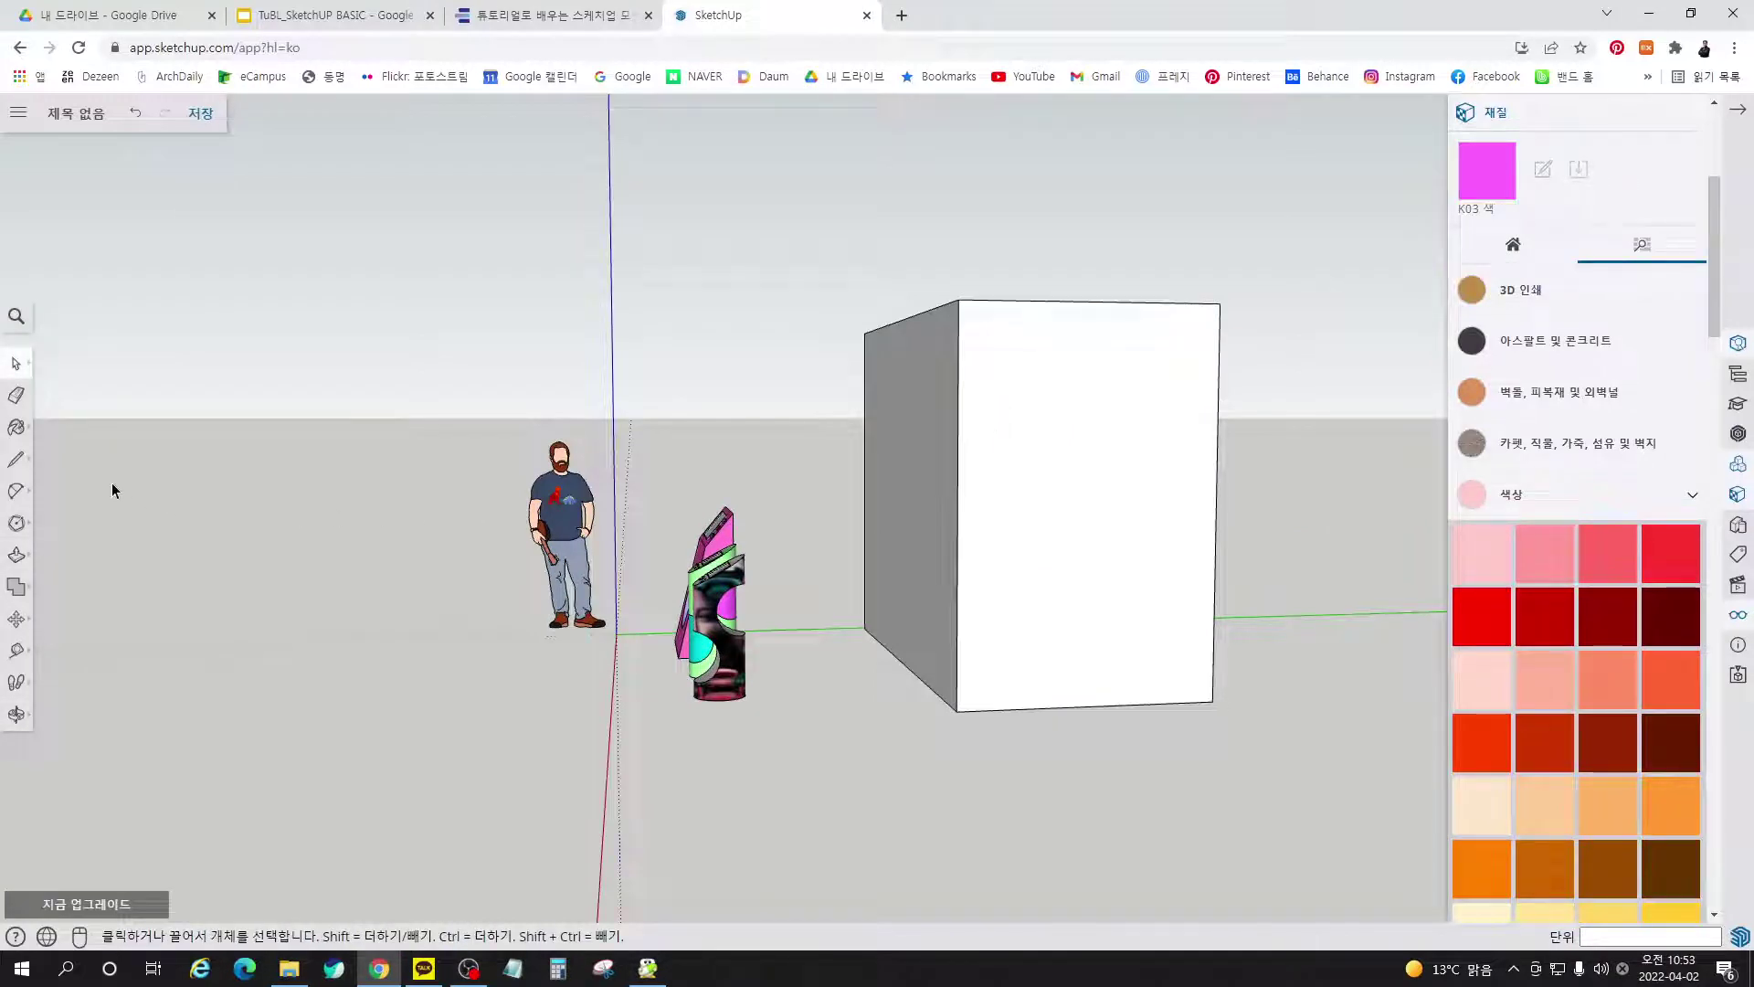
Draw a 24-sided polygon with a 1300 mm radius on the box's side face, centred on the midpoint of its front vertical edge
left_click(17, 523)
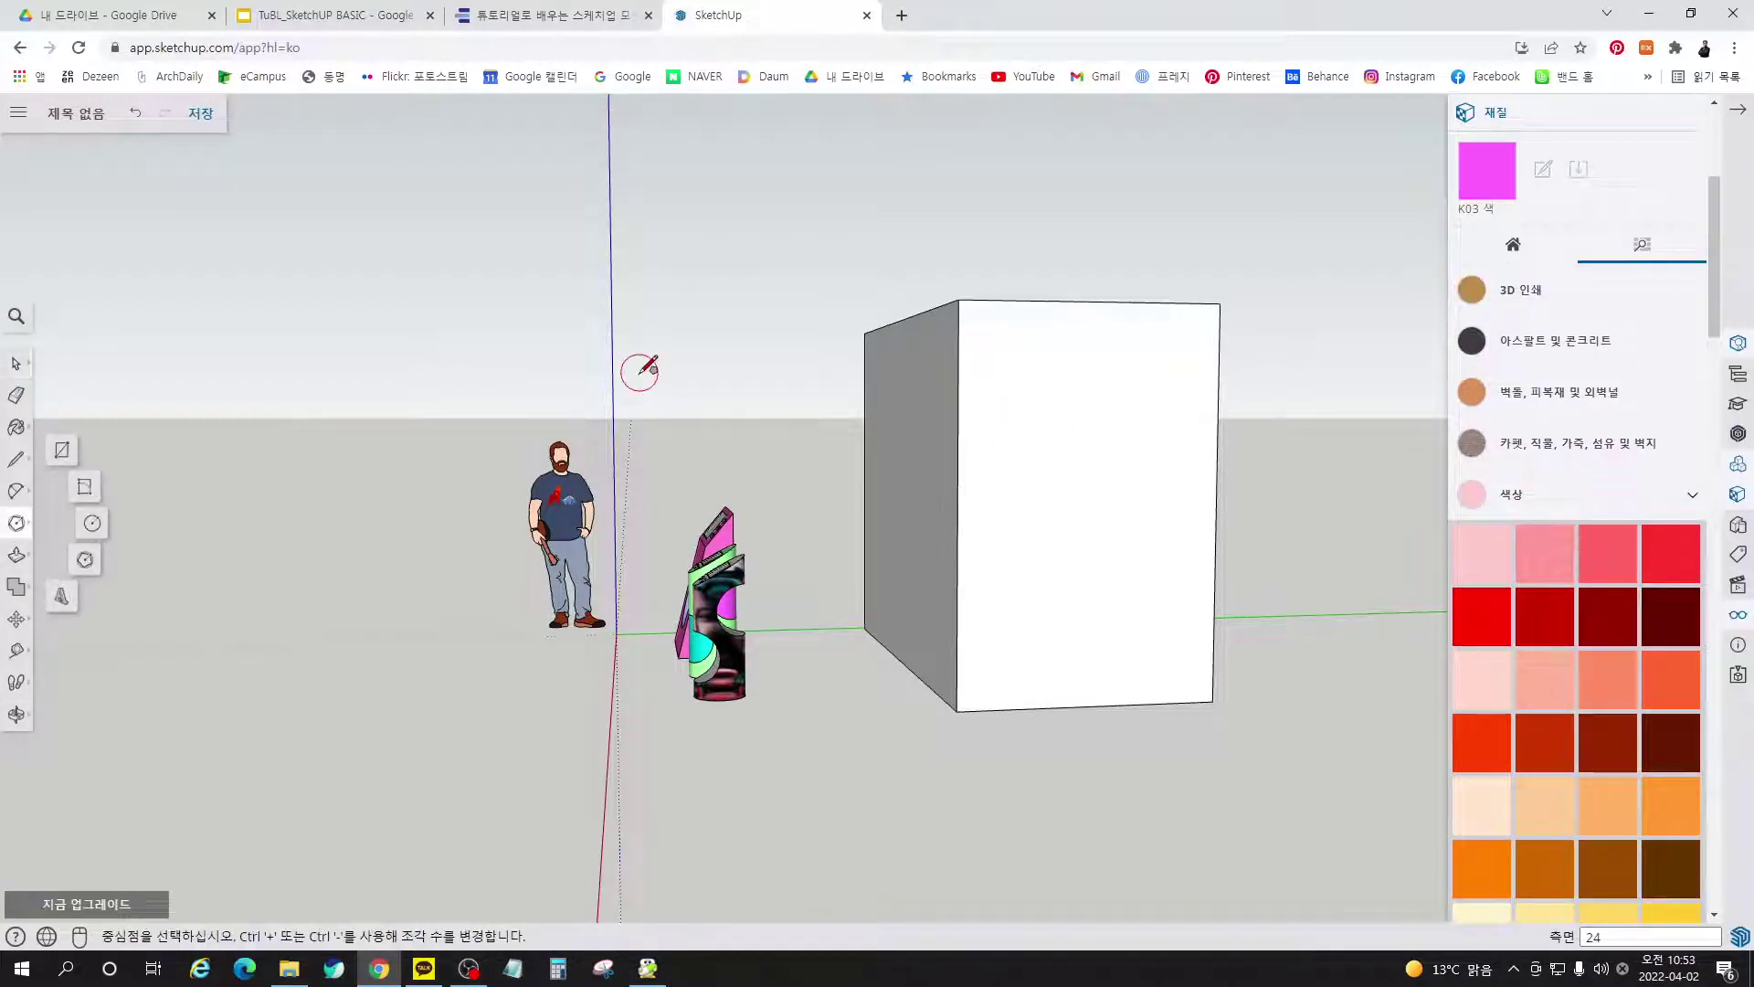
left_click(957, 507)
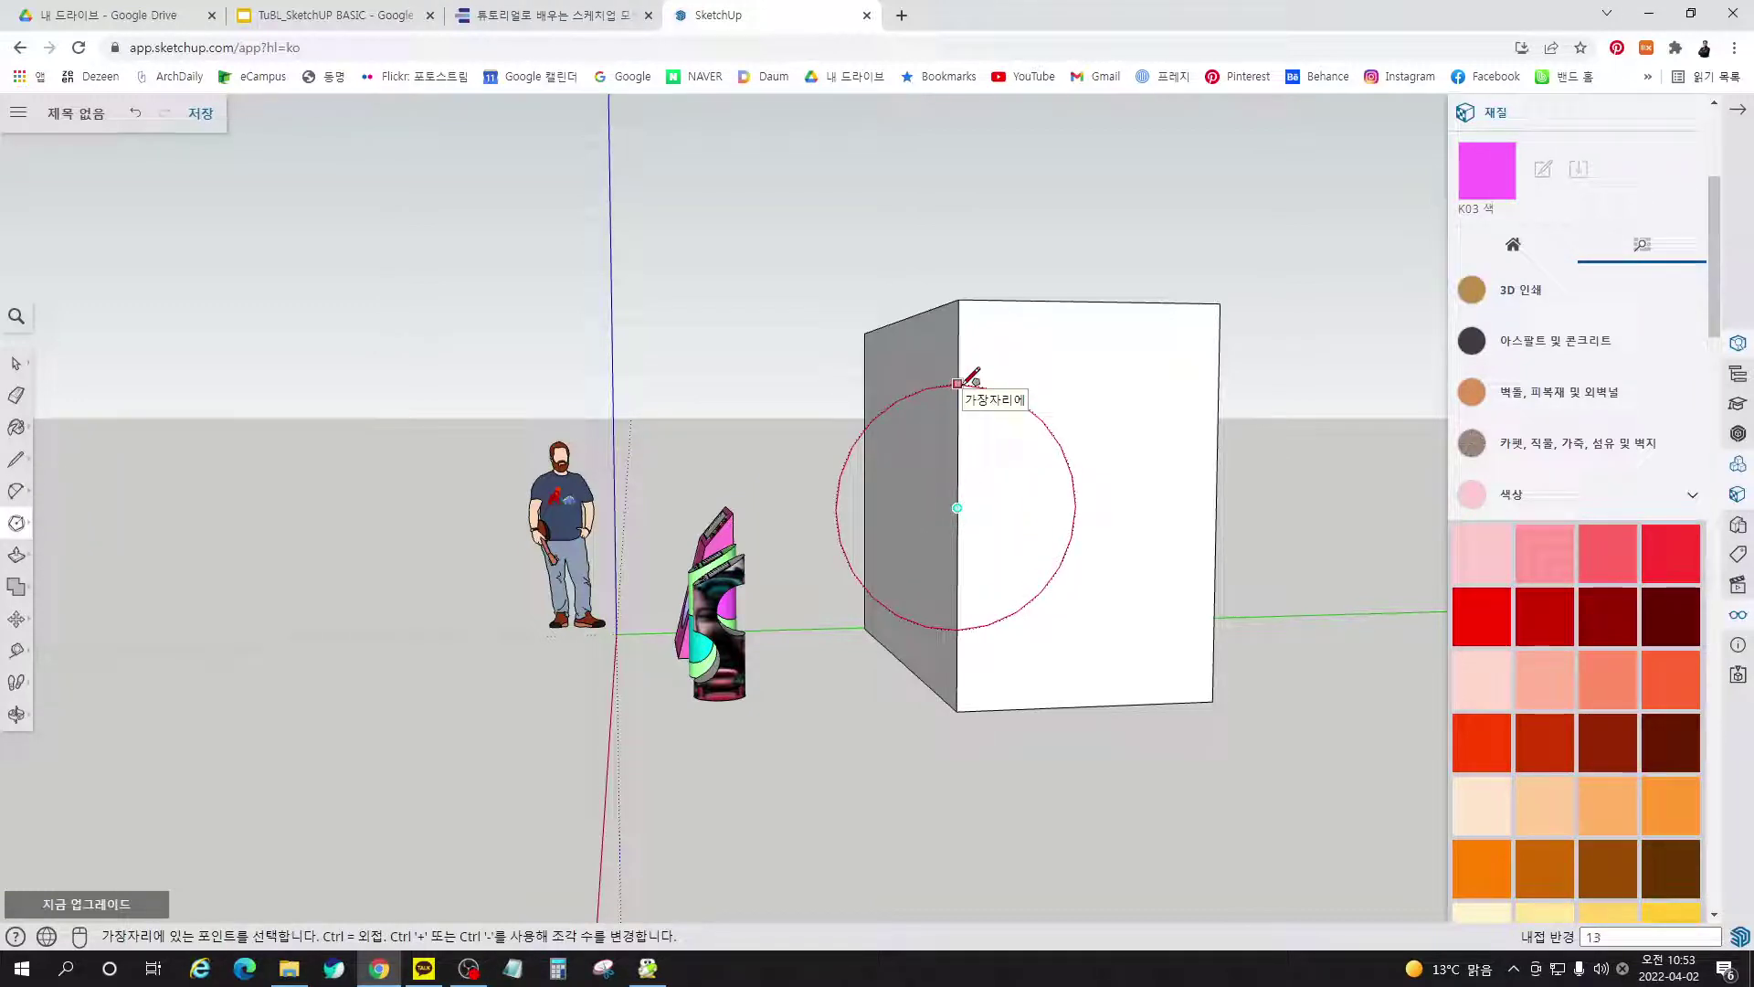
left_click(957, 382)
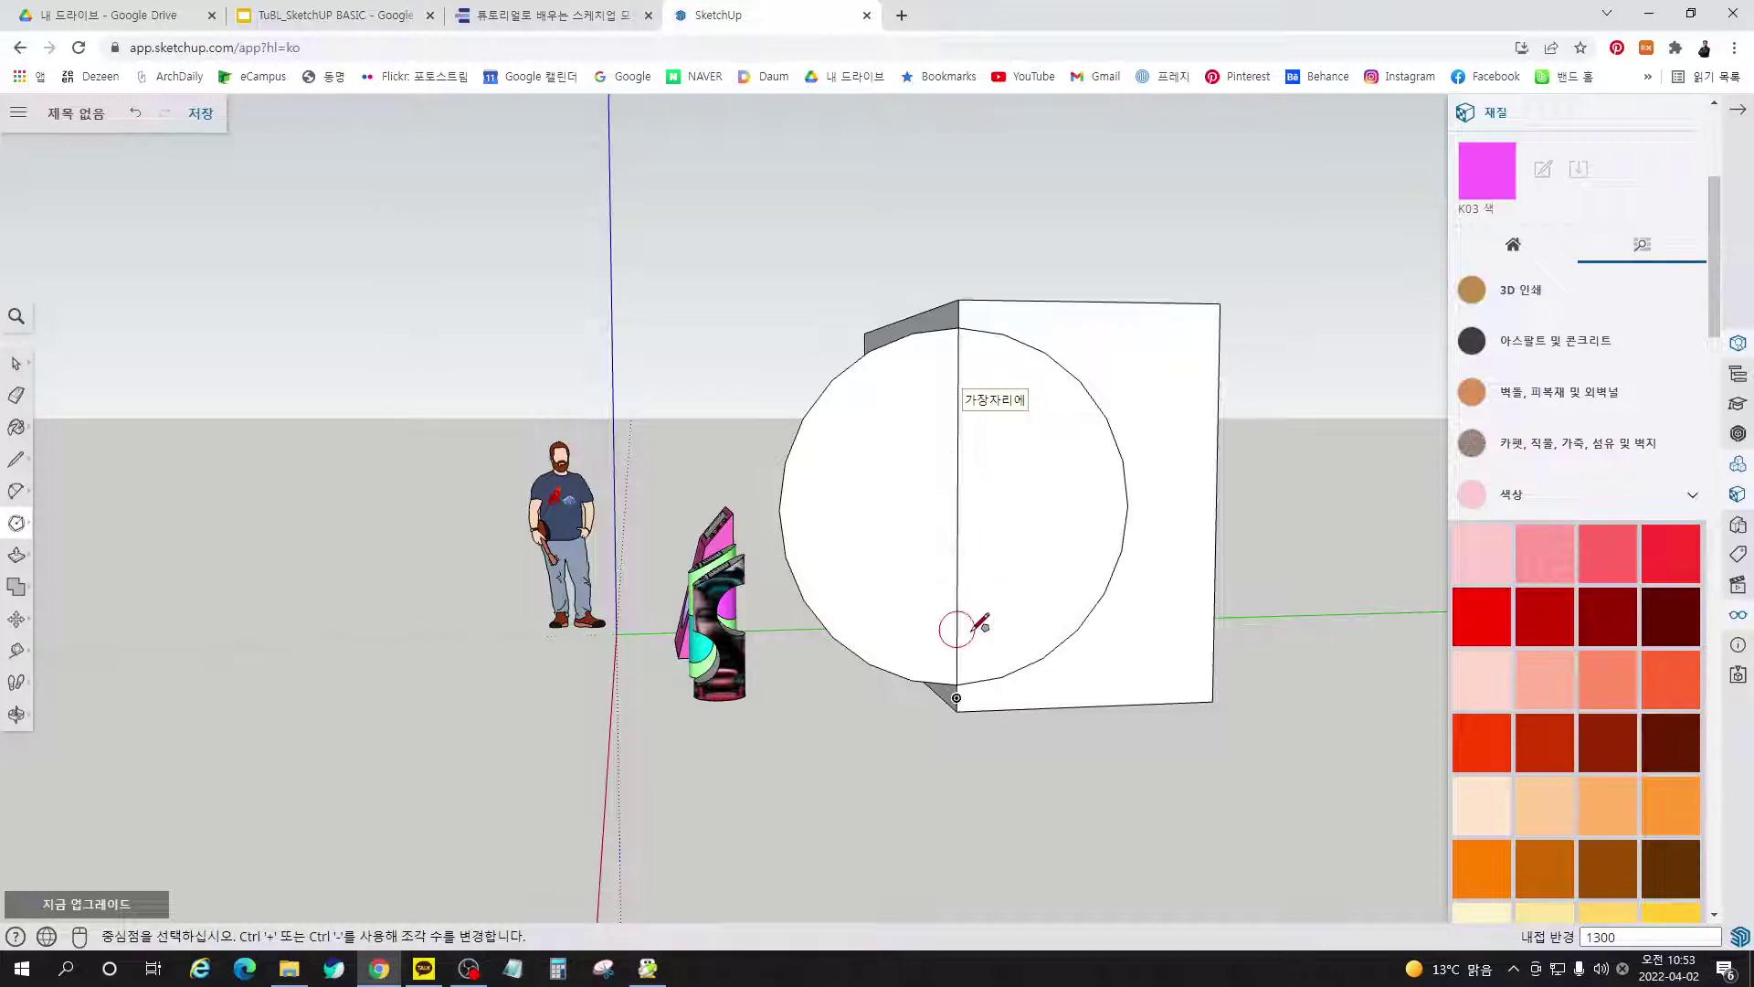
middle_click_drag(972, 627, 1092, 738)
scroll(1175, 494, "up", 4)
scroll(1128, 529, "down", 1)
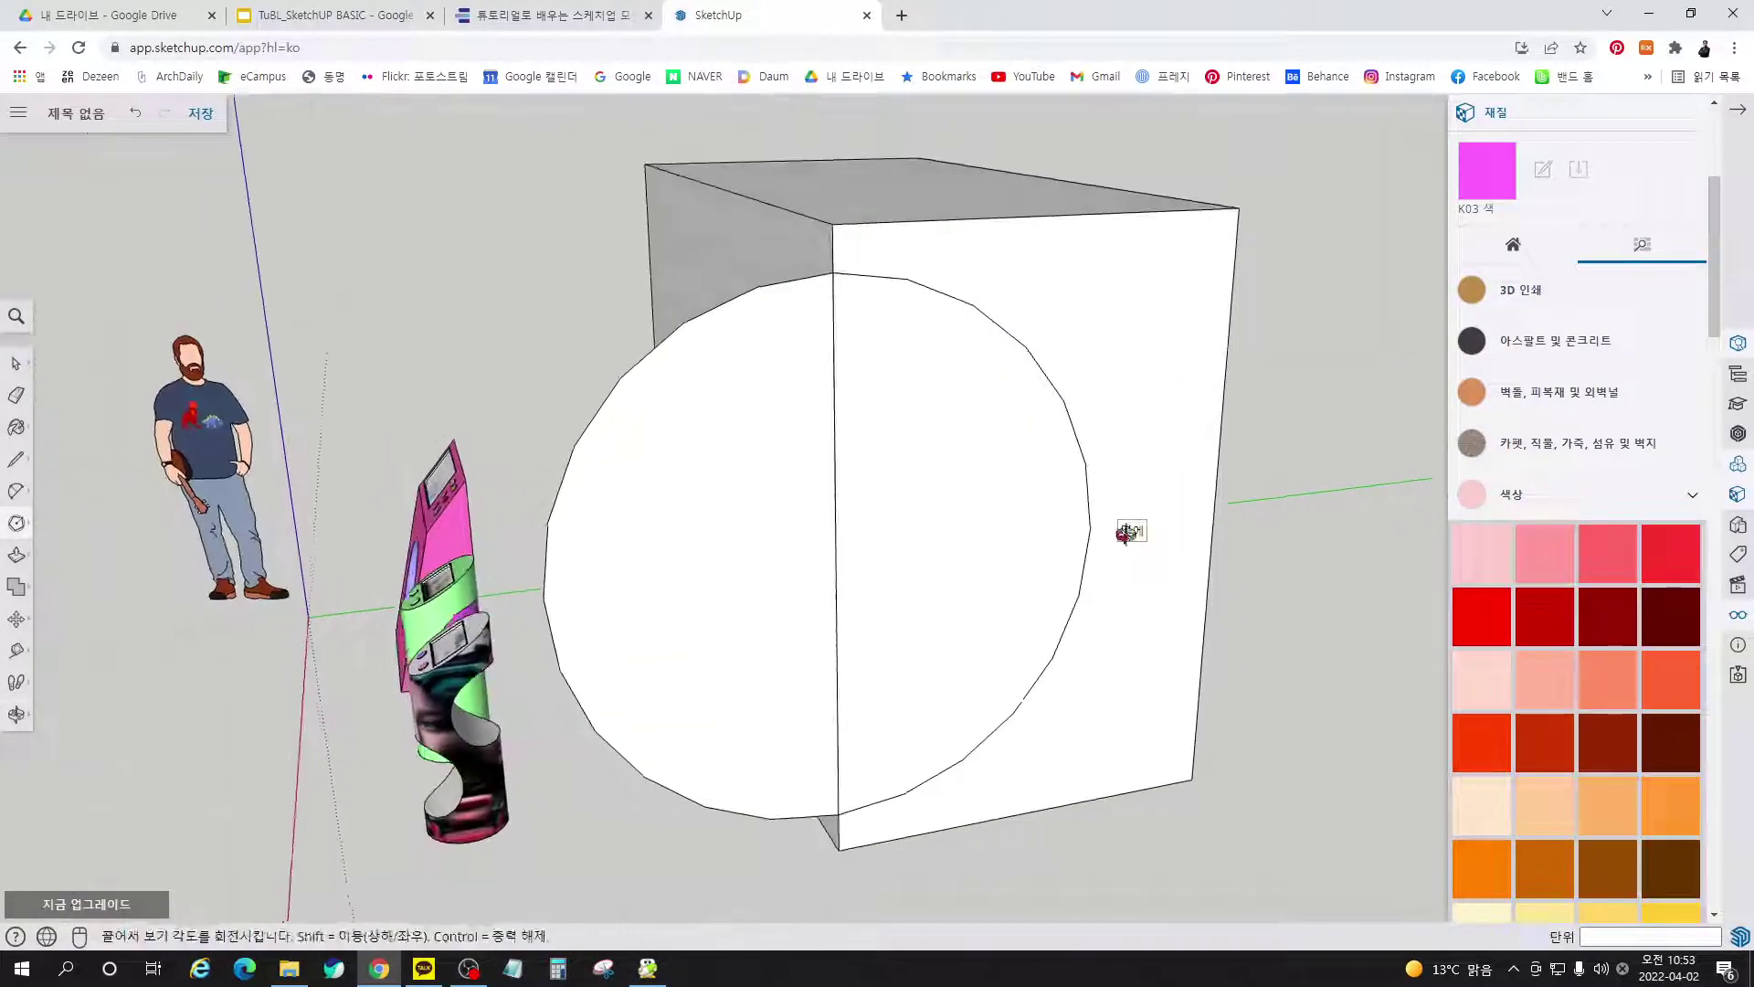
Delete the half of the polygon that extends outside the background box
key("space")
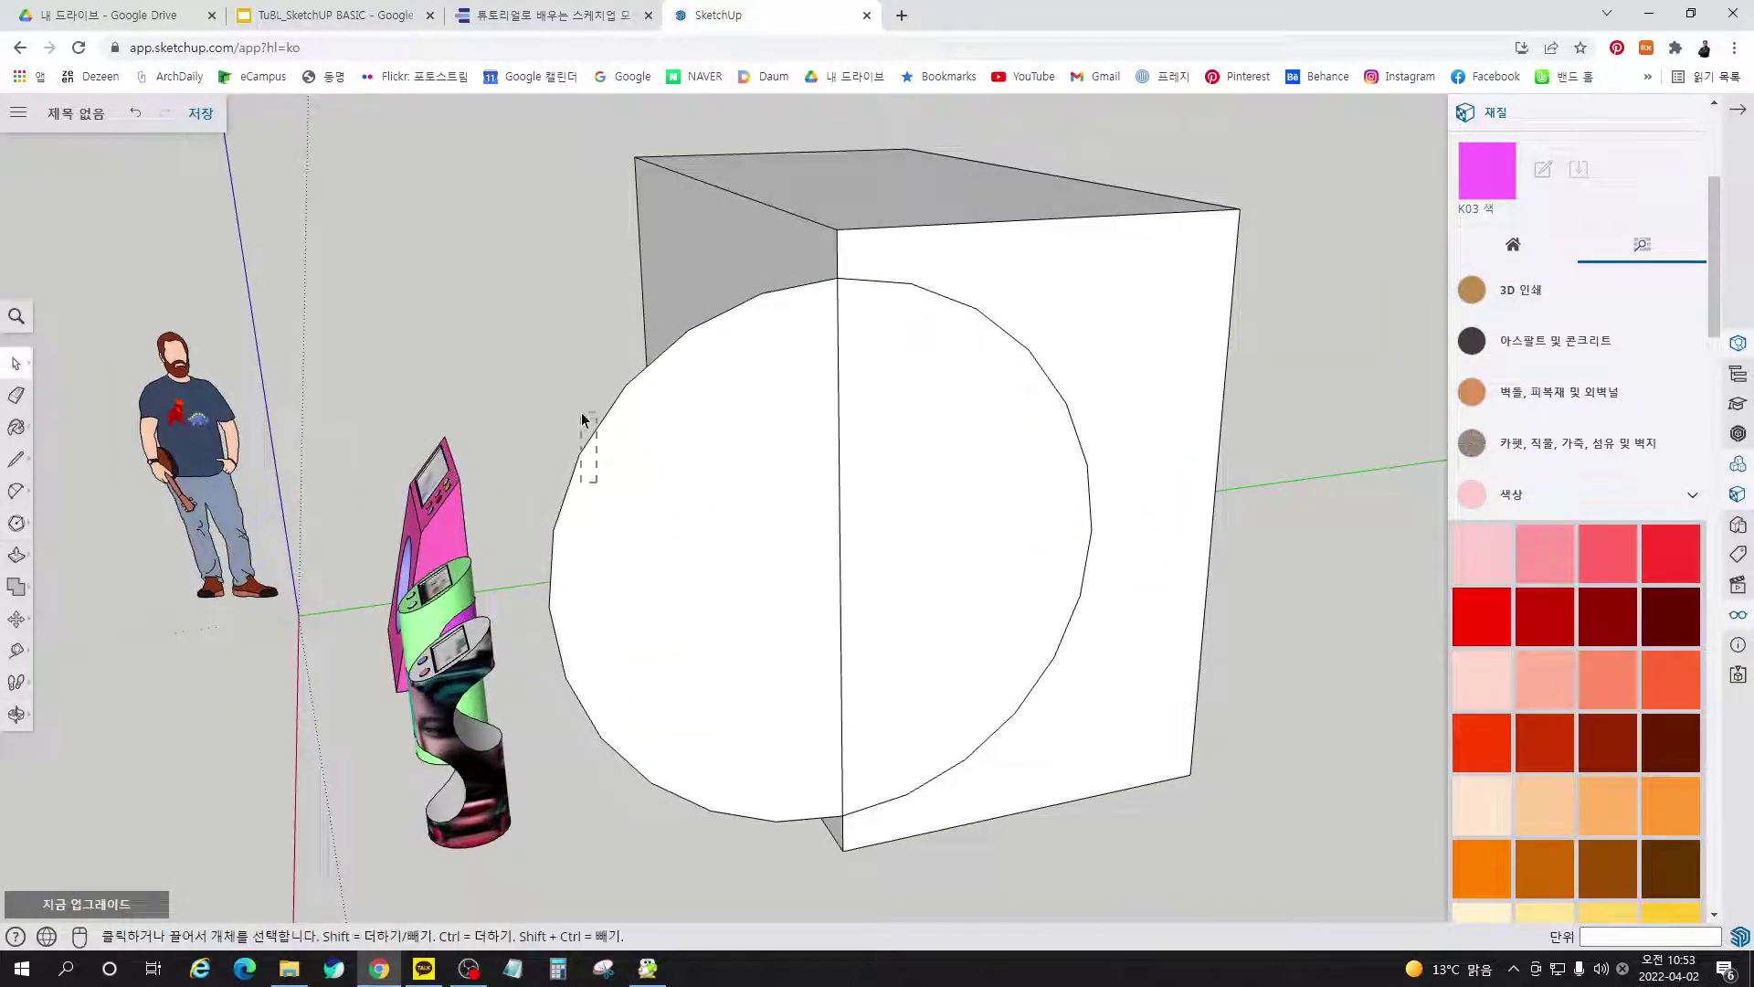
left_click(577, 546)
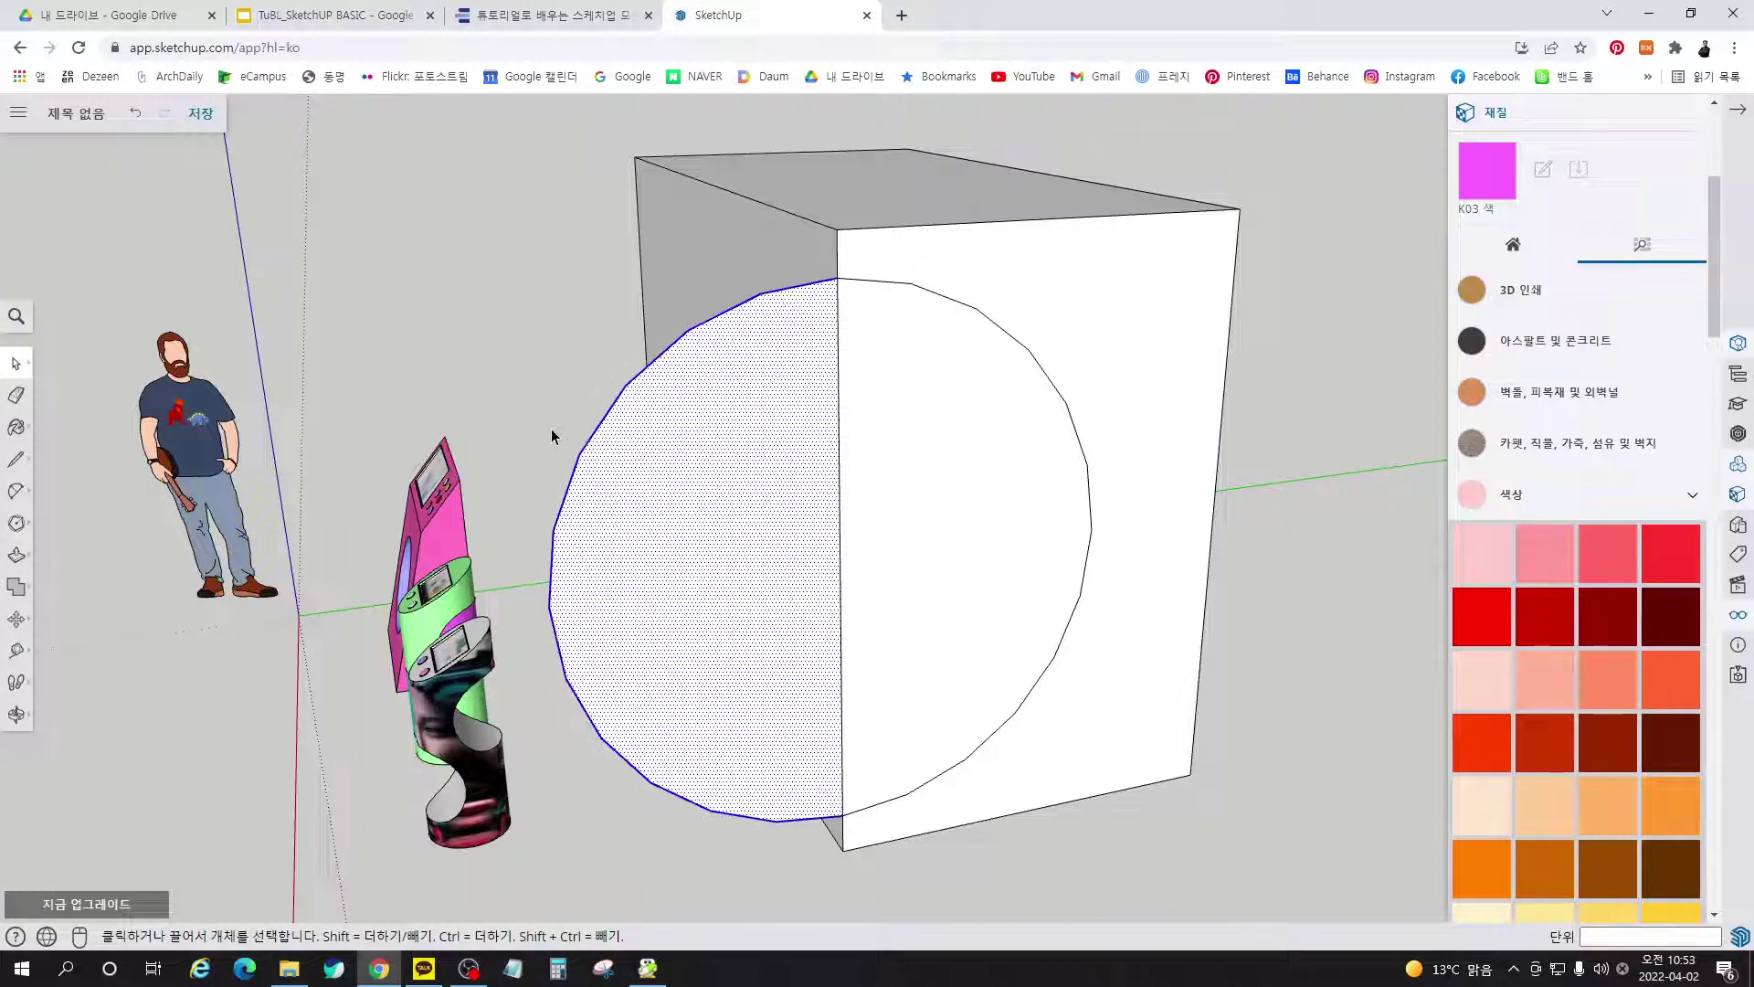
key("Delete")
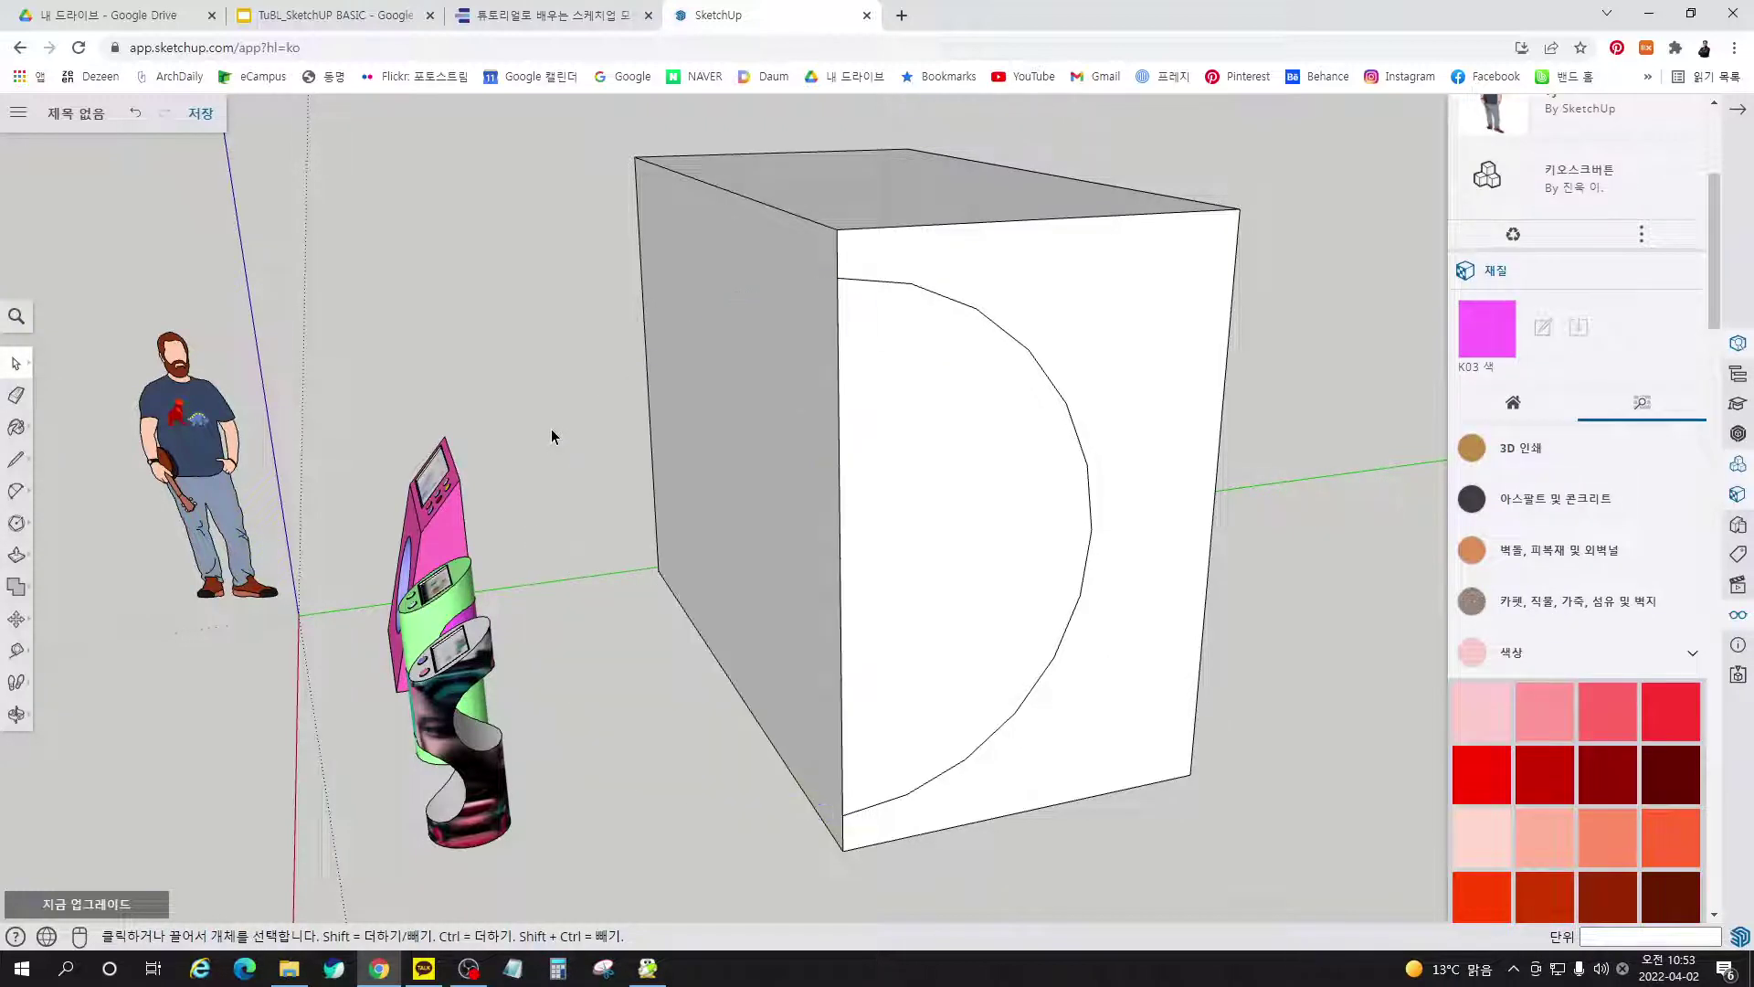
Try pushing the half-polygon 4000 mm through the box, and undo the cut
middle_click_drag(1066, 658, 1179, 648)
key("p")
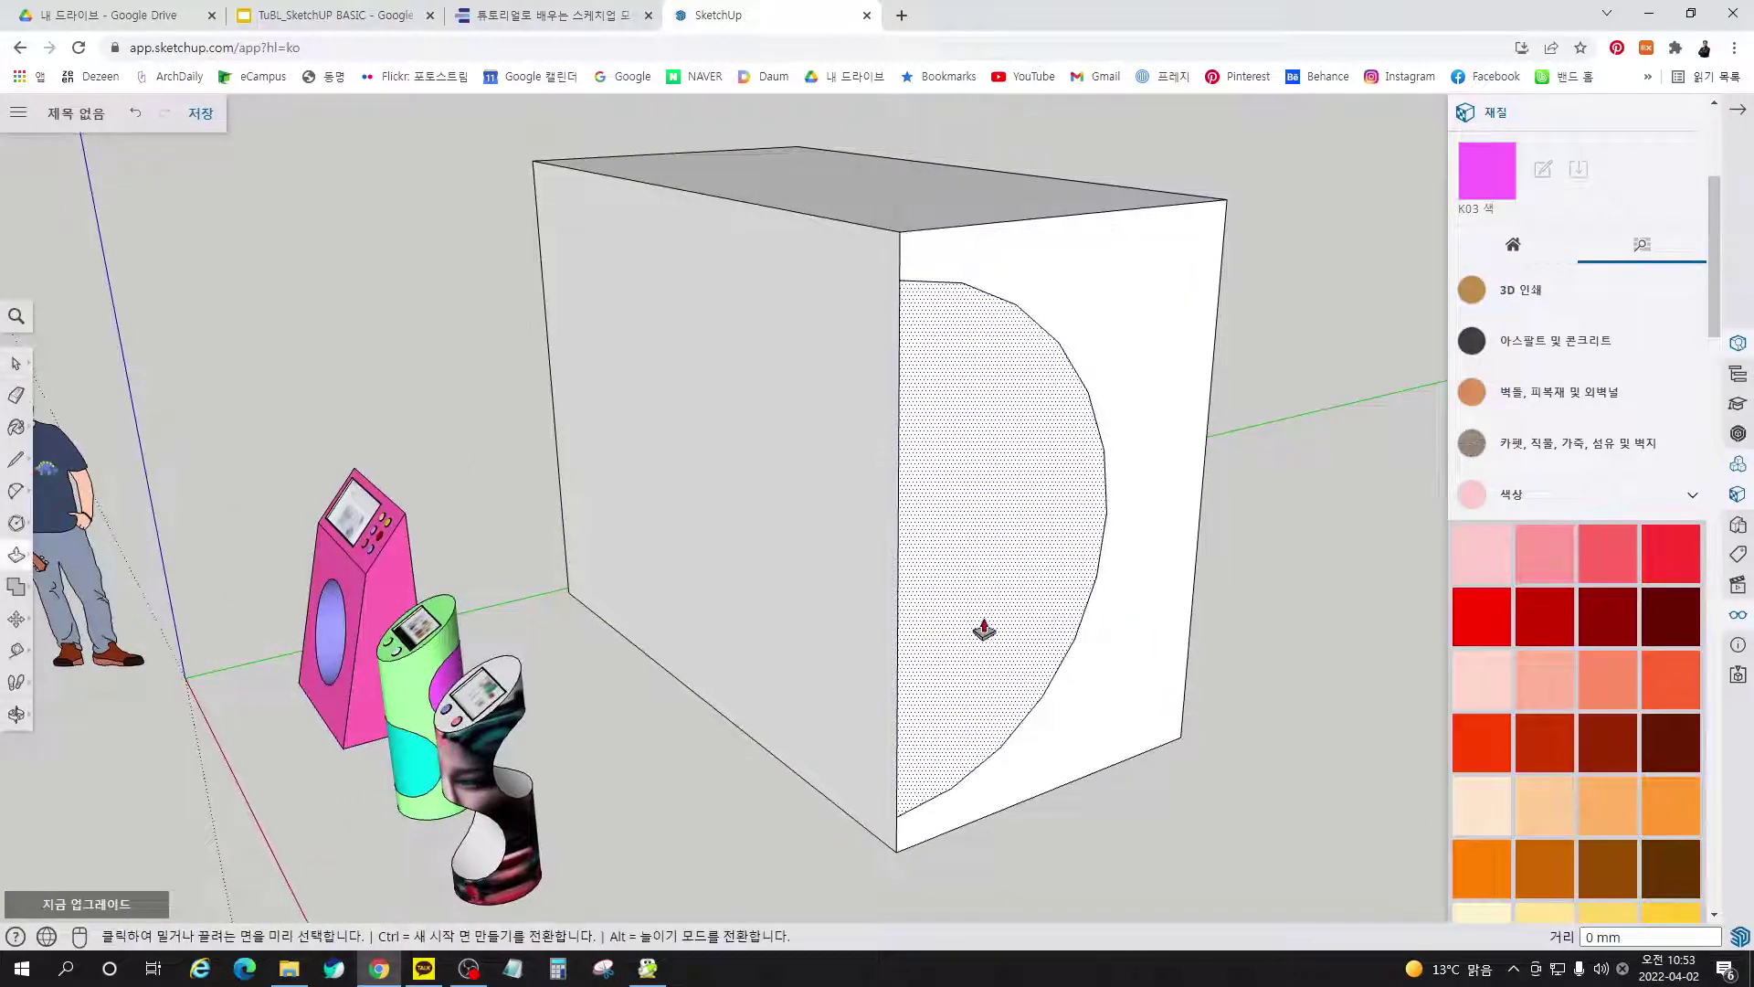
left_click(980, 627)
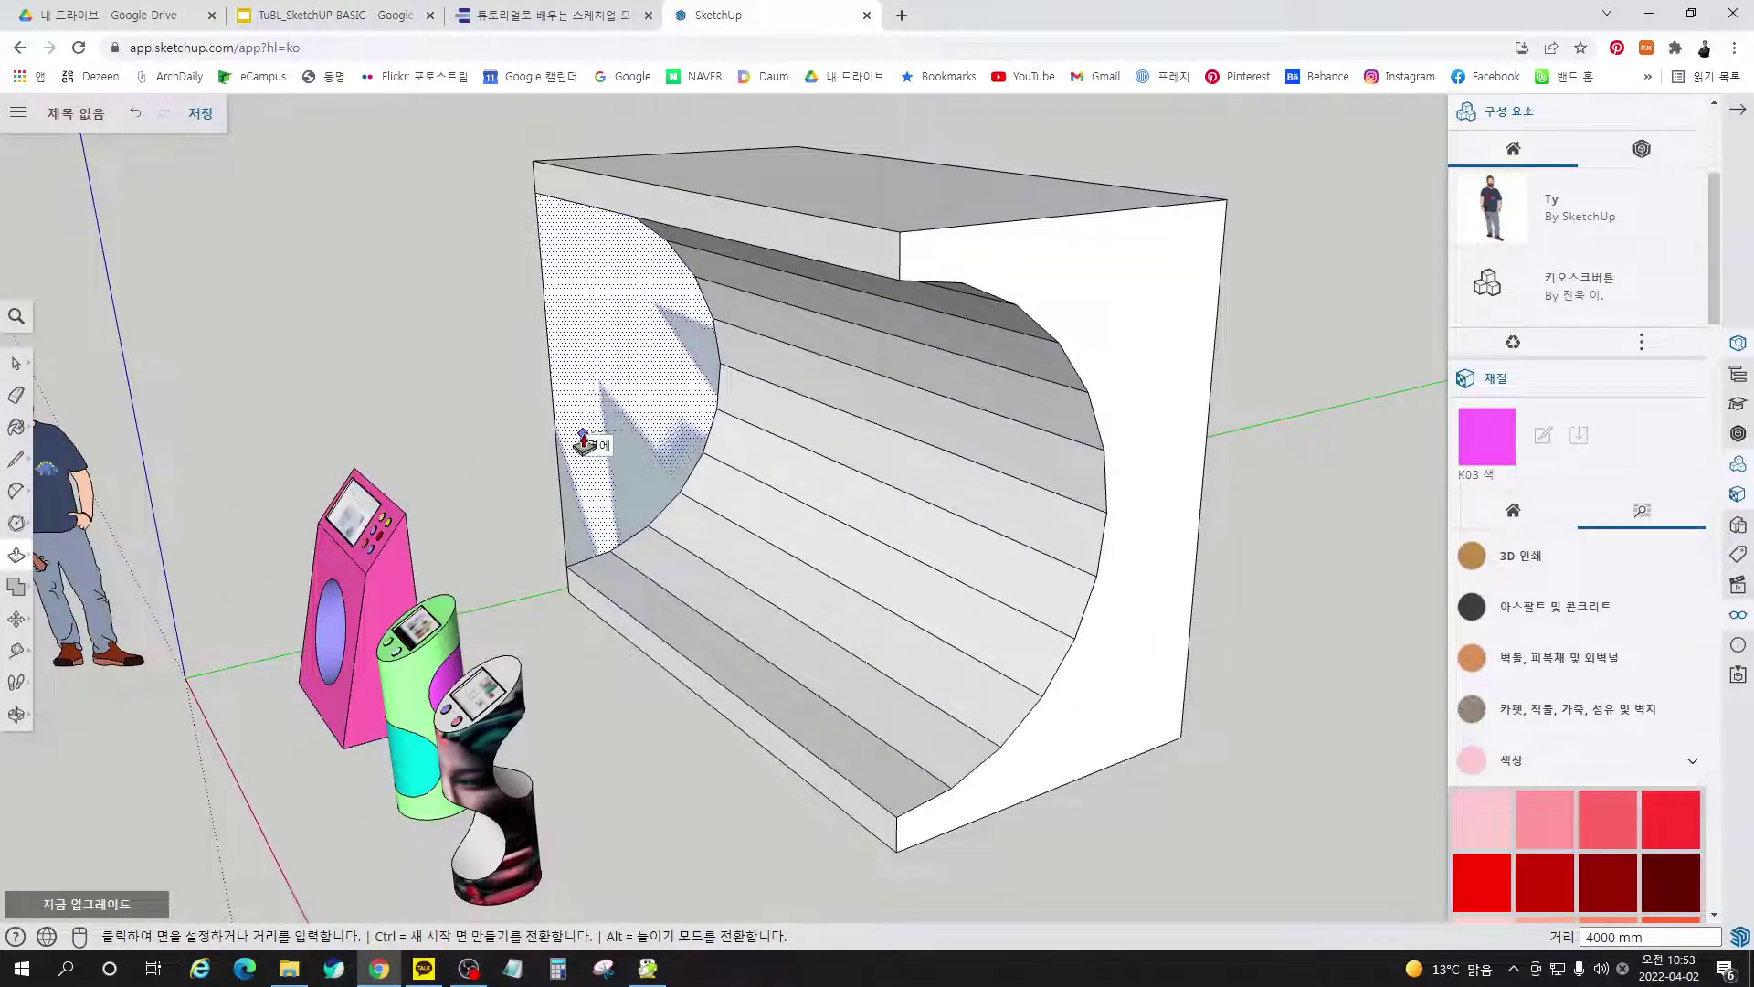
left_click(584, 444)
middle_click_drag(1226, 728, 1159, 627)
key("ctrl+z")
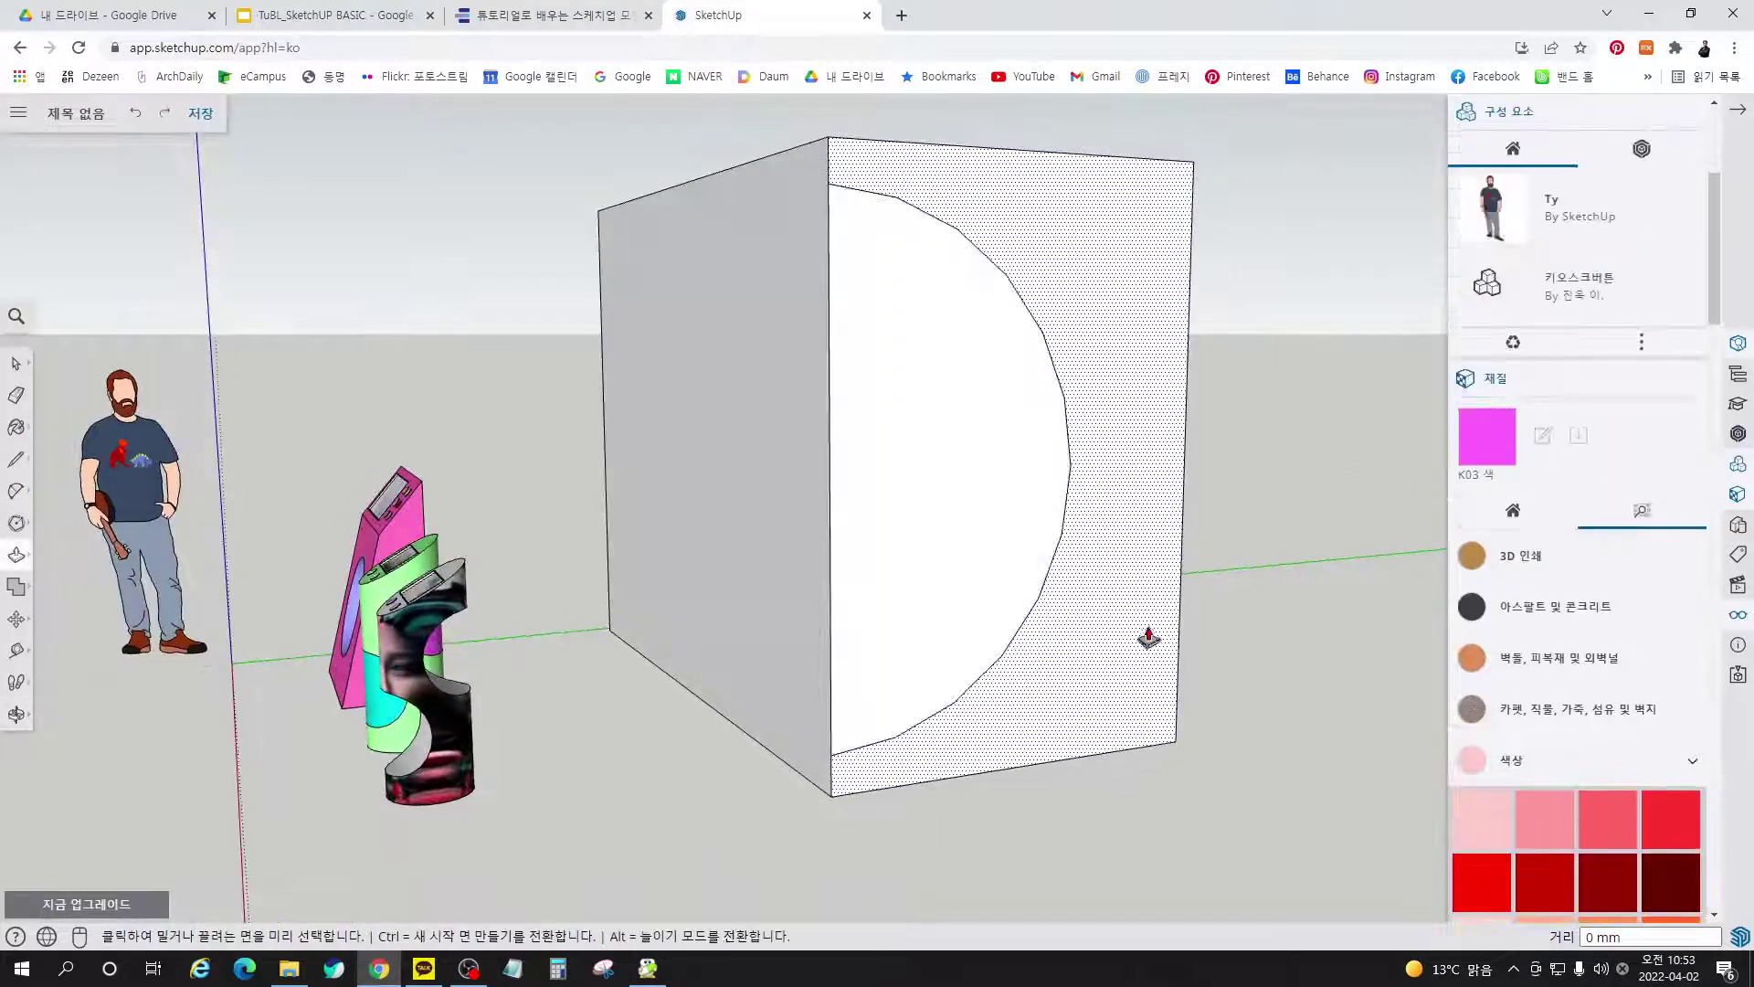
Try scaling the polygon arc on the box's side narrower along the green axis, toward the front edge
key("space")
left_click(1071, 469)
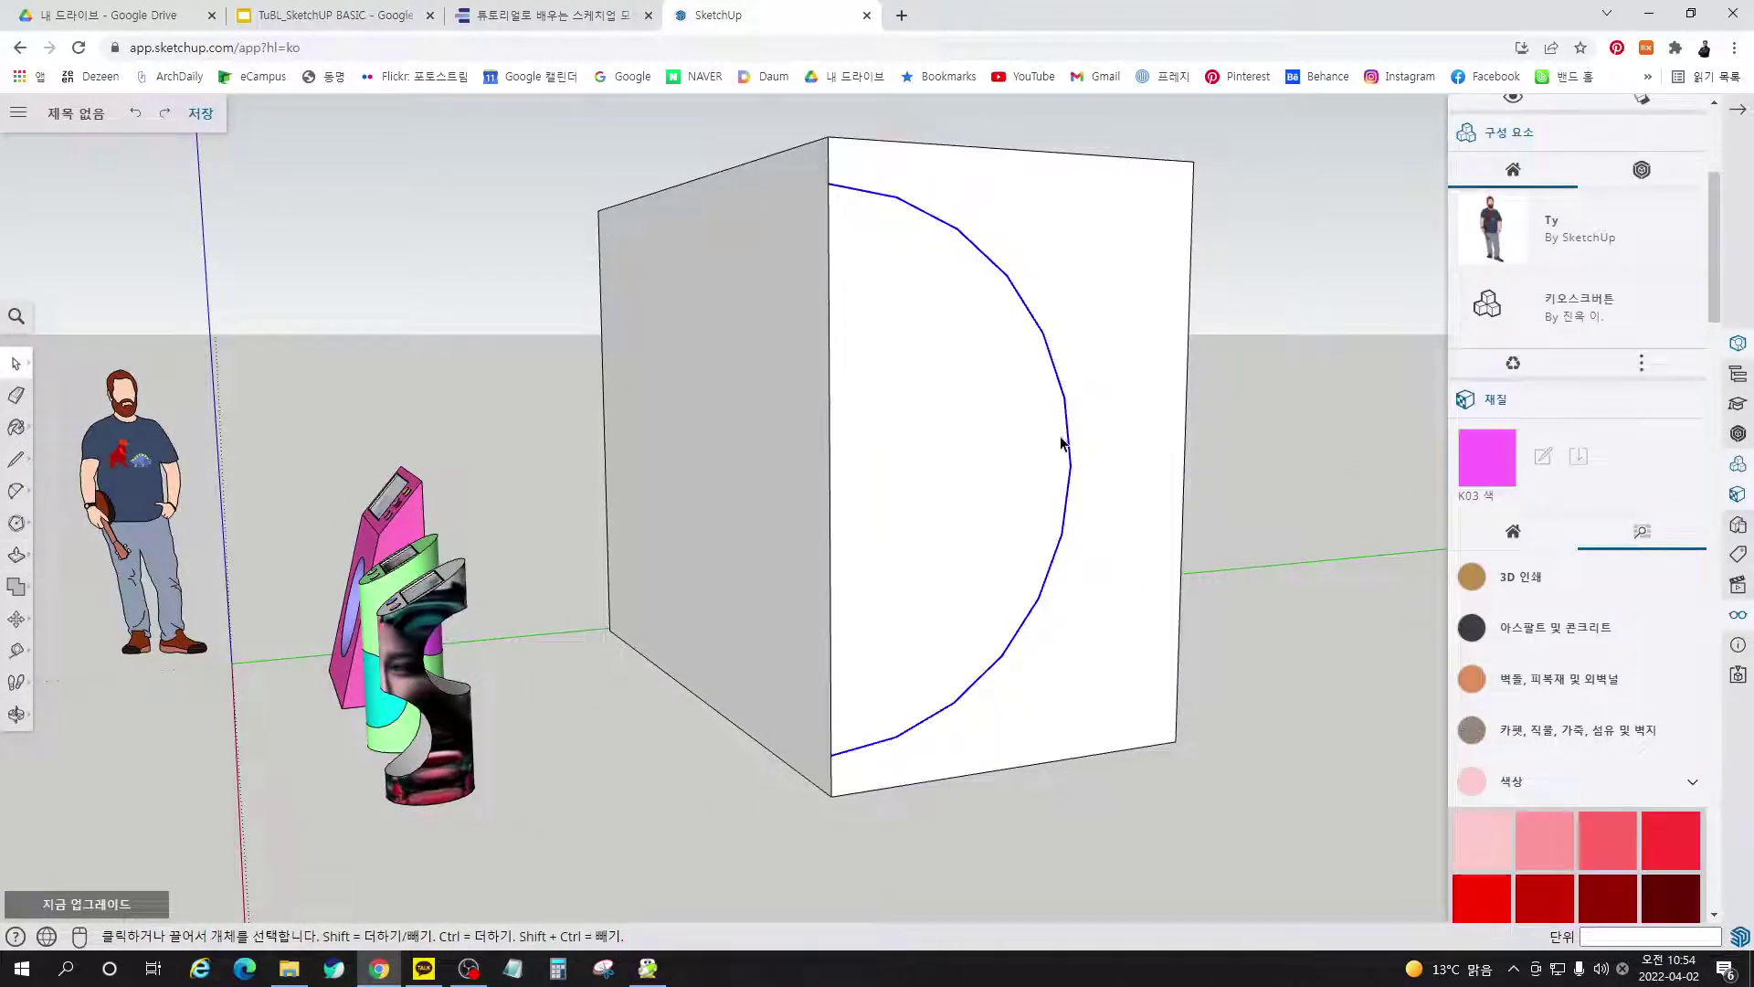
key("s")
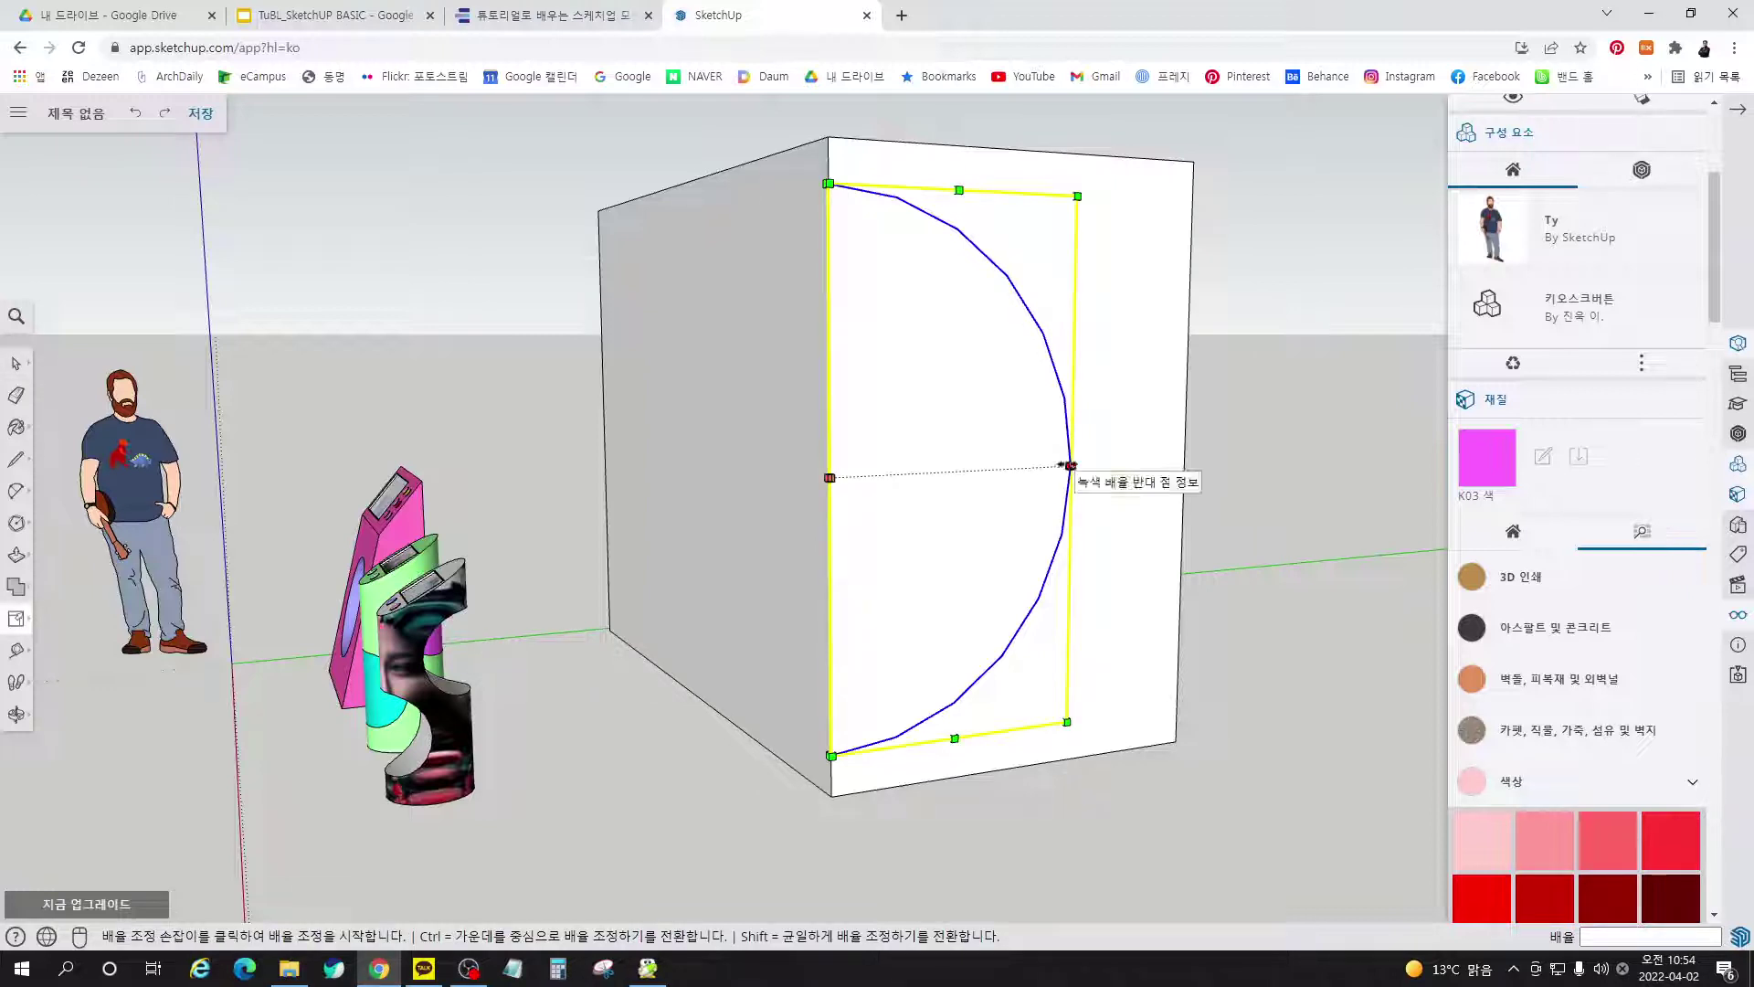
left_click(1068, 473)
left_click(963, 472)
key("space")
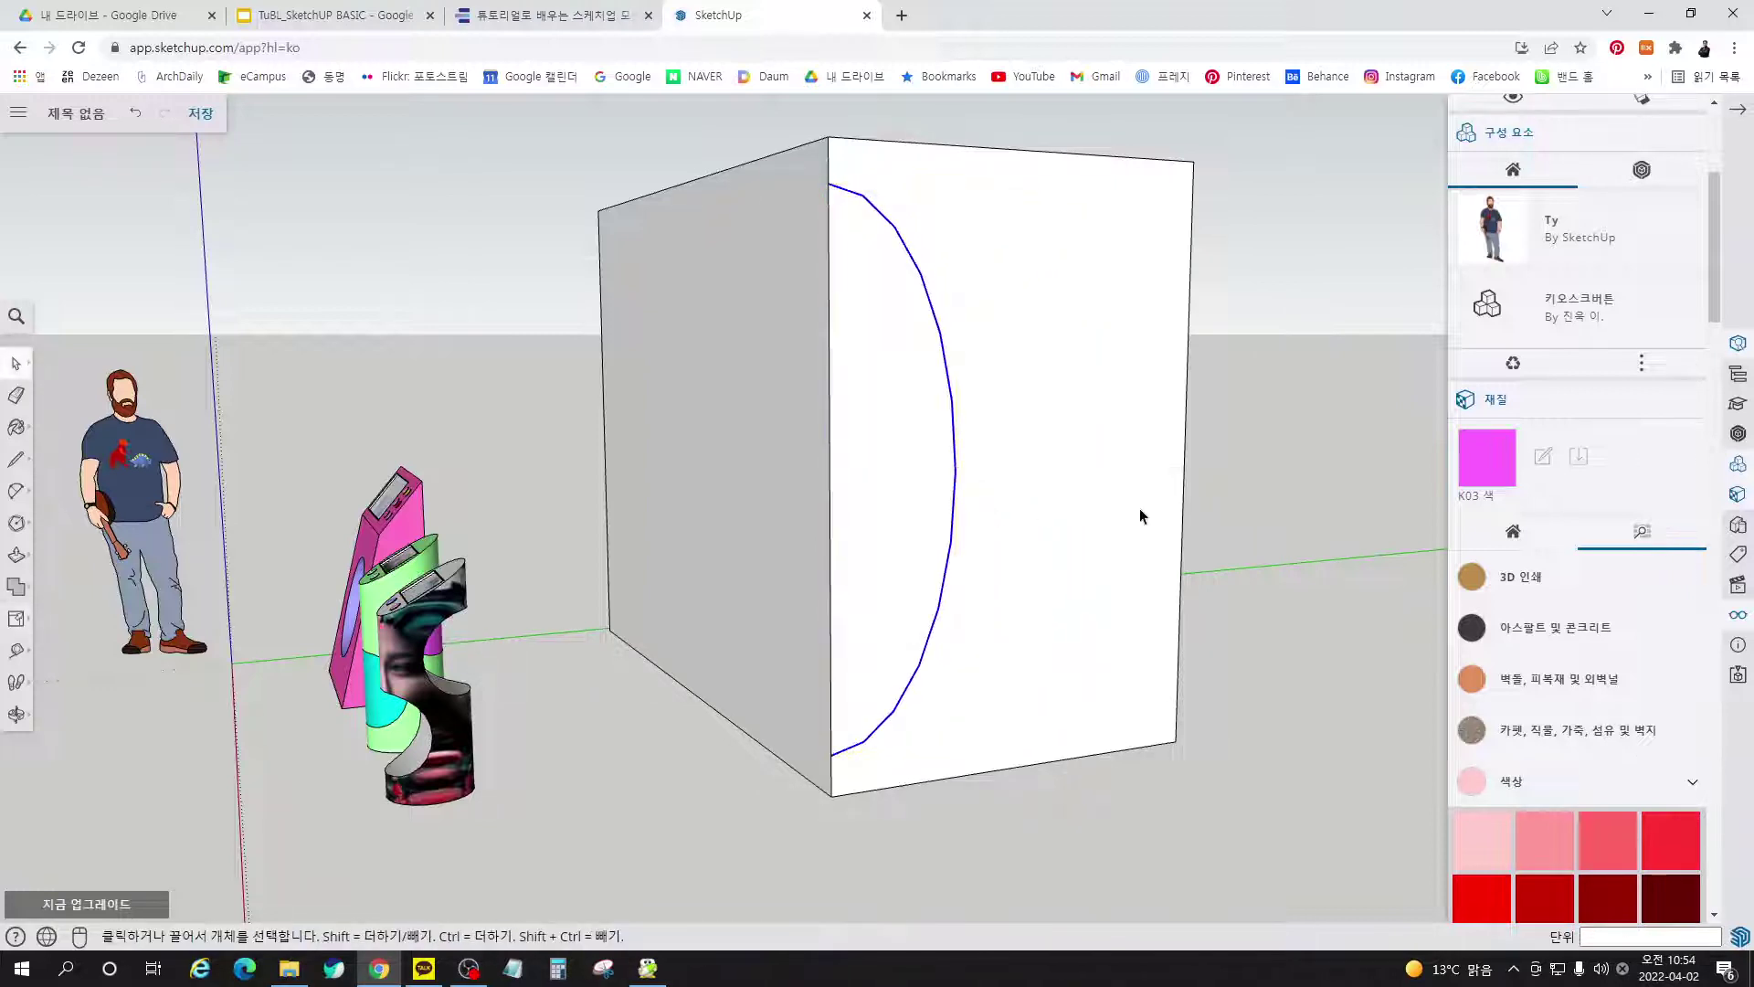
Try pushing the narrowed half-polygon through the box, and undo both the cut and the arc's scaling
left_click(1301, 509)
key("p")
left_click(921, 536)
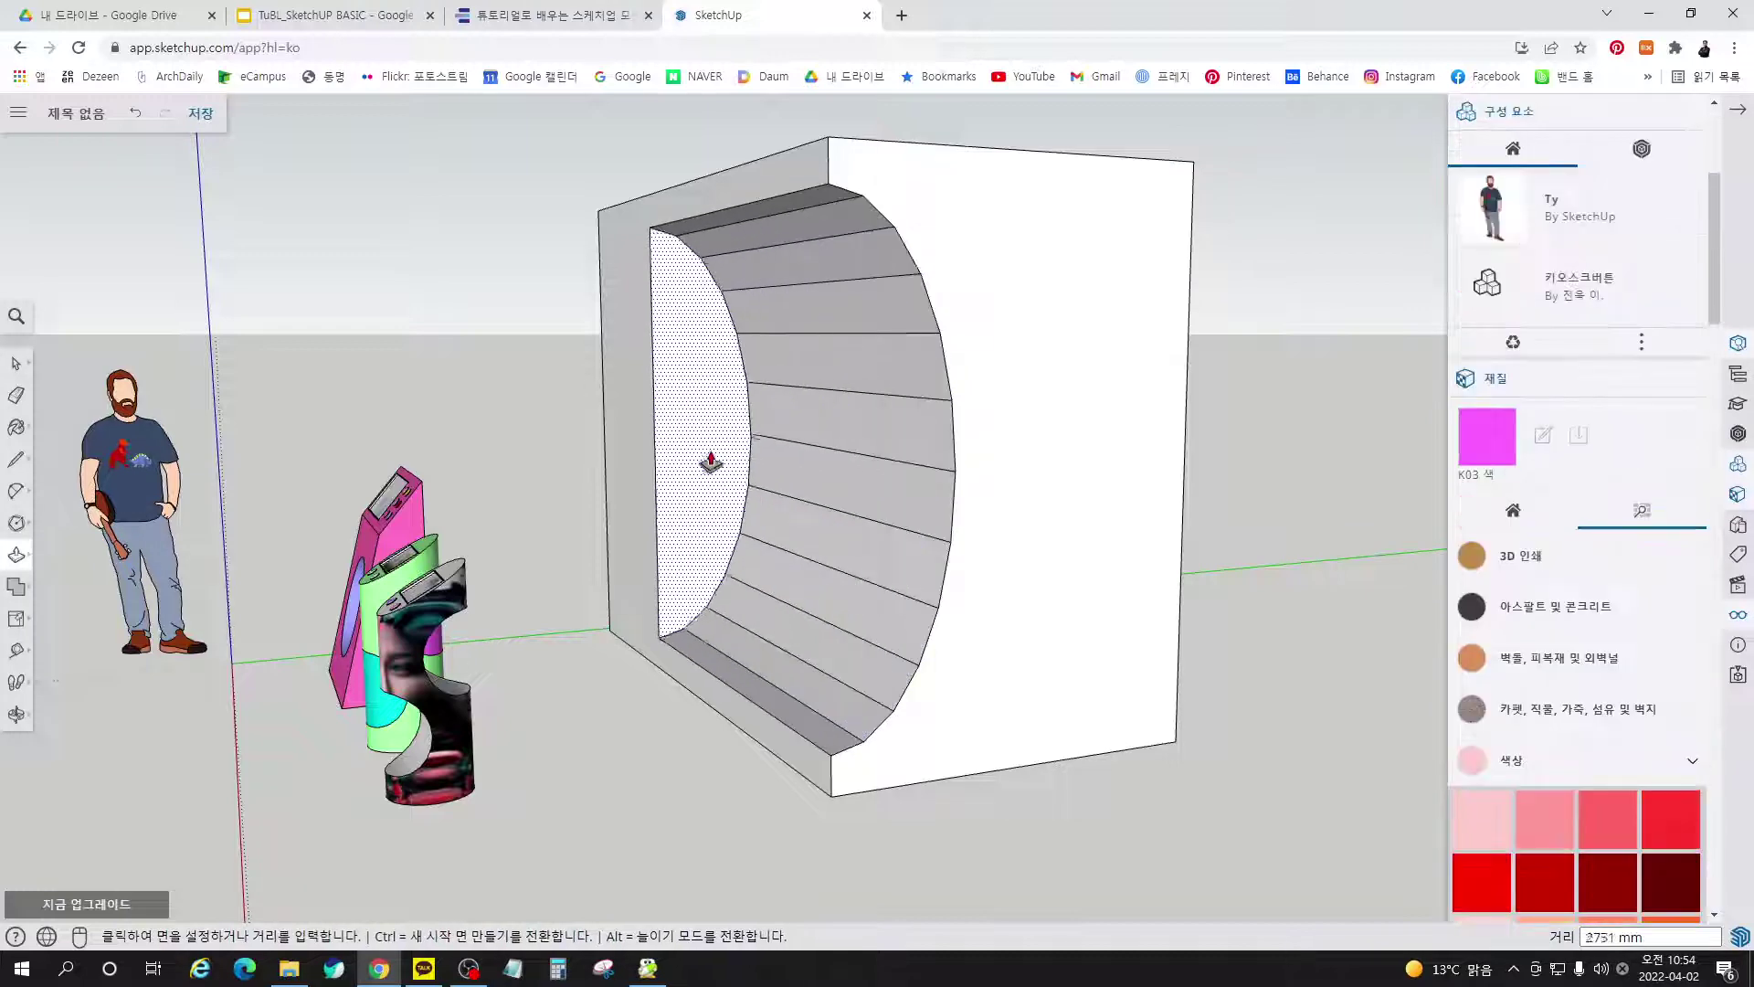
left_click(627, 458)
middle_click_drag(831, 696, 1098, 801)
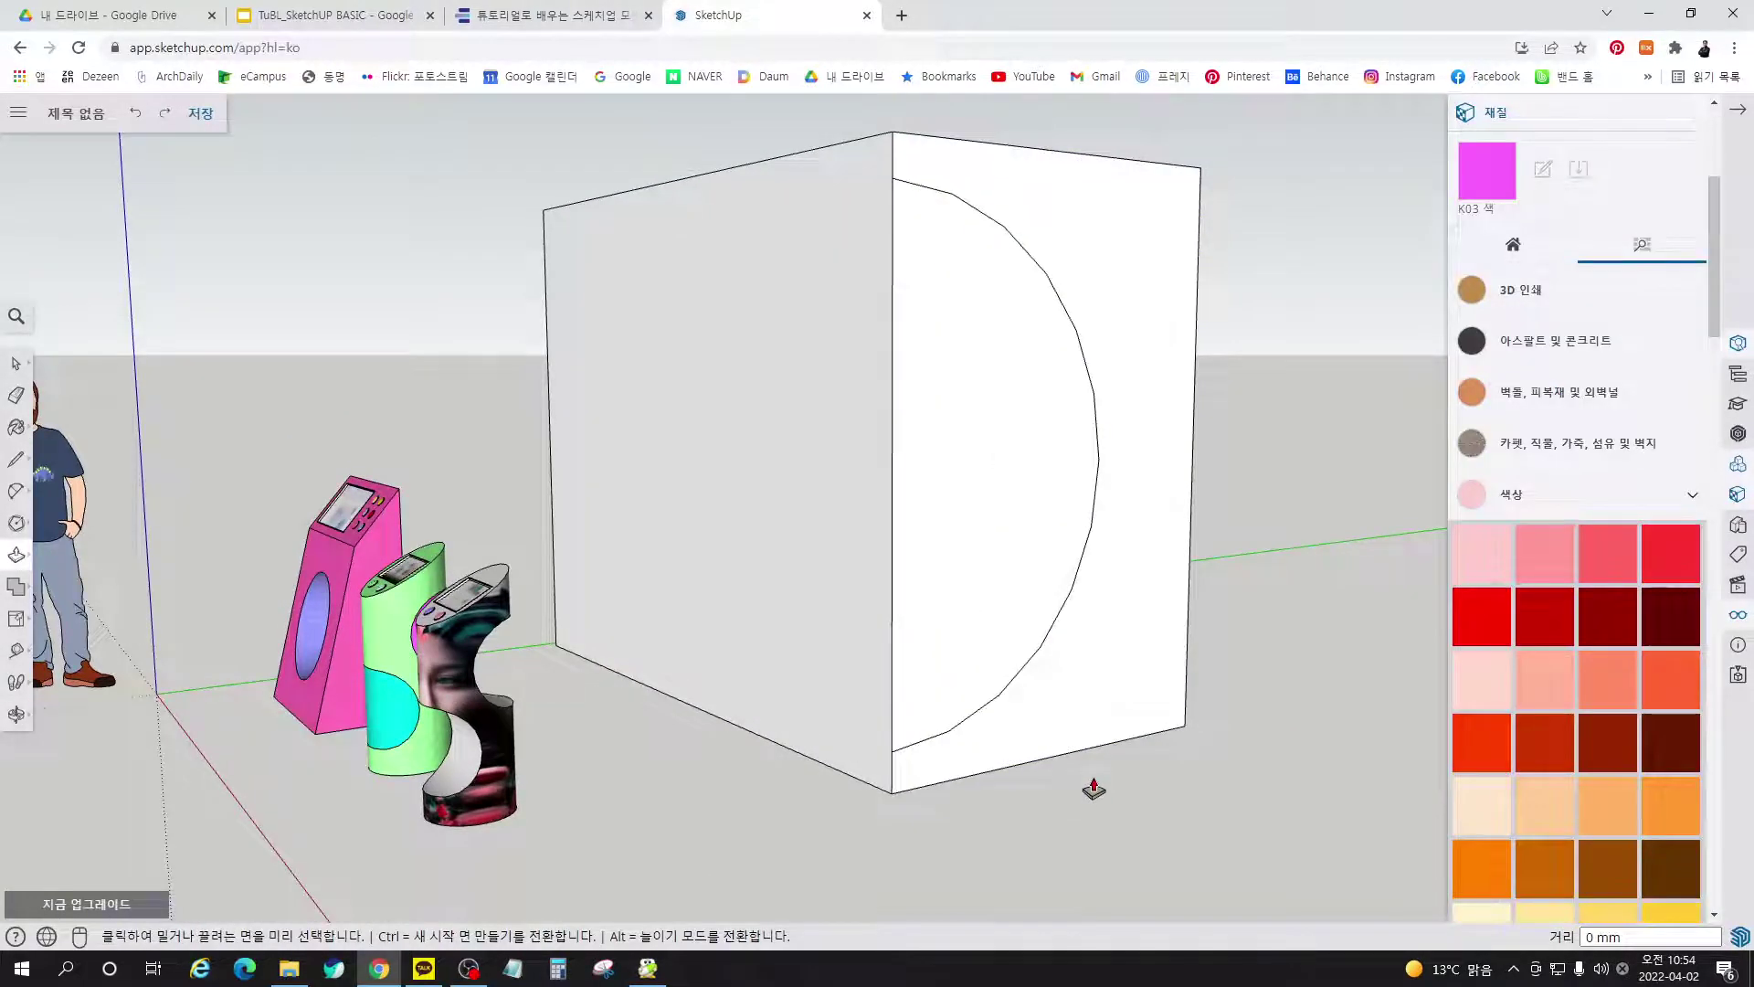
Try the 4000 mm cut with the unscaled half-polygon, and undo it after comparing it with the e-book's figure
left_click(994, 631)
left_click(594, 471)
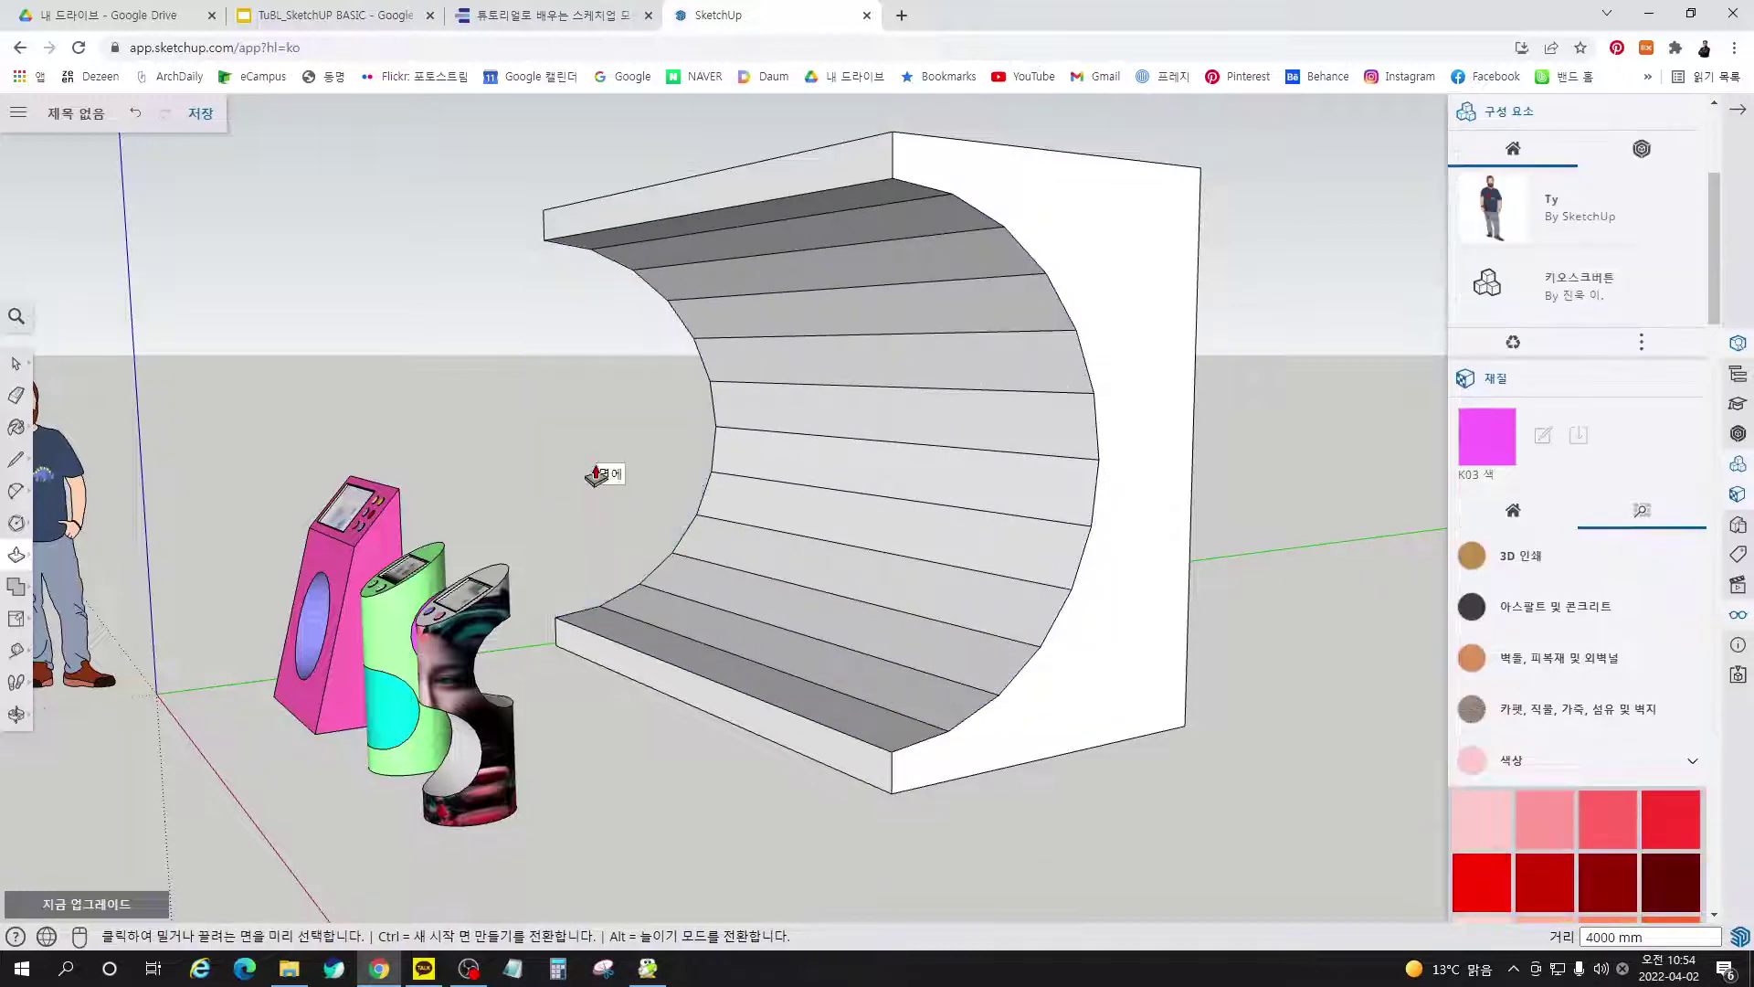
key("space")
left_click(549, 21)
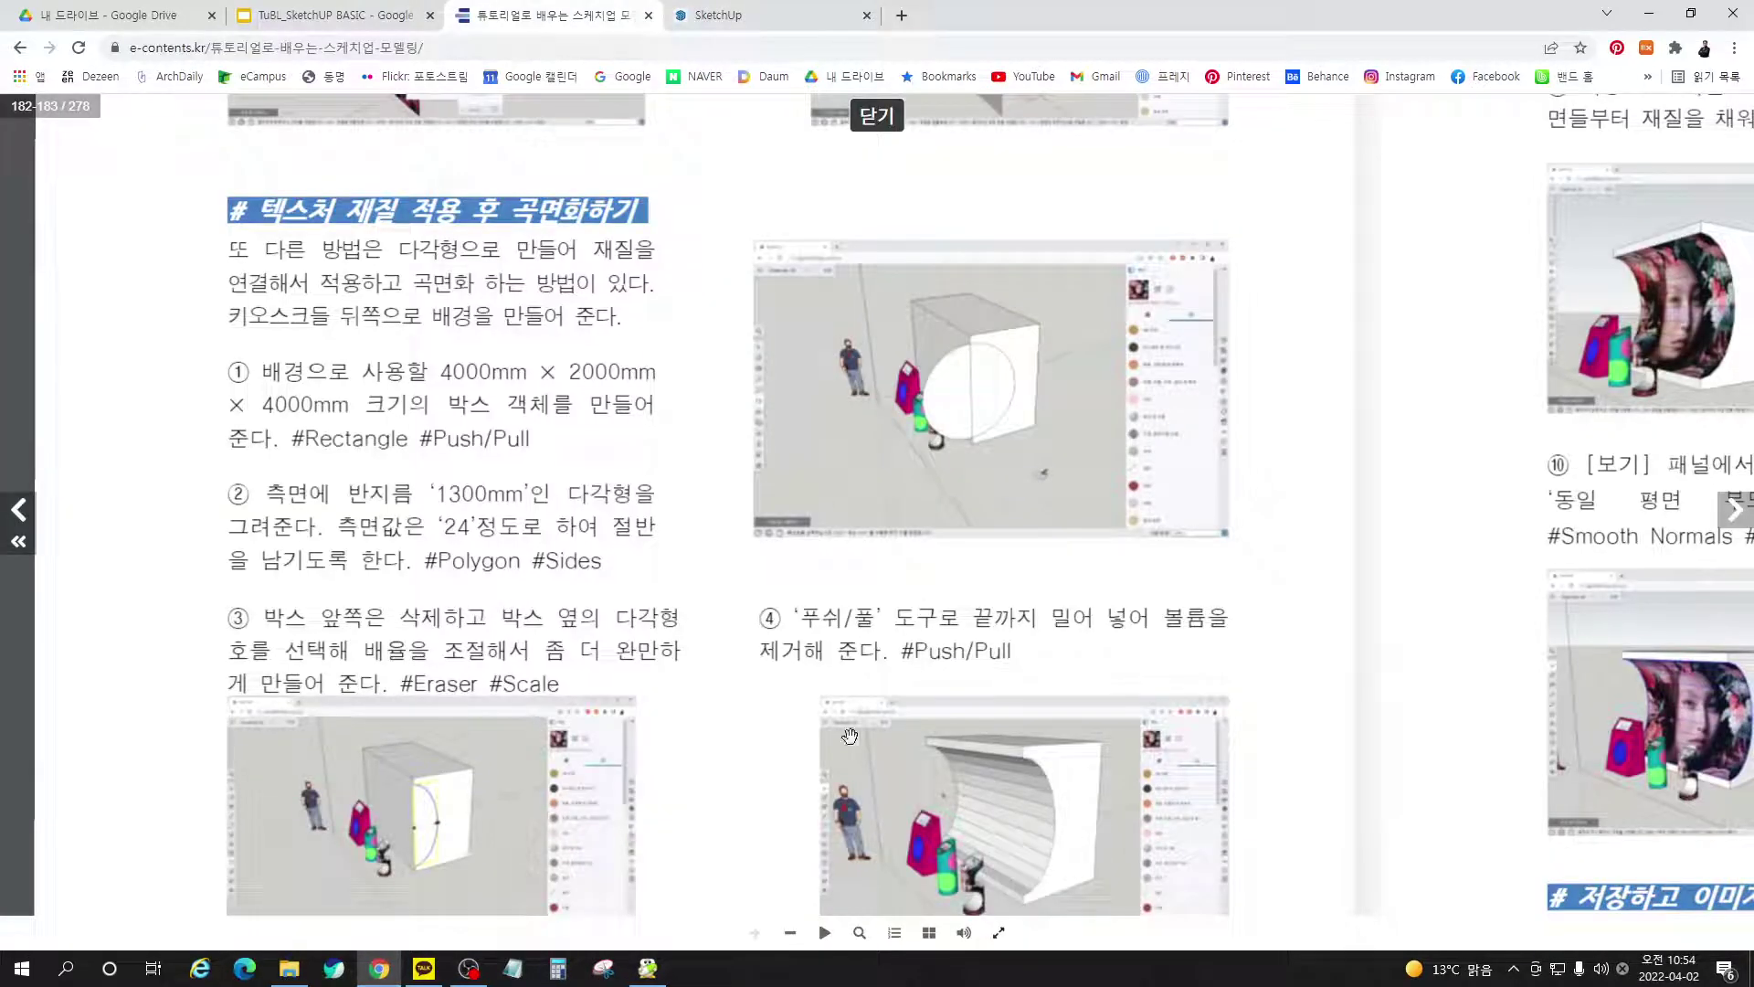
left_click(777, 15)
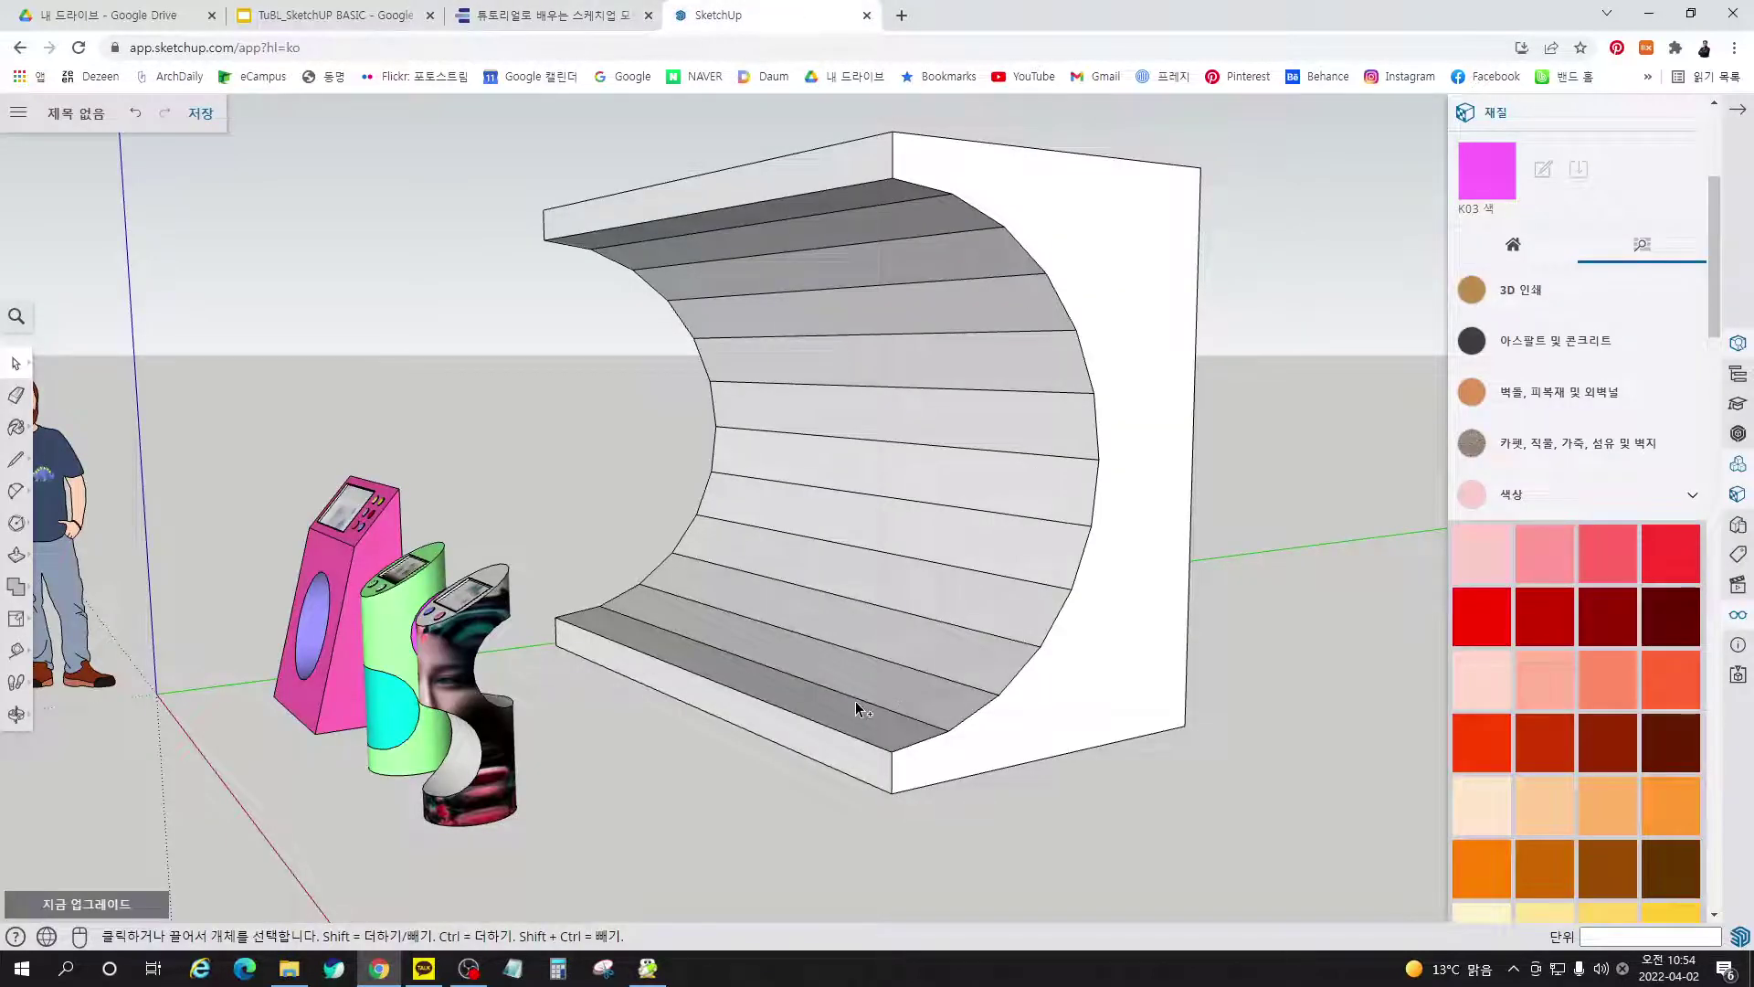
key("ctrl+z")
Scale the half-polygon face on the box's side to 0.50 along the green axis, keeping its front edge in place
left_click(1062, 607)
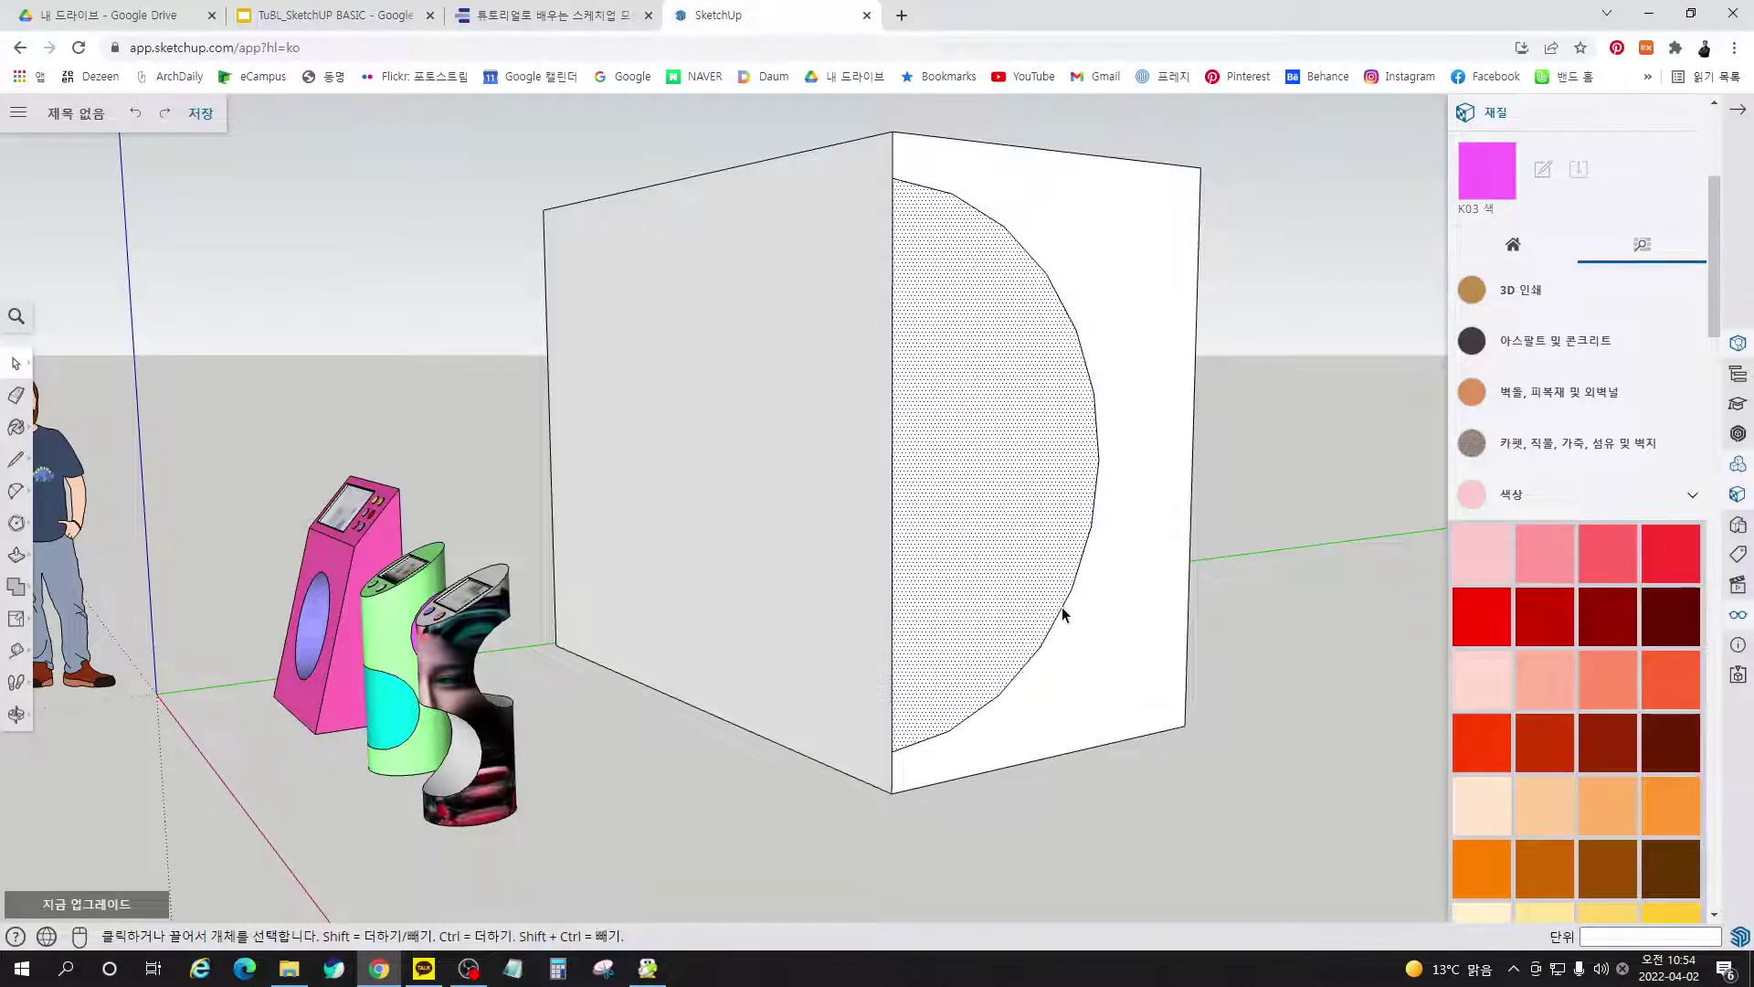
key("s")
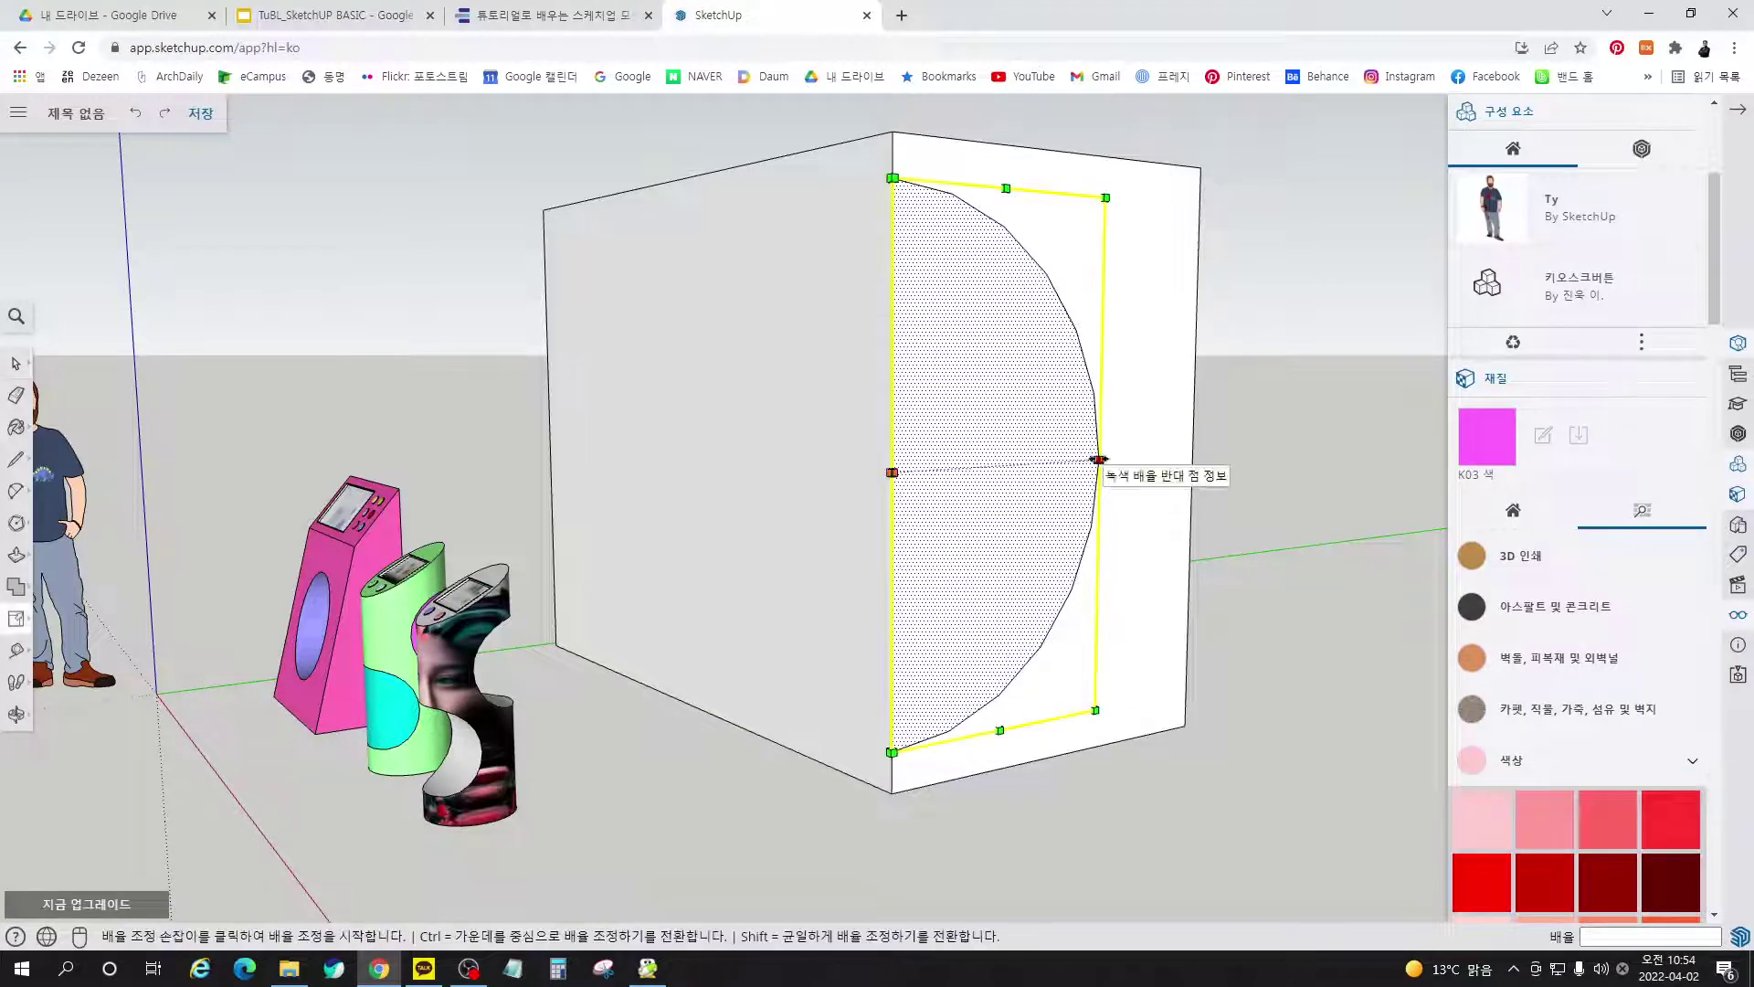
left_click(1100, 460)
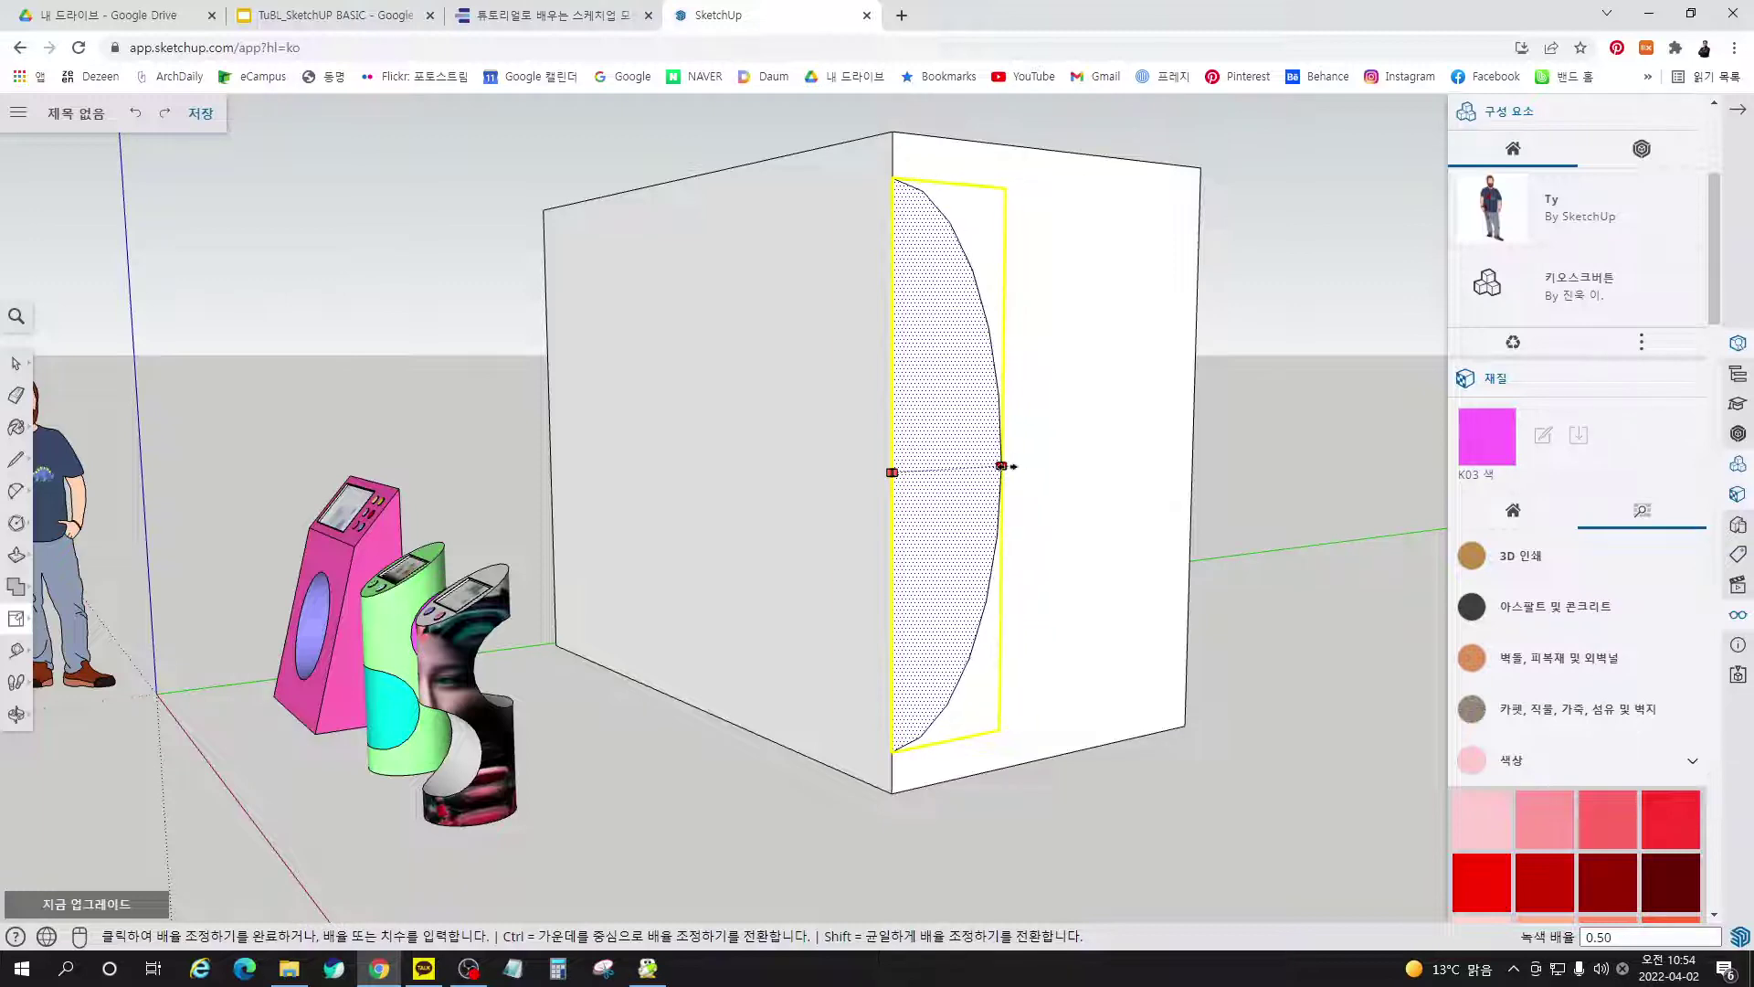
left_click(1013, 467)
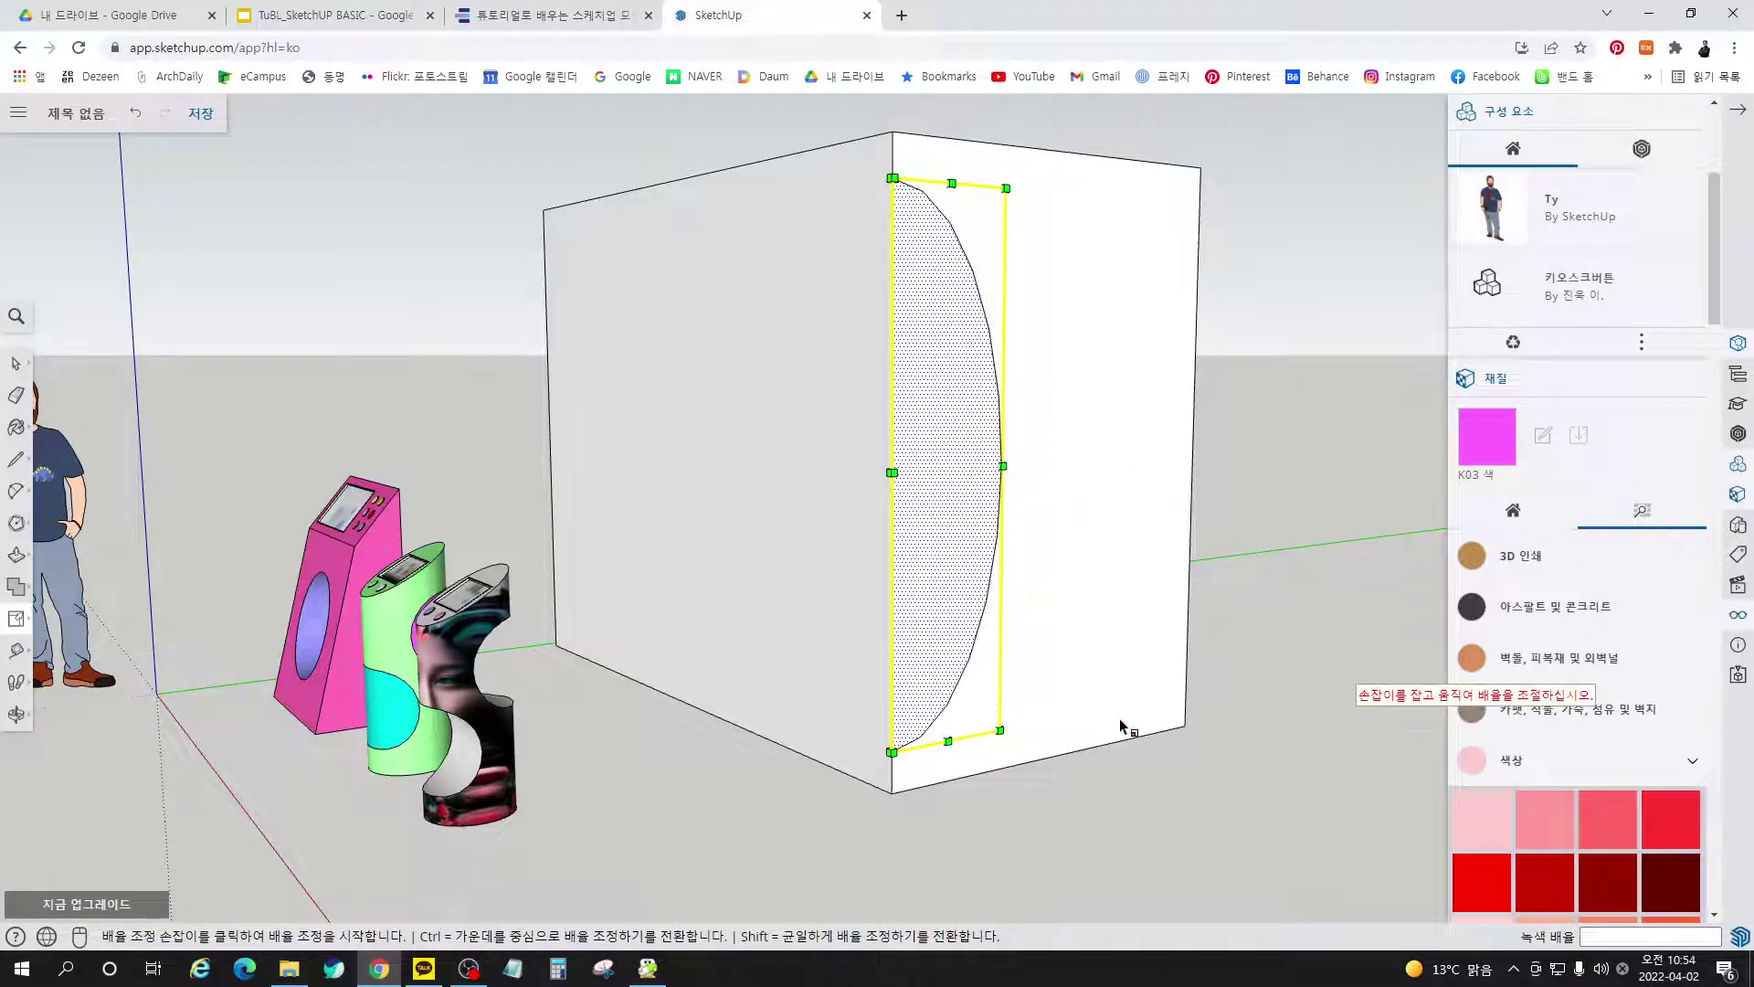
key("space")
left_click(1123, 809)
Push the flattened half-polygon 4000 mm through the box to hollow out a curved front
key("p")
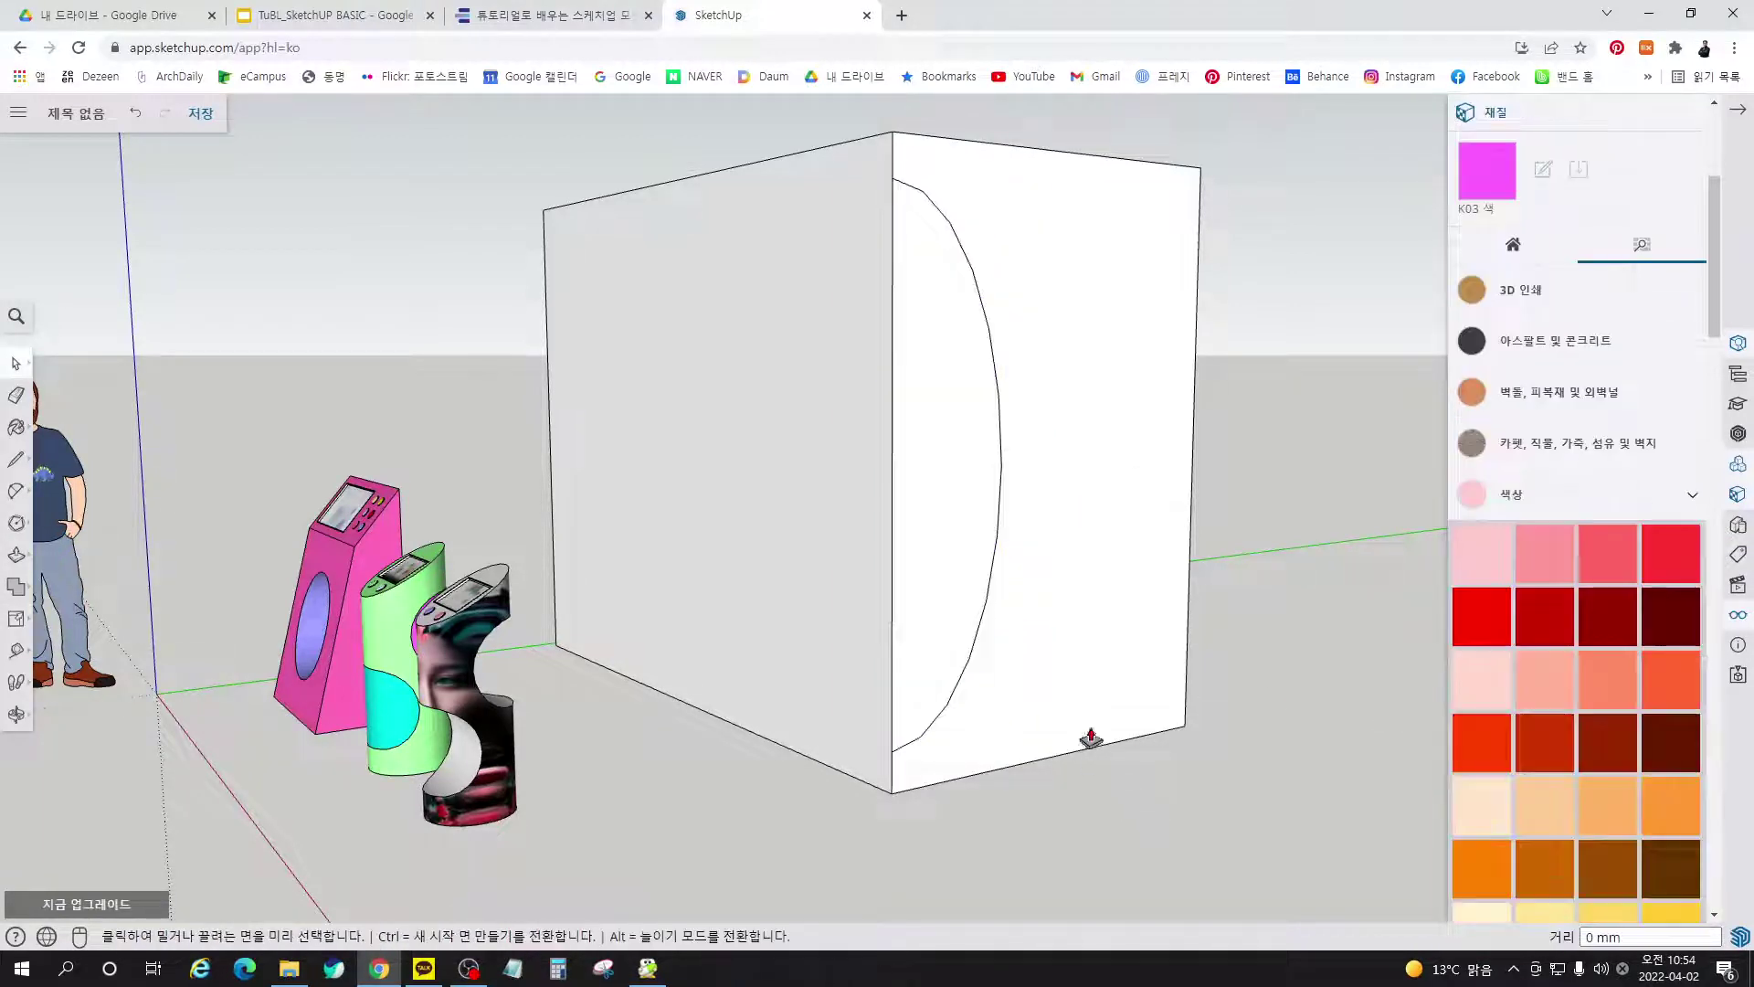
left_click(933, 546)
left_click(572, 356)
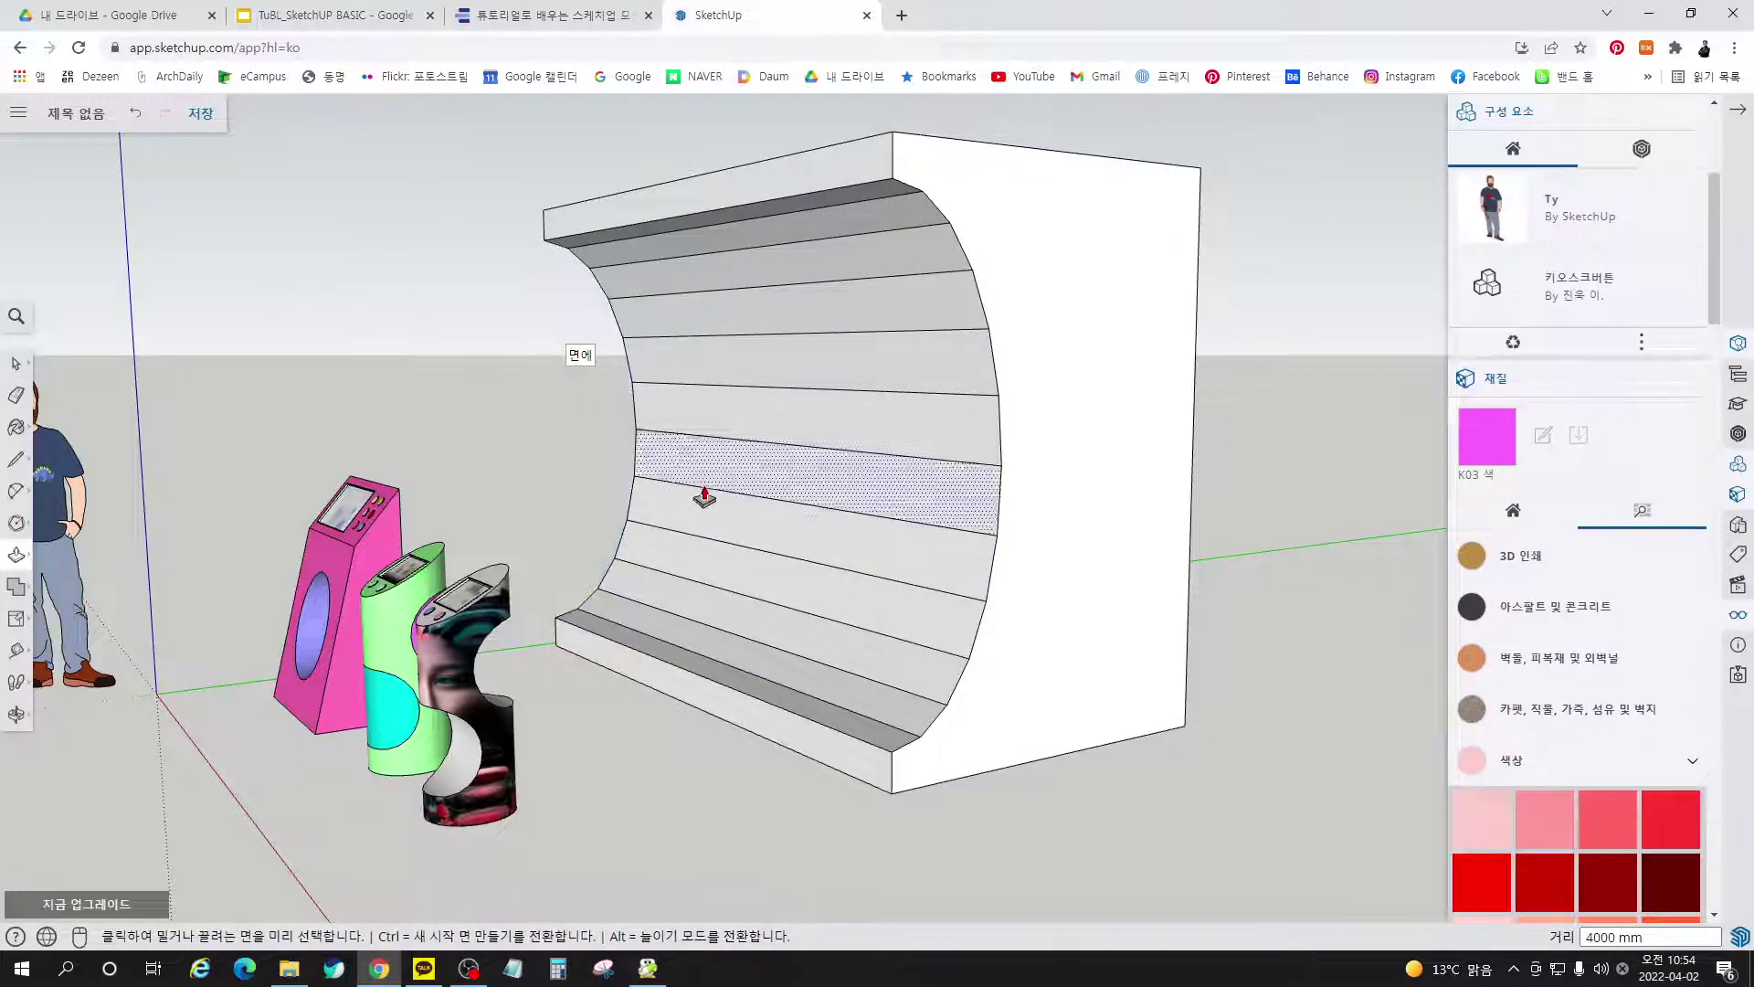
key("space")
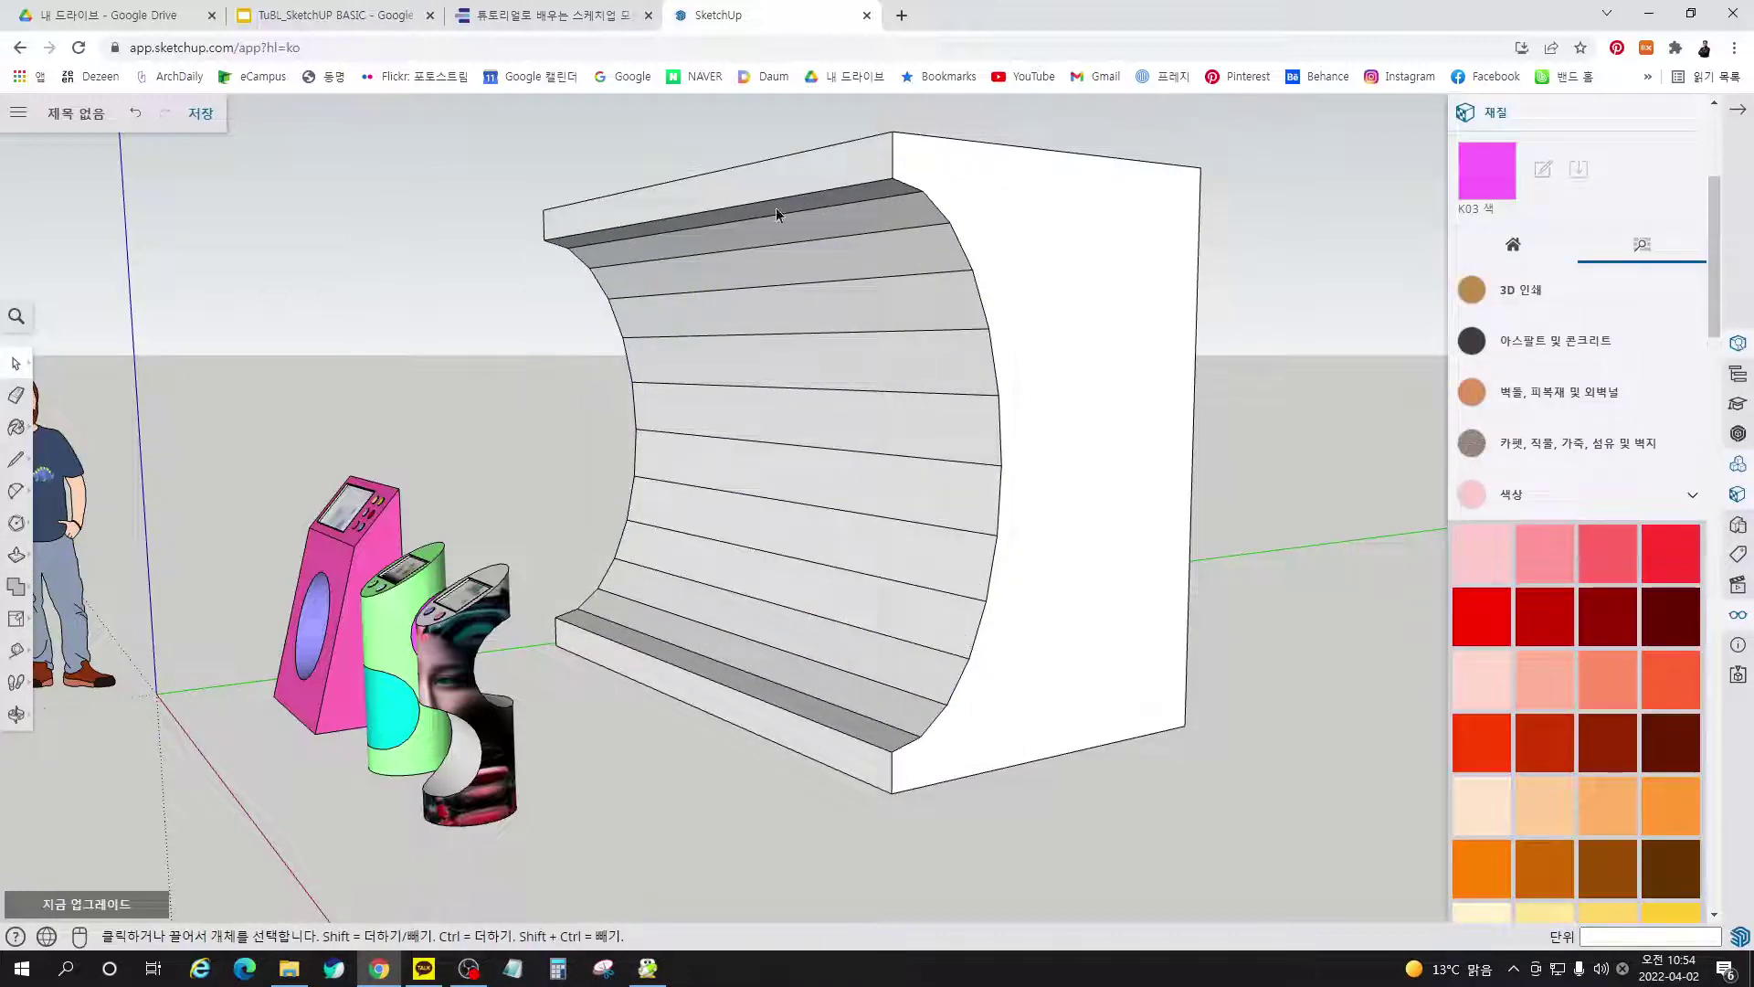
middle_click_drag(983, 710, 1180, 815)
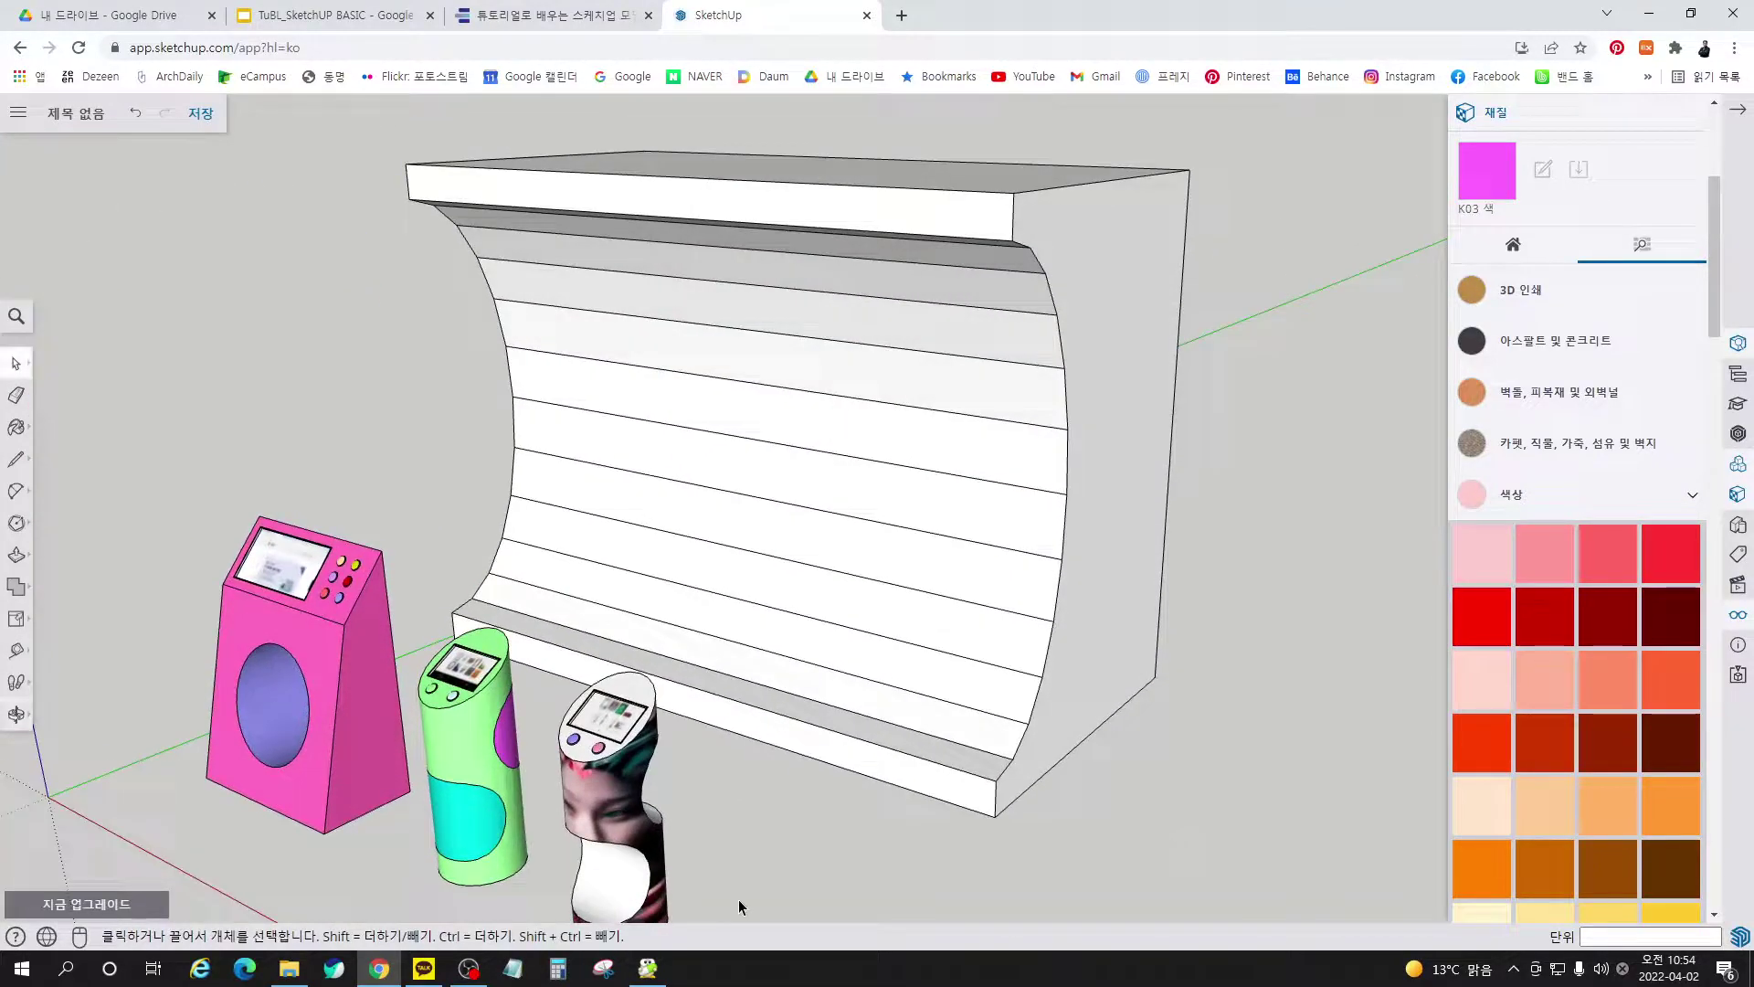
Check the e-book's figures, and paint one upper-middle strip of the curved background with the girl-g63a8749e4_1280.jpg texture from the model's materials
left_click(548, 15)
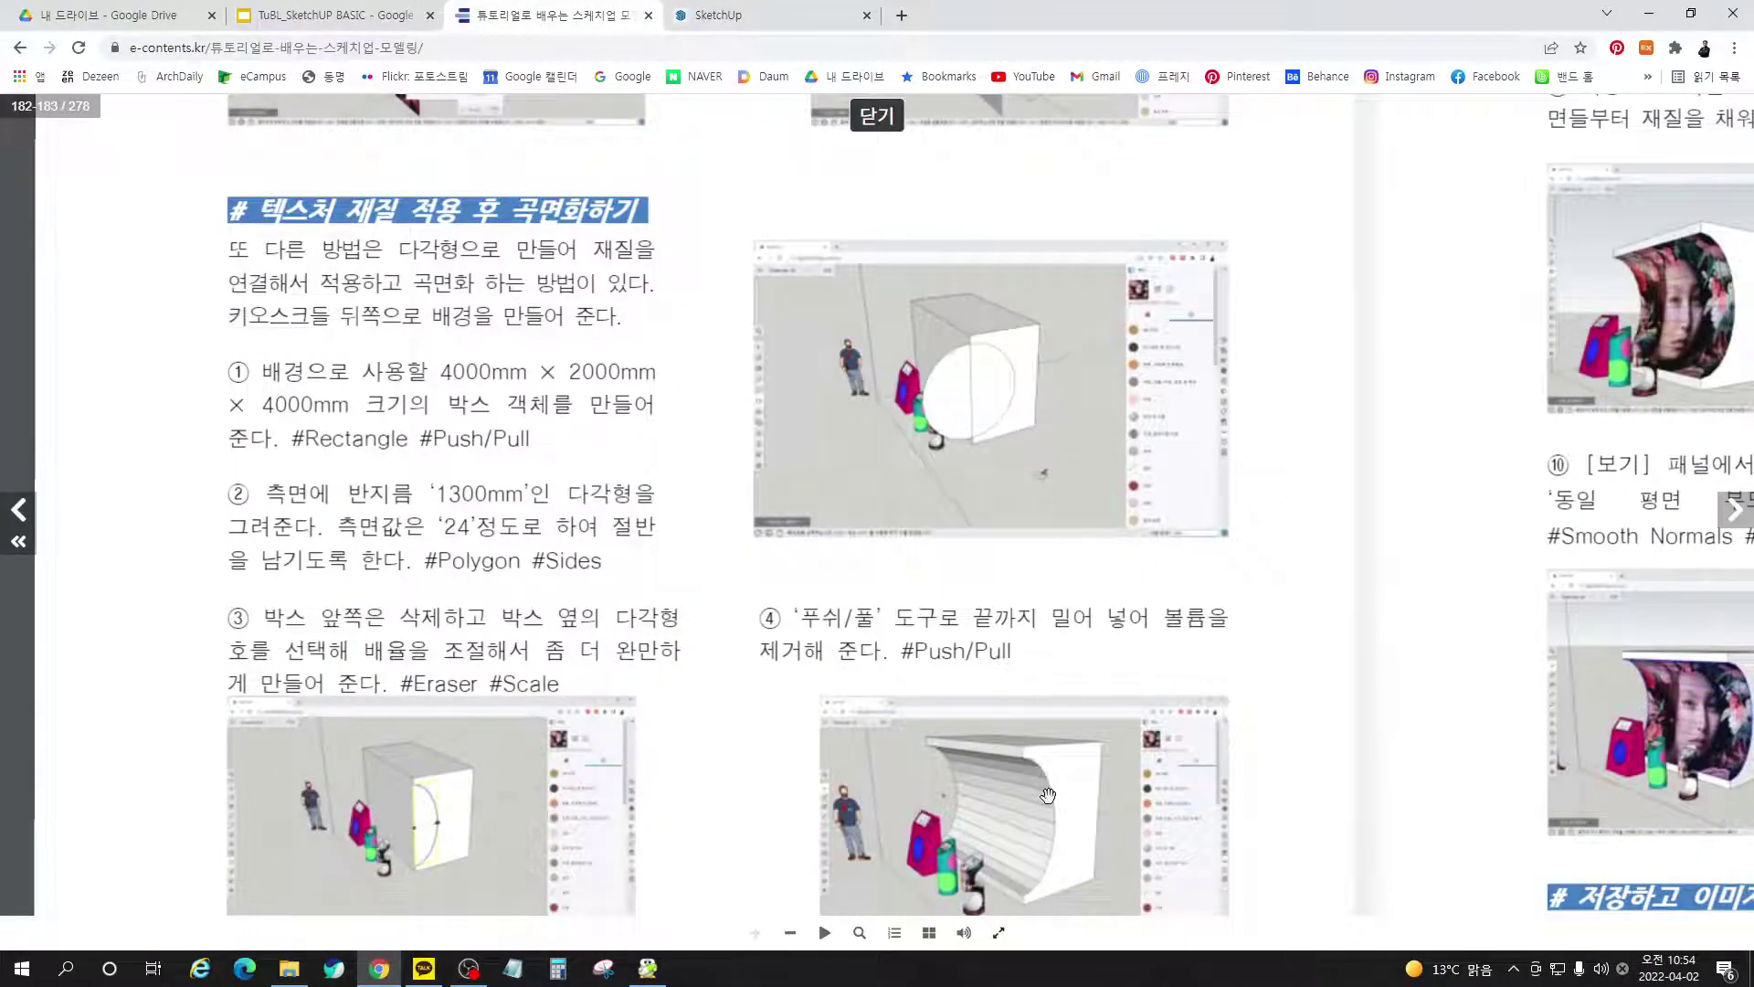
left_click_drag(1033, 797, 1105, 728)
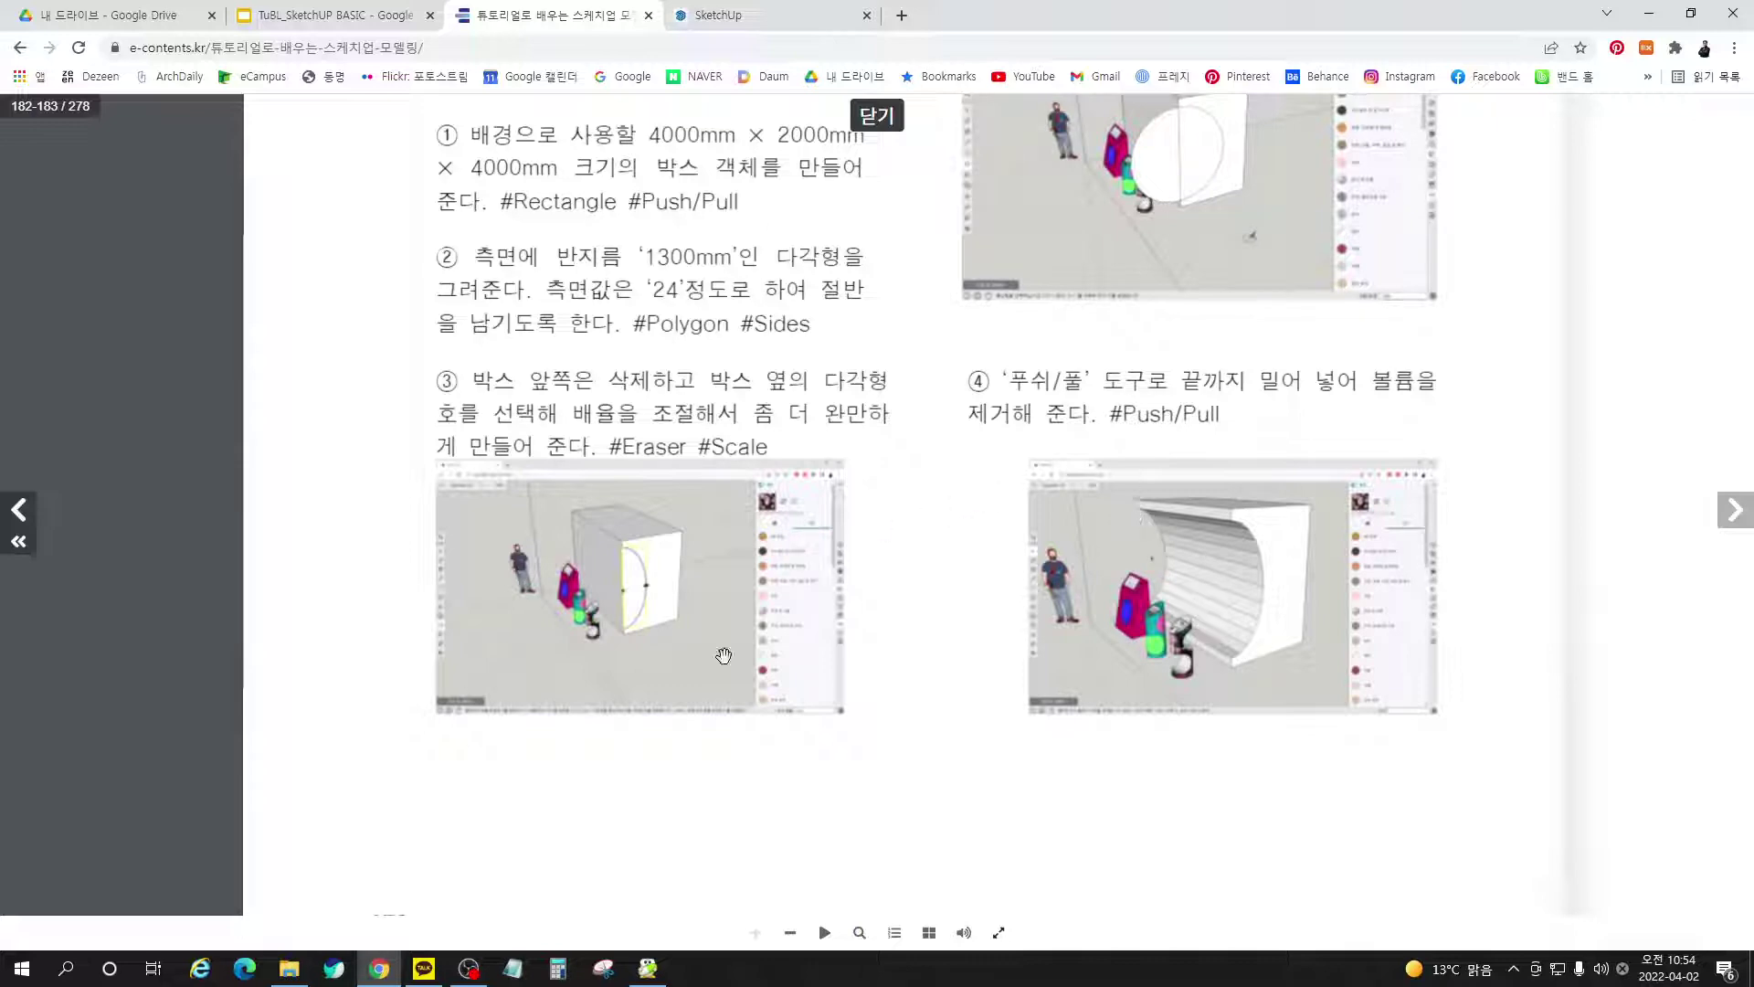
left_click_drag(1277, 417, 1147, 460)
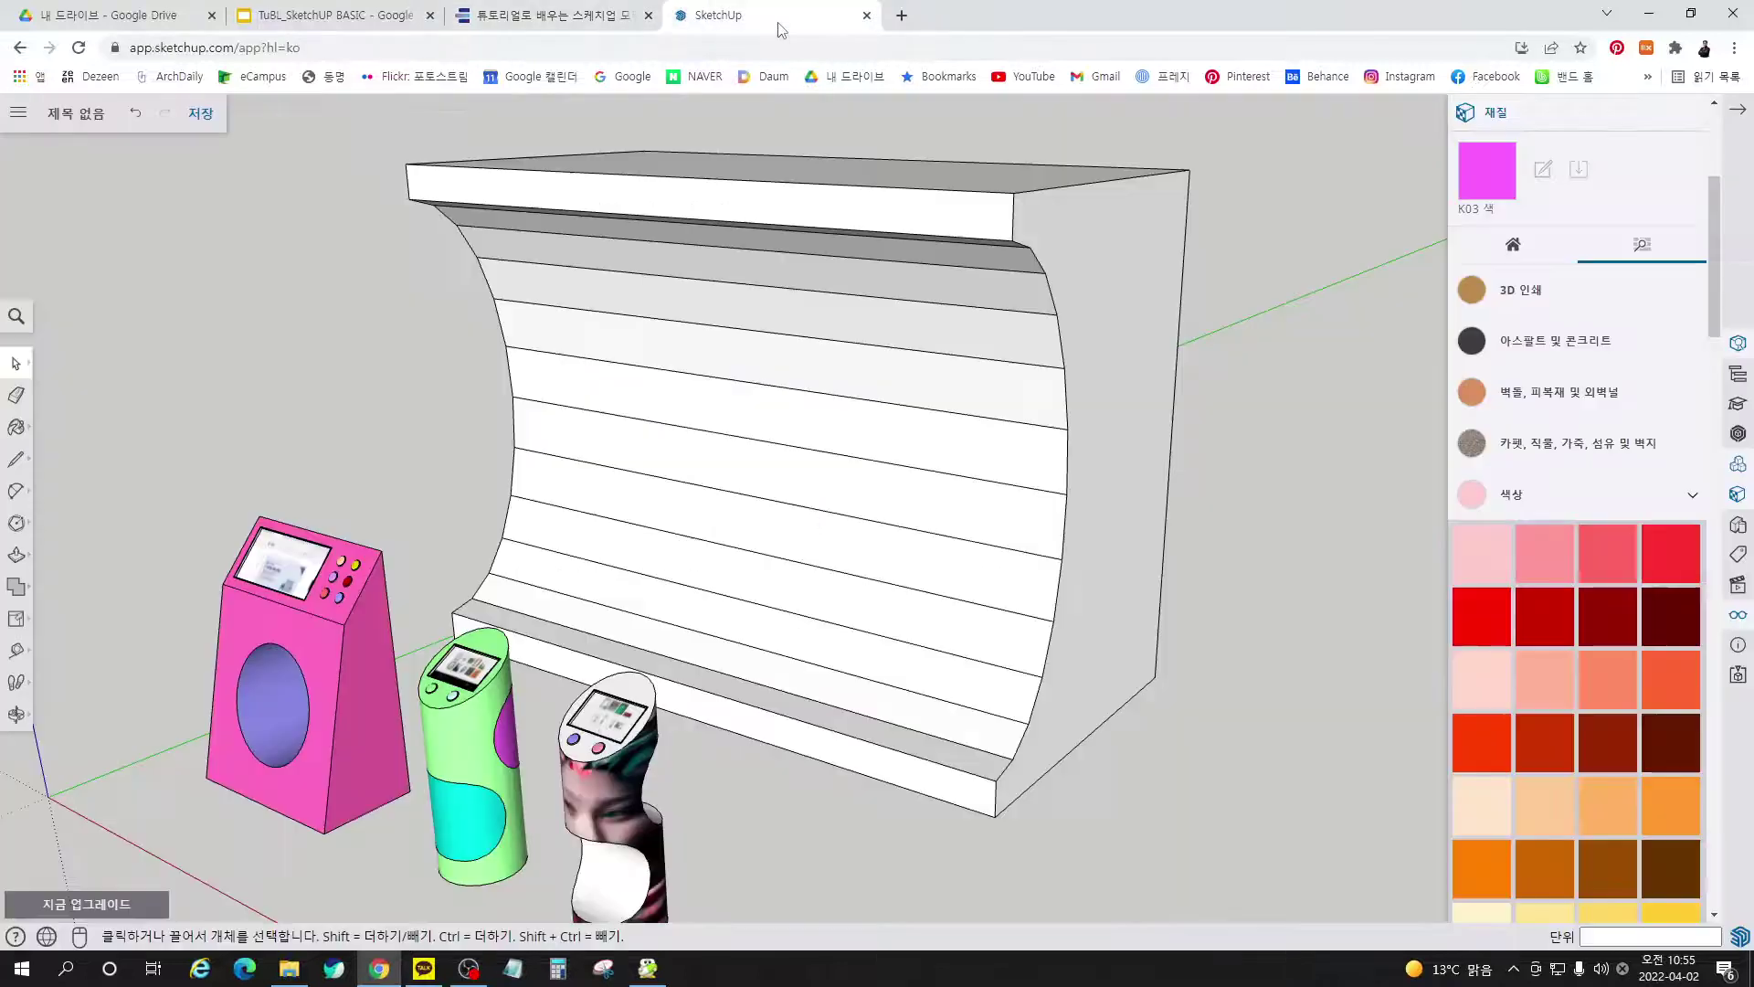
left_click(781, 20)
left_click(1513, 247)
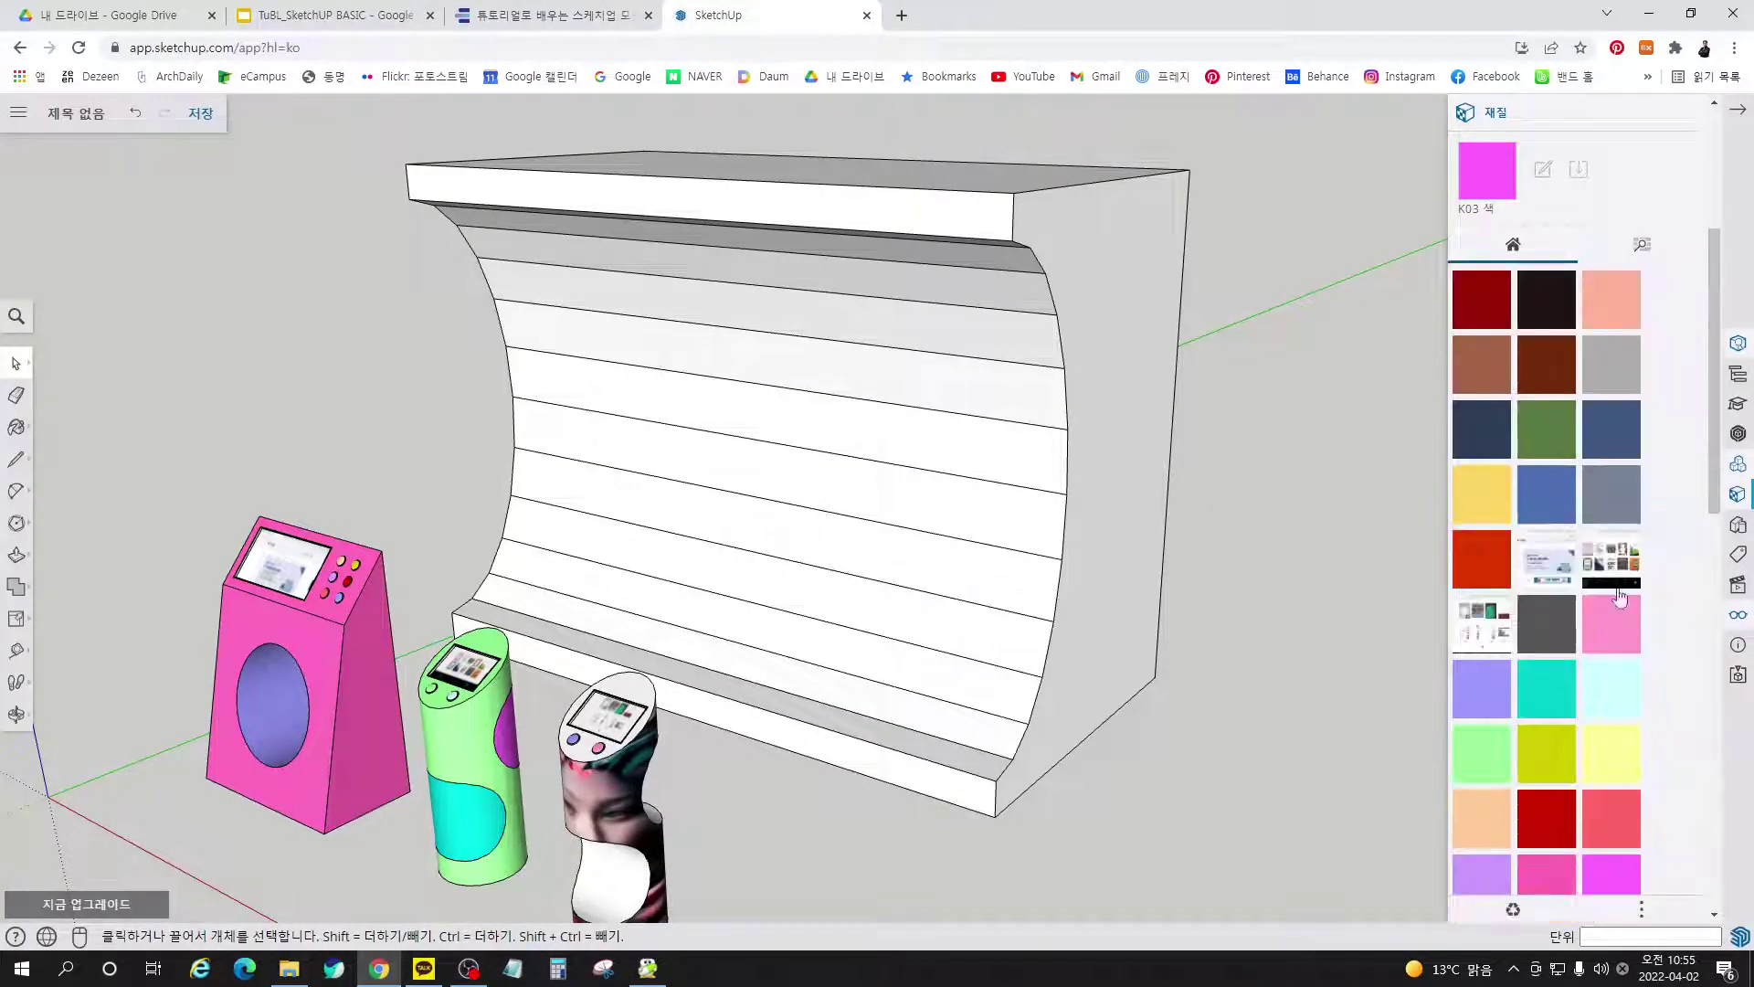
scroll(1665, 589, "down", 1)
left_click(1493, 862)
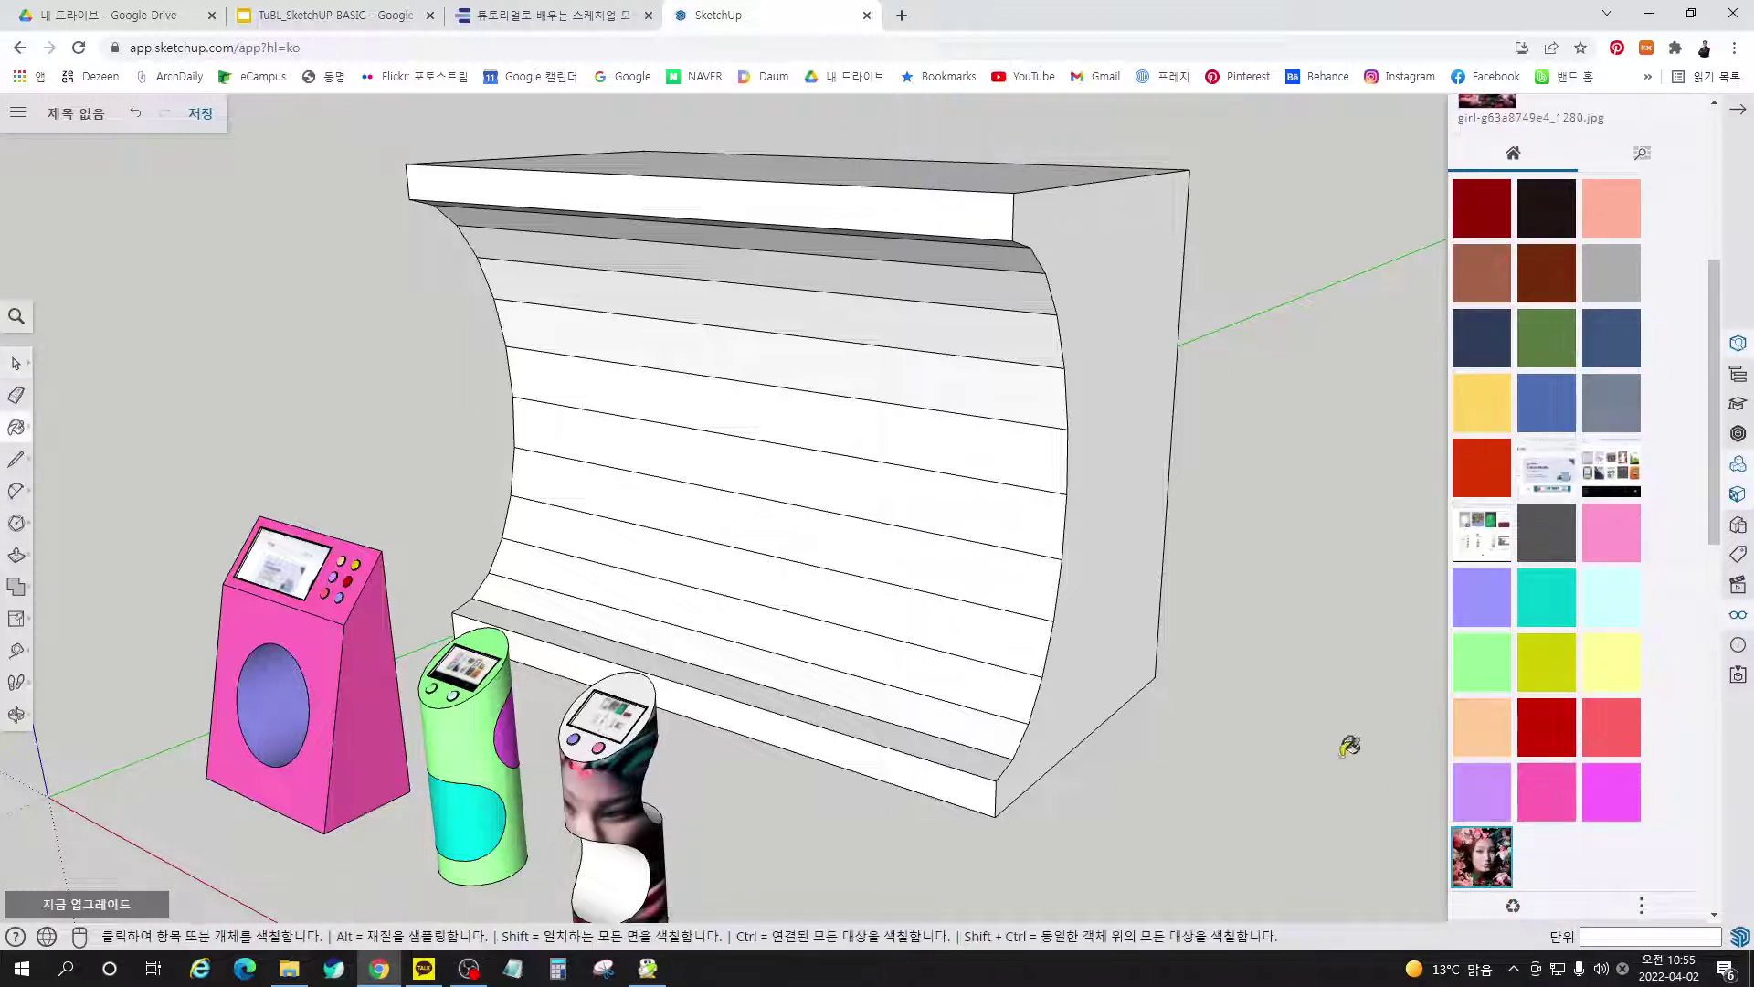
left_click(630, 393)
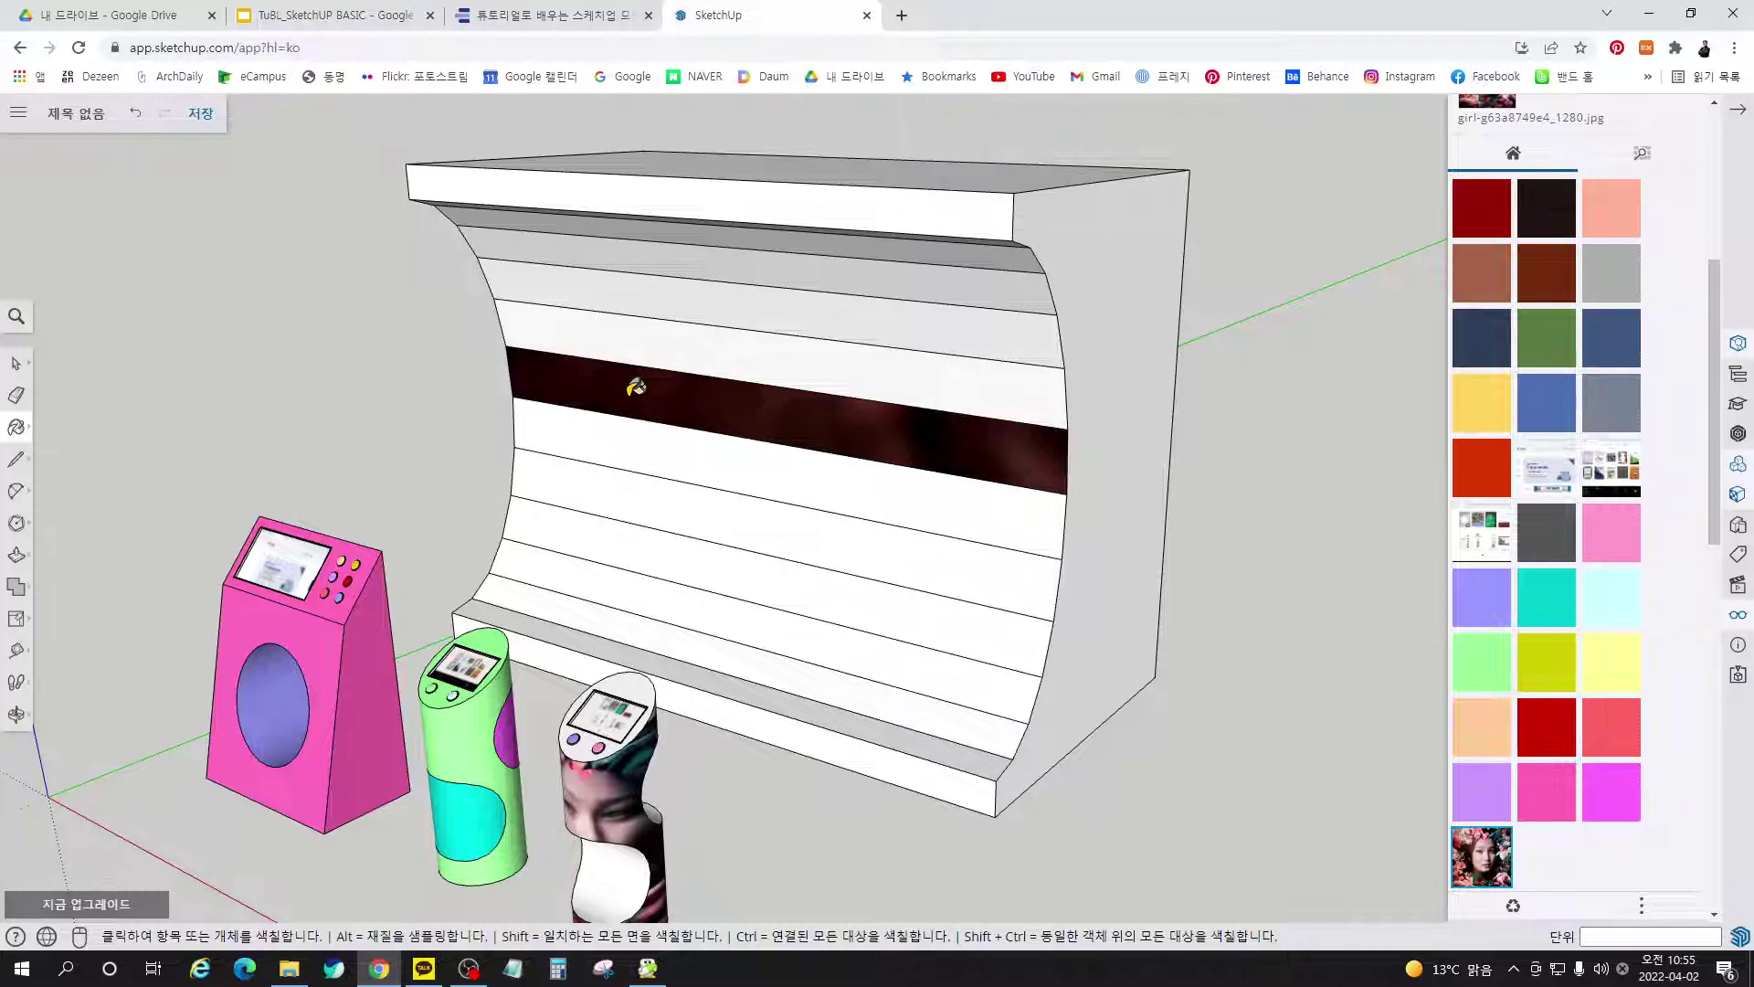
Start positioning the texture on the painted strip, shrink it, and bring its lower edge near the curved background's two lower corners
right_click(632, 391)
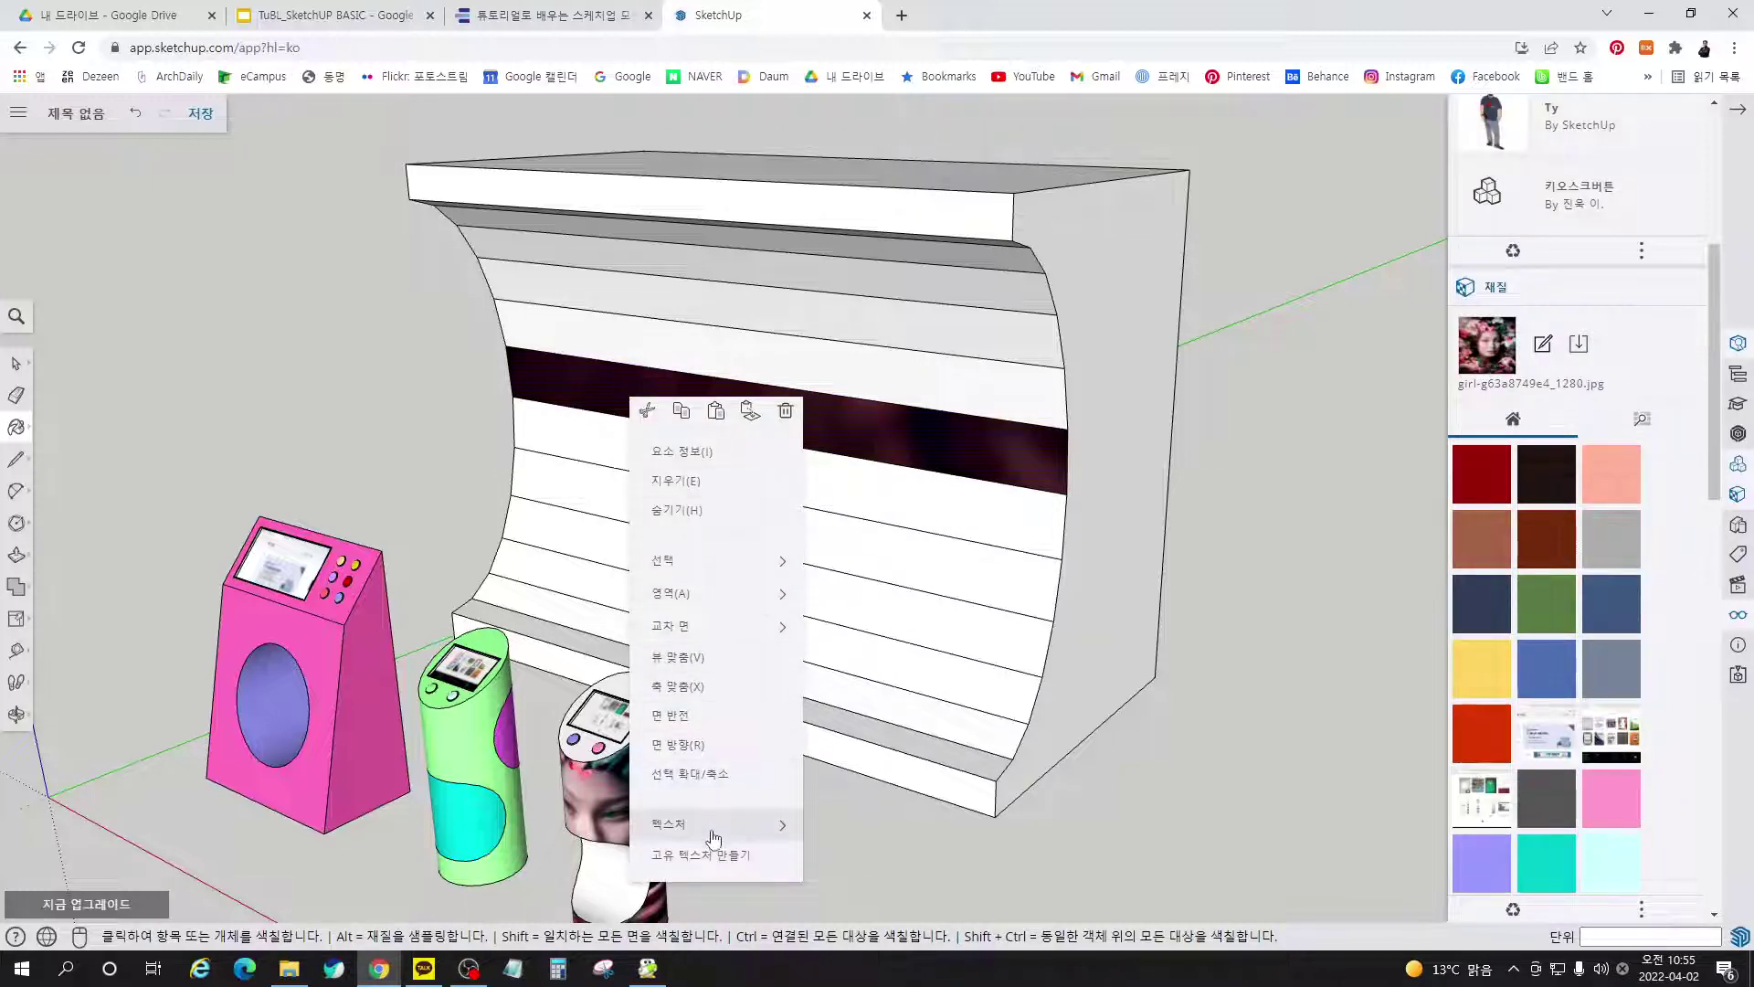
mouse_move(714, 837)
left_click(875, 834)
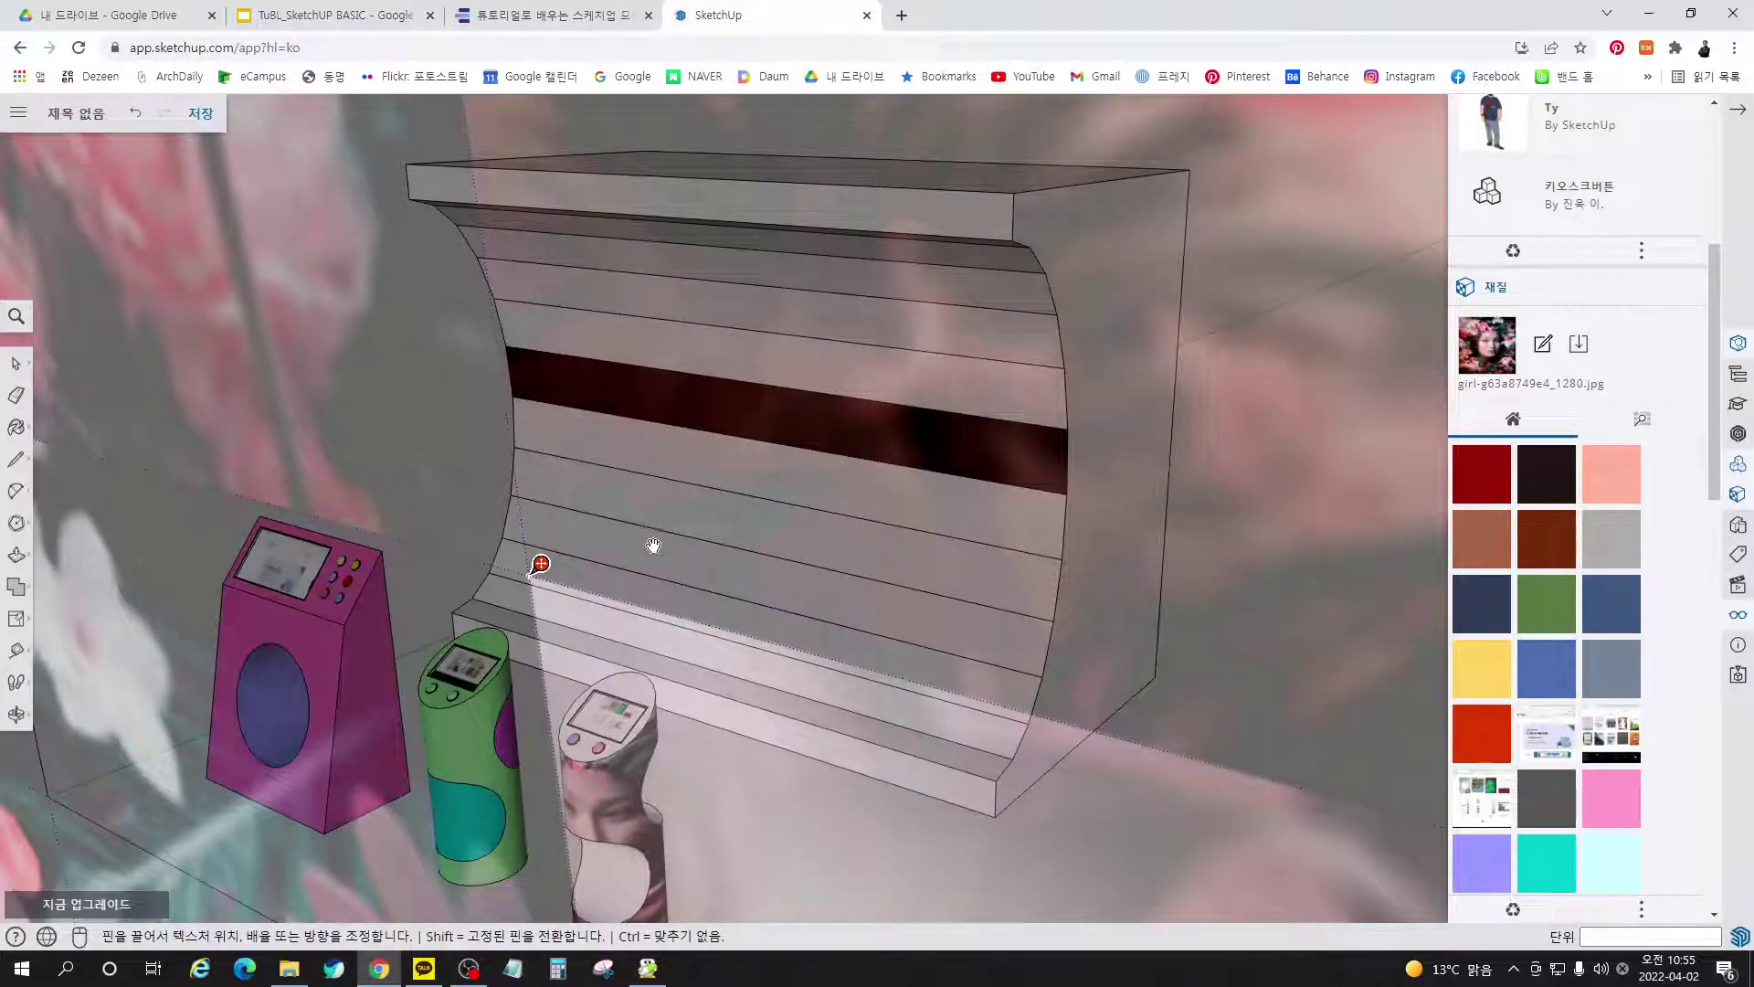
scroll(653, 546, "down", 10)
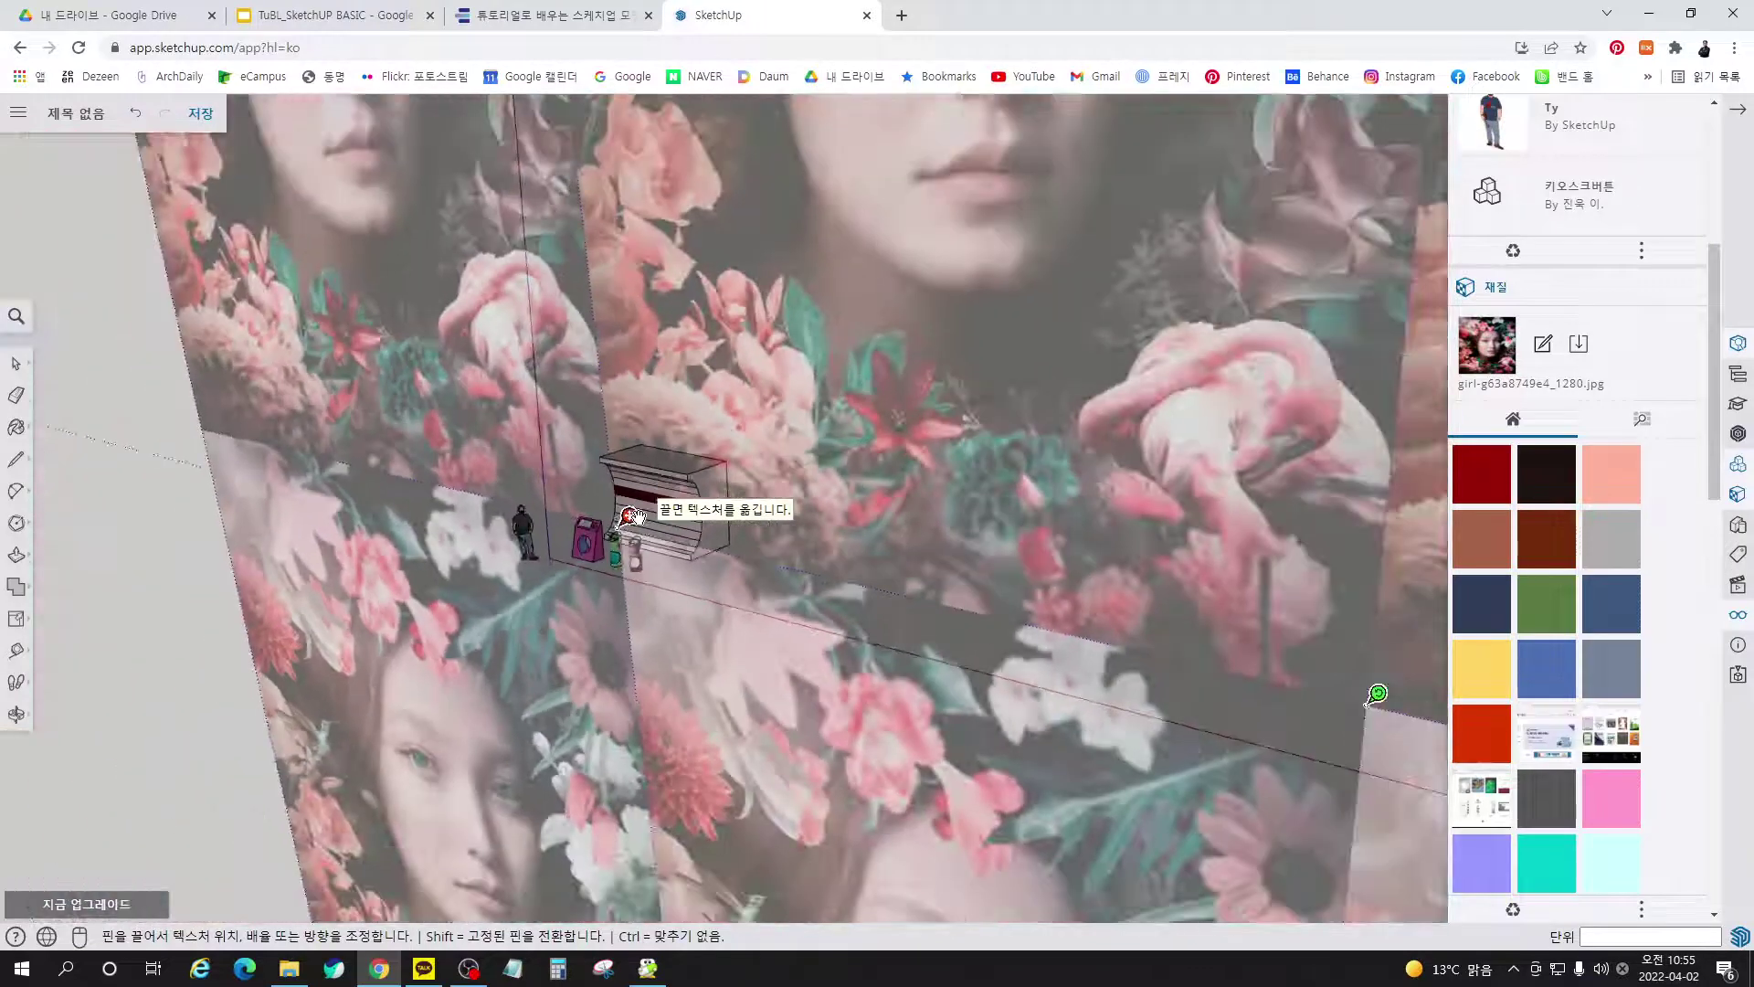
left_click_drag(1368, 707, 736, 537)
scroll(665, 522, "up", 5)
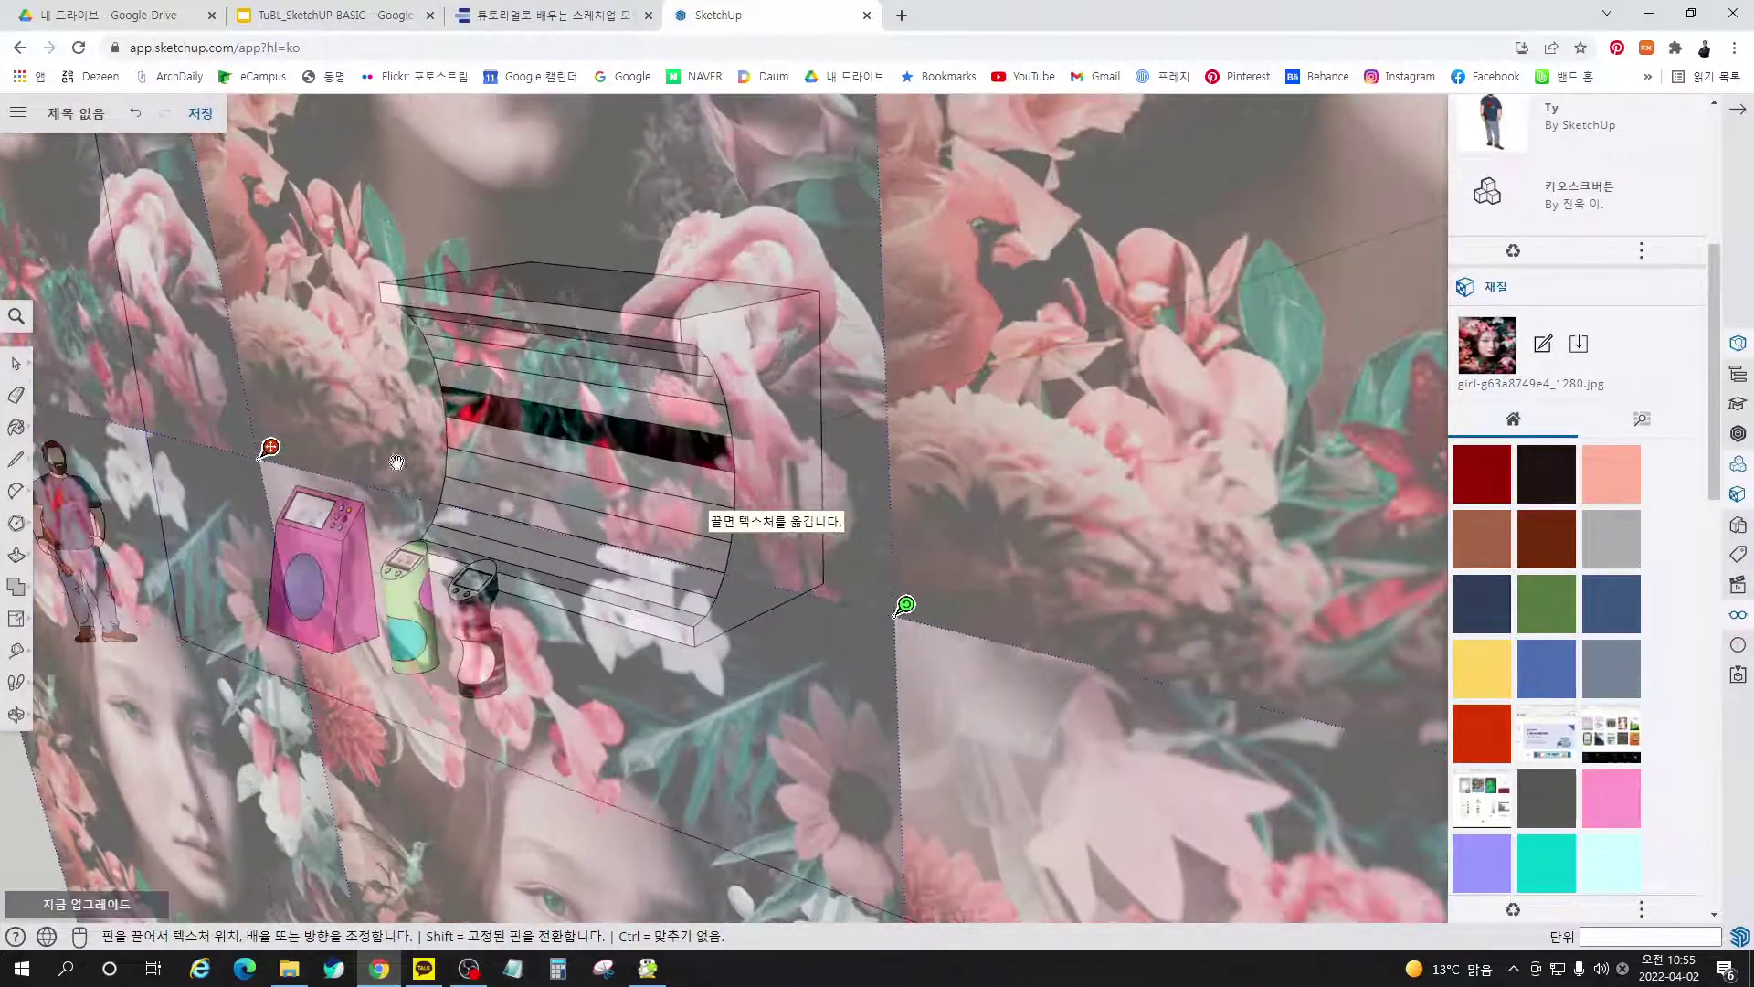
left_click_drag(270, 447, 393, 486)
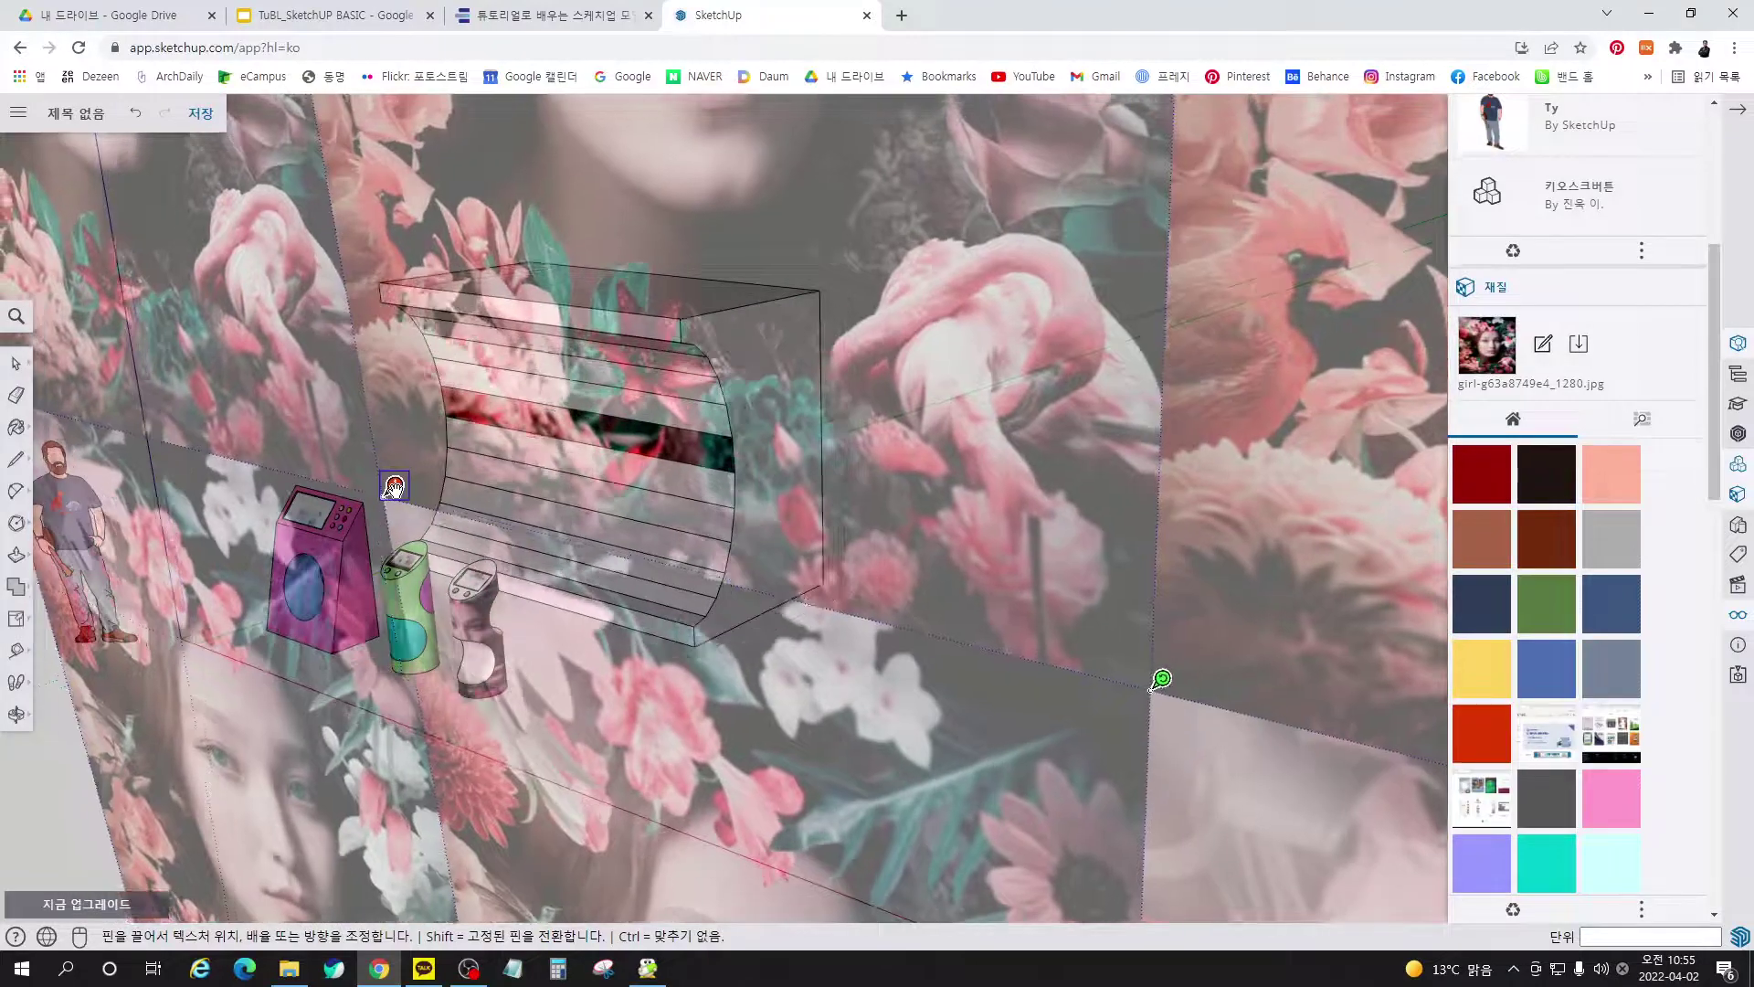
left_click_drag(1163, 680, 759, 585)
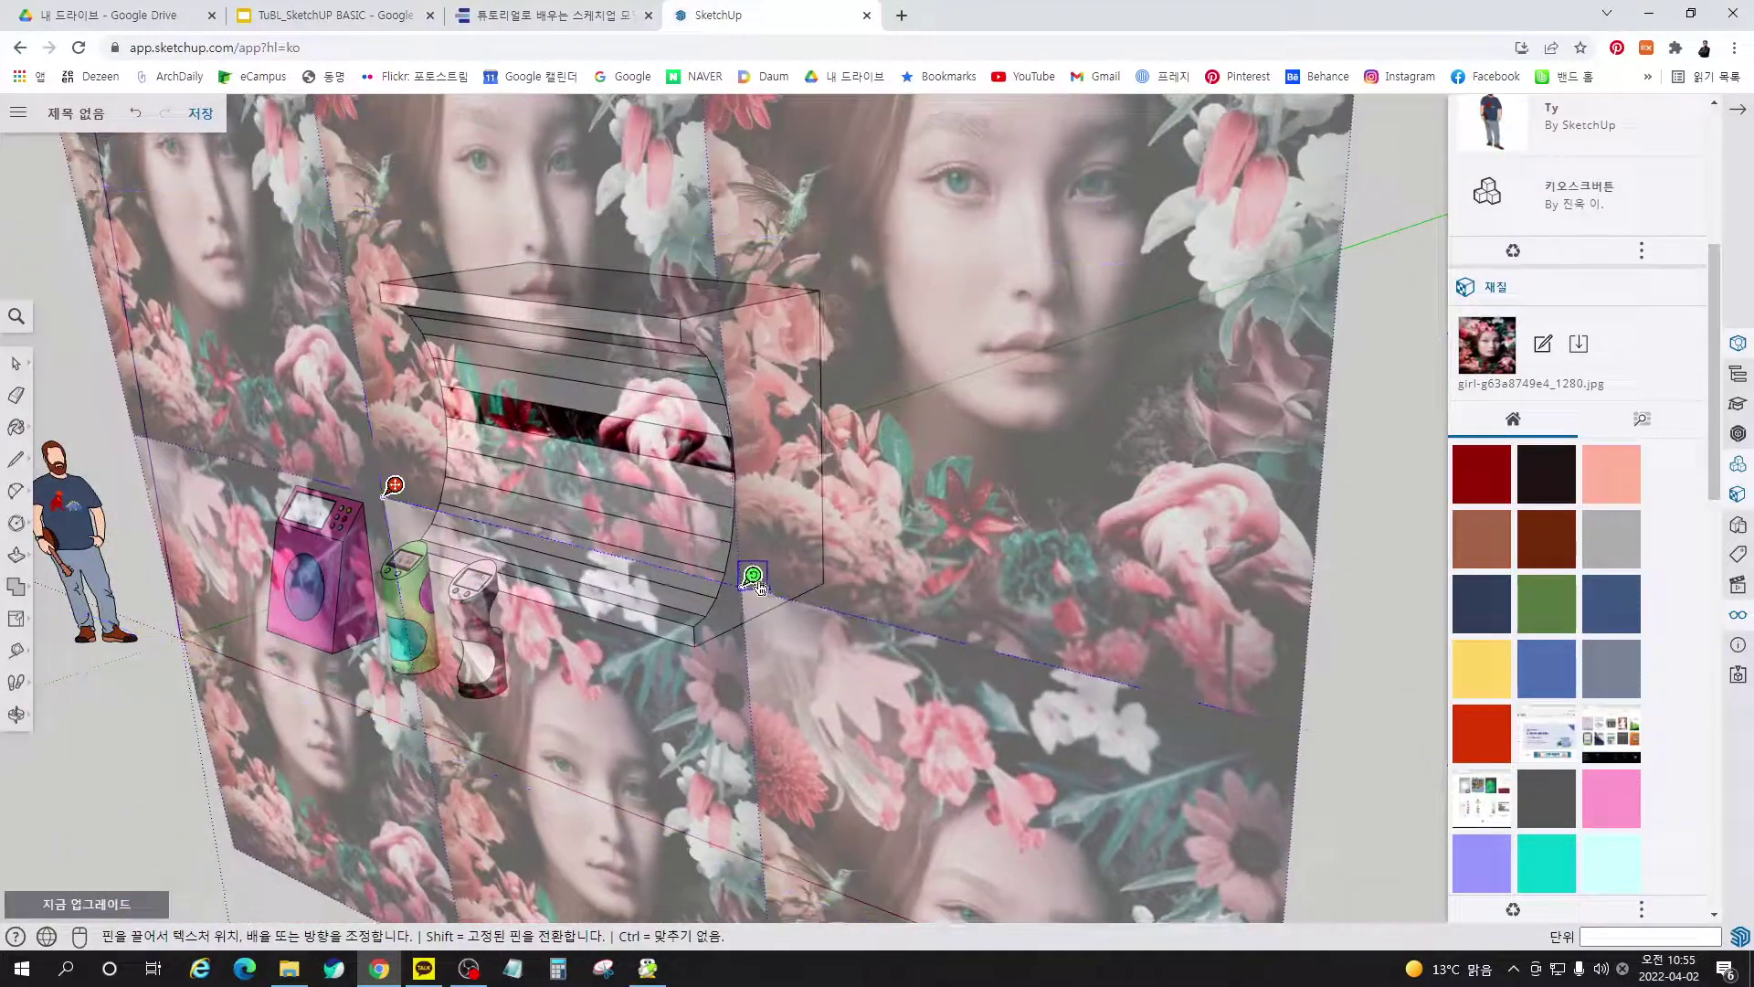
left_click_drag(393, 487, 407, 494)
Fit the texture to the background's width in a frontal view, lower it so the face fills the curve, and finish positioning
middle_click_drag(376, 331, 342, 438)
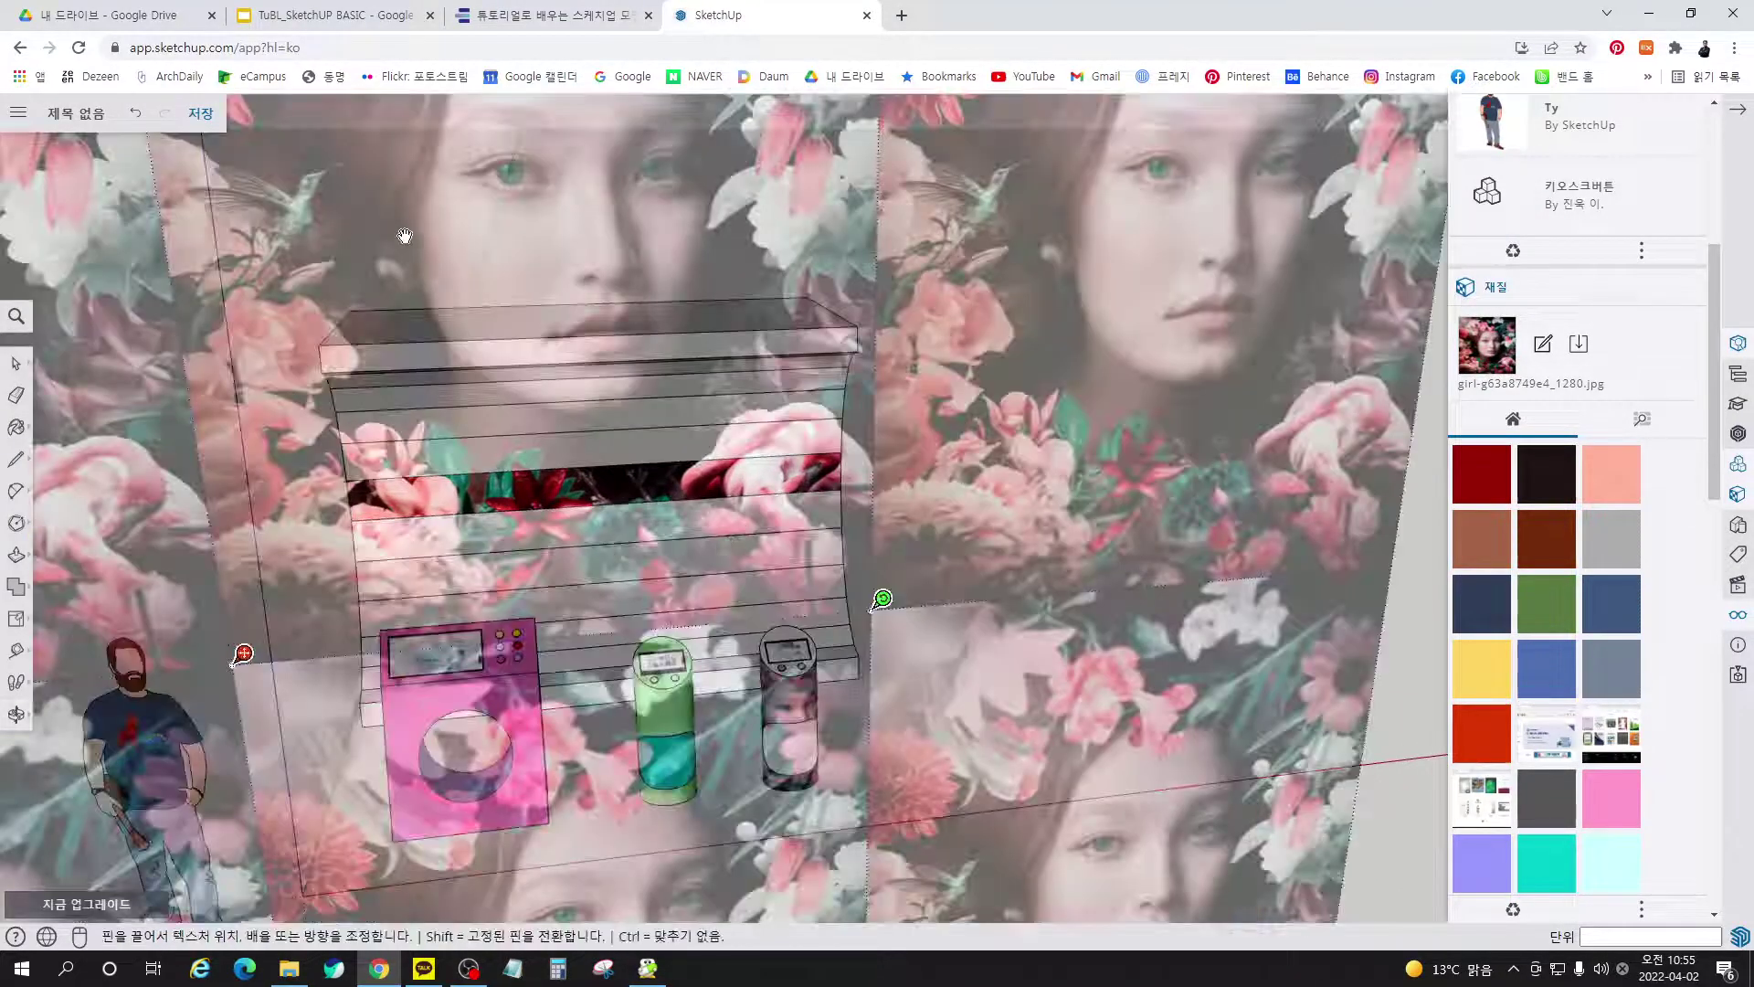
left_click_drag(243, 654, 339, 692)
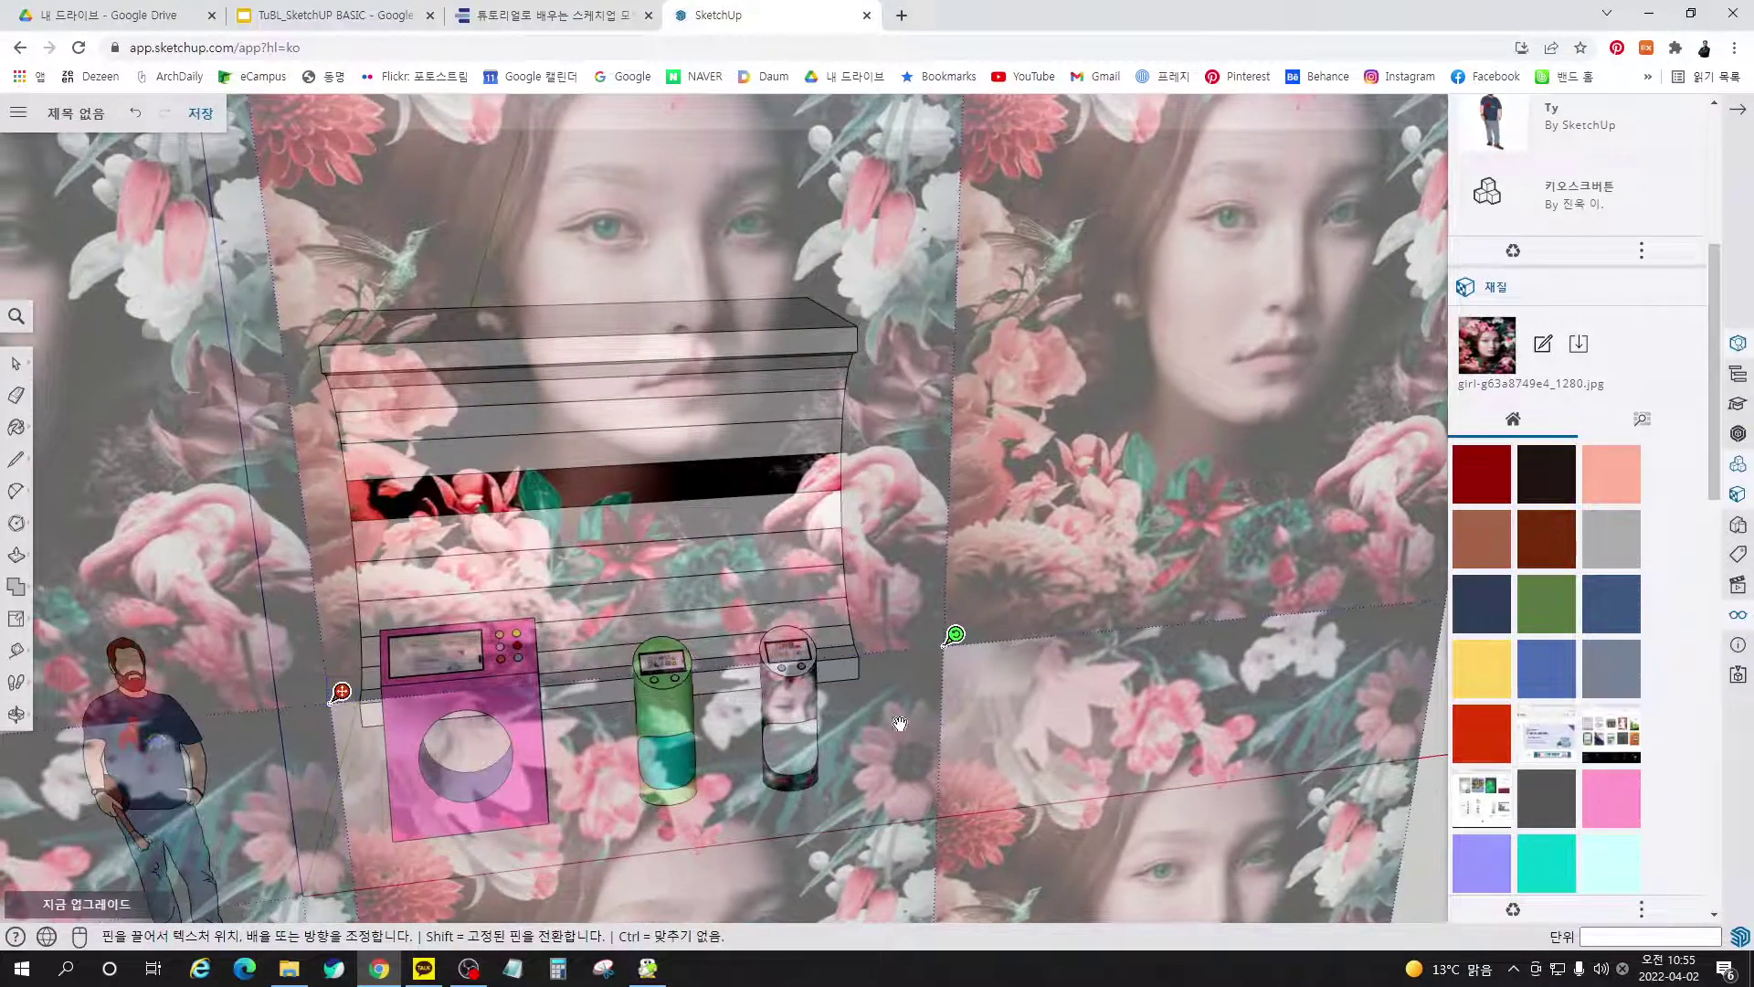
left_click_drag(958, 649, 876, 650)
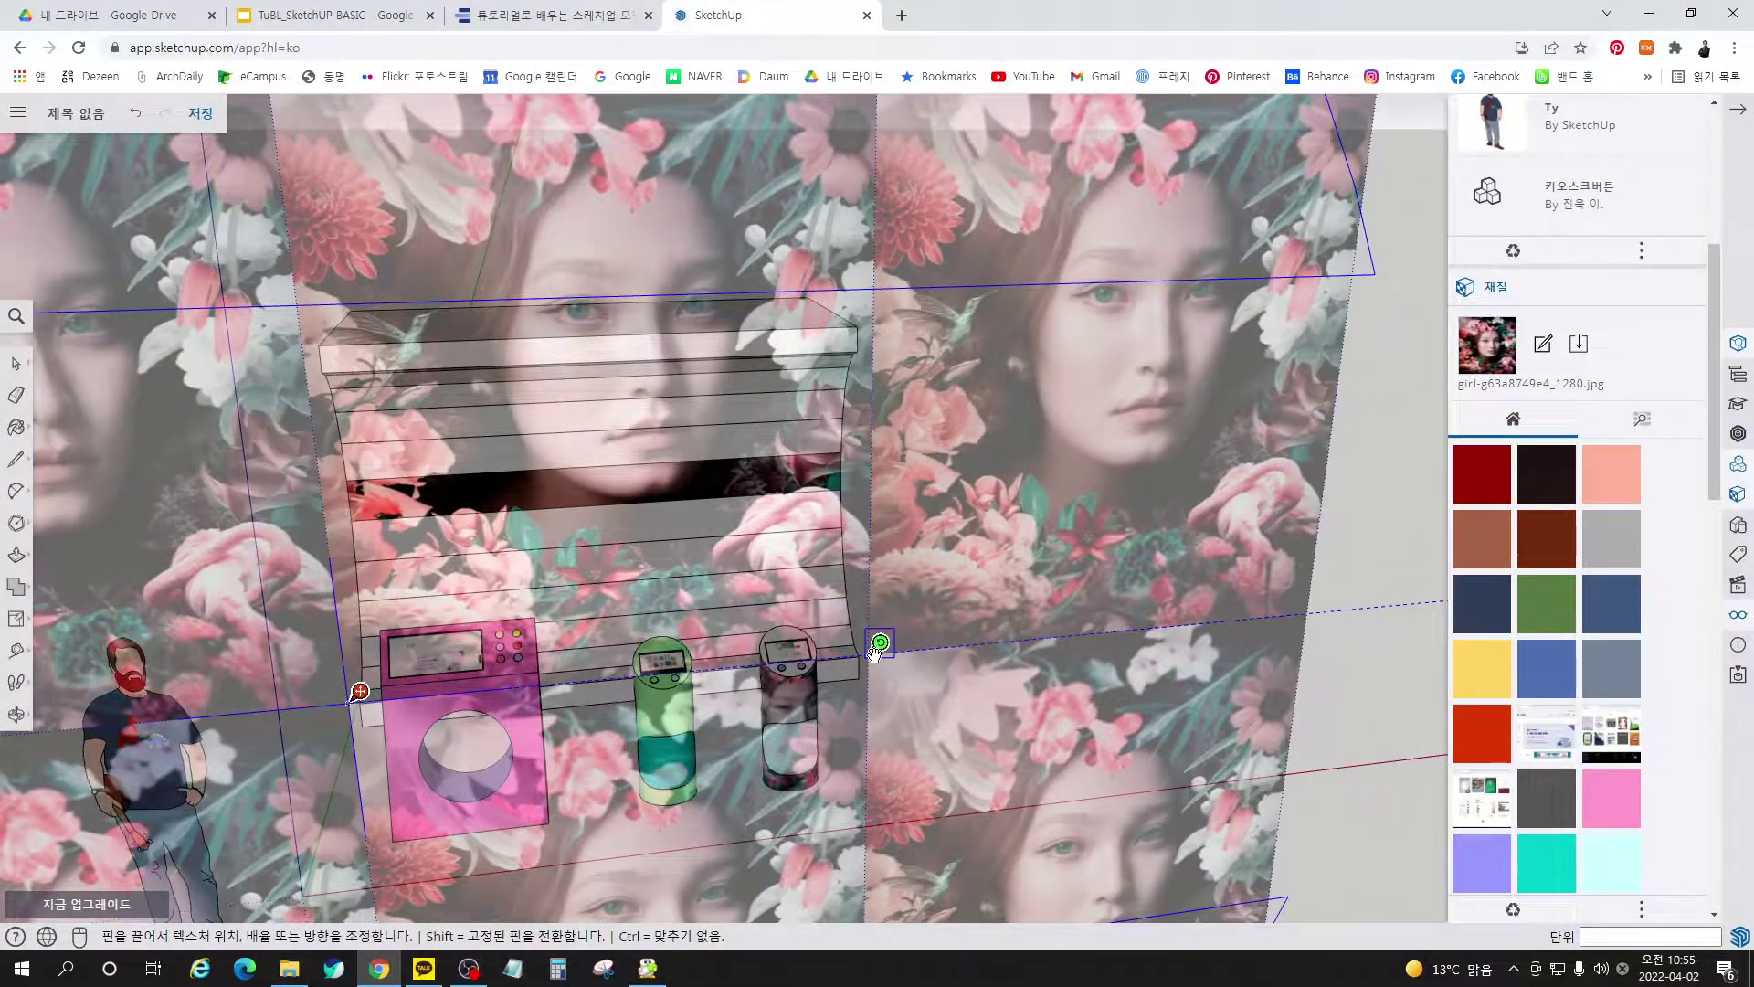
middle_click_drag(763, 807, 619, 680)
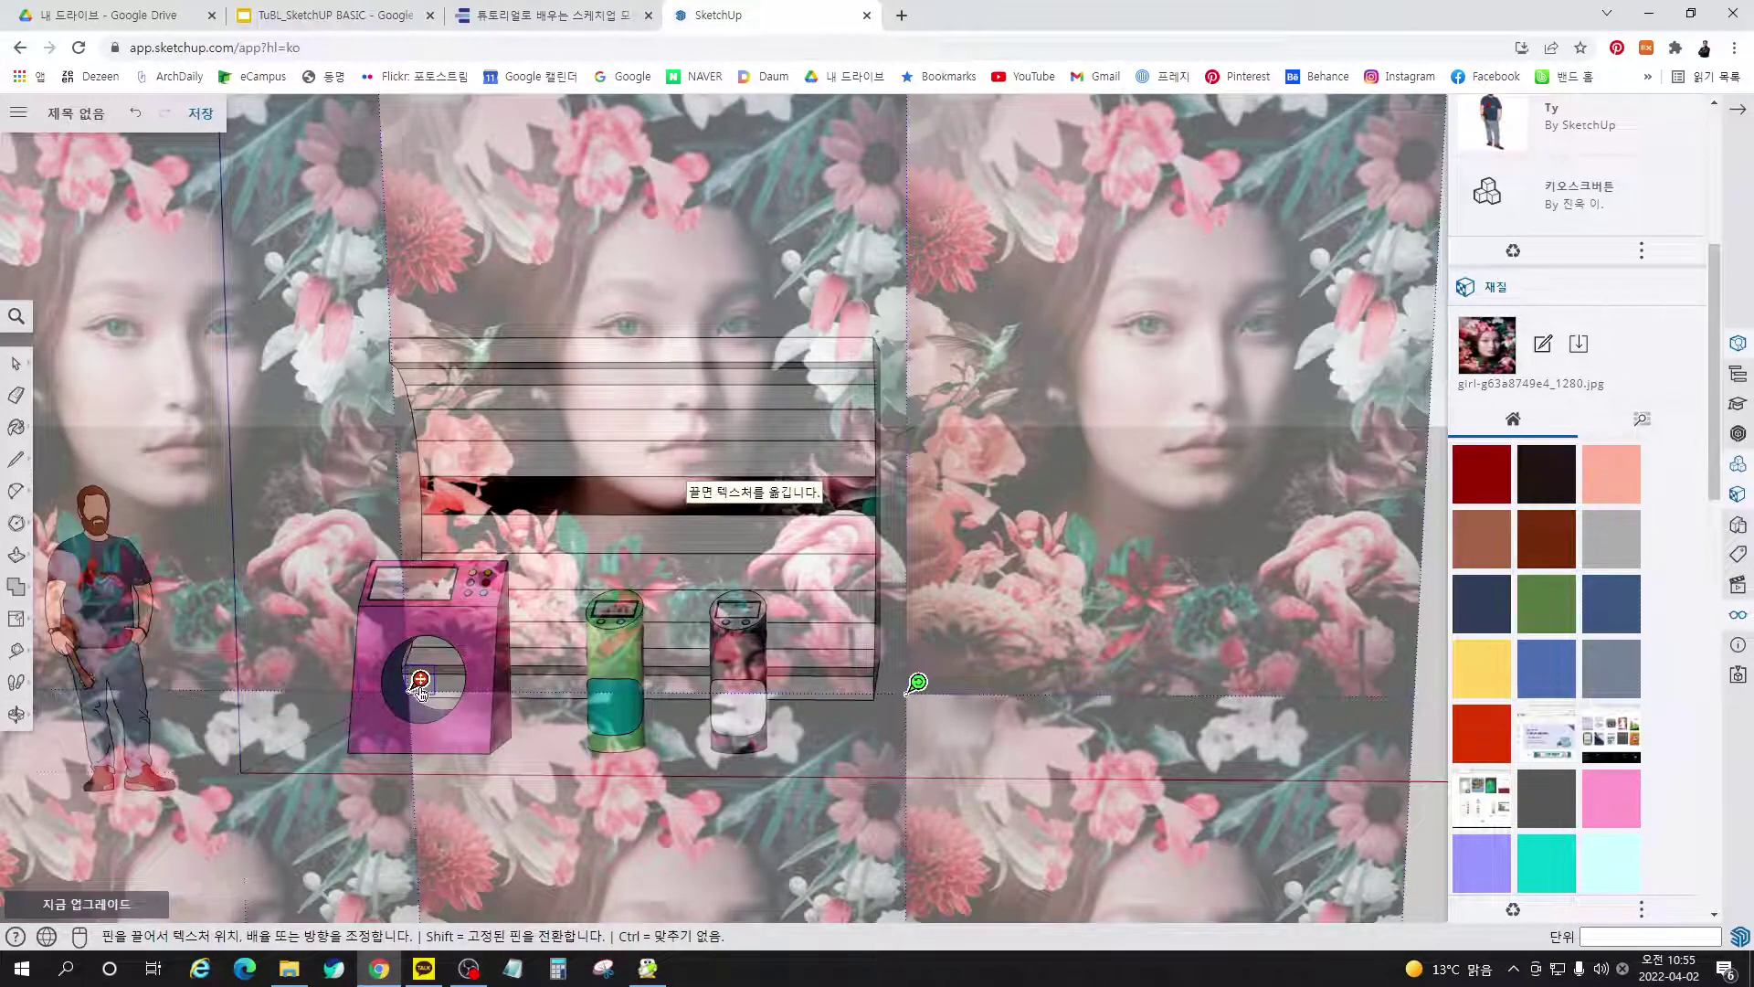
left_click_drag(419, 685, 408, 795)
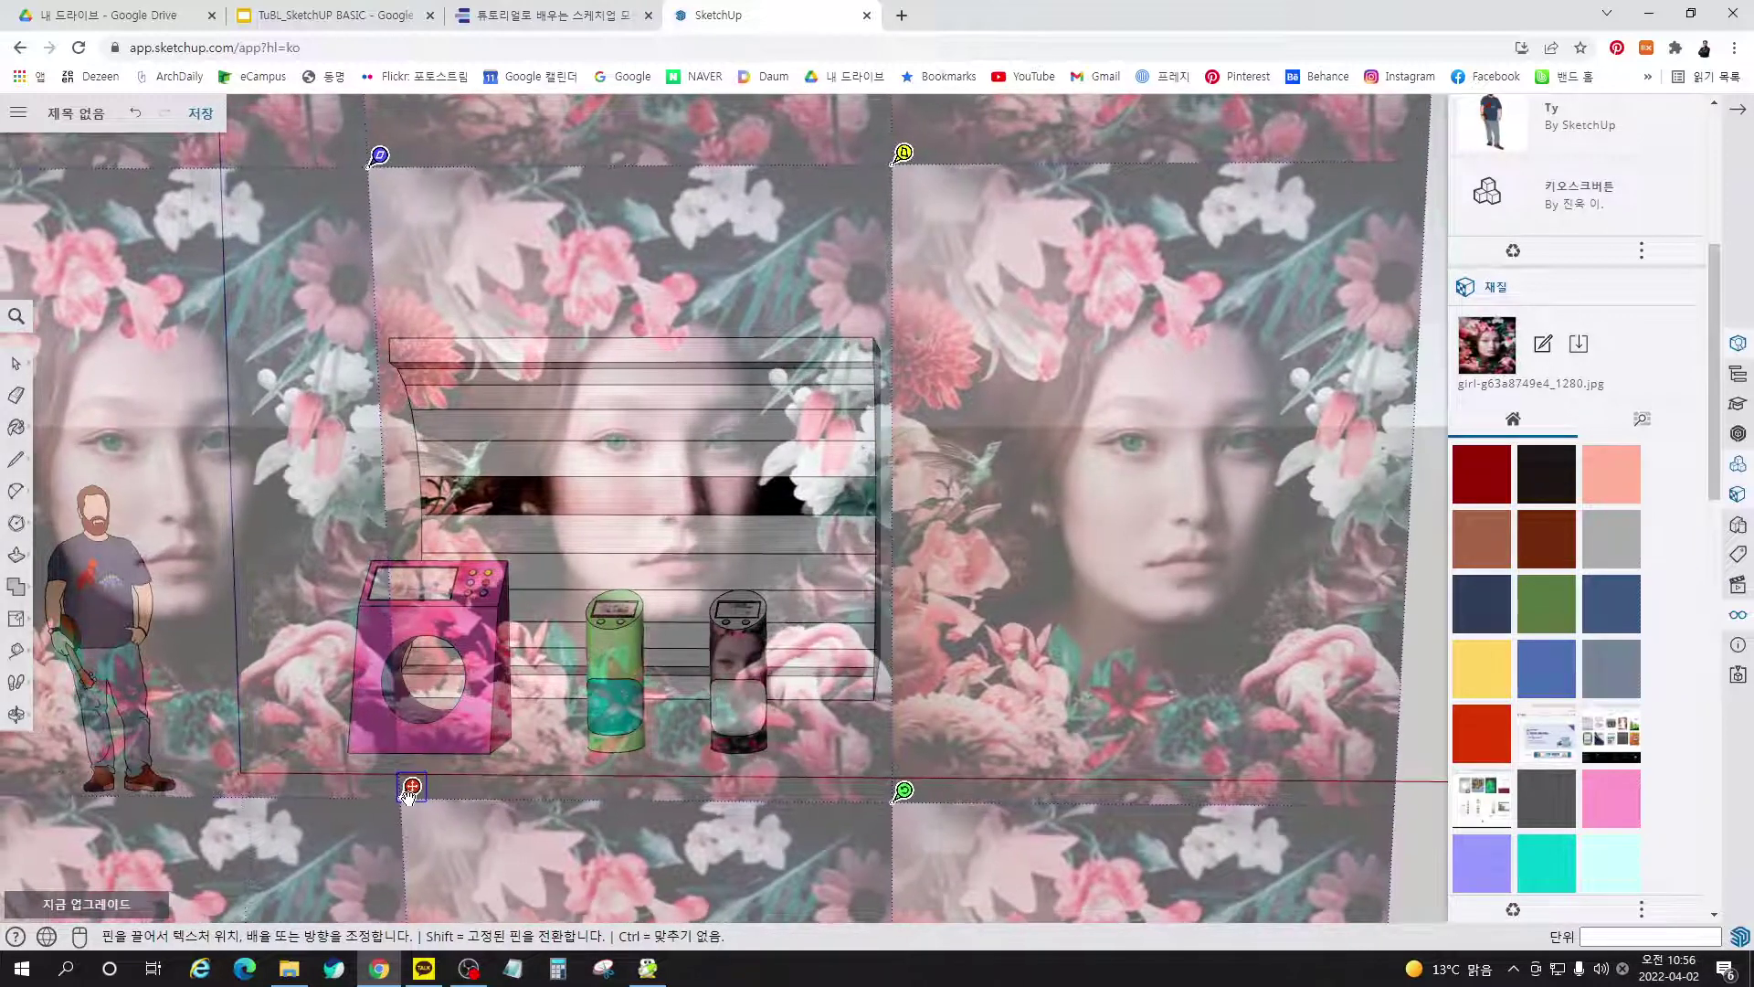
middle_click_drag(437, 804, 1041, 599)
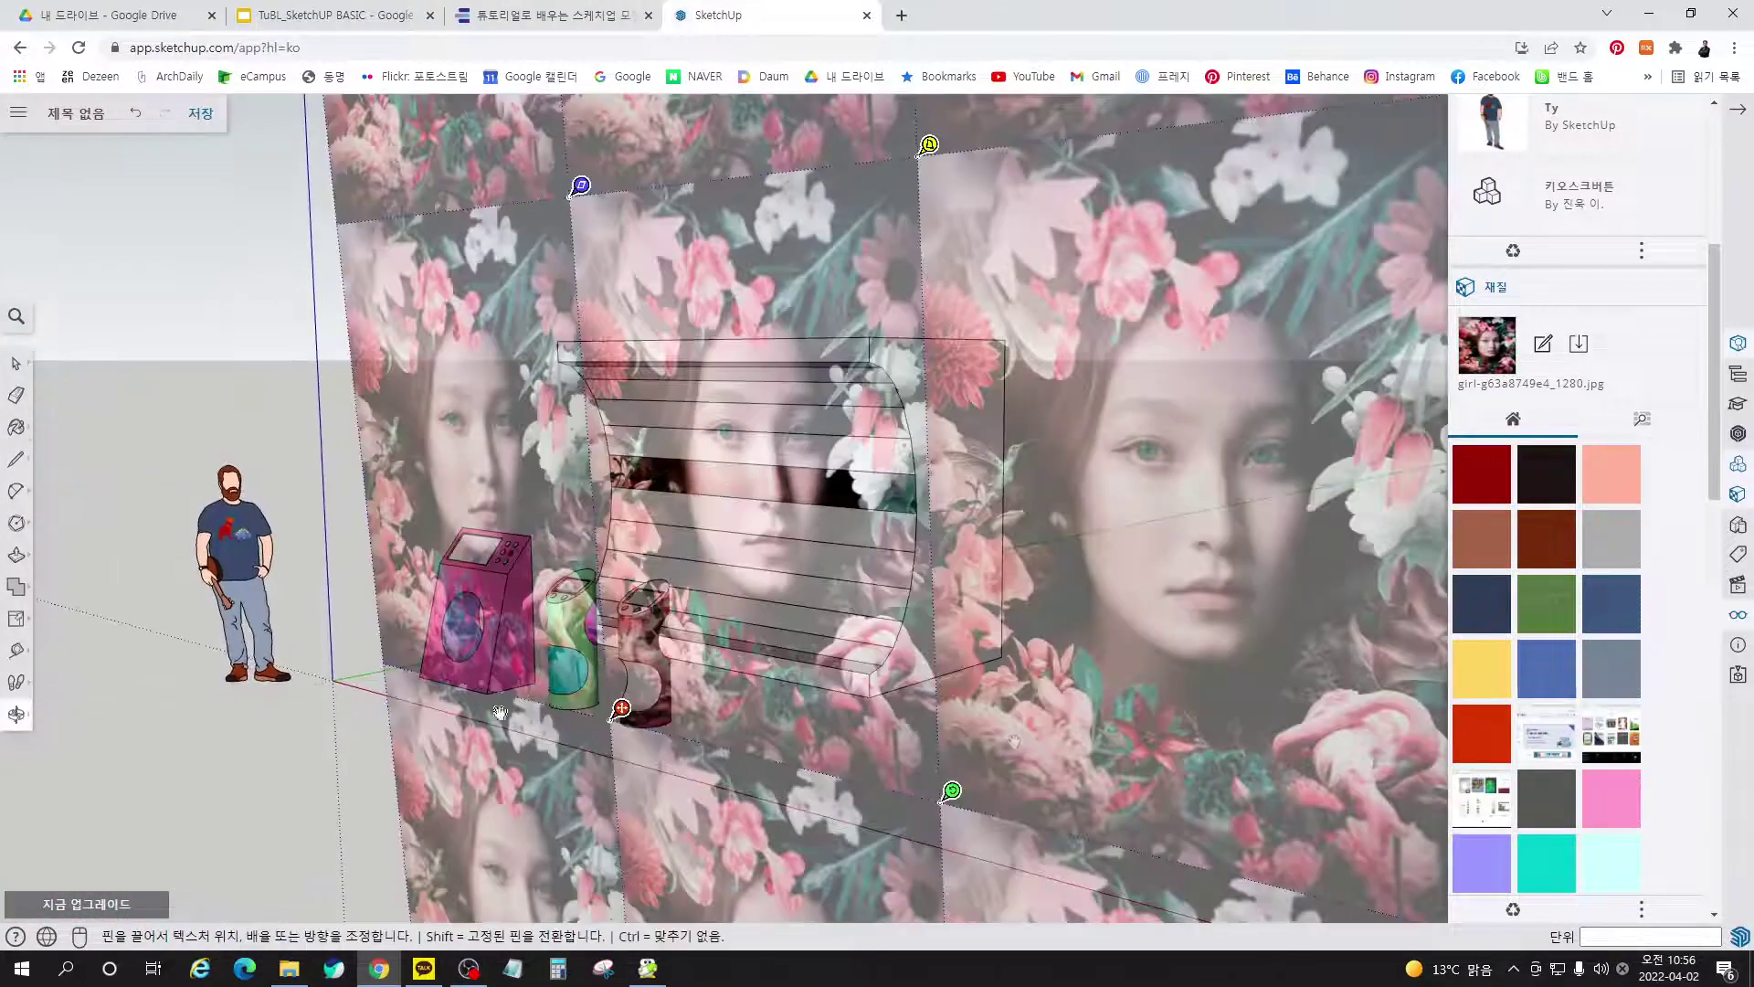
left_click(303, 451)
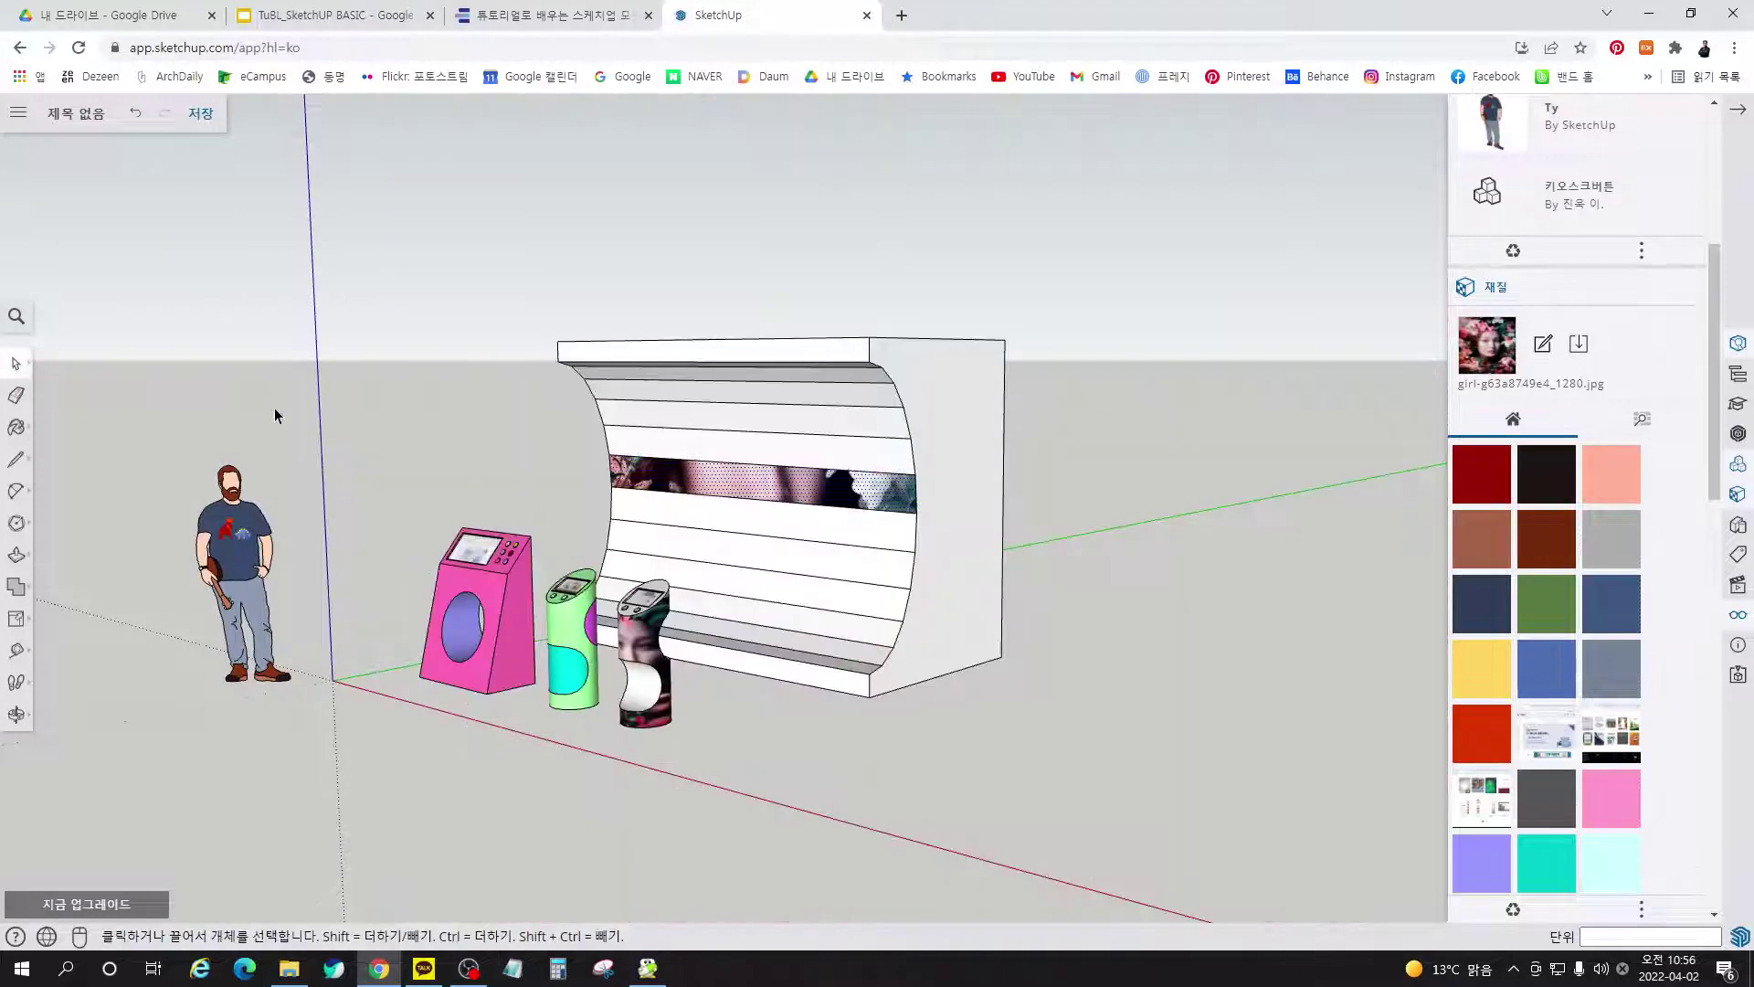
Sample the positioned texture from the painted strip and paint every strip above it, up to the overhang's underside
scroll(882, 479, "up", 6)
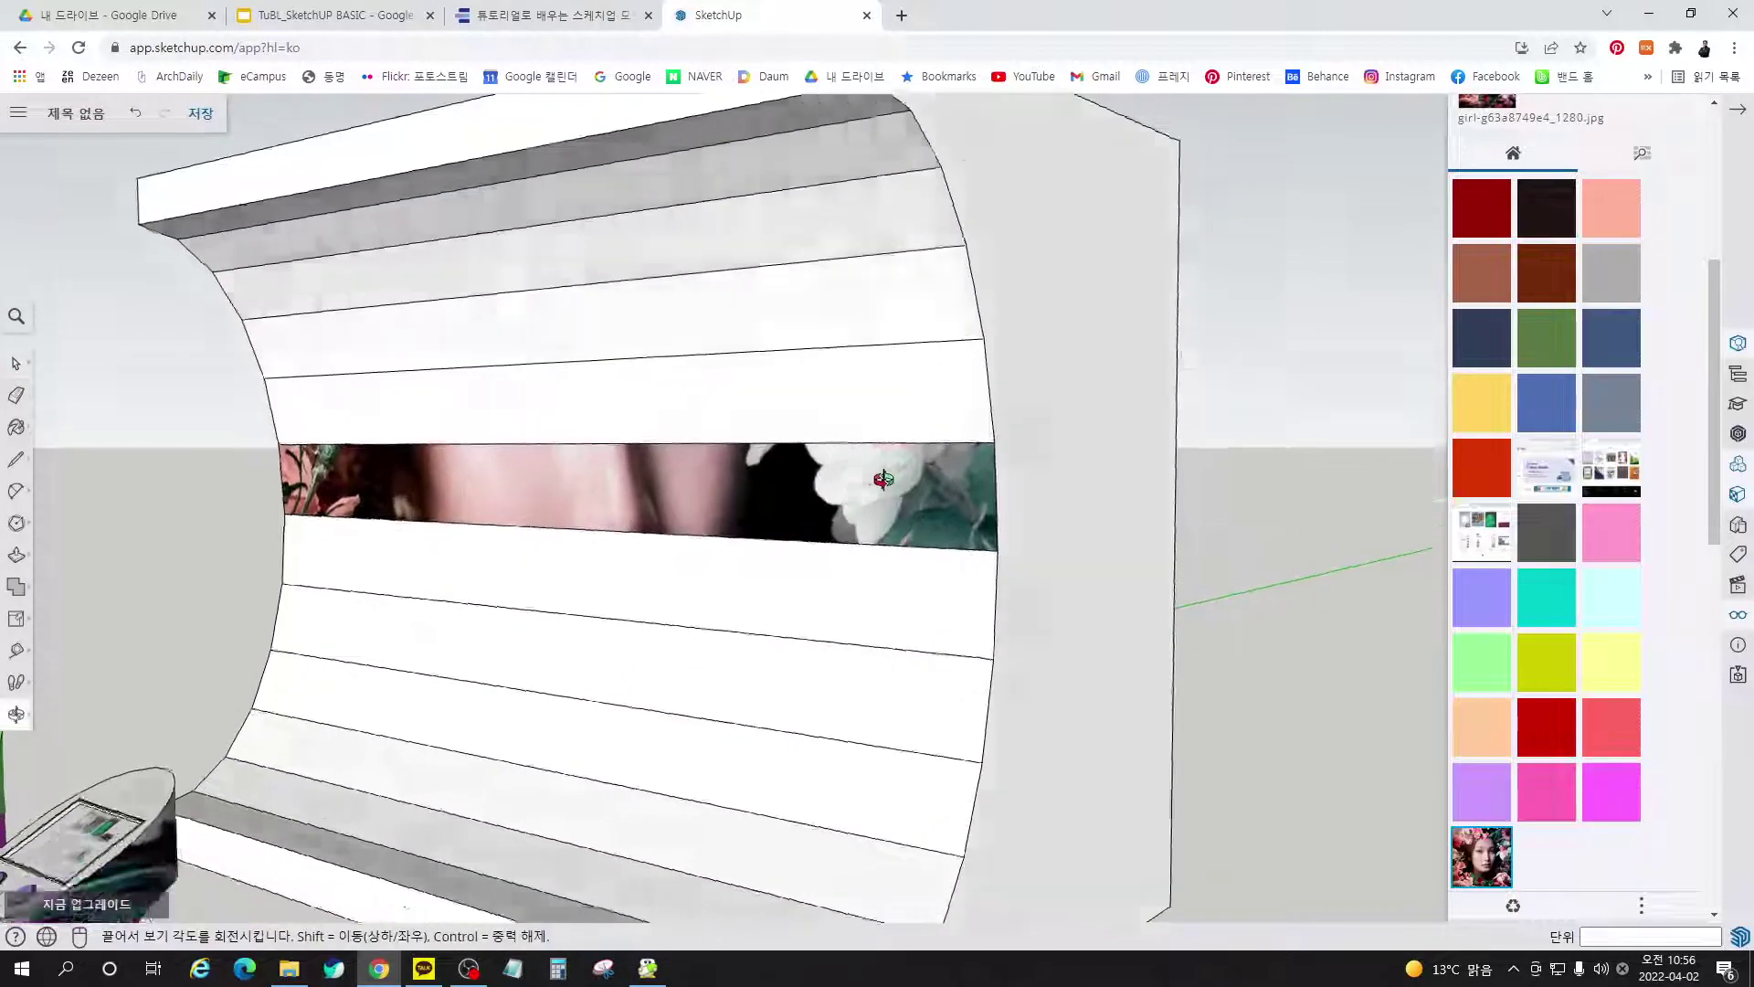
middle_click_drag(883, 479, 574, 514)
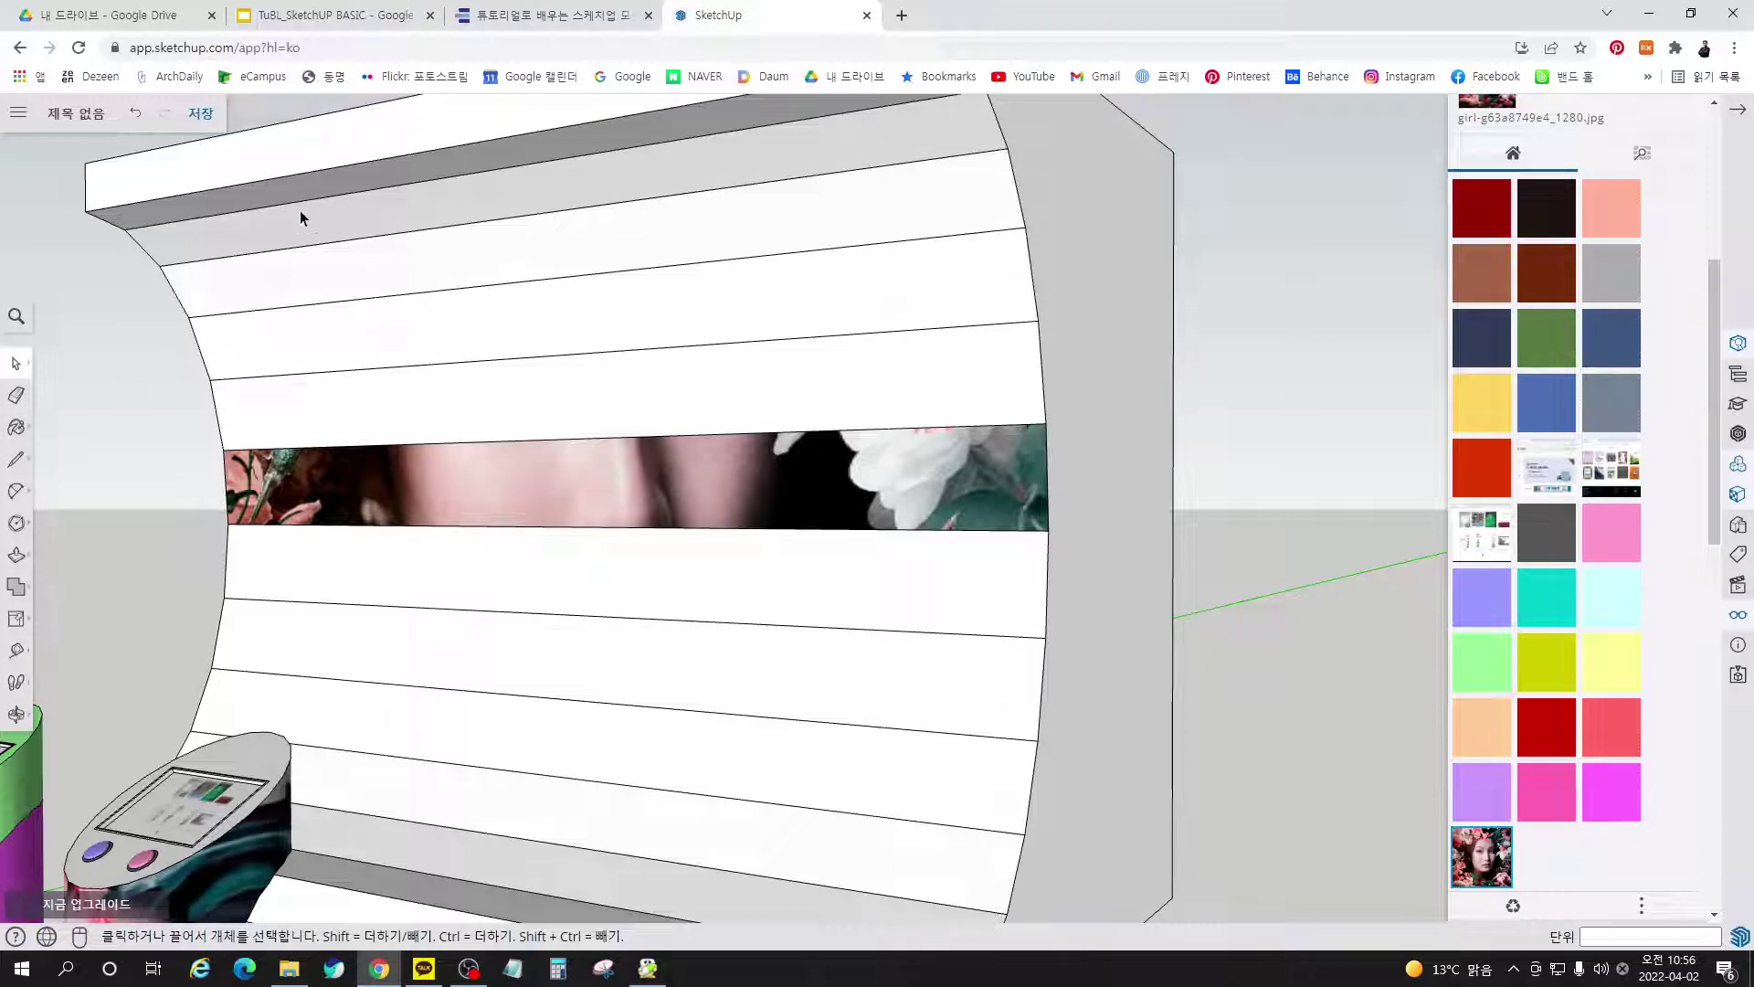
left_click(16, 426)
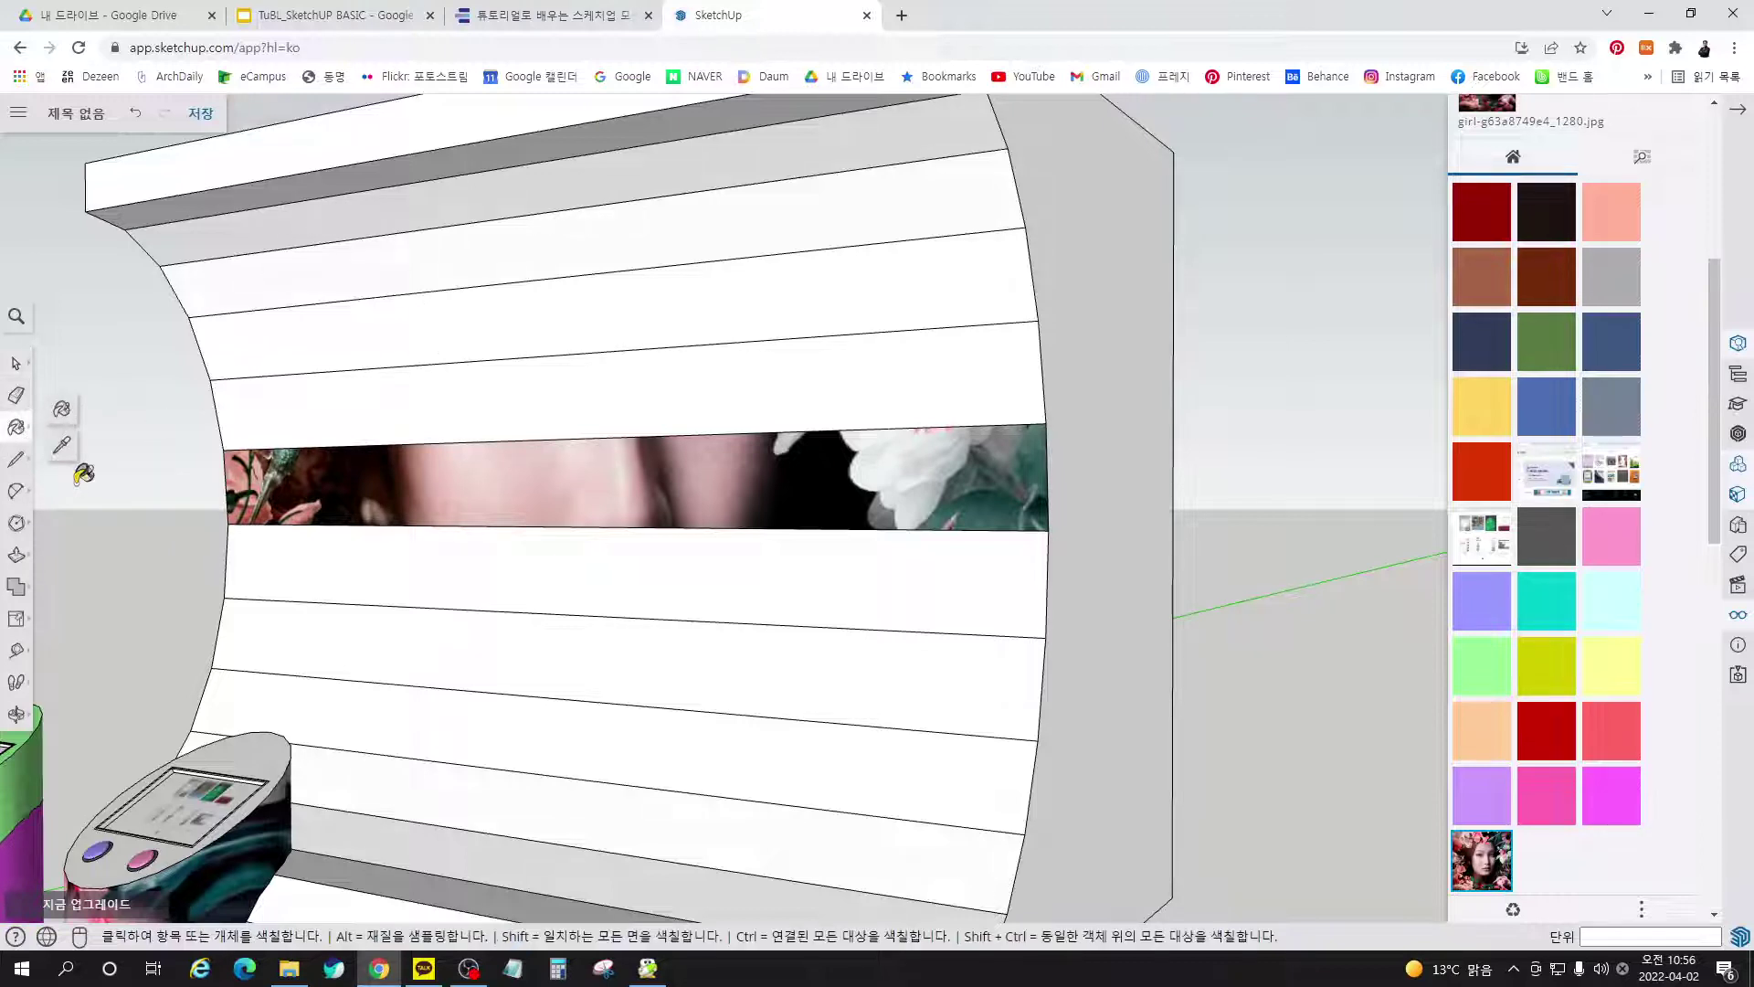
left_click(66, 455)
left_click(366, 475)
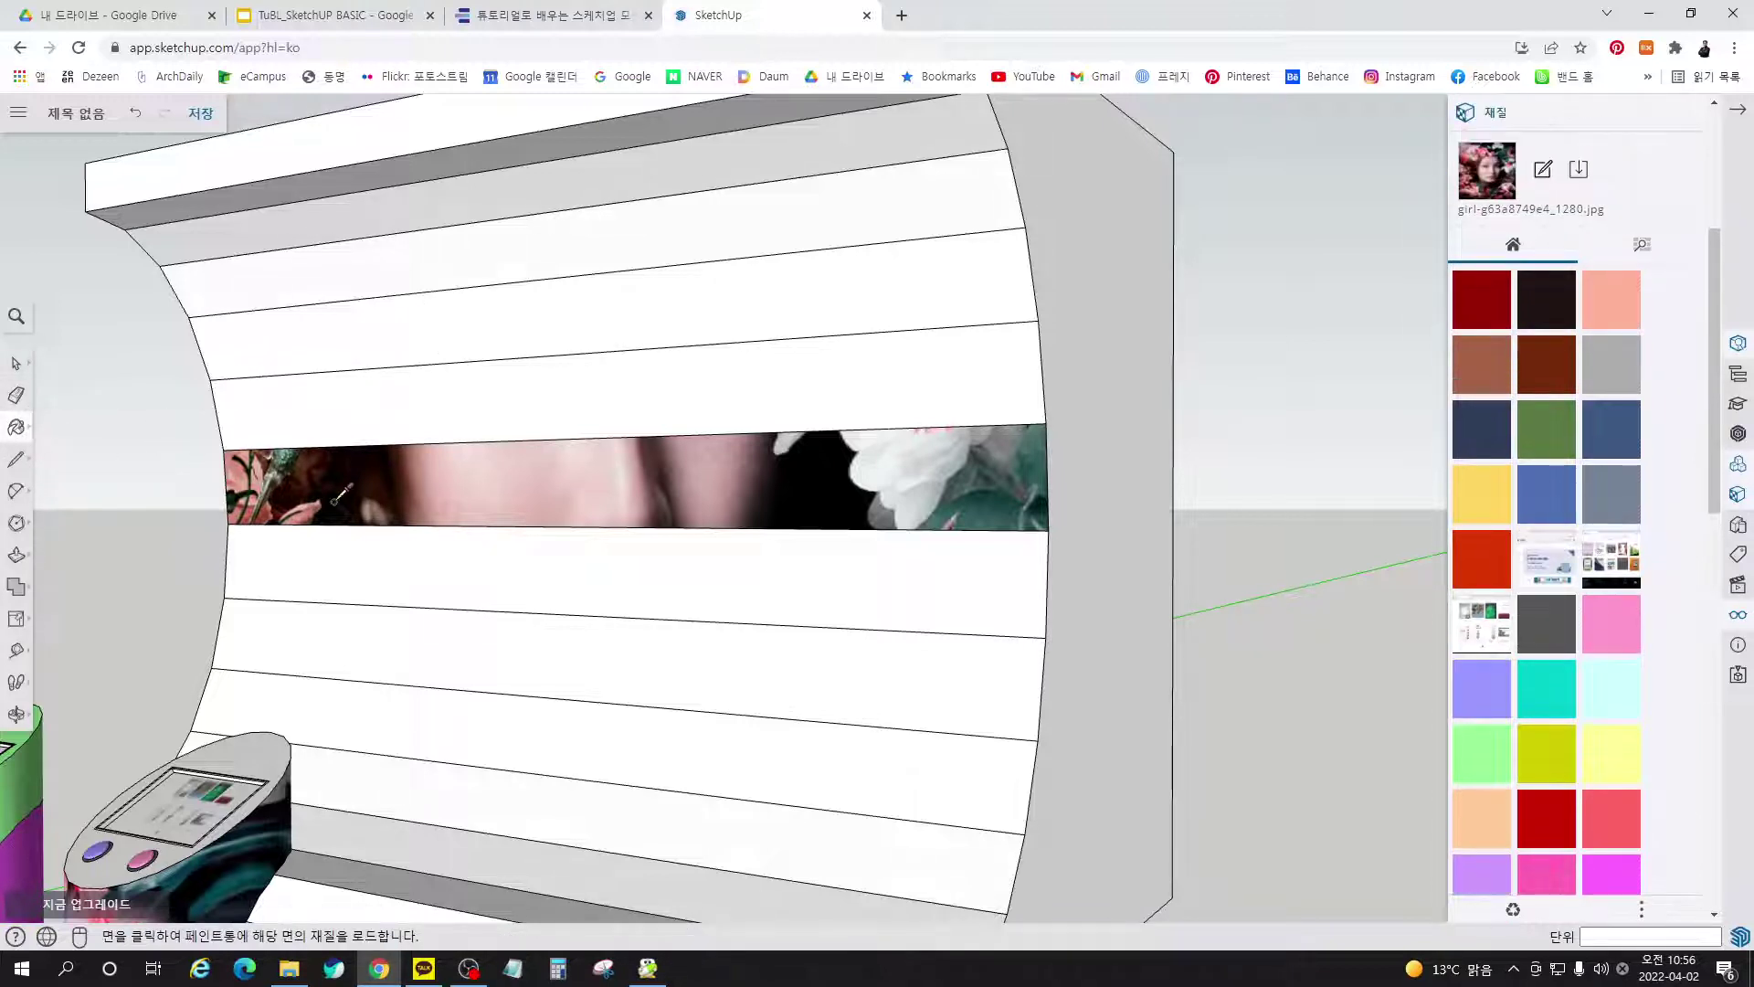
left_click(365, 407)
left_click(351, 337)
left_click(307, 268)
left_click(250, 224)
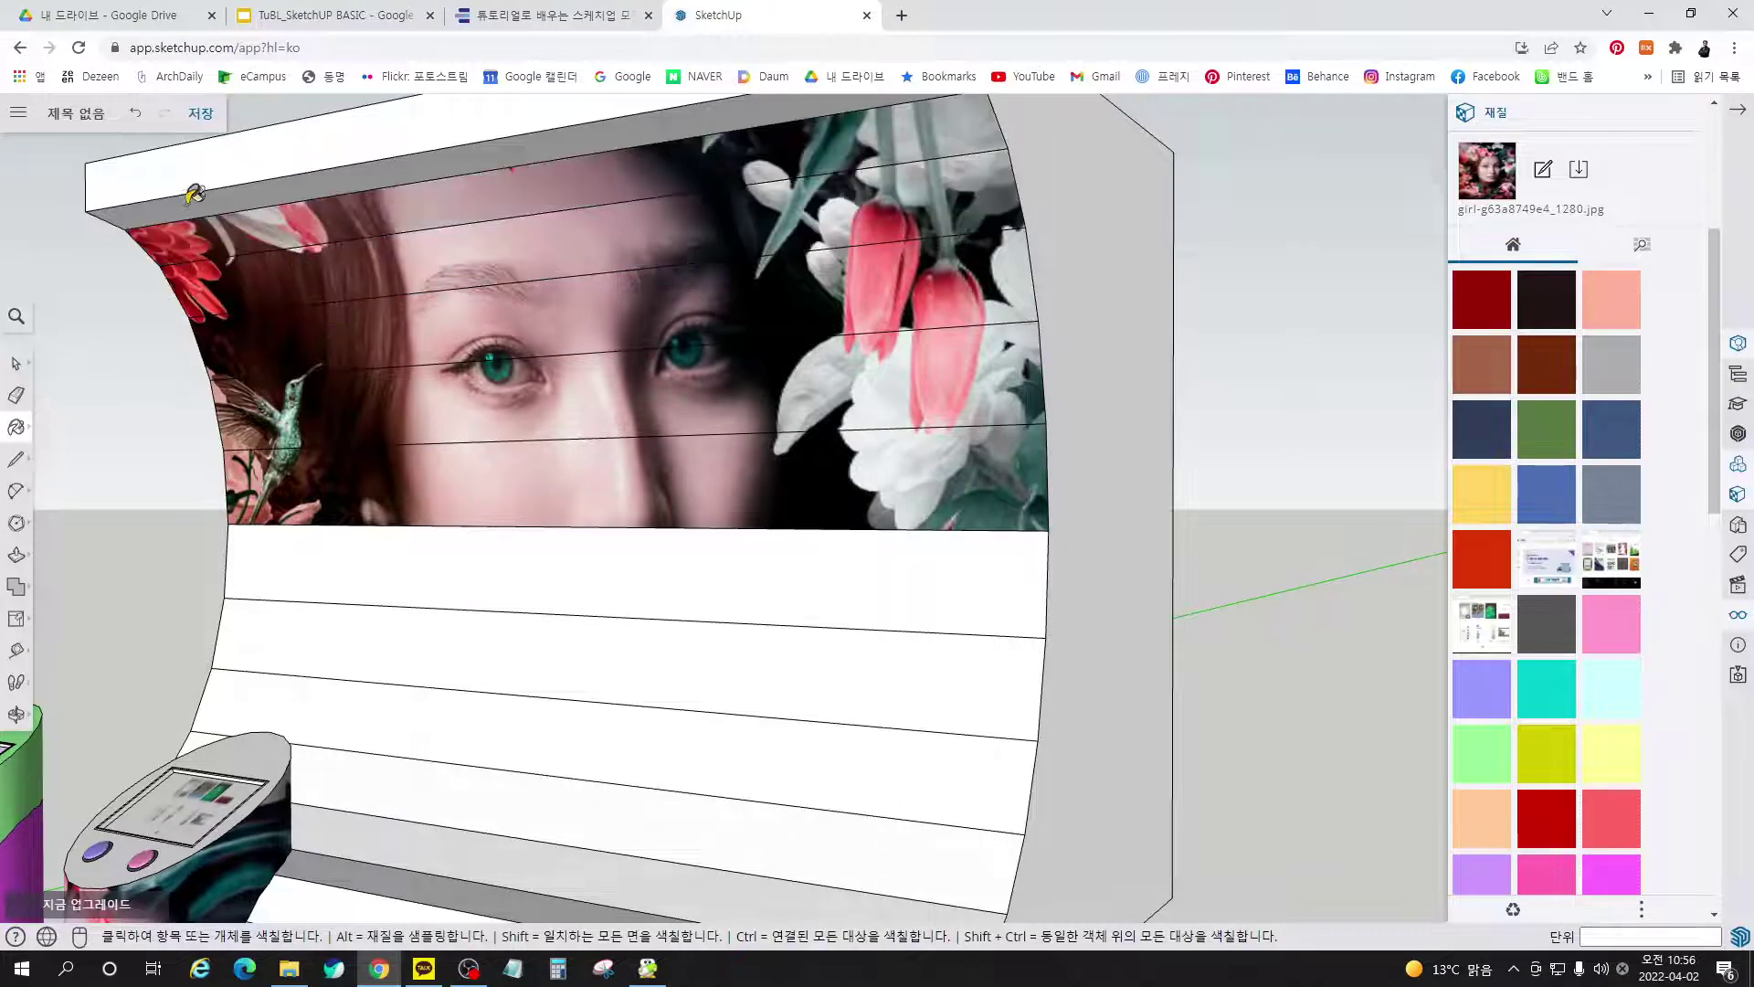
left_click(194, 193)
Paint all the strips below the sampled one with the same texture, down to the lowest strip, to complete the portrait
left_click(450, 573)
left_click(479, 650)
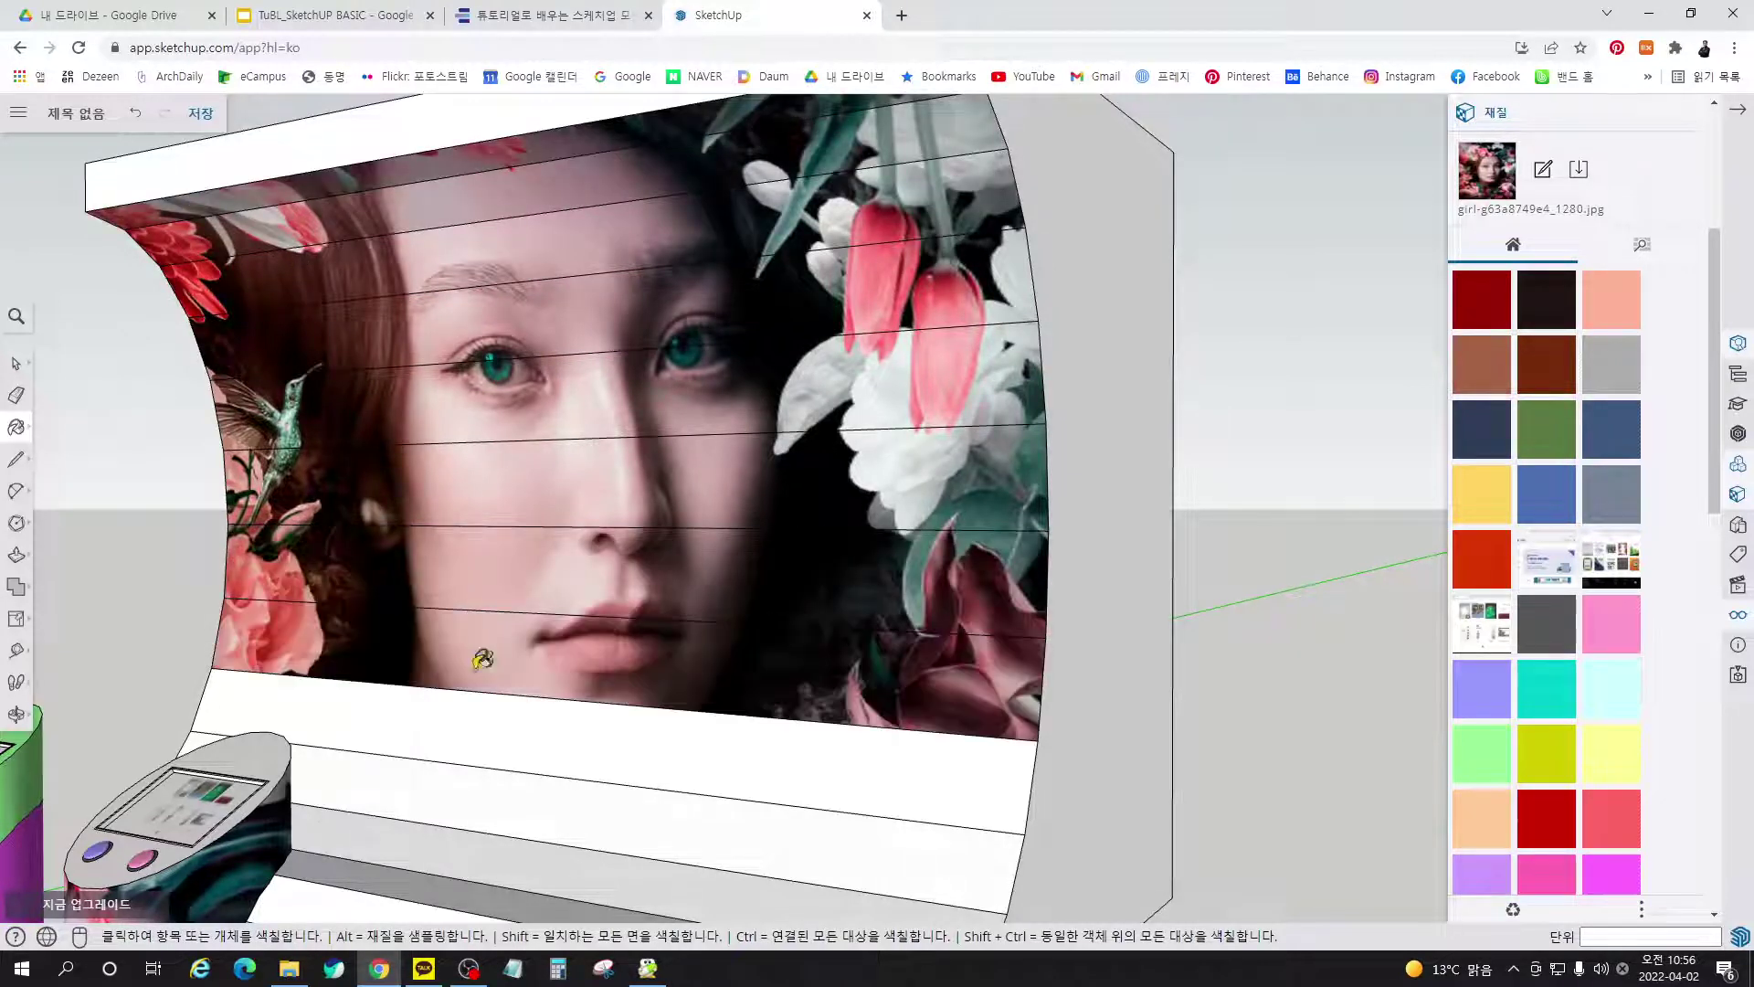
left_click(497, 734)
left_click(507, 791)
left_click(502, 848)
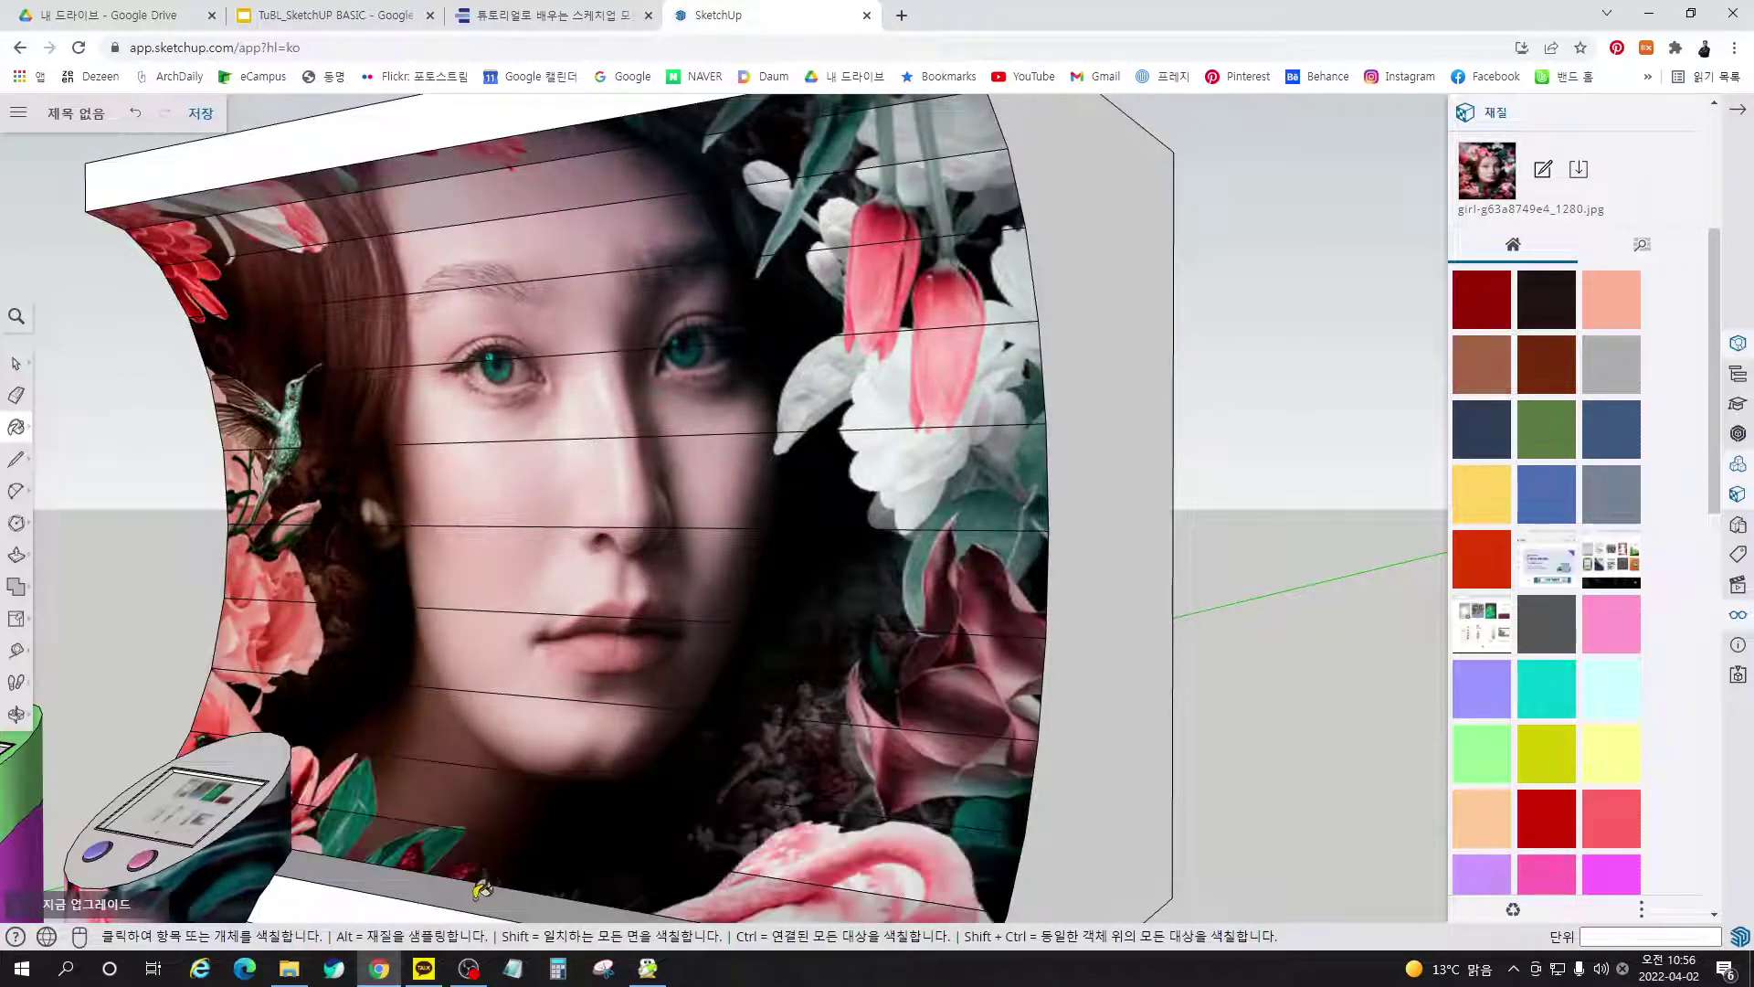
left_click(486, 889)
key("space")
scroll(695, 344, "down", 3)
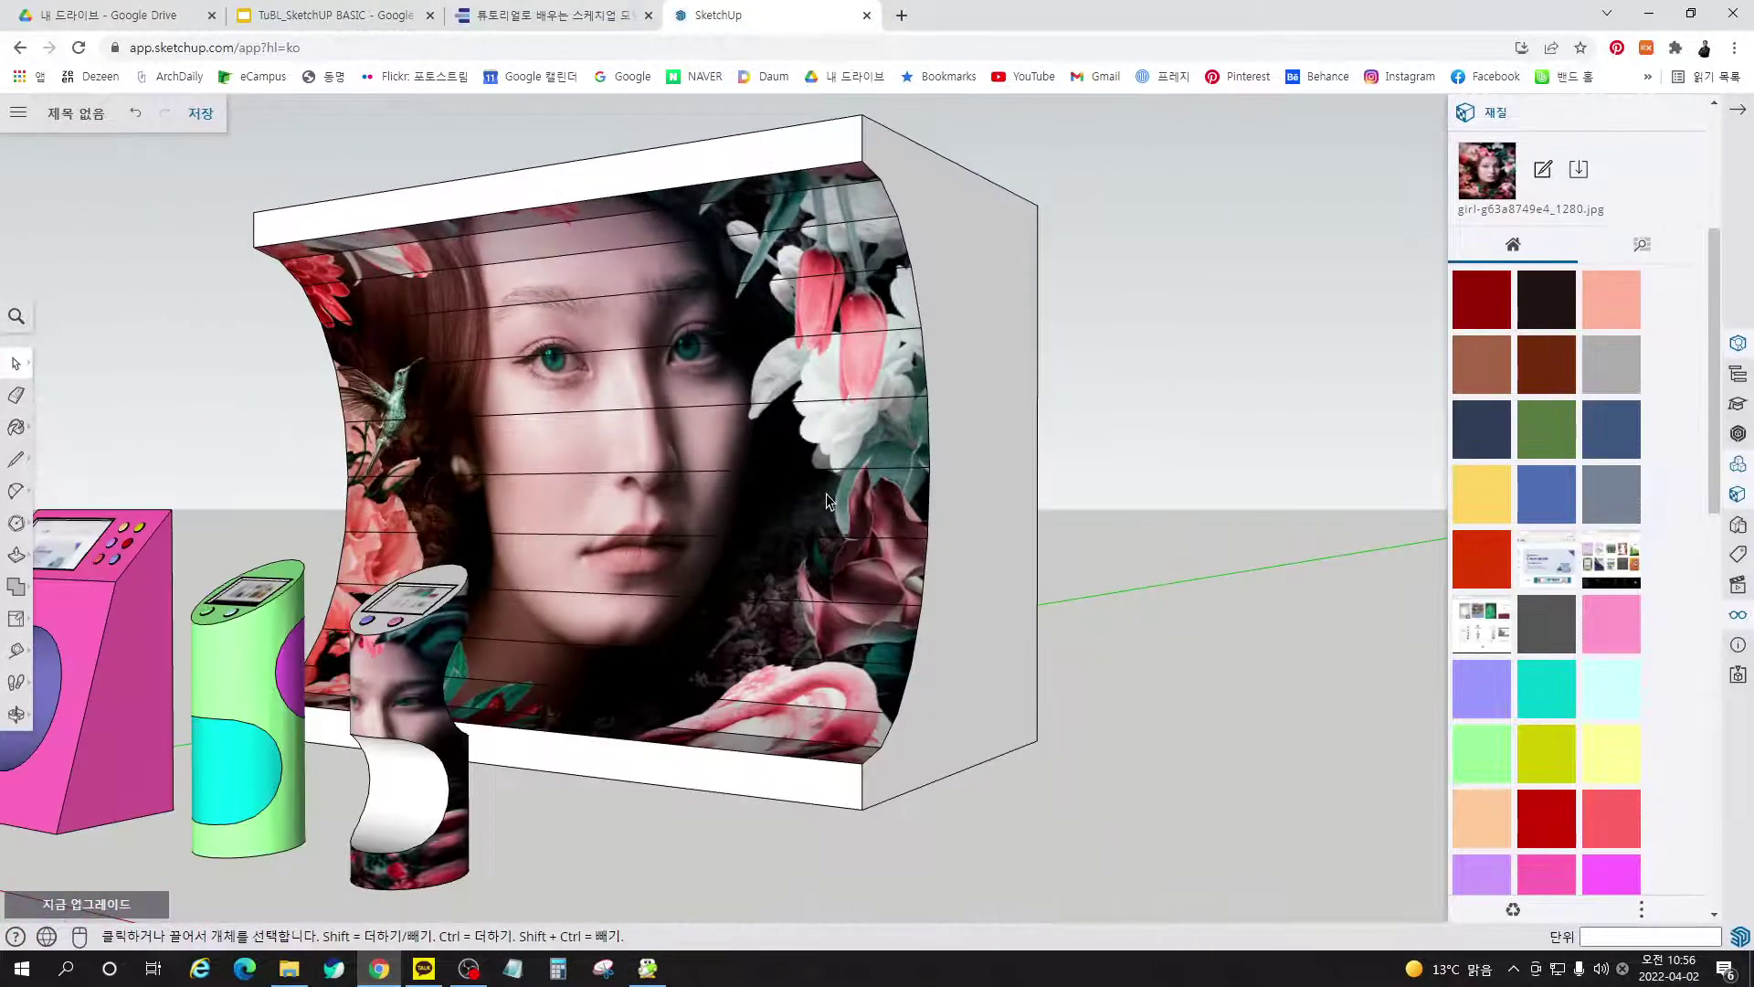
Inspect the textured curve from the side and read the e-book's steps on selecting the curved surface by material
mouse_move(826, 493)
middle_mouse_down()
mouse_move(634, 600)
mouse_move(691, 541)
middle_mouse_up()
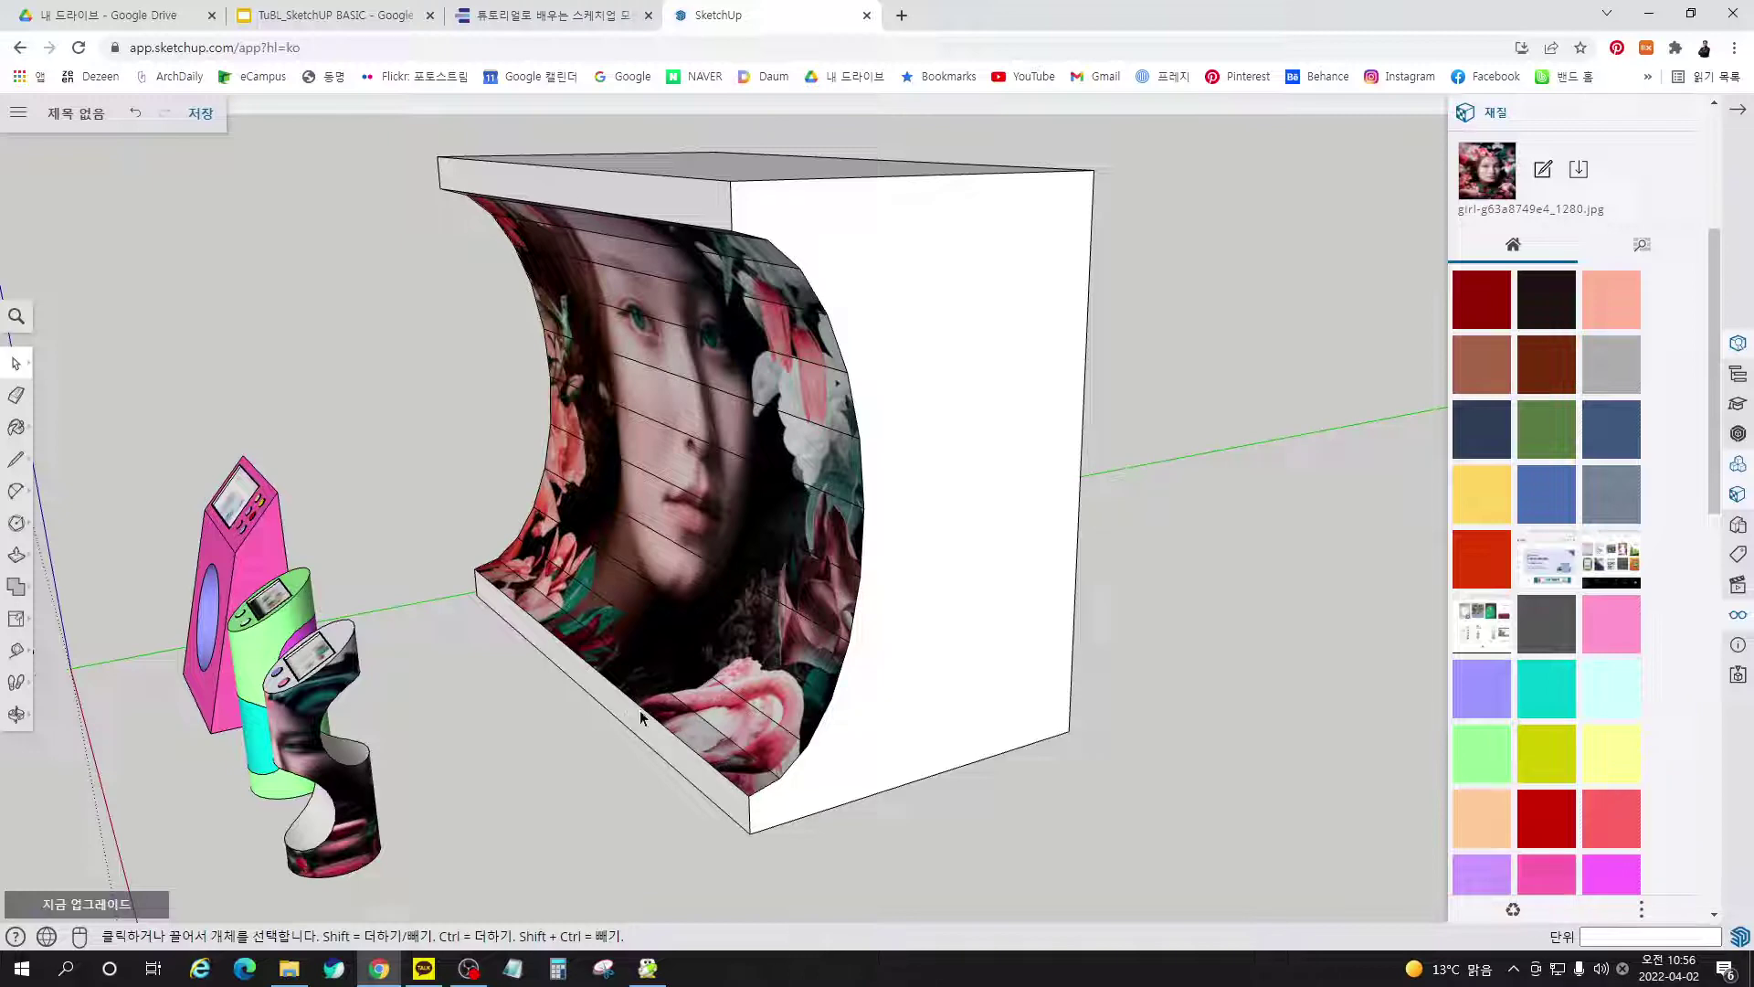
left_click(562, 18)
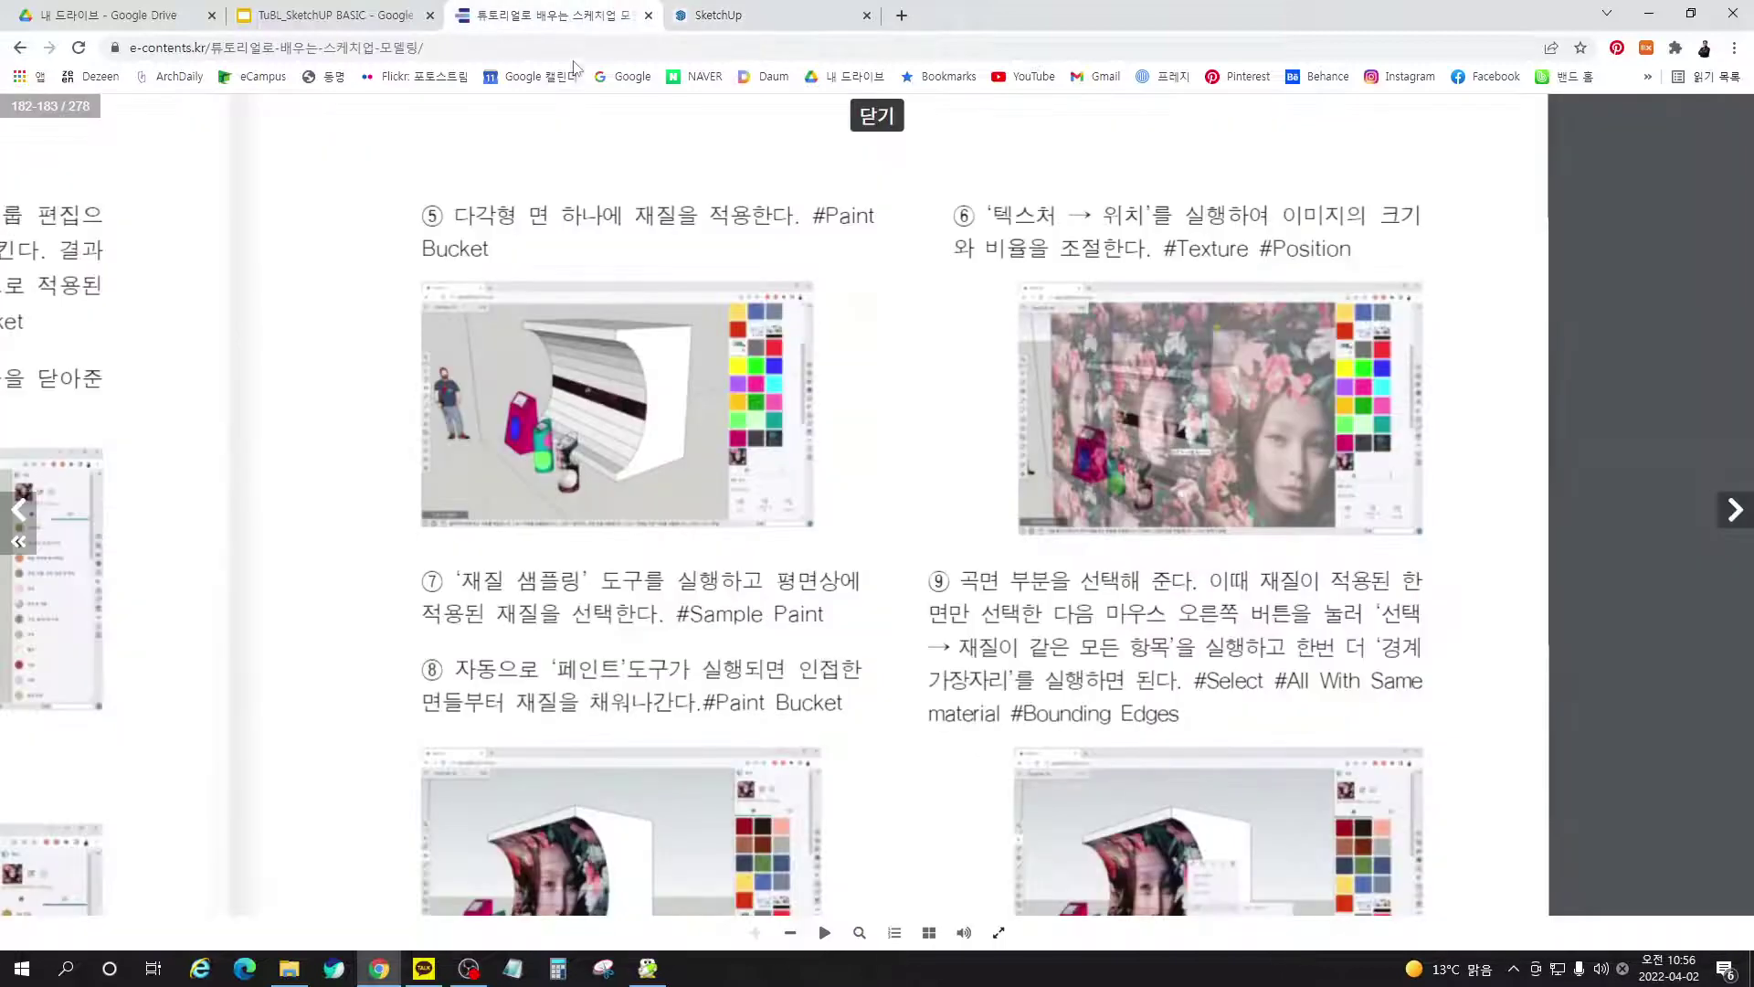
scroll(825, 706, "down", 3)
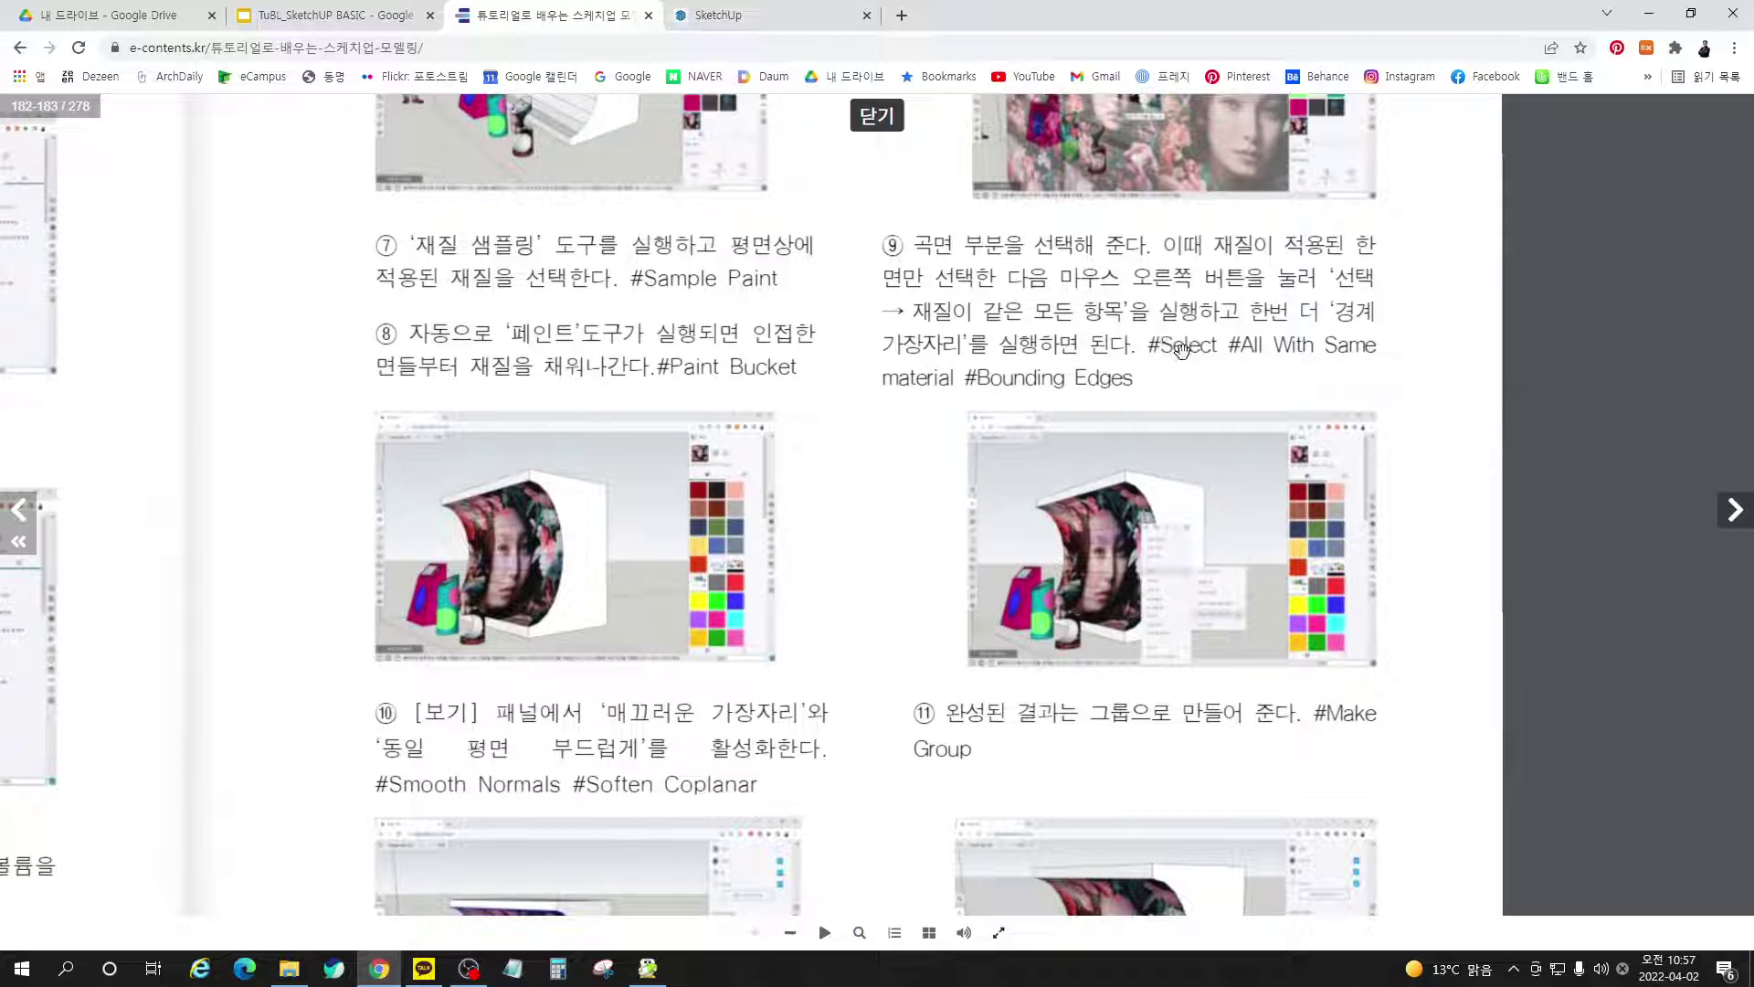
left_click(764, 16)
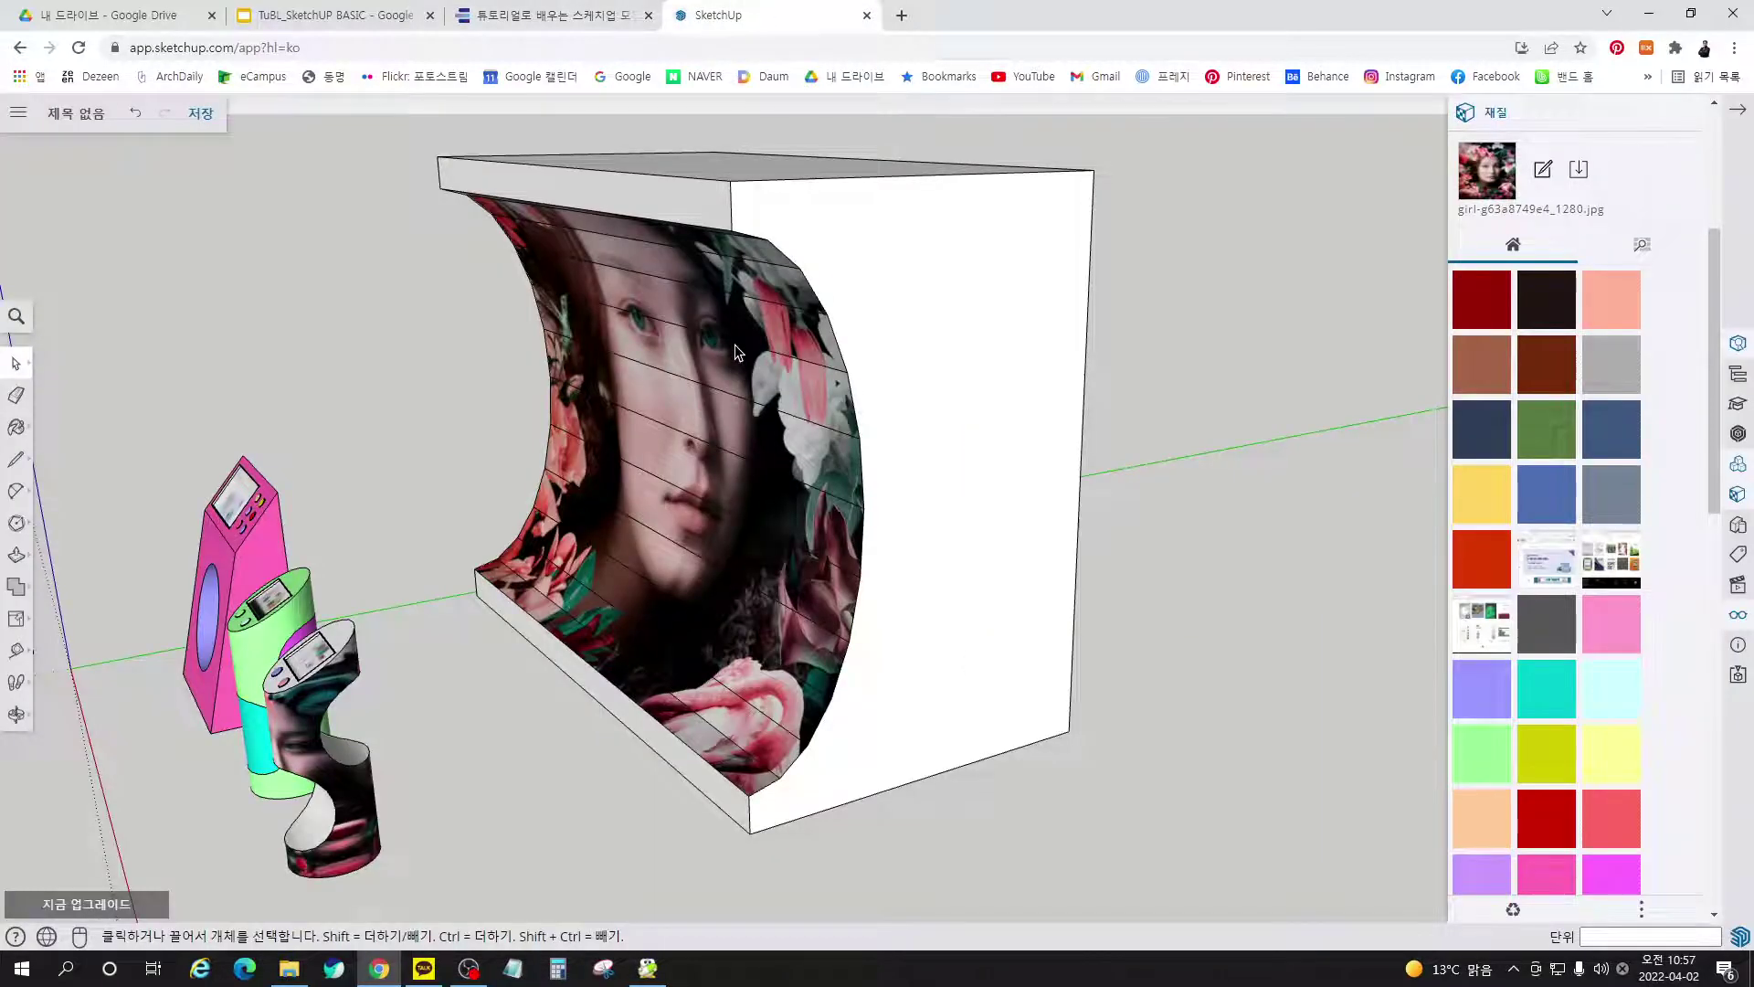
left_click(701, 386, "ctrl")
left_click(705, 445, "ctrl")
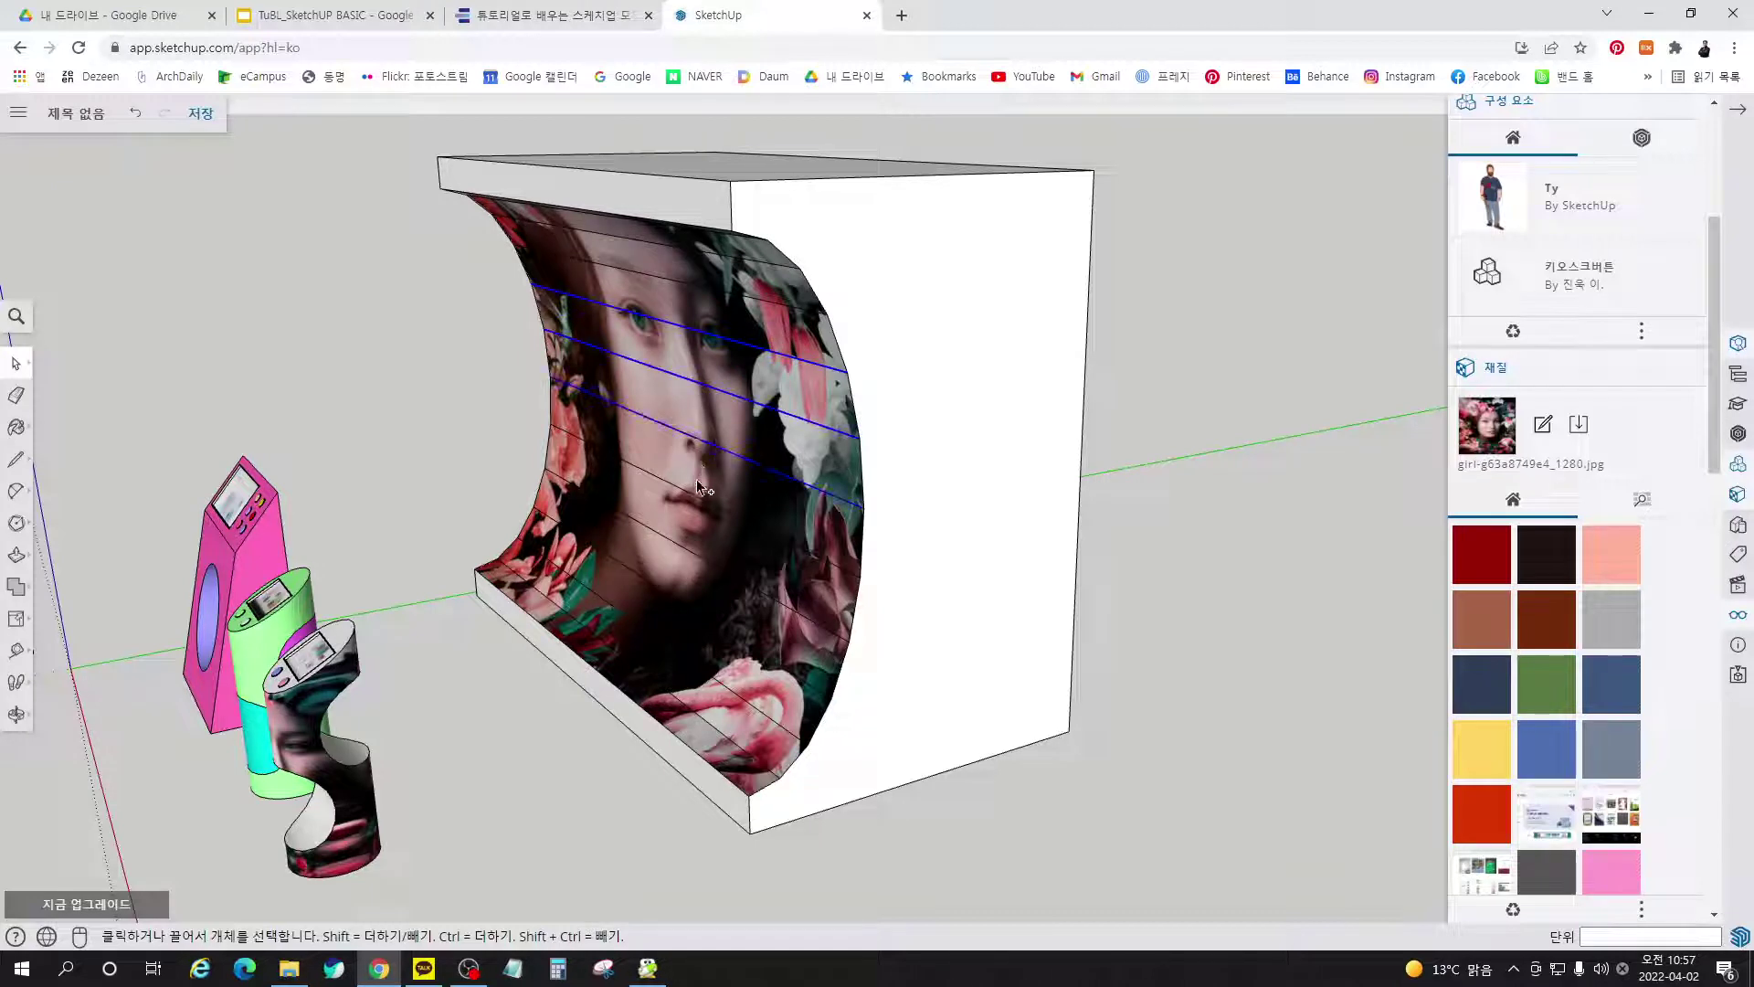
left_click(700, 501, "ctrl")
left_click(1209, 539)
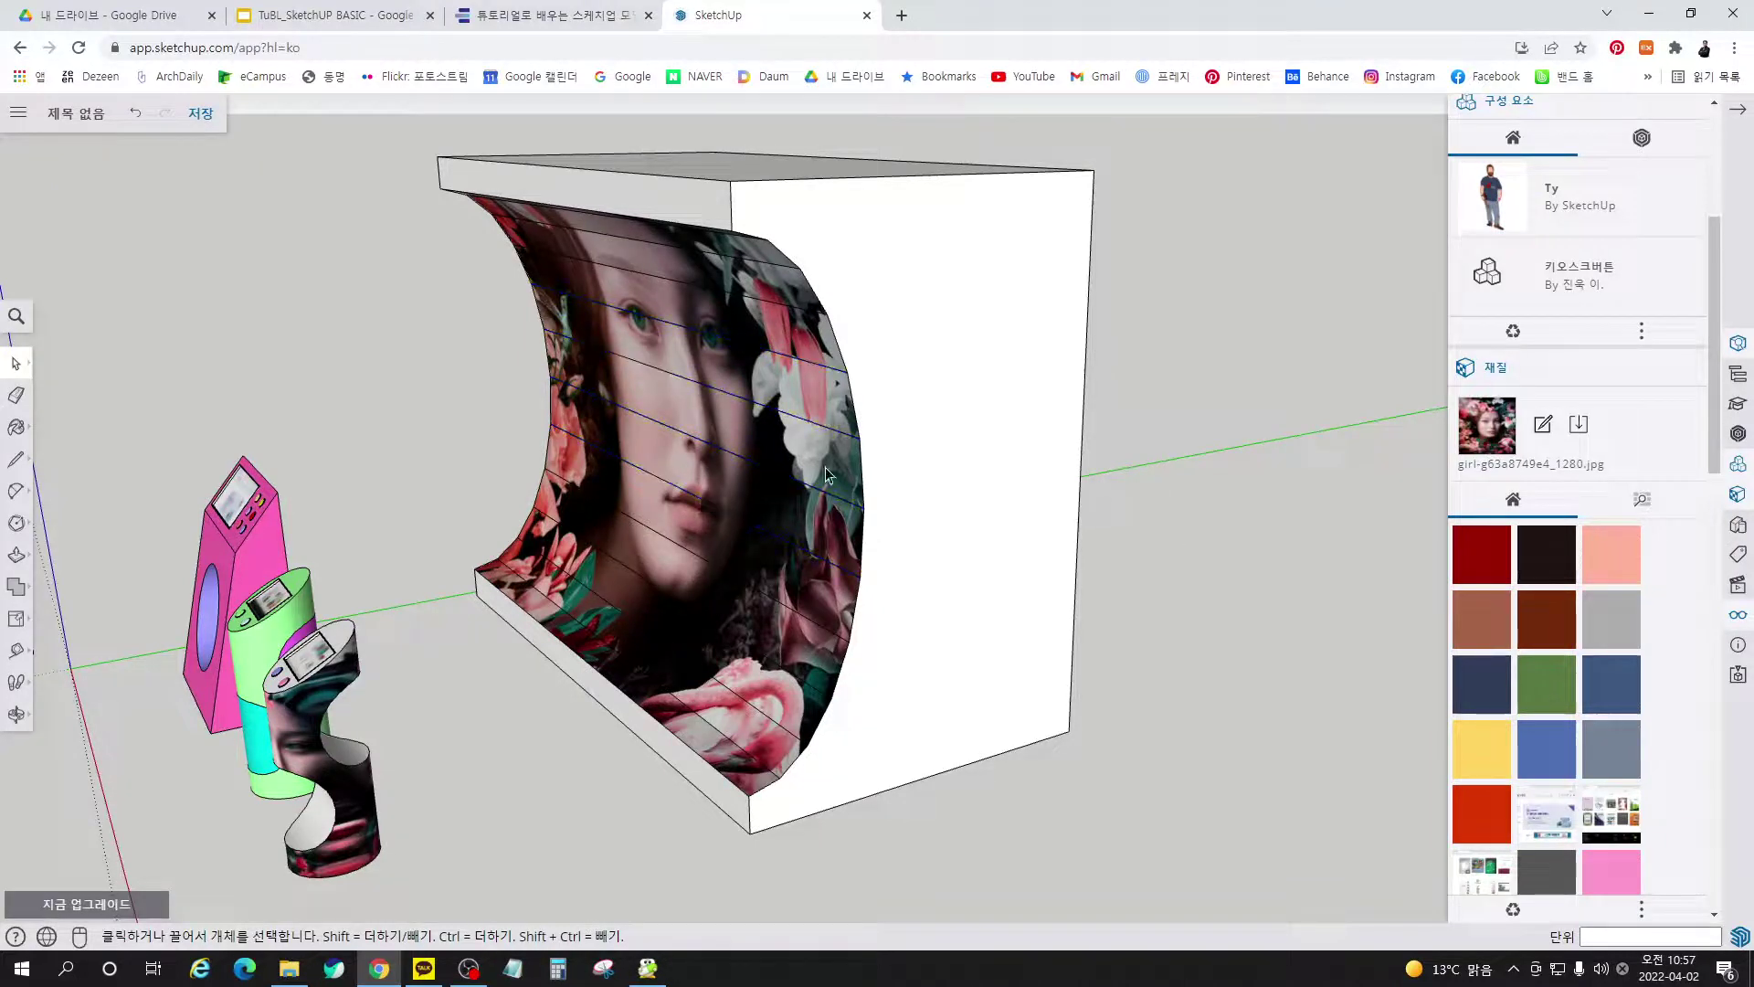
Select all faces sharing one curved strip's material, and extend the selection to their bounding edges
right_click(680, 421)
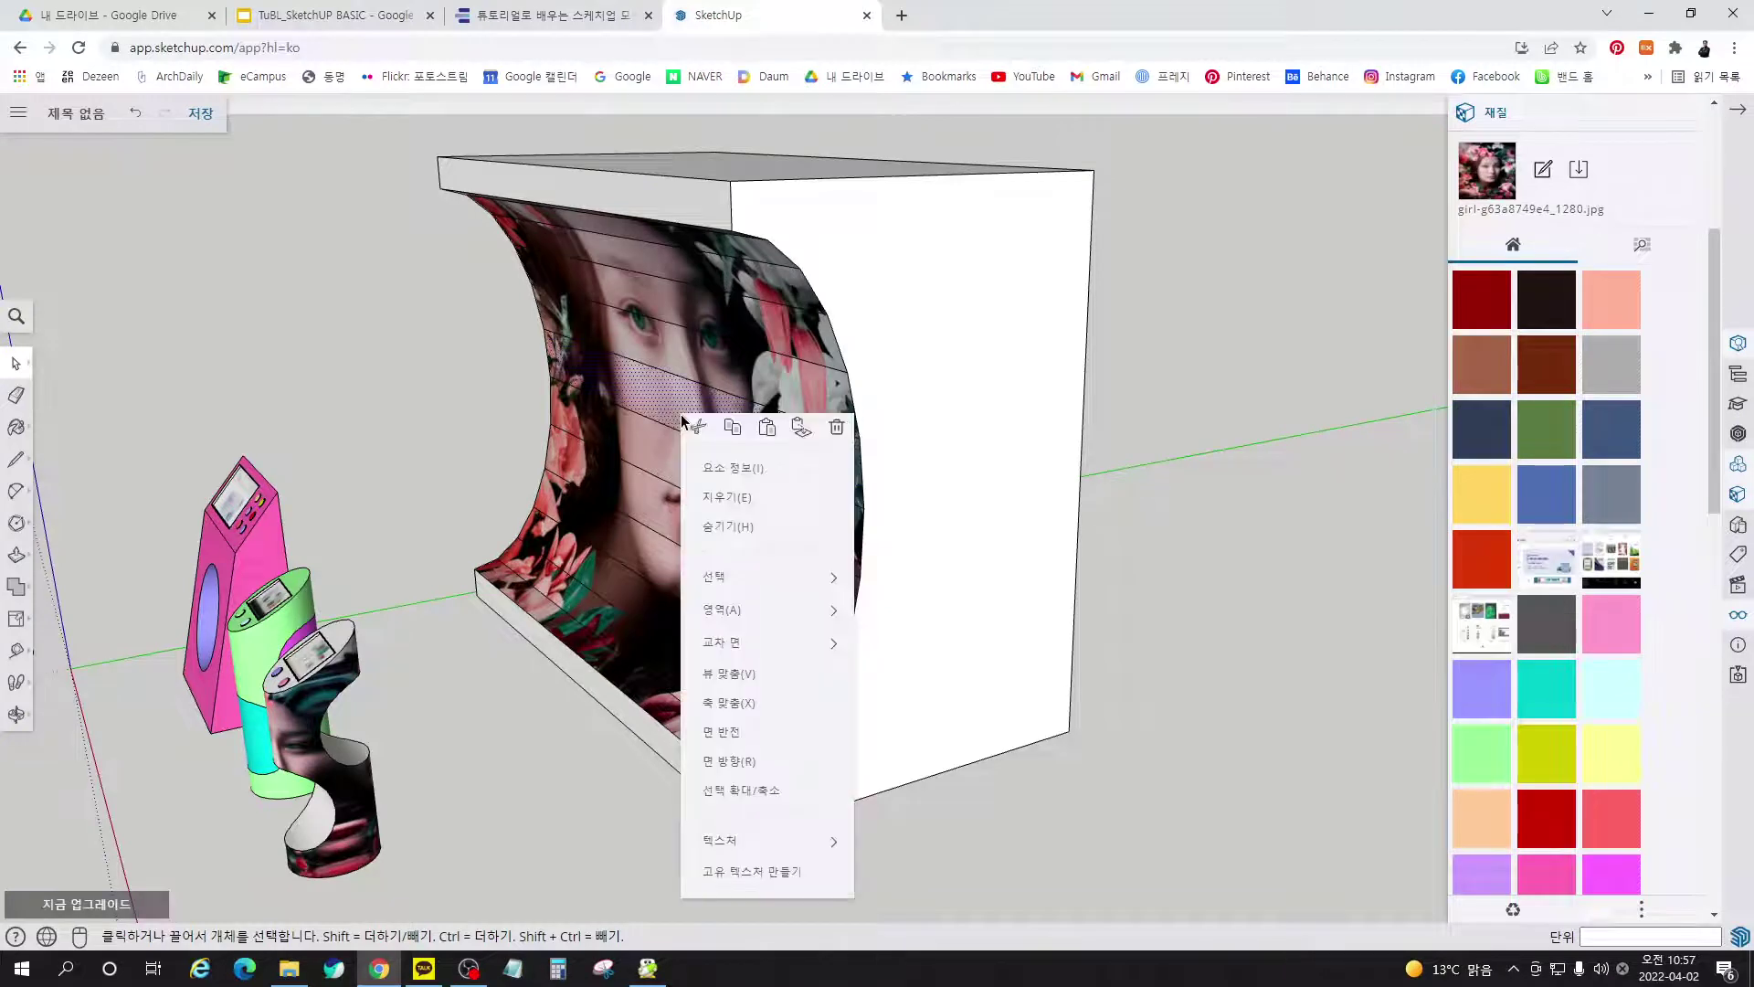
mouse_move(822, 580)
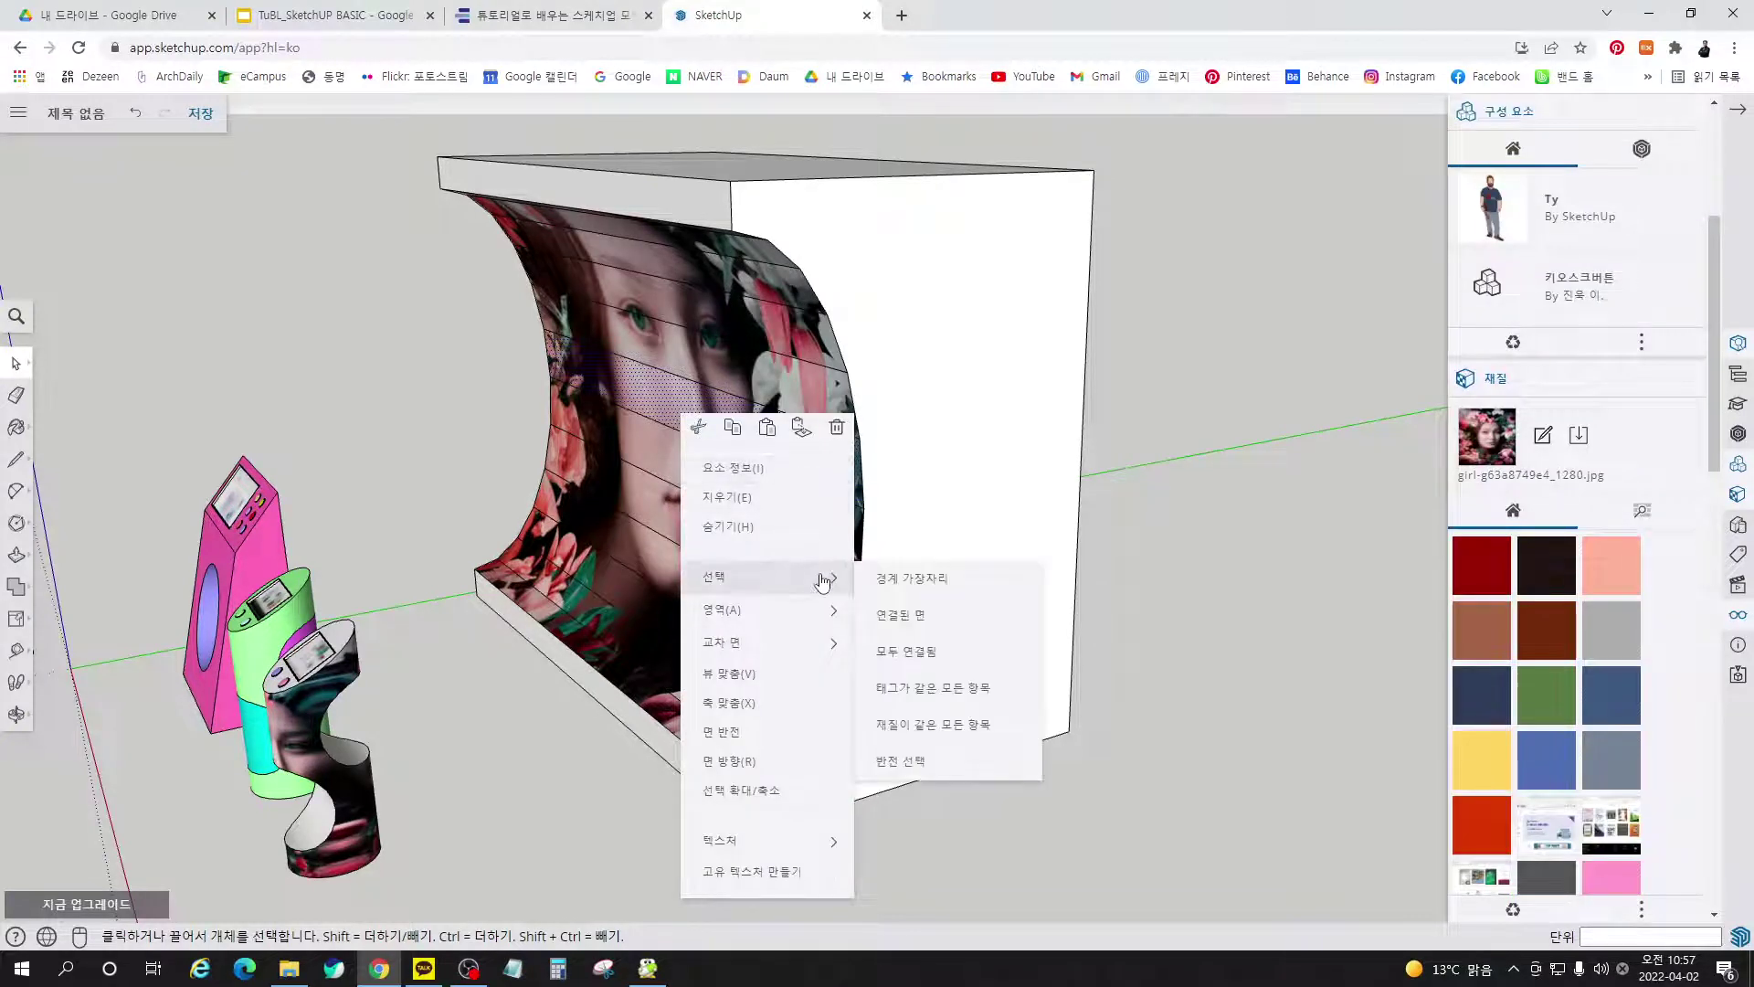
left_click(977, 727)
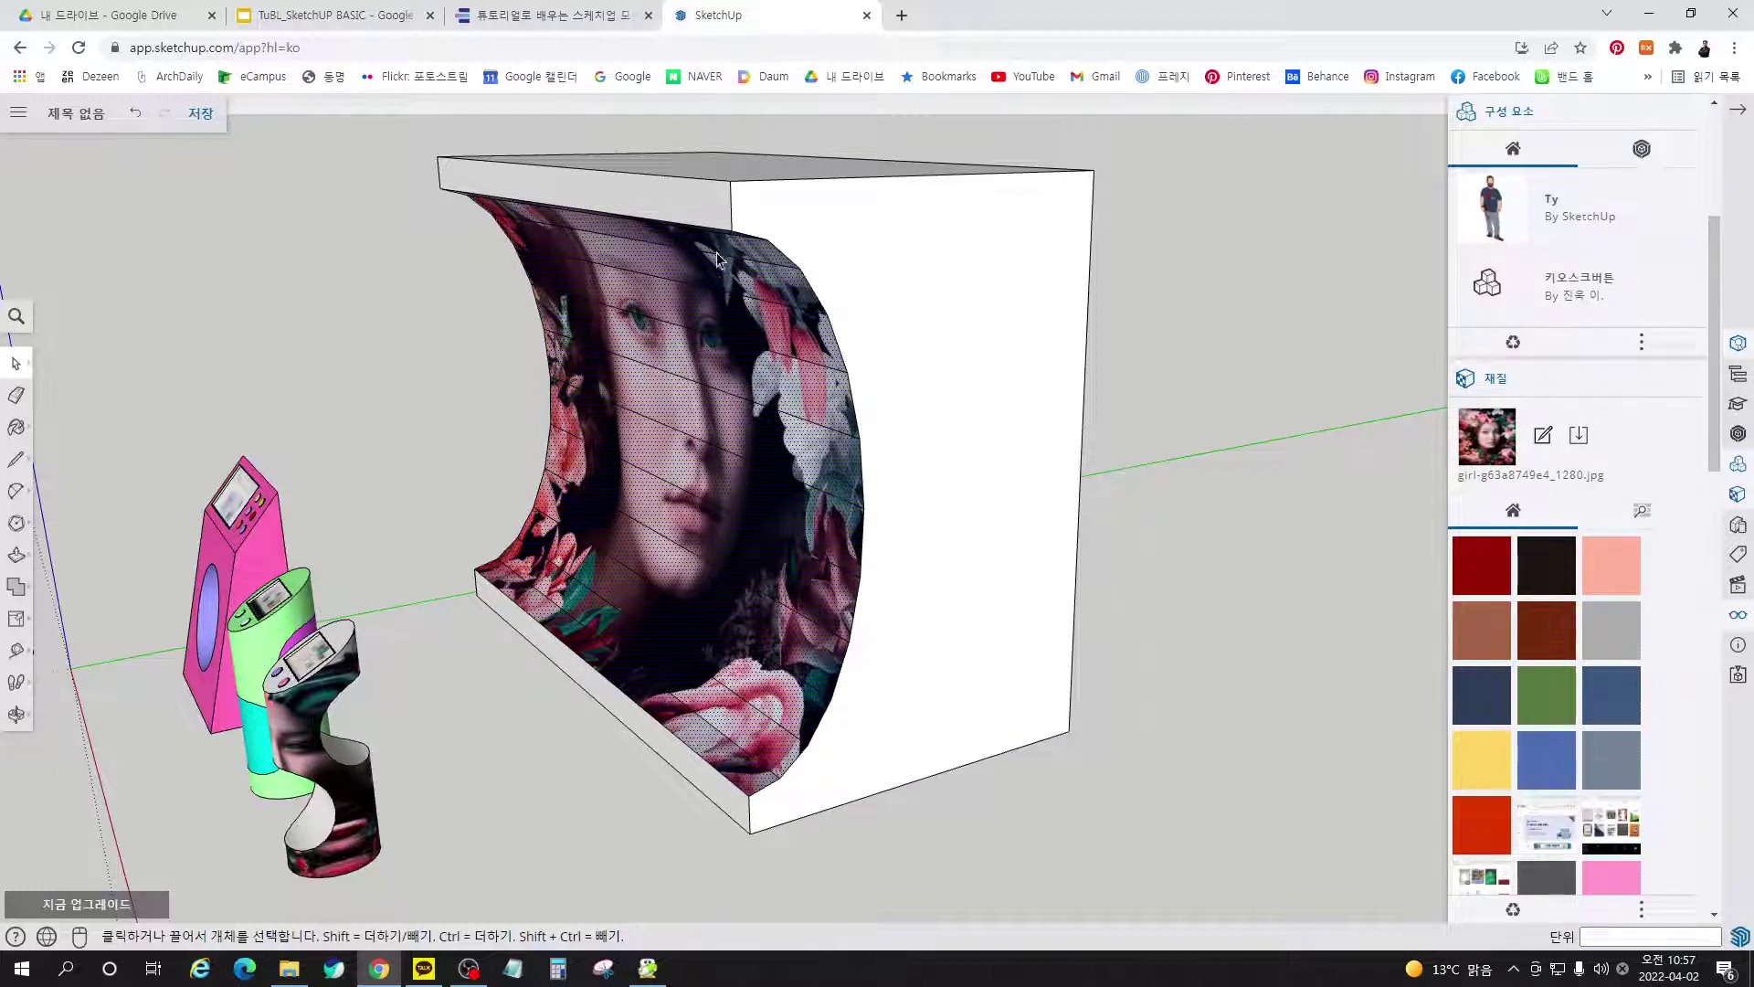
right_click(672, 445)
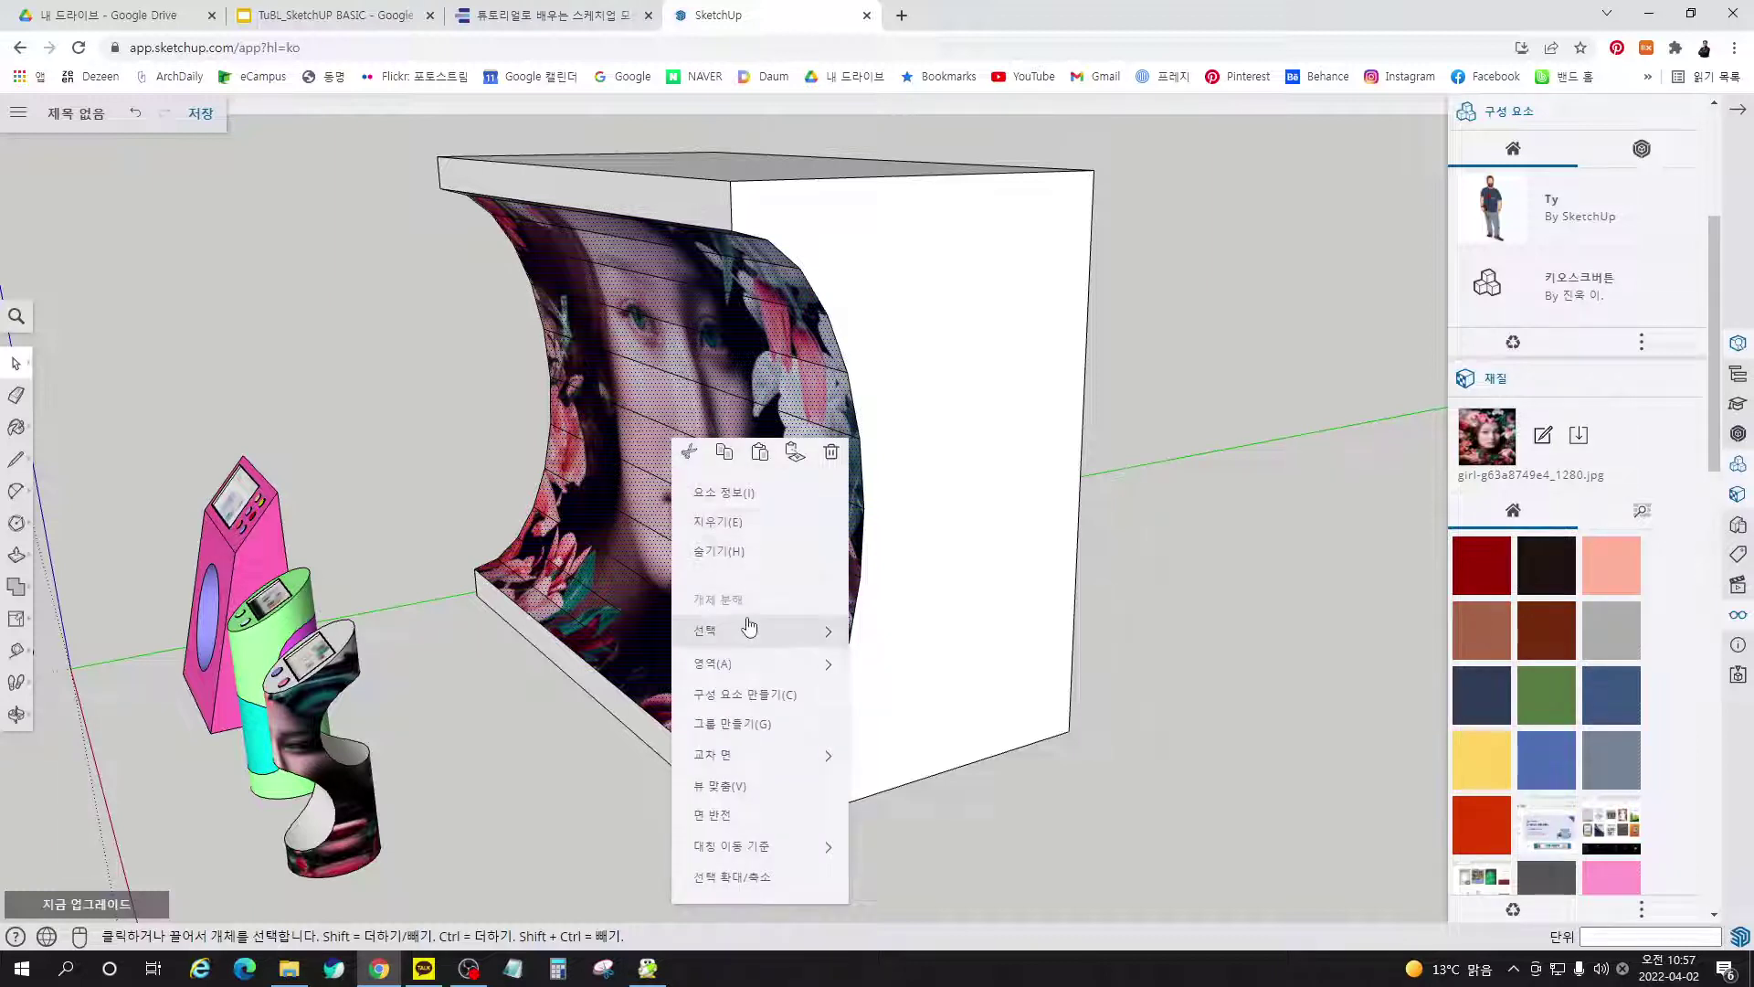
mouse_move(752, 637)
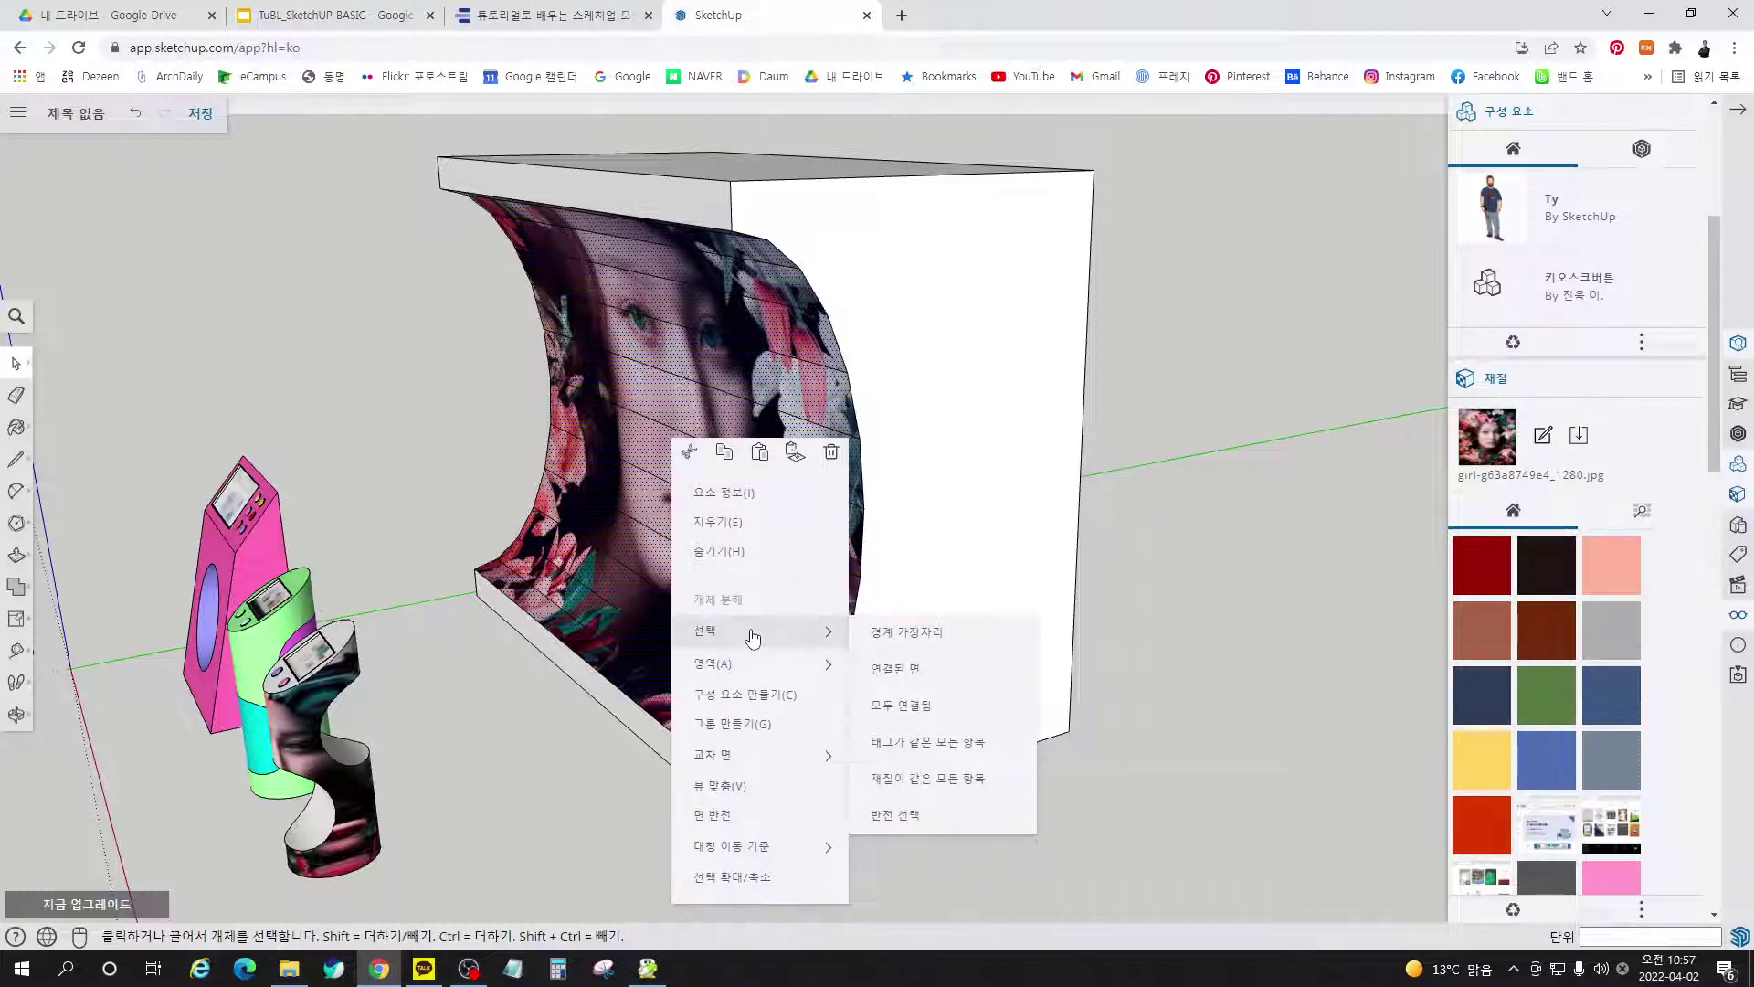
left_click(911, 636)
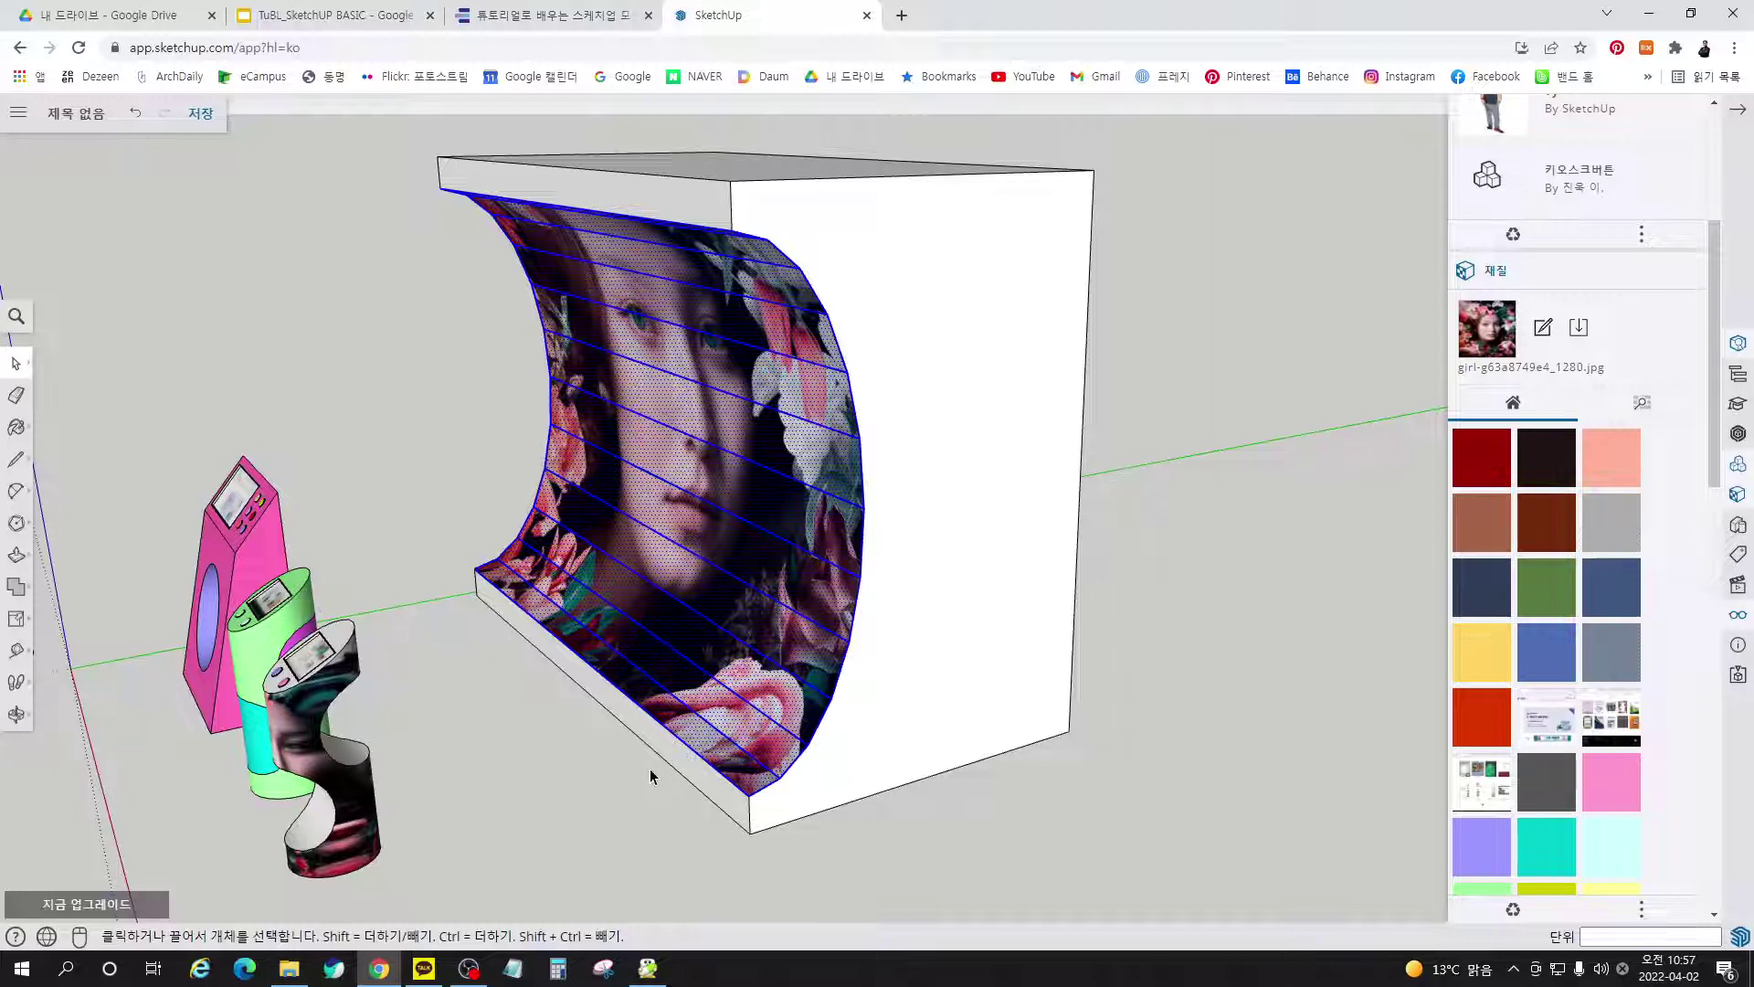
Check the e-book's edge-smoothing instructions and enable smooth edges and soften coplanar for the selected curved surface's edges
left_click(562, 16)
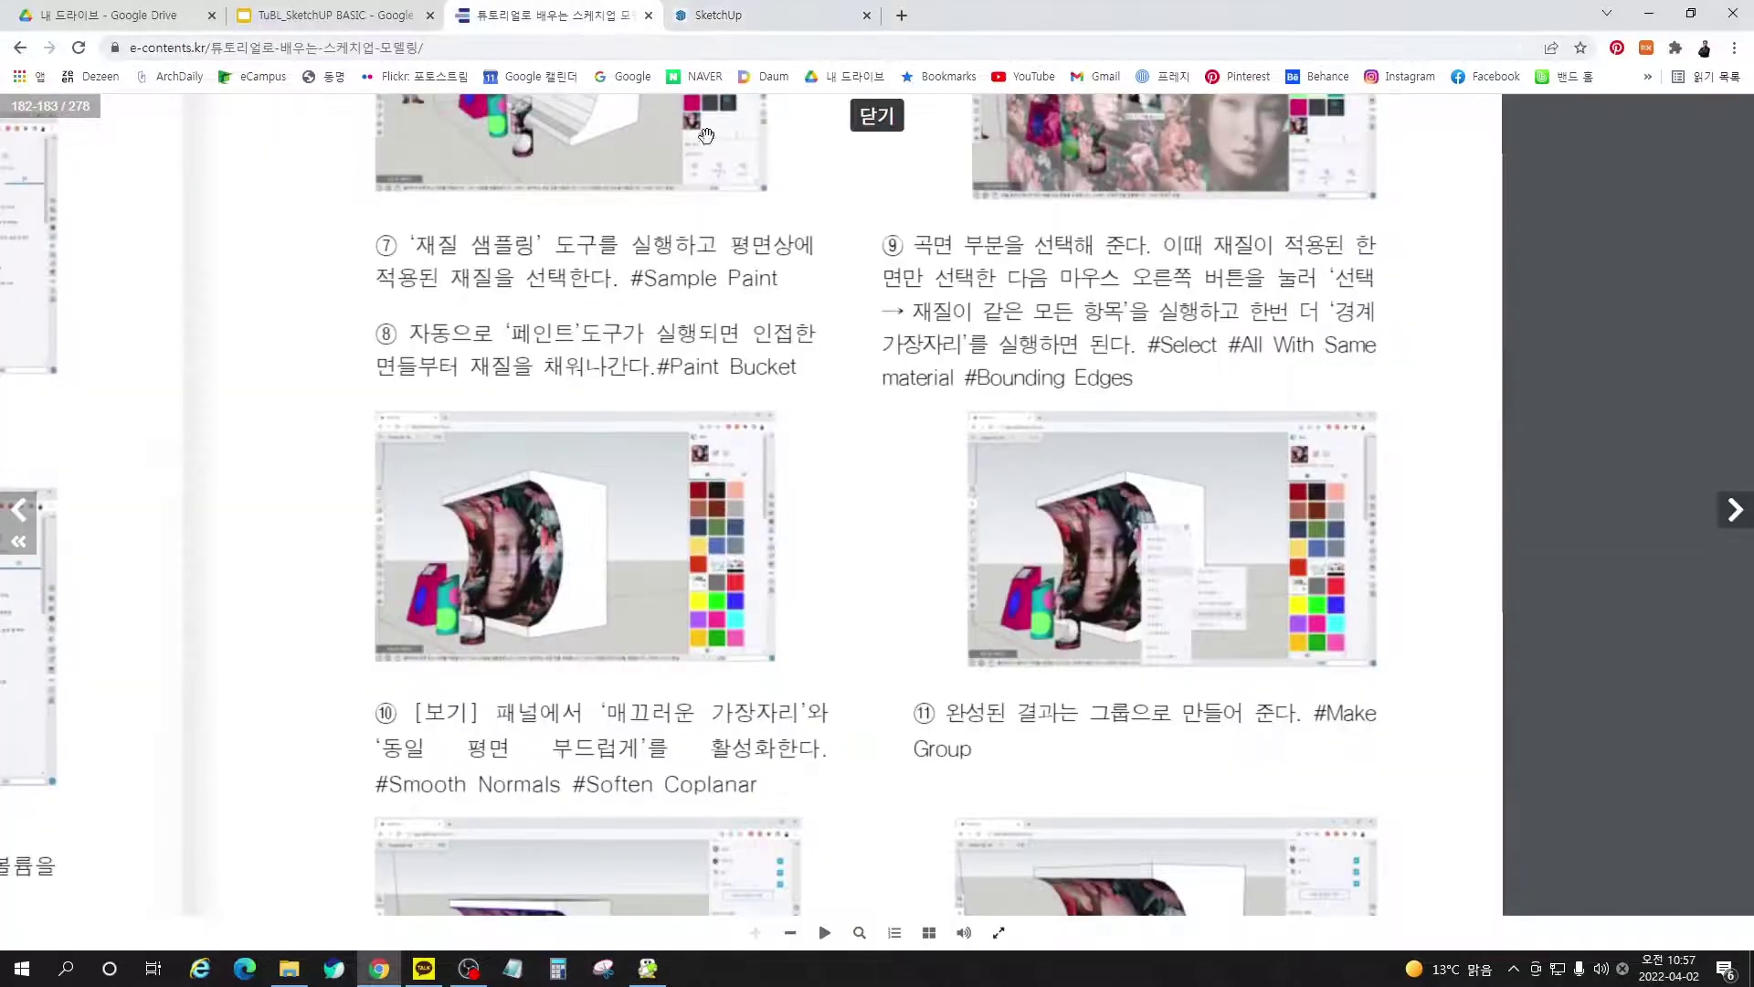
scroll(928, 621, "down", 5)
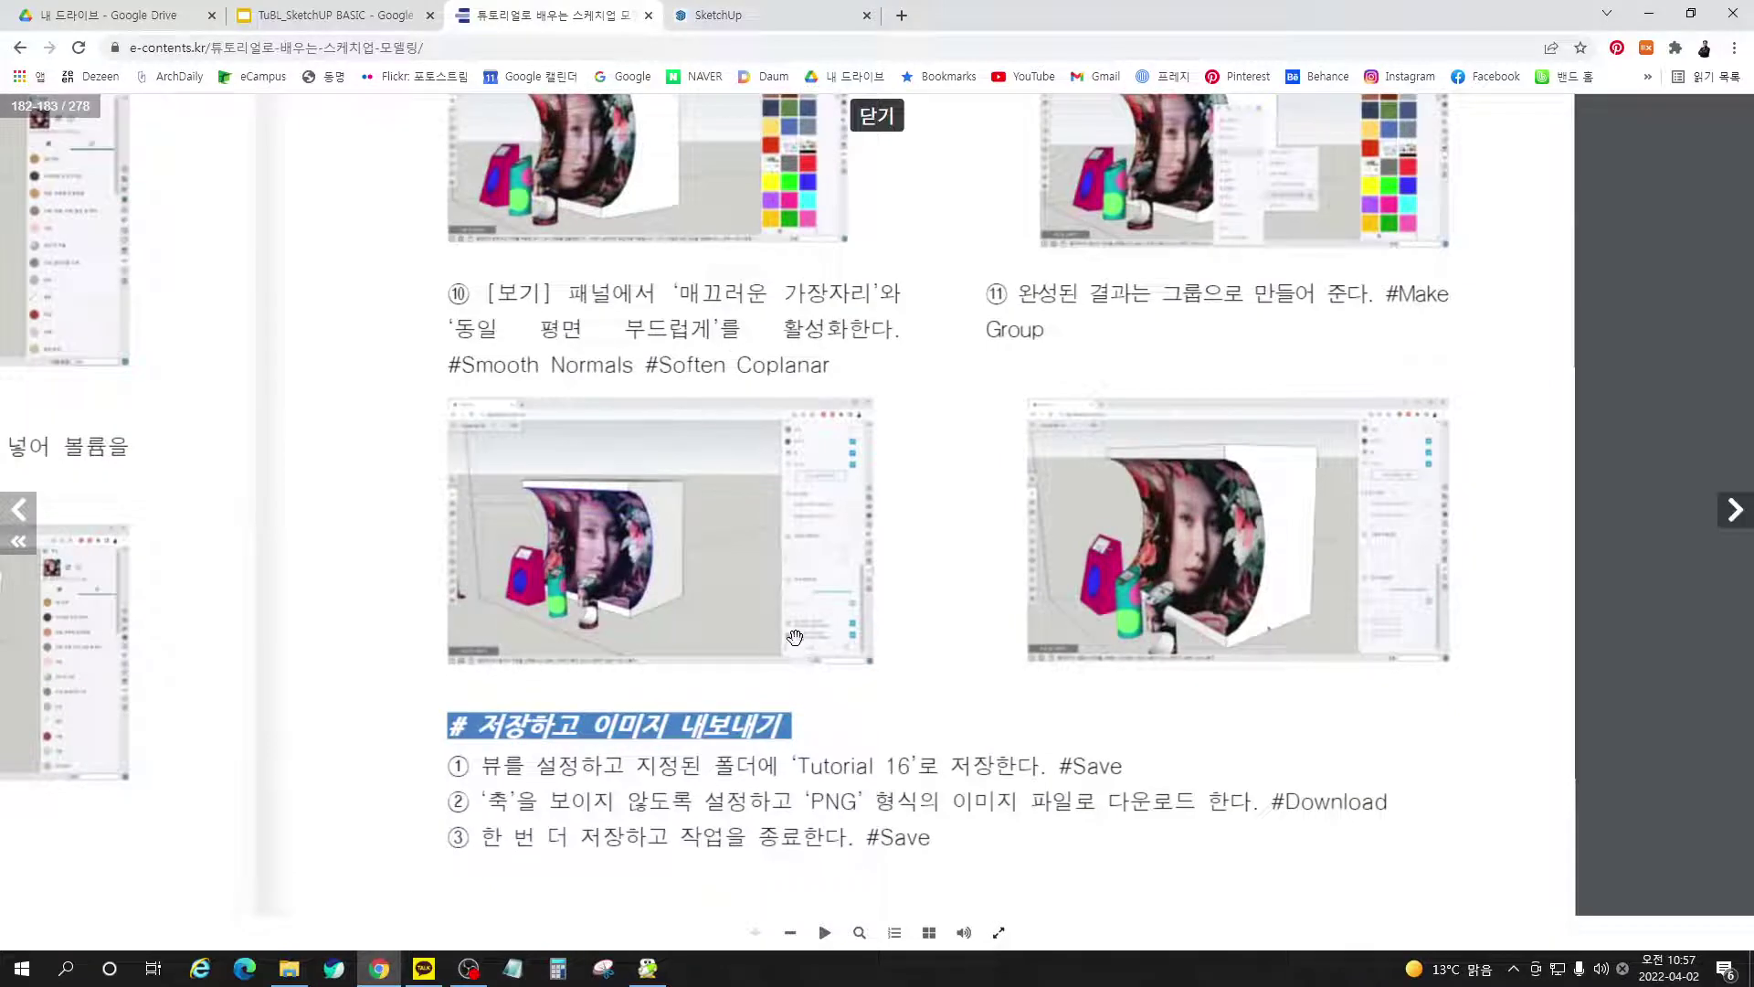
left_click(736, 18)
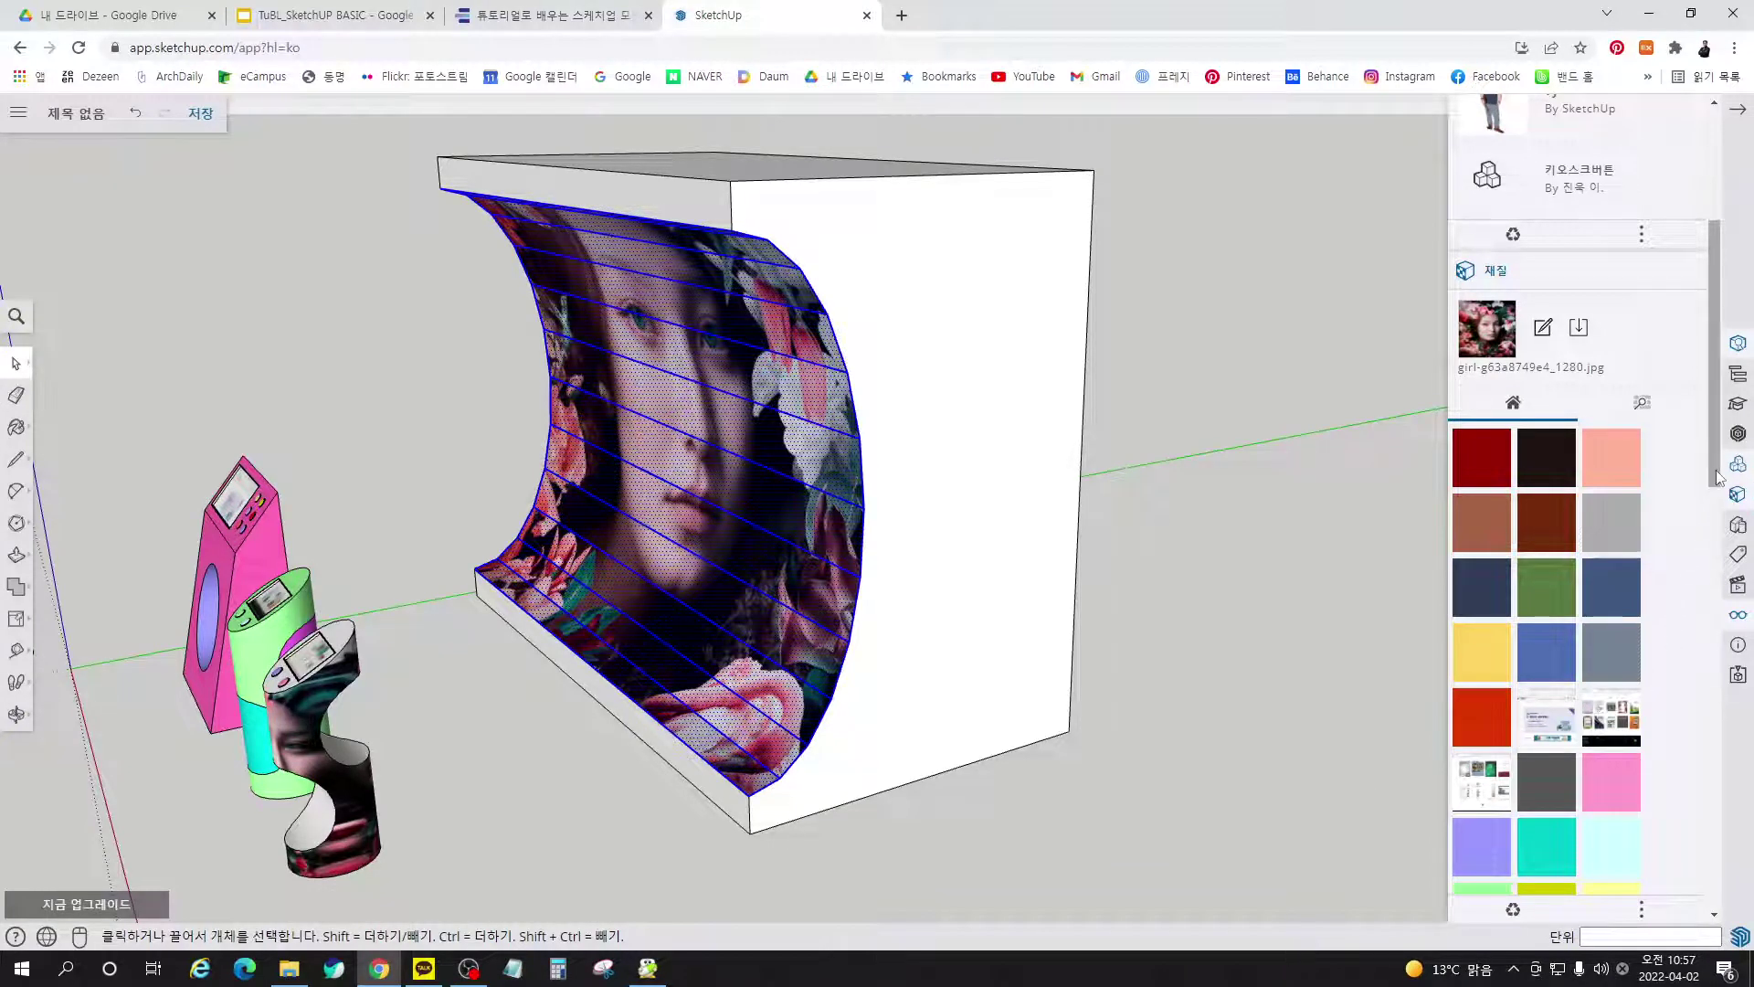
left_click_drag(1716, 480, 1722, 937)
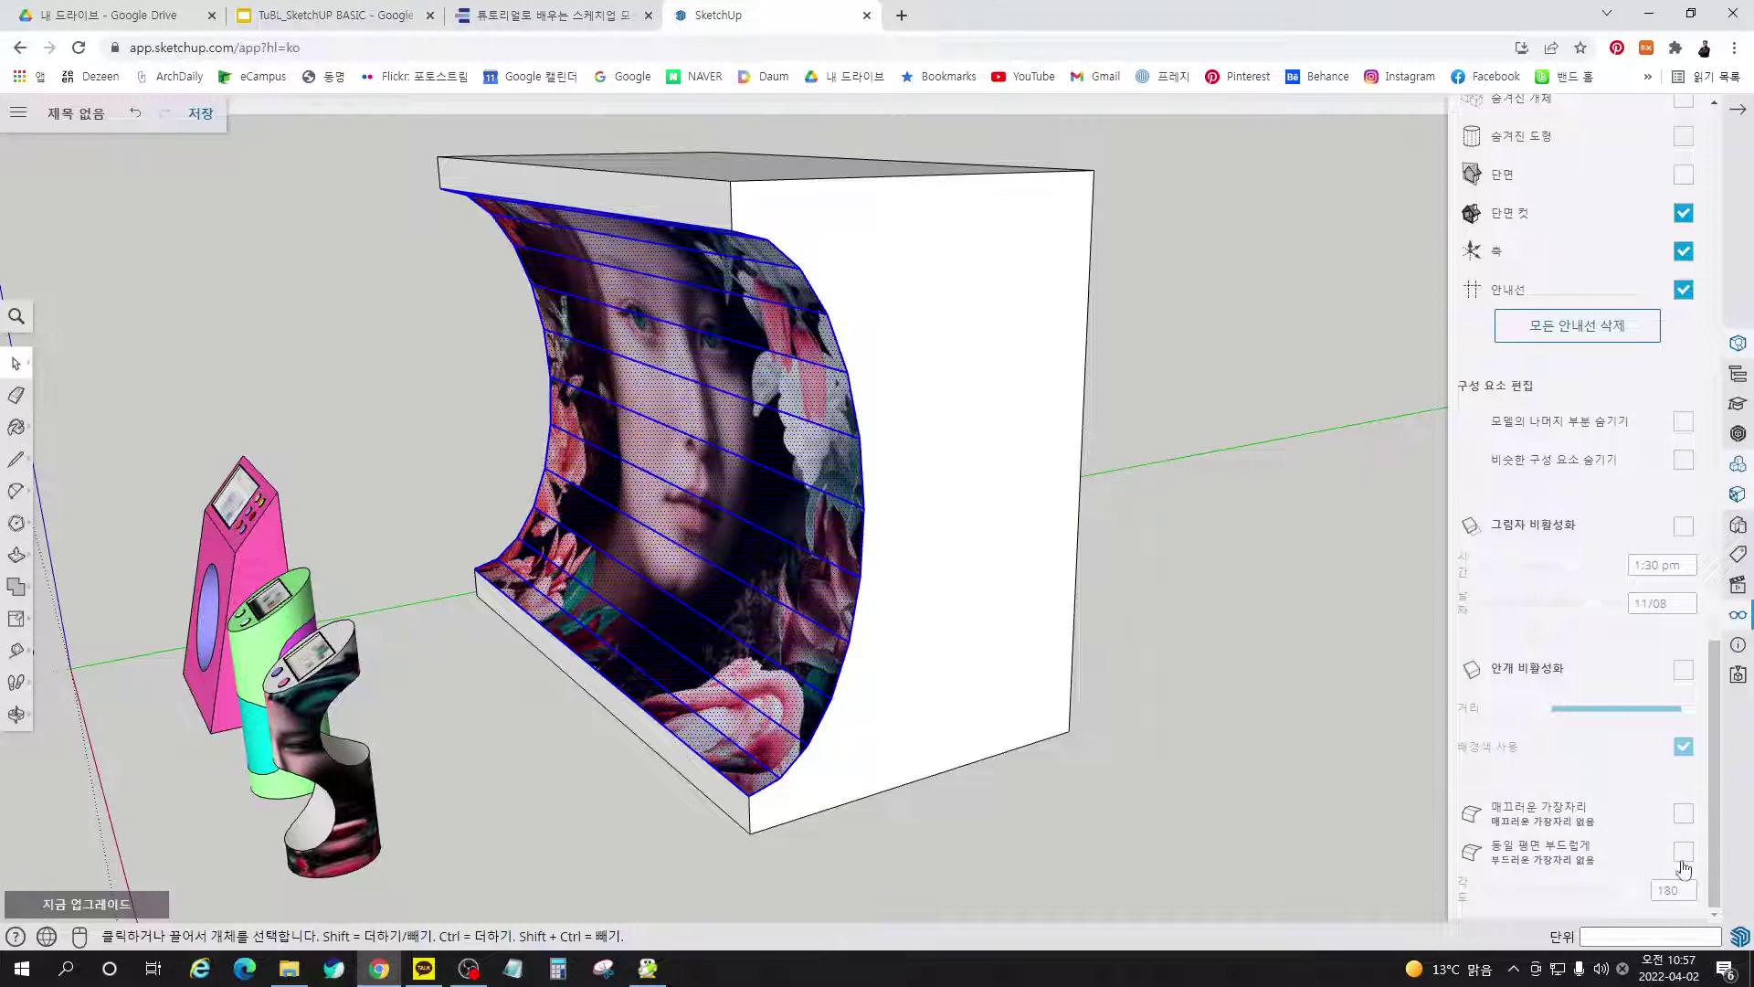
left_click(1684, 813)
left_click(1684, 853)
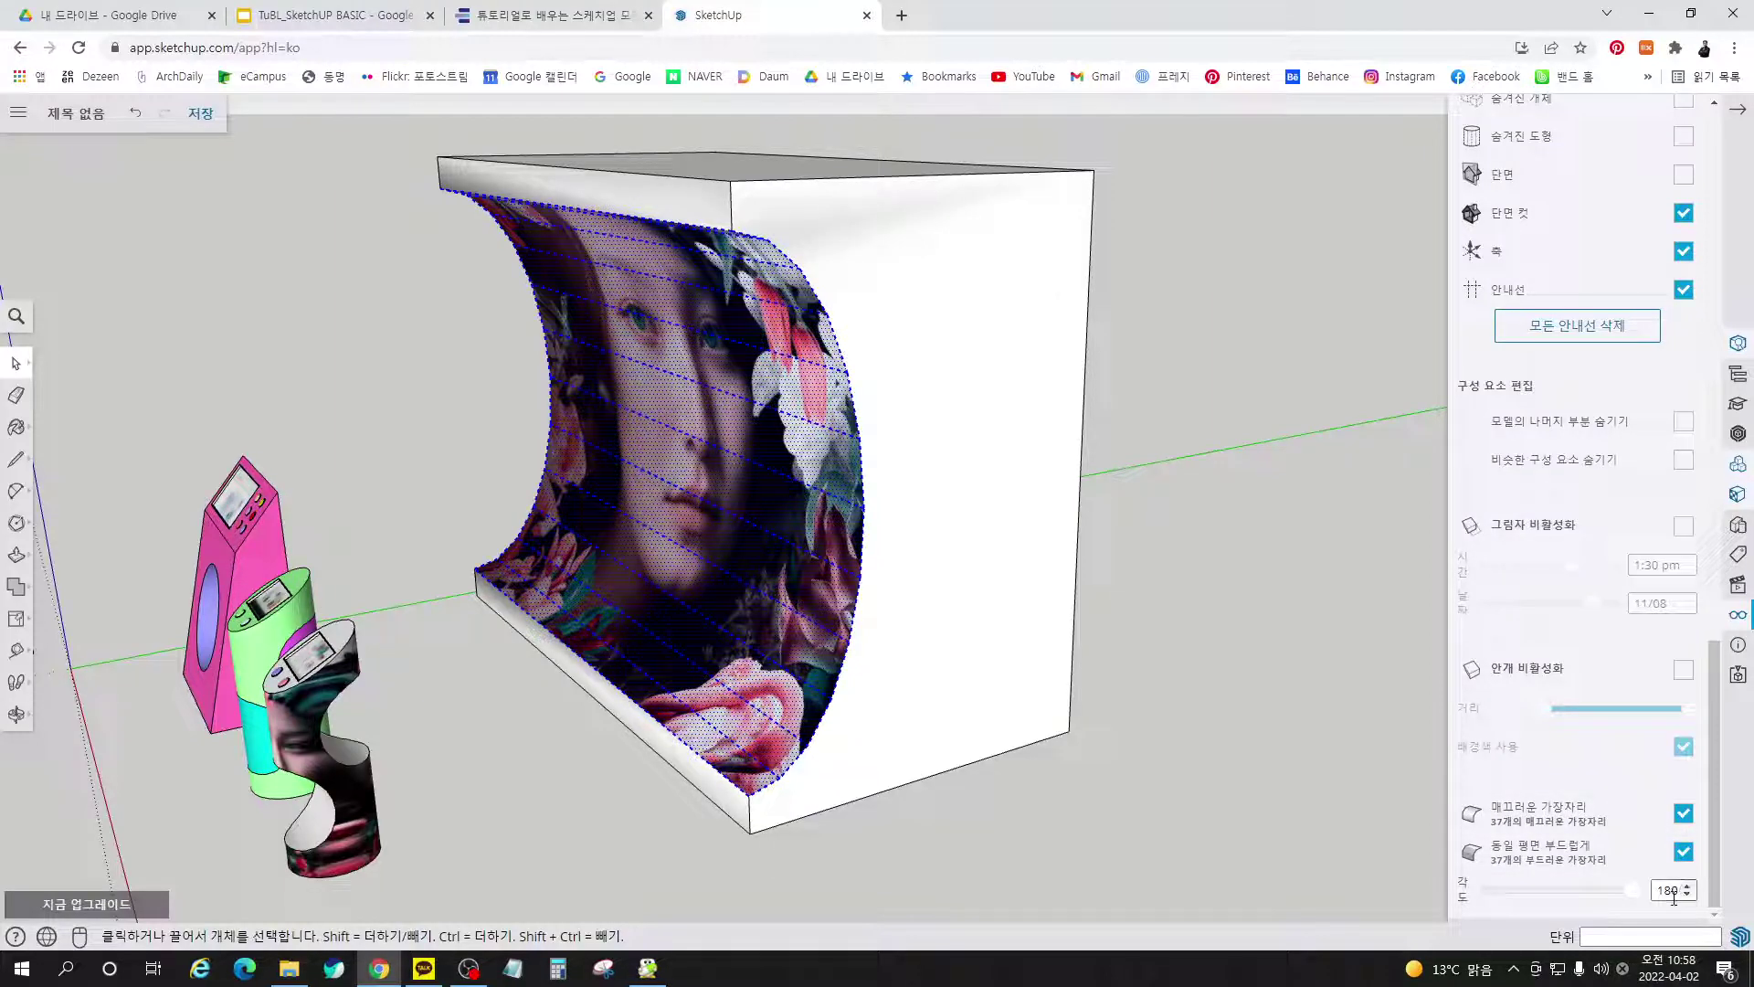
Set the softening angle of the curved surface's edges to 30 and clear the selection
left_click_drag(1633, 891, 1532, 900)
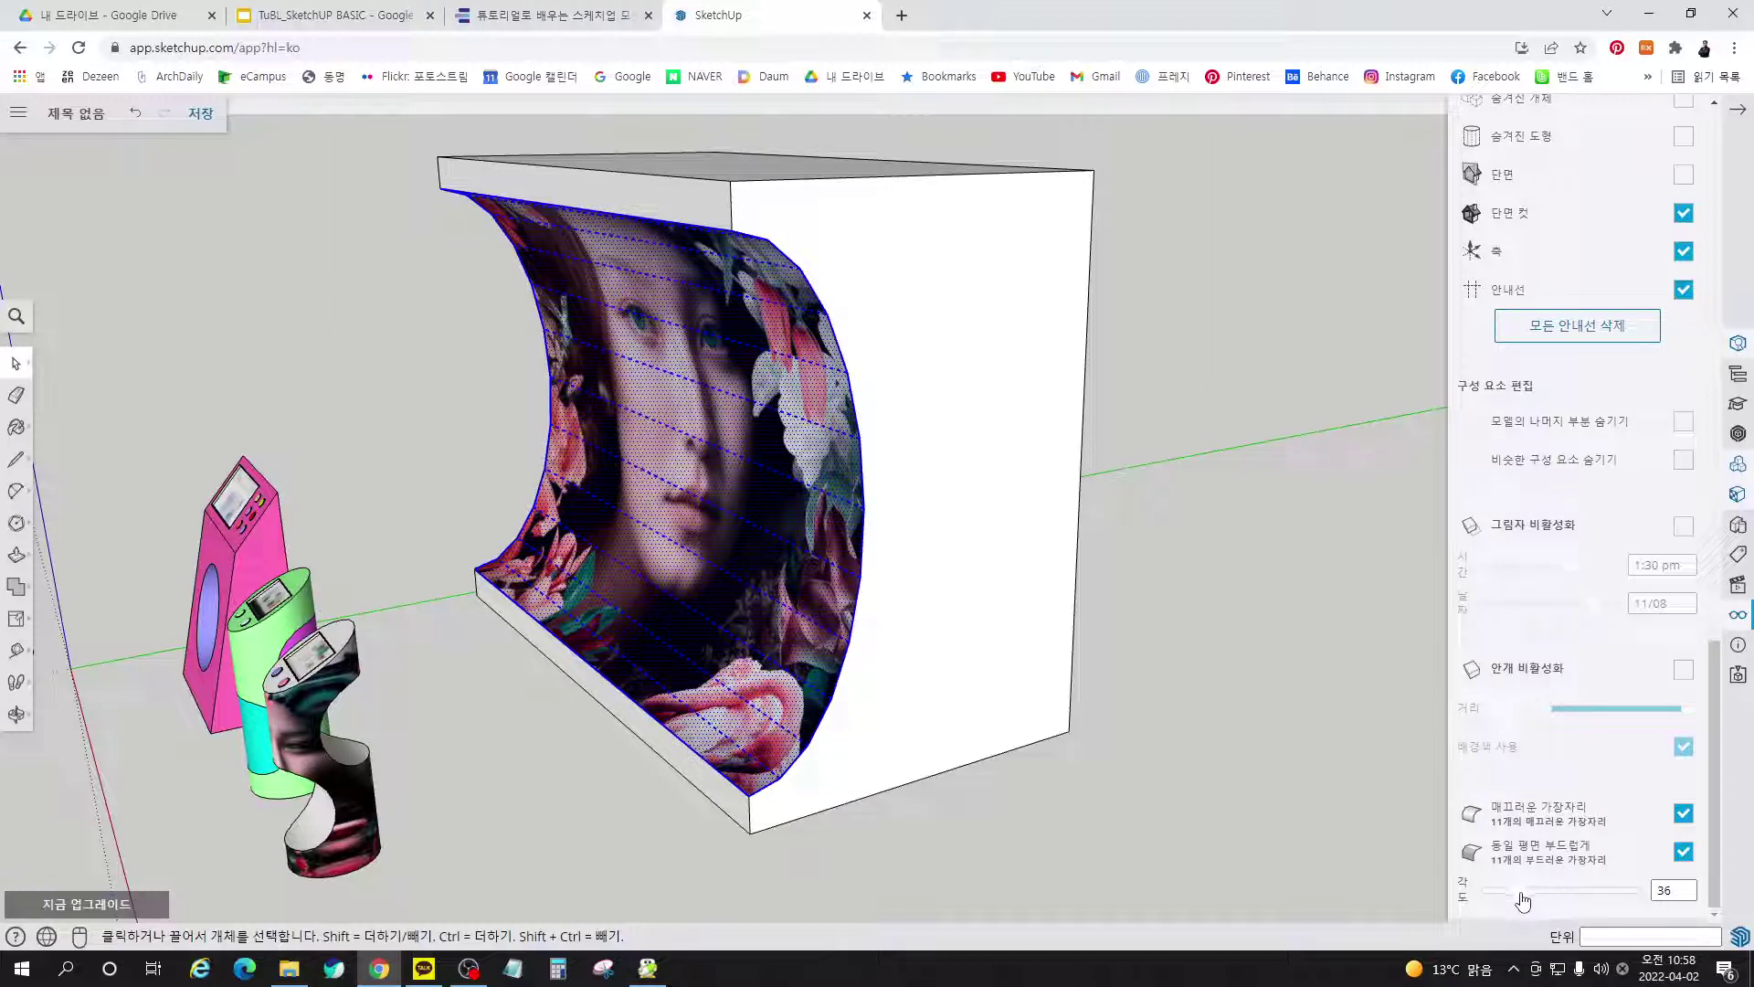
double_click(1665, 890)
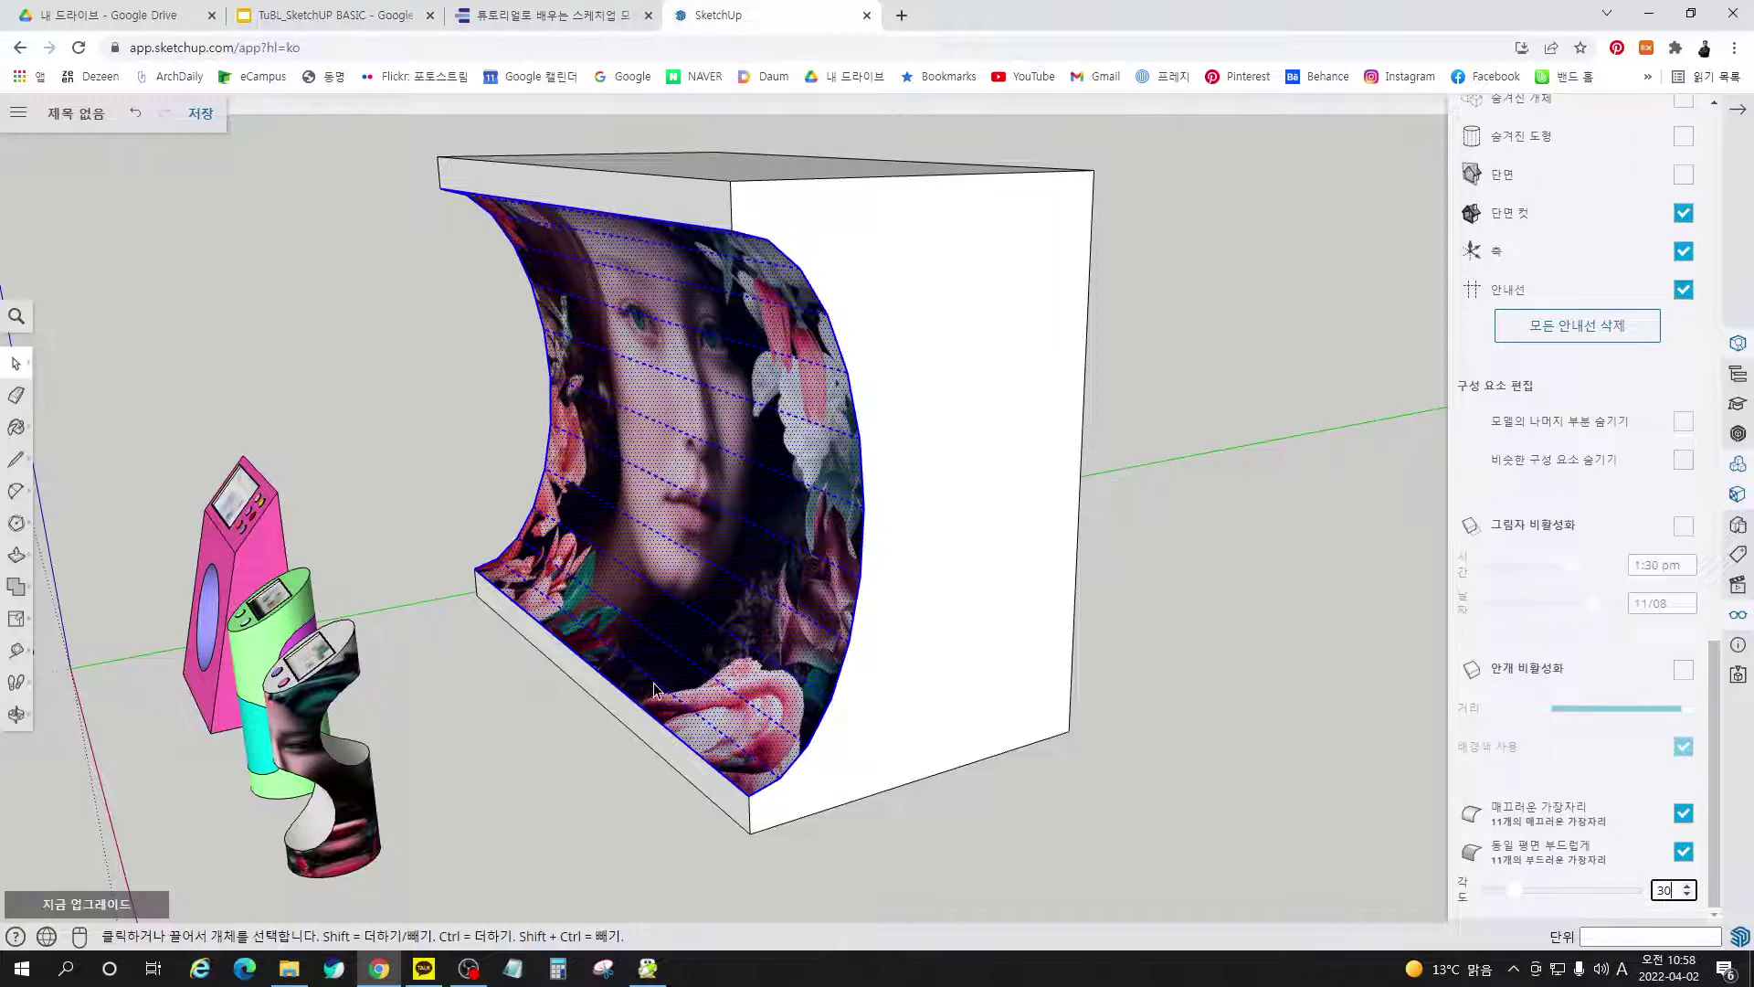
left_click(996, 839)
mouse_move(901, 839)
middle_mouse_down()
mouse_move(1057, 768)
mouse_move(1319, 697)
mouse_move(1264, 525)
mouse_move(969, 428)
mouse_move(599, 830)
mouse_move(923, 859)
middle_mouse_up()
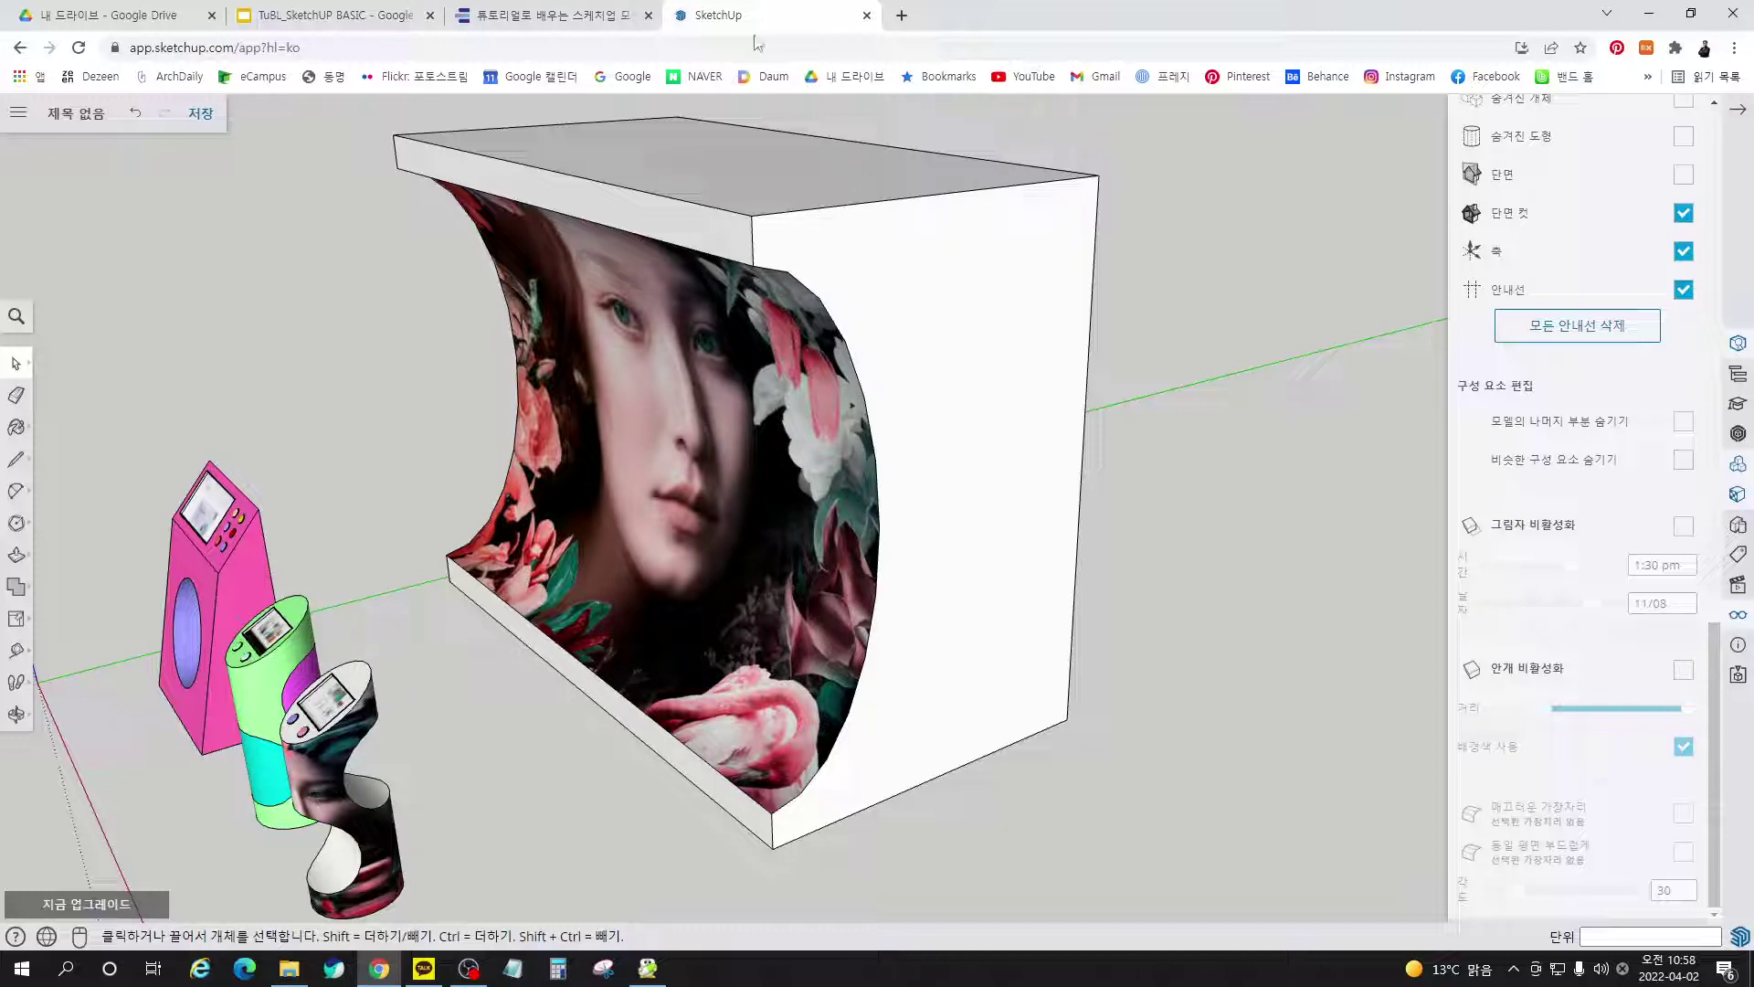
Check the e-book's grouping instructions and make the whole background block, including its textured curve, a group
left_click(532, 16)
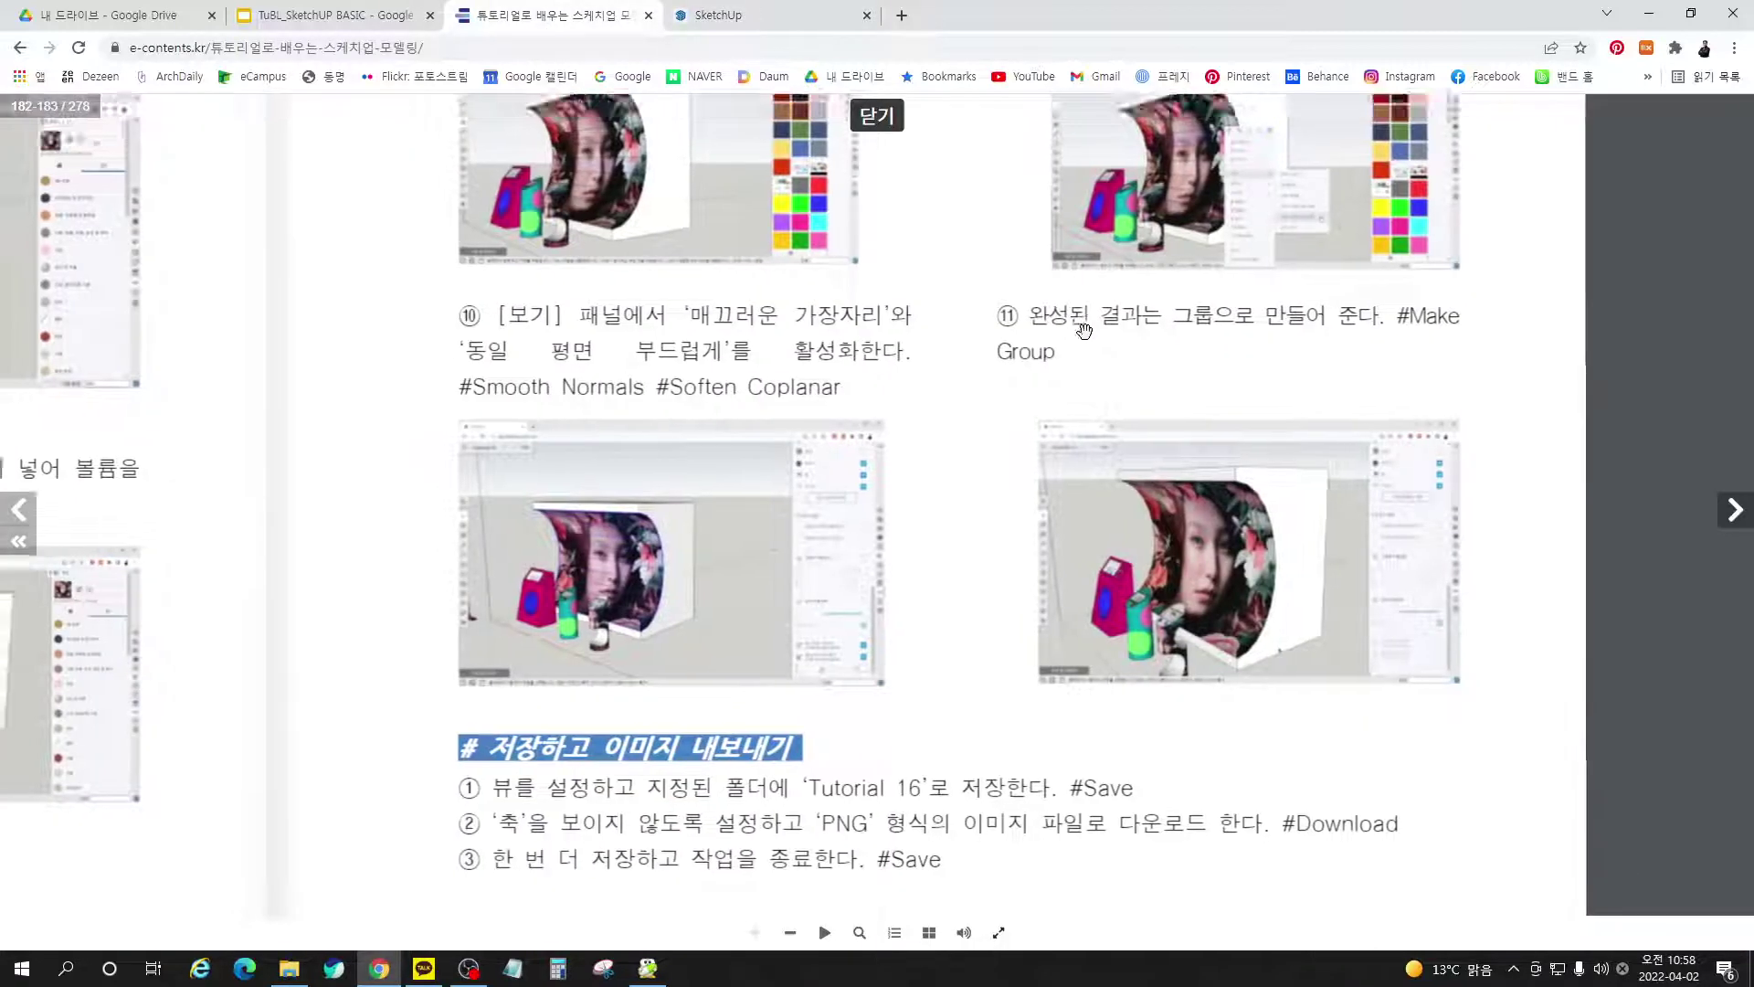
scroll(1084, 330, "up", 3)
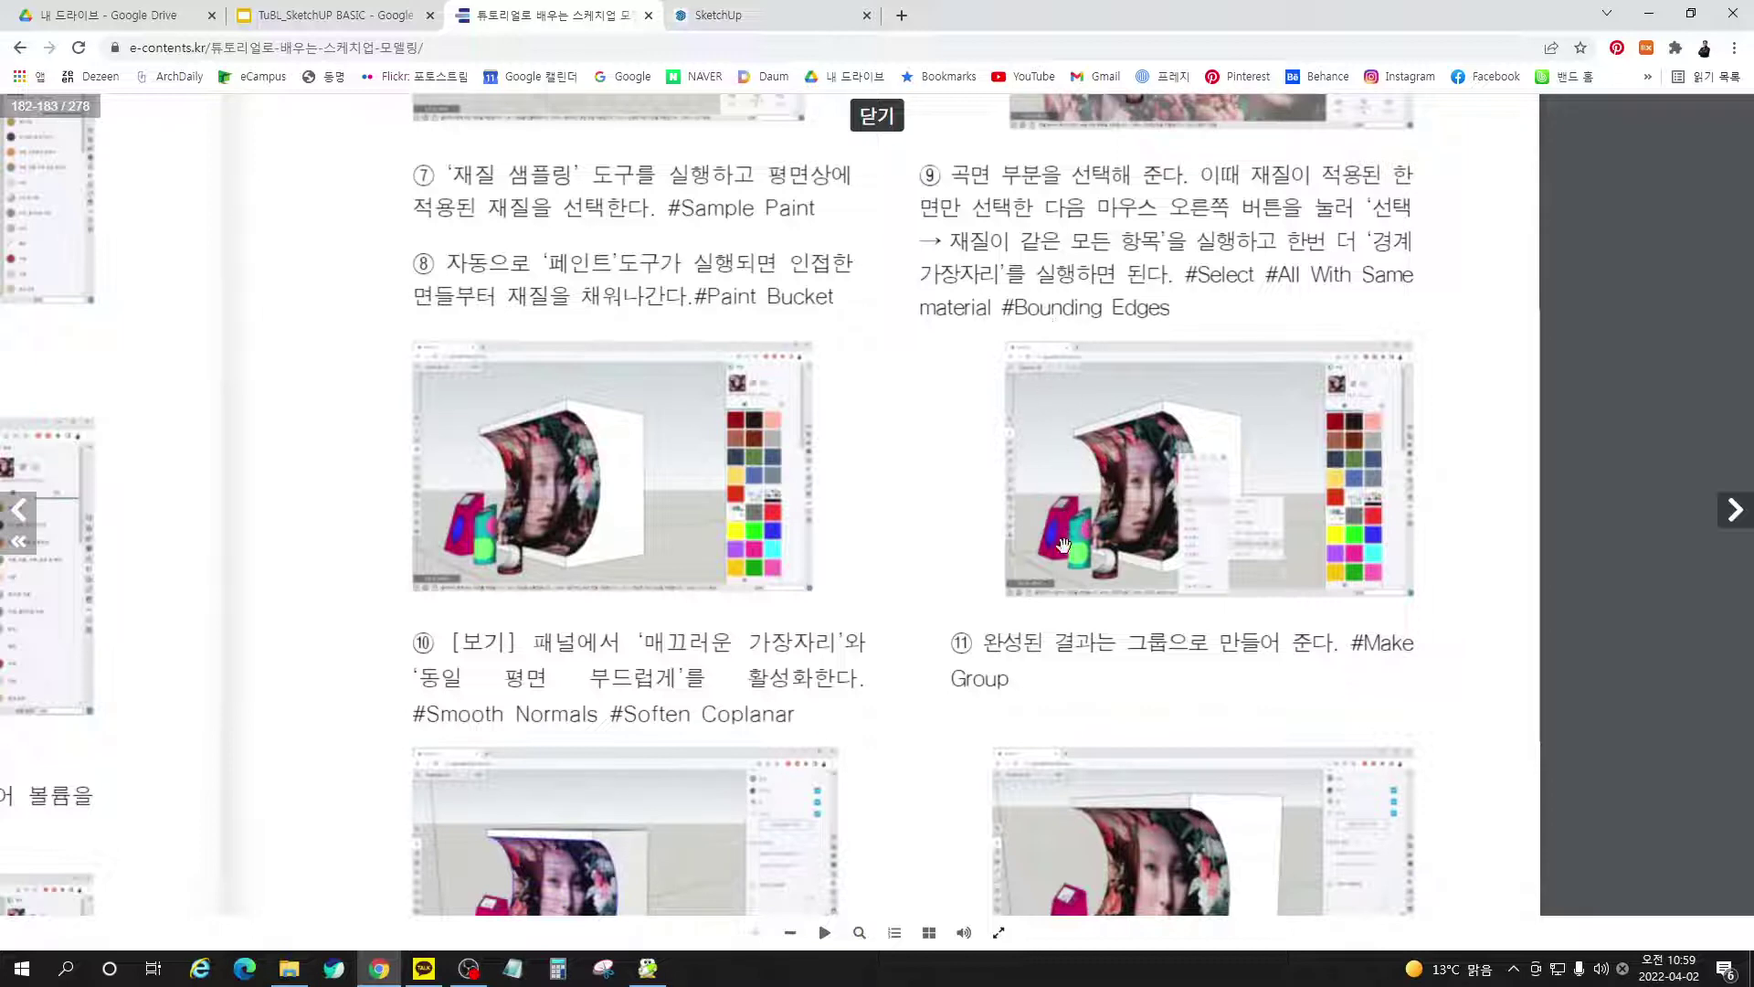
scroll(905, 670, "down", 5)
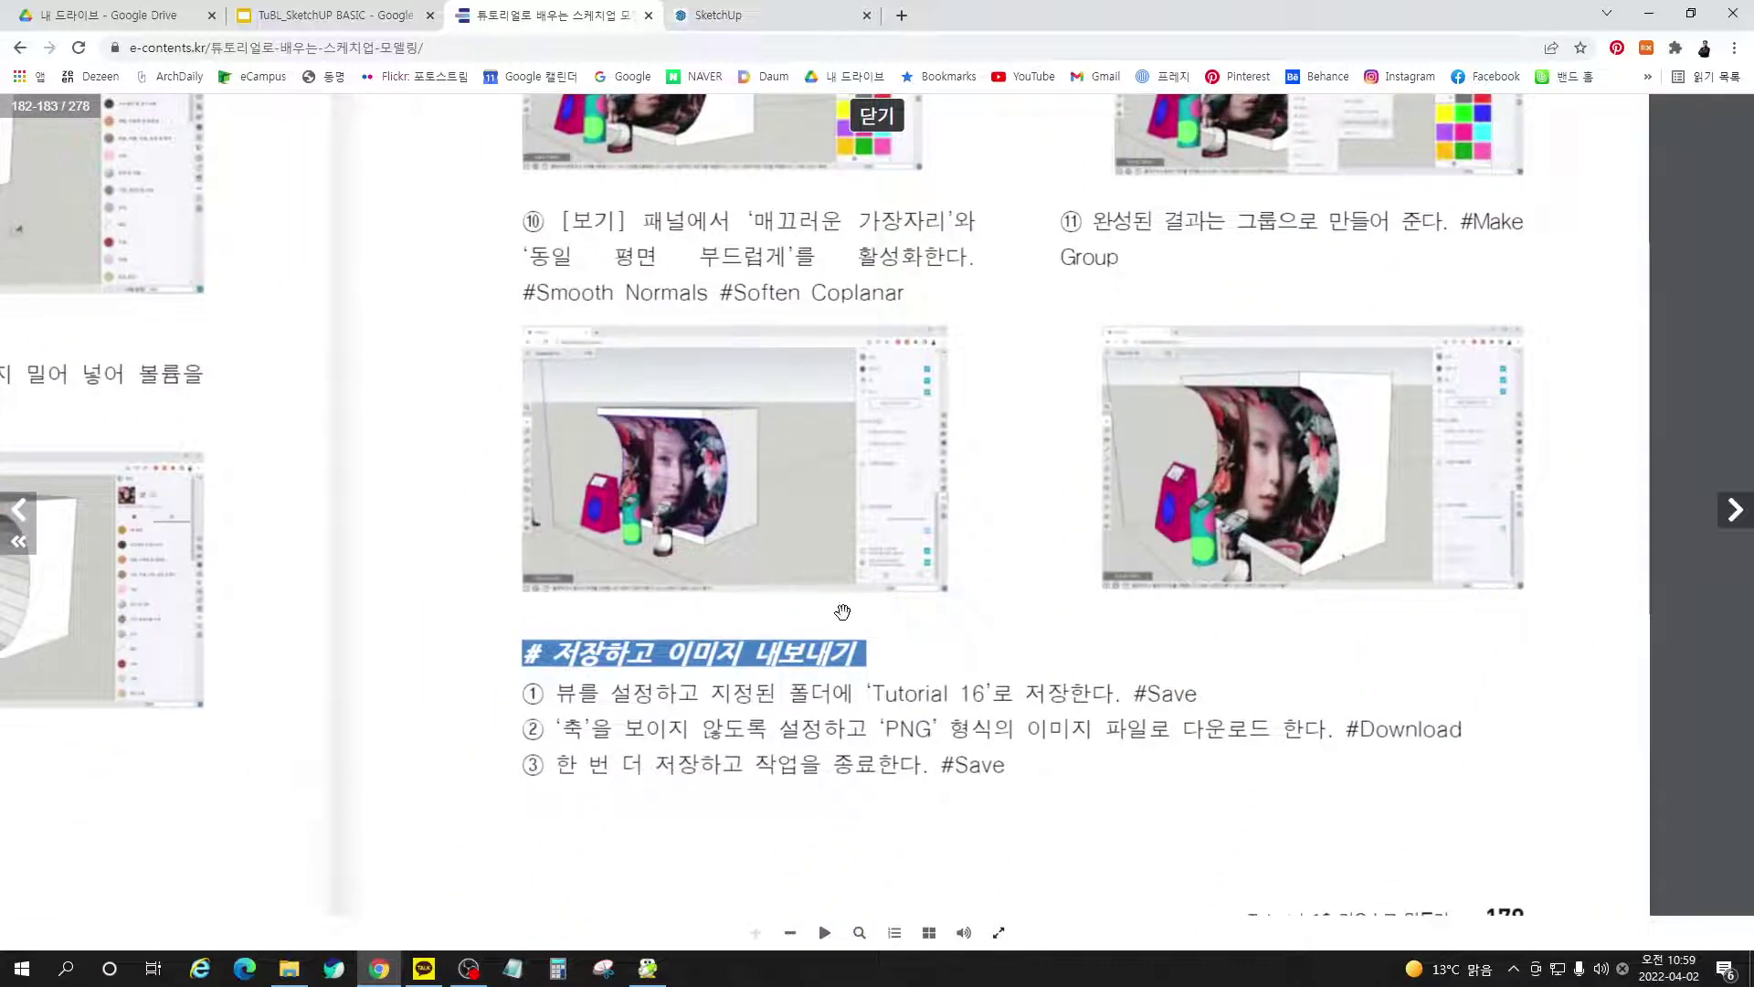
left_click(768, 15)
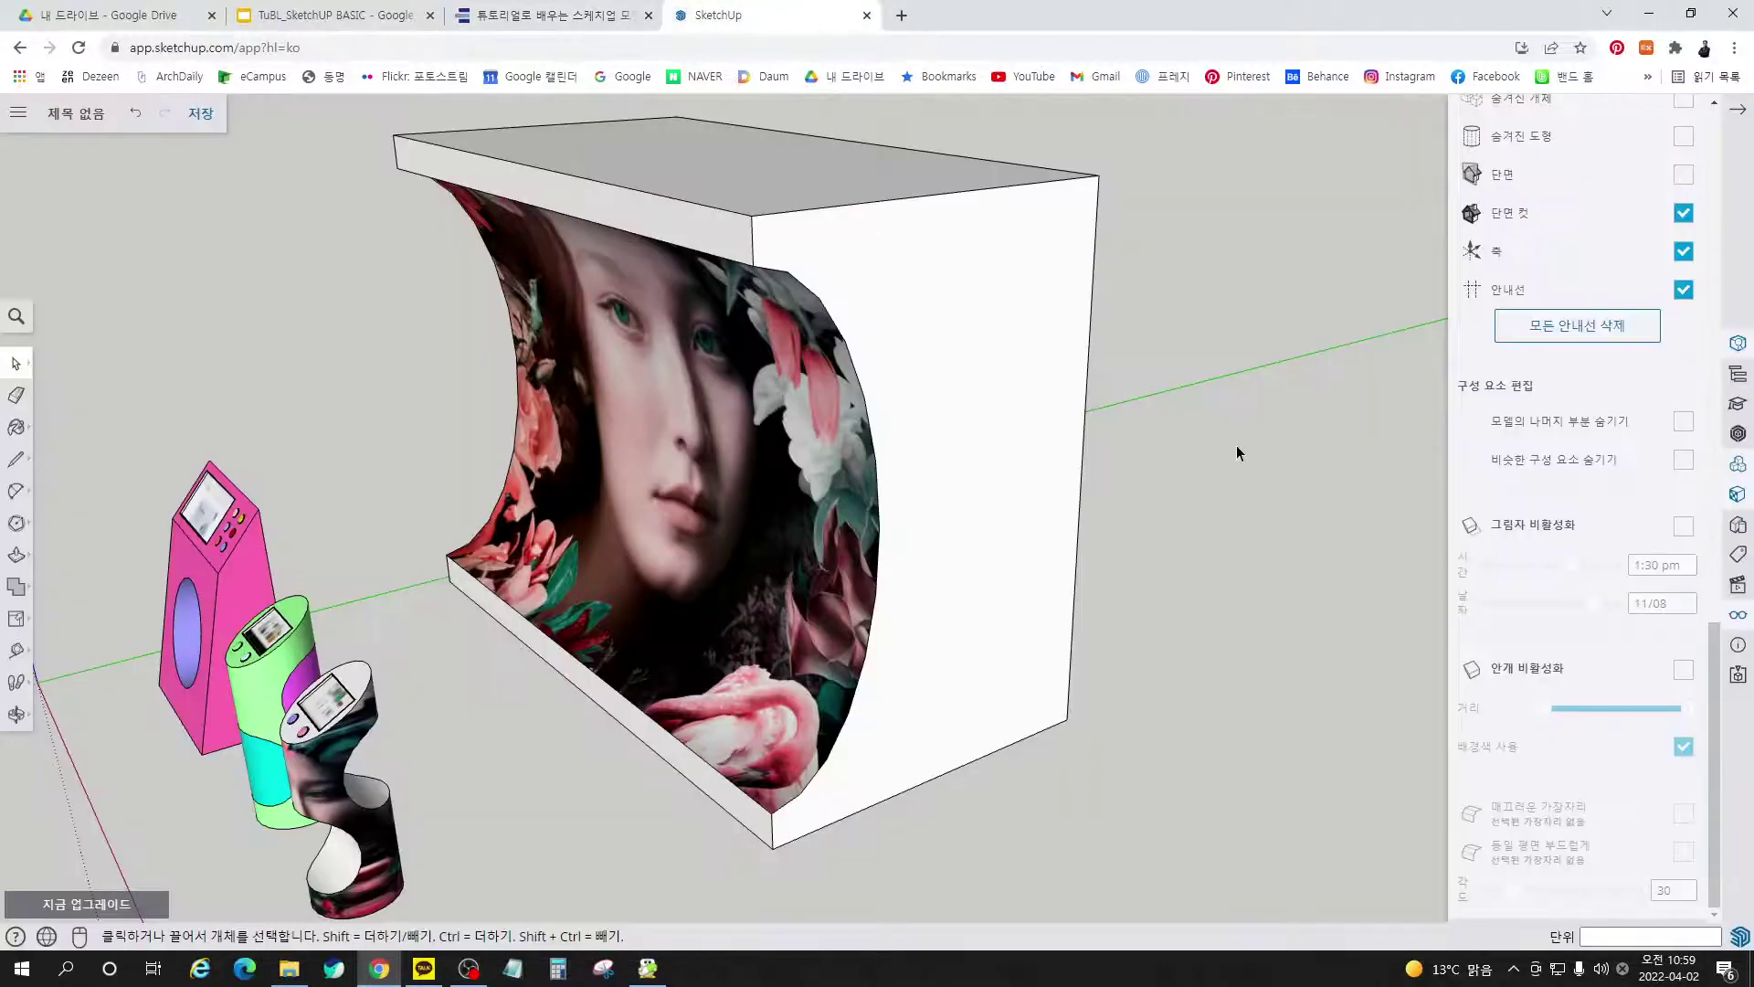
triple_click(1034, 298)
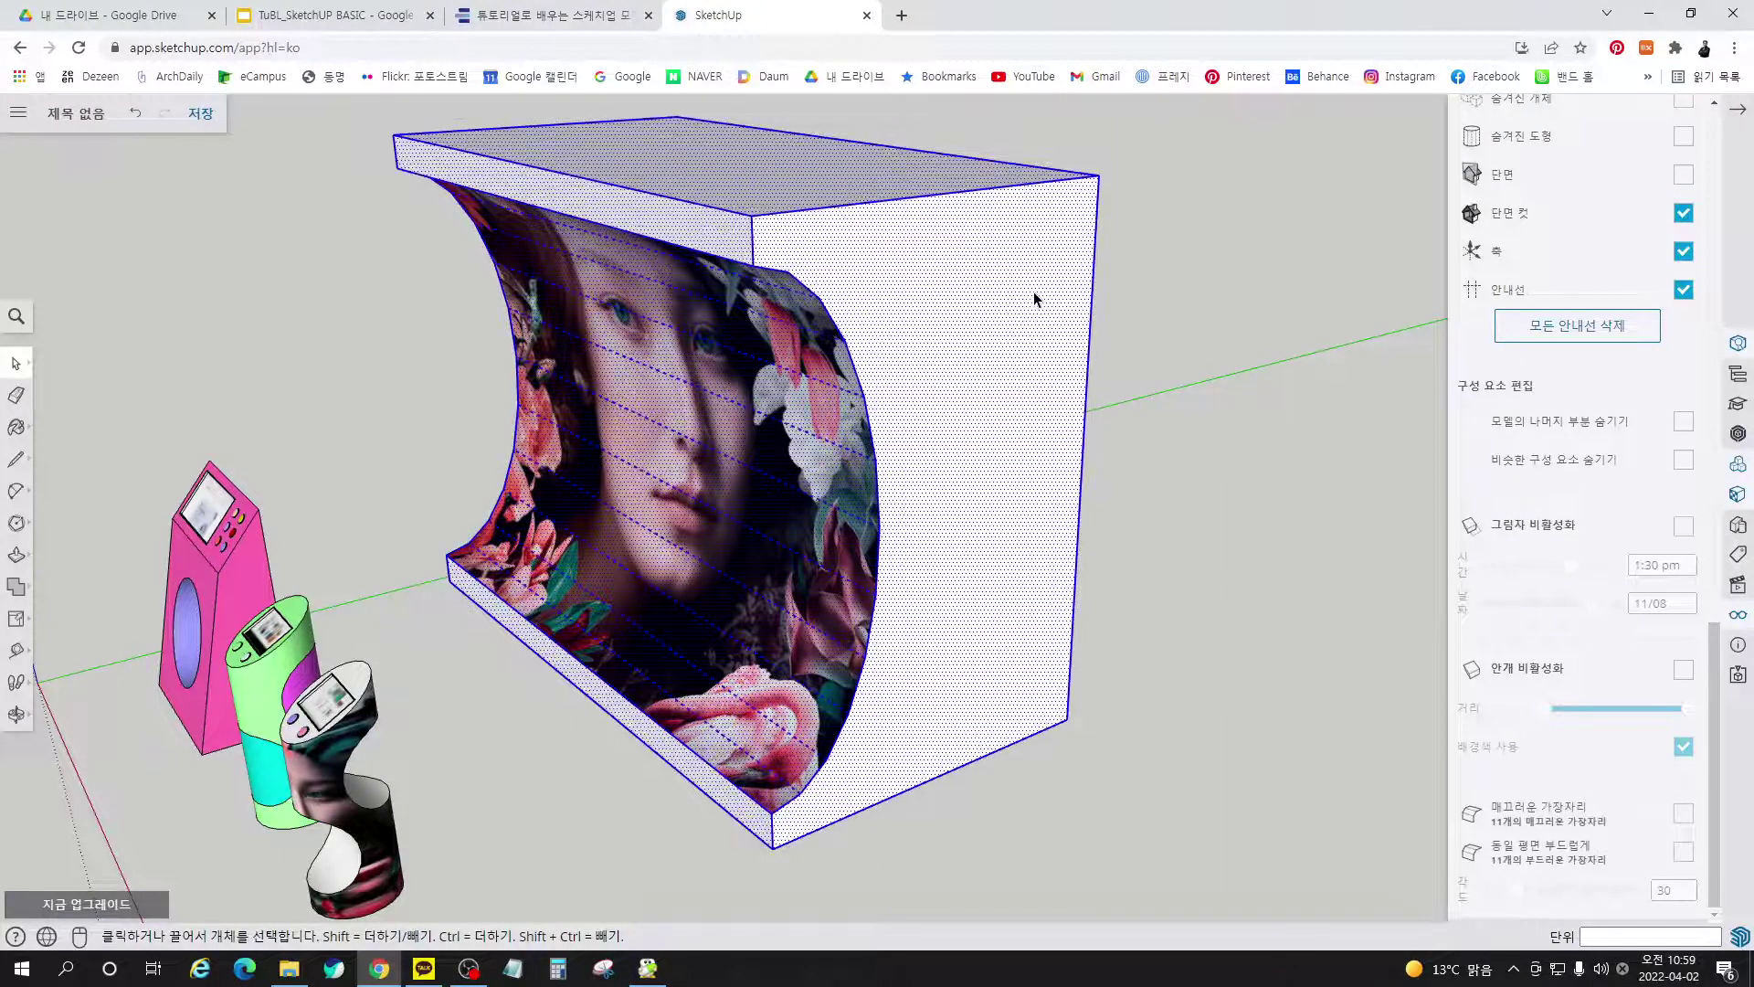
right_click(1034, 298)
left_click(1117, 579)
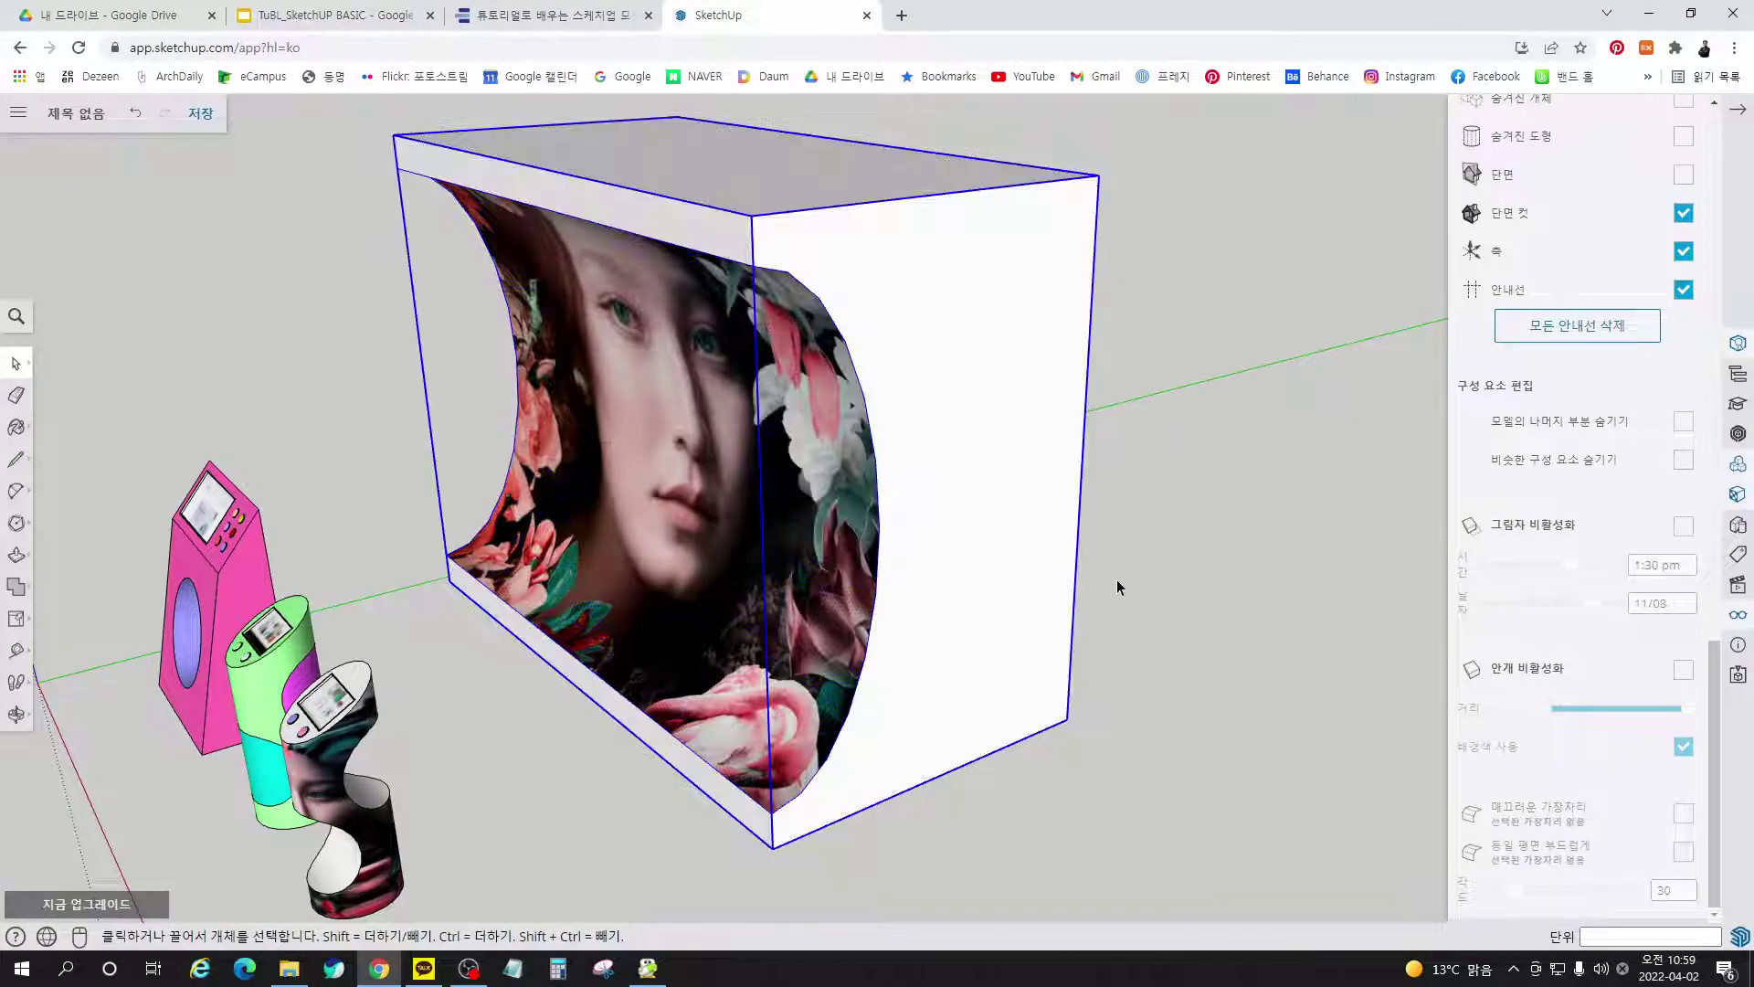
Paint the background group from the colour library, trying dark purple first and settling on dark grey
left_click(1736, 504)
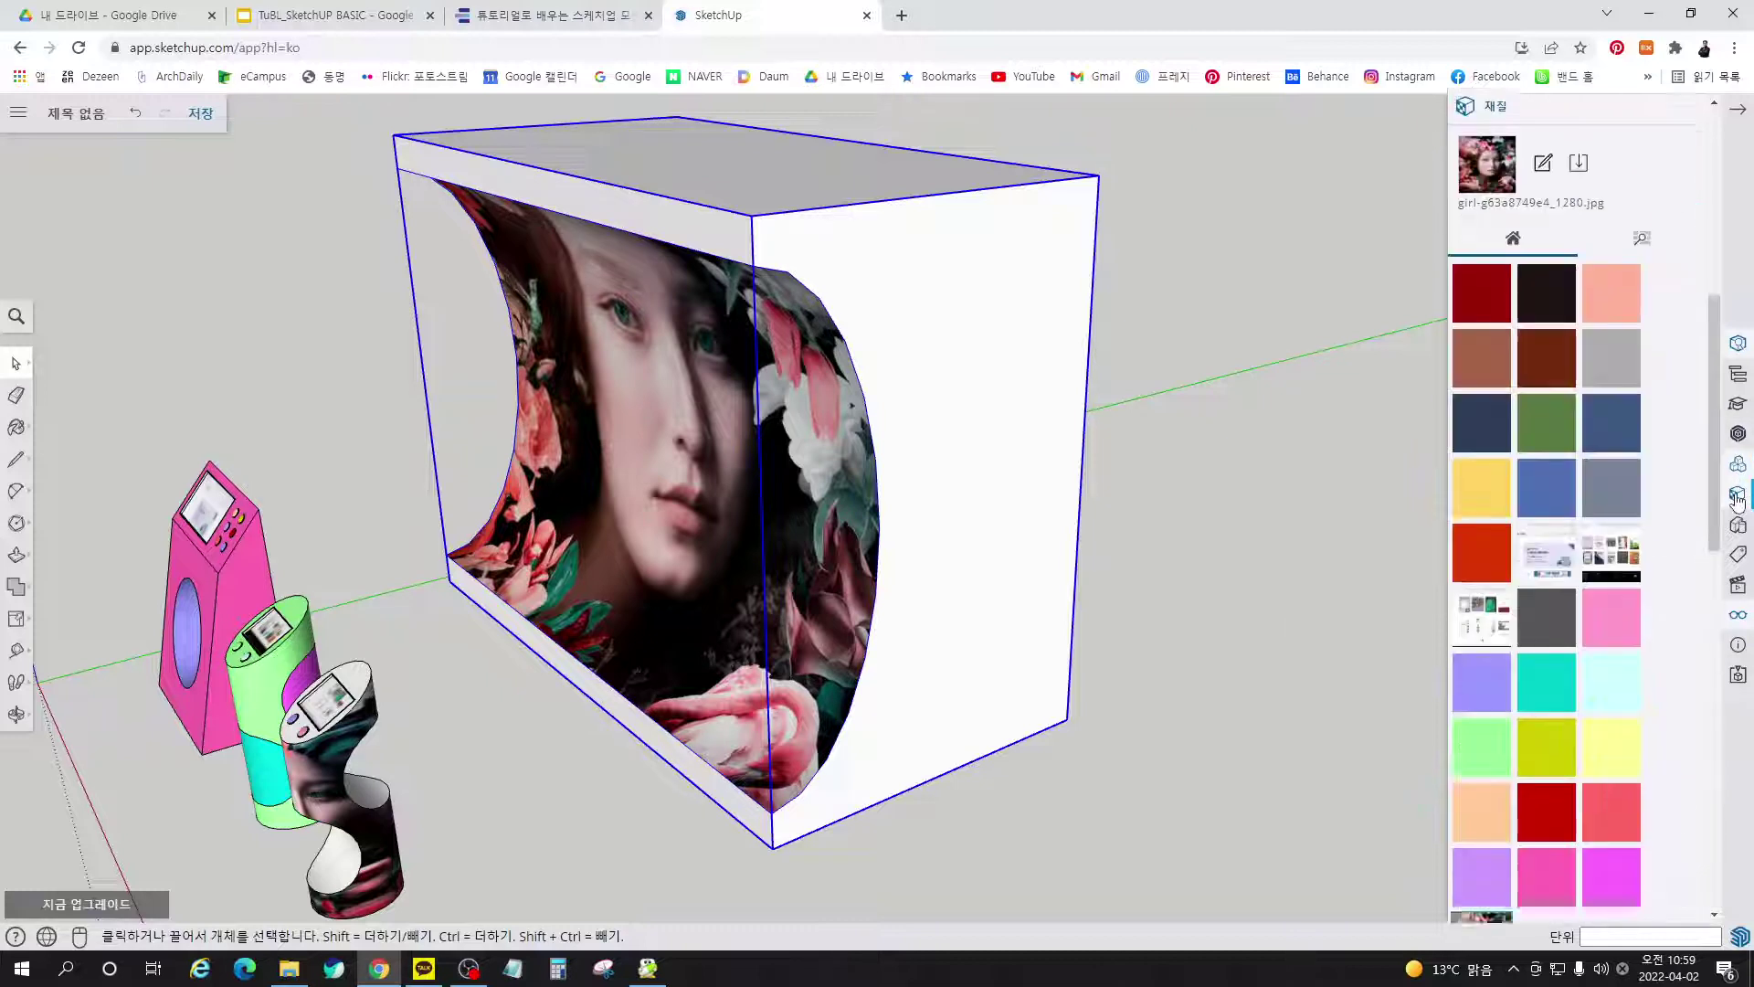
left_click(1637, 260)
scroll(1585, 622, "down", 10)
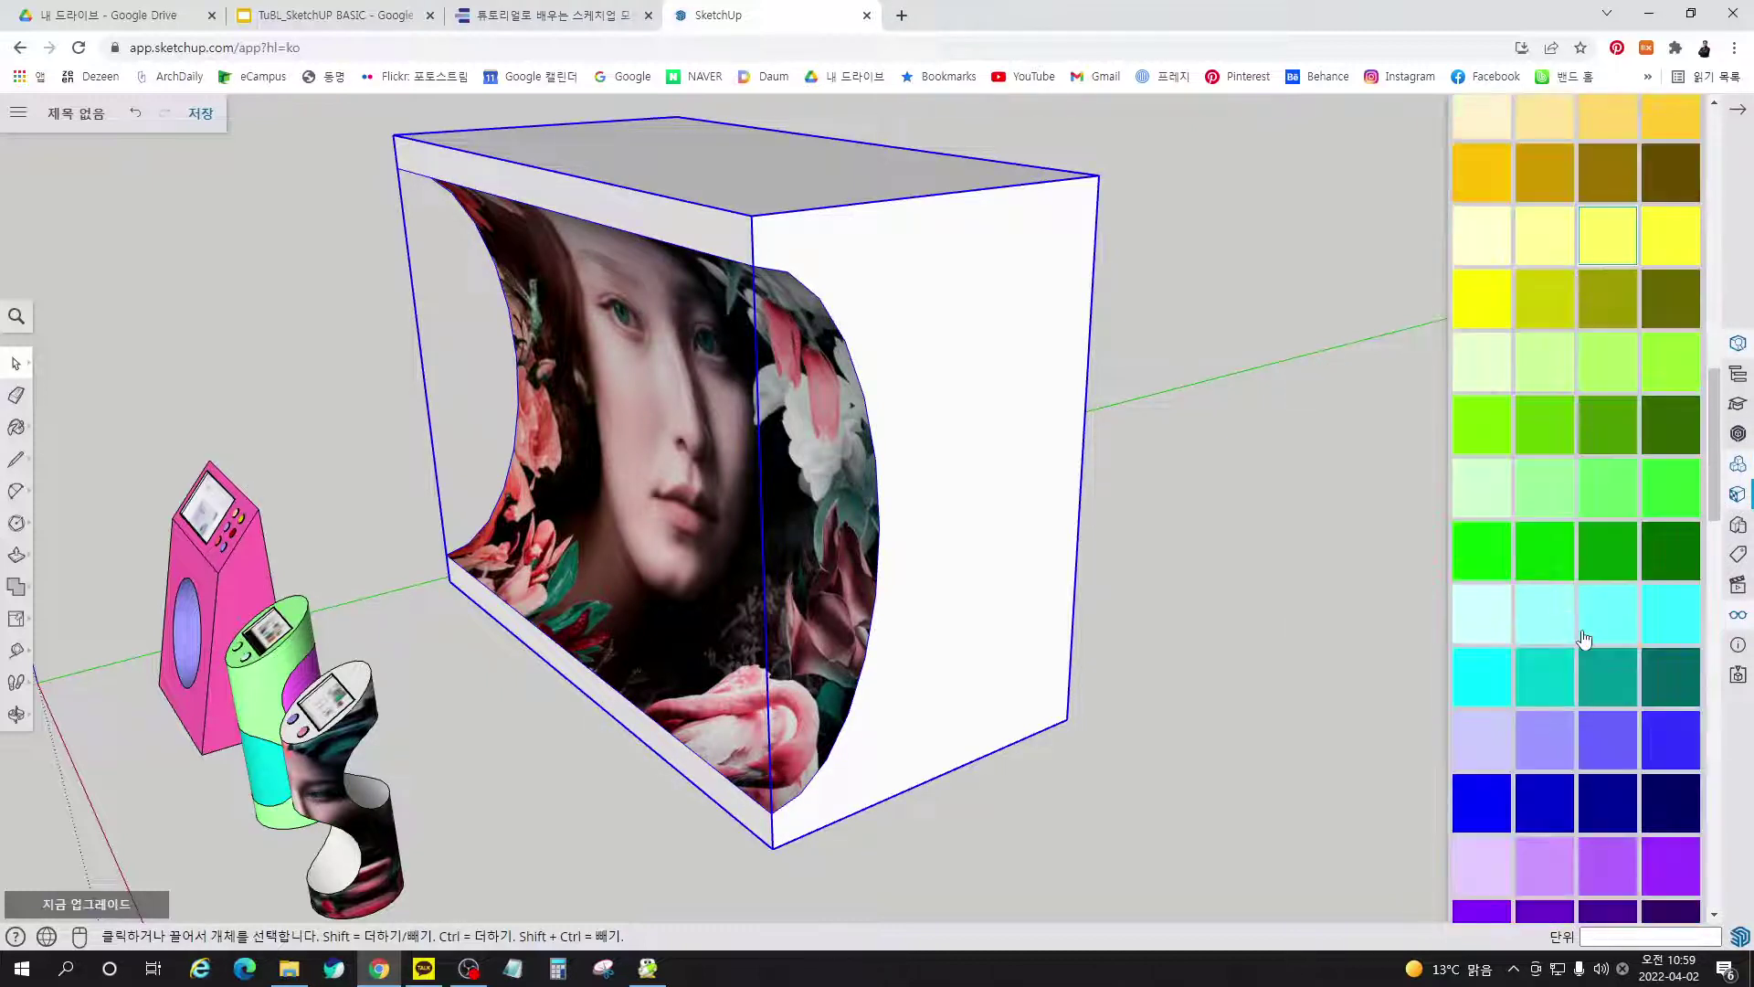
scroll(1585, 640, "down", 10)
left_click(1609, 292)
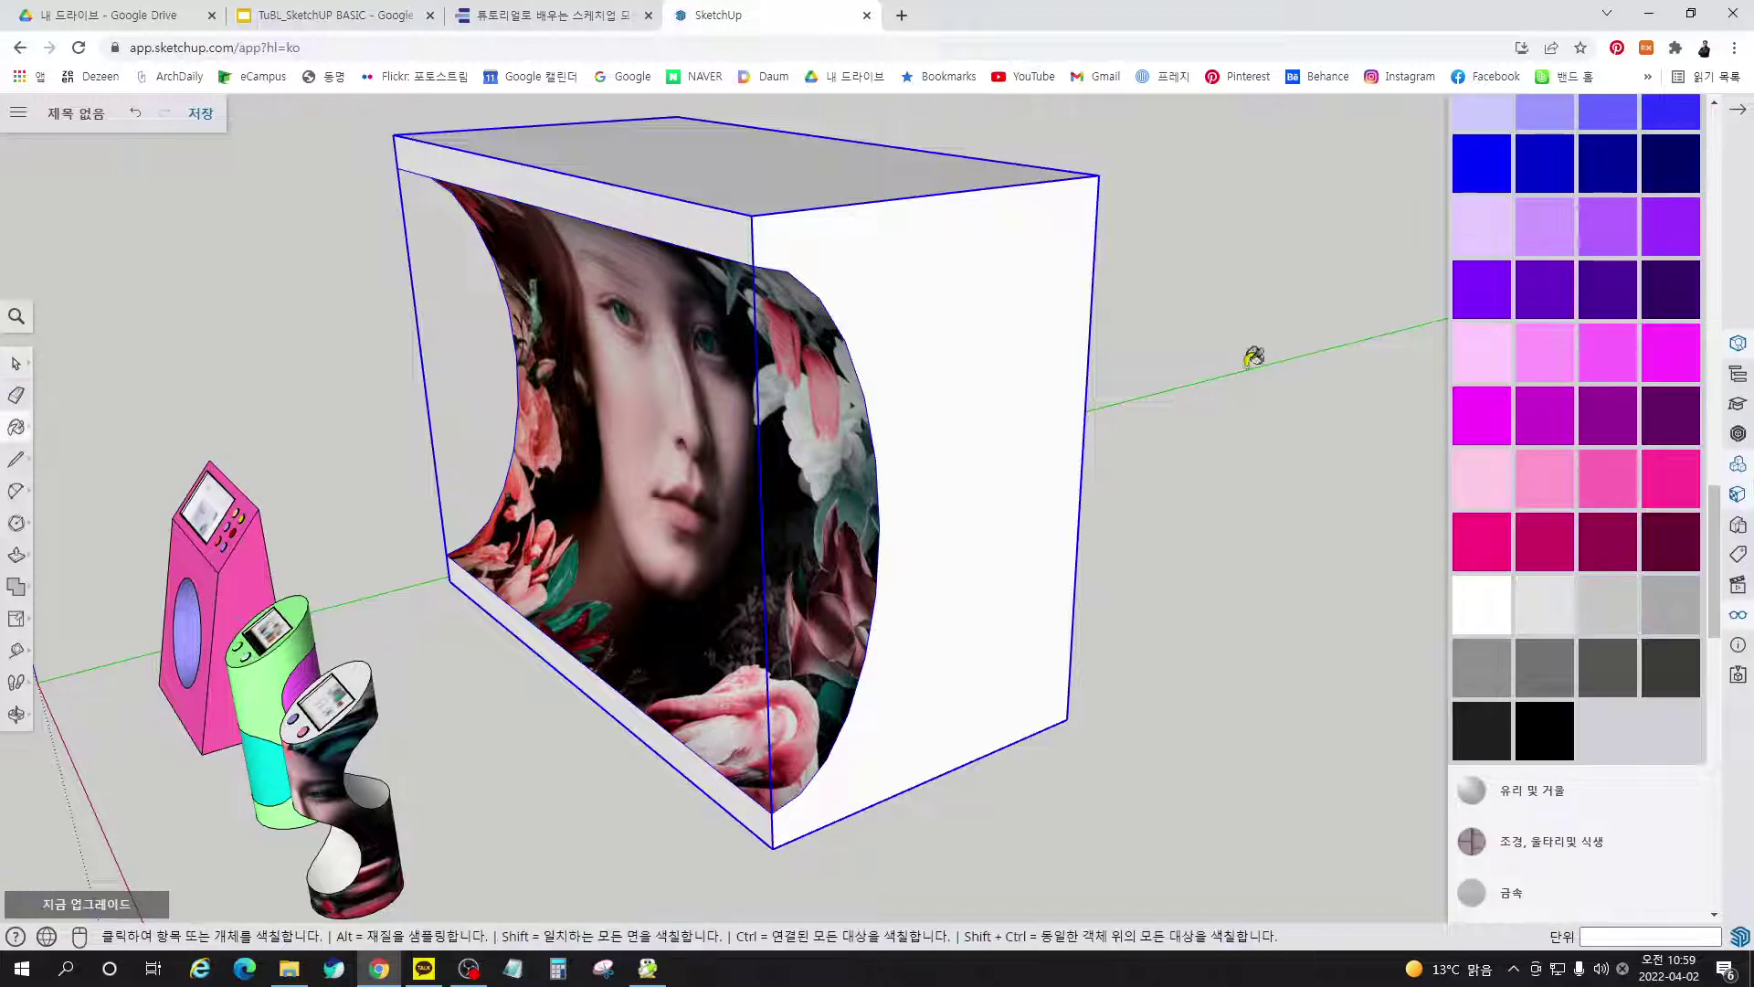
left_click(988, 310)
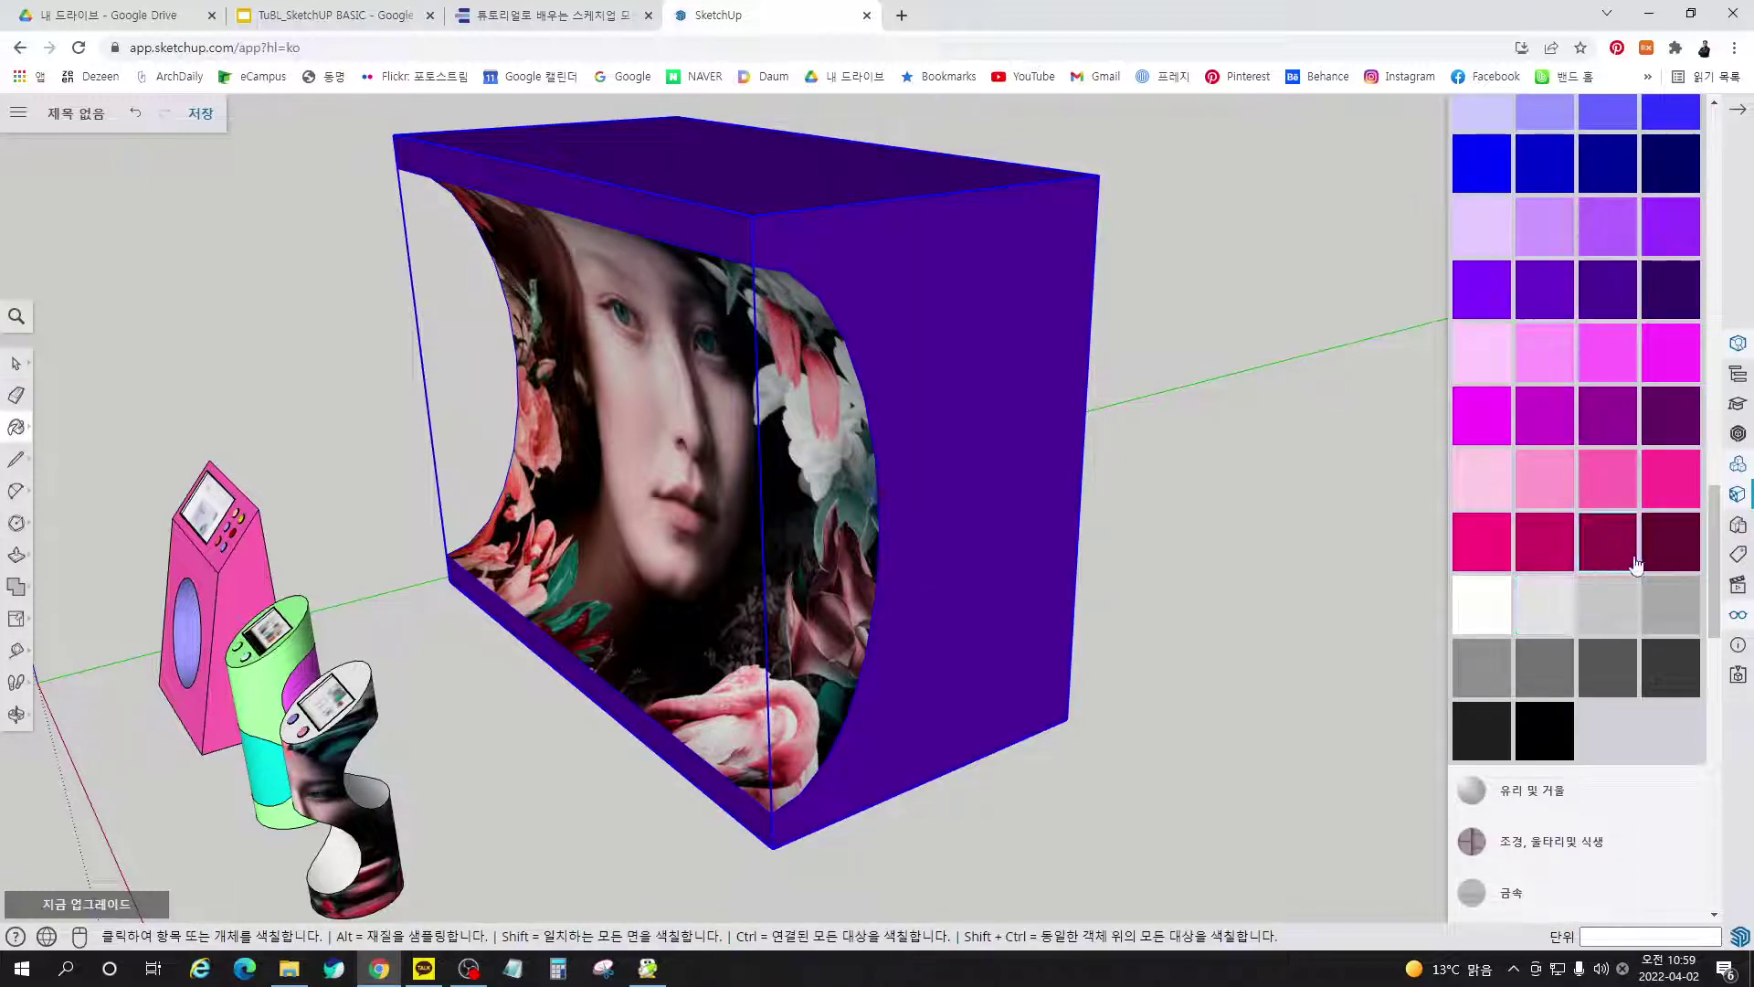
left_click(1671, 667)
left_click(1027, 473)
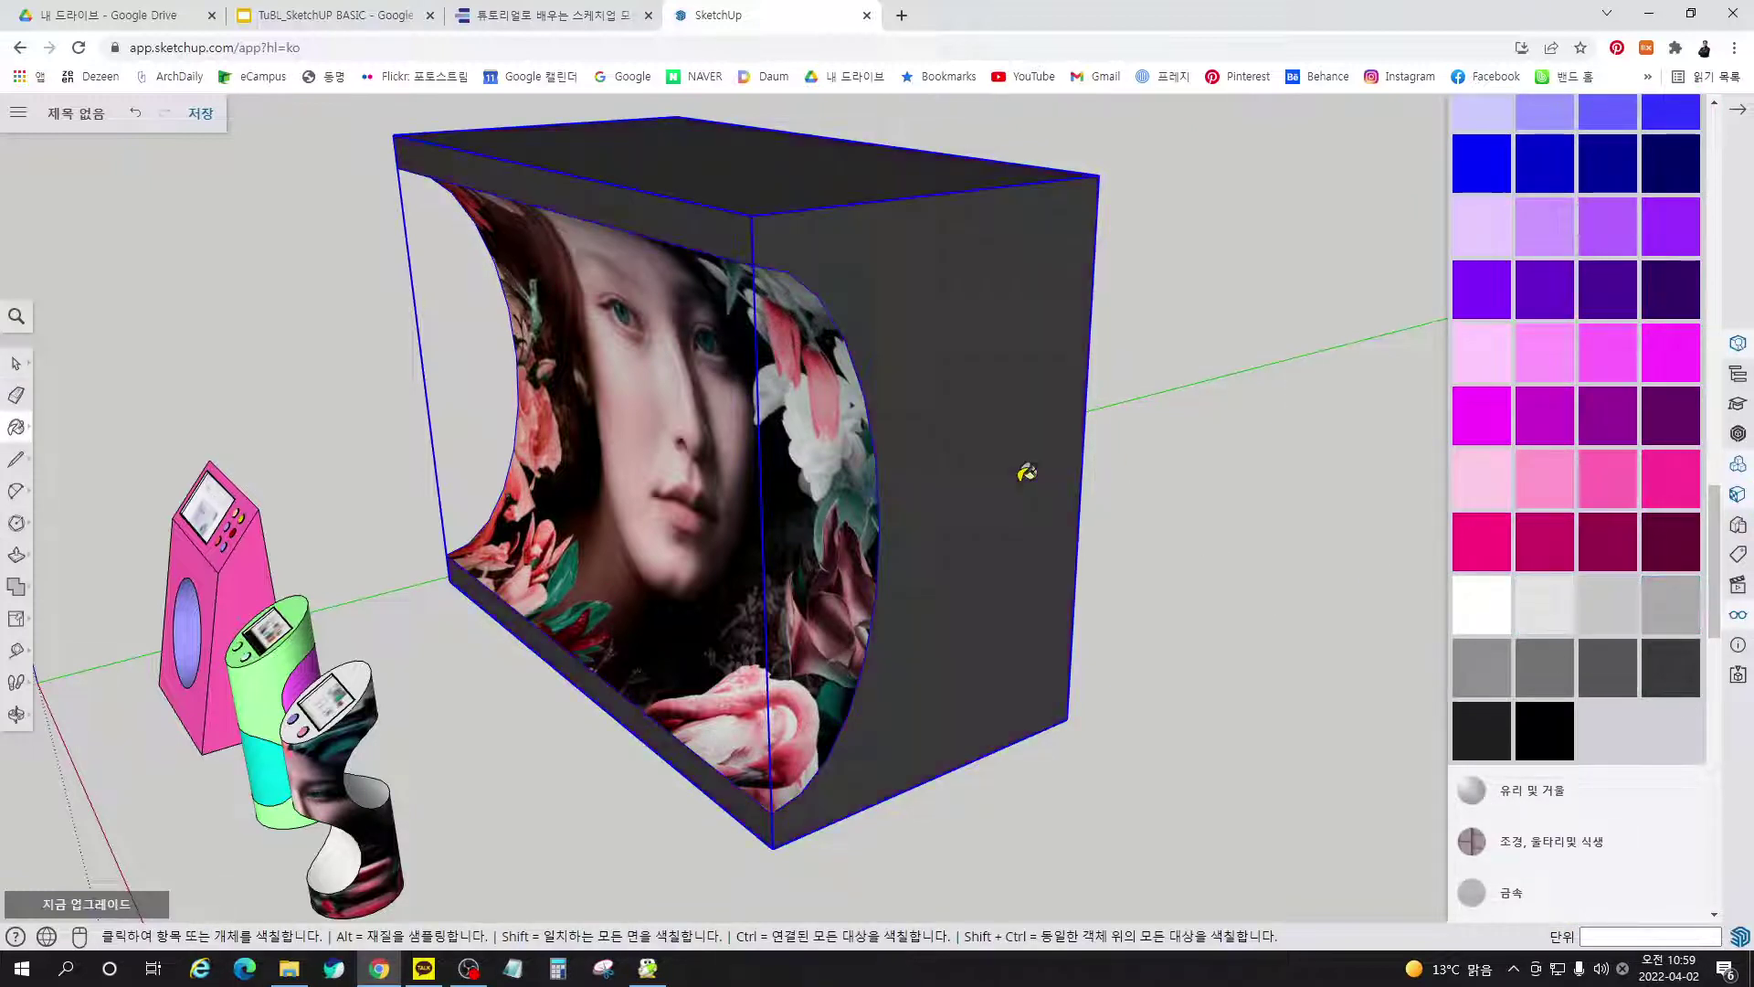
key("space")
Examine the kiosks in front of the portrait background from the front, at an angle and close up
scroll(881, 589, "up", 5)
mouse_move(881, 588)
middle_mouse_down()
mouse_move(1128, 517)
mouse_move(884, 316)
mouse_move(1088, 435)
mouse_move(1011, 450)
middle_mouse_up()
scroll(885, 316, "down", 5)
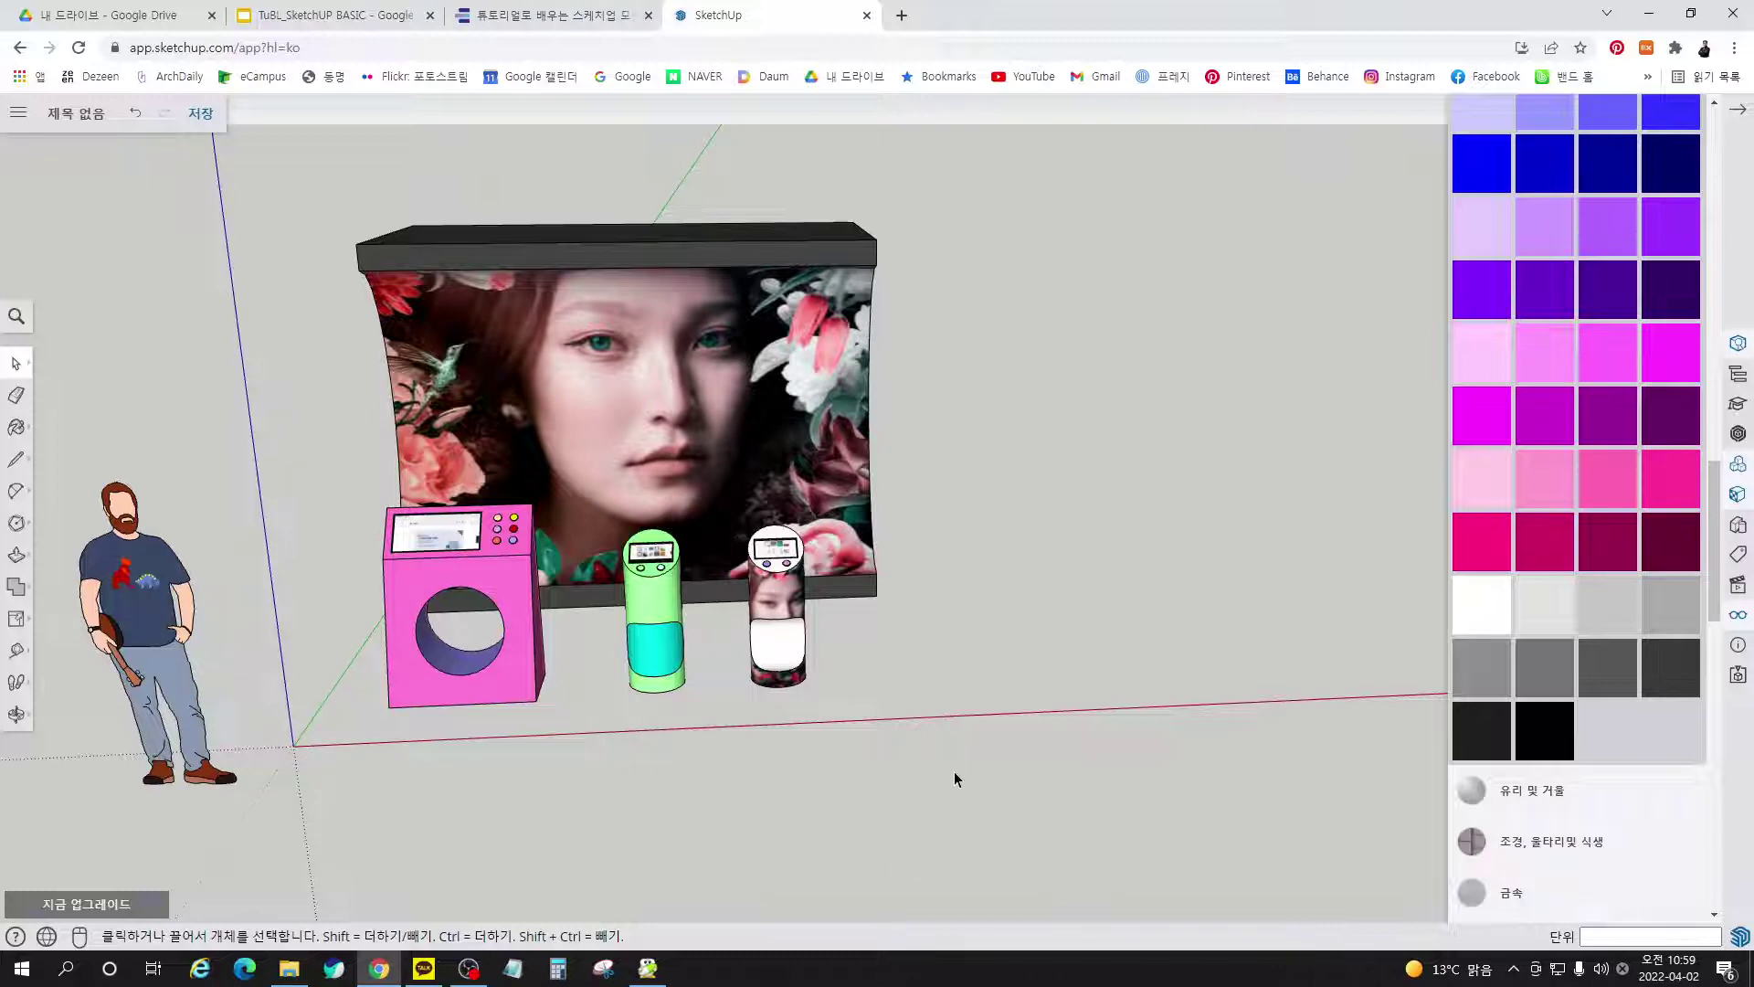
scroll(954, 778, "down", 3)
middle_click_drag(954, 779, 1070, 670)
scroll(793, 650, "up", 3)
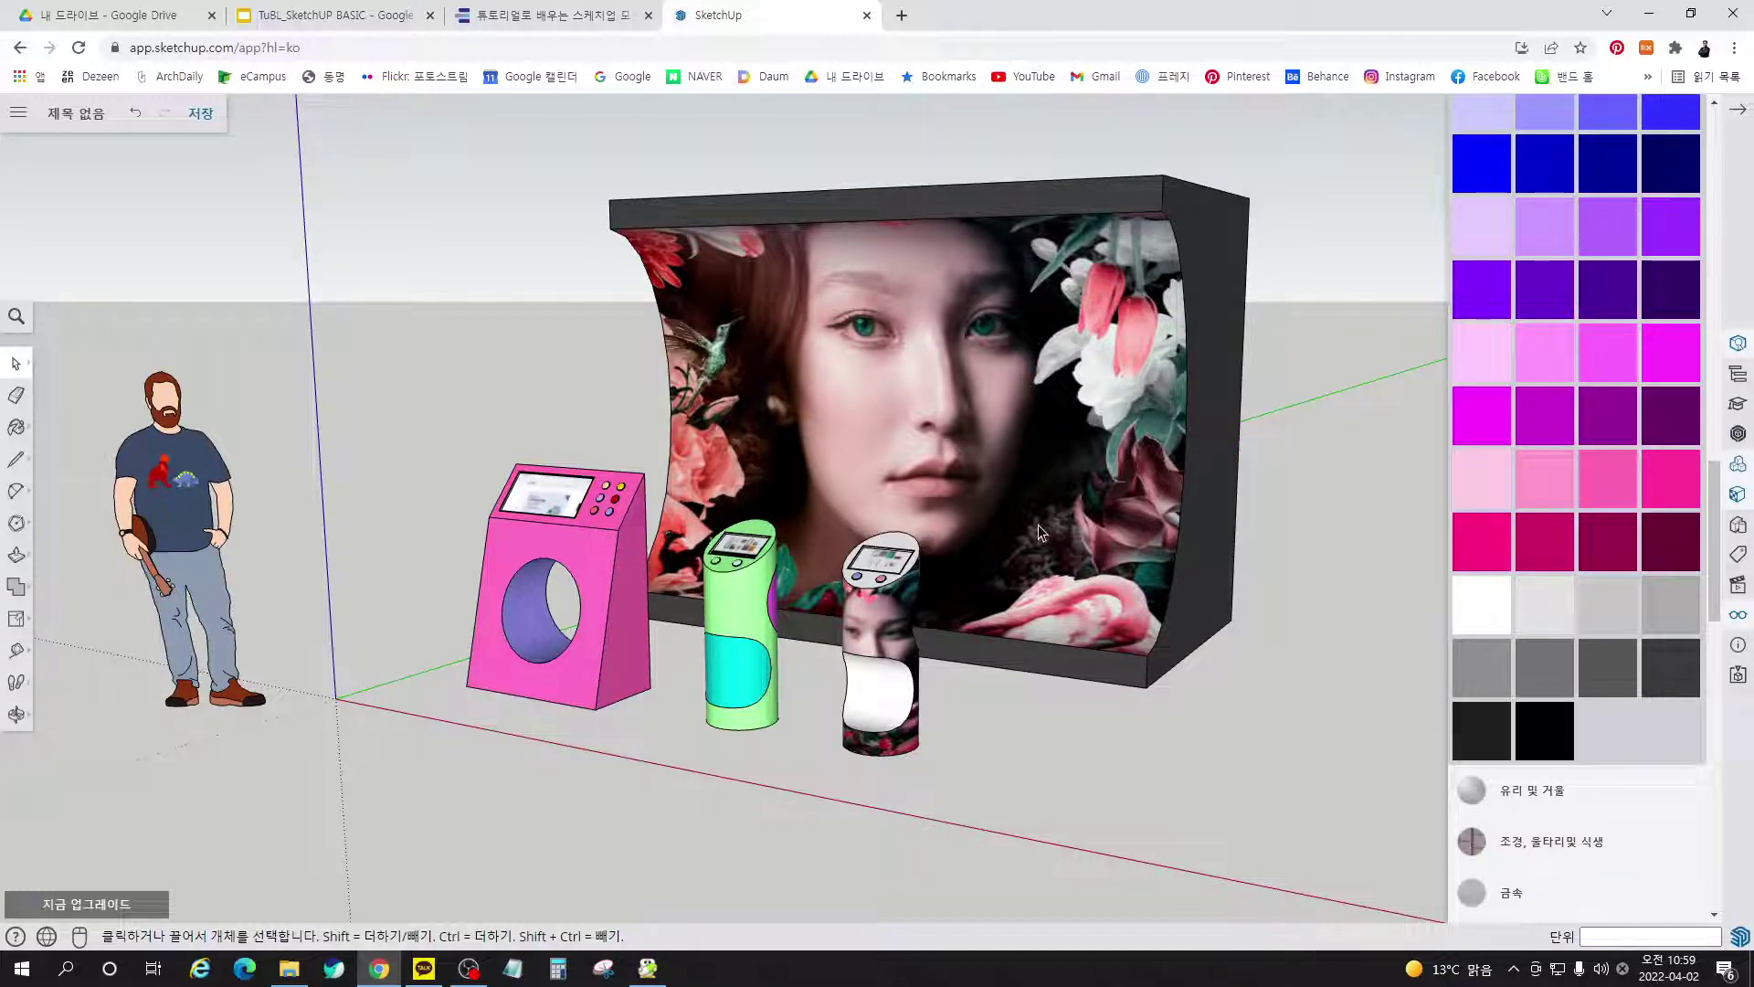
middle_click_drag(1060, 618, 1005, 621)
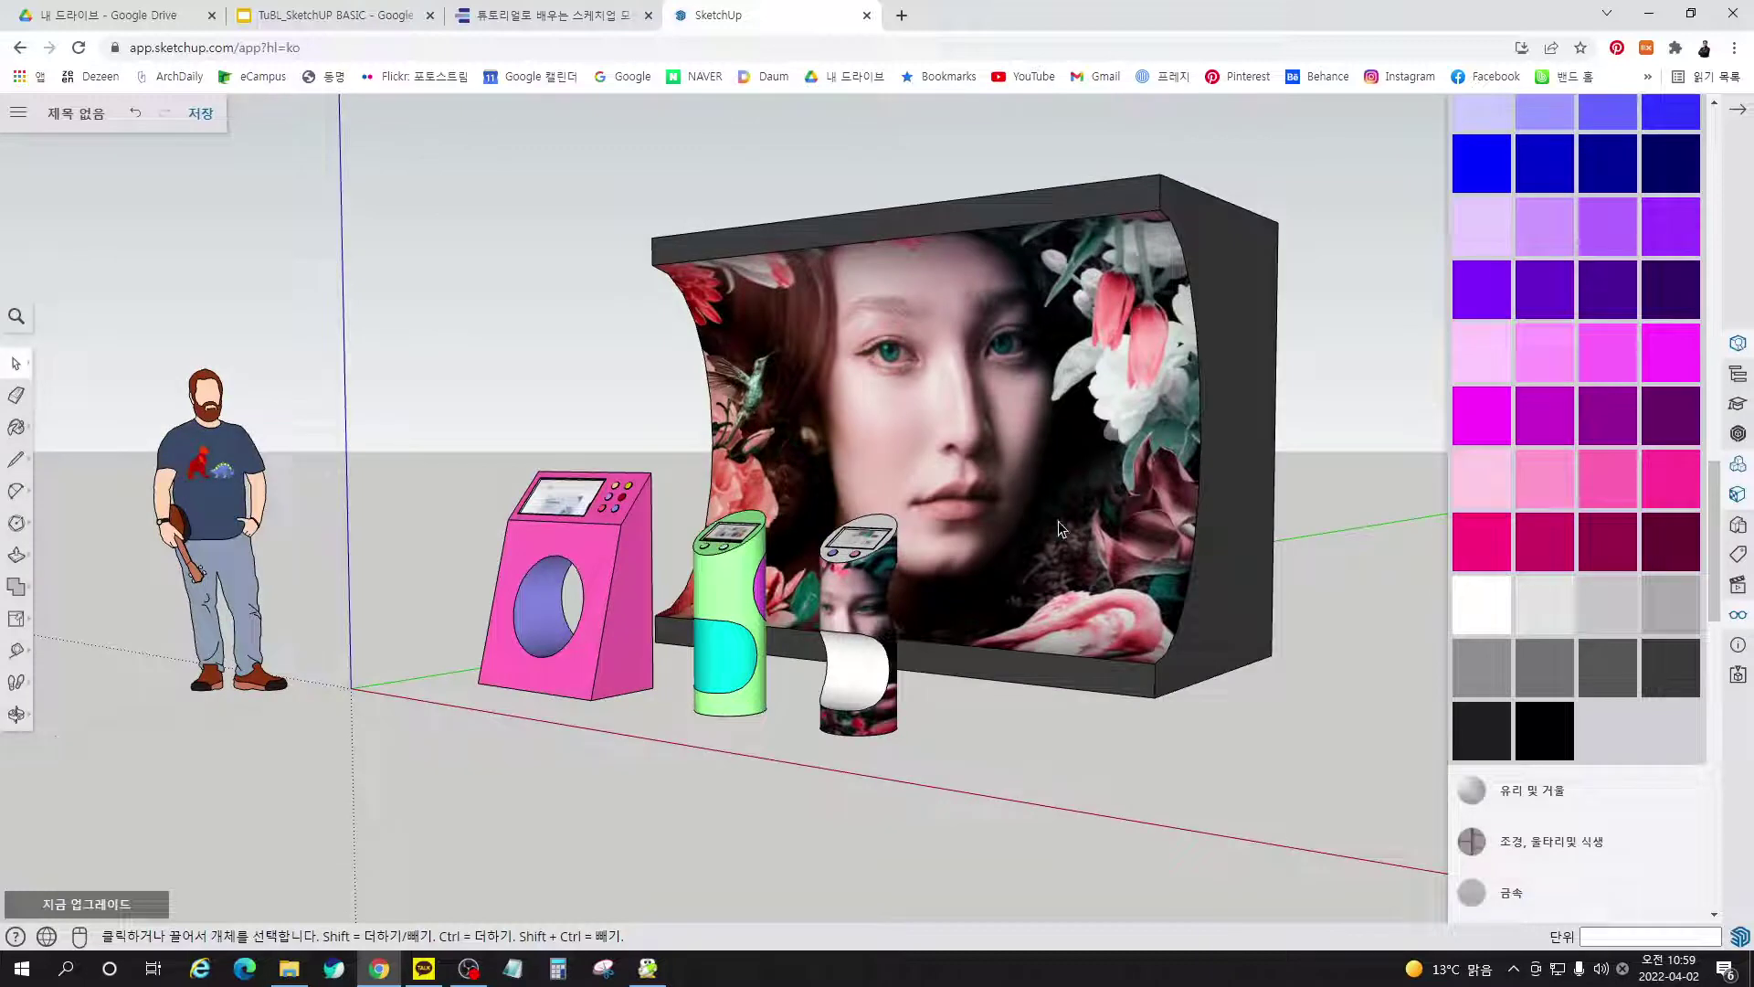
scroll(968, 621, "up", 4)
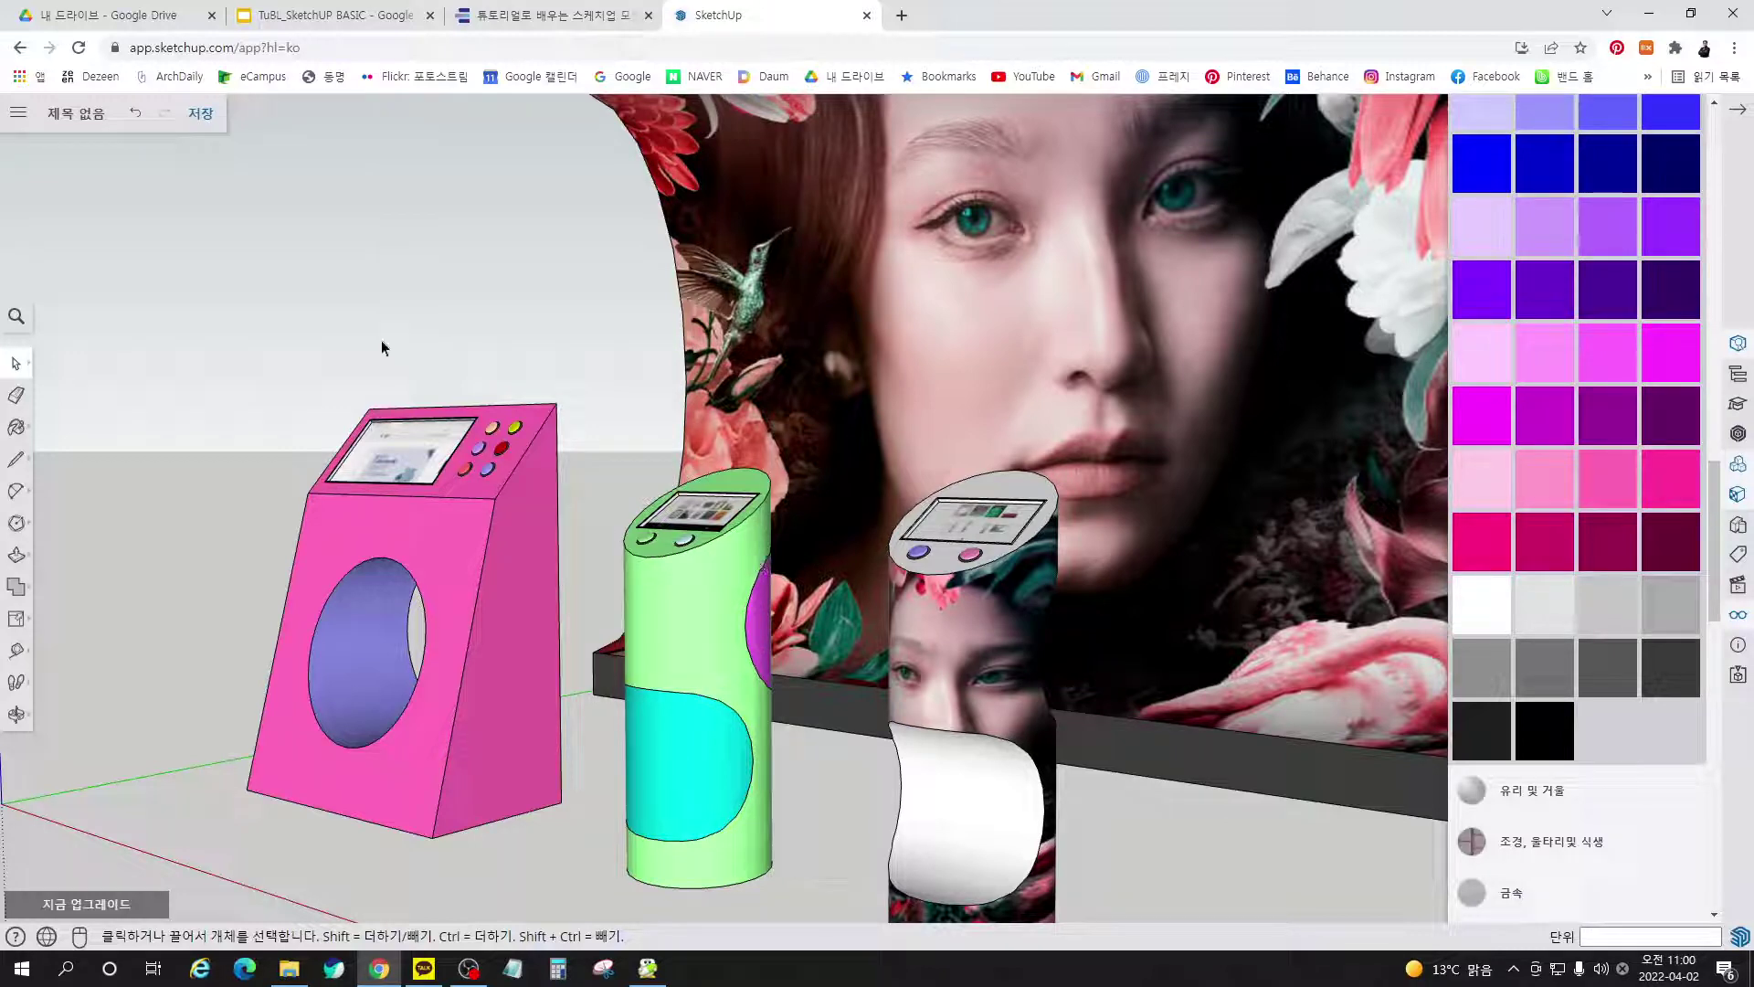
scroll(426, 351, "down", 4)
Frame the kiosks and background in an elevated view and start saving the model into the SketchUp project's folder 튜토리얼로 배우는 스케치업 모델링
middle_click_drag(426, 351, 1177, 731)
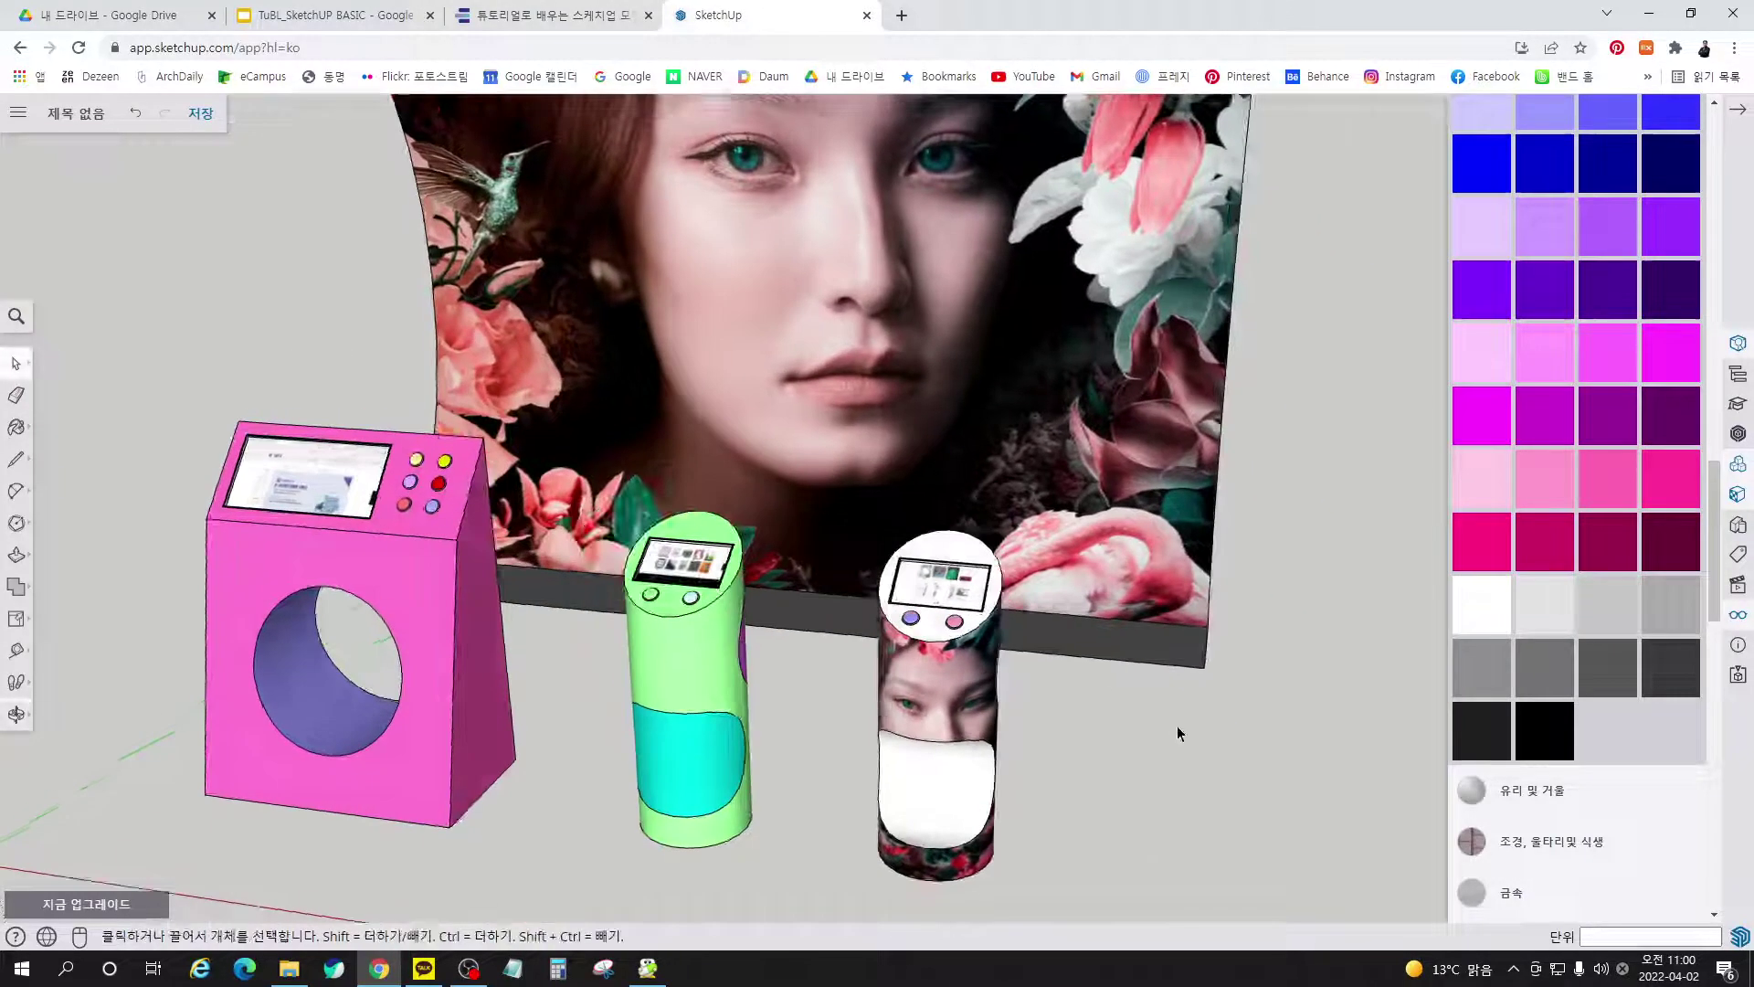
scroll(1177, 725, "down", 5)
left_click(201, 114)
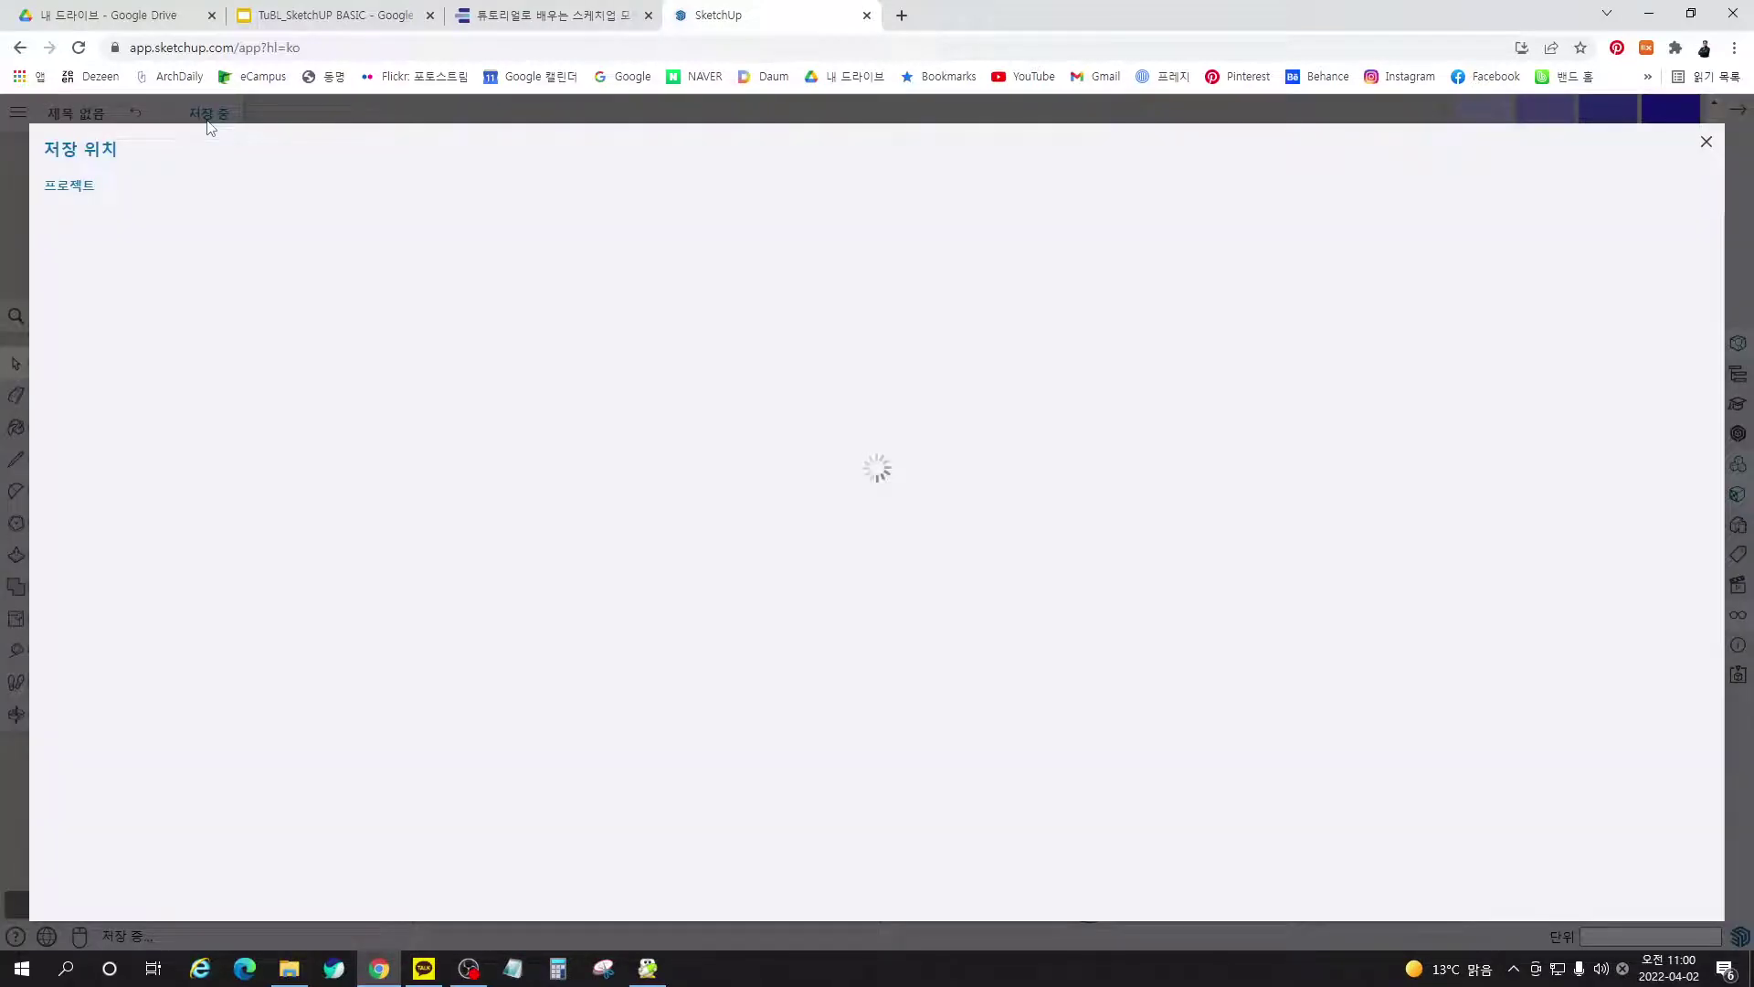
left_click(178, 294)
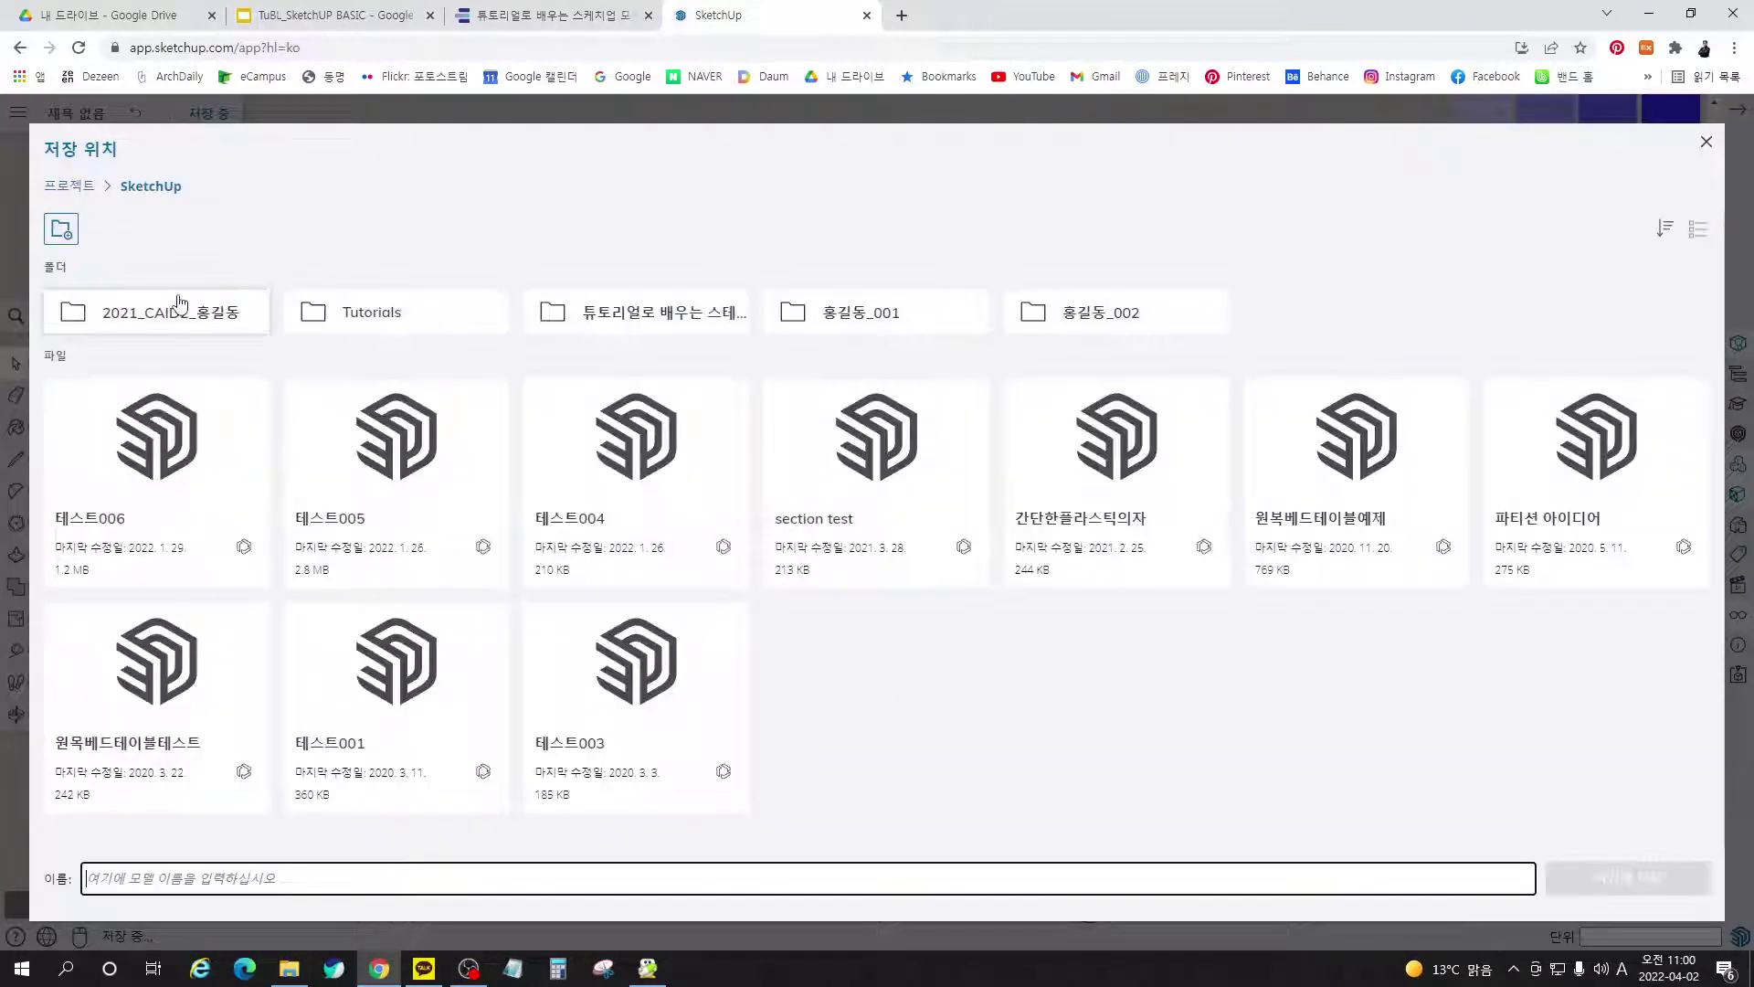
left_click(625, 311)
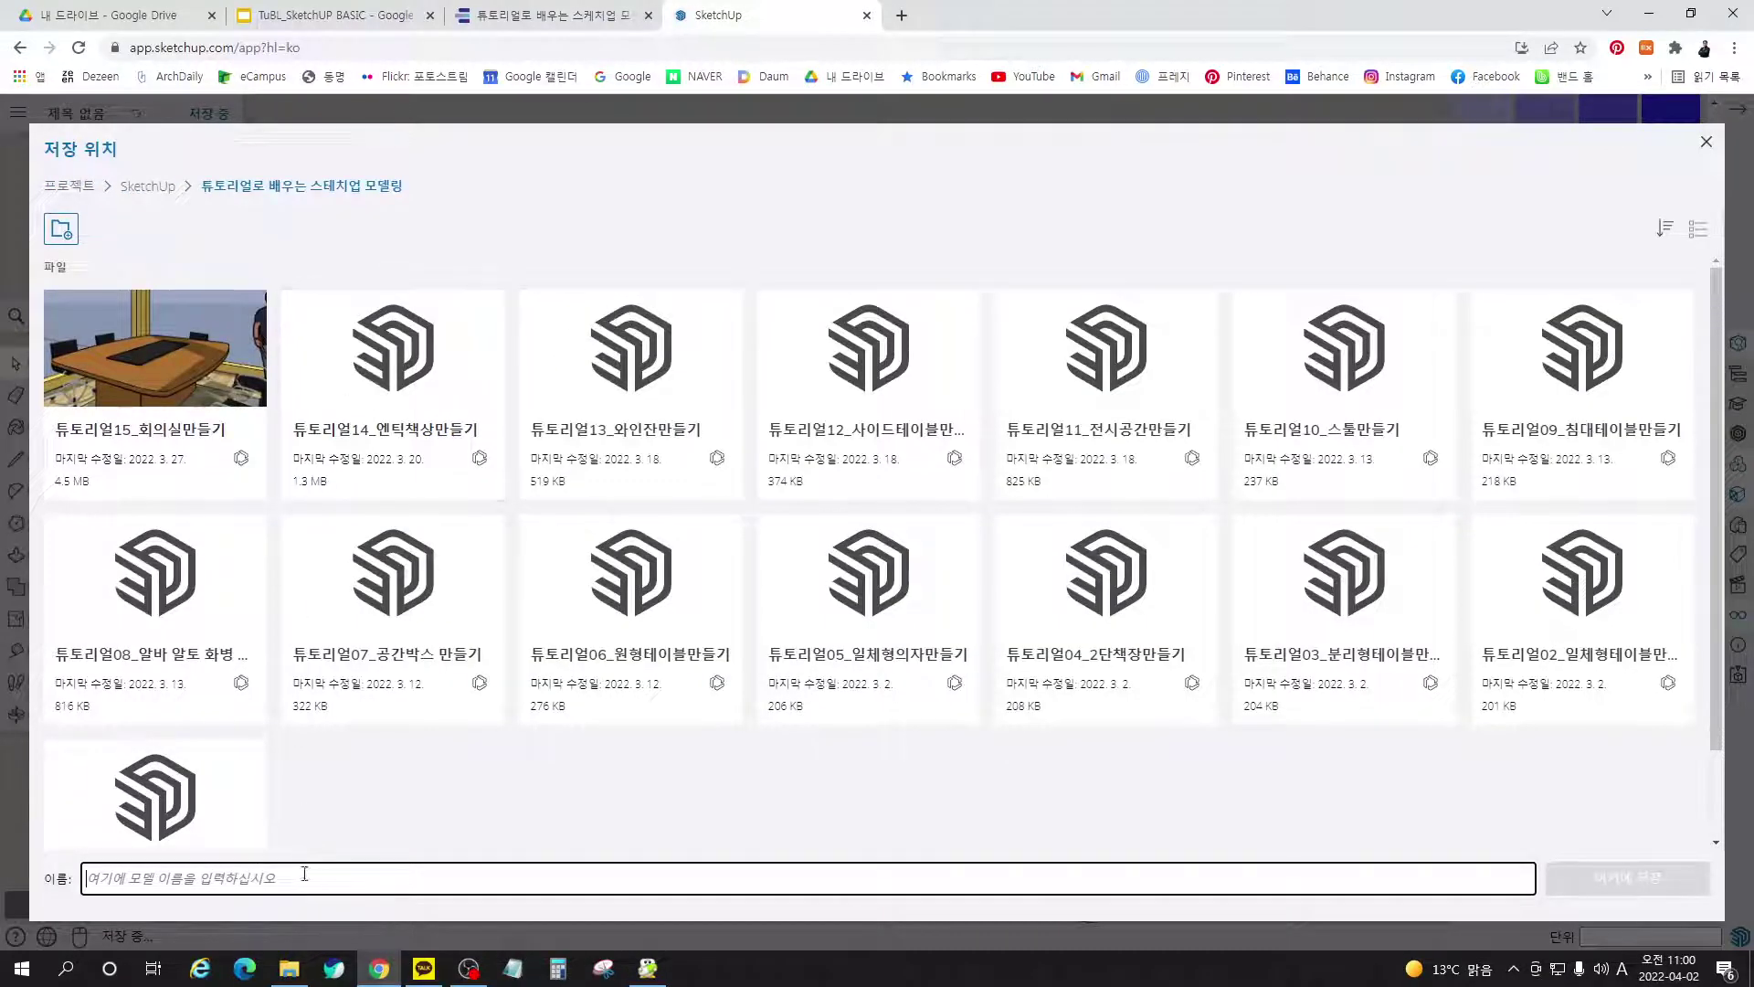
type("xb")
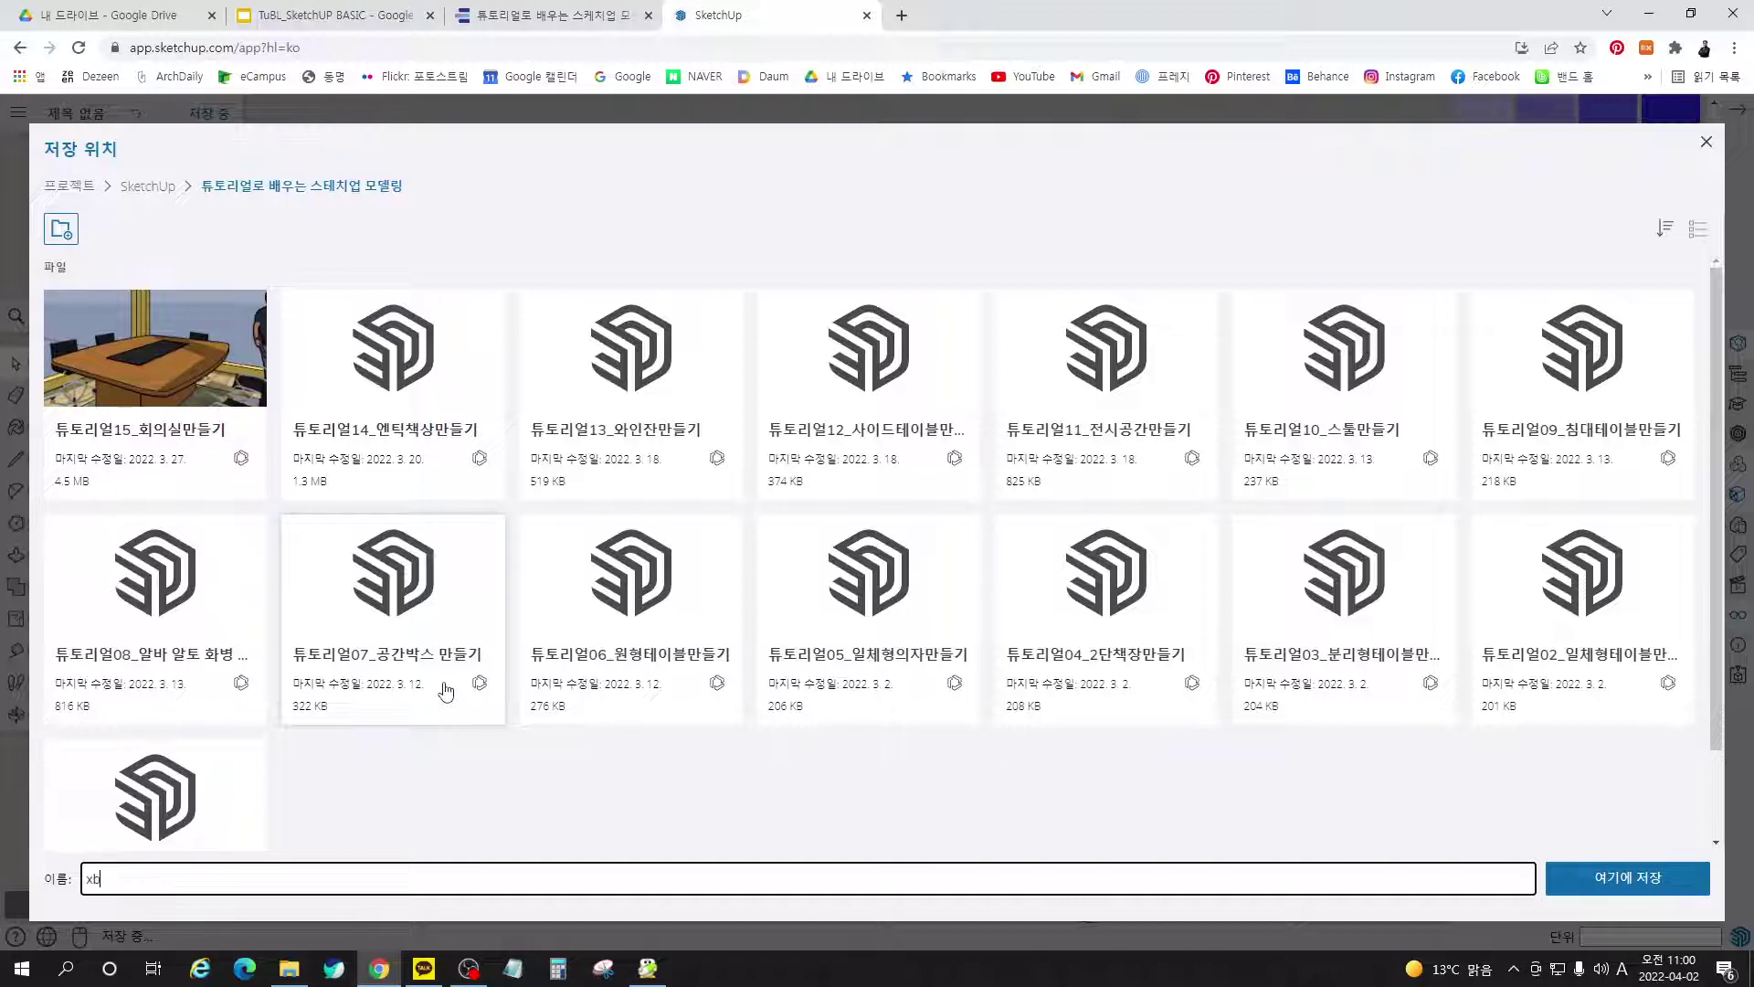
key("BackSpace")
key("BackSpace")
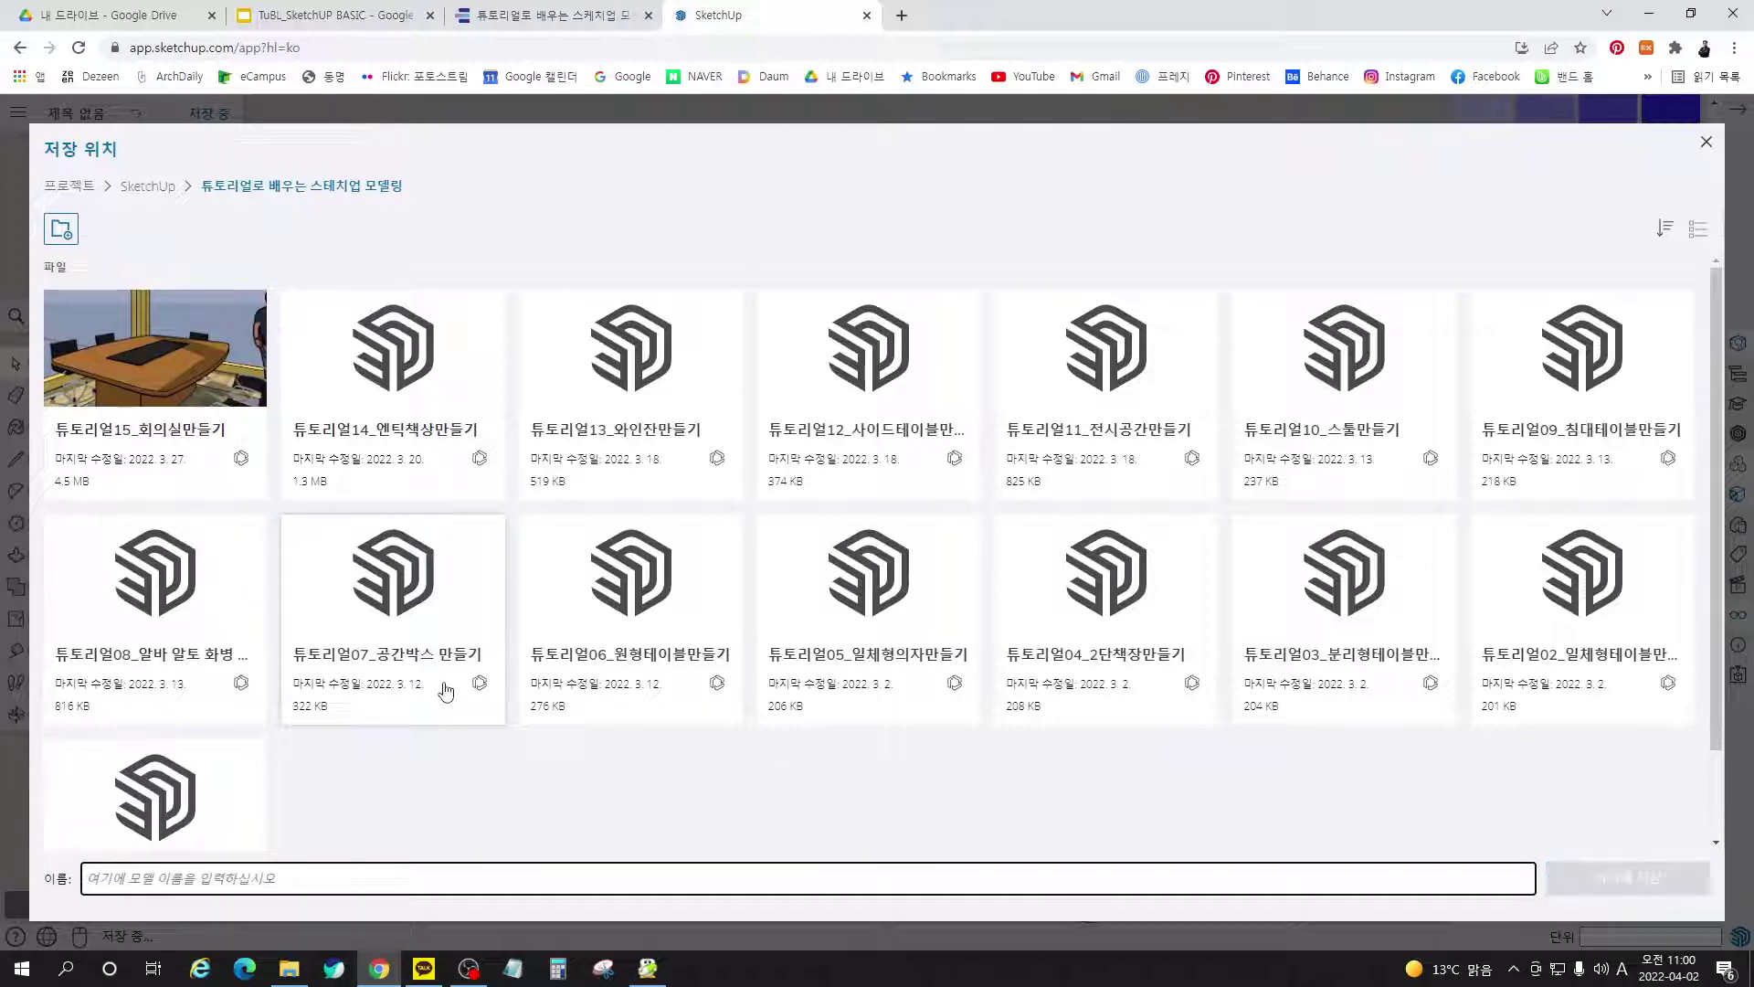
Name the model 튜토리얼16_키오스크만들기 and save it in the chosen folder
key("Hangul")
type("ㅌ토리에")
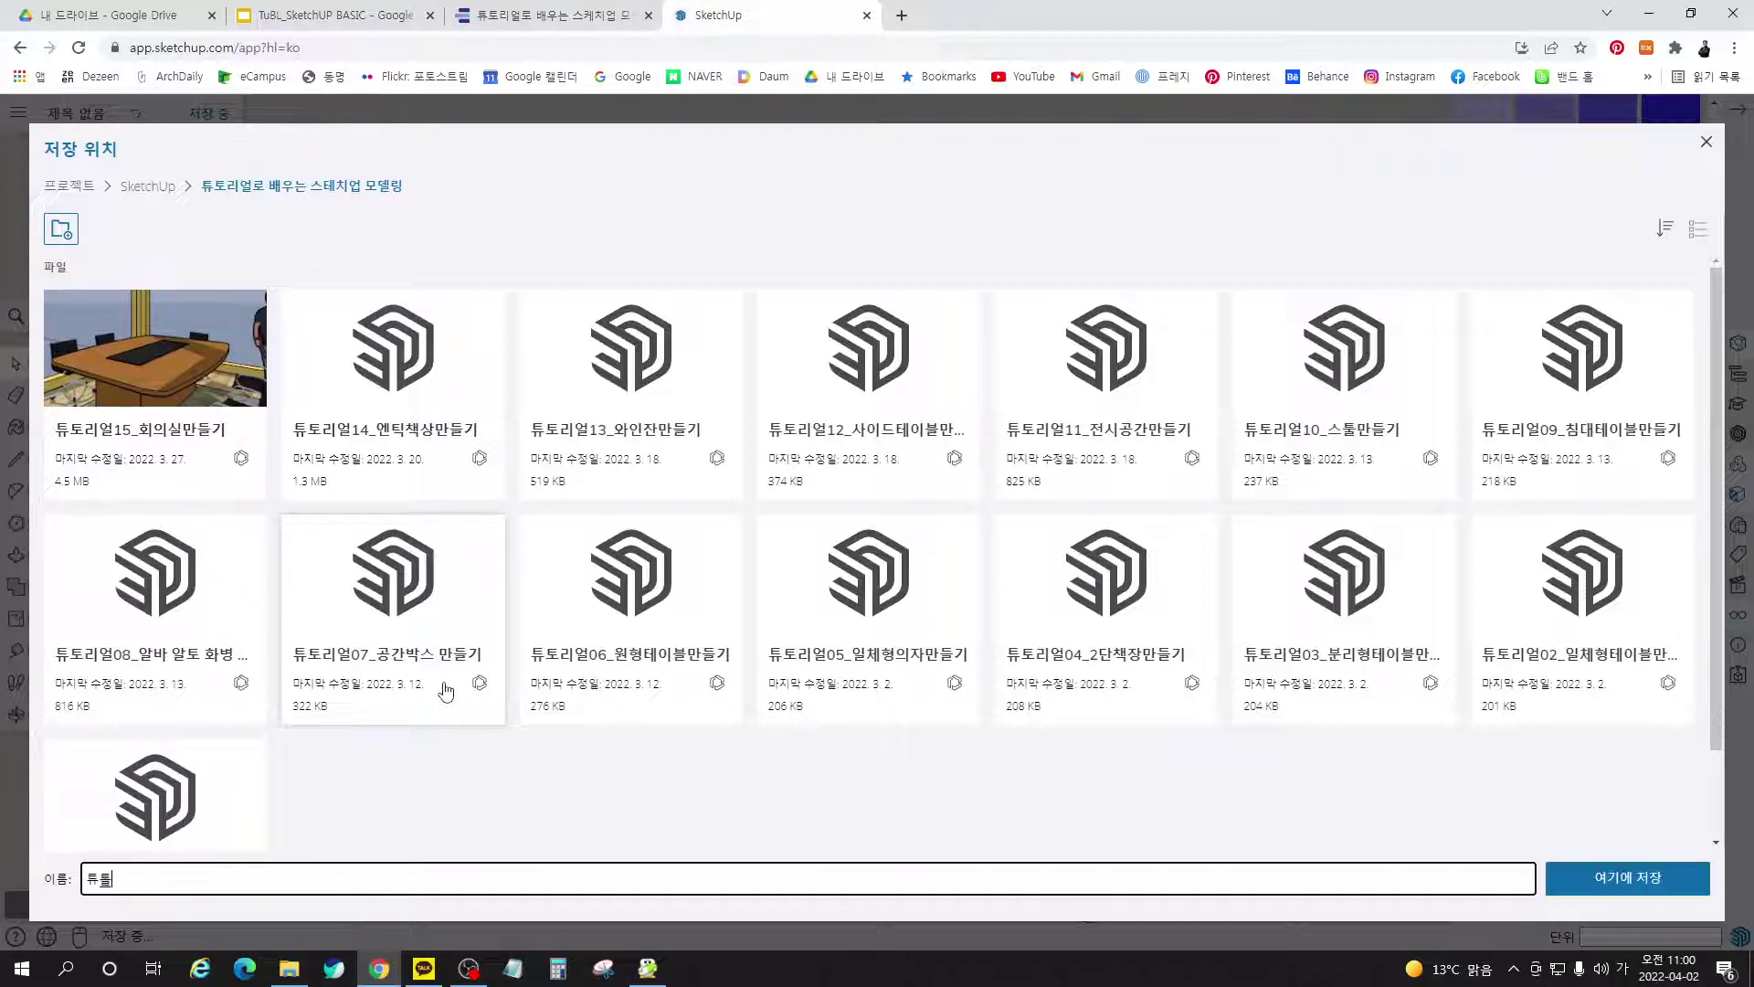
type("16_")
type("키오스크")
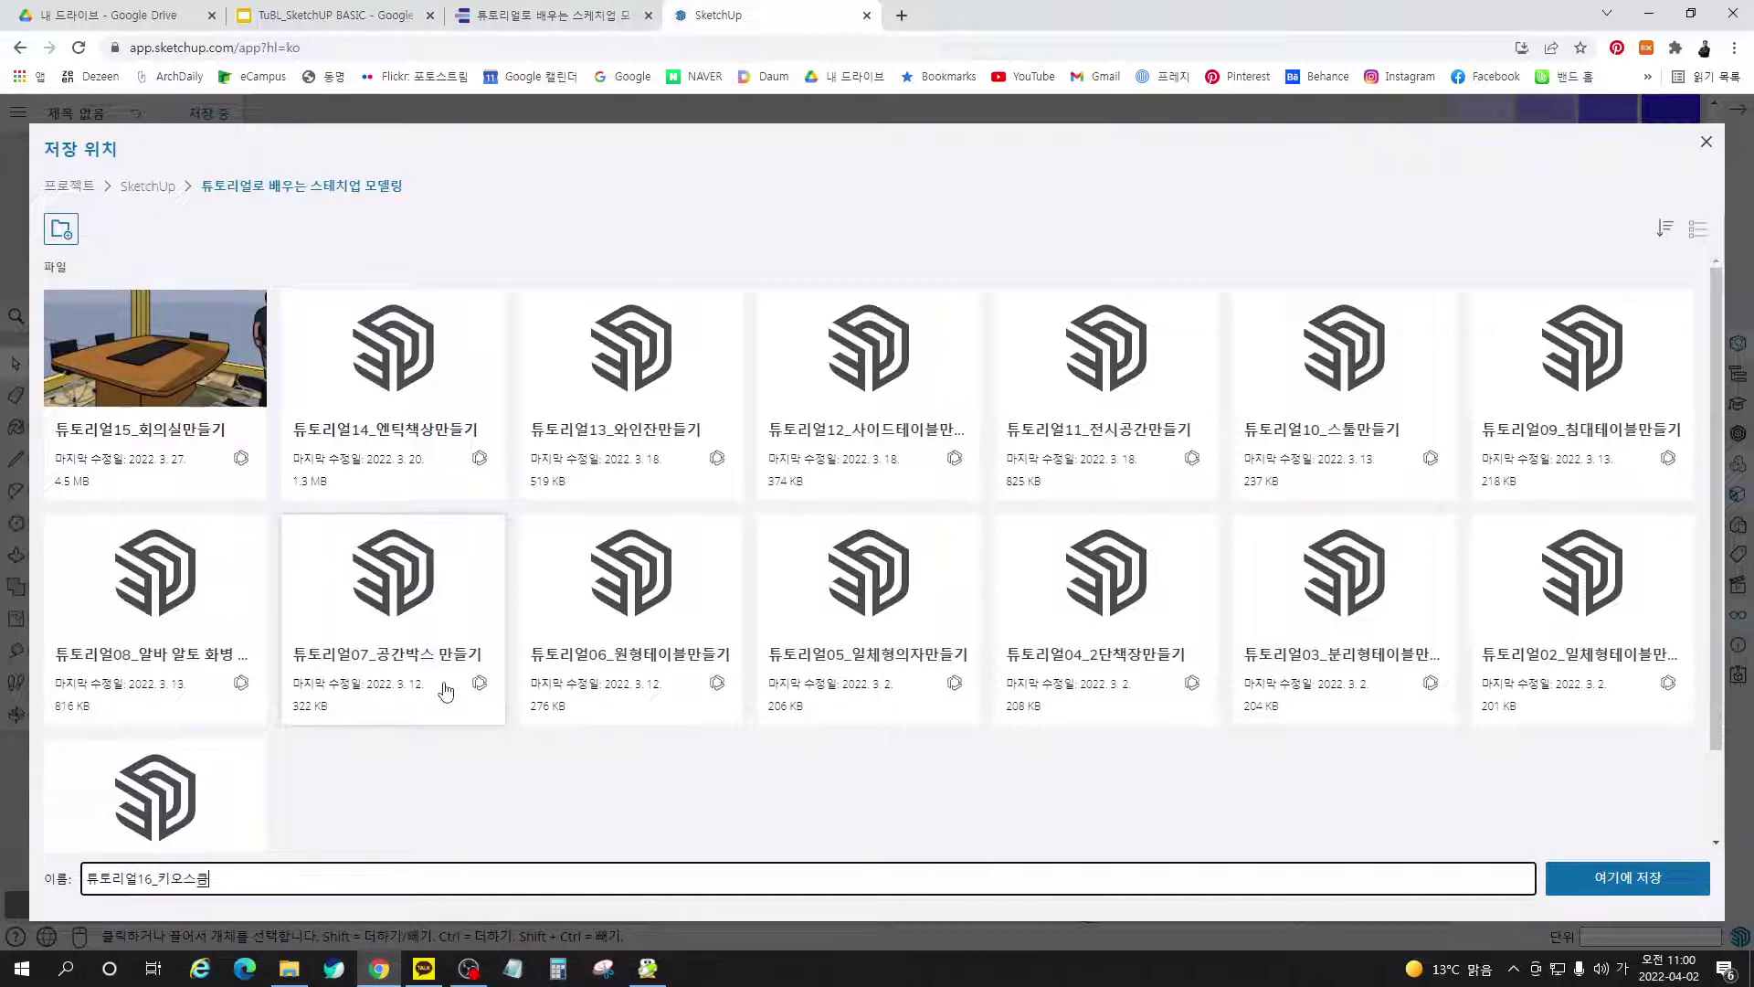
type("만드")
type("기")
left_click(1634, 879)
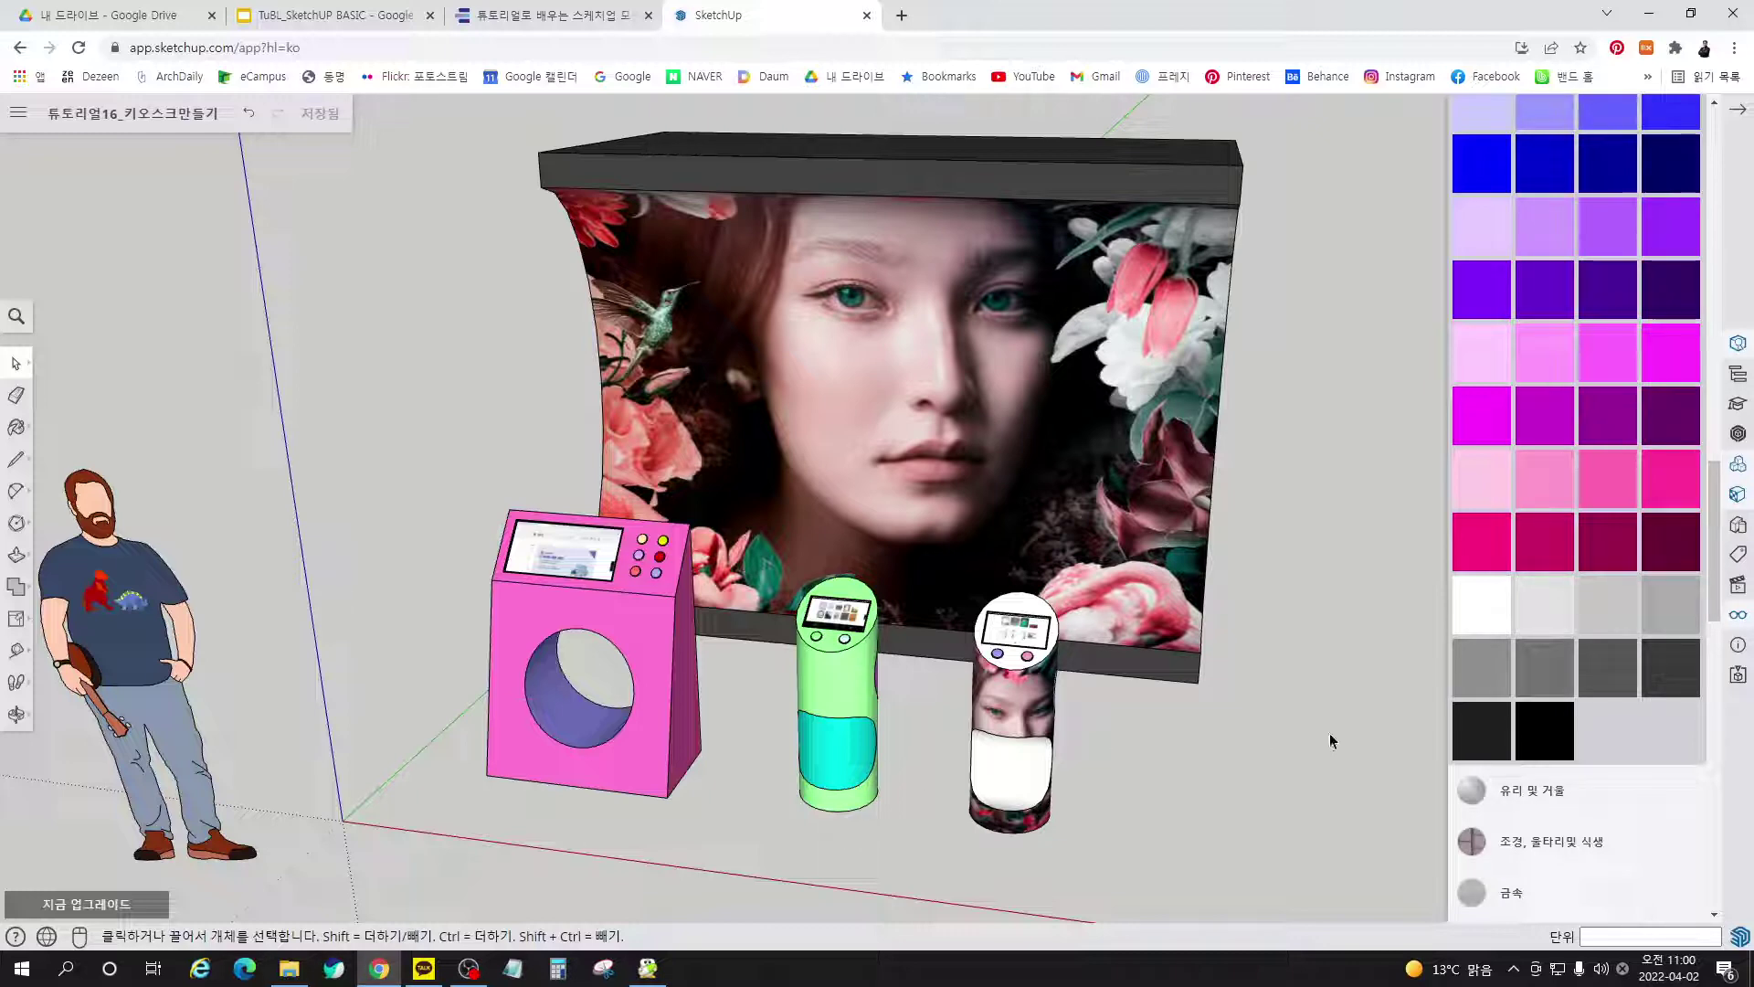
Review the saved scene from an angle and switch to the Google Slides presentation TuBL_SketchUP BASIC to view the Project 12 exhibition booth slide
middle_click_drag(1017, 766, 956, 780)
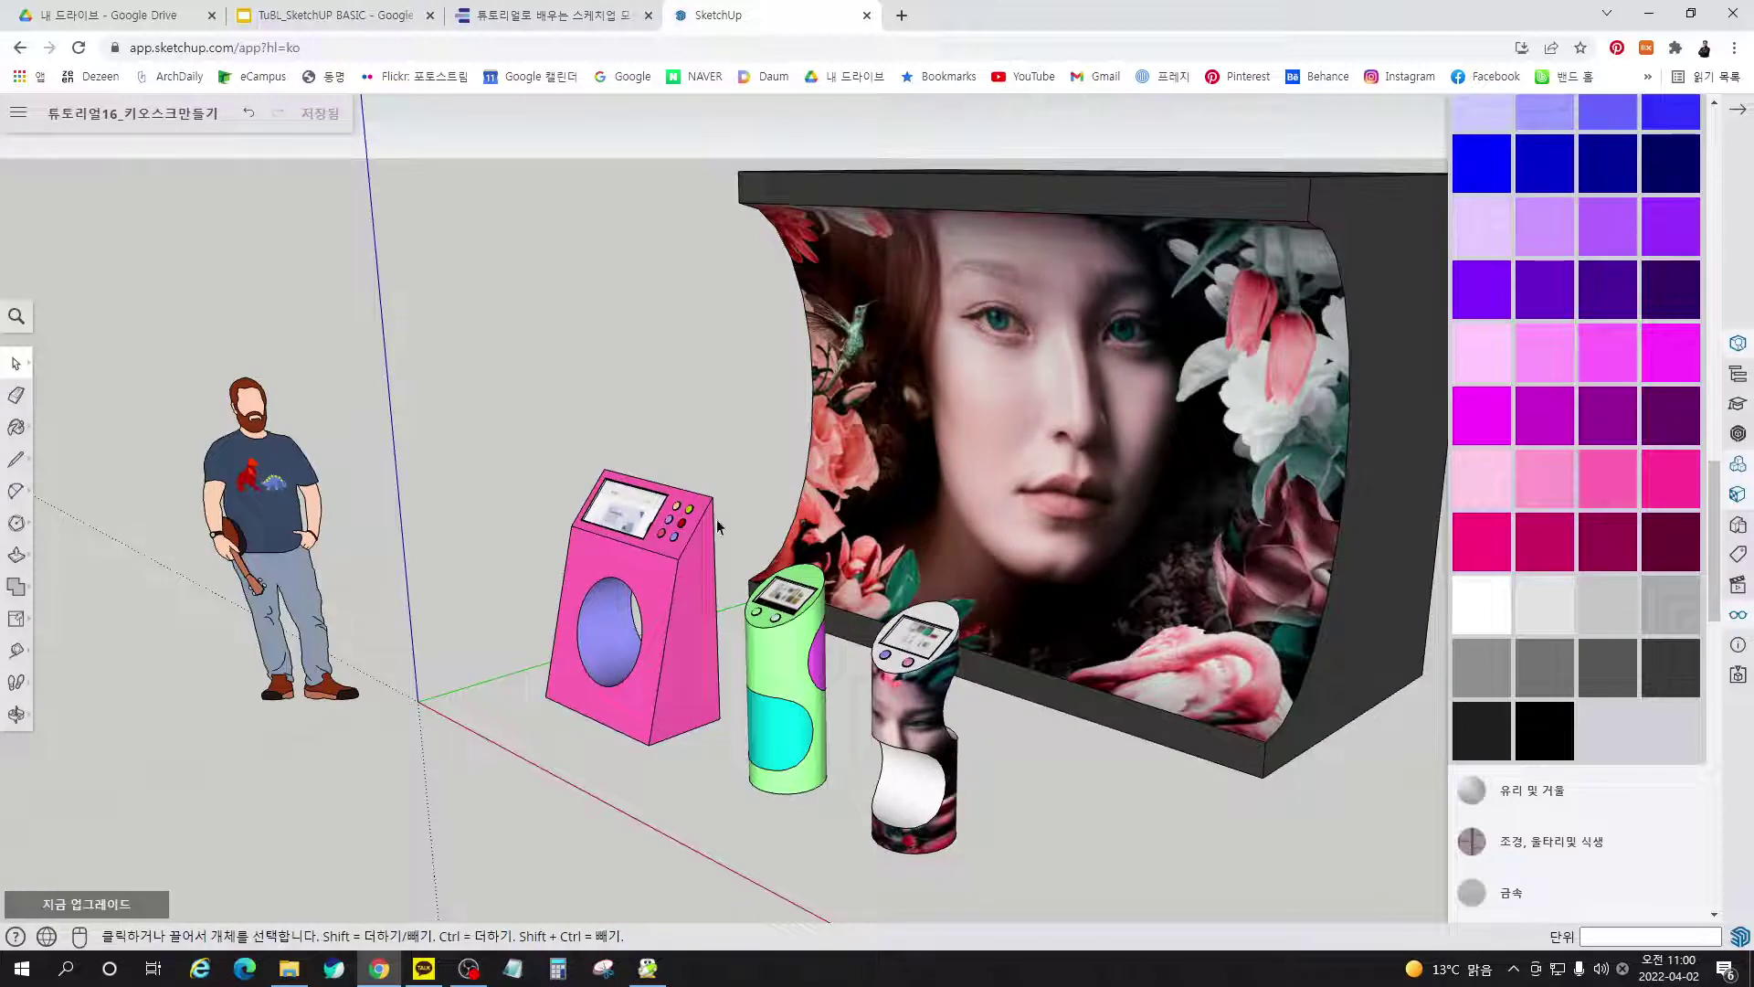
key("o")
left_click_drag(286, 327, 457, 276)
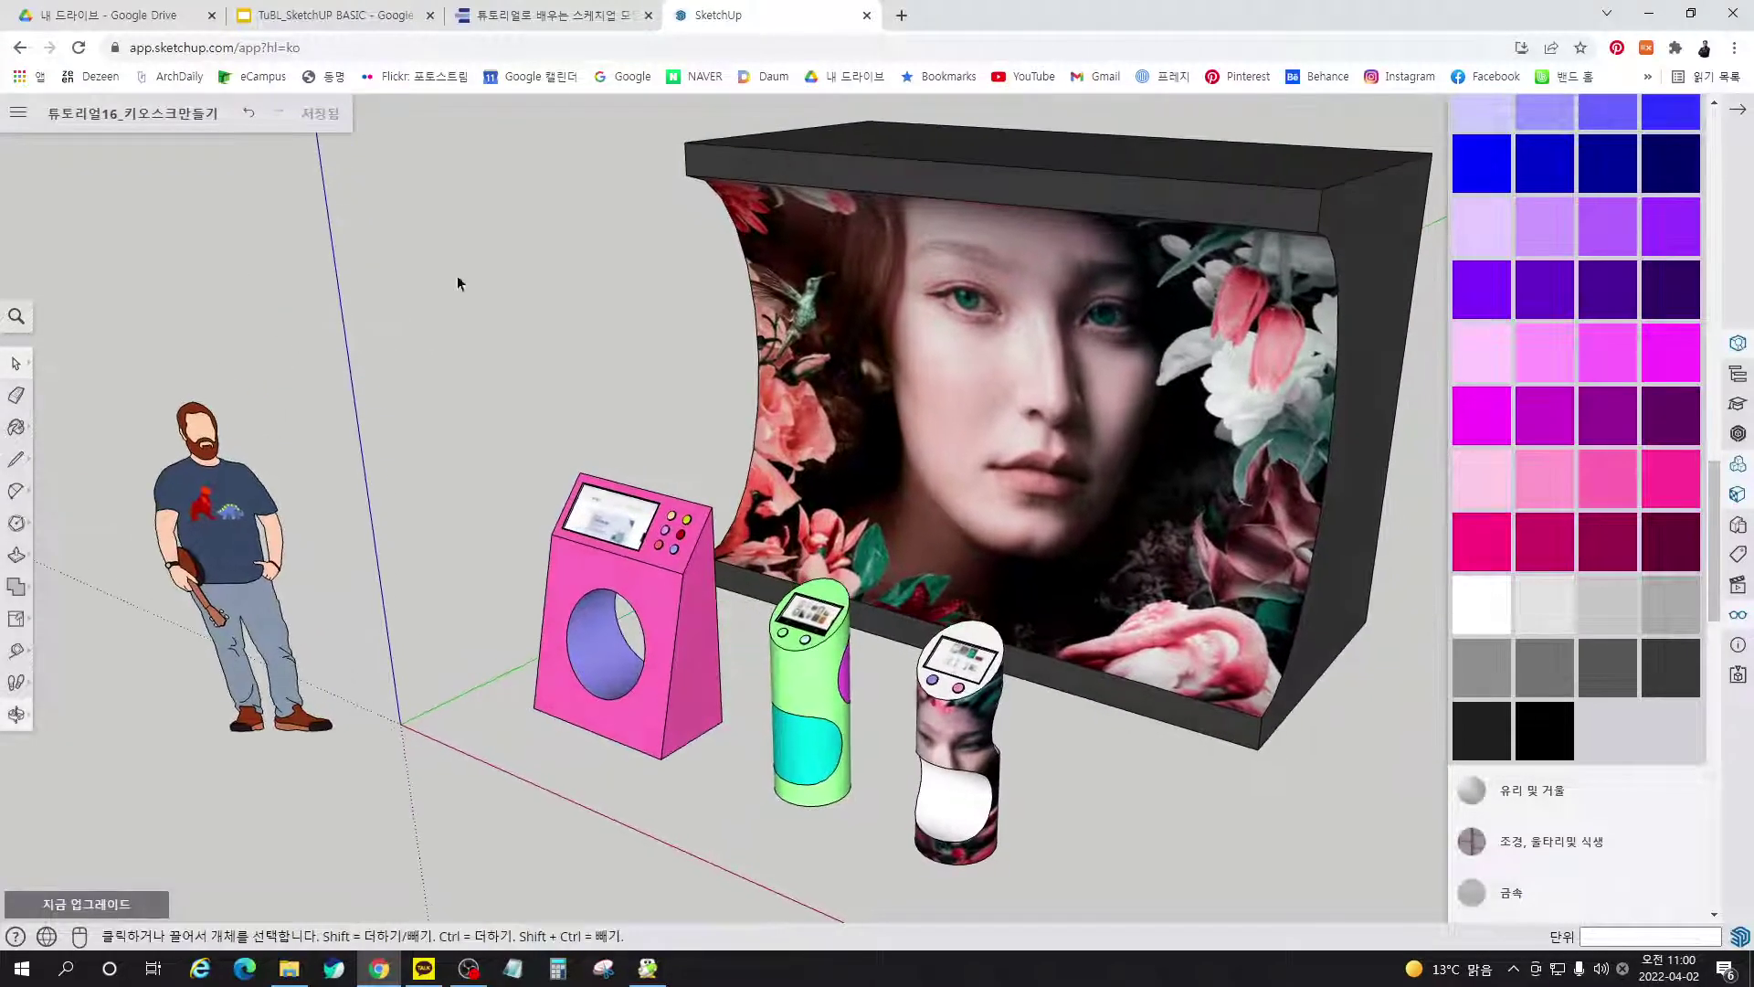
left_click(334, 15)
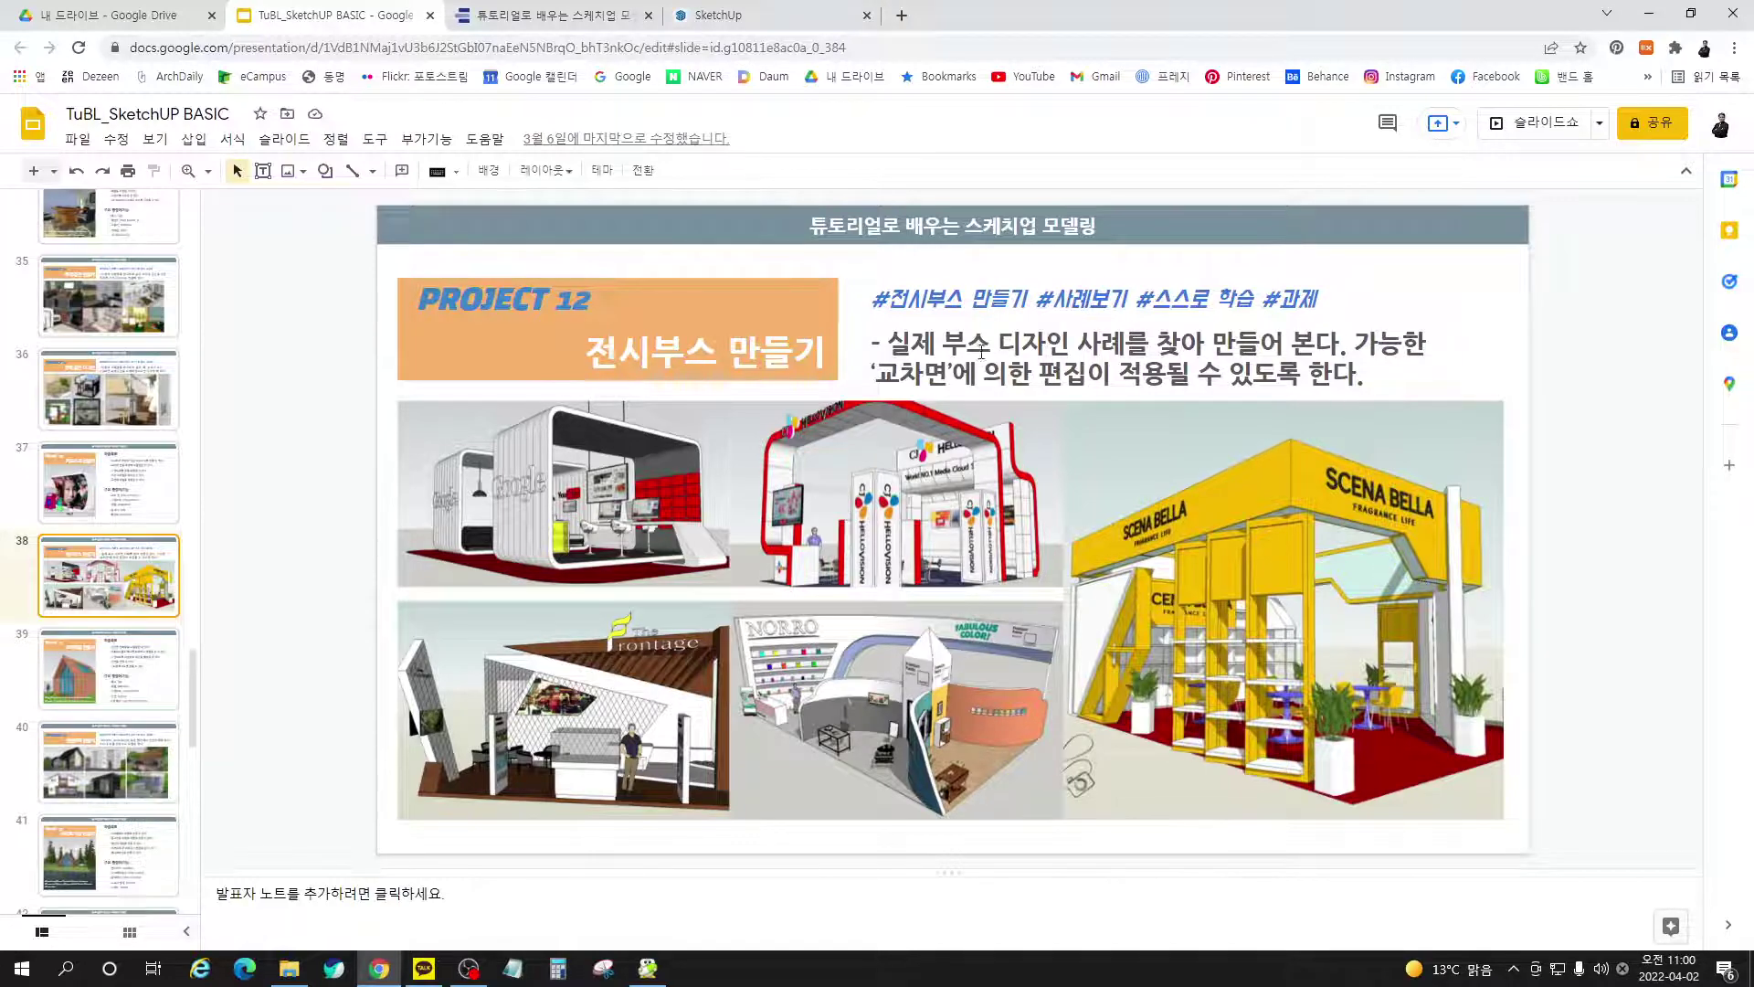
Search Google for 전시부스 in a new browser tab and show all of the related image results
left_click(902, 15)
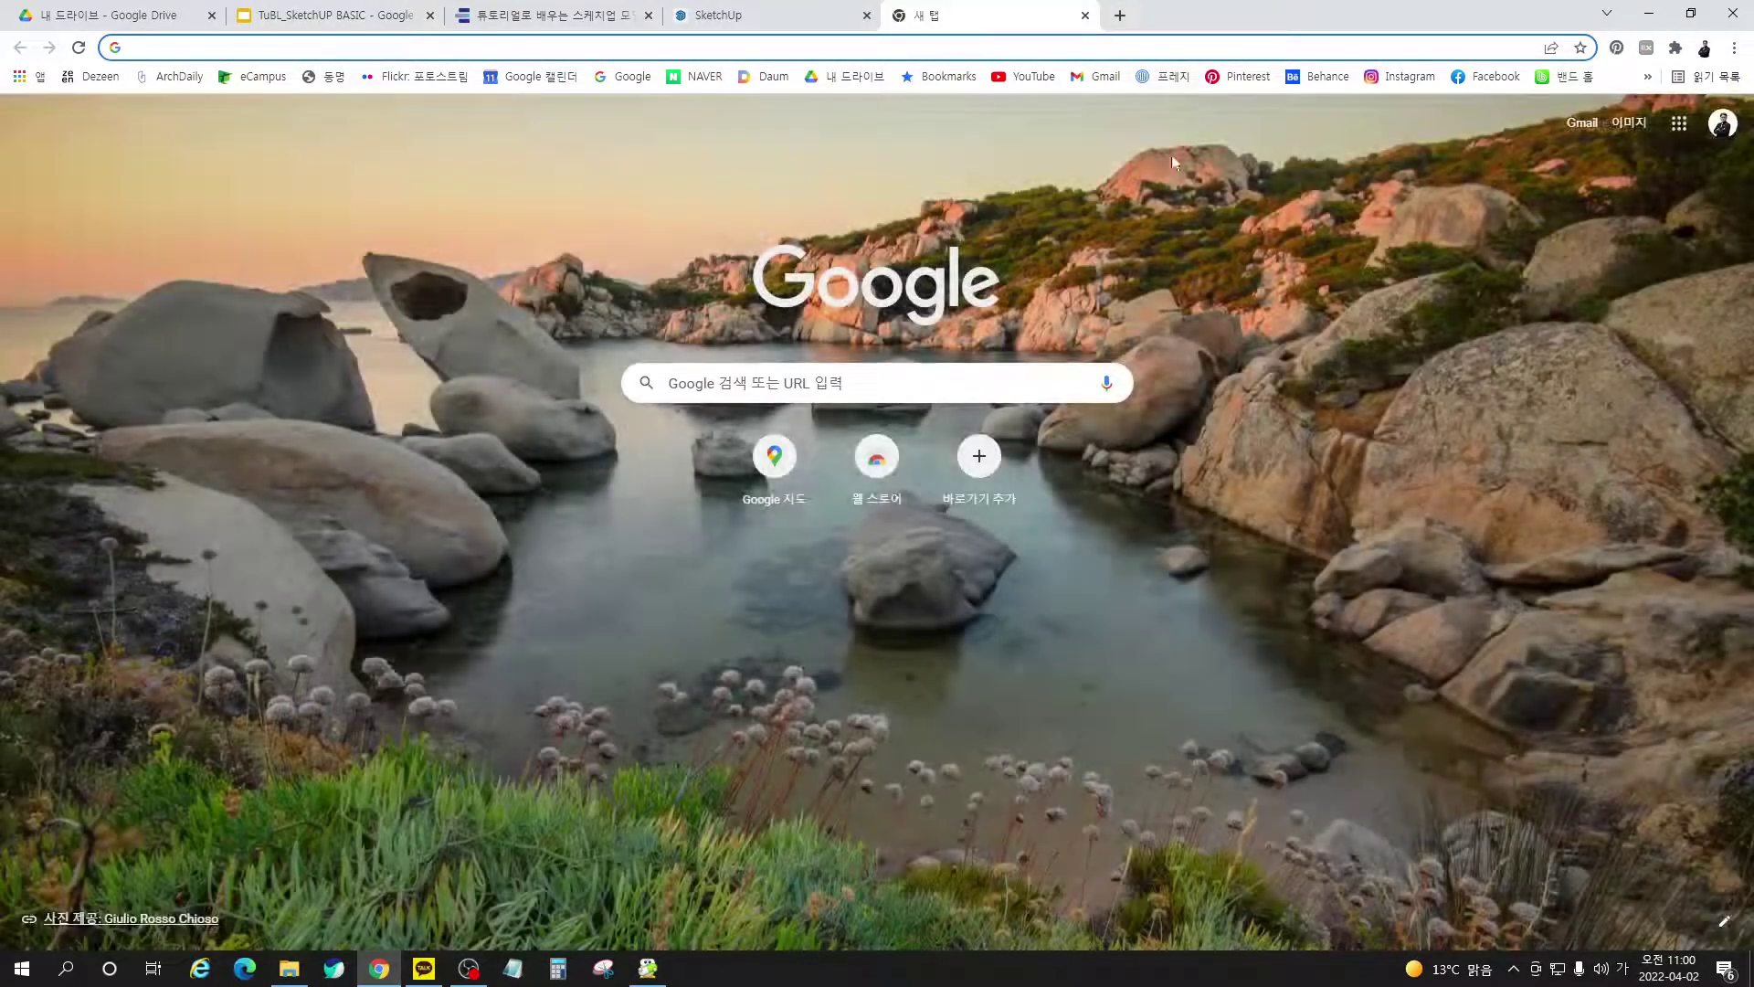
type("전")
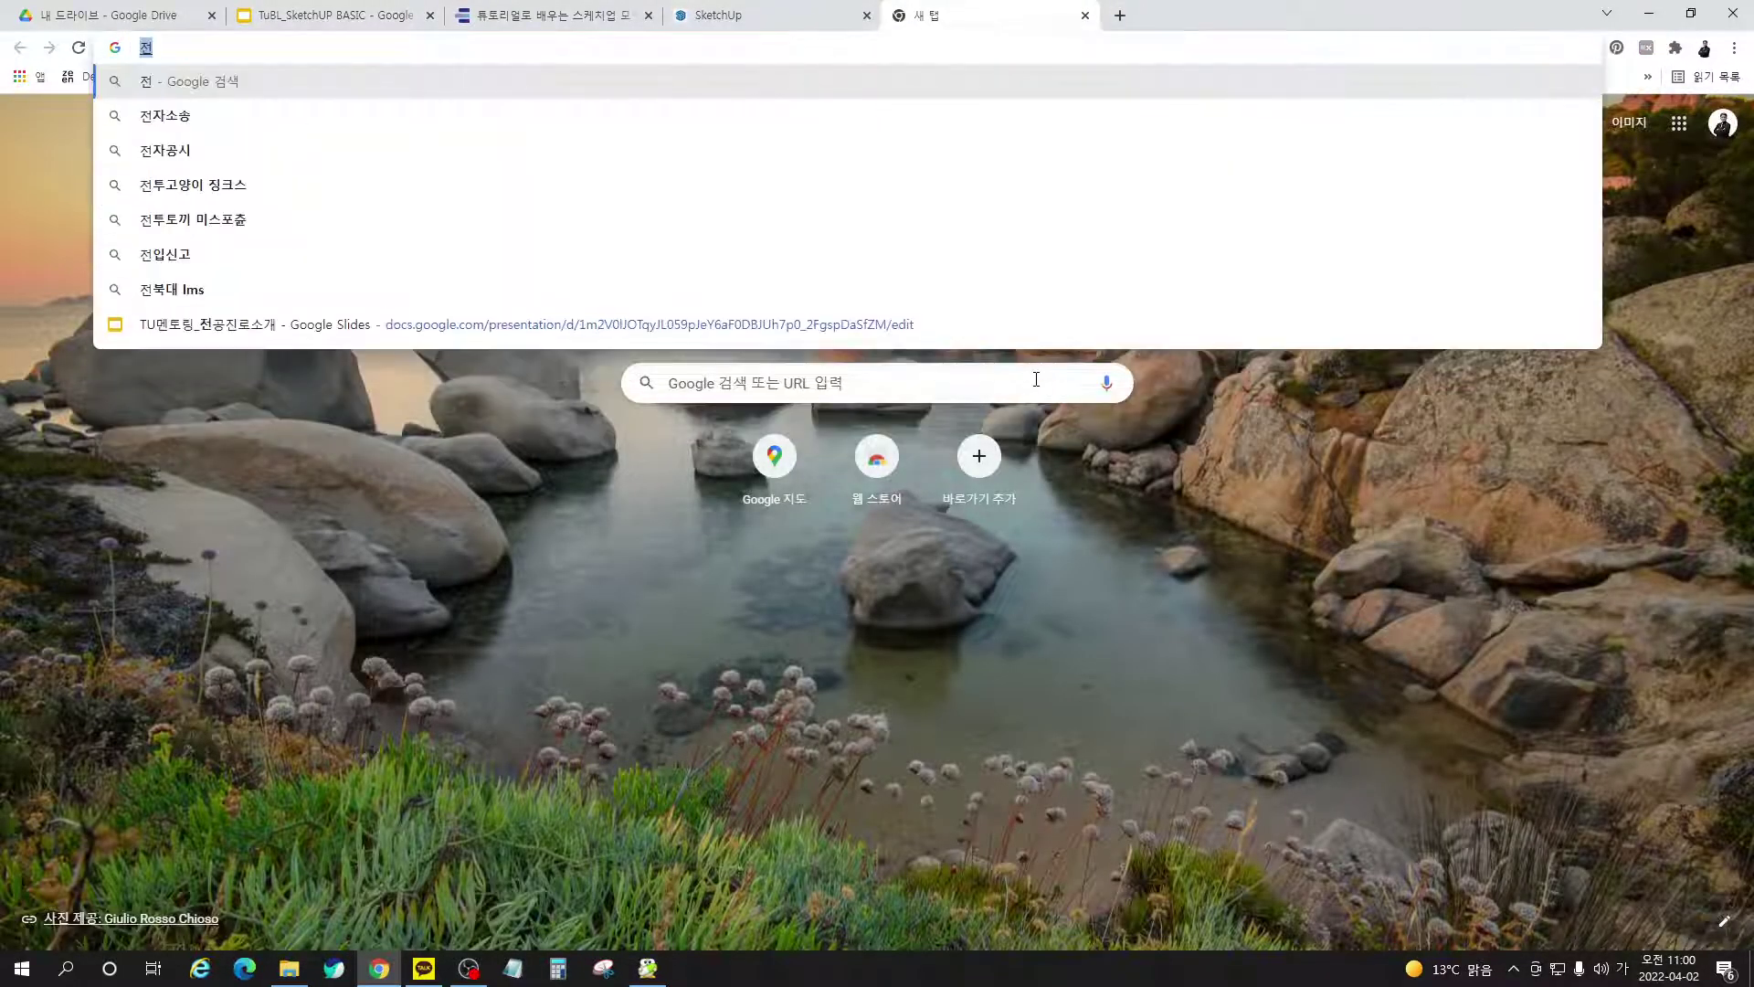
type("시ㅜ스")
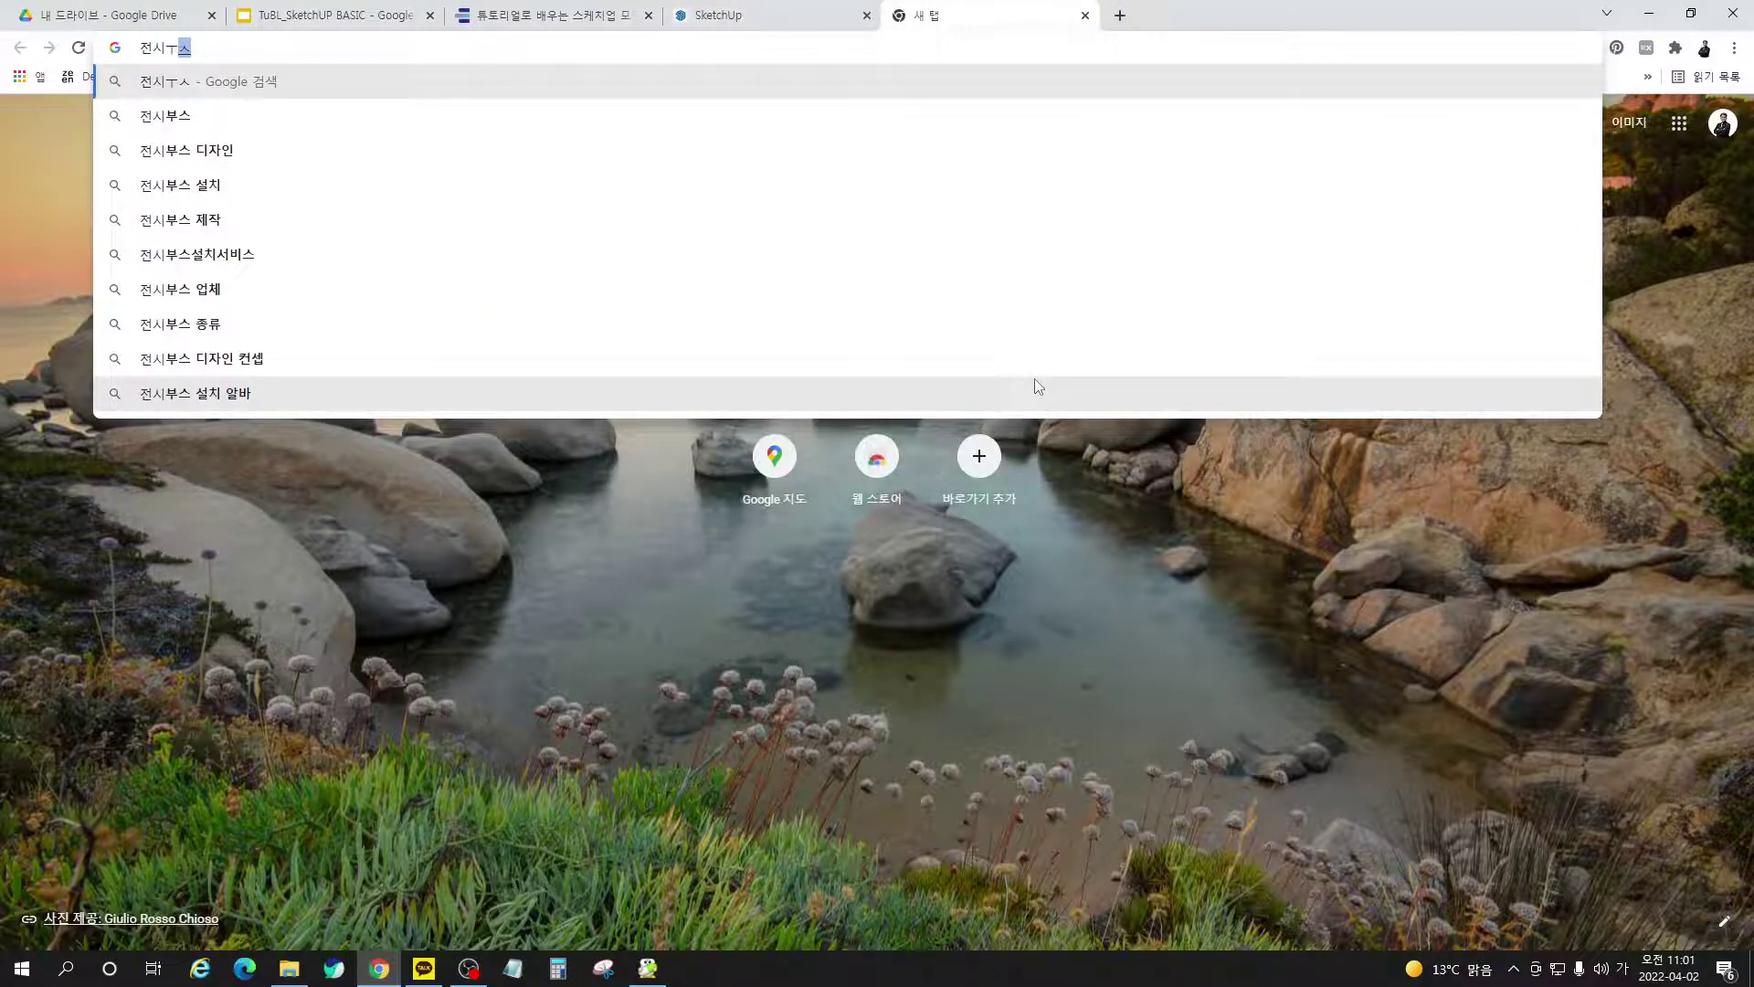
key("BackSpace")
key("BackSpace")
type("부스")
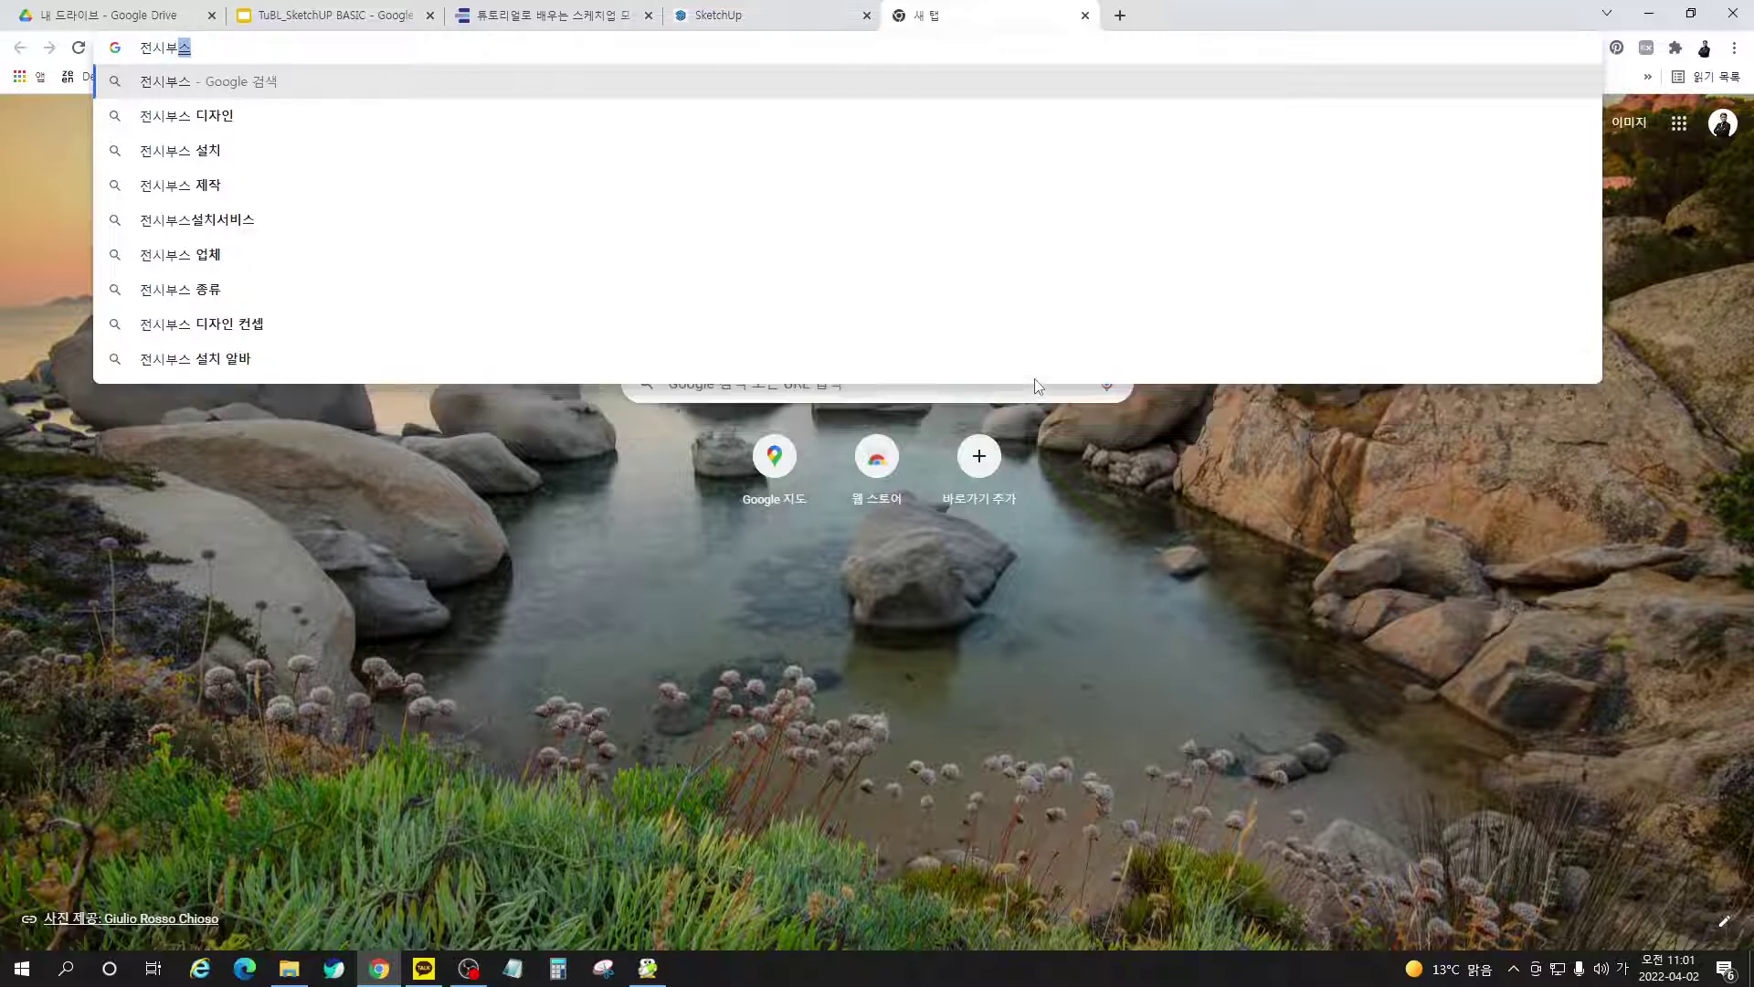
key("Return")
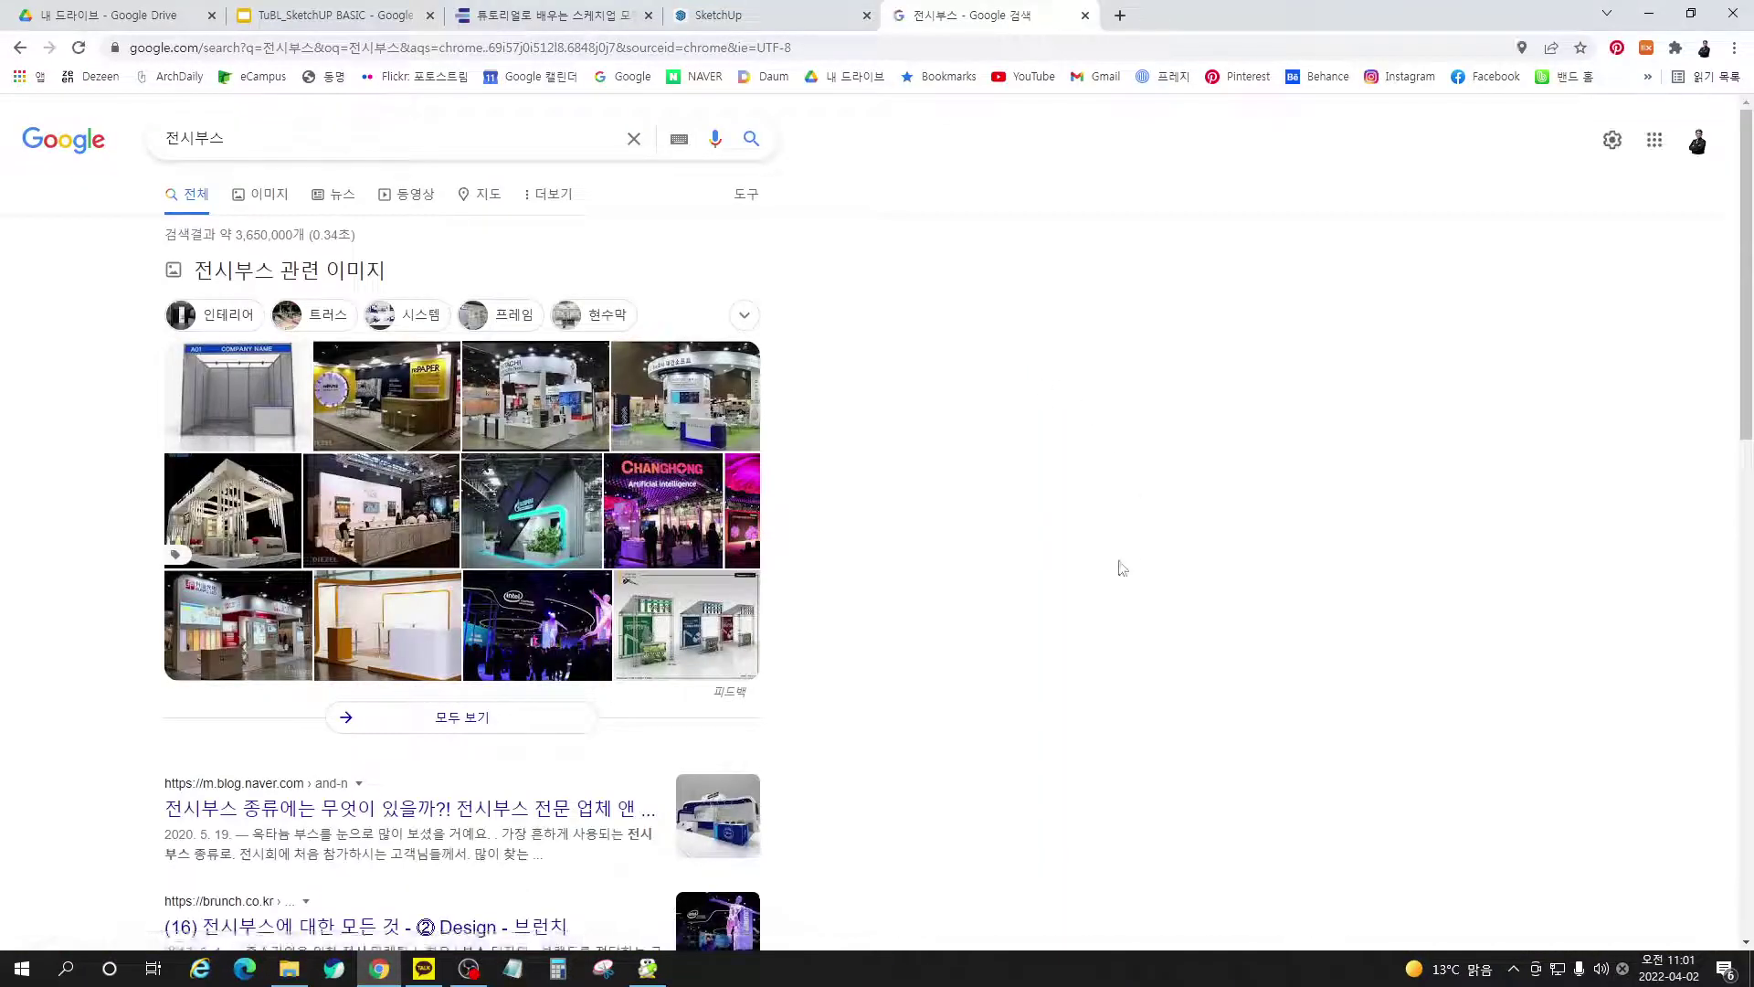
left_click(558, 711)
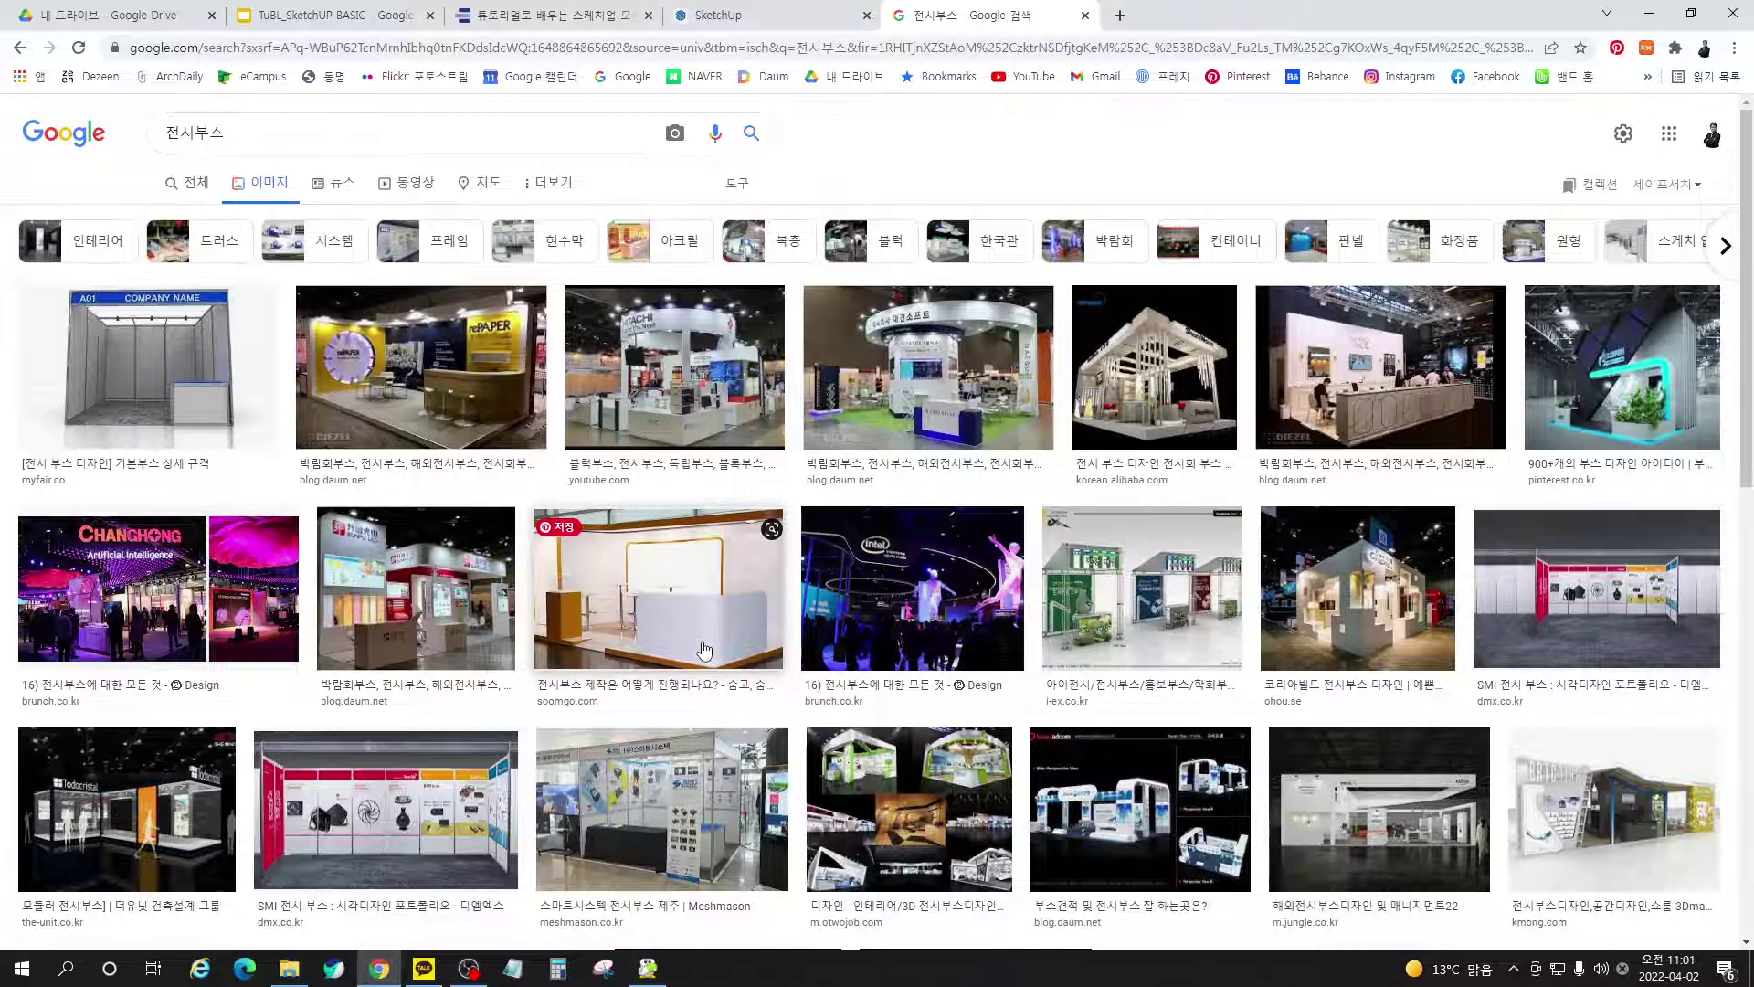
Examine the 전시부스 image results for real exhibition booth designs to use as modeling references
scroll(704, 649, "down", 10)
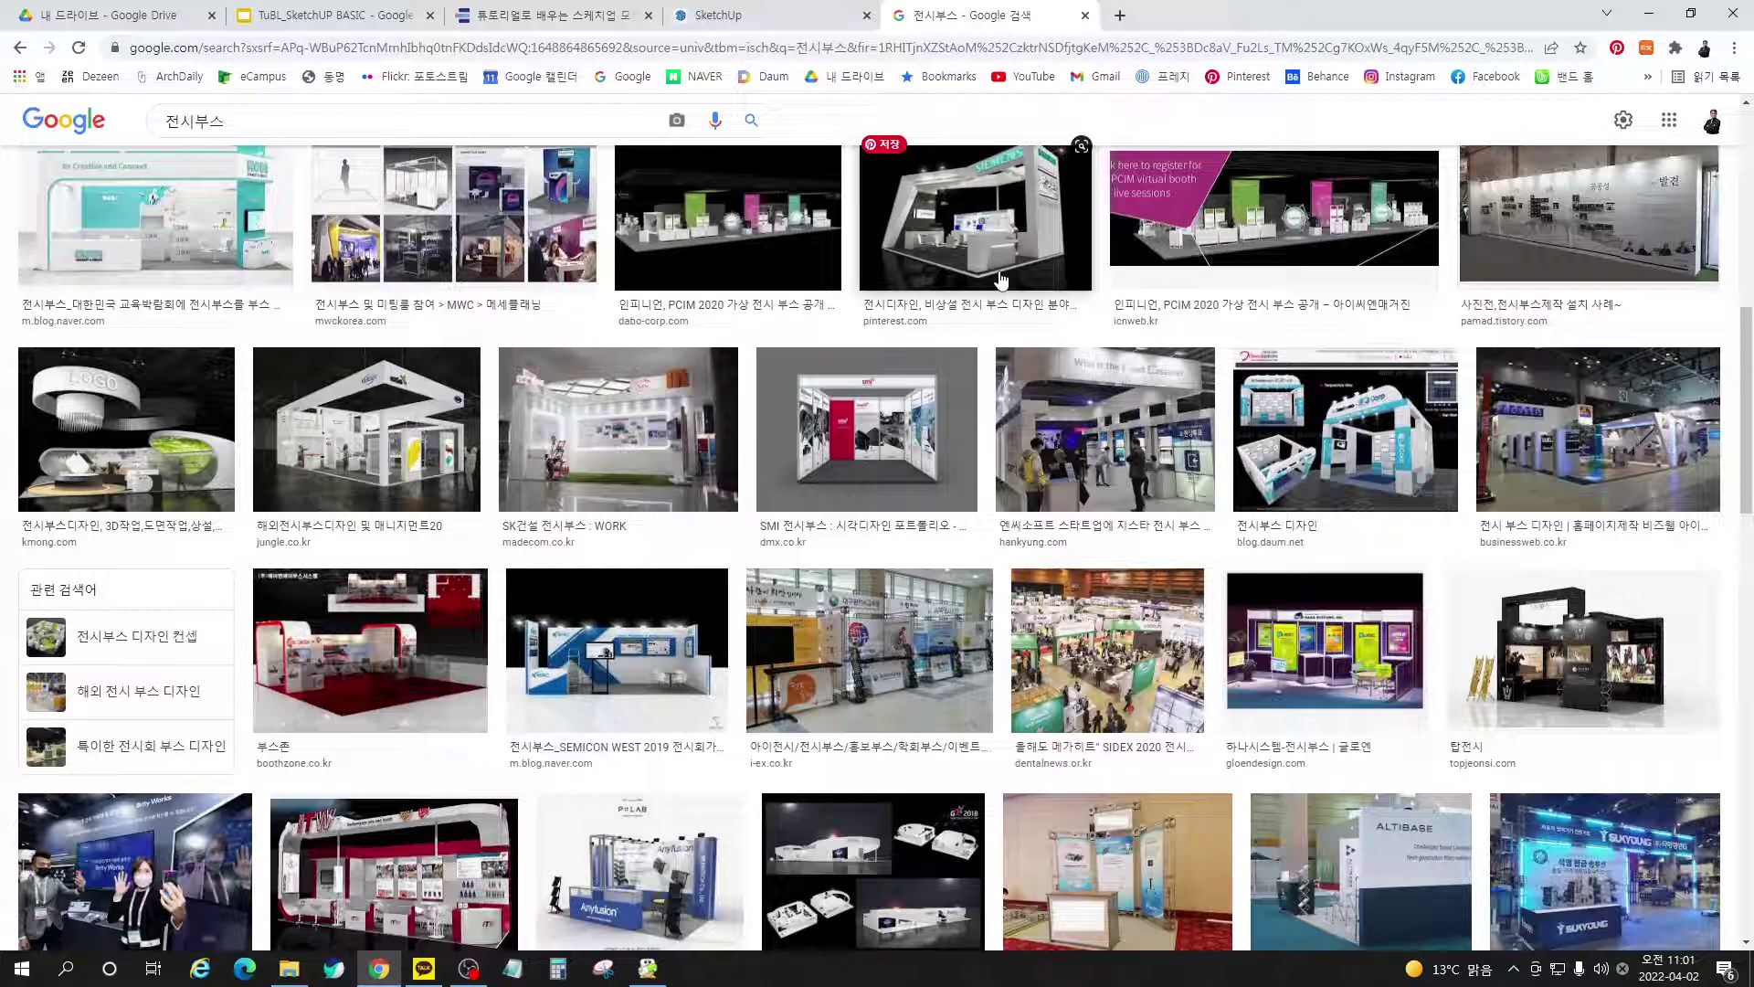
scroll(992, 290, "down", 1)
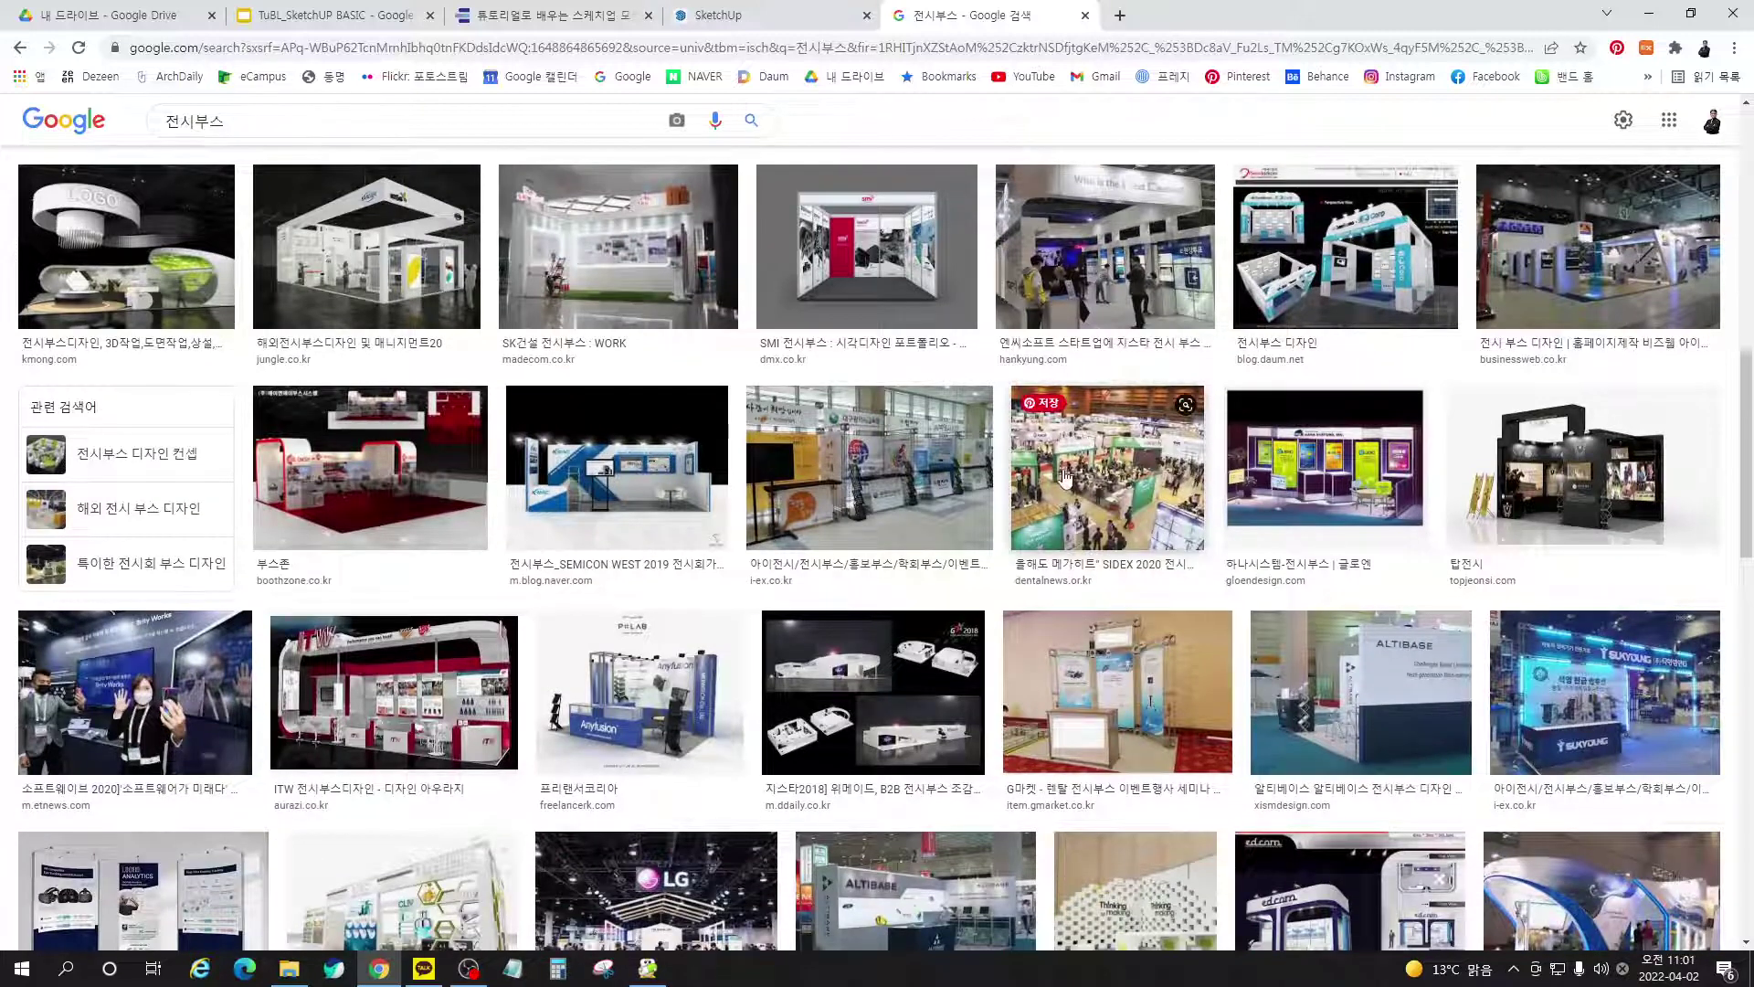
scroll(1089, 493, "down", 5)
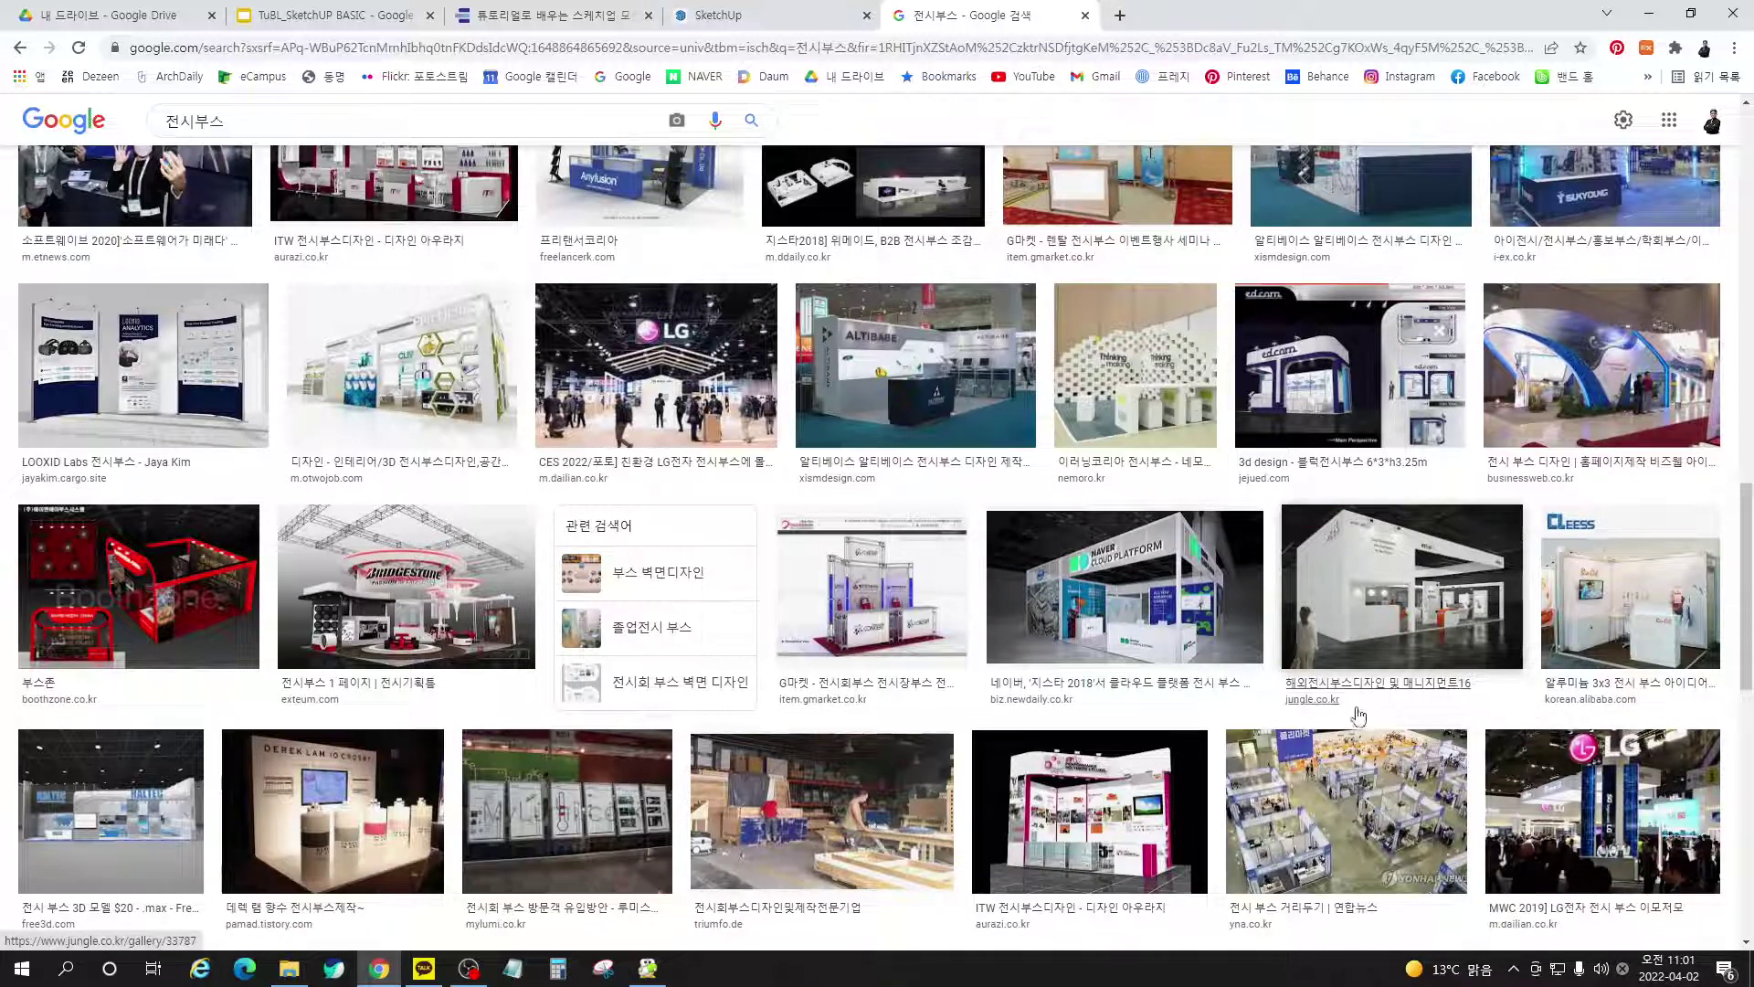
scroll(1351, 740, "down", 1)
scroll(1351, 741, "down", 6)
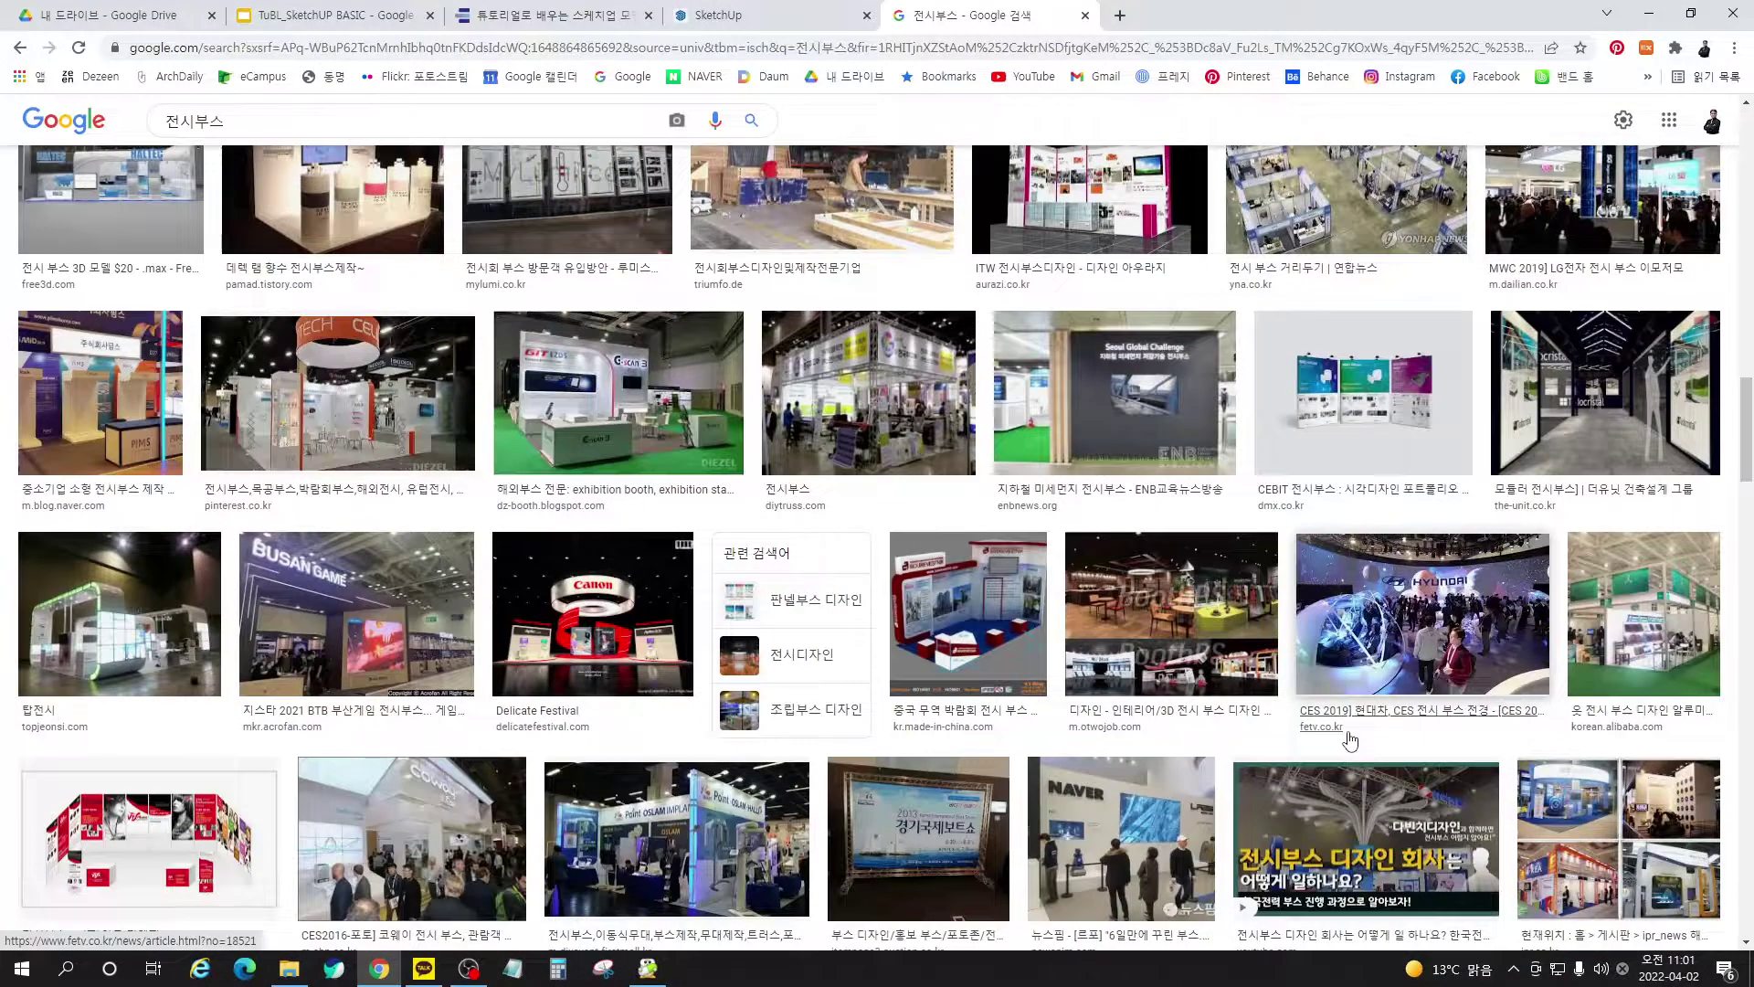
scroll(1350, 740, "down", 3)
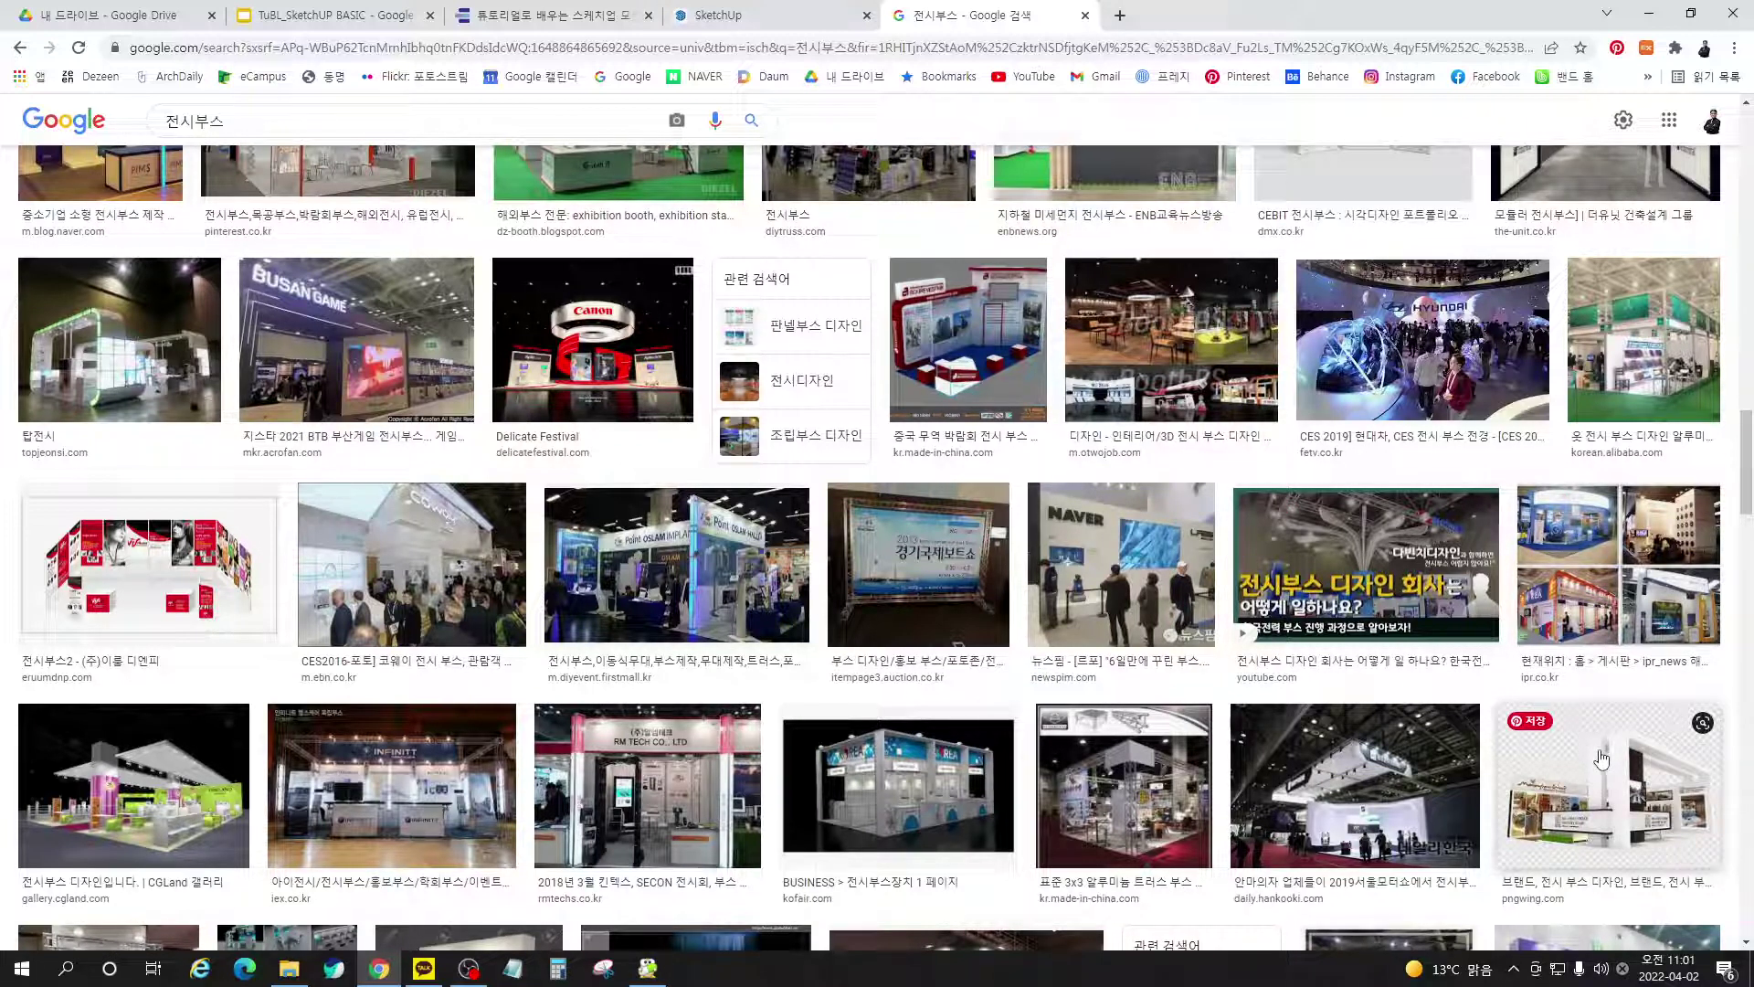
scroll(1601, 761, "down", 3)
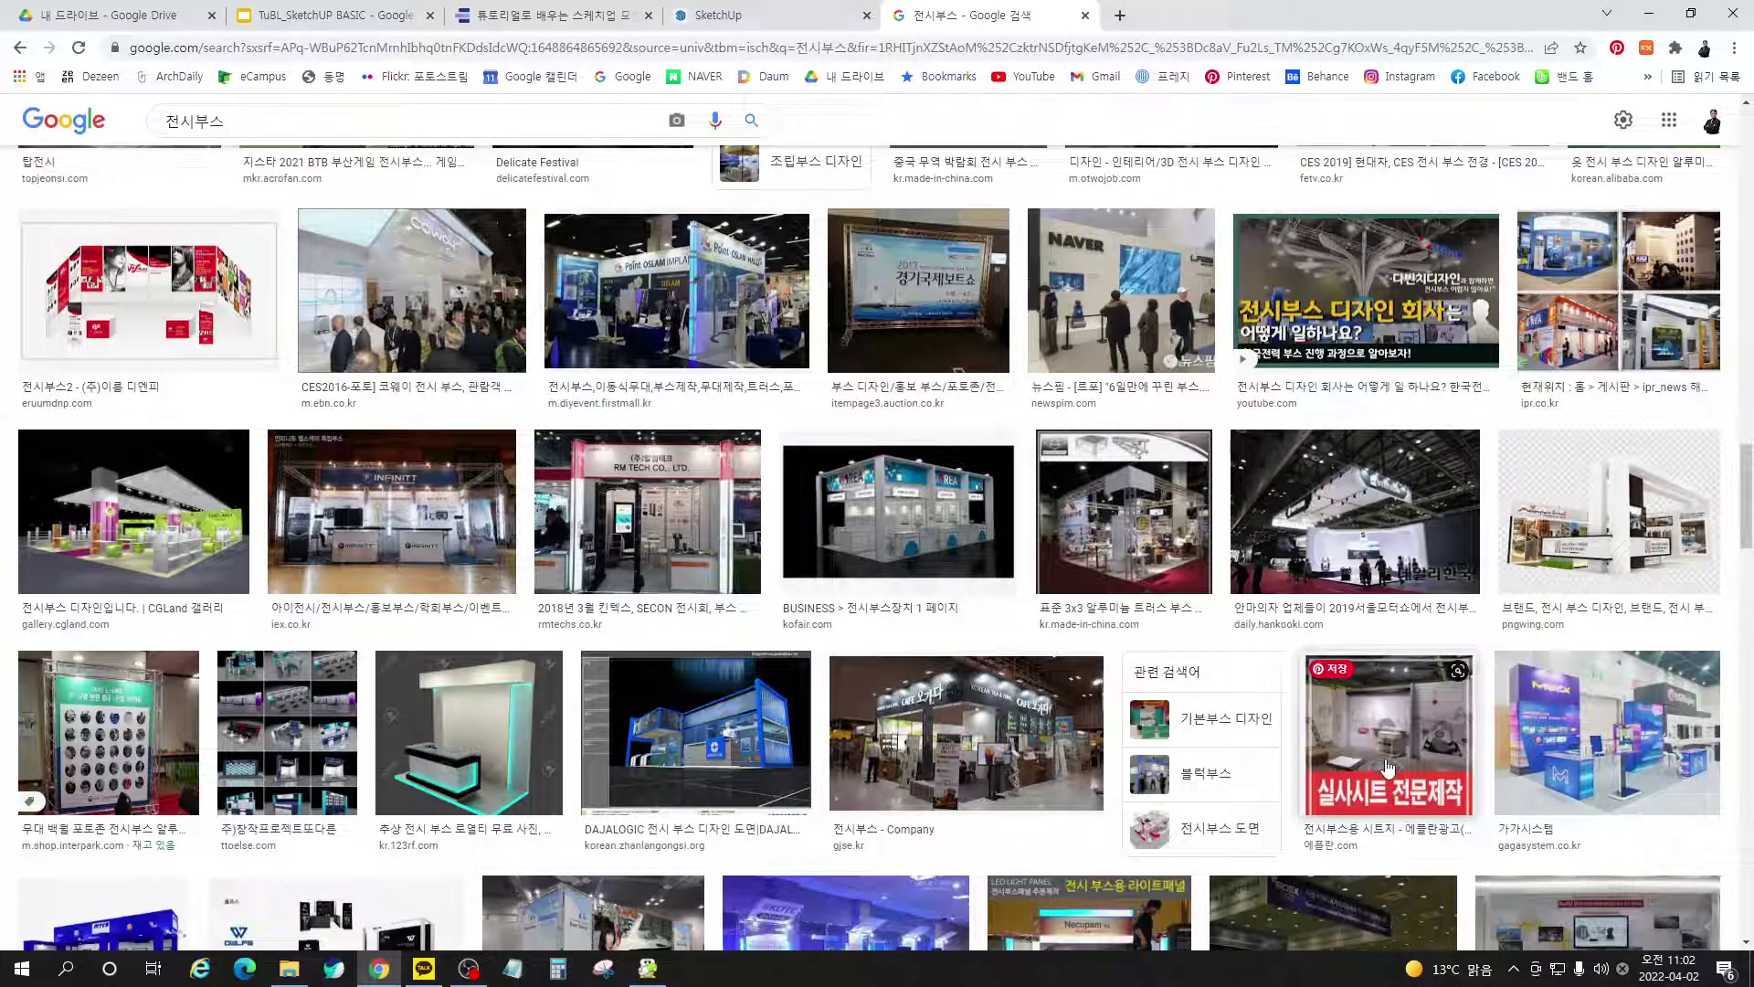
scroll(1388, 768, "down", 1)
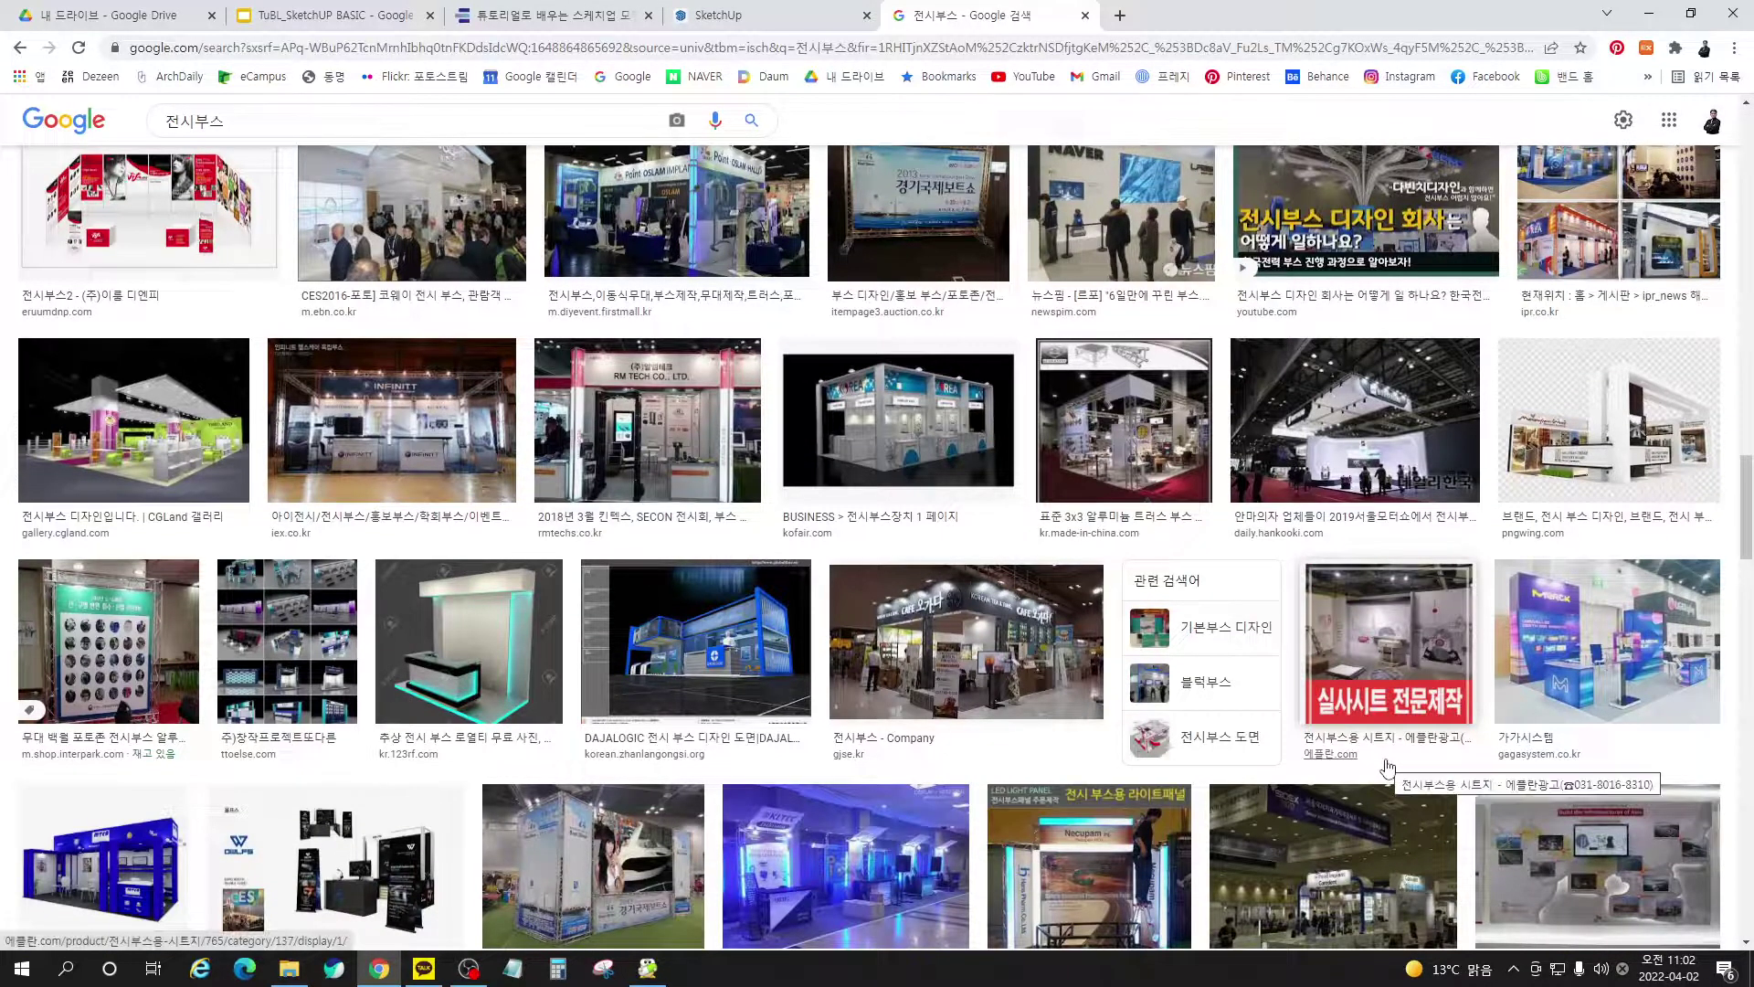
scroll(1388, 767, "down", 1)
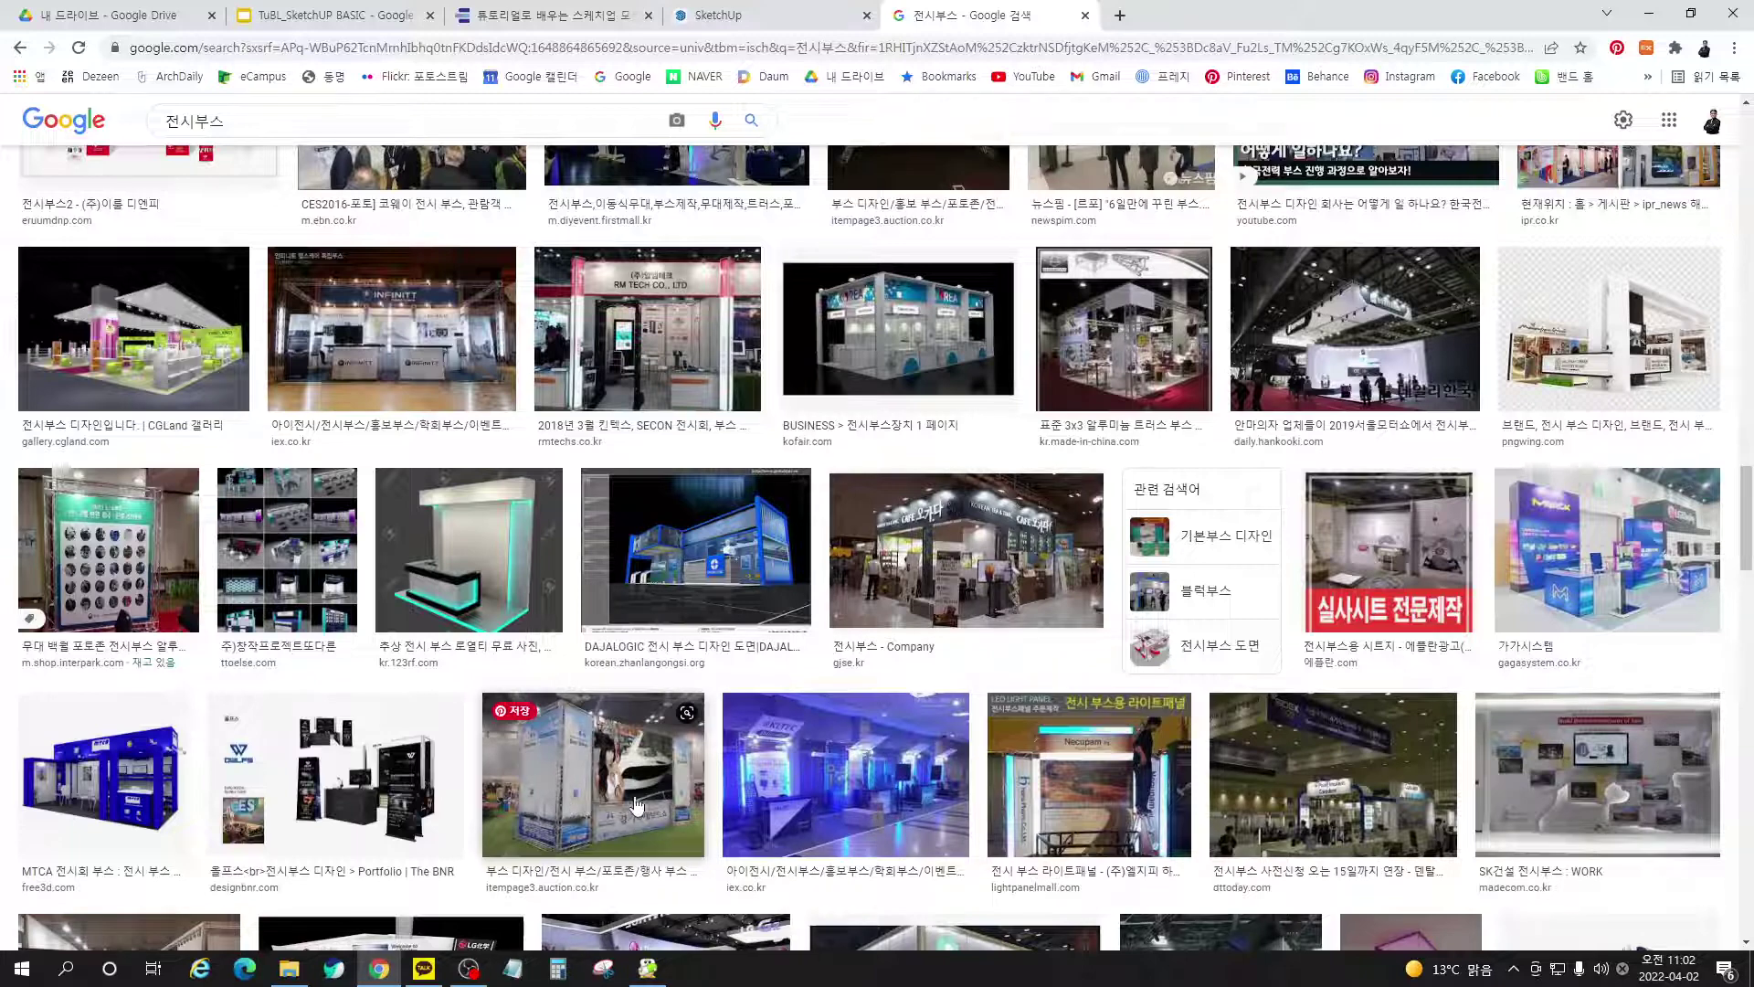
scroll(672, 818, "down", 3)
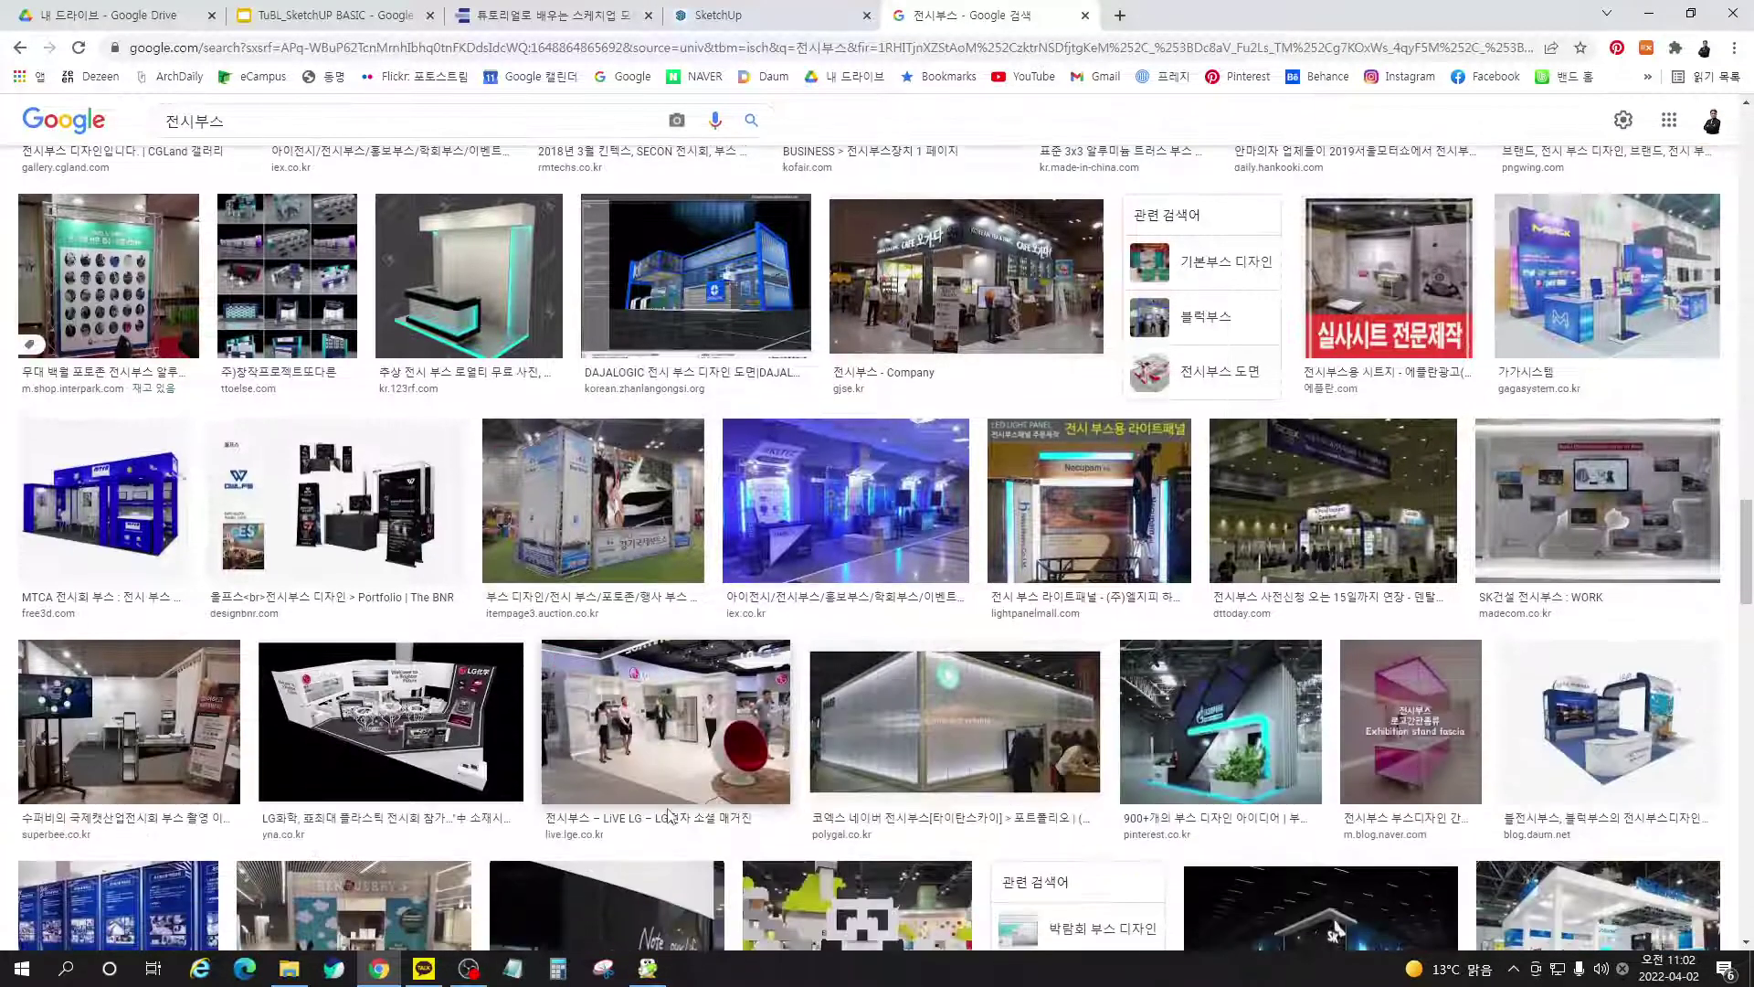
Preview the angular Gazprom booth, the white cube booth, the curved blue-arch booth and the related 2017 GBTEC booth
left_click(1275, 755)
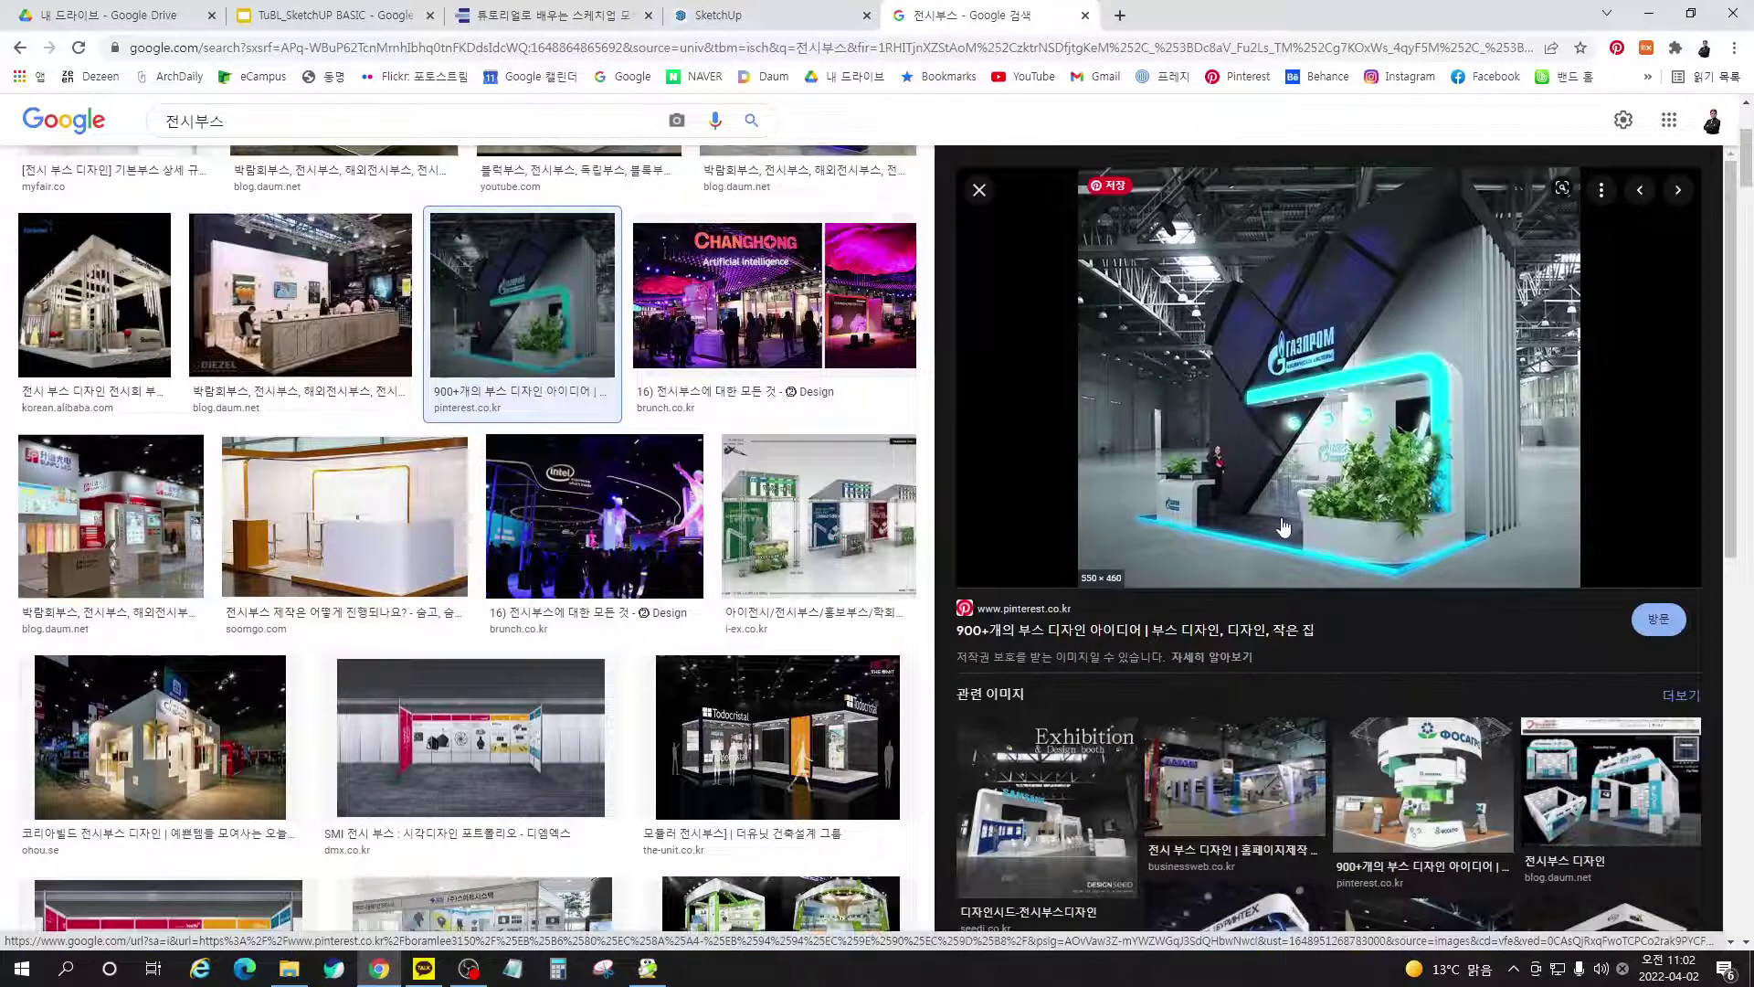
left_click(162, 763)
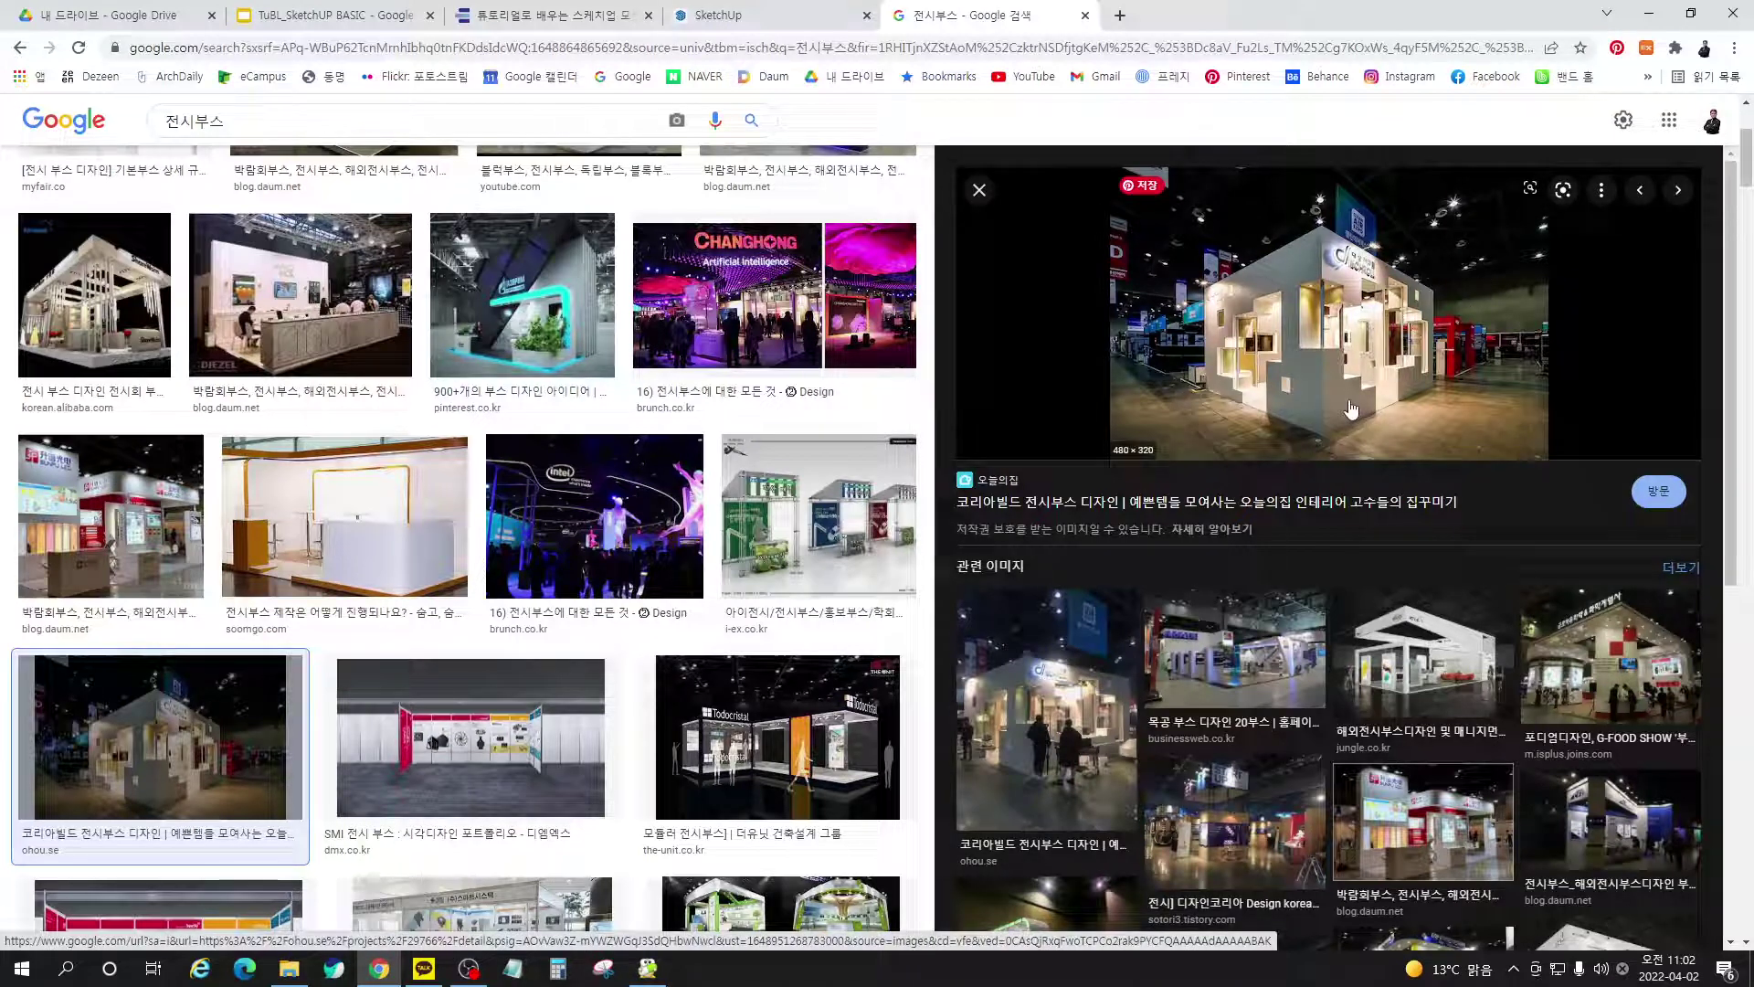
scroll(454, 636, "down", 5)
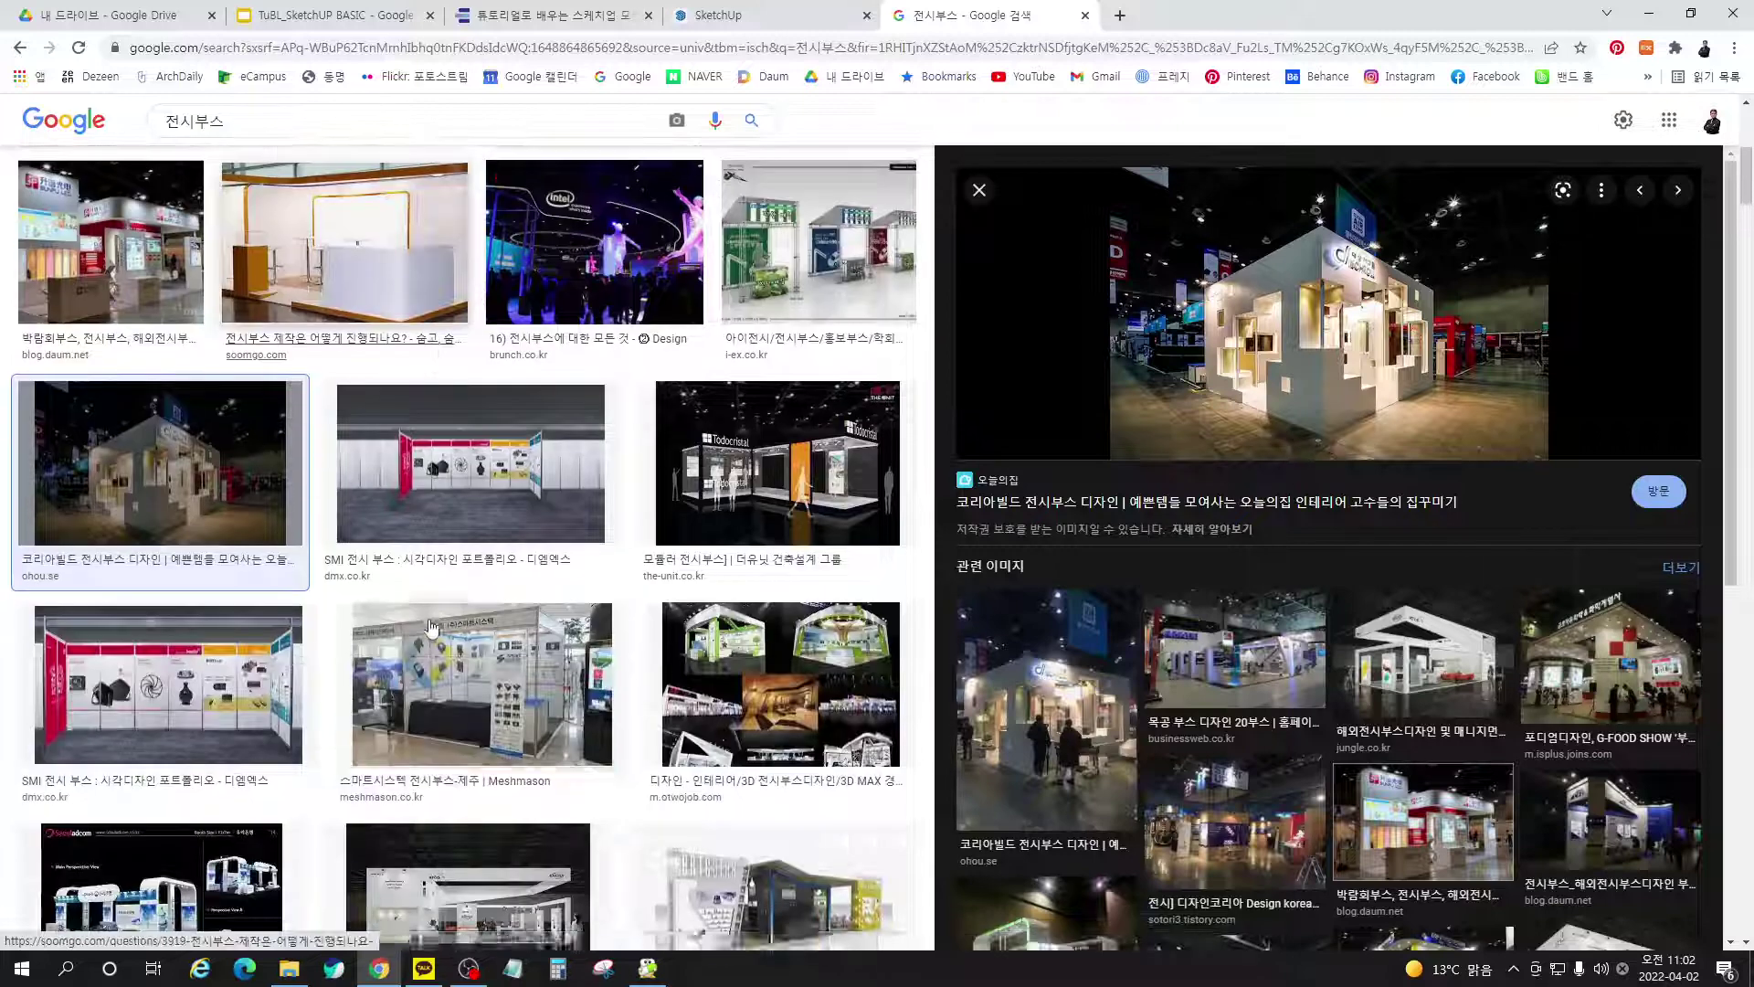
scroll(454, 637, "down", 6)
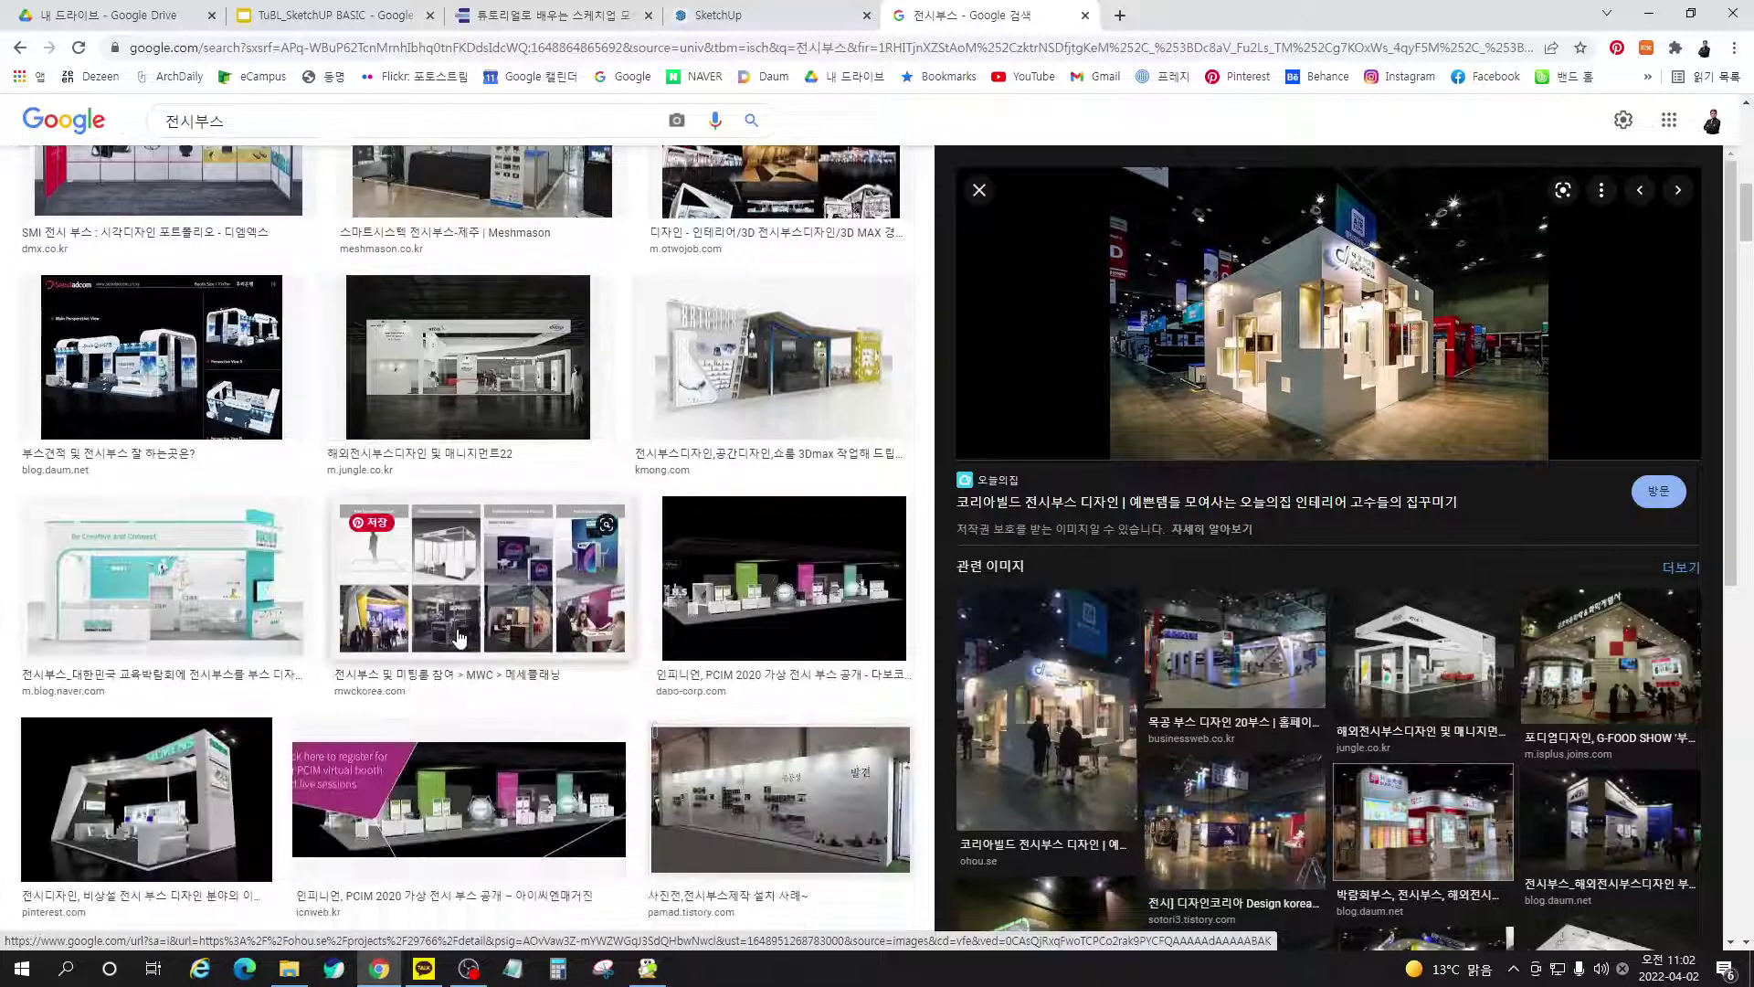
scroll(458, 632, "down", 4)
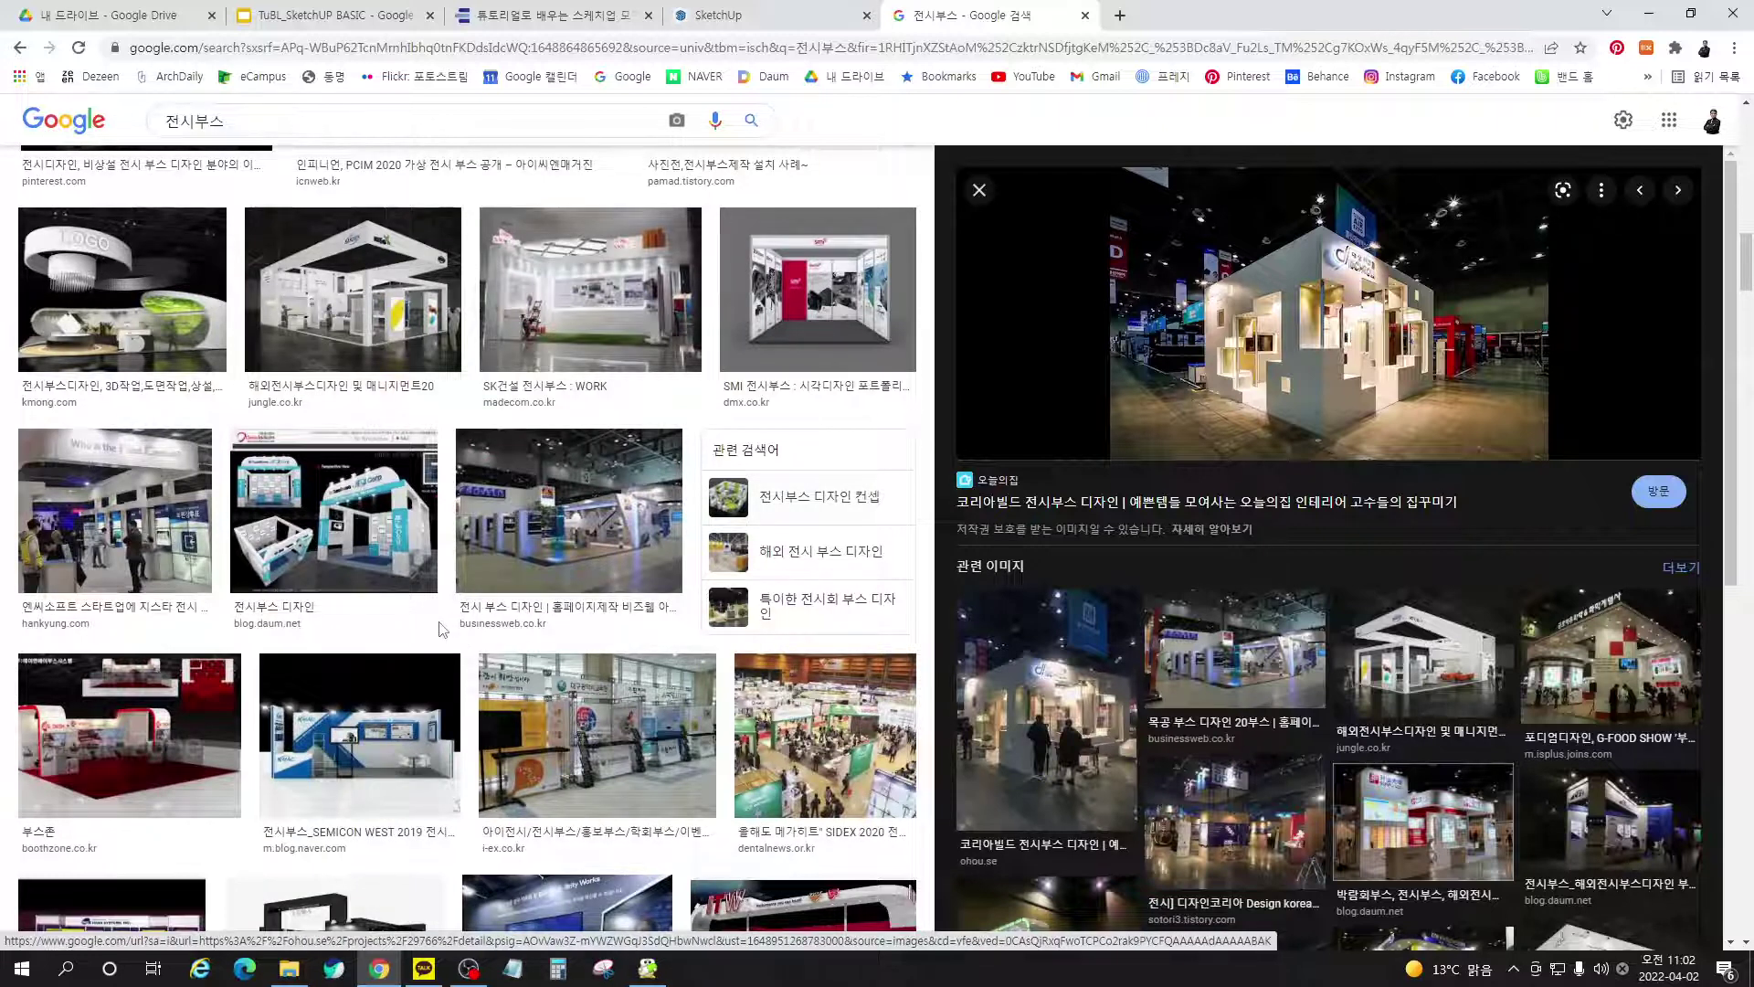
scroll(442, 630, "down", 3)
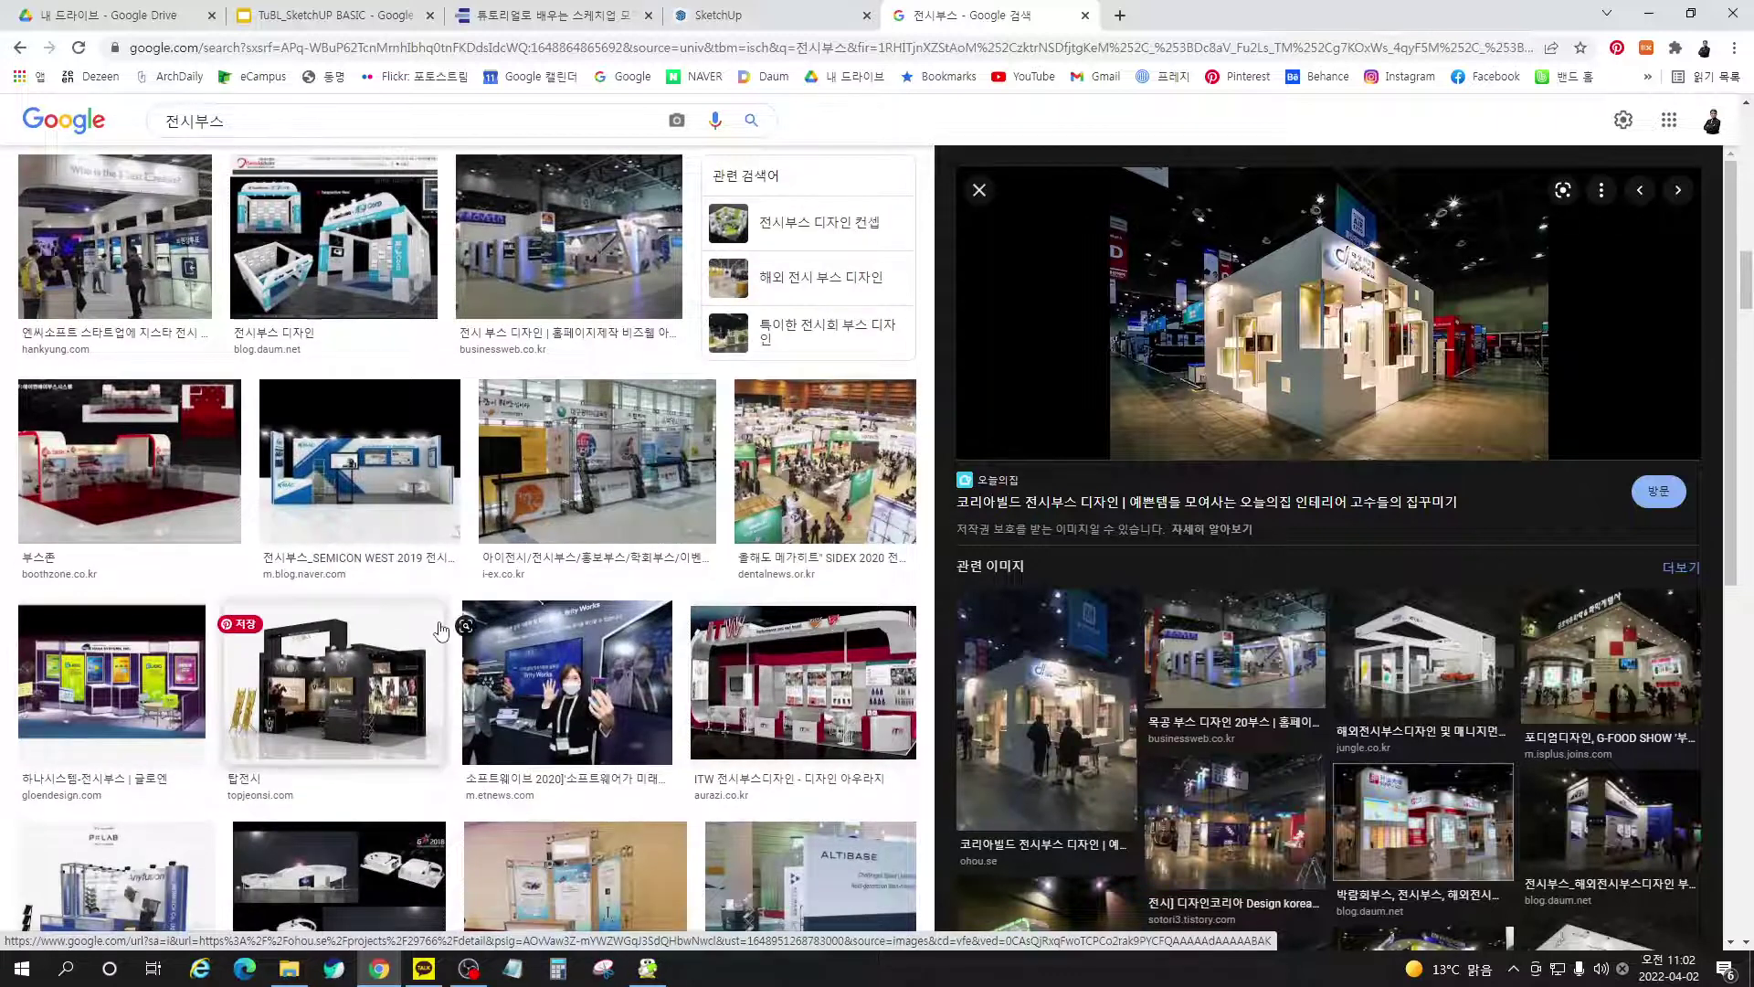
scroll(442, 629, "down", 2)
scroll(439, 629, "down", 4)
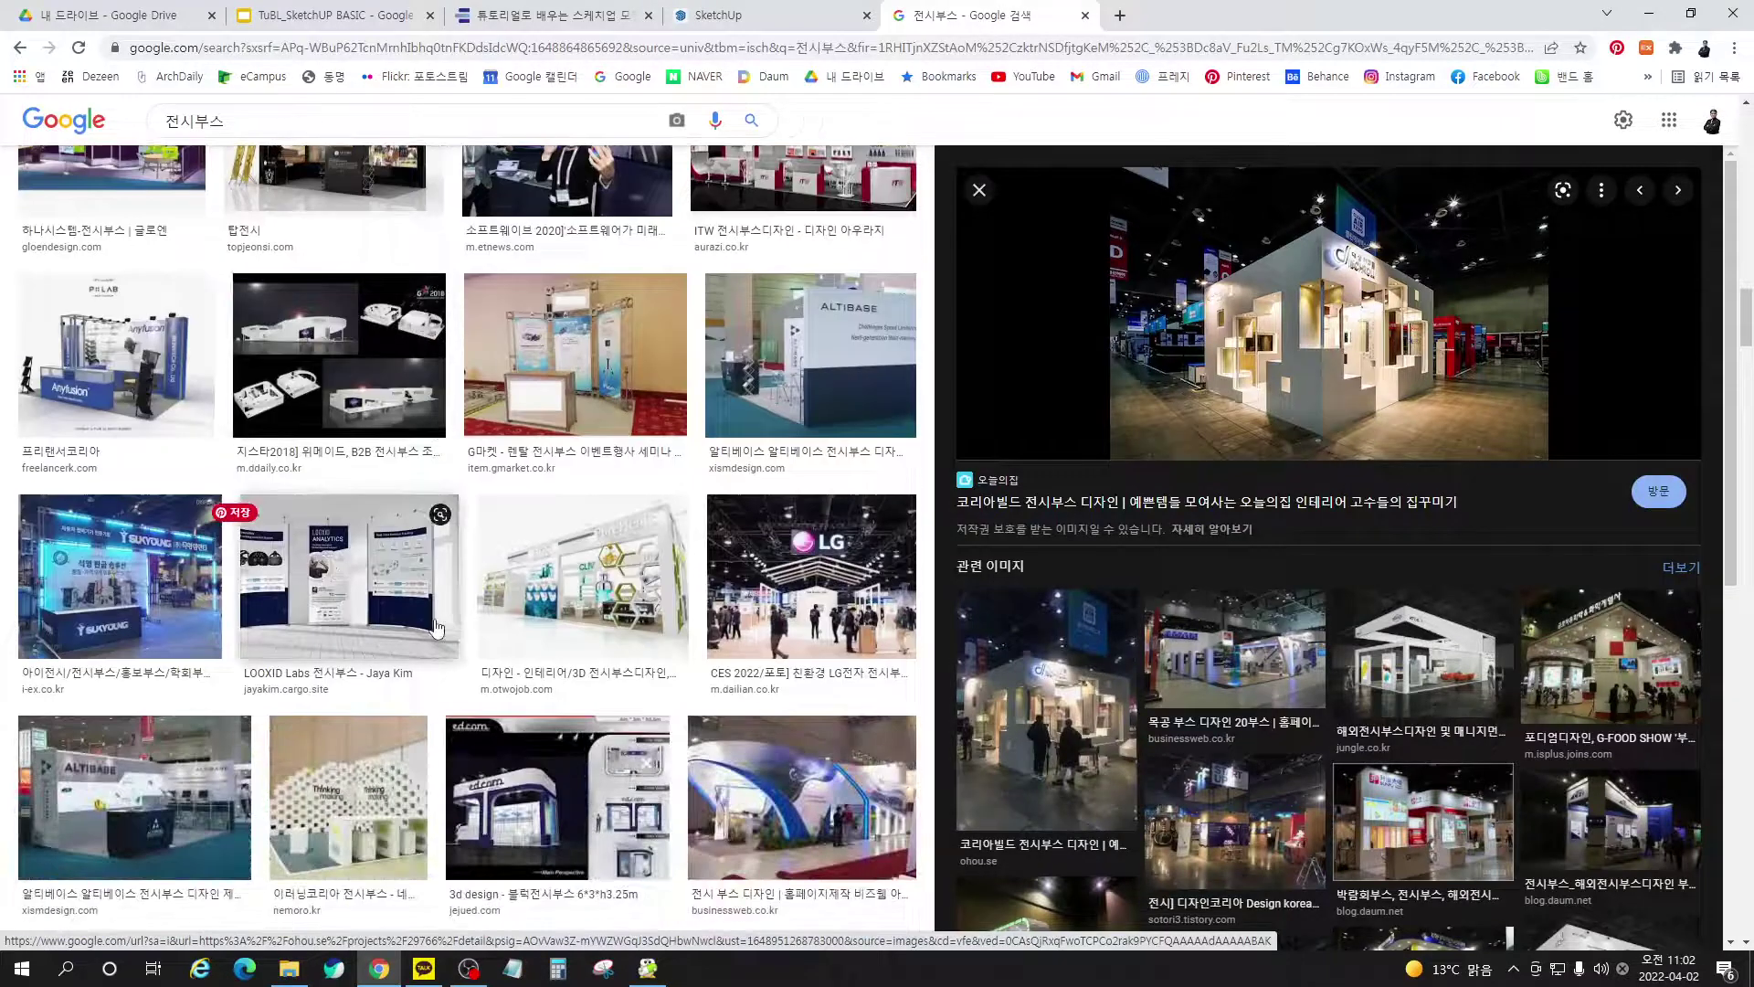
left_click(781, 808)
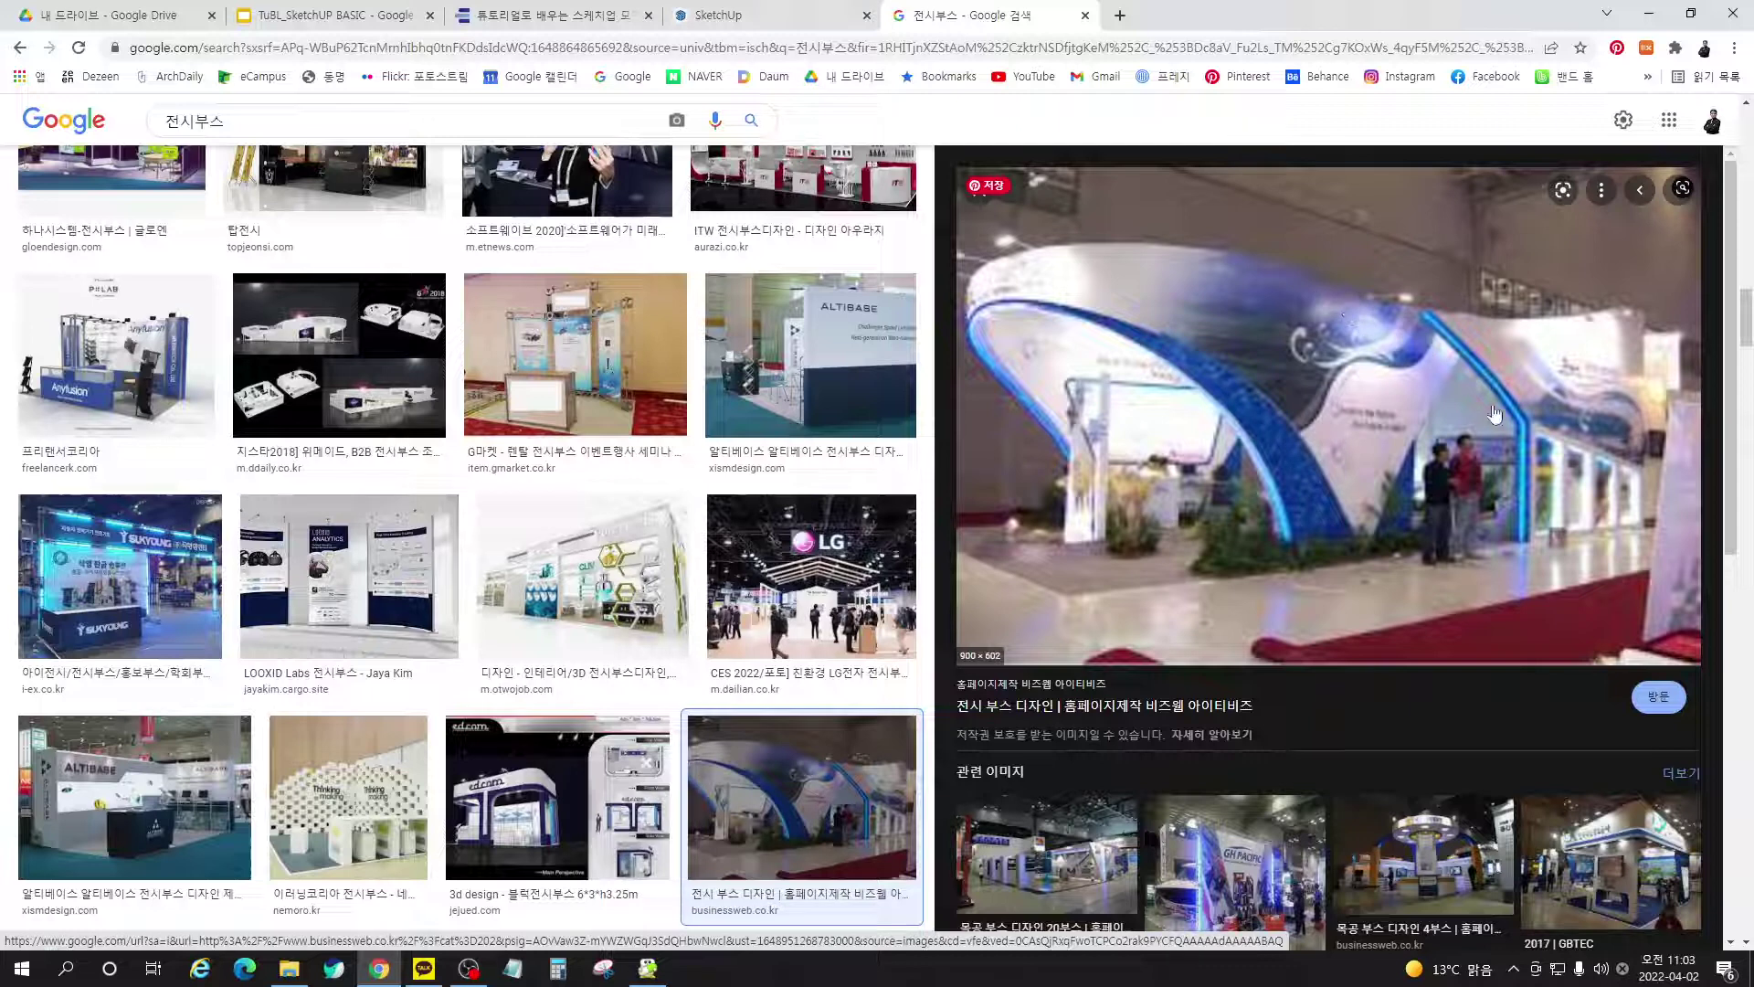
left_click(1632, 859)
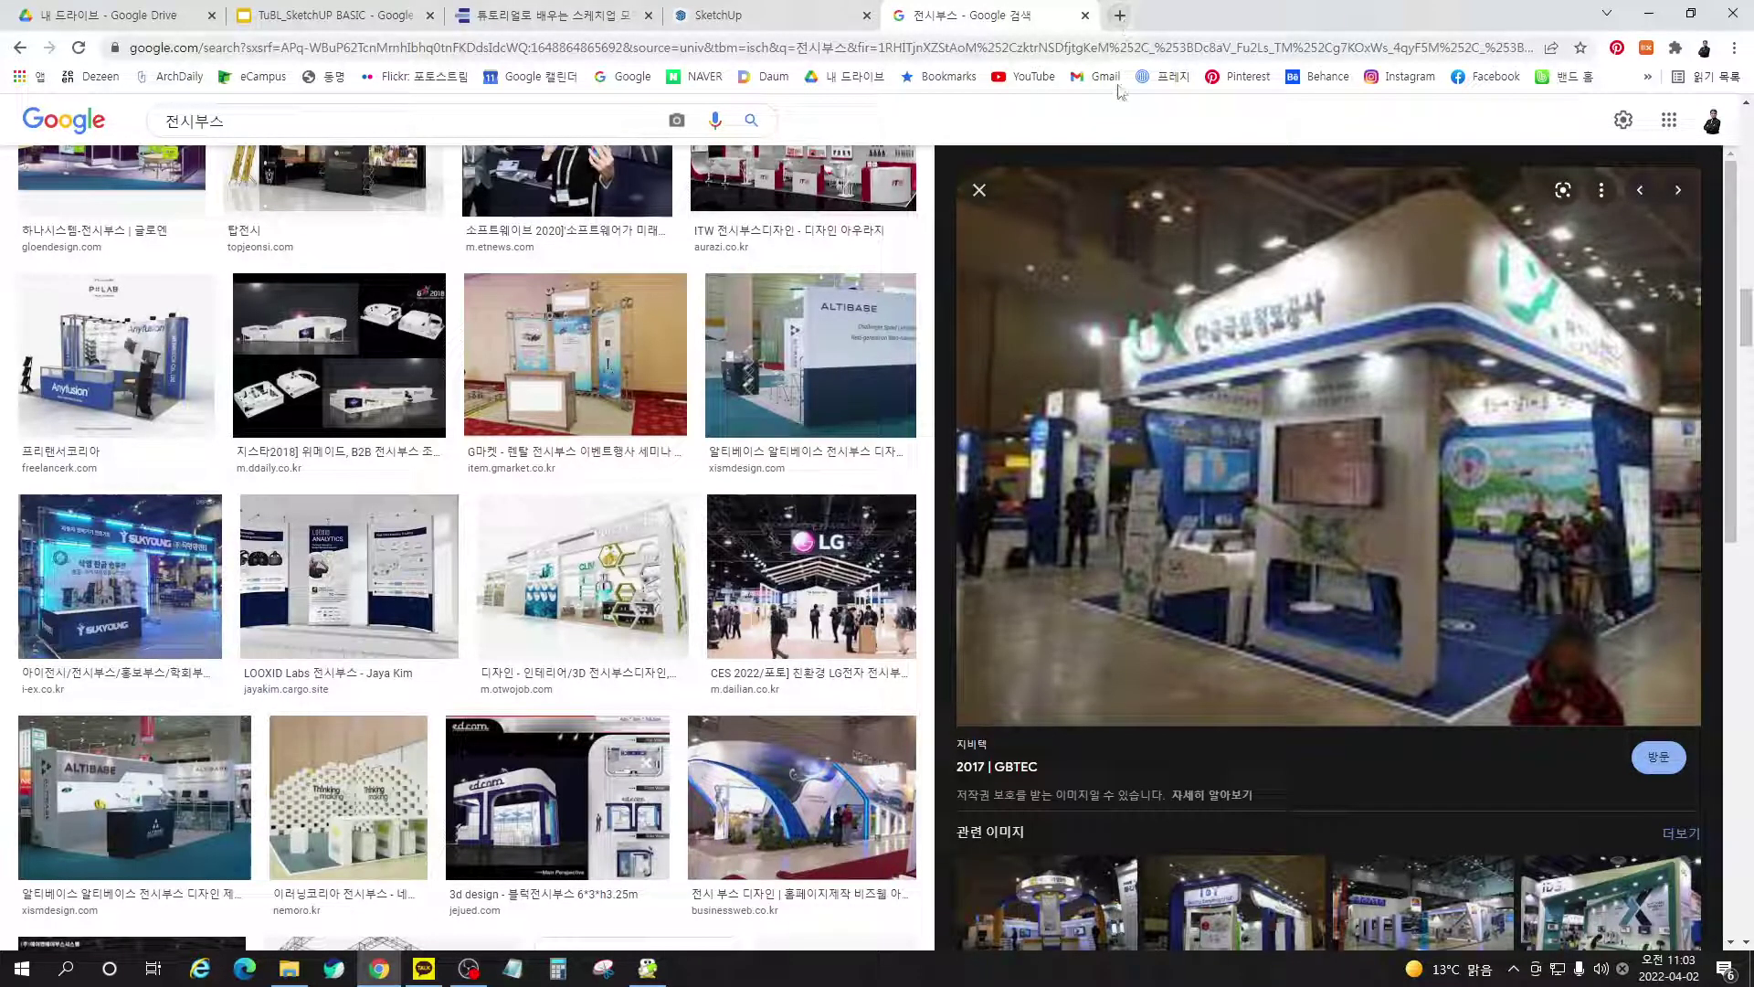
Return to the TuBL_SketchUP BASIC presentation and present it full screen from the Tutorial 16 키오스크 만들기 slide
left_click(334, 14)
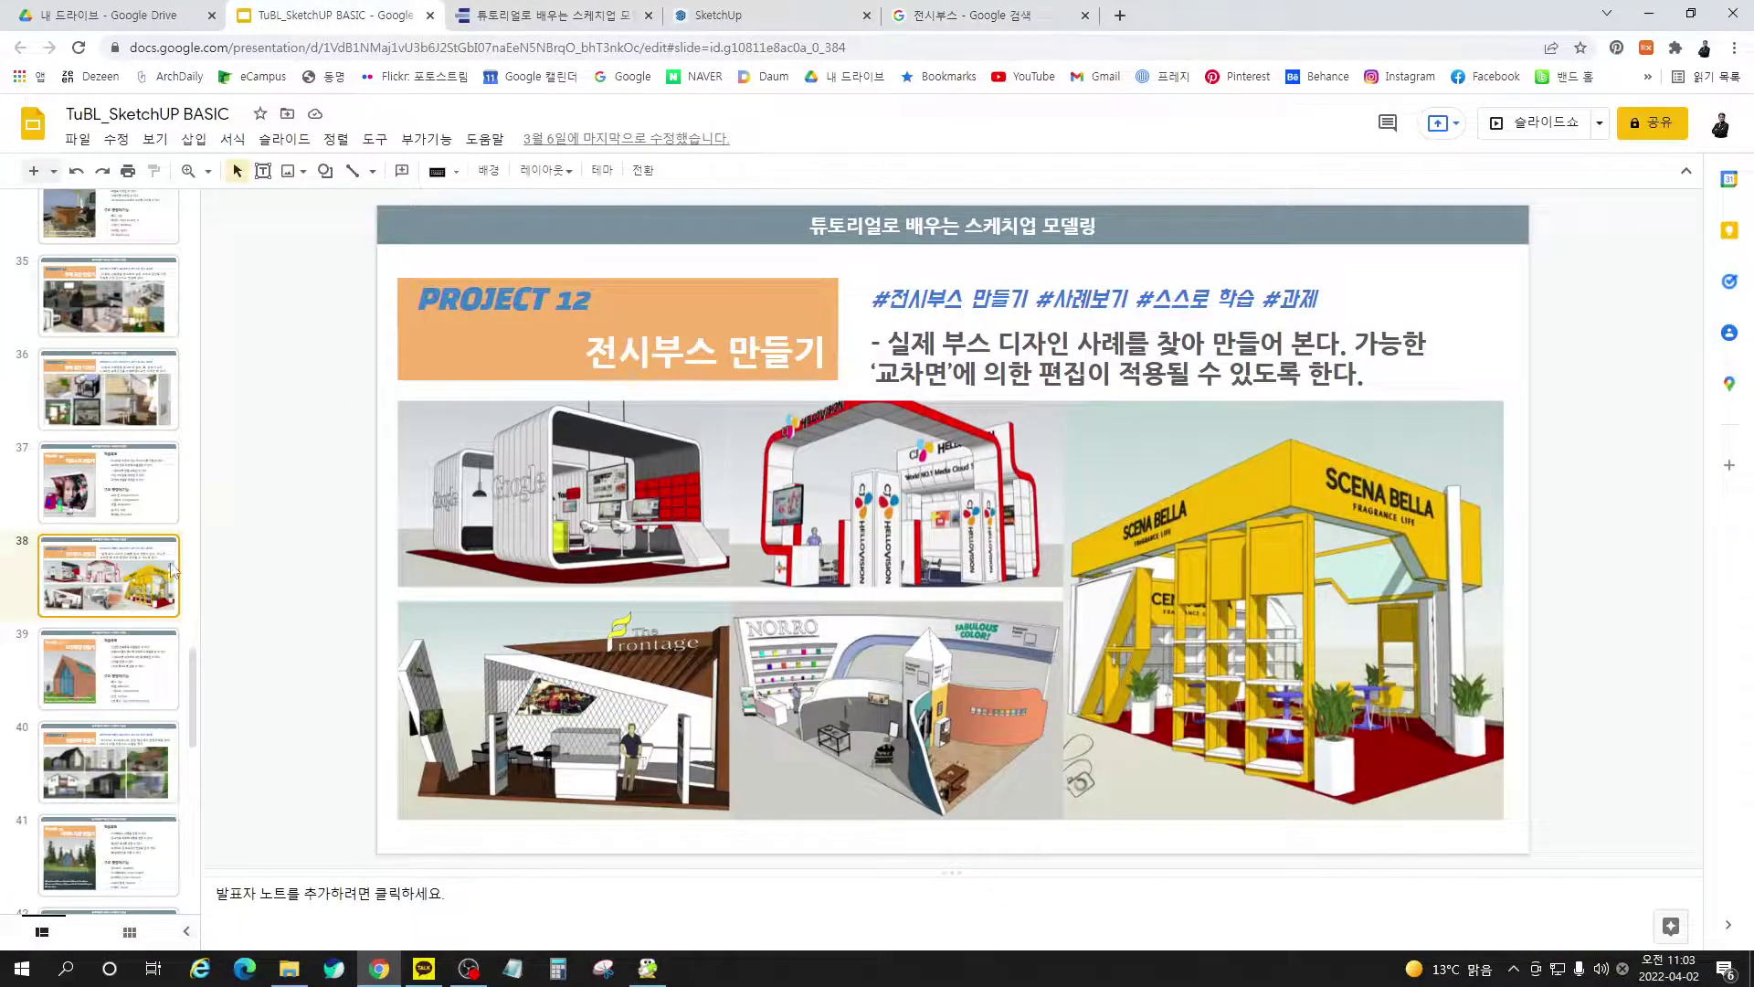
left_click(114, 492)
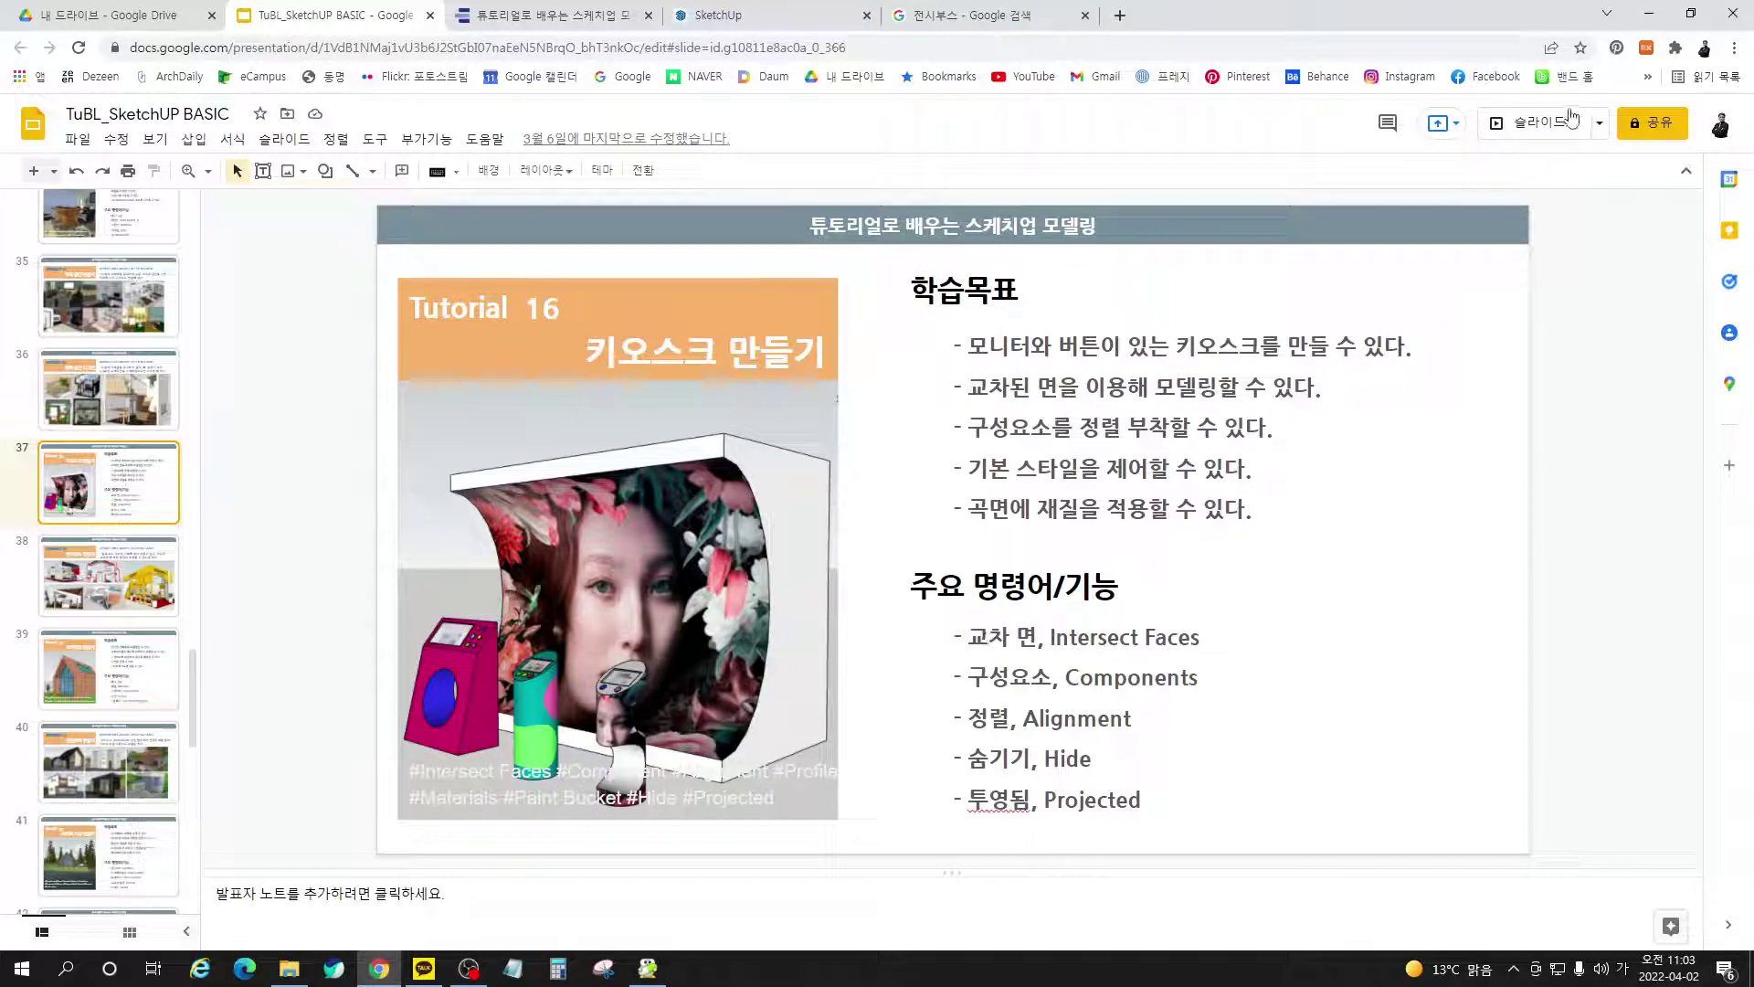
left_click(1546, 121)
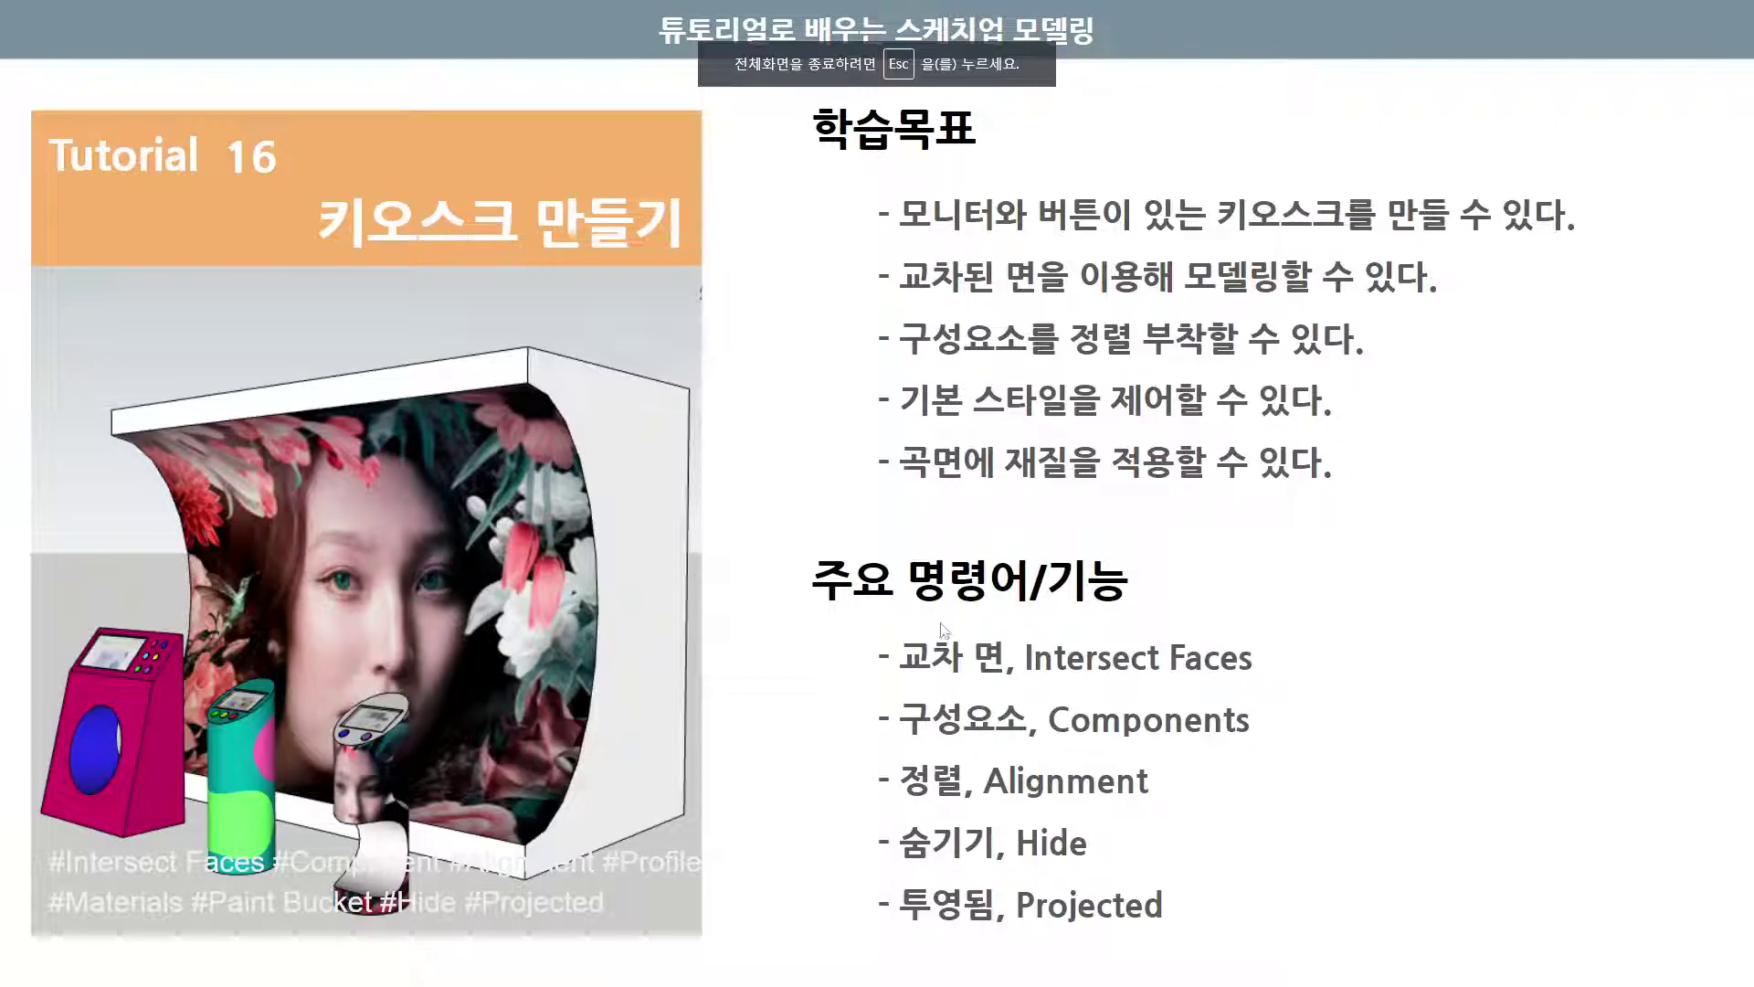